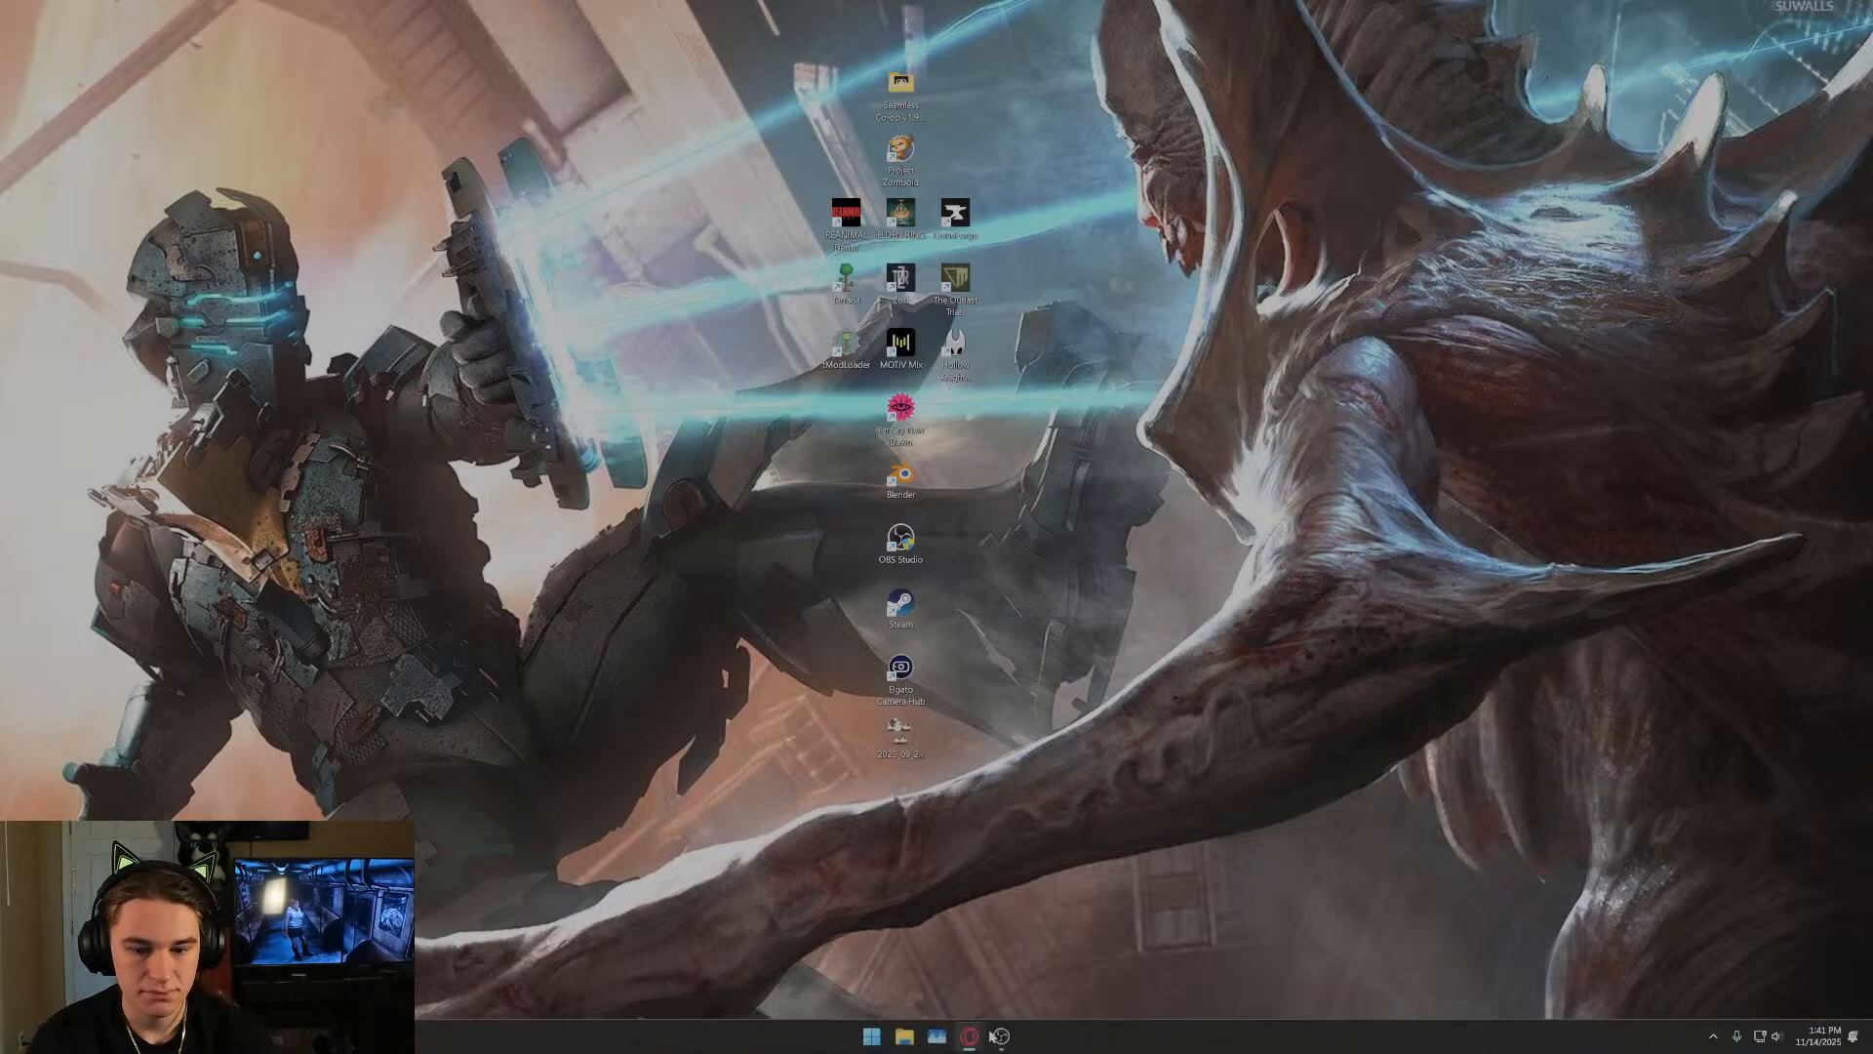
{"action": "left_click", "coordinate": [1001, 1035]}
{"action": "left_click_drag", "start_coordinate": [976, 8], "coordinate": [0, 8]}
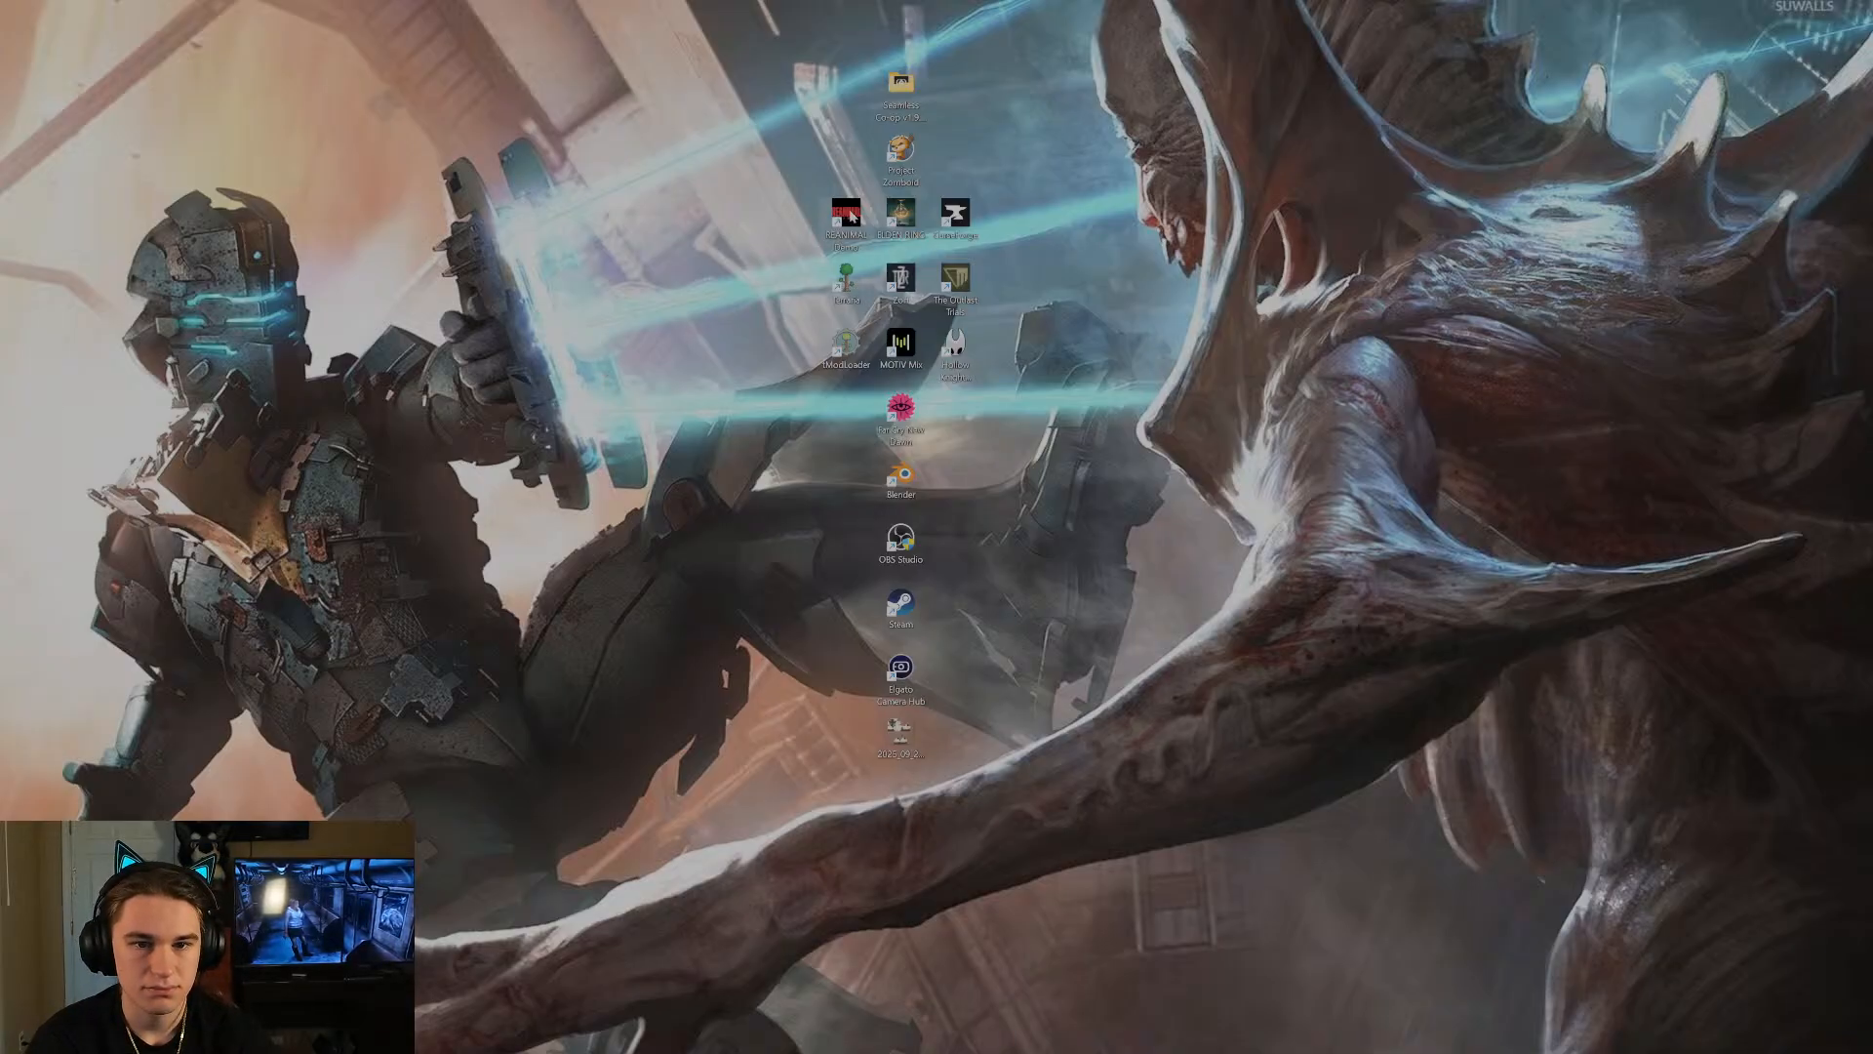
Launch Blender and open the recent file "walls here now! NOW ITS TIME FOR LIGHTING.blend" to look at the room scene.
{"action": "double_click", "coordinate": [900, 476]}
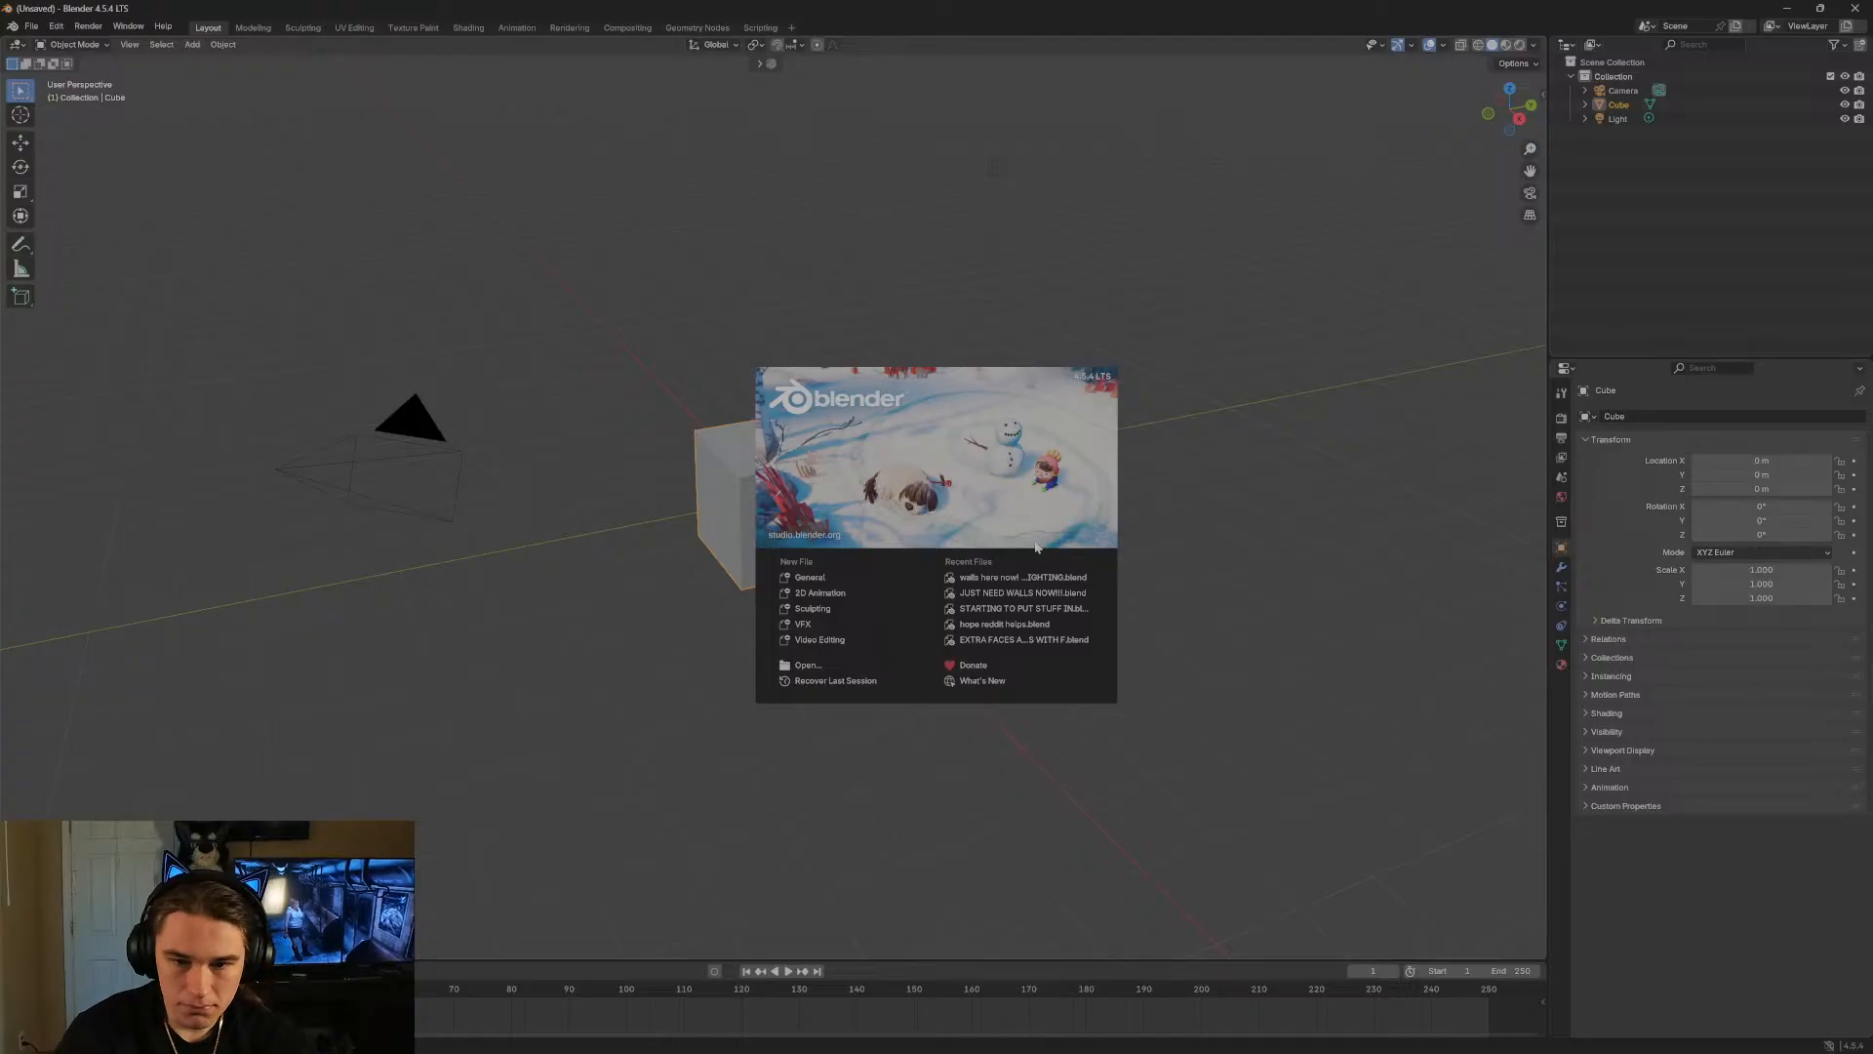
{"action": "left_click", "coordinate": [1034, 578]}
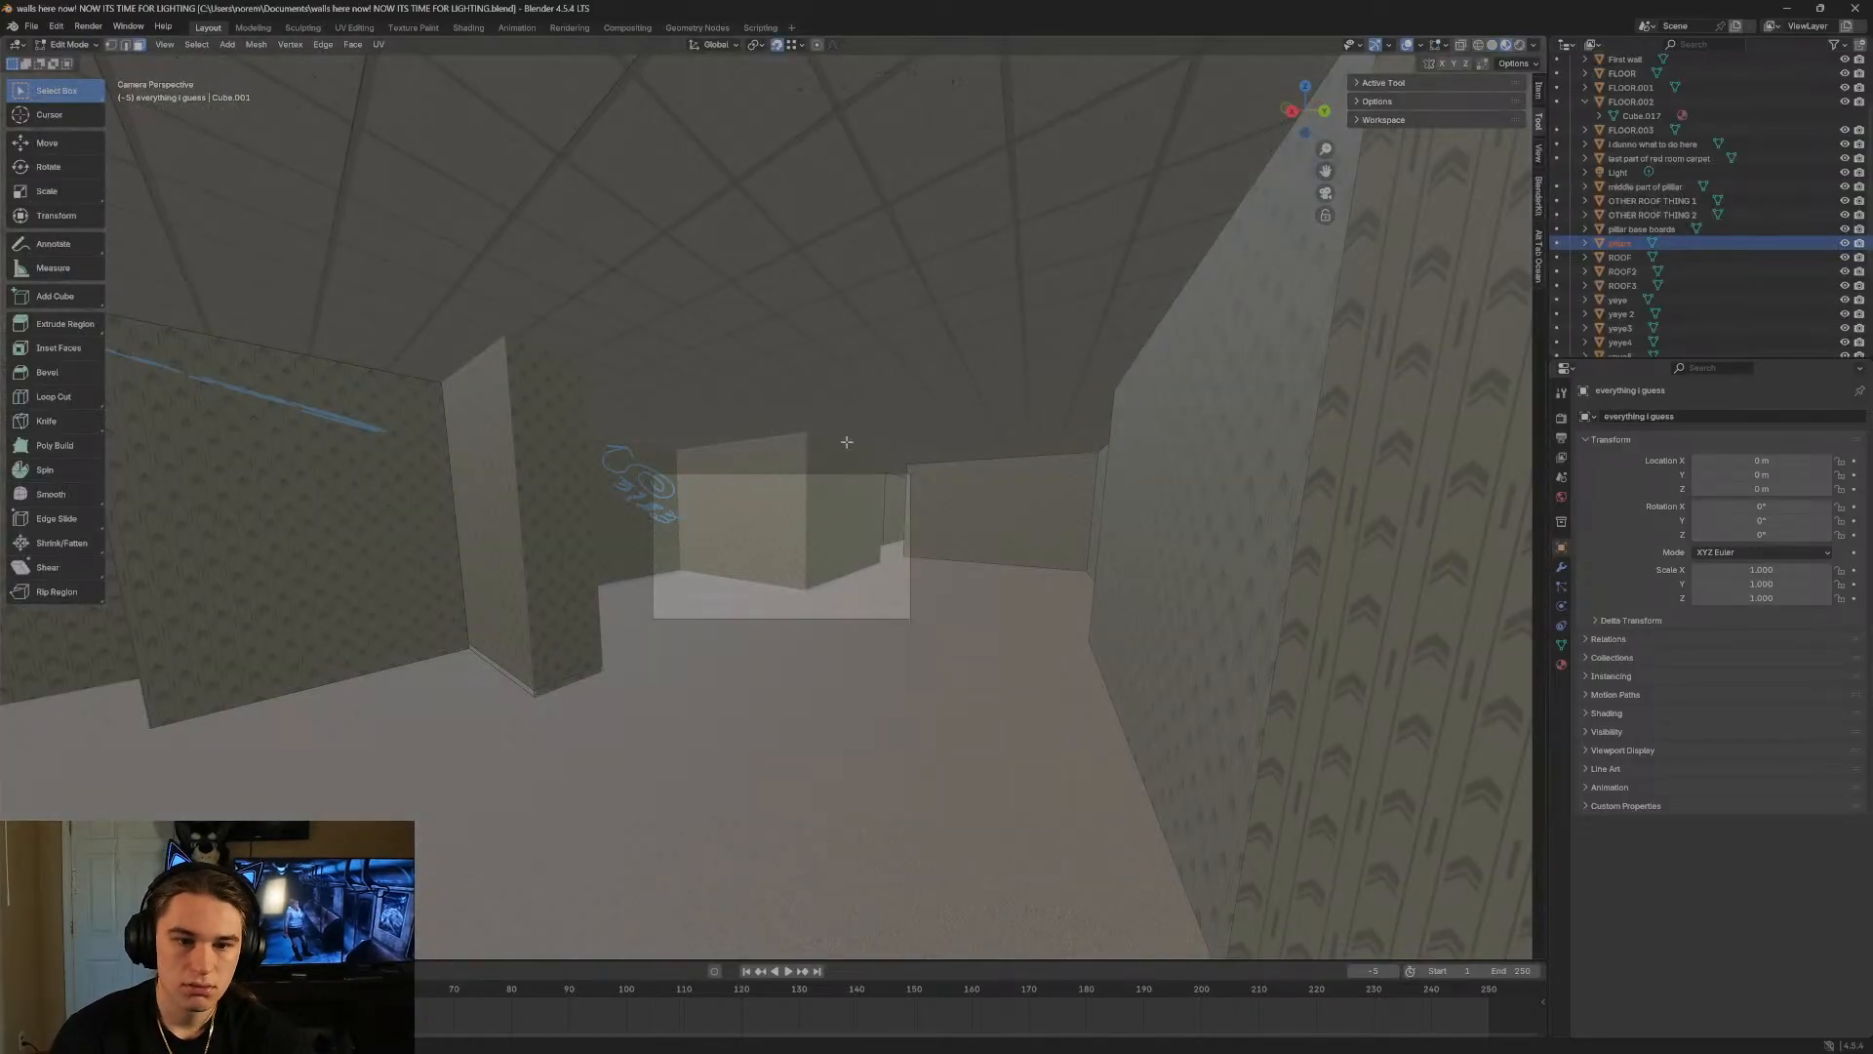
{"action": "key", "text": "shift+grave"}
{"action": "right_click", "coordinate": [847, 442]}
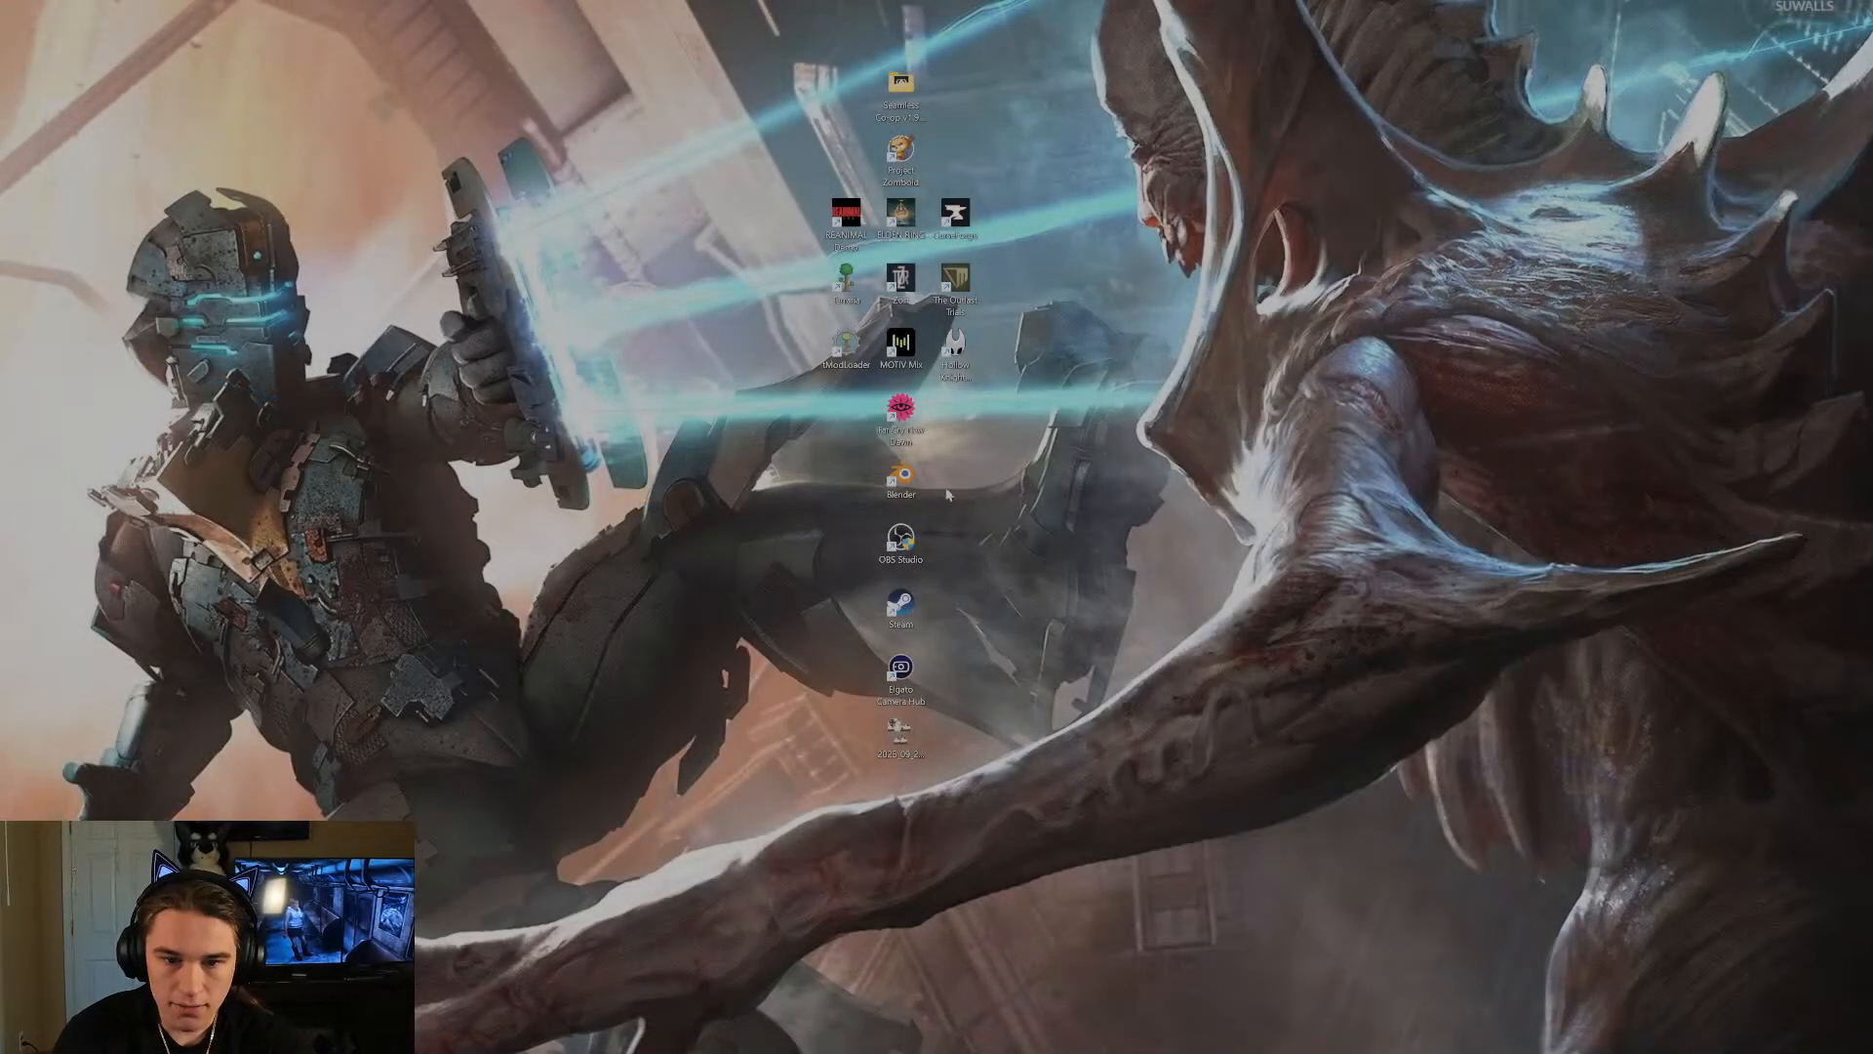
Launch Blender, create a new General file and fly the view around the default cube.
{"action": "double_click", "coordinate": [896, 478]}
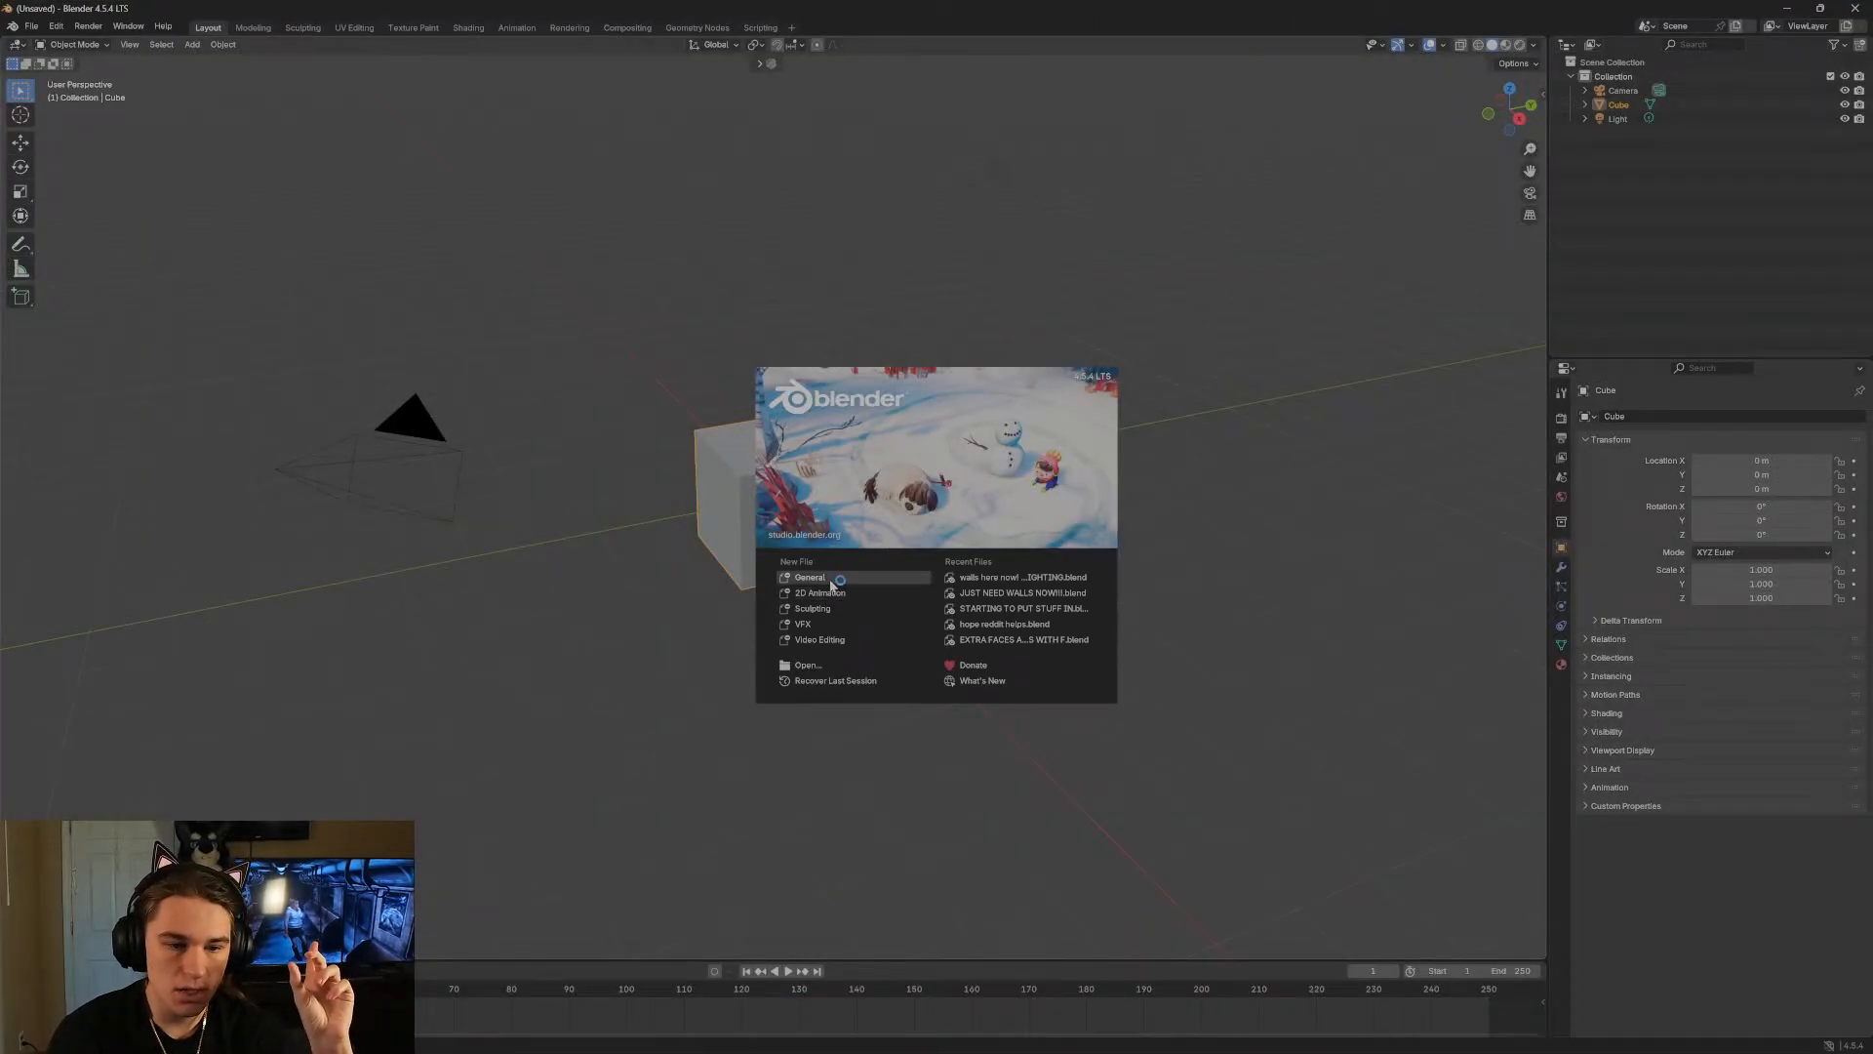
{"action": "left_click", "coordinate": [831, 584]}
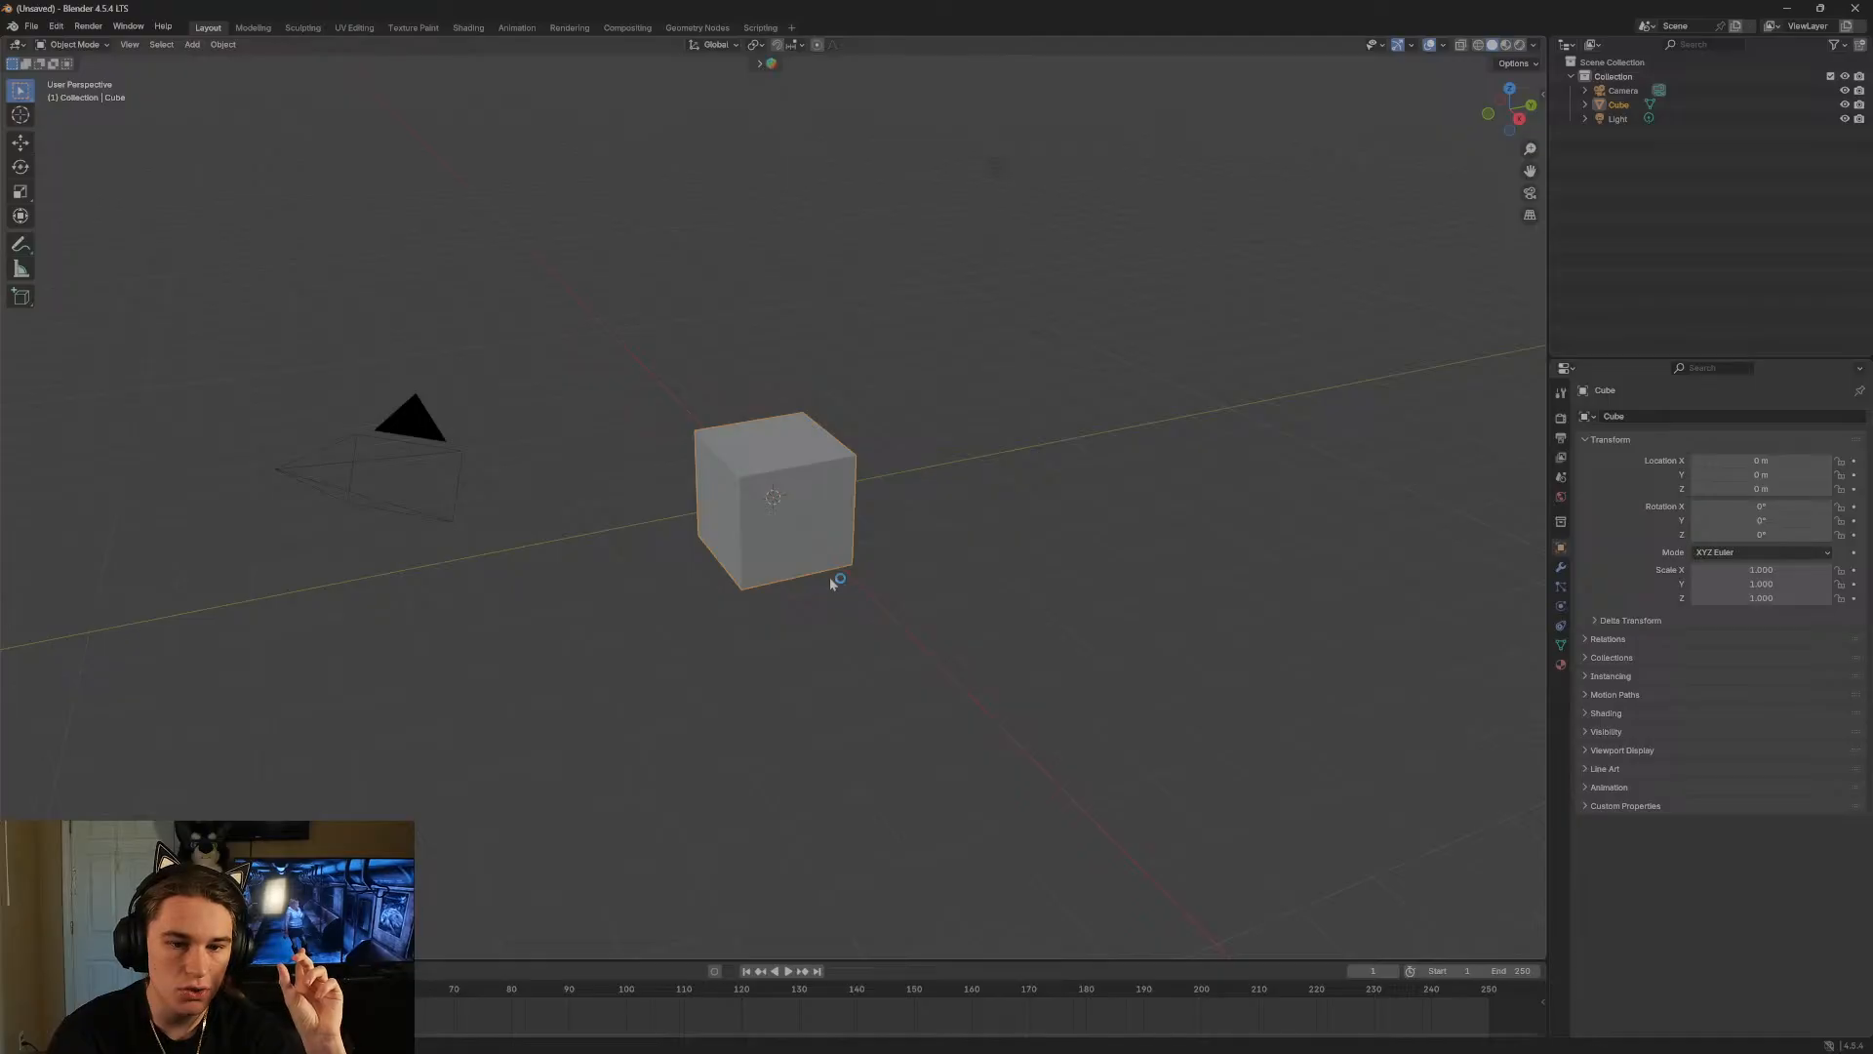
{"action": "key", "text": "shift+grave"}
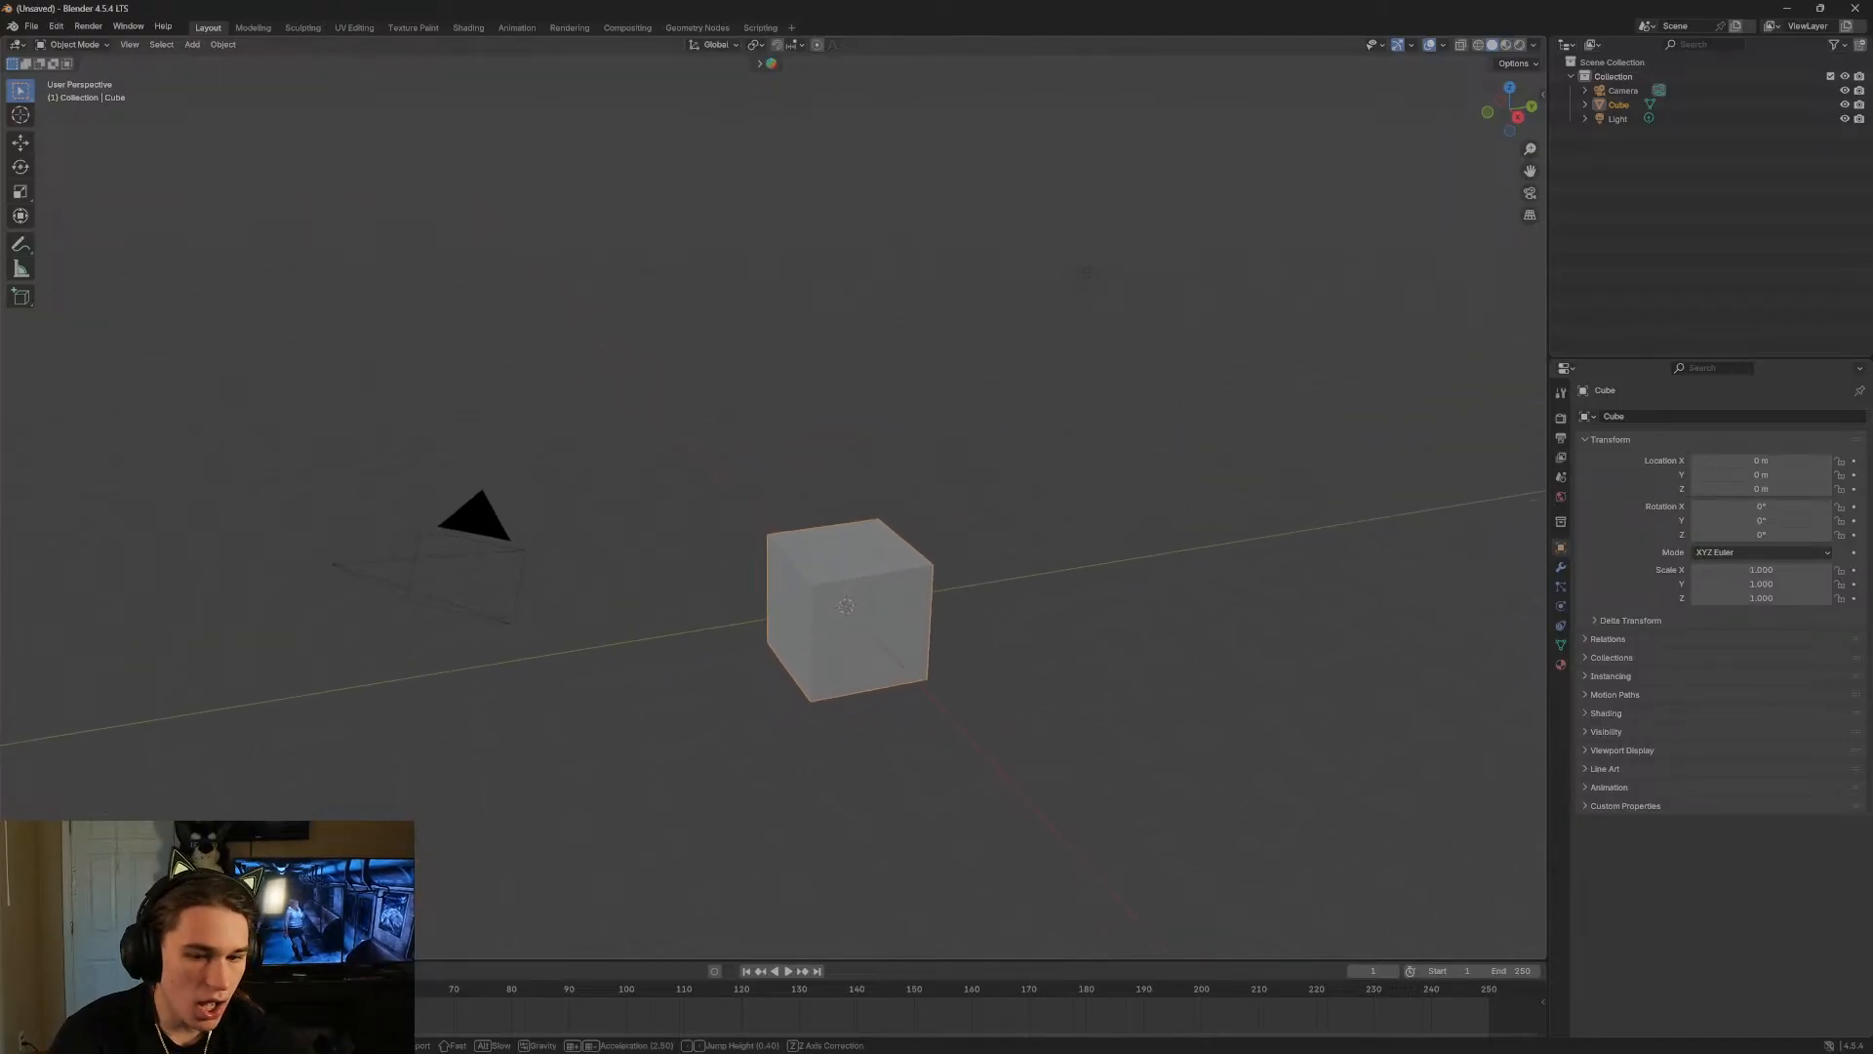
{"action": "key", "text": "w"}
{"action": "key", "text": "s"}
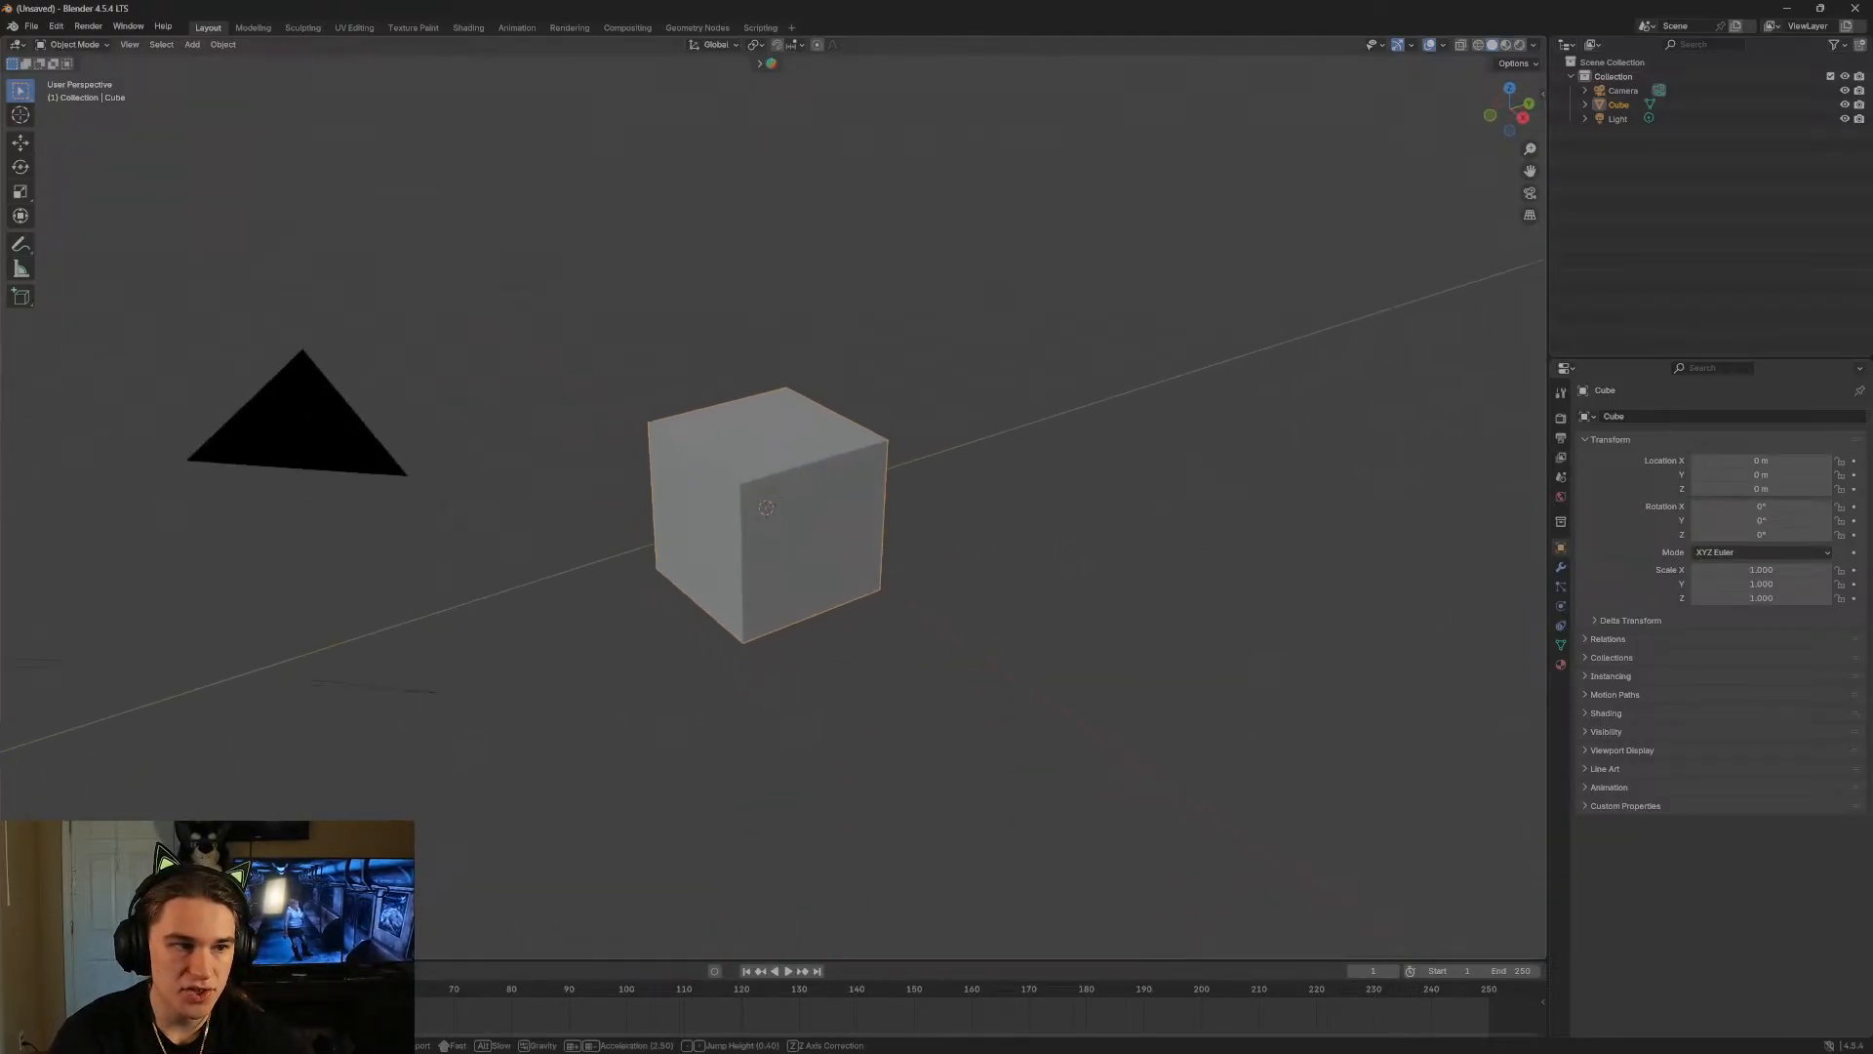
{"action": "key", "text": "w"}
{"action": "key", "text": "s"}
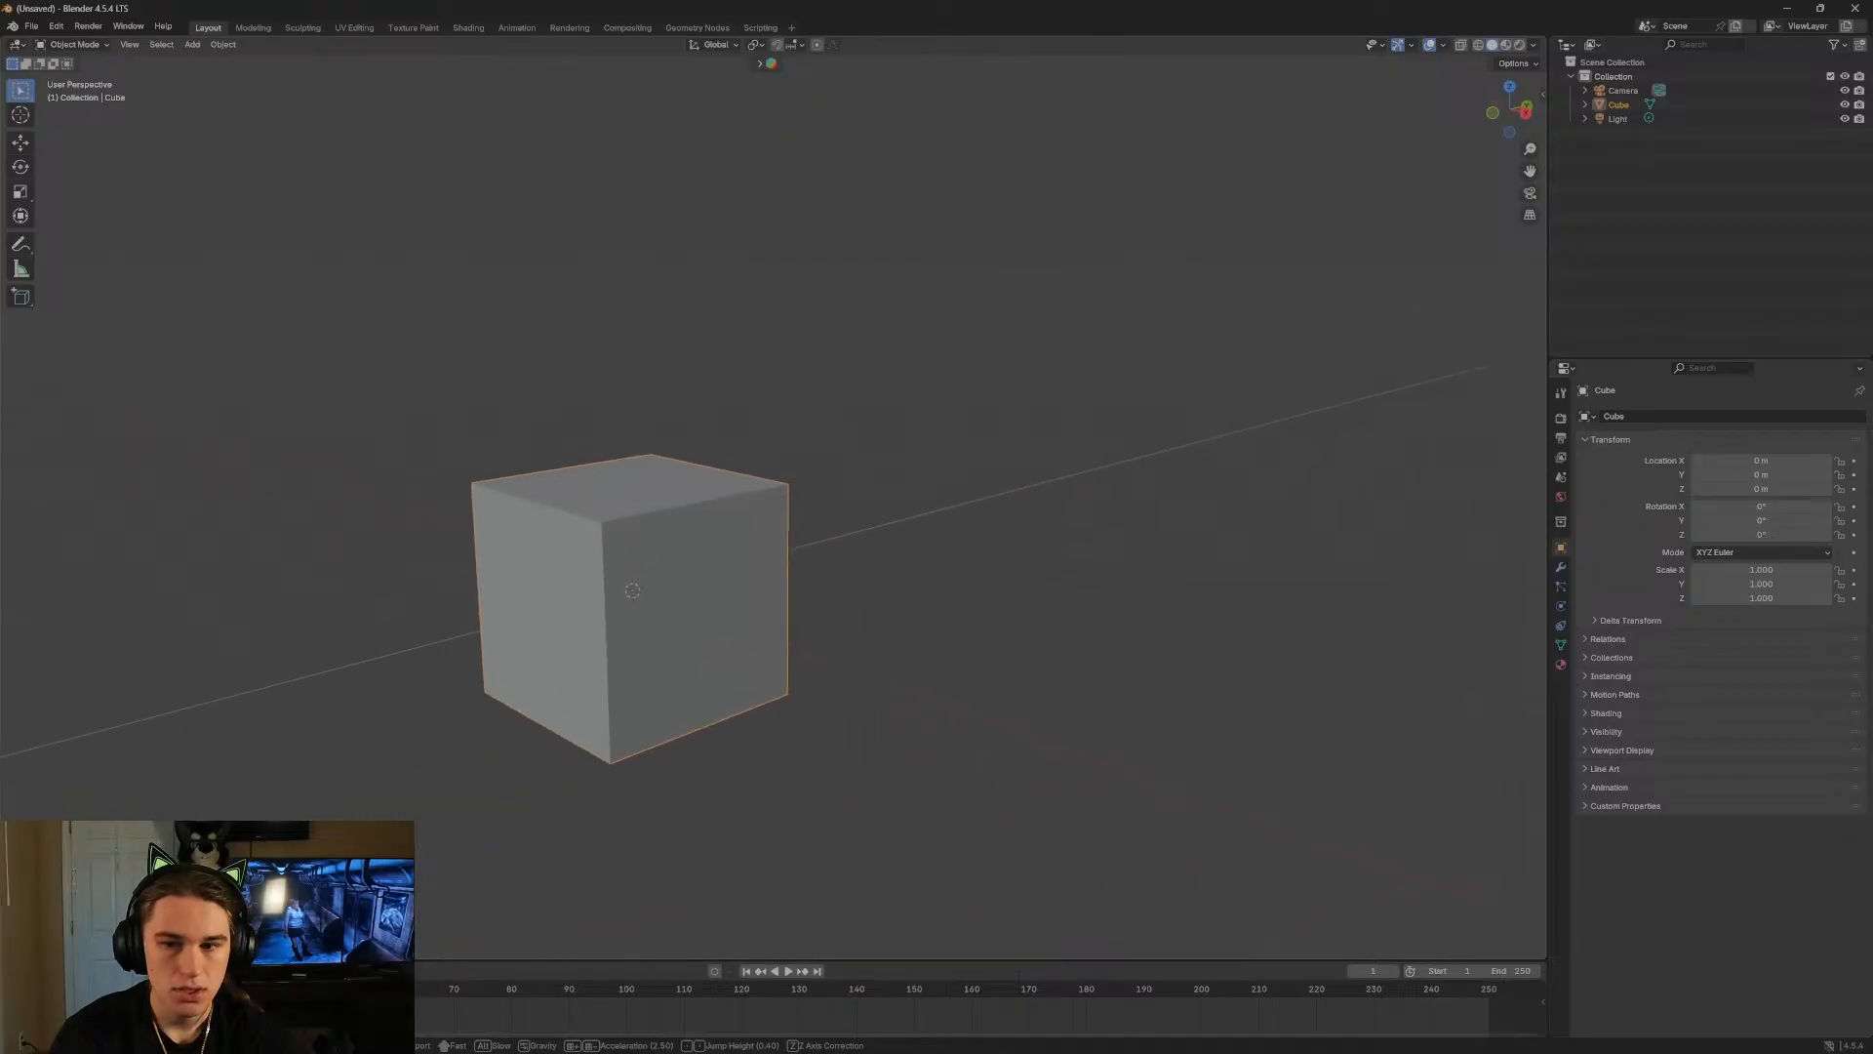
{"action": "left_click", "coordinate": [831, 567]}
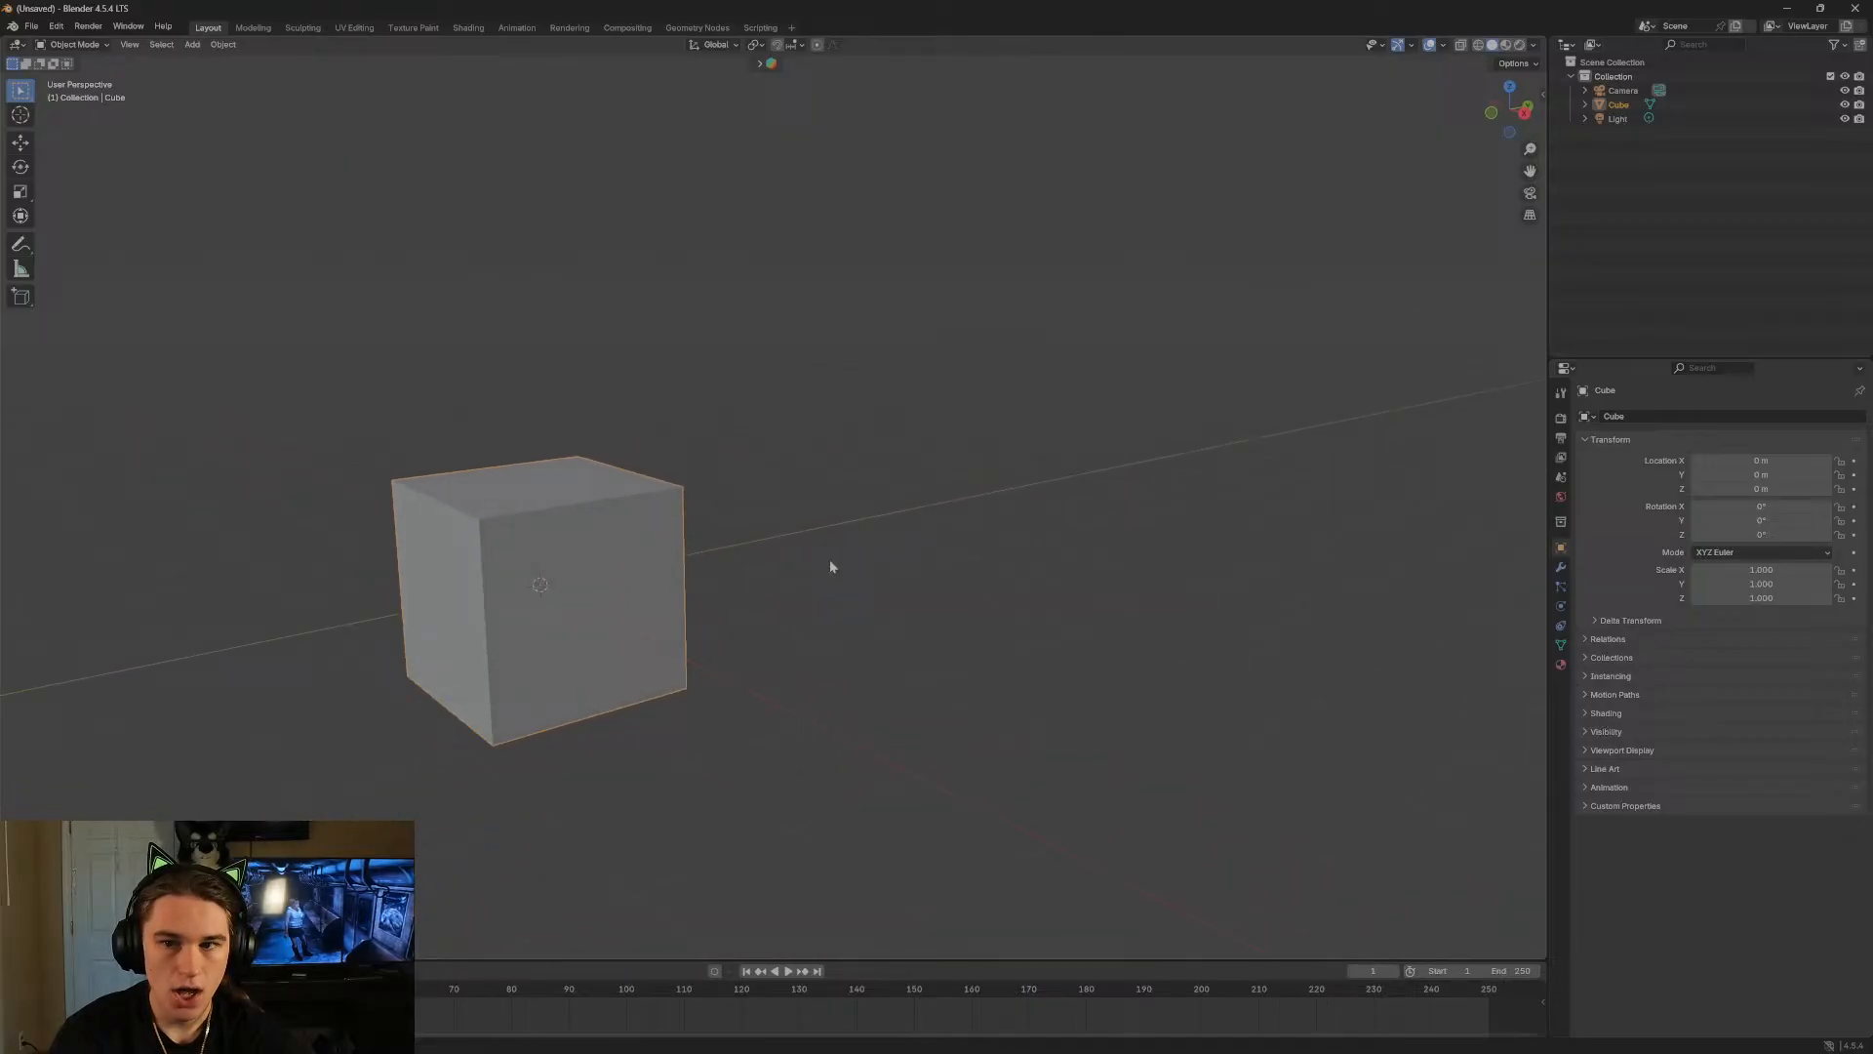
Append Ocean 4 with the Water Dark material to the scene using the Alt Tab Ocean add-on.
{"action": "left_click", "coordinate": [1542, 96]}
{"action": "left_click", "coordinate": [1538, 256]}
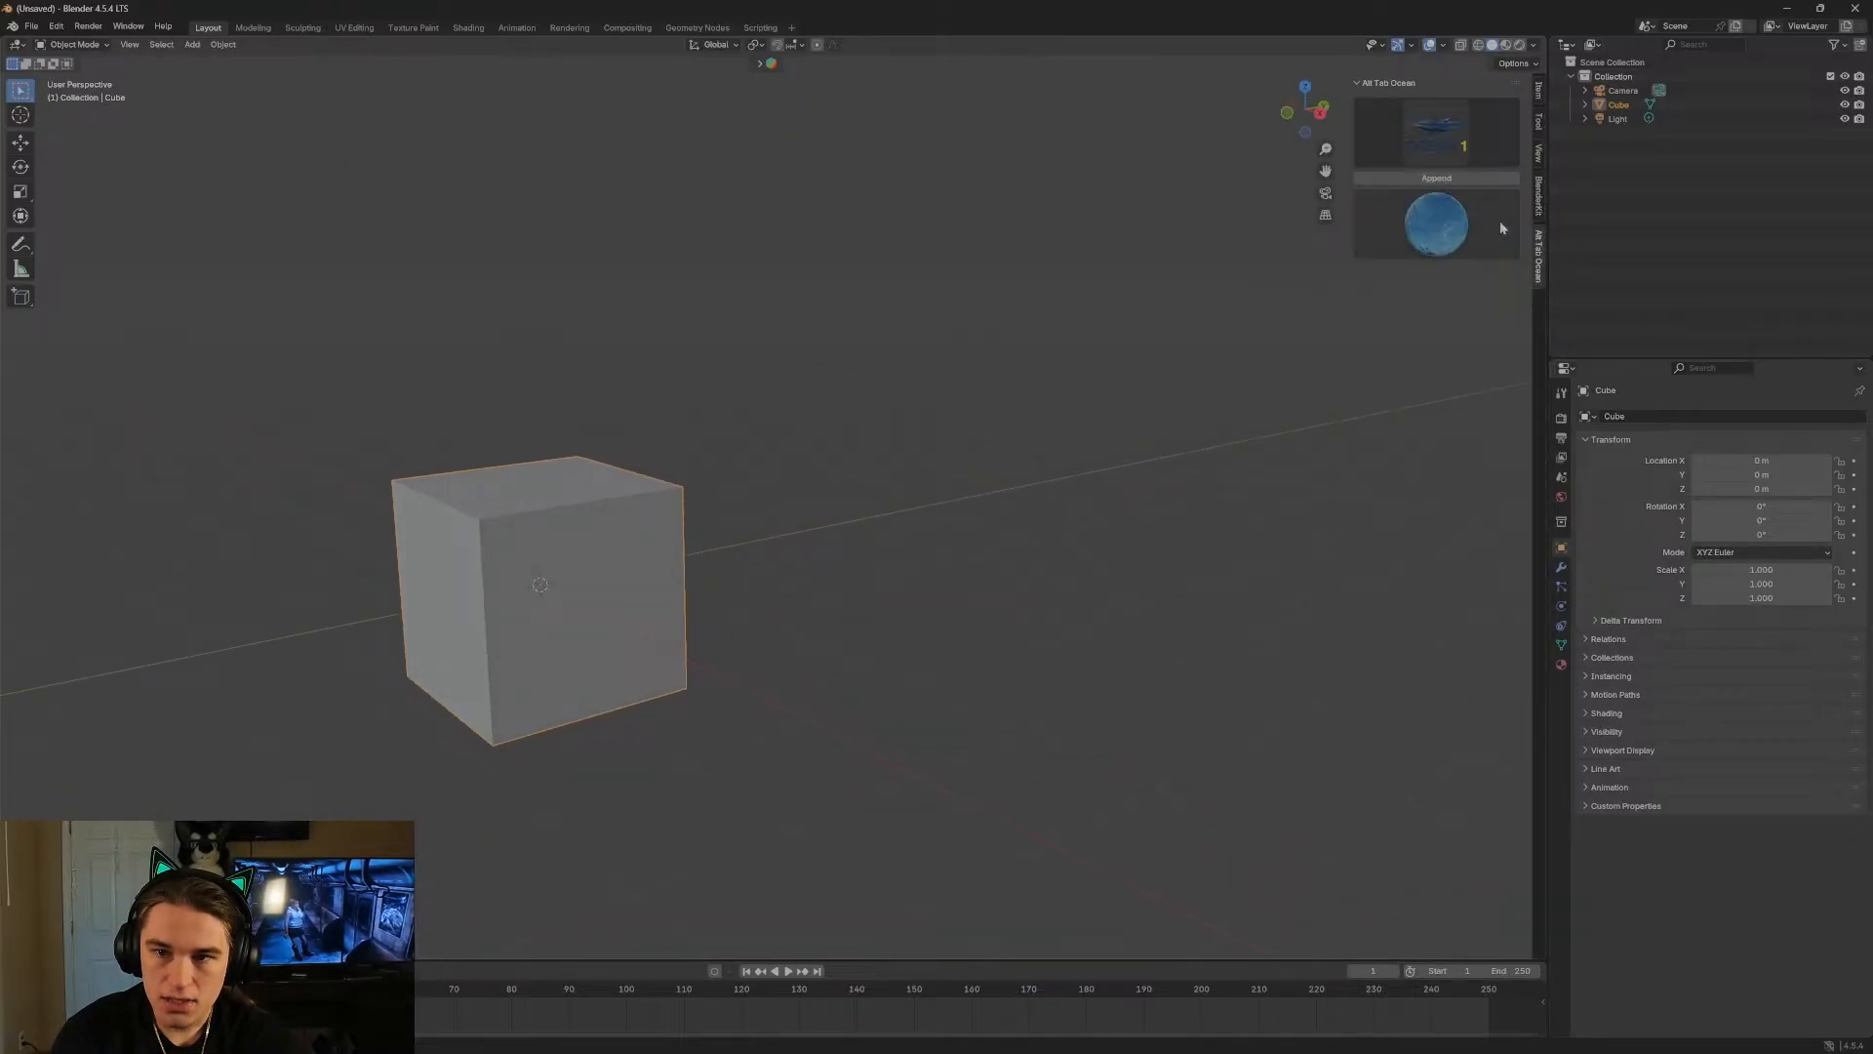
{"action": "left_click", "coordinate": [1415, 138]}
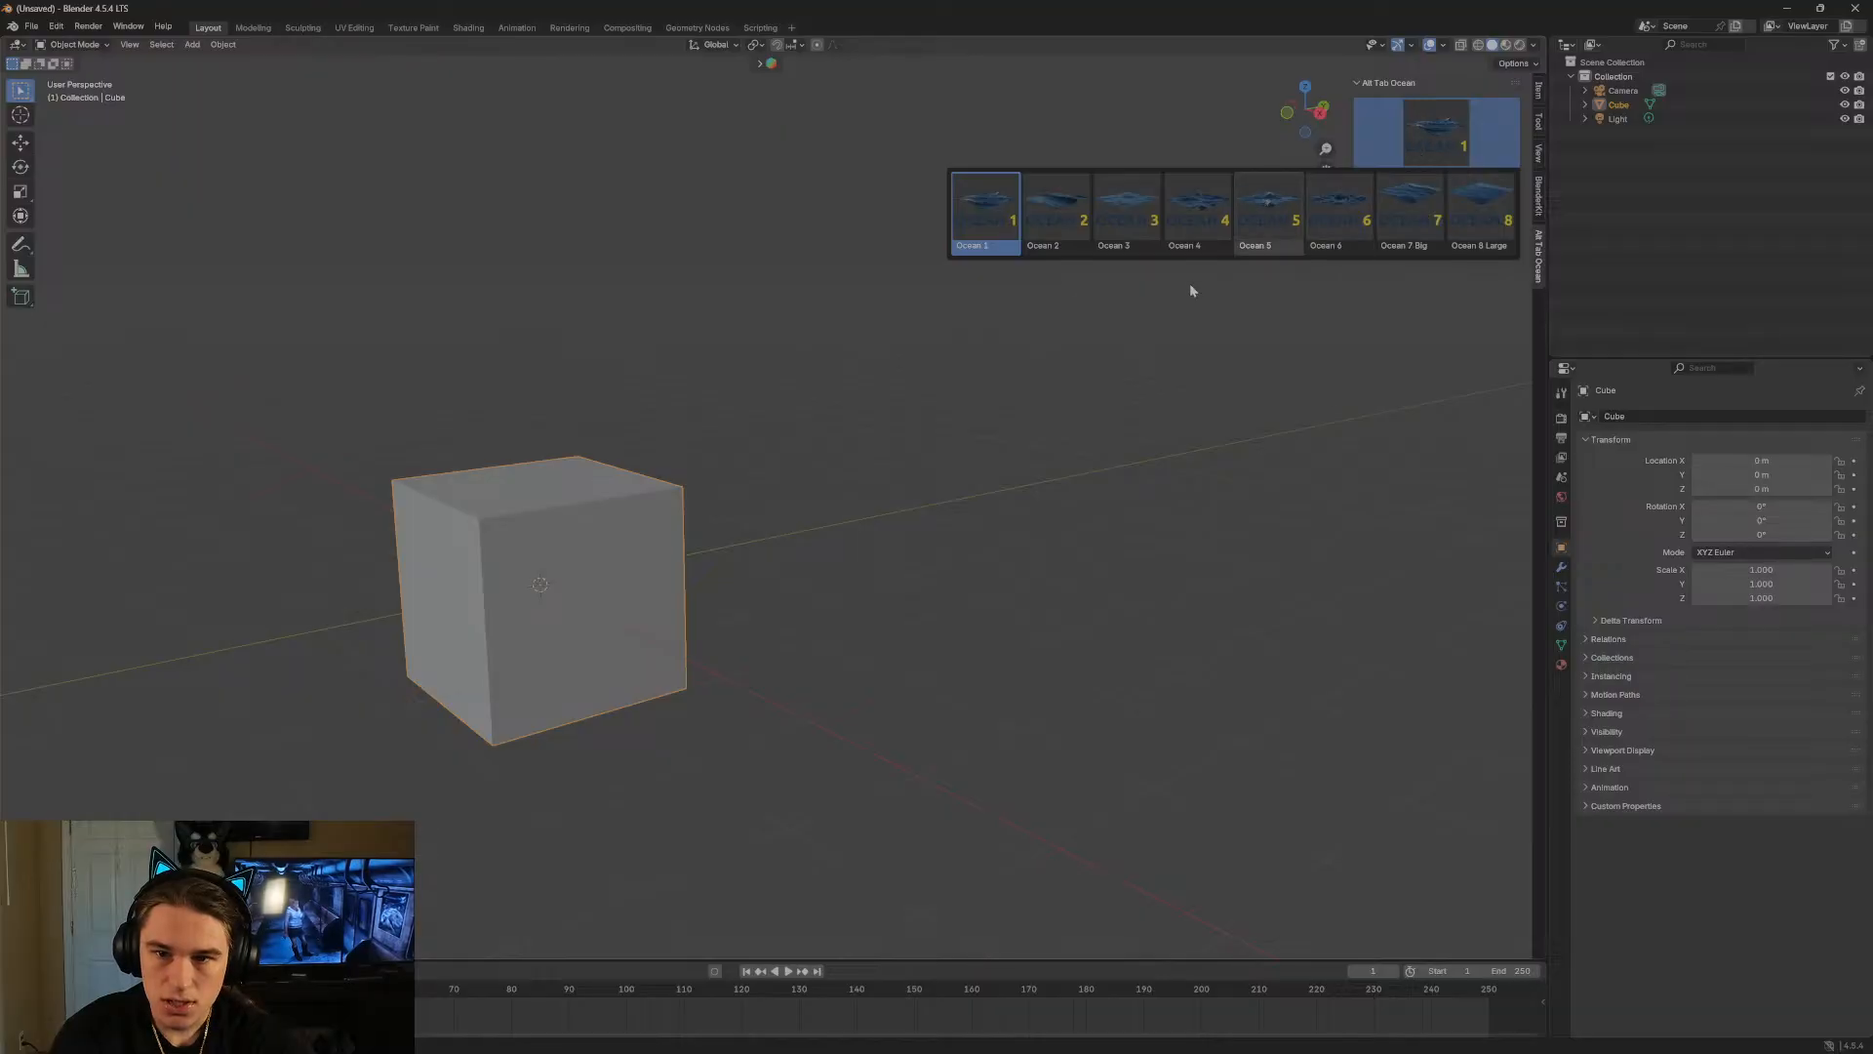
{"action": "left_click", "coordinate": [1225, 216]}
{"action": "left_click", "coordinate": [1372, 255]}
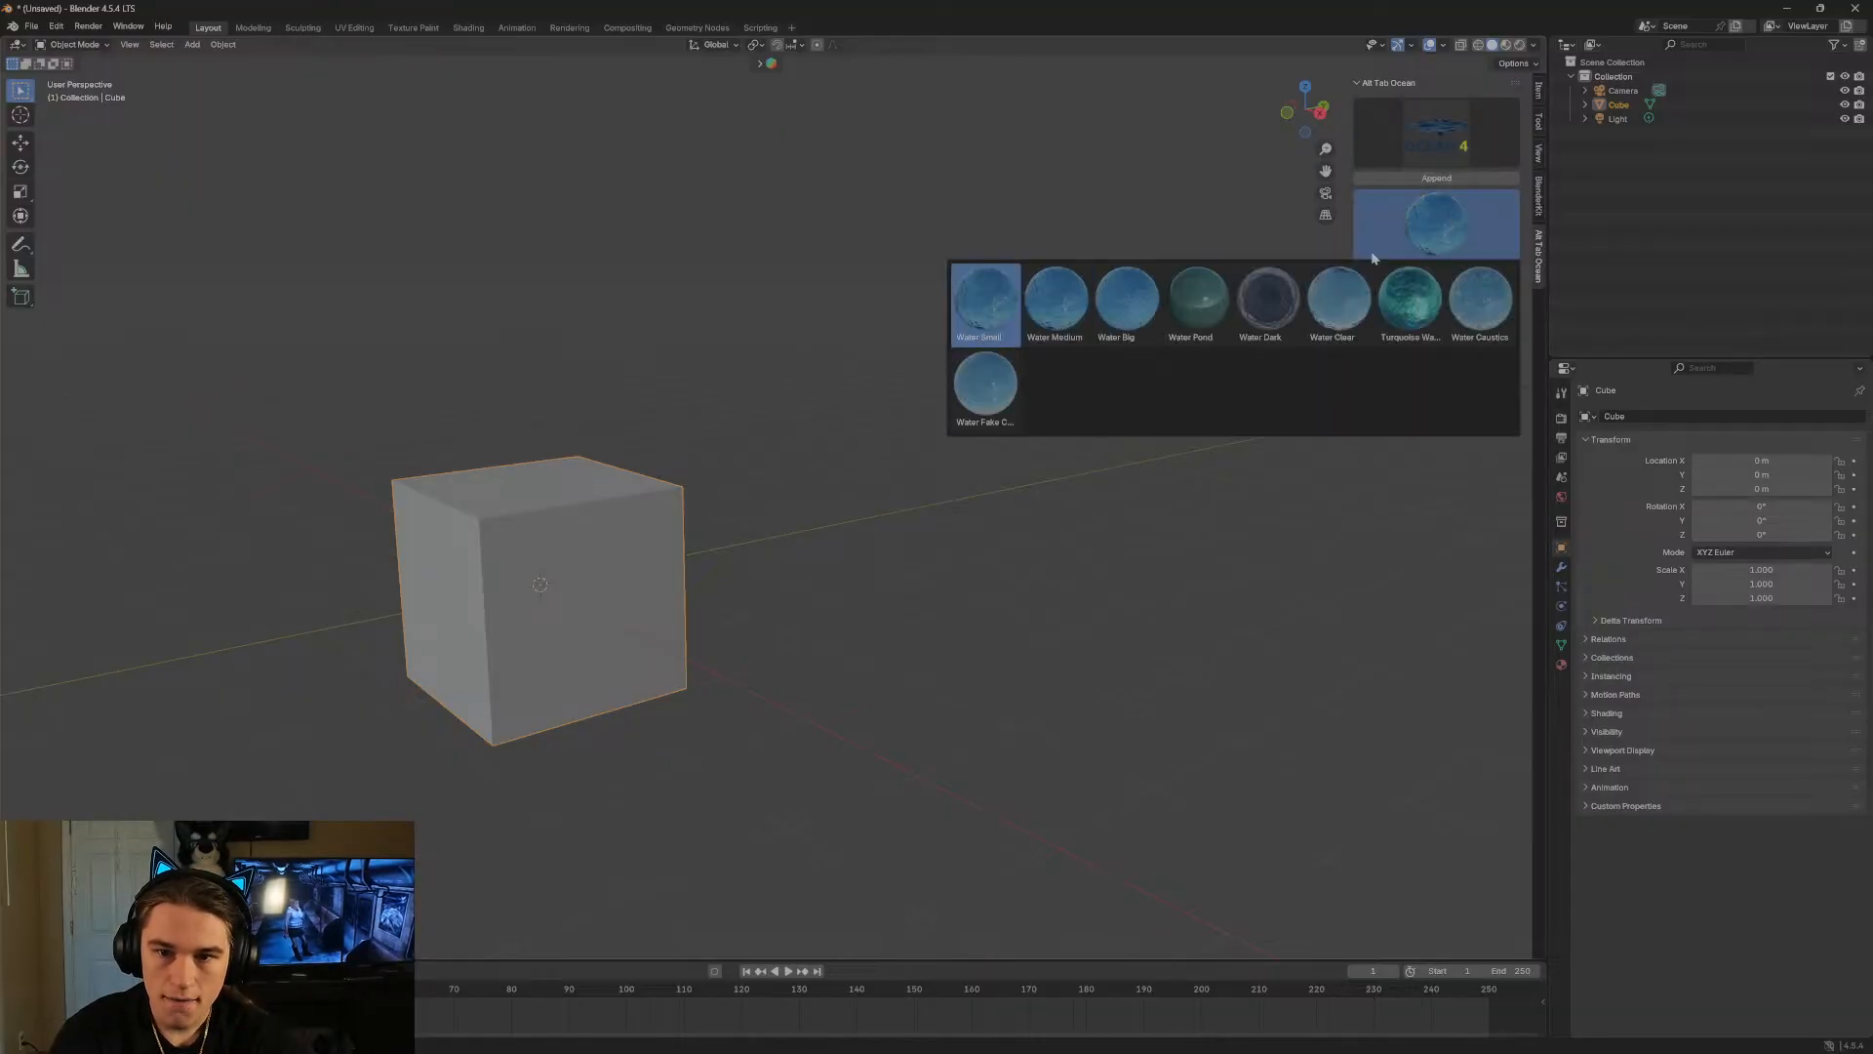
{"action": "left_click", "coordinate": [1262, 310]}
{"action": "left_click", "coordinate": [1436, 178]}
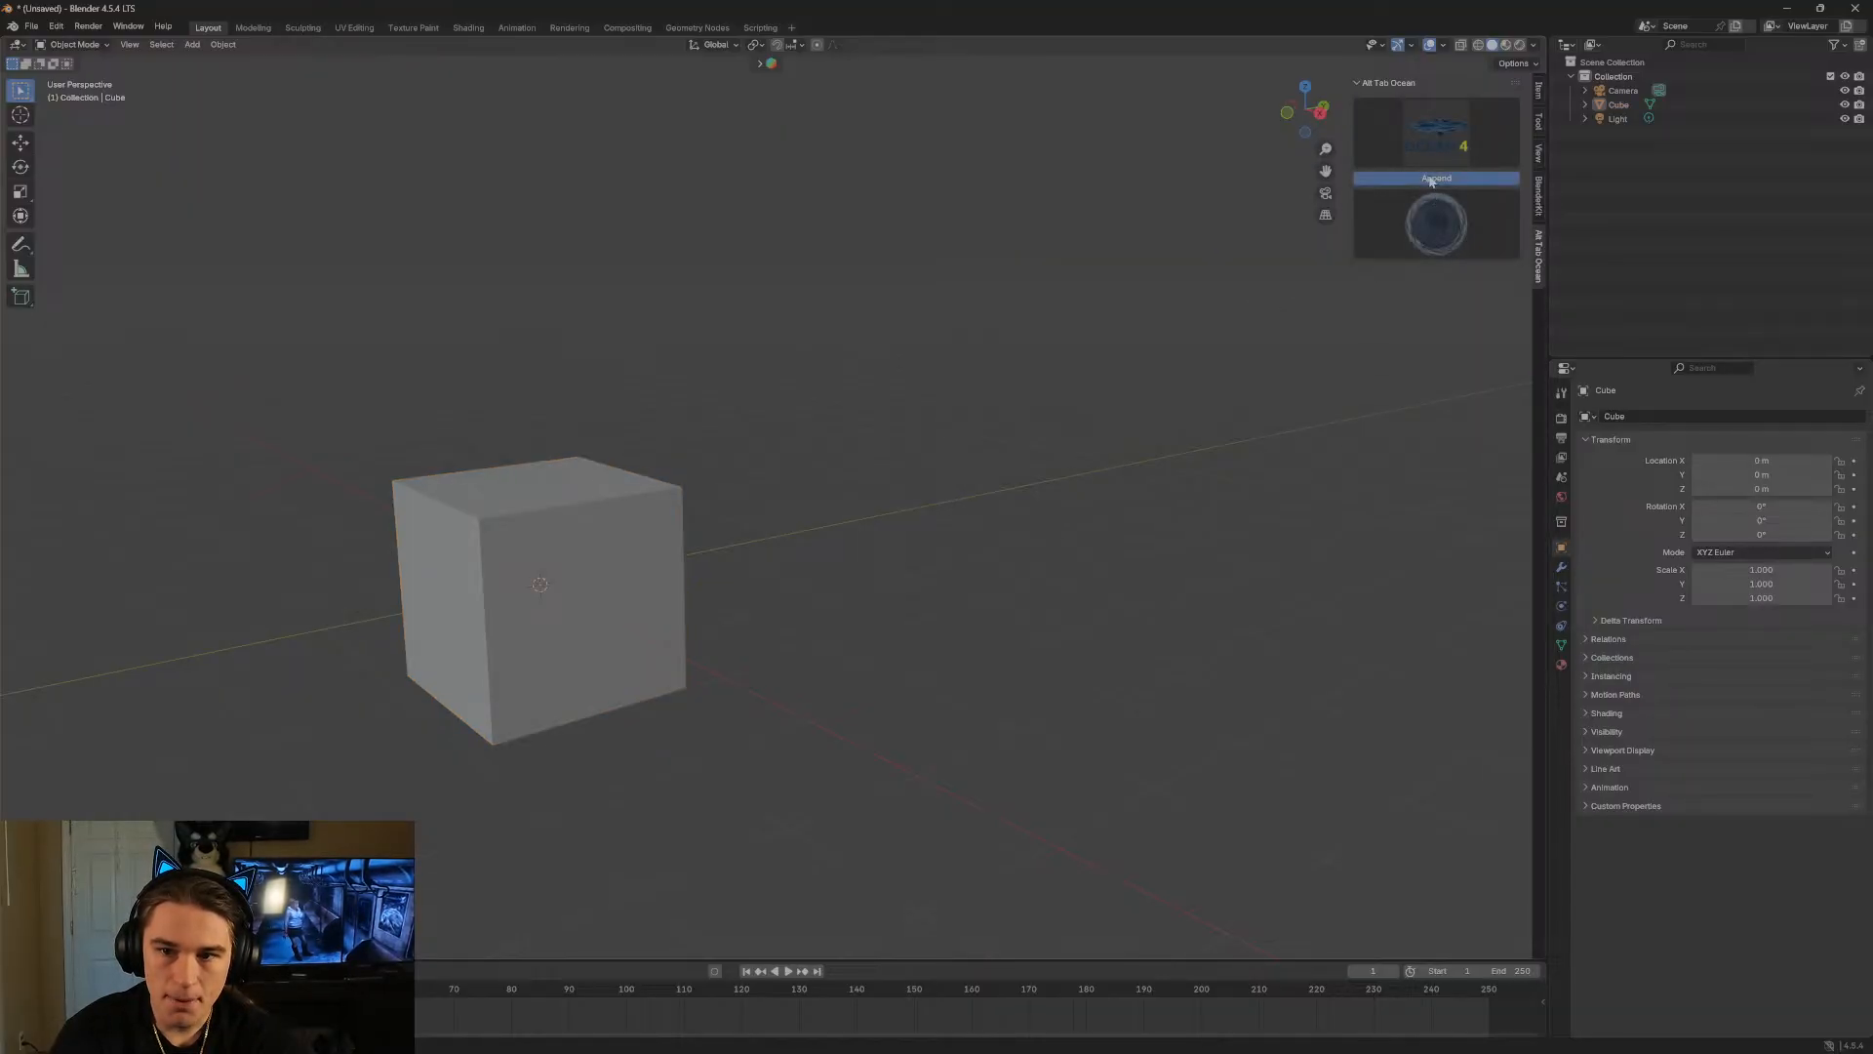
Inspect the ocean surface around the cube, switching the viewport to Rendered shading.
{"action": "key", "text": "shift+grave"}
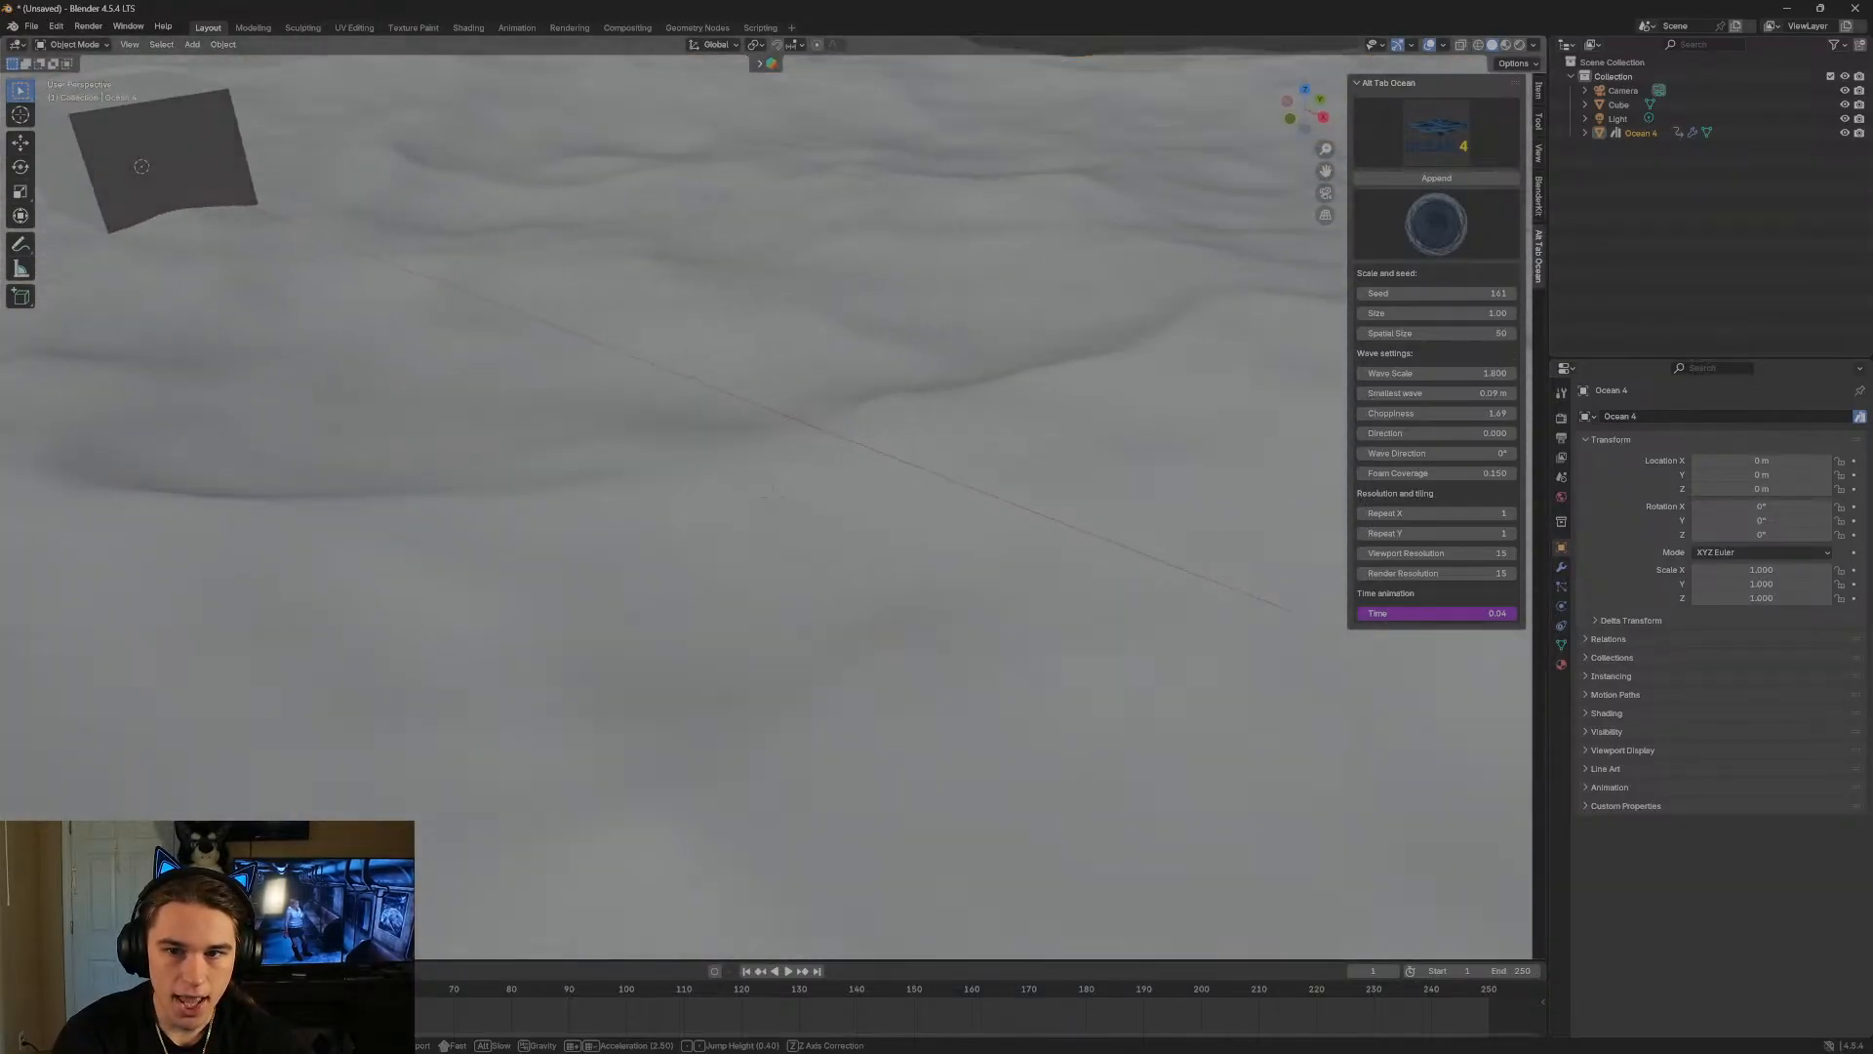
{"action": "left_click", "coordinate": [936, 681]}
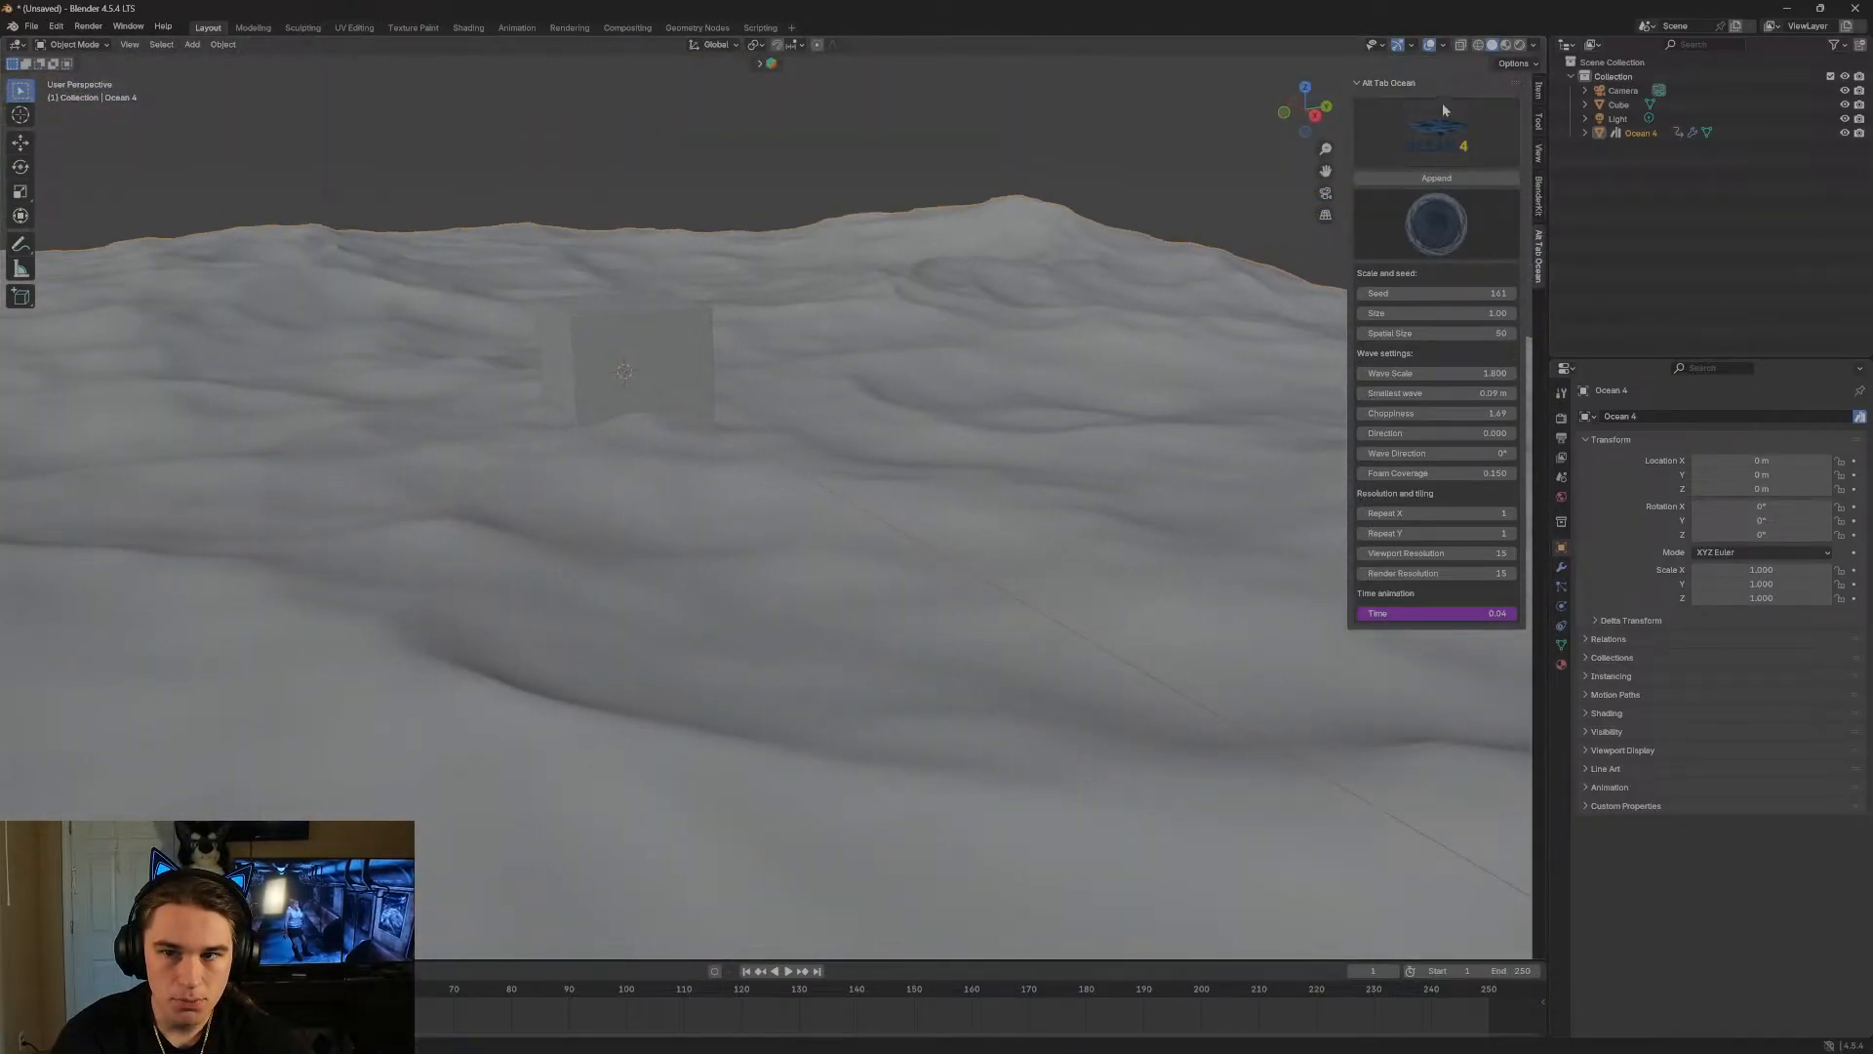
{"action": "left_click", "coordinate": [1519, 45]}
{"action": "key", "text": "shift+grave"}
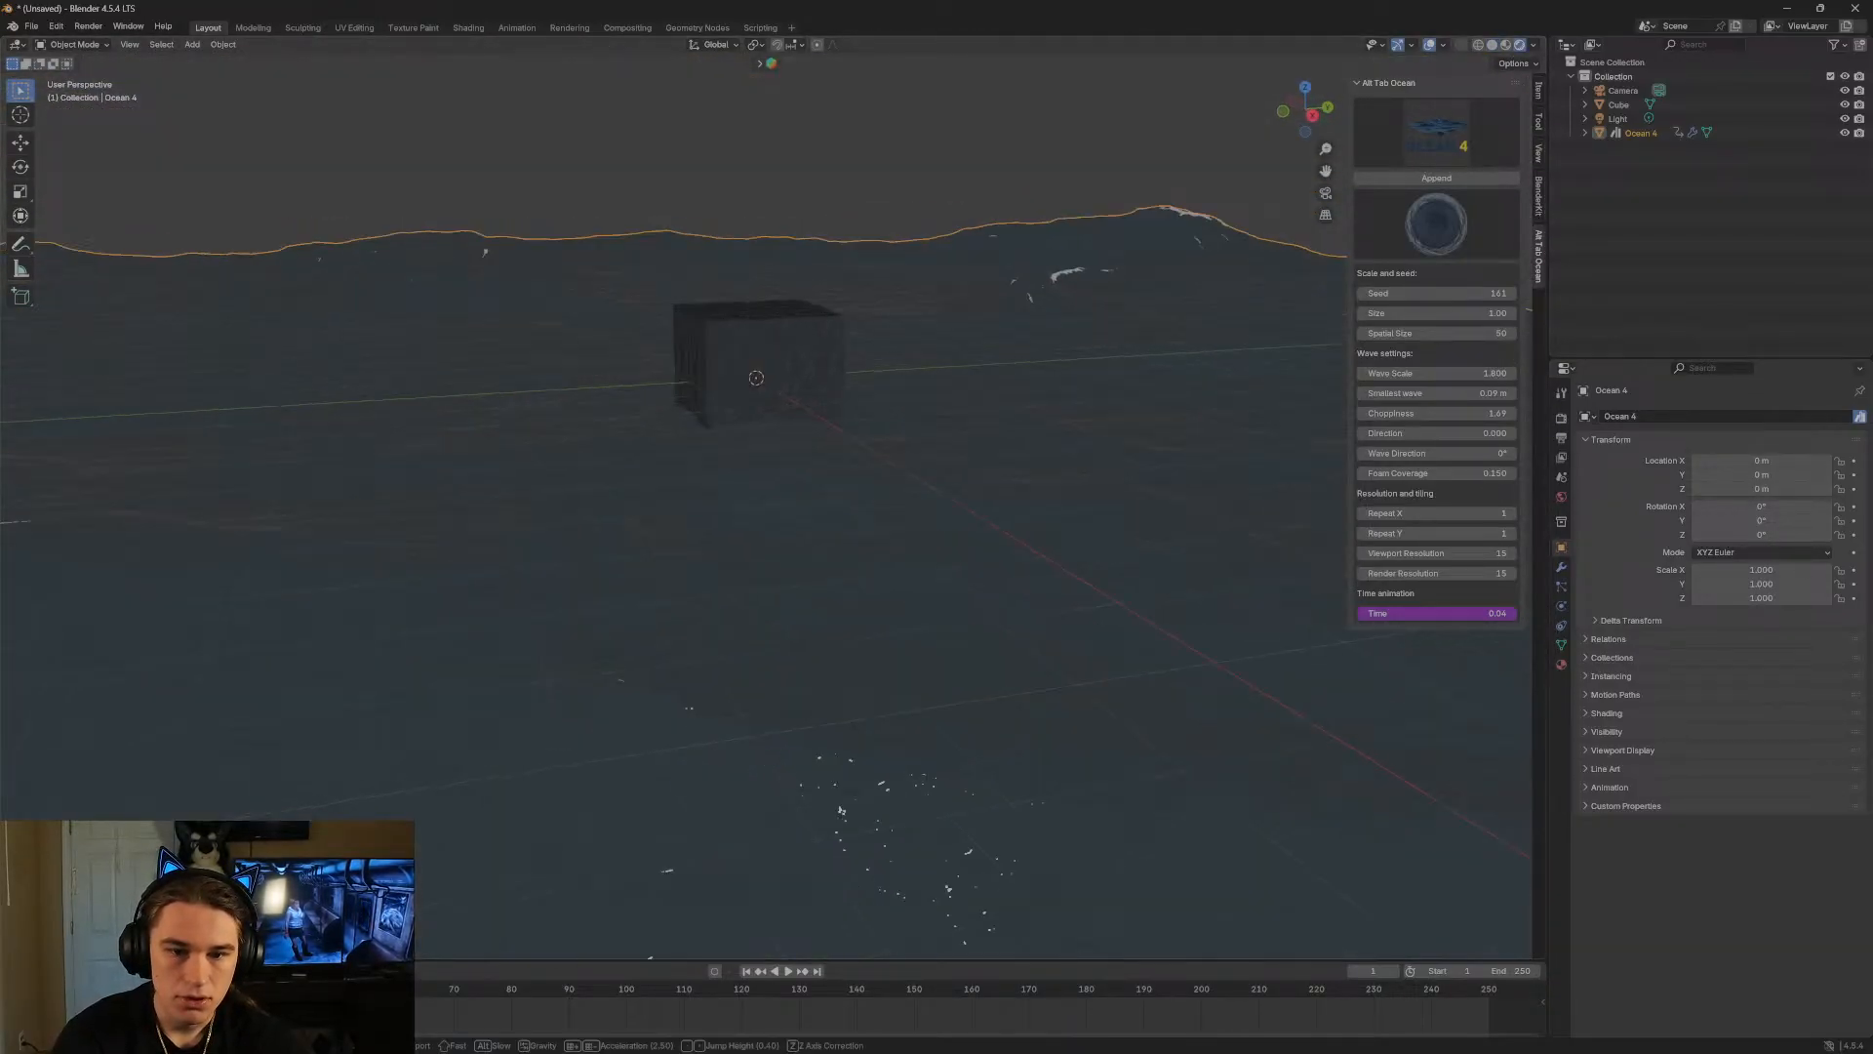
{"action": "key", "text": "w"}
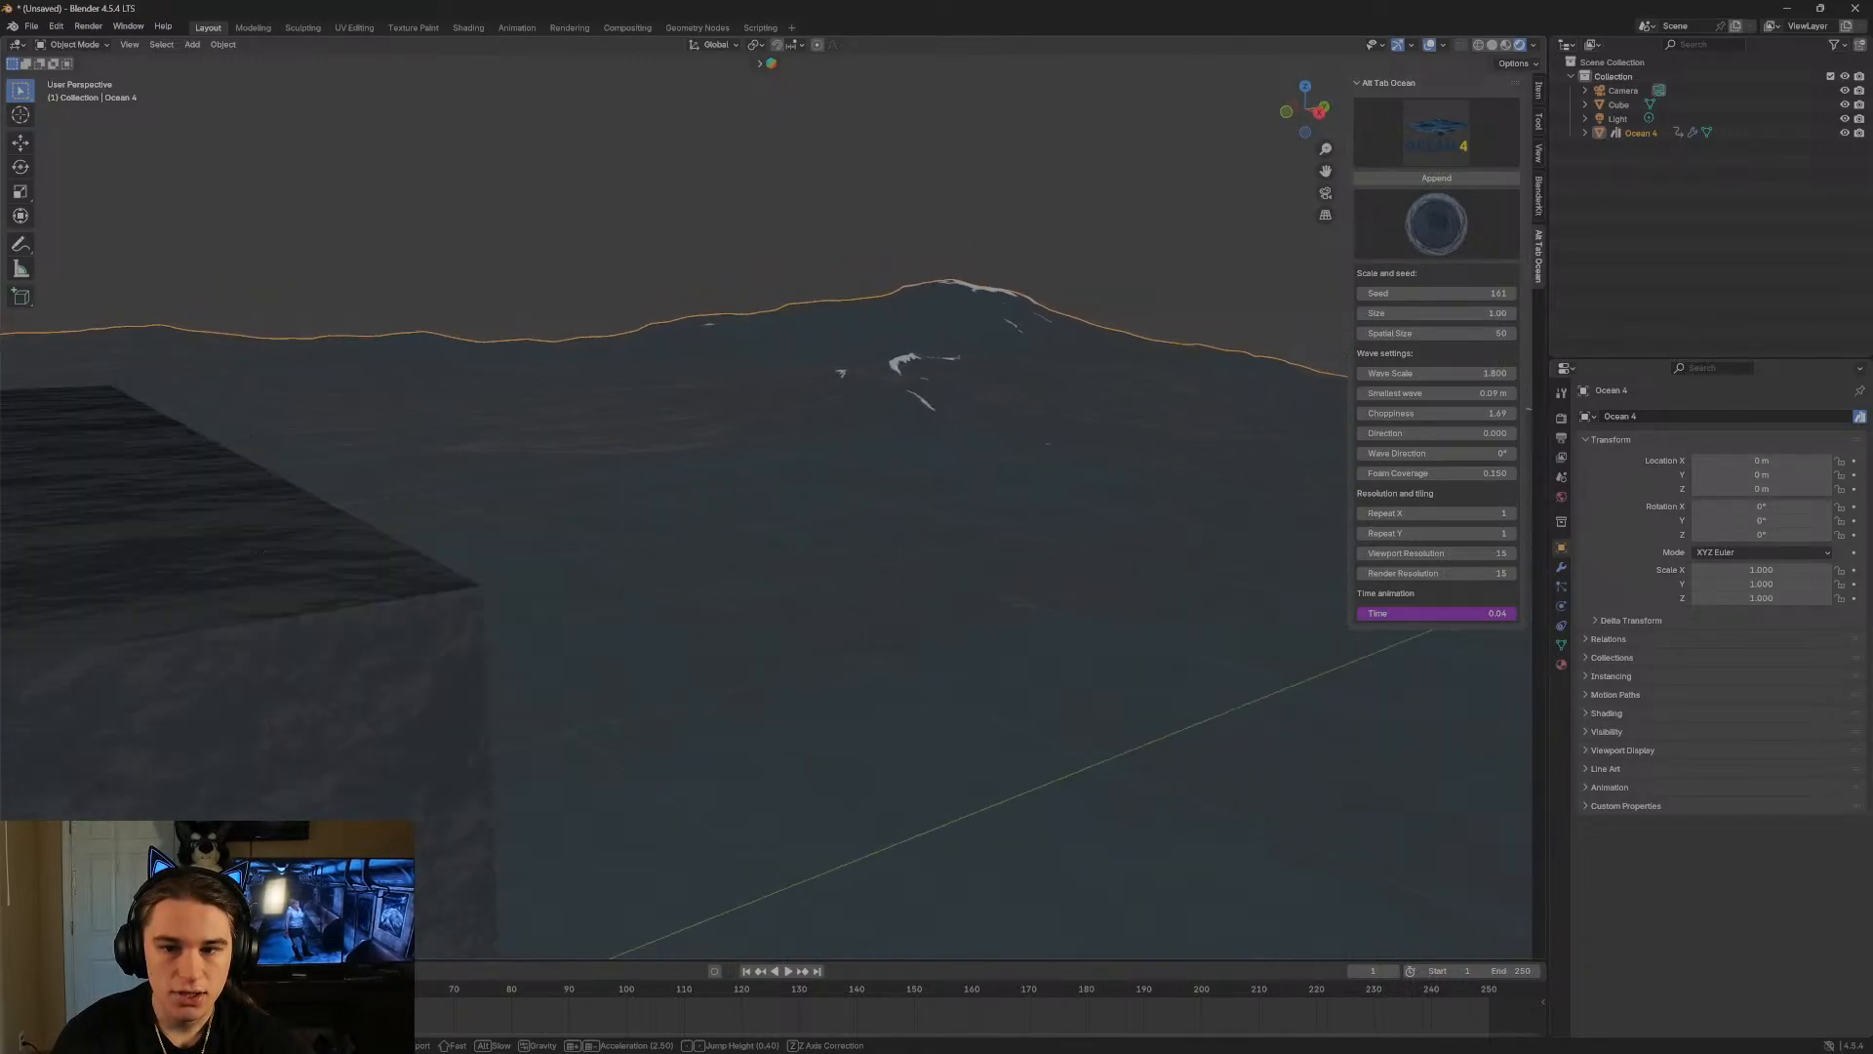
{"action": "left_click", "coordinate": [1087, 306]}
Play the ocean wave animation, pausing and resuming it once before stopping playback.
{"action": "left_click", "coordinate": [789, 970]}
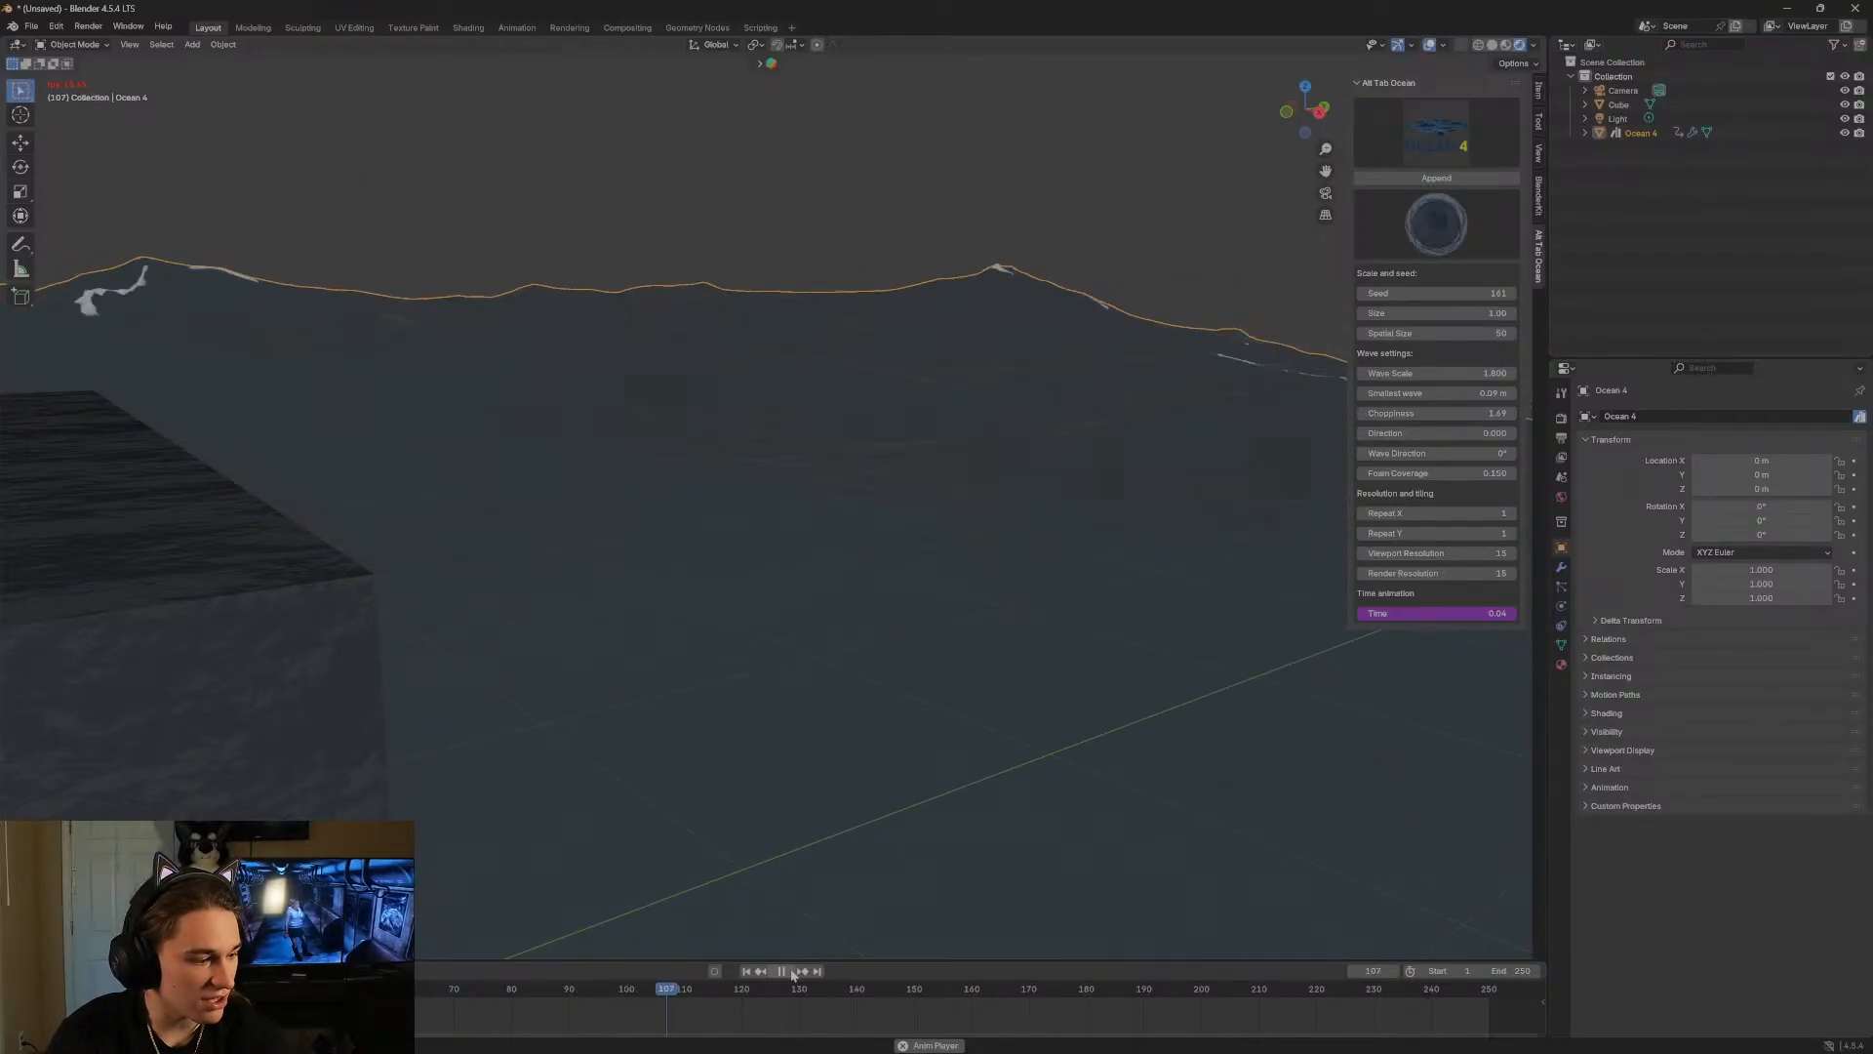
{"action": "left_click", "coordinate": [786, 972]}
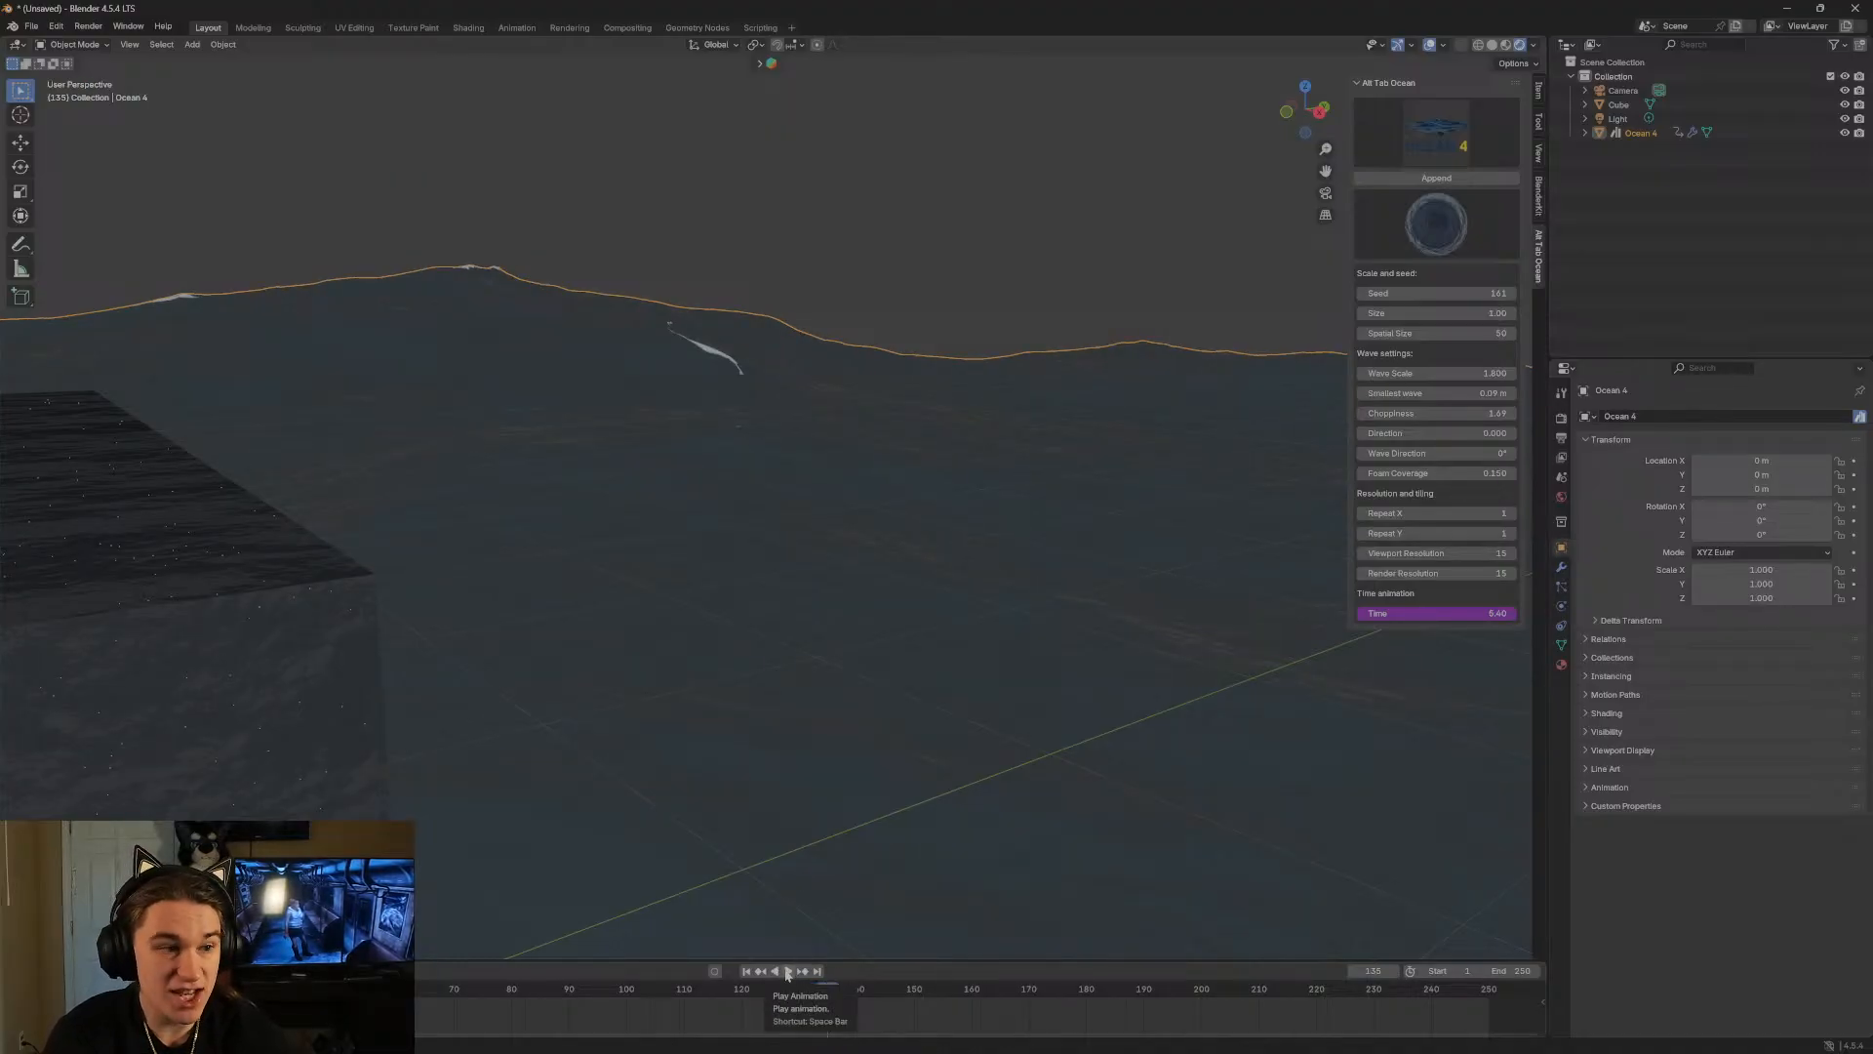
{"action": "left_click", "coordinate": [786, 972]}
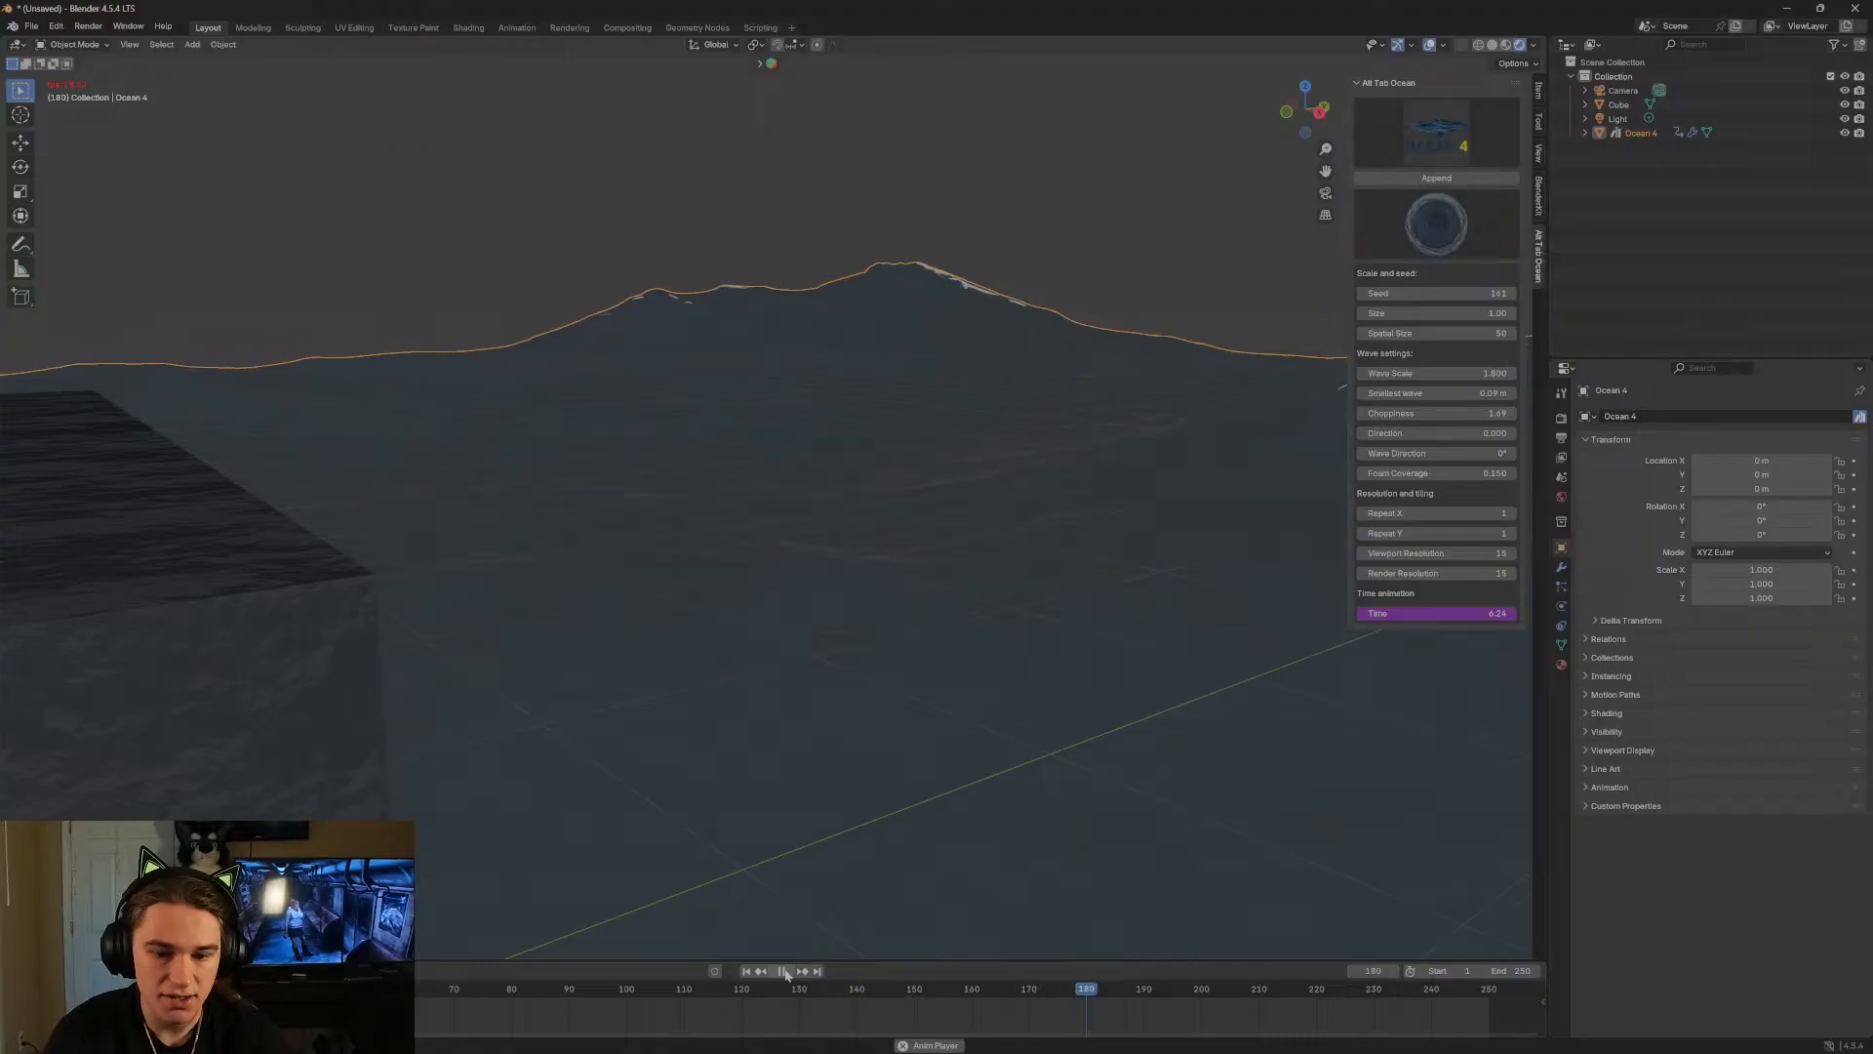
{"action": "left_click", "coordinate": [786, 972]}
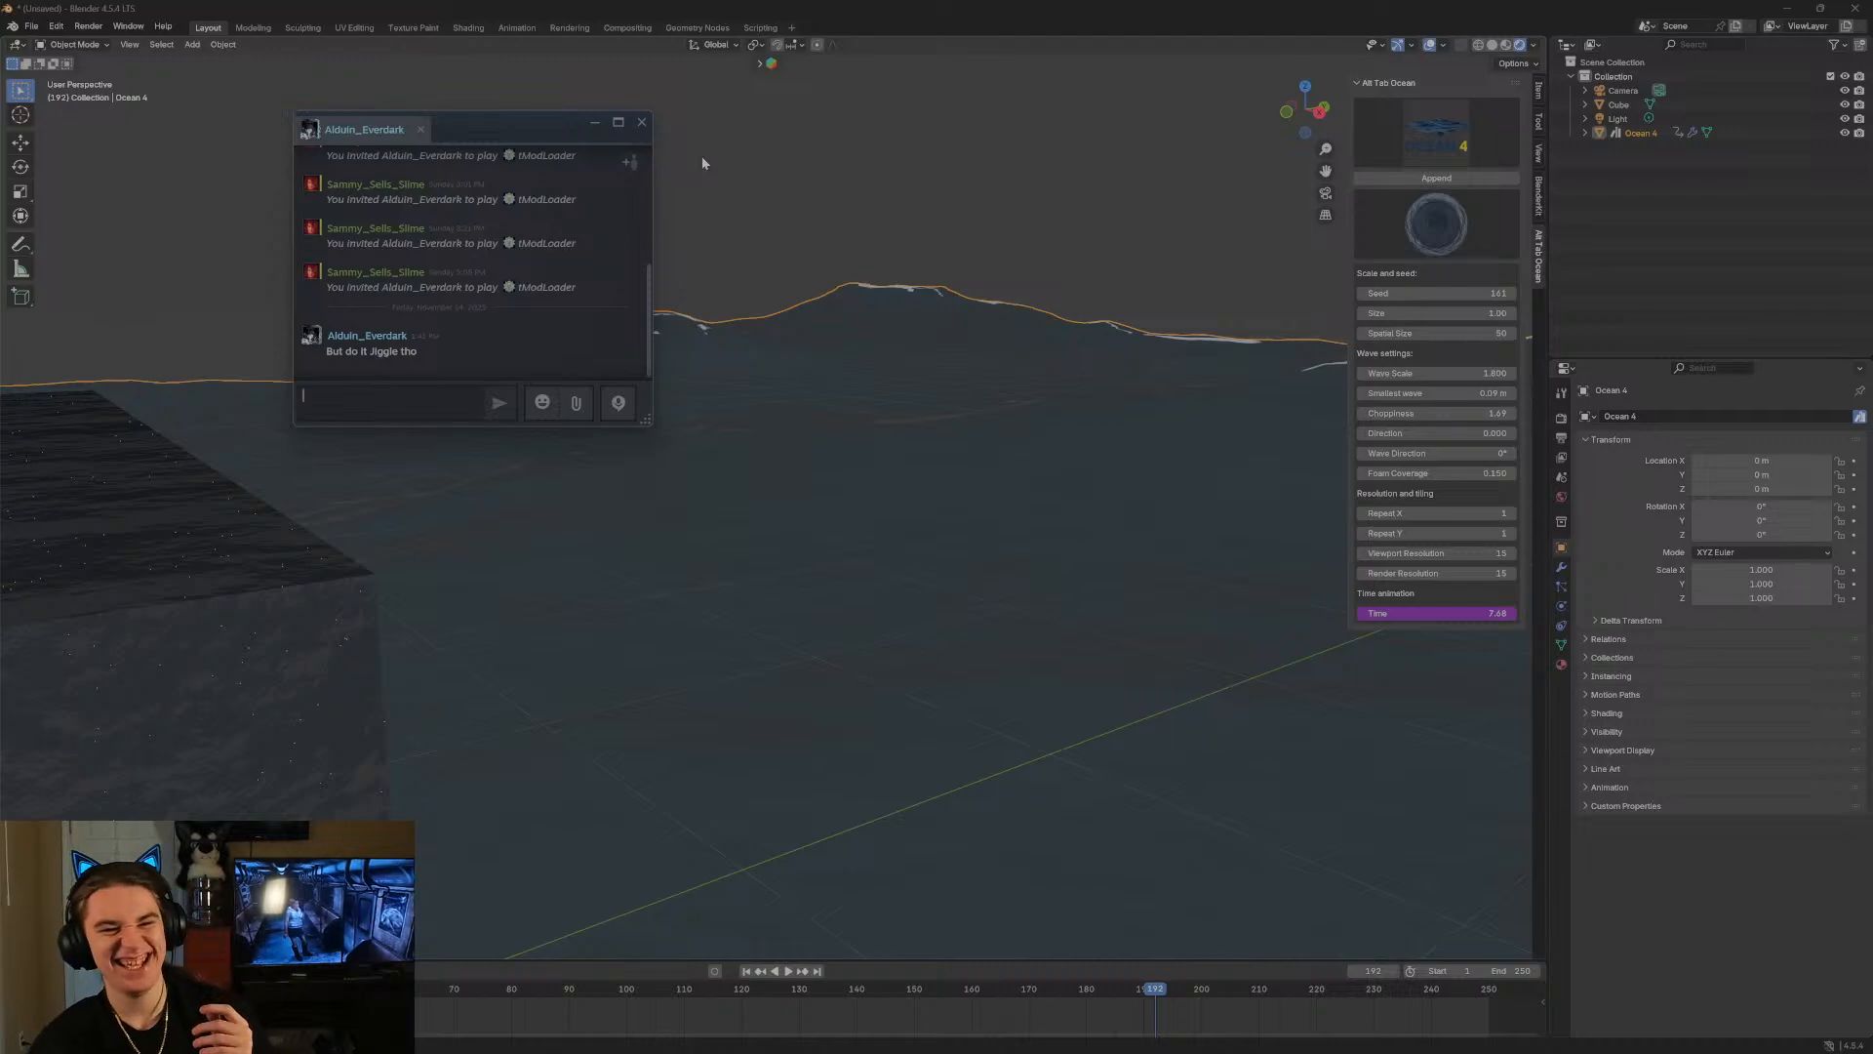
Reply "YEAHH" to the friend's chat message and minimize the chat window.
{"action": "type", "text": "YEAH"}
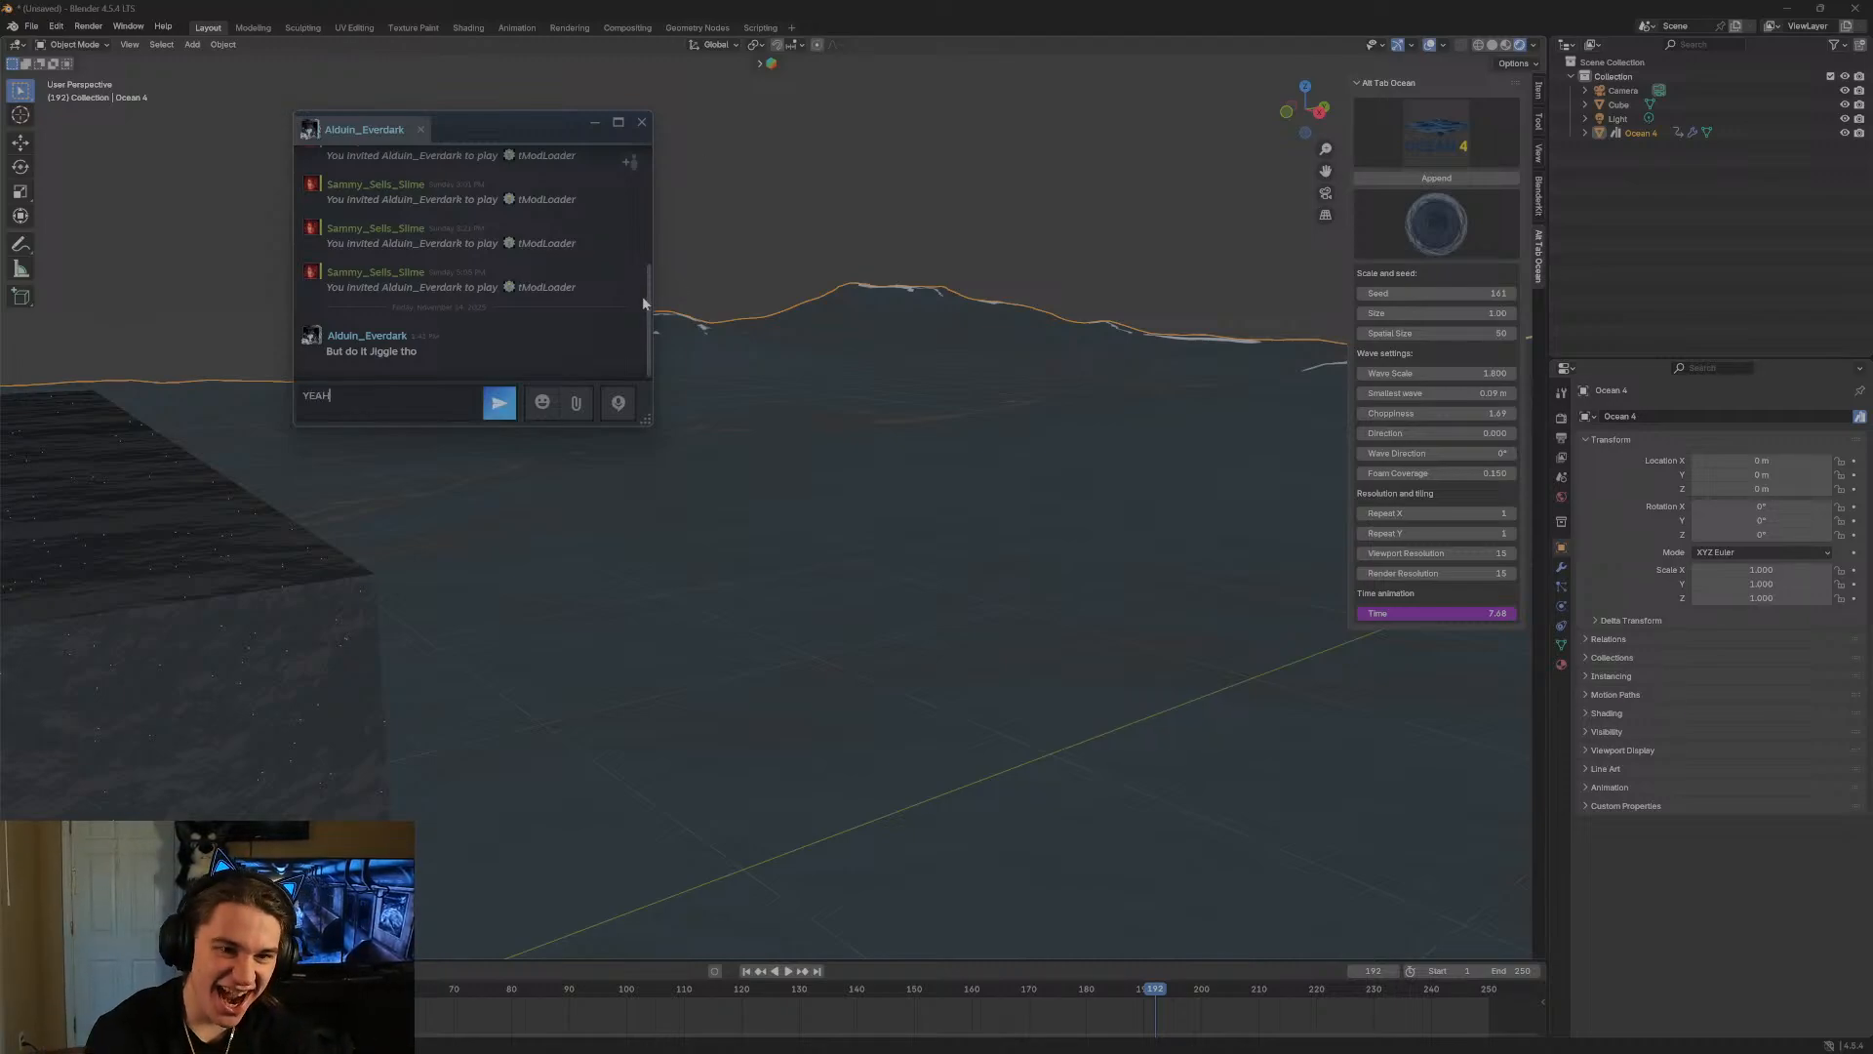
{"action": "type", "text": "HH"}
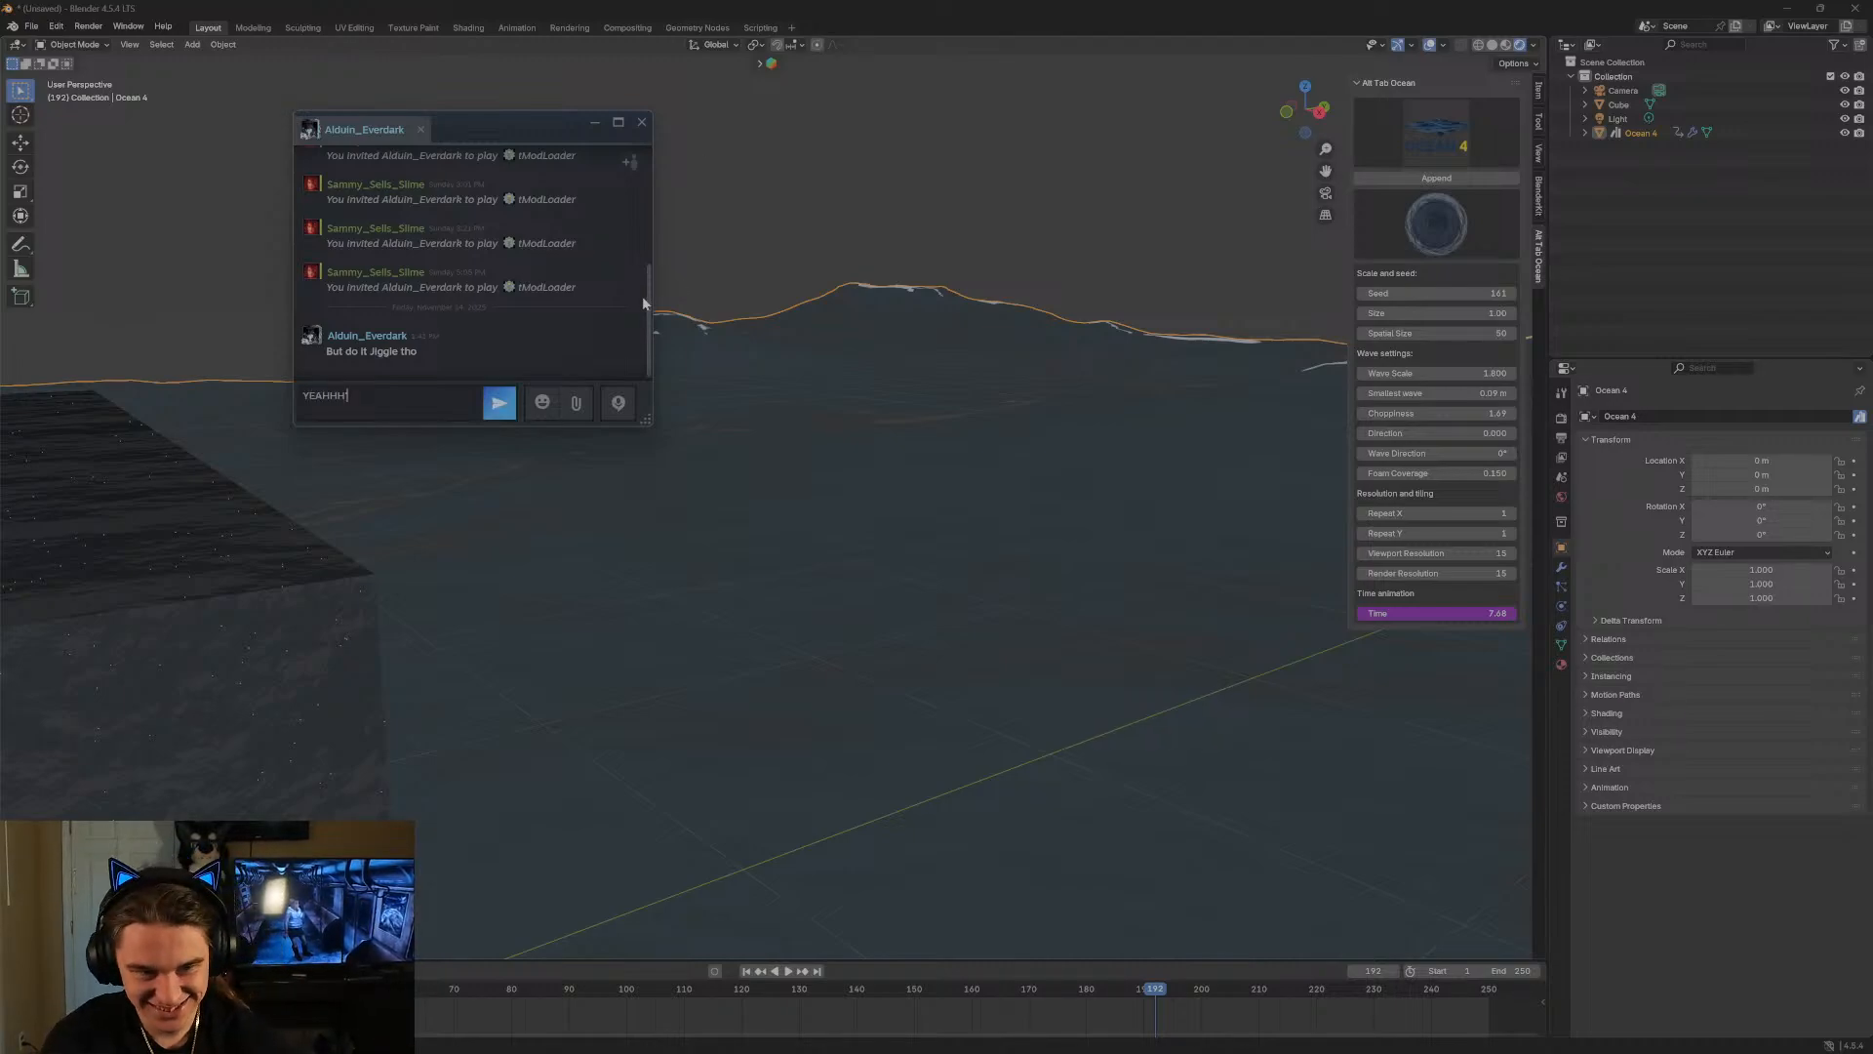
{"action": "key", "text": "BackSpace"}
{"action": "key", "text": "Return"}
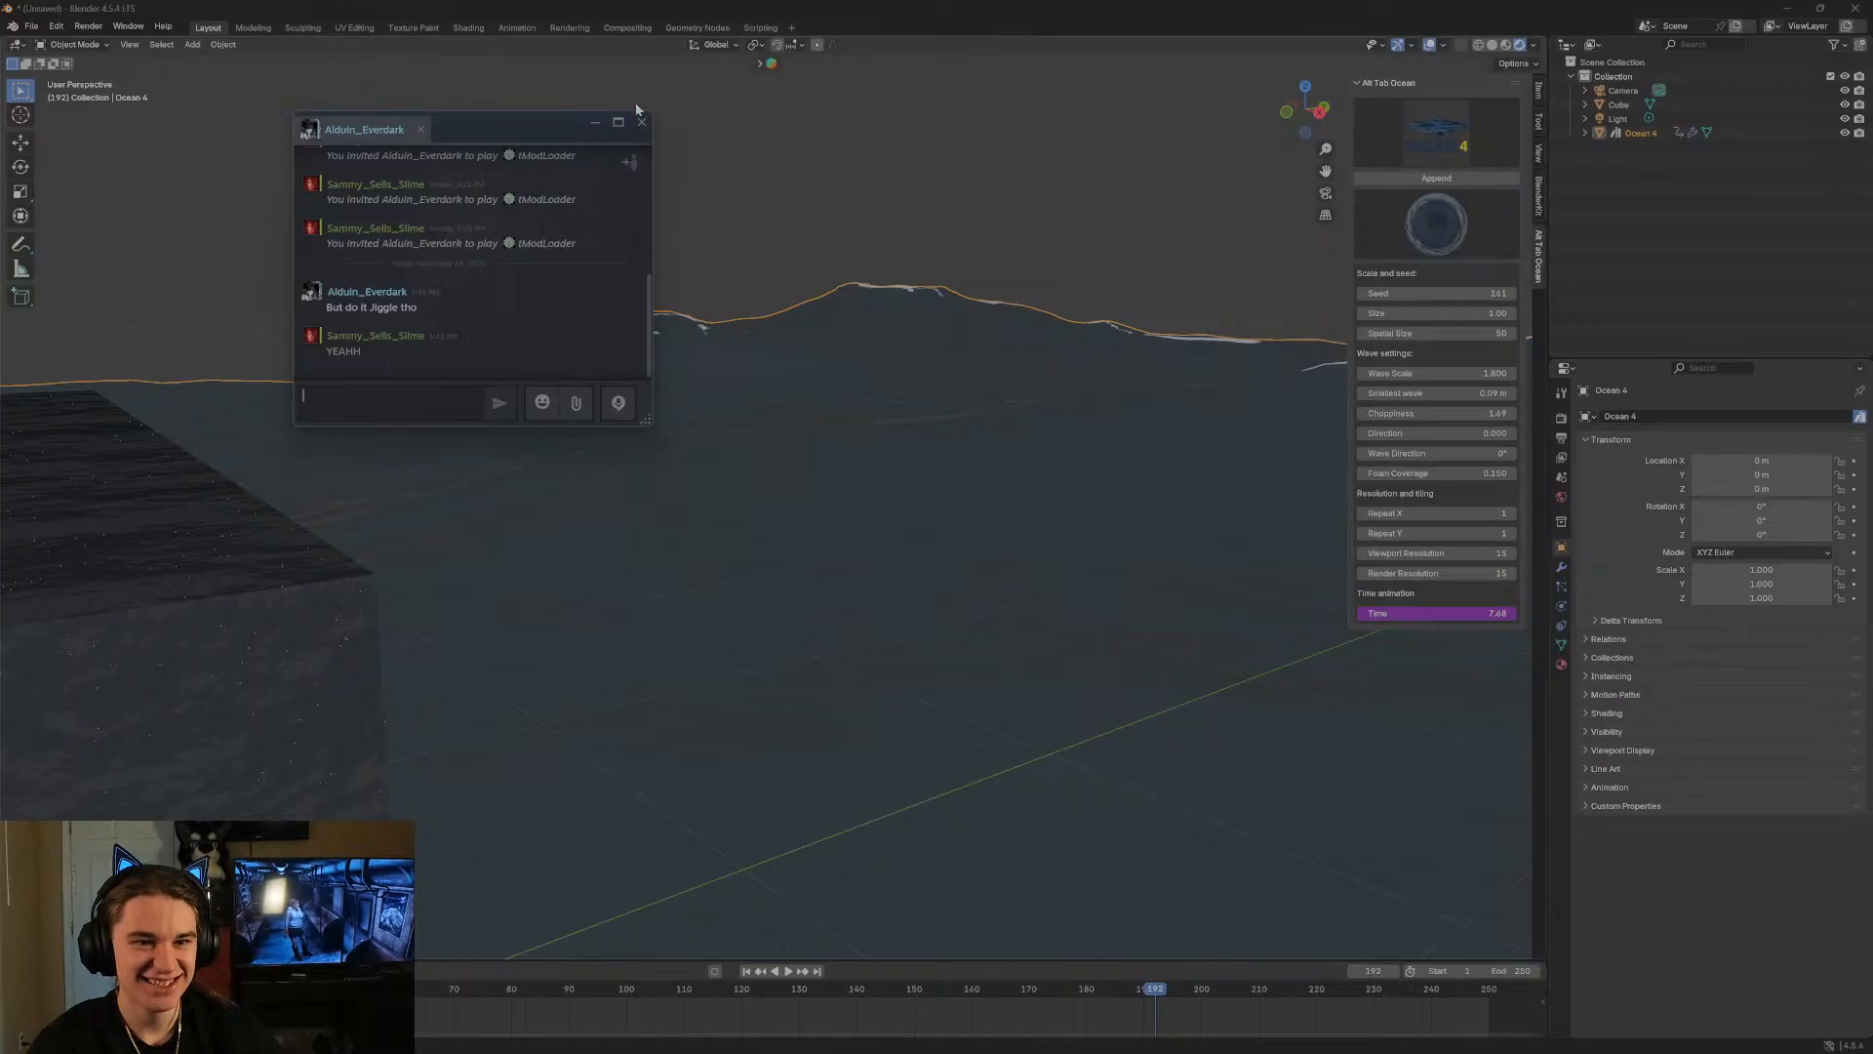
{"action": "left_click", "coordinate": [594, 122]}
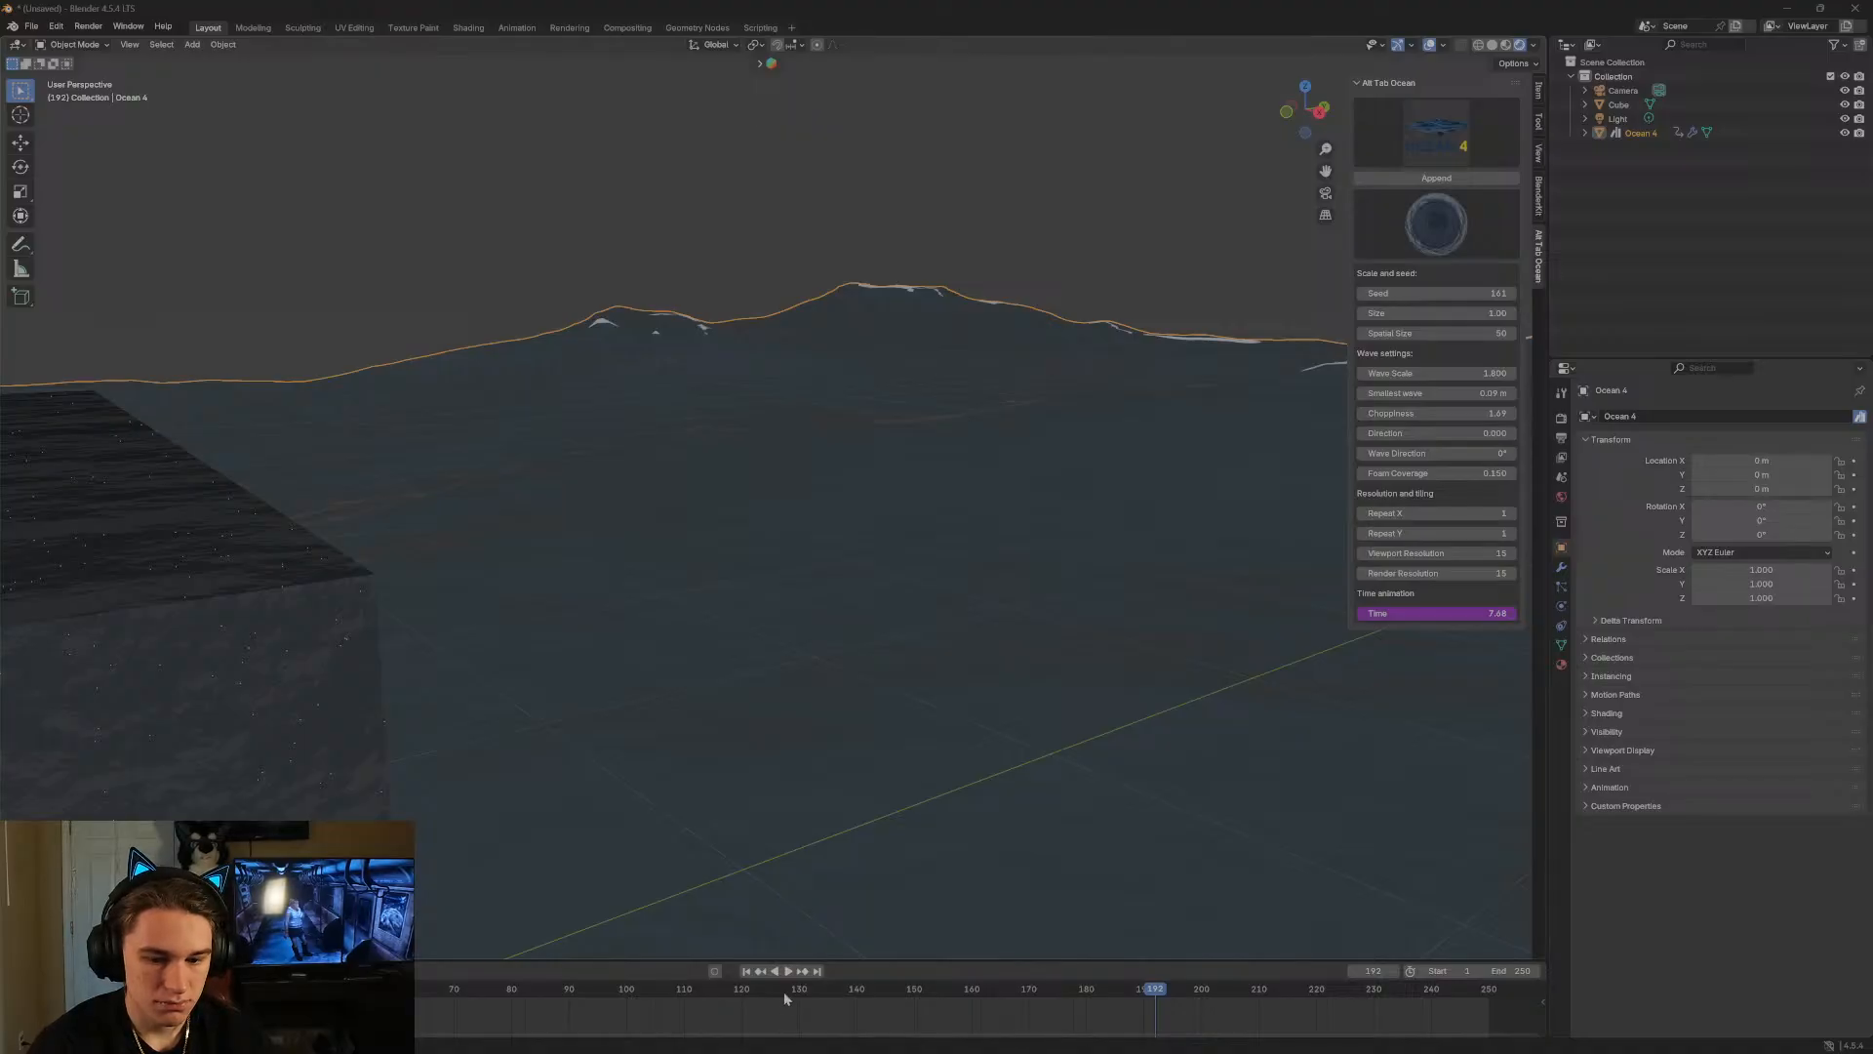
Resume the ocean animation, check the stream in OBS Studio and return to Blender.
{"action": "key", "text": "space"}
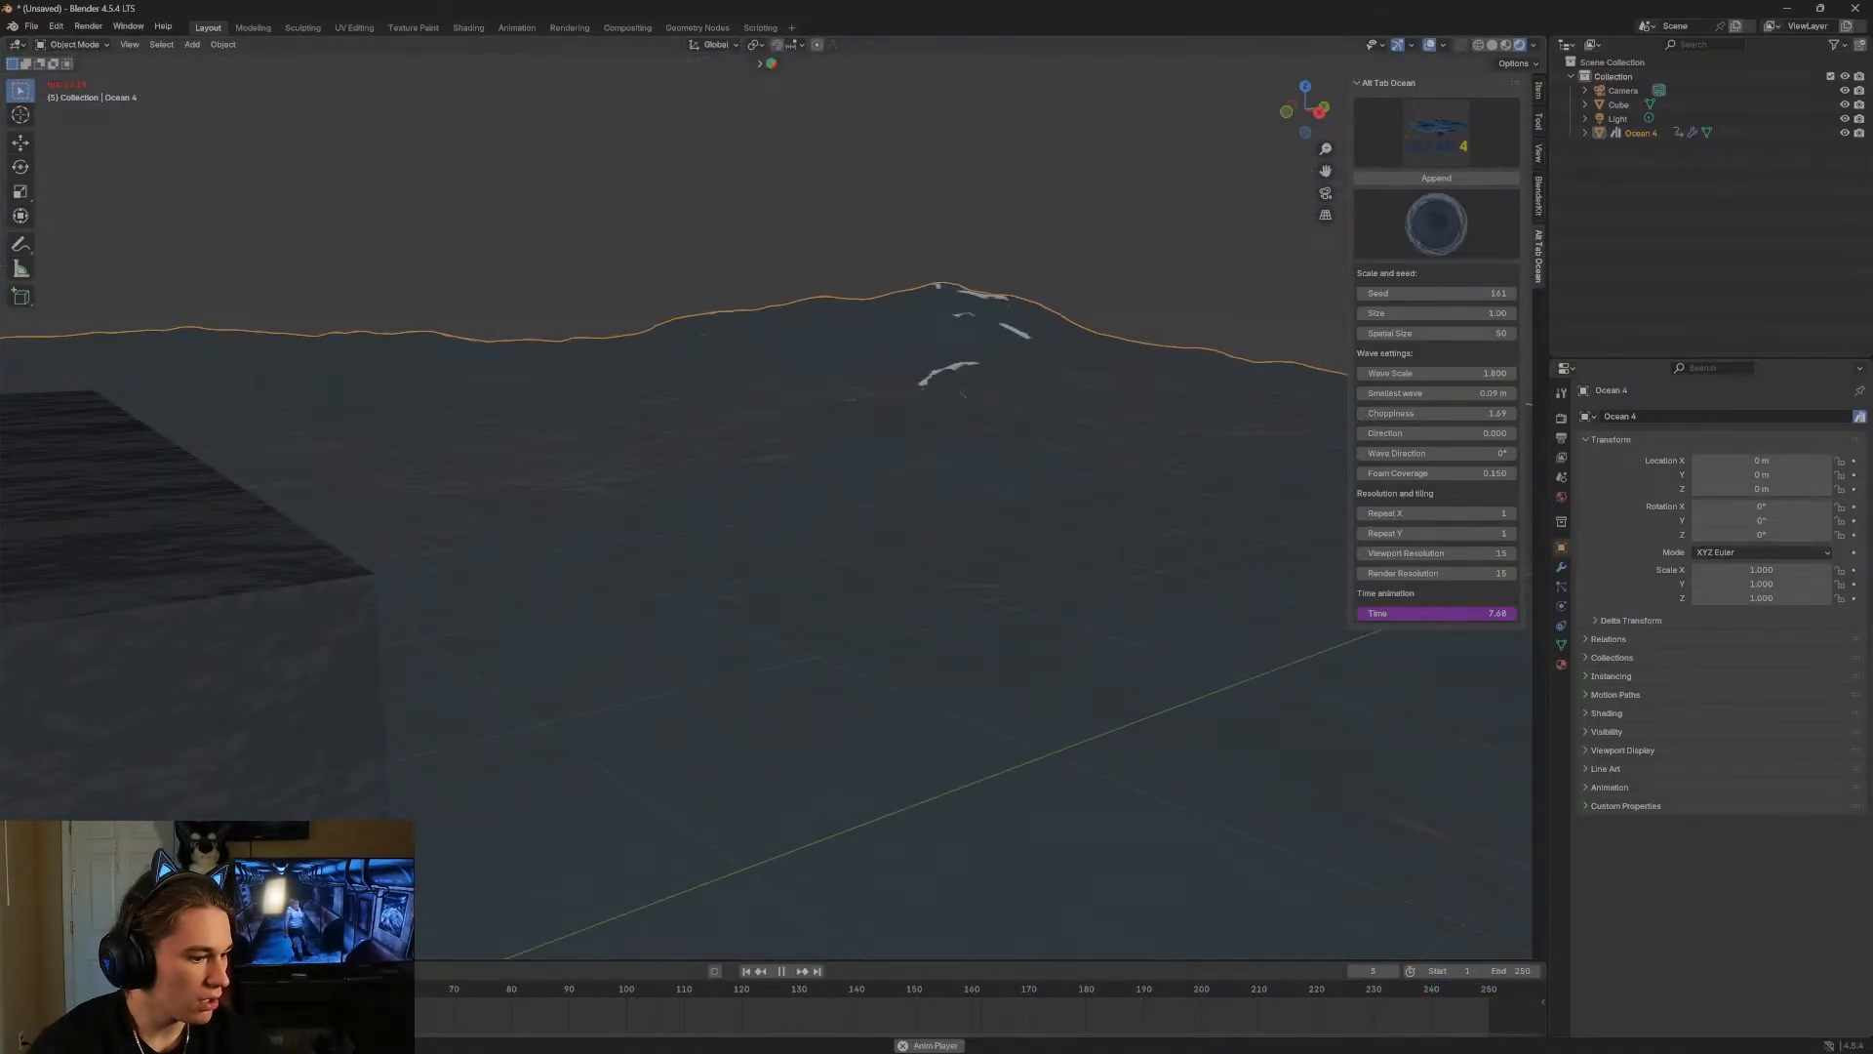
{"action": "key", "text": "alt+Tab"}
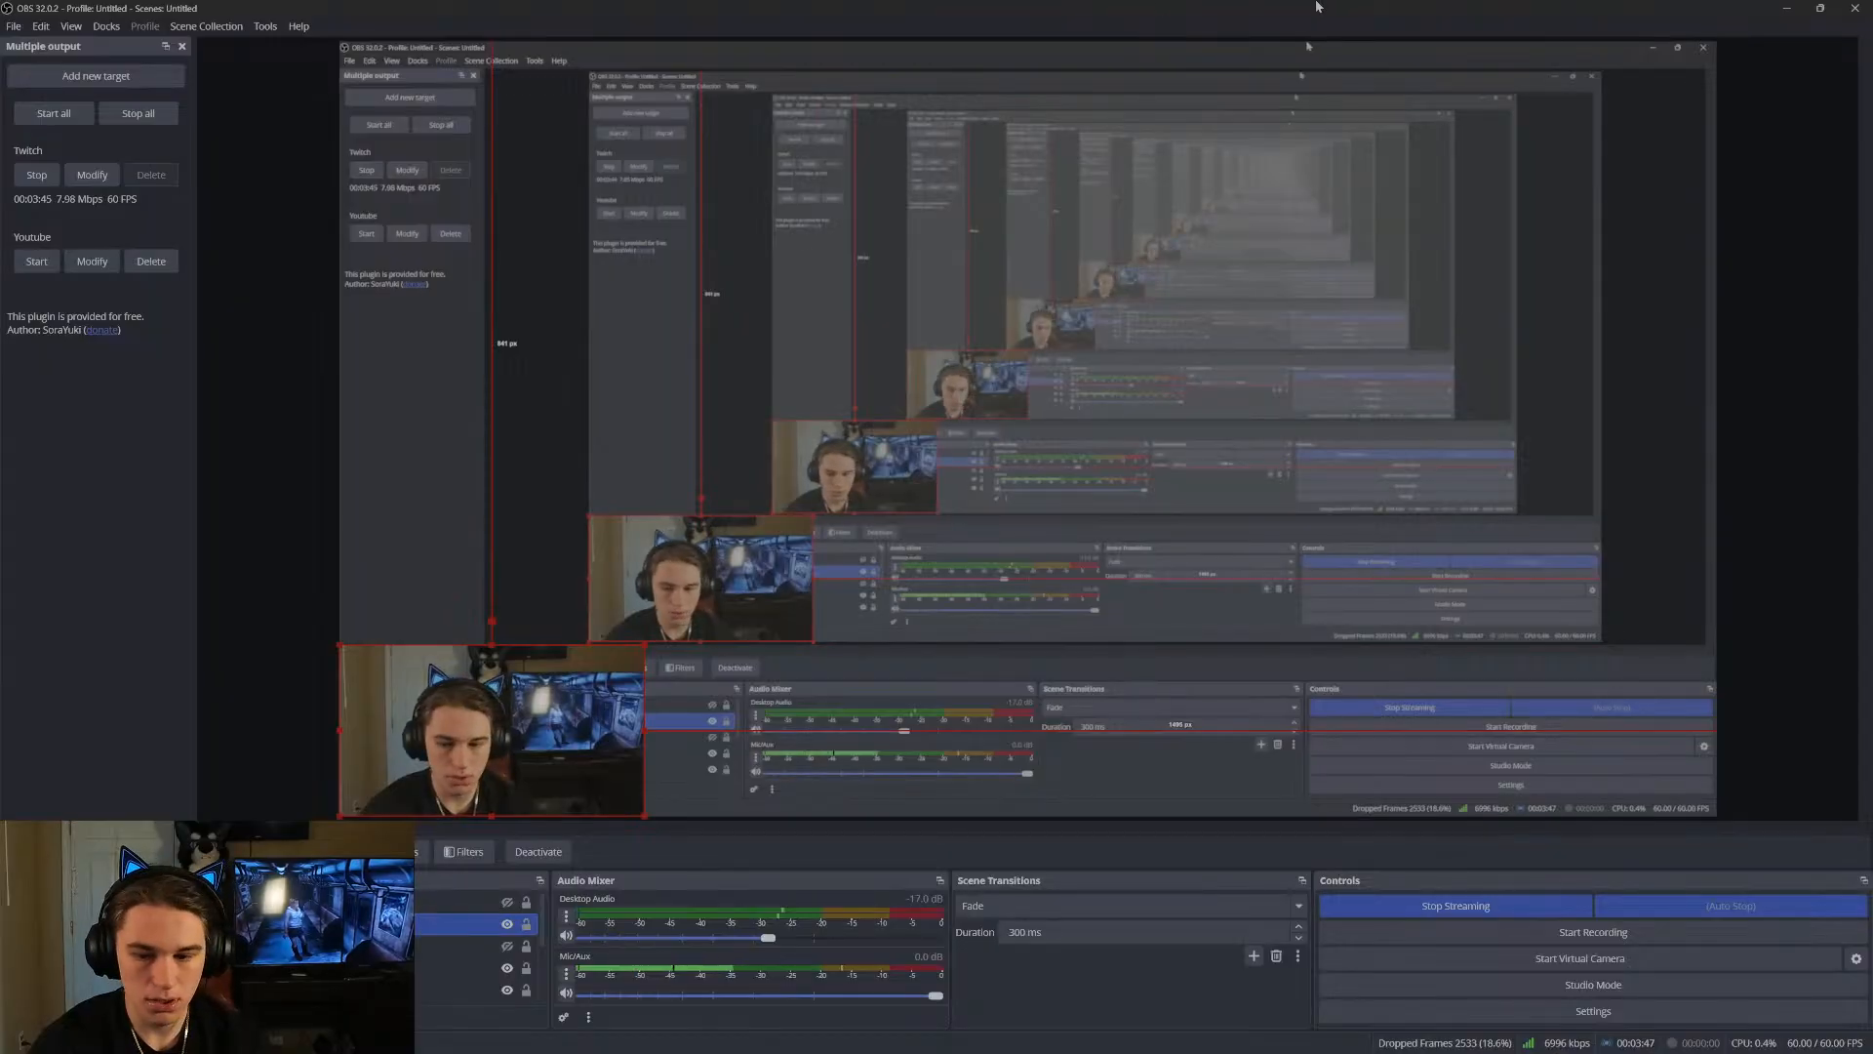
{"action": "key", "text": "alt+Tab"}
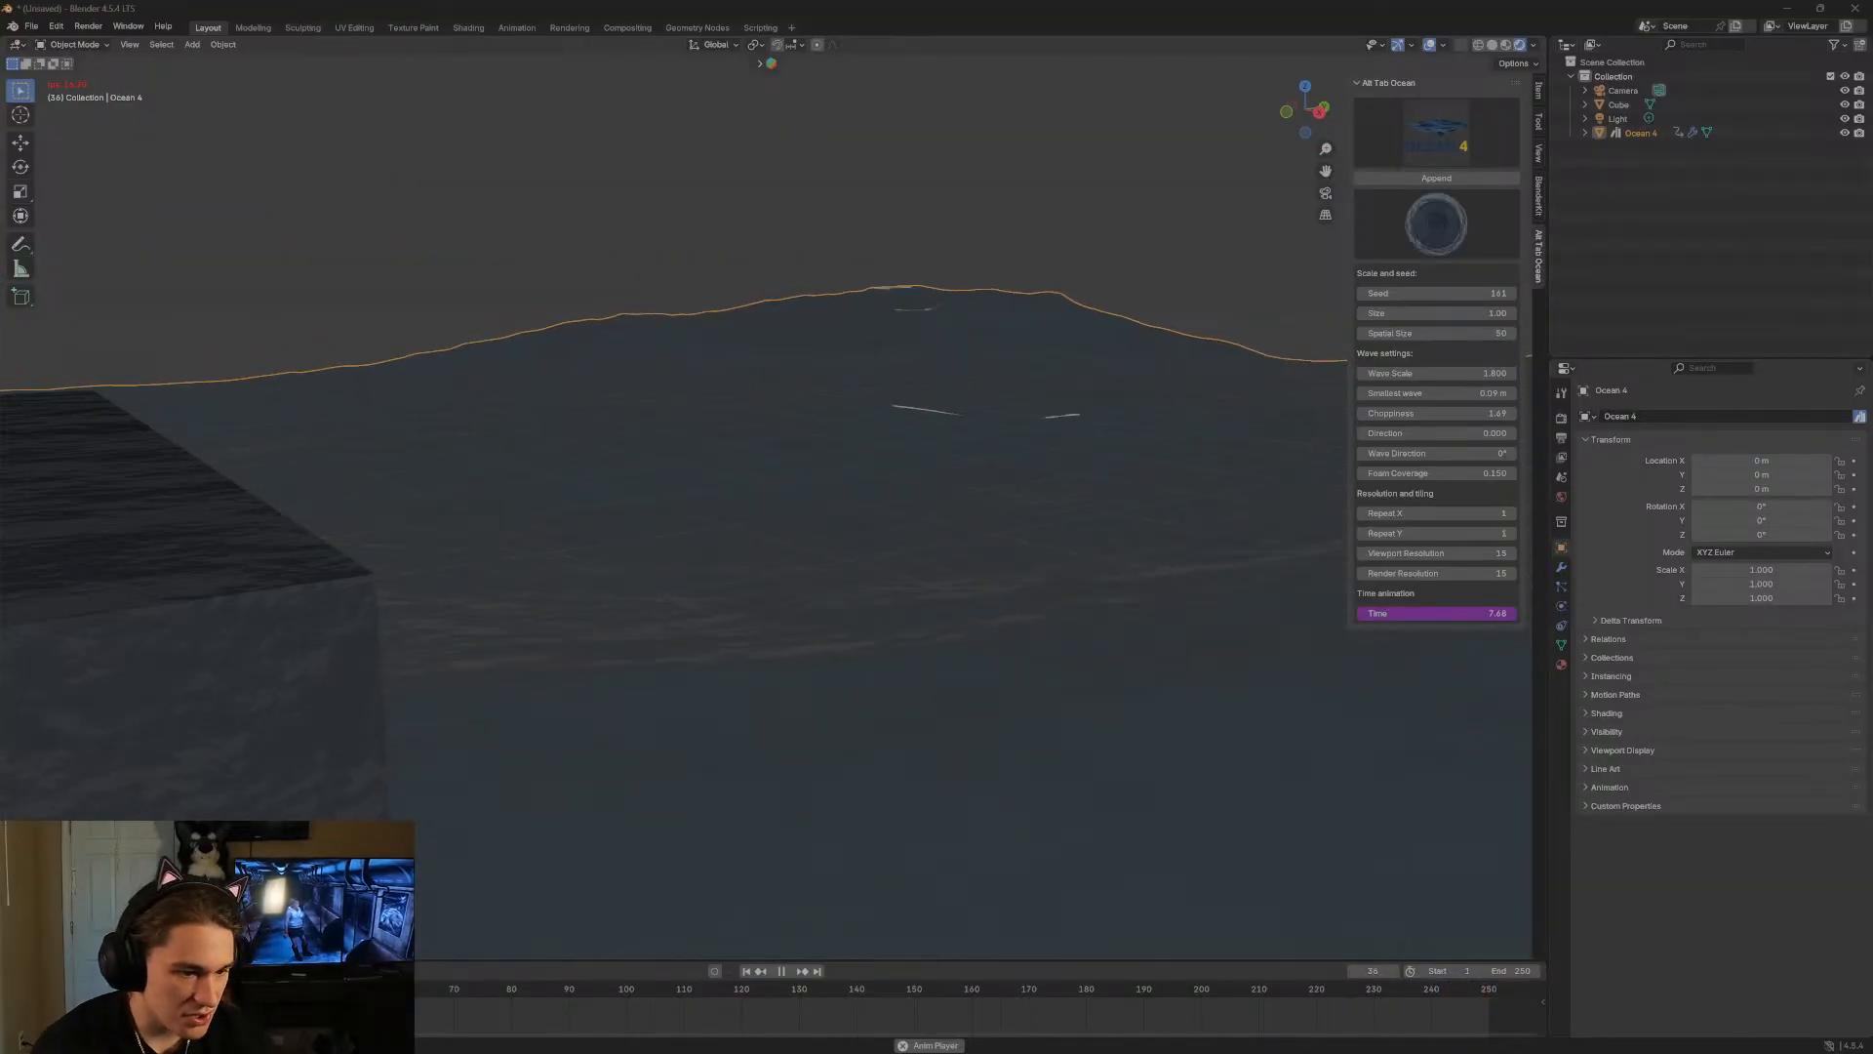
Select the ocean and view the playing waves from farther back in Material Preview shading.
{"action": "left_click", "coordinate": [620, 285]}
{"action": "left_click", "coordinate": [747, 330]}
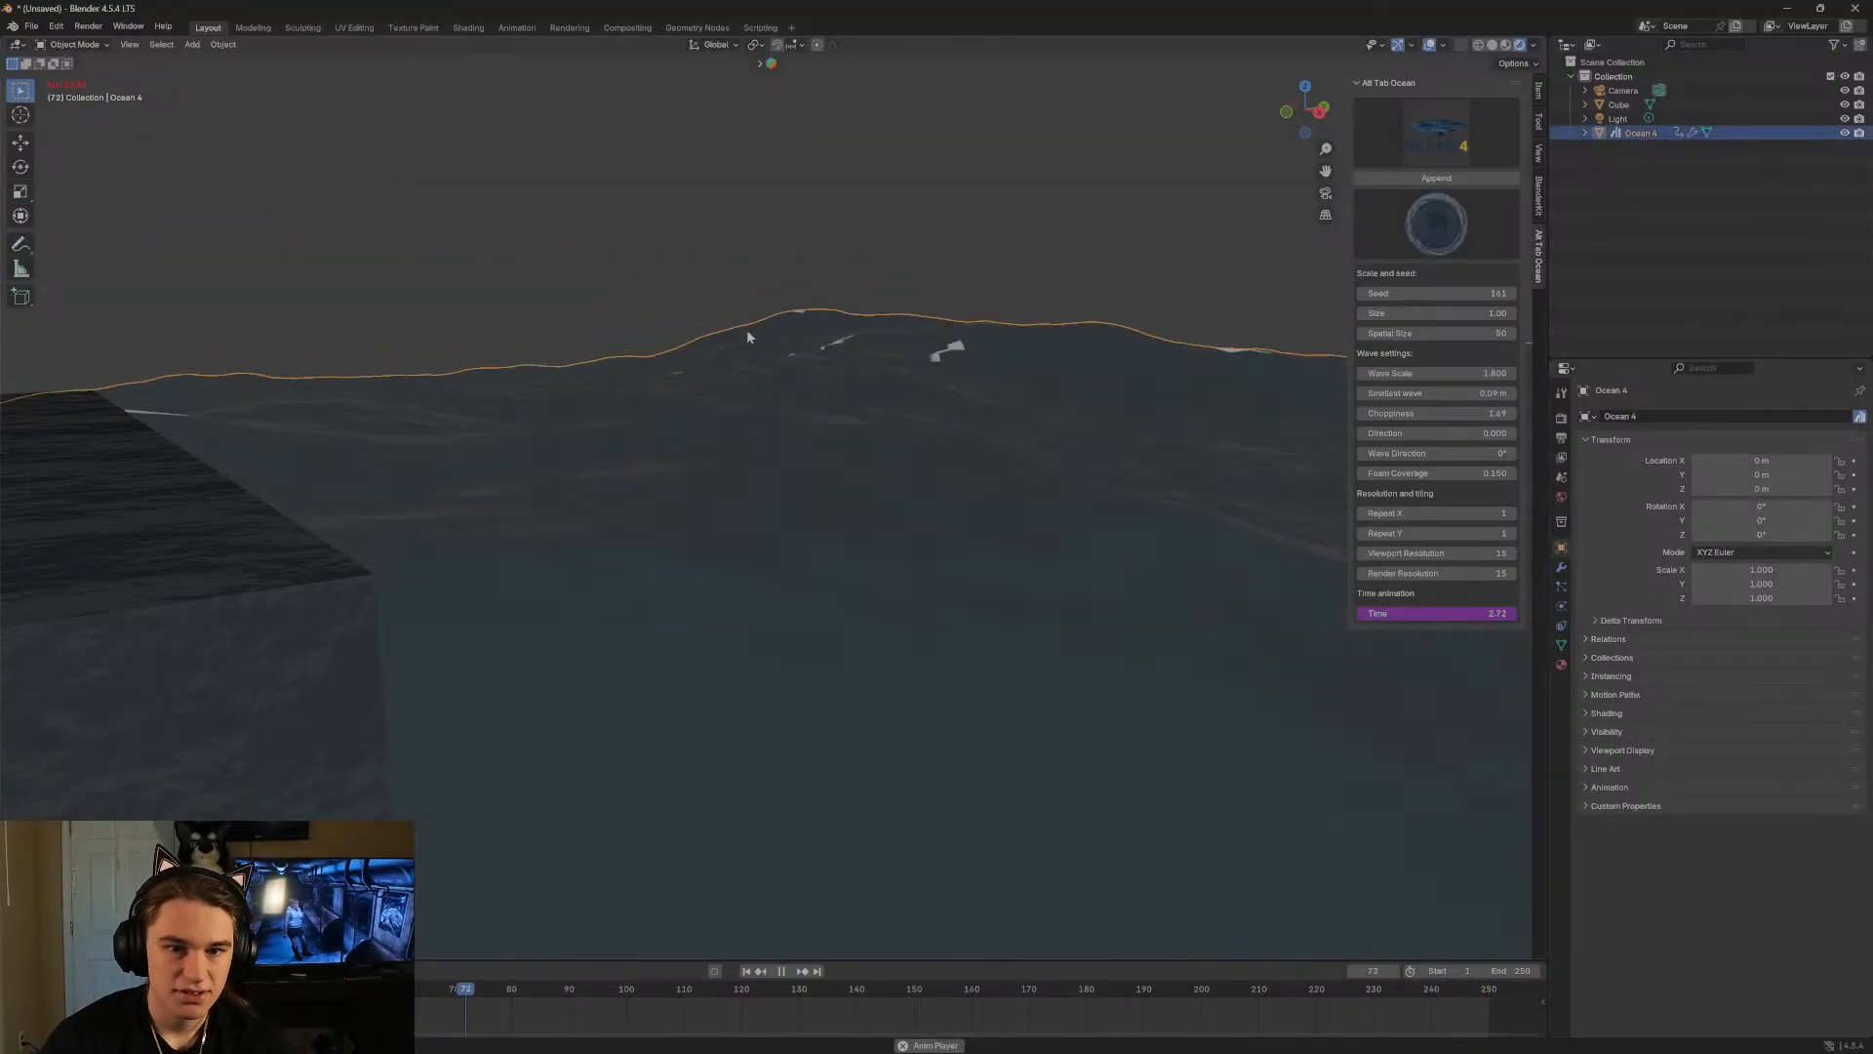
{"action": "key", "text": "shift+grave"}
{"action": "key", "text": "s"}
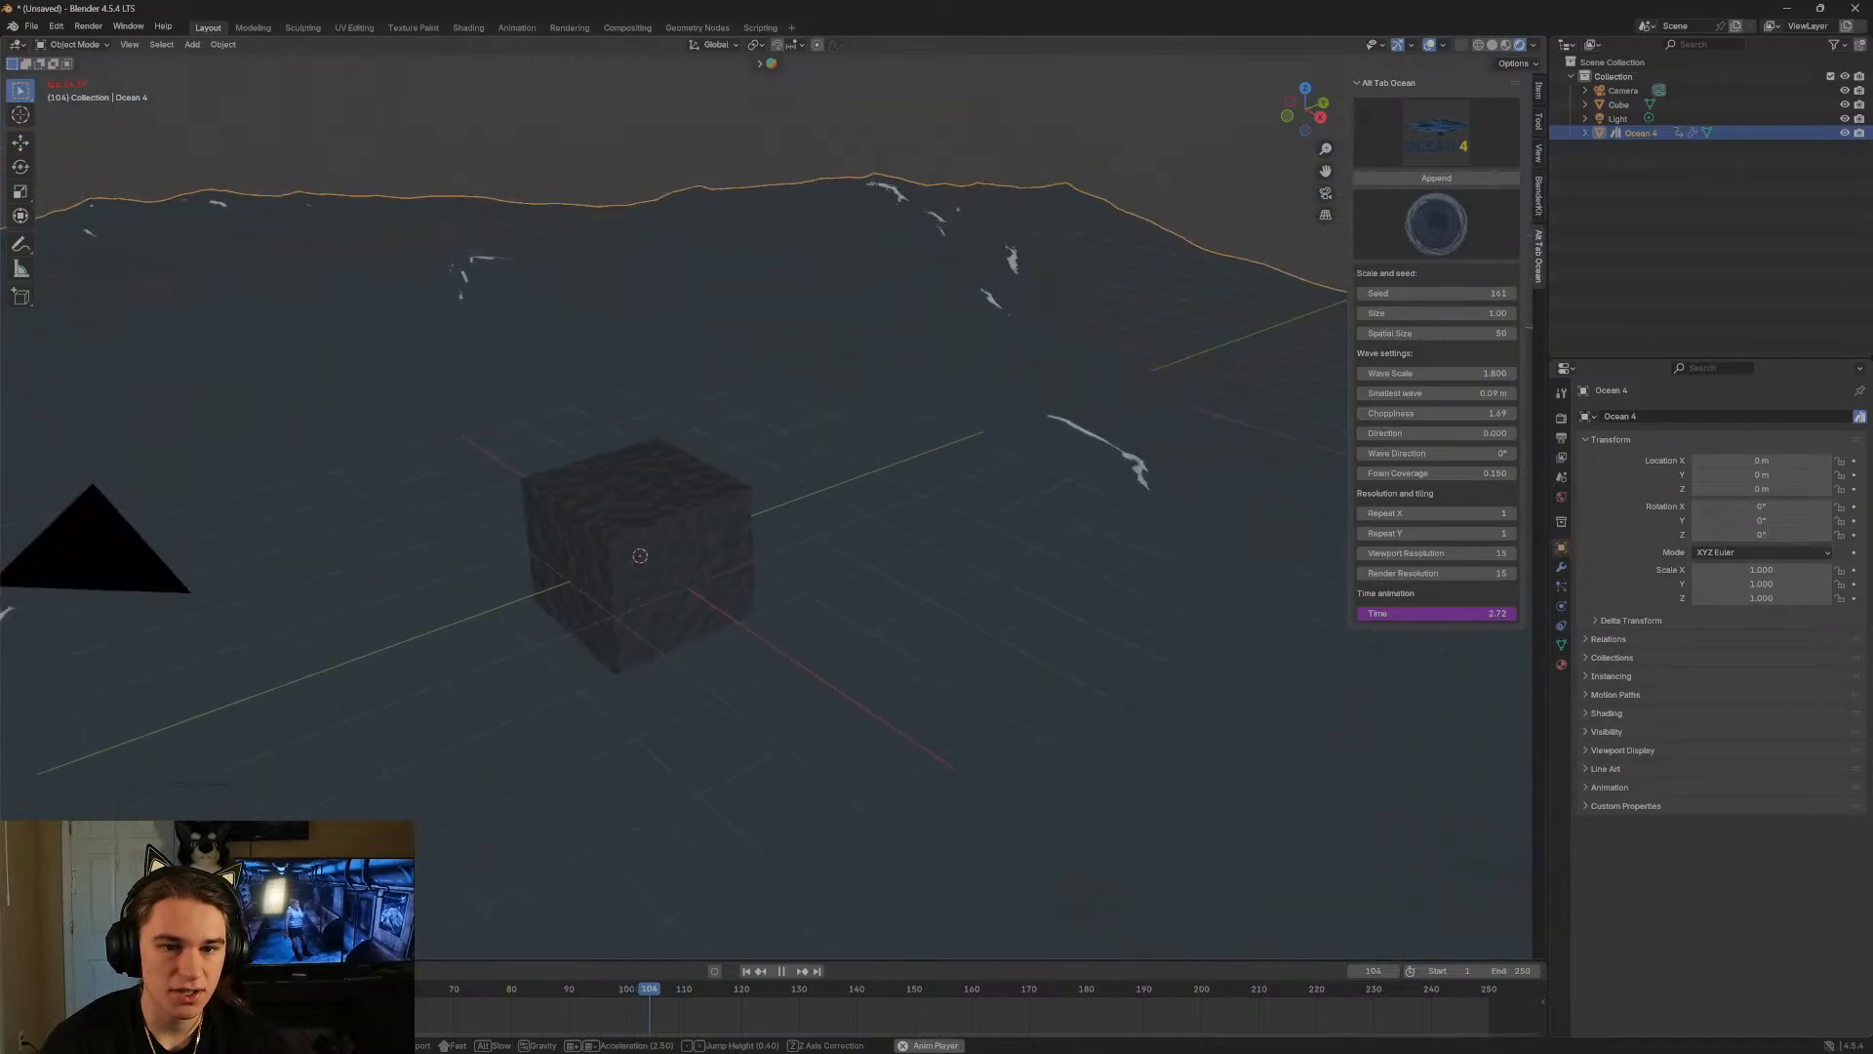
{"action": "key", "text": "Escape"}
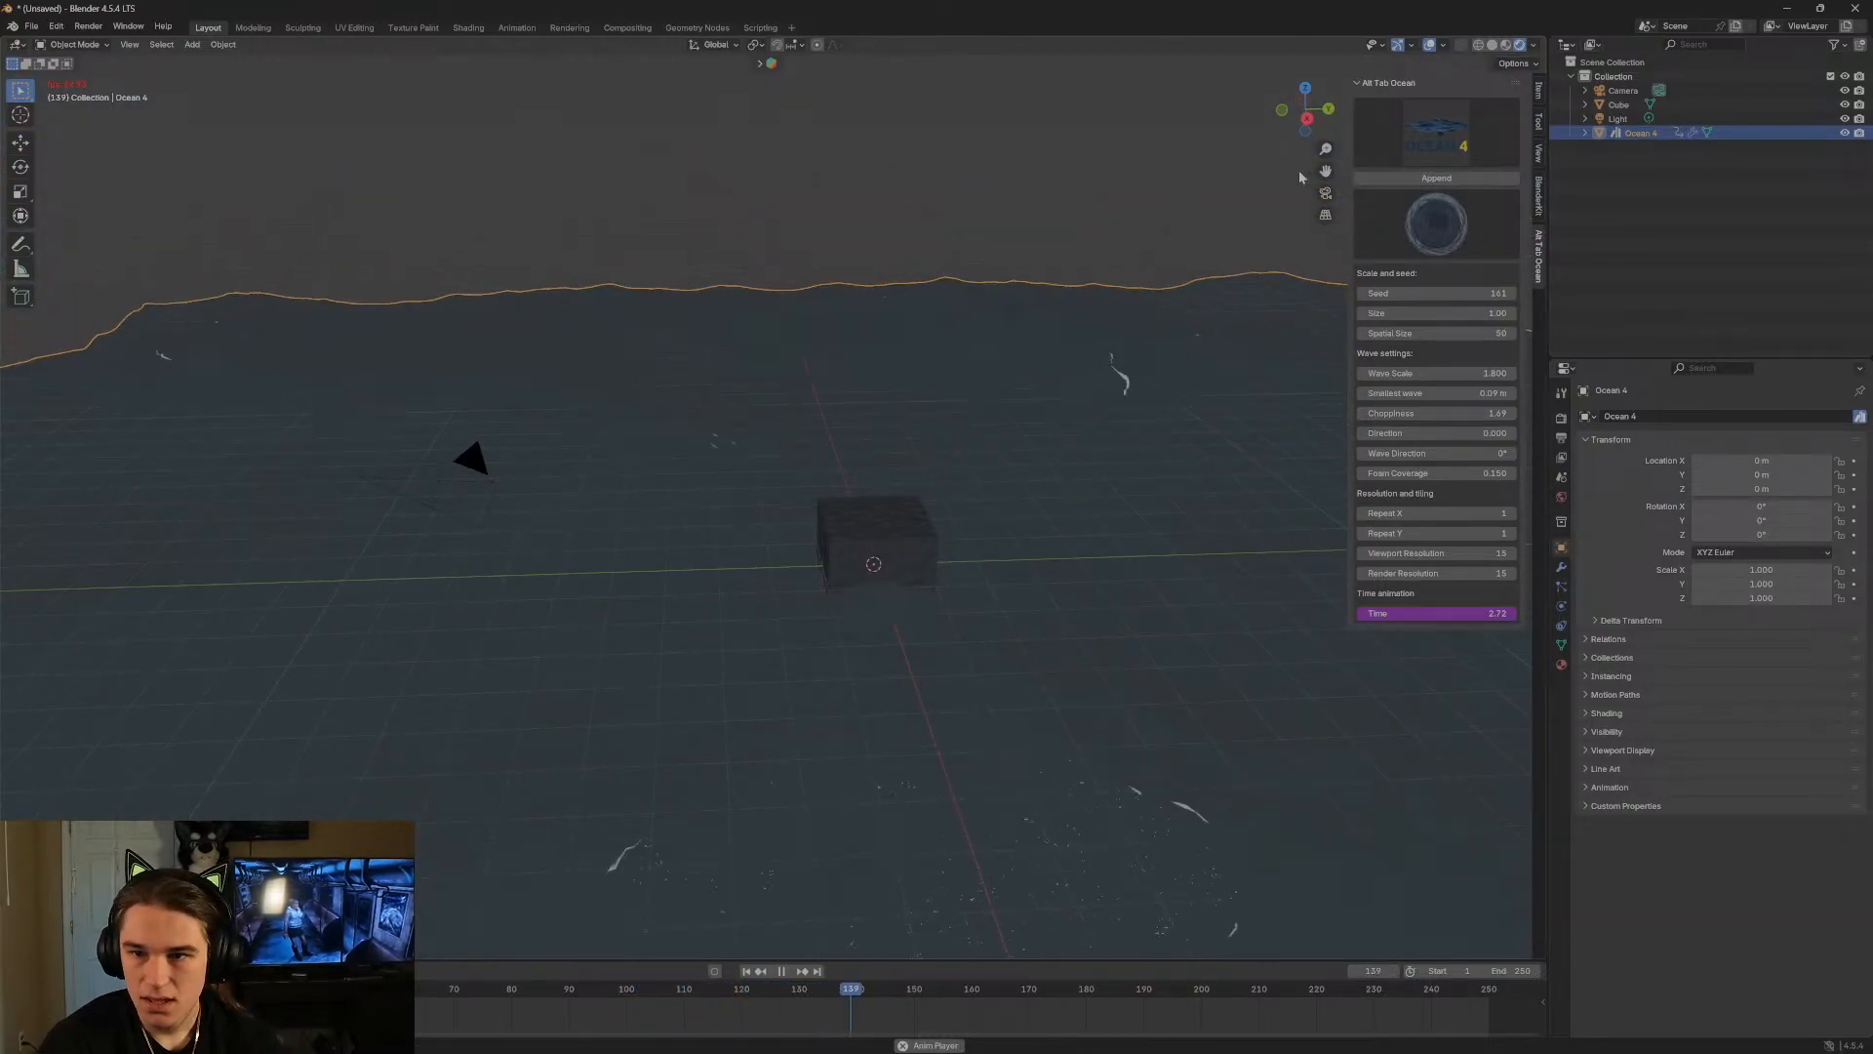
{"action": "left_click", "coordinate": [1506, 45]}
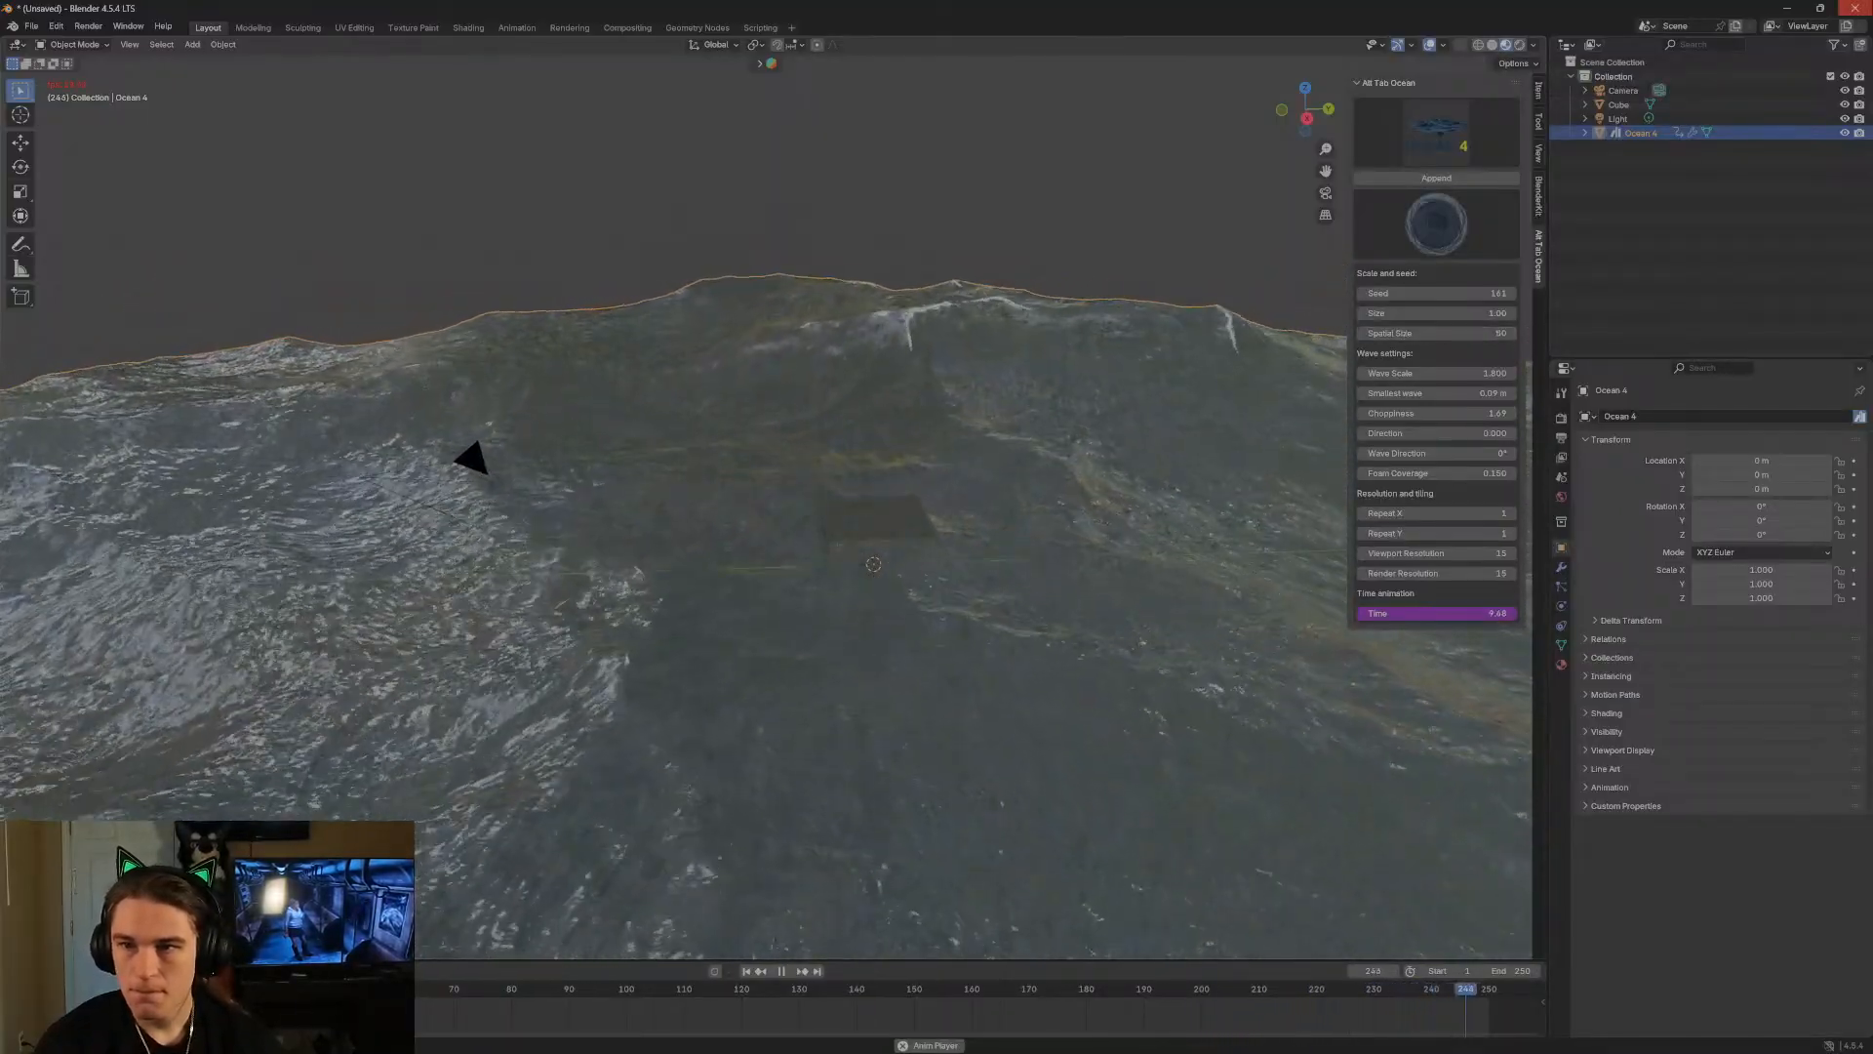
Quit Blender without saving the ocean scene and launch it again.
{"action": "key", "text": "ctrl+q"}
{"action": "left_click", "coordinate": [954, 556]}
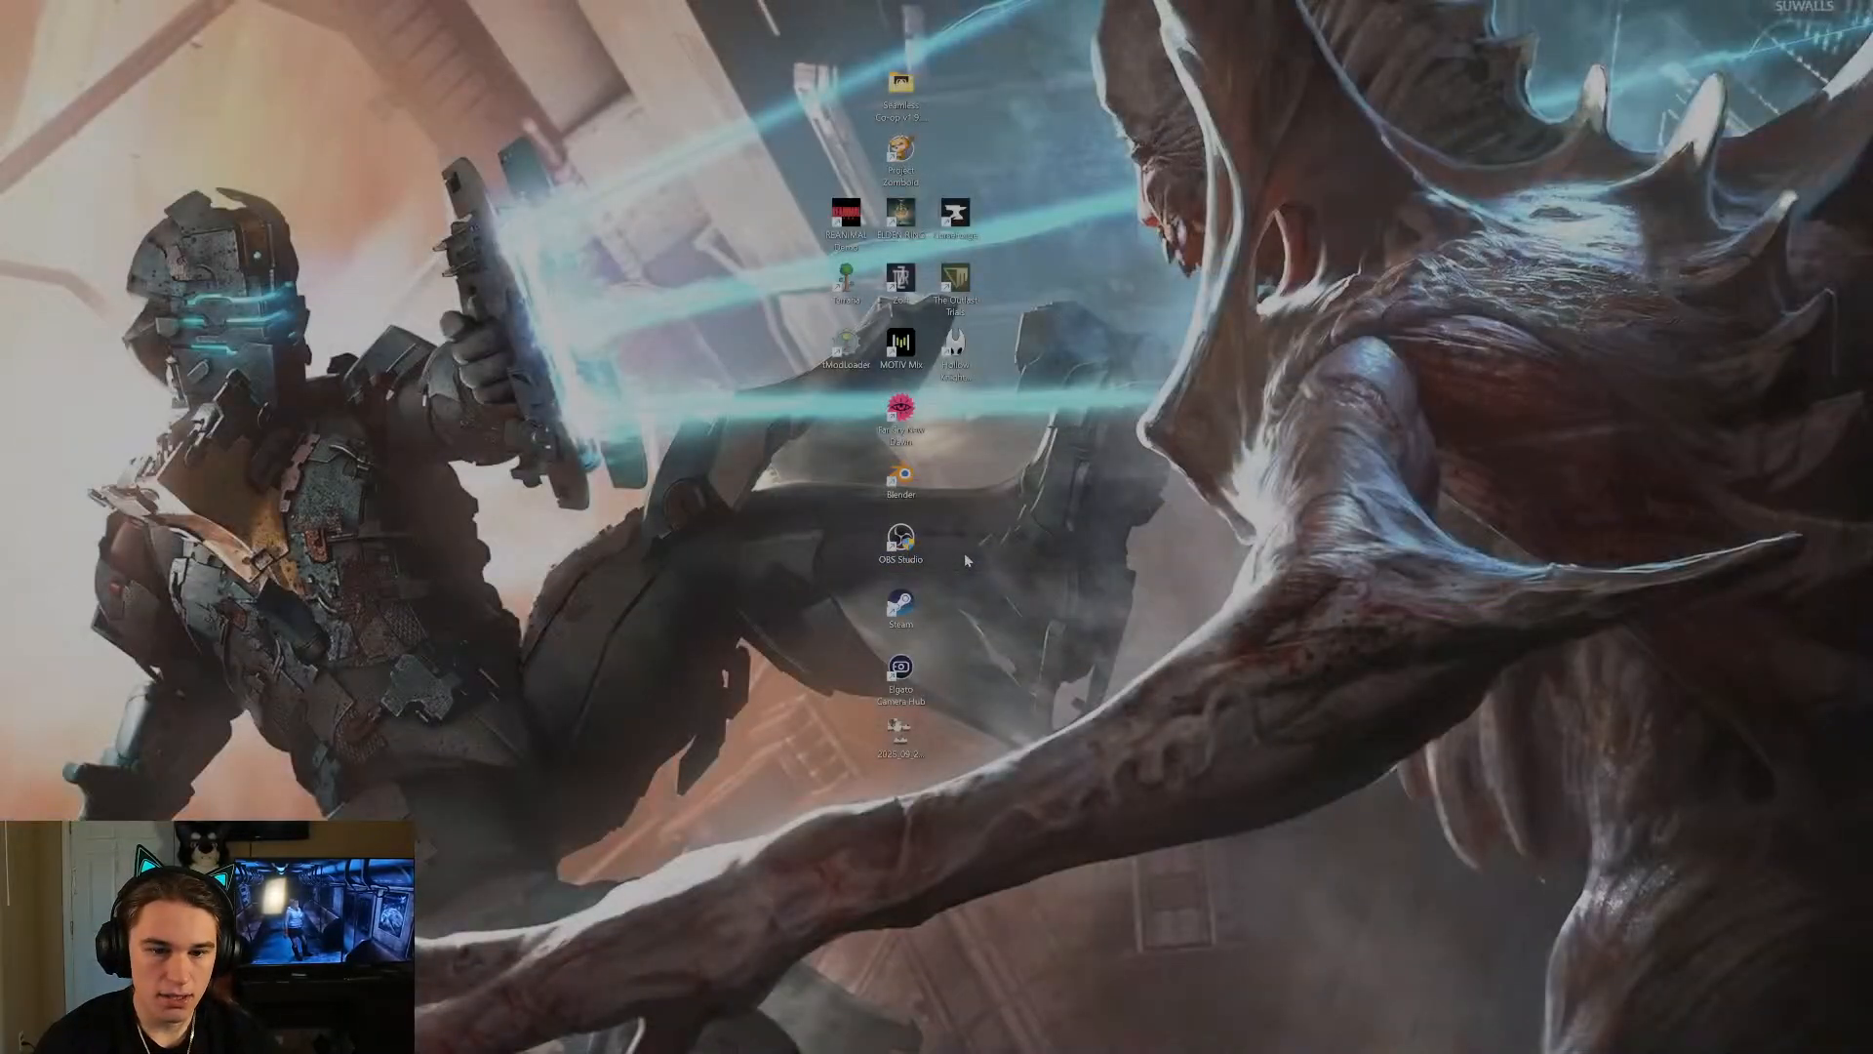
{"action": "double_click", "coordinate": [902, 478]}
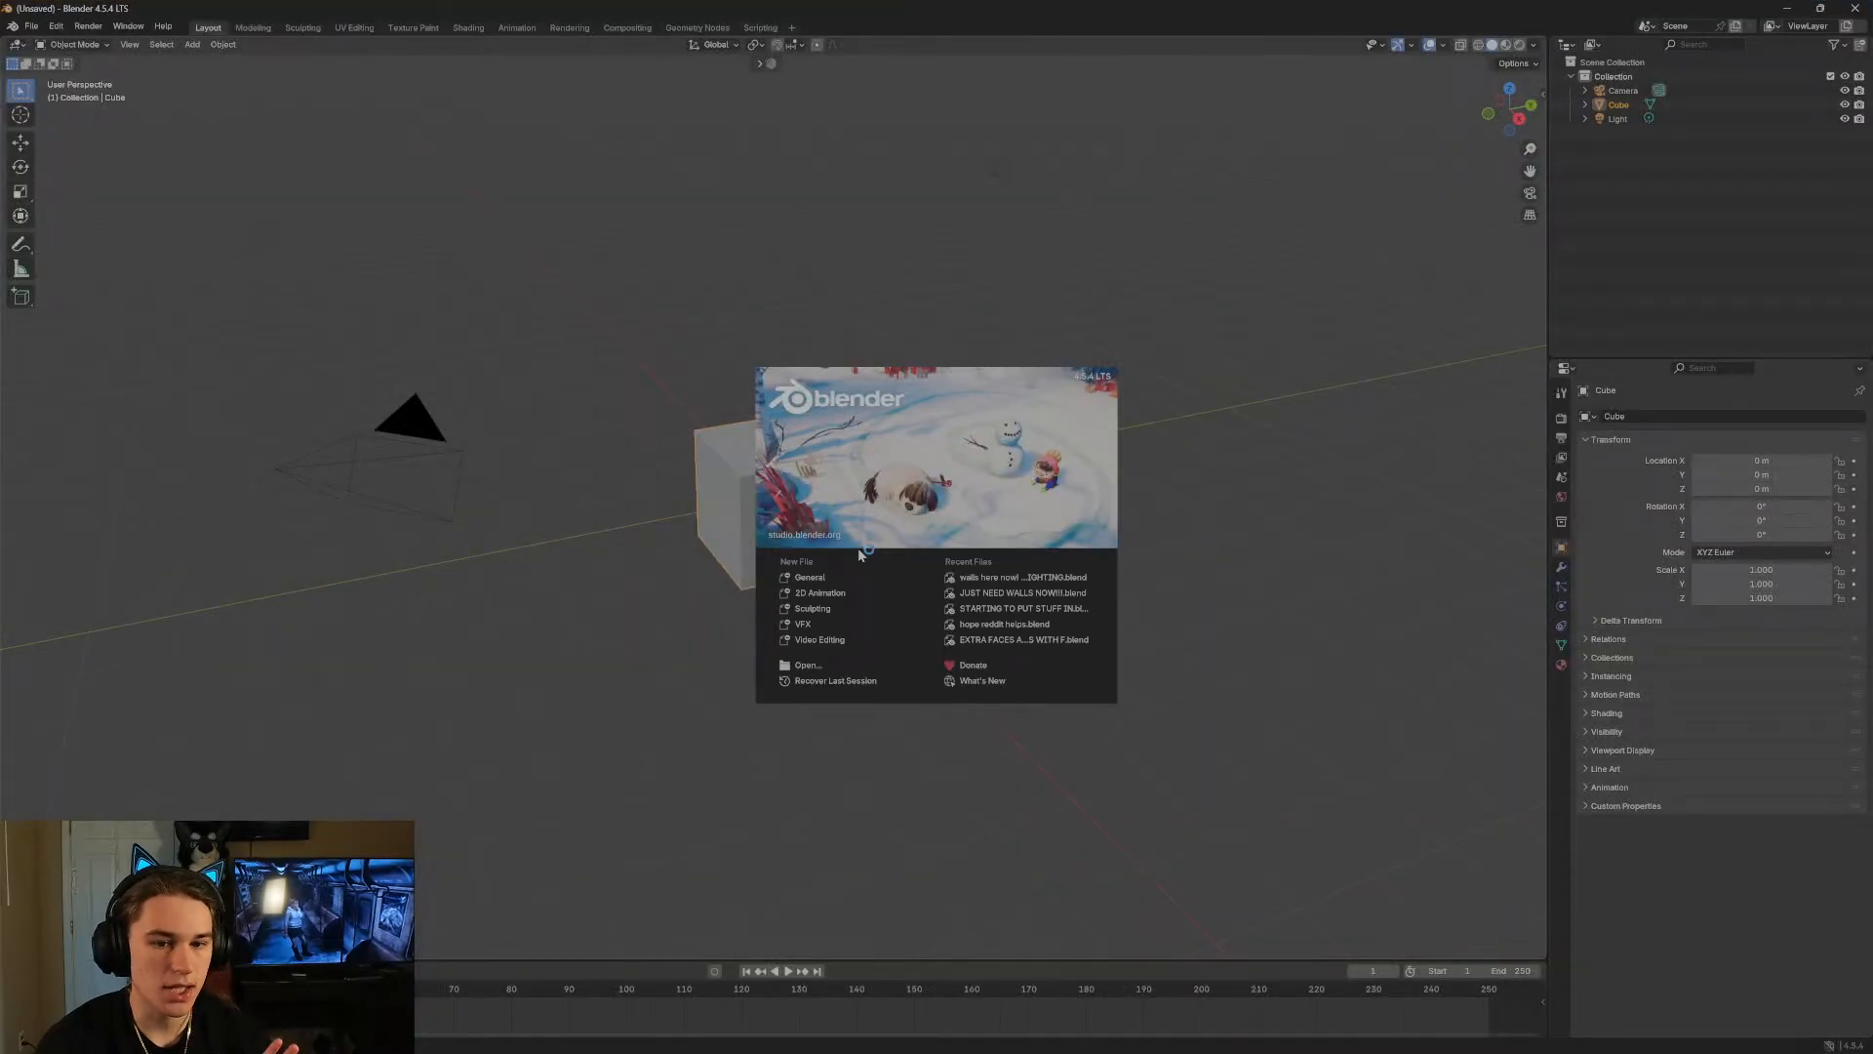
Open the recent file "walls here now! NOW ITS TIME FOR LIGHTING.blend" and delete the wallpapered face covering the pillar's baseboard.
{"action": "left_click", "coordinate": [992, 578]}
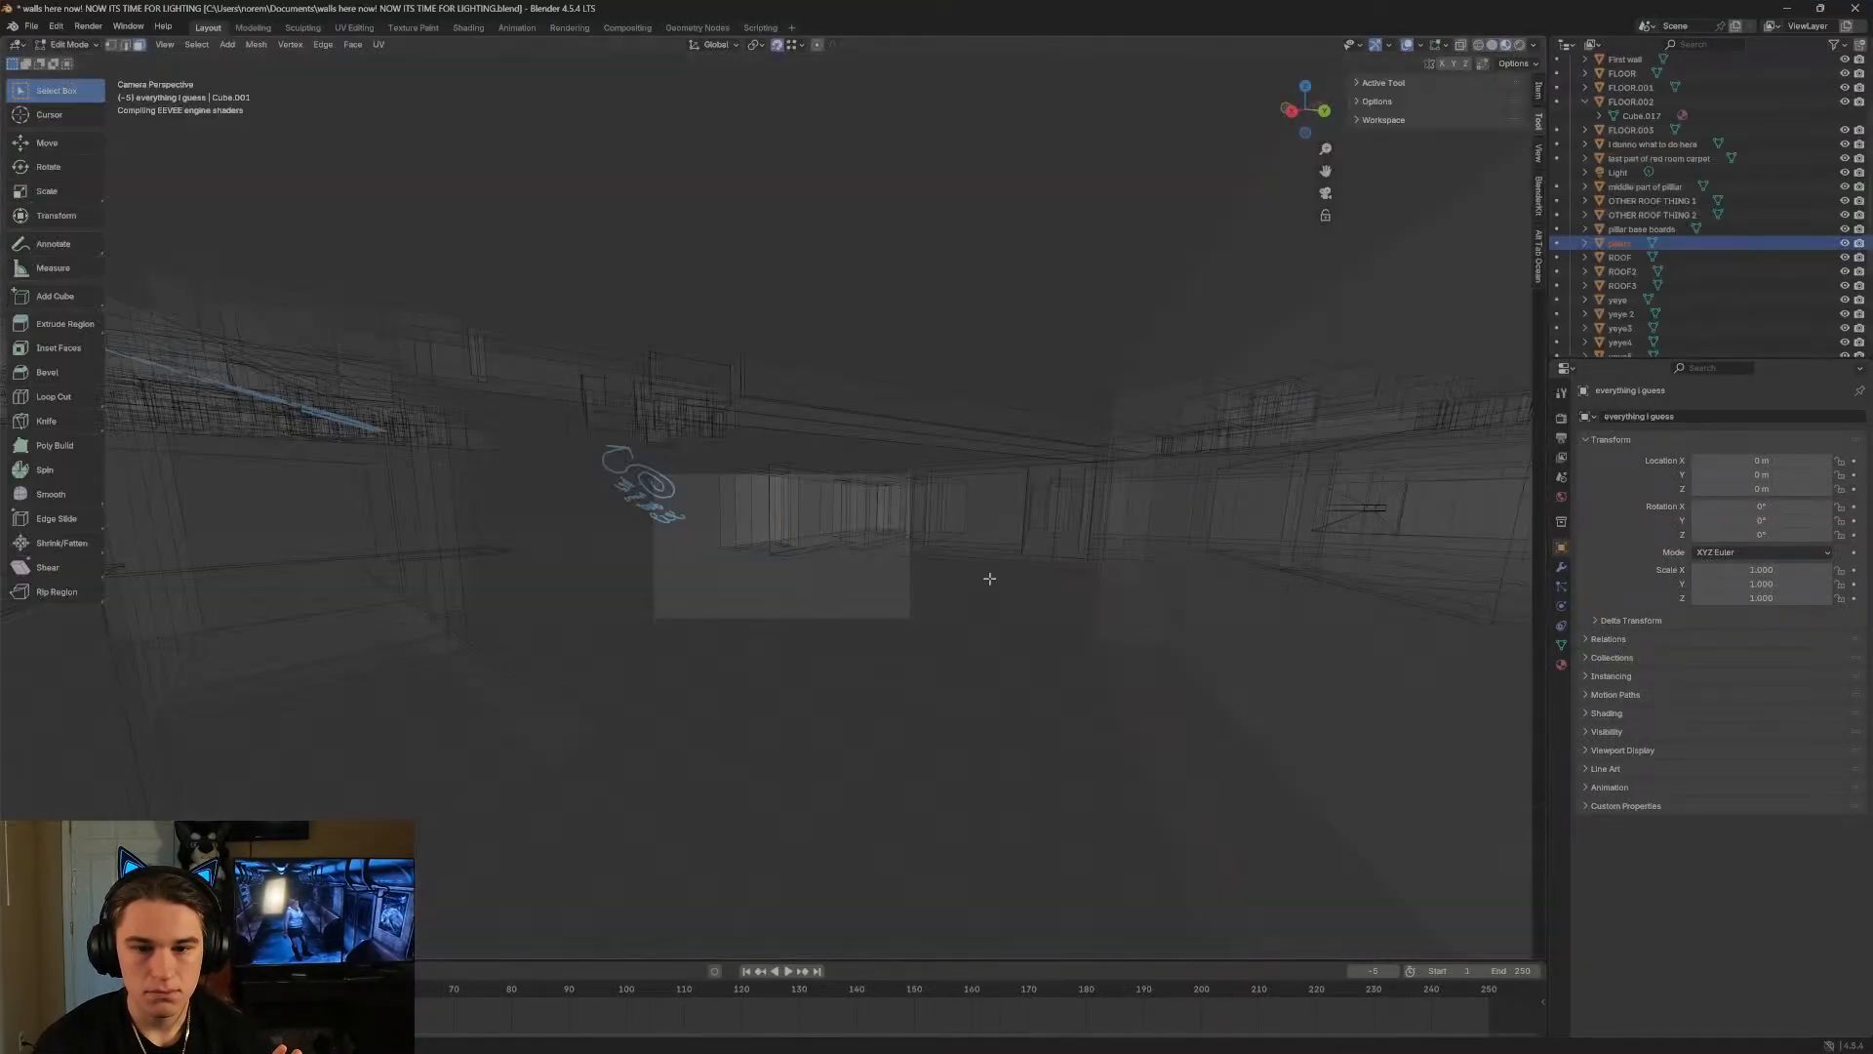
{"action": "key", "text": "shift+grave"}
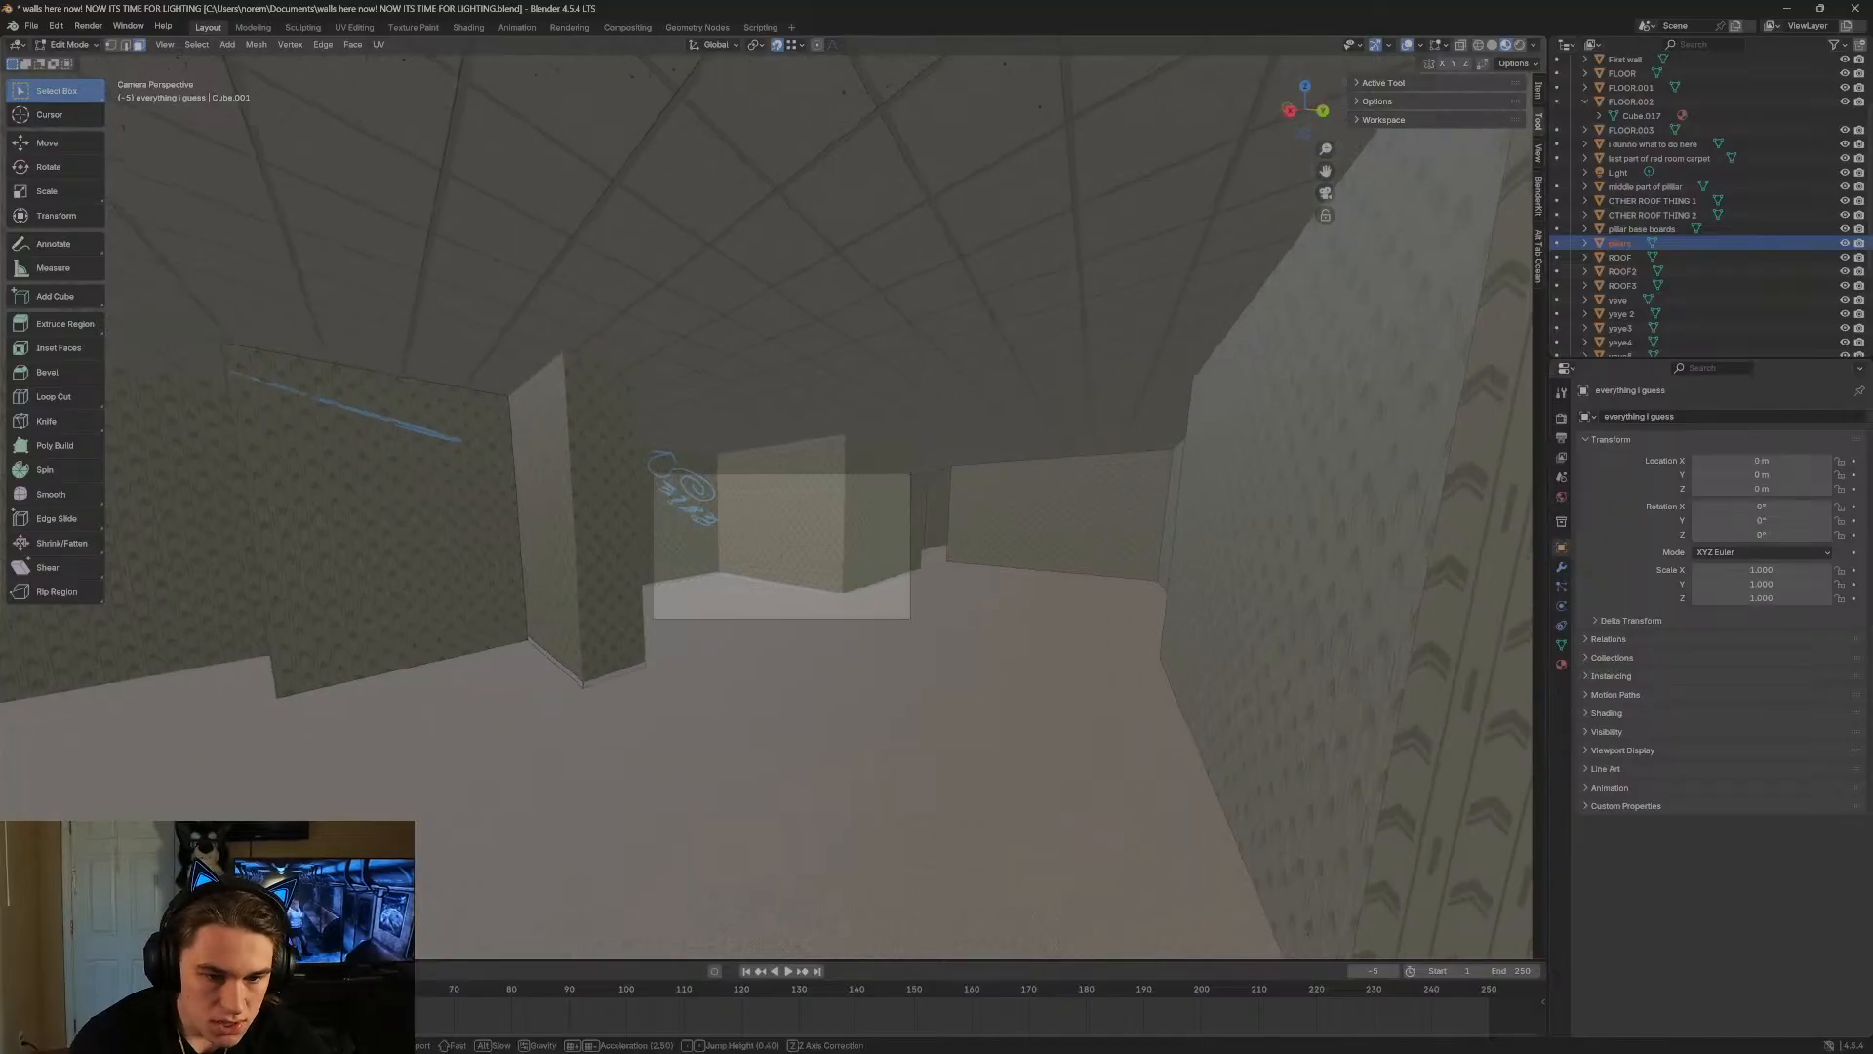
{"action": "key", "text": "w"}
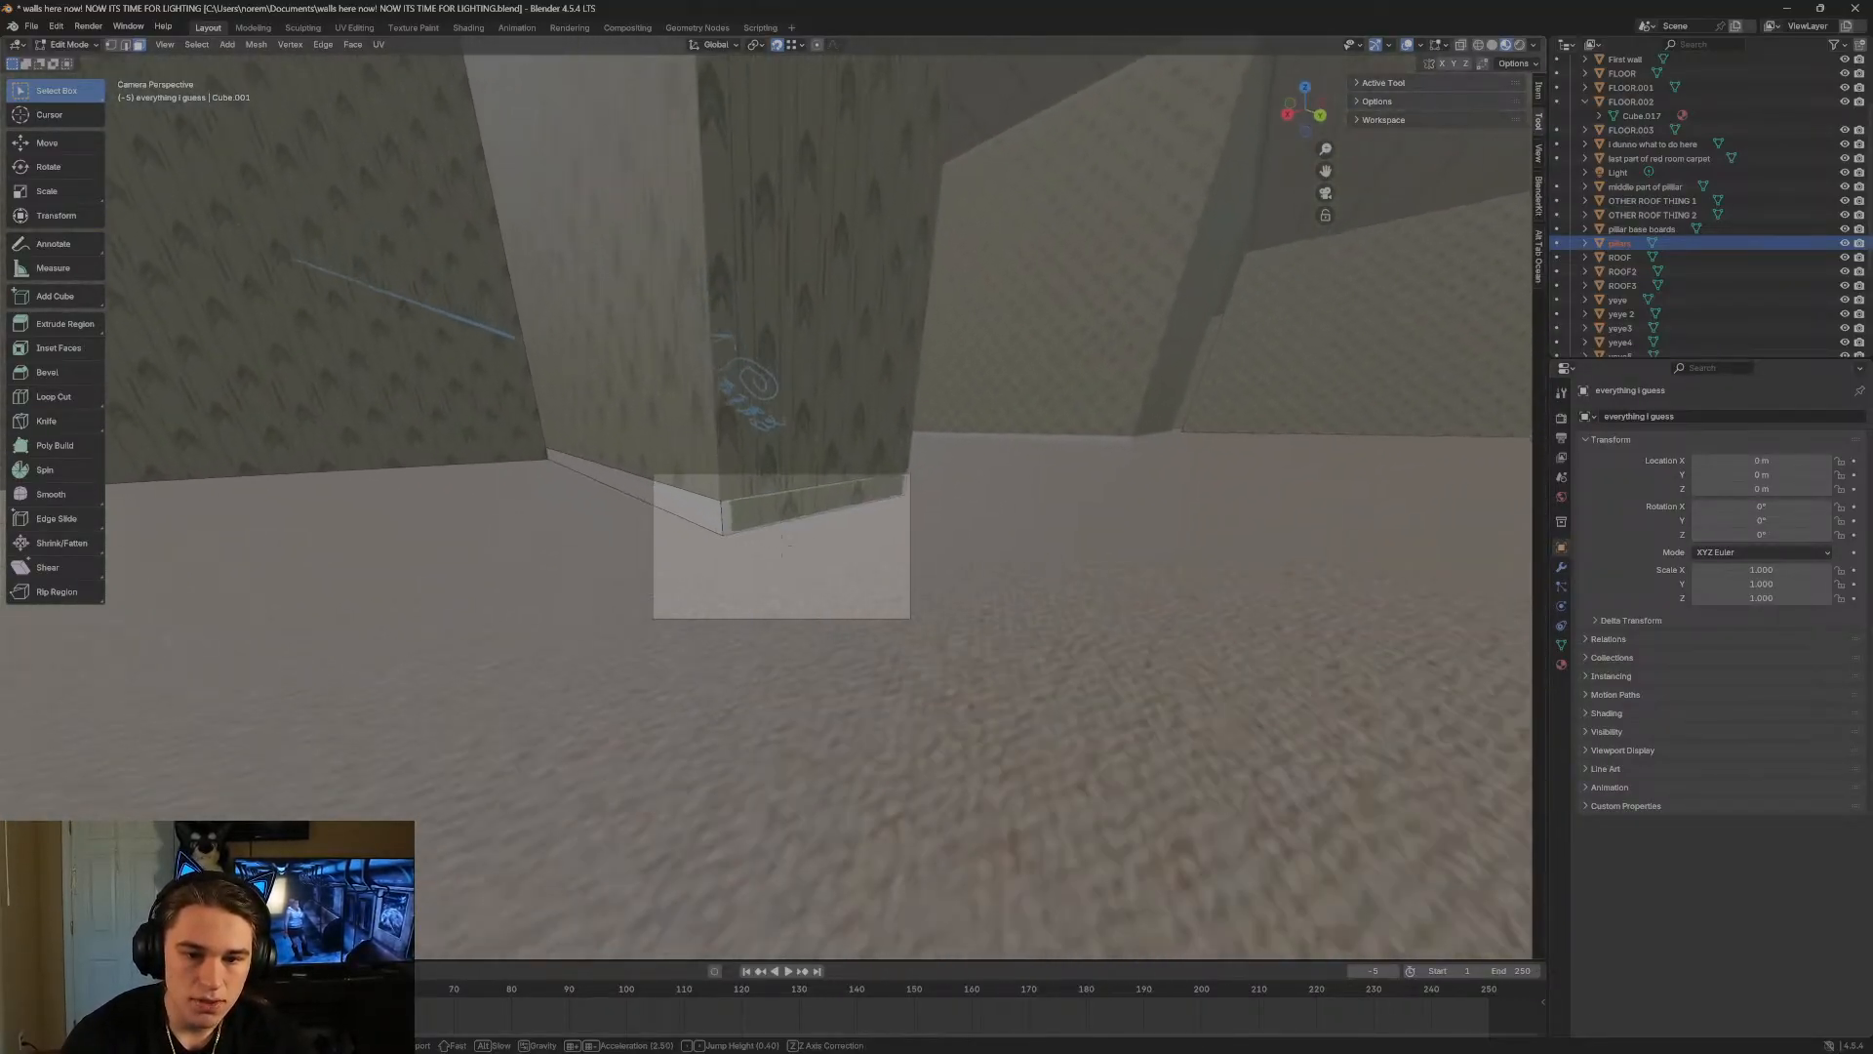
{"action": "left_click", "coordinate": [836, 468]}
{"action": "right_click", "coordinate": [836, 467]}
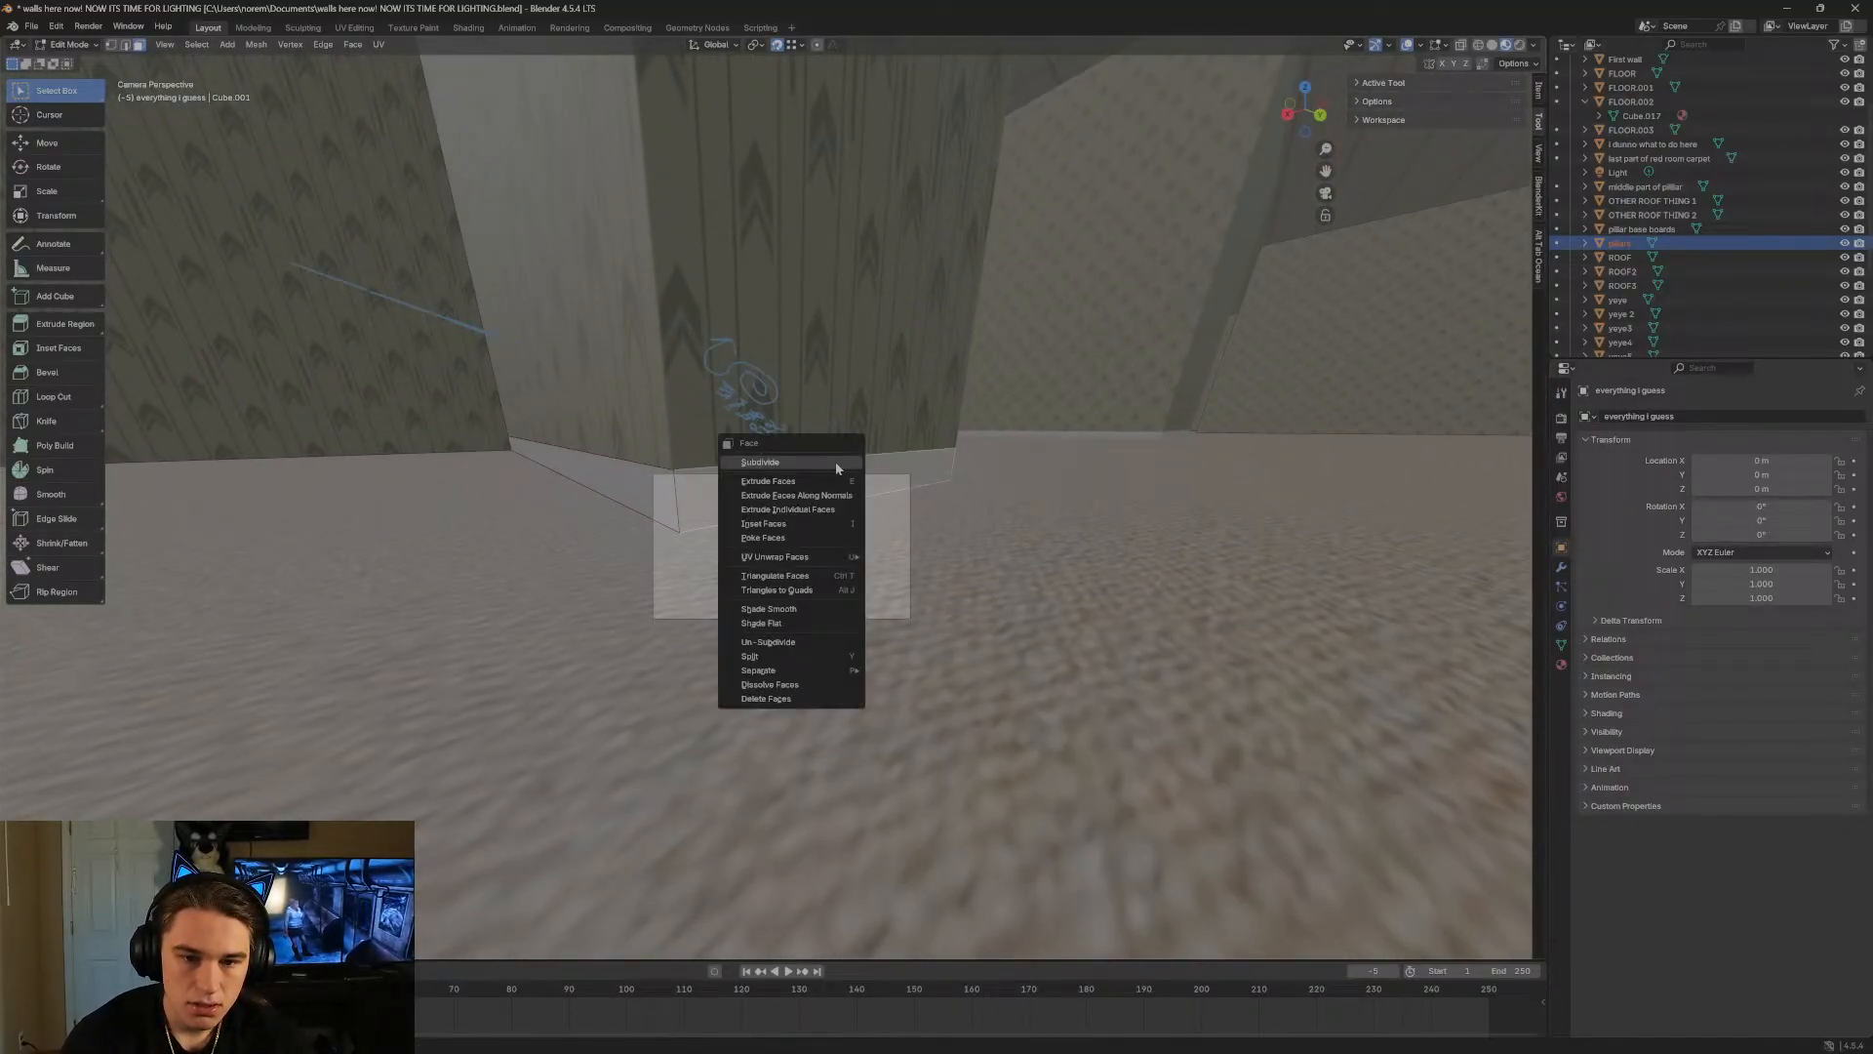
{"action": "left_click", "coordinate": [772, 696]}
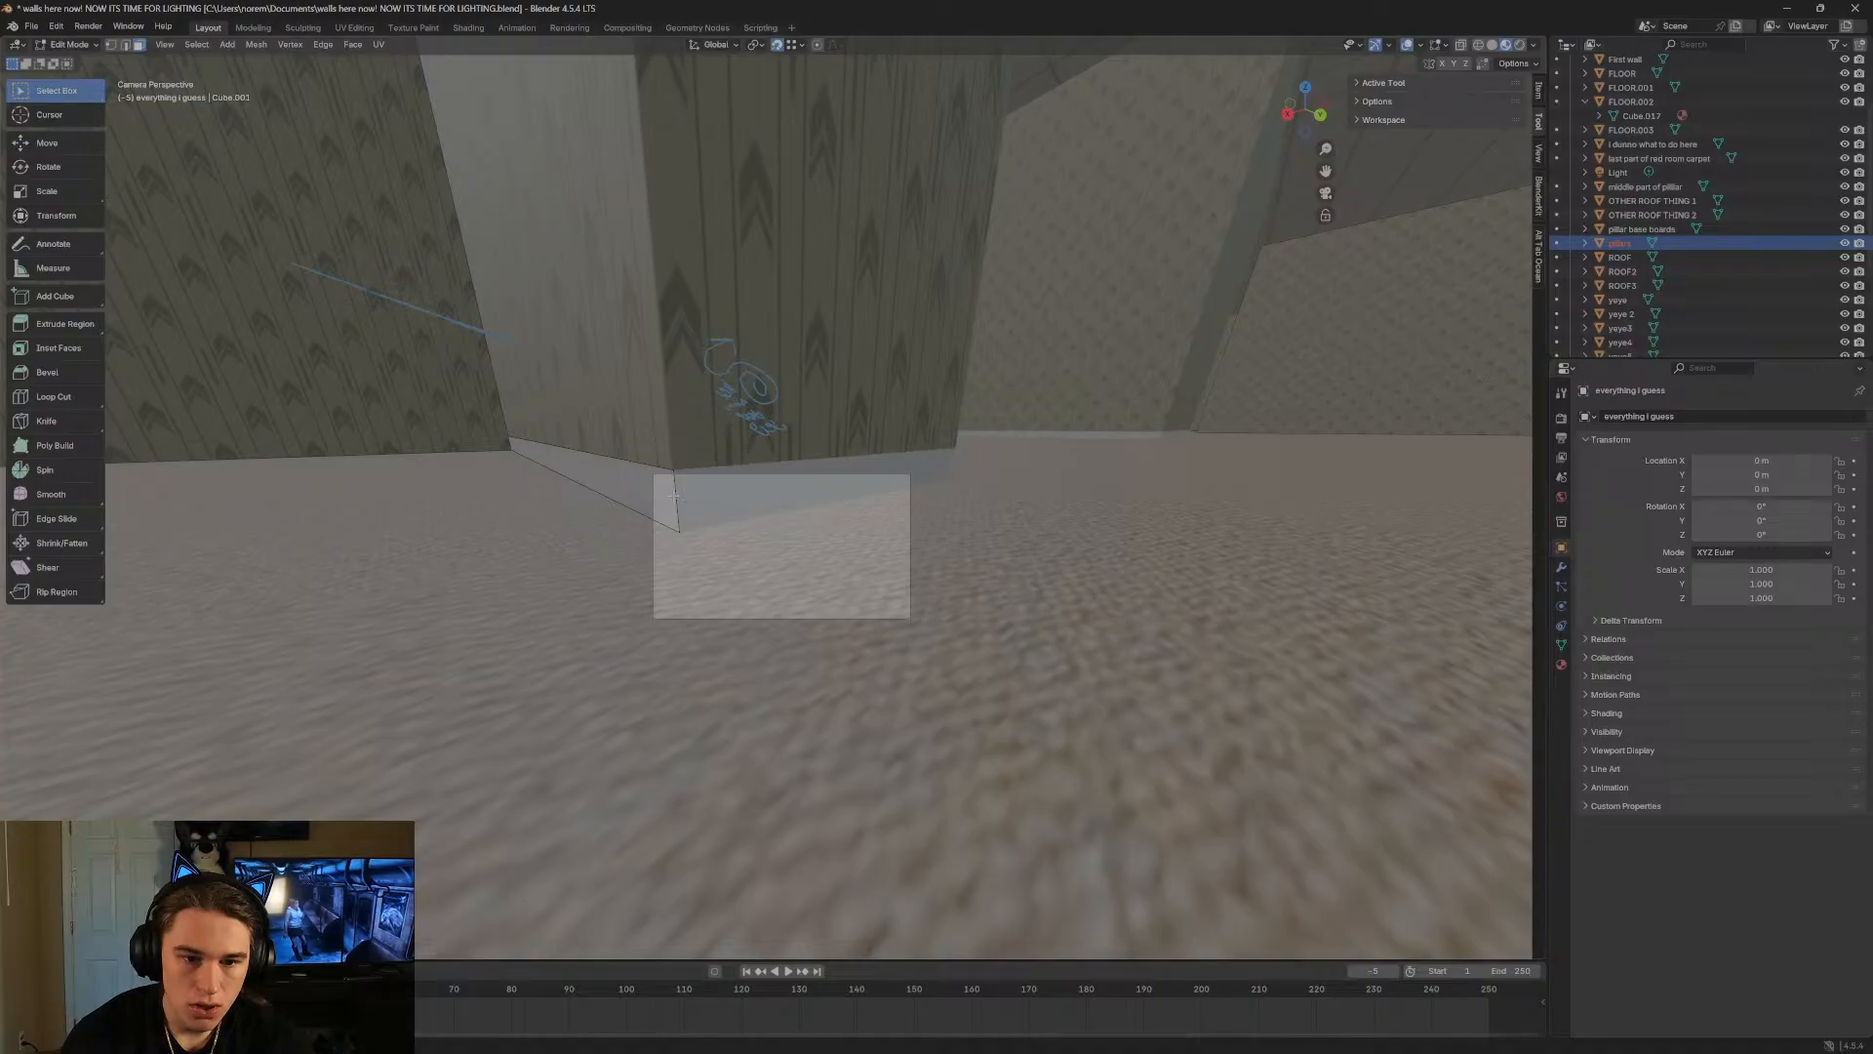
Walk through the wallpapered rooms and out above the roof to examine the level's walls, baseboards and overall layout.
{"action": "key", "text": "shift+grave"}
{"action": "key", "text": "s"}
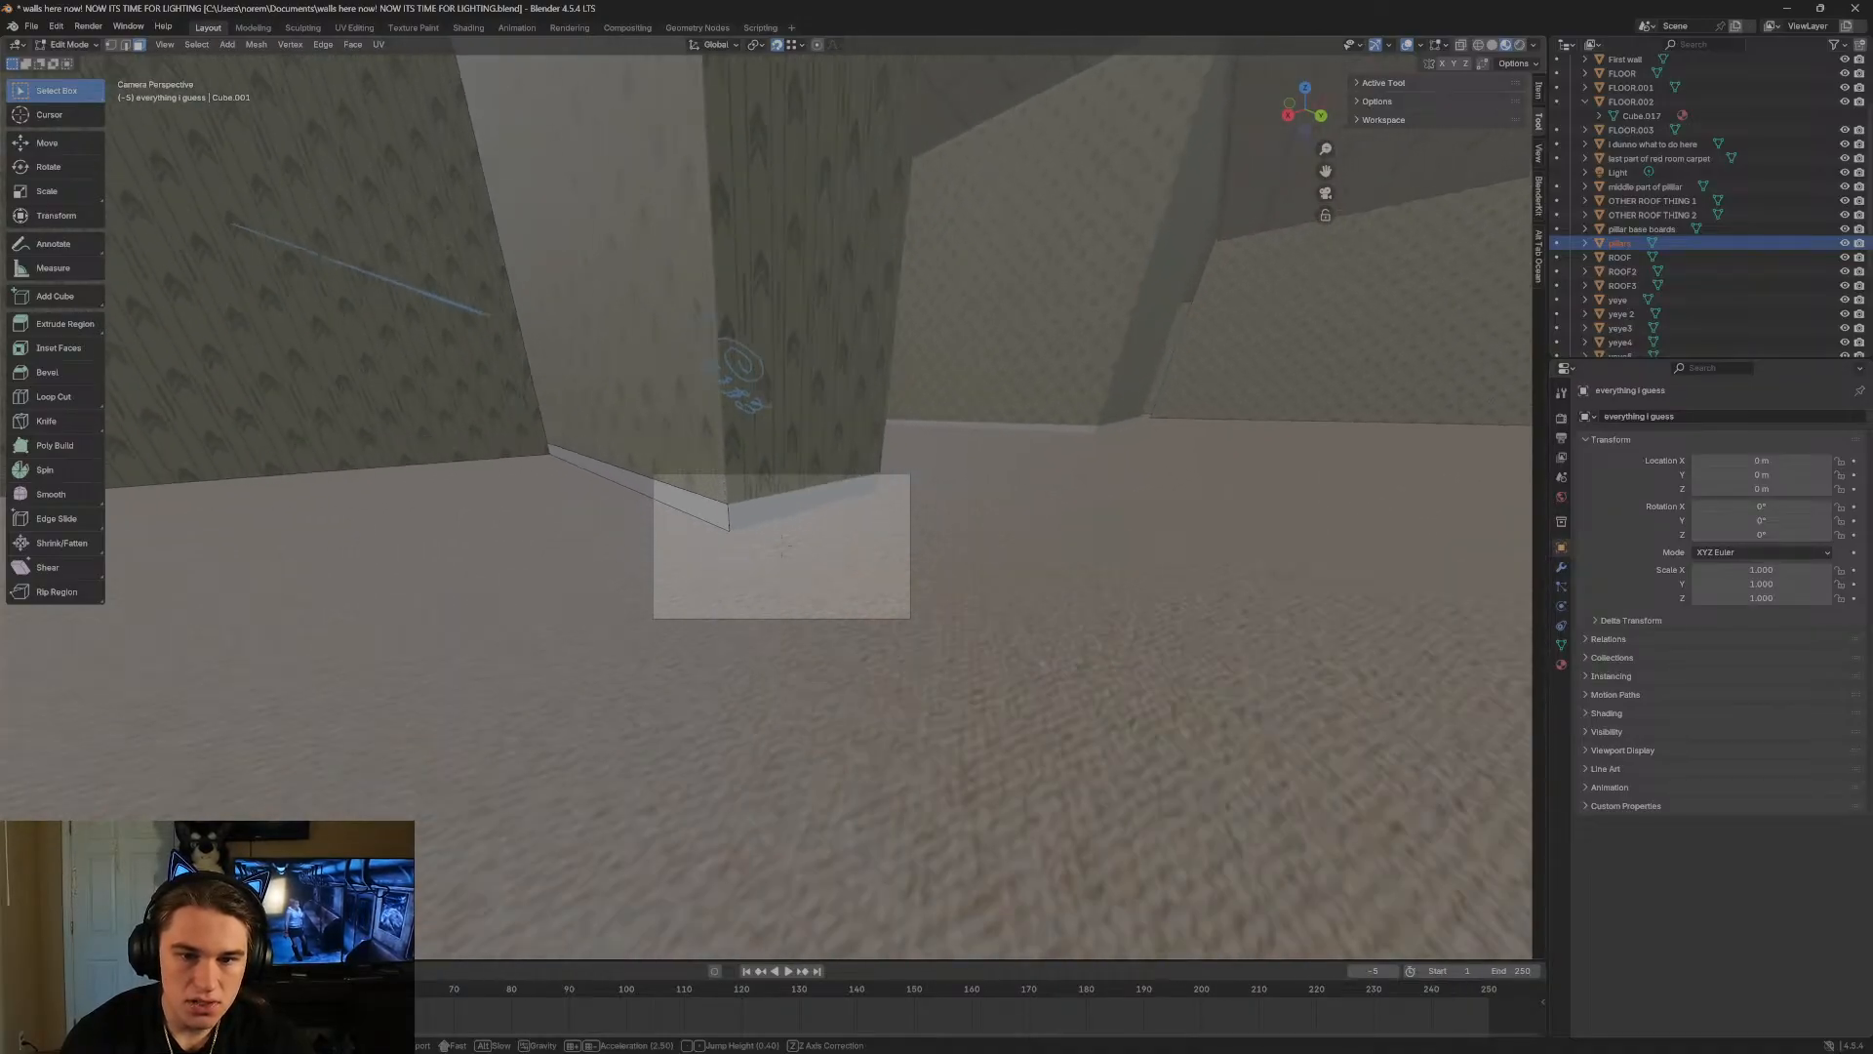
{"action": "key", "text": "w"}
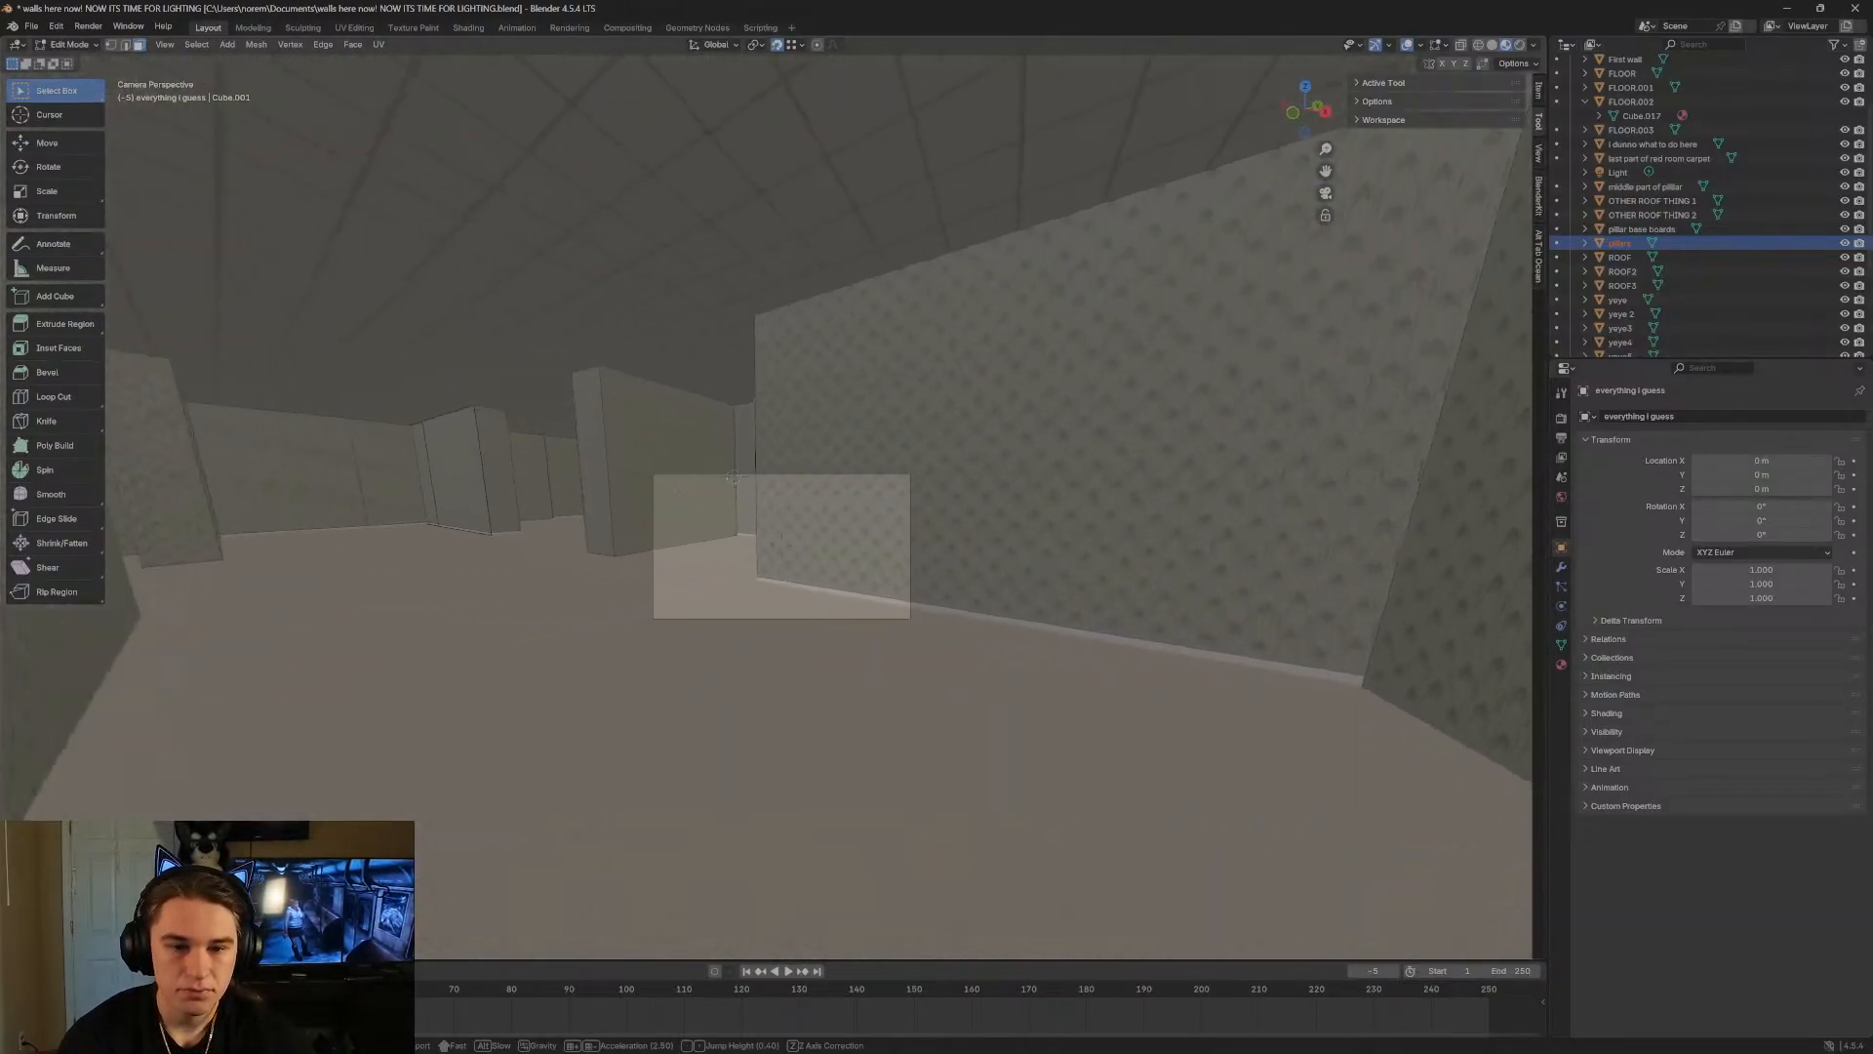
{"action": "key", "text": "w"}
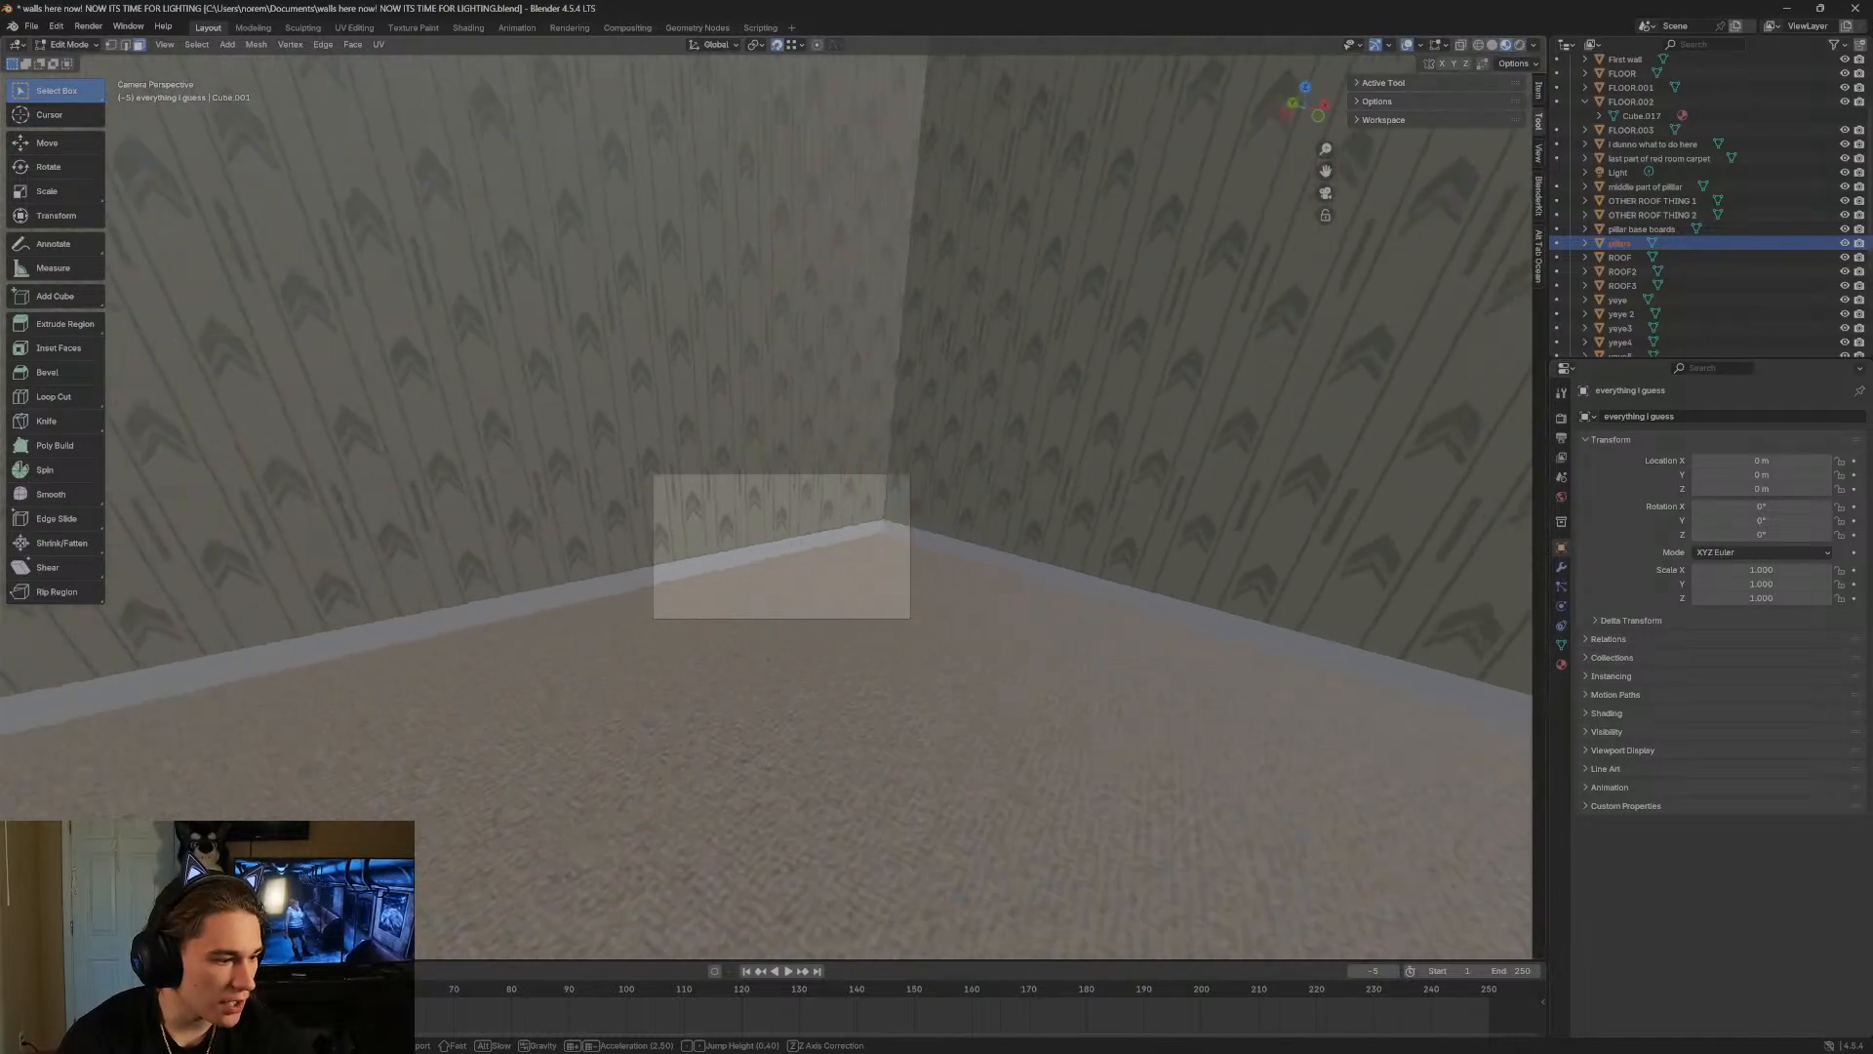
{"action": "key", "text": "w"}
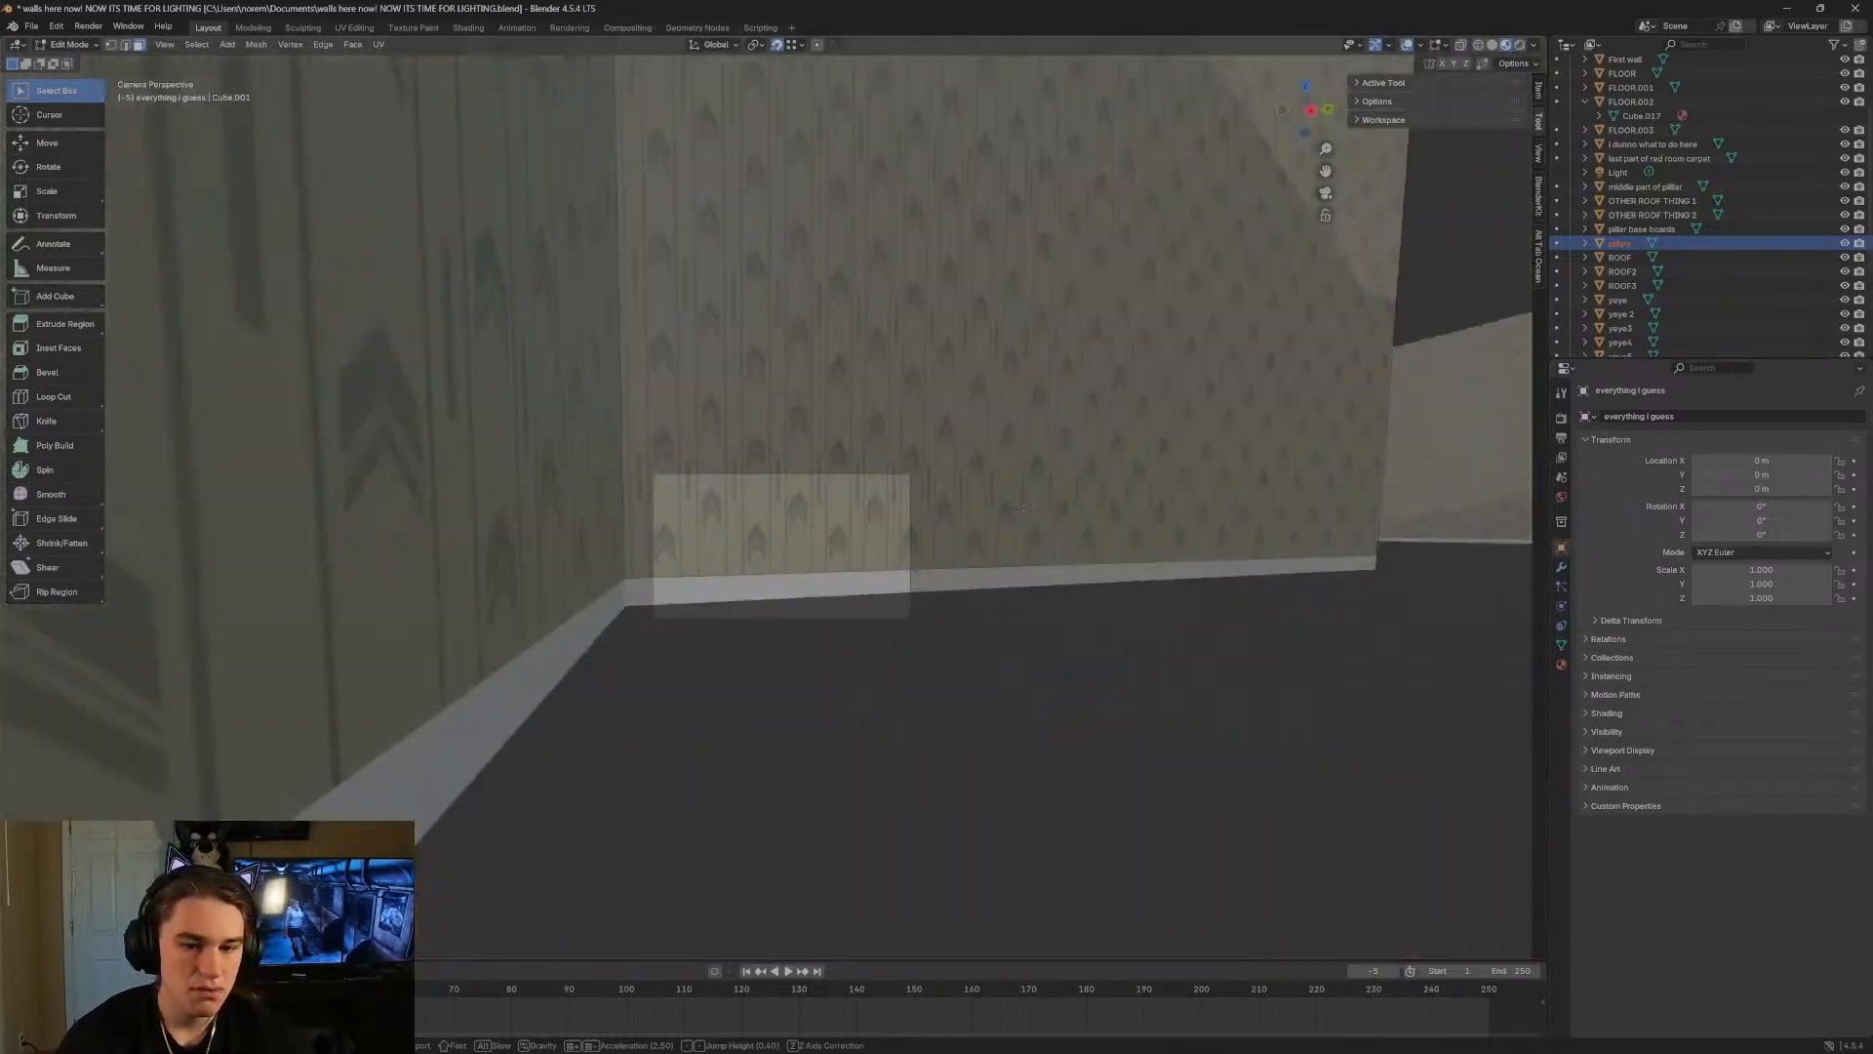
{"action": "key", "text": "s"}
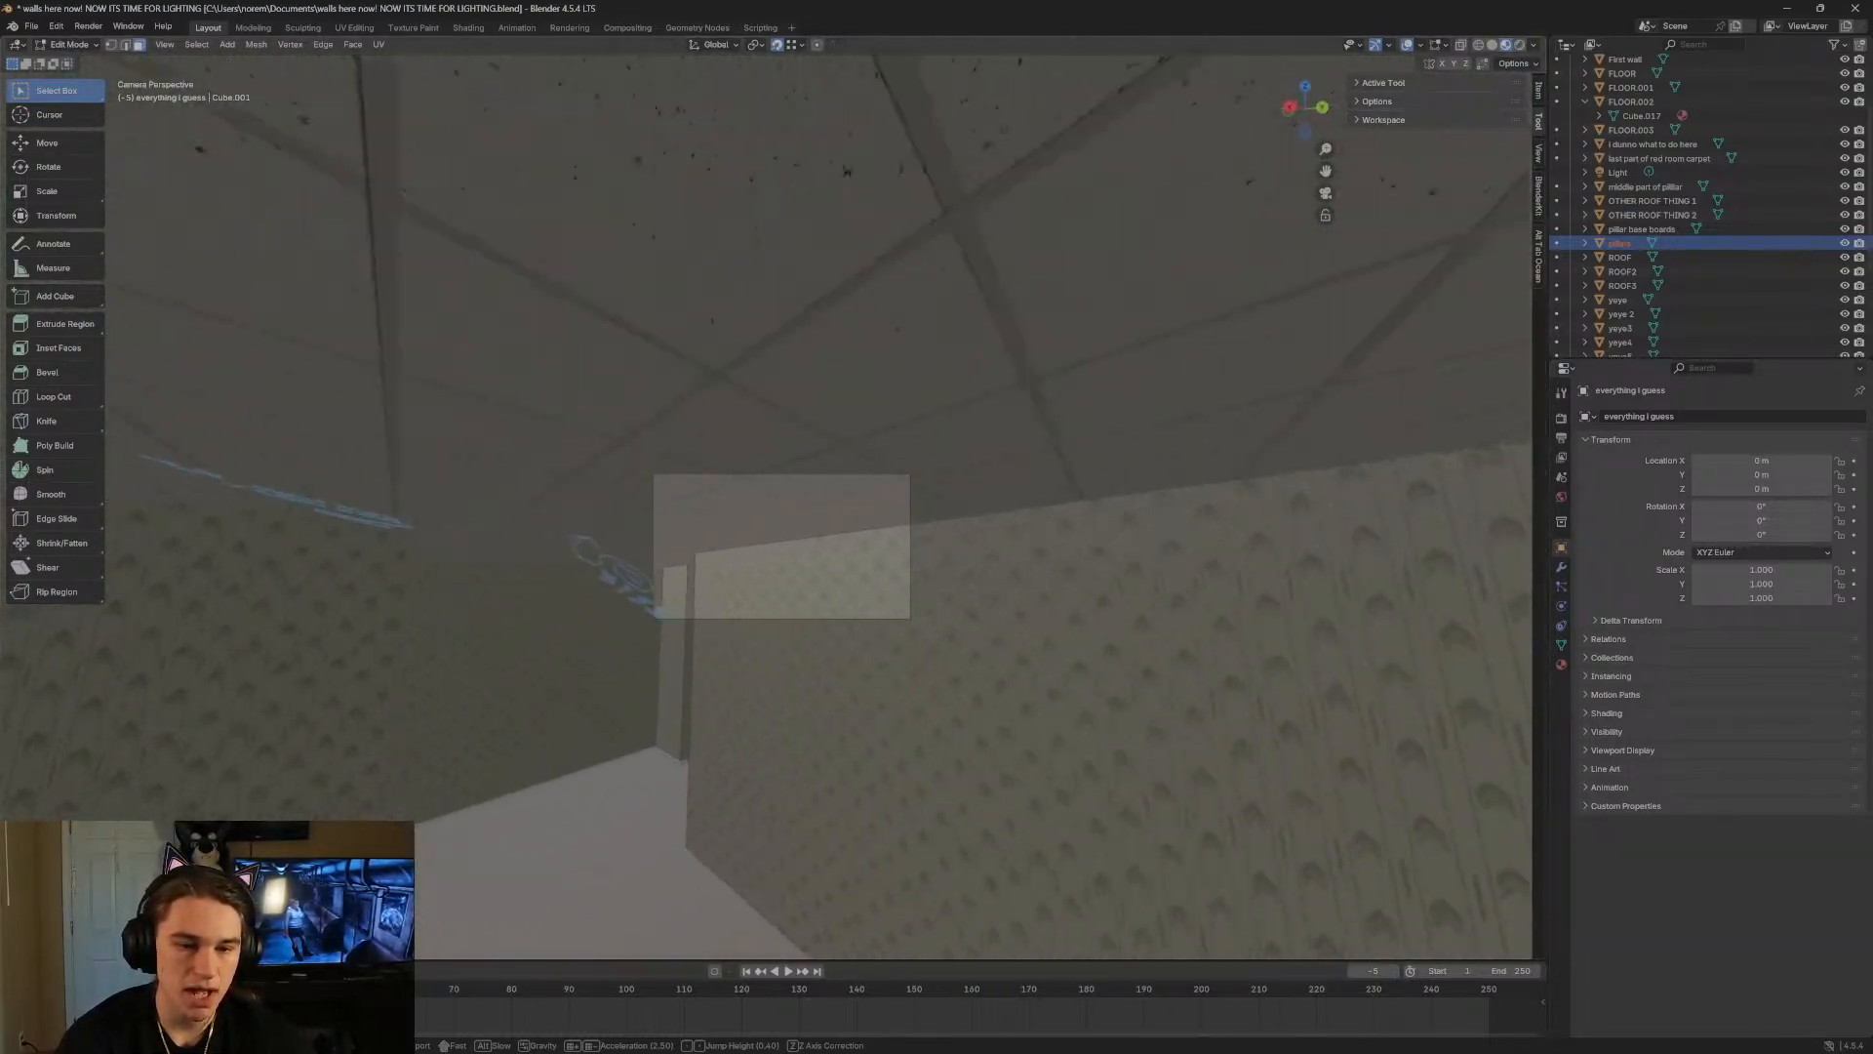
{"action": "key", "text": "s"}
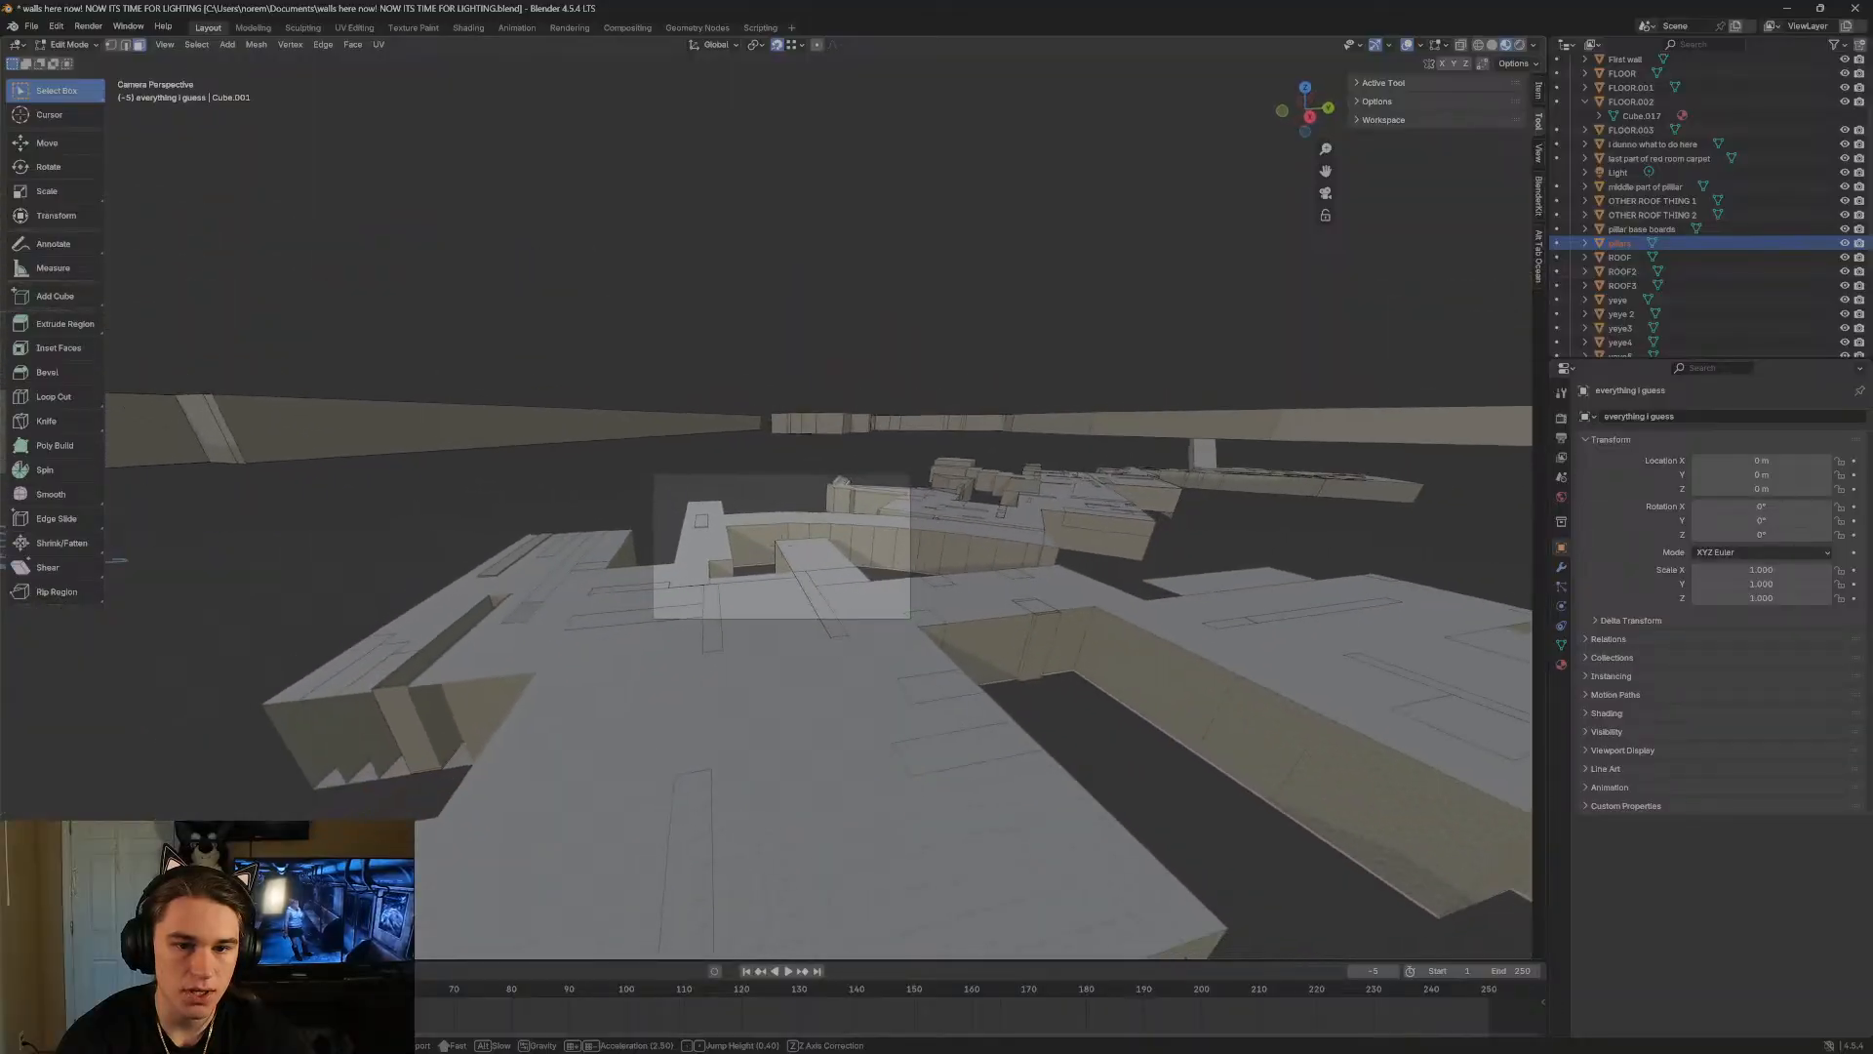
{"action": "key", "text": "w"}
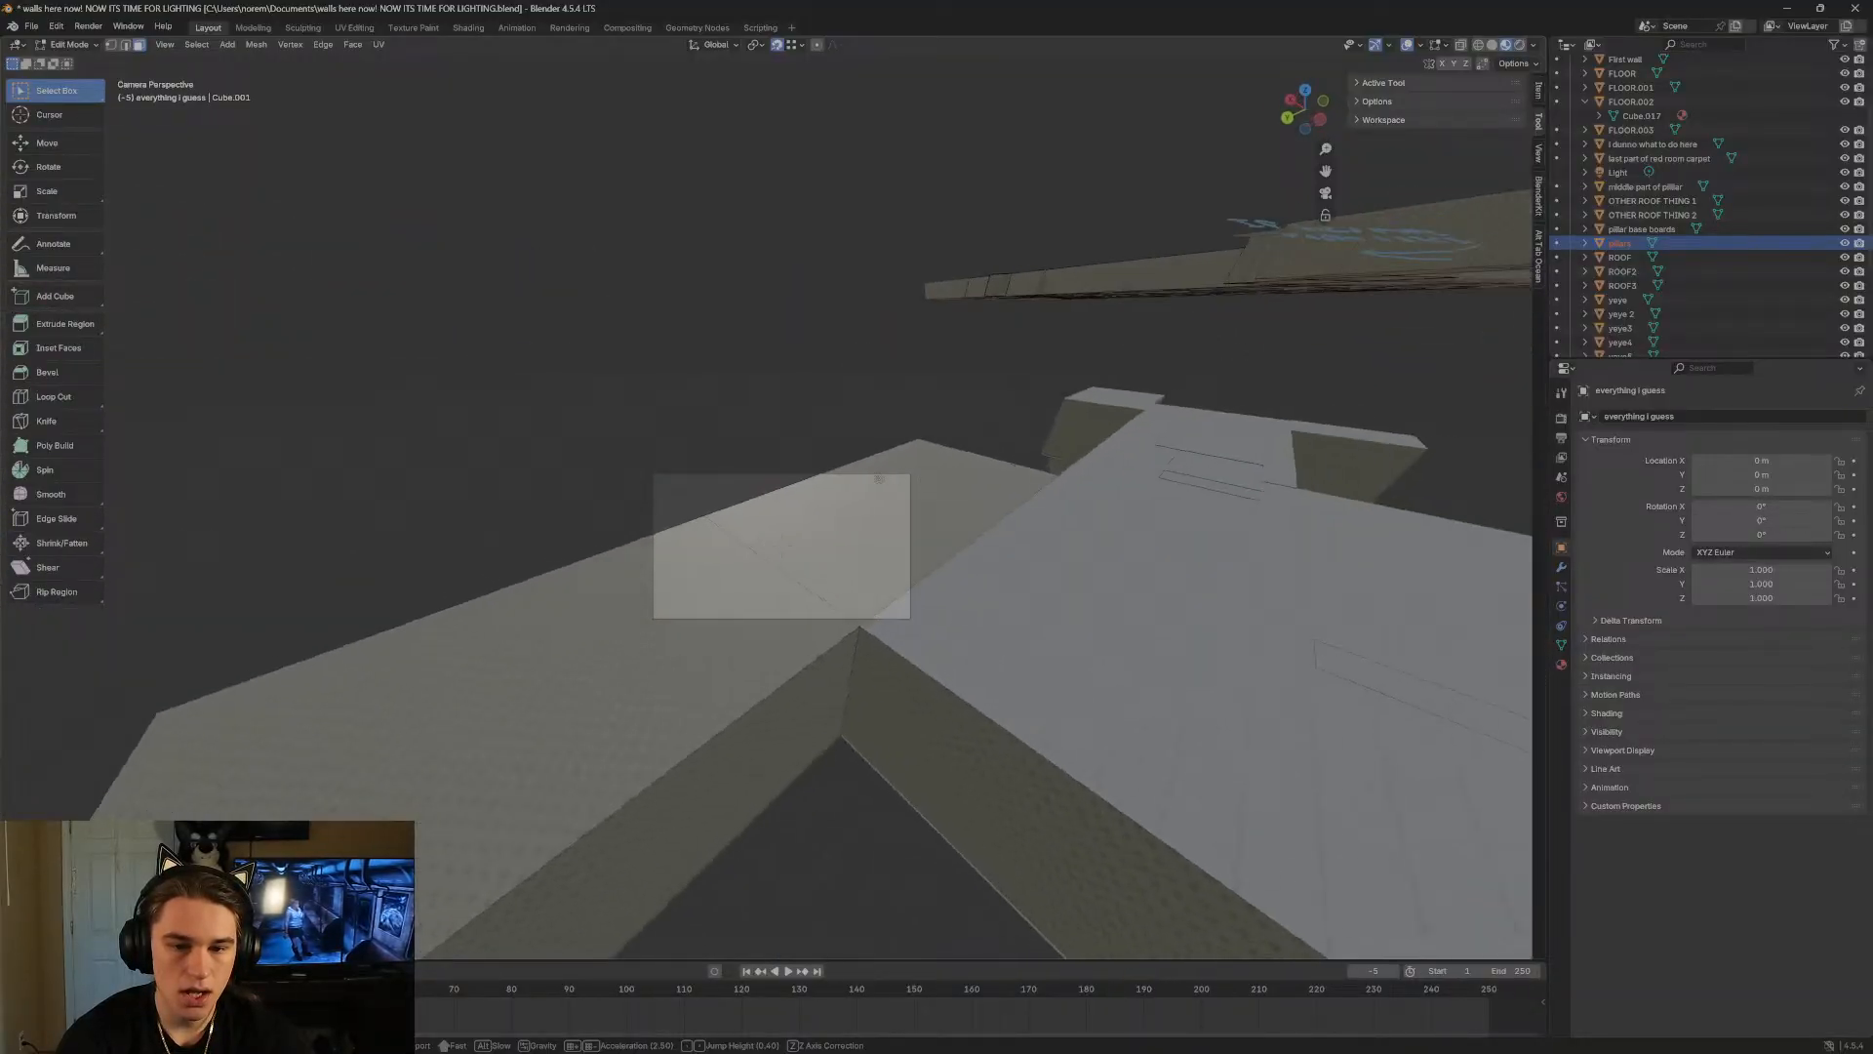
Switch the viewport to Rendered shading and walk through the rooms to examine the level's lighting.
{"action": "left_click", "coordinate": [1519, 45]}
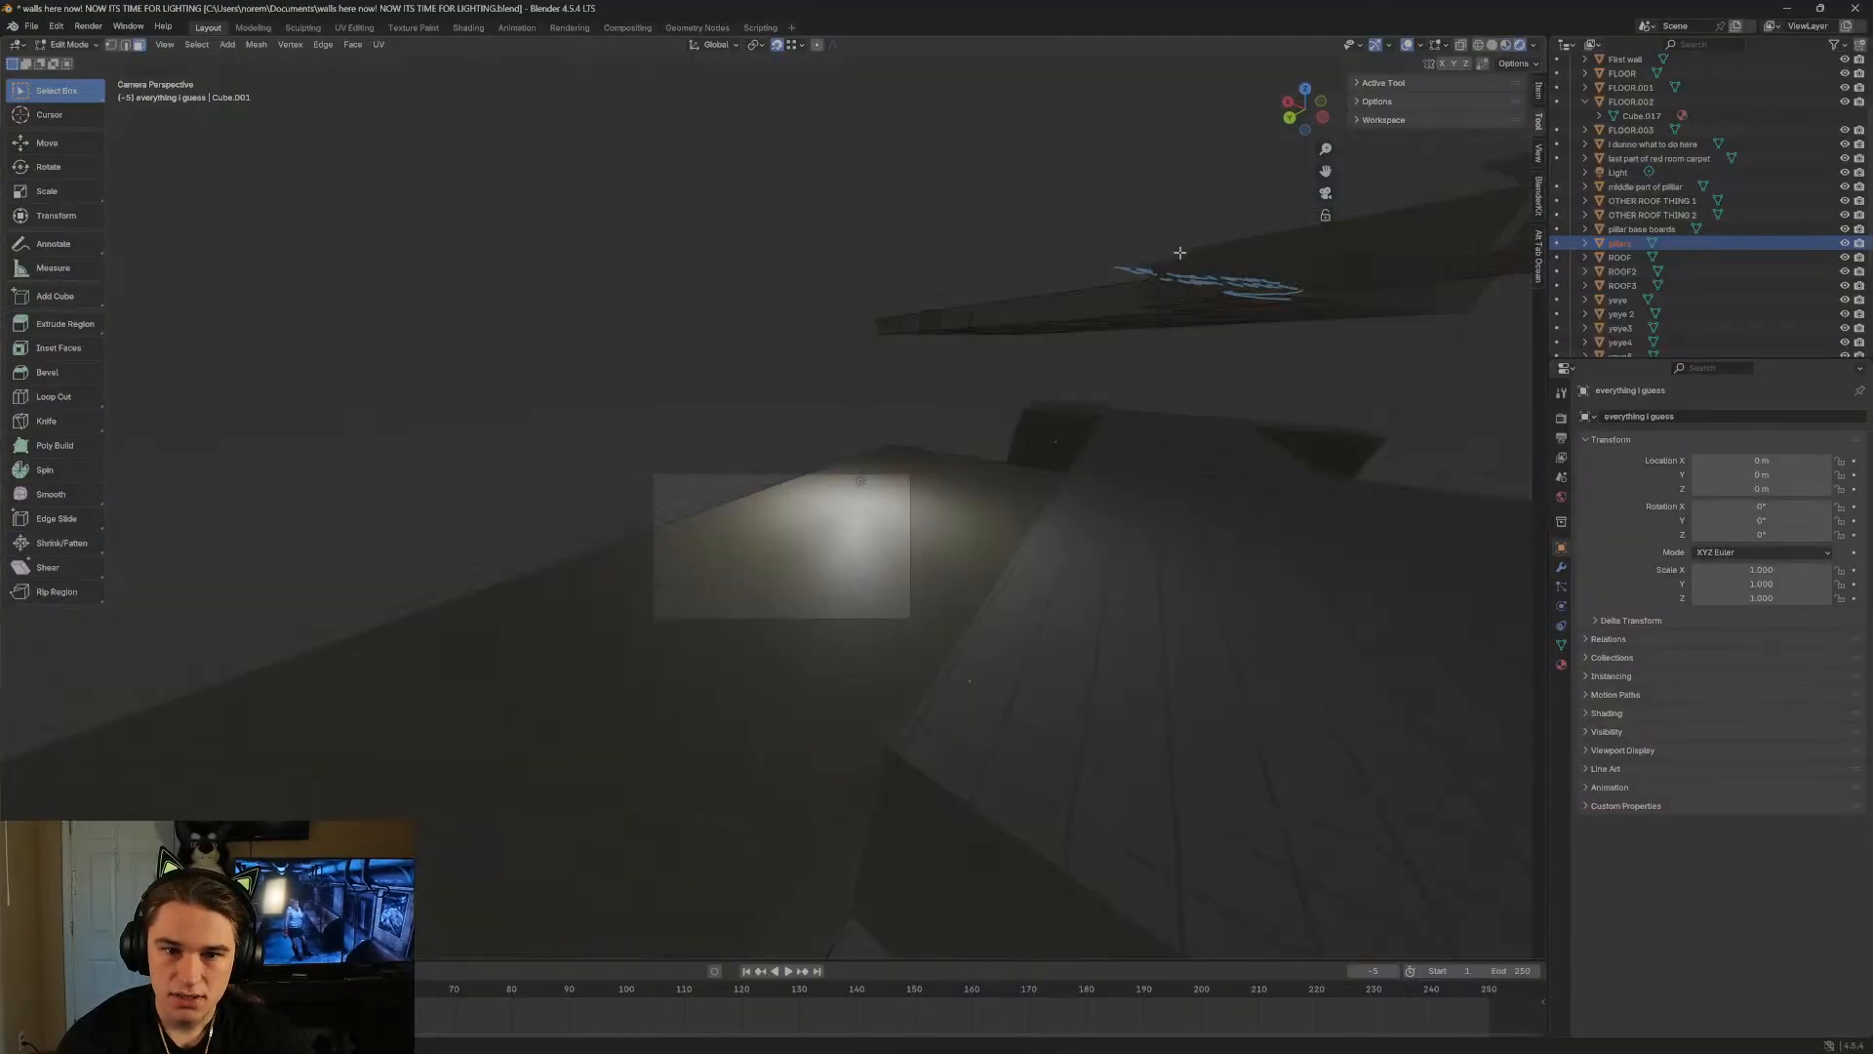
{"action": "key", "text": "w"}
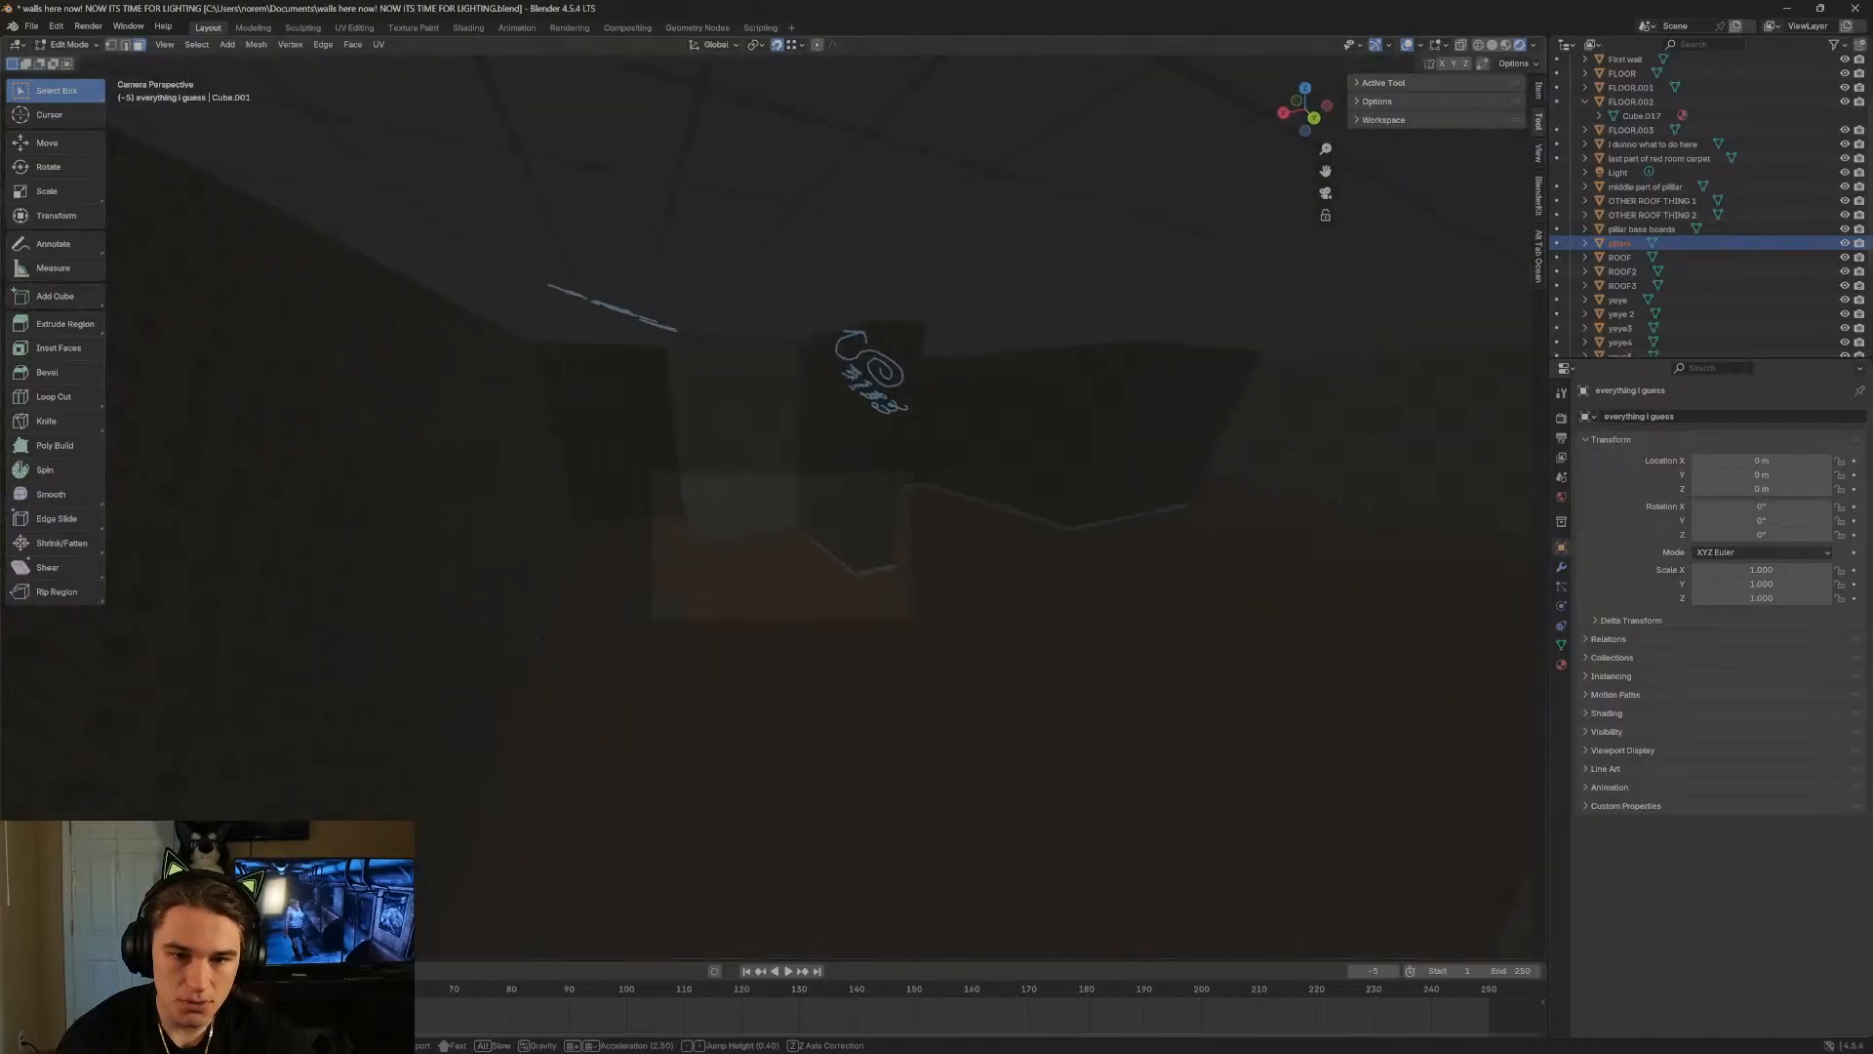
{"action": "key", "text": "w"}
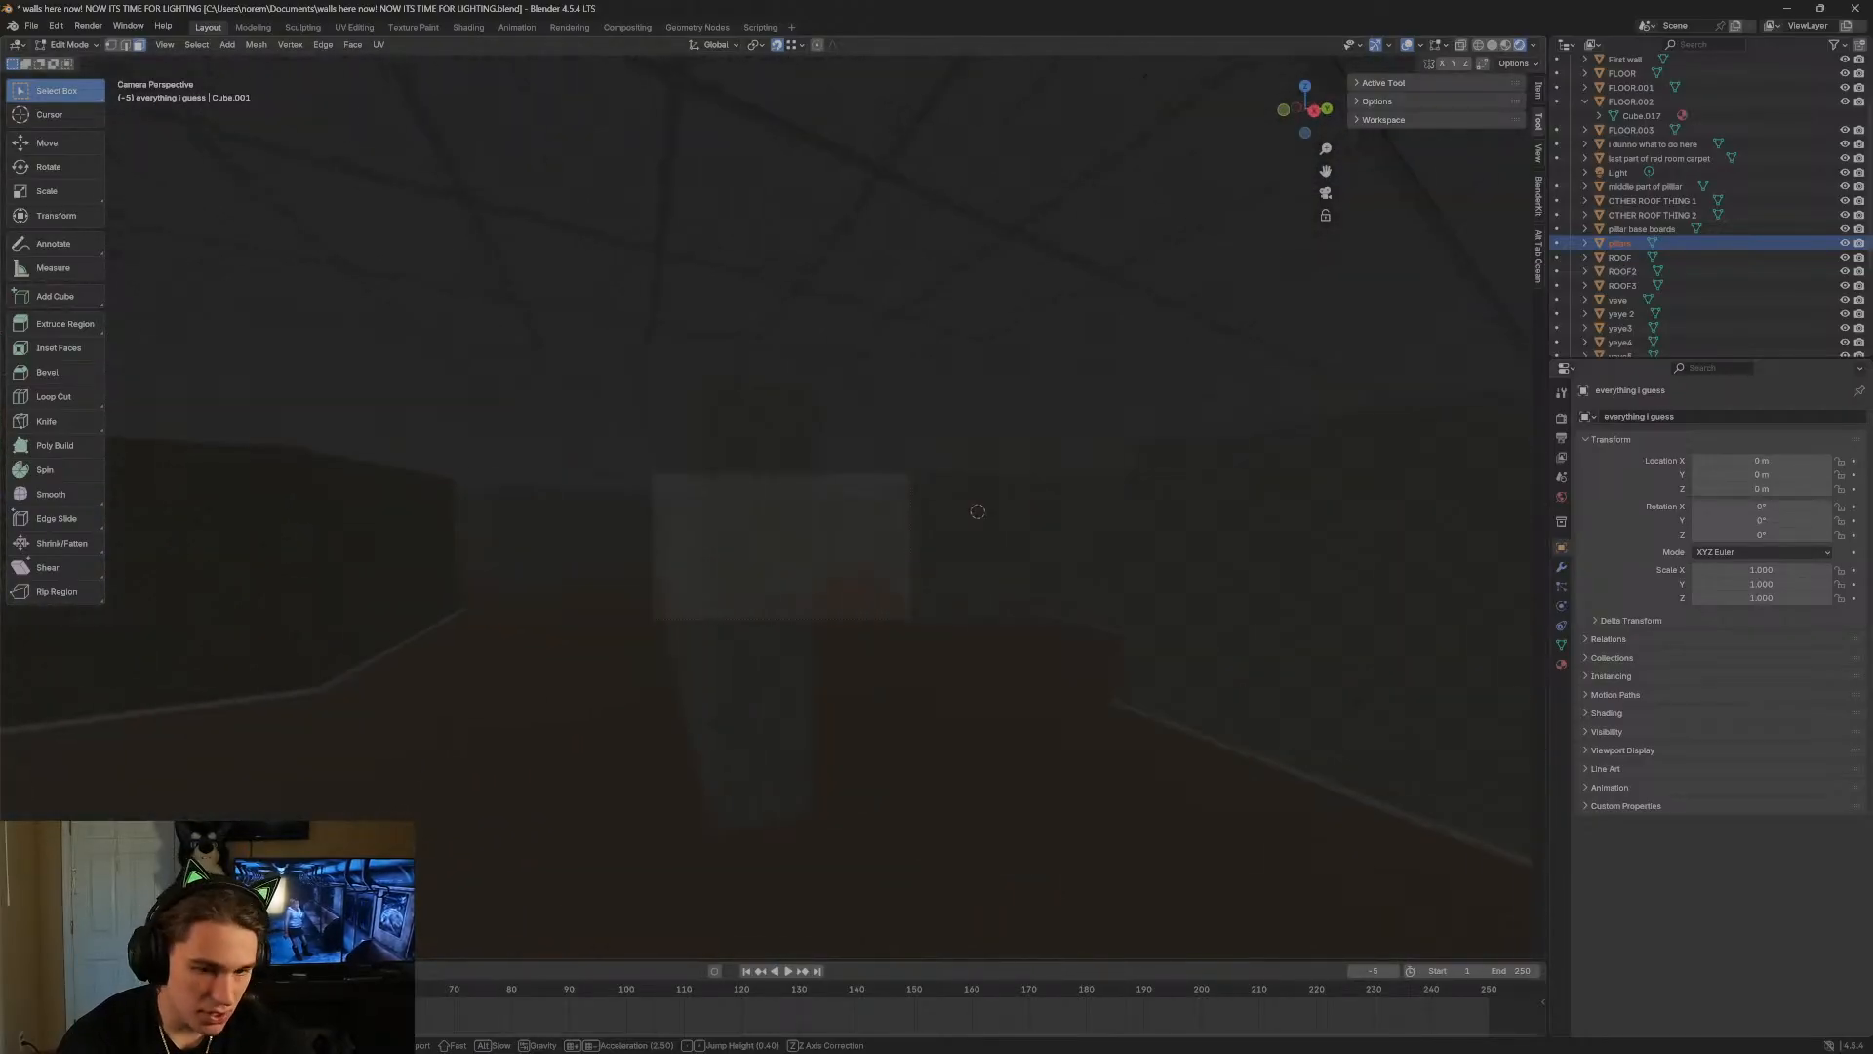
{"action": "key", "text": "w"}
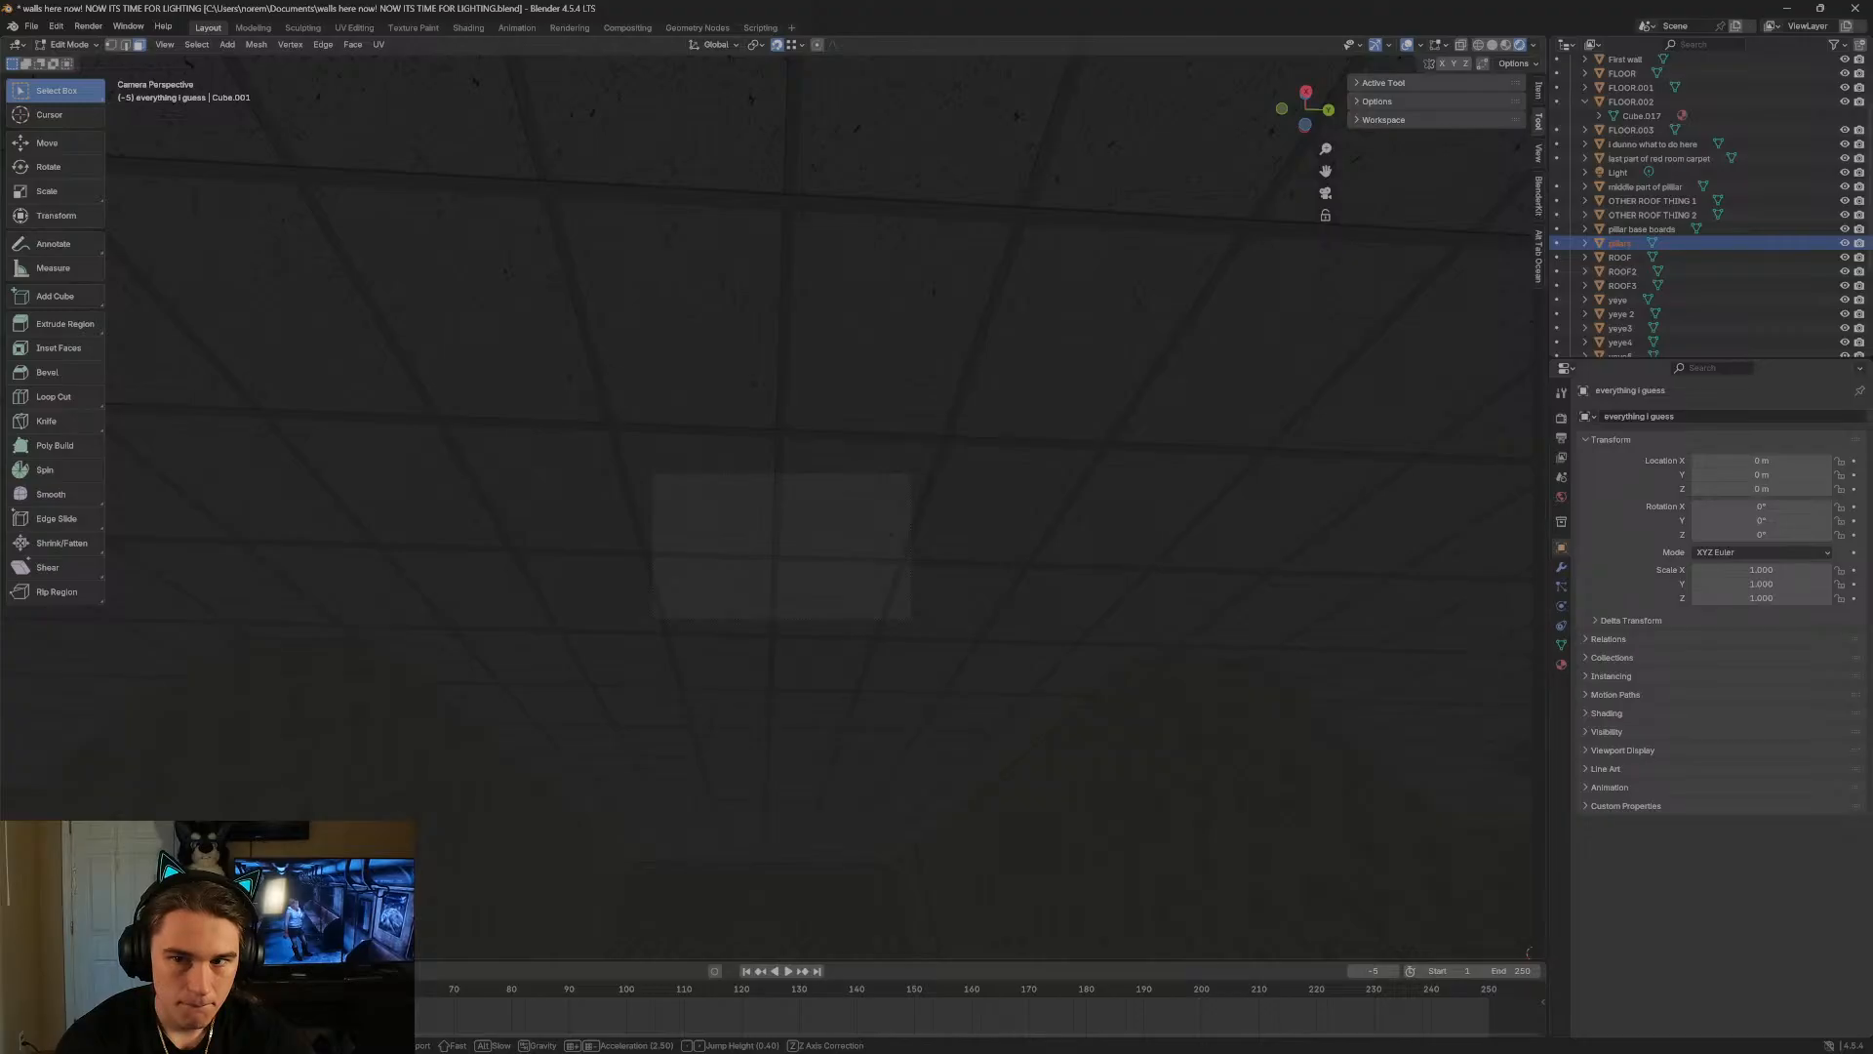
{"action": "key", "text": "w"}
{"action": "key", "text": "s"}
{"action": "left_click", "coordinate": [976, 440]}
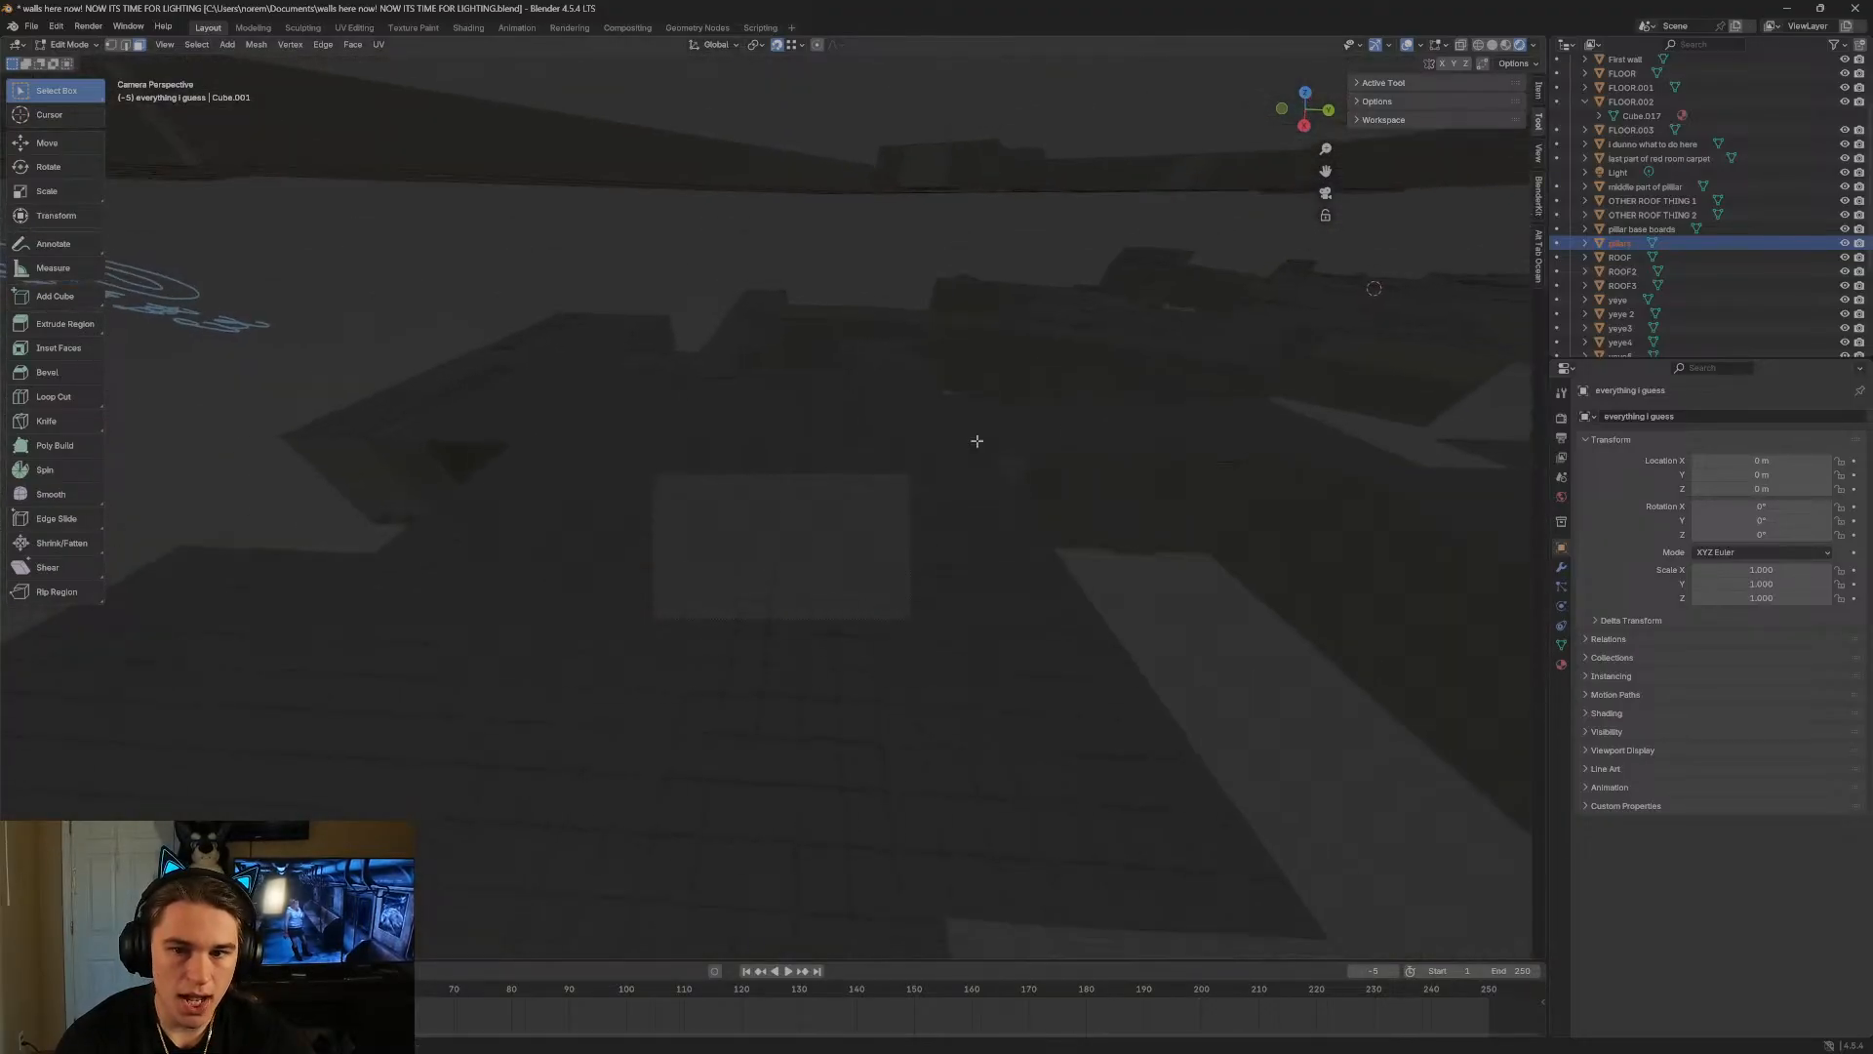
Return the viewport to Material Preview shading and inspect the level from outside and from within the rooms.
{"action": "left_click", "coordinate": [1505, 45]}
{"action": "key", "text": "shift+grave"}
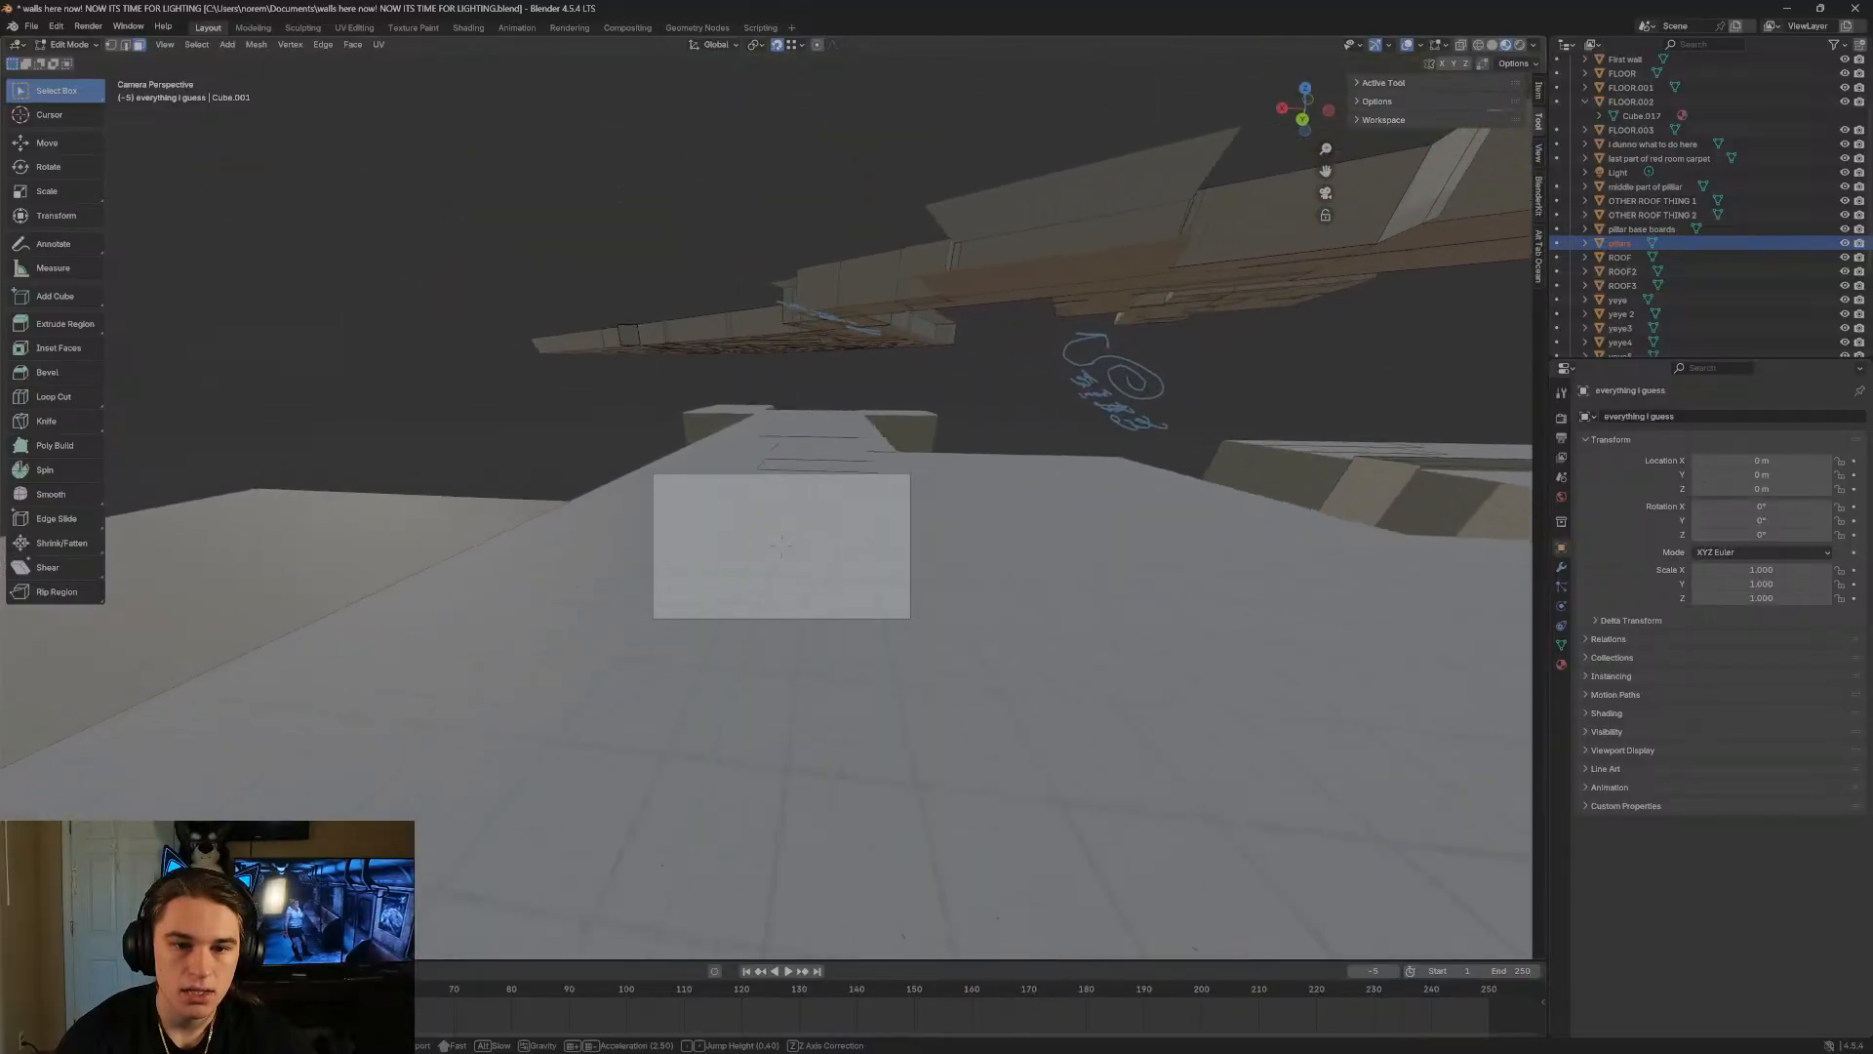
{"action": "key", "text": "a"}
{"action": "key", "text": "s"}
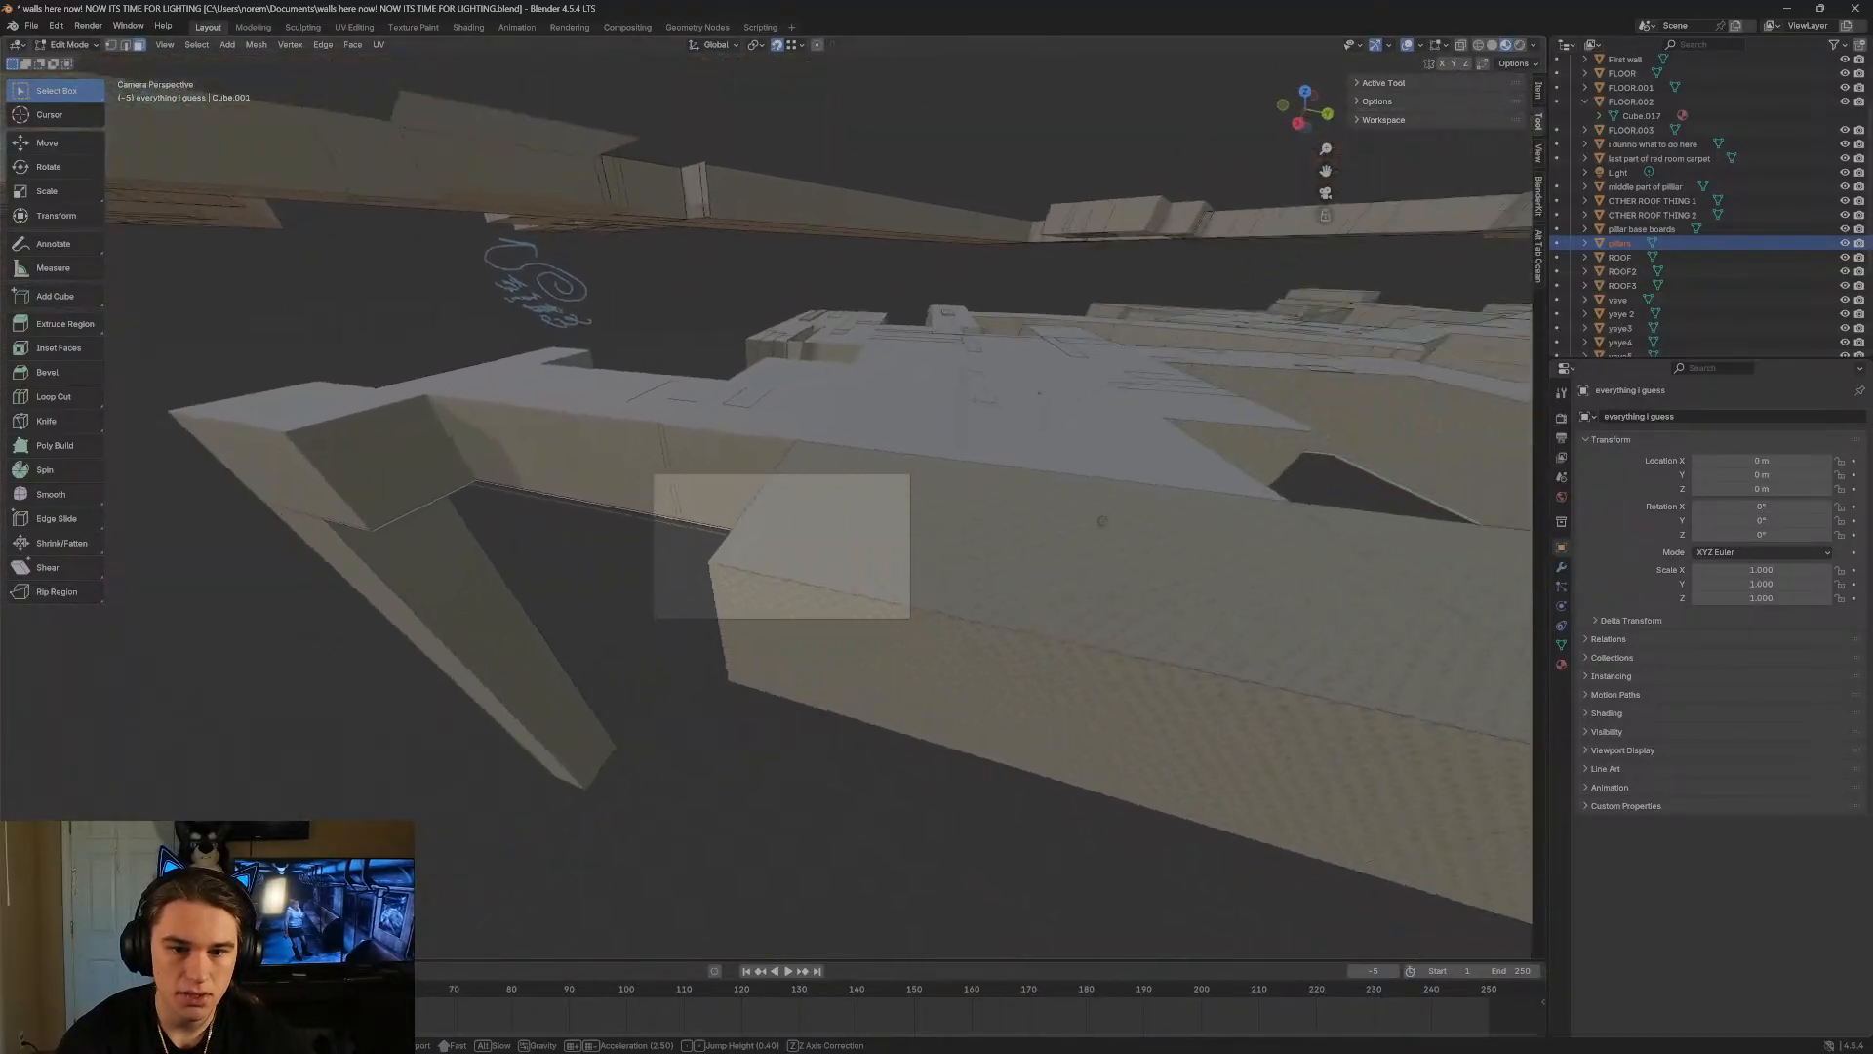
{"action": "key", "text": "w"}
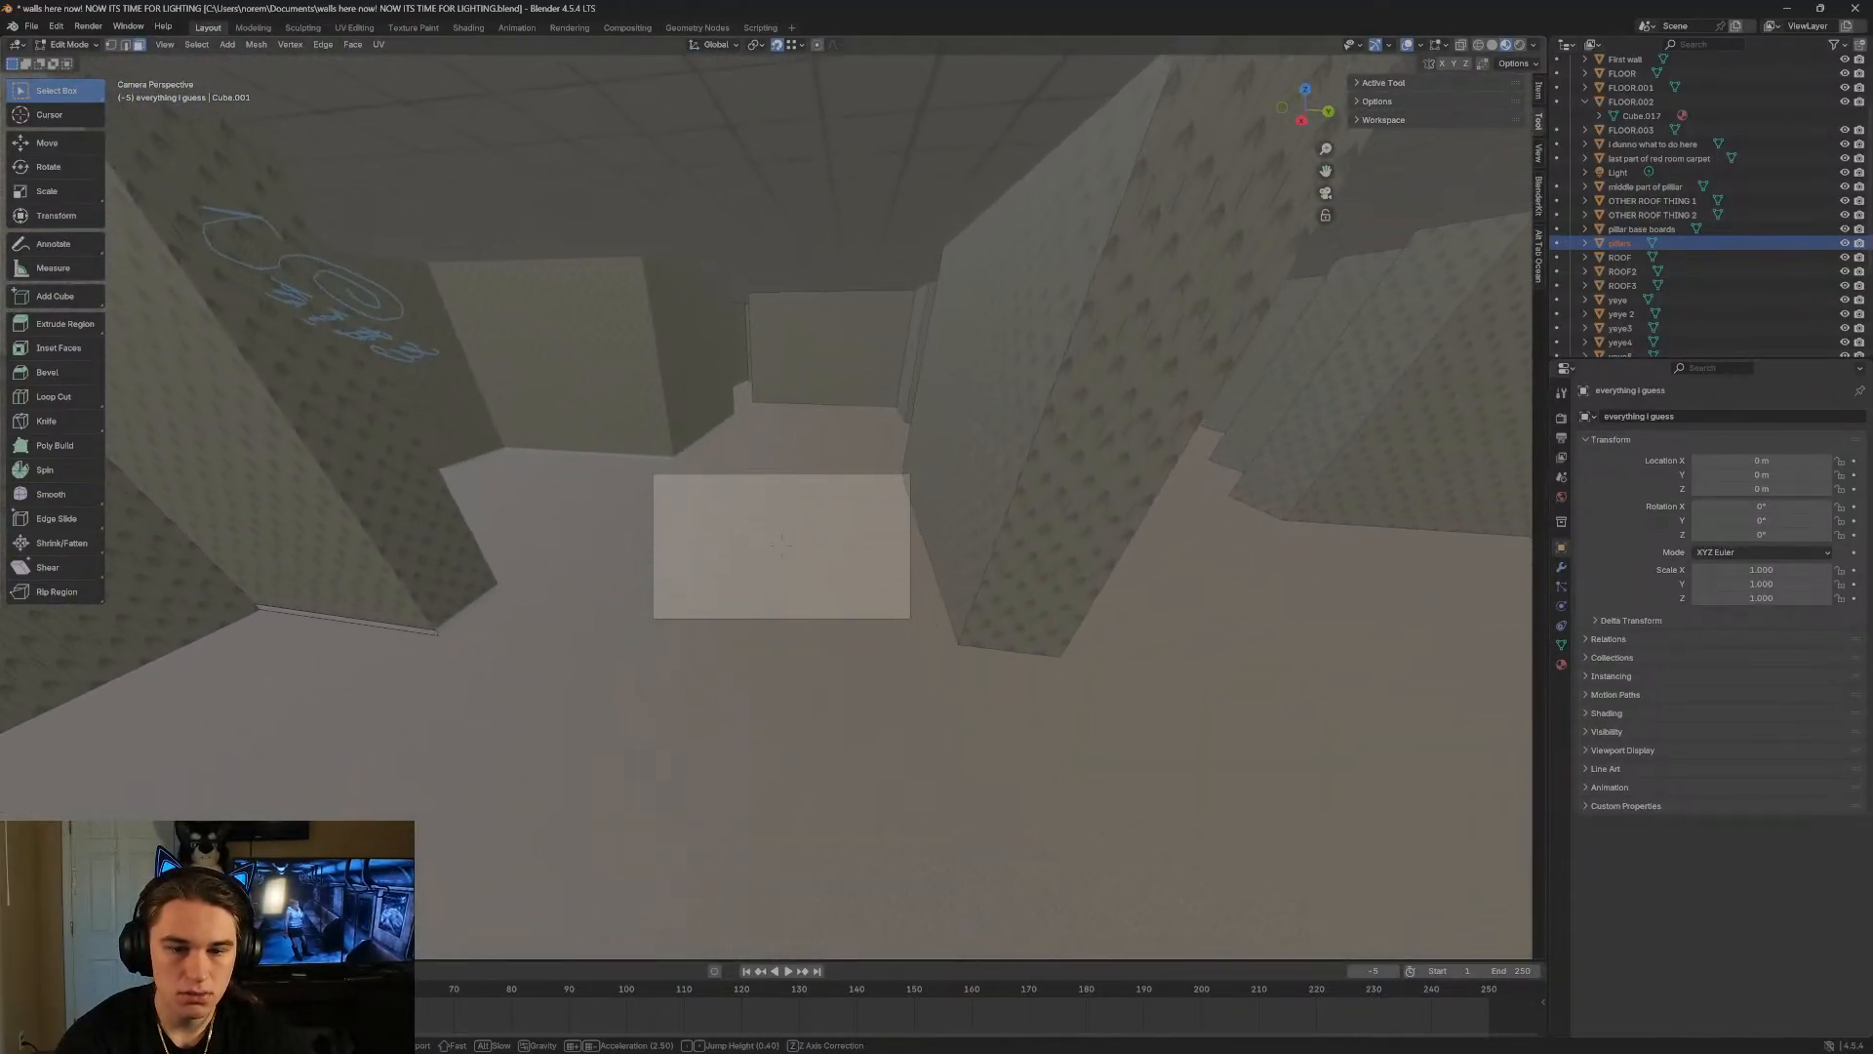
{"action": "key", "text": "w"}
{"action": "left_click", "coordinate": [941, 393]}
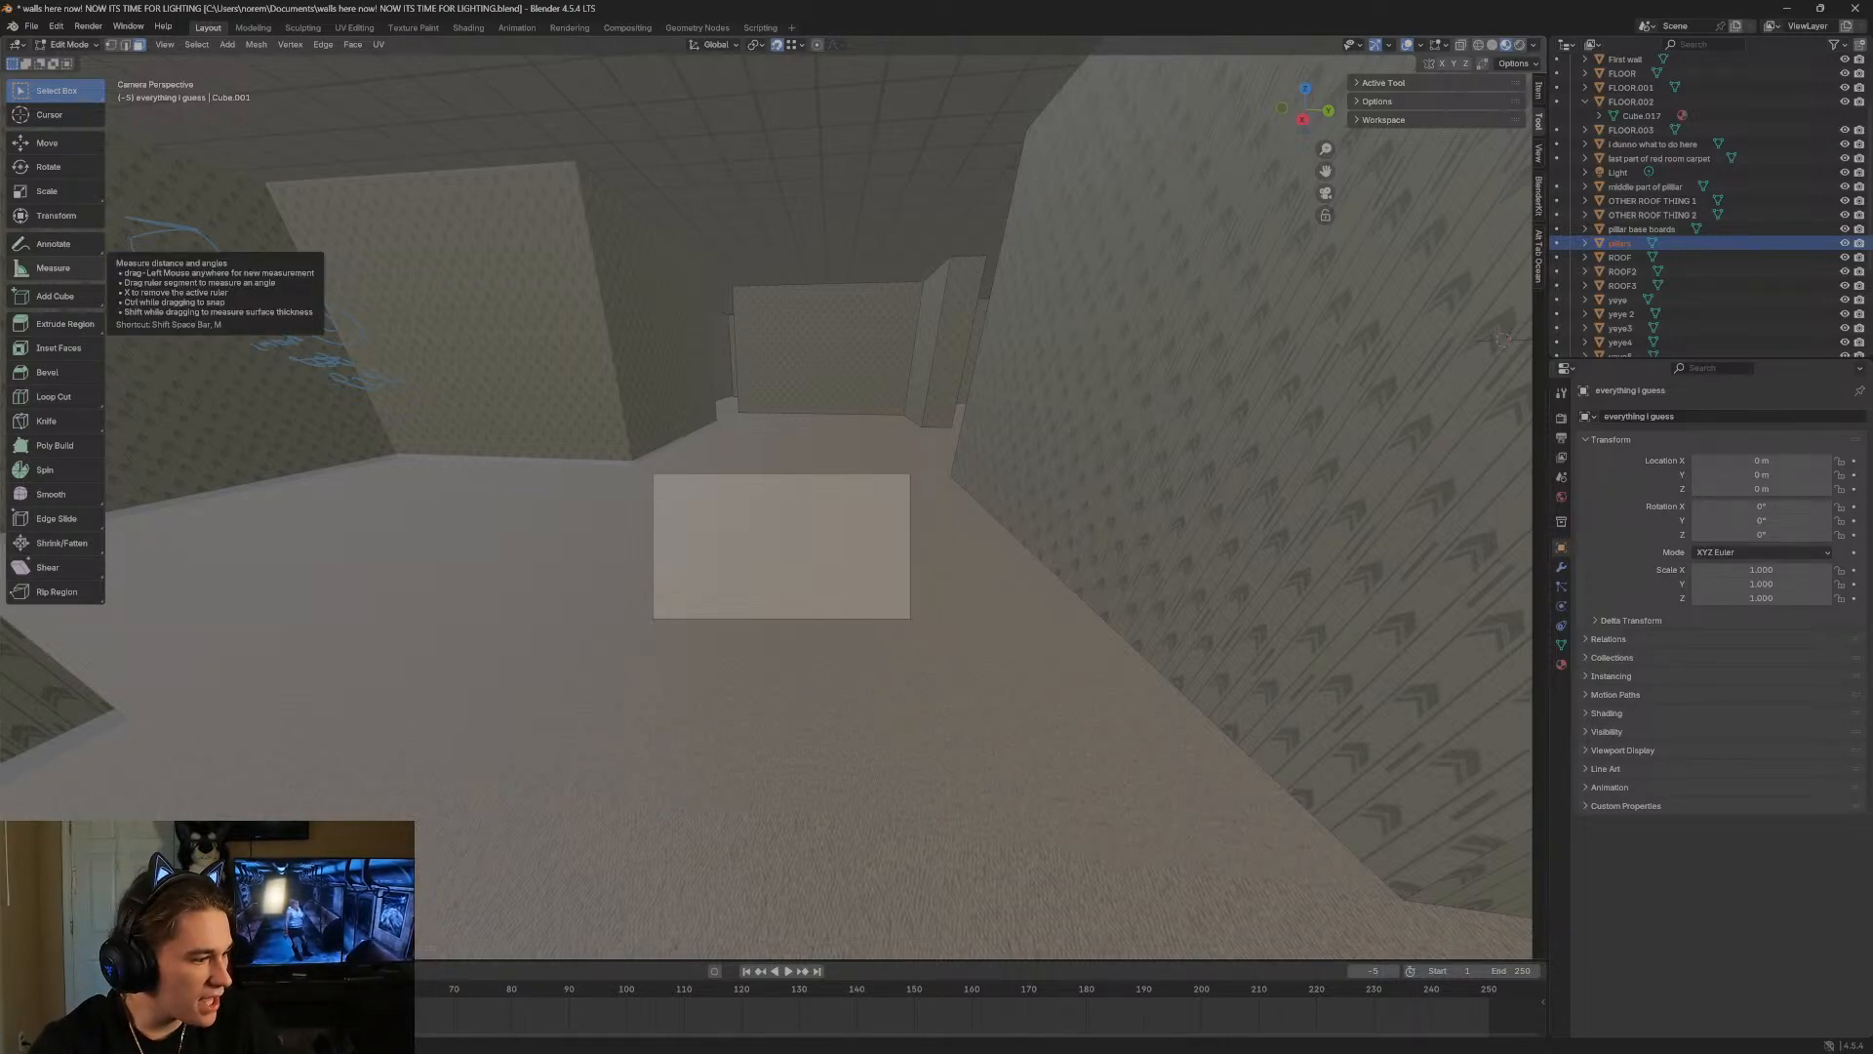
Walk farther into the room and examine the speckled ceiling tiles from below.
{"action": "key", "text": "shift+grave"}
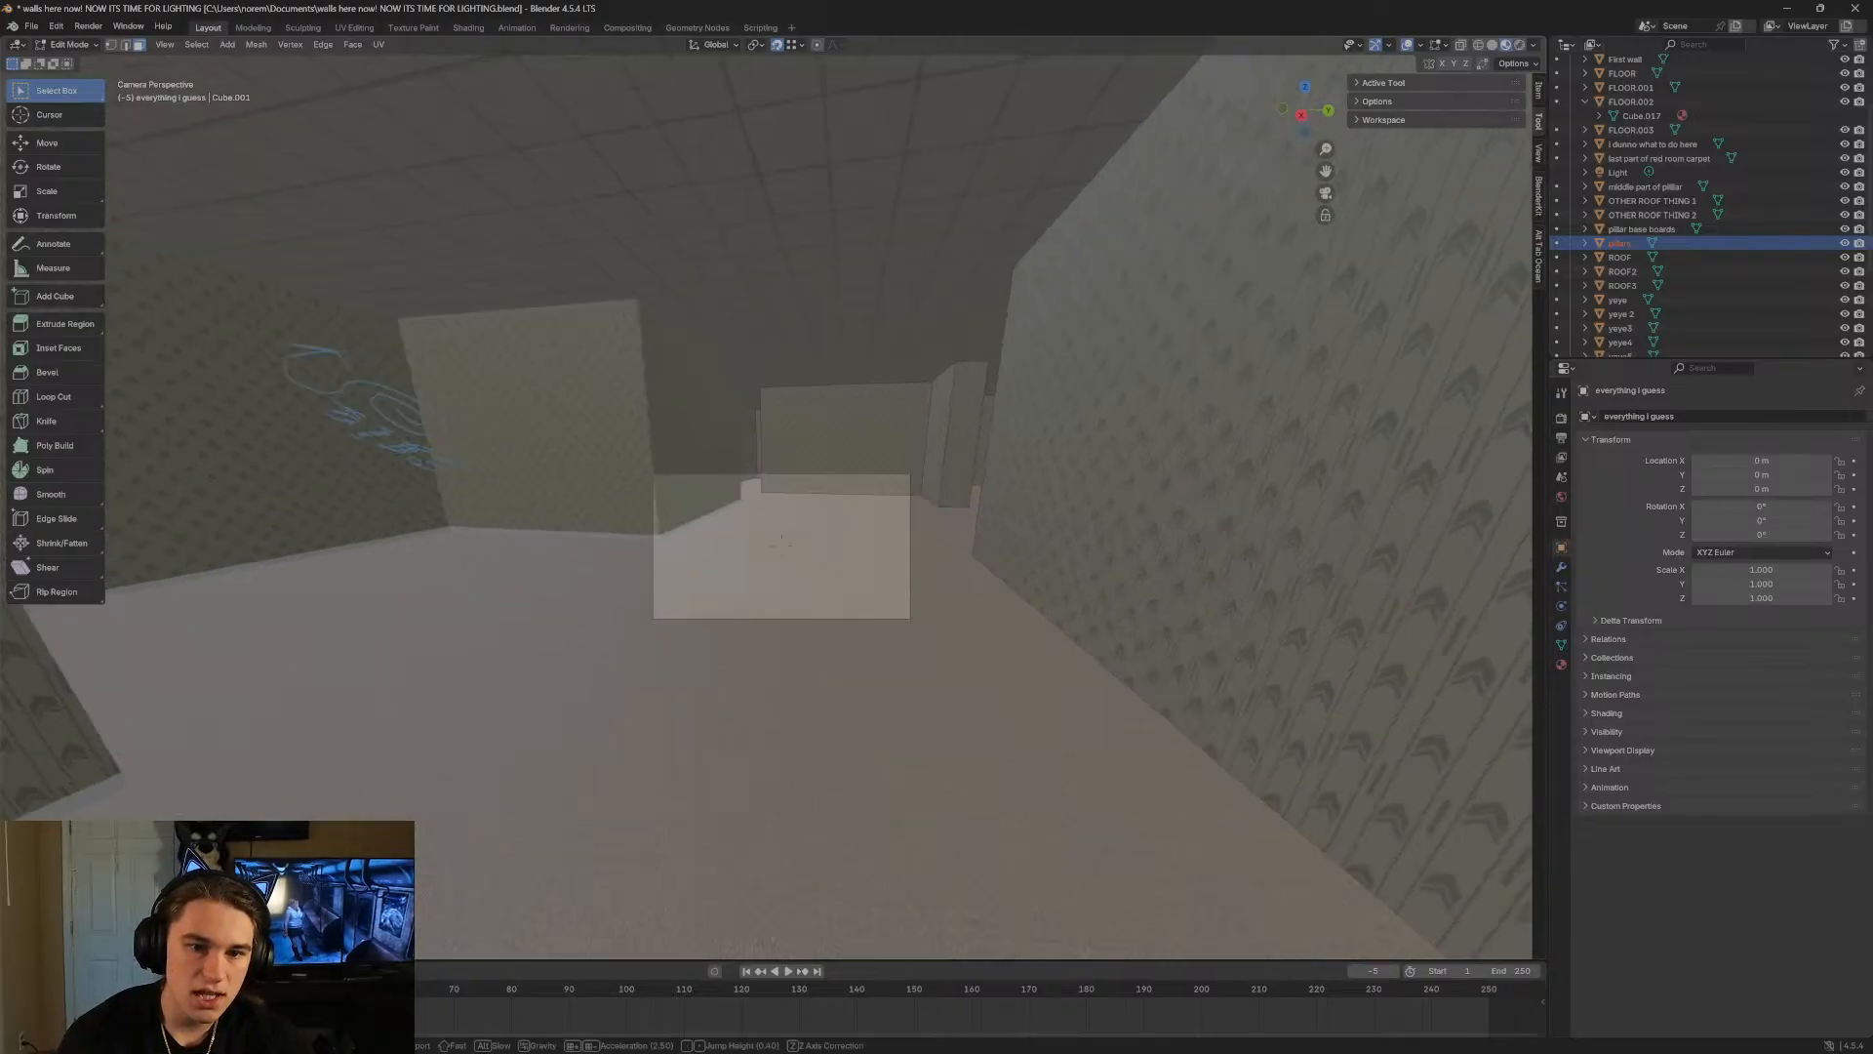
{"action": "key", "text": "w"}
{"action": "key", "text": "w"}
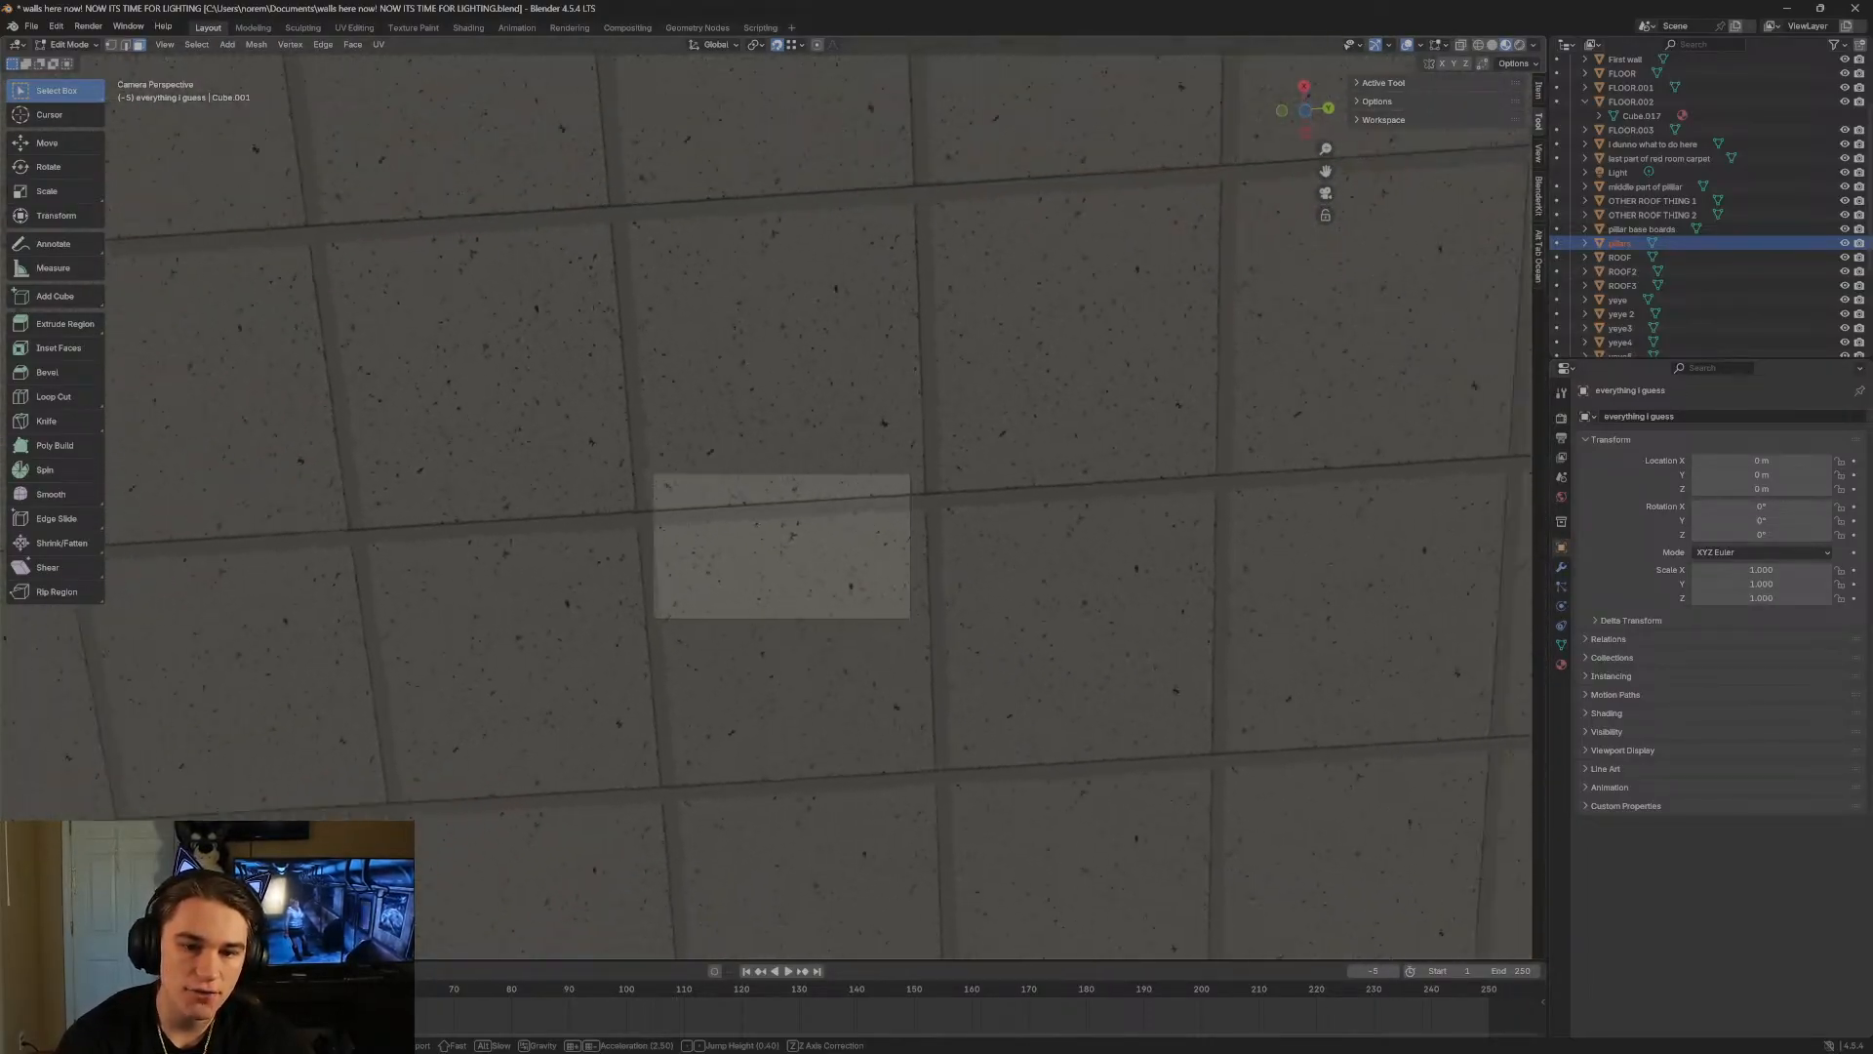
{"action": "key", "text": "s"}
{"action": "left_click", "coordinate": [422, 442]}
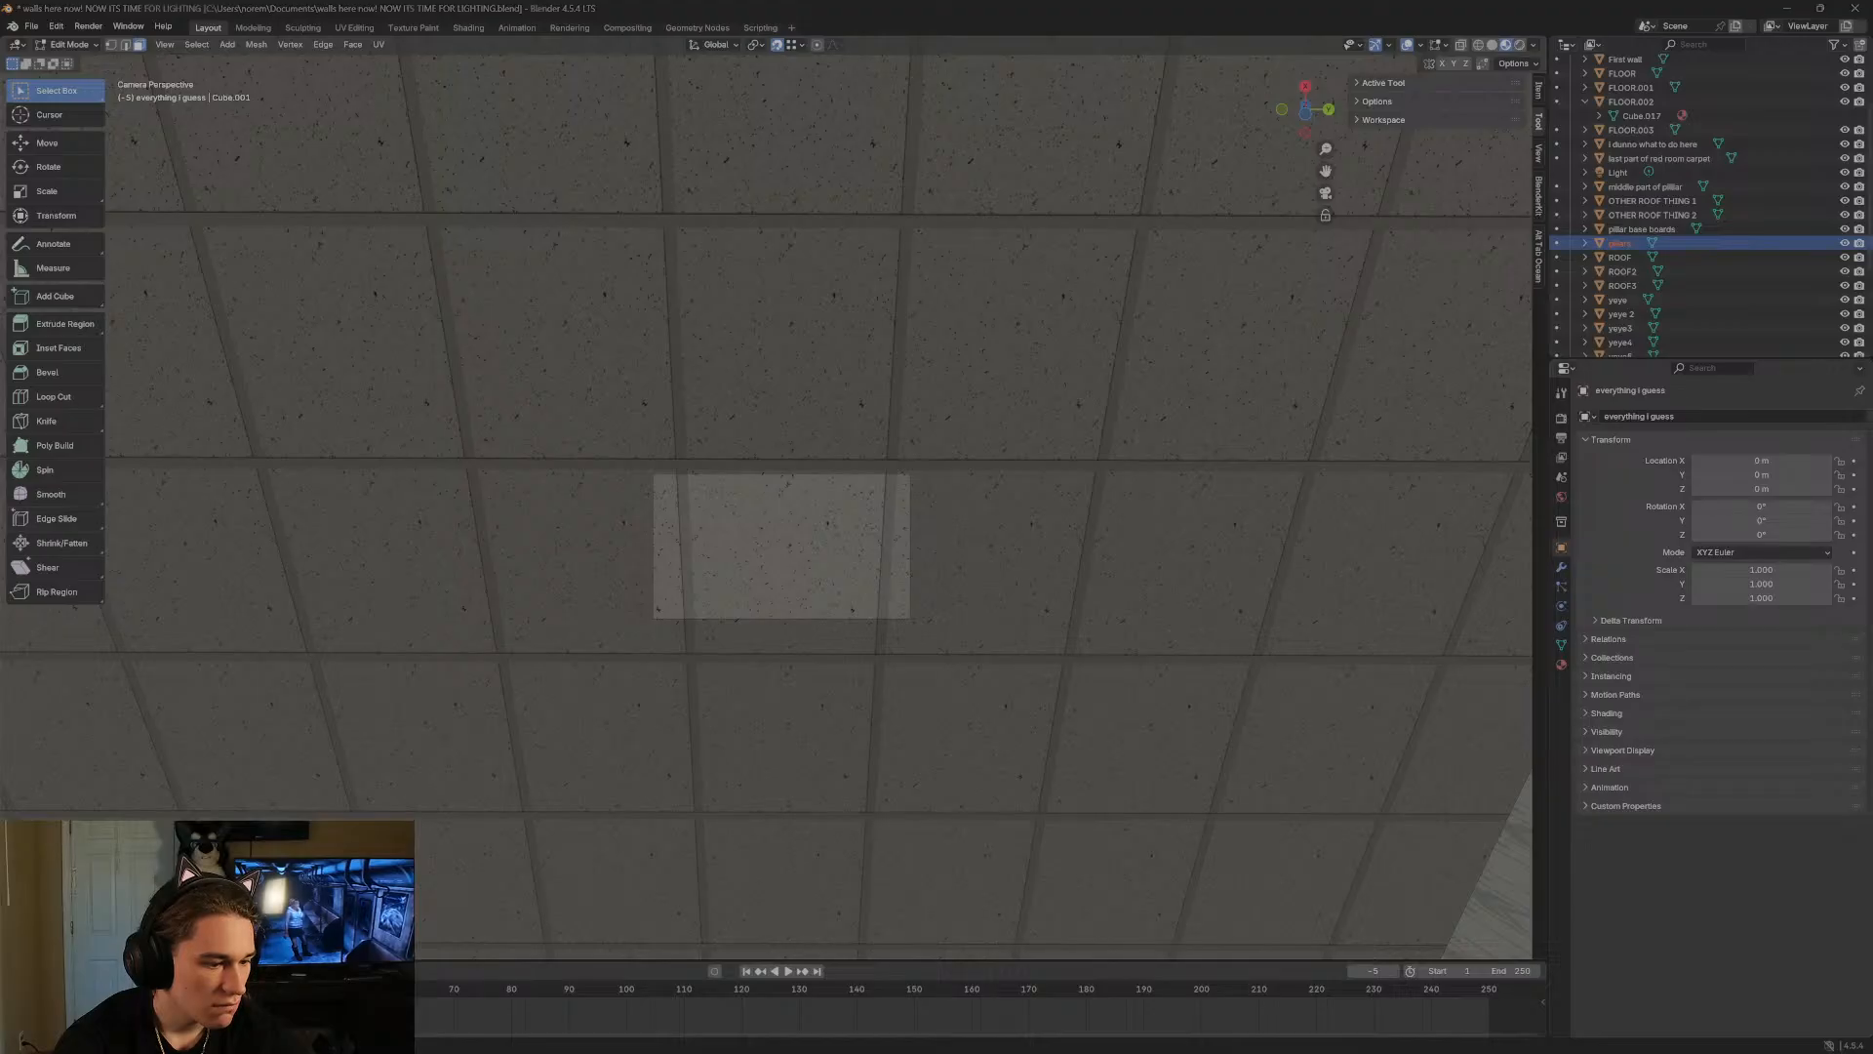
Bring the web browser over Blender and search Google for "backrooms level zero".
{"action": "key", "text": "alt+Tab"}
{"action": "left_click_drag", "start_coordinate": [1008, 9], "coordinate": [0, 293]}
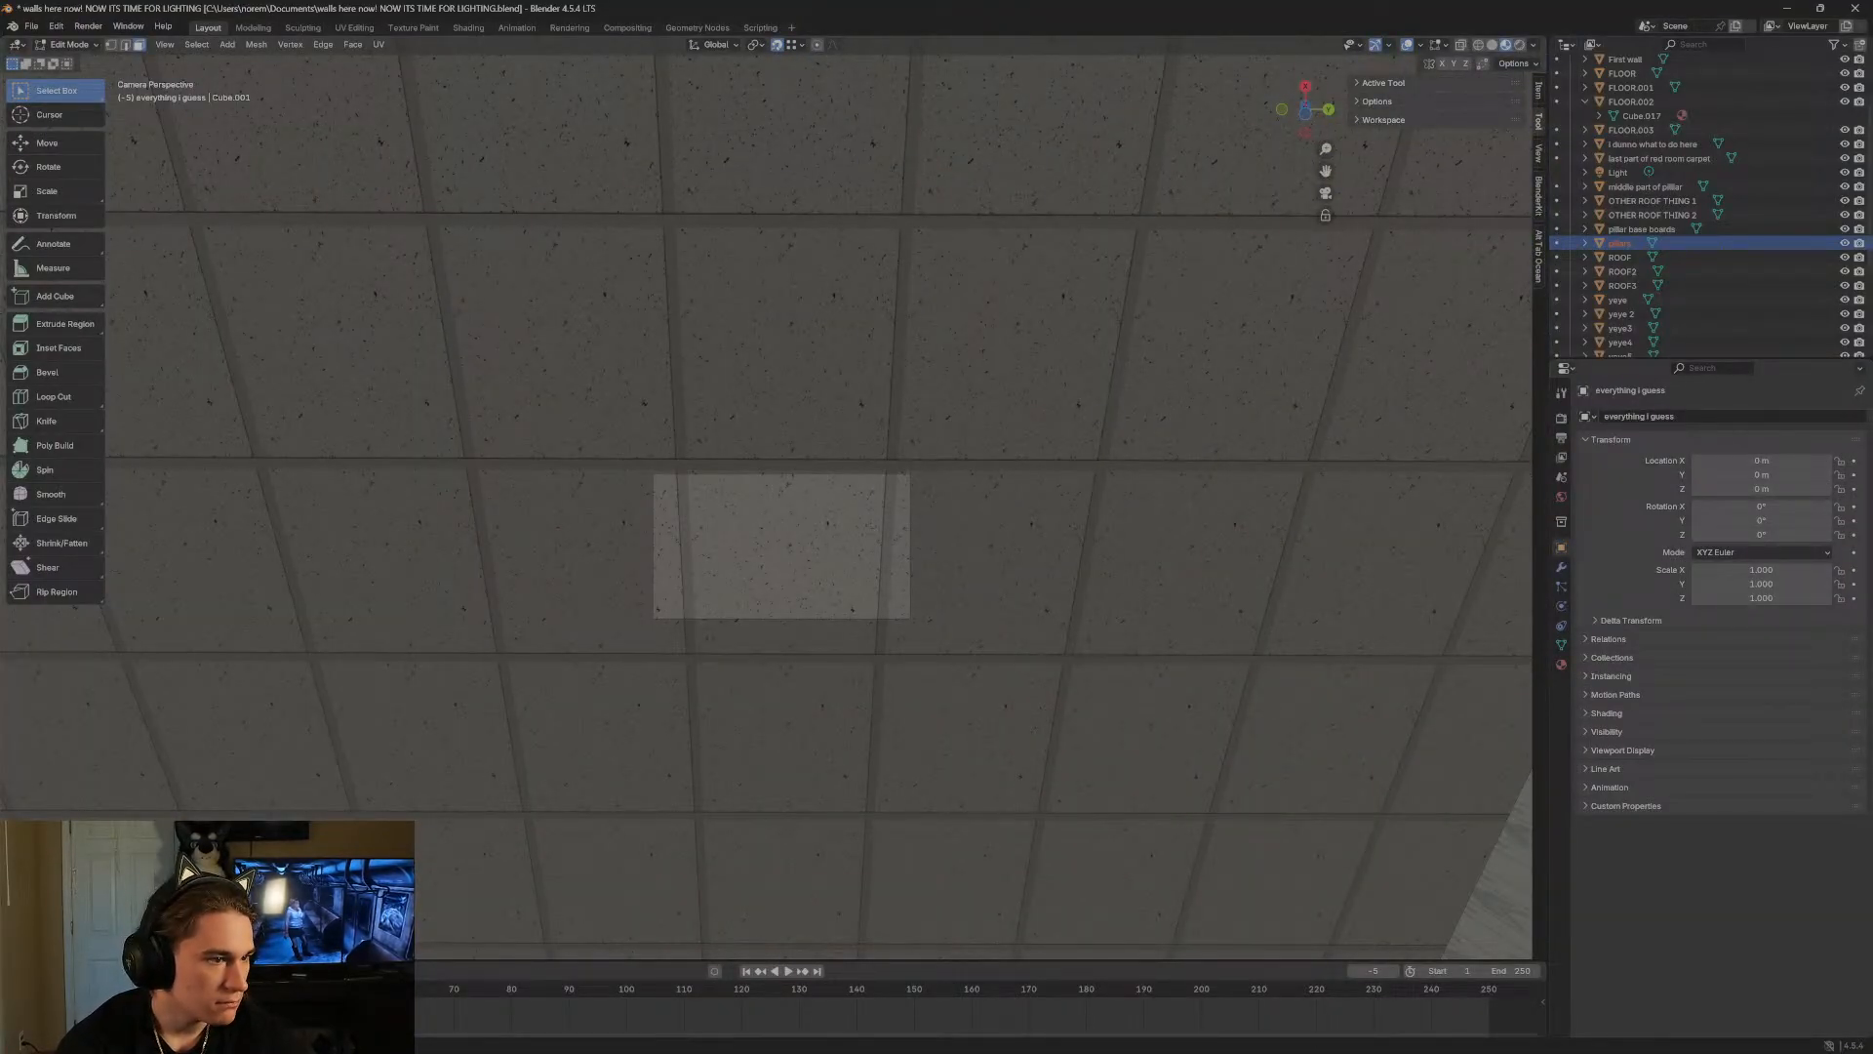
{"action": "left_click_drag", "start_coordinate": [1252, 277], "coordinate": [707, 168]}
{"action": "type", "text": "backro"}
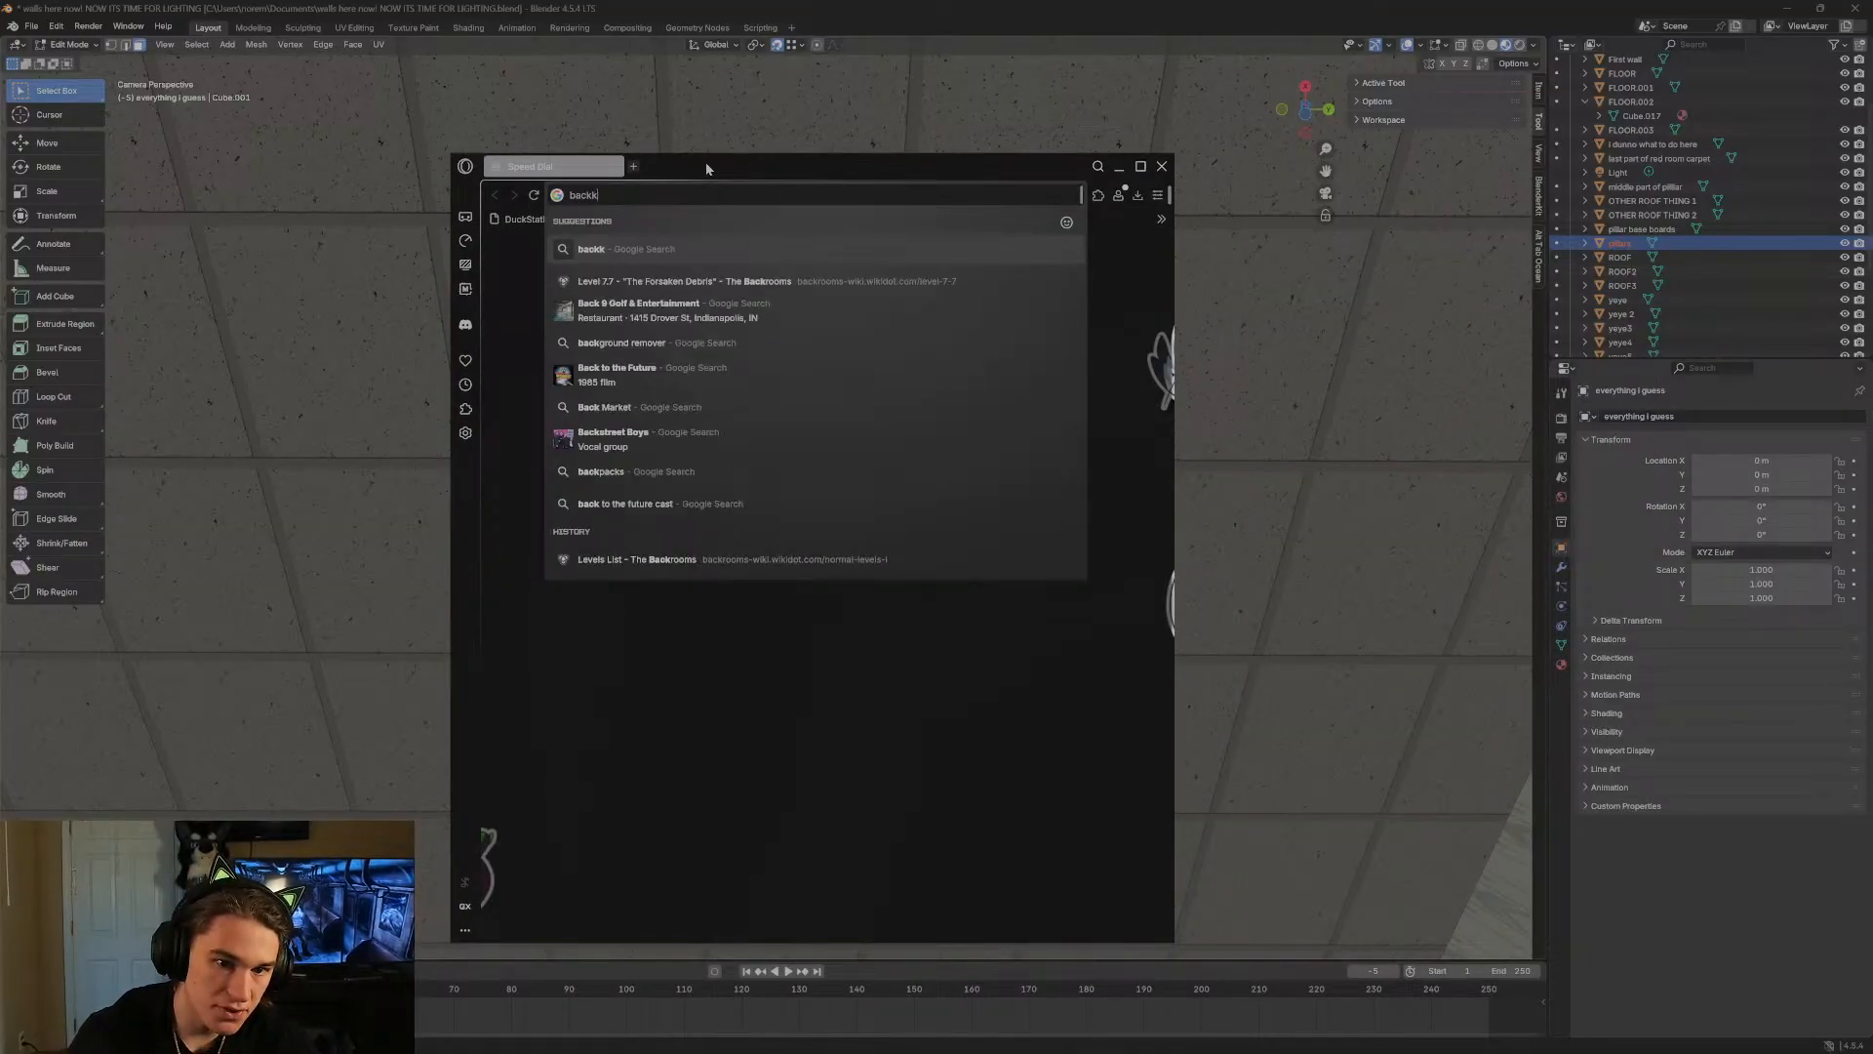
{"action": "type", "text": "o"}
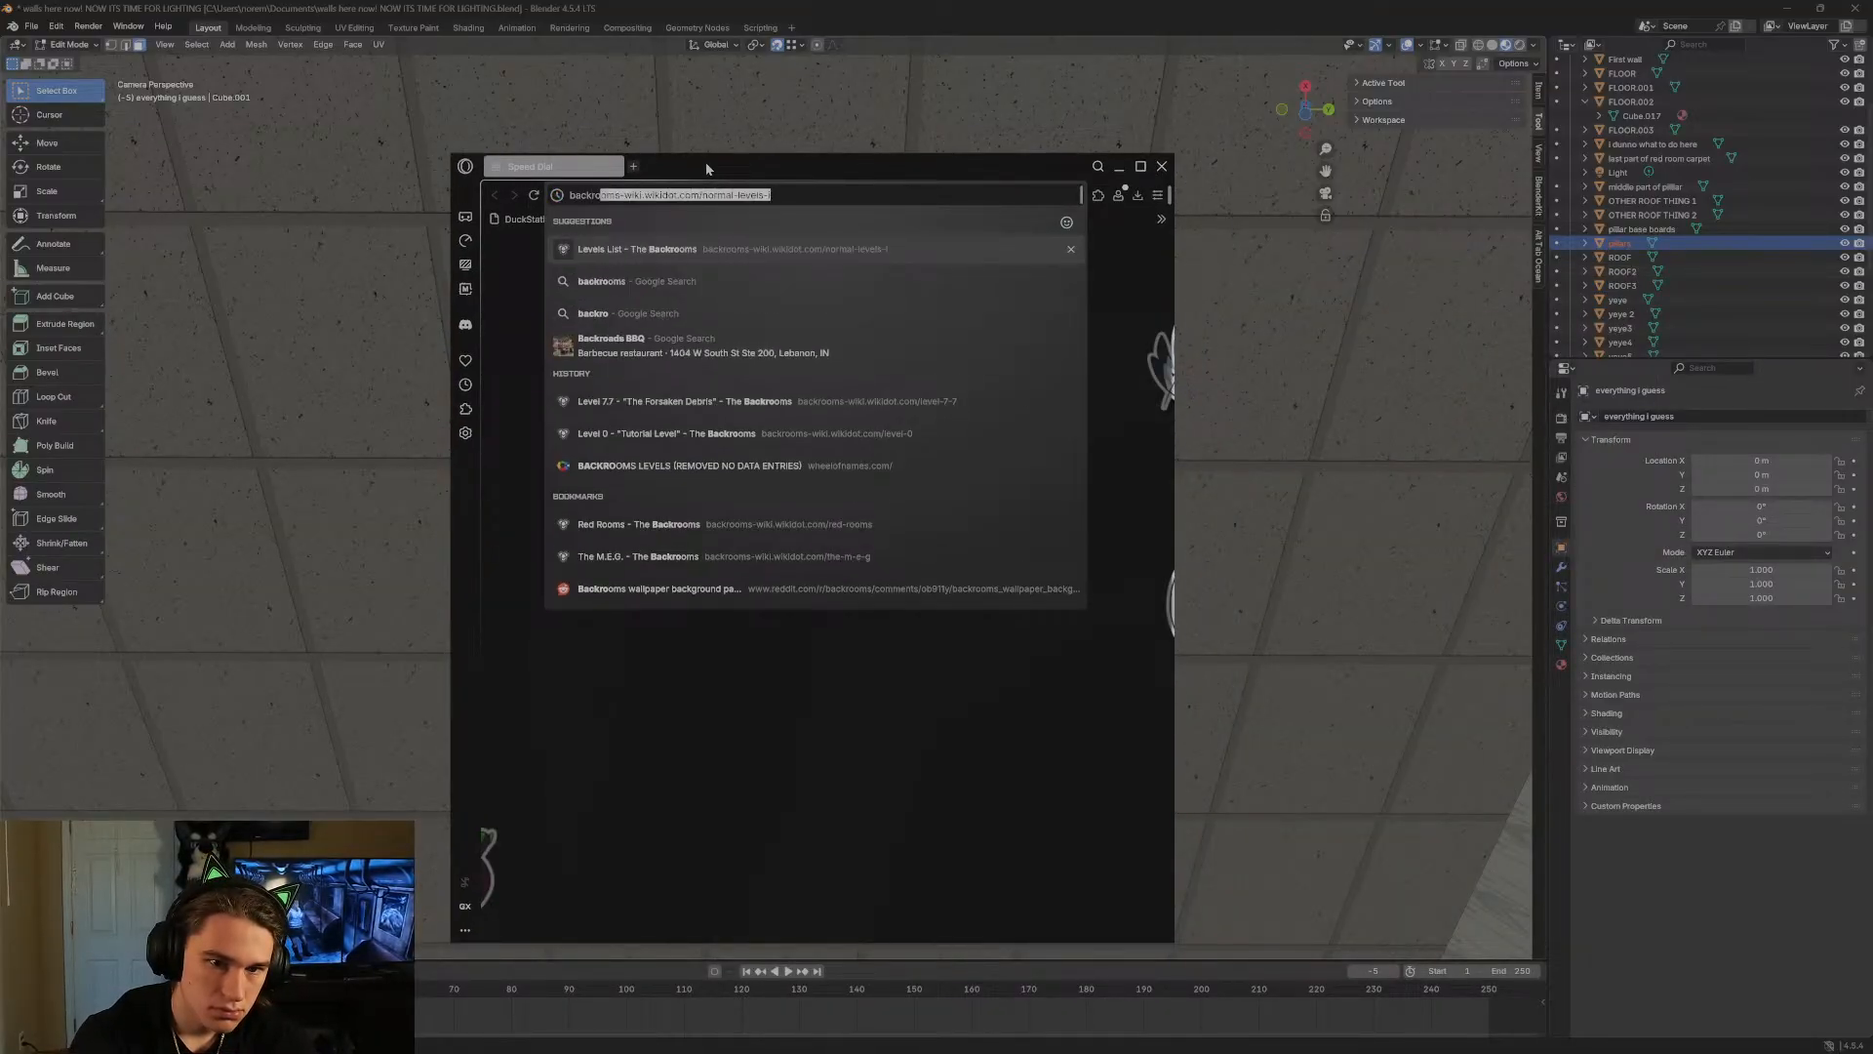
{"action": "type", "text": "ms level zero"}
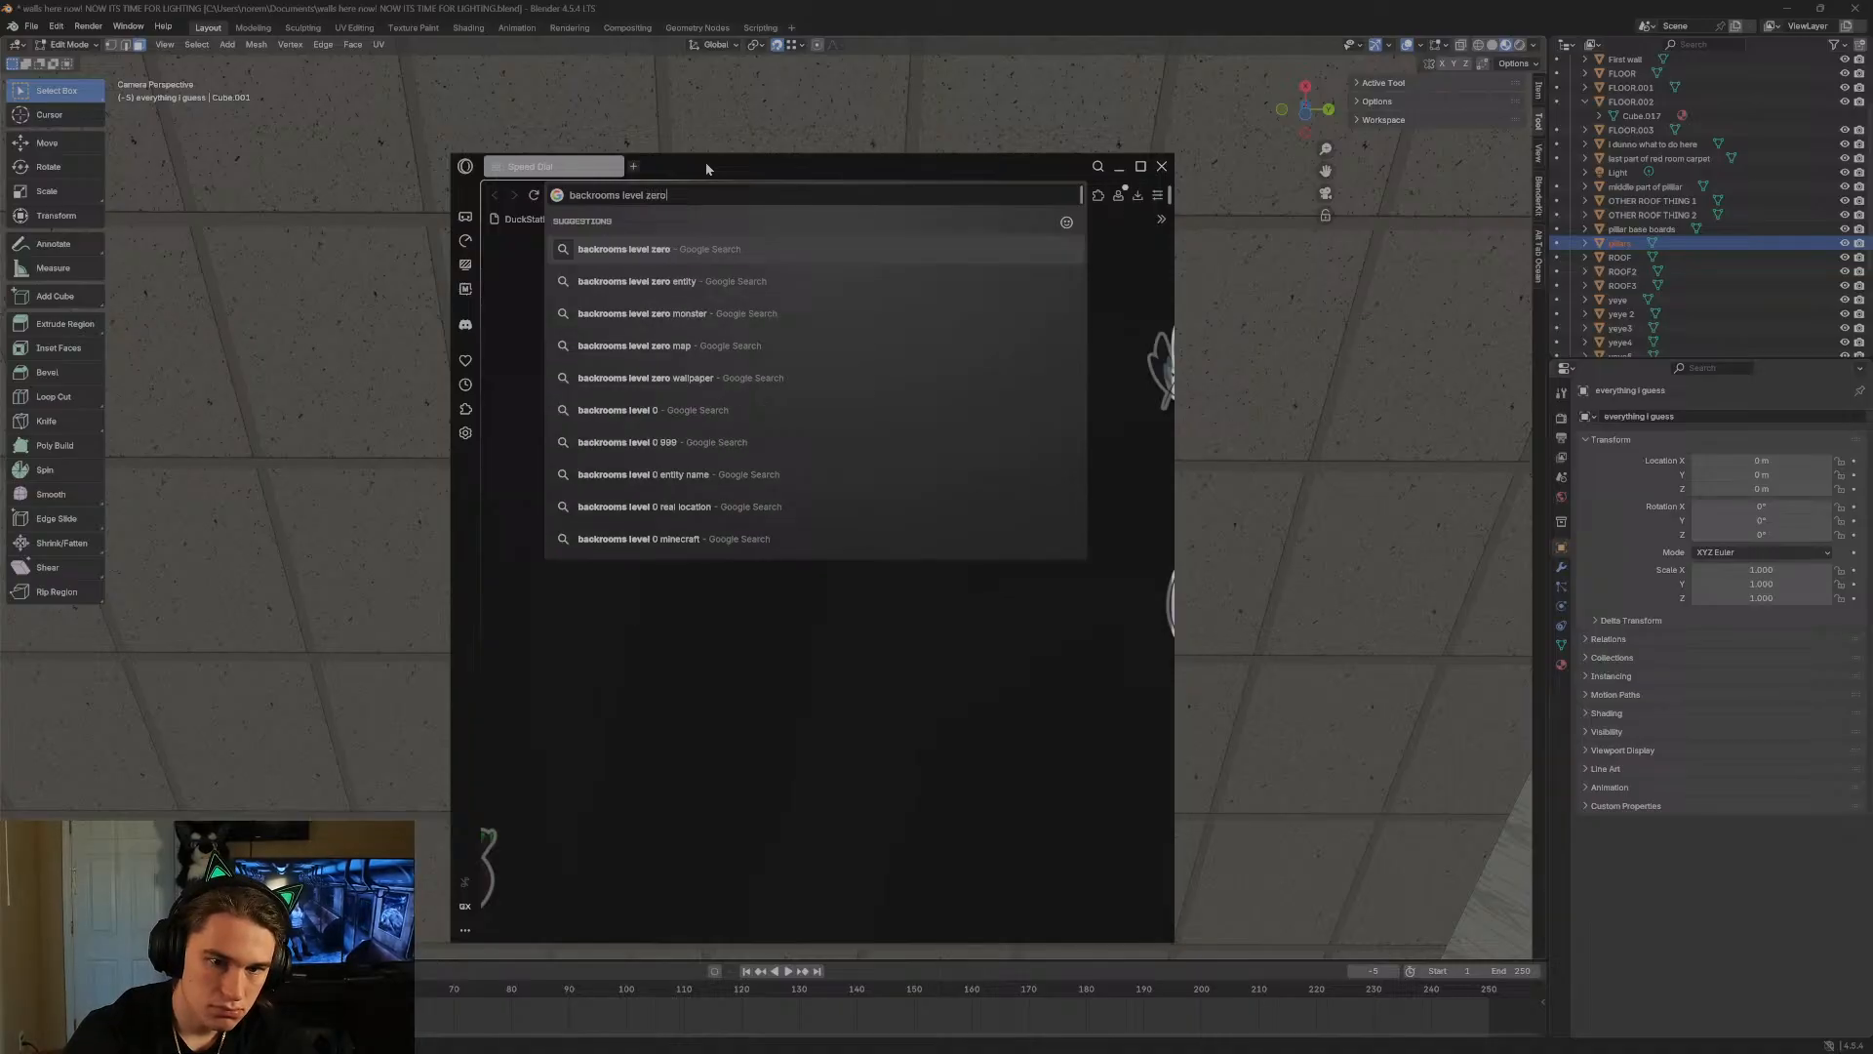
{"action": "key", "text": "Return"}
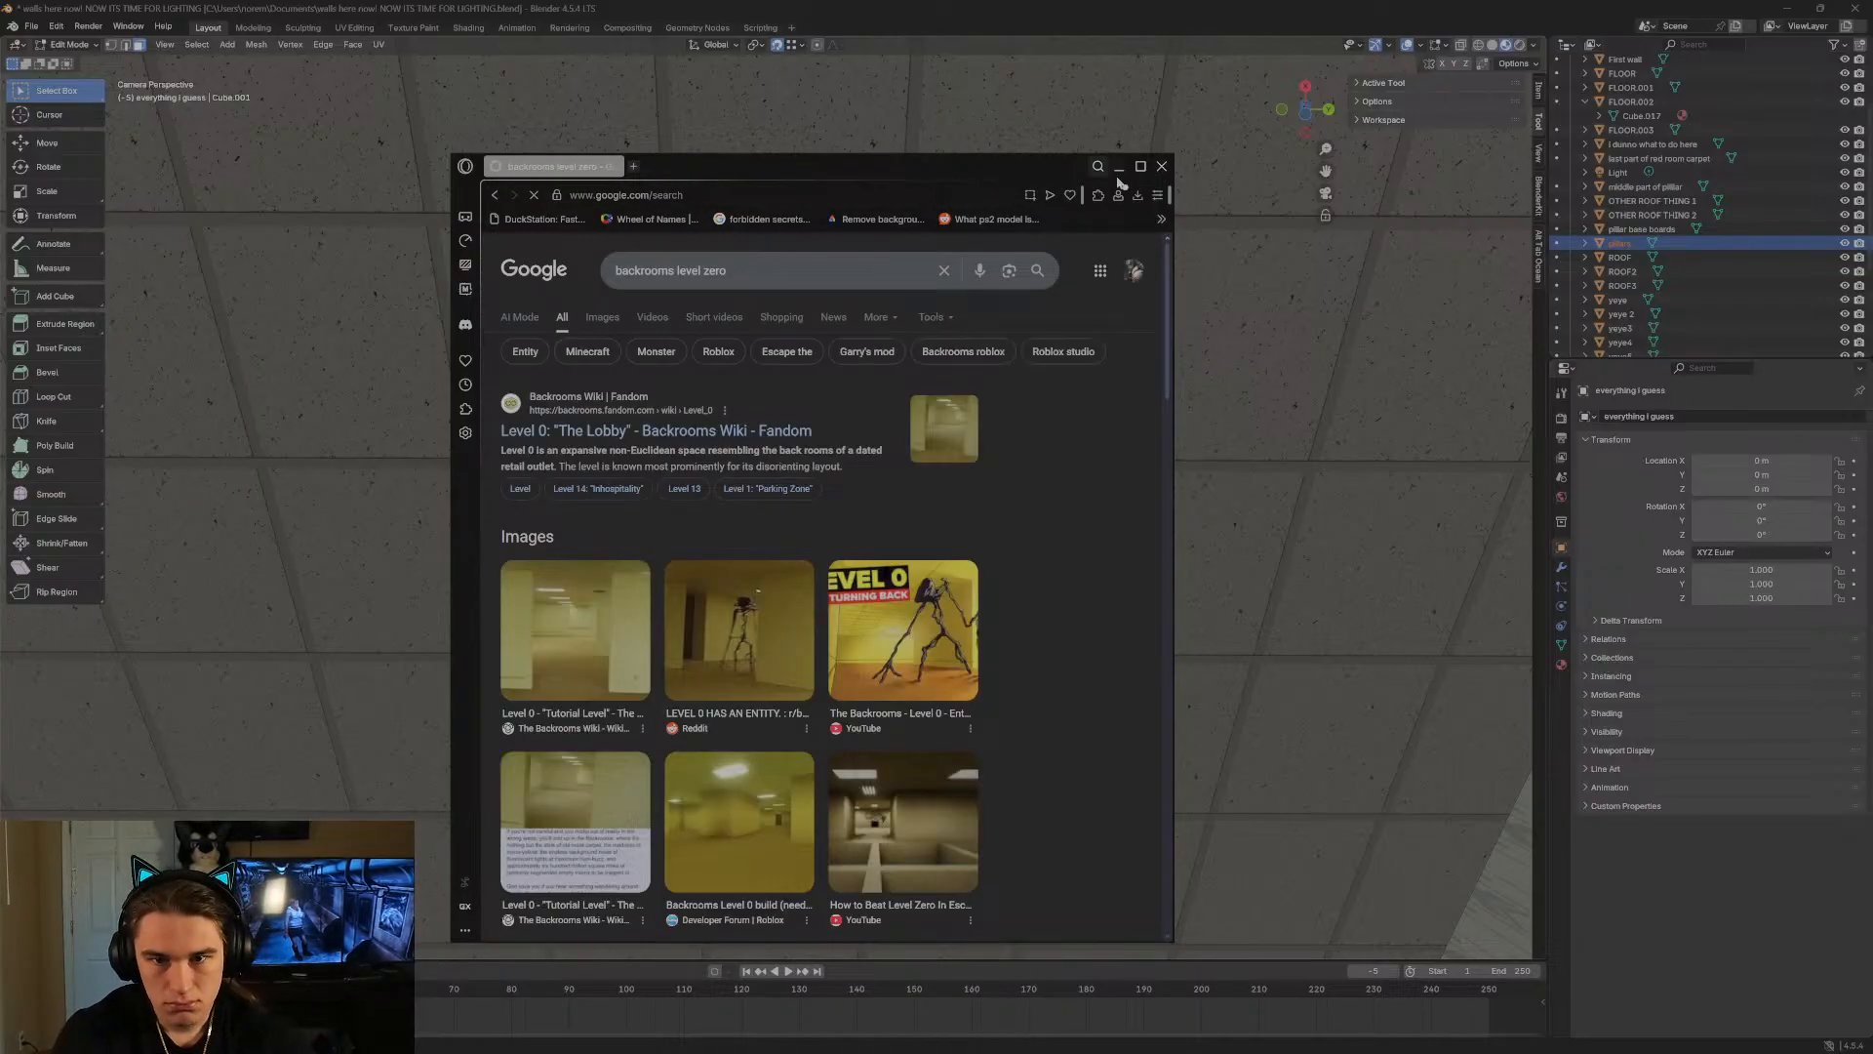
Maximize the browser, view the "Tutorial Level" and "The Lobby" reference images, and close the browser.
{"action": "left_click", "coordinate": [1140, 167]}
{"action": "left_click", "coordinate": [320, 466]}
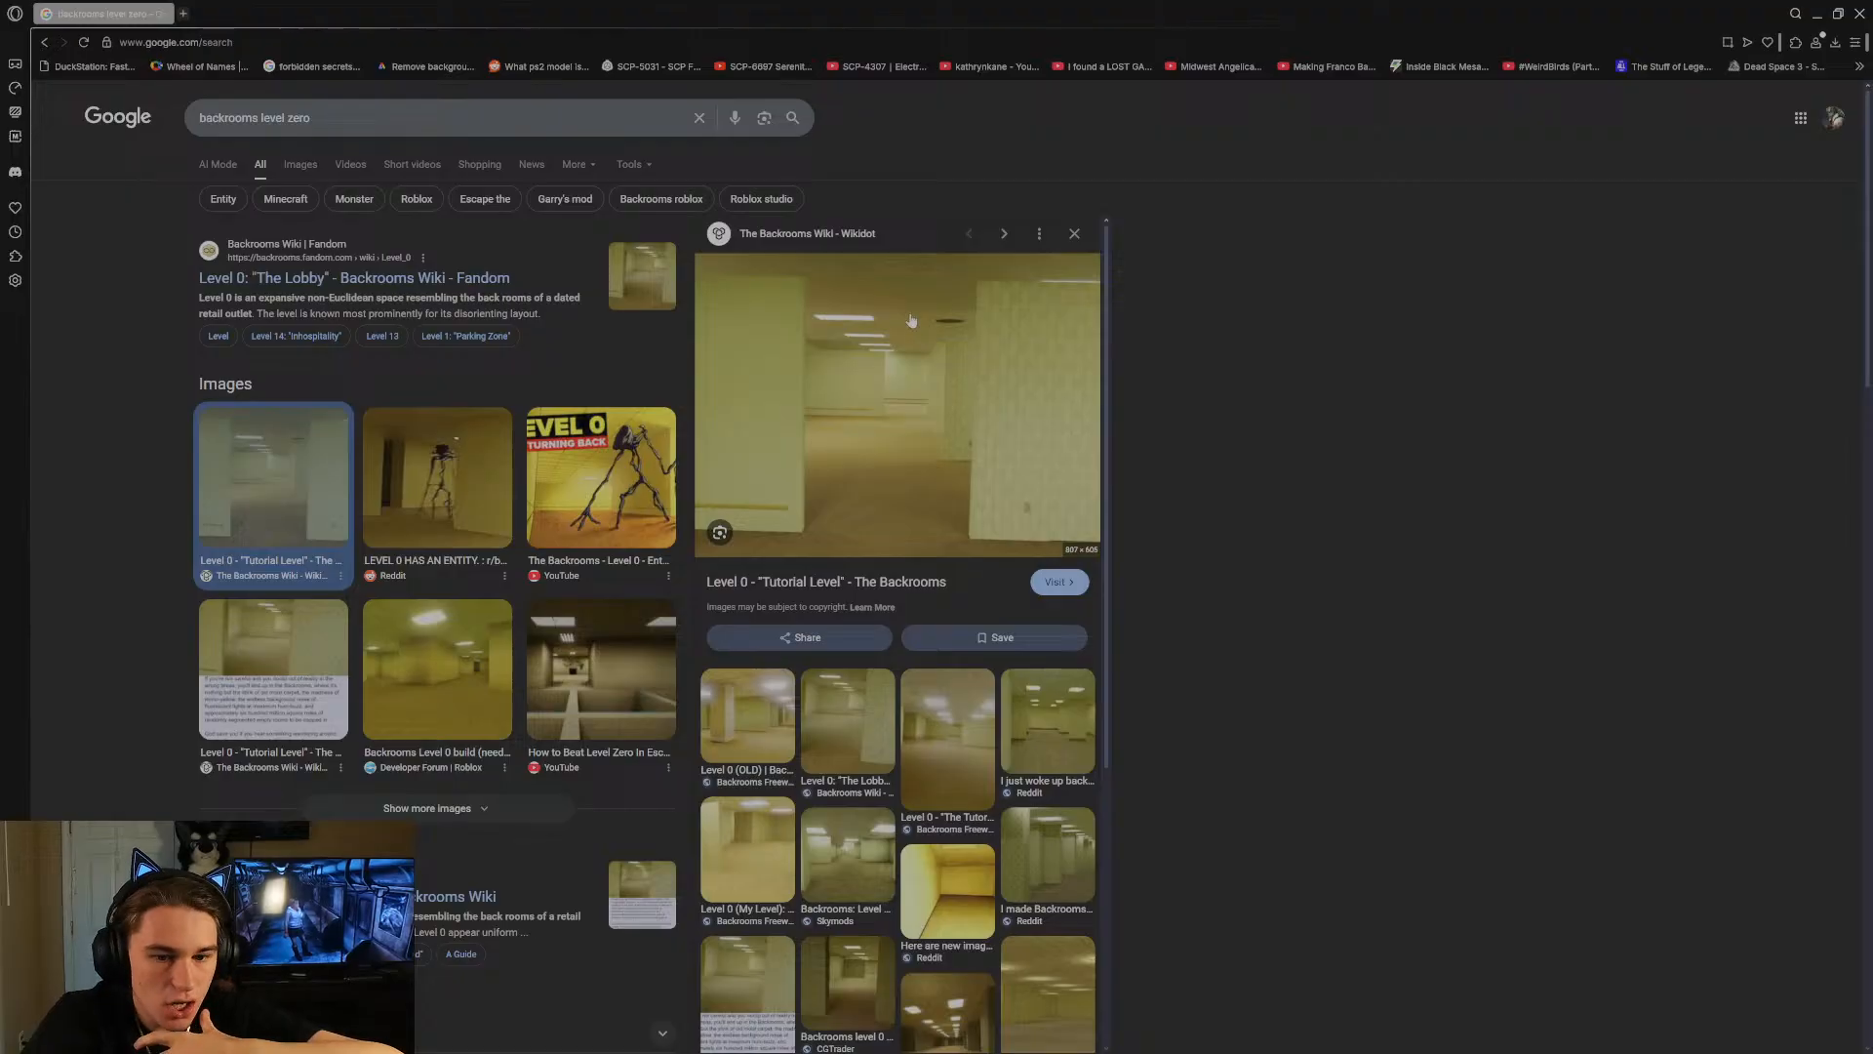
{"action": "left_click", "coordinate": [844, 711]}
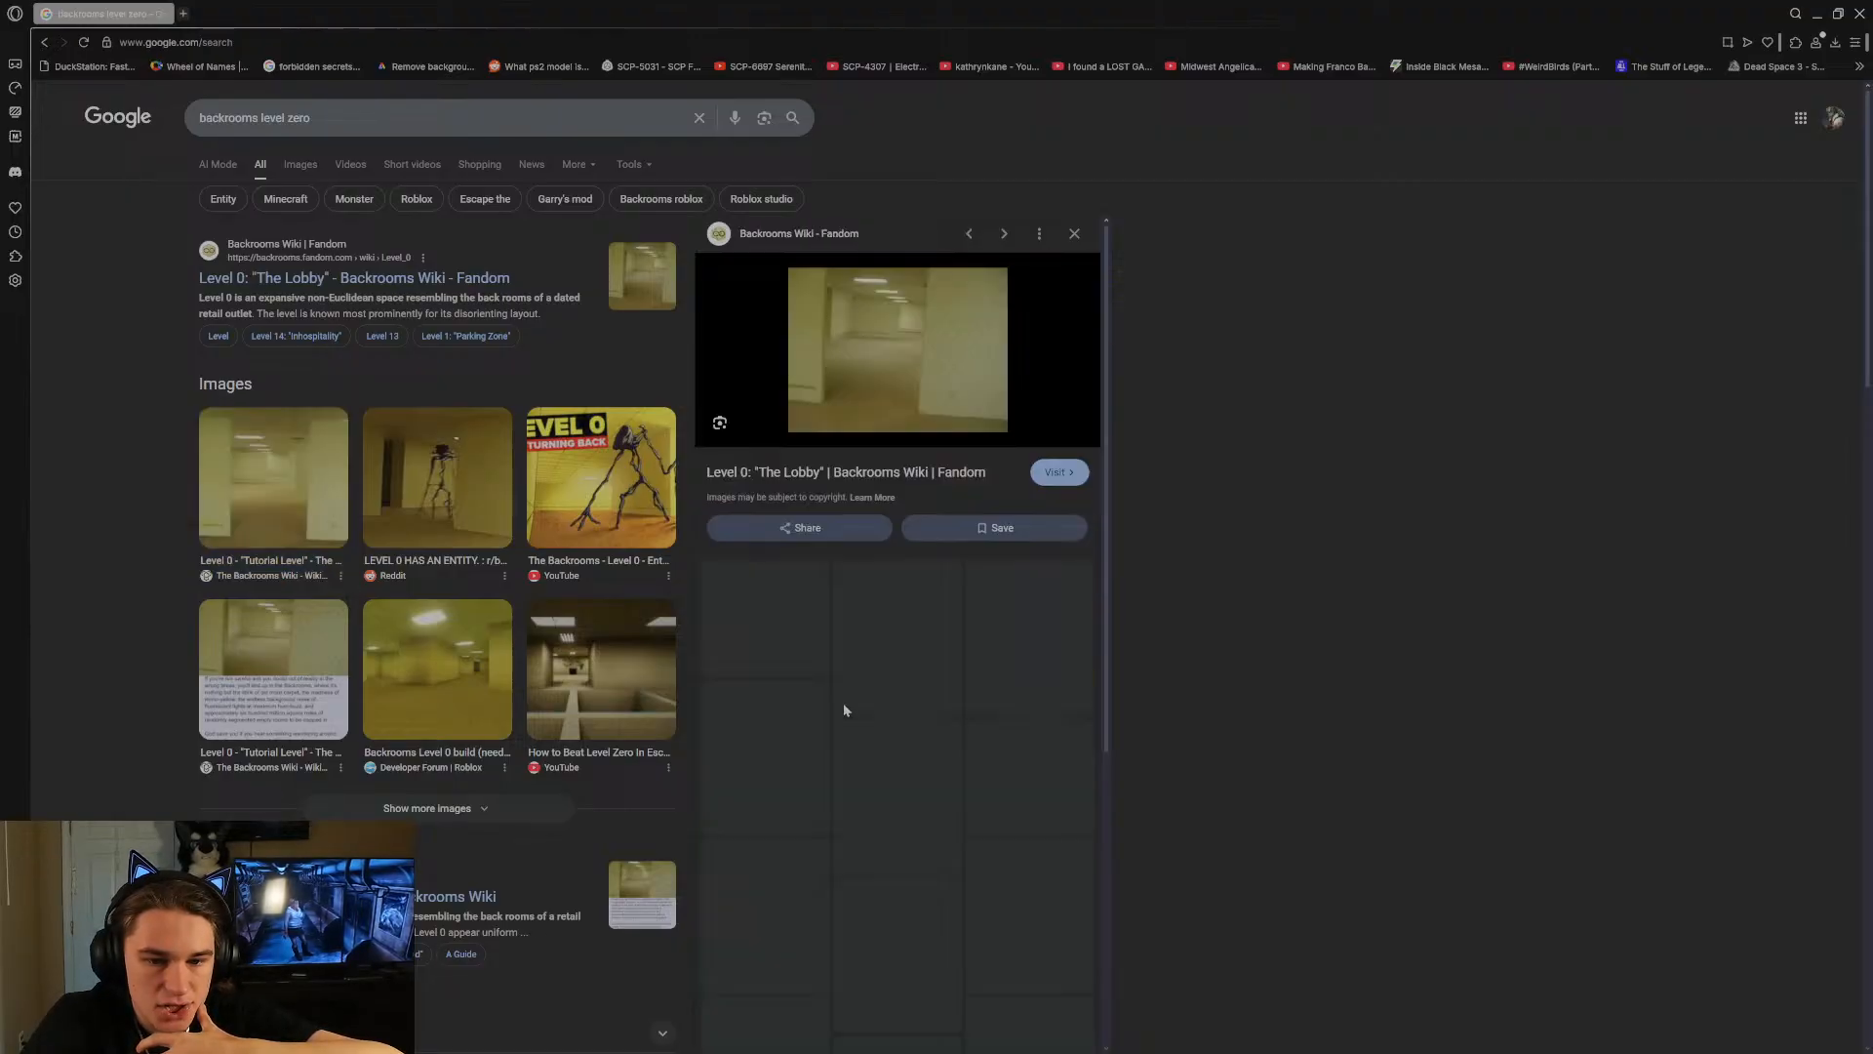
{"action": "left_click", "coordinate": [1076, 234]}
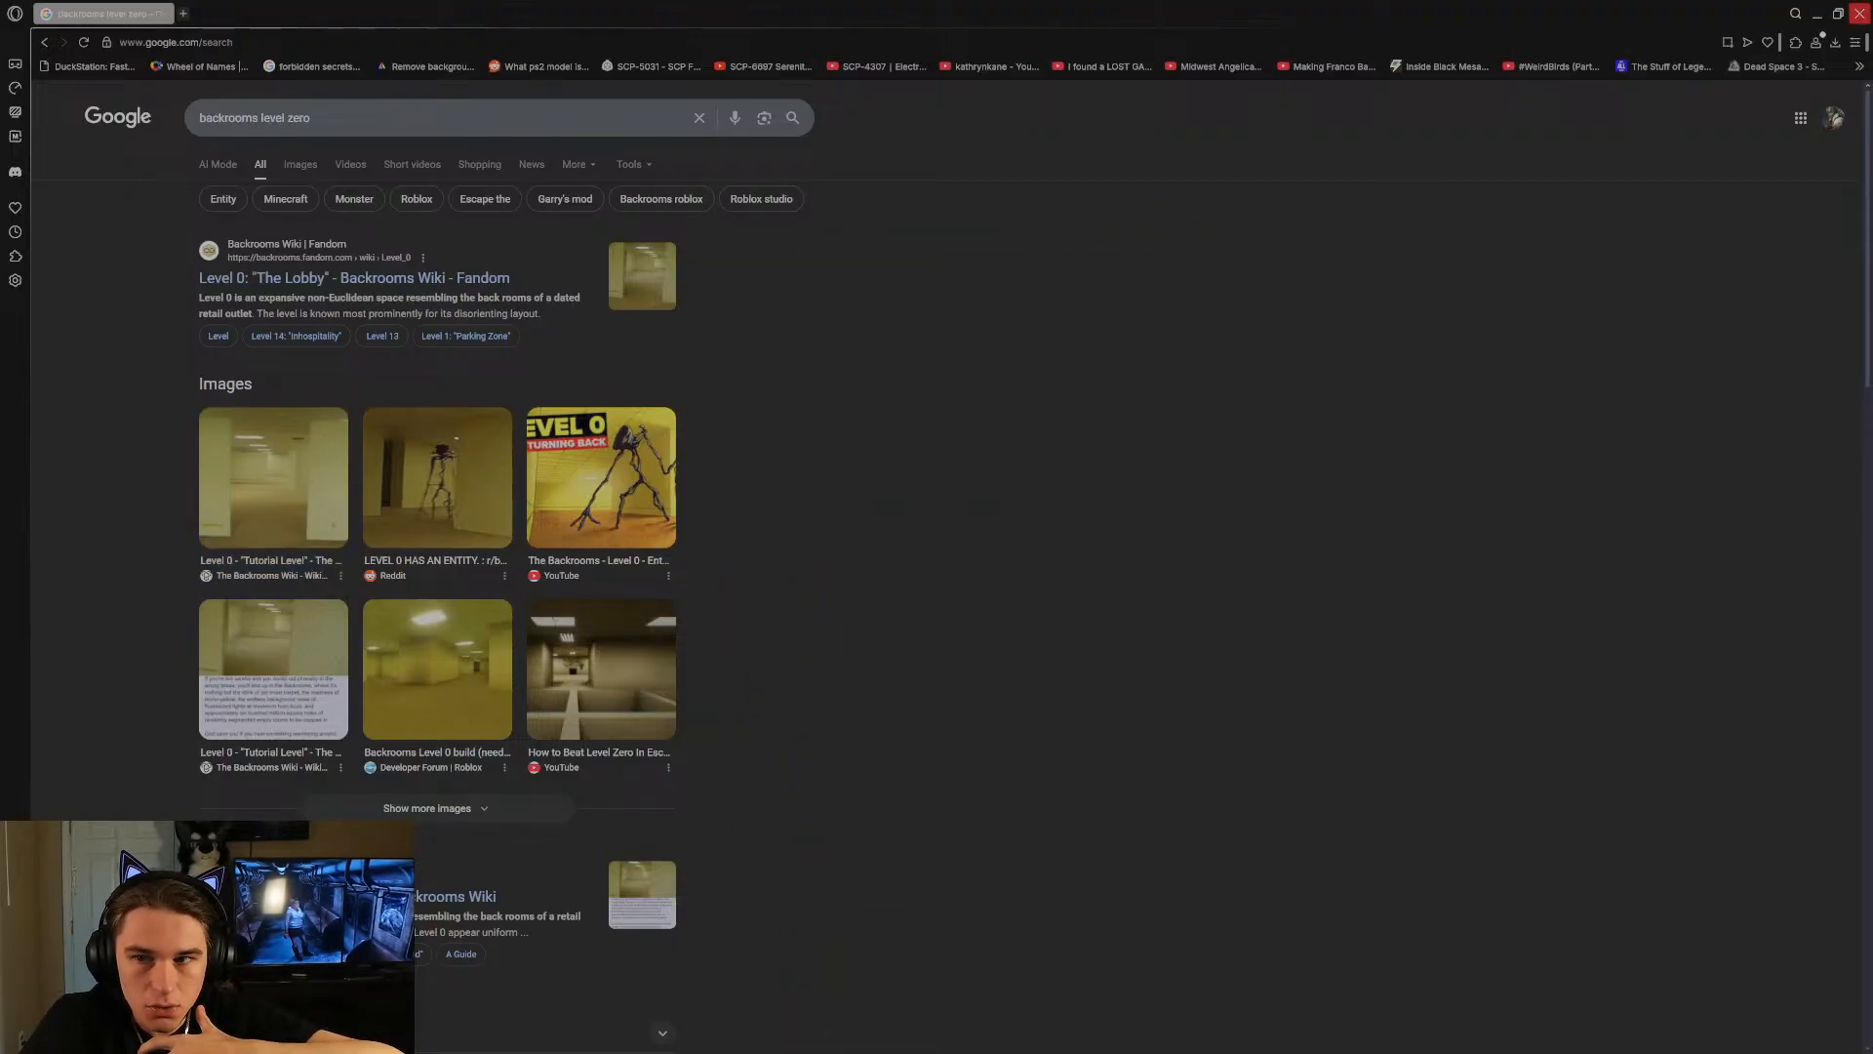
{"action": "left_click", "coordinate": [1861, 13]}
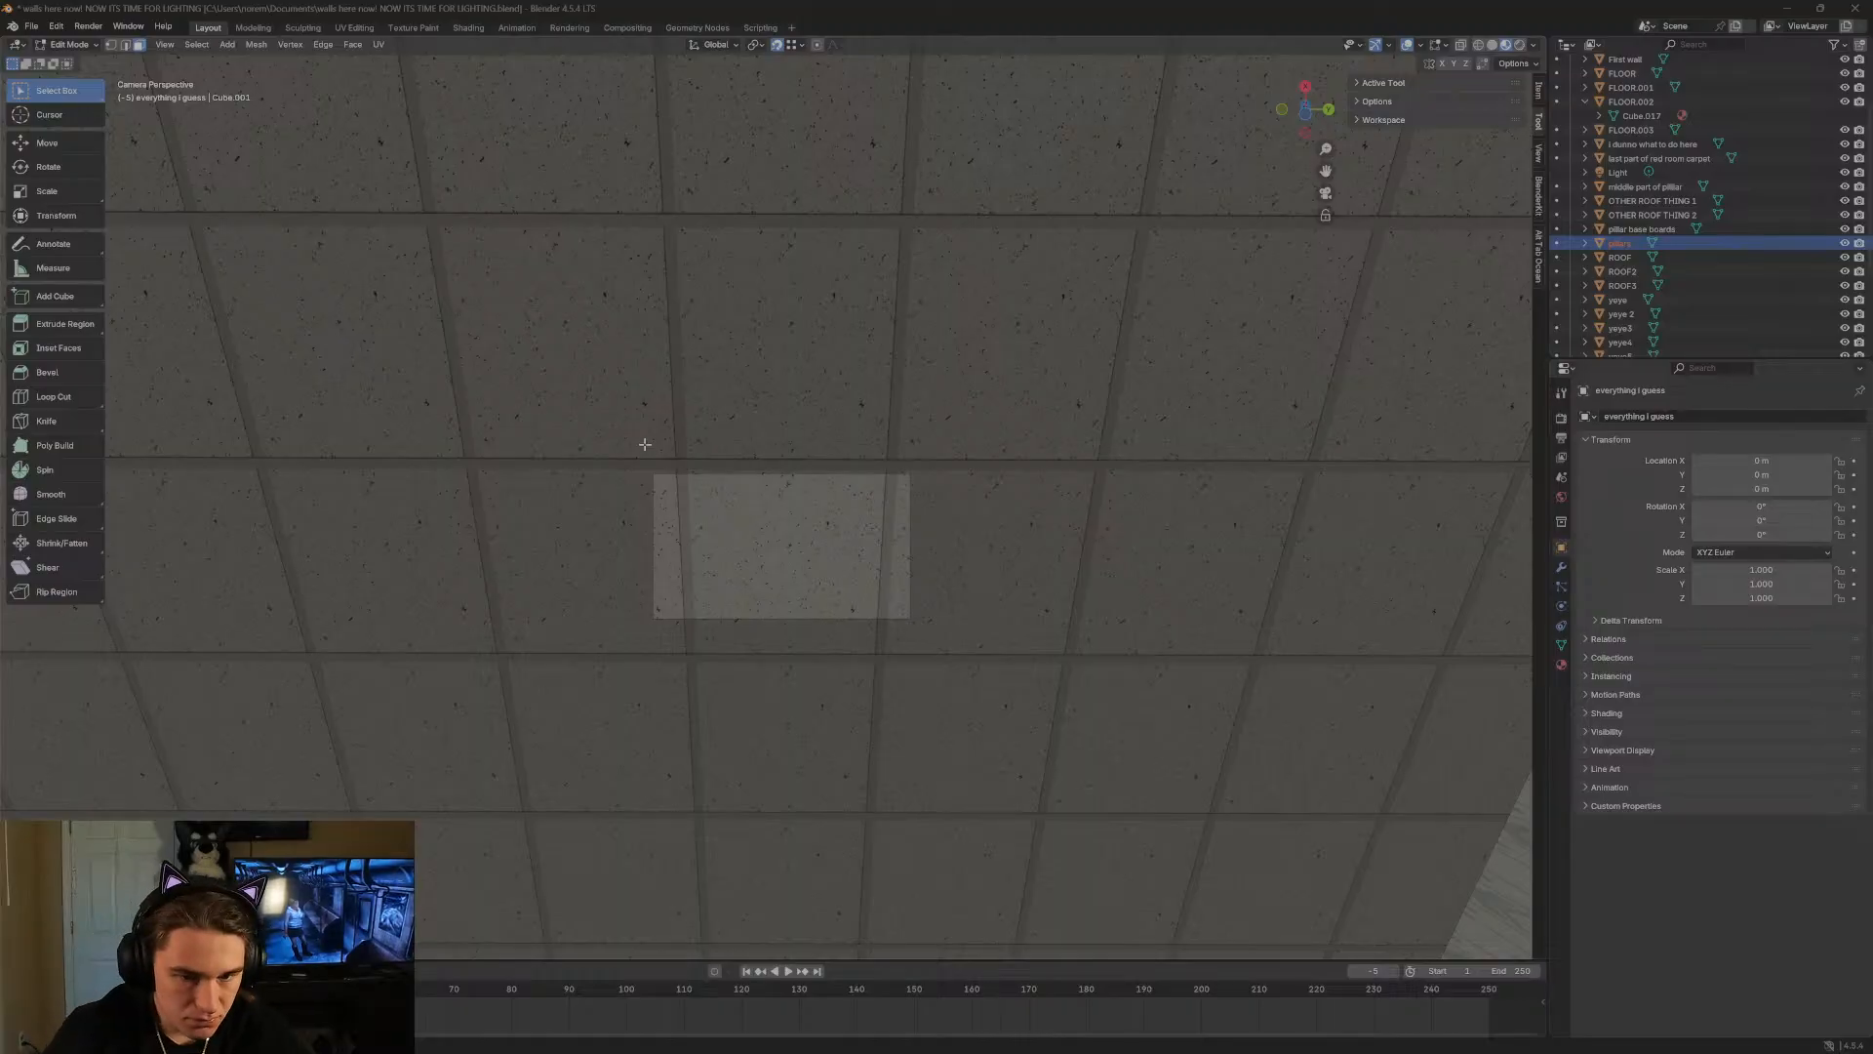
Walk away from the ceiling tiles and tour the main room between its wallpapered walls and pillars.
{"action": "key", "text": "s"}
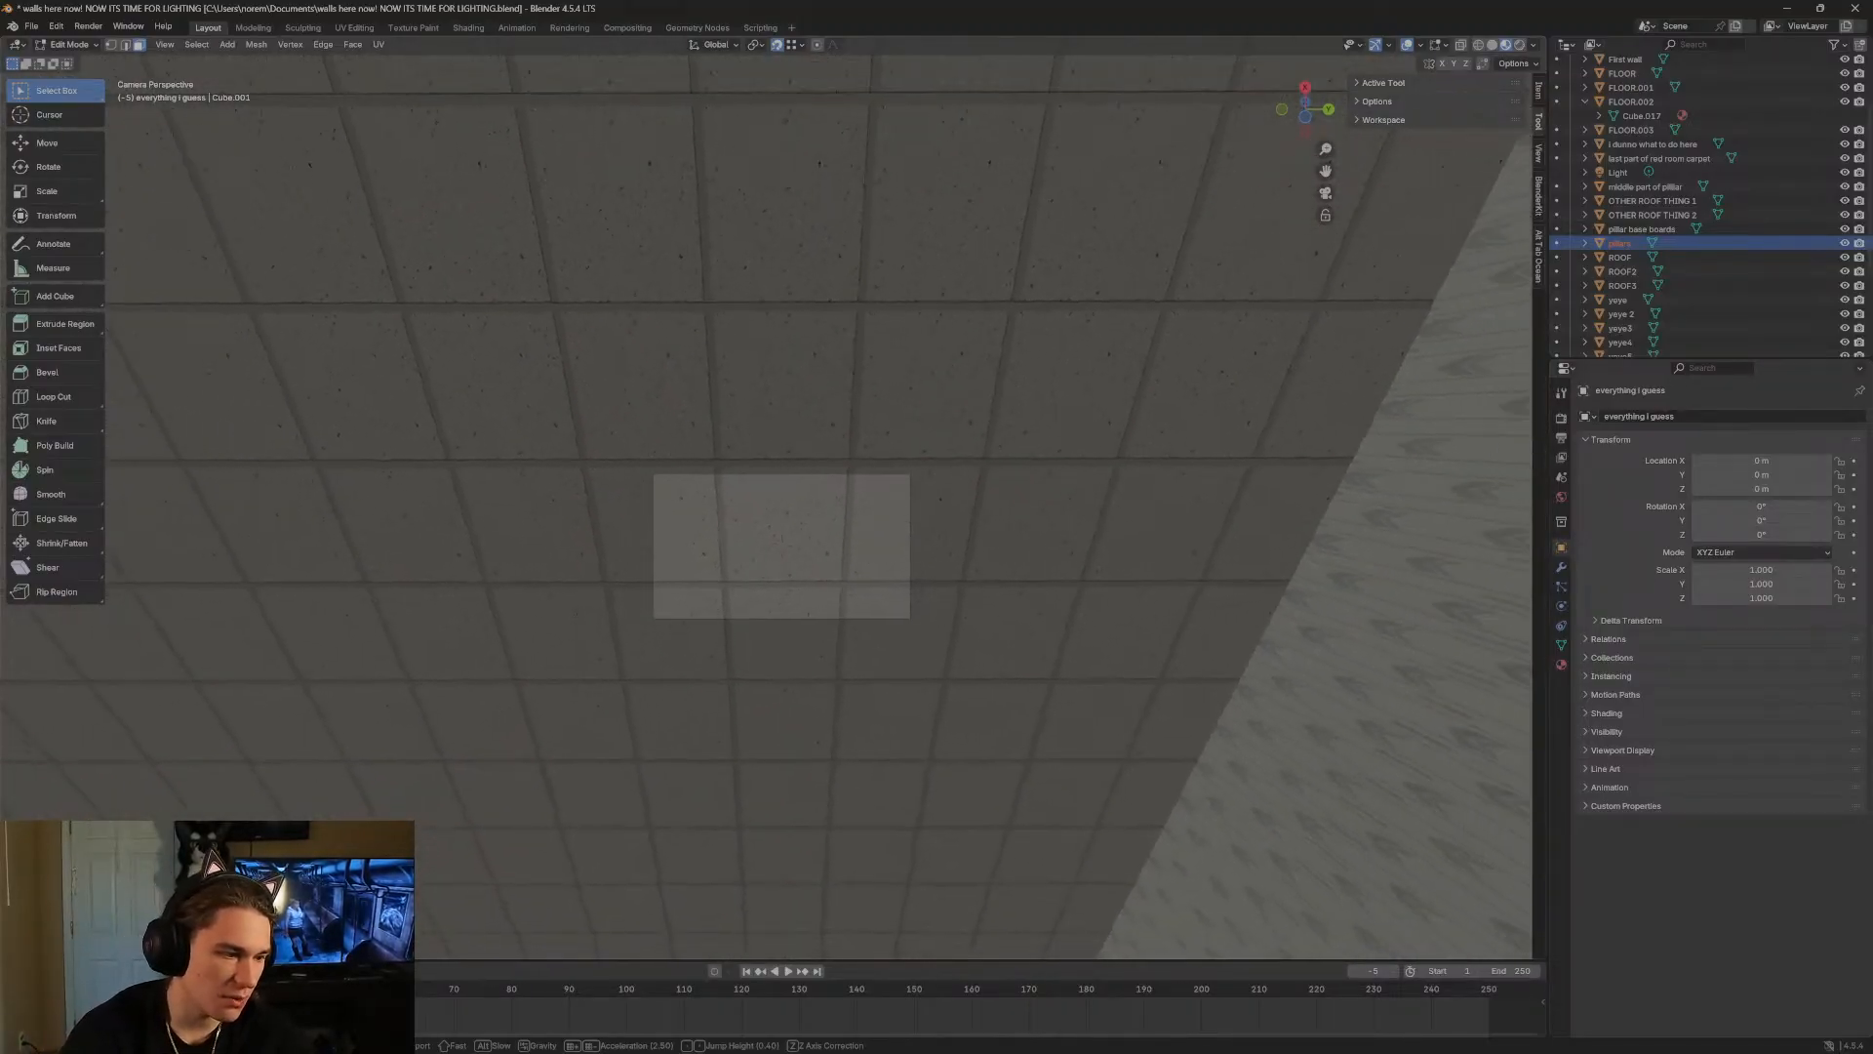
{"action": "key", "text": "w"}
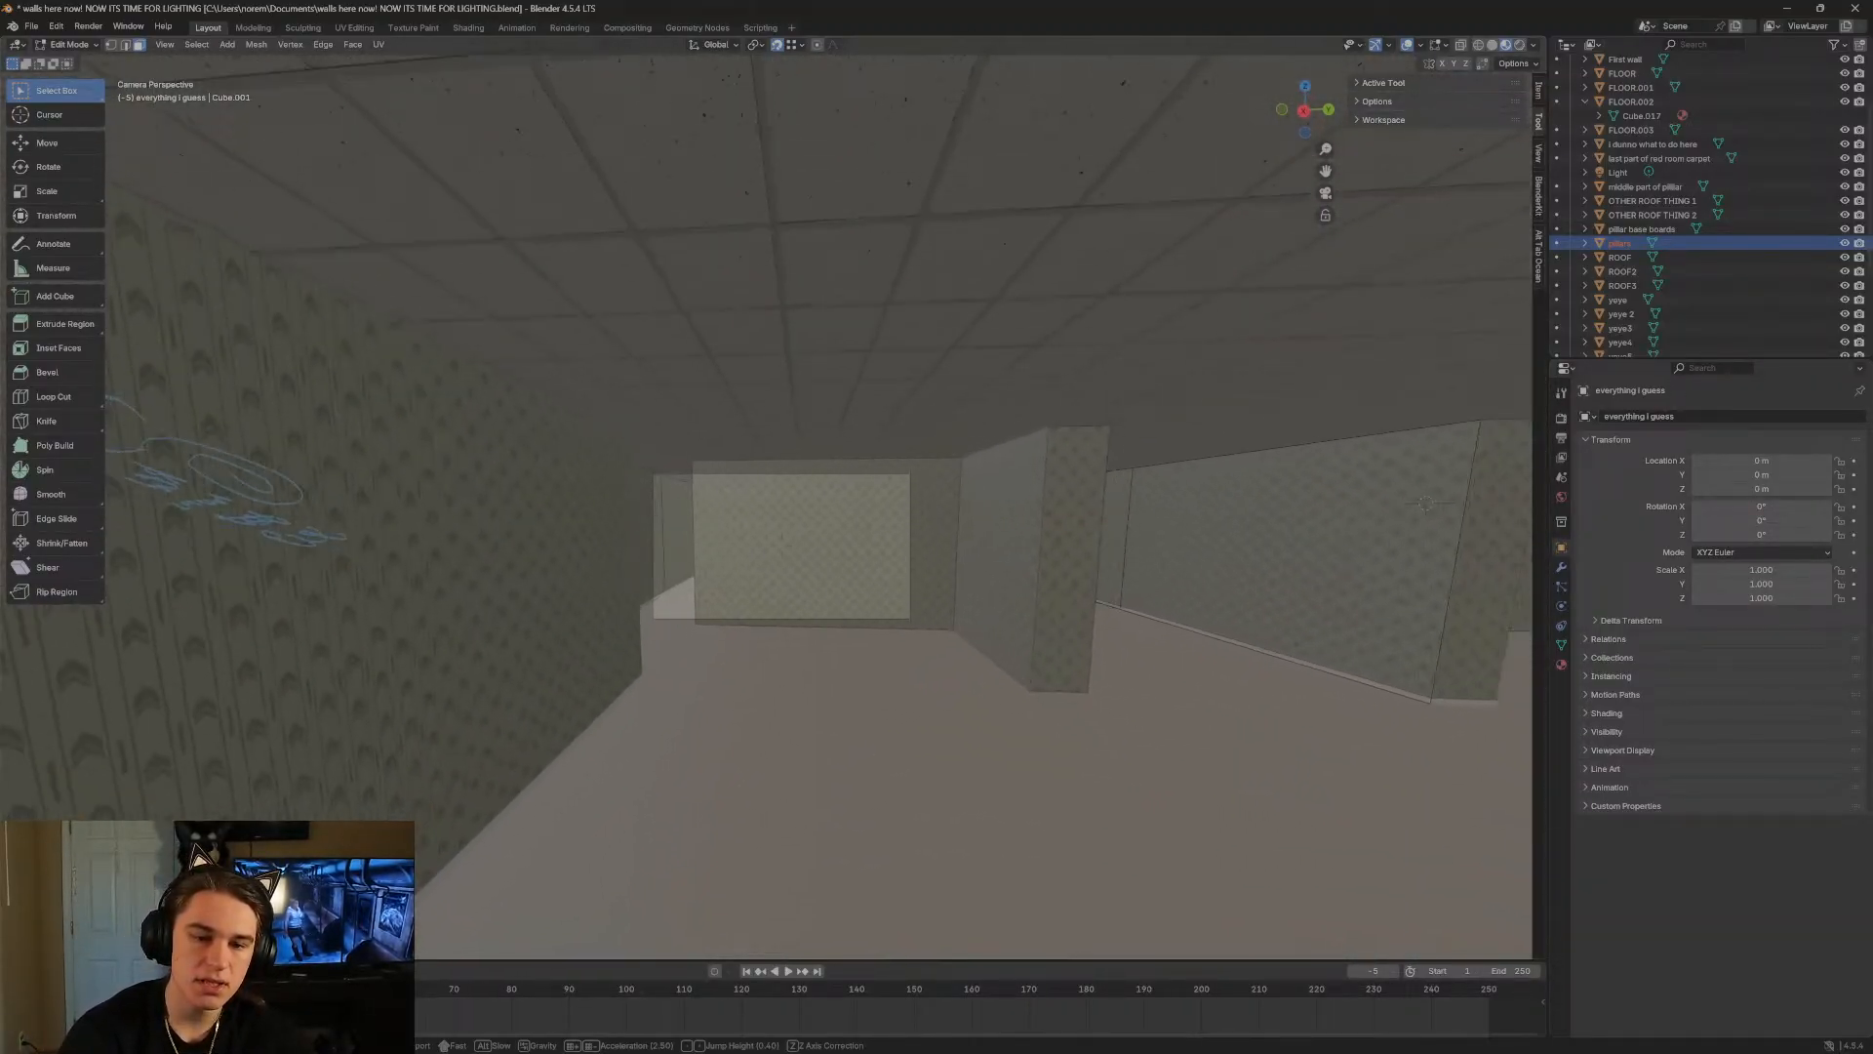
{"action": "key", "text": "w"}
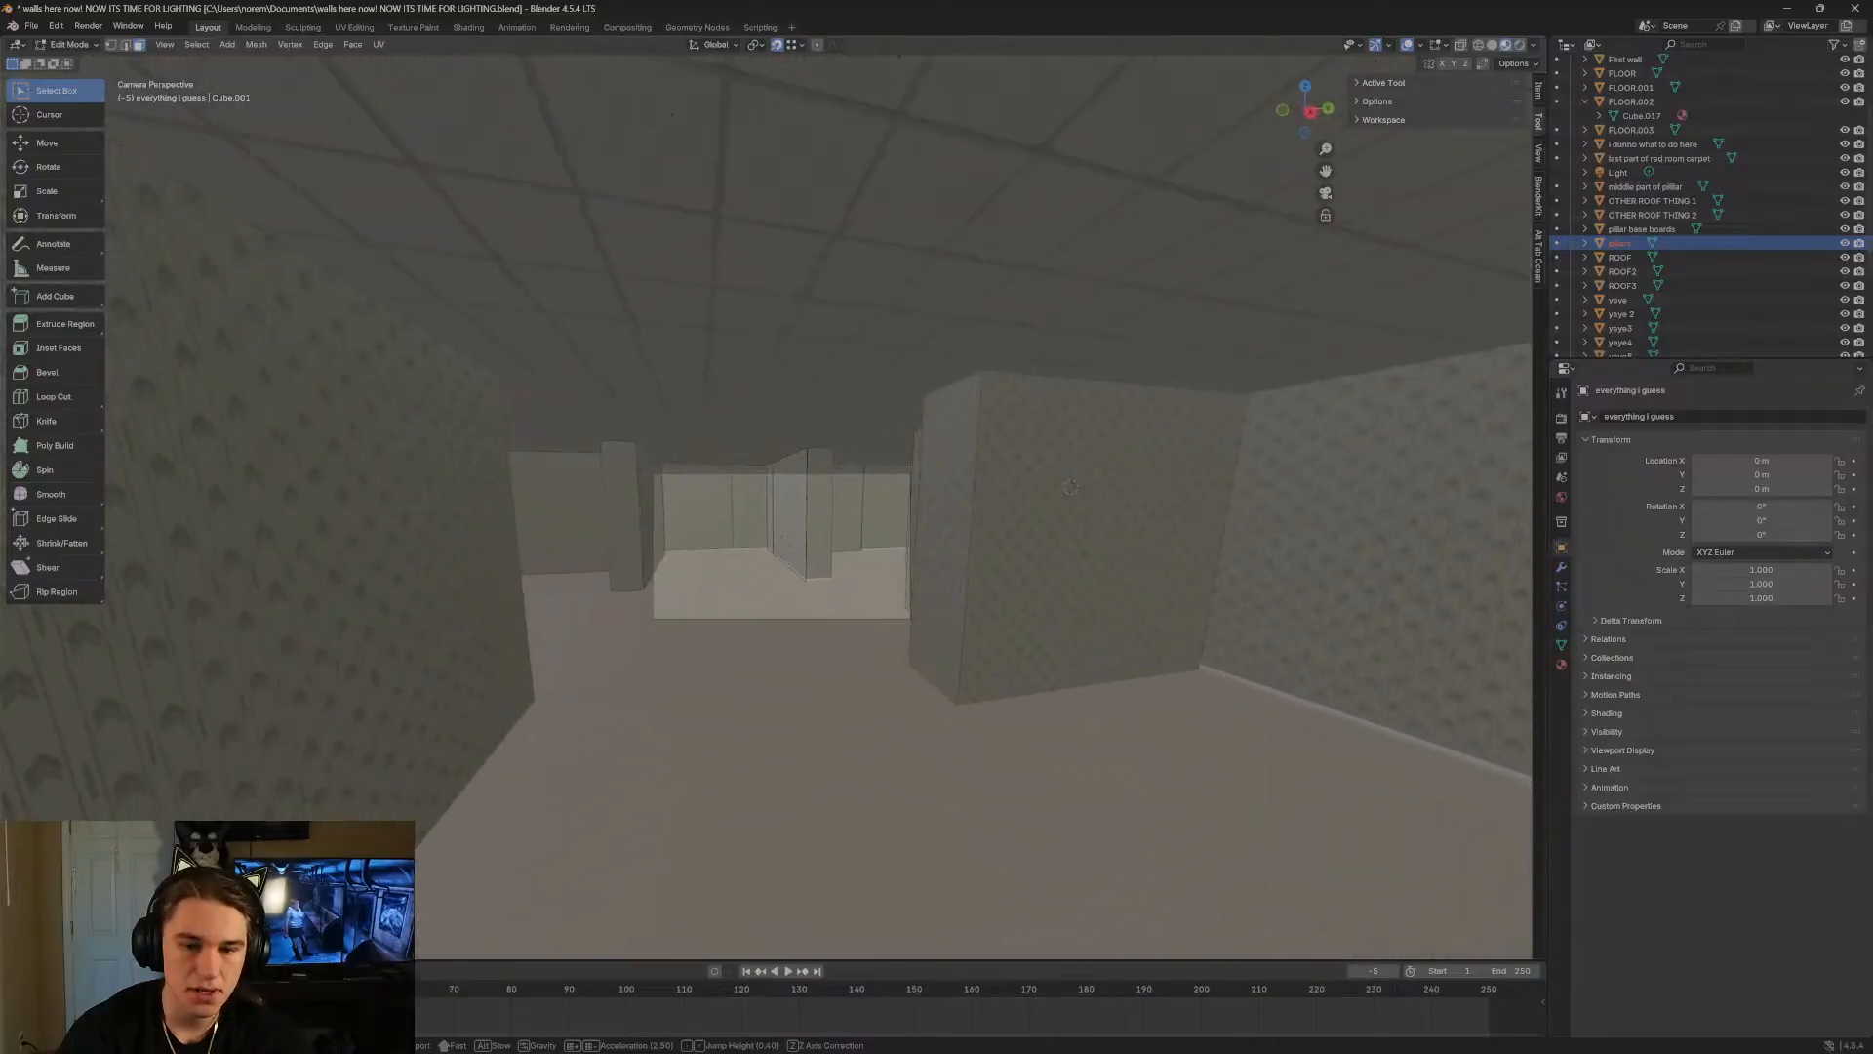
{"action": "key", "text": "w"}
{"action": "key", "text": "s"}
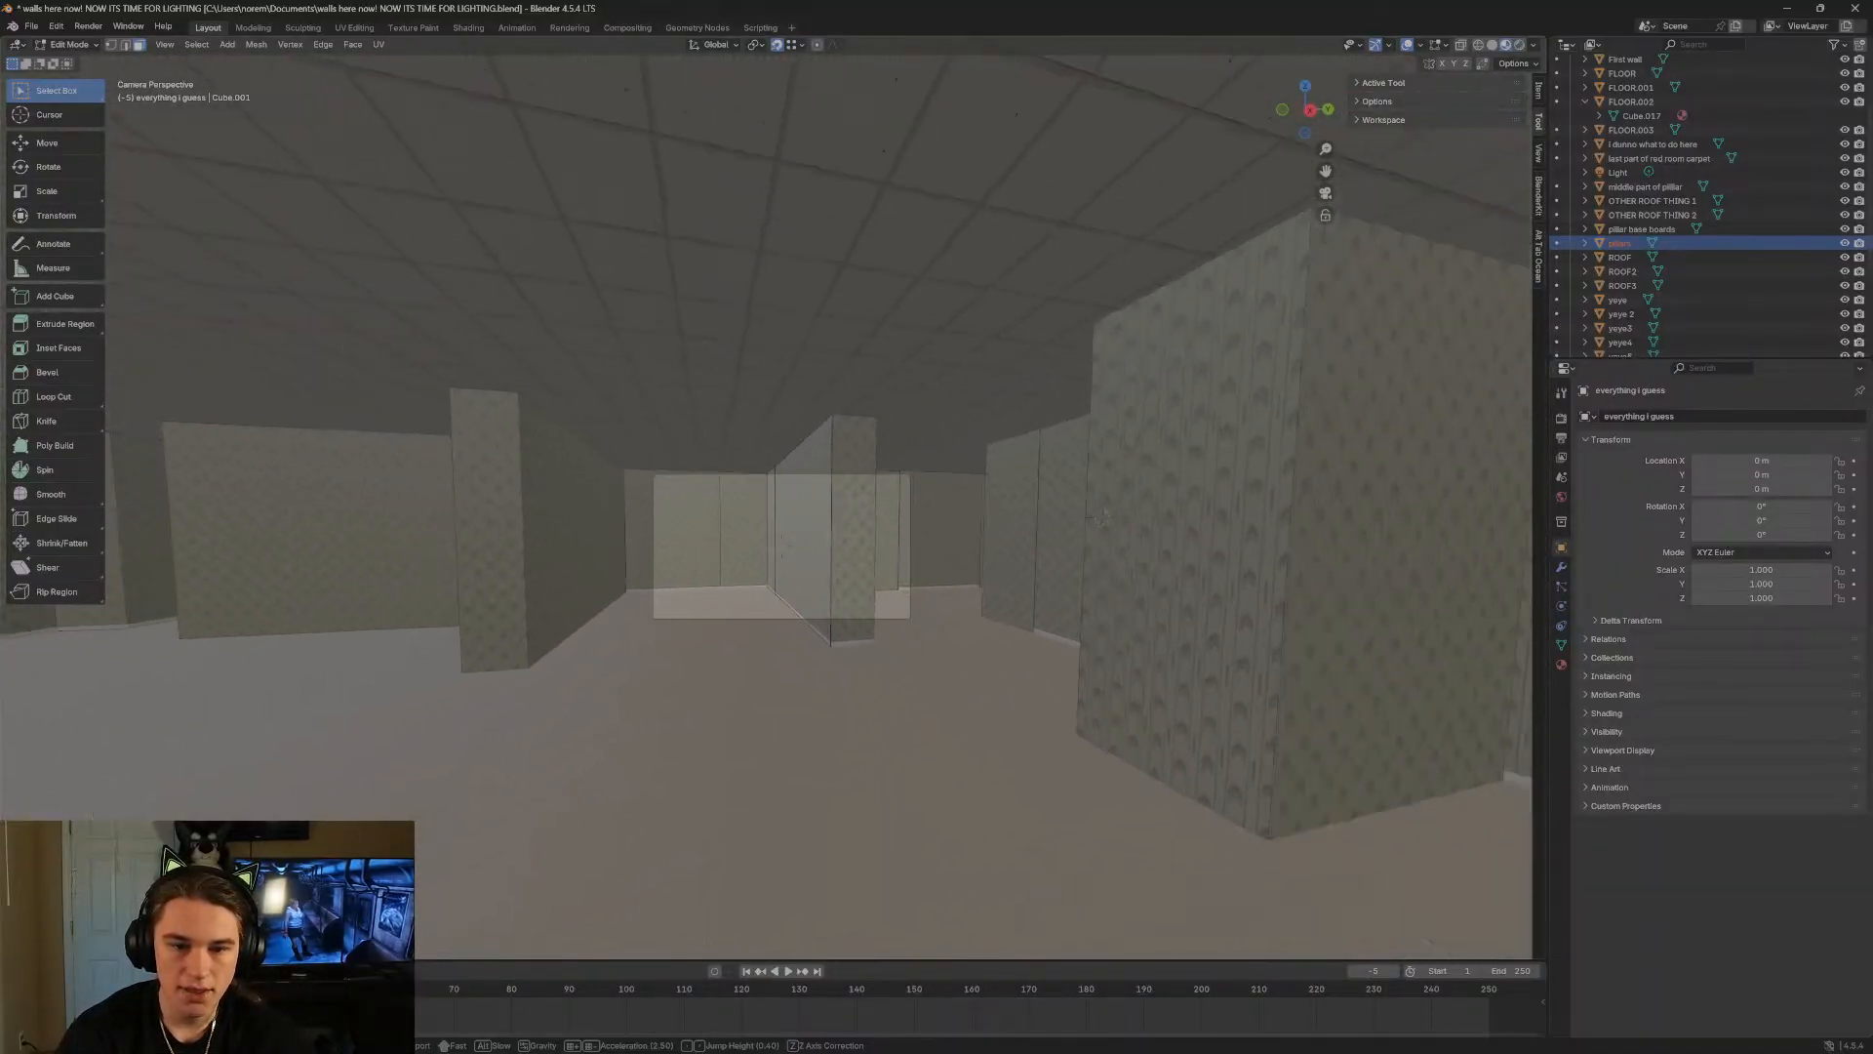
{"action": "key", "text": "w"}
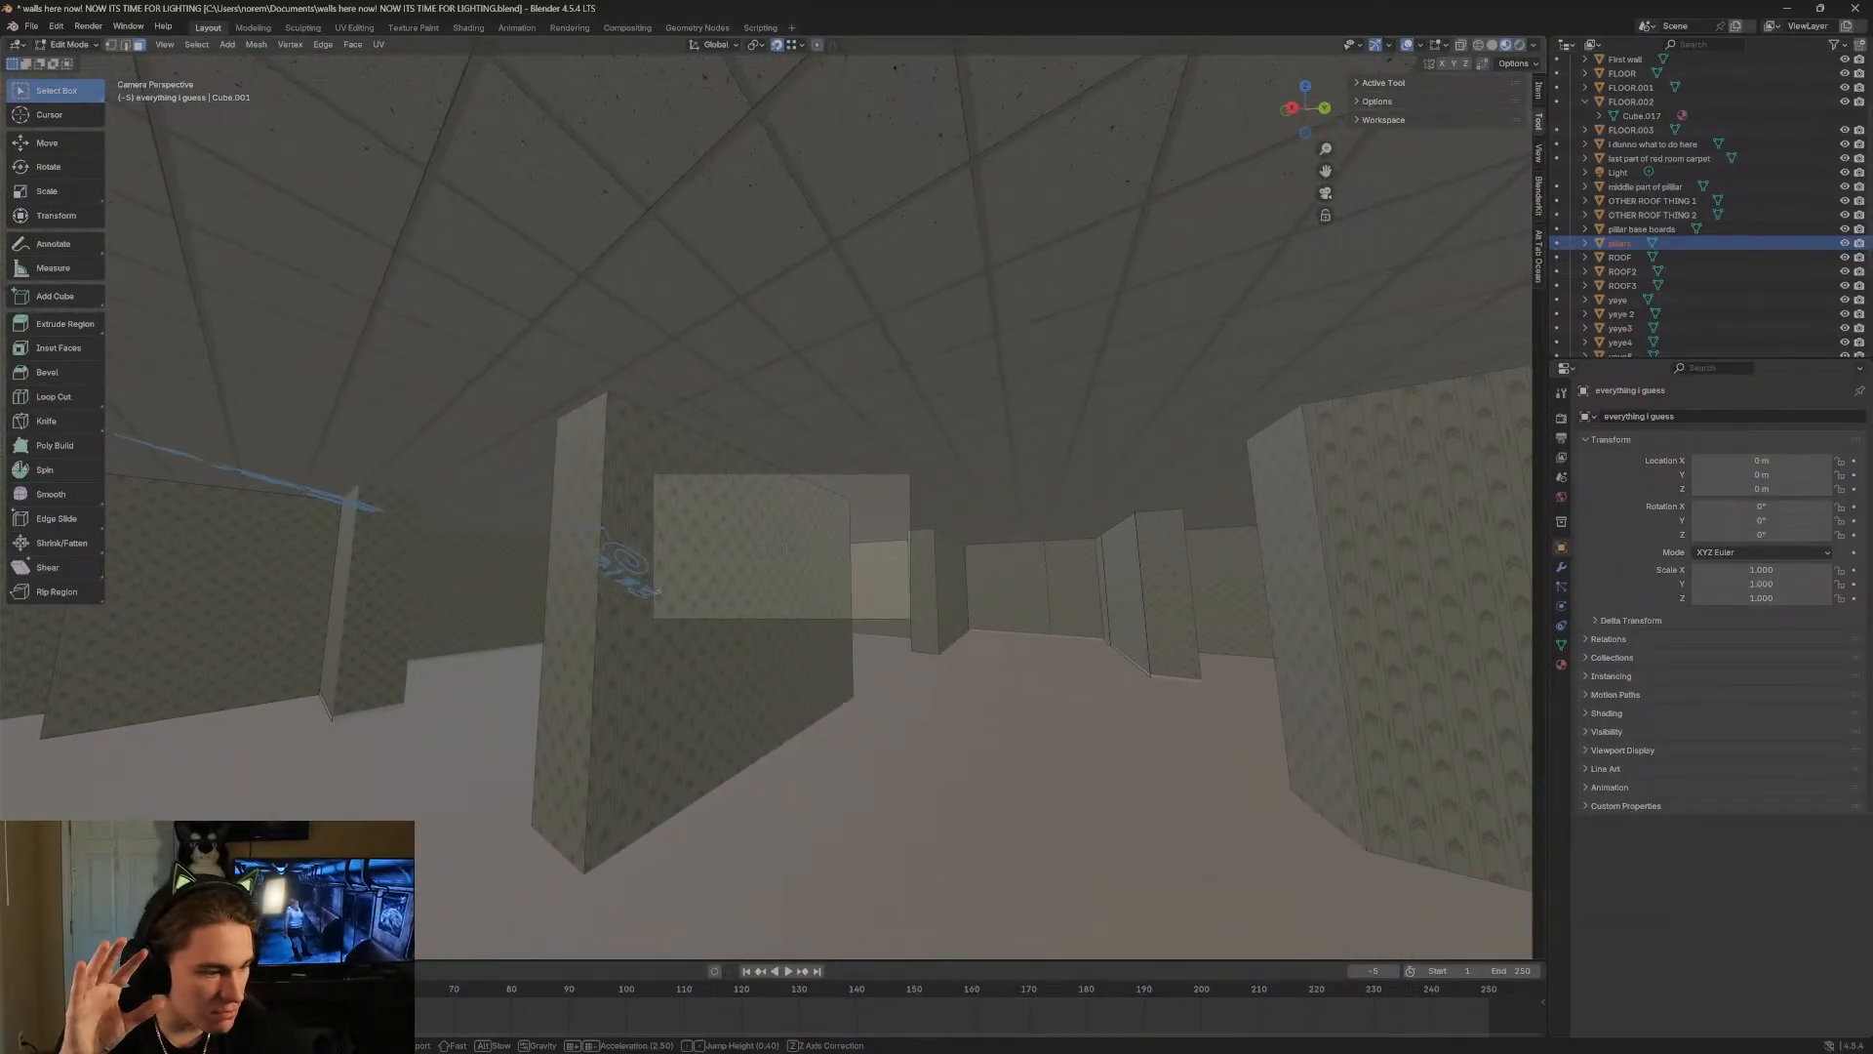
{"action": "key", "text": "w"}
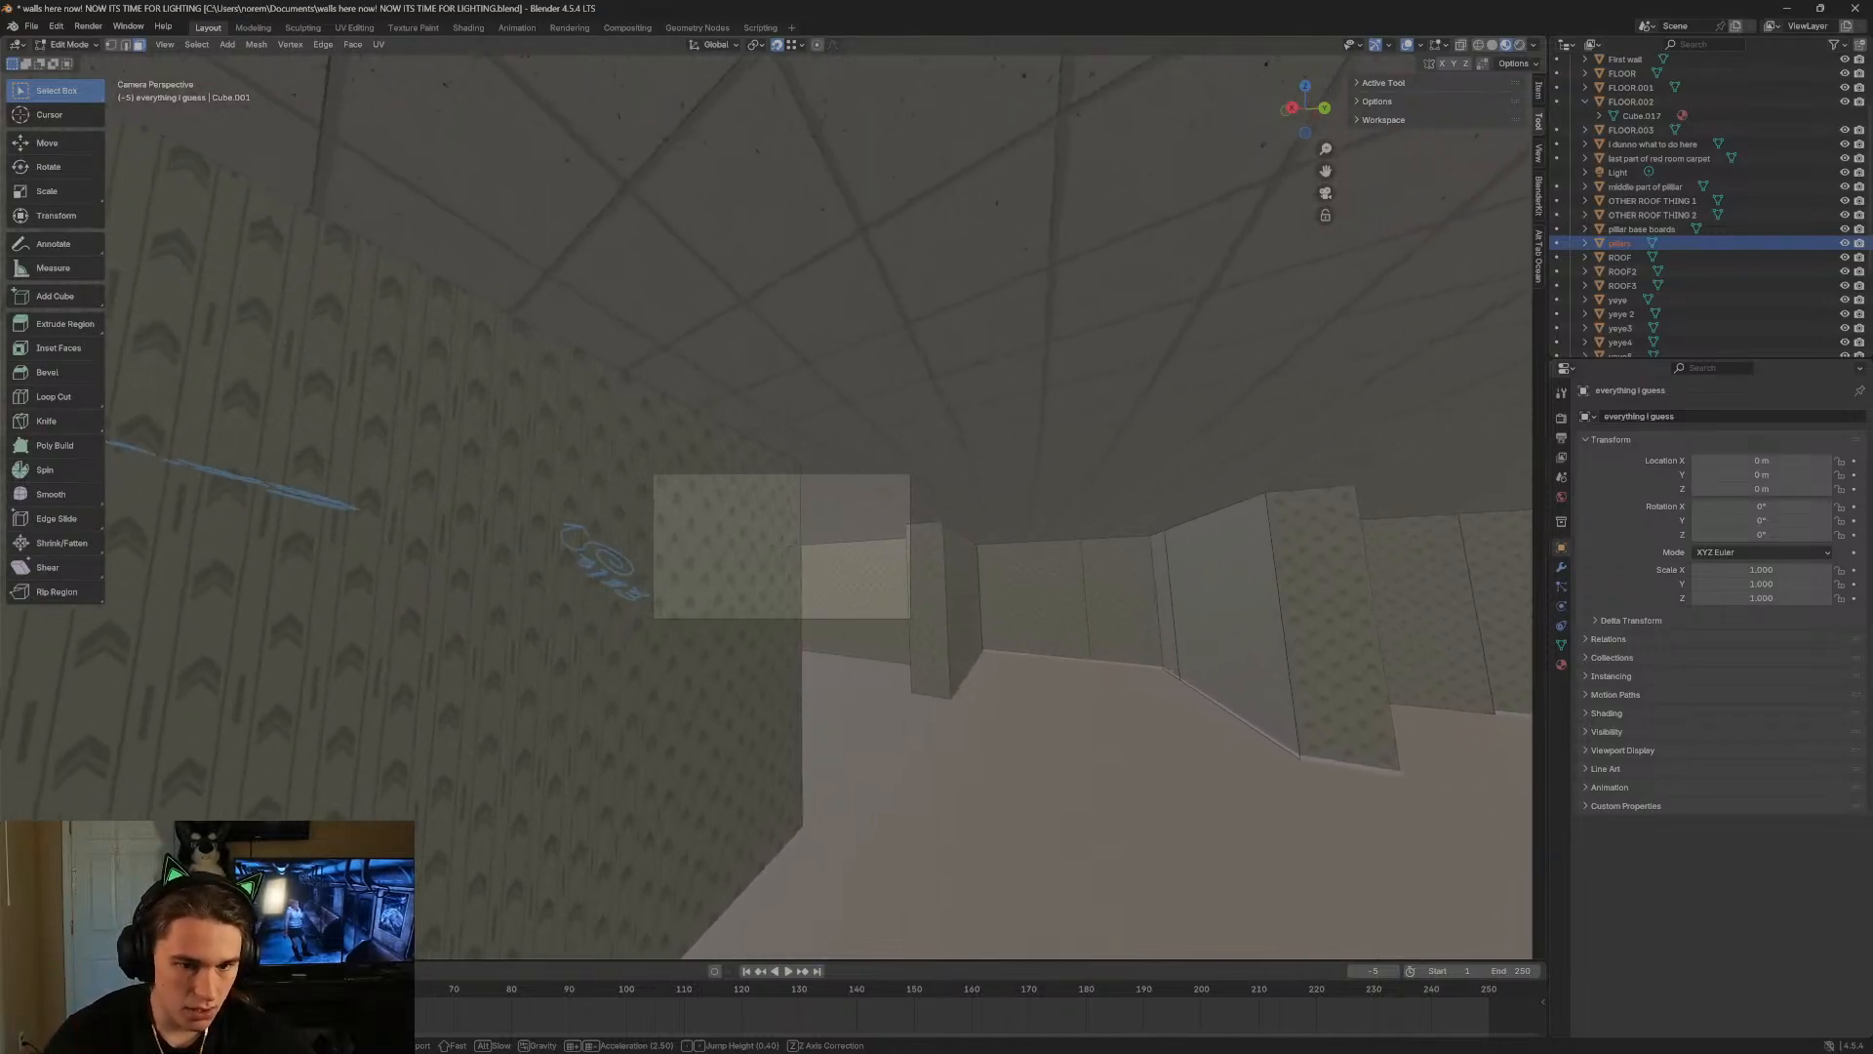
Examine the chevron wallpaper up close and walk into the narrow passage between the walls.
{"action": "key", "text": "w"}
{"action": "key", "text": "s"}
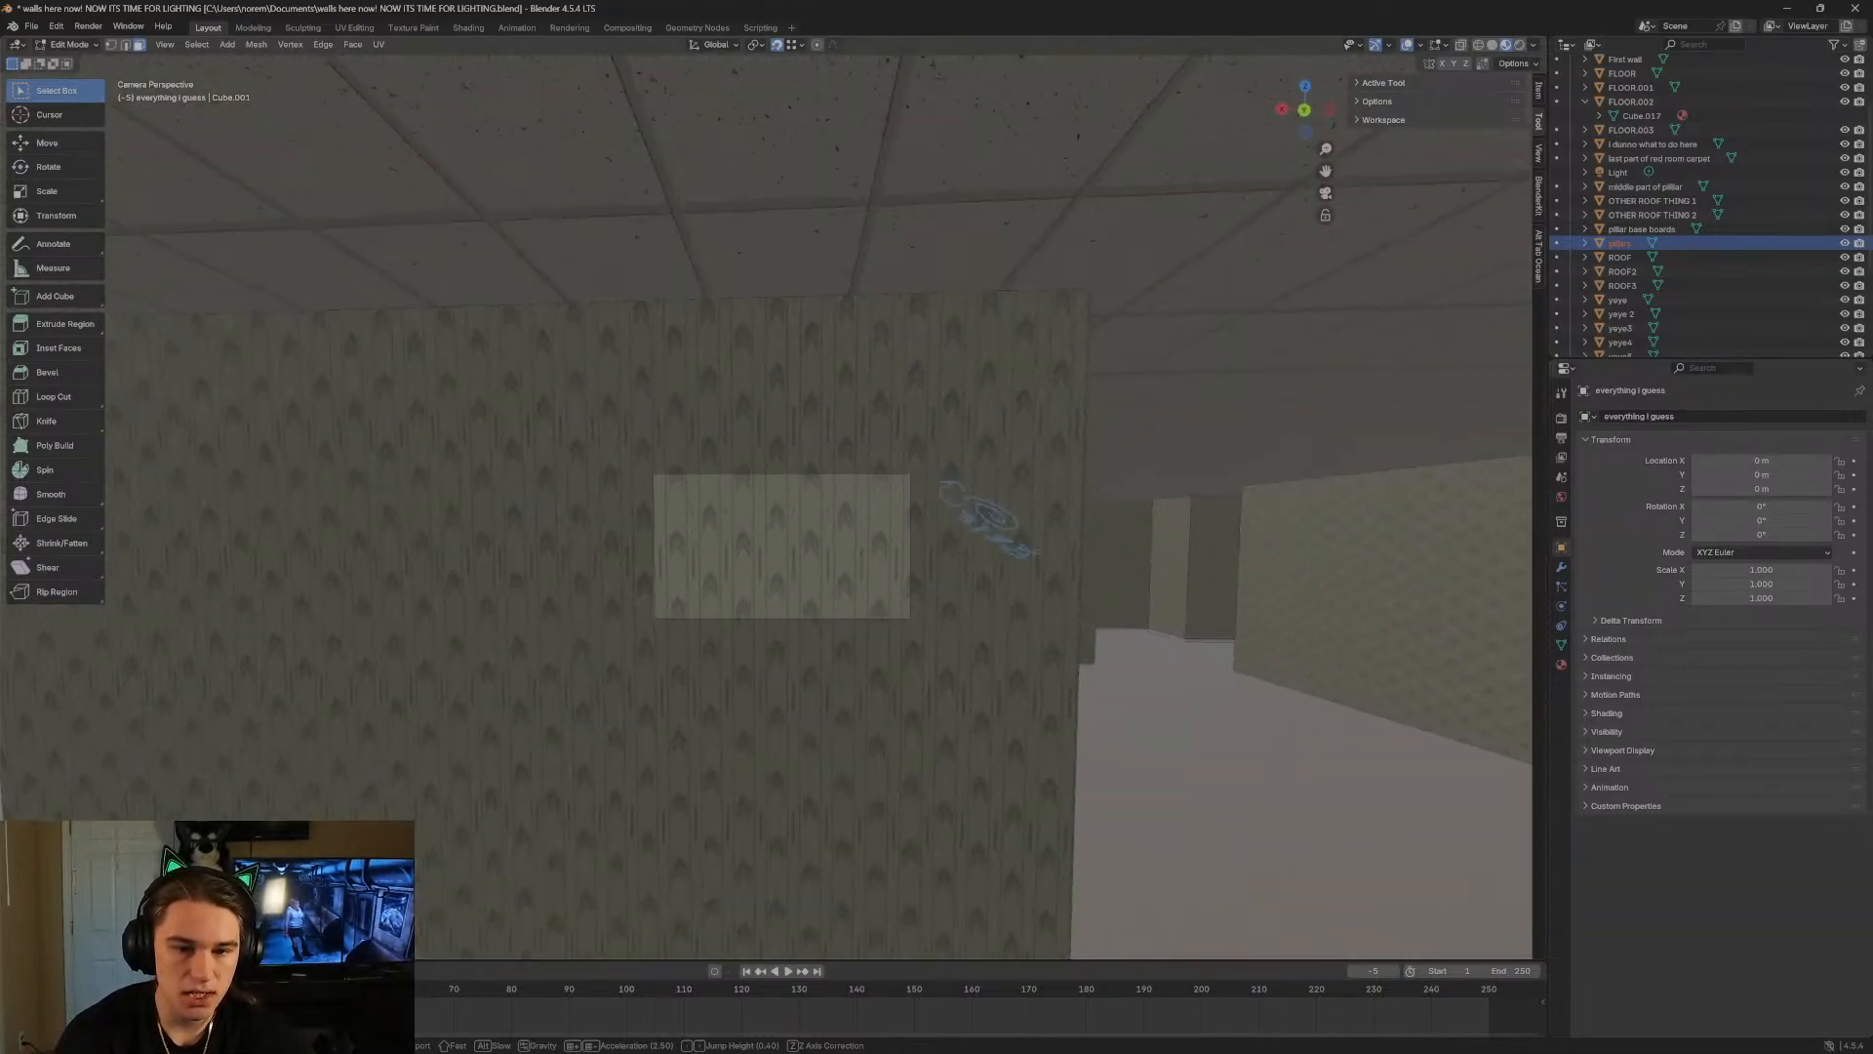
{"action": "key", "text": "s"}
{"action": "key", "text": "w"}
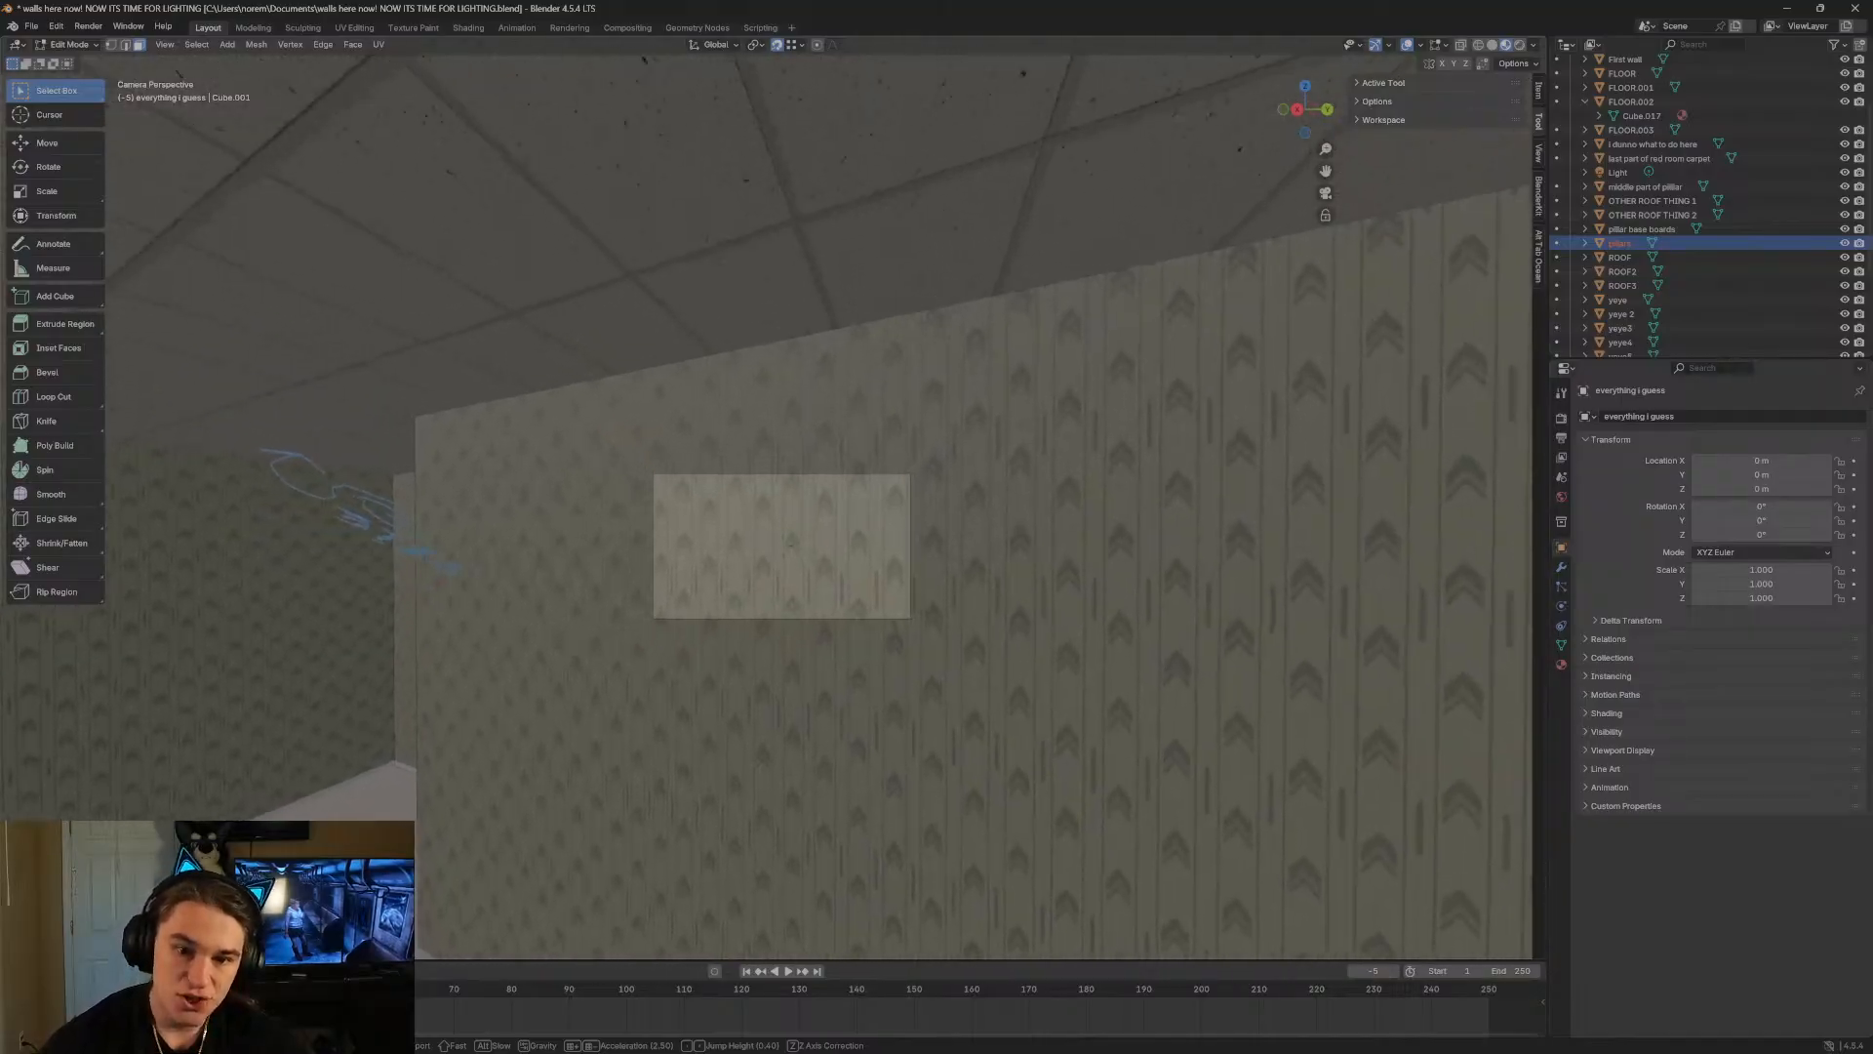
{"action": "key", "text": "w"}
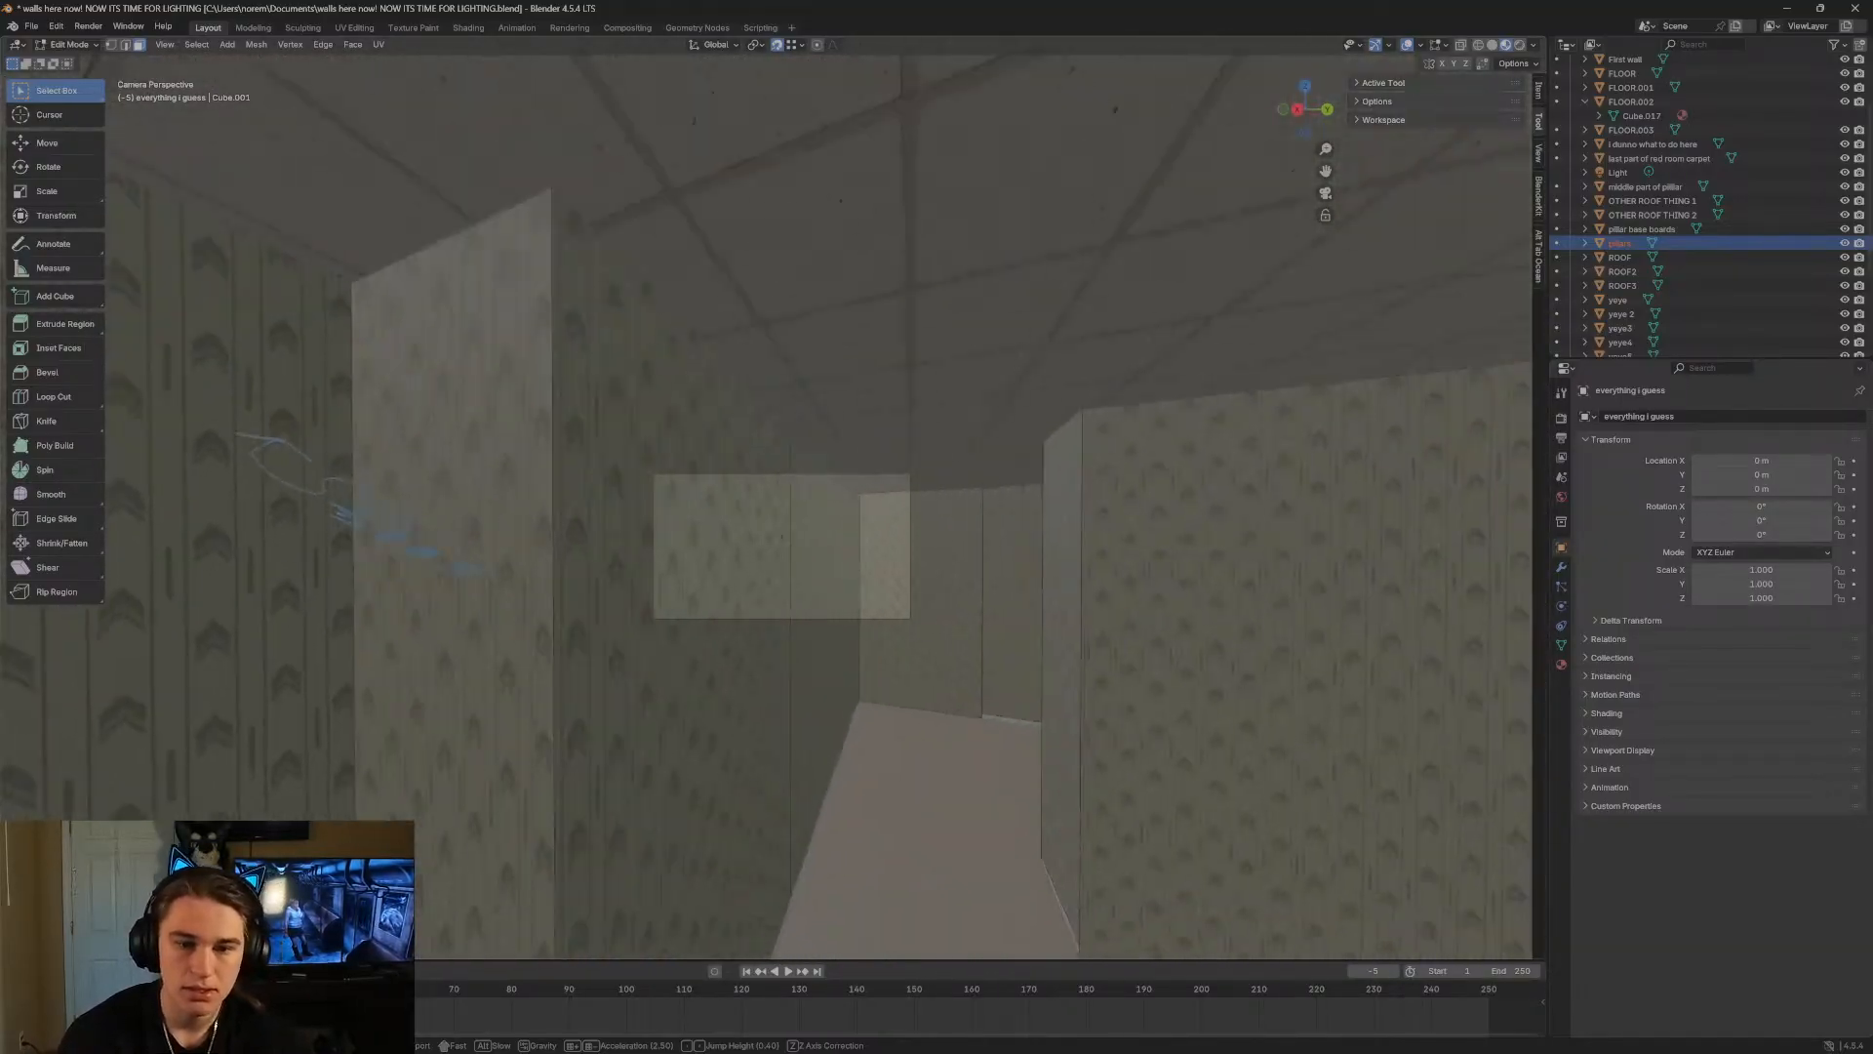
Fly out above the level and inspect its tiled roofs, the curved corridor and the raised ring from outside.
{"action": "key", "text": "w"}
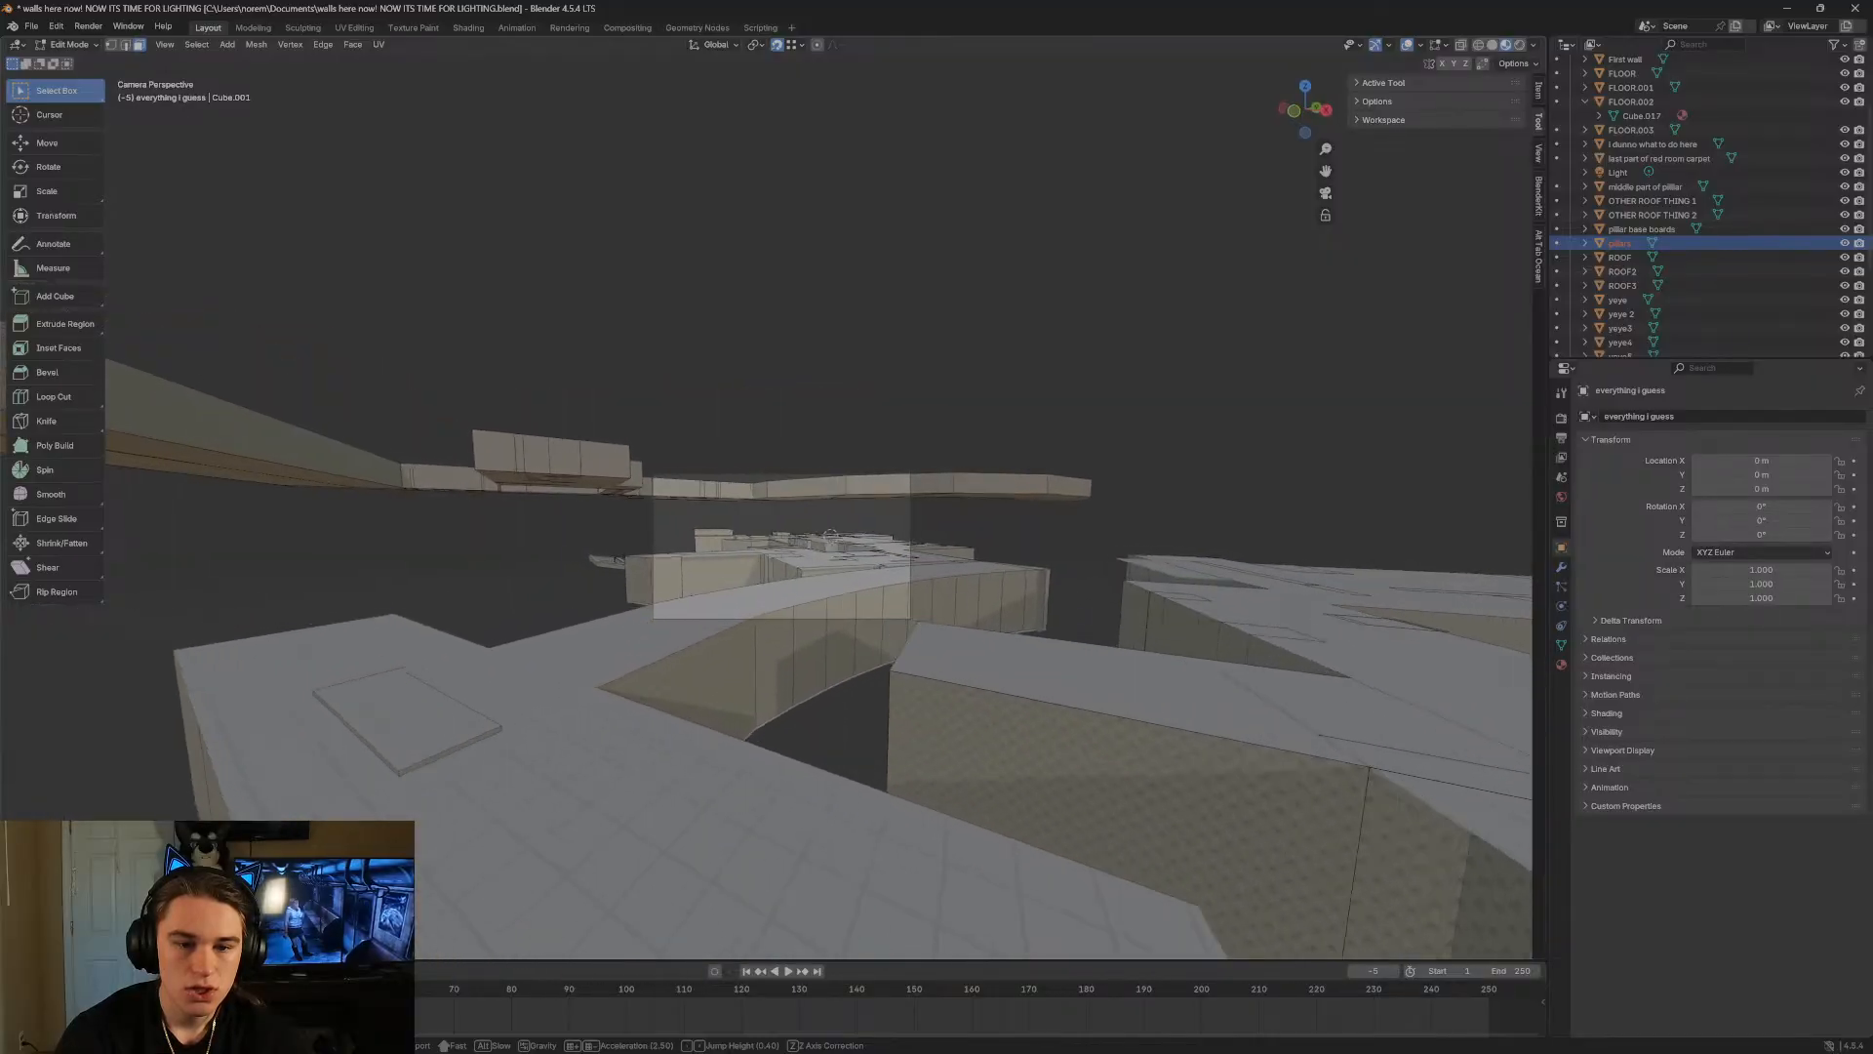
{"action": "key", "text": "w"}
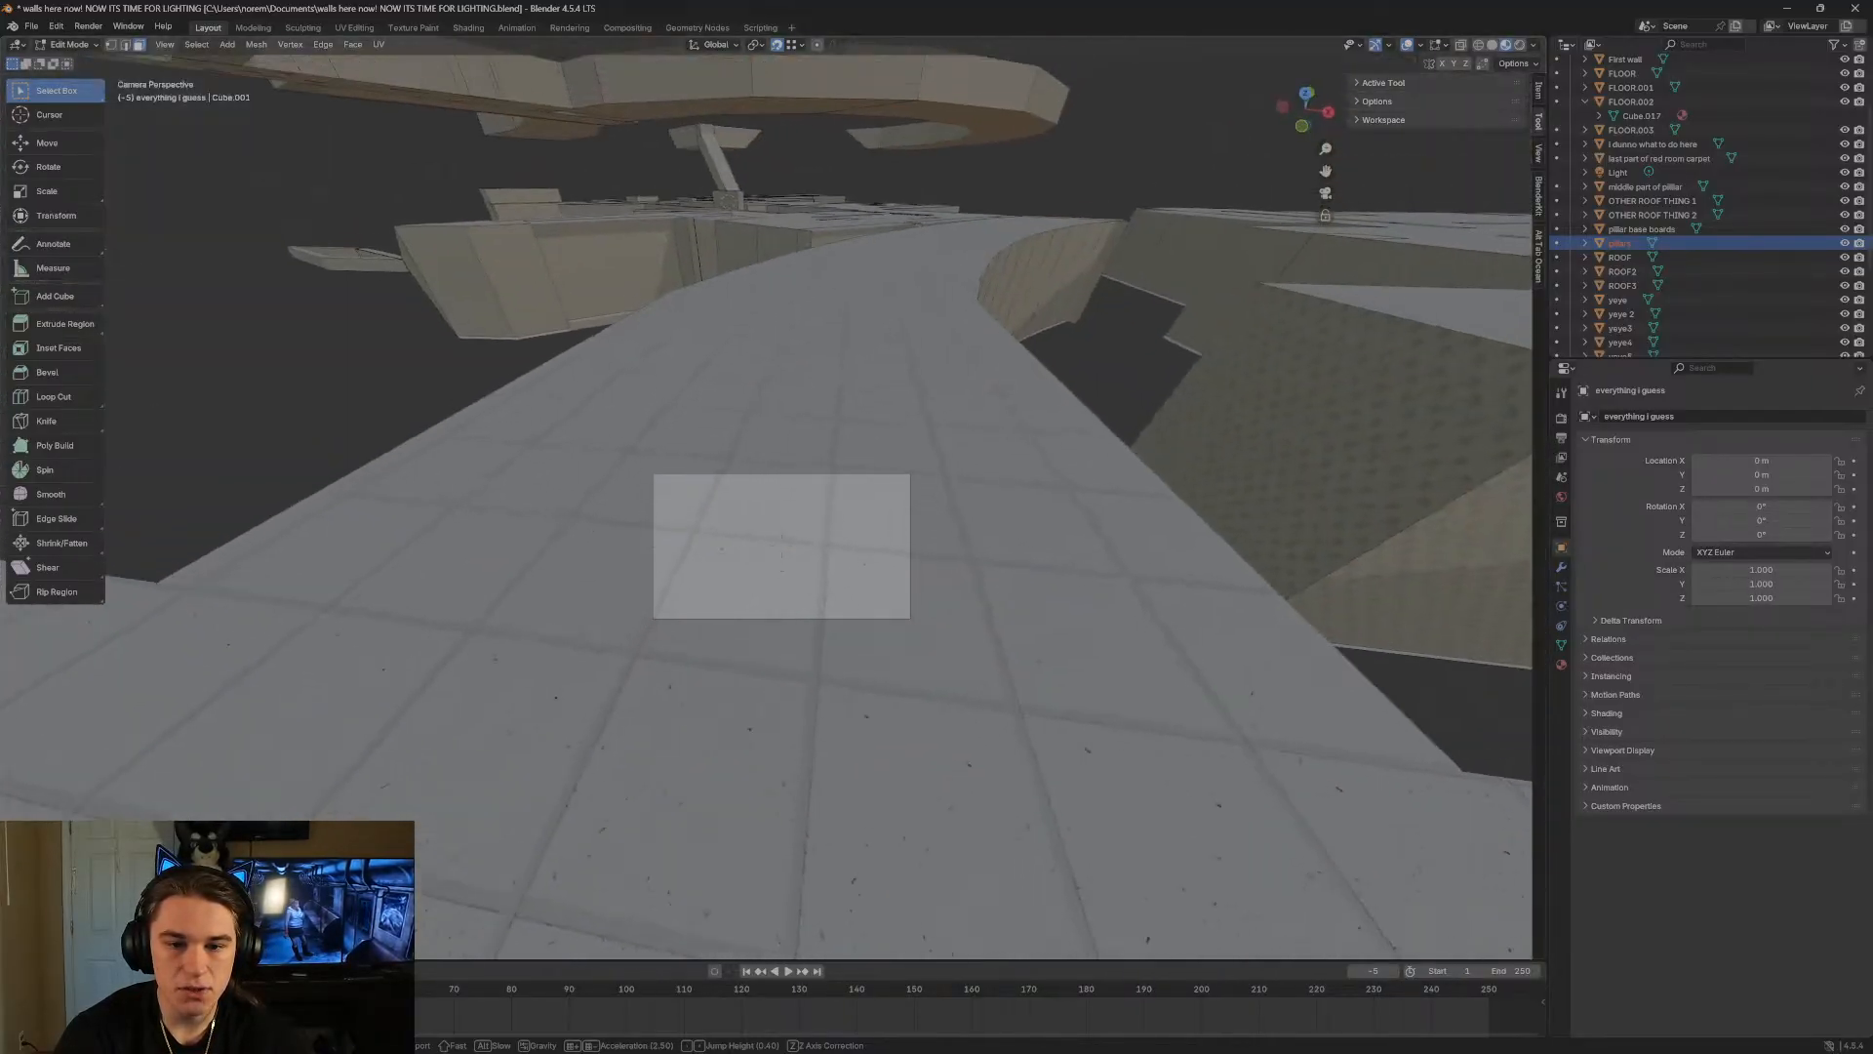
{"action": "key", "text": "s"}
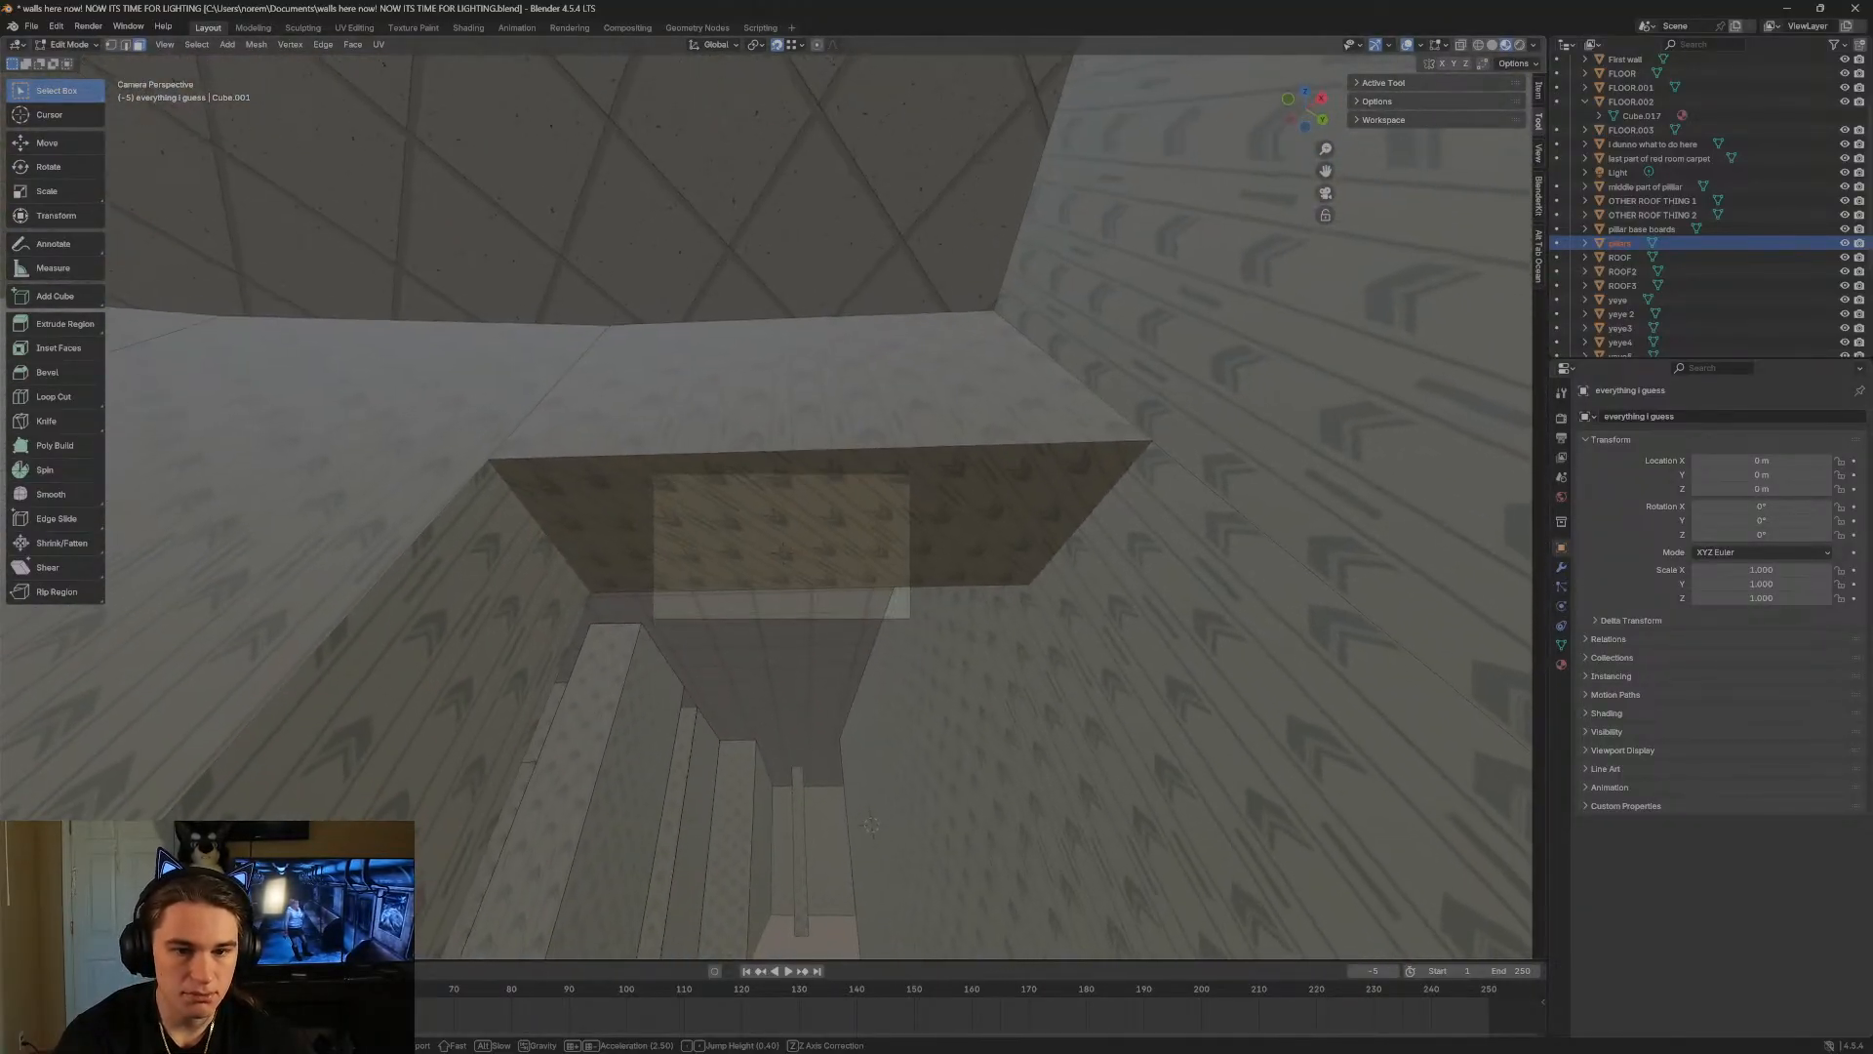
{"action": "key", "text": "w"}
{"action": "key", "text": "s"}
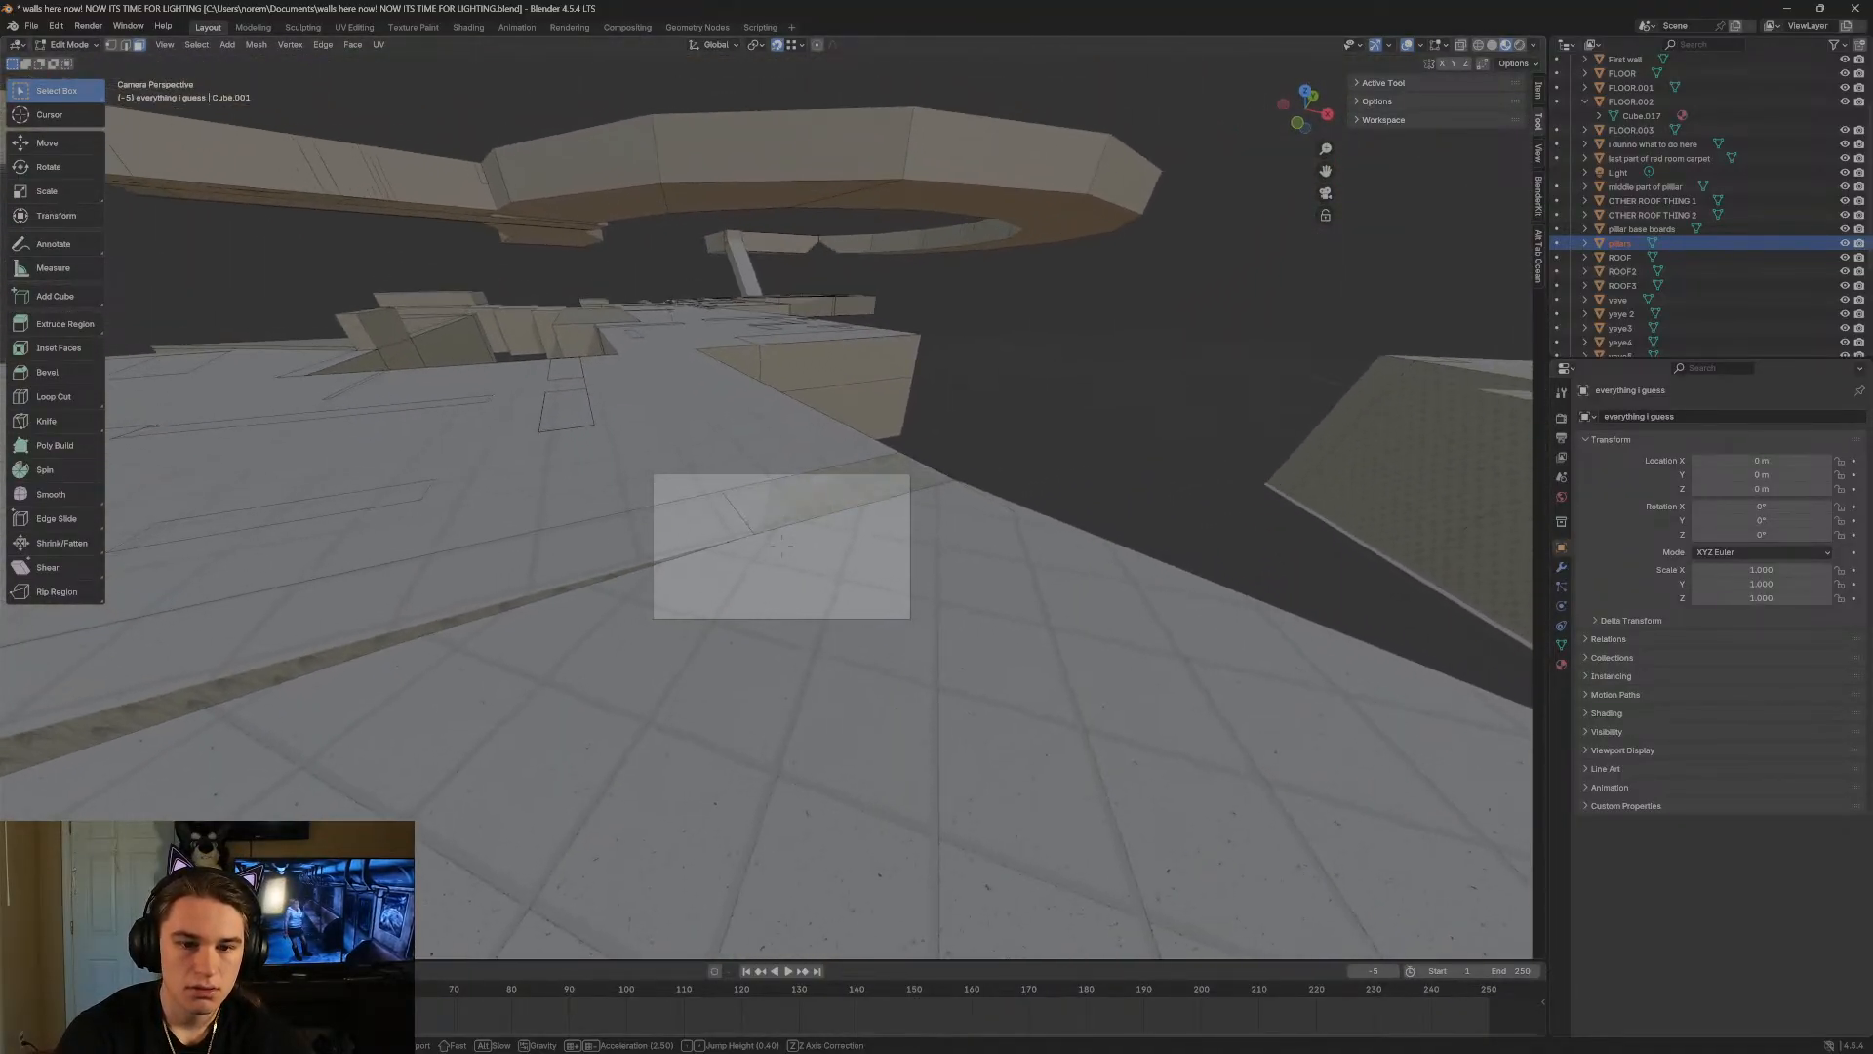
{"action": "key", "text": "s"}
{"action": "key", "text": "w"}
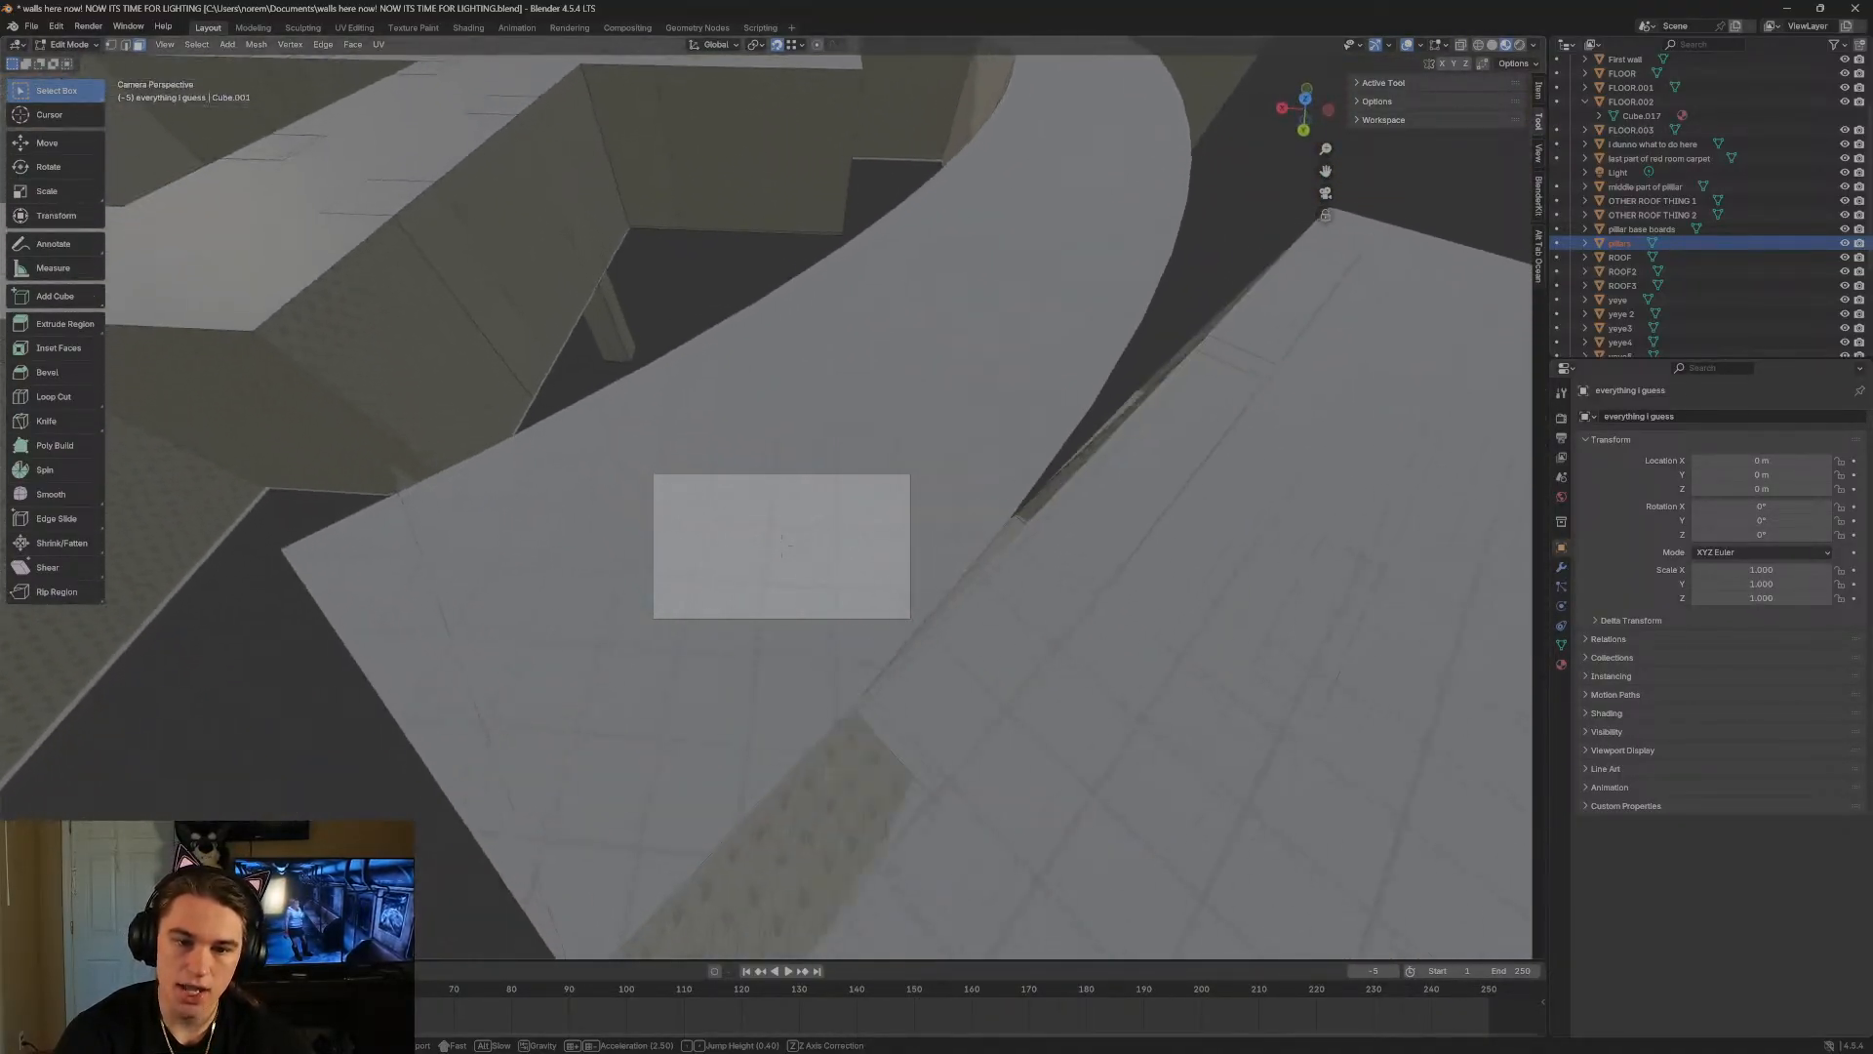
{"action": "key", "text": "w"}
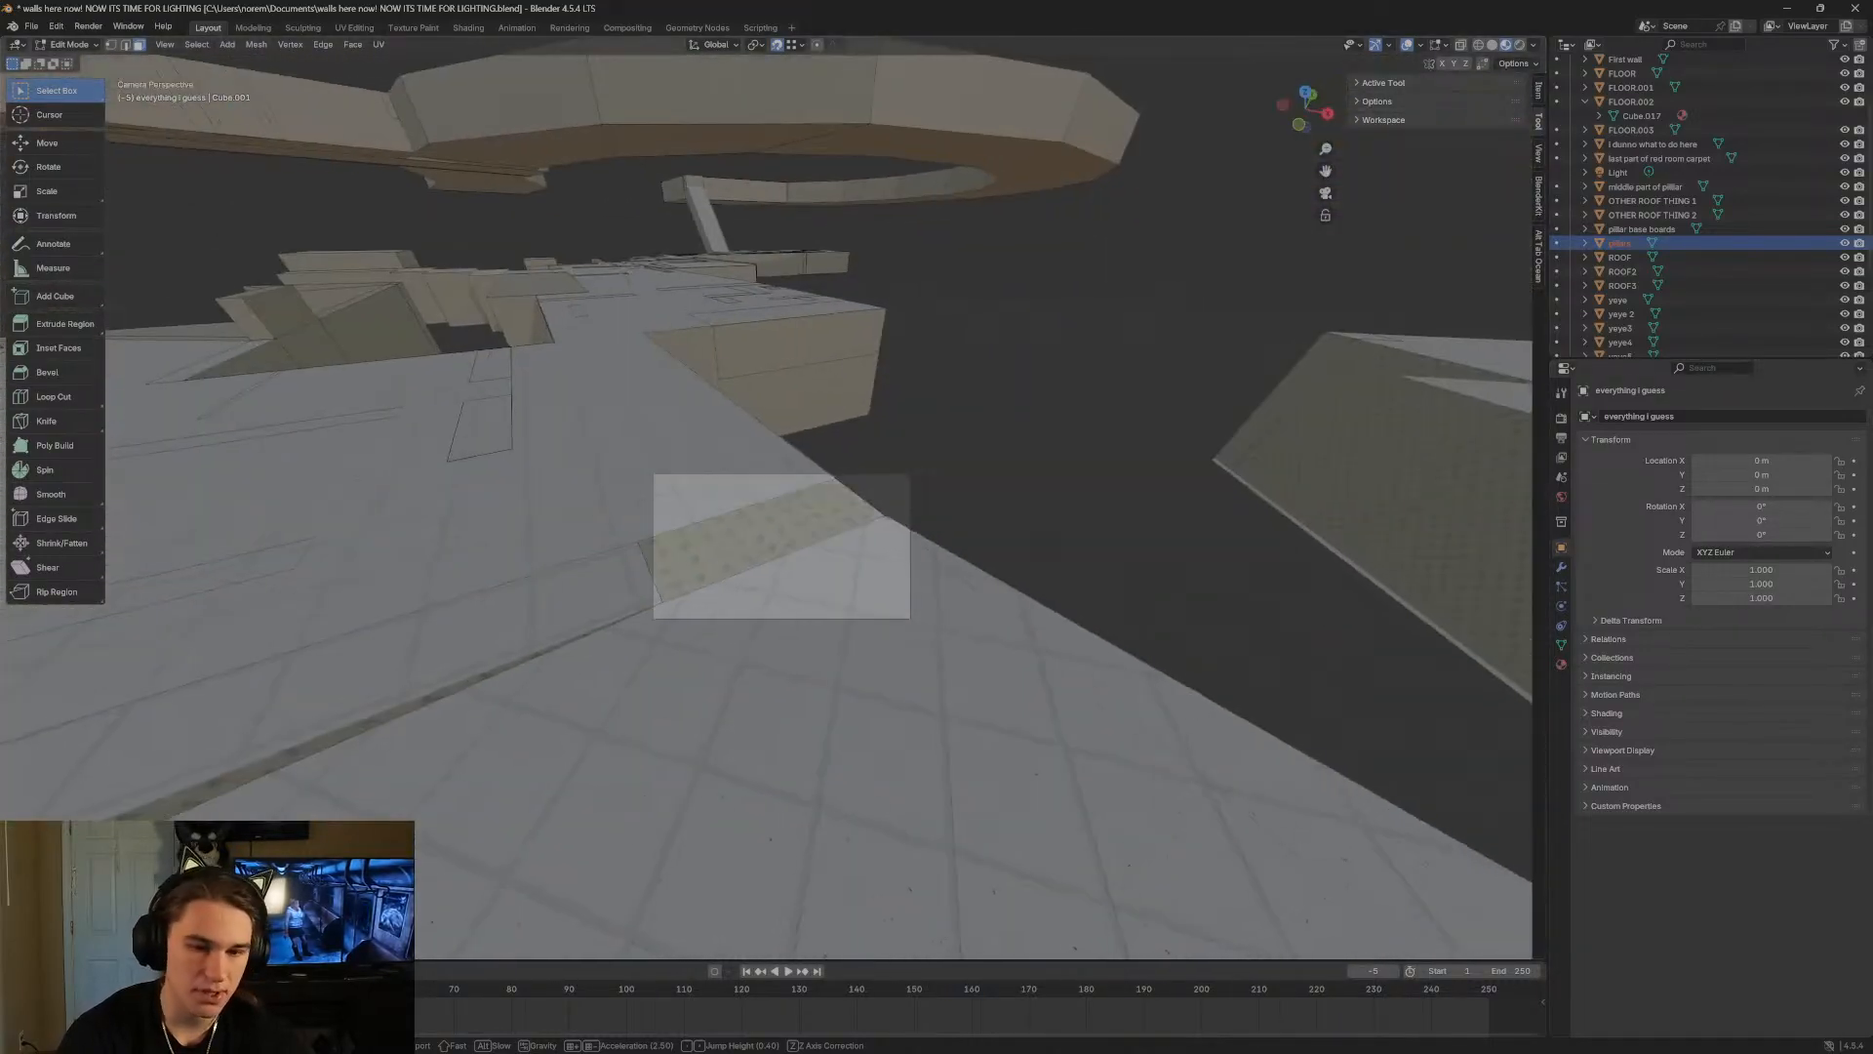
{"action": "key", "text": "q"}
{"action": "key", "text": "e"}
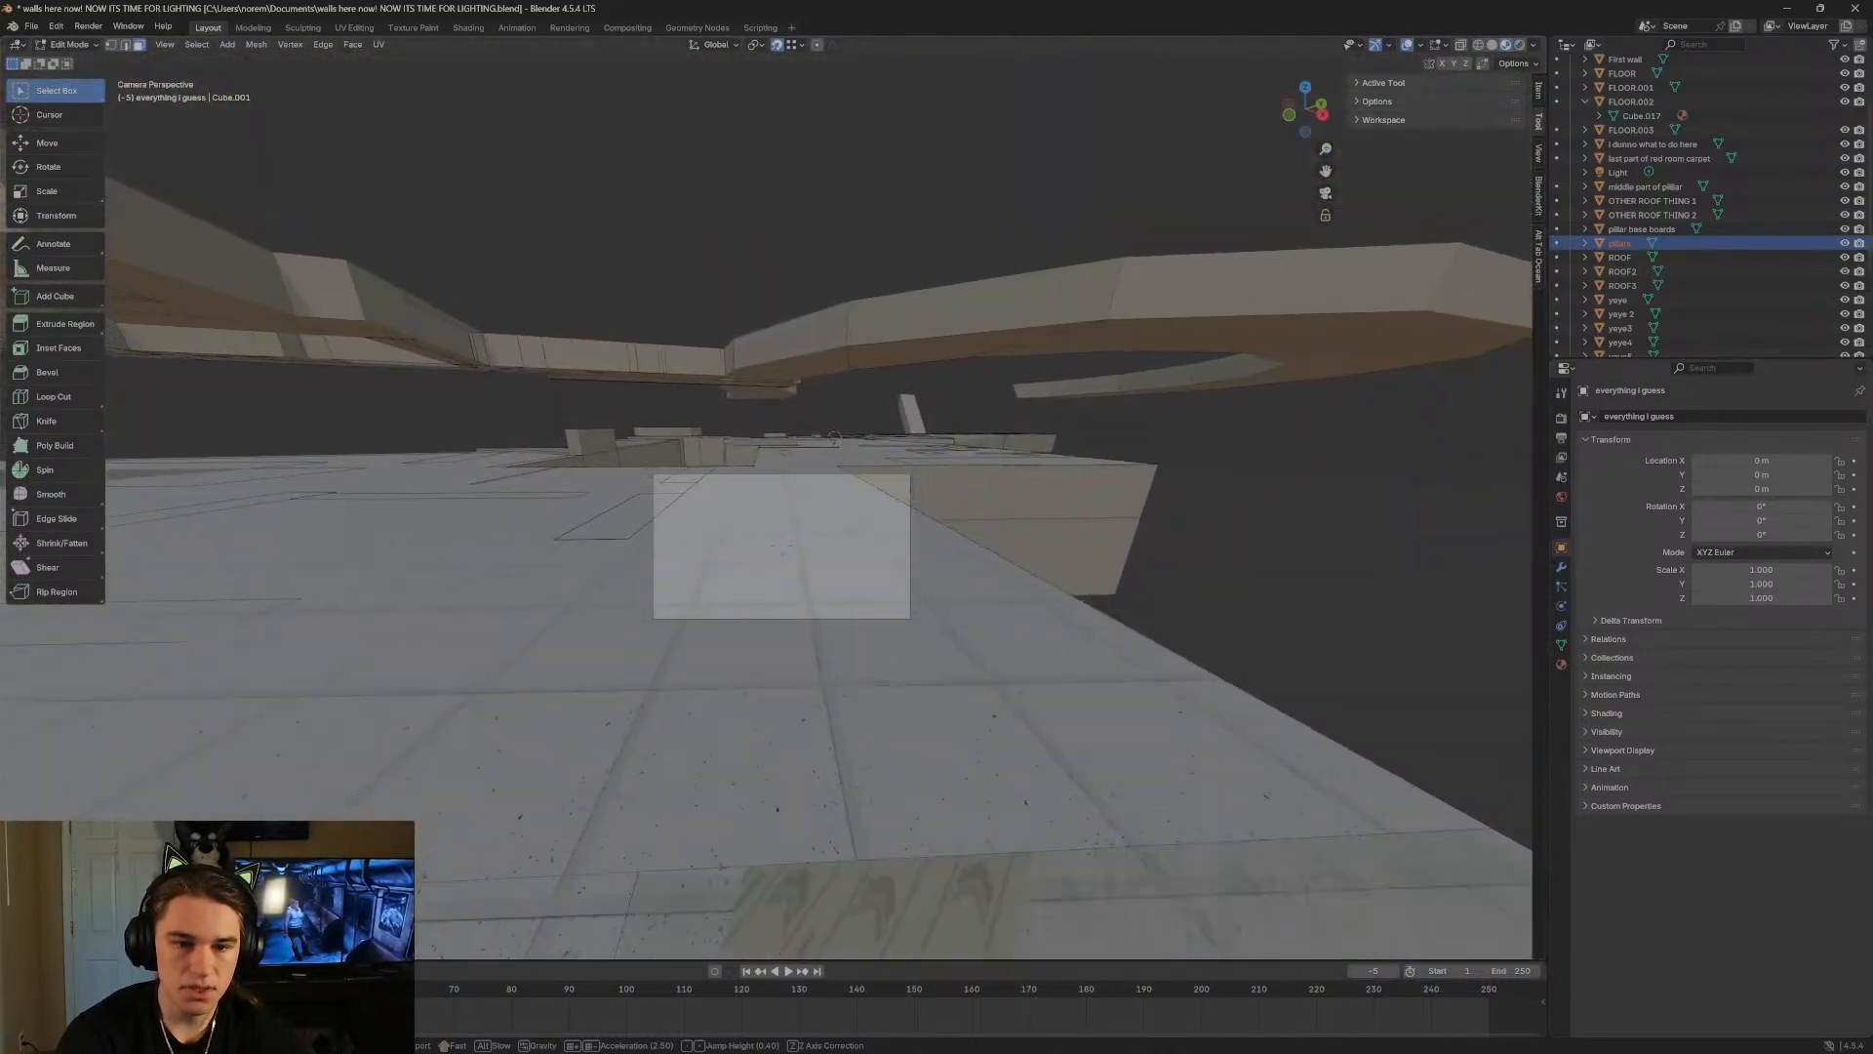
Drop back inside and walk the corridors to view the carpeted corner and the open room with partition walls.
{"action": "key", "text": "q"}
{"action": "key", "text": "w"}
{"action": "key", "text": "w"}
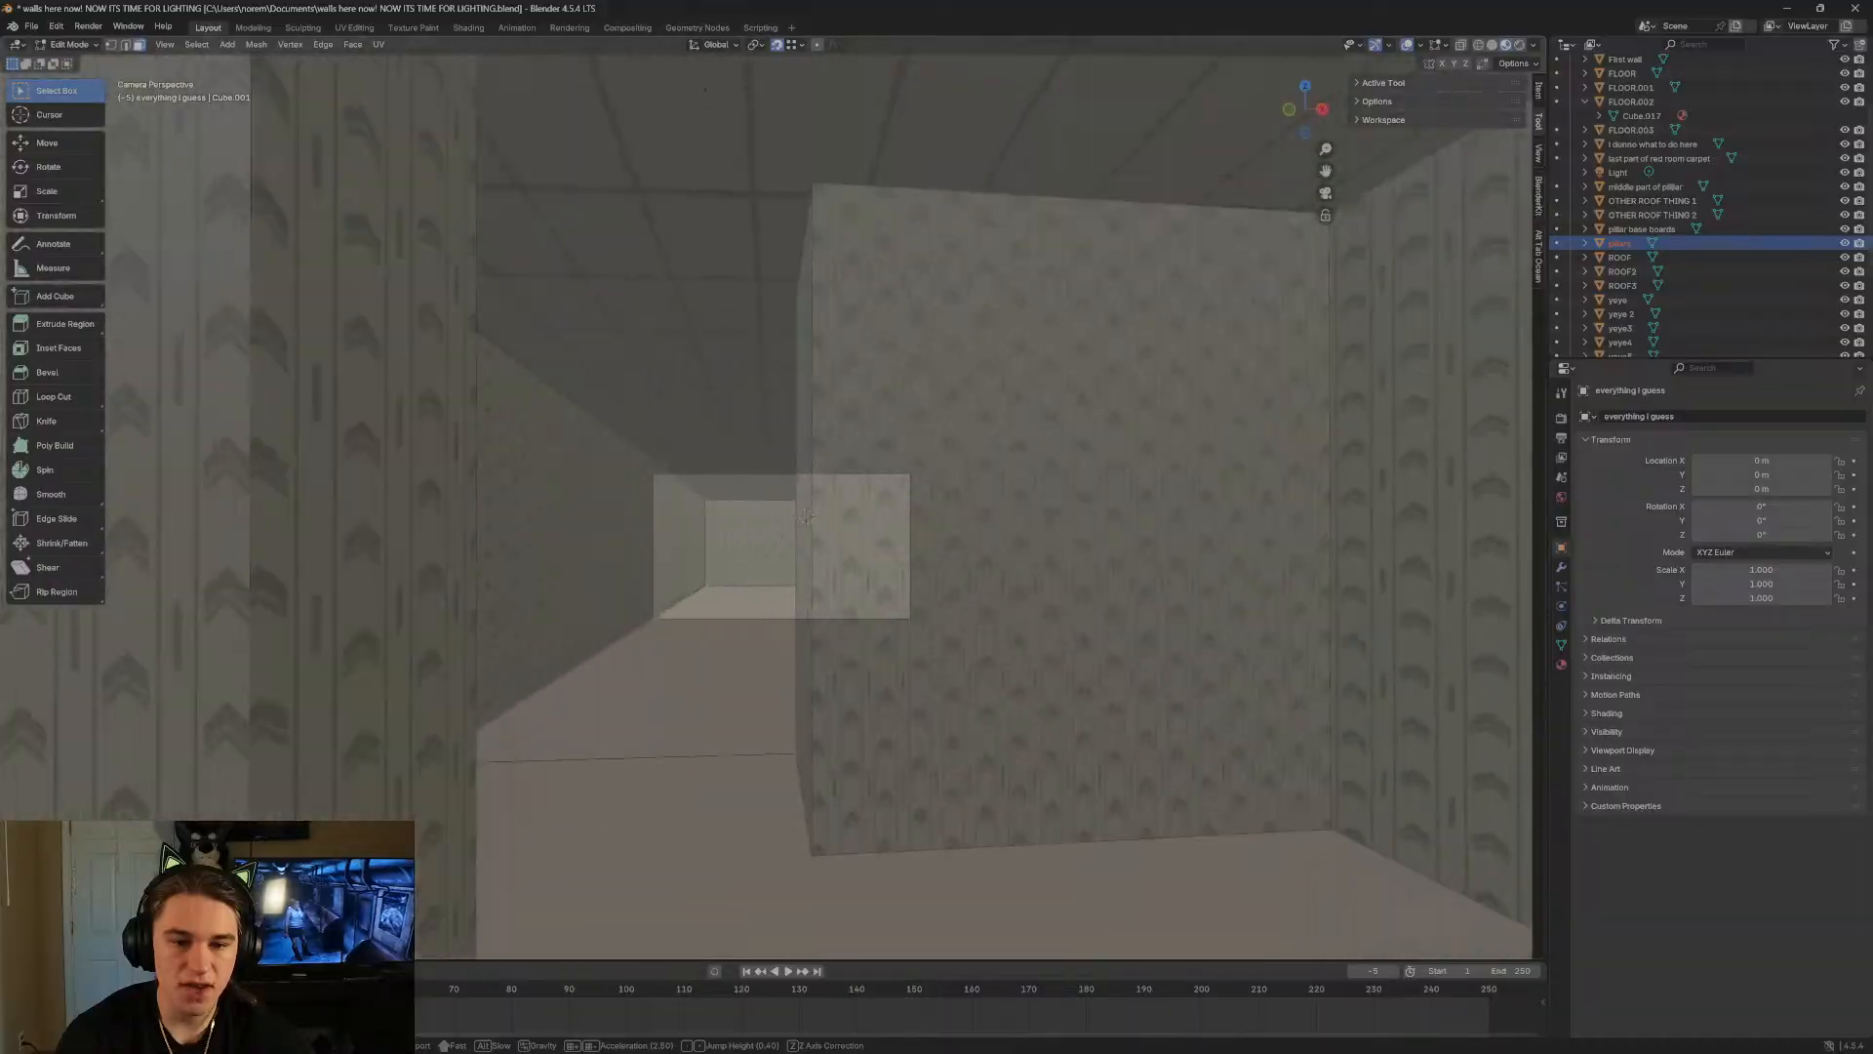
{"action": "key", "text": "w"}
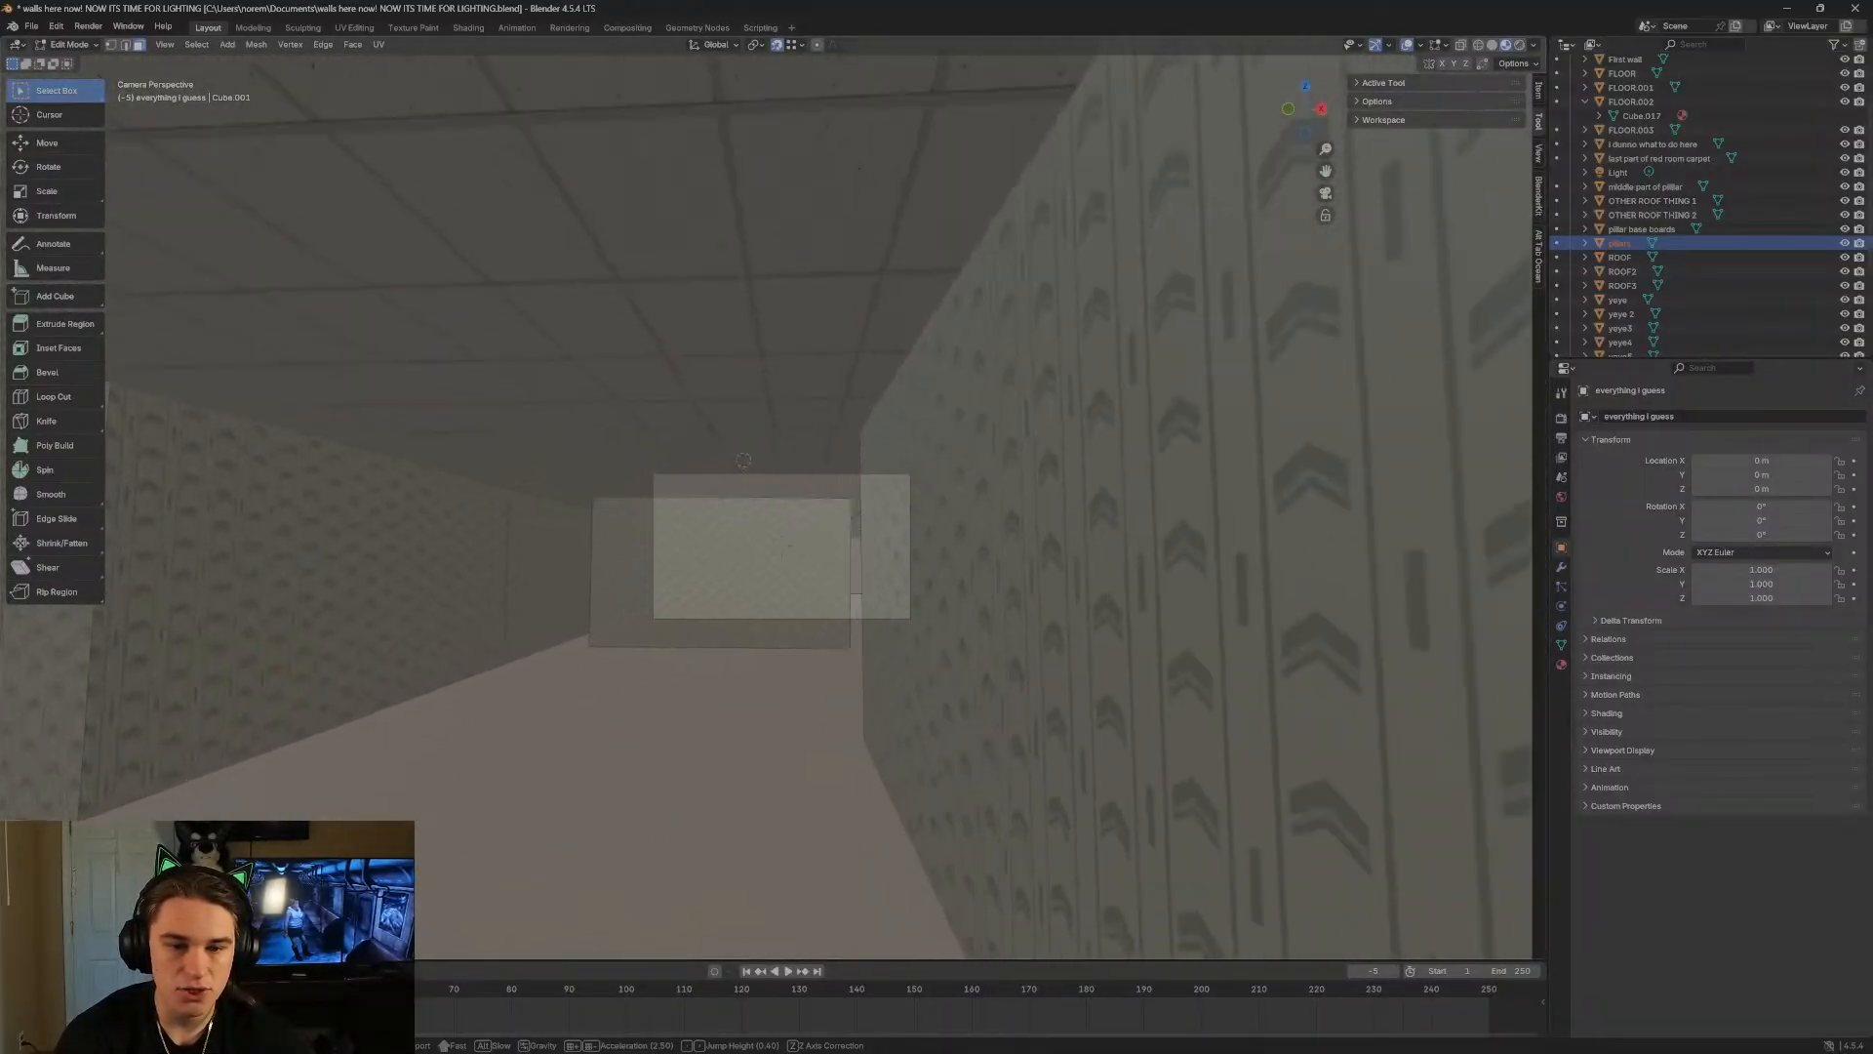
{"action": "key", "text": "w"}
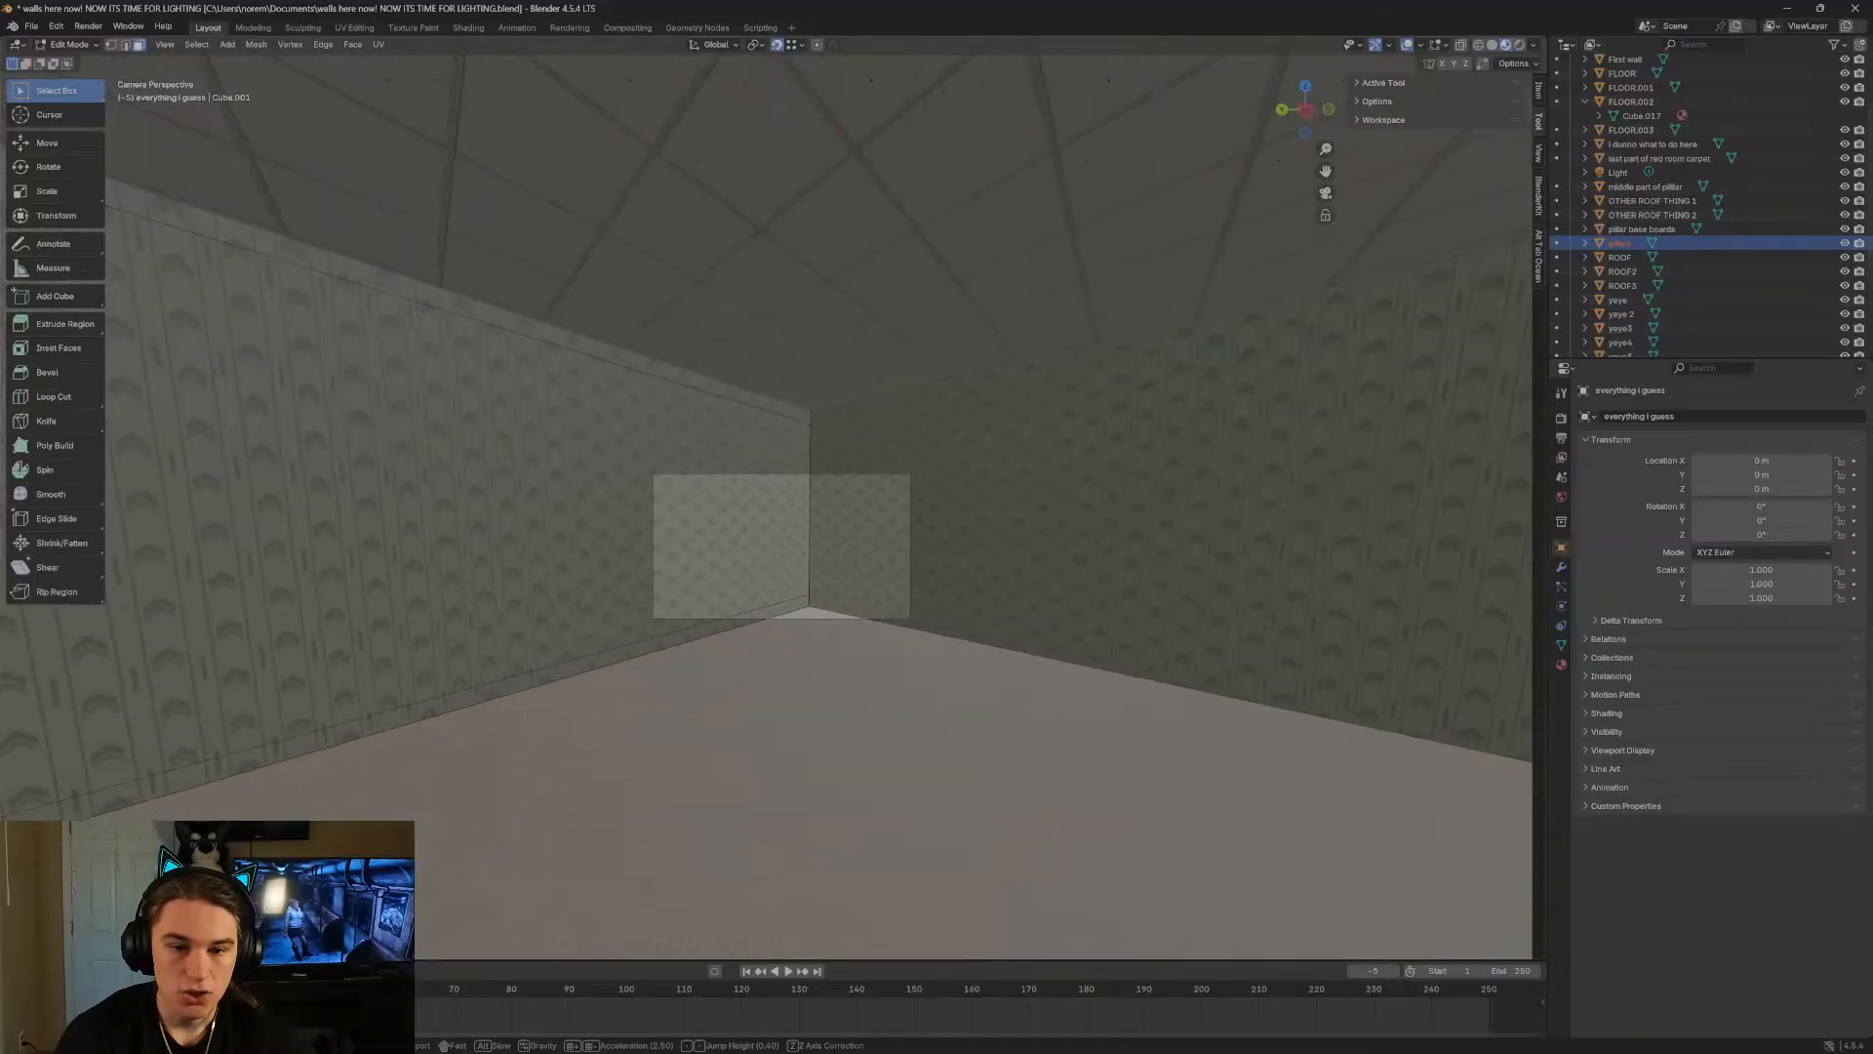
{"action": "key", "text": "w"}
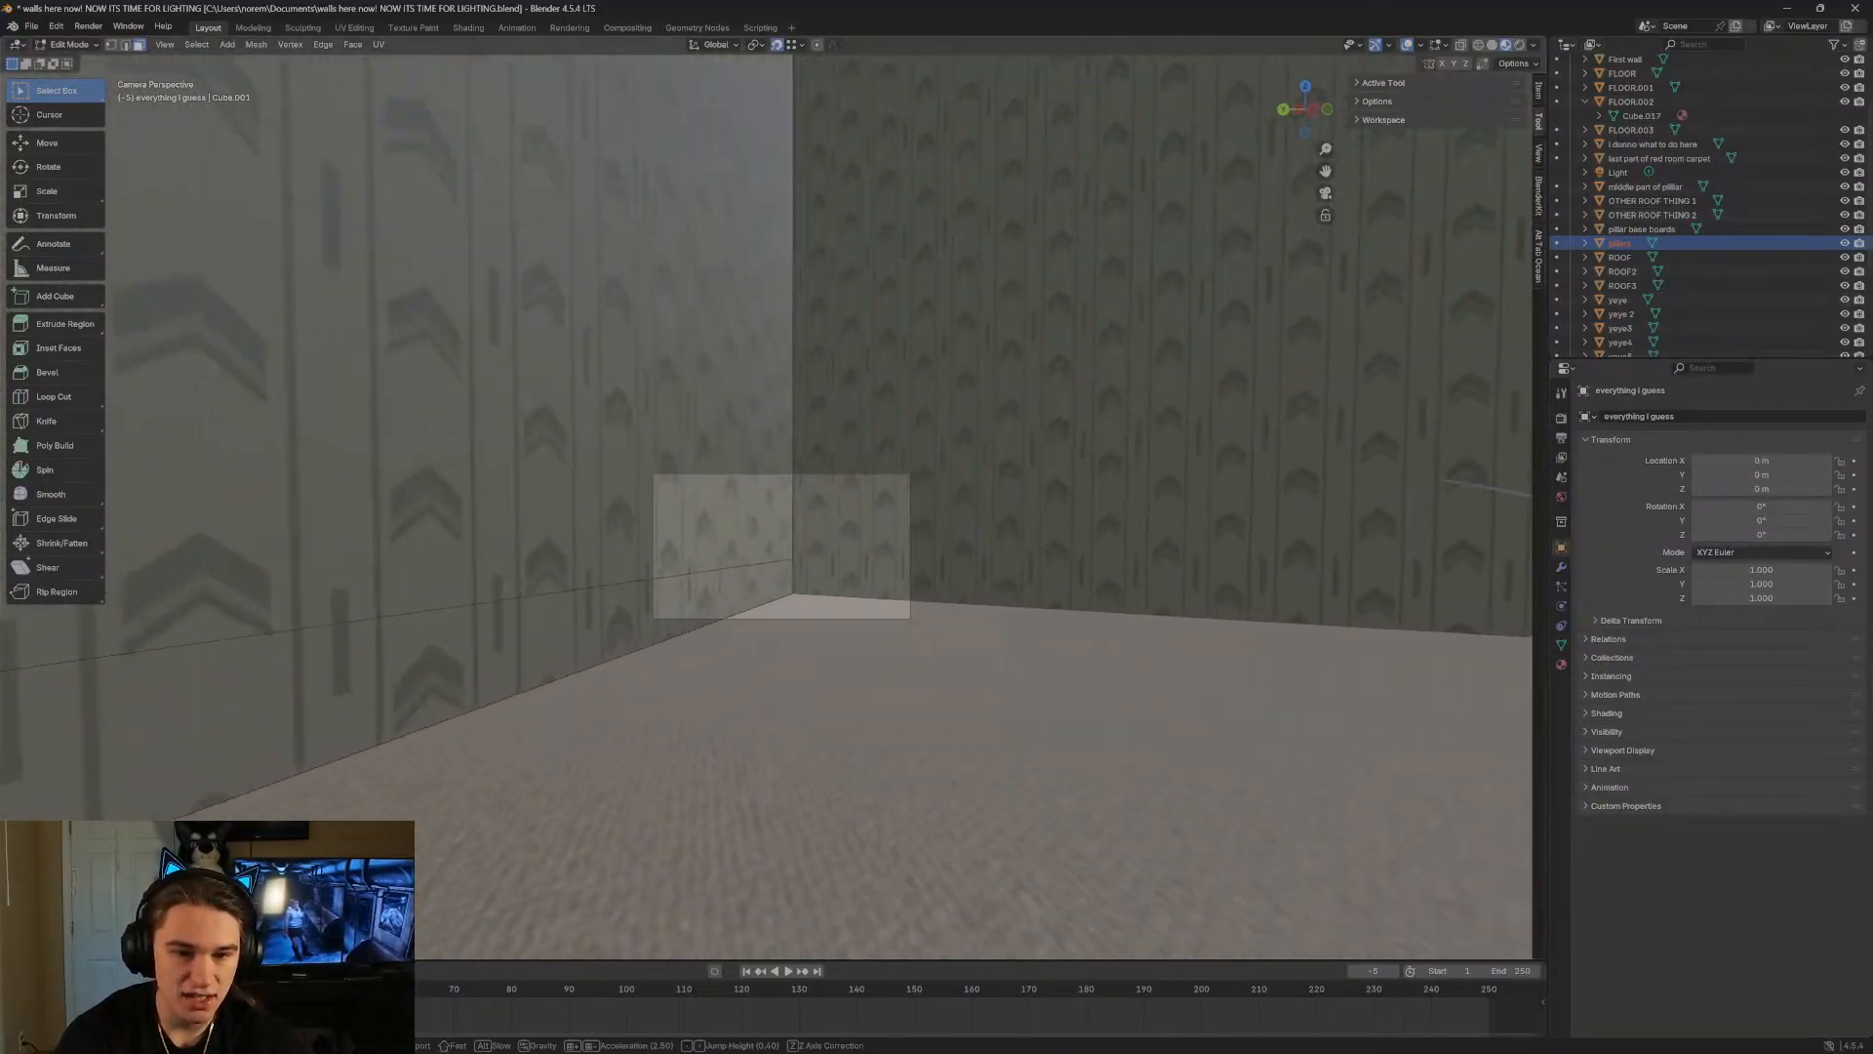
{"action": "key", "text": "w"}
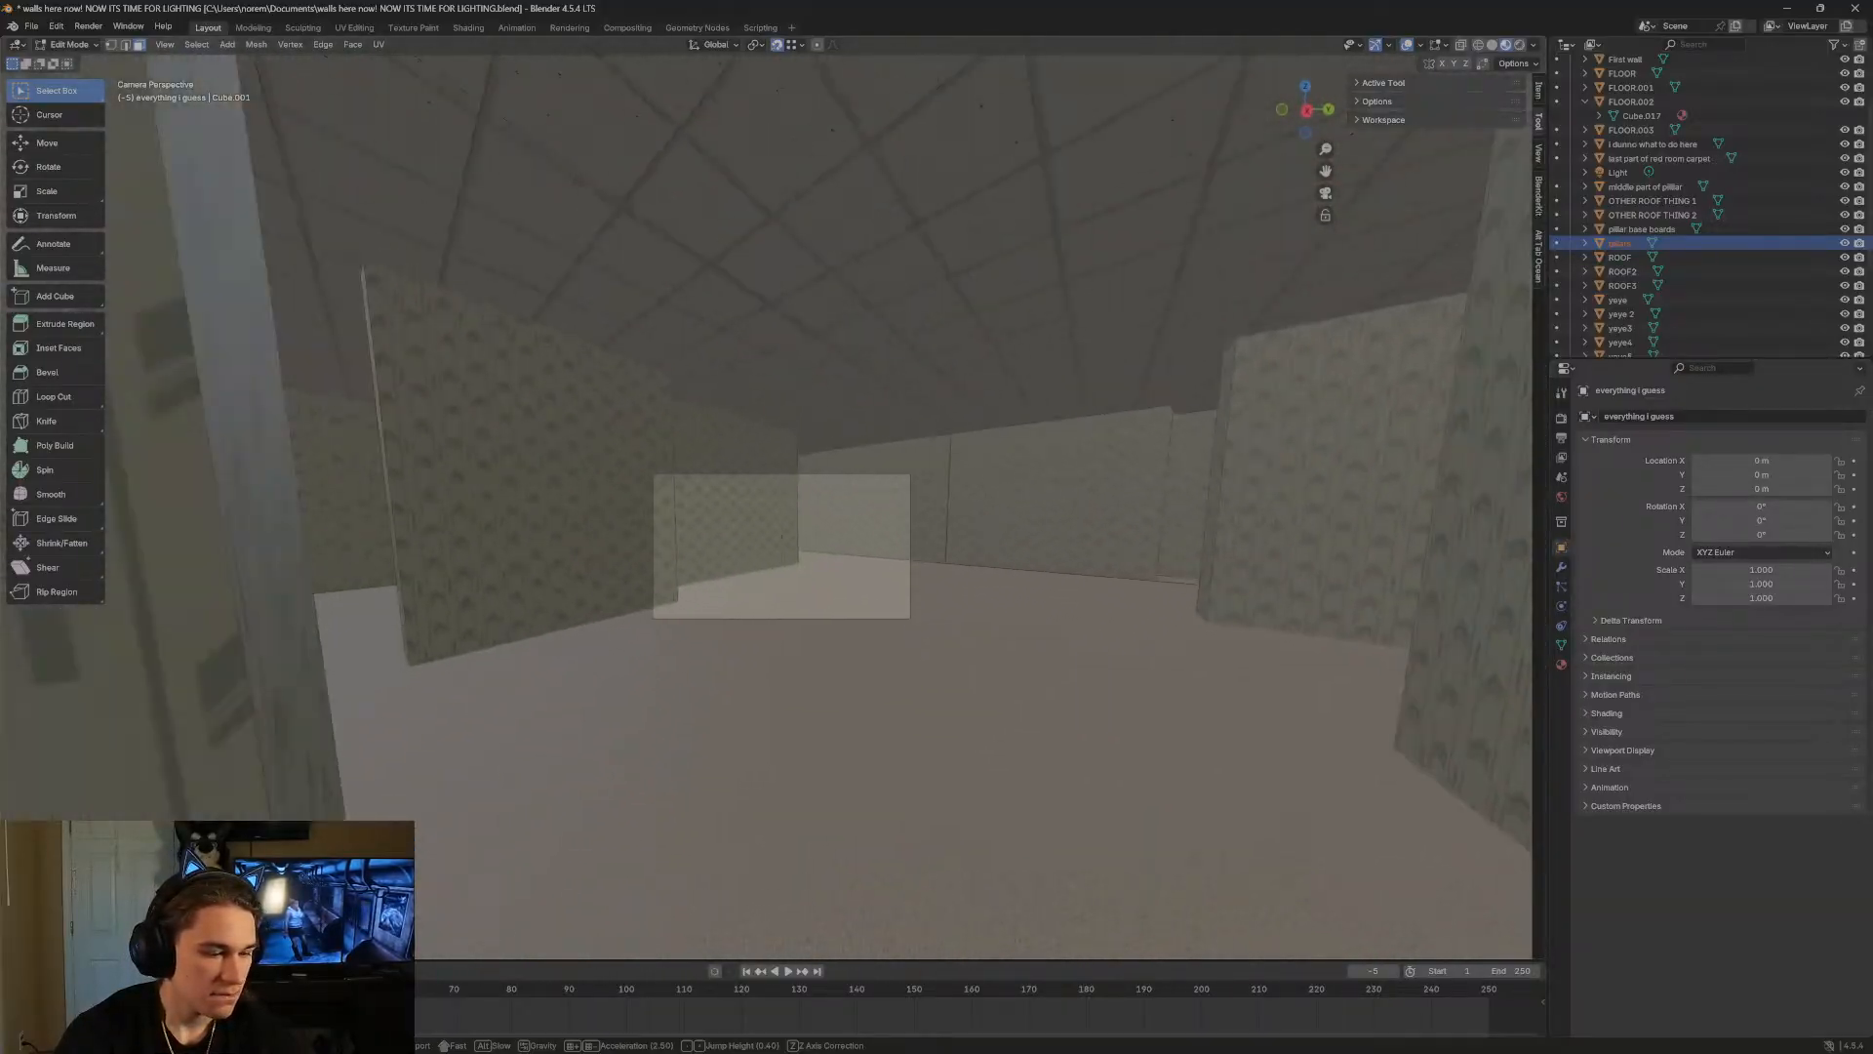
View the wallpapered section without a floor, and fly over the roofs towards the sloped shaft and raised ring.
{"action": "key", "text": "w"}
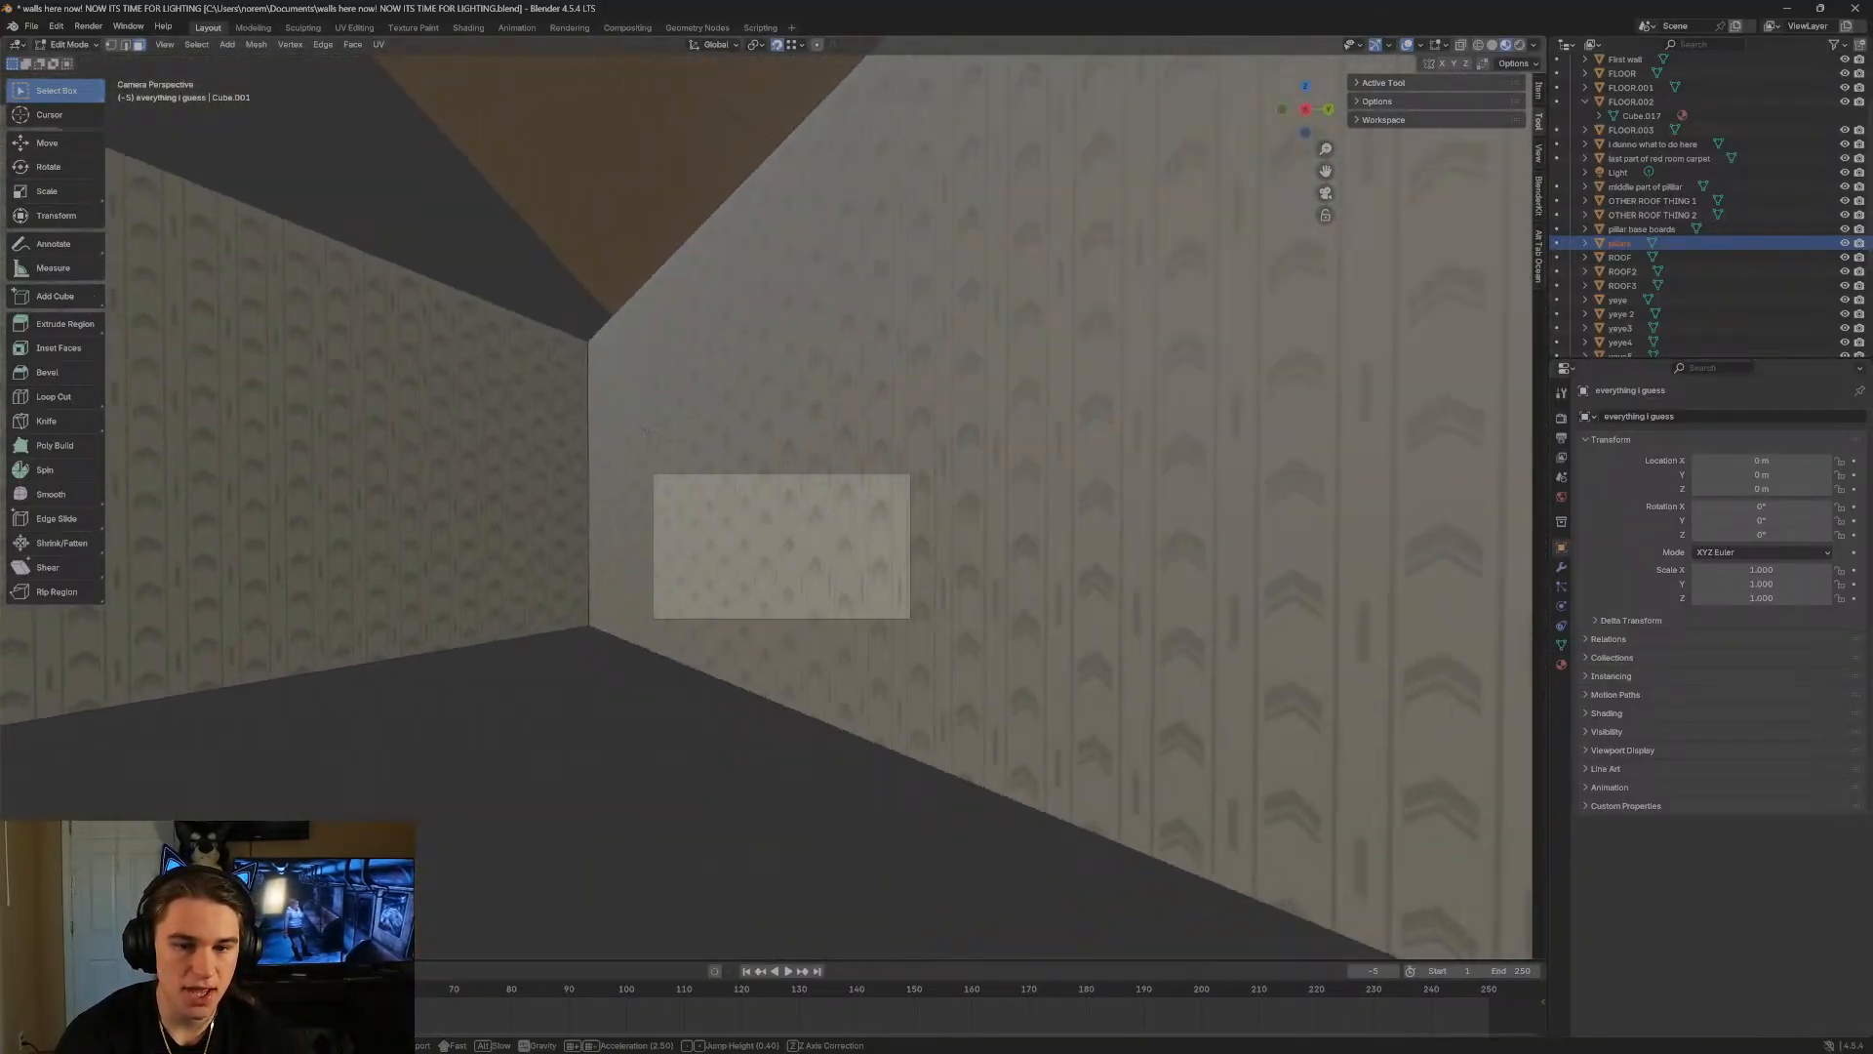
{"action": "left_click", "coordinate": [695, 476]}
{"action": "key", "text": "w"}
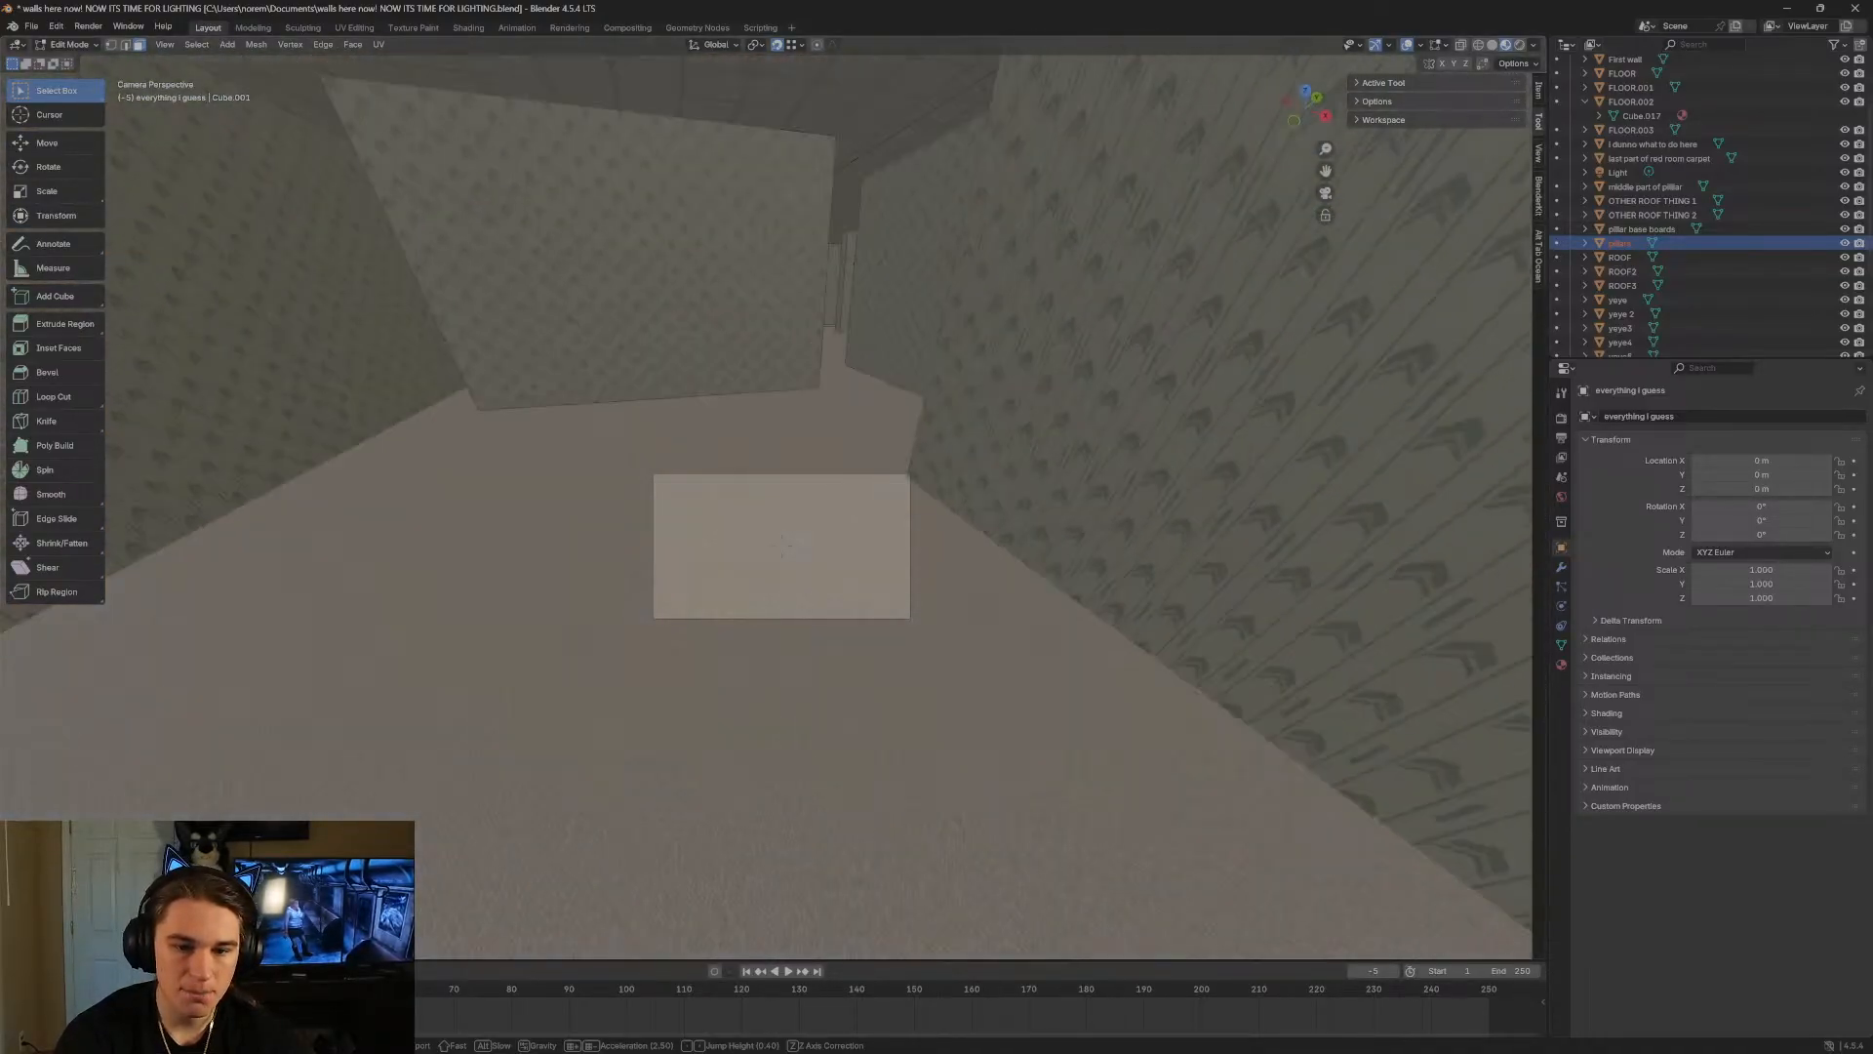
{"action": "key", "text": "w"}
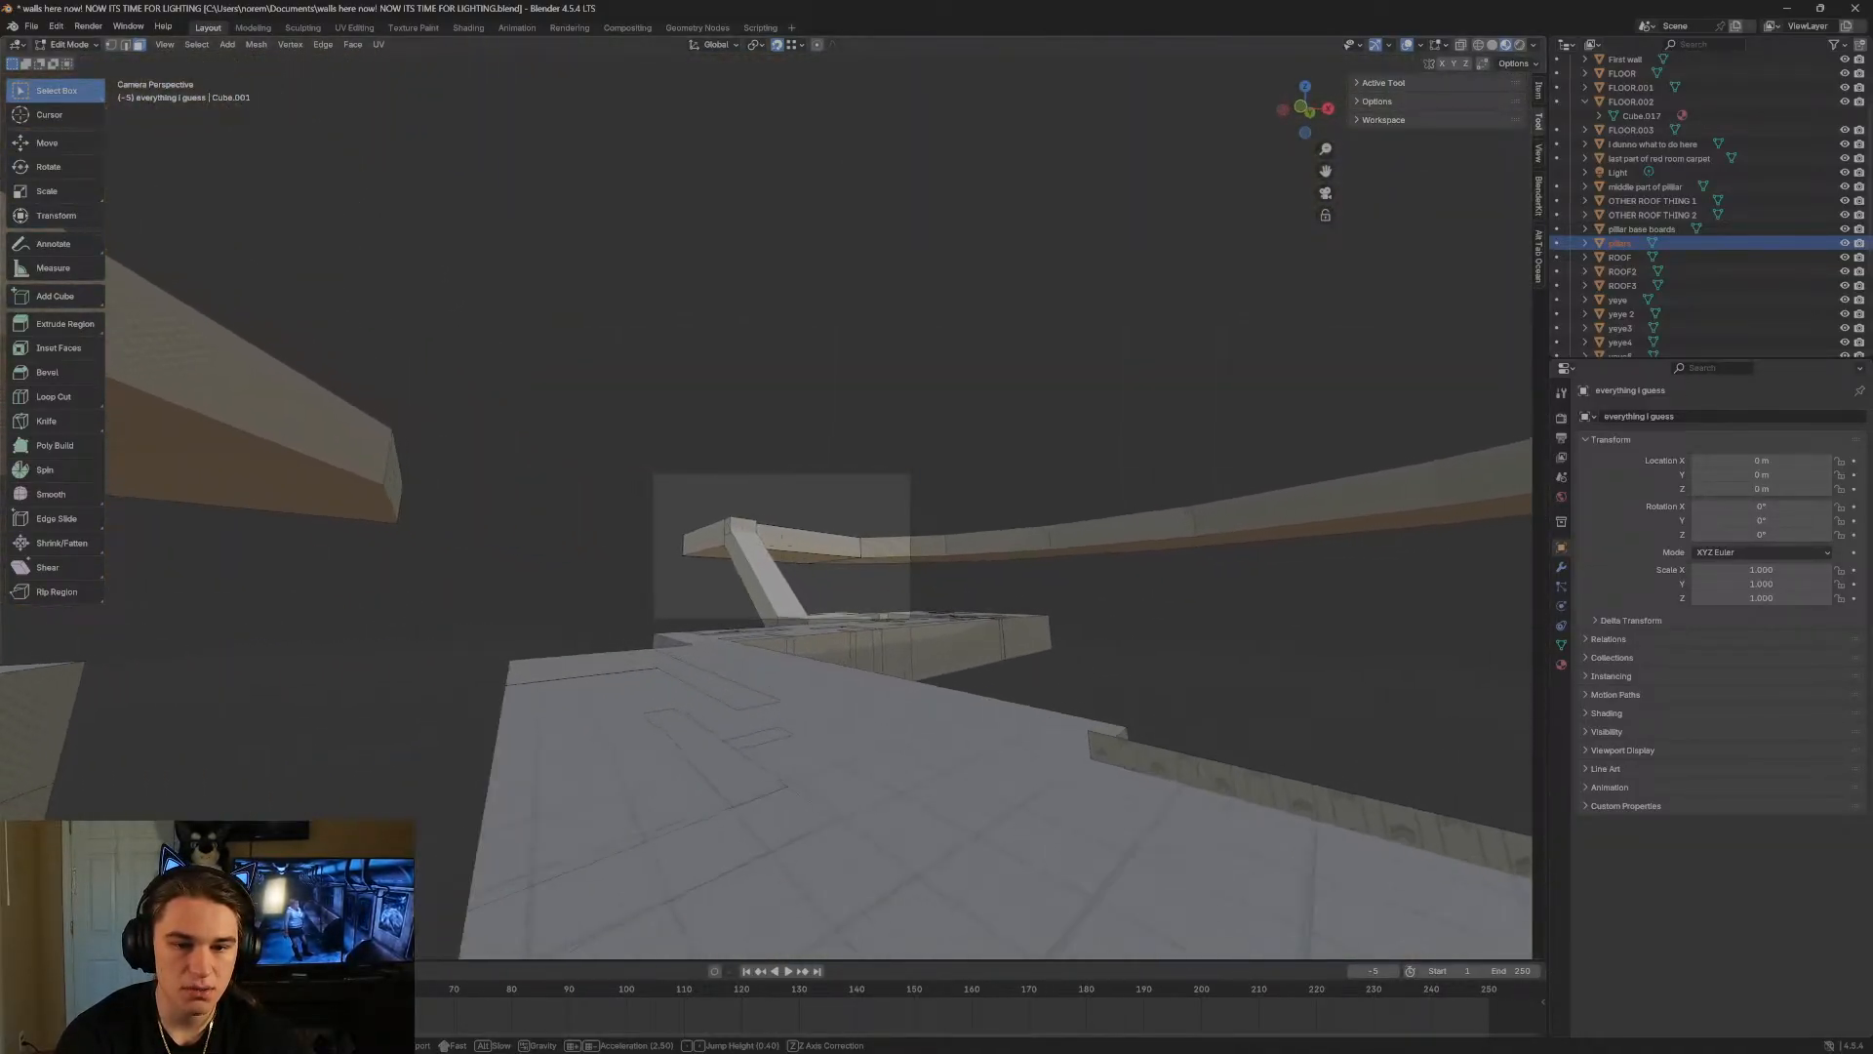
{"action": "key", "text": "w"}
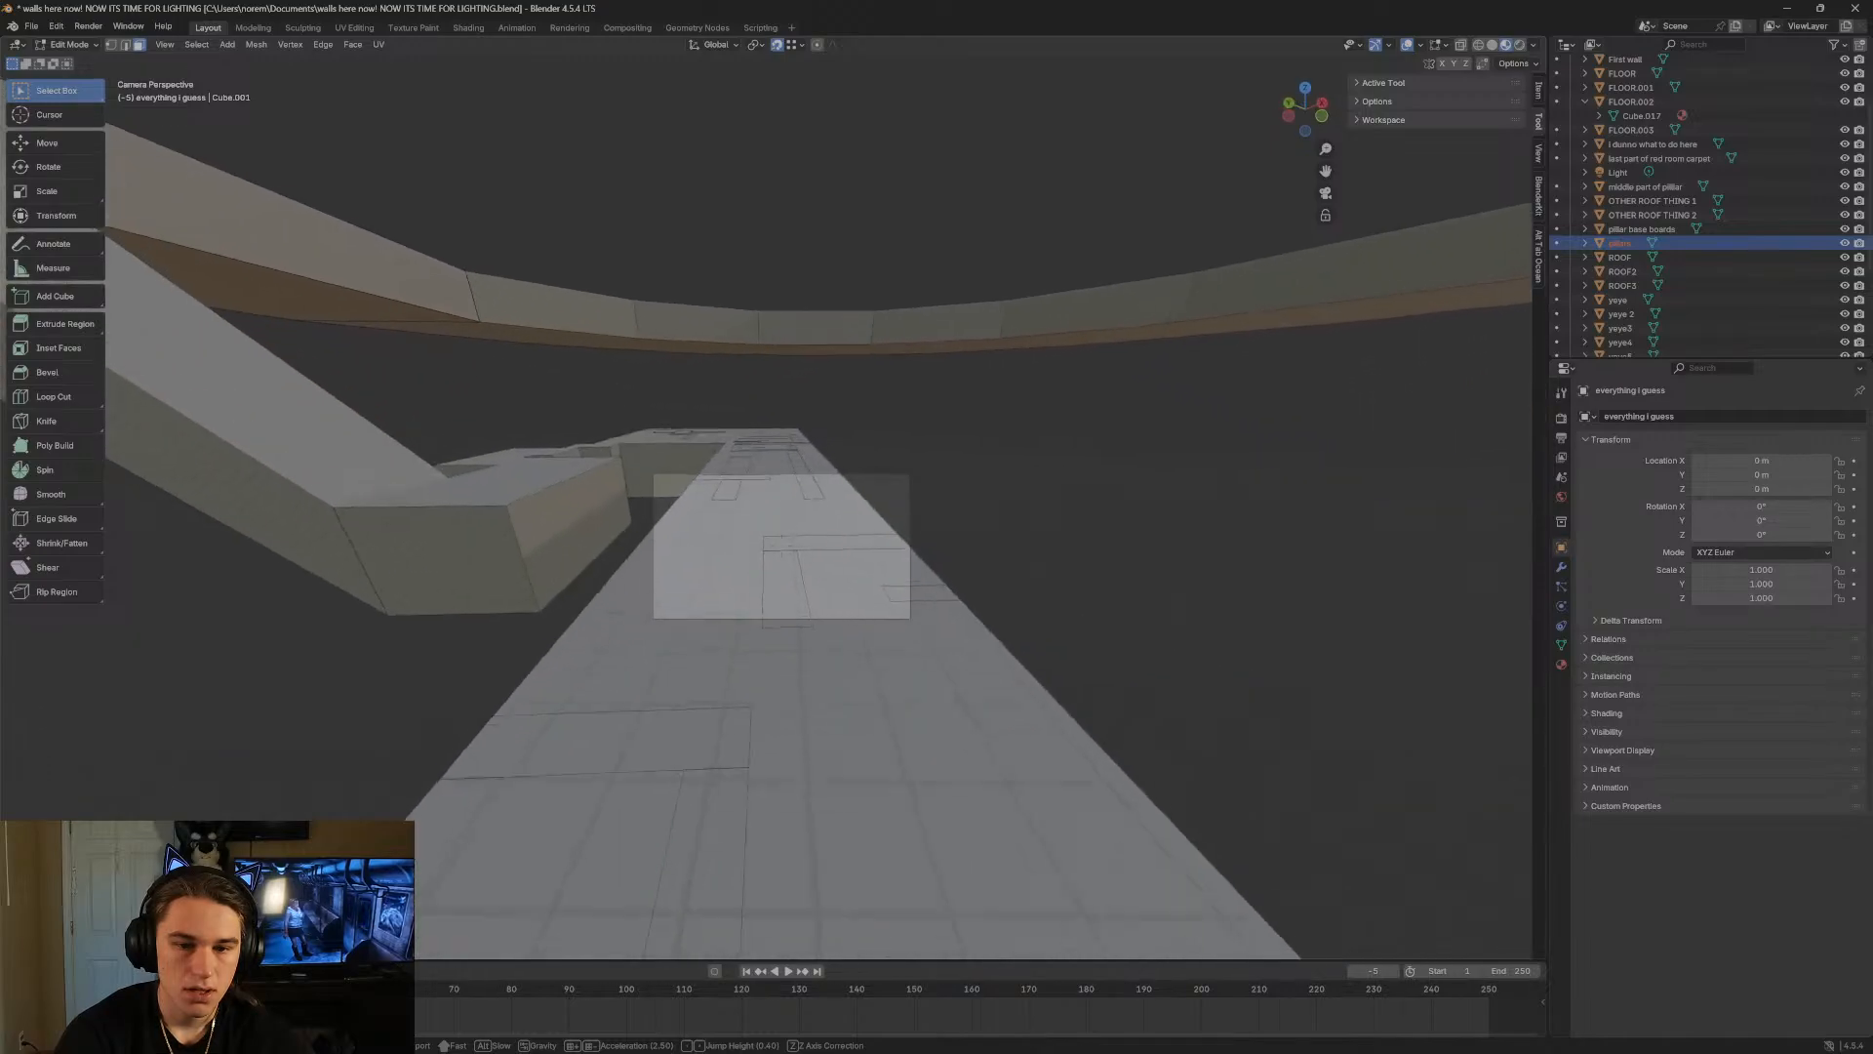
Walk through the narrow wallpapered section and the sloped shaft into the long, wide corridor.
{"action": "key", "text": "w"}
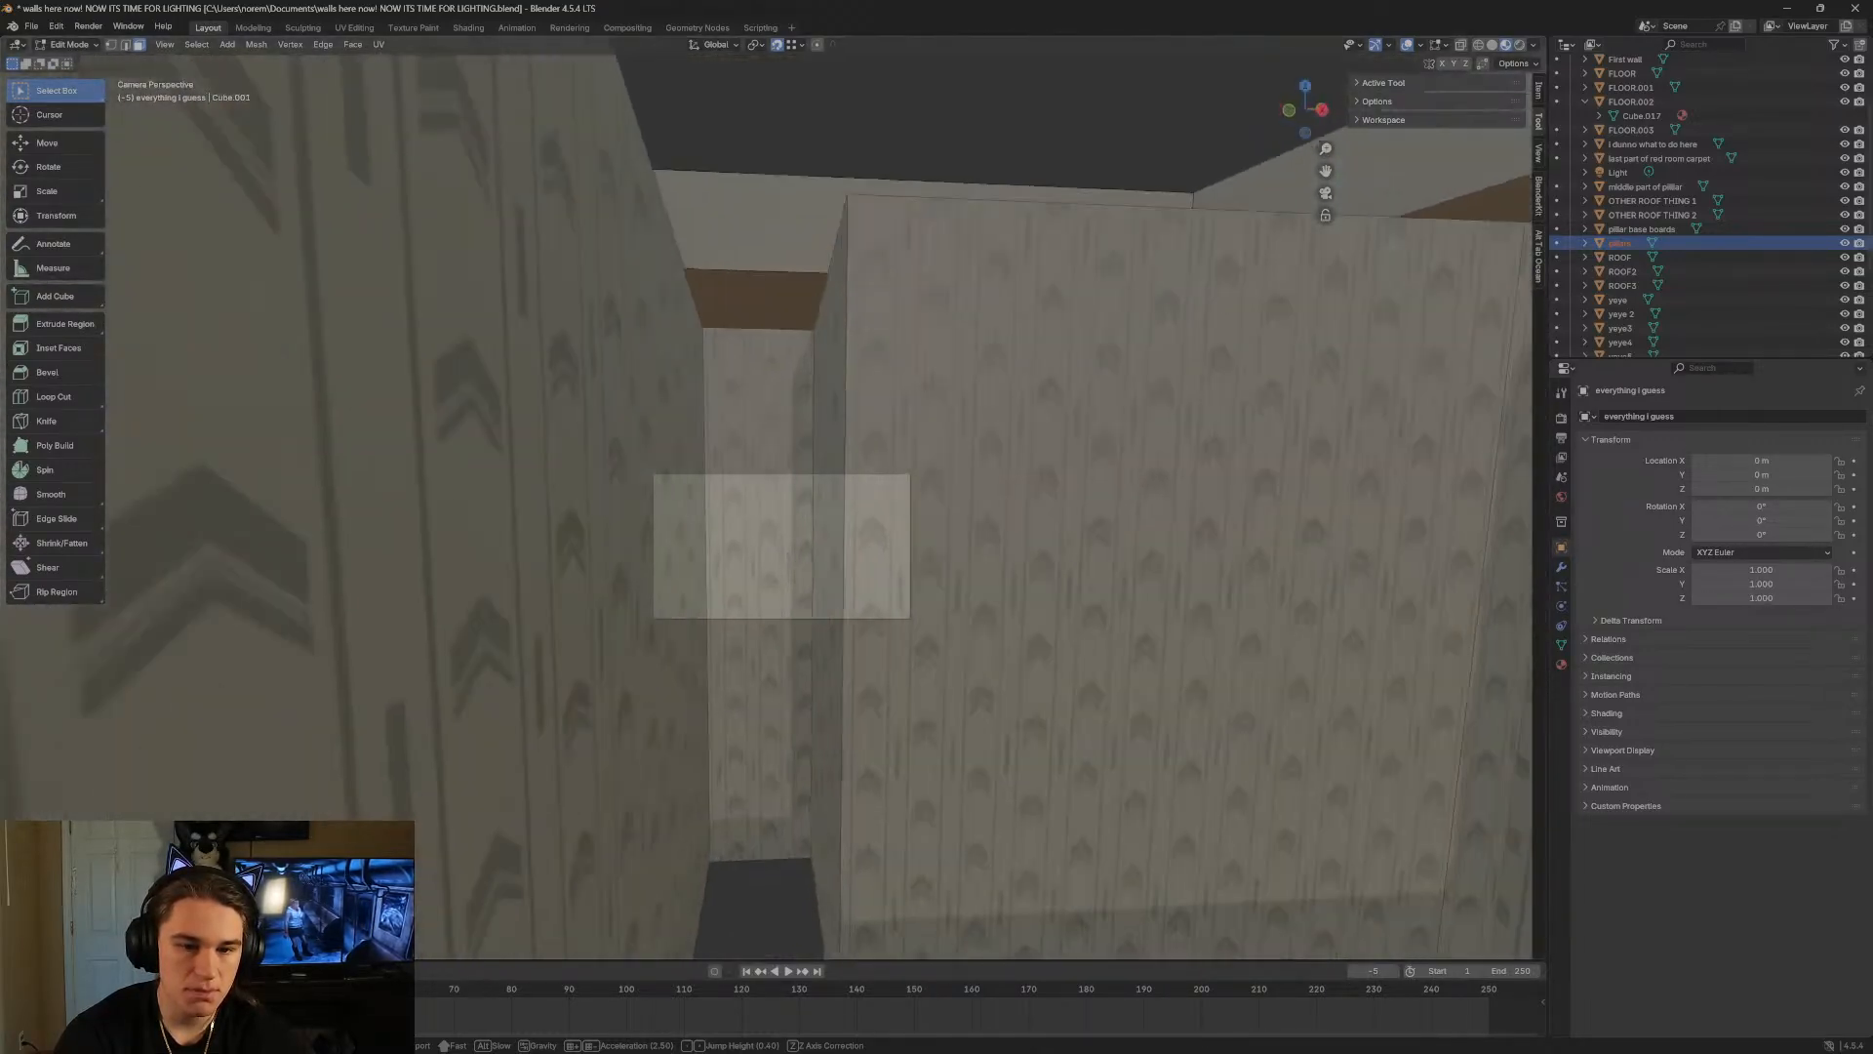
{"action": "key", "text": "w"}
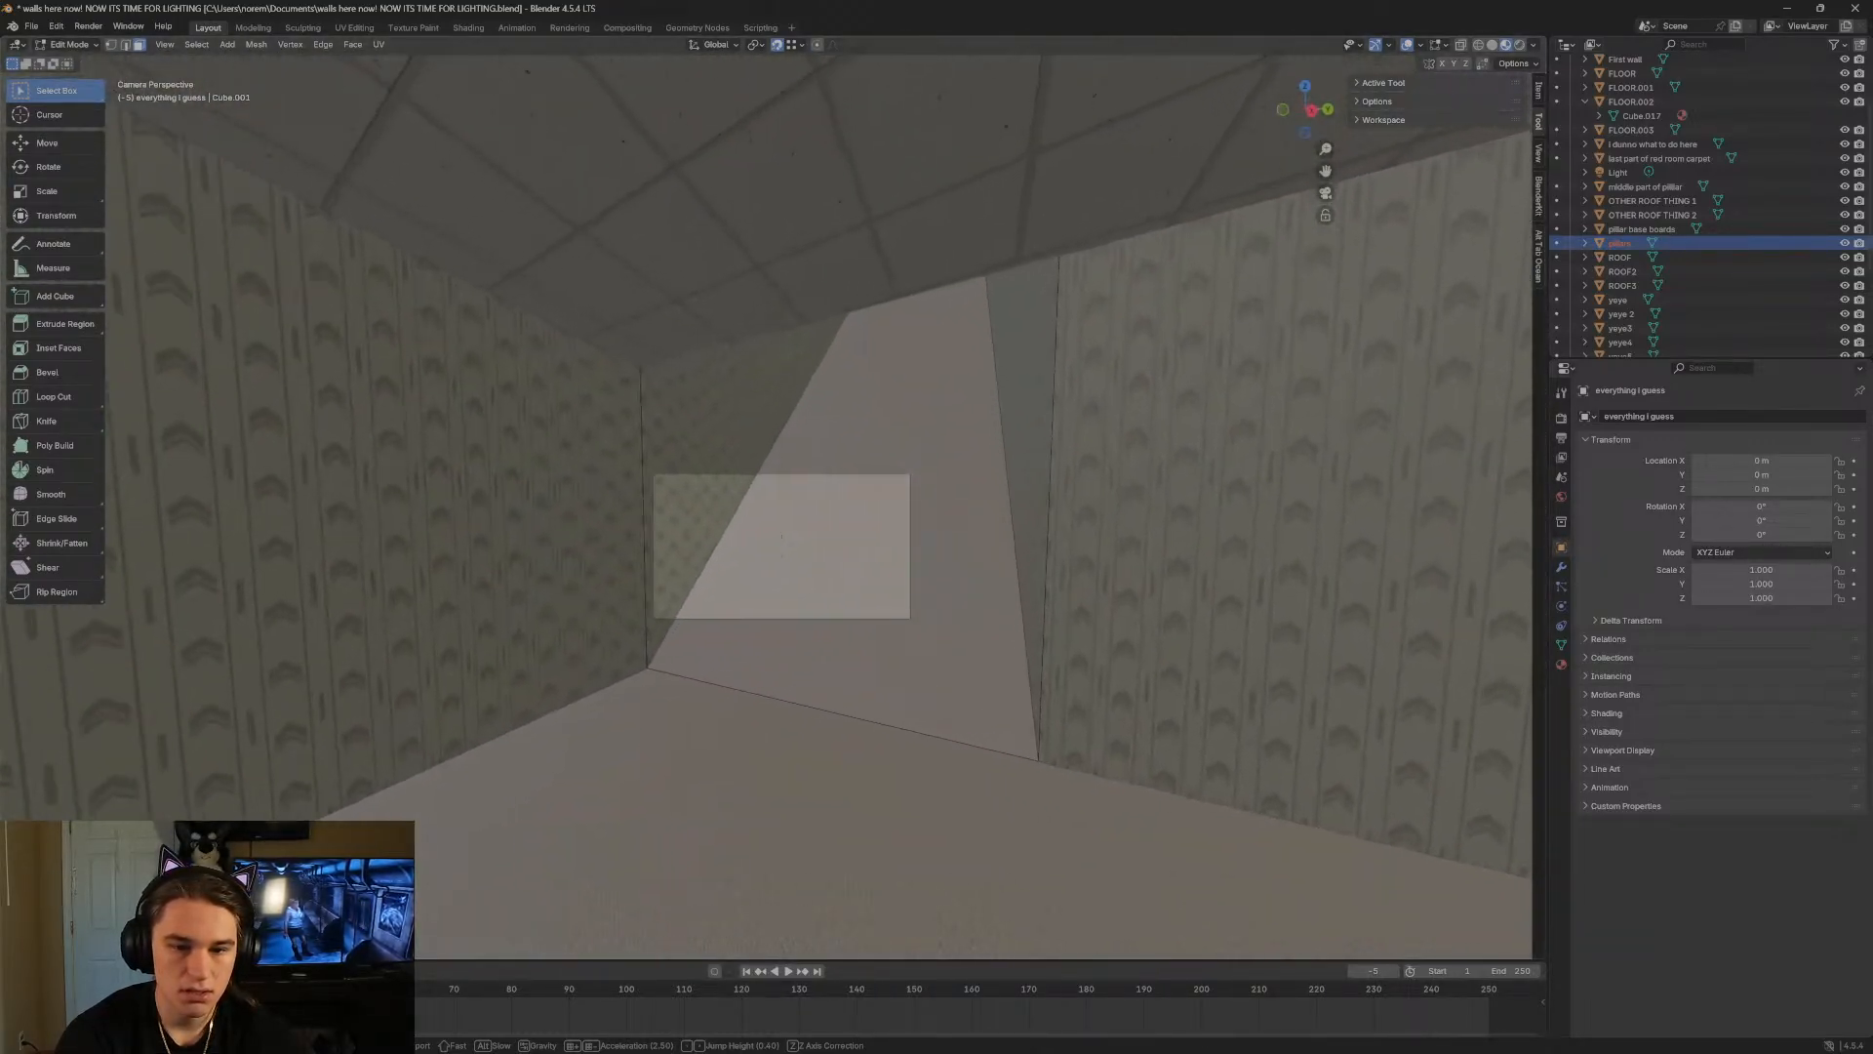
{"action": "key", "text": "w"}
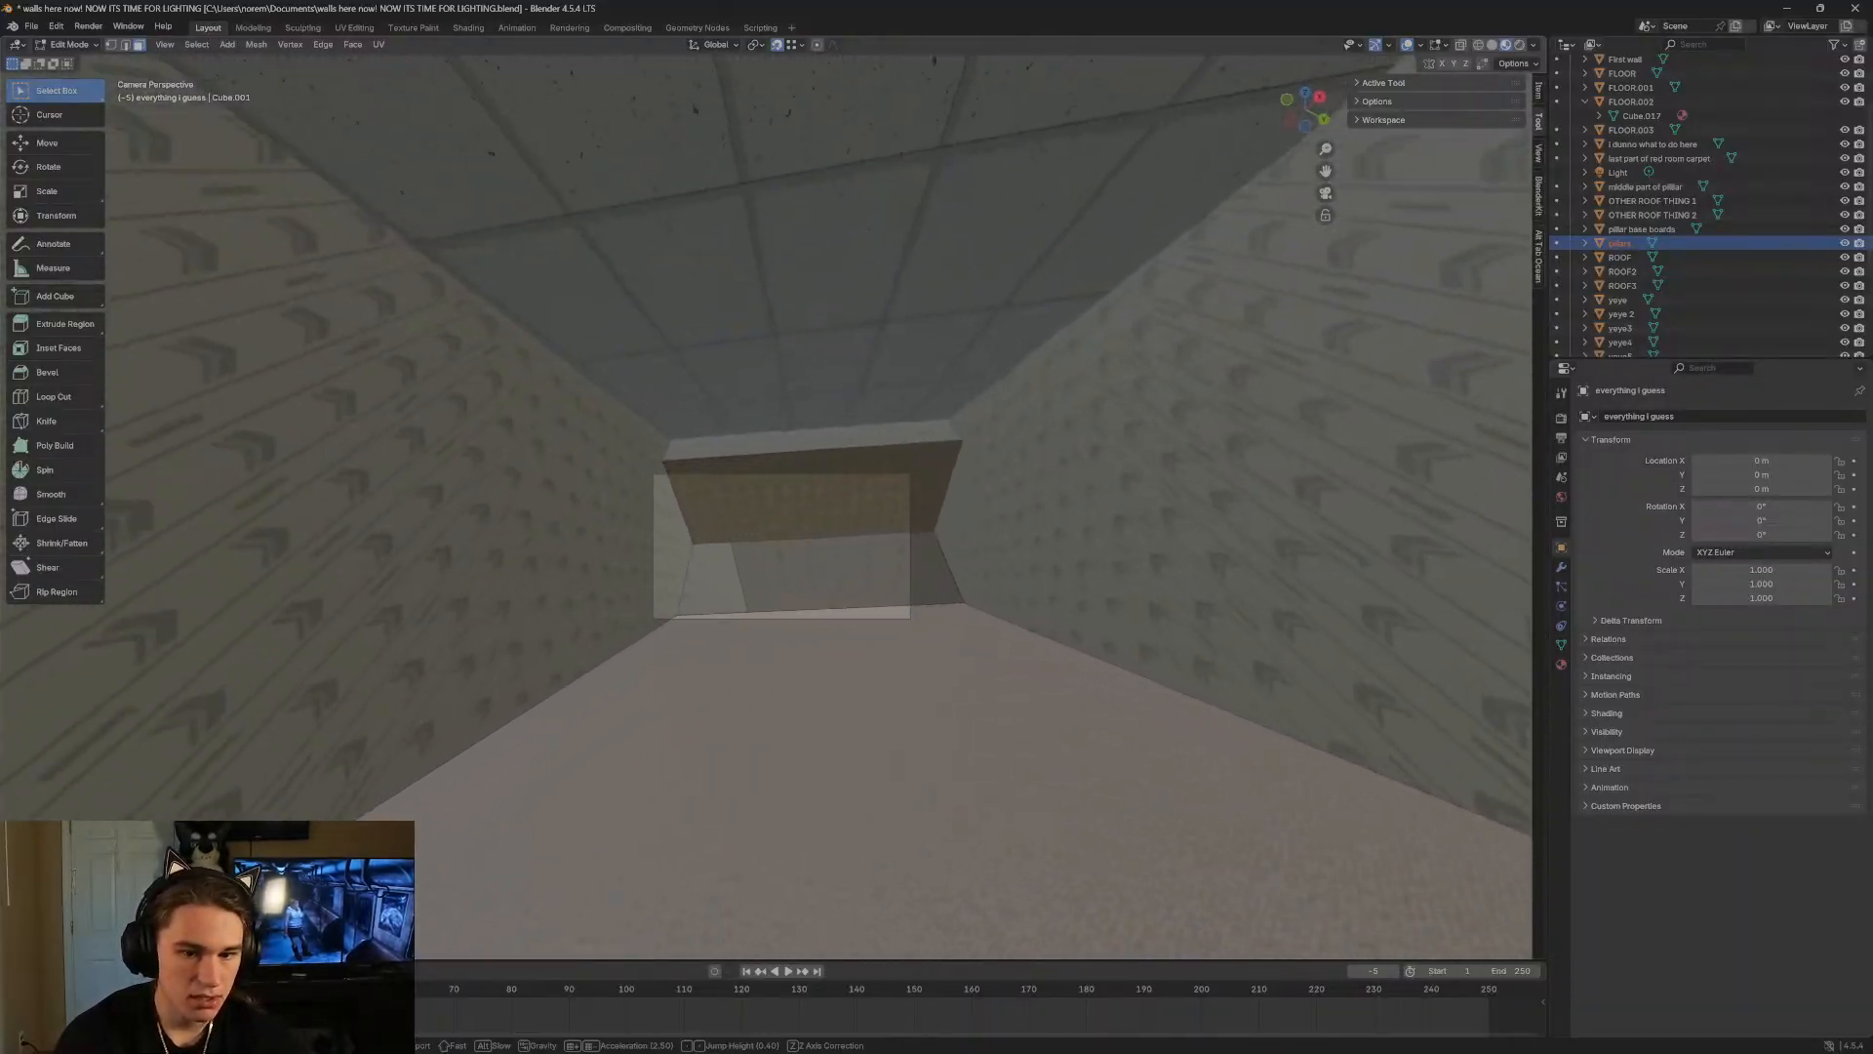
{"action": "key", "text": "w"}
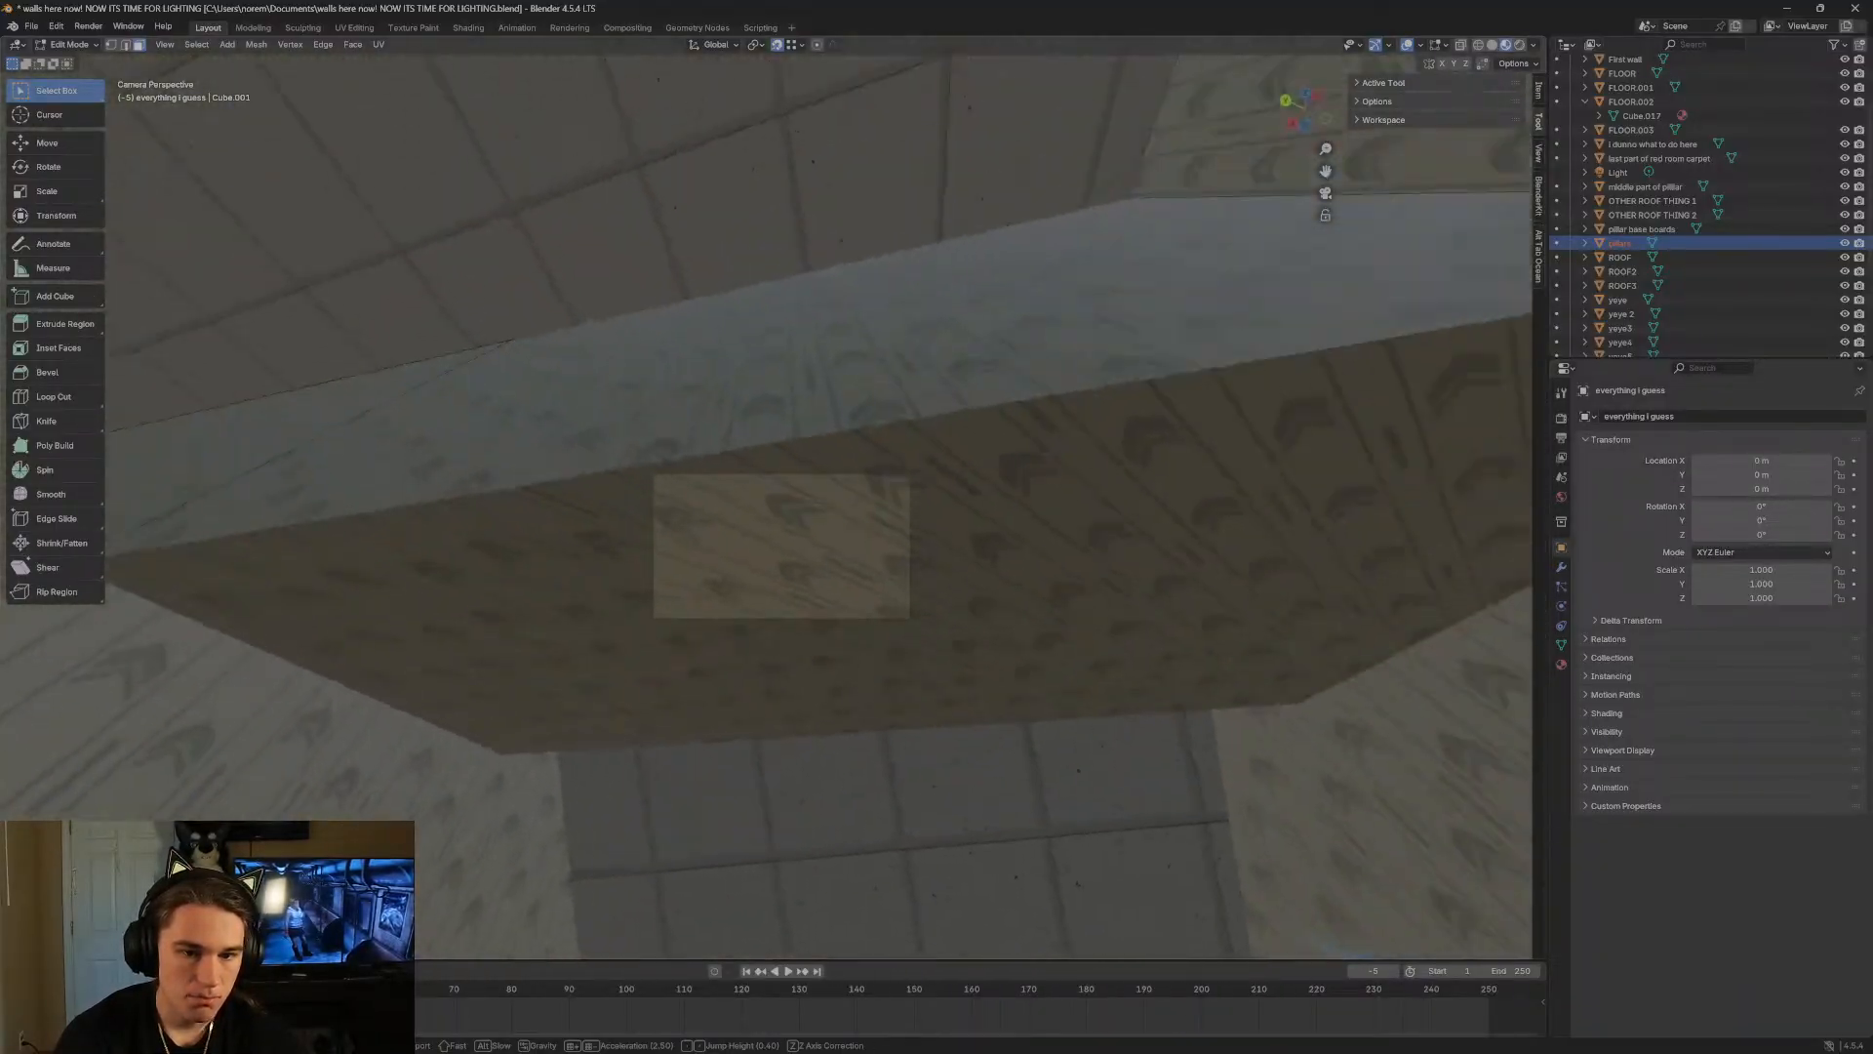
{"action": "key", "text": "w"}
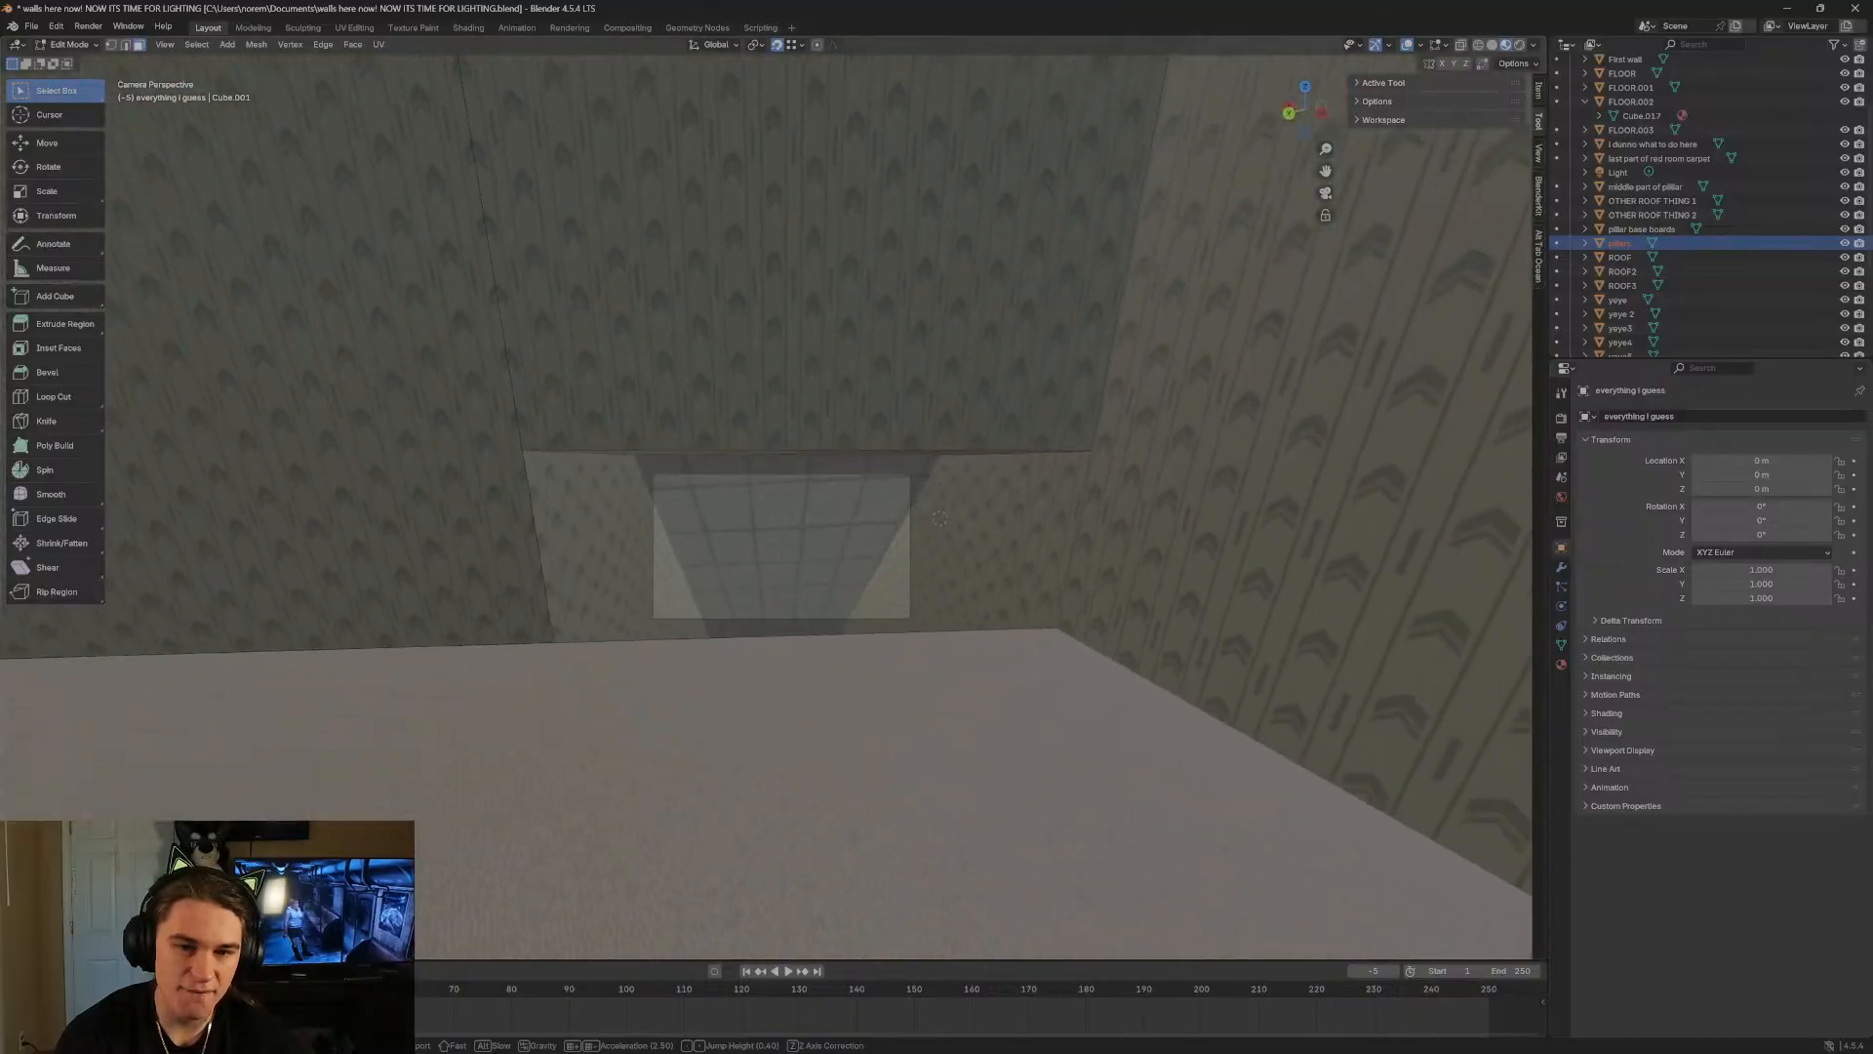
{"action": "key", "text": "w"}
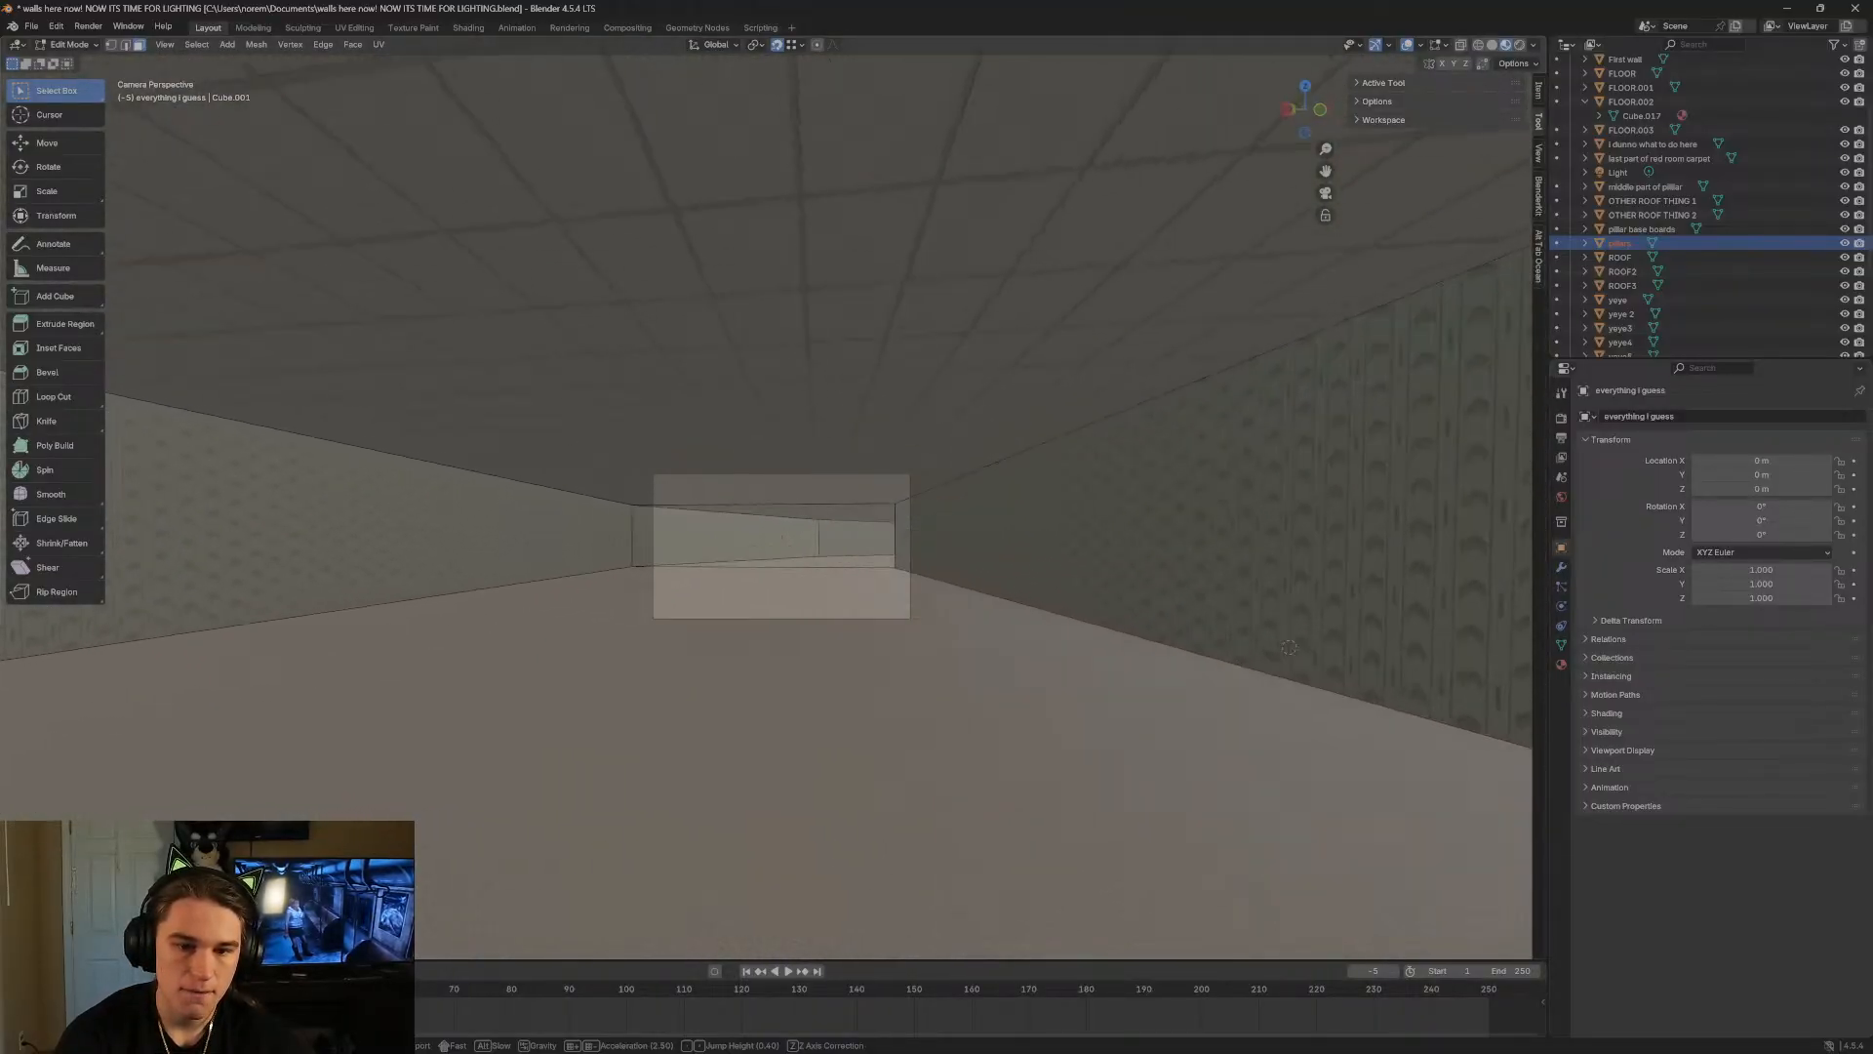
Inspect the long curved corridor from outside and within, and view the whole level from a distance.
{"action": "key", "text": "w"}
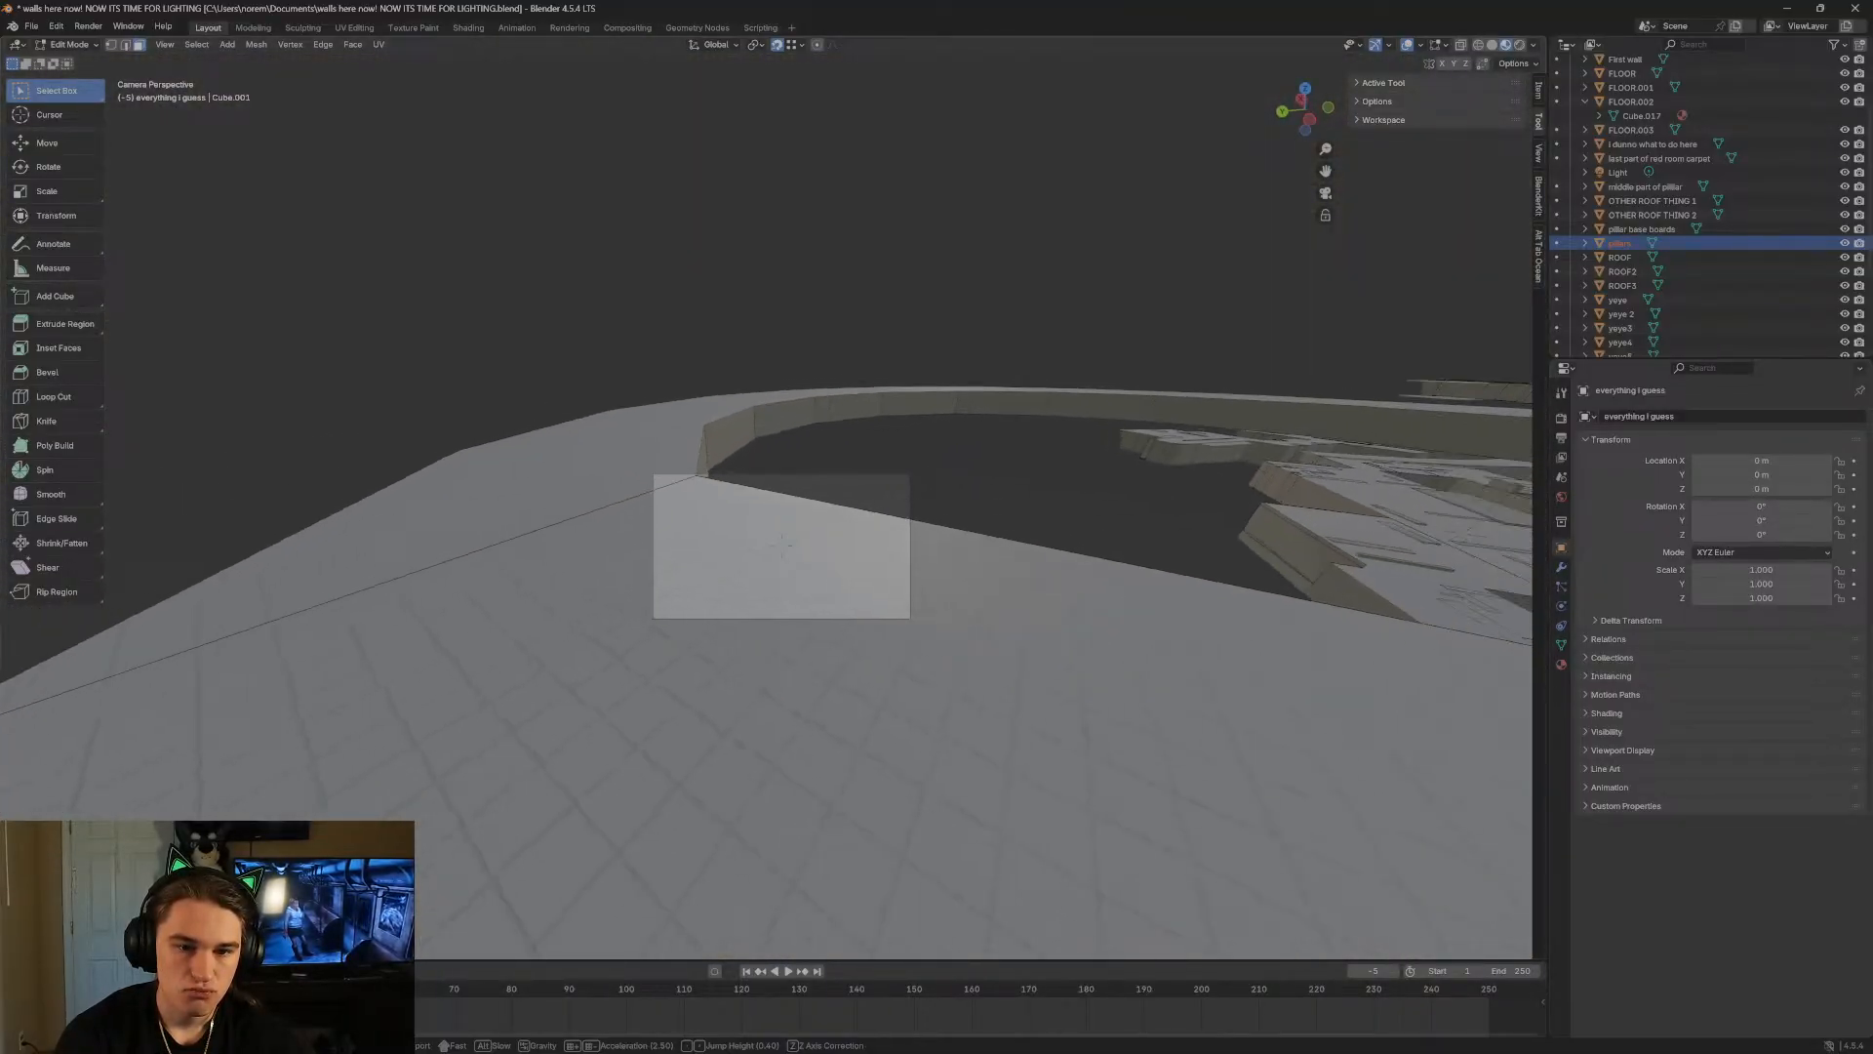
{"action": "key", "text": "w"}
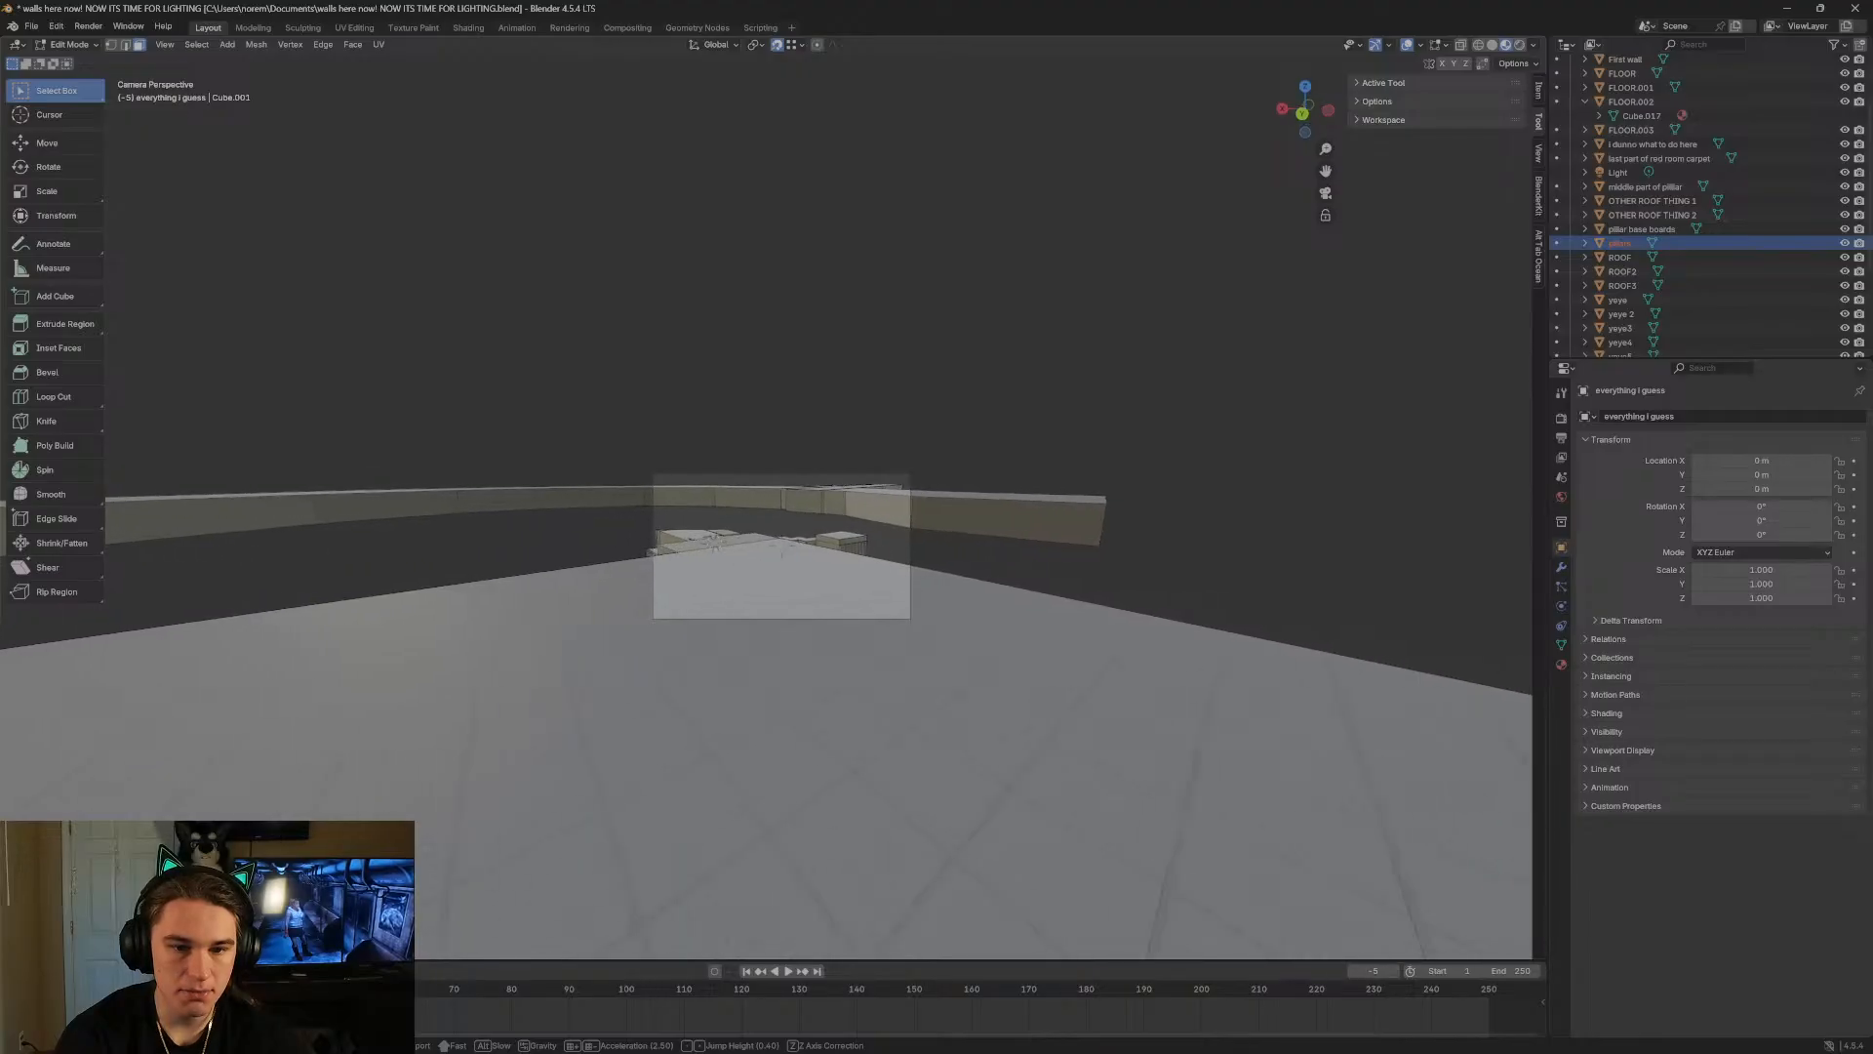
{"action": "key", "text": "w"}
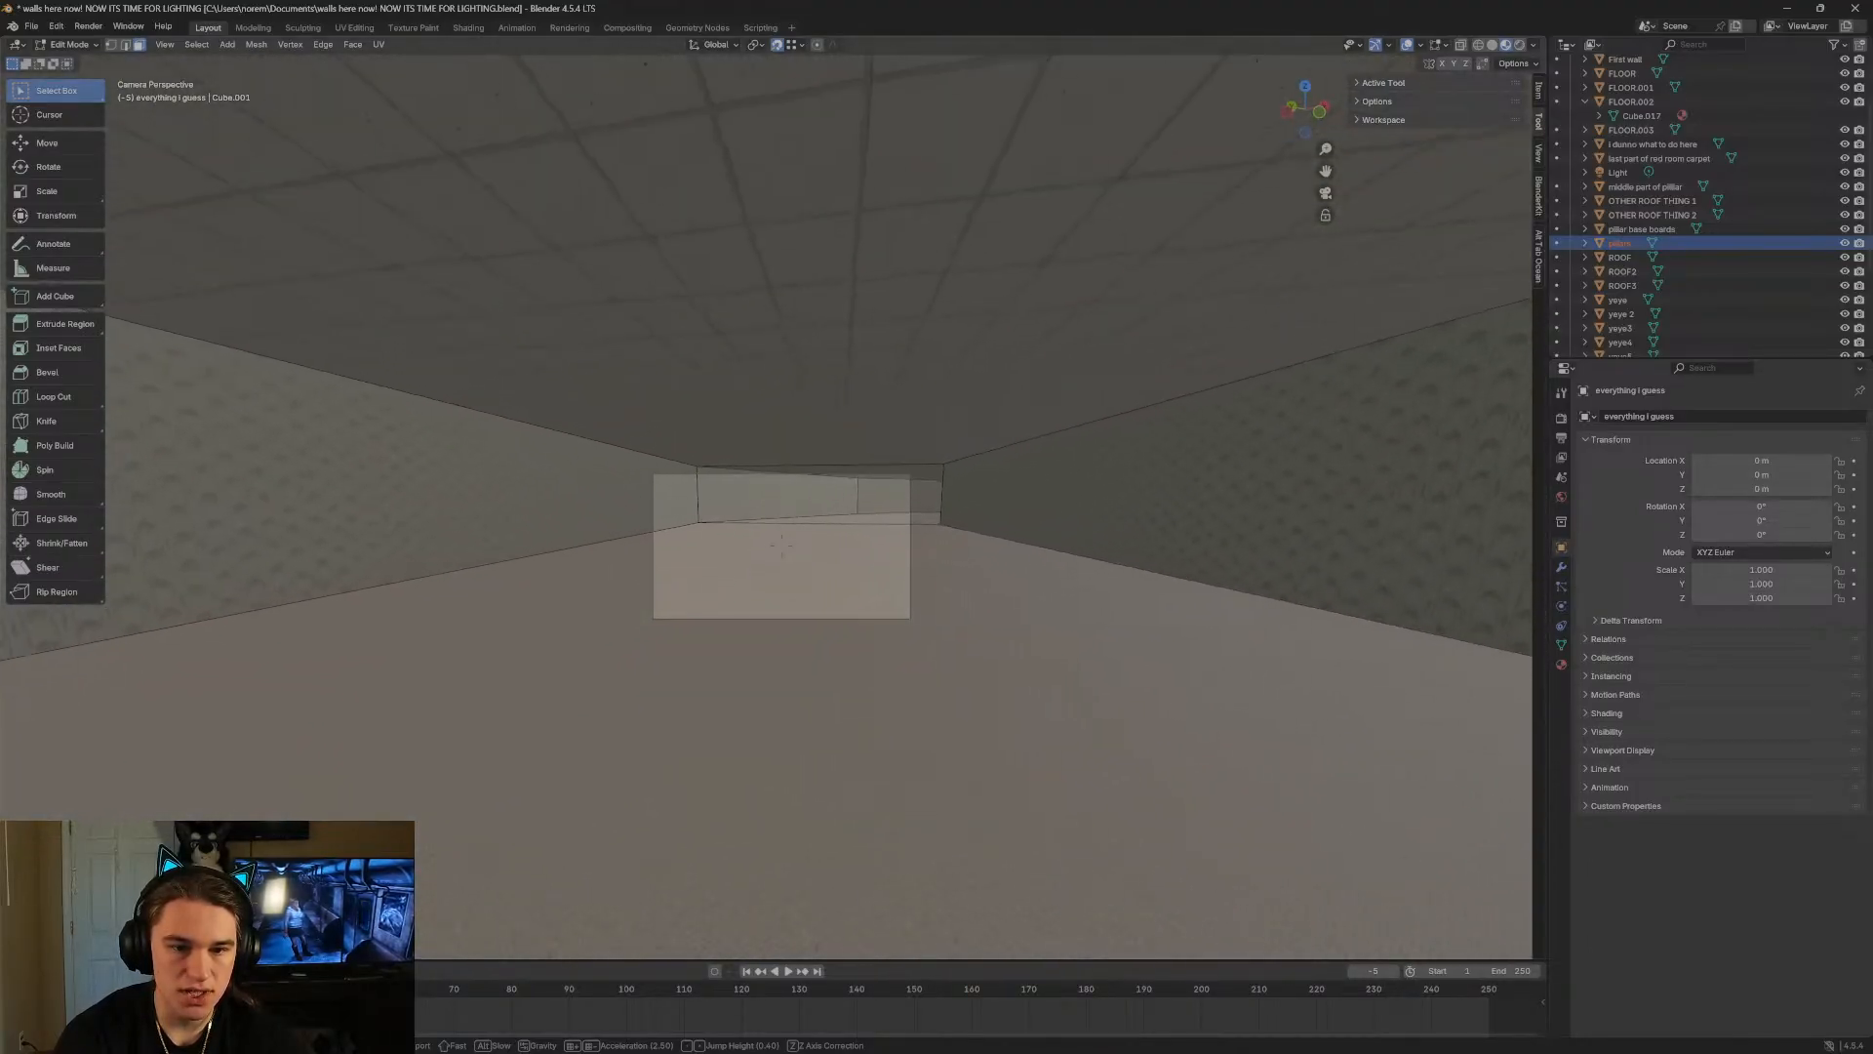
{"action": "key", "text": "w"}
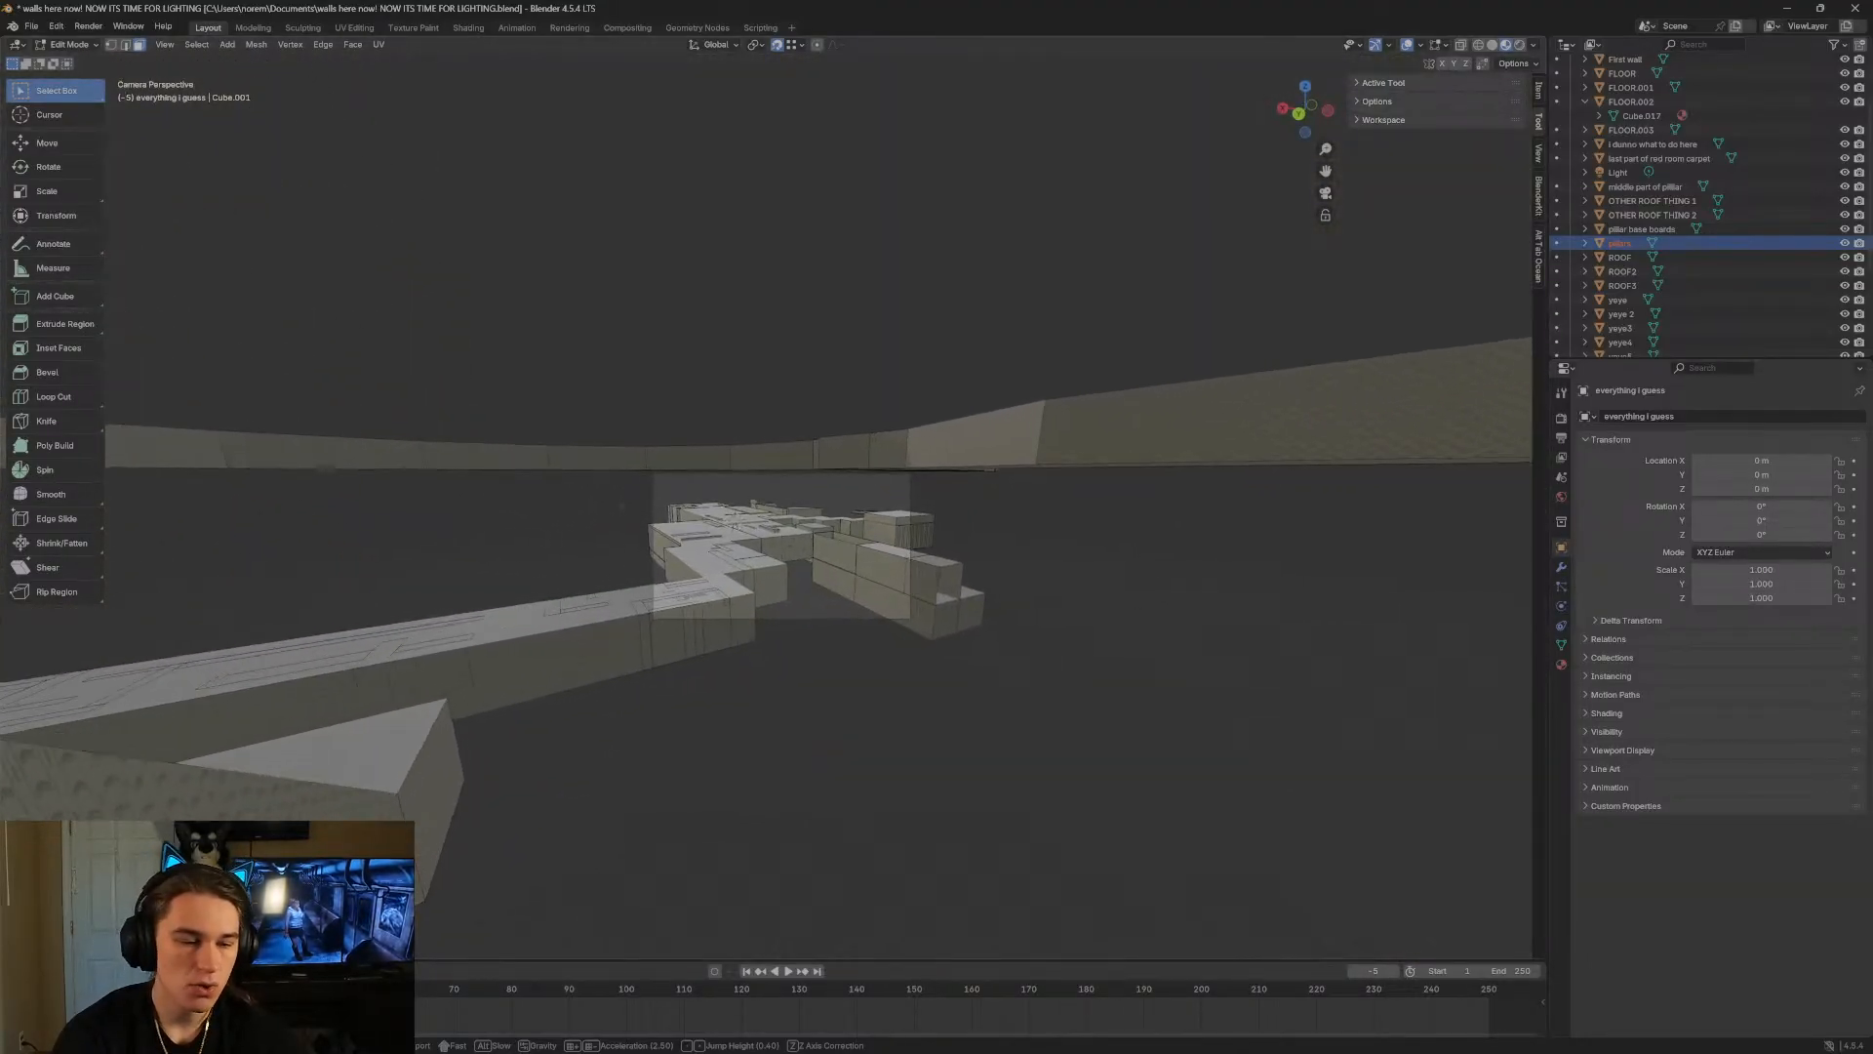
Fly beneath the raised ring and over the roofs back into the carpeted room with the wallpapered pillars.
{"action": "key", "text": "w"}
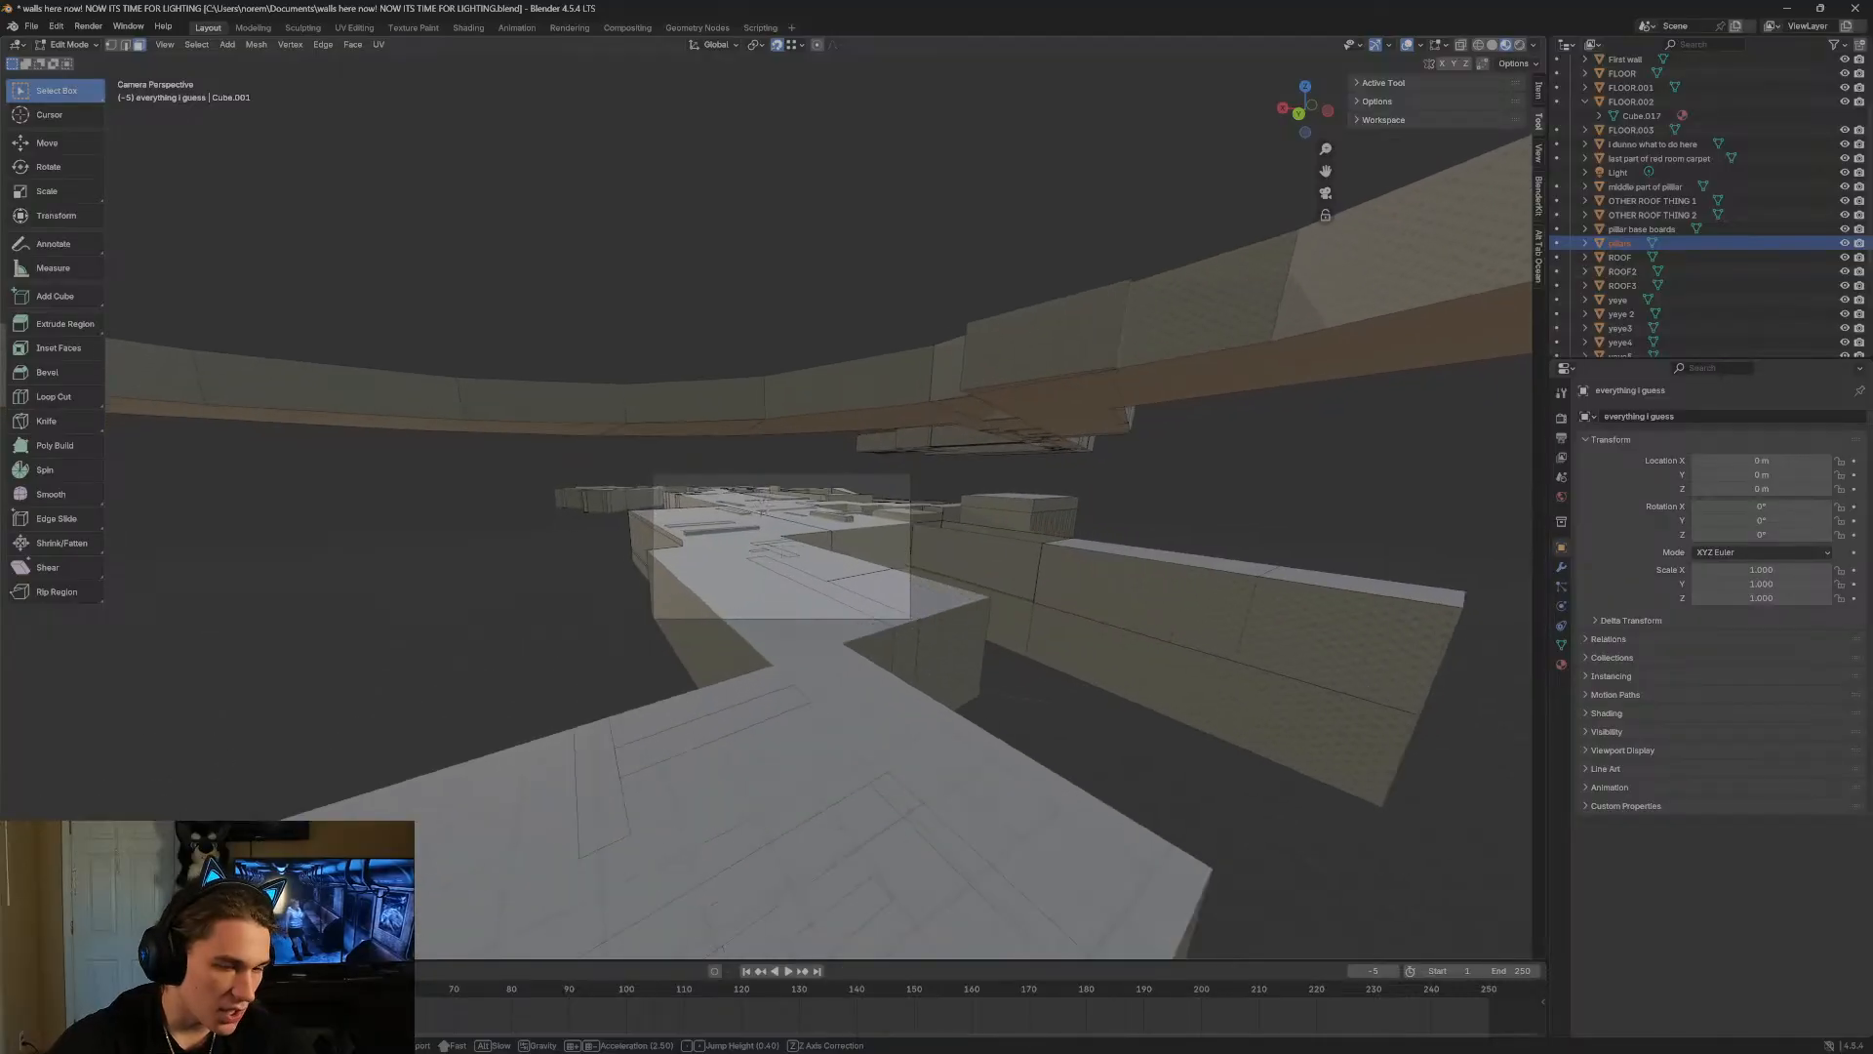
{"action": "key", "text": "w"}
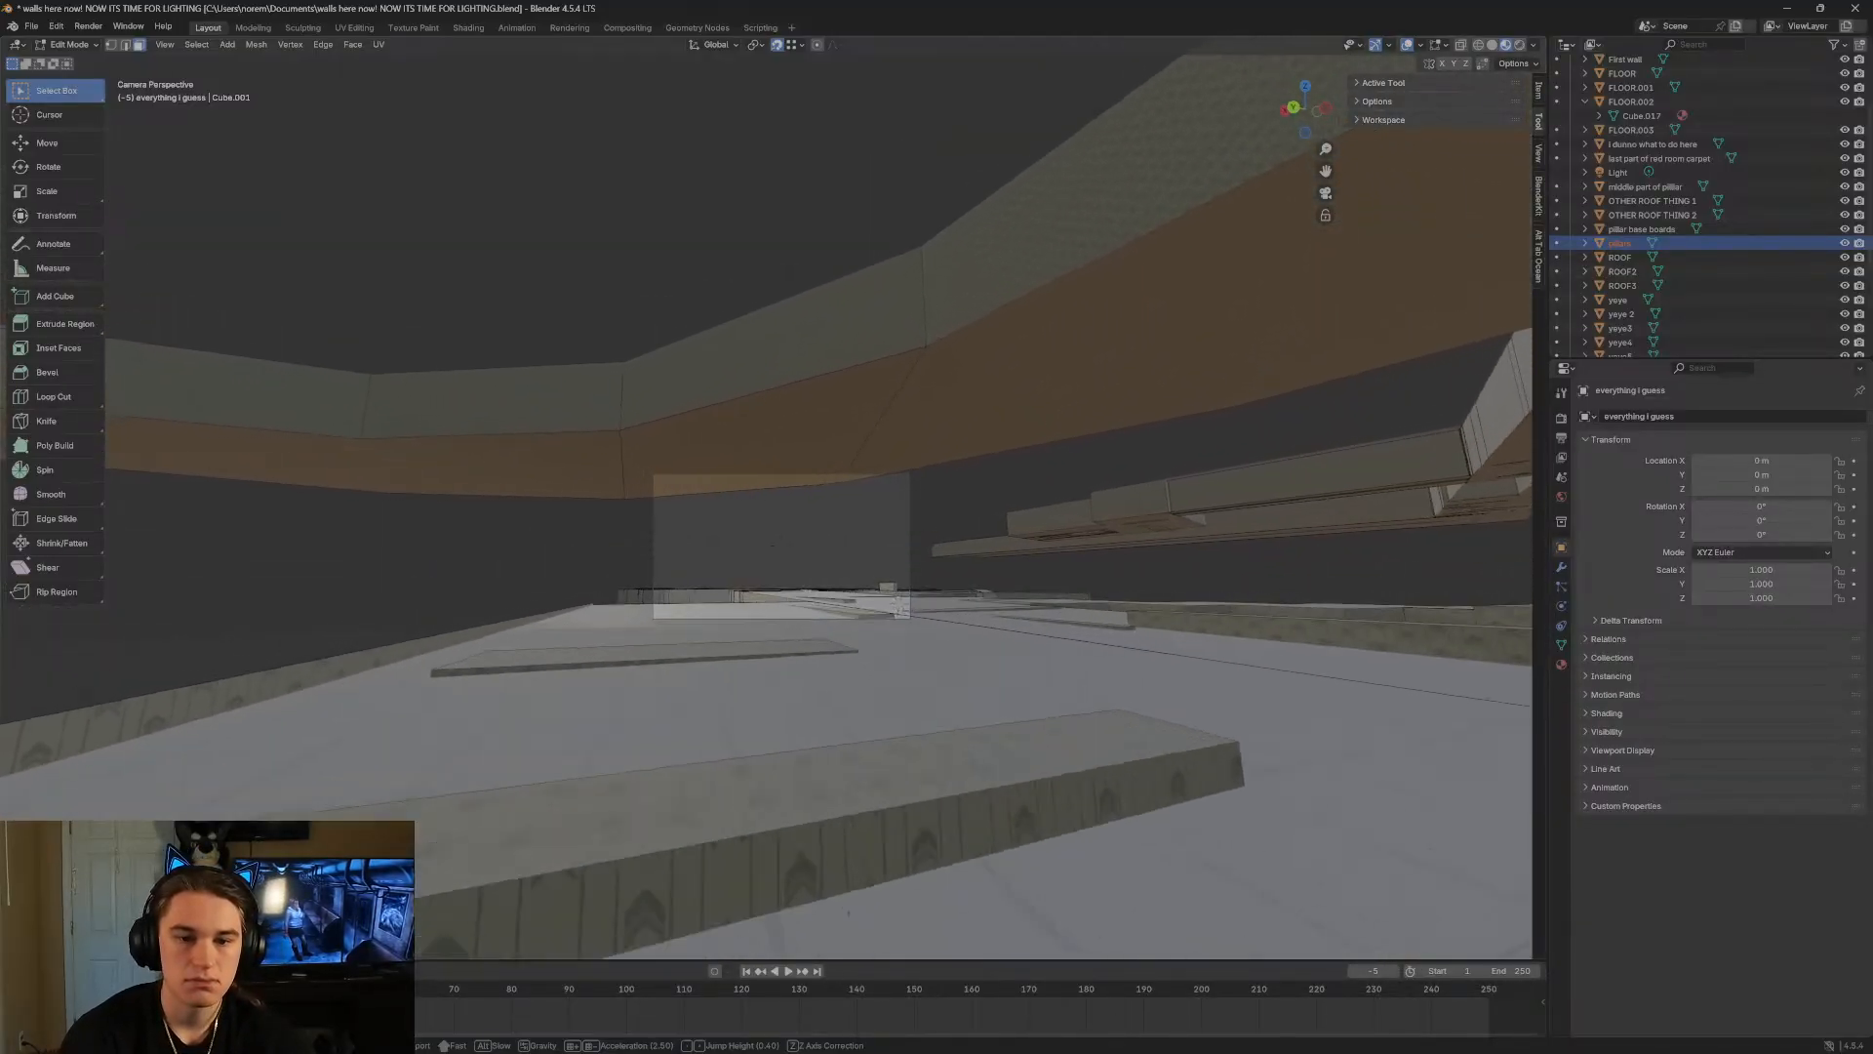
{"action": "key", "text": "w"}
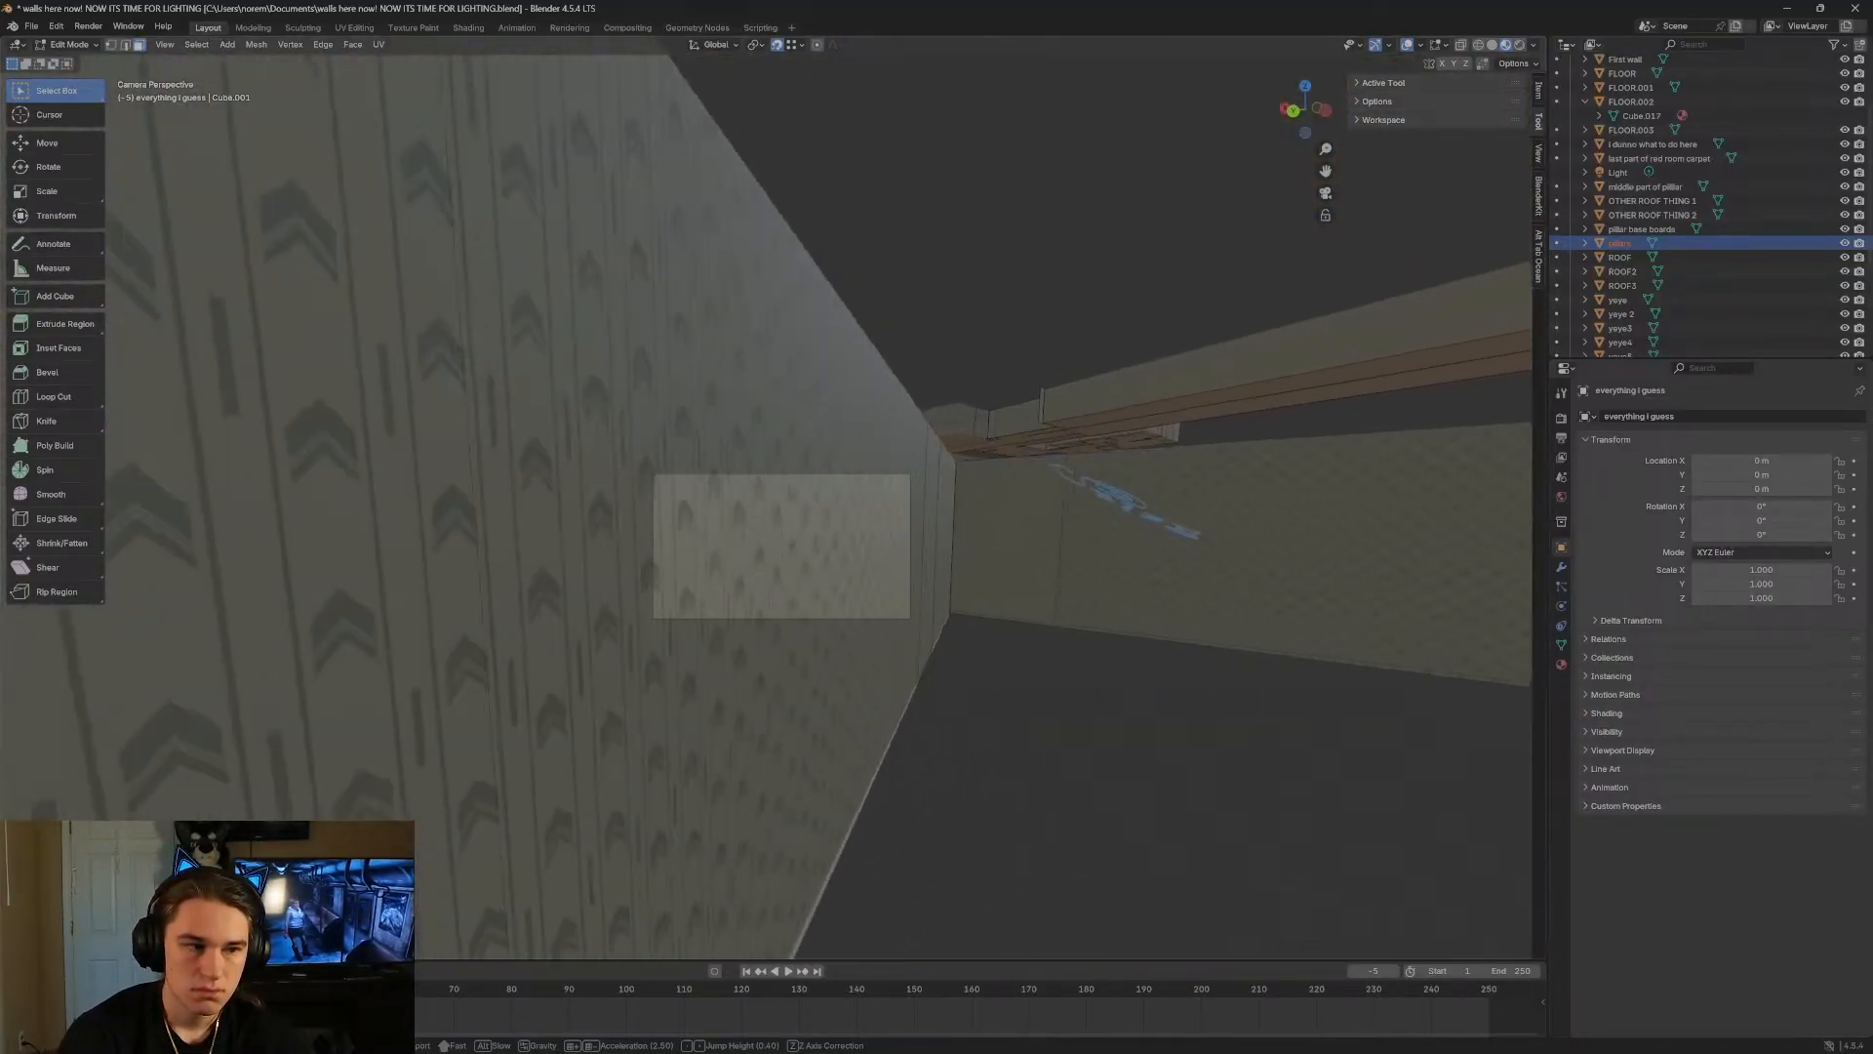
{"action": "key", "text": "w"}
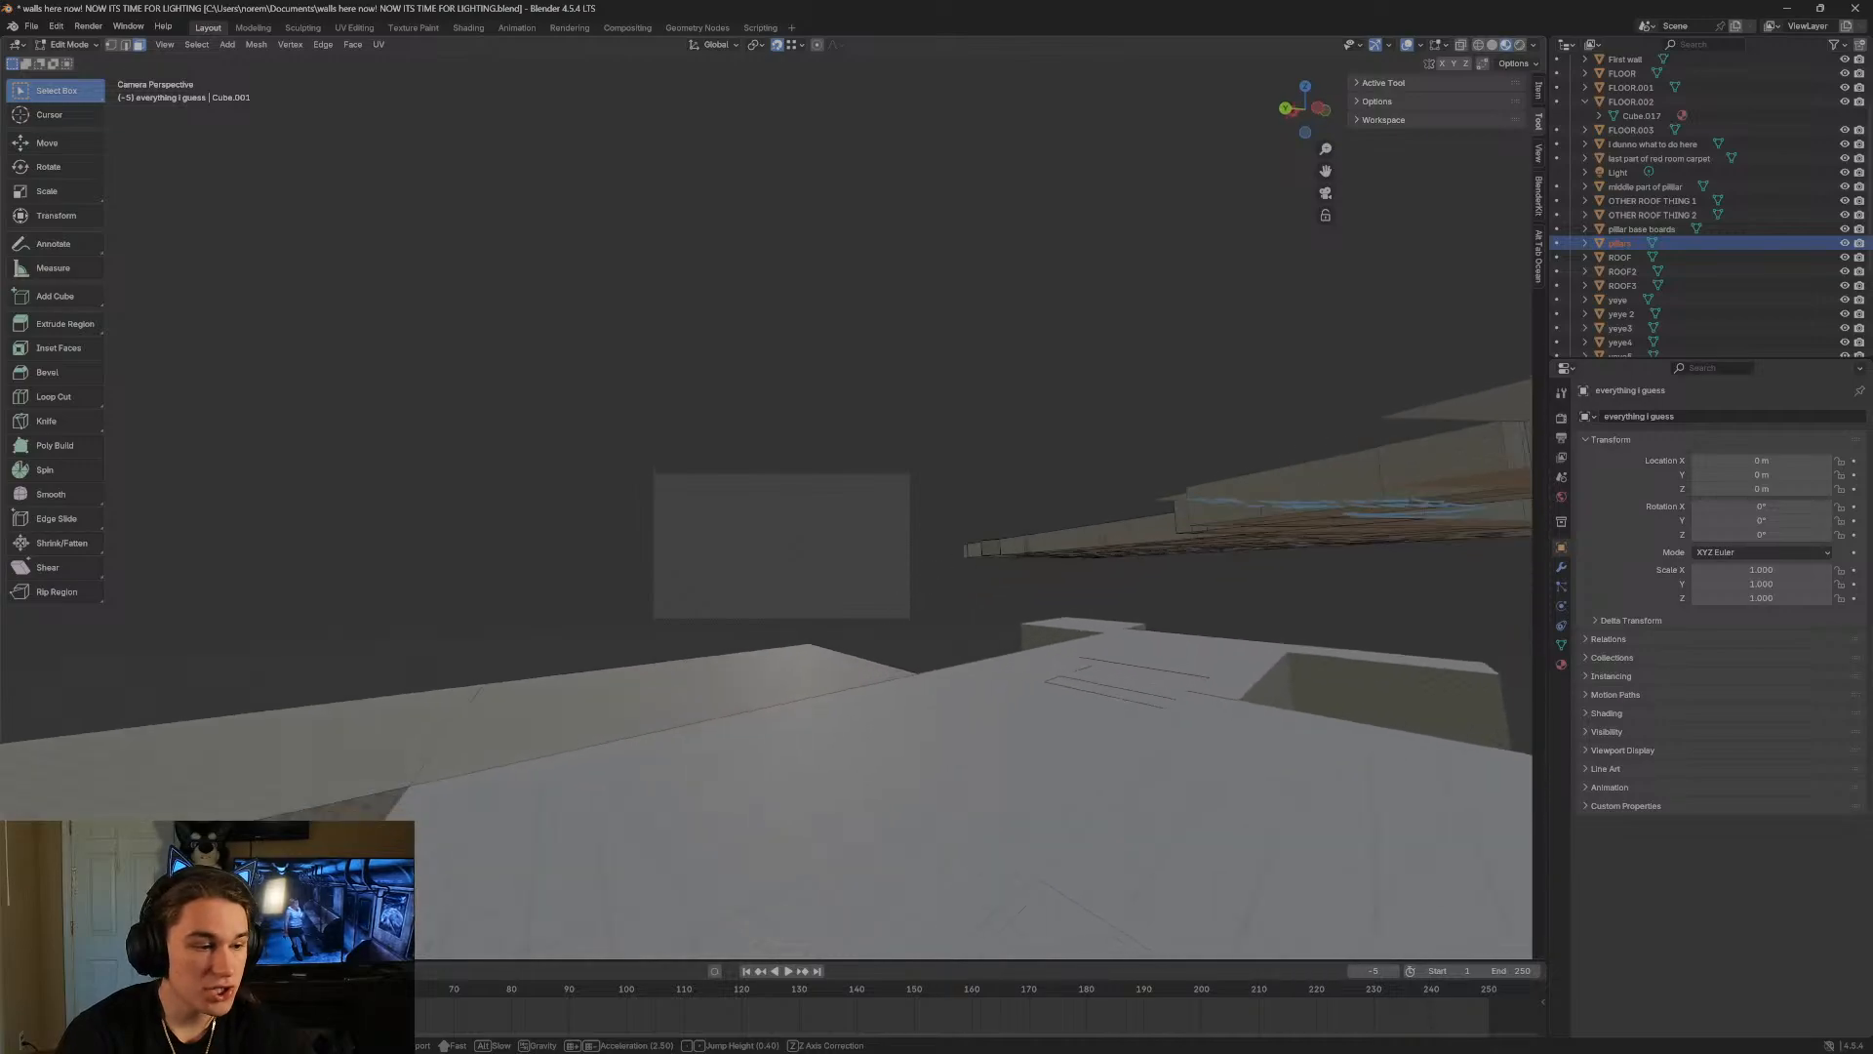
{"action": "key", "text": "w"}
{"action": "left_click", "coordinate": [512, 451]}
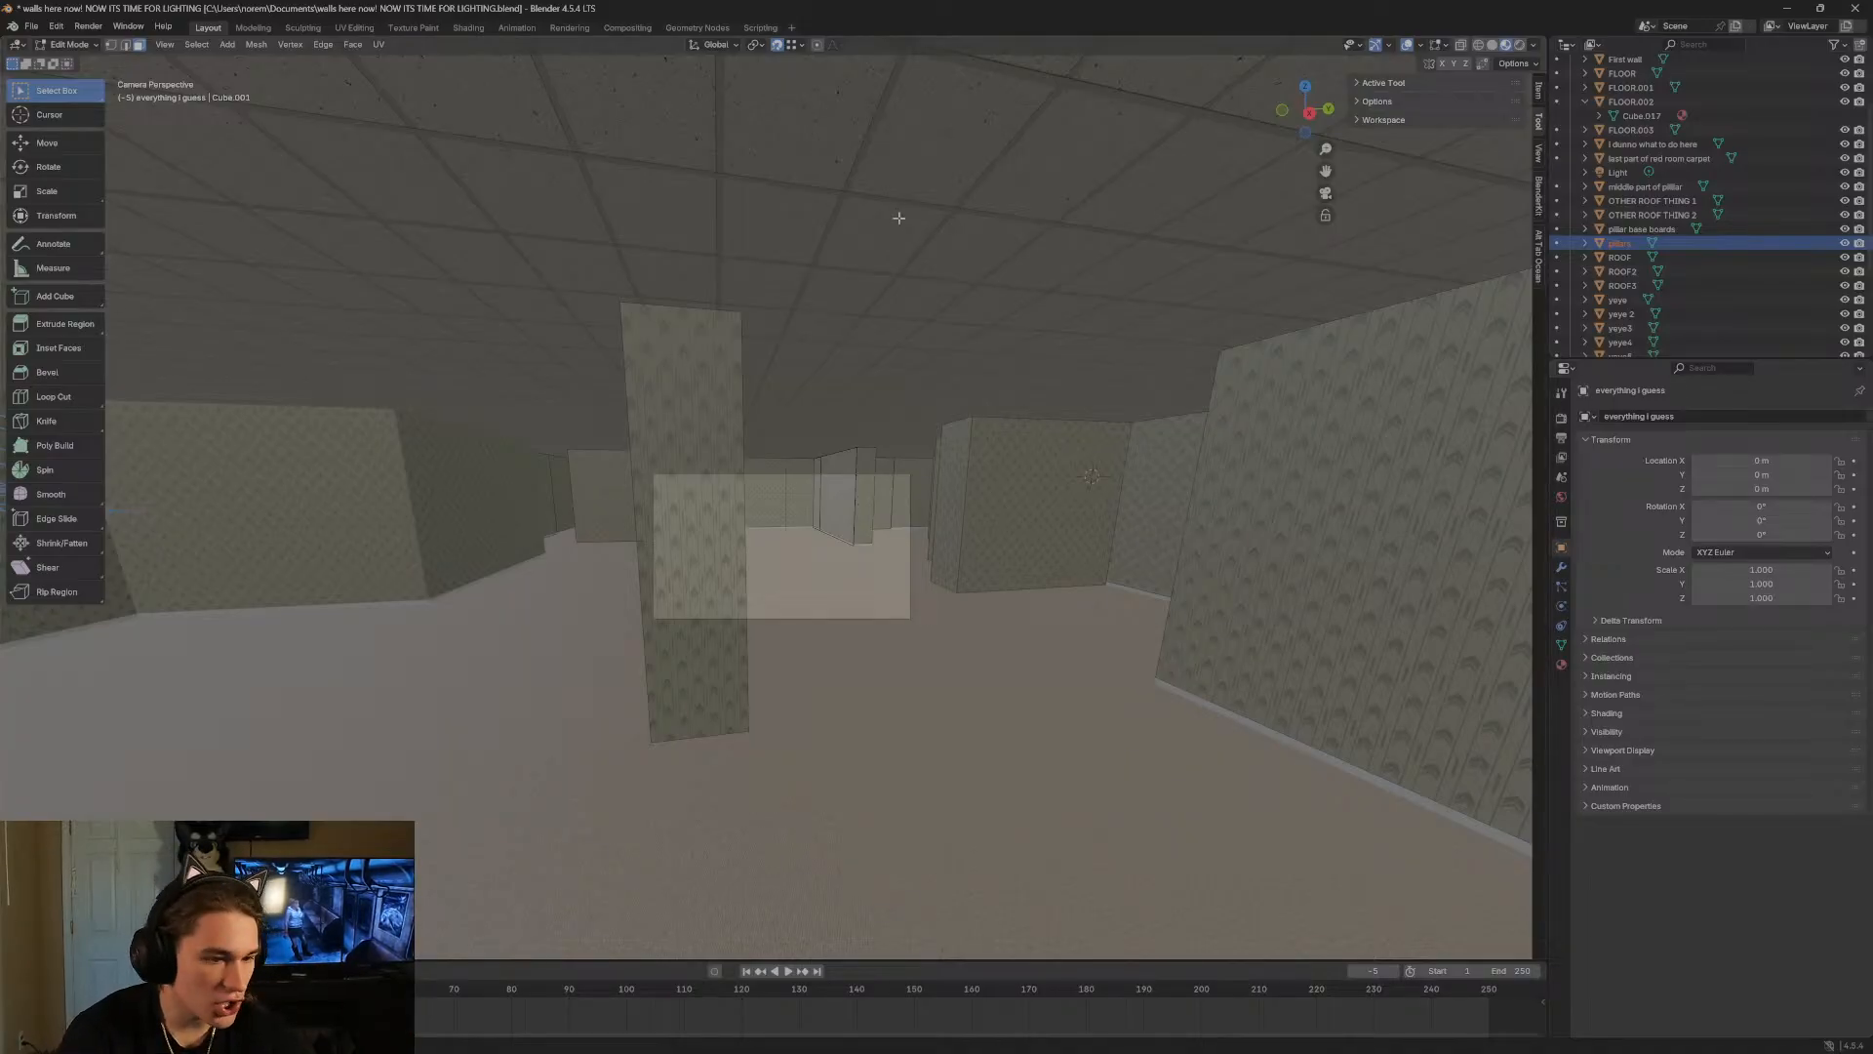
Leave the pillared room and fly around the outside of the level to view the handwritten "Red rooms" annotations.
{"action": "key", "text": "shift+grave"}
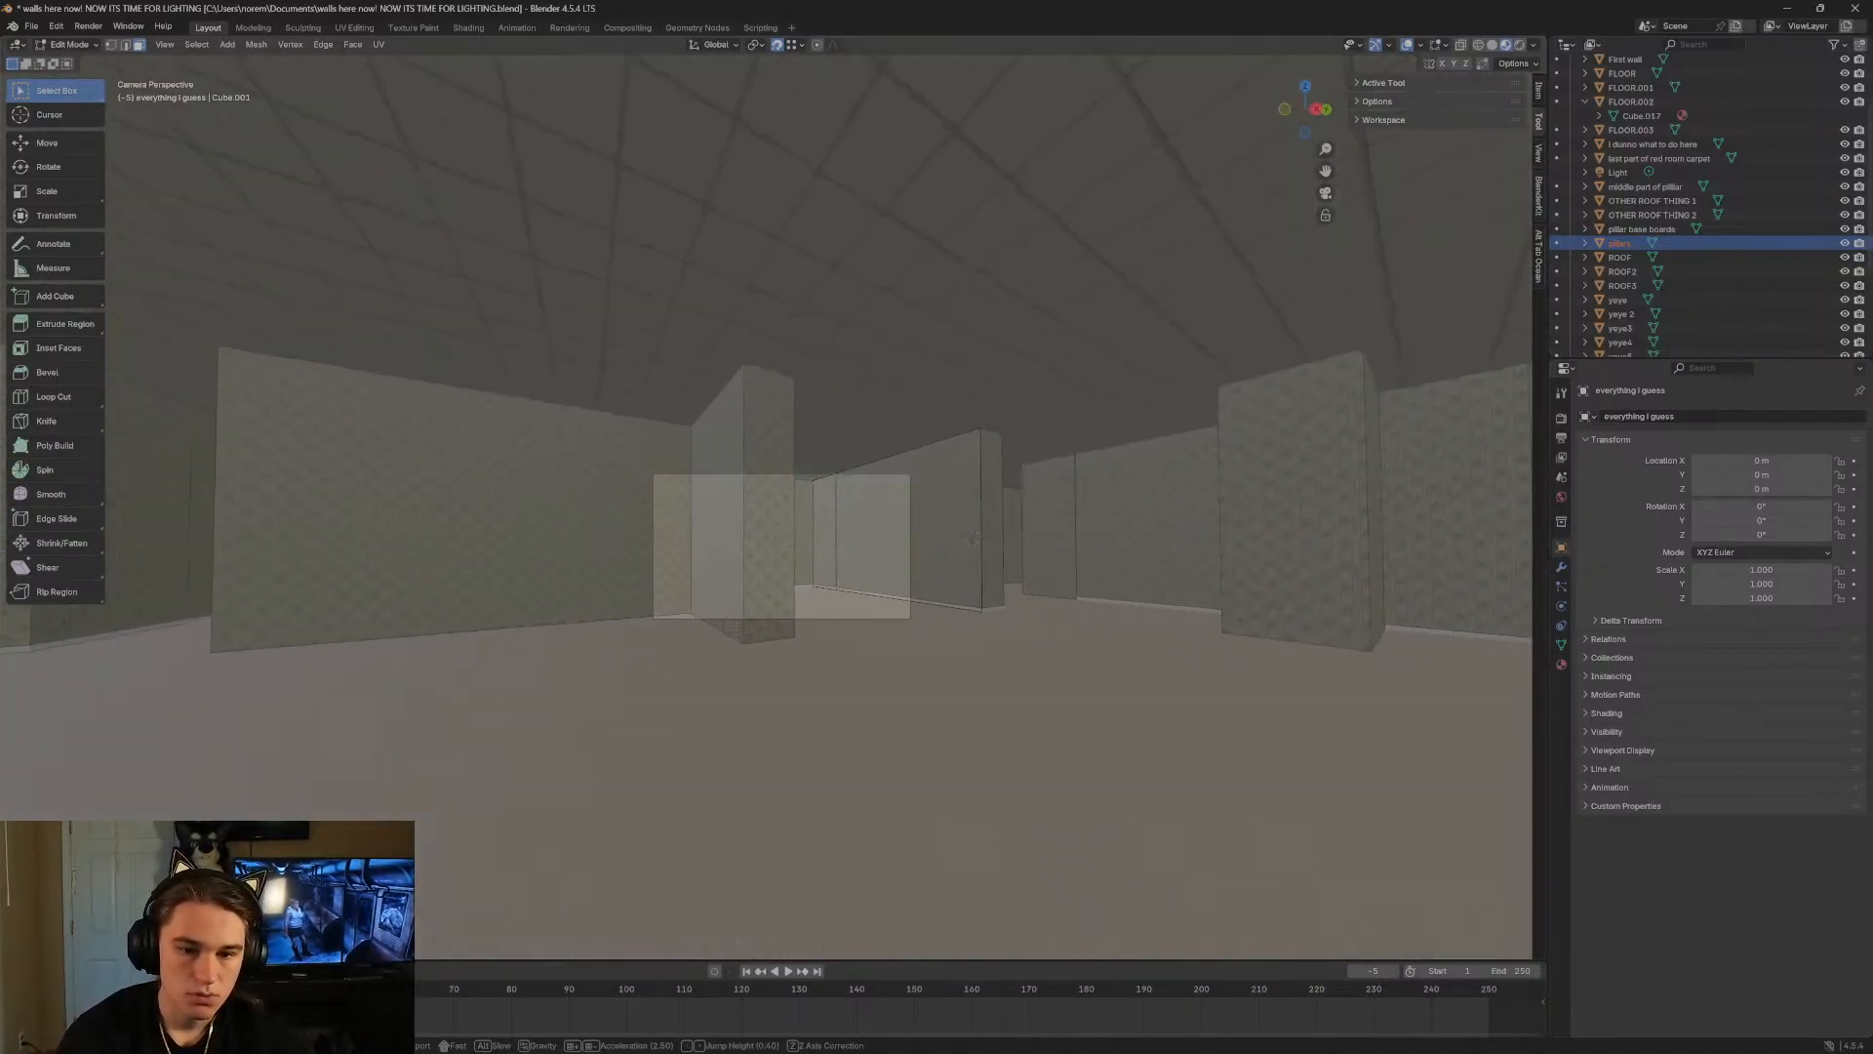
{"action": "key", "text": "w"}
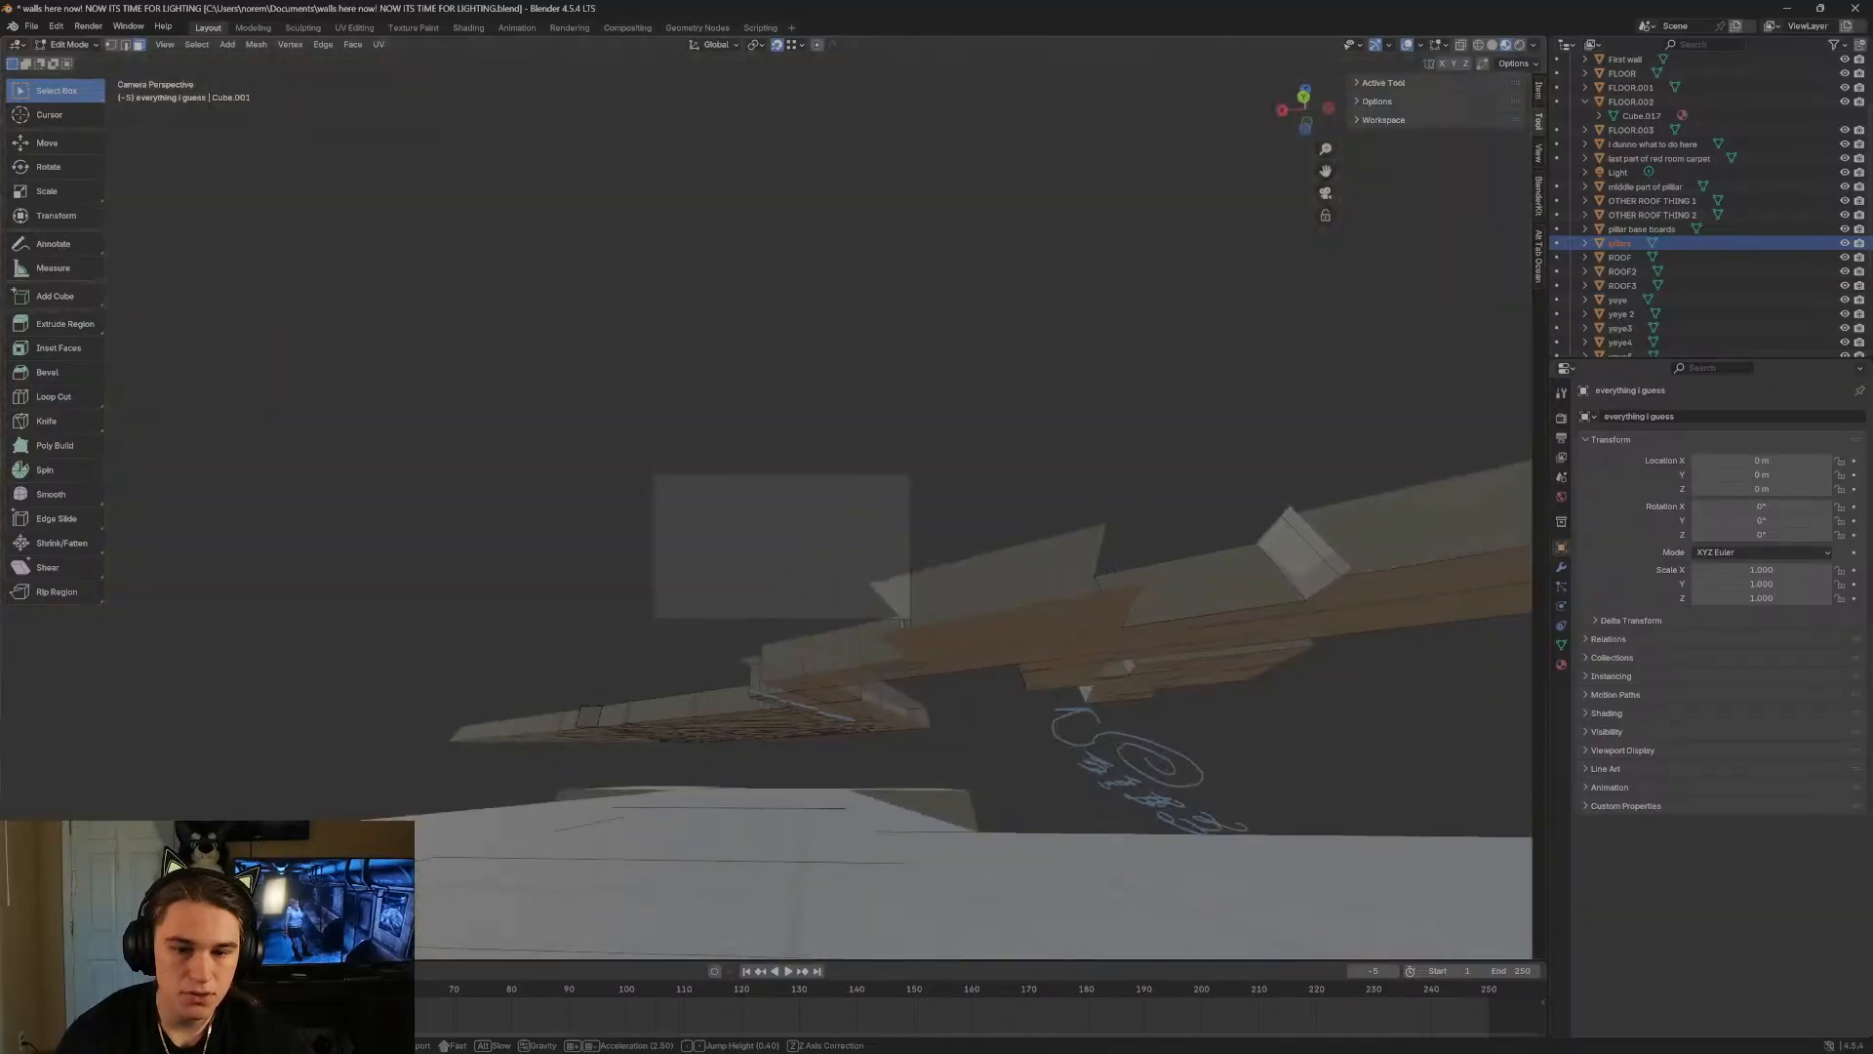
{"action": "key", "text": "w"}
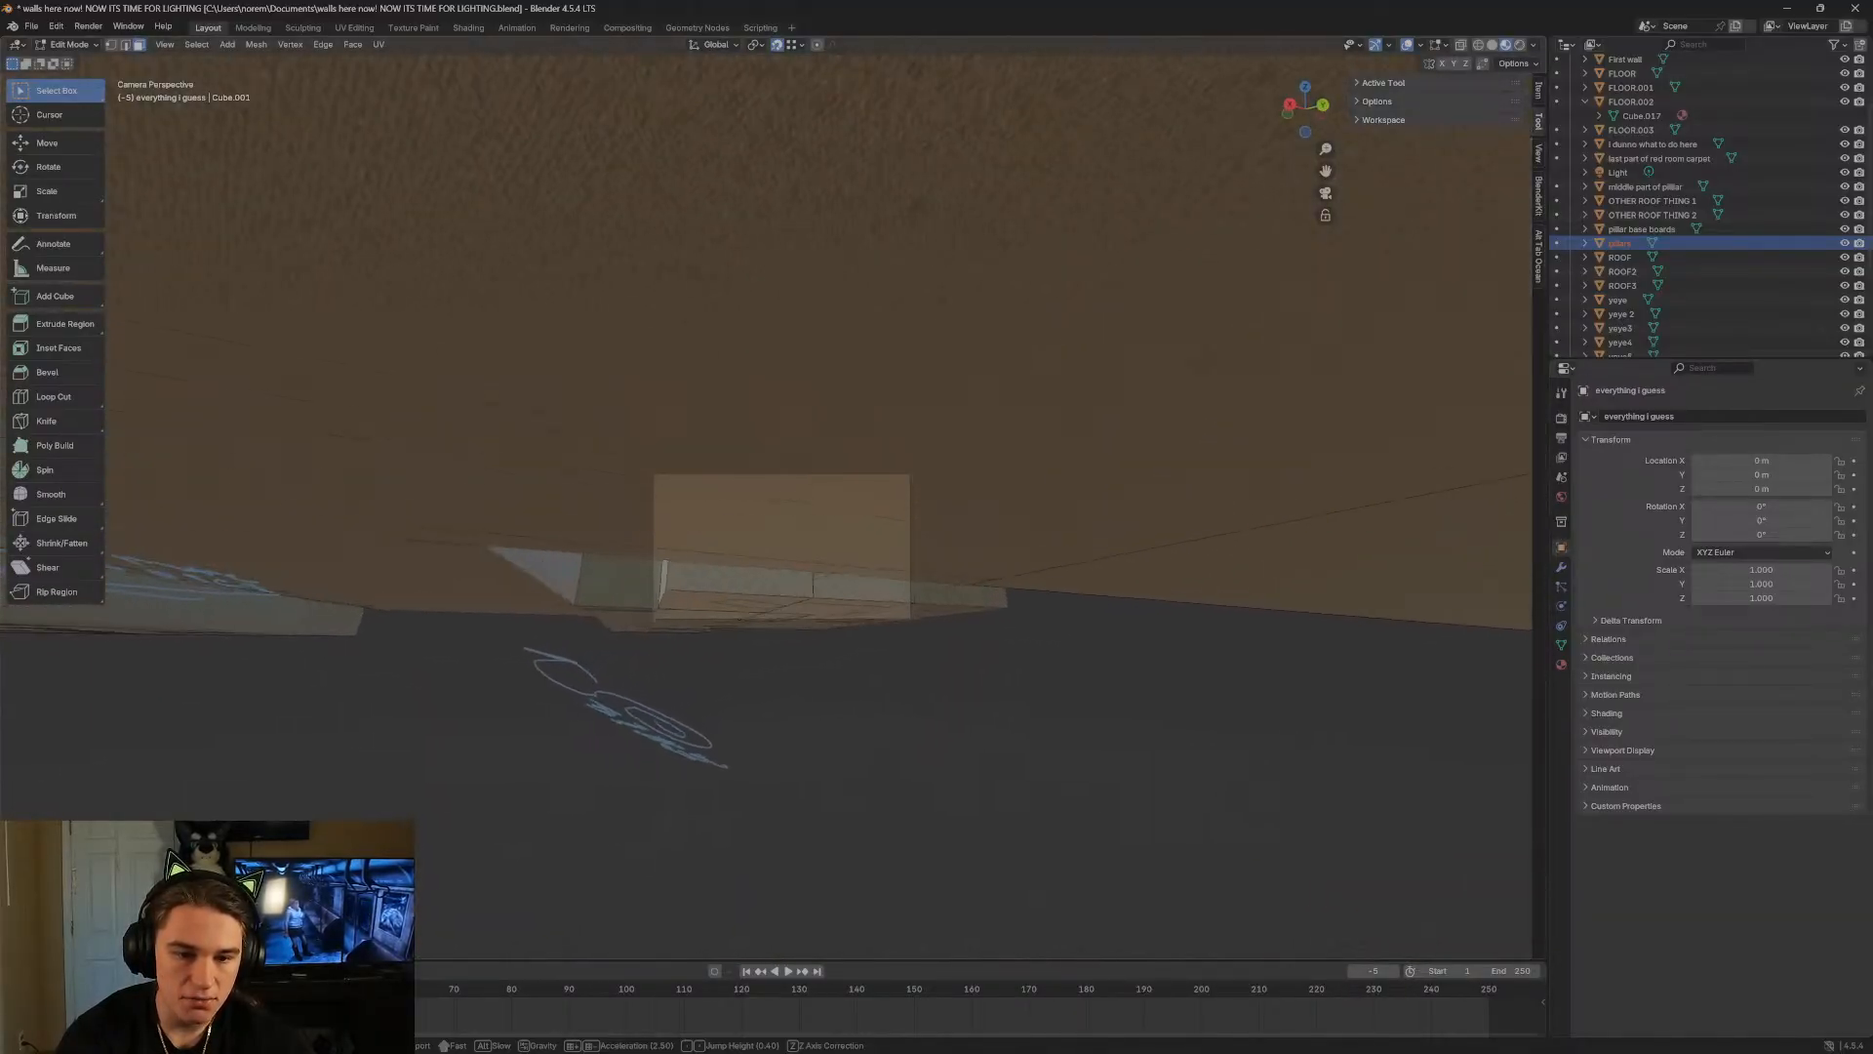
{"action": "key", "text": "w"}
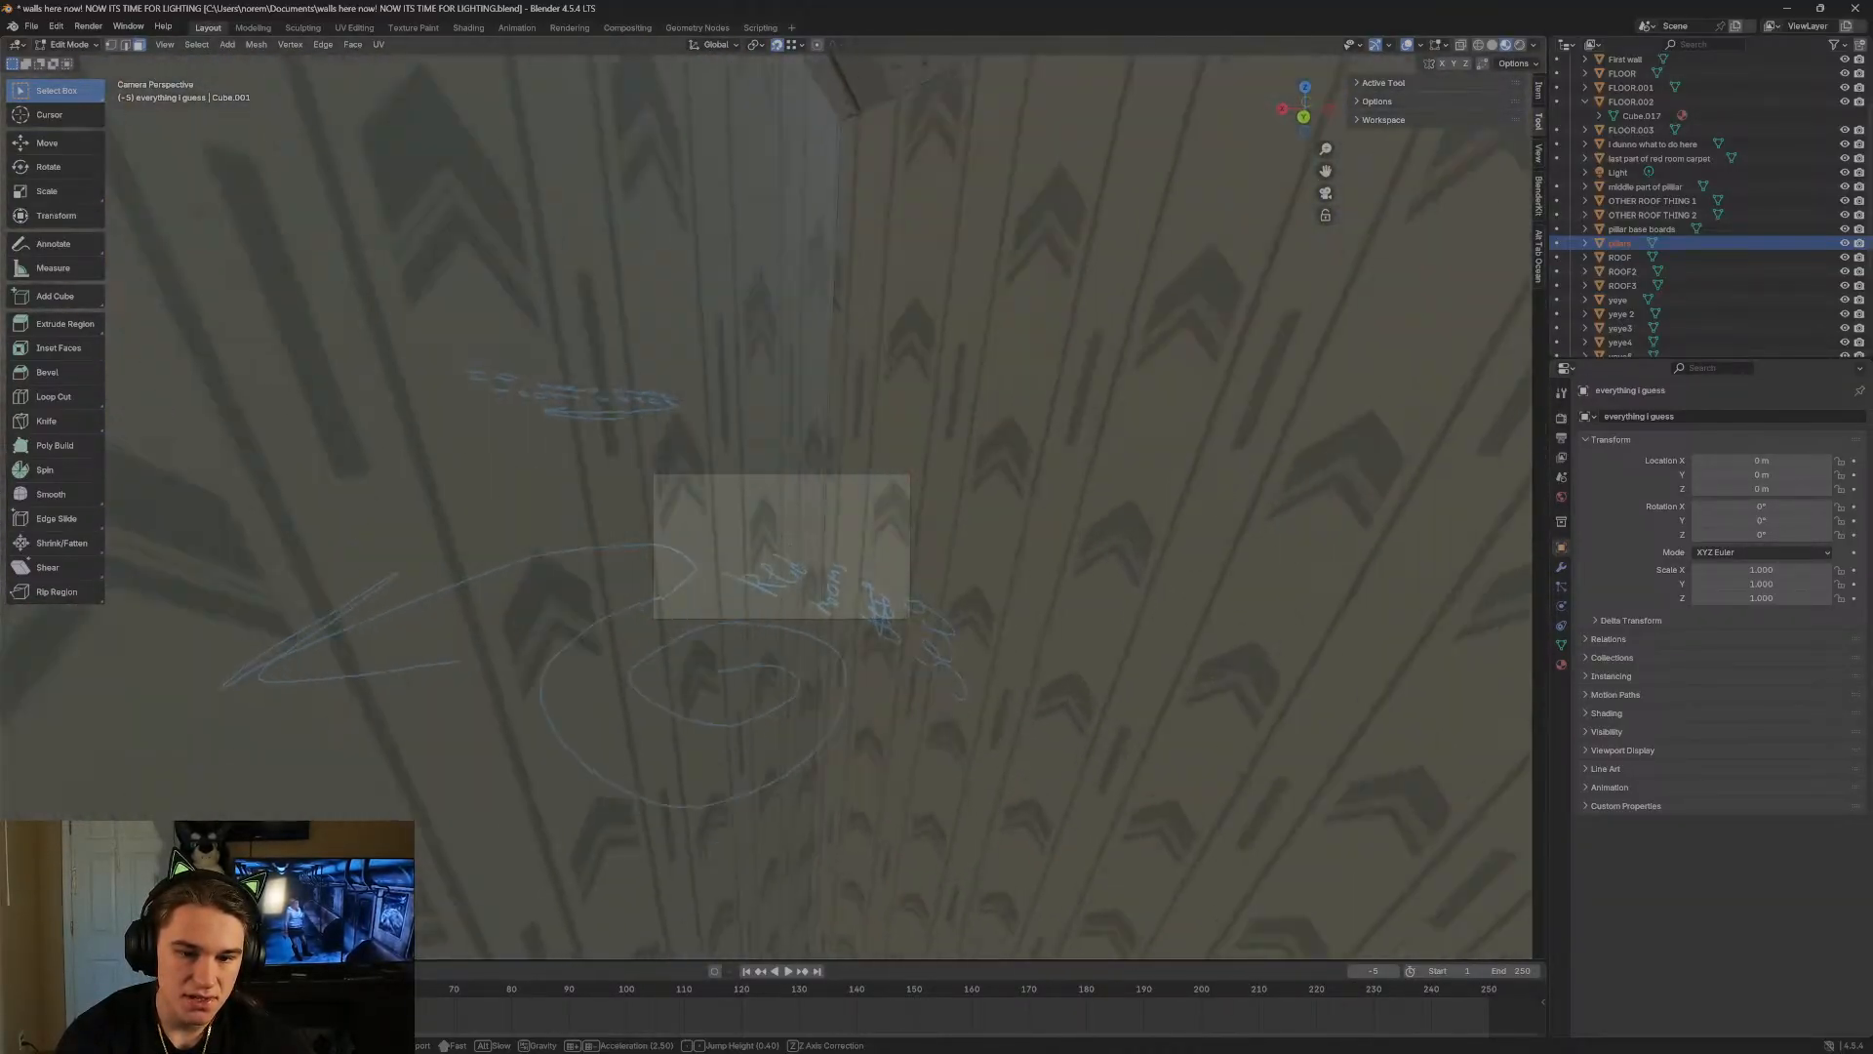
{"action": "key", "text": "s"}
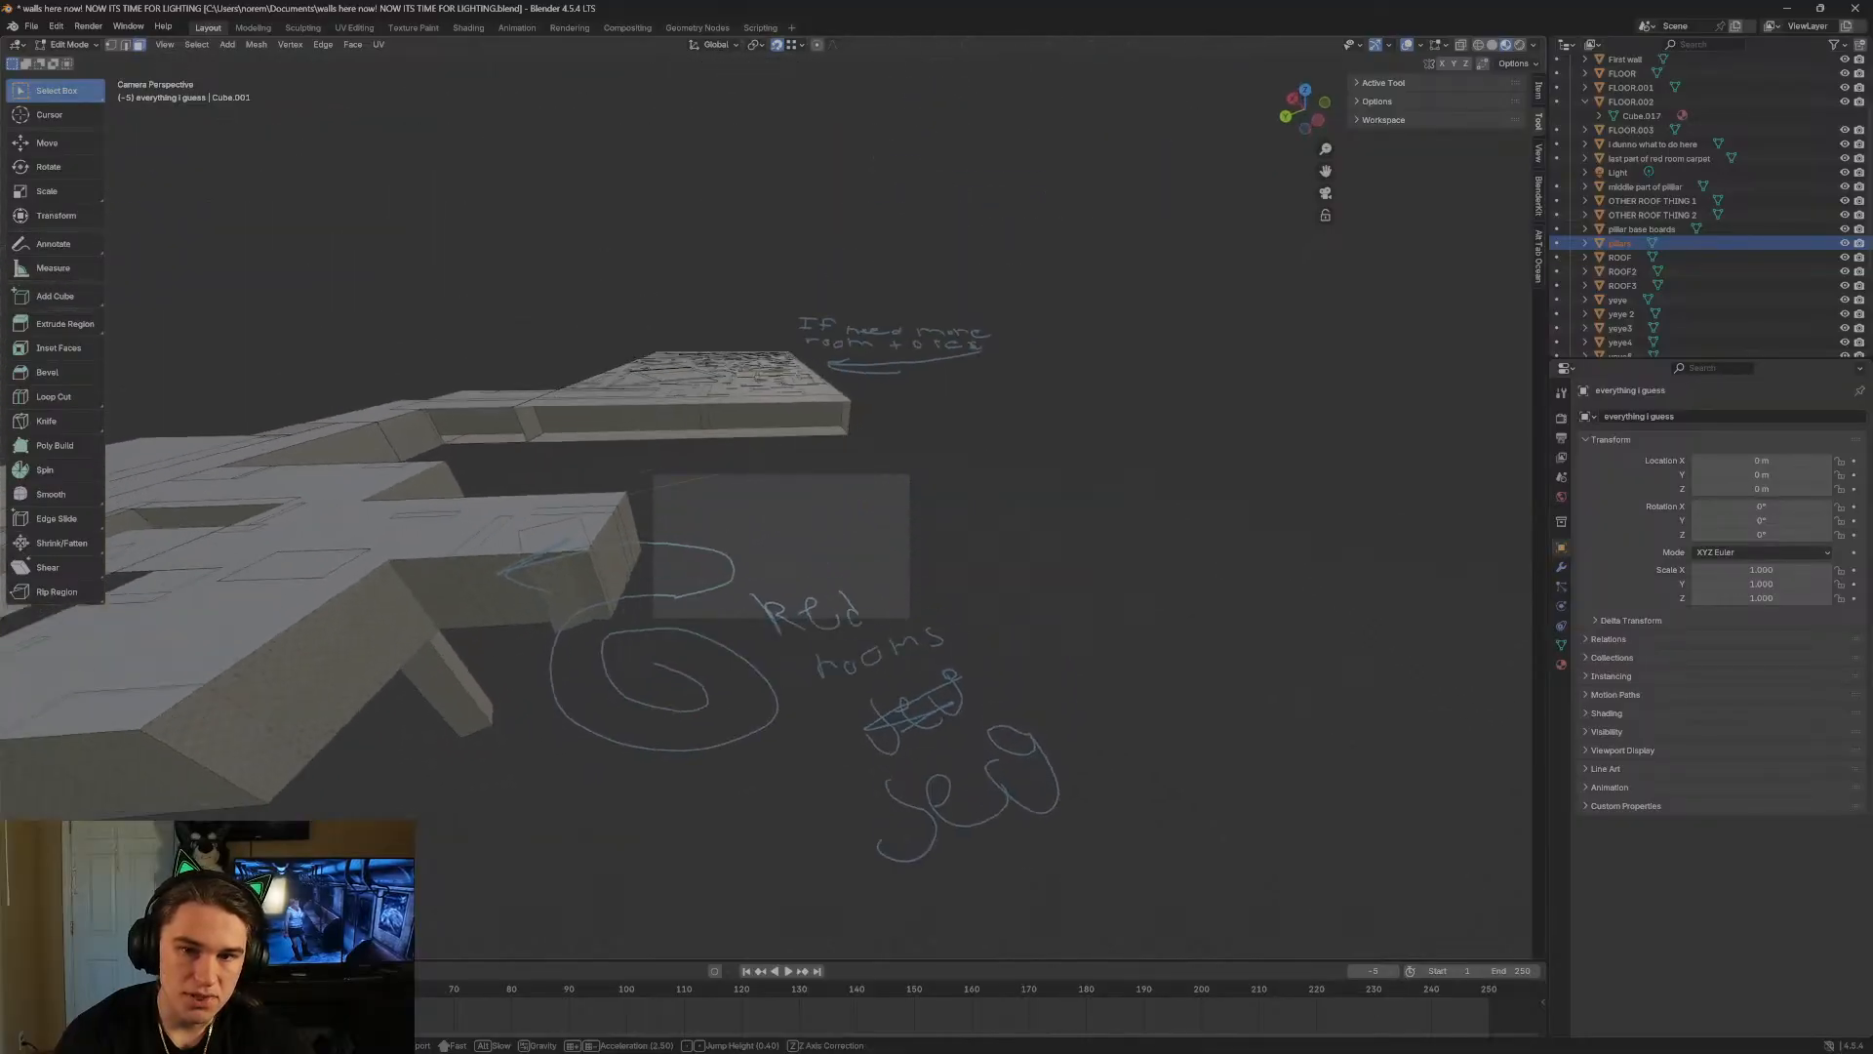
Inspect the long roof covered in wall outlines and the handwritten note and arrow about needing more room beside it.
{"action": "key", "text": "w"}
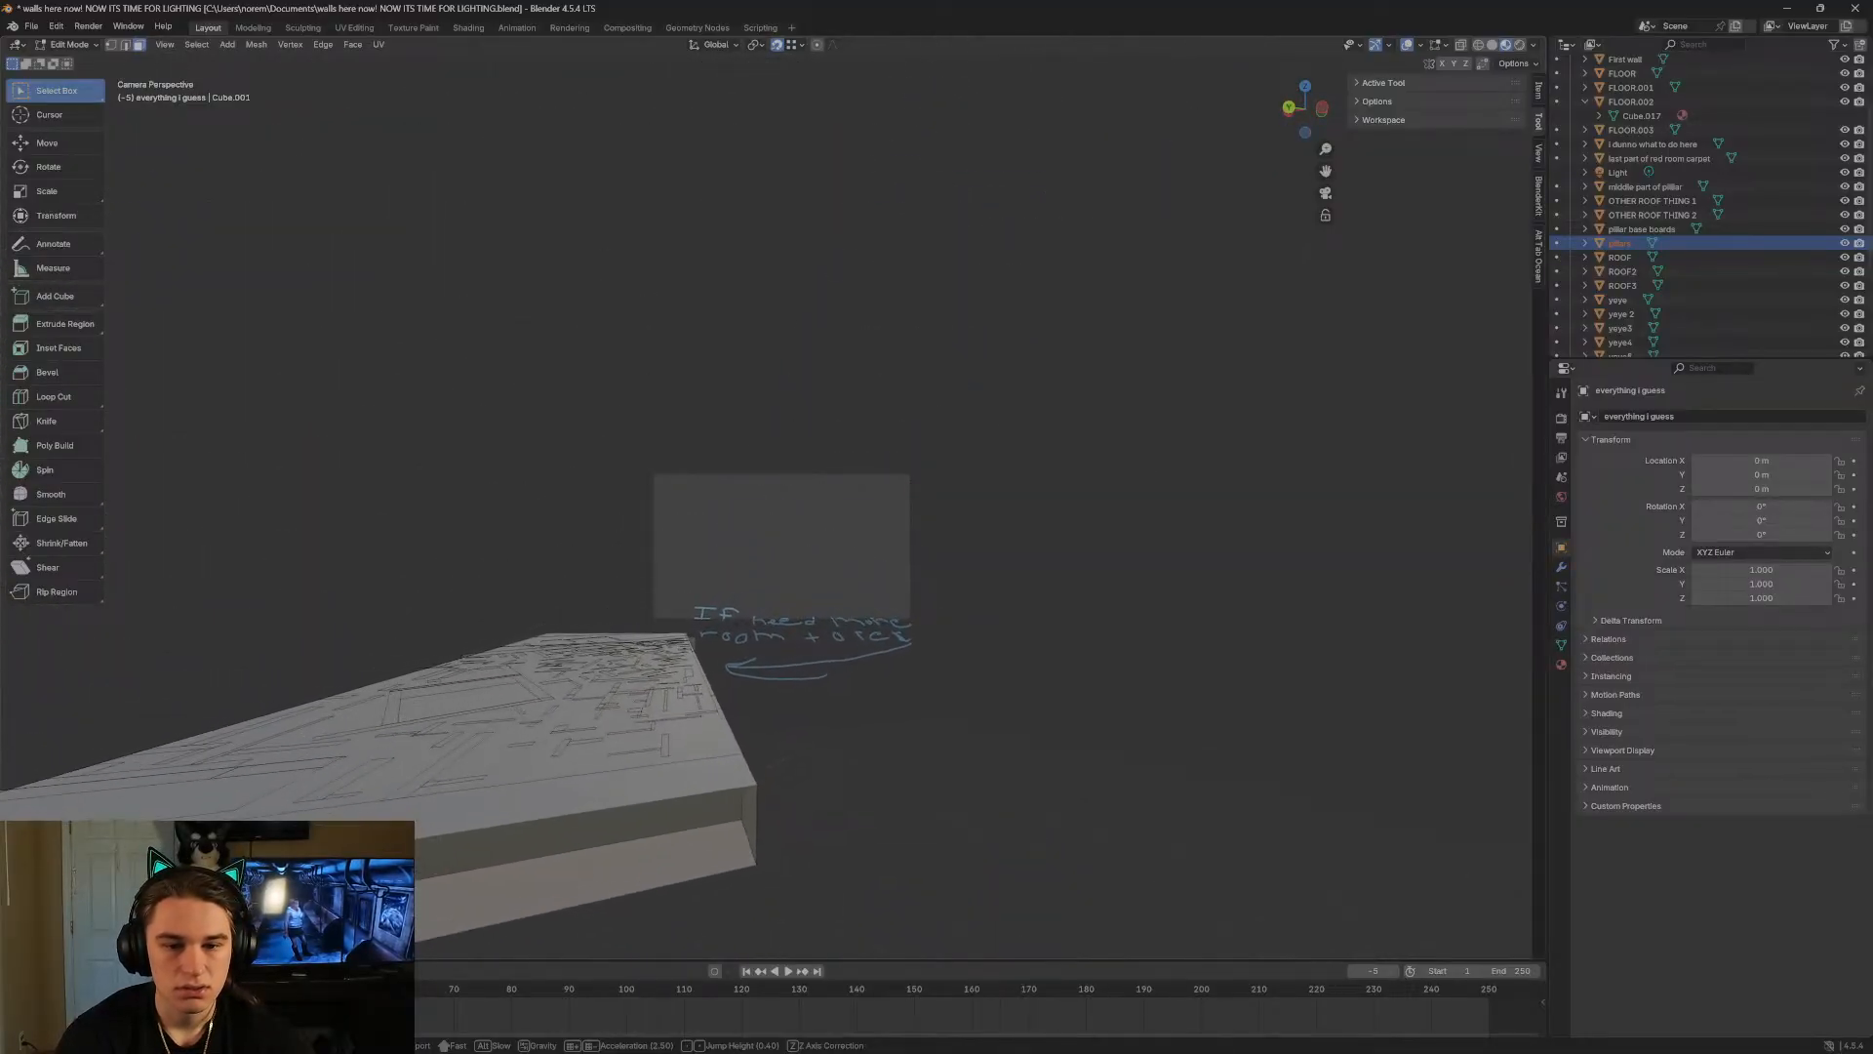
{"action": "key", "text": "w"}
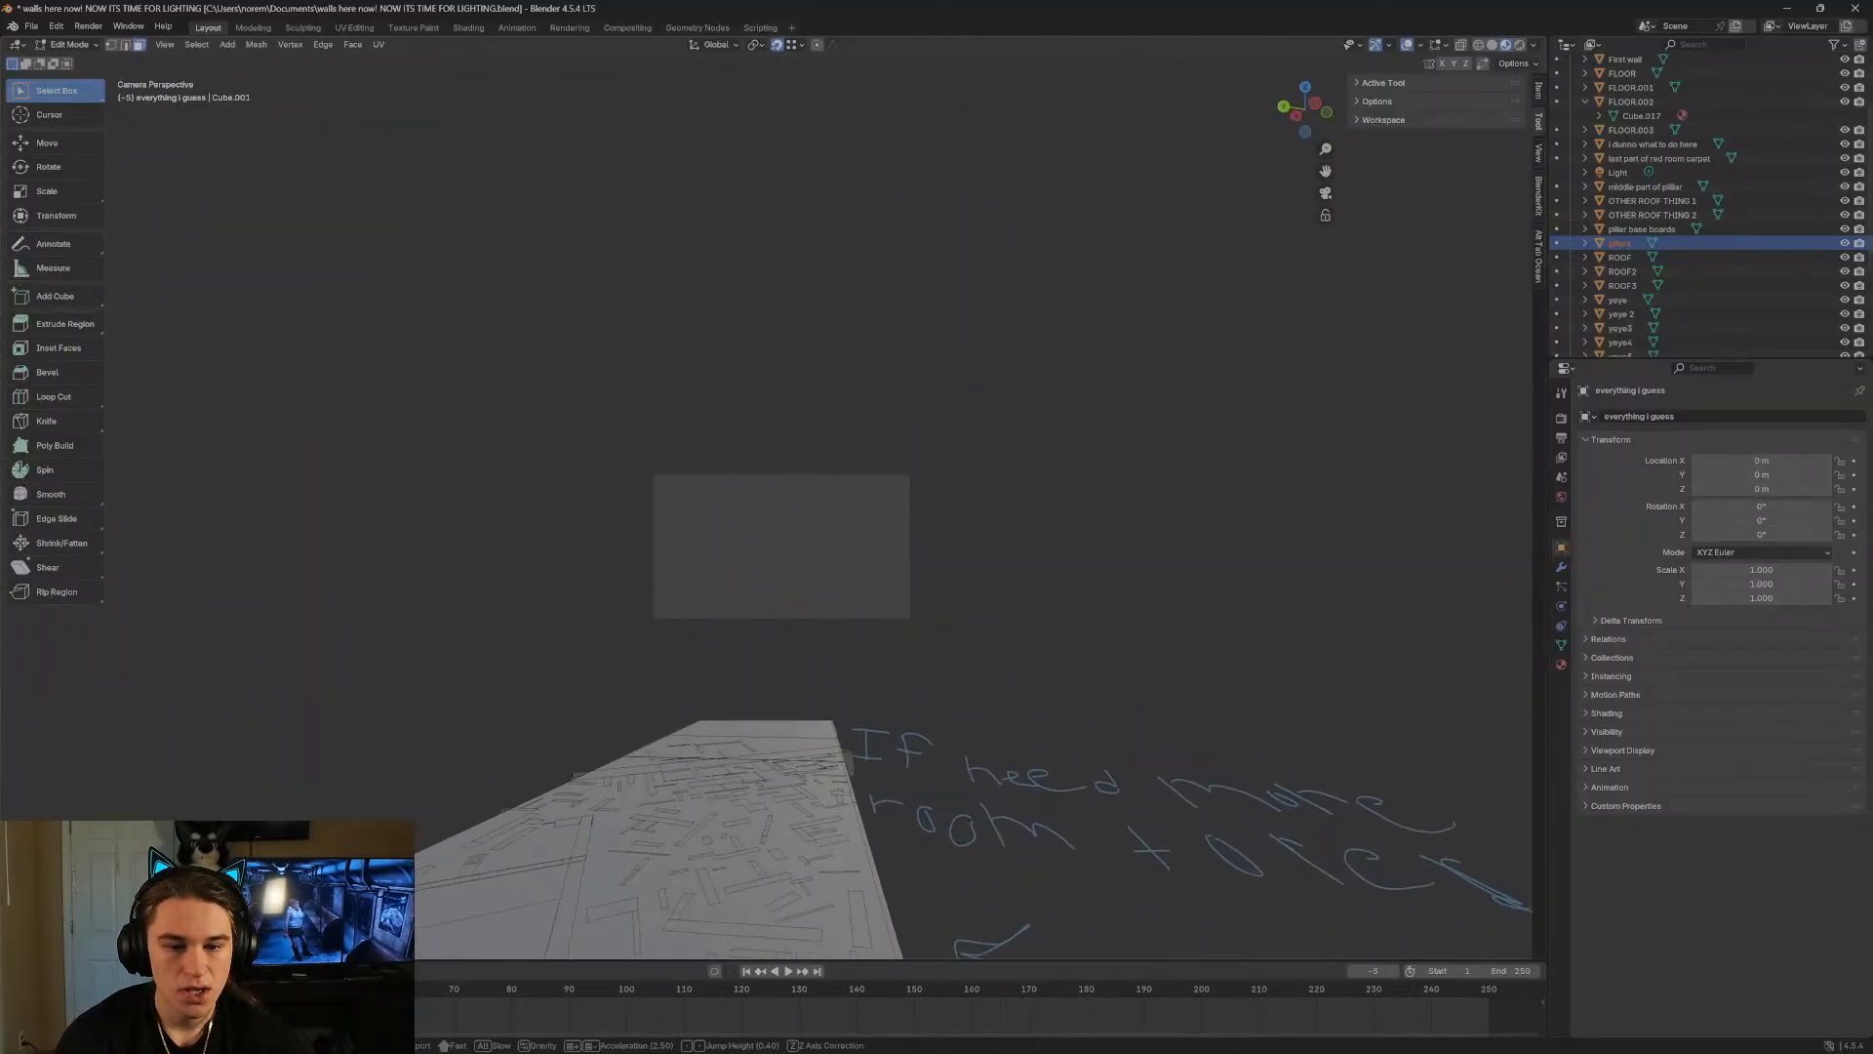
{"action": "key", "text": "w"}
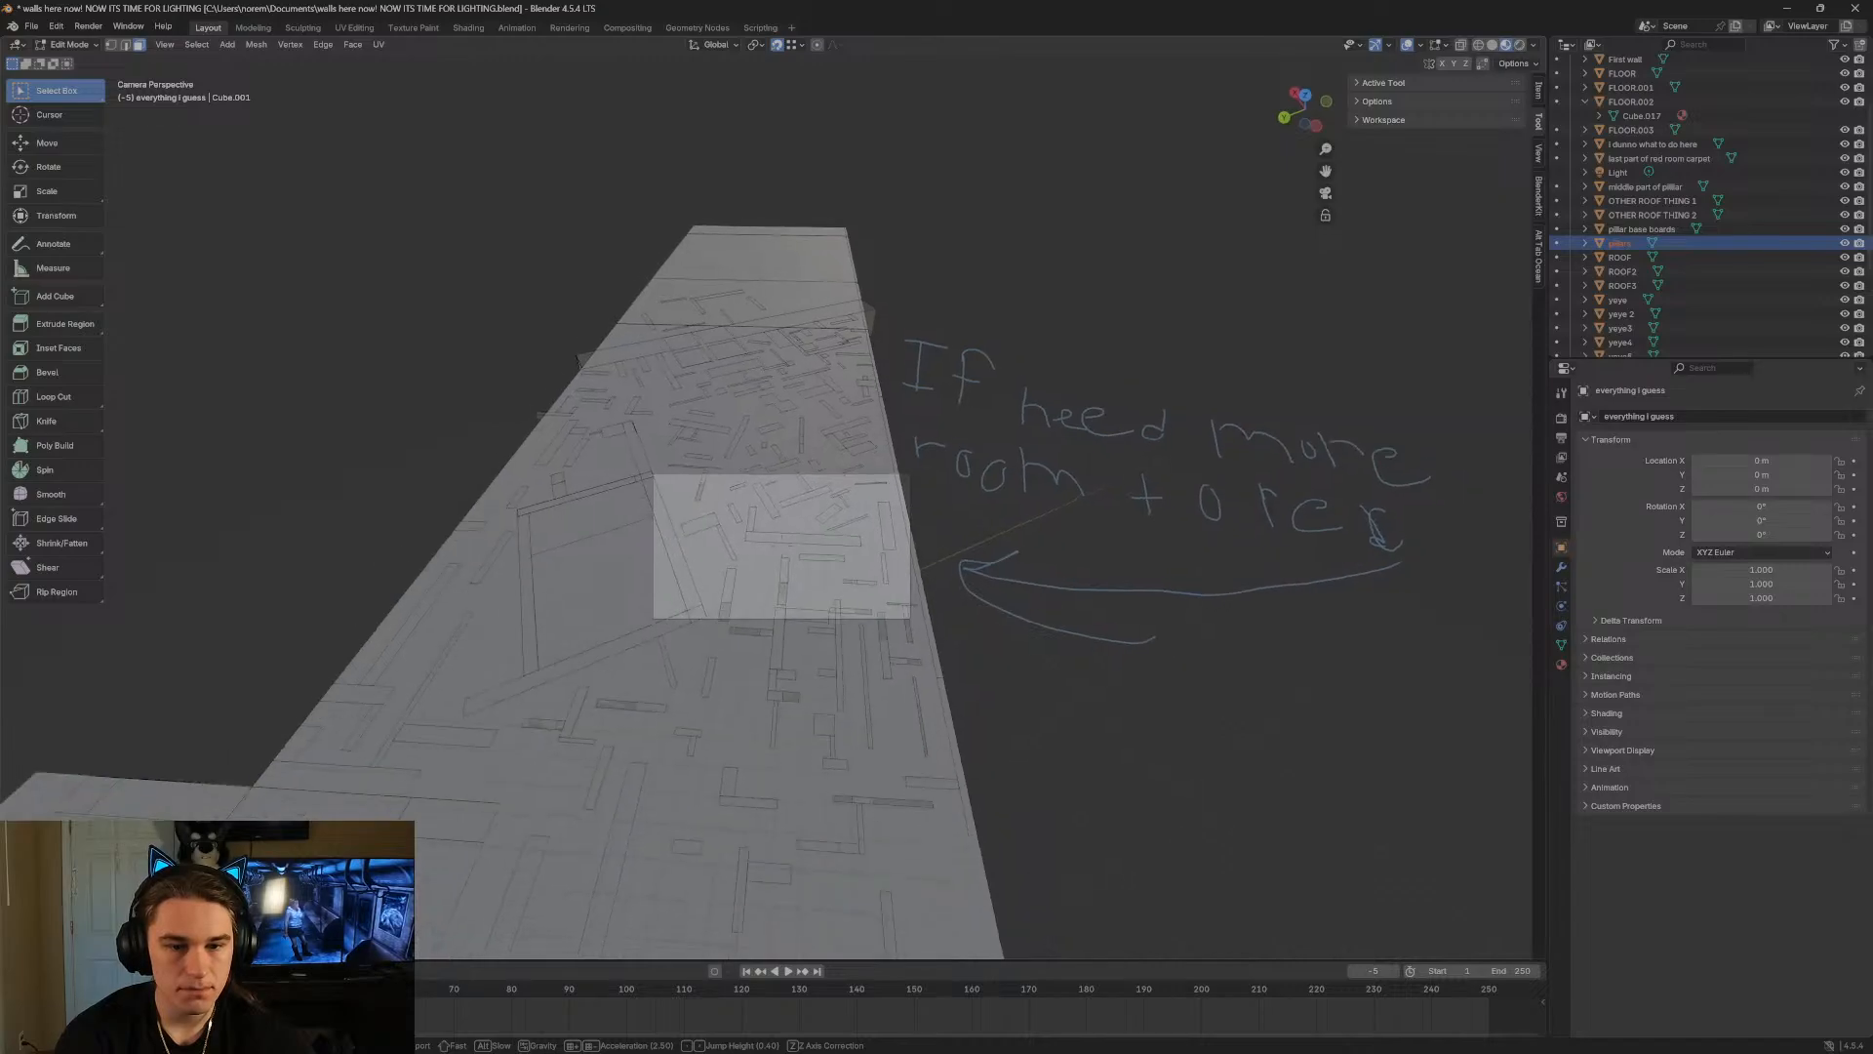
{"action": "key", "text": "w"}
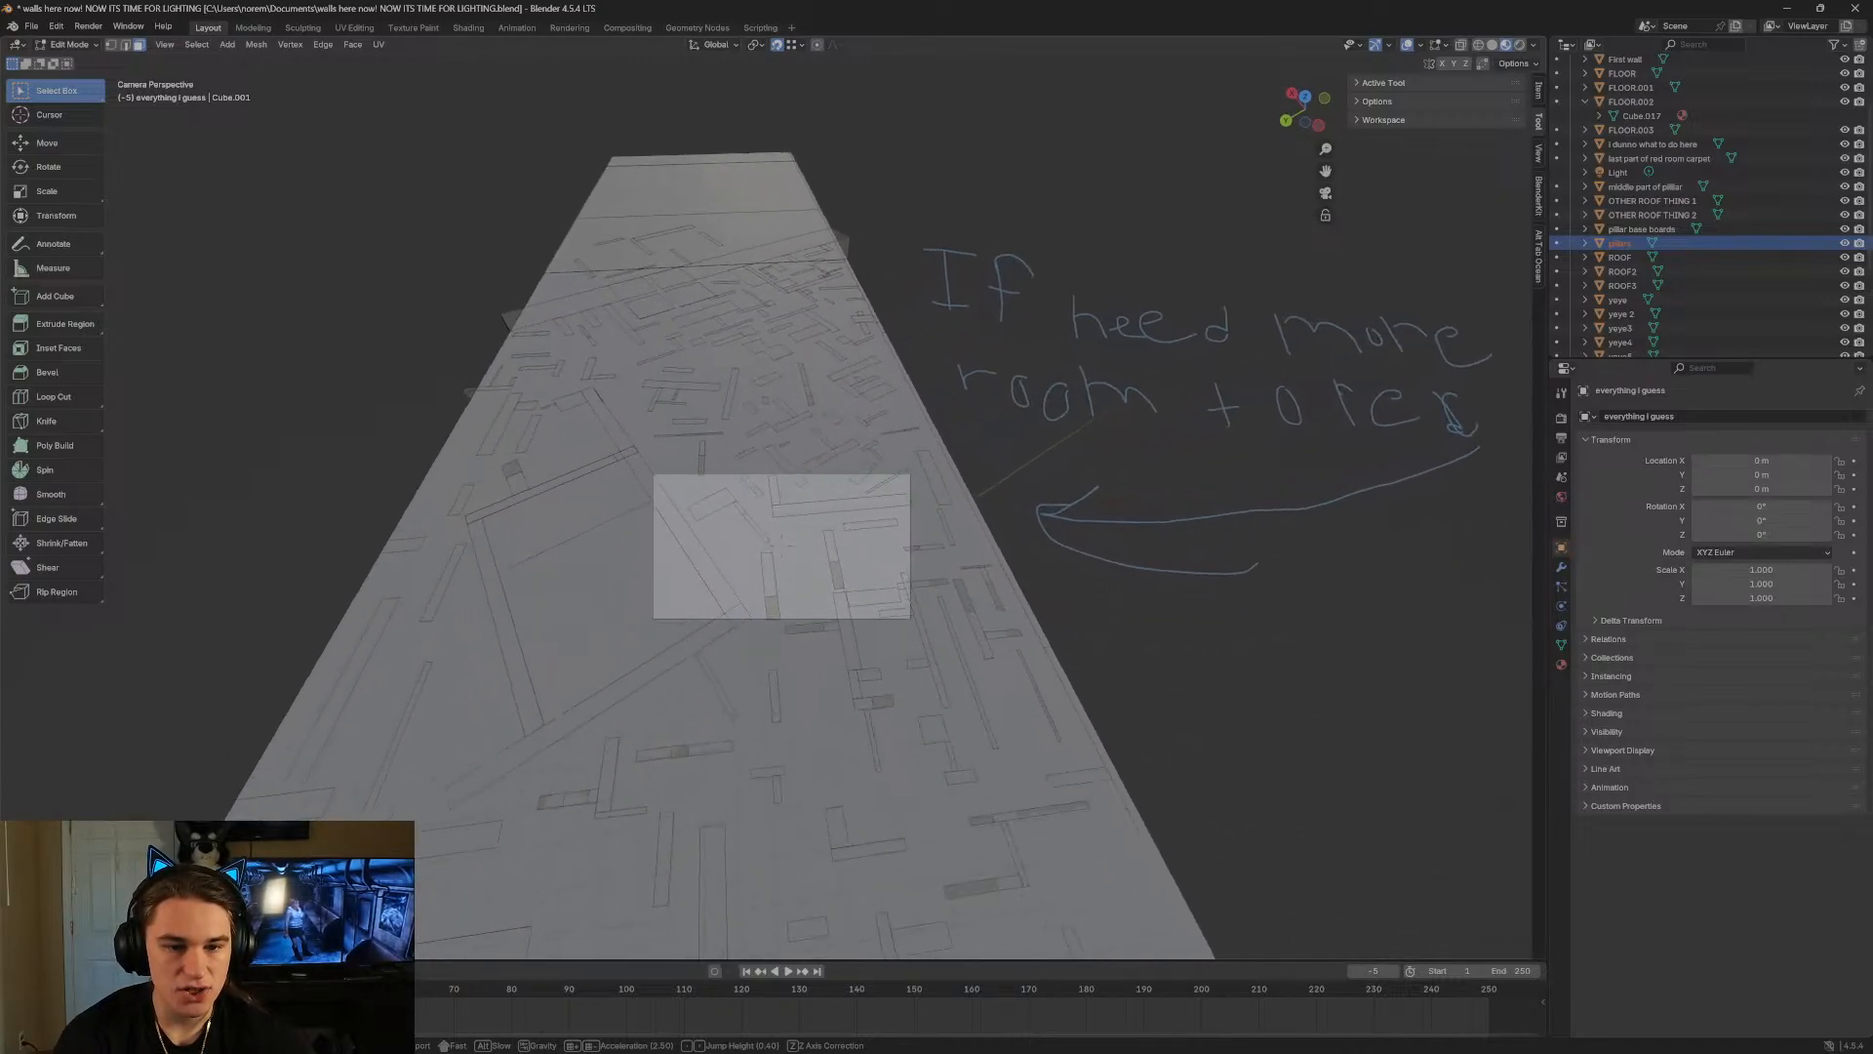
{"action": "key", "text": "w"}
{"action": "key", "text": "s"}
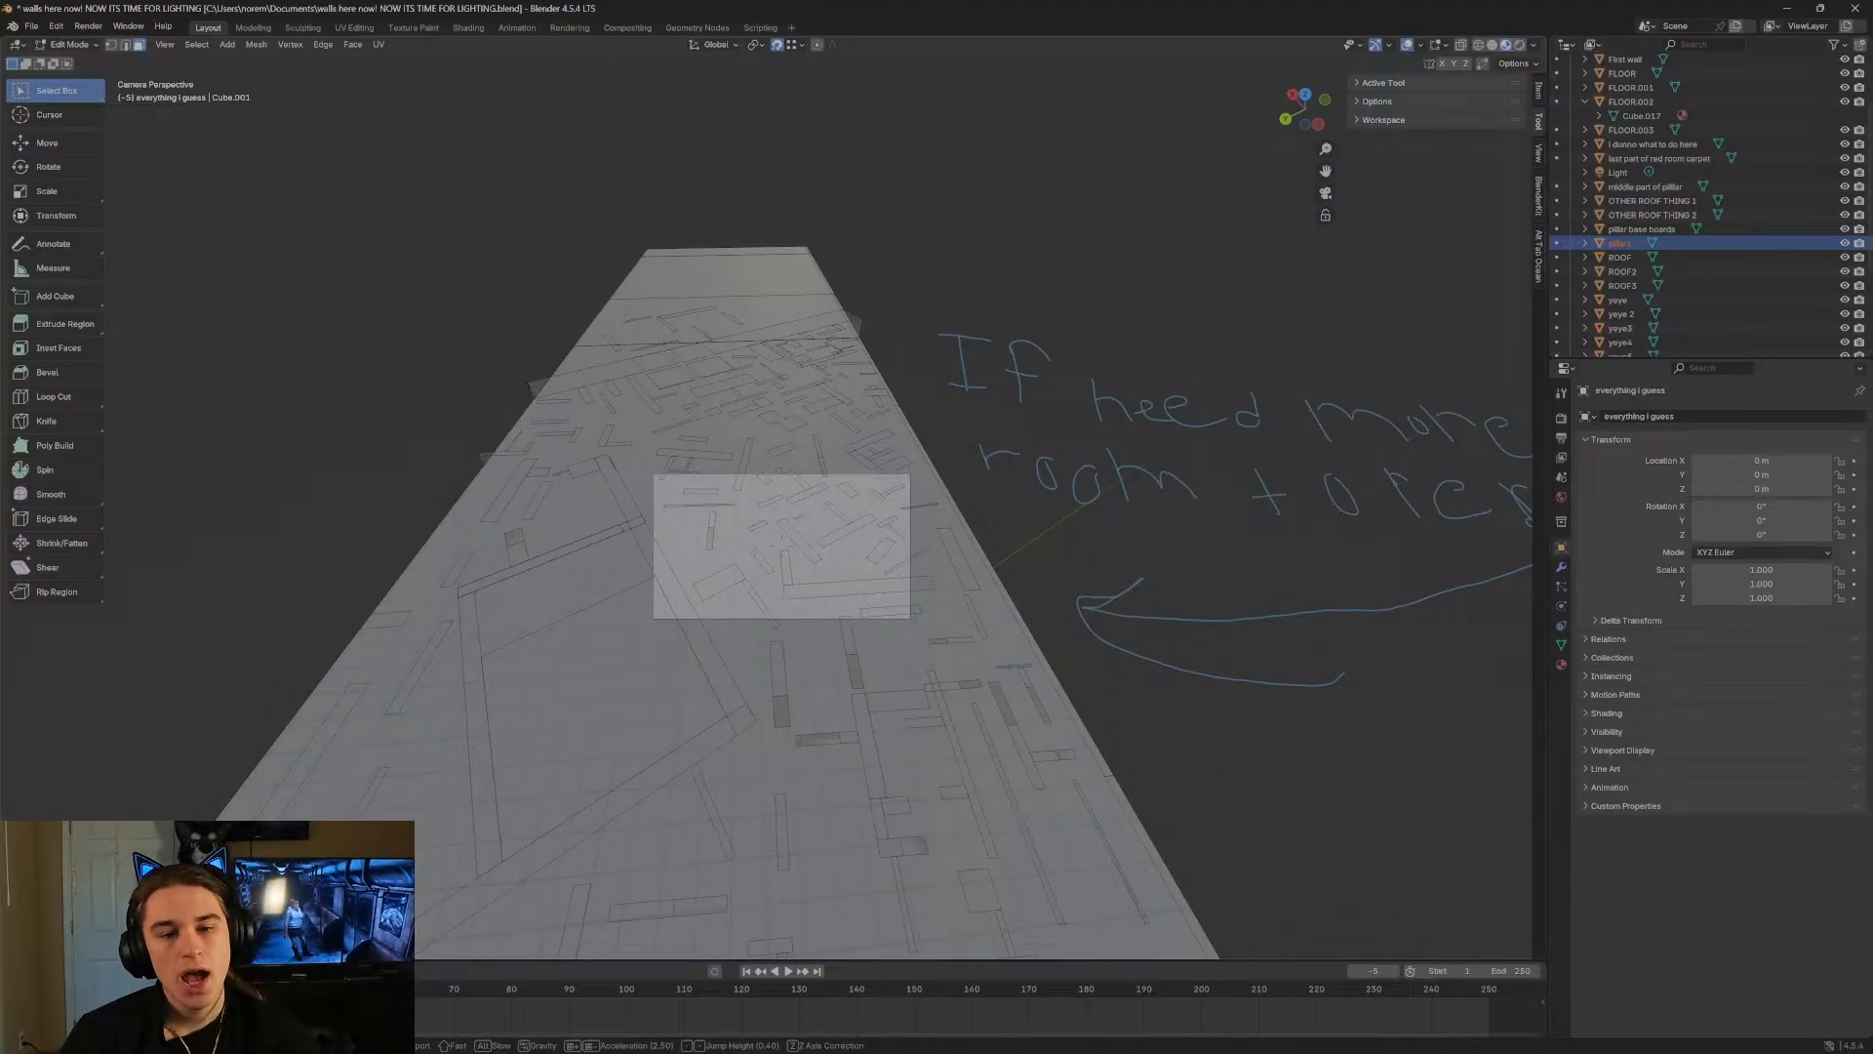
{"action": "key", "text": "s"}
Fly across the whole level, passing the zigzag walls and the underside of the raised ring, and return inside the pillared room.
{"action": "key", "text": "shift+w"}
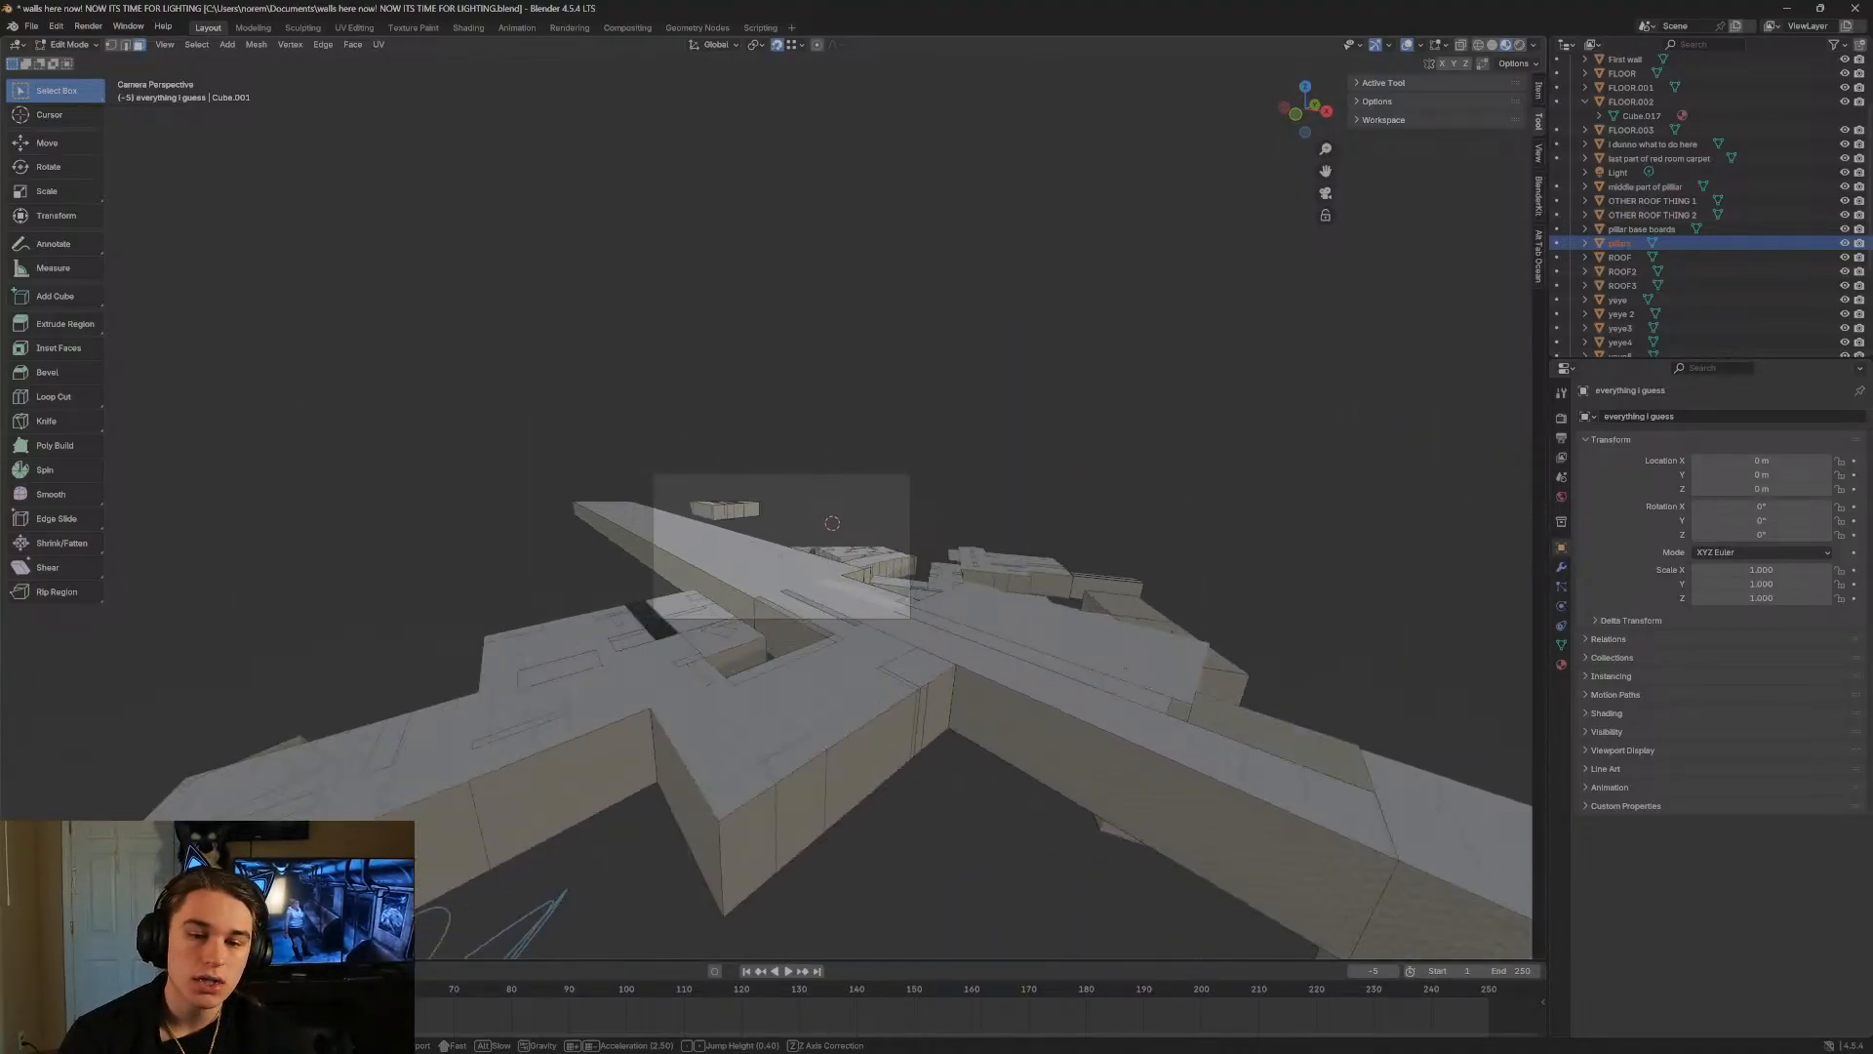
{"action": "key", "text": "shift+w"}
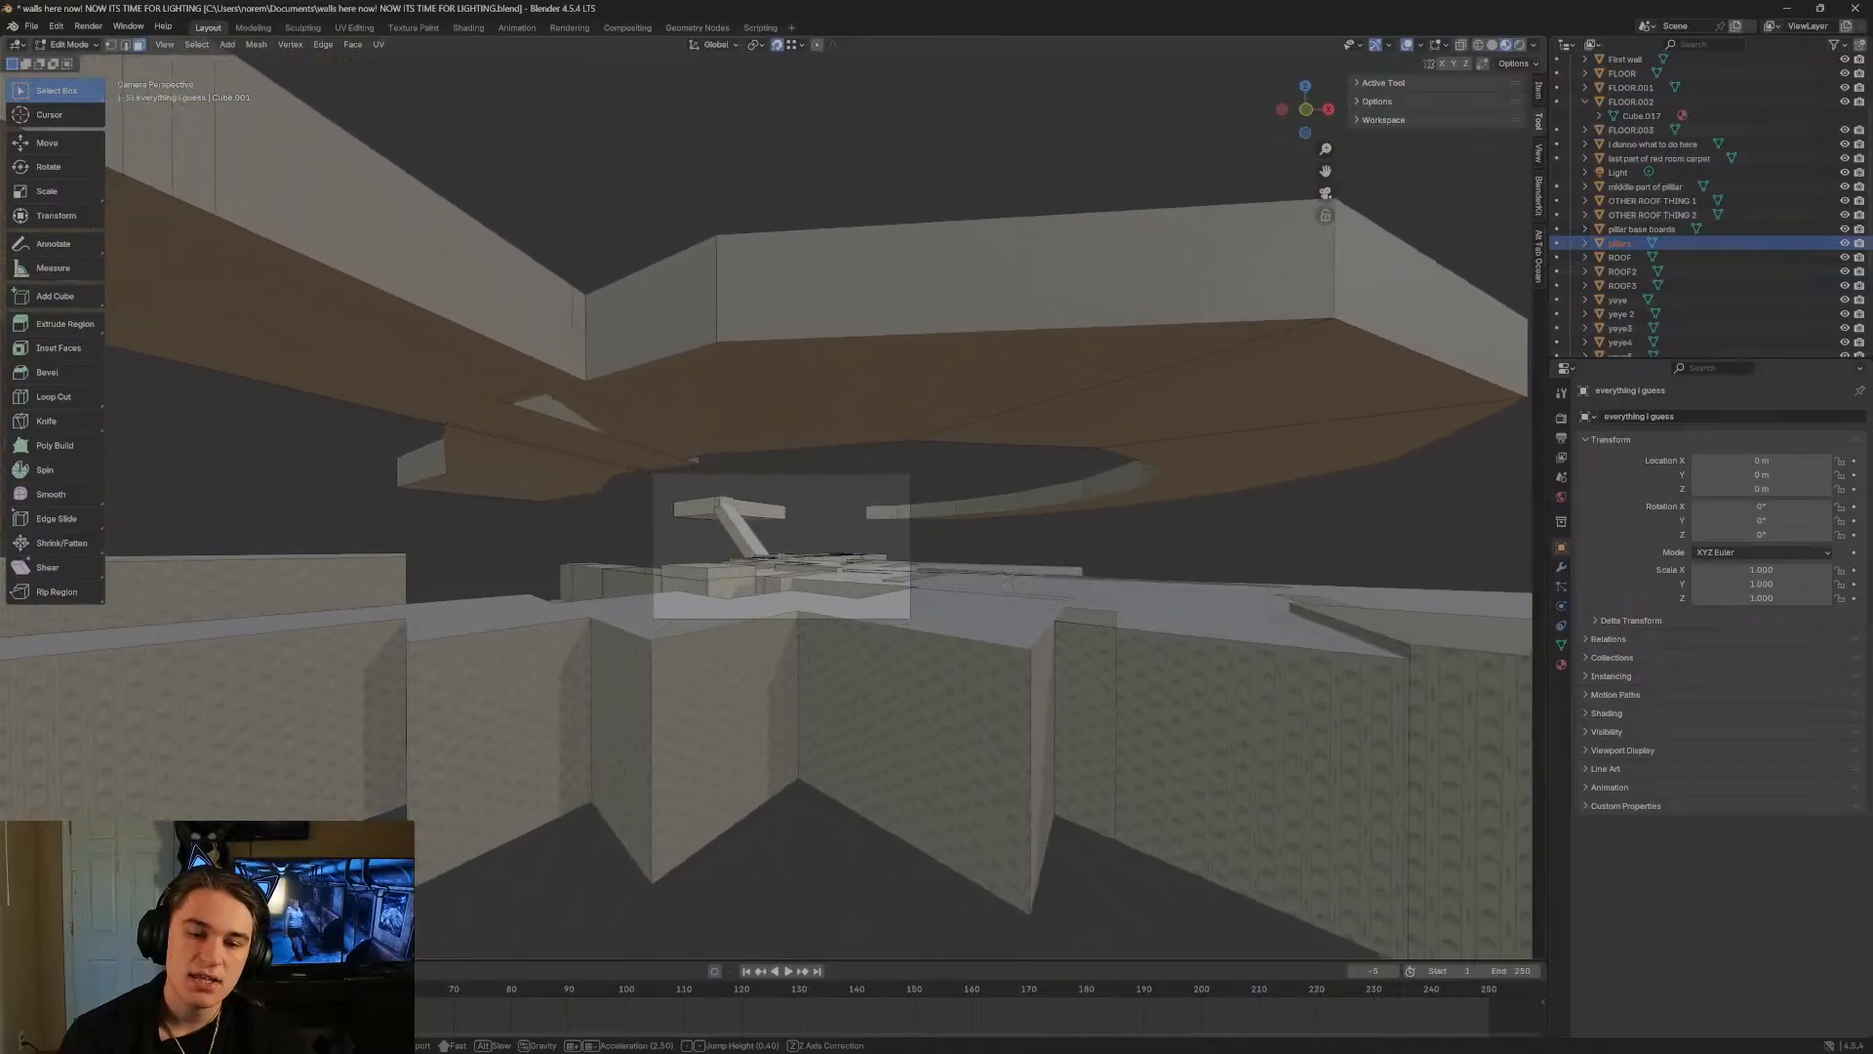
{"action": "key", "text": "shift+w"}
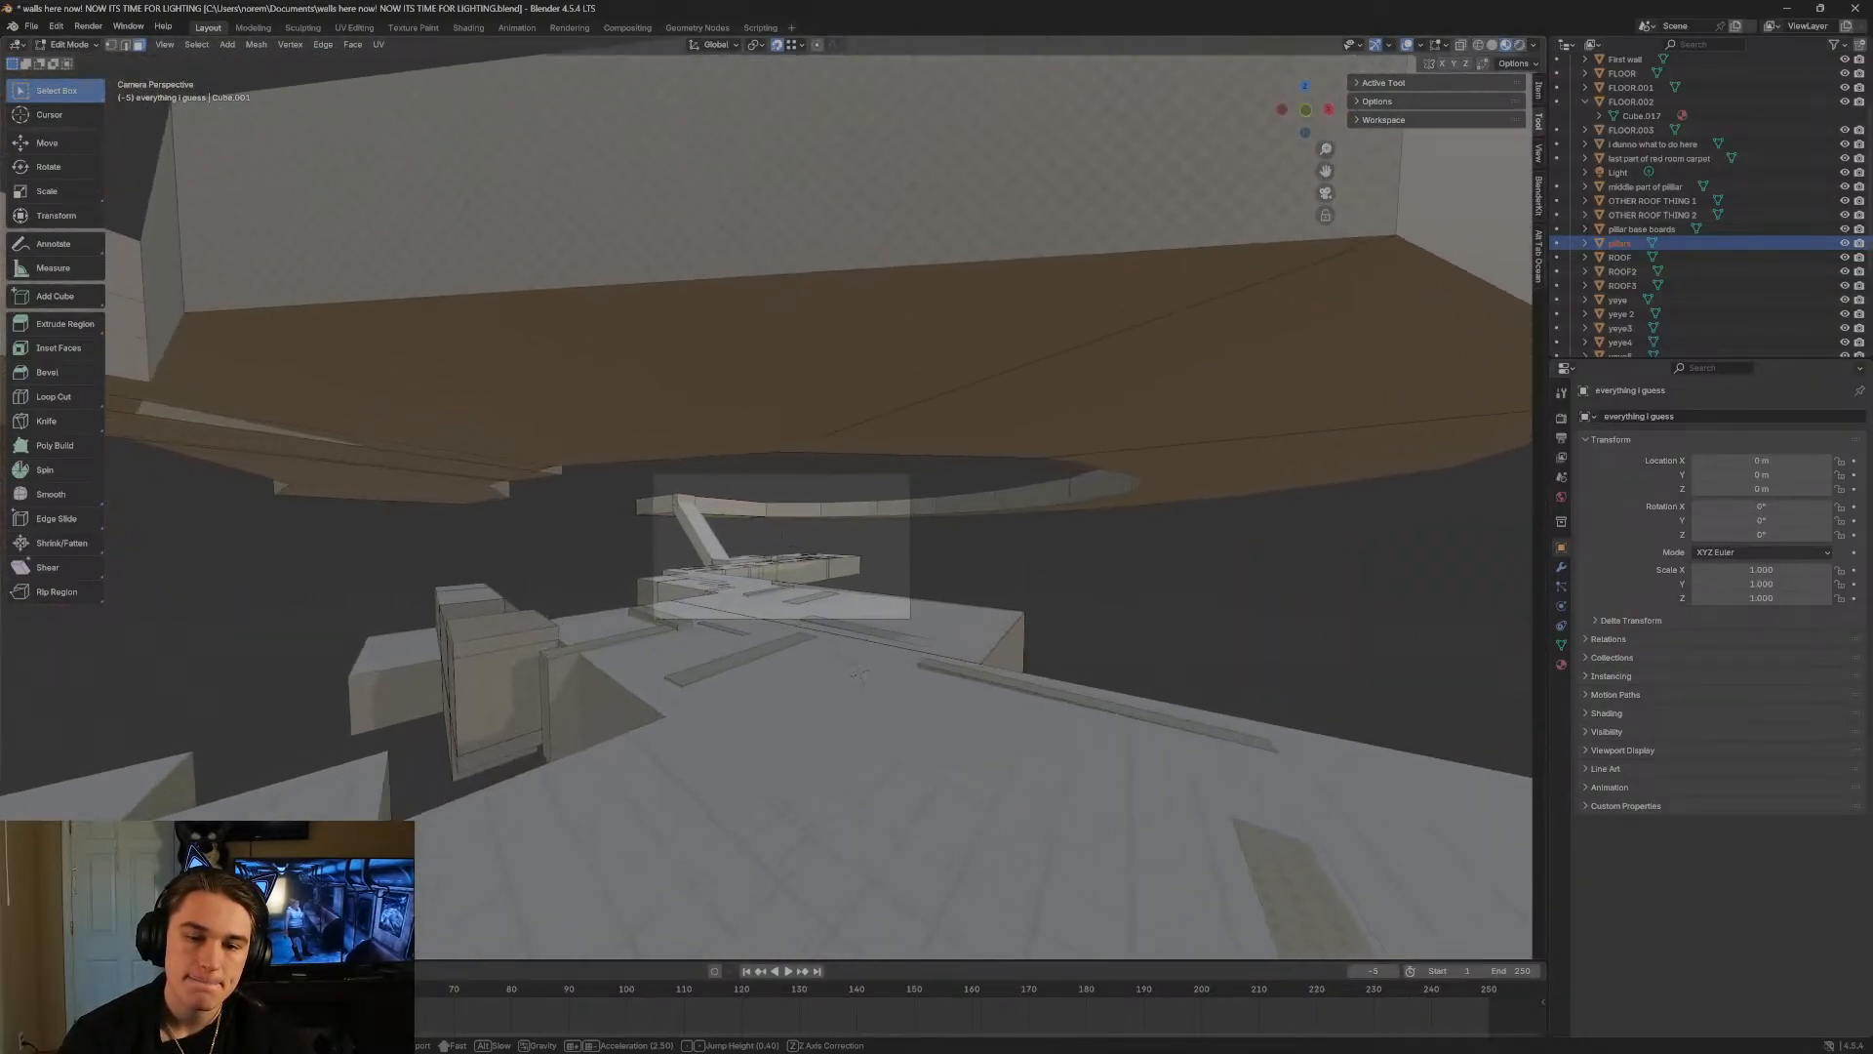
{"action": "key", "text": "shift+w"}
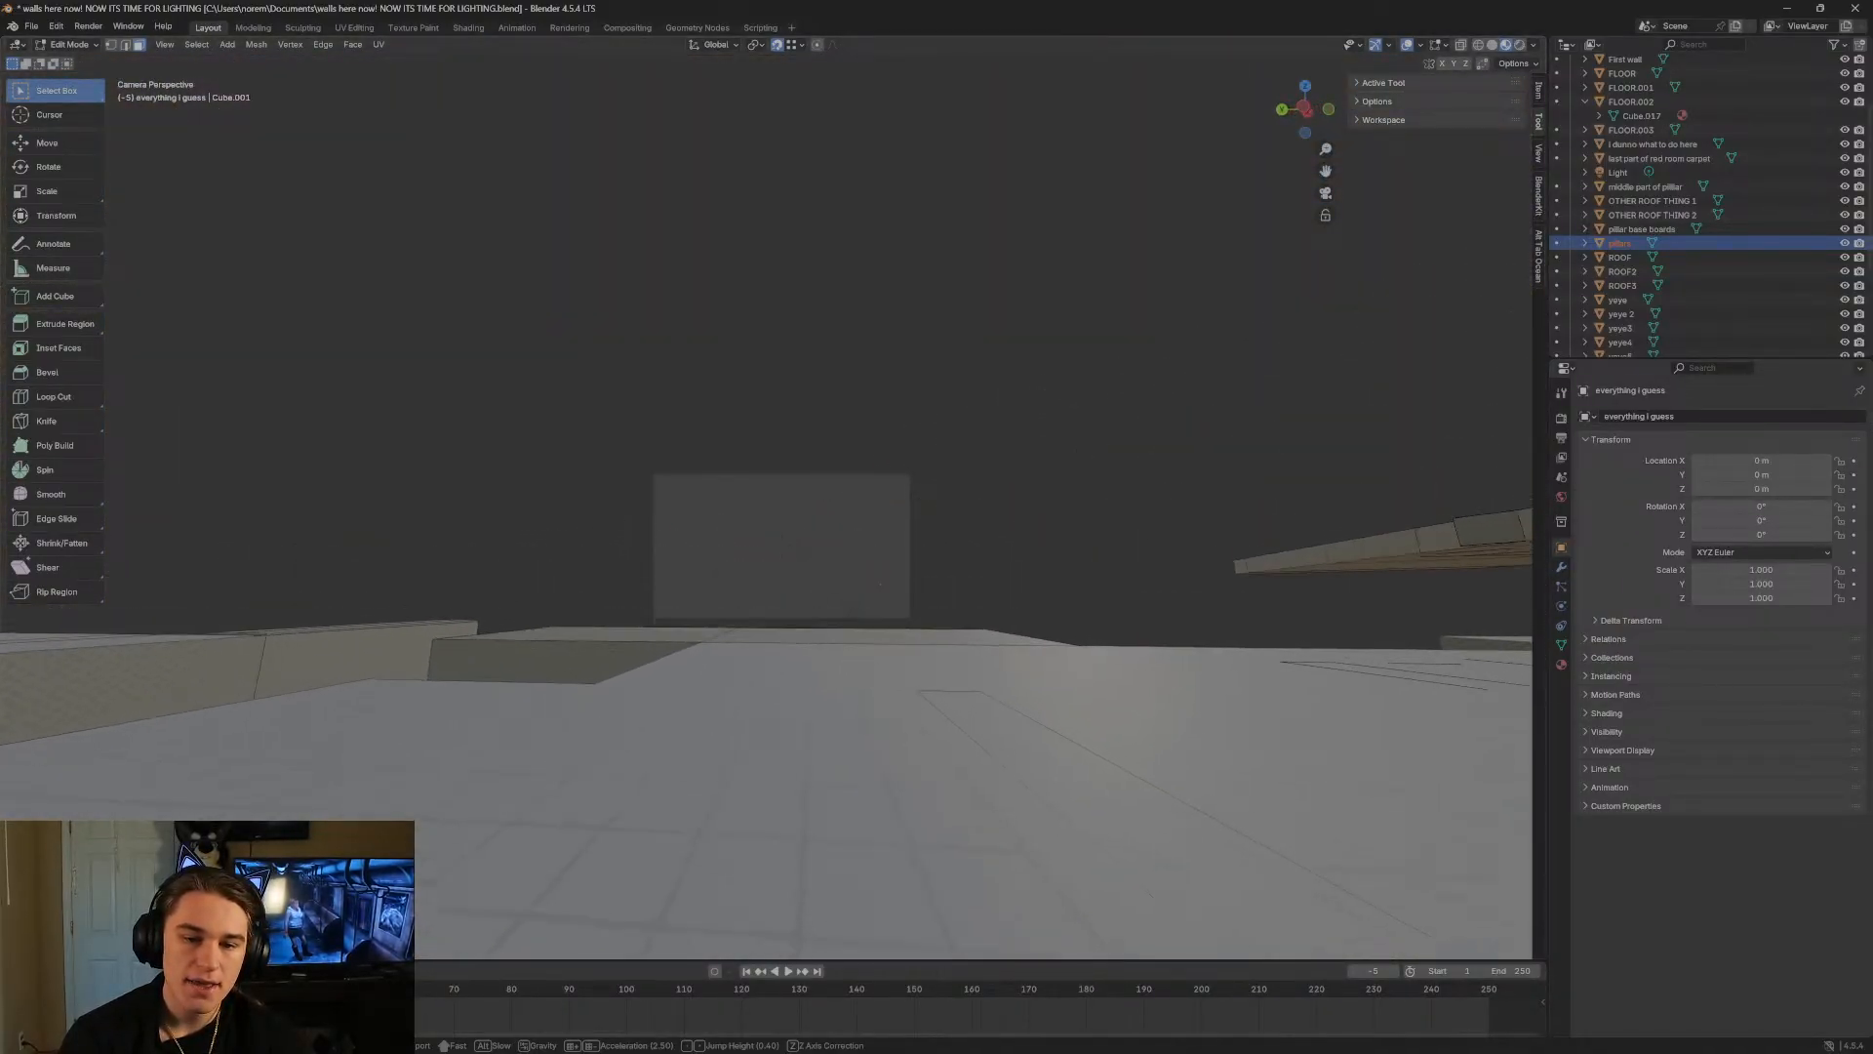
{"action": "key", "text": "shift+w"}
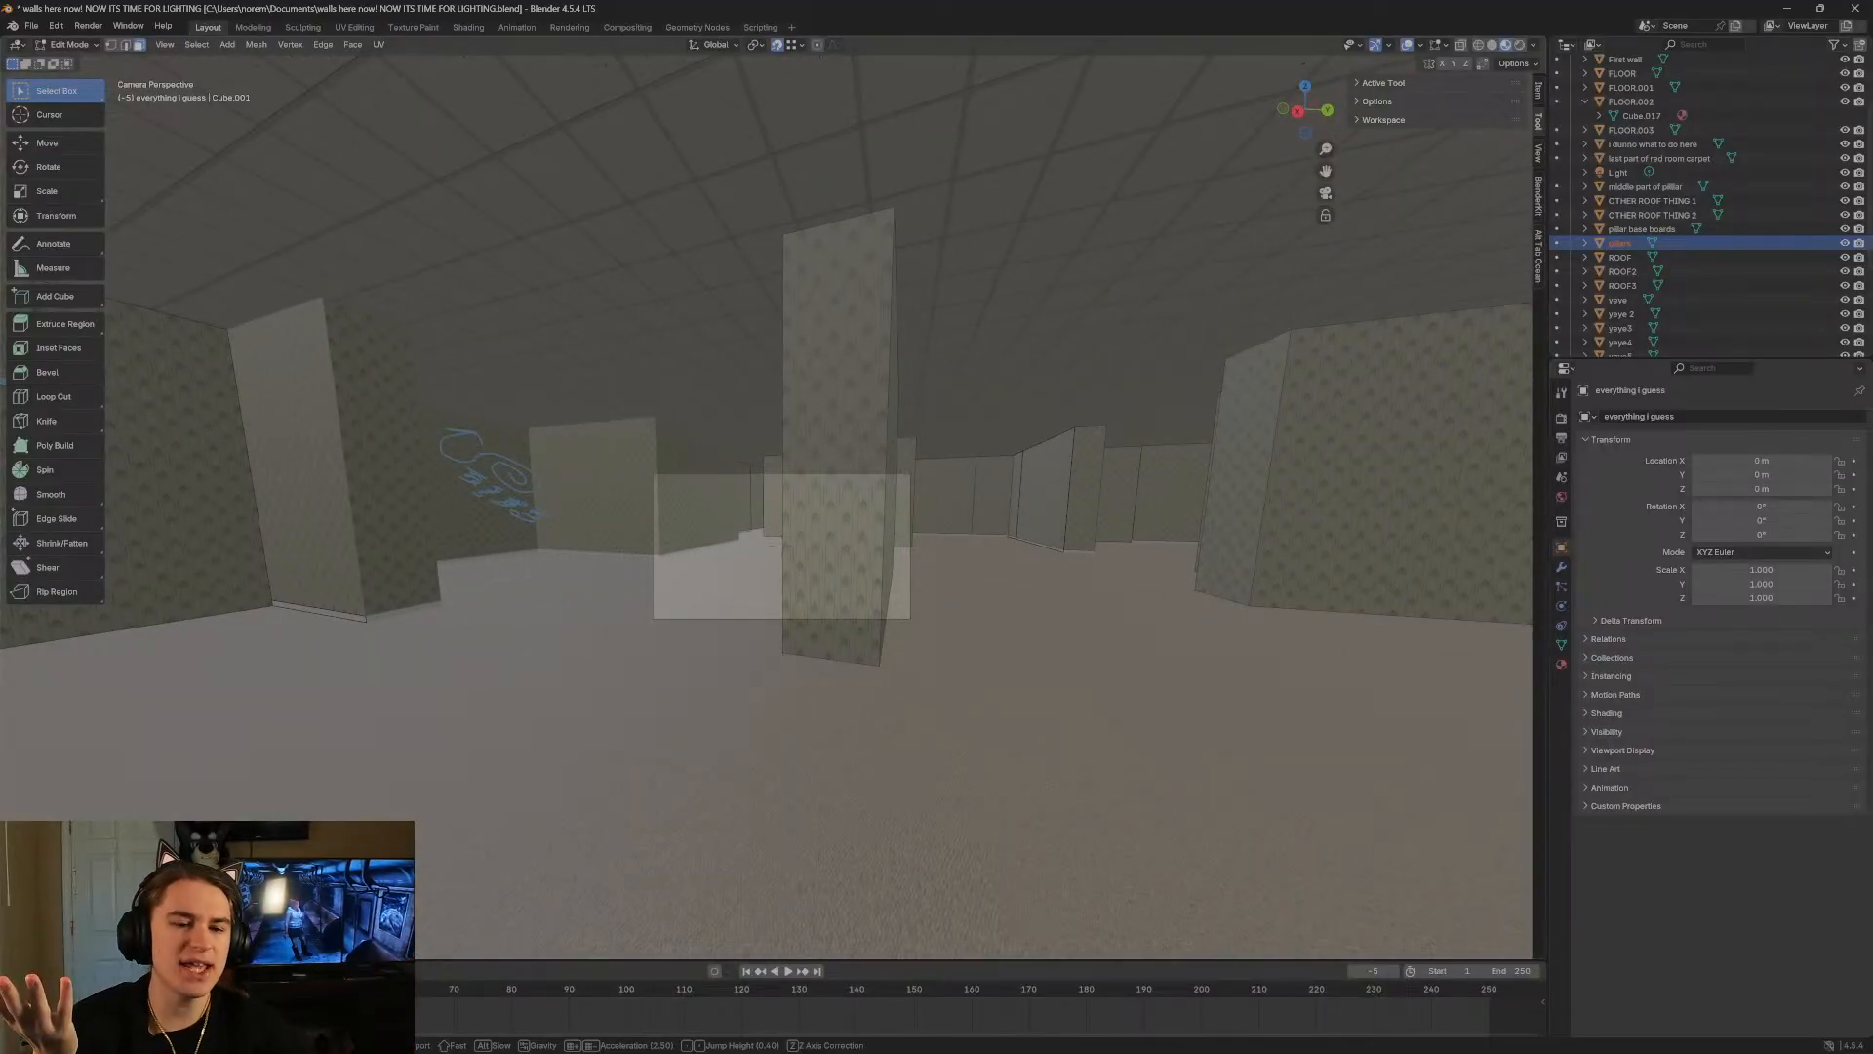
Walk back and forth through the open carpeted room to view its pillars and wallpapered partition walls.
{"action": "key", "text": "w"}
{"action": "key", "text": "a"}
{"action": "key", "text": "w"}
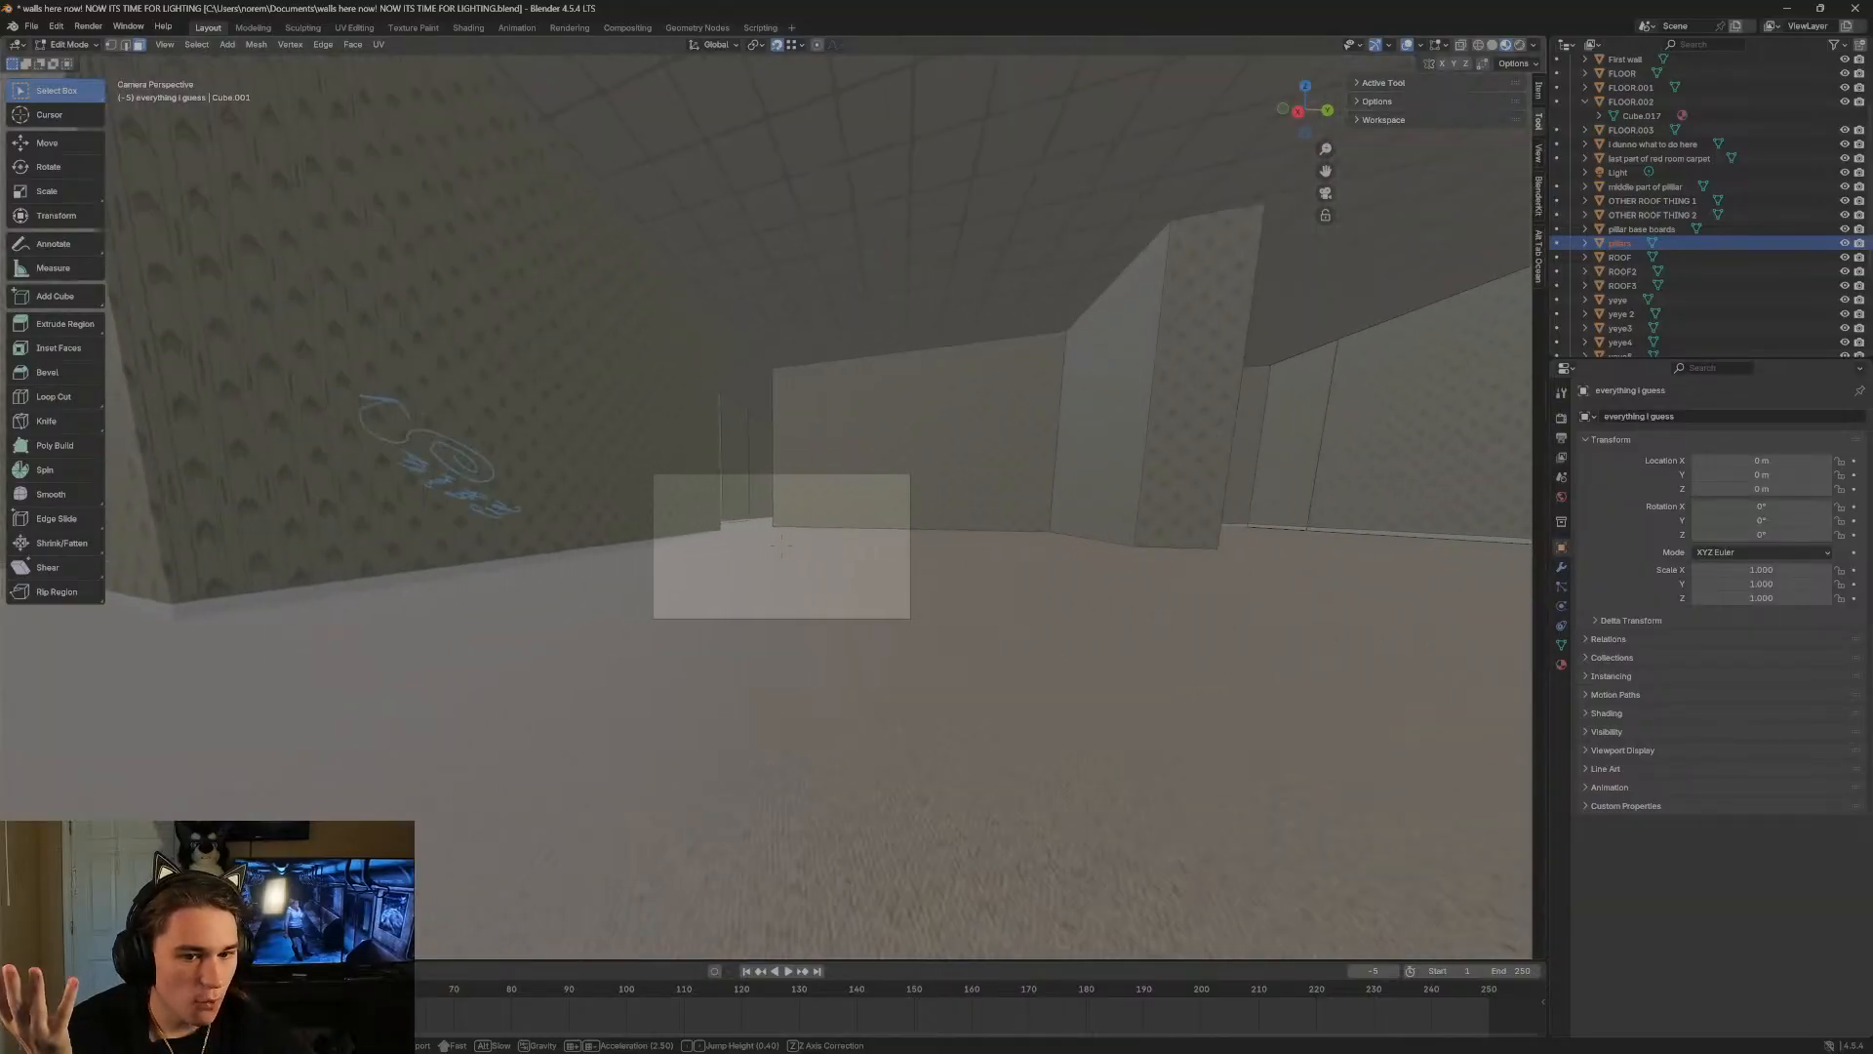
{"action": "key", "text": "w"}
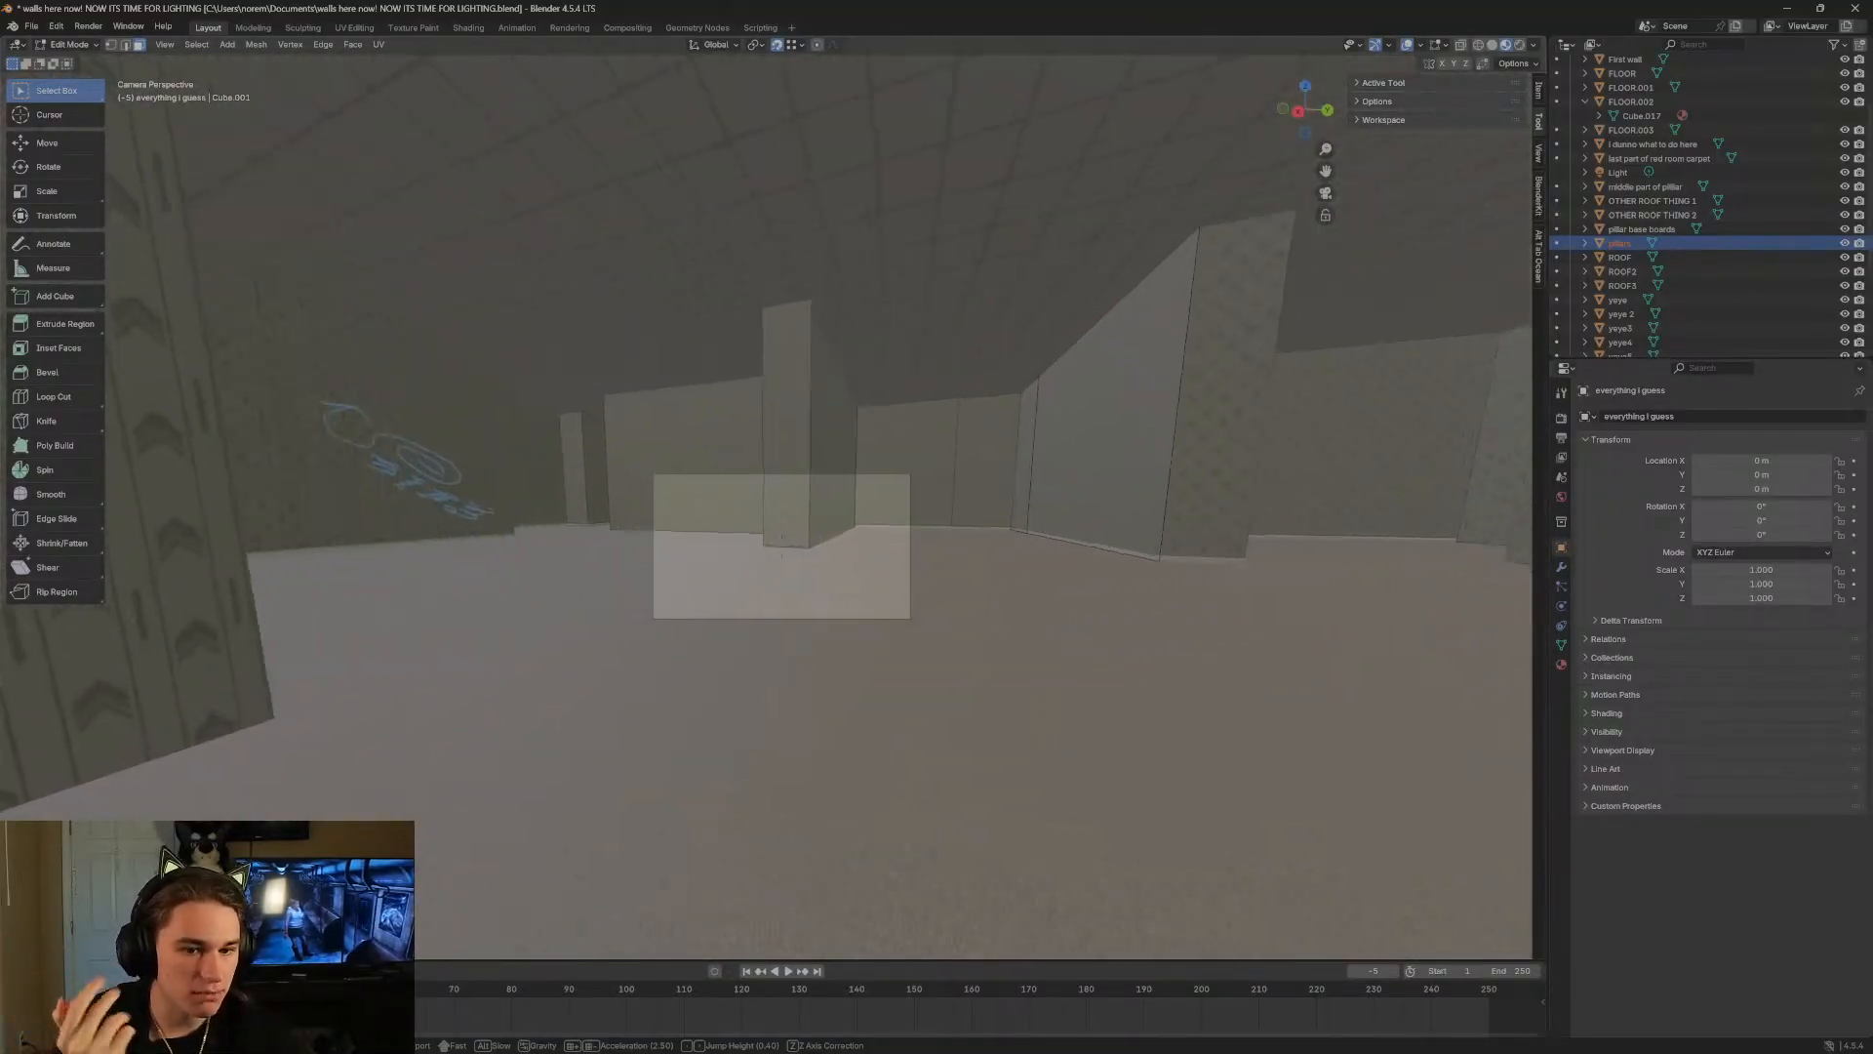
{"action": "key", "text": "s"}
{"action": "key", "text": "w"}
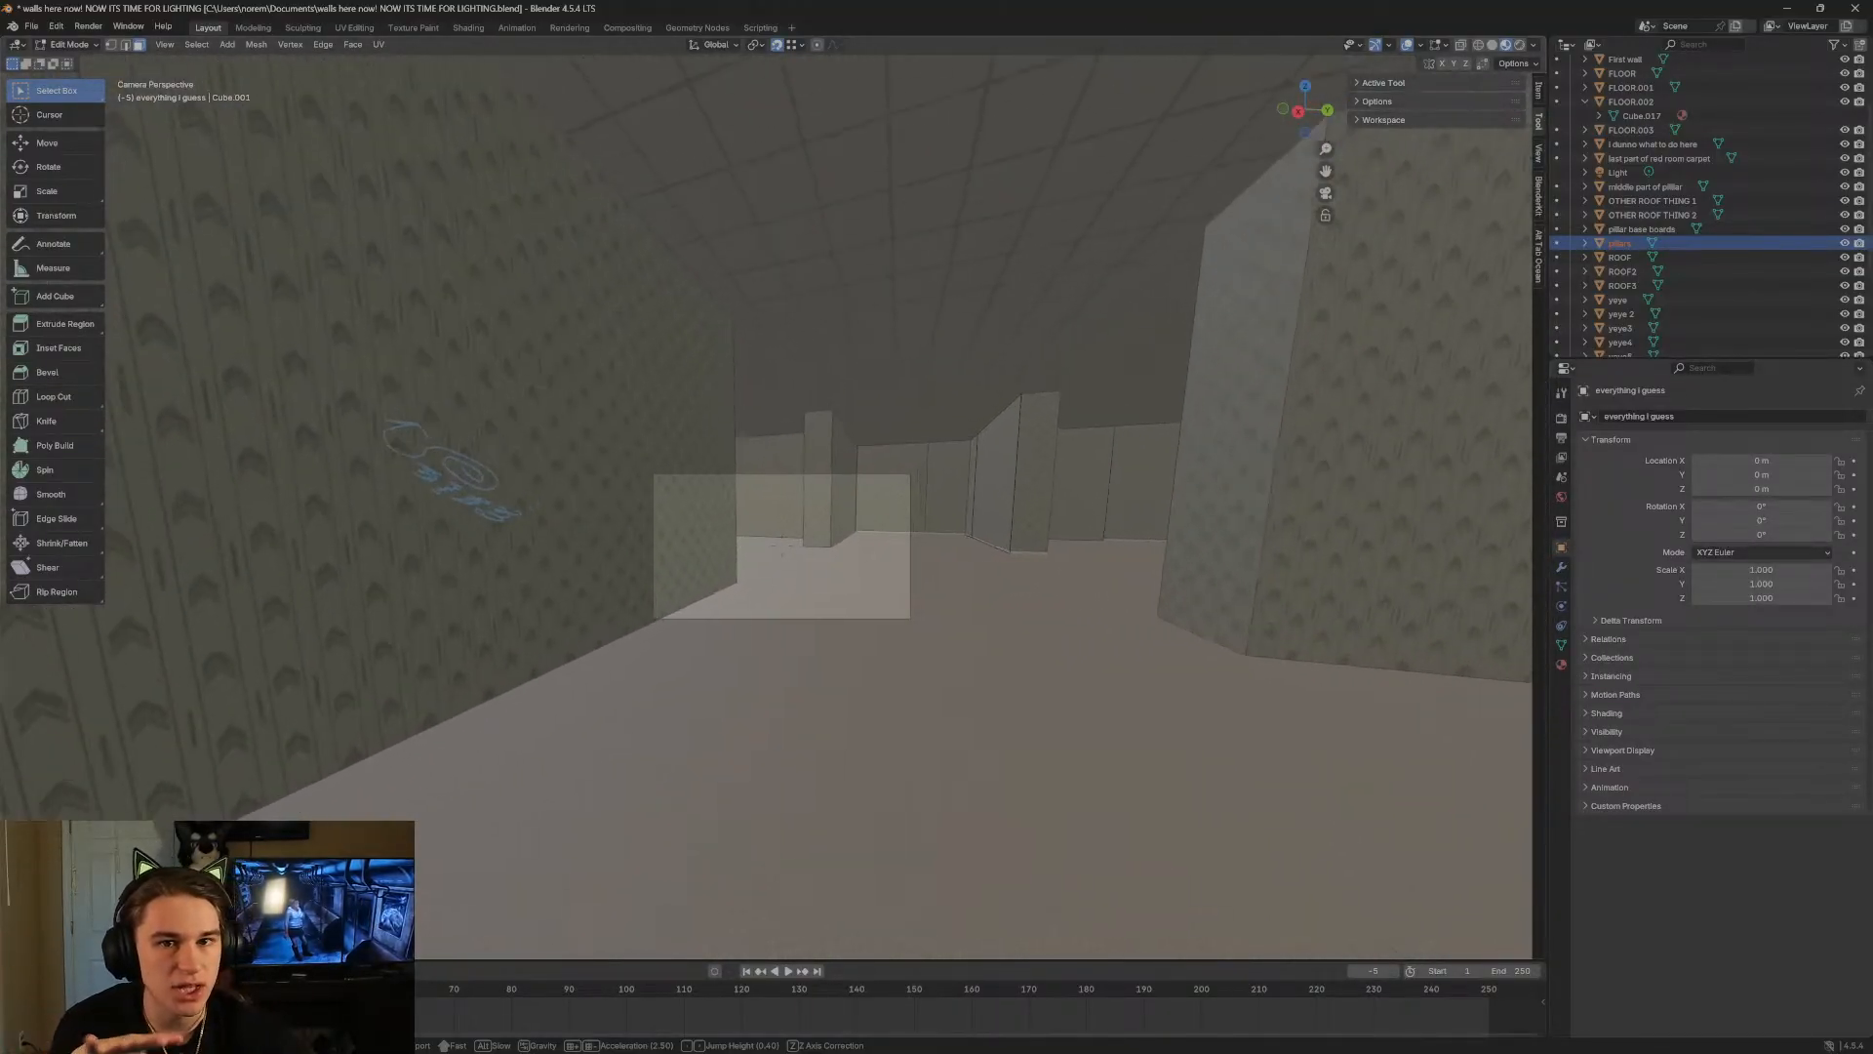
{"action": "key", "text": "s"}
{"action": "key", "text": "s"}
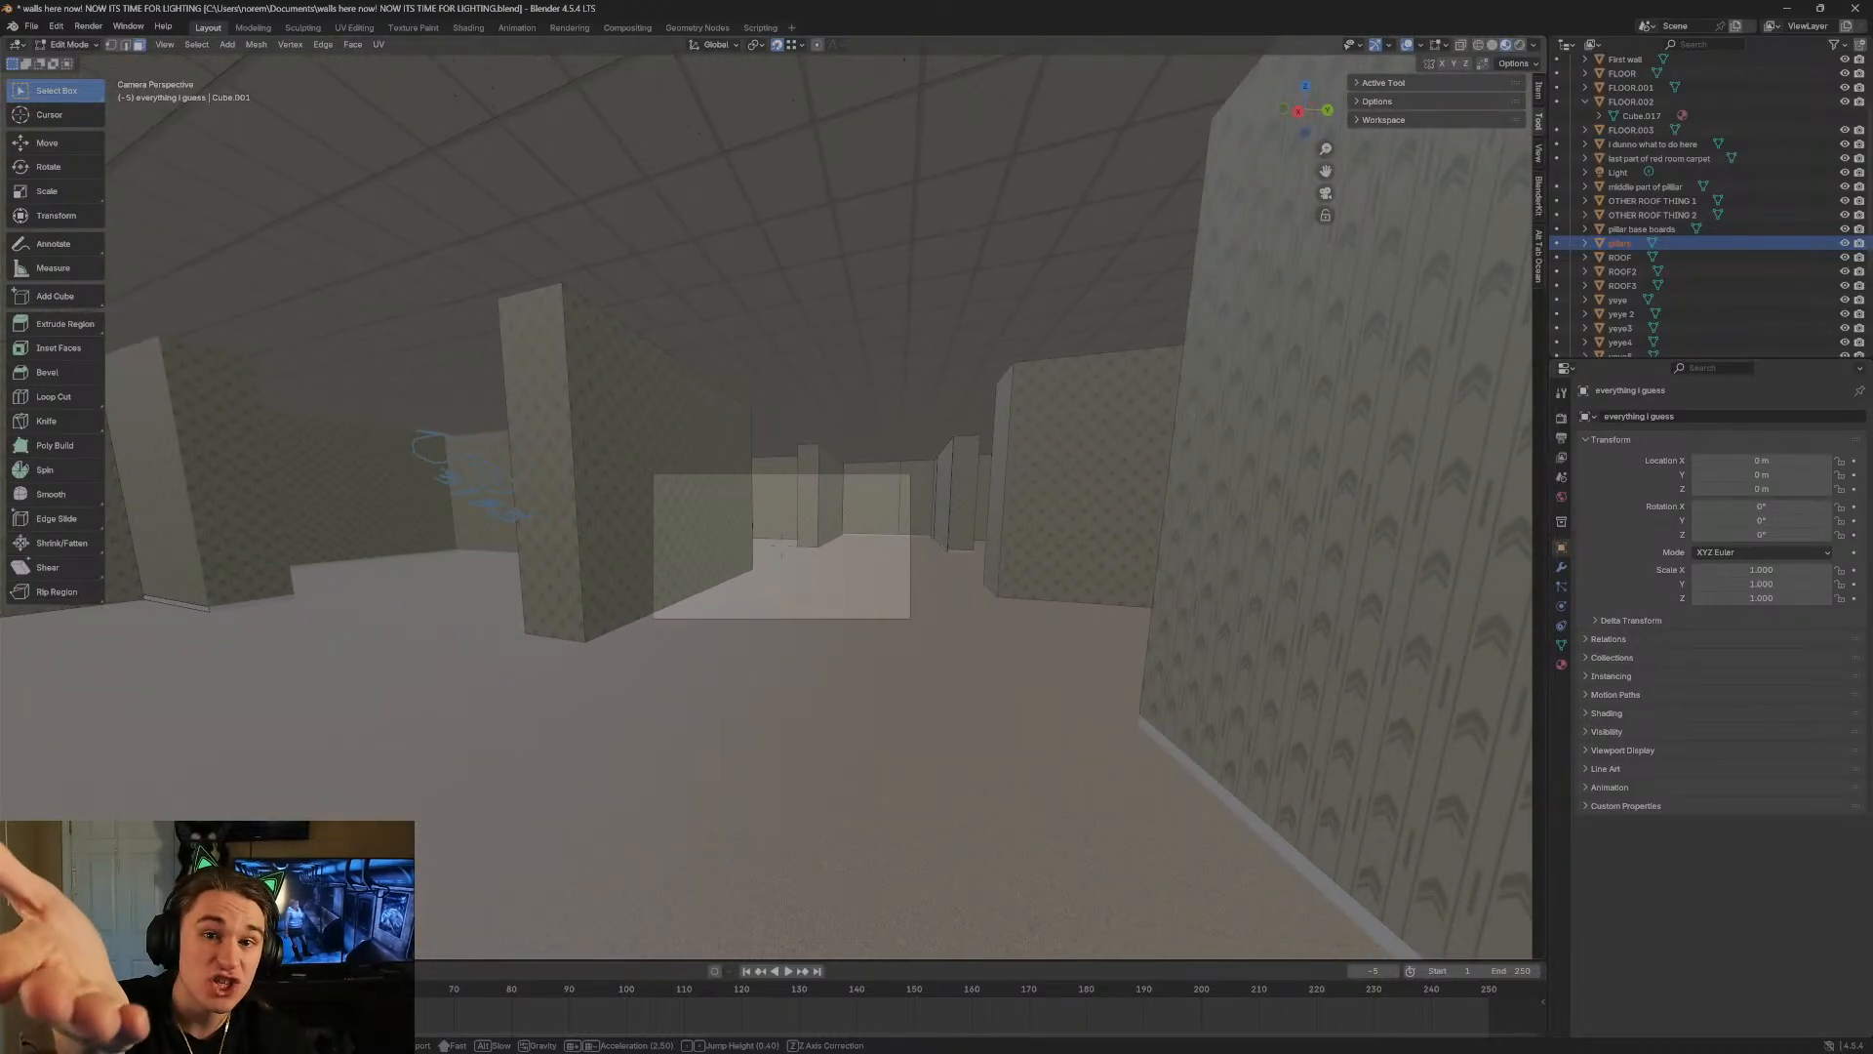
{"action": "key", "text": "w"}
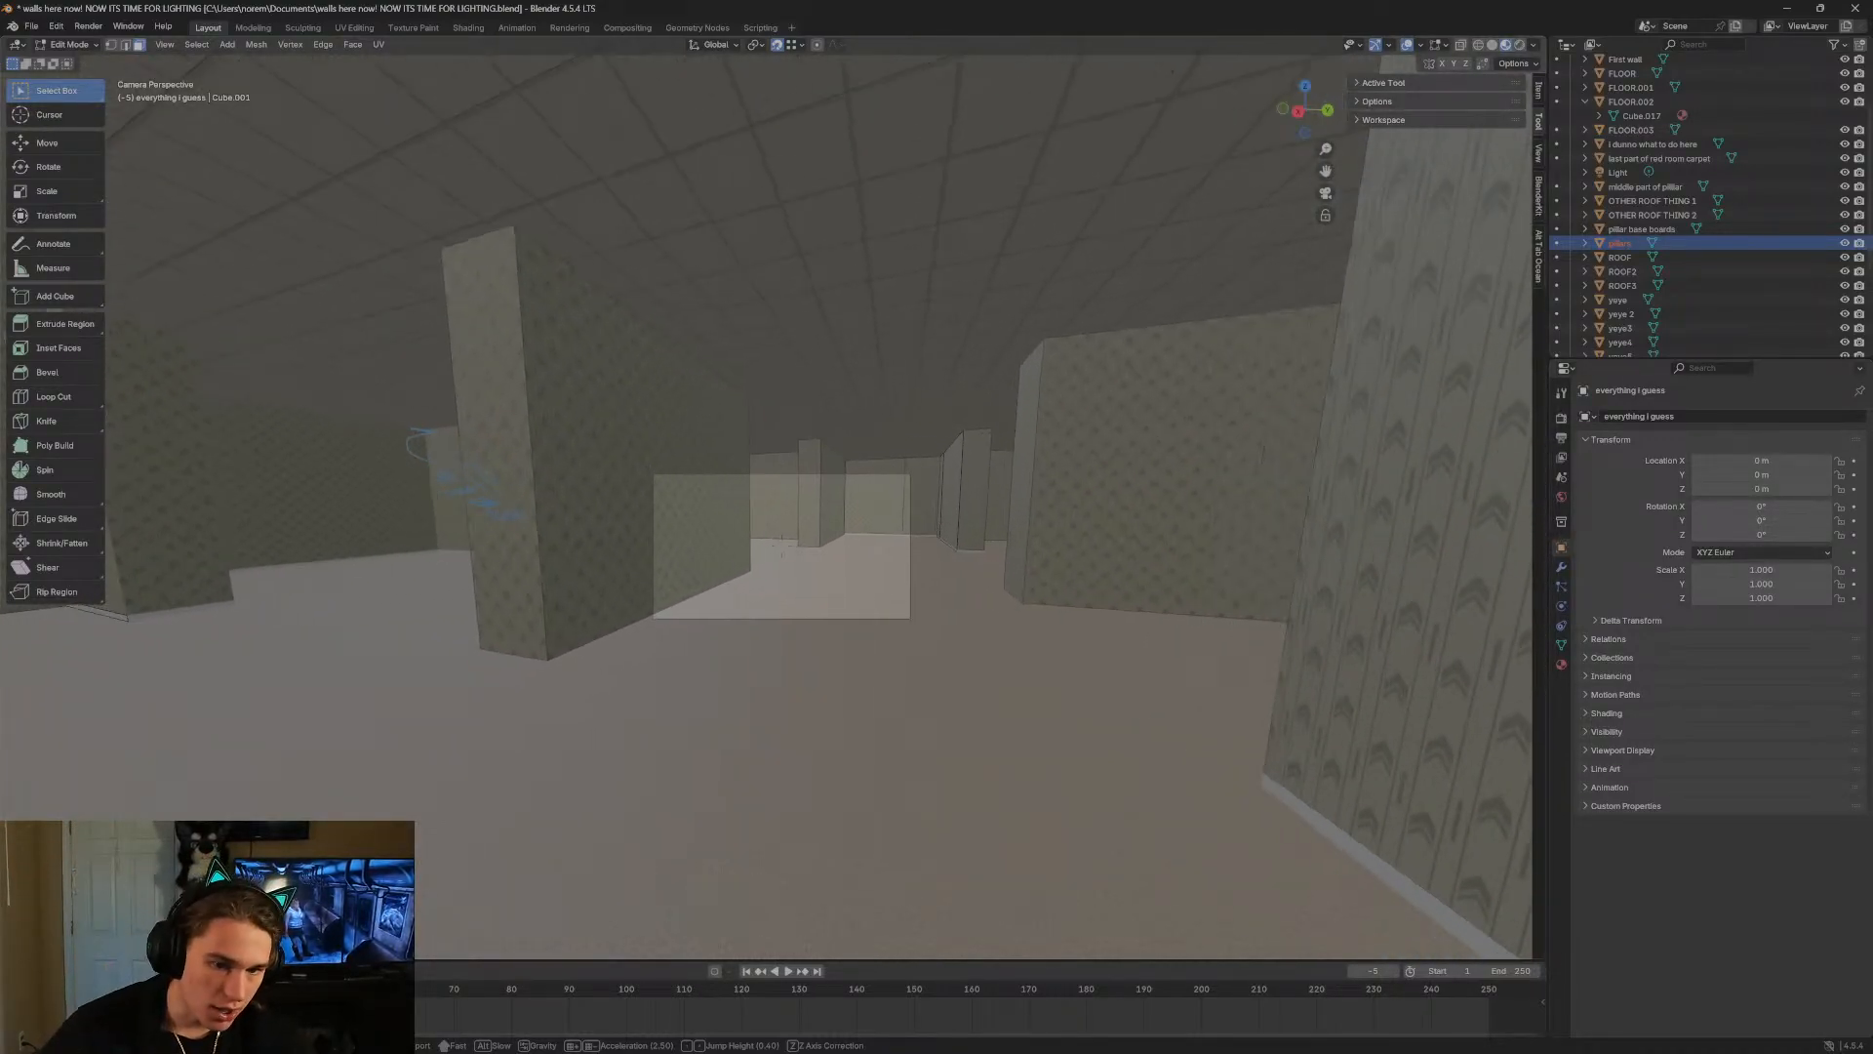
View the tiled ceiling and the room's partitions from several directions, moving close along the wallpapered walls.
{"action": "key", "text": "s"}
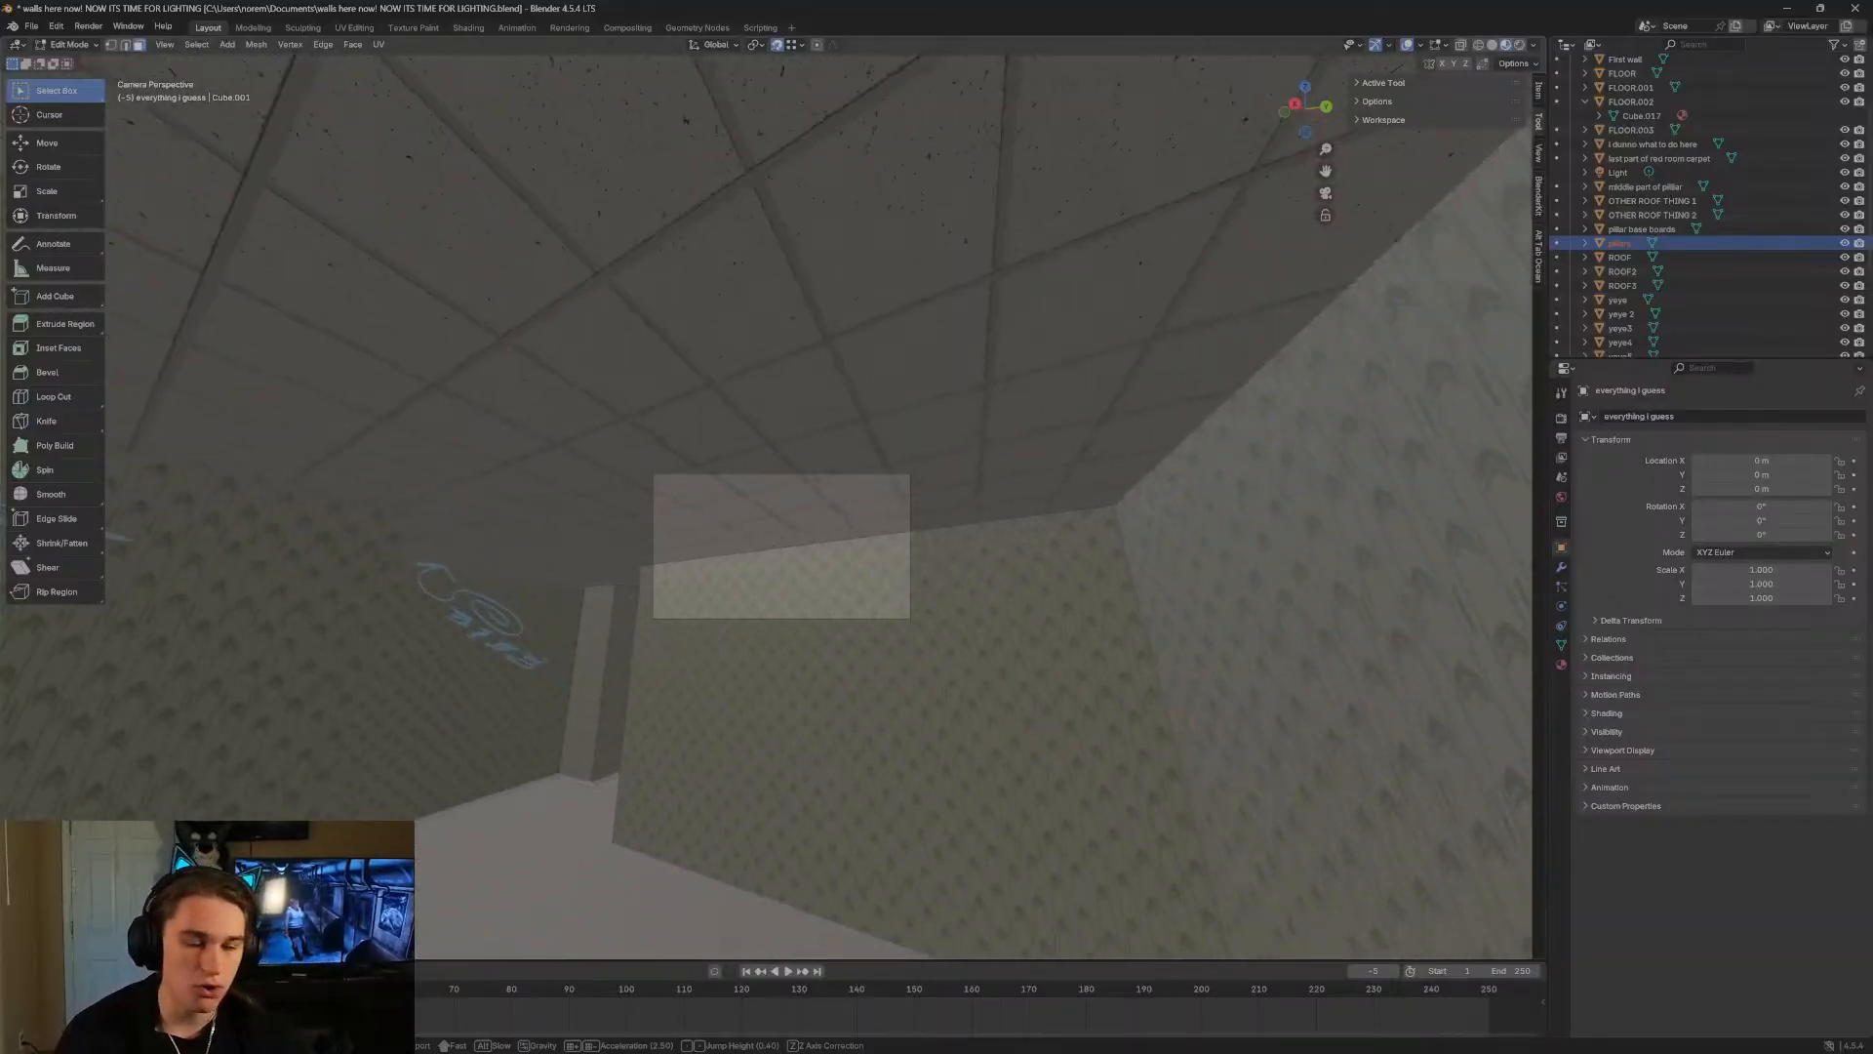
{"action": "key", "text": "w"}
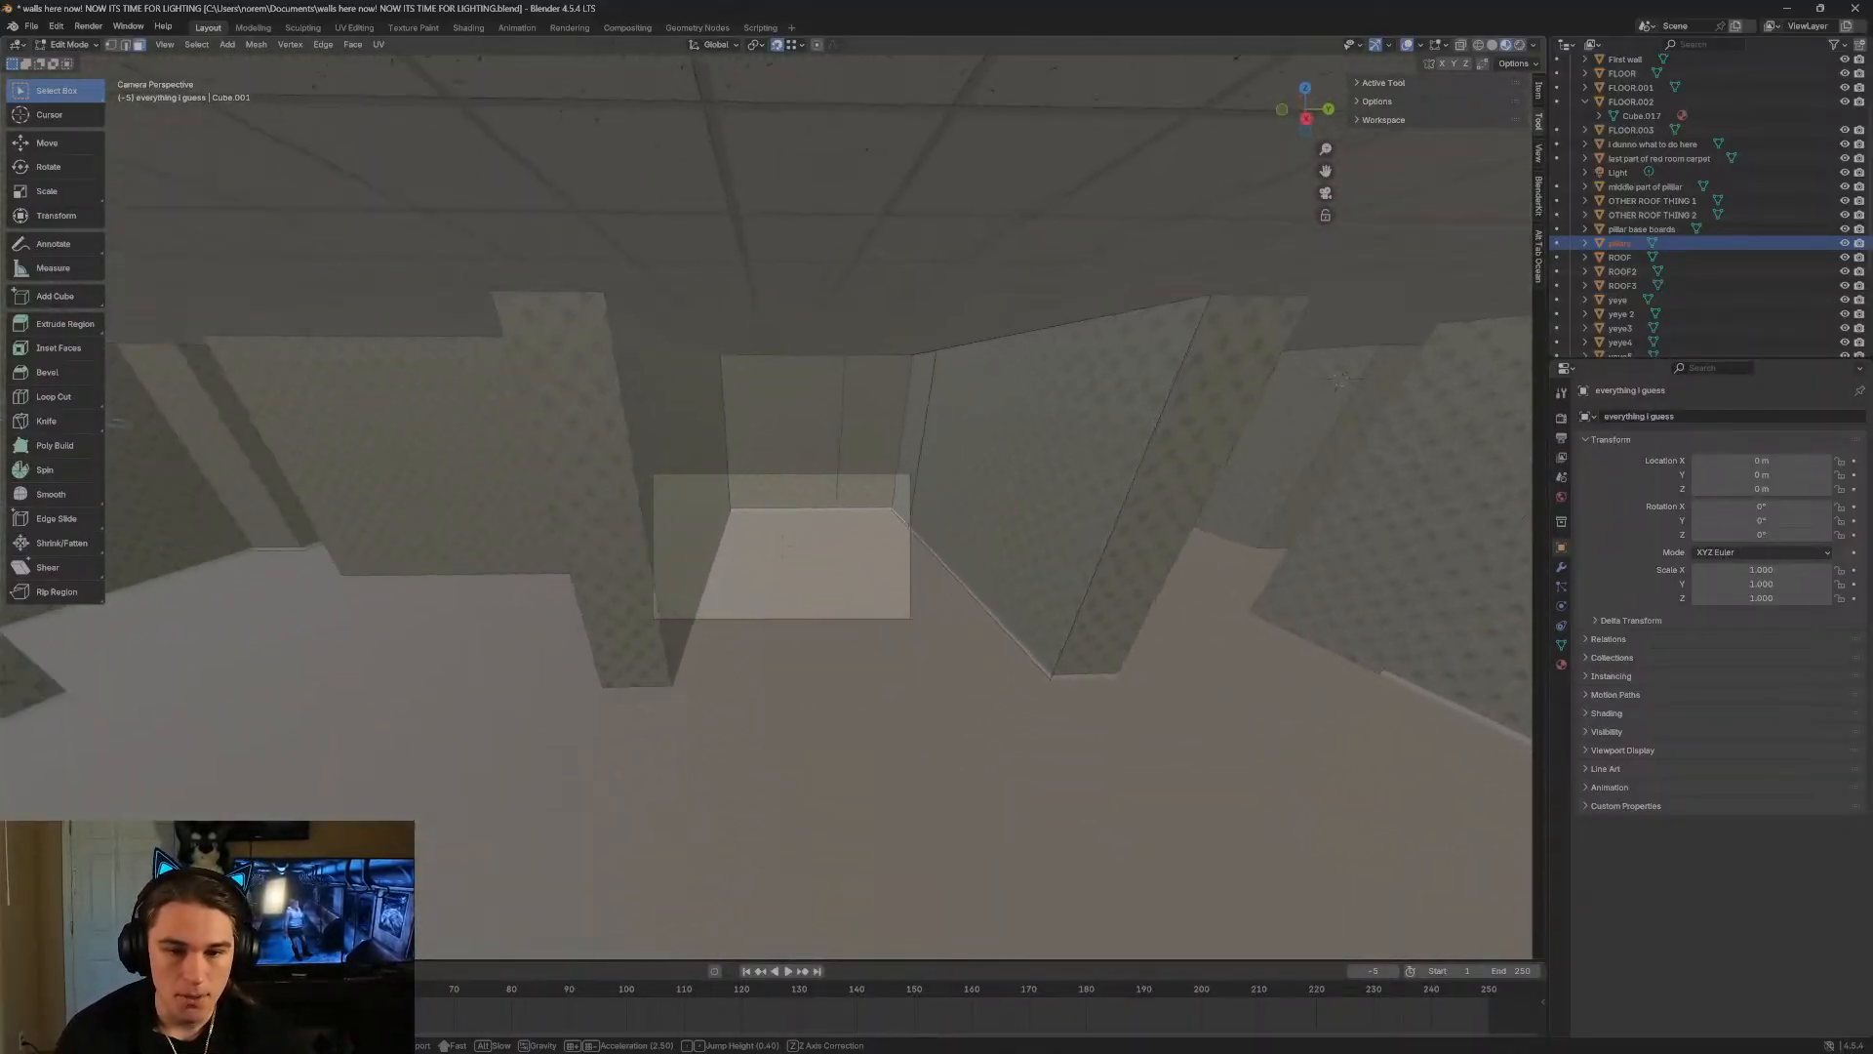
{"action": "key", "text": "s"}
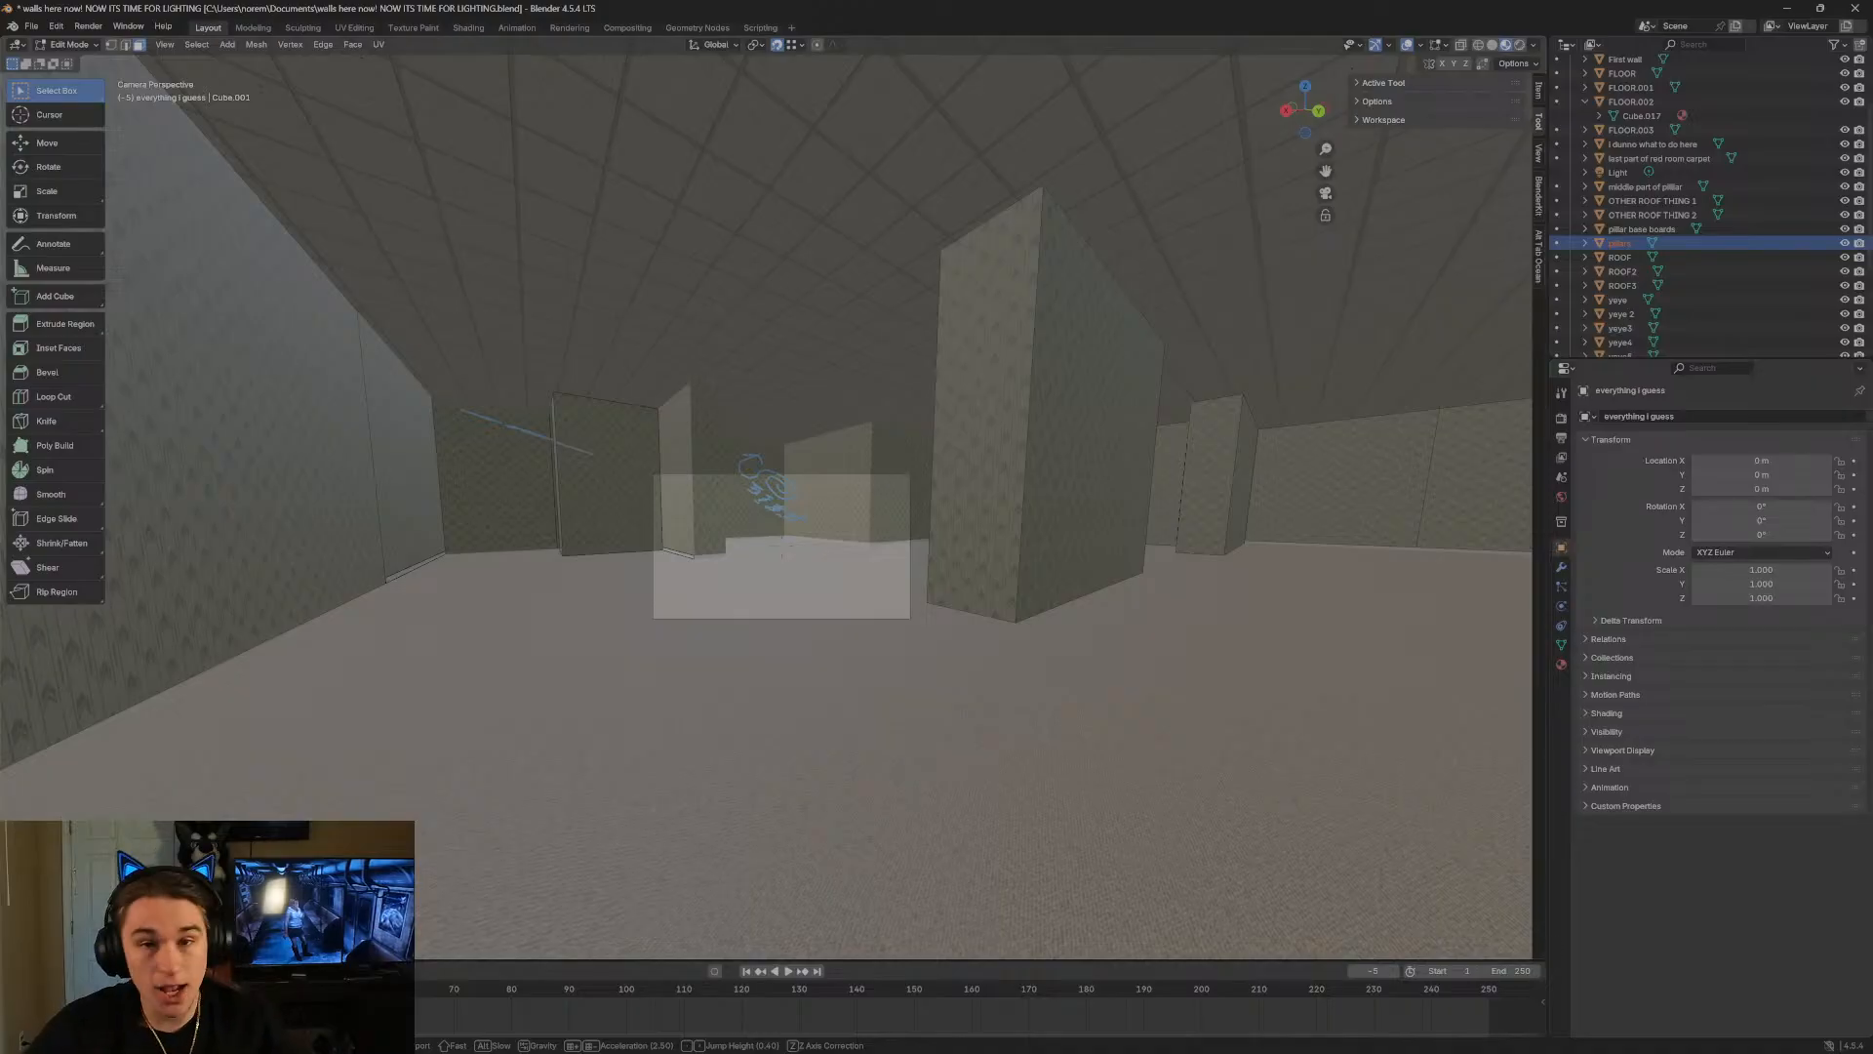
{"action": "key", "text": "w"}
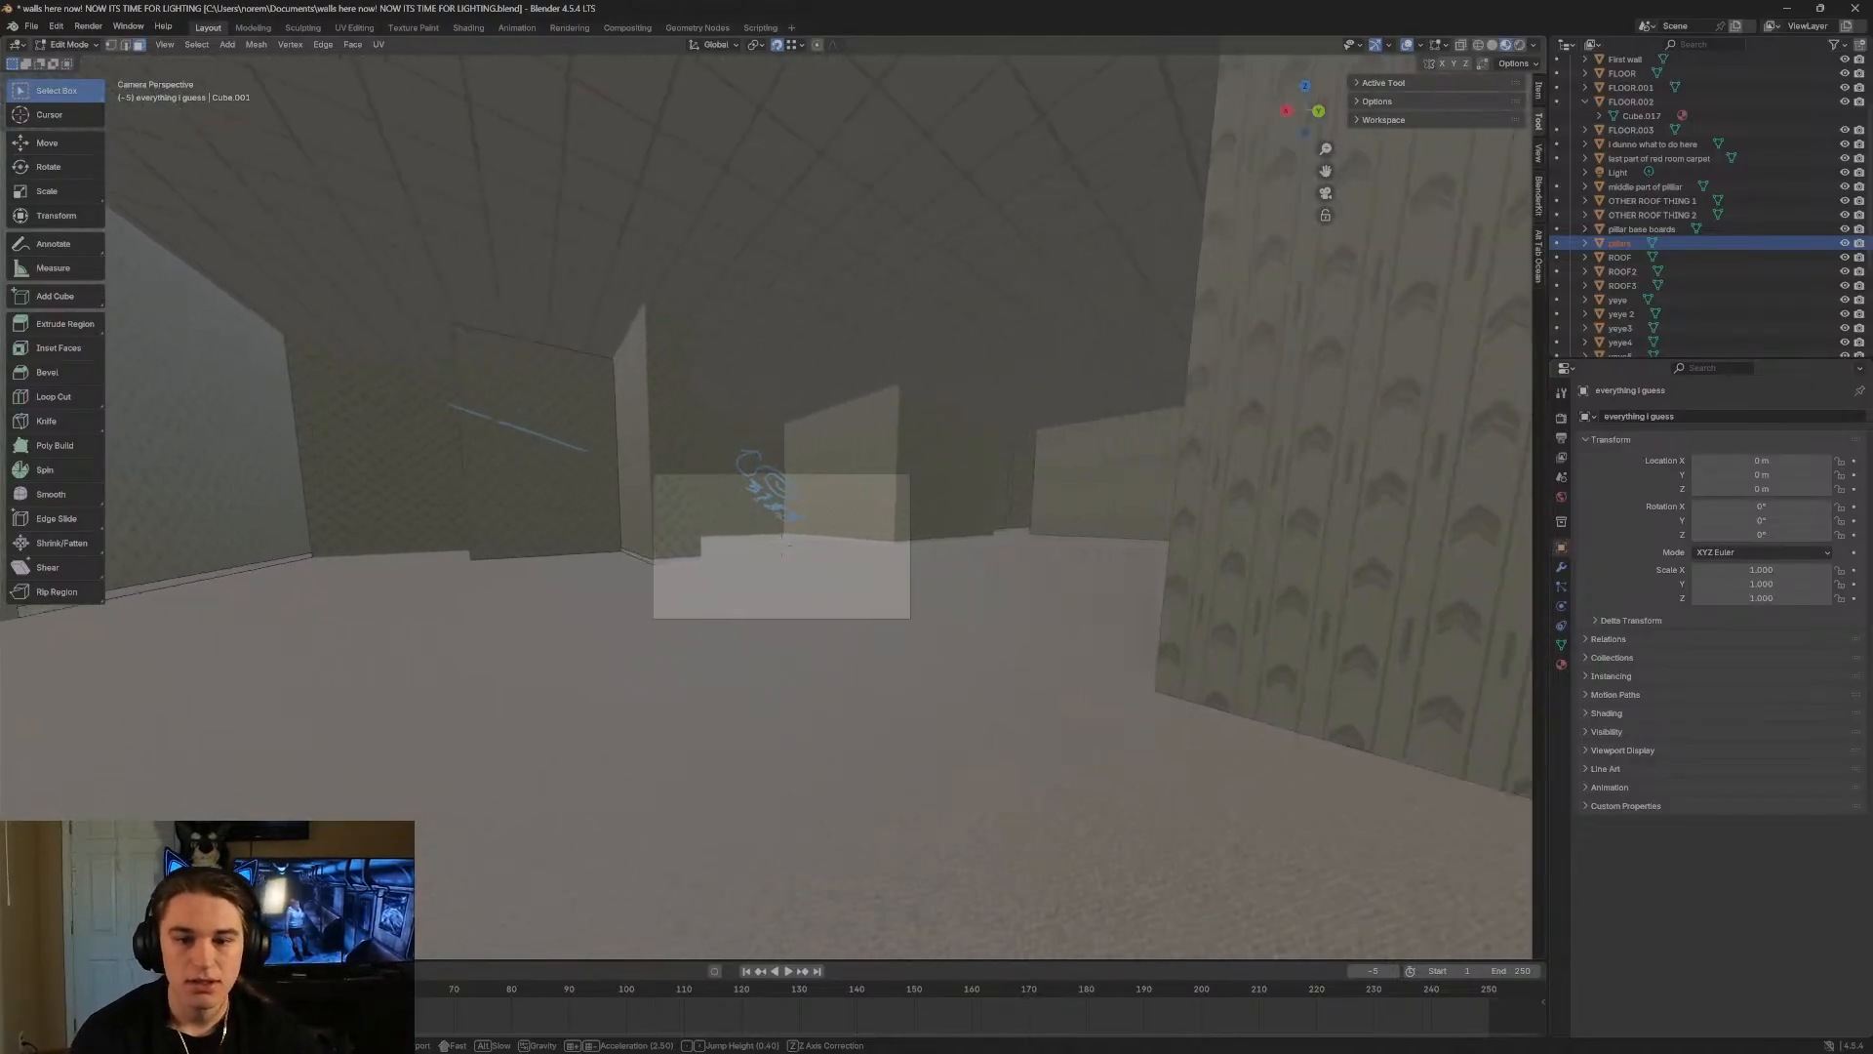
{"action": "key", "text": "s"}
{"action": "key", "text": "w"}
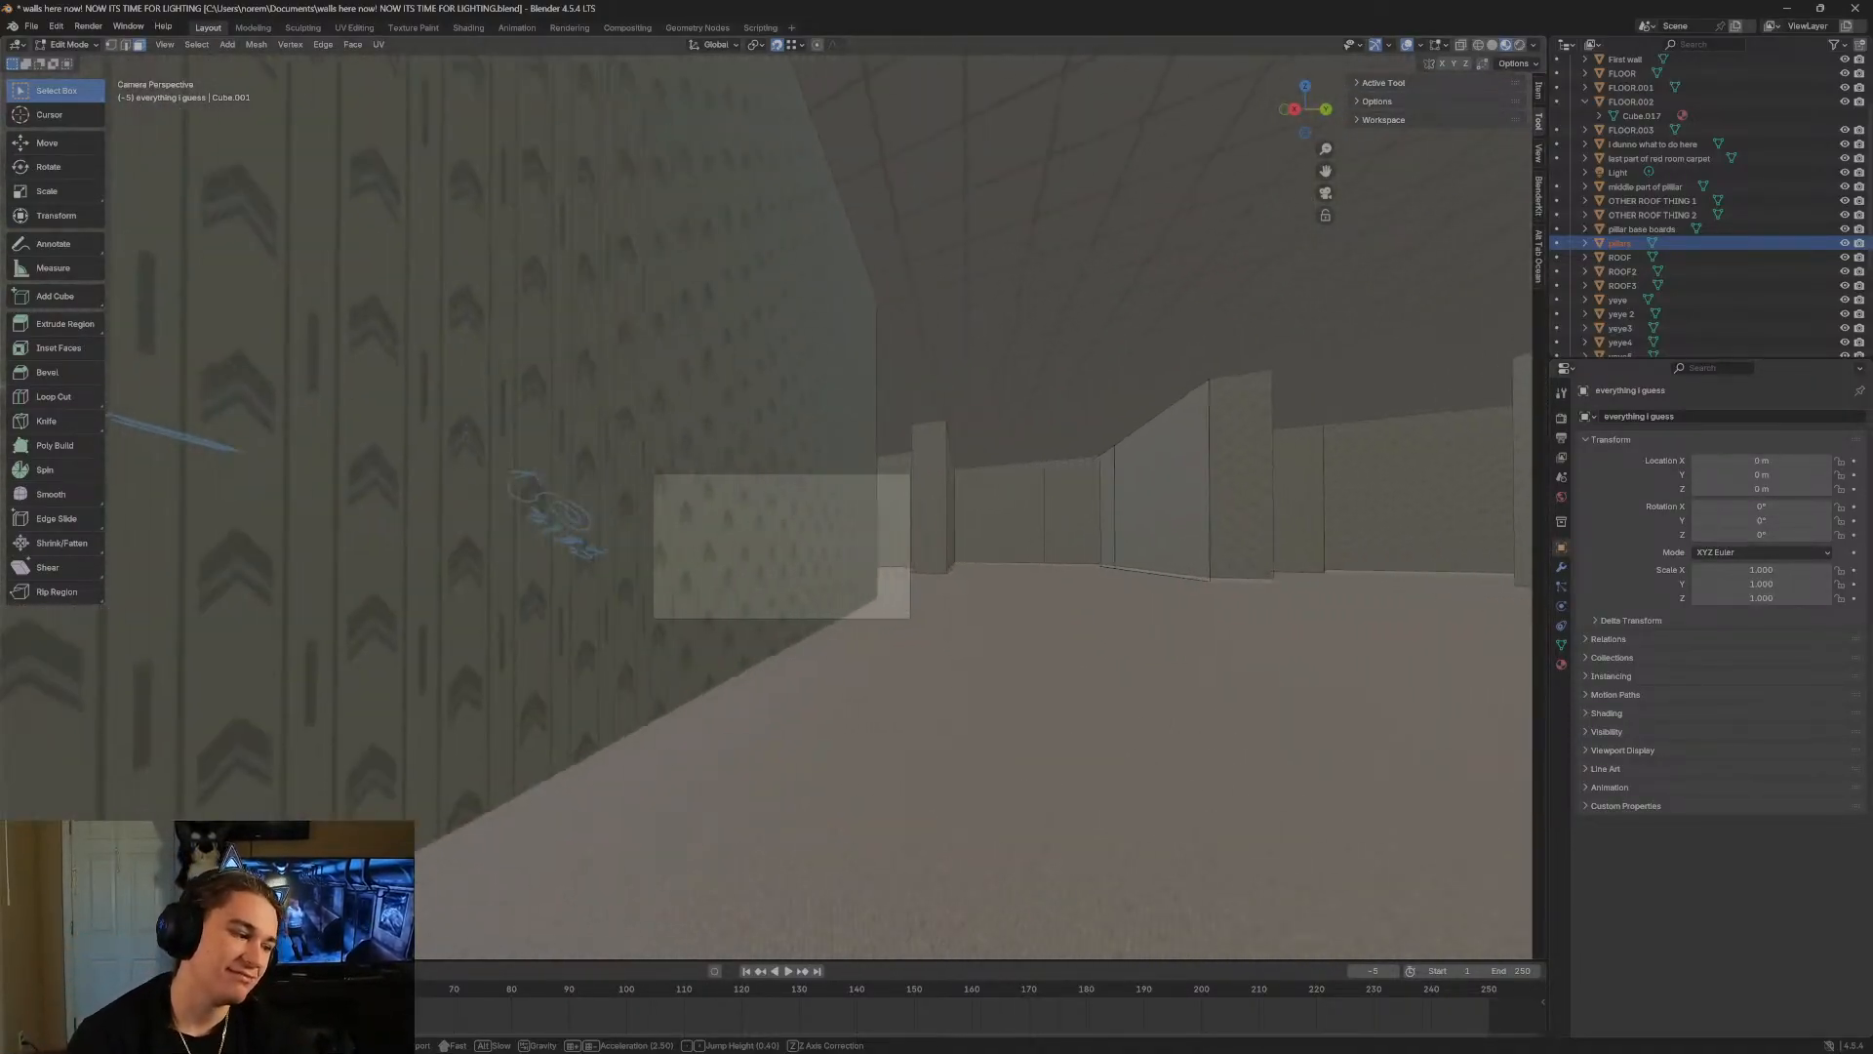
{"action": "key", "text": "s"}
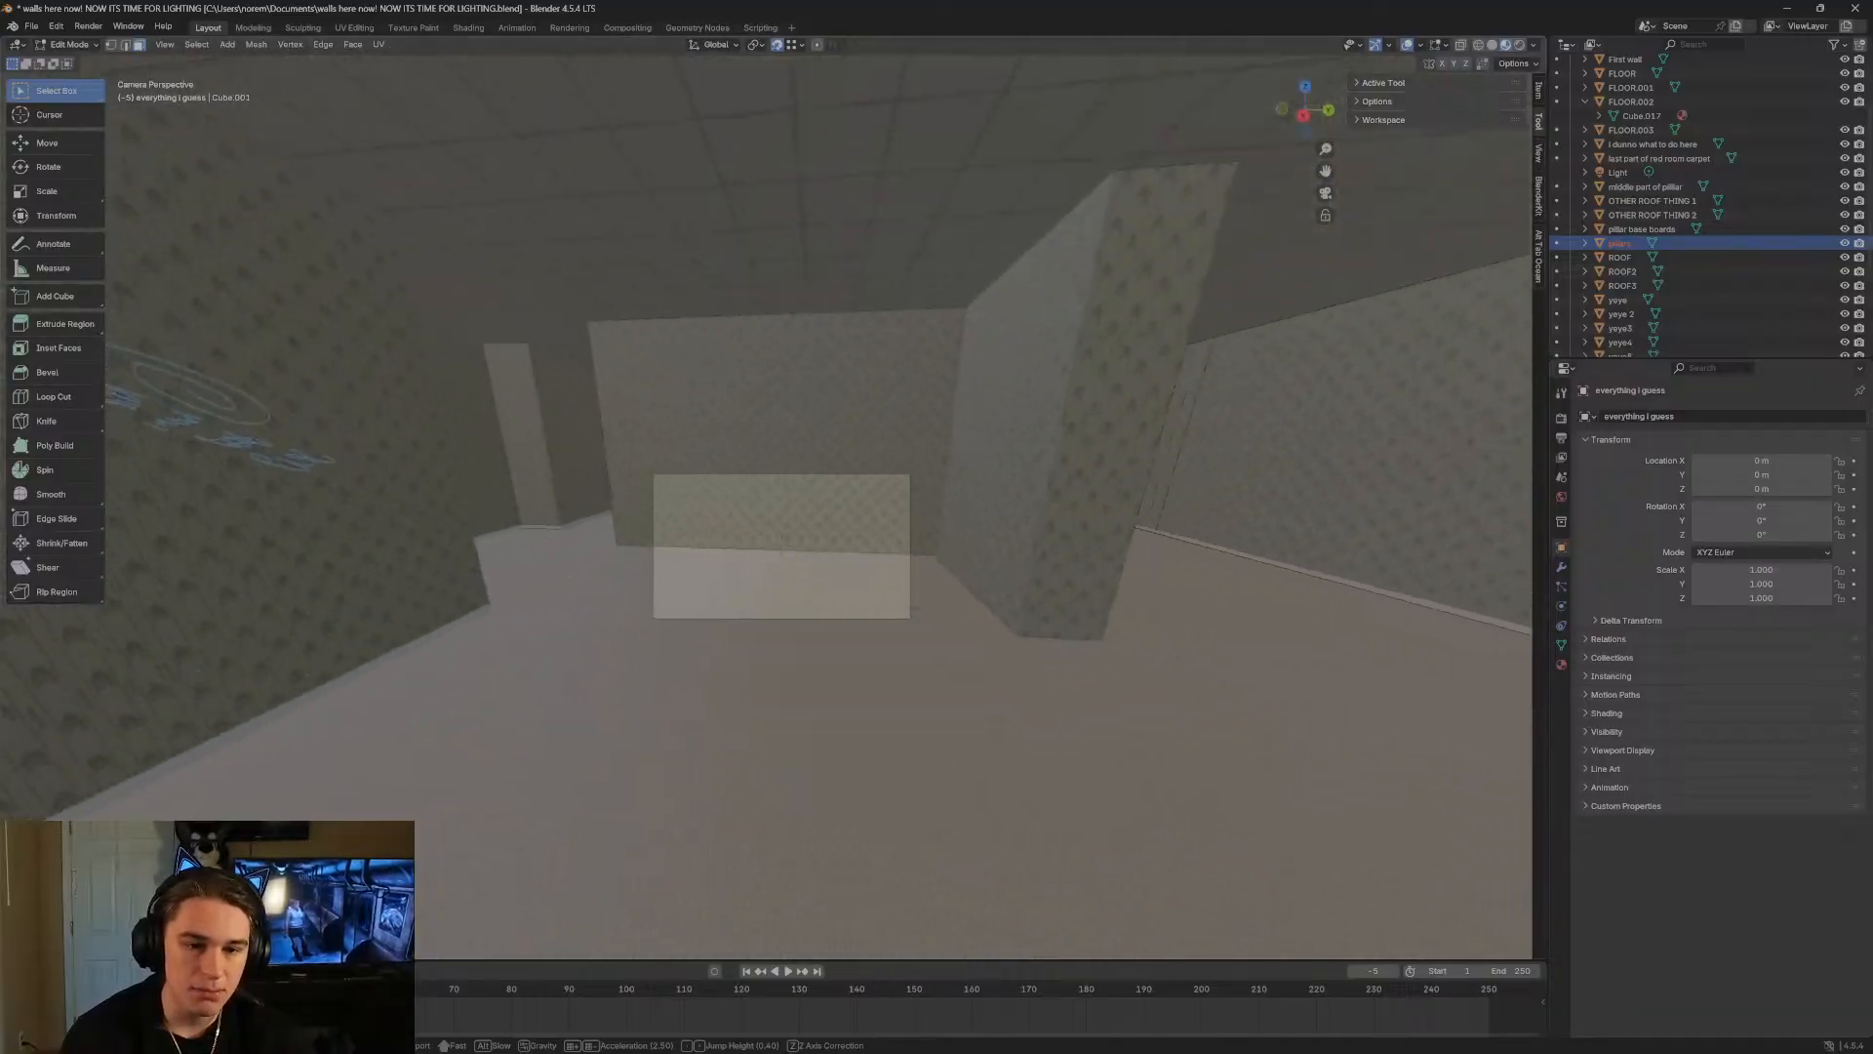
Walk into the dead-end alcove between the two partitions, back out, and look up at the ceiling tiles.
{"action": "key", "text": "w"}
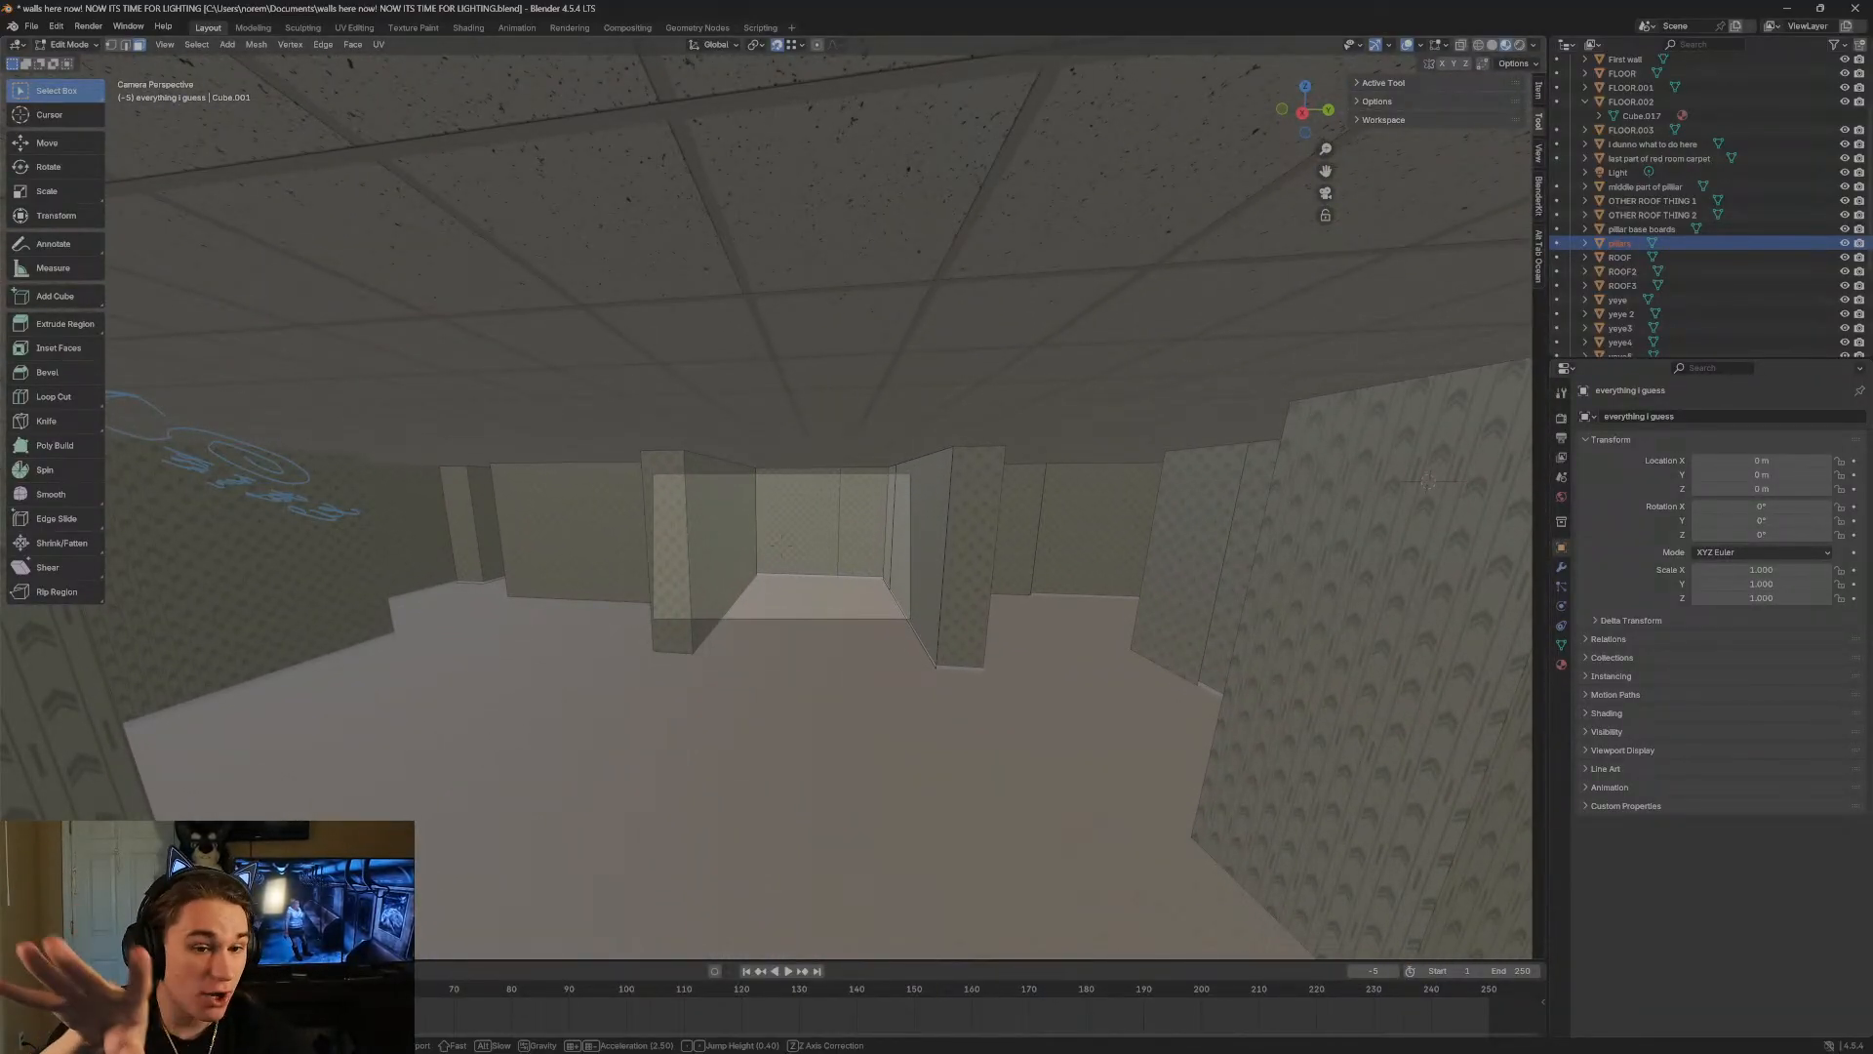
{"action": "key", "text": "w"}
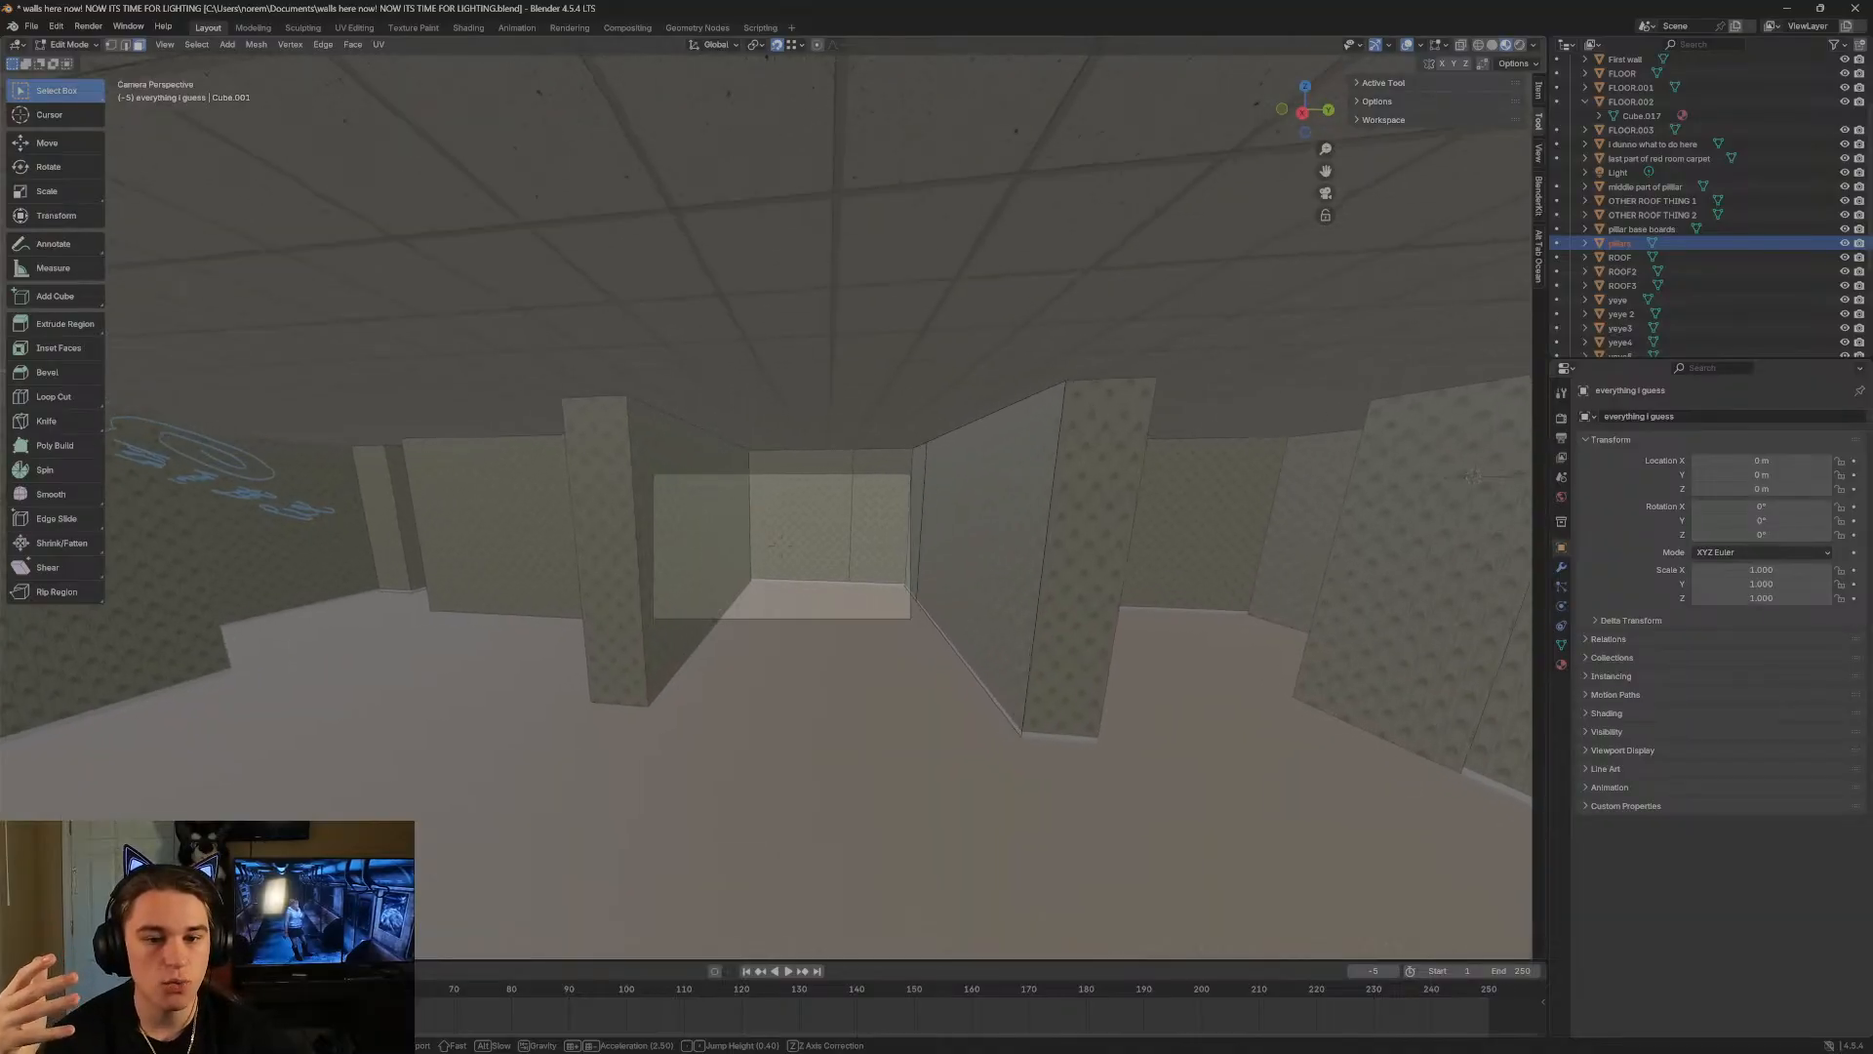
{"action": "key", "text": "w"}
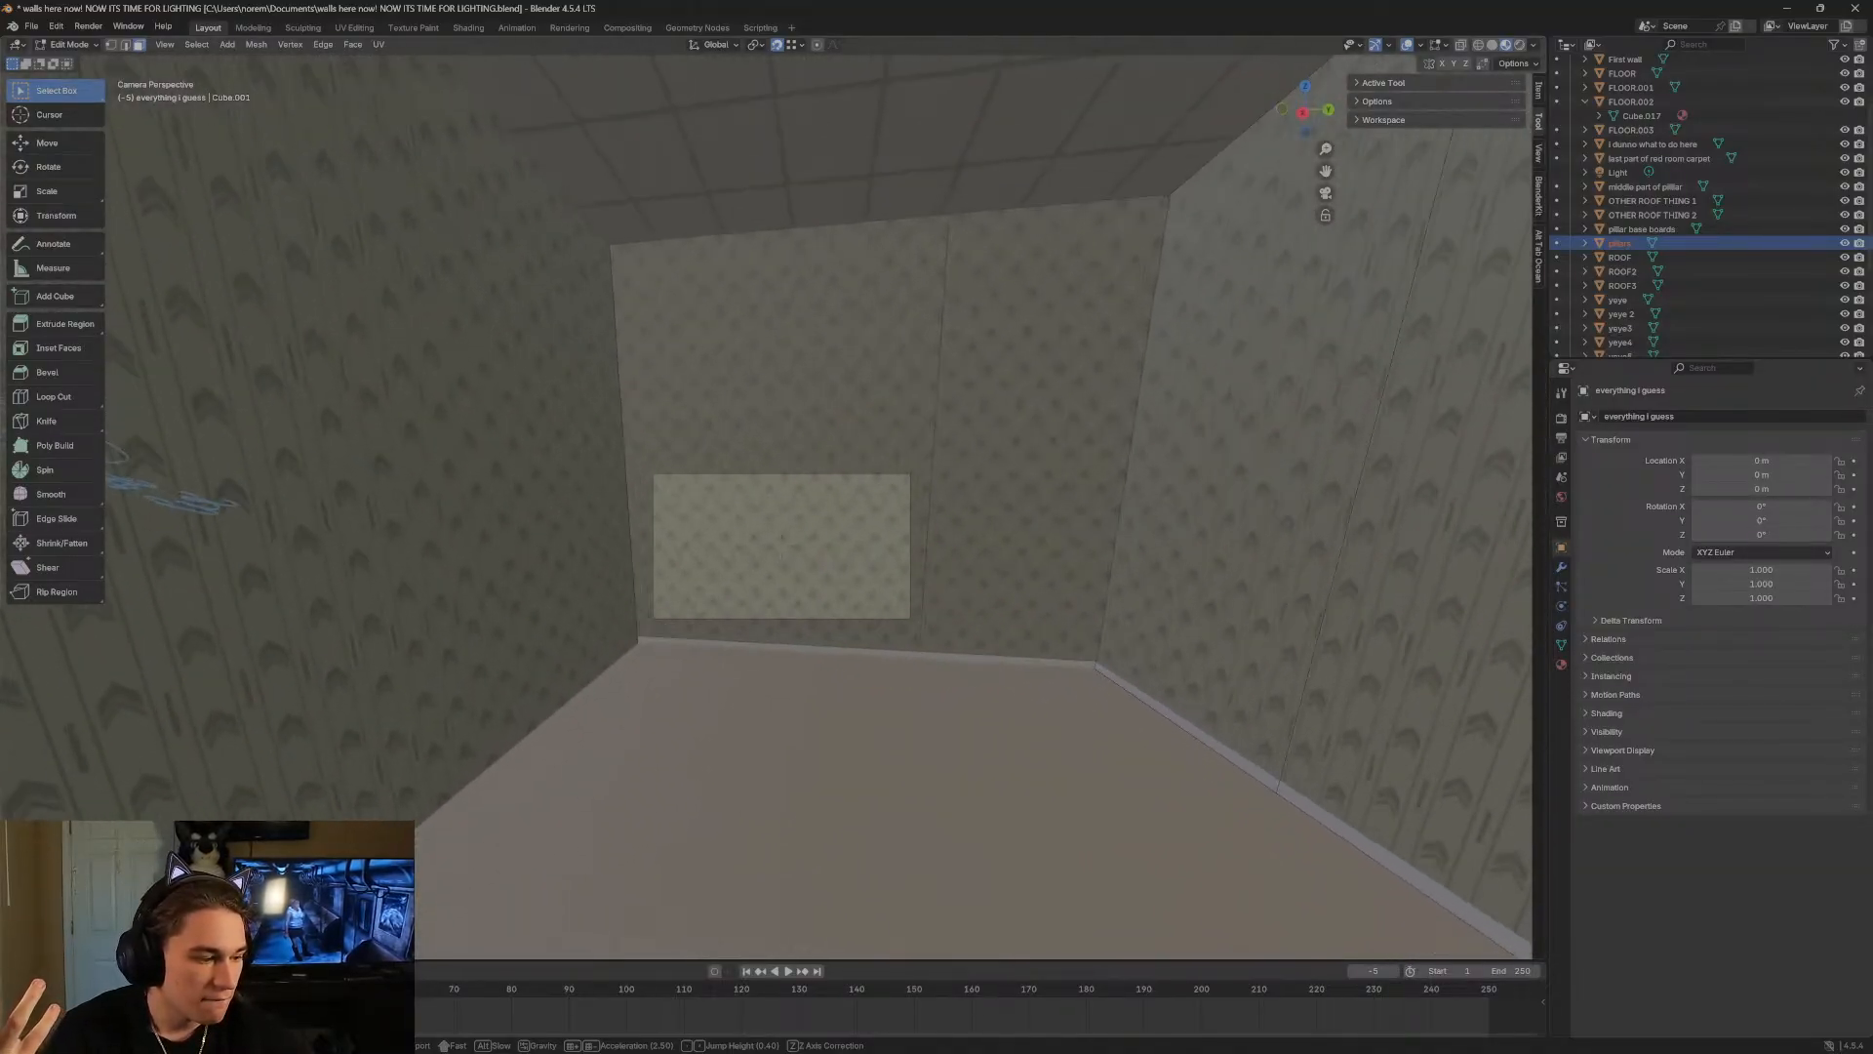
{"action": "key", "text": "s"}
{"action": "key", "text": "w"}
{"action": "key", "text": "s"}
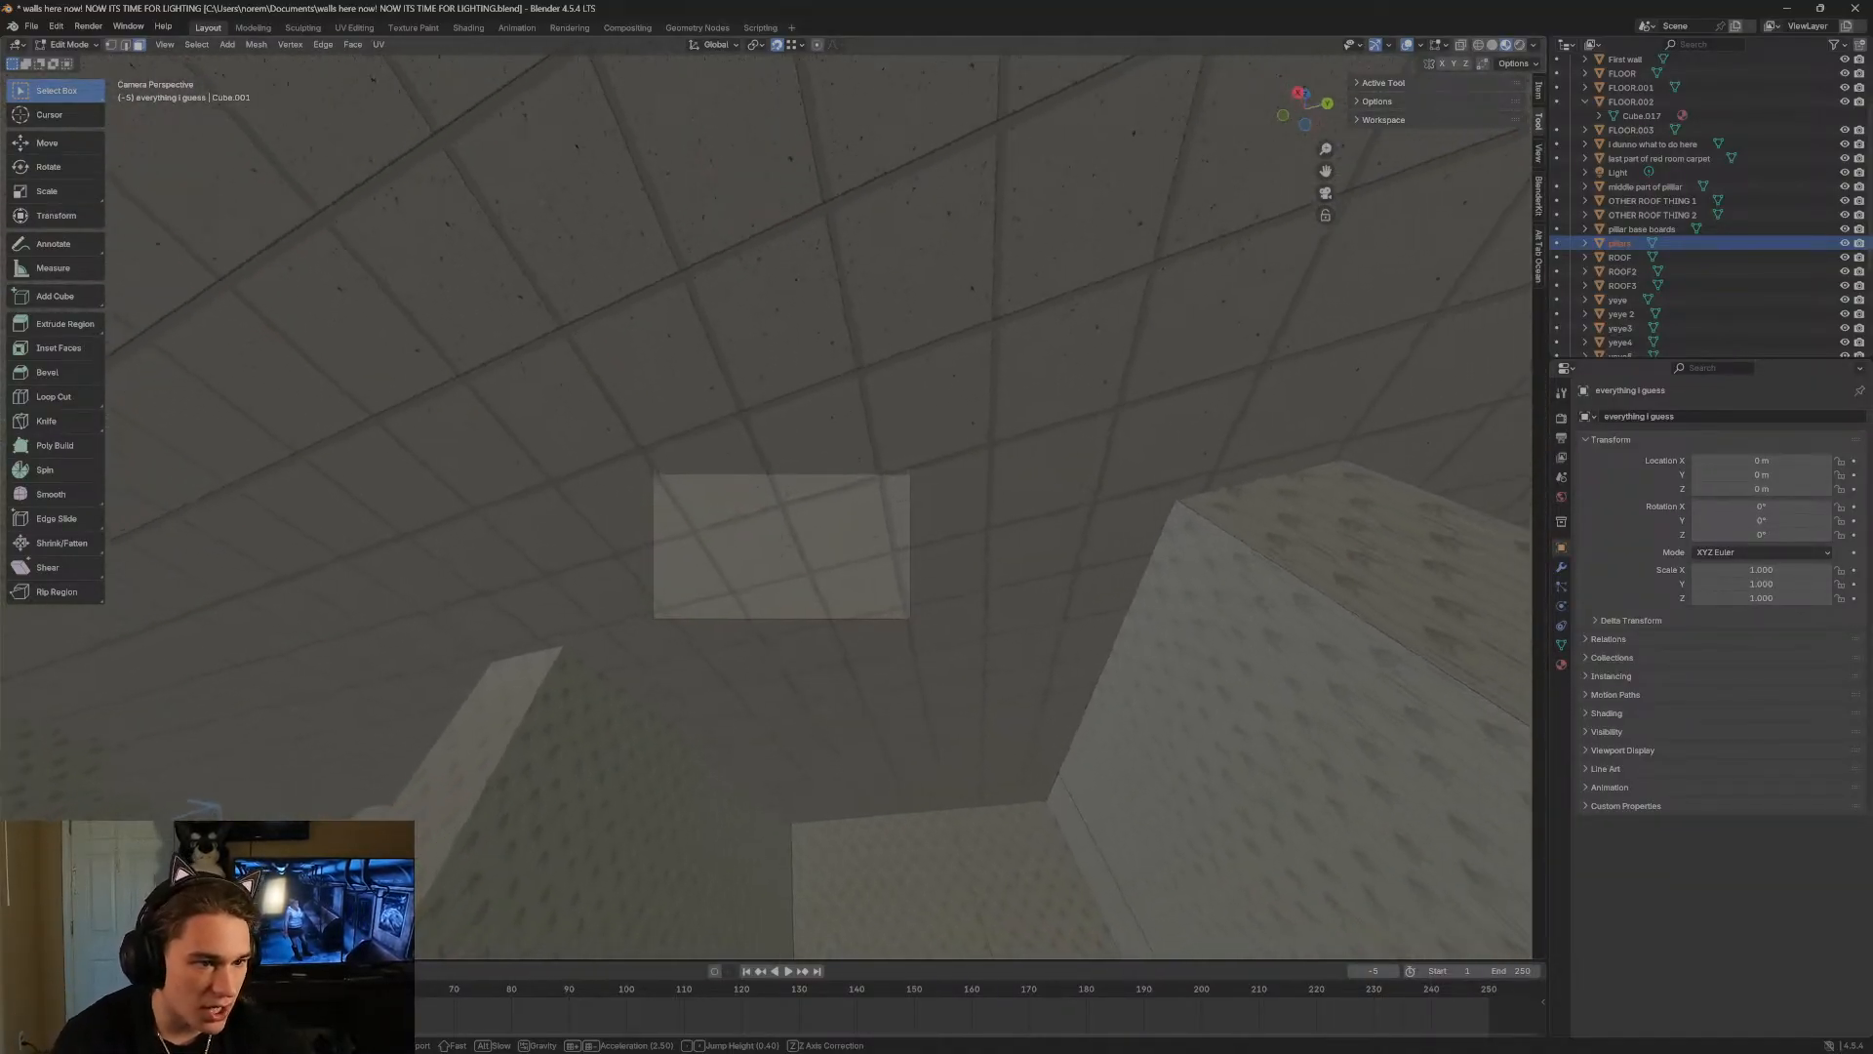
Walk back and forth past the freestanding partitions to view the room and the passage between the wallpapered walls.
{"action": "key", "text": "s"}
{"action": "key", "text": "w"}
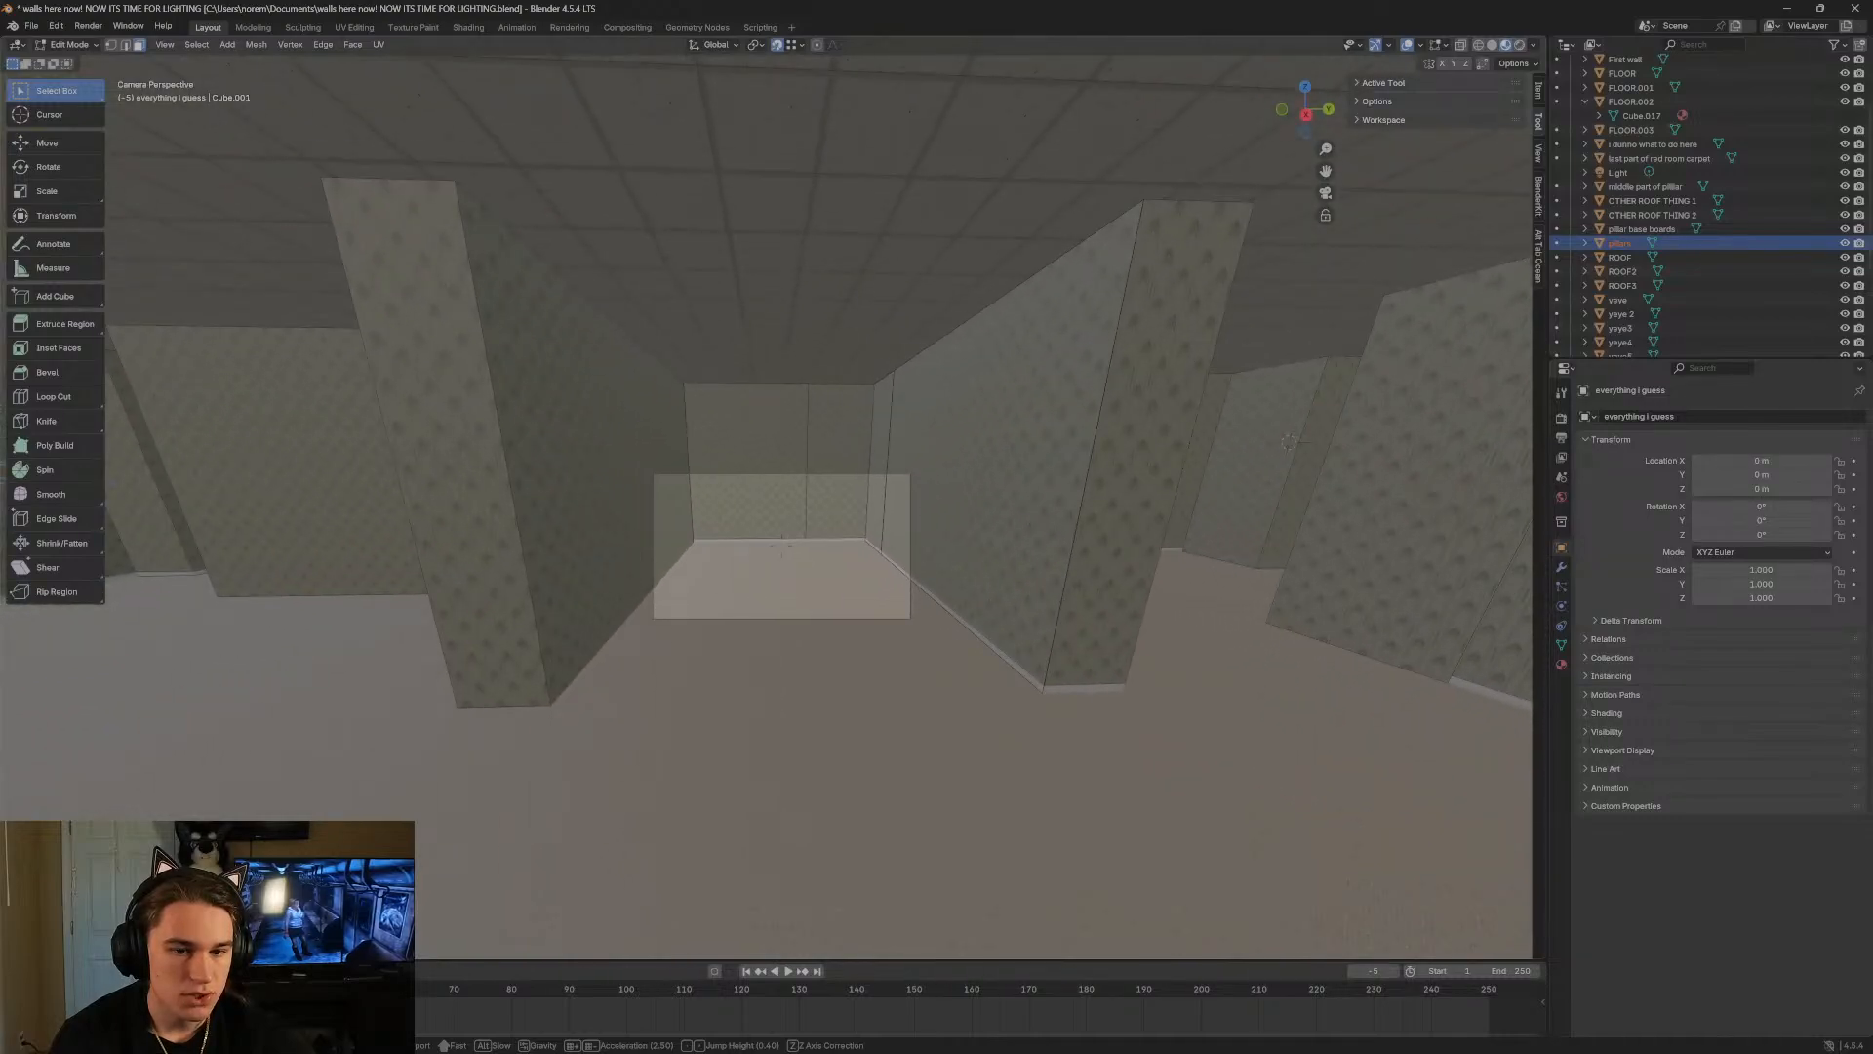
{"action": "key", "text": "s"}
{"action": "key", "text": "w"}
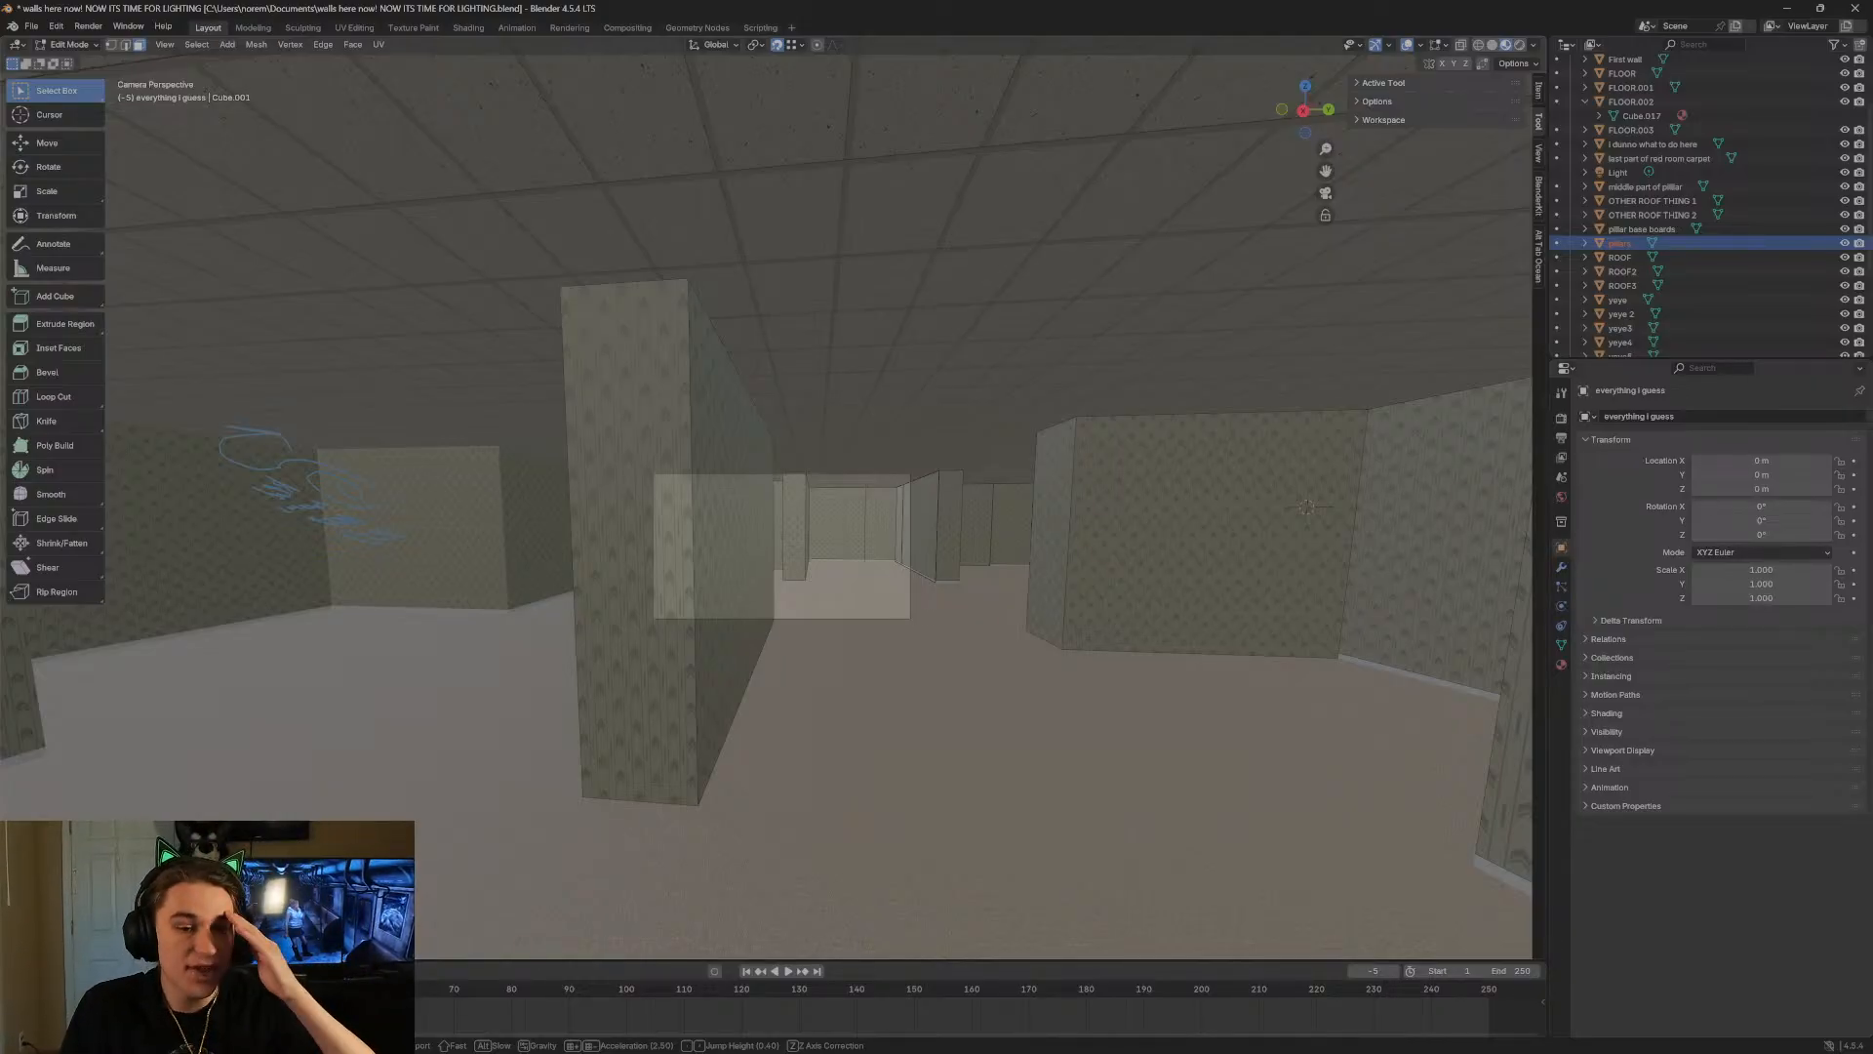
{"action": "key", "text": "w"}
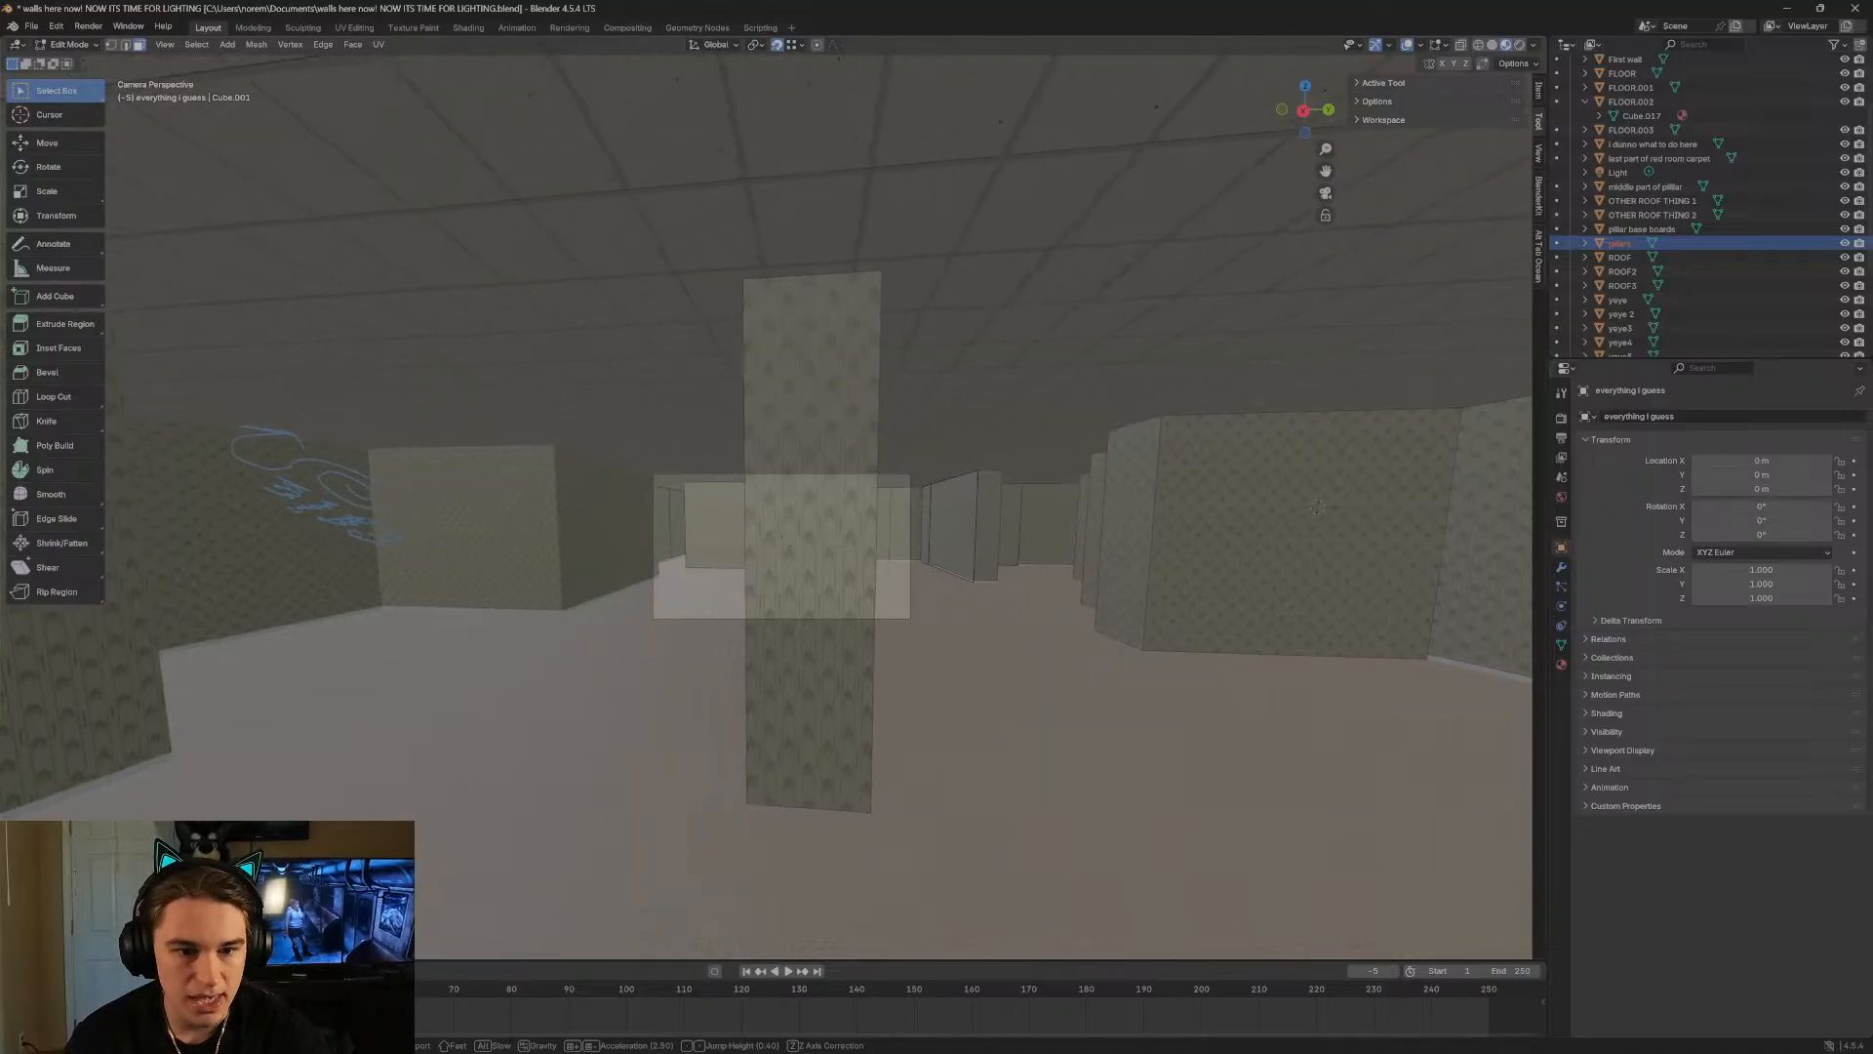
{"action": "left_click", "coordinate": [899, 217]}
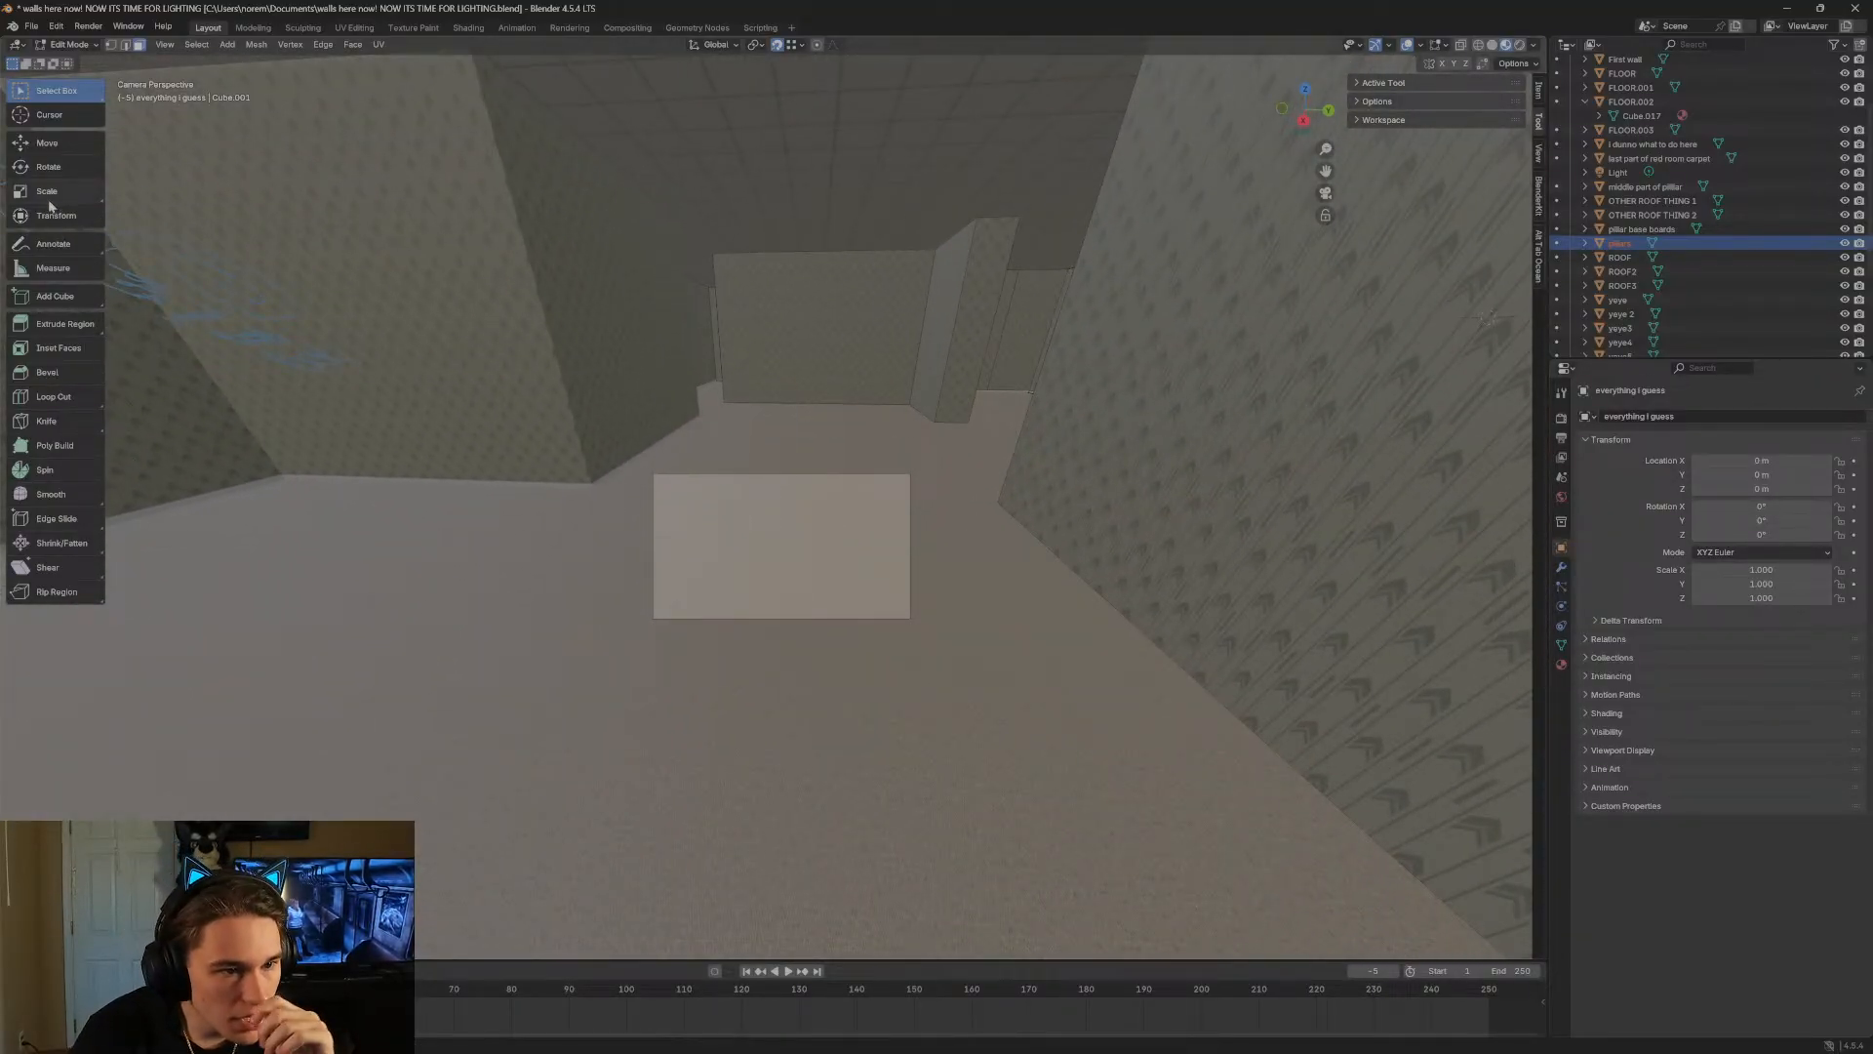
{"action": "left_click", "coordinate": [54, 116]}
{"action": "left_click", "coordinate": [61, 93]}
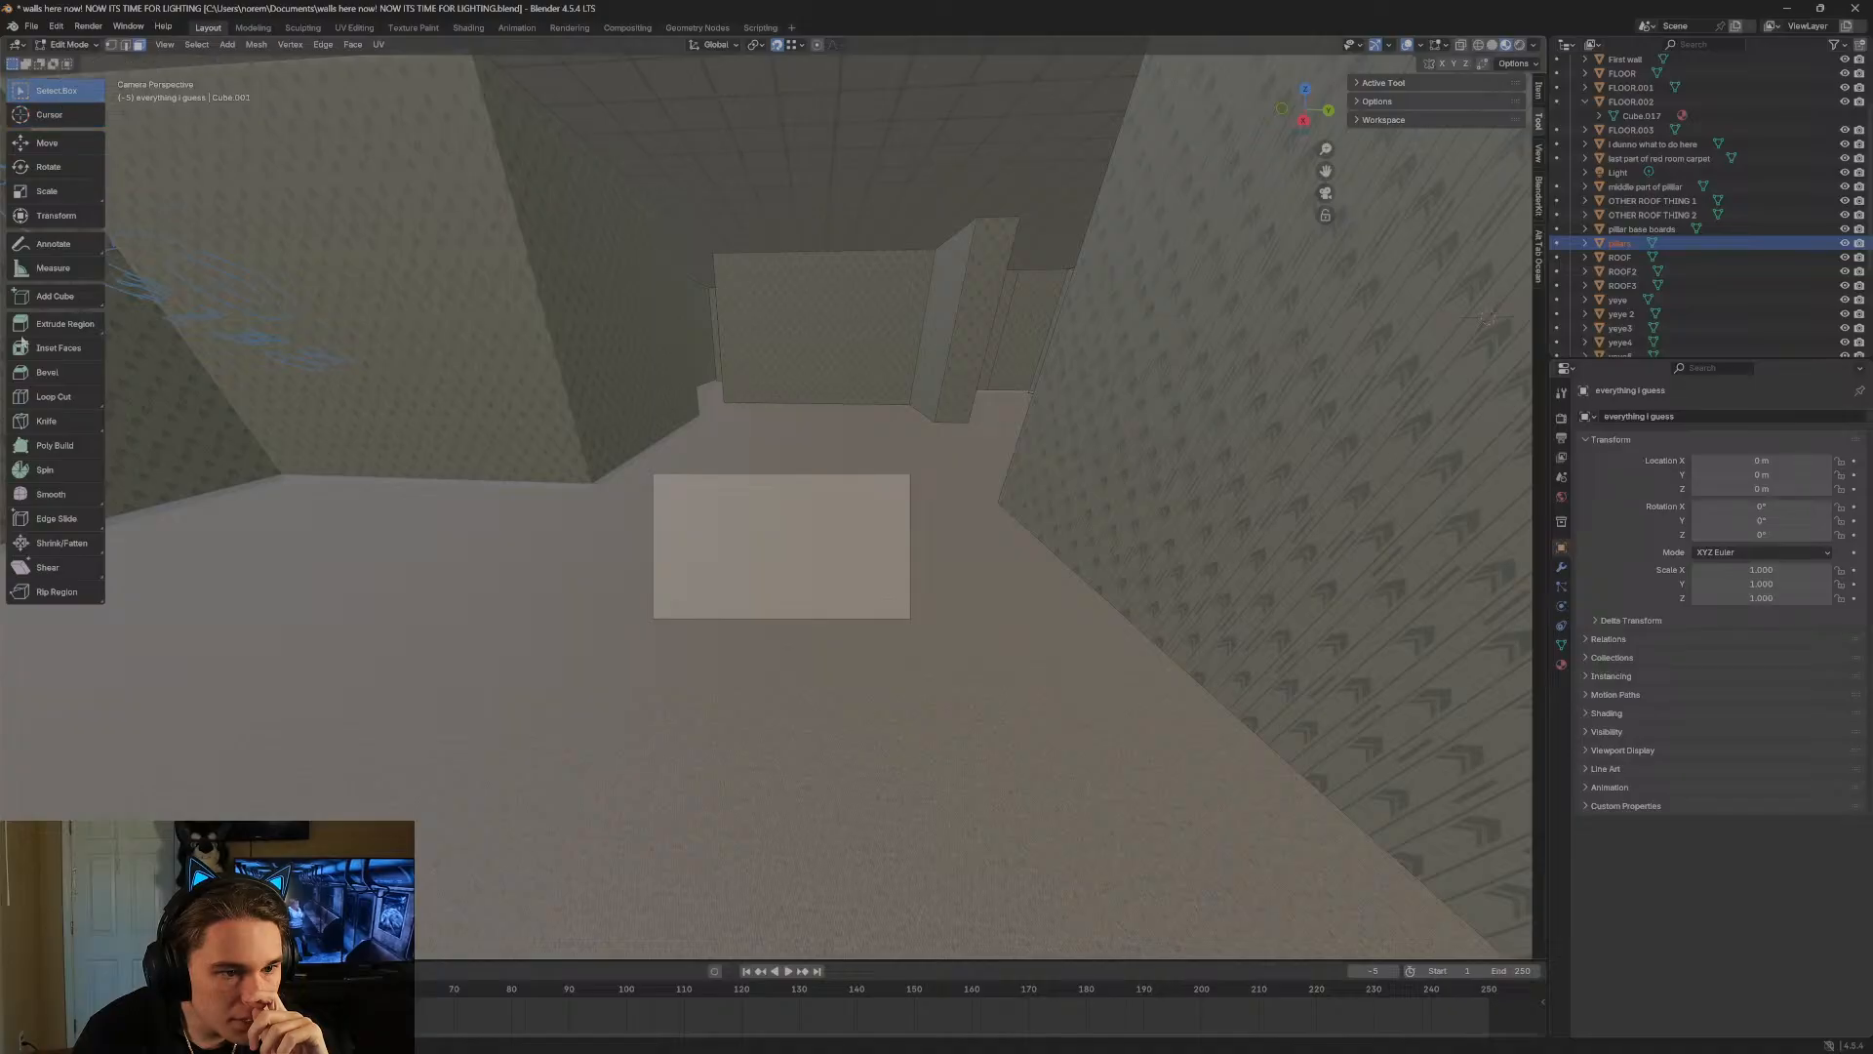
{"action": "left_click", "coordinate": [54, 296]}
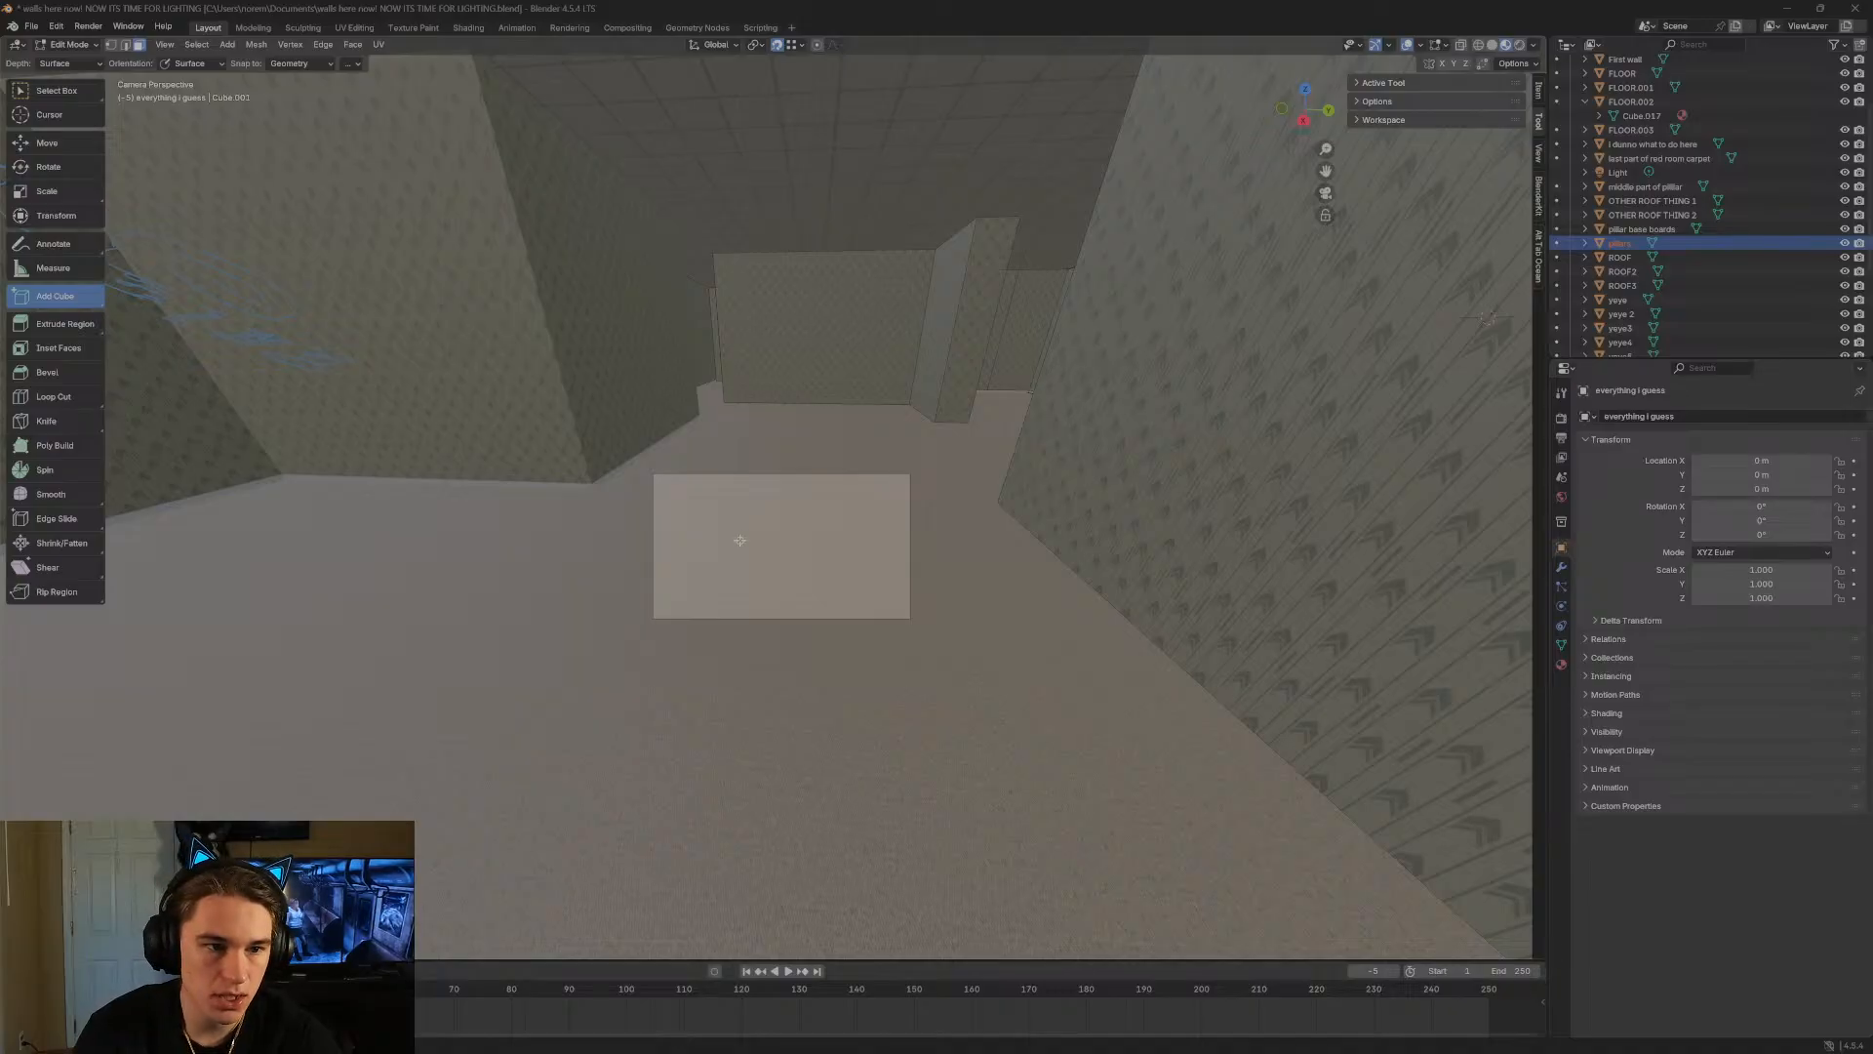
{"action": "left_click", "coordinate": [58, 89]}
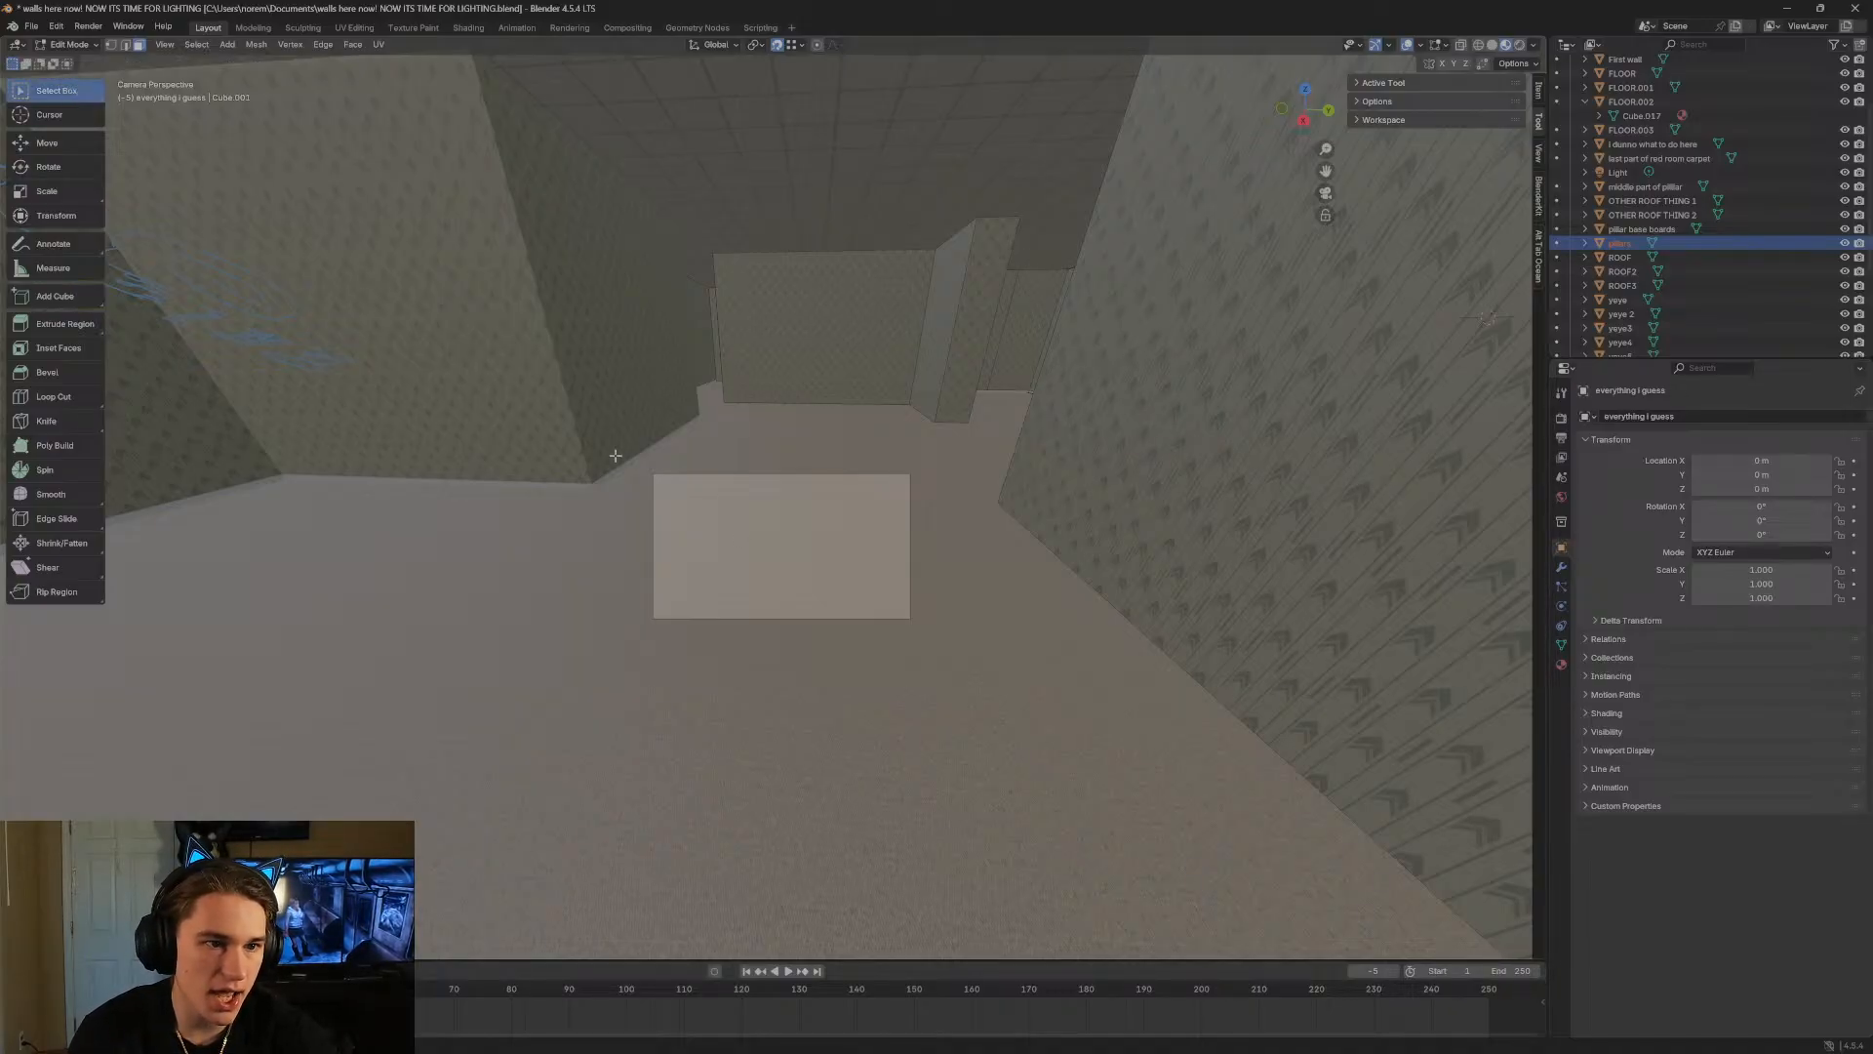
Back out of the passage, examine the ceiling tiles from below, and turn to view the opposite side of the room.
{"action": "key", "text": "shift+grave"}
{"action": "key", "text": "s"}
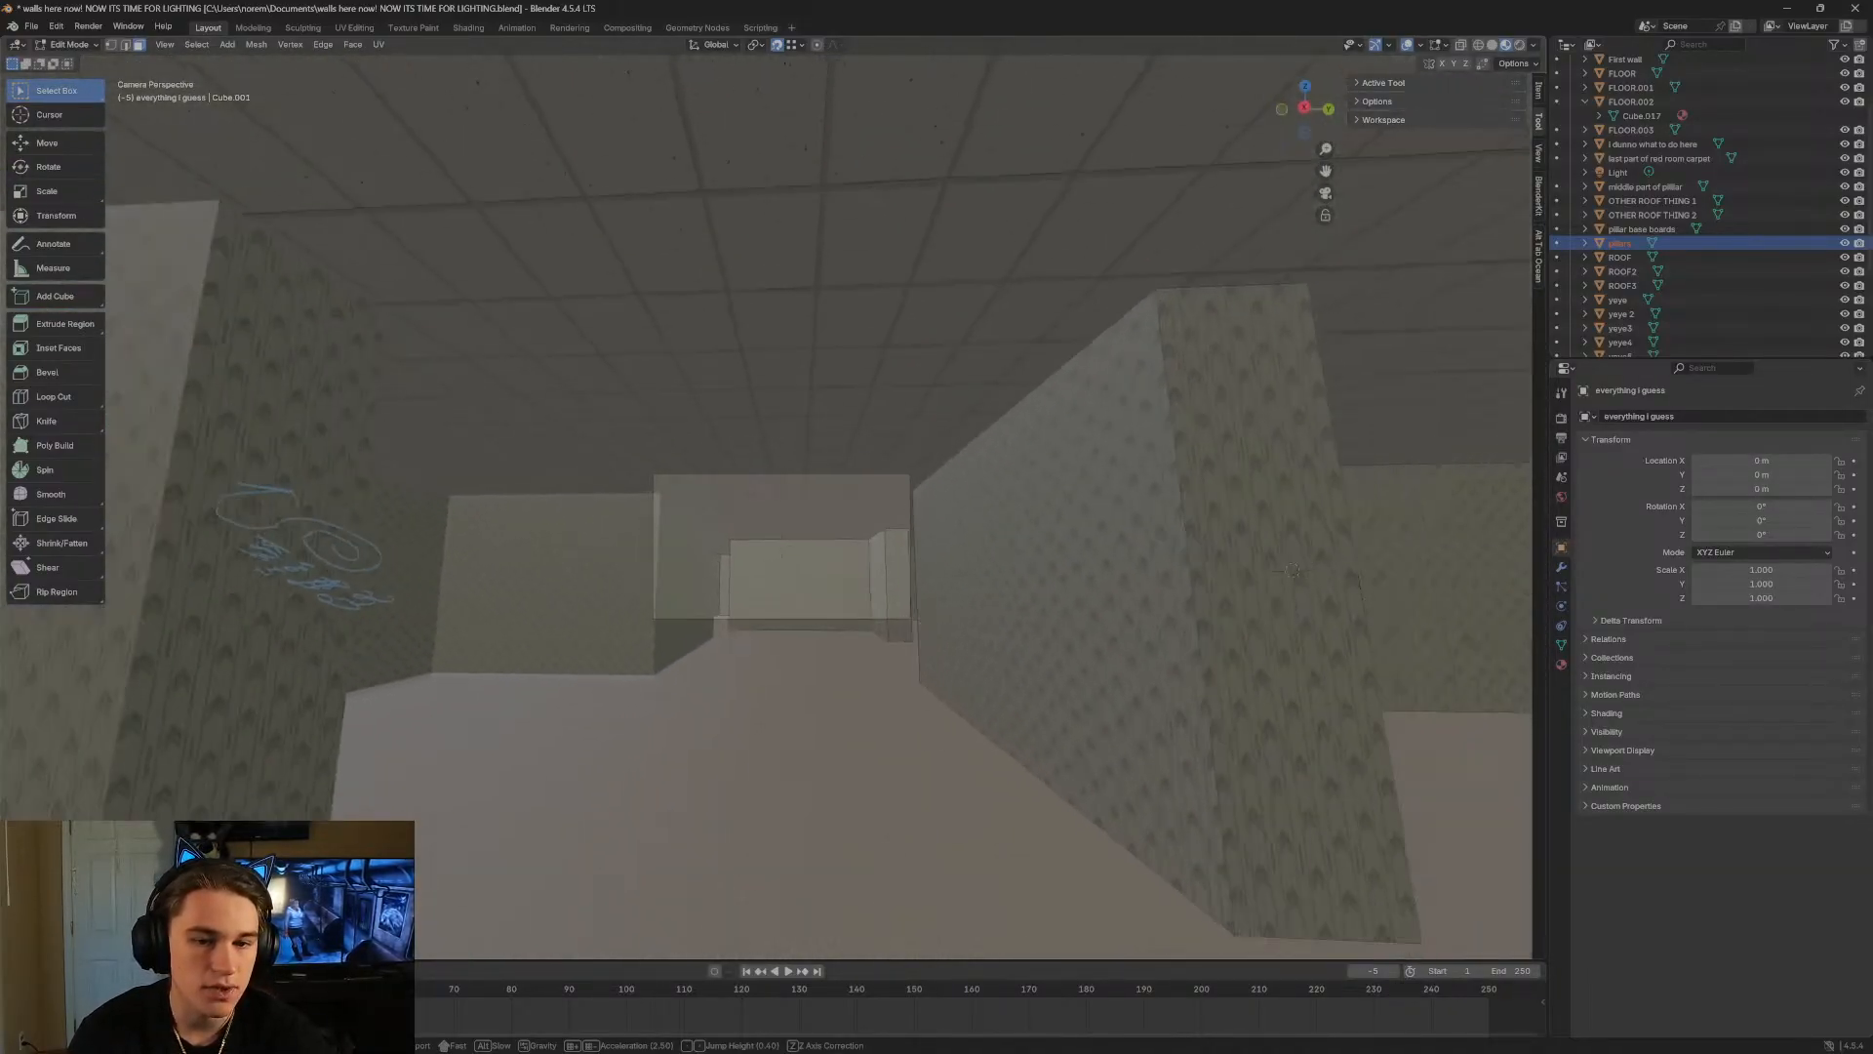
{"action": "key", "text": "w"}
{"action": "key", "text": "w"}
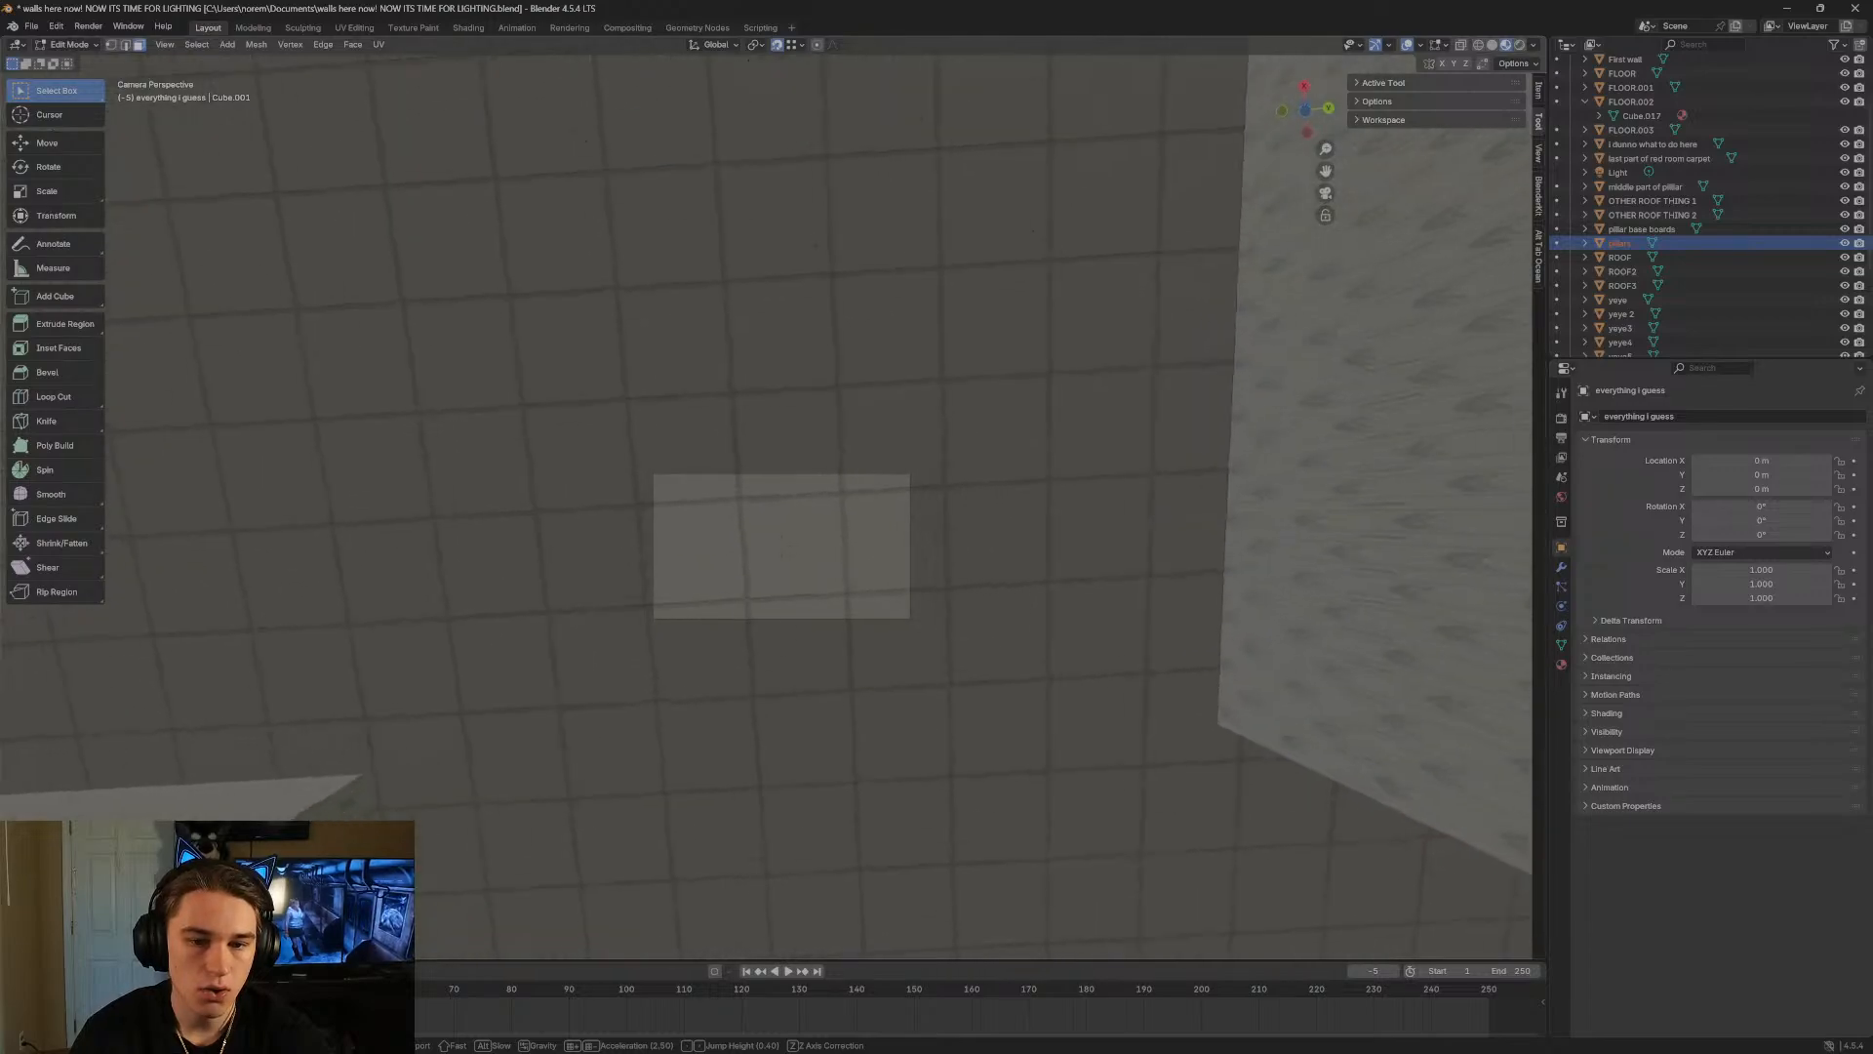
{"action": "key", "text": "w"}
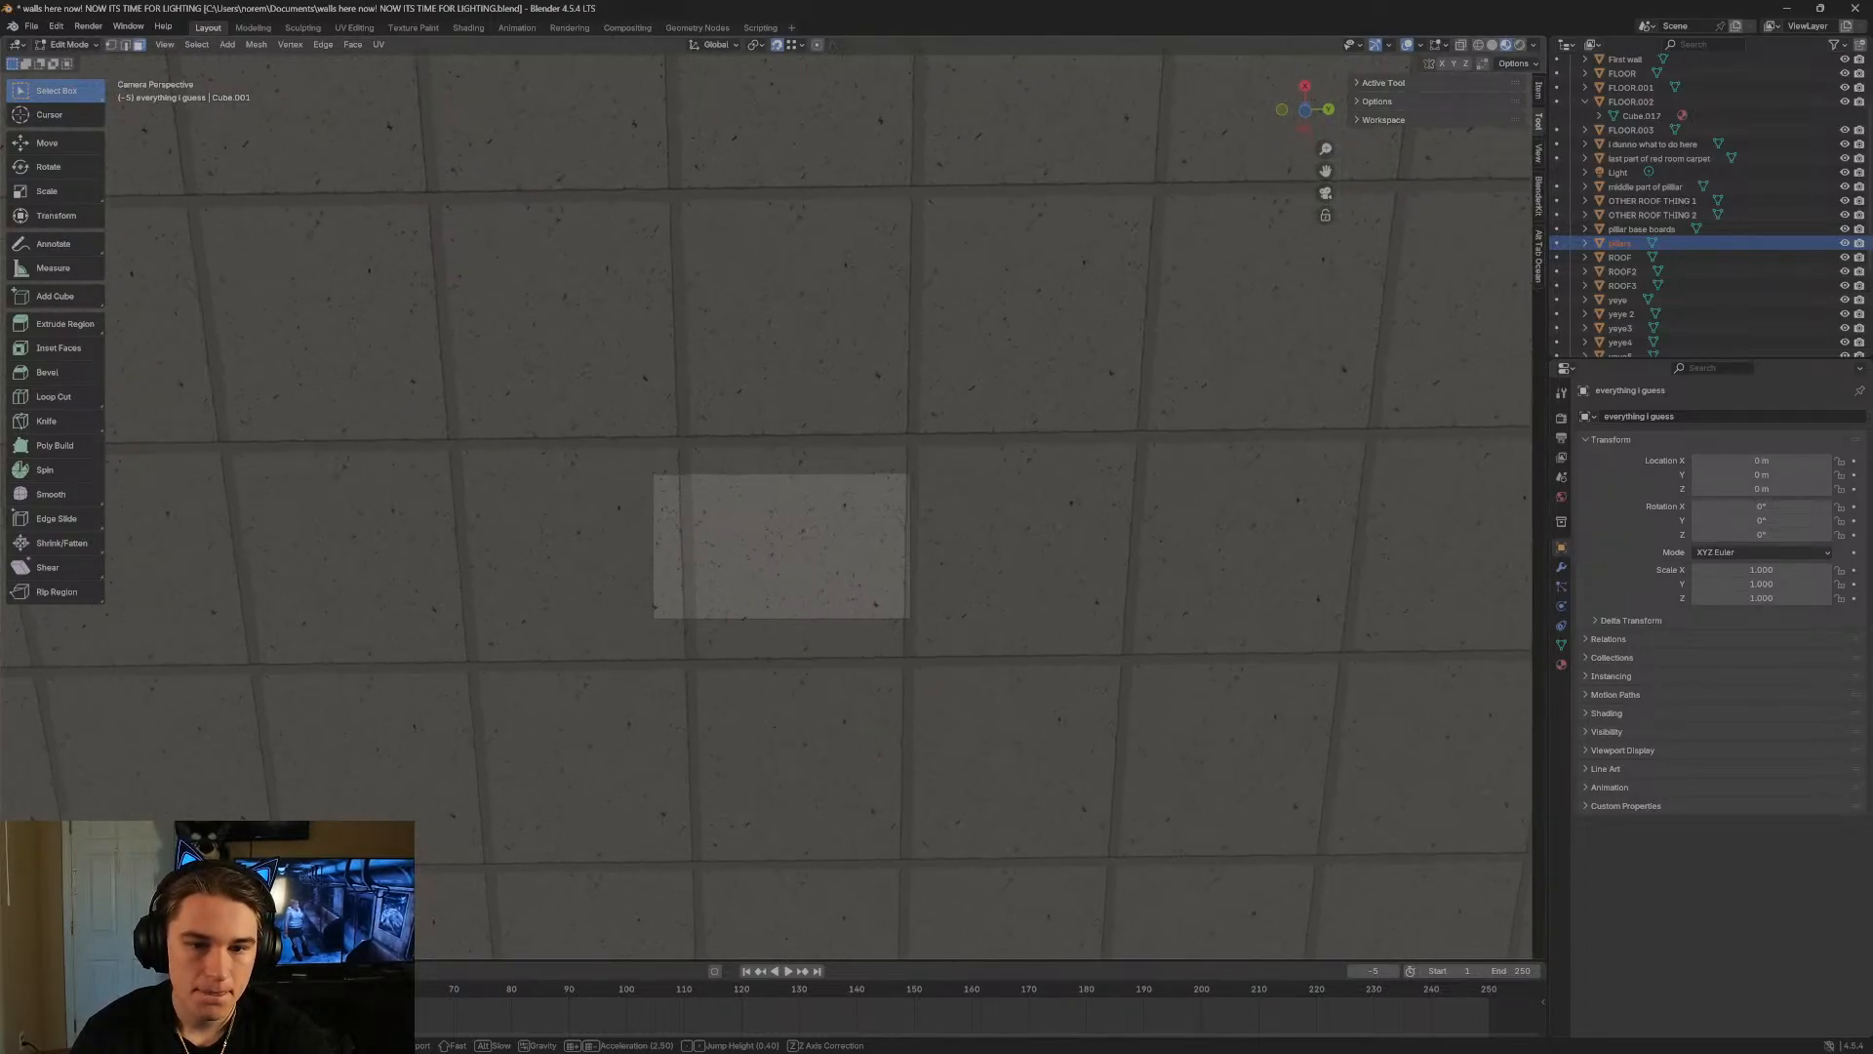
{"action": "key", "text": "w"}
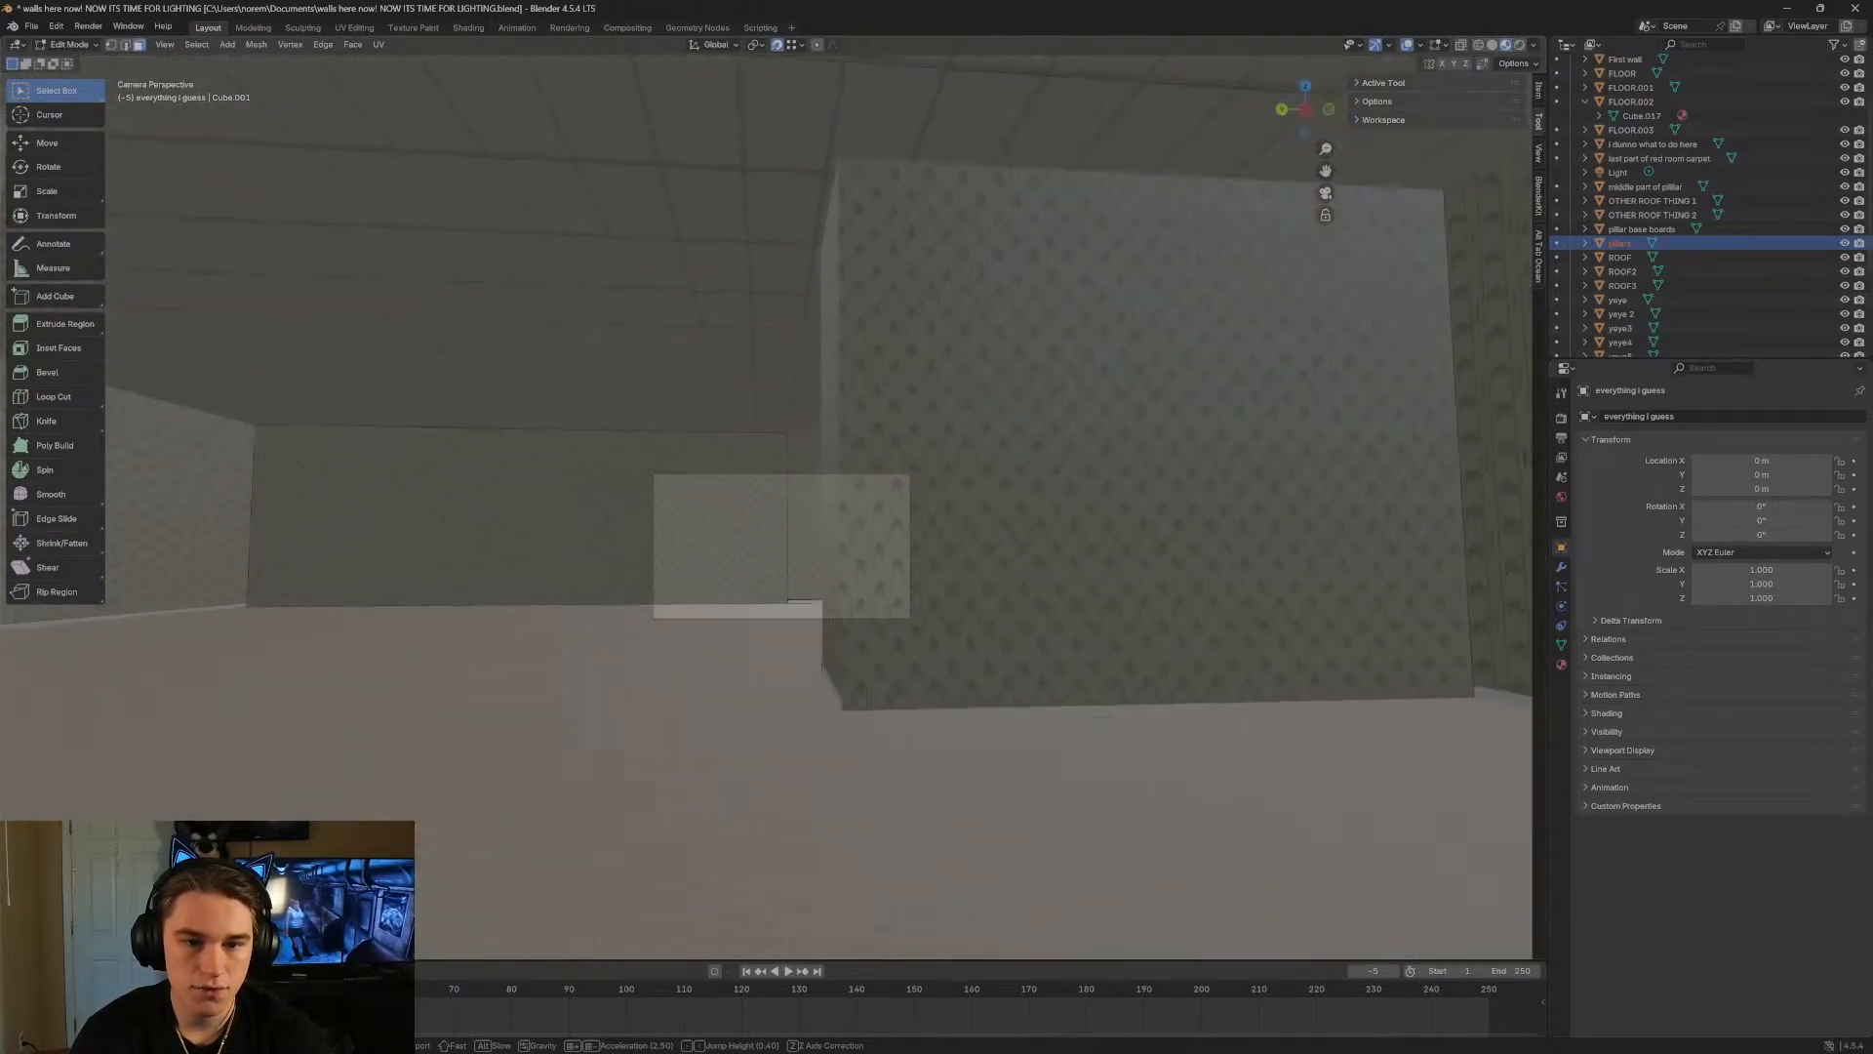
{"action": "key", "text": "w"}
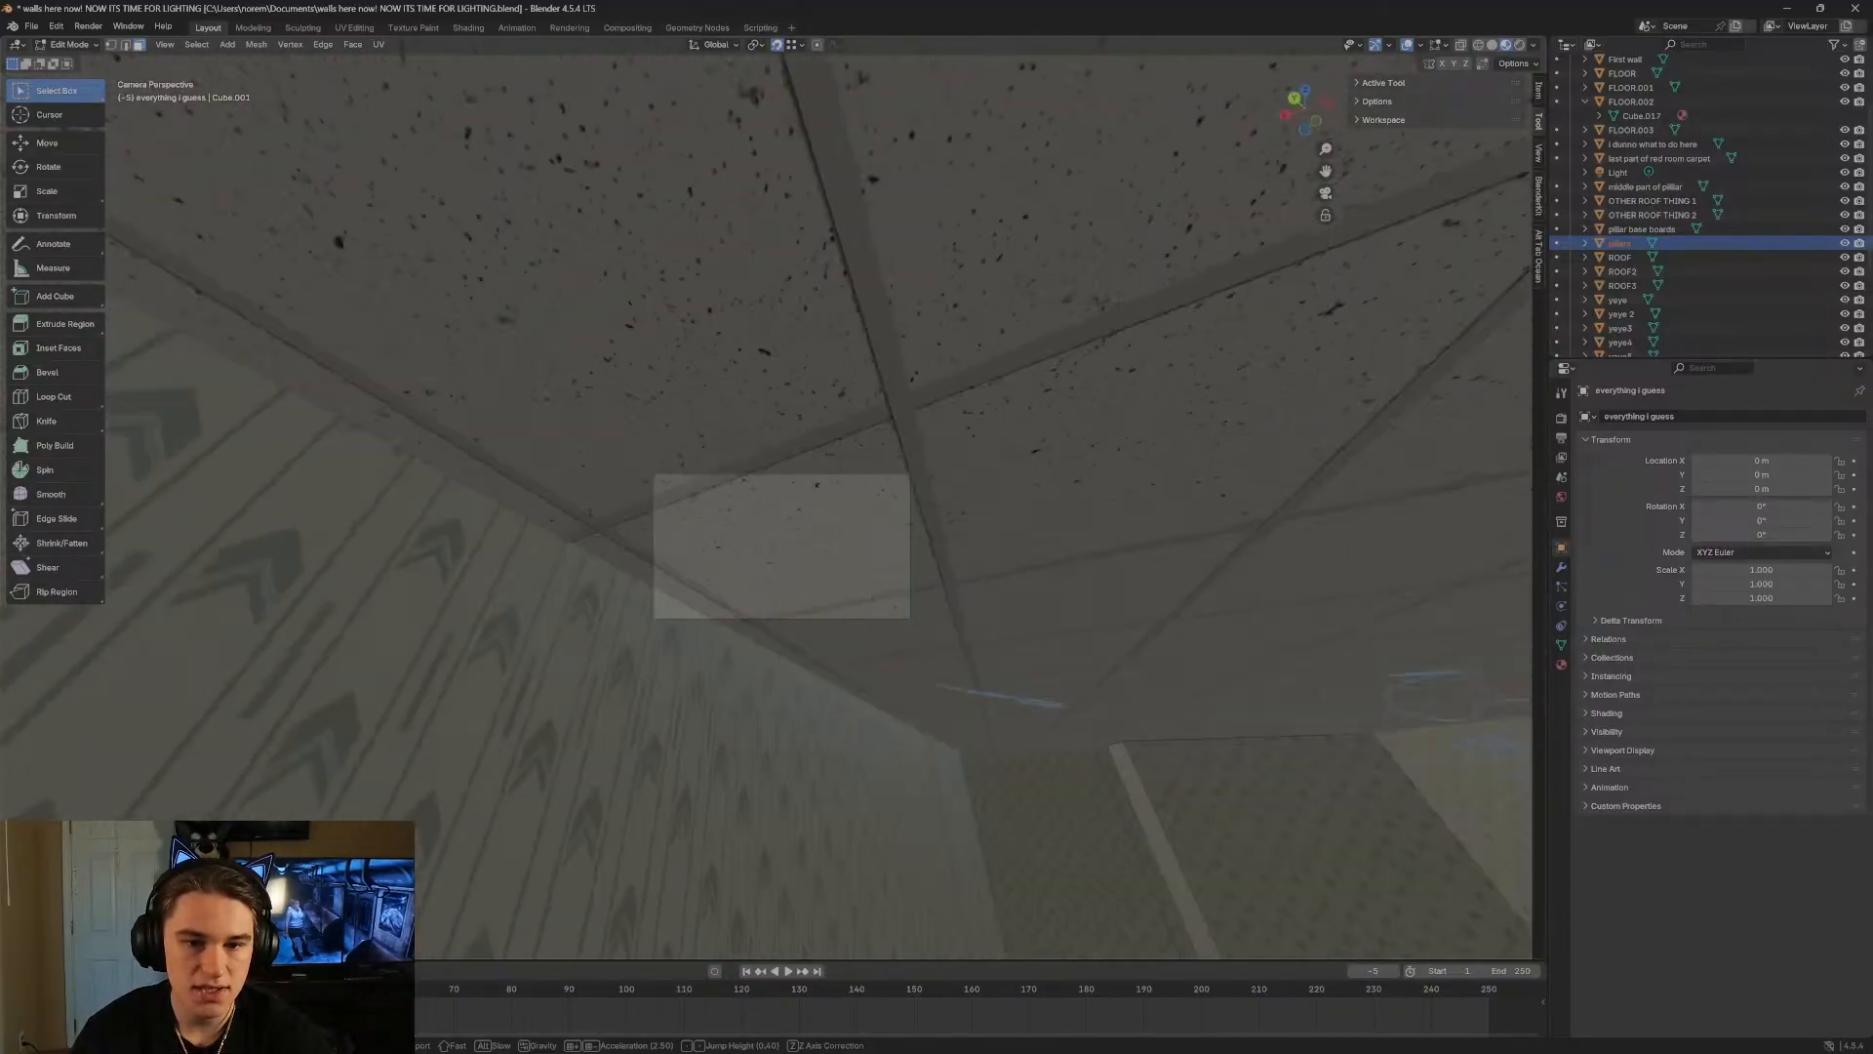
Draw a flat cube covering one square ceiling tile in front of the freestanding partition and extrude its face.
{"action": "key", "text": "w"}
{"action": "key", "text": "w"}
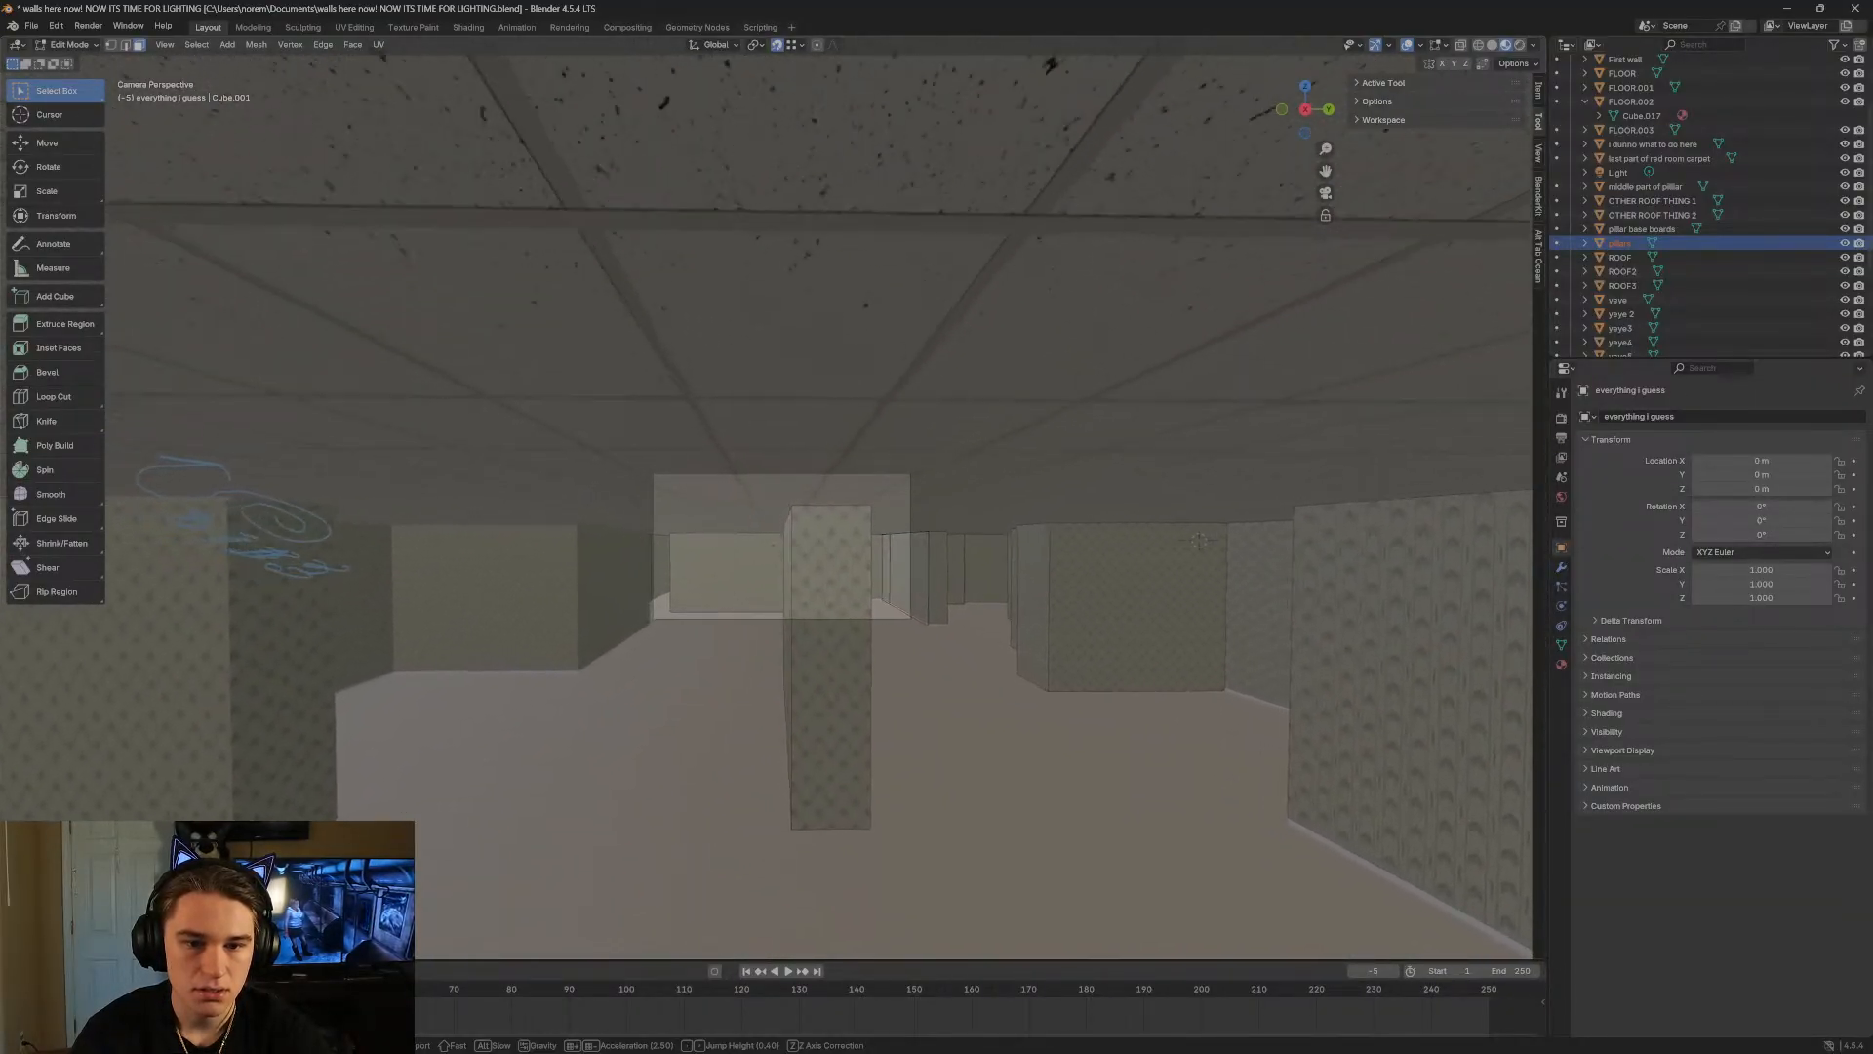
{"action": "key", "text": "w"}
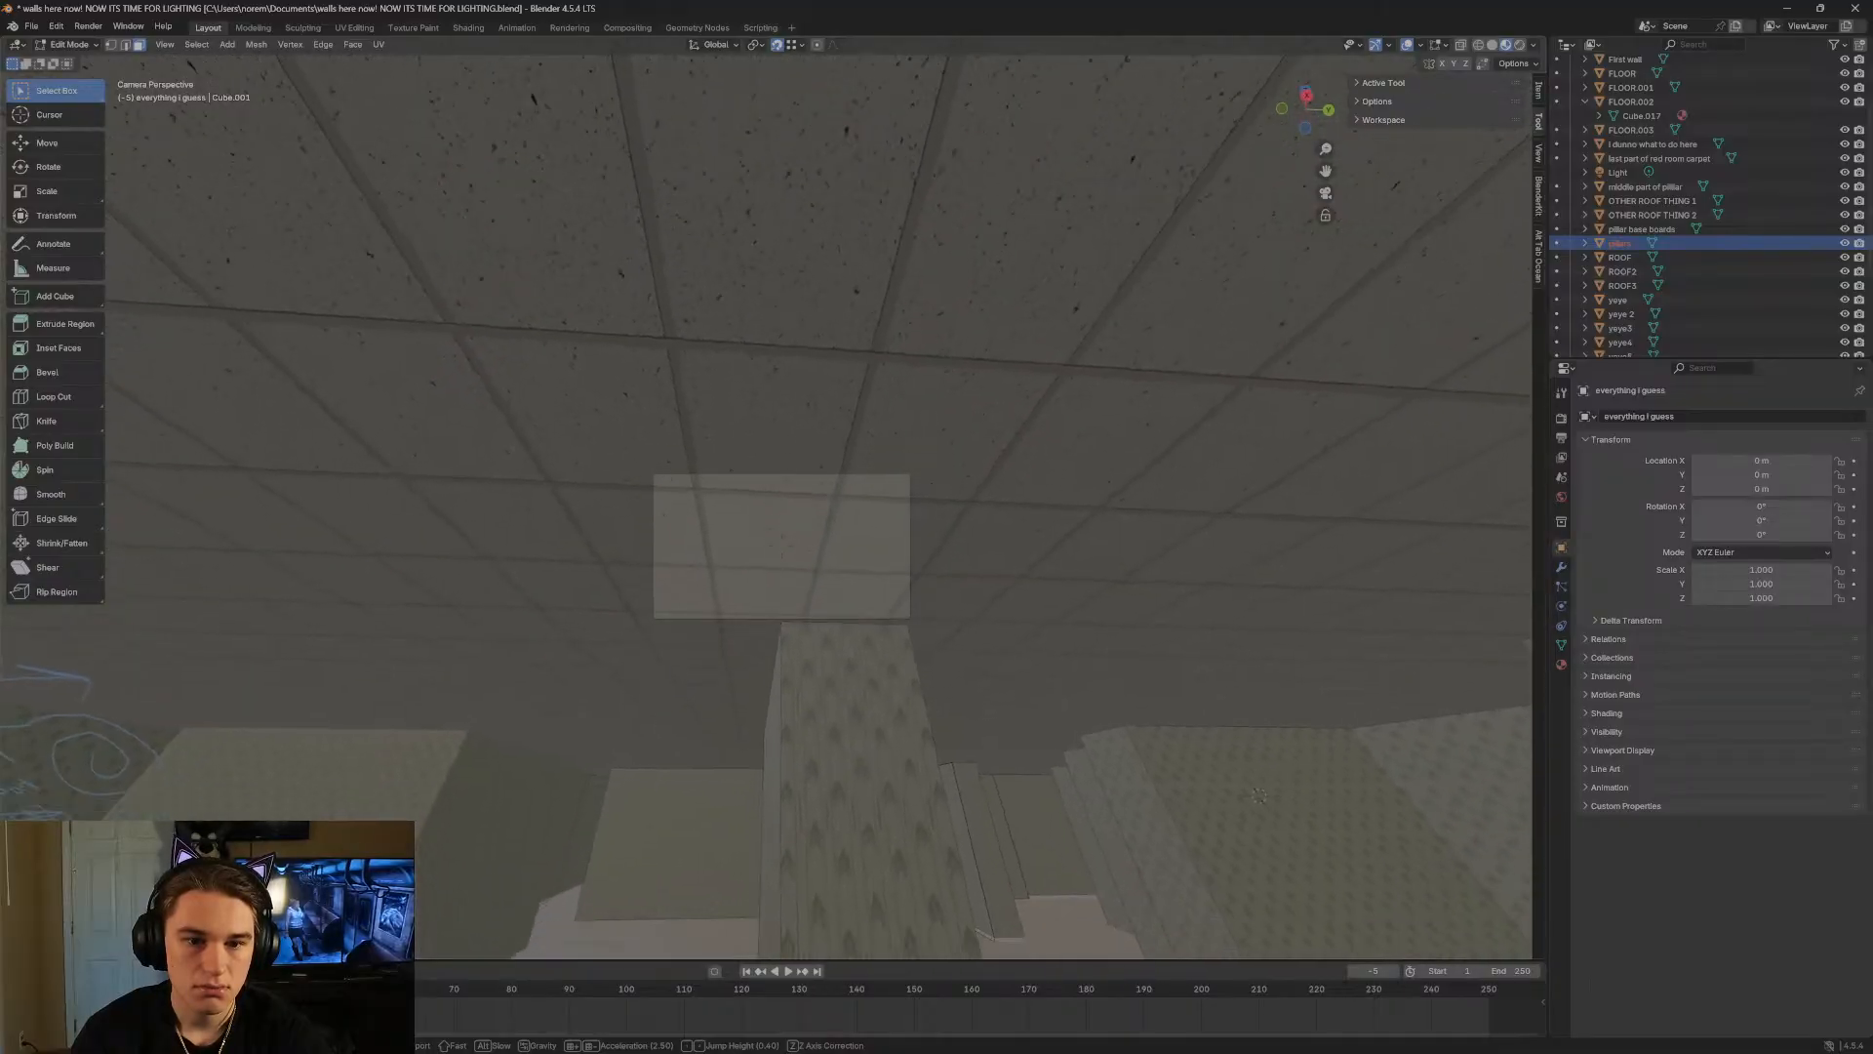
{"action": "key", "text": "w"}
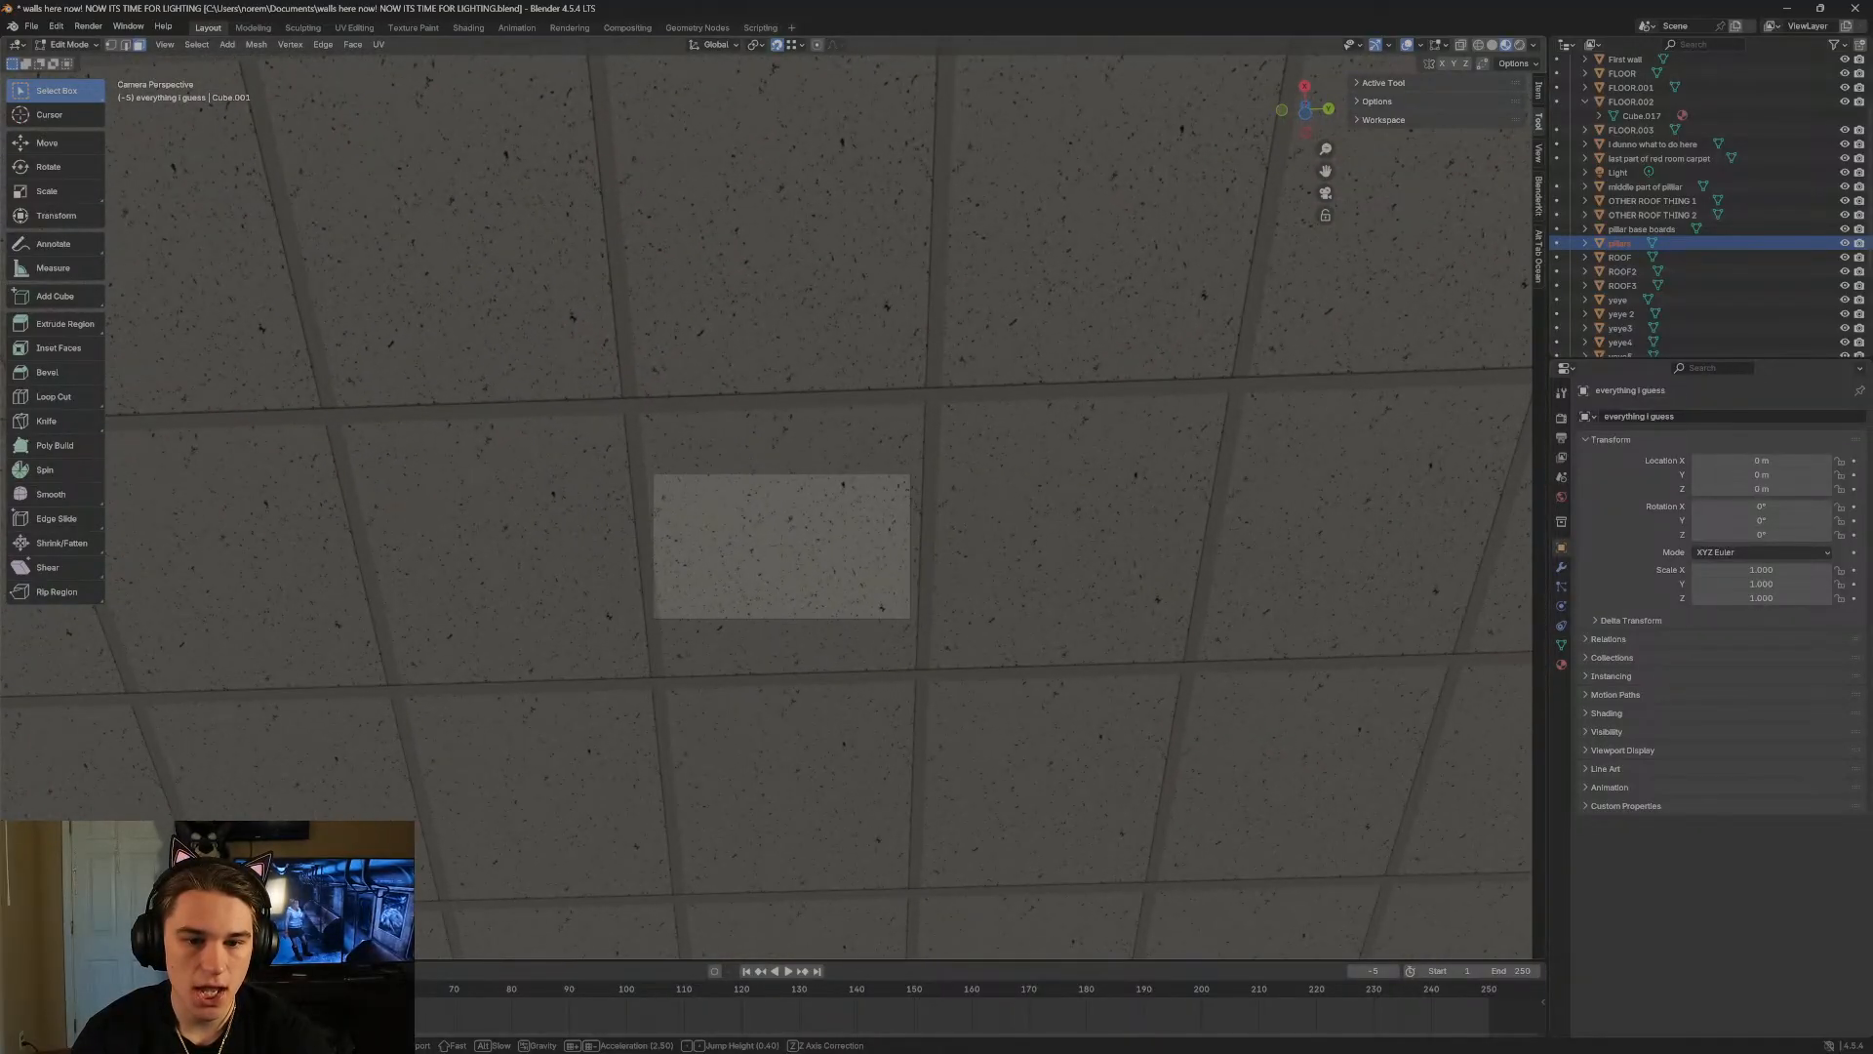
{"action": "left_click", "coordinate": [608, 454]}
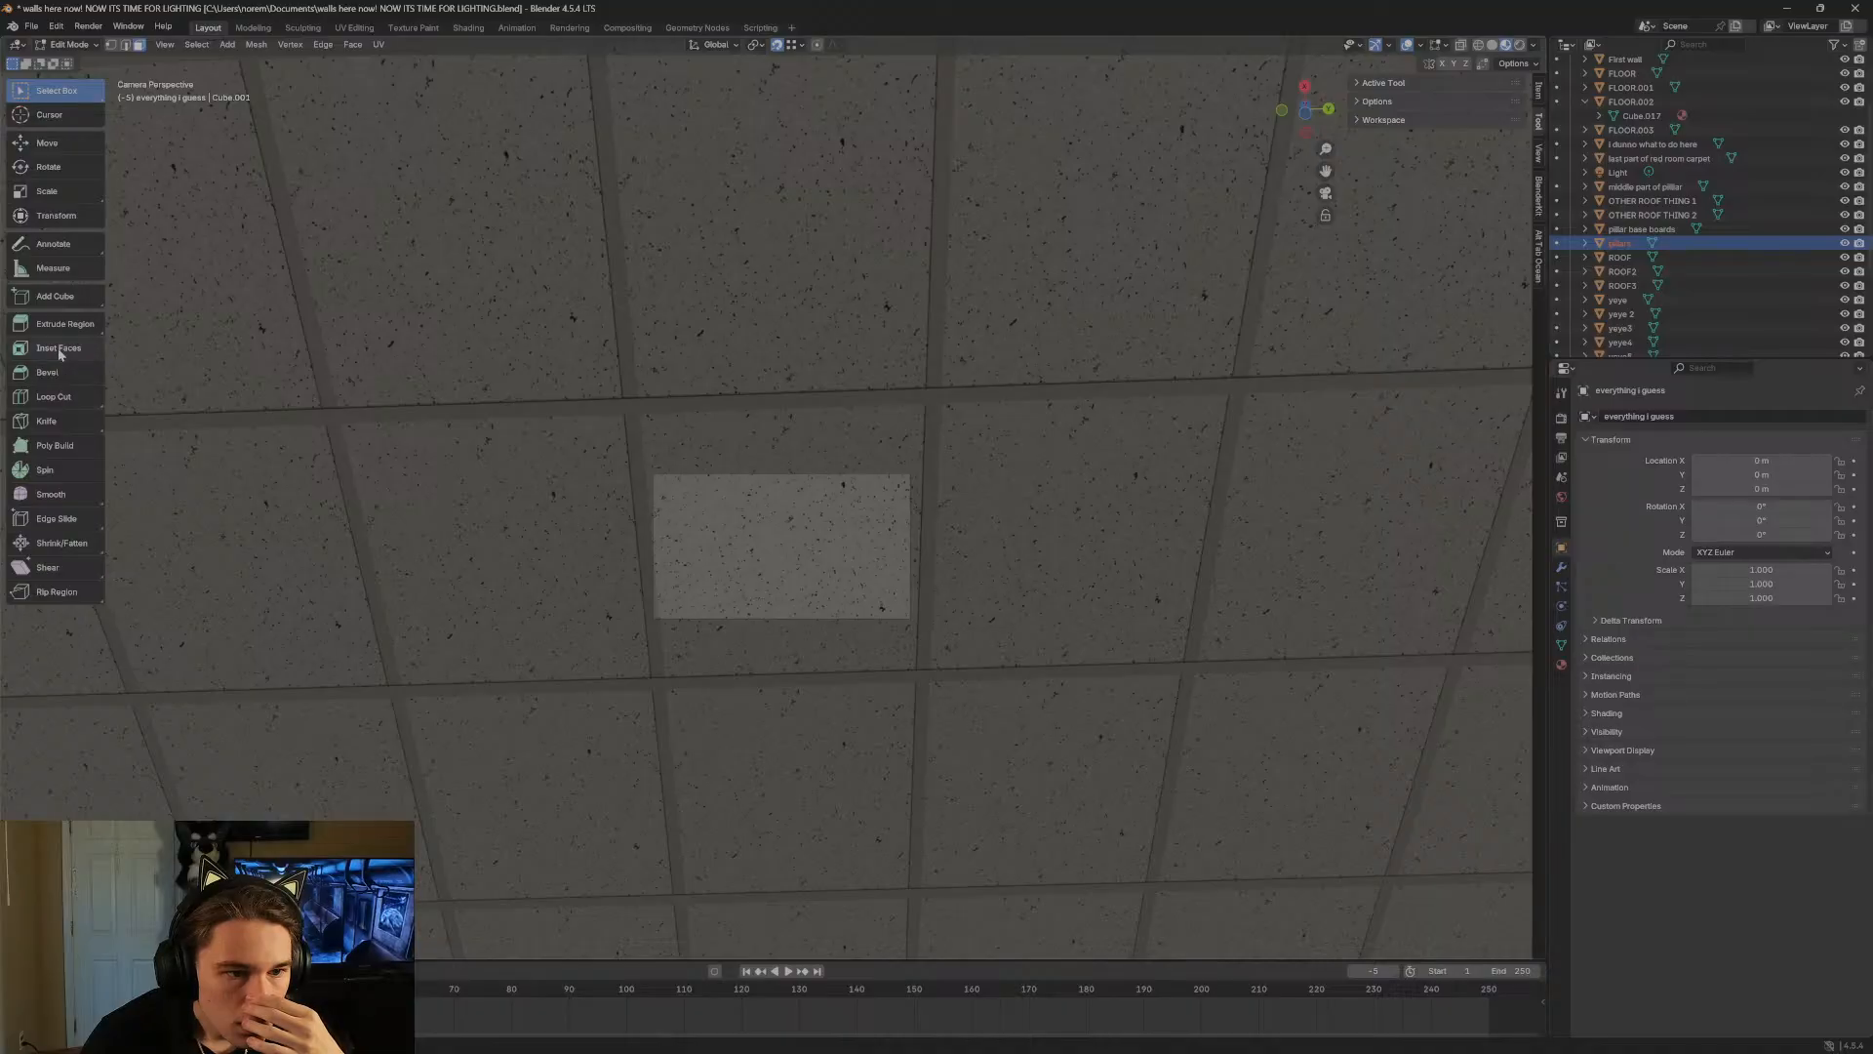
{"action": "left_click", "coordinate": [54, 296]}
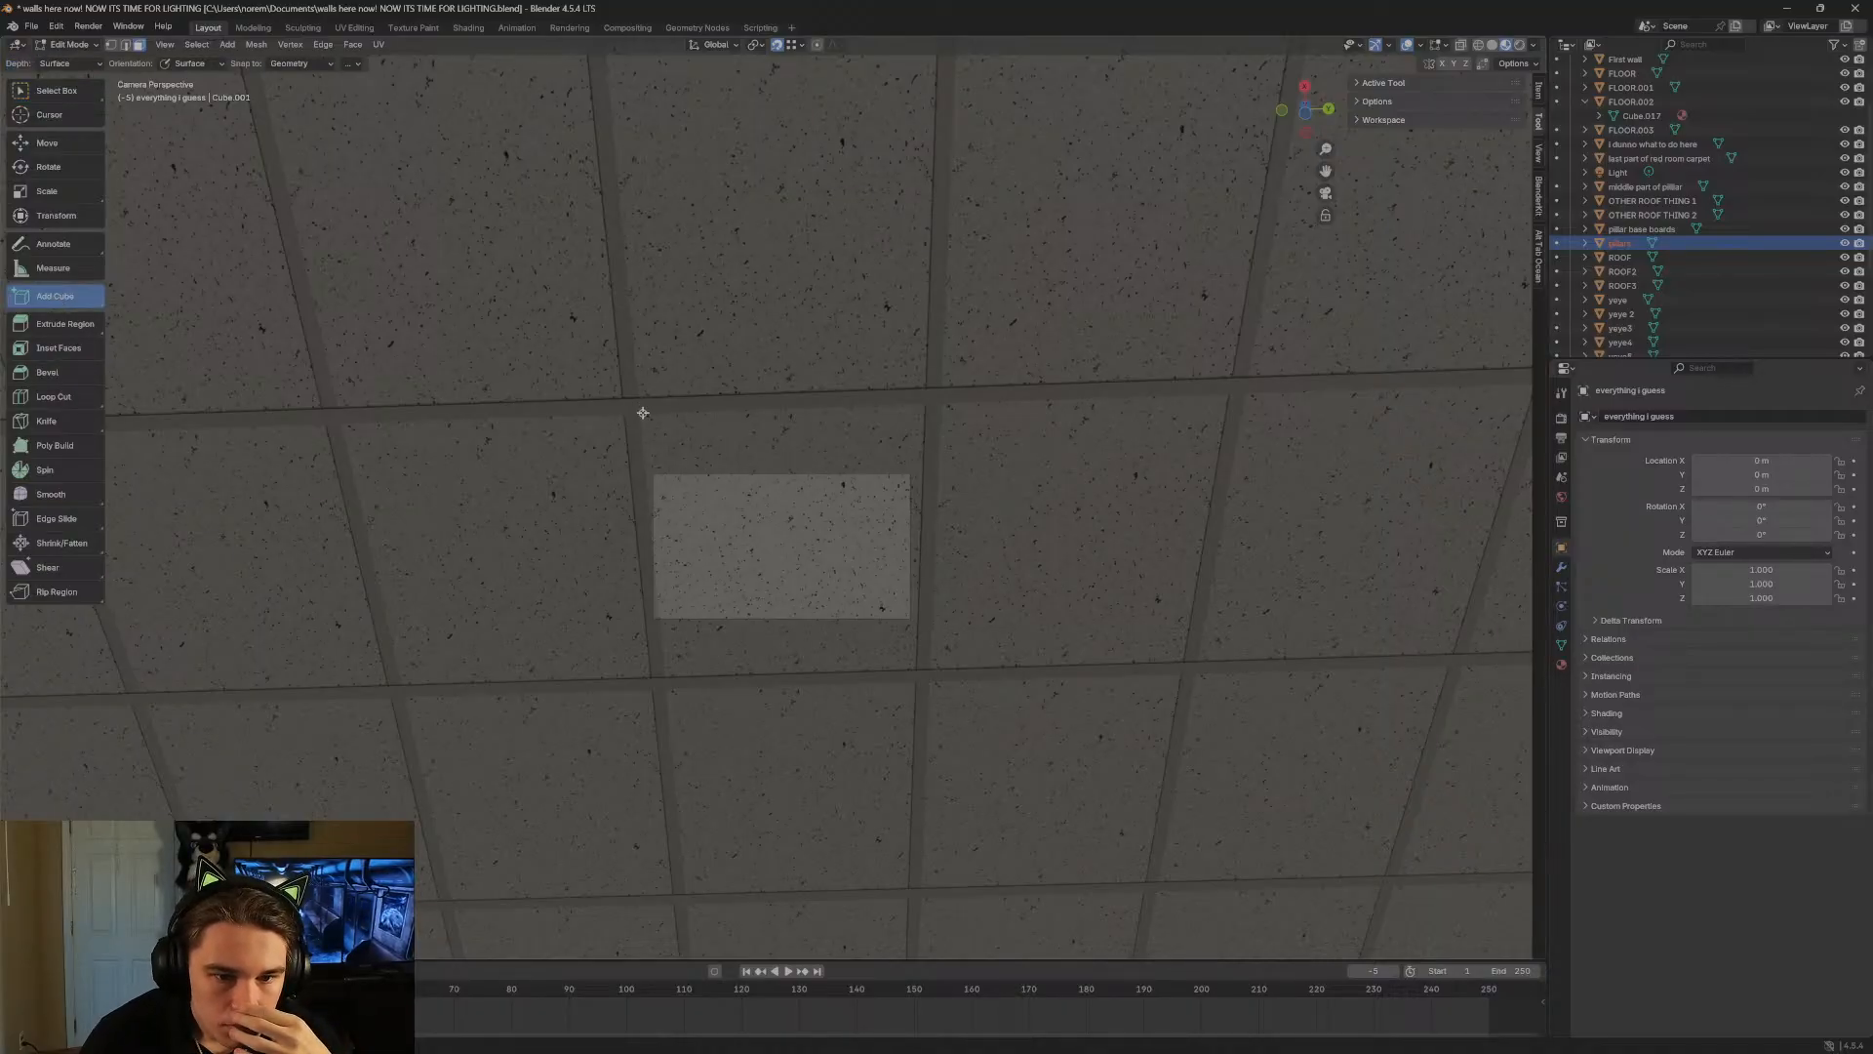
{"action": "left_click_drag", "start_coordinate": [671, 459], "coordinate": [915, 663]}
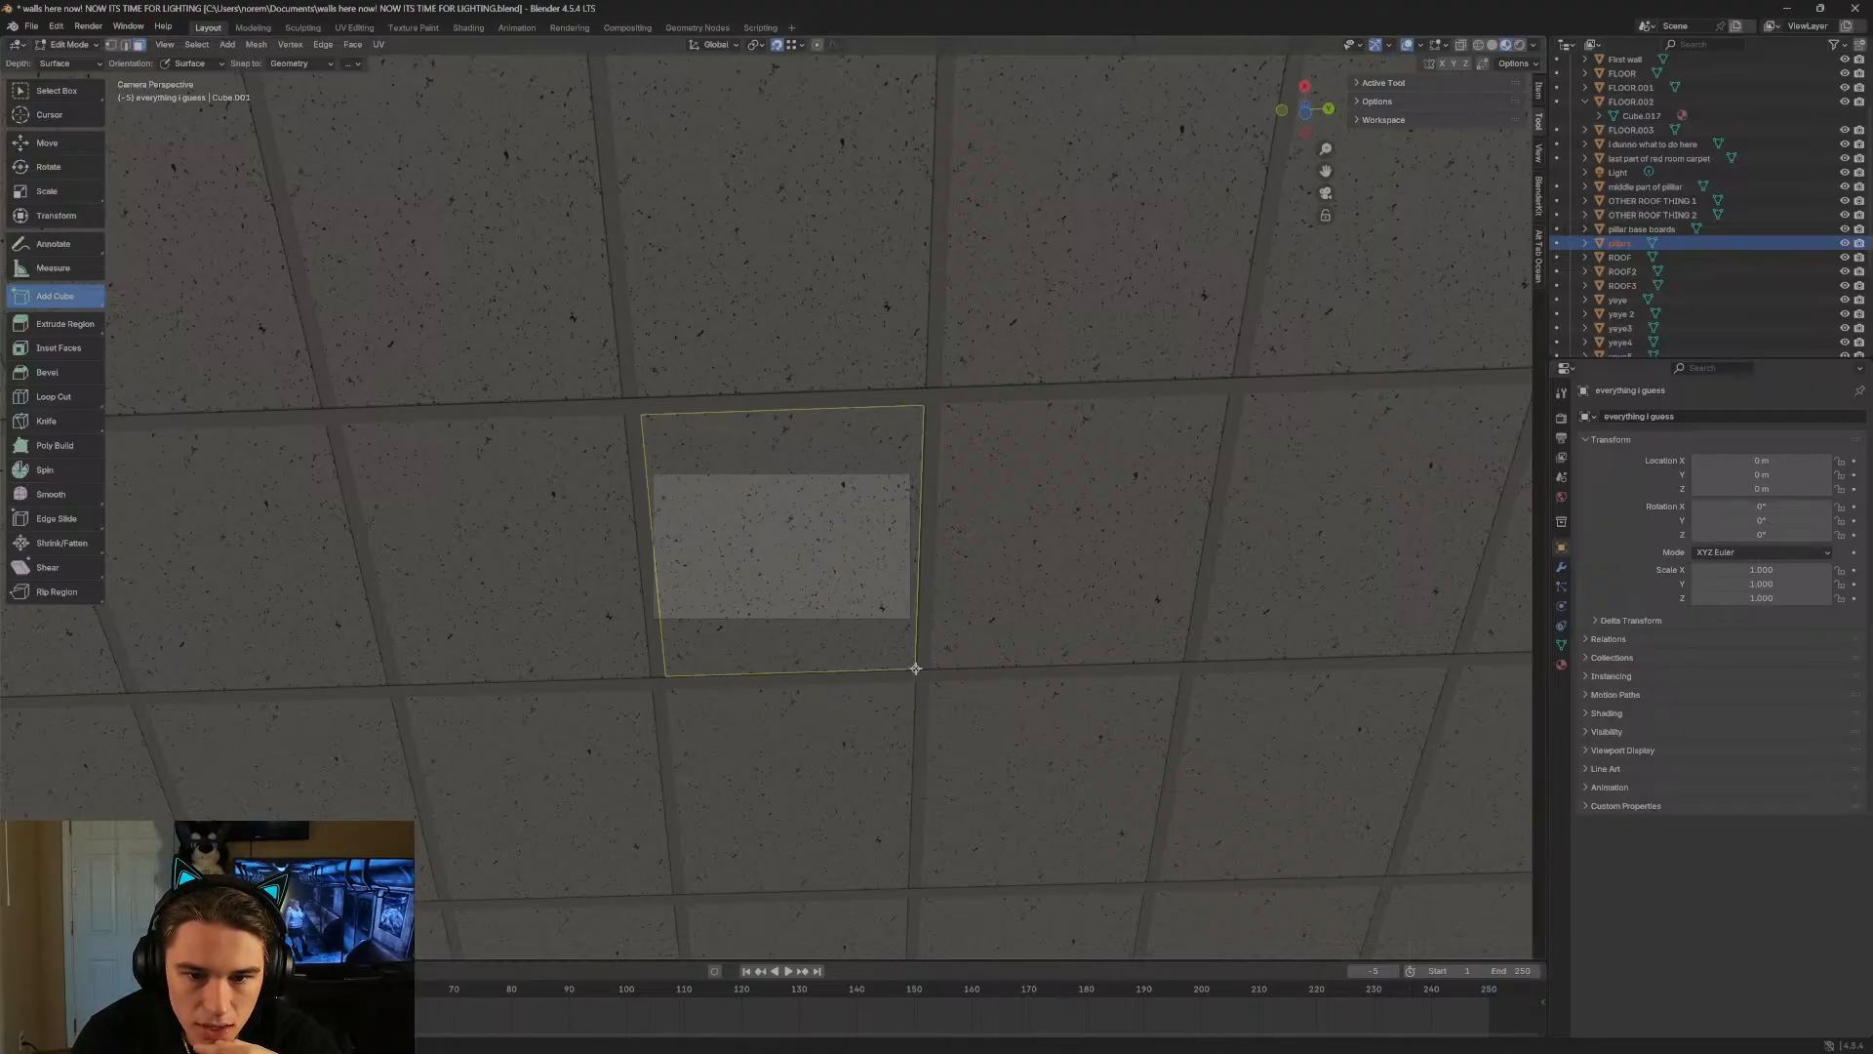
{"action": "left_click_drag", "start_coordinate": [915, 669], "coordinate": [917, 670]}
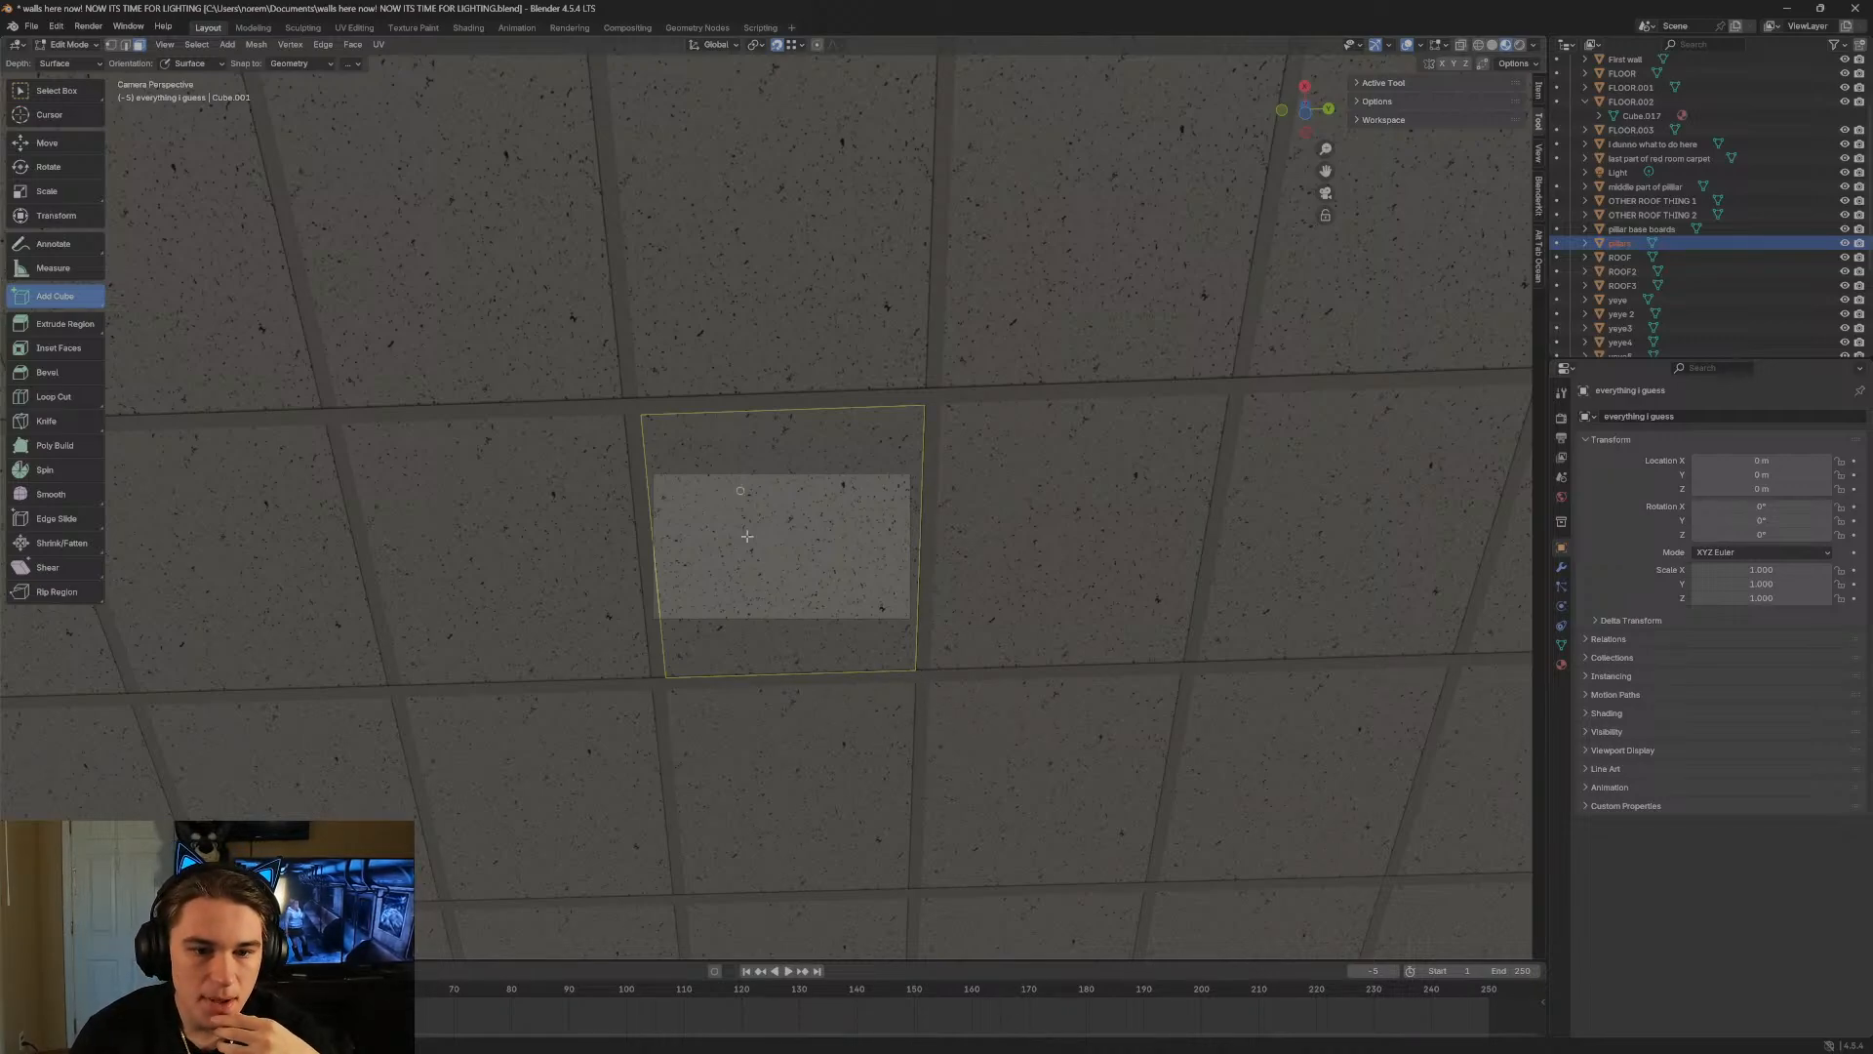
{"action": "left_click", "coordinate": [730, 699]}
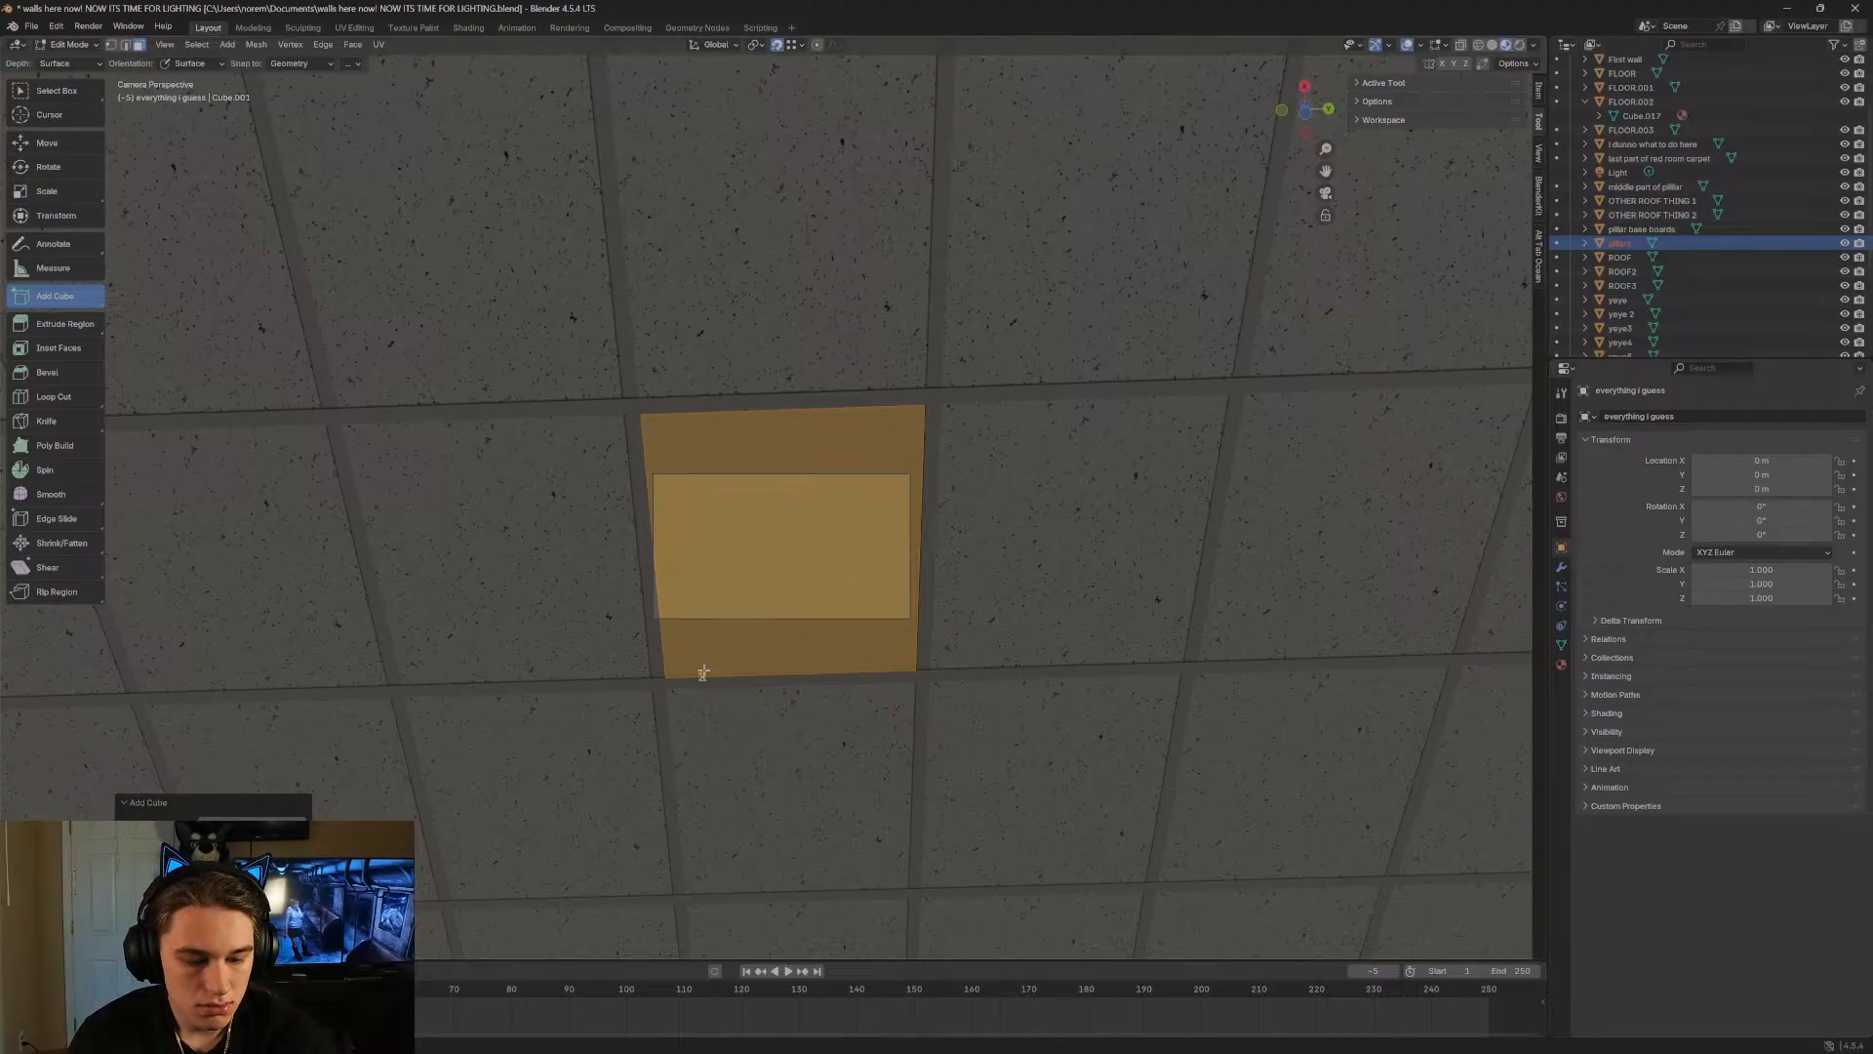
{"action": "key", "text": "e"}
{"action": "left_click", "coordinate": [760, 630]}
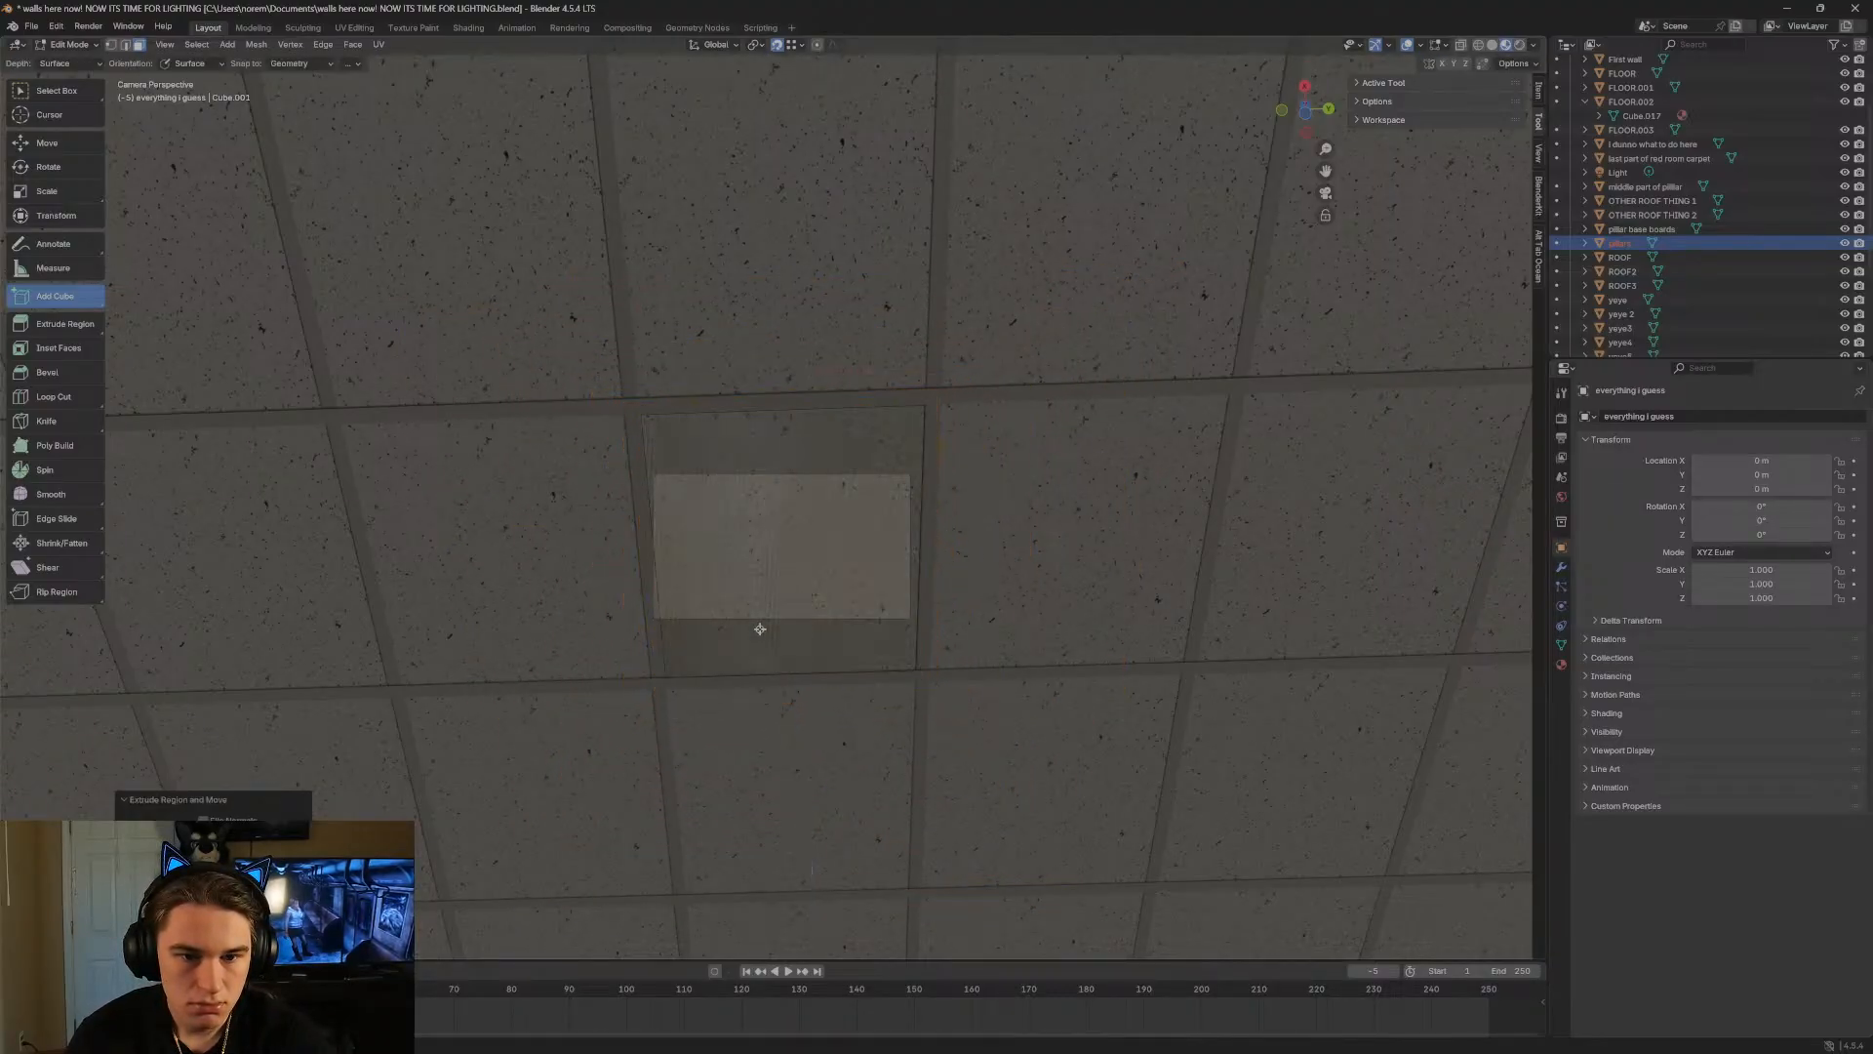
Try to extrude the panel face far down from the ceiling into a tall block, and undo the extrusion.
{"action": "middle_click_drag", "start_coordinate": [760, 630], "coordinate": [732, 443]}
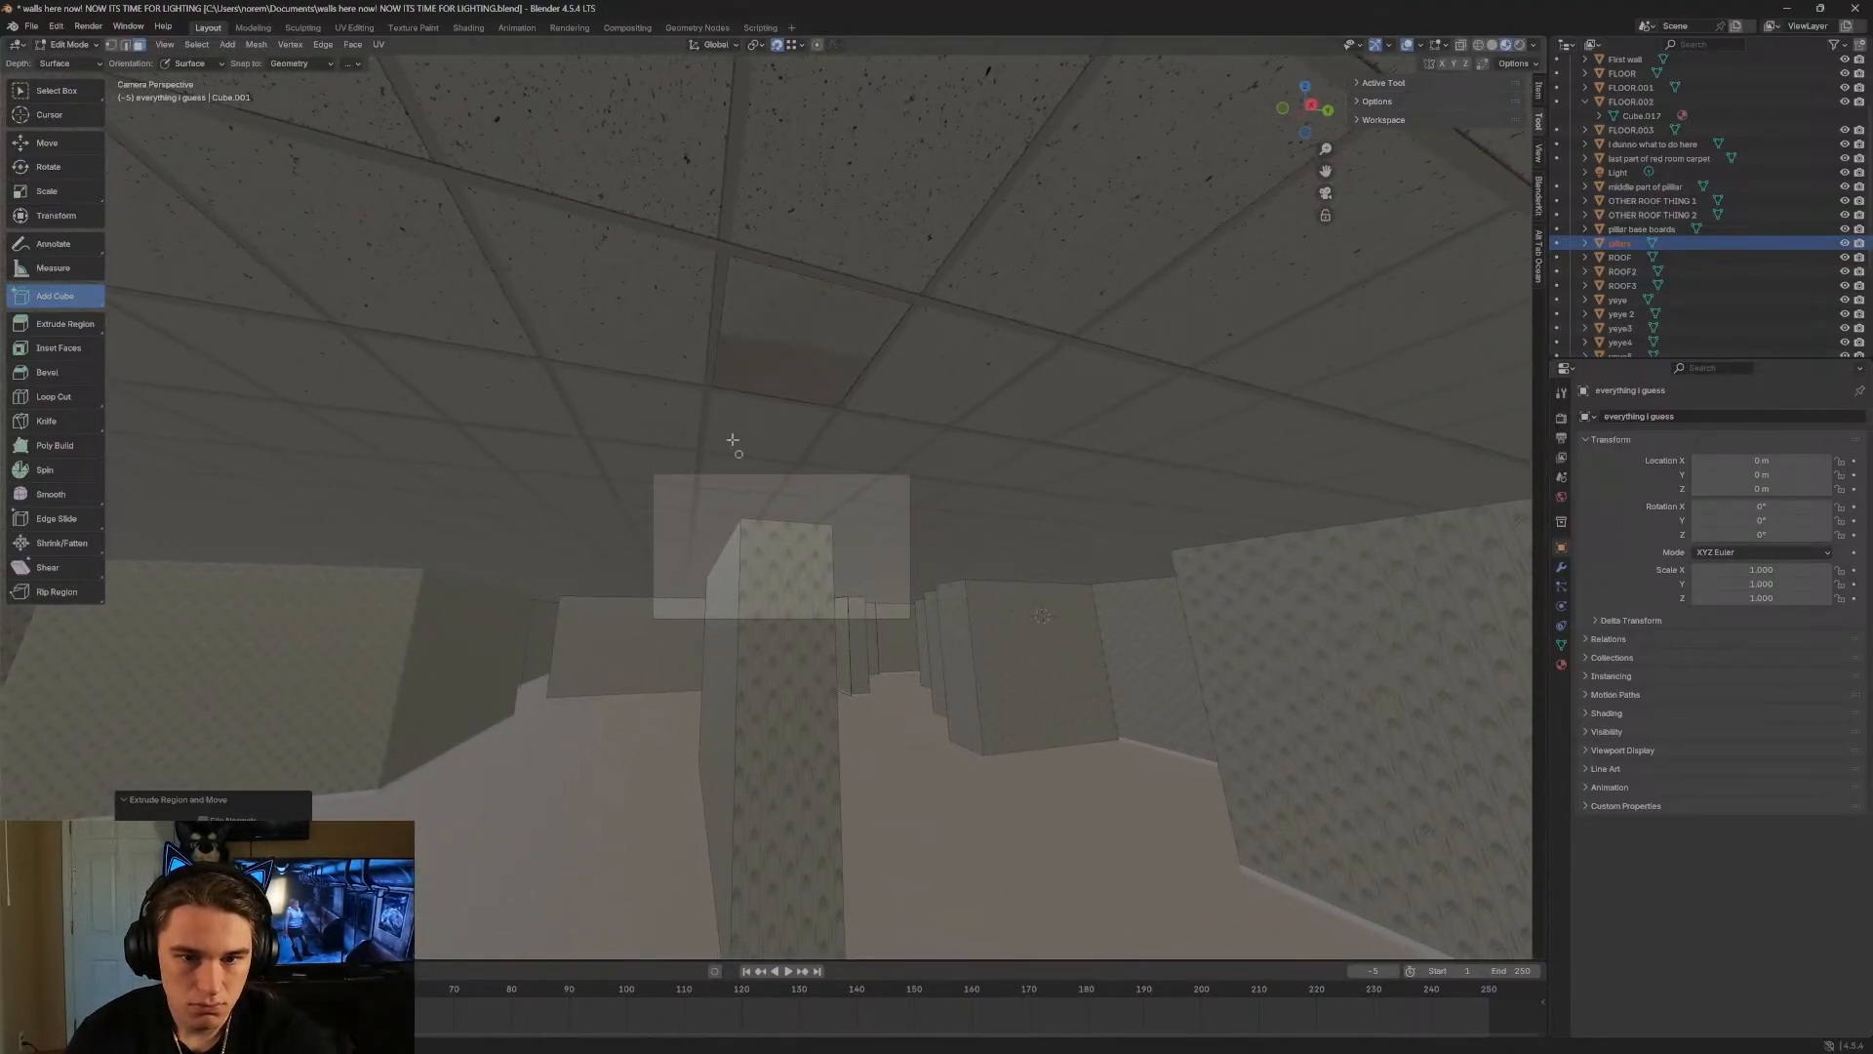
{"action": "left_click", "coordinate": [775, 324]}
{"action": "key", "text": "e"}
{"action": "left_click", "coordinate": [817, 526]}
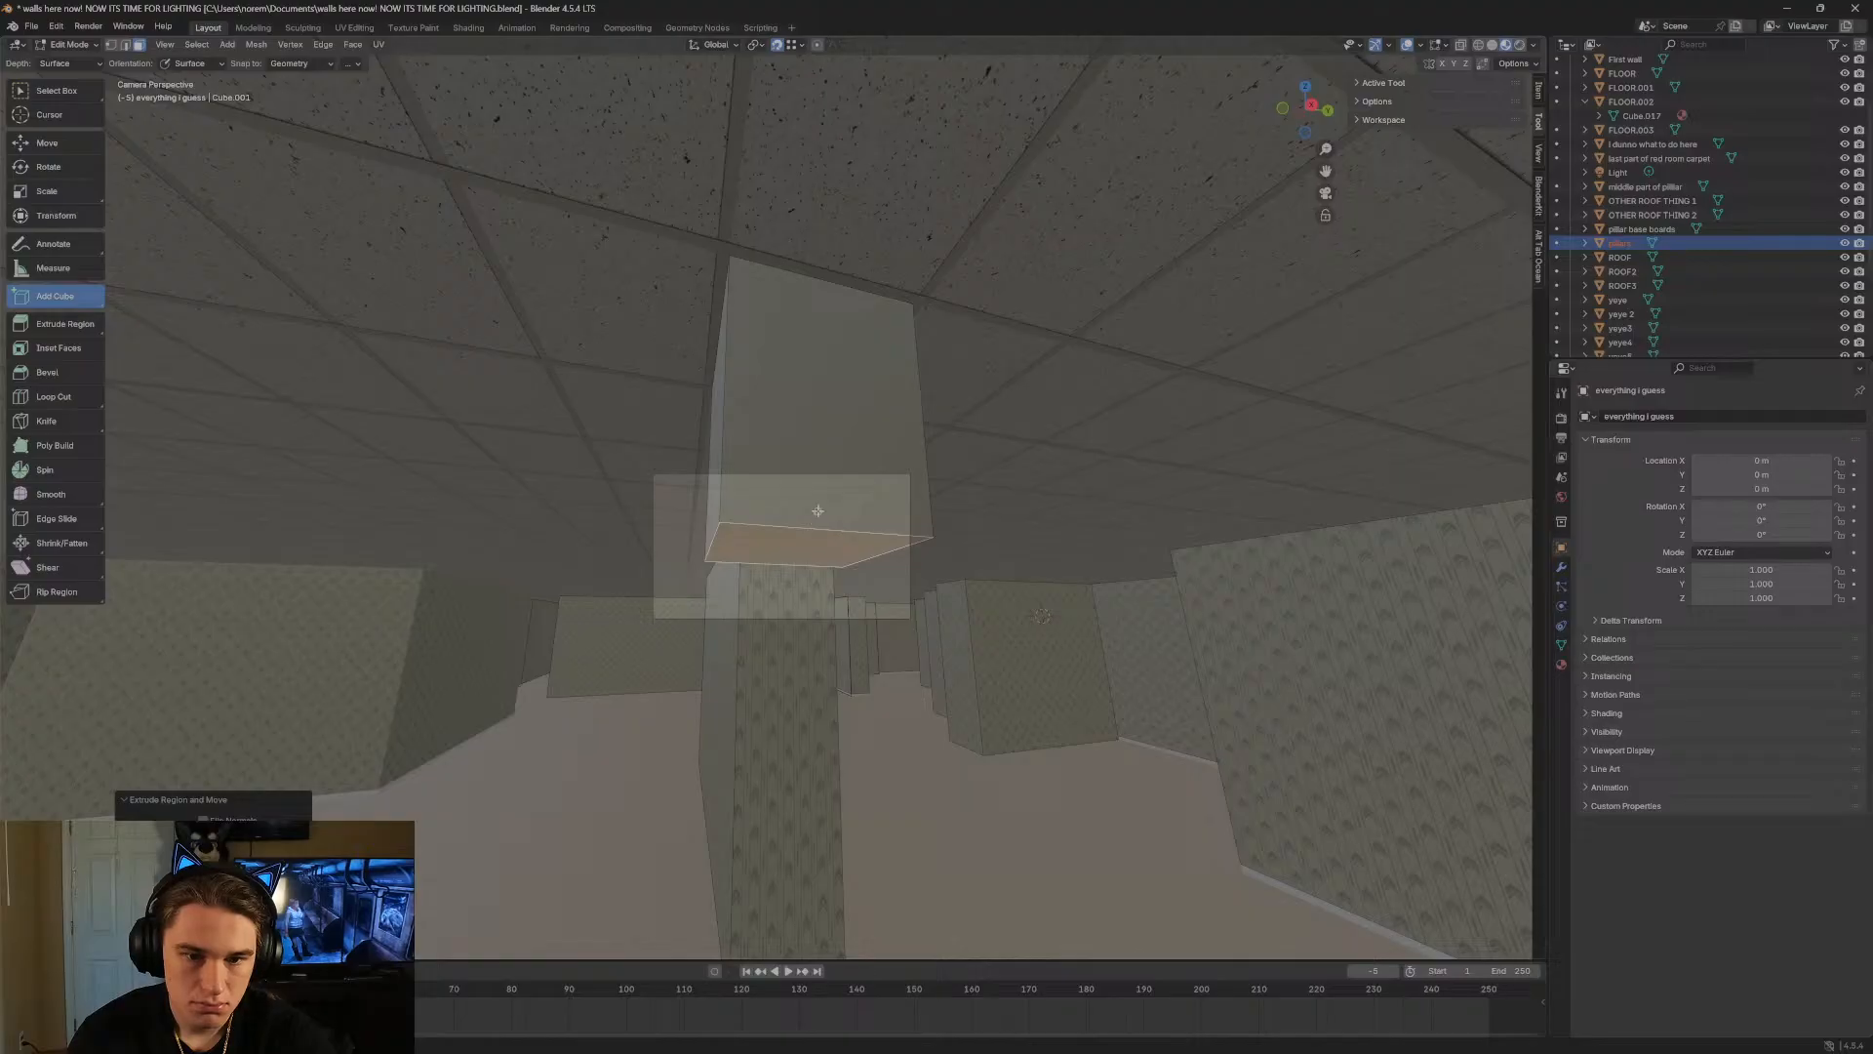
{"action": "middle_click_drag", "start_coordinate": [818, 511], "coordinate": [820, 508]}
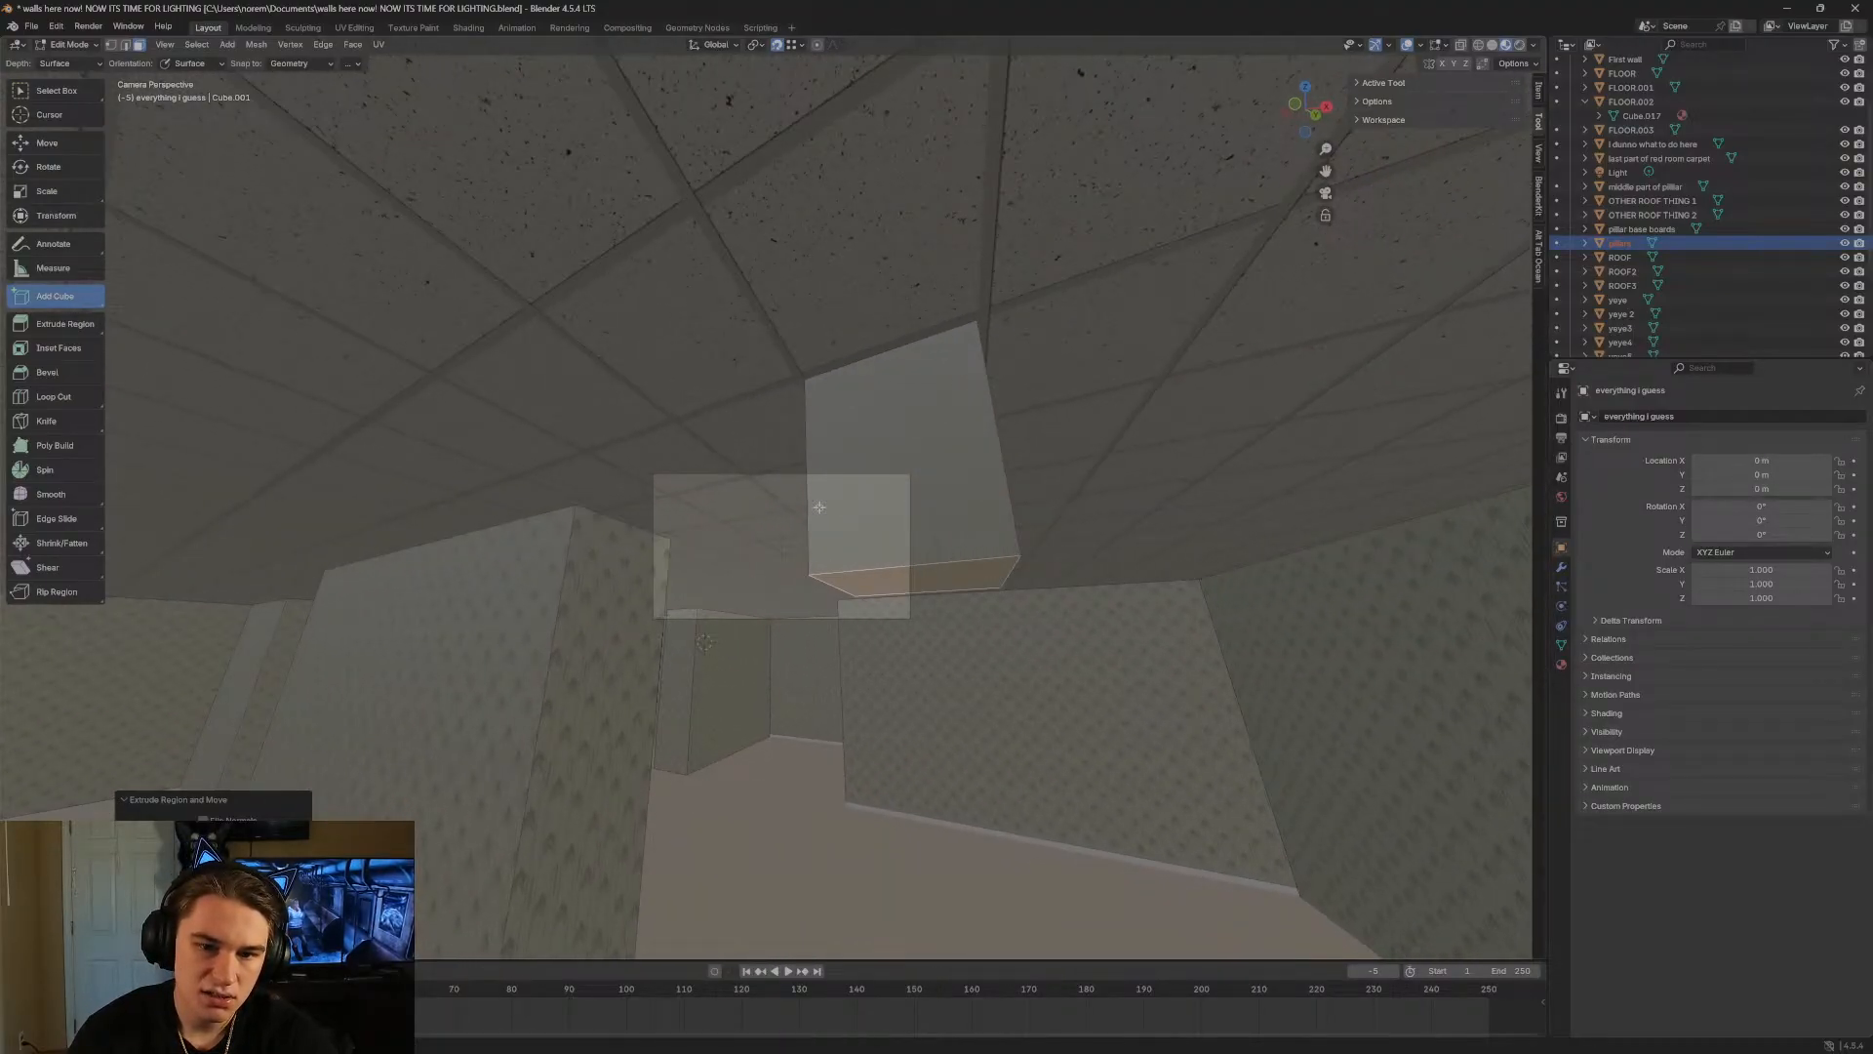
{"action": "key", "text": "w"}
{"action": "key", "text": "ctrl+z"}
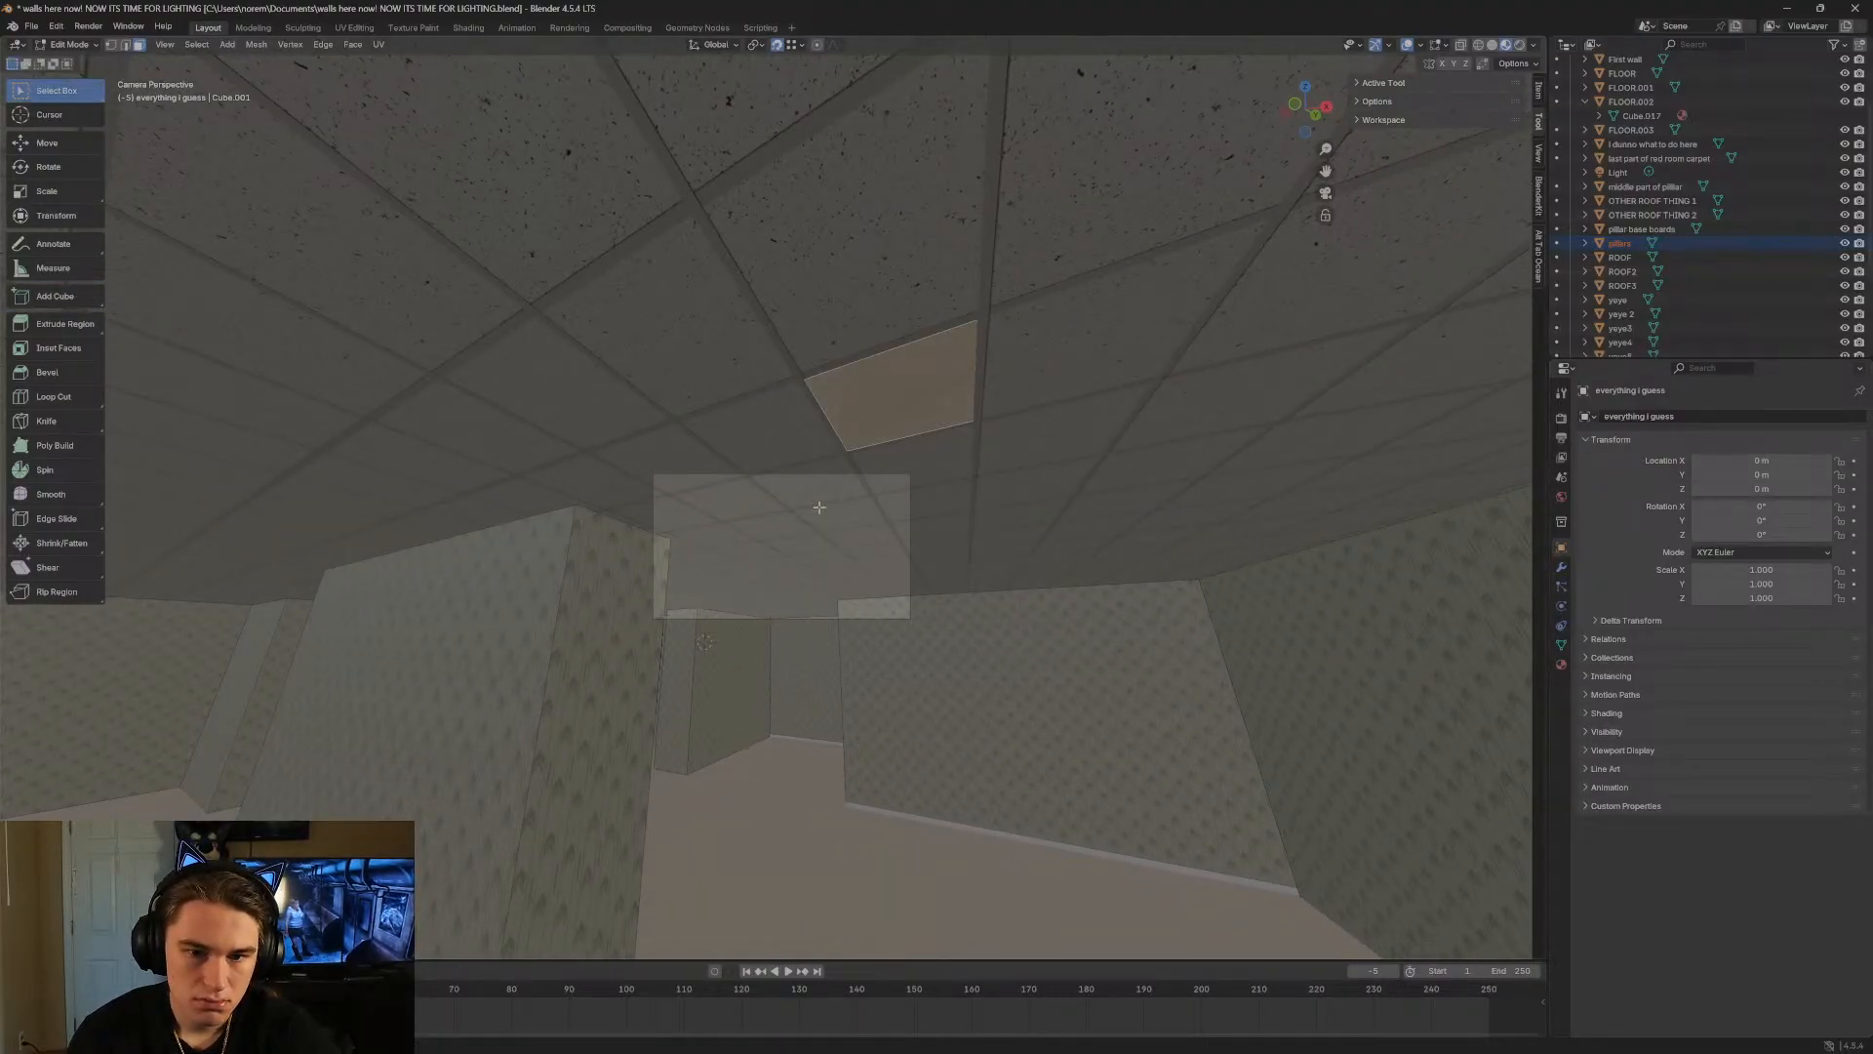
Extrude the panel face about 0.04 m down so that it protrudes slightly from the ceiling tile.
{"action": "middle_click_drag", "start_coordinate": [818, 507], "coordinate": [803, 315]}
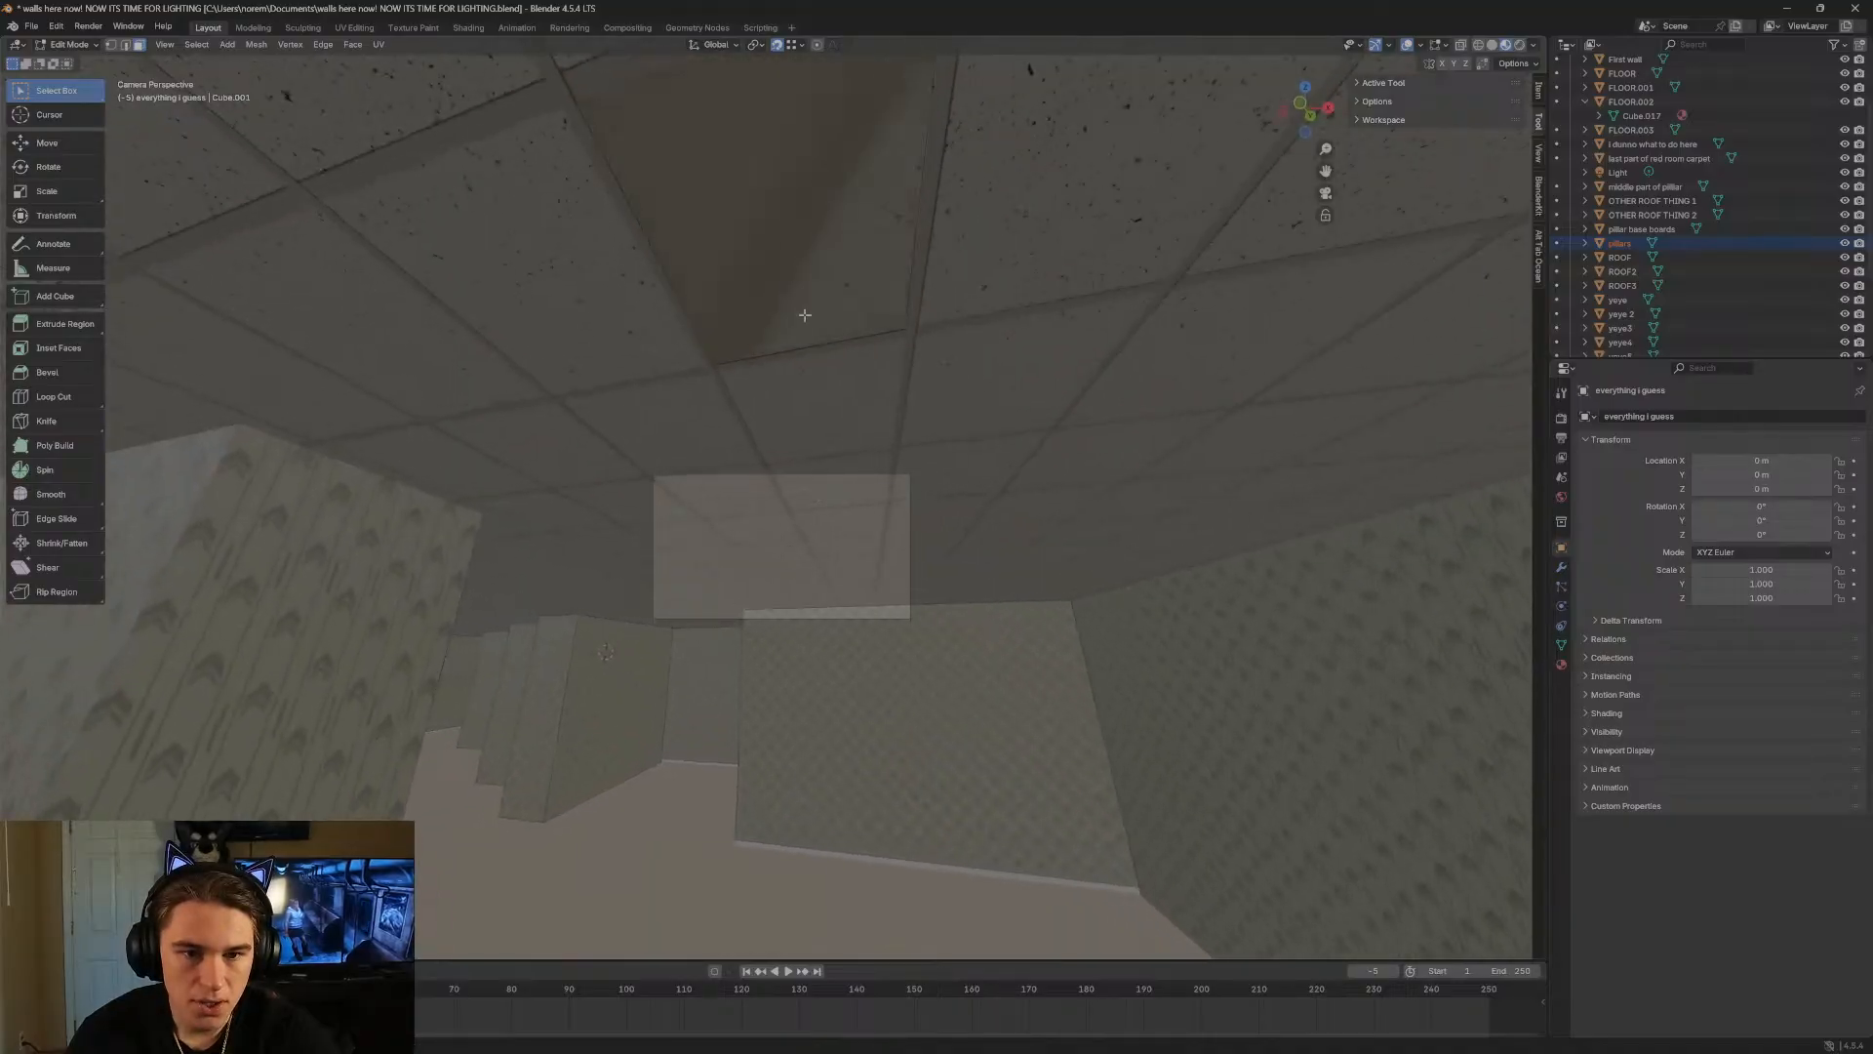
{"action": "left_click", "coordinate": [771, 260]}
{"action": "key", "text": "e"}
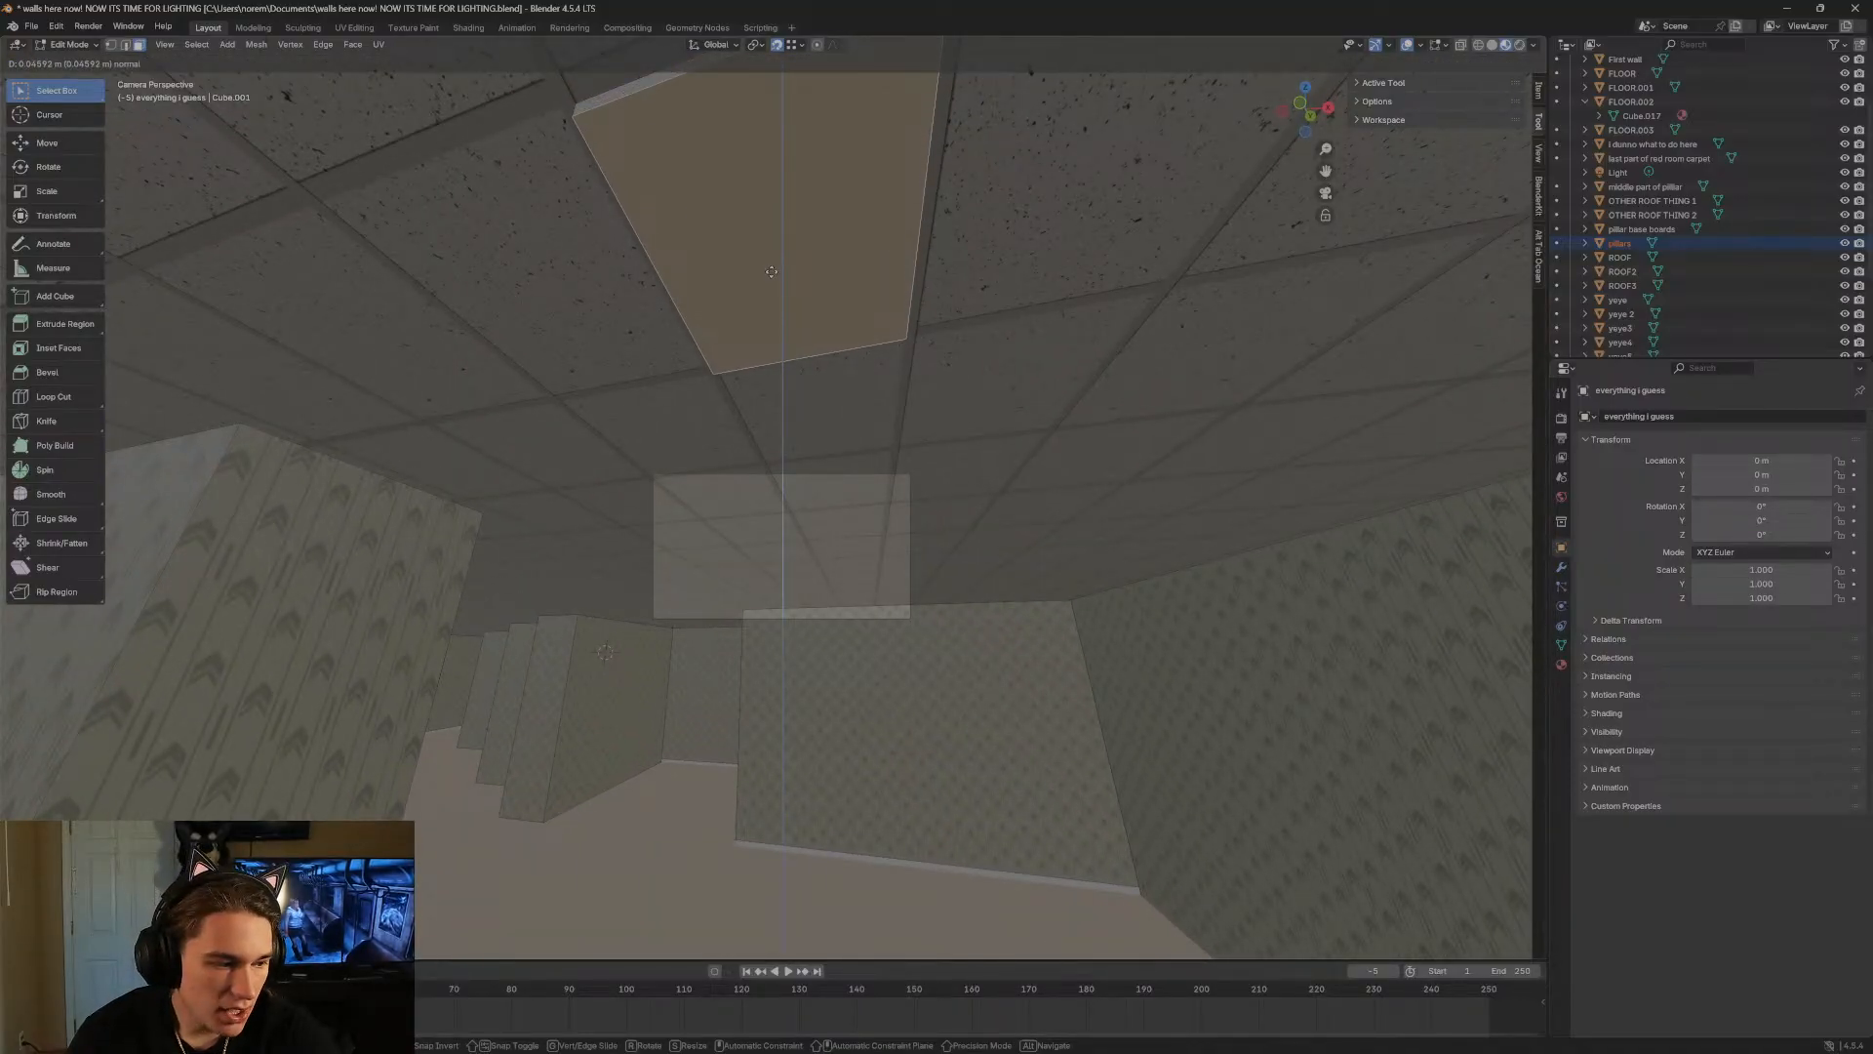
{"action": "left_click", "coordinate": [771, 271]}
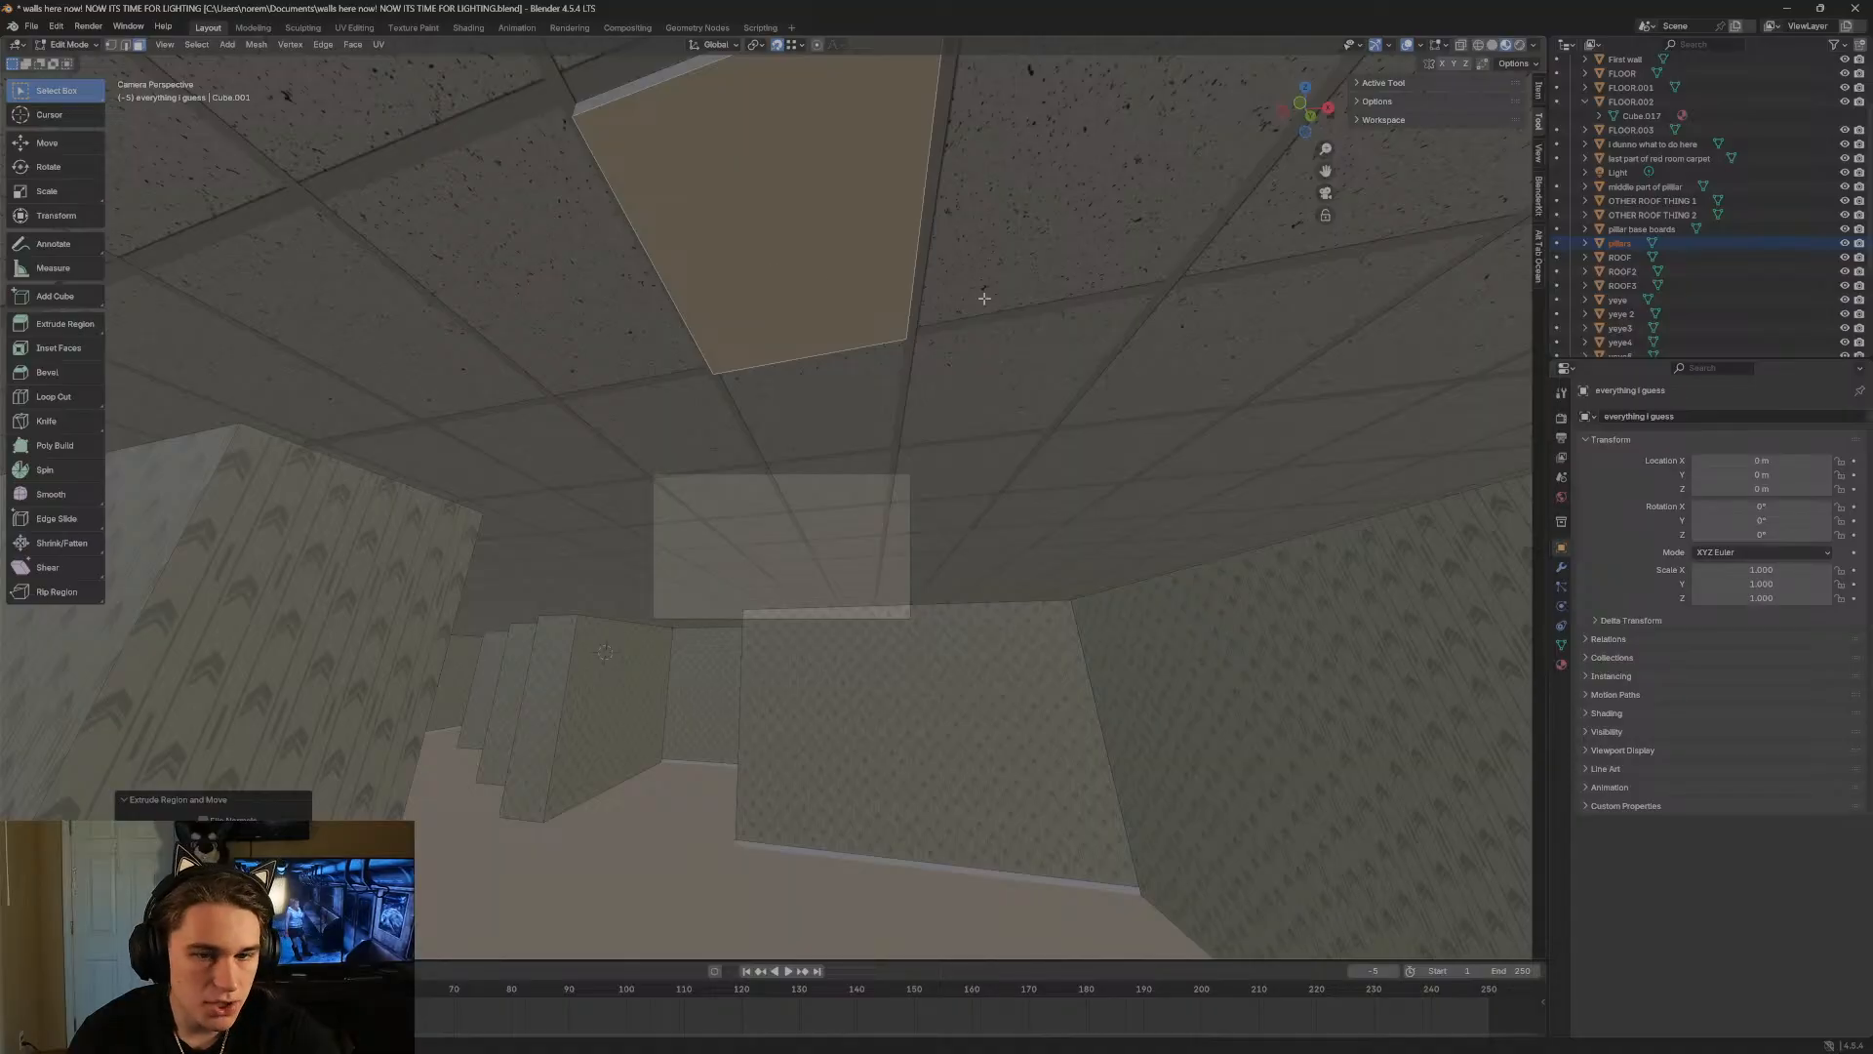
Delete the panel's bottom face and the inner face behind it, leaving a thin square frame around the ceiling tile.
{"action": "key", "text": "shift+grave"}
{"action": "key", "text": "w"}
{"action": "left_click", "coordinate": [773, 498]}
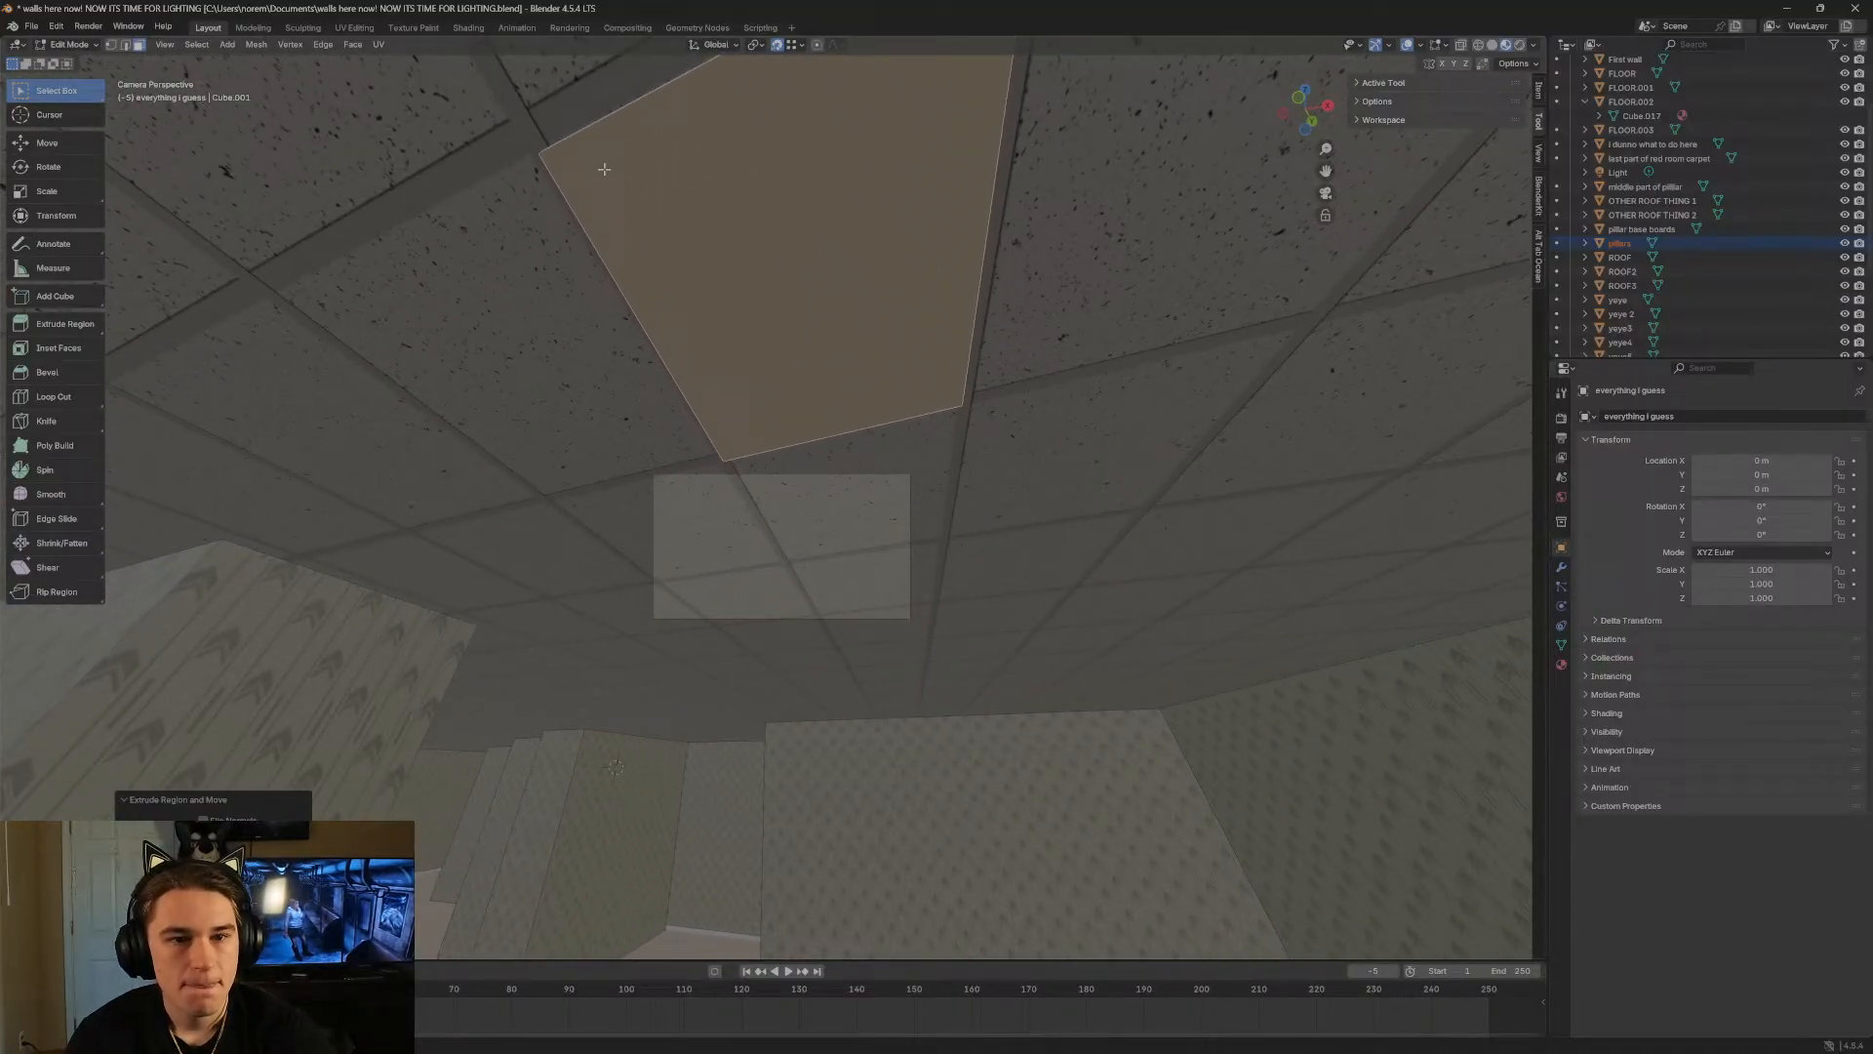
{"action": "right_click", "coordinate": [698, 233]}
{"action": "left_click", "coordinate": [654, 283]}
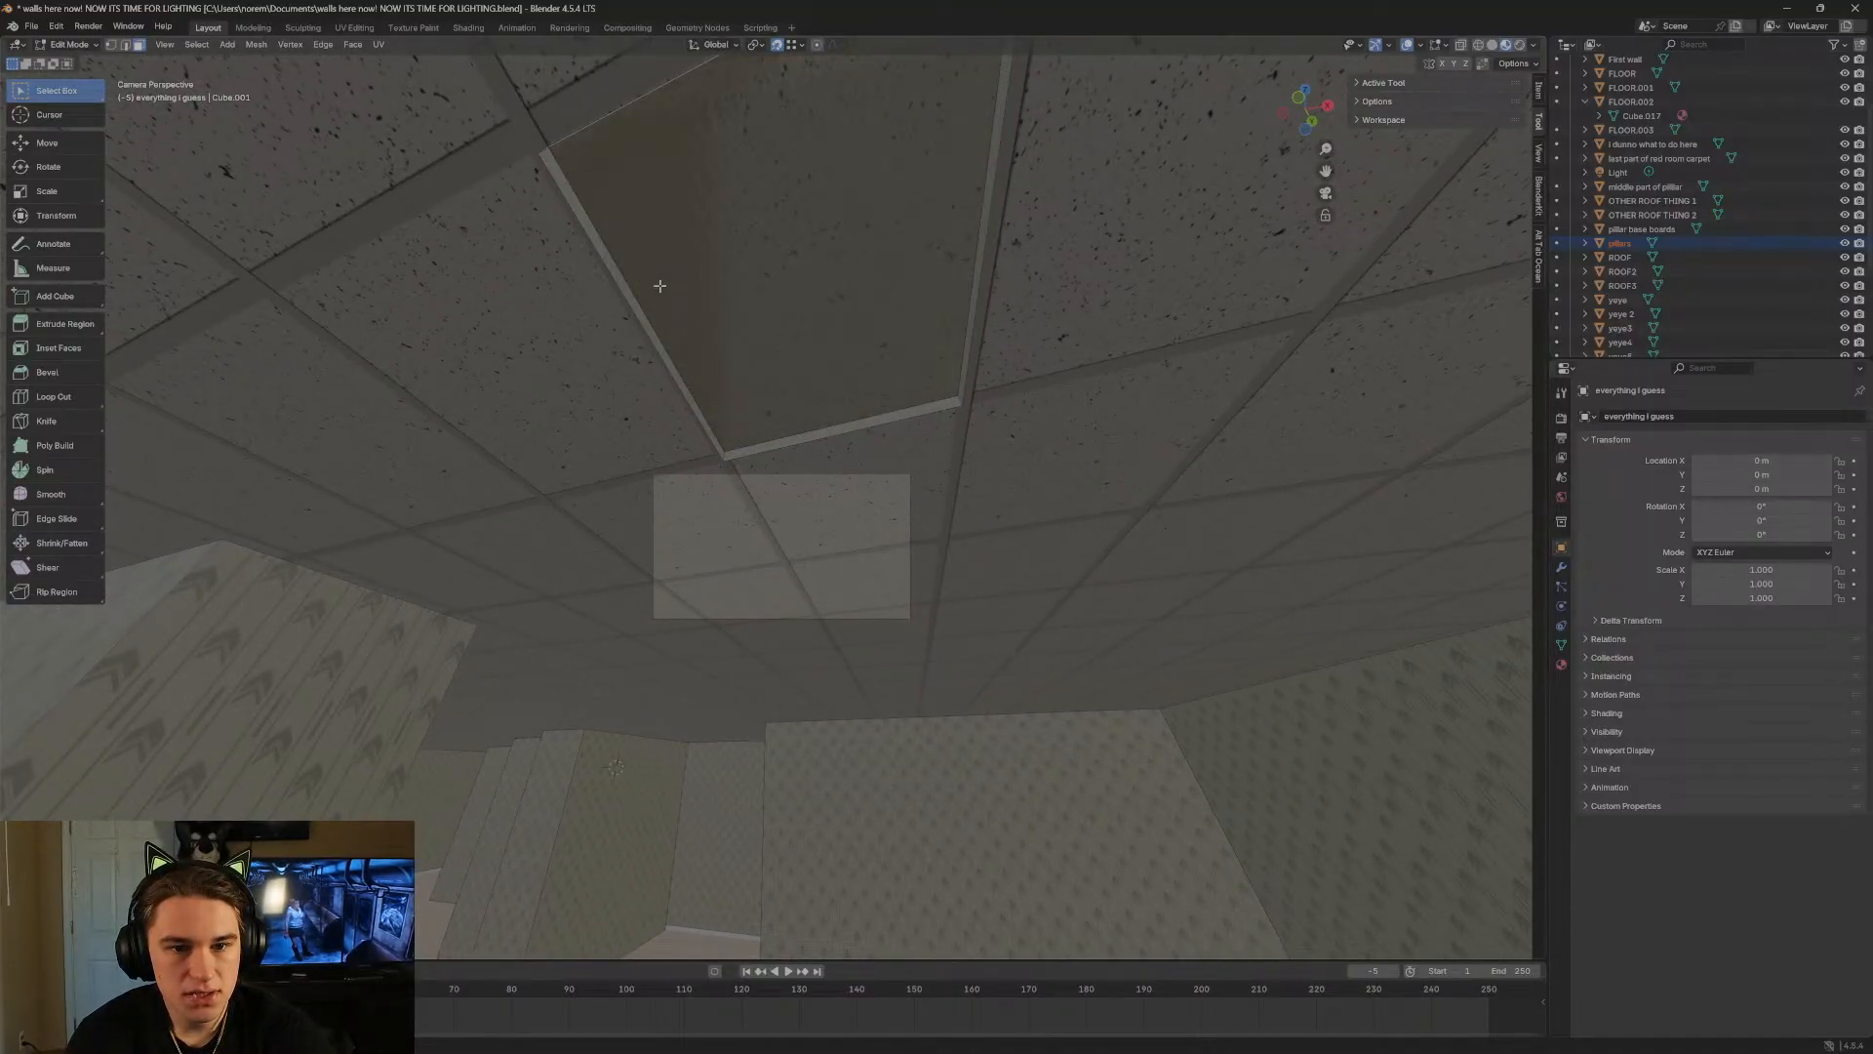
{"action": "right_click", "coordinate": [781, 263]}
{"action": "left_click", "coordinate": [780, 284]}
Examine the square ceiling frame's thin sides and corners up close from several directions.
{"action": "key", "text": "shift+grave"}
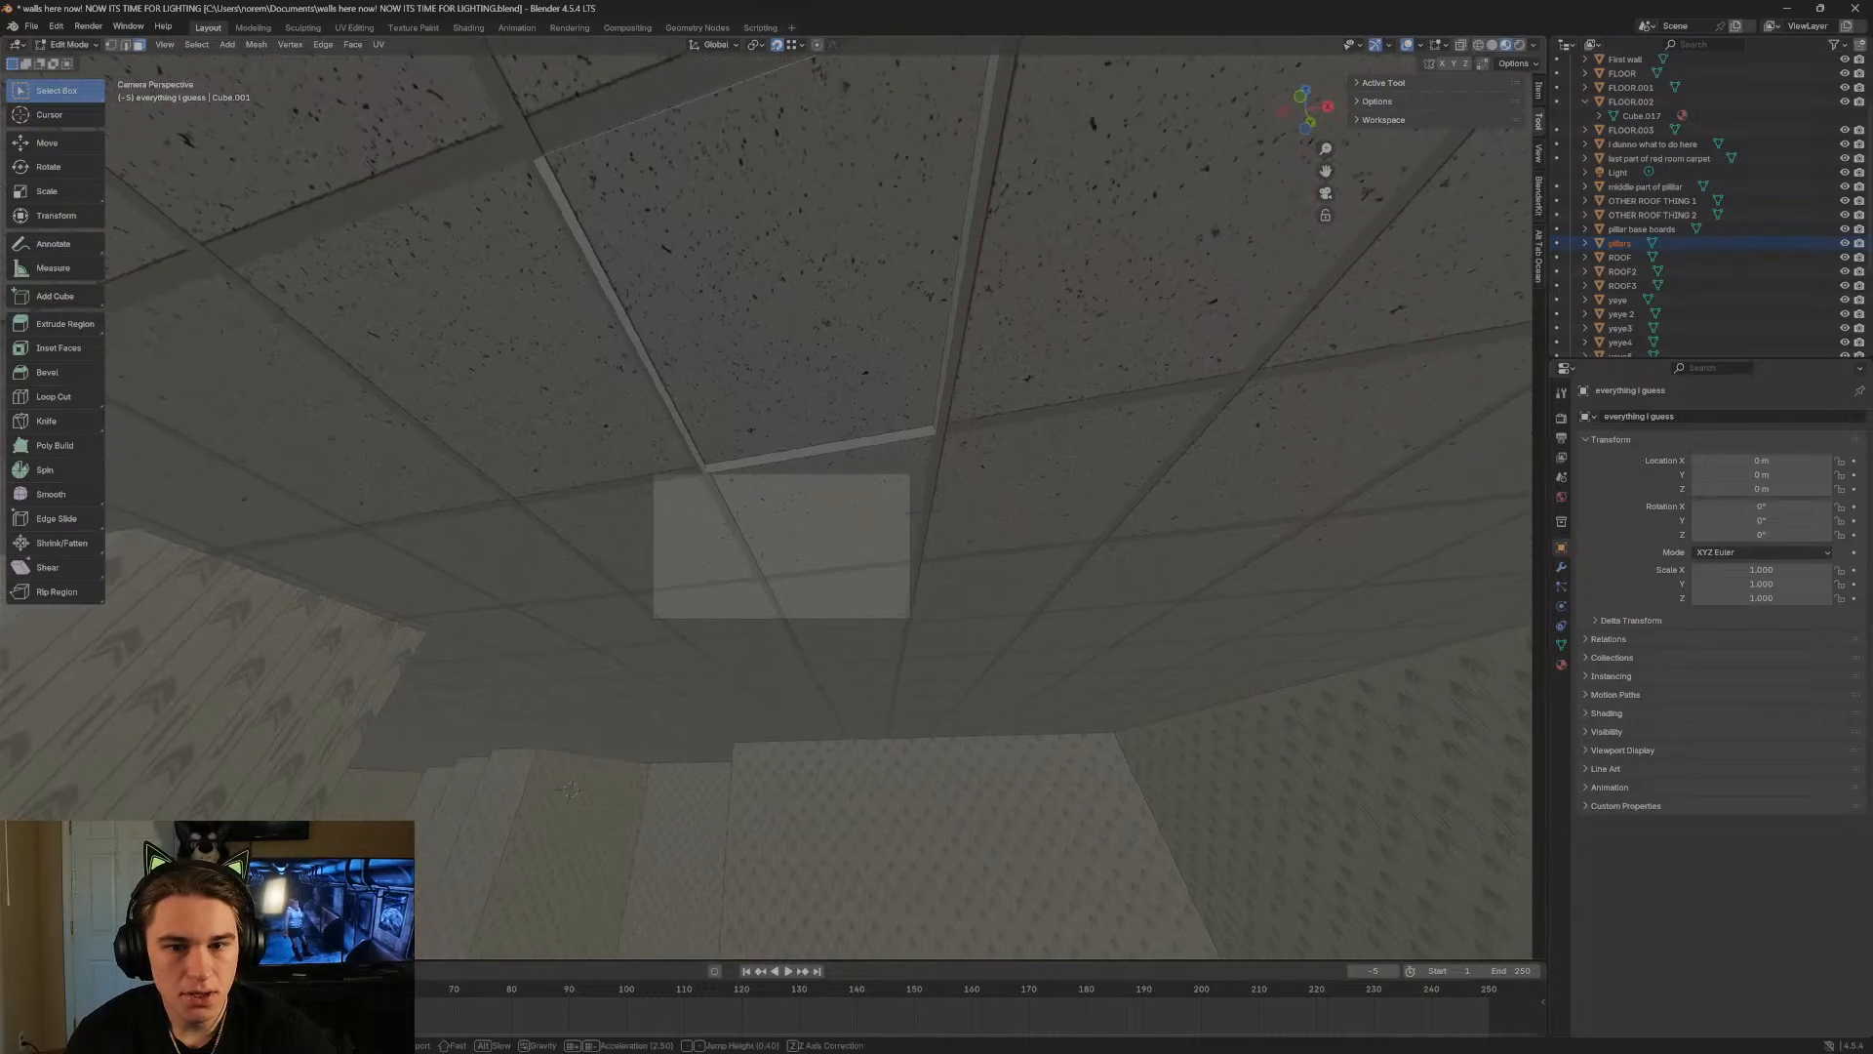
{"action": "key", "text": "w"}
{"action": "key", "text": "s"}
{"action": "key", "text": "d"}
{"action": "key", "text": "w"}
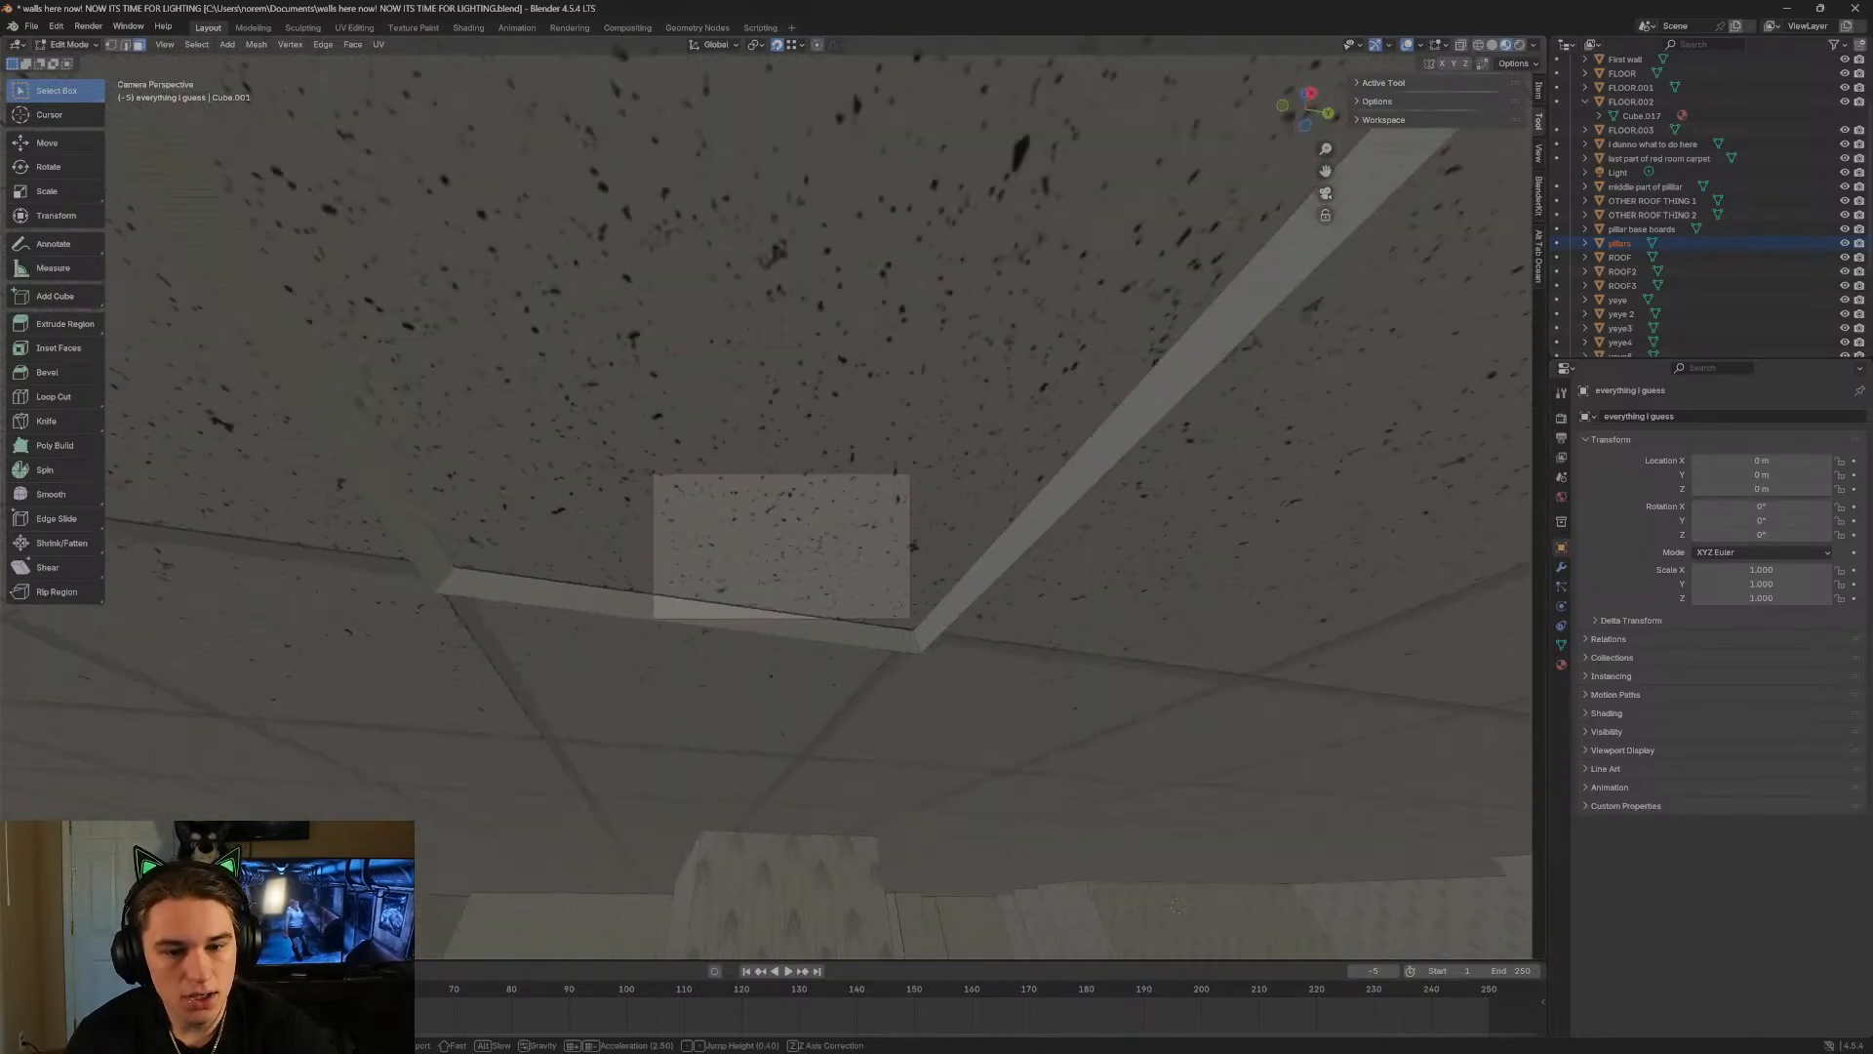
{"action": "key", "text": "w"}
{"action": "key", "text": "s"}
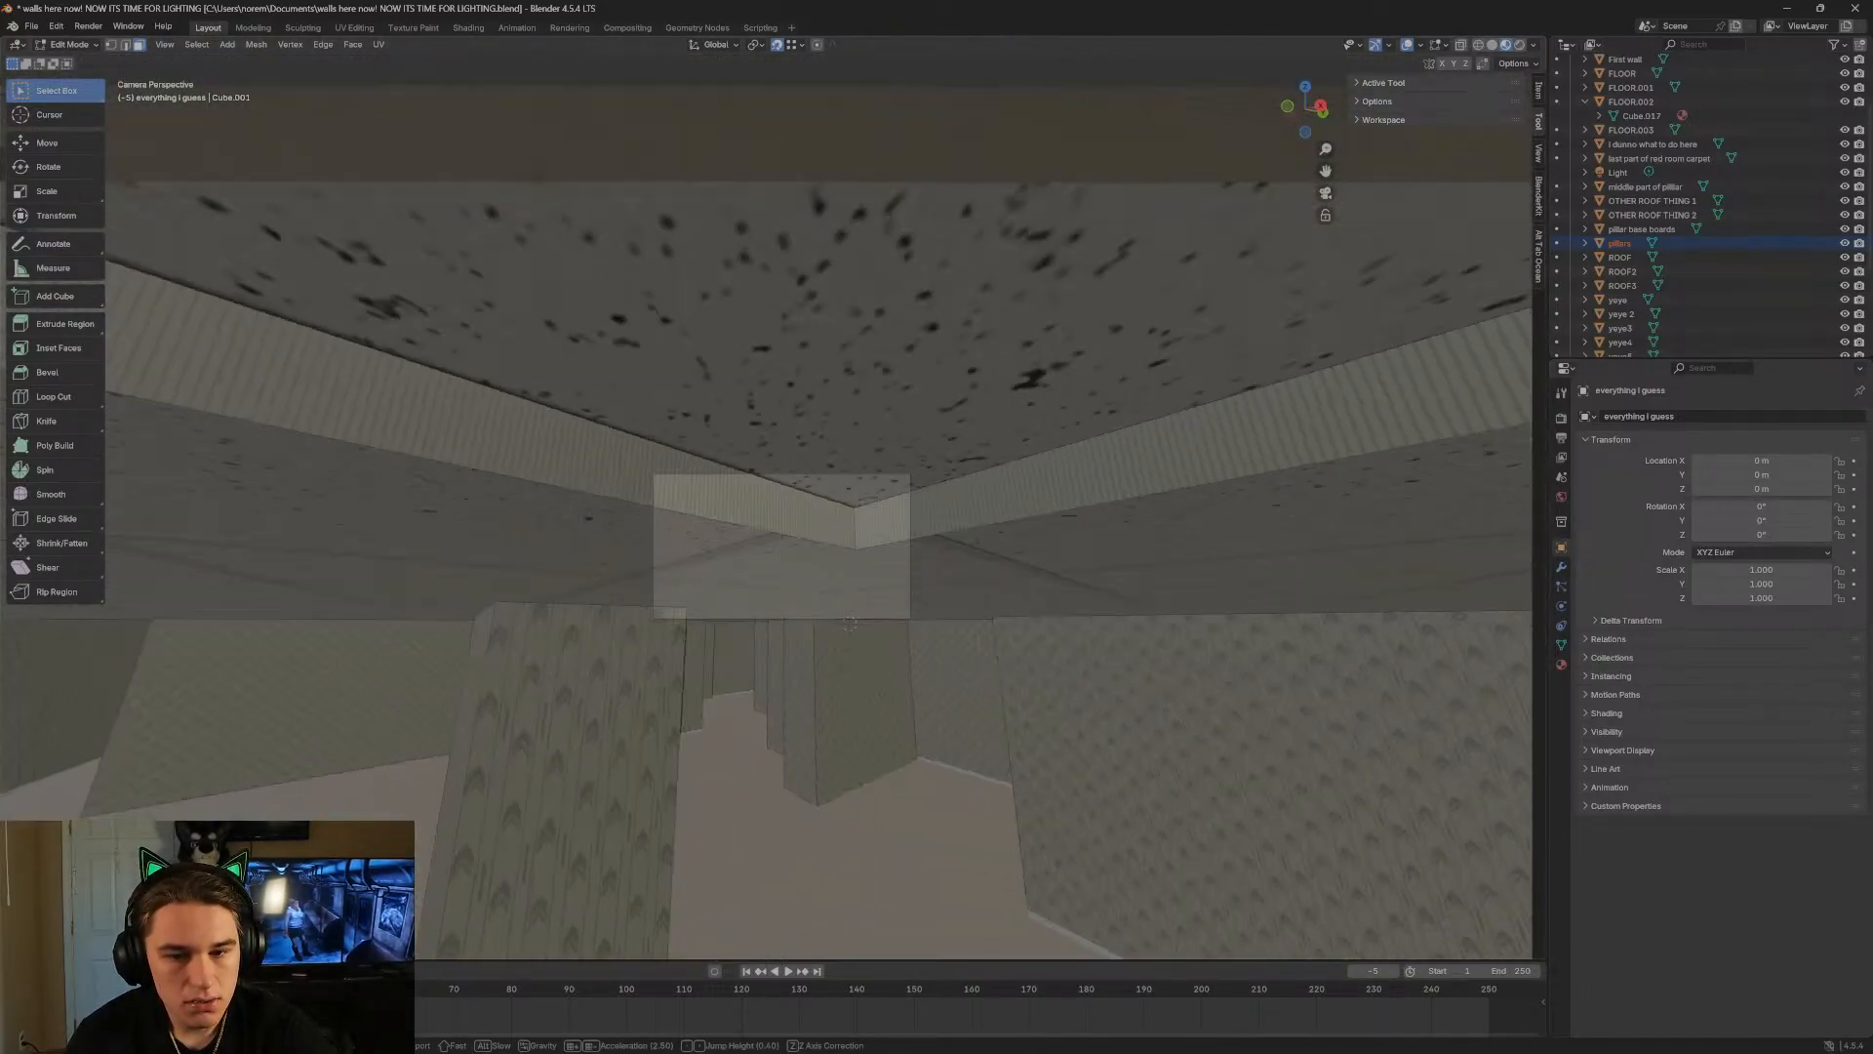
{"action": "key", "text": "w"}
{"action": "key", "text": "s"}
{"action": "left_click", "coordinate": [719, 221]}
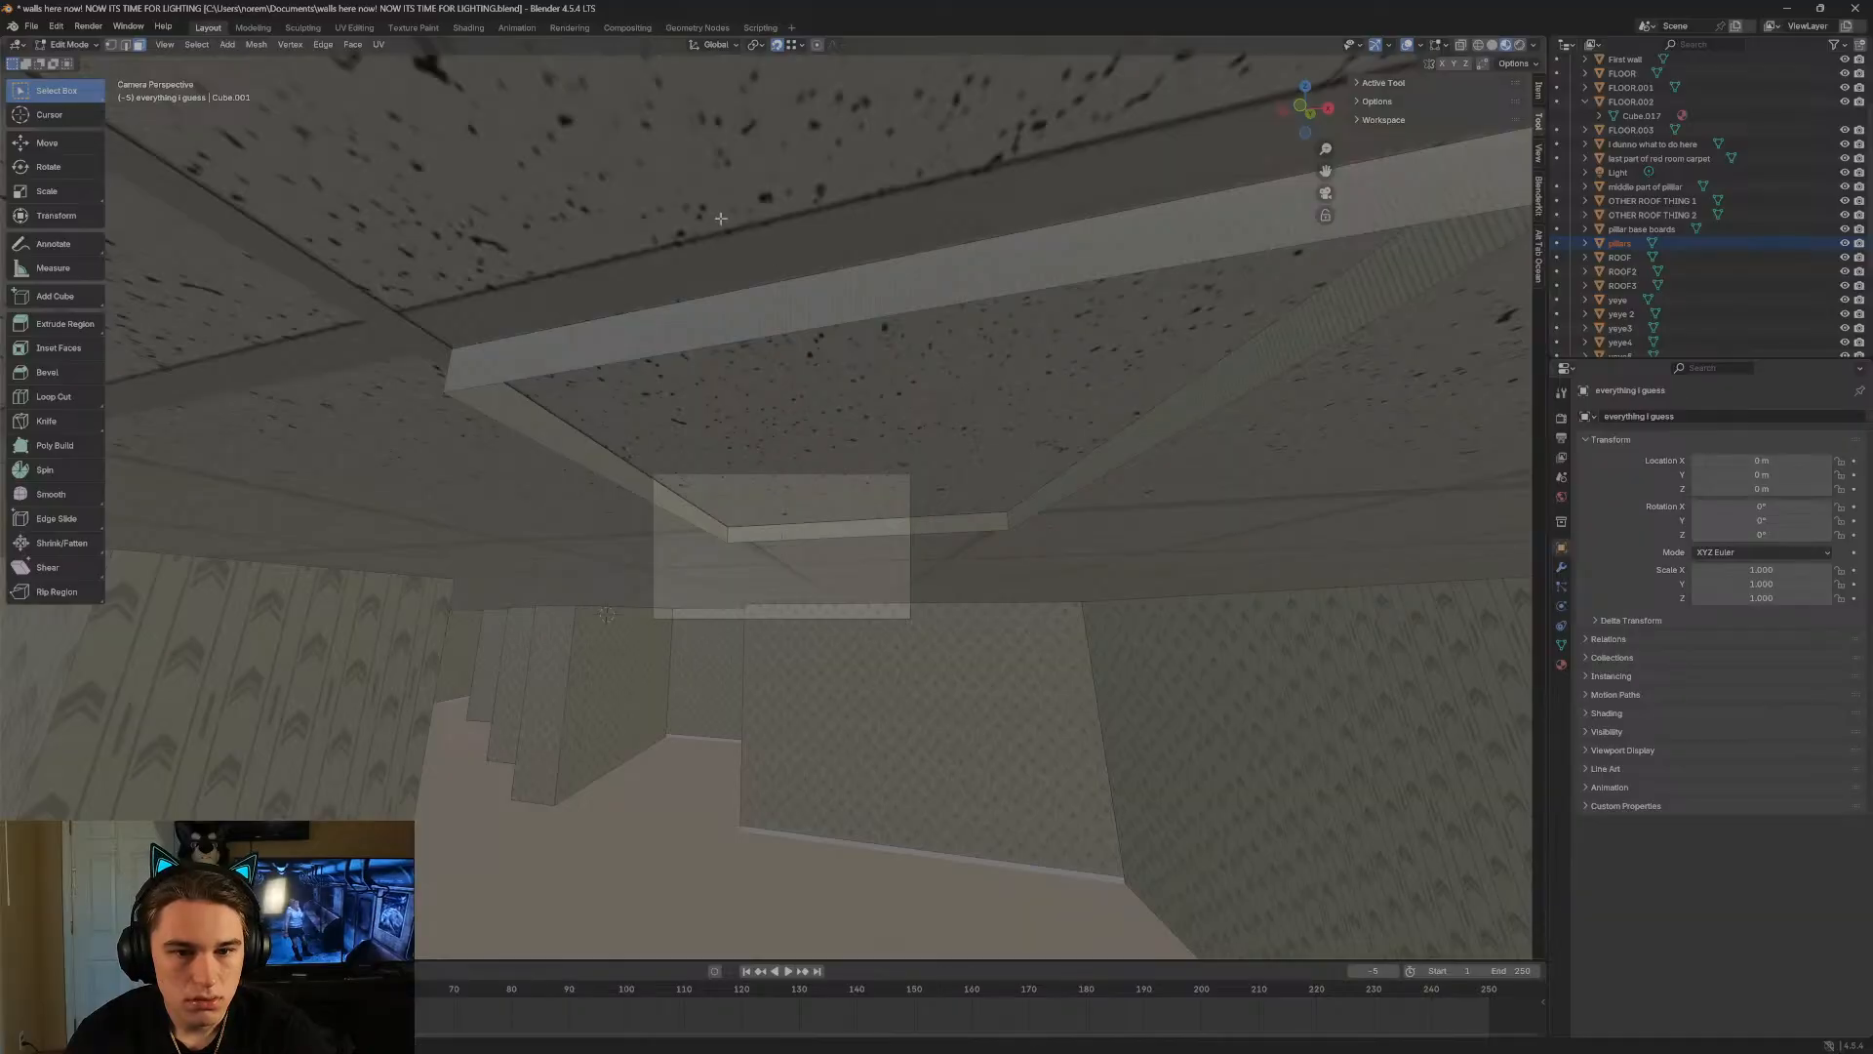
Check the far side and inner corners of the thin square frame against the surrounding ceiling grid.
{"action": "left_click", "coordinate": [696, 338]}
{"action": "left_click", "coordinate": [605, 470]}
{"action": "left_click", "coordinate": [794, 527]}
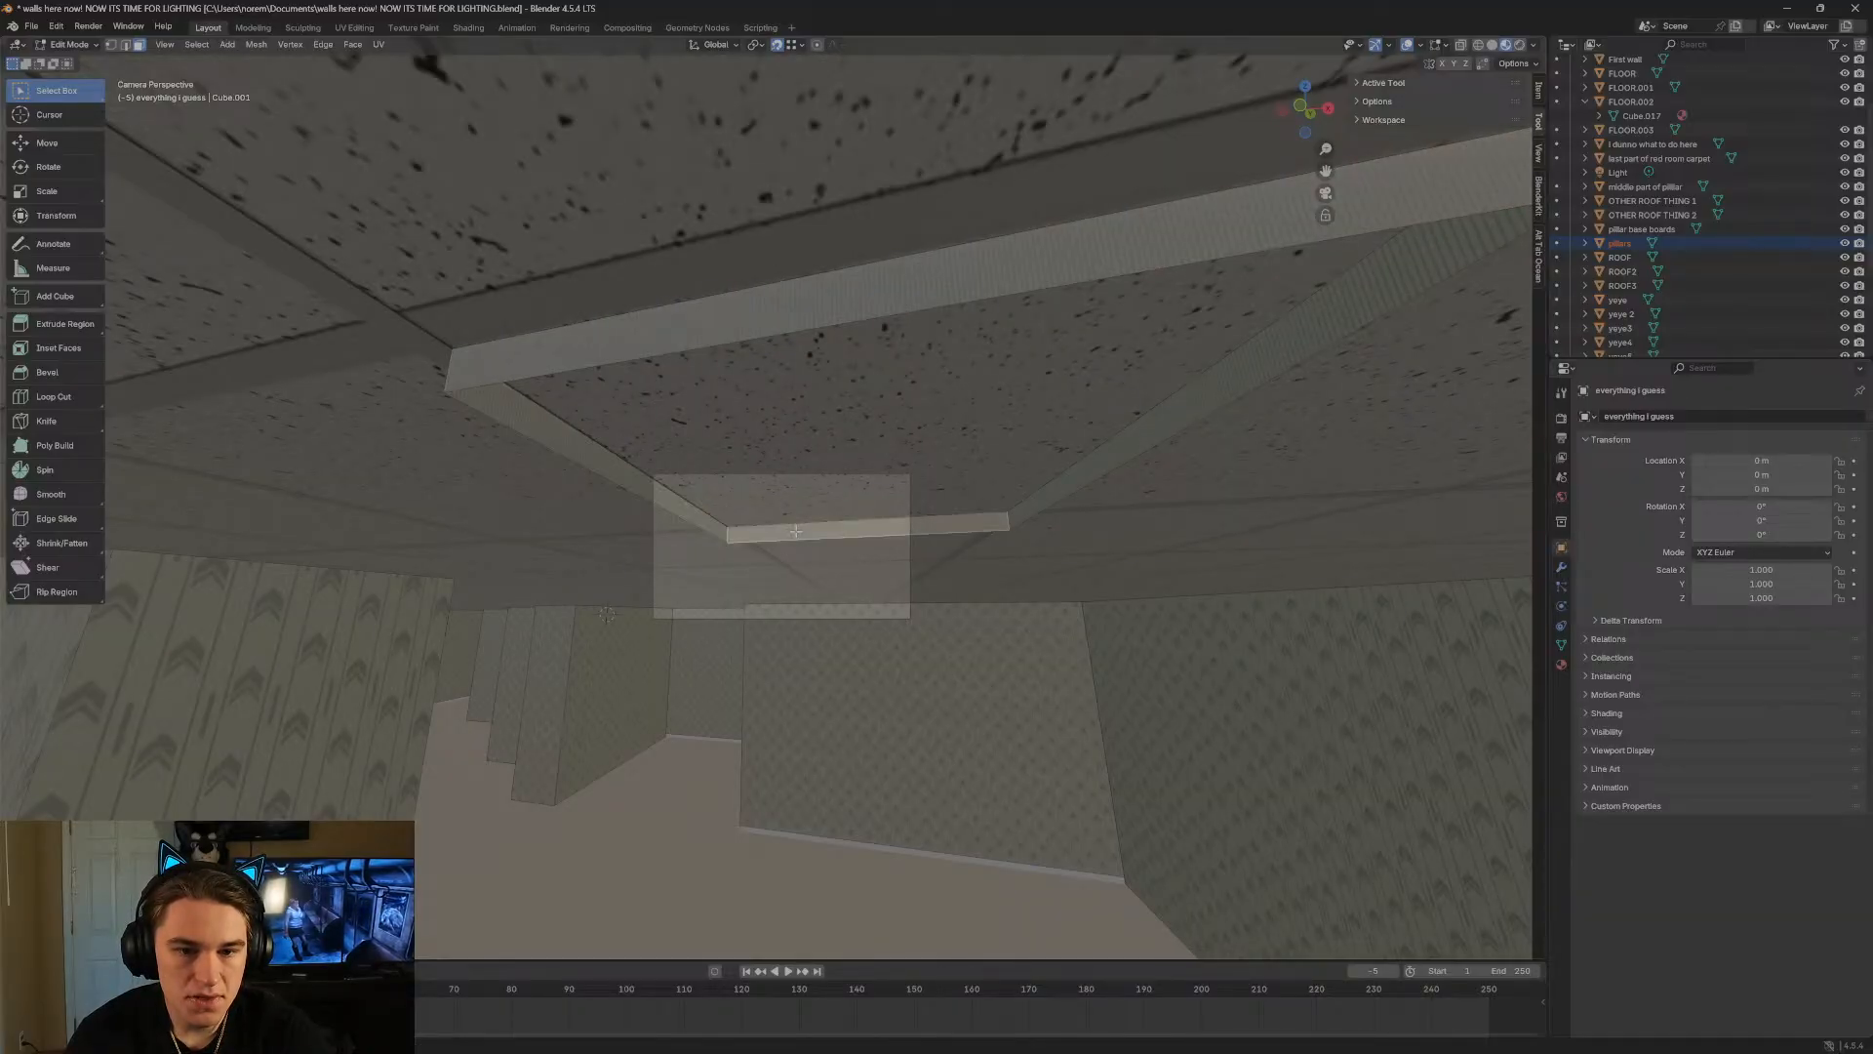
{"action": "key", "text": "shift+grave"}
{"action": "key", "text": "w"}
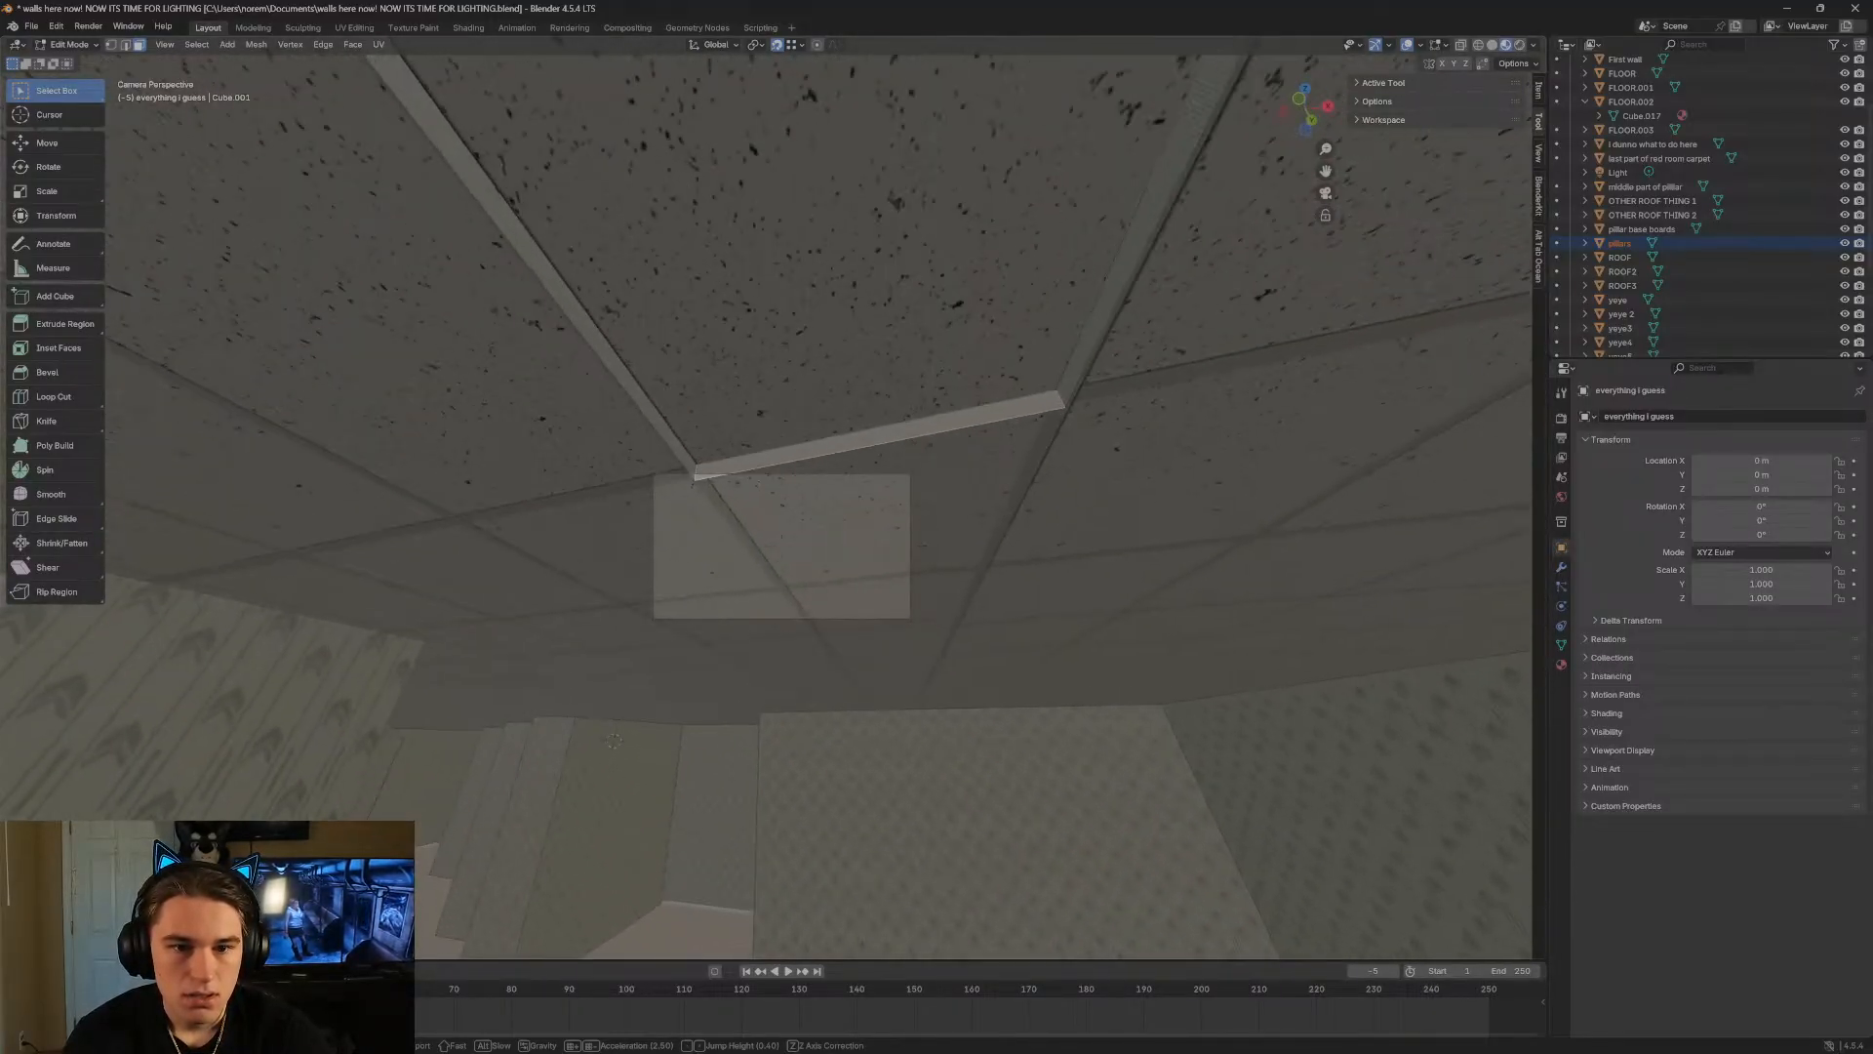
{"action": "left_click", "coordinate": [795, 515]}
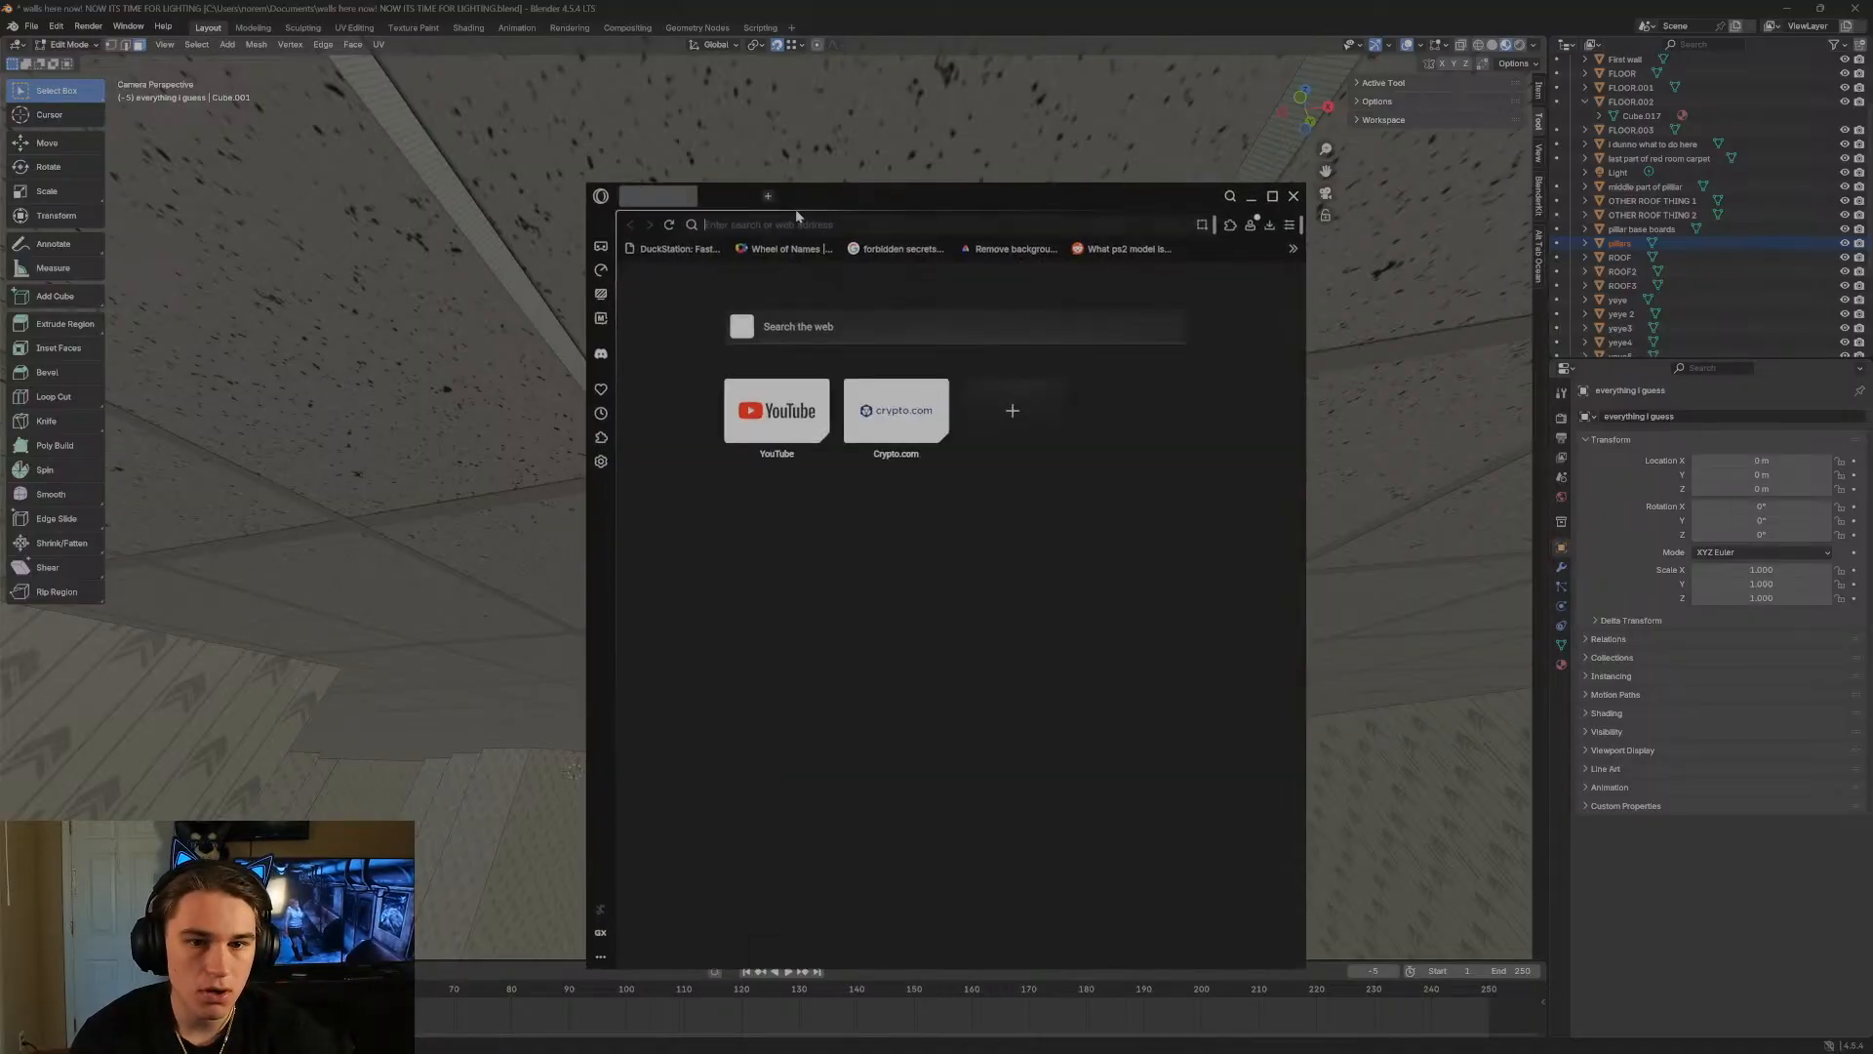
Switch to the web browser and search for "florescent lights", showing the image results in a maximized window.
{"action": "type", "text": "flor"}
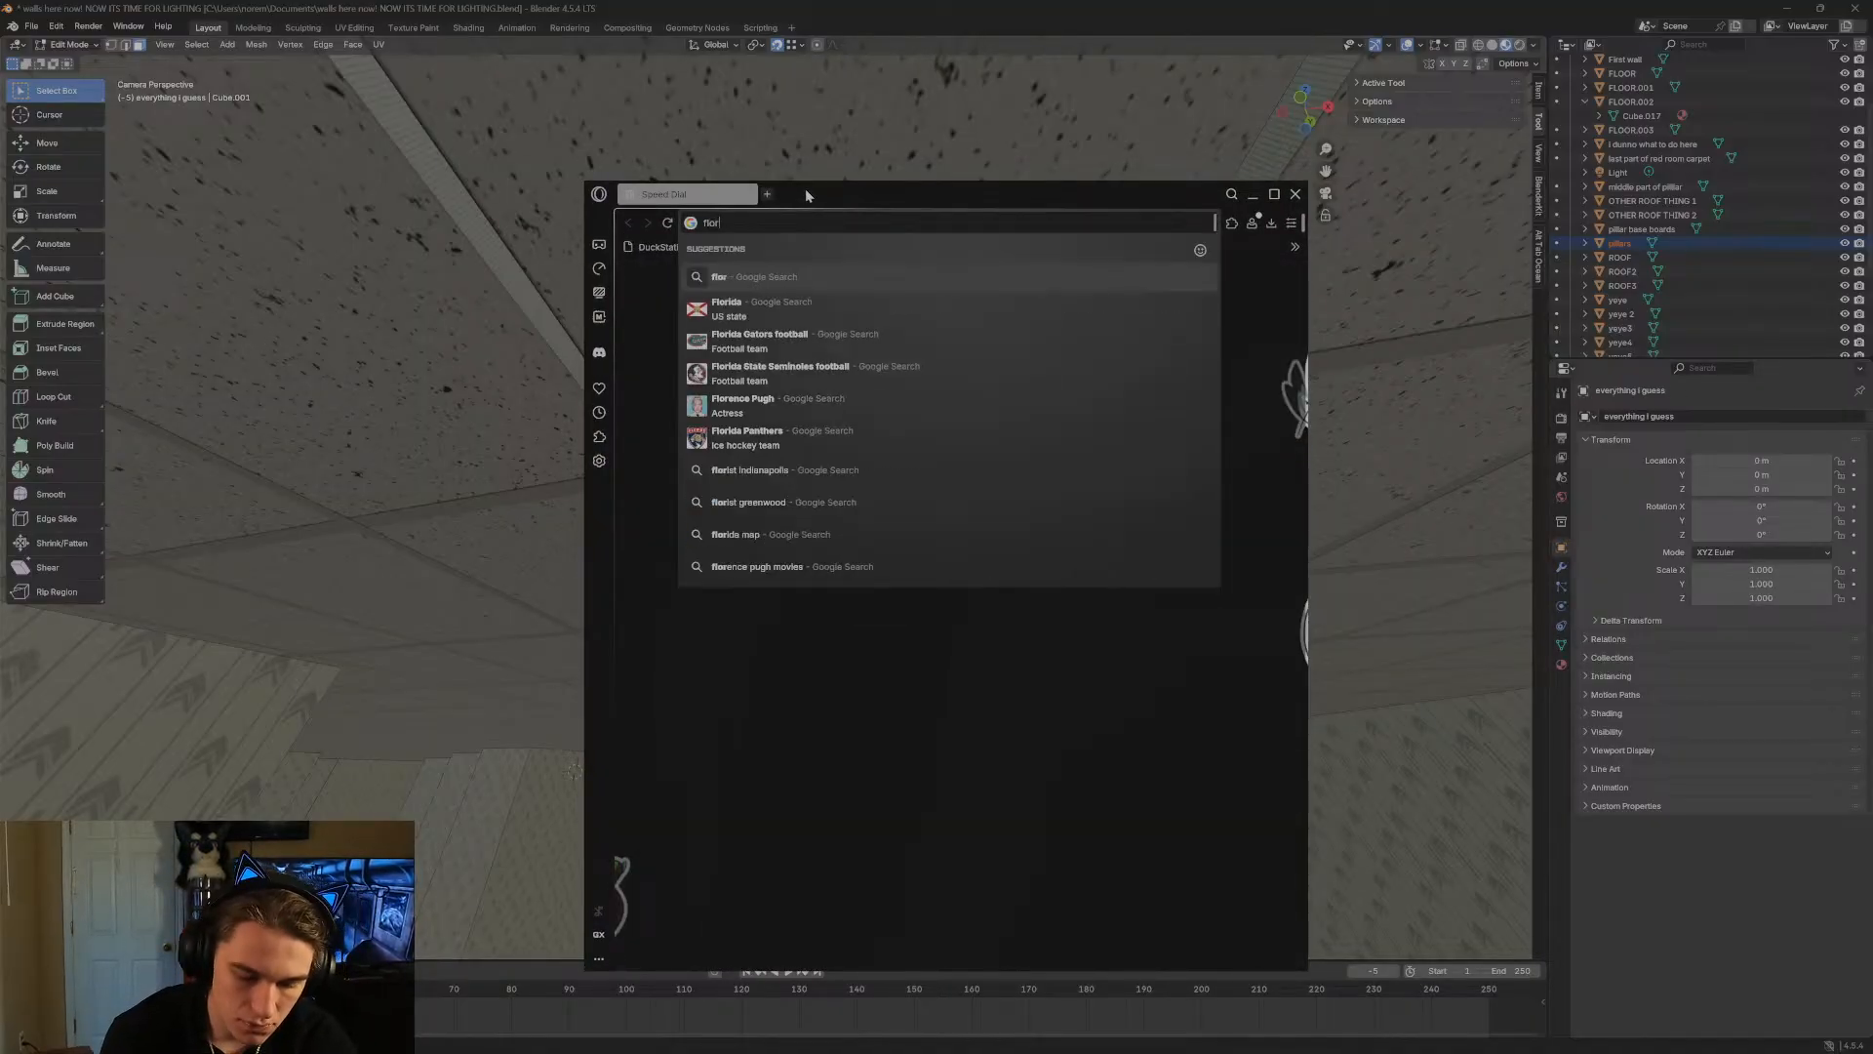
{"action": "type", "text": "escen"}
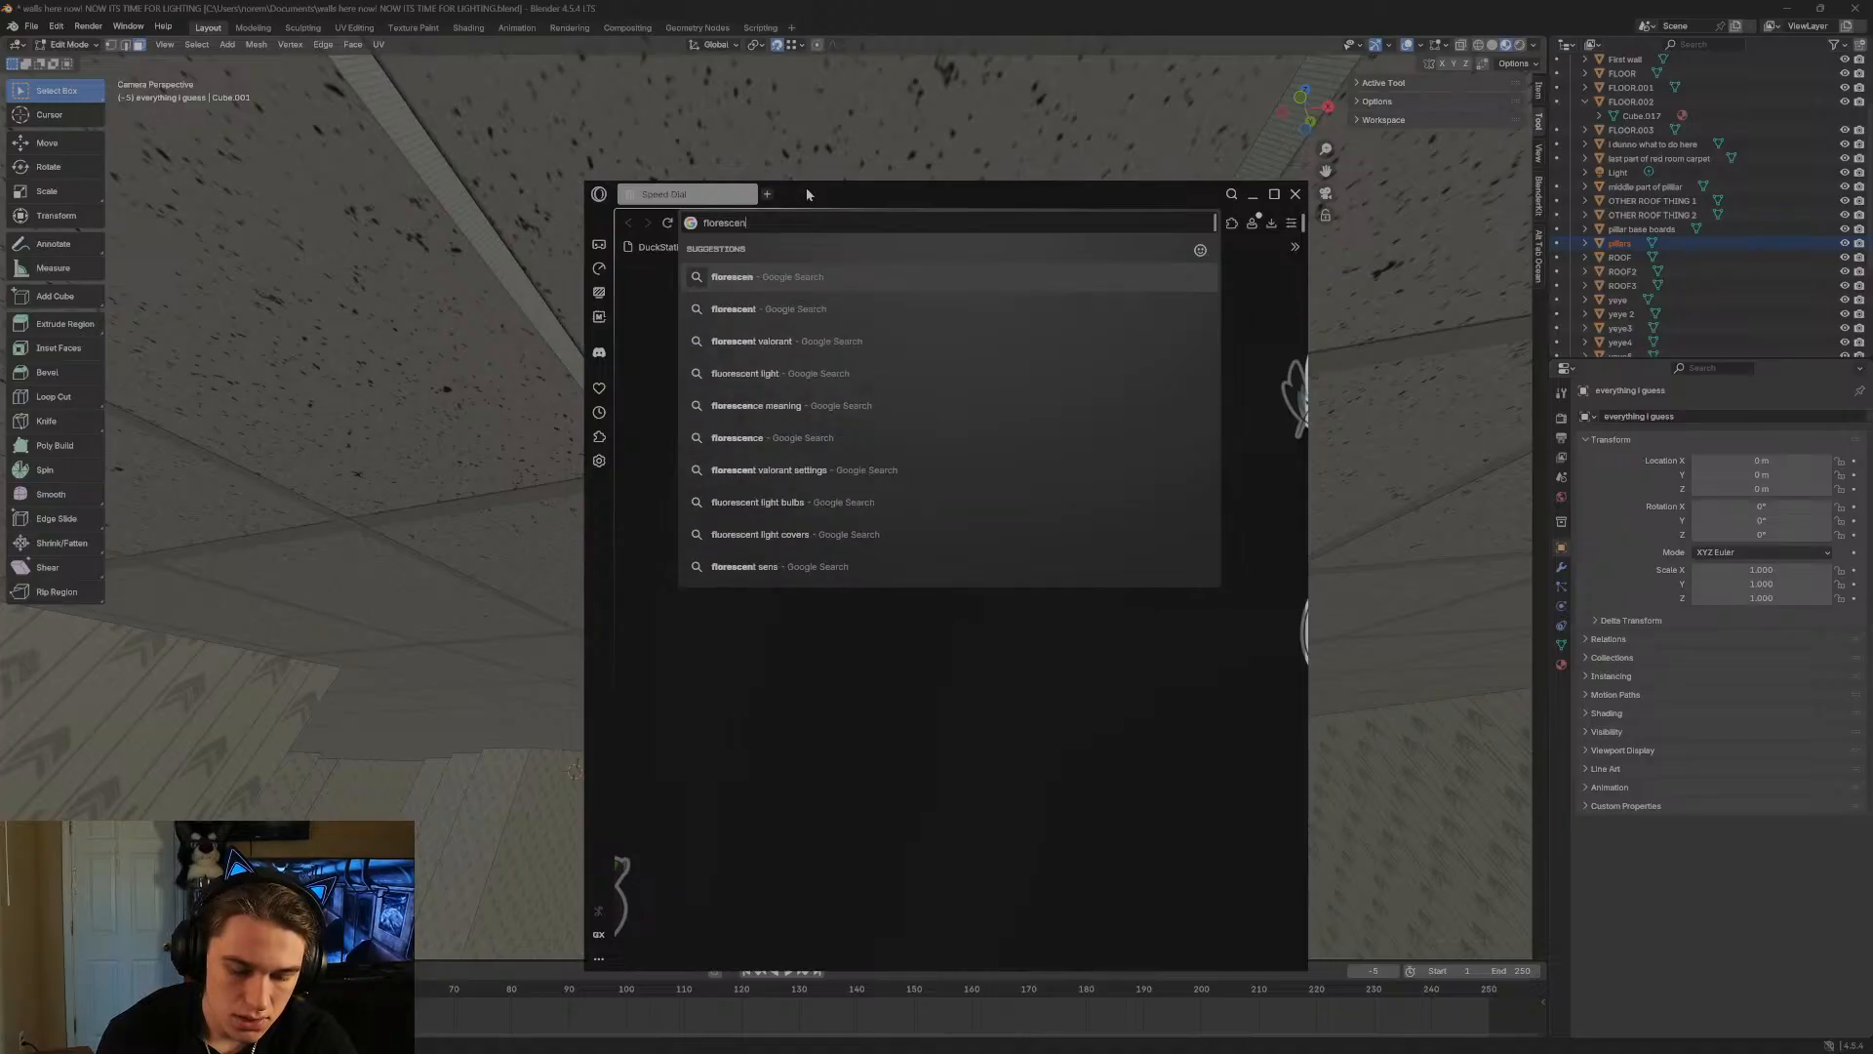
{"action": "type", "text": "t lights"}
{"action": "key", "text": "Return"}
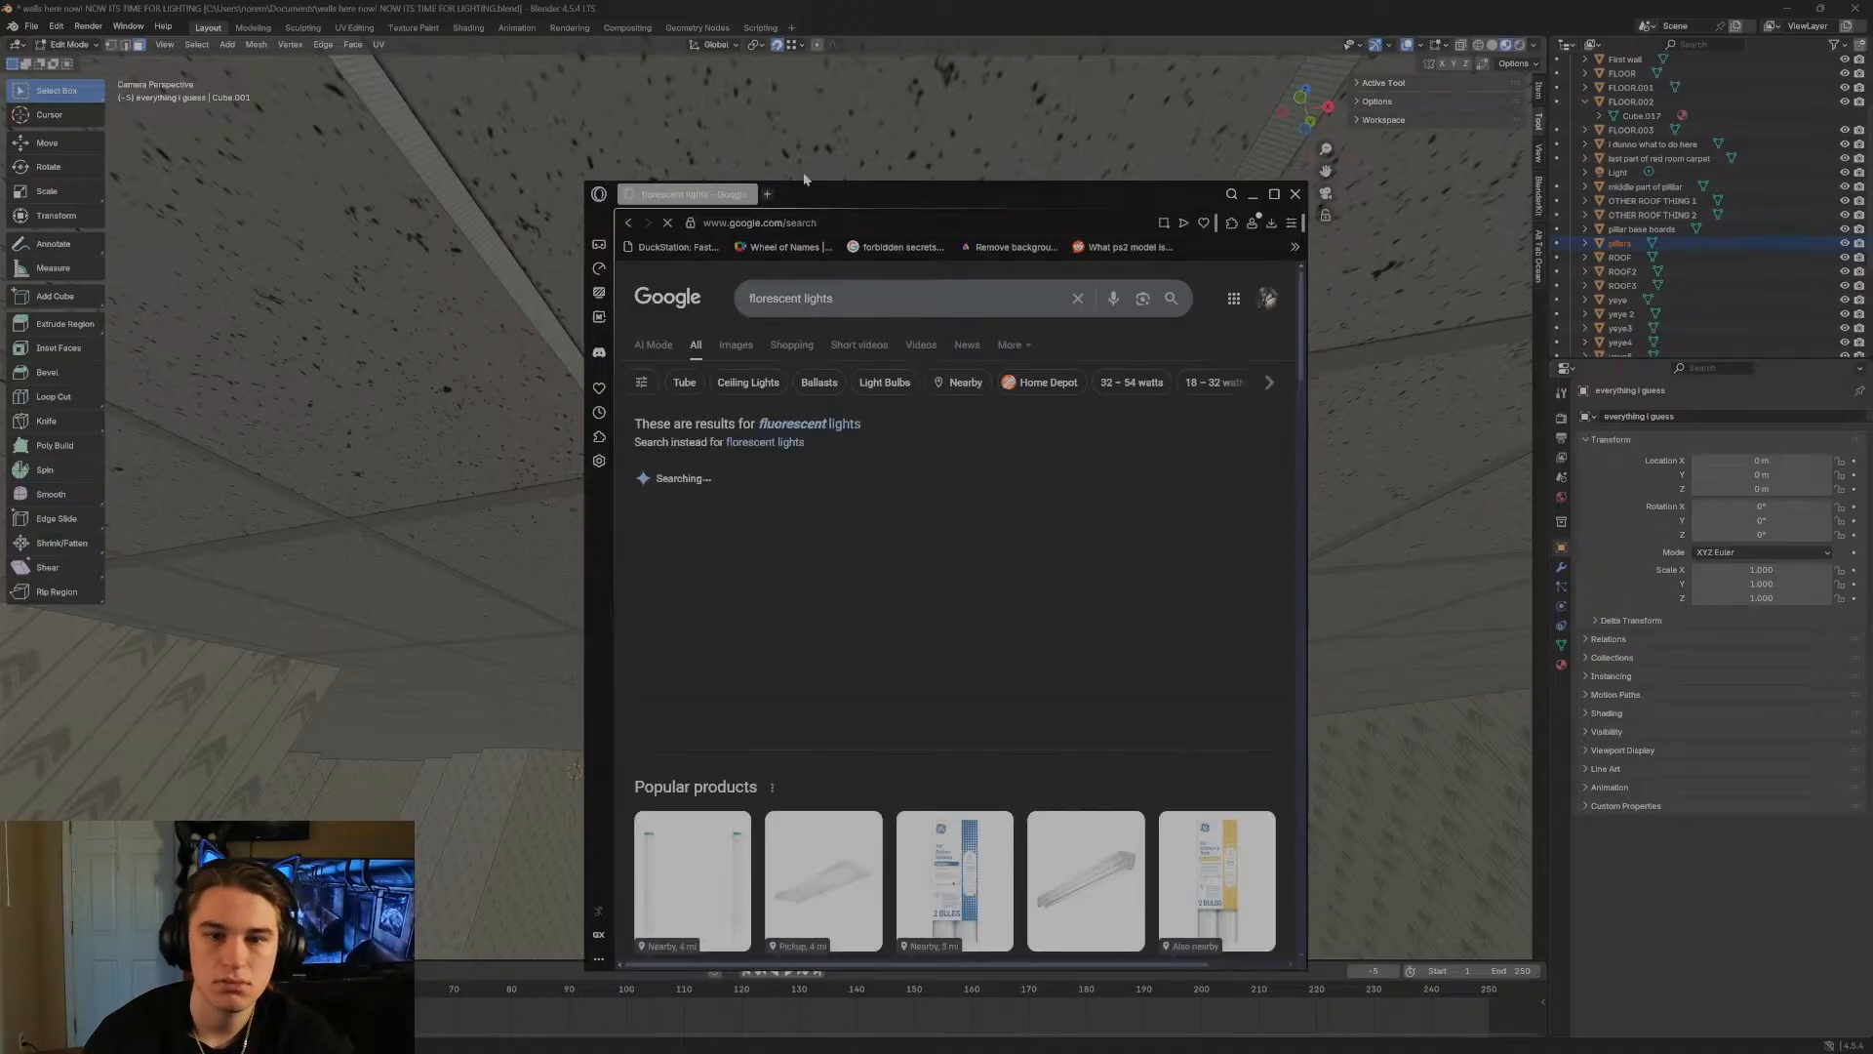
{"action": "left_click", "coordinate": [736, 344]}
{"action": "left_click", "coordinate": [1273, 194]}
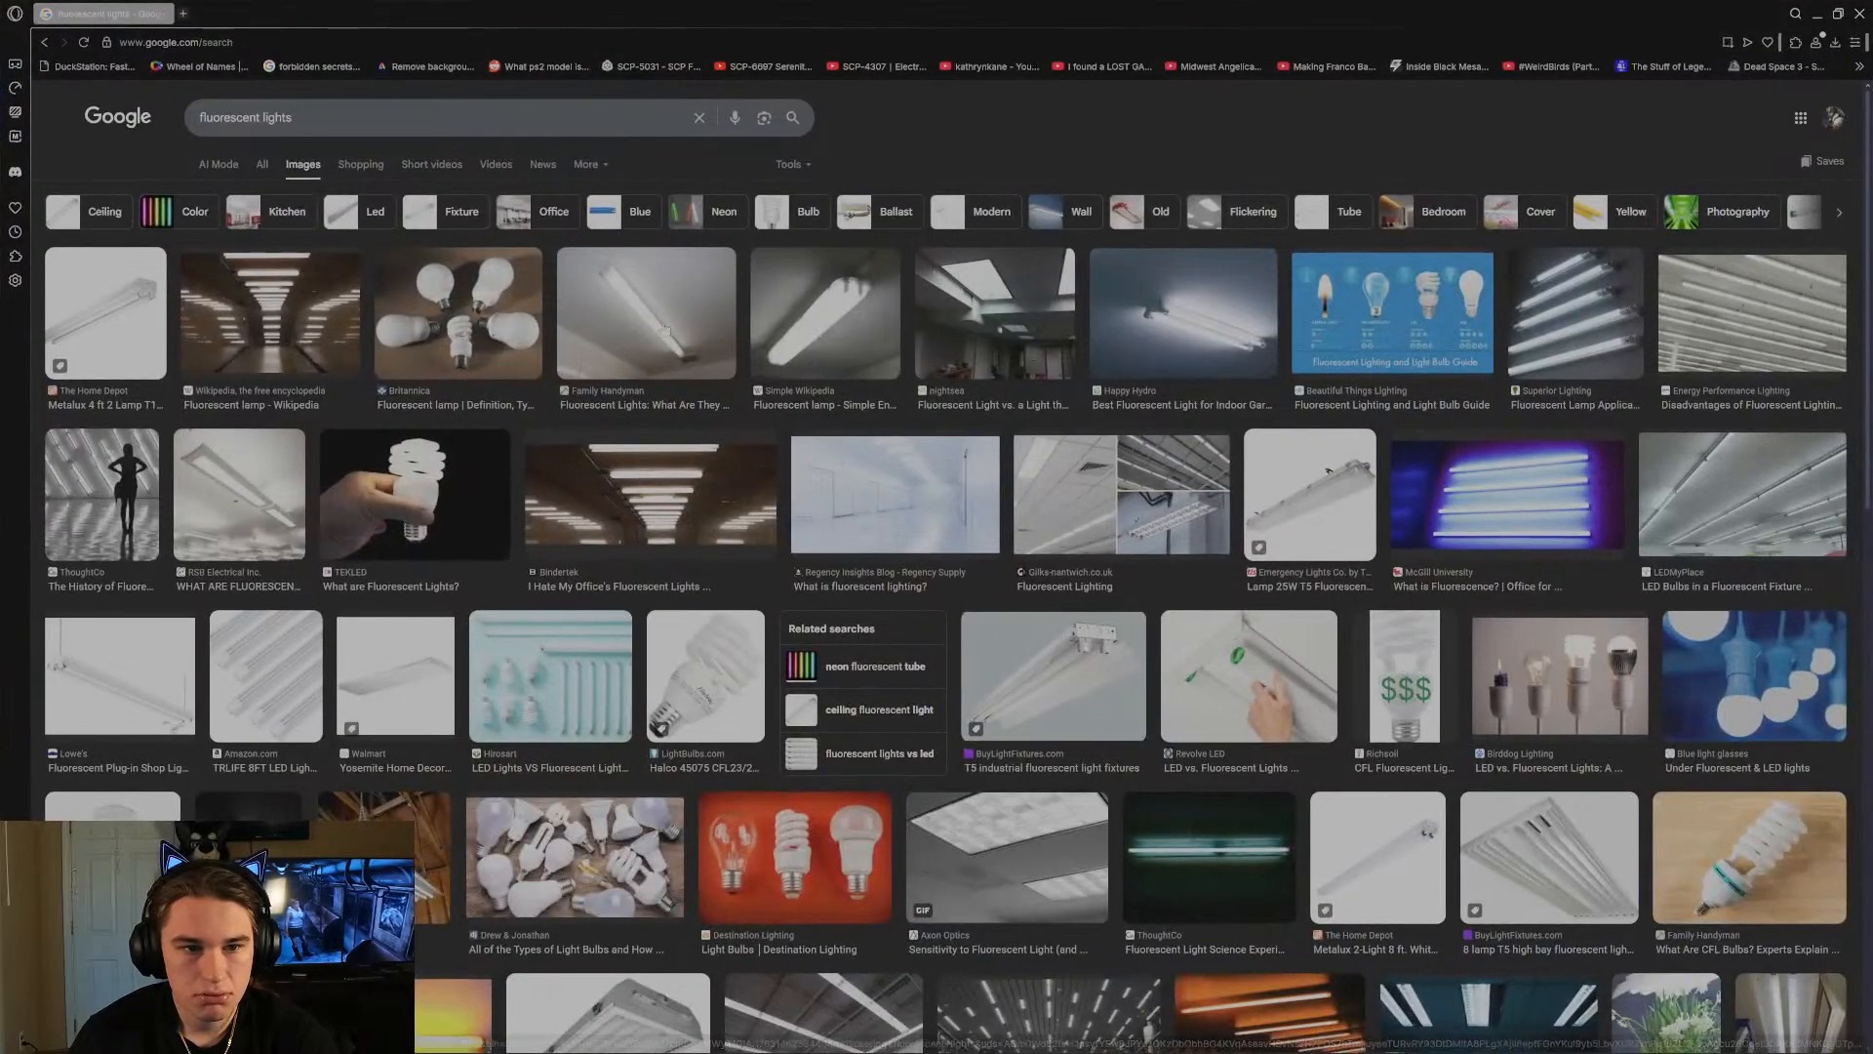
Preview the Family Handyman, Happy Hydro and Superior Lighting pictures as references for fluorescent tube fixtures.
{"action": "left_click", "coordinate": [662, 330]}
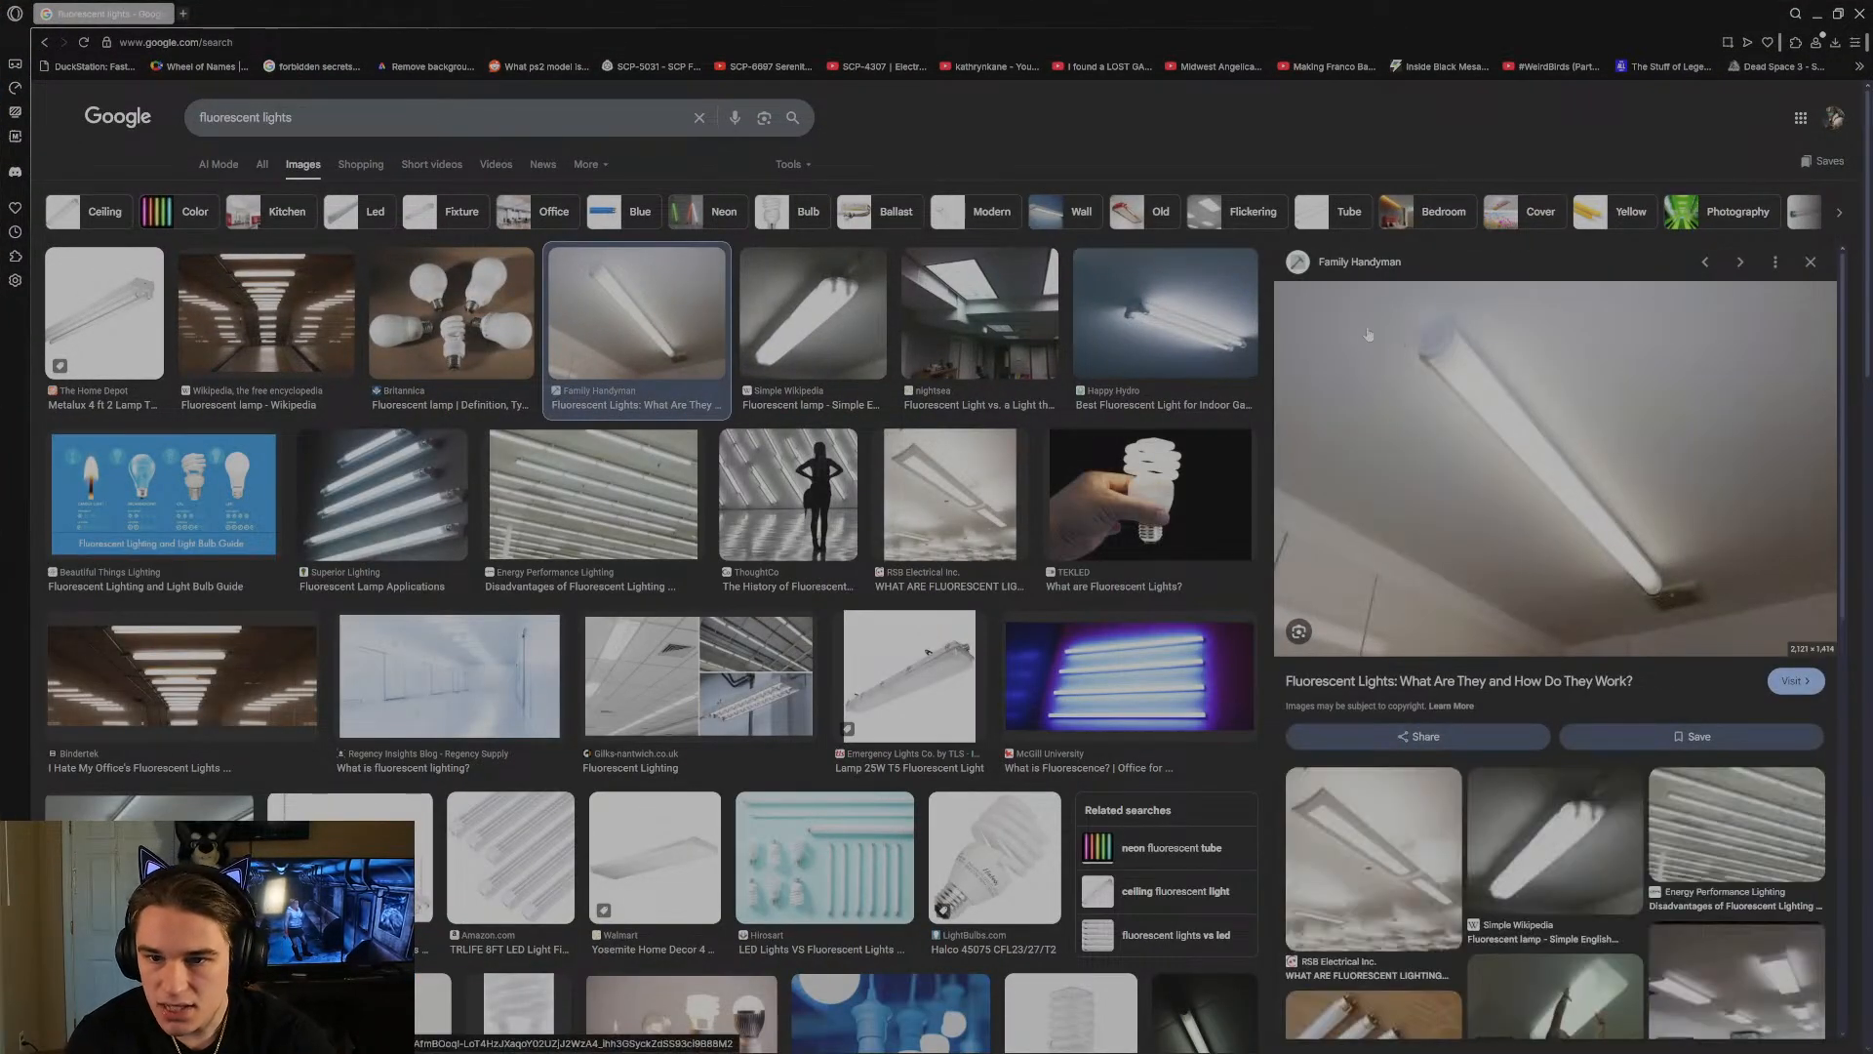
{"action": "left_click", "coordinate": [1231, 320]}
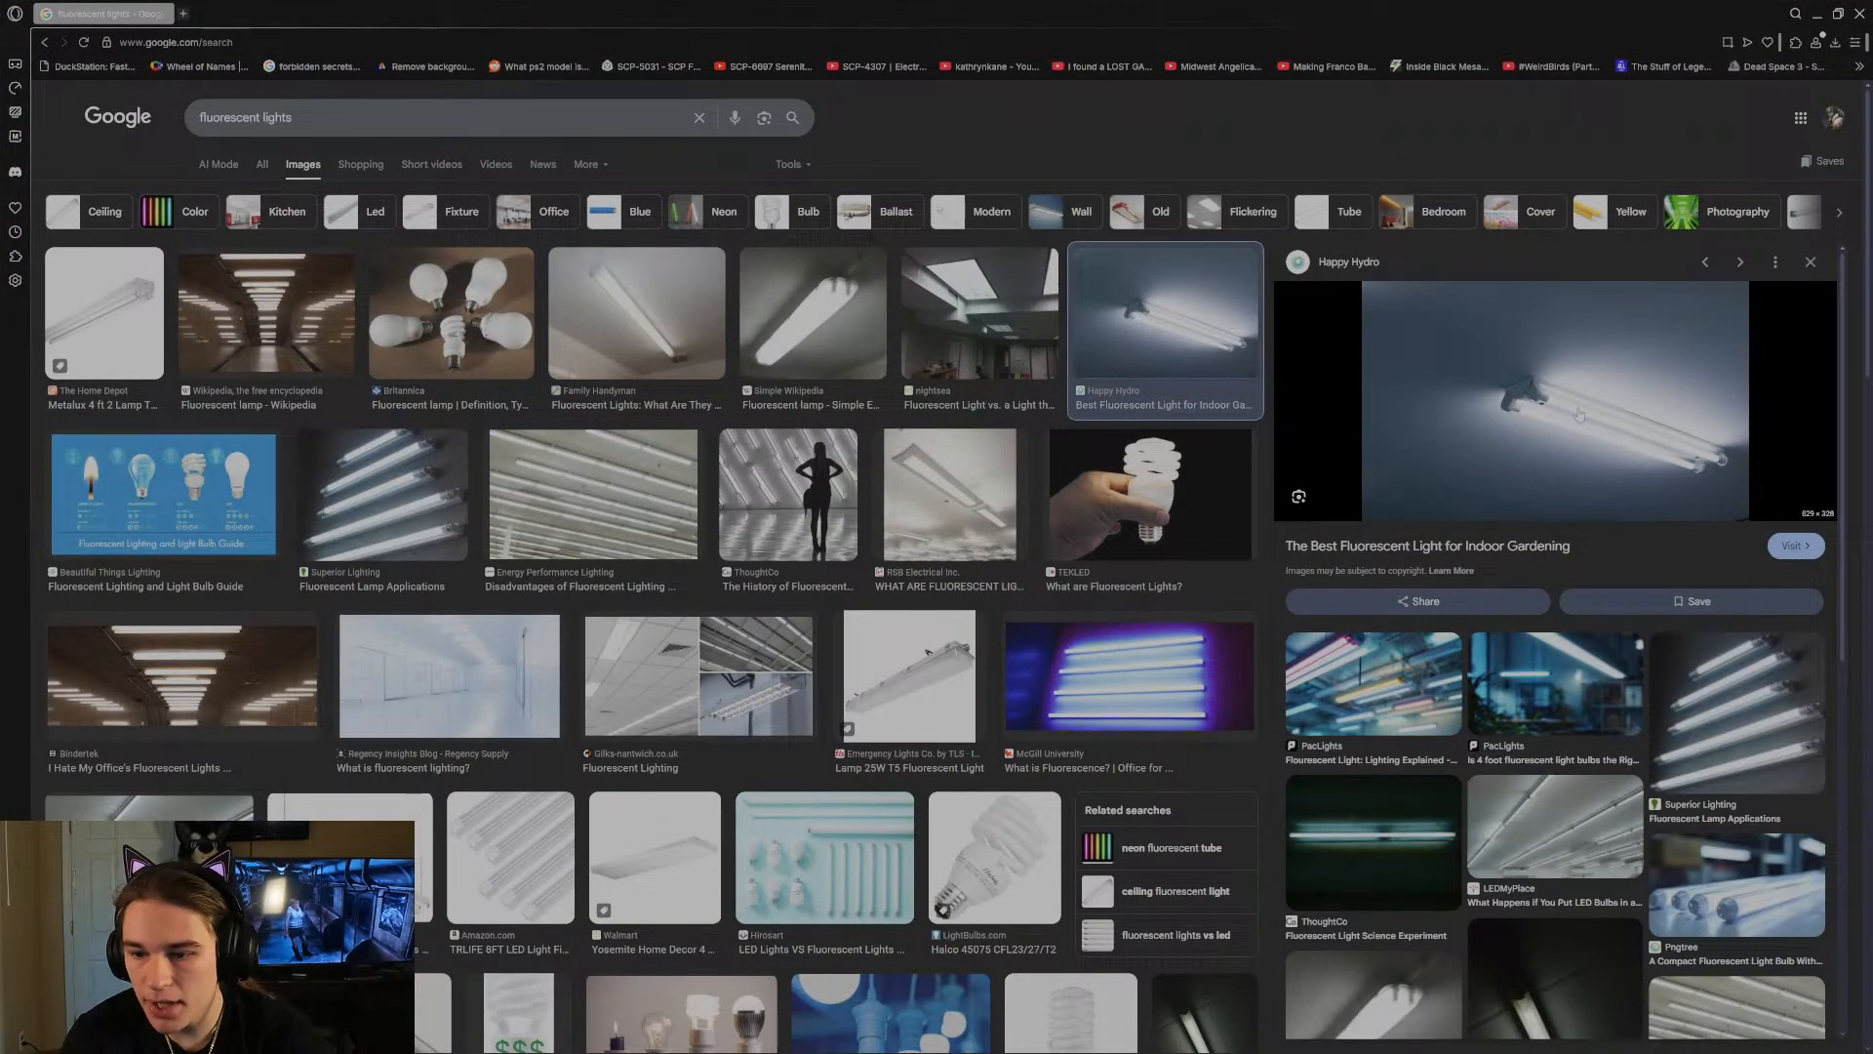
{"action": "left_click", "coordinate": [1749, 707]}
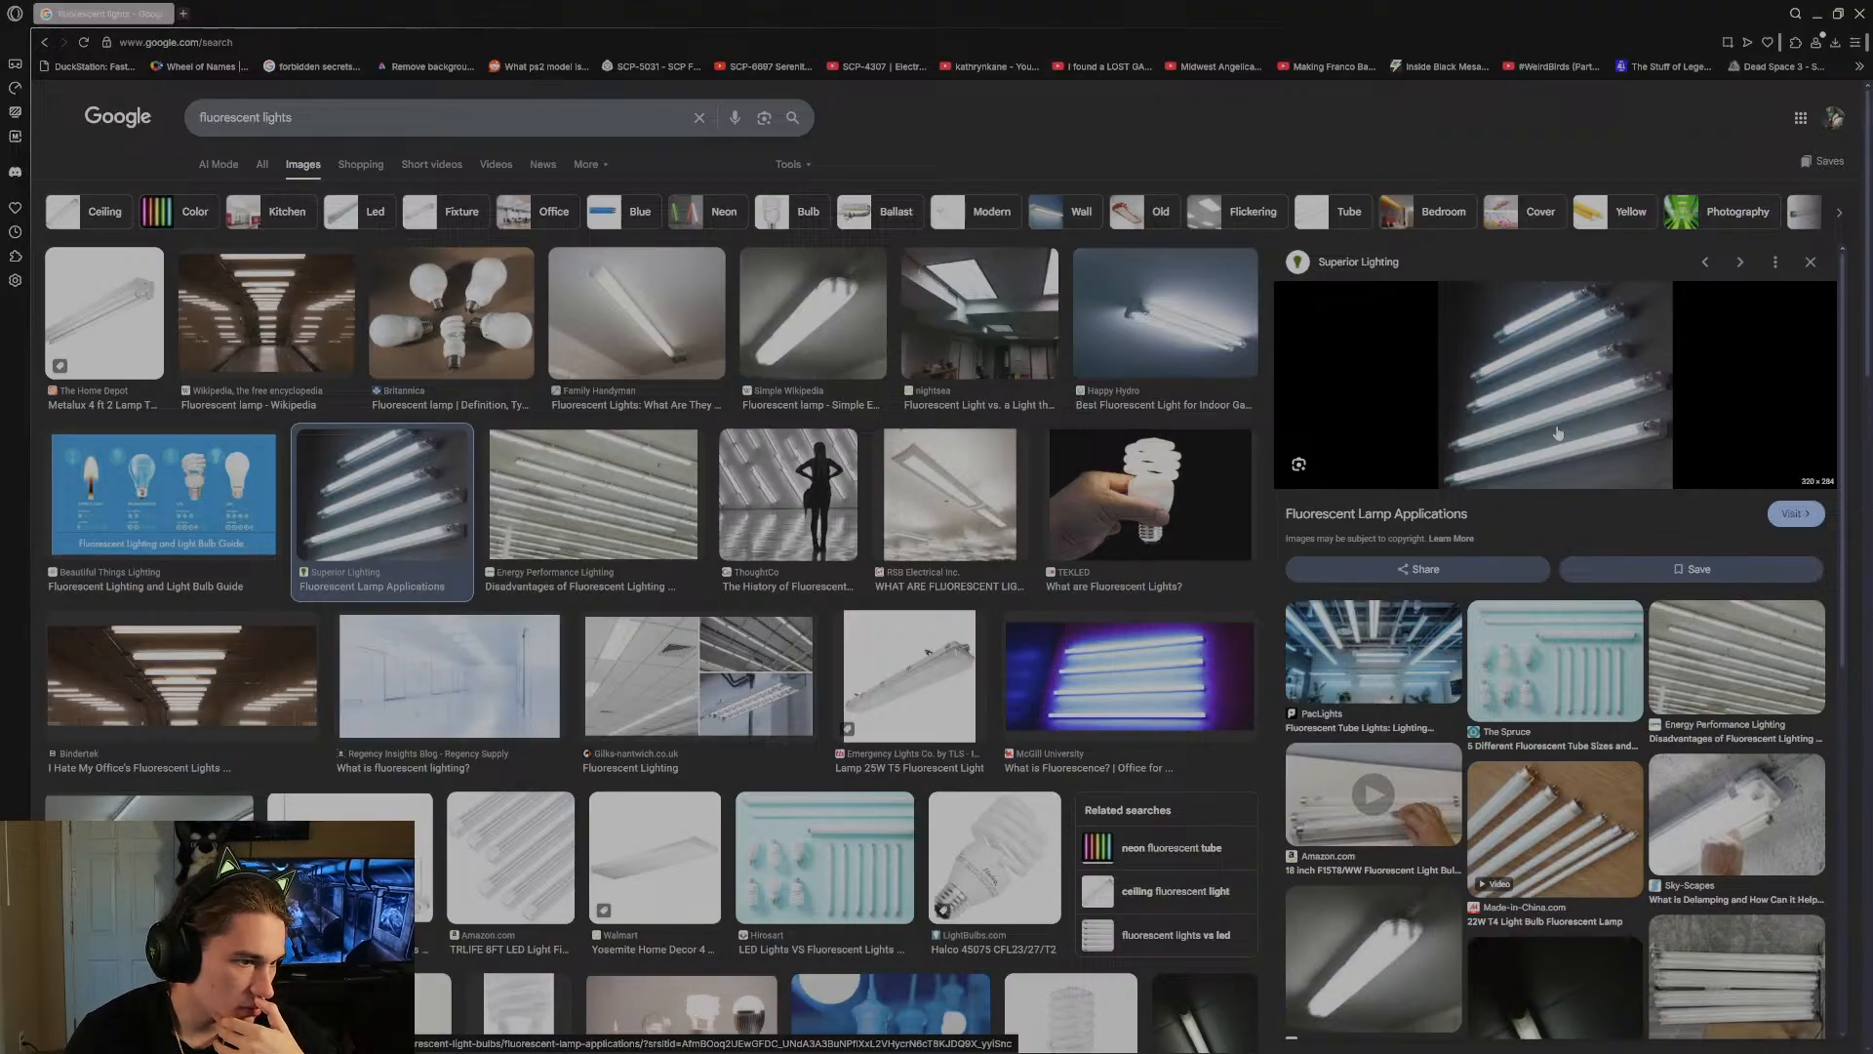
Return to Blender and undo the deletion of the ceiling panel's inner and bottom faces.
{"action": "key", "text": "alt+Tab"}
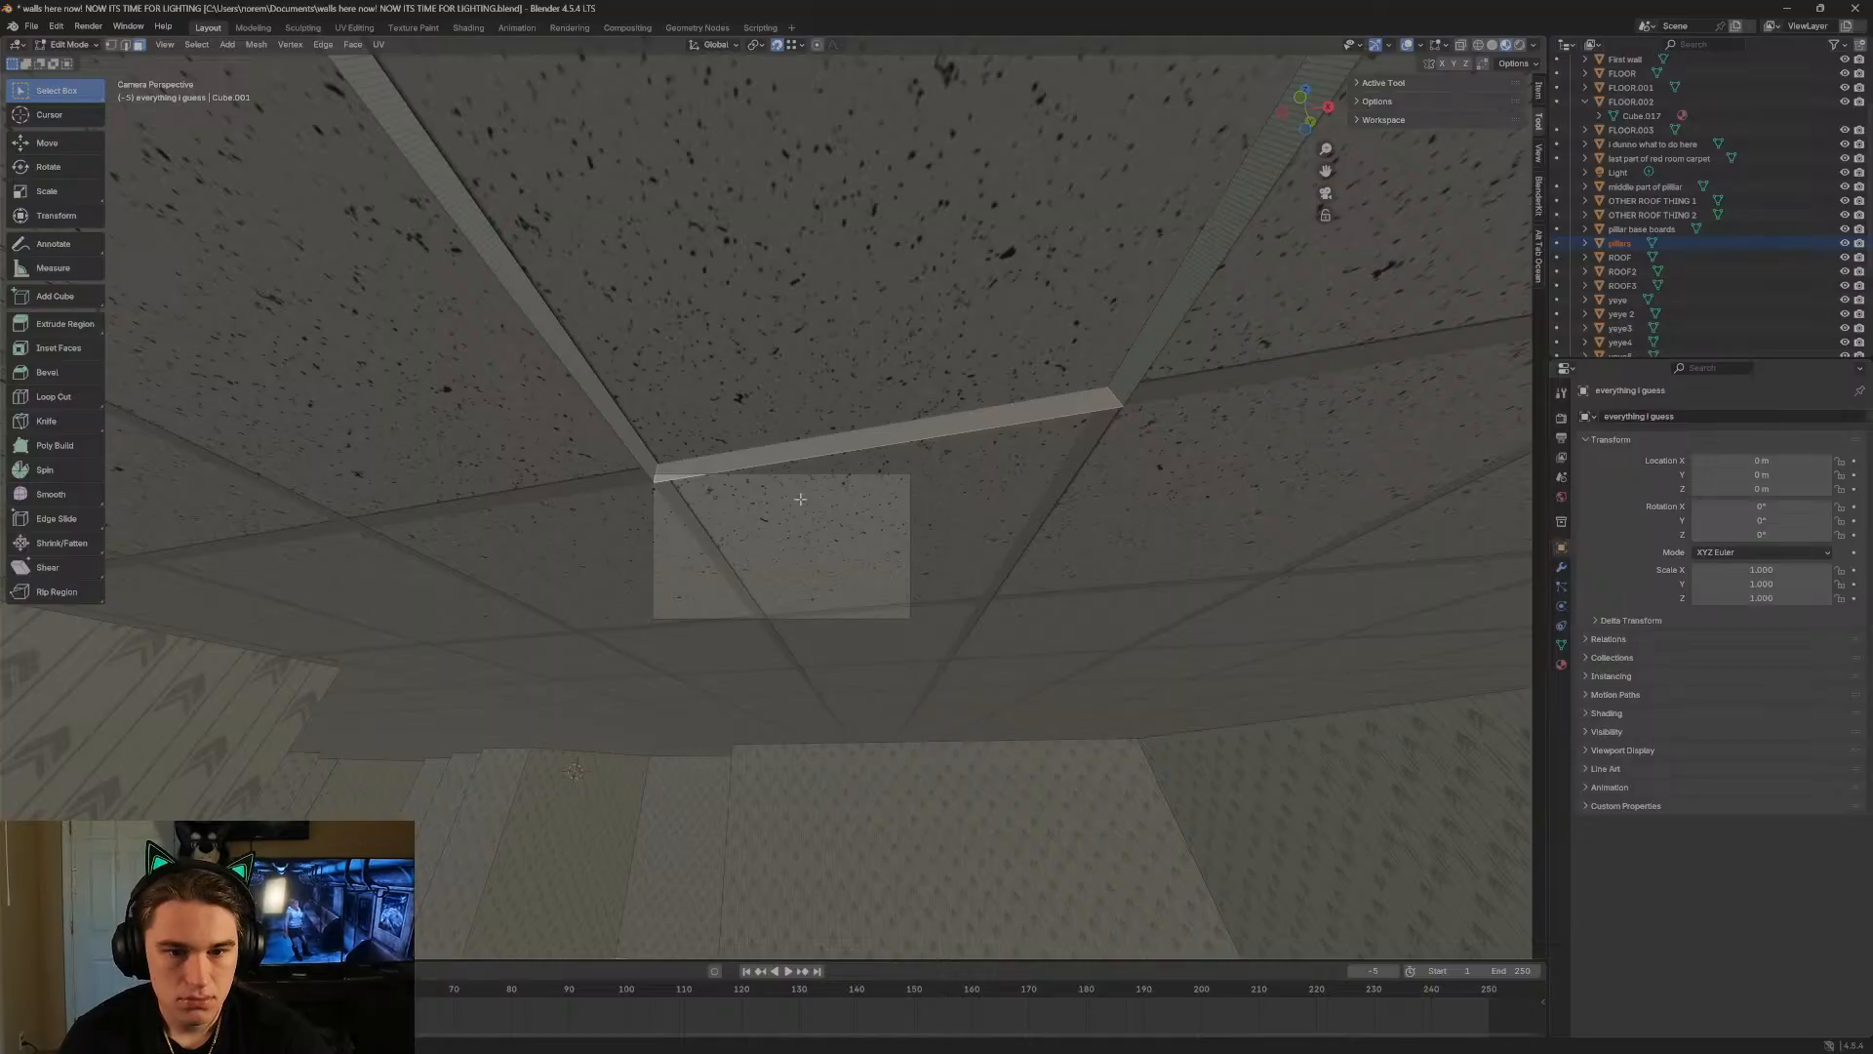
{"action": "key", "text": "shift+grave"}
{"action": "key", "text": "w"}
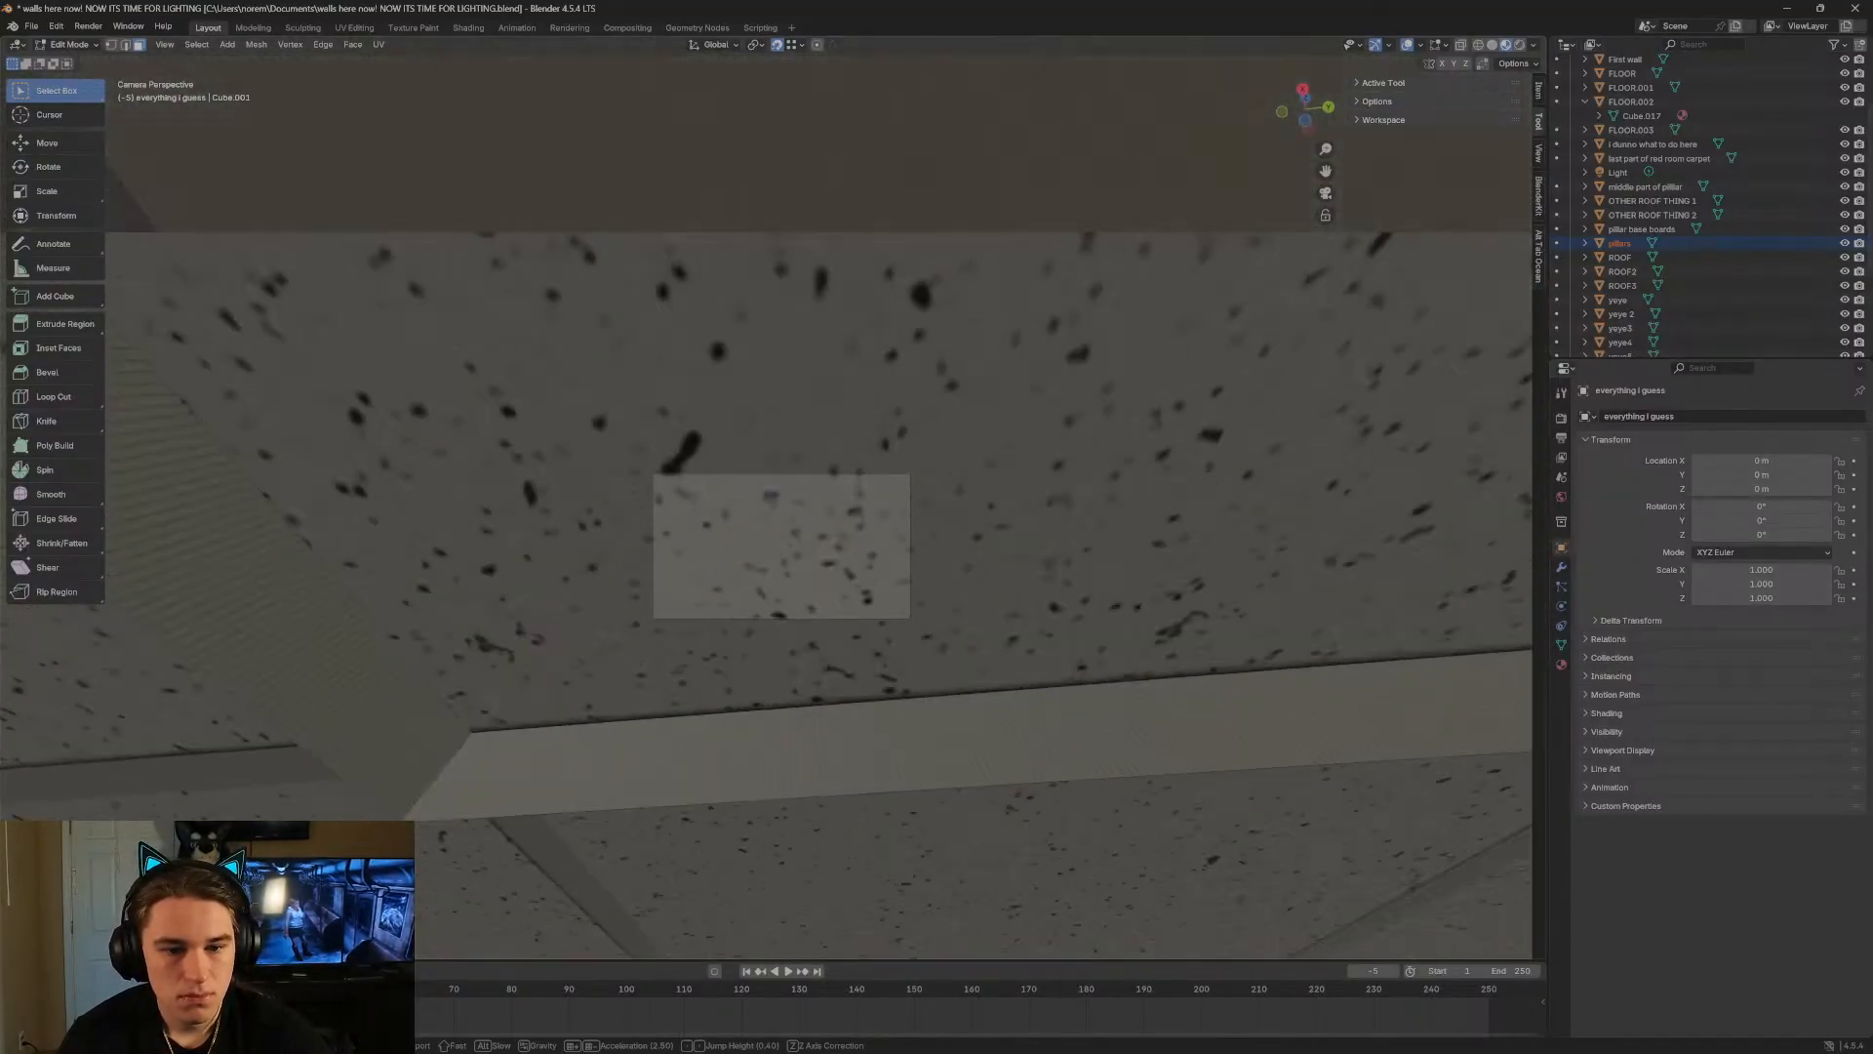
{"action": "key", "text": "s"}
{"action": "left_click", "coordinate": [801, 499]}
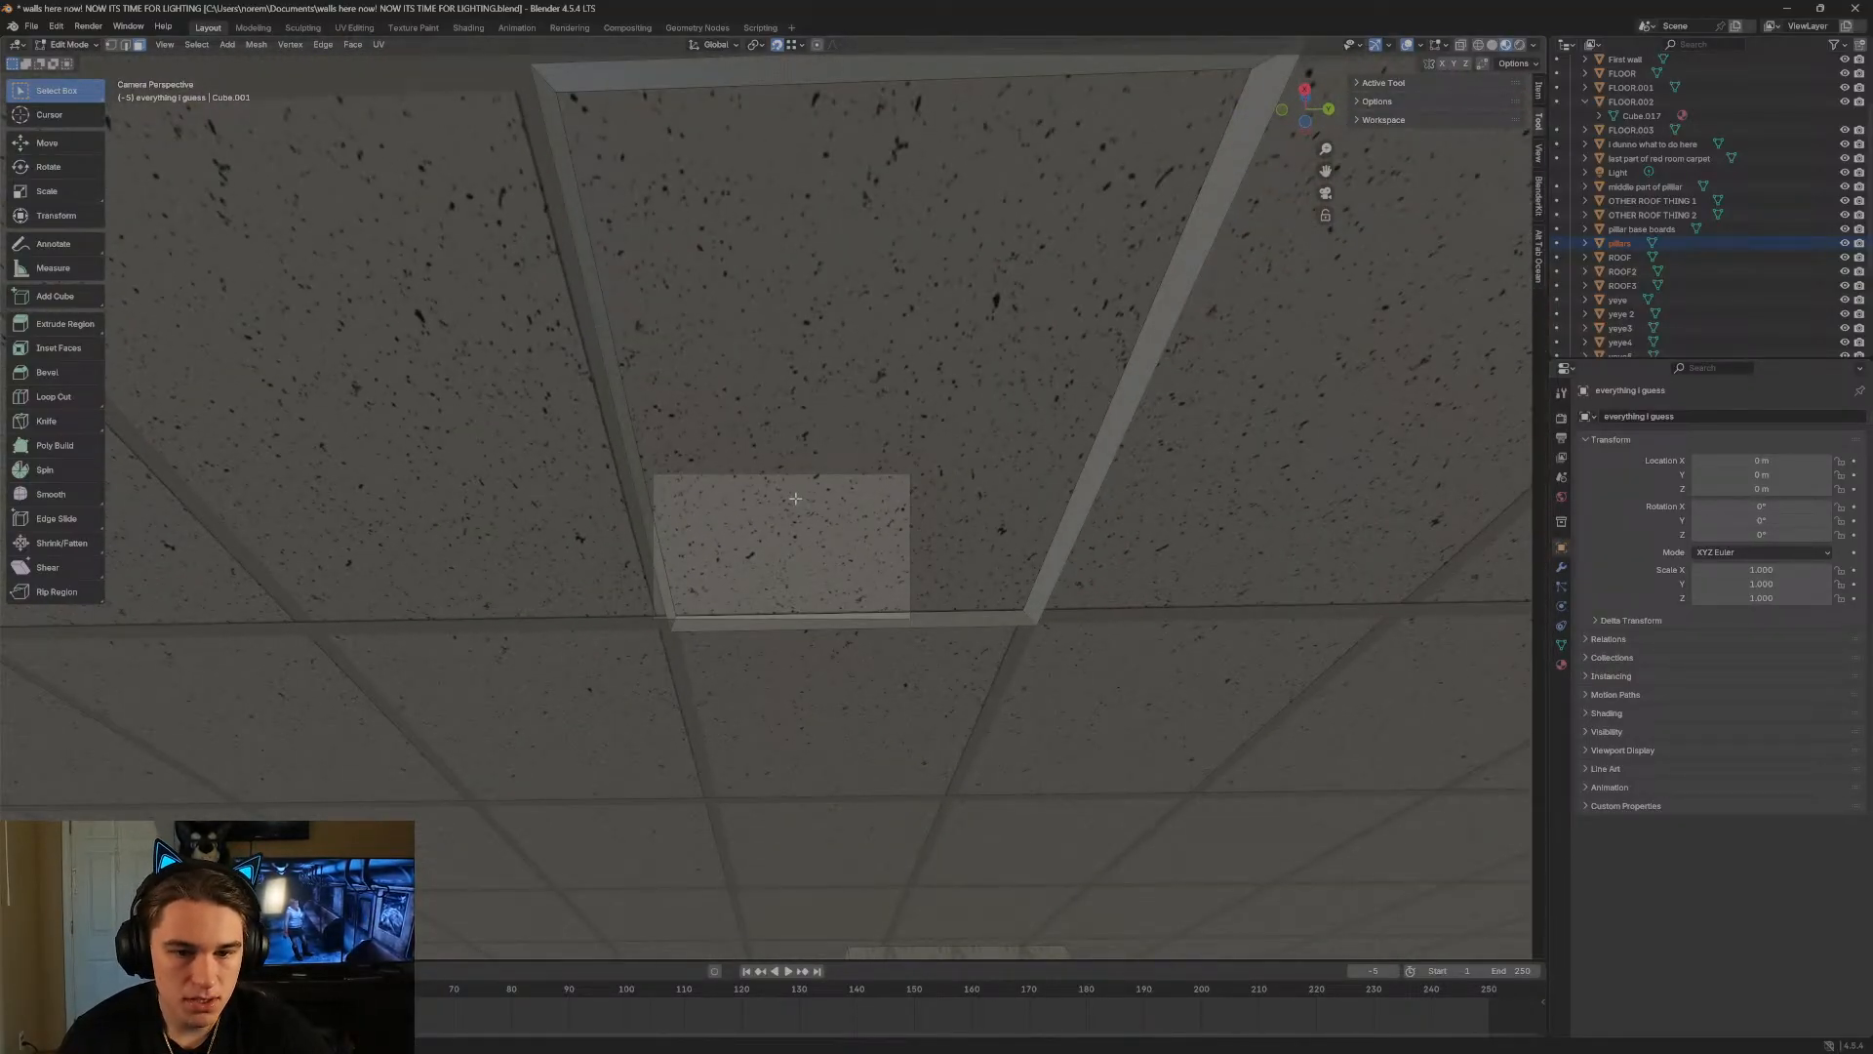
{"action": "key", "text": "ctrl+z"}
{"action": "key", "text": "ctrl+z"}
{"action": "key", "text": "ctrl+z"}
{"action": "key", "text": "ctrl+z"}
{"action": "key", "text": "ctrl+z"}
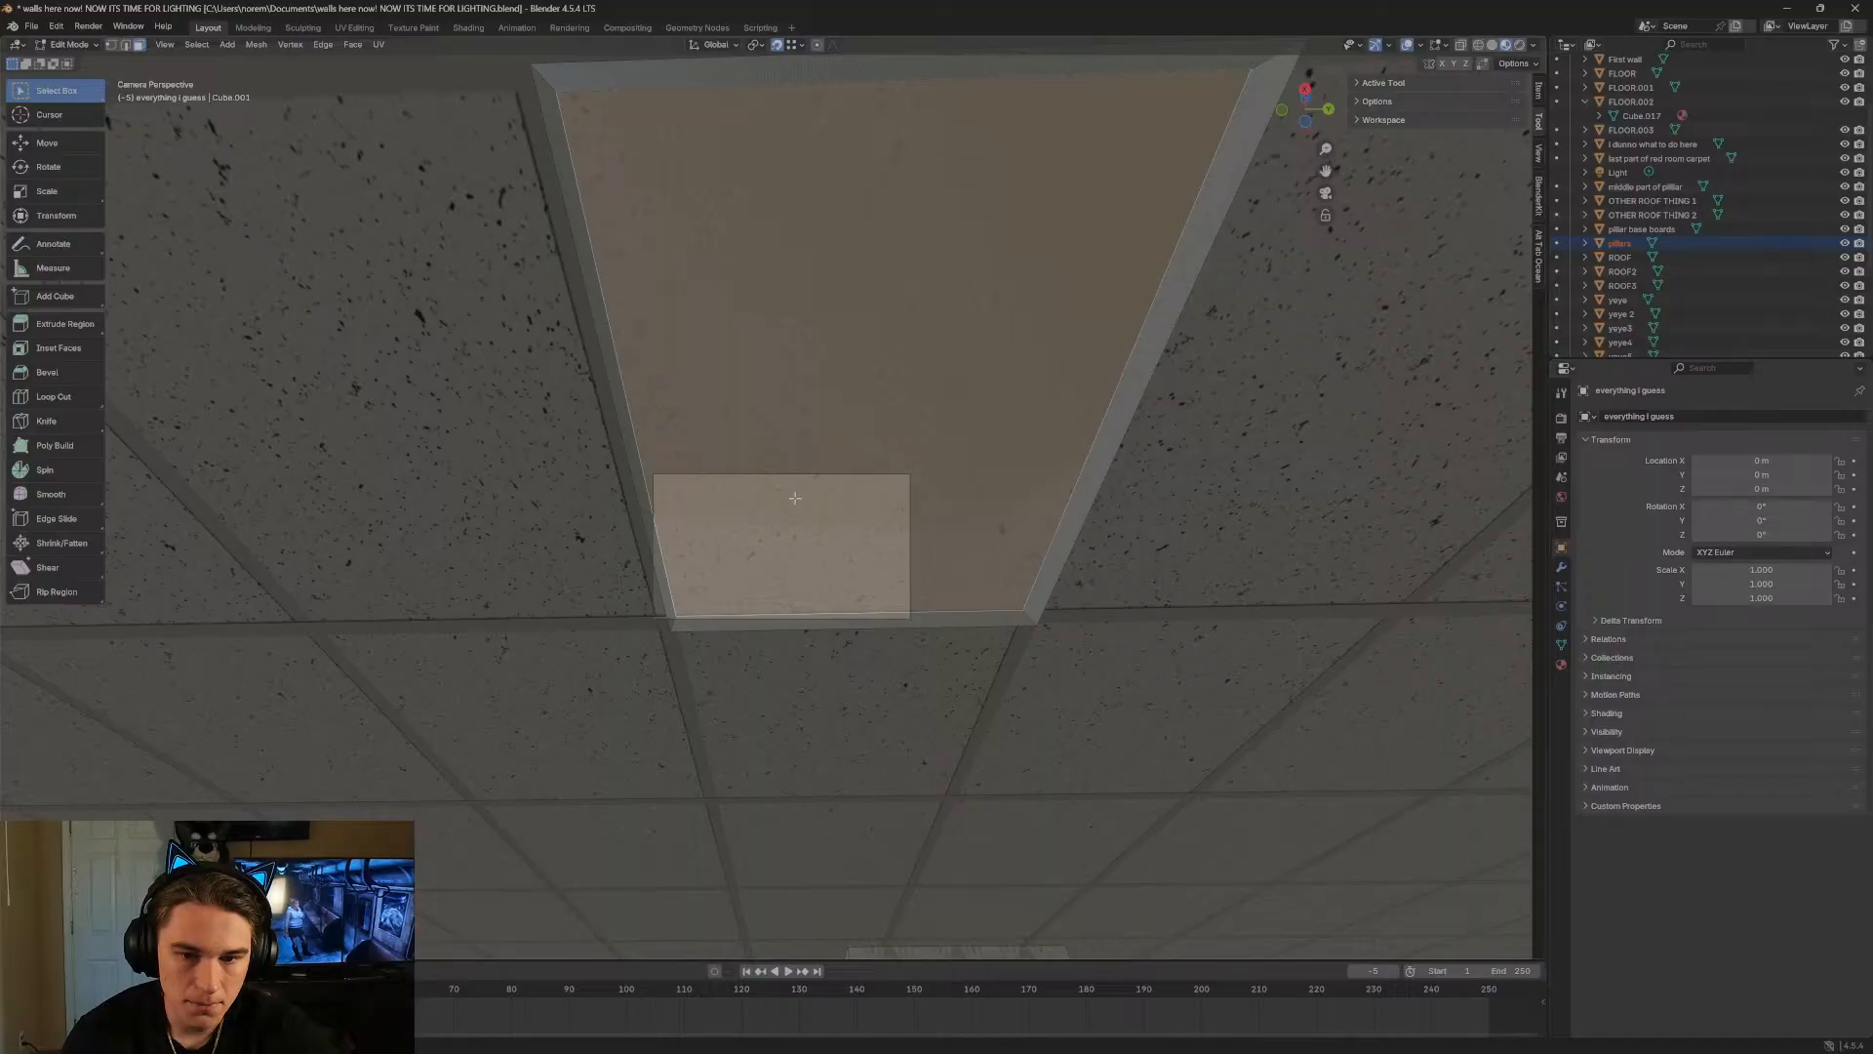
{"action": "key", "text": "ctrl+z"}
{"action": "key", "text": "ctrl+z"}
Walk through the room and examine how the closed ceiling panel looks from different distances and directions.
{"action": "key", "text": "shift+grave"}
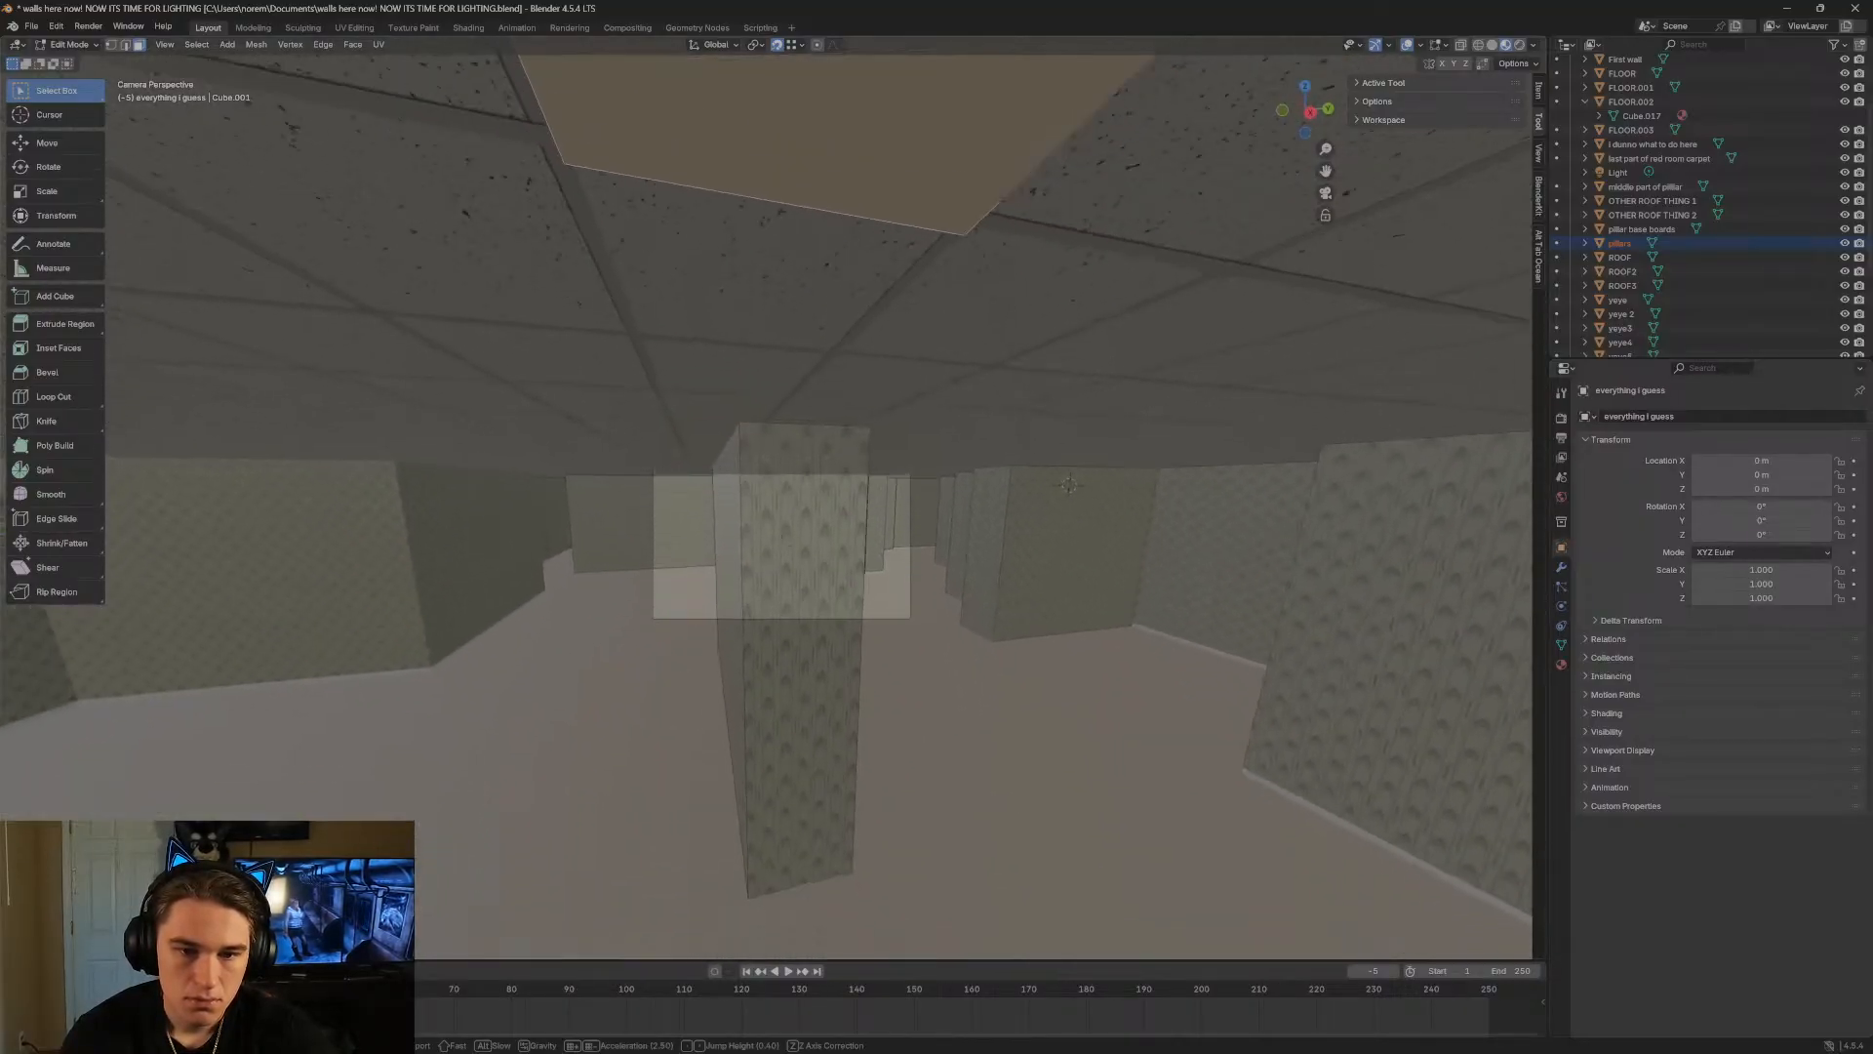
{"action": "key", "text": "a"}
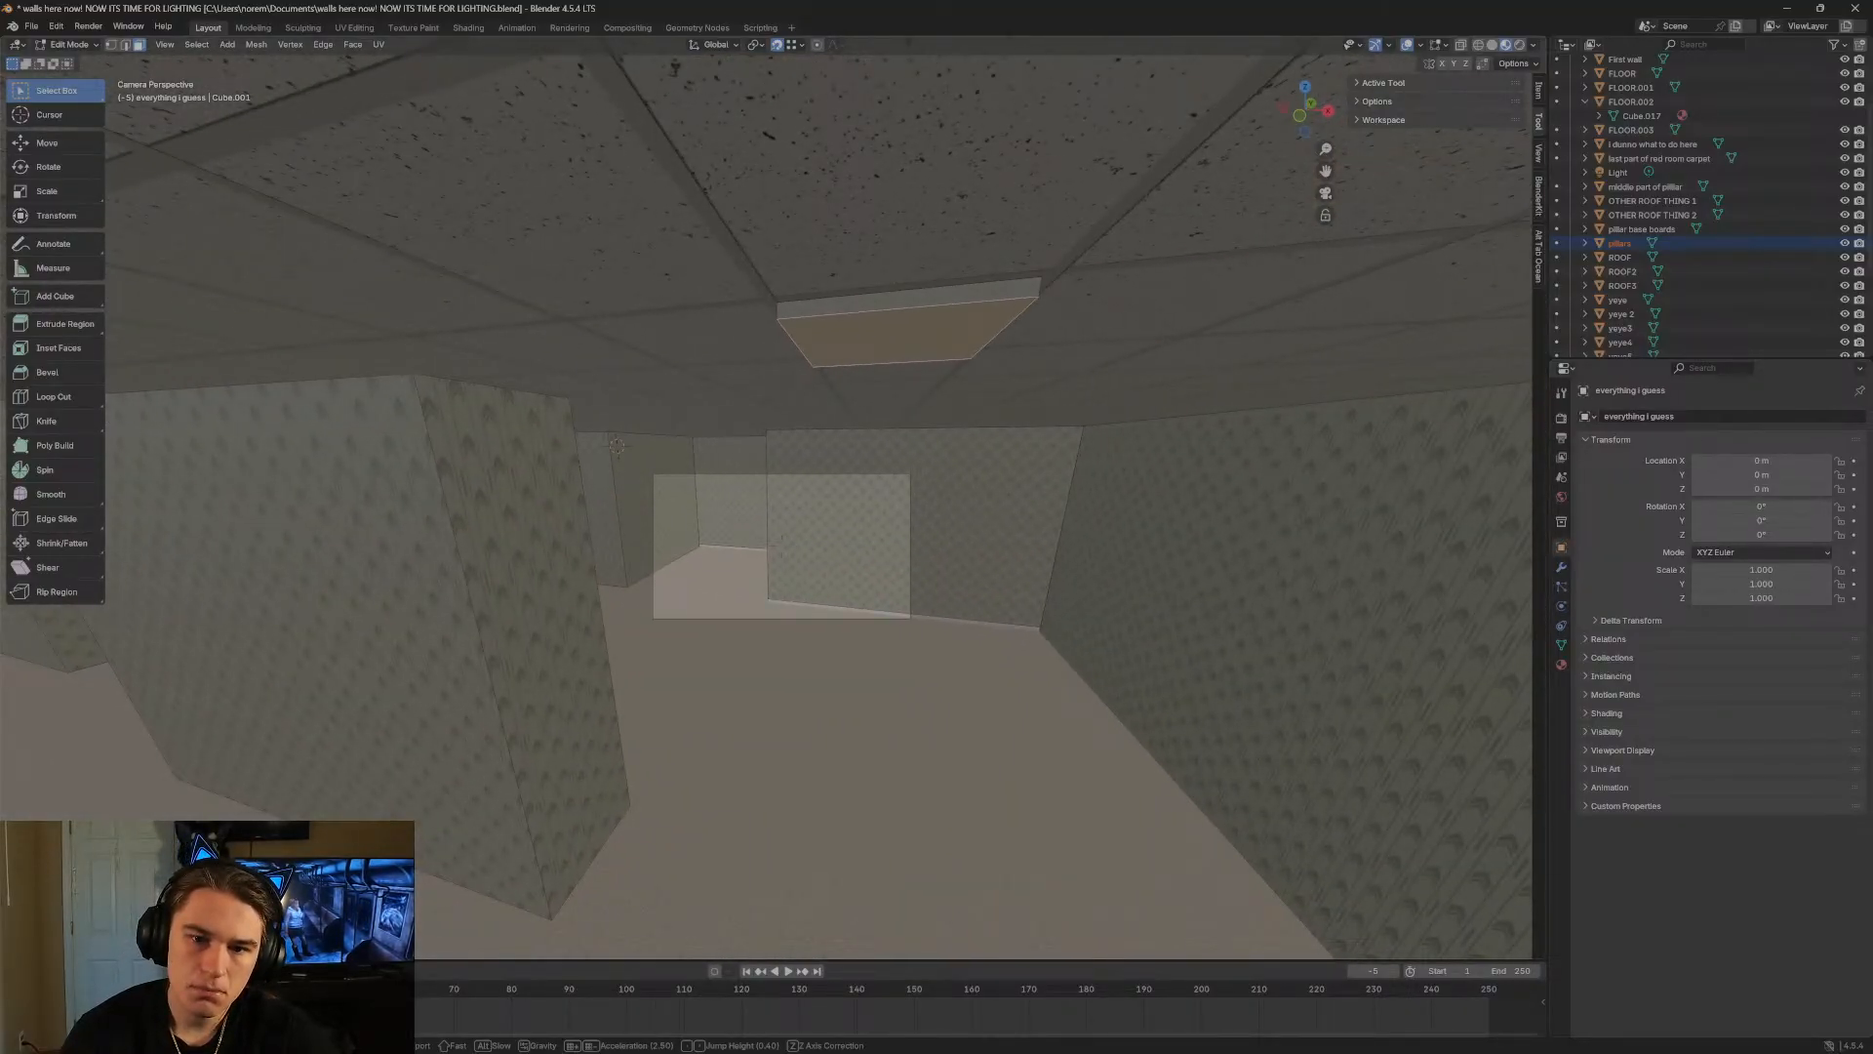
{"action": "key", "text": "w"}
{"action": "key", "text": "s"}
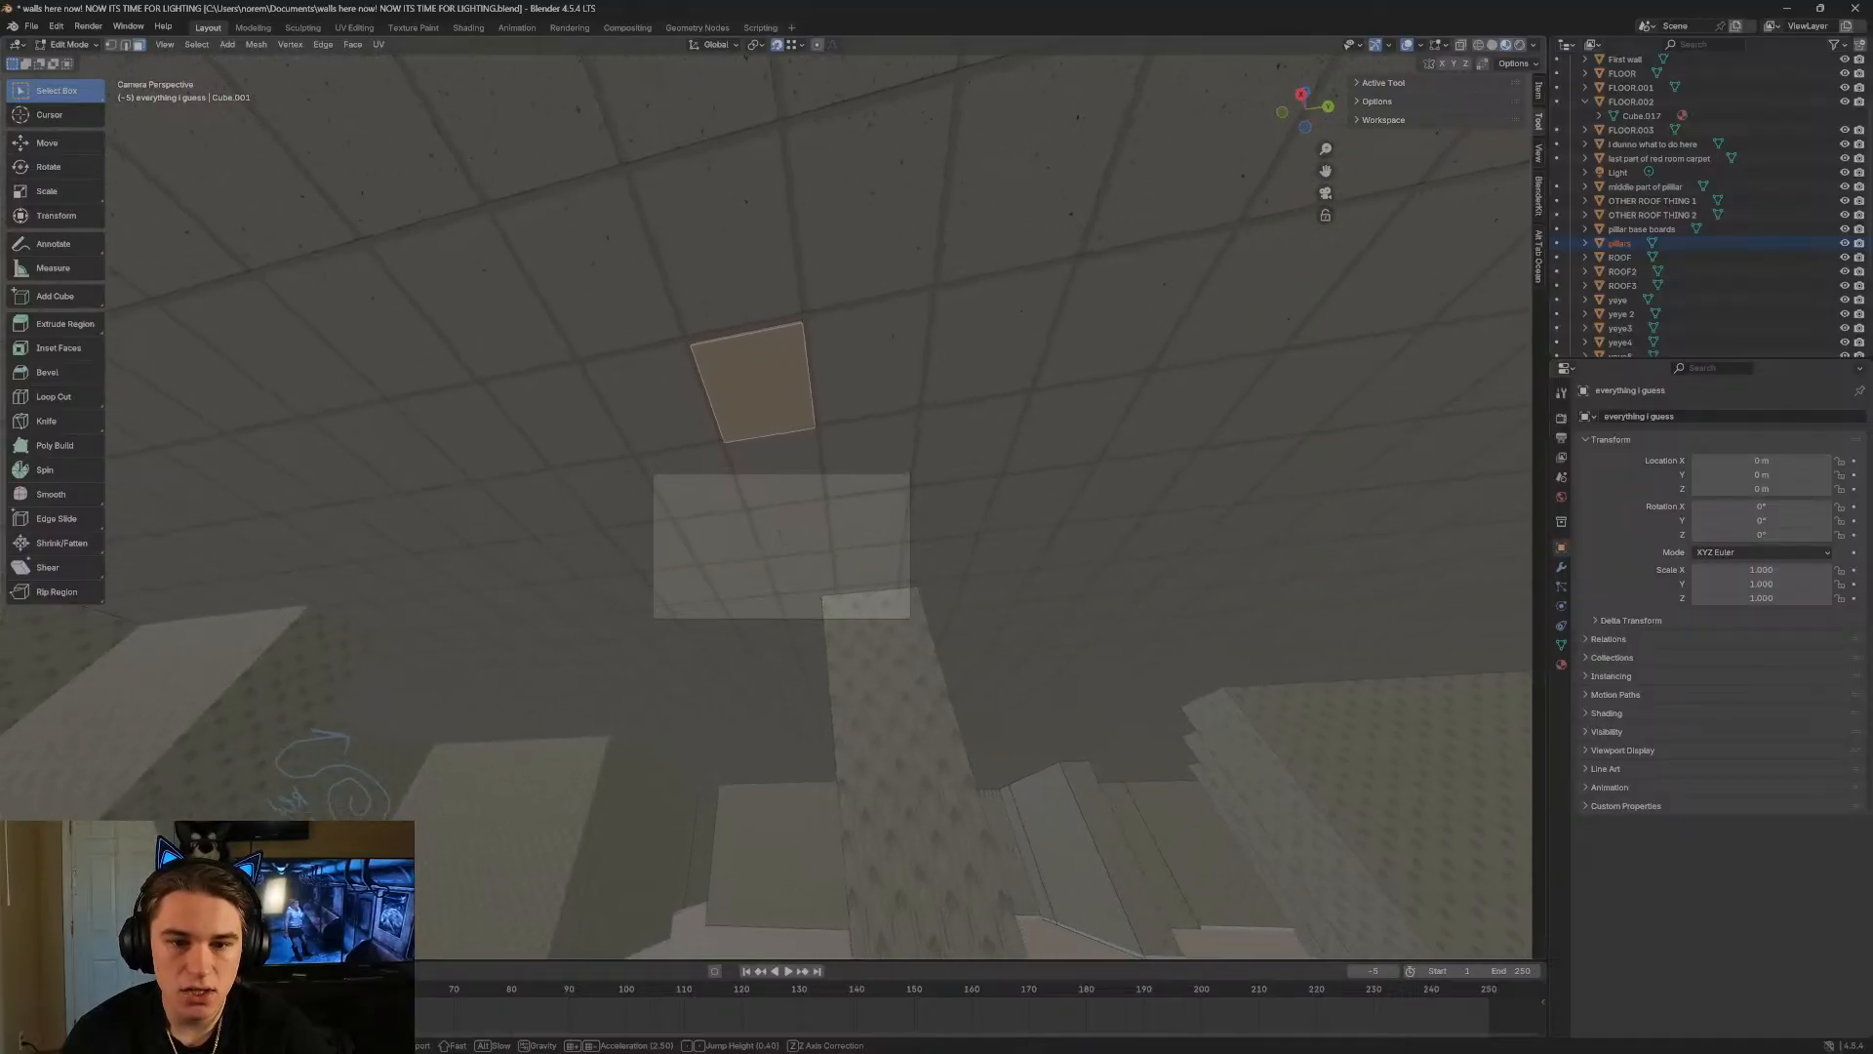
{"action": "key", "text": "a"}
{"action": "key", "text": "s"}
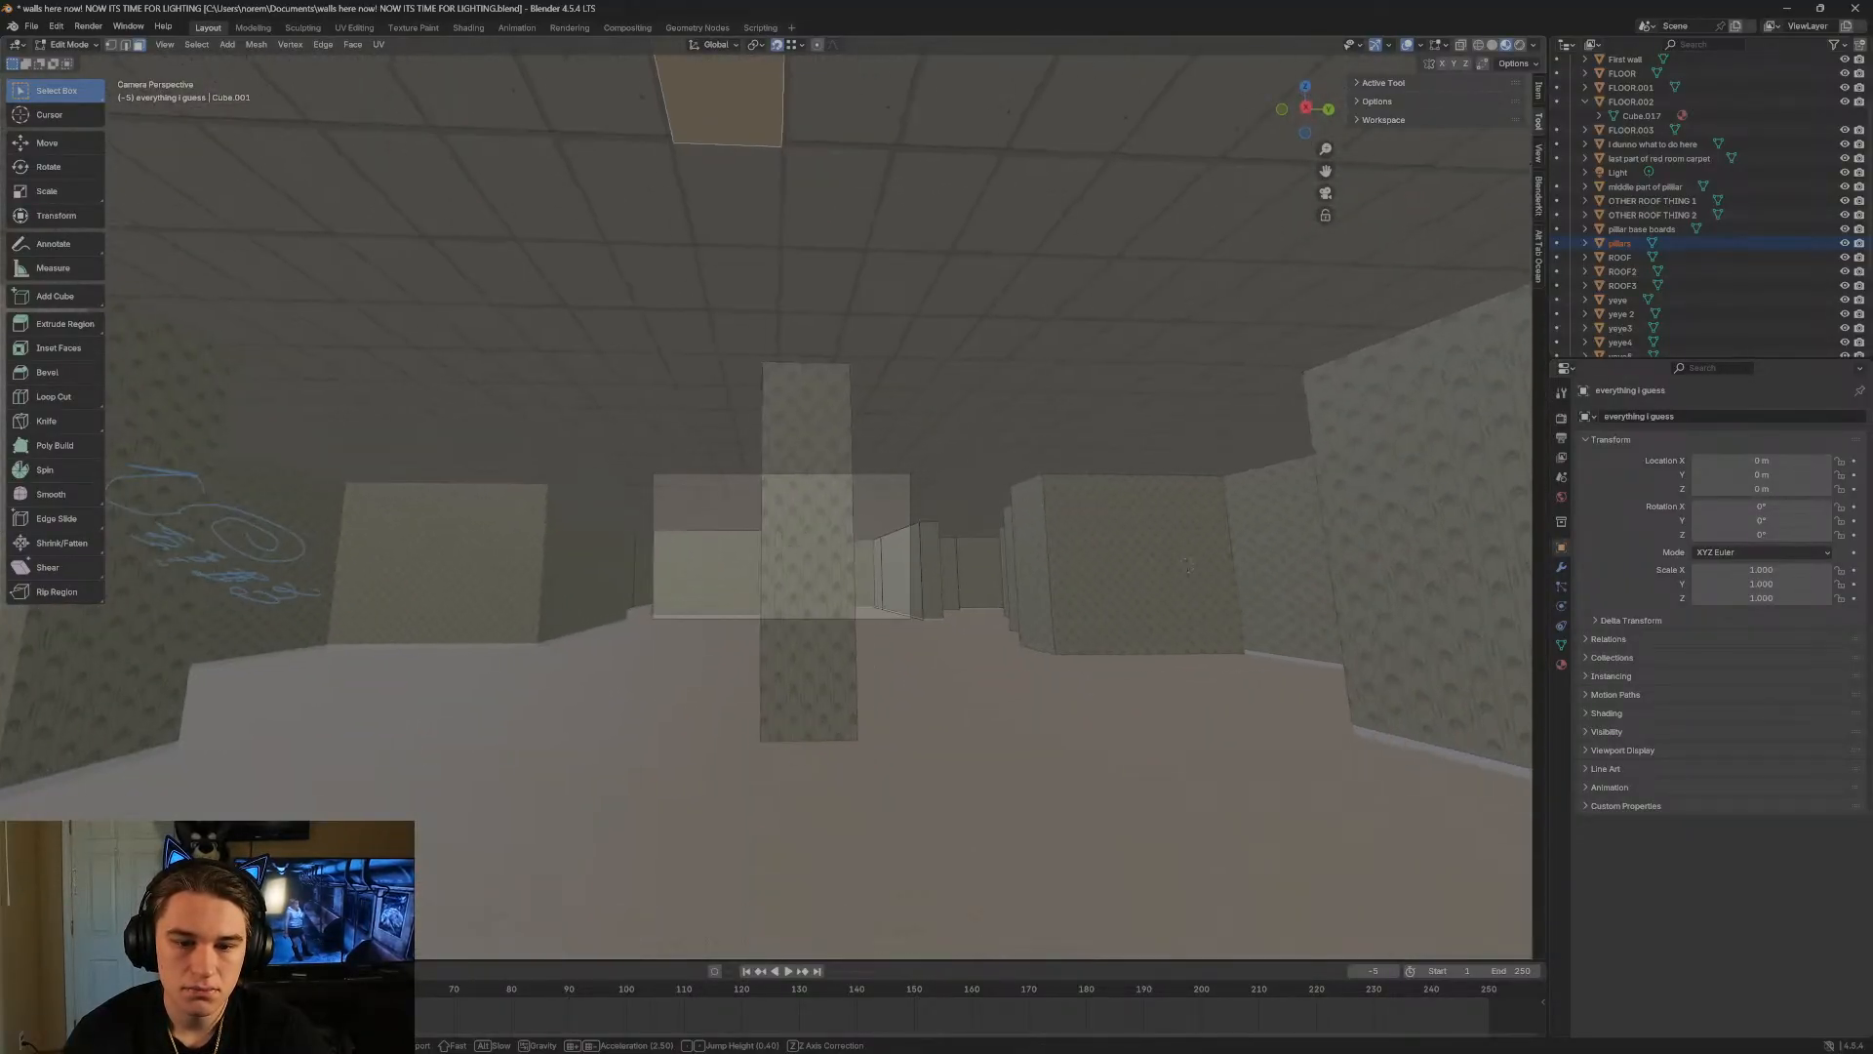
{"action": "key", "text": "w"}
{"action": "key", "text": "a"}
{"action": "key", "text": "d"}
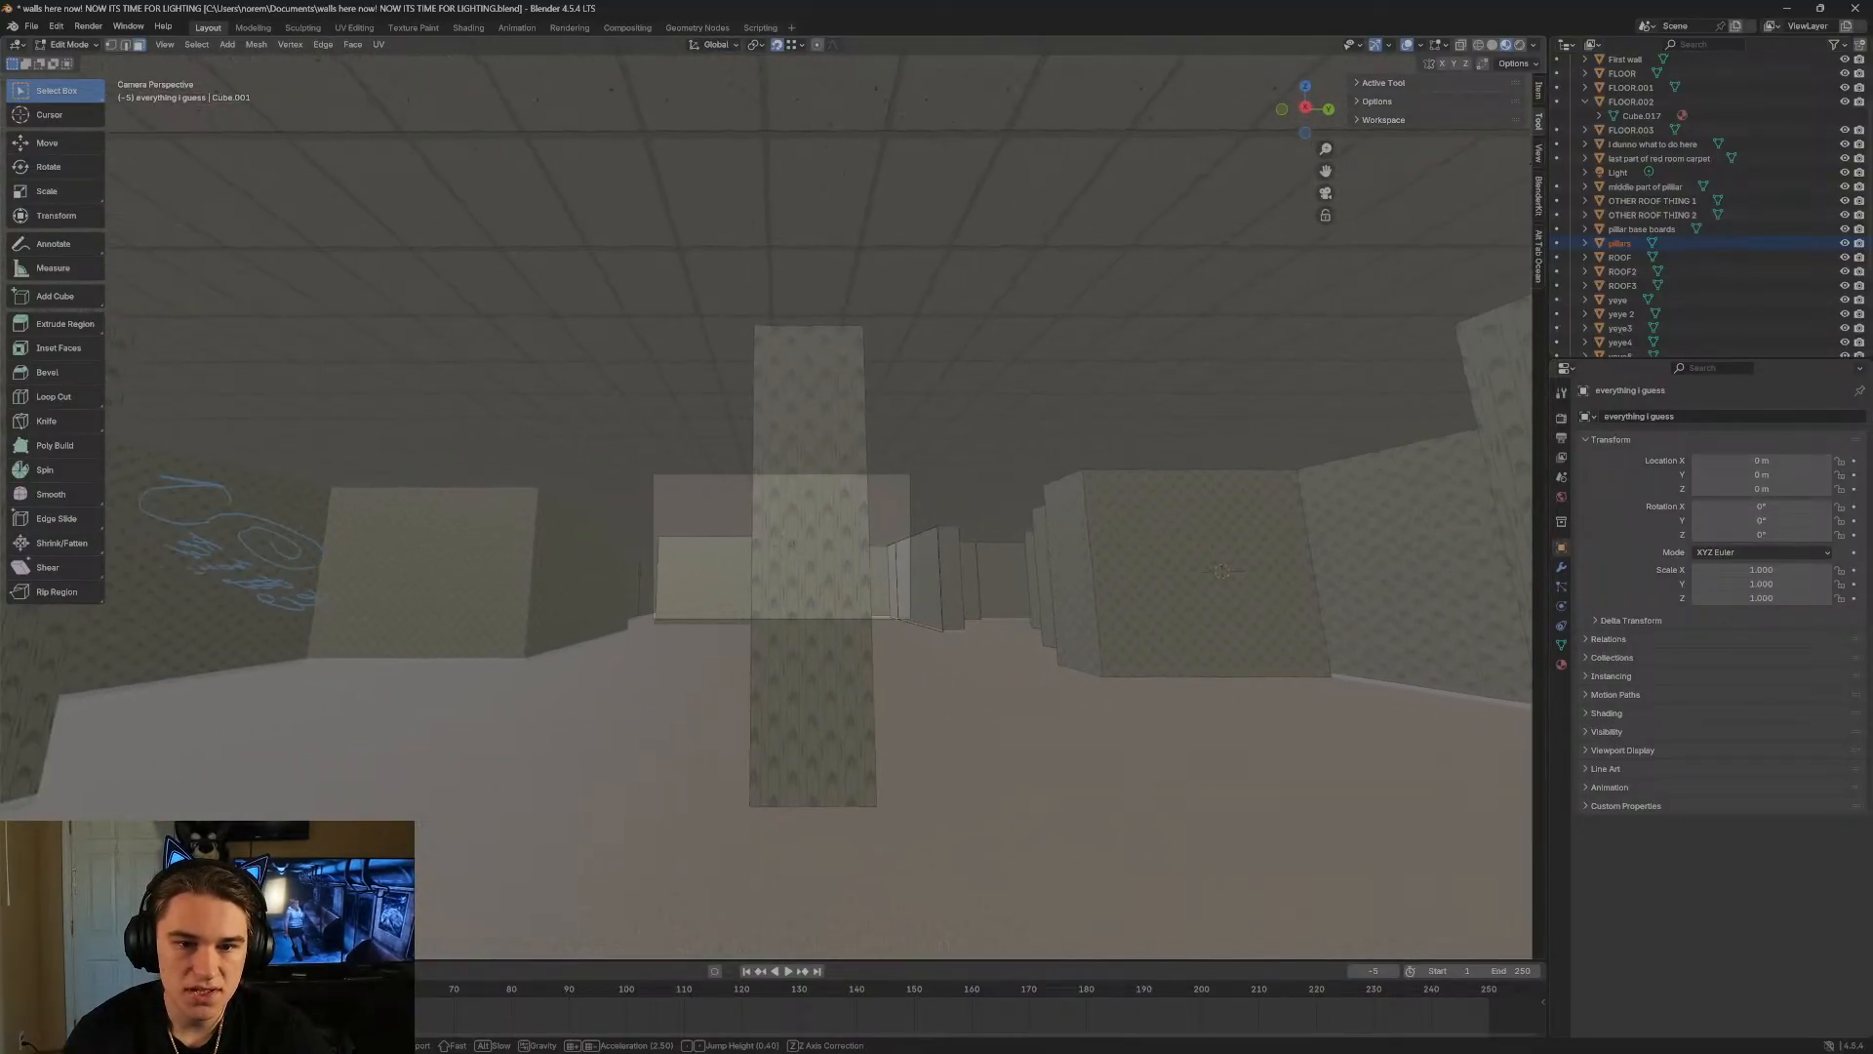
{"action": "key", "text": "s"}
{"action": "key", "text": "a"}
{"action": "key", "text": "w"}
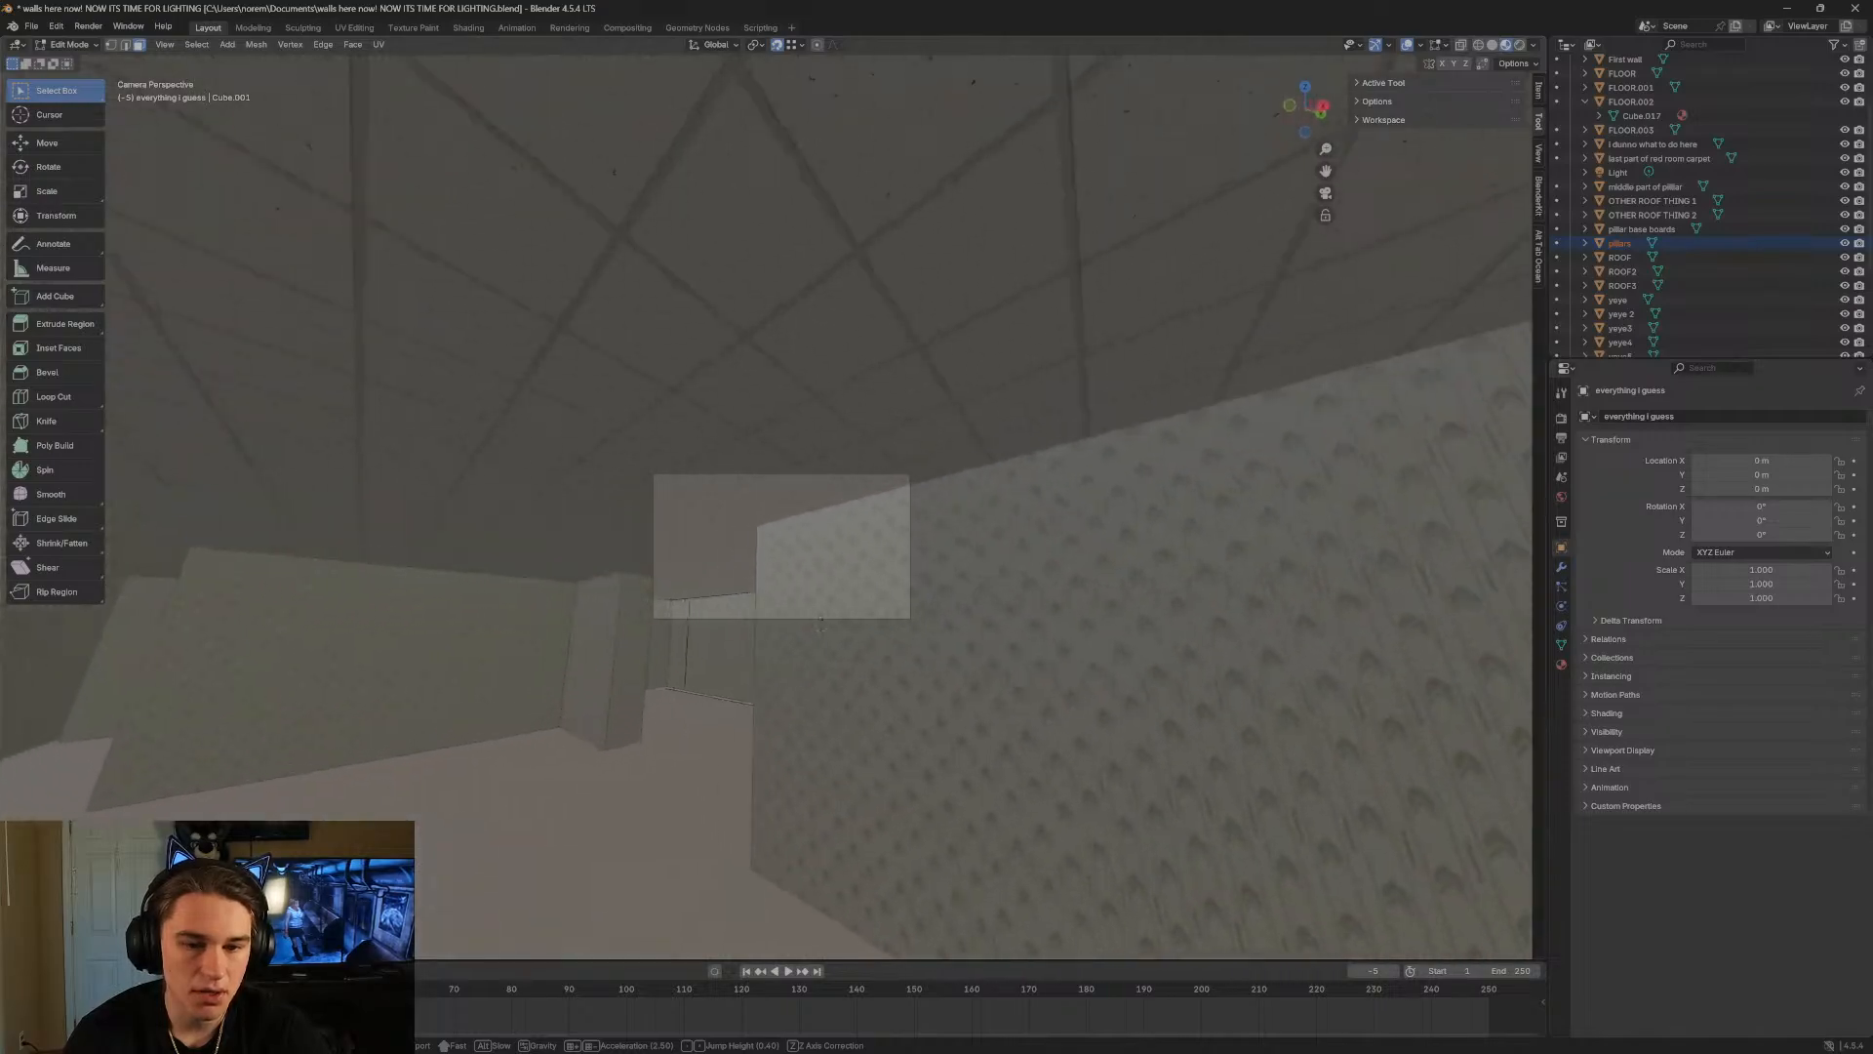
{"action": "key", "text": "w"}
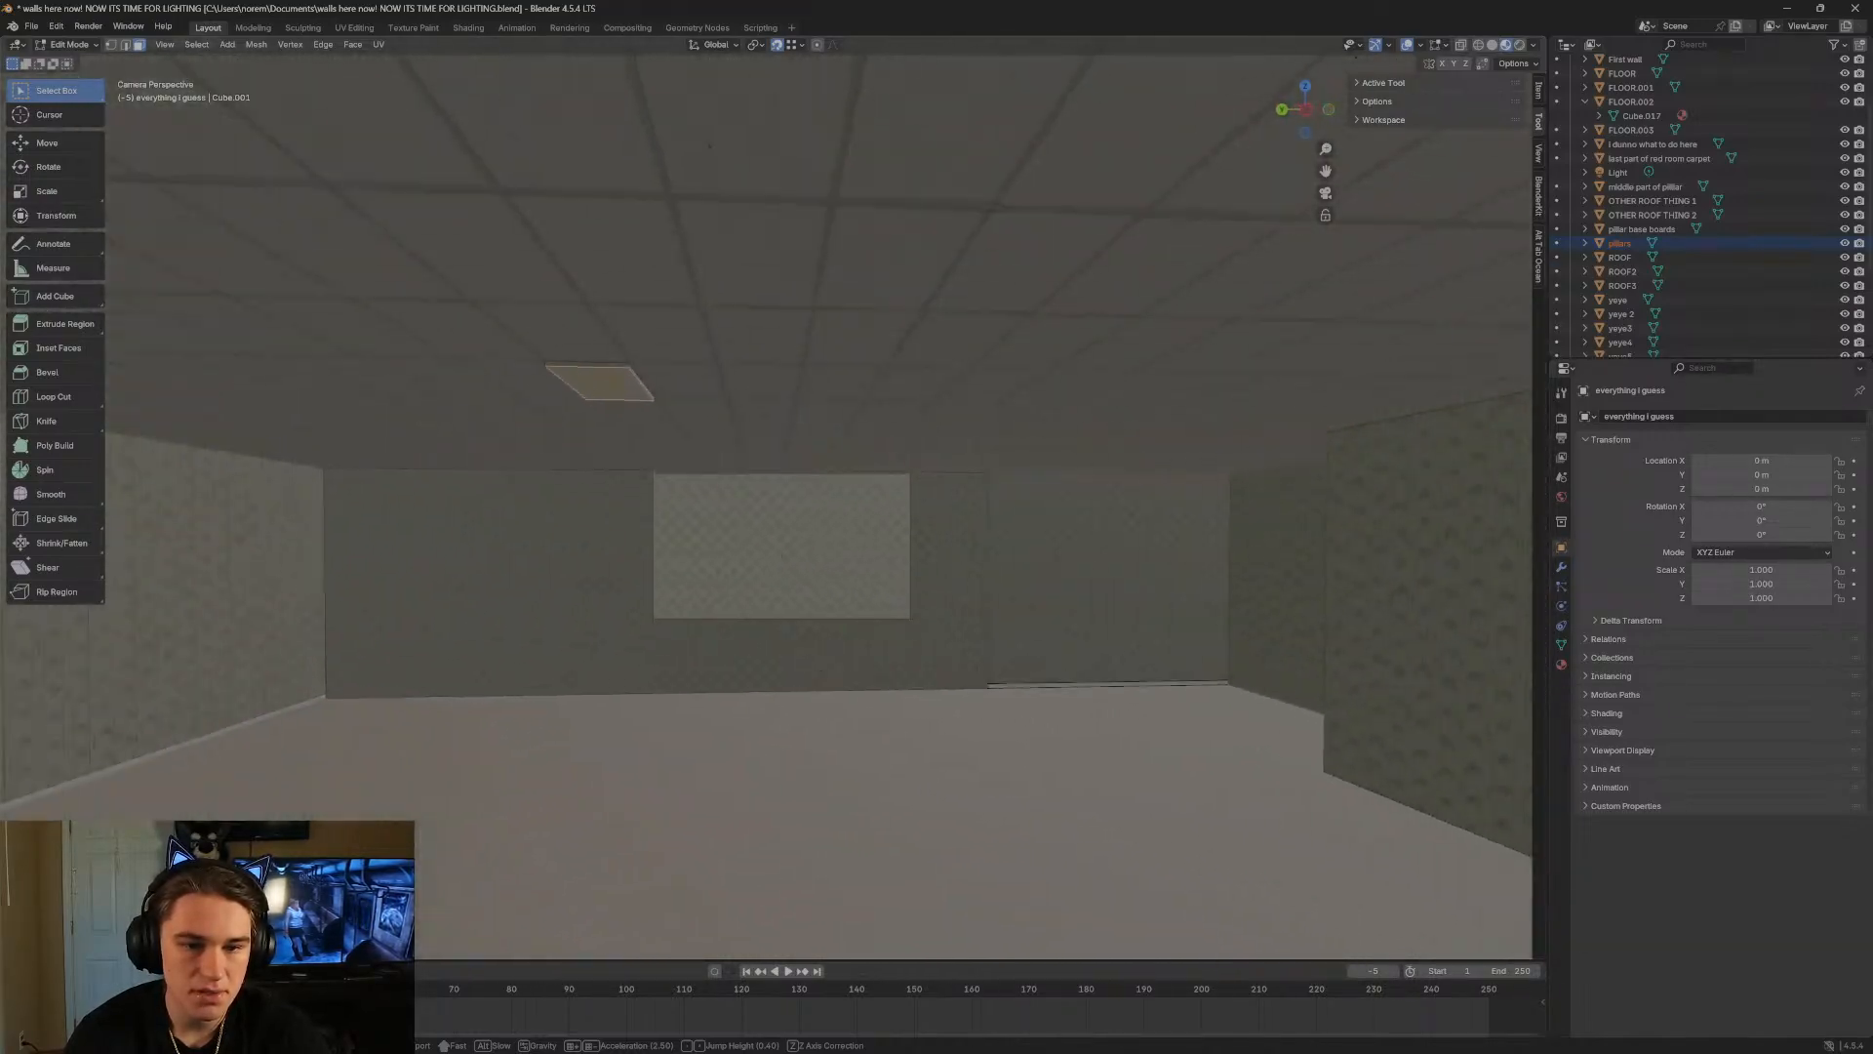
{"action": "key", "text": "w"}
{"action": "key", "text": "a"}
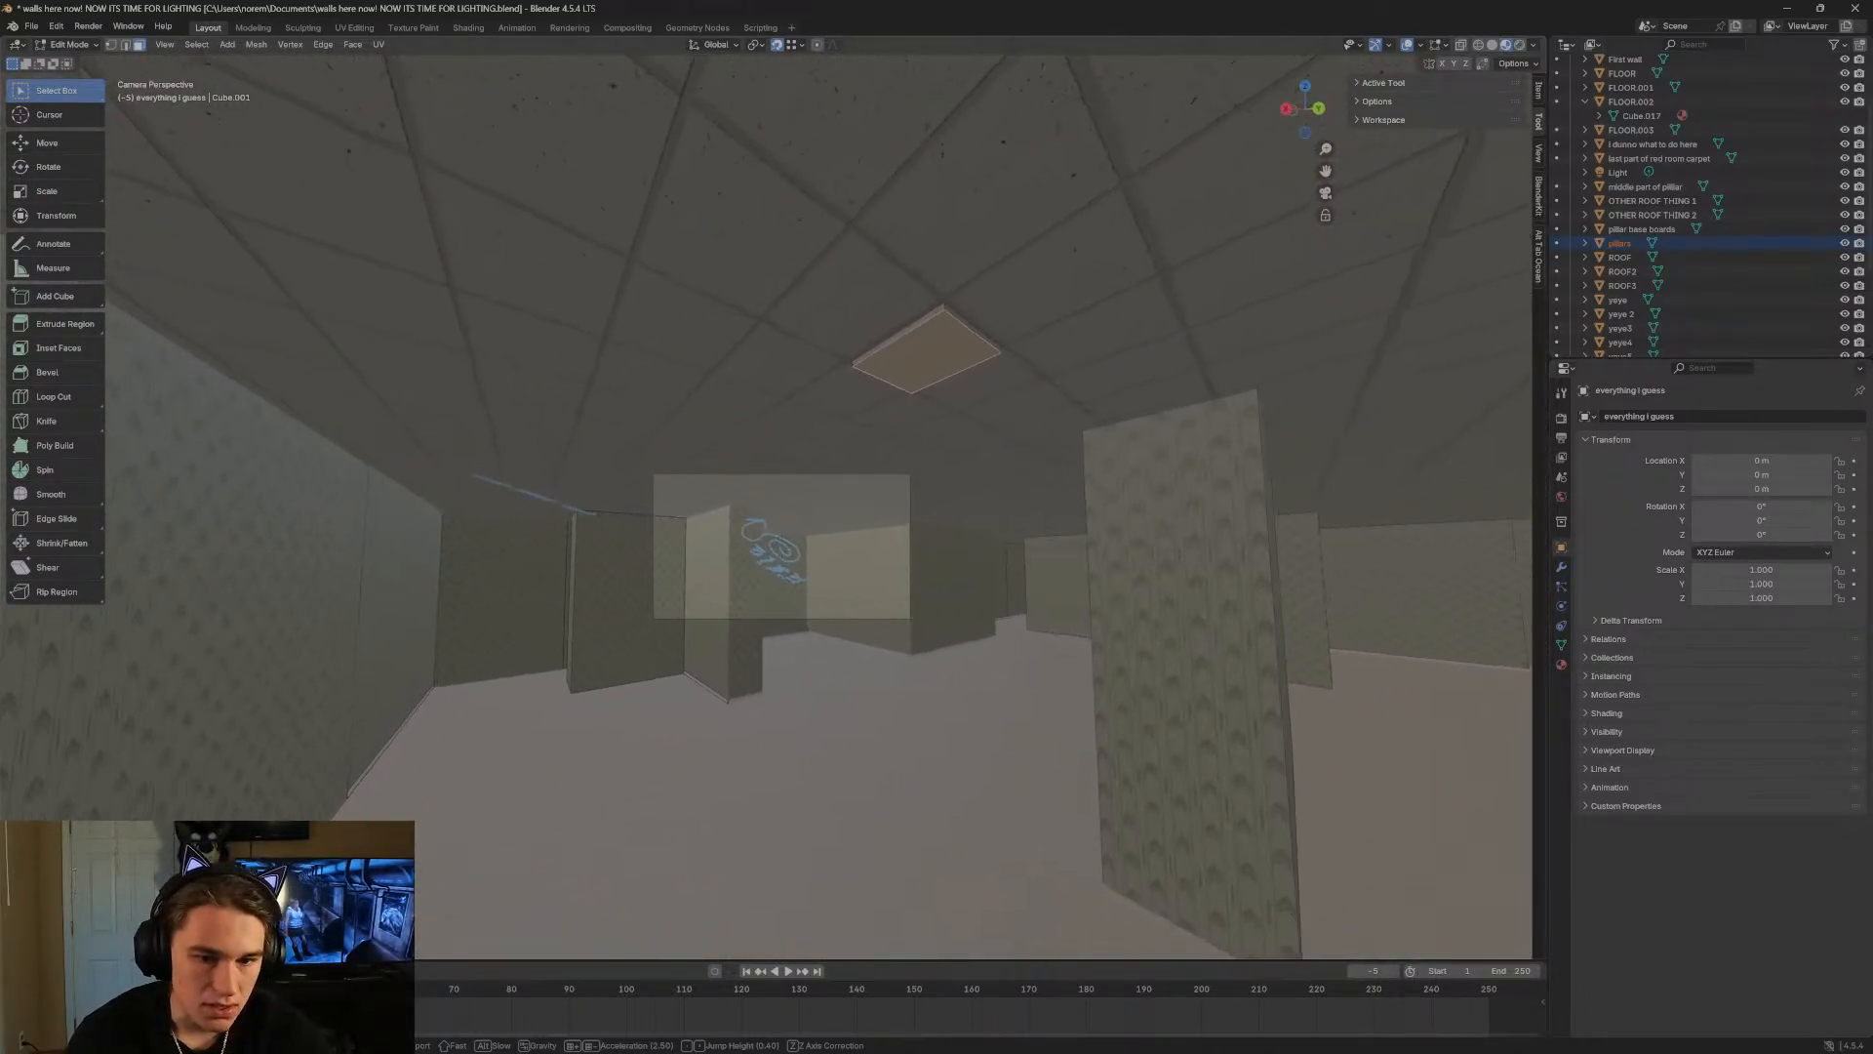
{"action": "key", "text": "s"}
{"action": "key", "text": "d"}
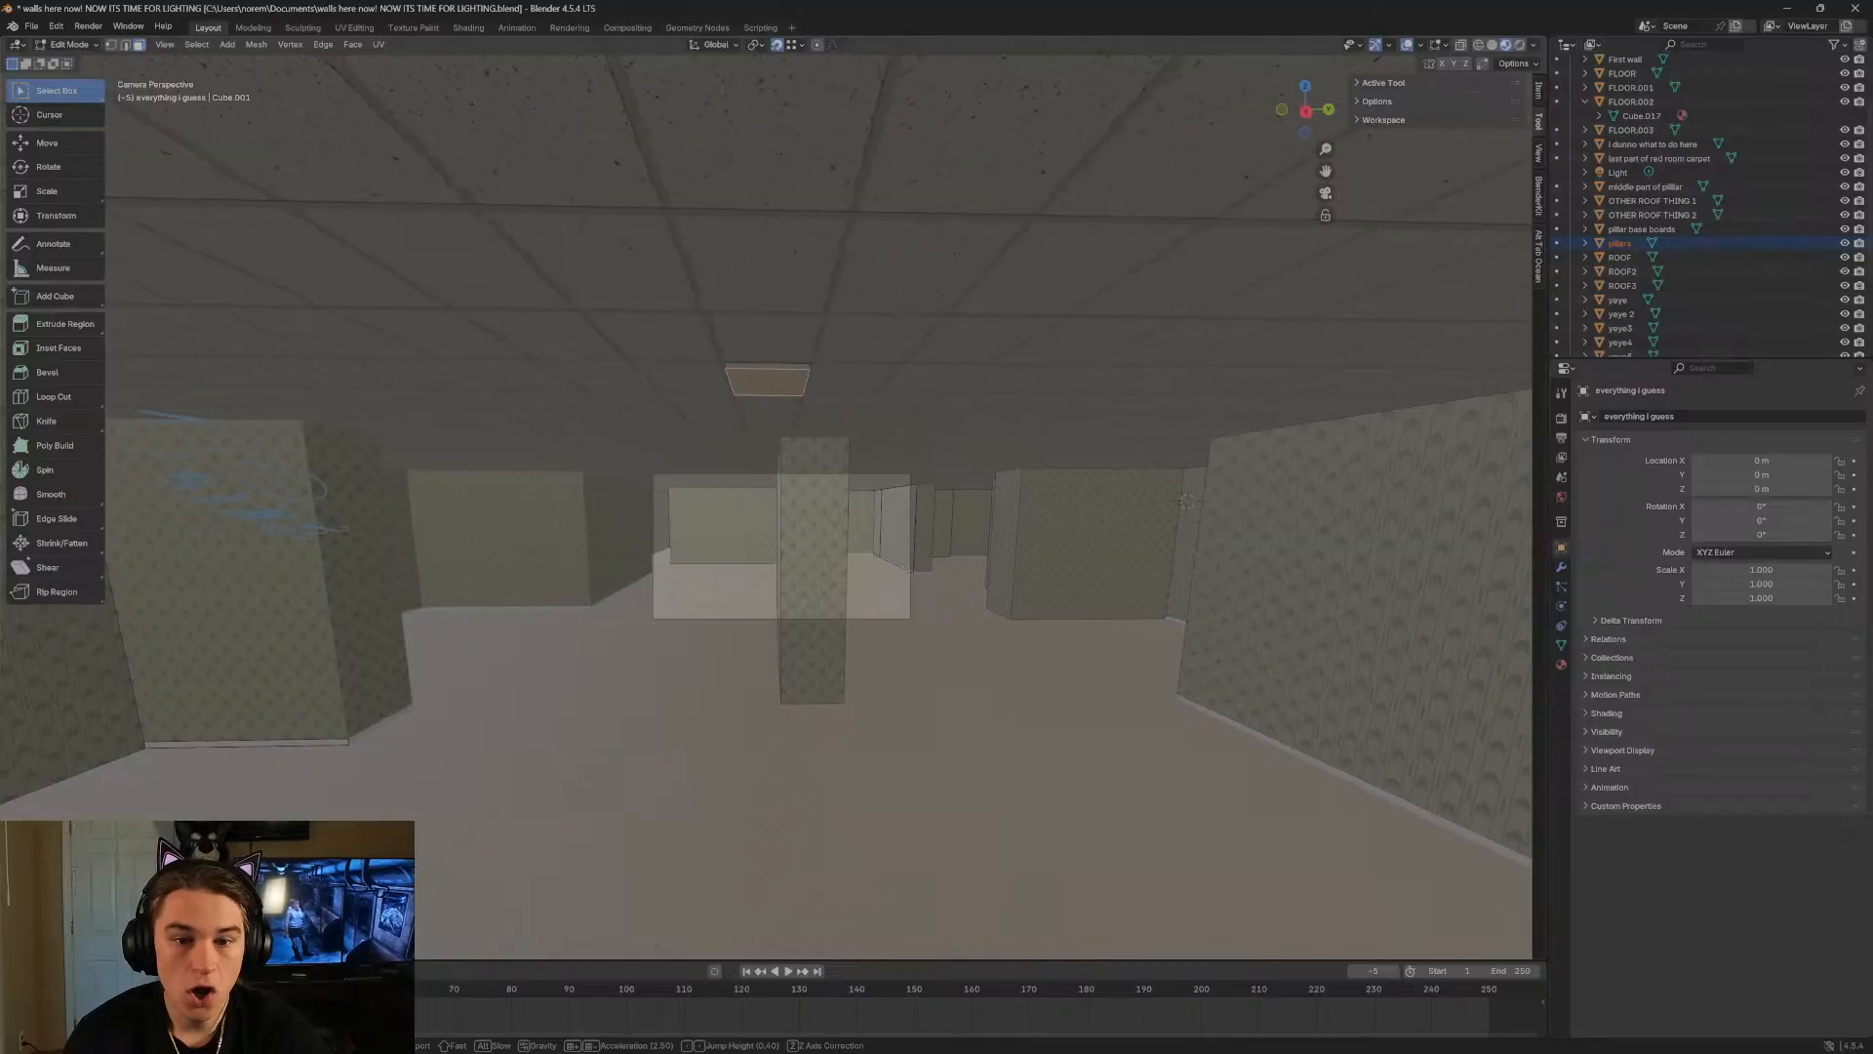
{"action": "left_click", "coordinate": [762, 415]}
{"action": "key", "text": "shift+grave"}
{"action": "key", "text": "w"}
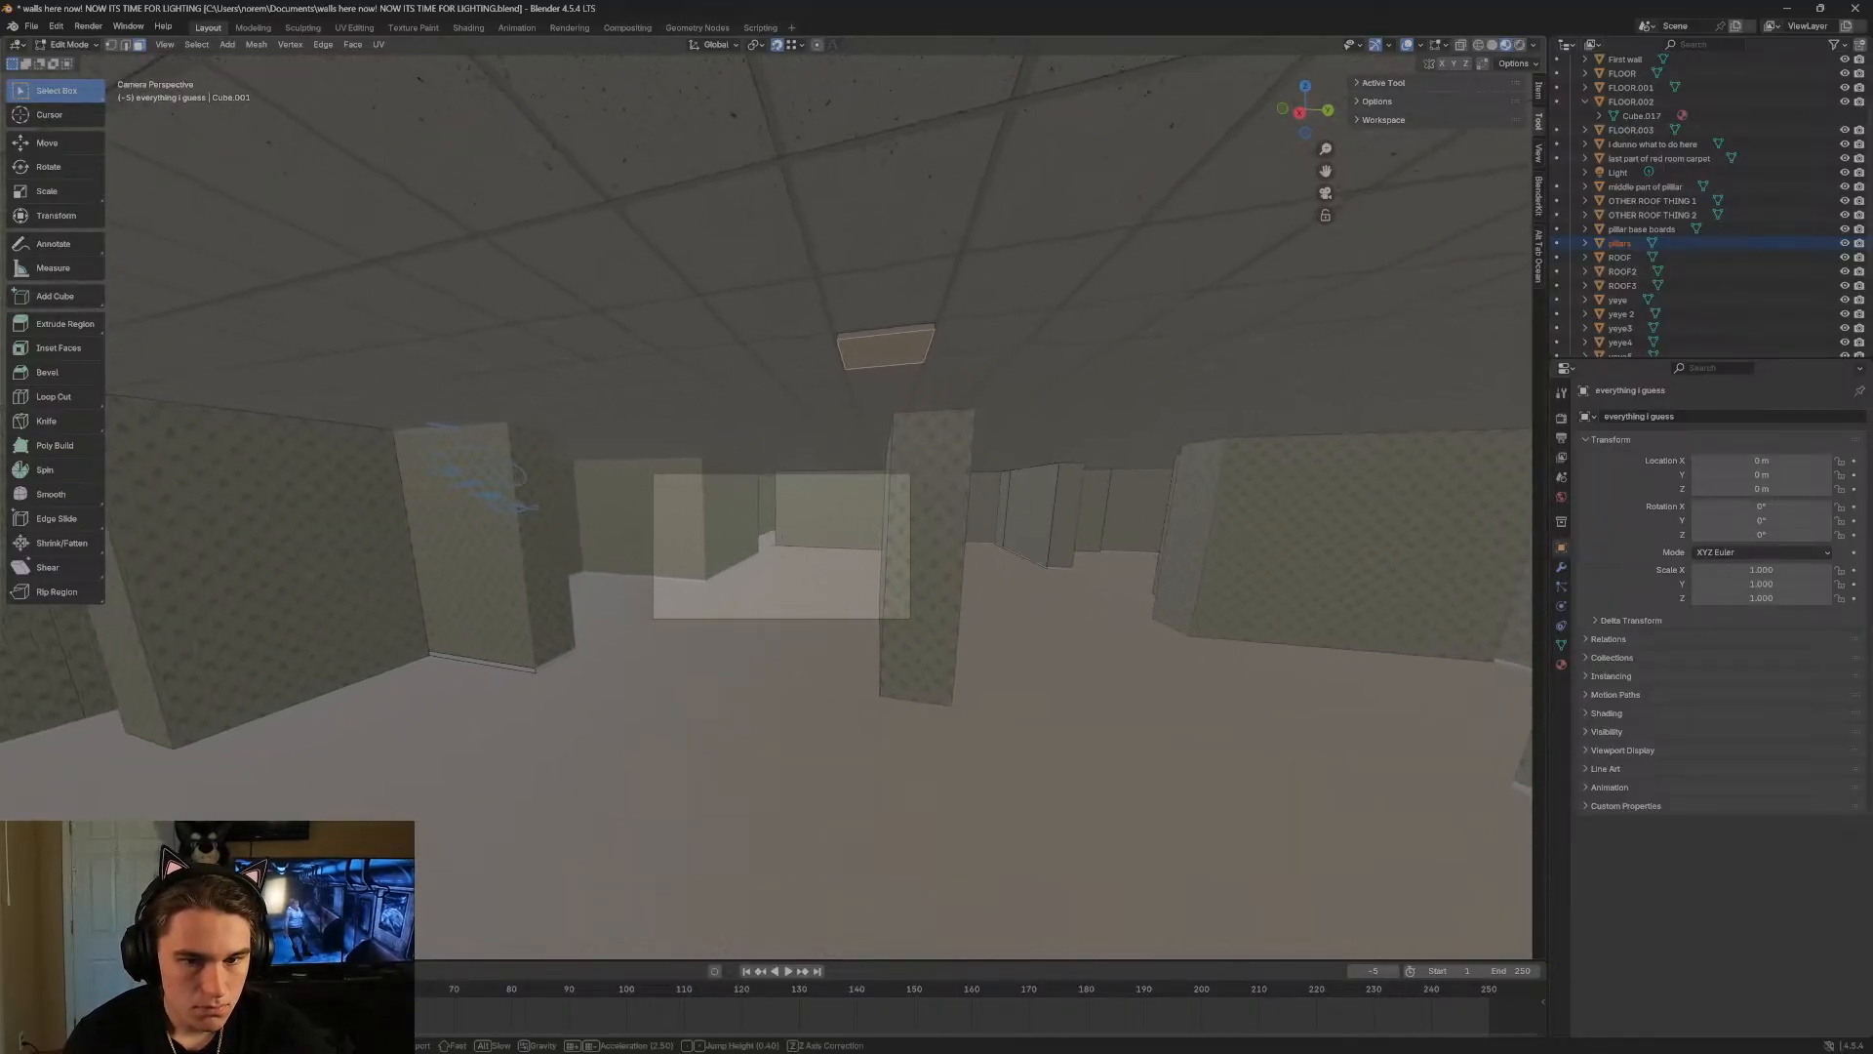
{"action": "key", "text": "s"}
{"action": "key", "text": "d"}
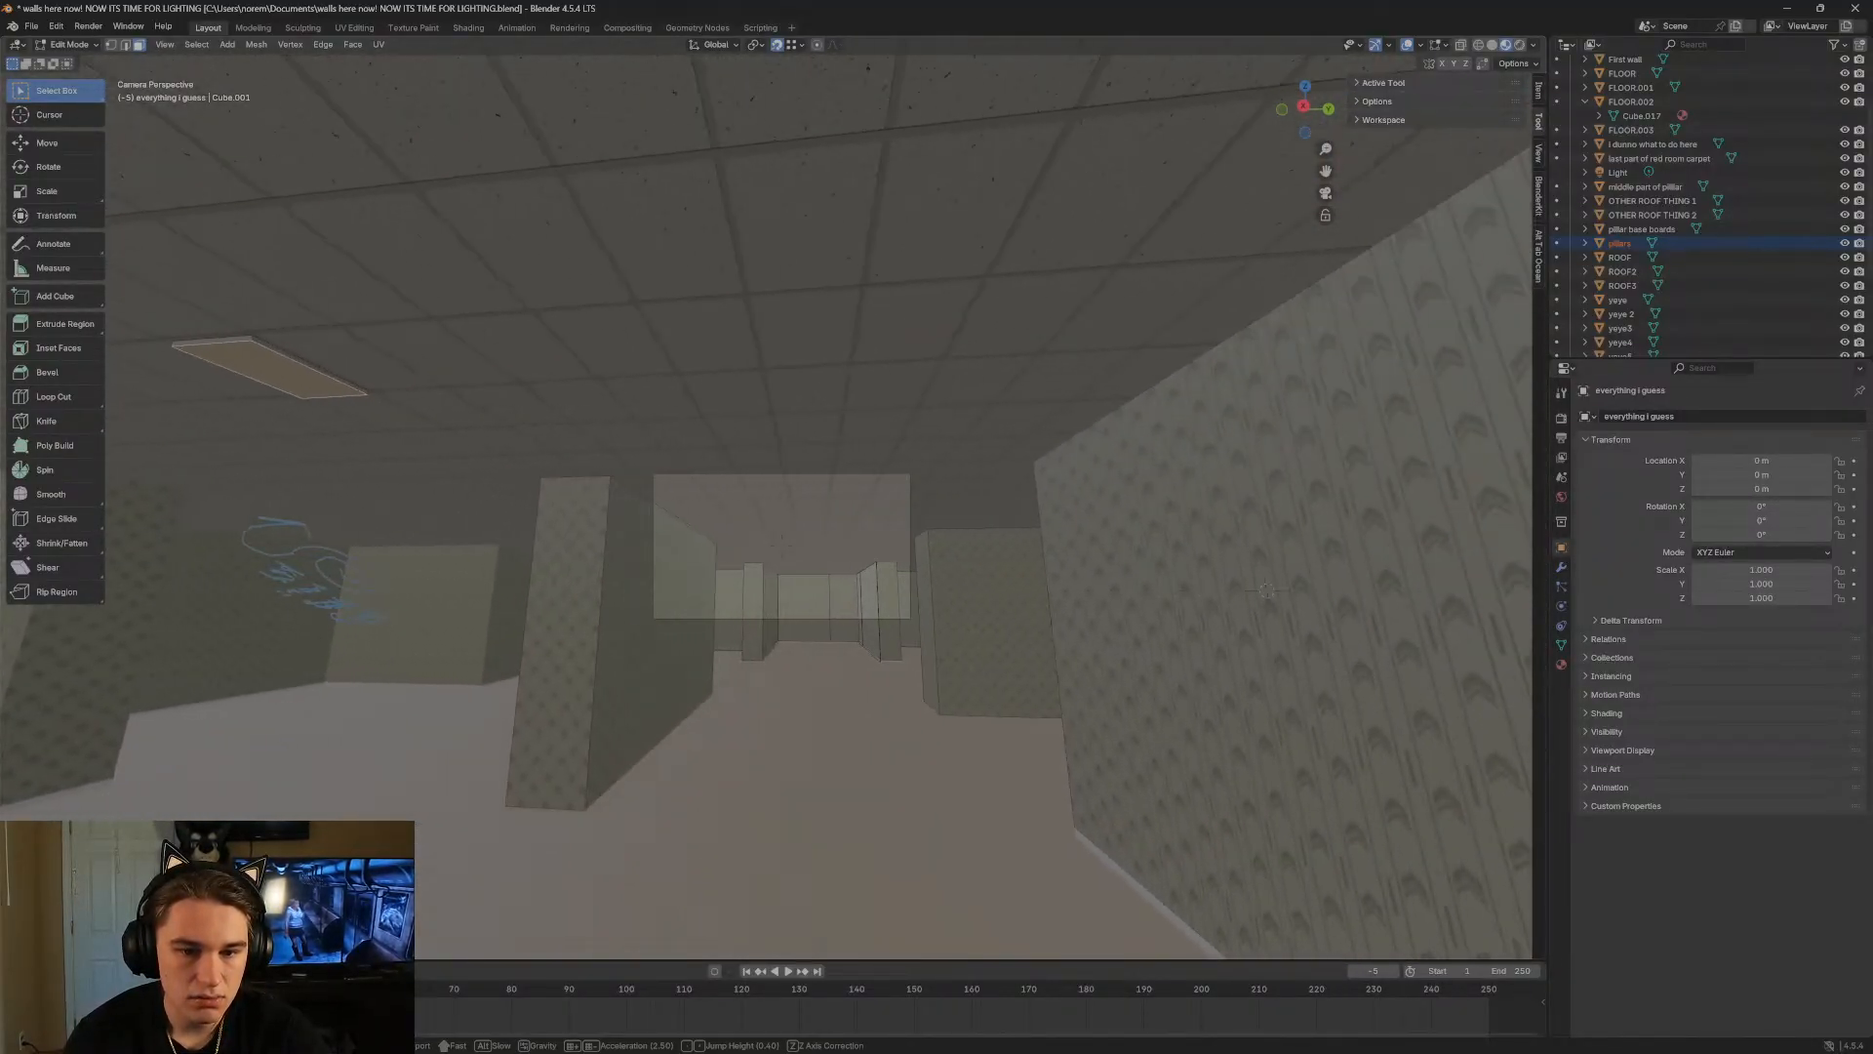
{"action": "key", "text": "a"}
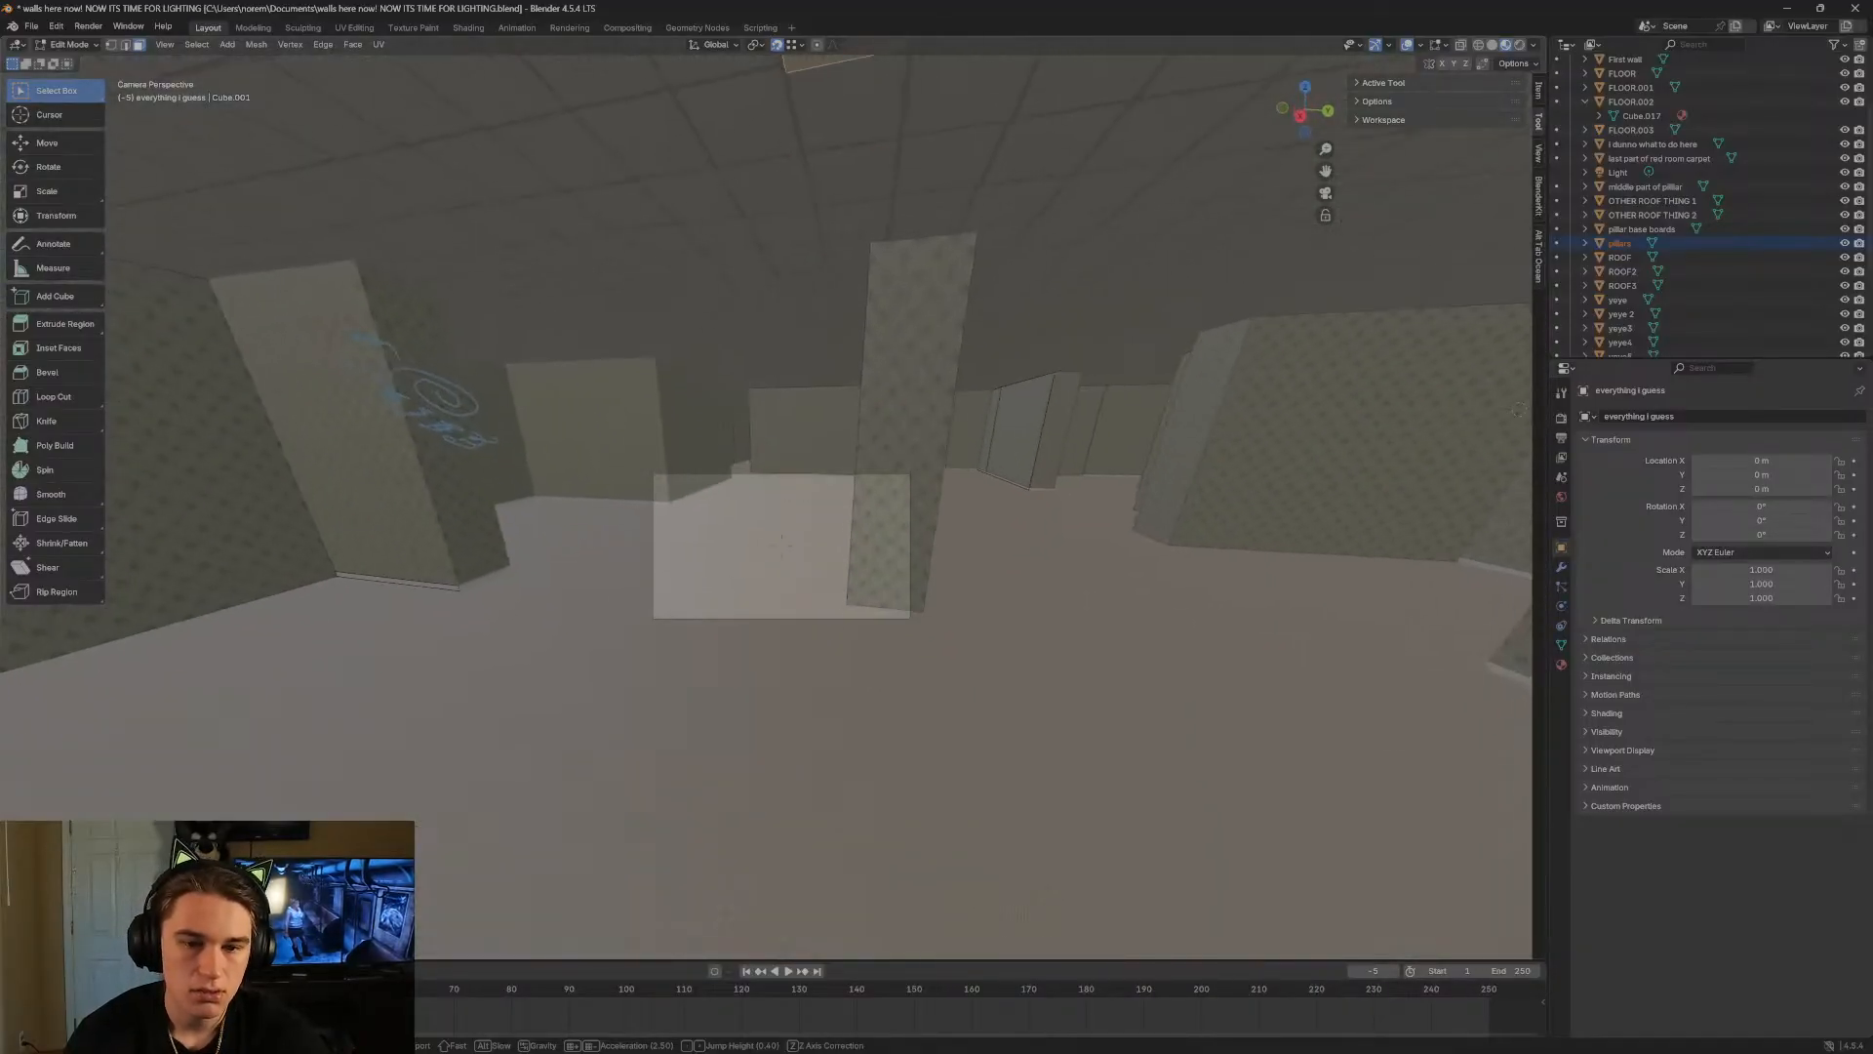
{"action": "key", "text": "w"}
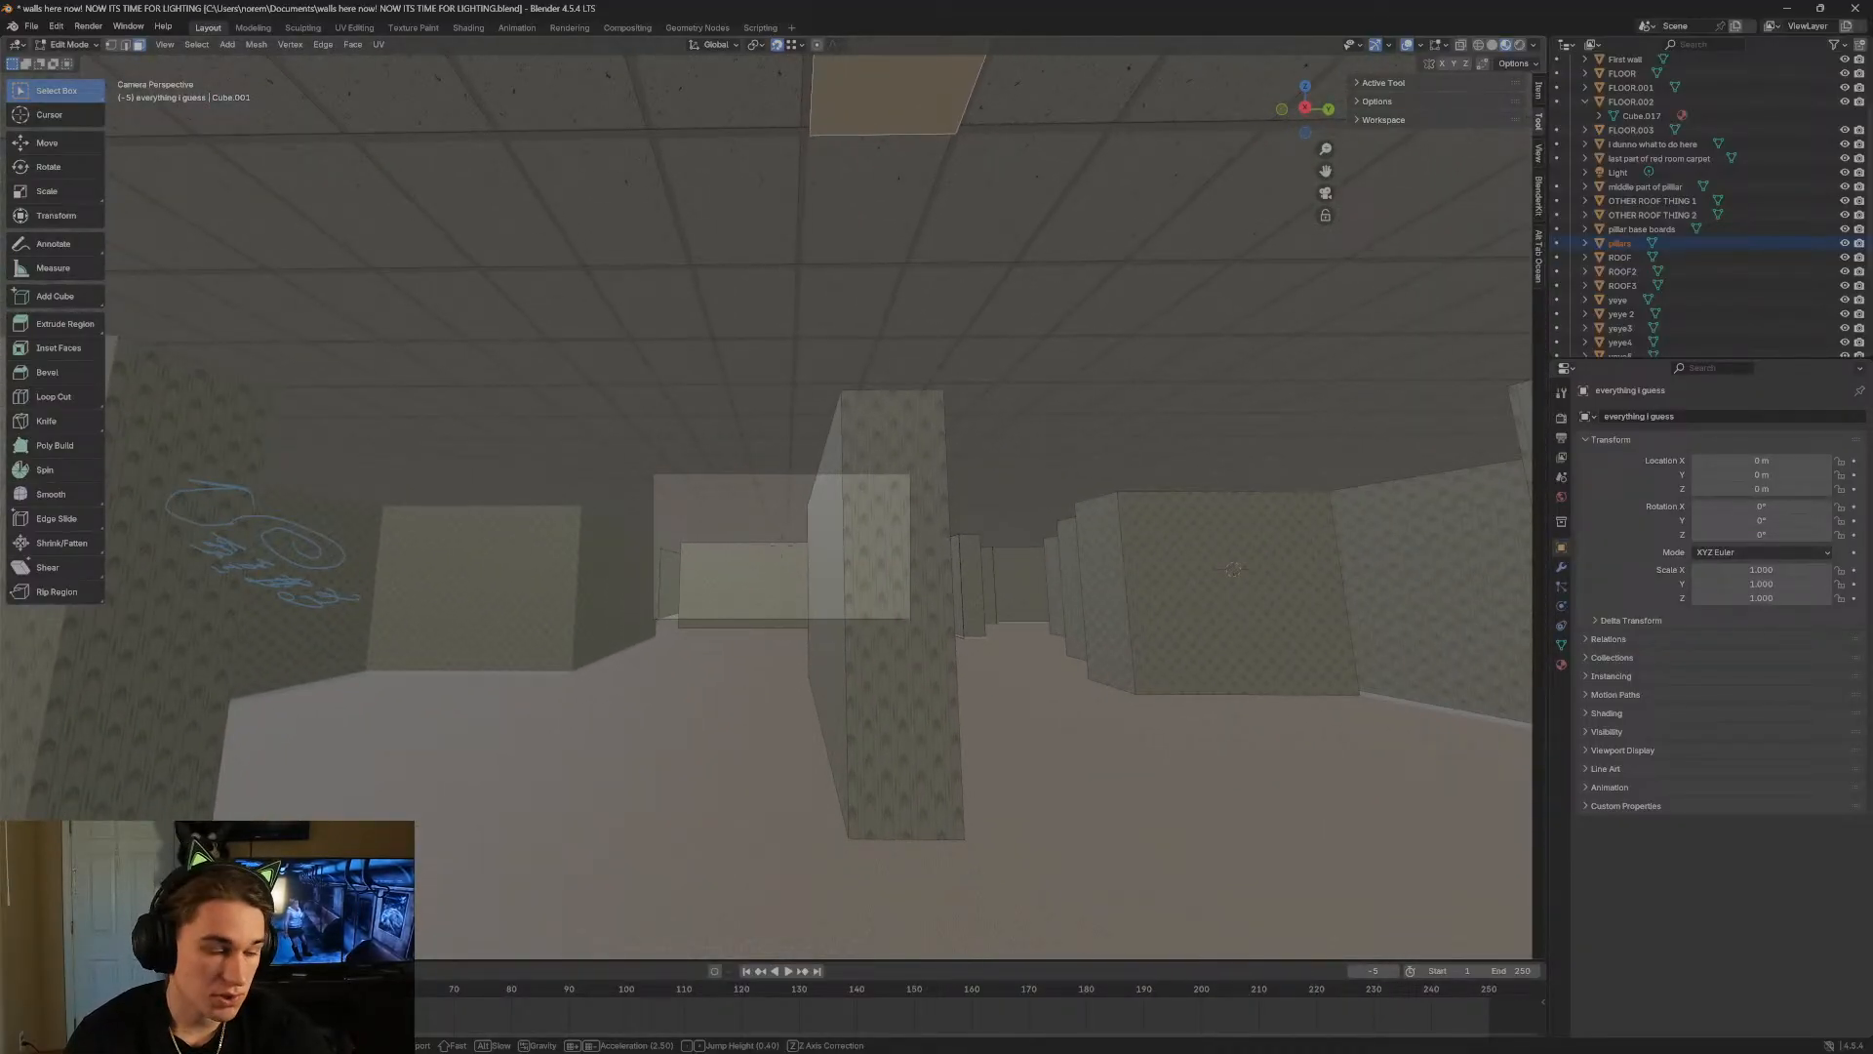
{"action": "key", "text": "d"}
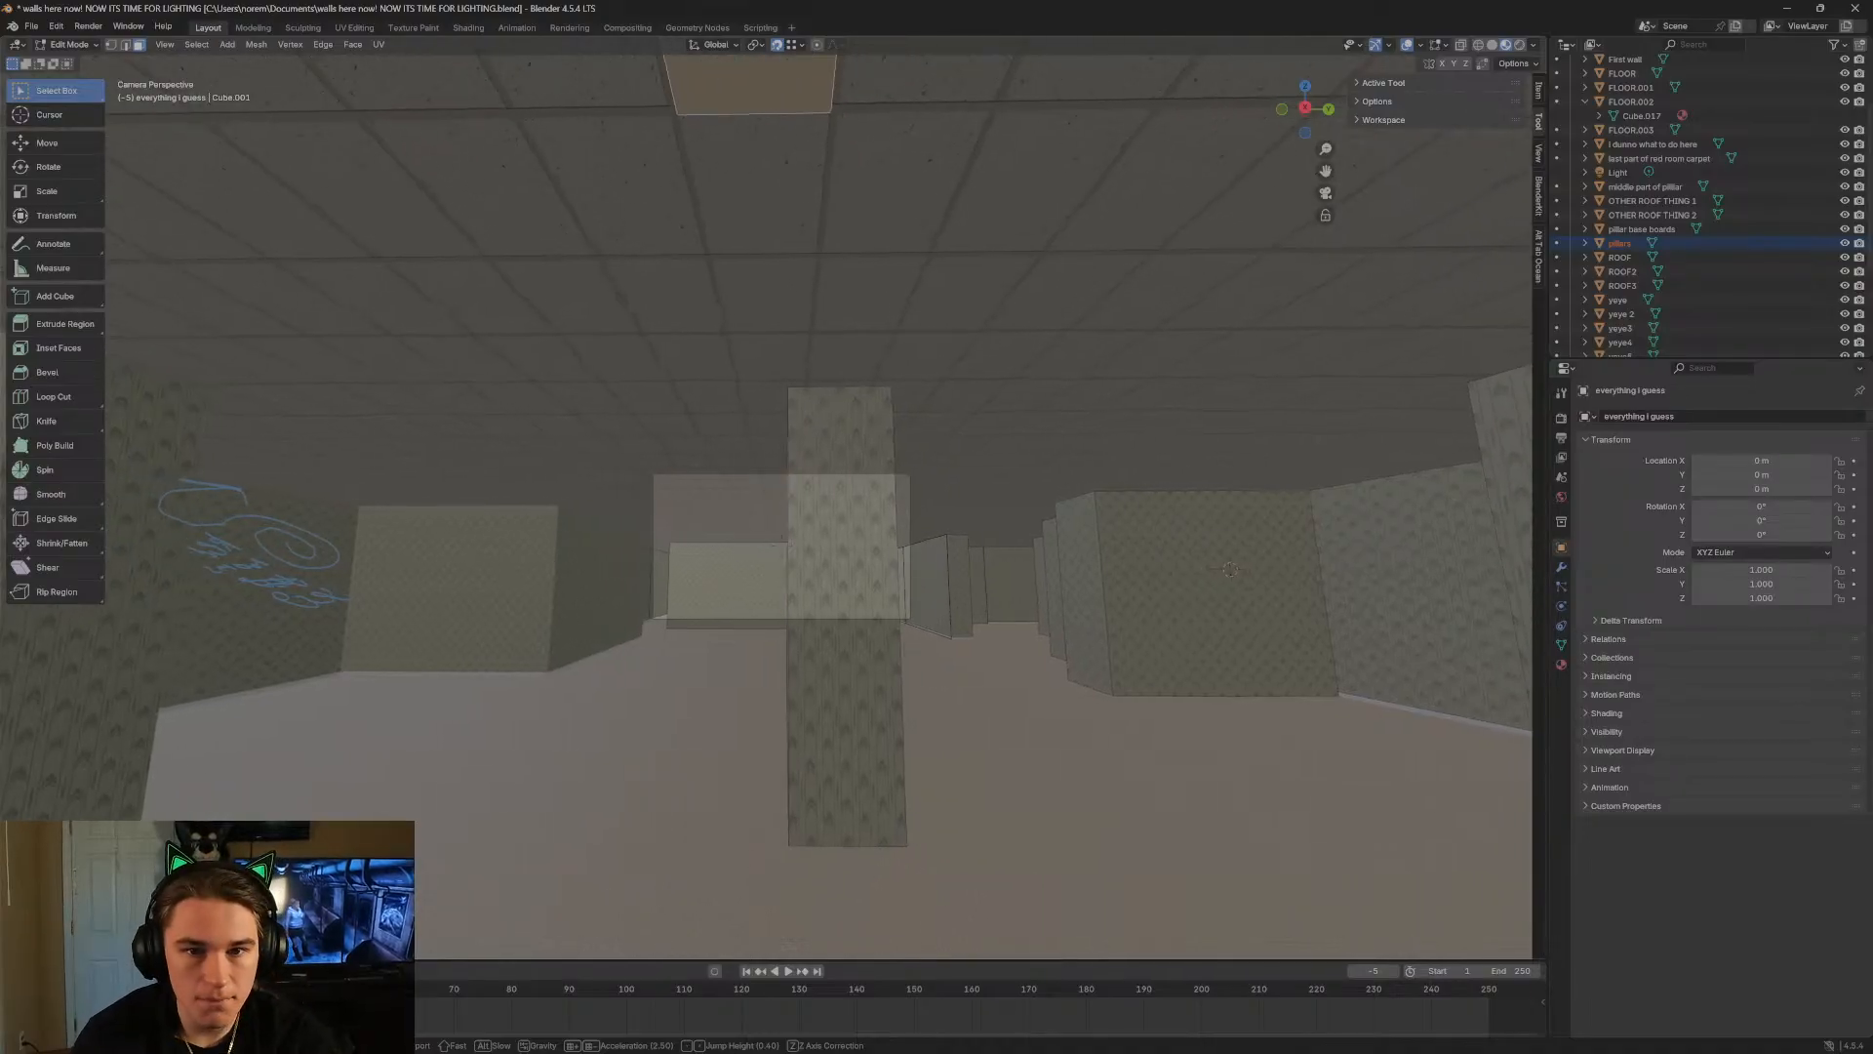
Delete the ceiling panel's bottom face and the inner face above it, leaving only the thin square frame.
{"action": "key", "text": "w"}
{"action": "key", "text": "s"}
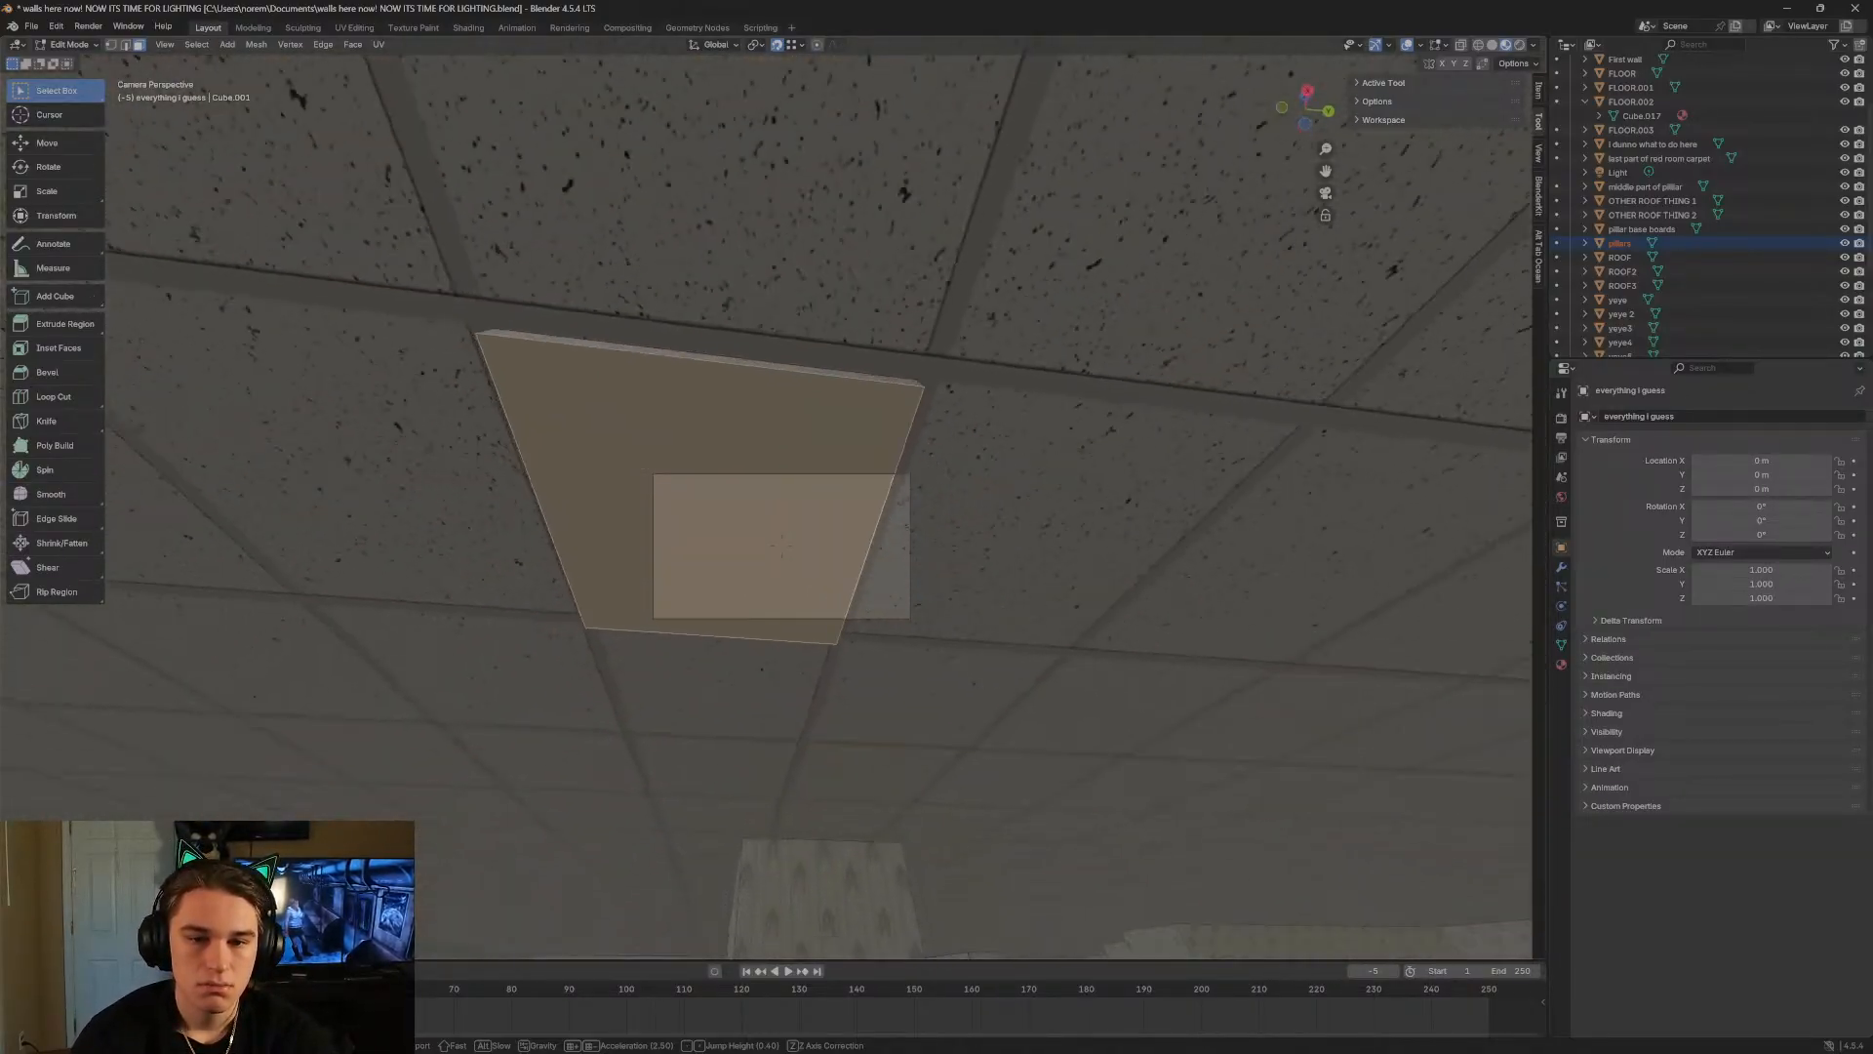
{"action": "key", "text": "w"}
{"action": "left_click", "coordinate": [738, 476]}
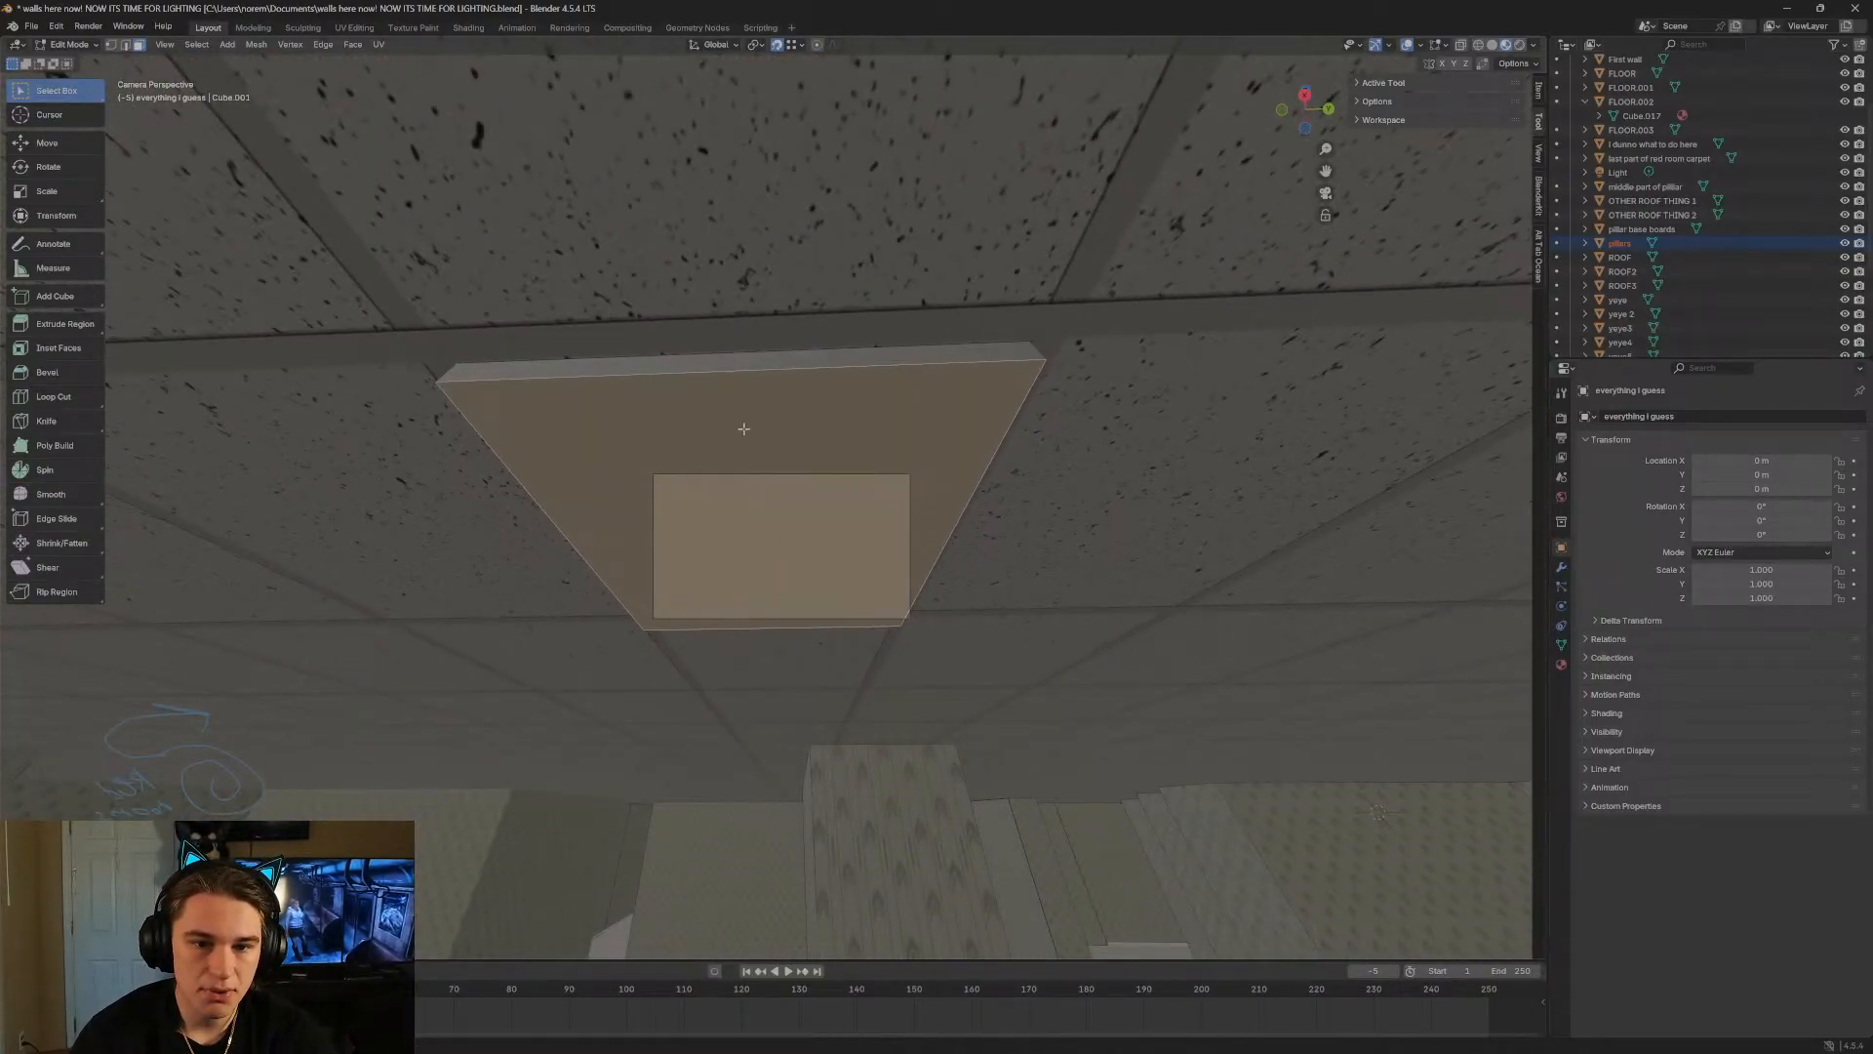
{"action": "key", "text": "ctrl+f"}
{"action": "left_click", "coordinate": [708, 430]}
{"action": "key", "text": "ctrl+f"}
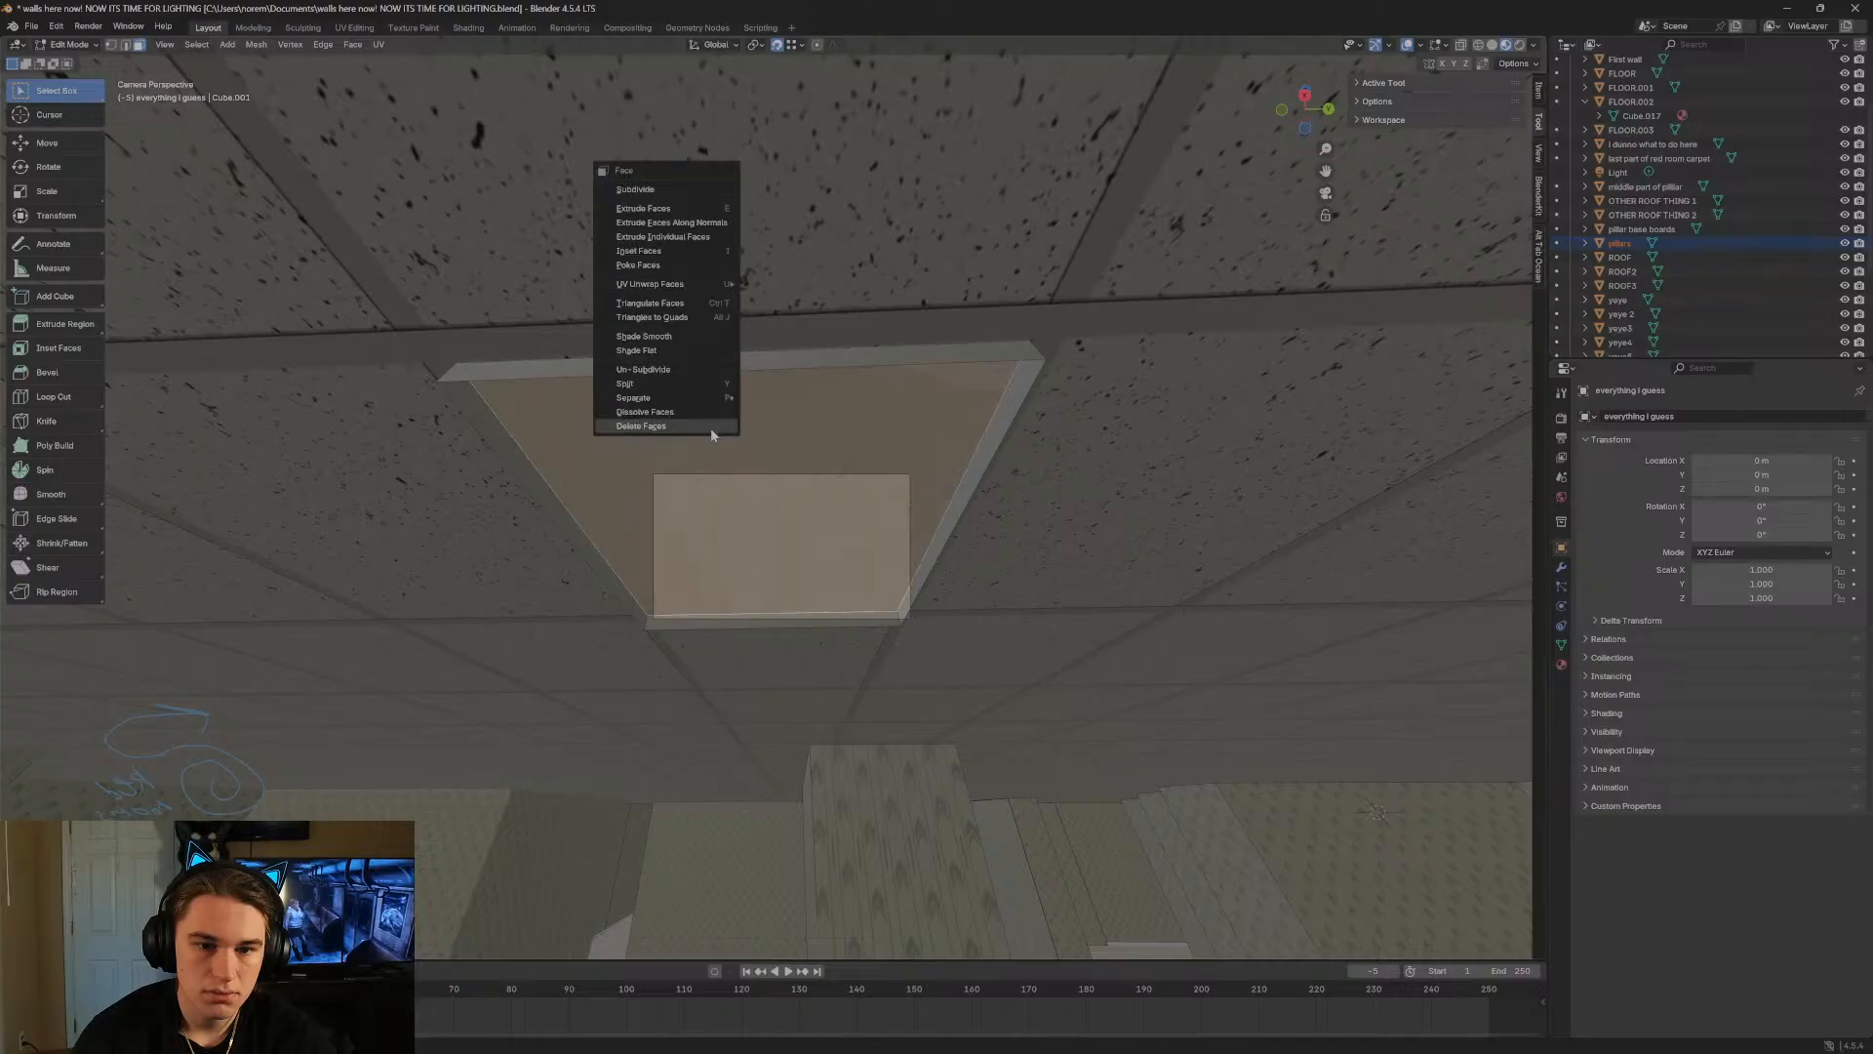
{"action": "left_click", "coordinate": [710, 428]}
Walk through the room and examine the thin square frame on the ceiling from several distances and angles.
{"action": "key", "text": "shift+grave"}
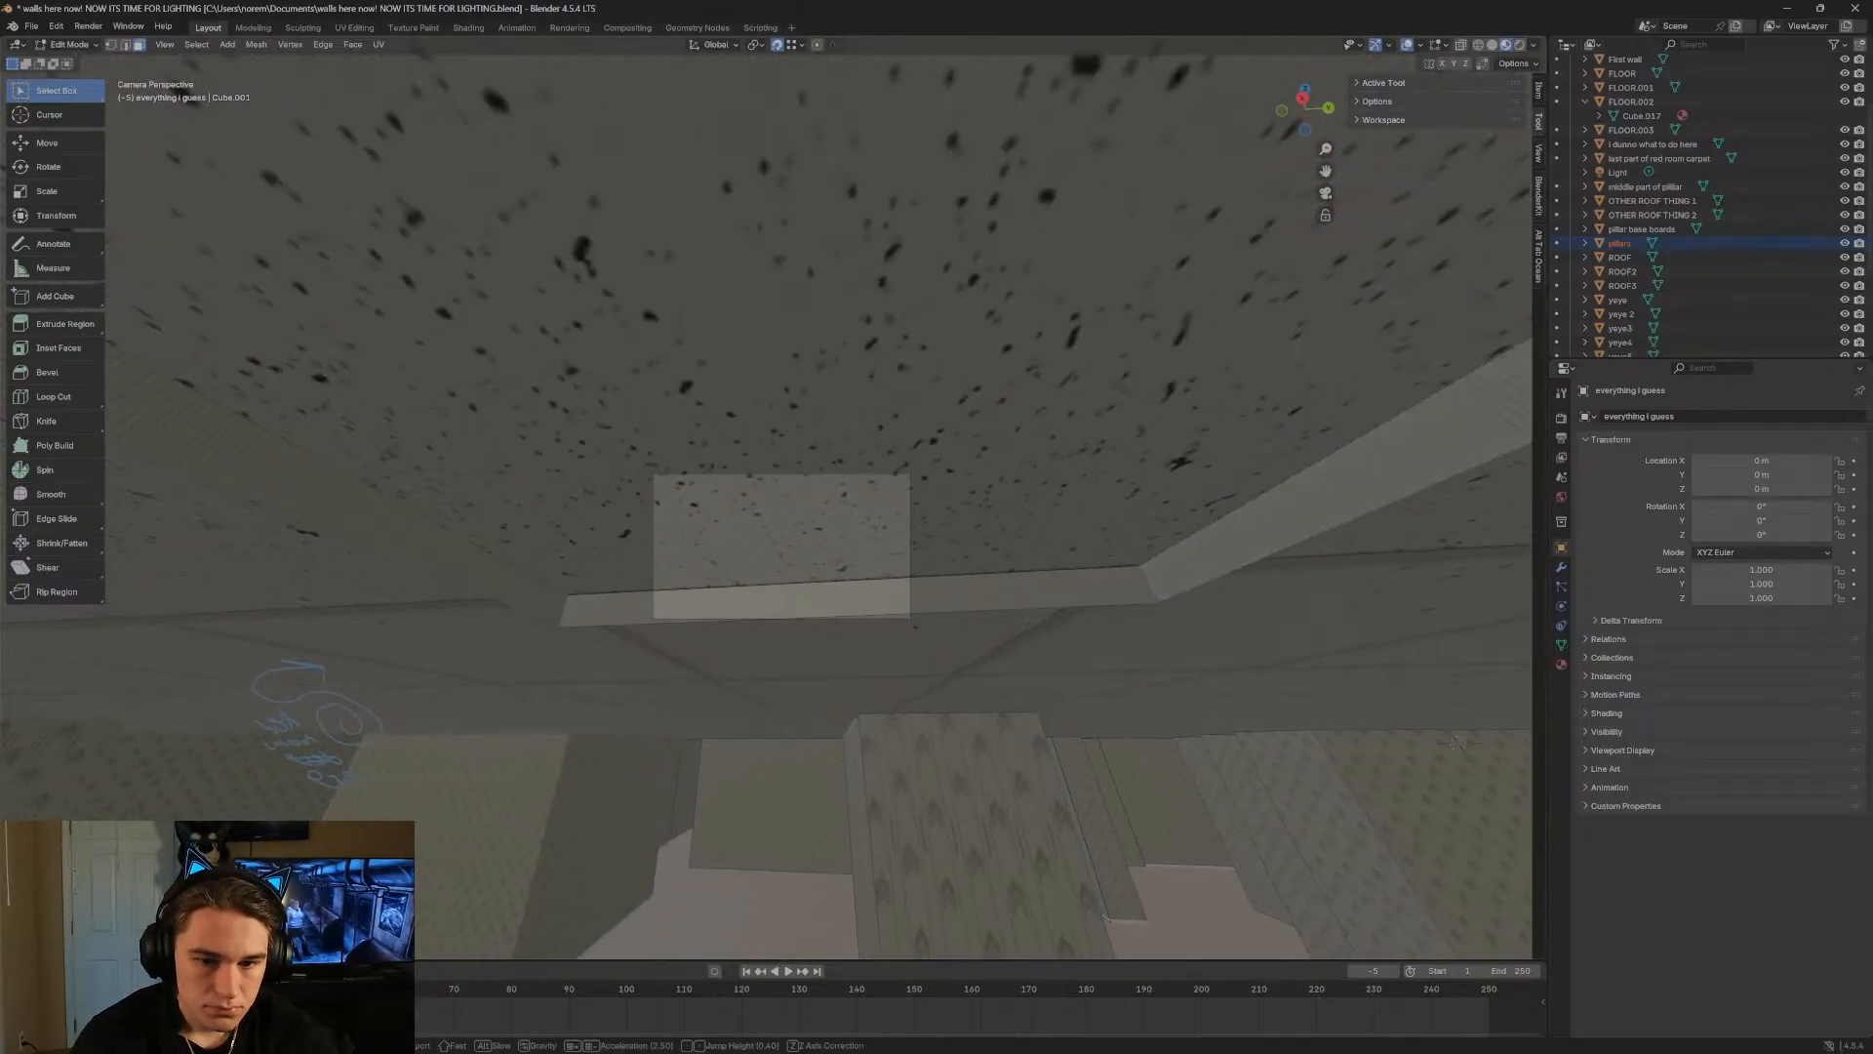
{"action": "key", "text": "e"}
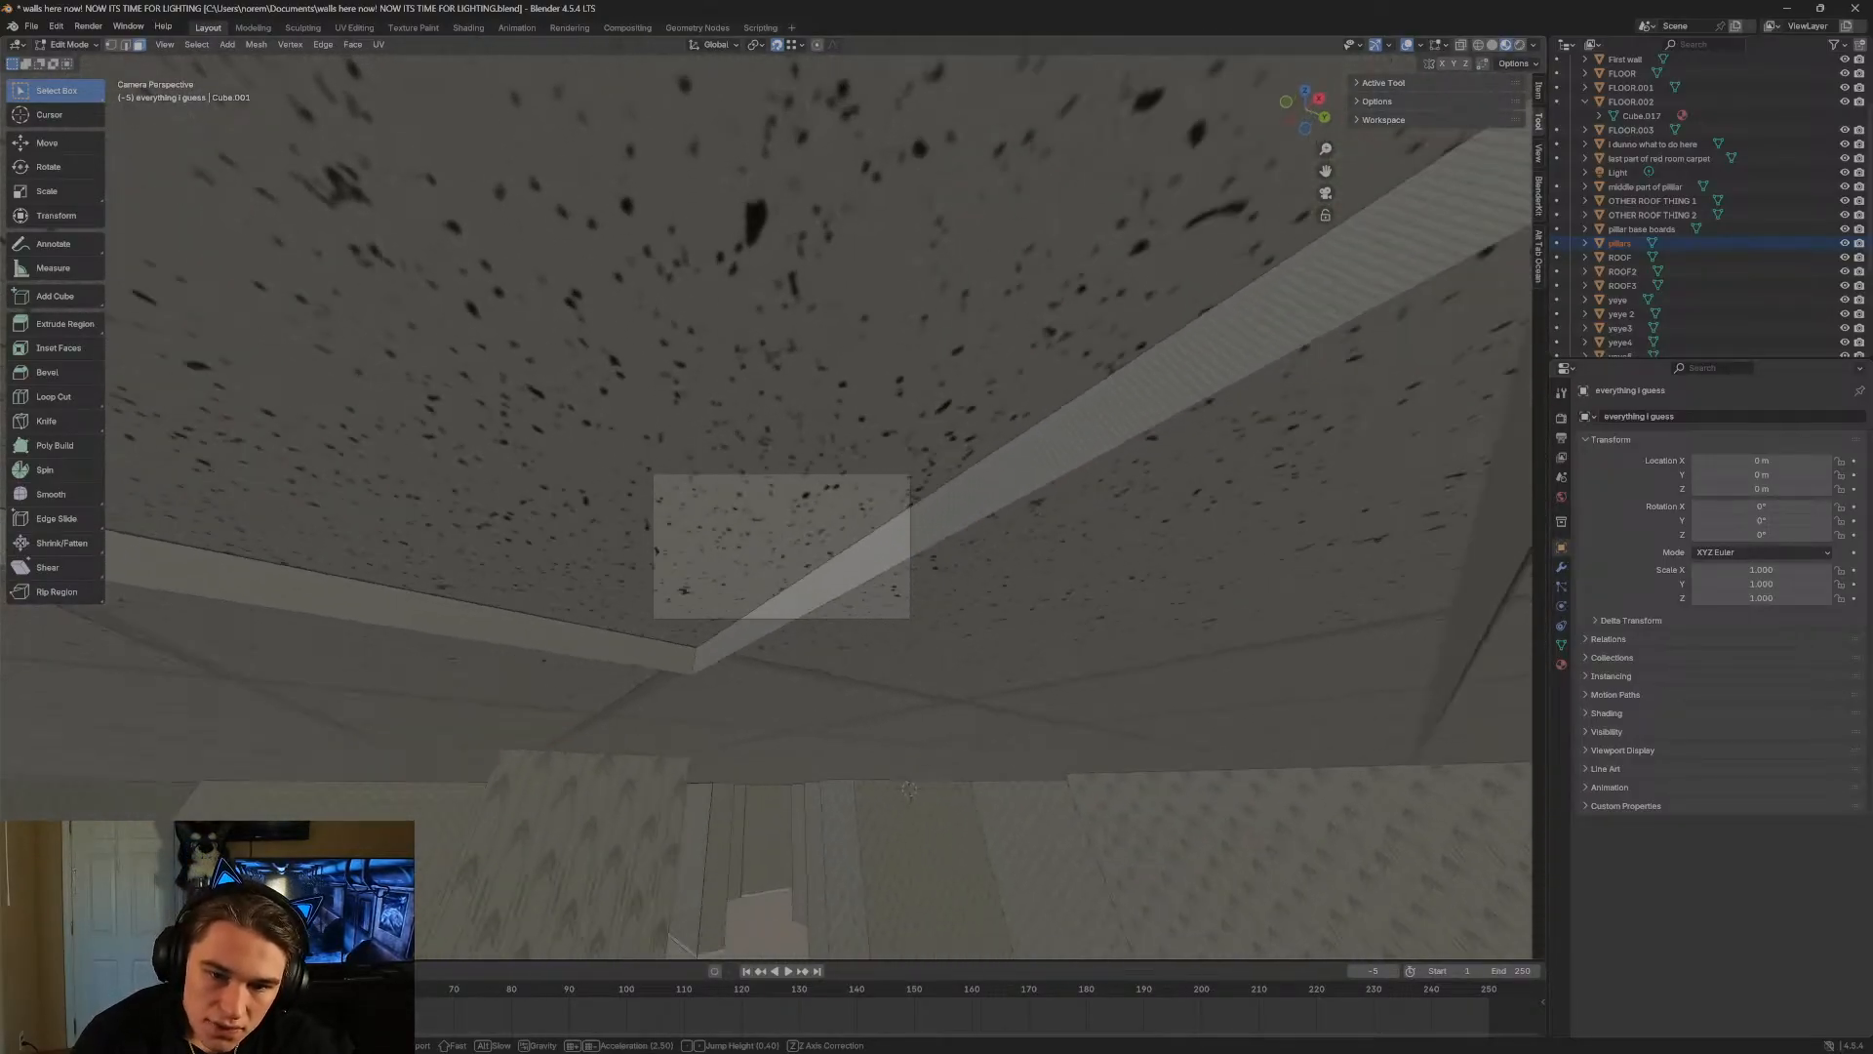
{"action": "key", "text": "s"}
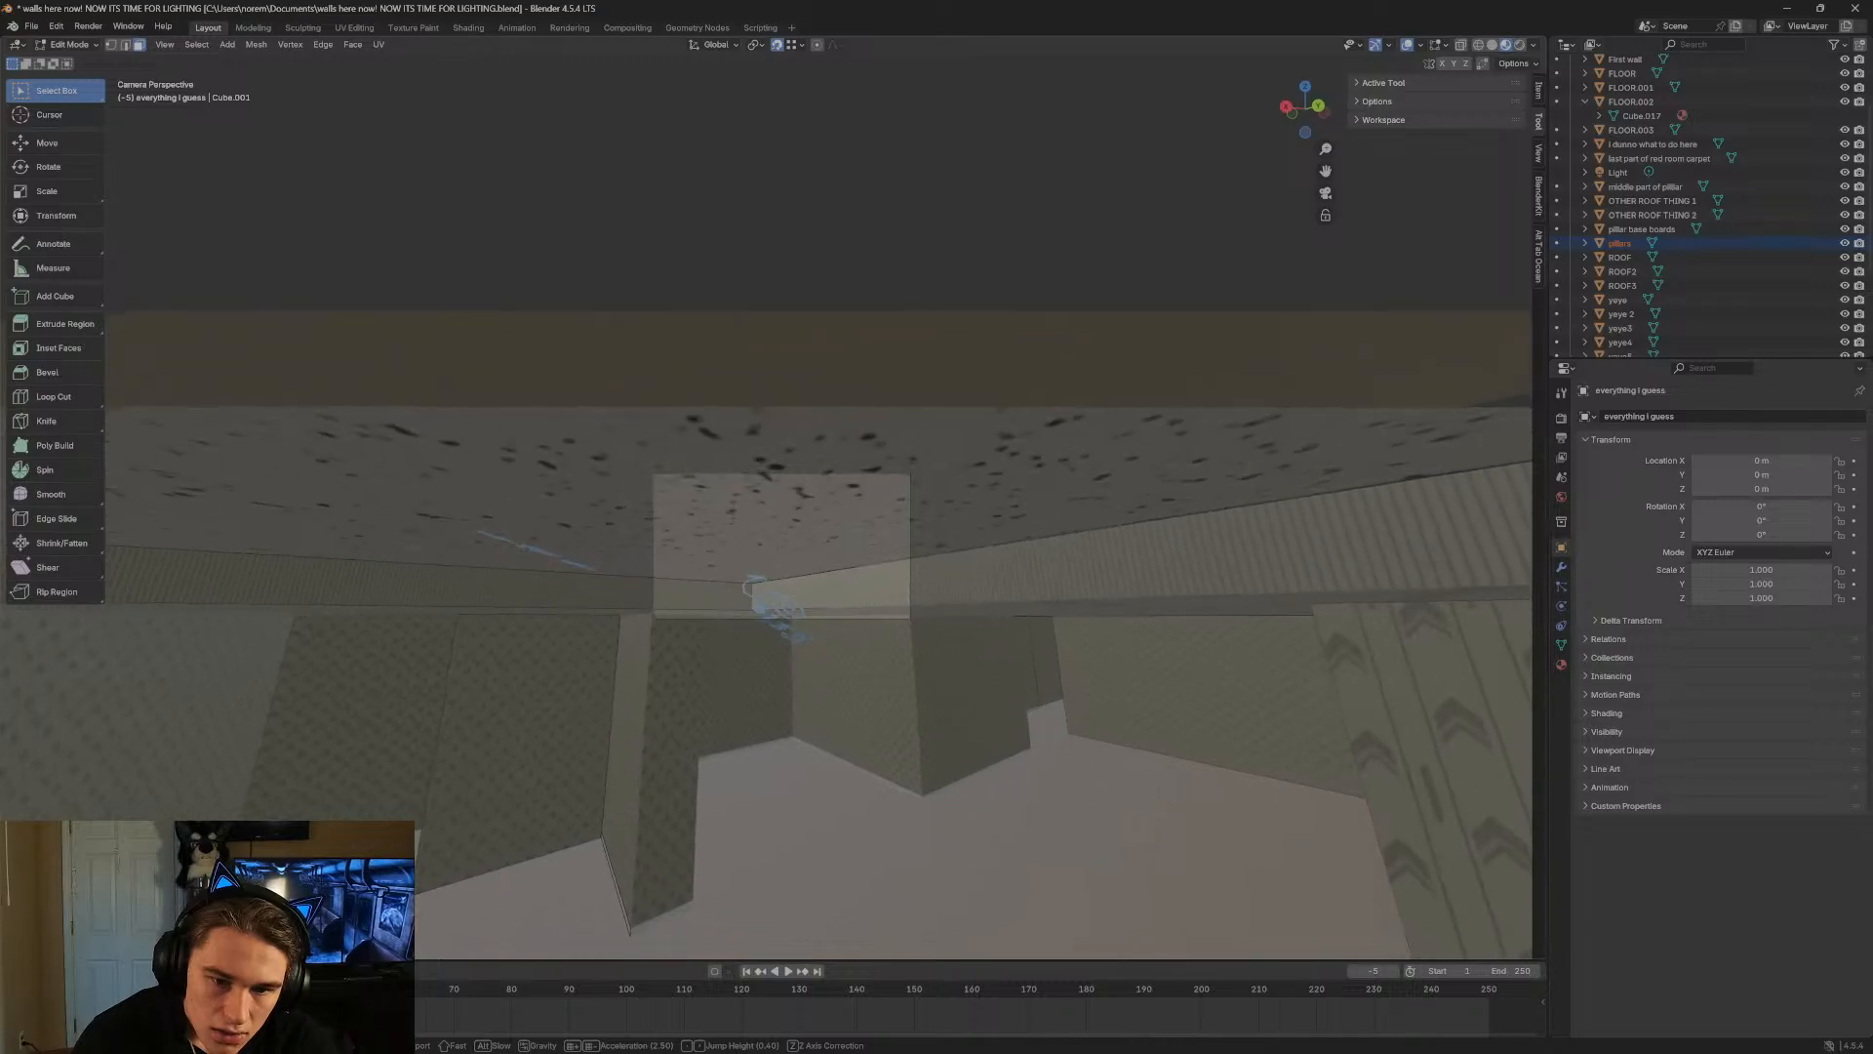
{"action": "key", "text": "q"}
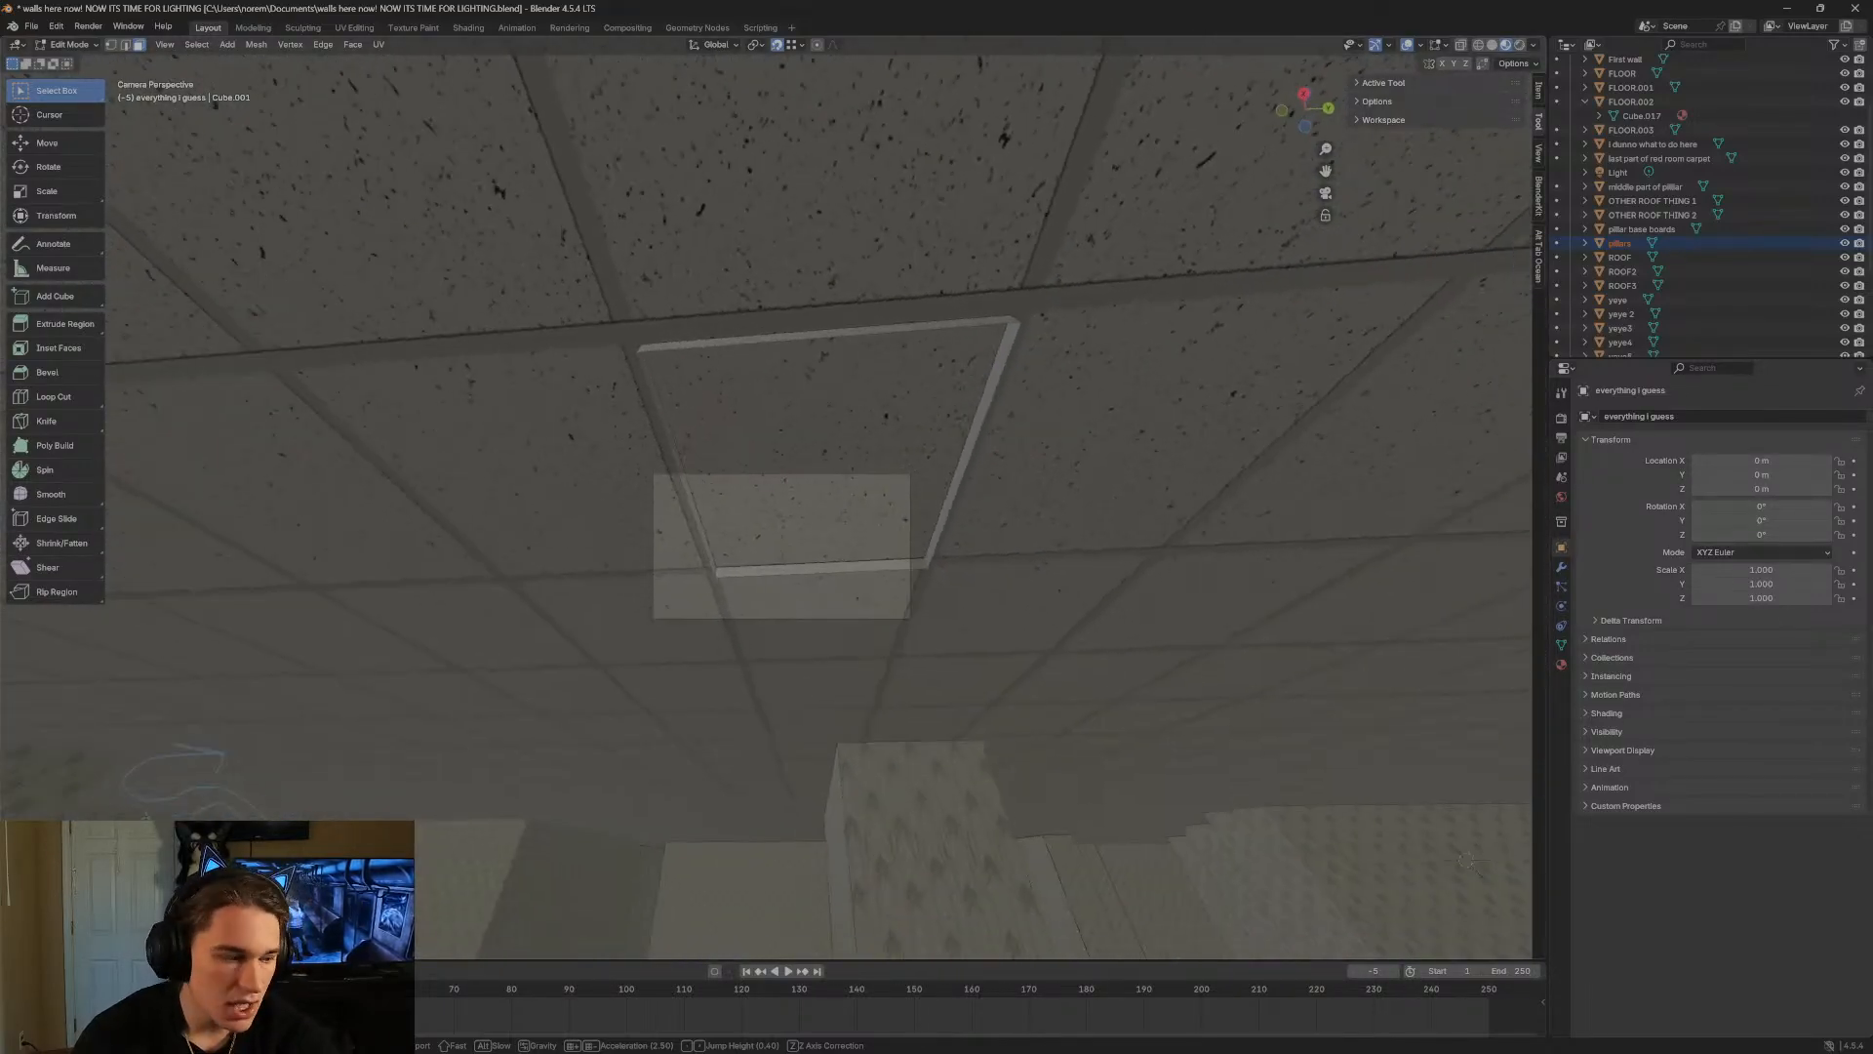
{"action": "key", "text": "e"}
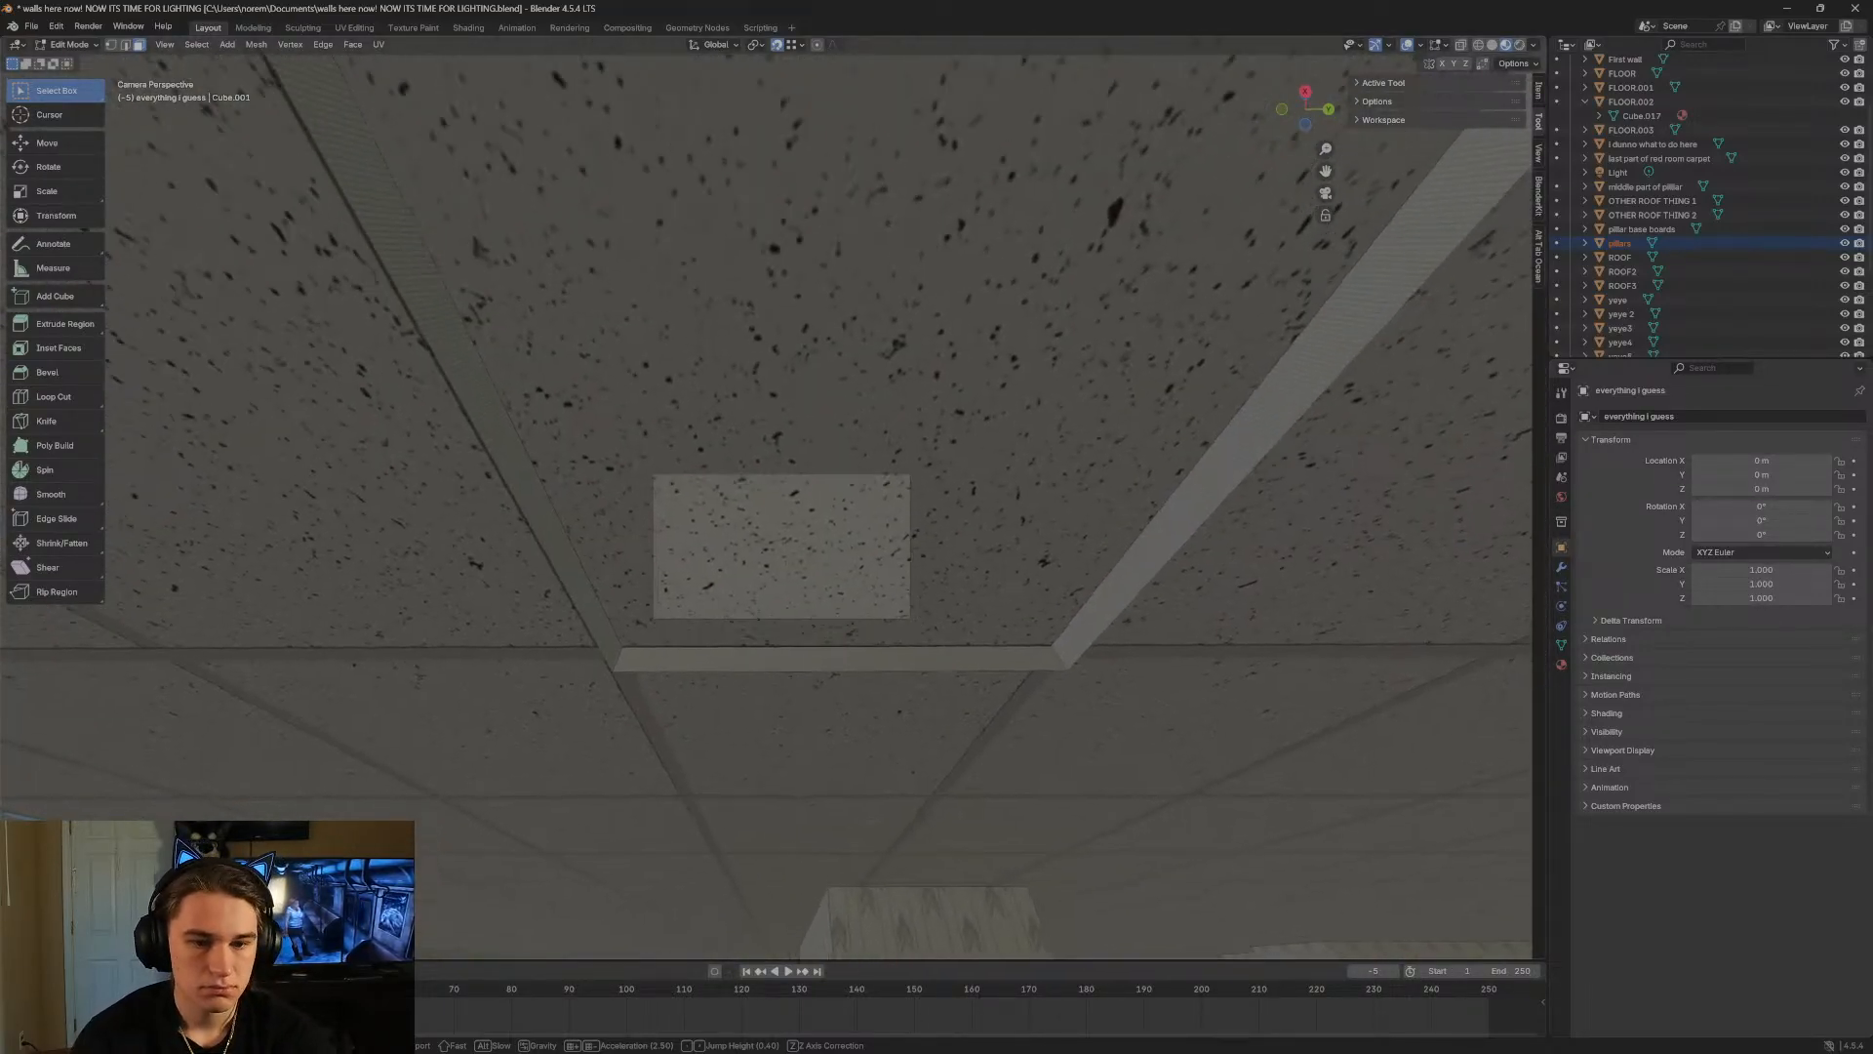
{"action": "key", "text": "s"}
{"action": "left_click", "coordinate": [266, 188]}
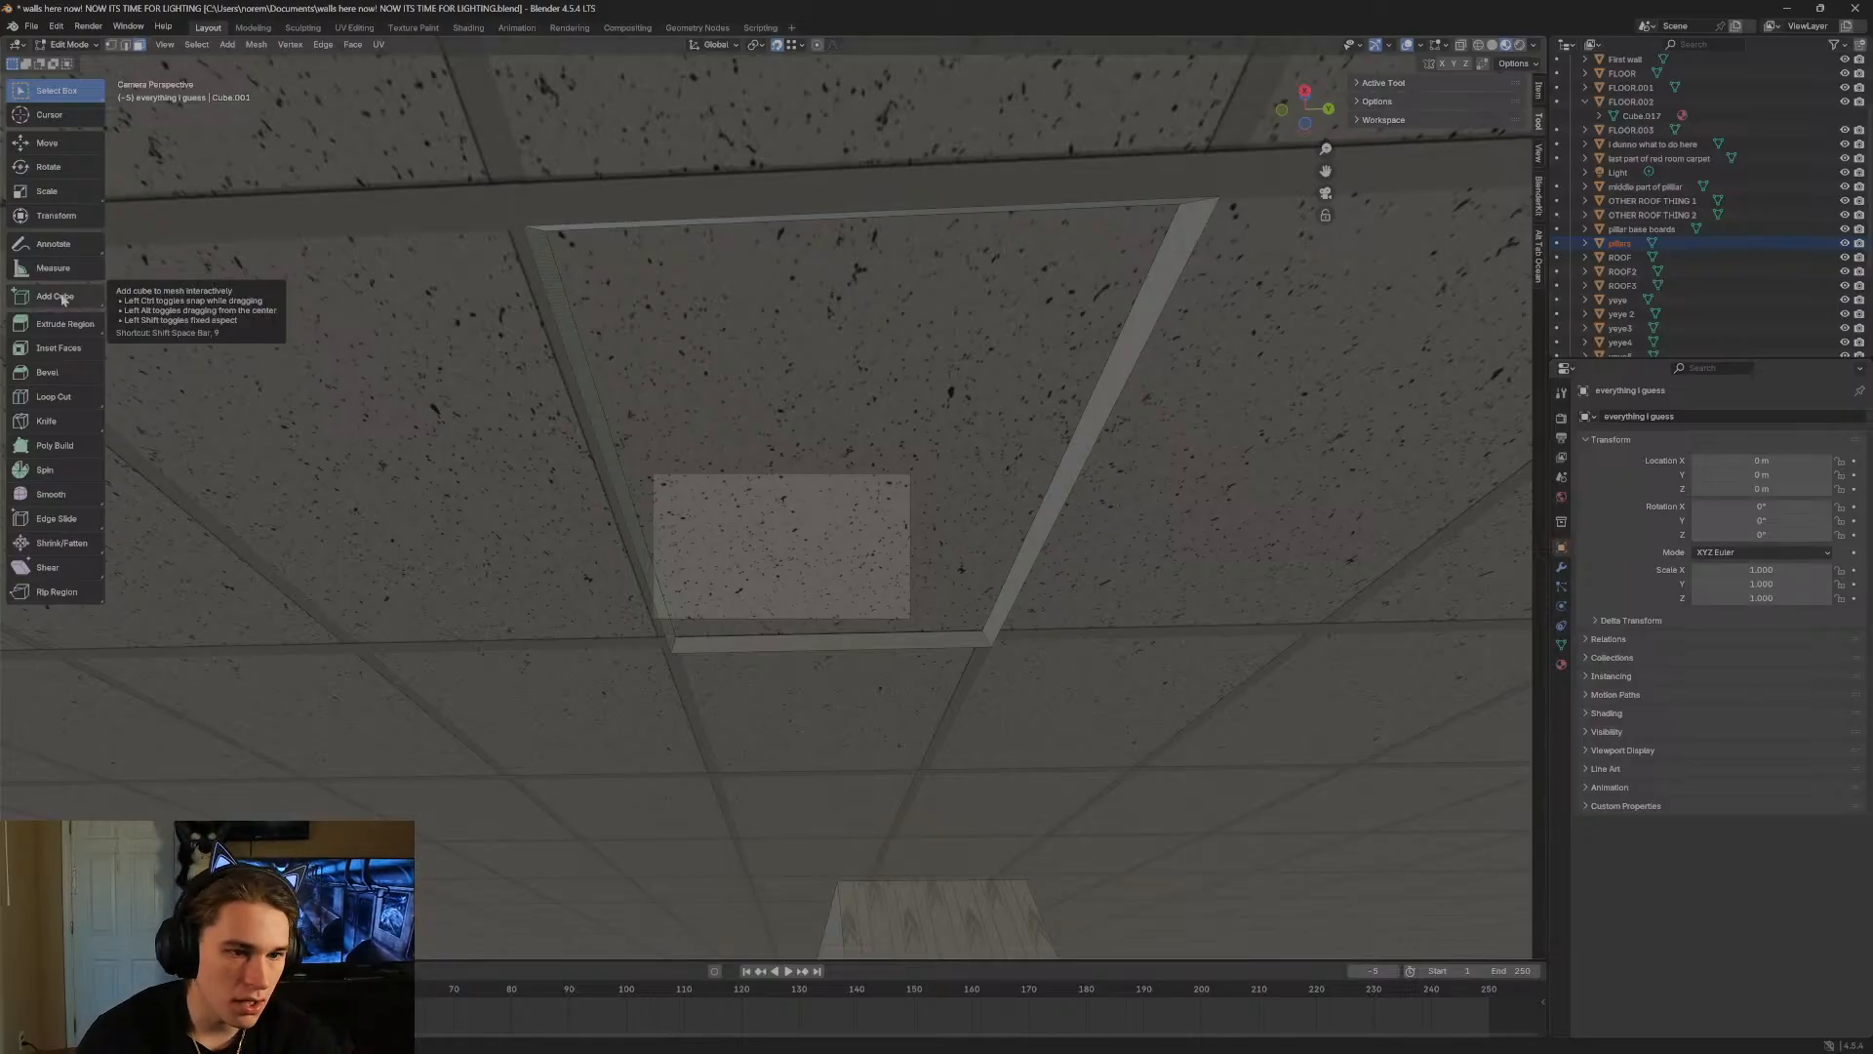
Switch to the browser, preview the Metalux 4 ft 2 Lamp T12 strip light and browse more fluorescent light images for reference.
{"action": "left_click", "coordinate": [62, 298]}
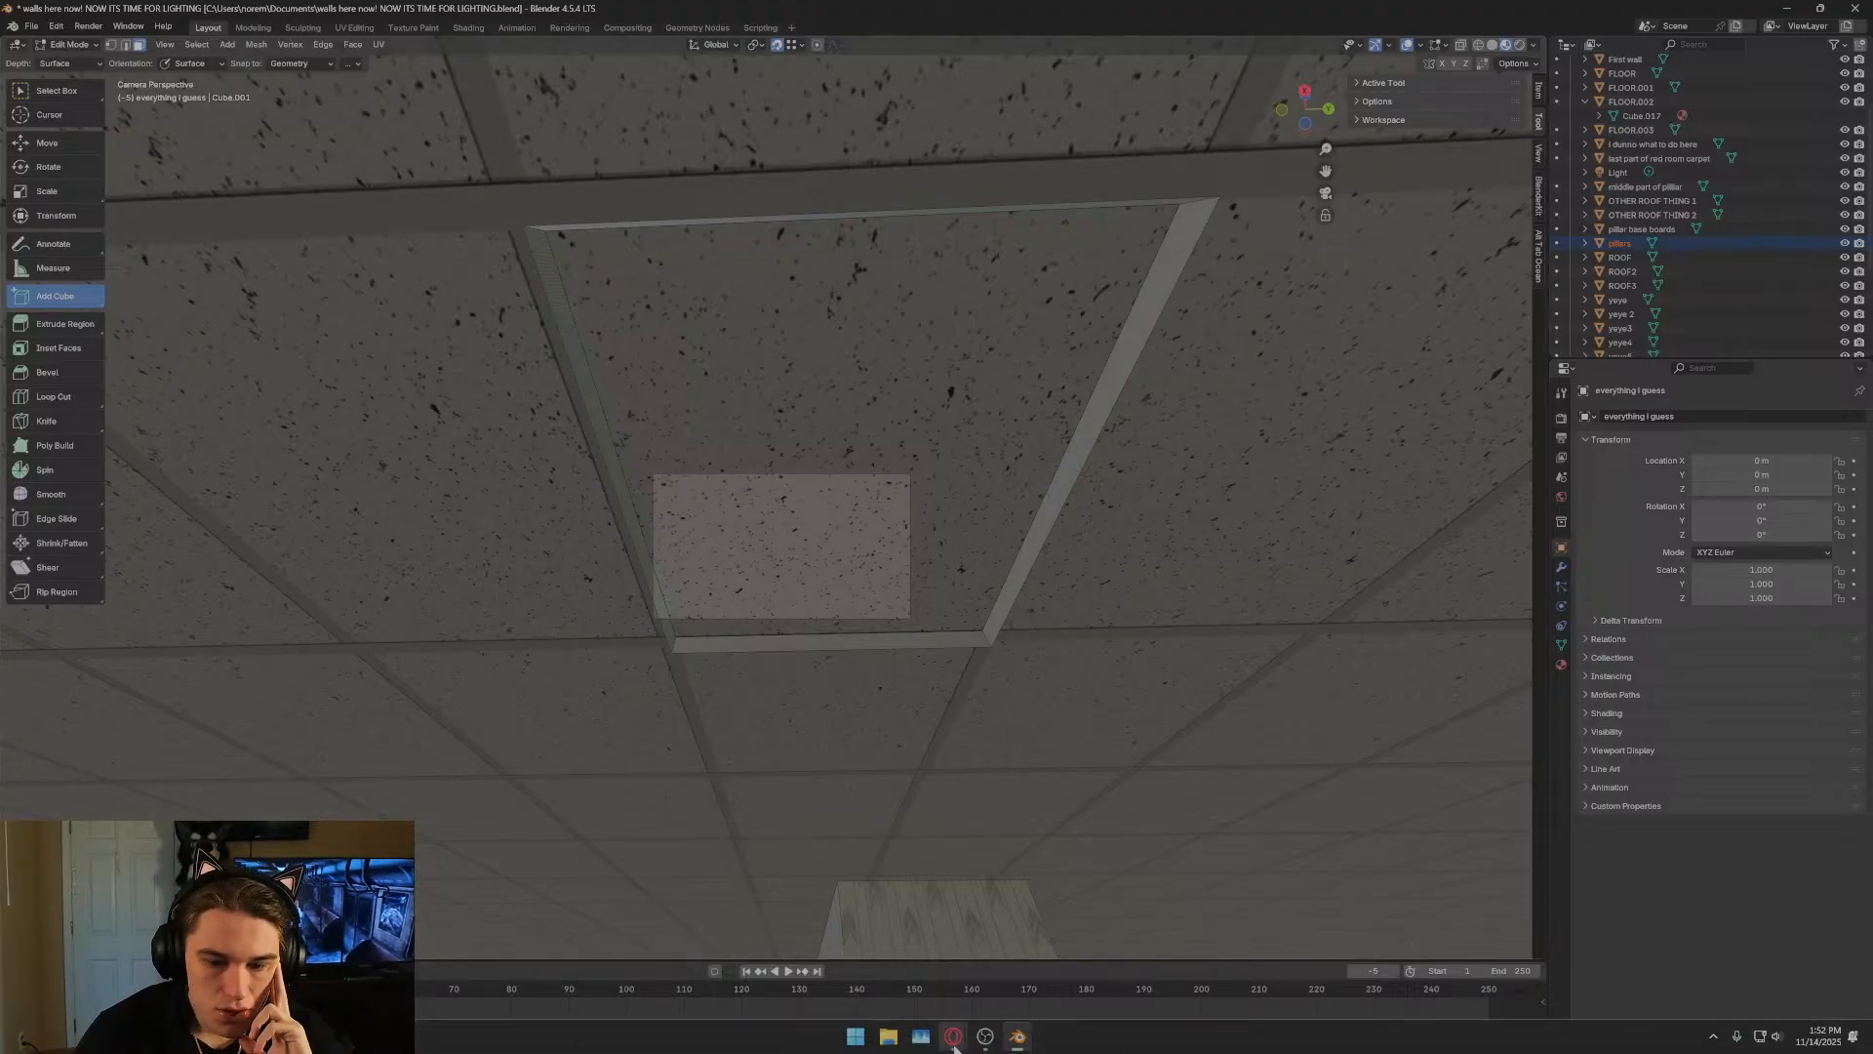
{"action": "mouse_move", "coordinate": [953, 1036]}
{"action": "left_click", "coordinate": [1143, 961]}
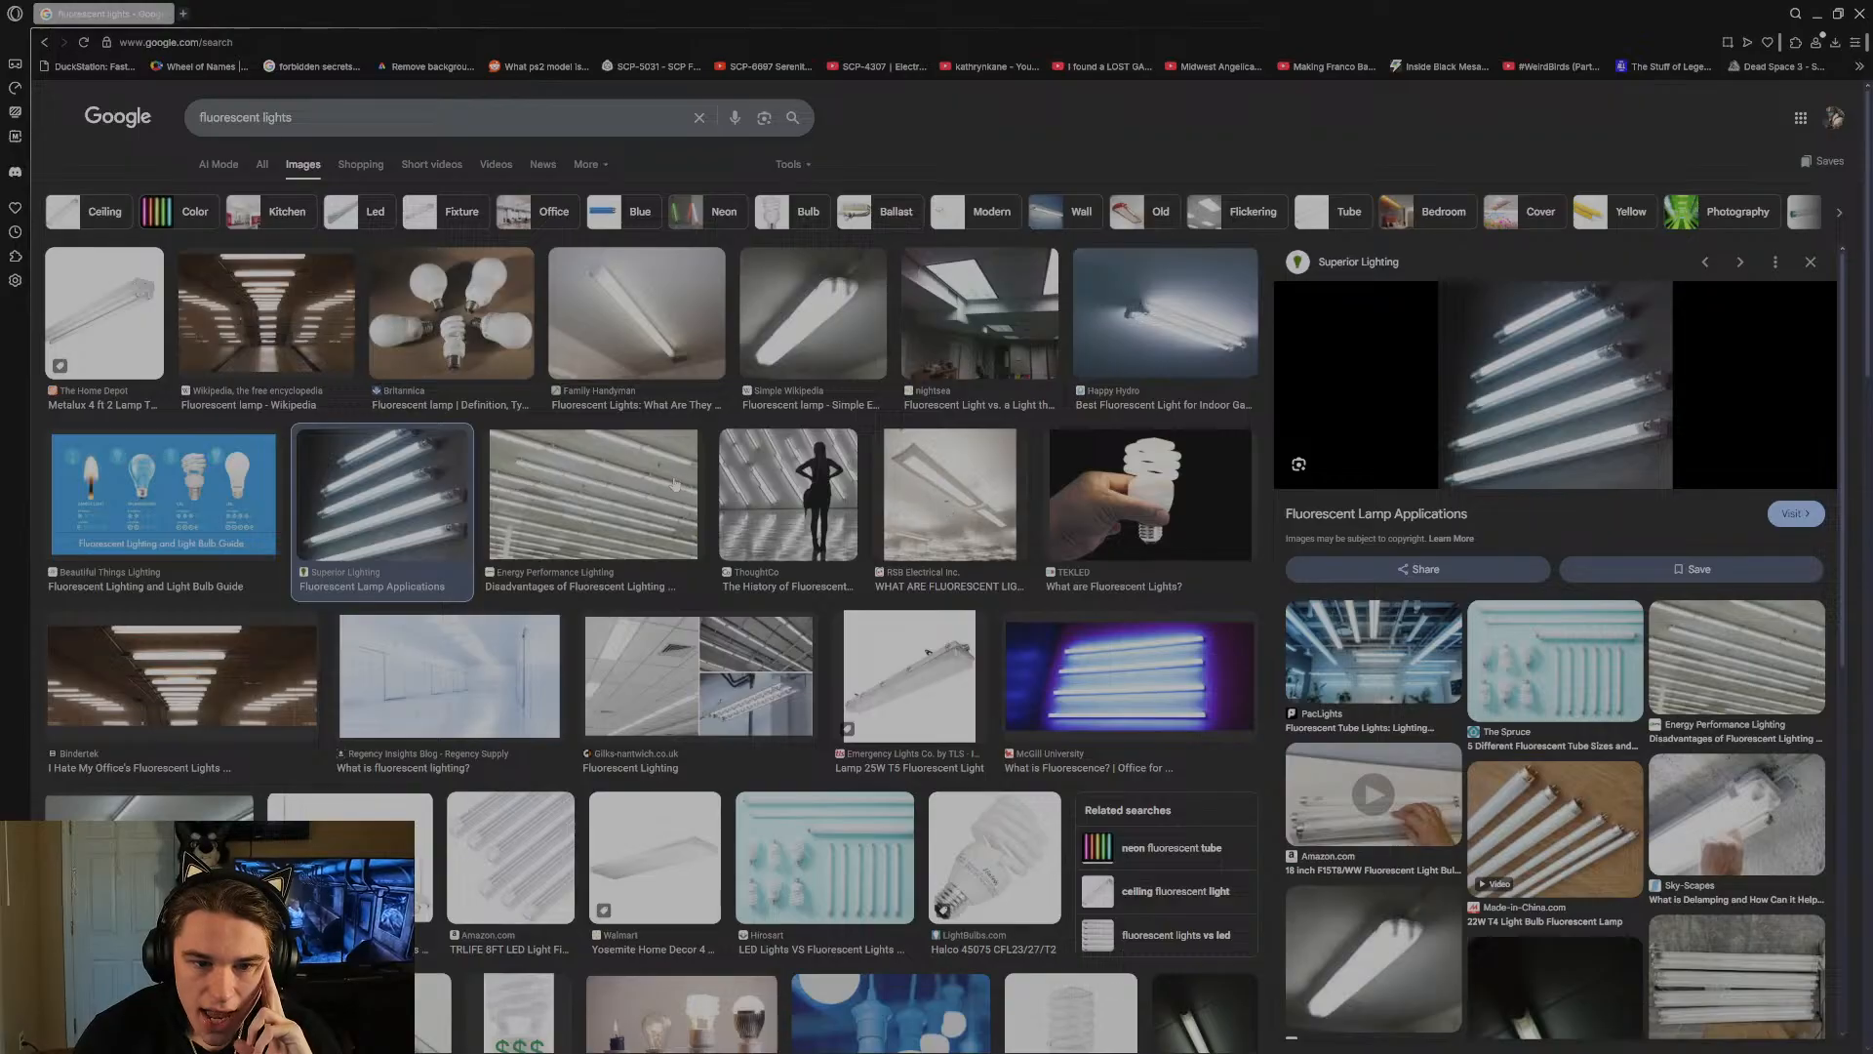
{"action": "left_click", "coordinate": [127, 320]}
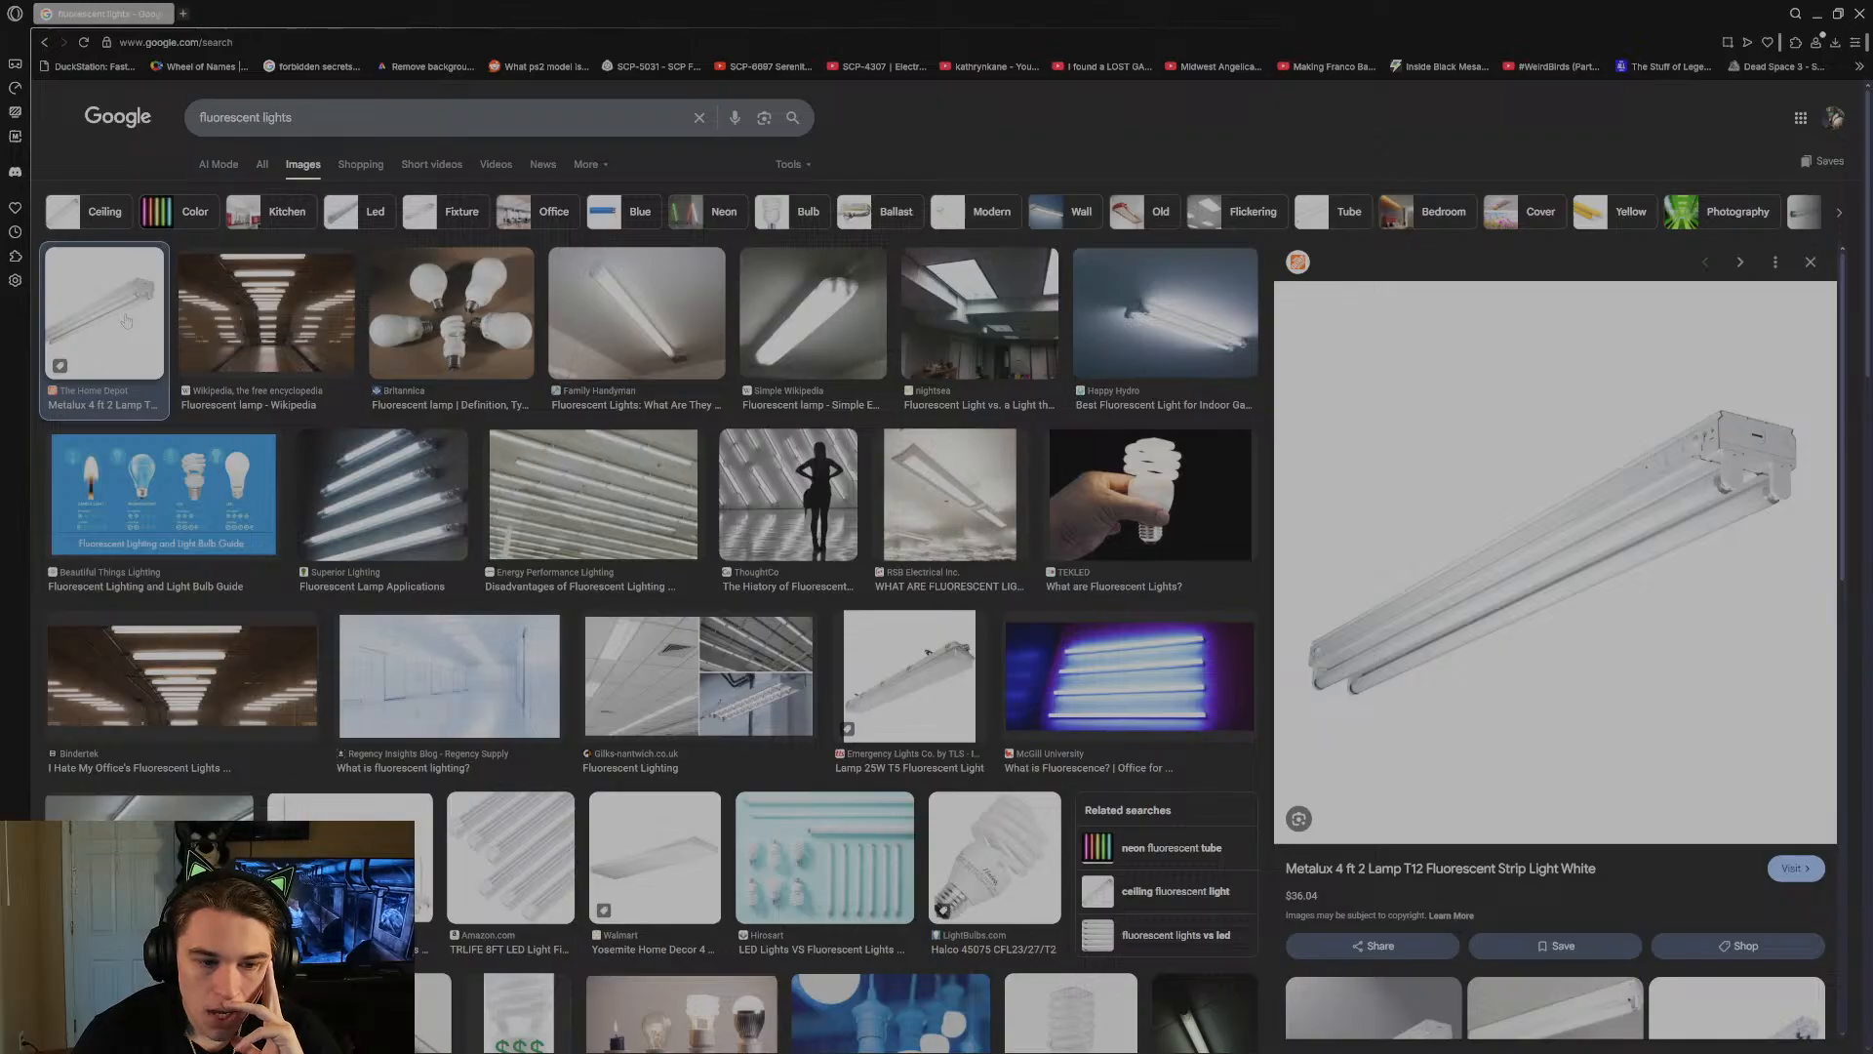
{"action": "scroll", "coordinate": [268, 712], "scroll_direction": "down", "scroll_amount": 3}
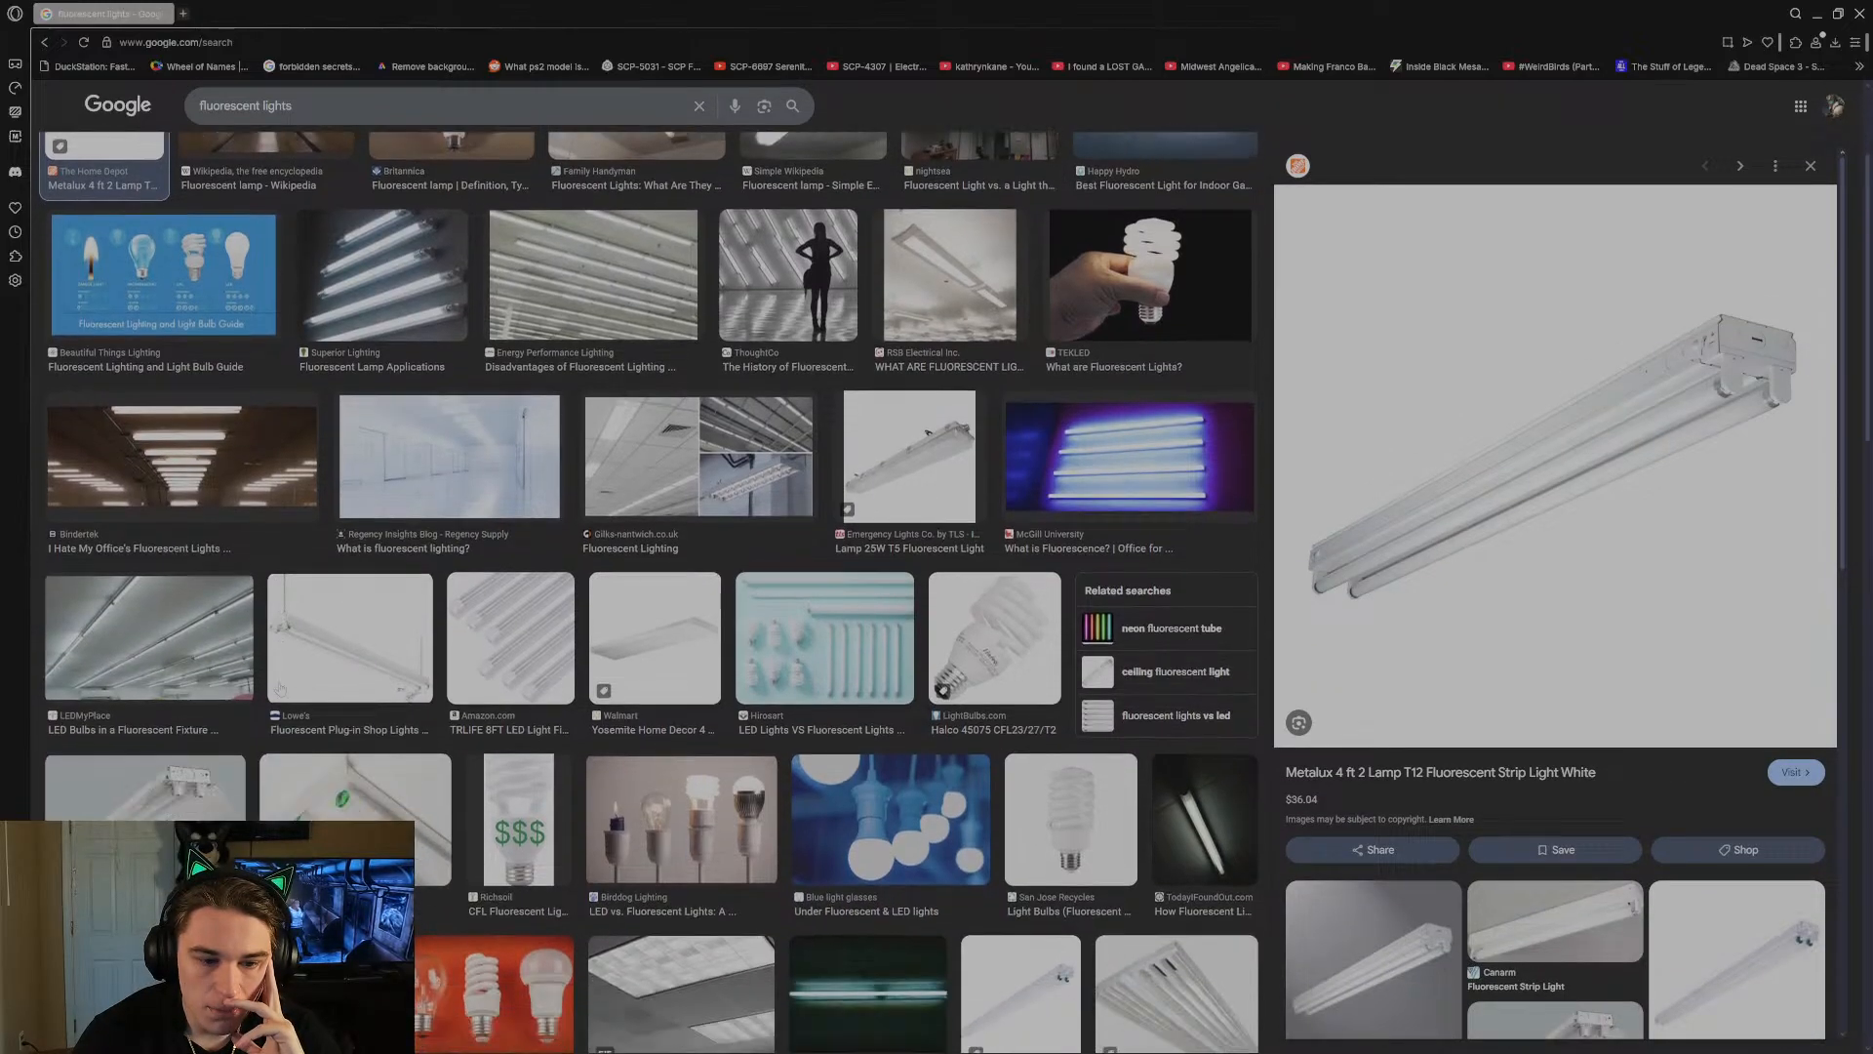
{"action": "scroll", "coordinate": [280, 689], "scroll_direction": "down", "scroll_amount": 1}
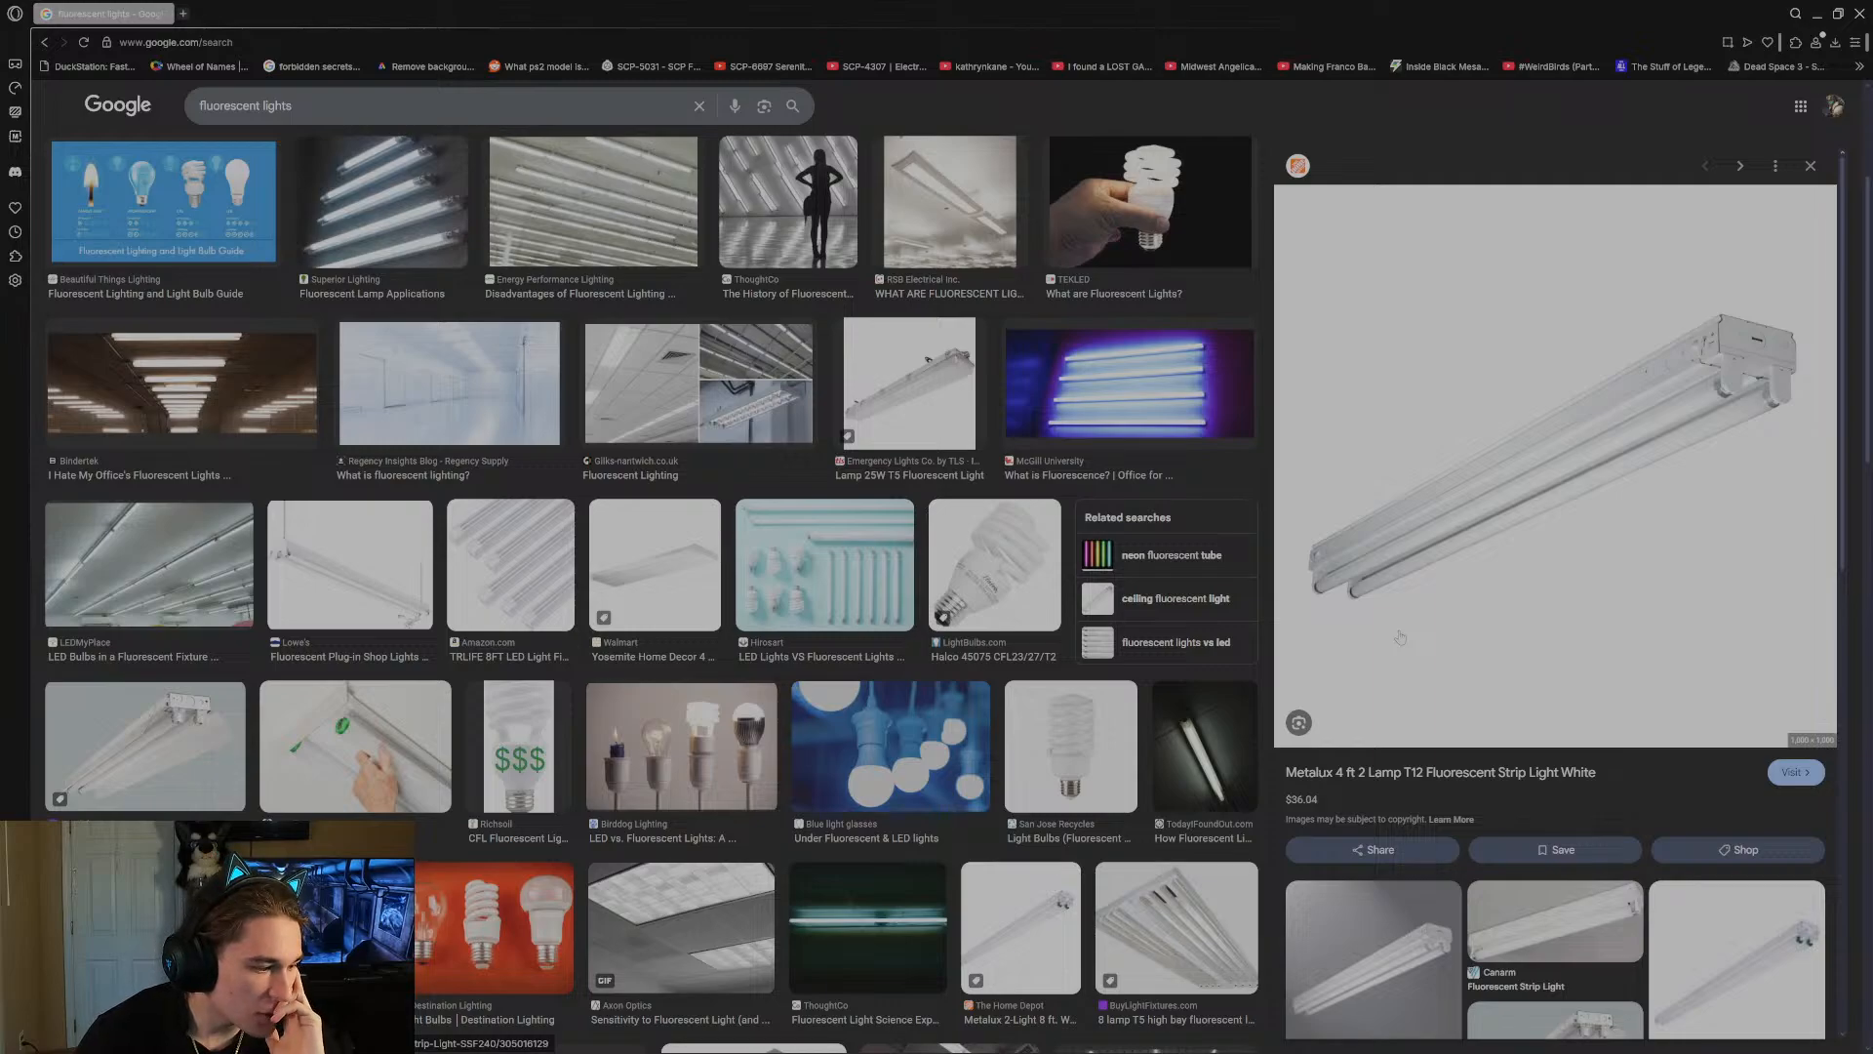
{"action": "left_click", "coordinate": [1810, 166]}
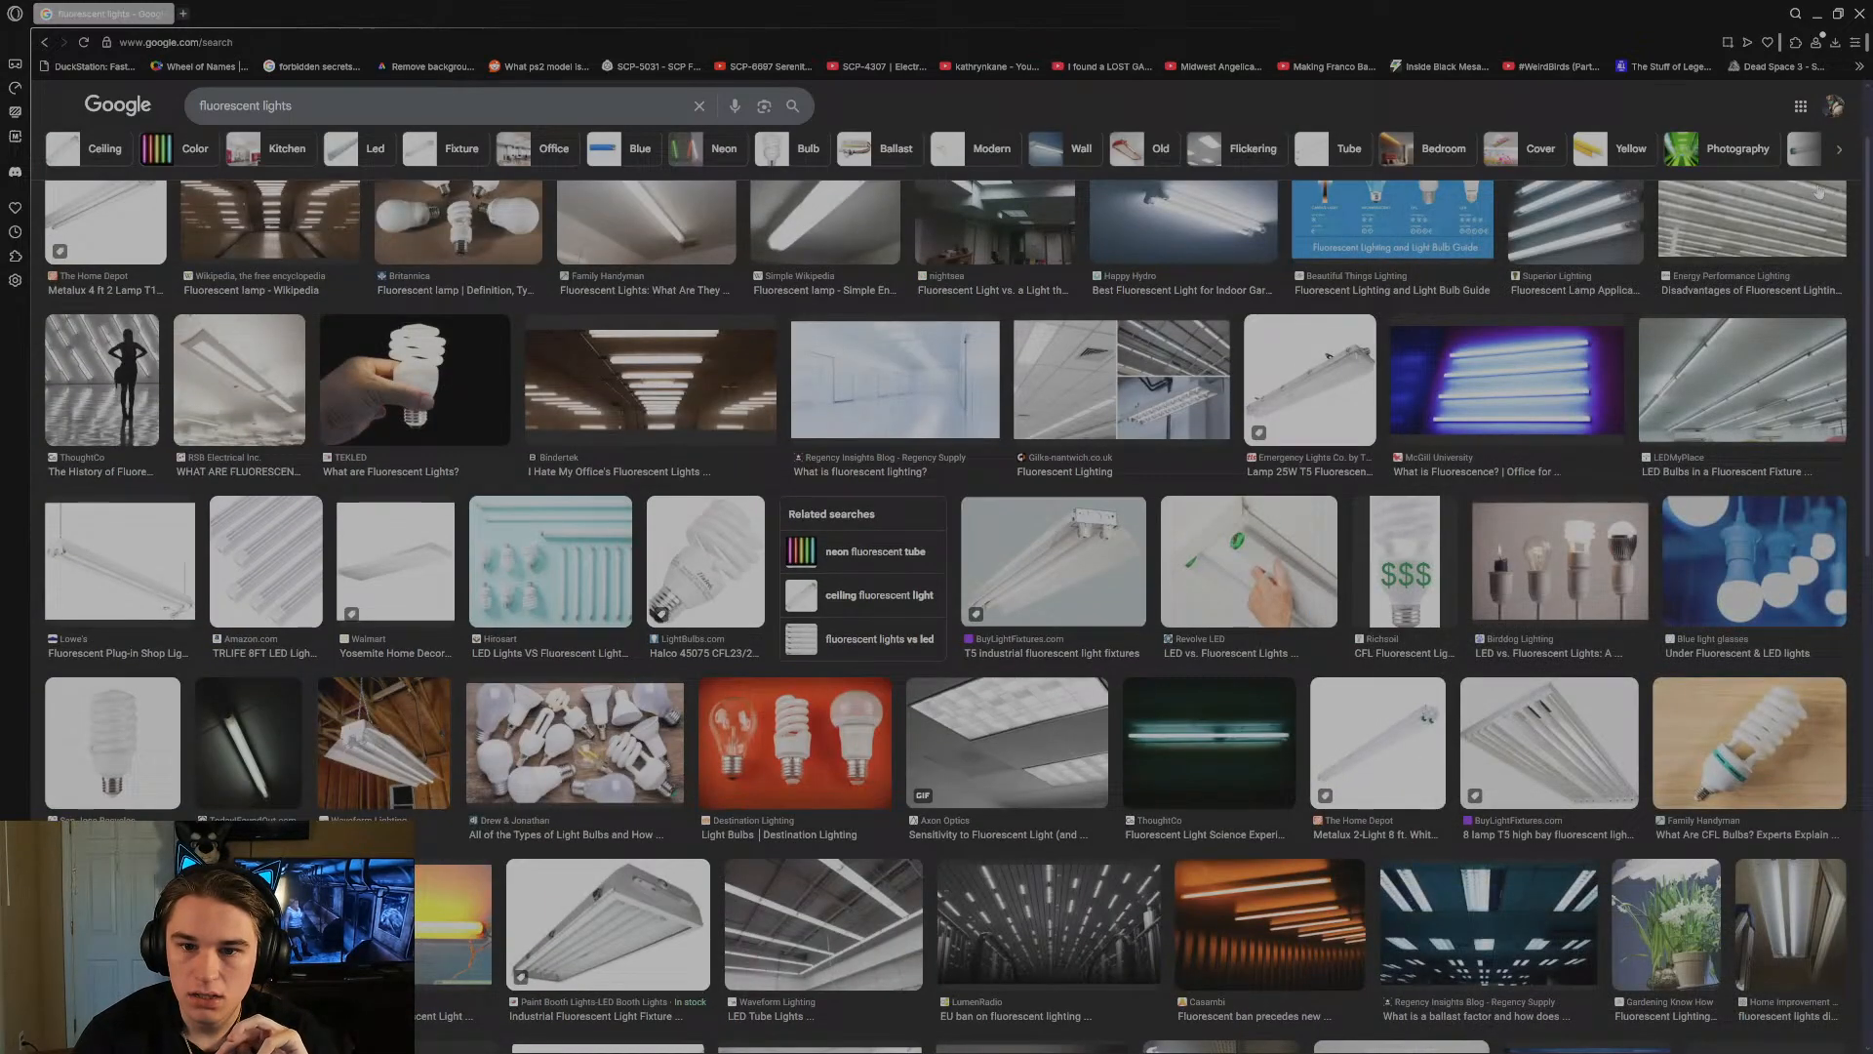
{"action": "left_click", "coordinate": [1819, 12]}
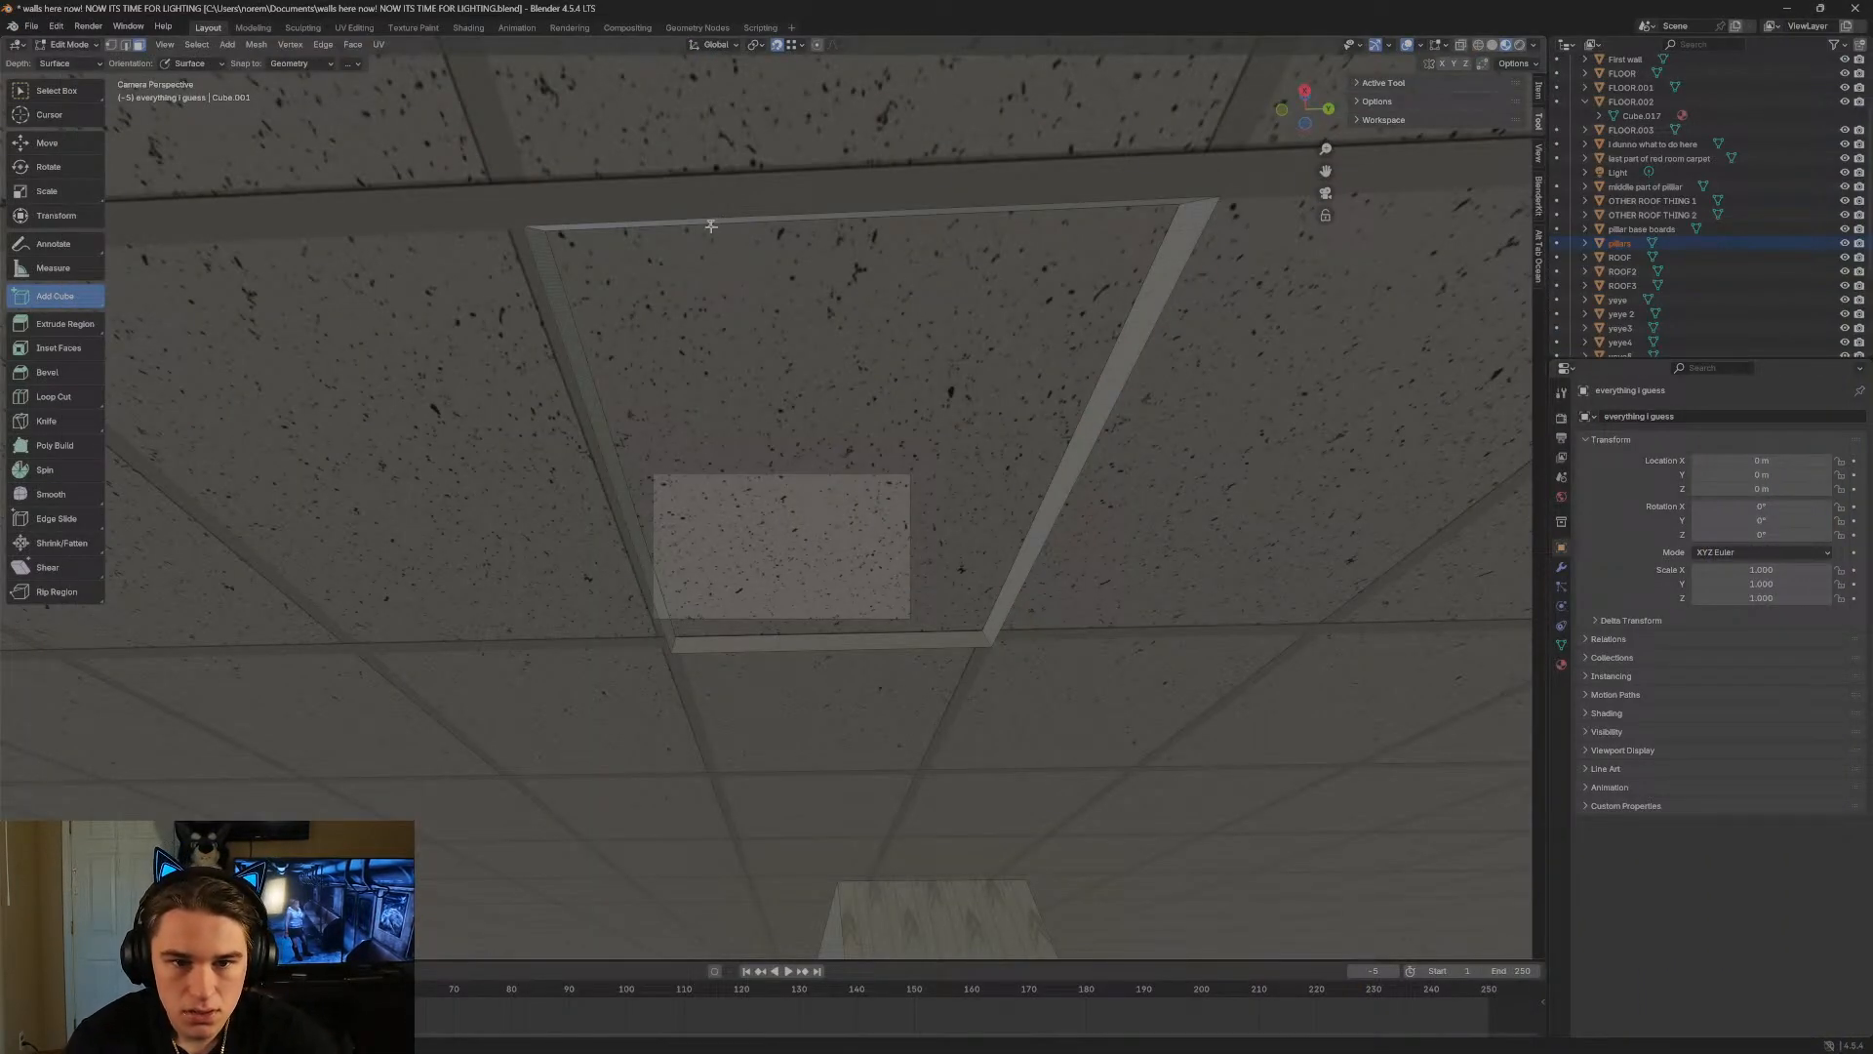
Return to Blender and measure the inside of the ceiling frame in both directions.
{"action": "key", "text": "shift+grave"}
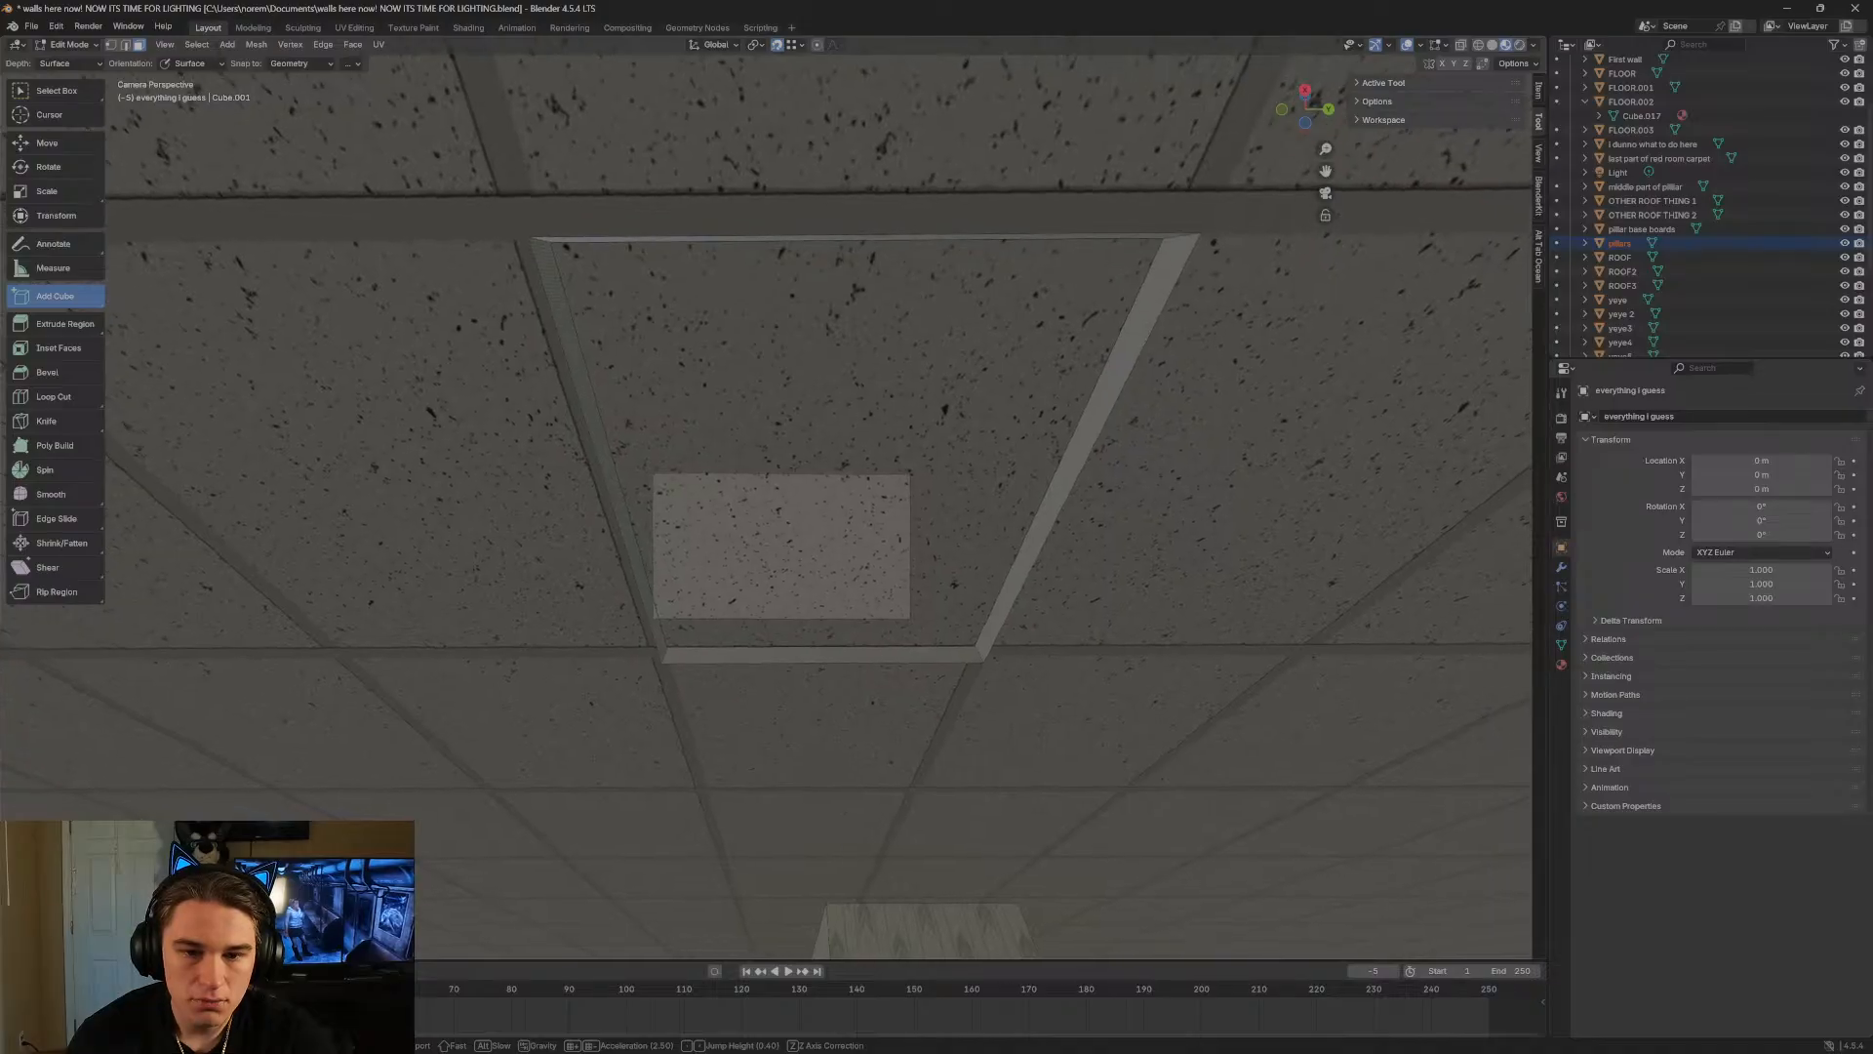
{"action": "left_click", "coordinate": [824, 390]}
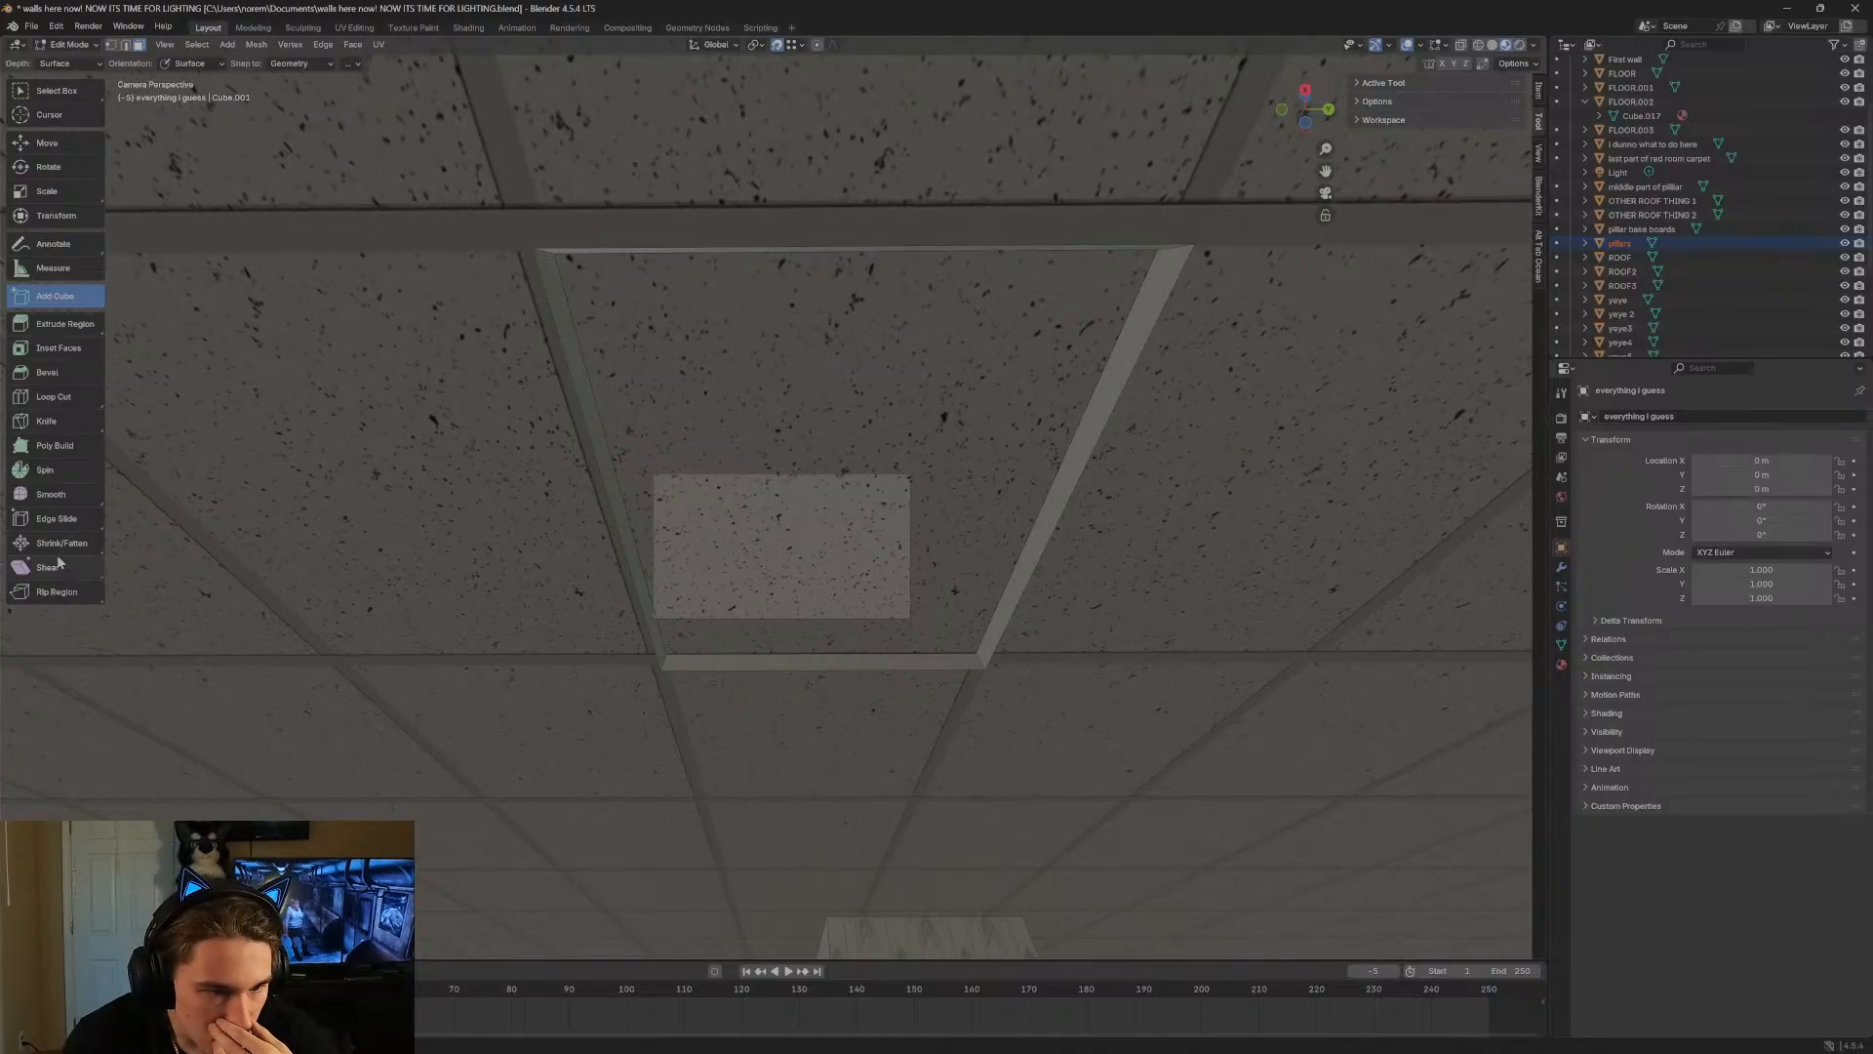
{"action": "left_click", "coordinate": [52, 267]}
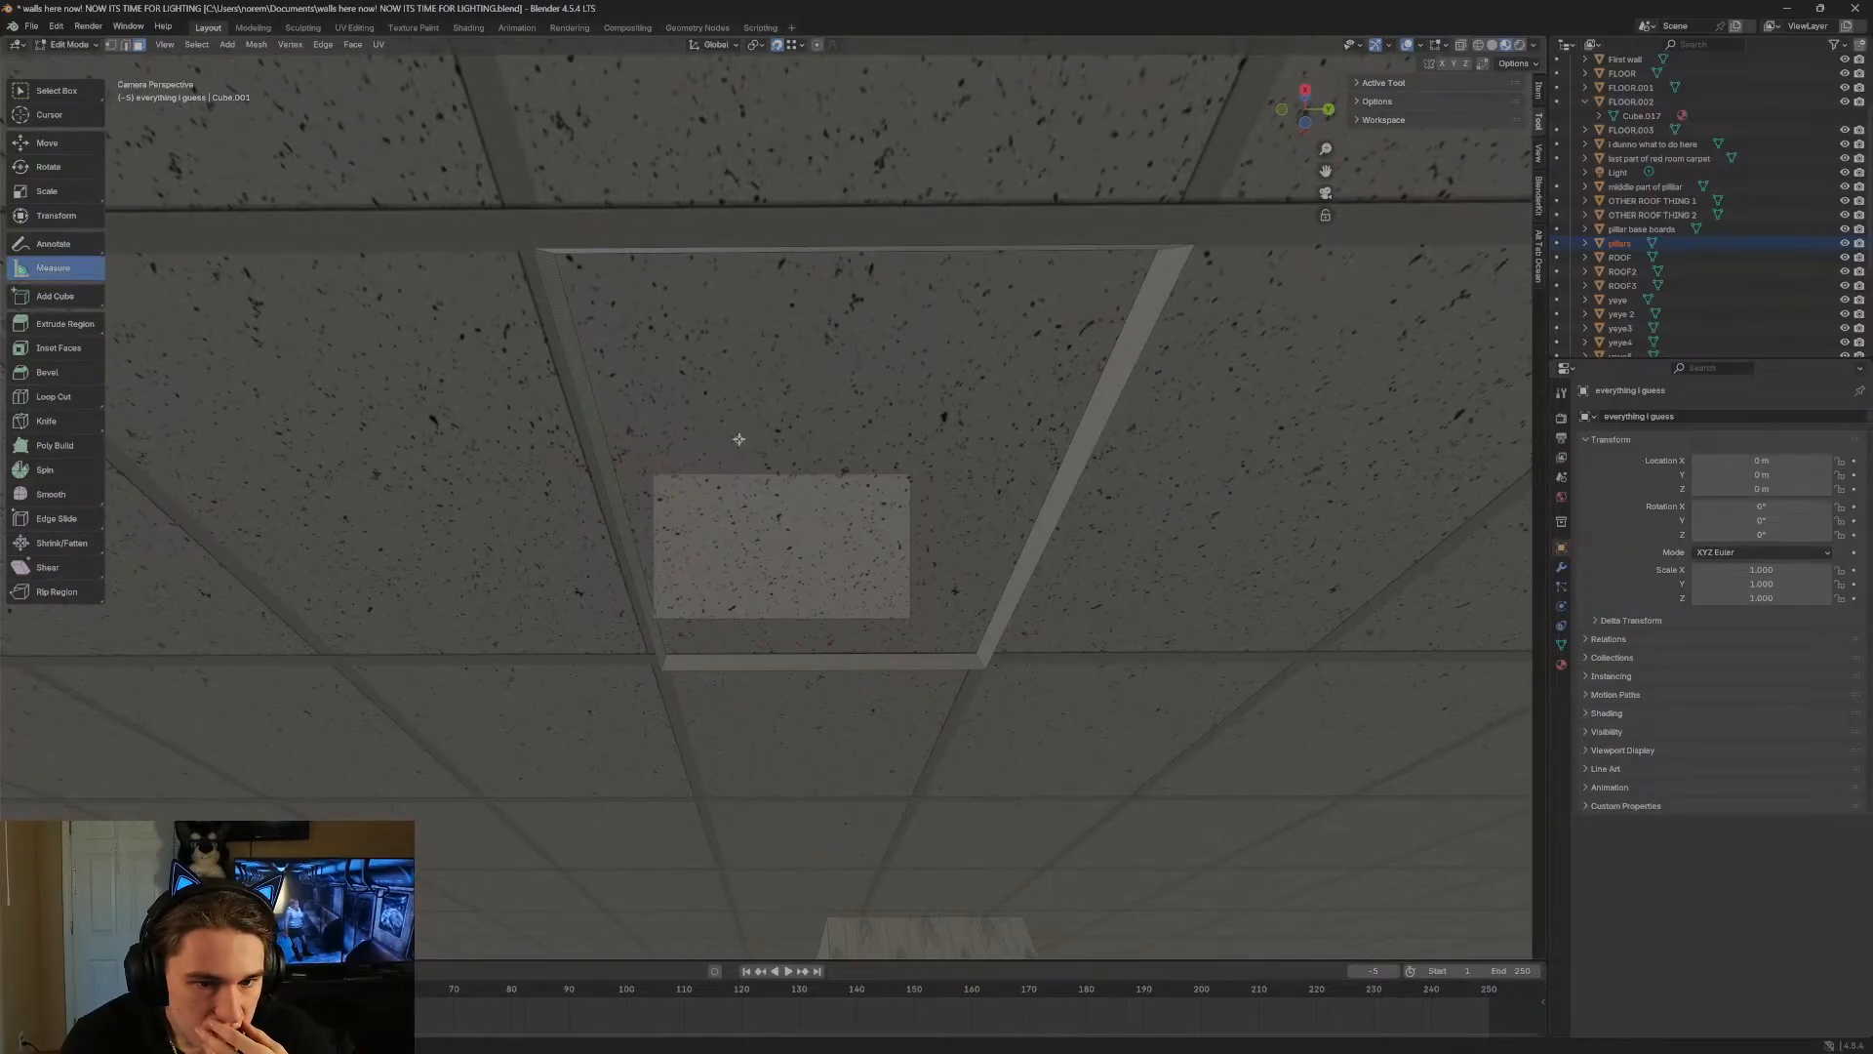
{"action": "left_click_drag", "start_coordinate": [605, 440], "coordinate": [1071, 440]}
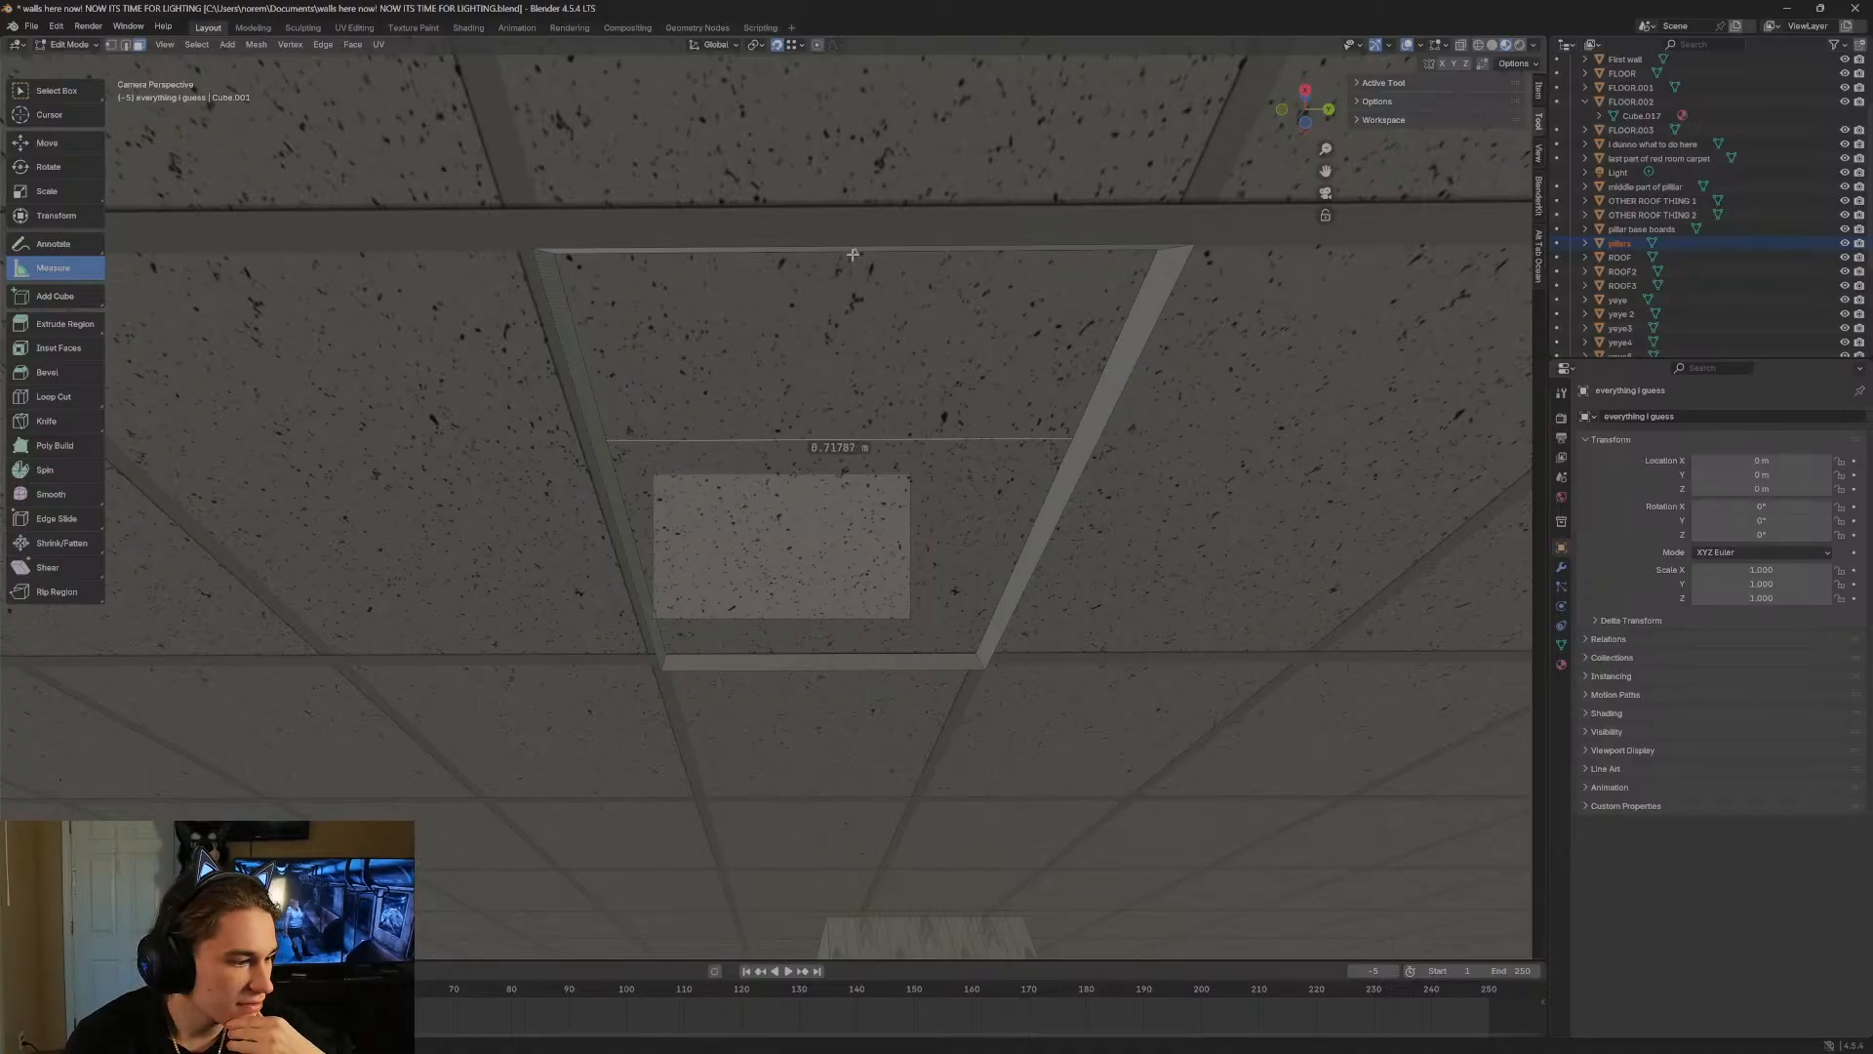
{"action": "left_click_drag", "start_coordinate": [853, 255], "coordinate": [849, 653]}
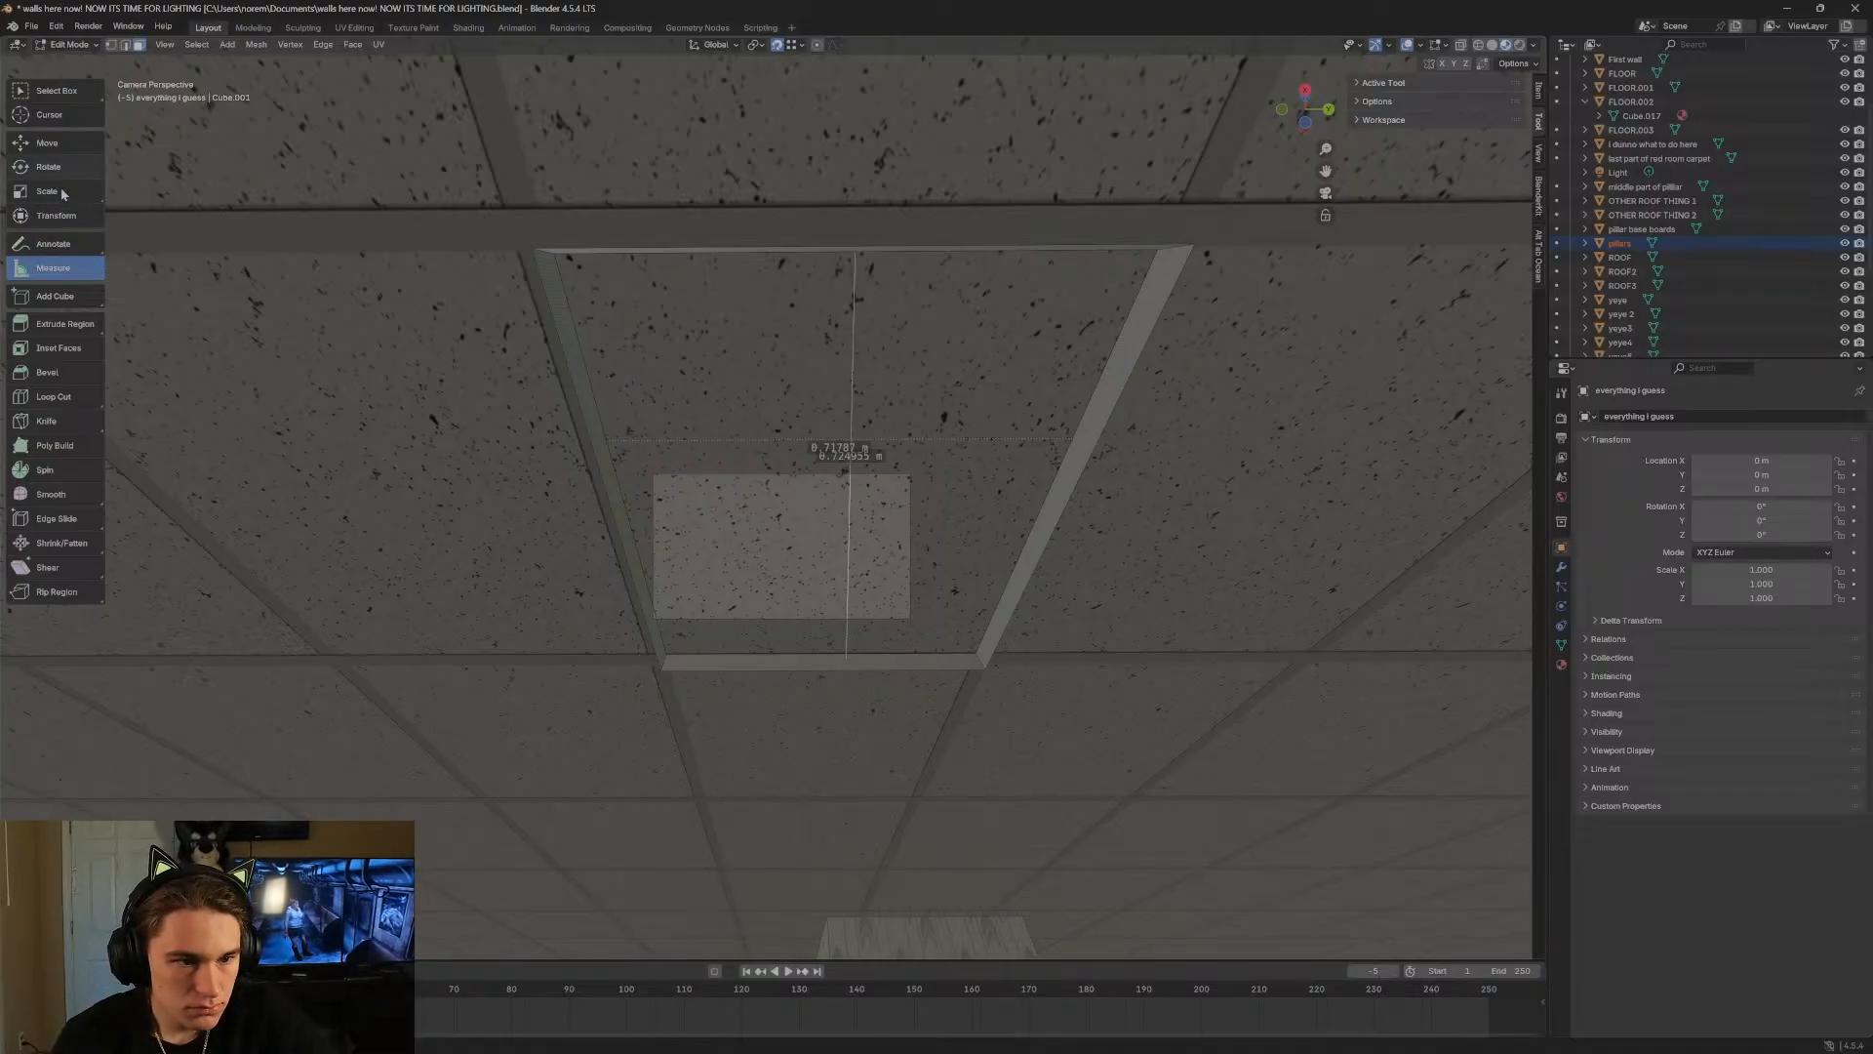
Add a long, narrow, thin cube as a strip across the ceiling tile, running between two opposite sides of the frame.
{"action": "left_click", "coordinate": [54, 304]}
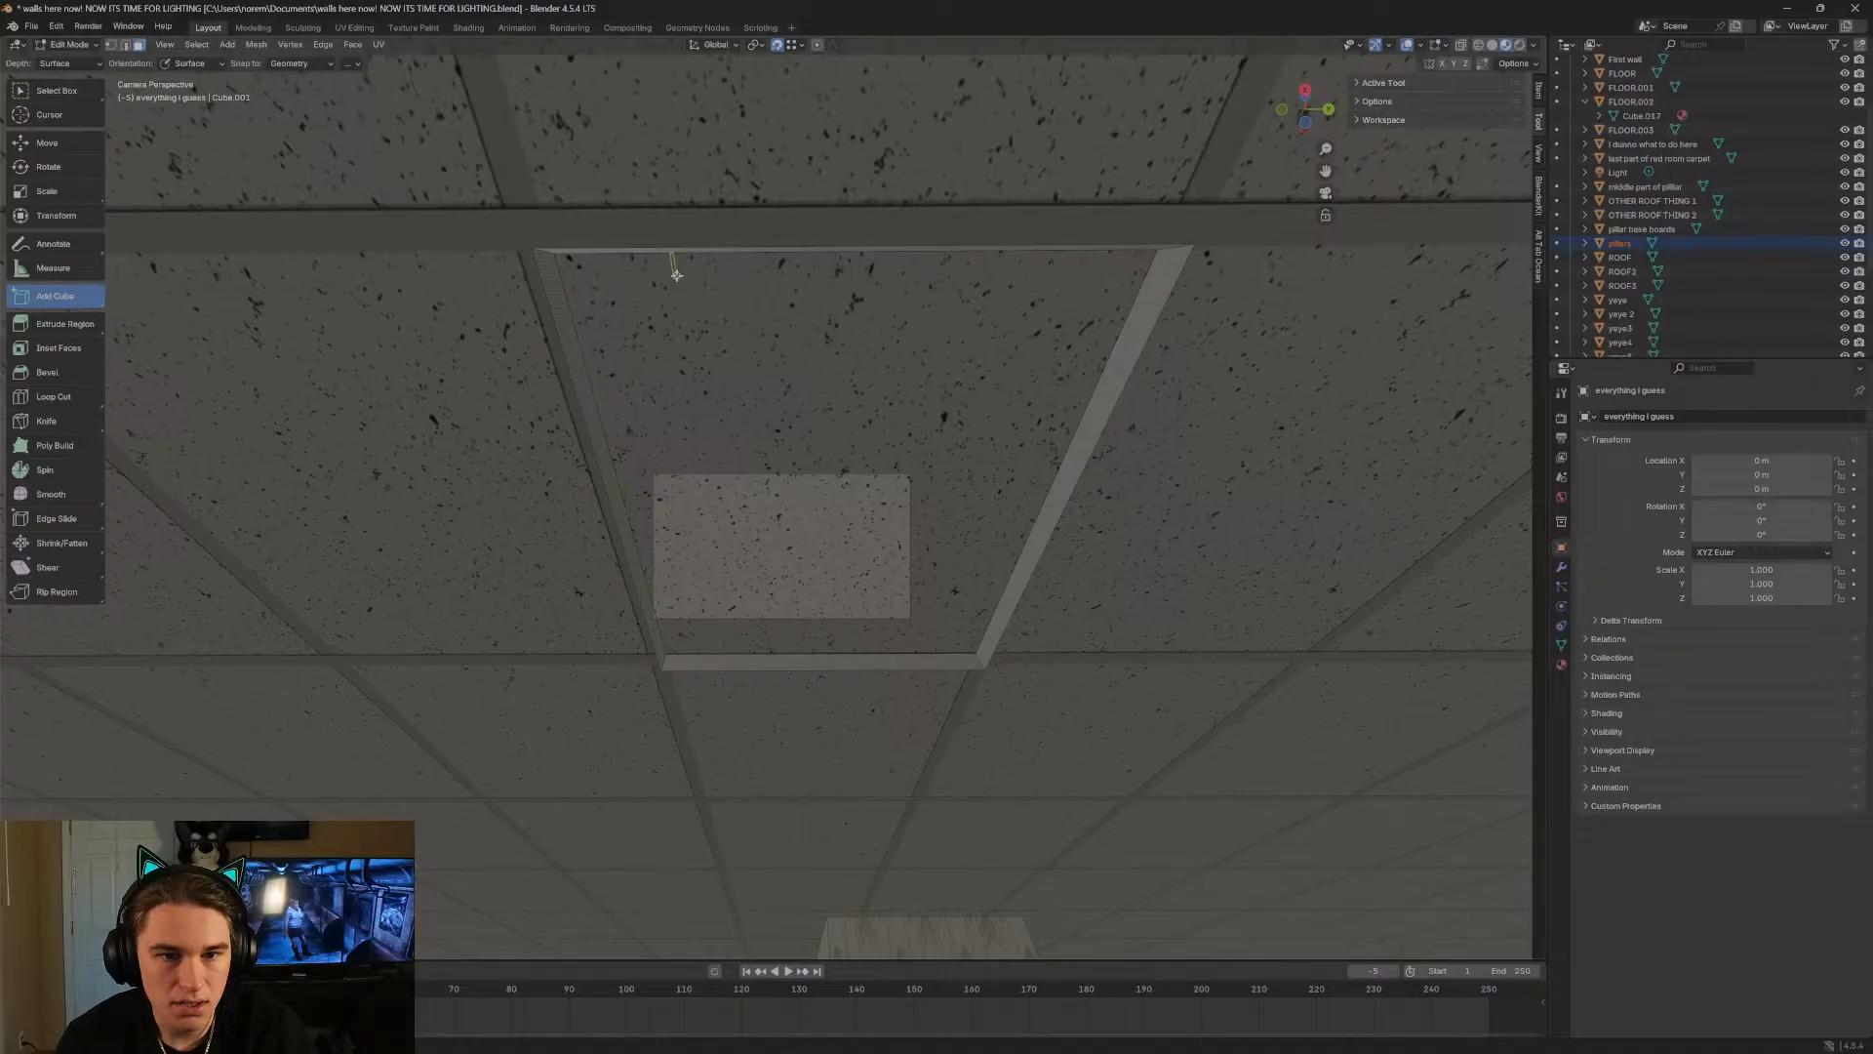
{"action": "left_click_drag", "start_coordinate": [680, 299], "coordinate": [744, 658]}
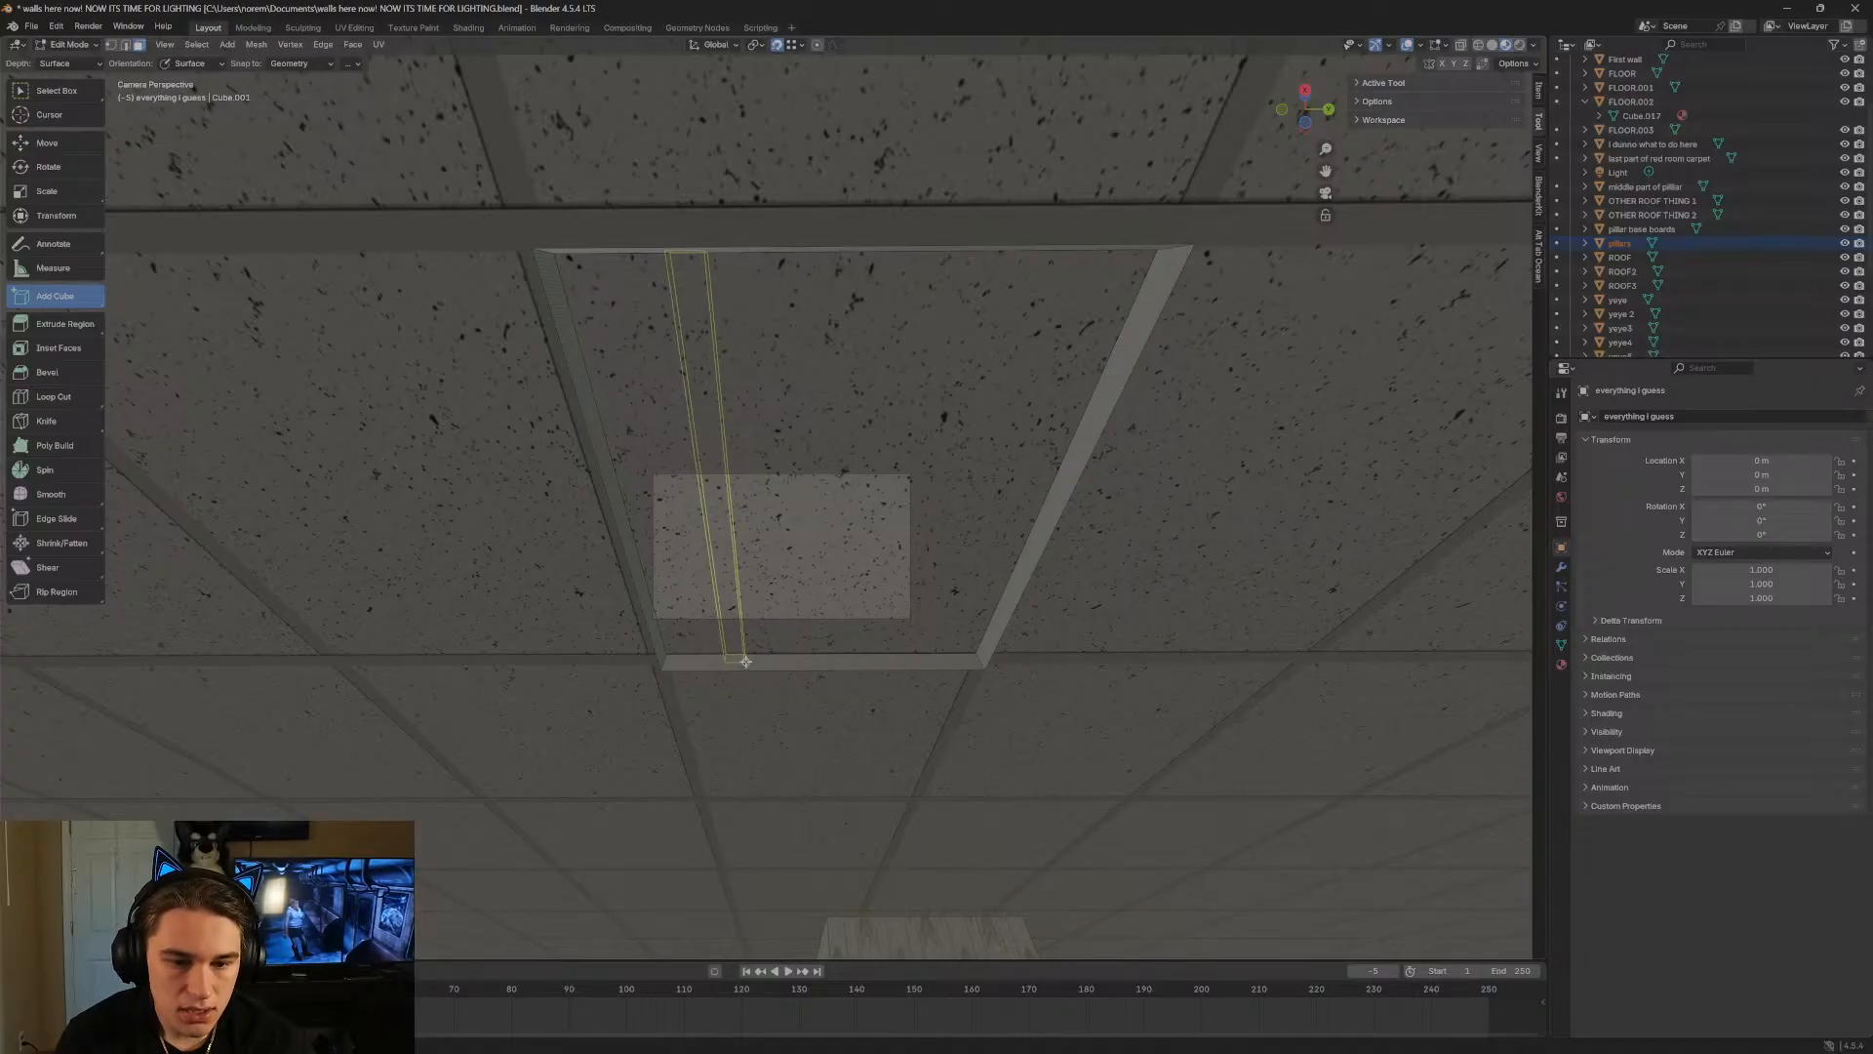
{"action": "left_click", "coordinate": [746, 662]}
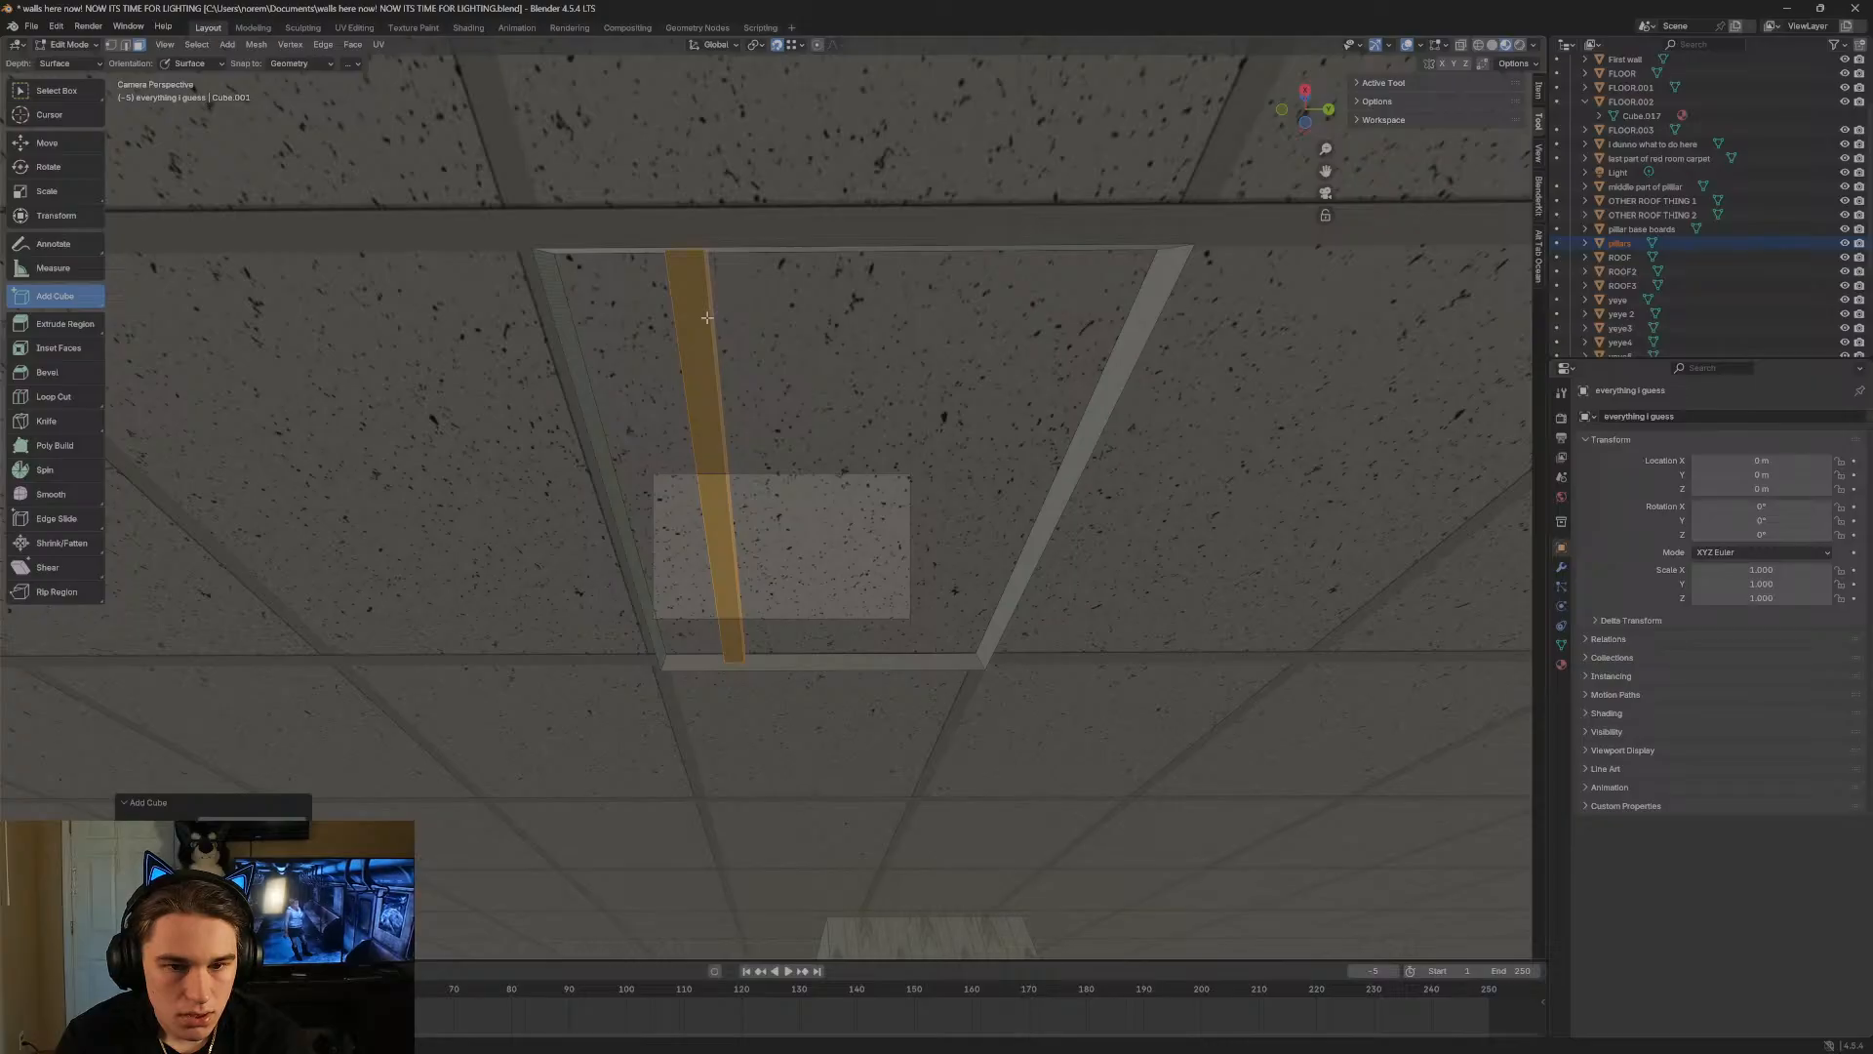
{"action": "key", "text": "ctrl+c"}
{"action": "key", "text": "ctrl+b"}
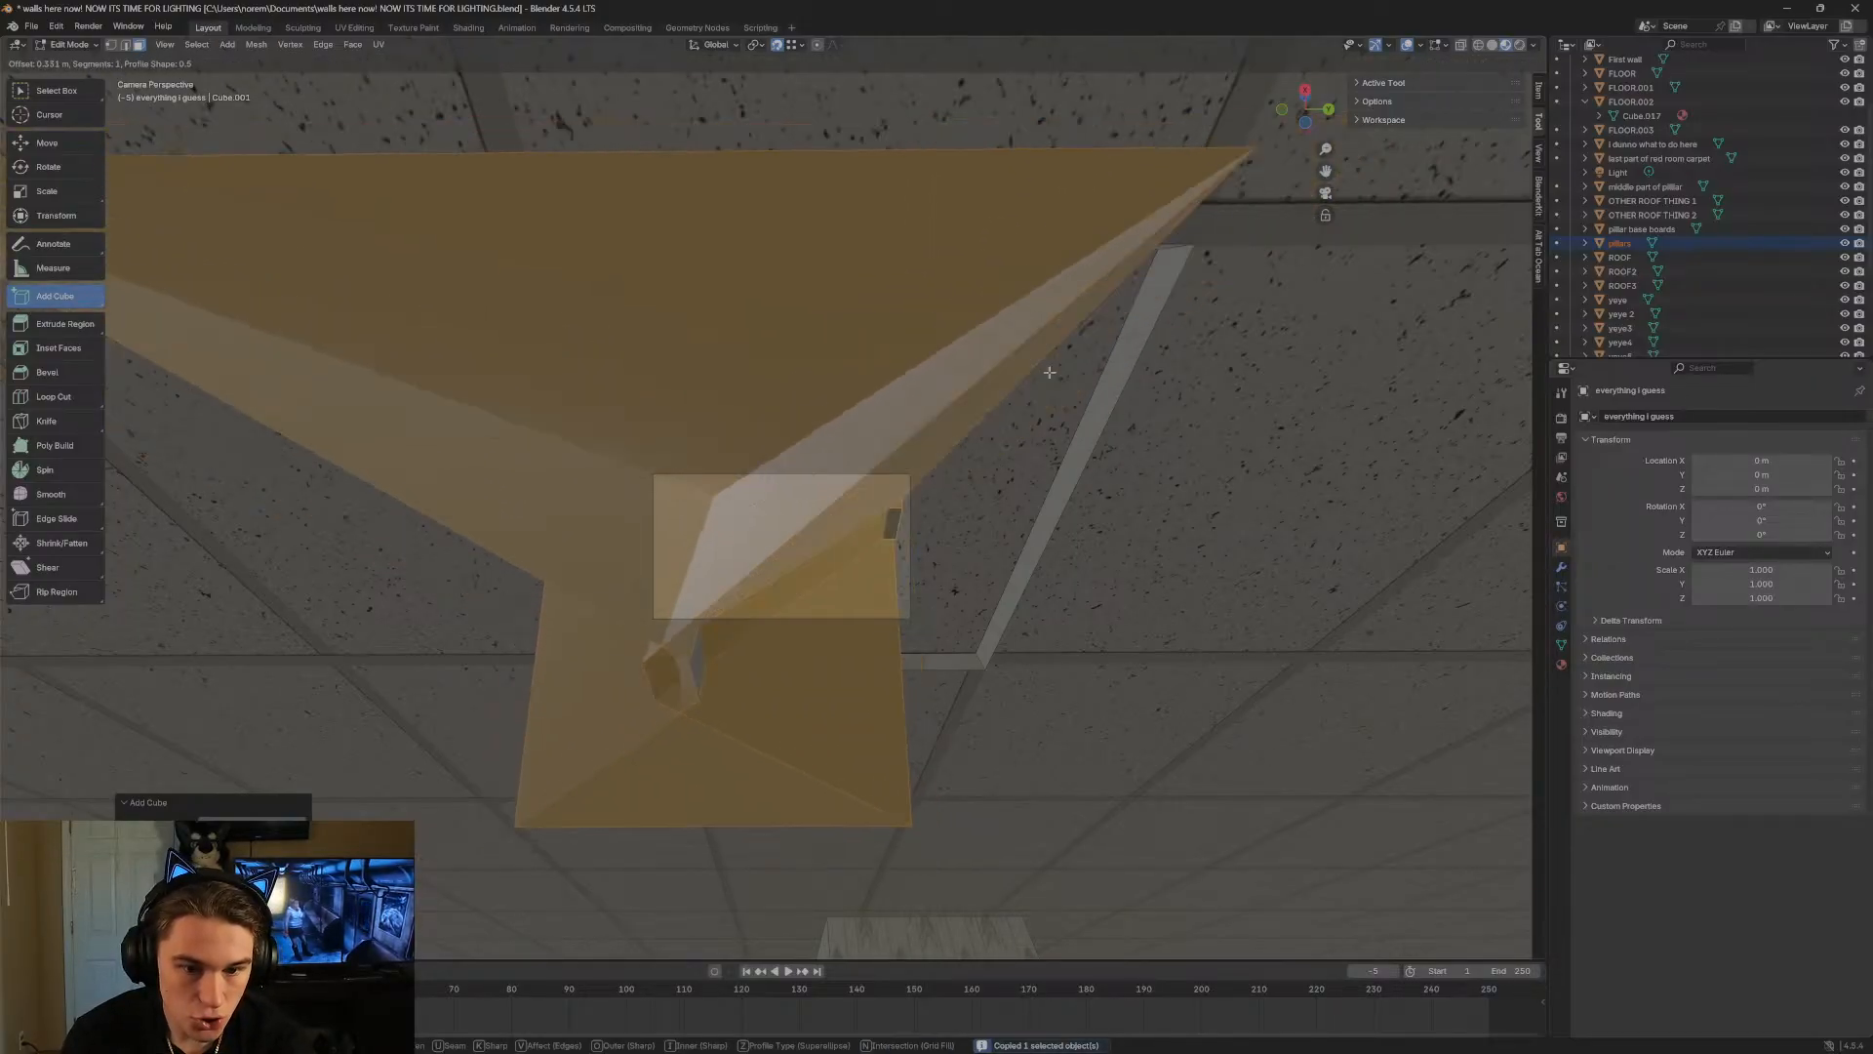
{"action": "key", "text": "Escape"}
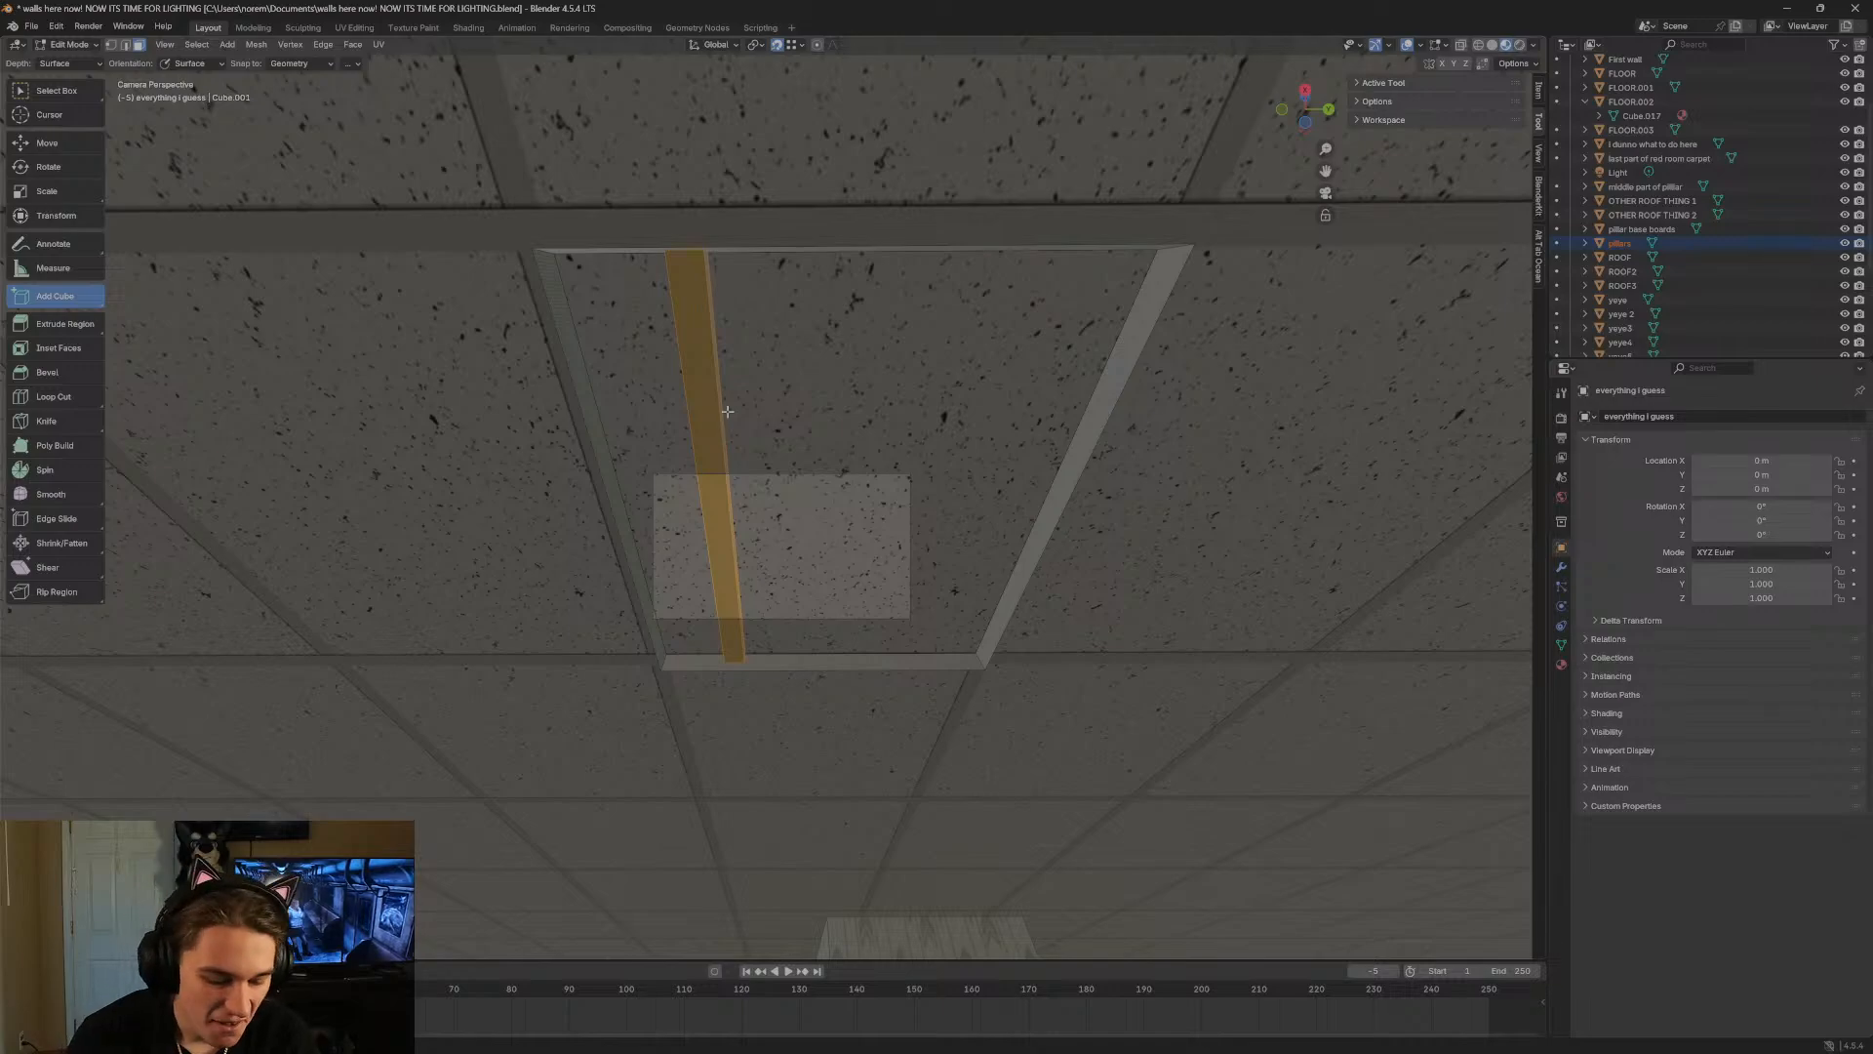
Search in a new browser window for the hotkey to copy and move a cube in Blender, and close the window.
{"action": "key", "text": "ctrl+n"}
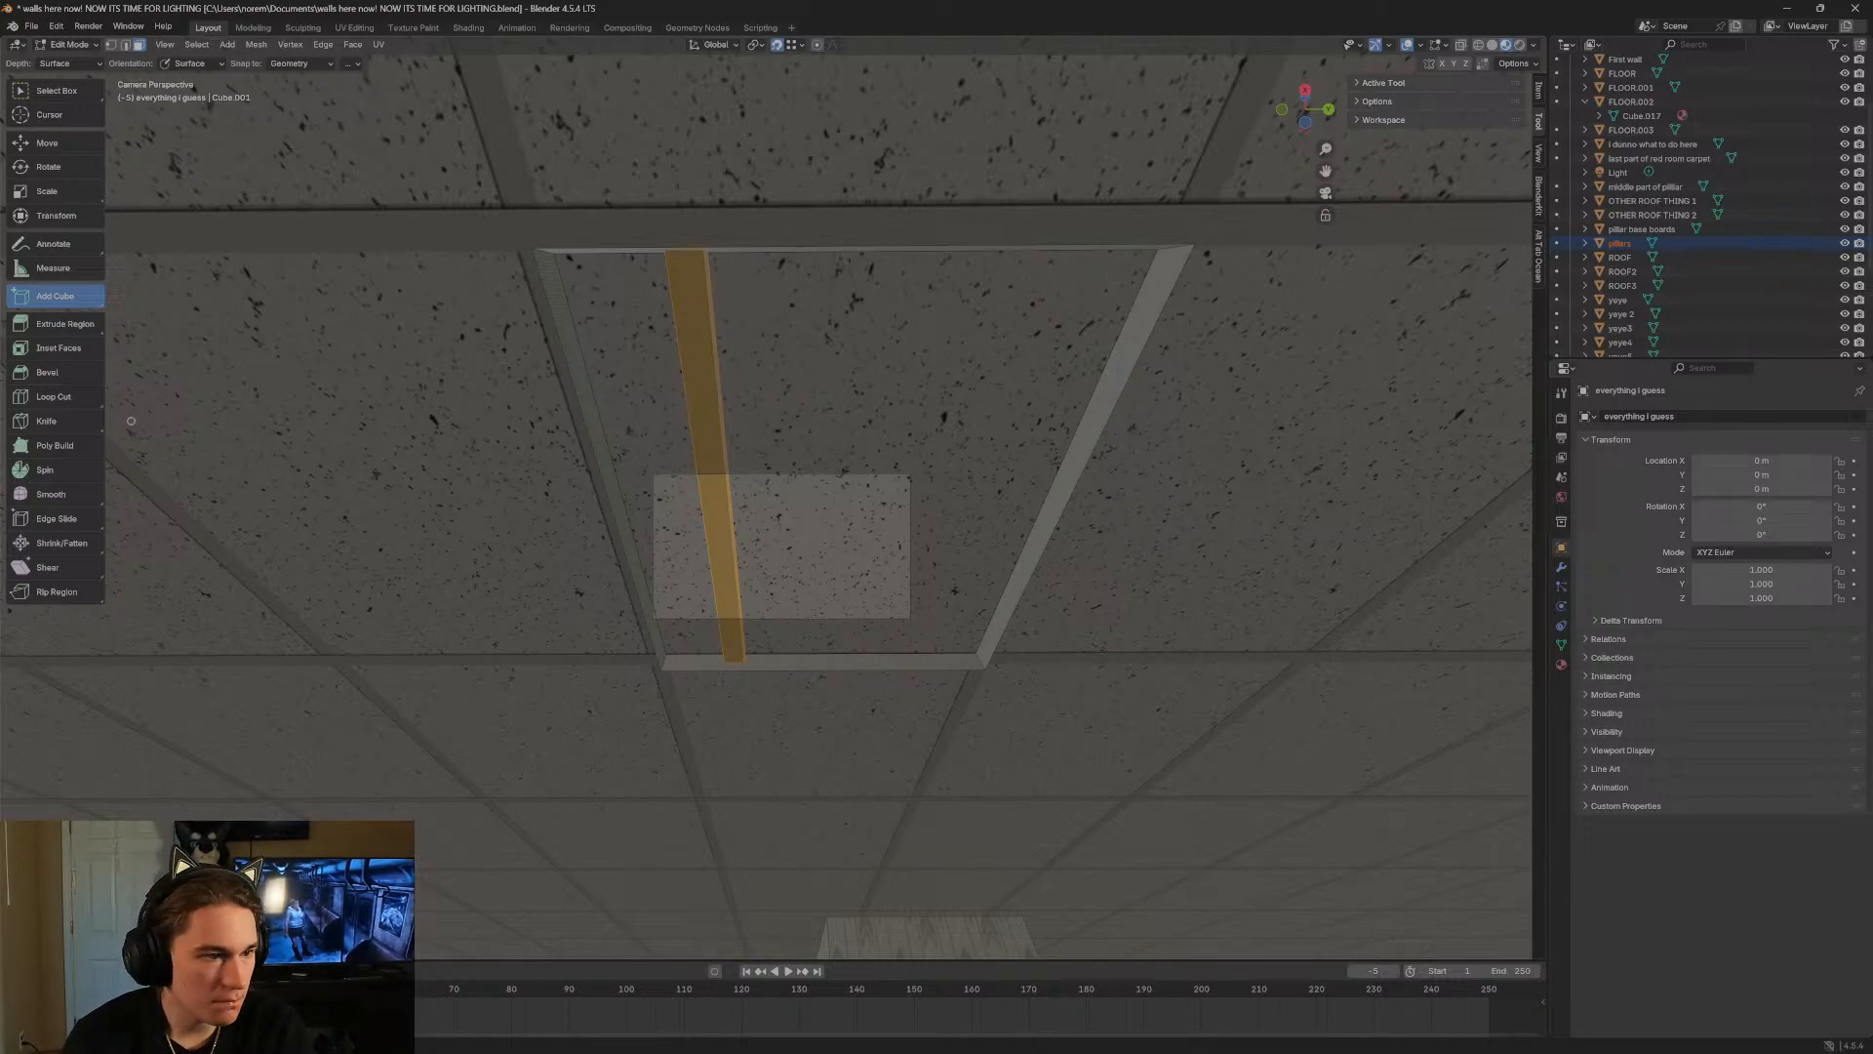
{"action": "left_click_drag", "start_coordinate": [435, 138], "coordinate": [992, 207]}
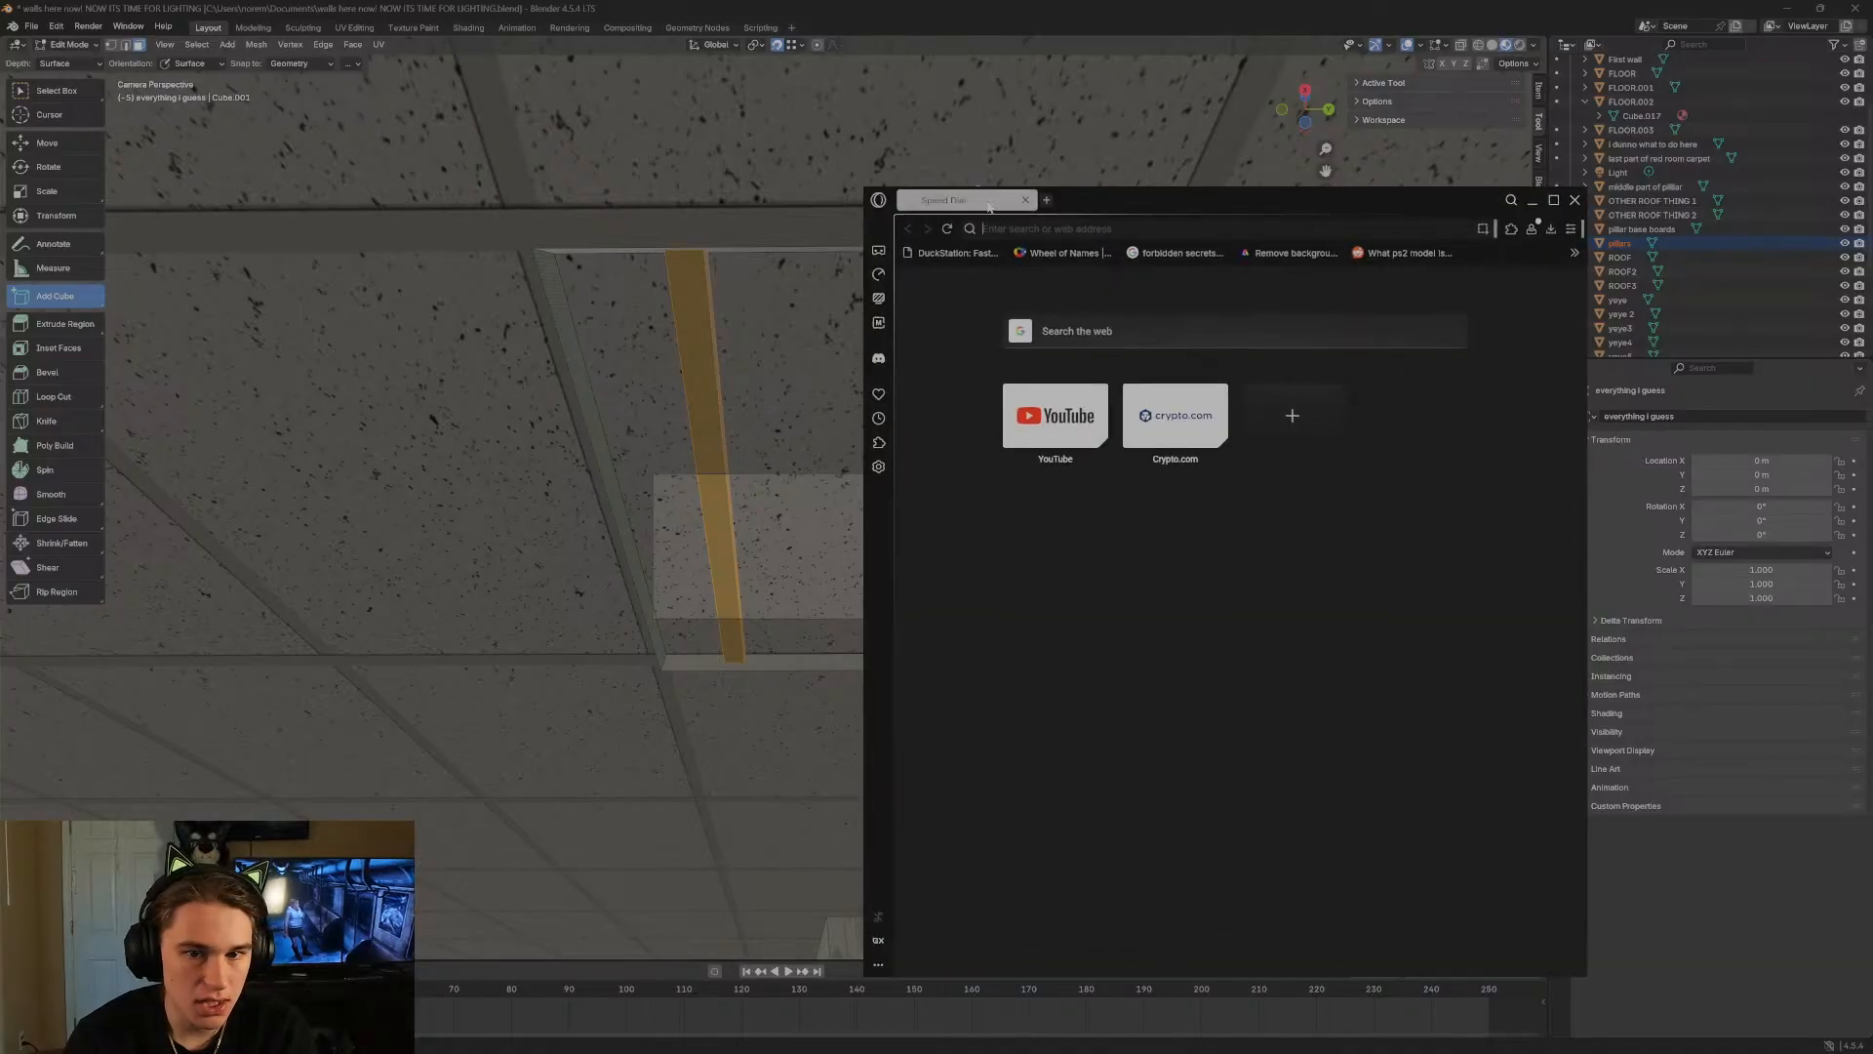
{"action": "type", "text": "how to"}
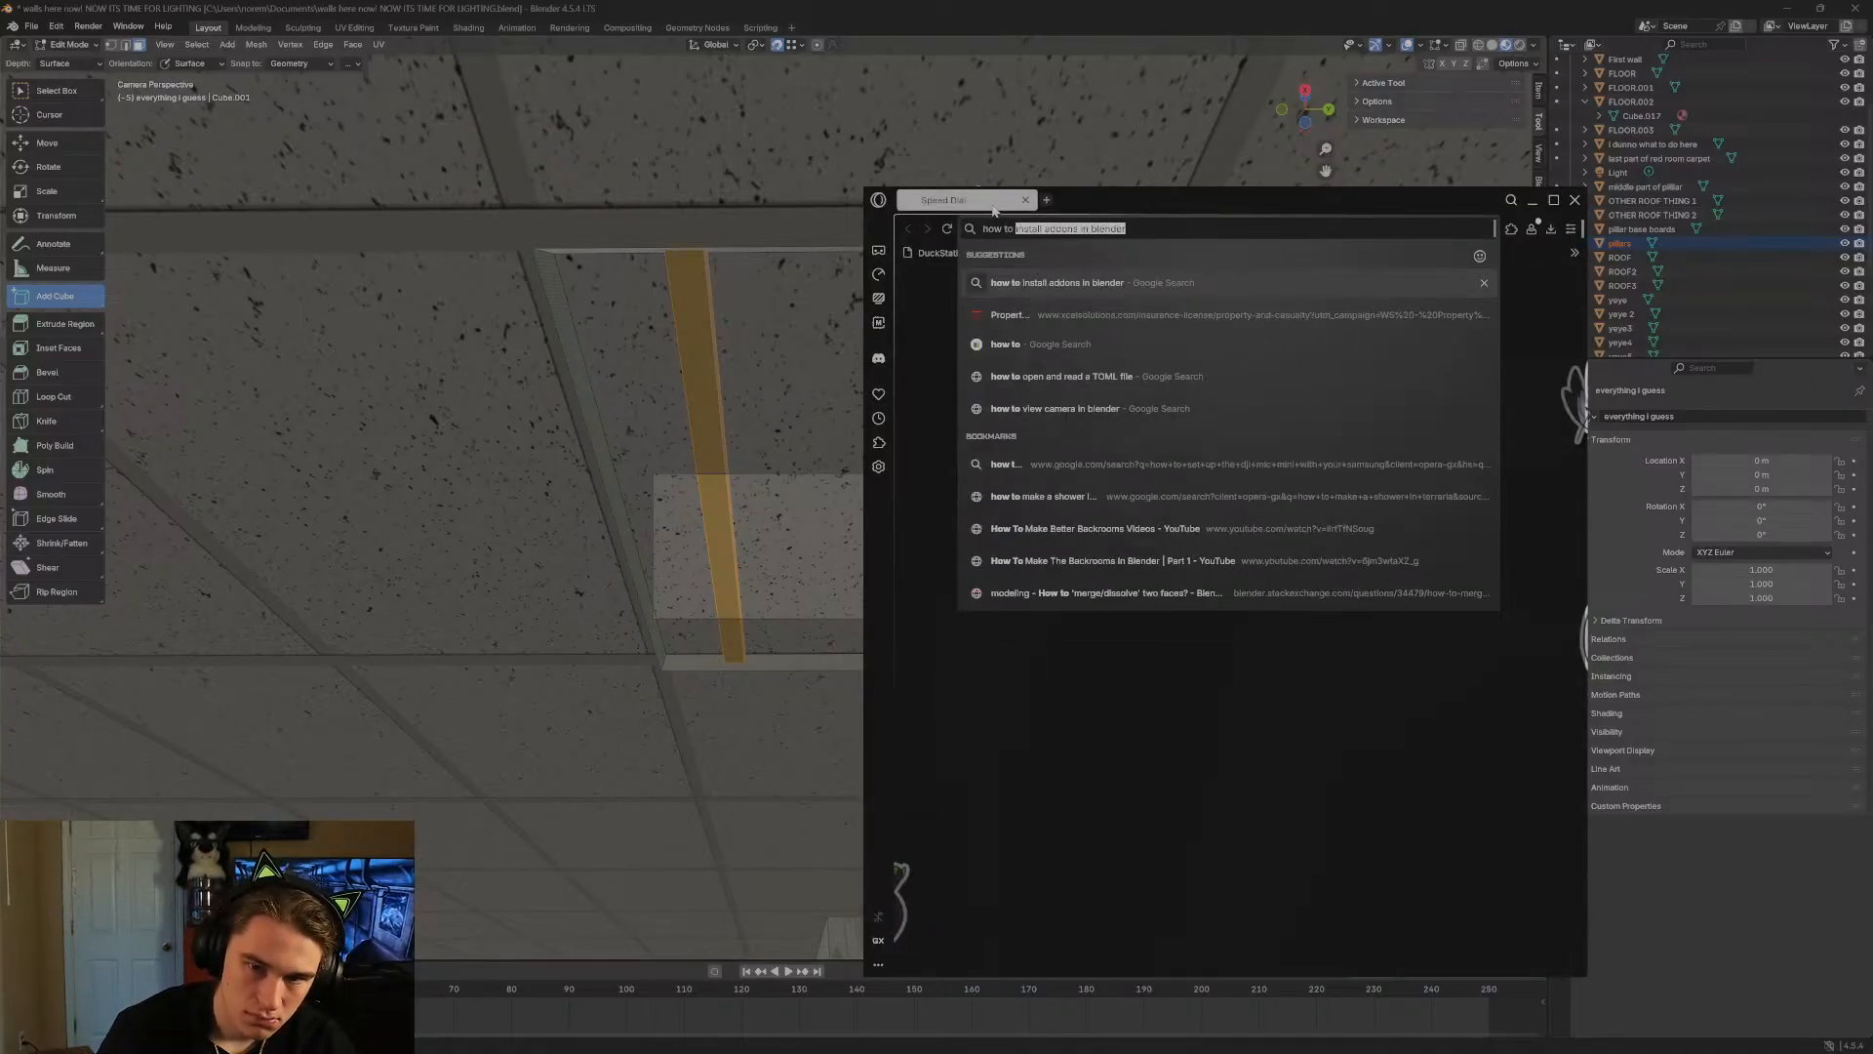
{"action": "type", "text": " copy an"}
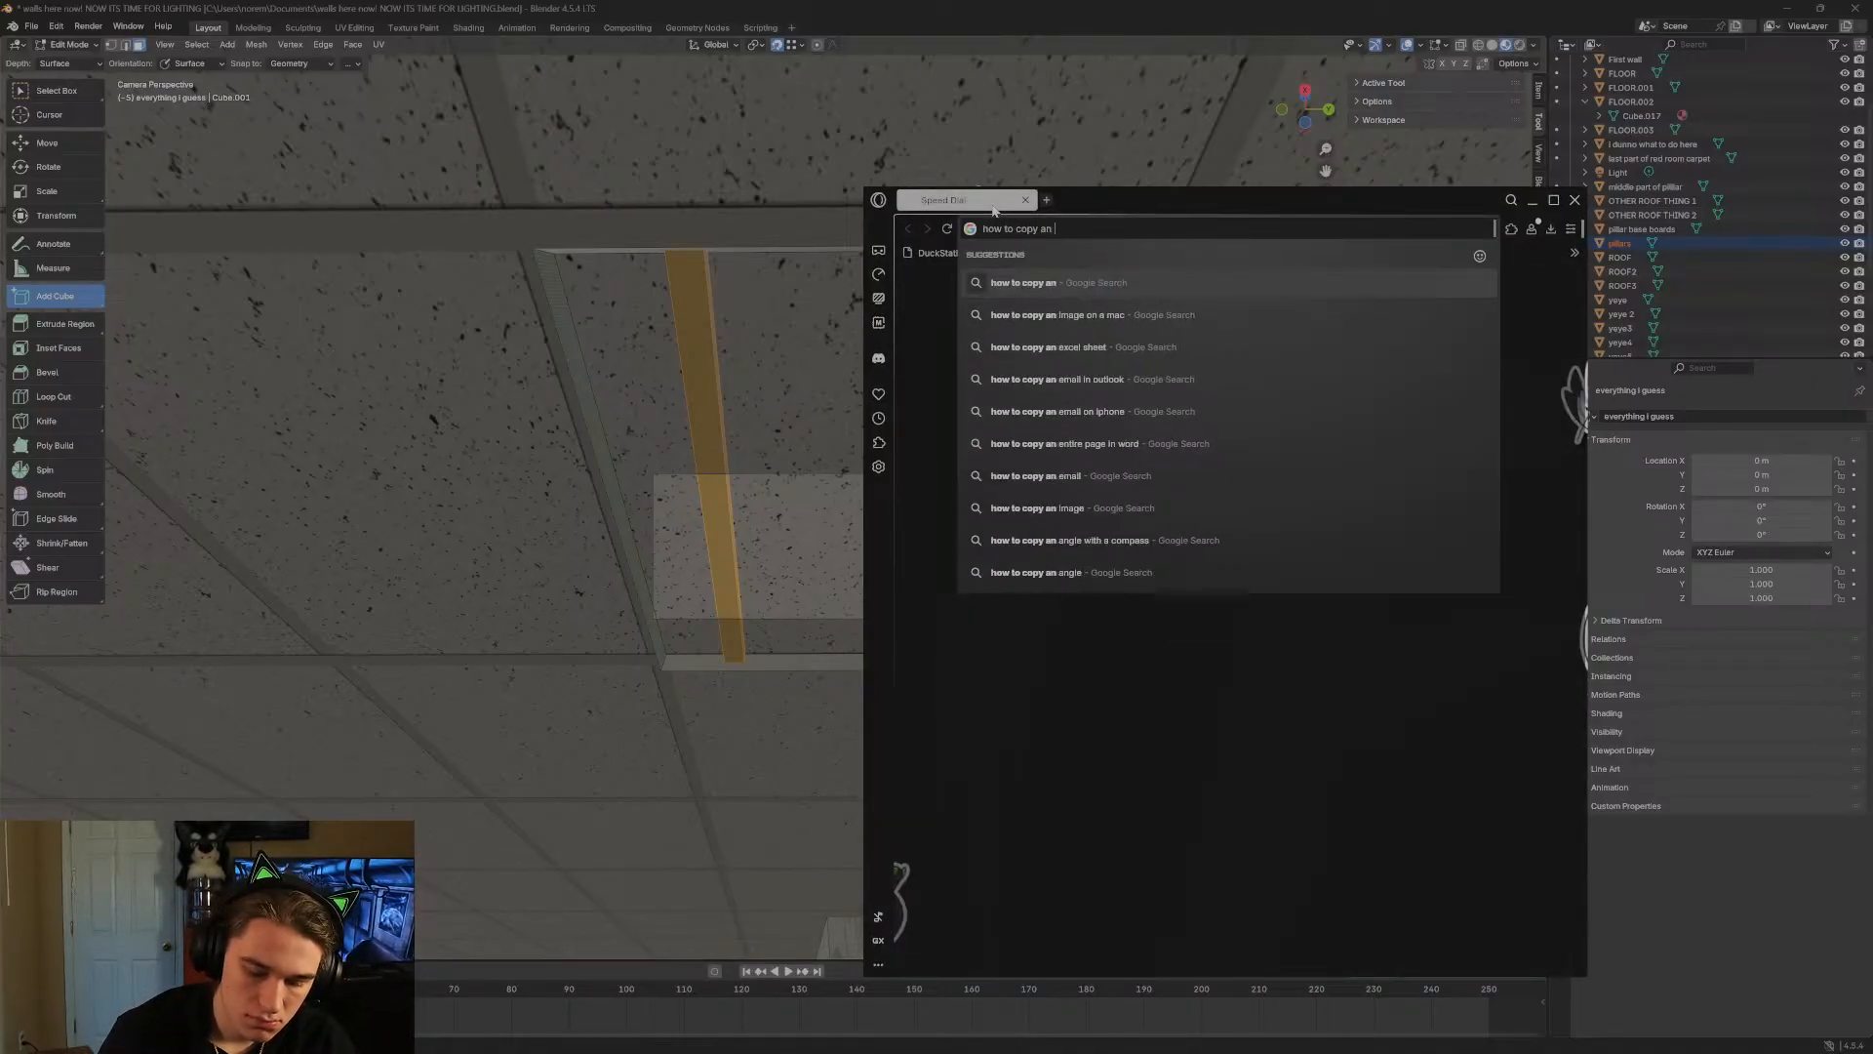
{"action": "type", "text": "d move a"}
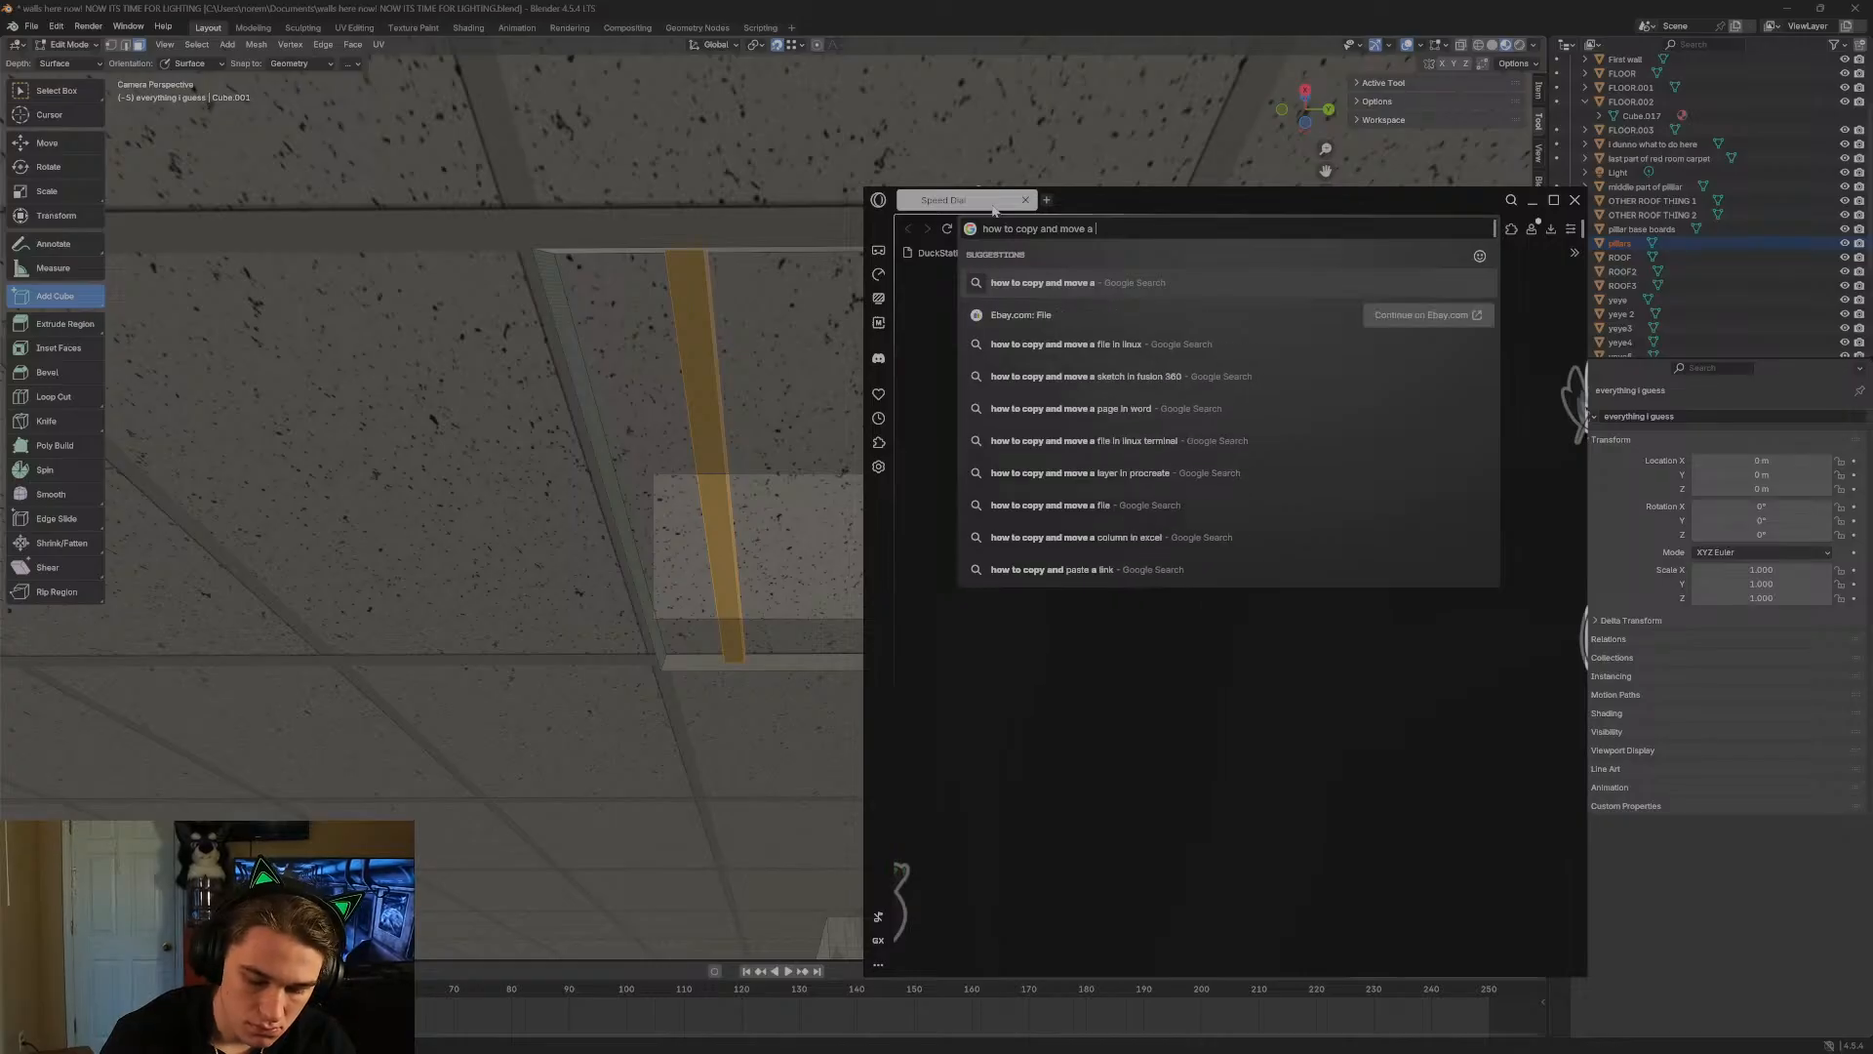
{"action": "type", "text": " cube i"}
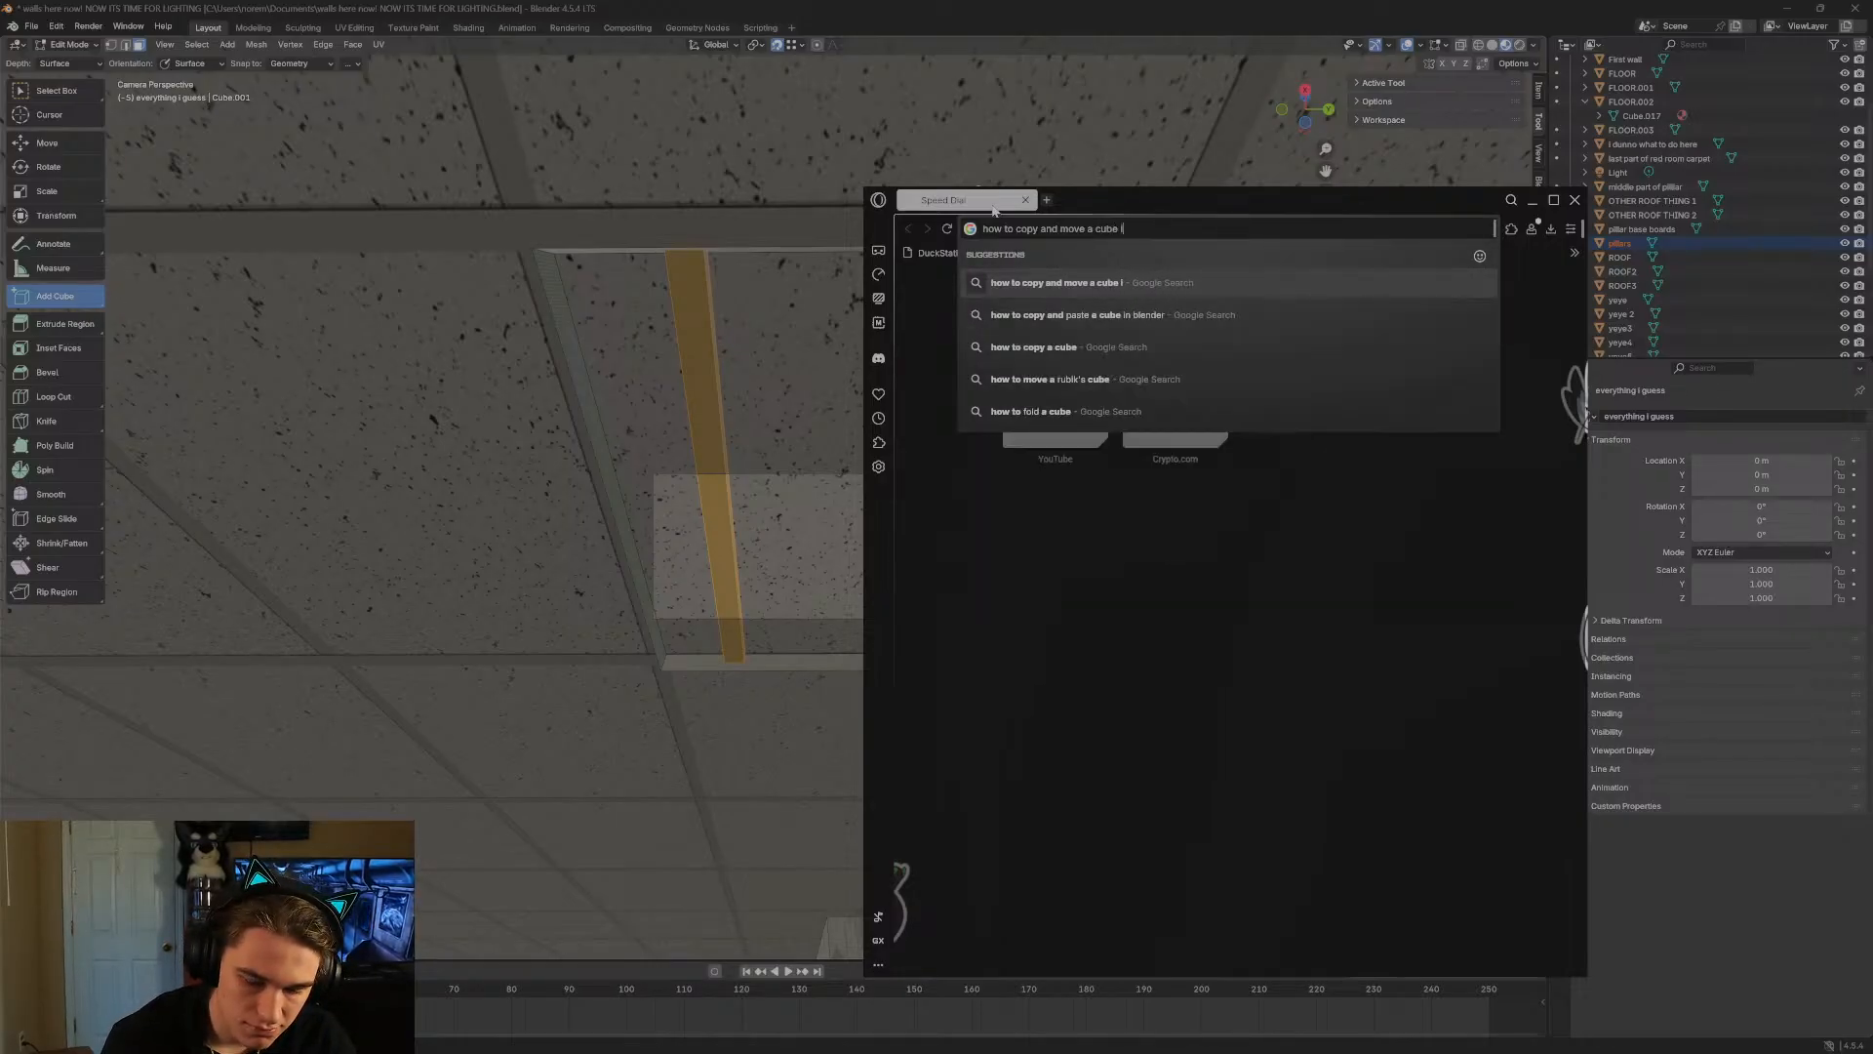
{"action": "type", "text": "n belnder h"}
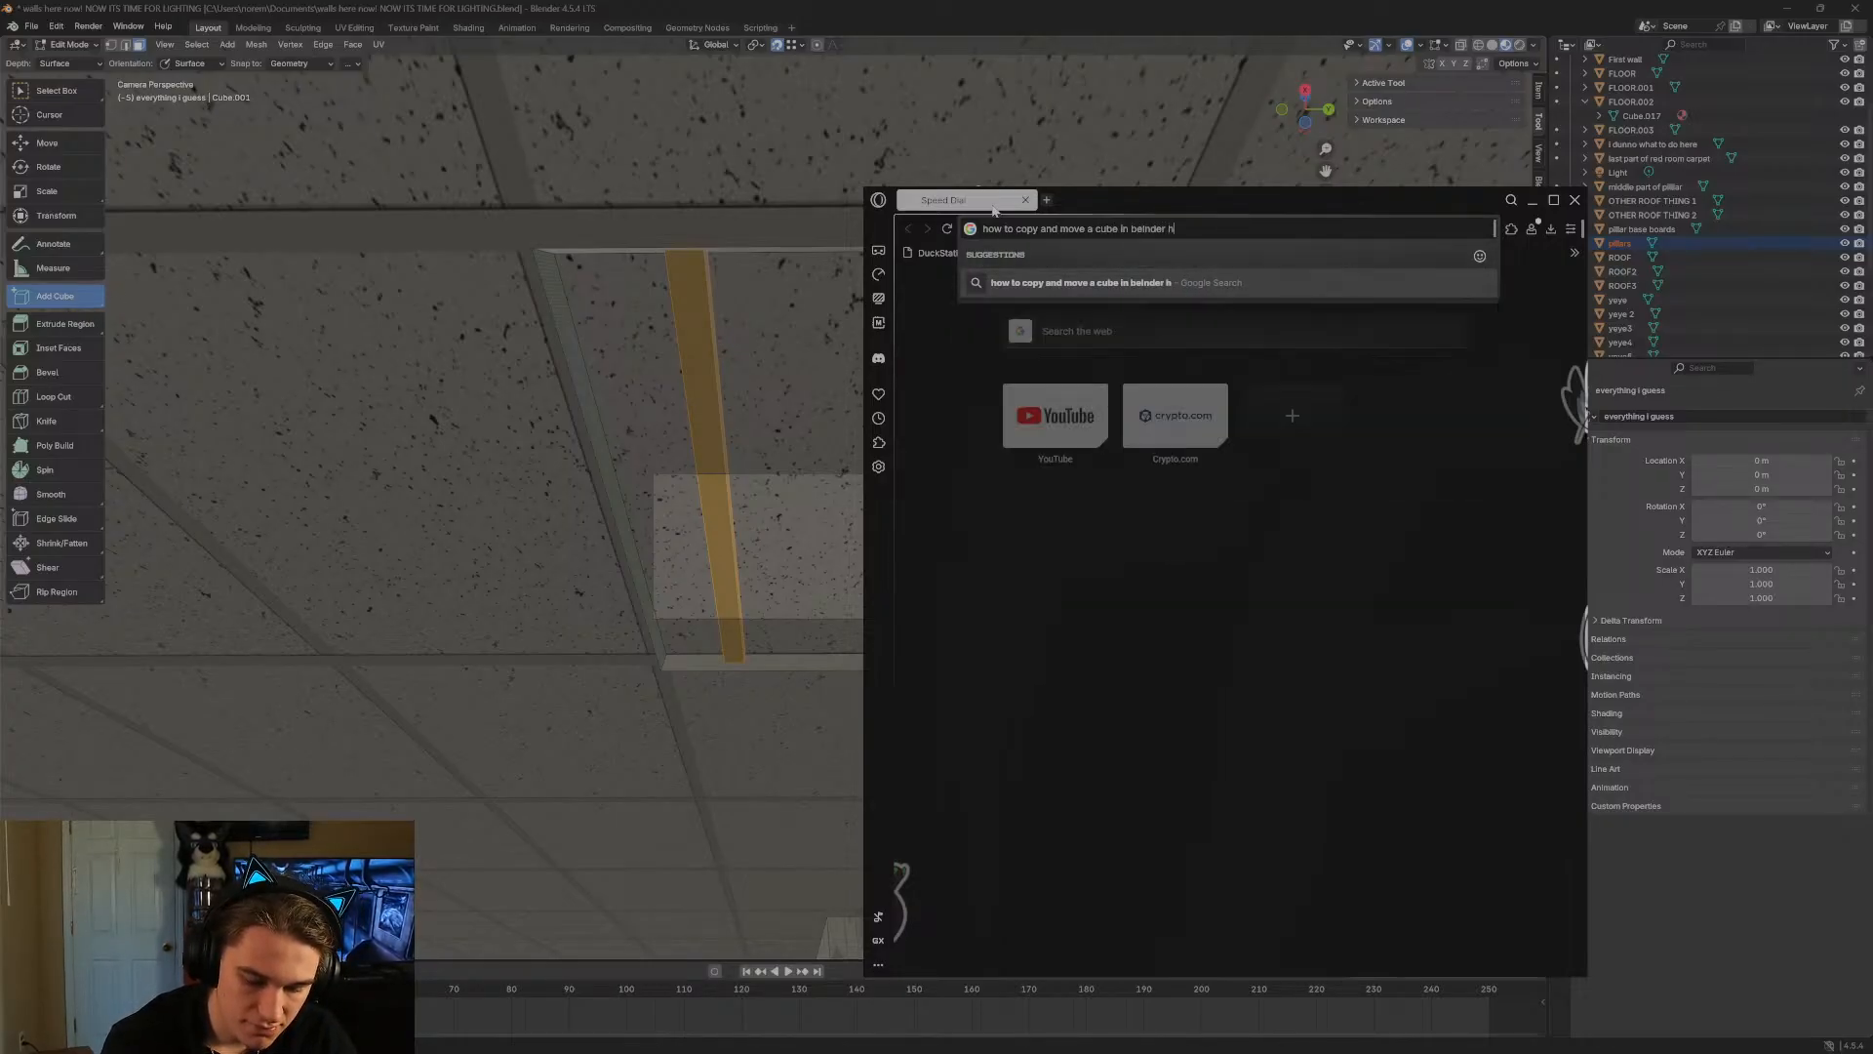
{"action": "type", "text": "ot kye"}
{"action": "key", "text": "Return"}
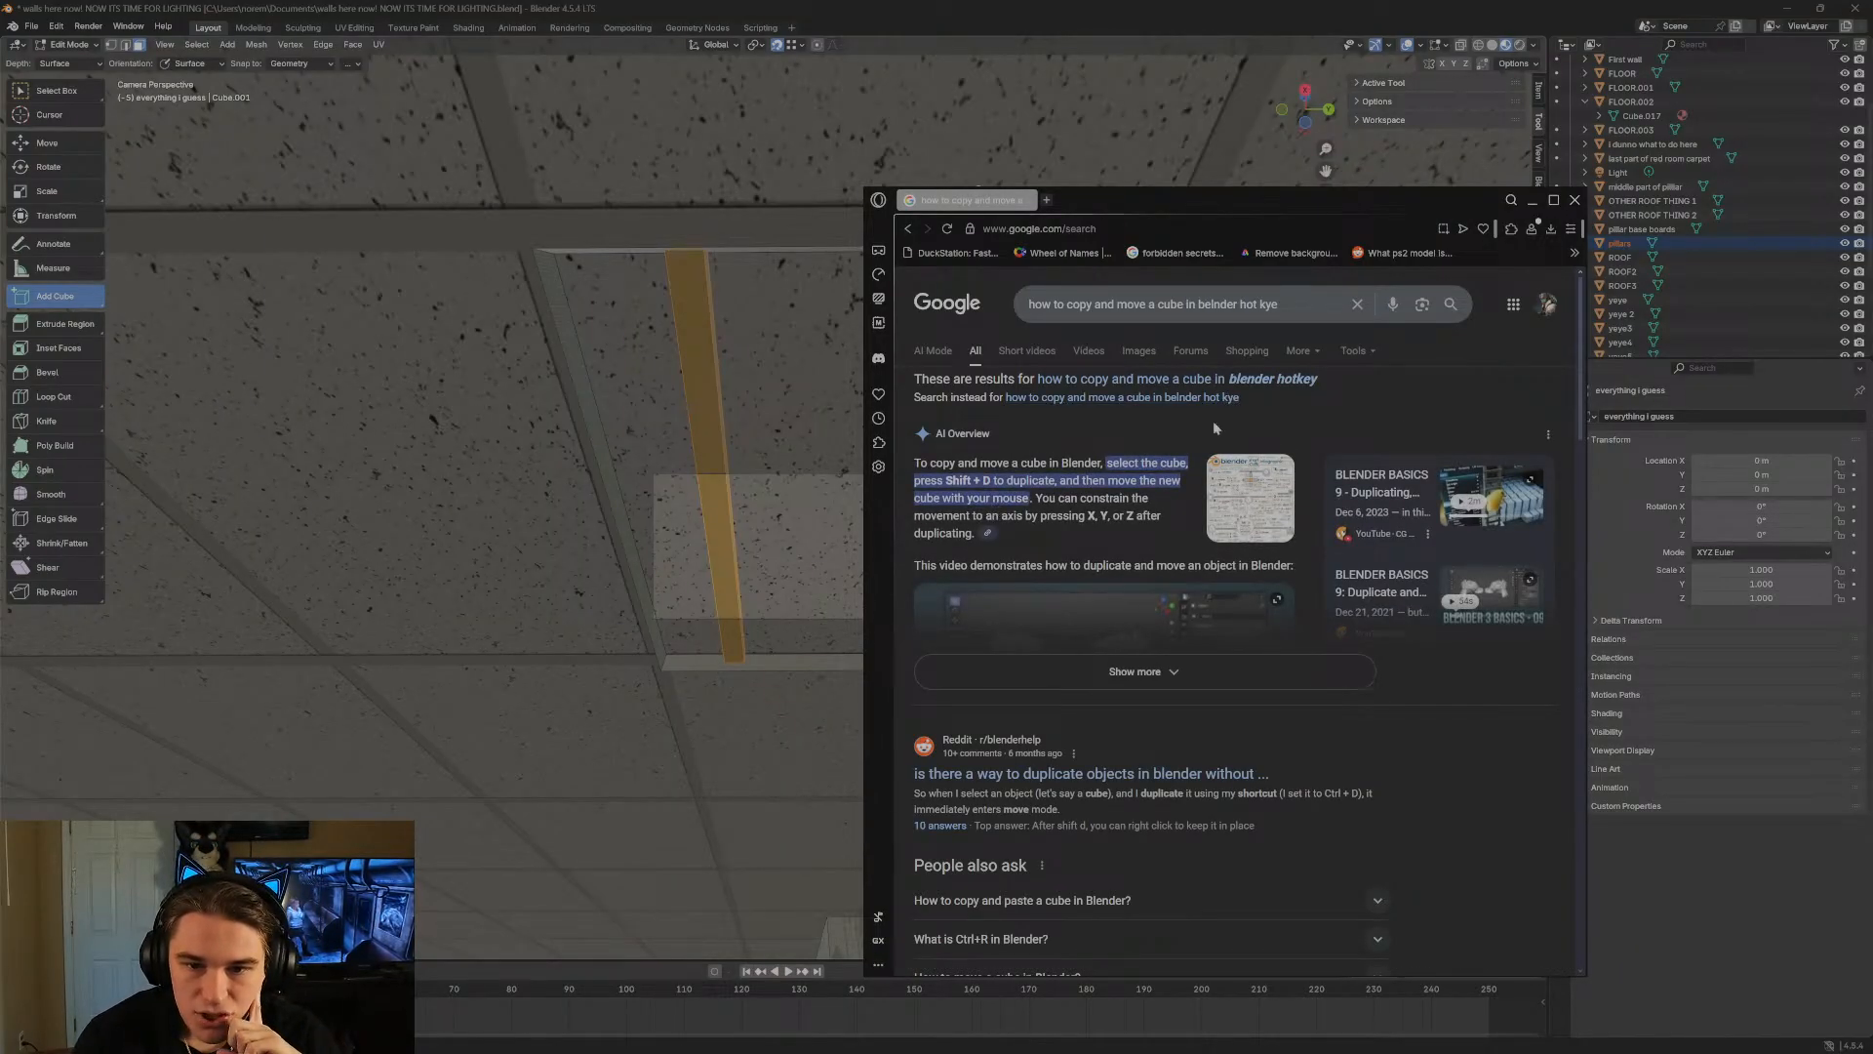
{"action": "left_click", "coordinate": [1571, 201]}
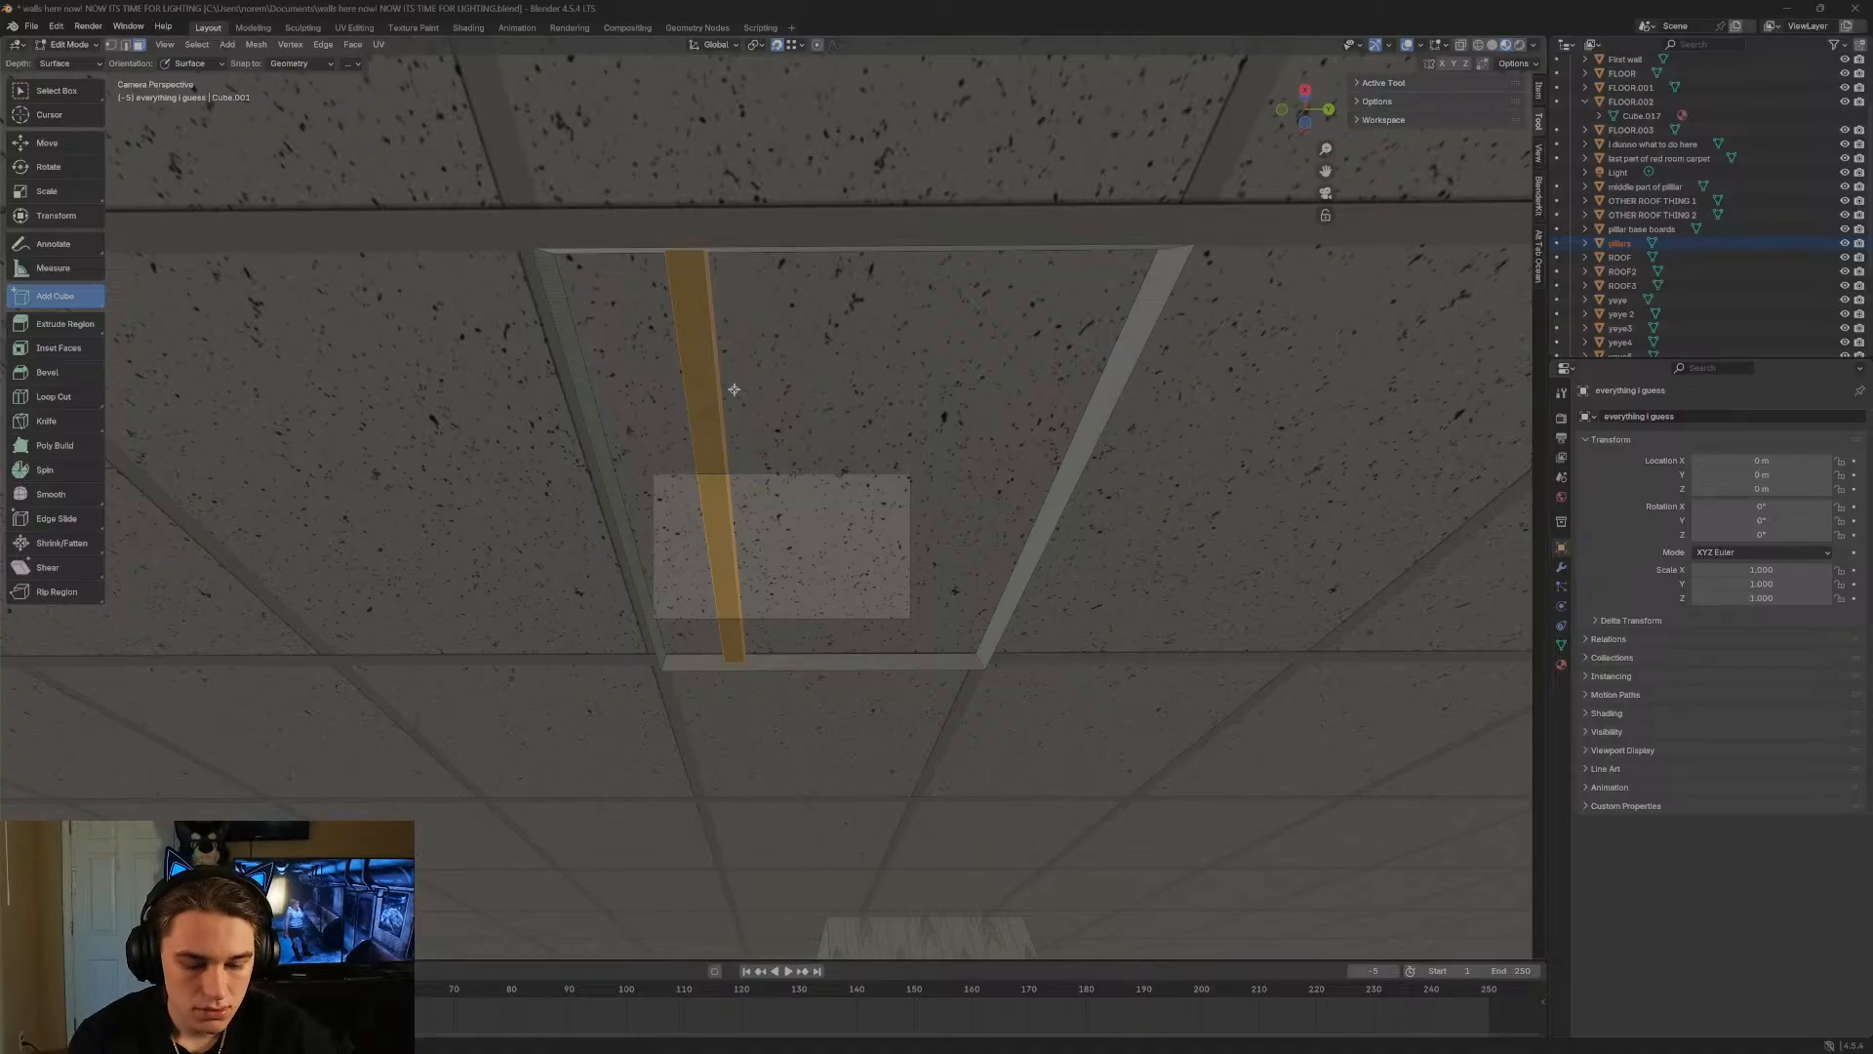
{"action": "left_click", "coordinate": [54, 90]}
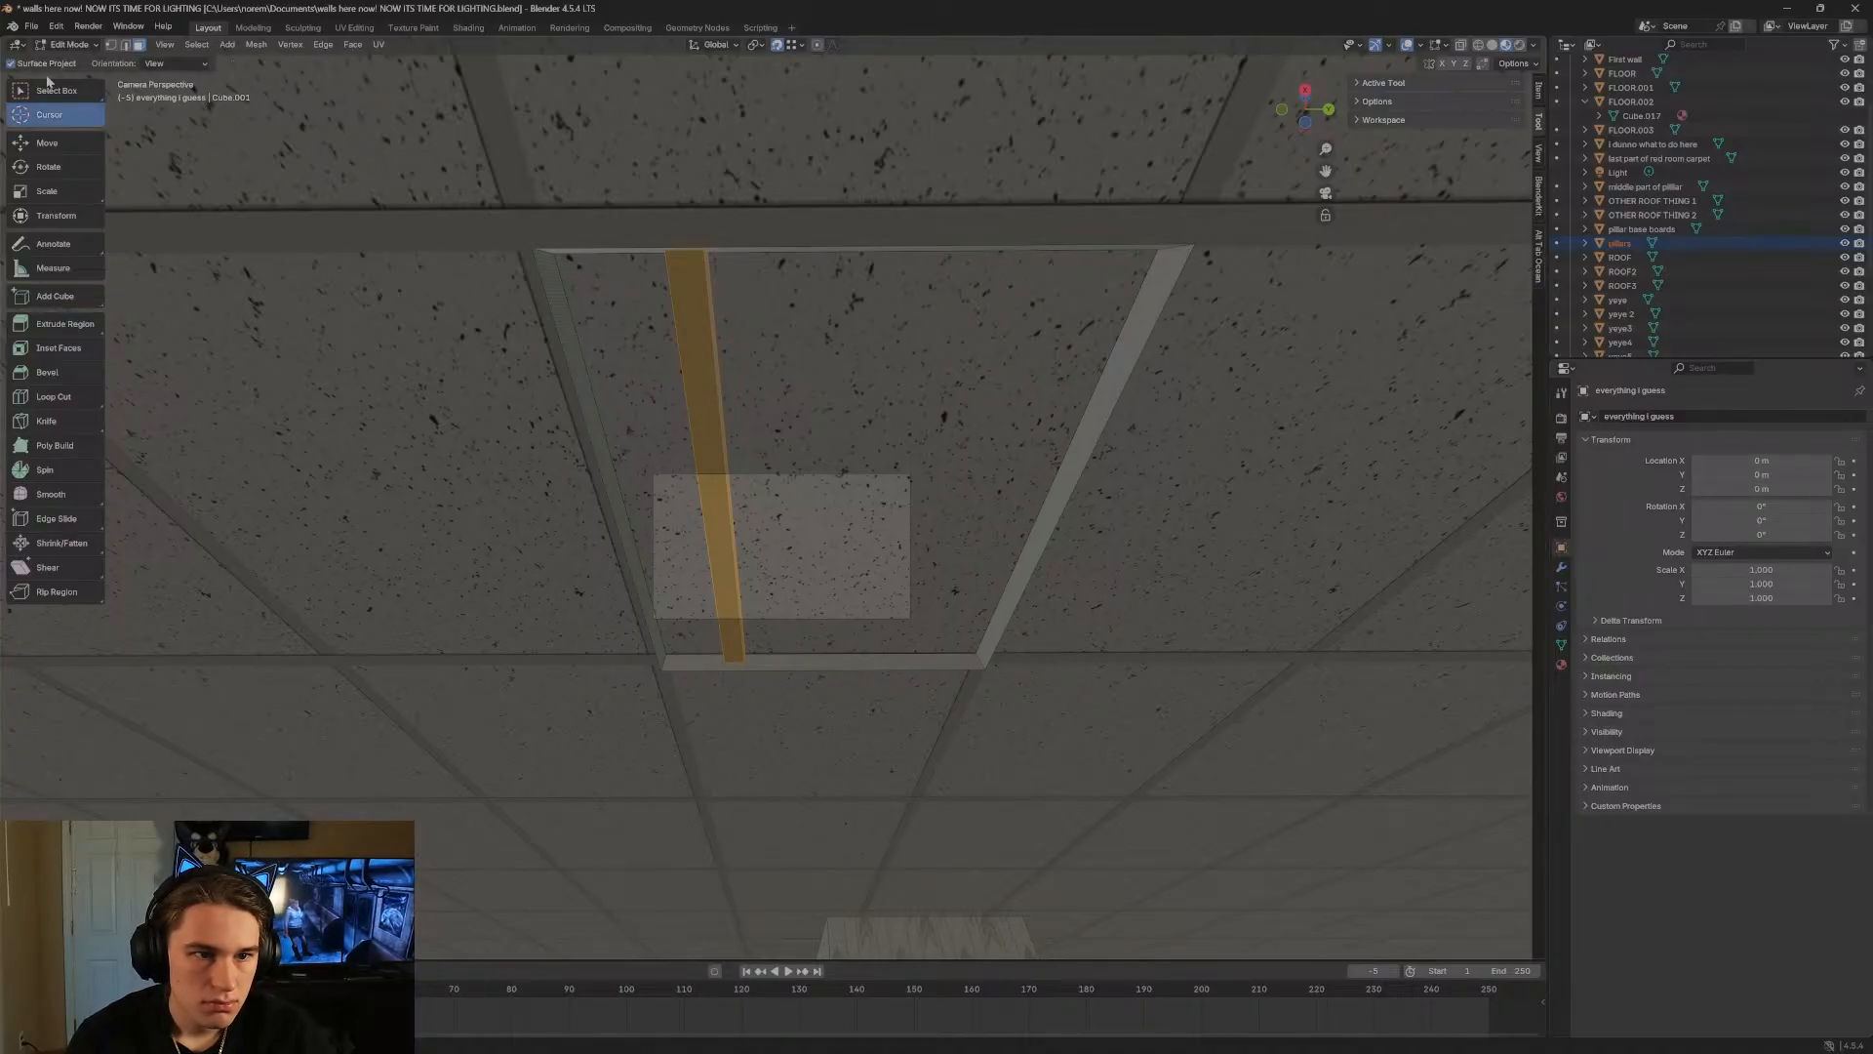
{"action": "left_click", "coordinate": [706, 340]}
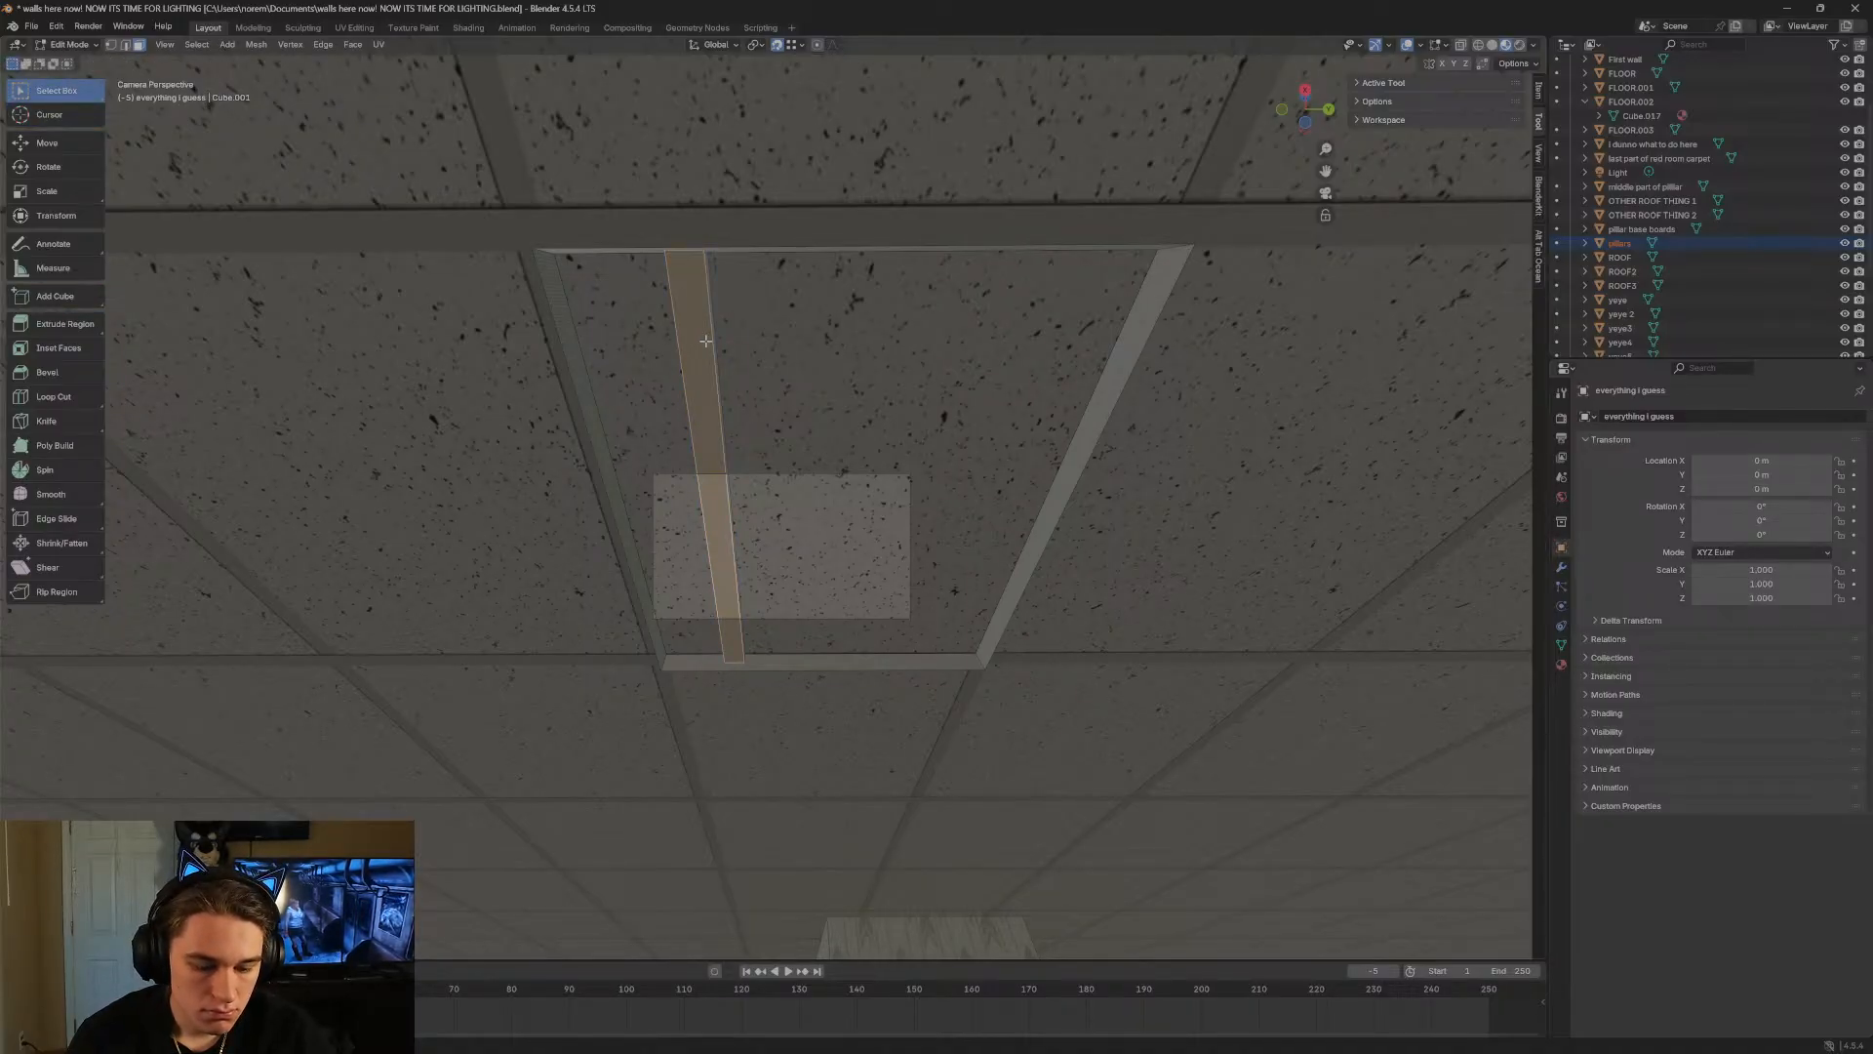
{"action": "key", "text": "shift+s"}
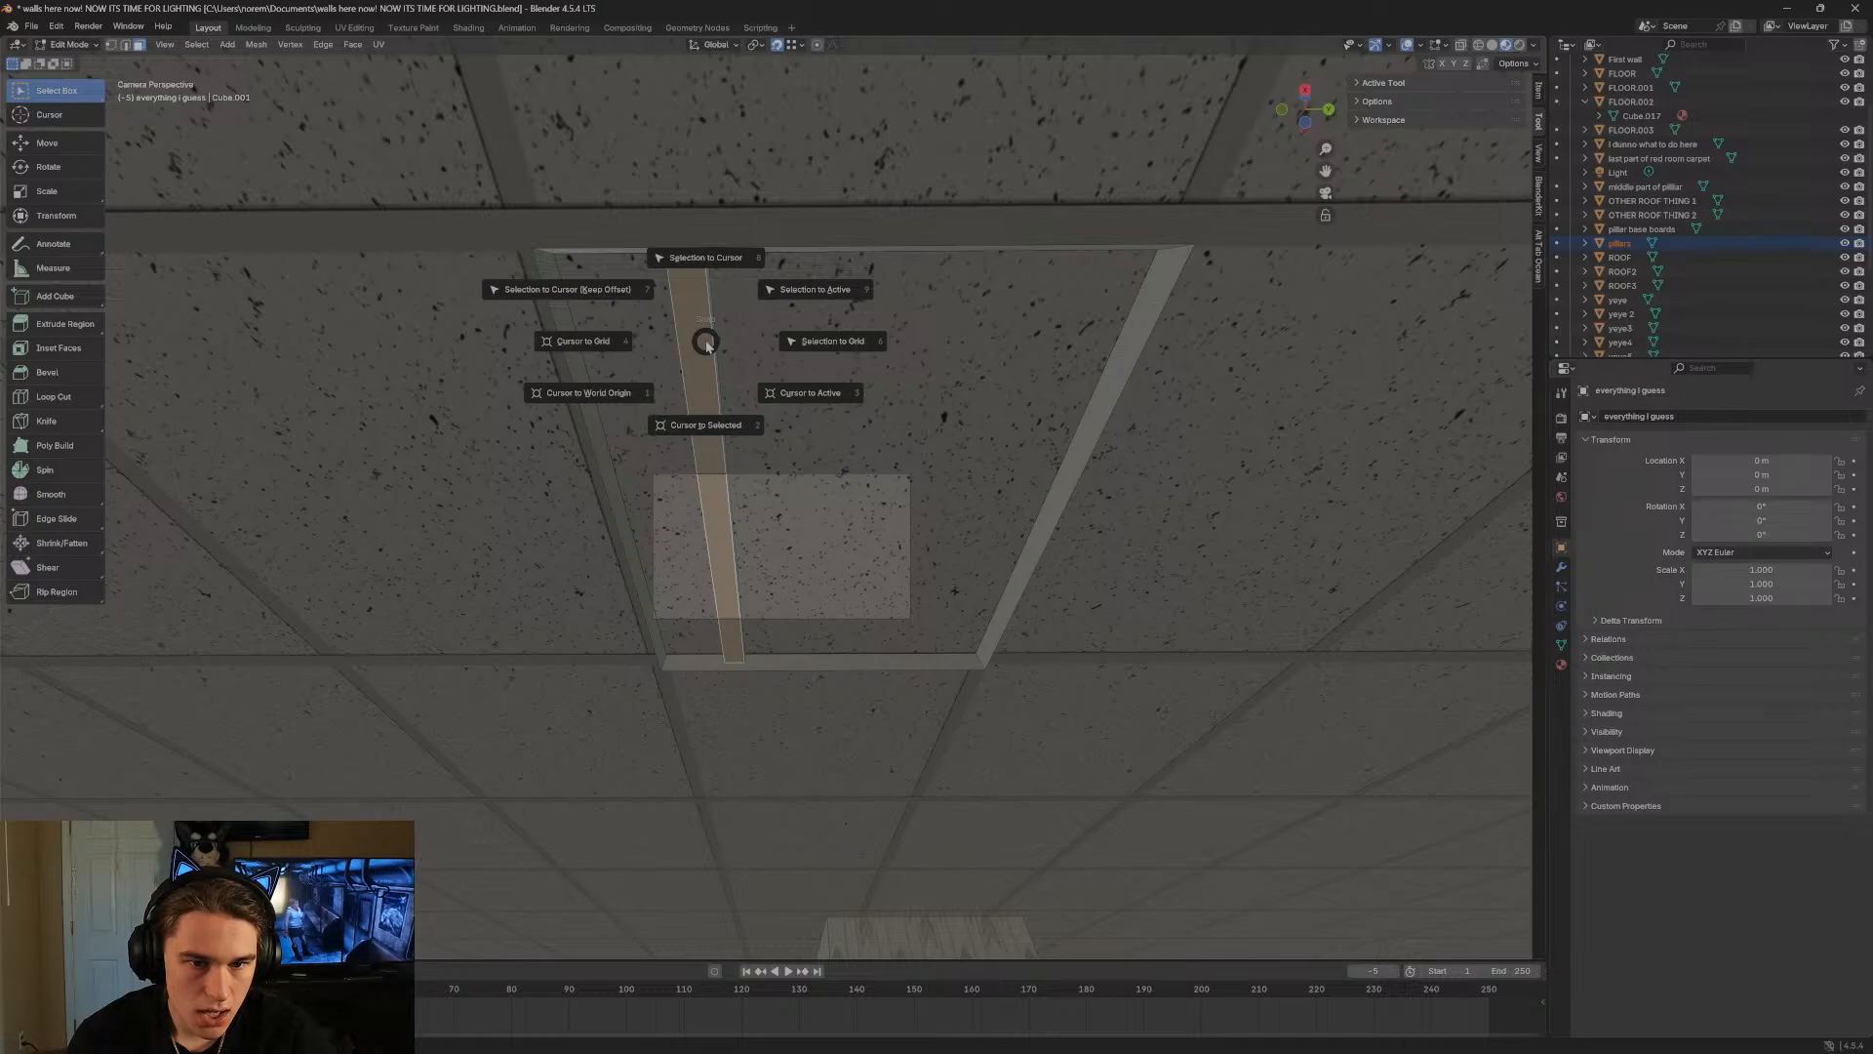
{"action": "key", "text": "Escape"}
{"action": "key", "text": "shift+grave"}
{"action": "key", "text": "w"}
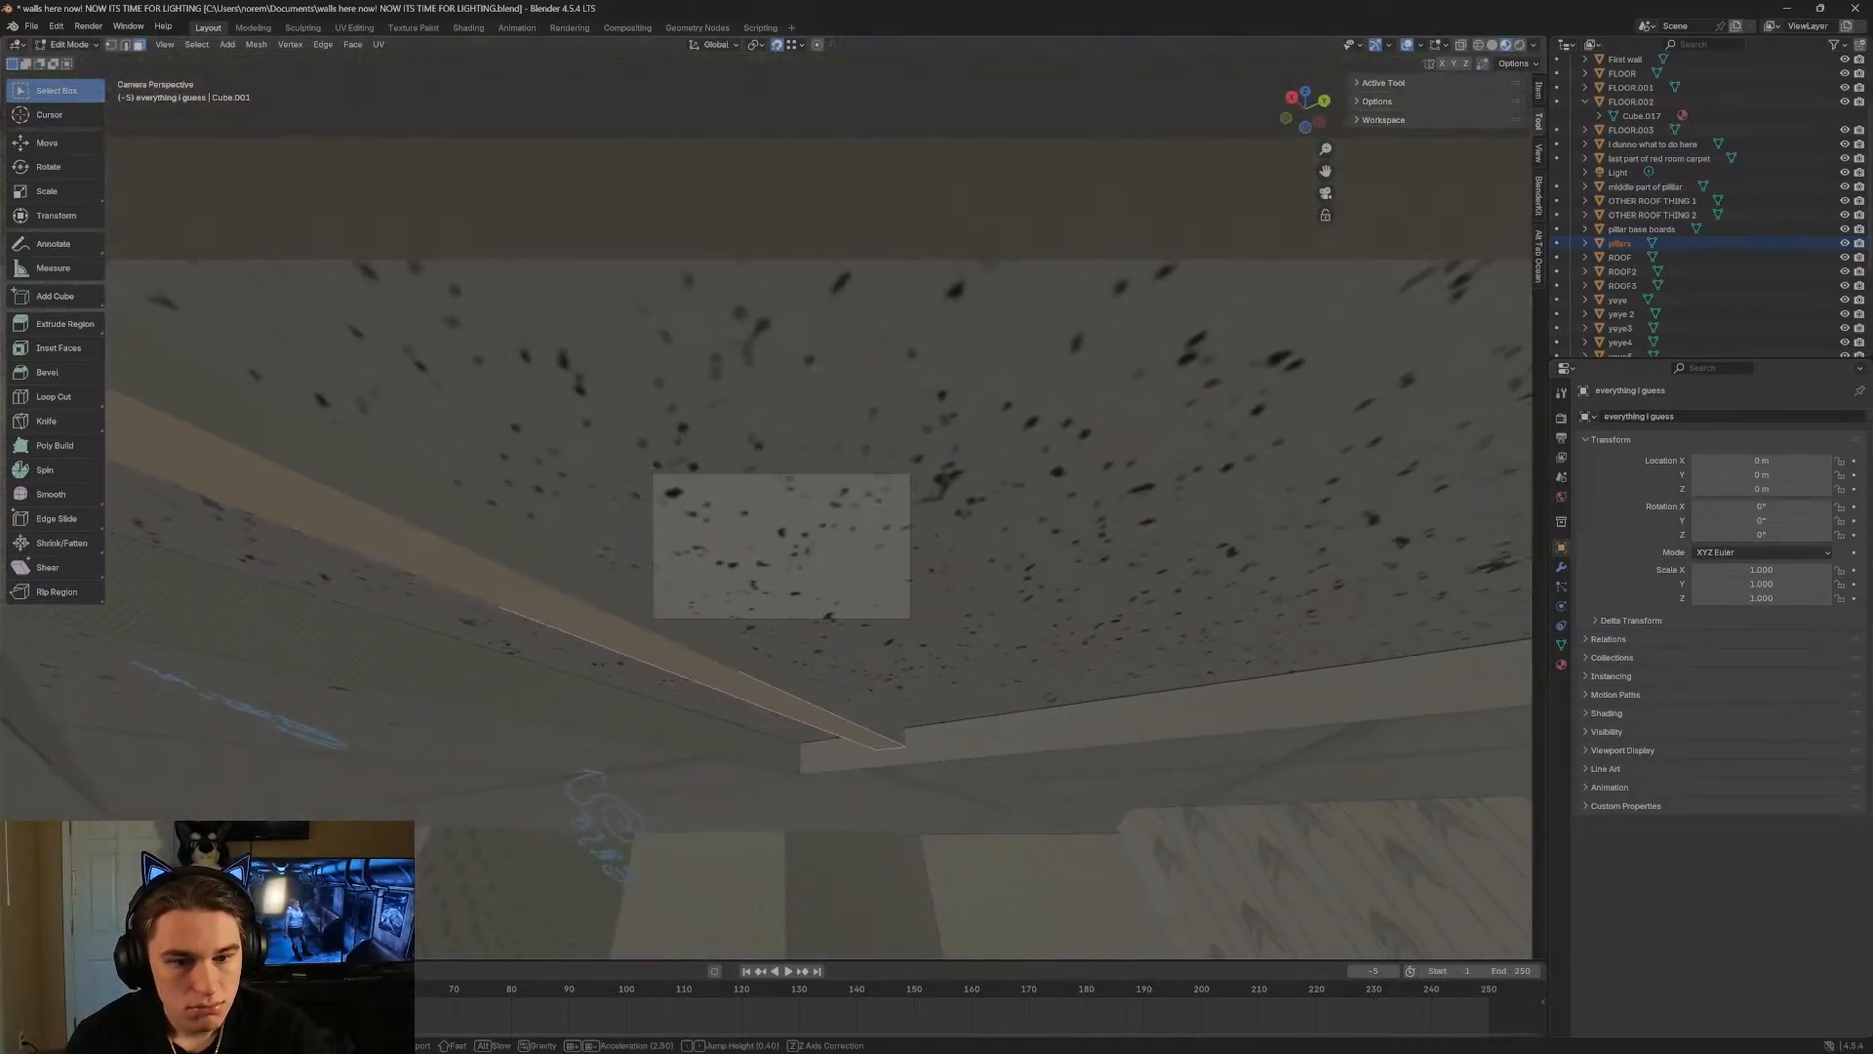
{"action": "key", "text": "s"}
{"action": "left_click", "coordinate": [615, 463]}
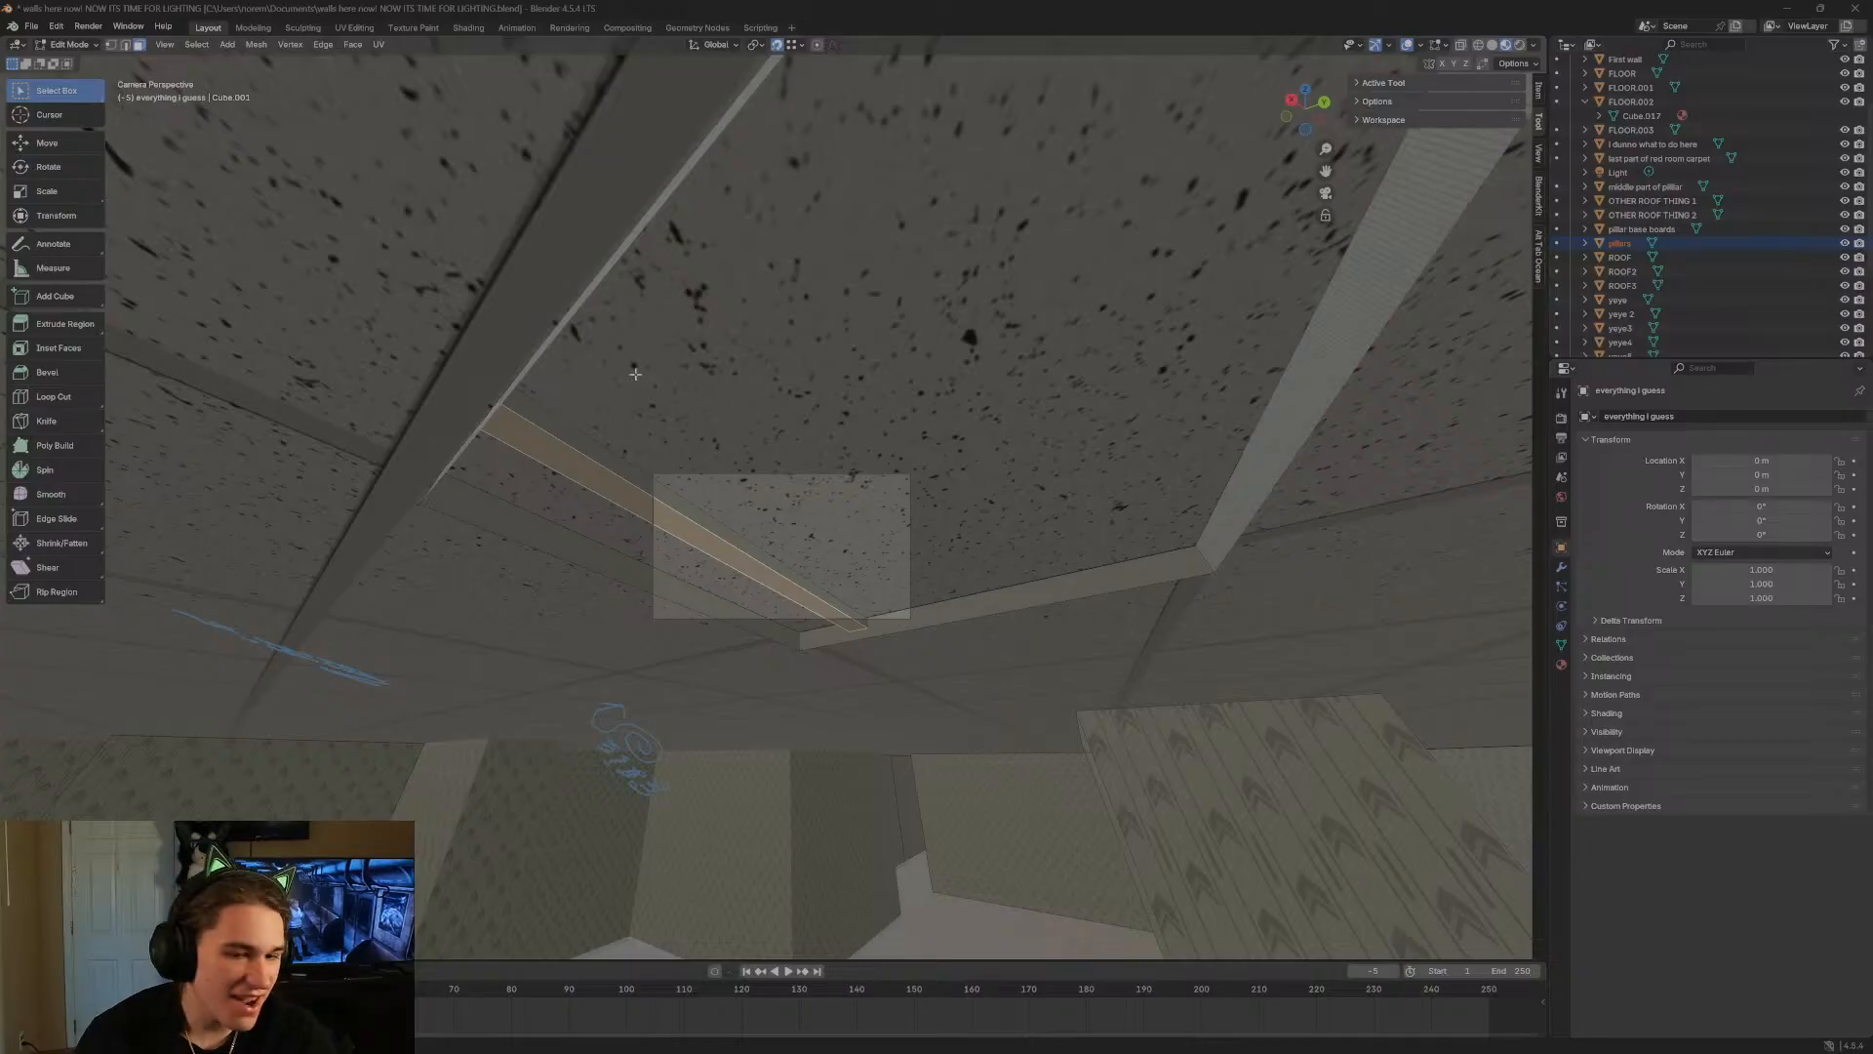
Try to select all faces of the thin strip on the ceiling tile.
{"action": "left_click", "coordinate": [717, 536]}
{"action": "left_click", "coordinate": [712, 544], "text": "shift"}
{"action": "key", "text": "ctrl+f"}
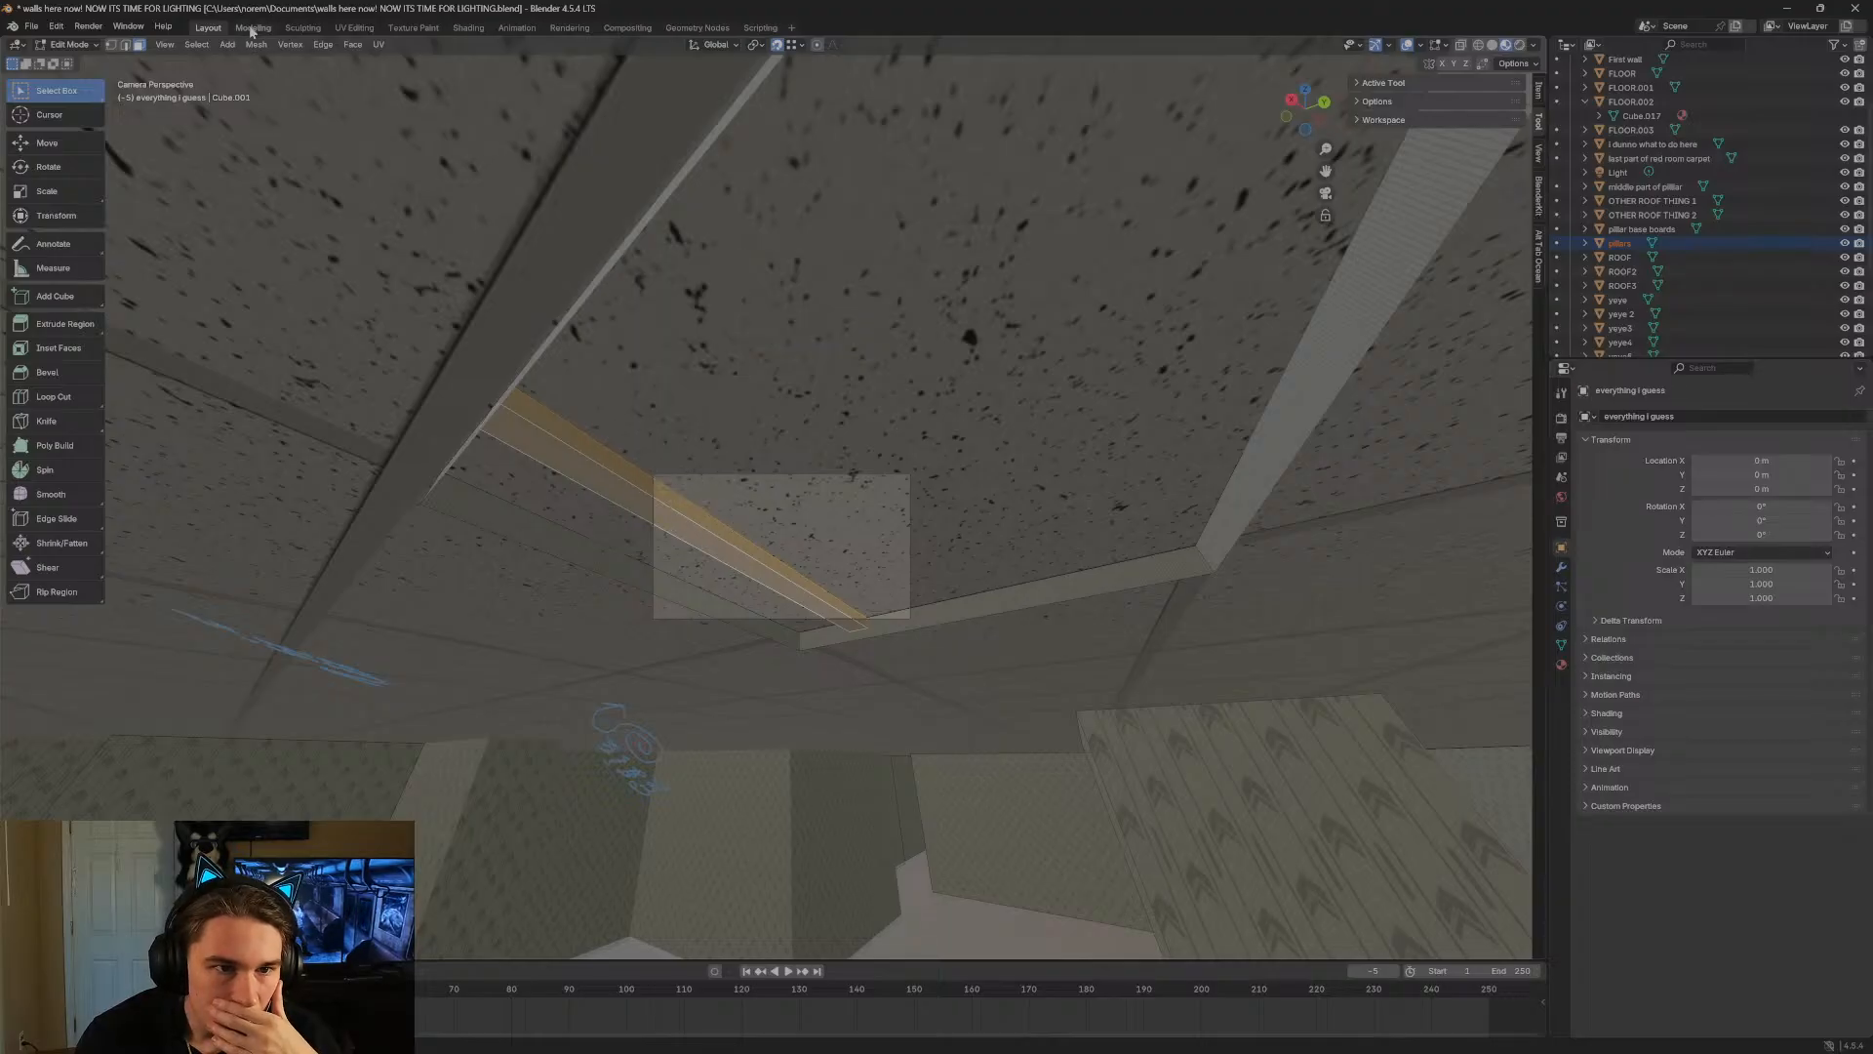
{"action": "left_click", "coordinate": [196, 44]}
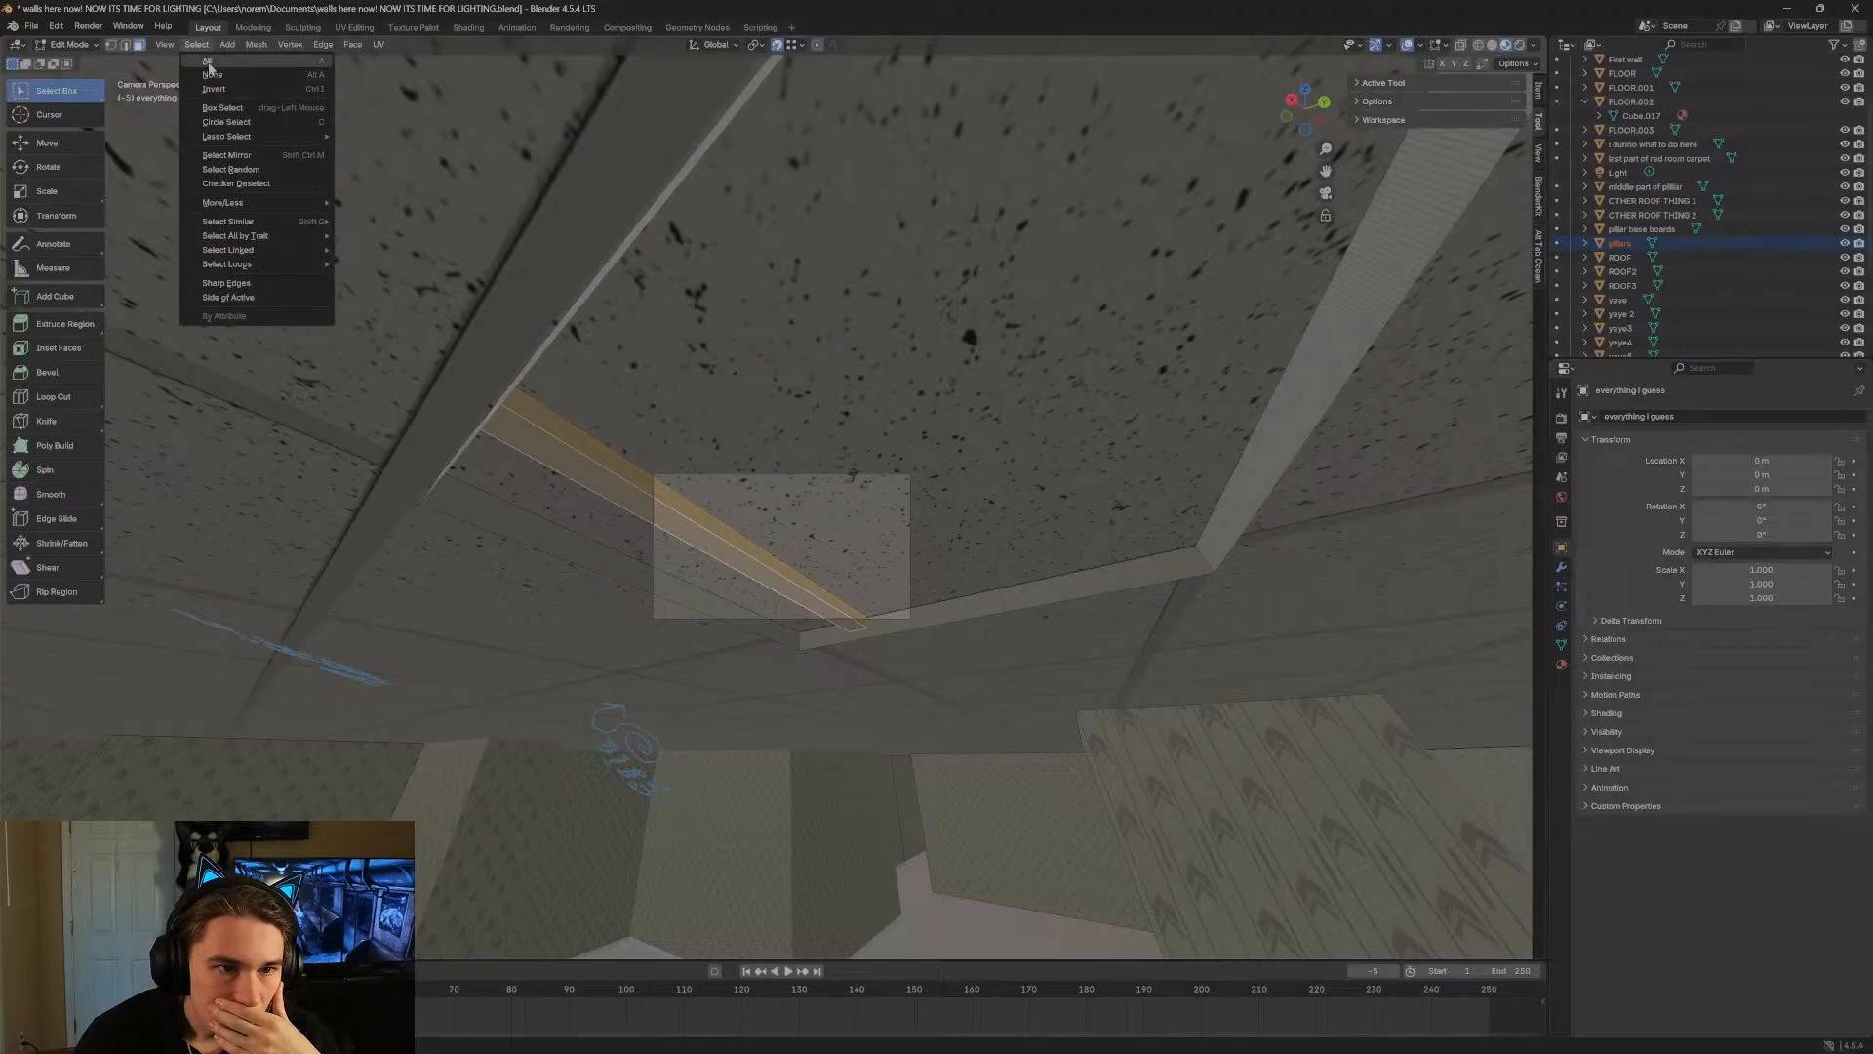
{"action": "left_click", "coordinate": [207, 61]}
{"action": "key", "text": "alt+a"}
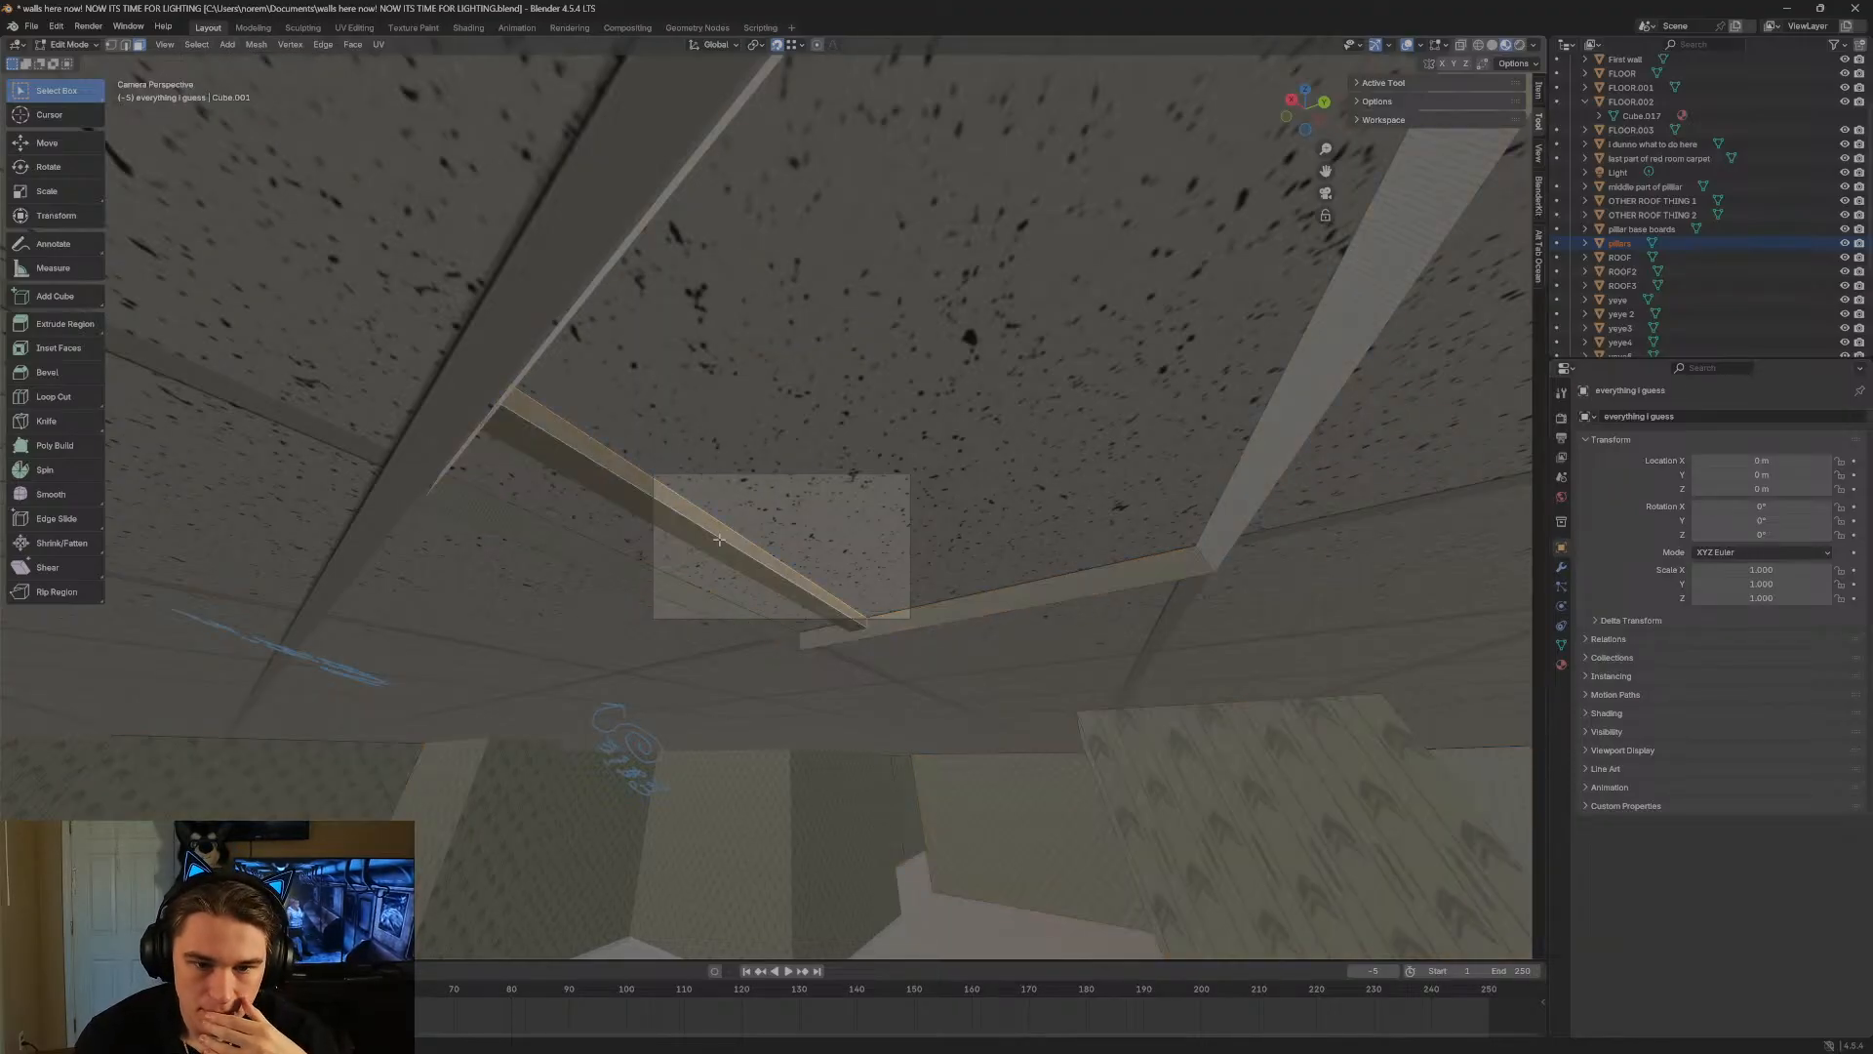
{"action": "left_click", "coordinate": [714, 539]}
{"action": "key", "text": "shift+grave"}
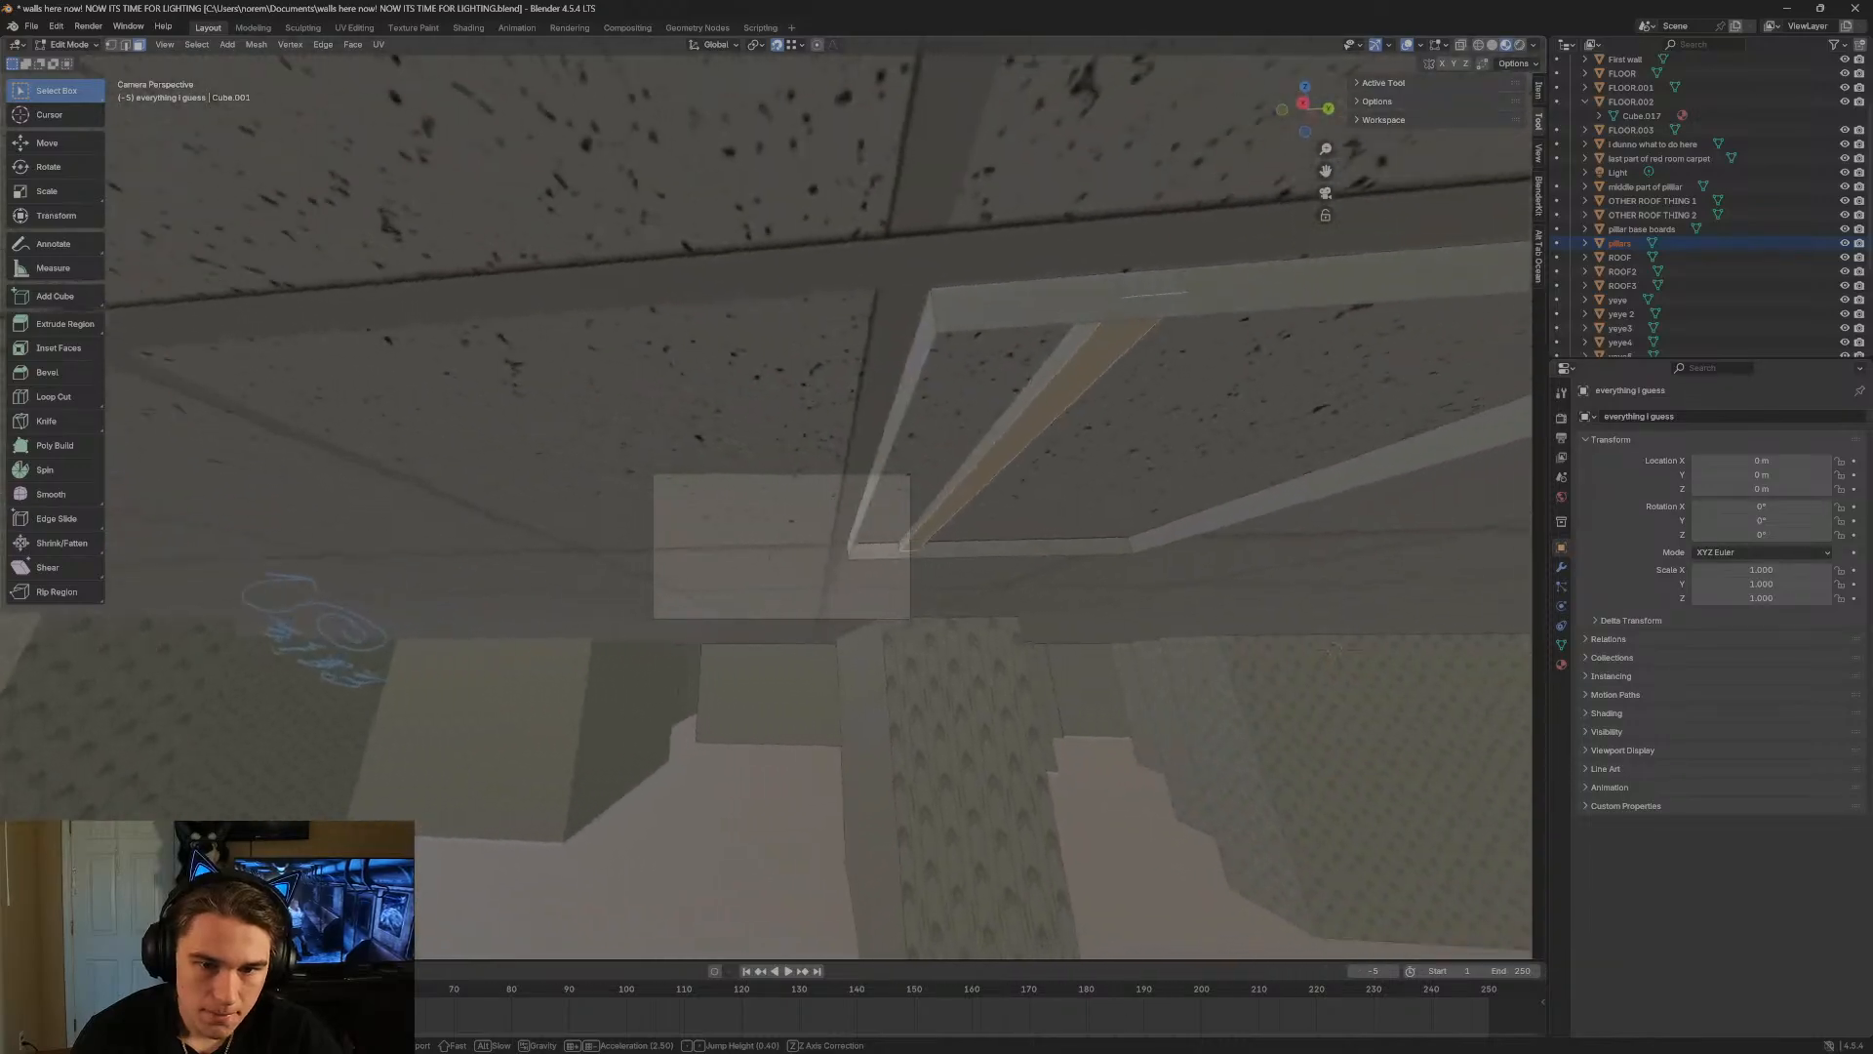
{"action": "key", "text": "a"}
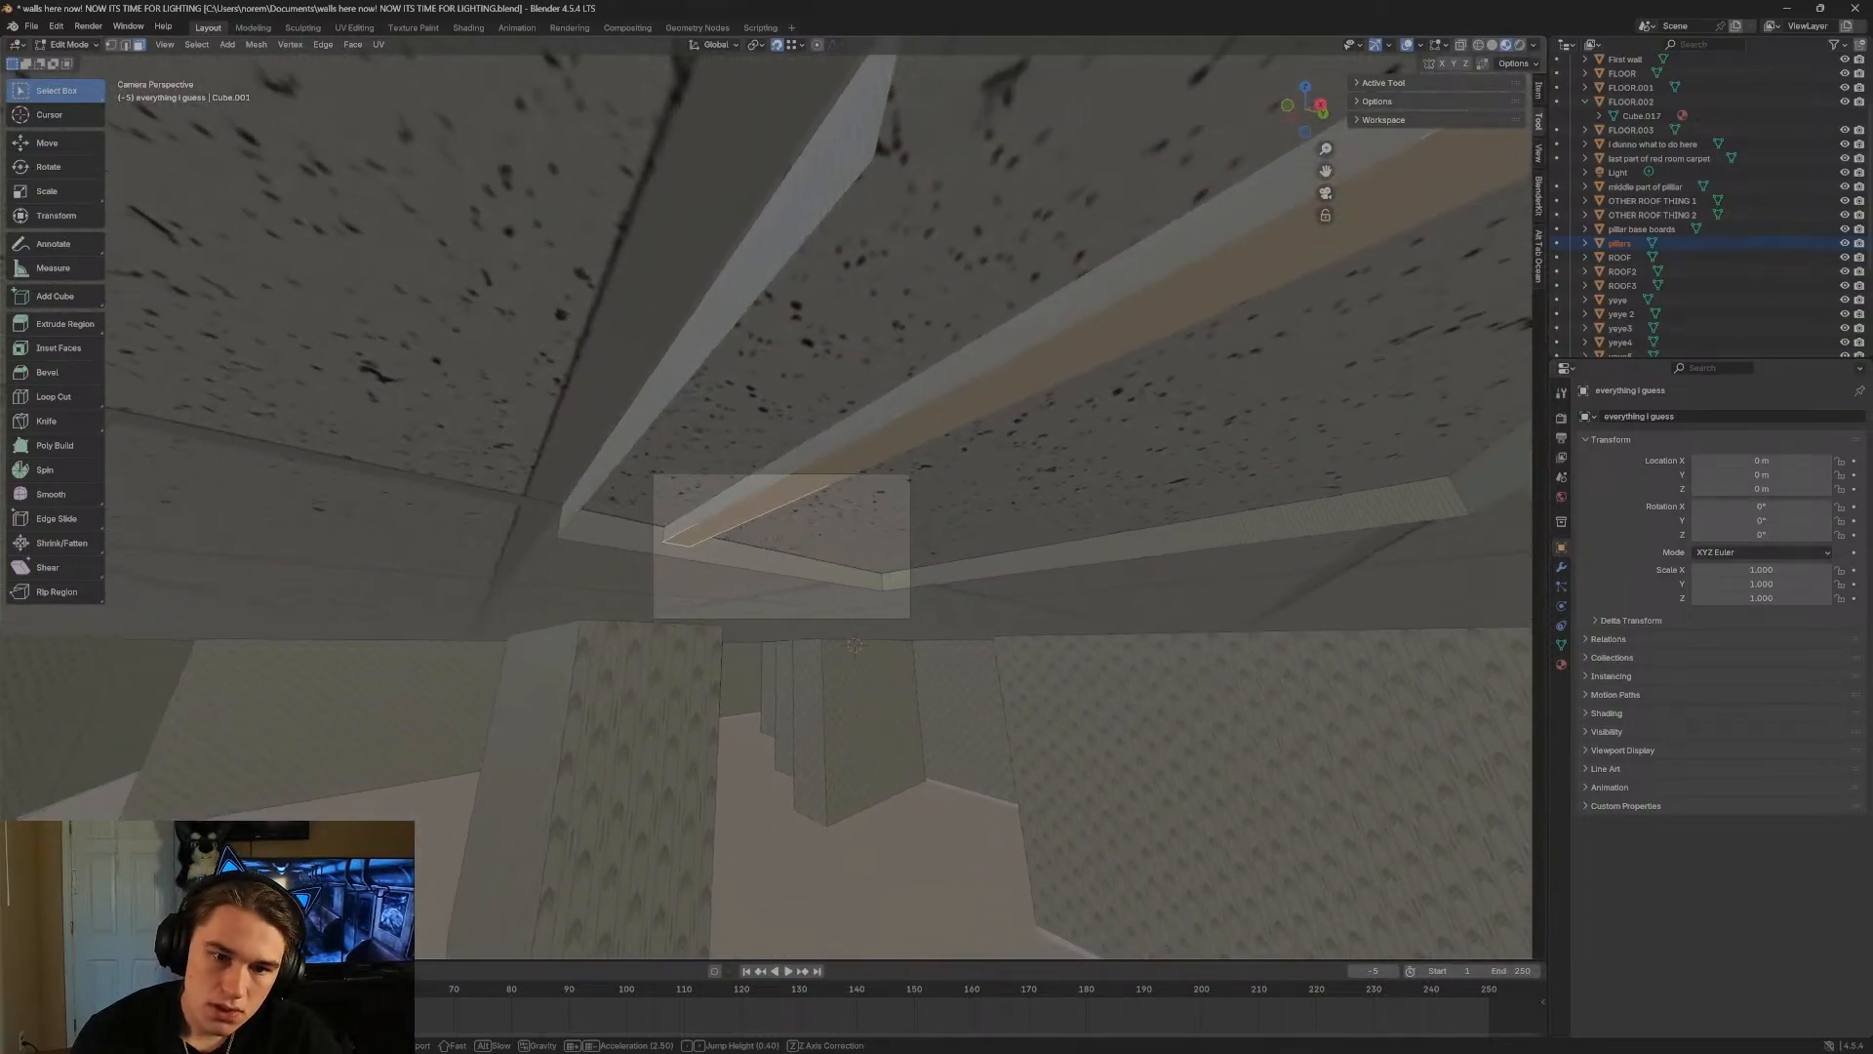
{"action": "left_click", "coordinate": [741, 532]}
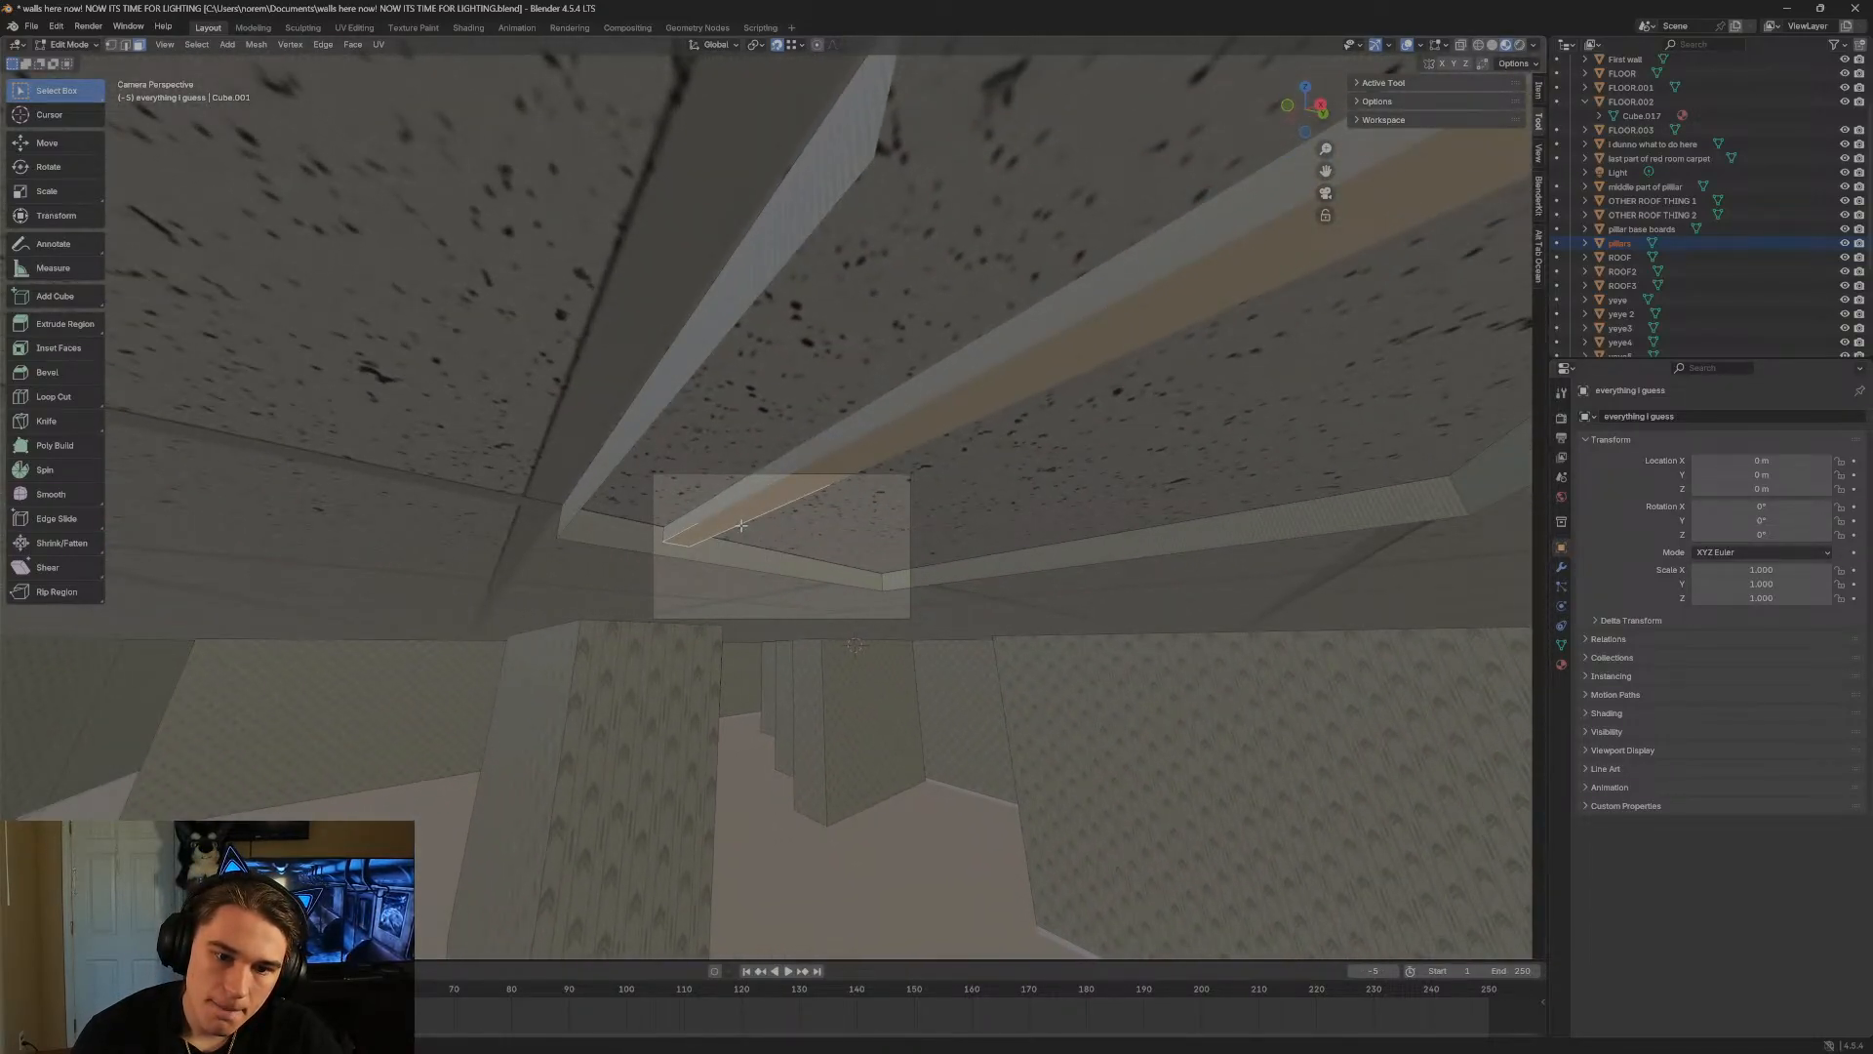
Undo the selection changes and the creation of the thin strip, leaving the ceiling frame empty.
{"action": "key", "text": "shift+grave"}
{"action": "left_click", "coordinate": [741, 526]}
{"action": "key", "text": "ctrl+z"}
{"action": "key", "text": "ctrl+z"}
{"action": "key", "text": "ctrl+z"}
{"action": "key", "text": "ctrl+z"}
{"action": "key", "text": "ctrl+z"}
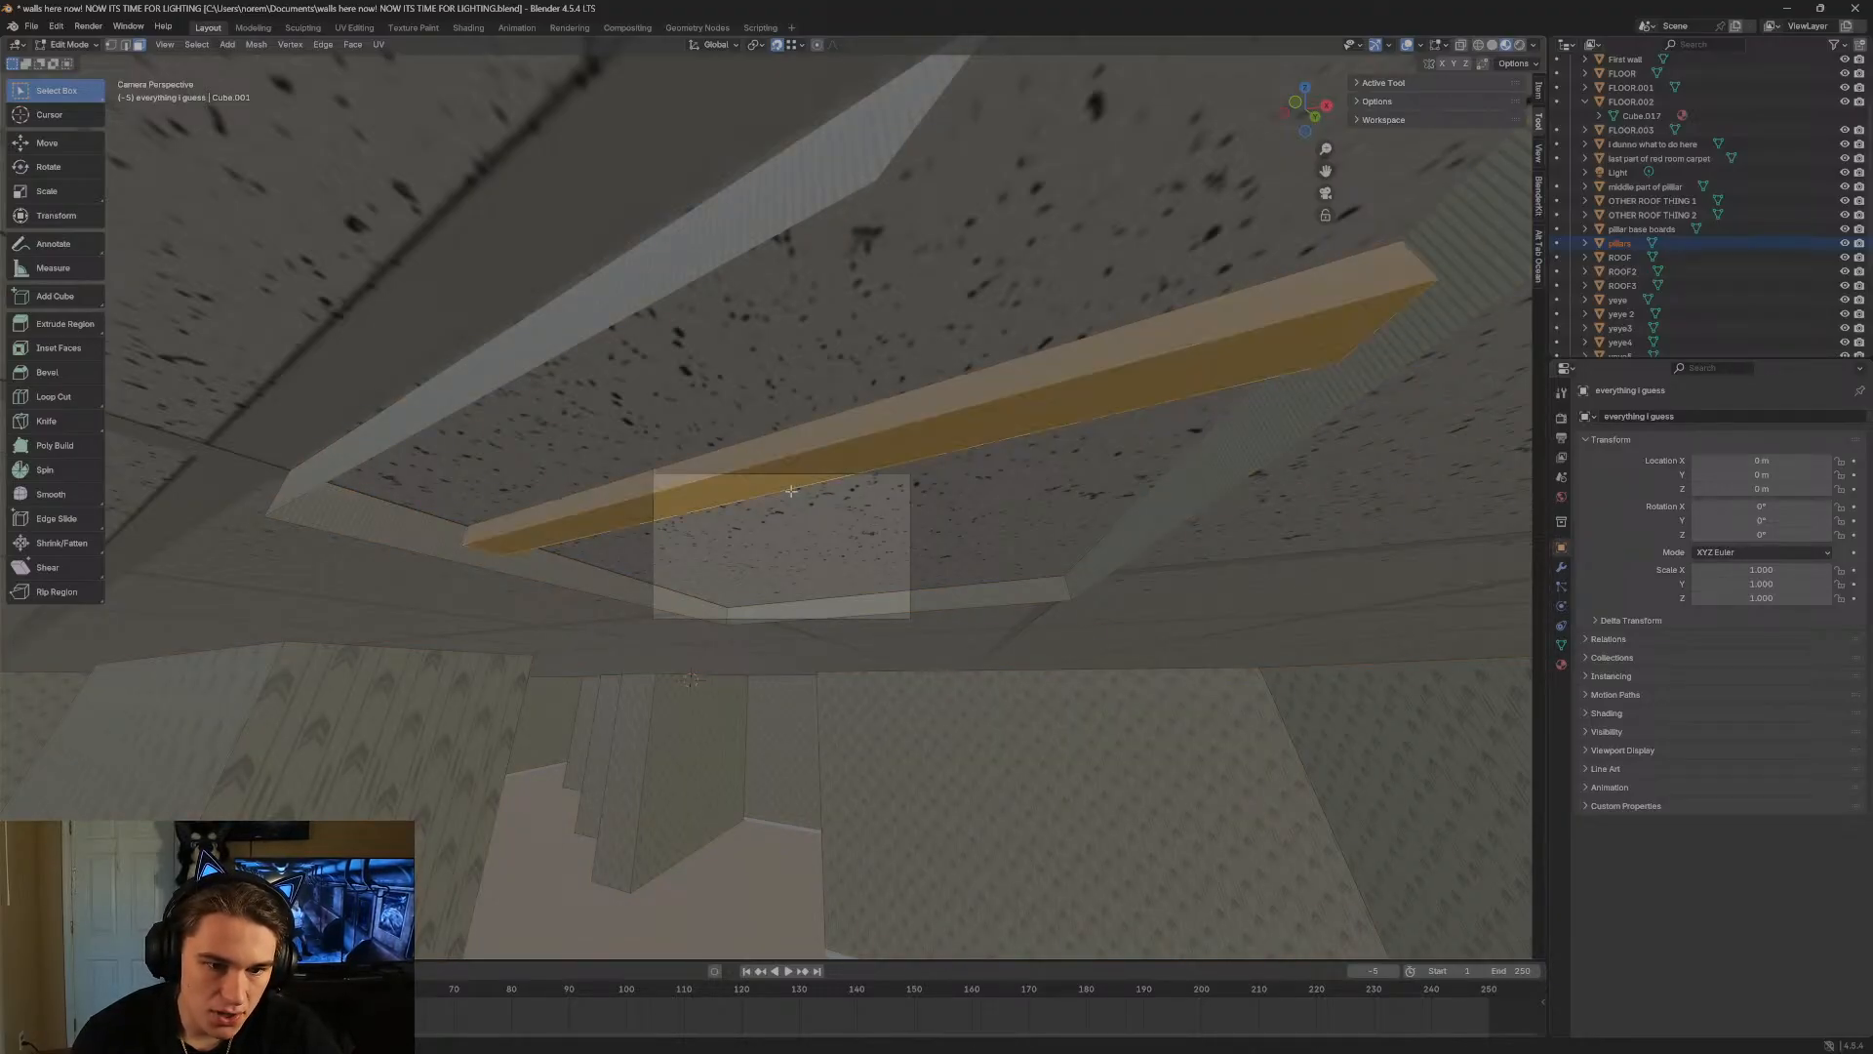
{"action": "key", "text": "ctrl+z"}
{"action": "key", "text": "shift+grave"}
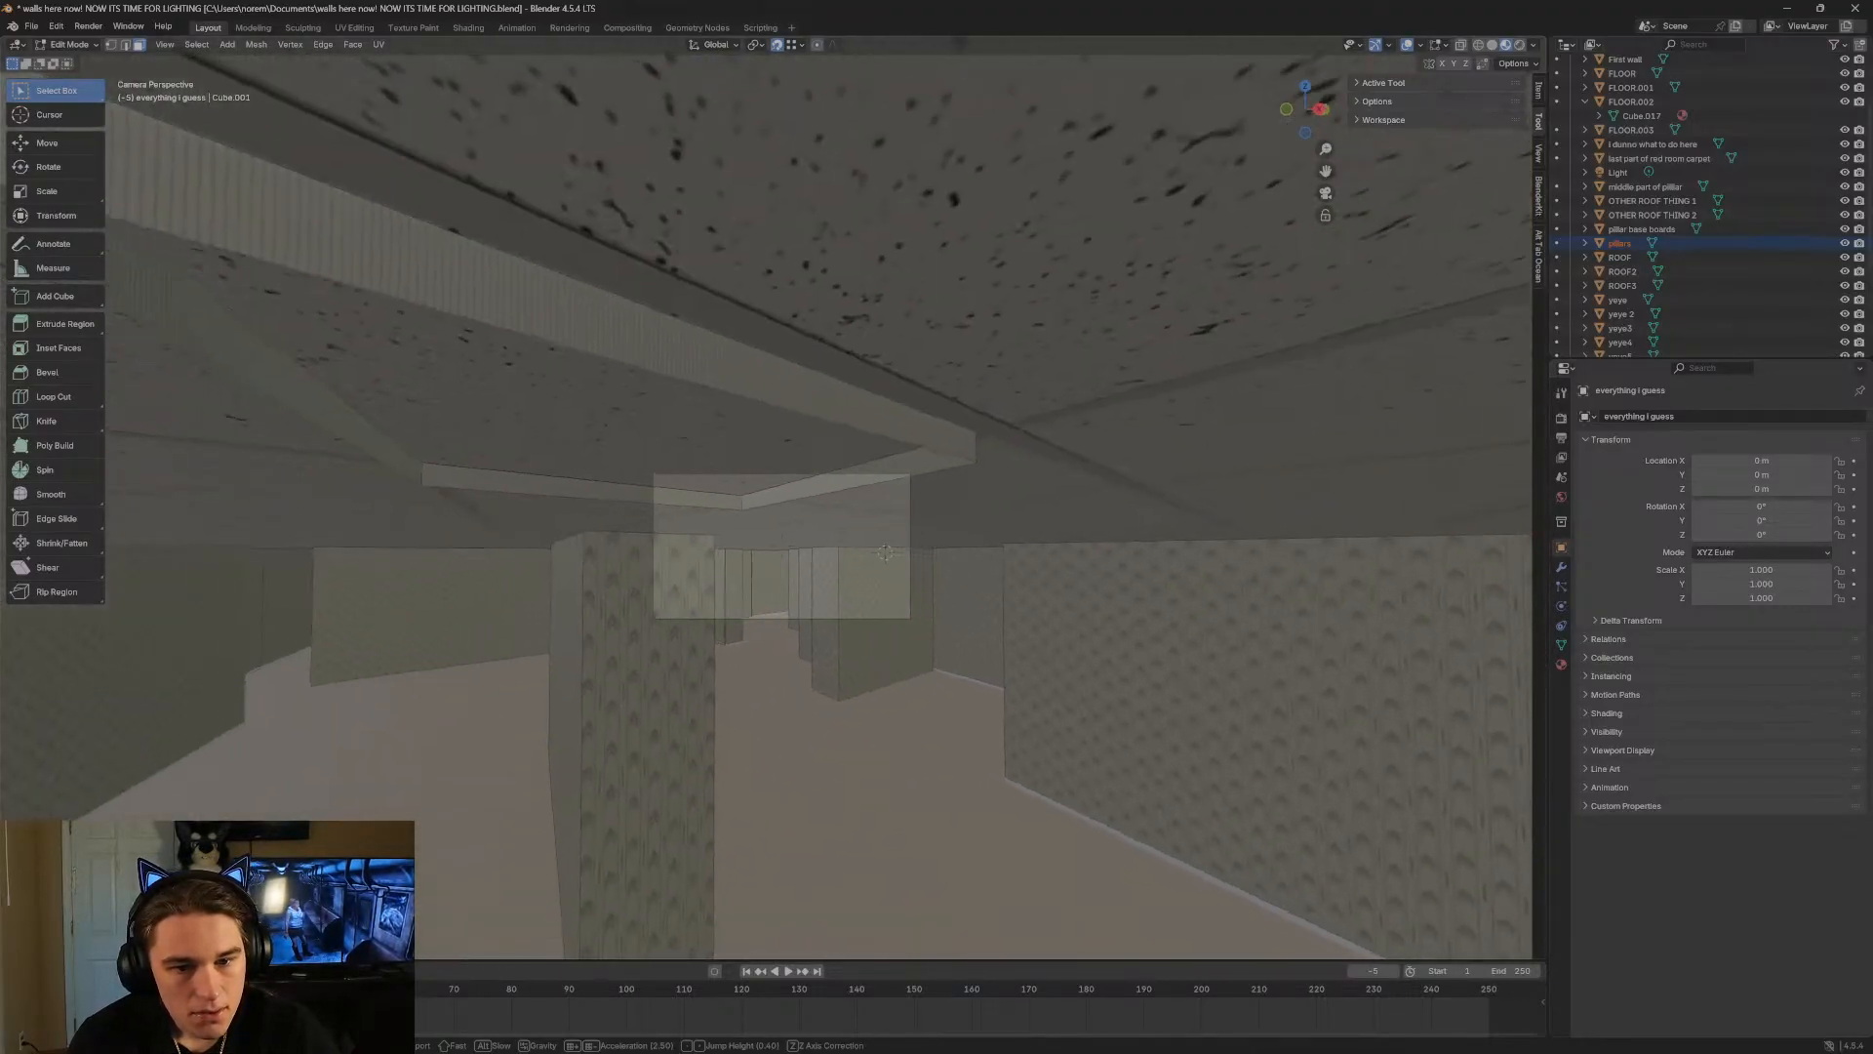
{"action": "left_click", "coordinate": [781, 547]}
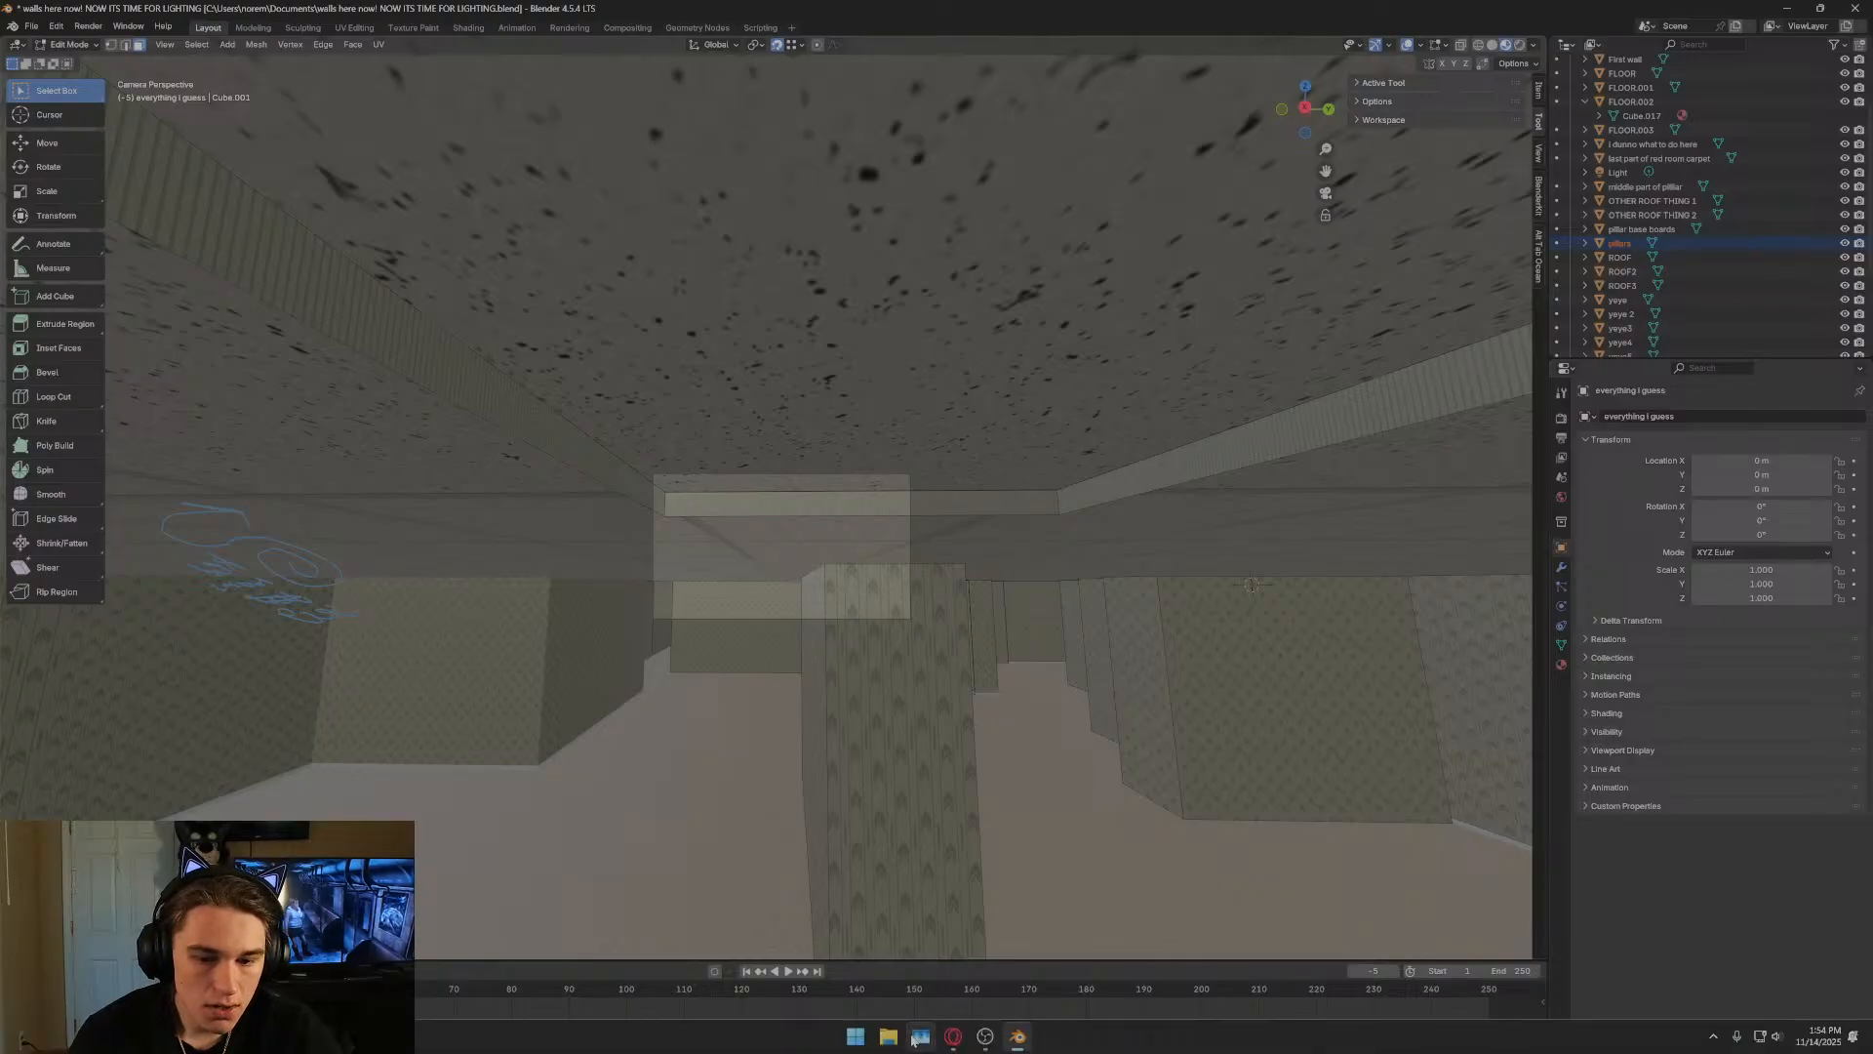
Switch to the browser, preview the Fluorescent Lamp Applications image from Superior Lighting as reference, and minimise the browser.
{"action": "mouse_move", "coordinate": [966, 1036]}
{"action": "left_click", "coordinate": [1169, 957]}
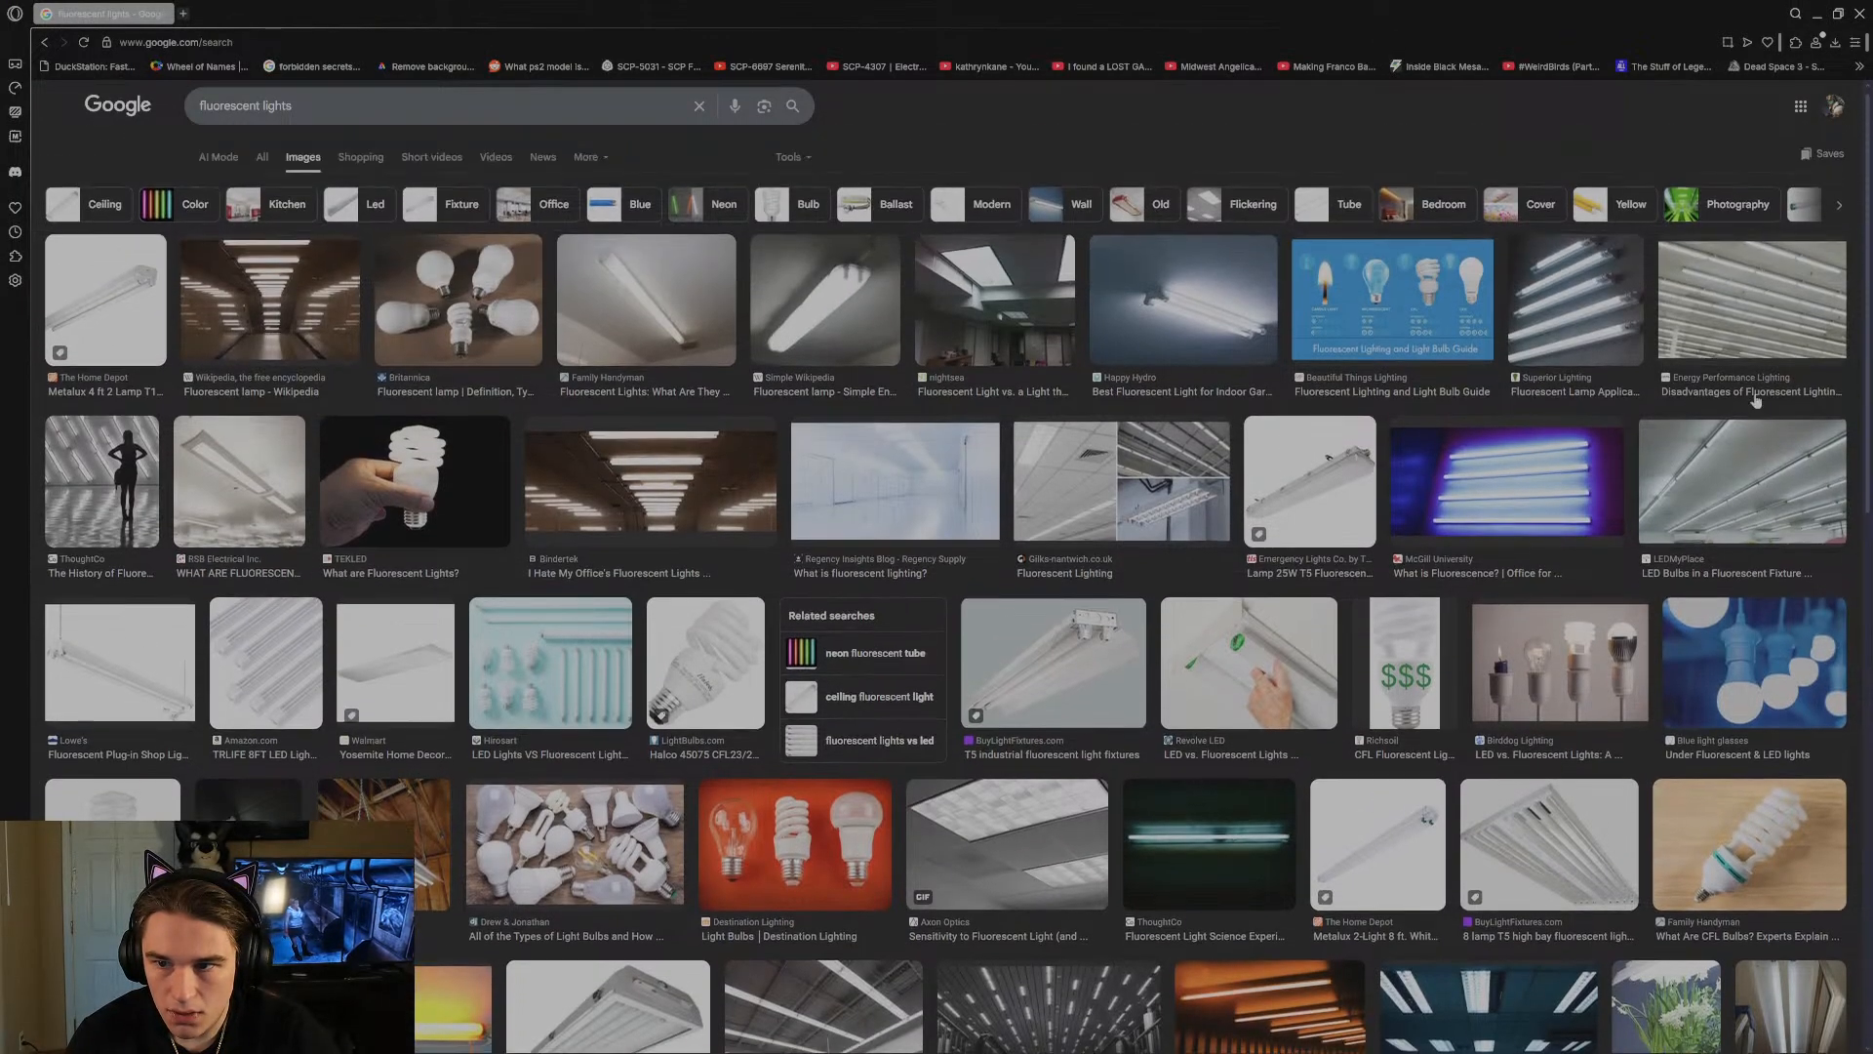
{"action": "left_click", "coordinate": [1576, 301]}
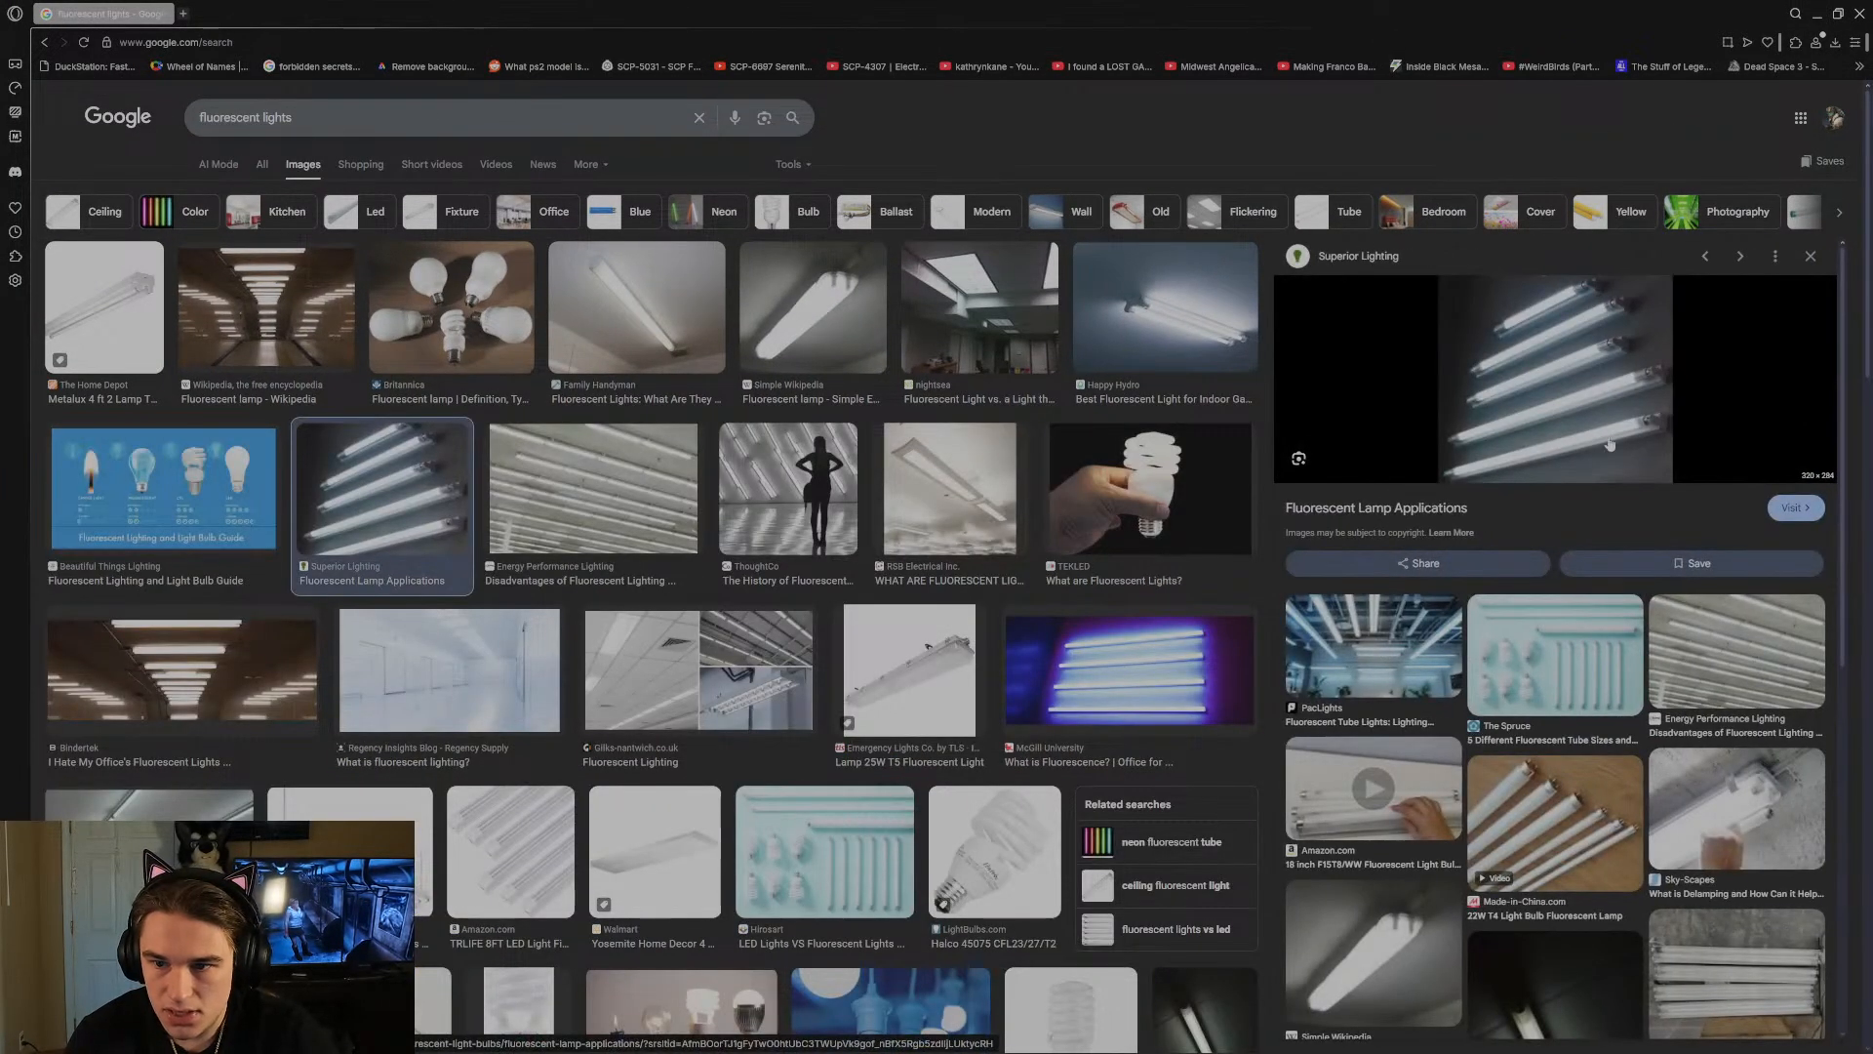
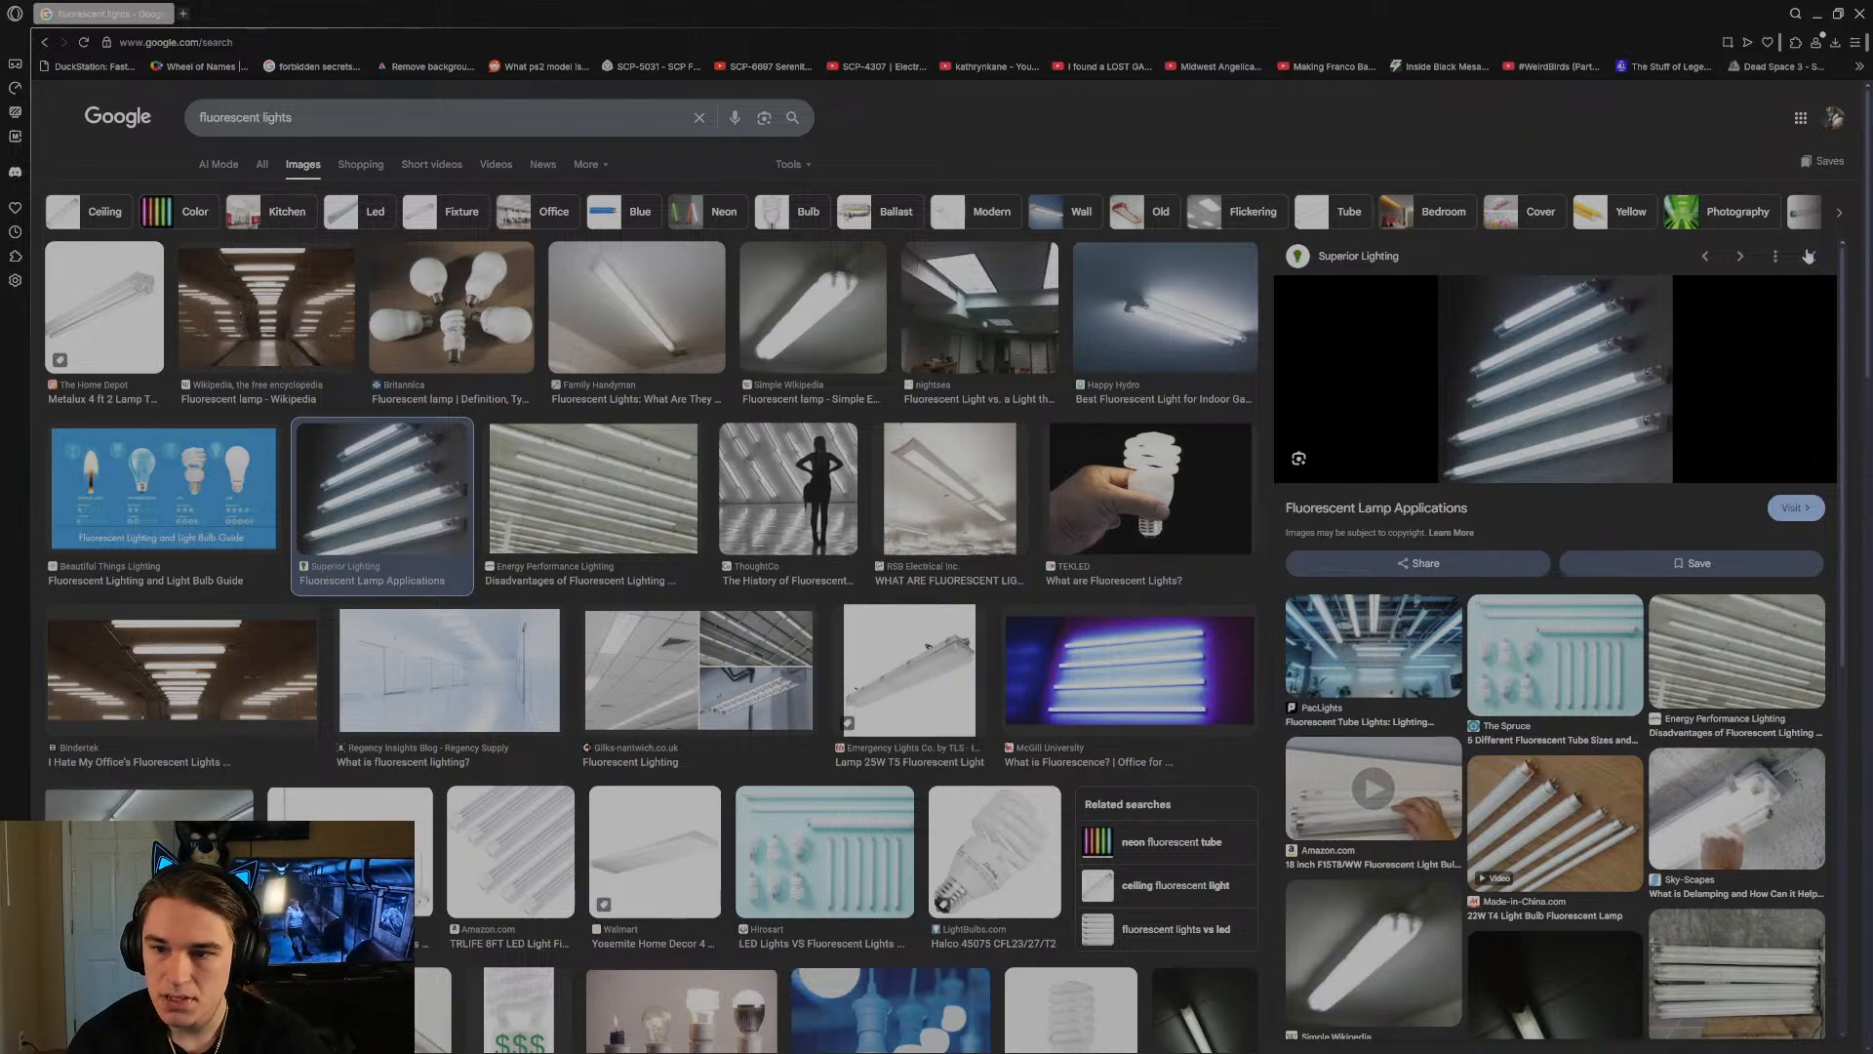
{"action": "left_click", "coordinate": [1816, 14]}
Add a narrower, thin cube as a strip across the ceiling tile, running between two opposite sides of the frame.
{"action": "key", "text": "shift+grave"}
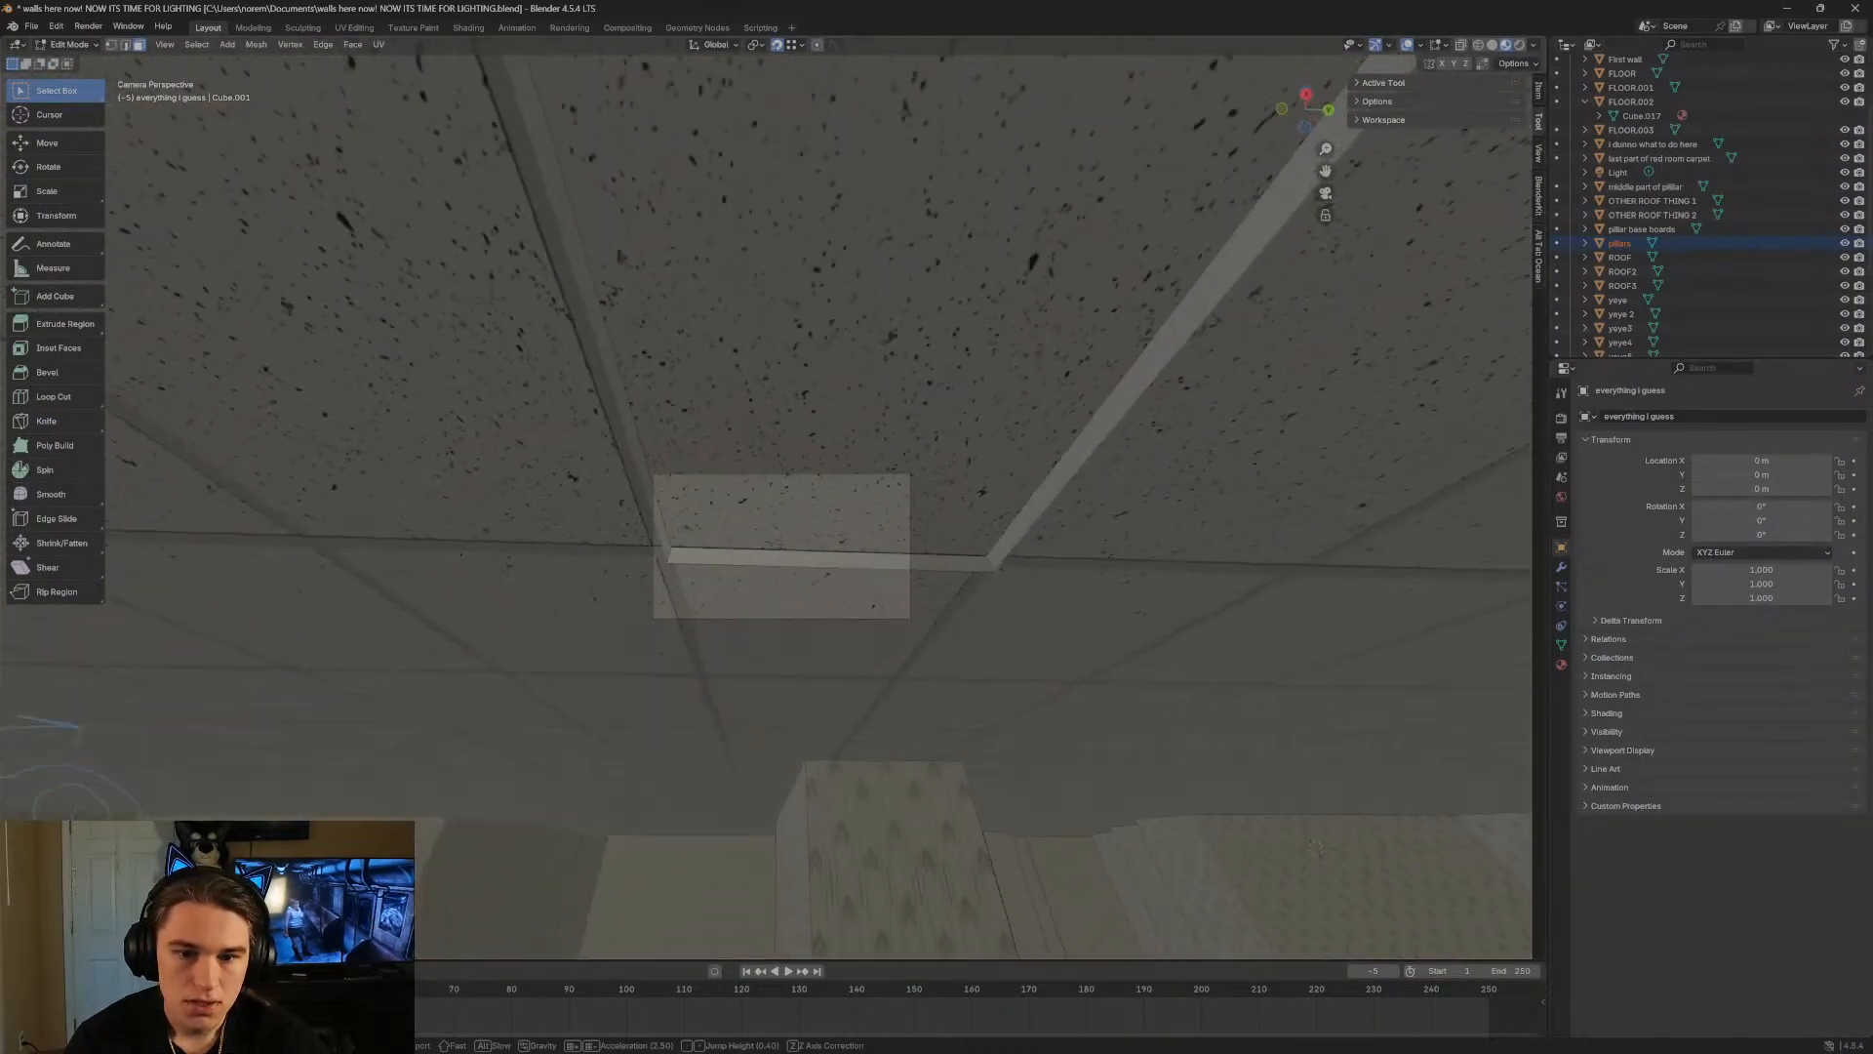
{"action": "key", "text": "w"}
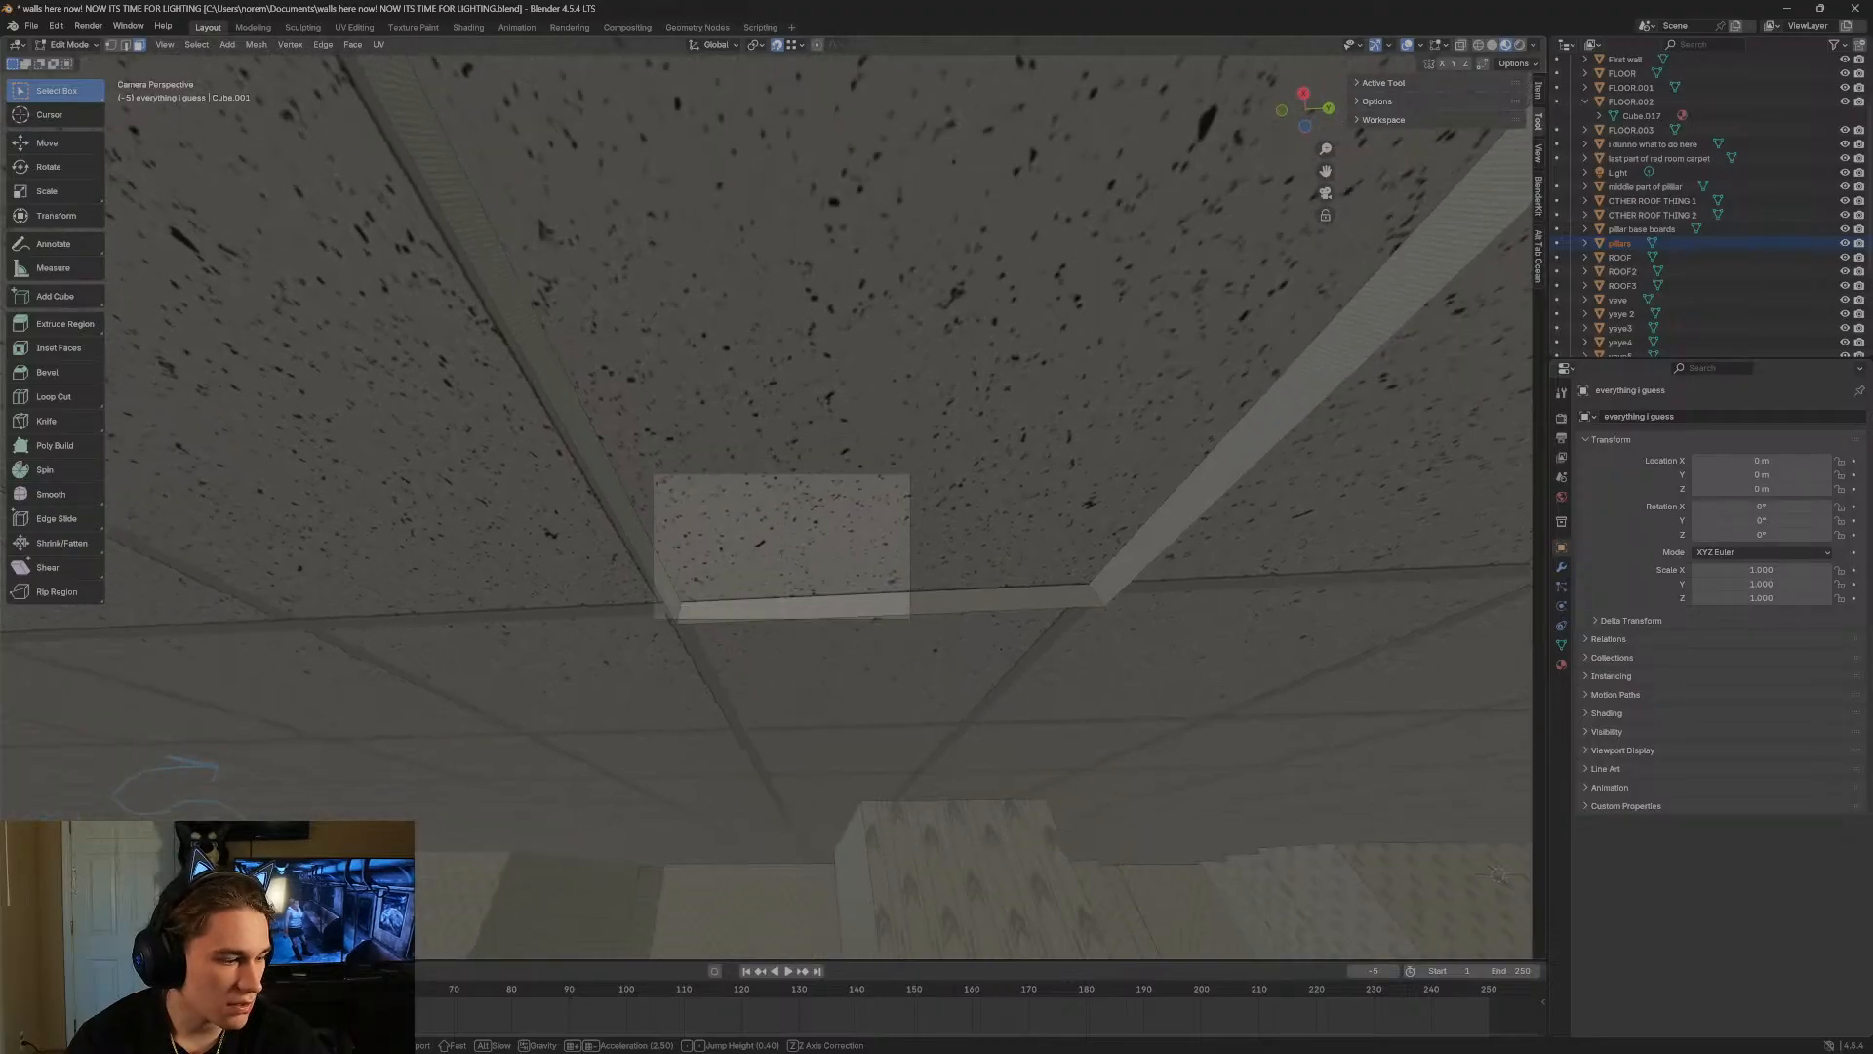
{"action": "left_click", "coordinate": [775, 500]}
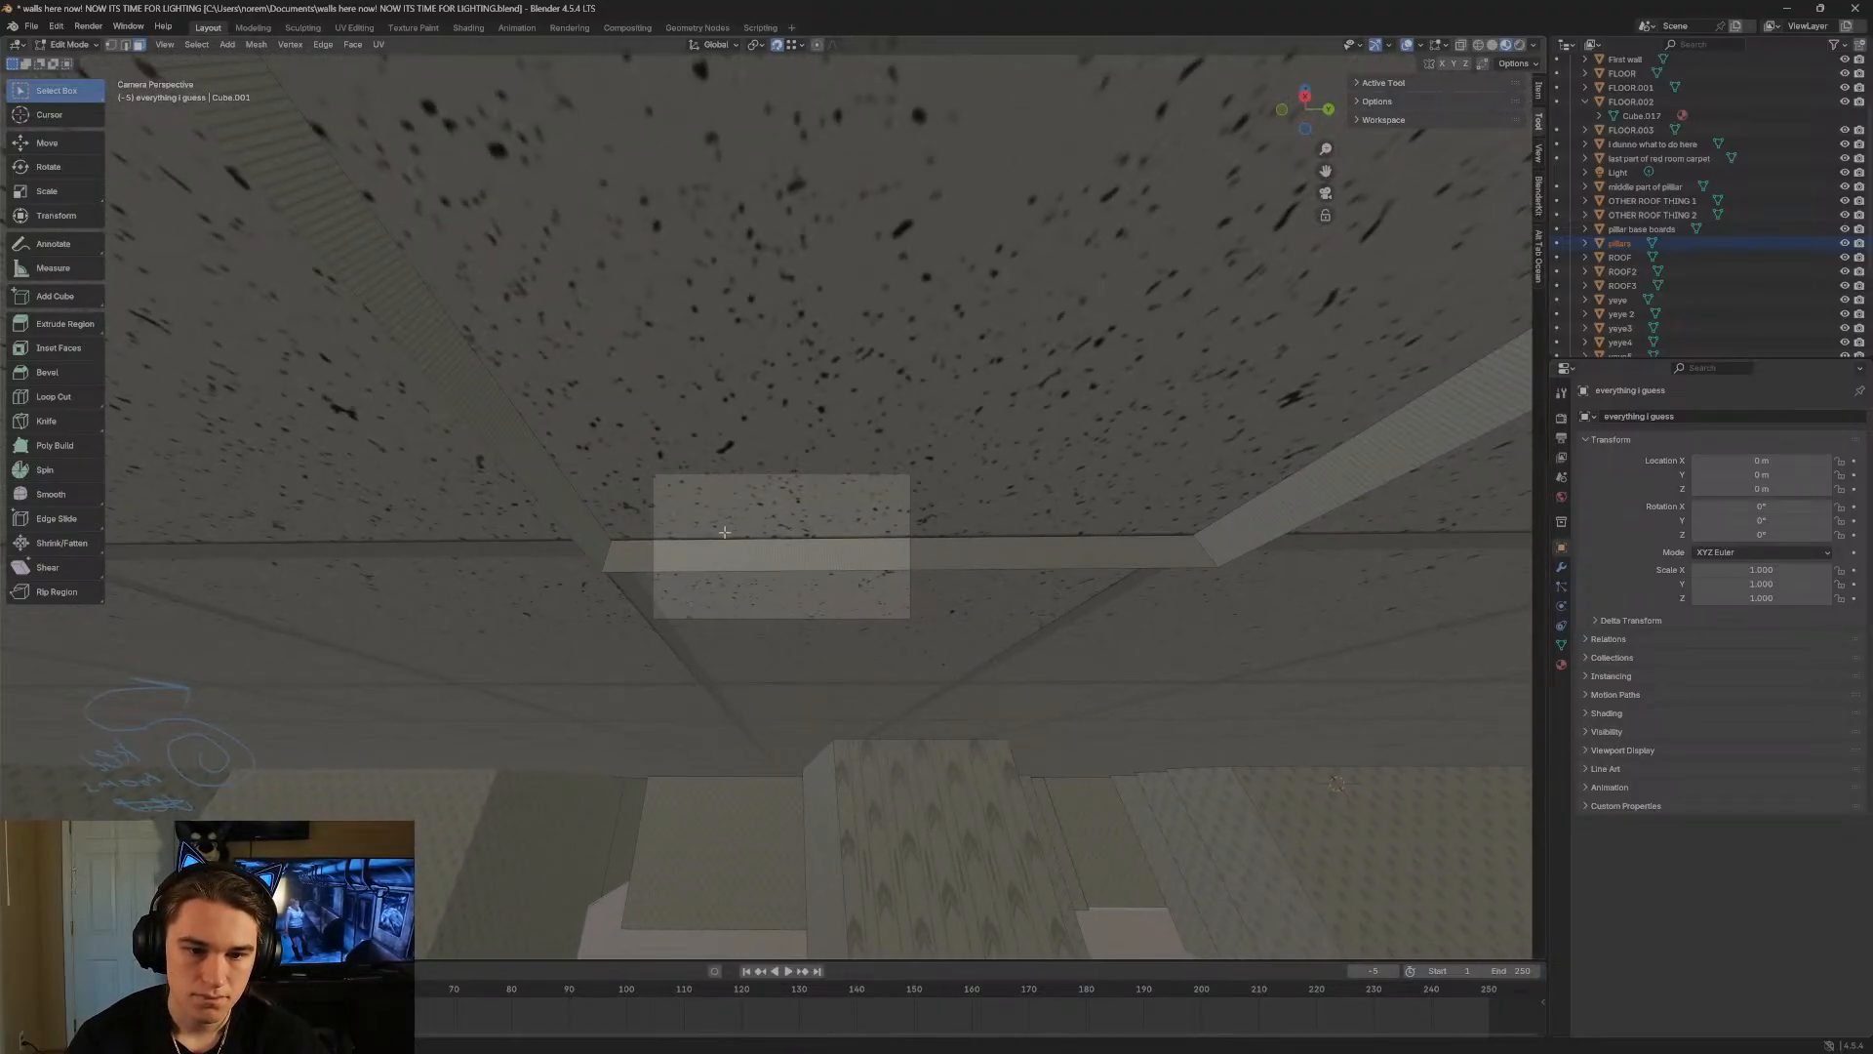
{"action": "key", "text": "shift+grave"}
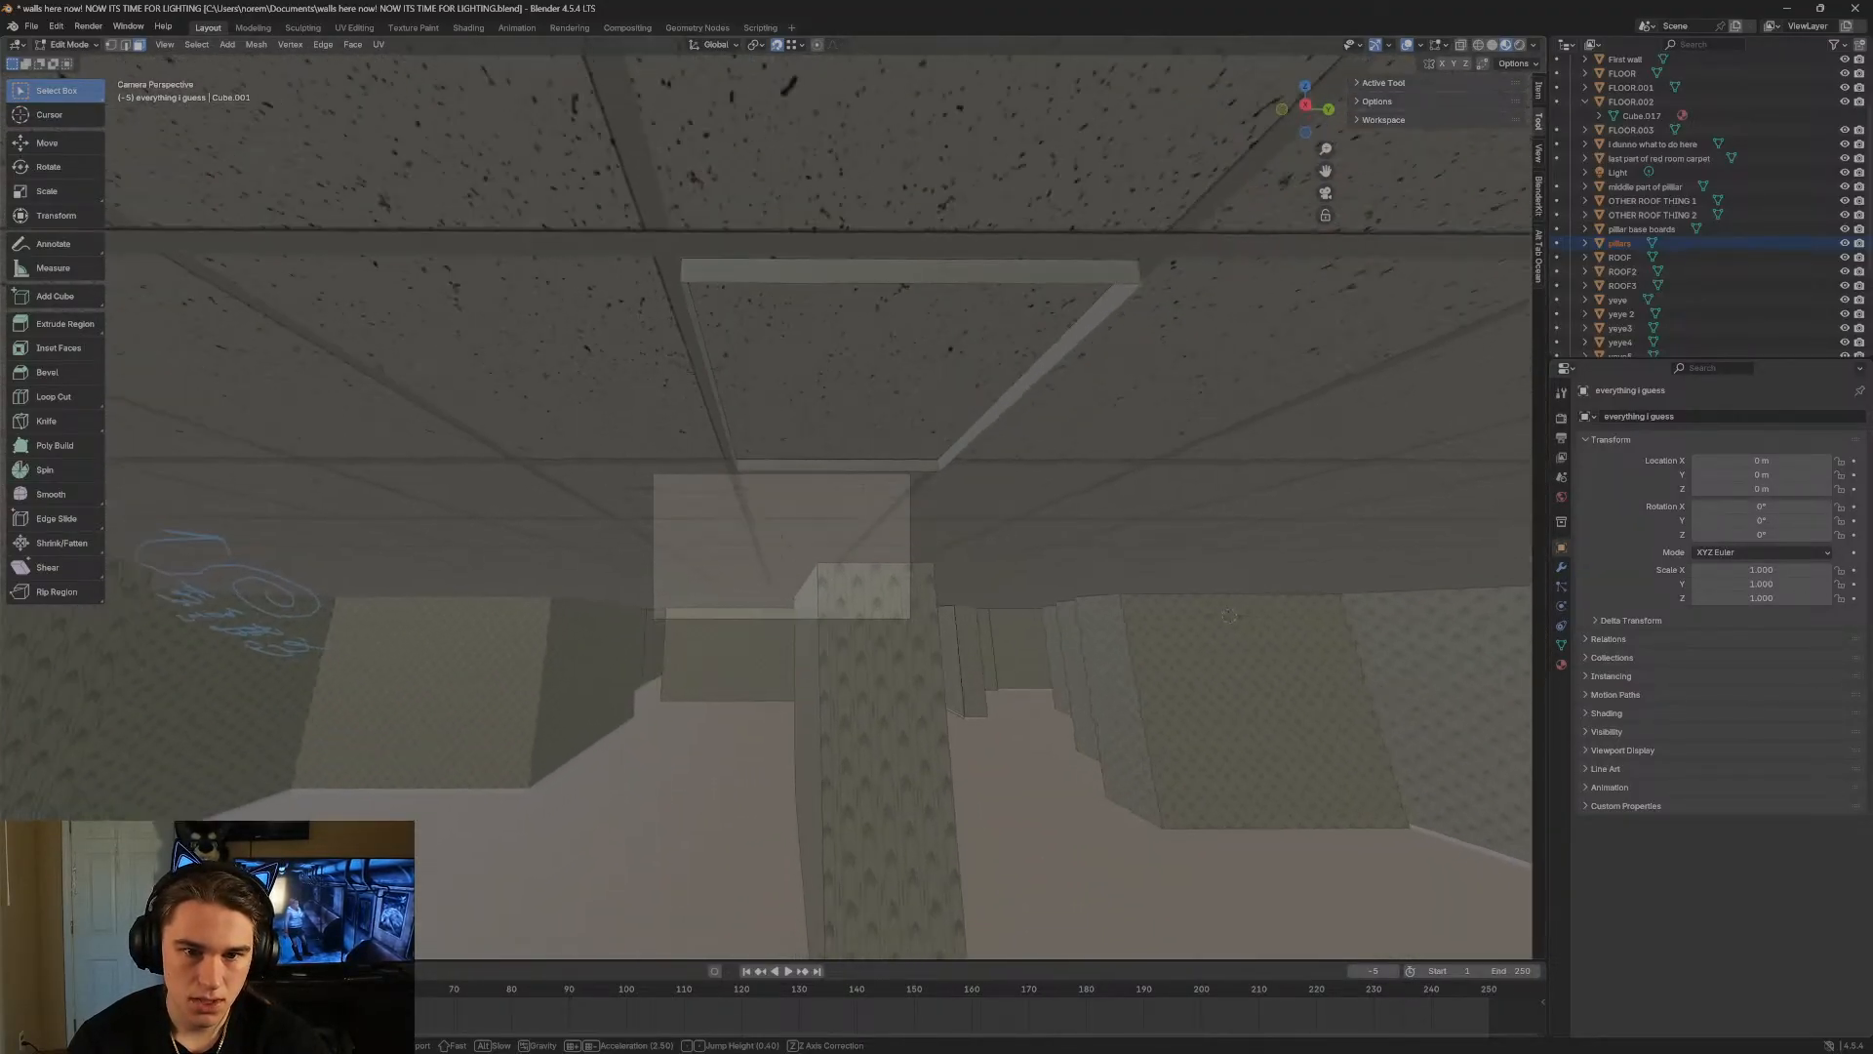
{"action": "key", "text": "w"}
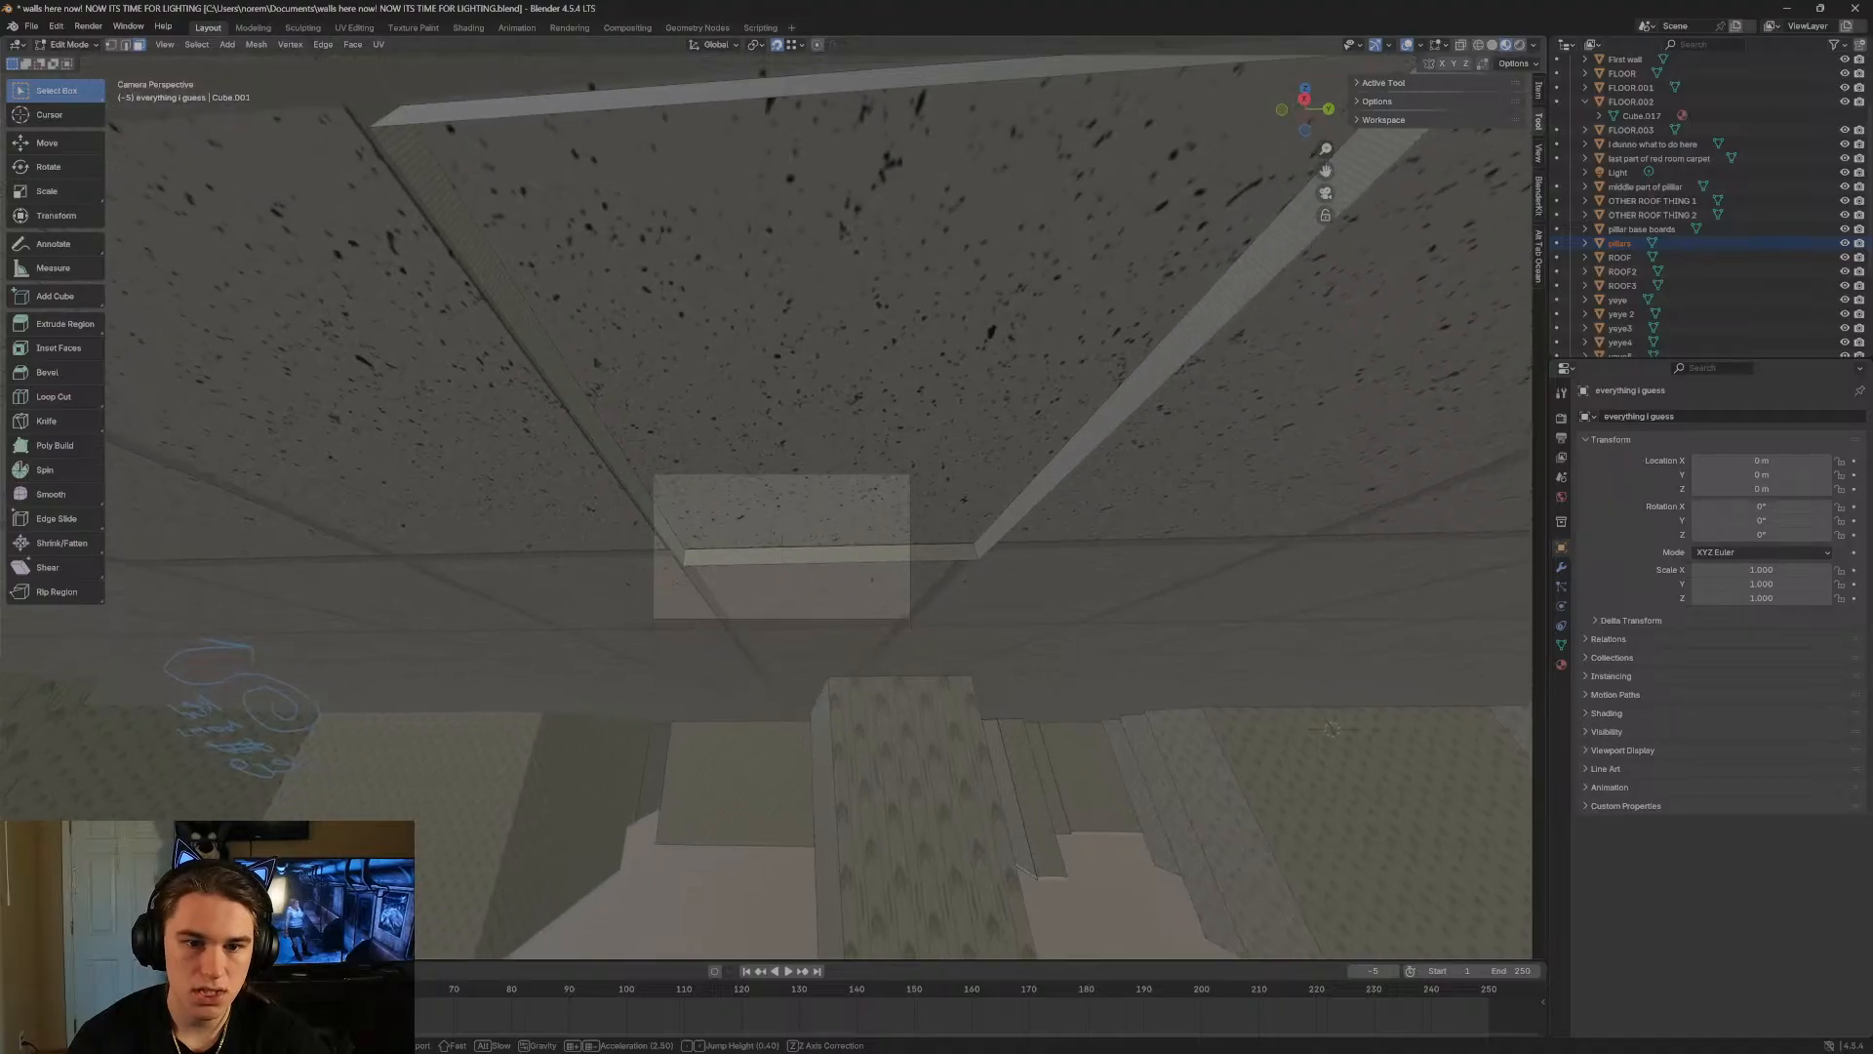
{"action": "left_click", "coordinate": [446, 459]}
{"action": "left_click", "coordinate": [71, 302]}
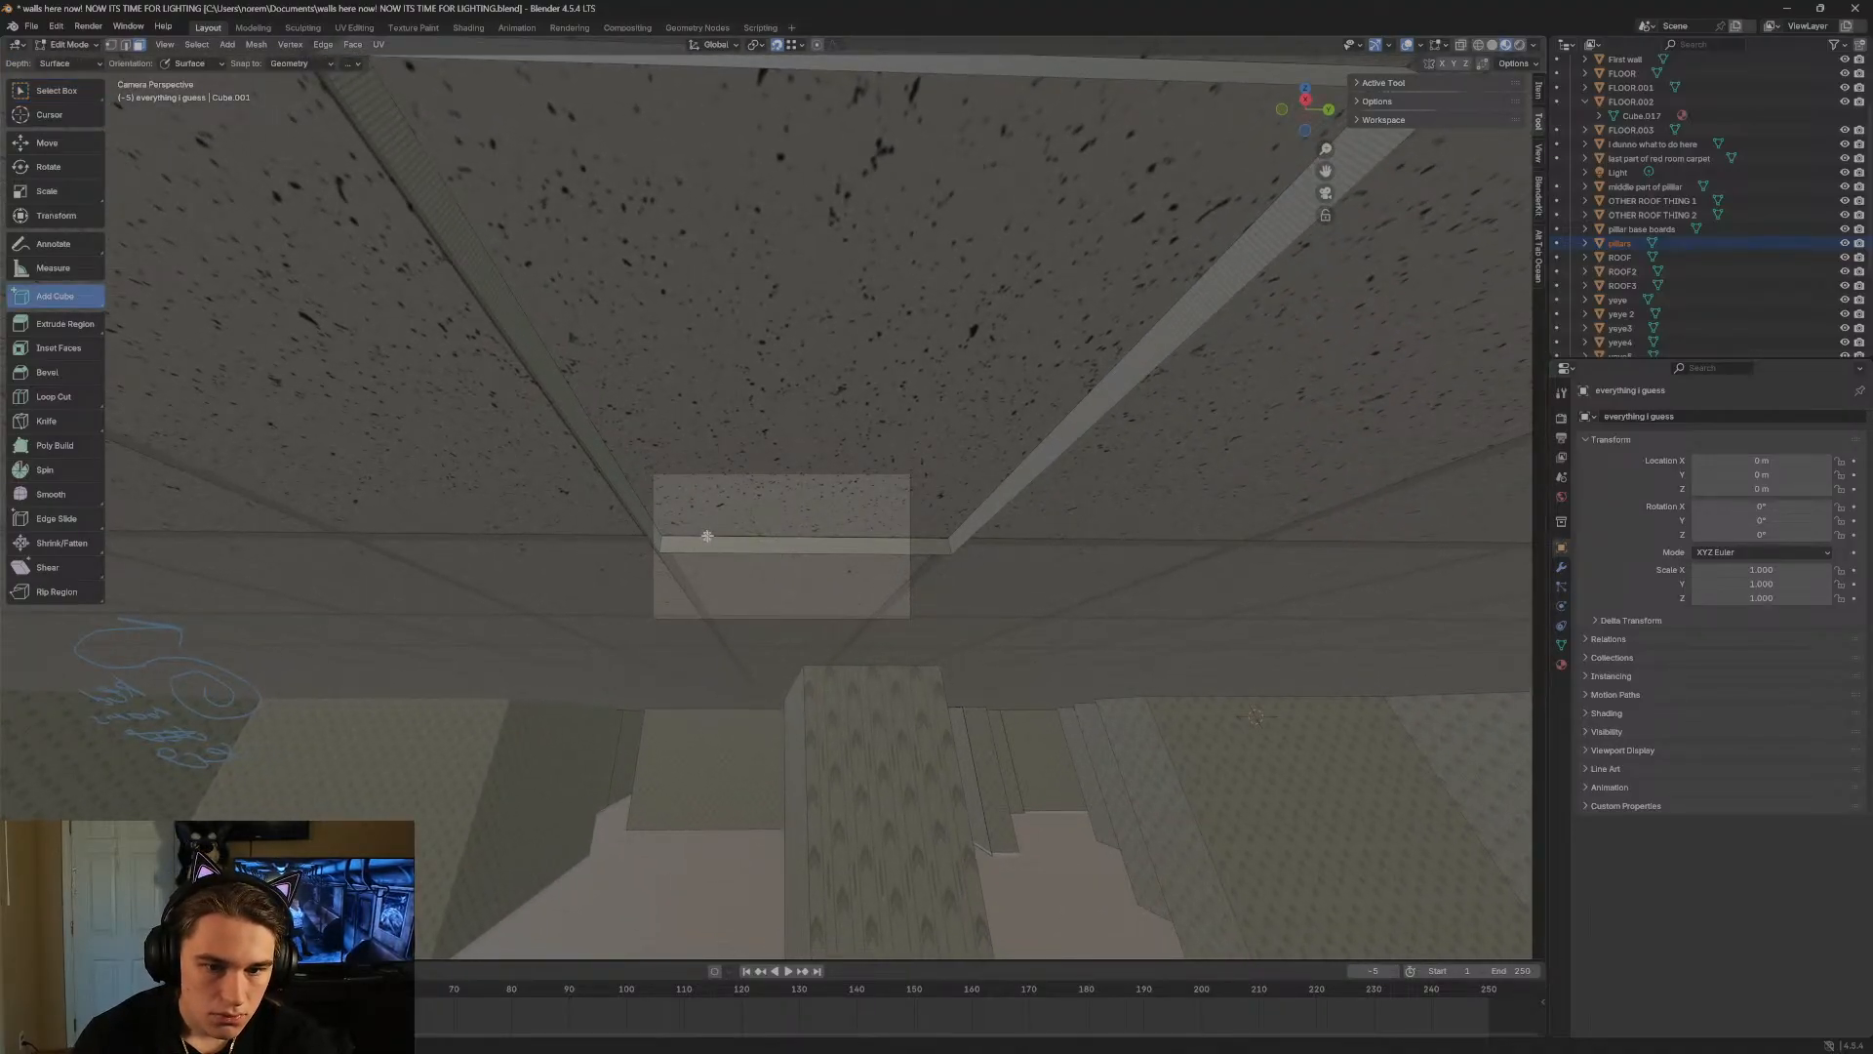
{"action": "left_click_drag", "start_coordinate": [732, 515], "coordinate": [597, 82]}
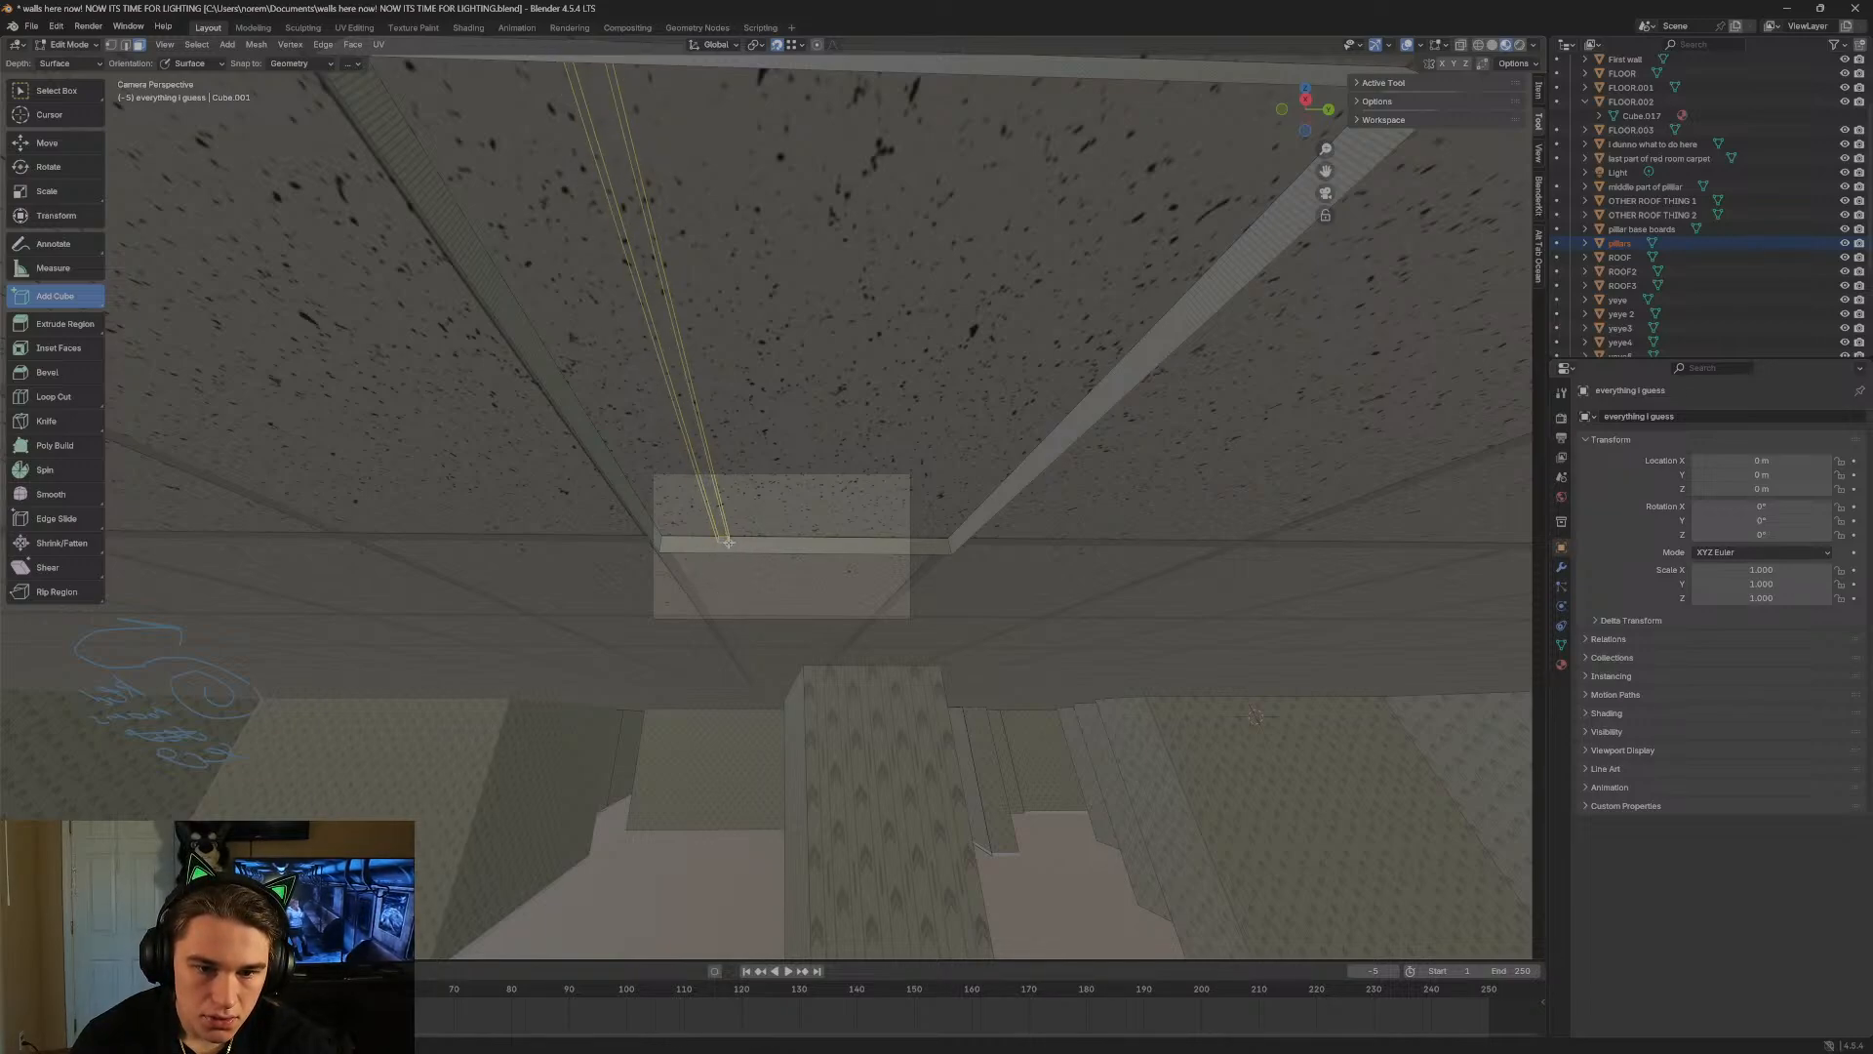
{"action": "left_click", "coordinate": [728, 542]}
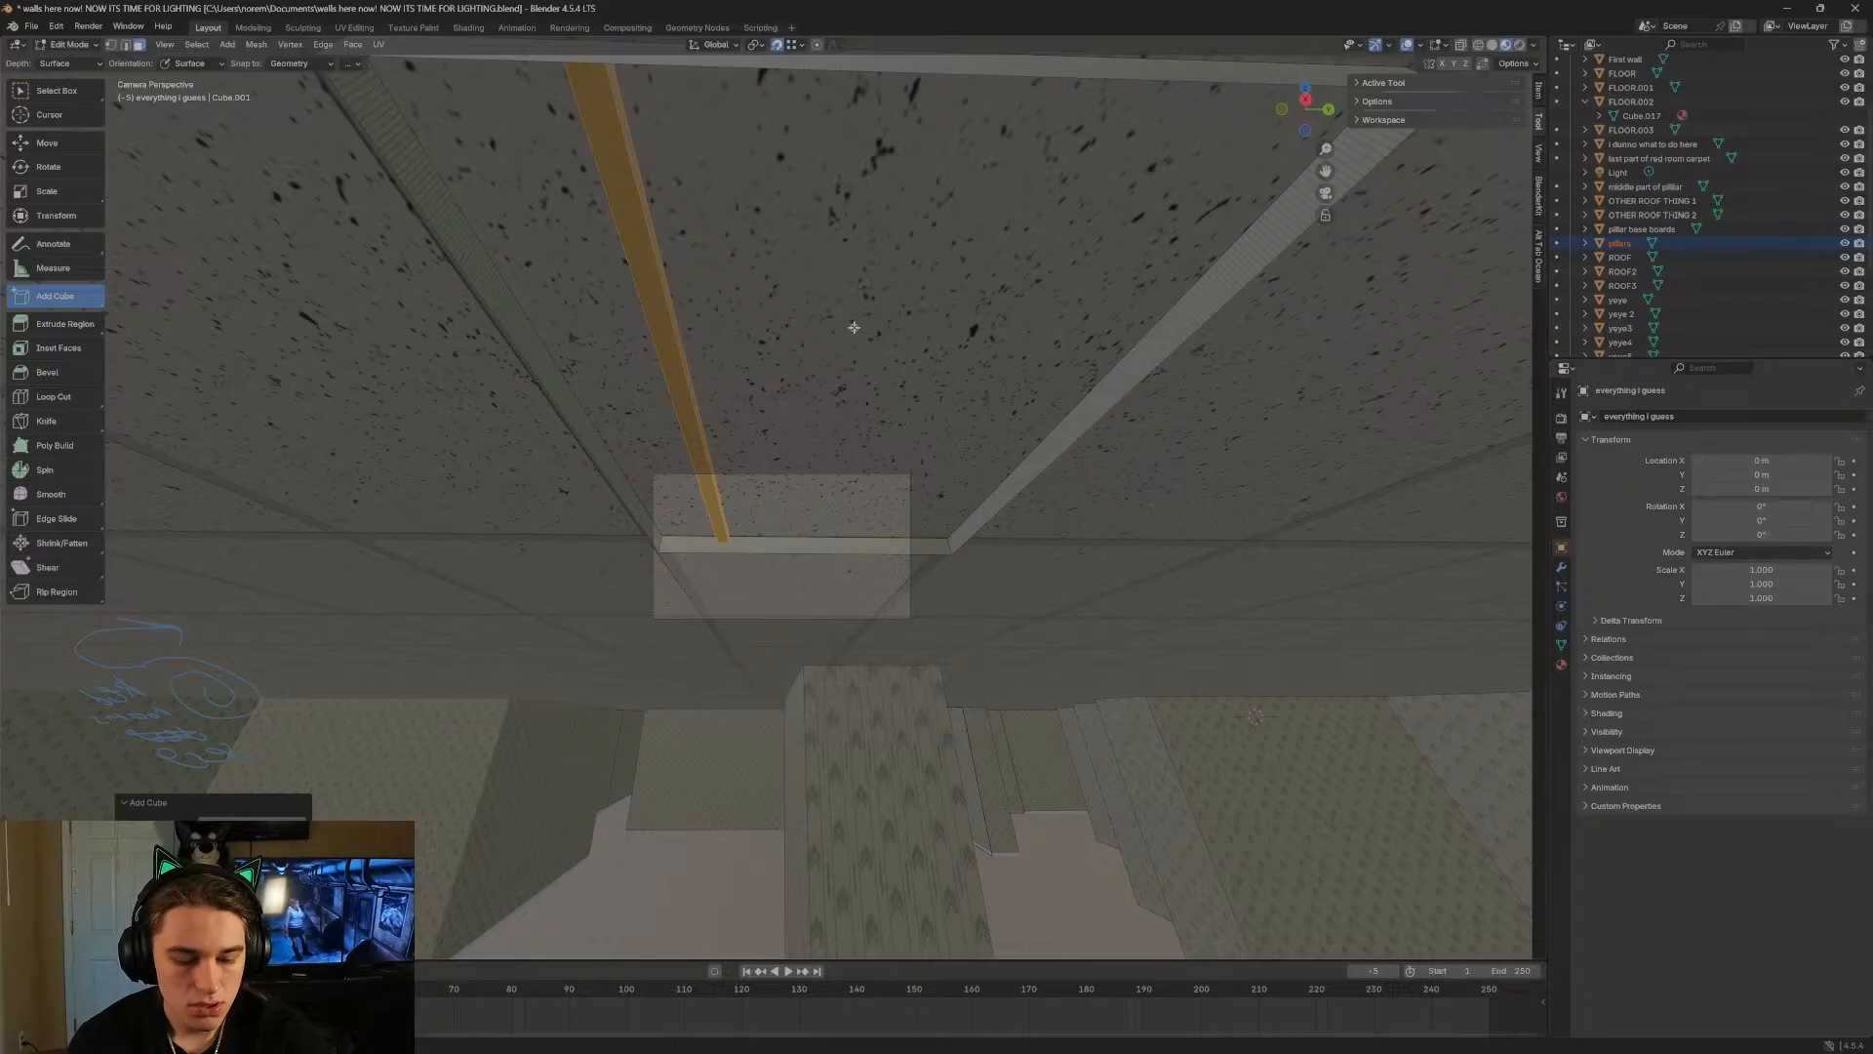
Try to duplicate the strip across the tile with different snap targets, including Grid and Face.
{"action": "key", "text": "g"}
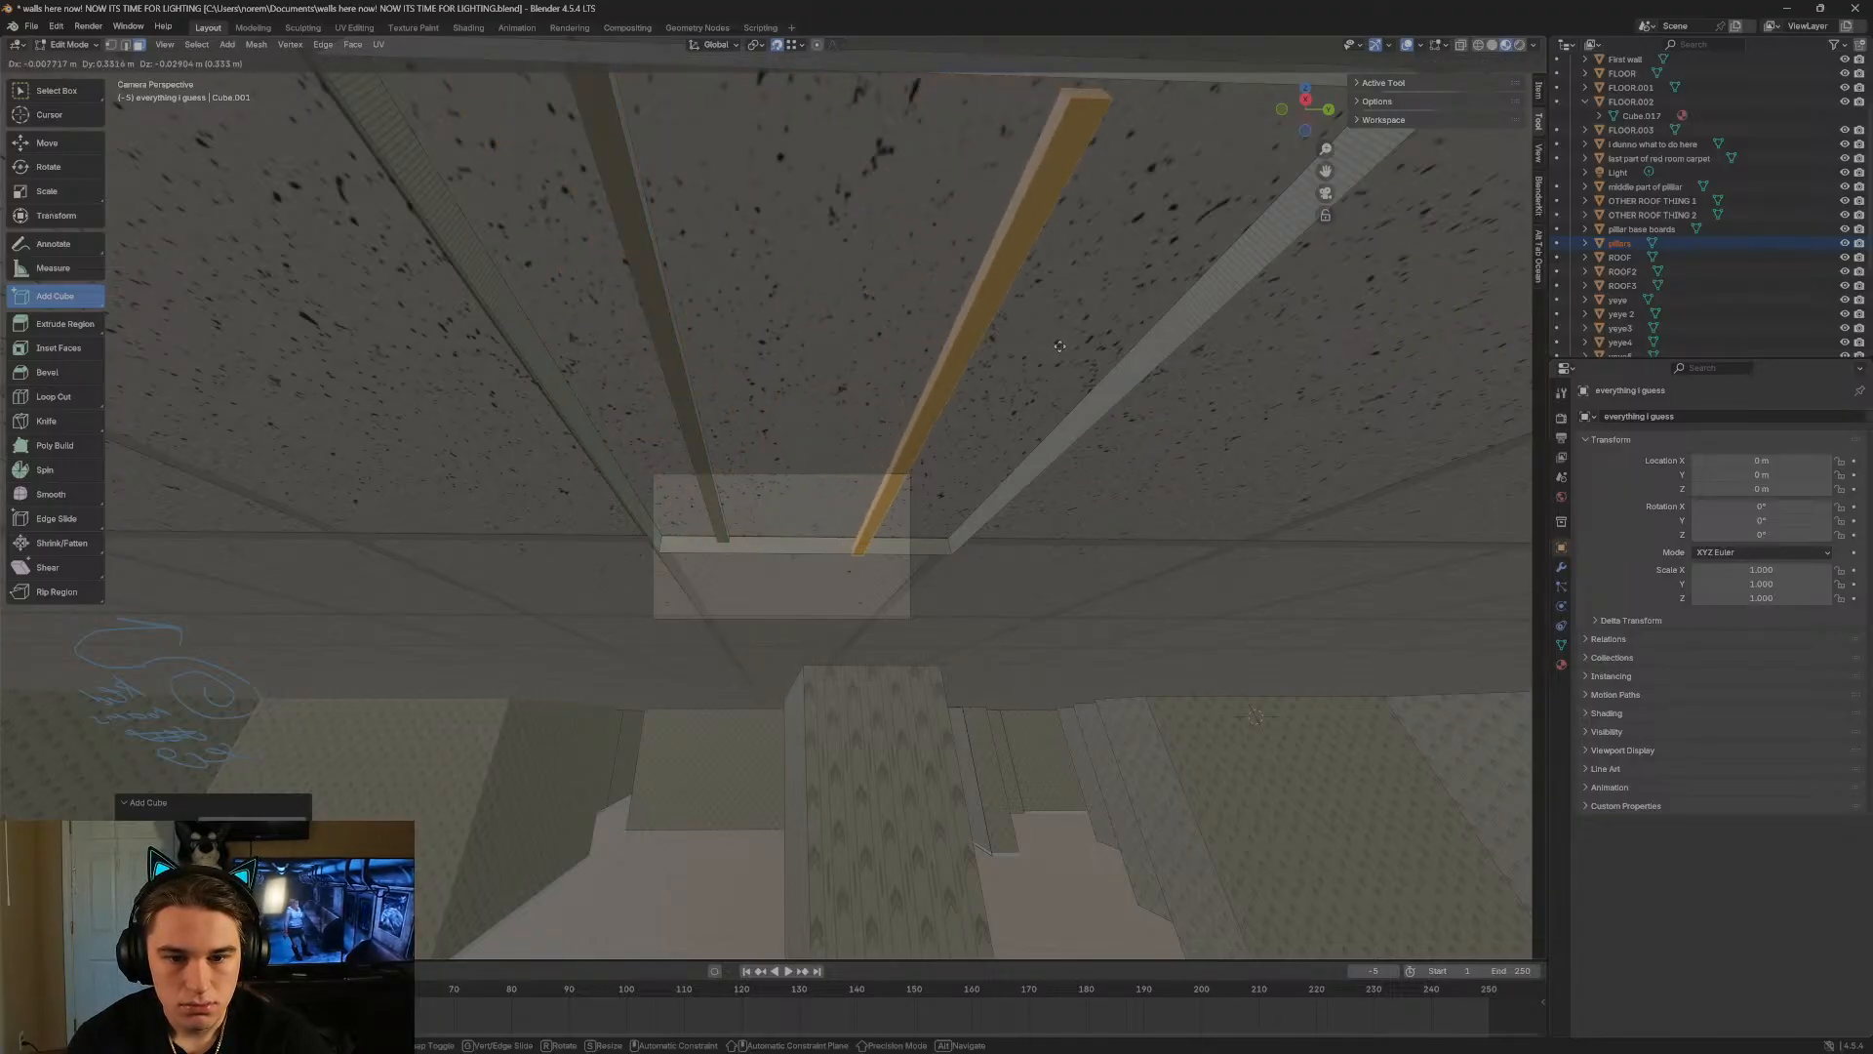
{"action": "key", "text": "Escape"}
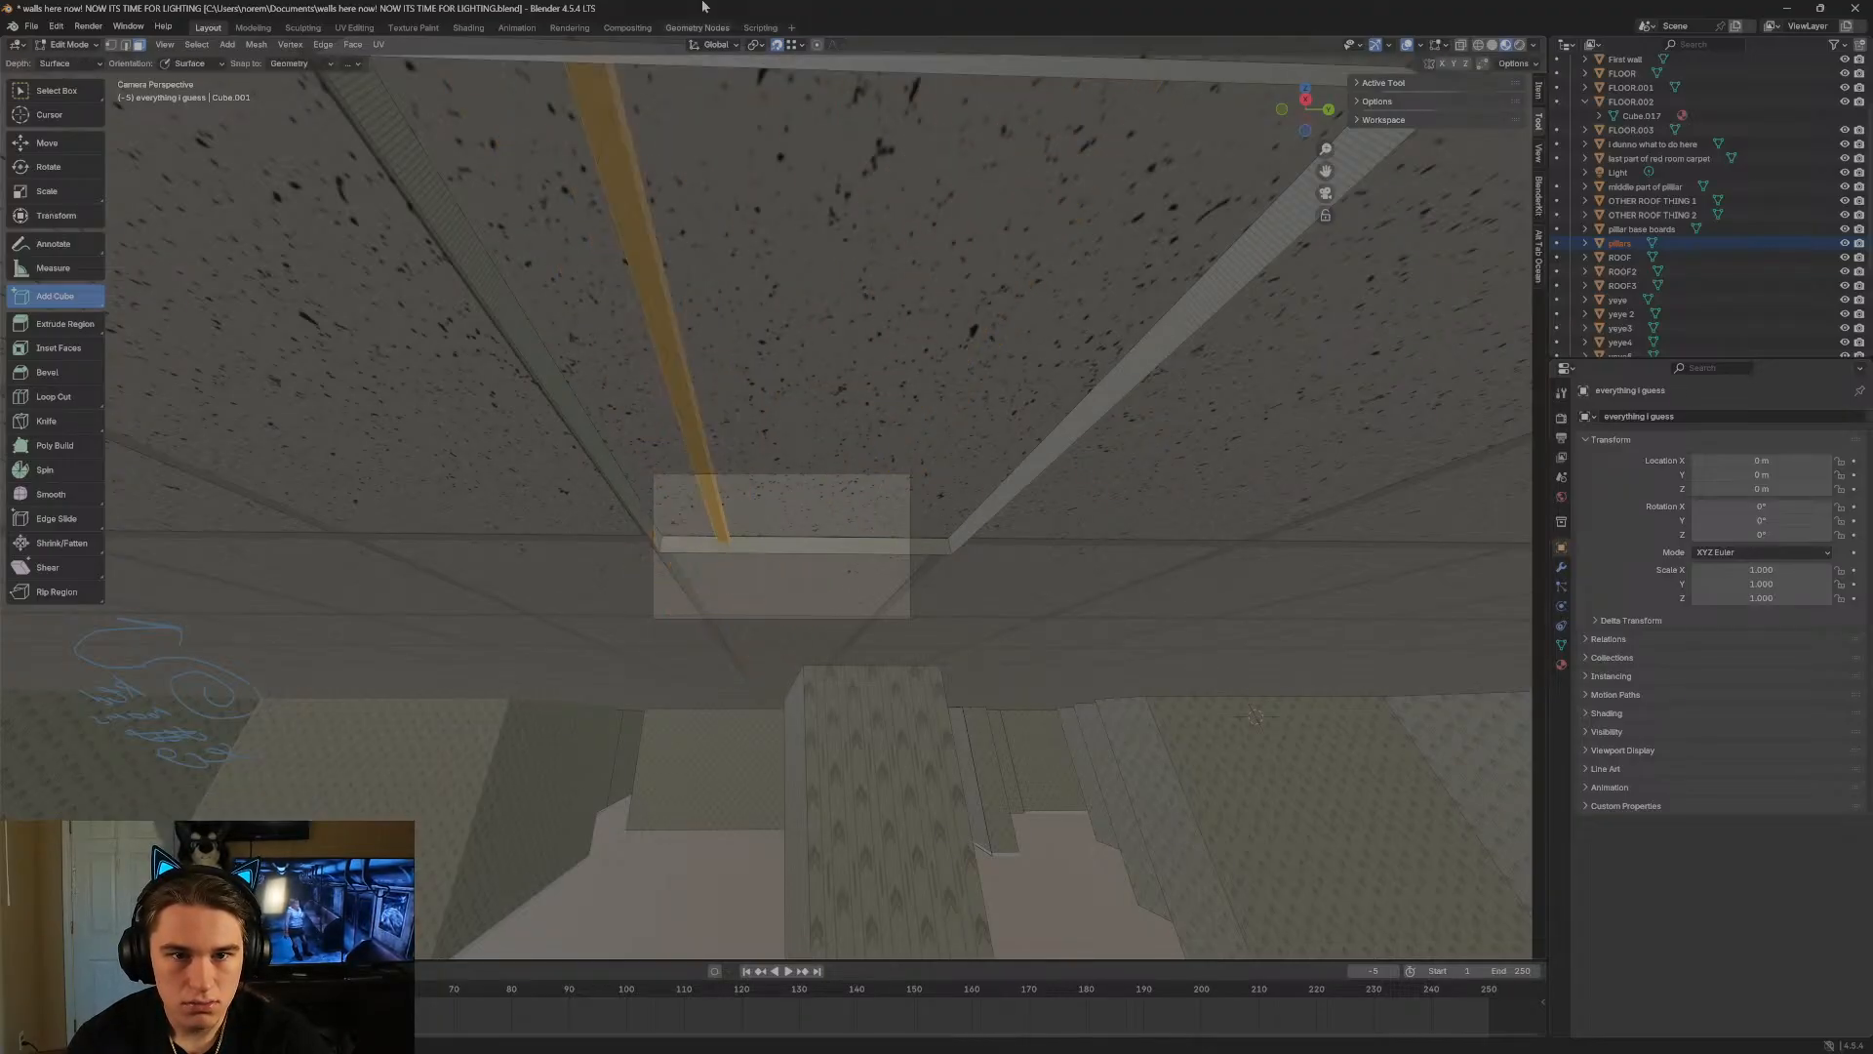
{"action": "left_click", "coordinate": [799, 47]}
{"action": "left_click", "coordinate": [763, 137]}
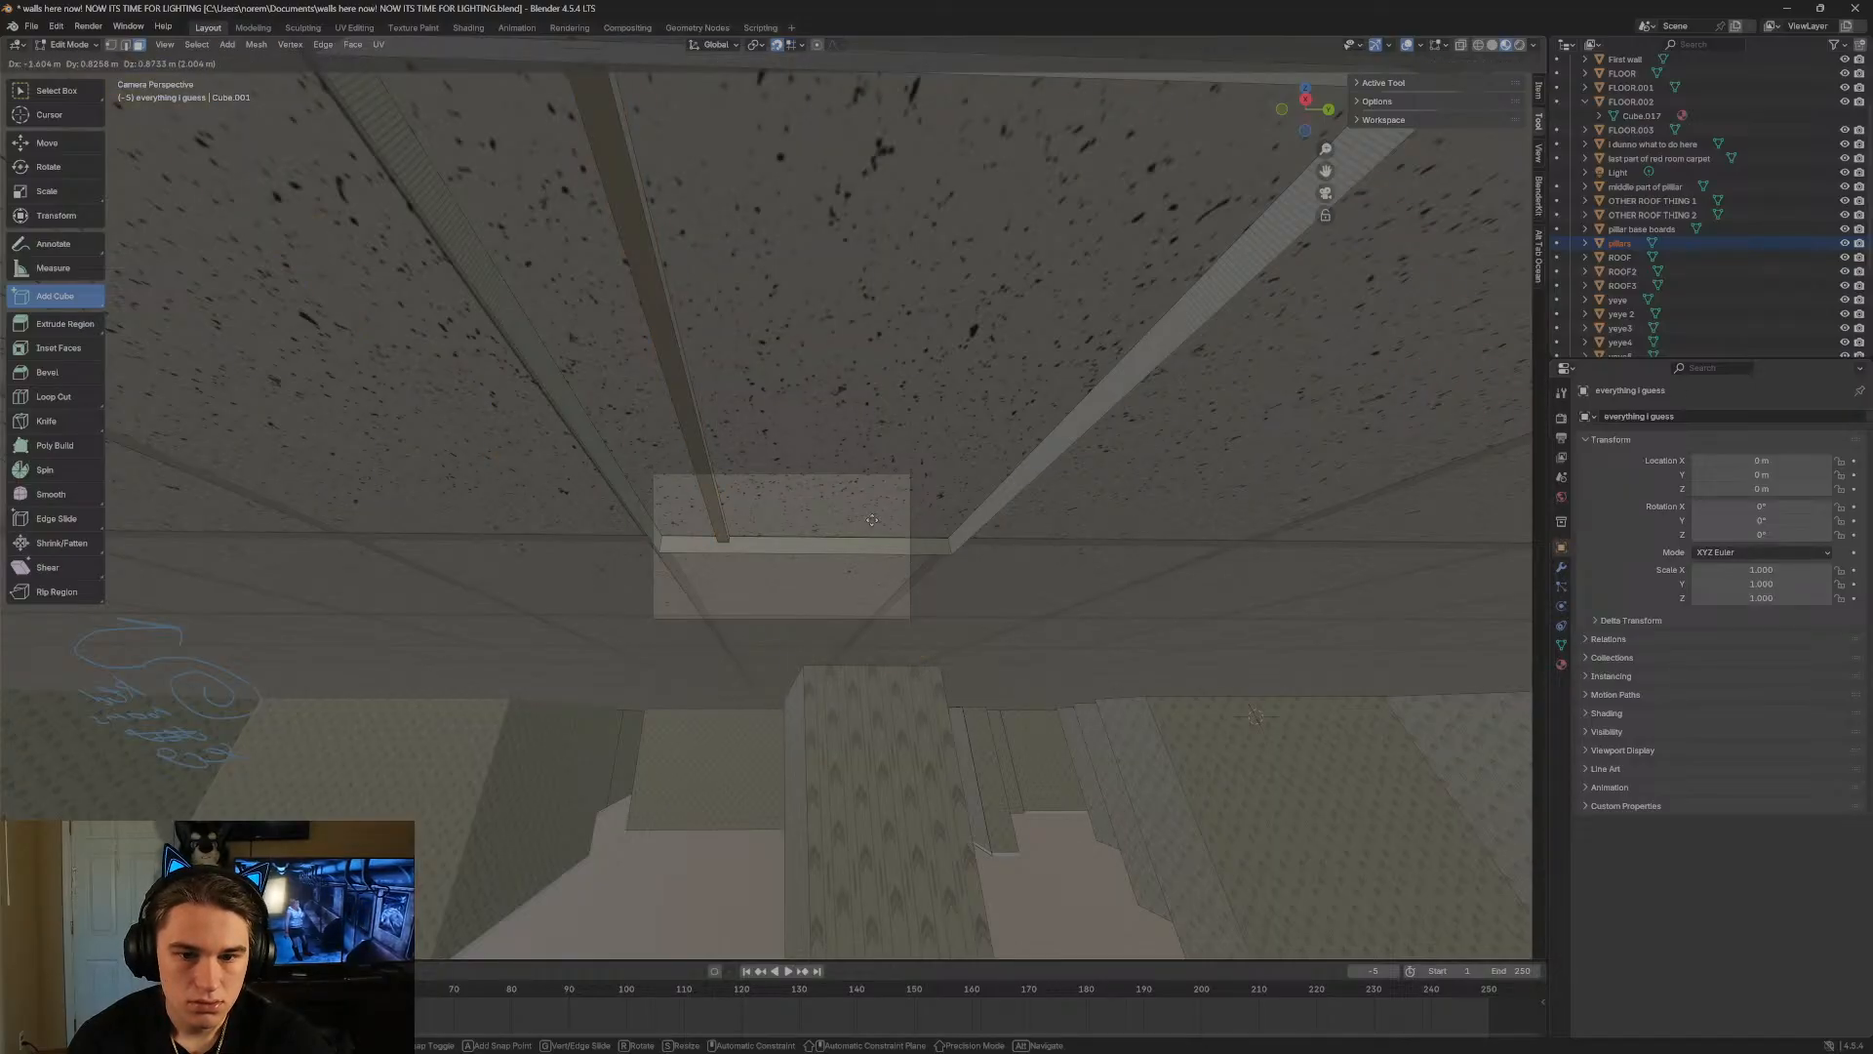
{"action": "left_click", "coordinate": [794, 45]}
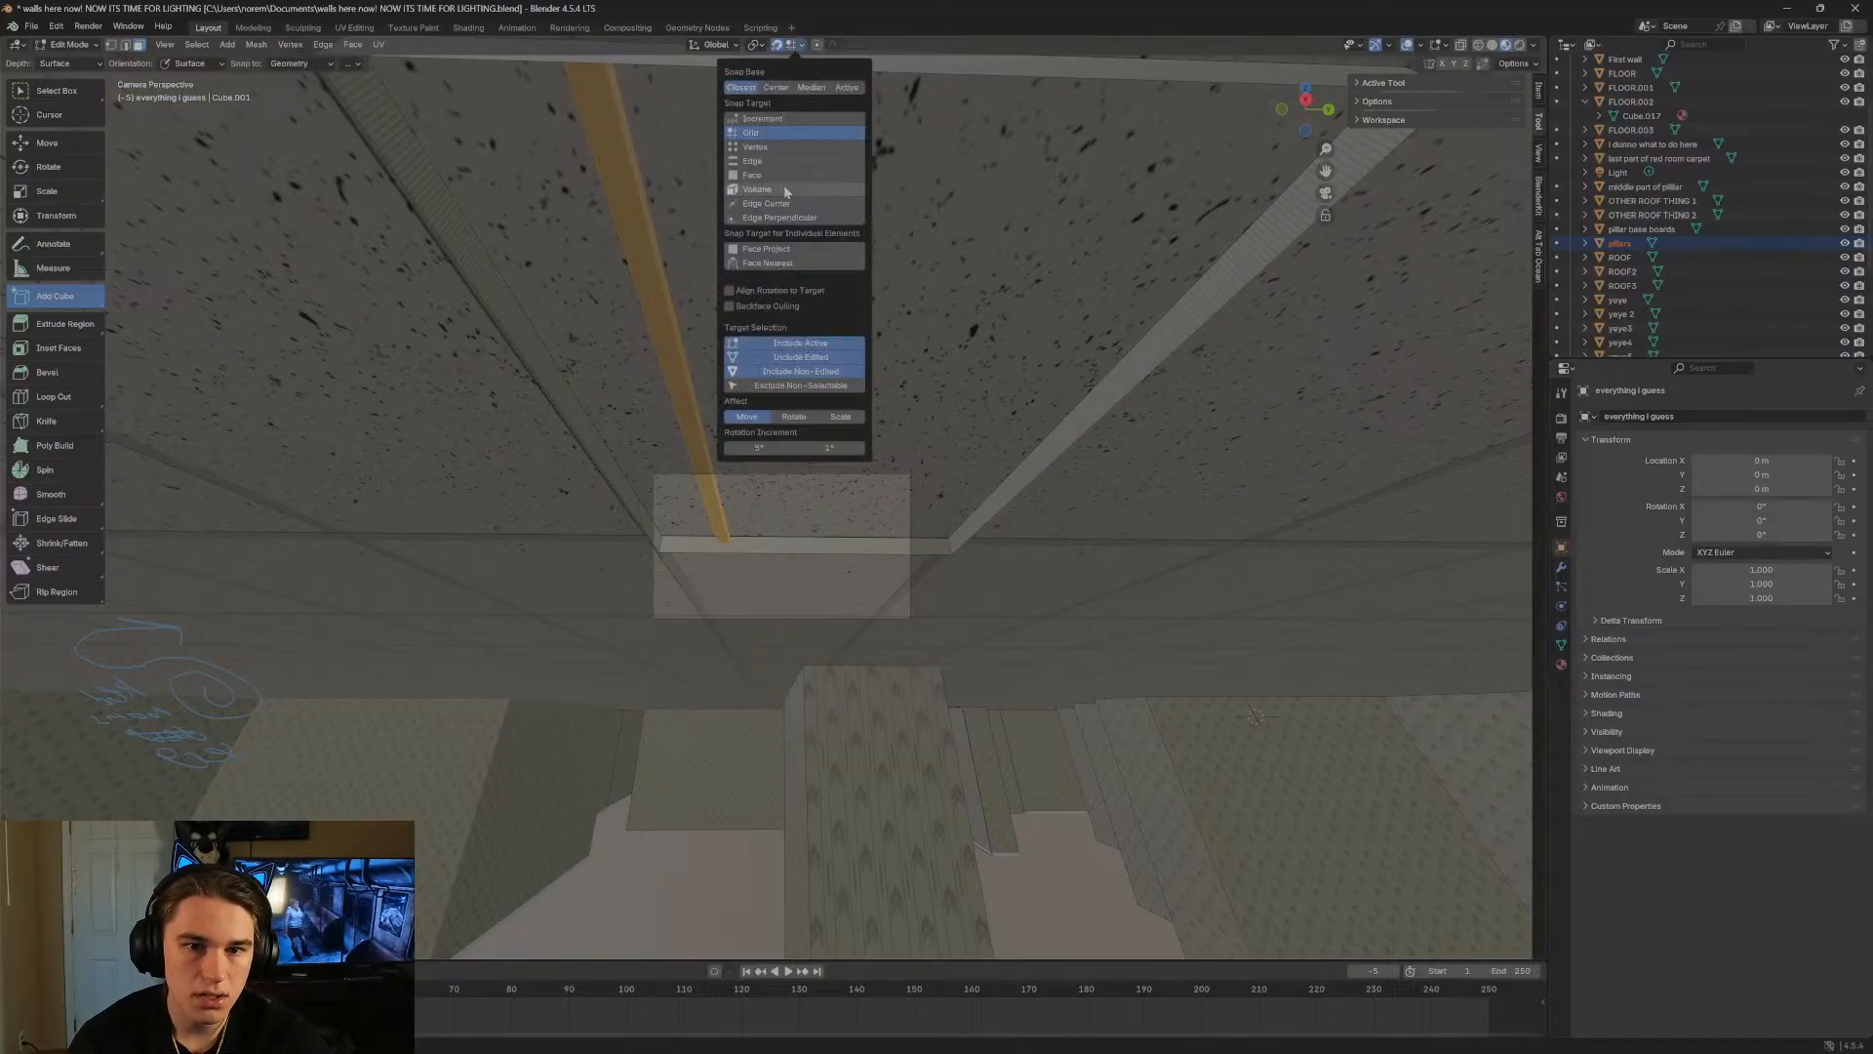
{"action": "left_click", "coordinate": [761, 133]}
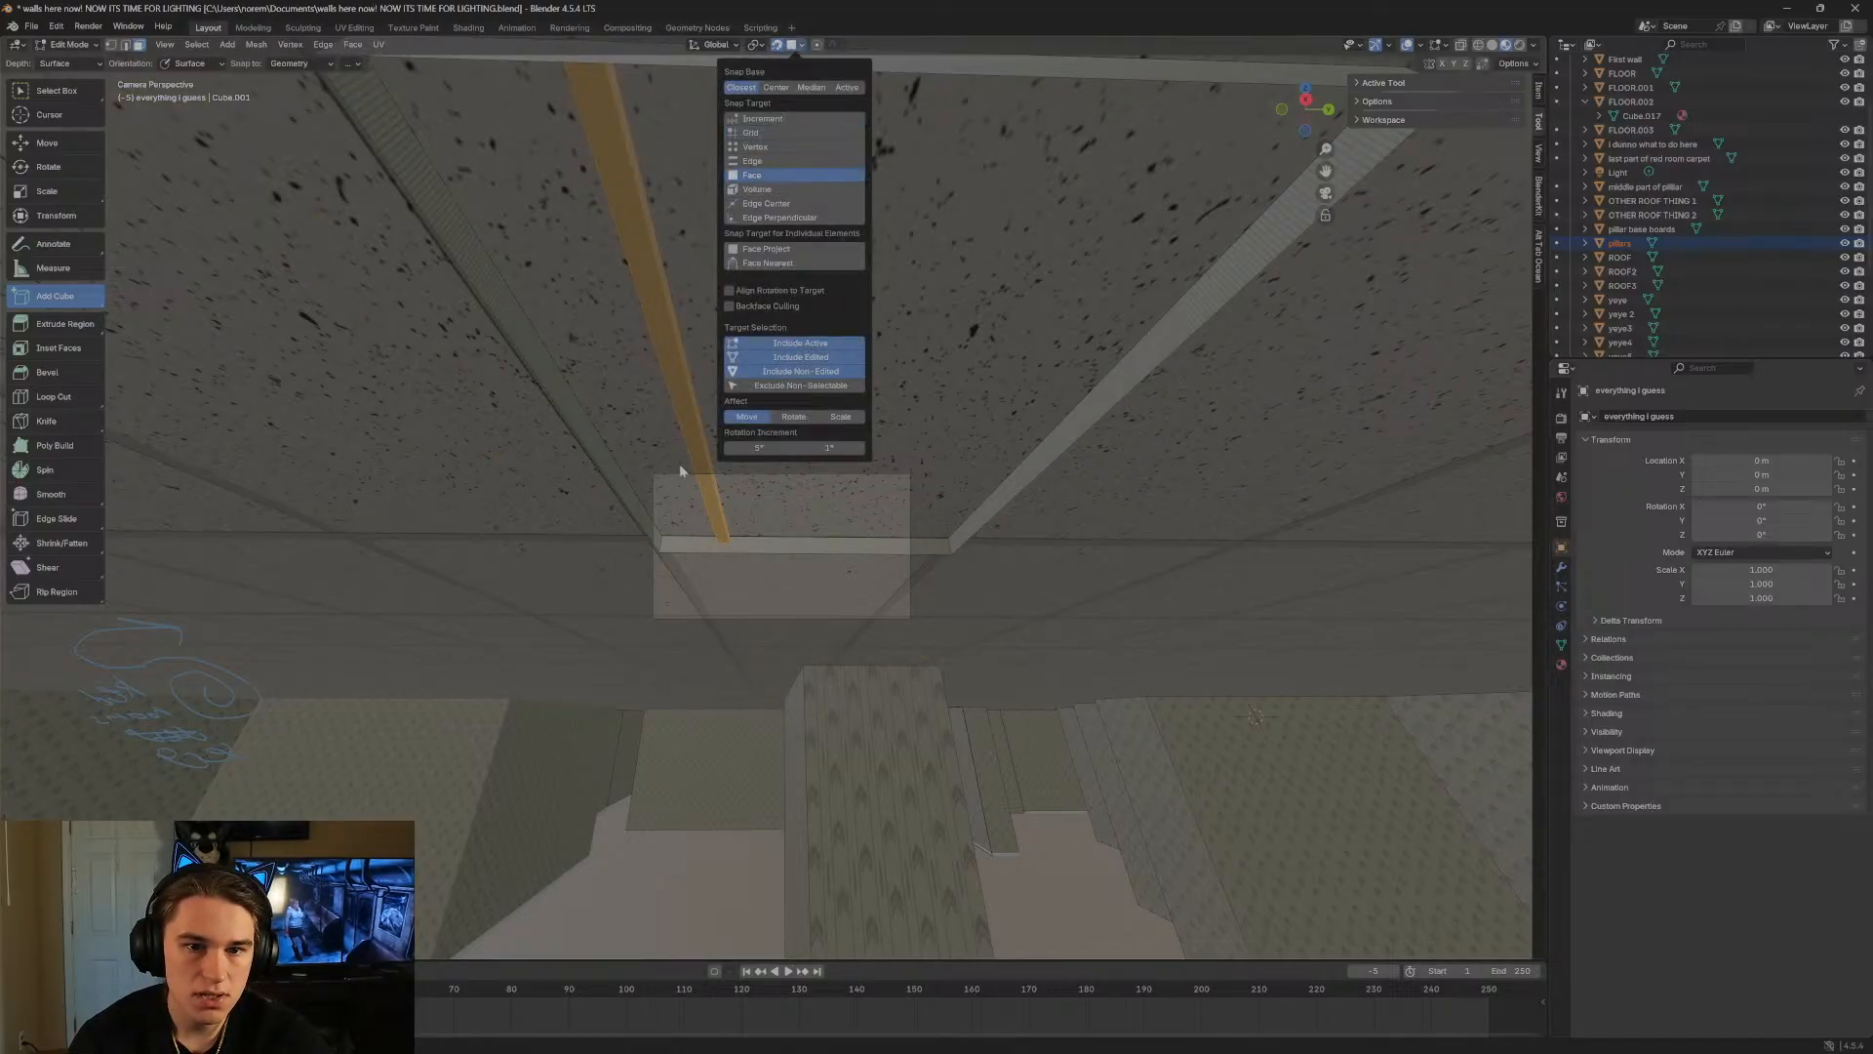
Change the snap target and place a duplicate of the strip about 0.38 m along Y, parallel to the original inside the frame.
{"action": "left_click", "coordinate": [803, 46]}
{"action": "left_click", "coordinate": [770, 164]}
{"action": "key", "text": "g"}
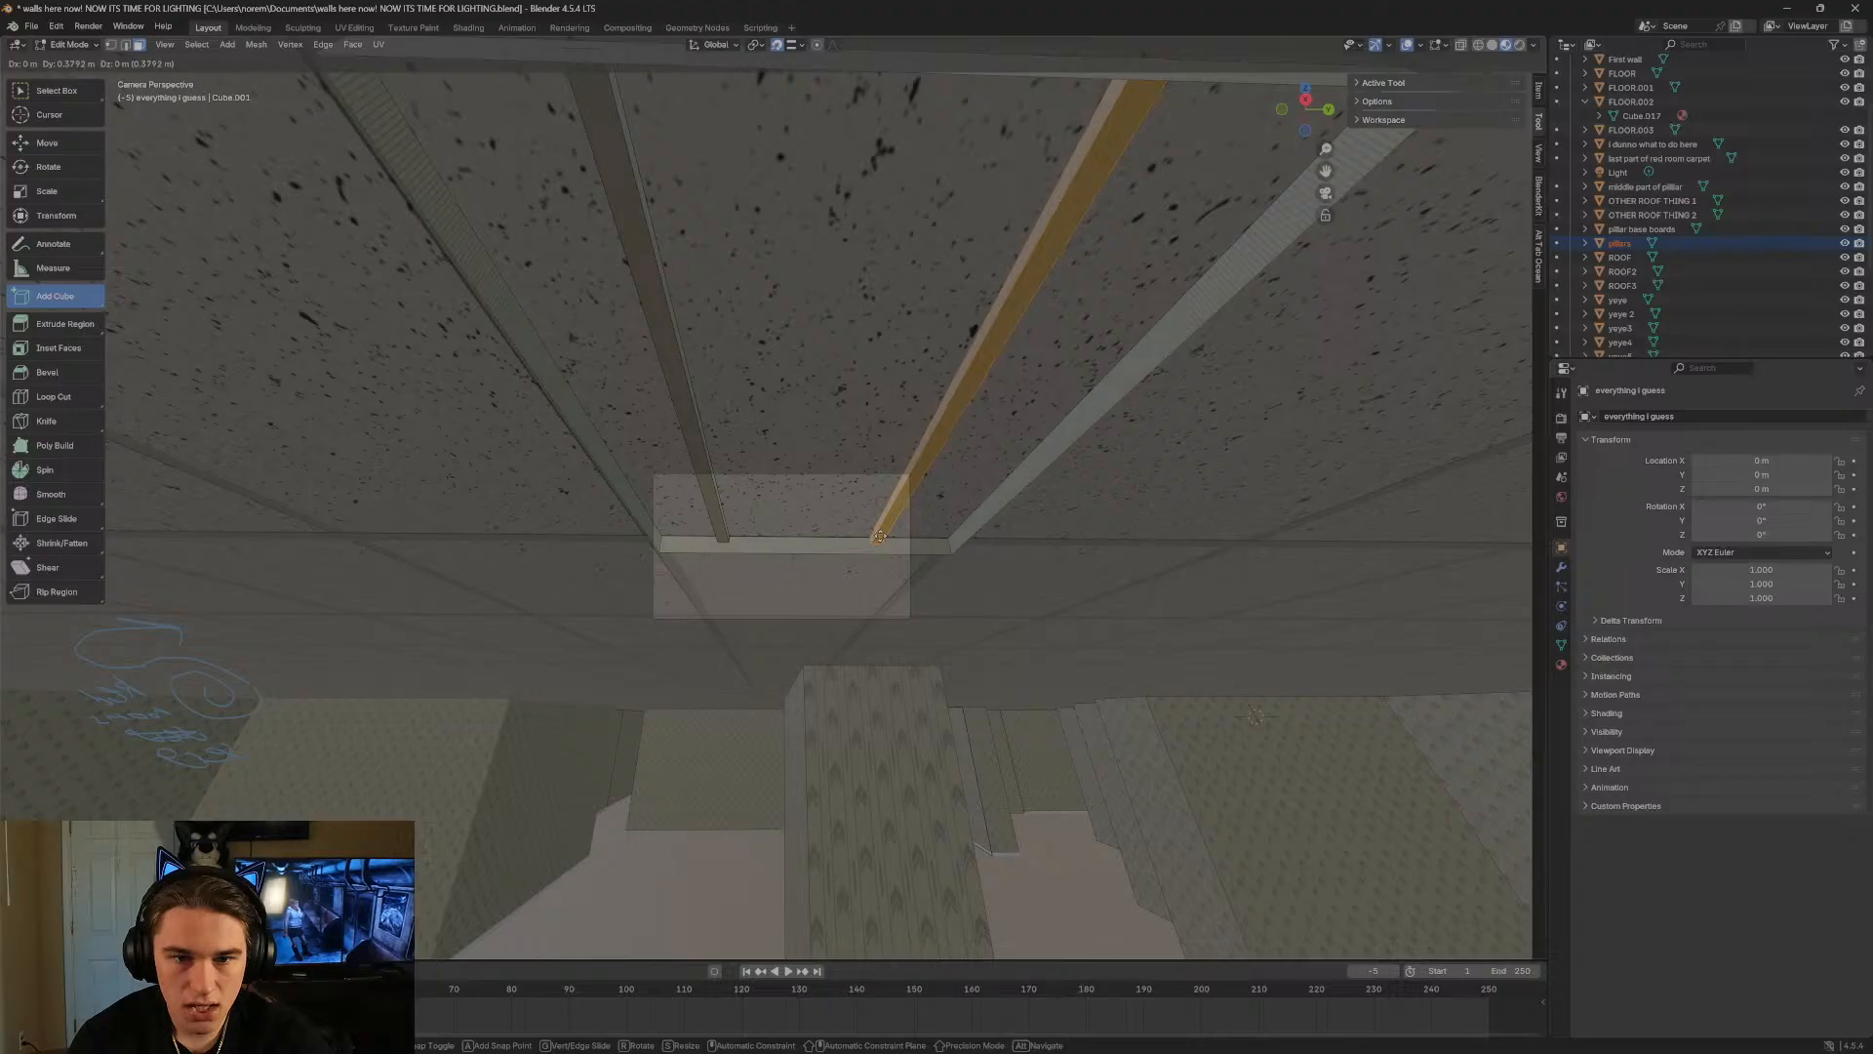
{"action": "left_click", "coordinate": [881, 536]}
Check the two parallel strips inside the frame and switch to the Select Box tool to select the underside of the original strip.
{"action": "key", "text": "shift+grave"}
{"action": "key", "text": "s"}
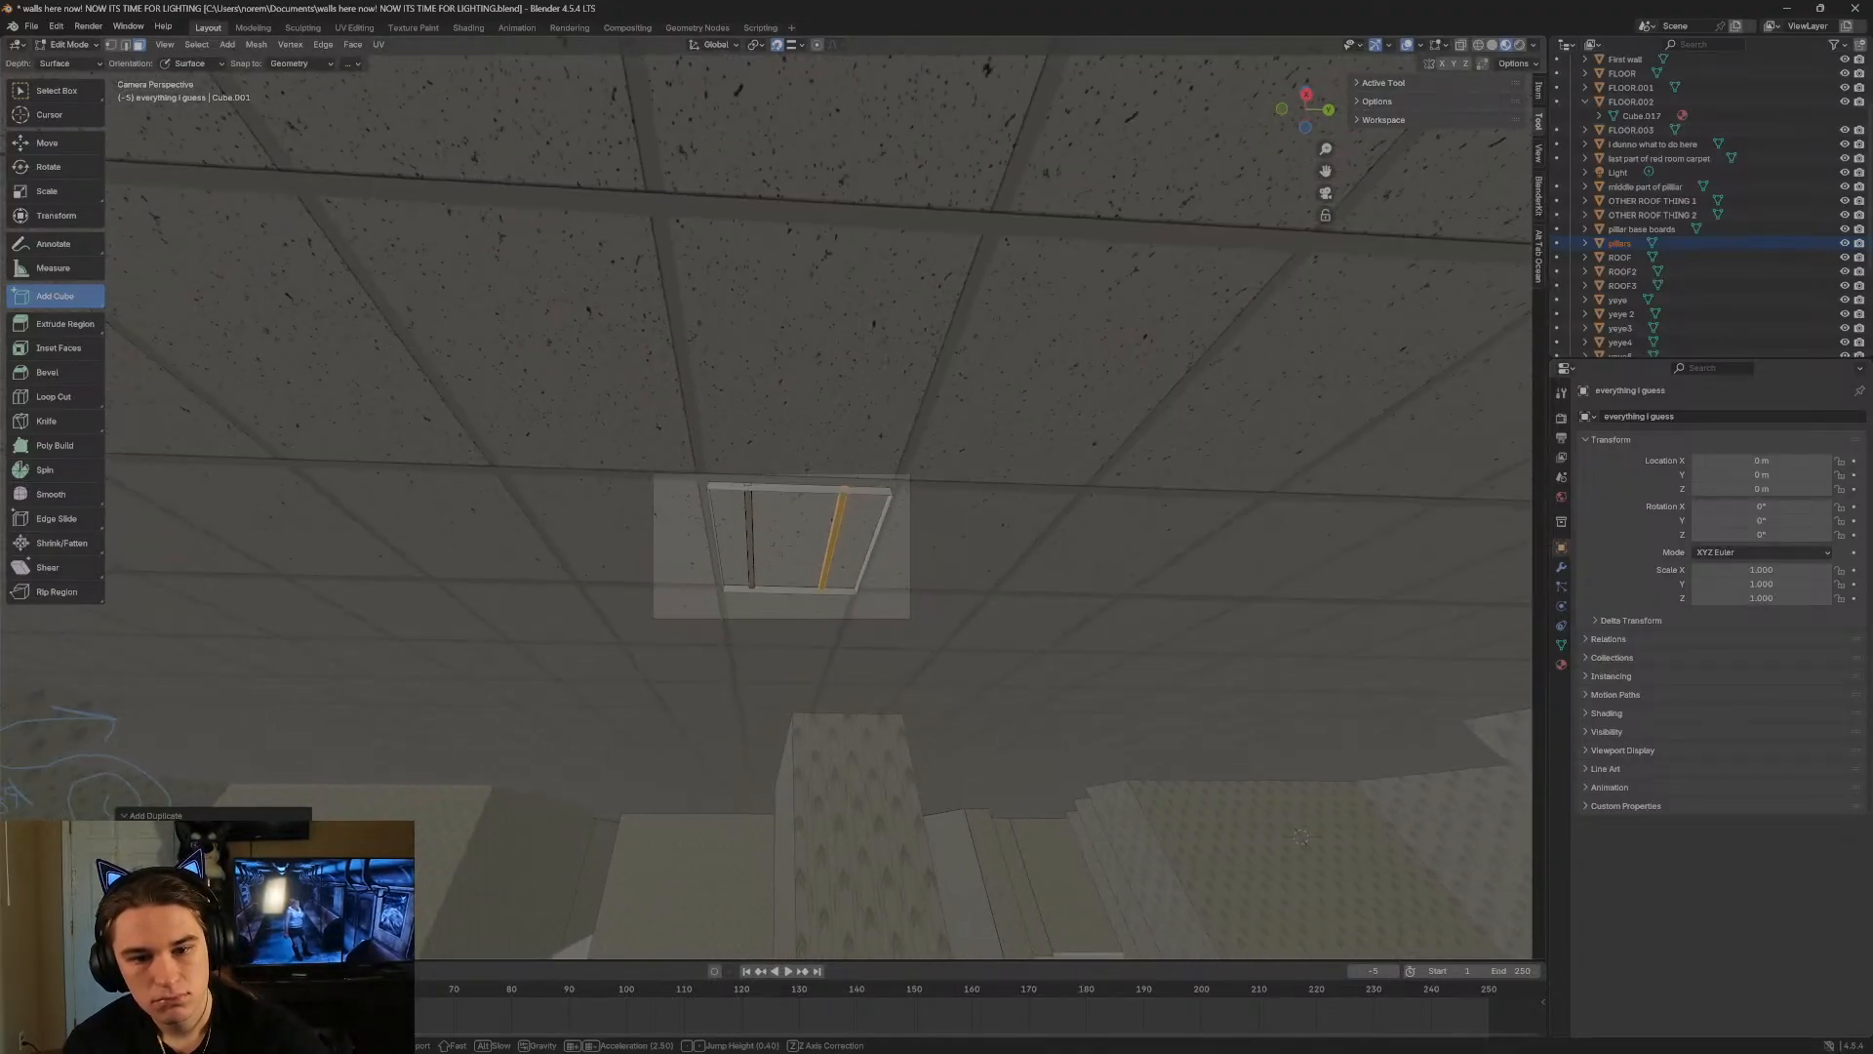
{"action": "key", "text": "w"}
{"action": "key", "text": "s"}
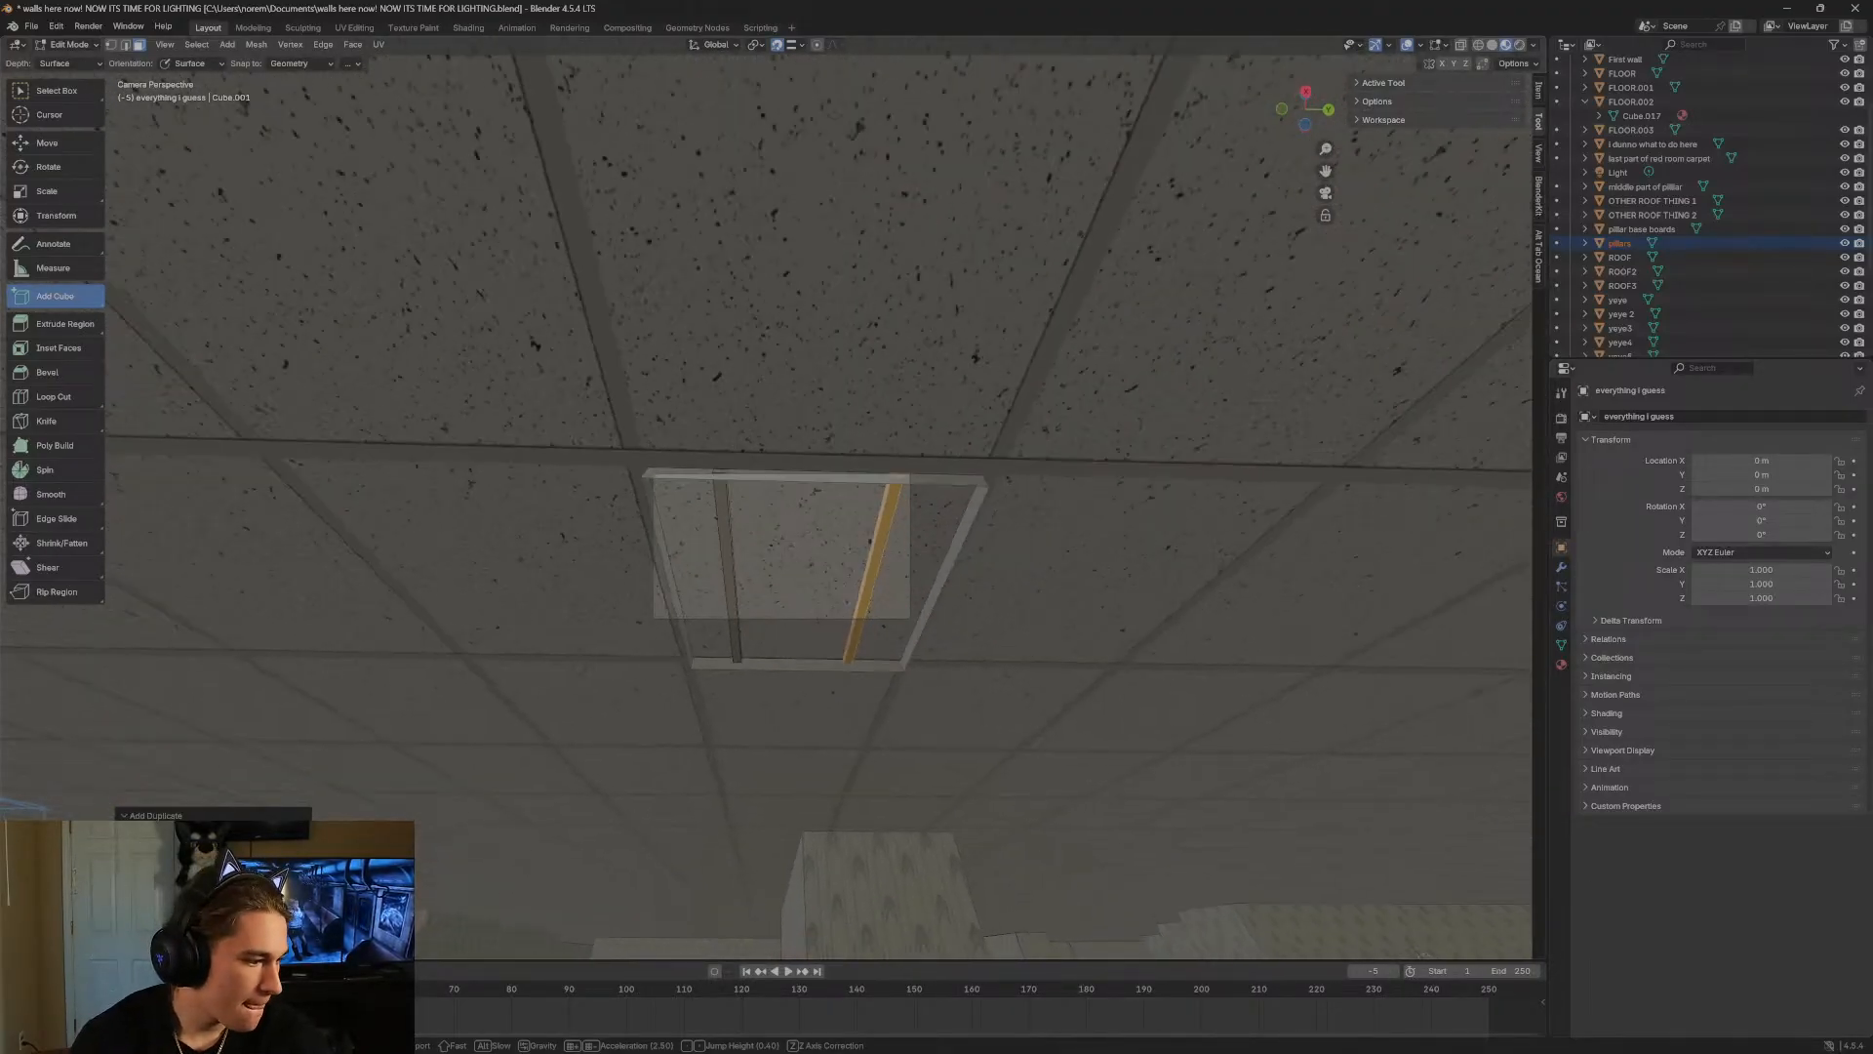
{"action": "key", "text": "w"}
{"action": "left_click", "coordinate": [1054, 391]}
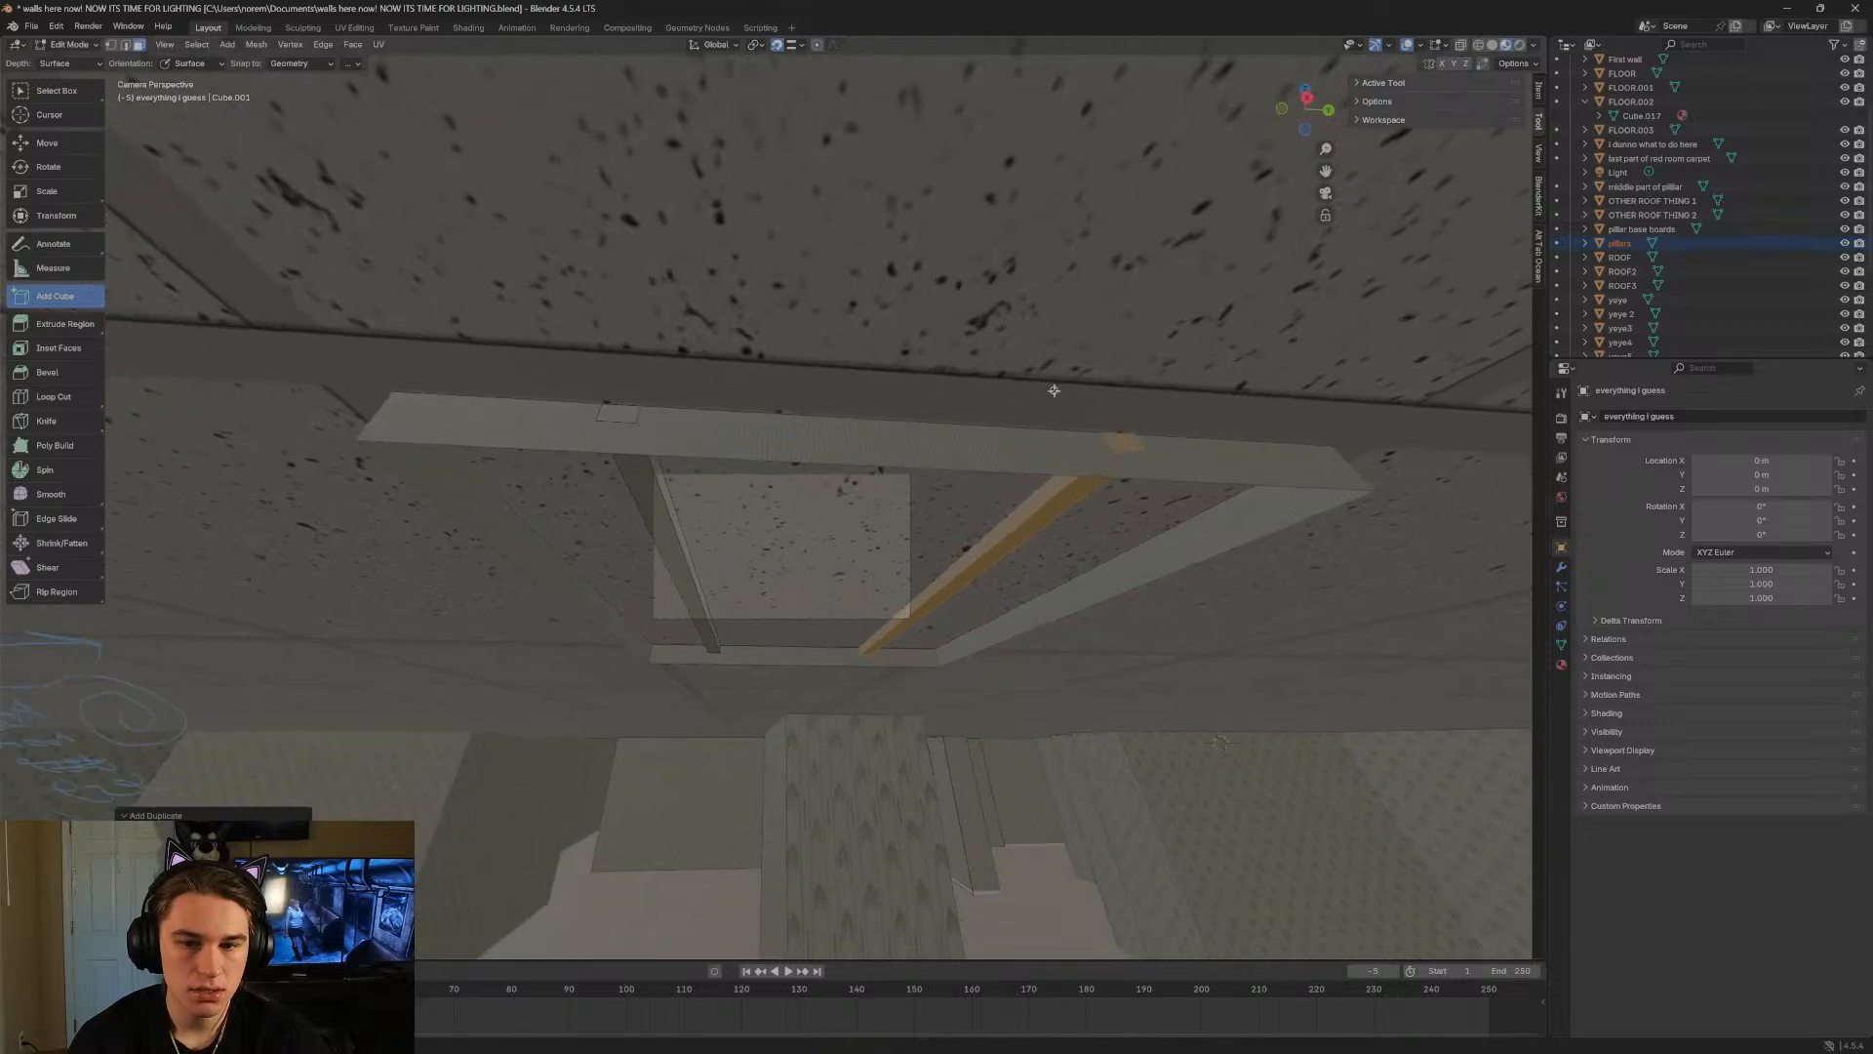
{"action": "key", "text": "w"}
{"action": "left_click", "coordinate": [618, 414]}
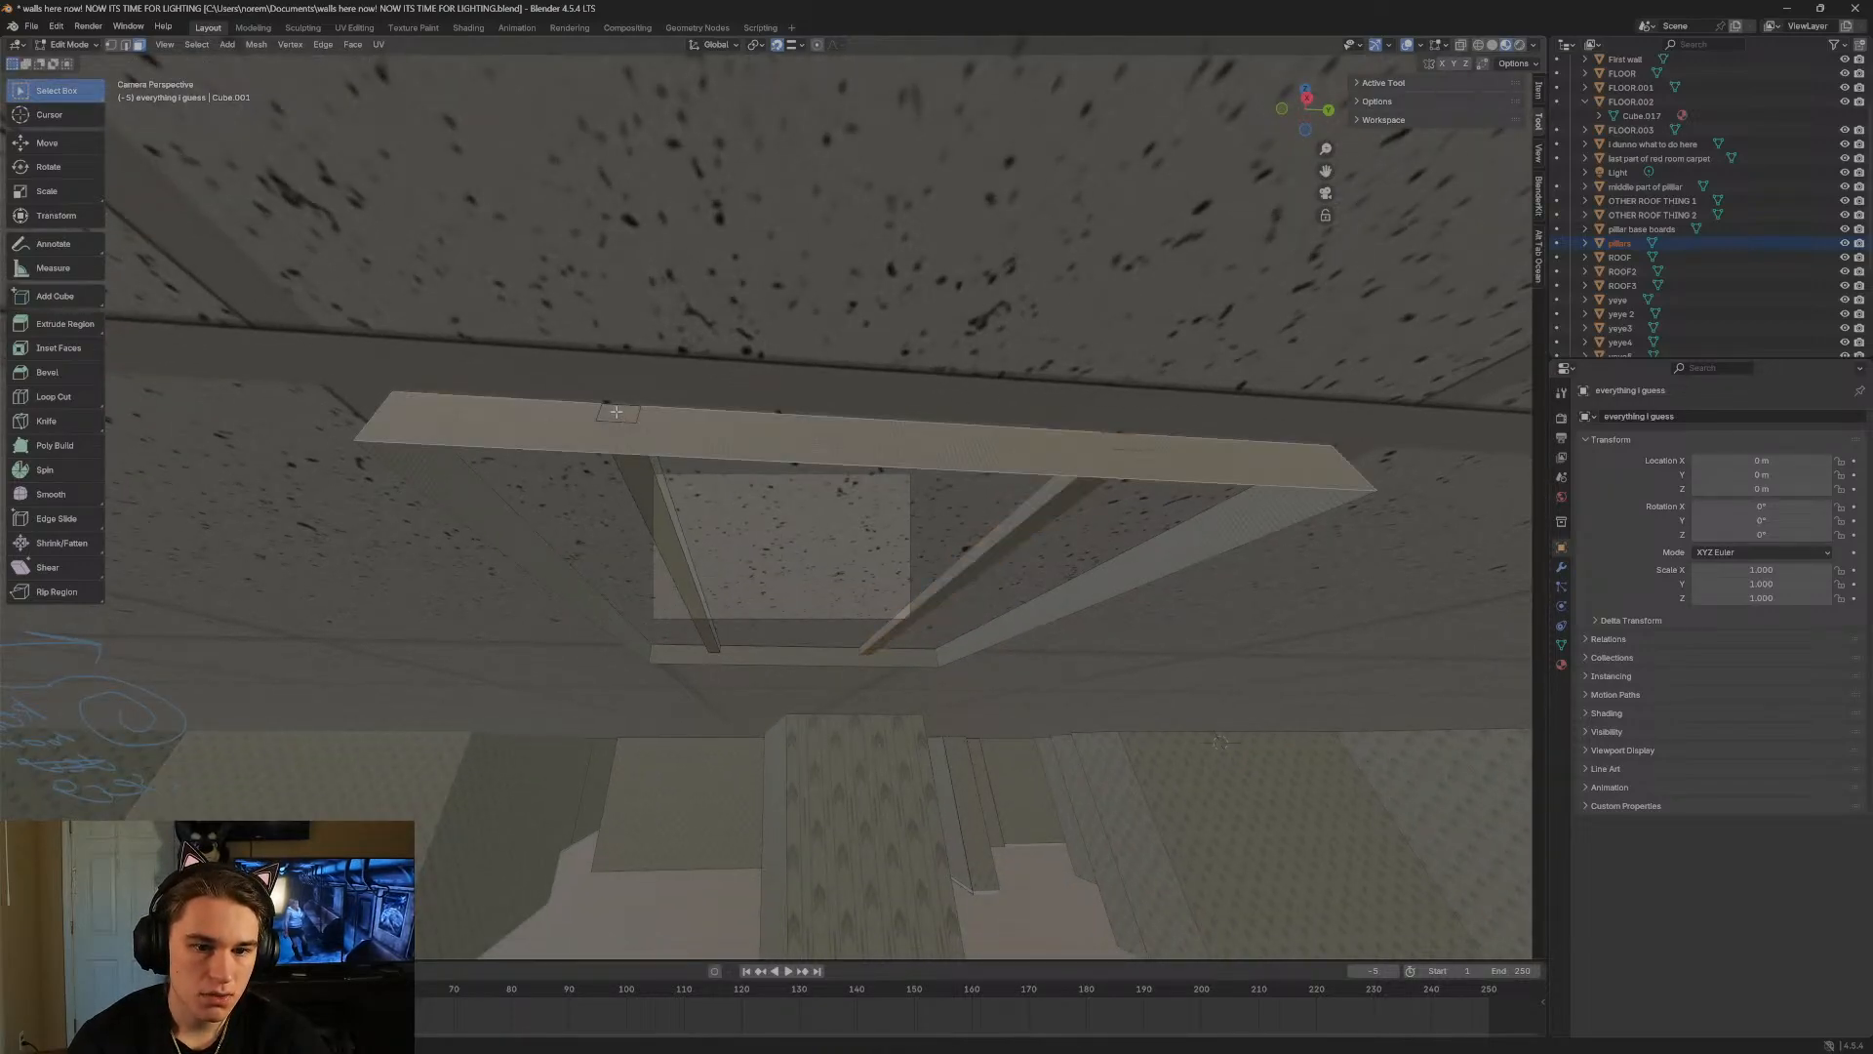
{"action": "left_click", "coordinate": [635, 465]}
Delete the stacked hidden faces at the far end of the strip, where it meets the frame.
{"action": "key", "text": "shift+grave"}
{"action": "key", "text": "w"}
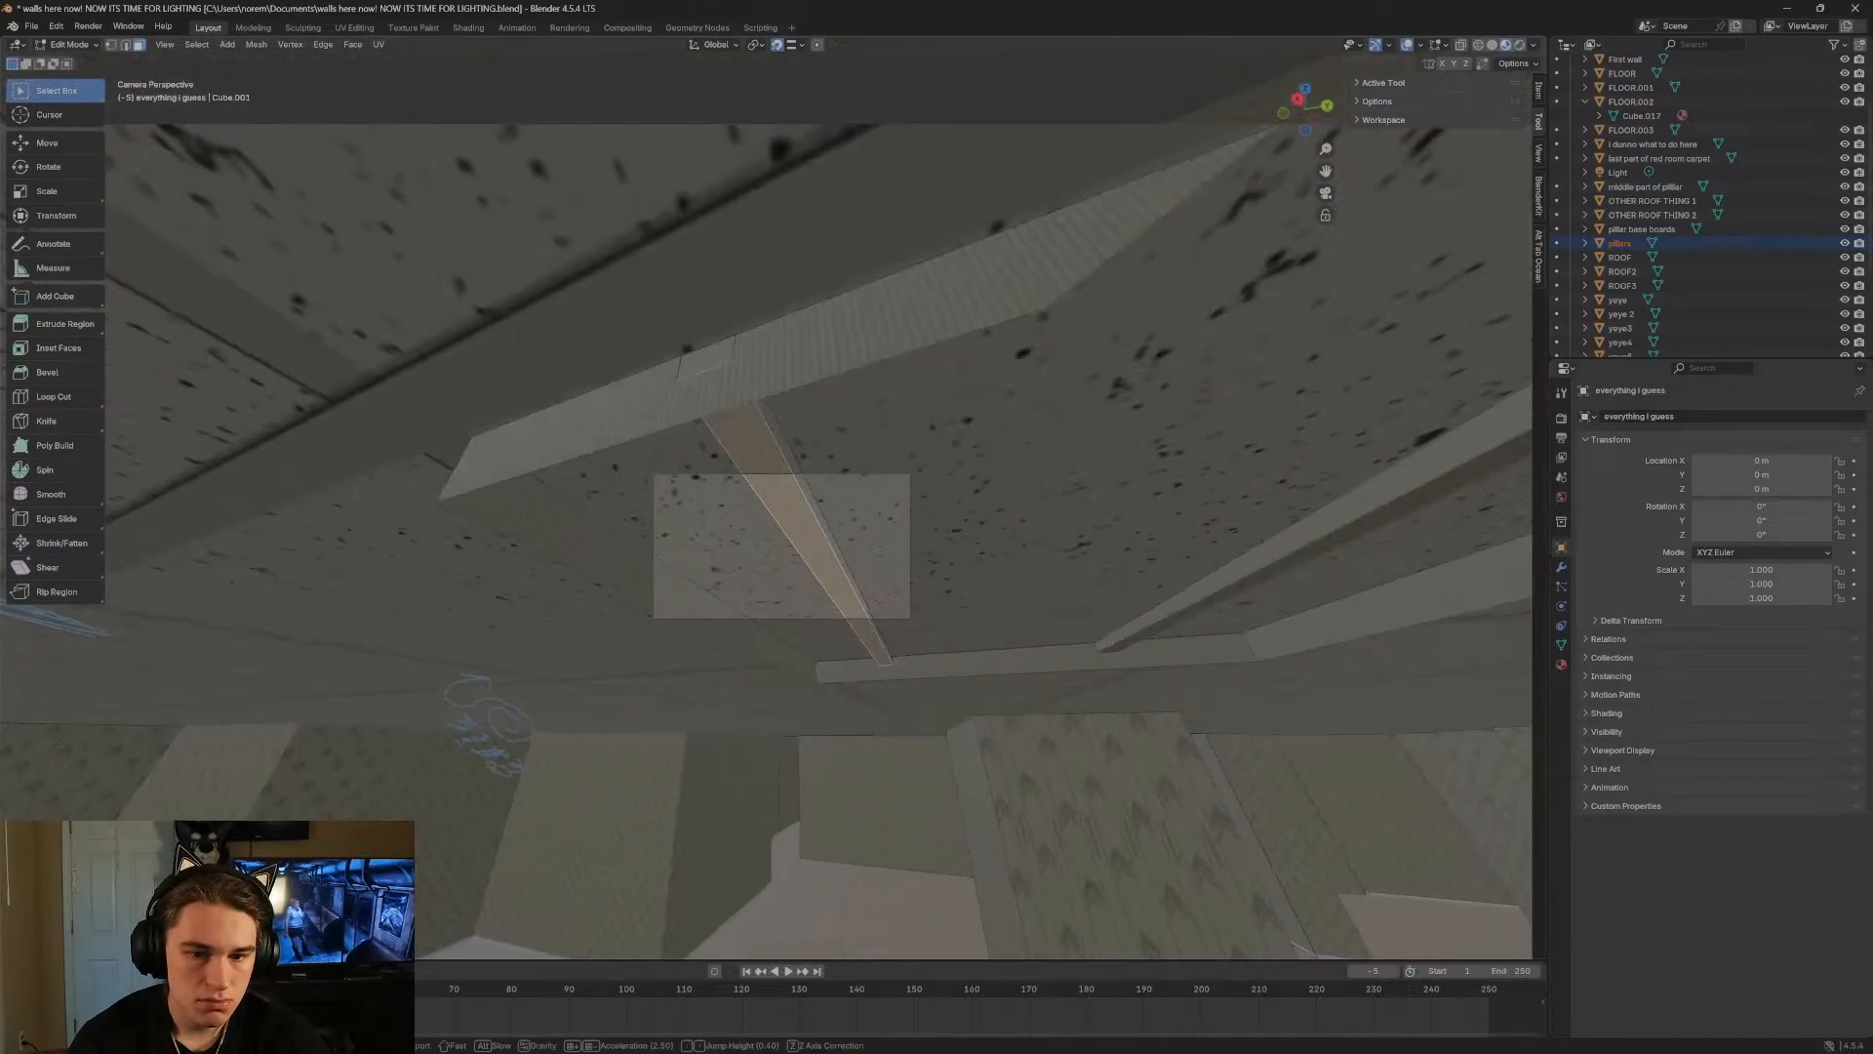
{"action": "key", "text": "s"}
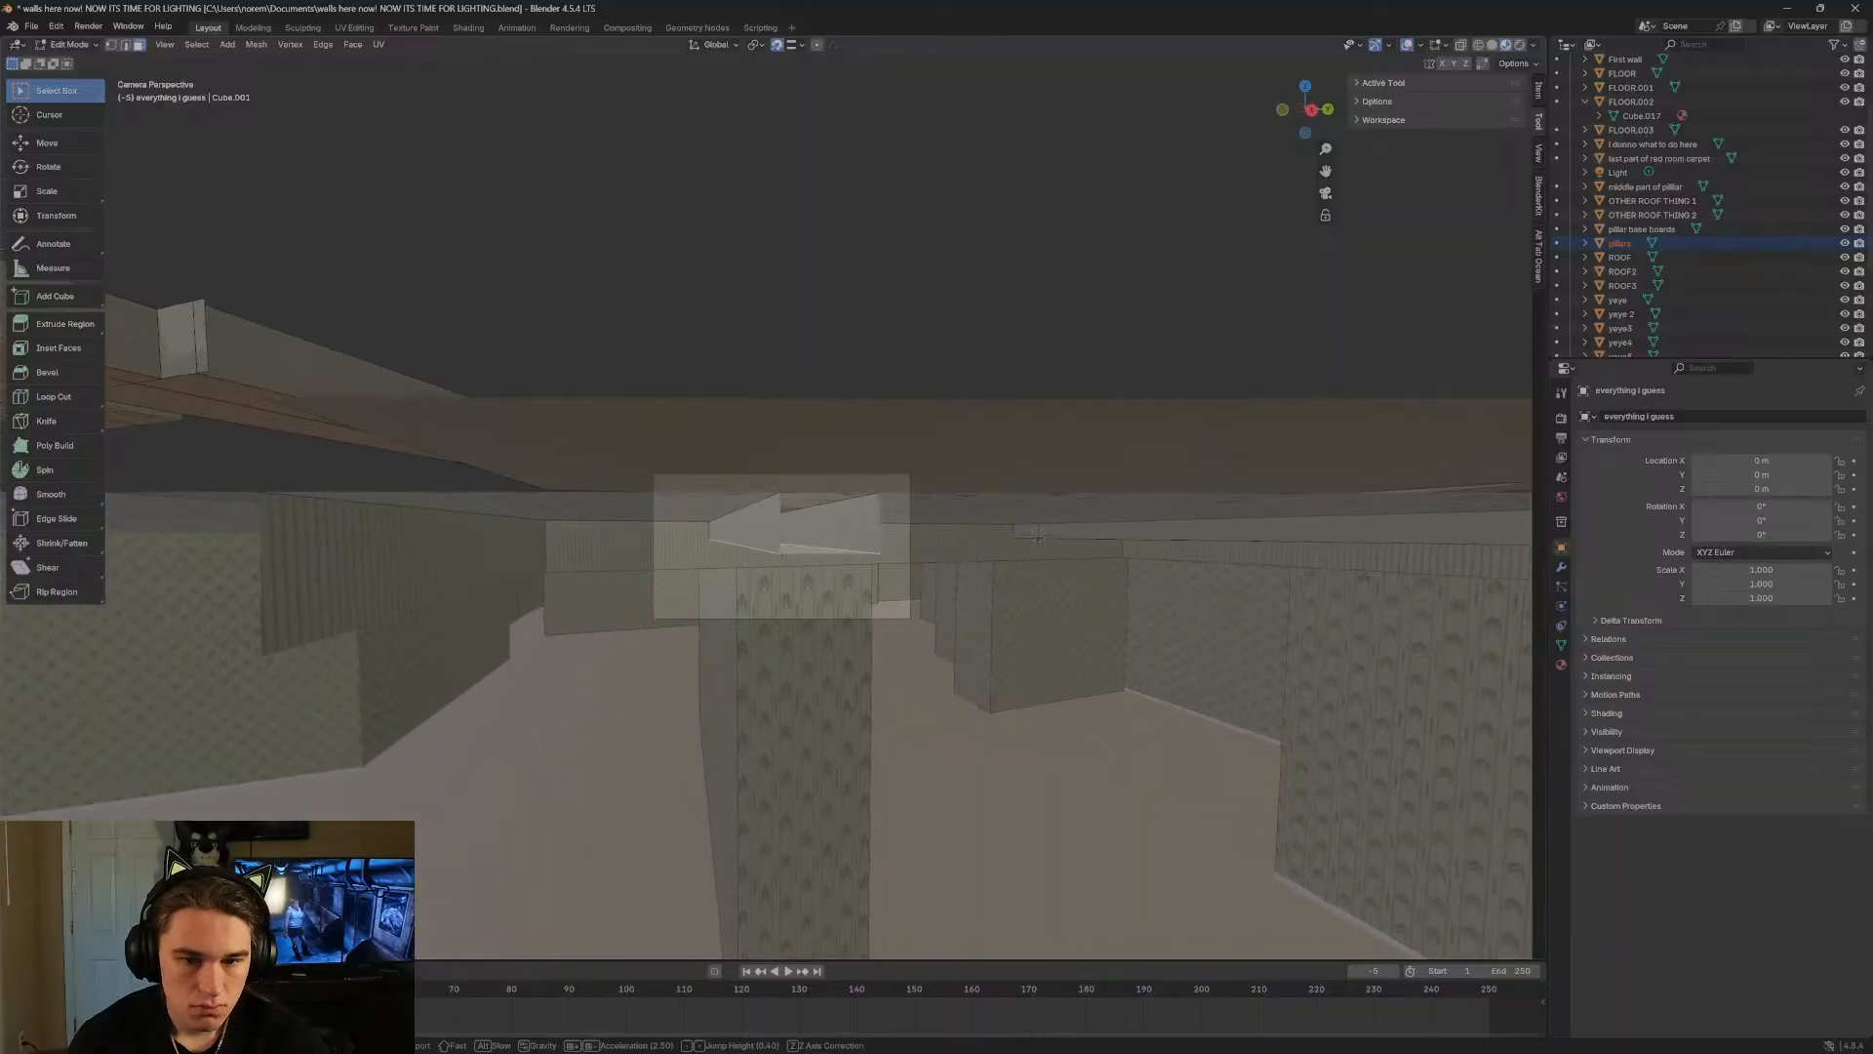
{"action": "key", "text": "e"}
{"action": "key", "text": "q"}
{"action": "left_click", "coordinate": [766, 523]}
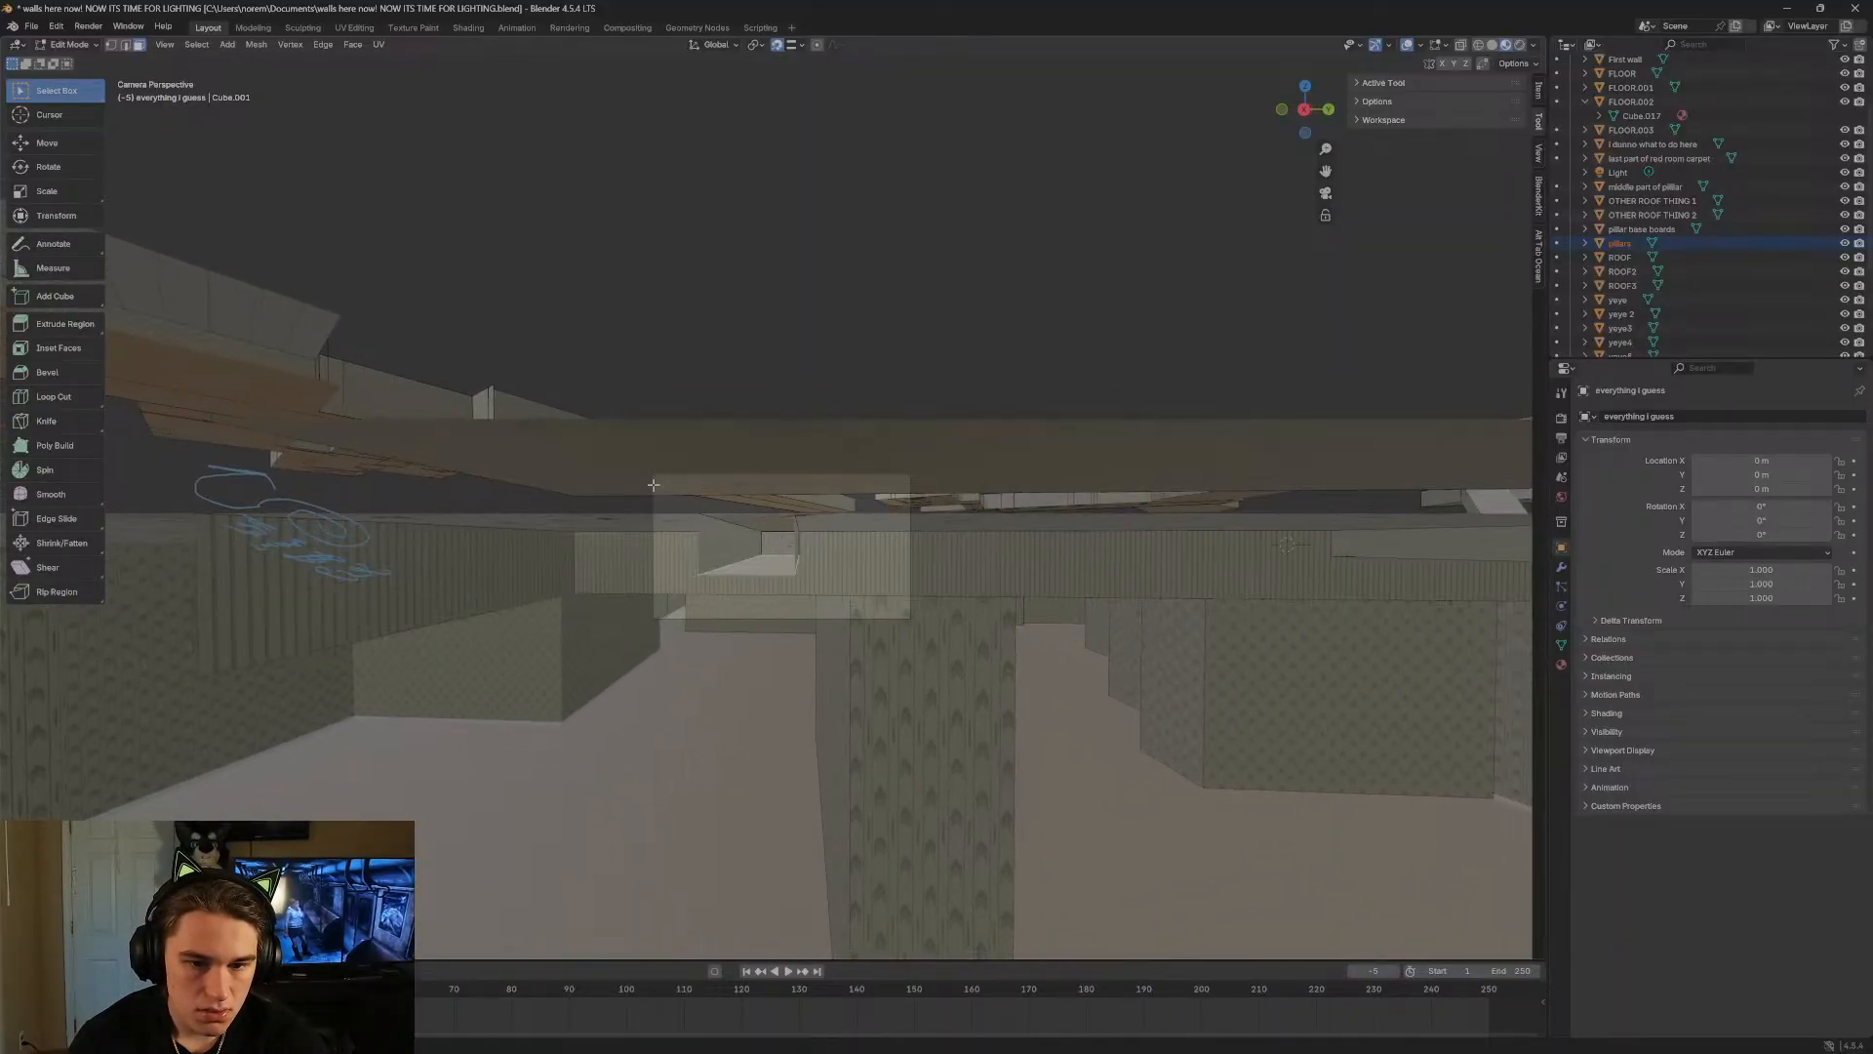
{"action": "left_click", "coordinate": [775, 542]}
{"action": "right_click", "coordinate": [775, 542]}
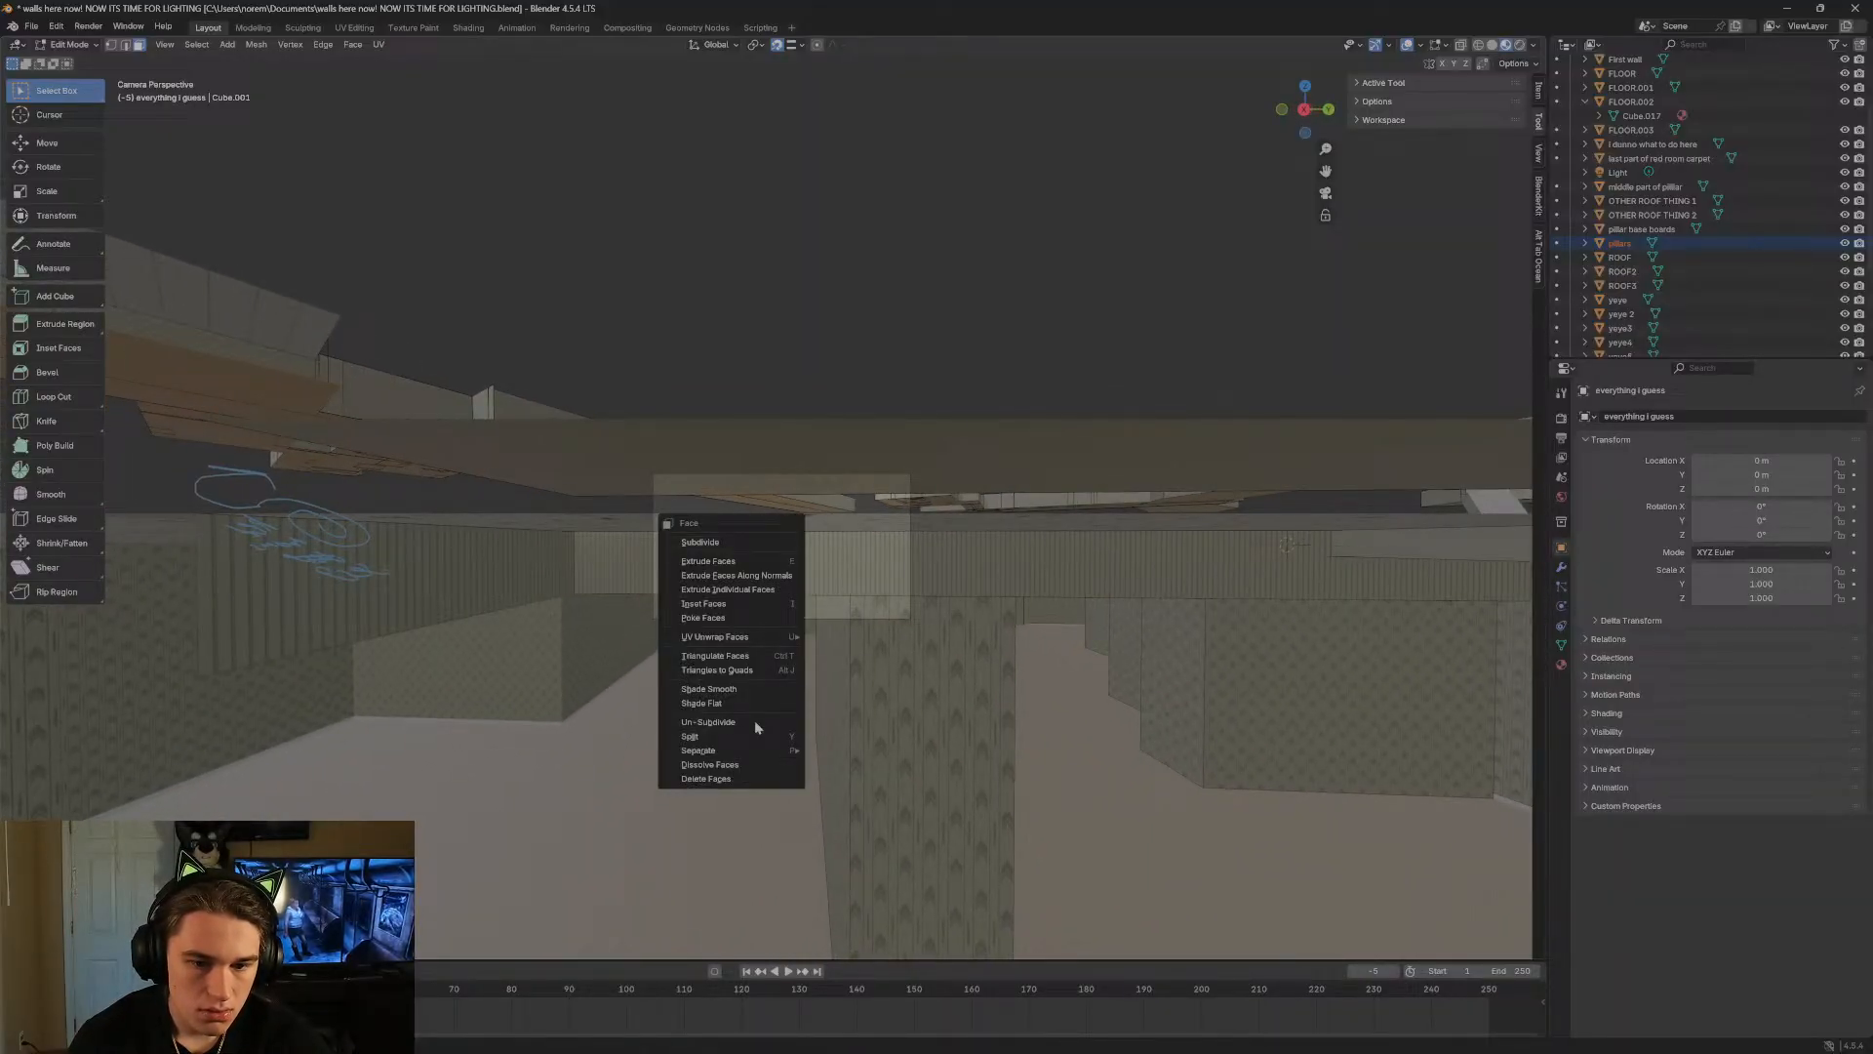
{"action": "left_click", "coordinate": [747, 781]}
{"action": "left_click", "coordinate": [775, 547]}
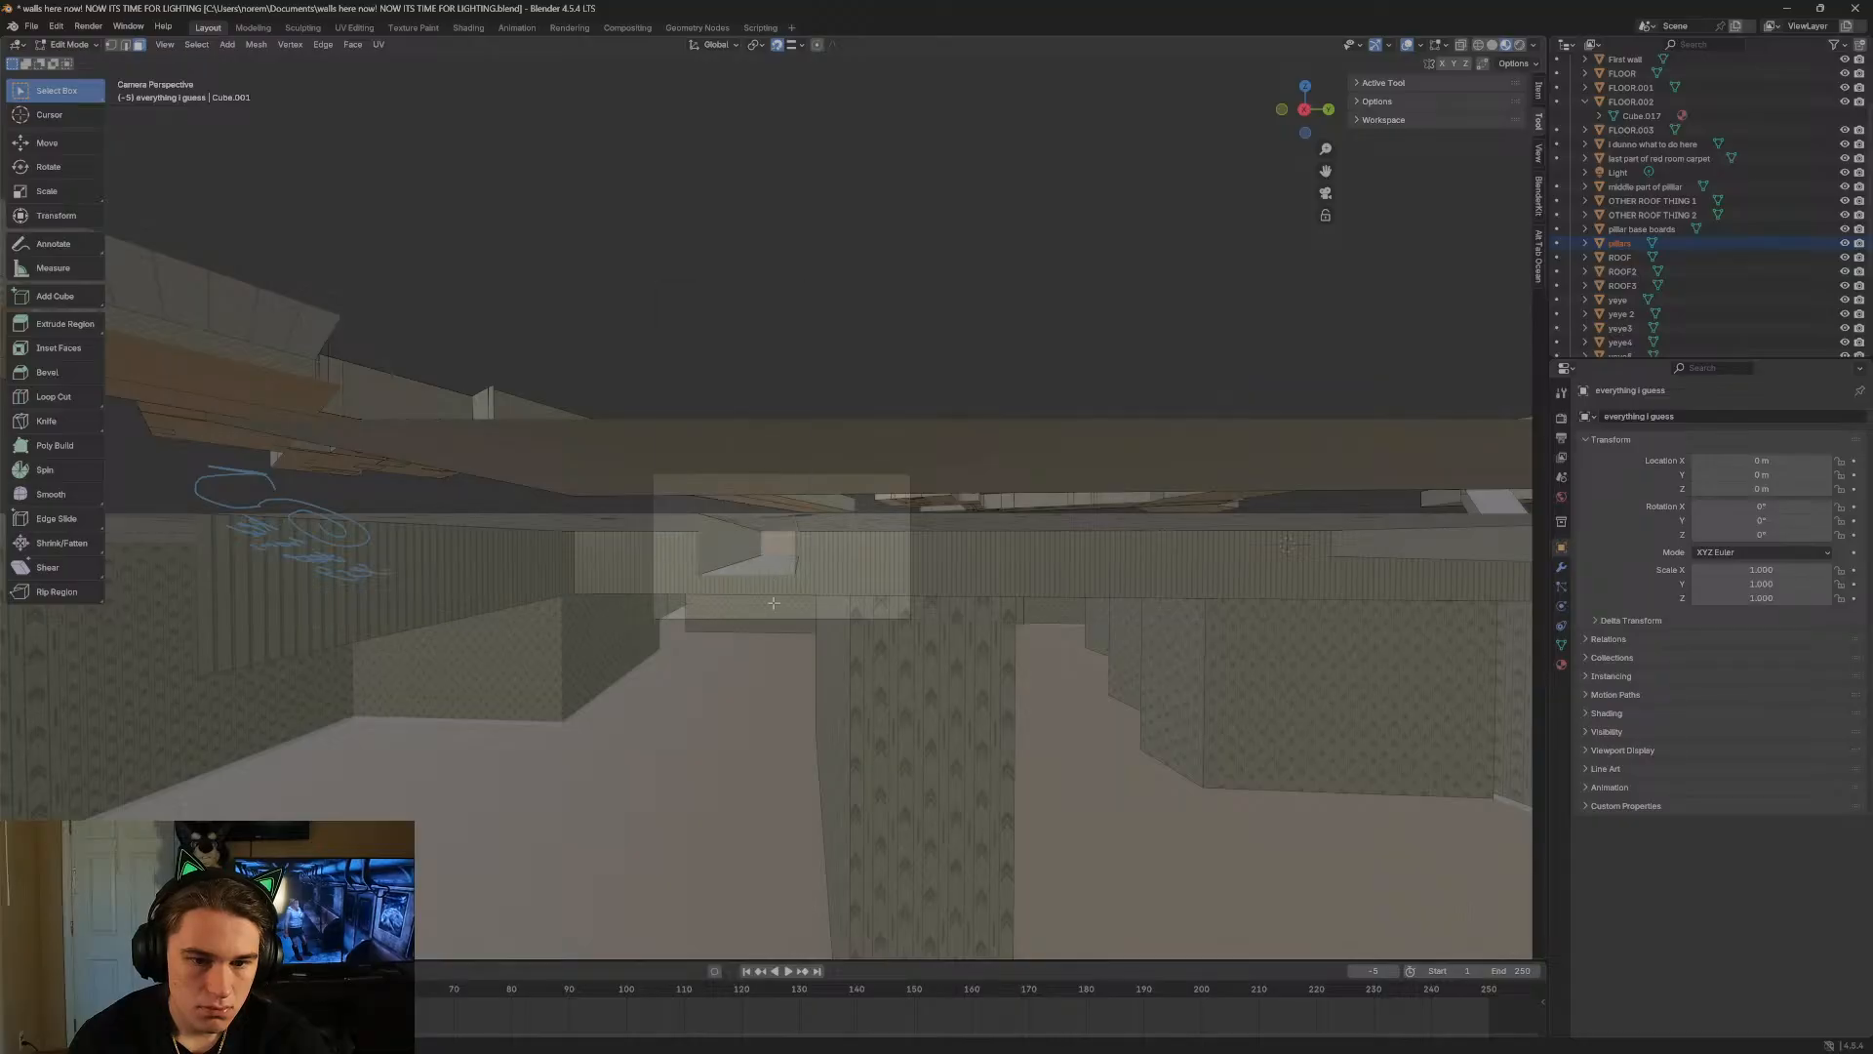
{"action": "right_click", "coordinate": [772, 539]}
{"action": "left_click", "coordinate": [765, 542]}
{"action": "left_click", "coordinate": [778, 544]}
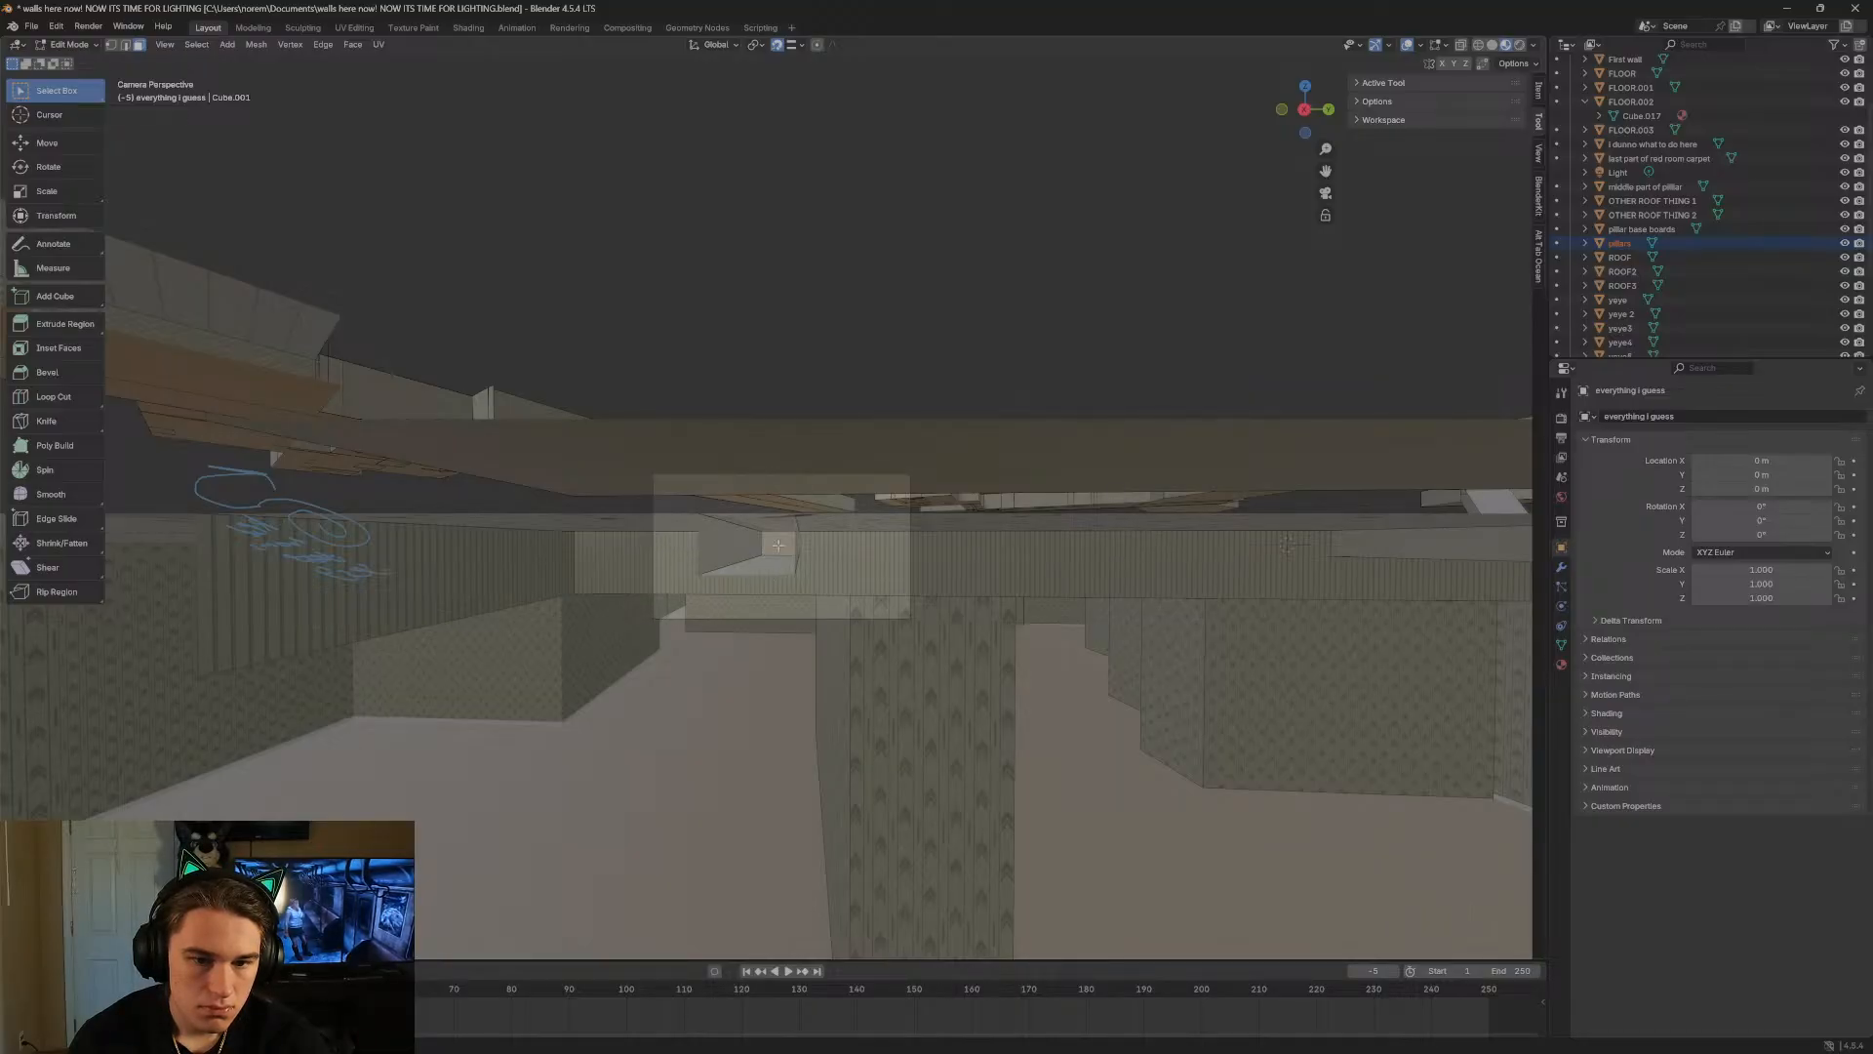
{"action": "right_click", "coordinate": [777, 545]}
{"action": "left_click", "coordinate": [778, 545]}
{"action": "left_click", "coordinate": [777, 542]}
Delete the hidden faces at the opposite end of the strip, where it butts against the frame.
{"action": "key", "text": "shift+grave"}
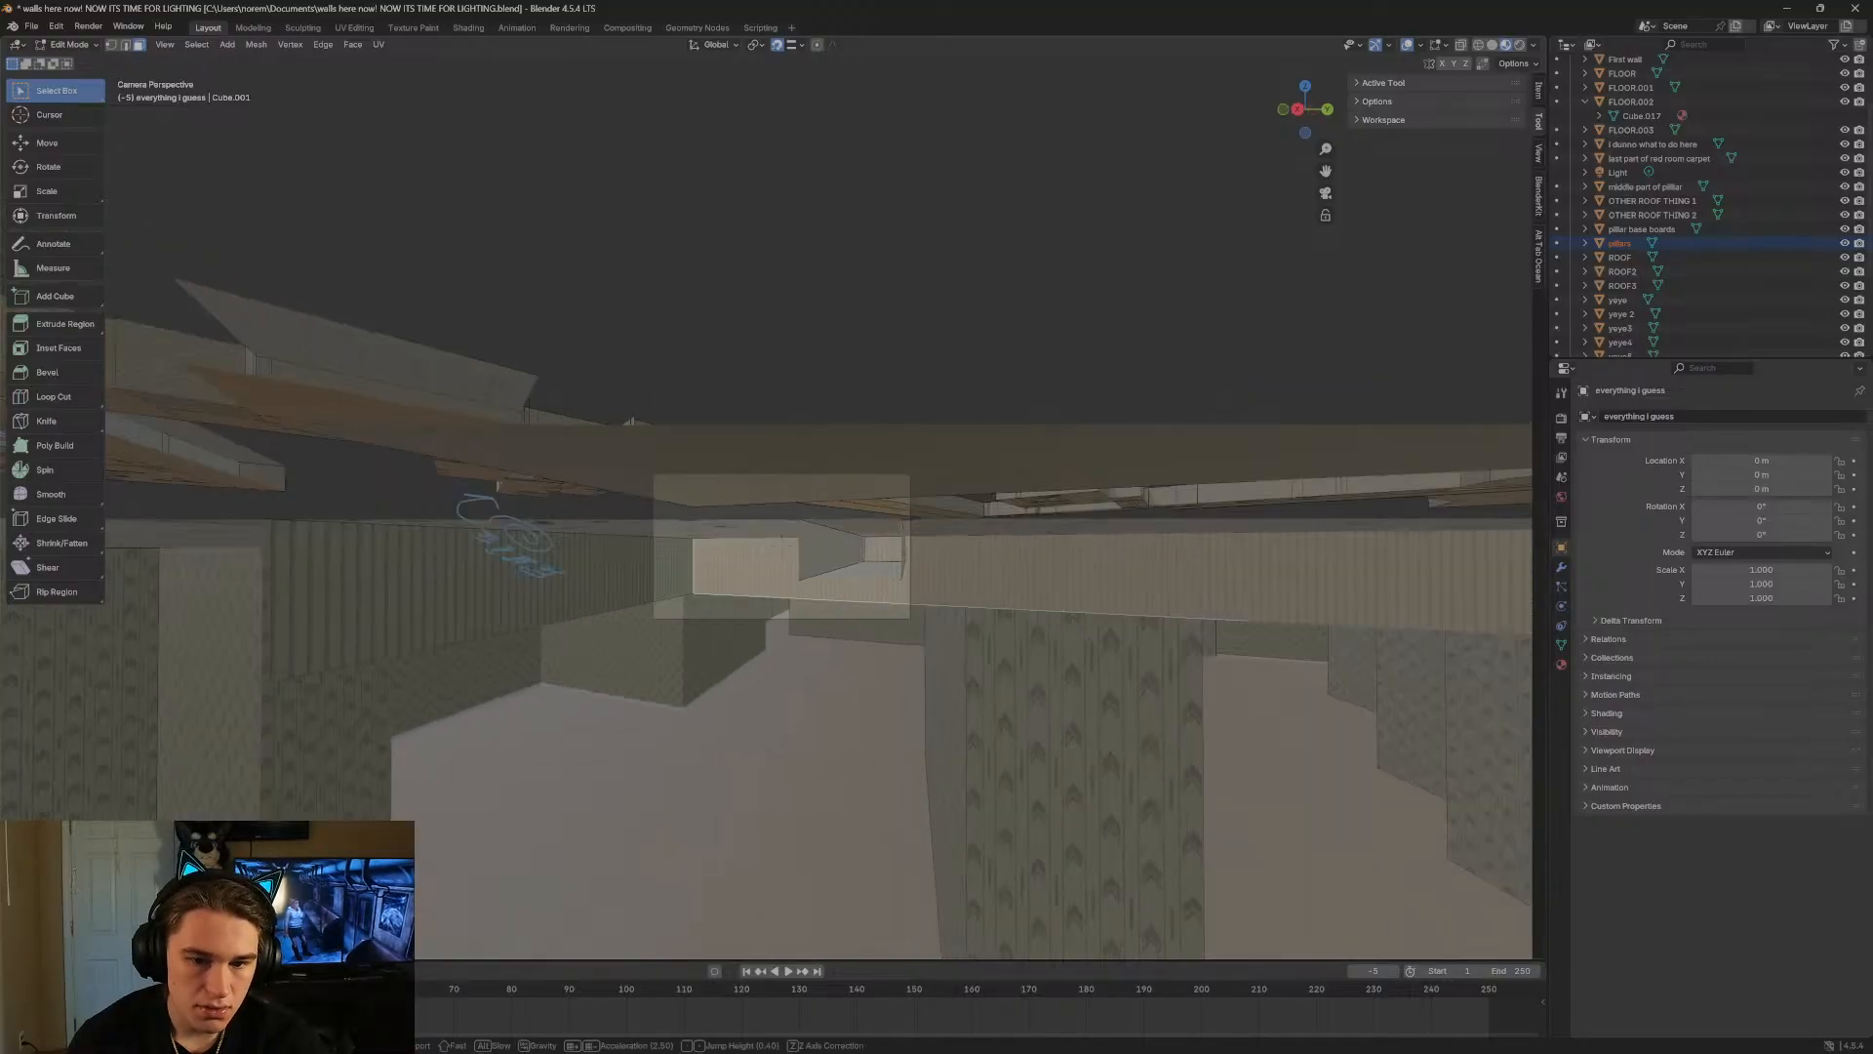
{"action": "key", "text": "w"}
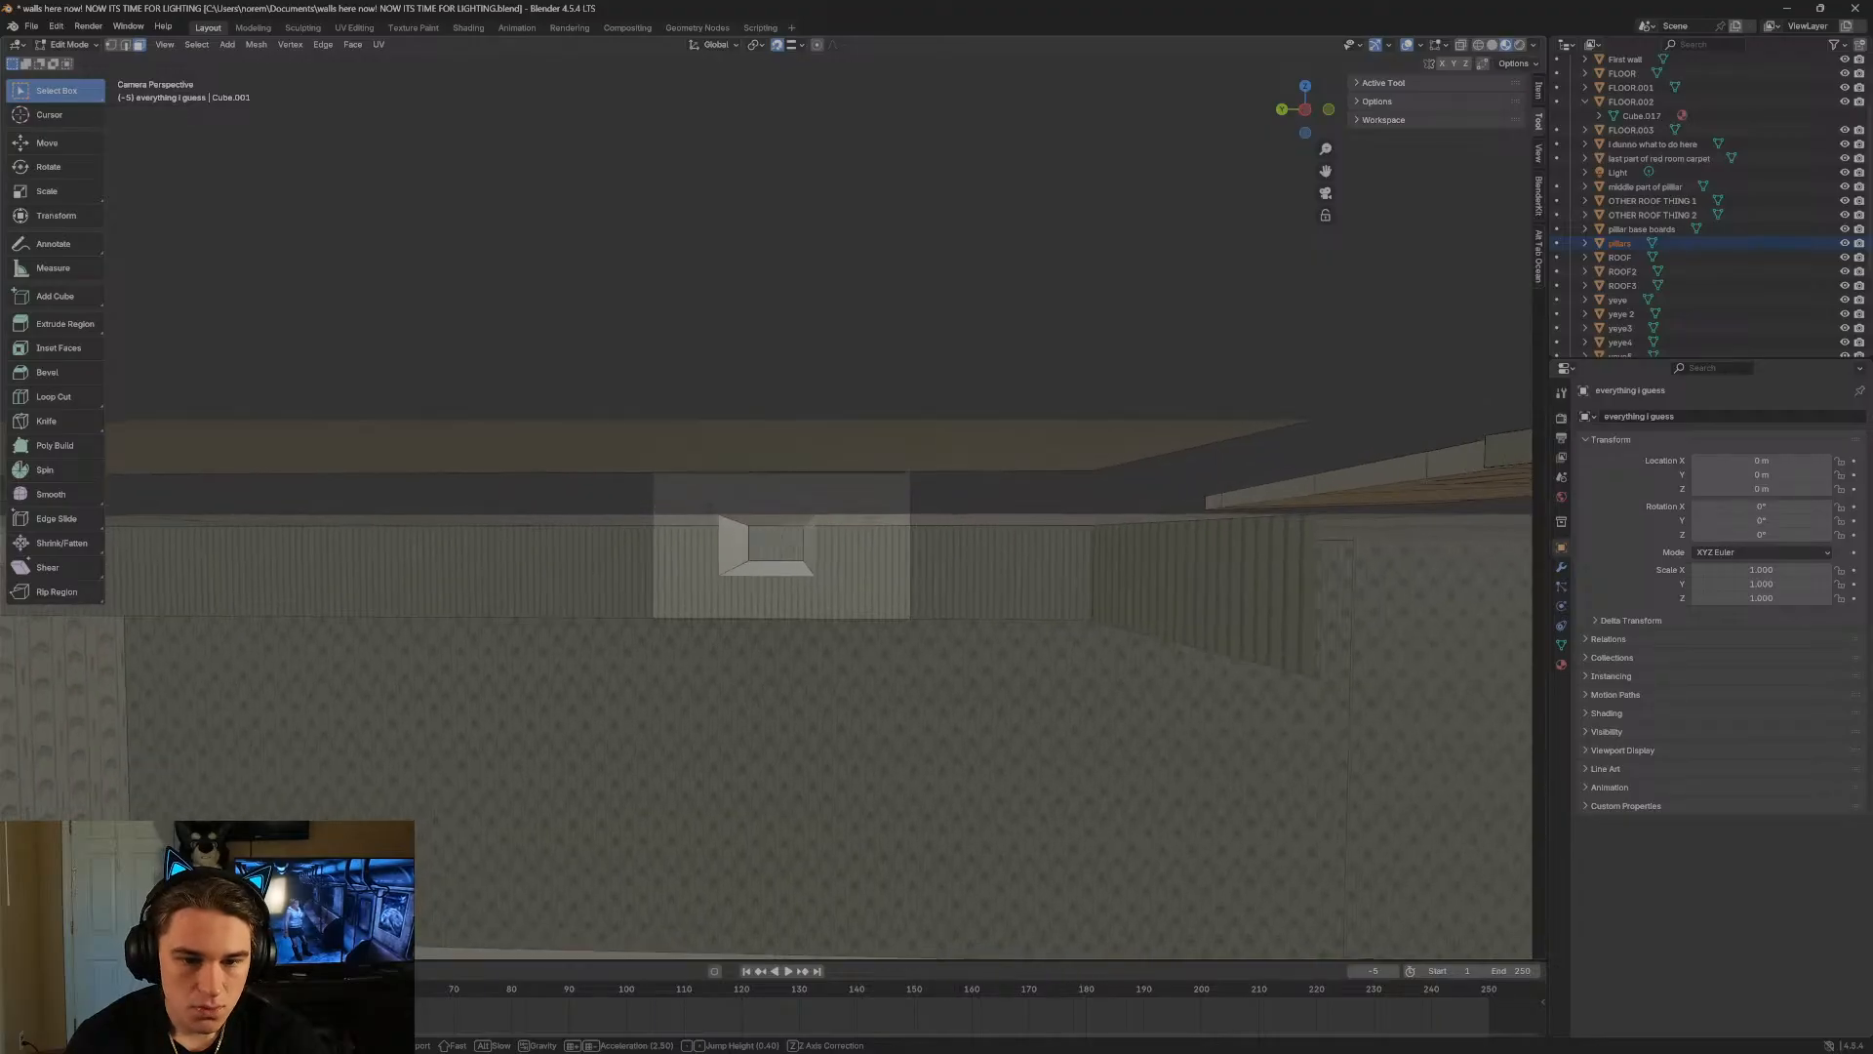
{"action": "left_click", "coordinate": [777, 541]}
{"action": "left_click", "coordinate": [778, 542]}
{"action": "right_click", "coordinate": [778, 541]}
{"action": "left_click", "coordinate": [778, 539]}
{"action": "left_click", "coordinate": [778, 539]}
{"action": "right_click", "coordinate": [778, 540]}
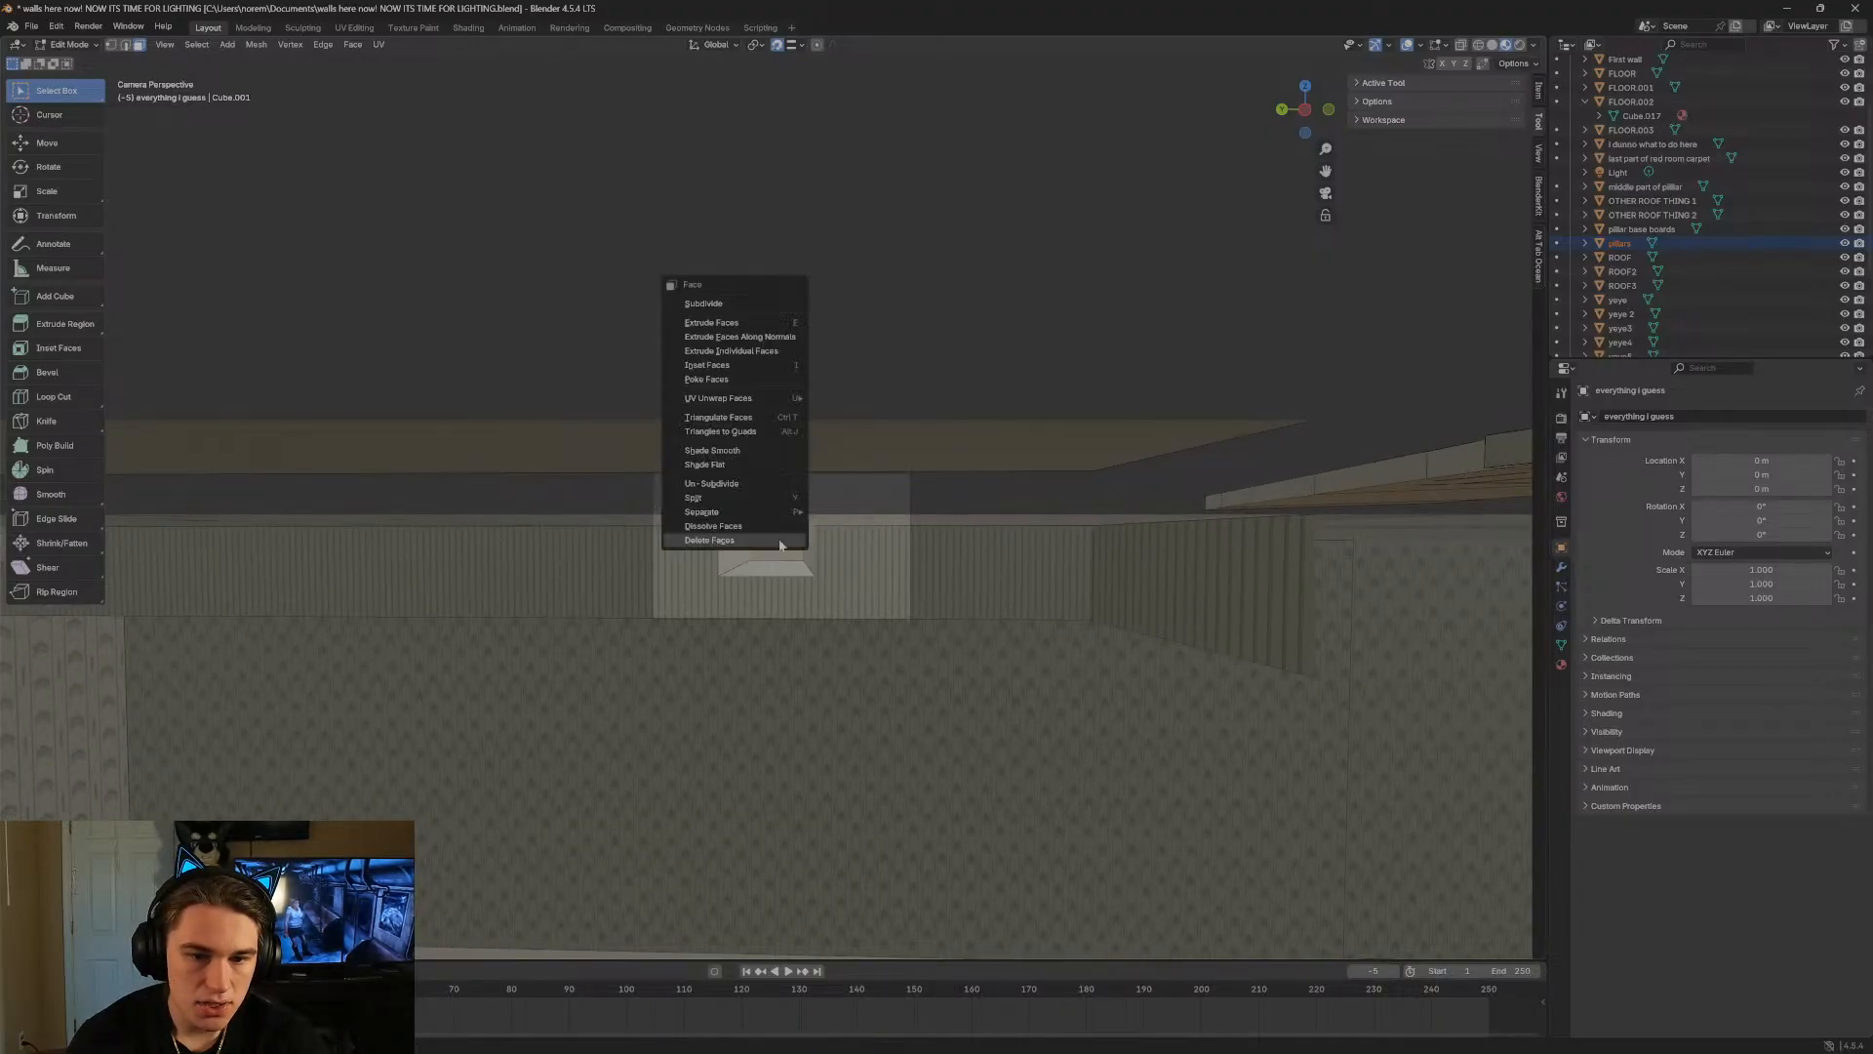
{"action": "left_click", "coordinate": [778, 540]}
{"action": "left_click", "coordinate": [778, 539]}
{"action": "right_click", "coordinate": [778, 539]}
{"action": "left_click", "coordinate": [778, 540]}
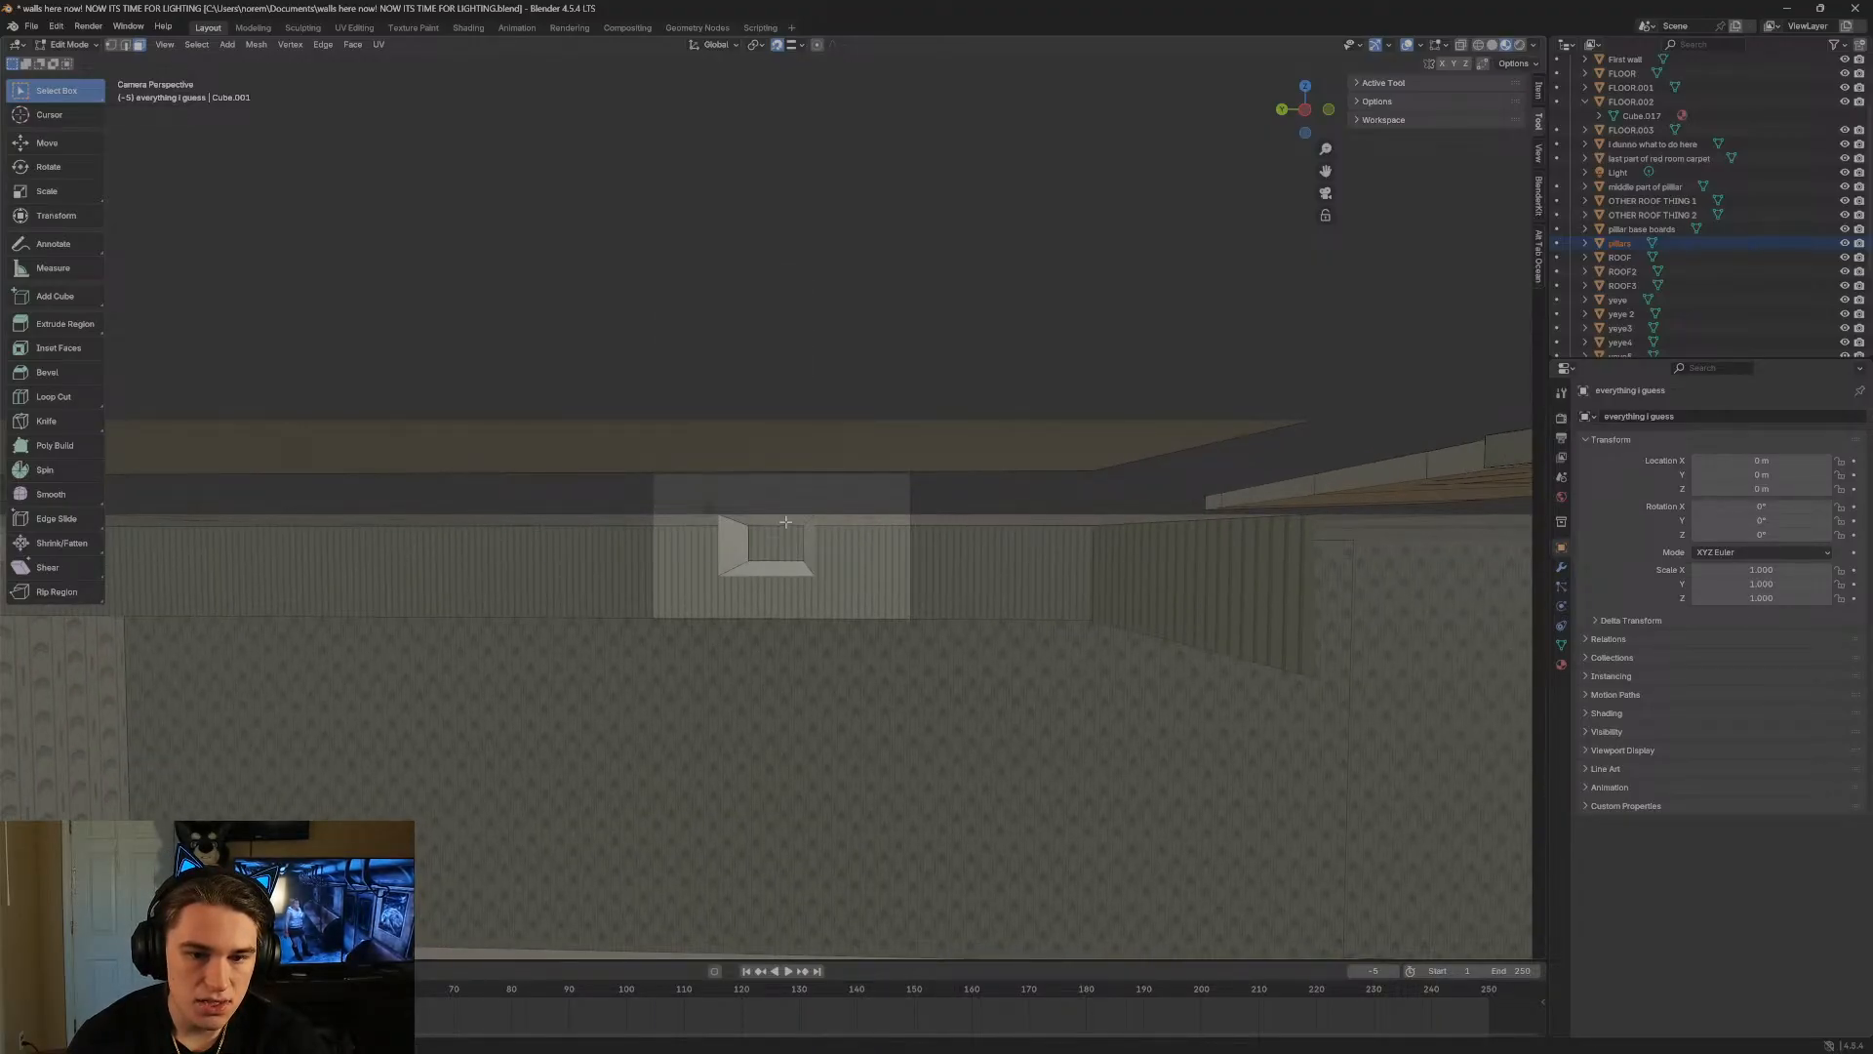
Delete the hidden large rectangular faces above the light's ceiling tile and return to the view below the ceiling.
{"action": "key", "text": "shift+grave"}
{"action": "key", "text": "w"}
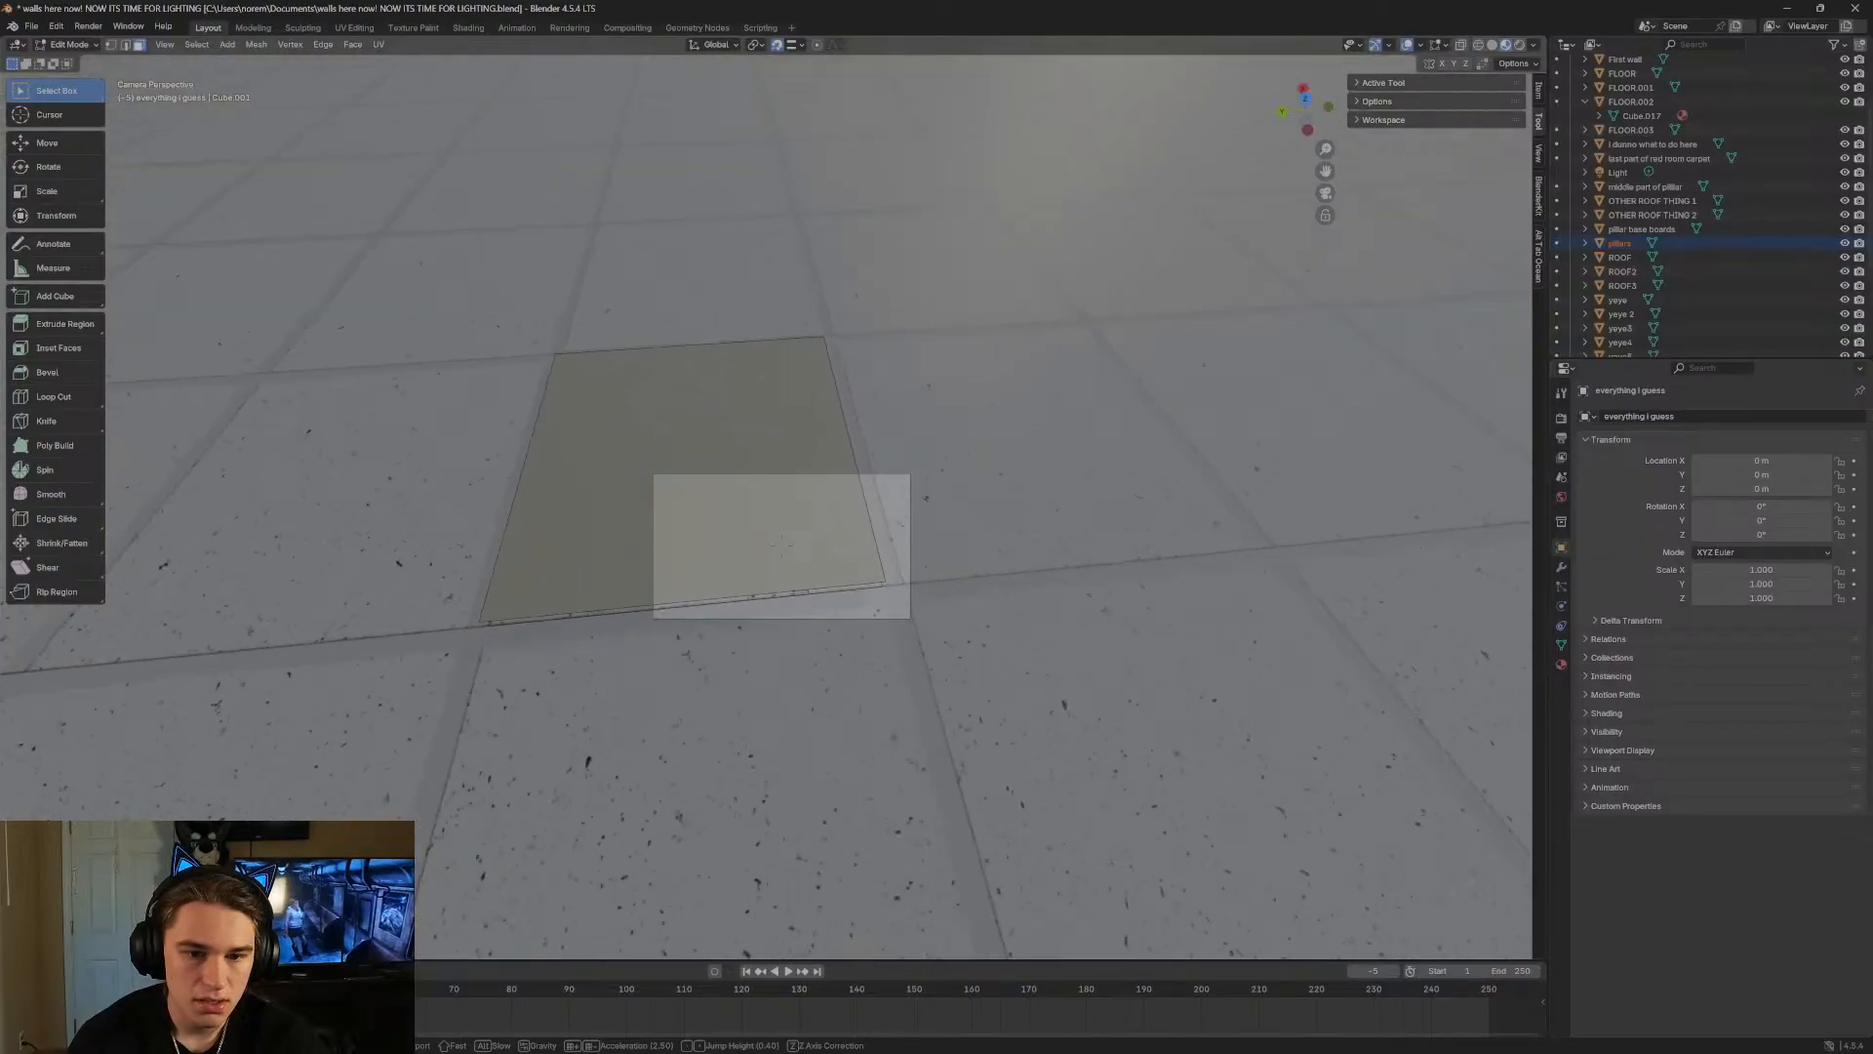
{"action": "key", "text": "w"}
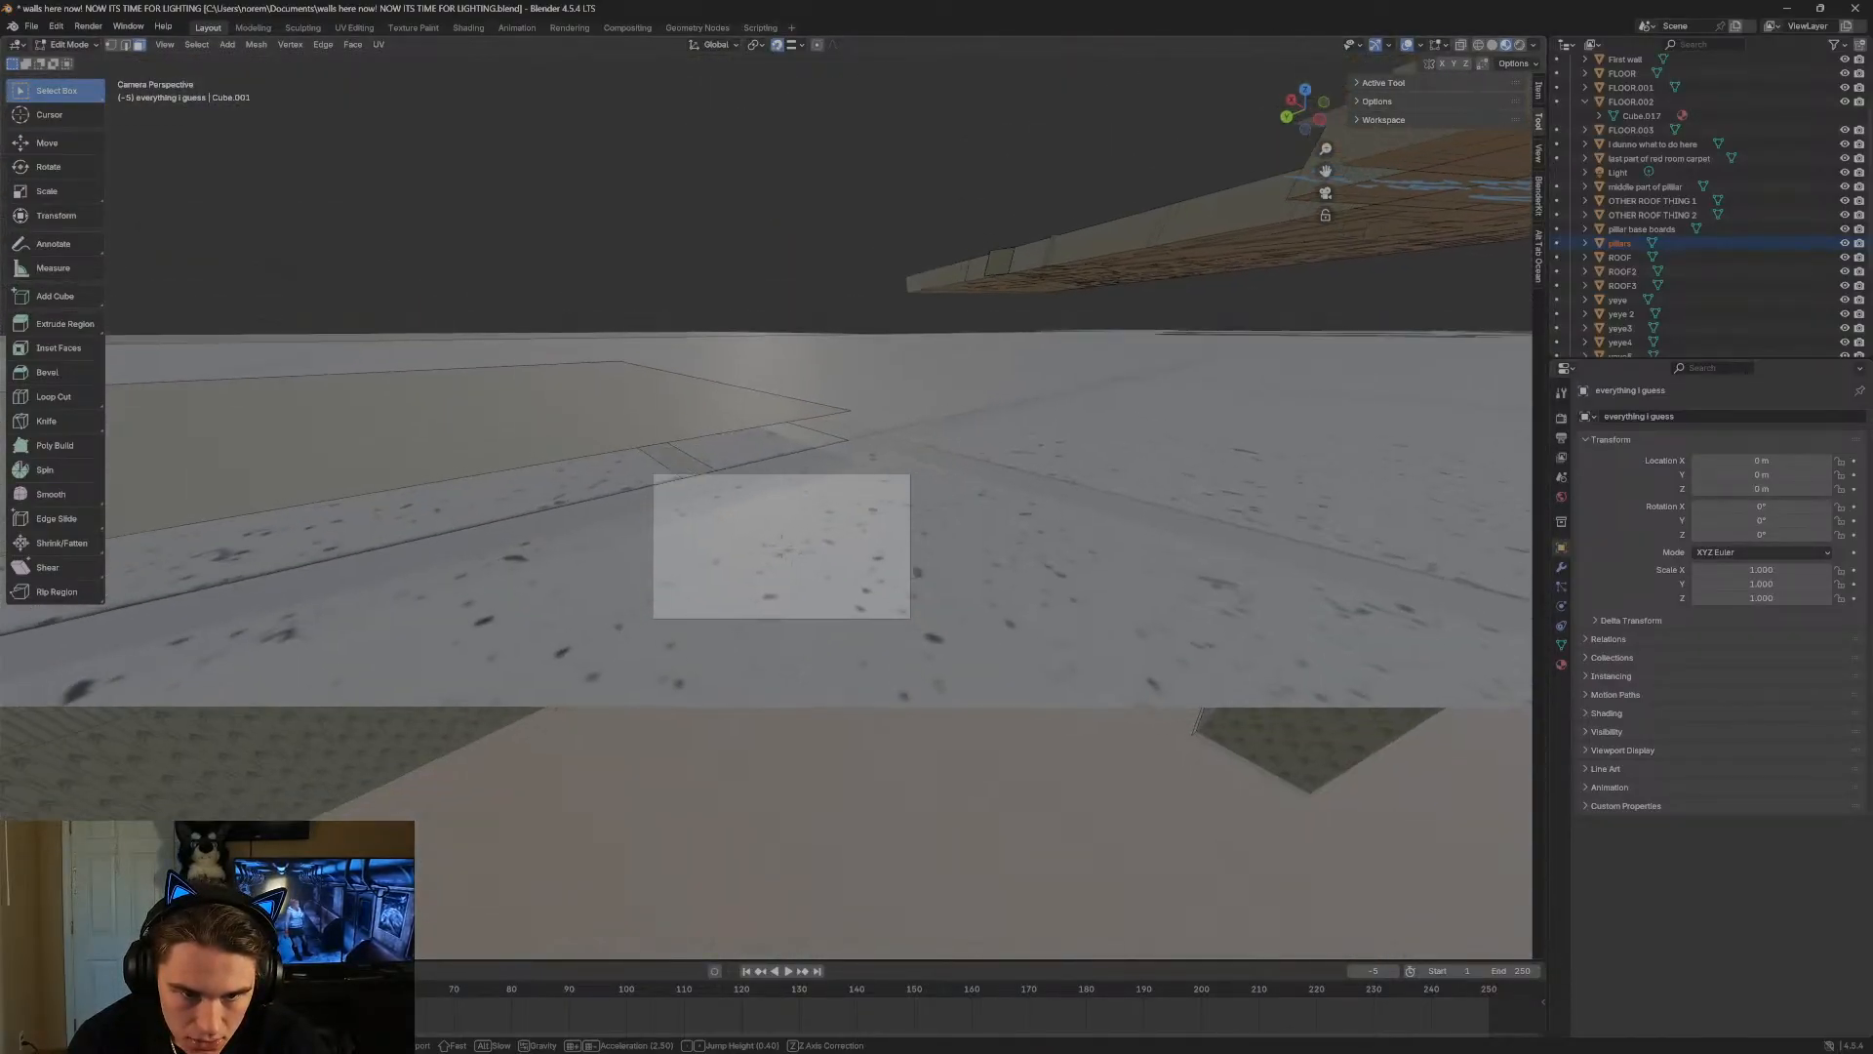
{"action": "key", "text": "s"}
{"action": "left_click", "coordinate": [781, 546]}
{"action": "left_click", "coordinate": [639, 487]}
{"action": "right_click", "coordinate": [639, 487]}
{"action": "left_click", "coordinate": [639, 487]}
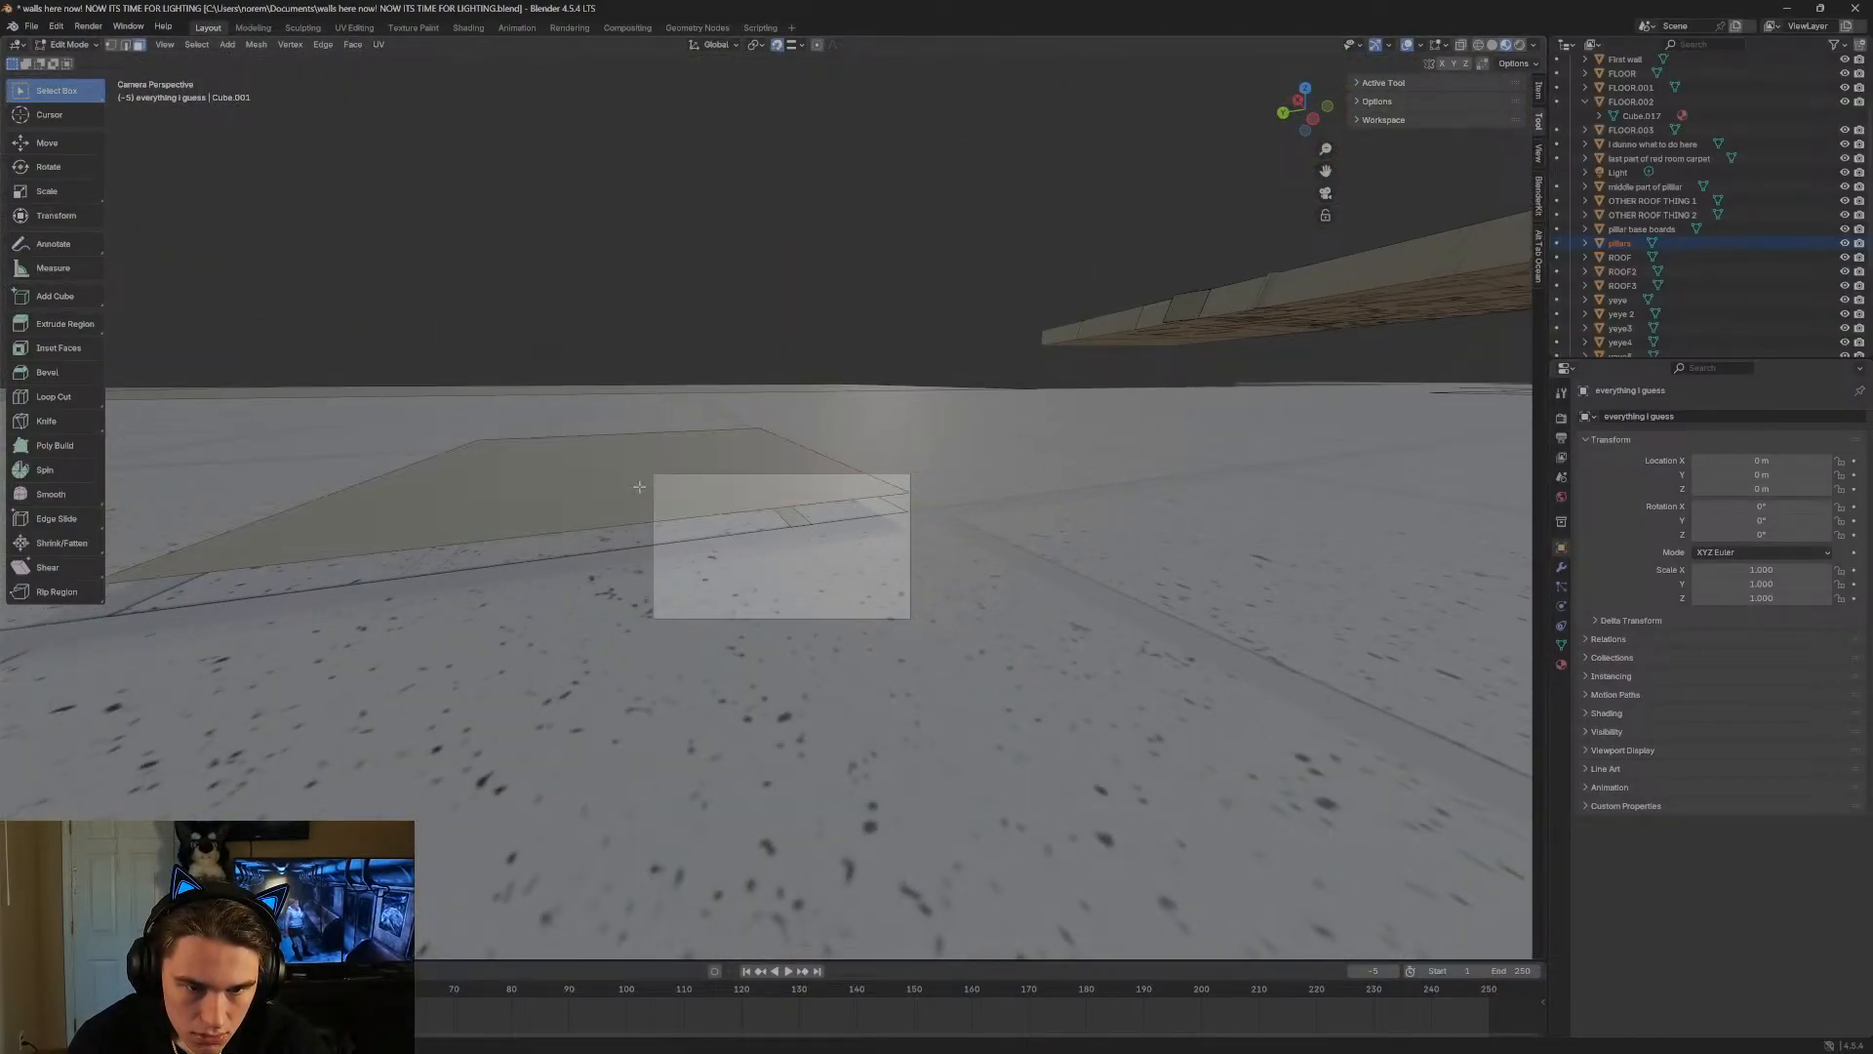
{"action": "right_click", "coordinate": [639, 487]}
{"action": "left_click", "coordinate": [639, 487]}
{"action": "key", "text": "shift+grave"}
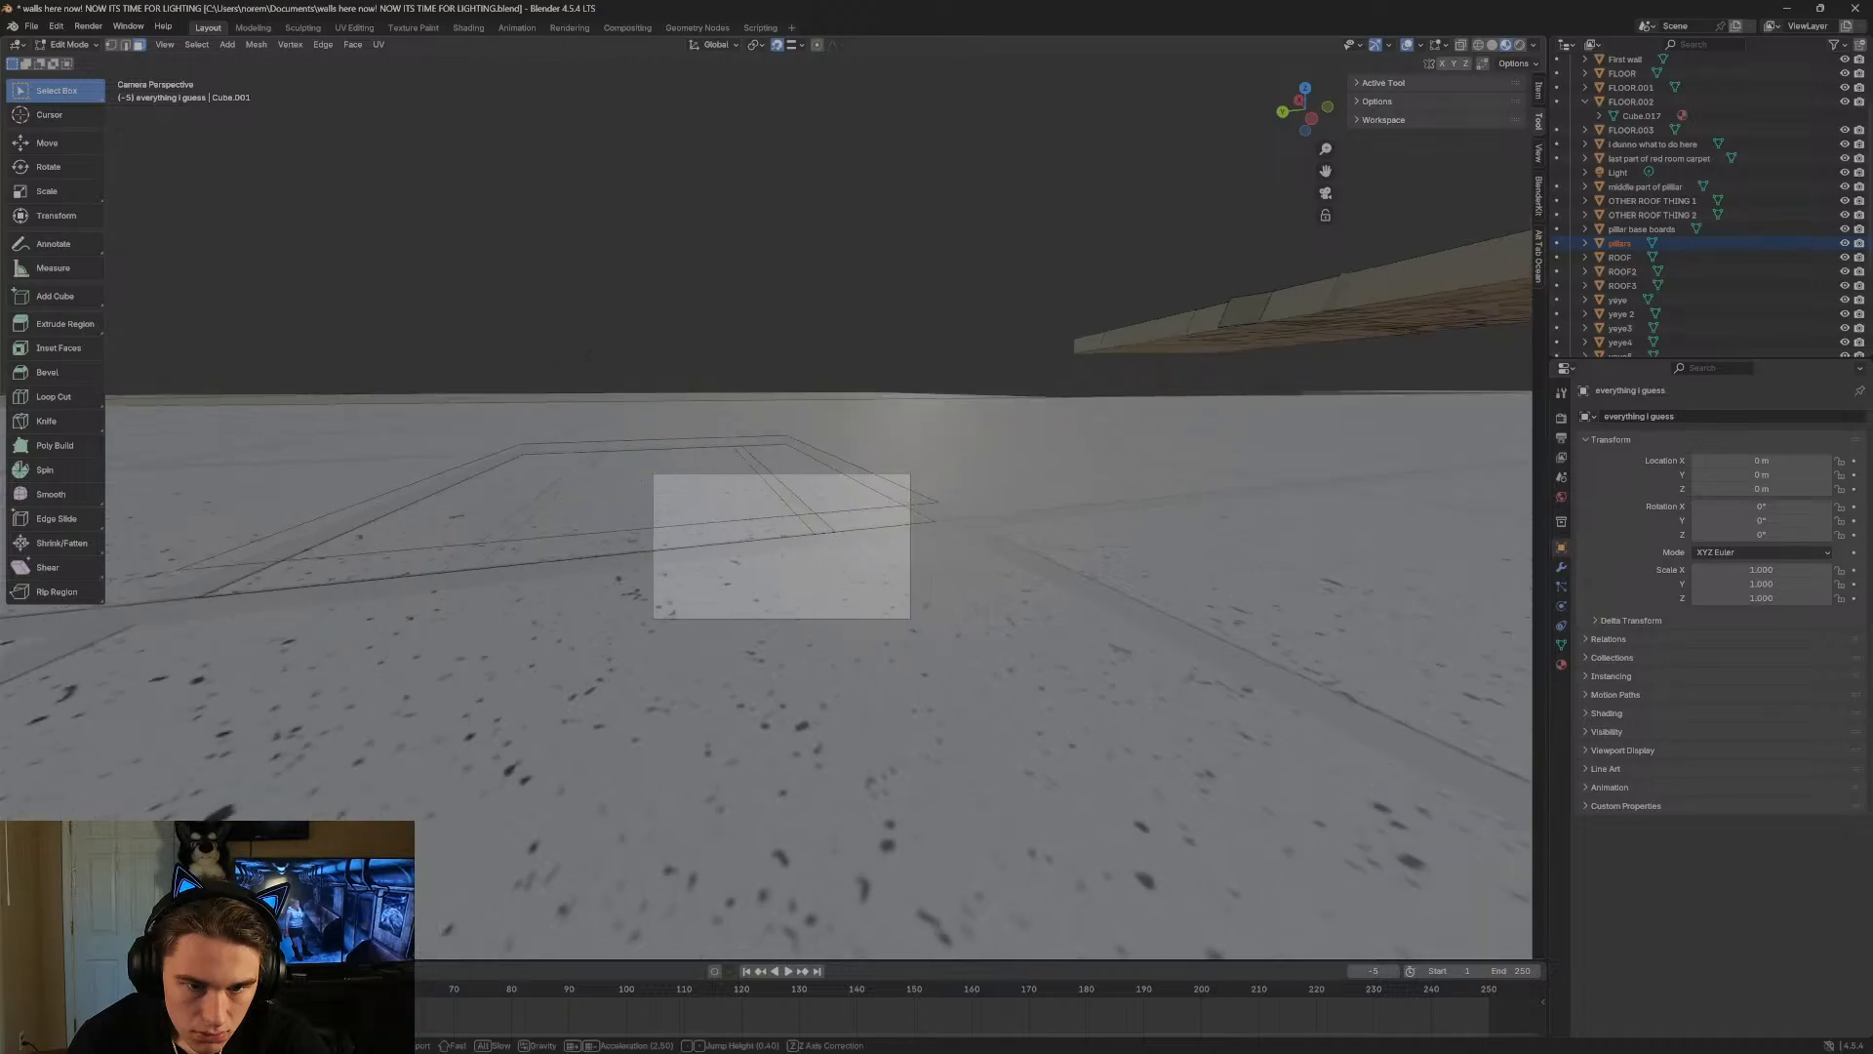
{"action": "key", "text": "w"}
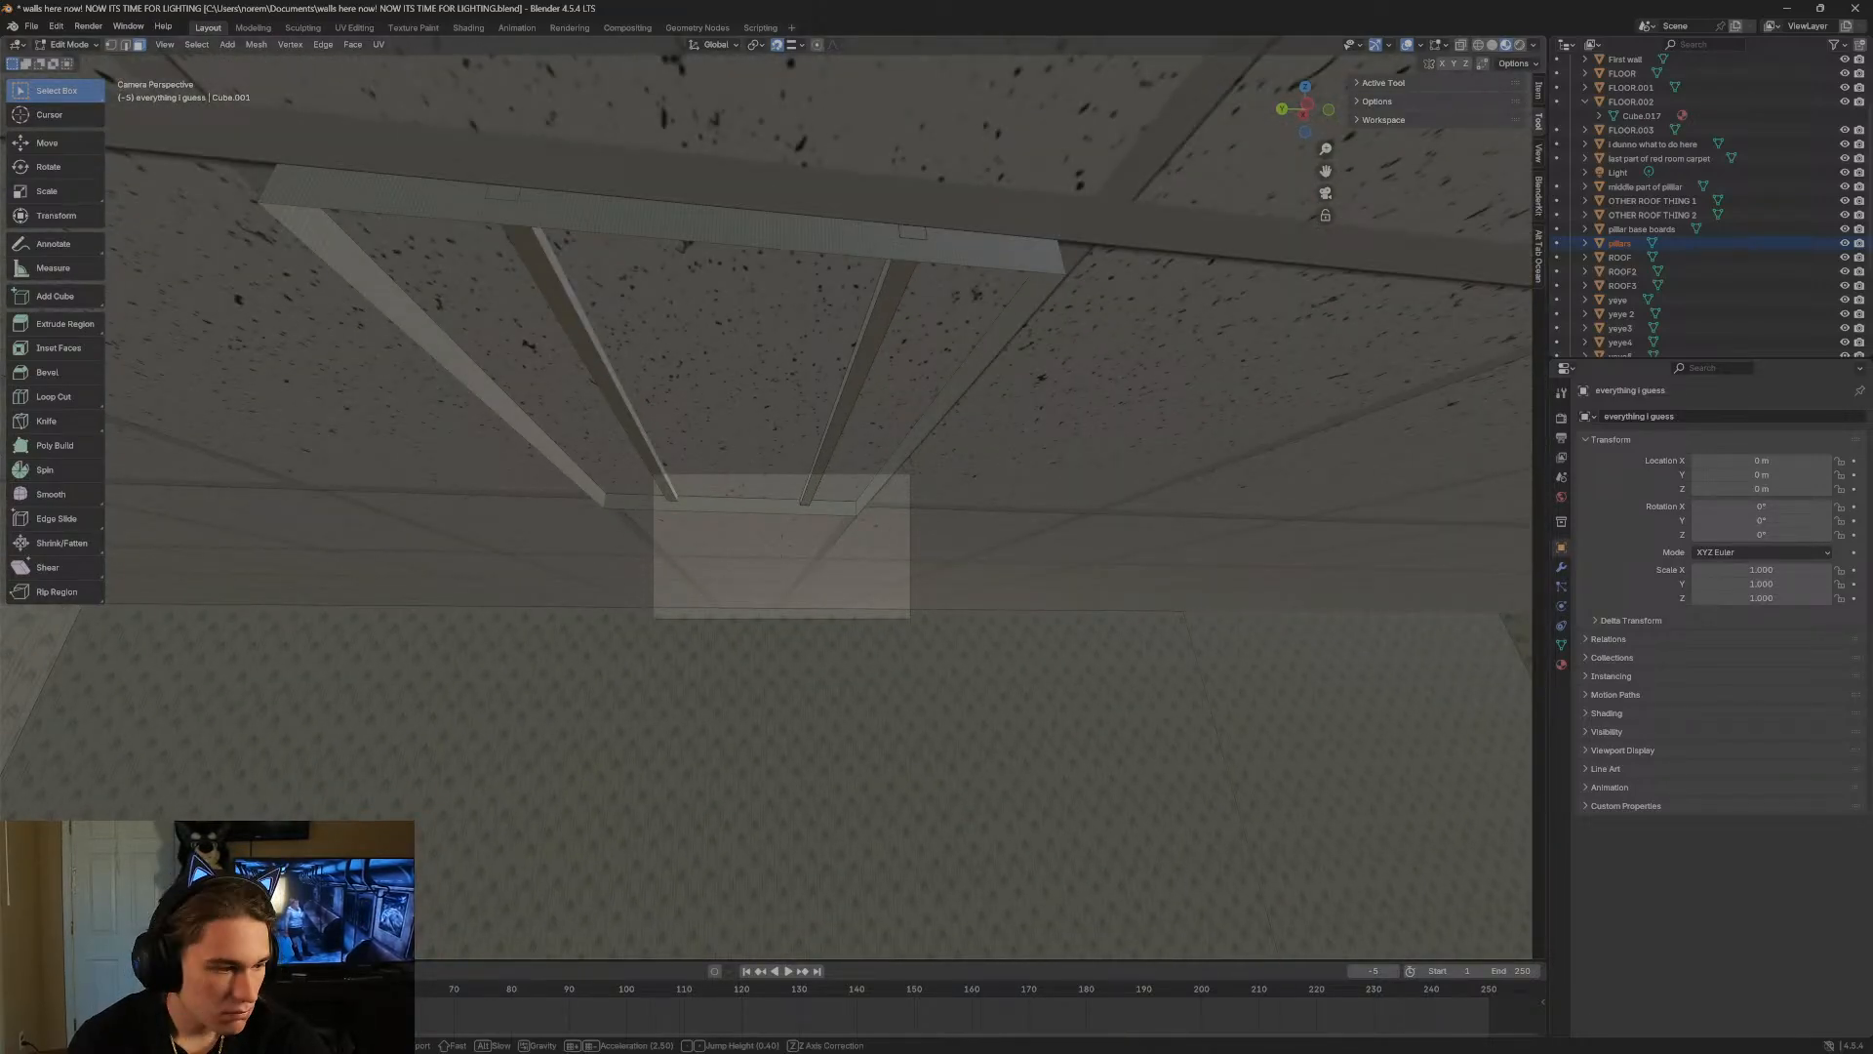
{"action": "left_click", "coordinate": [639, 487]}
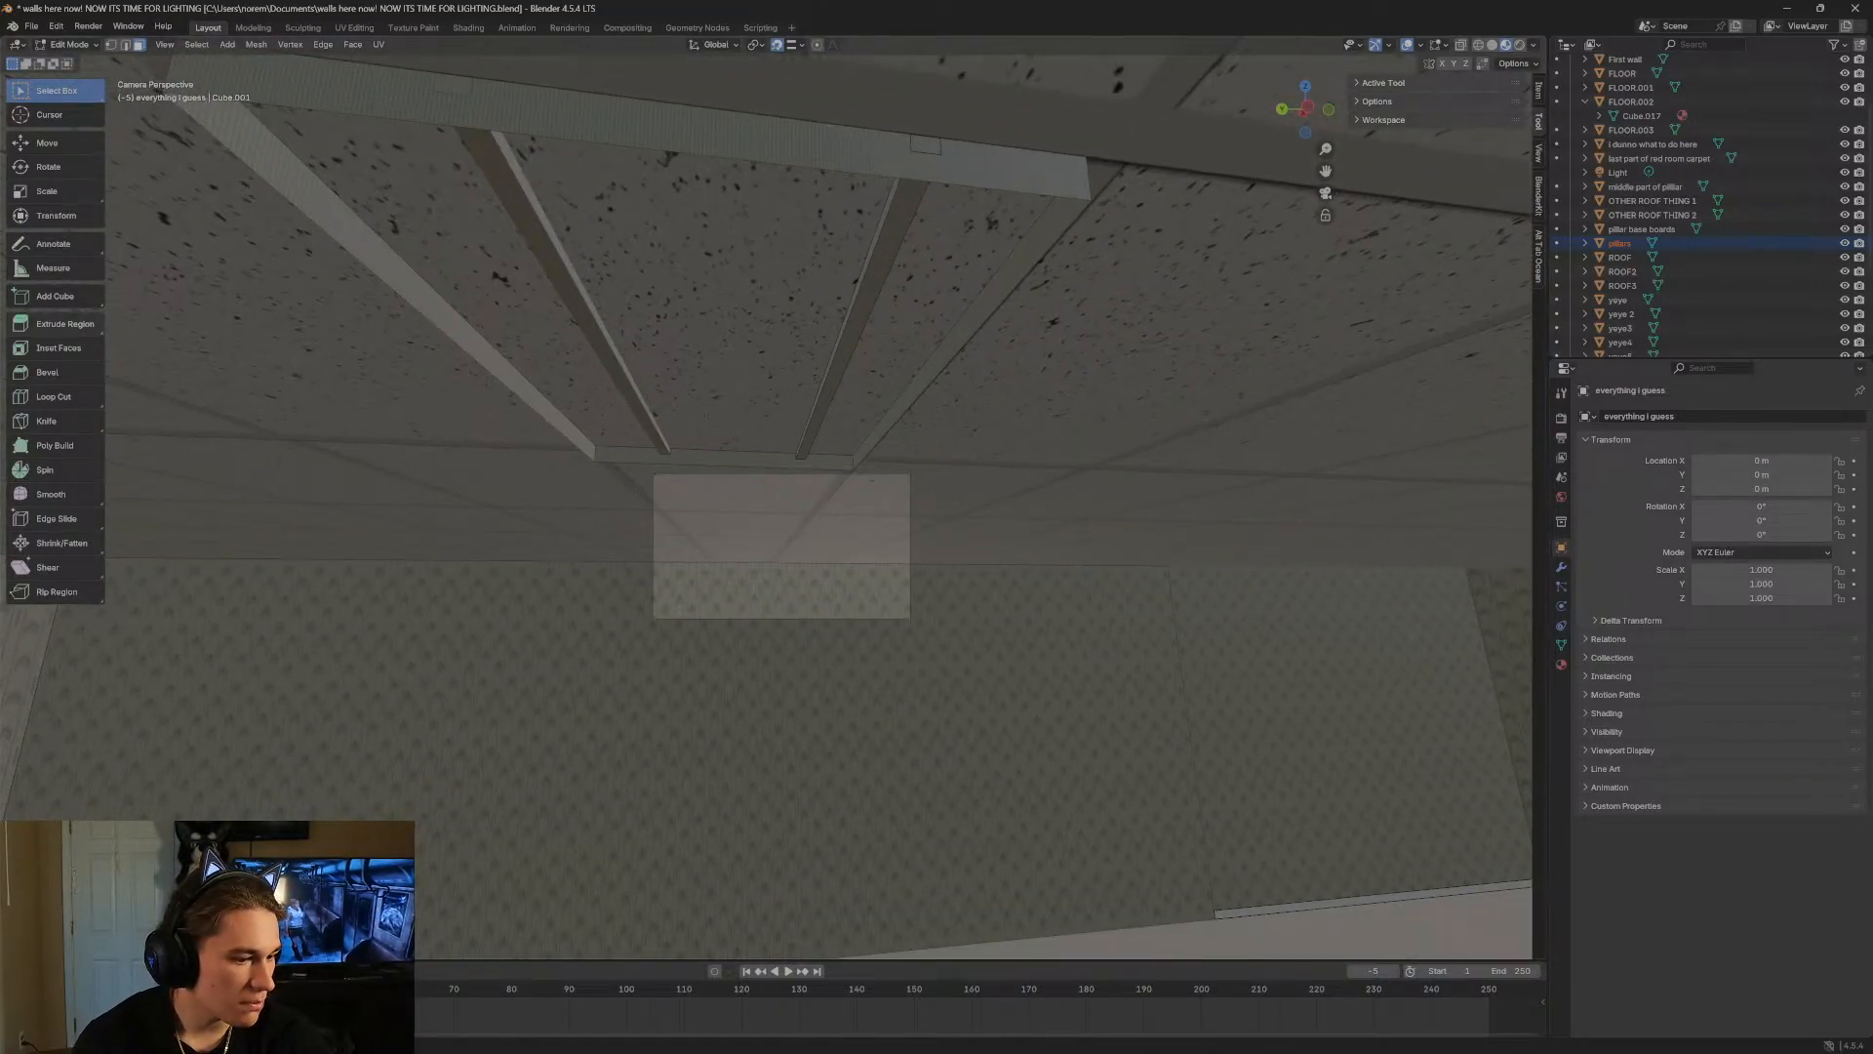
{"action": "key", "text": "alt+Tab"}
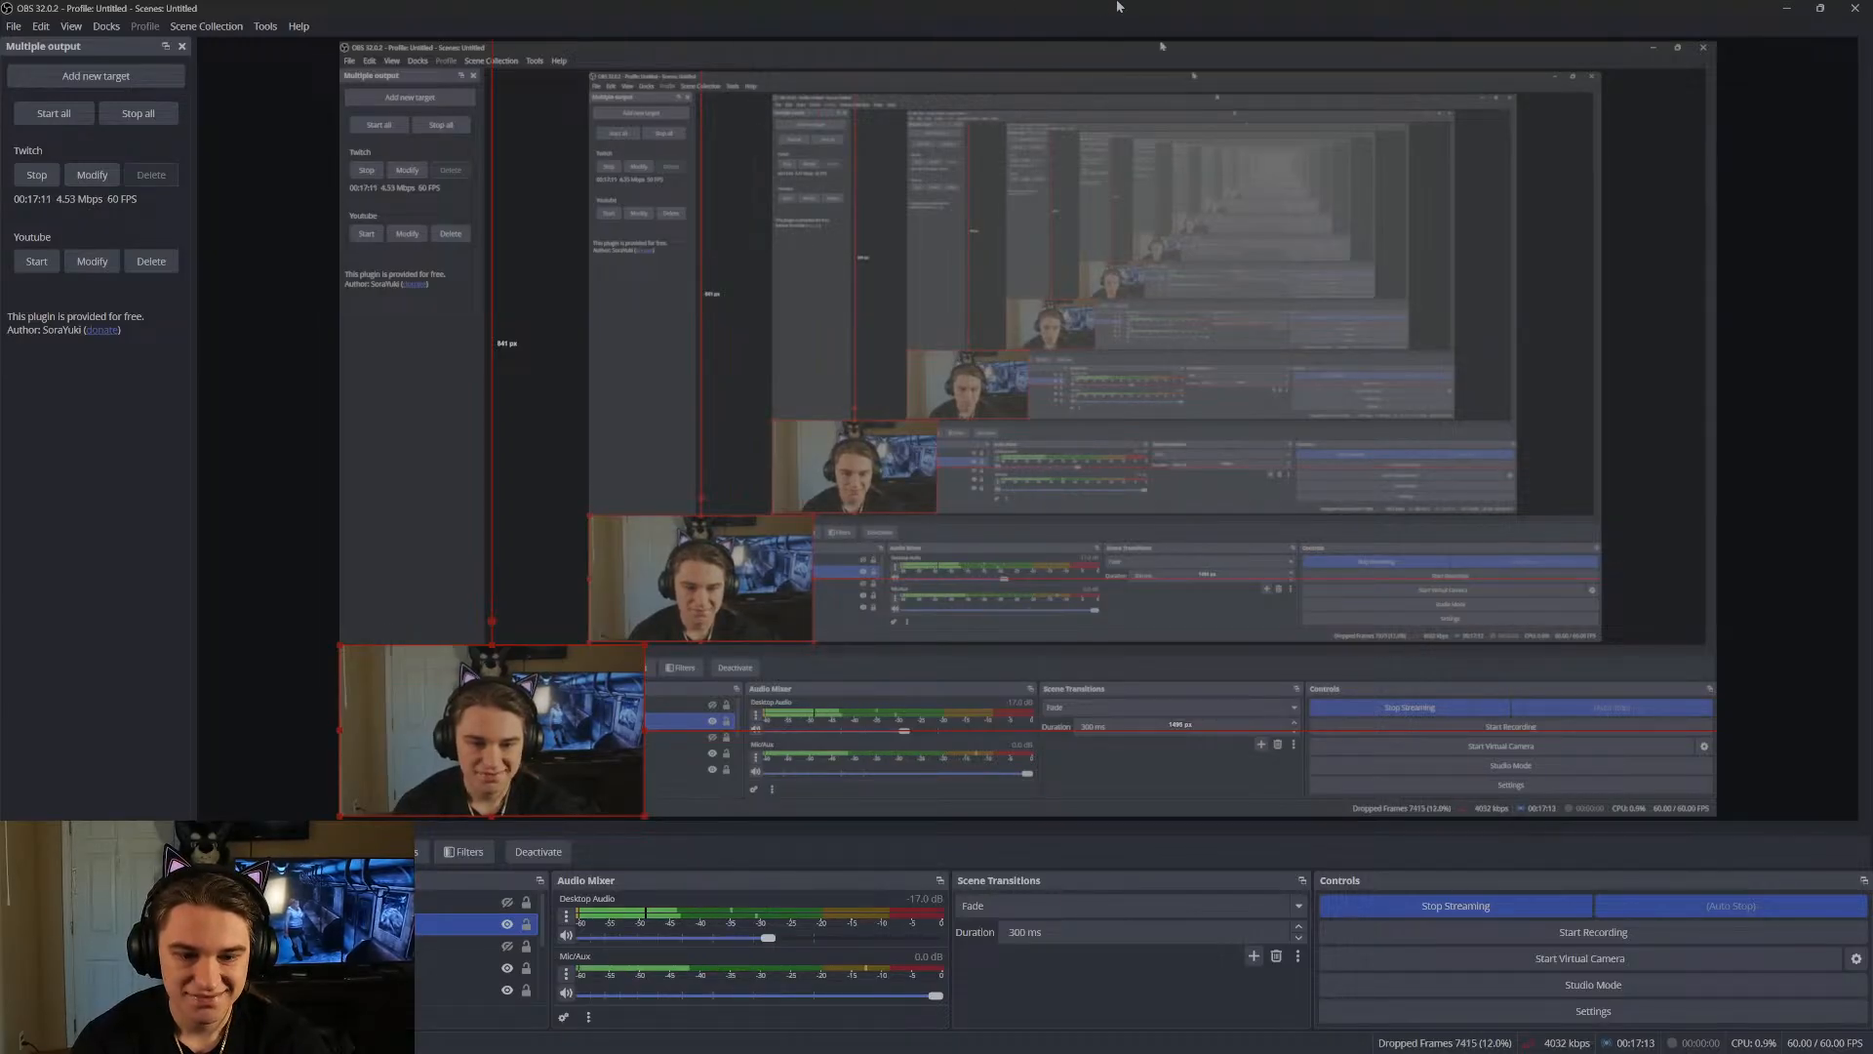
{"action": "key", "text": "alt+Tab"}
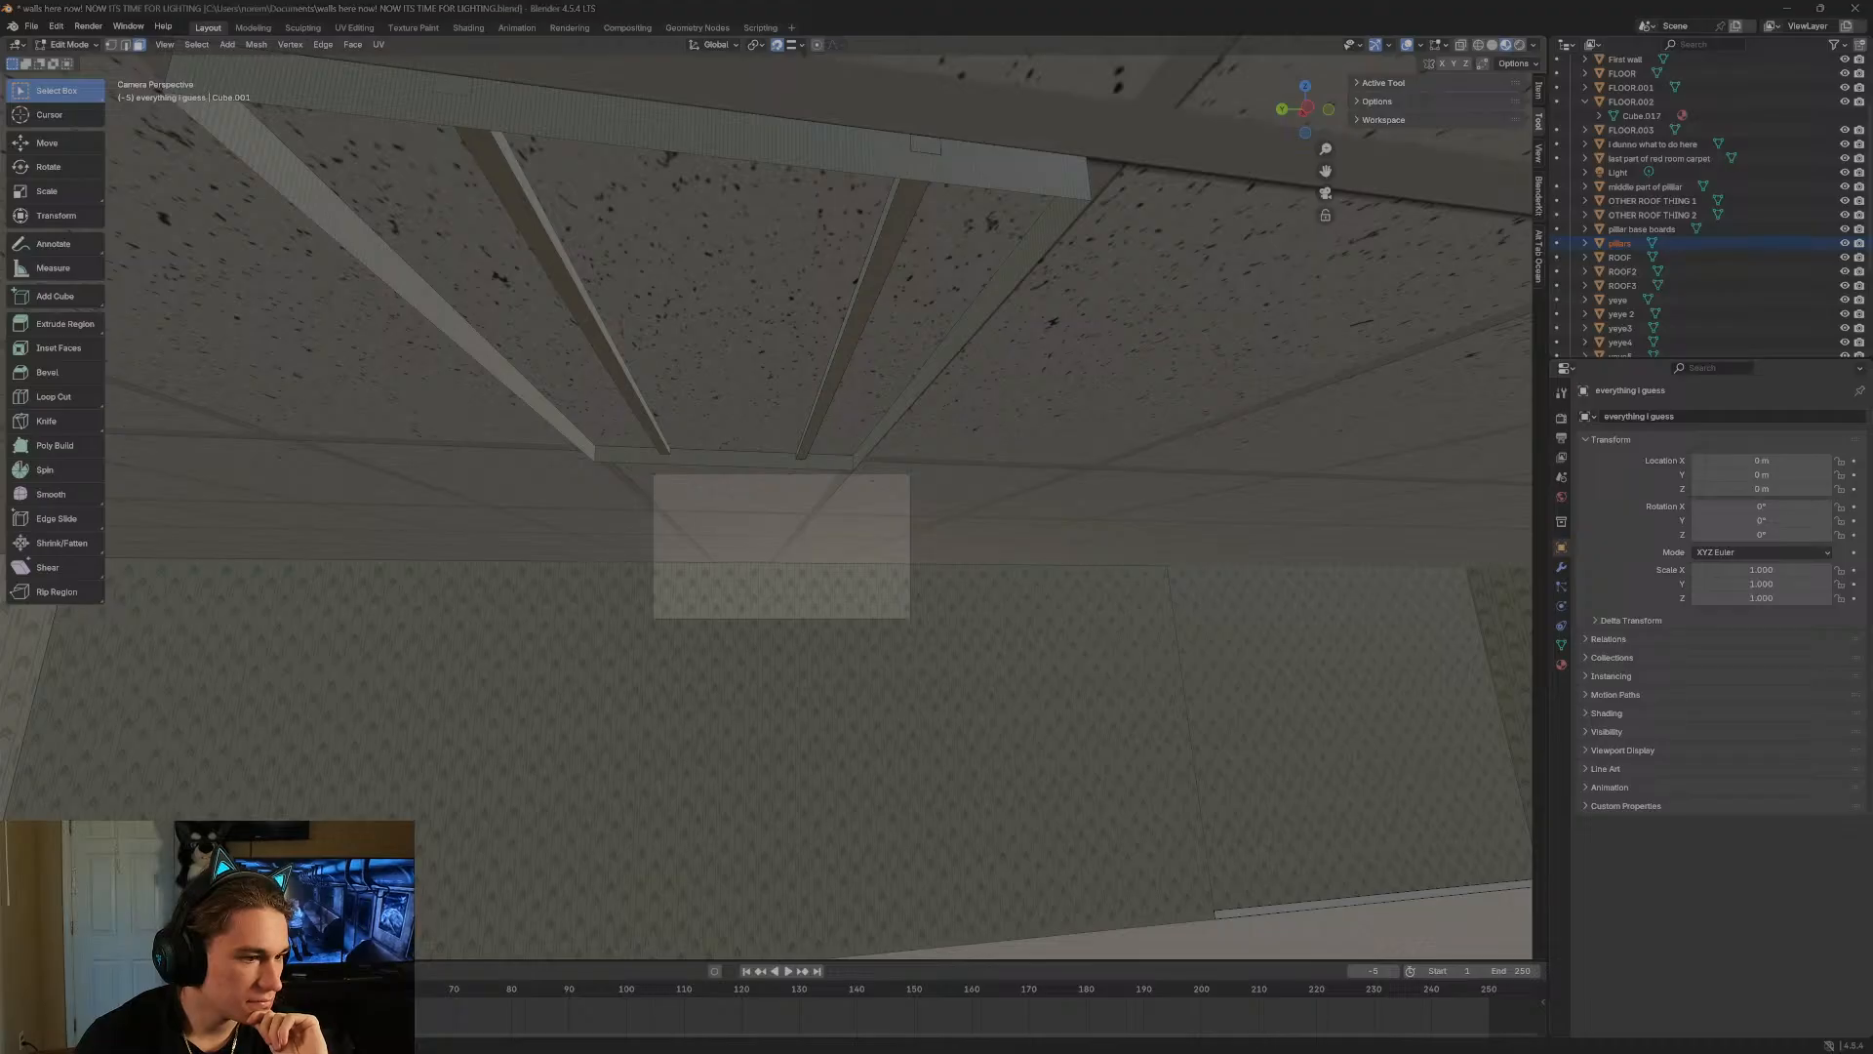
{"action": "key", "text": "alt+Tab"}
{"action": "left_click_drag", "start_coordinate": [278, 8], "coordinate": [0, 117]}
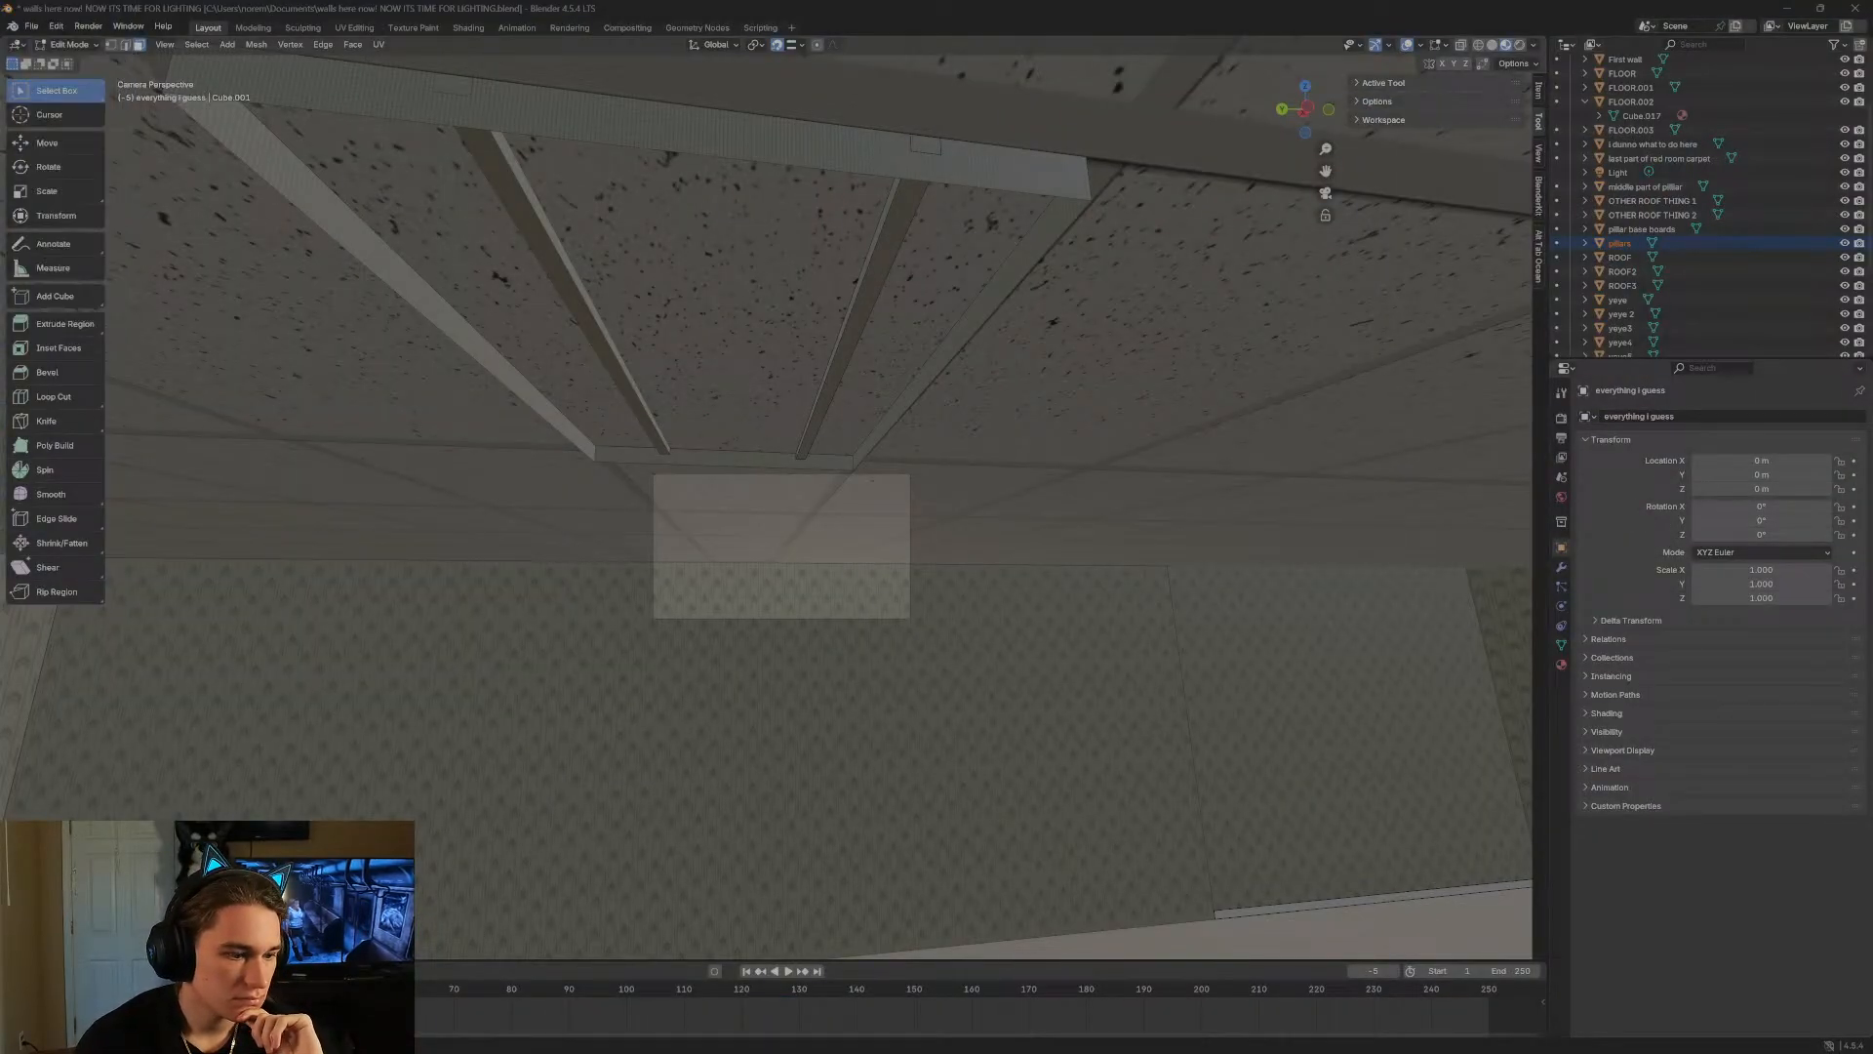
Examine the joints between the strips and the frame from below and from inside, picking faces to check for hidden end faces.
{"action": "key", "text": "shift+grave"}
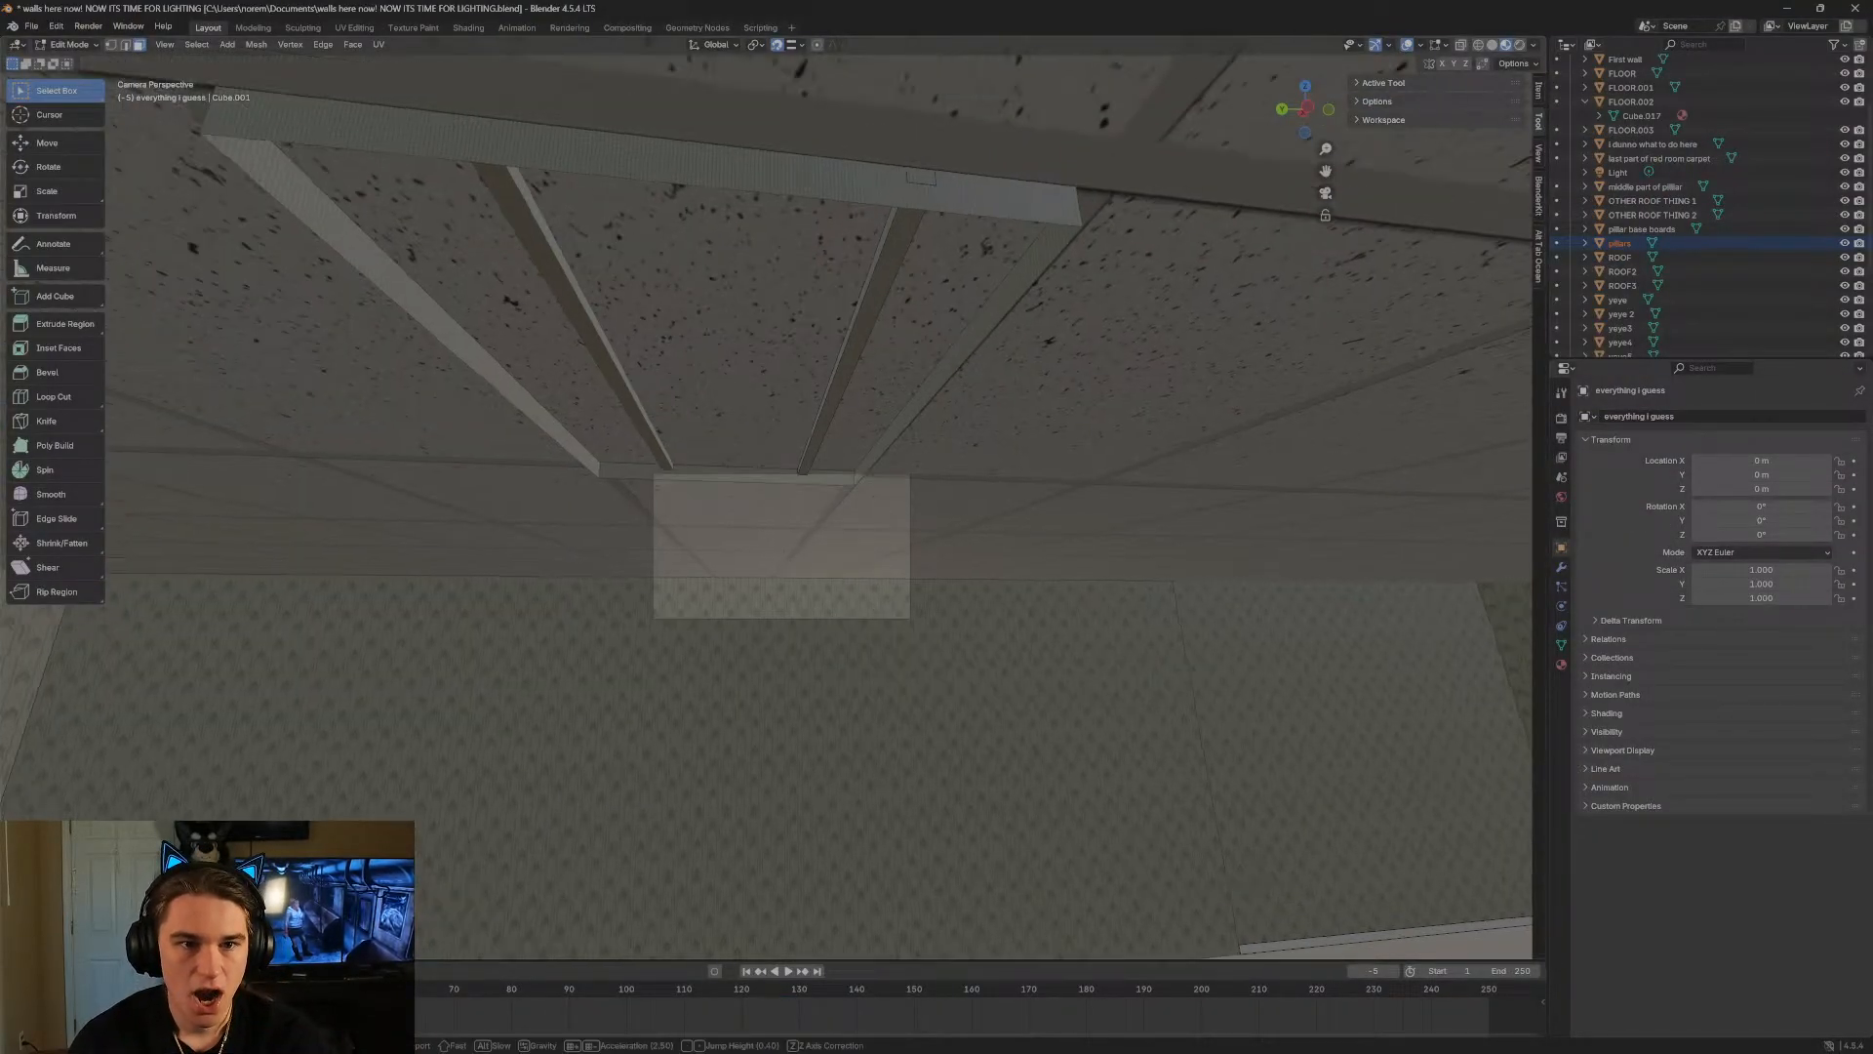
{"action": "left_click", "coordinate": [694, 411]}
{"action": "left_click", "coordinate": [769, 535]}
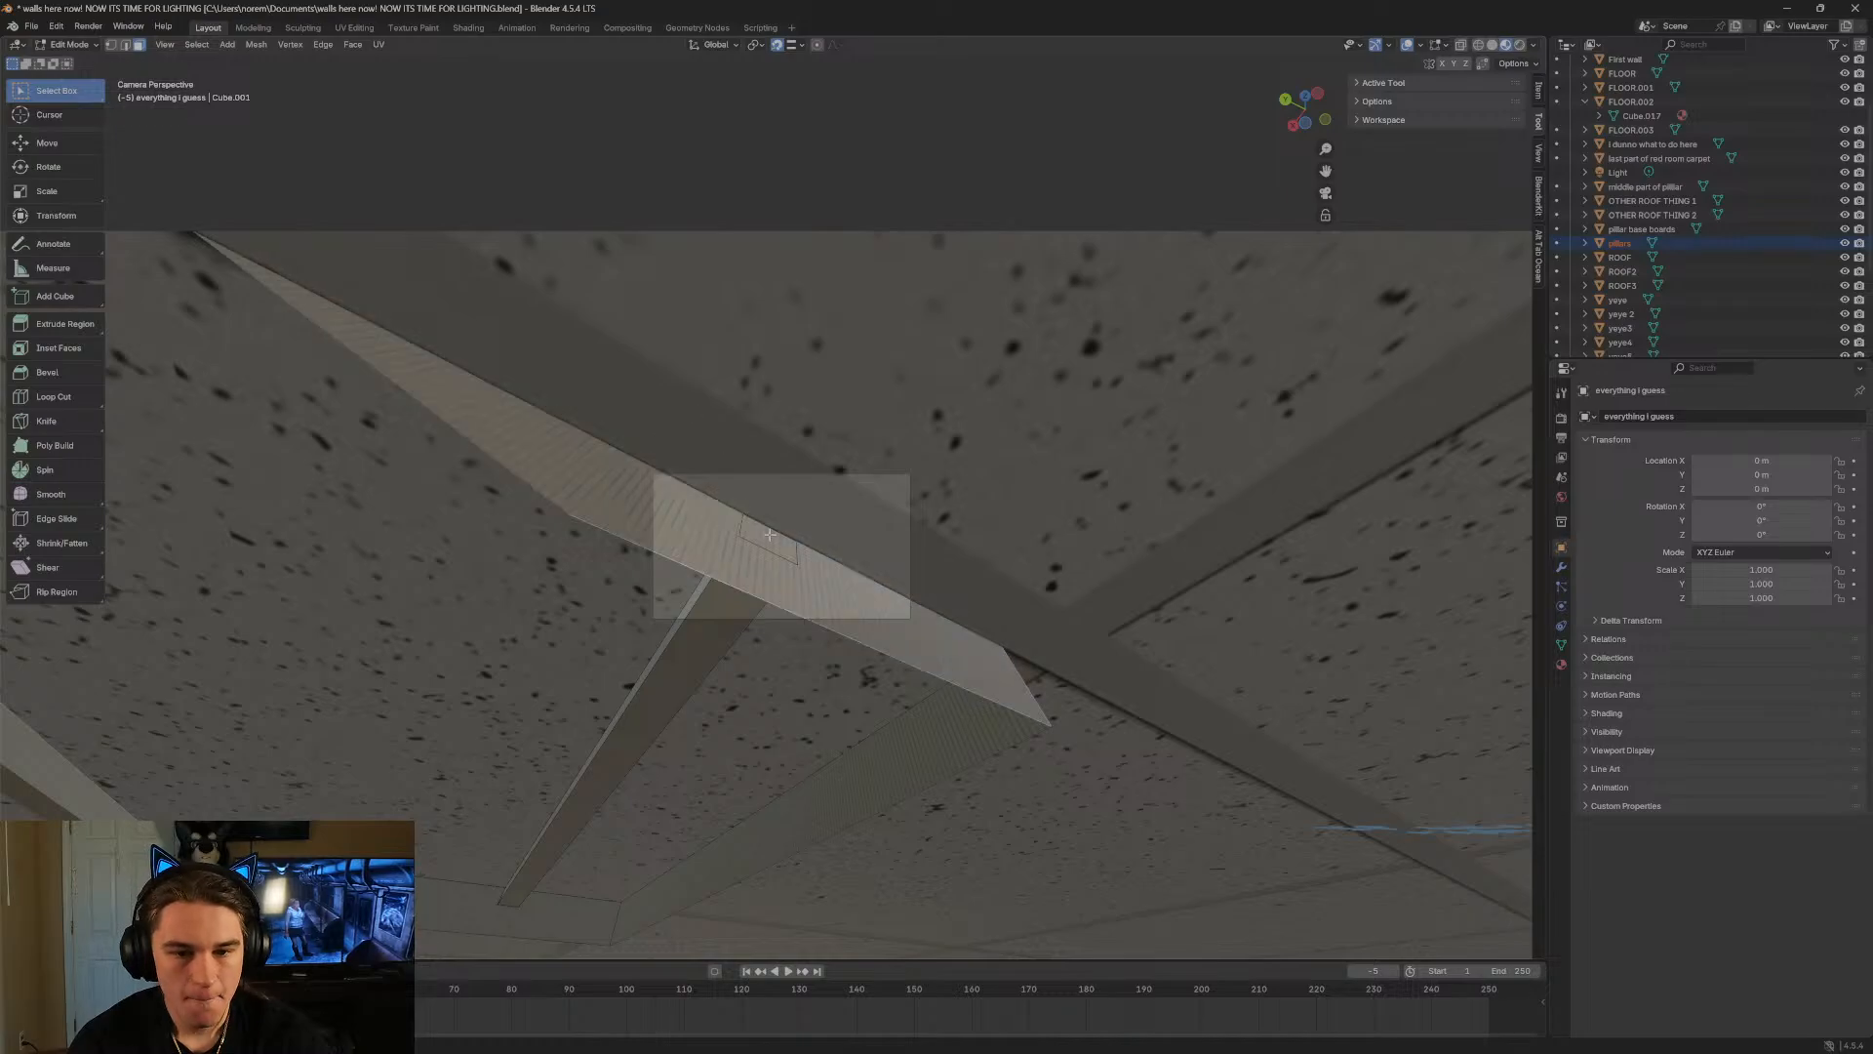
{"action": "key", "text": "shift+grave"}
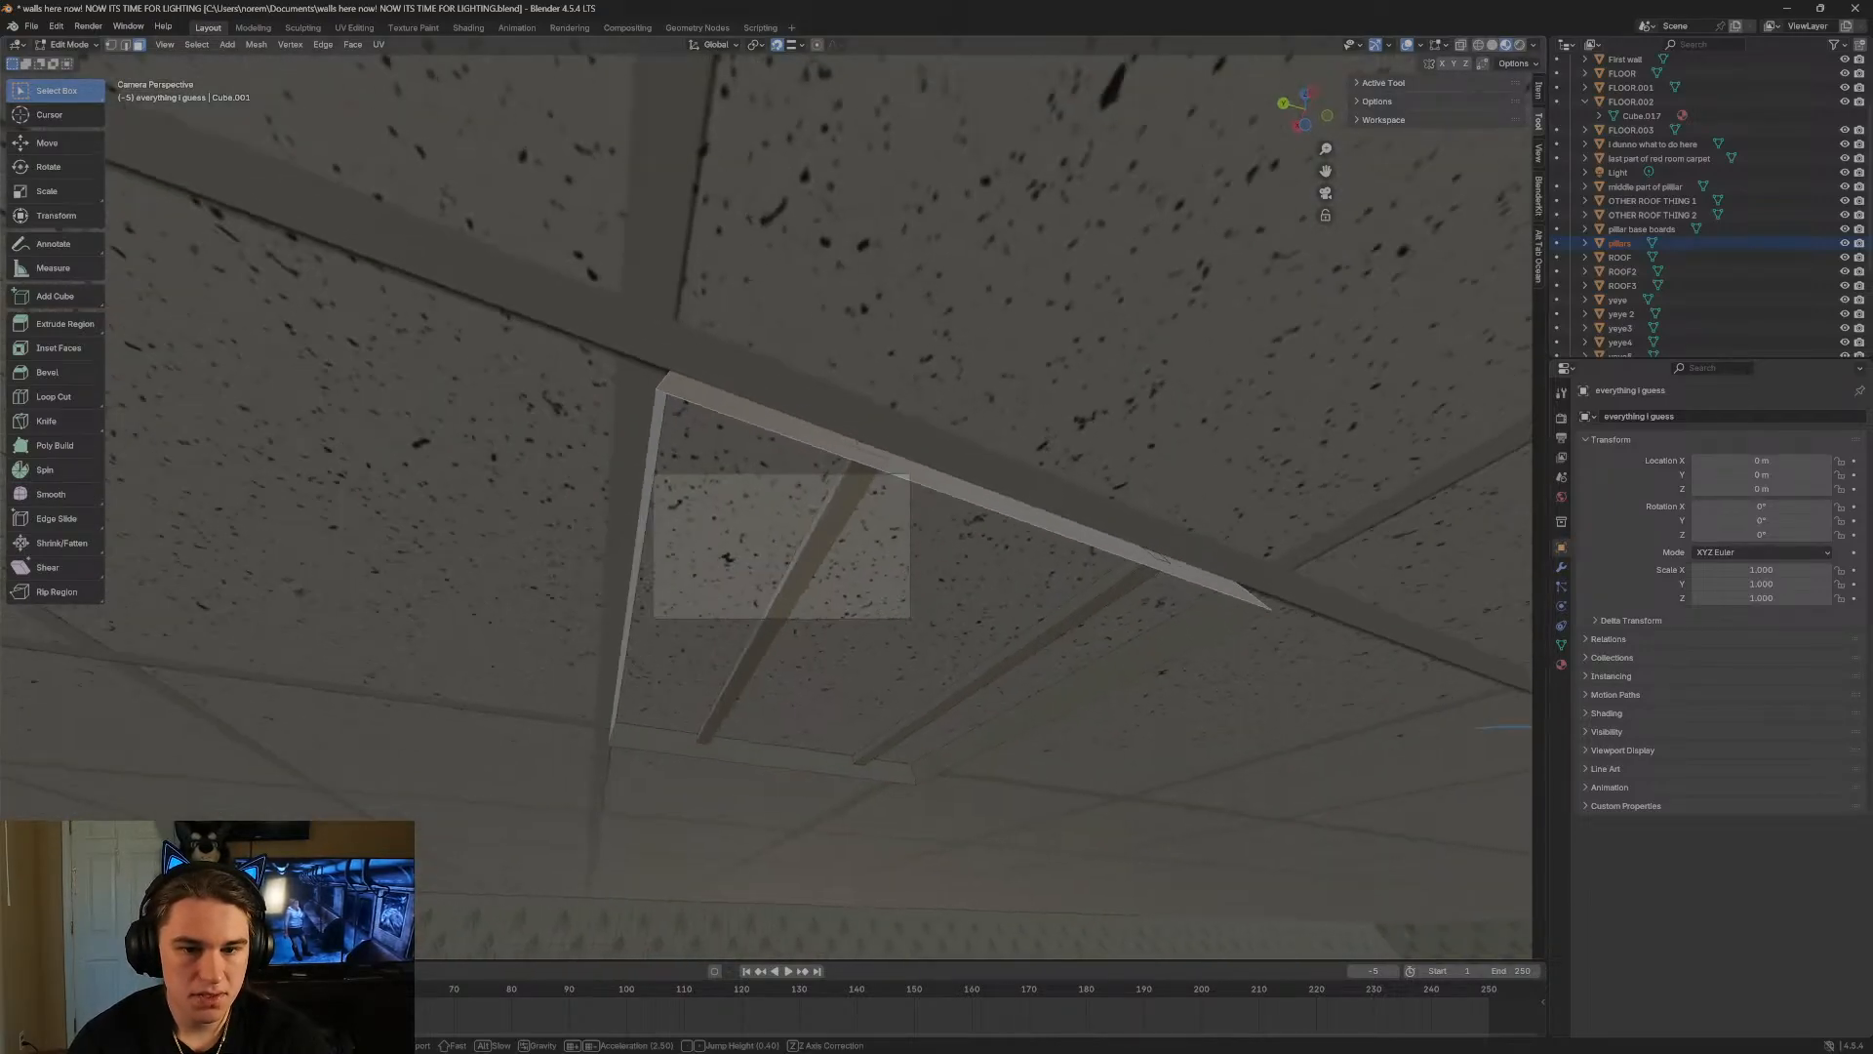
{"action": "key", "text": "w"}
{"action": "left_click", "coordinate": [769, 560]}
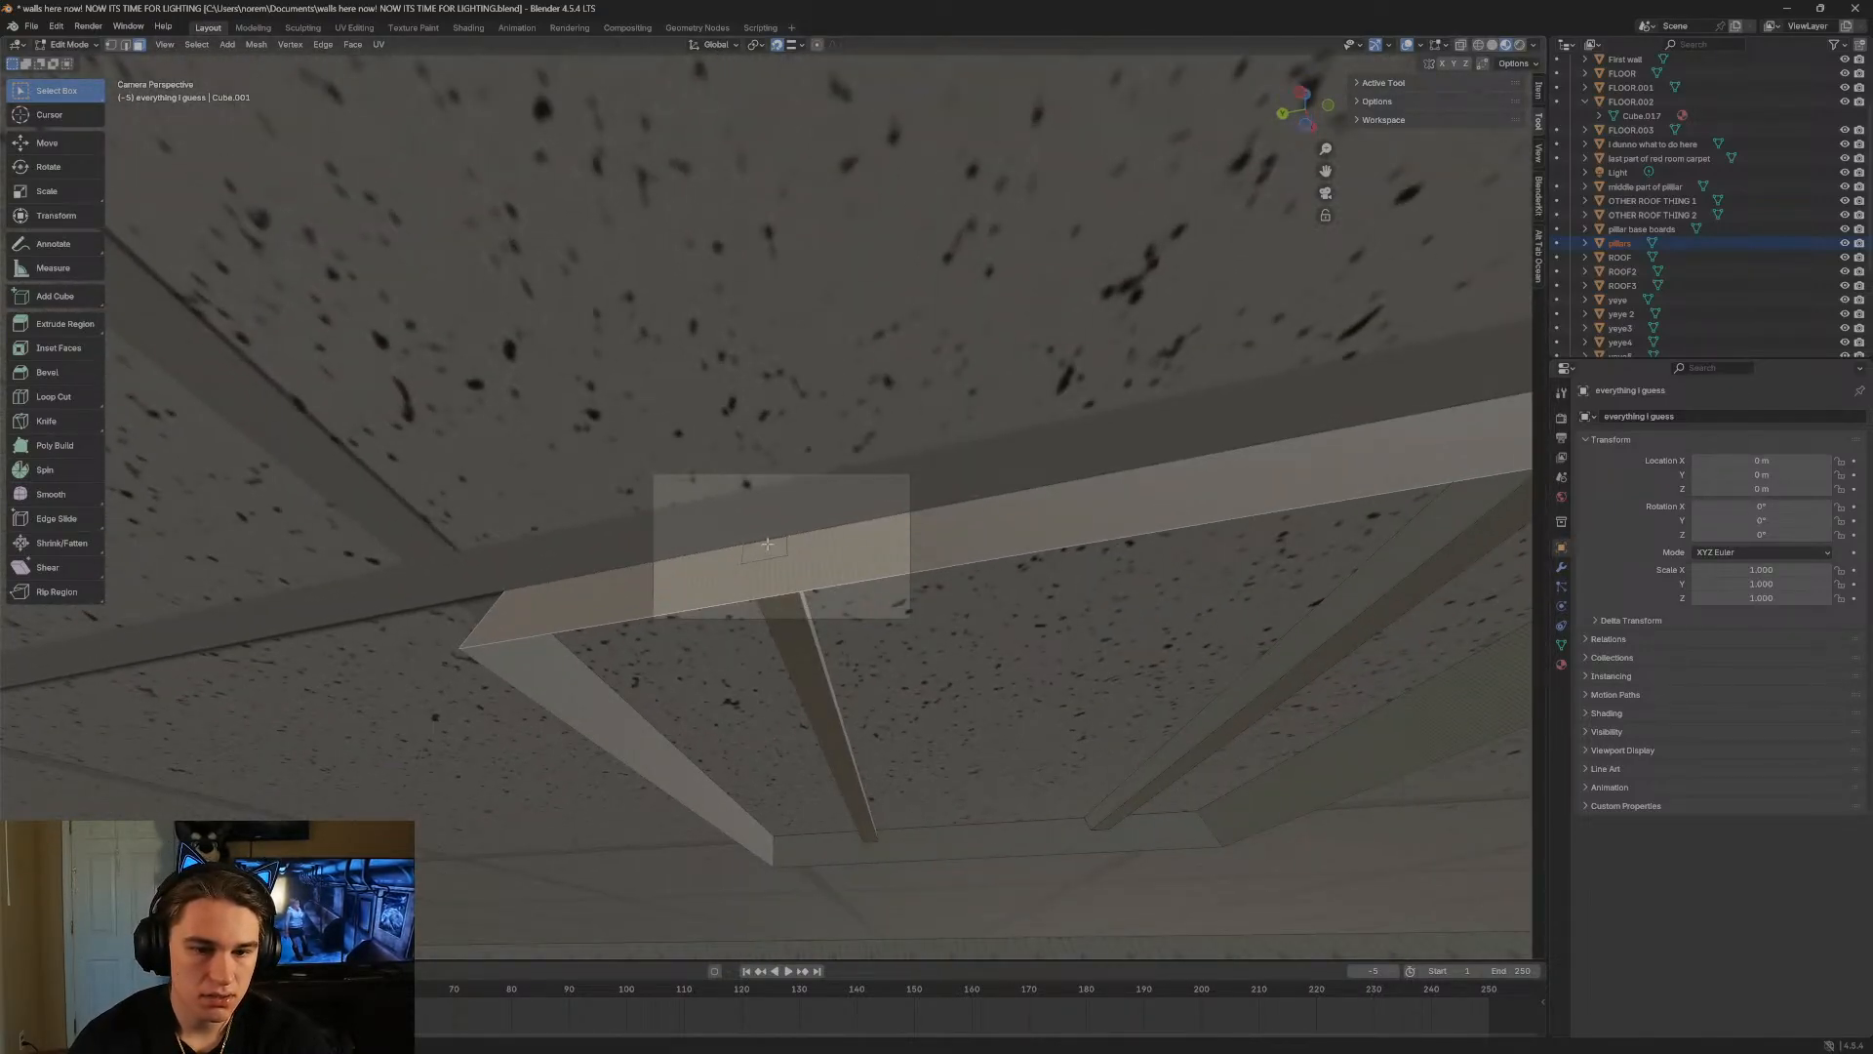
{"action": "key", "text": "shift+grave"}
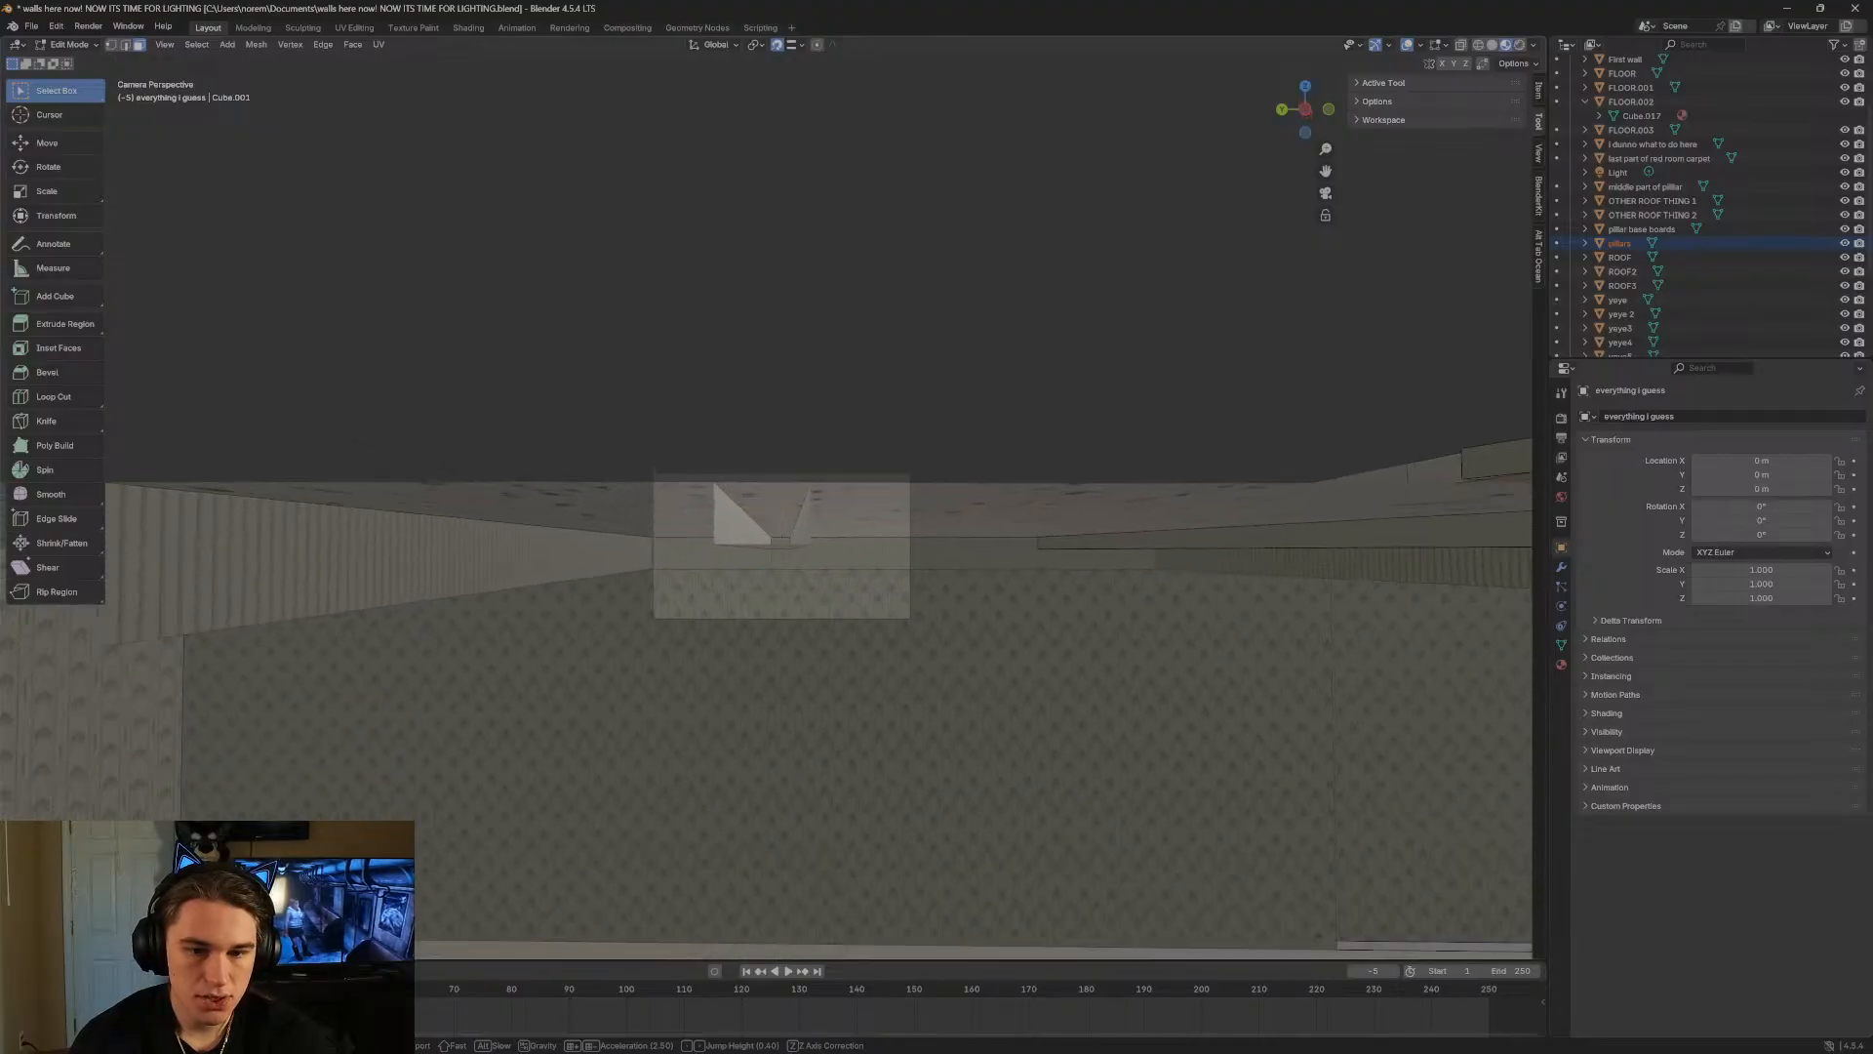
{"action": "left_click", "coordinate": [779, 544]}
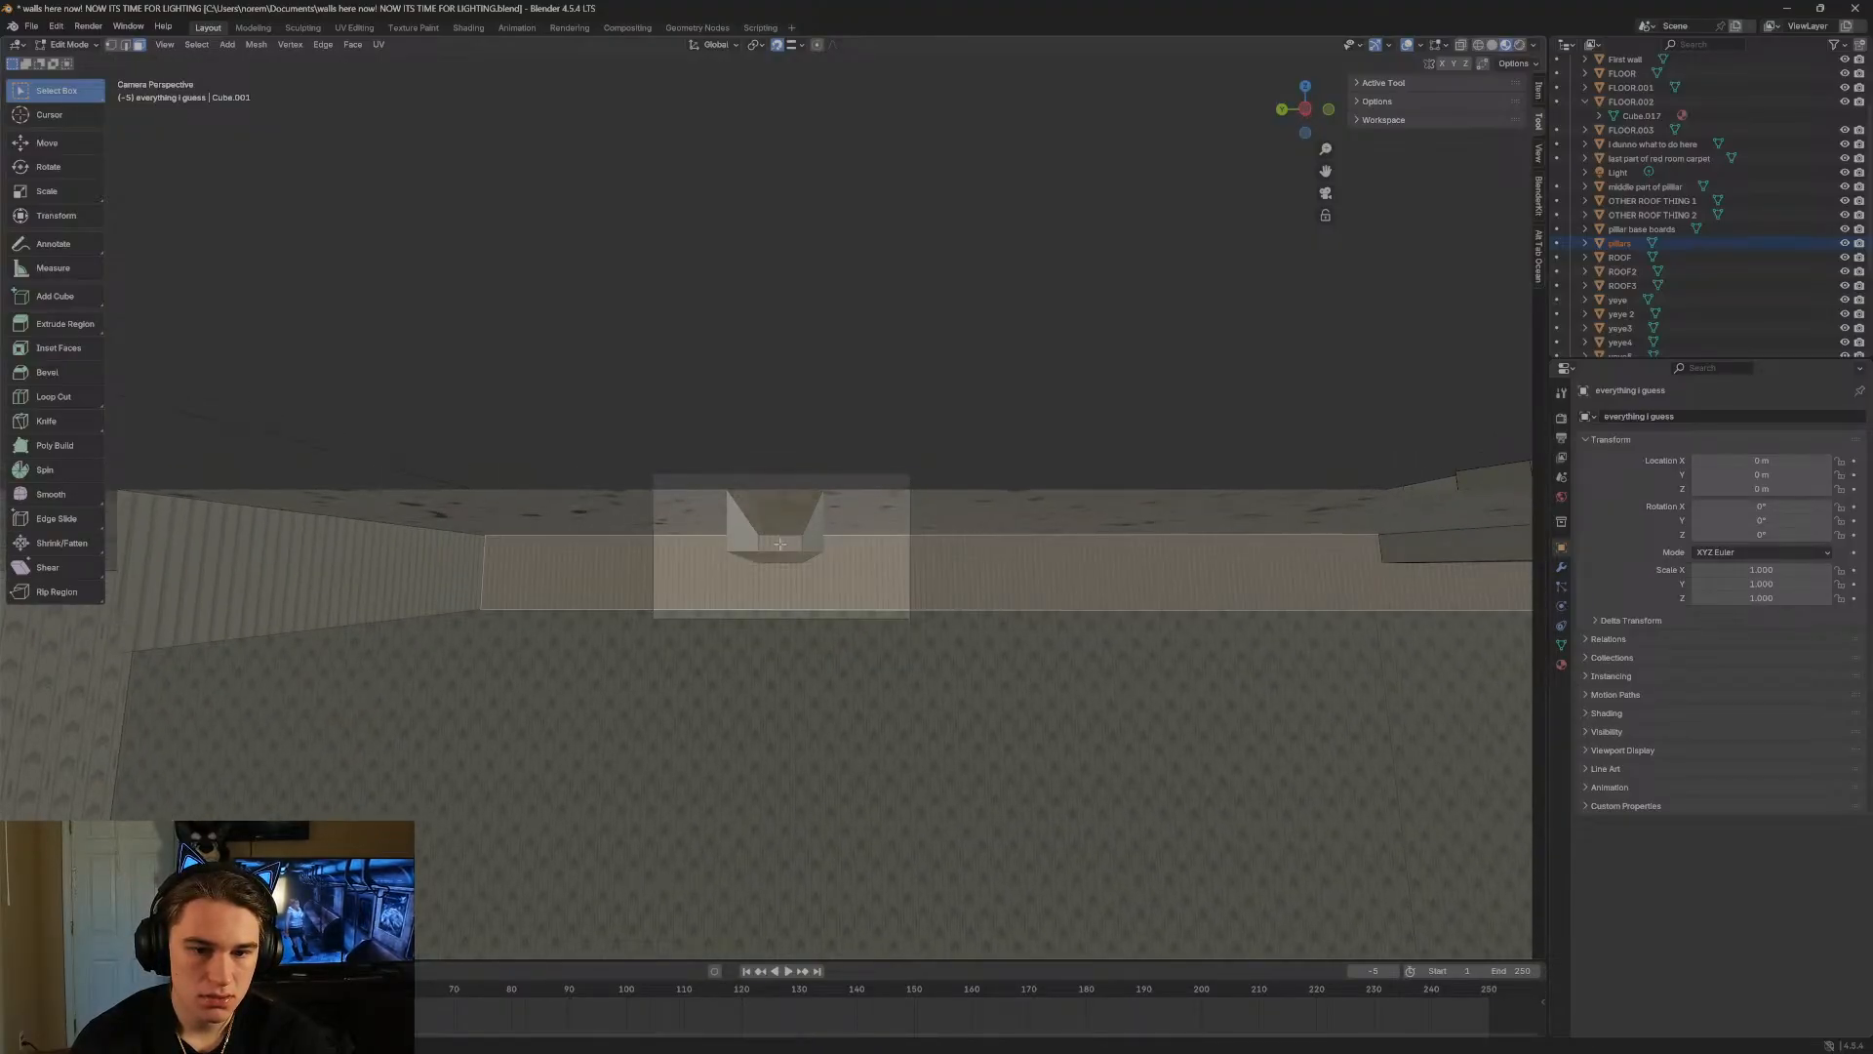
Delete the remaining hidden end face inside the strip where it meets the frame.
{"action": "key", "text": "shift+grave"}
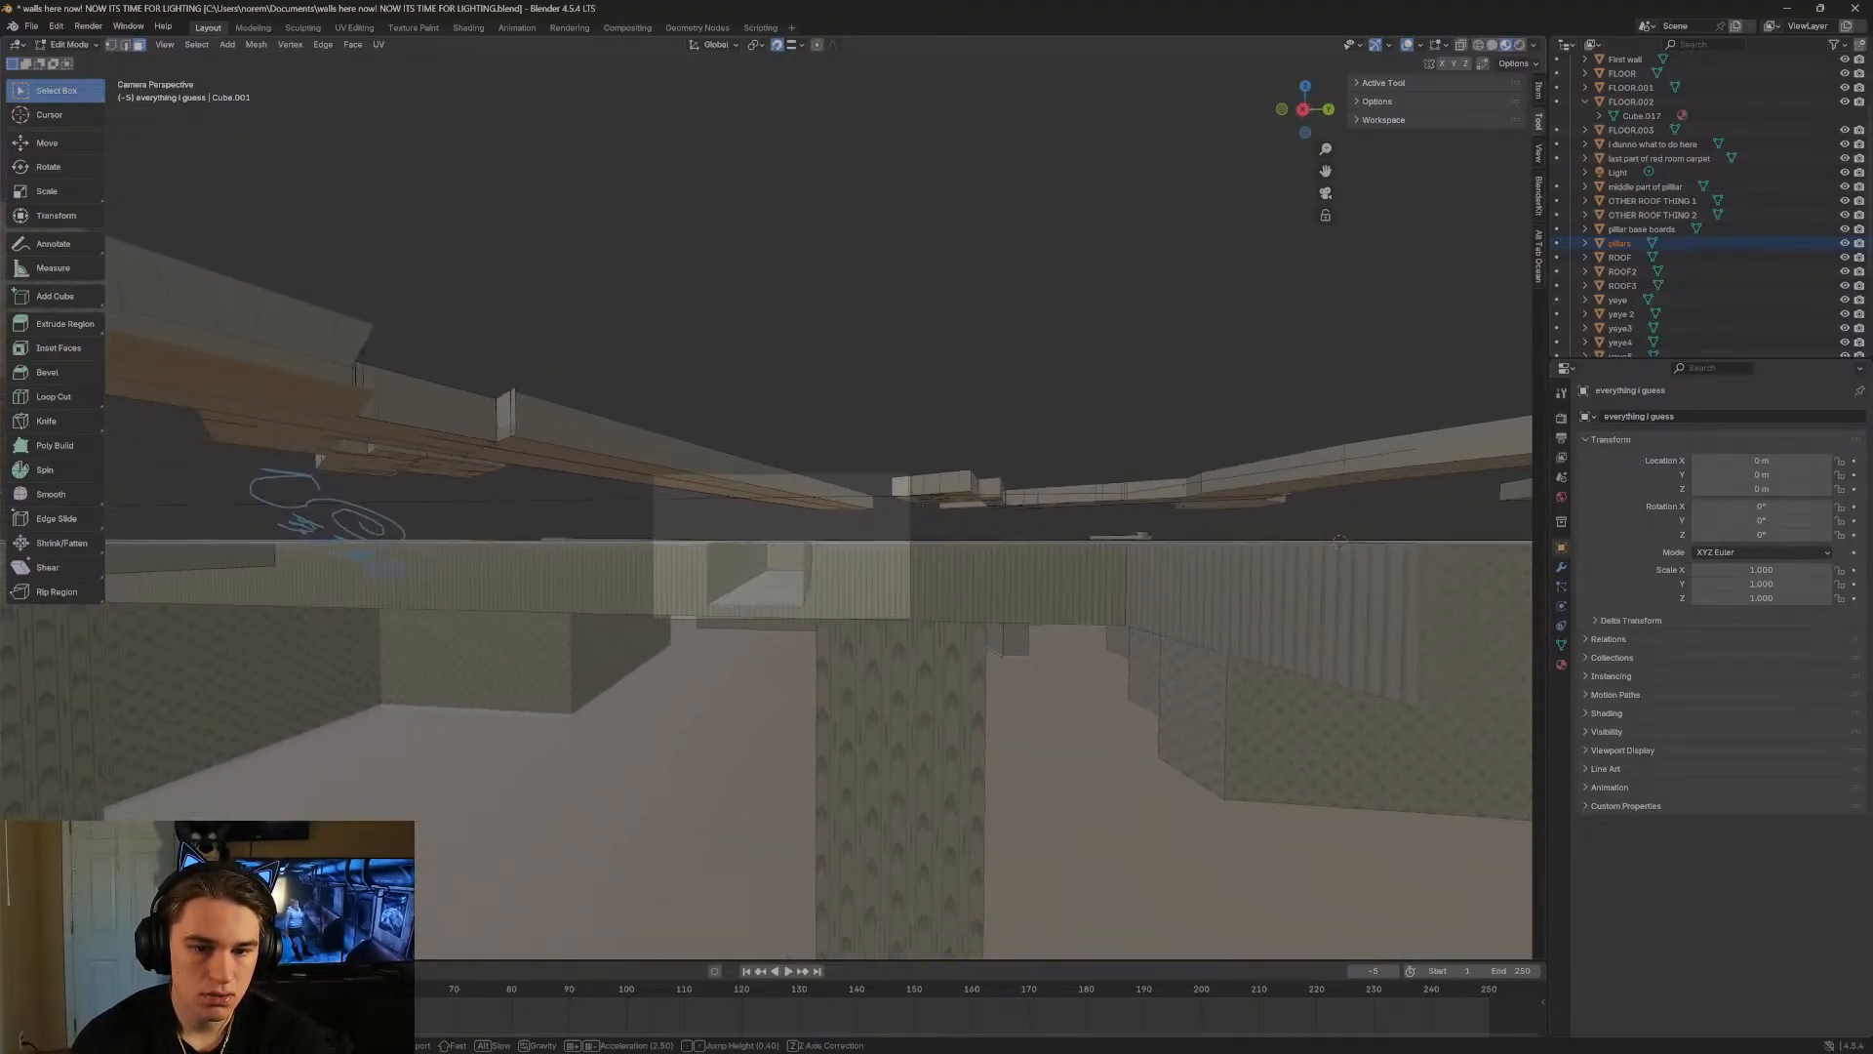
{"action": "left_click", "coordinate": [782, 538]}
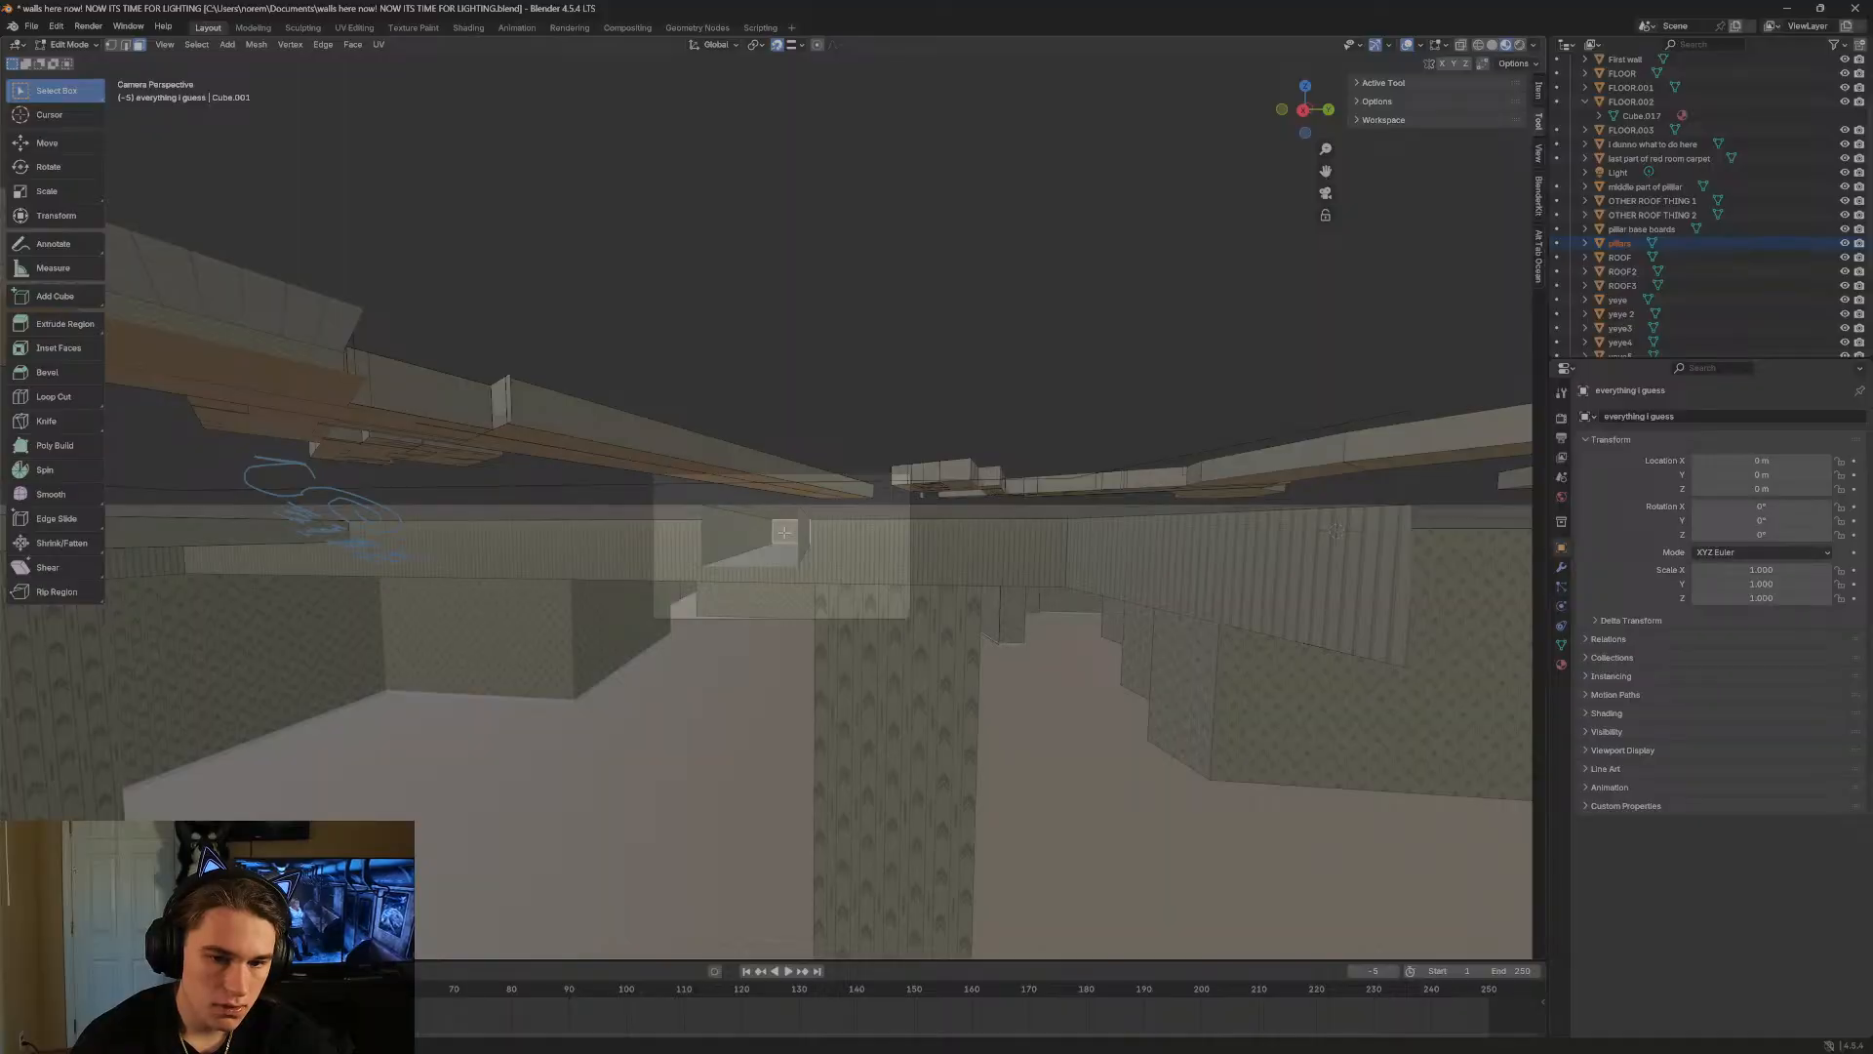
{"action": "right_click", "coordinate": [784, 533]}
{"action": "left_click", "coordinate": [785, 535]}
{"action": "left_click", "coordinate": [782, 531]}
{"action": "key", "text": "shift+grave"}
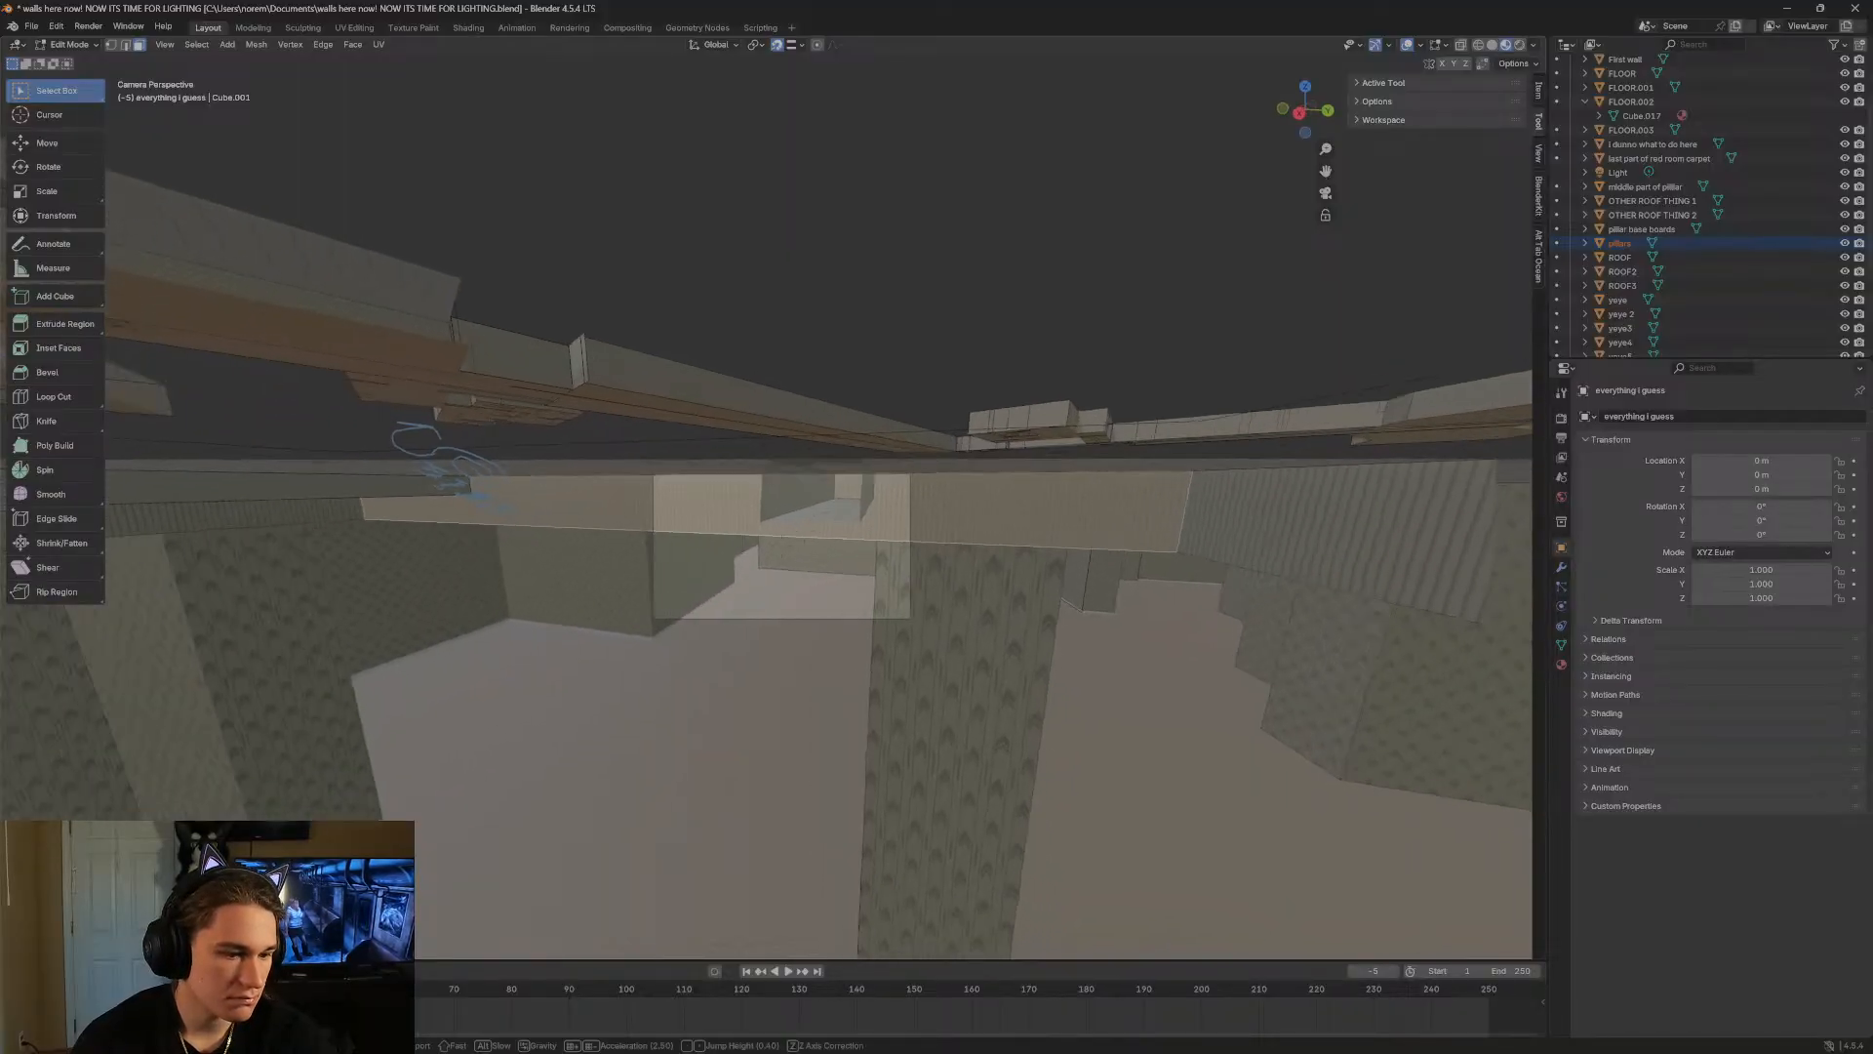
Examine the ceiling light's strips and frame from several angles below the ceiling.
{"action": "key", "text": "w"}
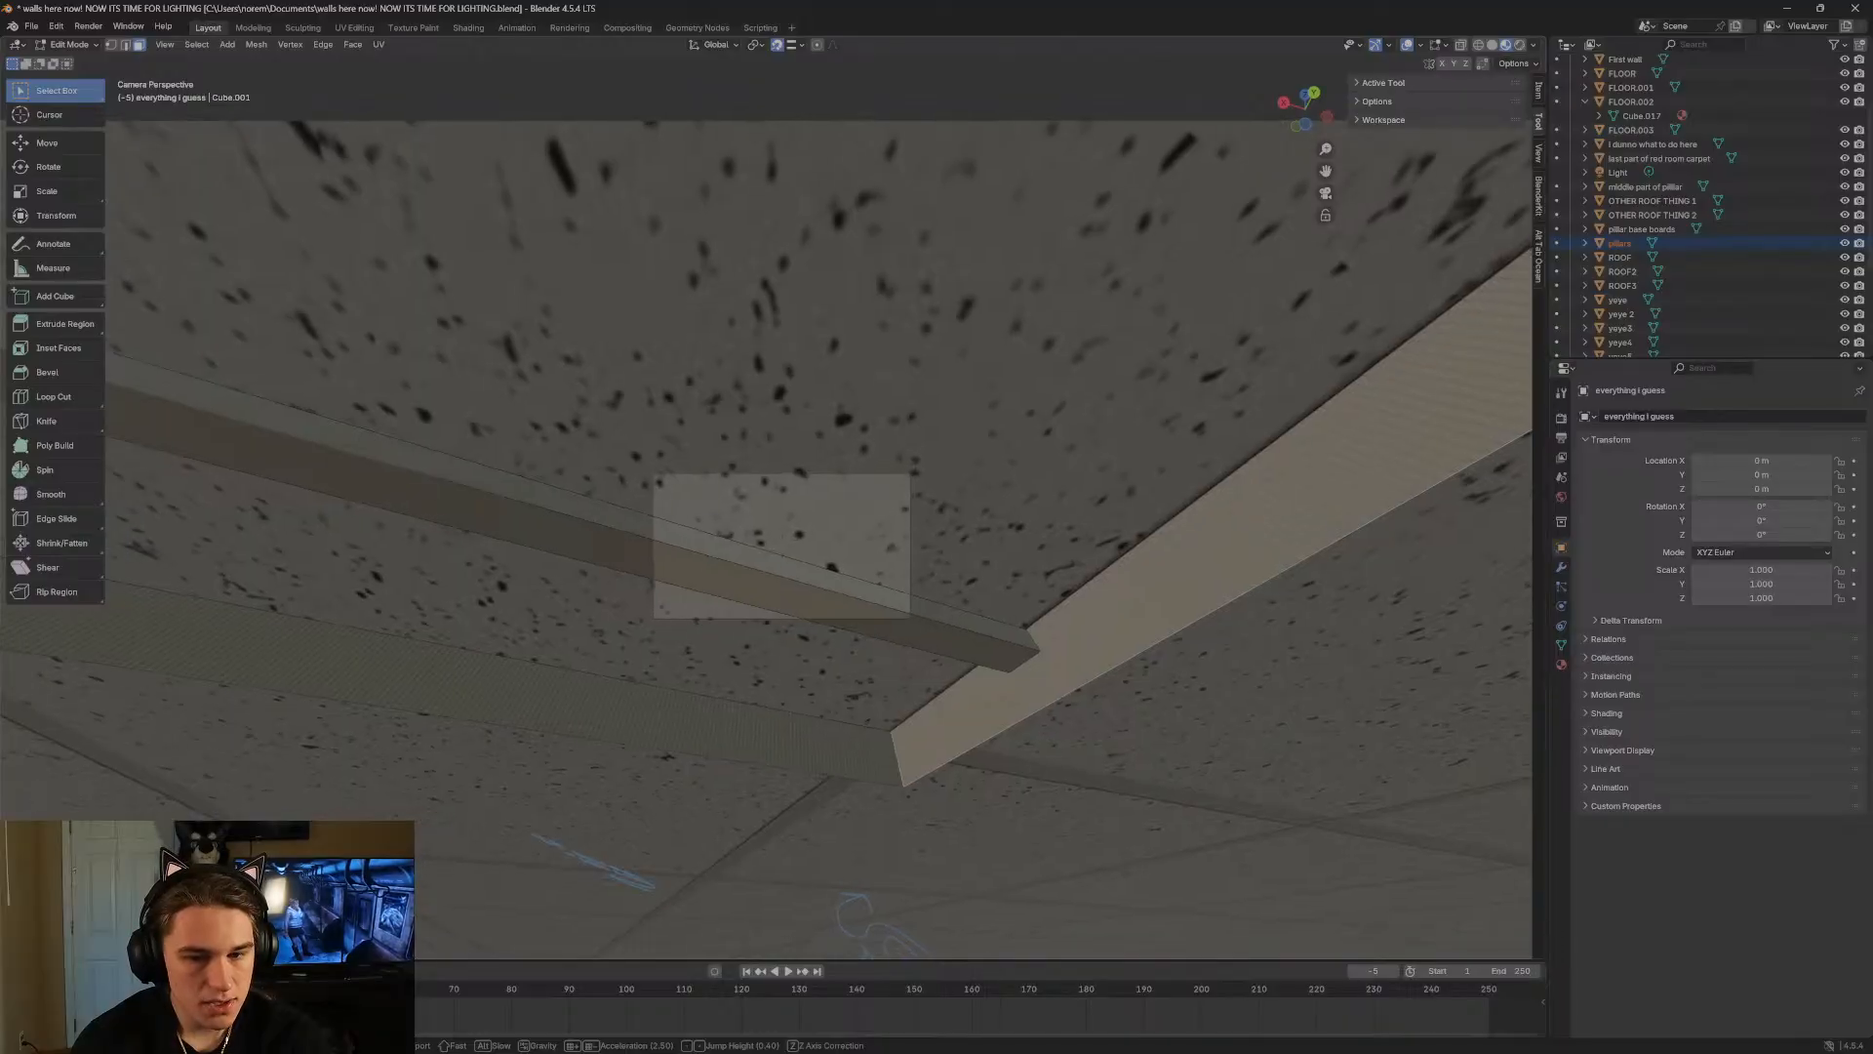
{"action": "left_click", "coordinate": [751, 537]}
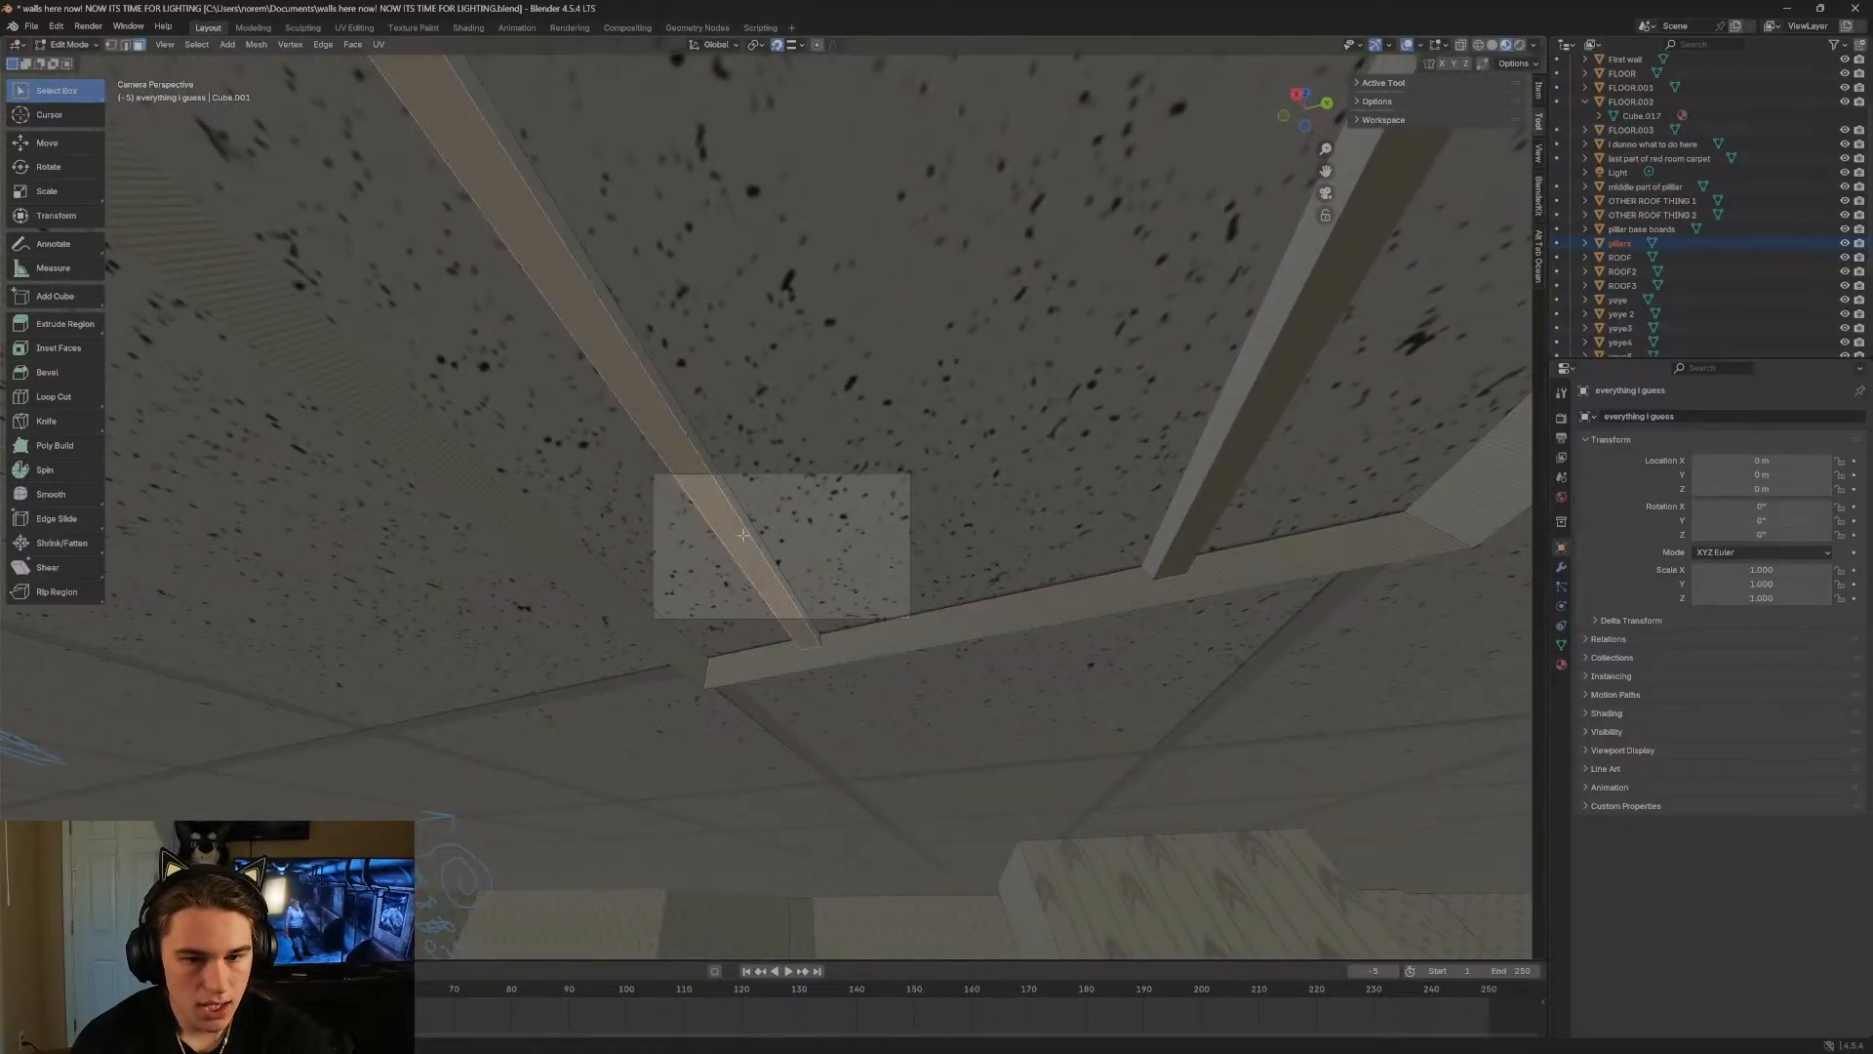
{"action": "key", "text": "shift+grave"}
{"action": "key", "text": "s"}
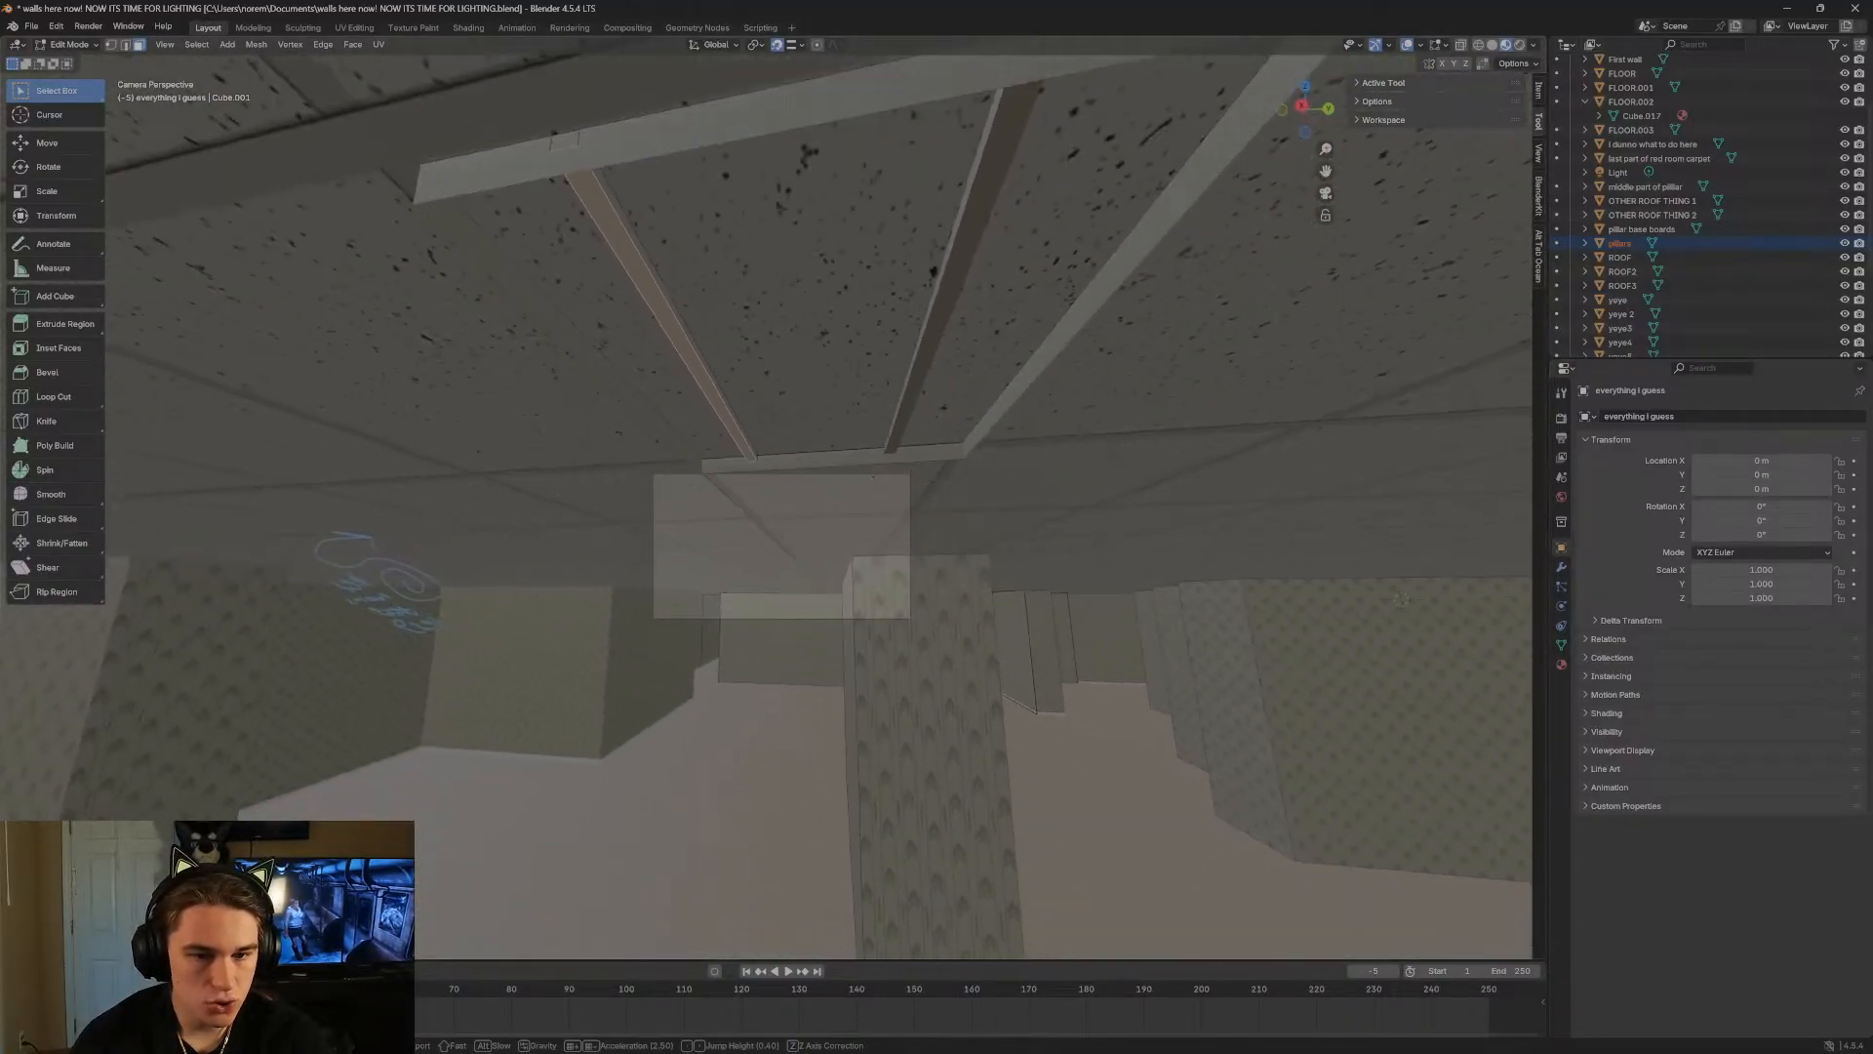
{"action": "key", "text": "w"}
{"action": "left_click", "coordinate": [741, 539]}
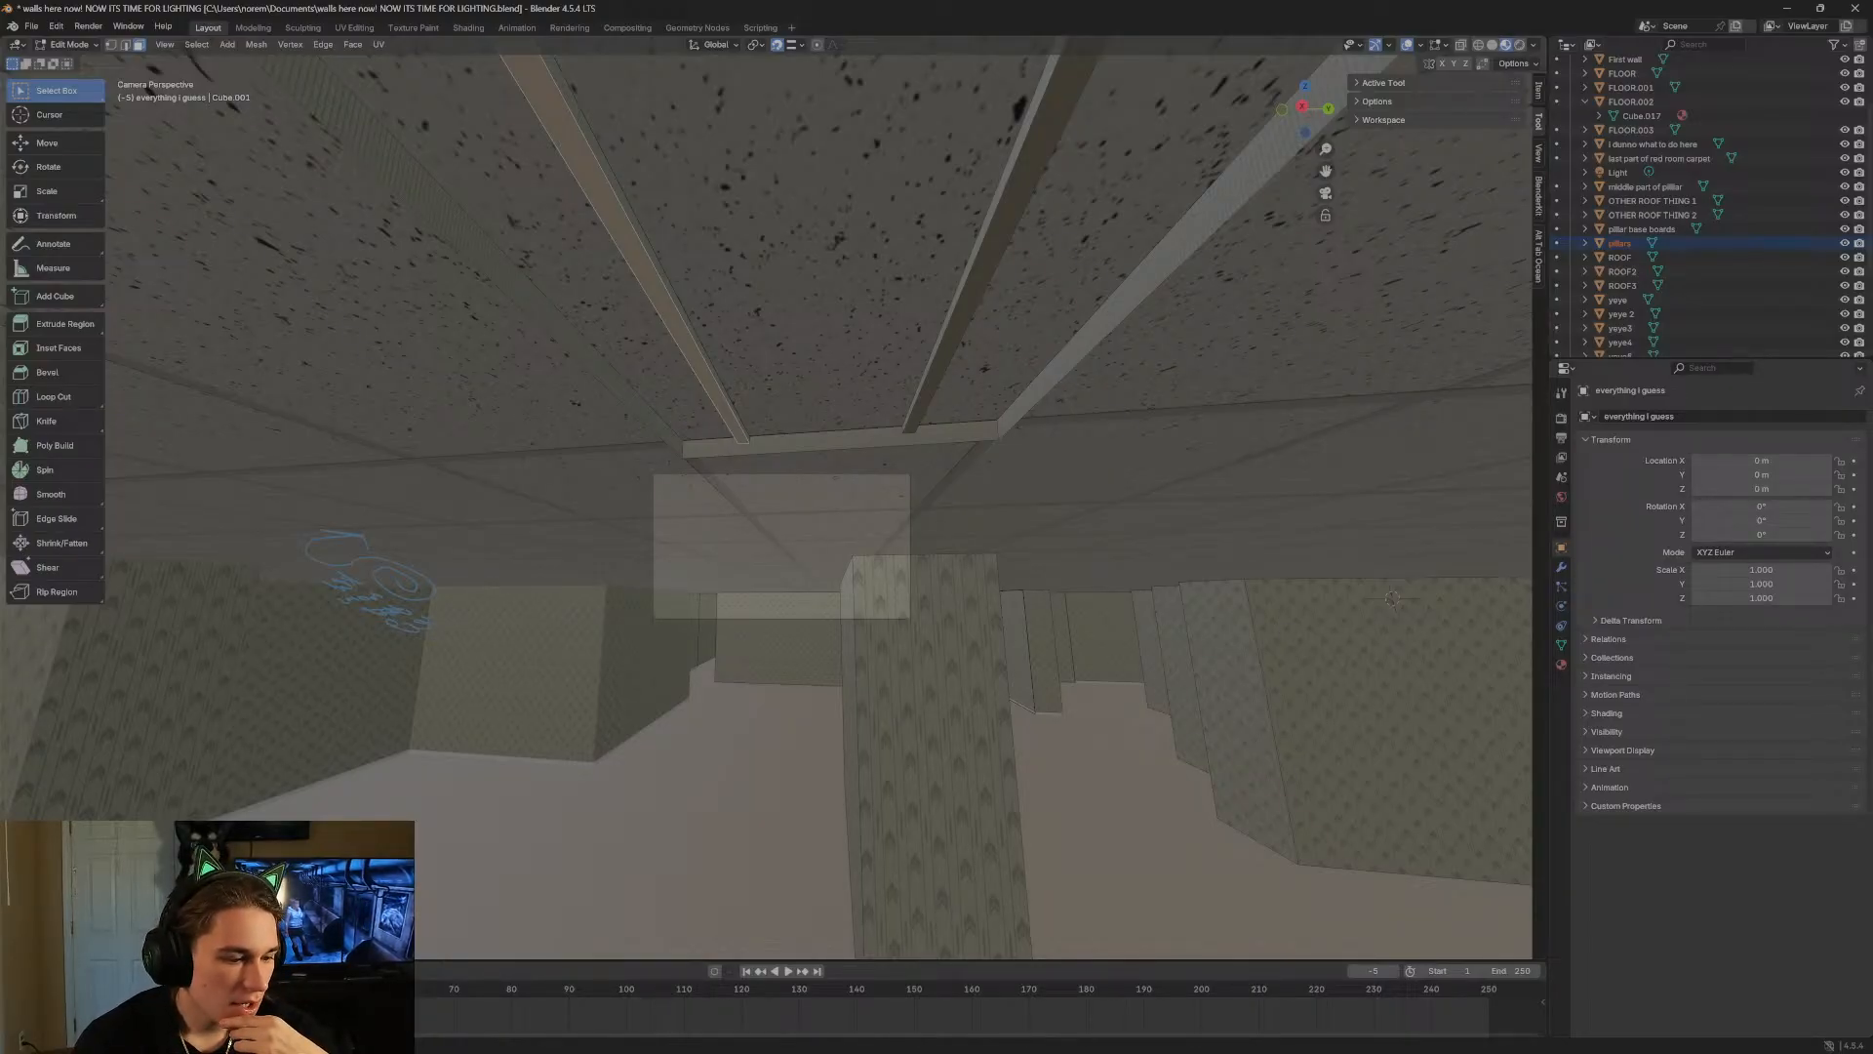
Switch to the web browser and search for "backrooms level zero" in a new tab.
{"action": "key", "text": "alt+Tab"}
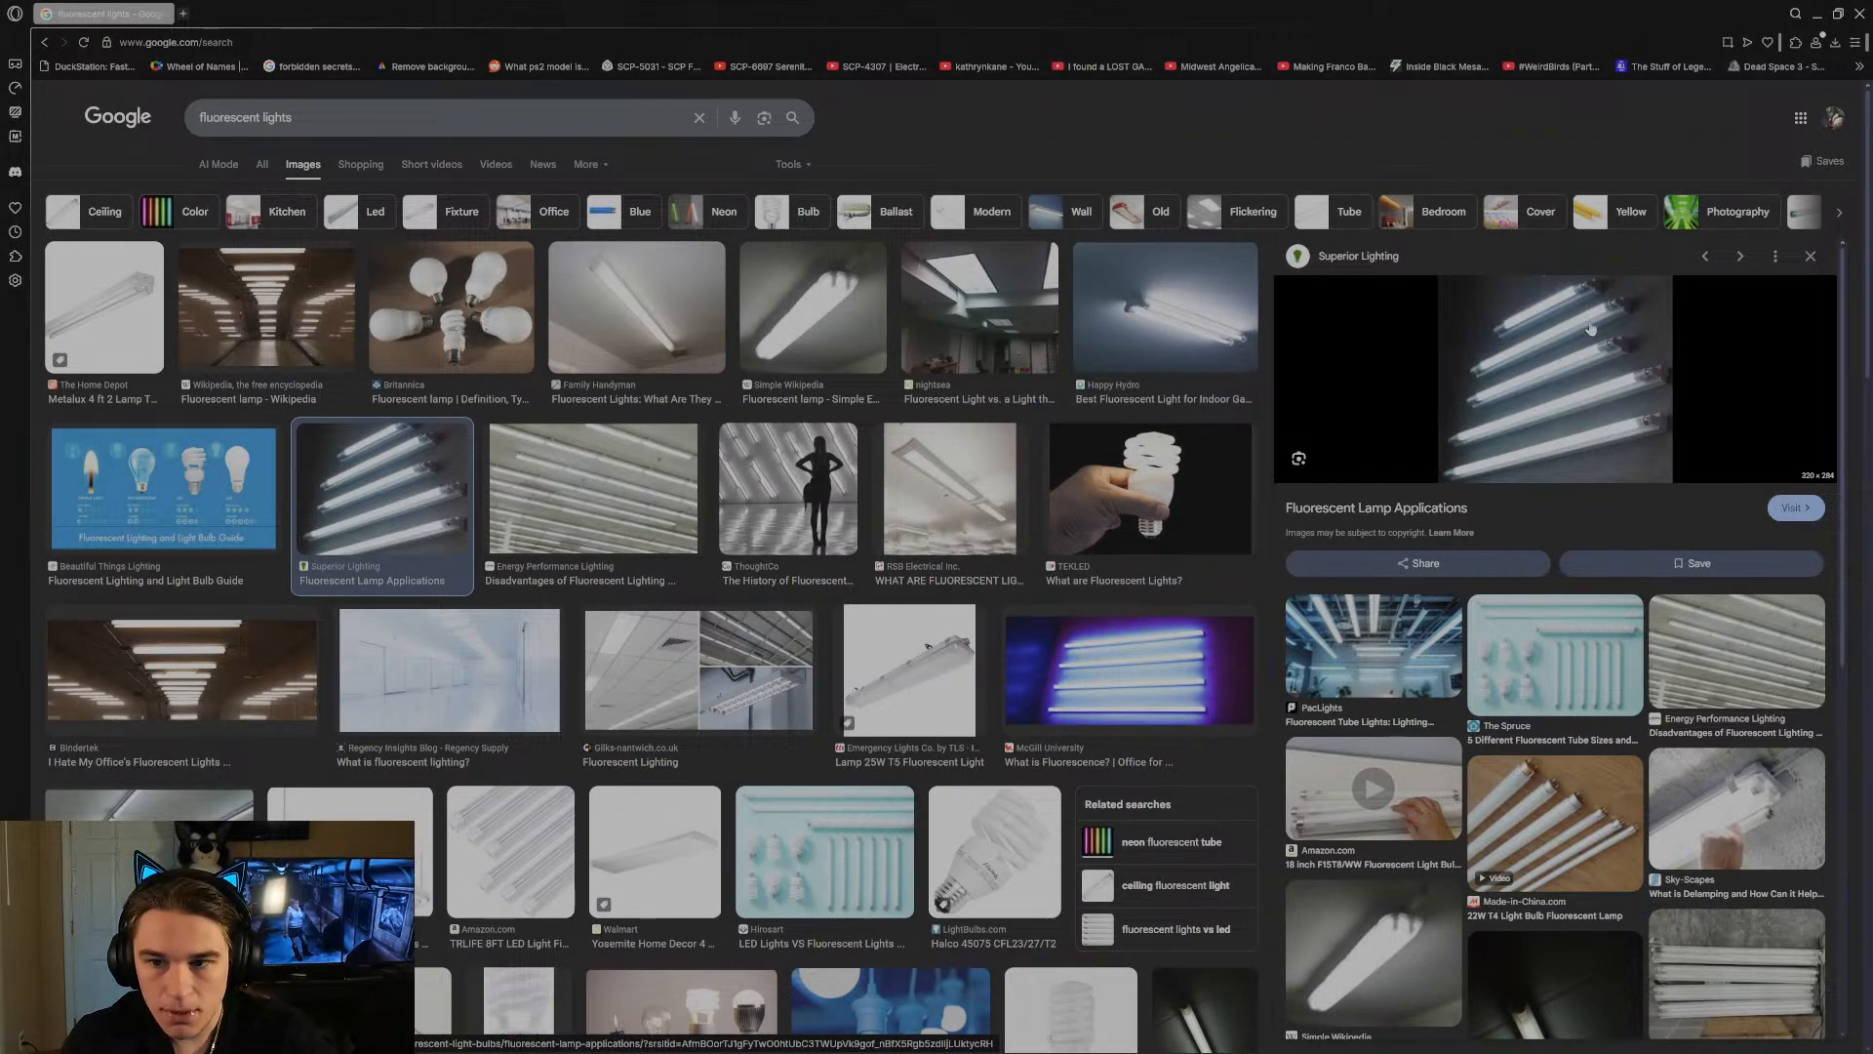
{"action": "left_click", "coordinate": [182, 13]}
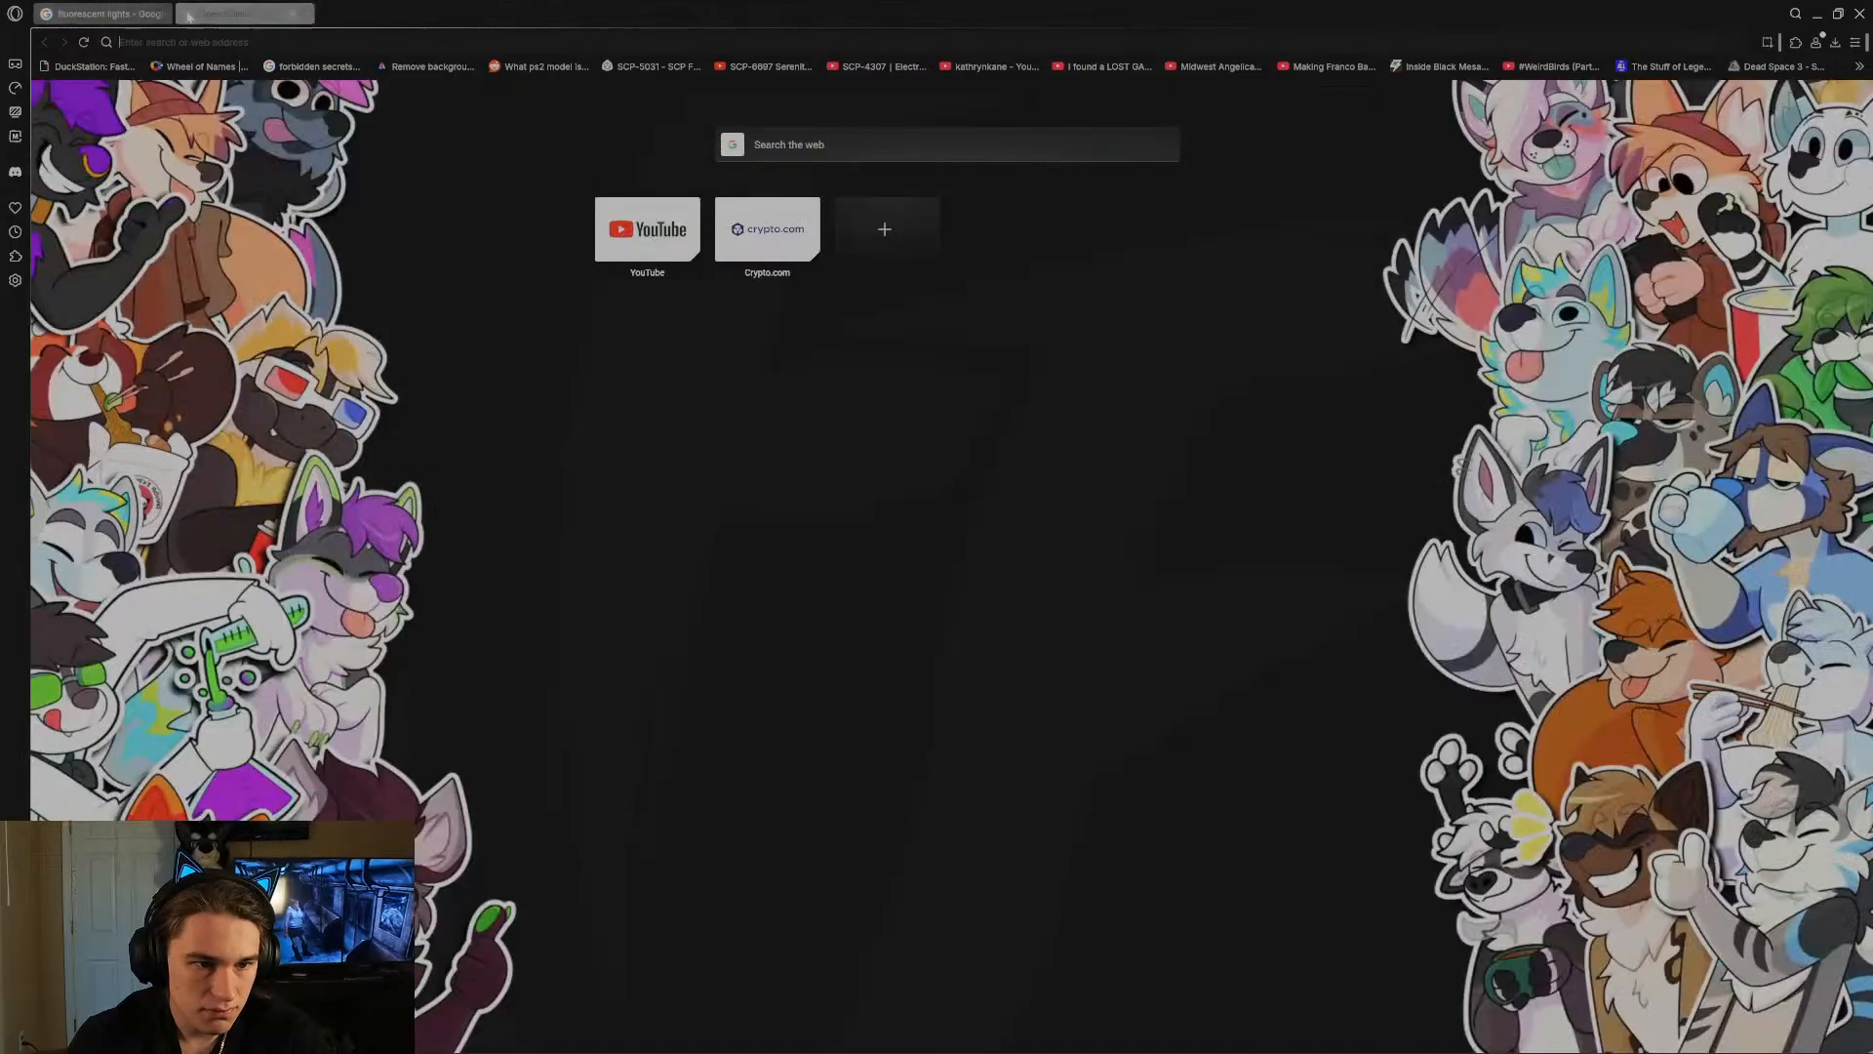
{"action": "type", "text": "beackrooms"}
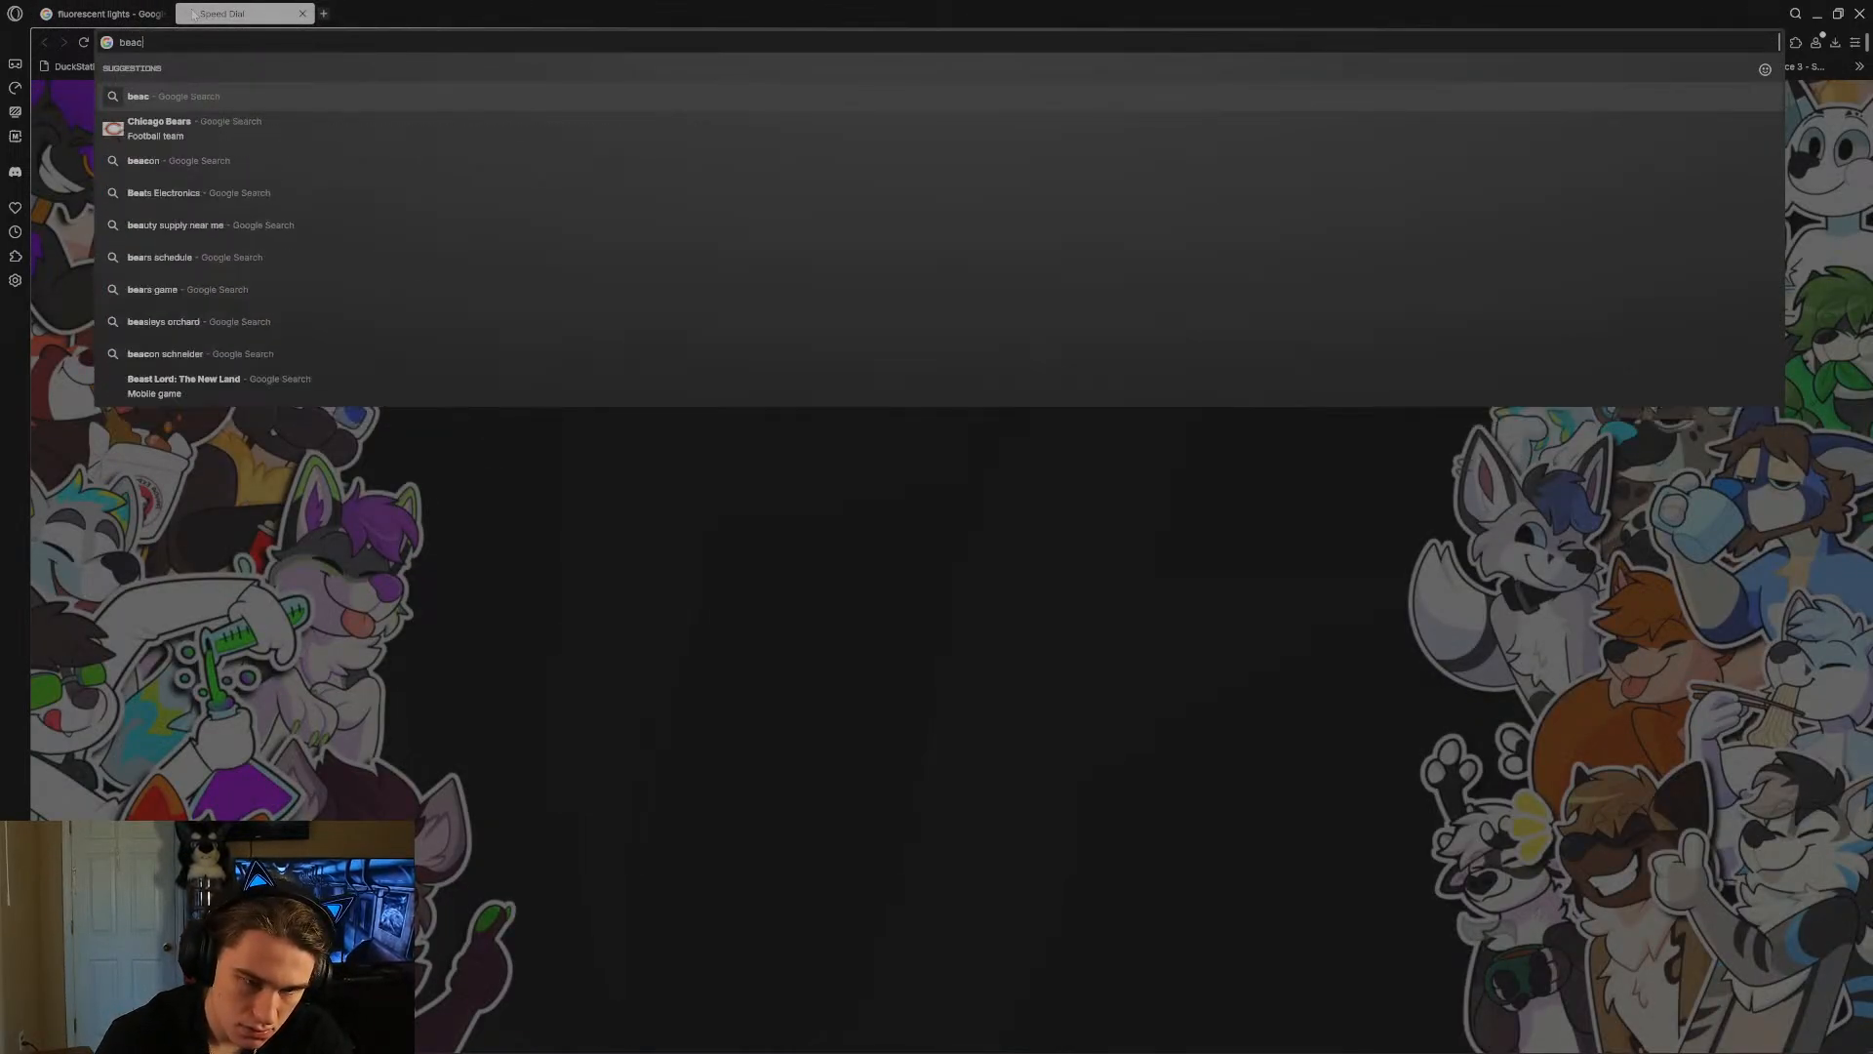
{"action": "key", "text": "BackSpace"}
{"action": "key", "text": "BackSpace"}
{"action": "key", "text": "BackSpace"}
{"action": "key", "text": "BackSpace"}
{"action": "key", "text": "BackSpace"}
{"action": "key", "text": "BackSpace"}
{"action": "key", "text": "BackSpace"}
{"action": "key", "text": "BackSpace"}
{"action": "key", "text": "BackSpace"}
{"action": "type", "text": "ac"}
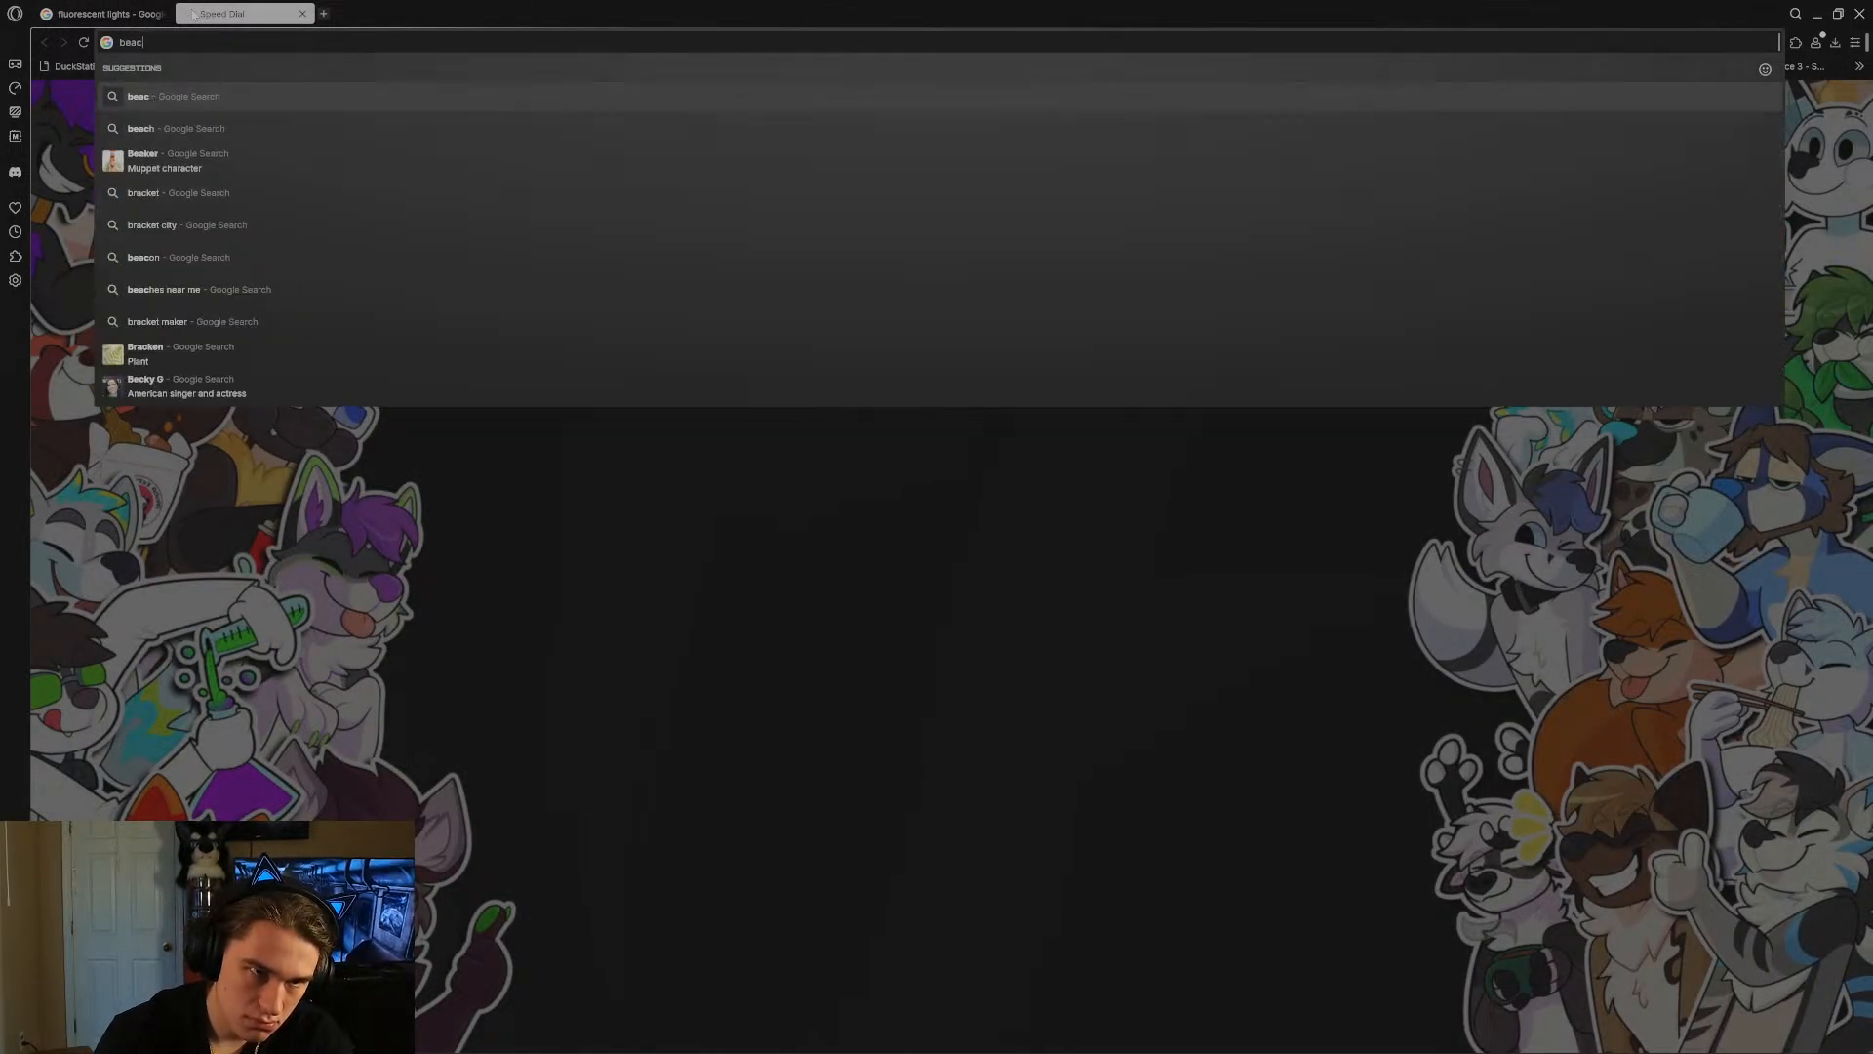
{"action": "type", "text": "kroom"}
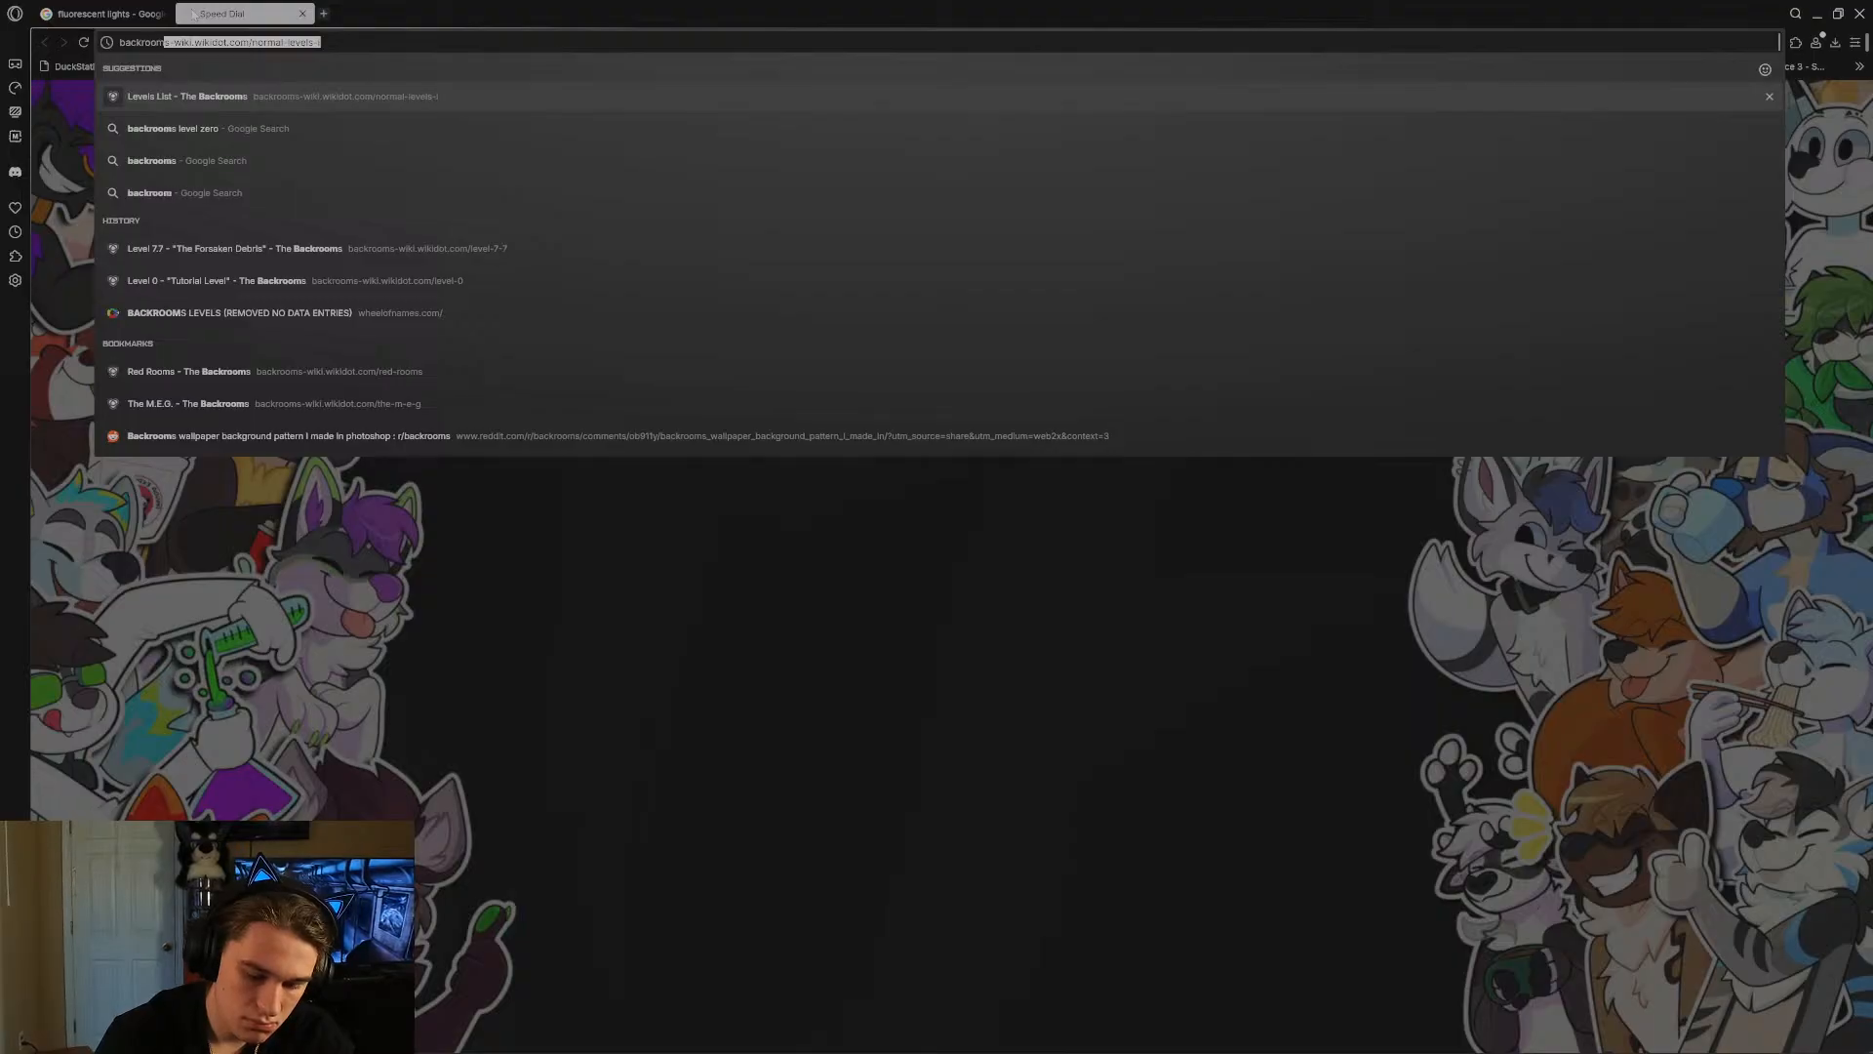
{"action": "type", "text": "s level zero"}
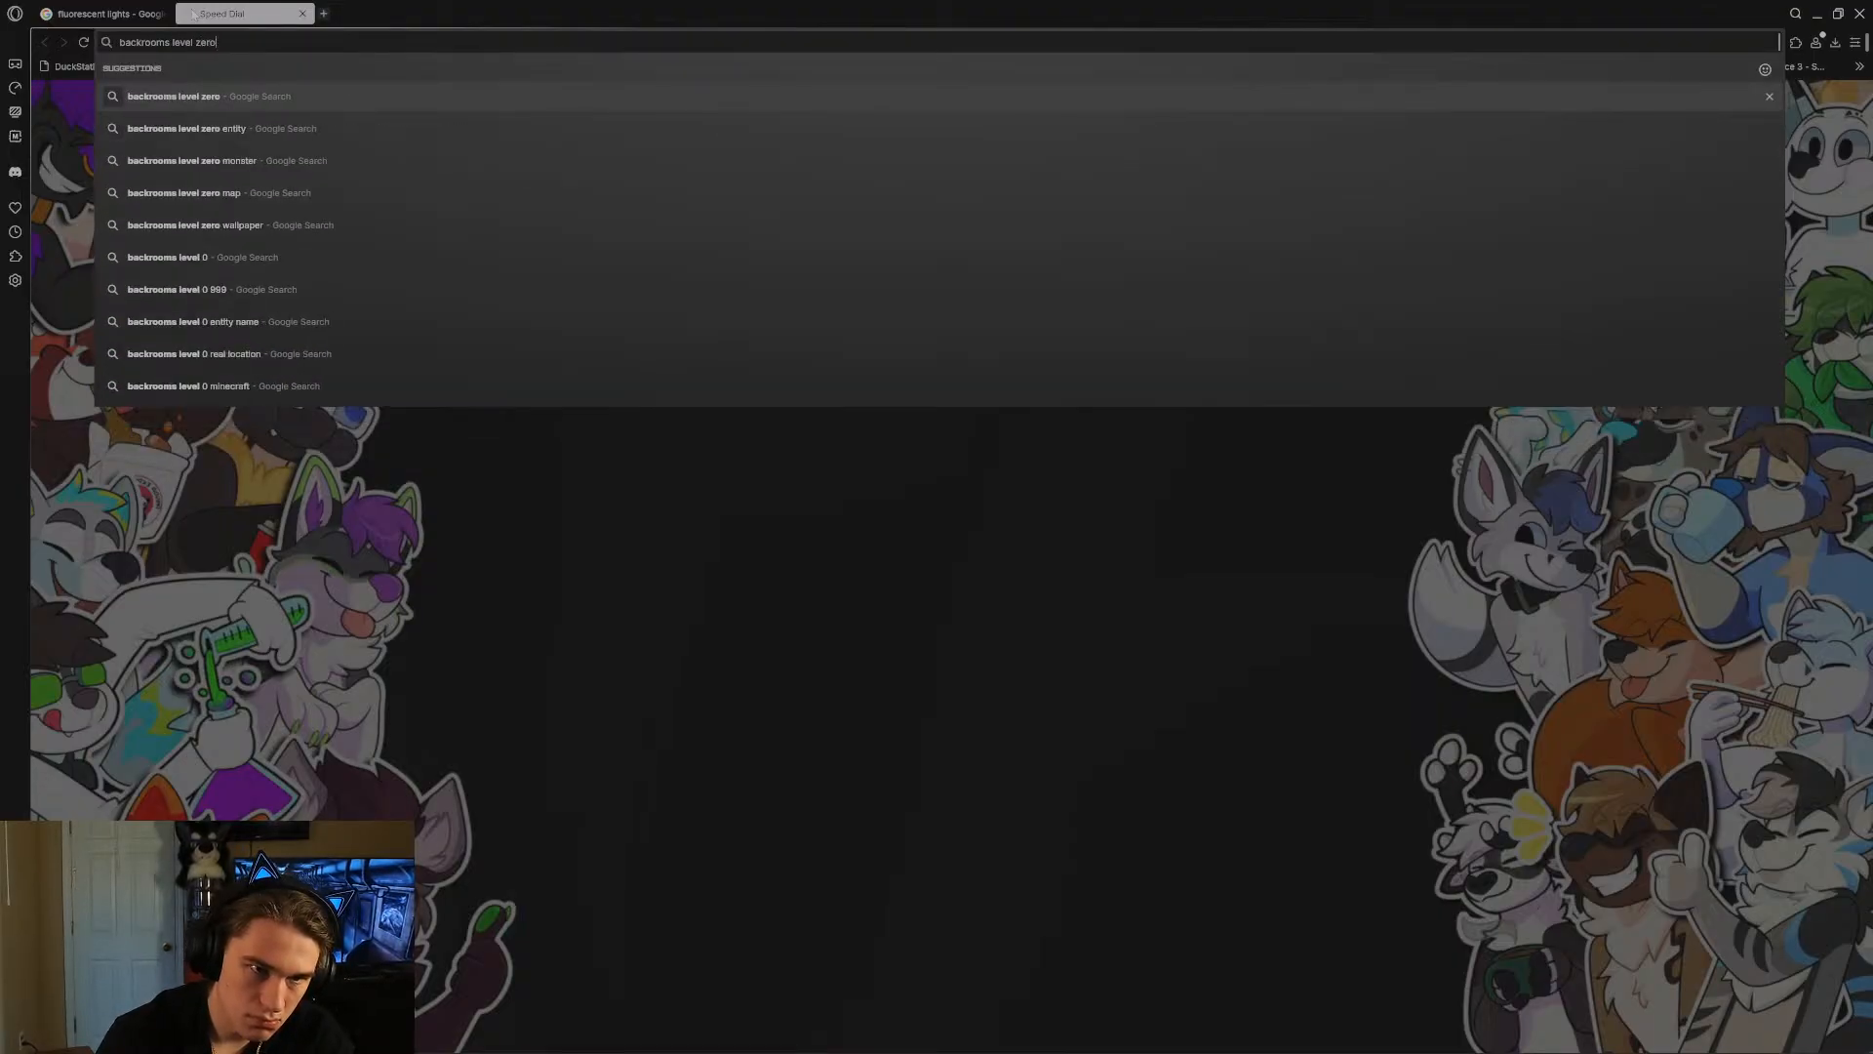
{"action": "key", "text": "Return"}
Preview several Level 0 reference images and open the Displate poster page to study its ceiling lights.
{"action": "left_click", "coordinate": [304, 438]}
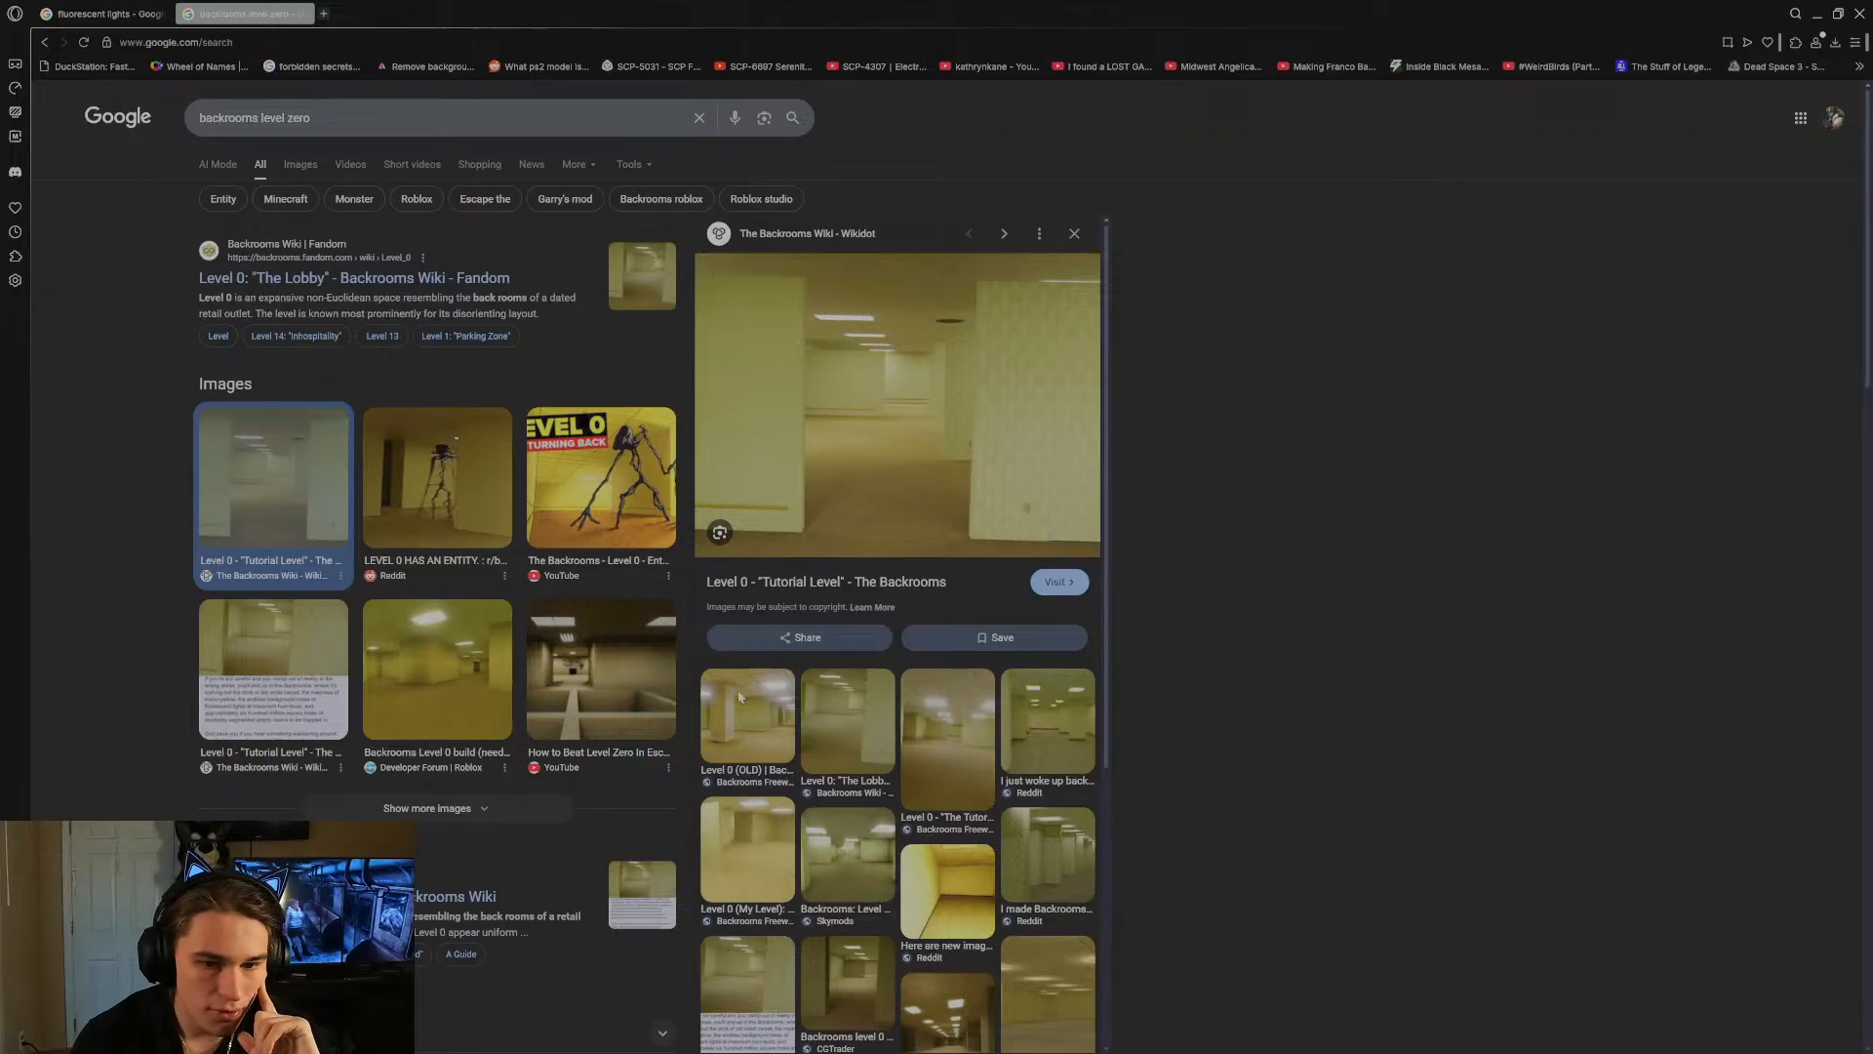
{"action": "left_click", "coordinate": [766, 741]}
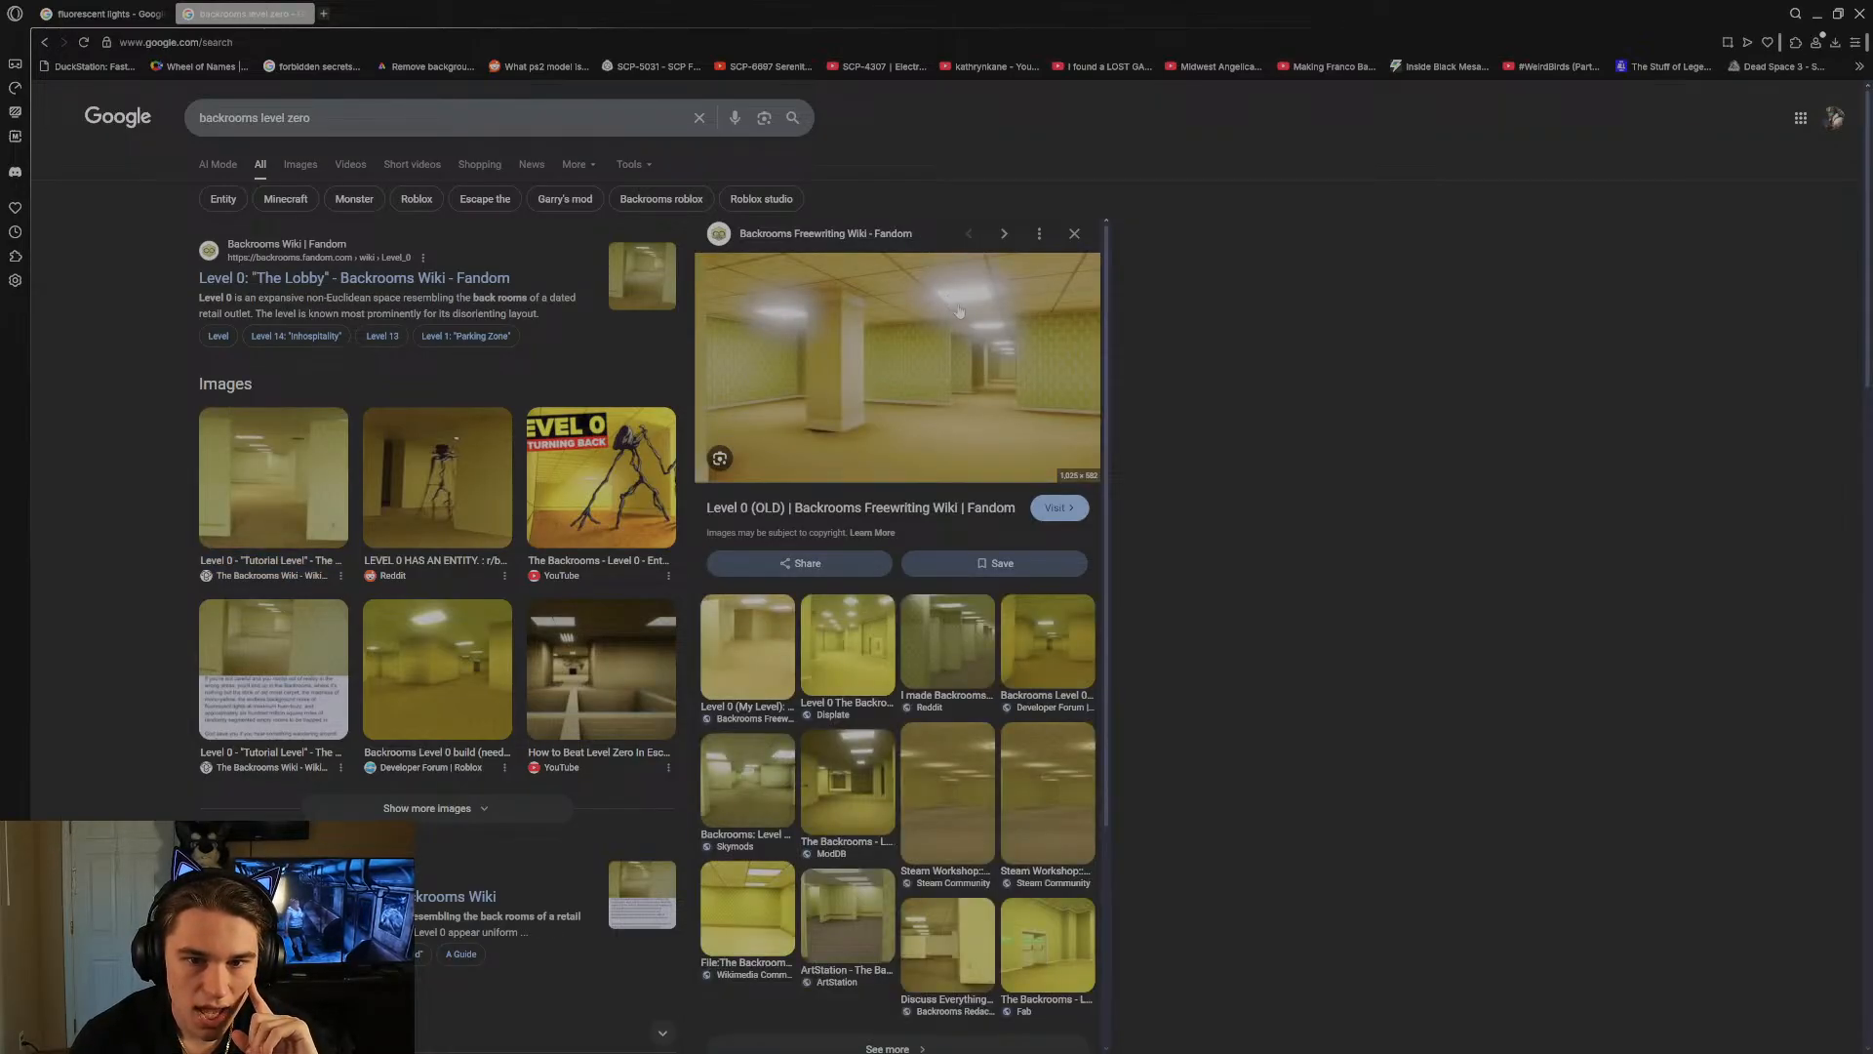
{"action": "left_click", "coordinate": [822, 641]}
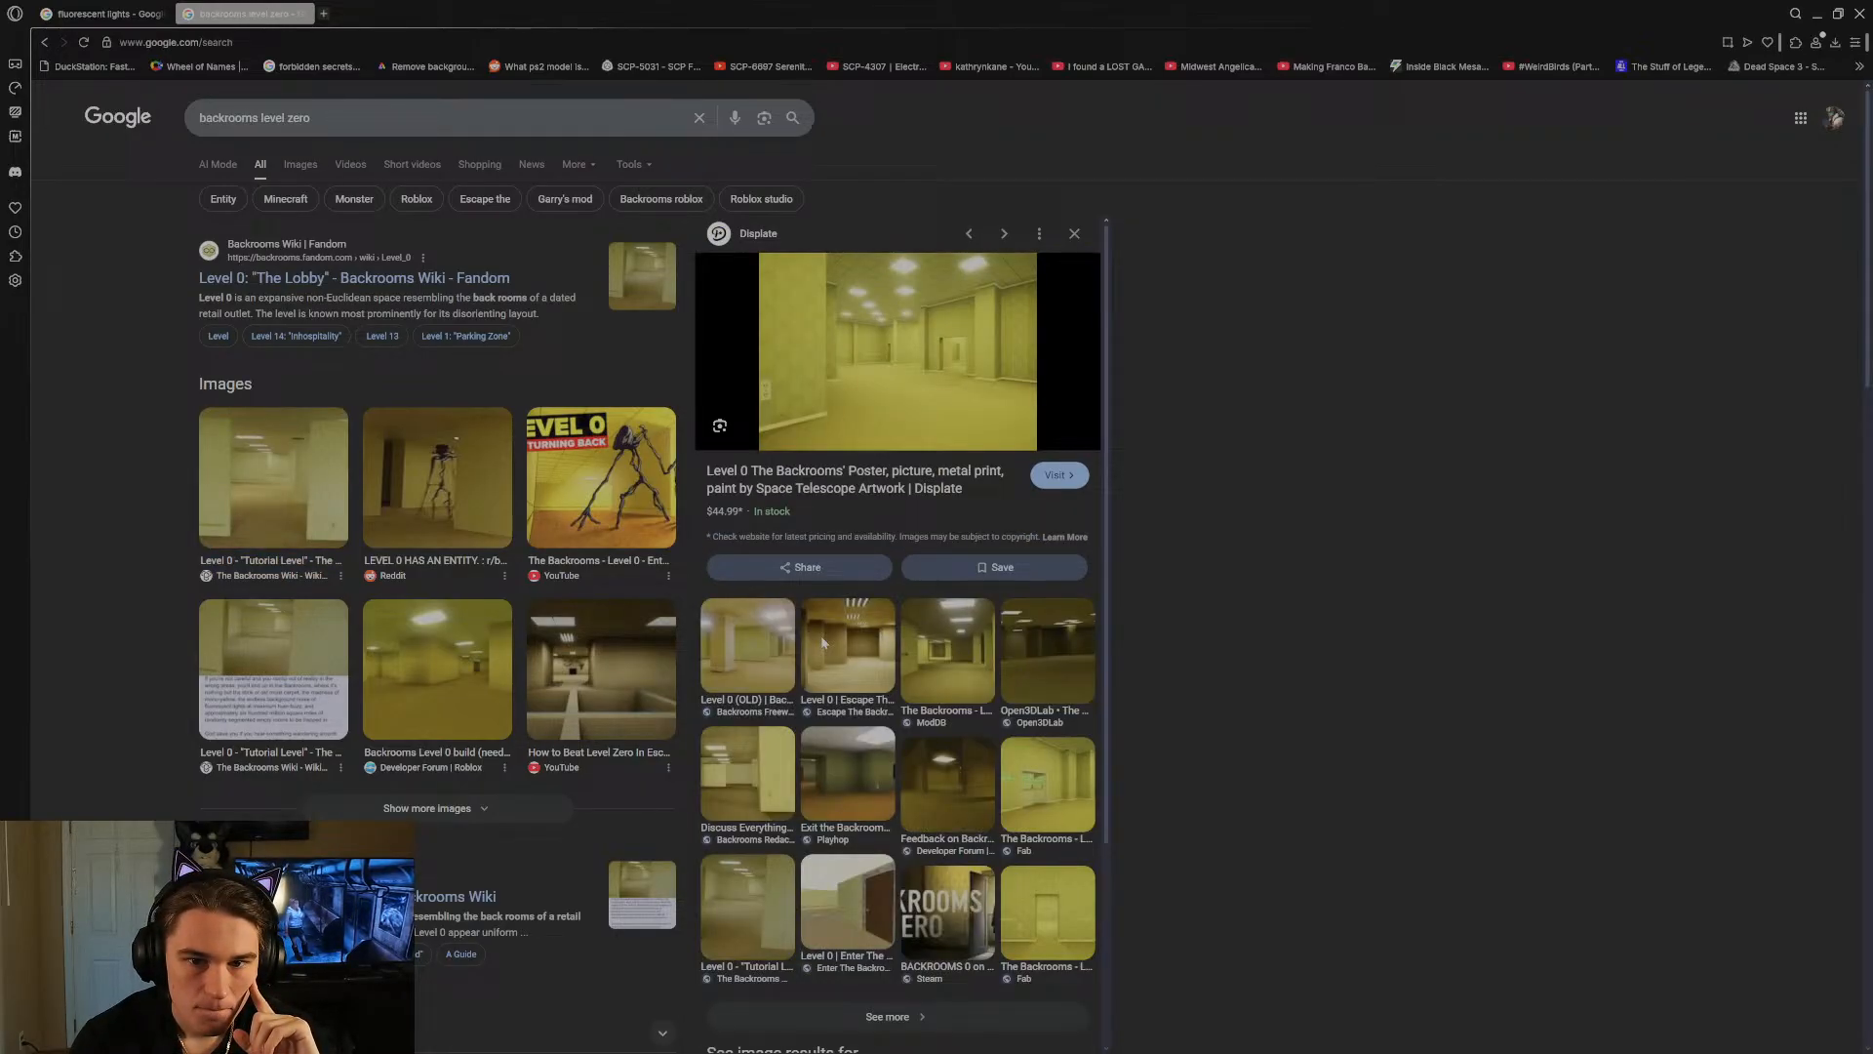
{"action": "left_click", "coordinate": [915, 300]}
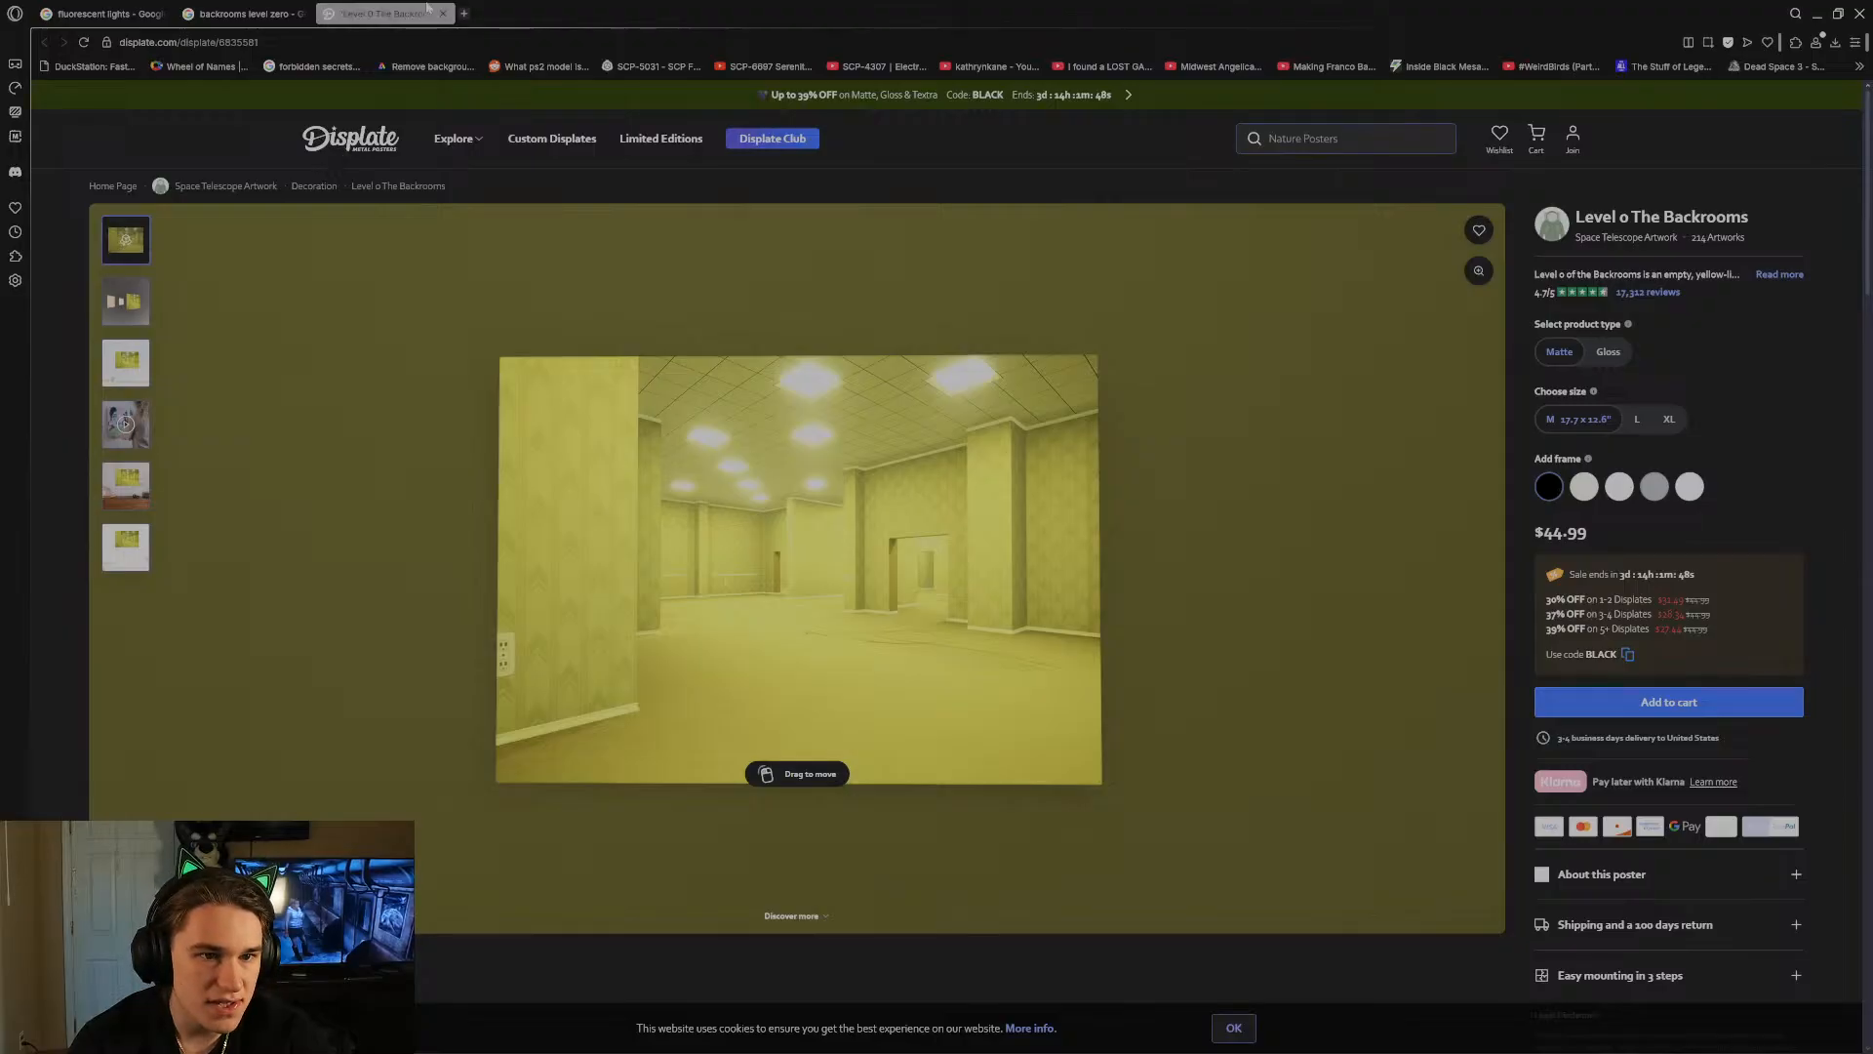
Close the Displate page and the Backrooms search, and return to Blender.
{"action": "left_click", "coordinate": [443, 14]}
{"action": "left_click", "coordinate": [303, 13]}
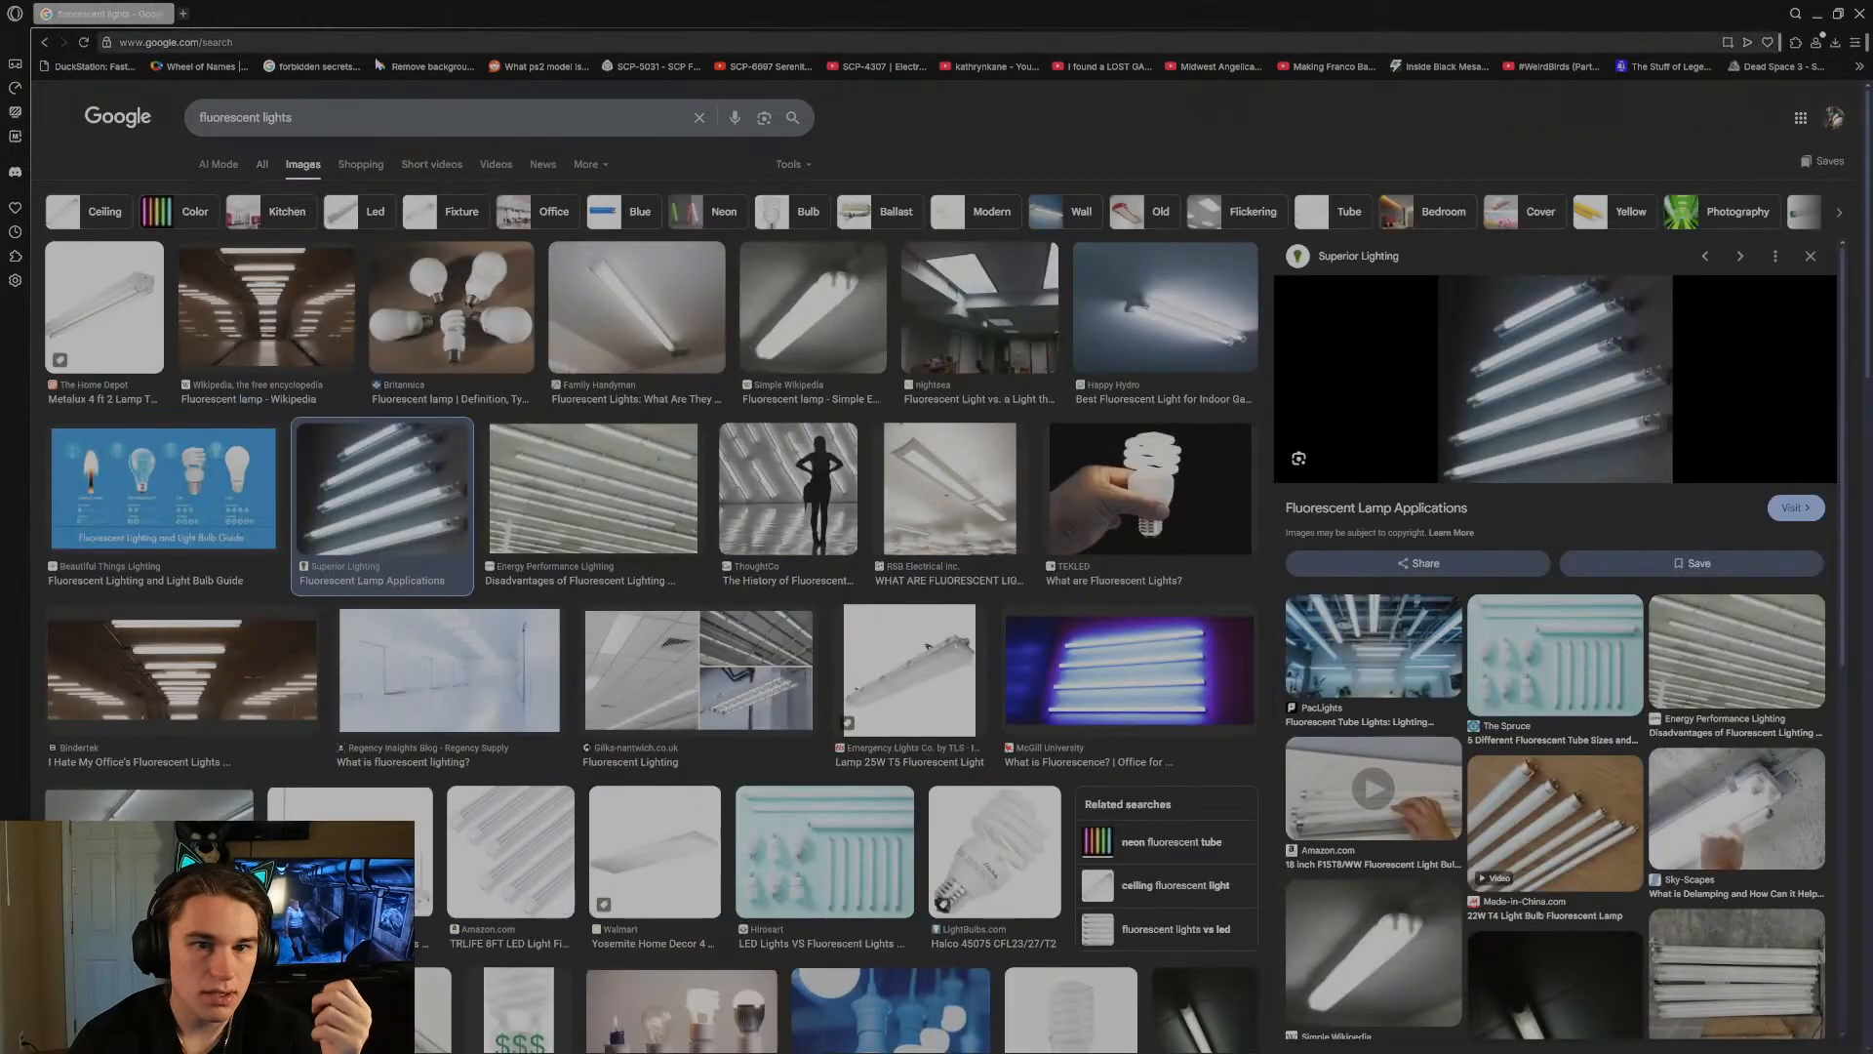
{"action": "left_click", "coordinate": [1821, 13]}
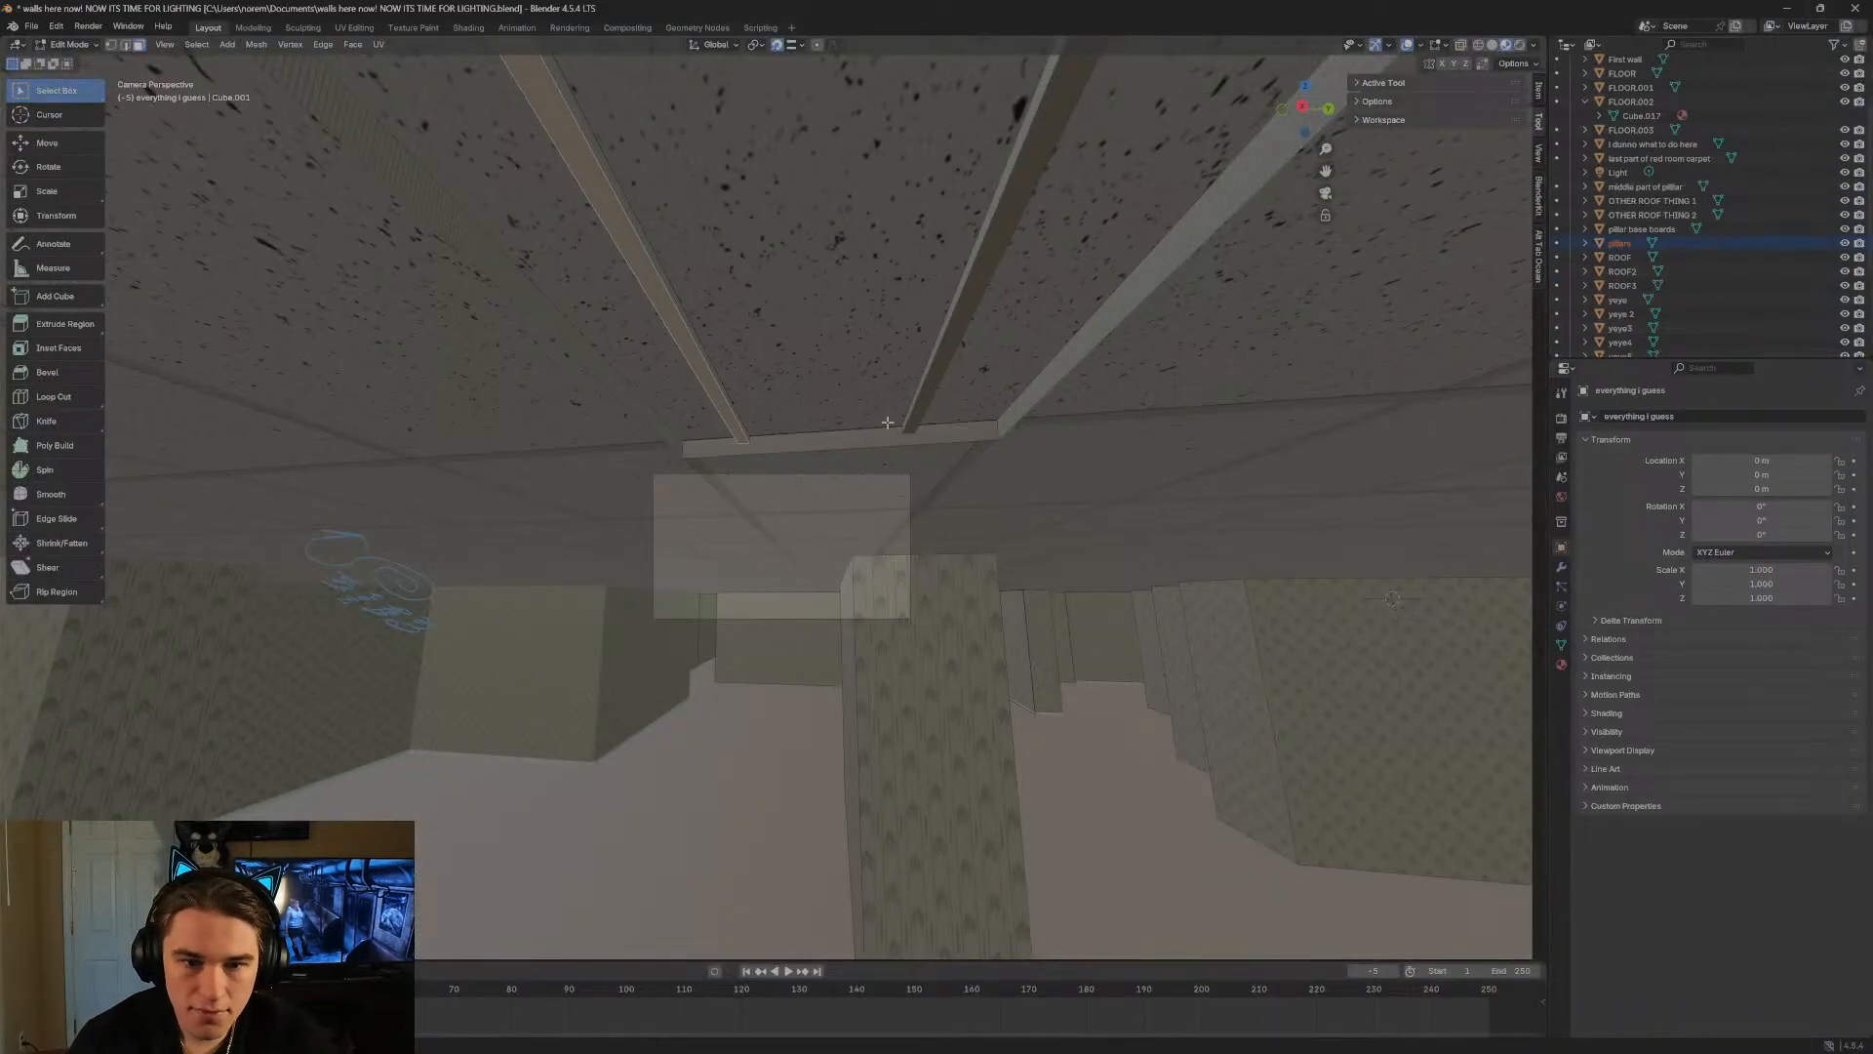
Examine up close the joint where the selected strip meets the light's frame.
{"action": "key", "text": "w"}
{"action": "key", "text": "a"}
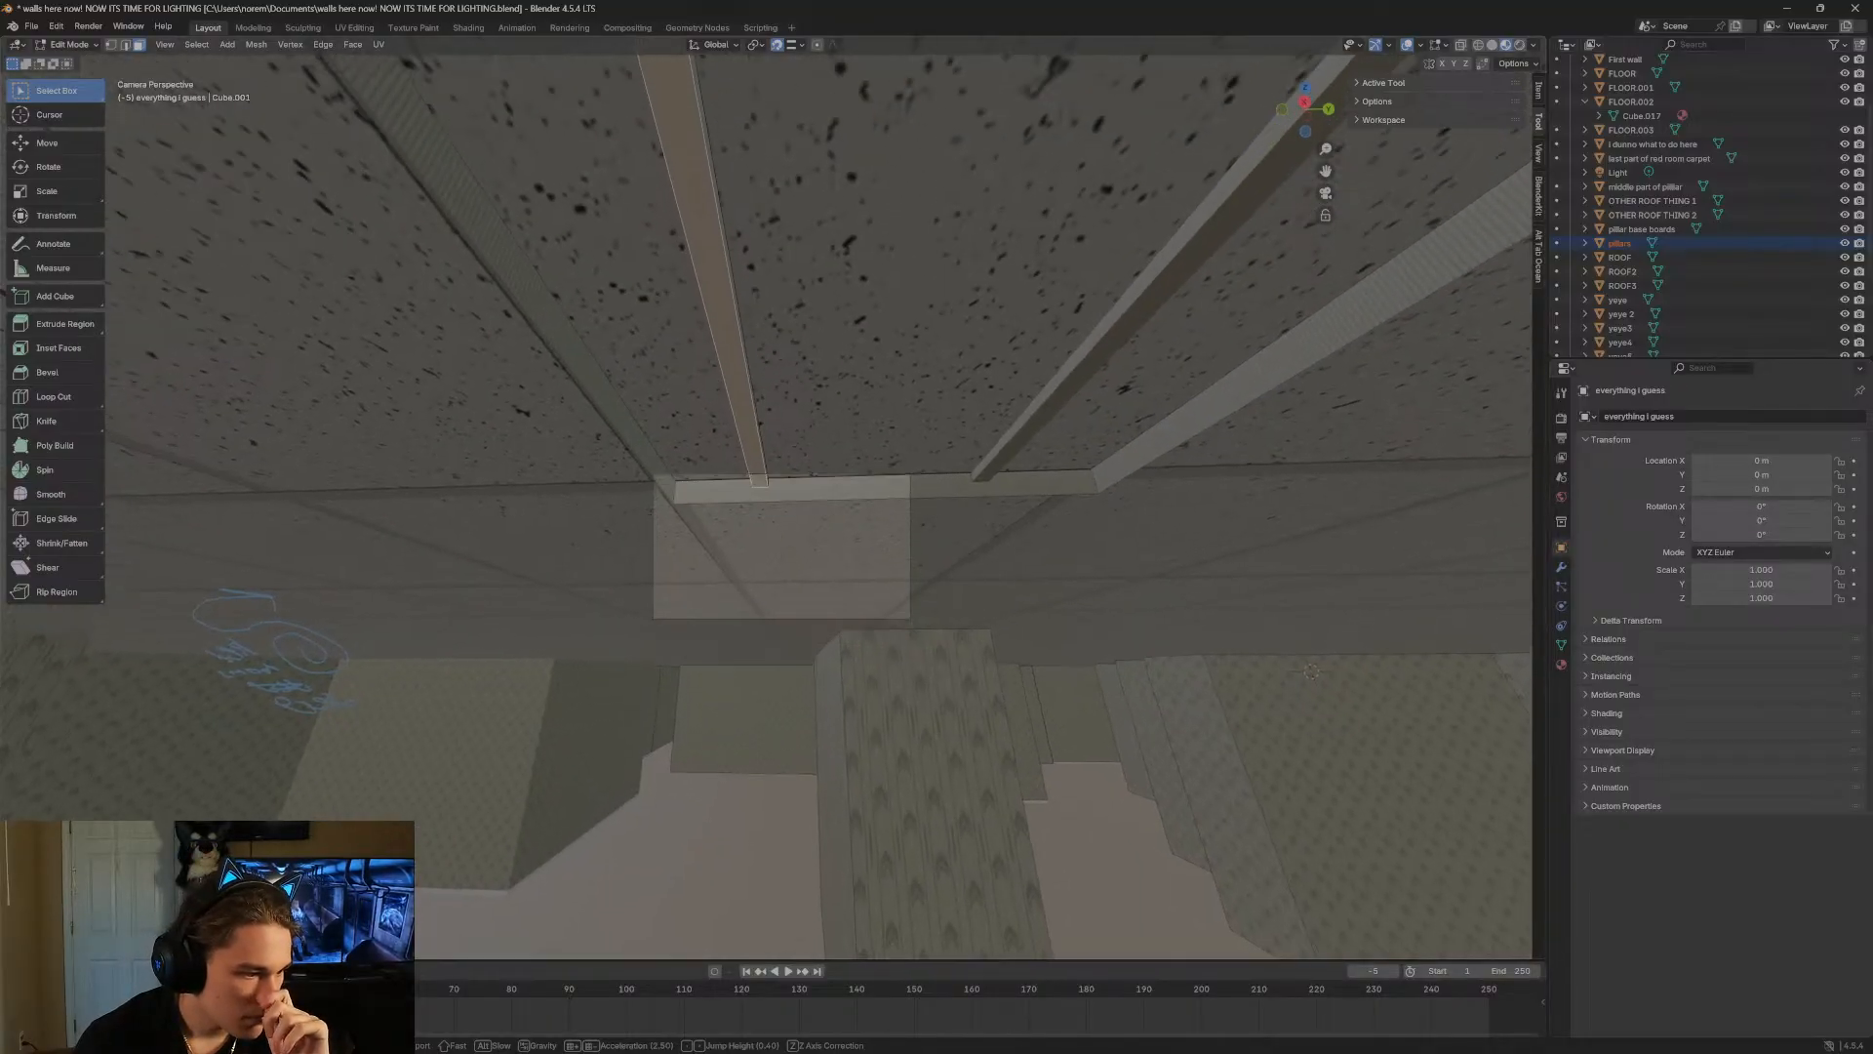
{"action": "key", "text": "a"}
{"action": "key", "text": "w"}
{"action": "key", "text": "w"}
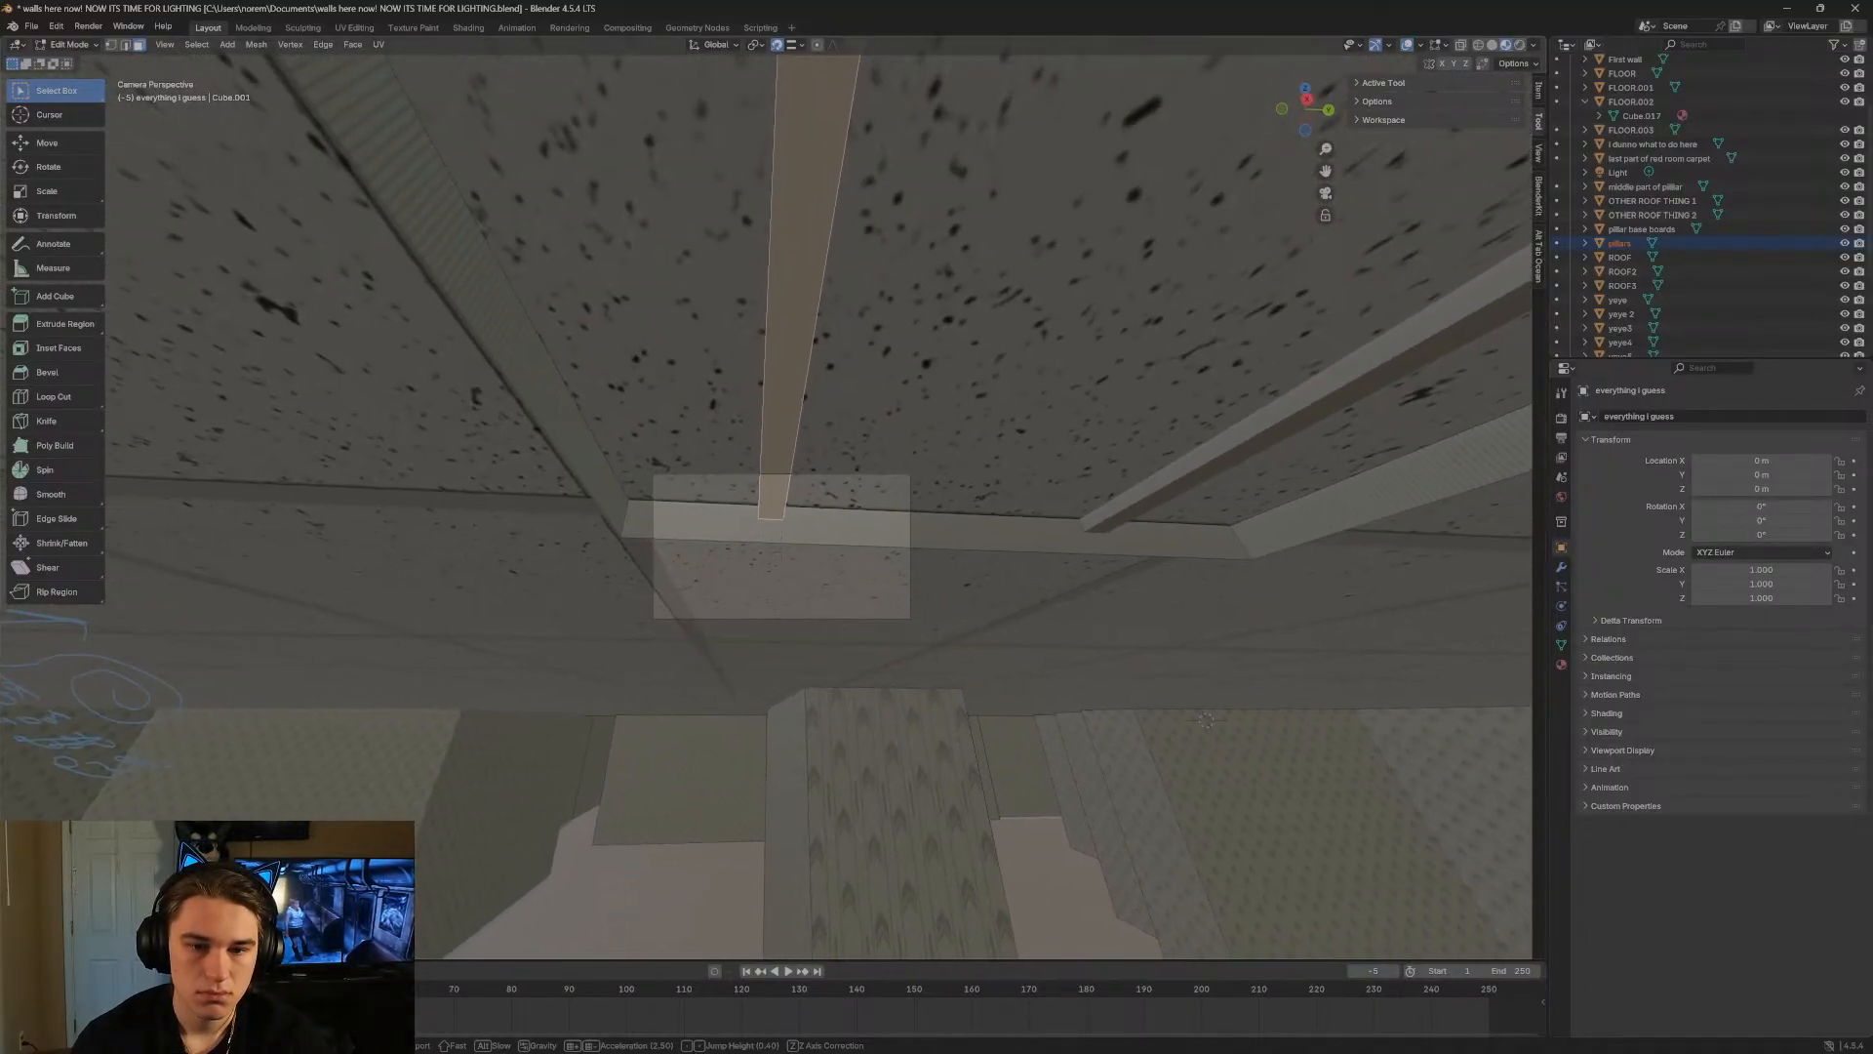
{"action": "left_click", "coordinate": [848, 473]}
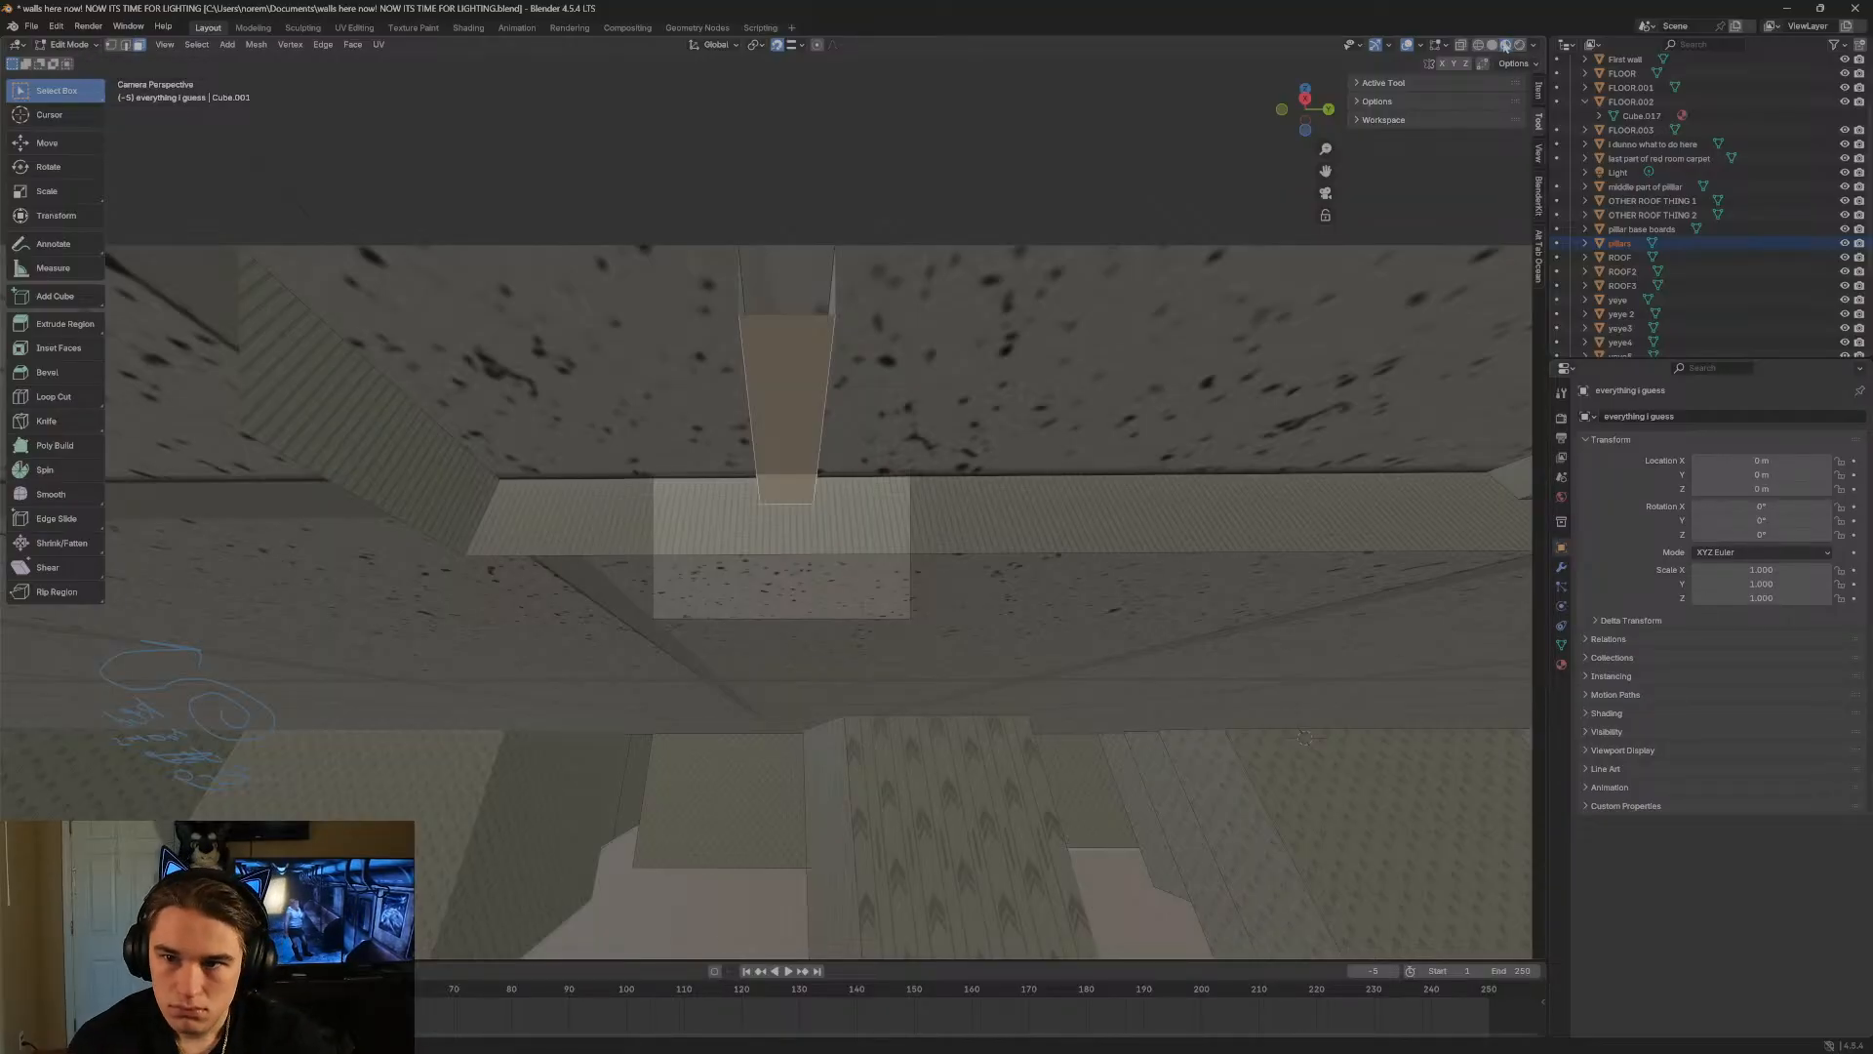
Preview the ceiling light and the surrounding room in rendered shading, and switch back to material preview.
{"action": "left_click", "coordinate": [1518, 45]}
{"action": "key", "text": "shift+grave"}
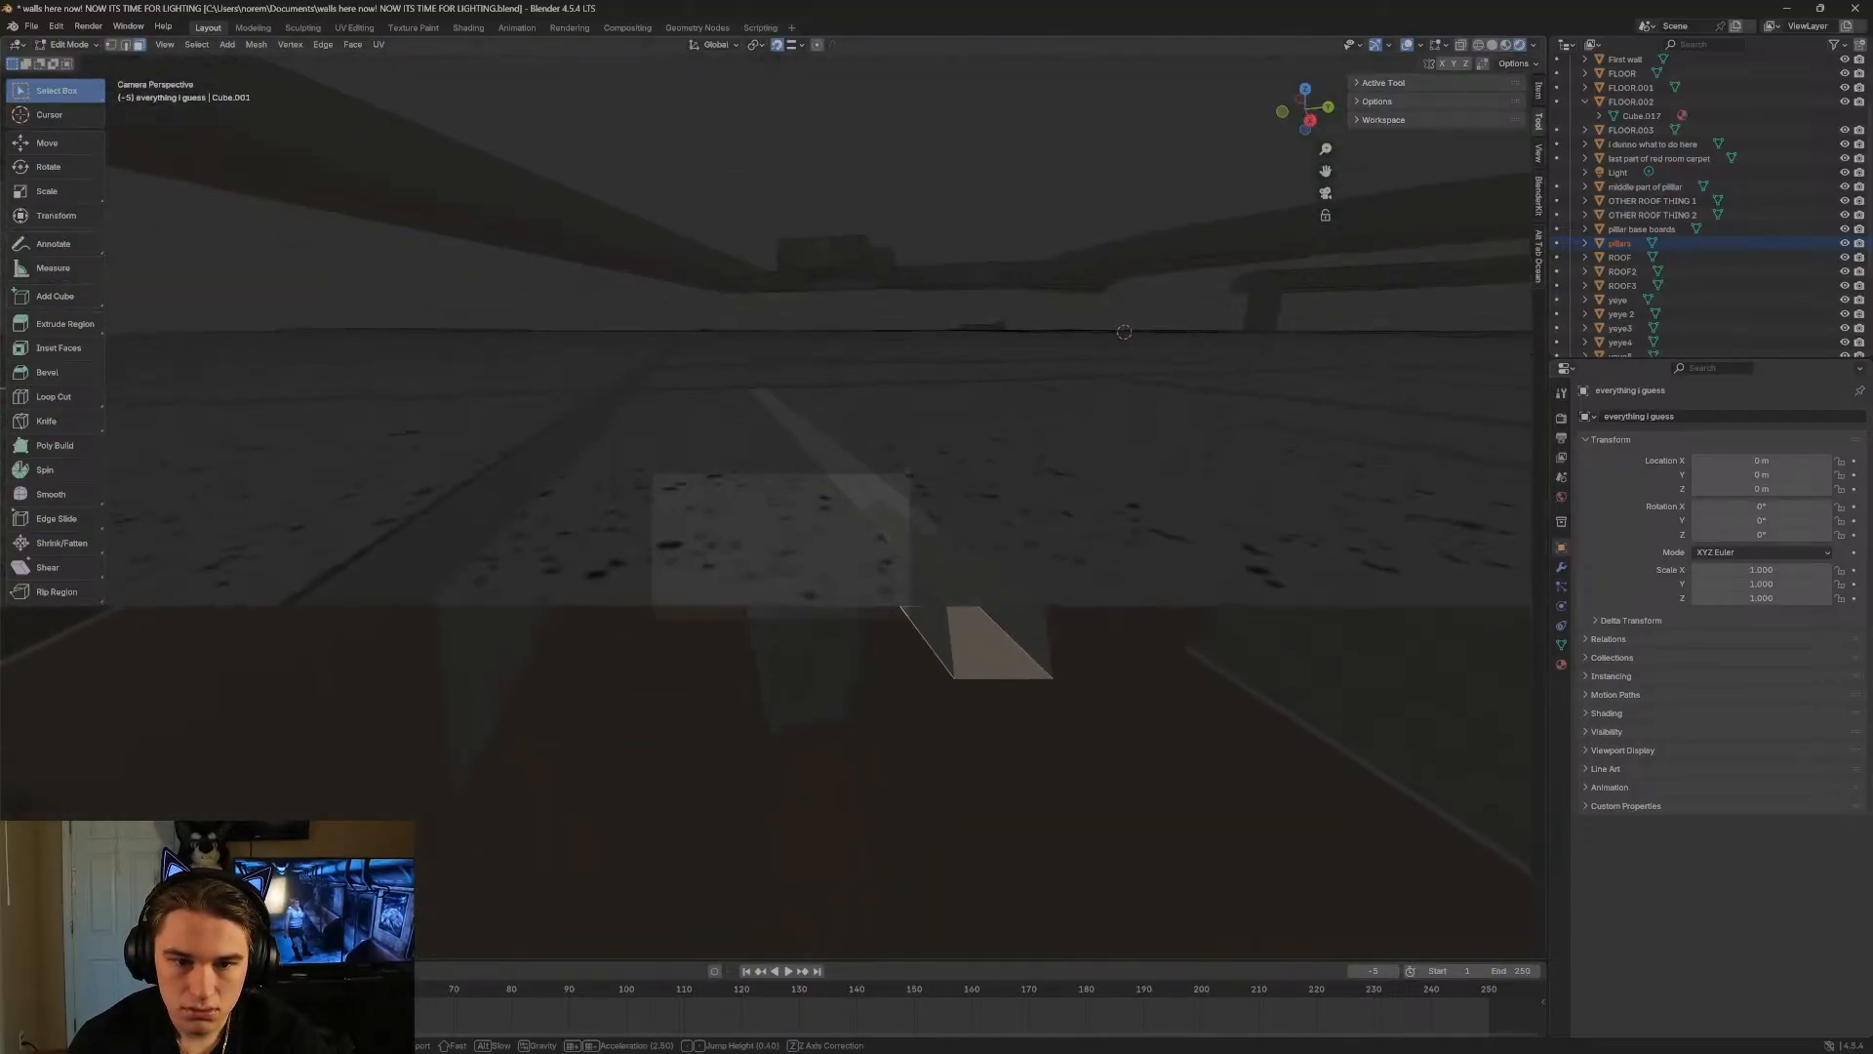
{"action": "key", "text": "s"}
{"action": "key", "text": "a"}
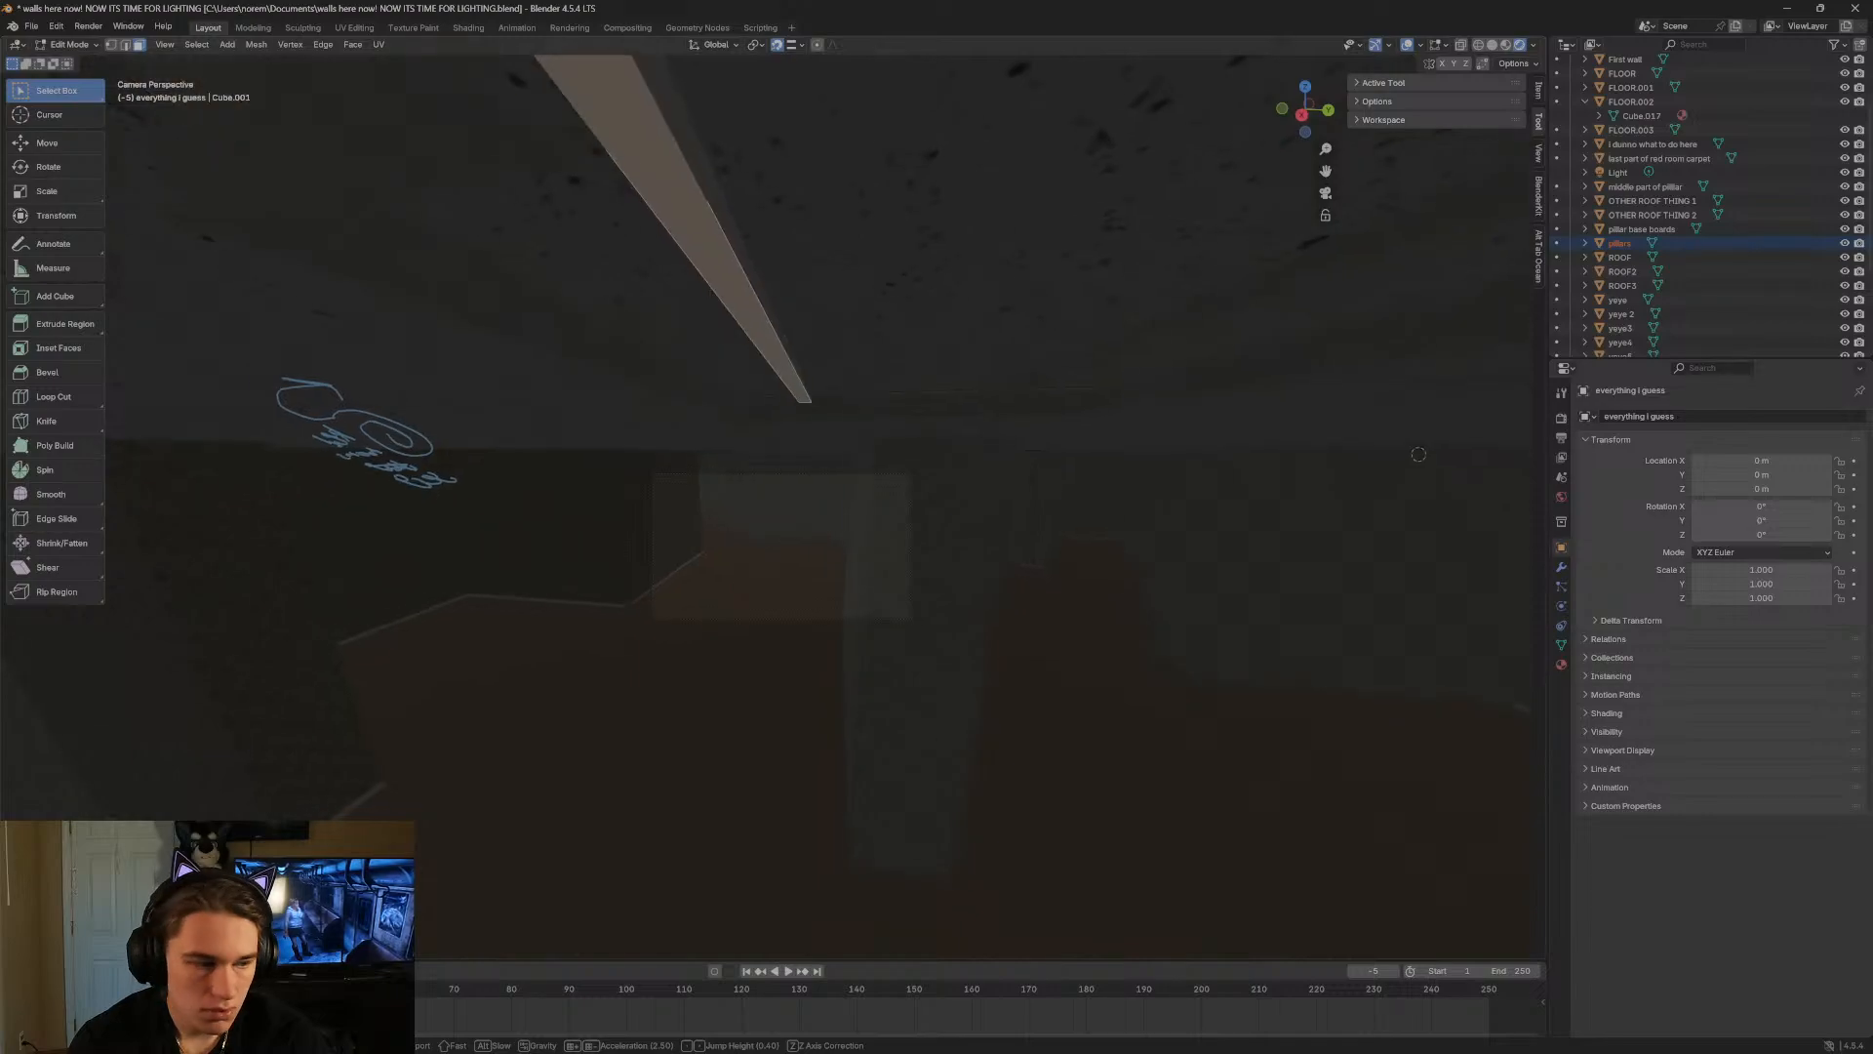
{"action": "left_click", "coordinate": [1121, 510]}
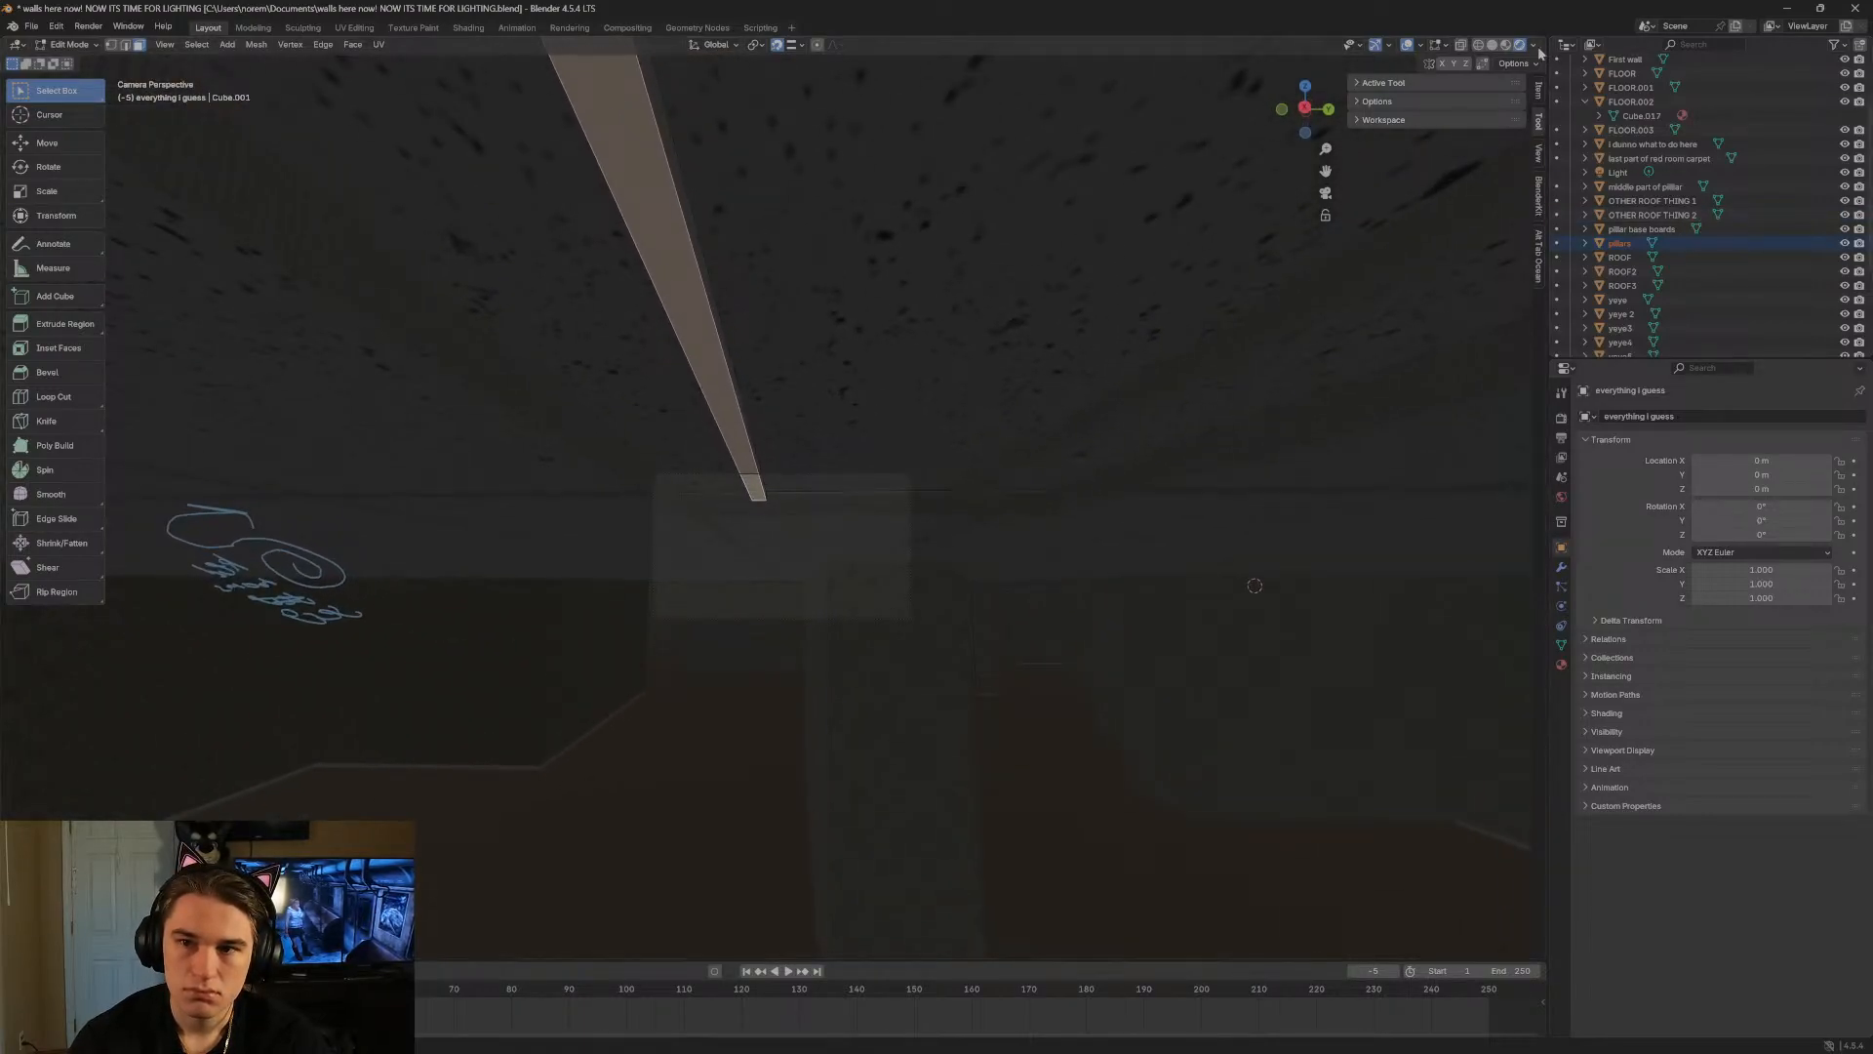
{"action": "left_click", "coordinate": [1507, 46]}
Try to append the Alt Tab Ocean asset from inside the room and again from beneath the floor.
{"action": "key", "text": "shift+grave"}
{"action": "key", "text": "w"}
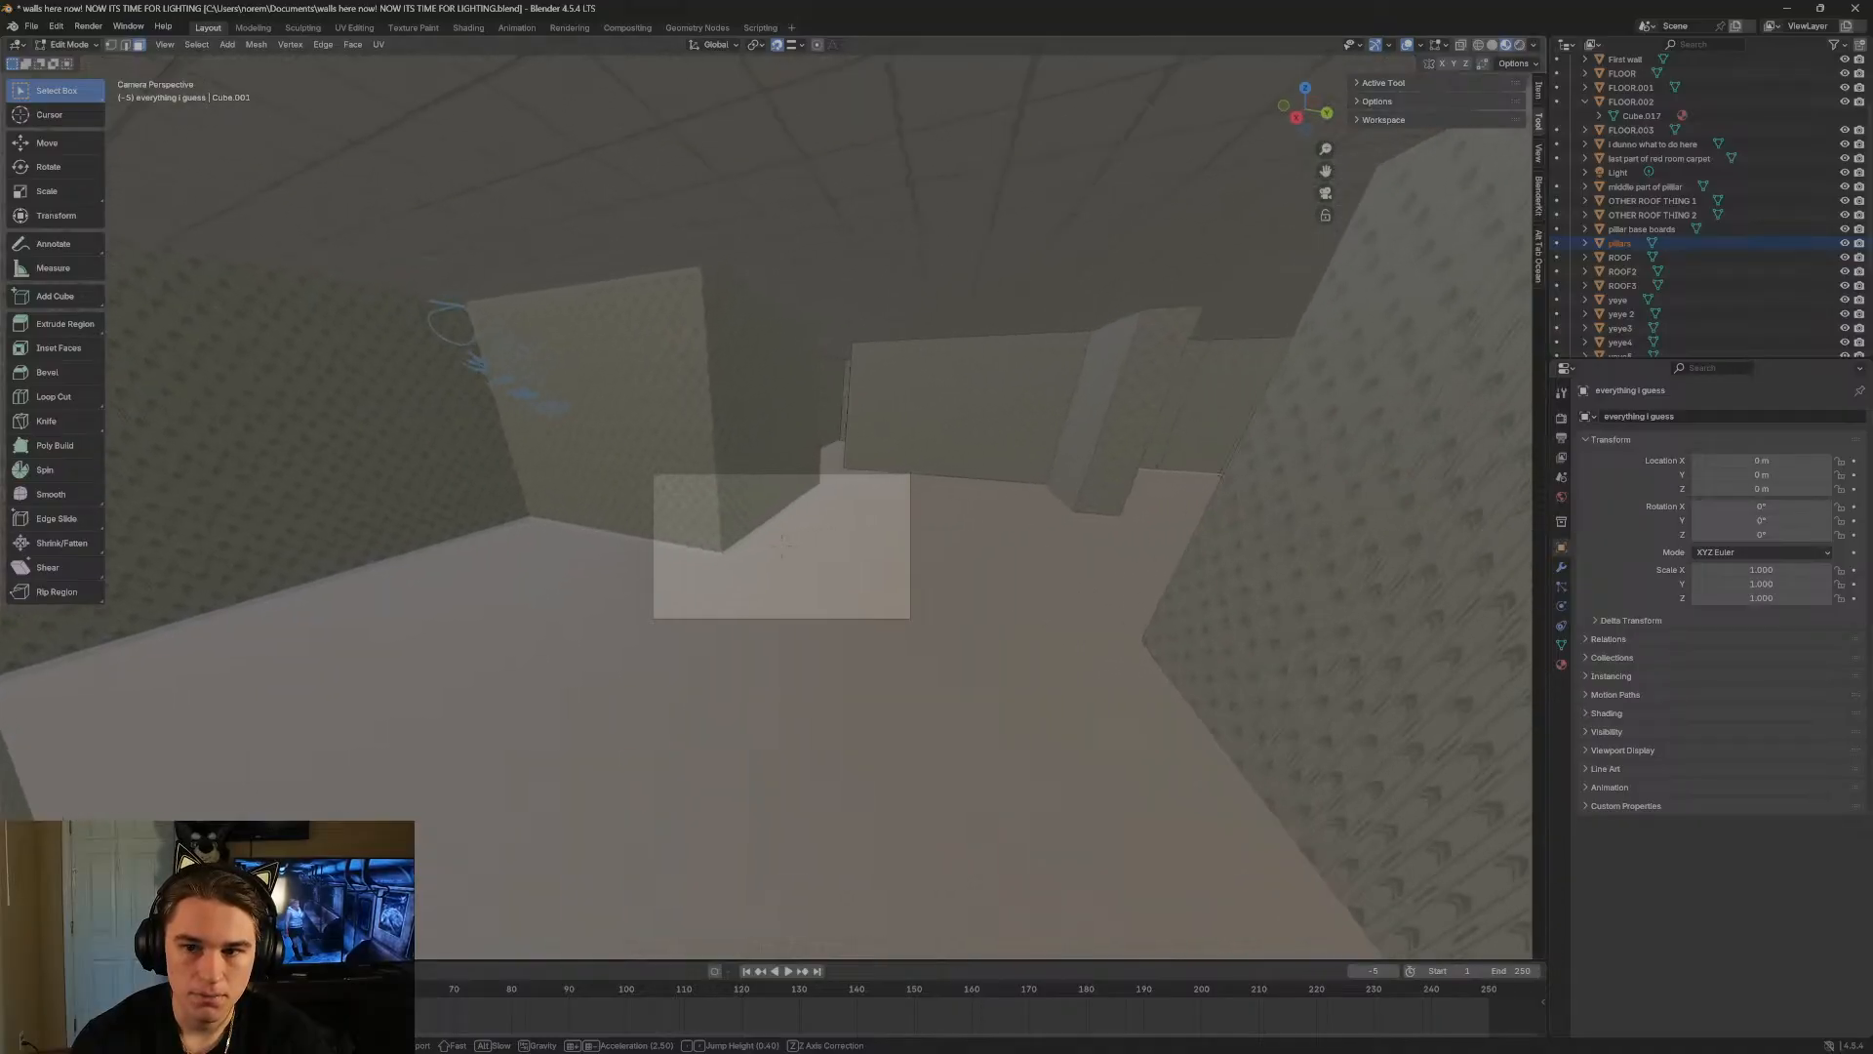
{"action": "left_click", "coordinate": [977, 468]}
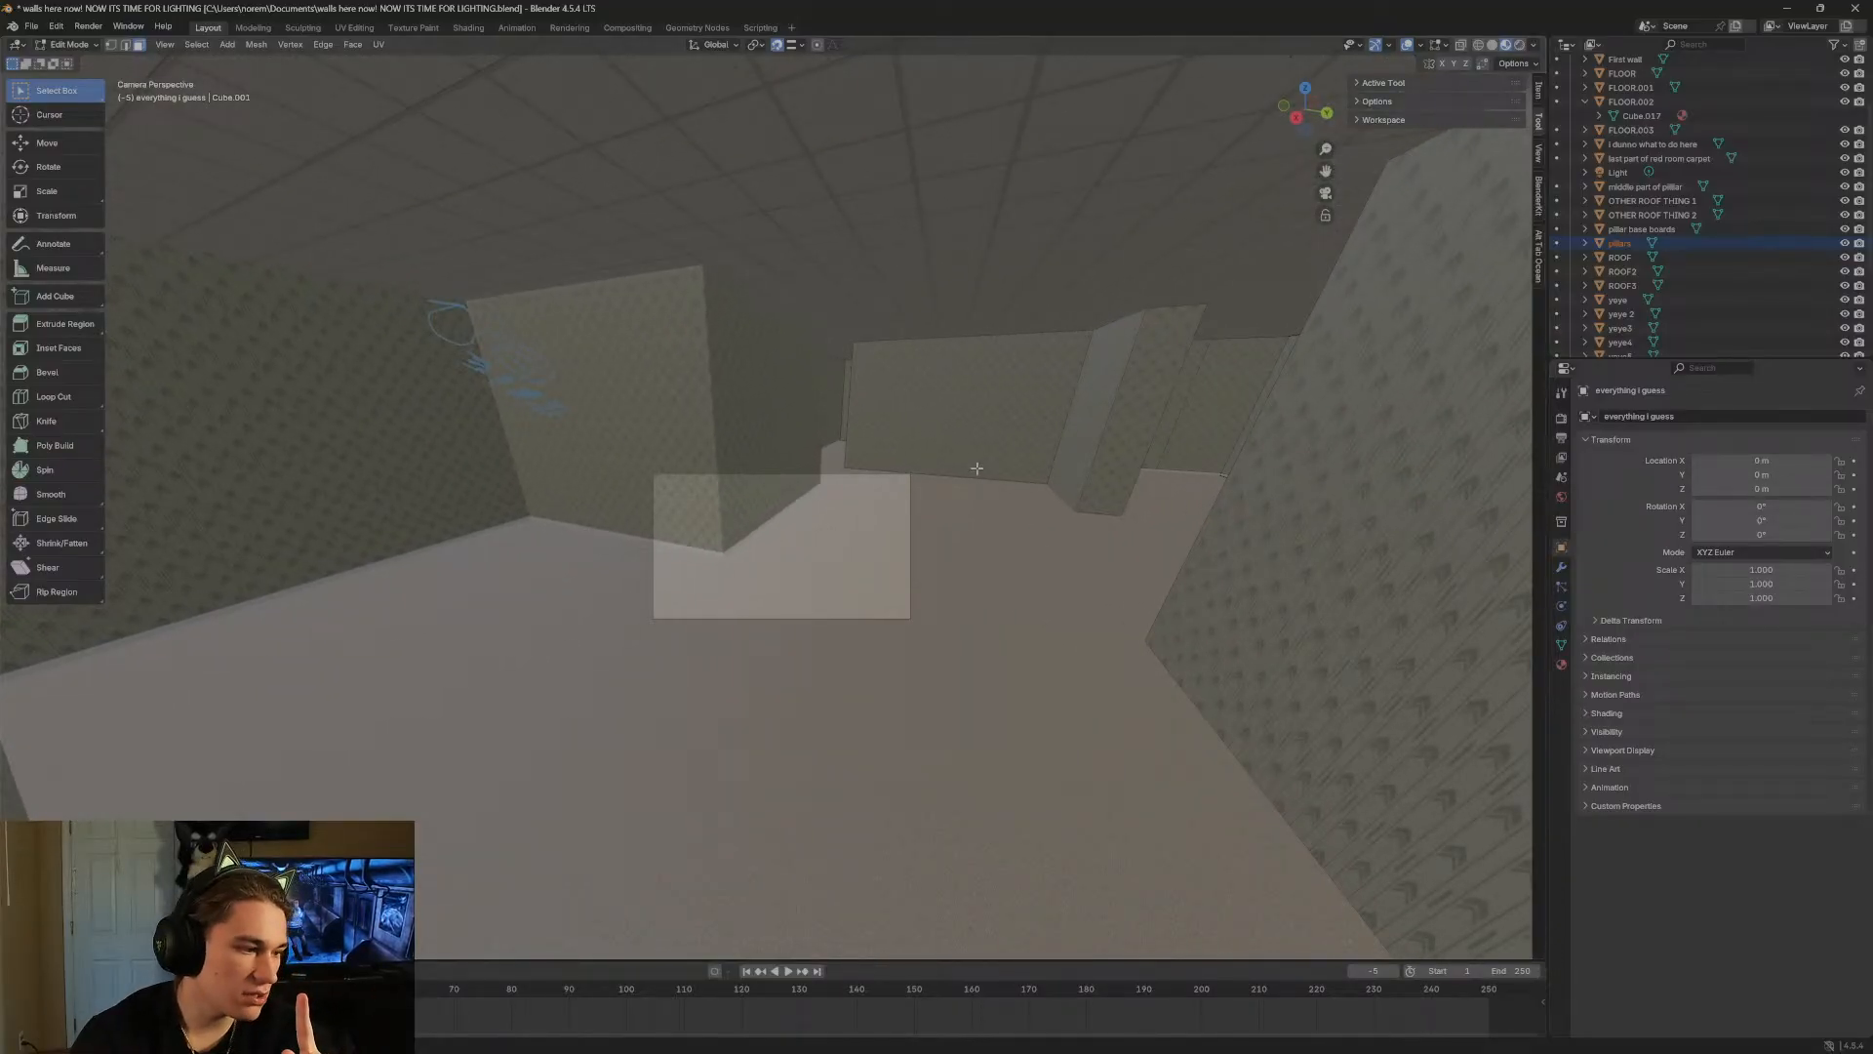
{"action": "left_click", "coordinate": [1539, 256]}
{"action": "left_click", "coordinate": [1445, 177]}
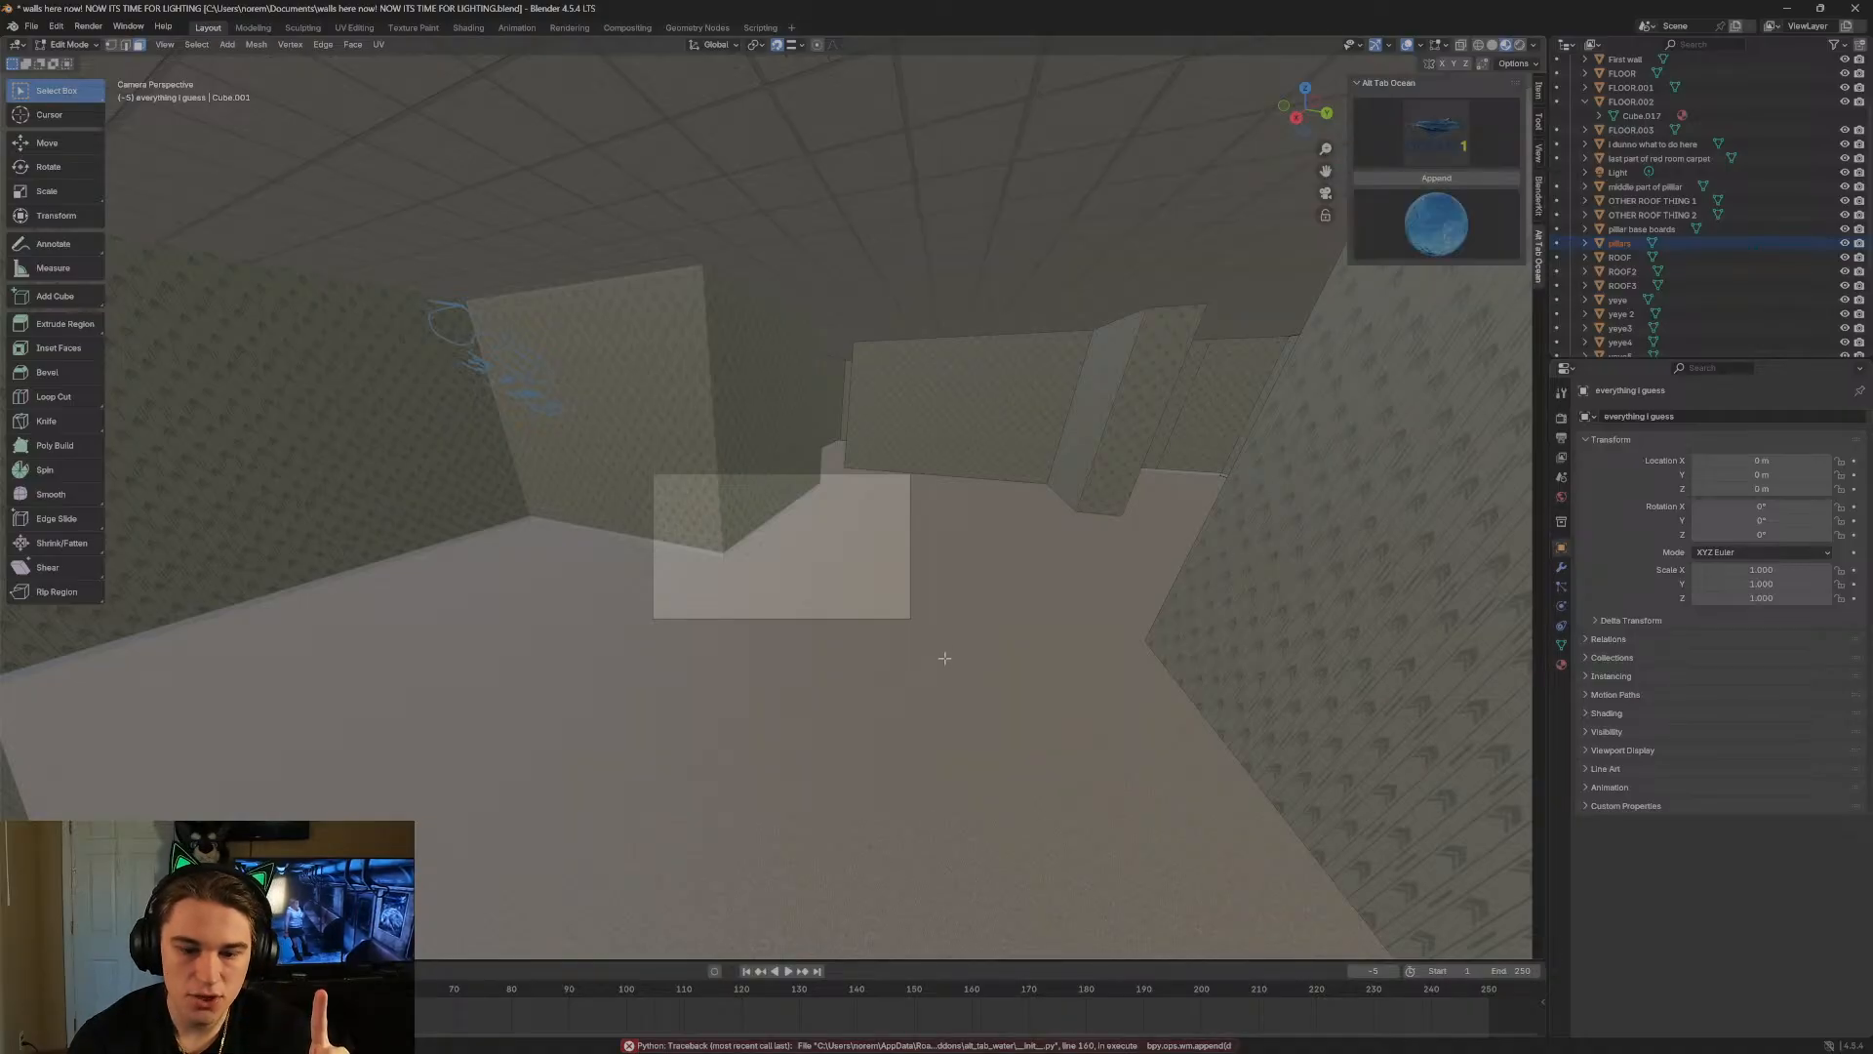
{"action": "key", "text": "shift+grave"}
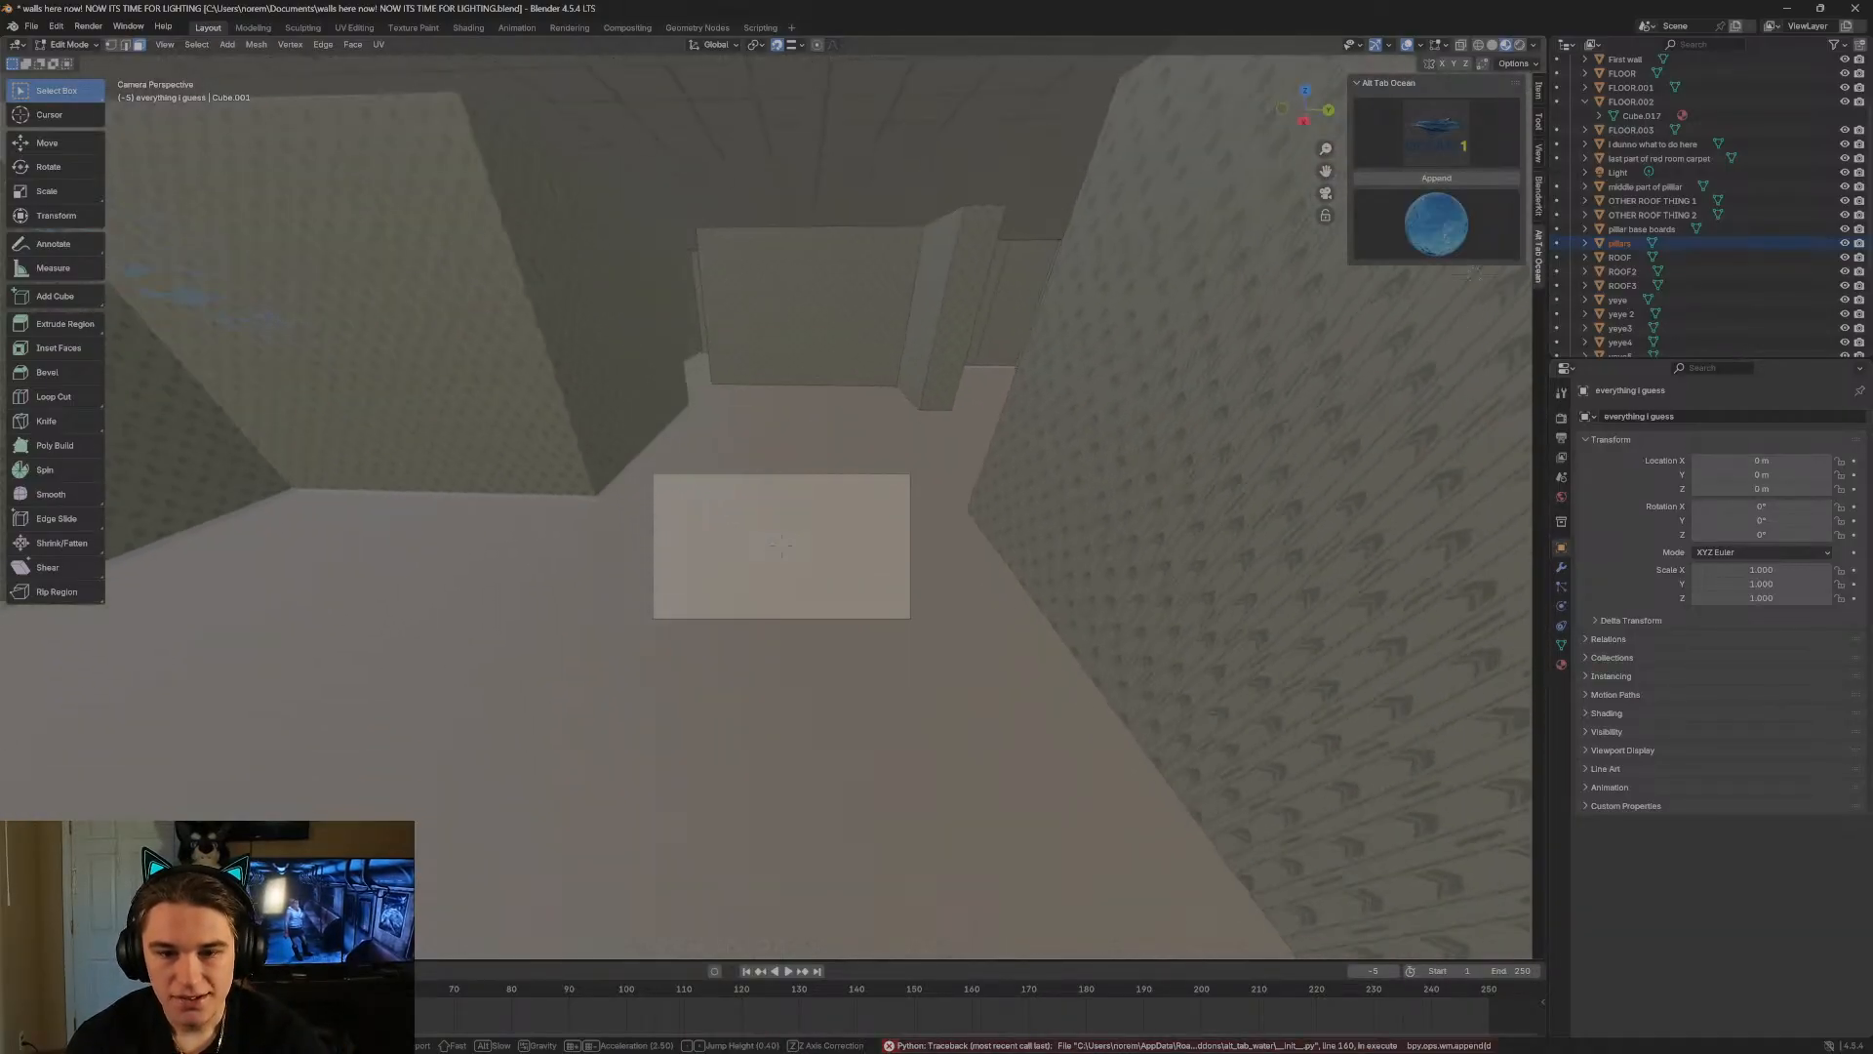
{"action": "key", "text": "w"}
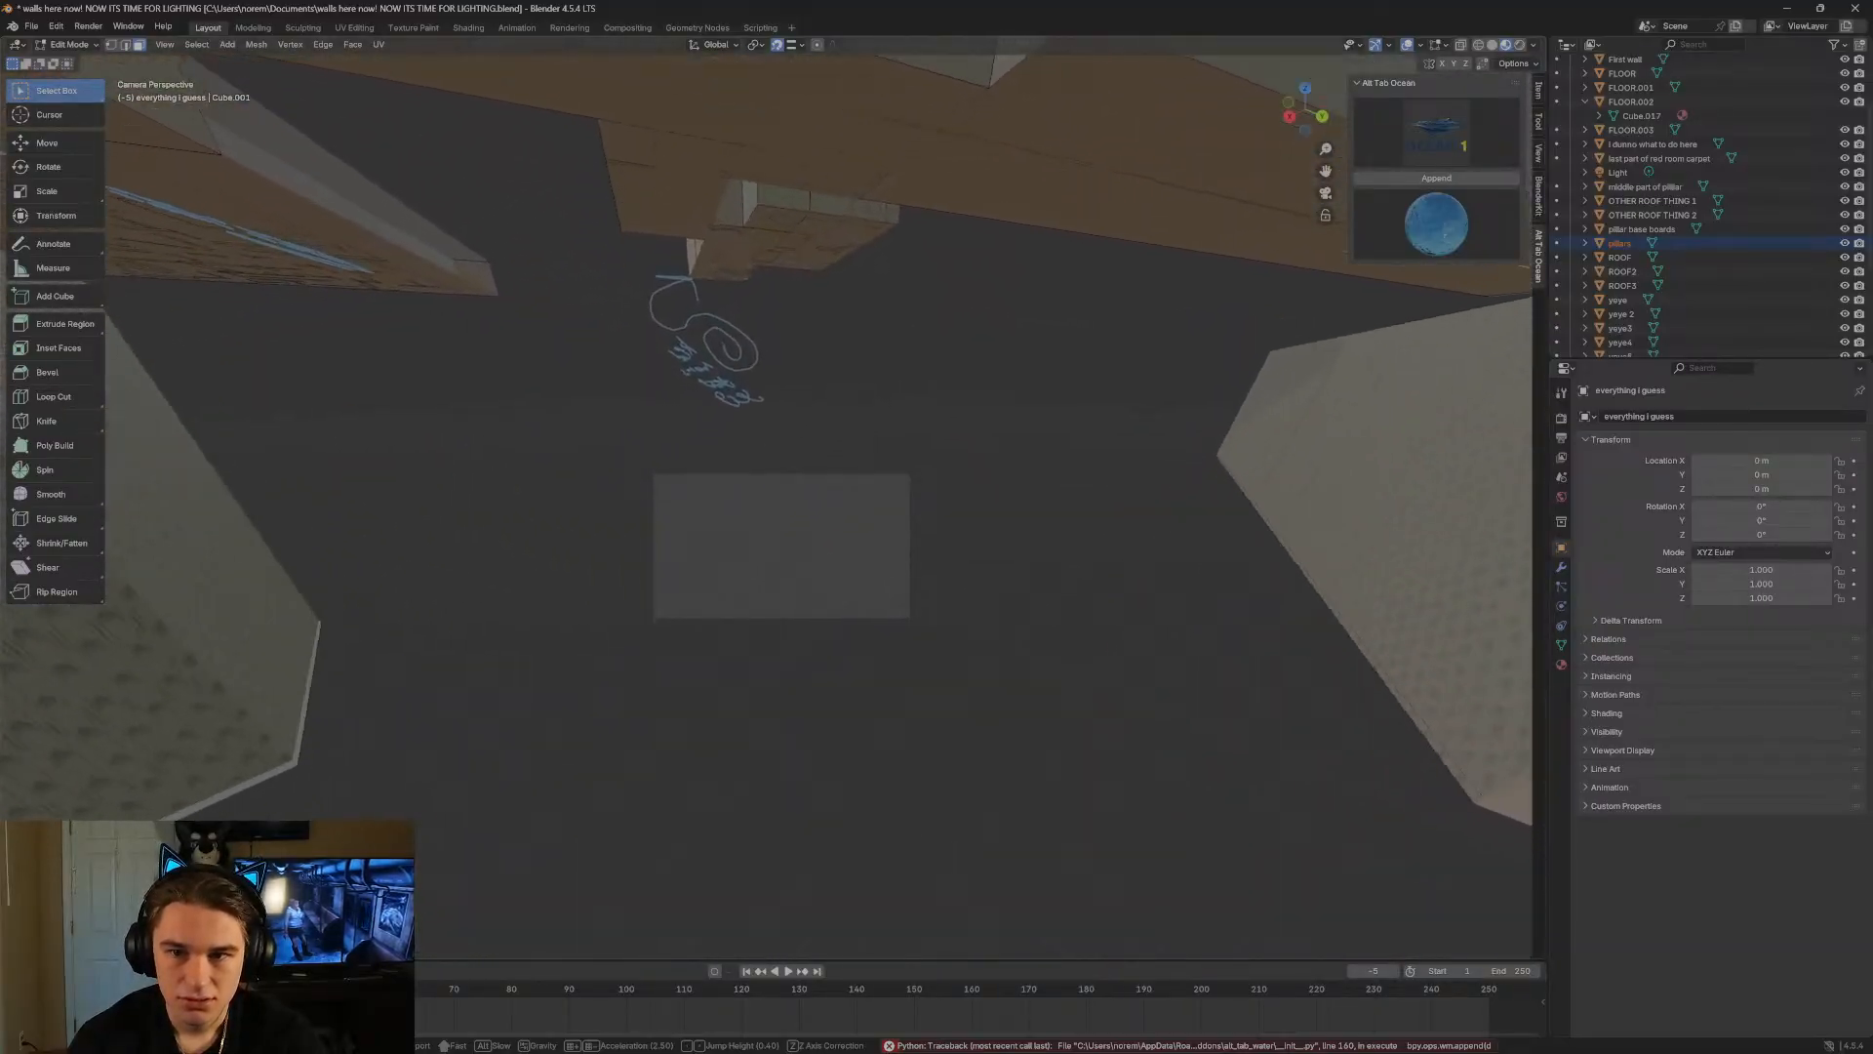
{"action": "left_click", "coordinate": [1435, 178]}
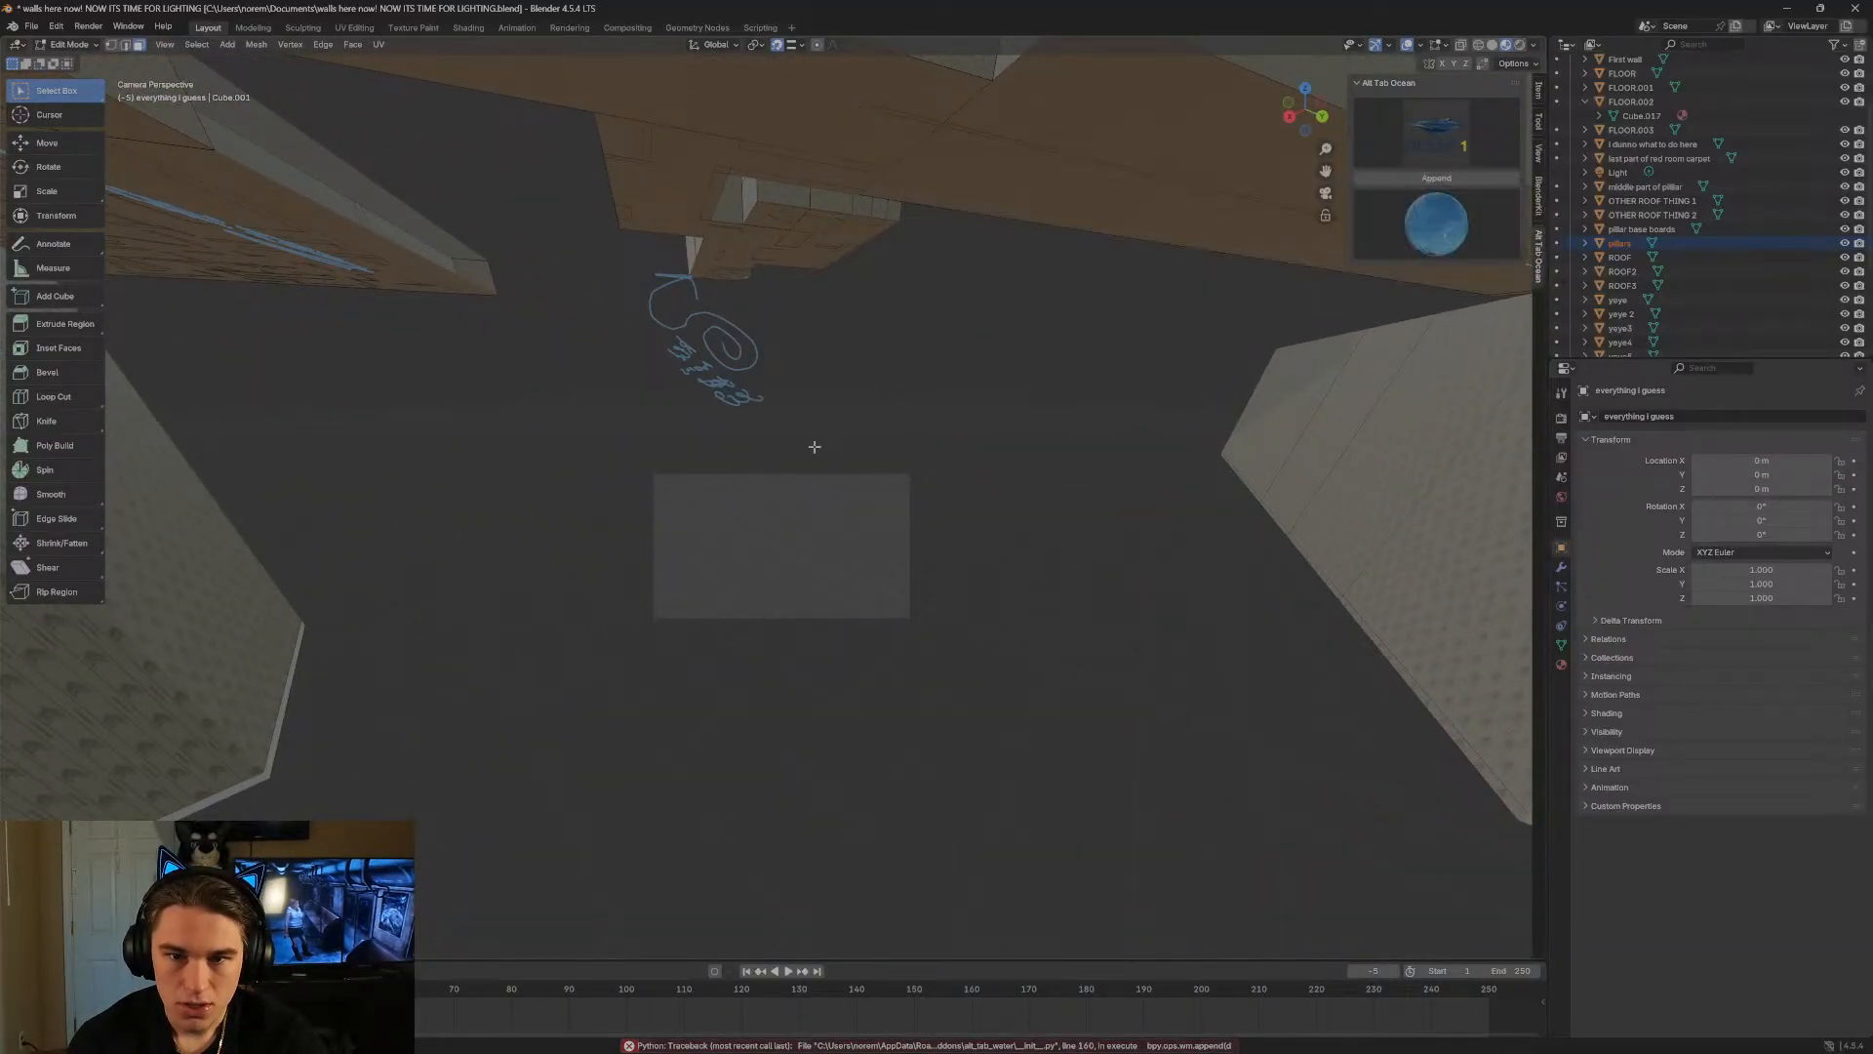
Return to the ceiling light and examine its strips and frame from below.
{"action": "key", "text": "shift+grave"}
{"action": "key", "text": "w"}
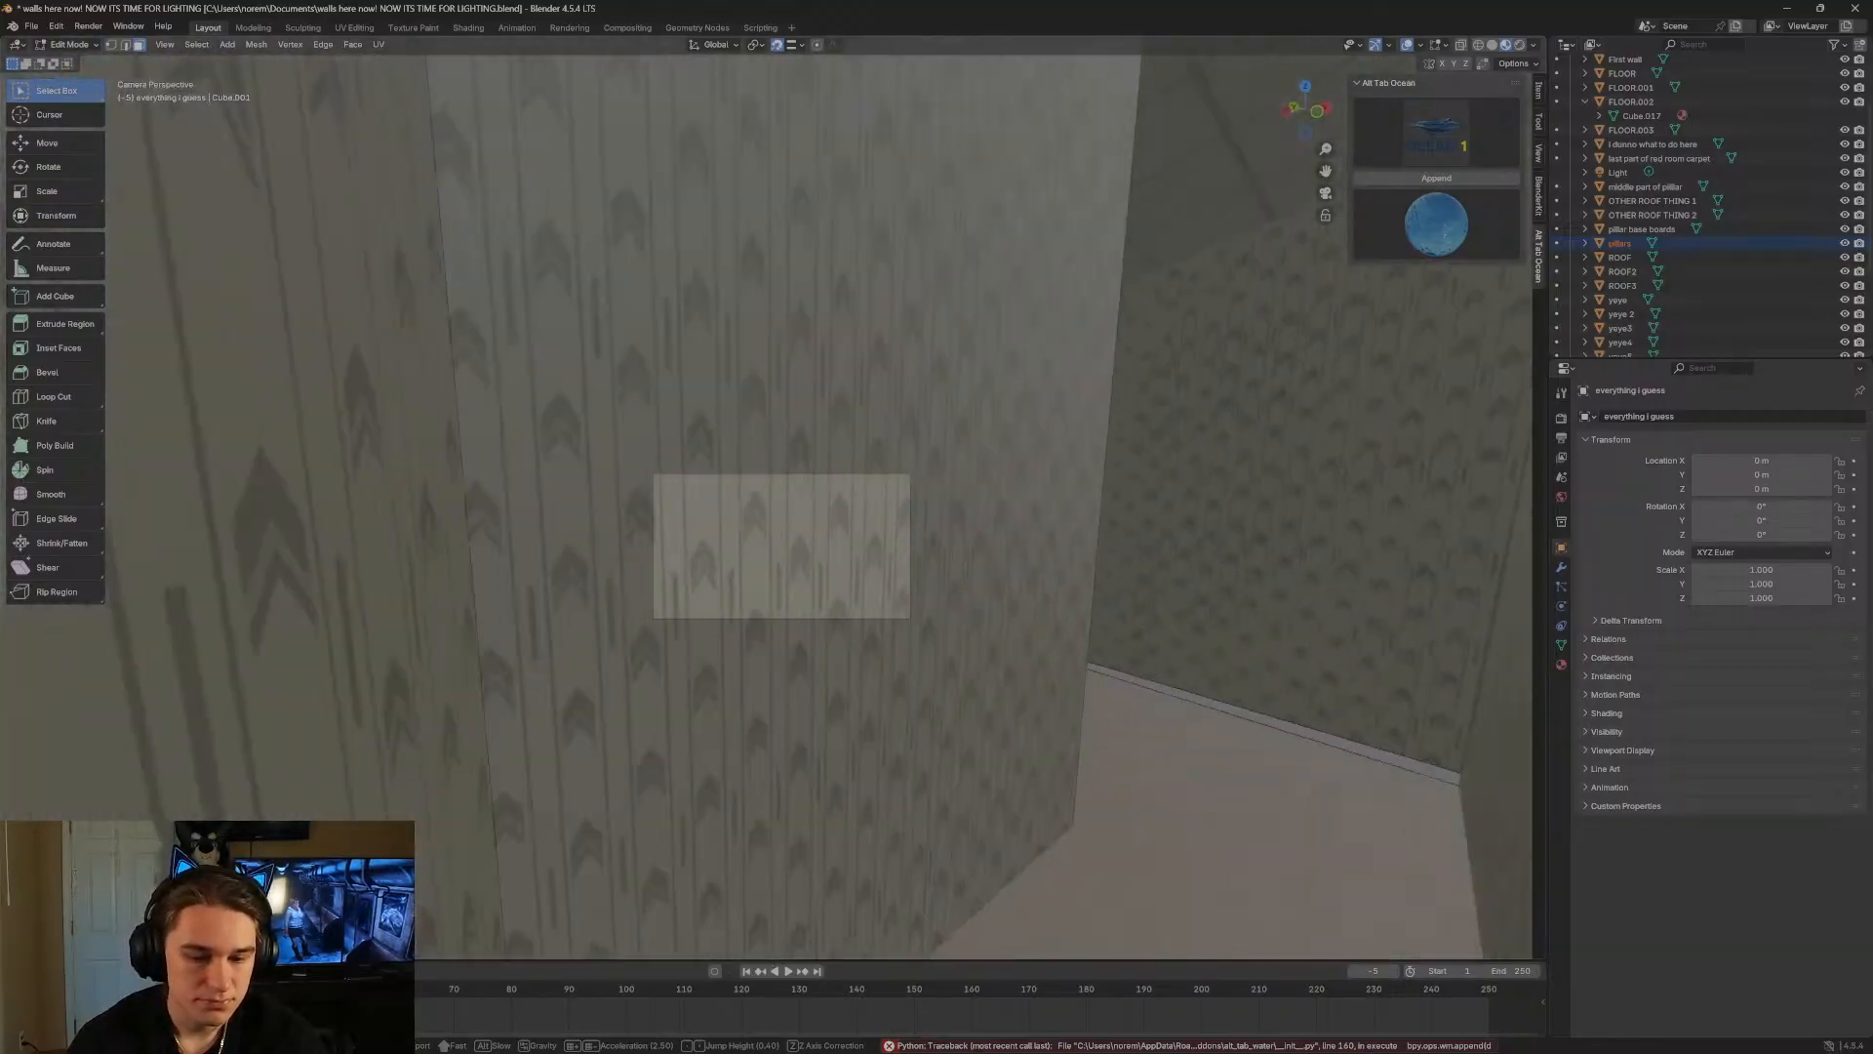
{"action": "key", "text": "w"}
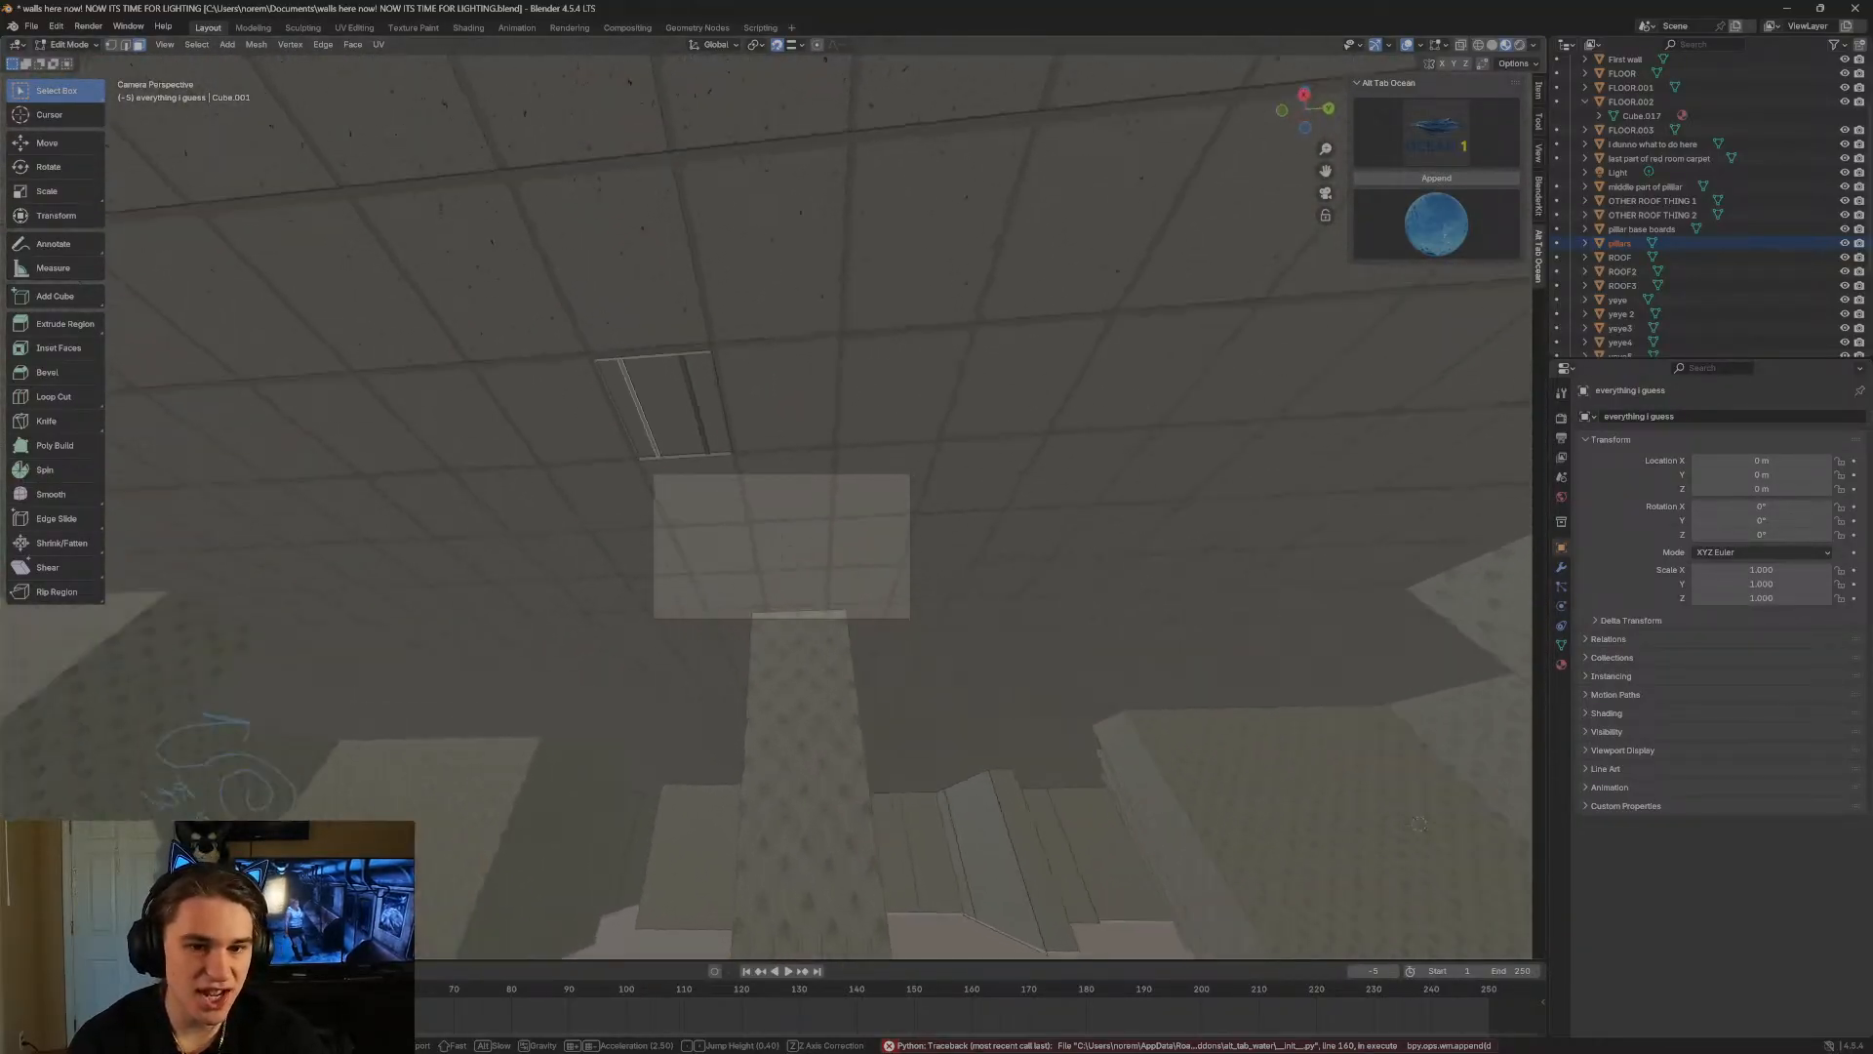
{"action": "key", "text": "s"}
{"action": "key", "text": "w"}
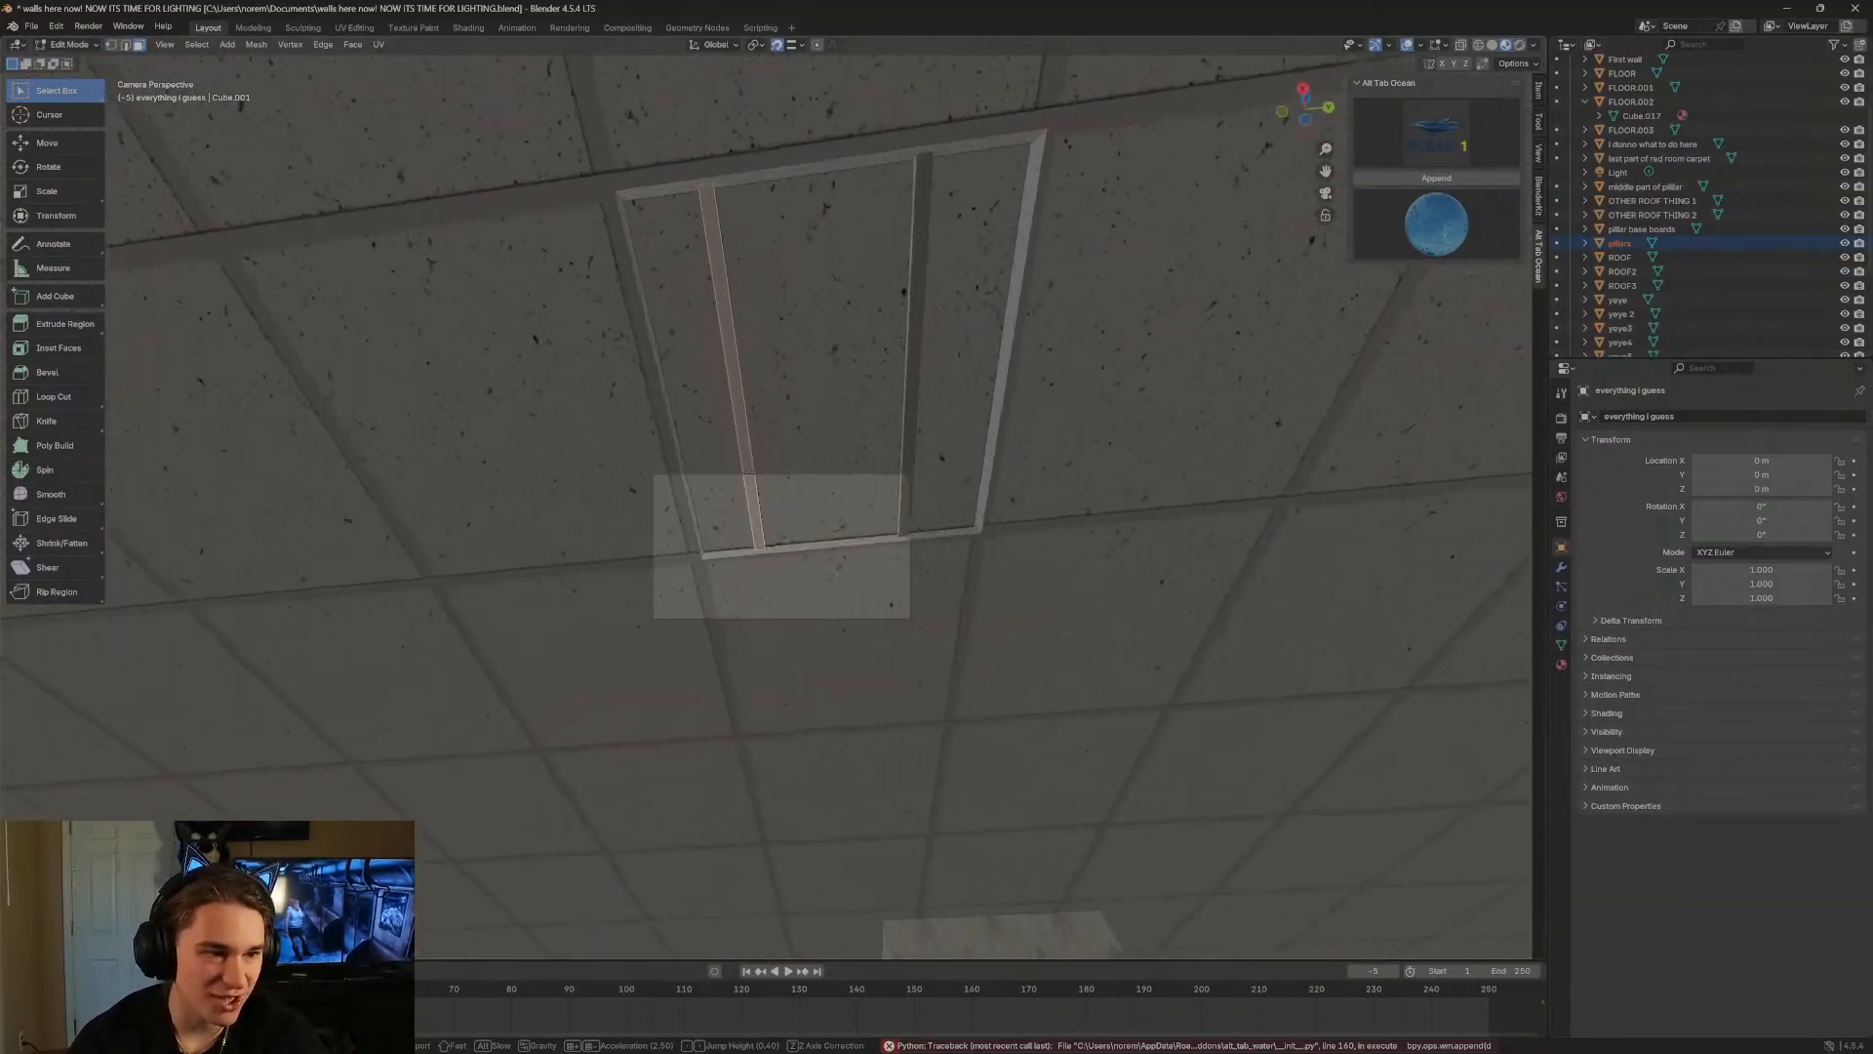
{"action": "key", "text": "s"}
{"action": "key", "text": "w"}
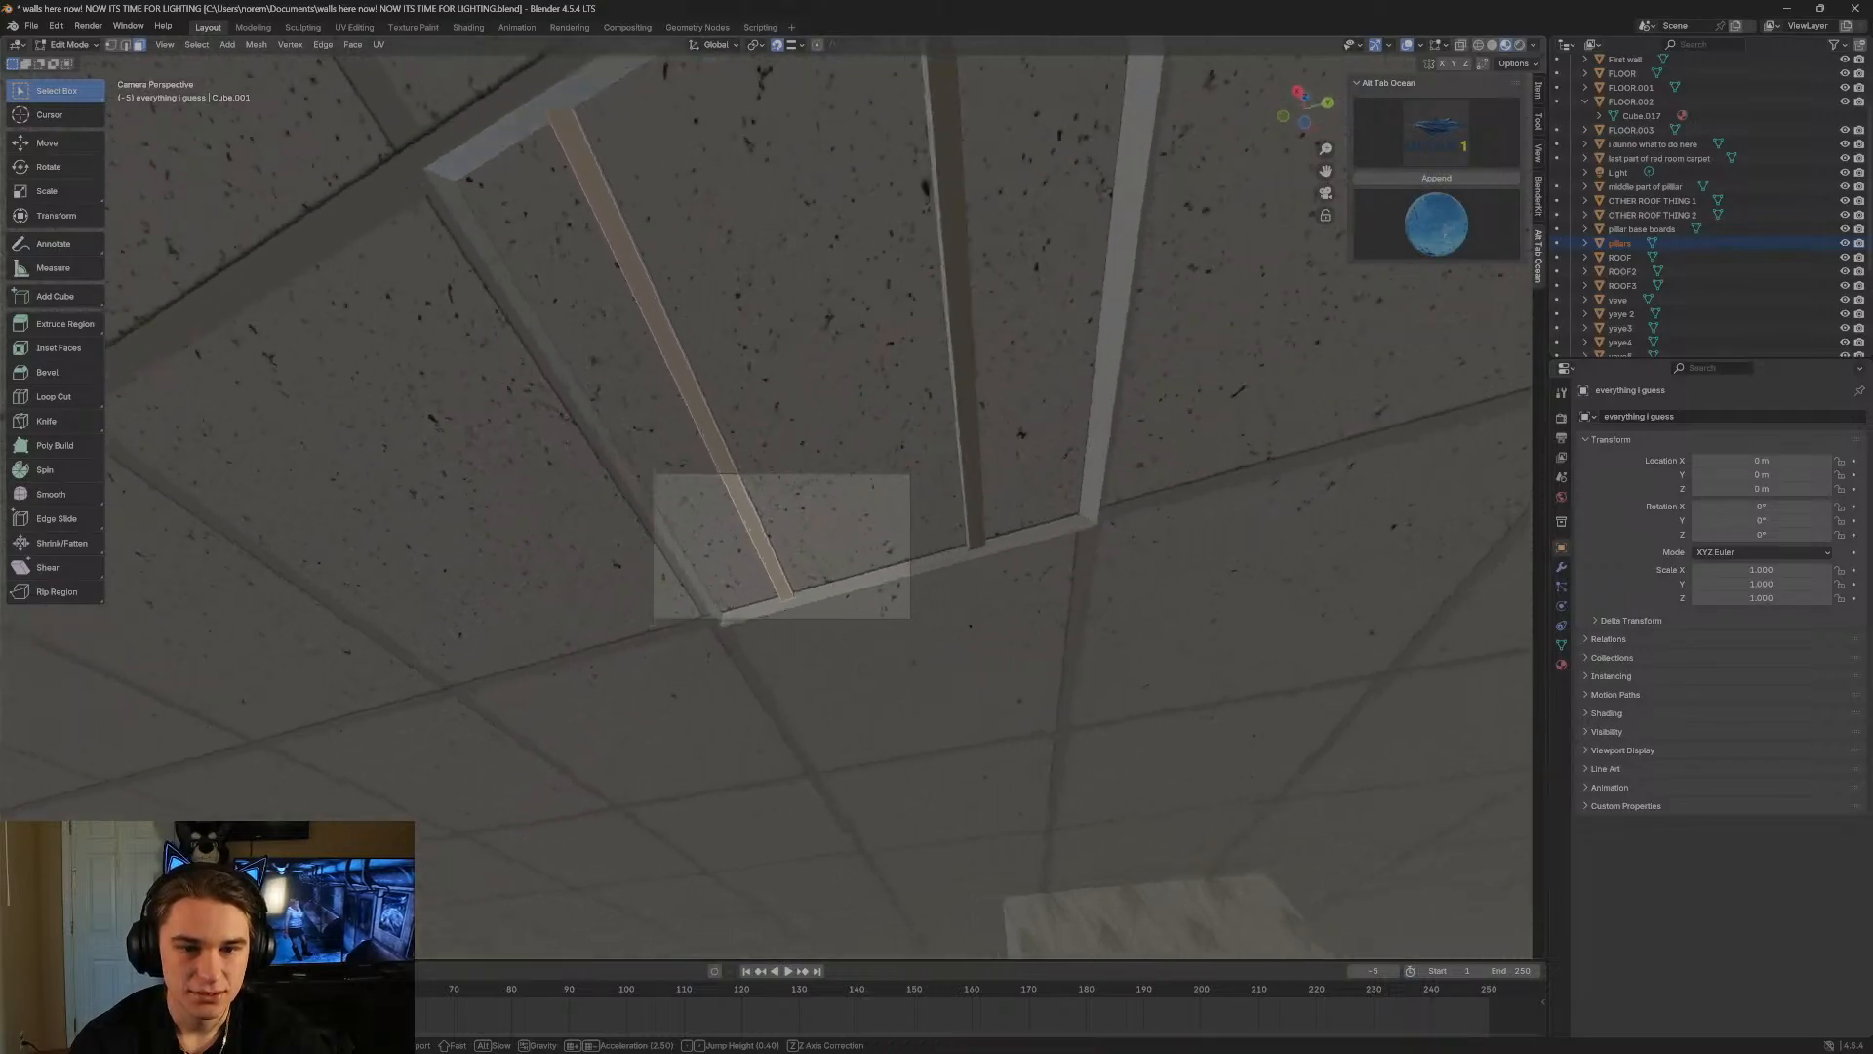
{"action": "key", "text": "s"}
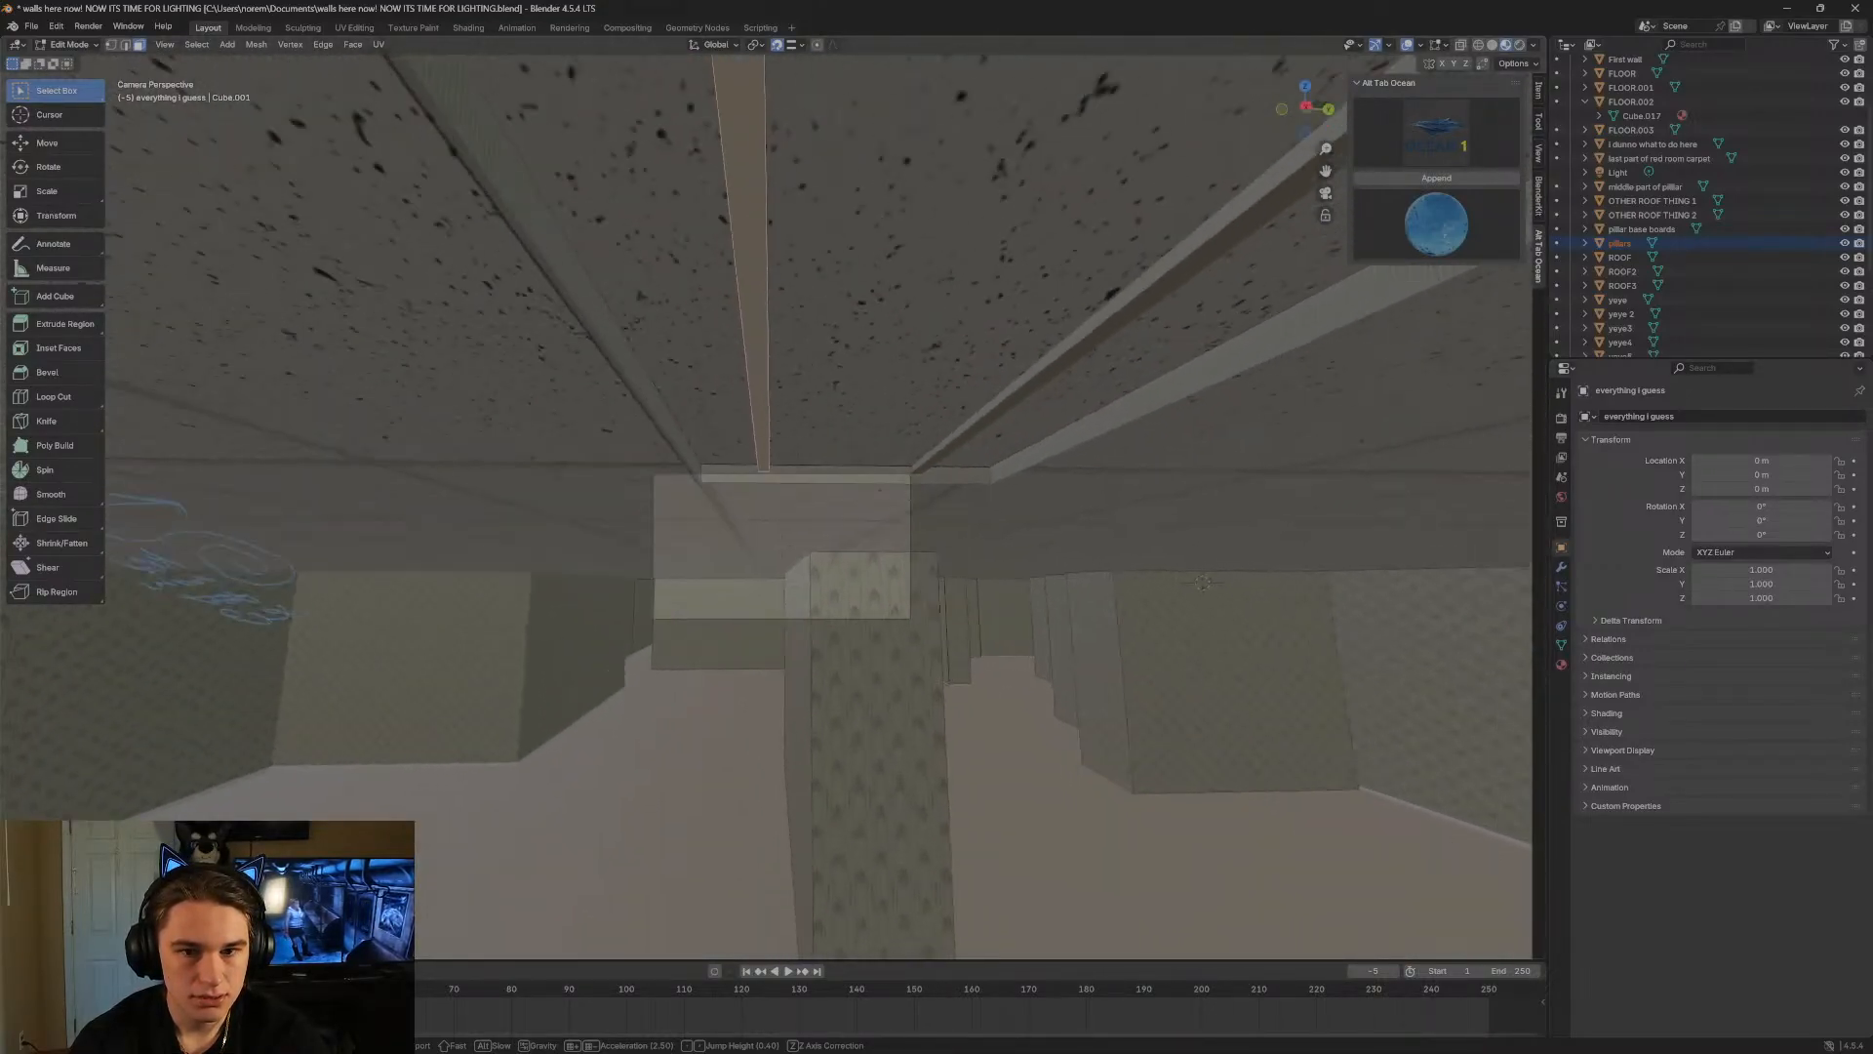
{"action": "left_click", "coordinate": [870, 401]}
Collapse the Alt Tab Ocean options and show the item's transform section in the sidebar instead.
{"action": "left_click", "coordinate": [1359, 83]}
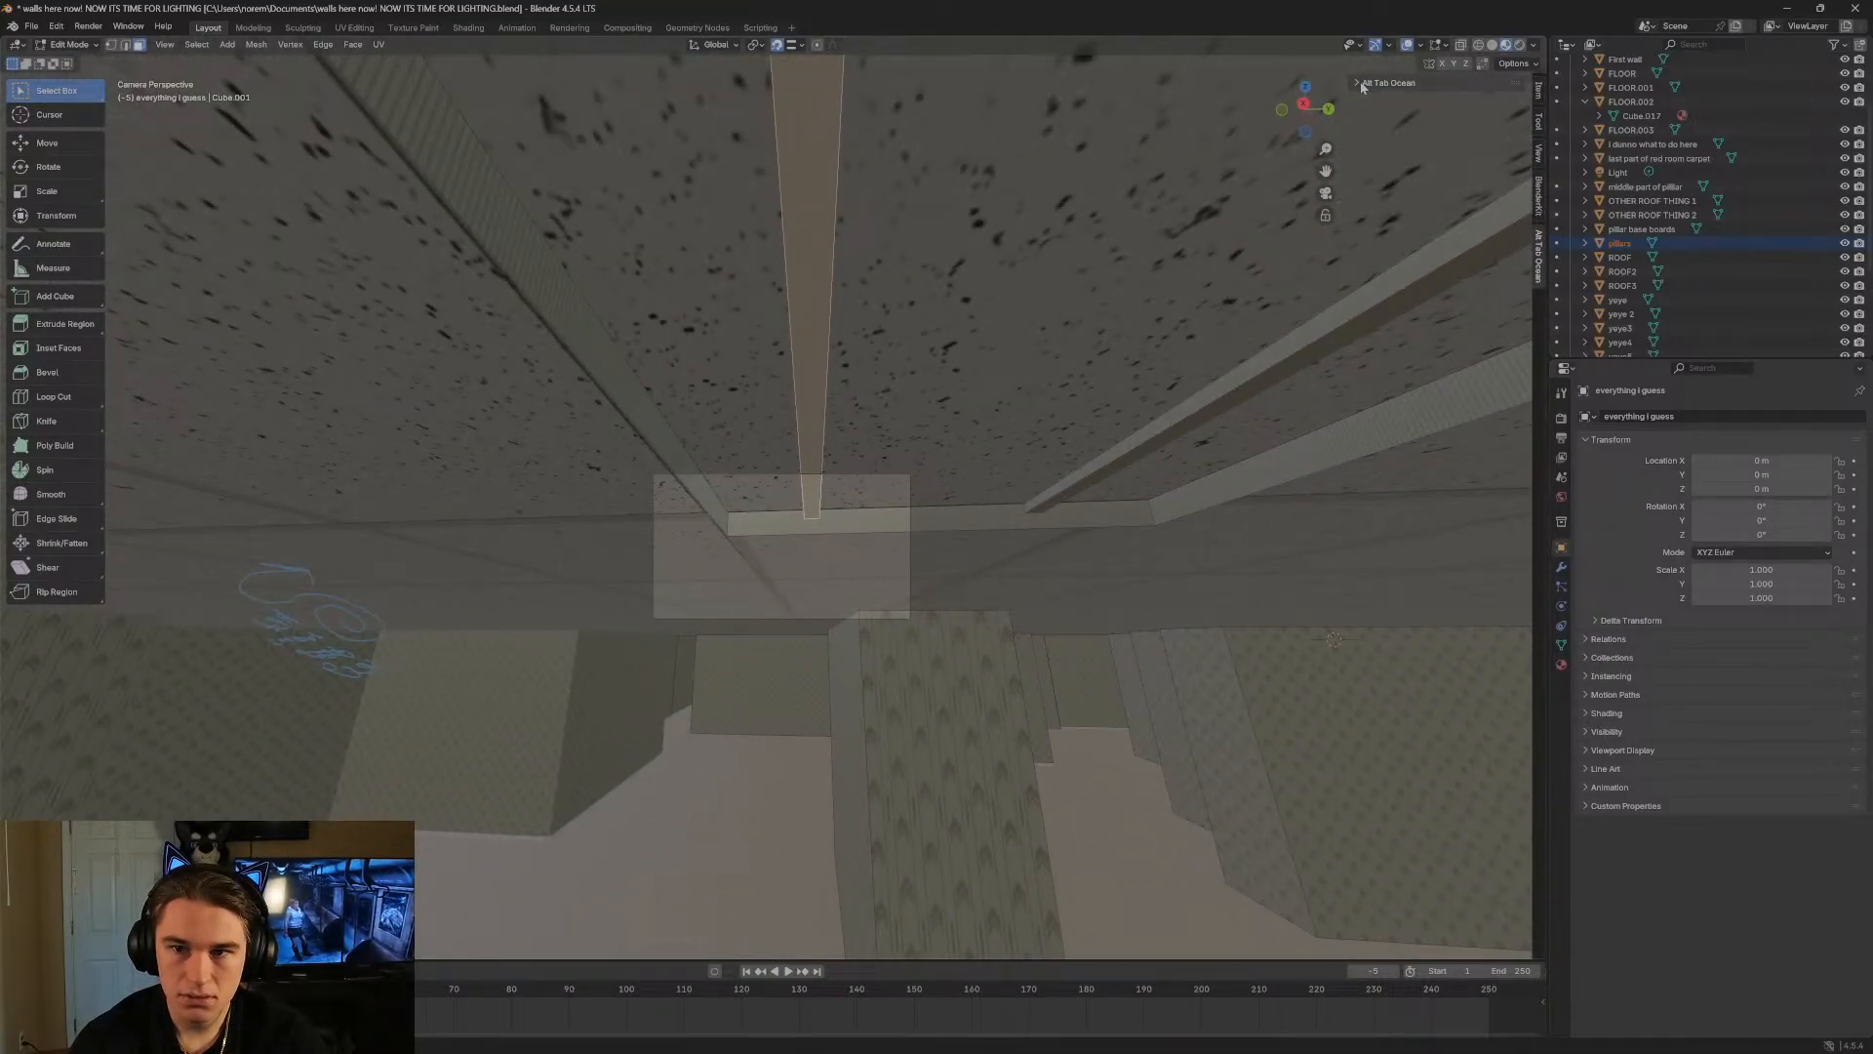
{"action": "left_click", "coordinate": [1541, 97]}
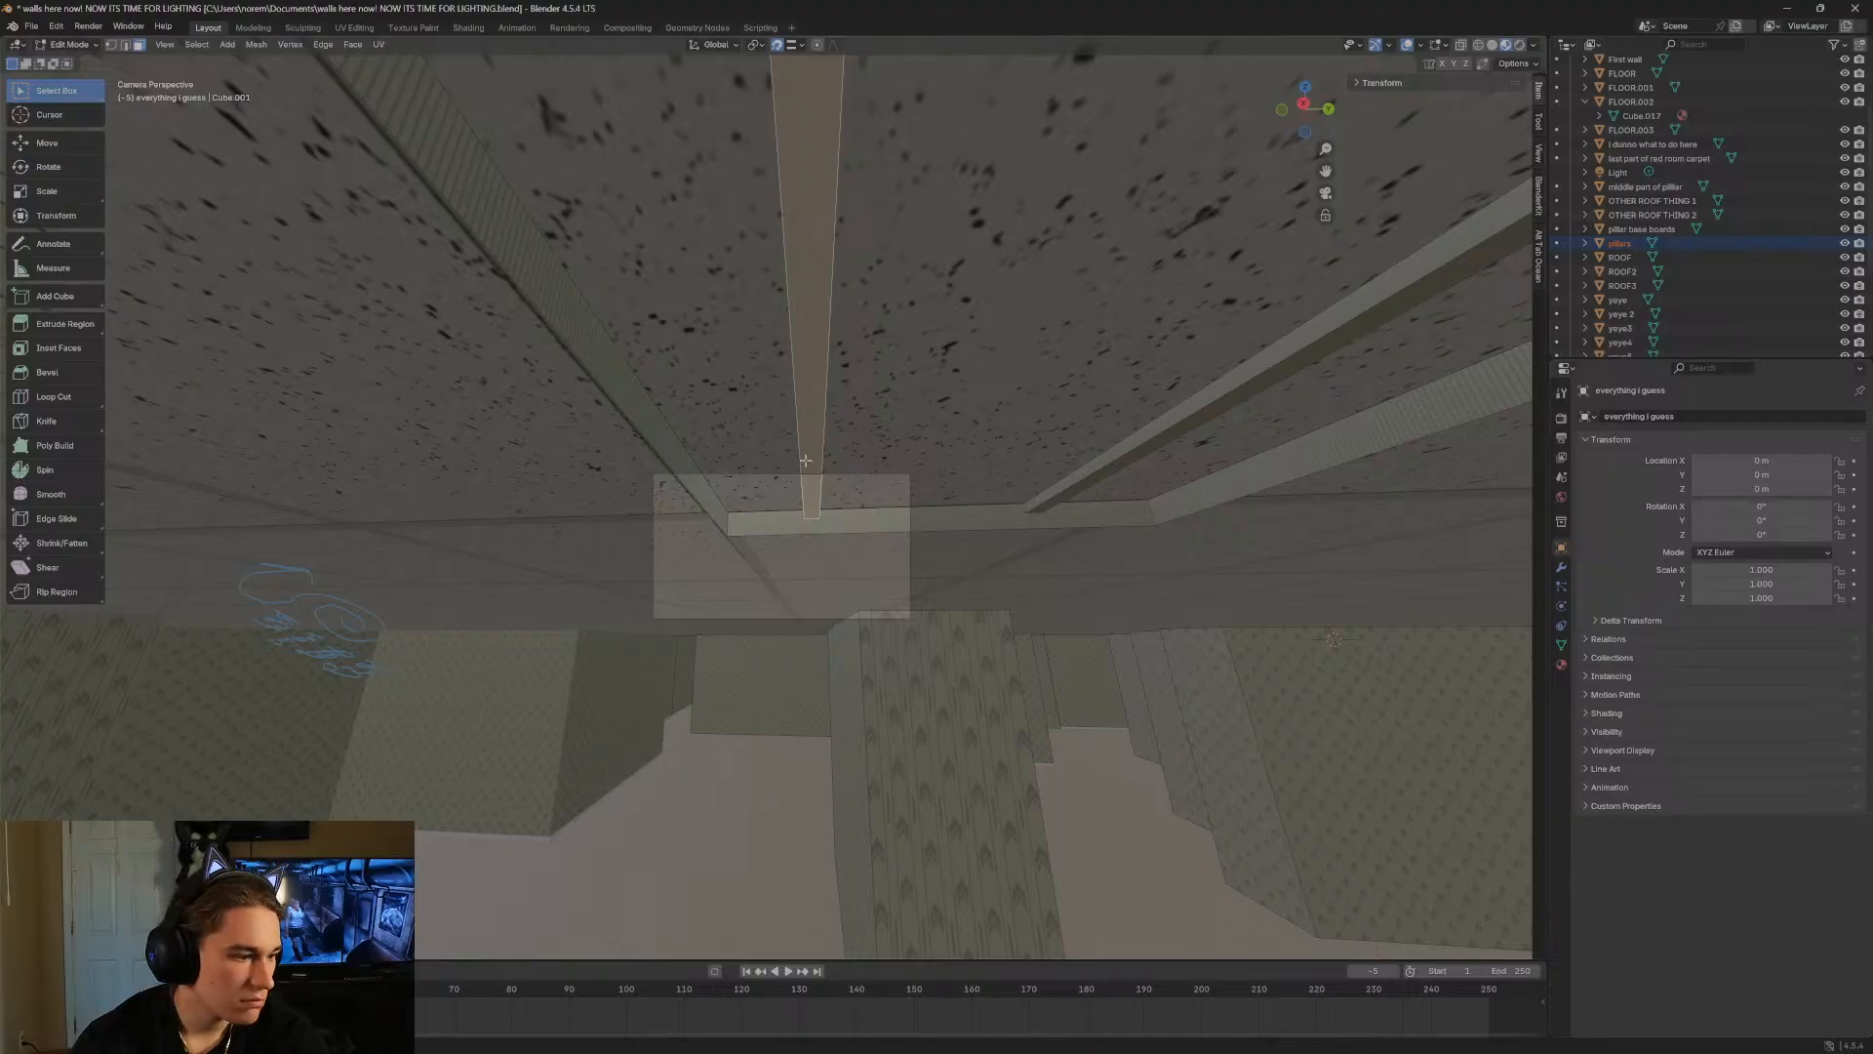
Examine the ceiling light's strips and frame from below, and inspect them from above the ceiling tiles.
{"action": "key", "text": "shift+grave"}
{"action": "key", "text": "s"}
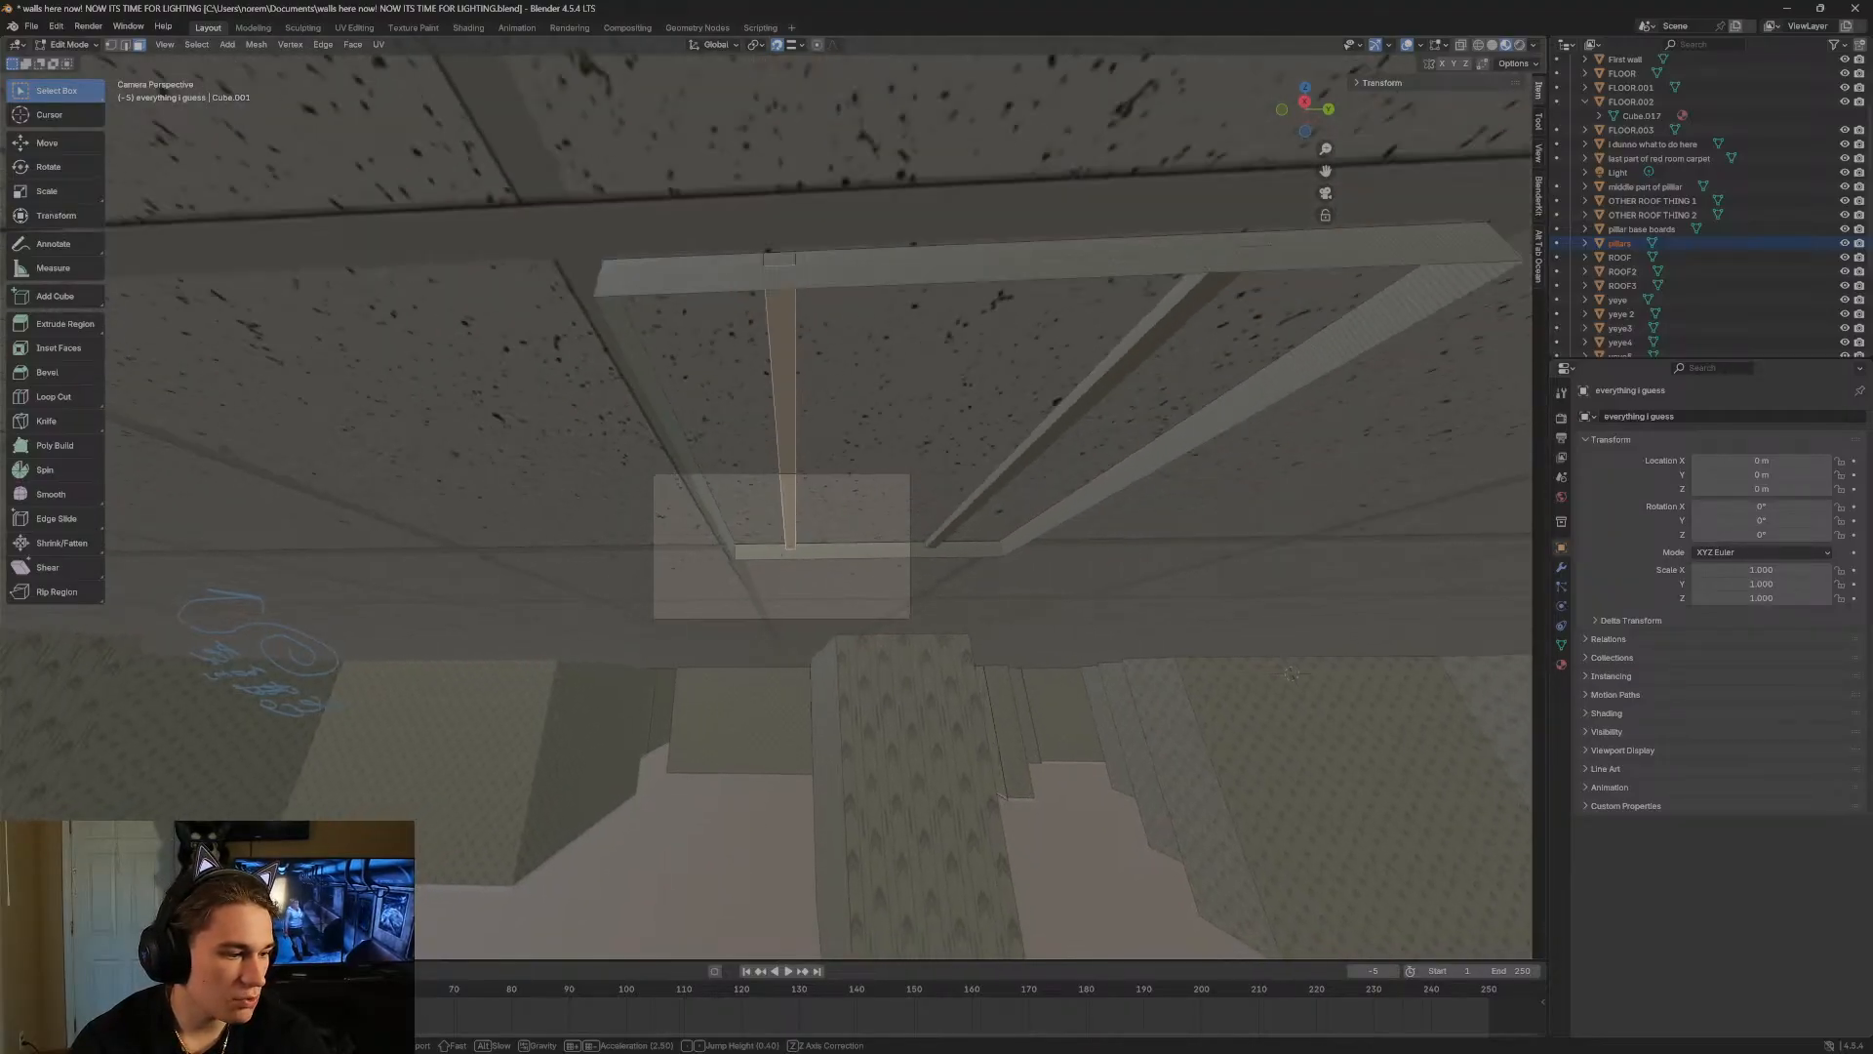
{"action": "left_click", "coordinate": [698, 65]}
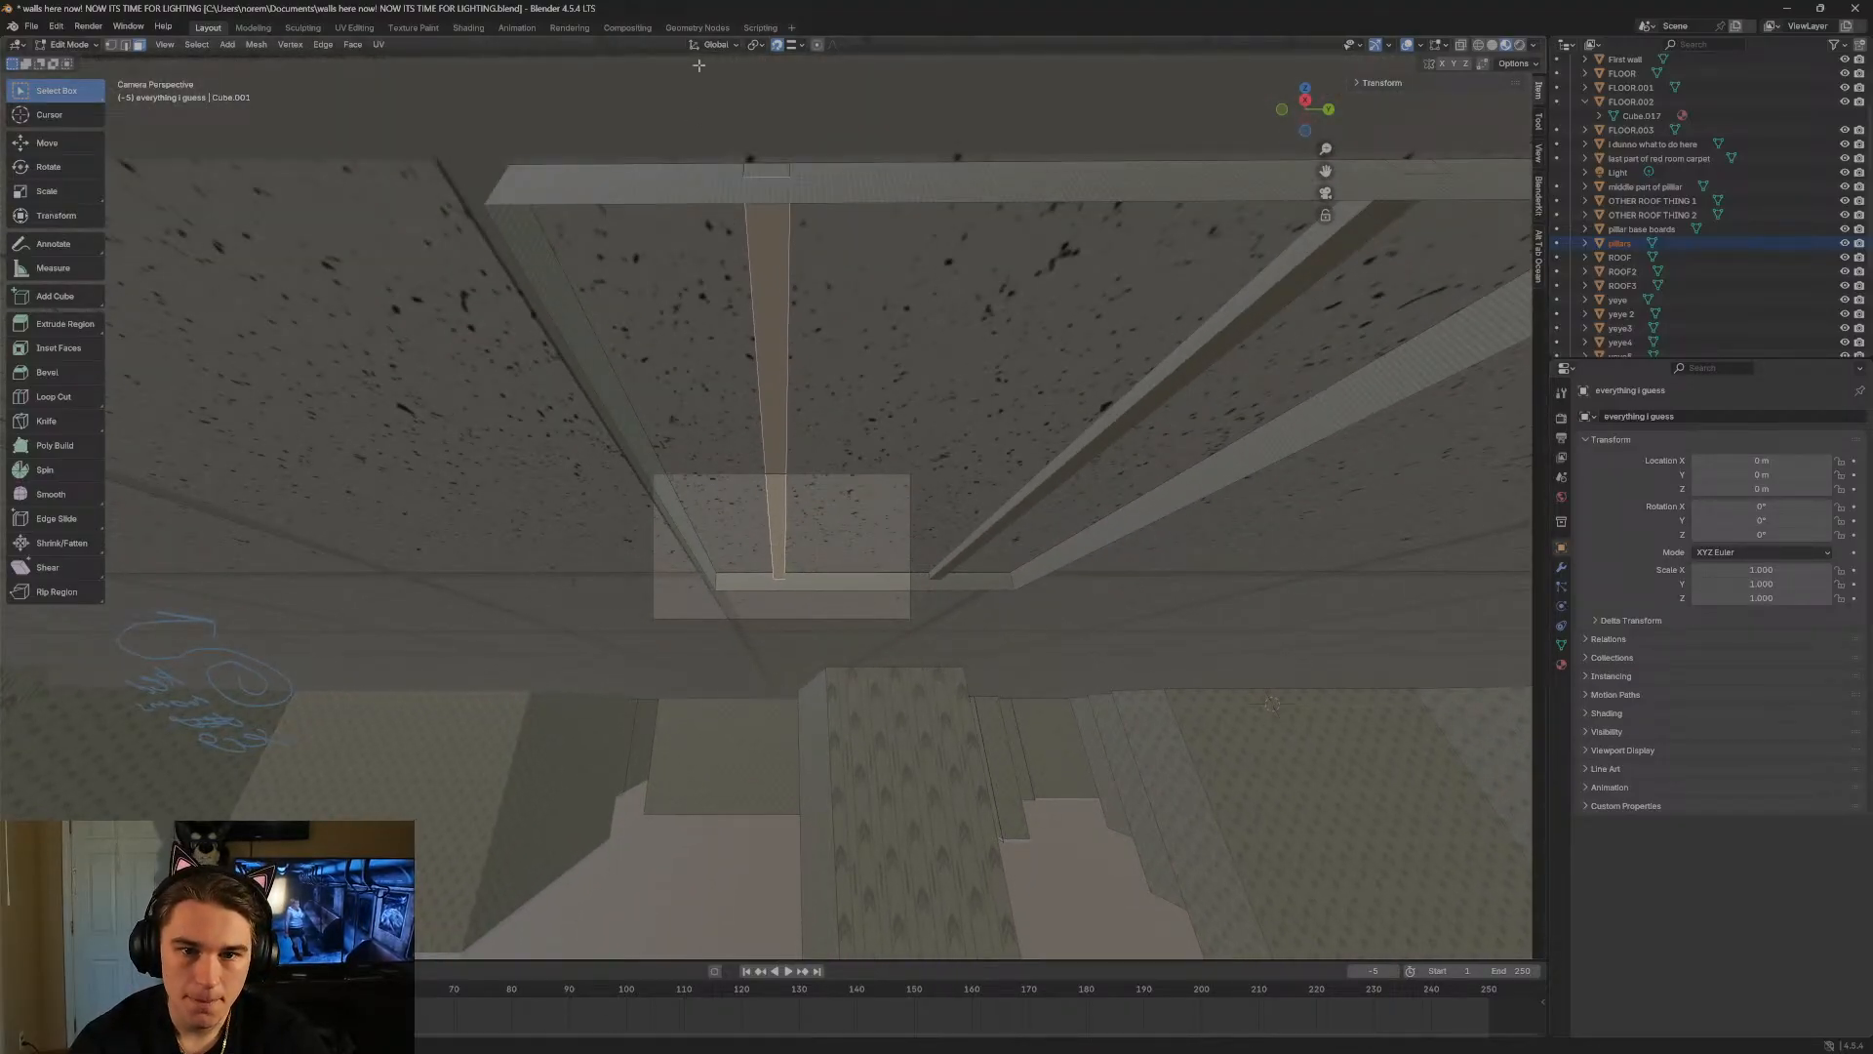
{"action": "left_click", "coordinate": [775, 169]}
{"action": "left_click", "coordinate": [777, 285]}
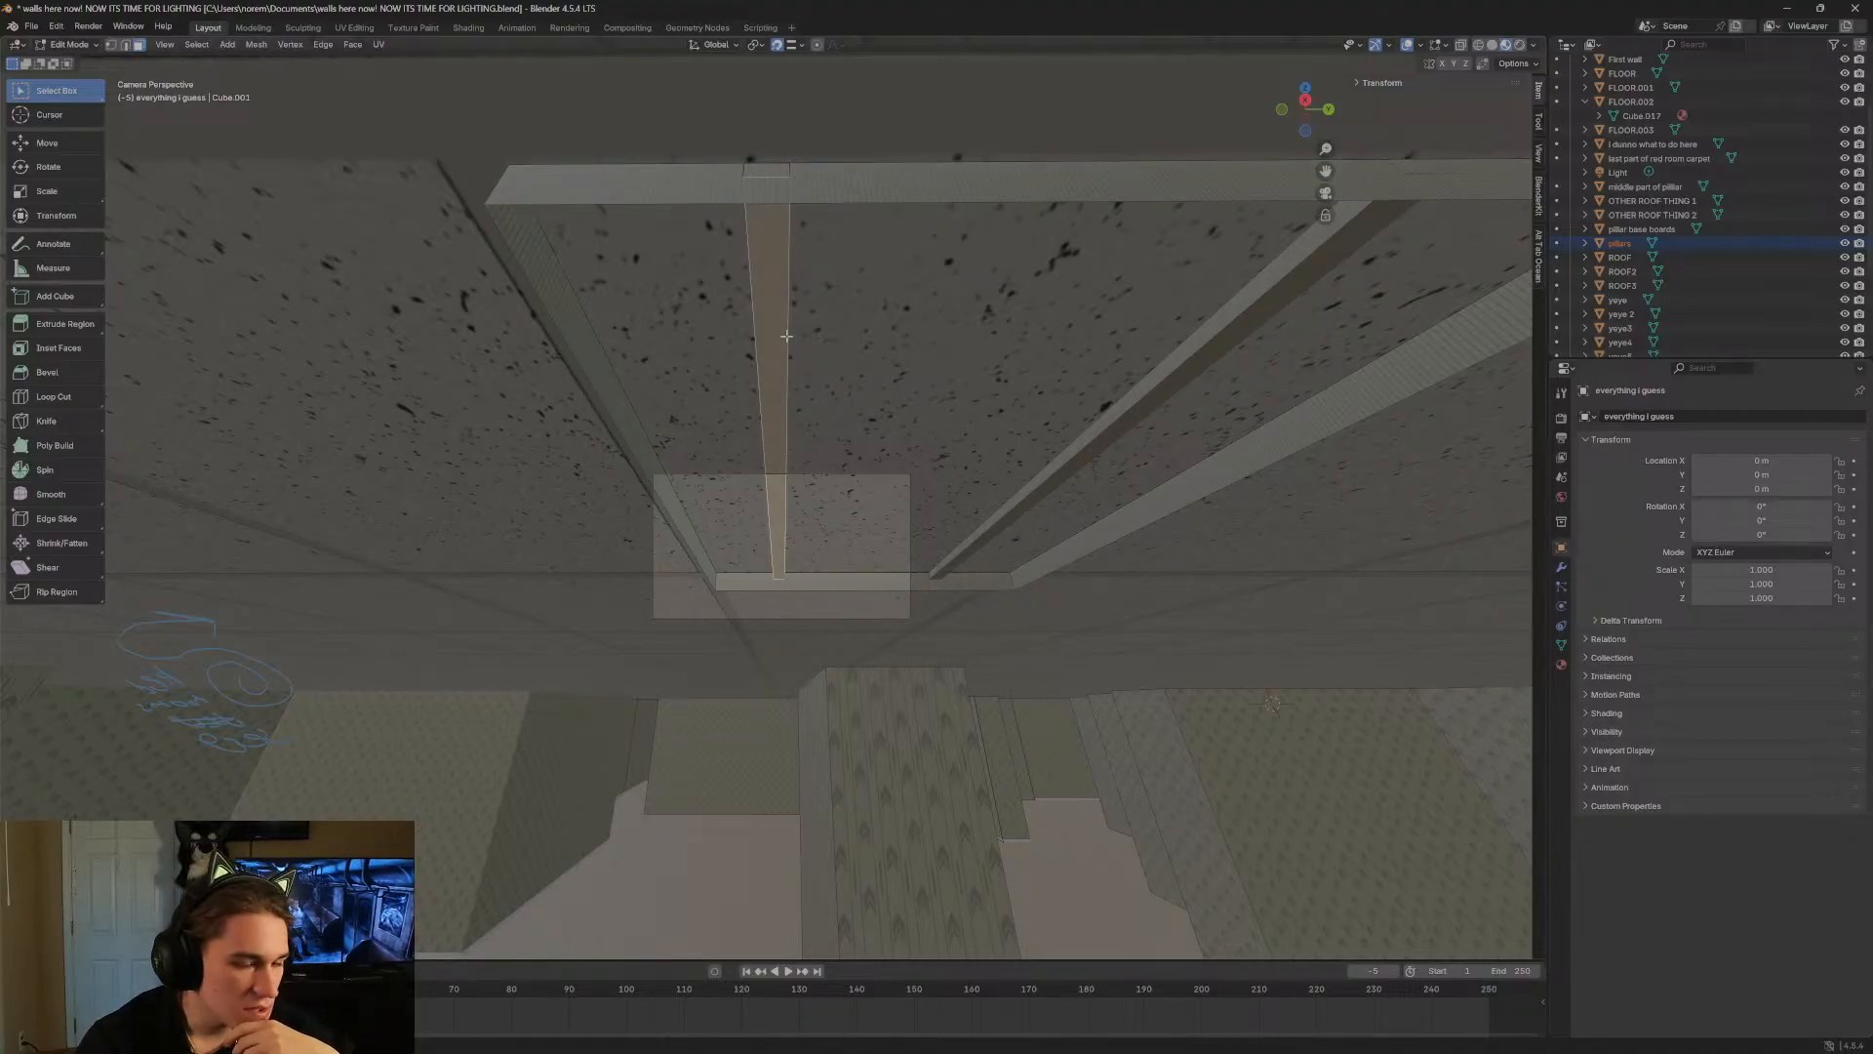
{"action": "key", "text": "shift+grave"}
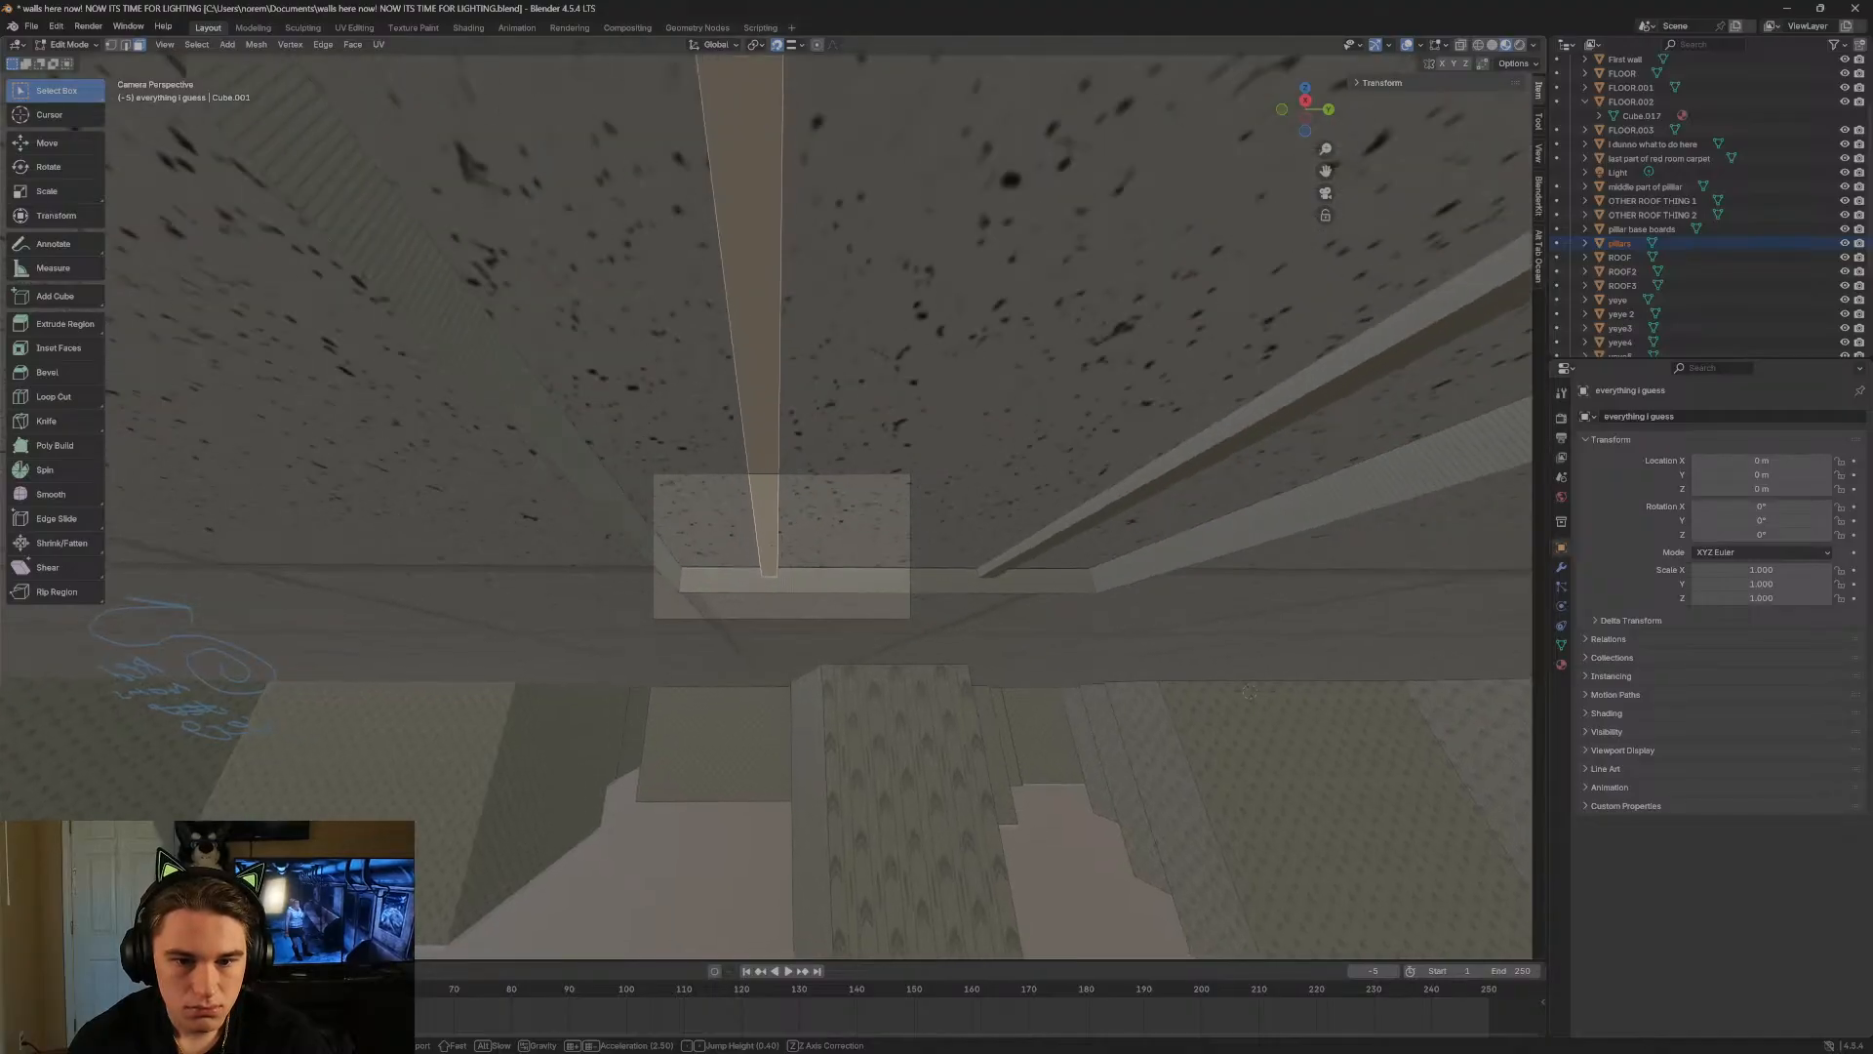
{"action": "key", "text": "w"}
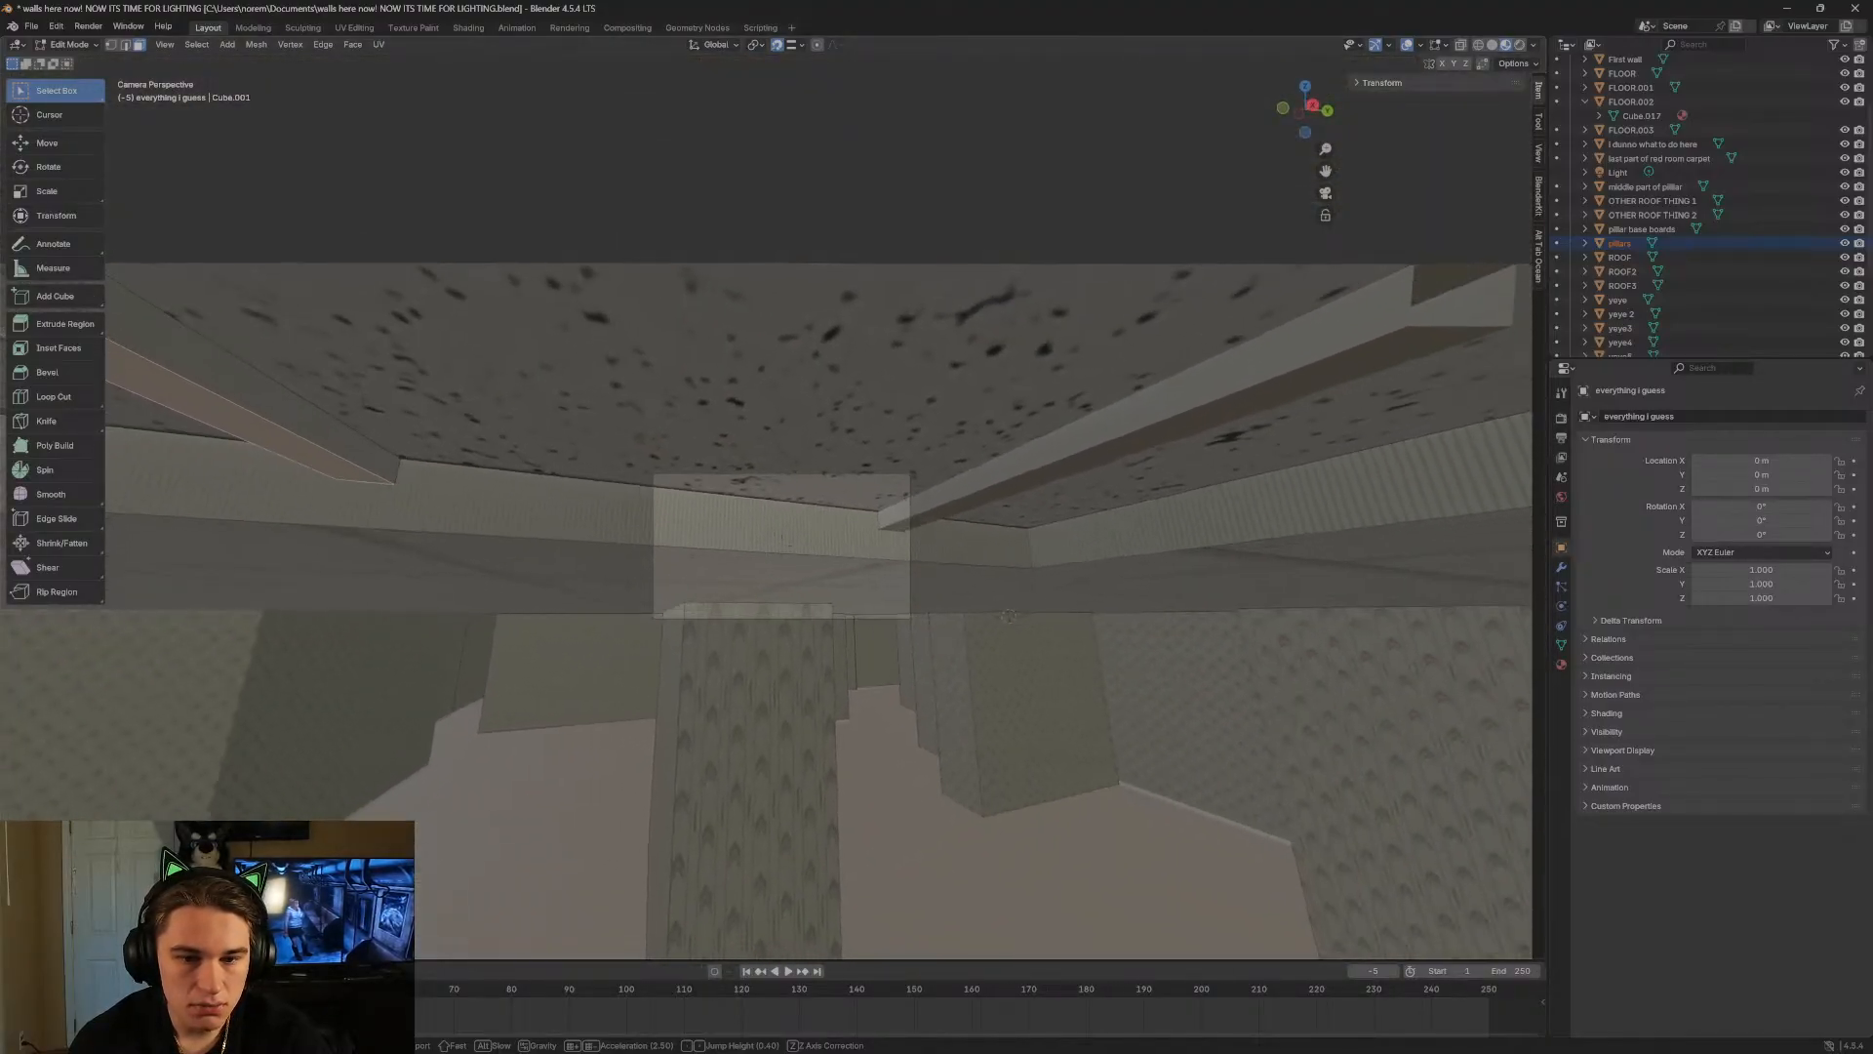
{"action": "key", "text": "s"}
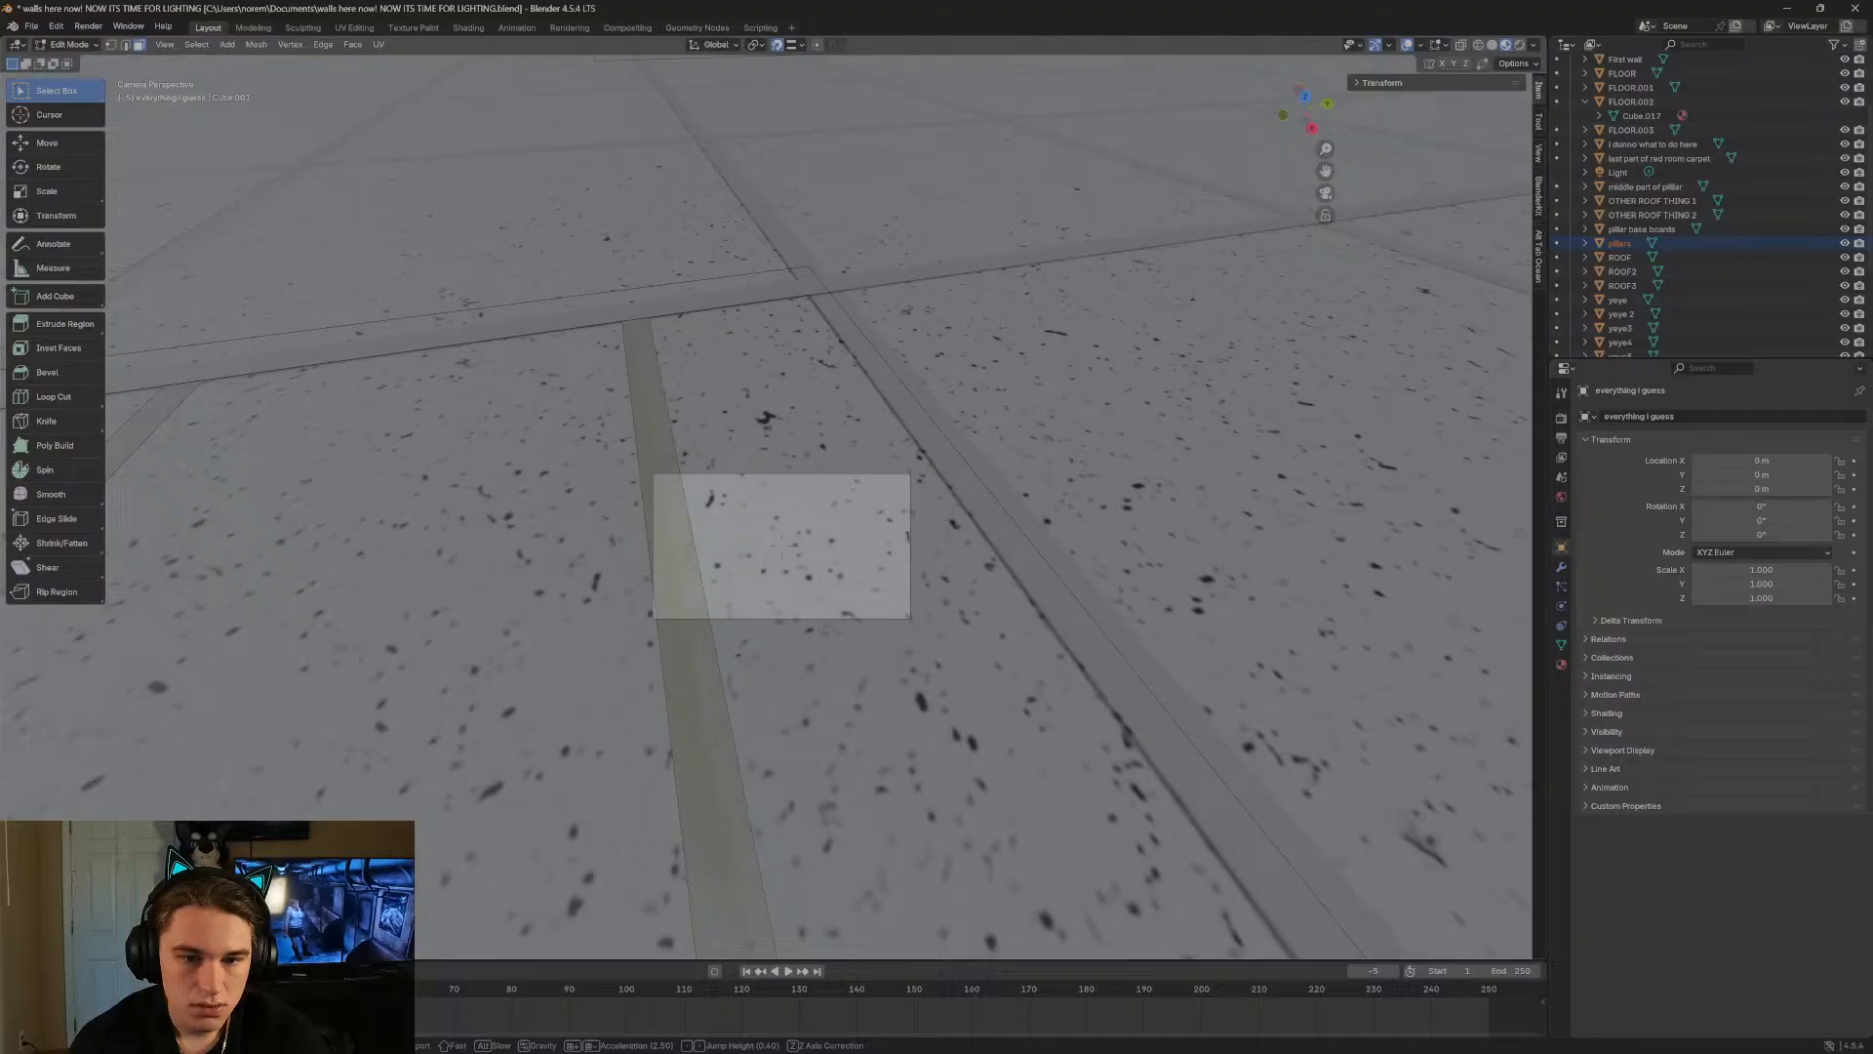
{"action": "left_click", "coordinate": [796, 422]}
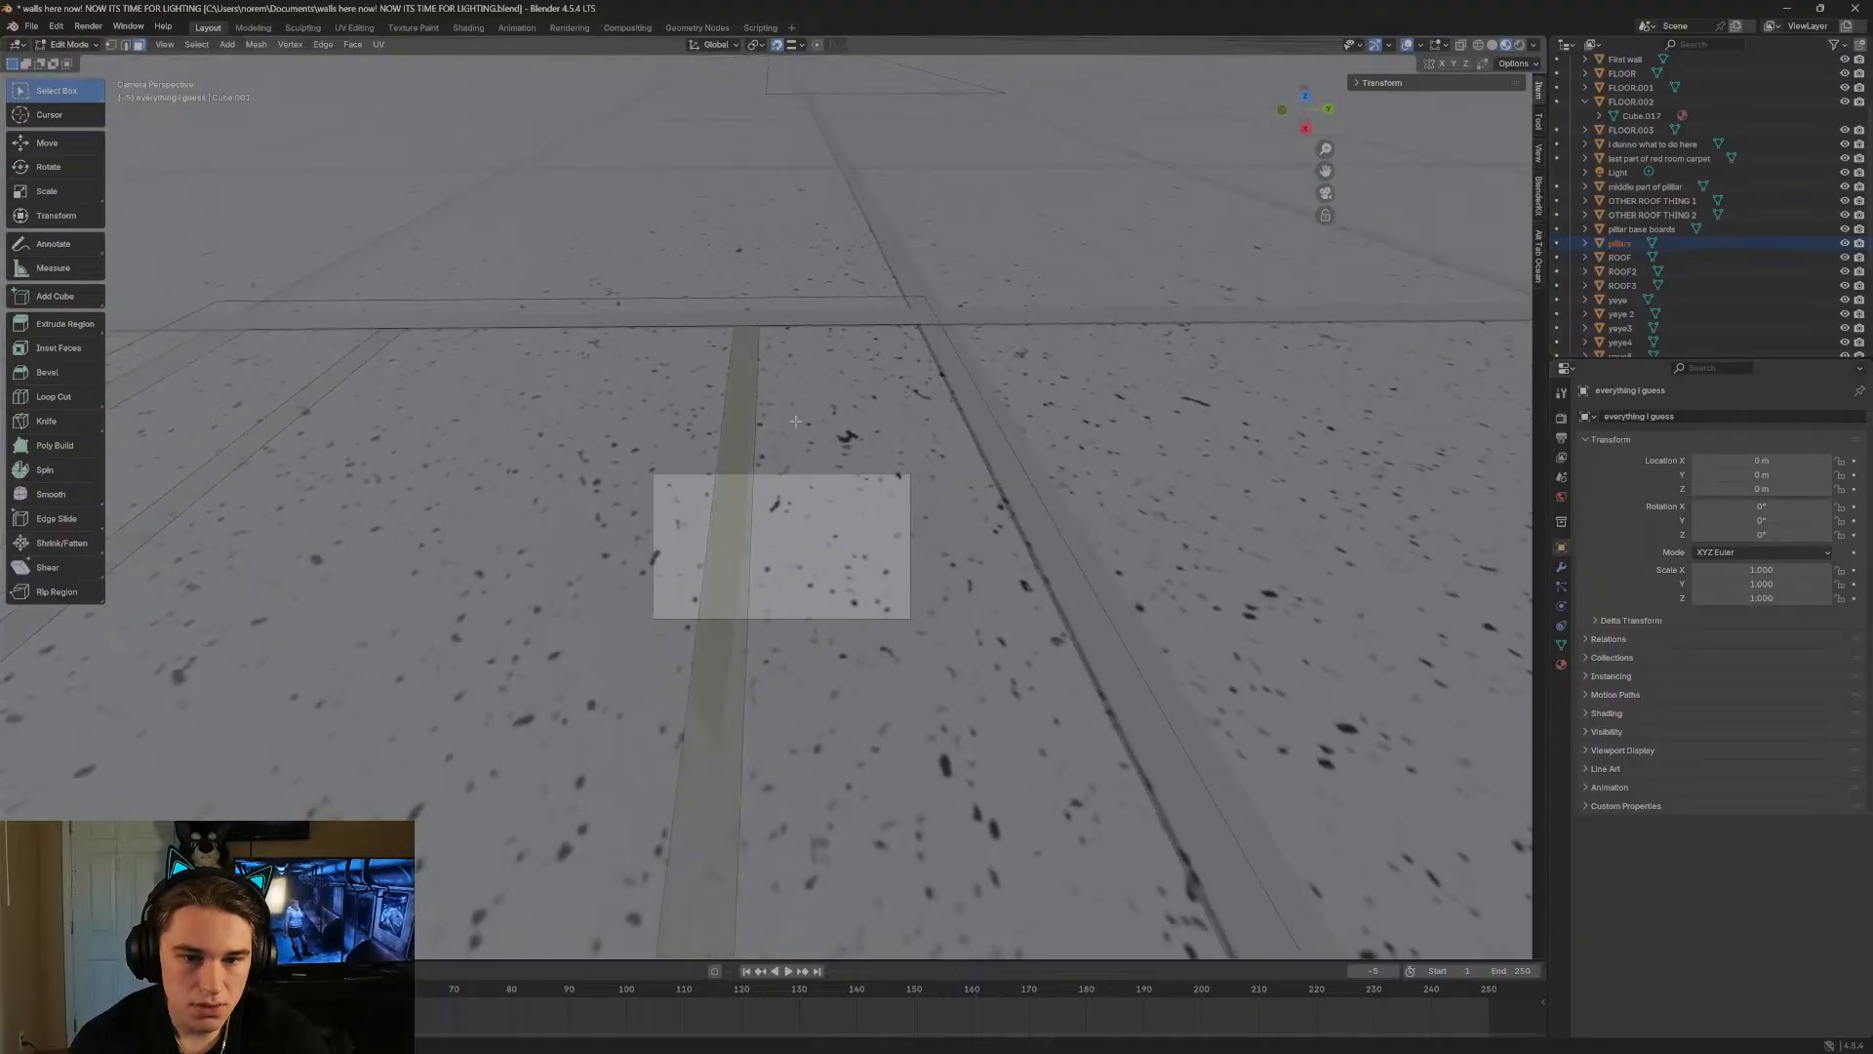
Clear the selection on the highlighted strip and select the neighbouring strip's face from above the ceiling.
{"action": "right_click", "coordinate": [757, 415]}
{"action": "left_click", "coordinate": [754, 408]}
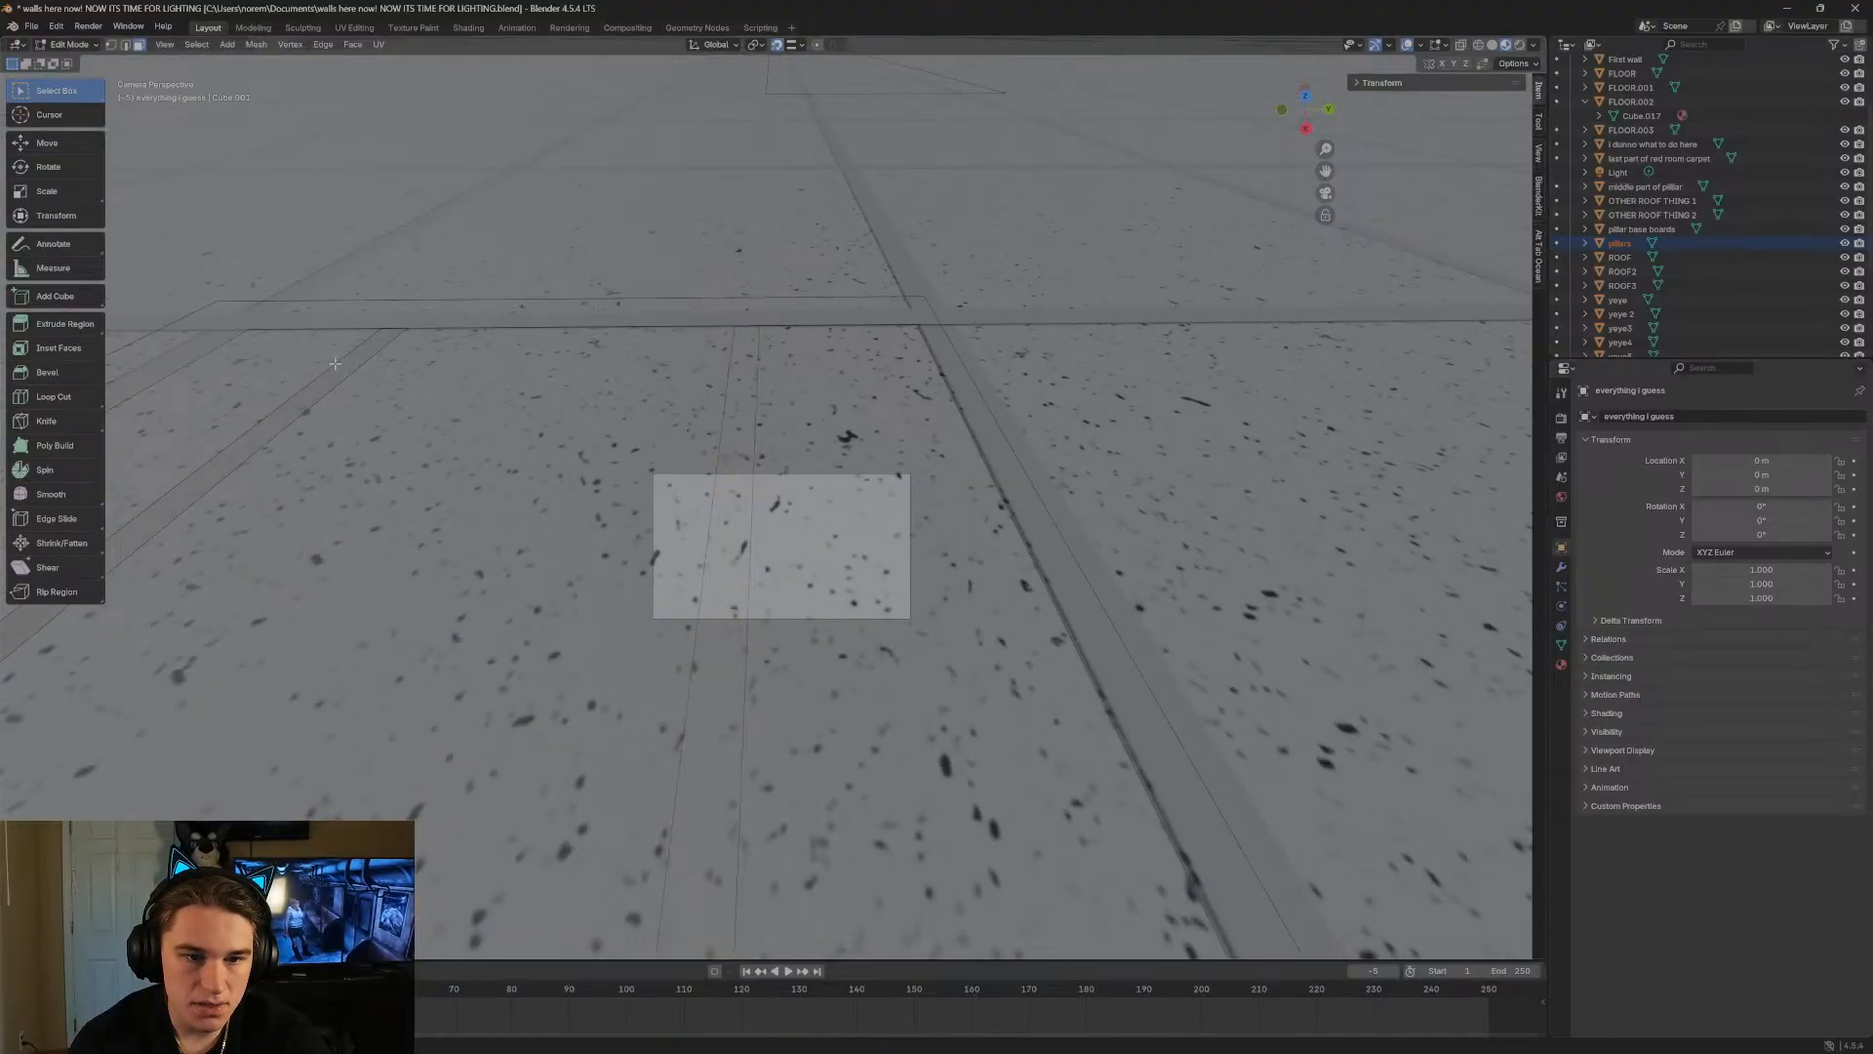
{"action": "left_click", "coordinate": [331, 383]}
{"action": "right_click", "coordinate": [332, 383]}
{"action": "left_click", "coordinate": [329, 383]}
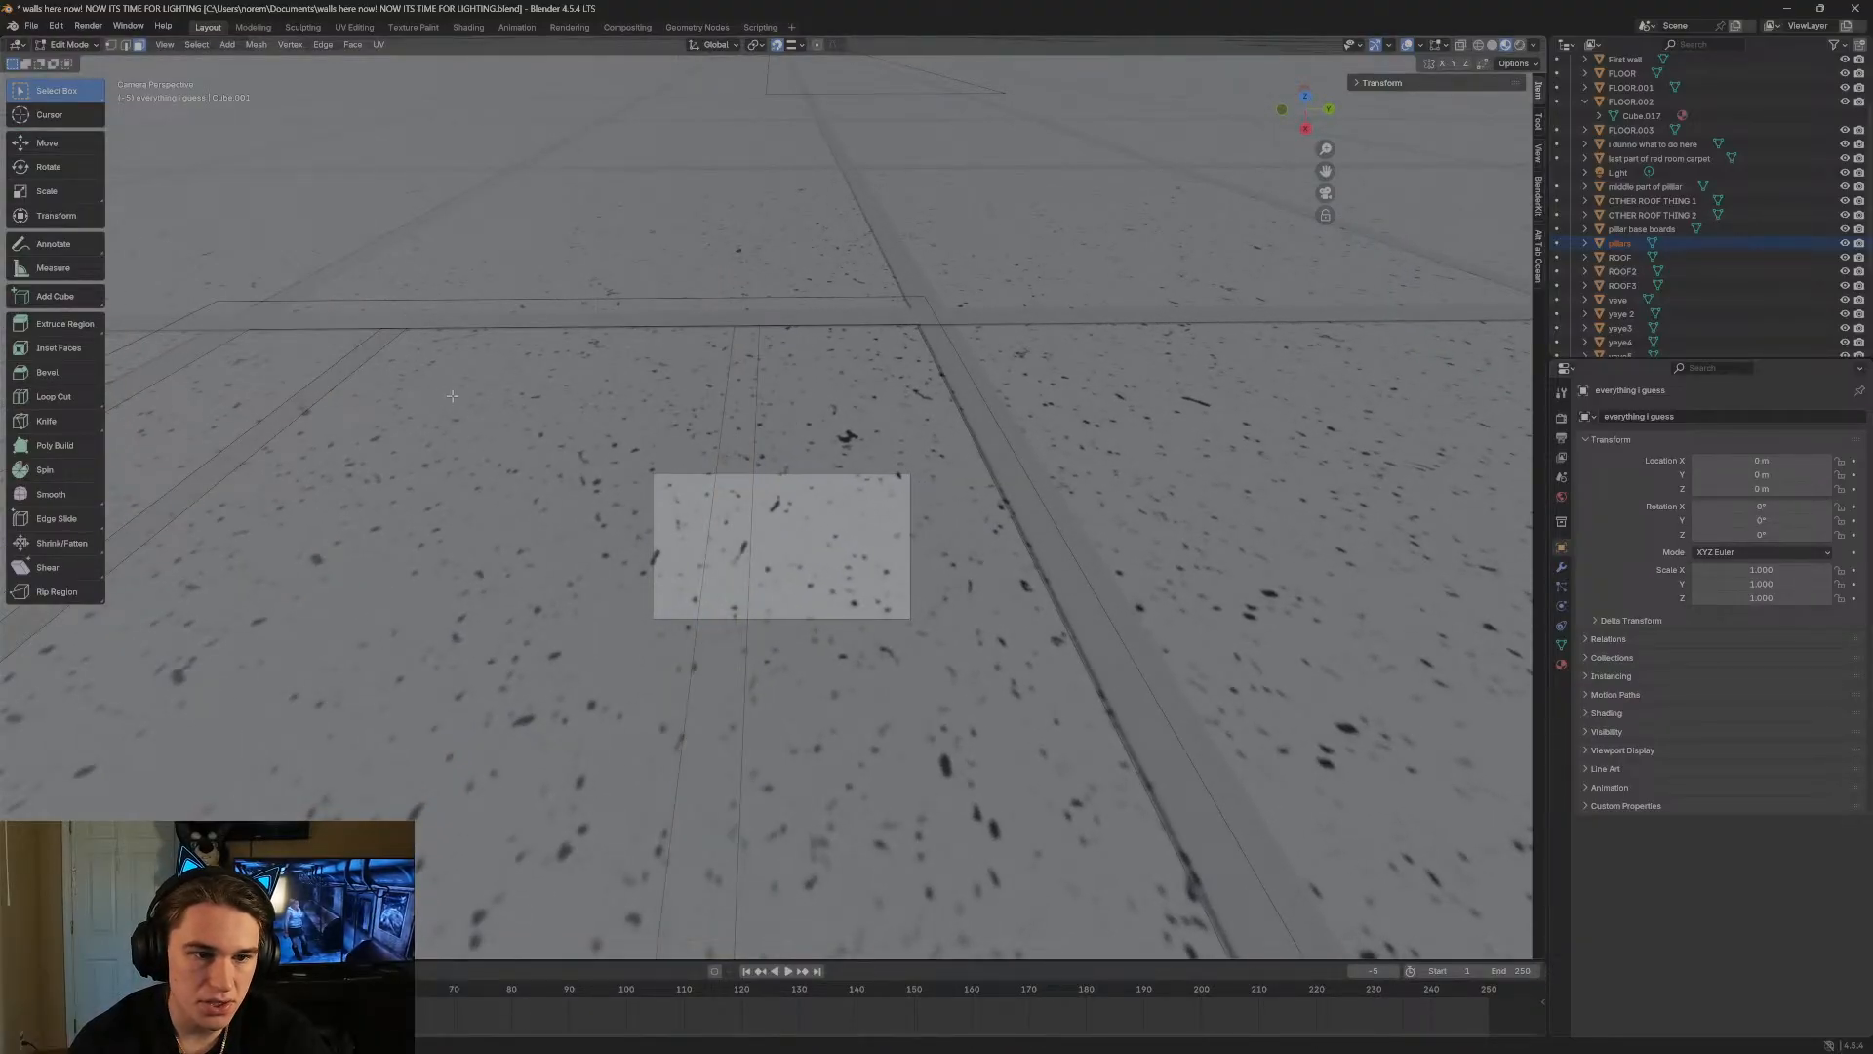
{"action": "right_click", "coordinate": [310, 388]}
{"action": "left_click", "coordinate": [313, 388]}
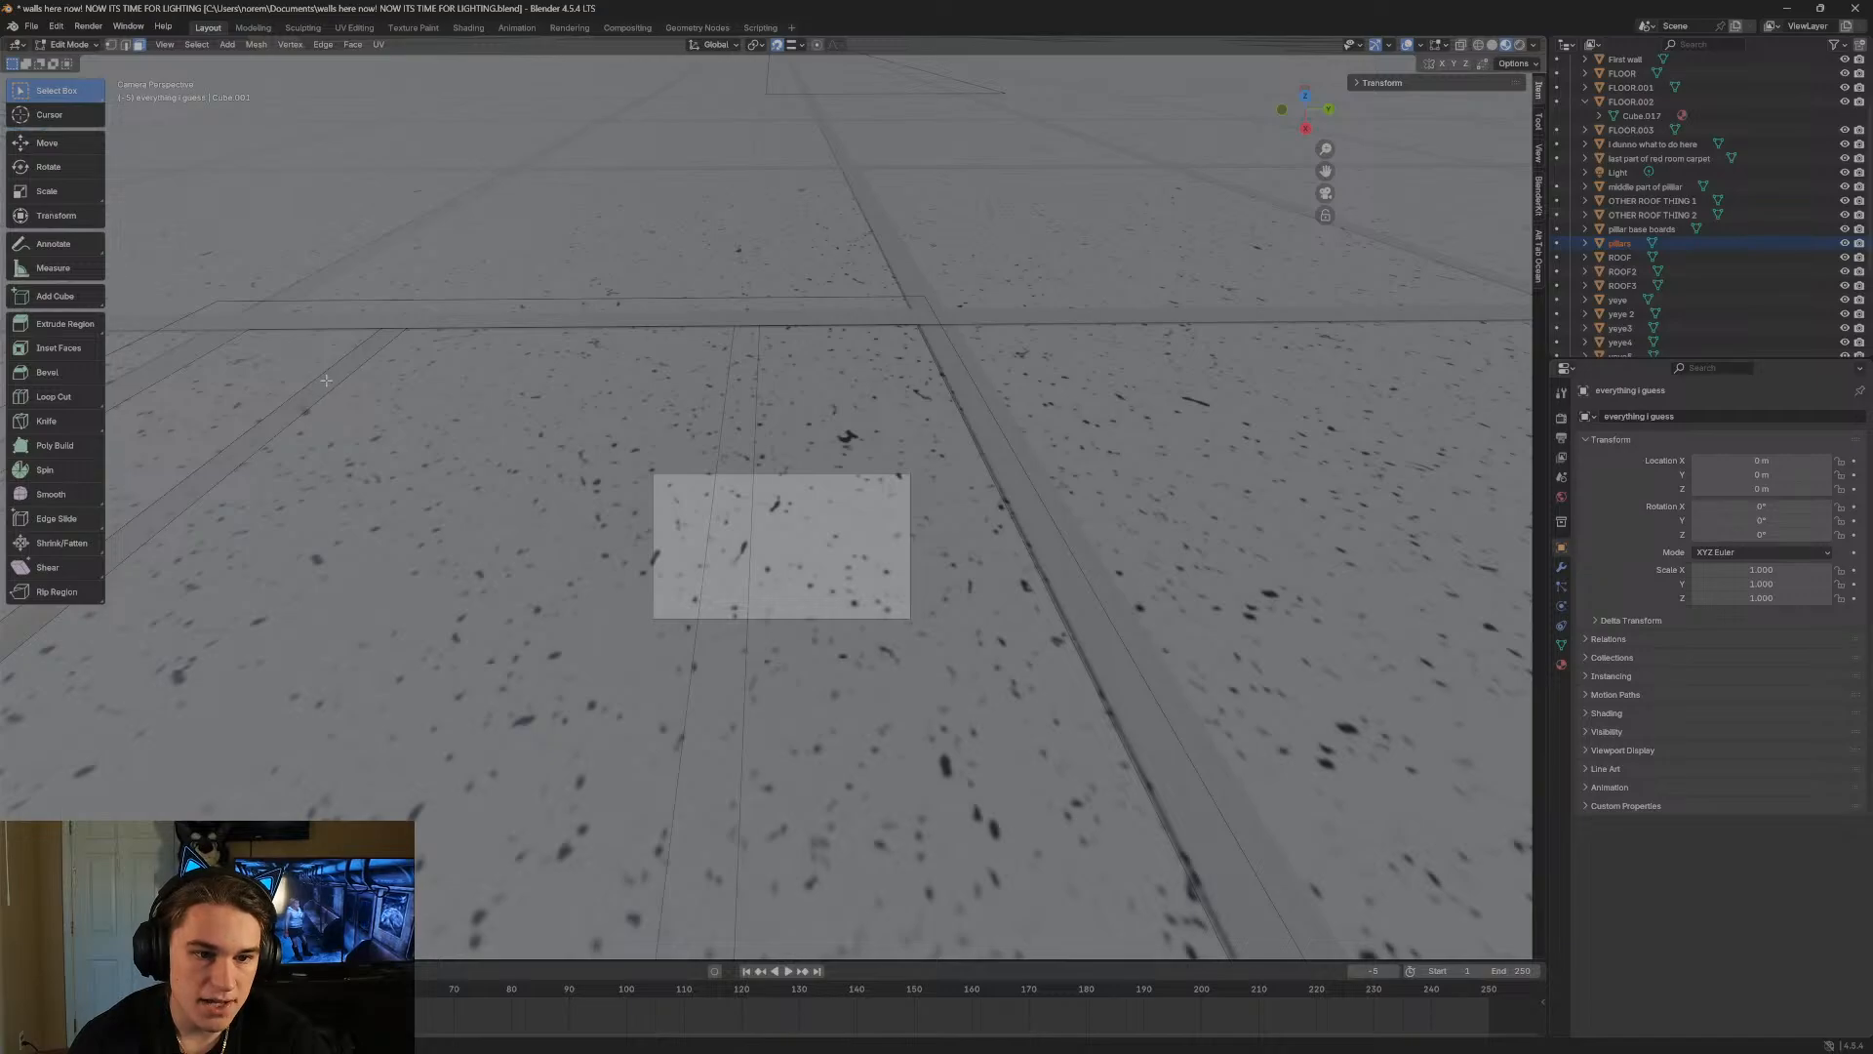
{"action": "right_click", "coordinate": [325, 380]}
{"action": "left_click", "coordinate": [326, 381]}
Place the 3D cursor at the far end of the ceiling light's left strip, viewed from below the ceiling.
{"action": "key", "text": "shift+grave"}
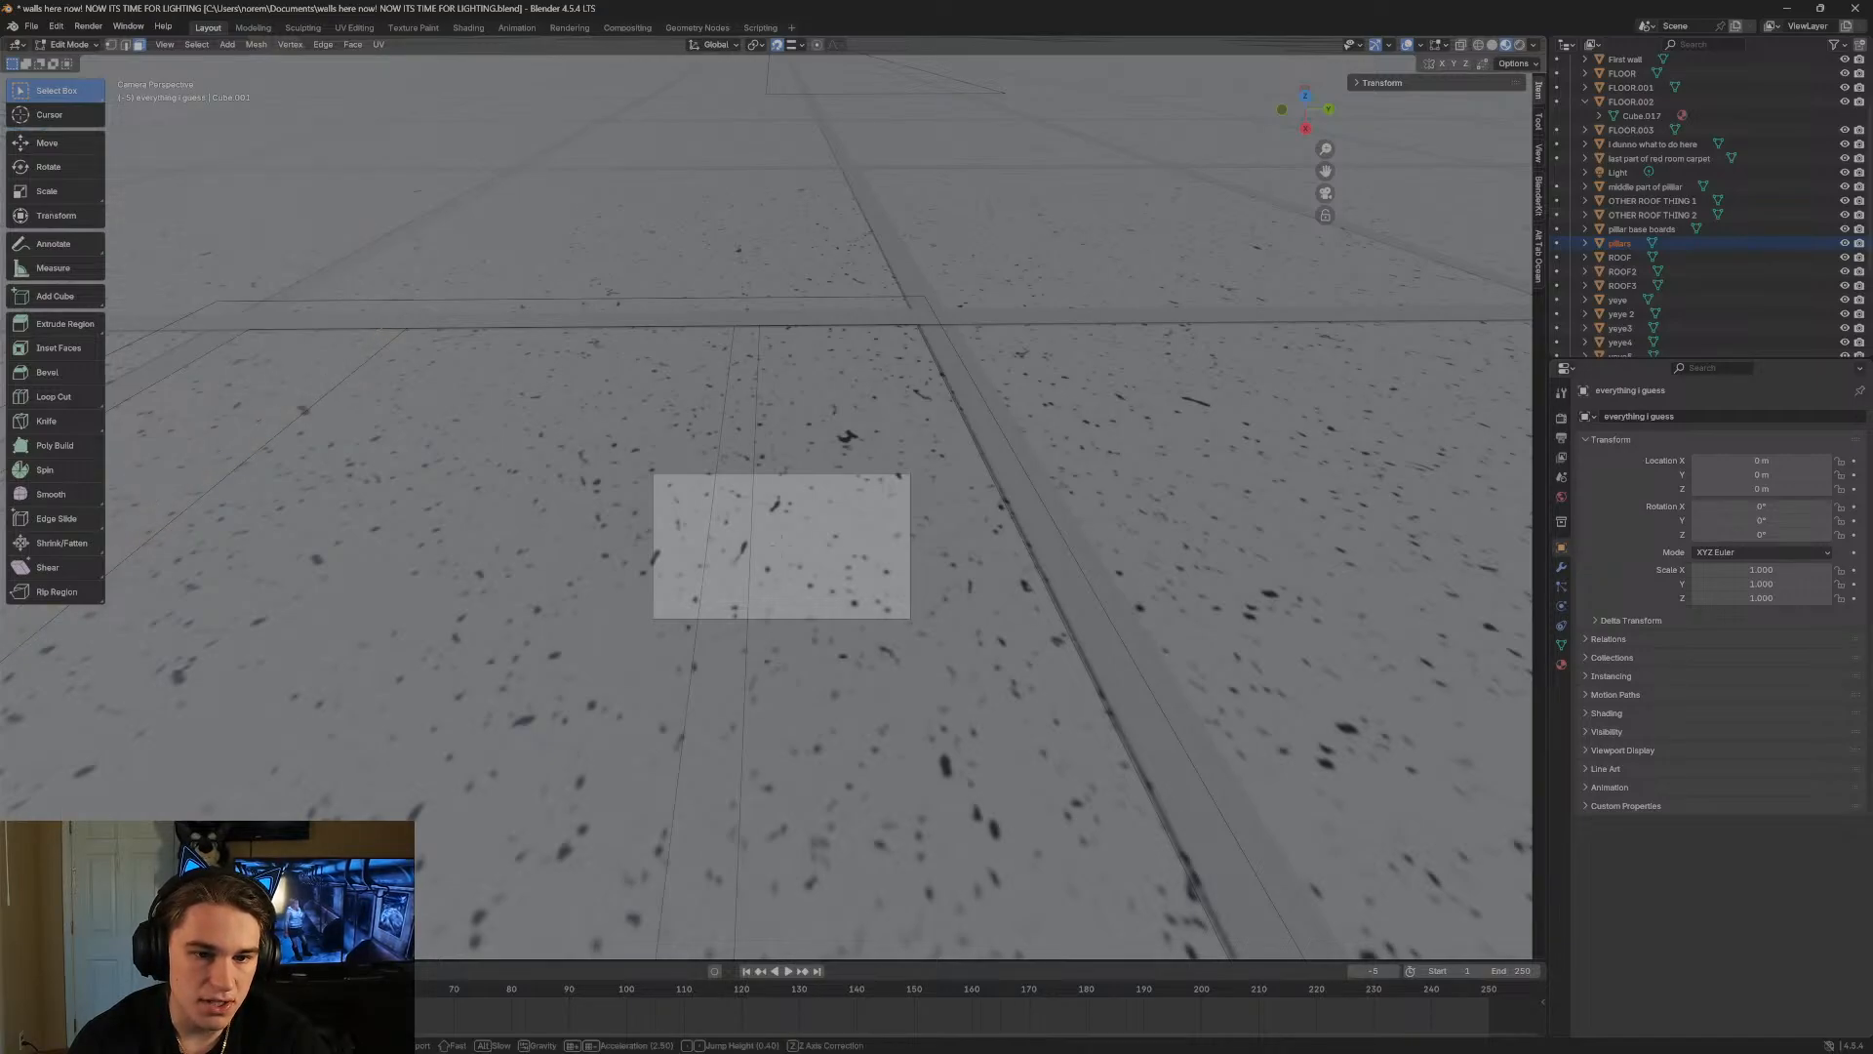
{"action": "key", "text": "w"}
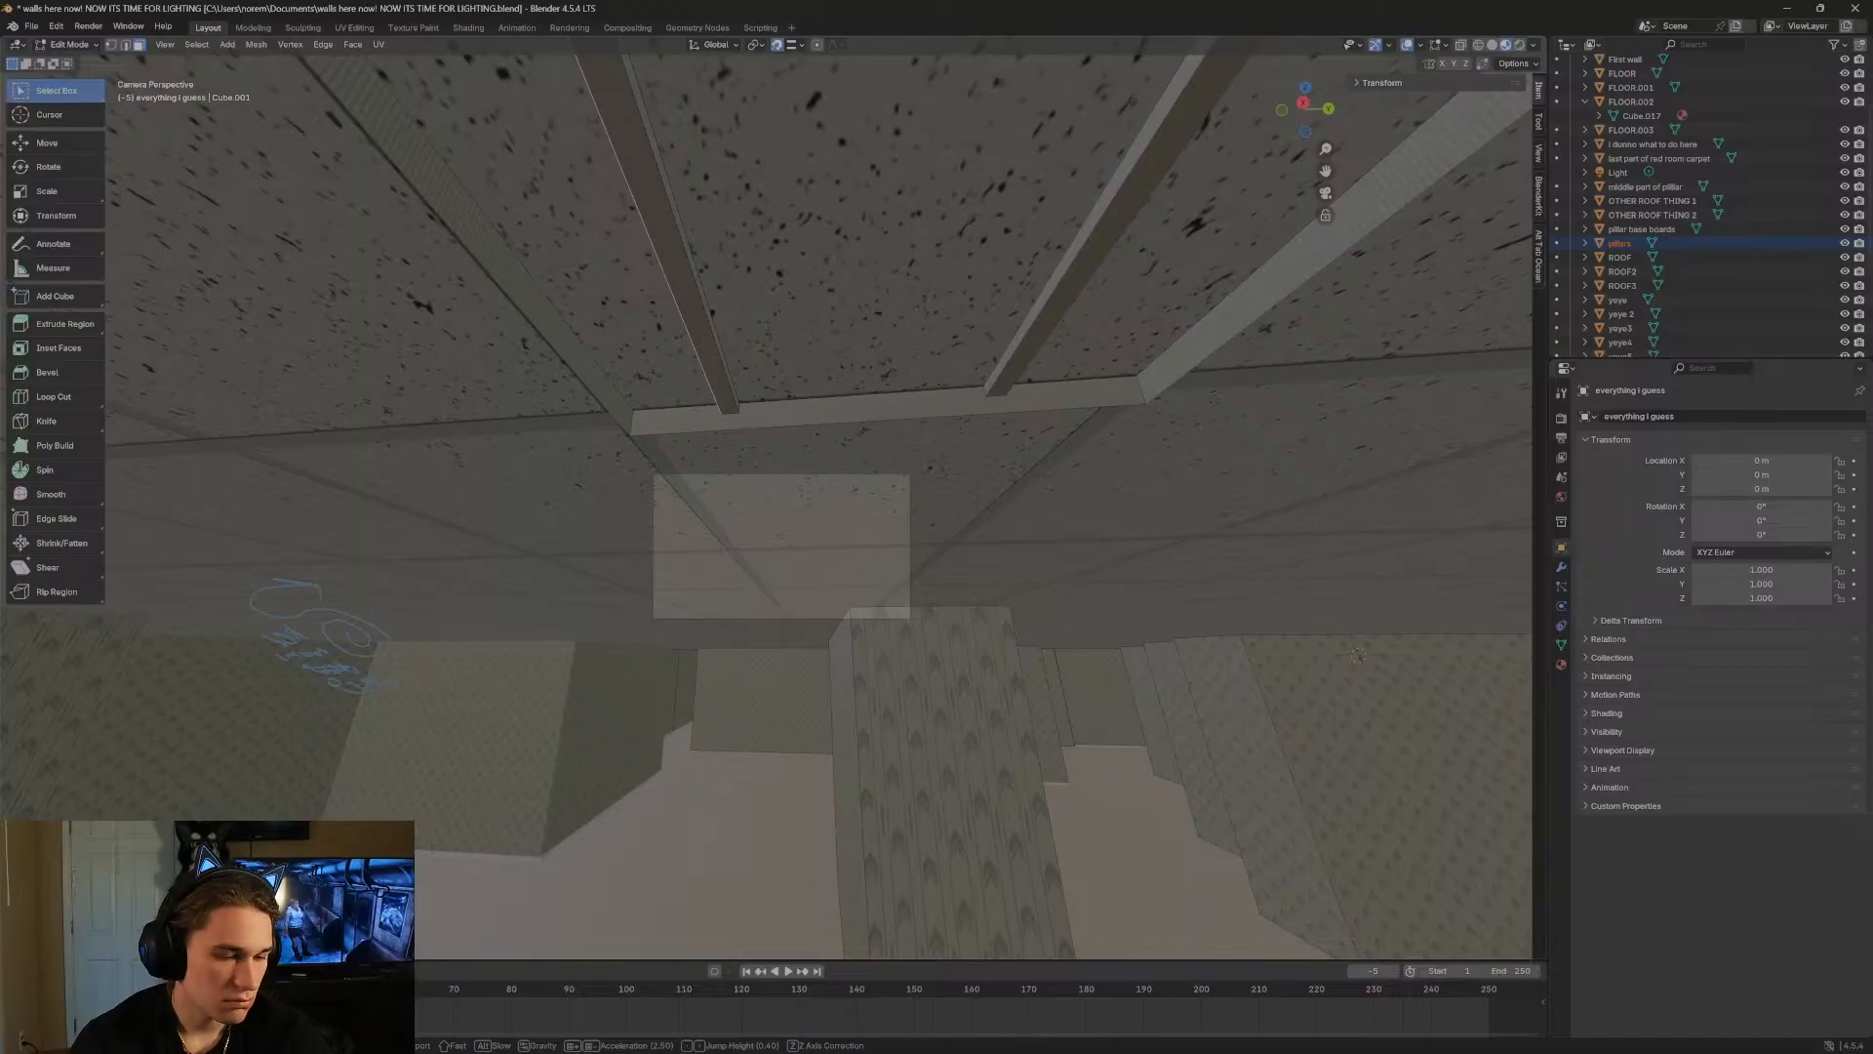
{"action": "key", "text": "s"}
{"action": "key", "text": "w"}
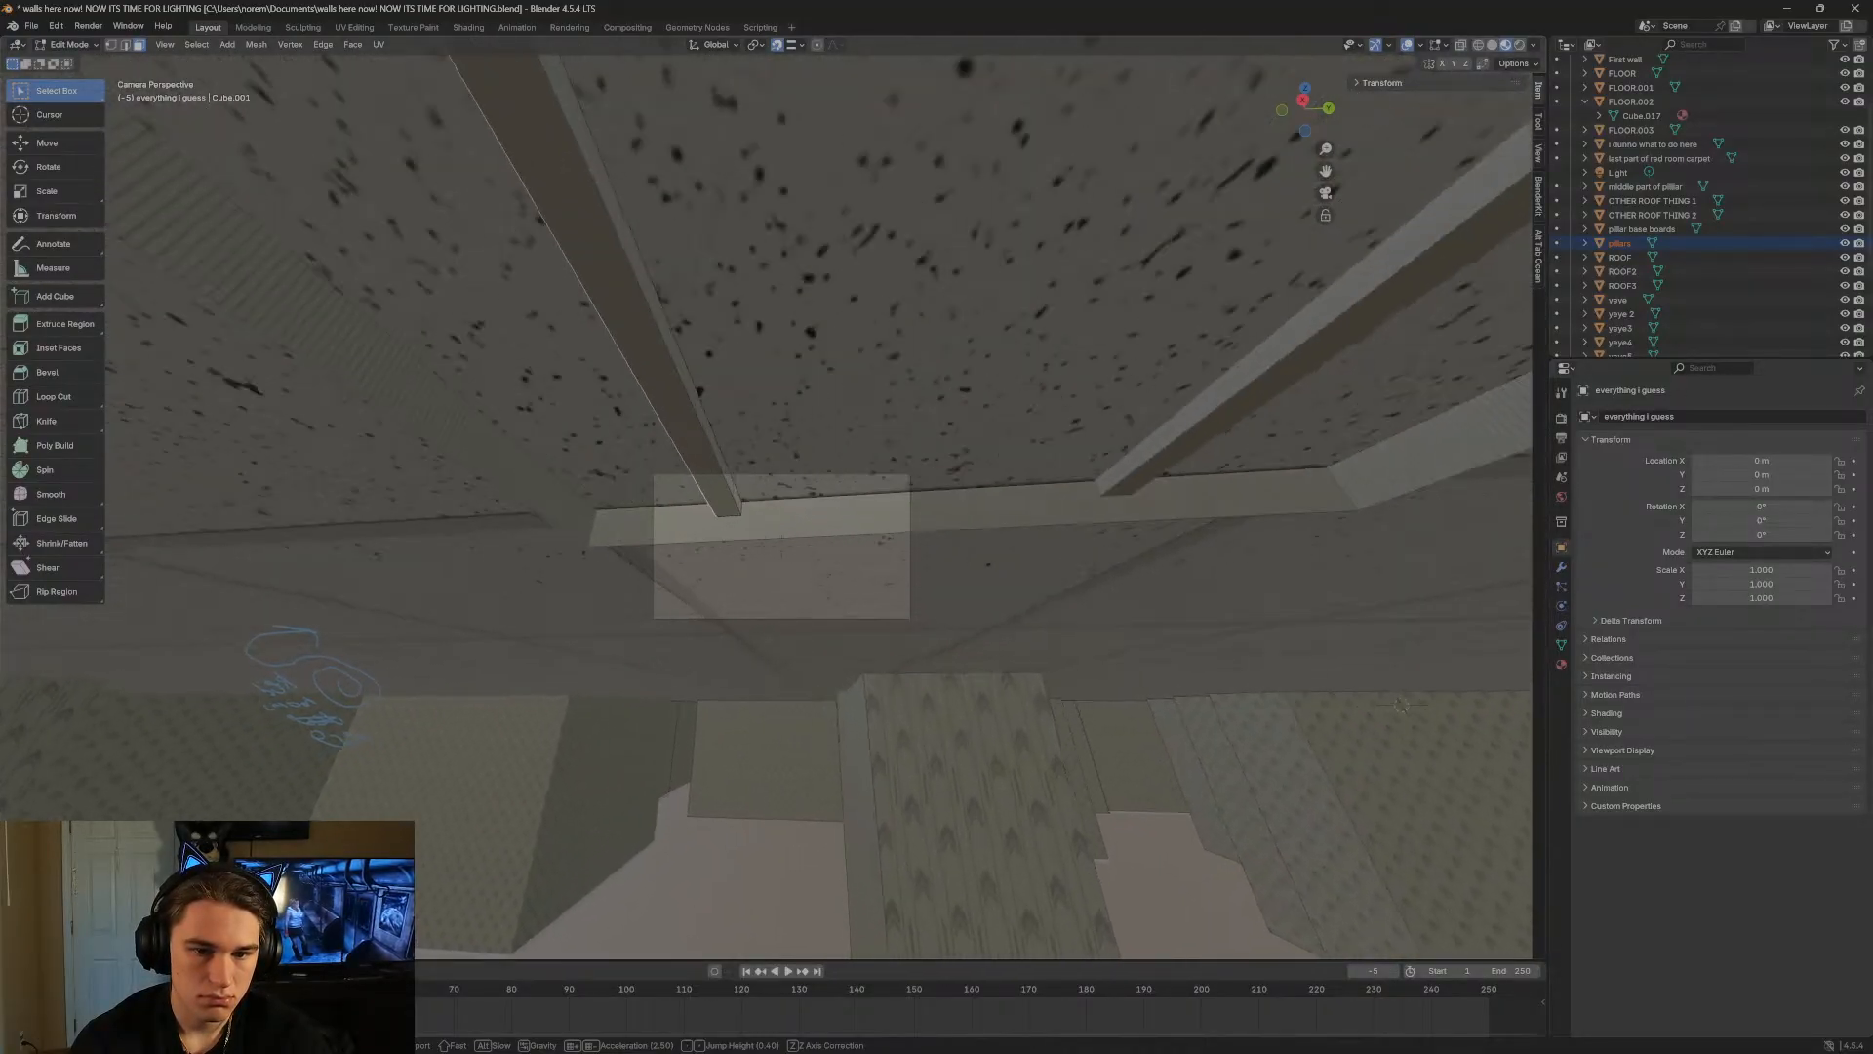
{"action": "key", "text": "s"}
{"action": "left_click", "coordinate": [326, 382]}
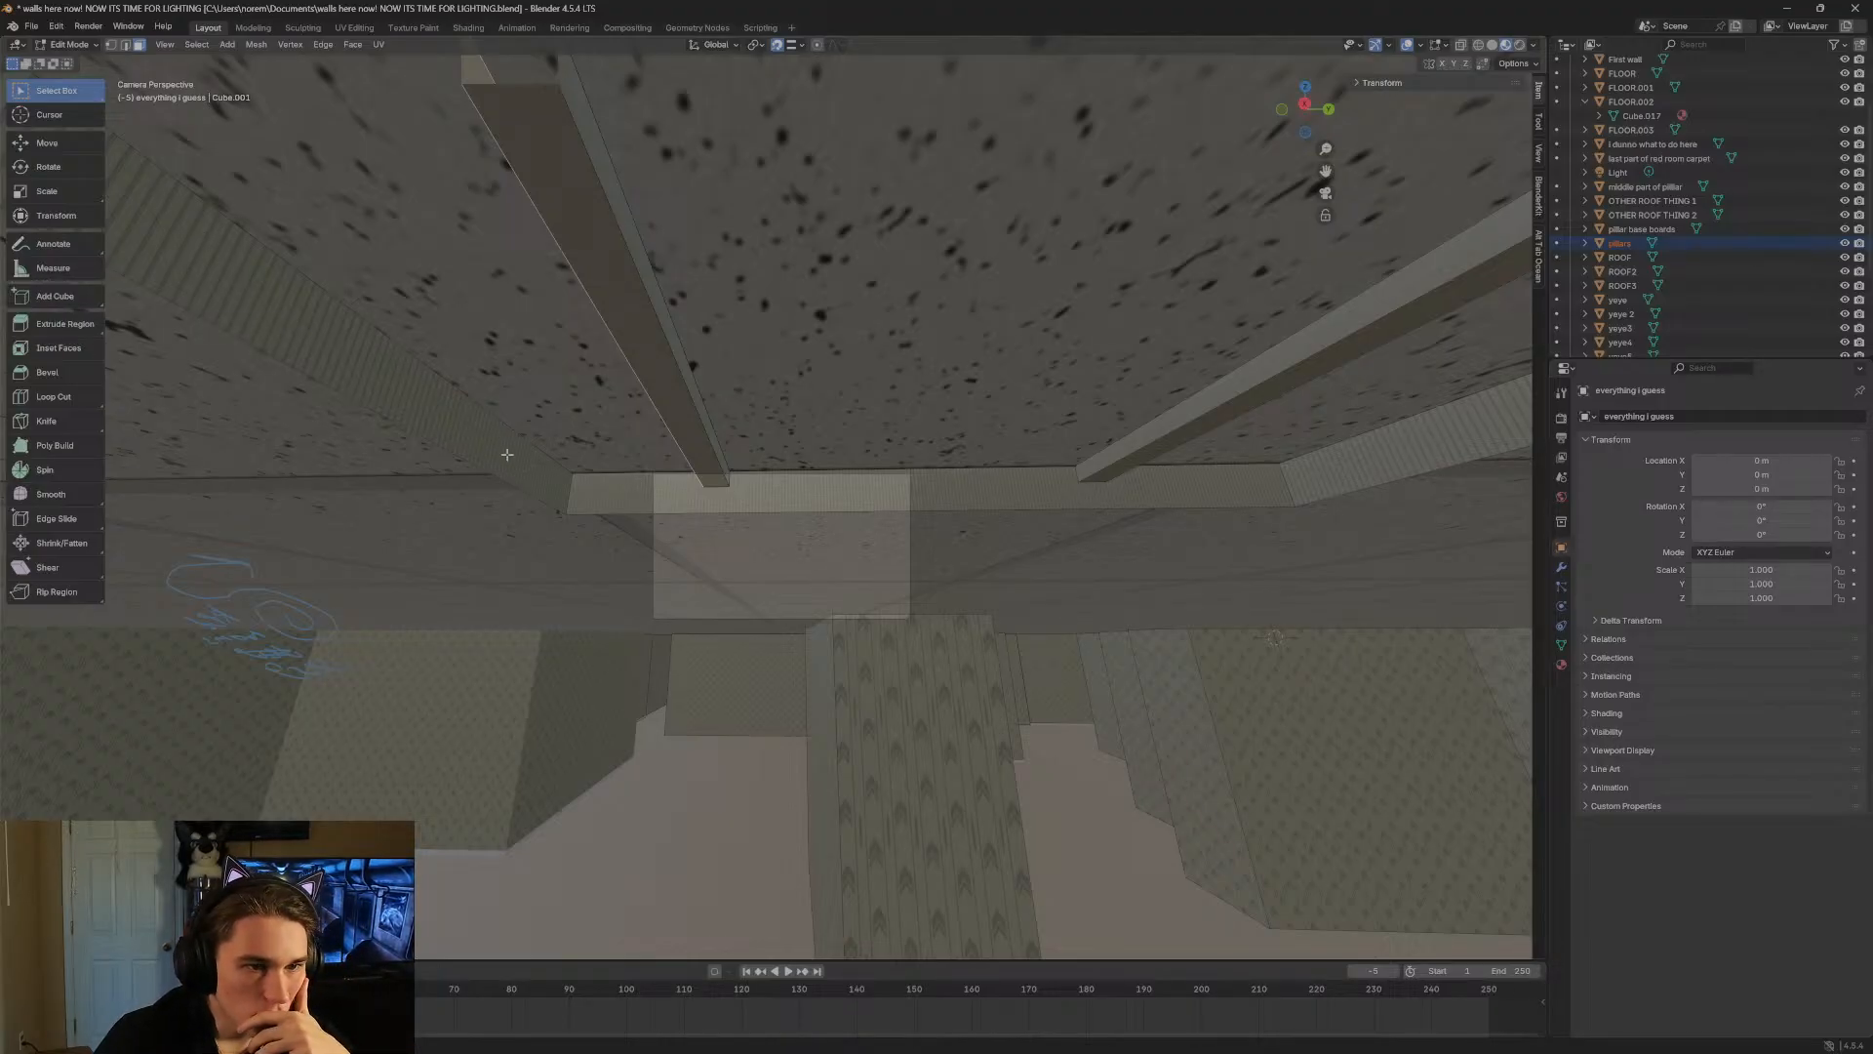
{"action": "left_click", "coordinate": [49, 114]}
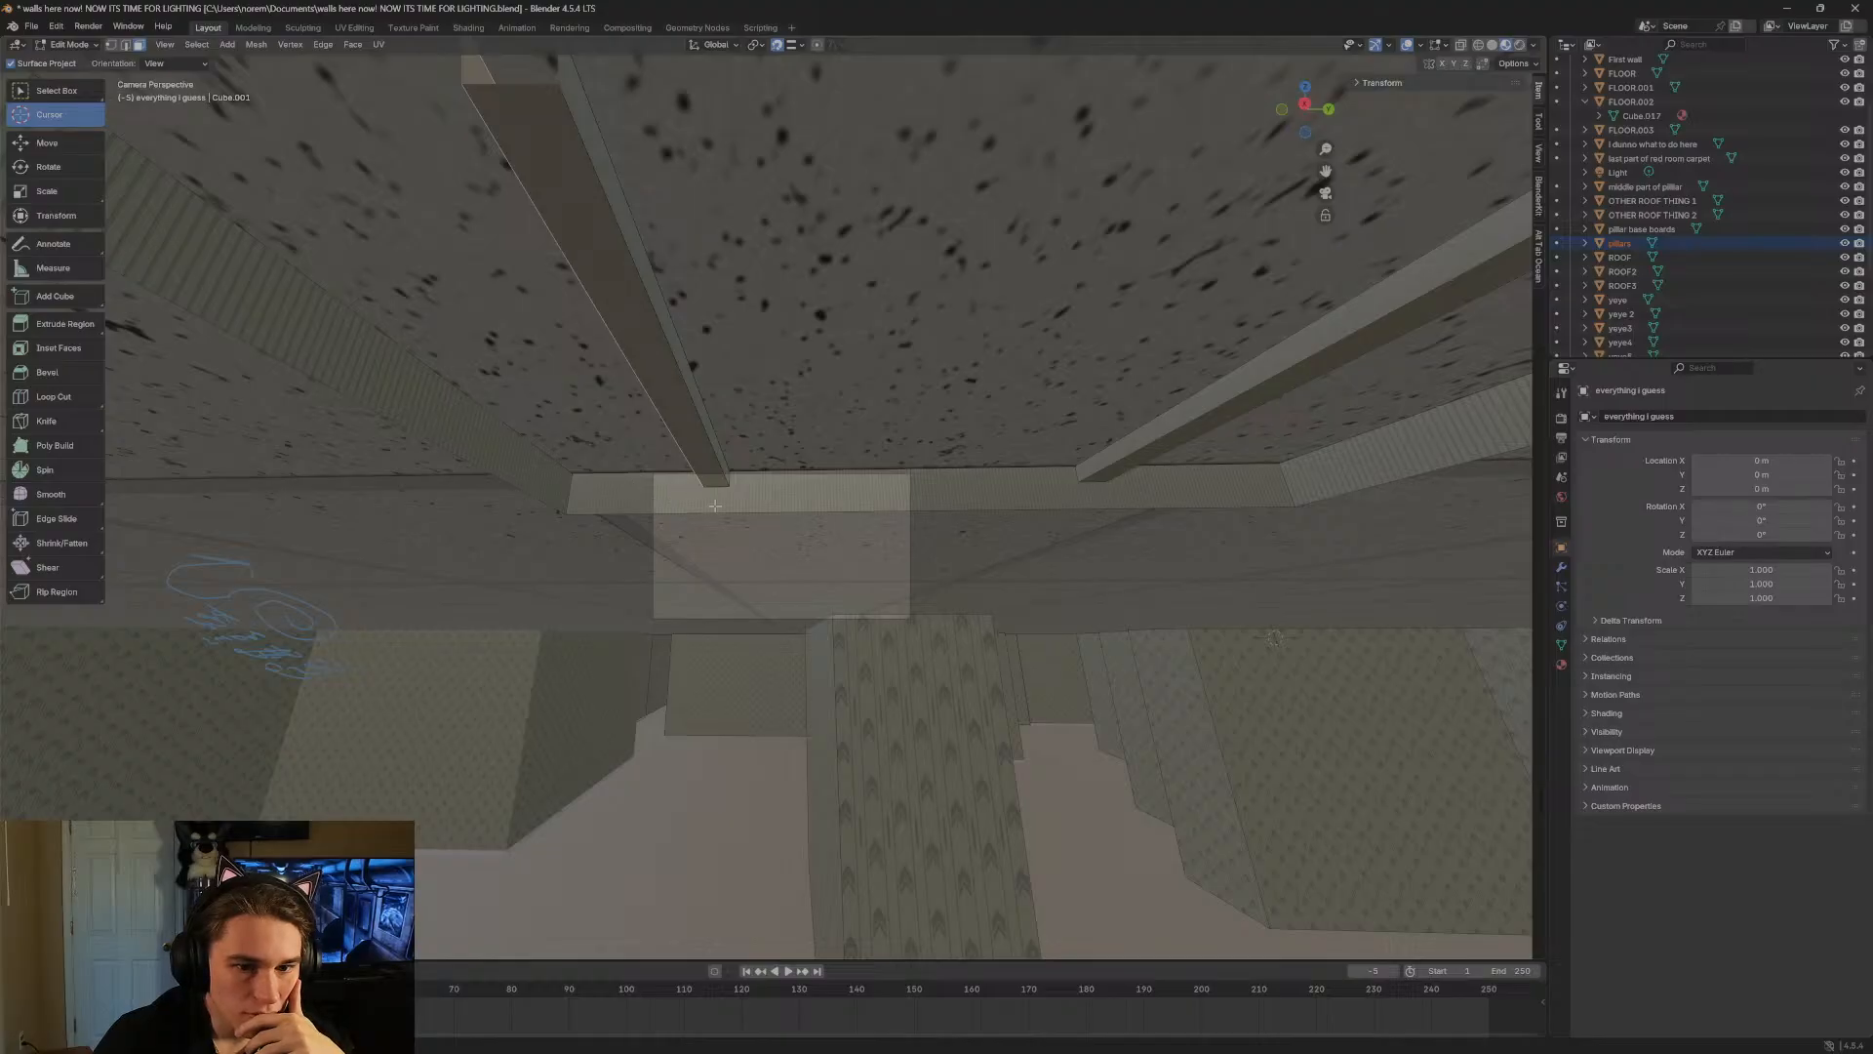
{"action": "left_click", "coordinate": [715, 504]}
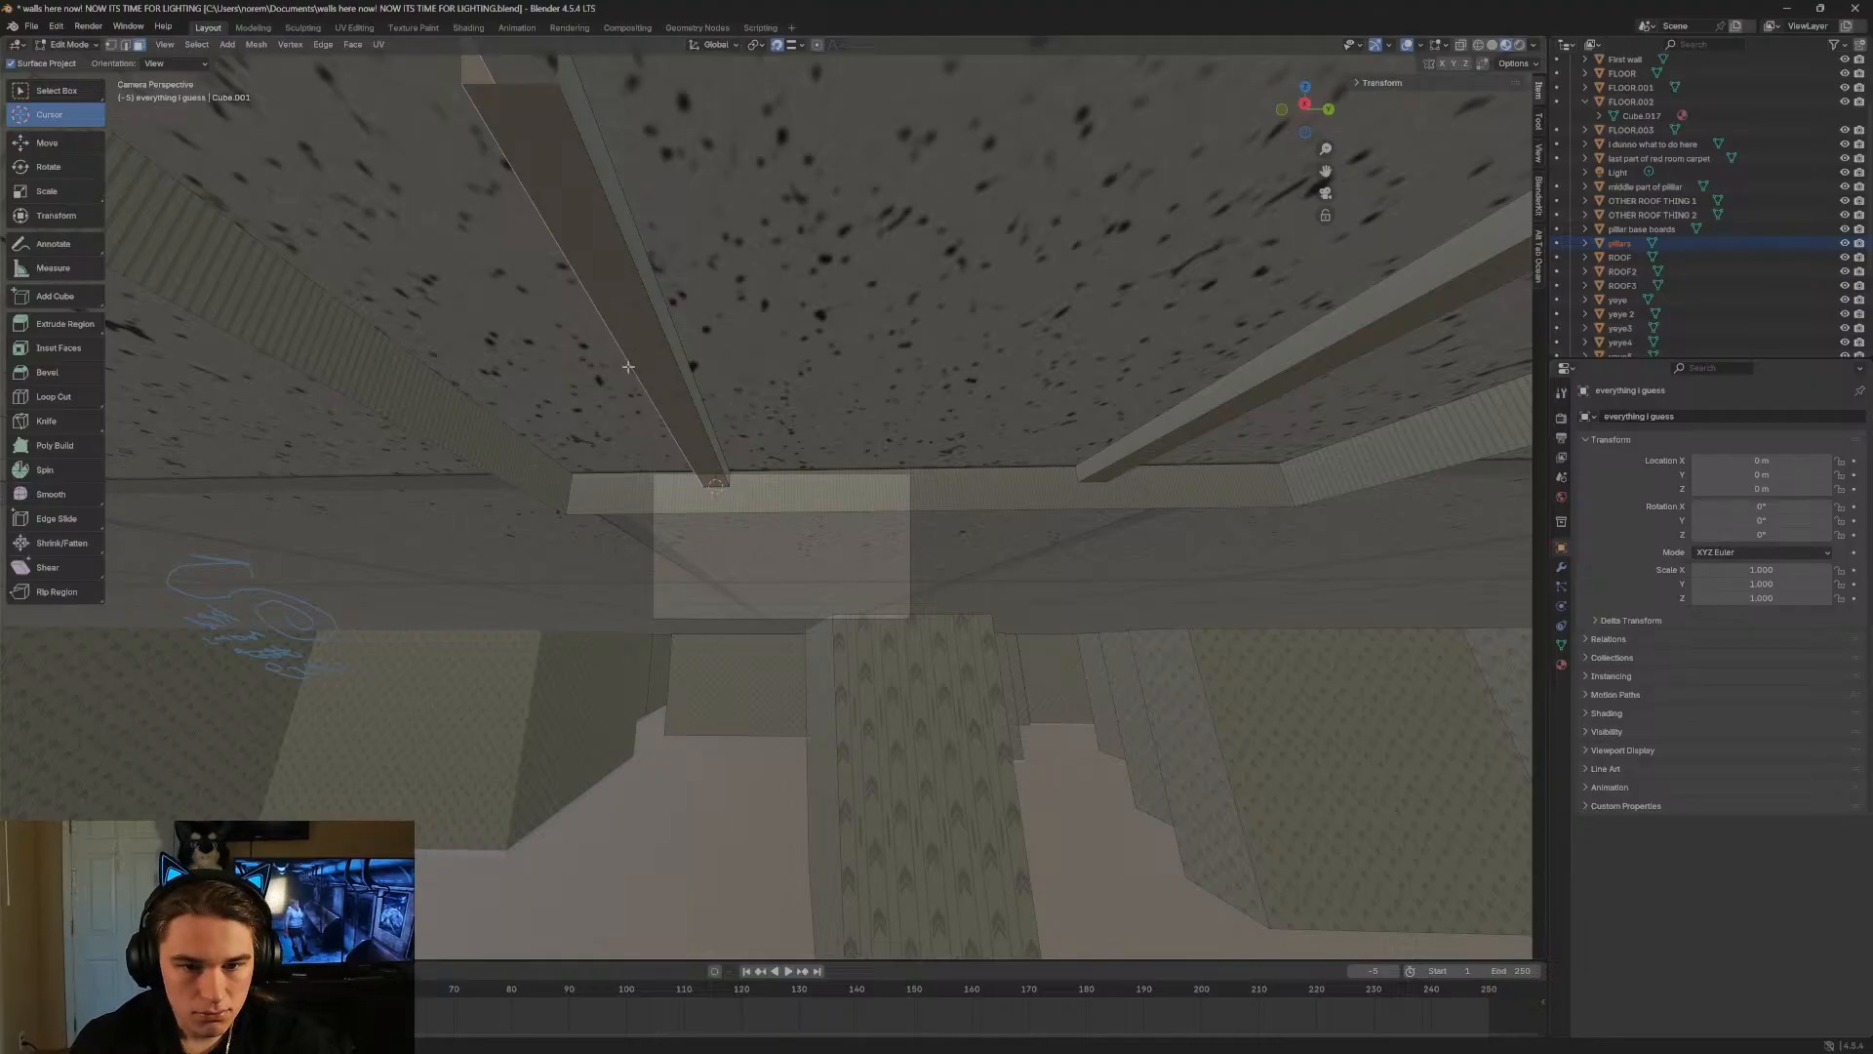
Examine the 3D cursor's placement at the strip's end from different heights and distances.
{"action": "key", "text": "shift+grave"}
{"action": "key", "text": "d"}
{"action": "key", "text": "a"}
{"action": "key", "text": "e"}
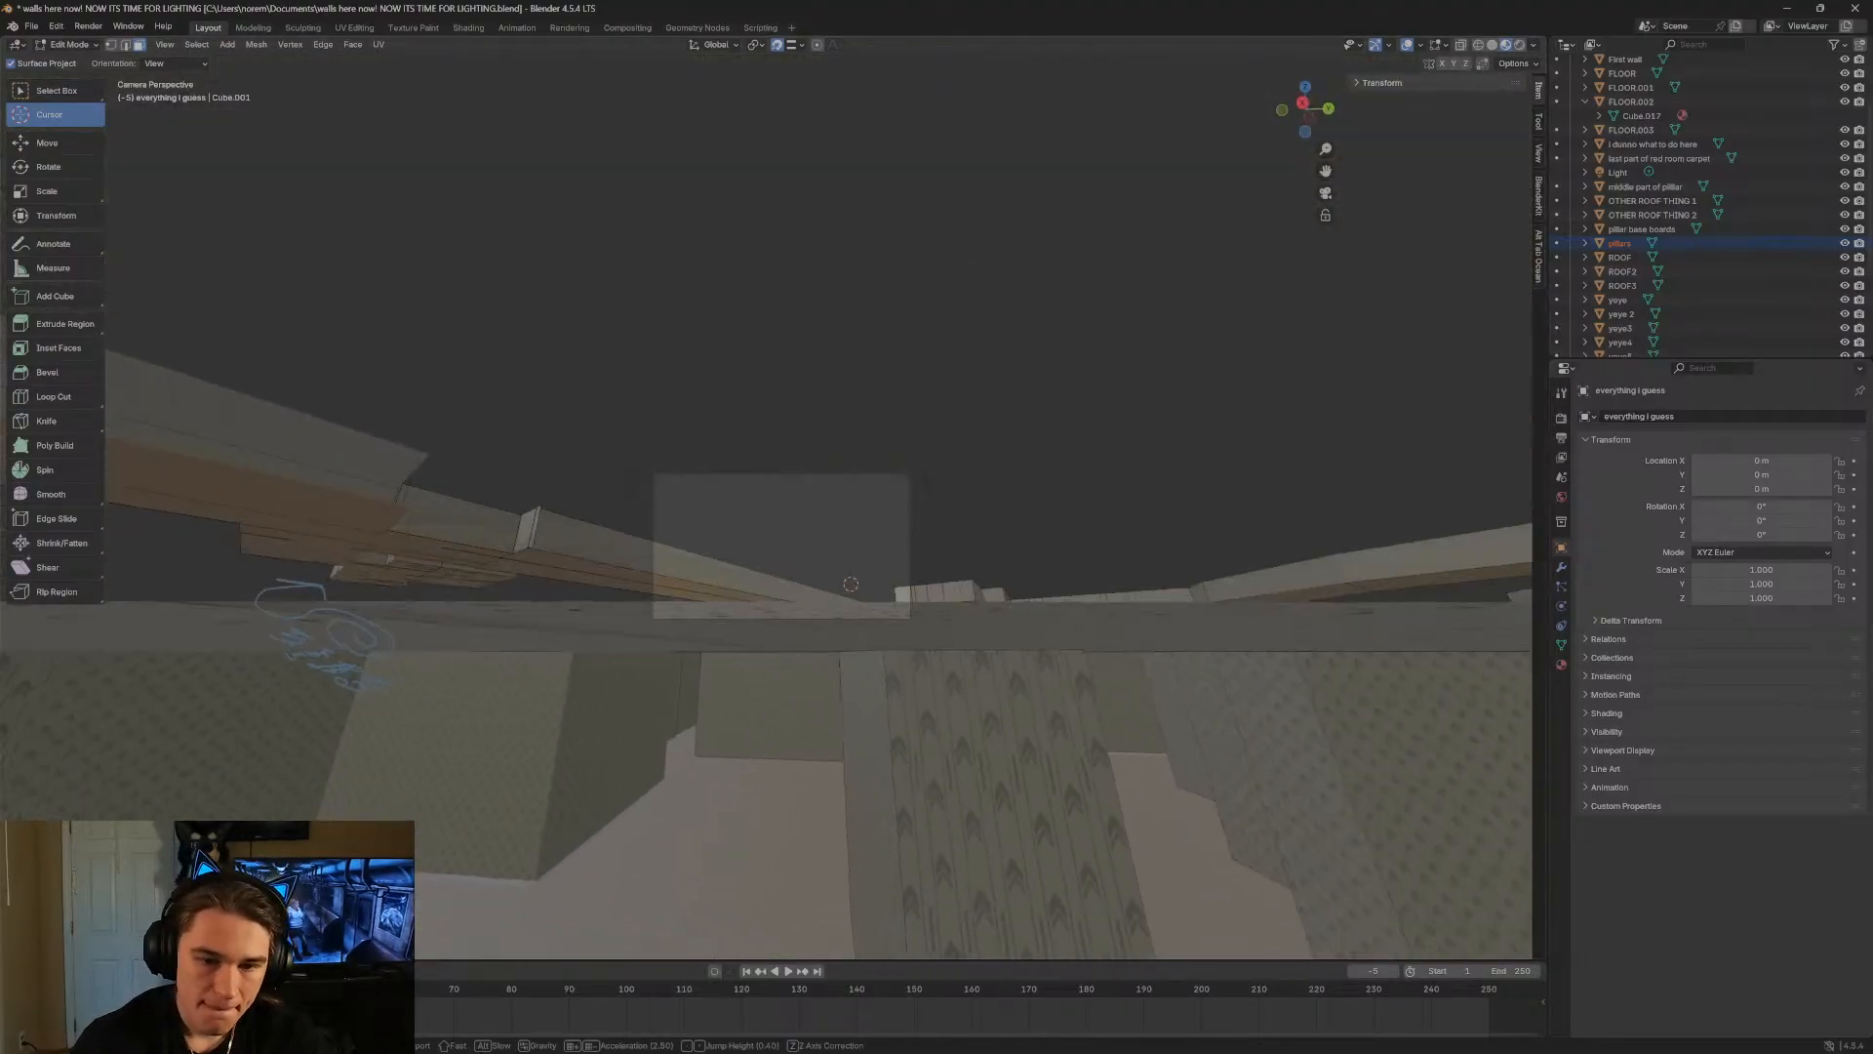
{"action": "key", "text": "q"}
{"action": "key", "text": "q"}
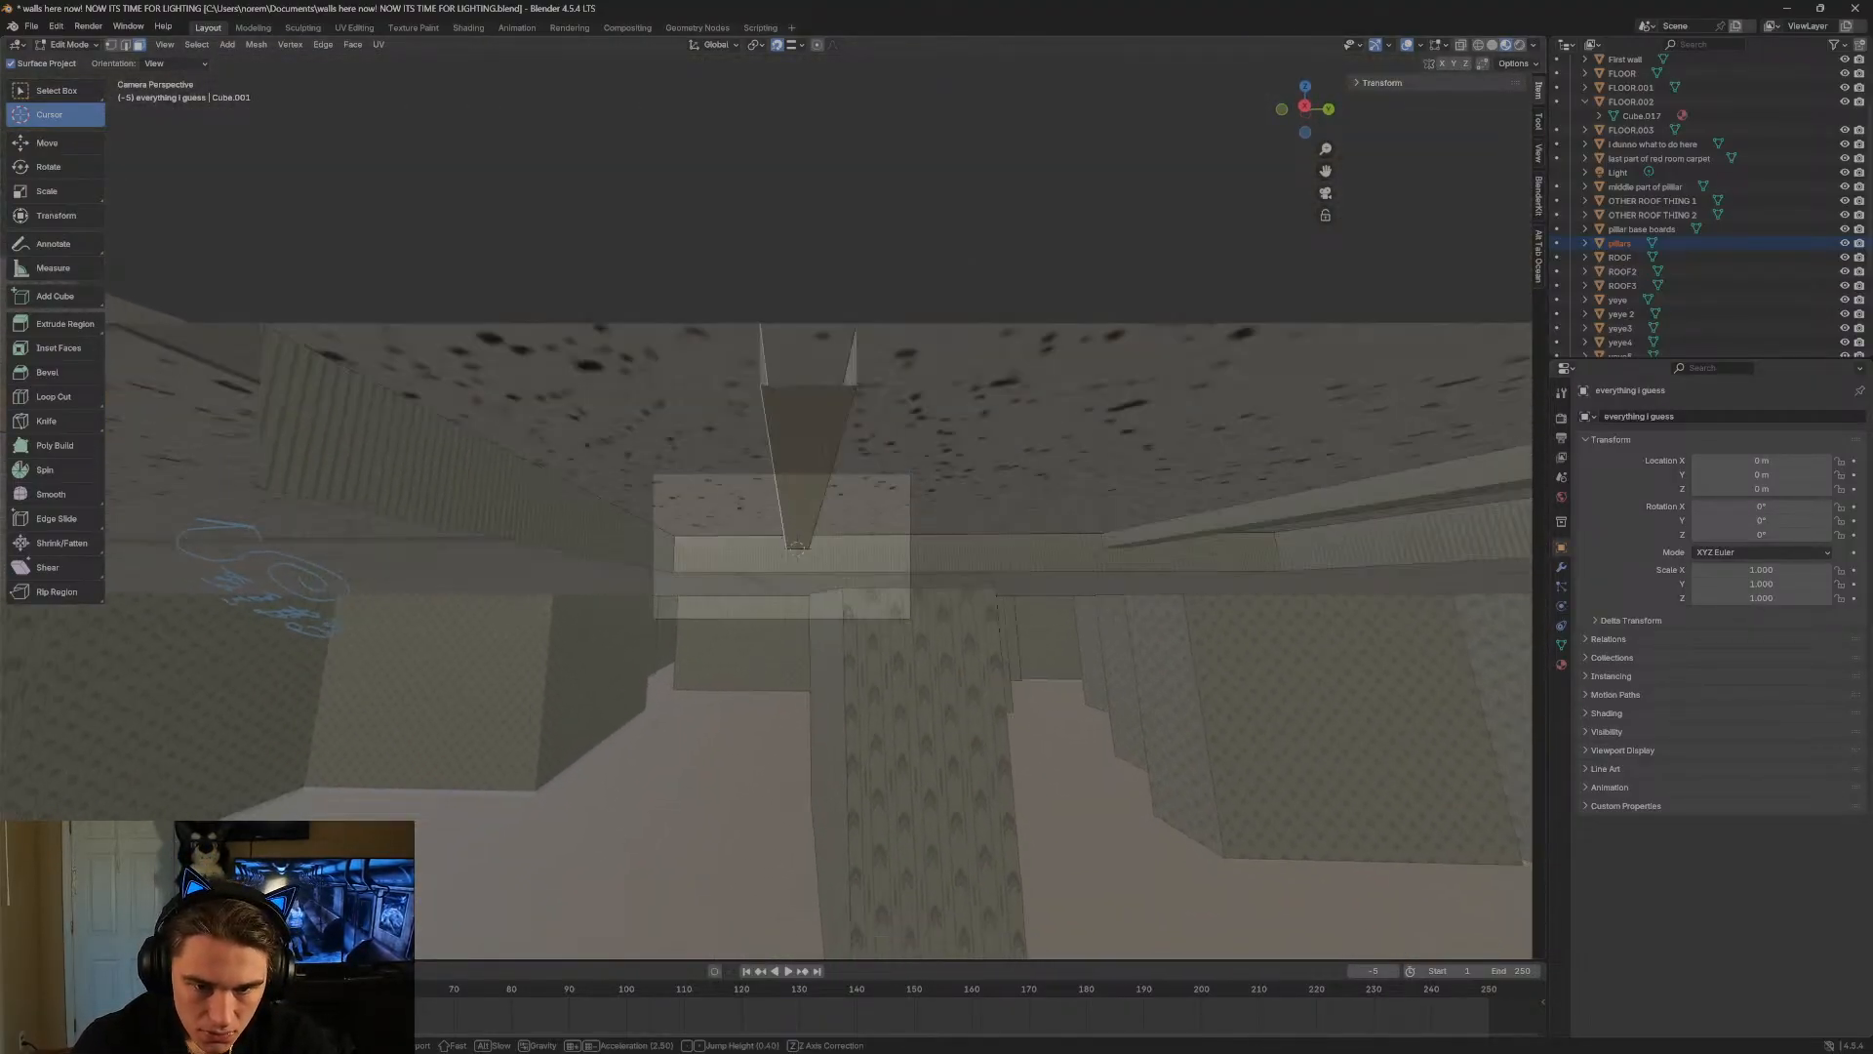
{"action": "key", "text": "q"}
{"action": "key", "text": "s"}
{"action": "key", "text": "w"}
{"action": "key", "text": "q"}
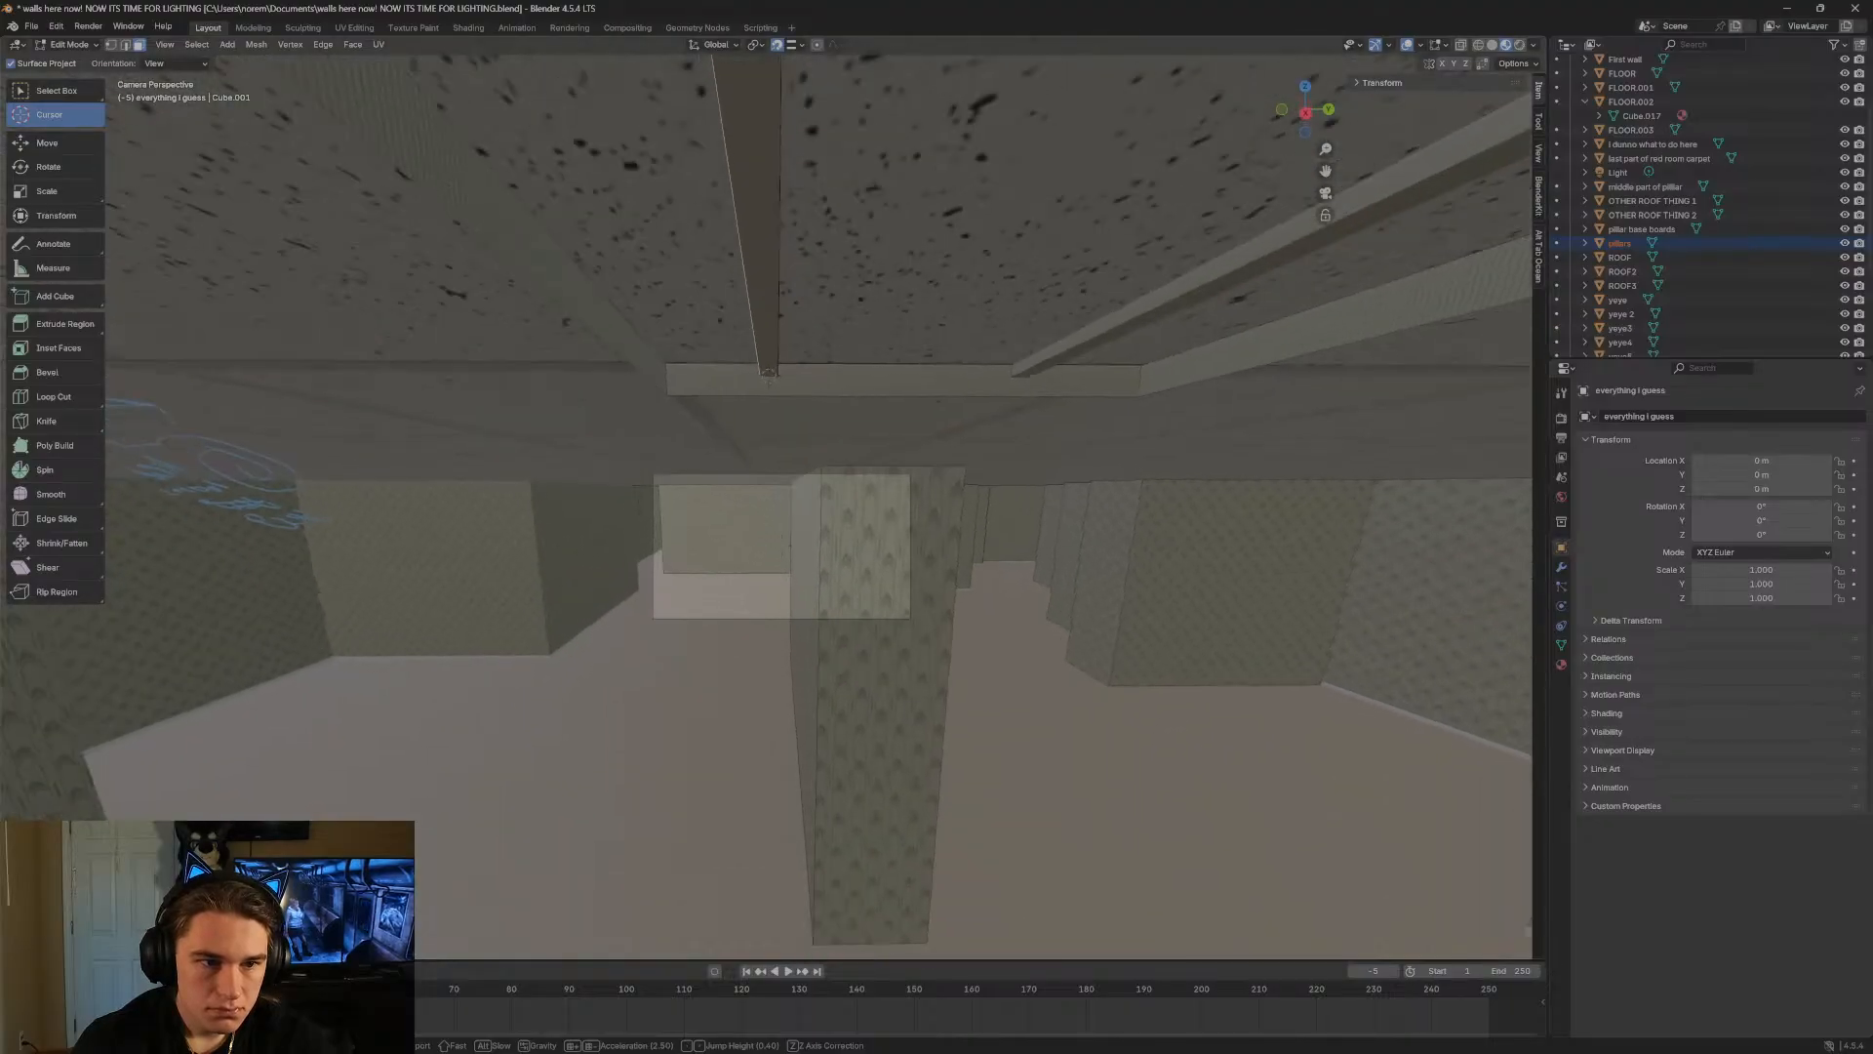
{"action": "left_click", "coordinate": [639, 370]}
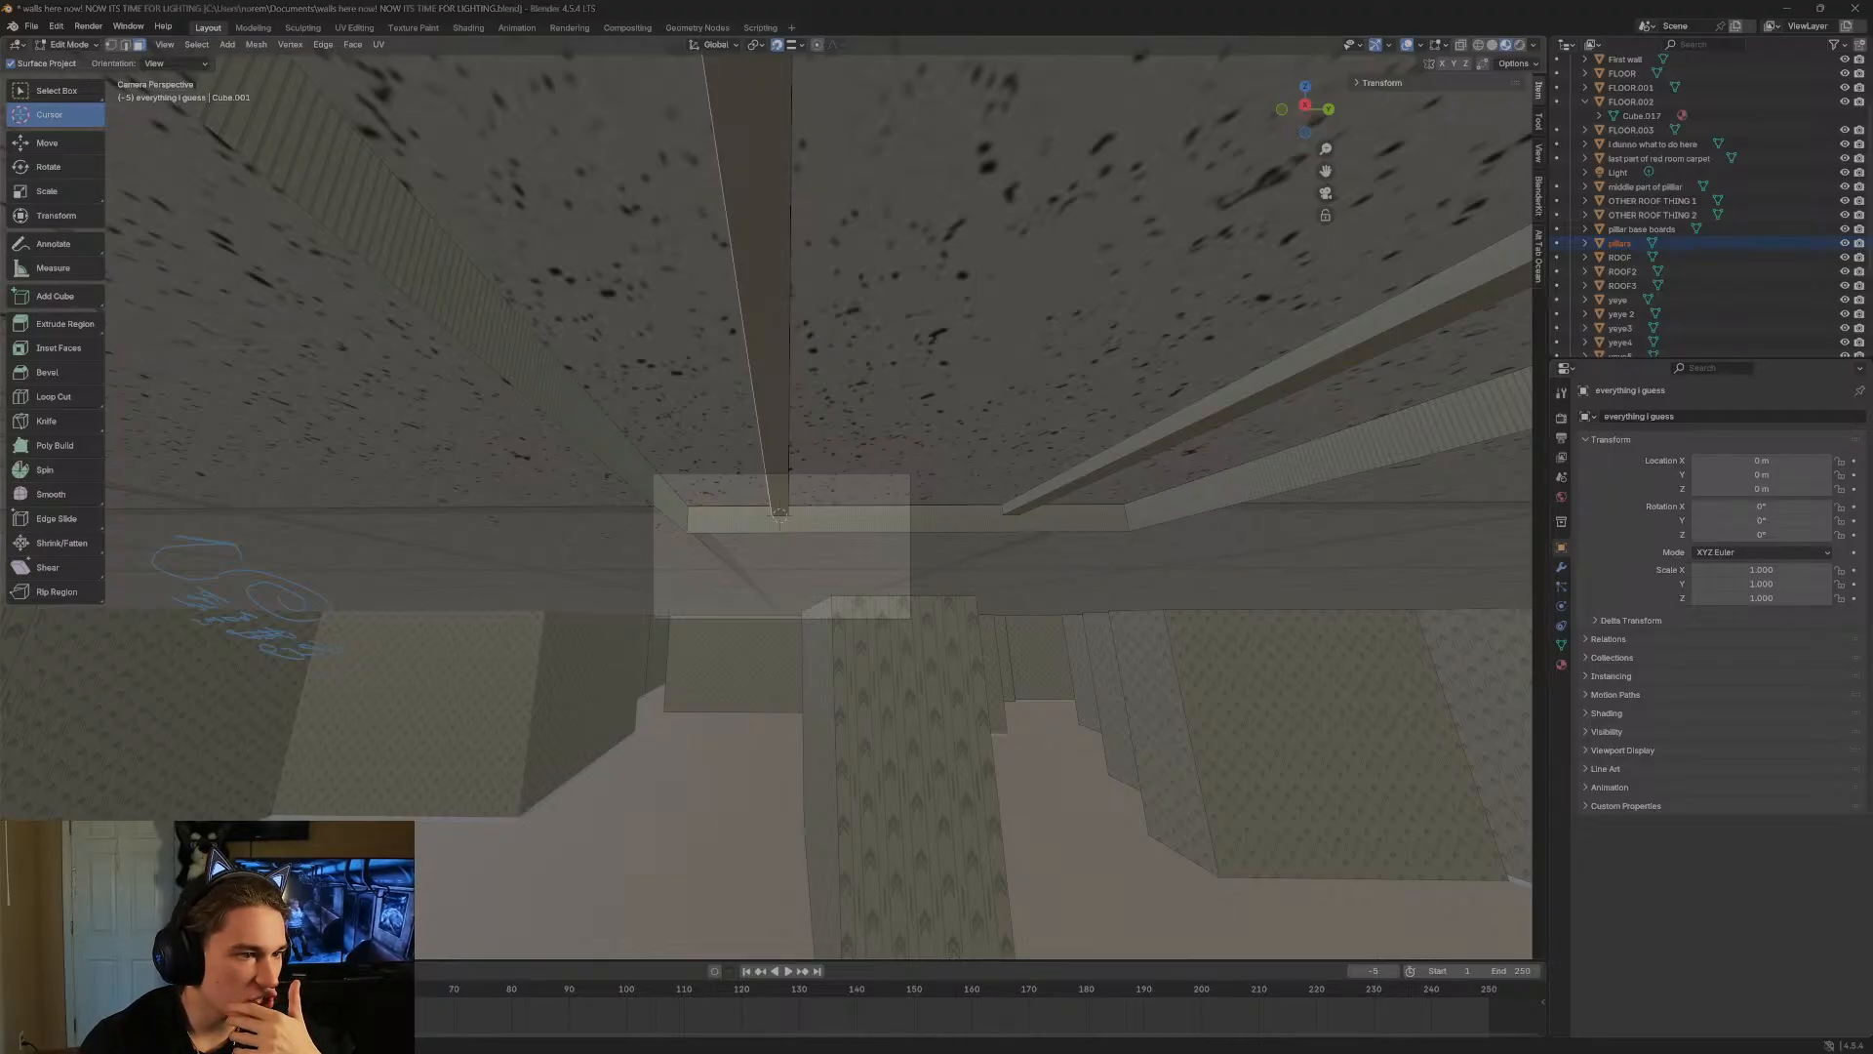
Switch to the web browser, search for "how to add shapes in blender", read the instructions and close the browser.
{"action": "left_click_drag", "start_coordinate": [661, 192], "coordinate": [687, 196]}
{"action": "type", "text": "how"}
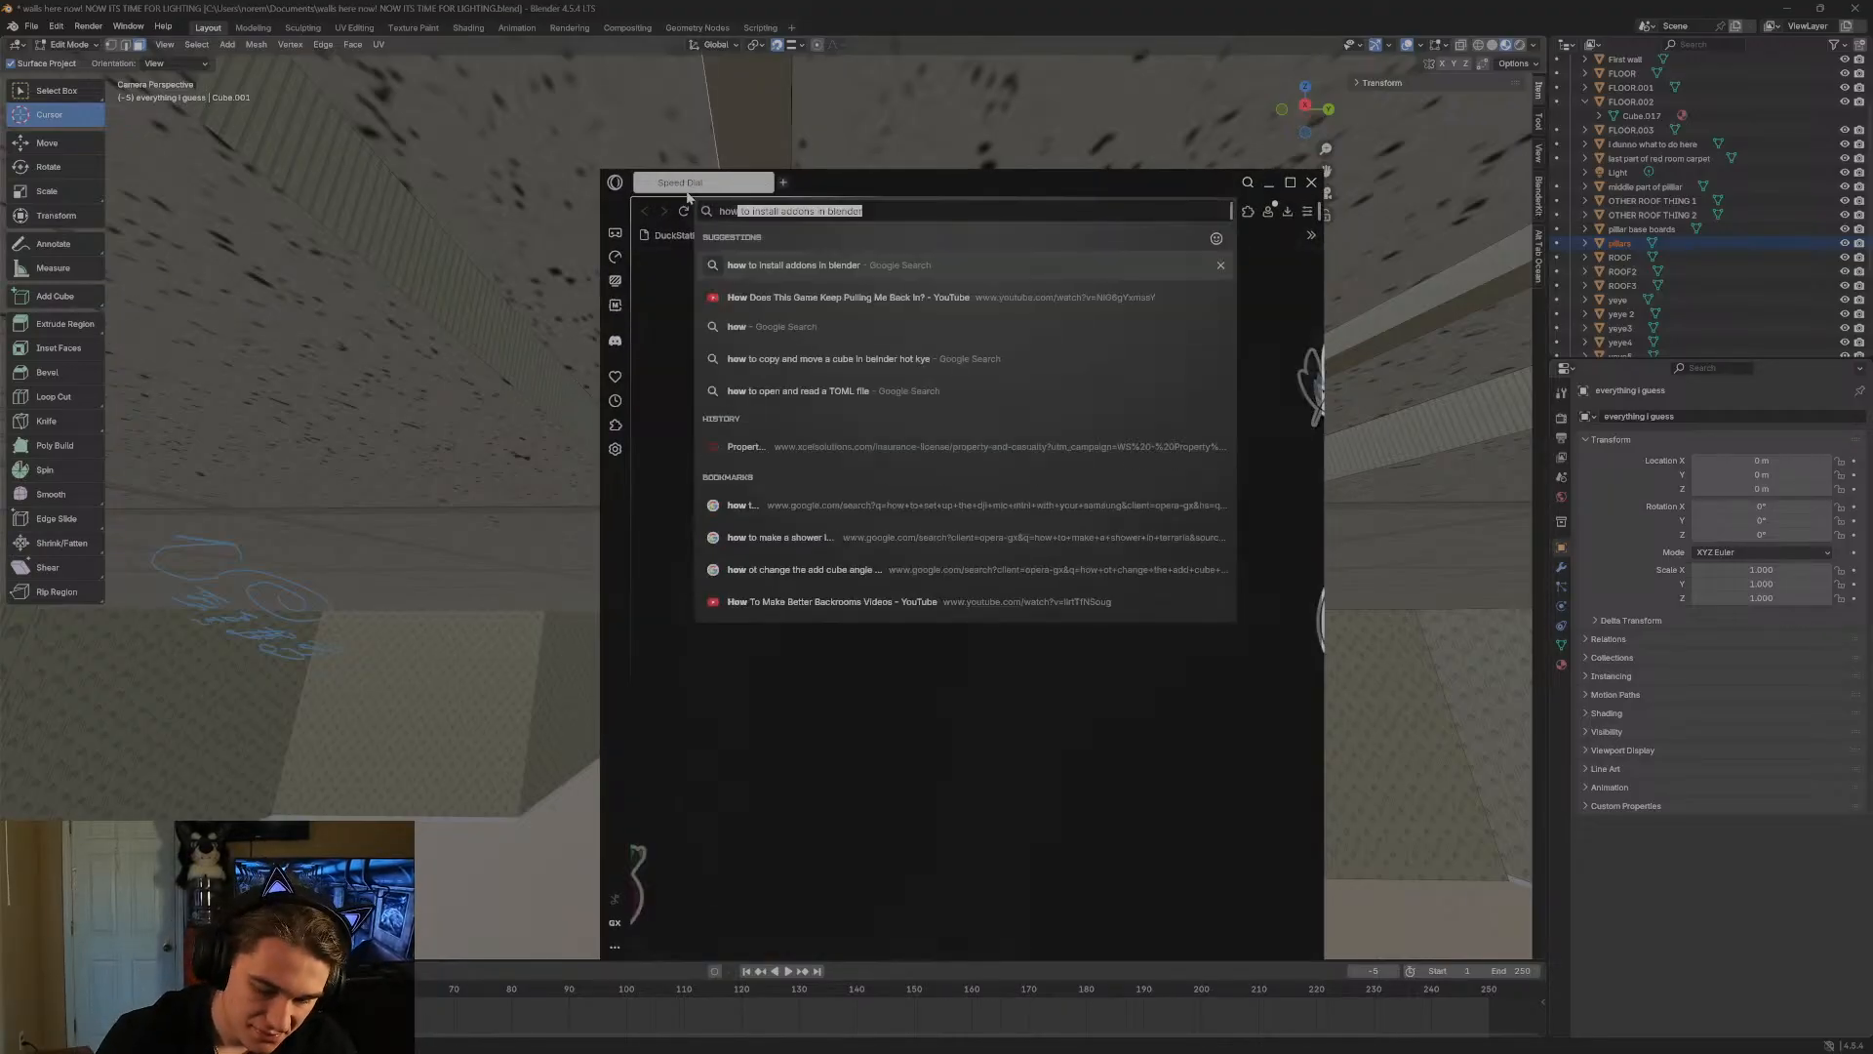
{"action": "type", "text": " to add shaped"}
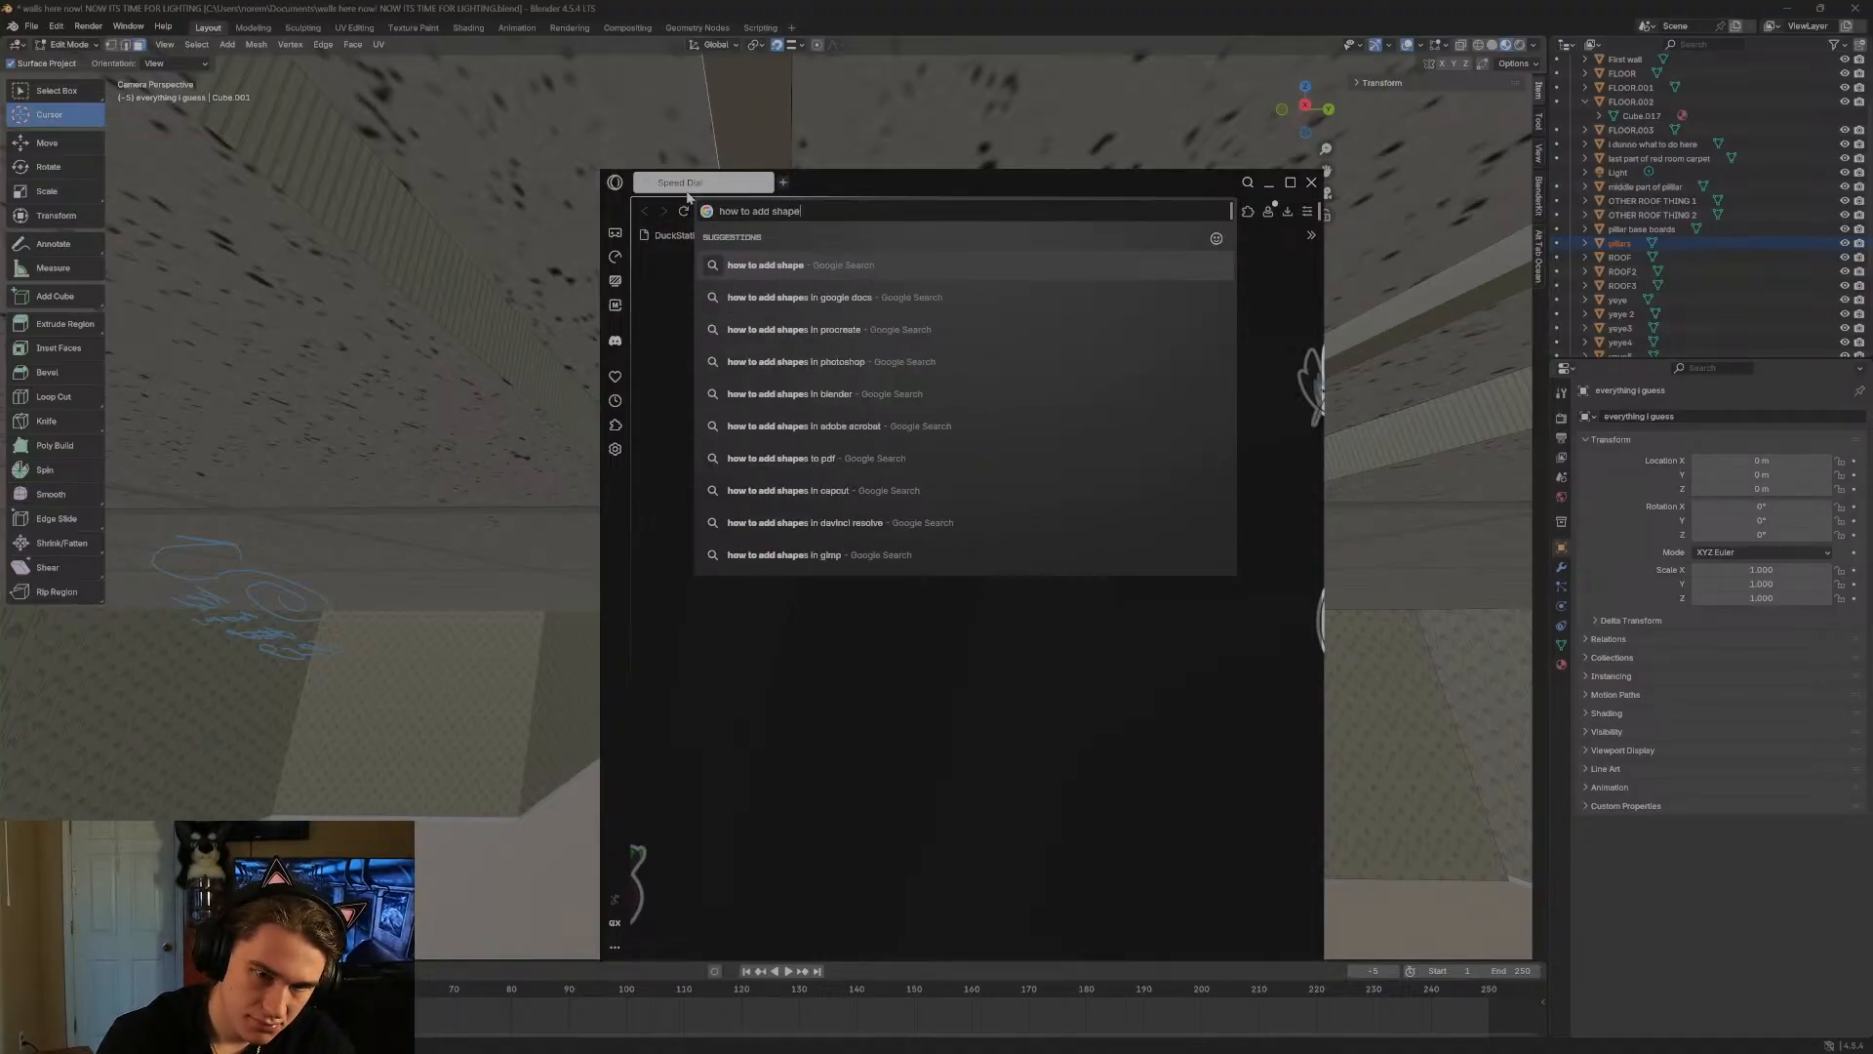
{"action": "key", "text": "BackSpace"}
{"action": "key", "text": "BackSpace"}
{"action": "type", "text": "s in blender"}
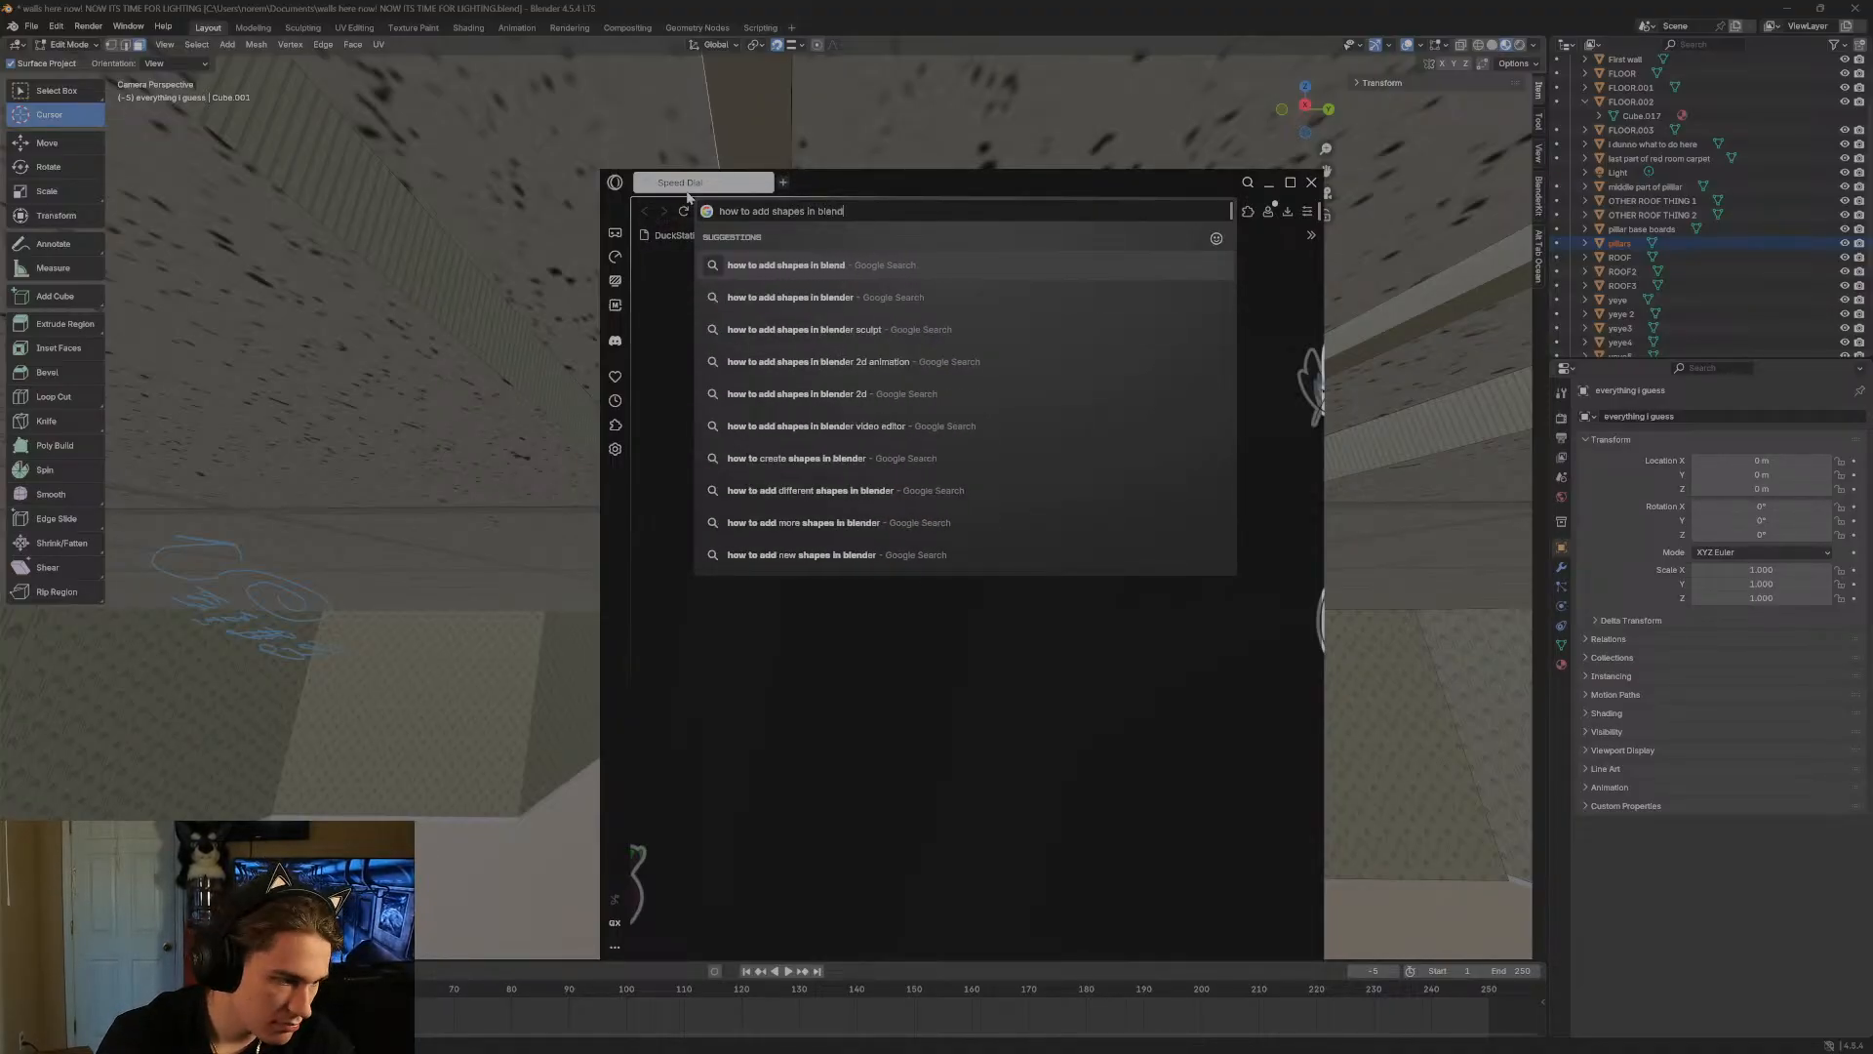
{"action": "key", "text": "Return"}
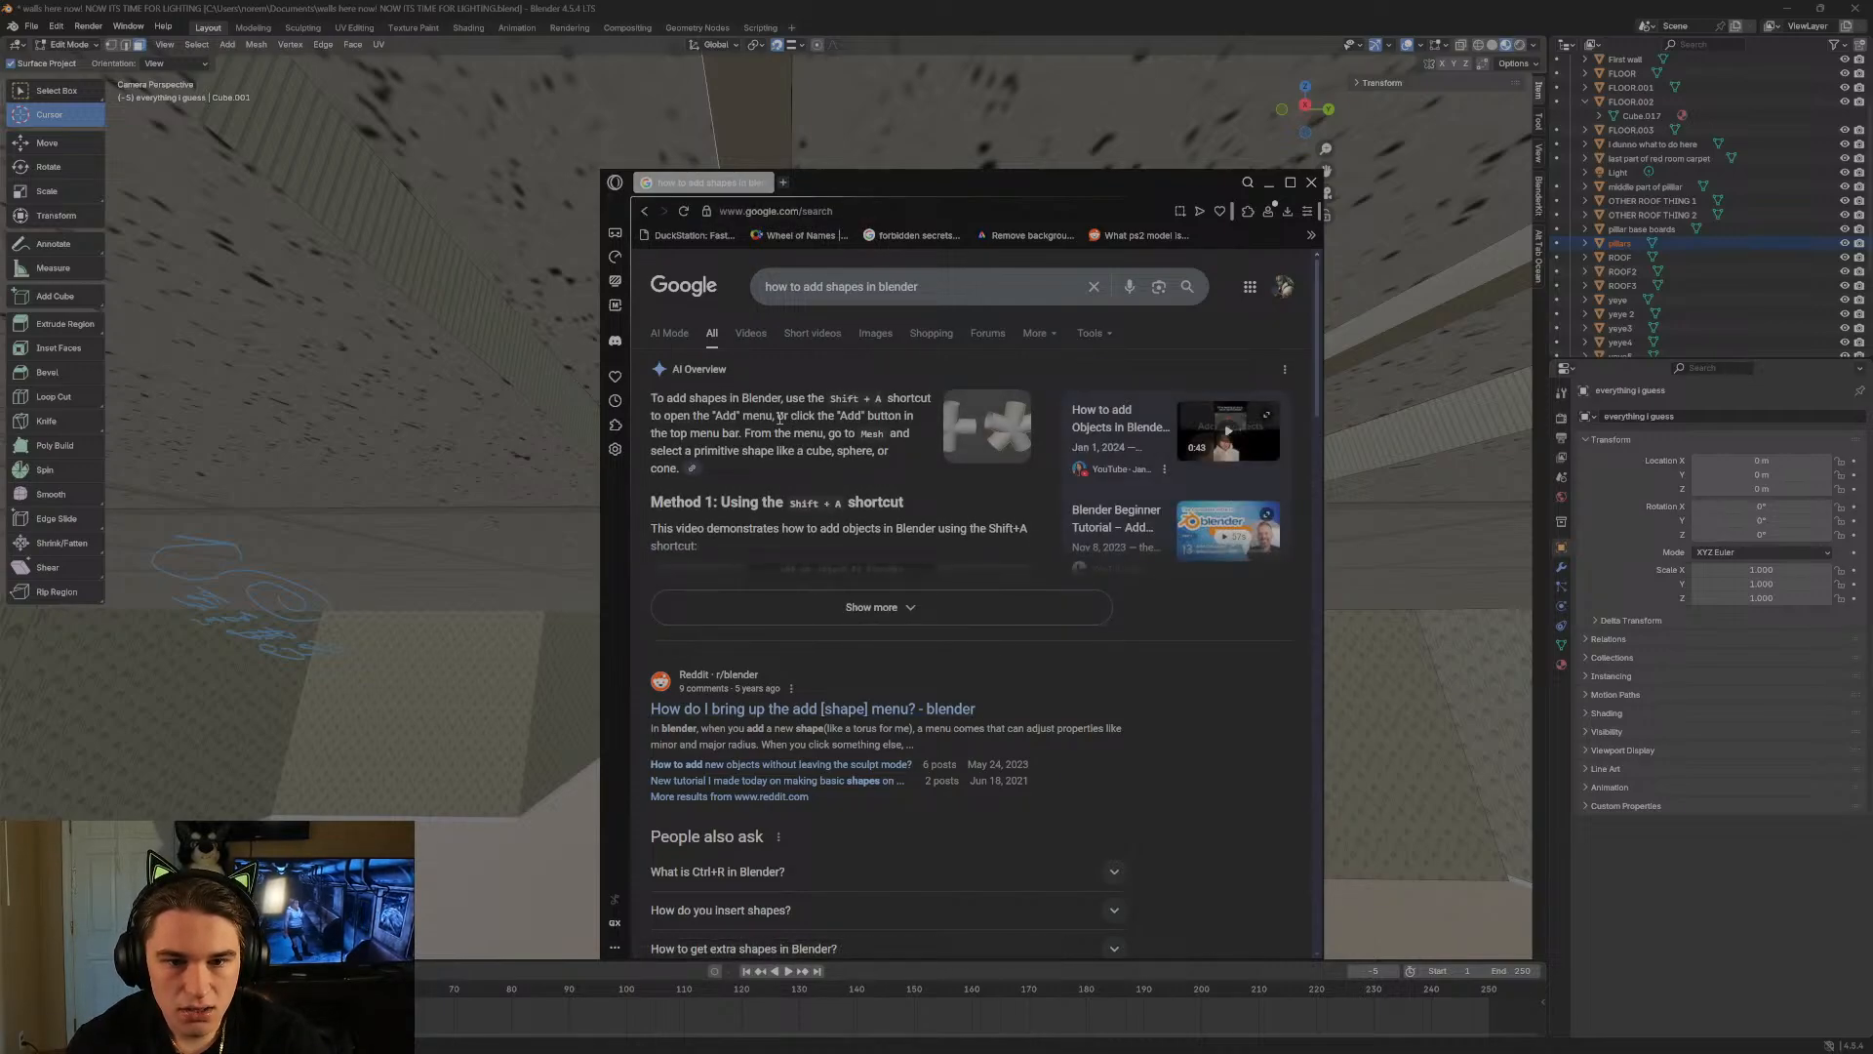
{"action": "left_click", "coordinate": [1311, 183]}
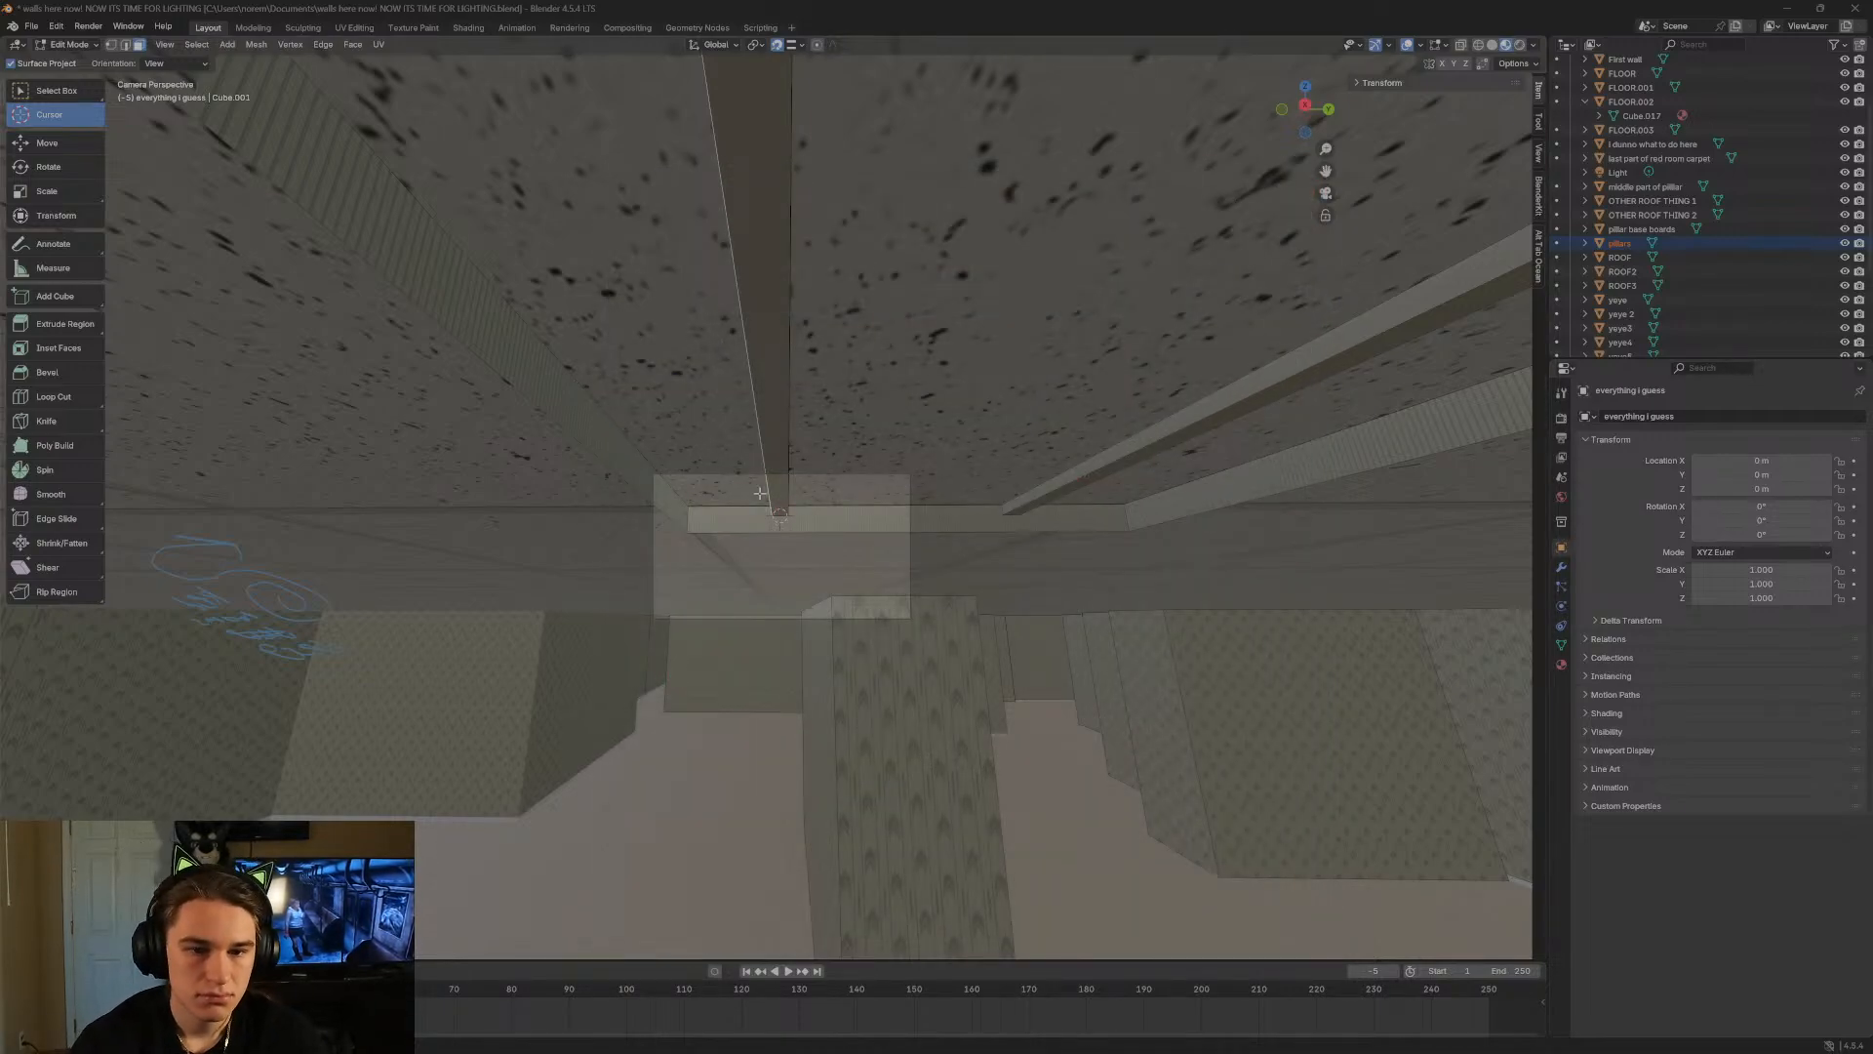
Add a cylinder mesh at the 3D cursor by the end of the light strip.
{"action": "left_click", "coordinate": [228, 44]}
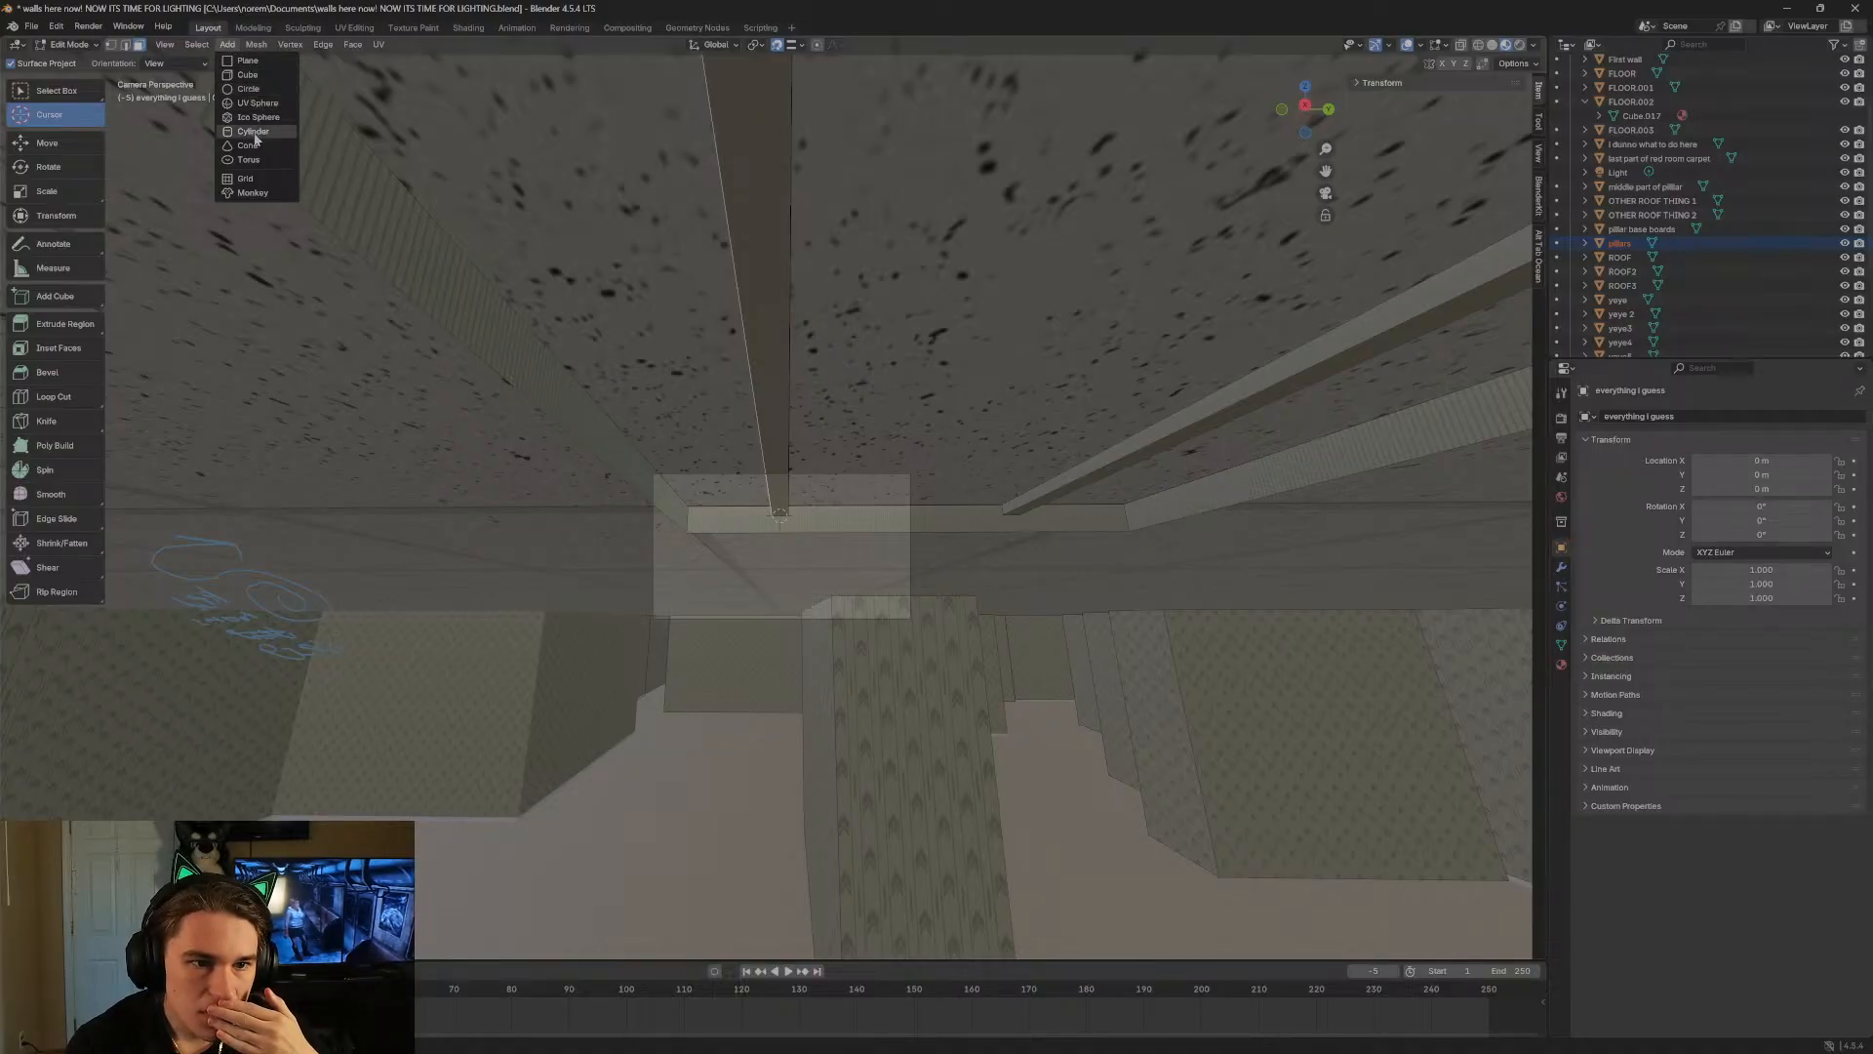
{"action": "left_click", "coordinate": [254, 133]}
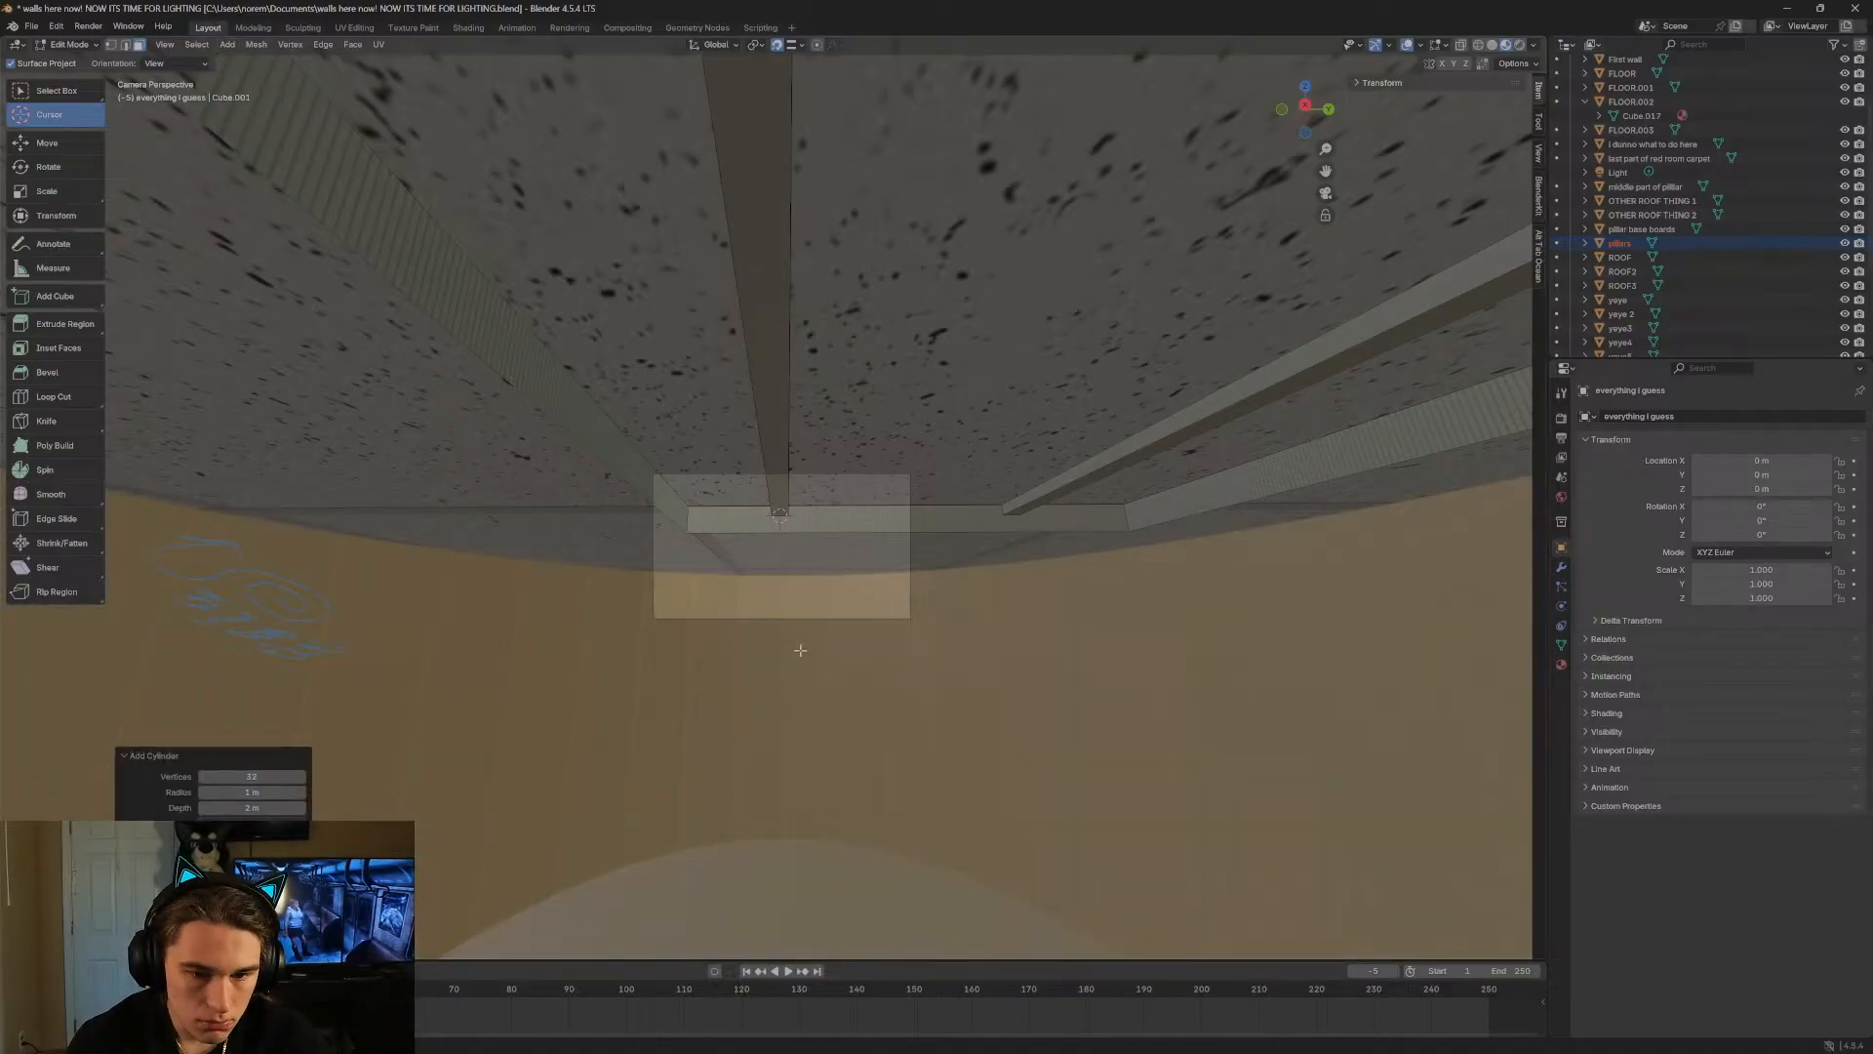
Reduce the new cylinder to 17 vertices and a 0.01 m radius so it forms a thin tube.
{"action": "key", "text": "shift+grave"}
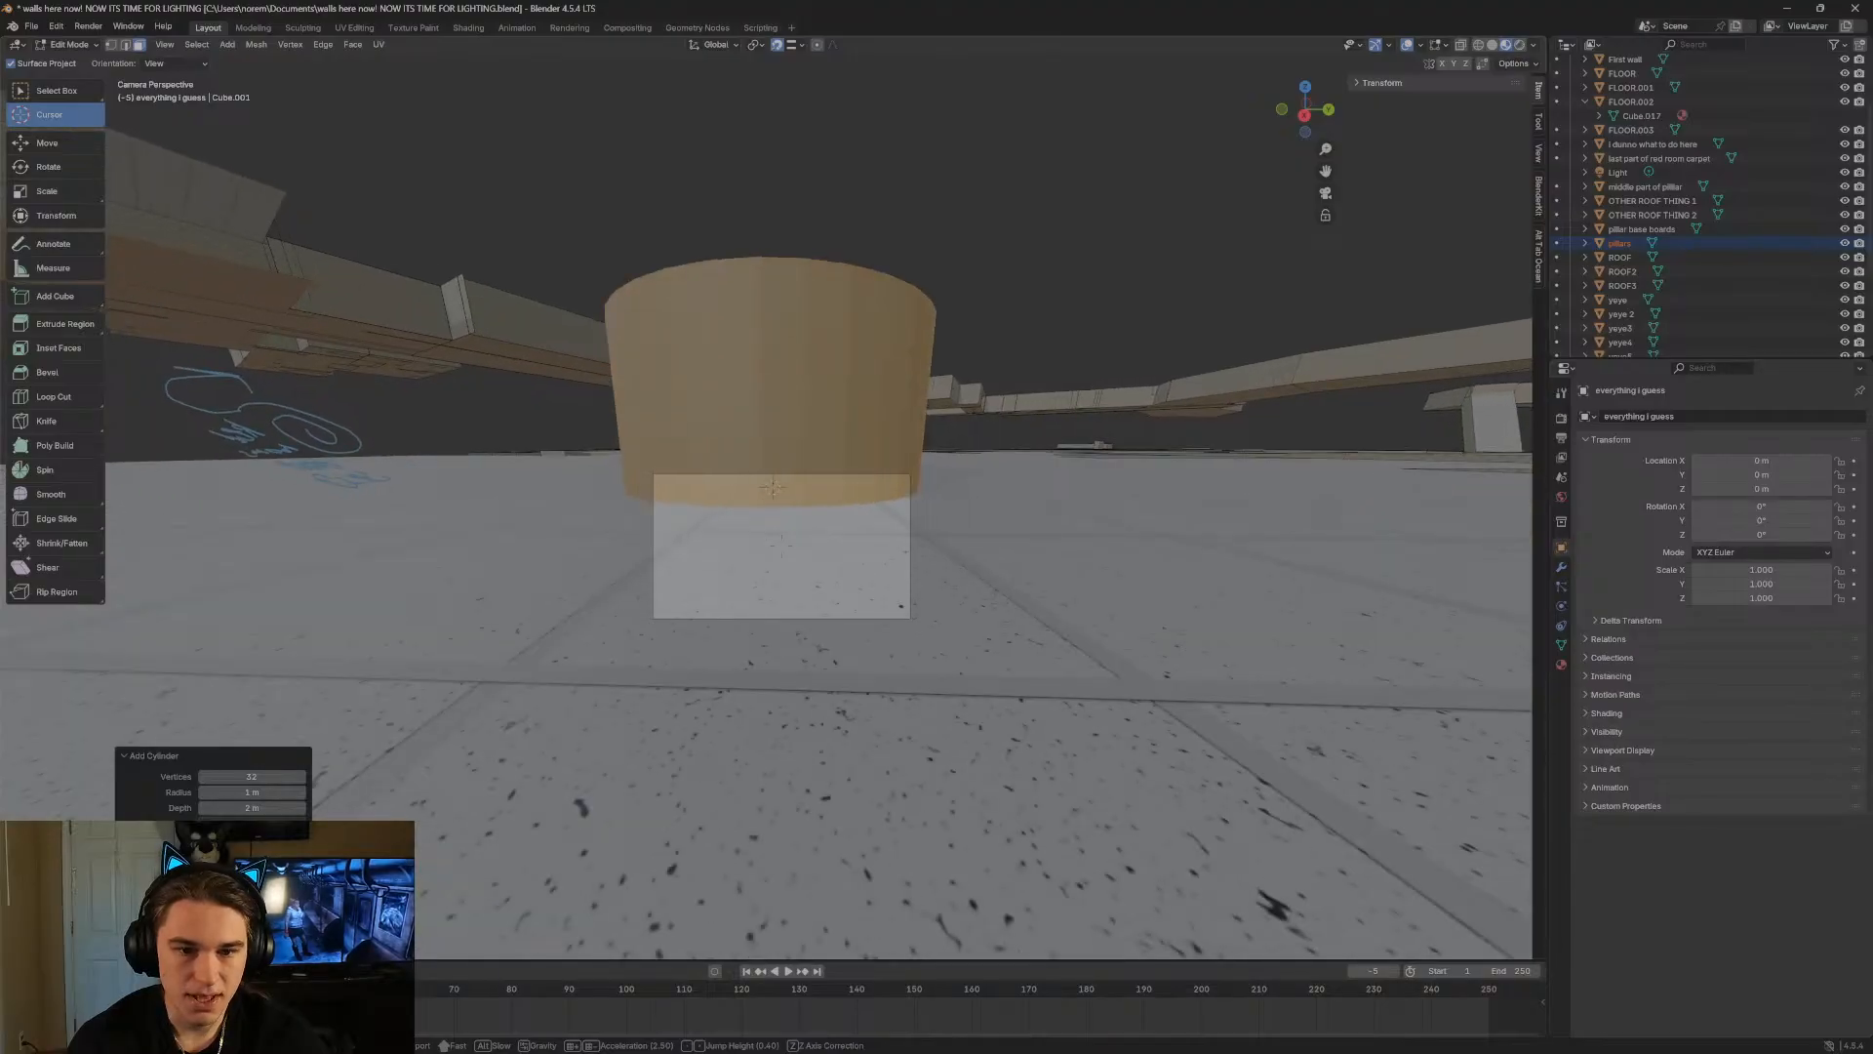
{"action": "key", "text": "w"}
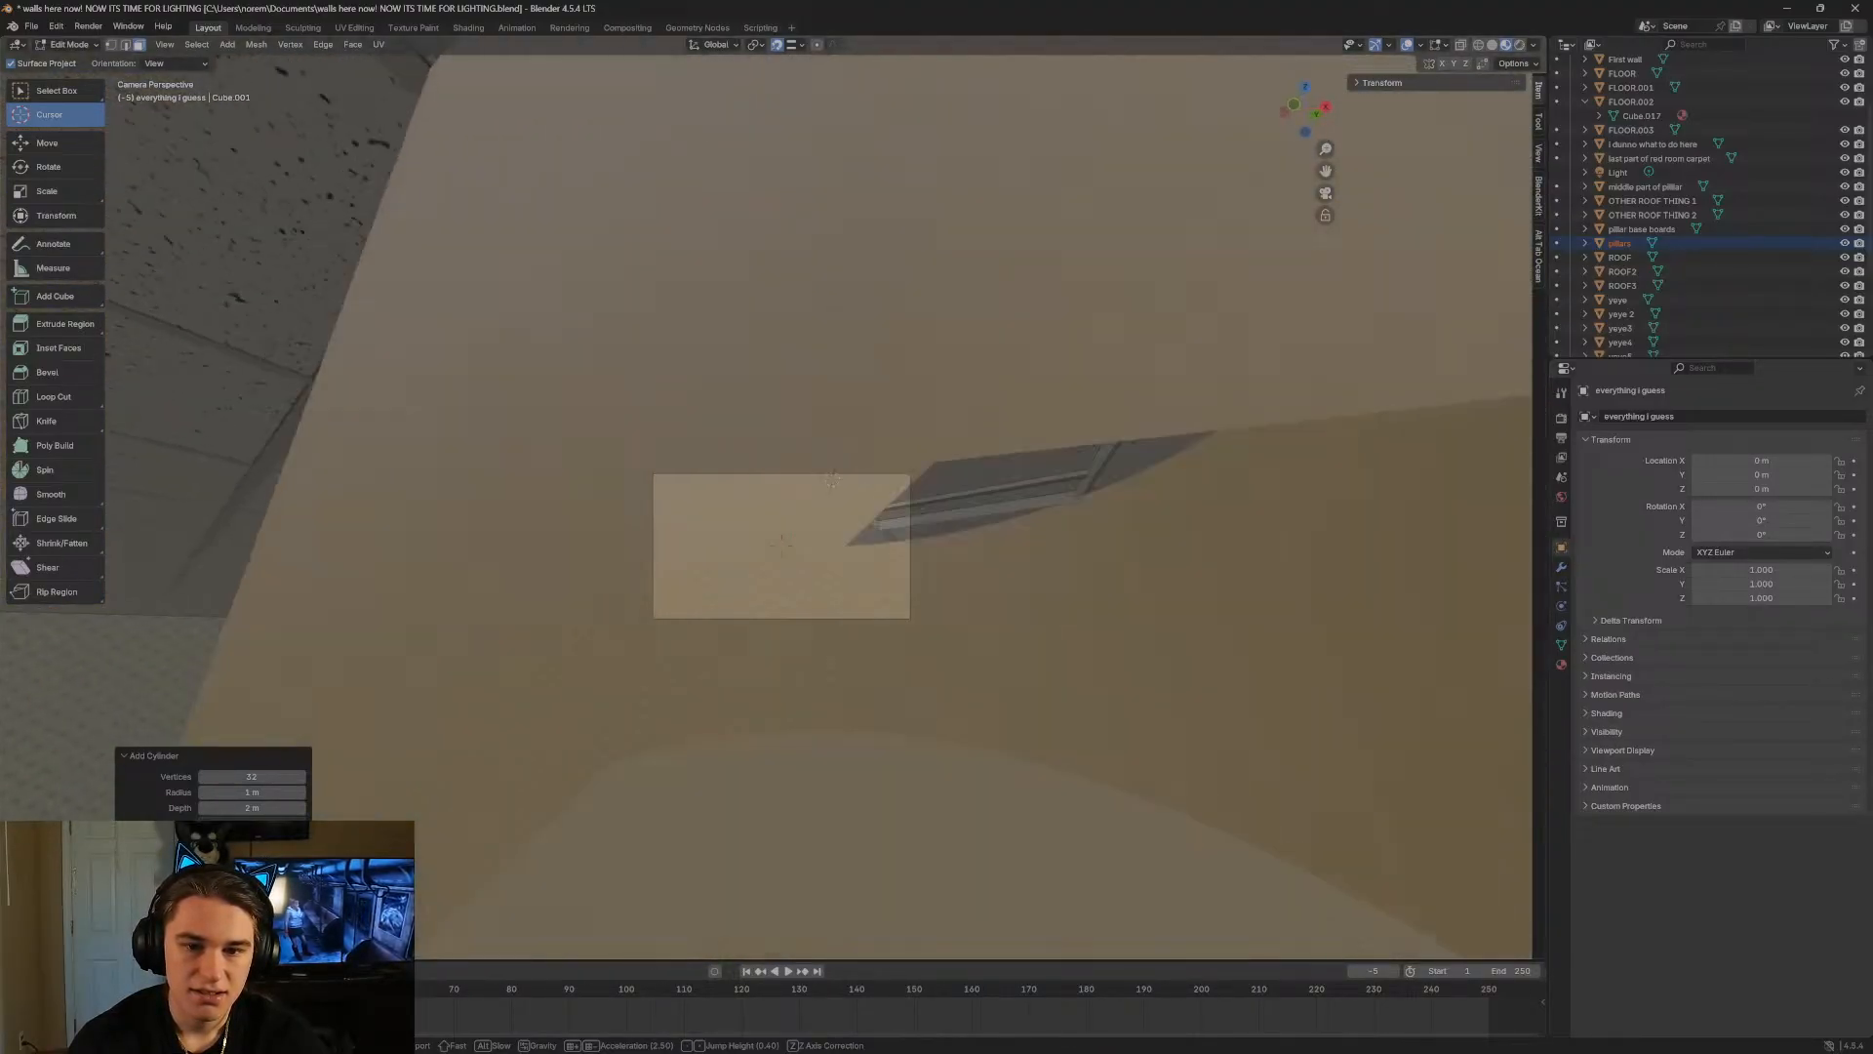
{"action": "key", "text": "w"}
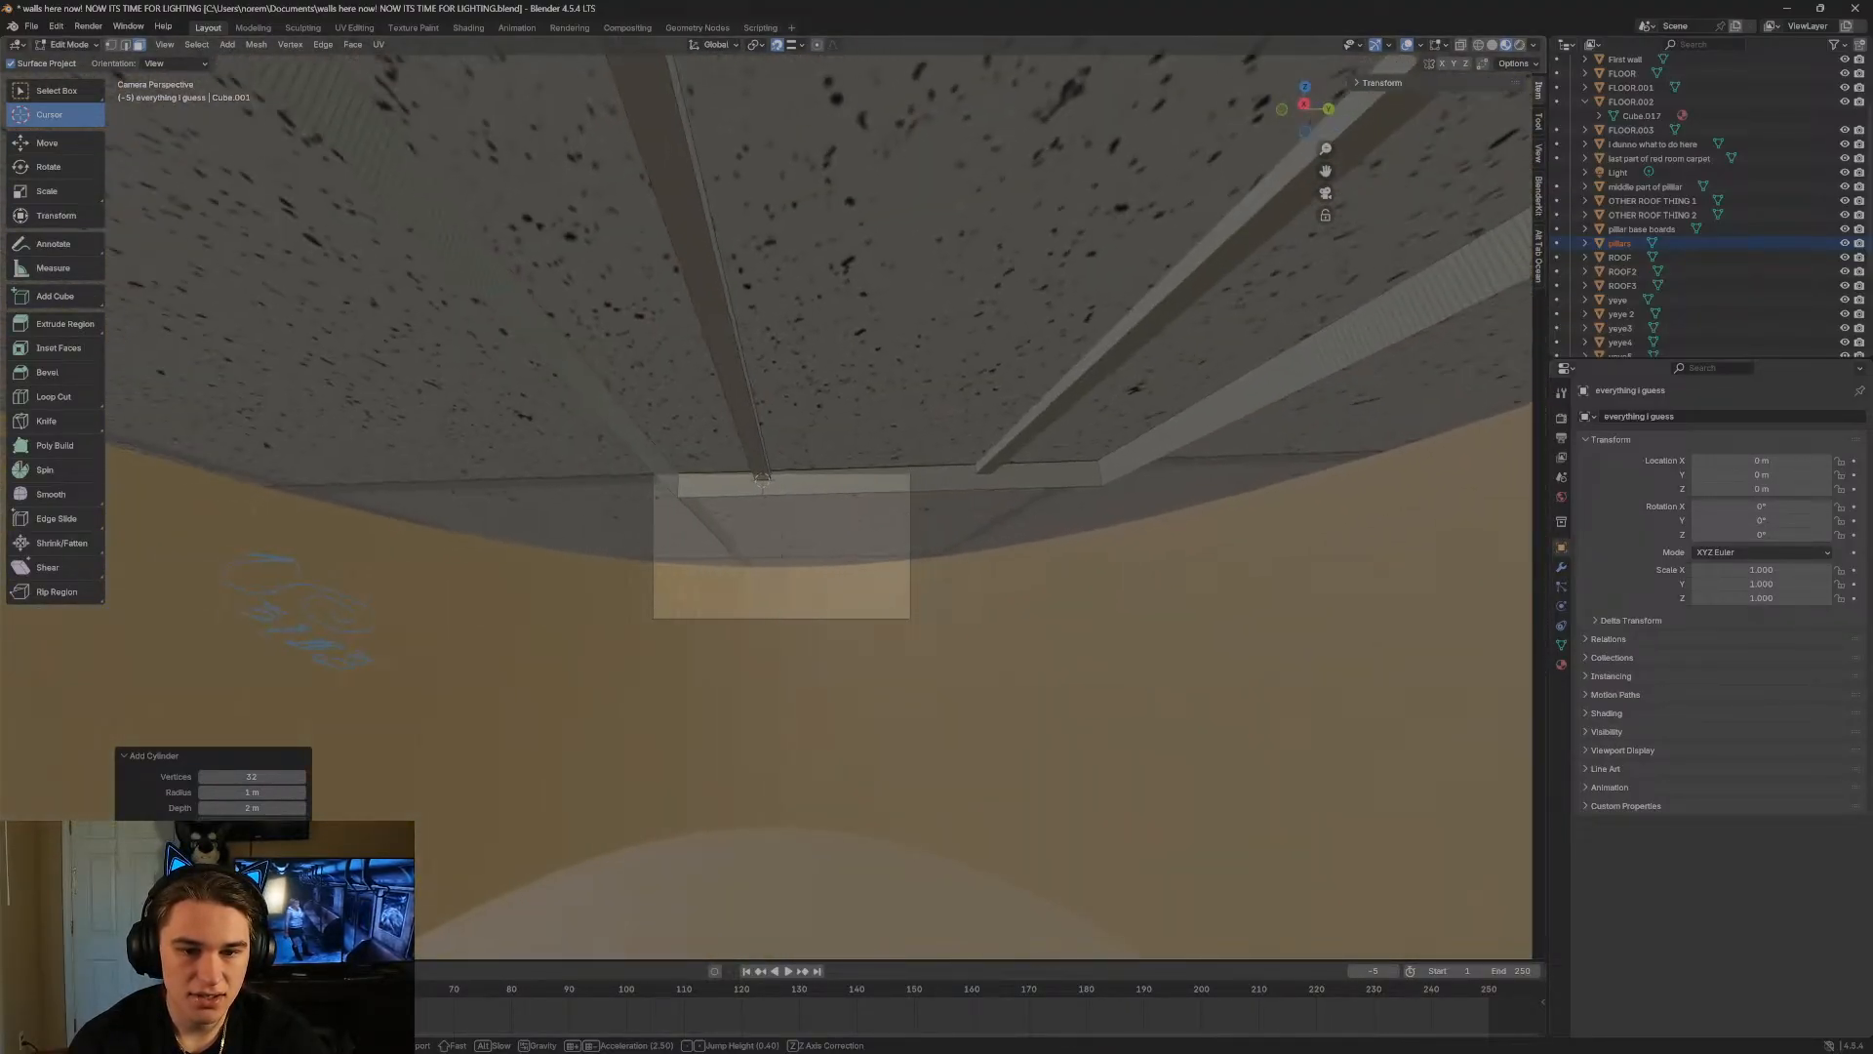
{"action": "left_click", "coordinate": [799, 637]}
{"action": "left_click_drag", "start_coordinate": [252, 776], "coordinate": [287, 791]}
{"action": "left_click", "coordinate": [205, 792]}
{"action": "left_click", "coordinate": [204, 792]}
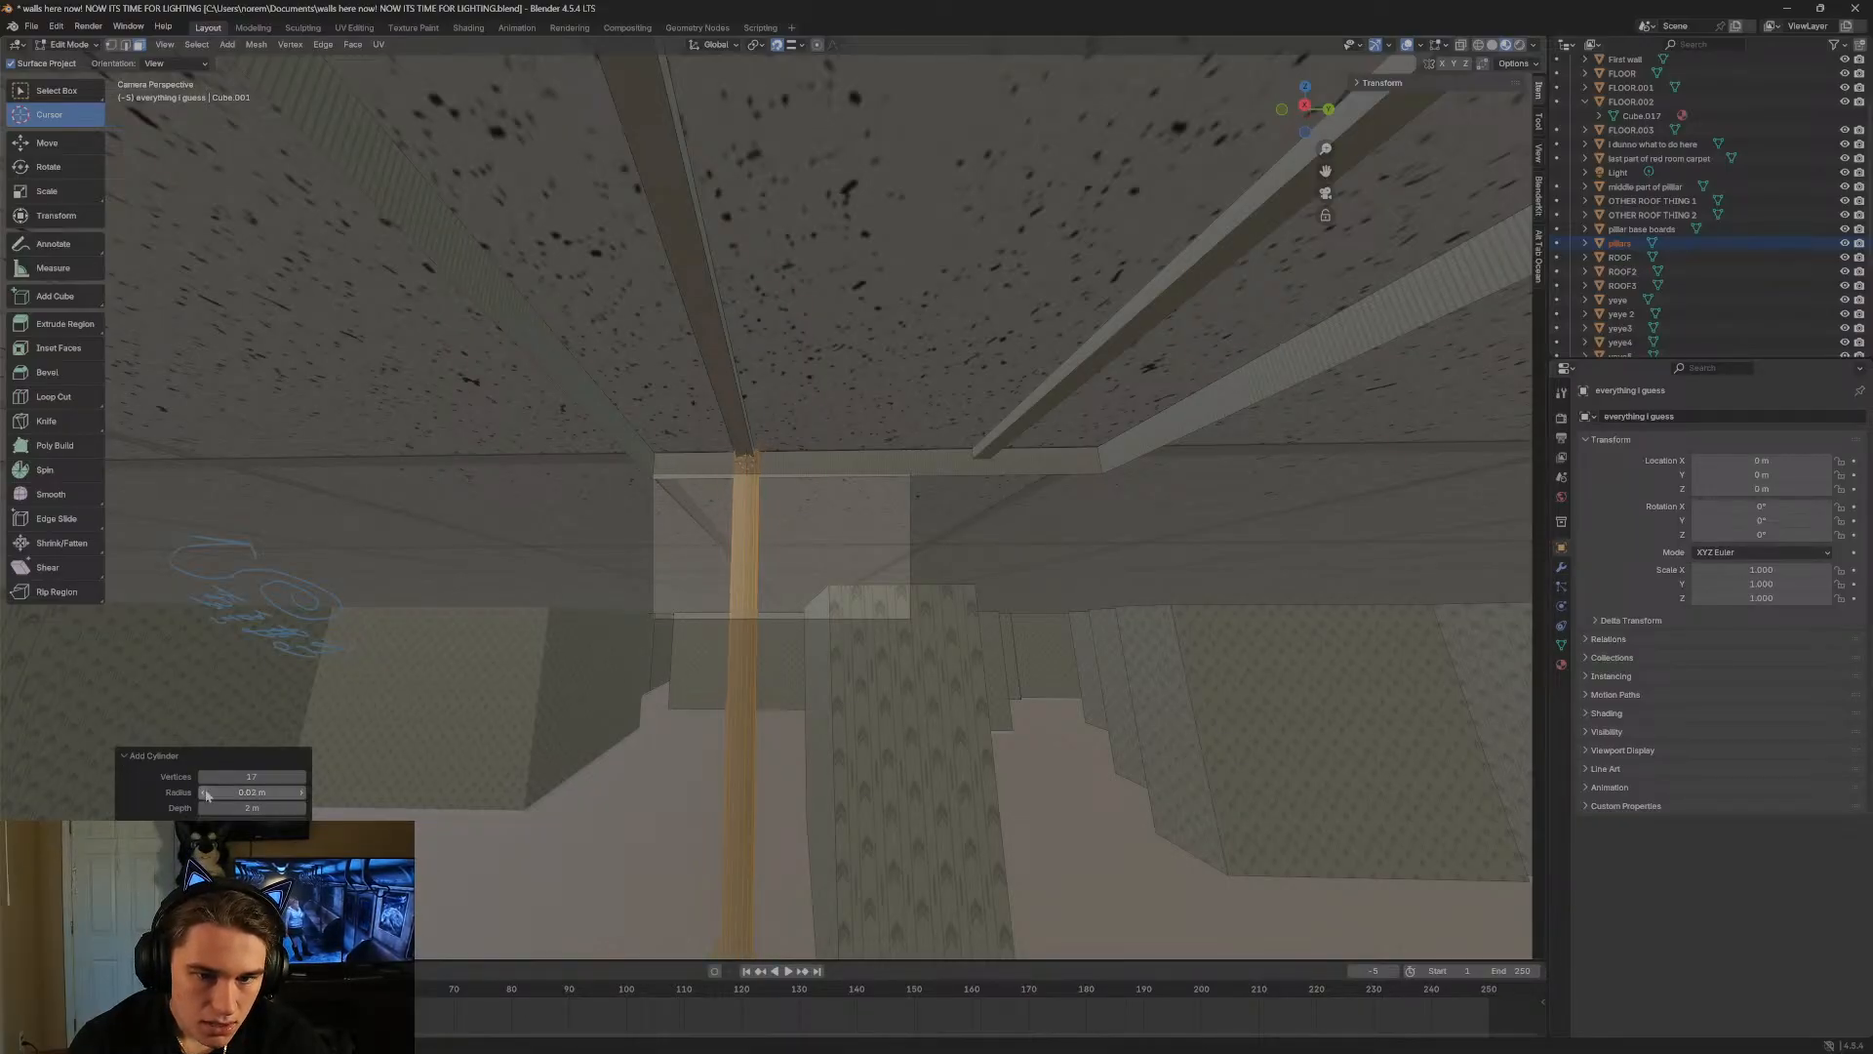
{"action": "left_click", "coordinate": [205, 792]}
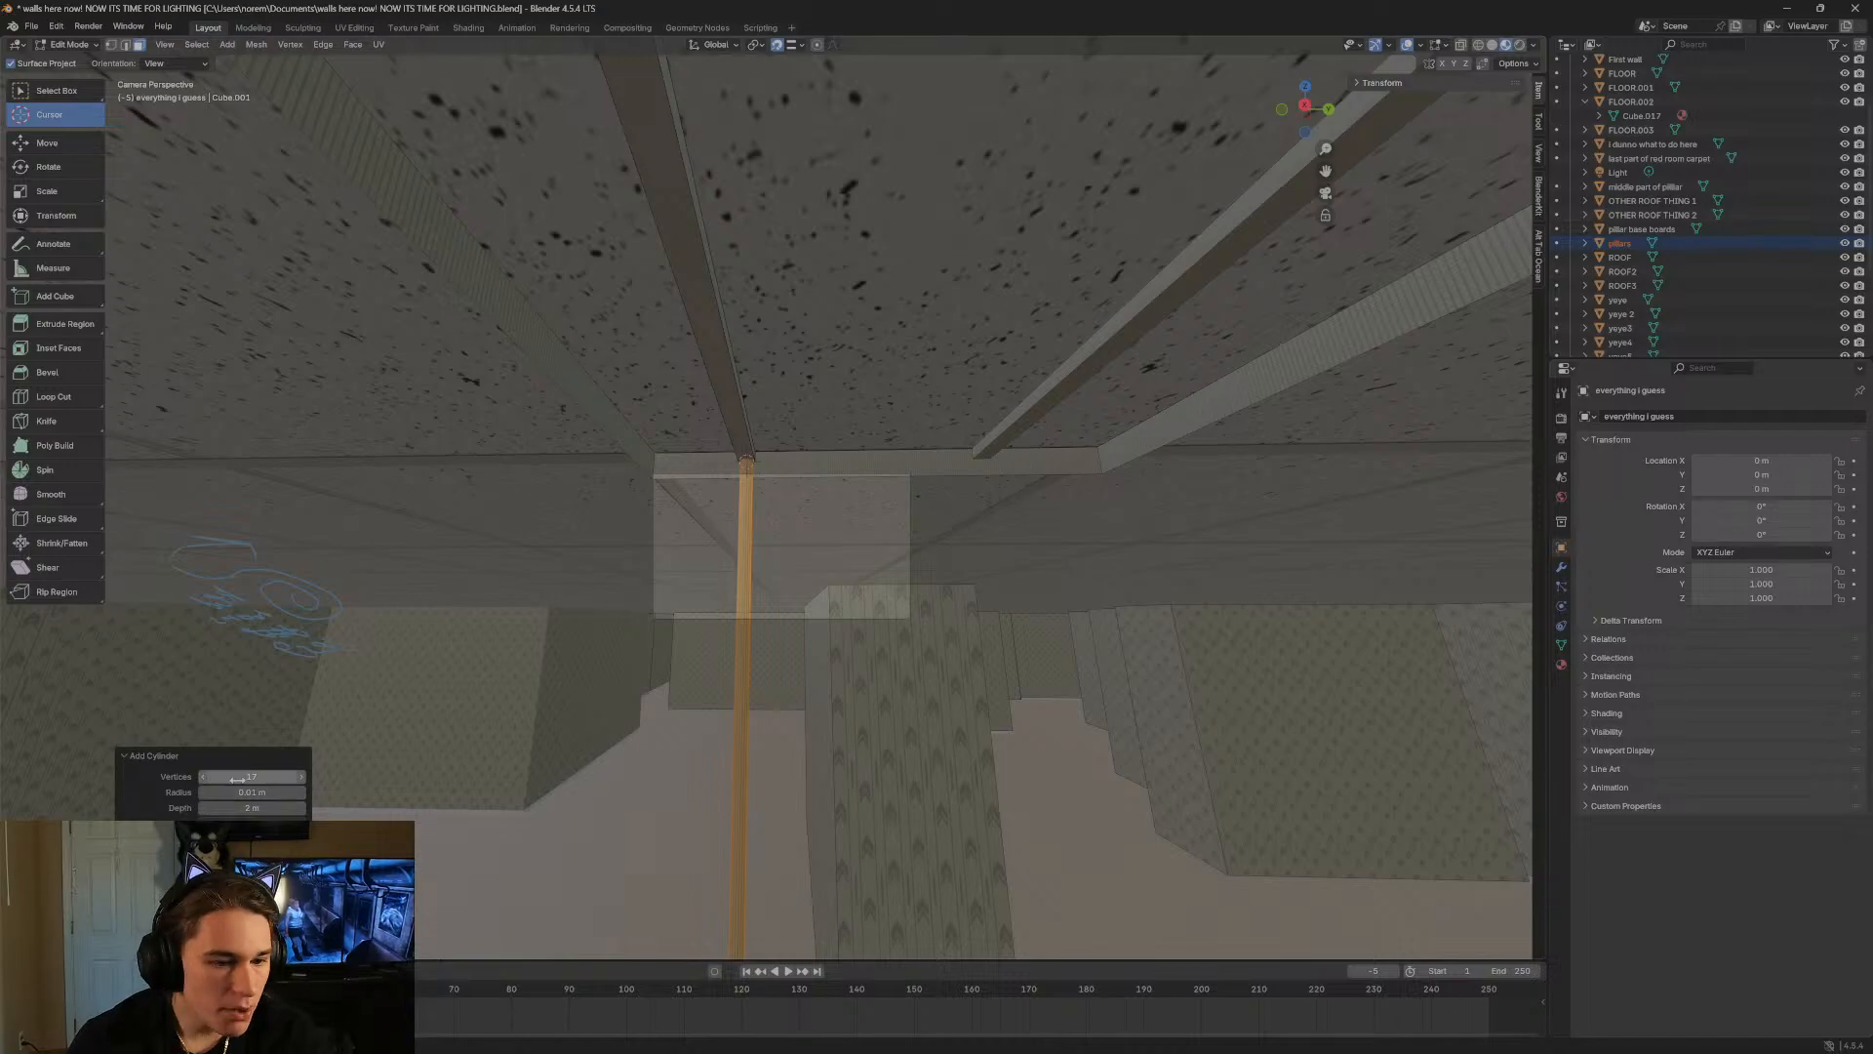
{"action": "key", "text": "shift+grave"}
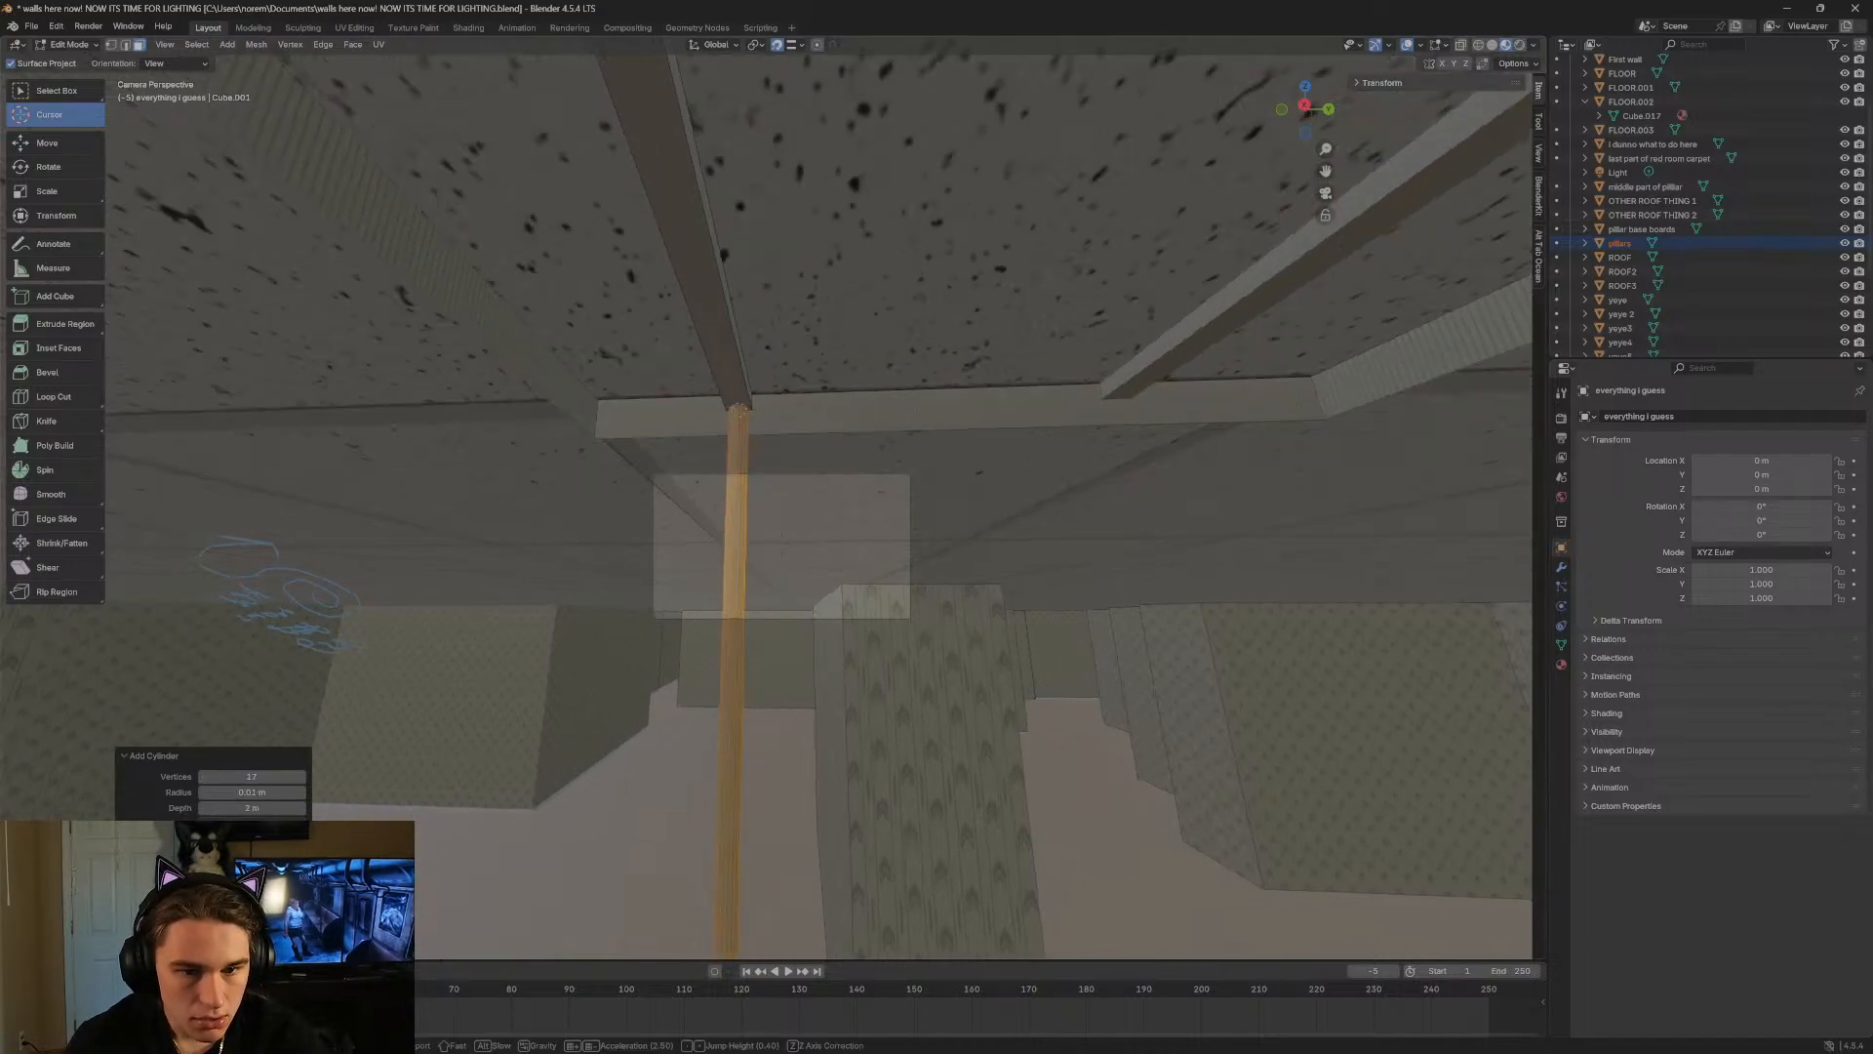
{"action": "key", "text": "w"}
{"action": "key", "text": "s"}
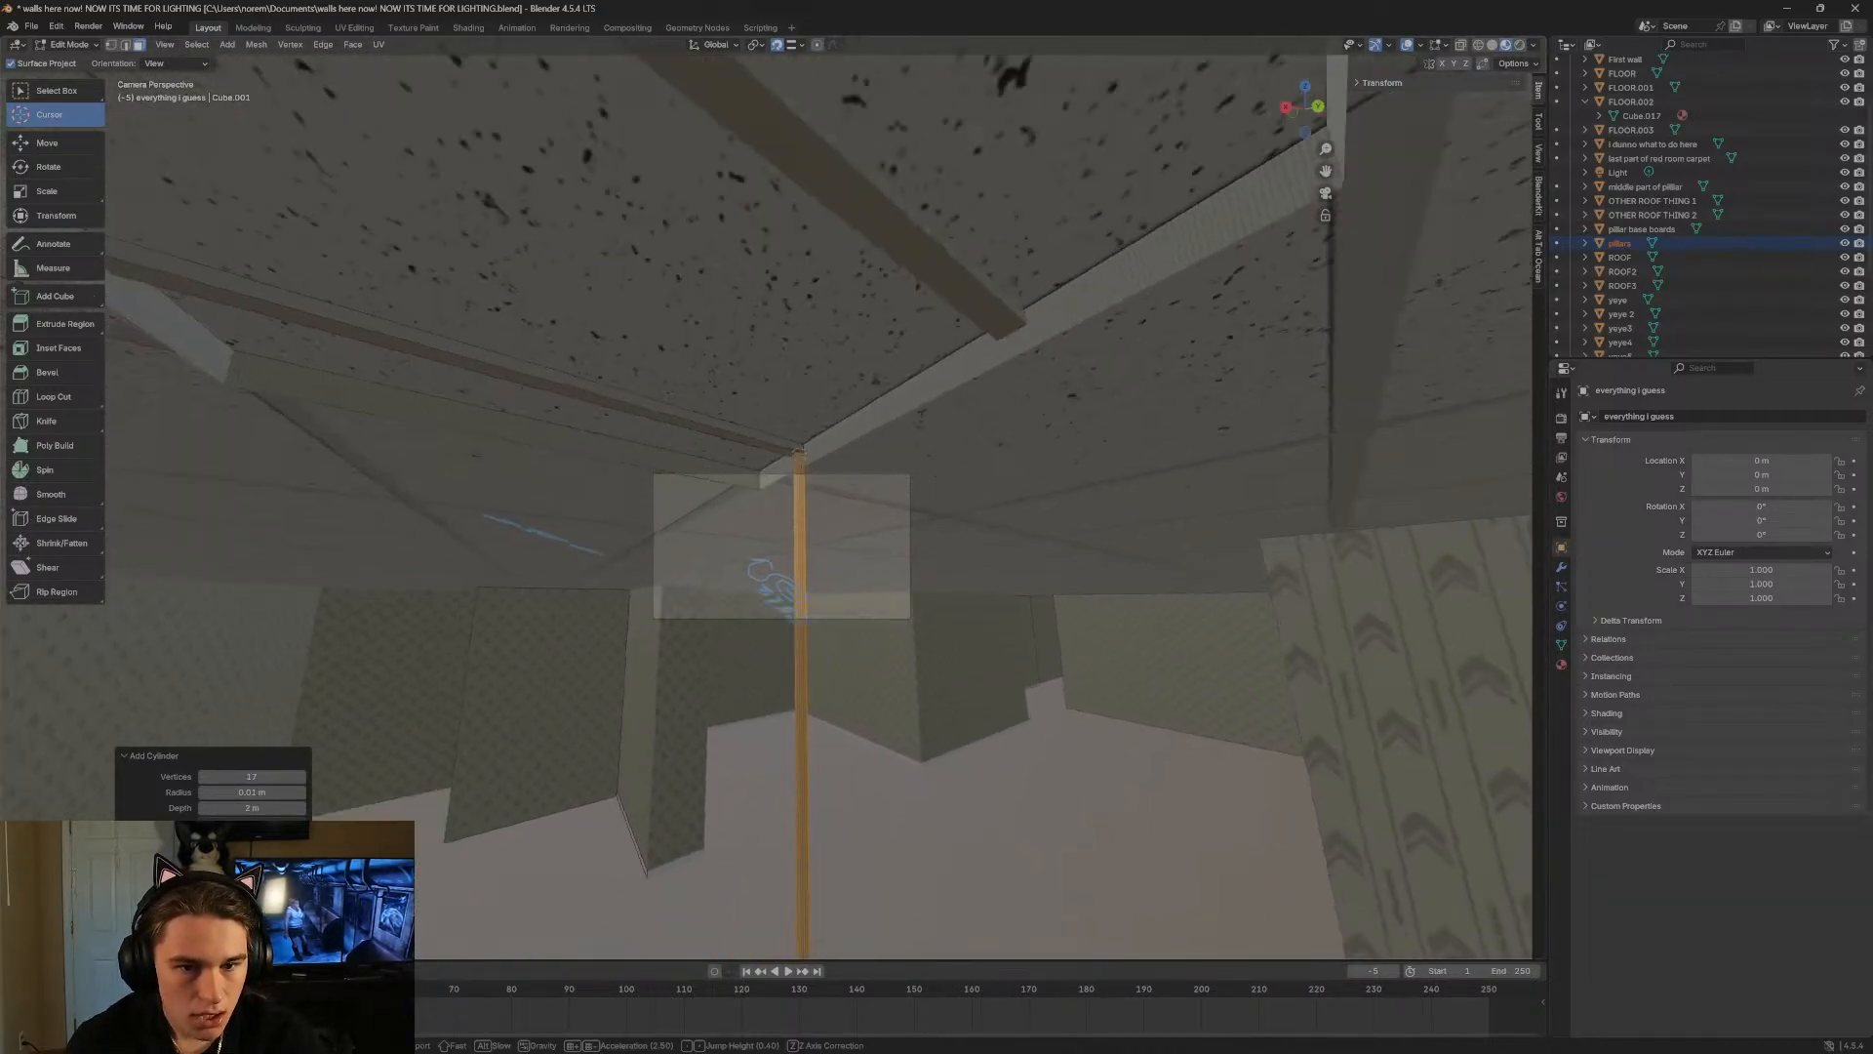
{"action": "left_click", "coordinate": [838, 715]}
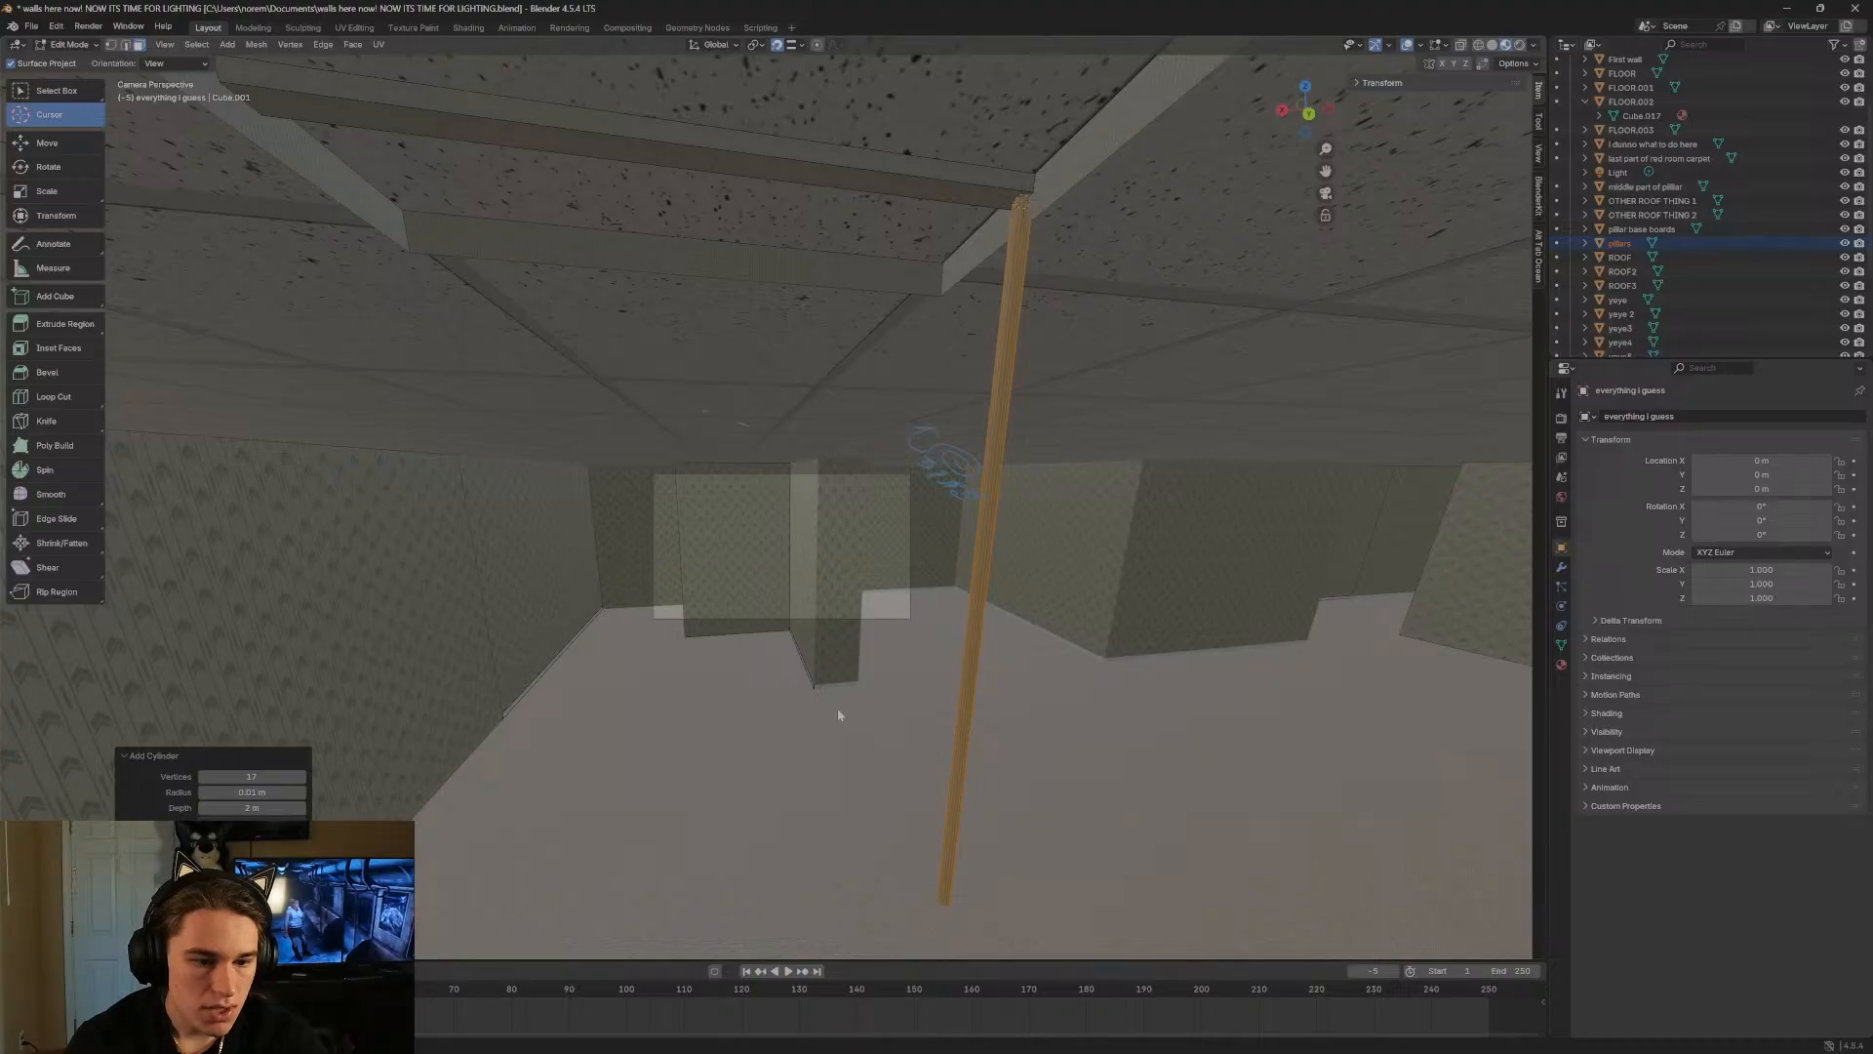
{"action": "key", "text": "g"}
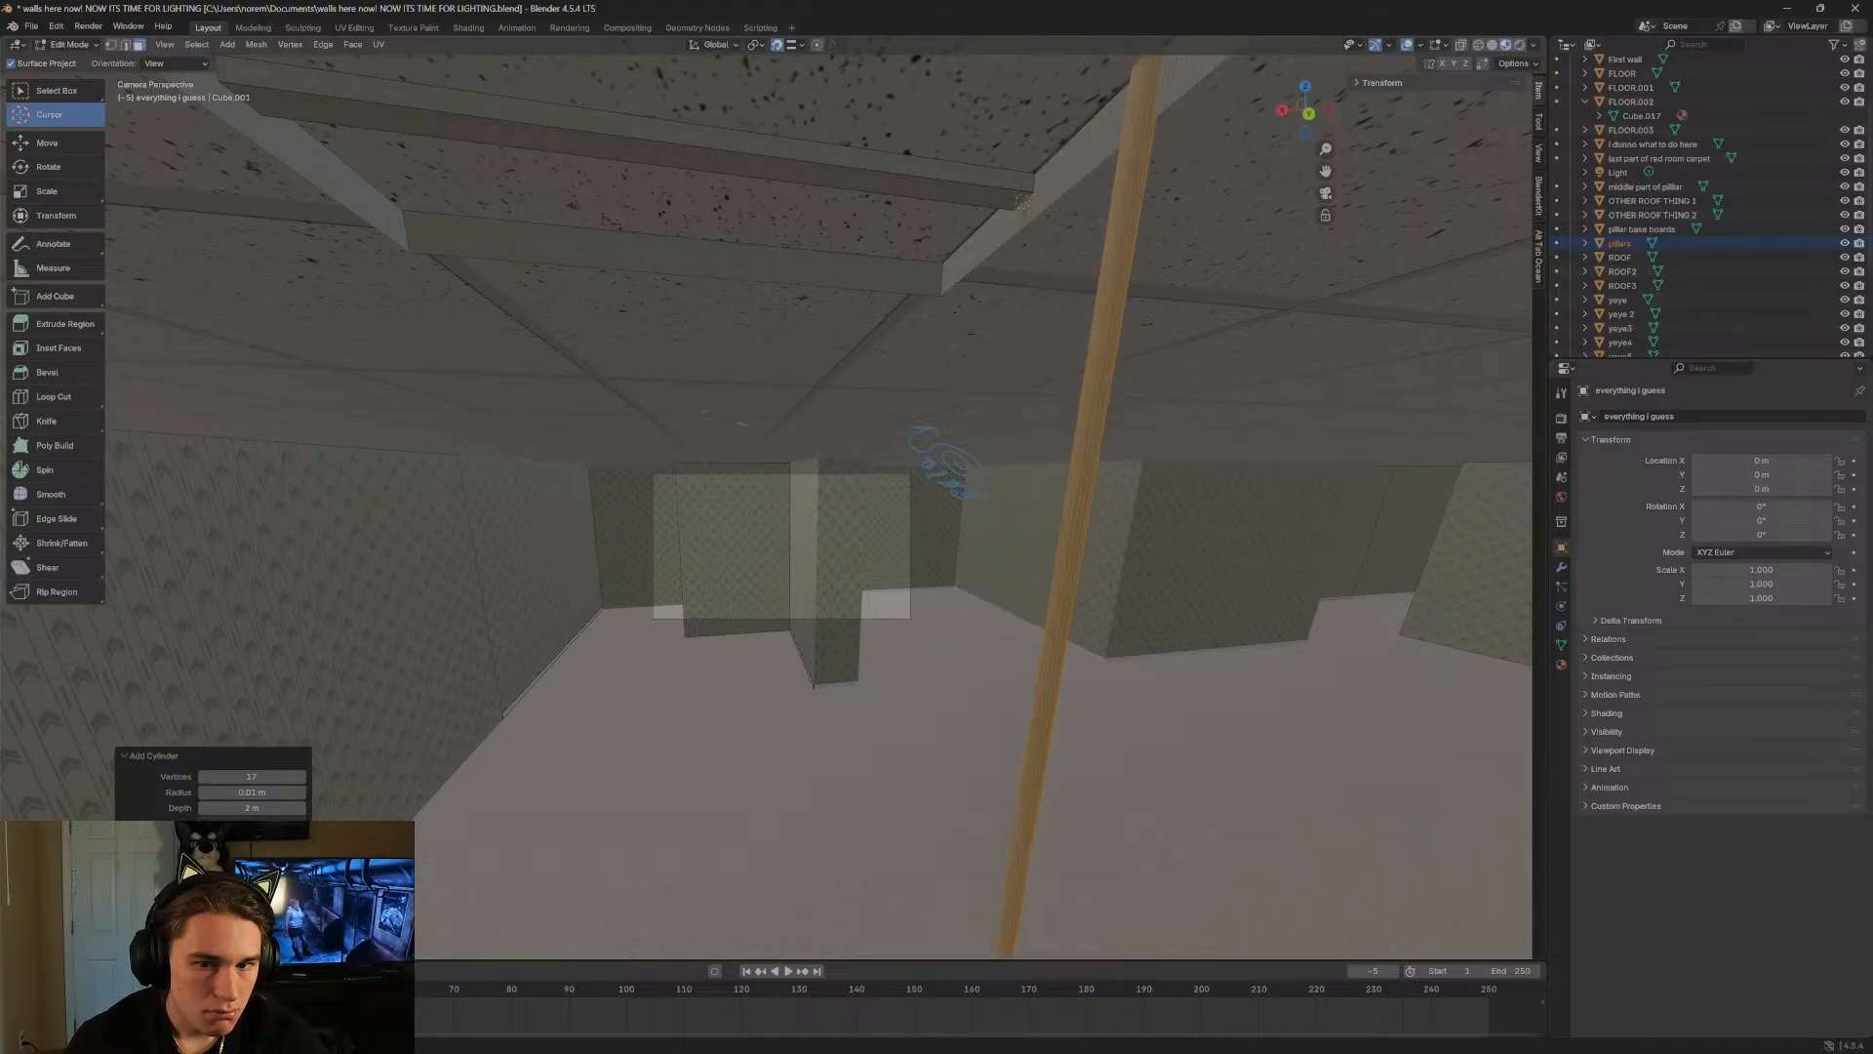
{"action": "key", "text": "Escape"}
{"action": "key", "text": "g"}
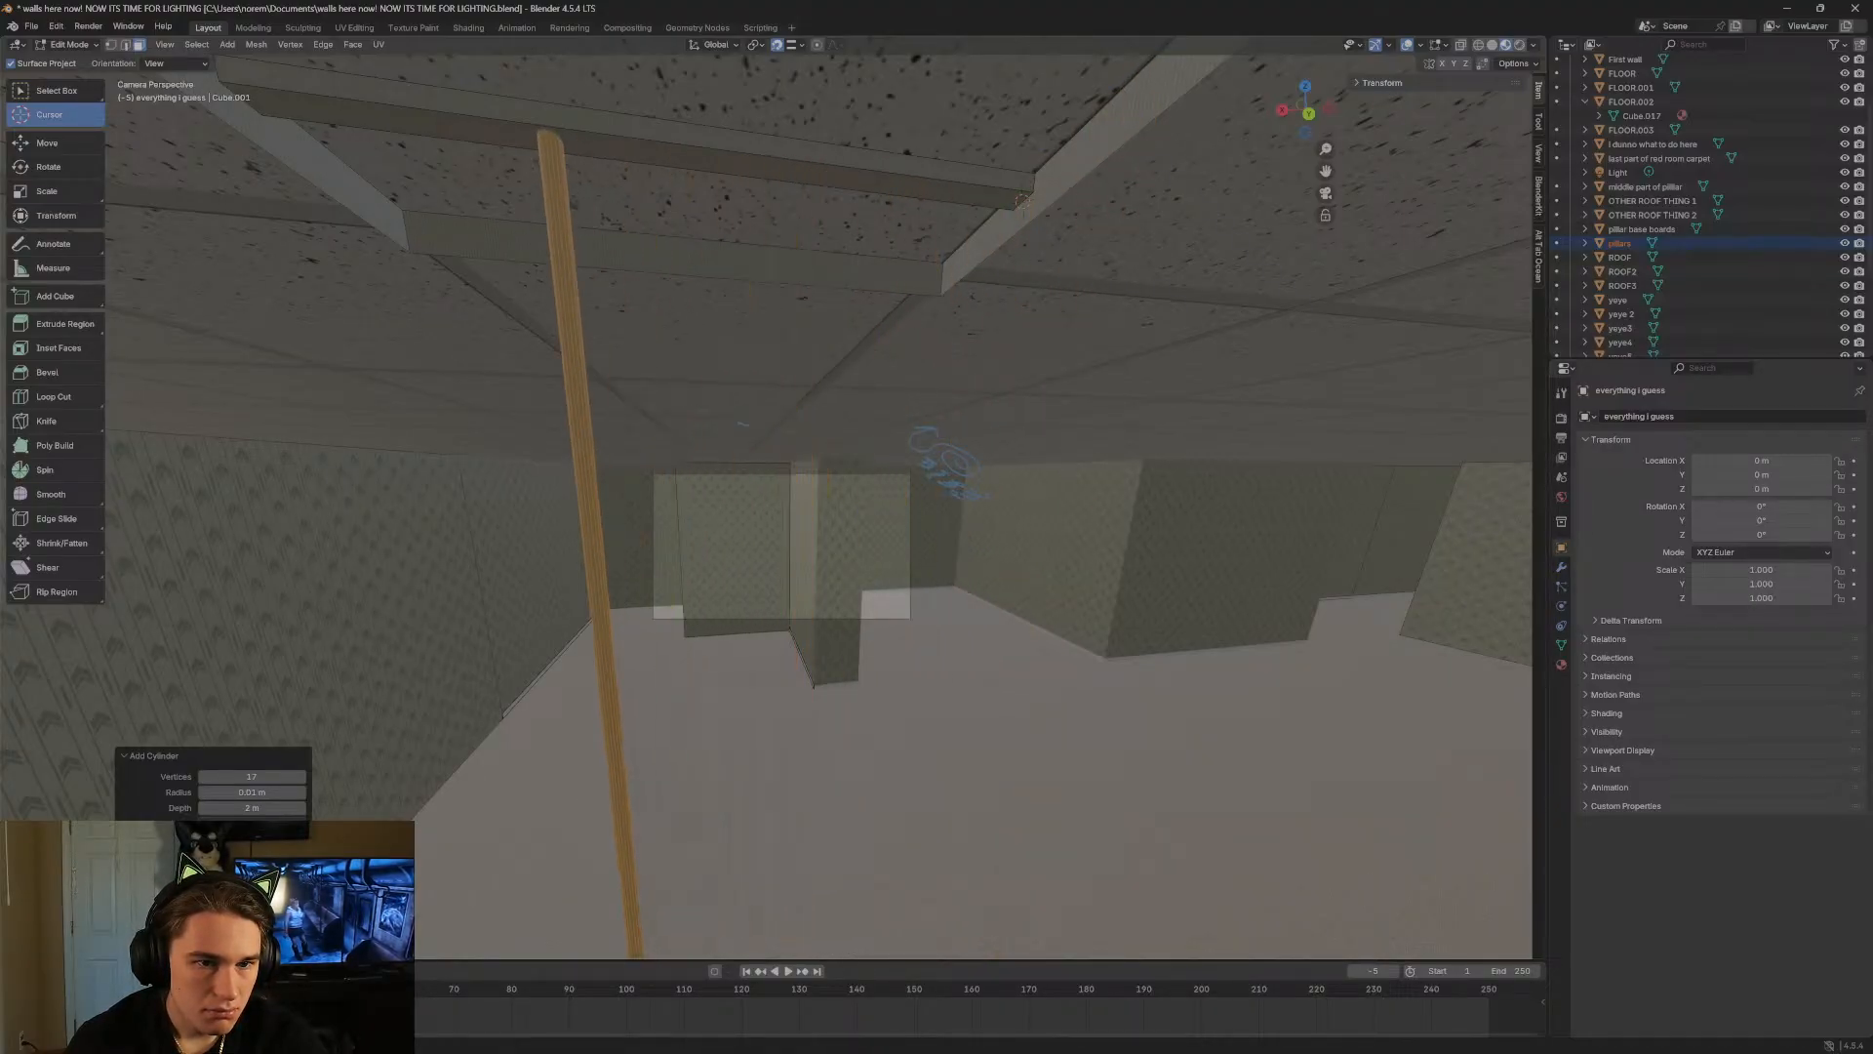
{"action": "key", "text": "Escape"}
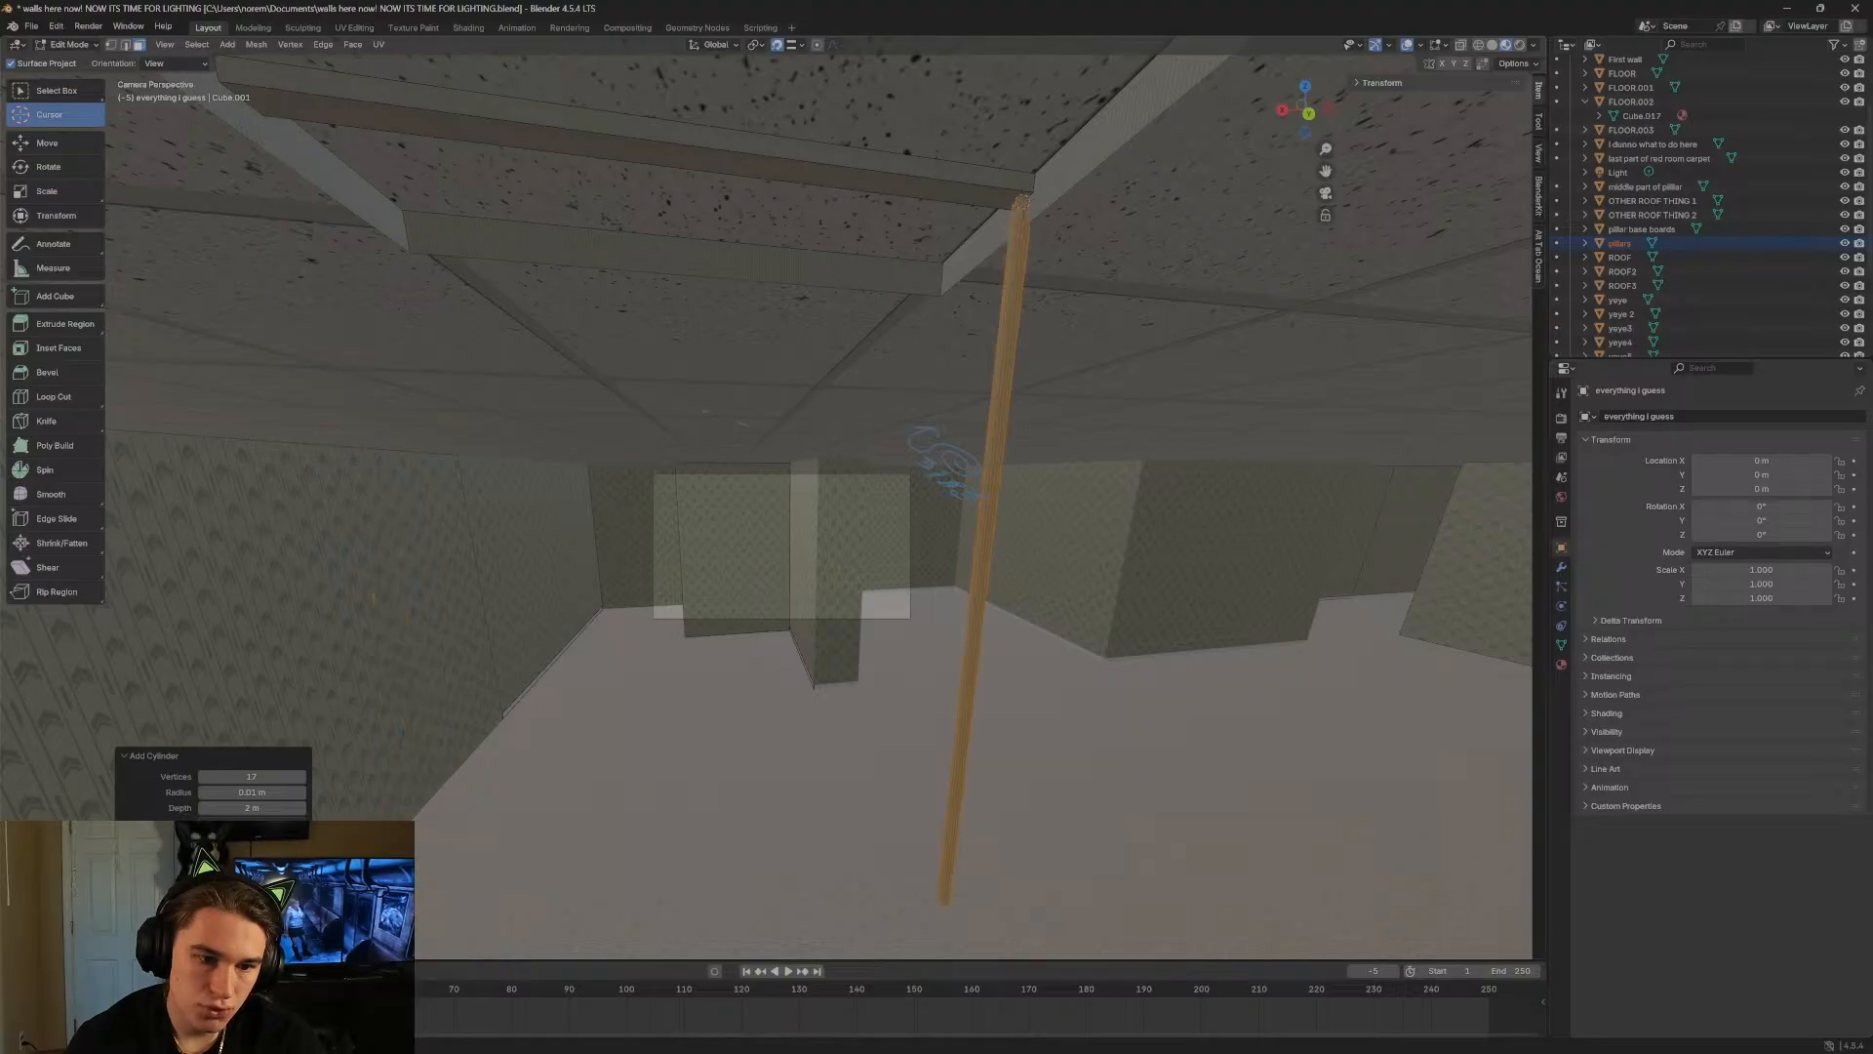
{"action": "key", "text": "s"}
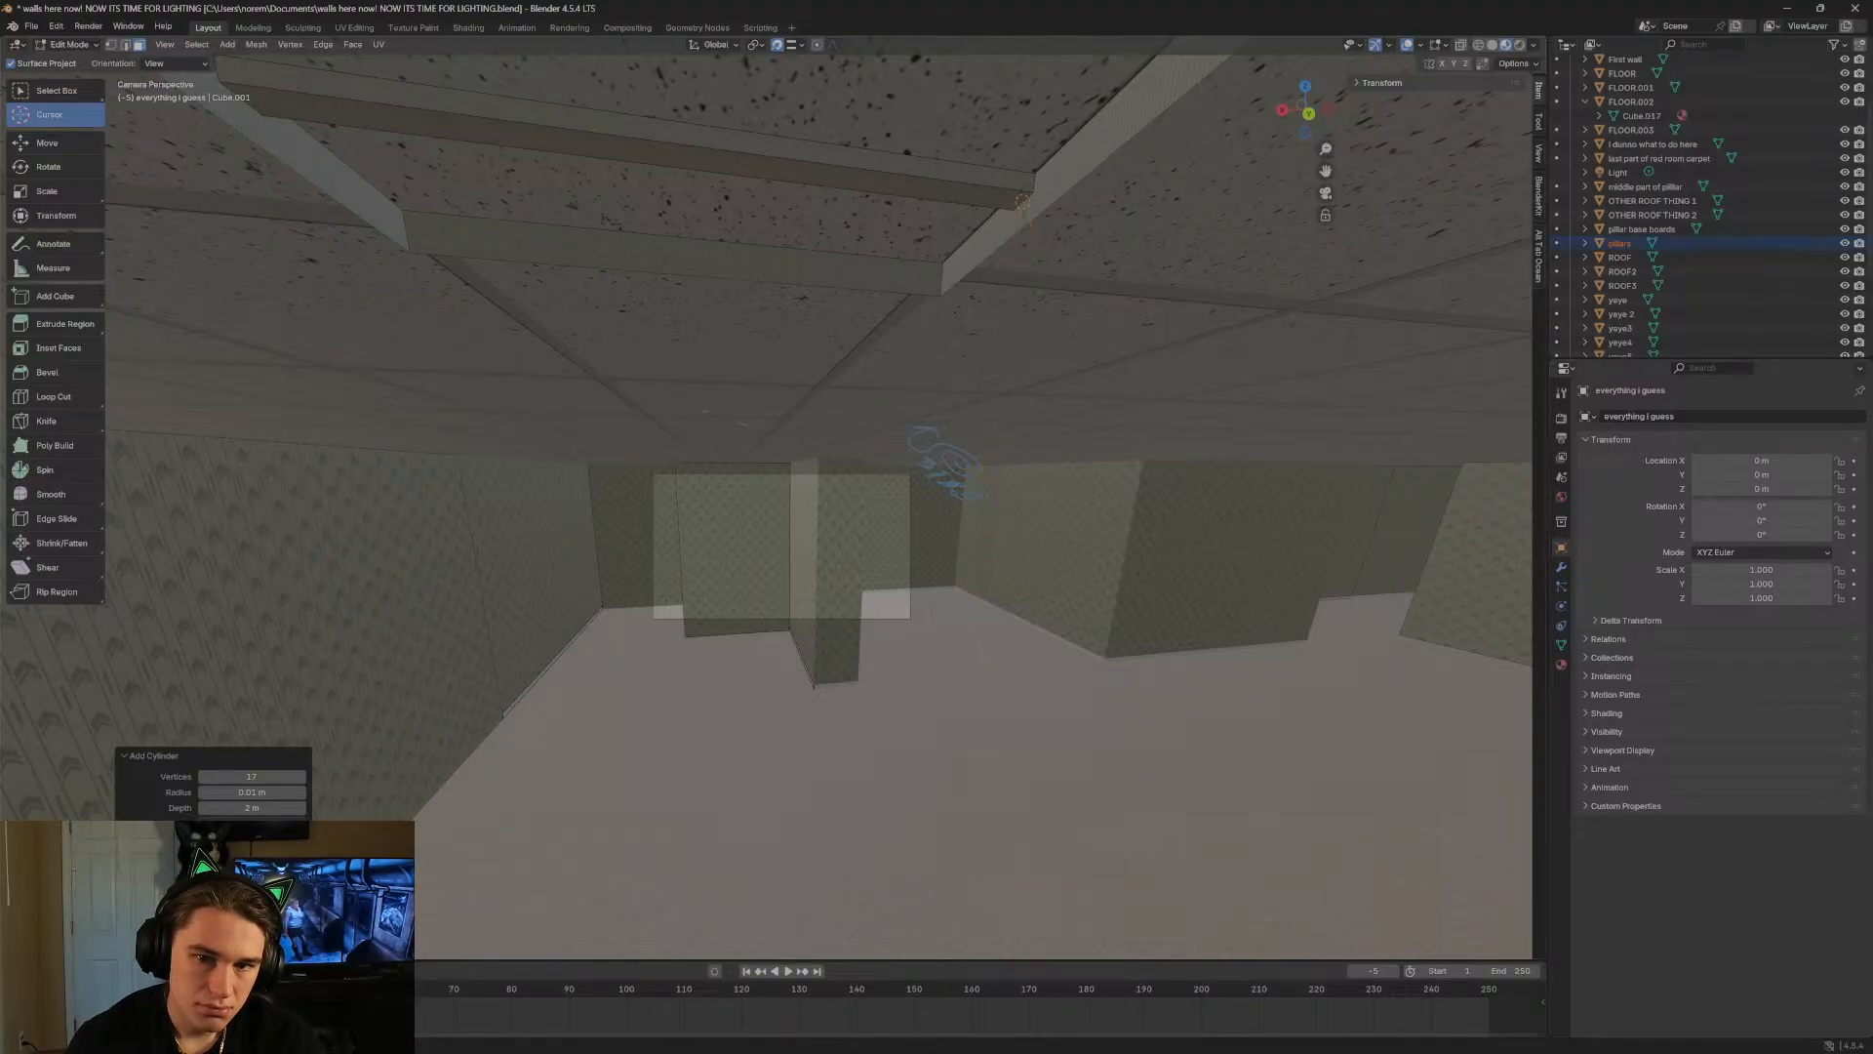
Rotate the thin cylinder from vertical to horizontal so it runs along the ceiling beam.
{"action": "mouse_move", "coordinate": [252, 900]}
{"action": "left_mouse_down"}
{"action": "mouse_move", "coordinate": [292, 915]}
{"action": "mouse_move", "coordinate": [252, 916]}
{"action": "left_mouse_up"}
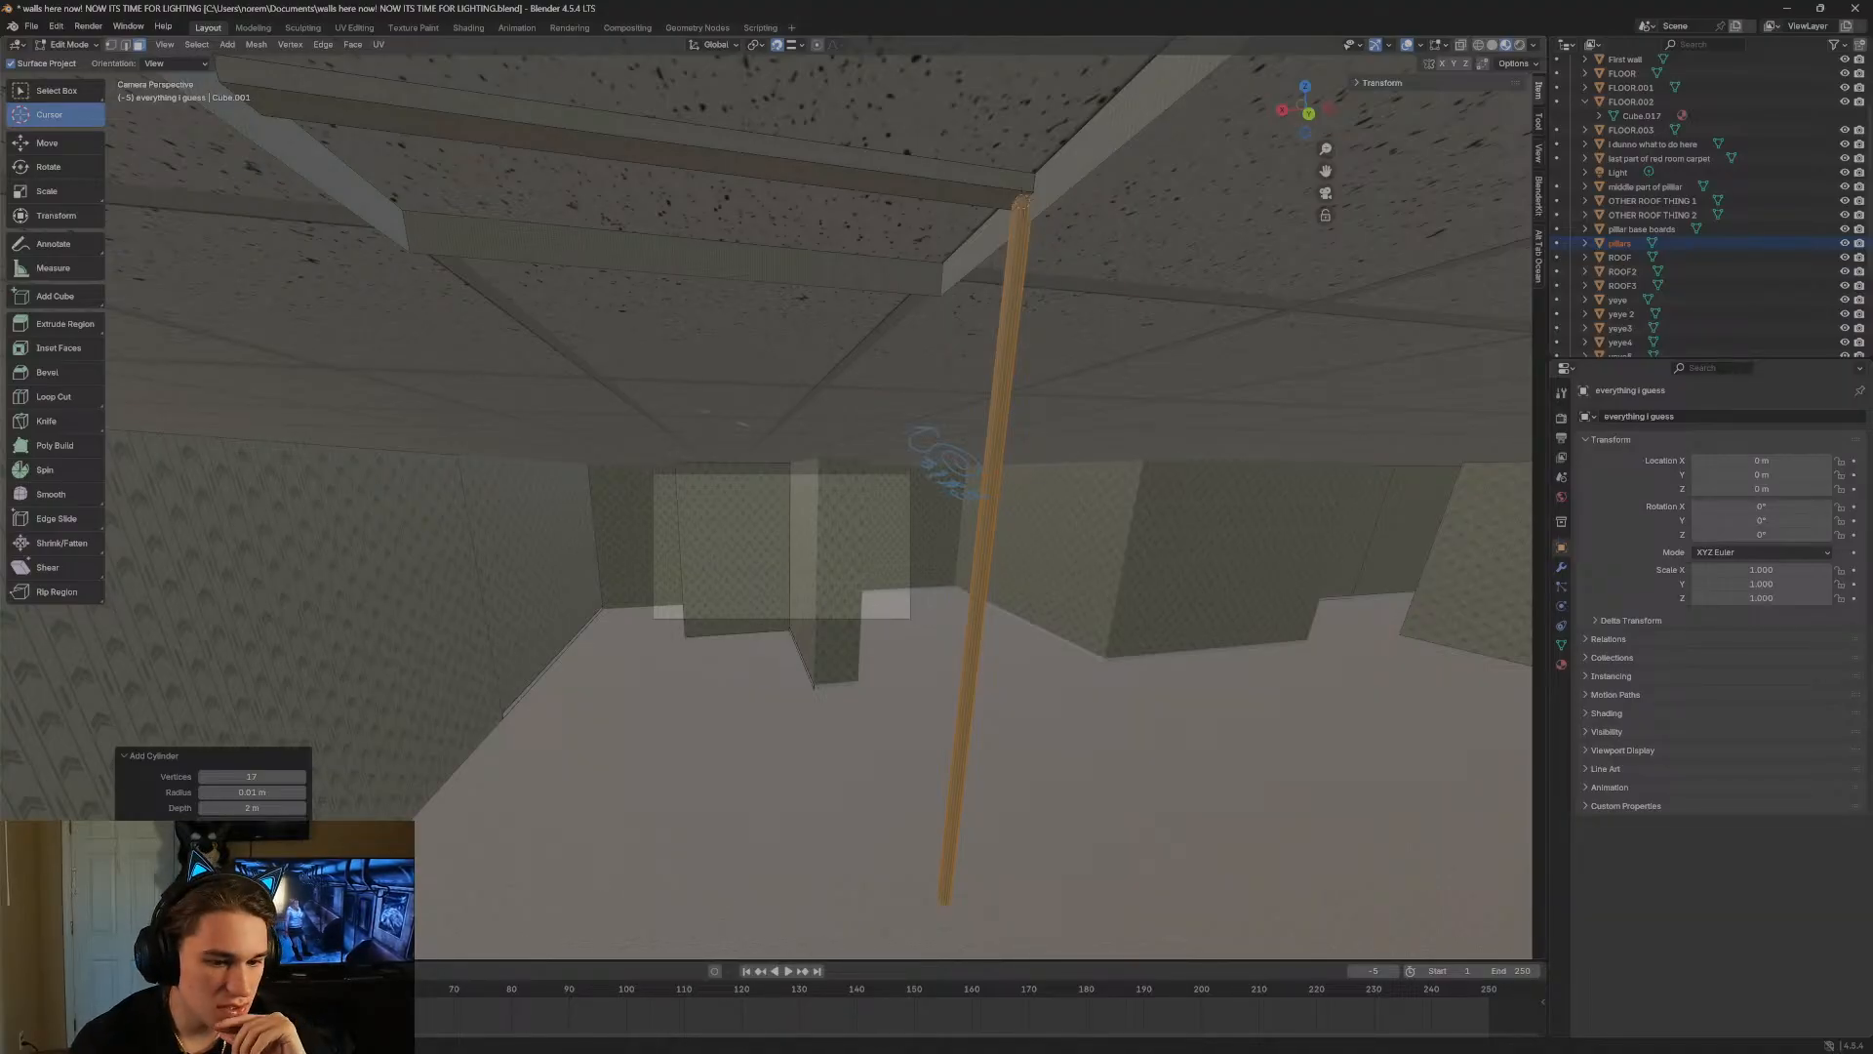
{"action": "left_click_drag", "start_coordinate": [252, 916], "coordinate": [152, 915]}
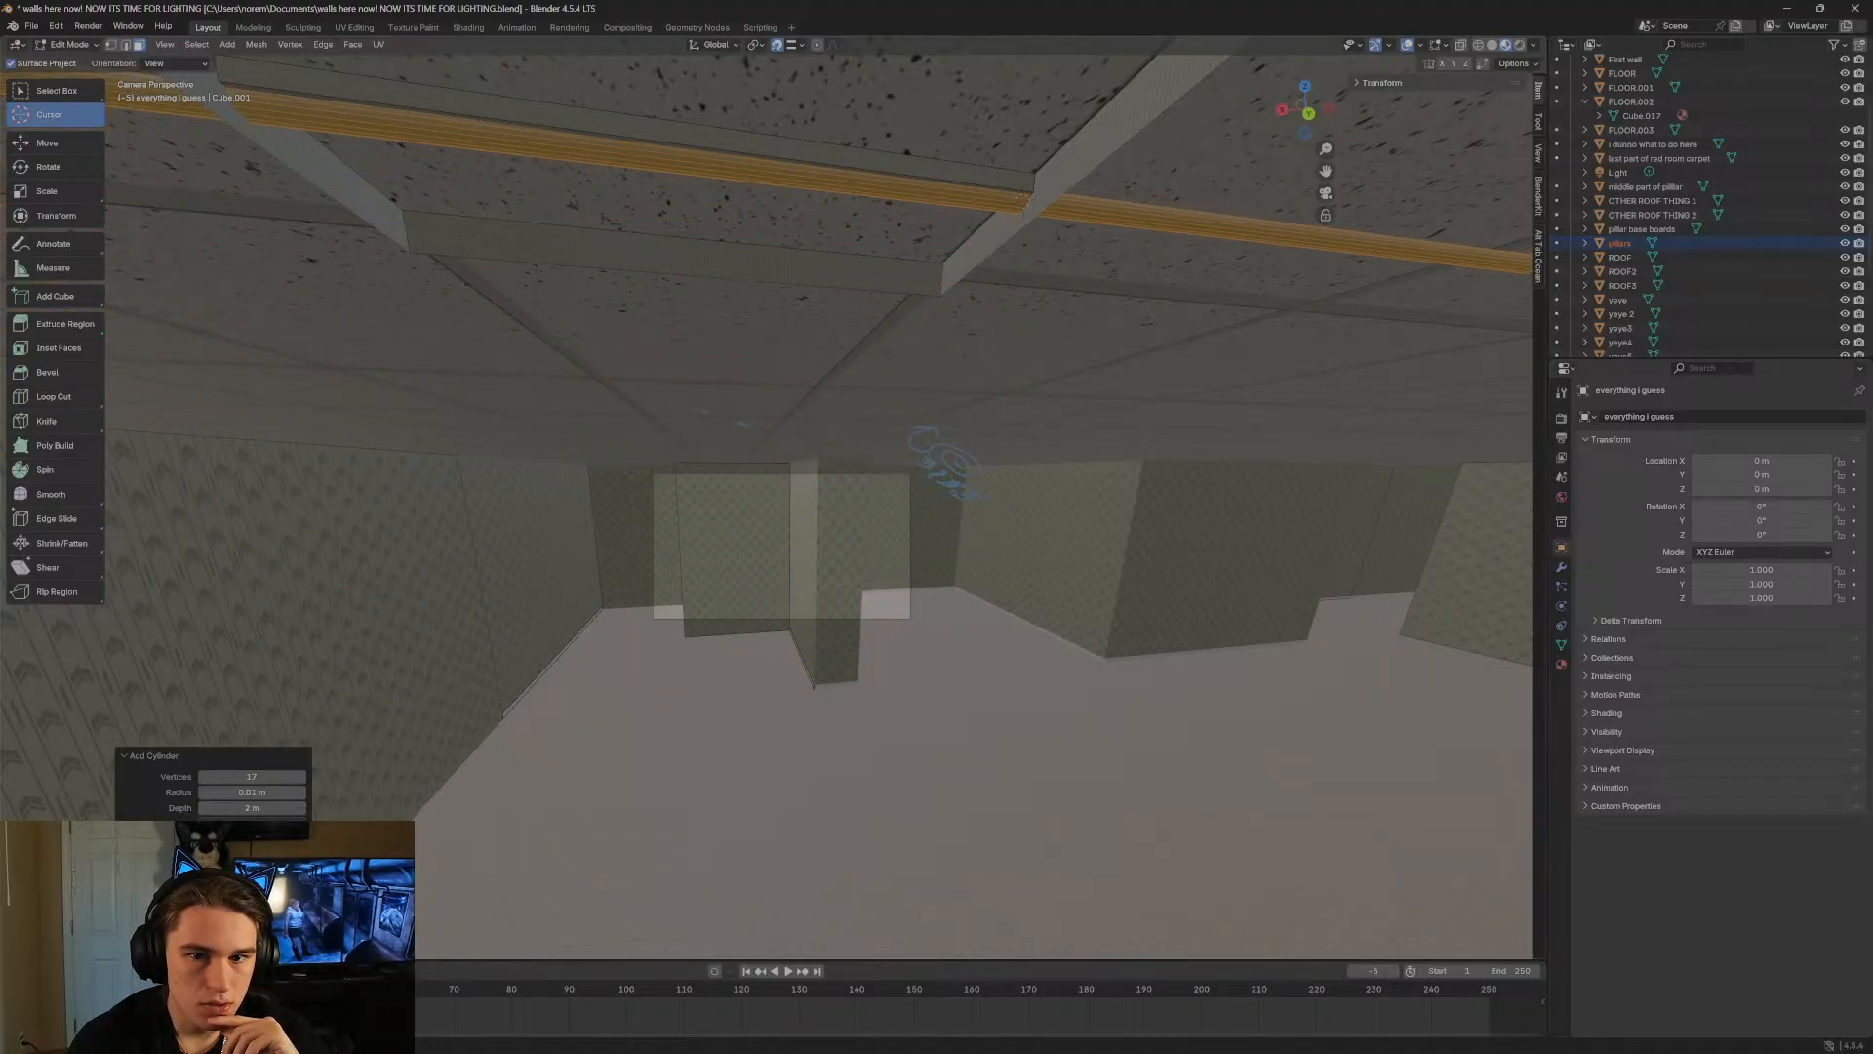
Lower the horizontal cylinder slightly so it hangs just beneath the ceiling beam.
{"action": "key", "text": "shift+grave"}
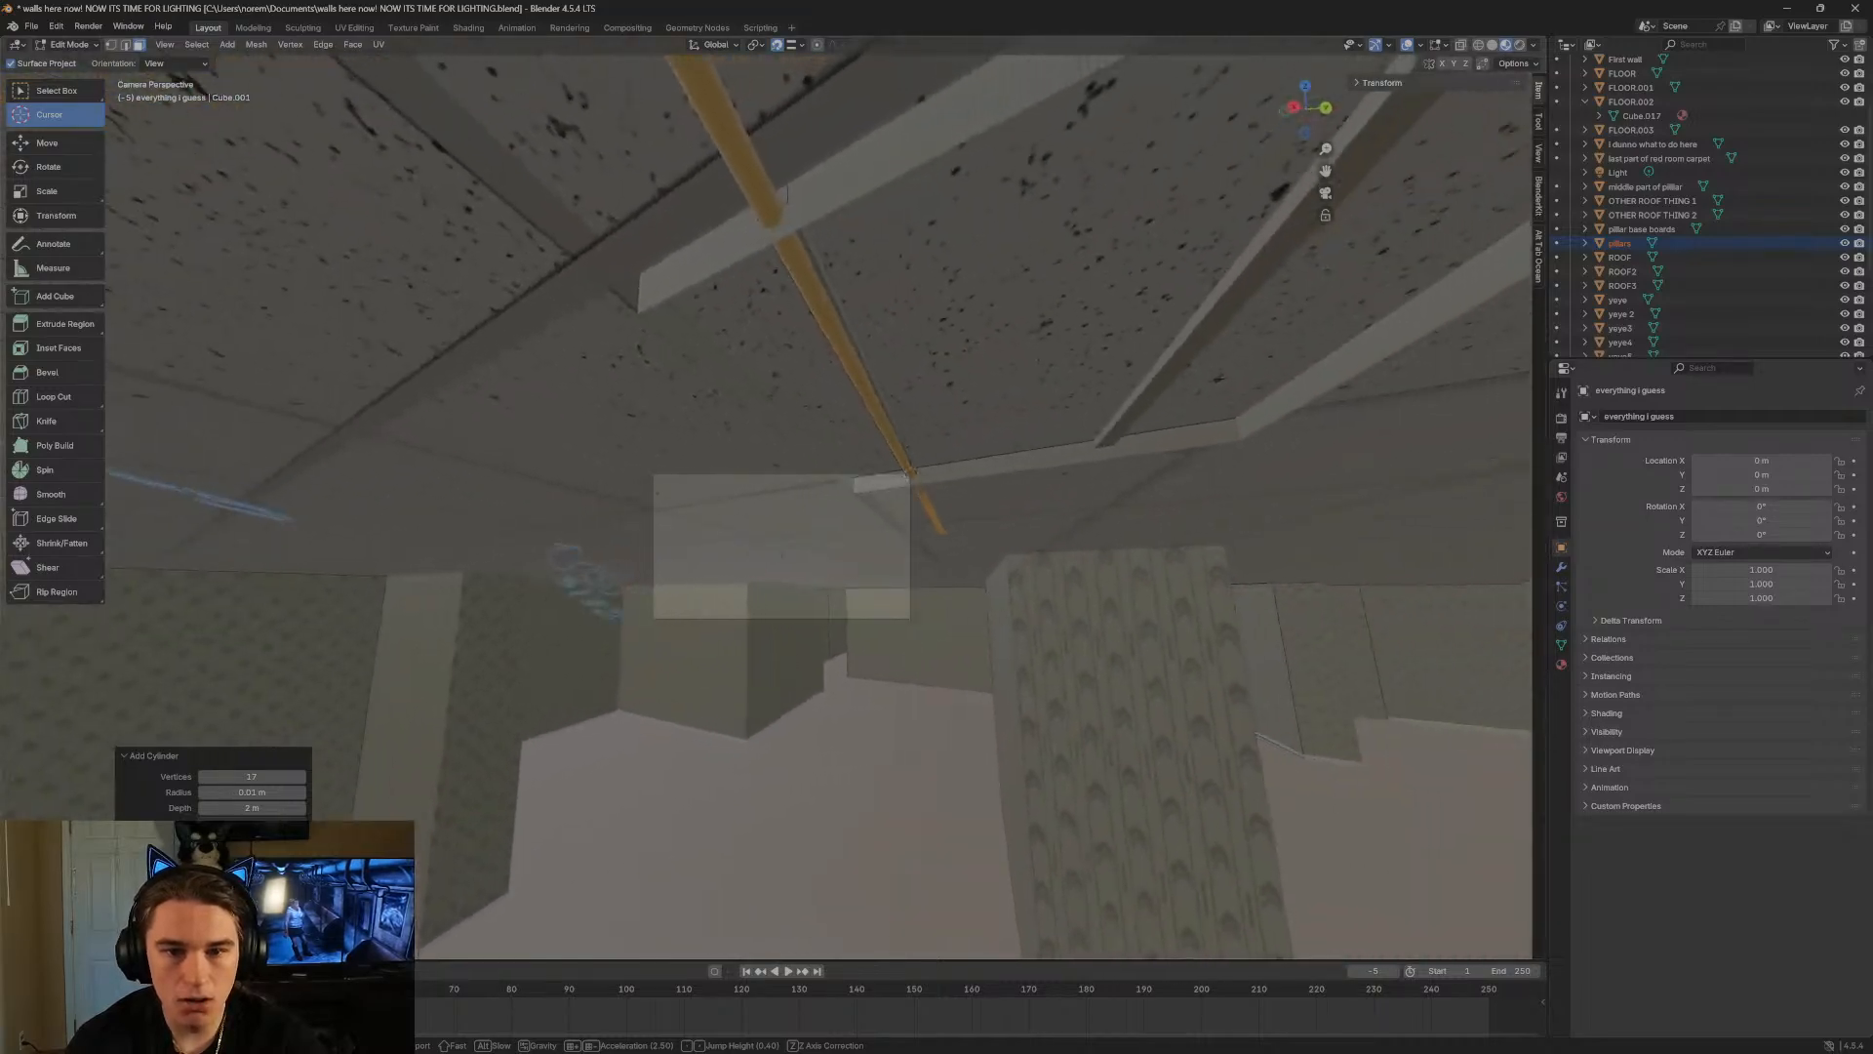
{"action": "key", "text": "w"}
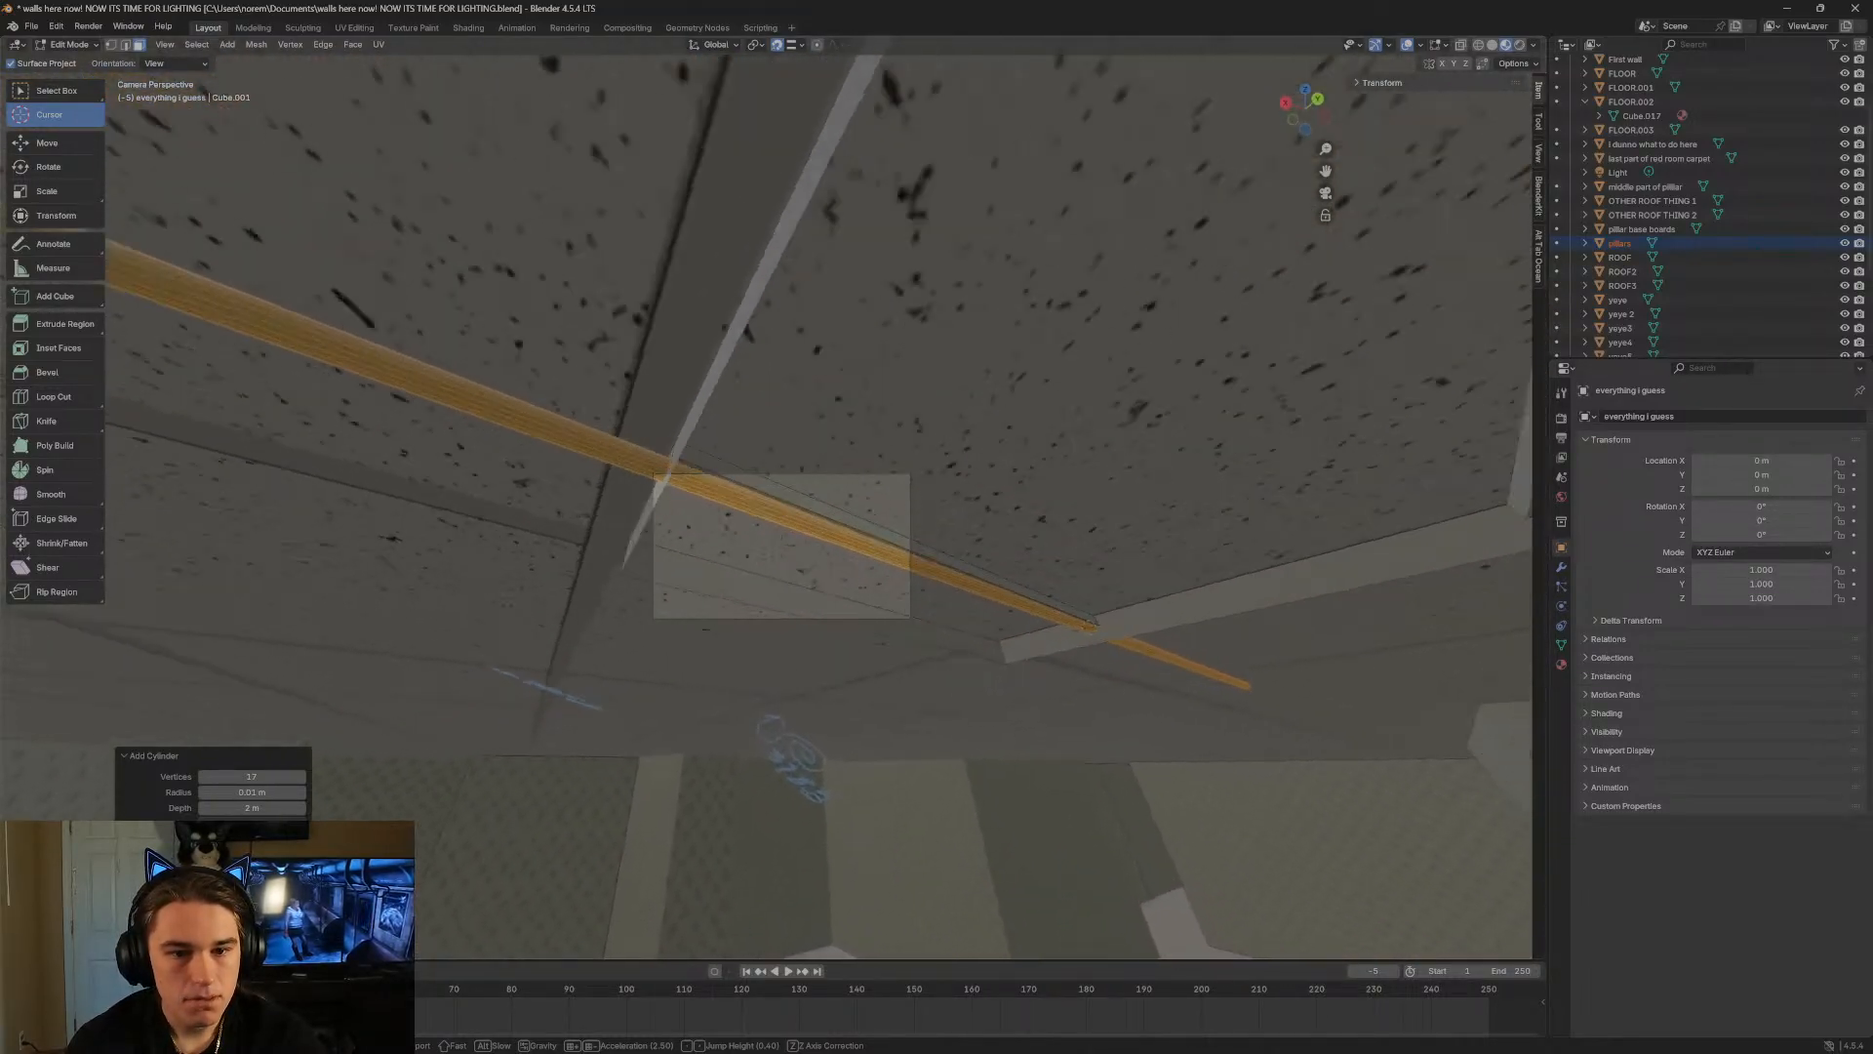
{"action": "key", "text": "d"}
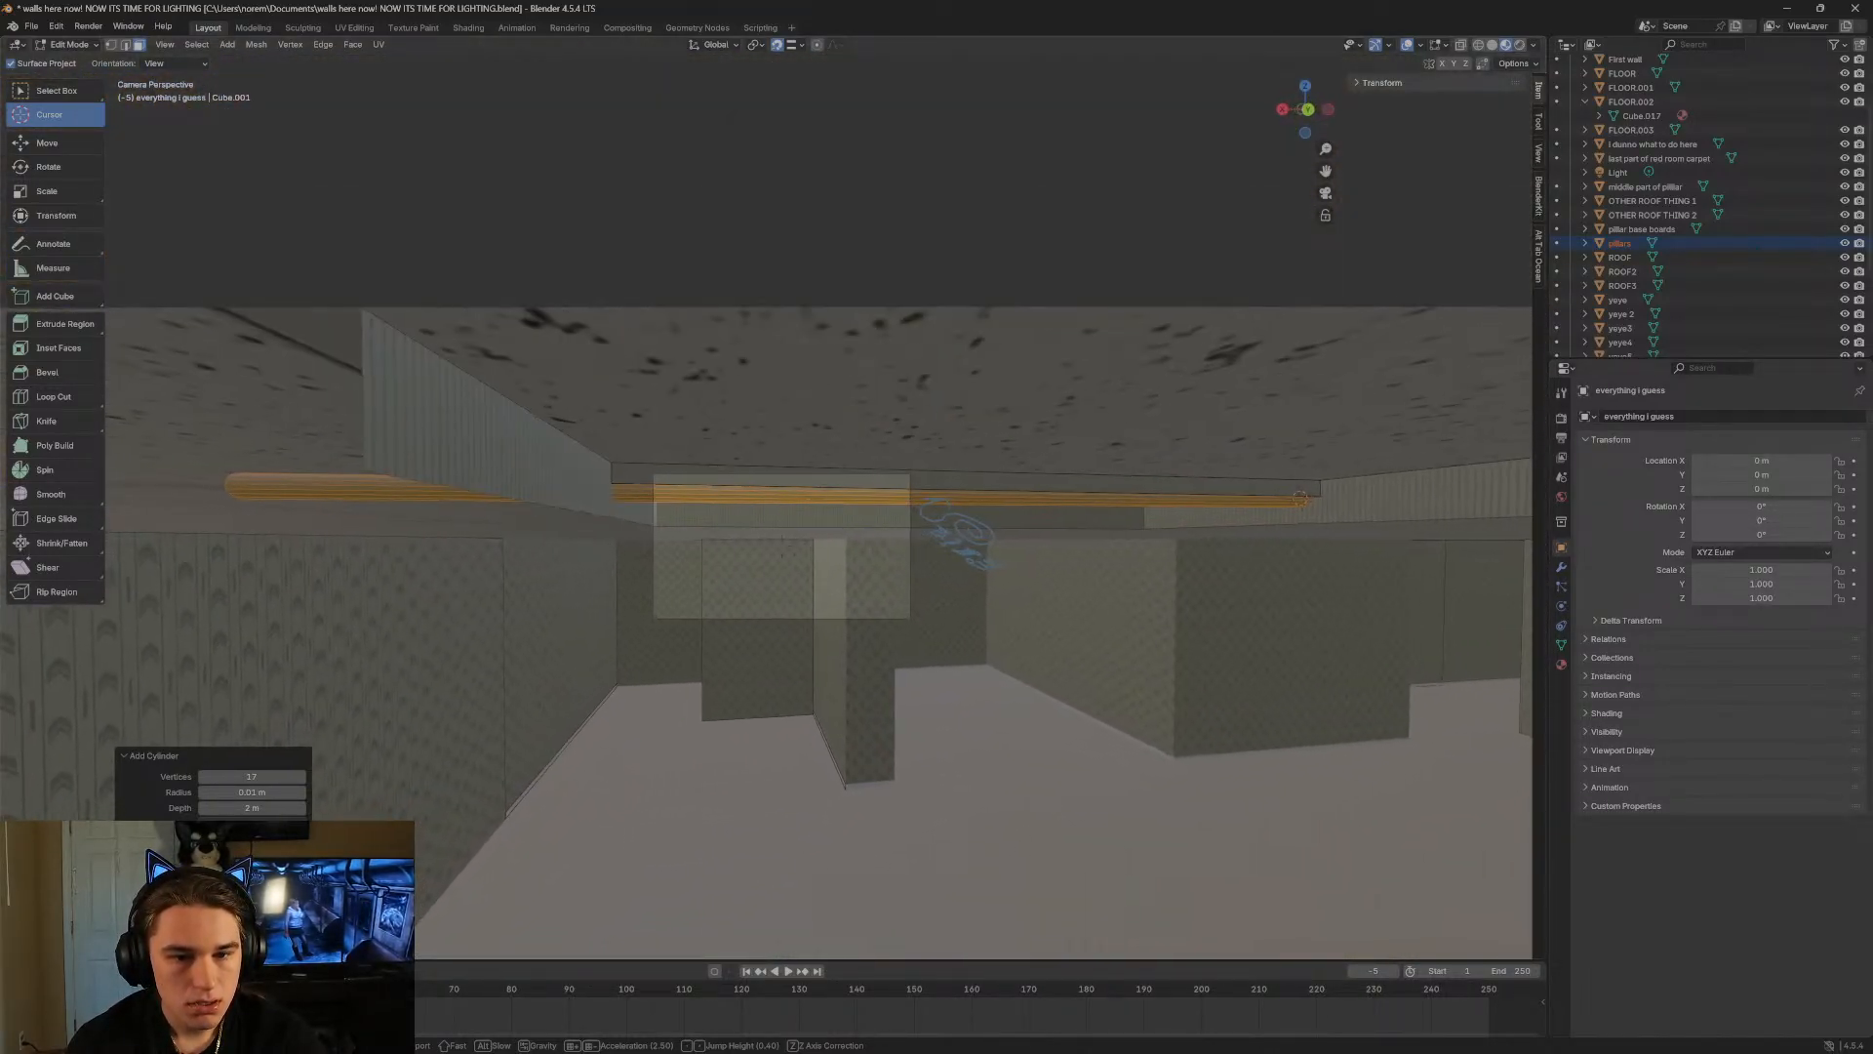
{"action": "key", "text": "w"}
{"action": "key", "text": "d"}
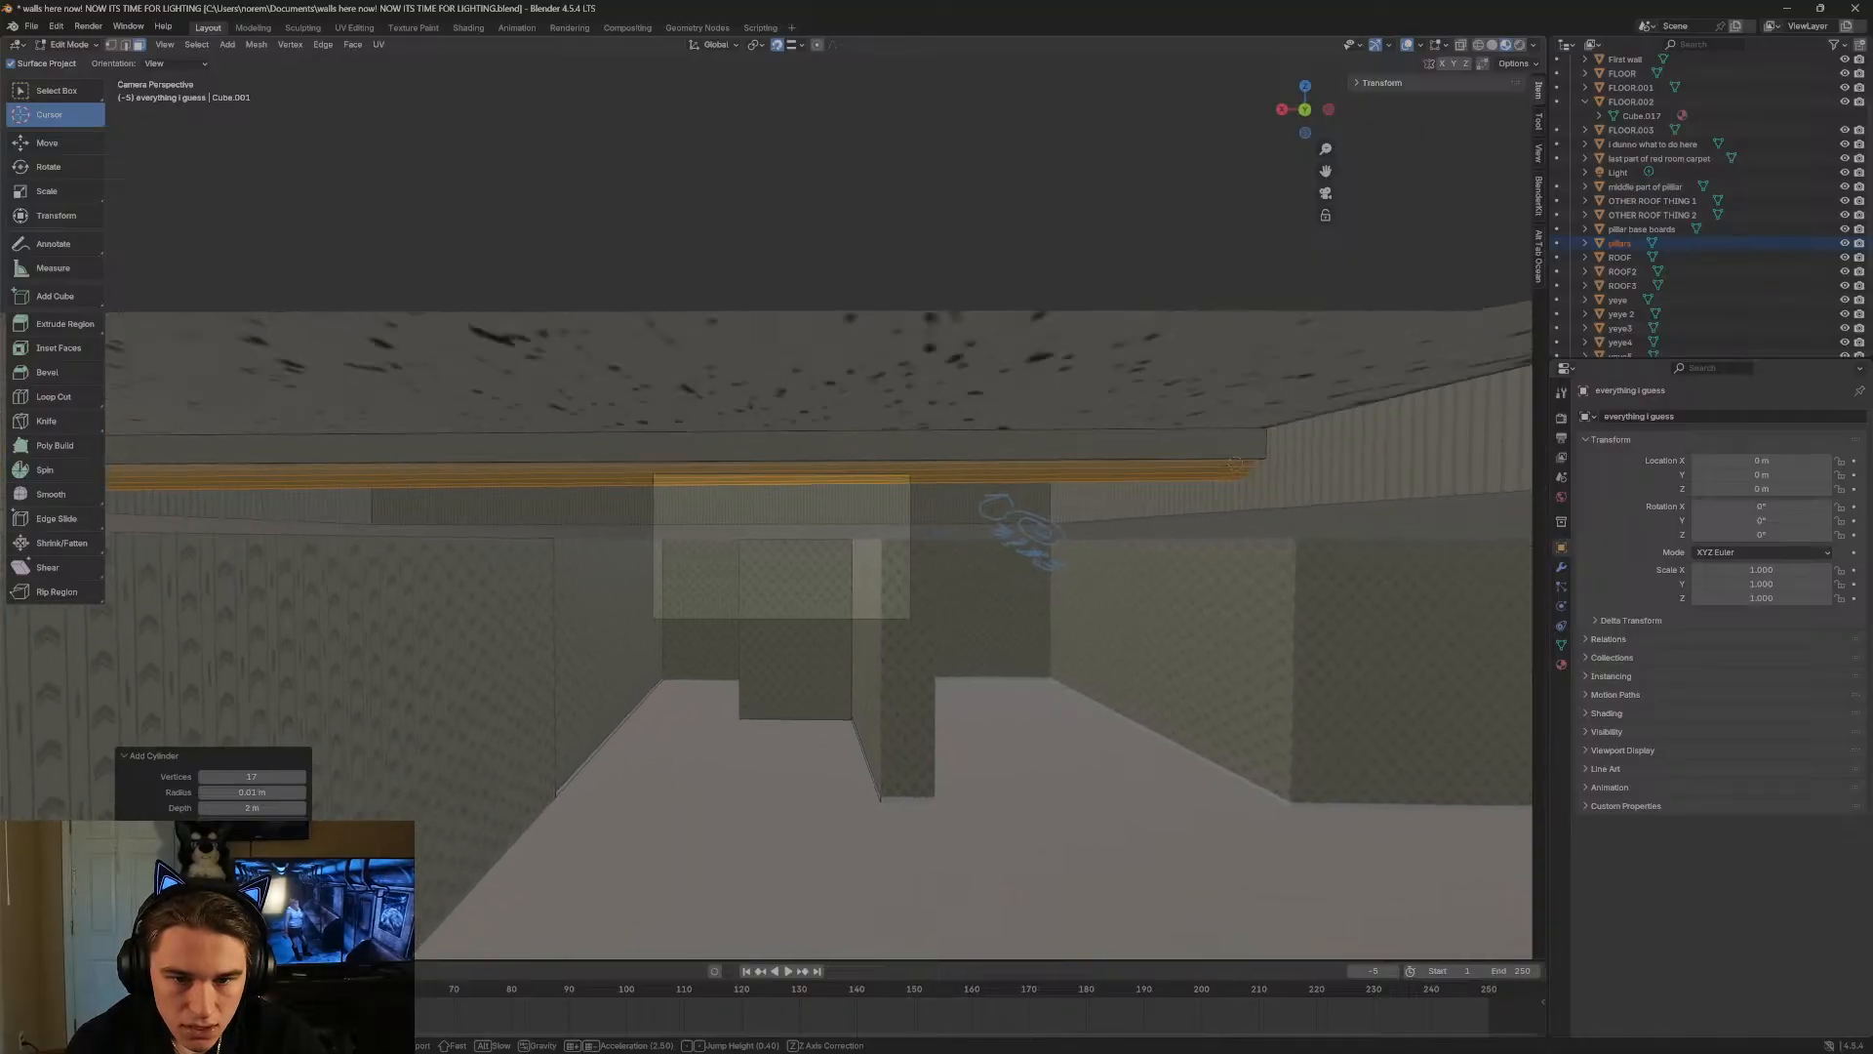
{"action": "key", "text": "a"}
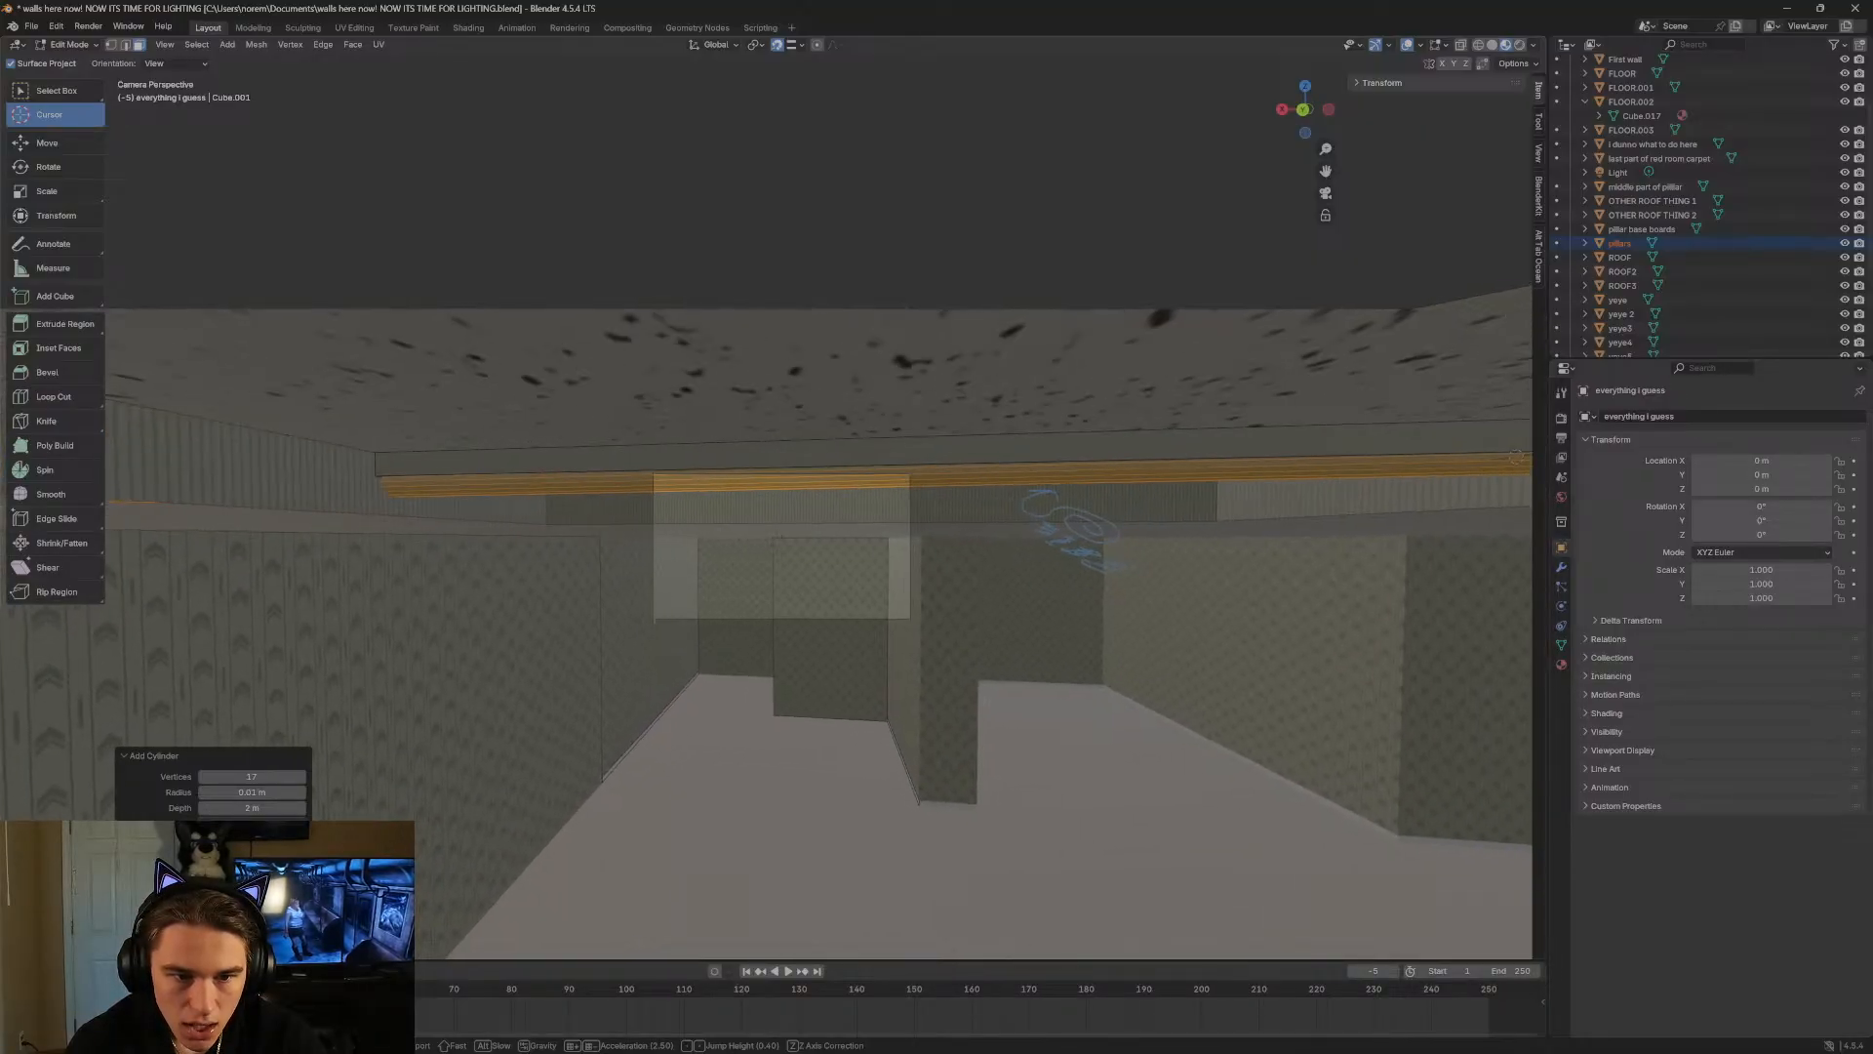
{"action": "left_click", "coordinate": [415, 704]}
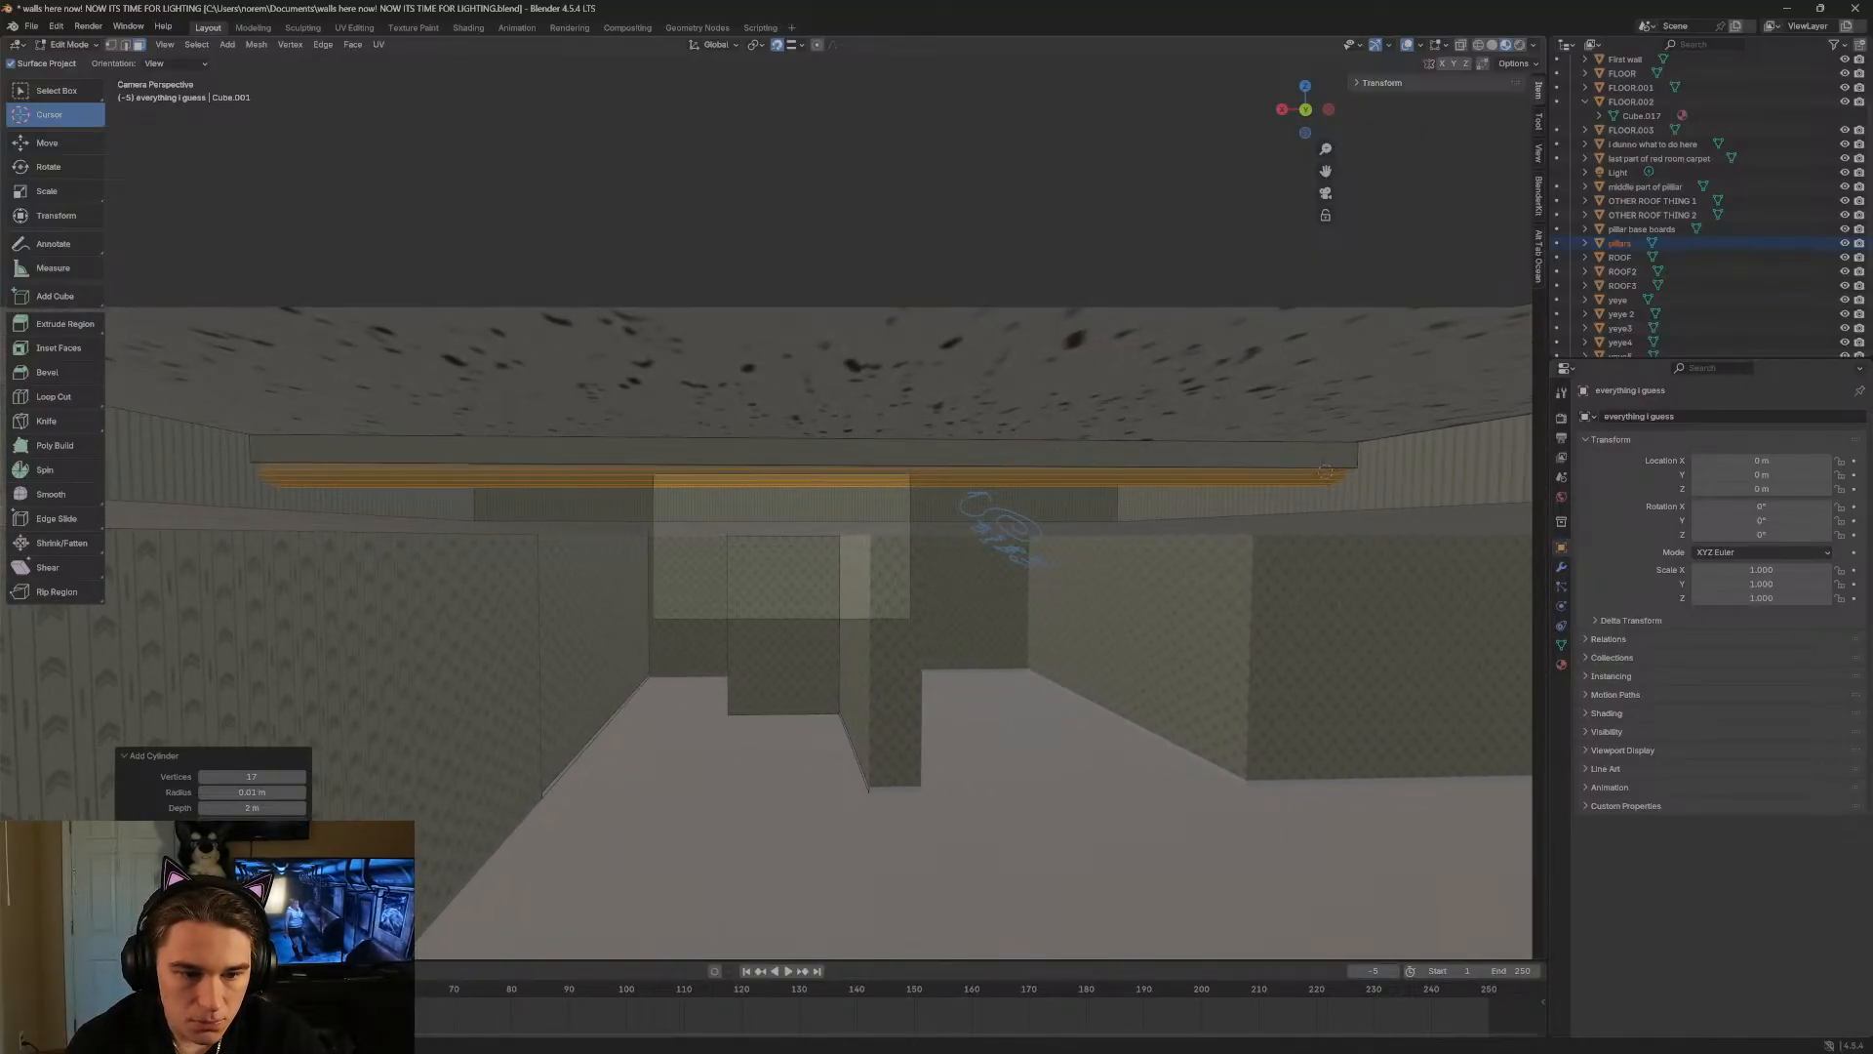
{"action": "mouse_move", "coordinate": [252, 871]}
{"action": "left_mouse_down"}
{"action": "mouse_move", "coordinate": [230, 872]}
{"action": "mouse_move", "coordinate": [255, 871]}
{"action": "mouse_move", "coordinate": [232, 899]}
{"action": "mouse_move", "coordinate": [249, 898]}
{"action": "left_mouse_up"}
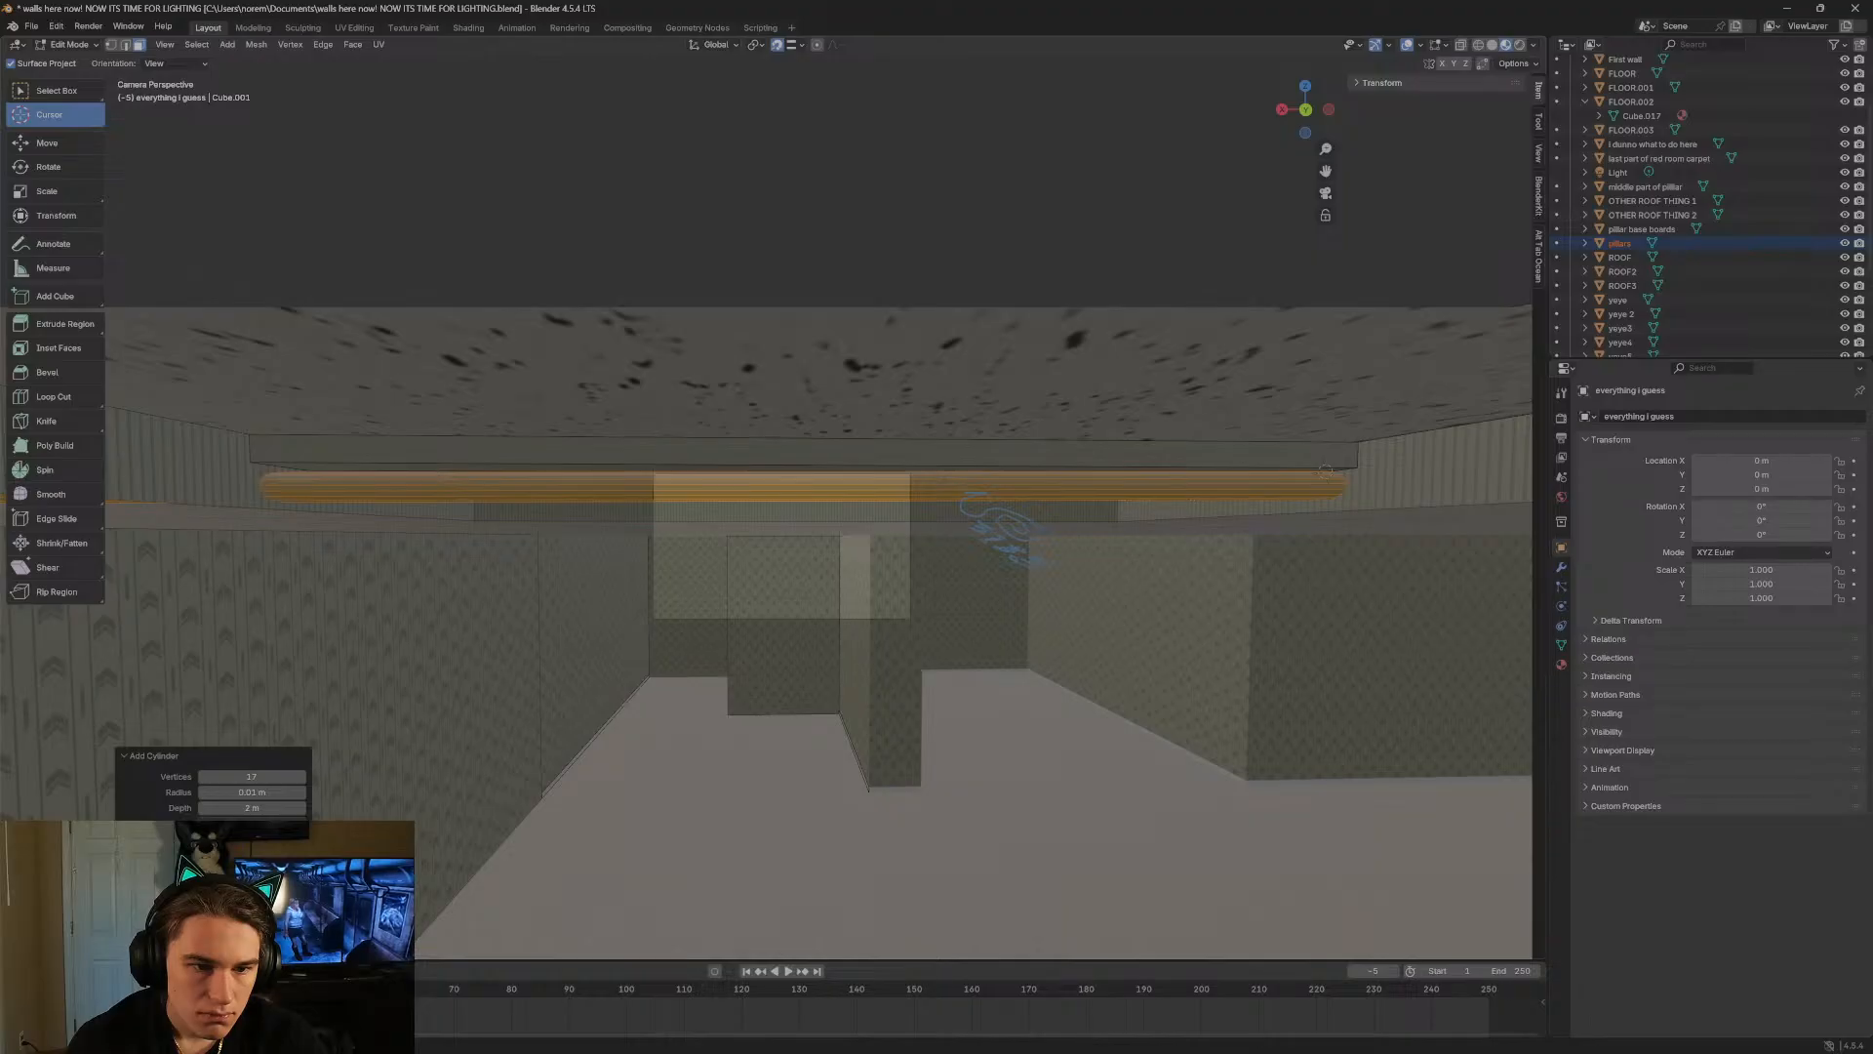
Set the cylinder's vertex count to 24.
{"action": "key", "text": "shift+grave"}
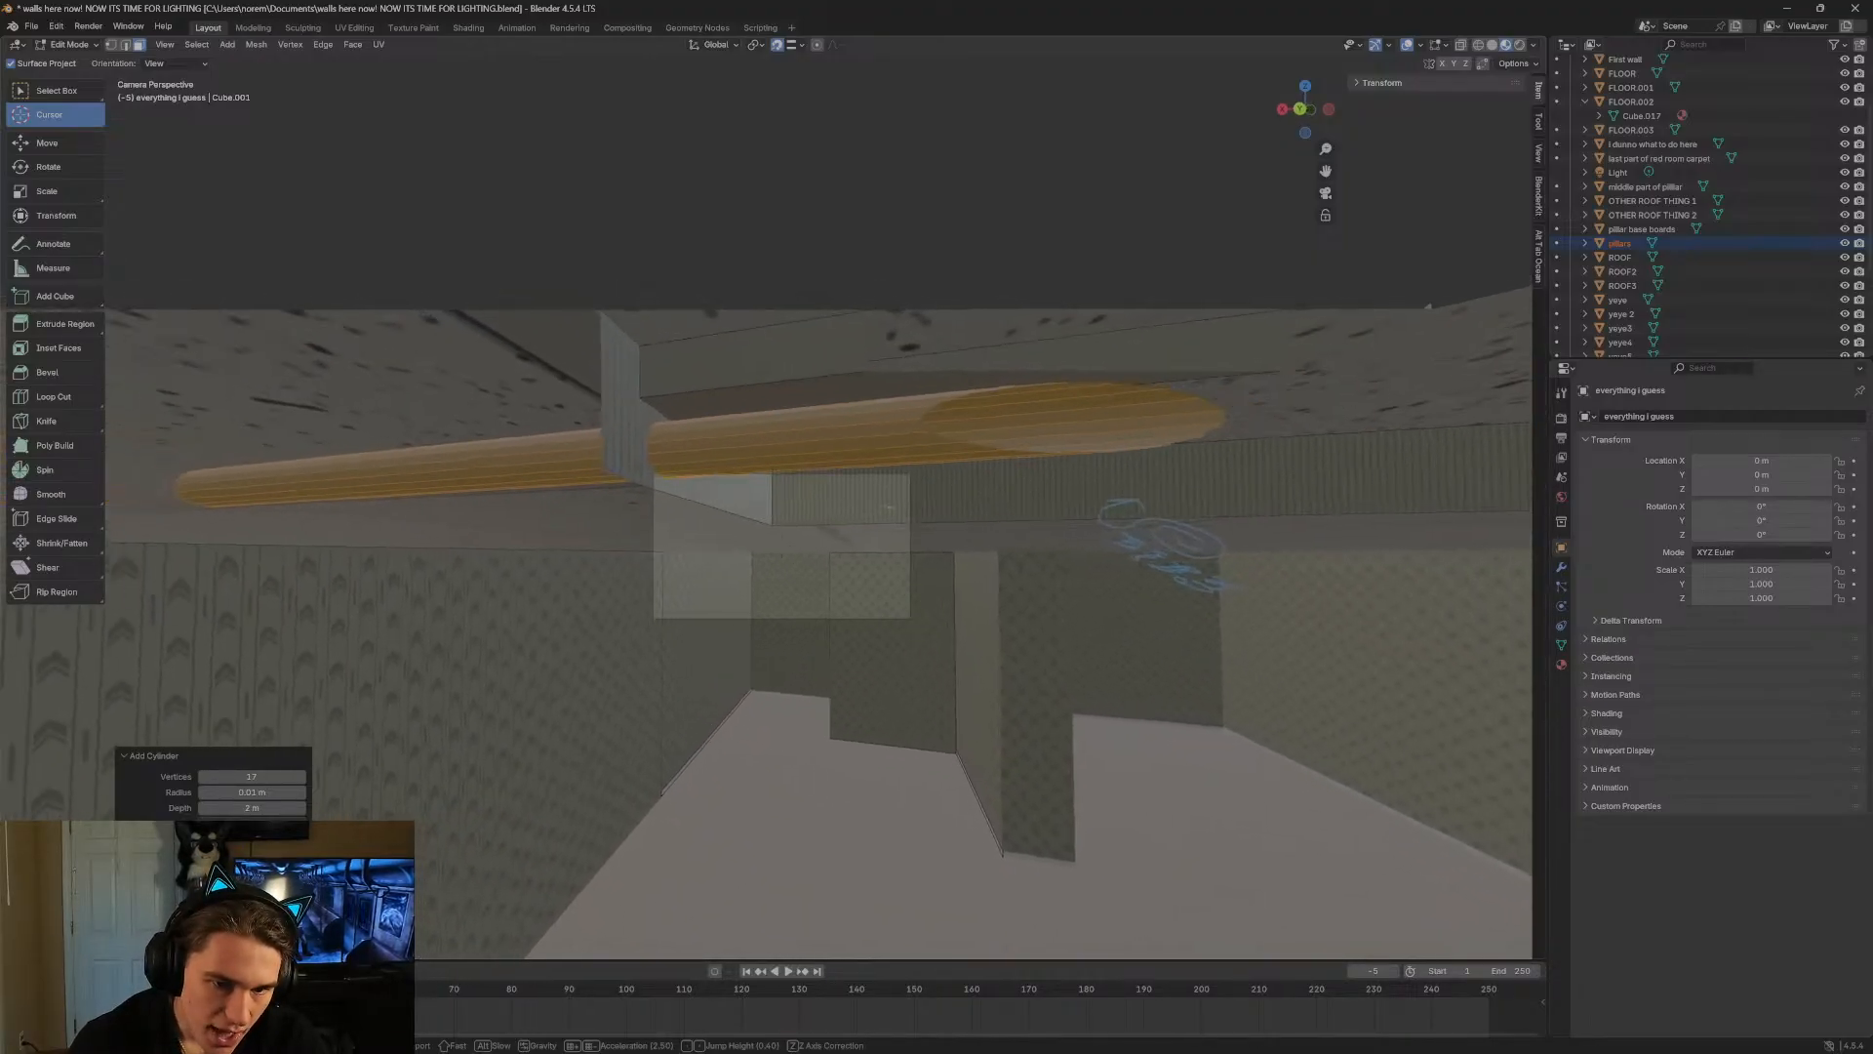
{"action": "key", "text": "a"}
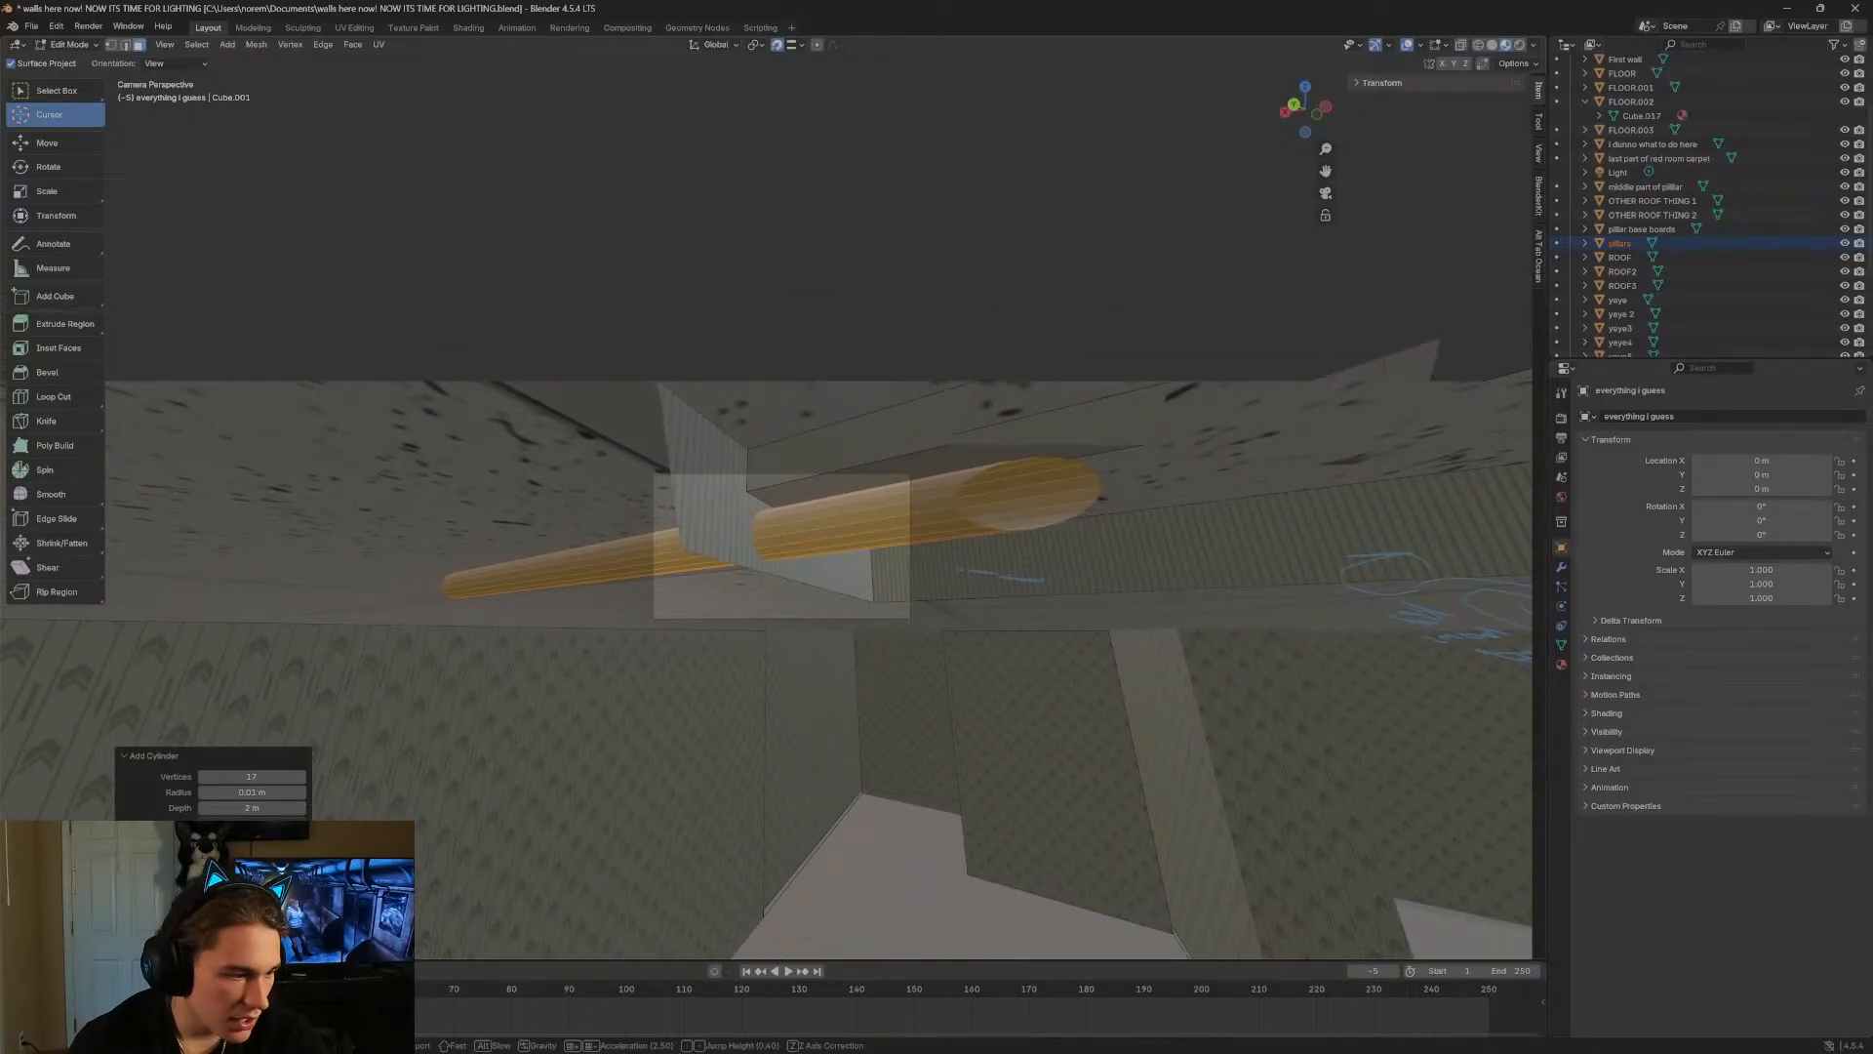
{"action": "key", "text": "a"}
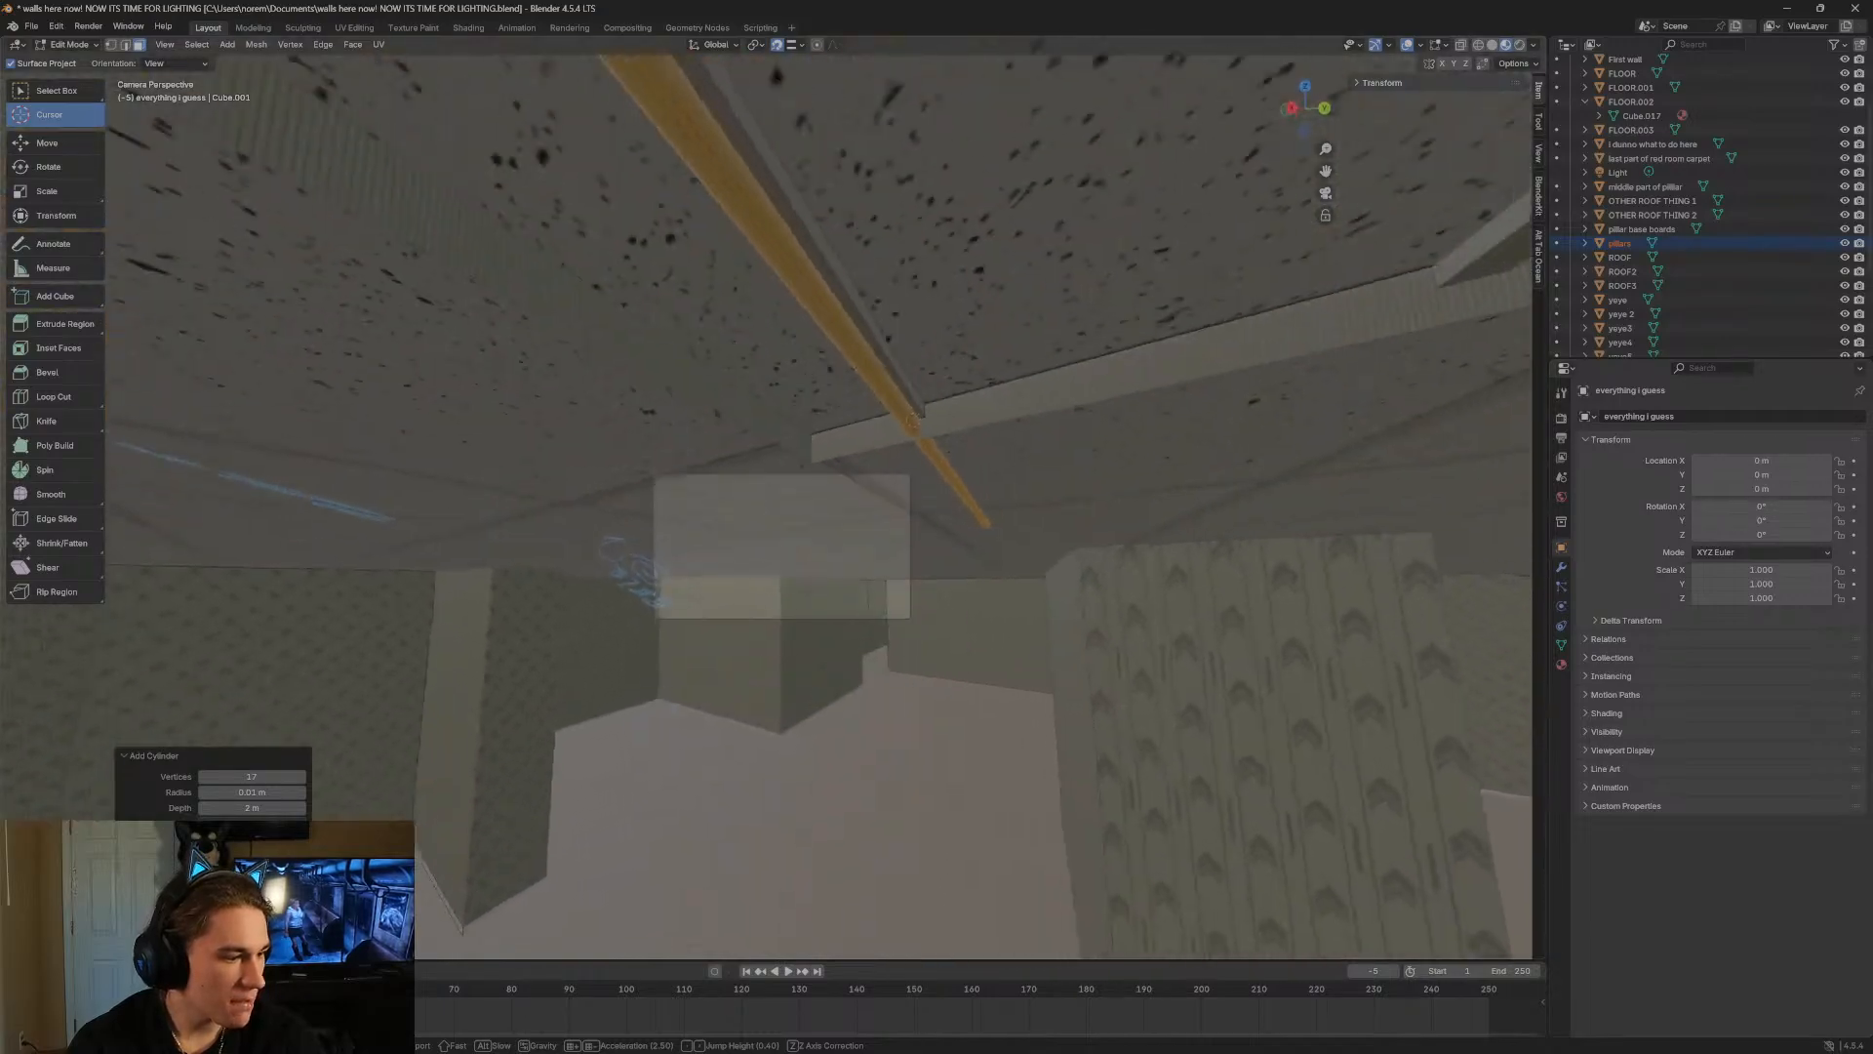
{"action": "key", "text": "s"}
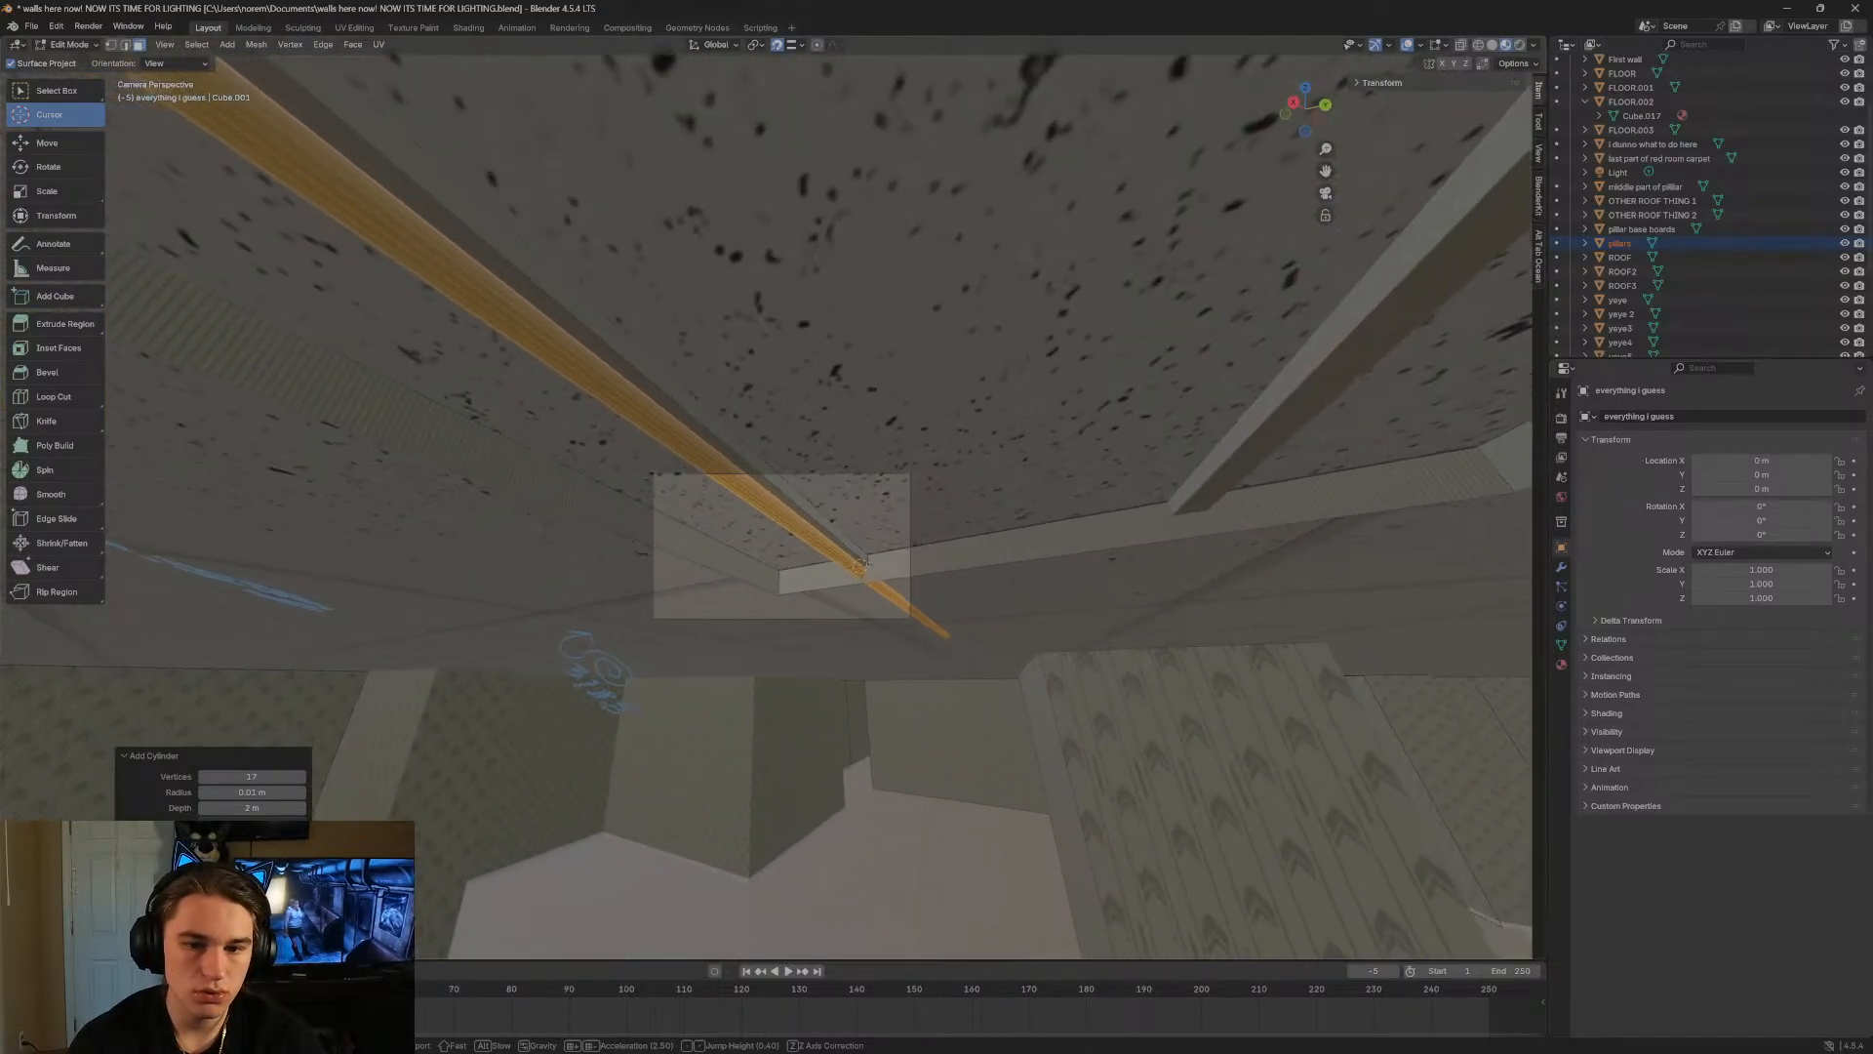
{"action": "key", "text": "w"}
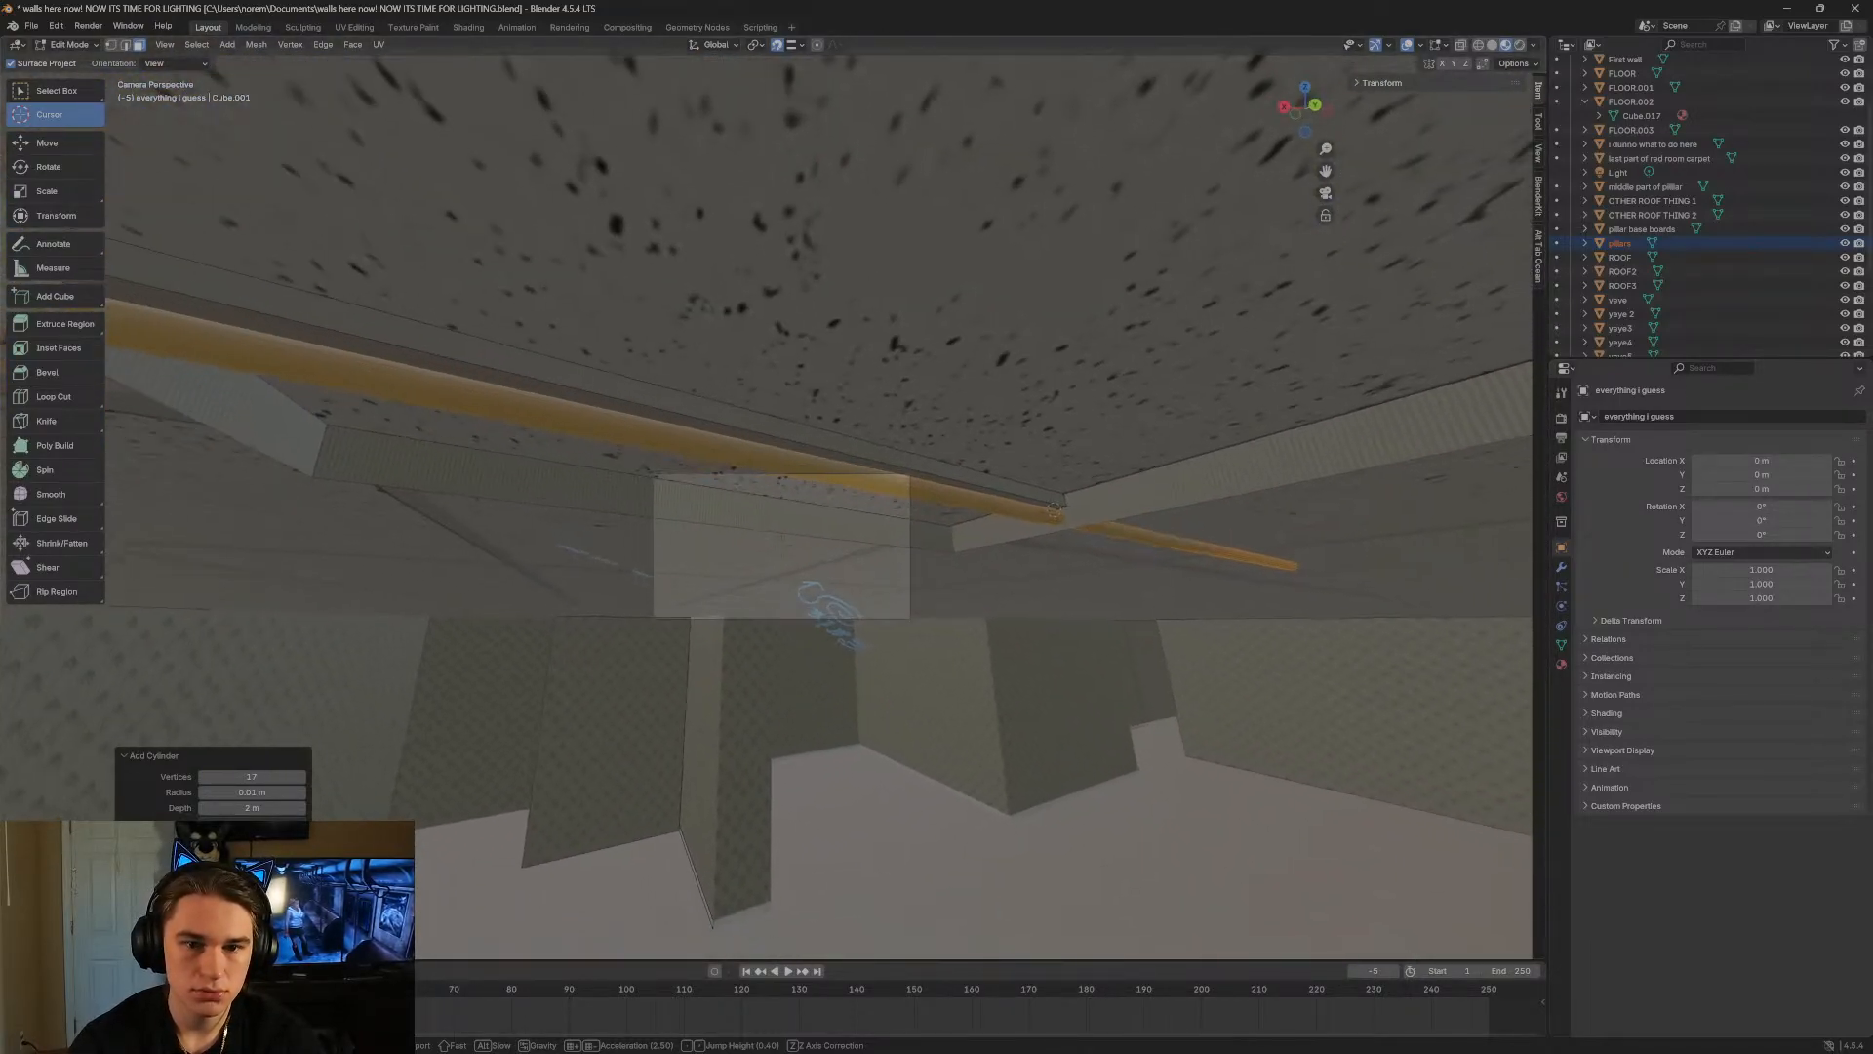
{"action": "key", "text": "Return"}
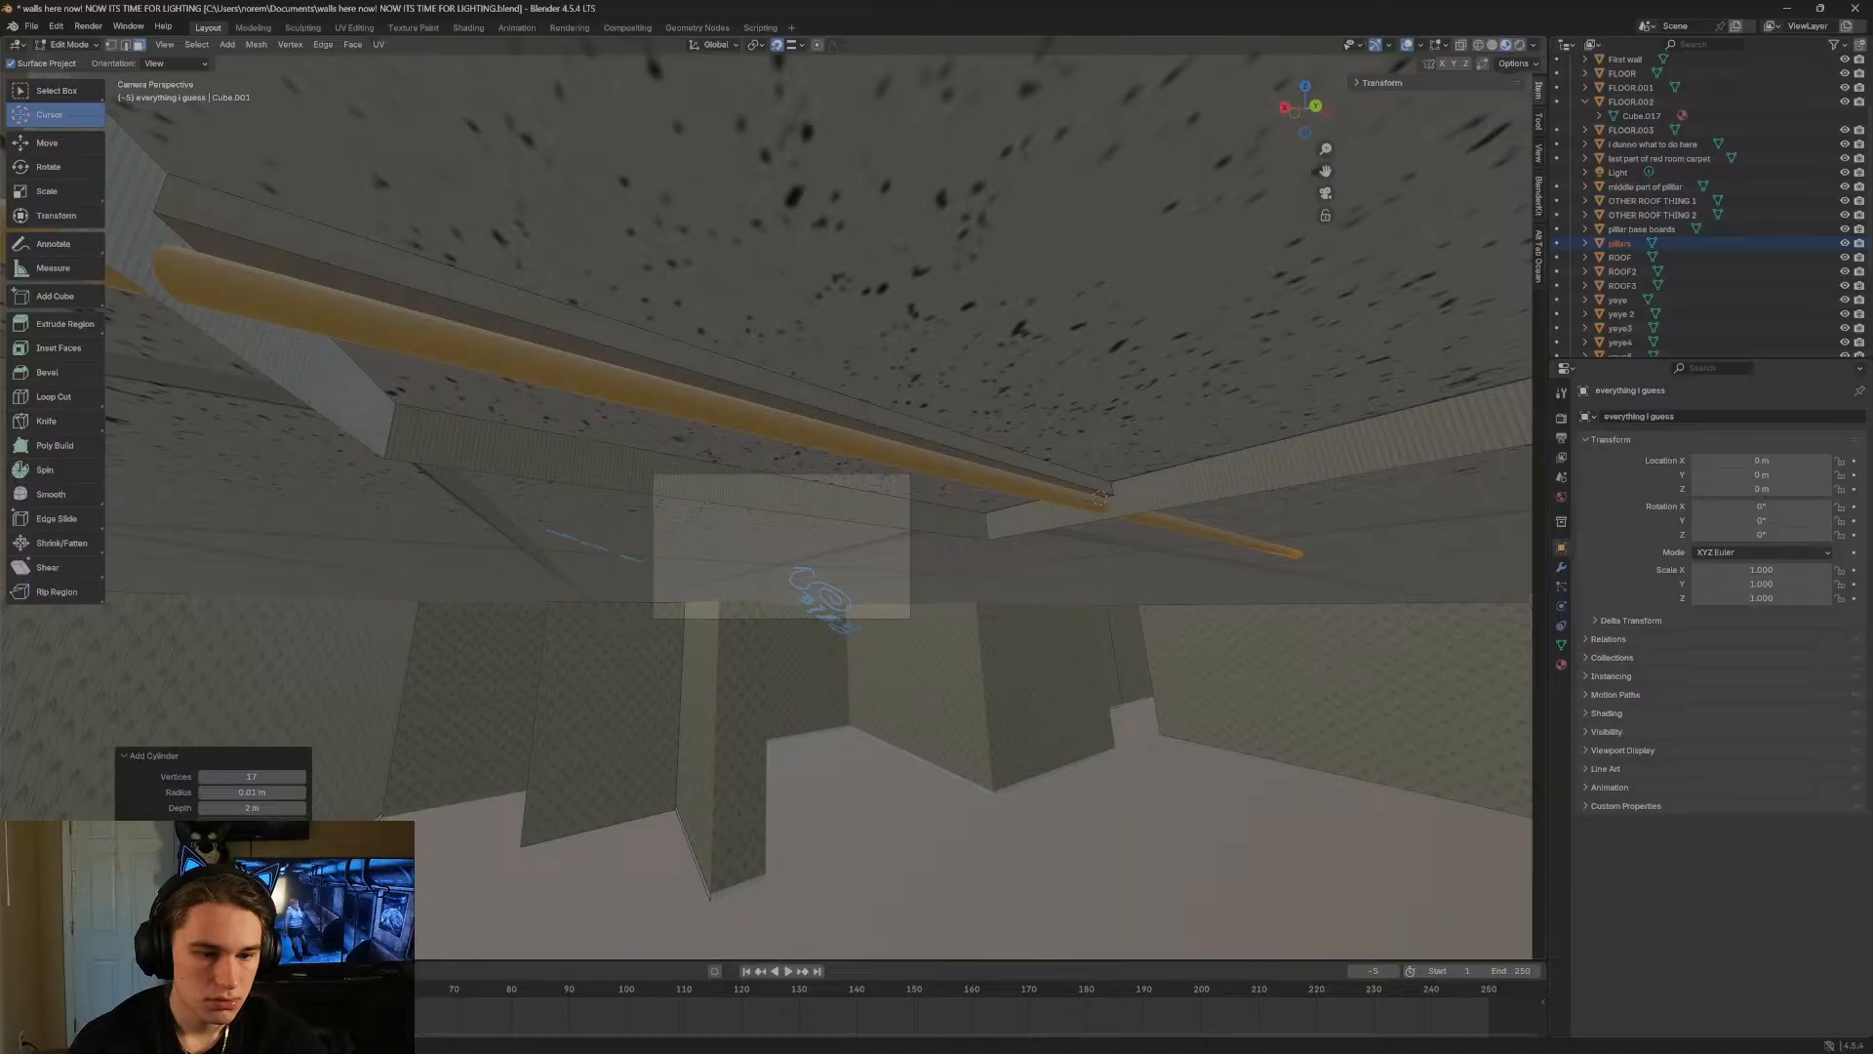
{"action": "left_click", "coordinate": [252, 777]}
{"action": "type", "text": "3"}
{"action": "key", "text": "Return"}
{"action": "left_click_drag", "start_coordinate": [252, 777], "coordinate": [283, 777]}
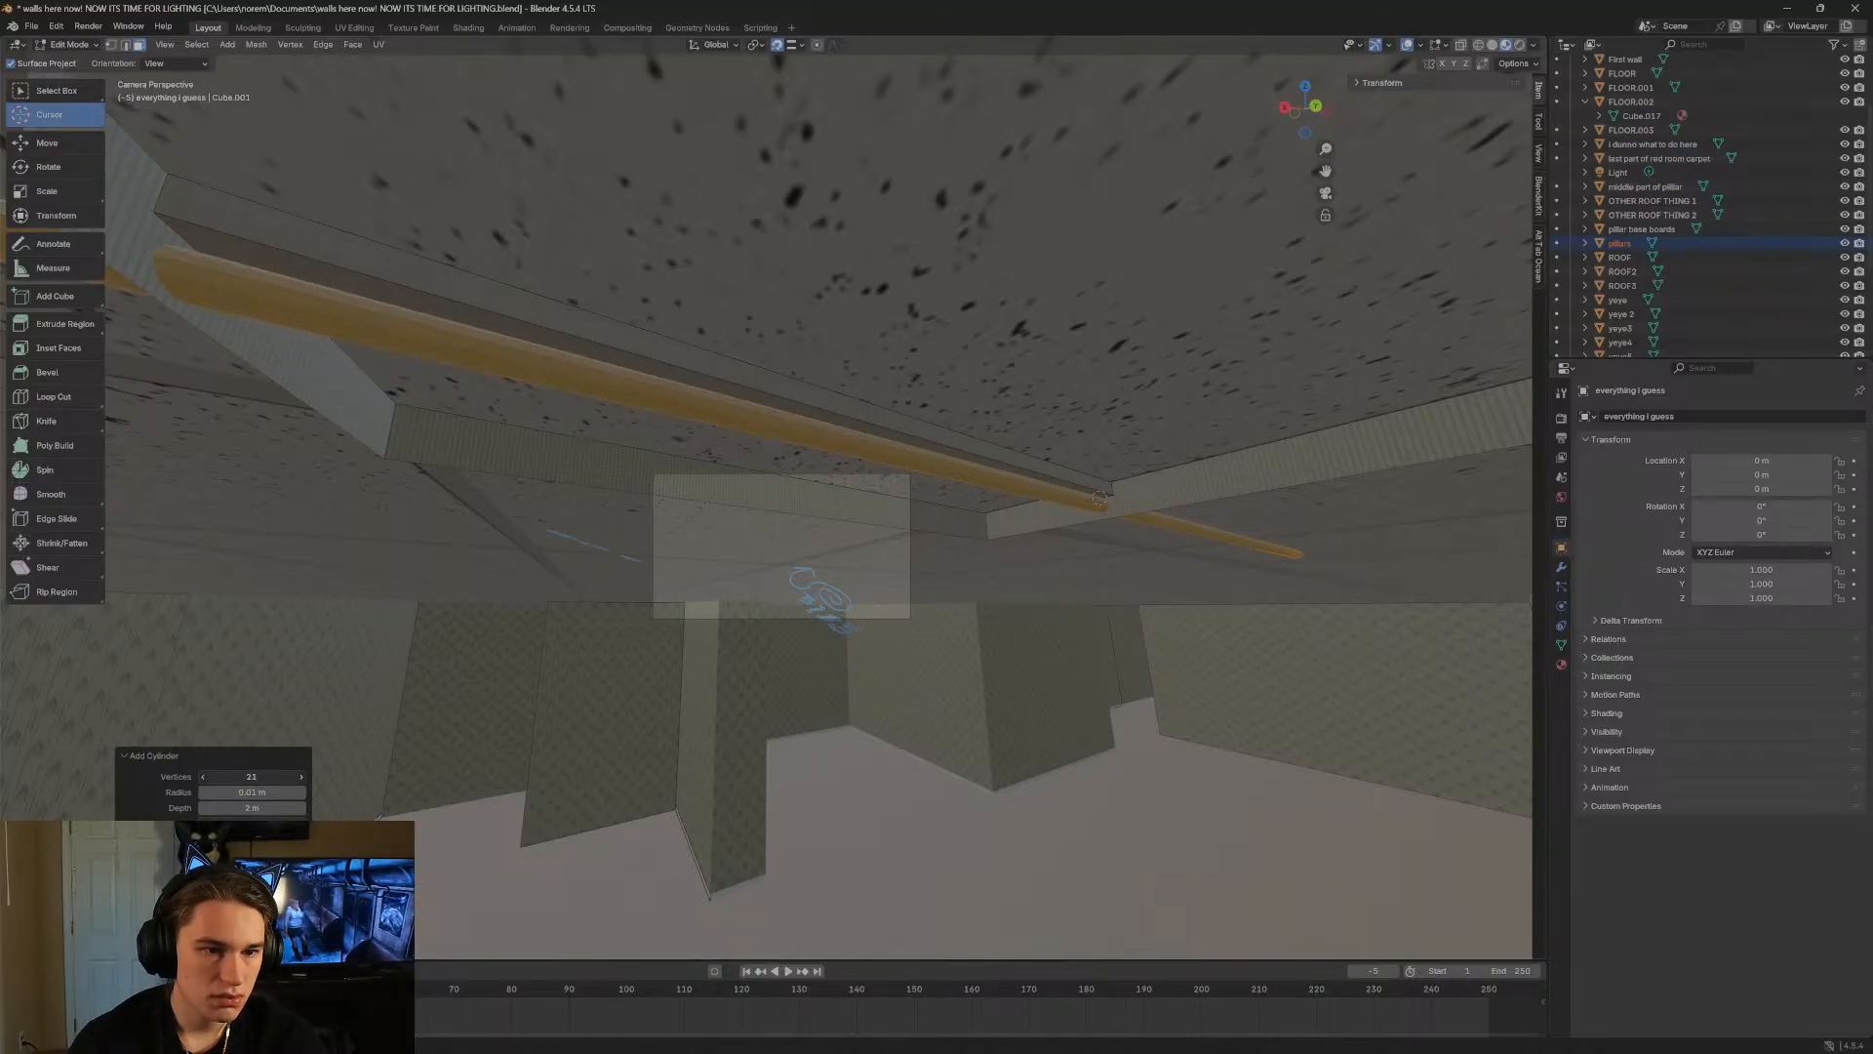
Adjust the cylinder's radius setting and shorten its depth to 1.23 m.
{"action": "left_click", "coordinate": [252, 792]}
{"action": "type", "text": "0.06"}
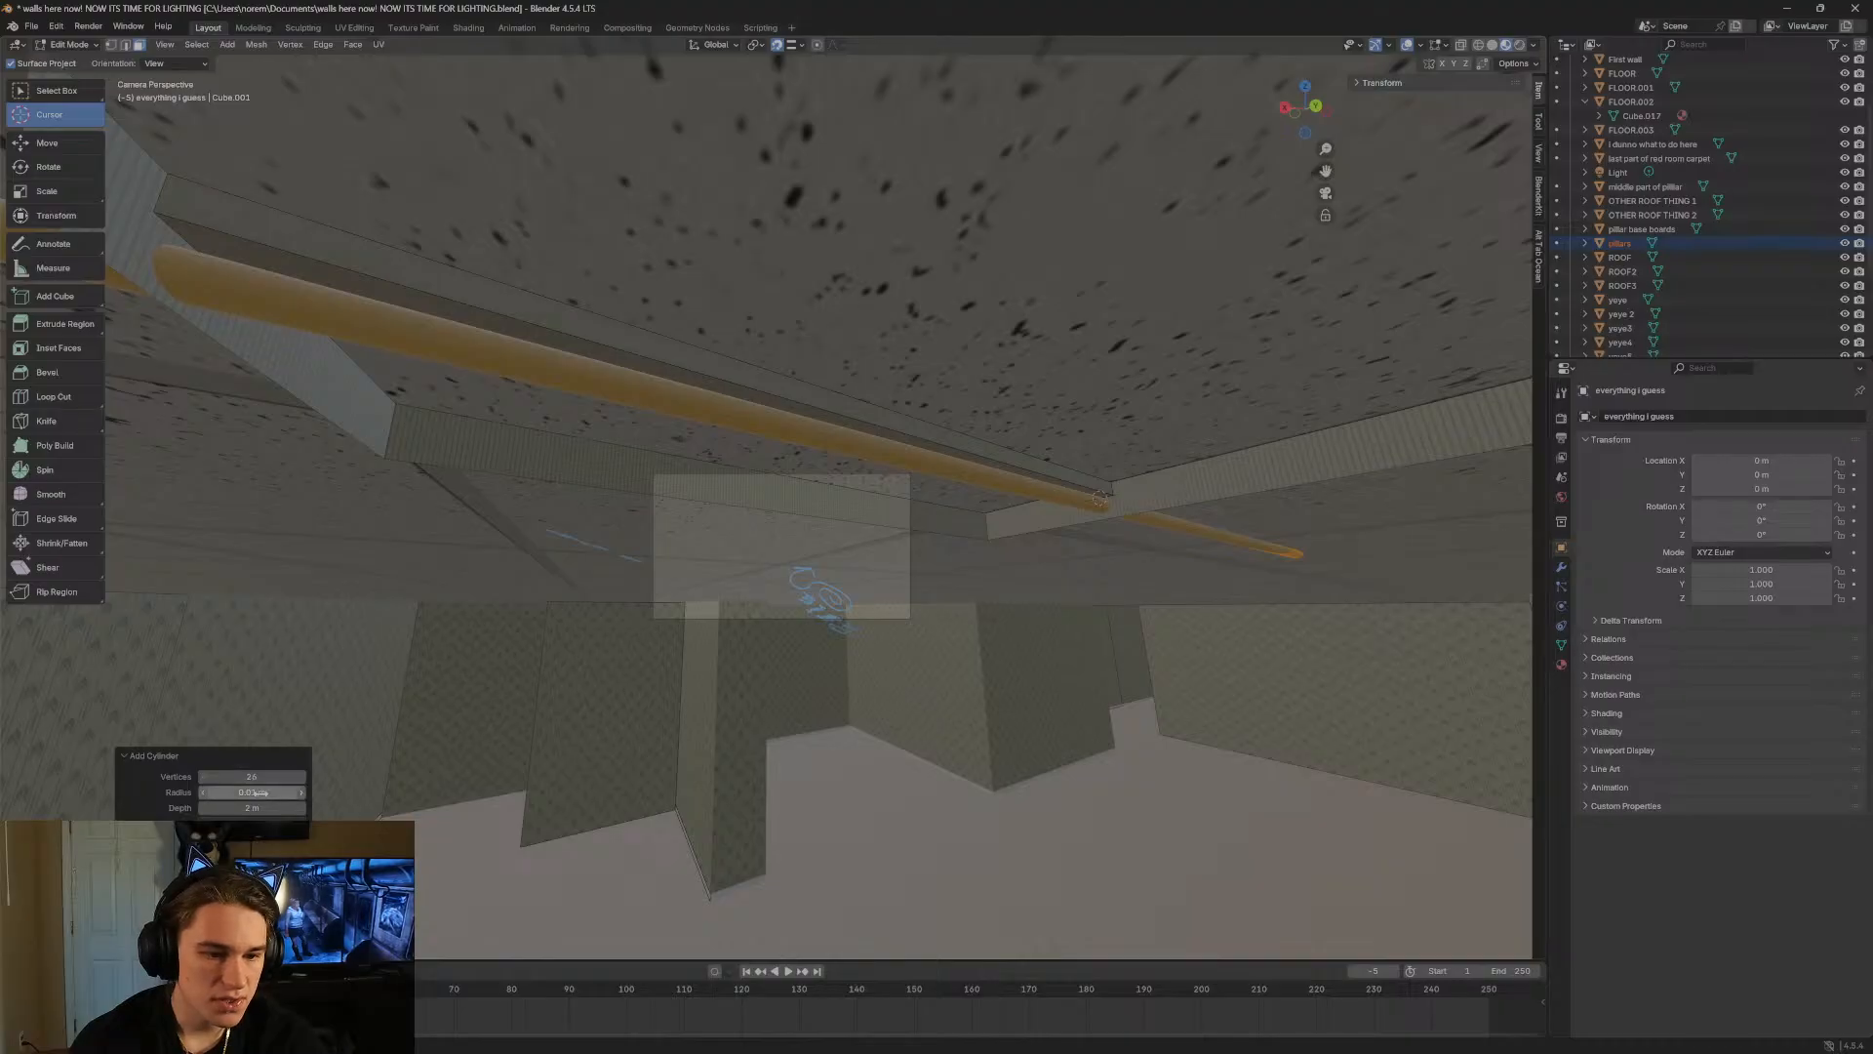
{"action": "key", "text": "Return"}
{"action": "mouse_move", "coordinate": [254, 792]}
{"action": "left_mouse_down"}
{"action": "mouse_move", "coordinate": [259, 808]}
{"action": "mouse_move", "coordinate": [195, 808]}
{"action": "mouse_move", "coordinate": [242, 807]}
{"action": "left_mouse_up"}
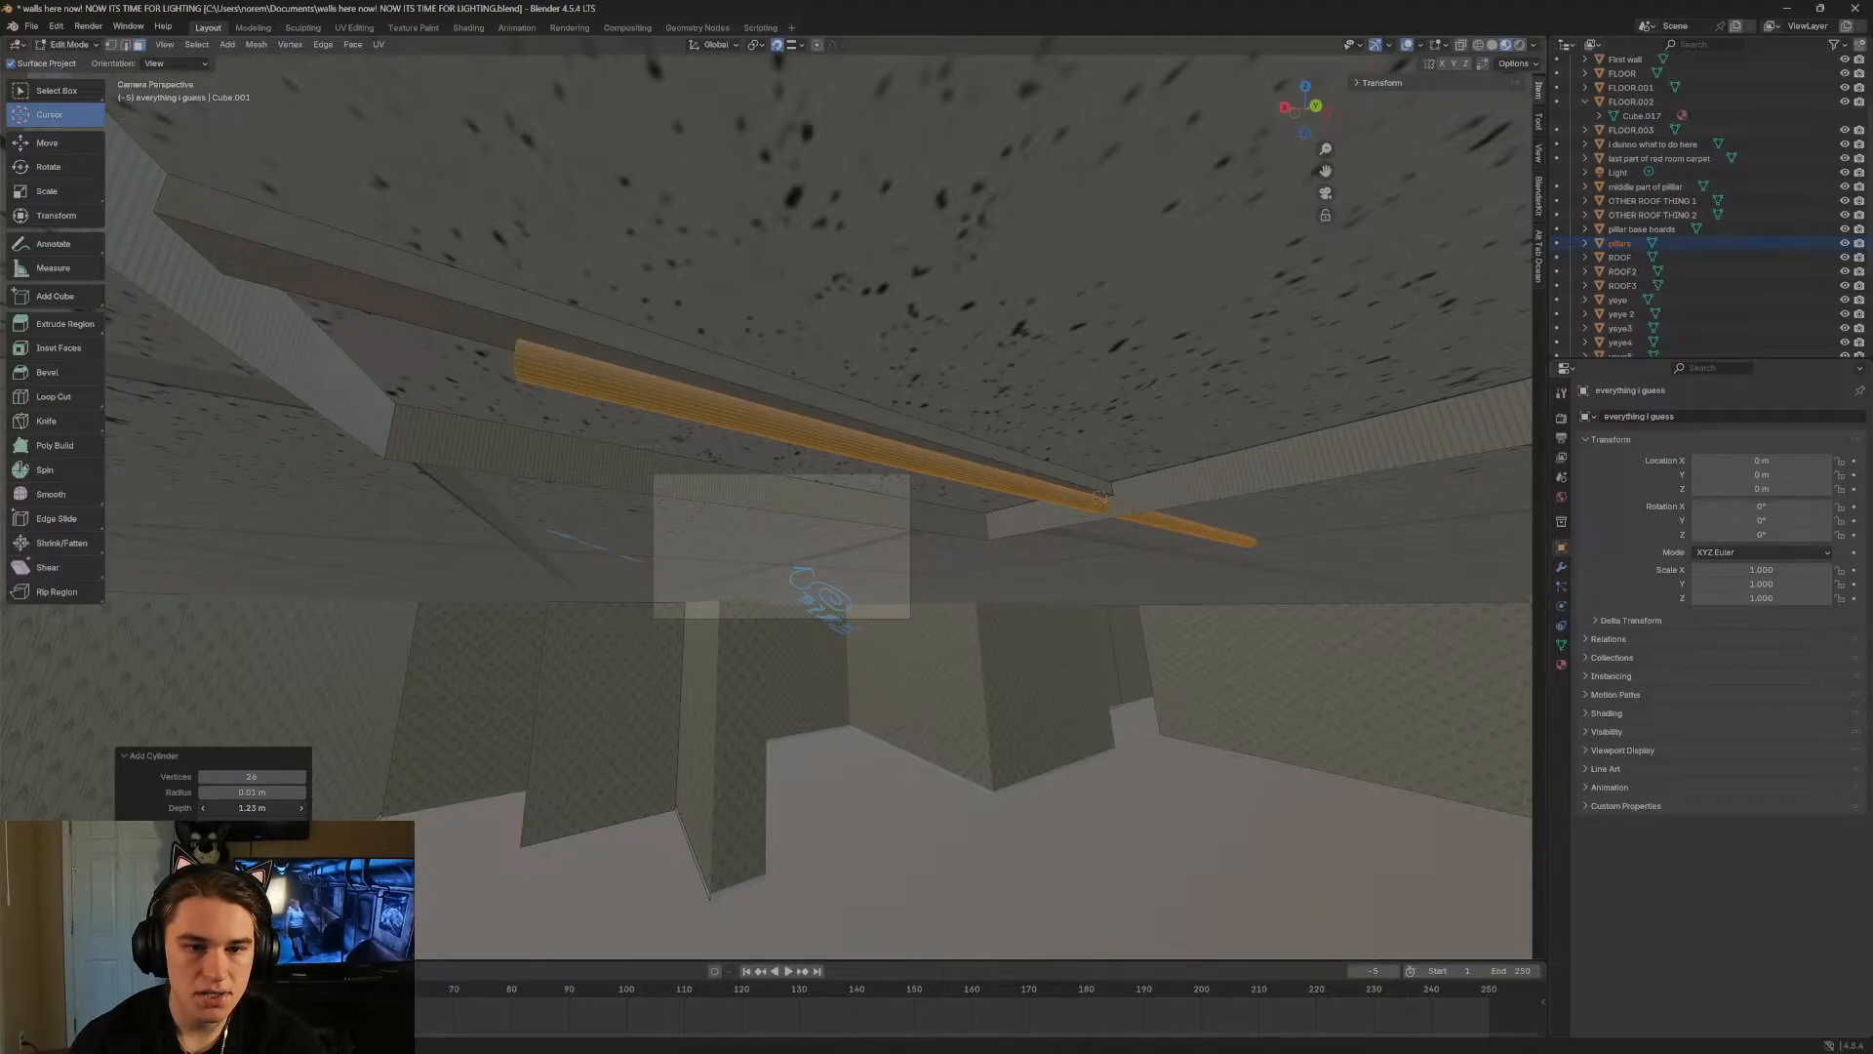
Slide the cylinder sideways to centre it under the ceiling beam and shorten its depth to 0.74 m to fit.
{"action": "key", "text": "shift+grave"}
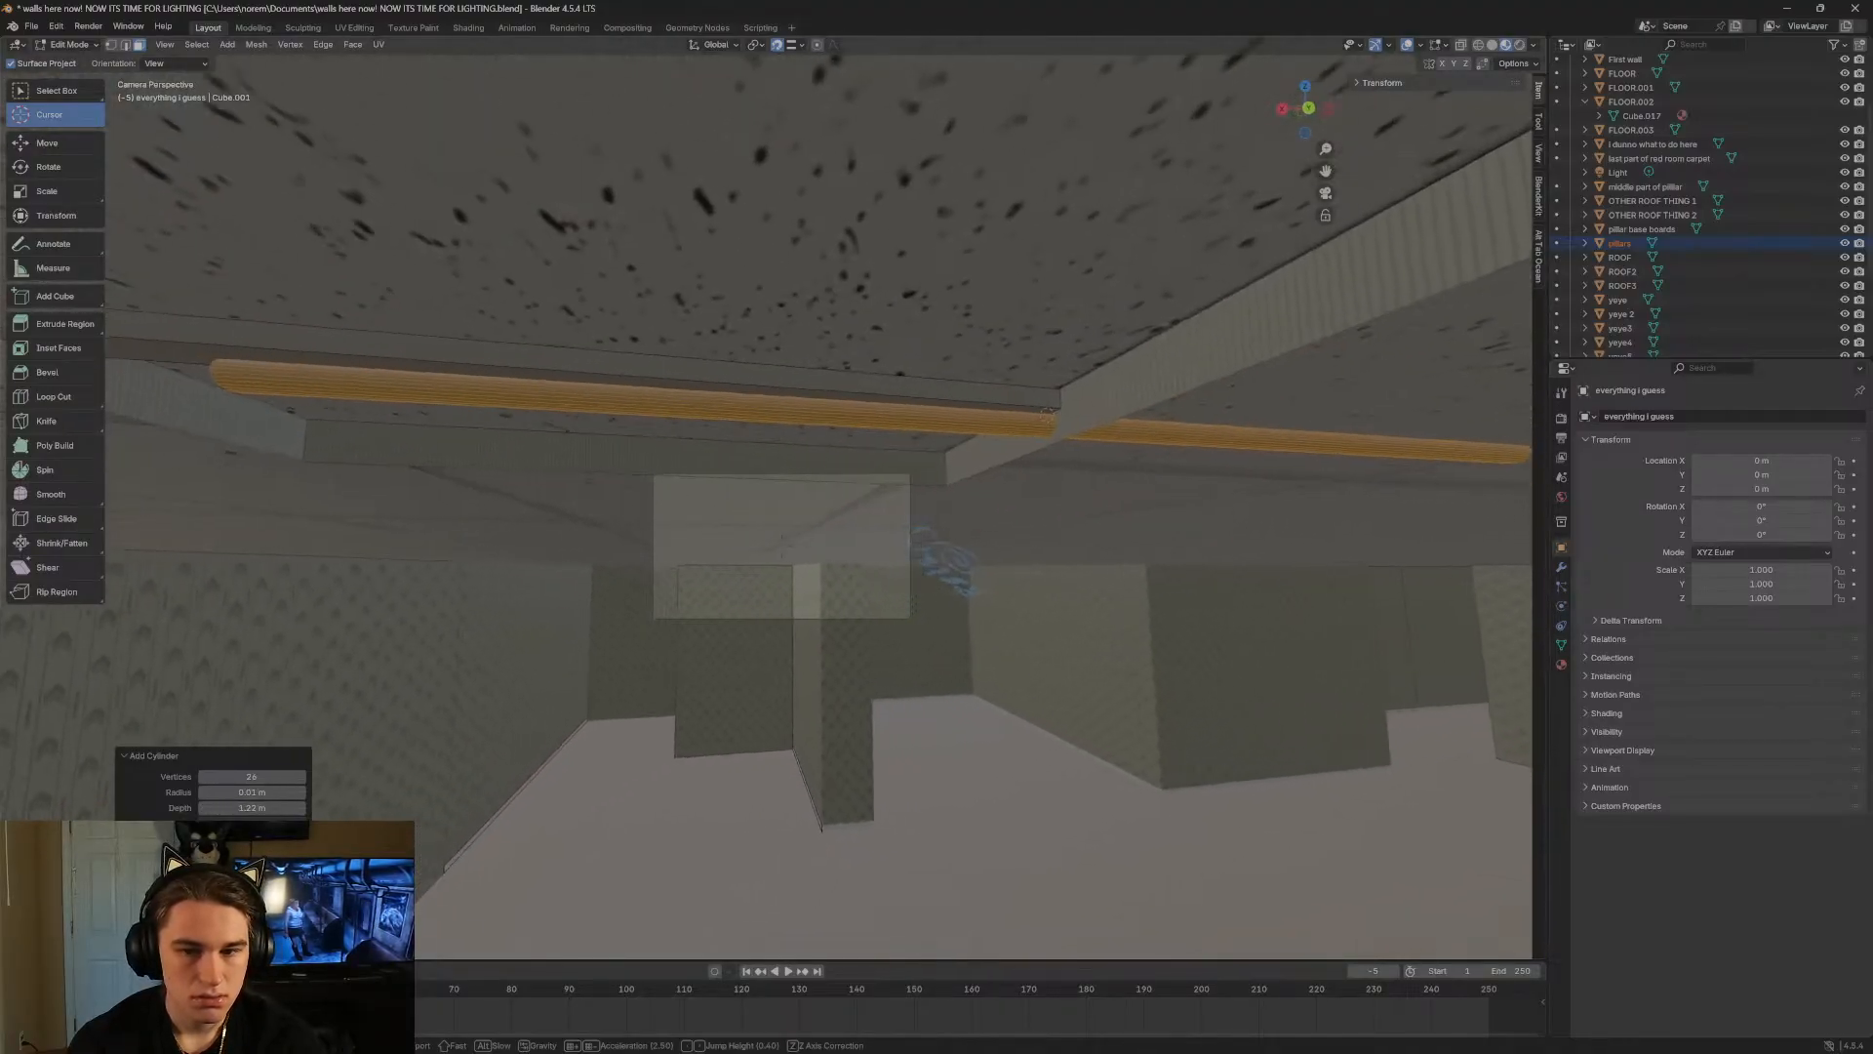
{"action": "left_click", "coordinate": [623, 746]}
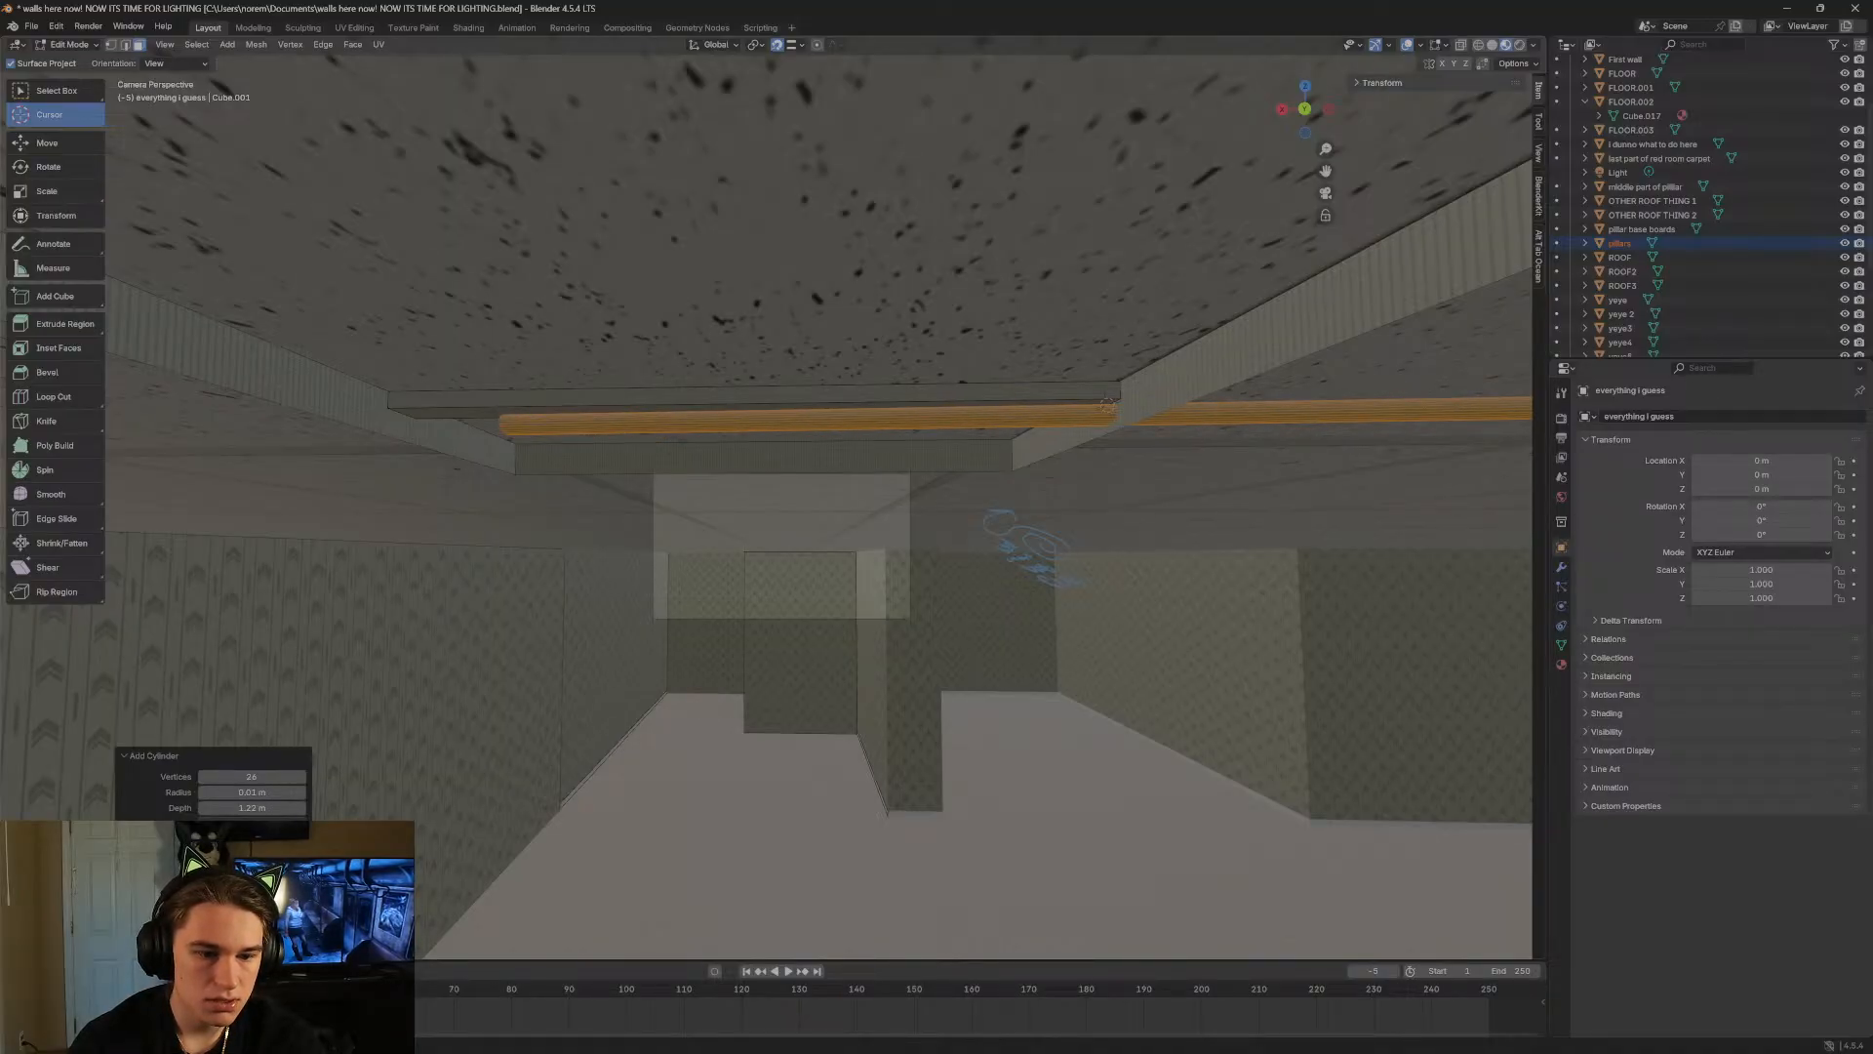
{"action": "left_click_drag", "start_coordinate": [252, 937], "coordinate": [342, 938]}
{"action": "key", "text": "Escape"}
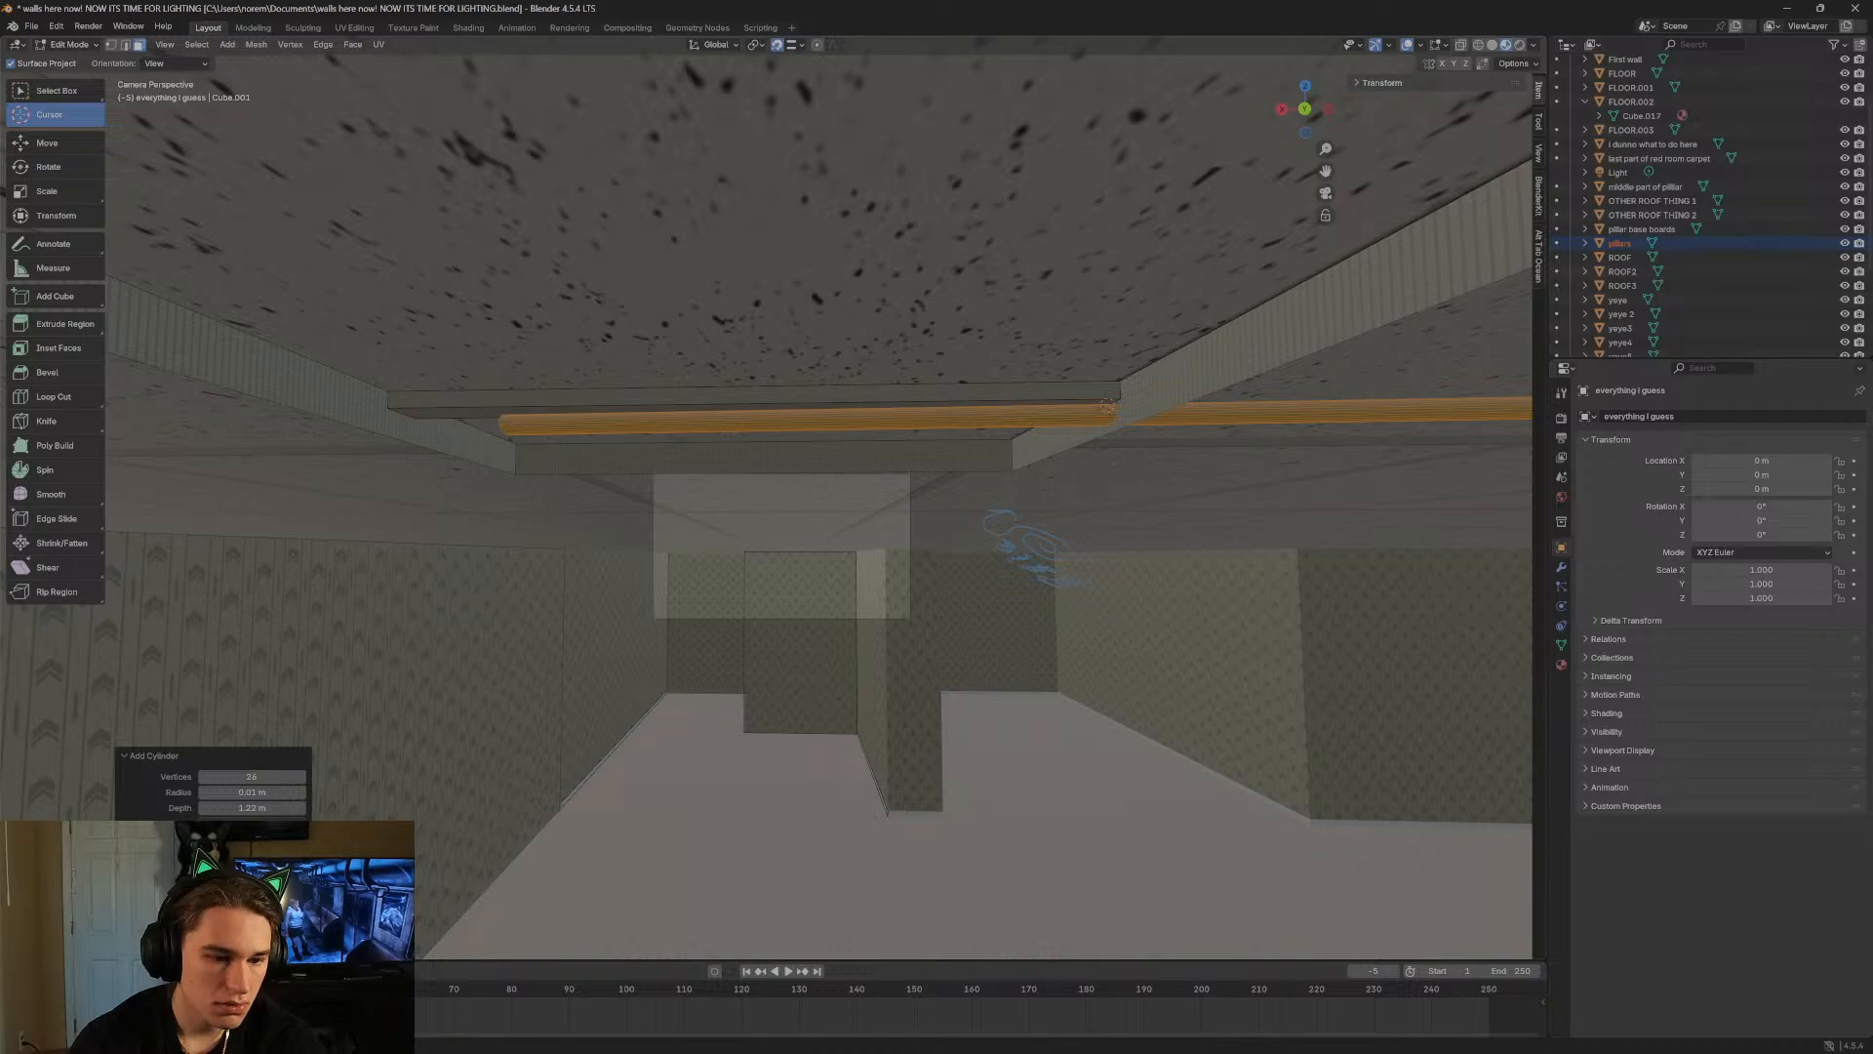
{"action": "left_click_drag", "start_coordinate": [252, 871], "coordinate": [295, 872]}
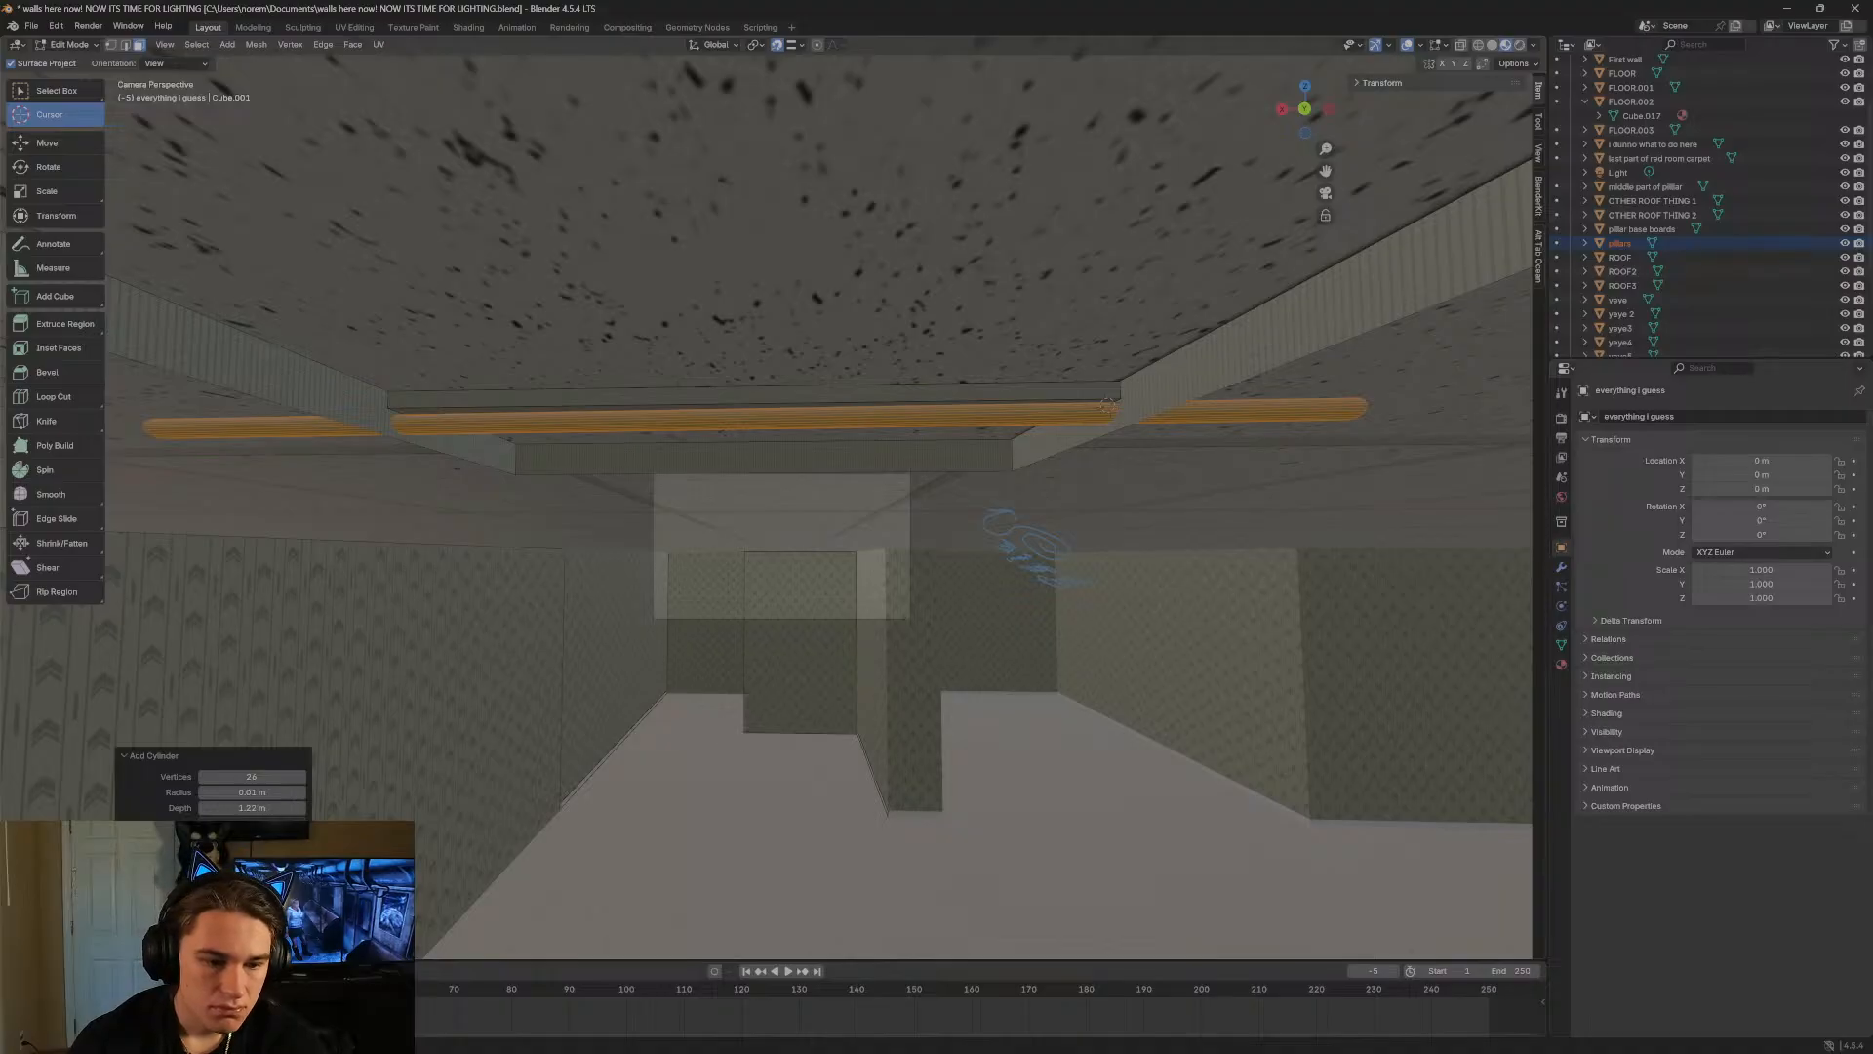
{"action": "left_click_drag", "start_coordinate": [240, 808], "coordinate": [200, 808]}
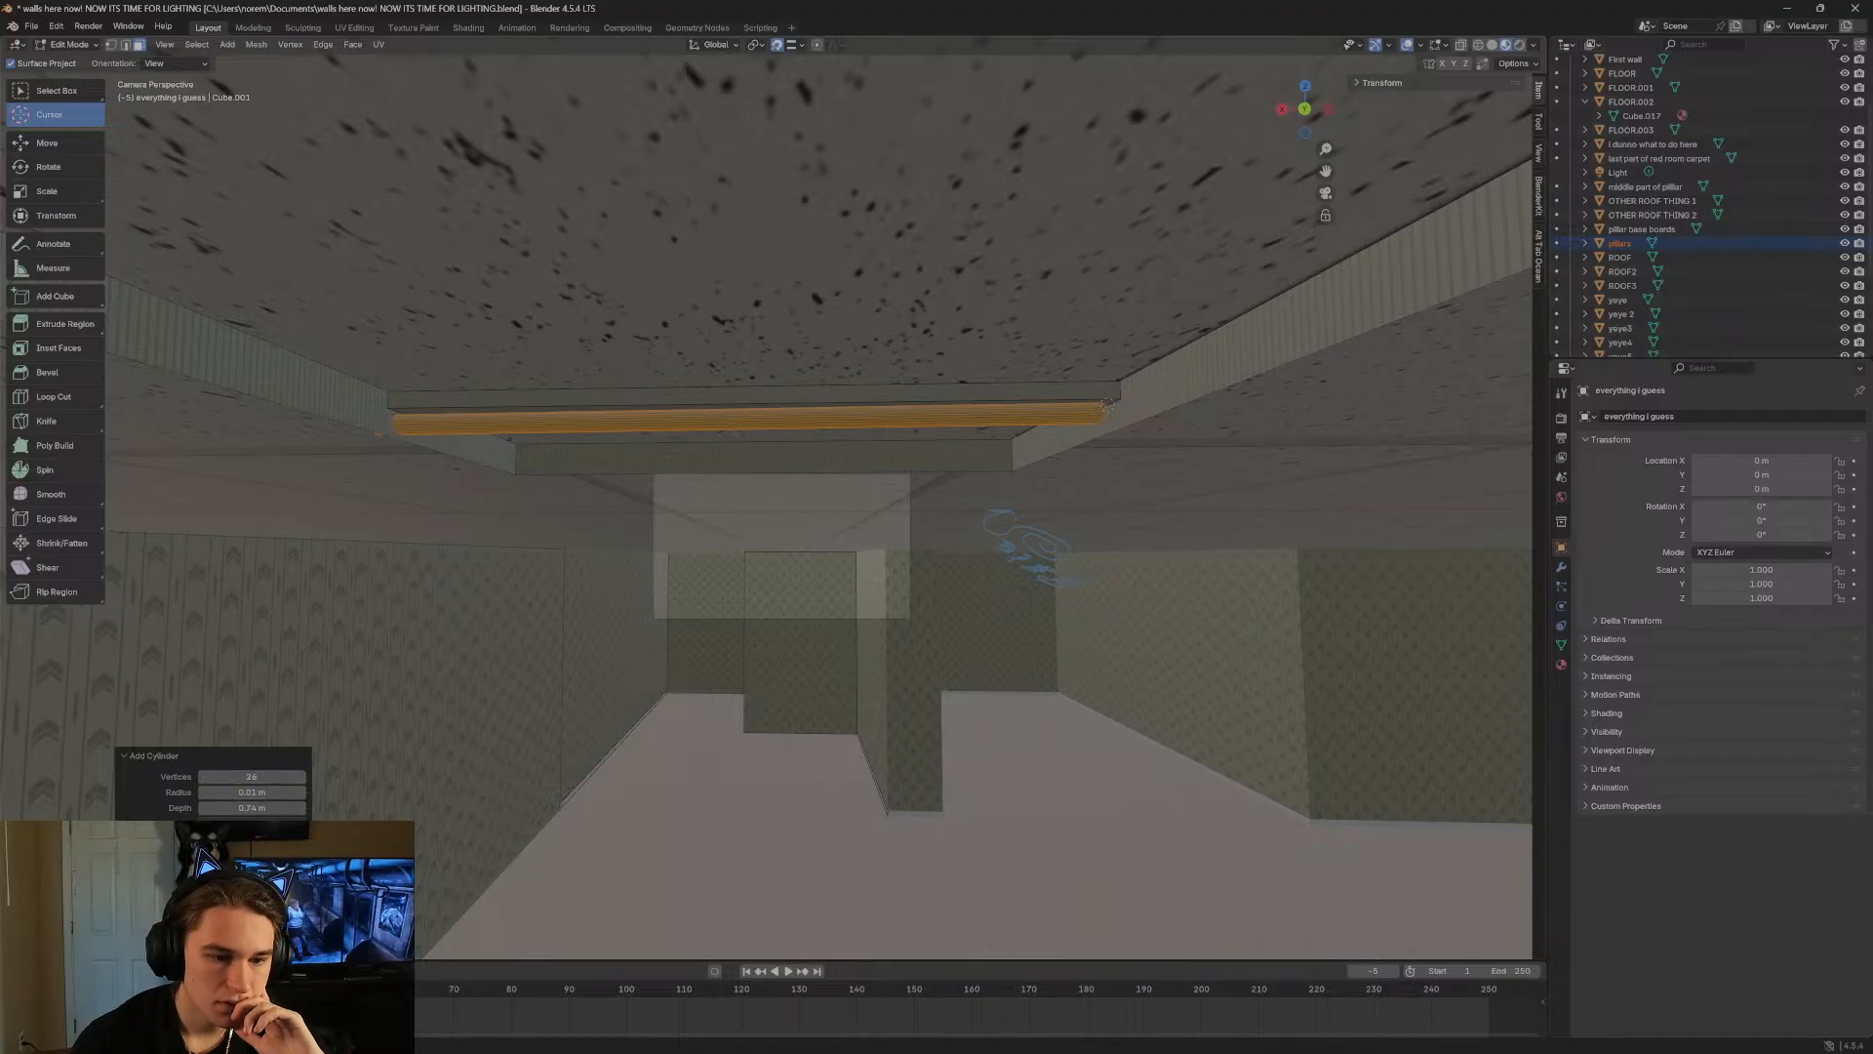
Nudge the tube along the ceiling beam and shorten its depth to 0.71 m so its ends fit inside the frame.
{"action": "left_click_drag", "start_coordinate": [251, 872], "coordinate": [248, 871]}
{"action": "key", "text": "shift+grave"}
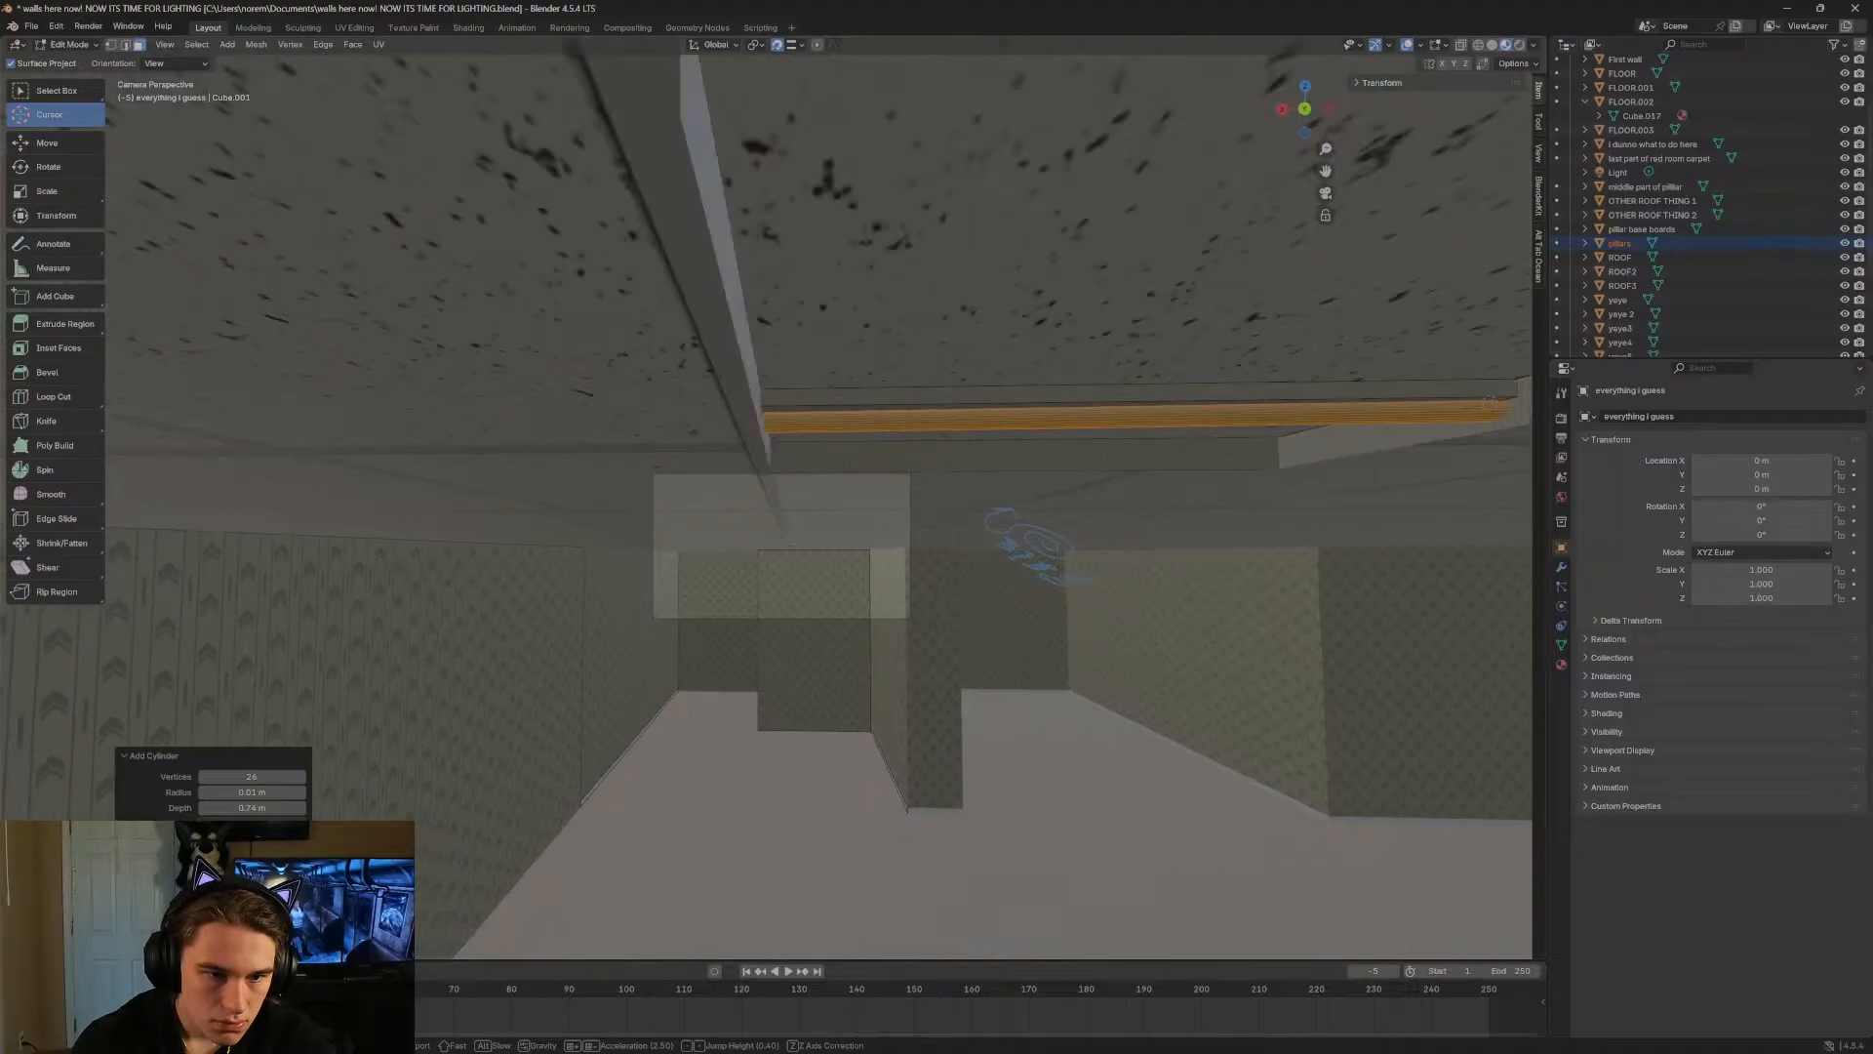
{"action": "key", "text": "w"}
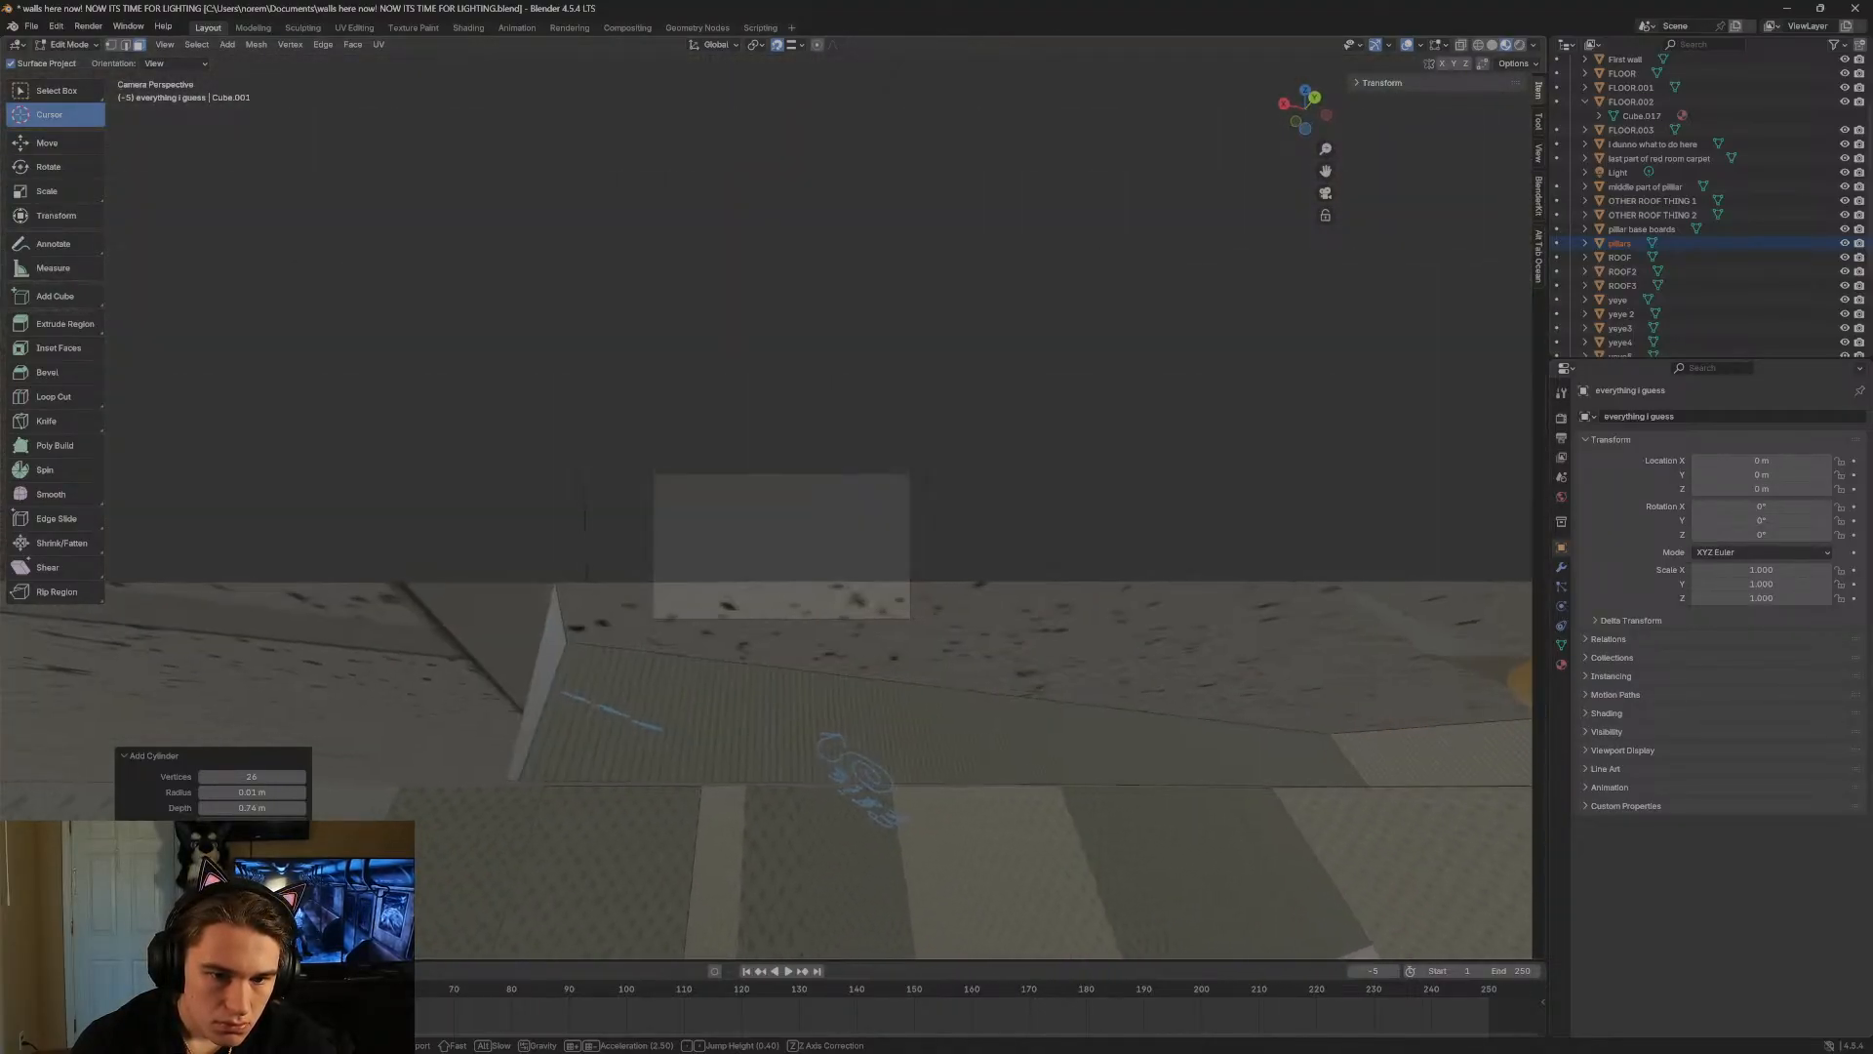
{"action": "key", "text": "q"}
{"action": "key", "text": "d"}
{"action": "key", "text": "s"}
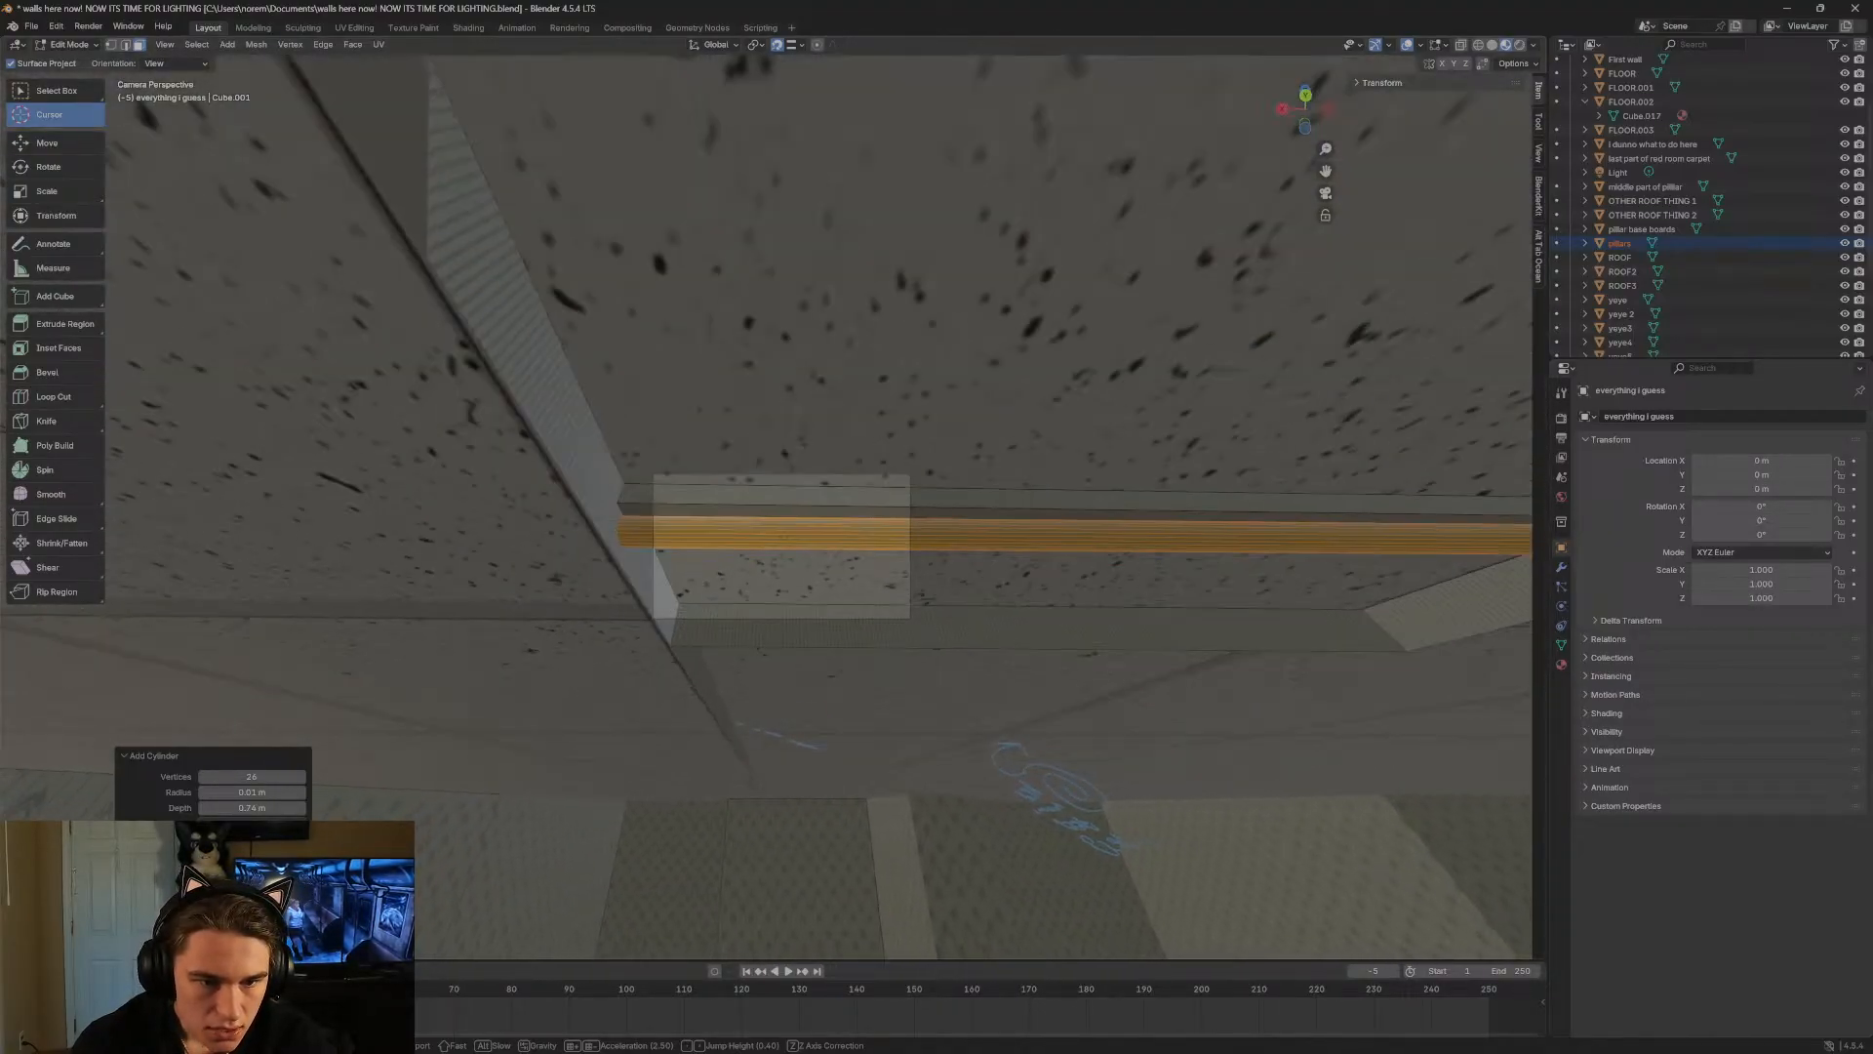
{"action": "key", "text": "d"}
{"action": "key", "text": "s"}
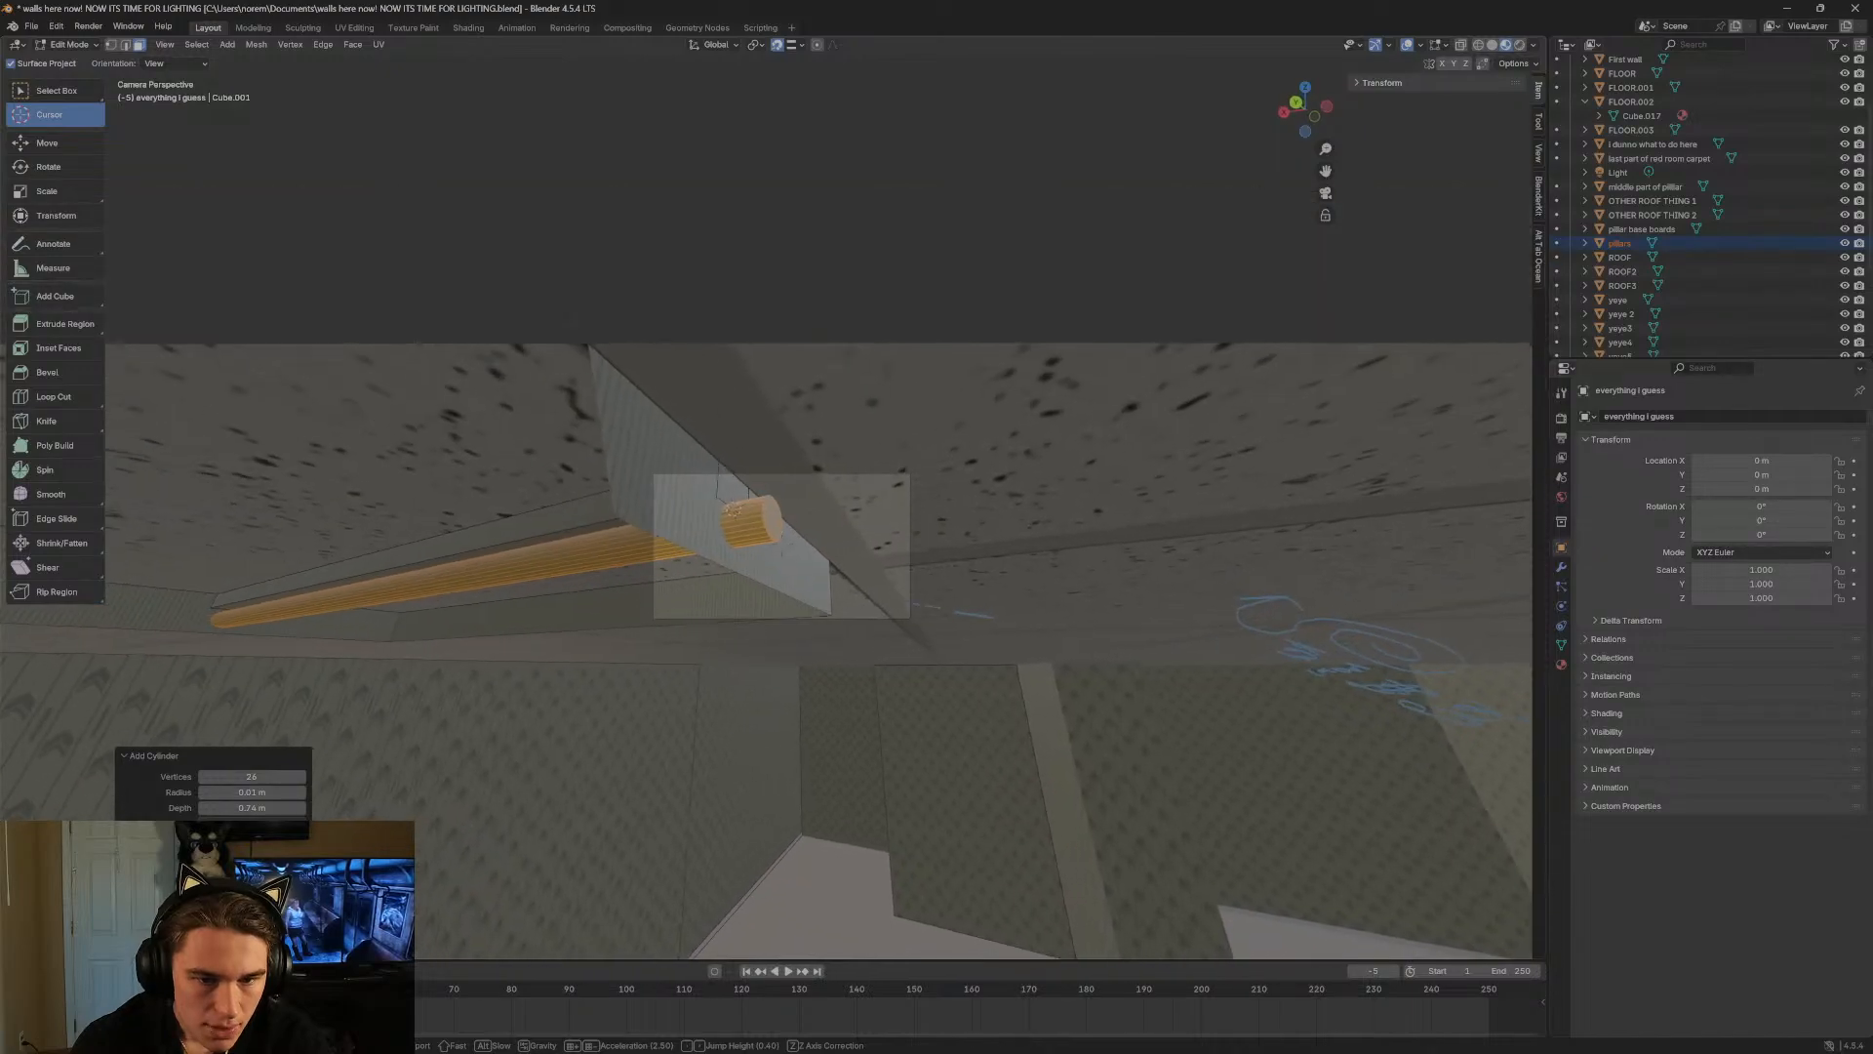
{"action": "key", "text": "a"}
{"action": "left_click", "coordinate": [732, 309]}
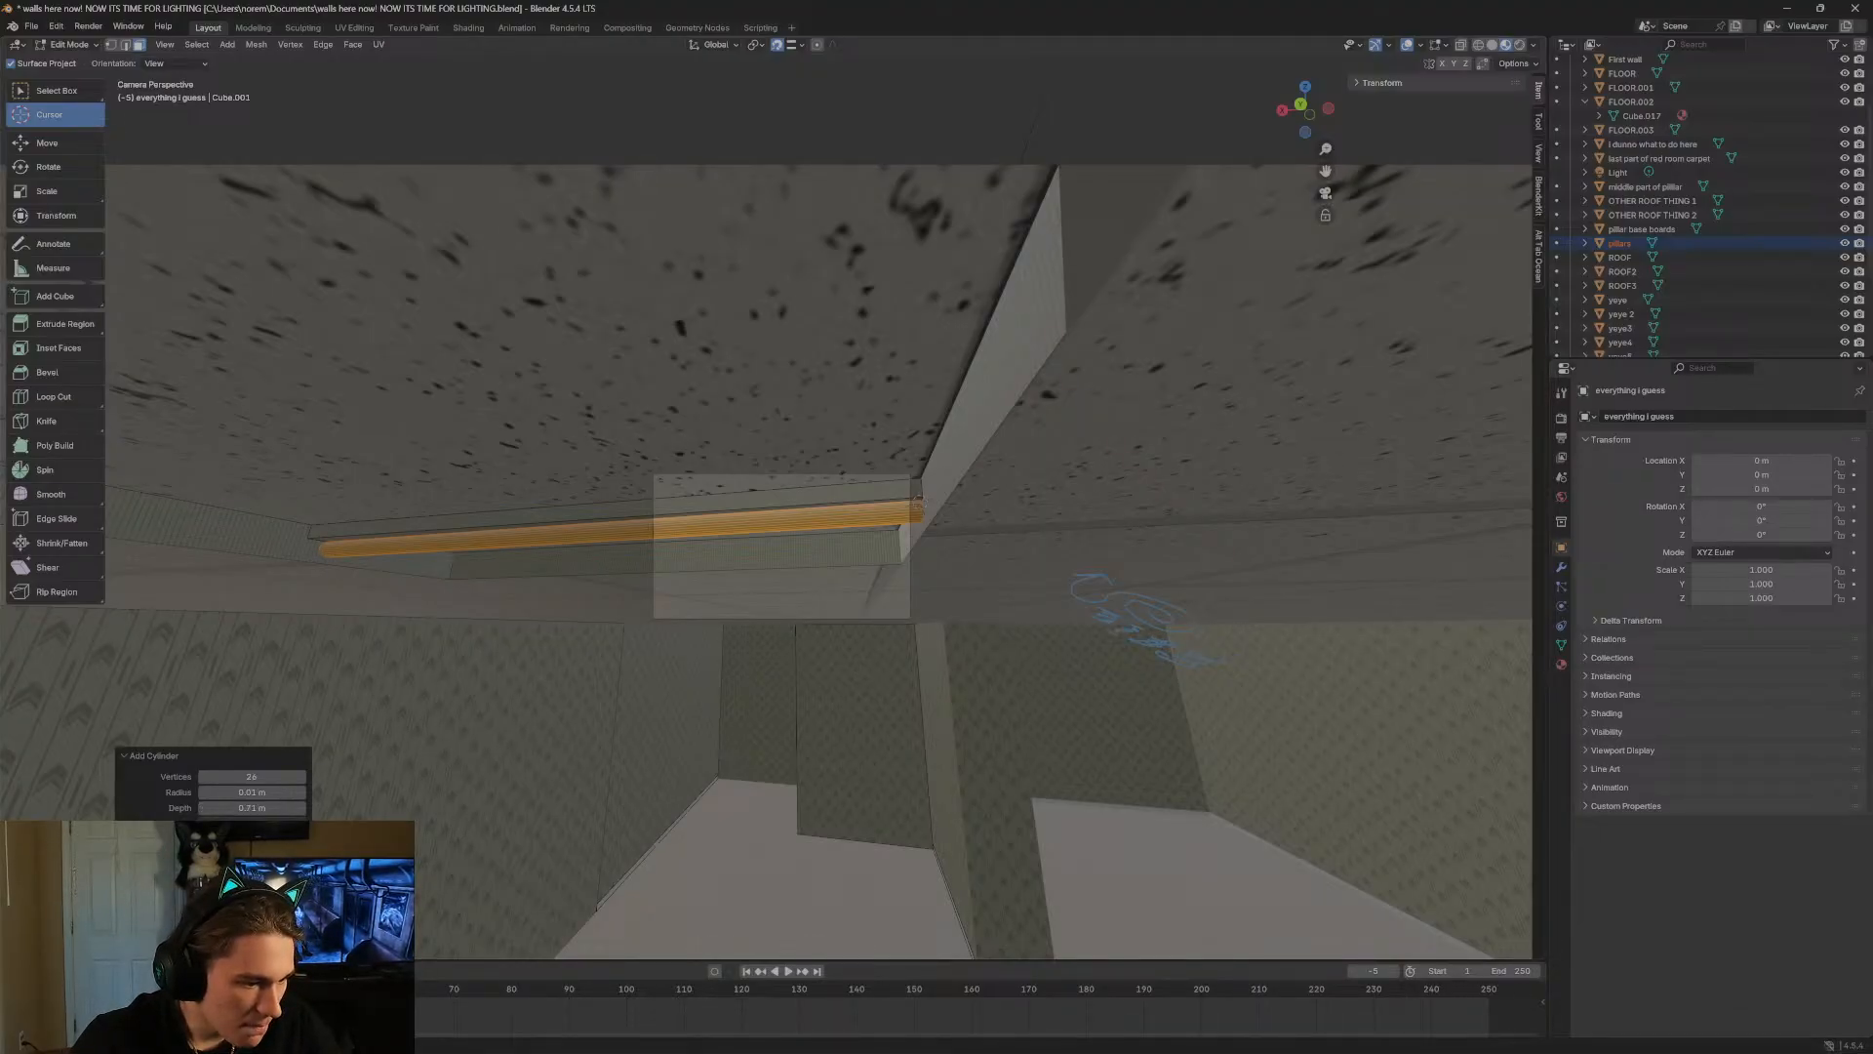
Check the fluorescent light reference images in the browser, return to Blender and examine how the tube sits beneath the beam.
{"action": "key", "text": "alt+Tab"}
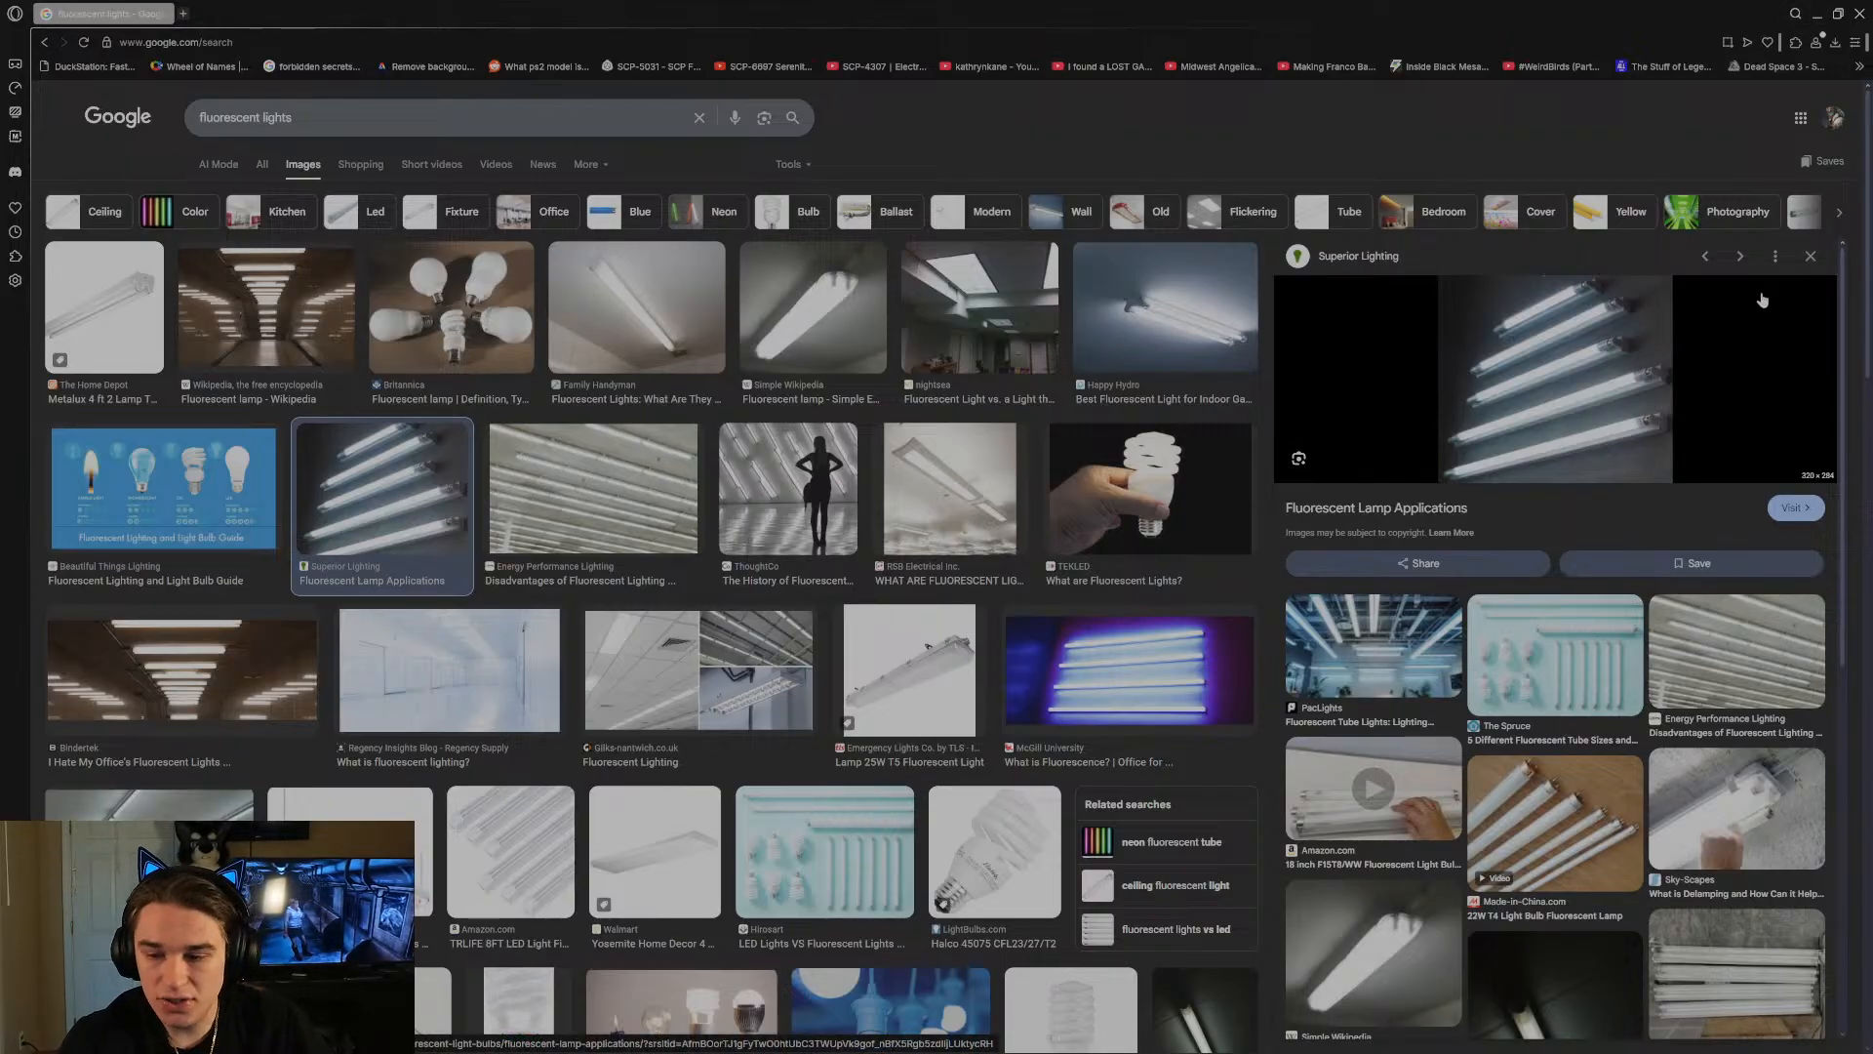
{"action": "left_click", "coordinate": [1816, 11]}
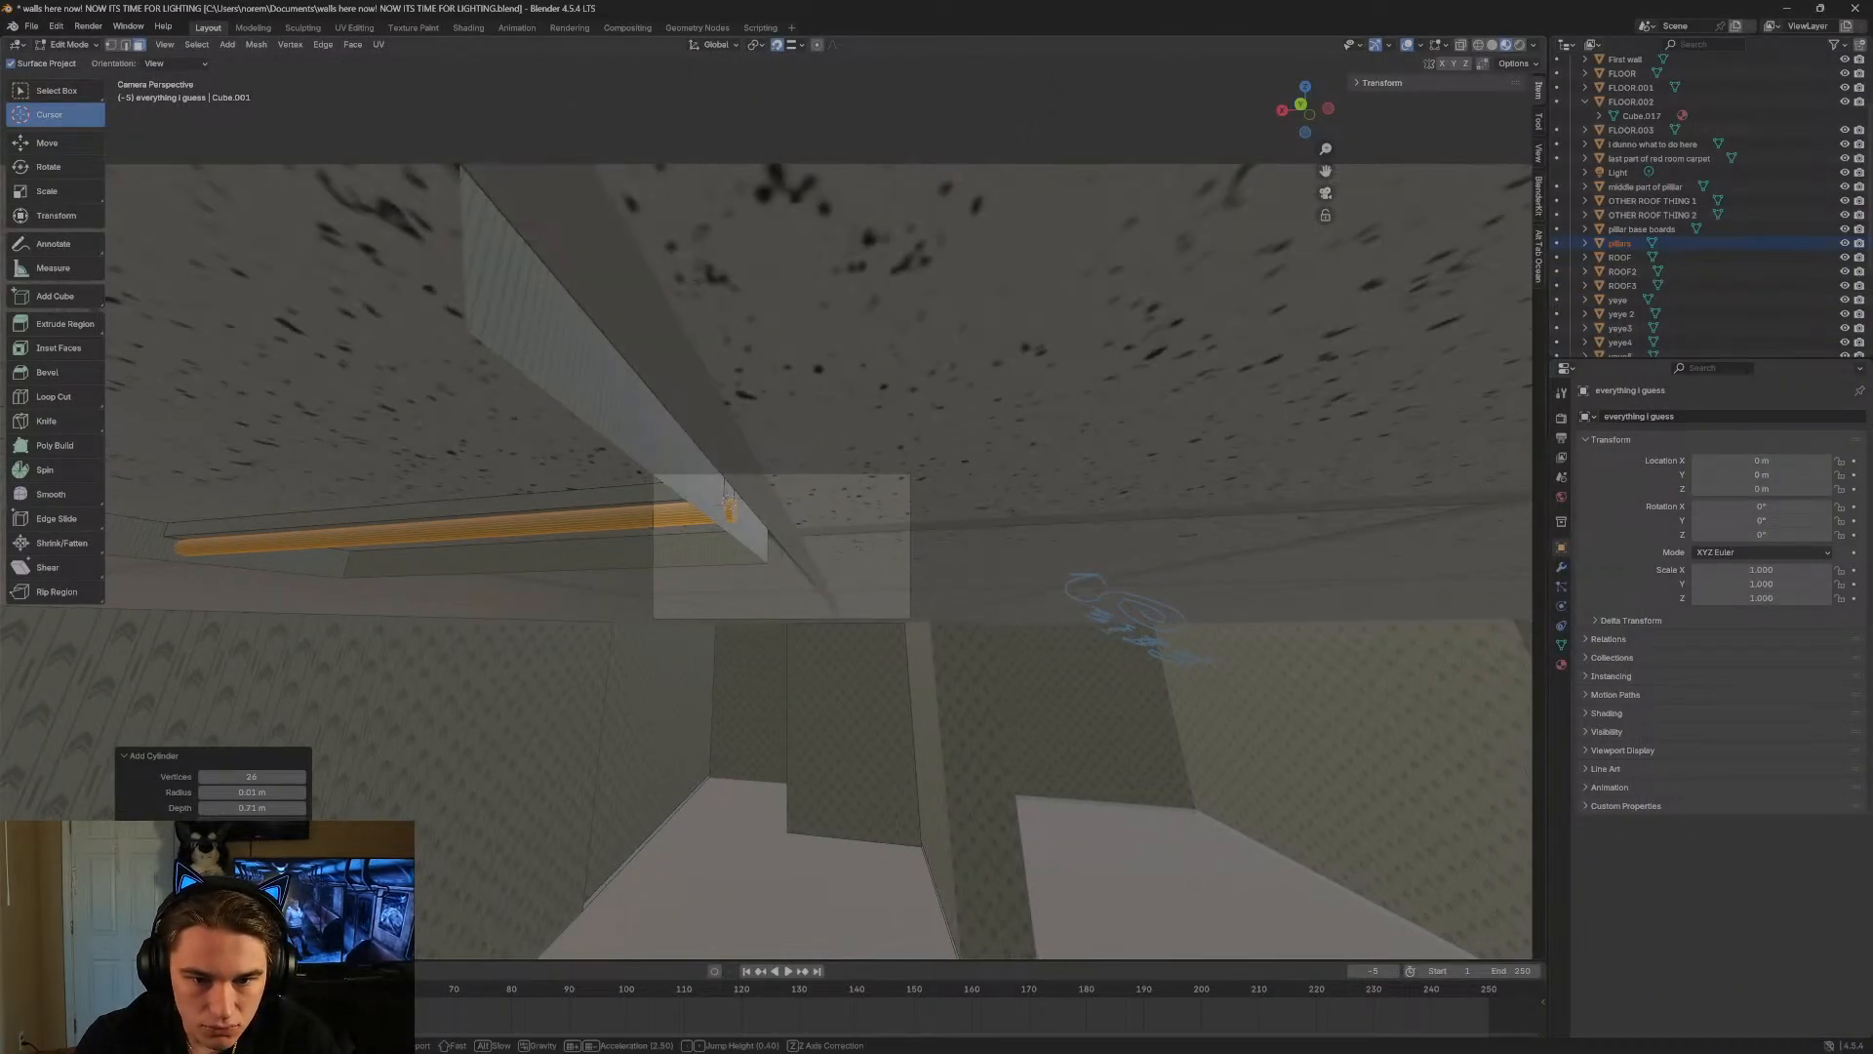
{"action": "key", "text": "a"}
{"action": "key", "text": "w"}
{"action": "key", "text": "s"}
{"action": "key", "text": "d"}
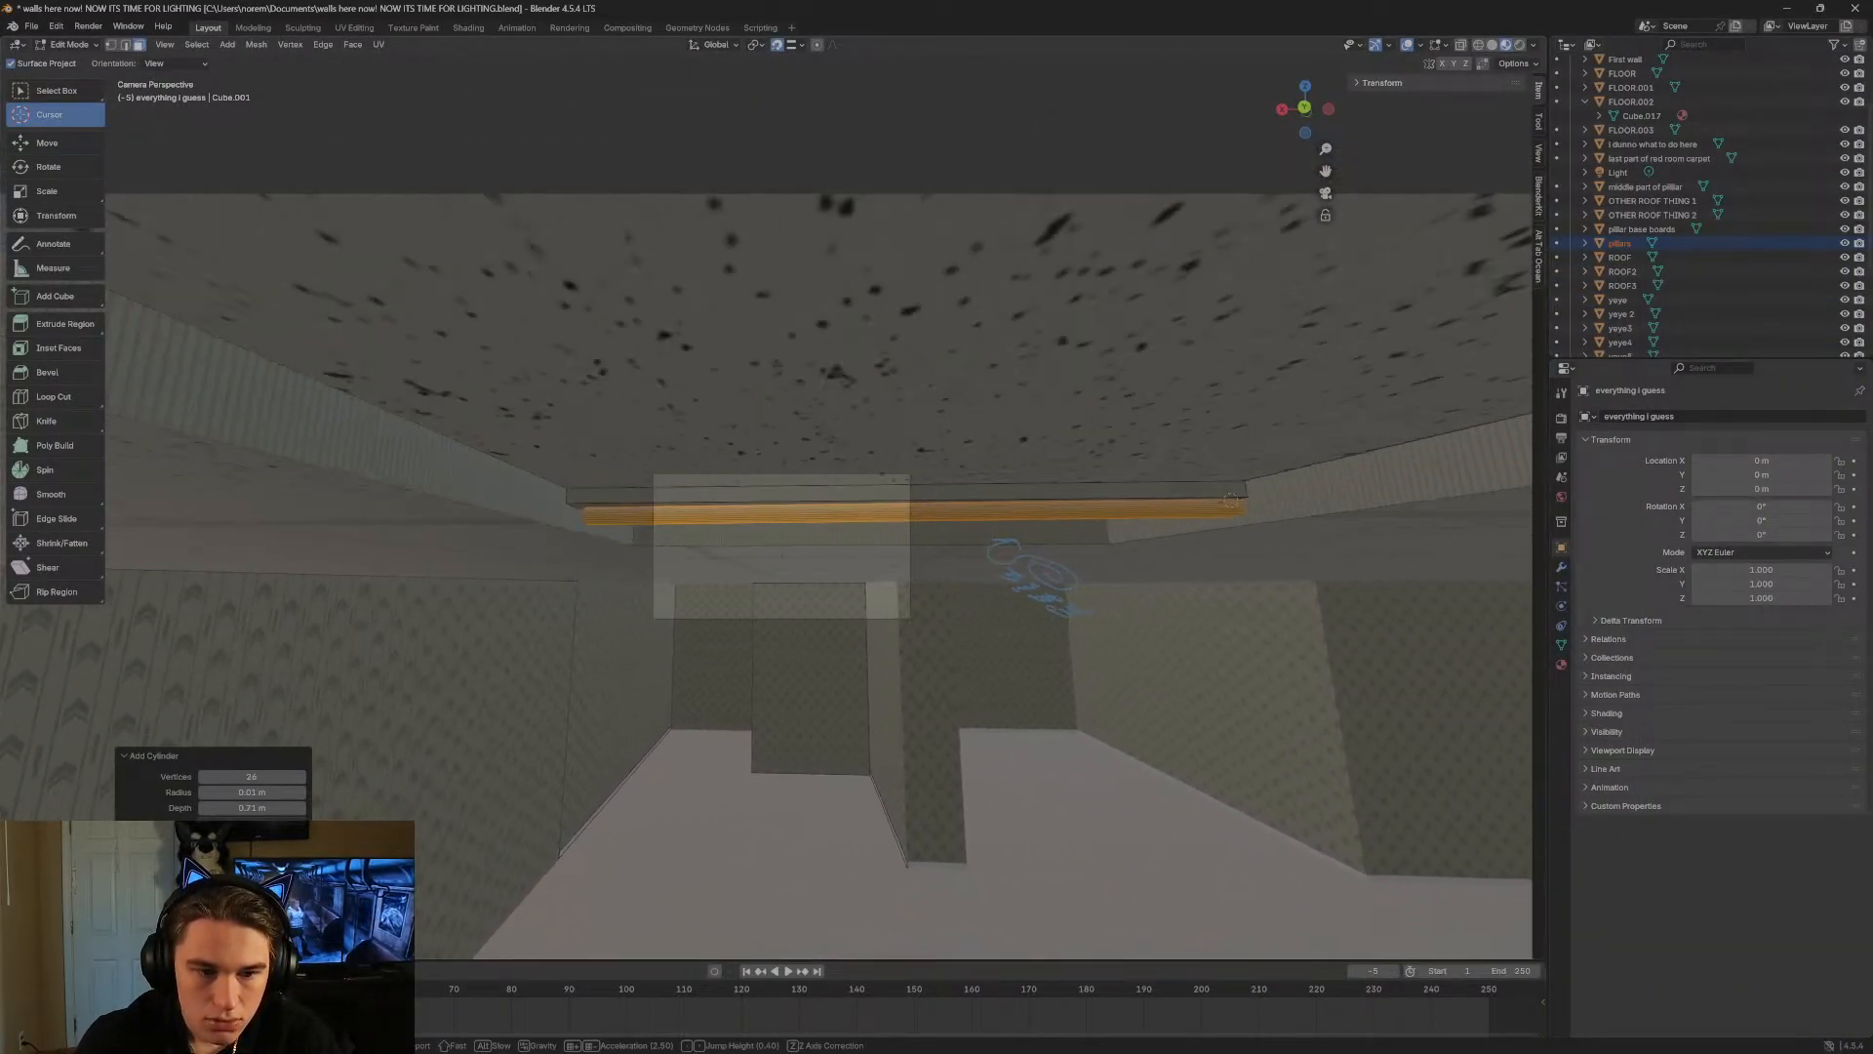
{"action": "left_click", "coordinate": [867, 494]}
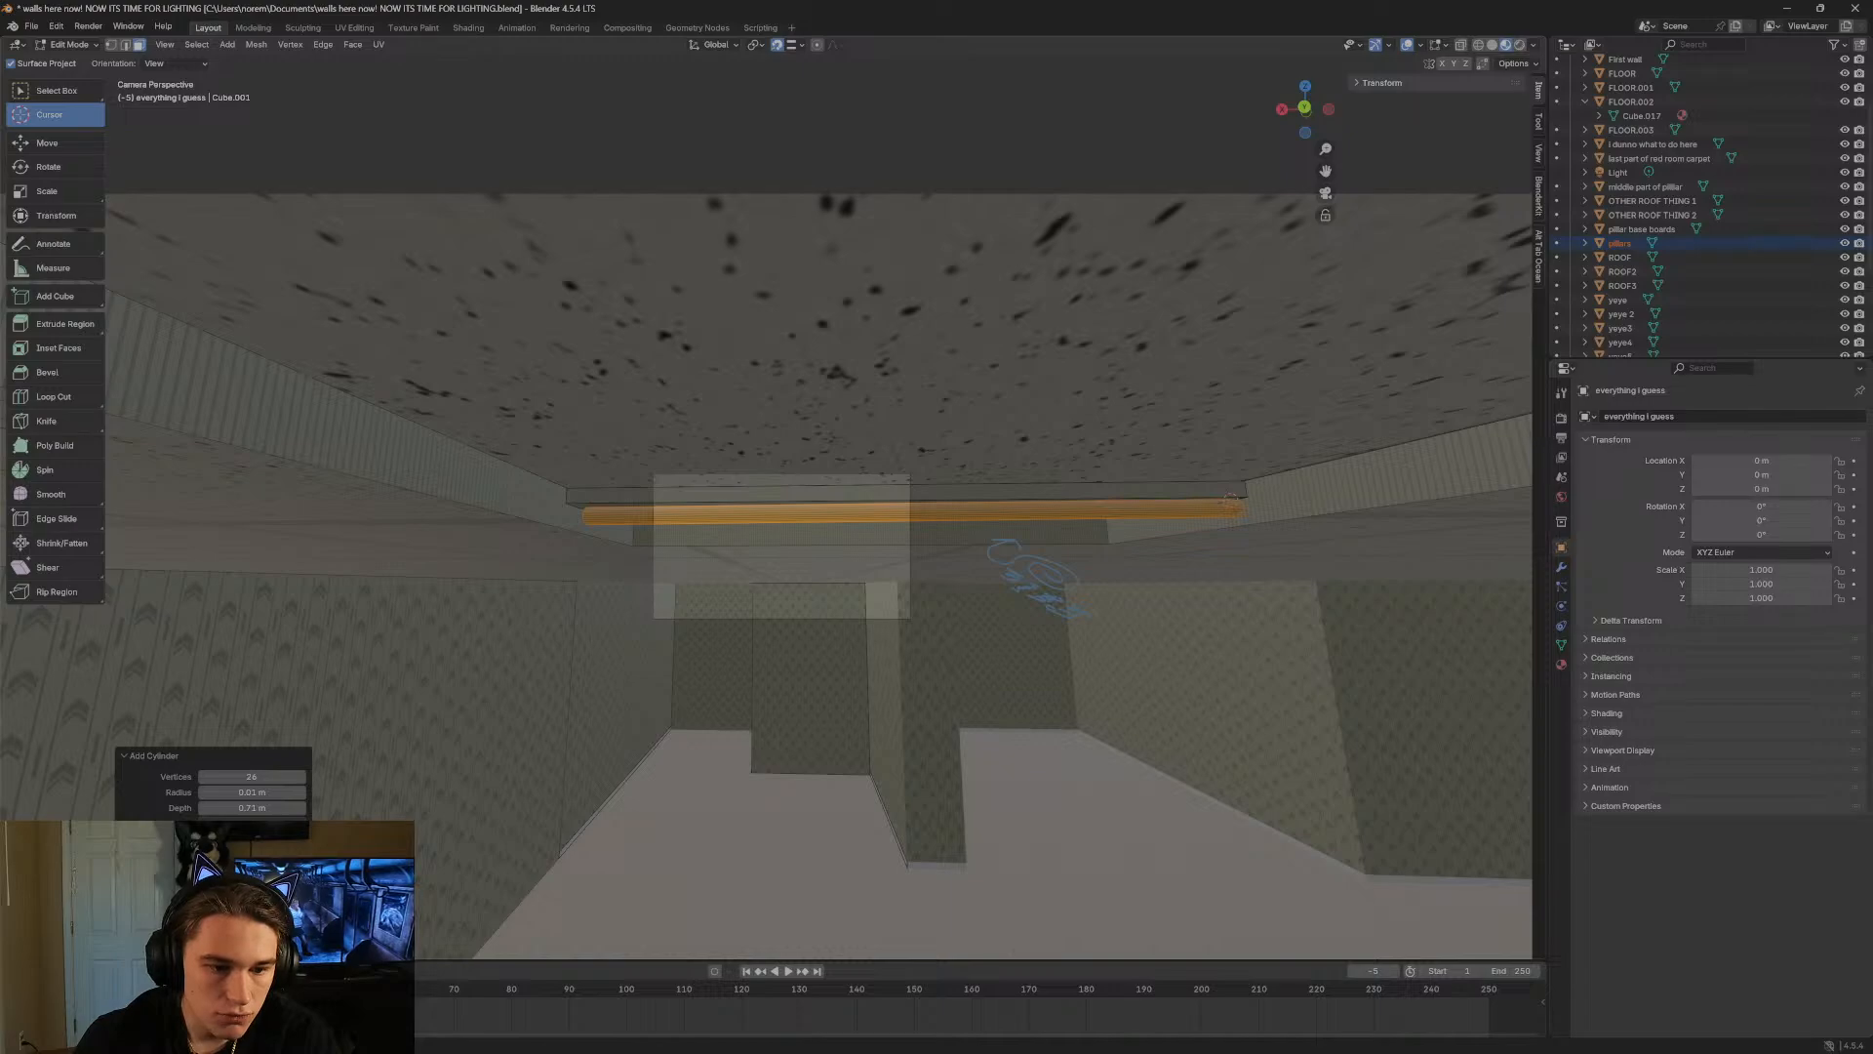
Slide the tube slightly along the beam to even out the gaps at its two ends.
{"action": "left_click_drag", "start_coordinate": [252, 870], "coordinate": [256, 871]}
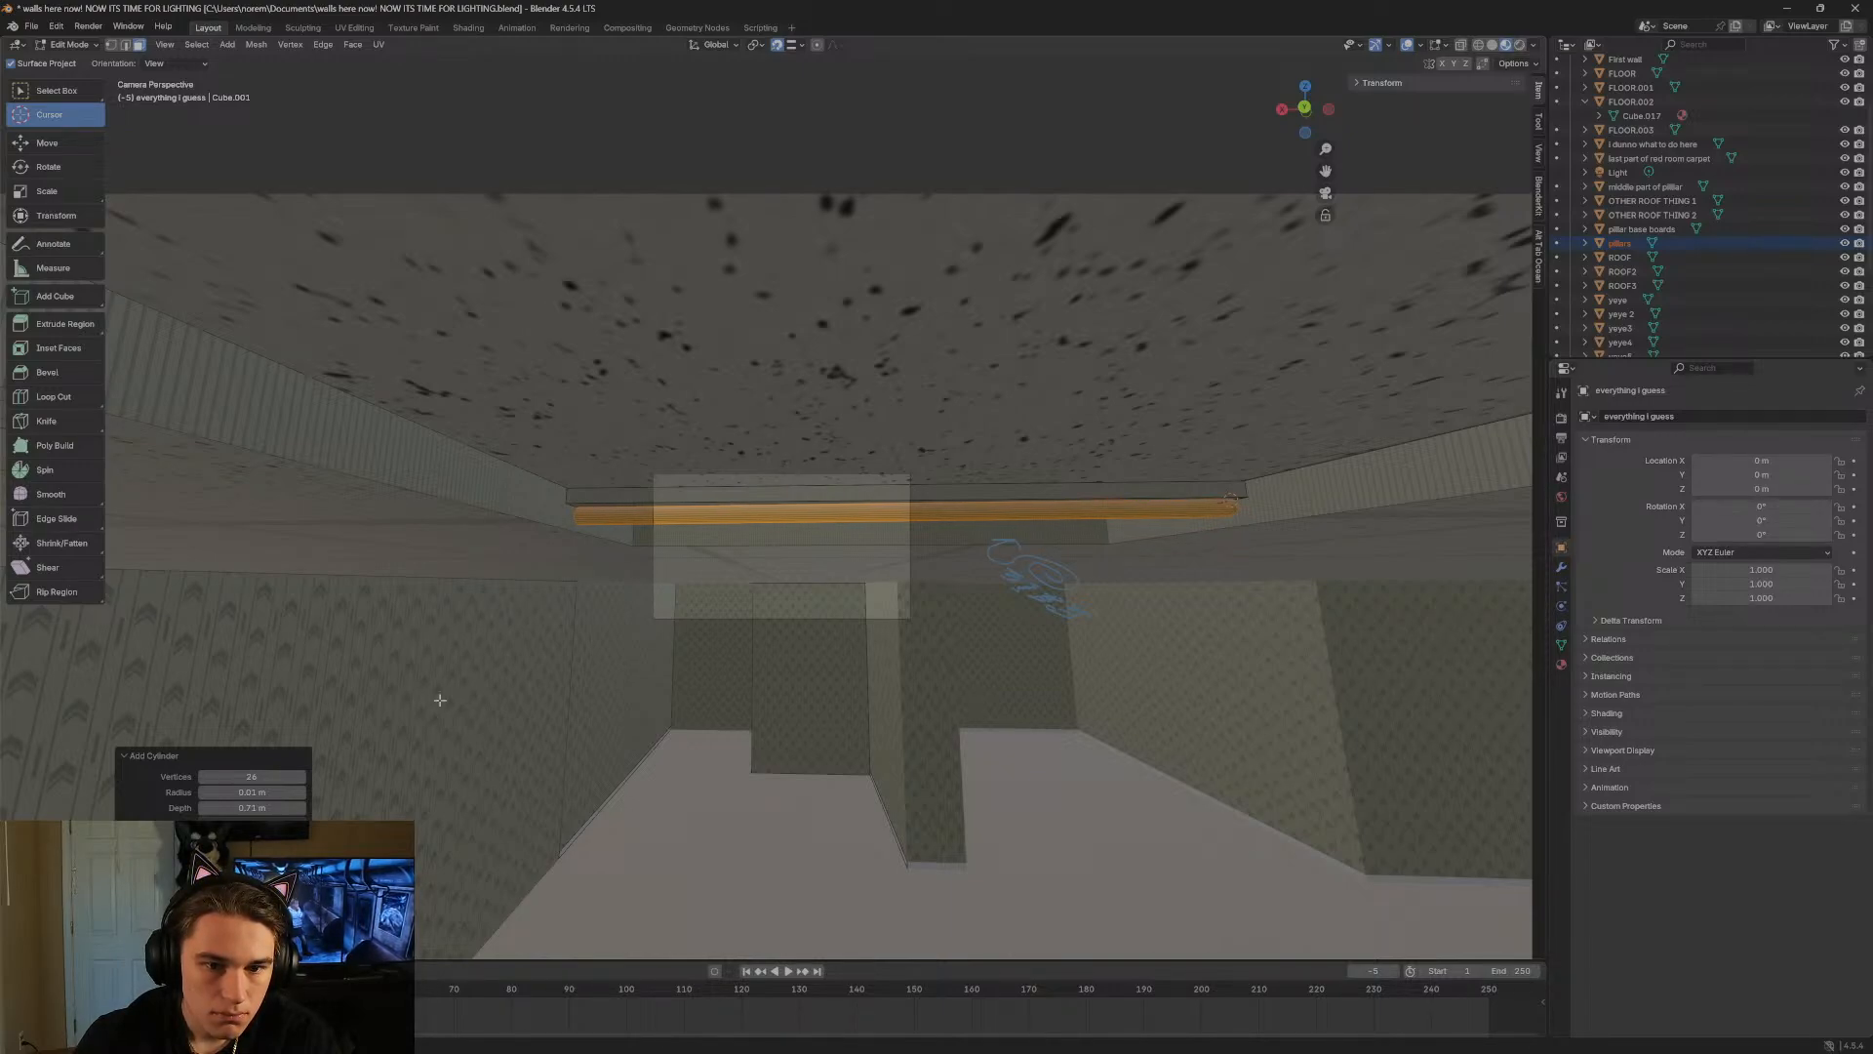
{"action": "key", "text": "shift+grave"}
{"action": "key", "text": "w"}
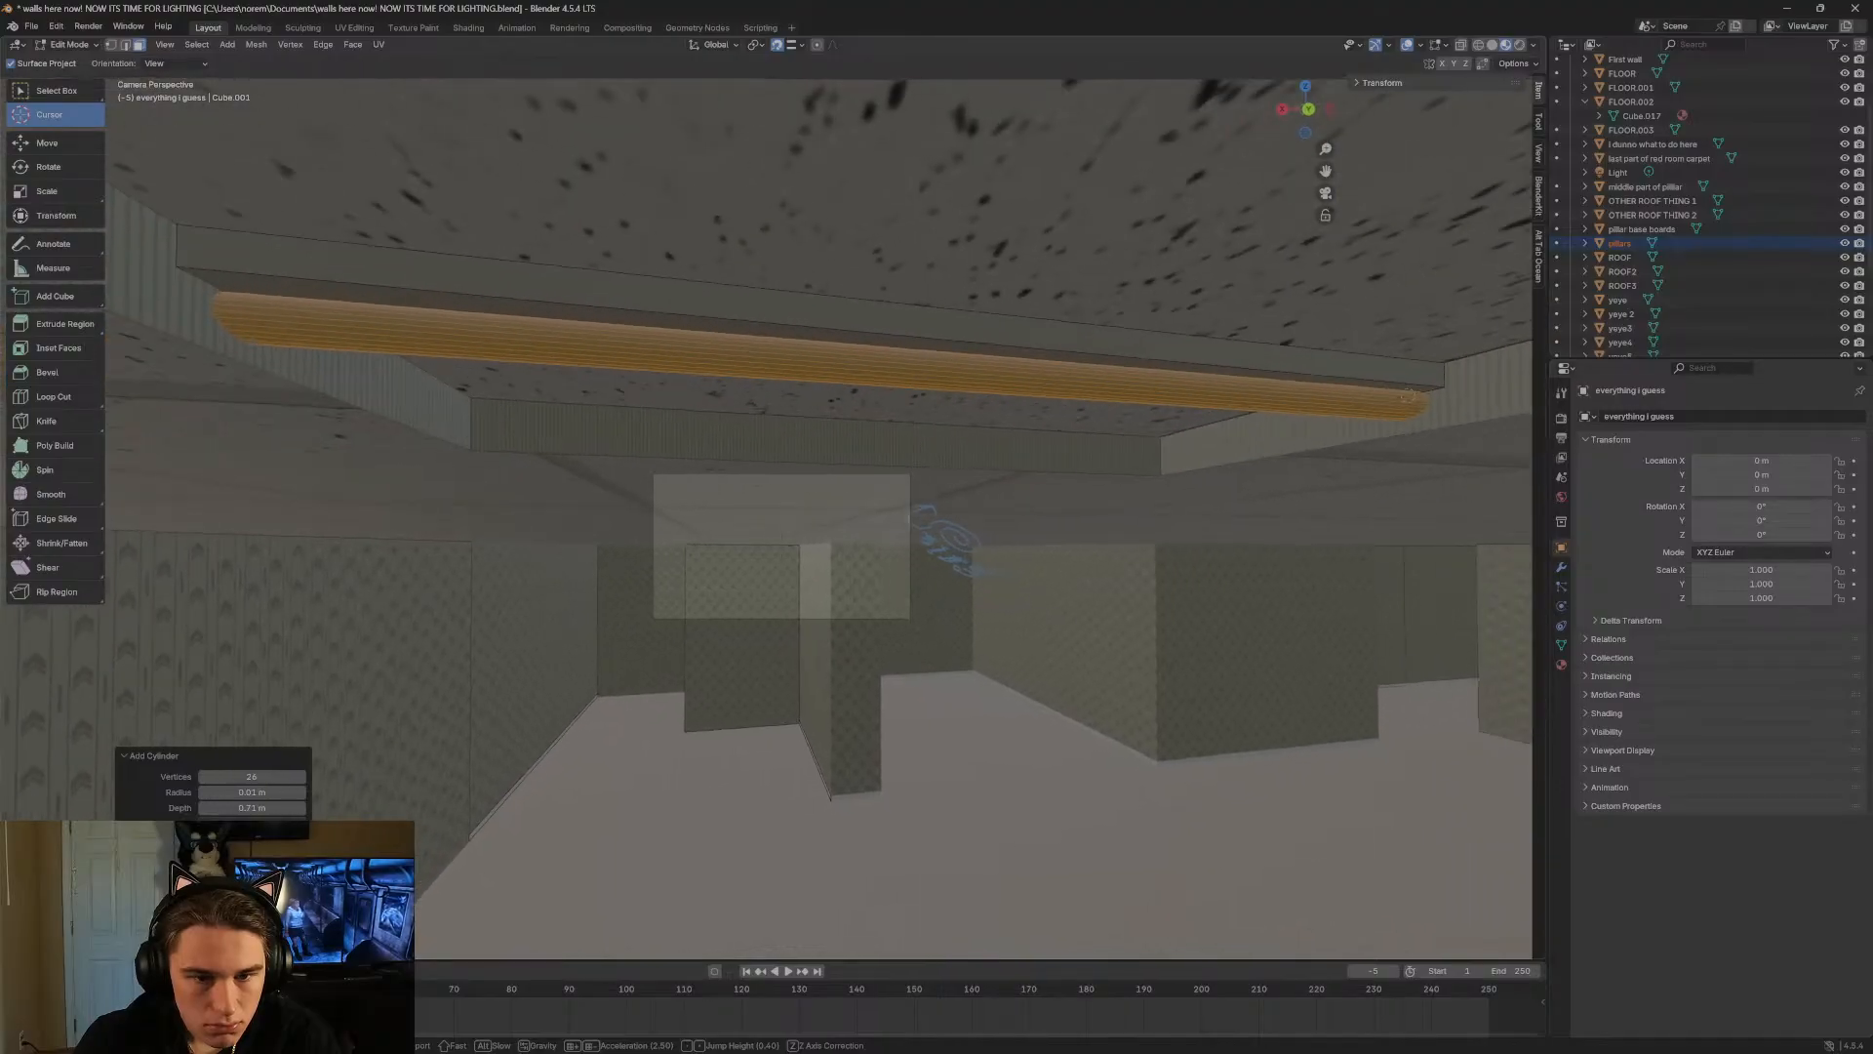
{"action": "key", "text": "a"}
{"action": "key", "text": "a"}
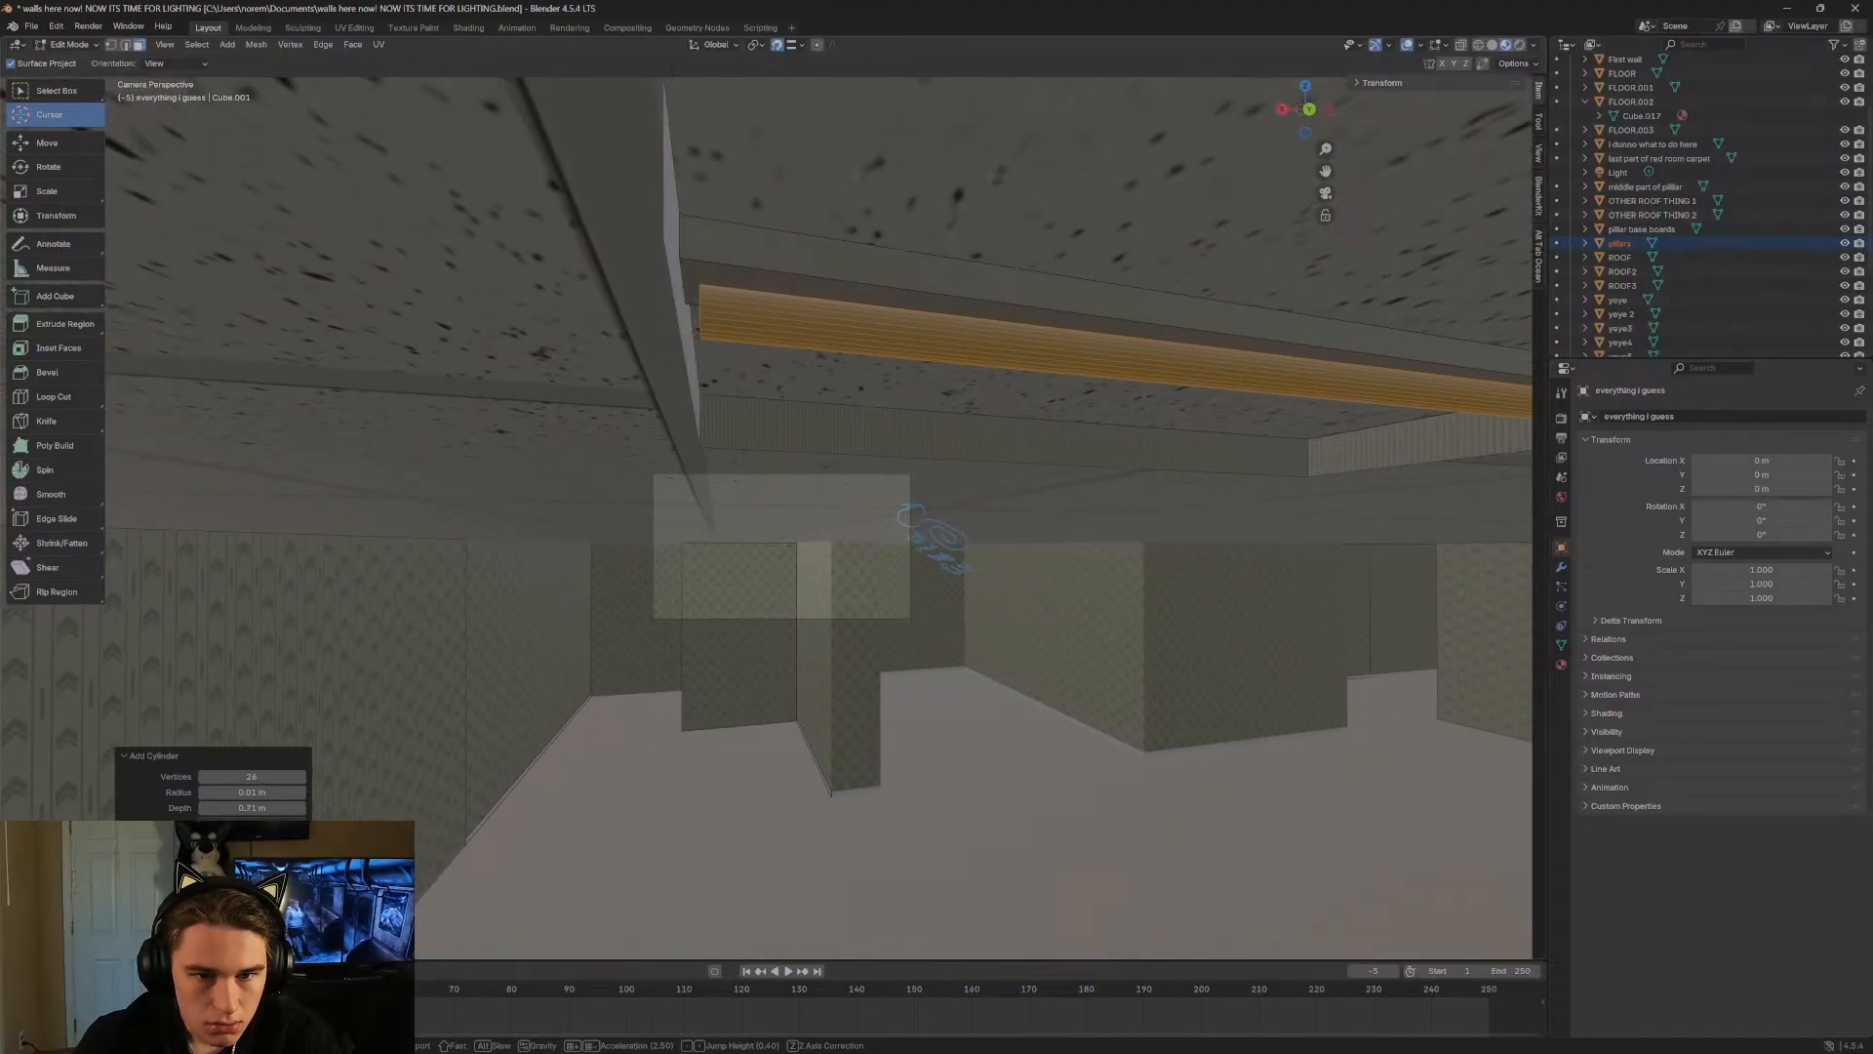
{"action": "key", "text": "s"}
{"action": "key", "text": "w"}
{"action": "key", "text": "d"}
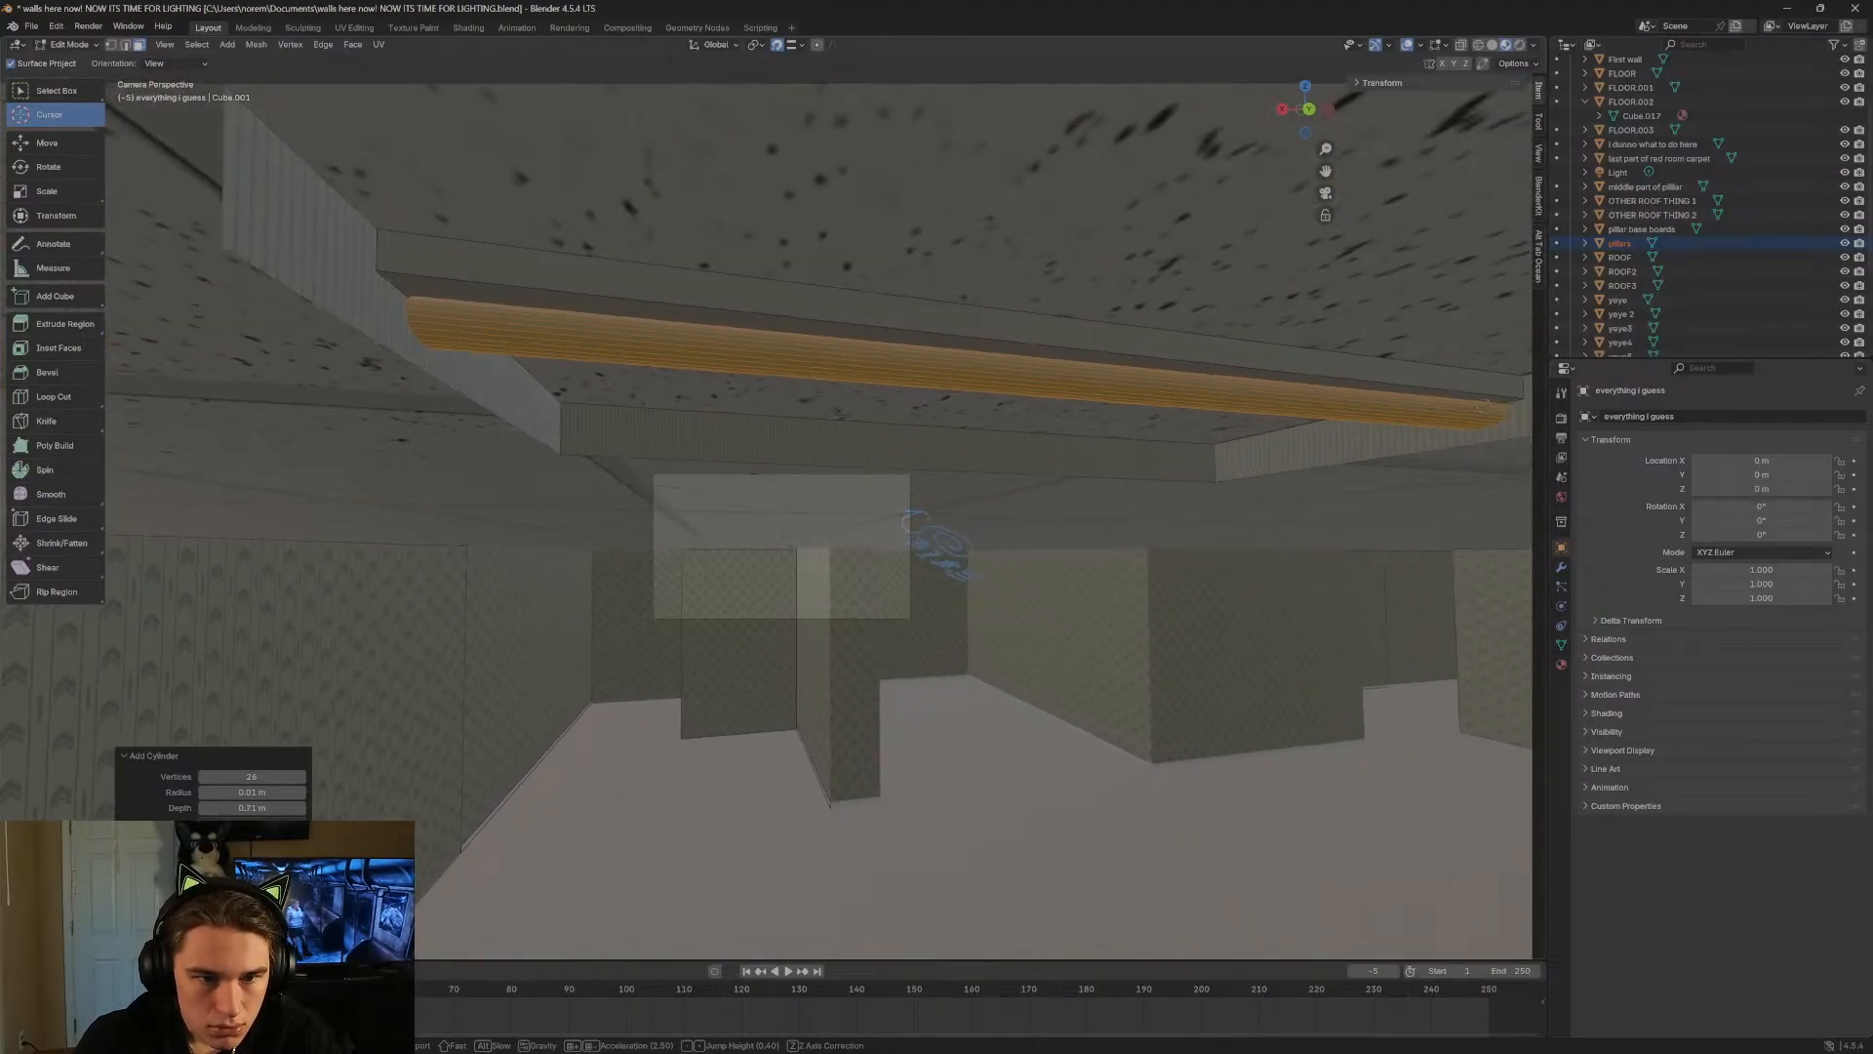
{"action": "key", "text": "a"}
{"action": "key", "text": "d"}
{"action": "key", "text": "Return"}
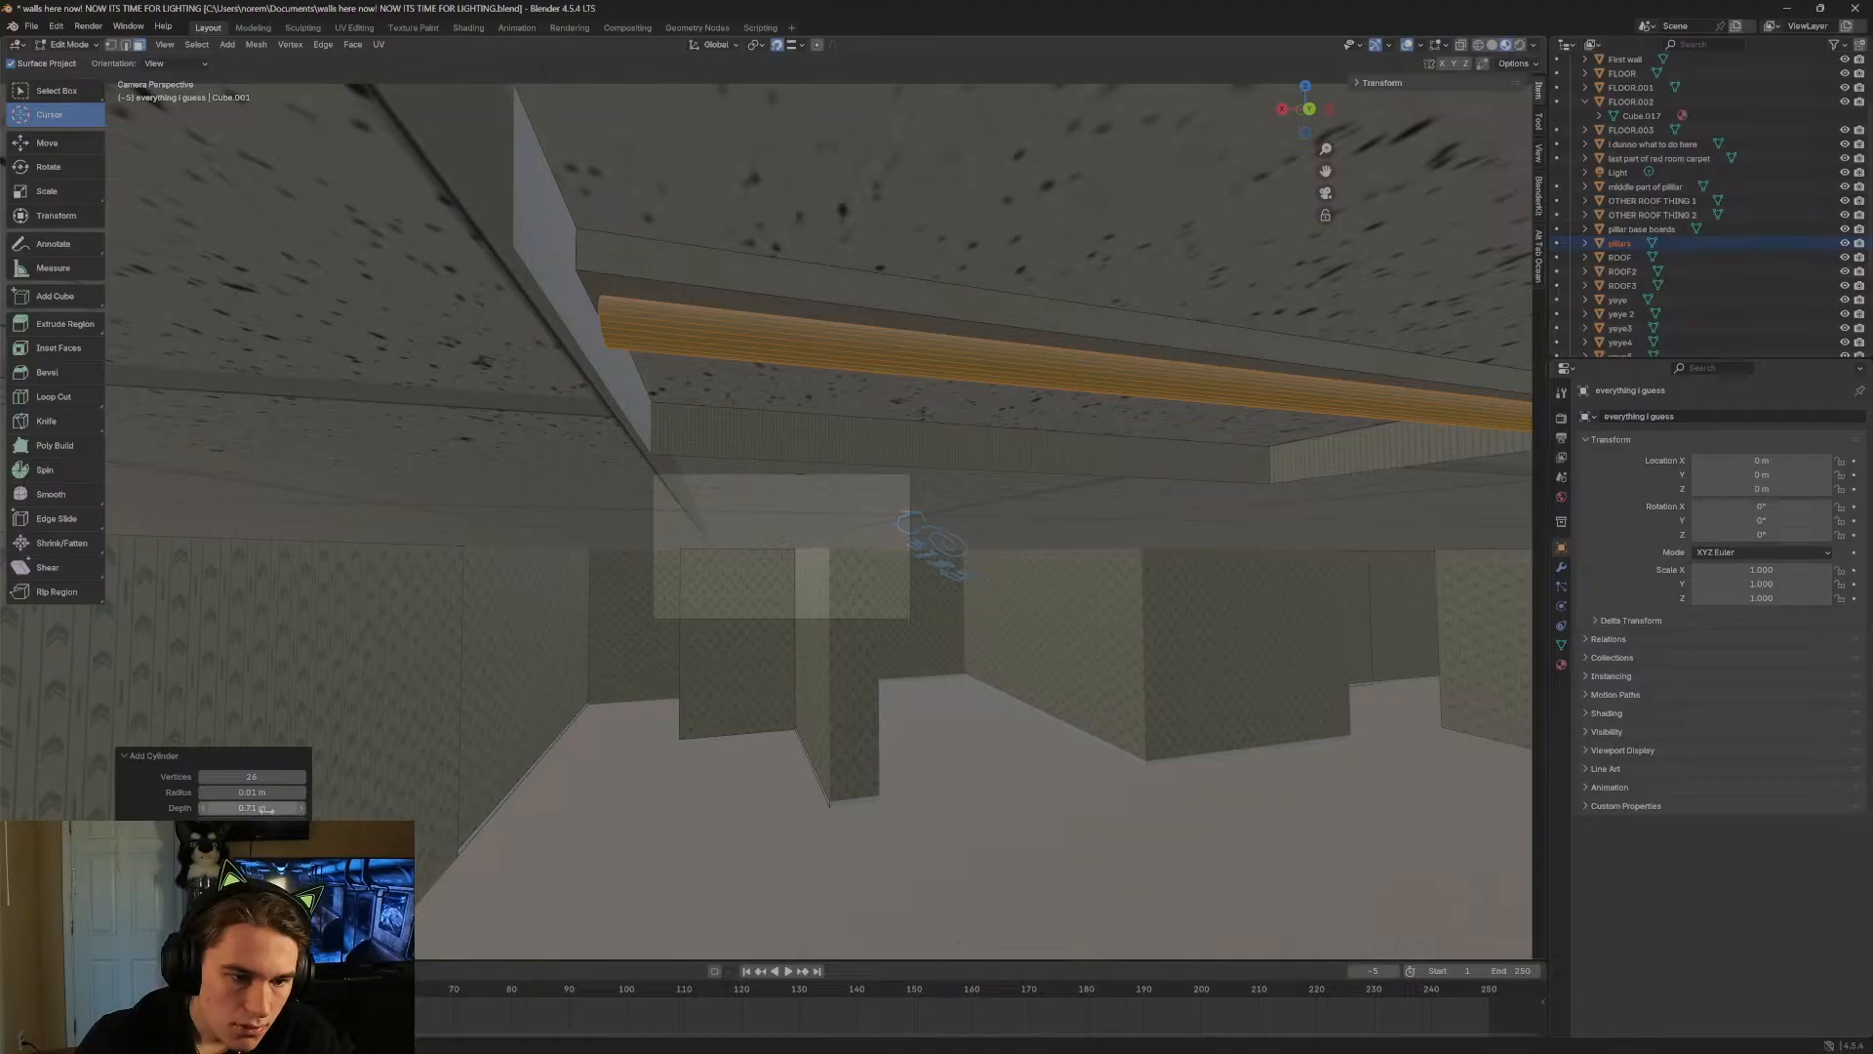
Fine-tune the tube's sideways position so its end meets the ceiling frame.
{"action": "left_click_drag", "start_coordinate": [251, 871], "coordinate": [252, 871]}
{"action": "key", "text": "shift+grave"}
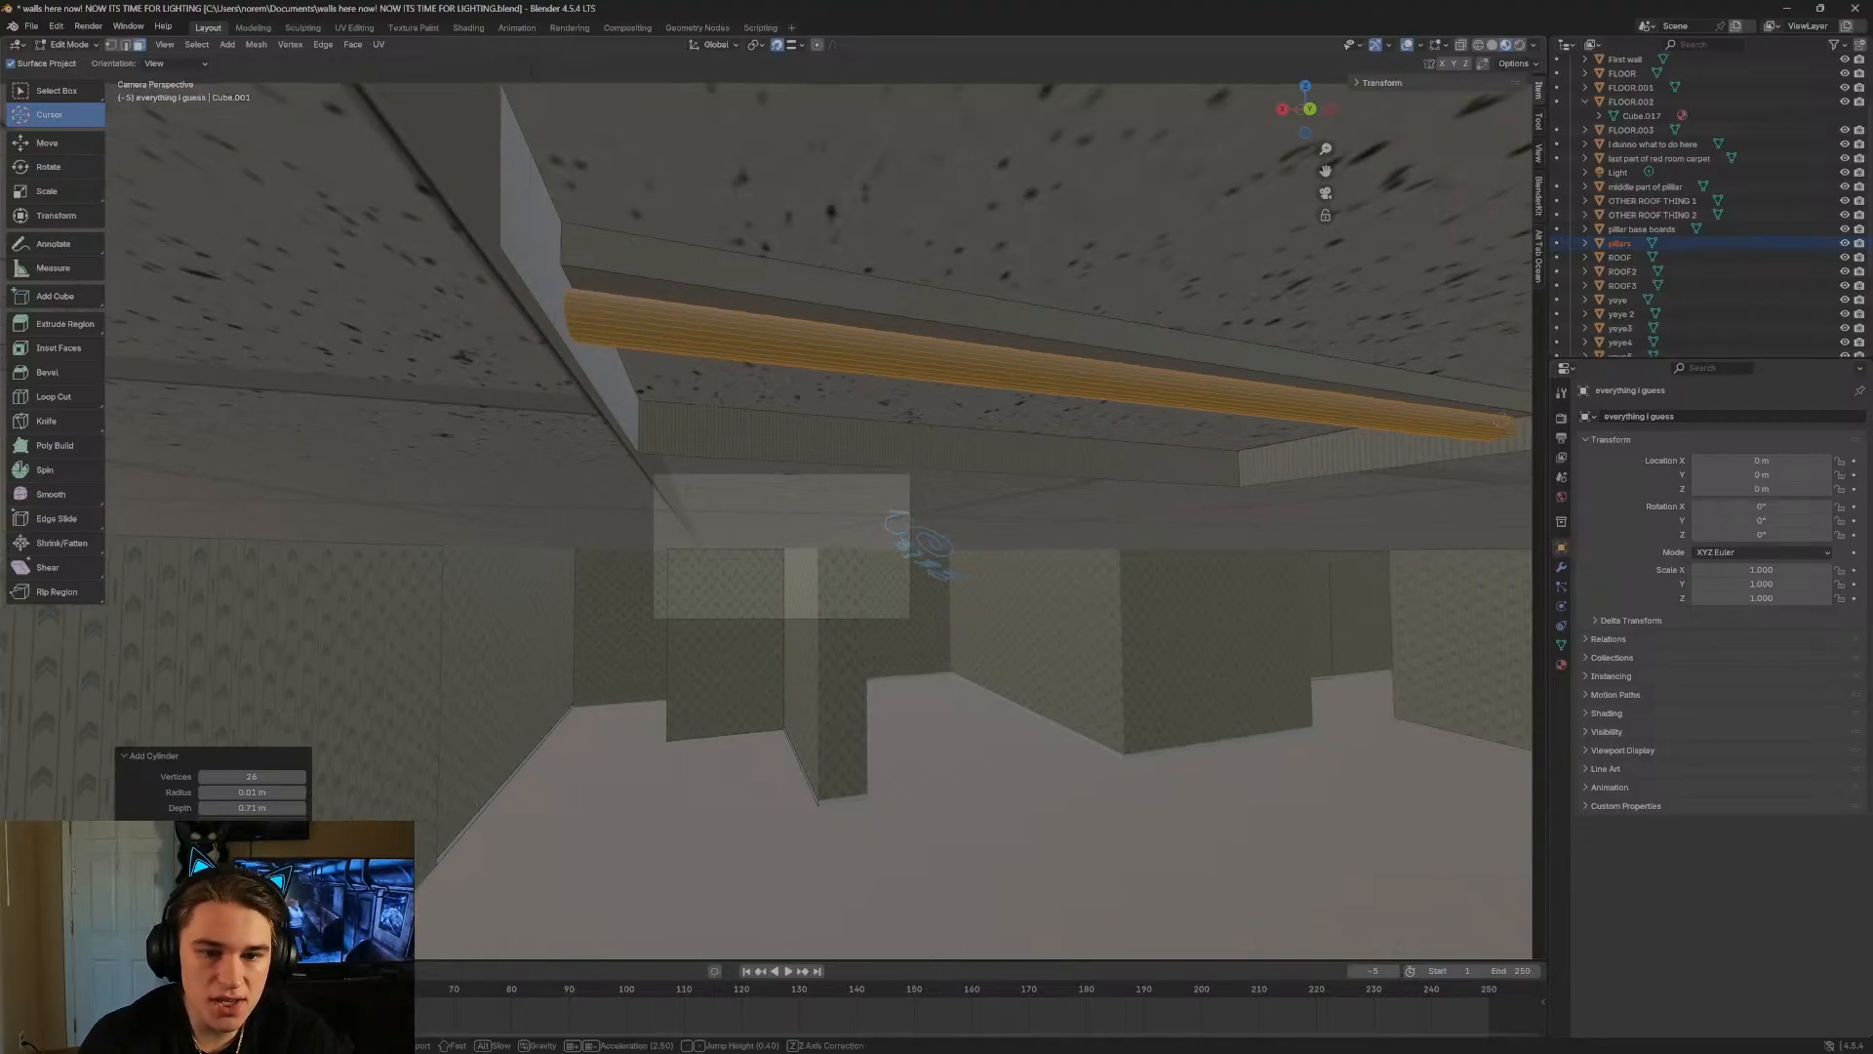
{"action": "key", "text": "a"}
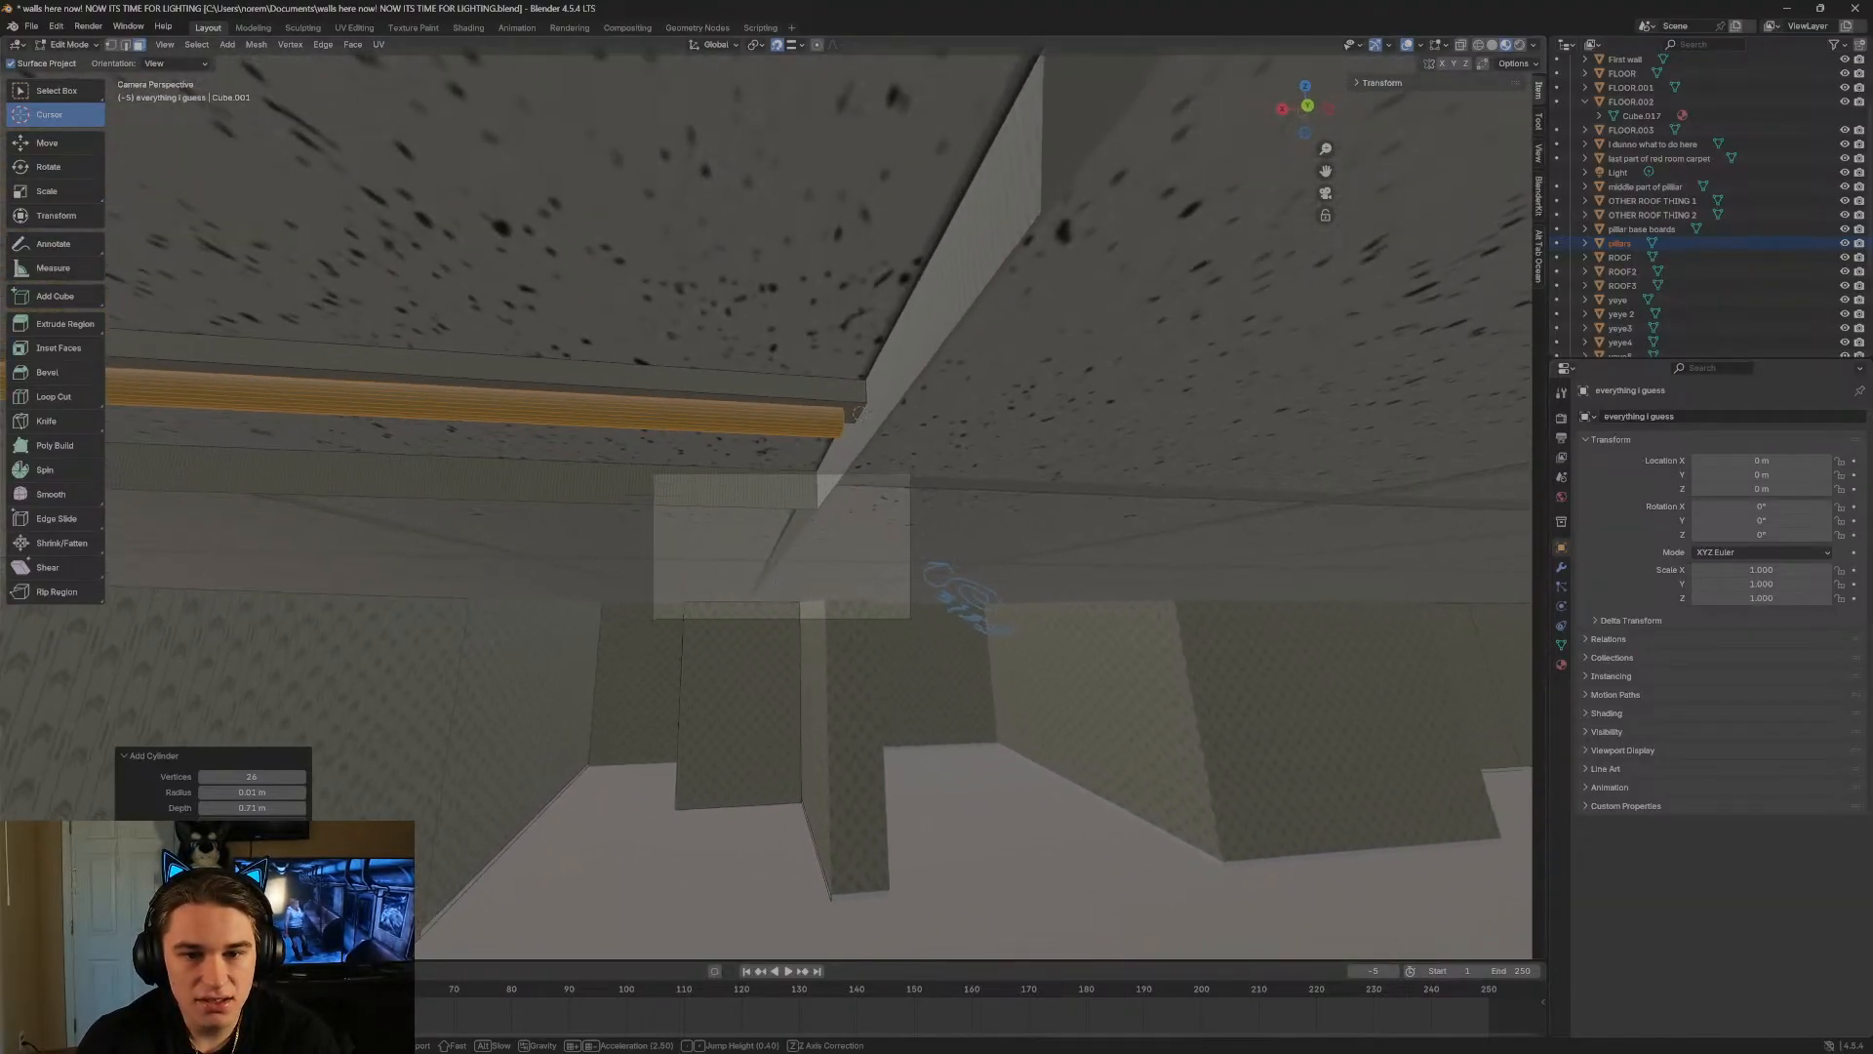
{"action": "key", "text": "Return"}
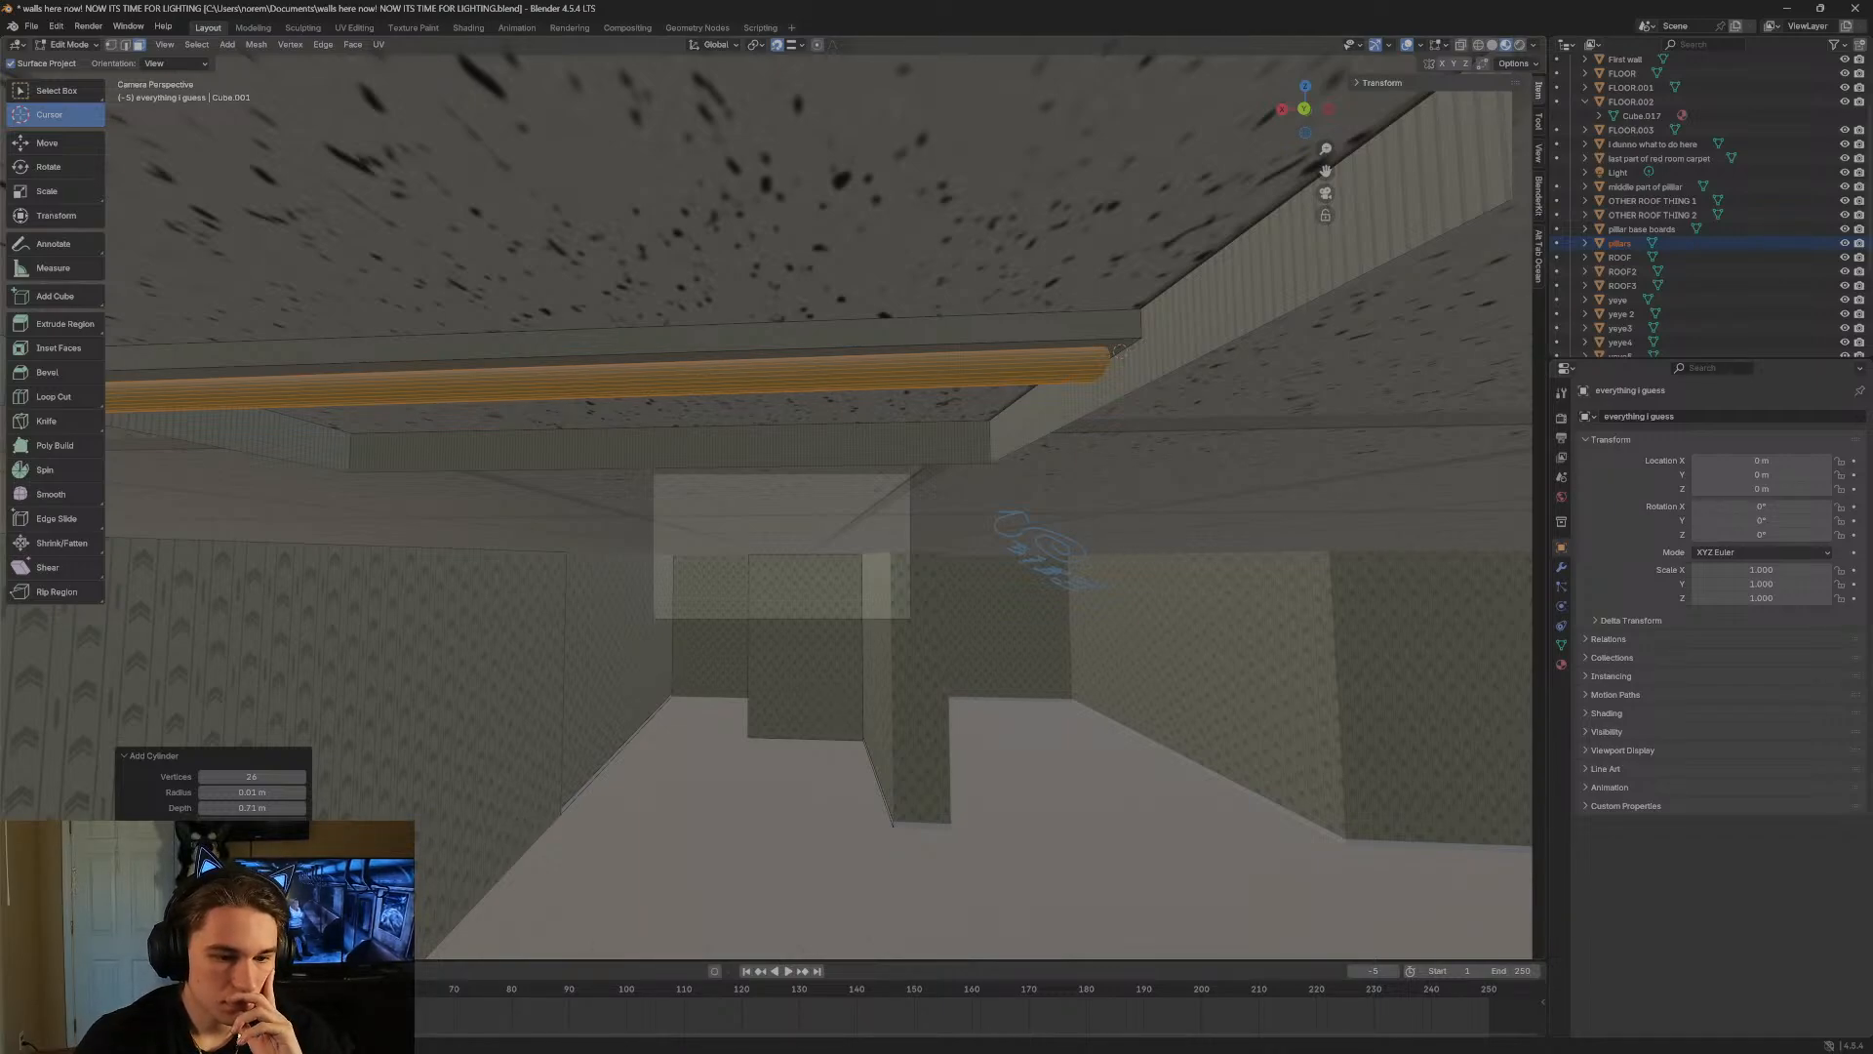
Try other orientations for the tube, including upright, and undo the cylinder's creation.
{"action": "key", "text": "Return"}
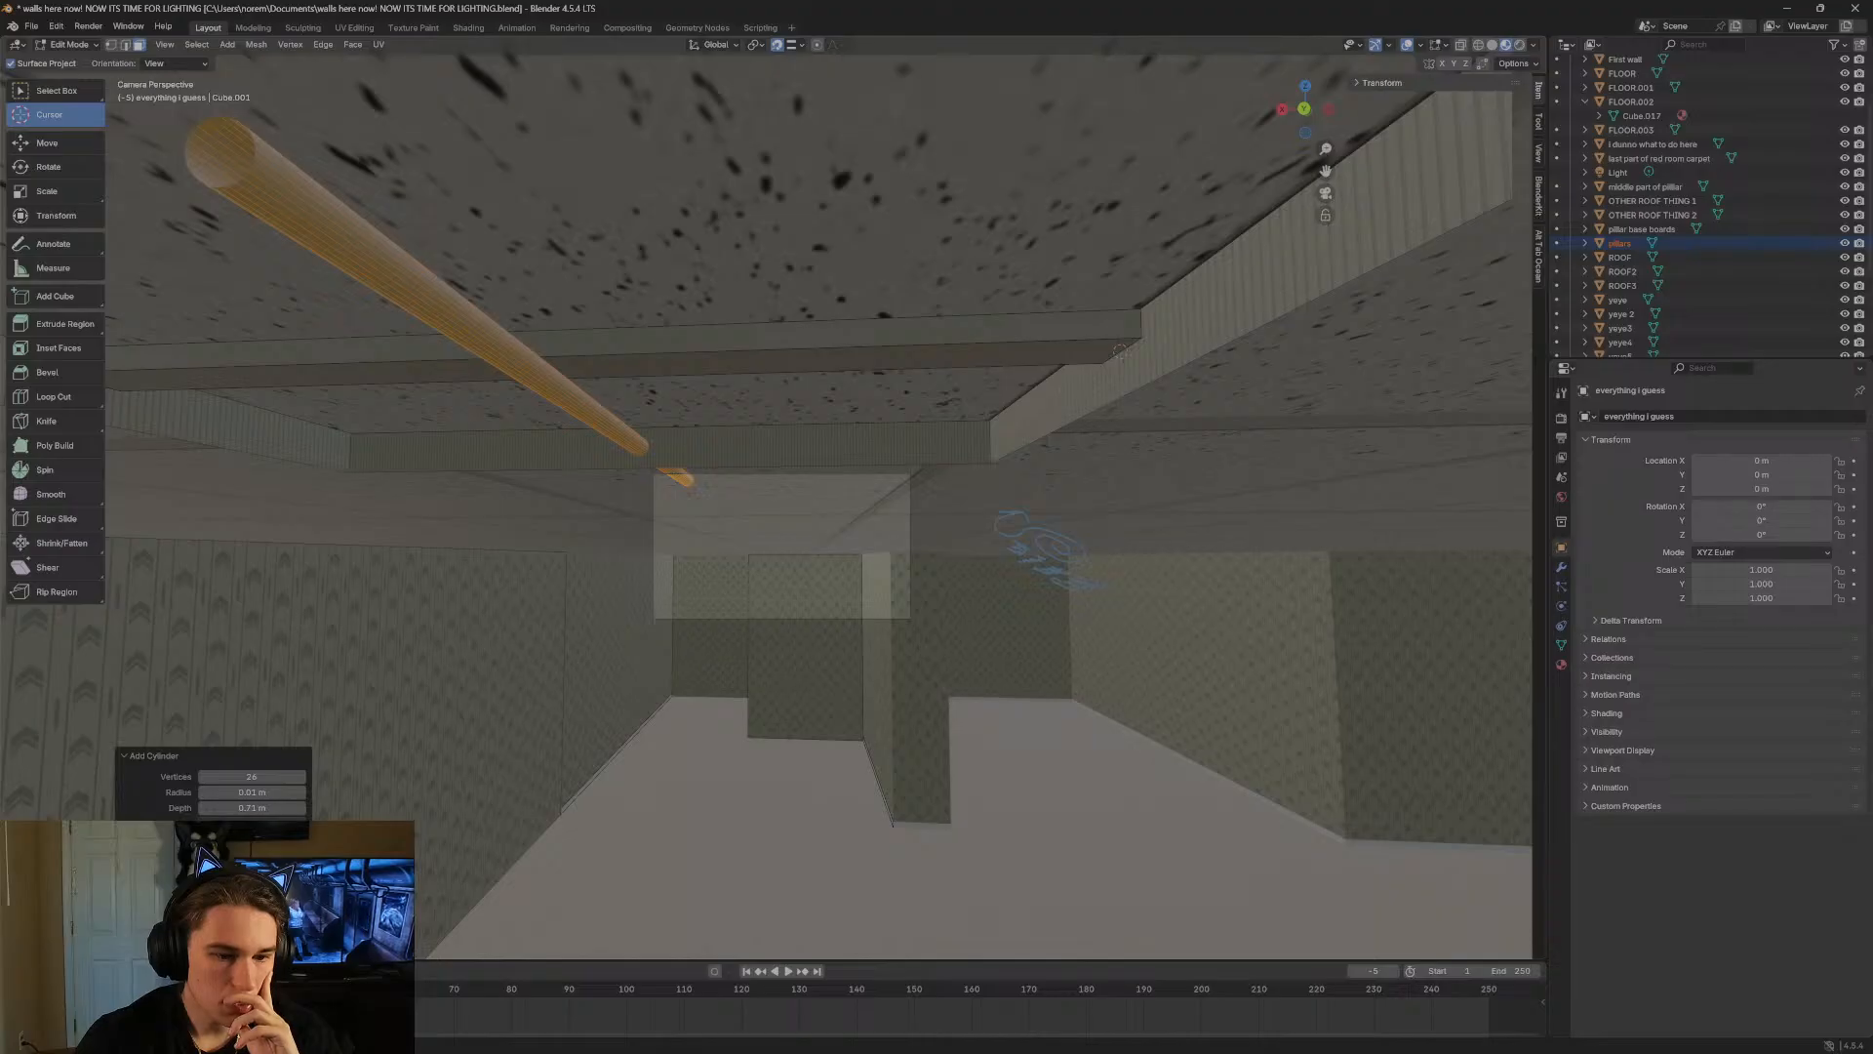
{"action": "key", "text": "Return"}
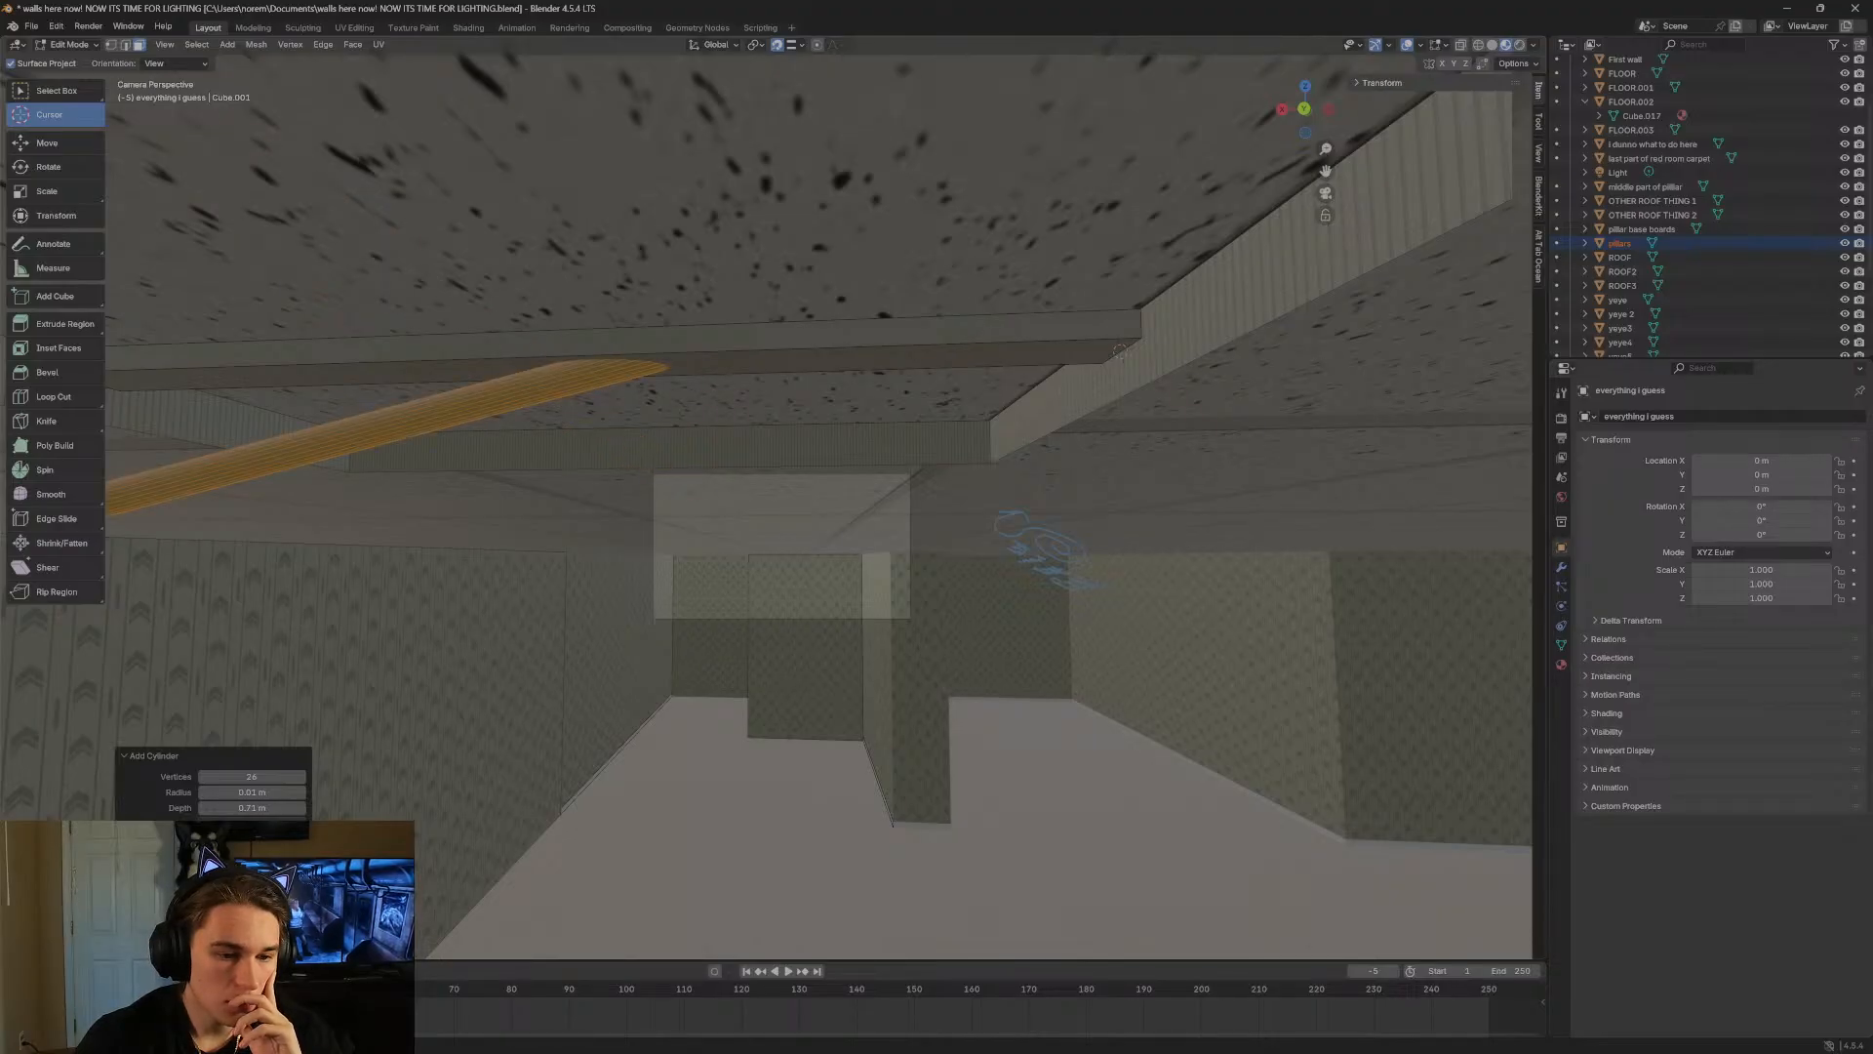
{"action": "key", "text": "Return"}
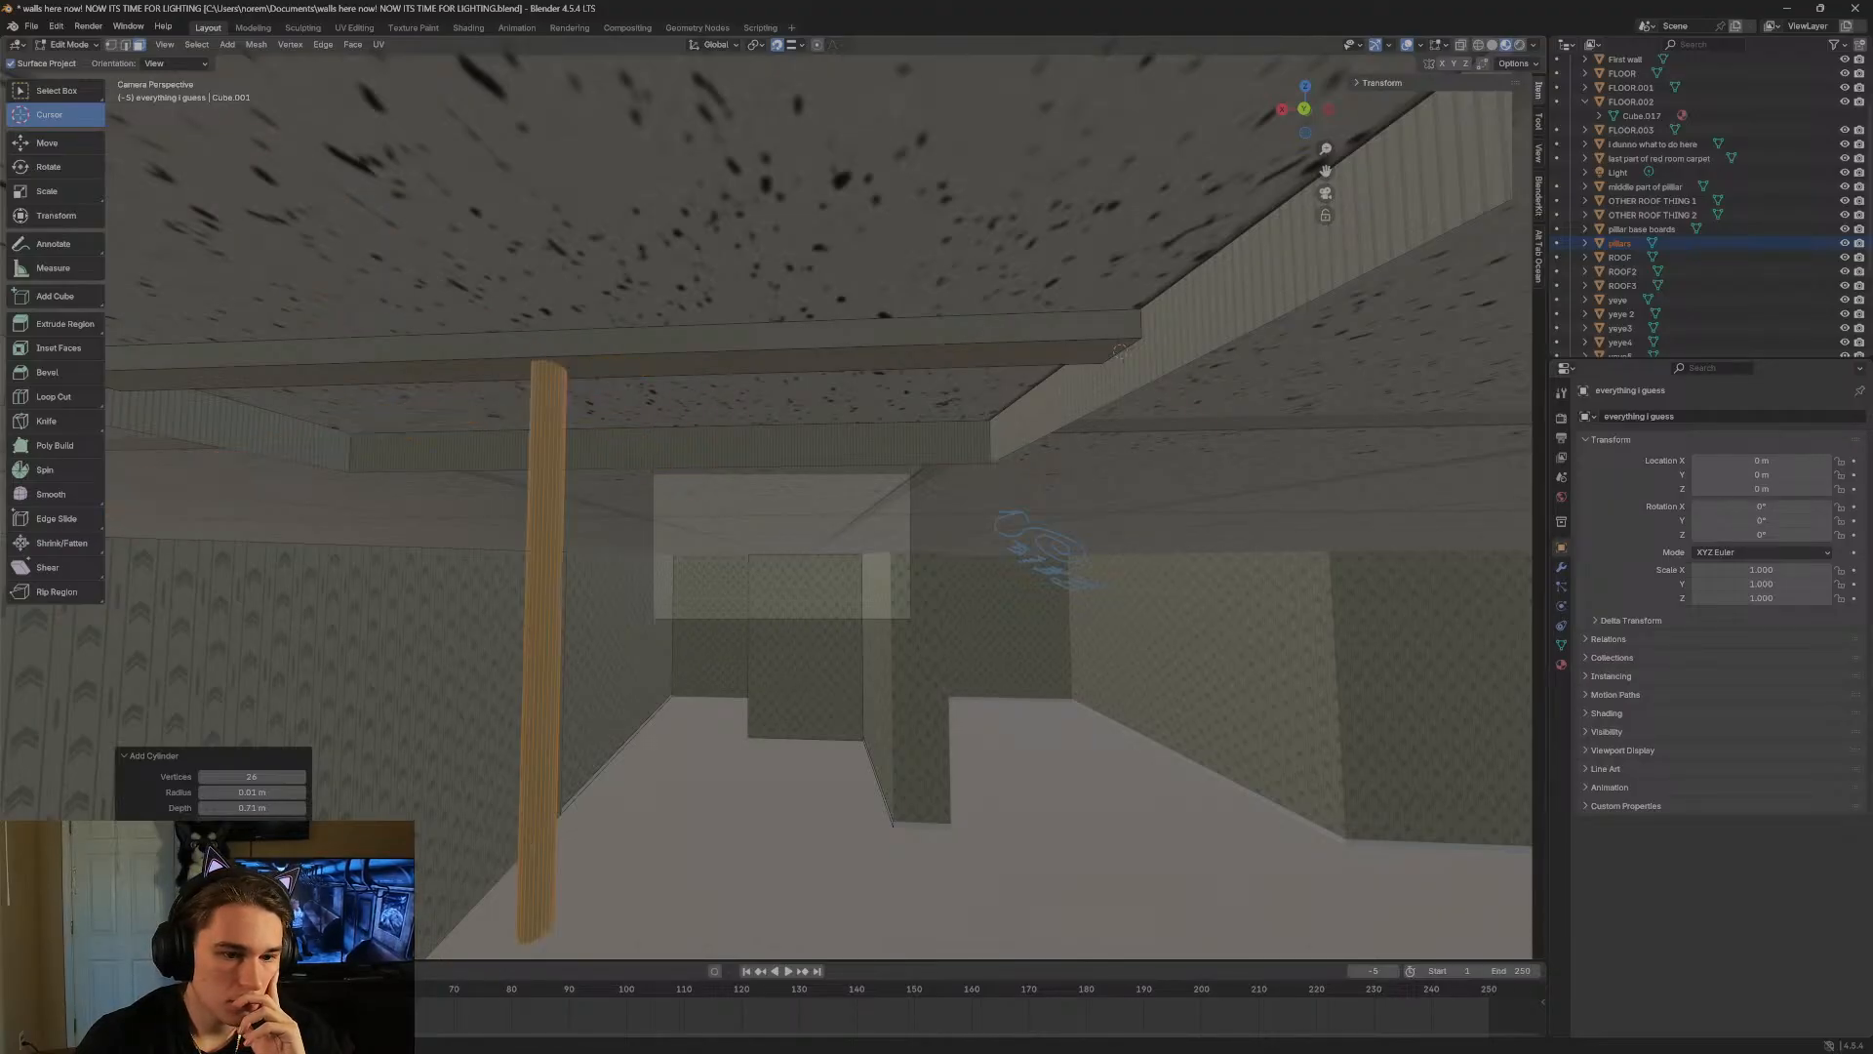
{"action": "key", "text": "ctrl+z"}
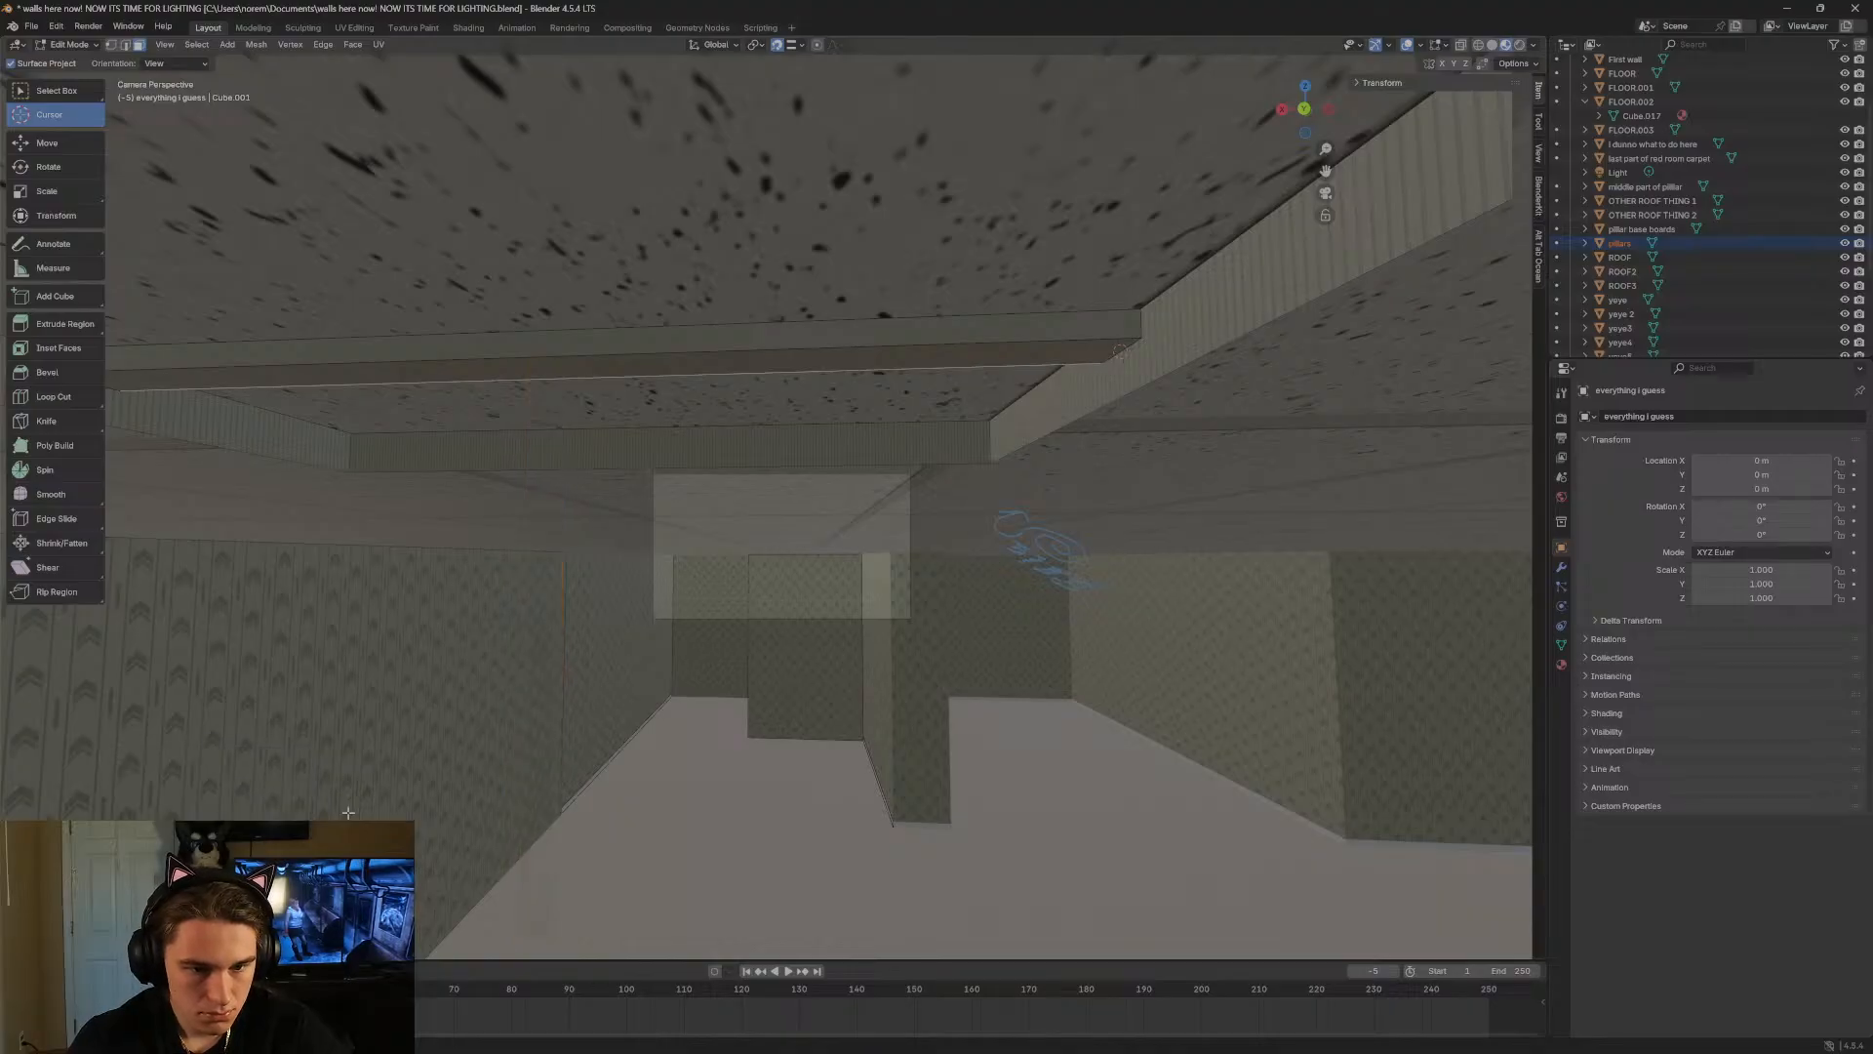
Examine the bare ceiling beams and their ends within the rectangular roof frame from several angles.
{"action": "key", "text": "shift+grave"}
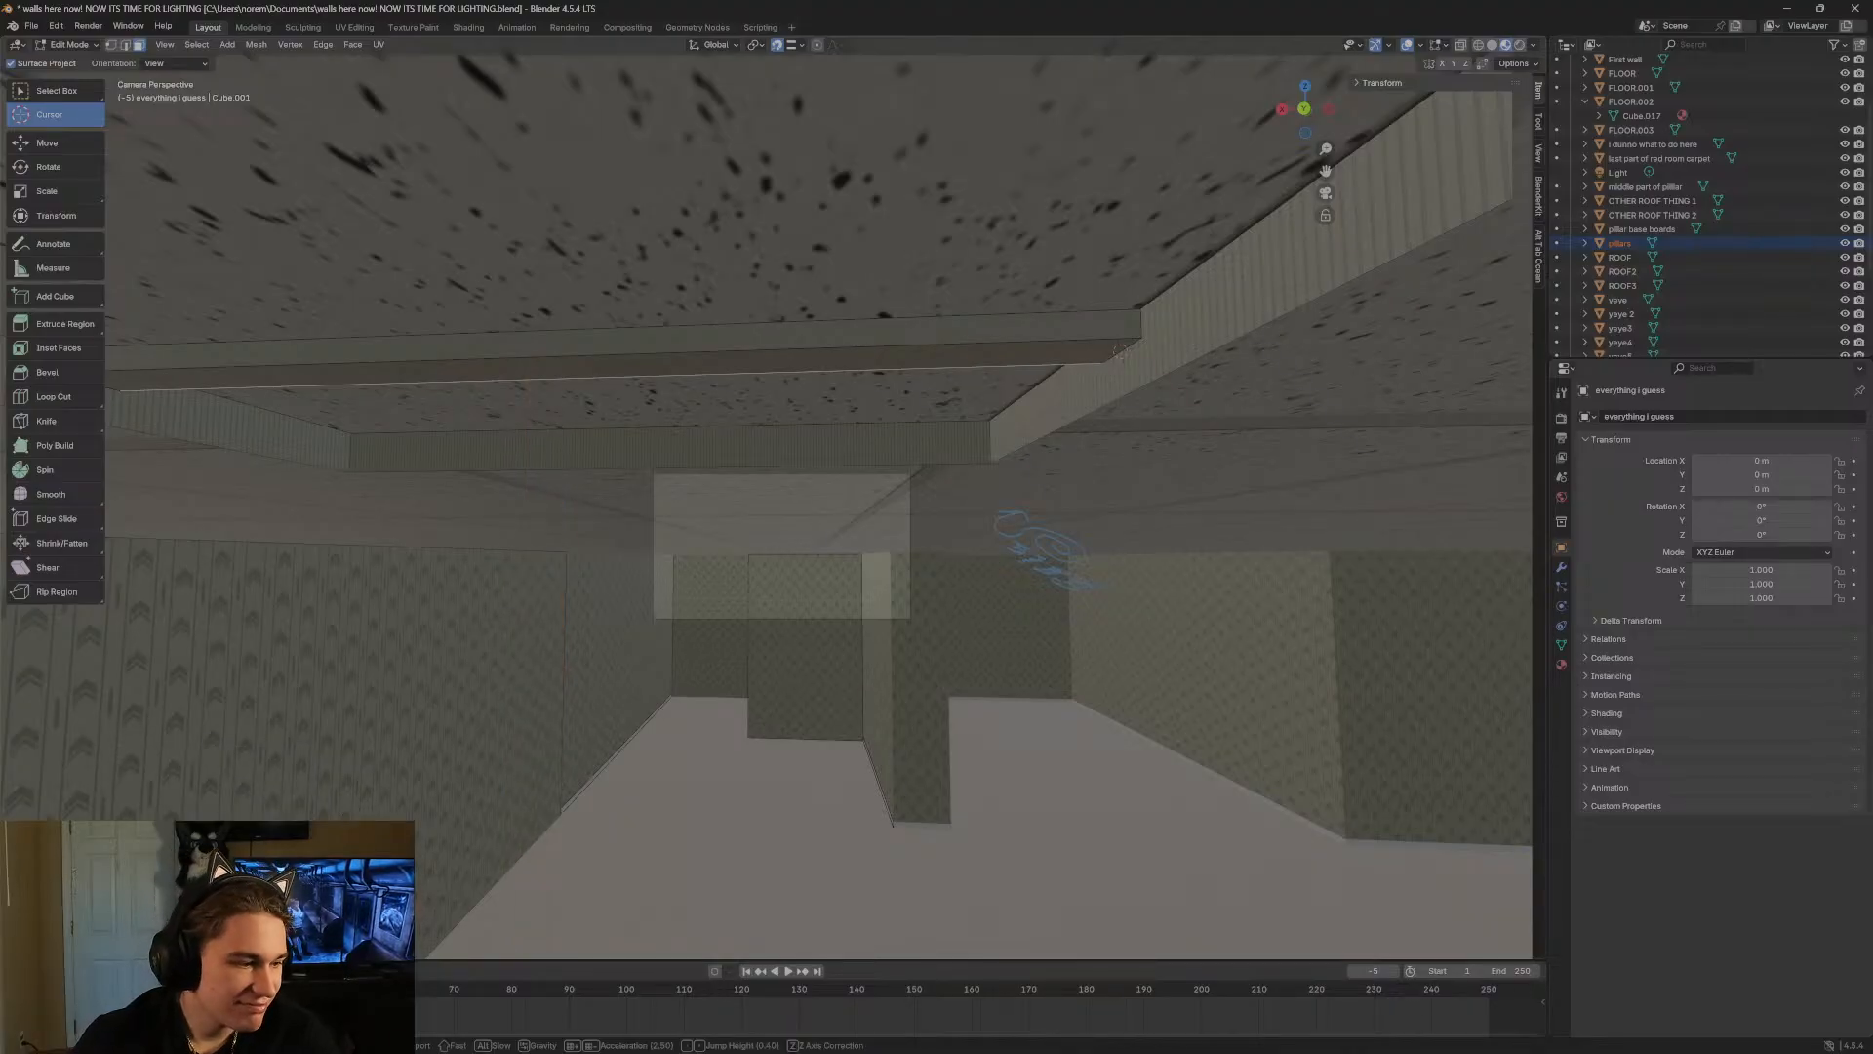
{"action": "key", "text": "a"}
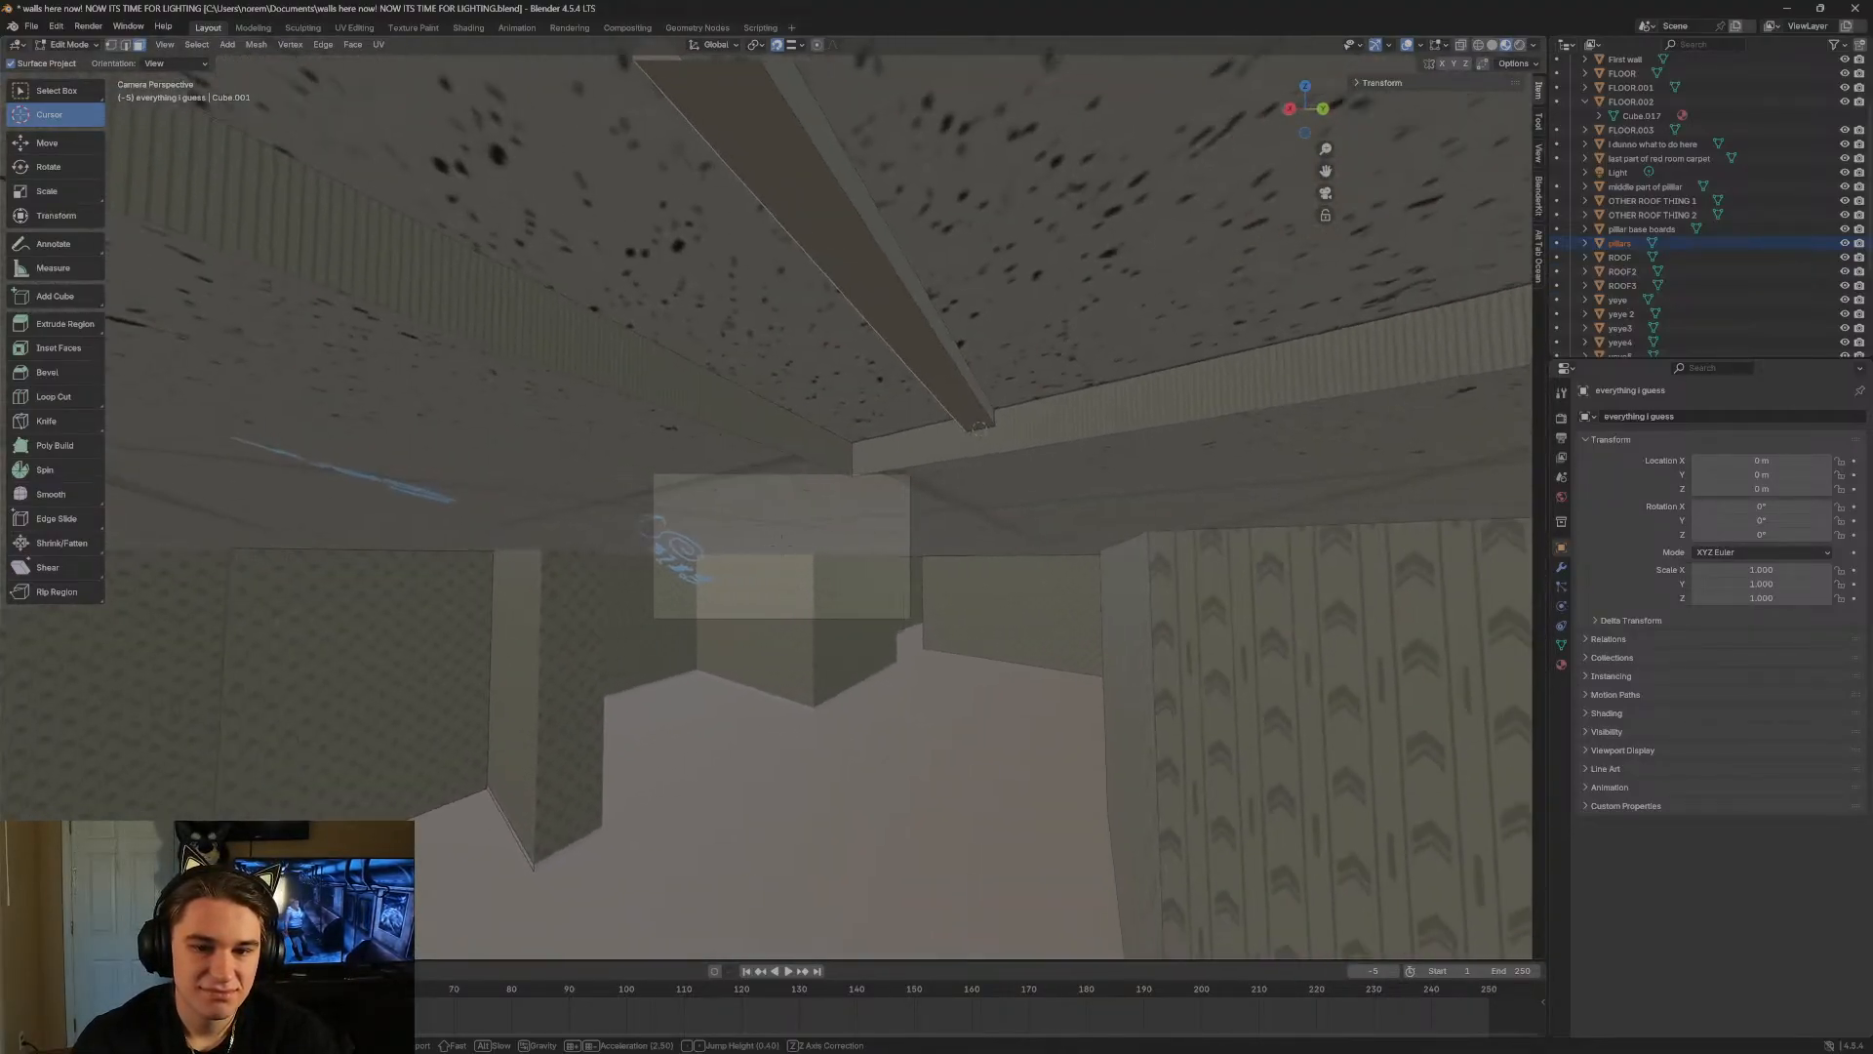
{"action": "key", "text": "s"}
{"action": "left_click", "coordinate": [561, 531]}
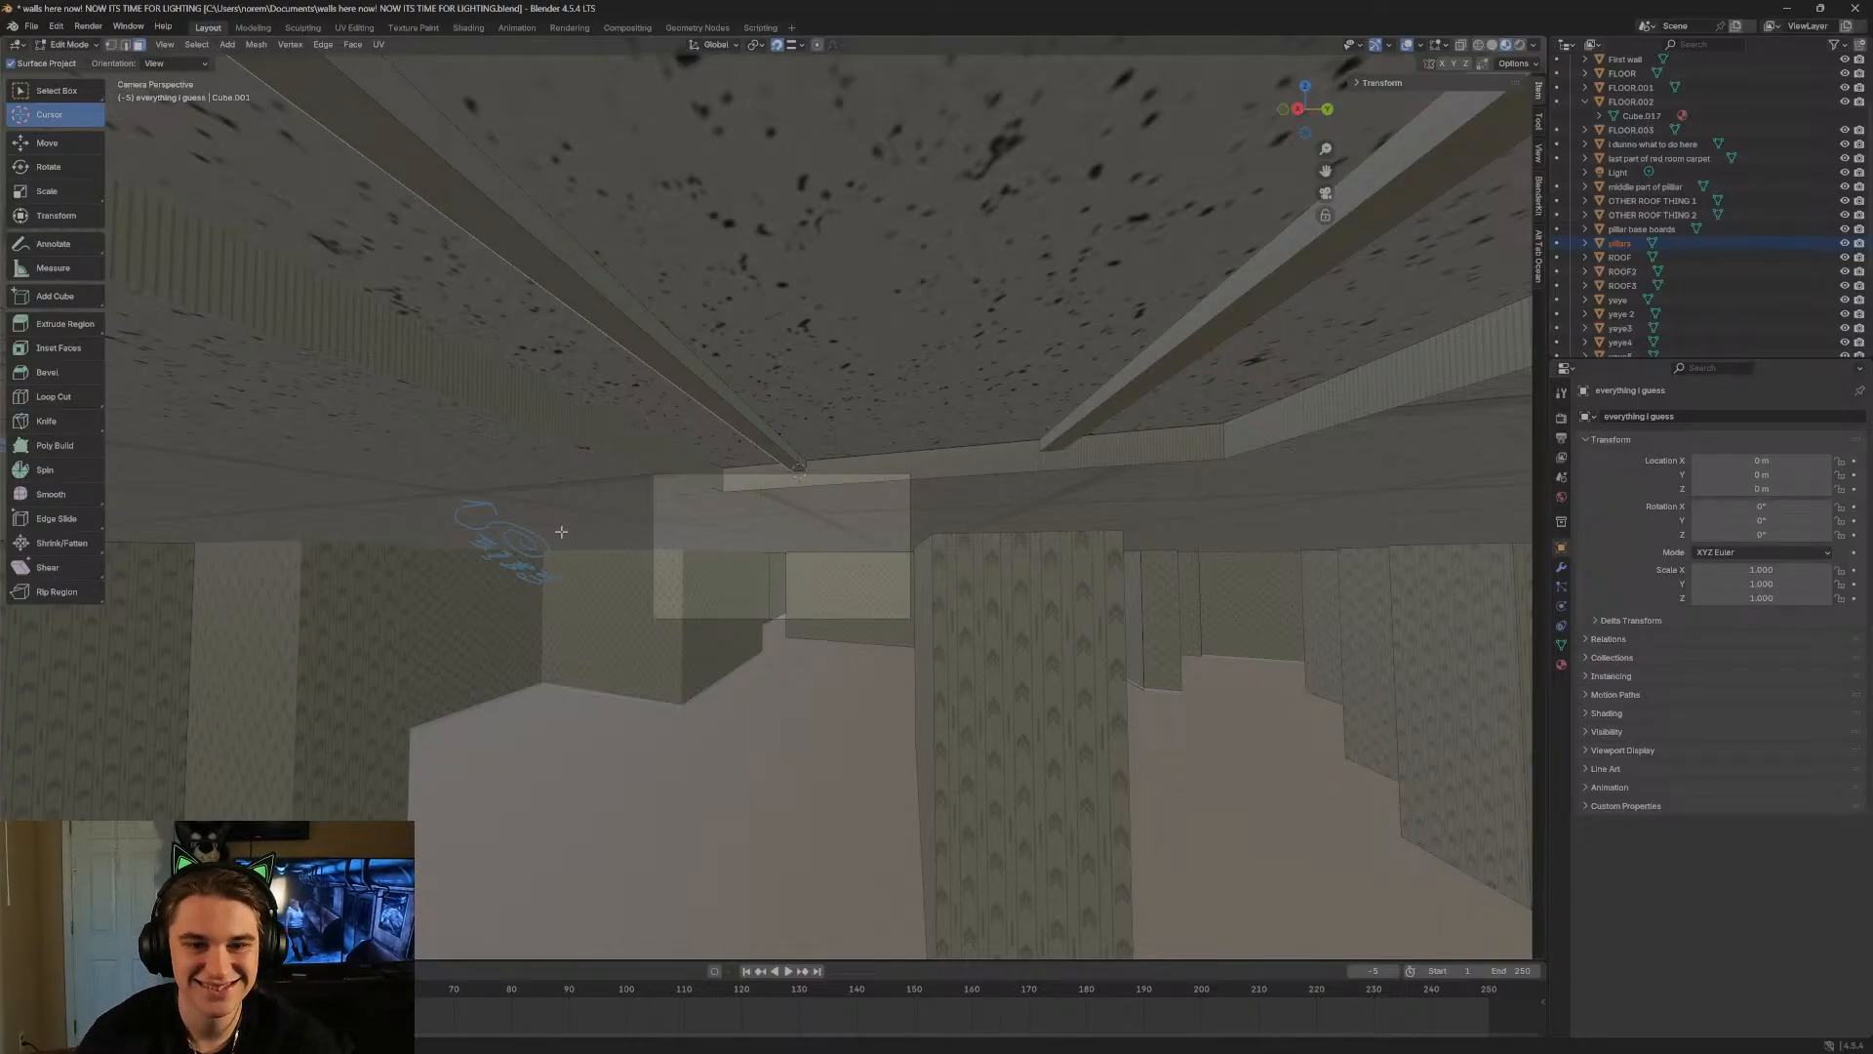
{"action": "key", "text": "super"}
{"action": "left_click", "coordinate": [744, 406]}
{"action": "key", "text": "shift+grave"}
{"action": "key", "text": "a"}
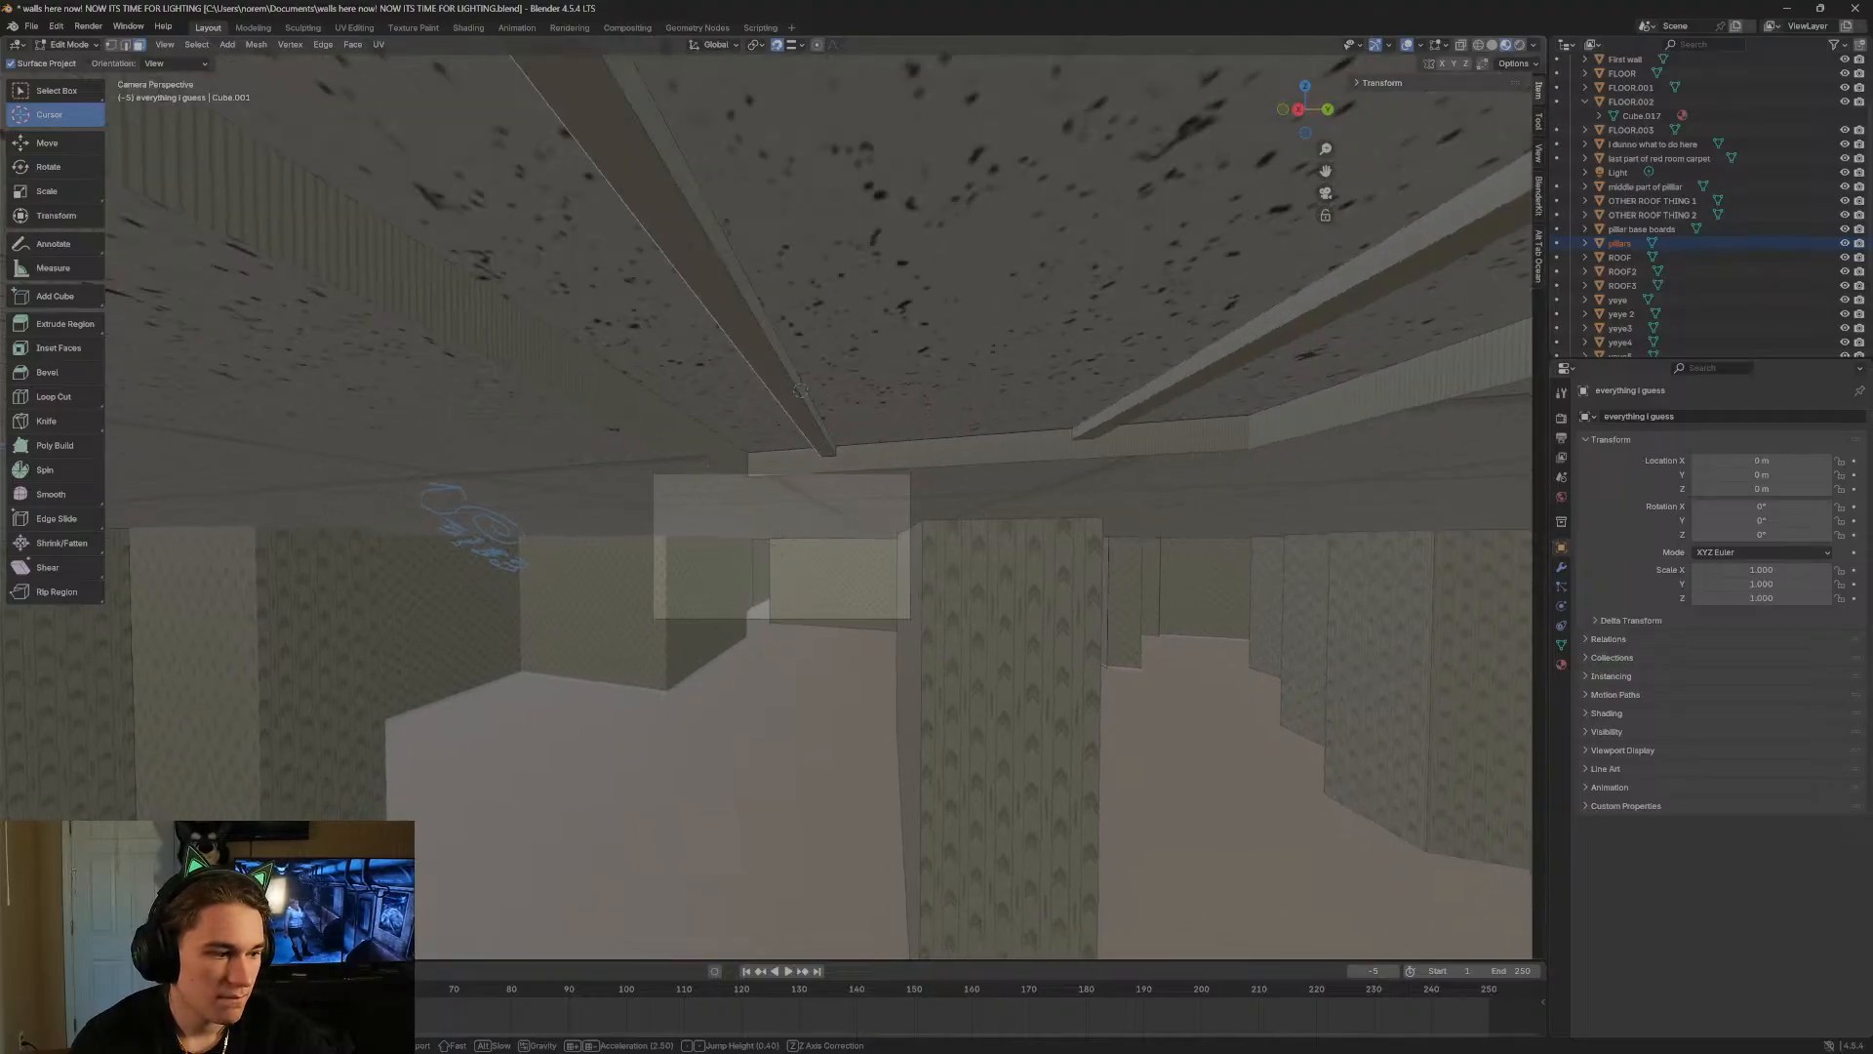
{"action": "left_click", "coordinate": [817, 425]}
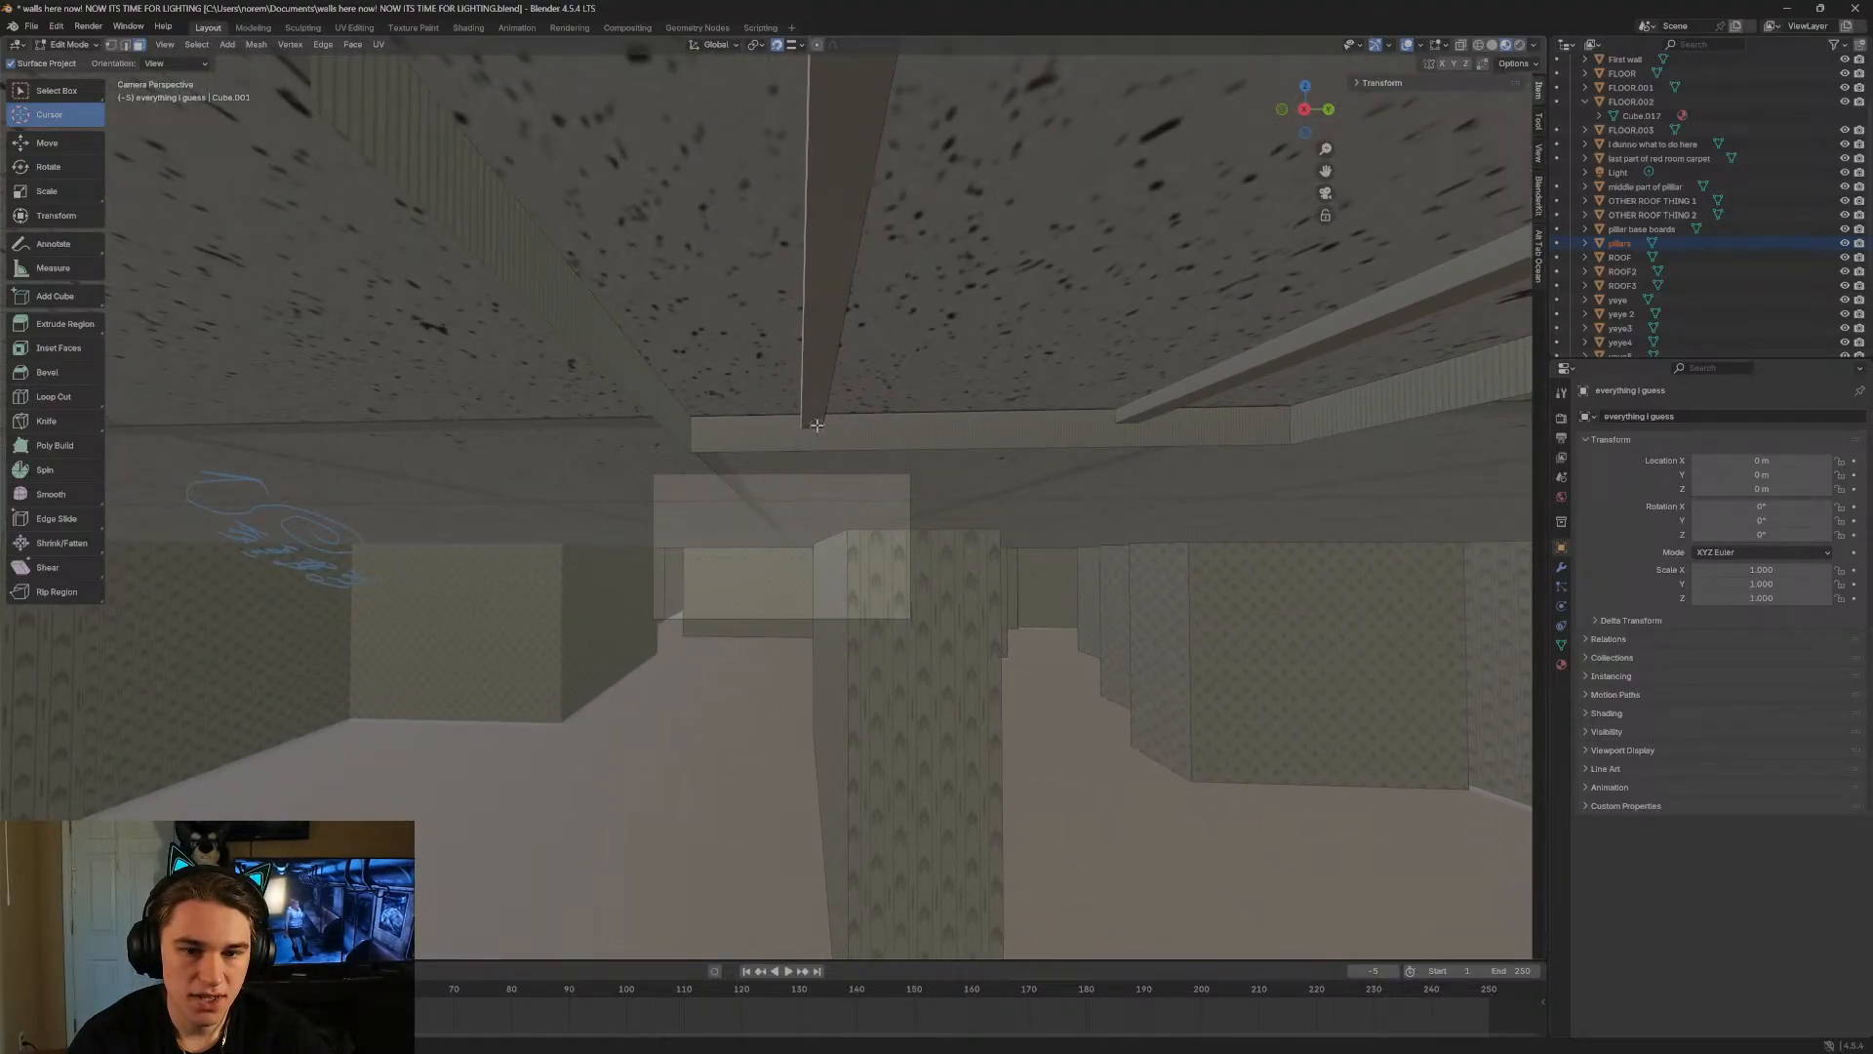
{"action": "key", "text": "shift+grave"}
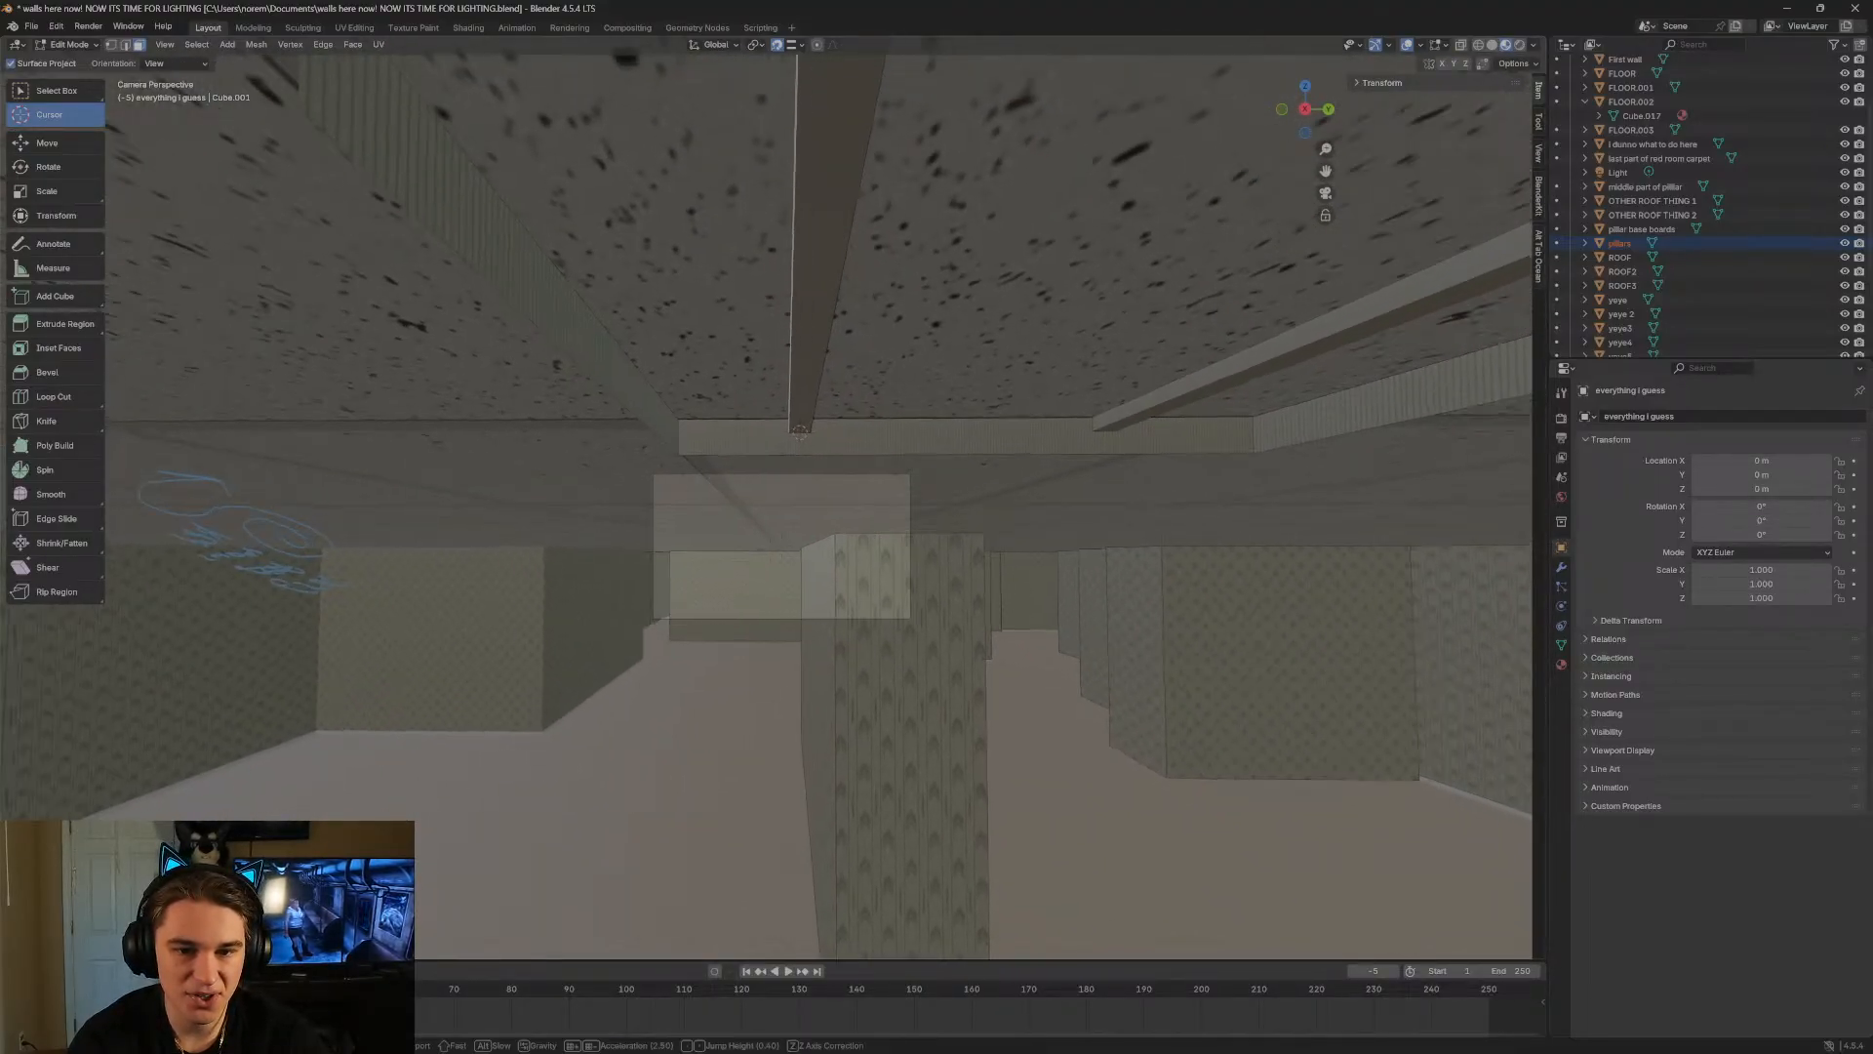
{"action": "key", "text": "w"}
{"action": "key", "text": "s"}
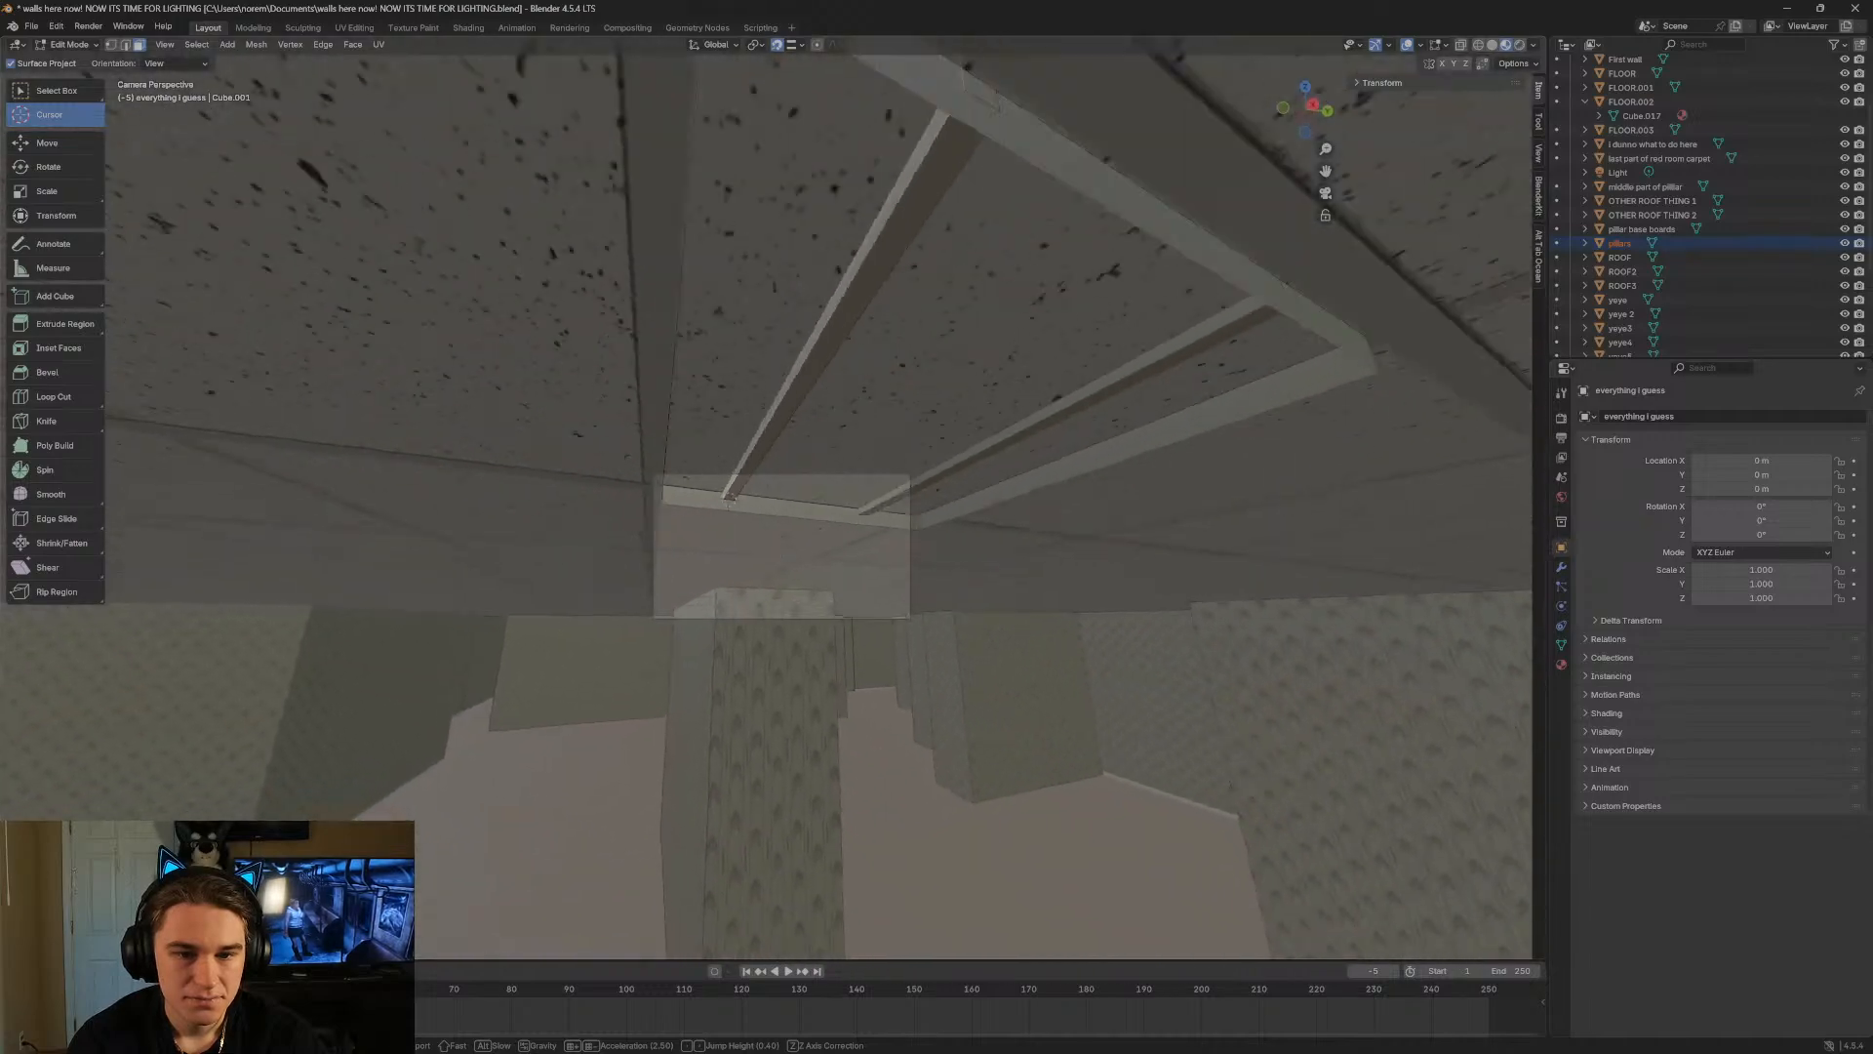
{"action": "key", "text": "a"}
{"action": "key", "text": "d"}
{"action": "left_click", "coordinate": [853, 472]}
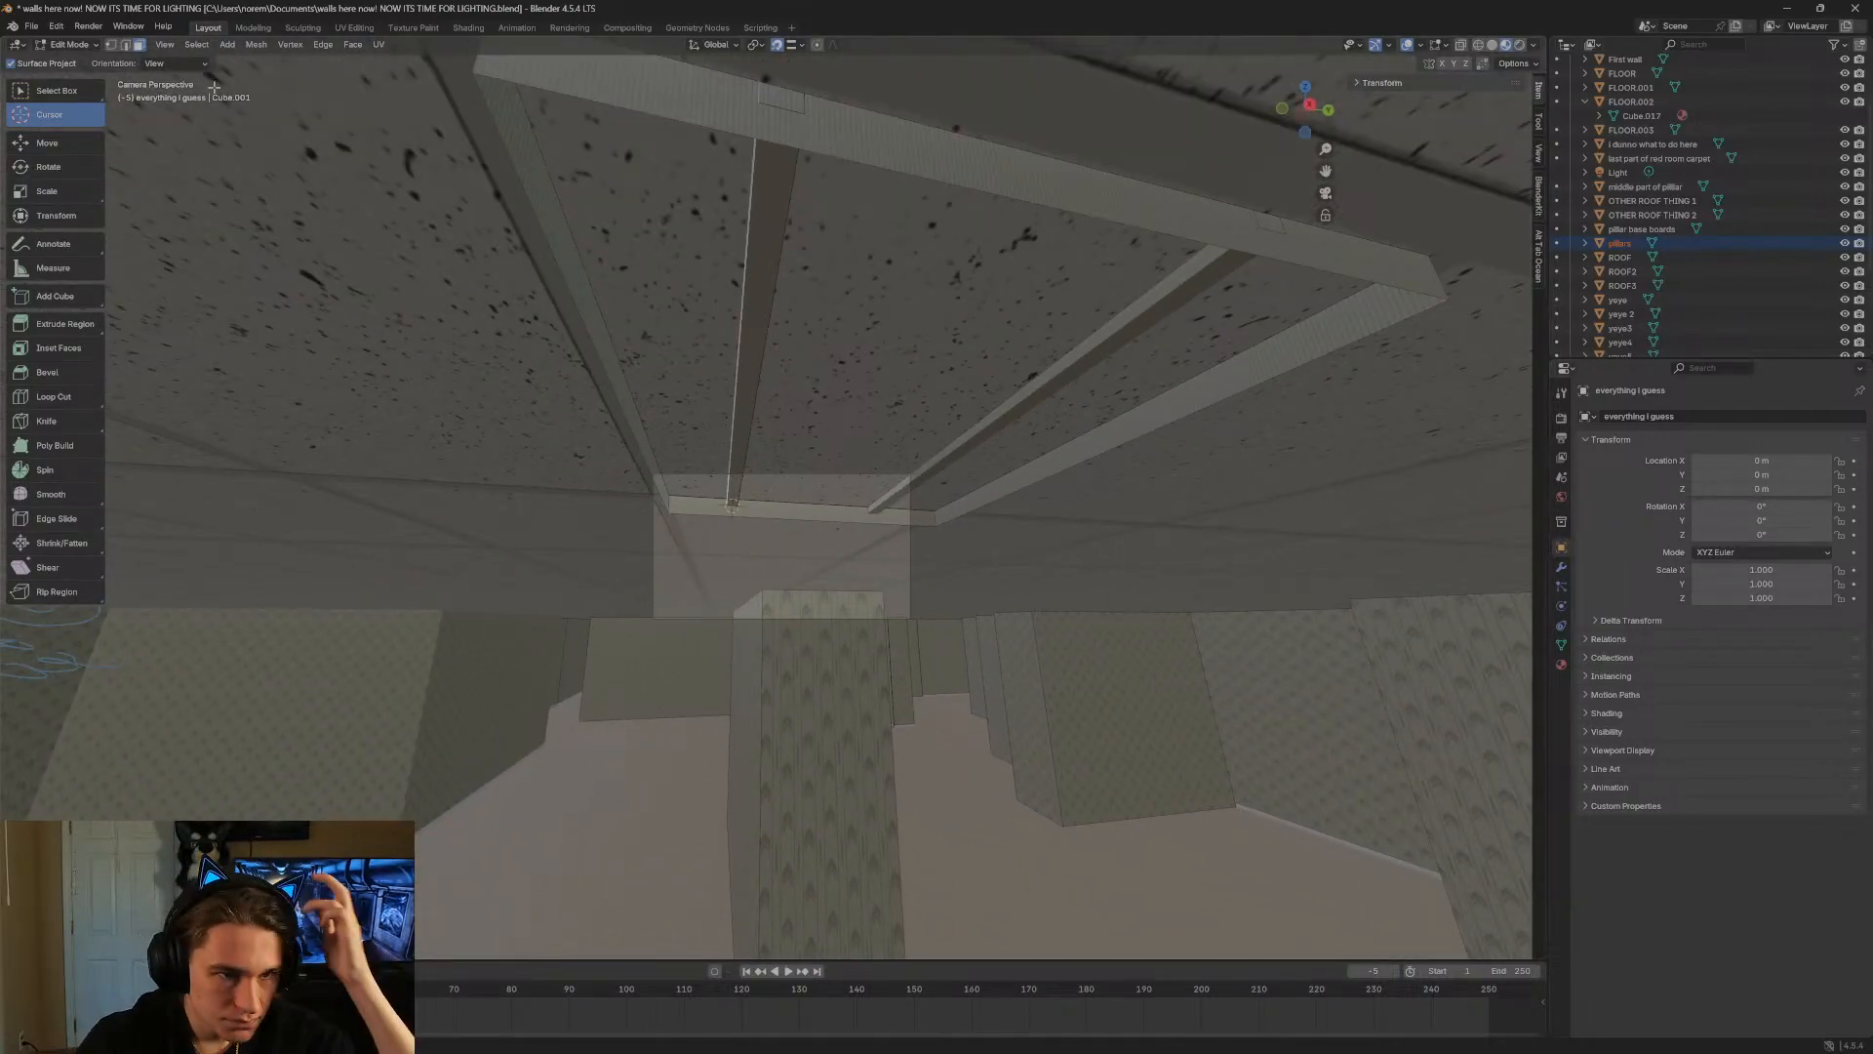
Add a new cylinder with 24 vertices and a depth of 0.71 m at the end of the ceiling beam.
{"action": "left_click", "coordinate": [226, 45]}
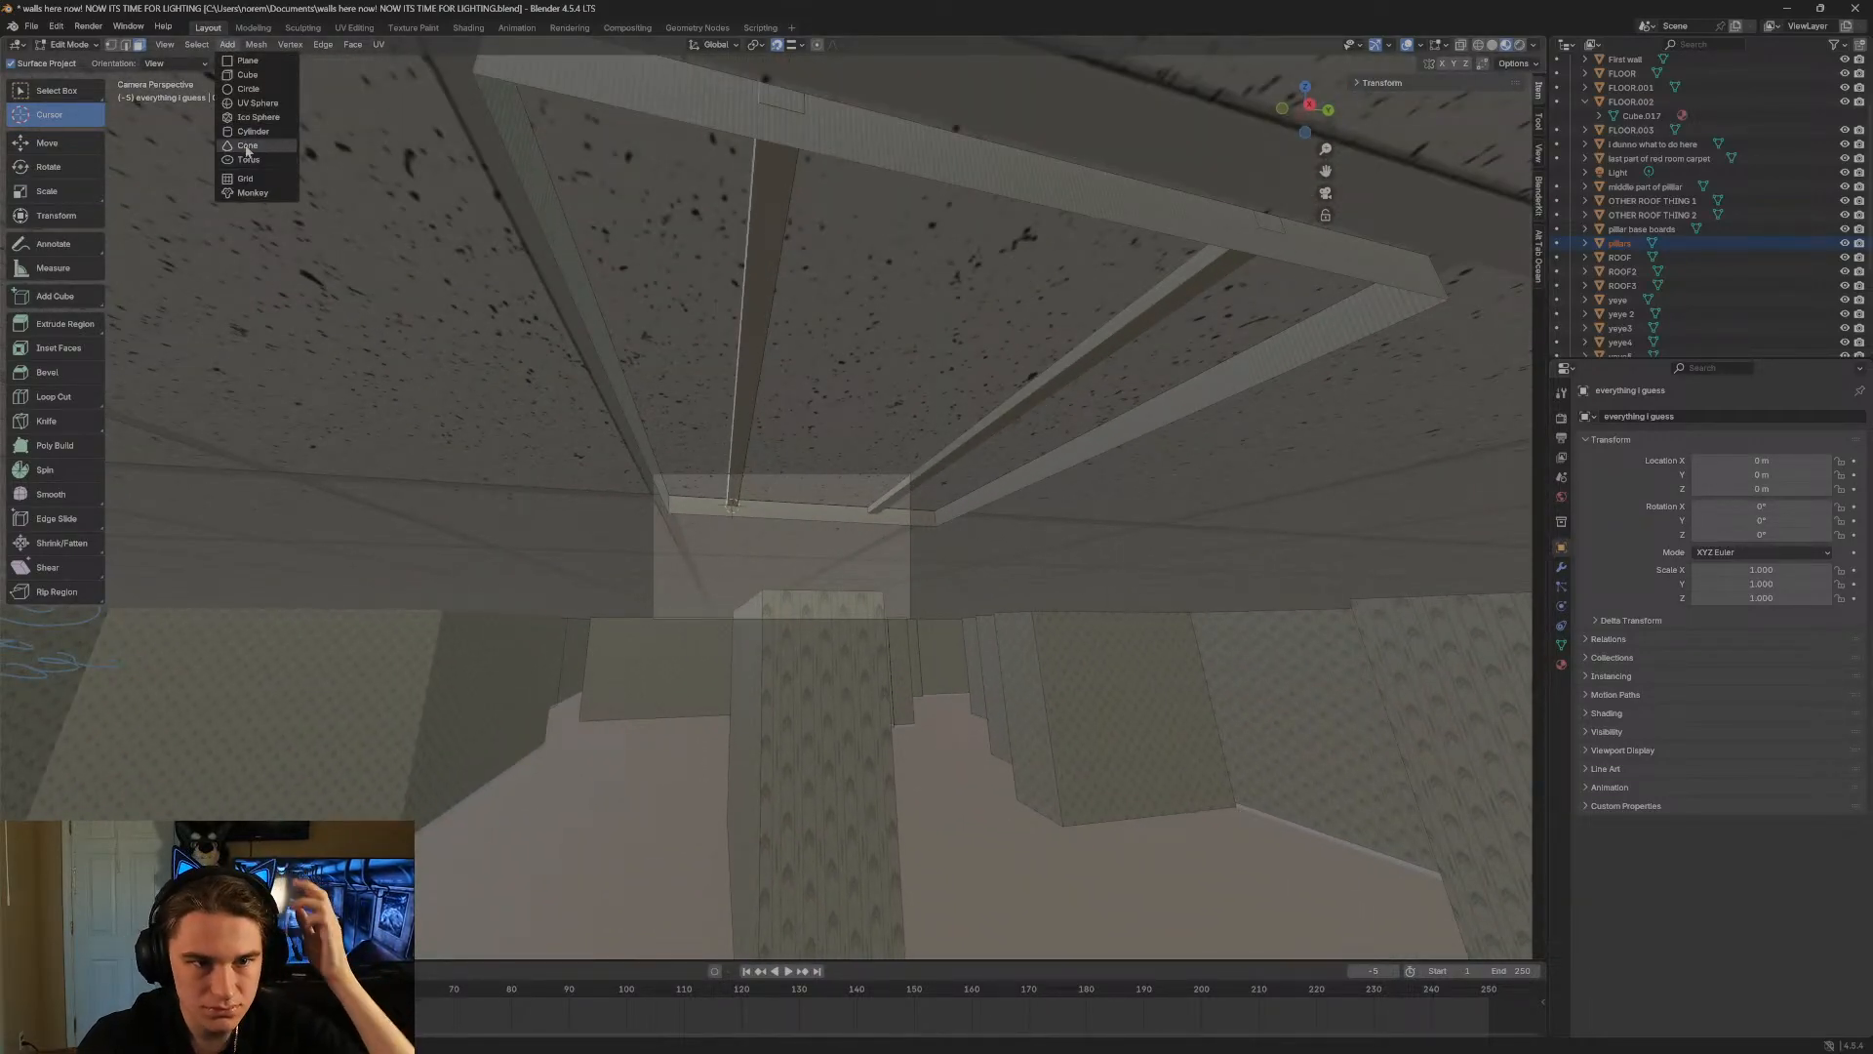
{"action": "left_click", "coordinate": [250, 131]}
{"action": "key", "text": "shift+grave"}
{"action": "key", "text": "w"}
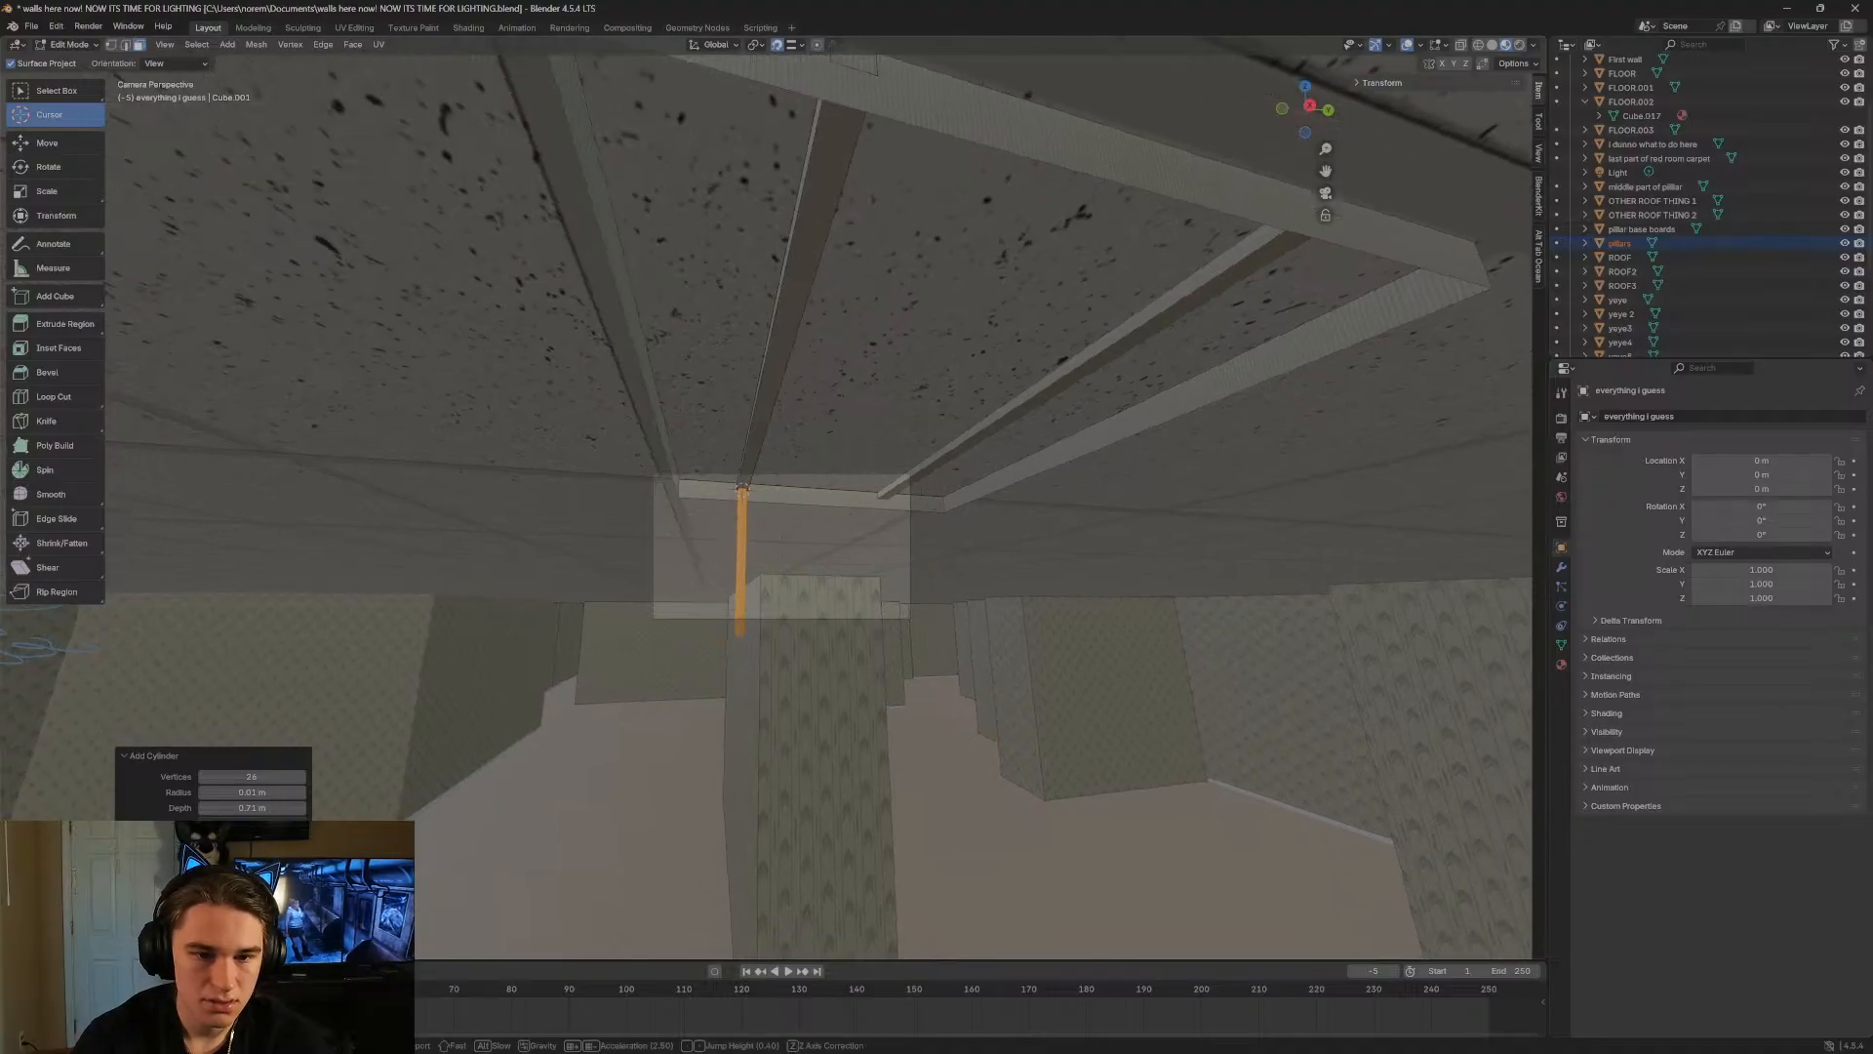
{"action": "key", "text": "a"}
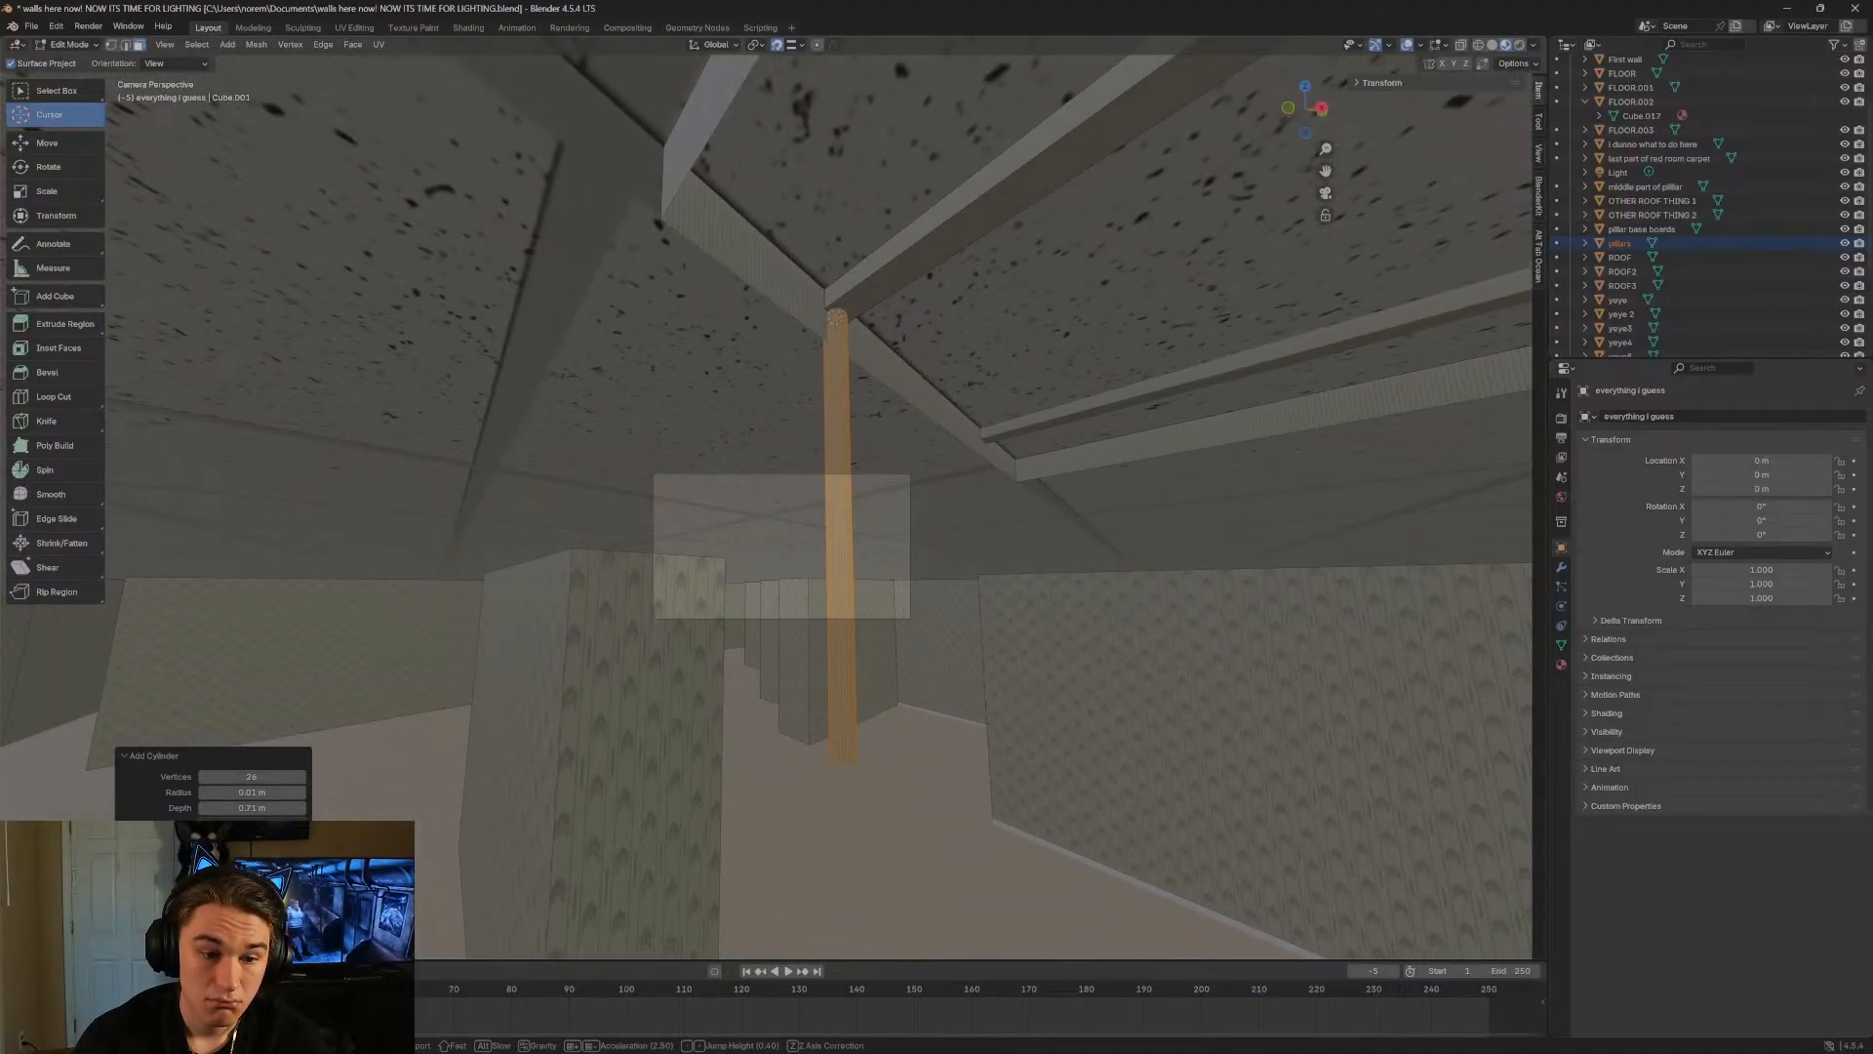
{"action": "key", "text": "d"}
{"action": "left_click", "coordinate": [623, 485]}
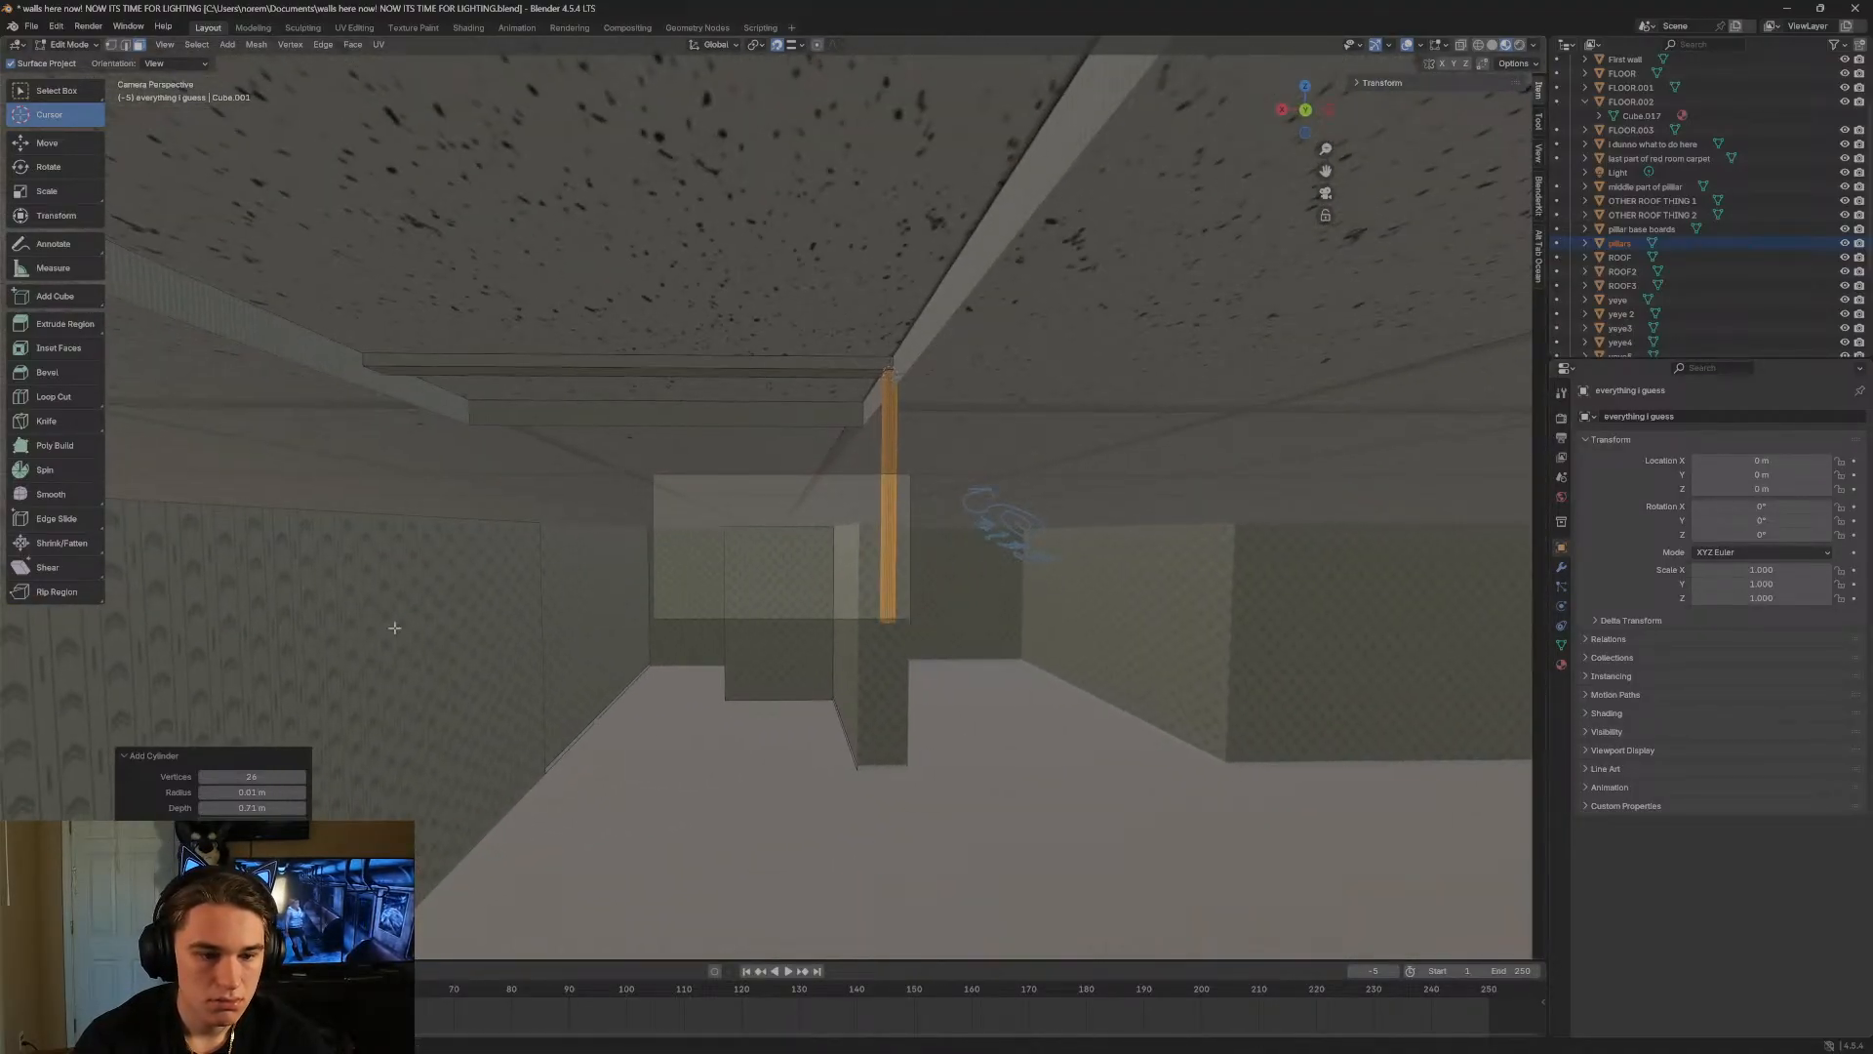
Rotate the new cylinder so it lies horizontally, parallel to the ceiling beam.
{"action": "key", "text": "r"}
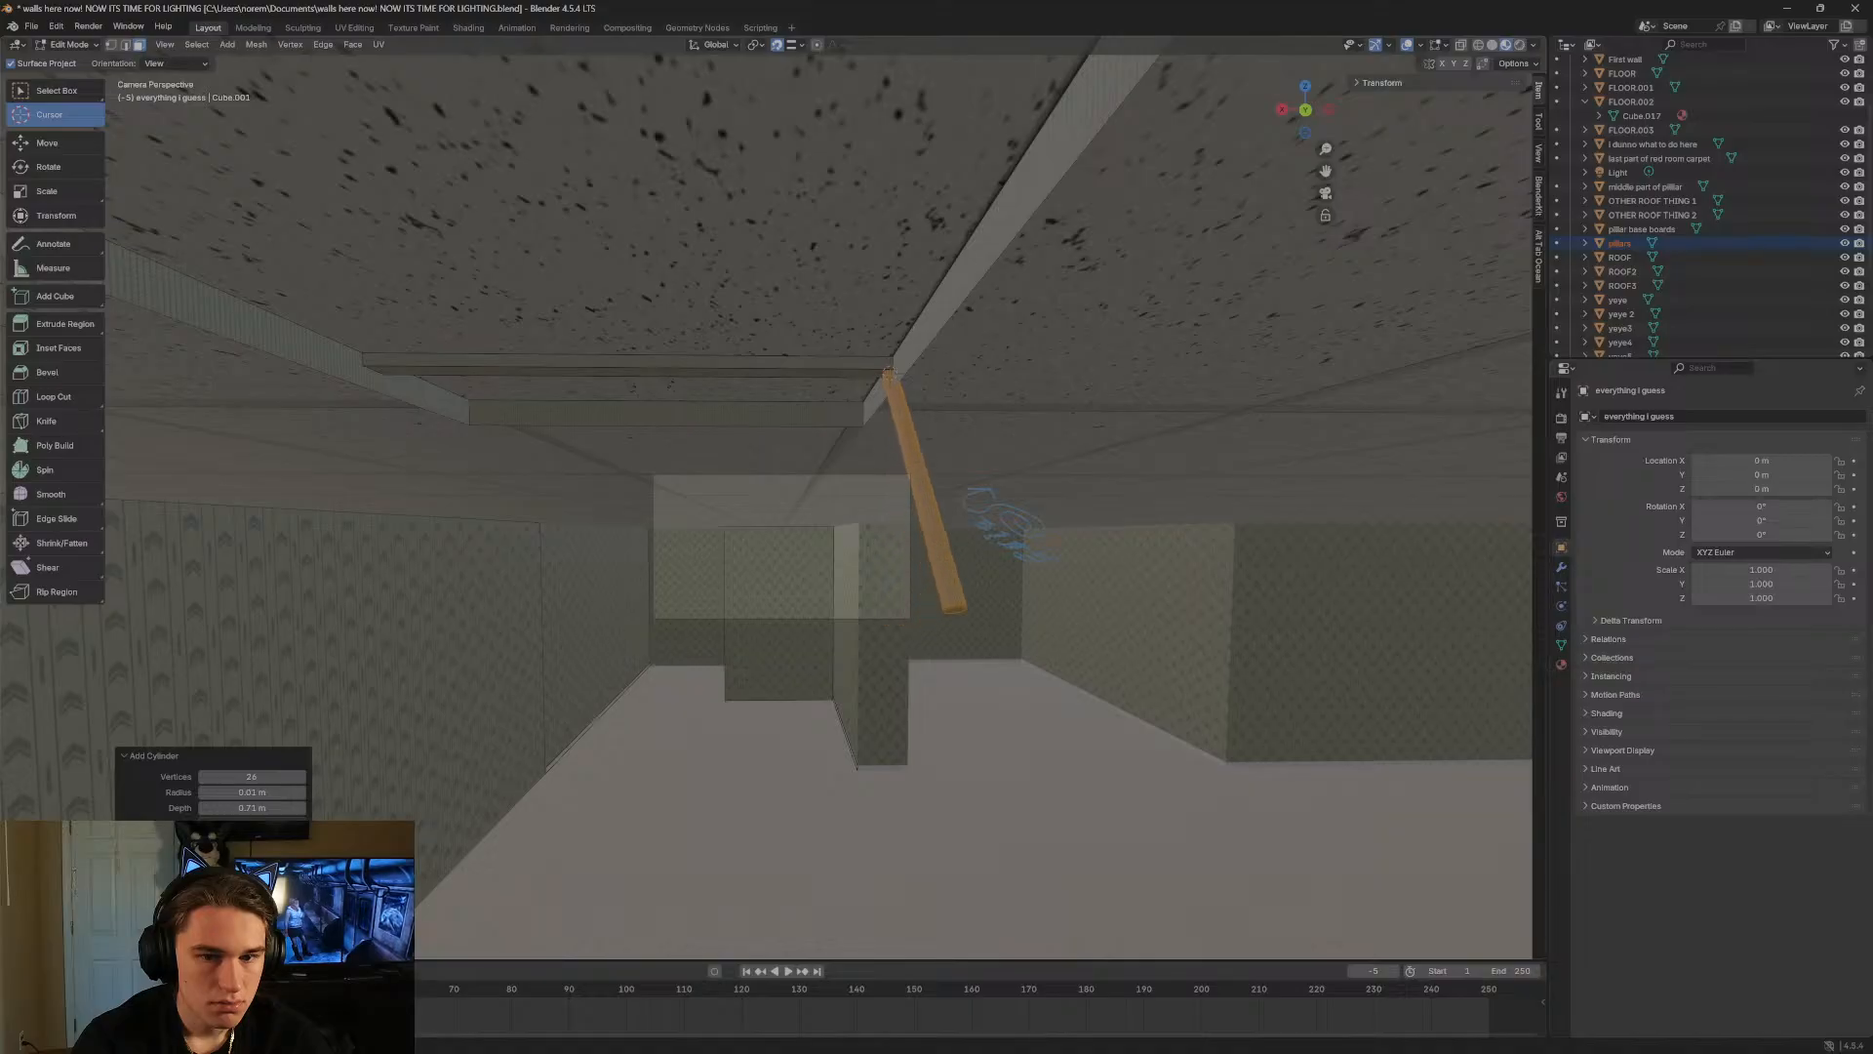
{"action": "key", "text": "Escape"}
{"action": "key", "text": "r"}
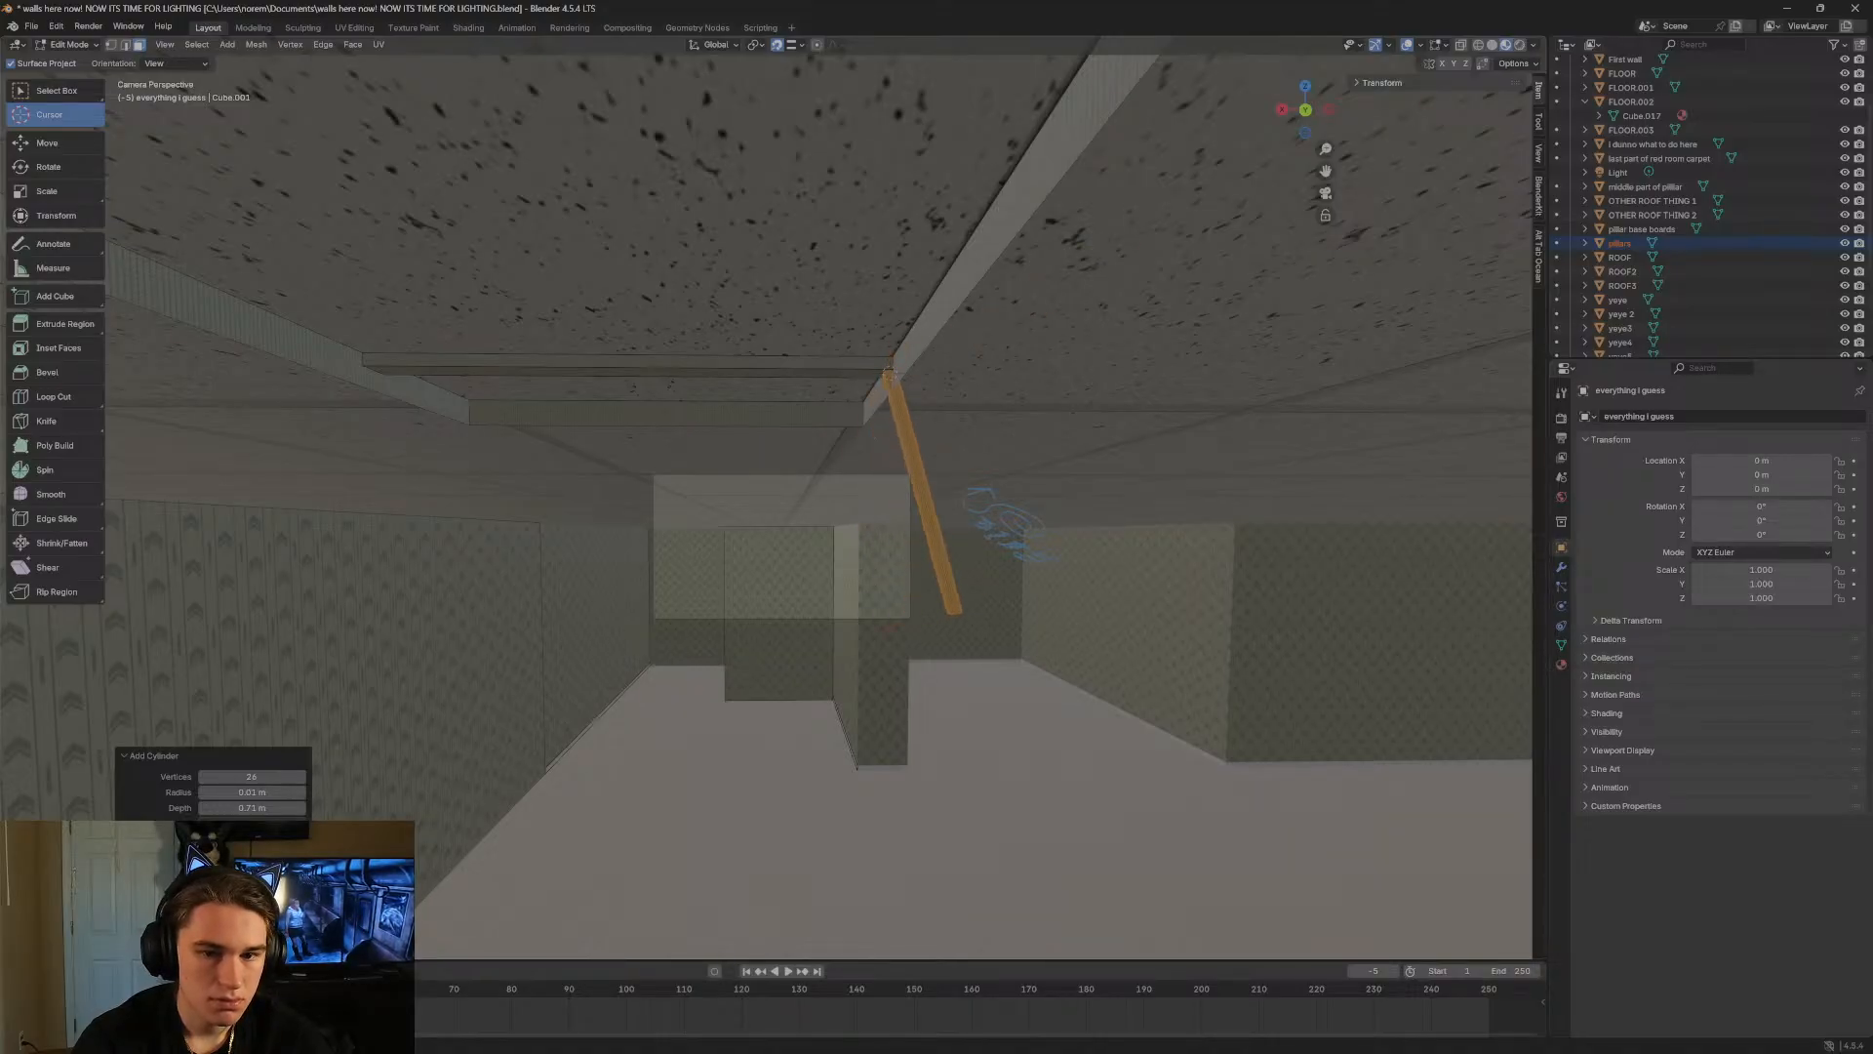
{"action": "left_click_drag", "start_coordinate": [252, 928], "coordinate": [258, 929]}
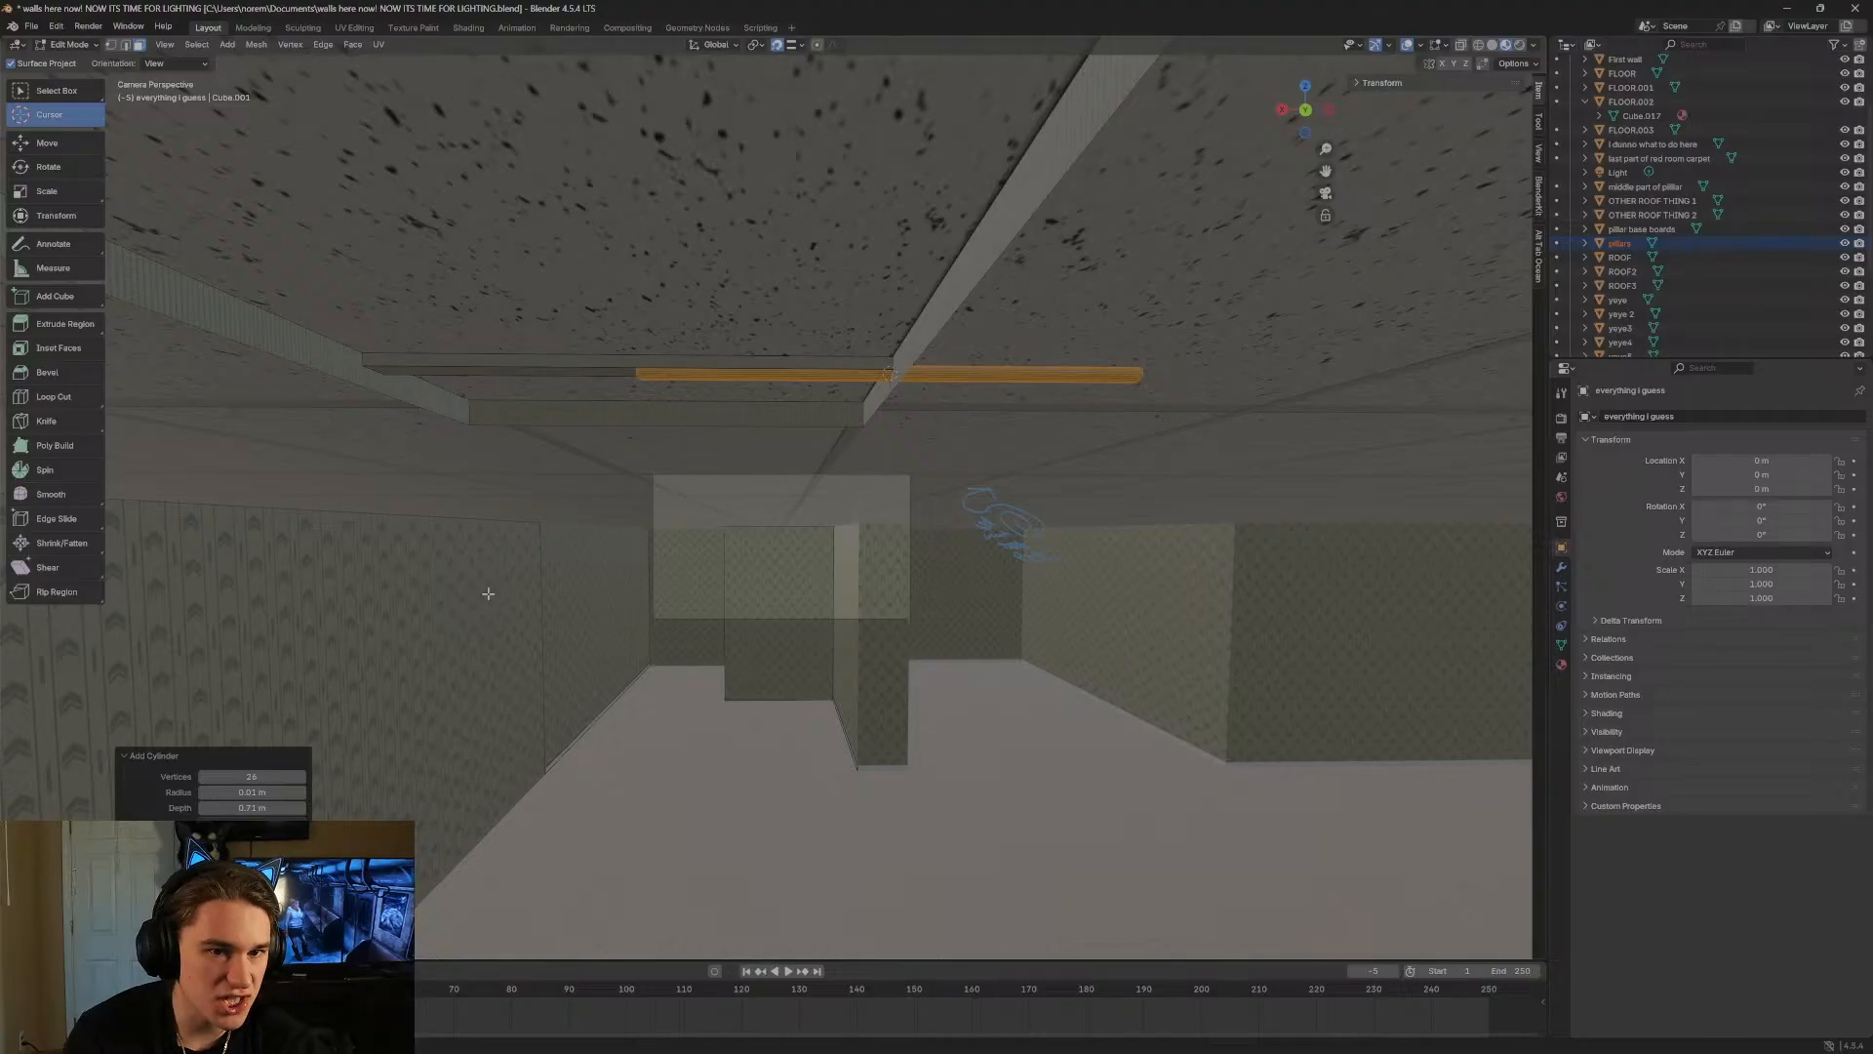
{"action": "key", "text": "shift+grave"}
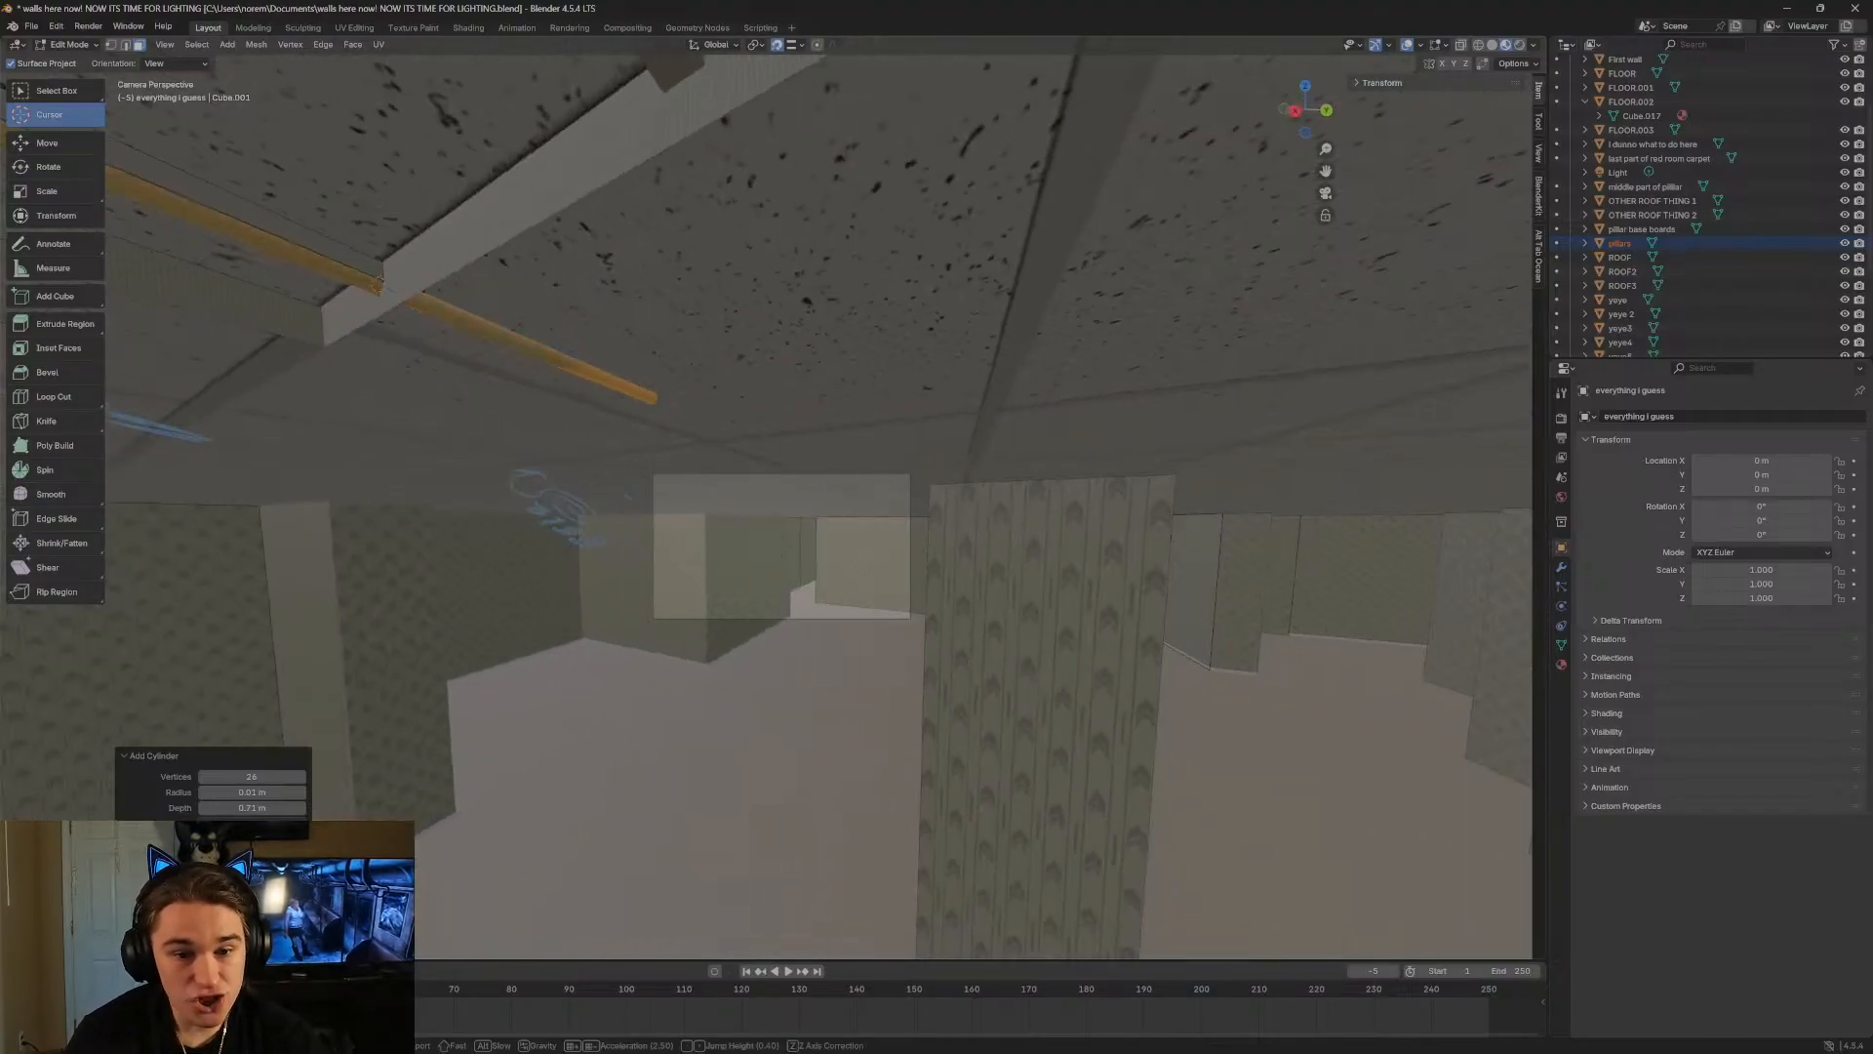
{"action": "key", "text": "w"}
{"action": "key", "text": "s"}
{"action": "left_click", "coordinate": [806, 396]}
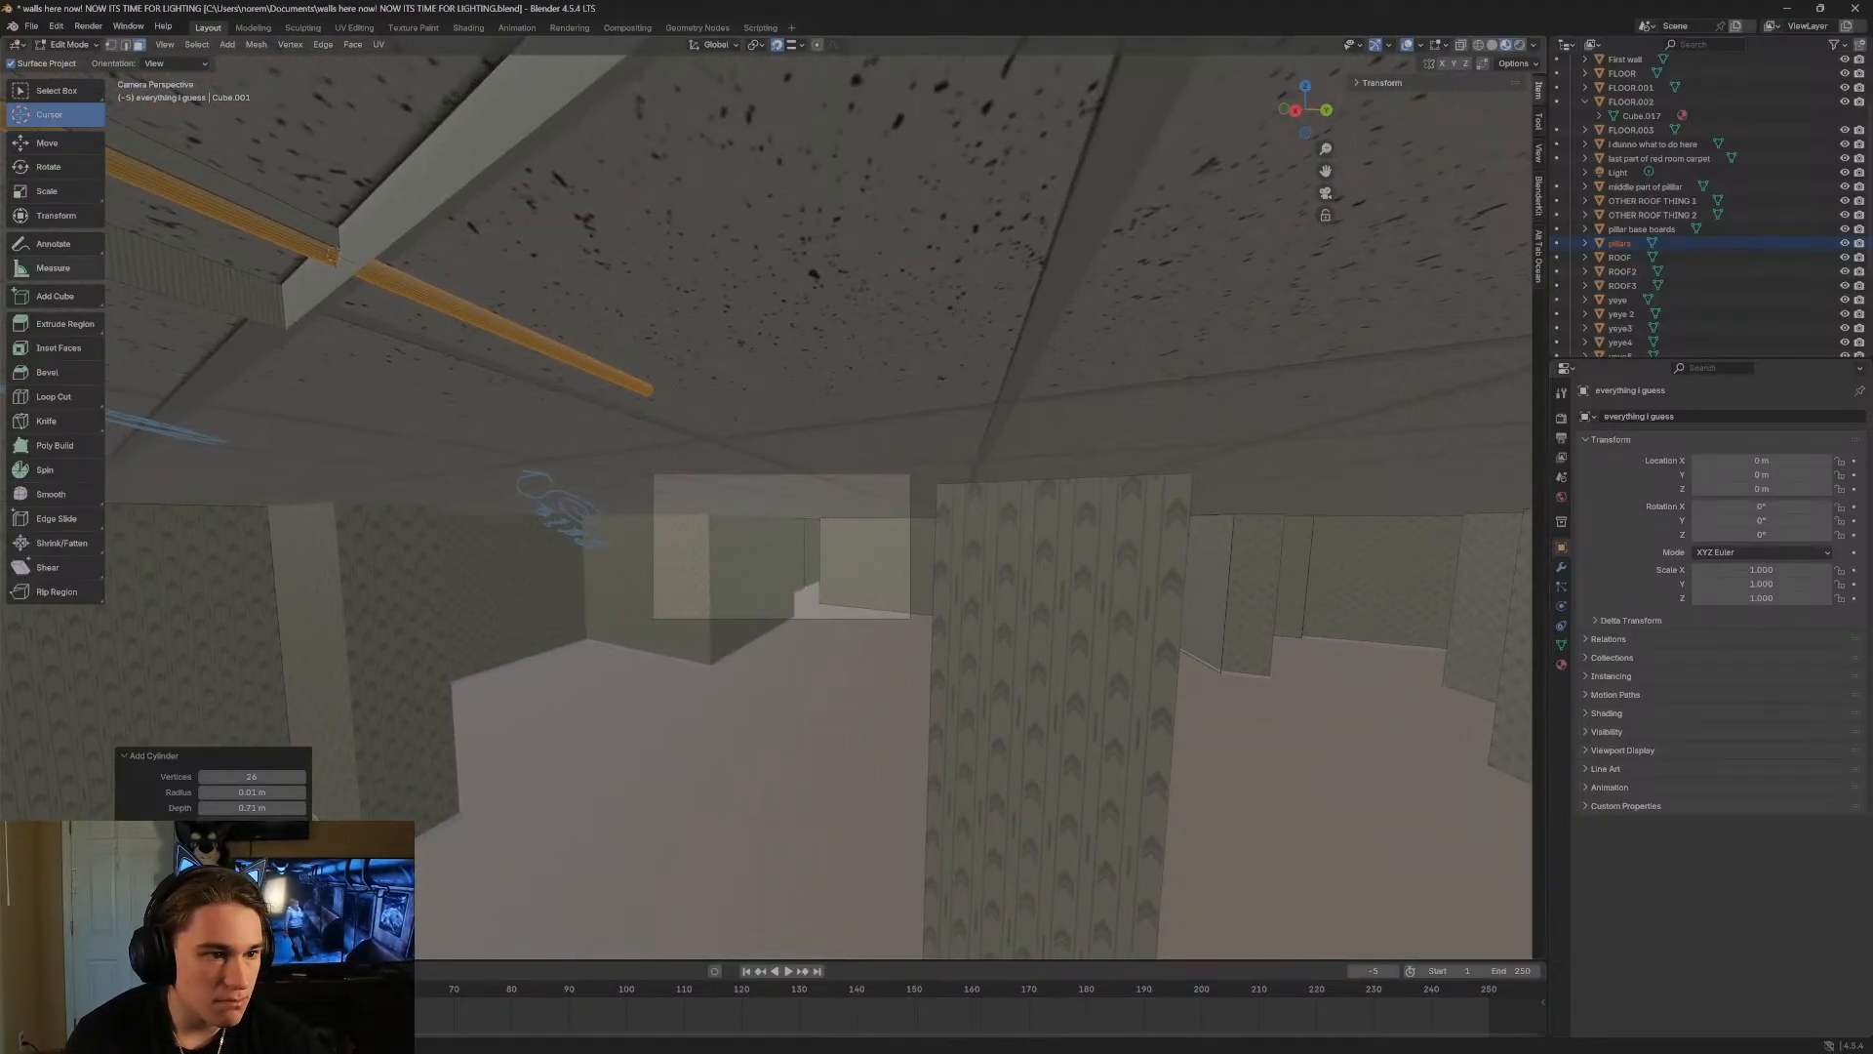
Switch to the web browser, maximize it and open the Backrooms wiki's Levels List page.
{"action": "left_click_drag", "start_coordinate": [839, 108], "coordinate": [841, 105]}
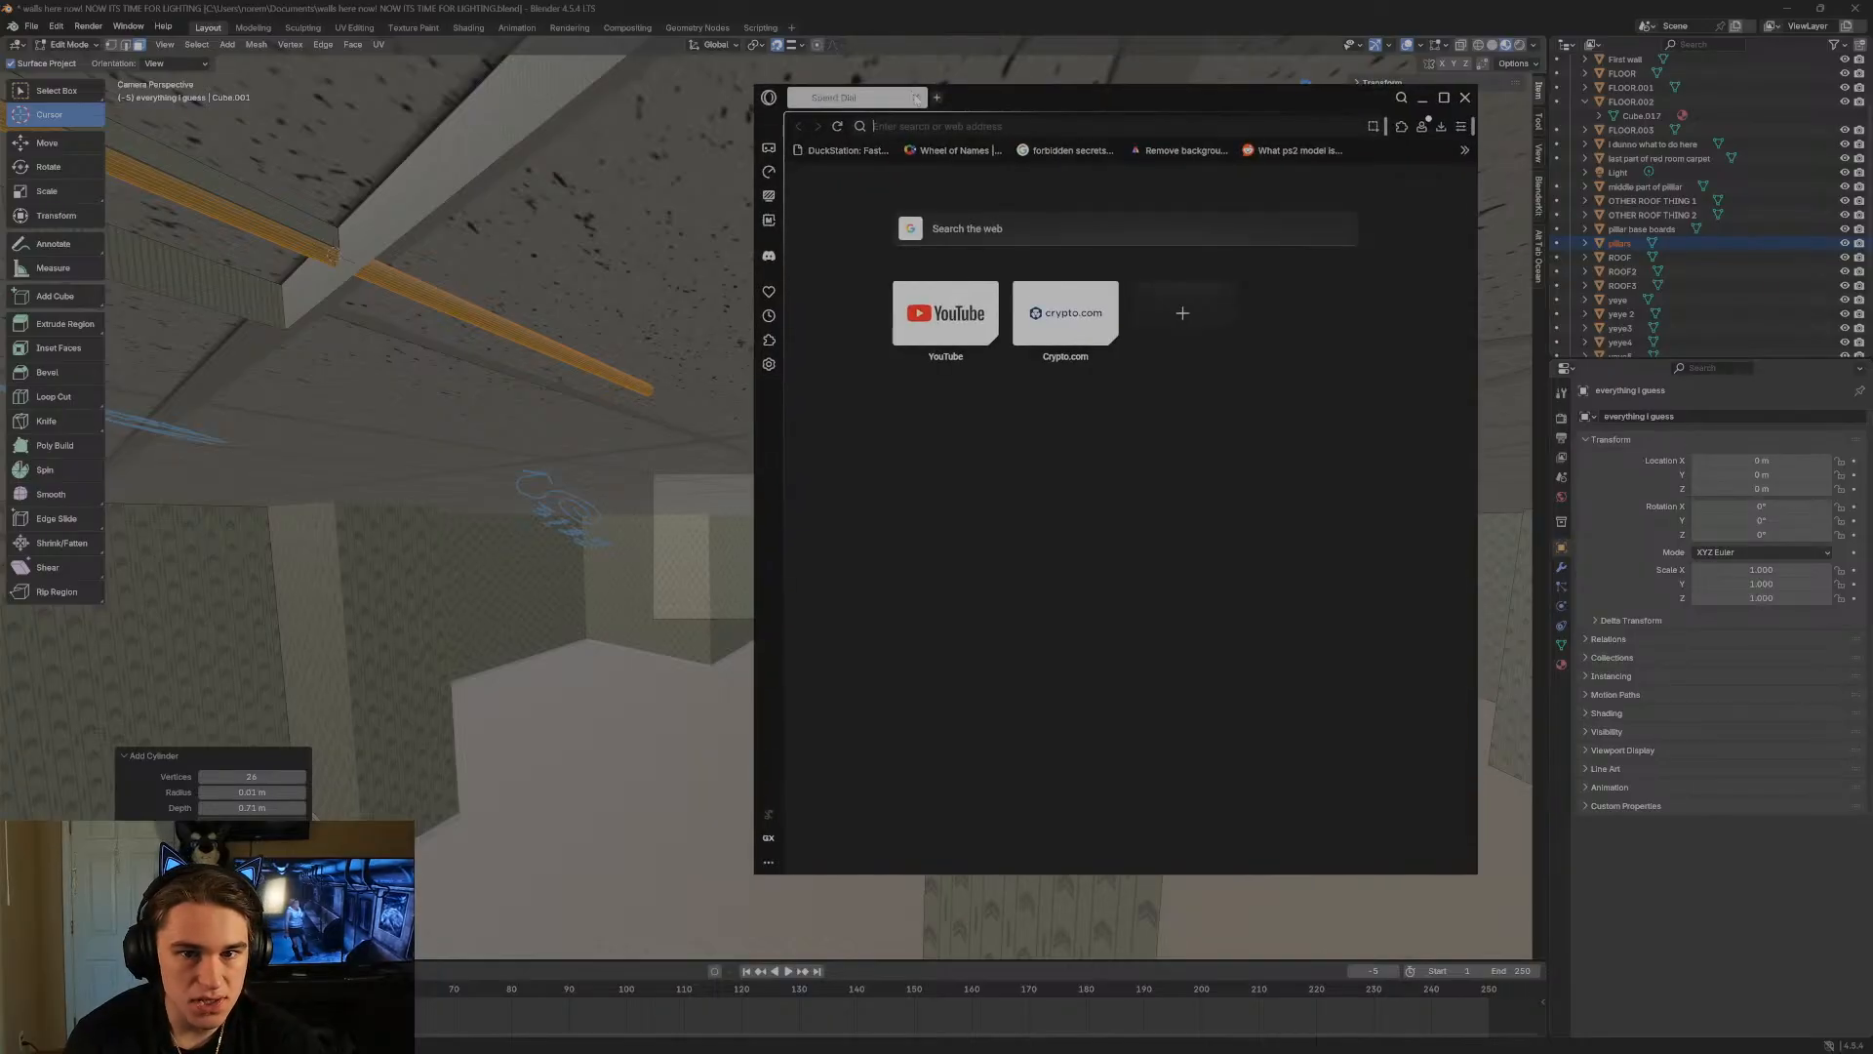
{"action": "left_click_drag", "start_coordinate": [972, 101], "coordinate": [841, 20]}
{"action": "type", "text": "the backreo"}
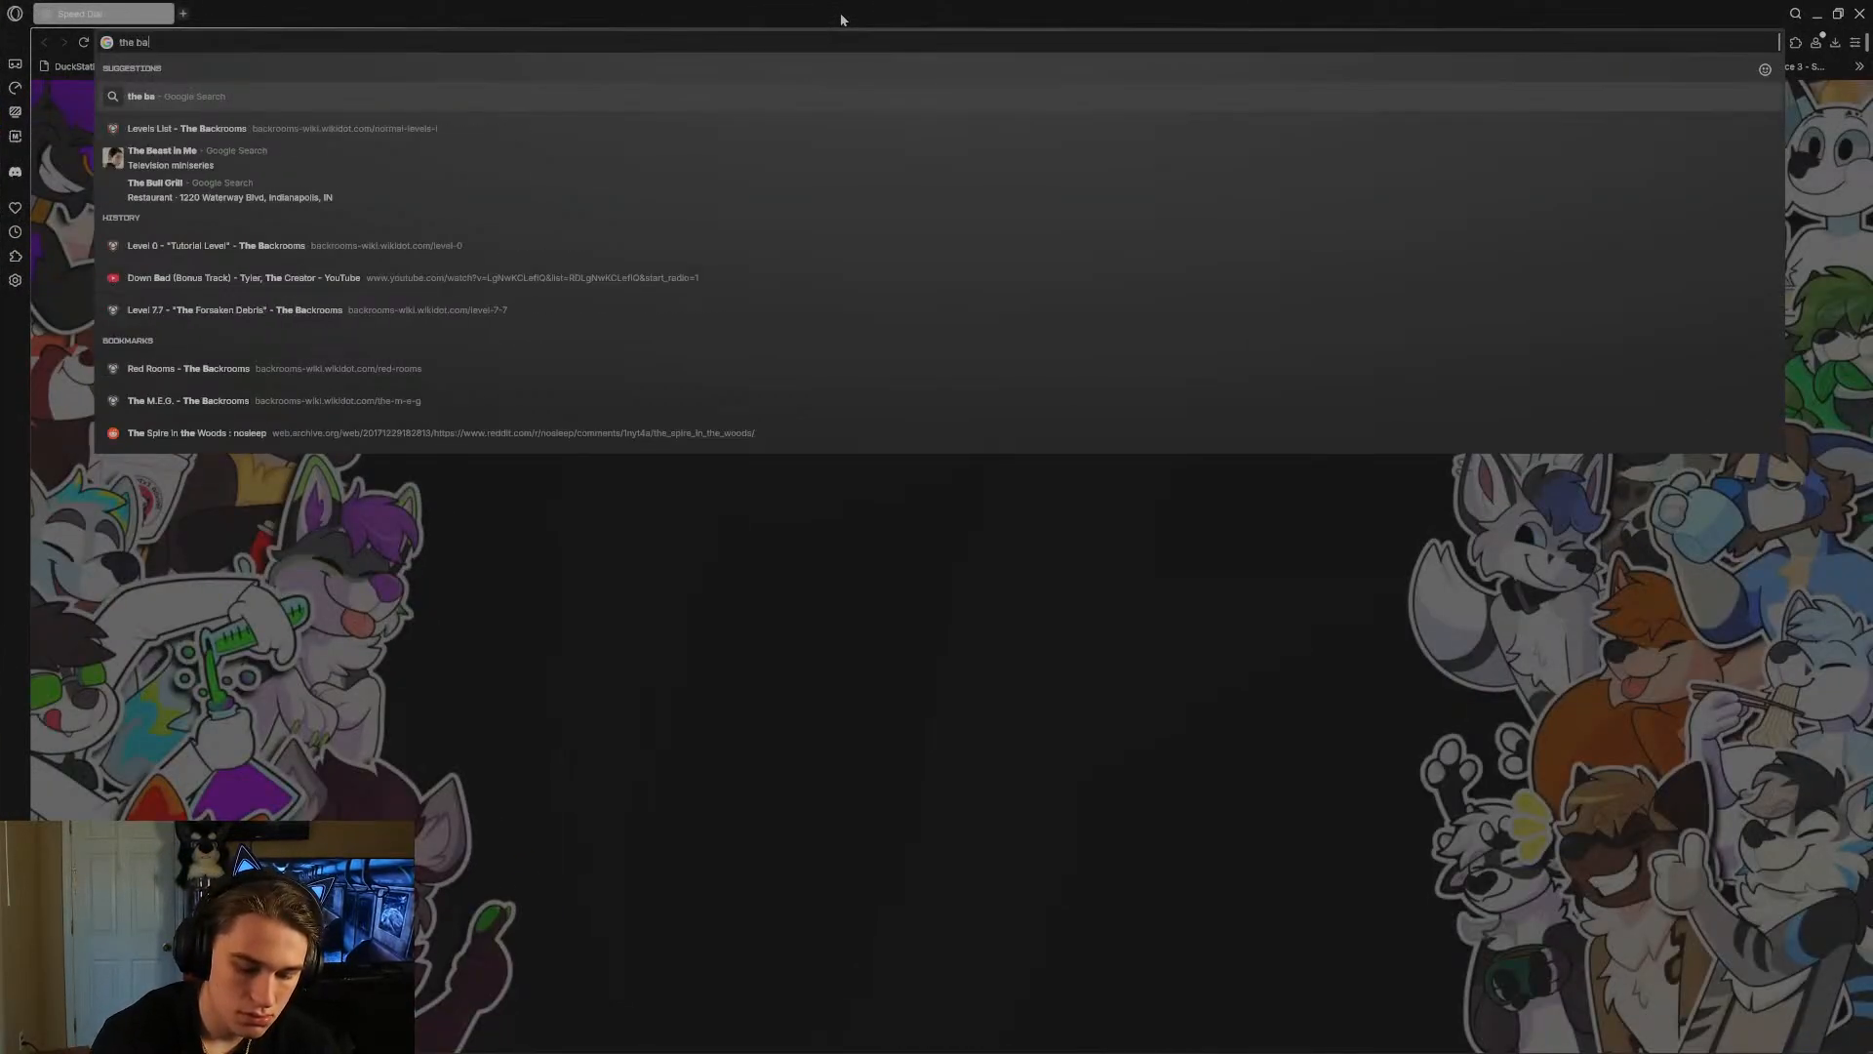
{"action": "key", "text": "BackSpace"}
{"action": "key", "text": "BackSpace"}
{"action": "key", "text": "BackSpace"}
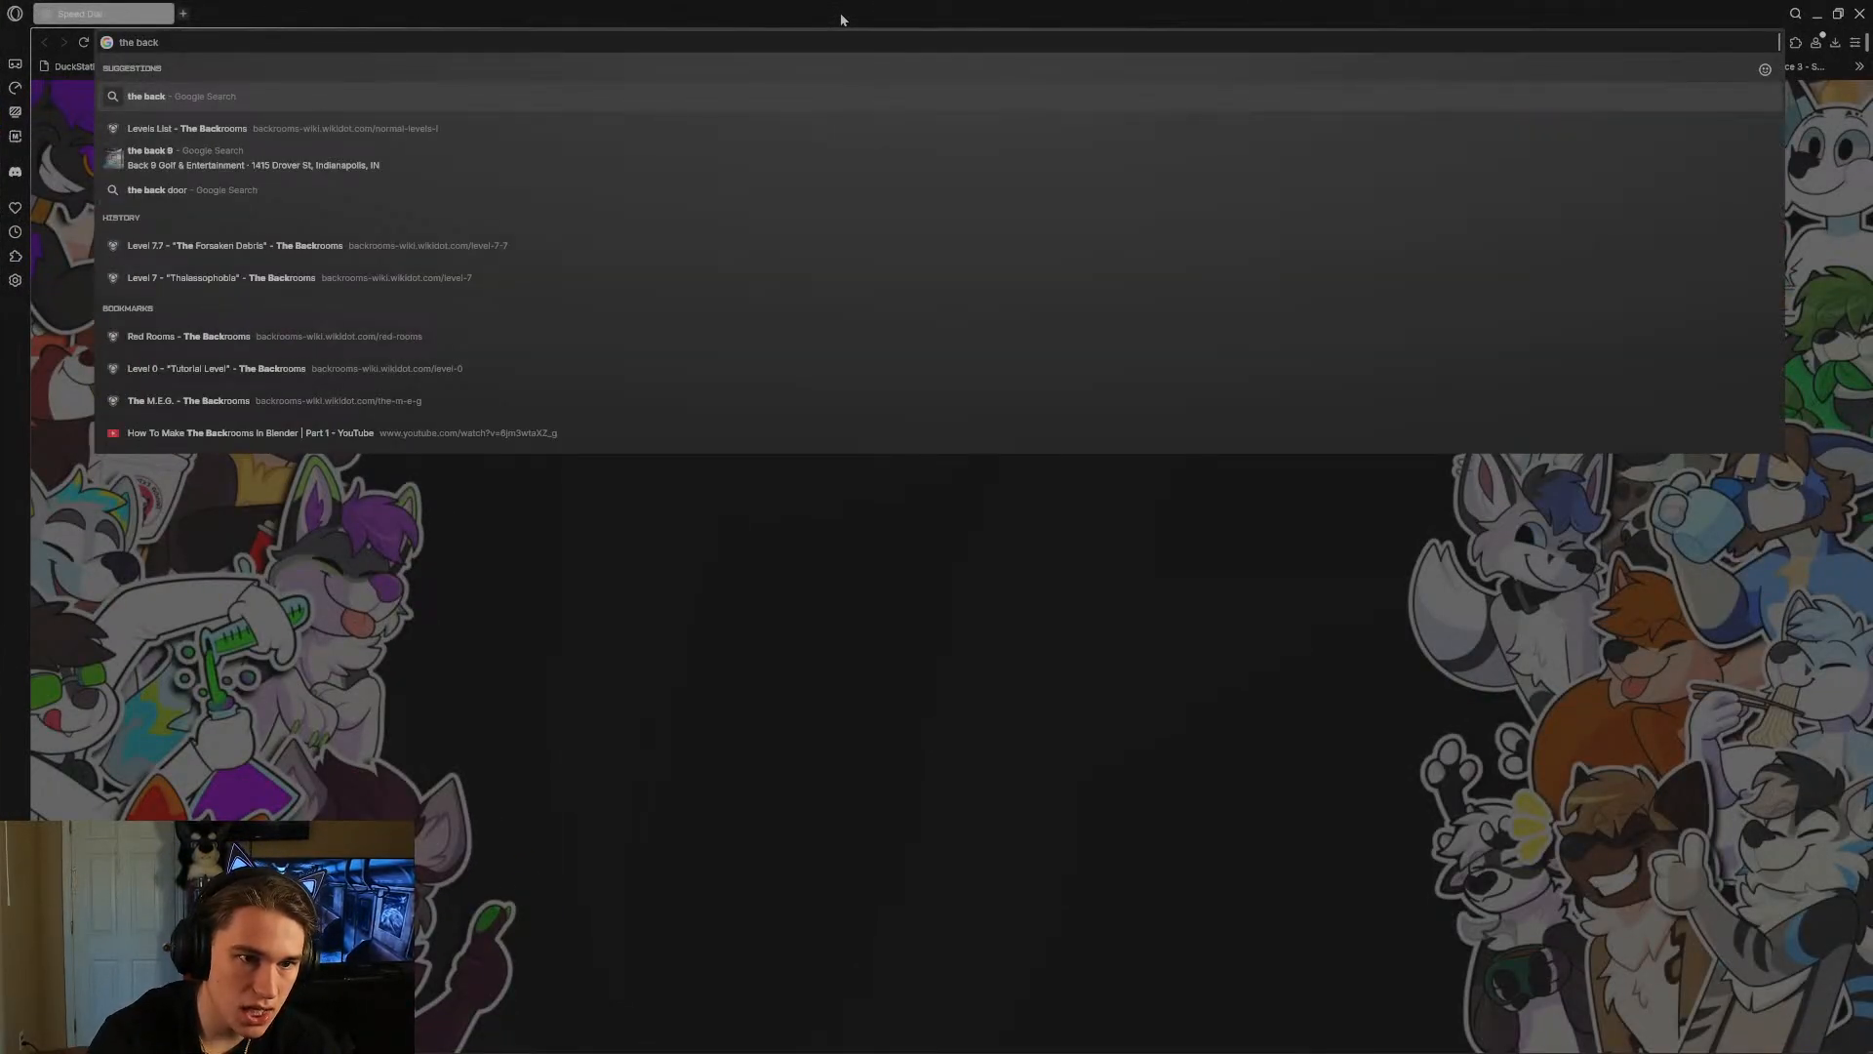
{"action": "left_click", "coordinate": [343, 132]}
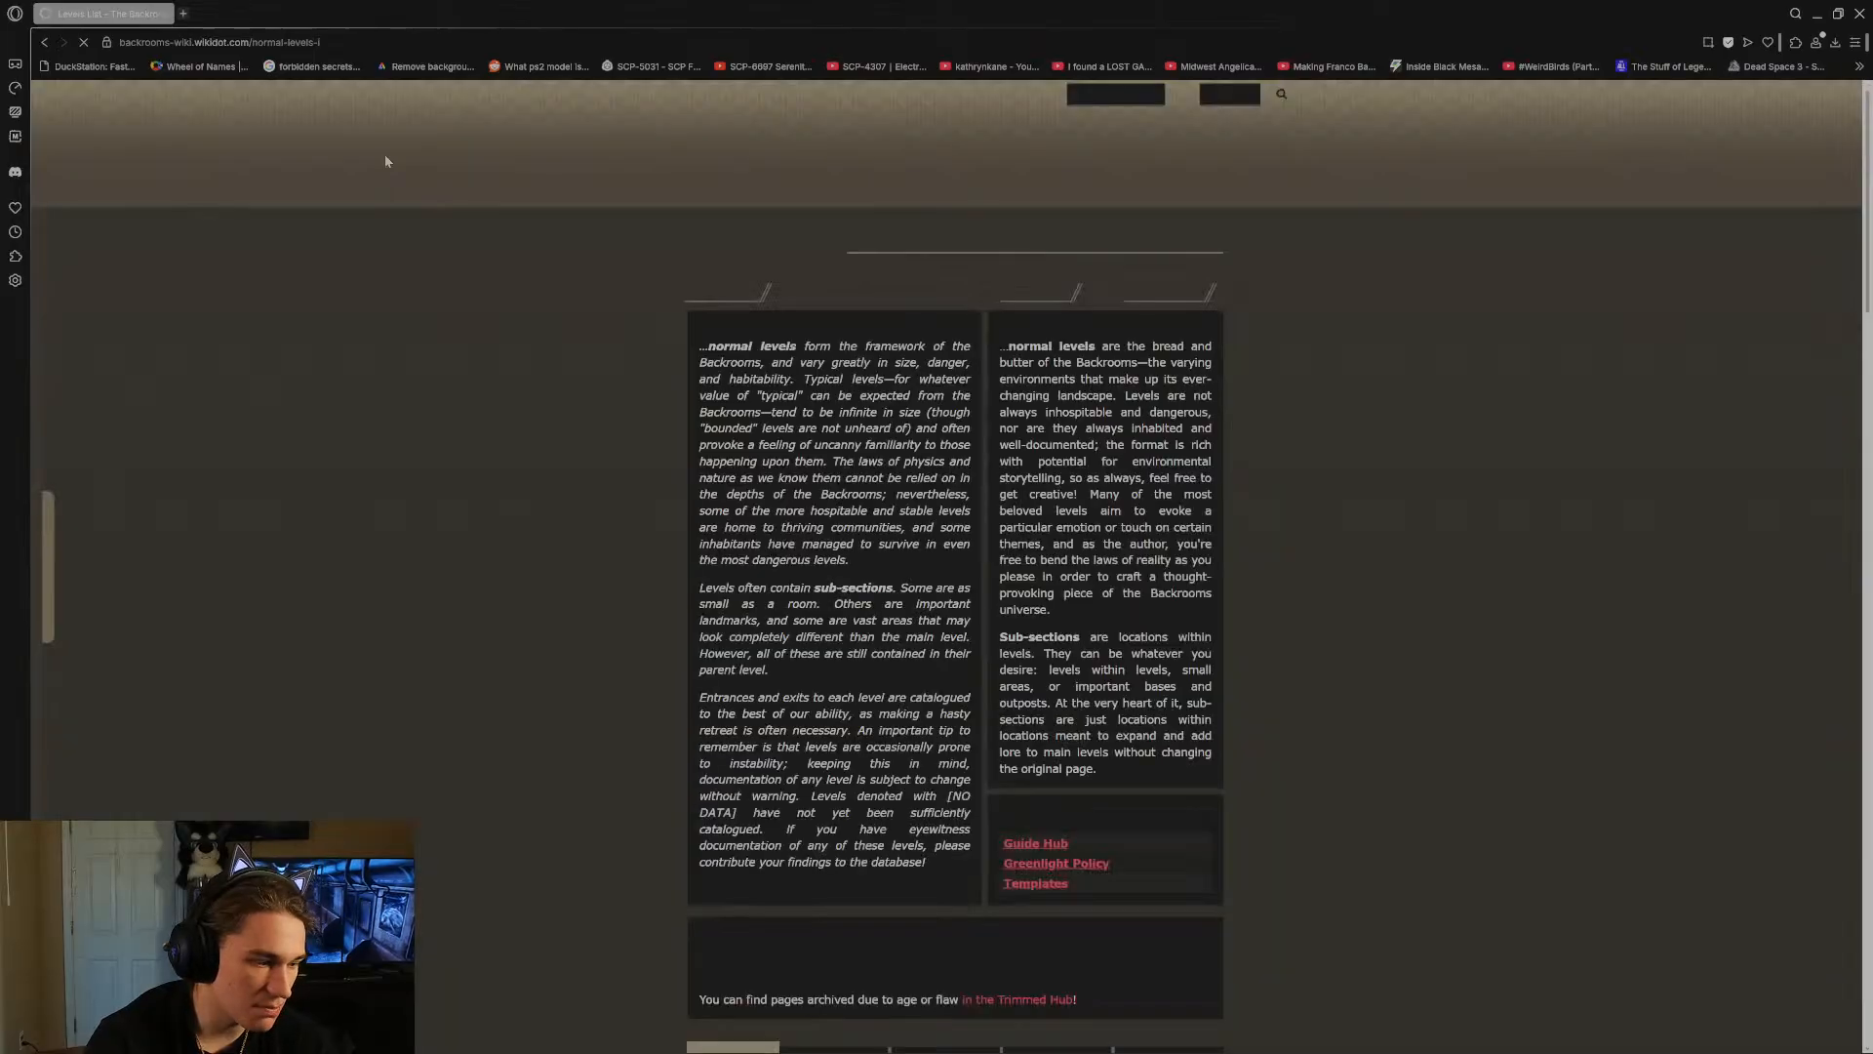
View the Level 10 "The Bumper Crop" and Level 8 "Cave Systems" pages, returning to the levels list after each.
{"action": "scroll", "coordinate": [673, 419], "scroll_direction": "down", "scroll_amount": 12}
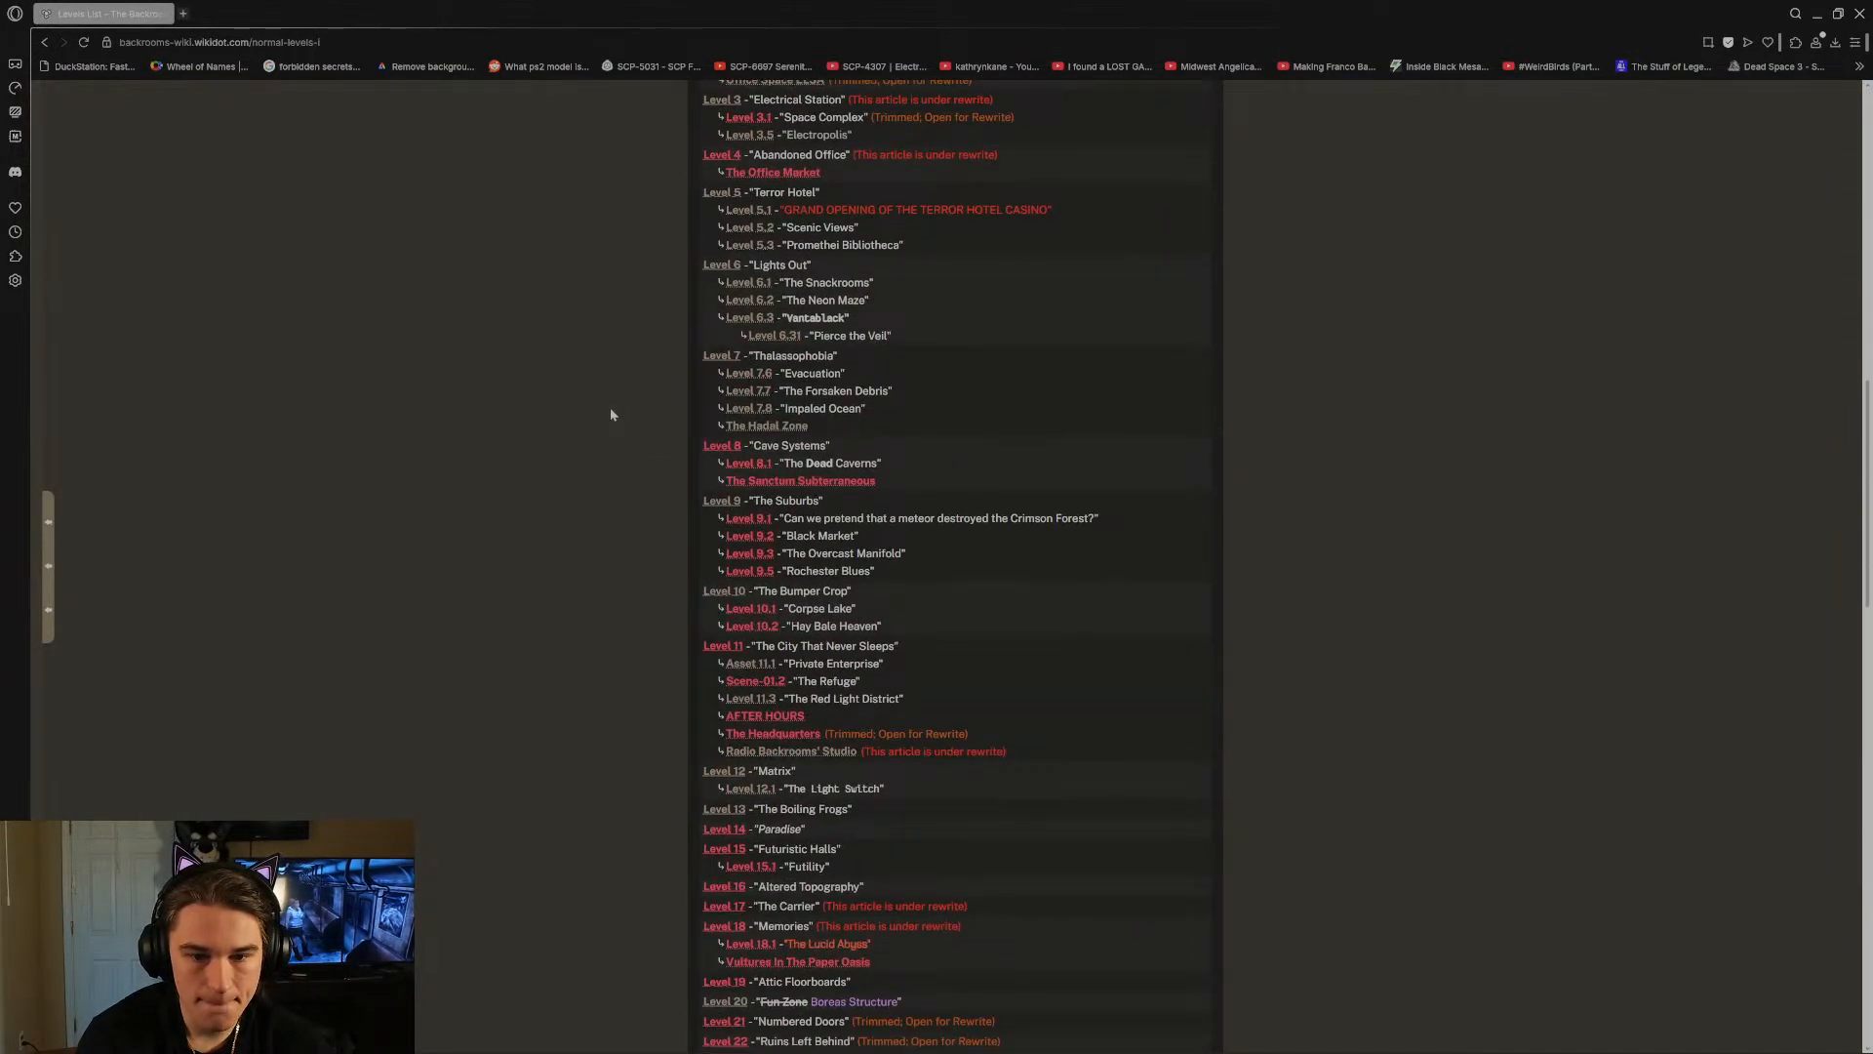
{"action": "left_click", "coordinate": [730, 591]}
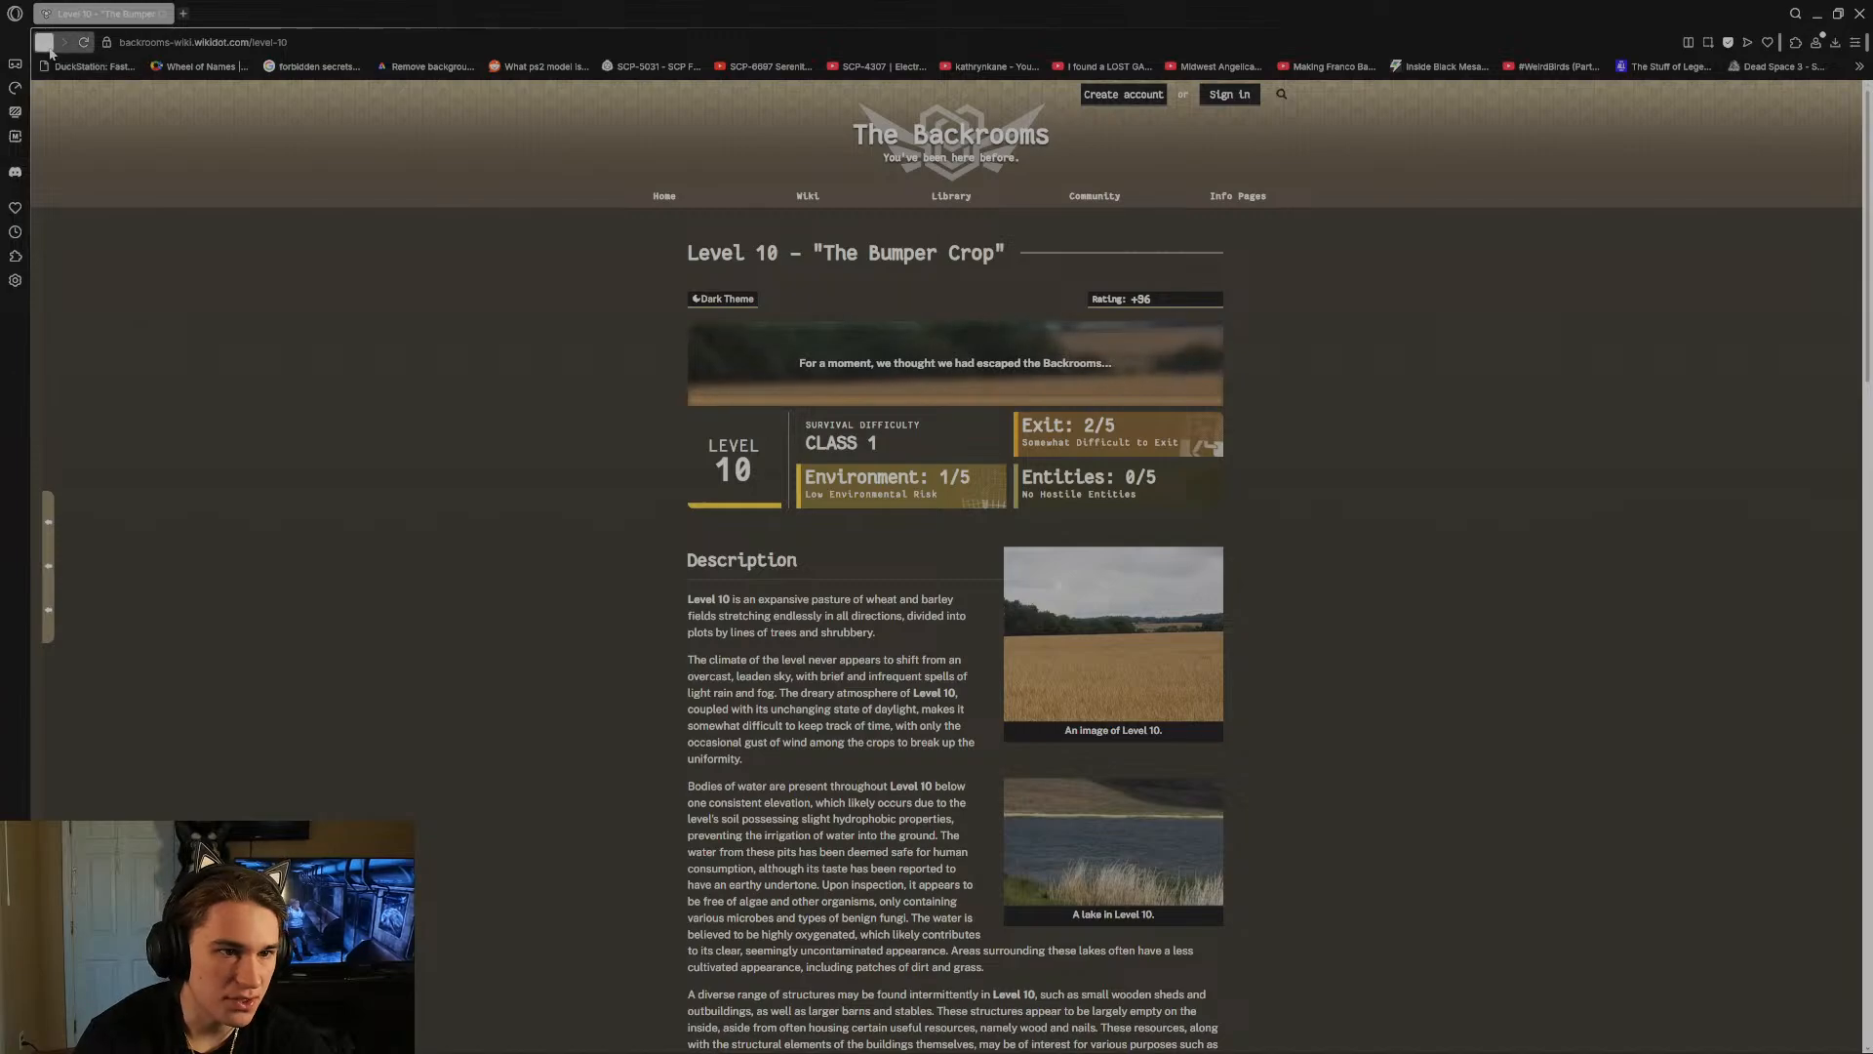
{"action": "left_click", "coordinate": [45, 43]}
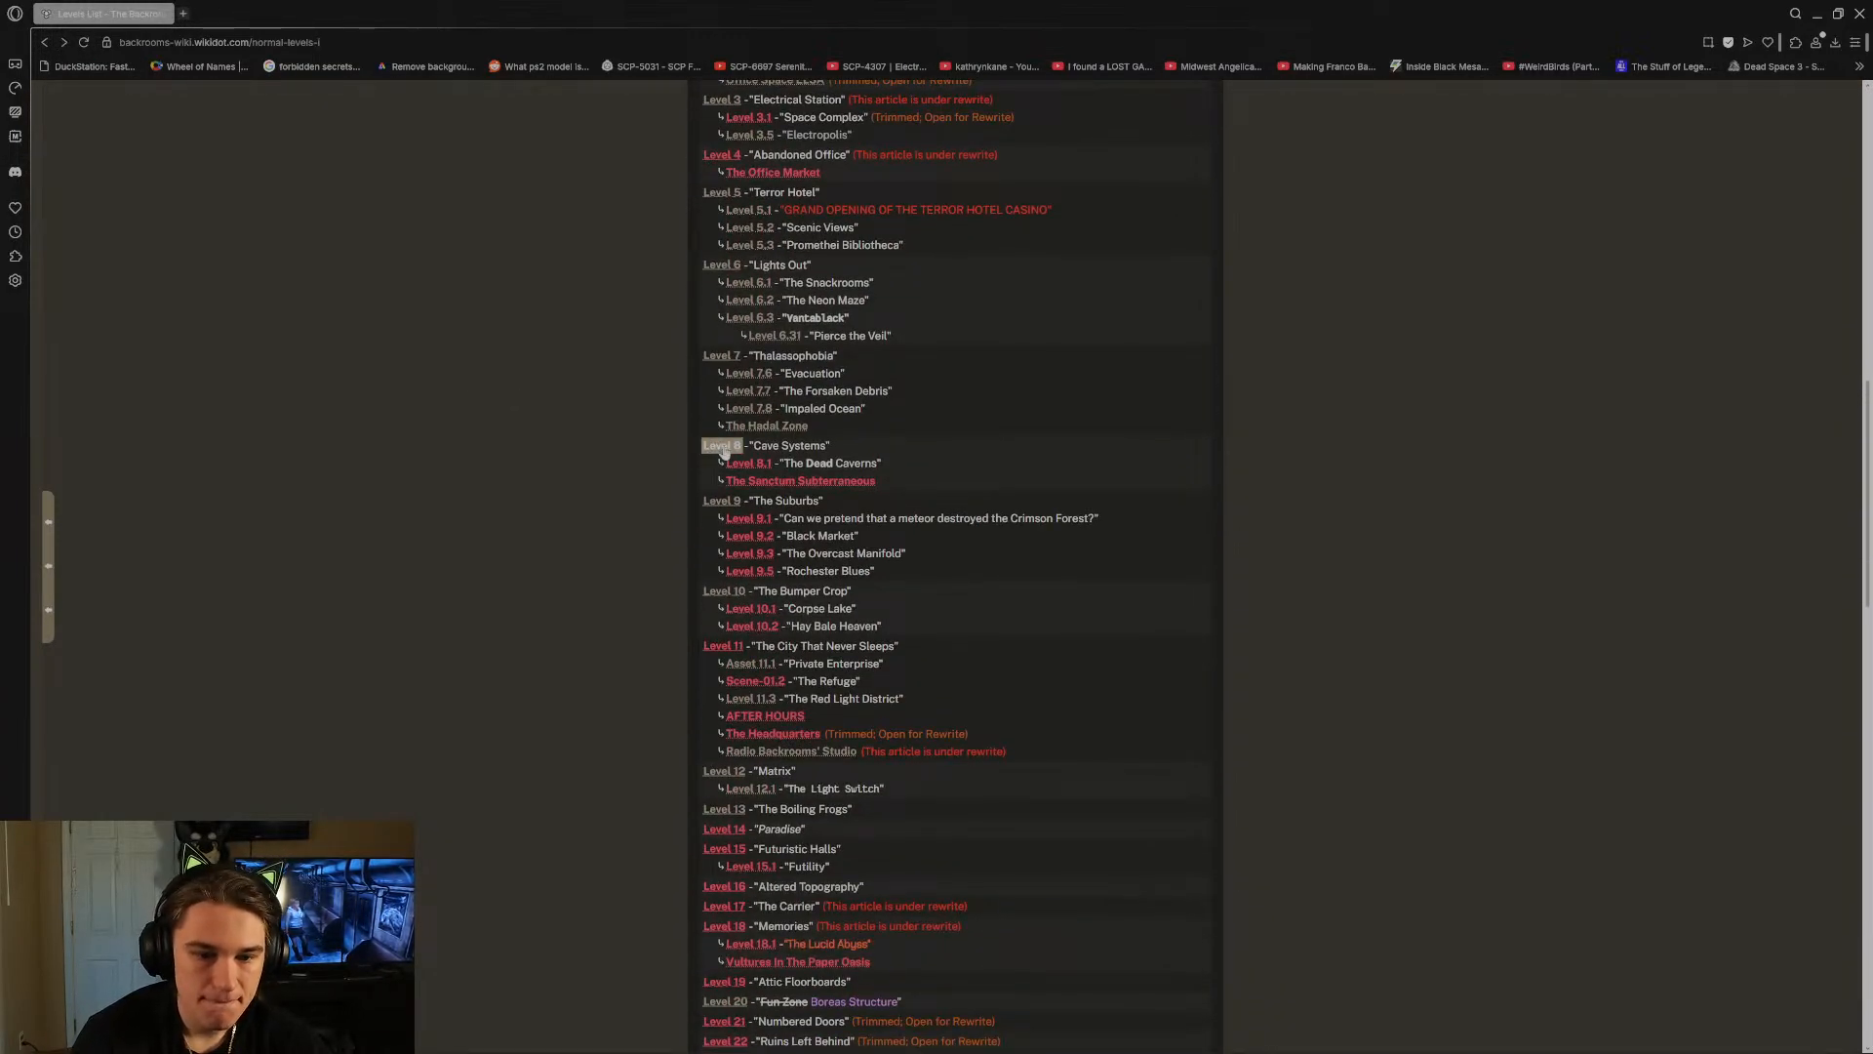
{"action": "left_click", "coordinate": [722, 447]}
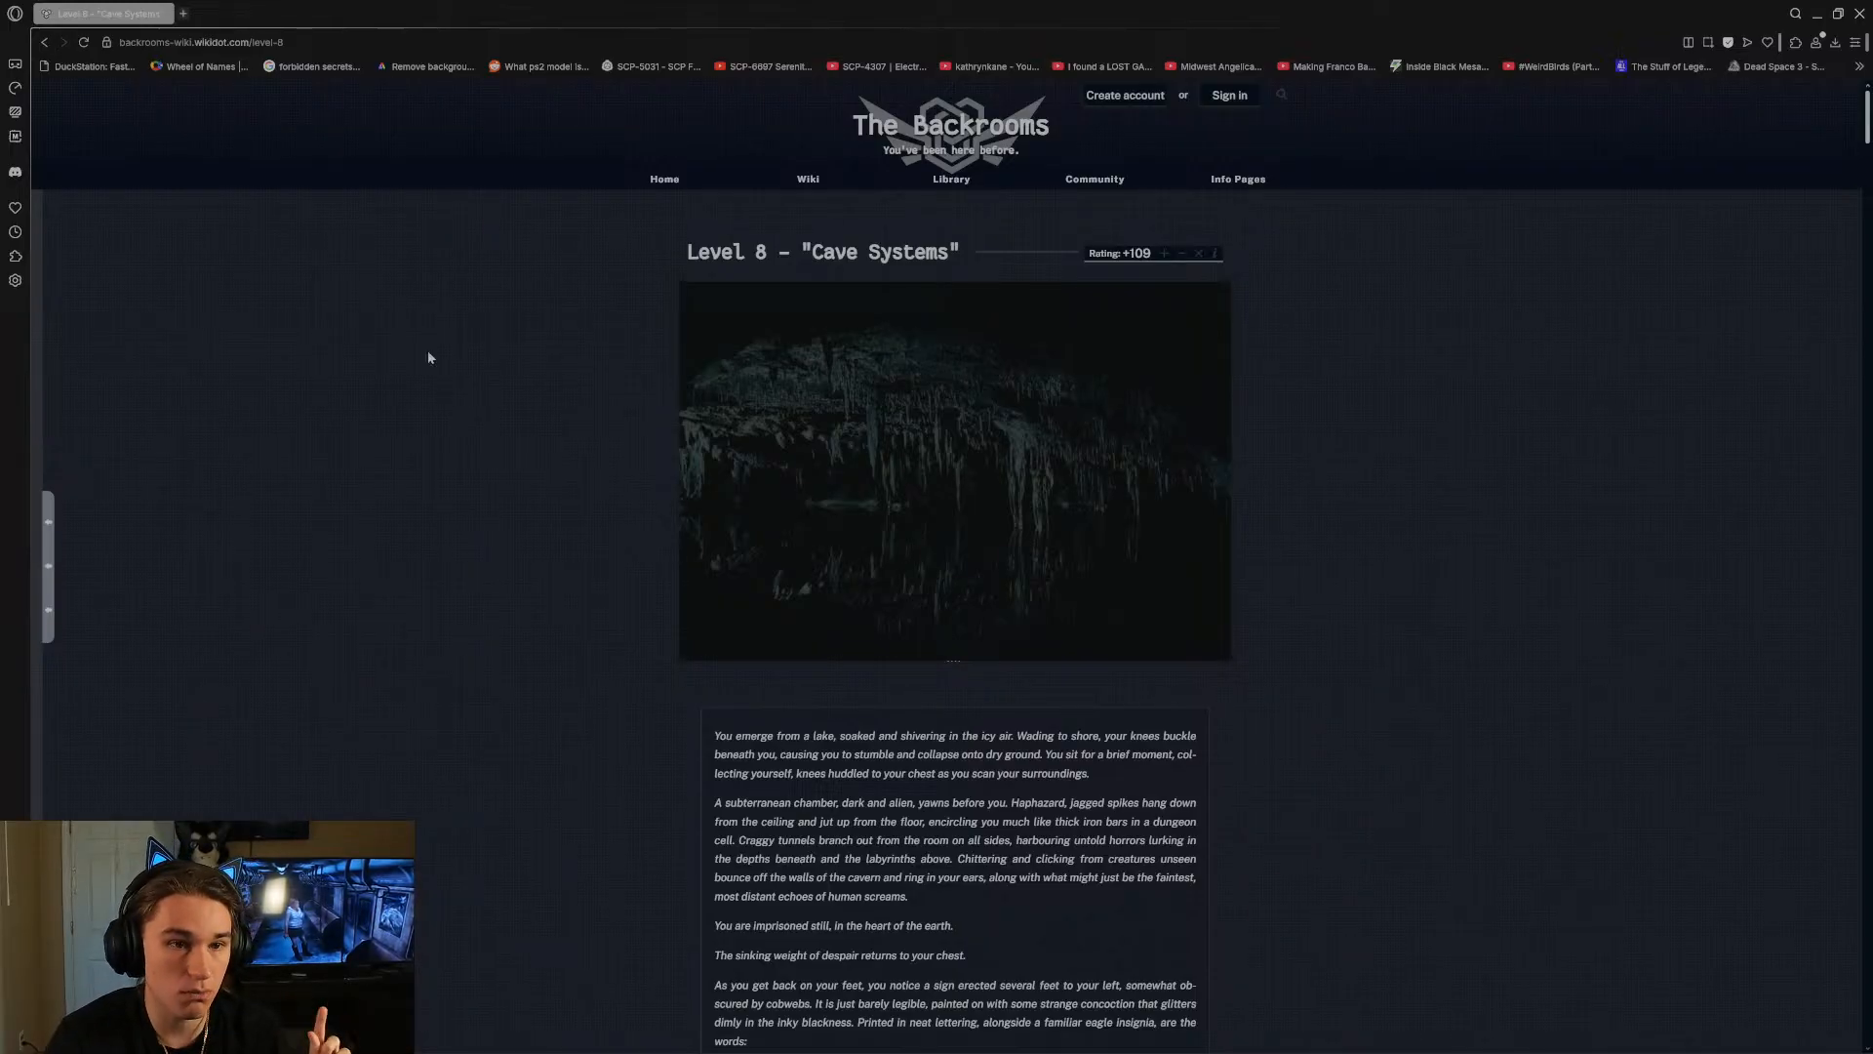
{"action": "key", "text": "alt+Left"}
{"action": "scroll", "coordinate": [522, 380], "scroll_direction": "down", "scroll_amount": 2}
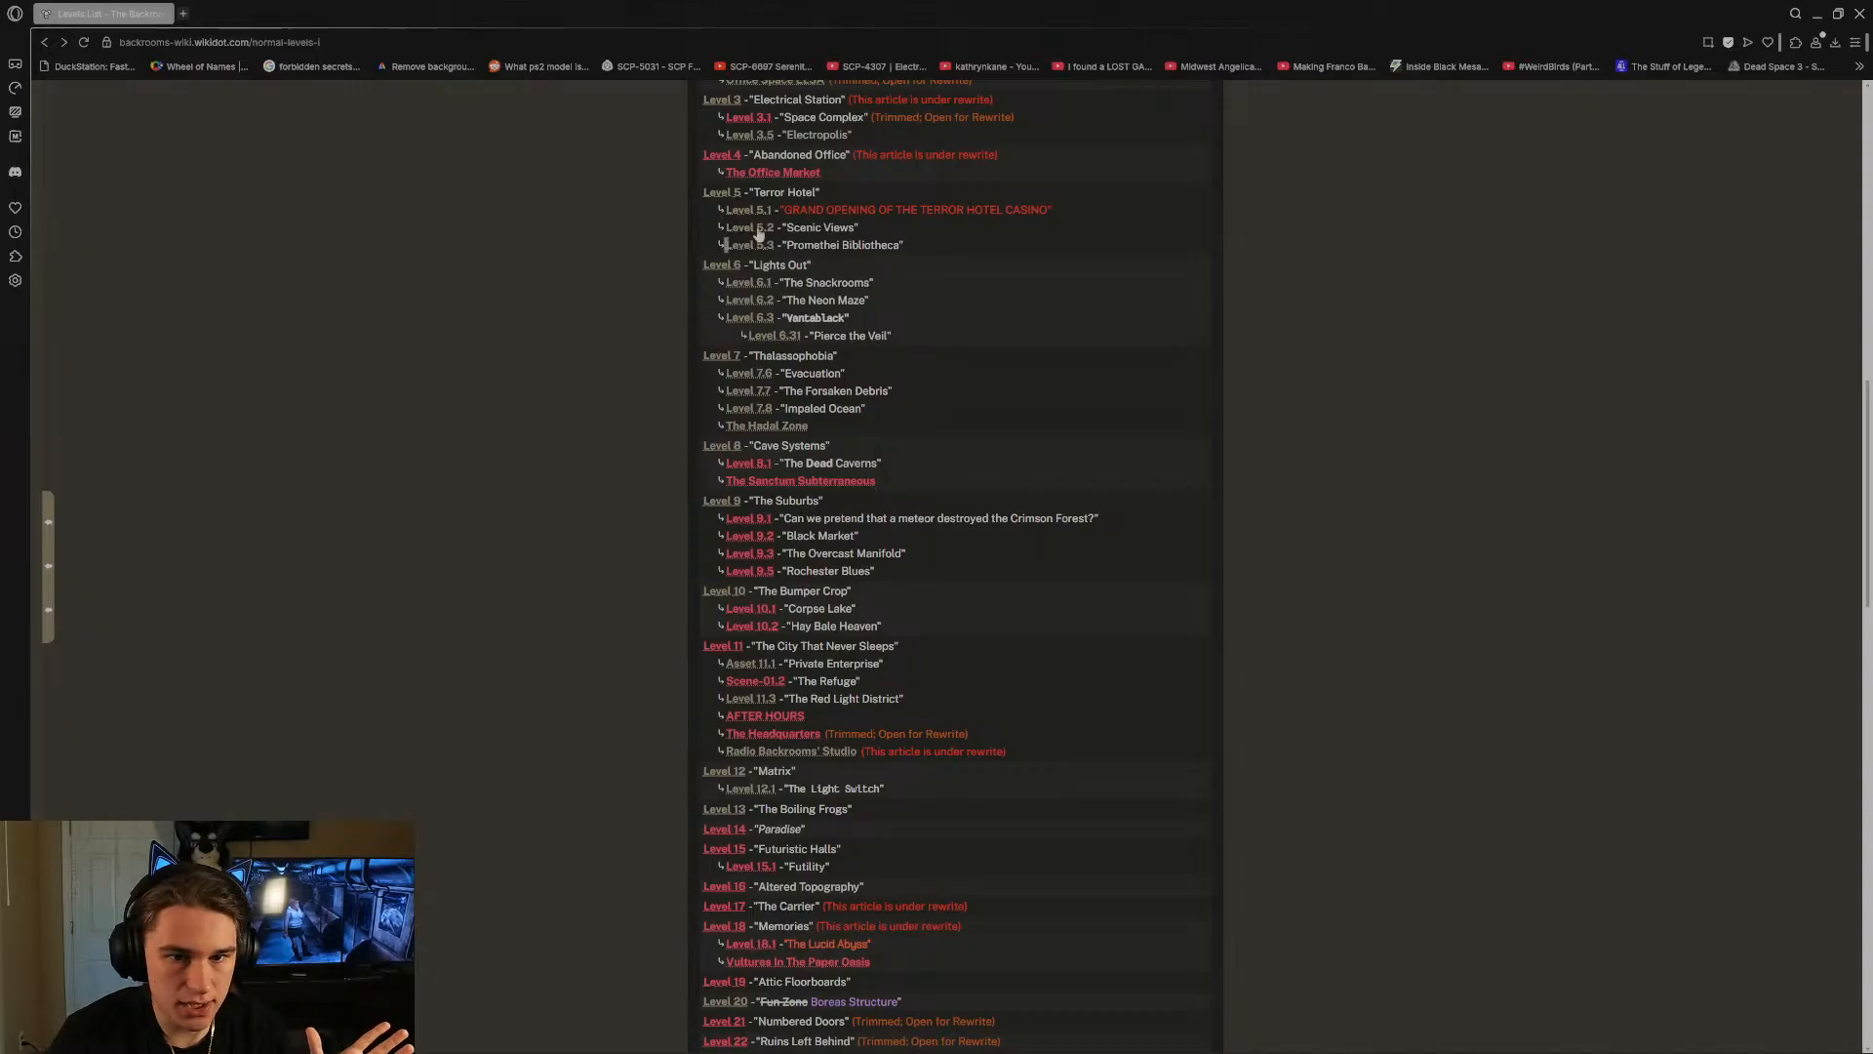
Open the Level 5 "Terror Hotel" page, look through its photos and text to the end, and close the browser.
{"action": "left_click", "coordinate": [723, 194]}
{"action": "scroll", "coordinate": [725, 197], "scroll_direction": "down", "scroll_amount": 1}
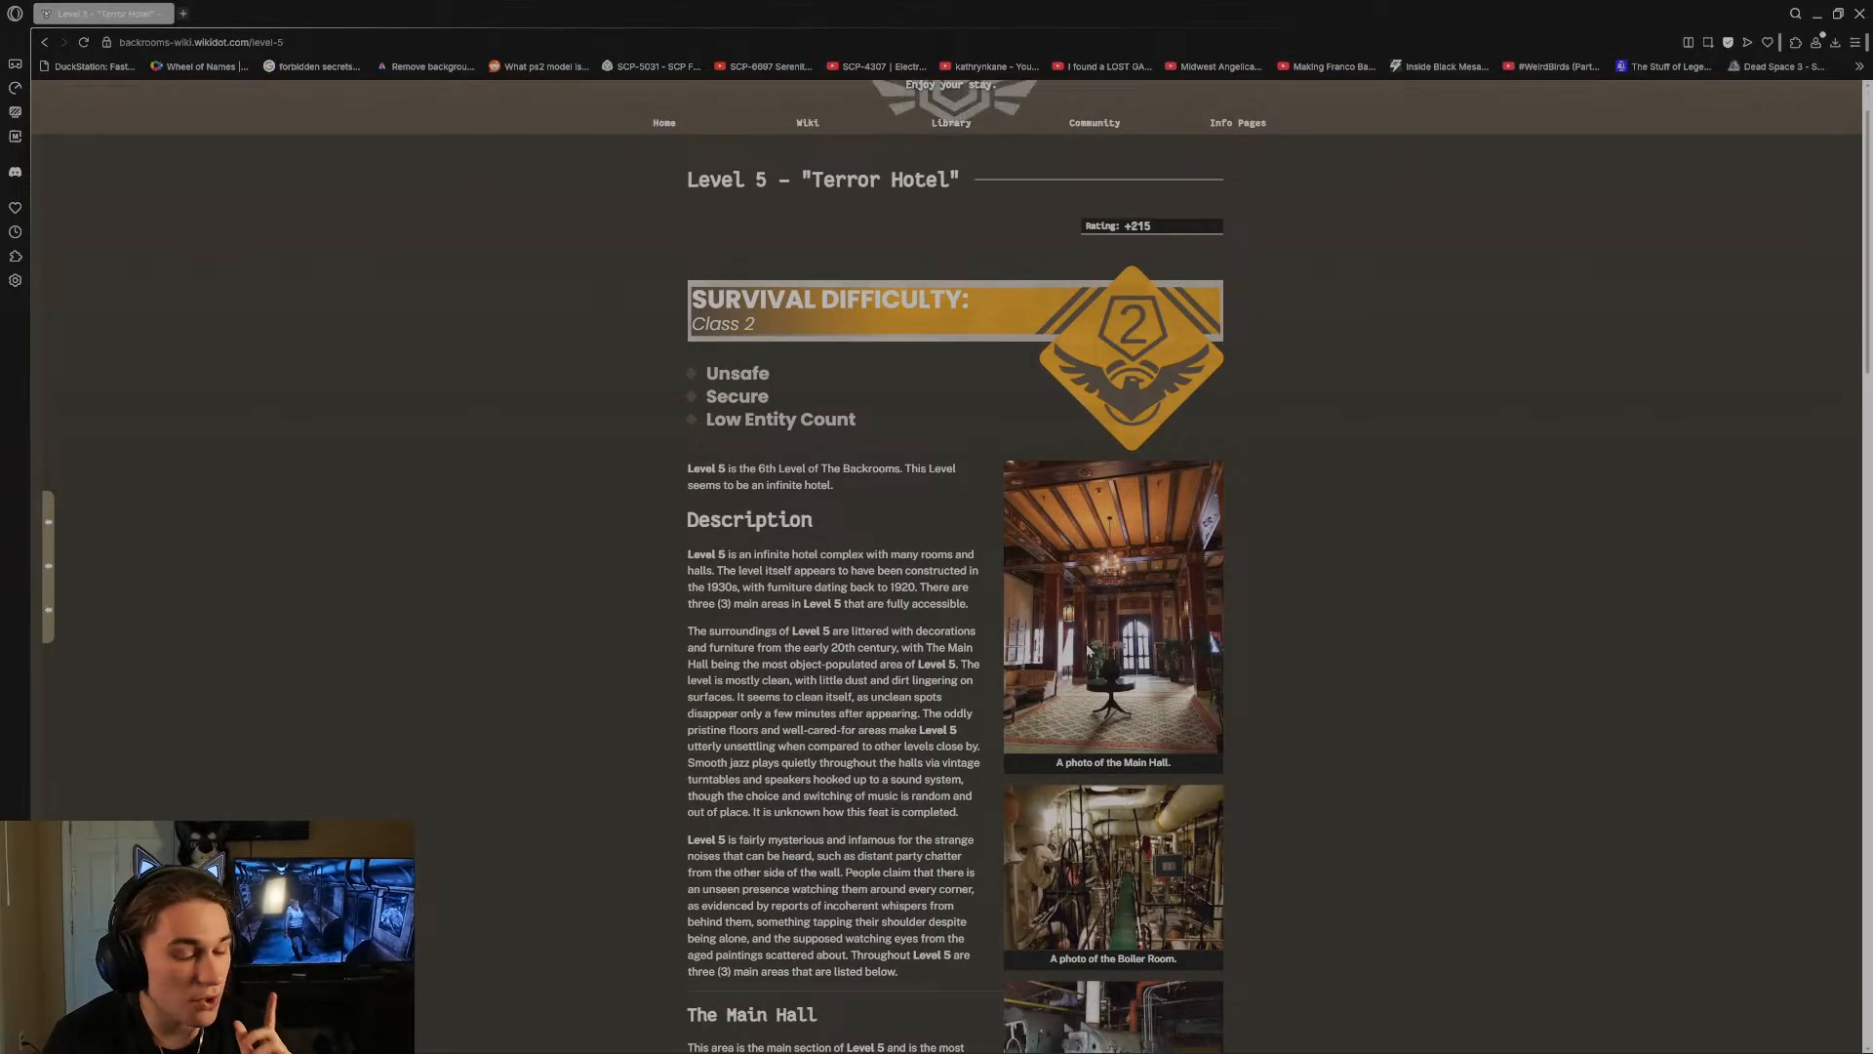
{"action": "scroll", "coordinate": [1088, 651], "scroll_direction": "down", "scroll_amount": 2}
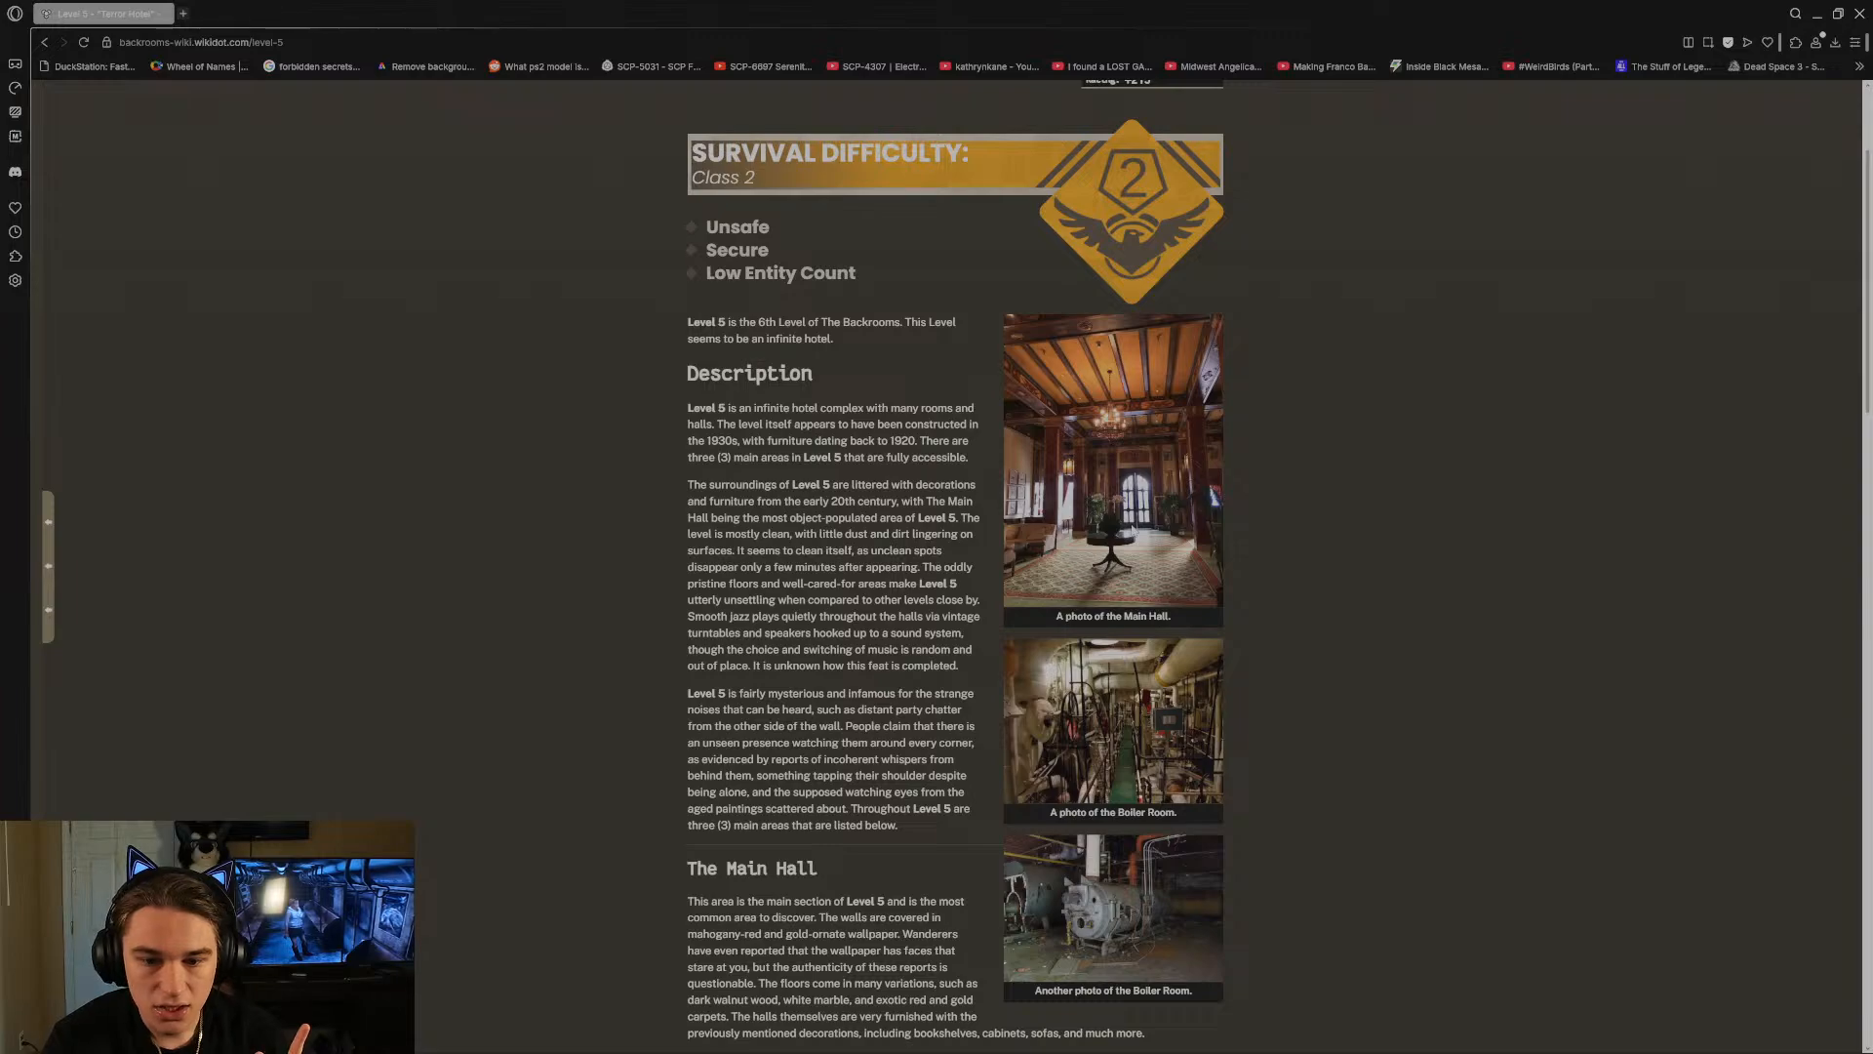
{"action": "scroll", "coordinate": [1134, 532], "scroll_direction": "down", "scroll_amount": 1}
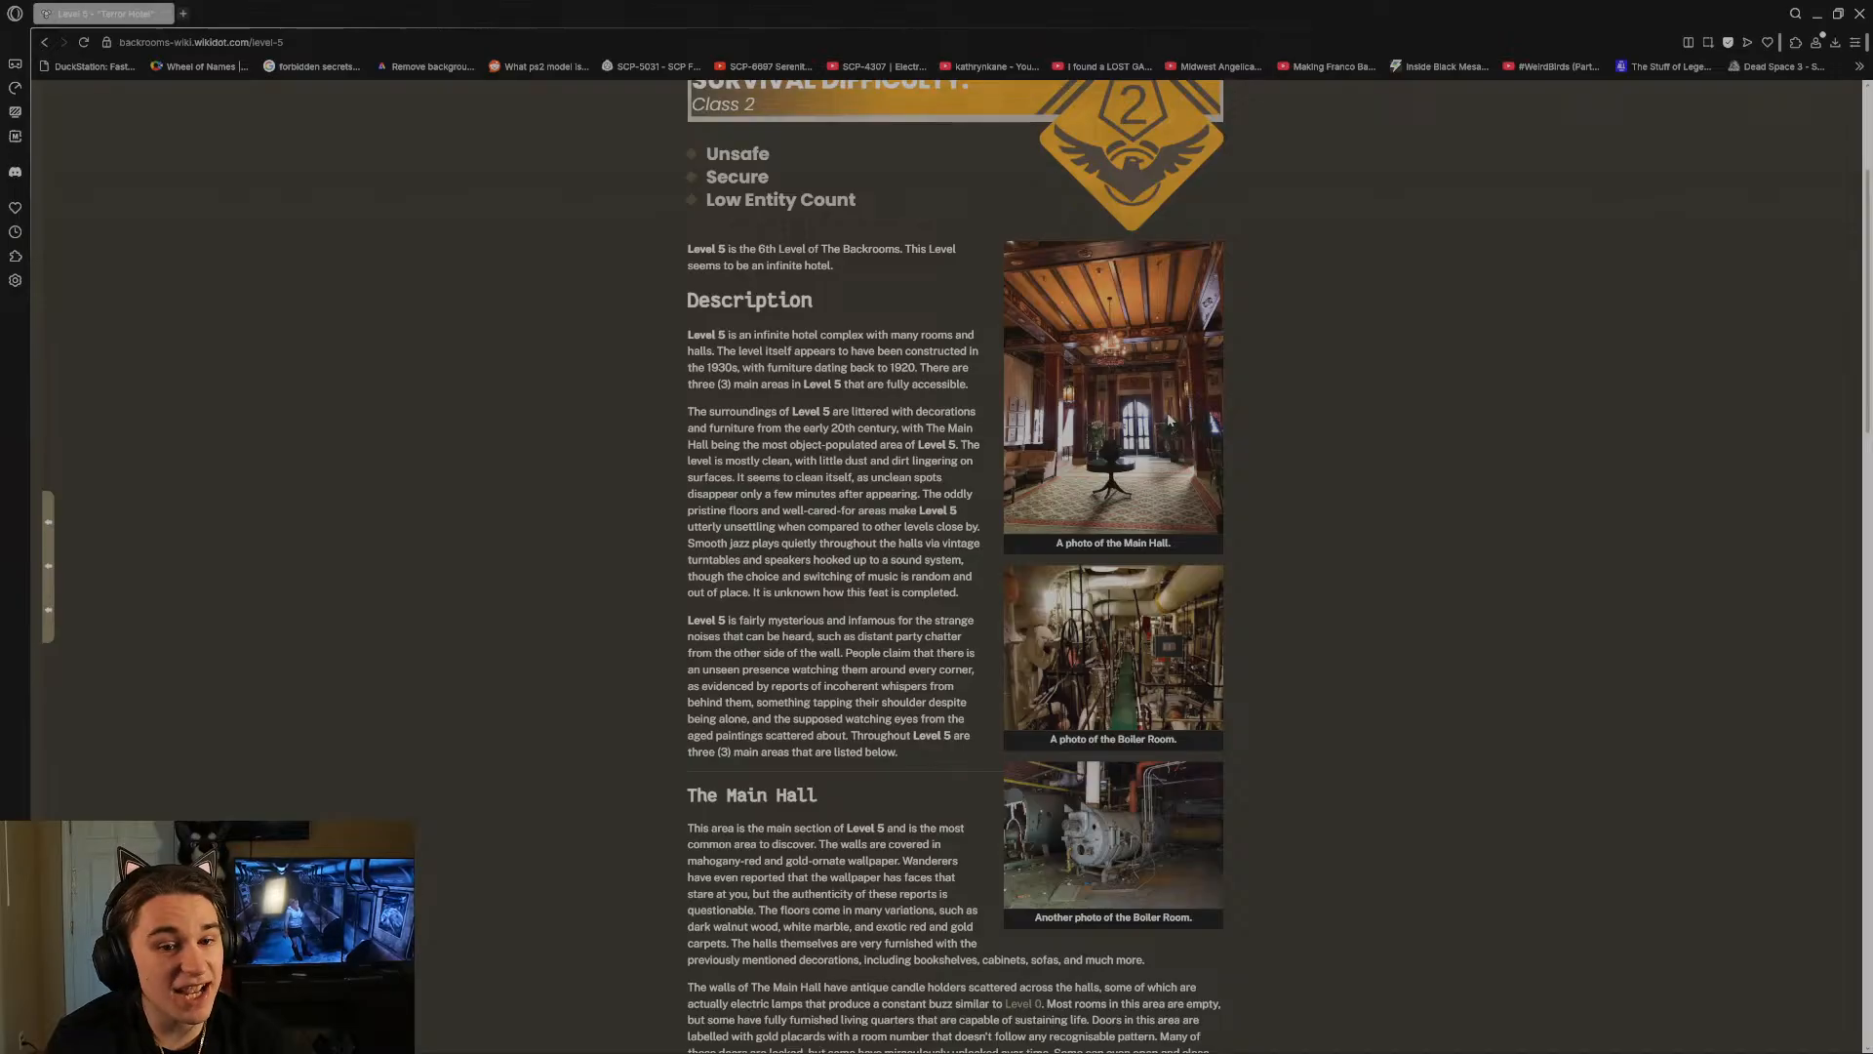
{"action": "scroll", "coordinate": [1170, 420], "scroll_direction": "down", "scroll_amount": 6}
{"action": "scroll", "coordinate": [1169, 417], "scroll_direction": "down", "scroll_amount": 10}
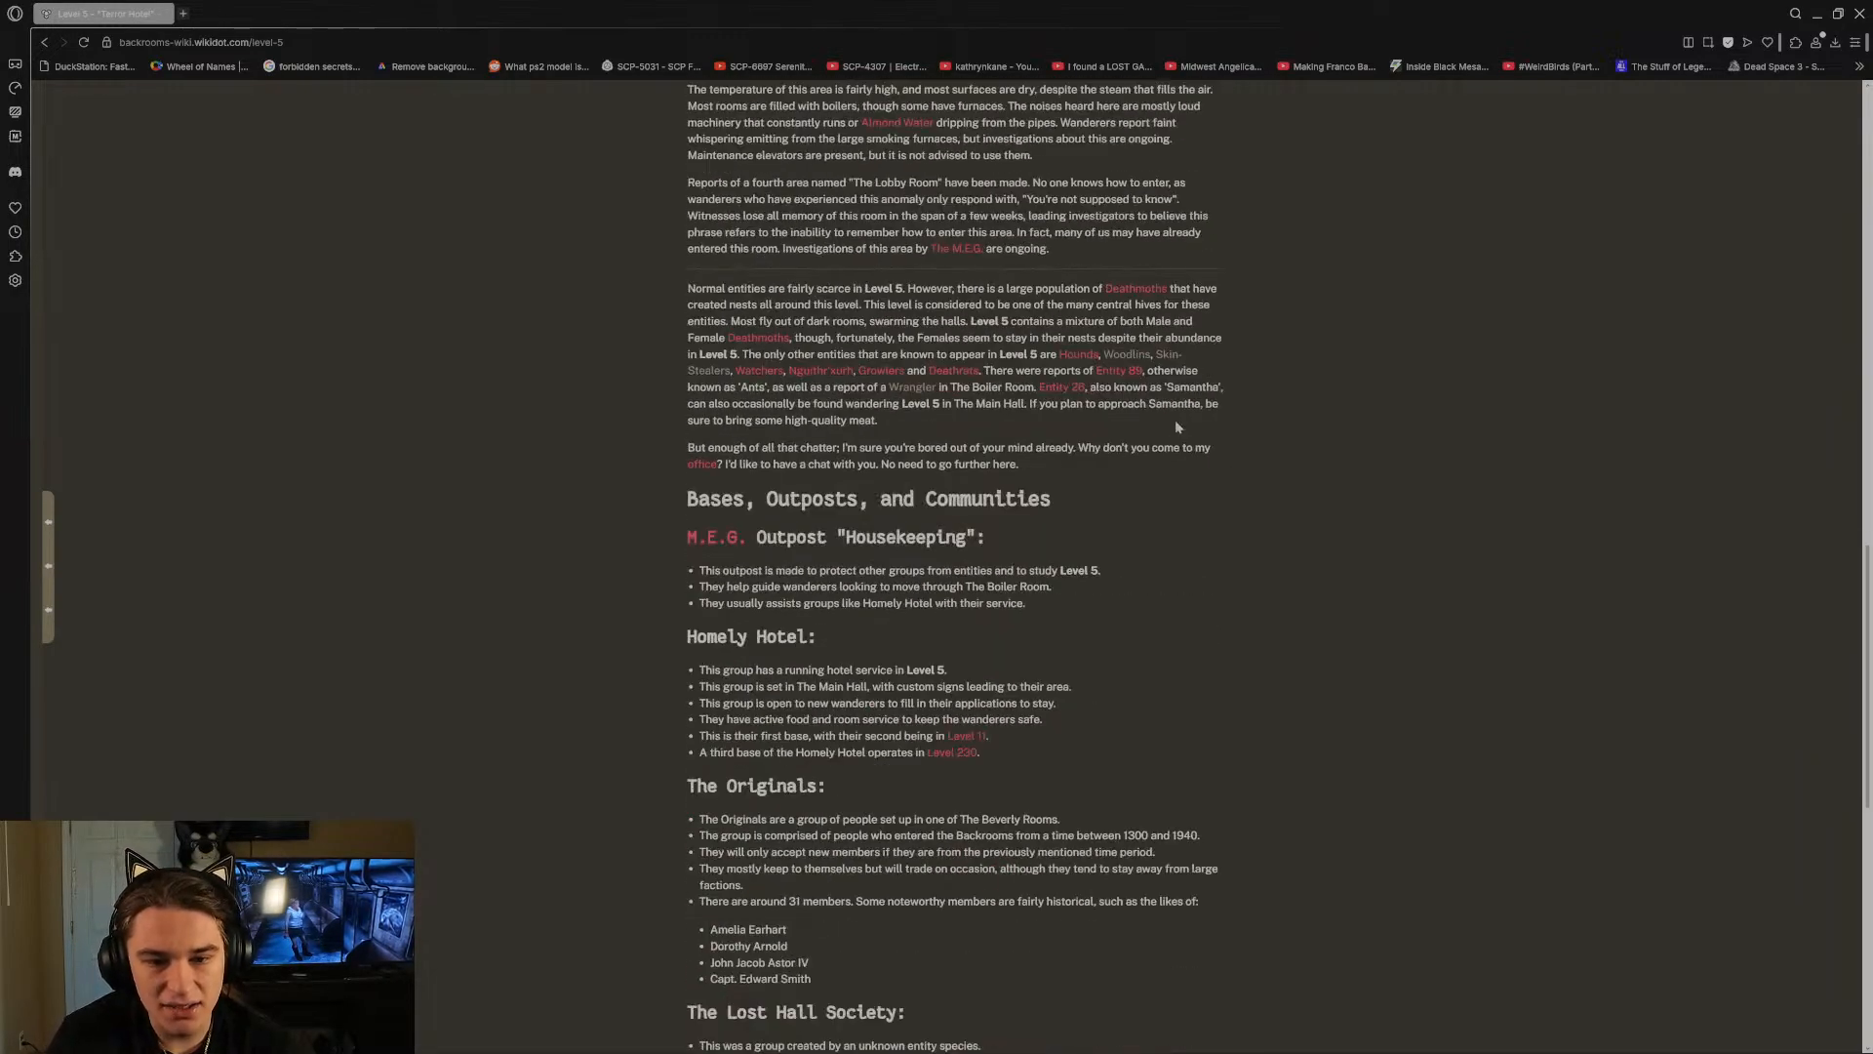
{"action": "scroll", "coordinate": [1175, 420], "scroll_direction": "down", "scroll_amount": 8}
{"action": "scroll", "coordinate": [1189, 419], "scroll_direction": "down", "scroll_amount": 8}
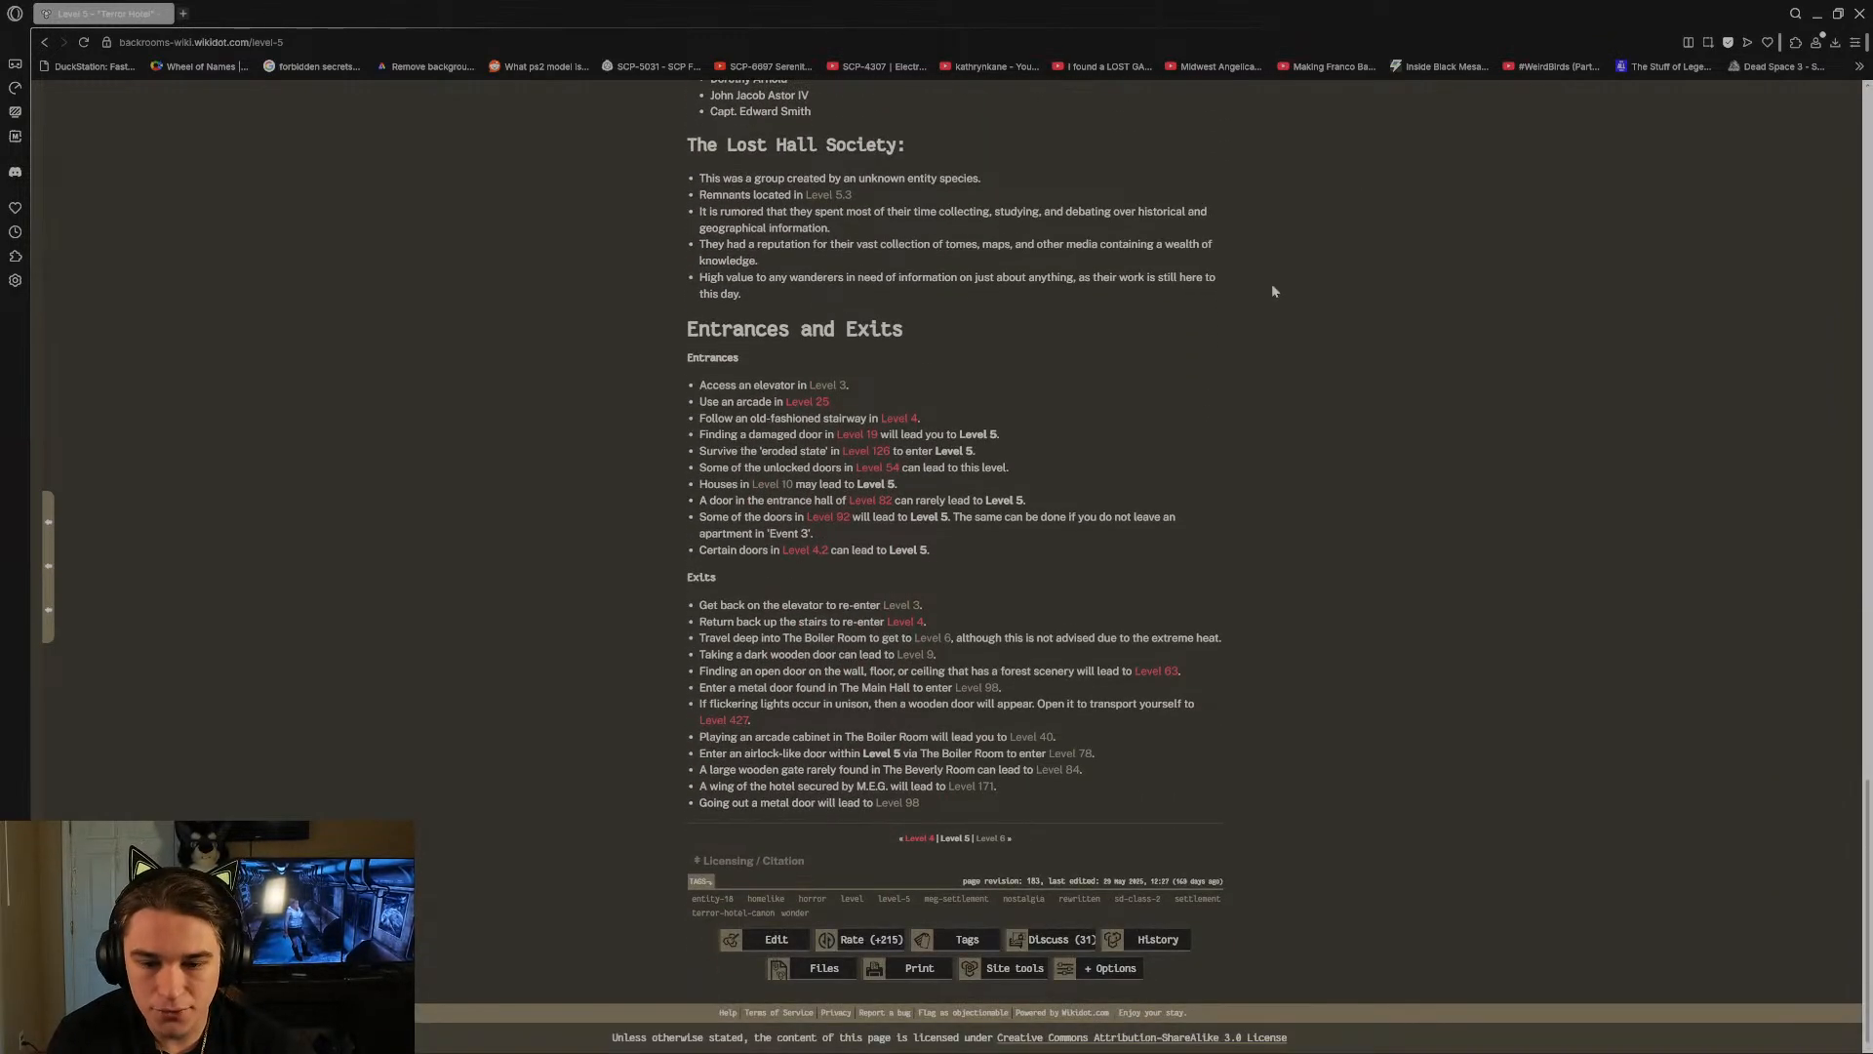
{"action": "left_click", "coordinate": [1860, 13]}
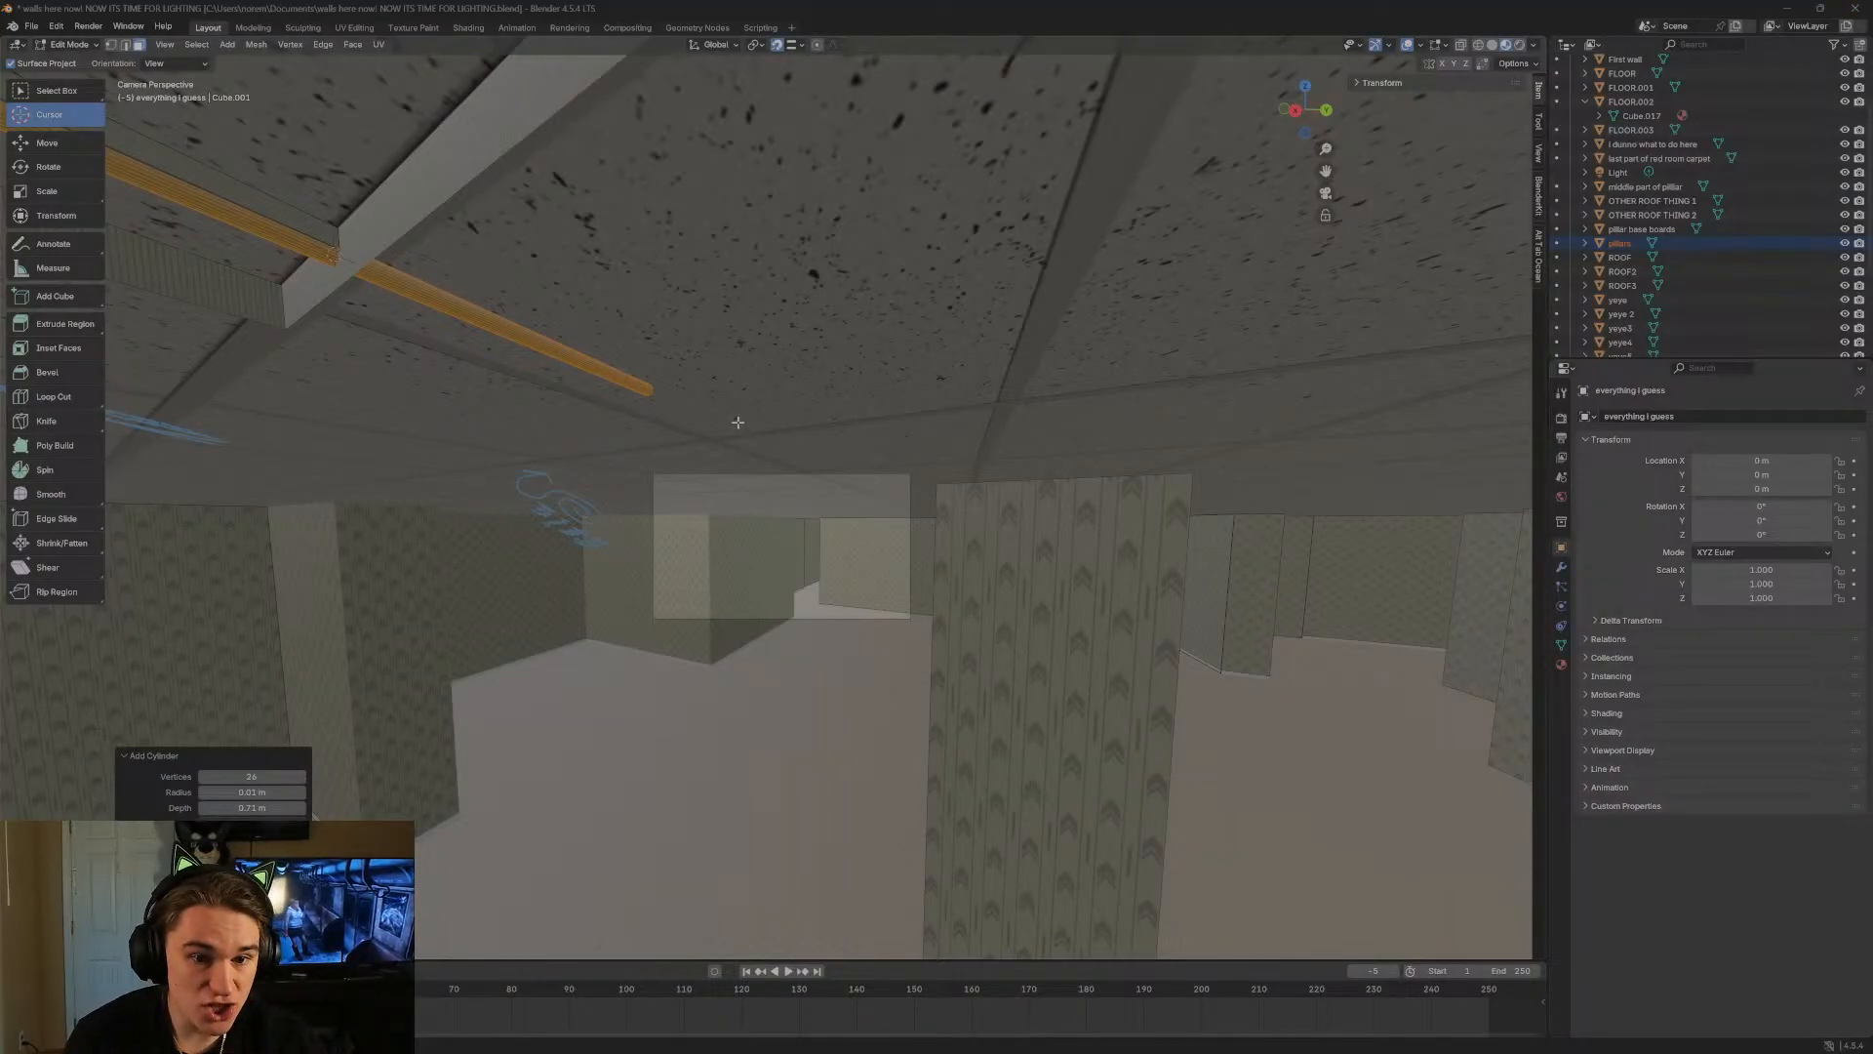
Examine how the horizontal tube lines up with the ceiling beam and roof frame from several angles.
{"action": "key", "text": "shift+grave"}
{"action": "key", "text": "s"}
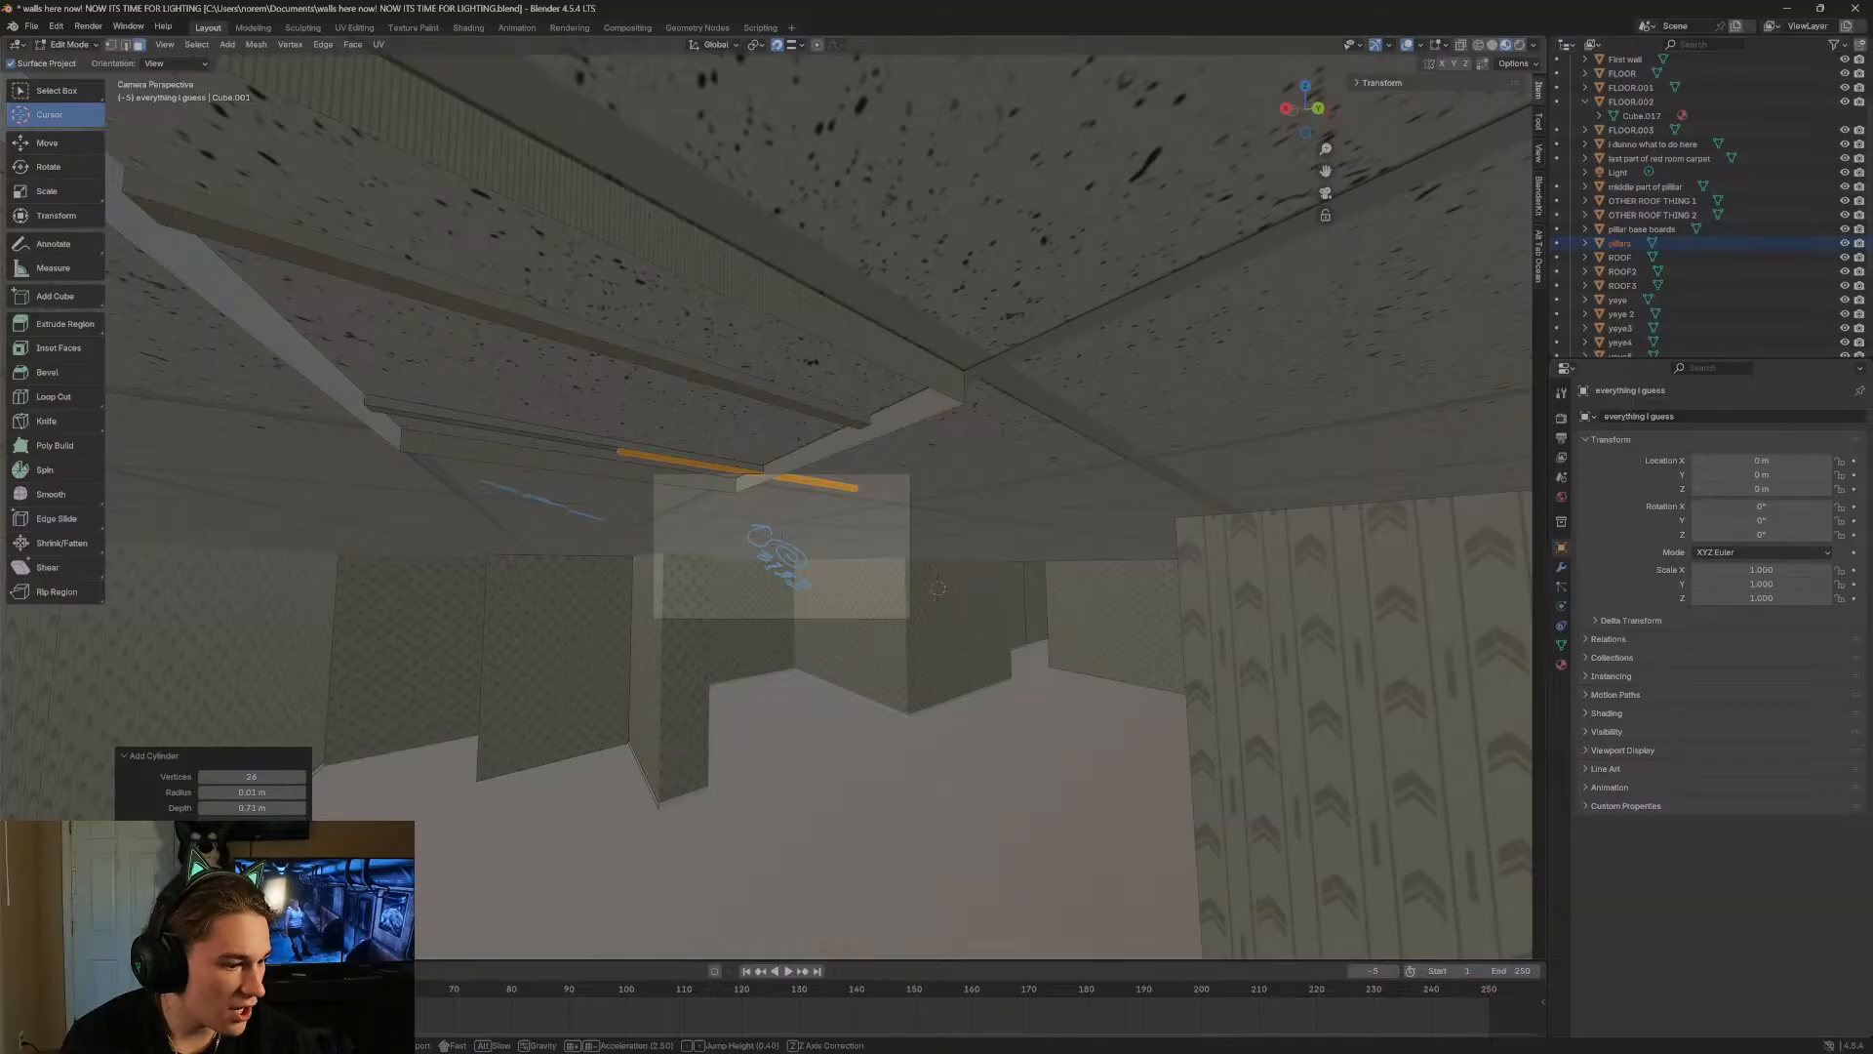
{"action": "key", "text": "w"}
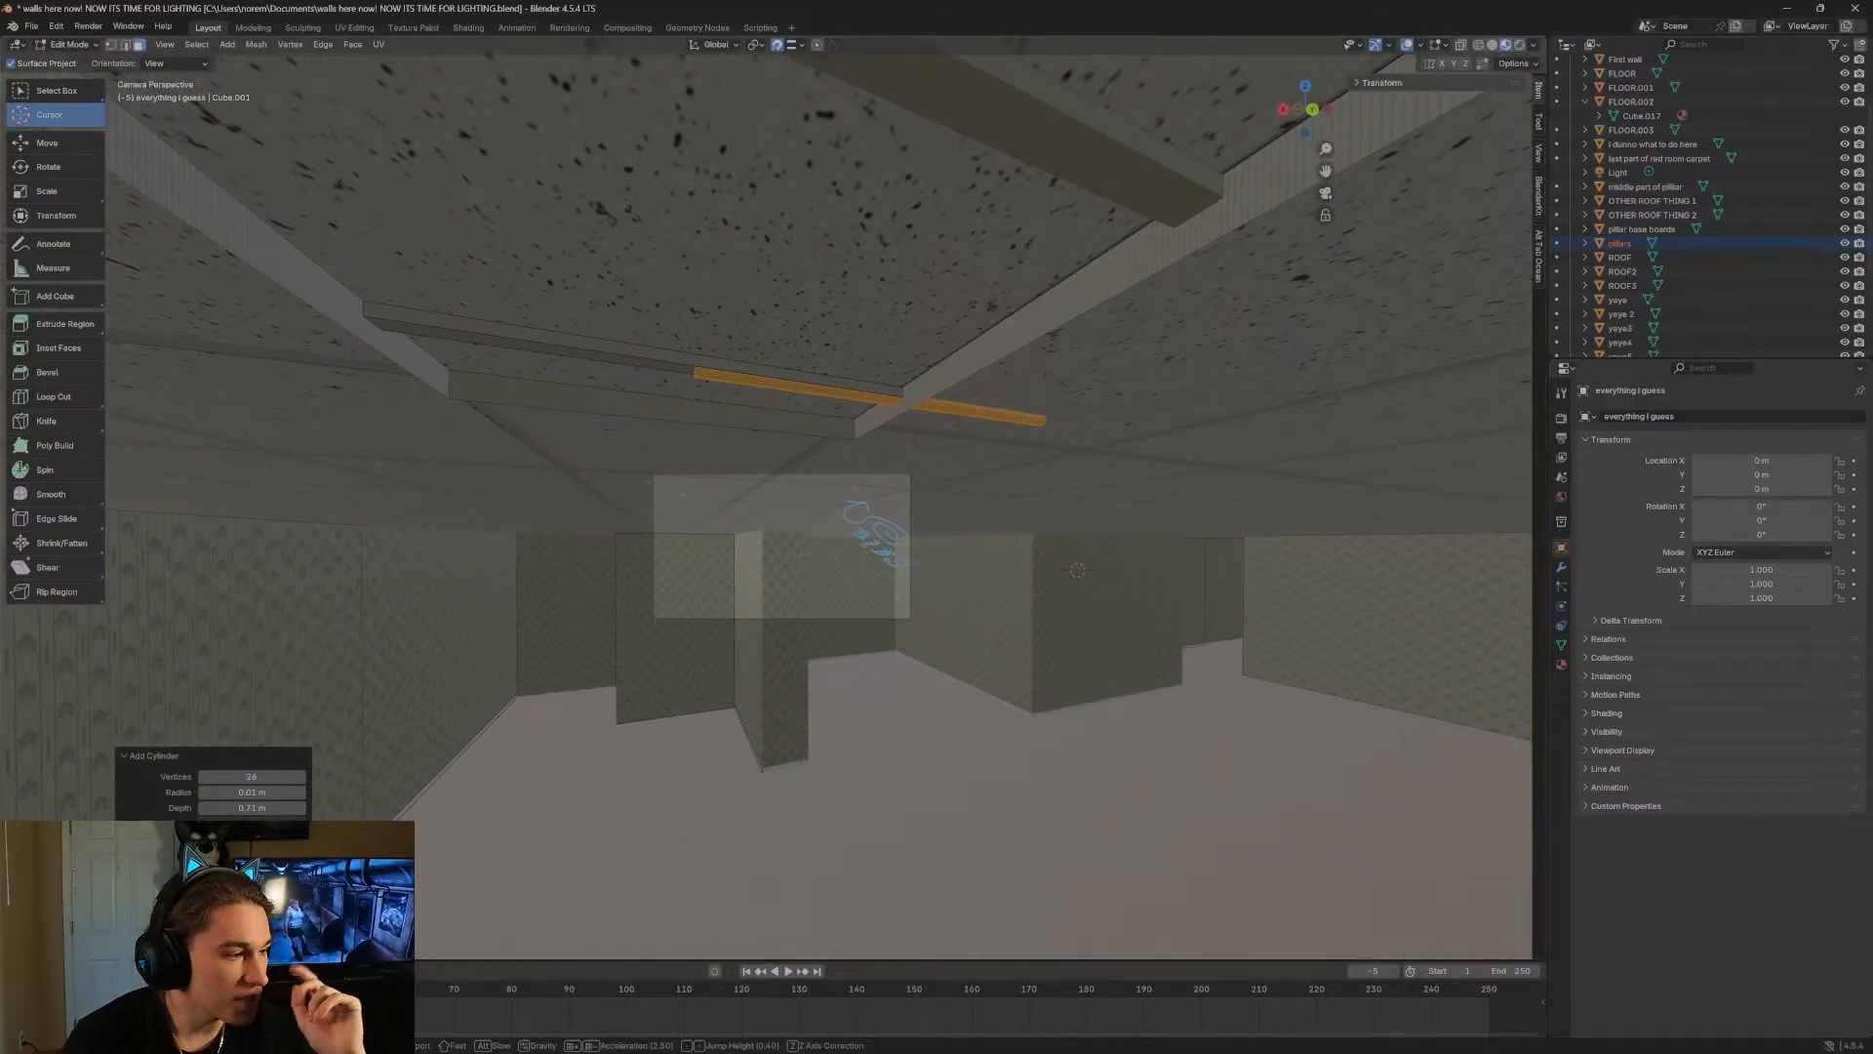
{"action": "key", "text": "w"}
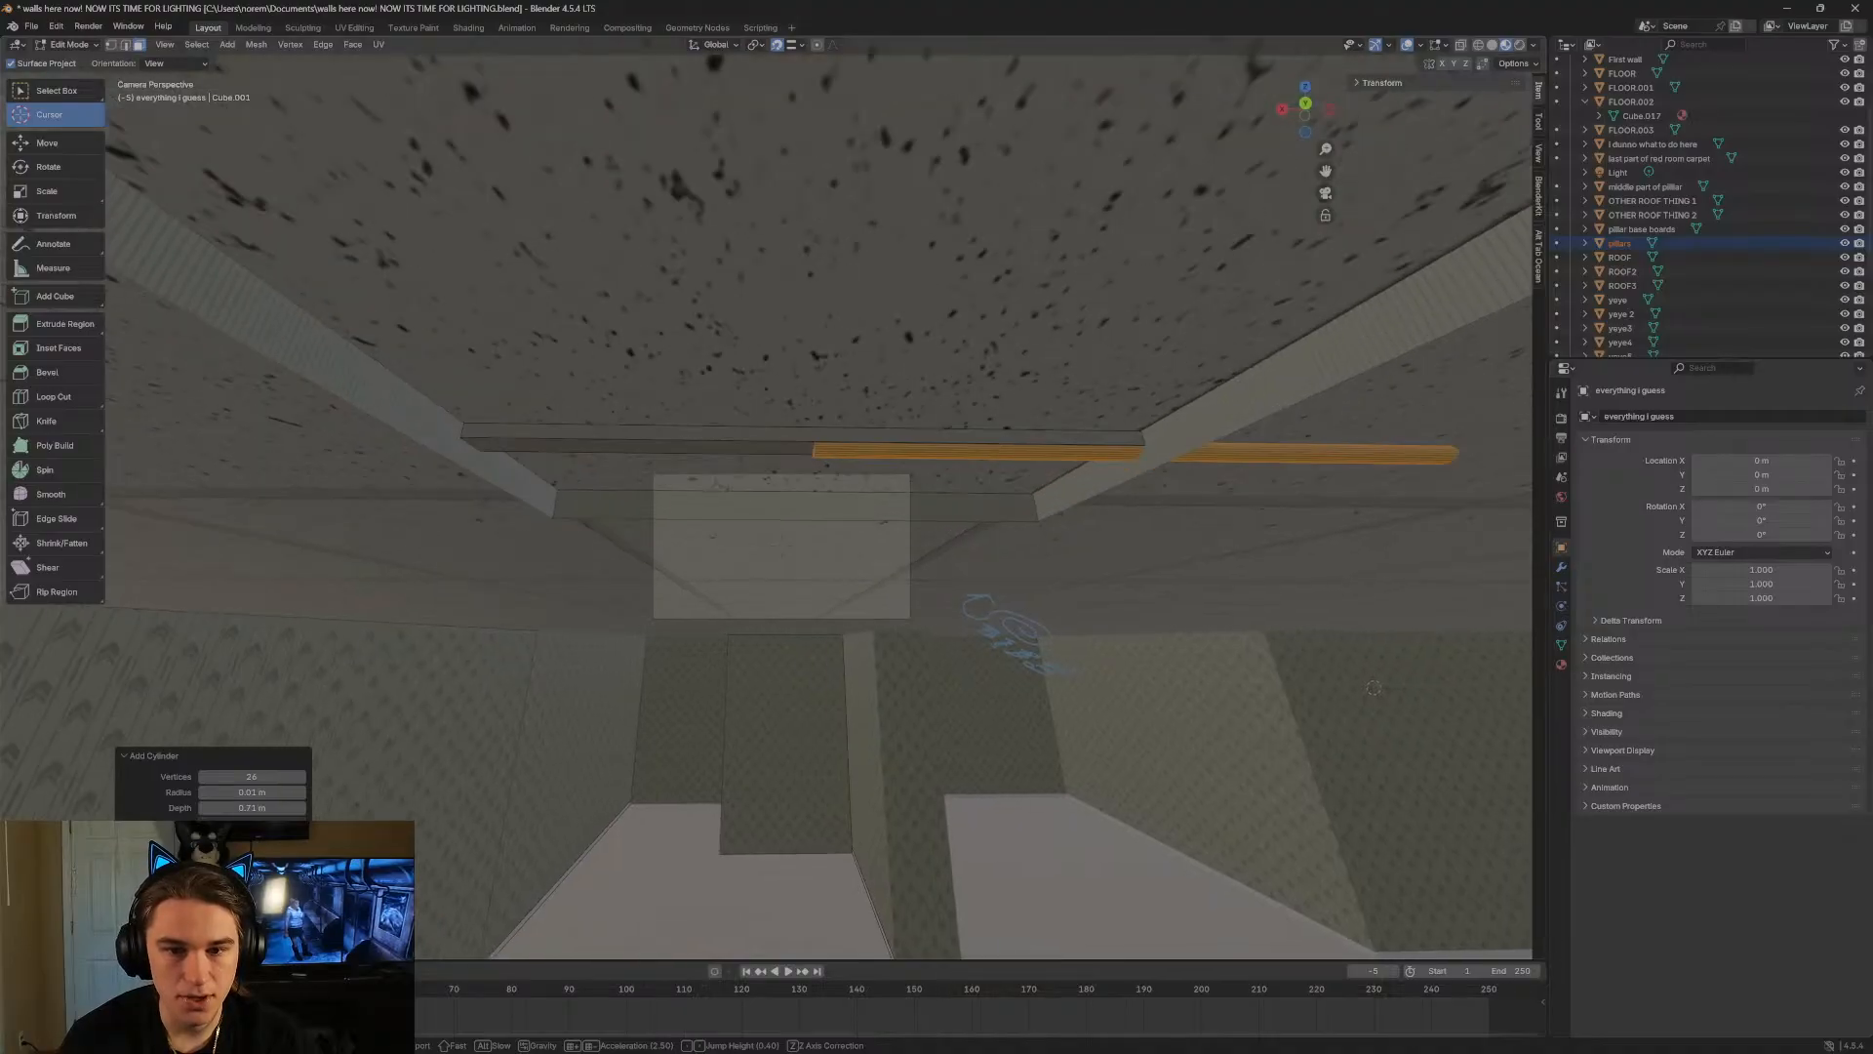
{"action": "key", "text": "w"}
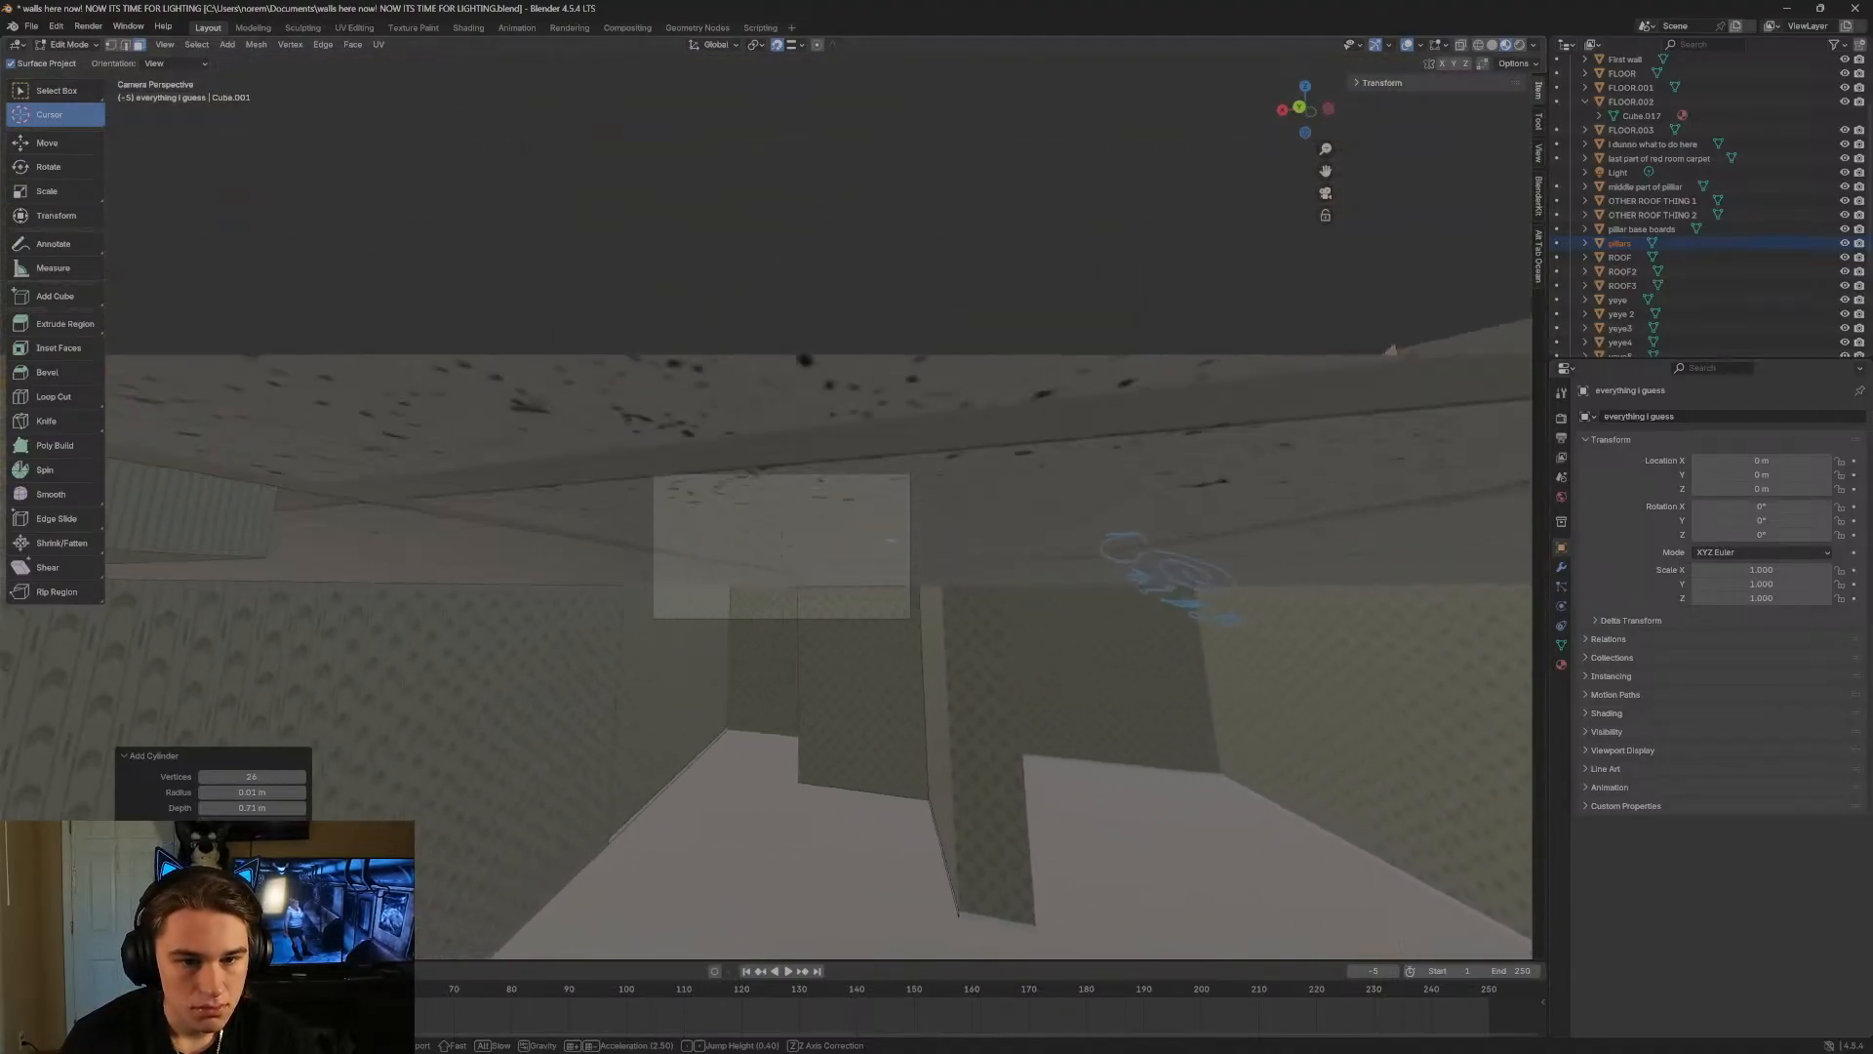
{"action": "key", "text": "a"}
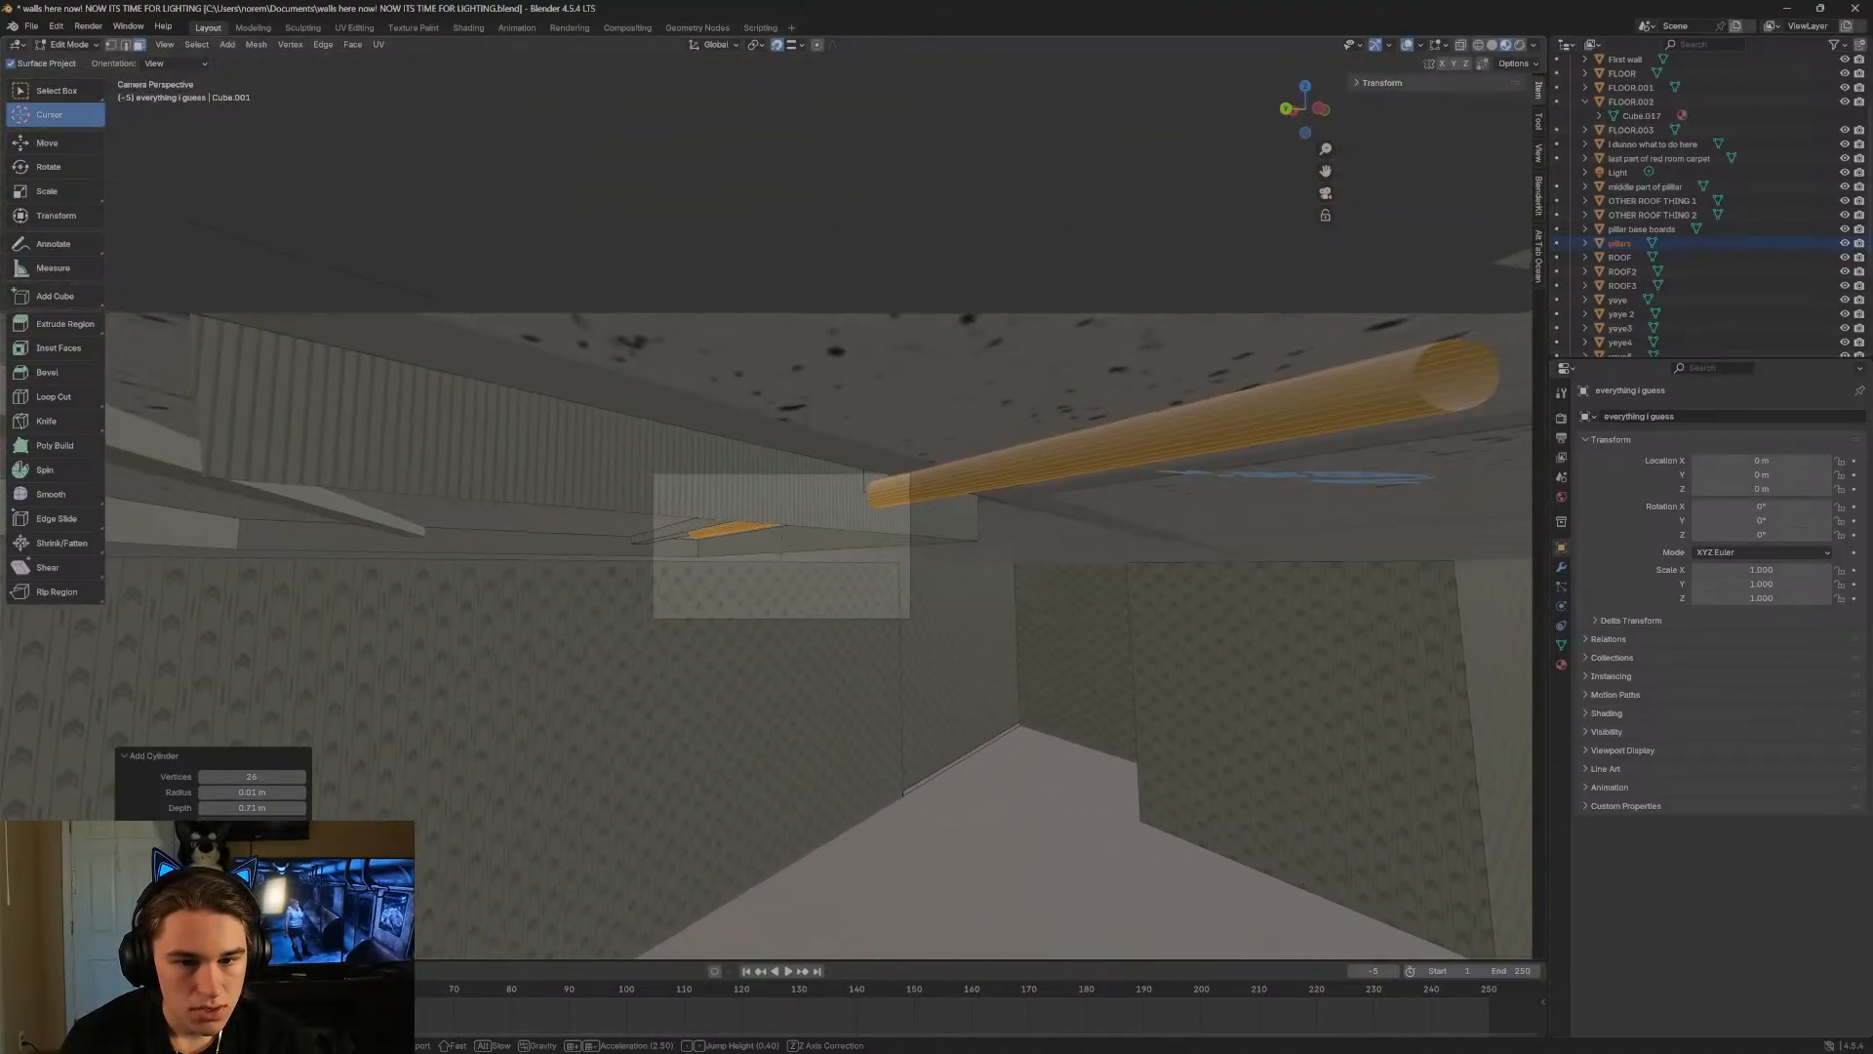
{"action": "key", "text": "s"}
{"action": "key", "text": "a"}
{"action": "key", "text": "d"}
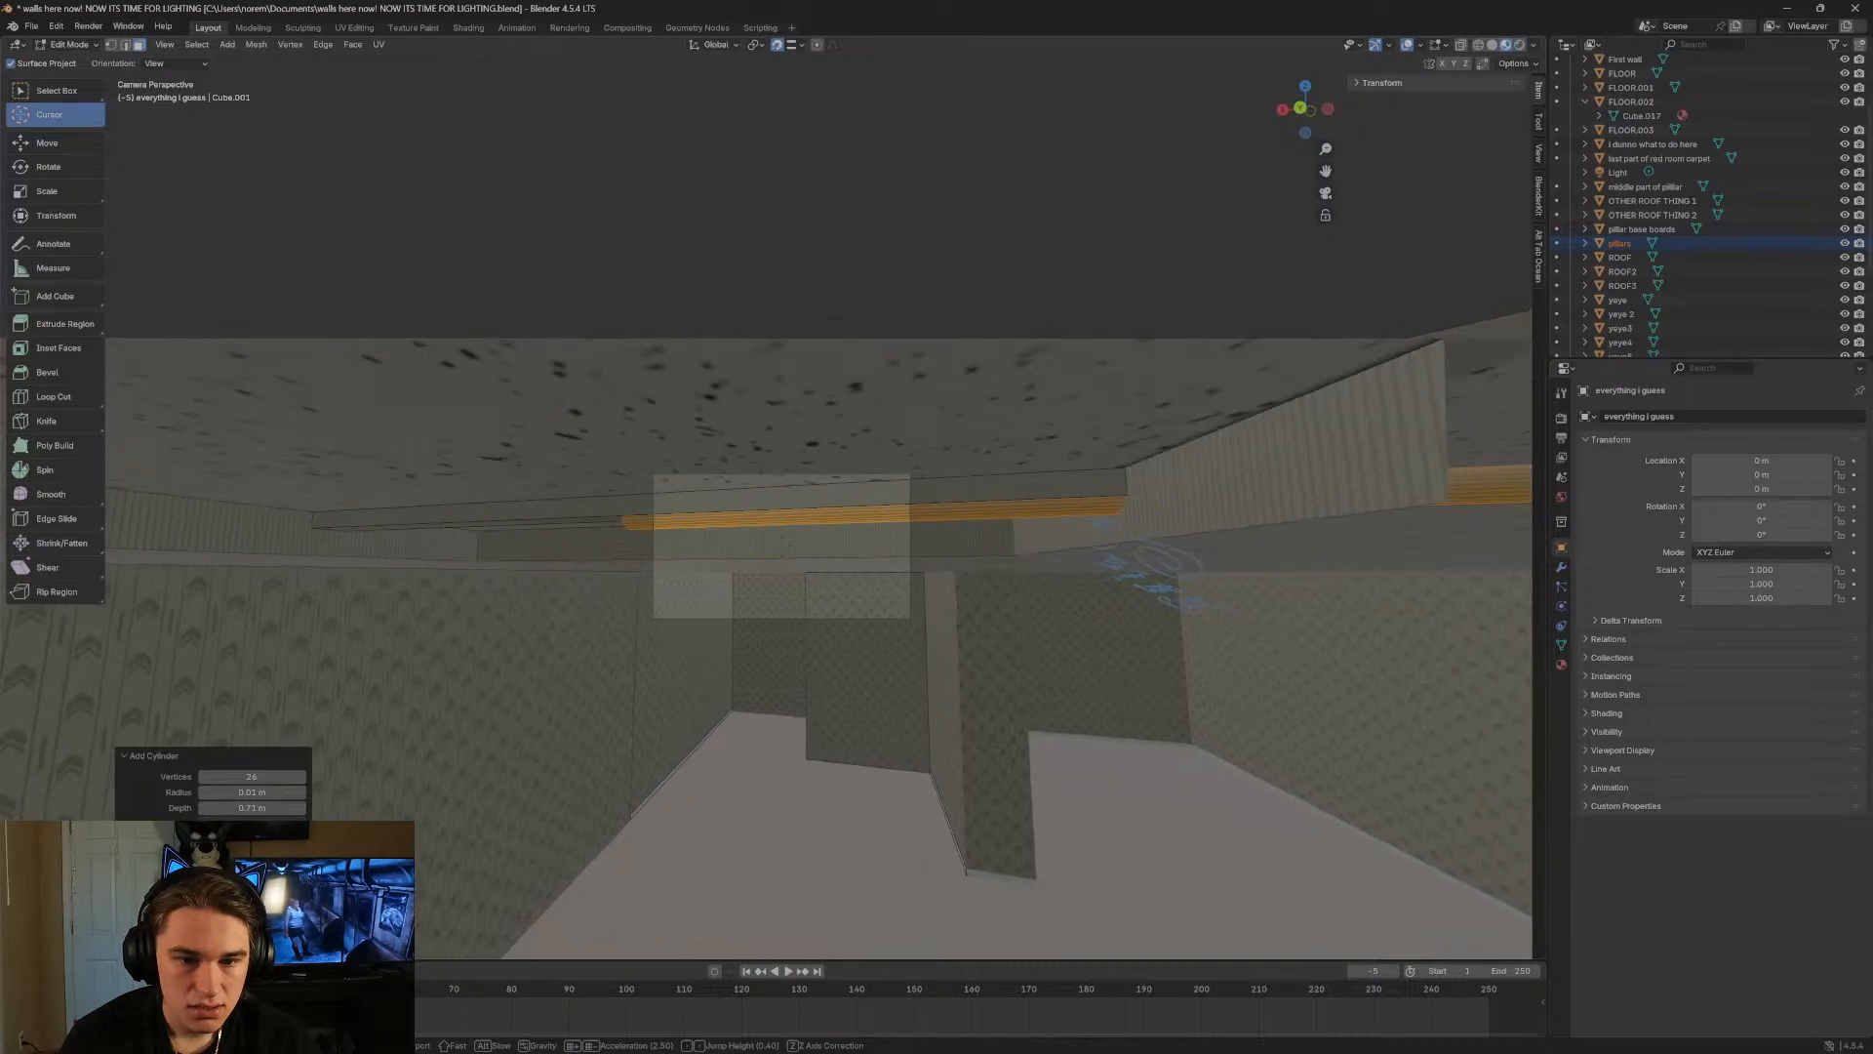
{"action": "key", "text": "s"}
{"action": "key", "text": "Return"}
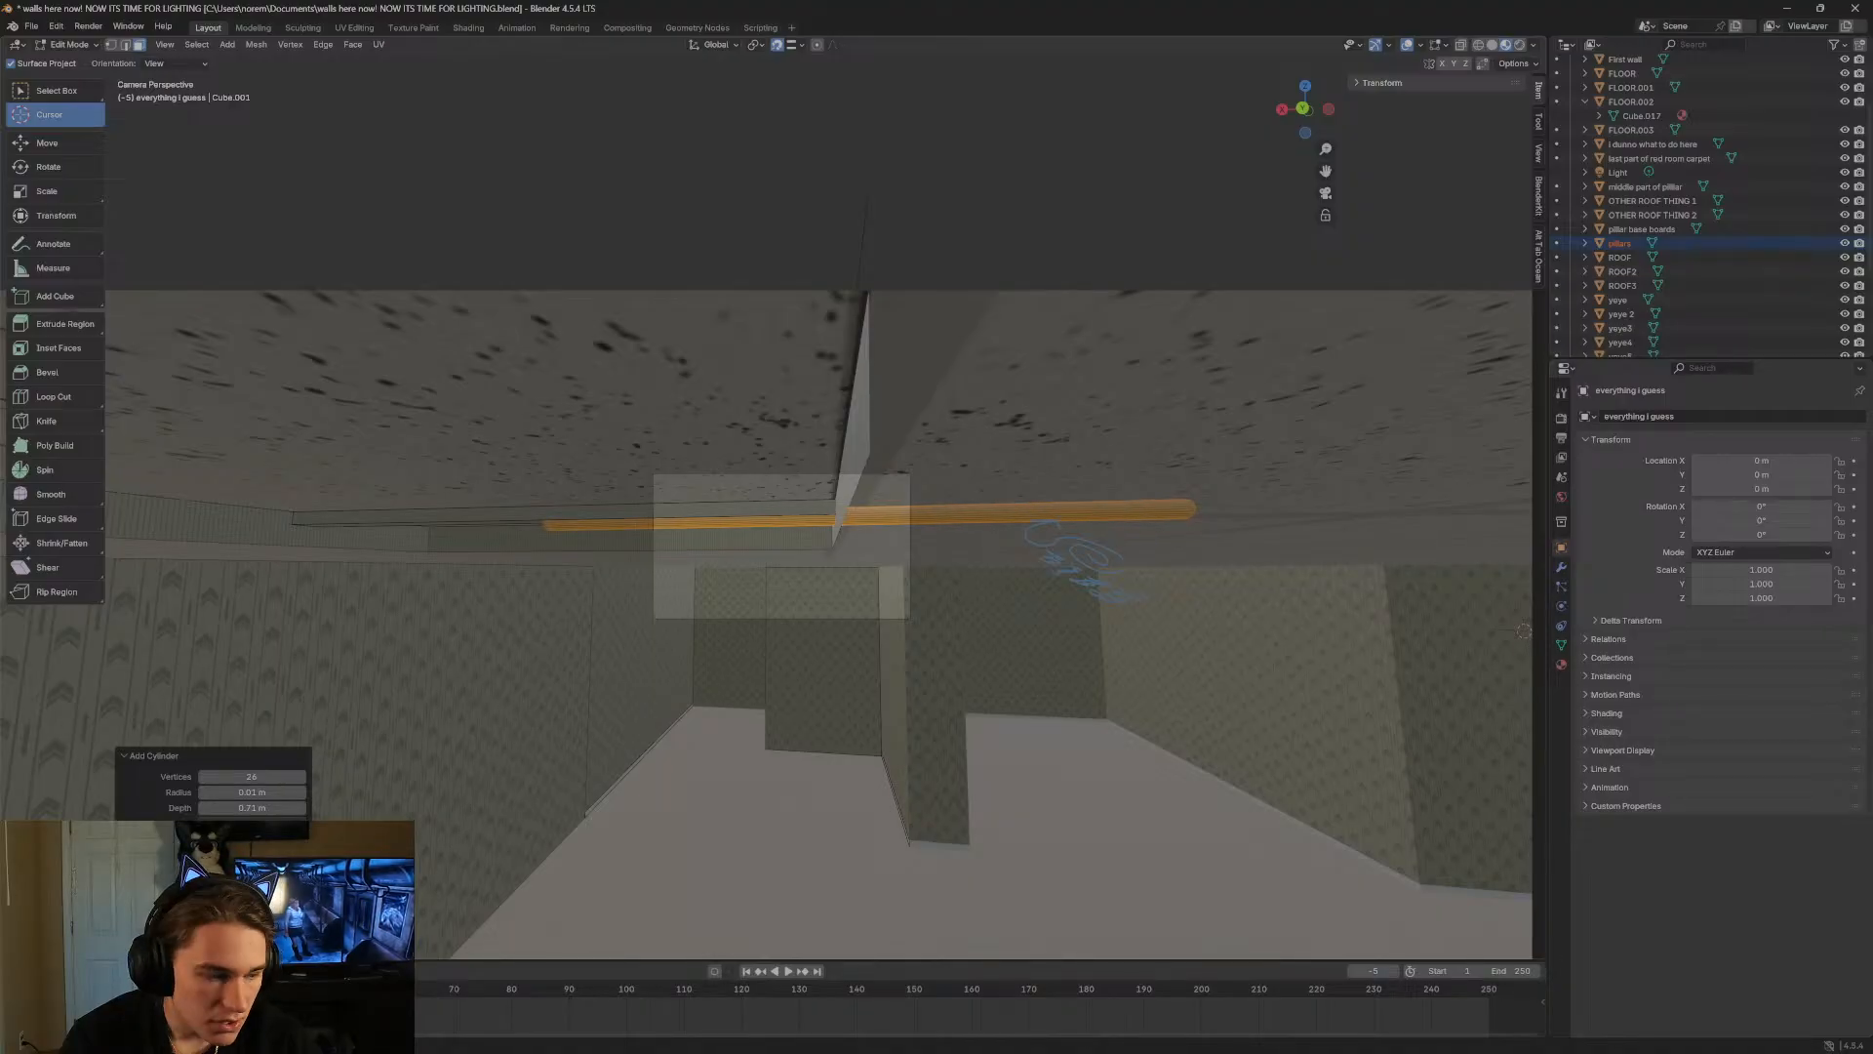
Set the cylinder to 28 vertices and shift it sideways so it fits under the beam between the frame sides.
{"action": "key", "text": "shift+grave"}
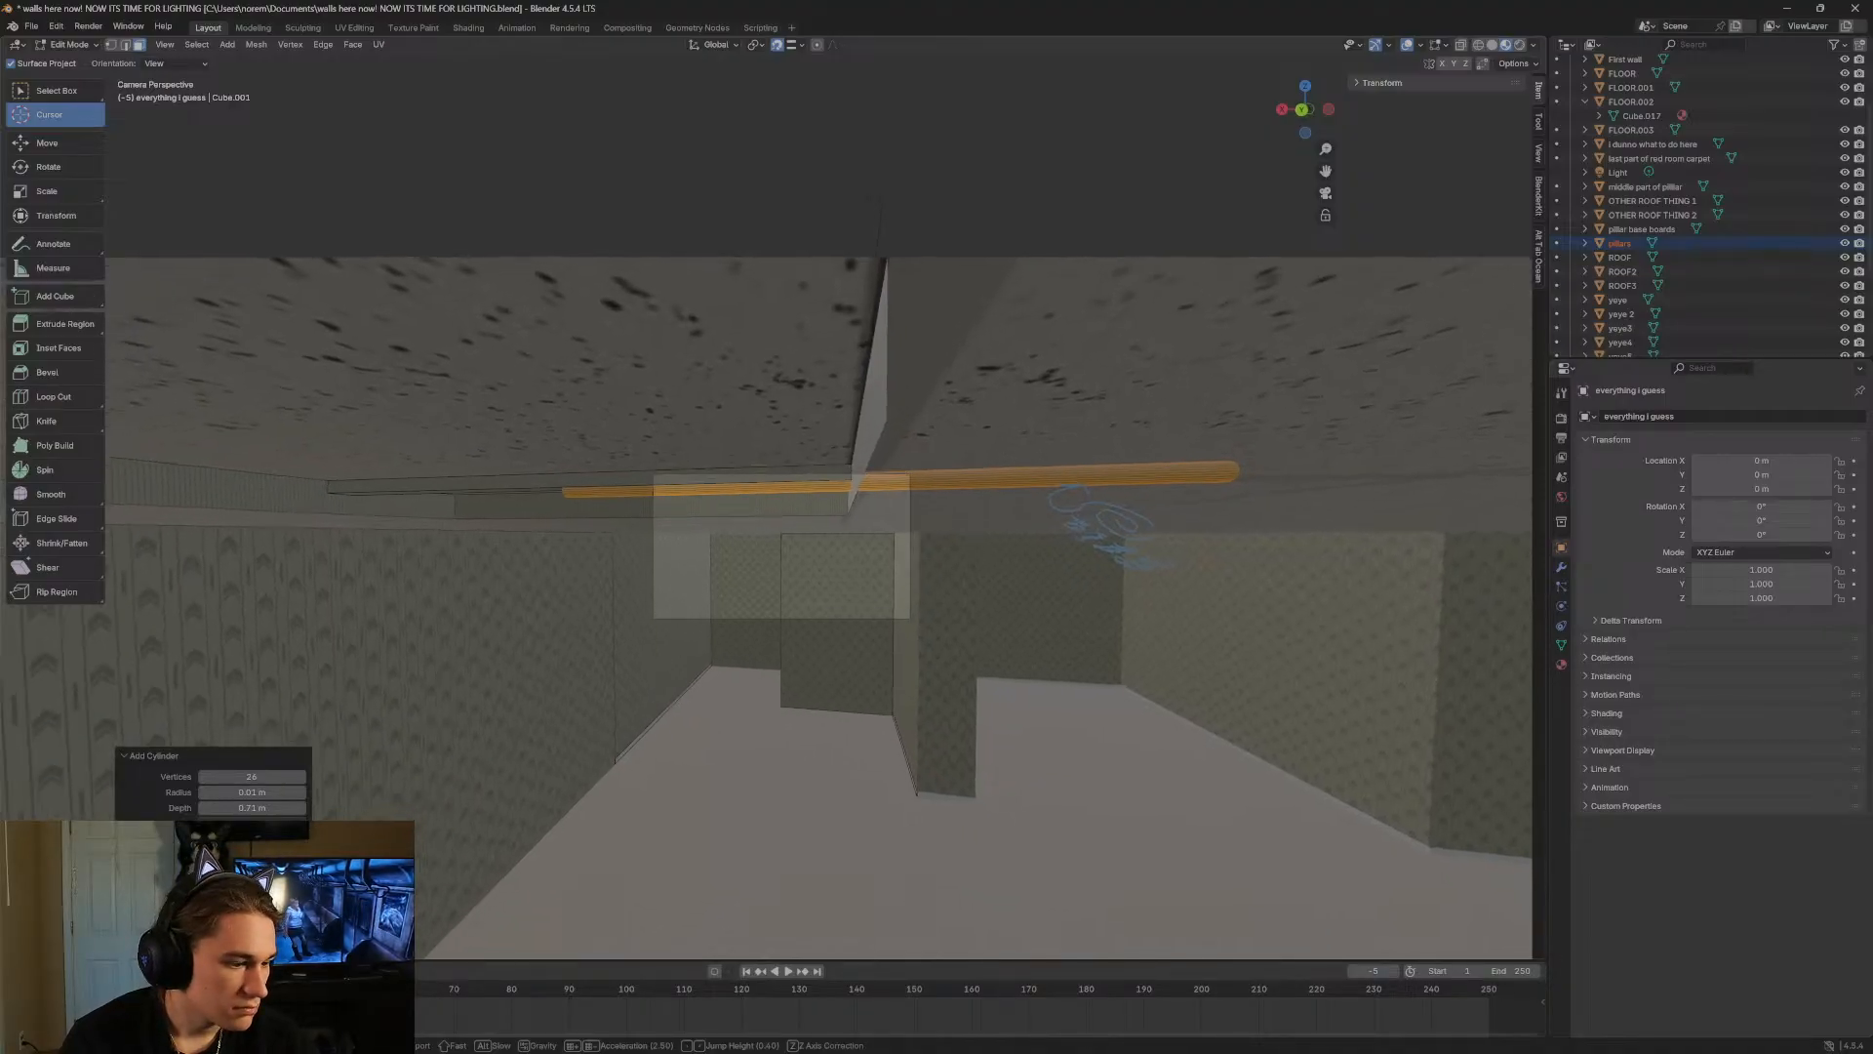
{"action": "key", "text": "a"}
{"action": "left_click", "coordinate": [774, 500]}
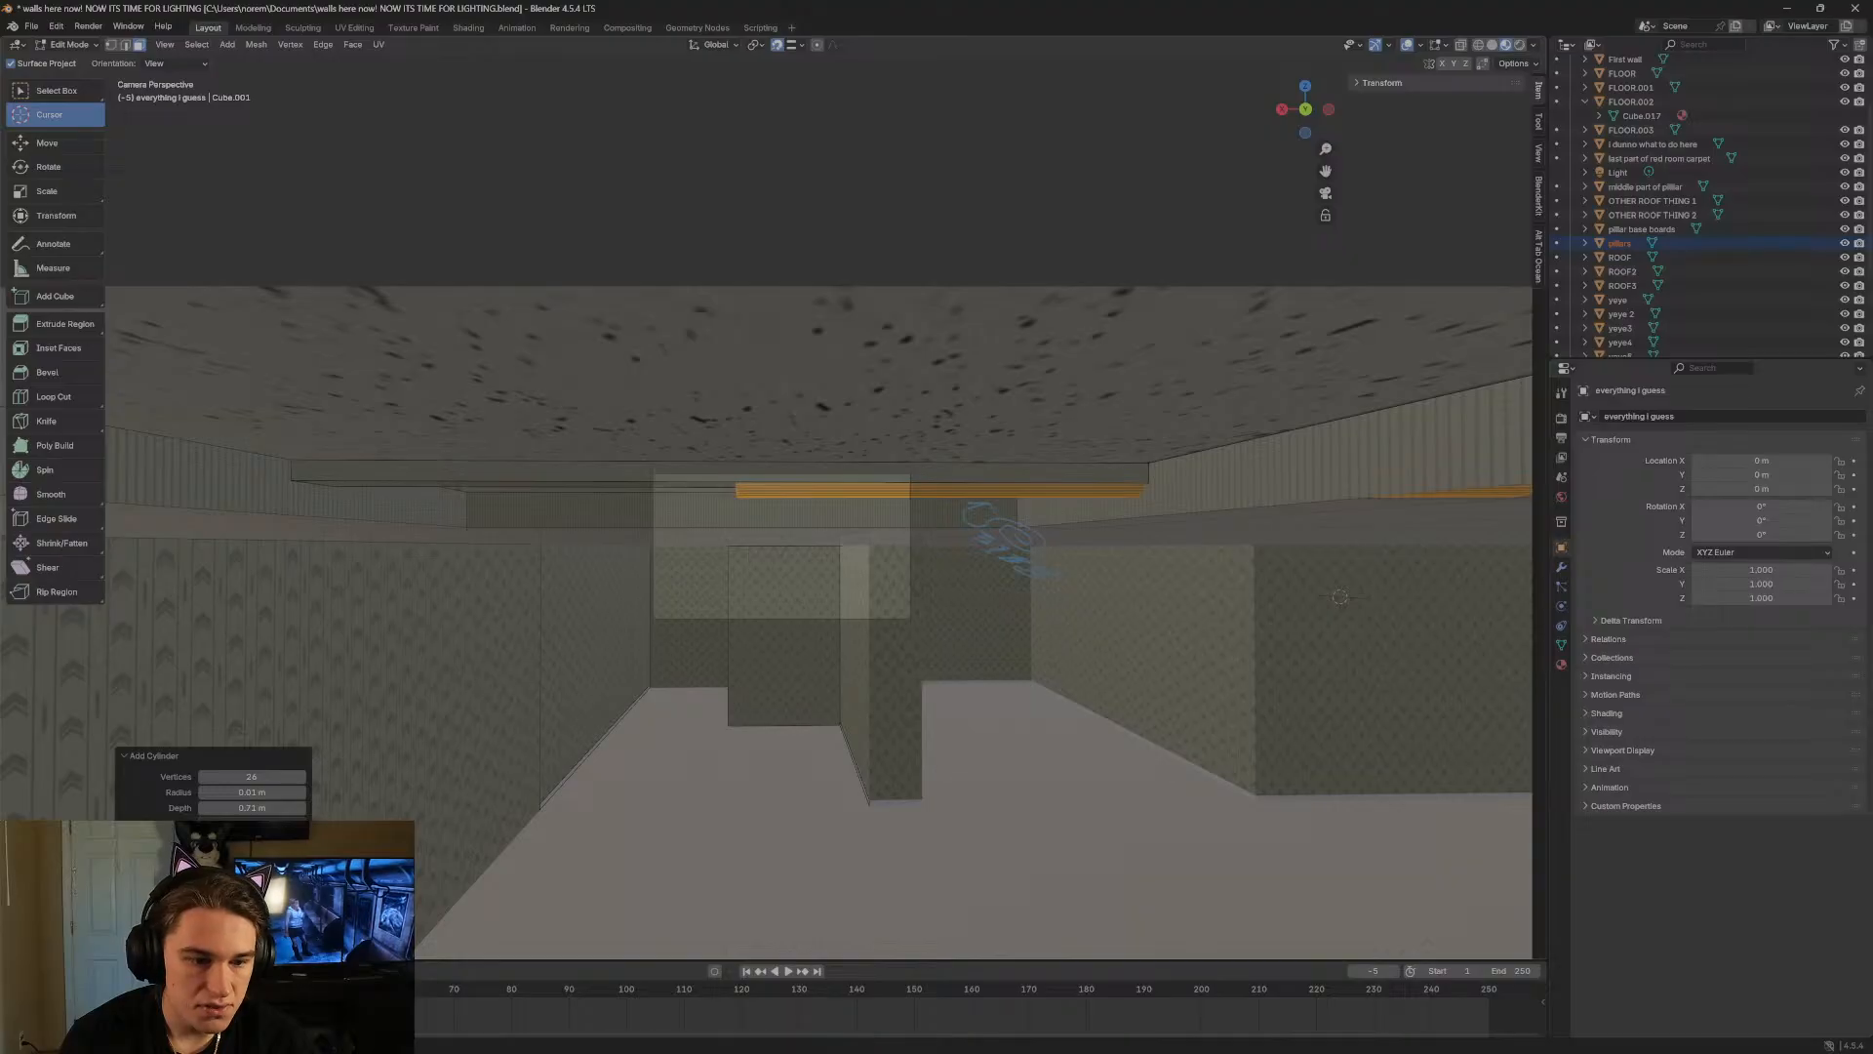
{"action": "left_click_drag", "start_coordinate": [270, 777], "coordinate": [284, 777]}
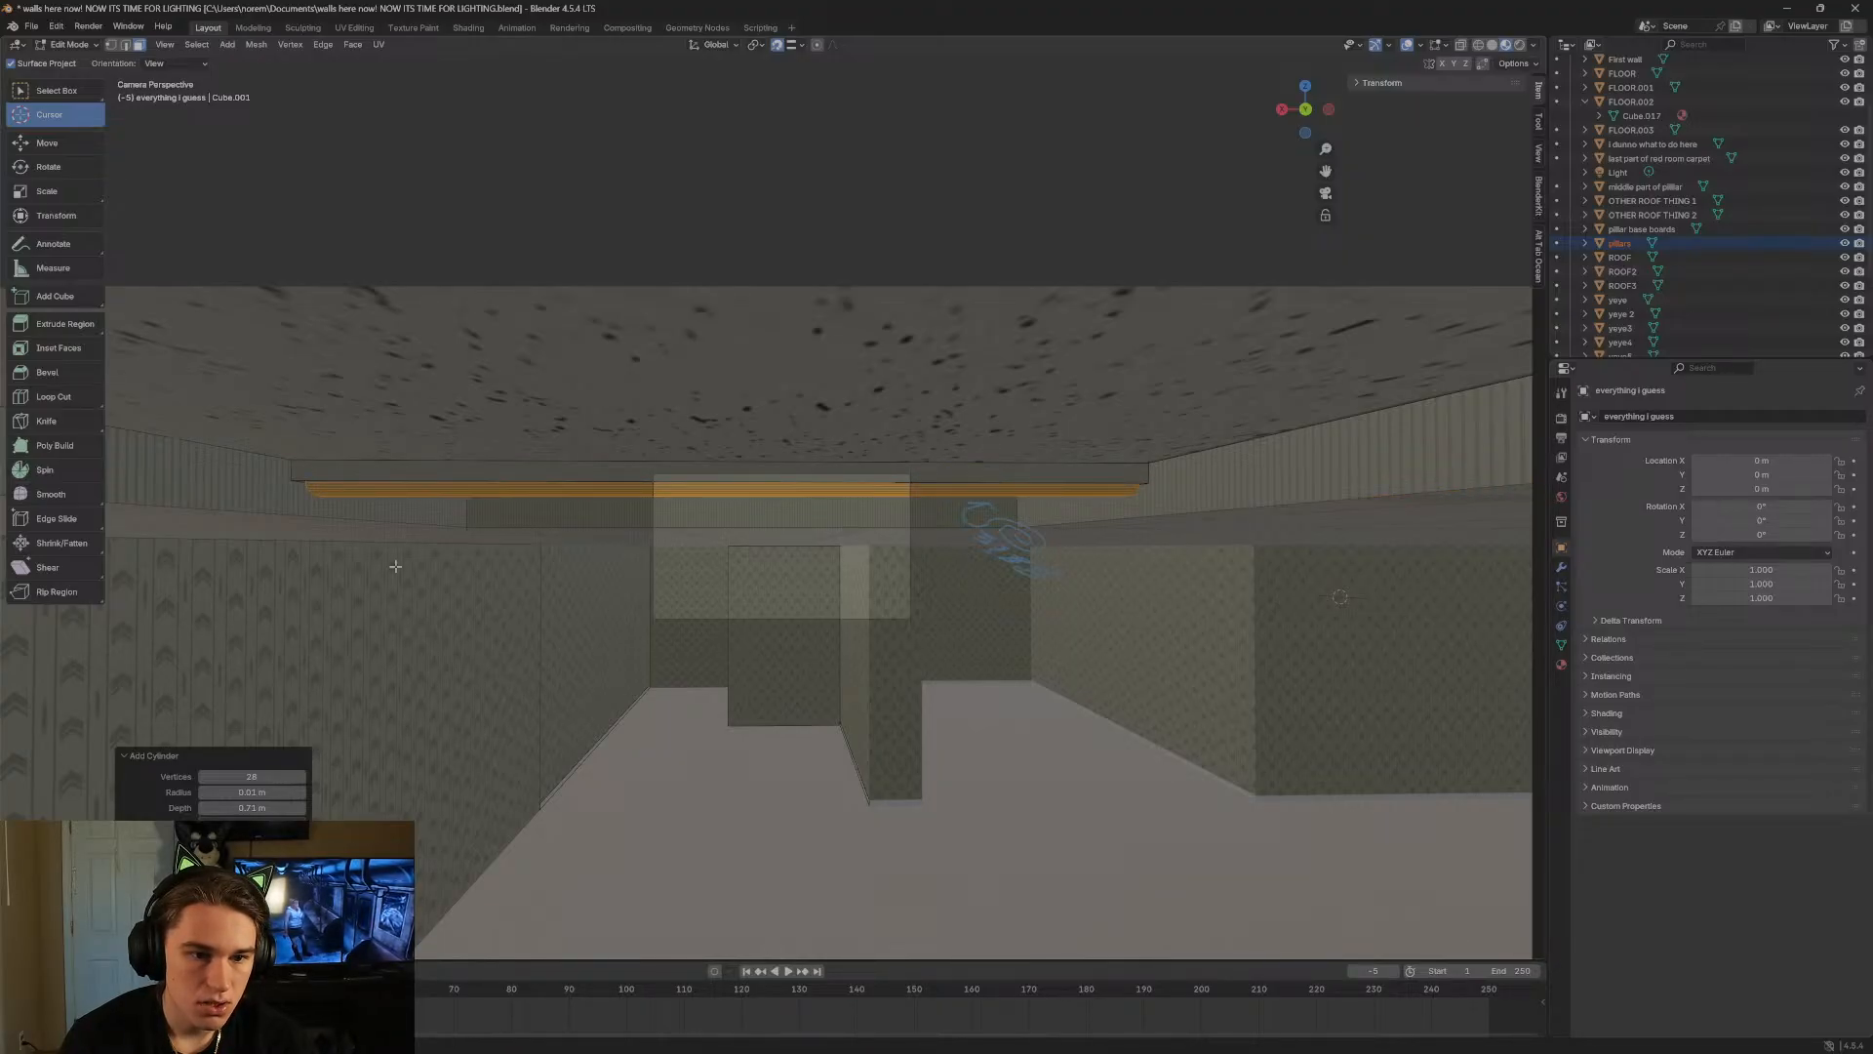
Examine the tube's fit under the ceiling beam from both ends, from below and from the adjoining room.
{"action": "key", "text": "shift+grave"}
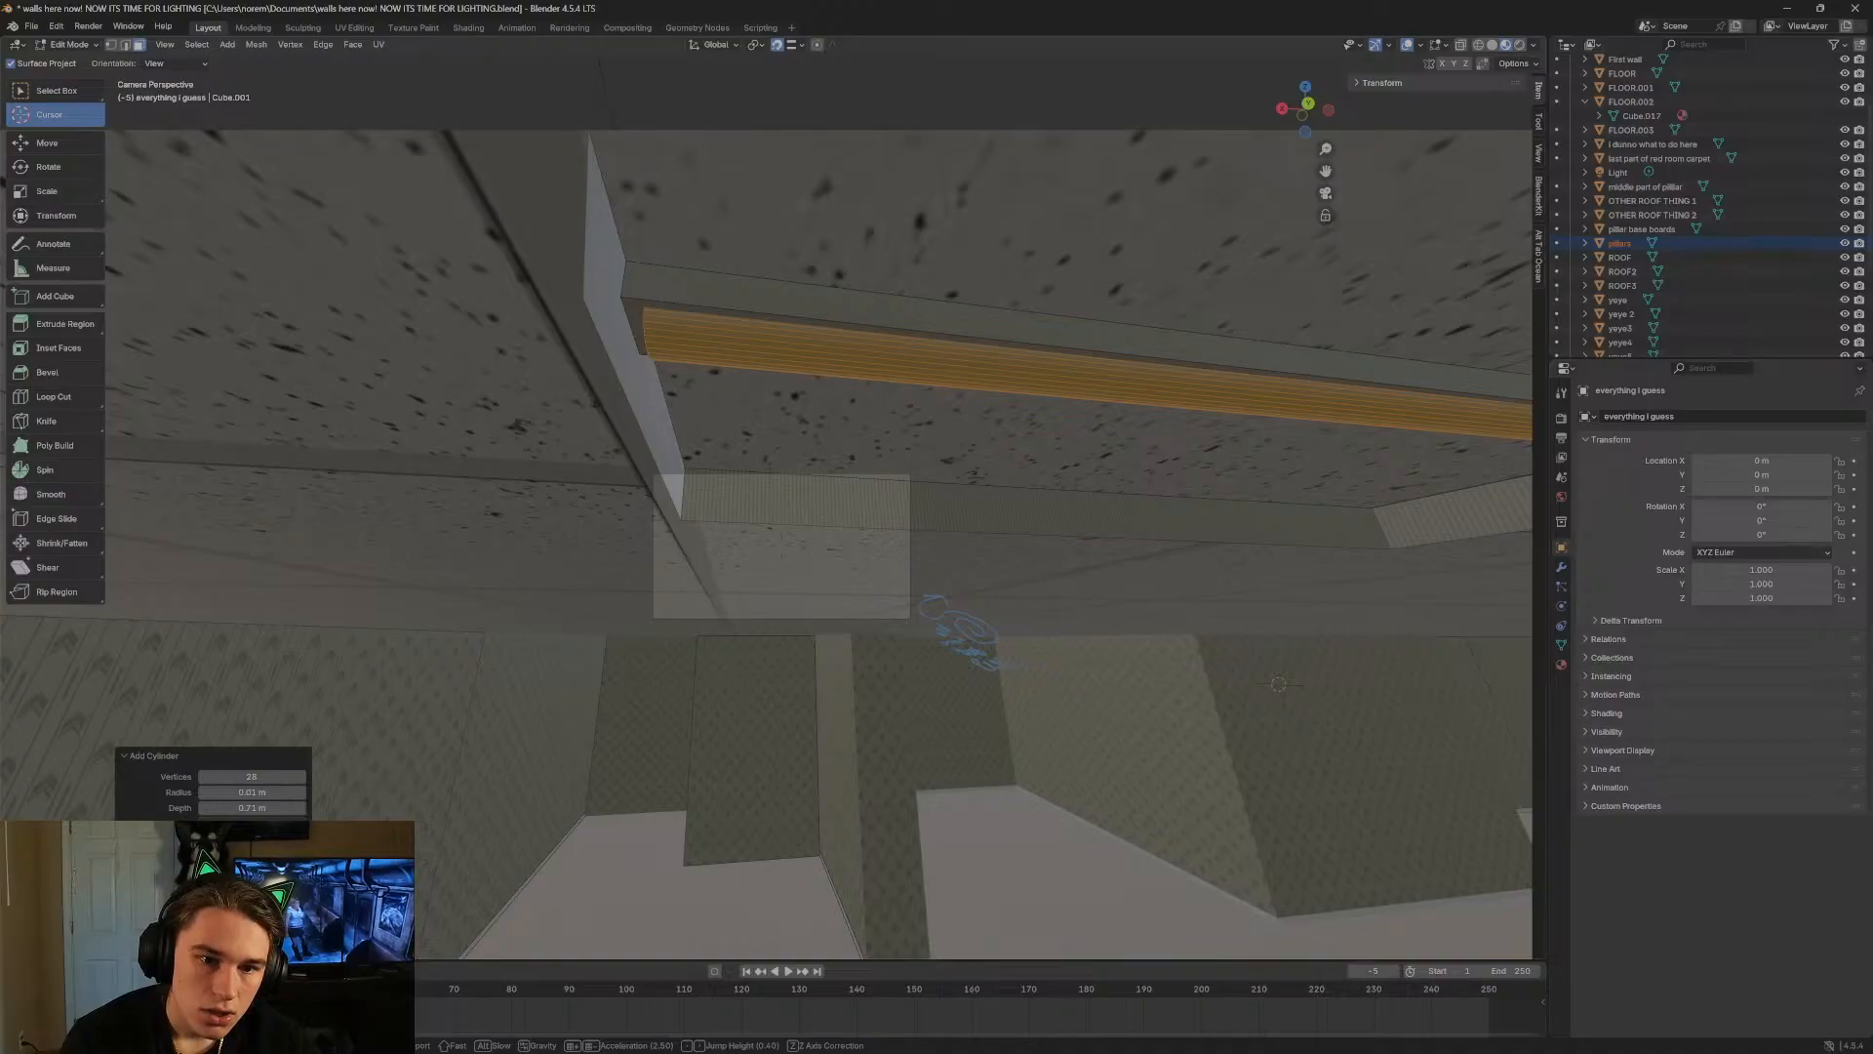
{"action": "key", "text": "d"}
{"action": "key", "text": "w"}
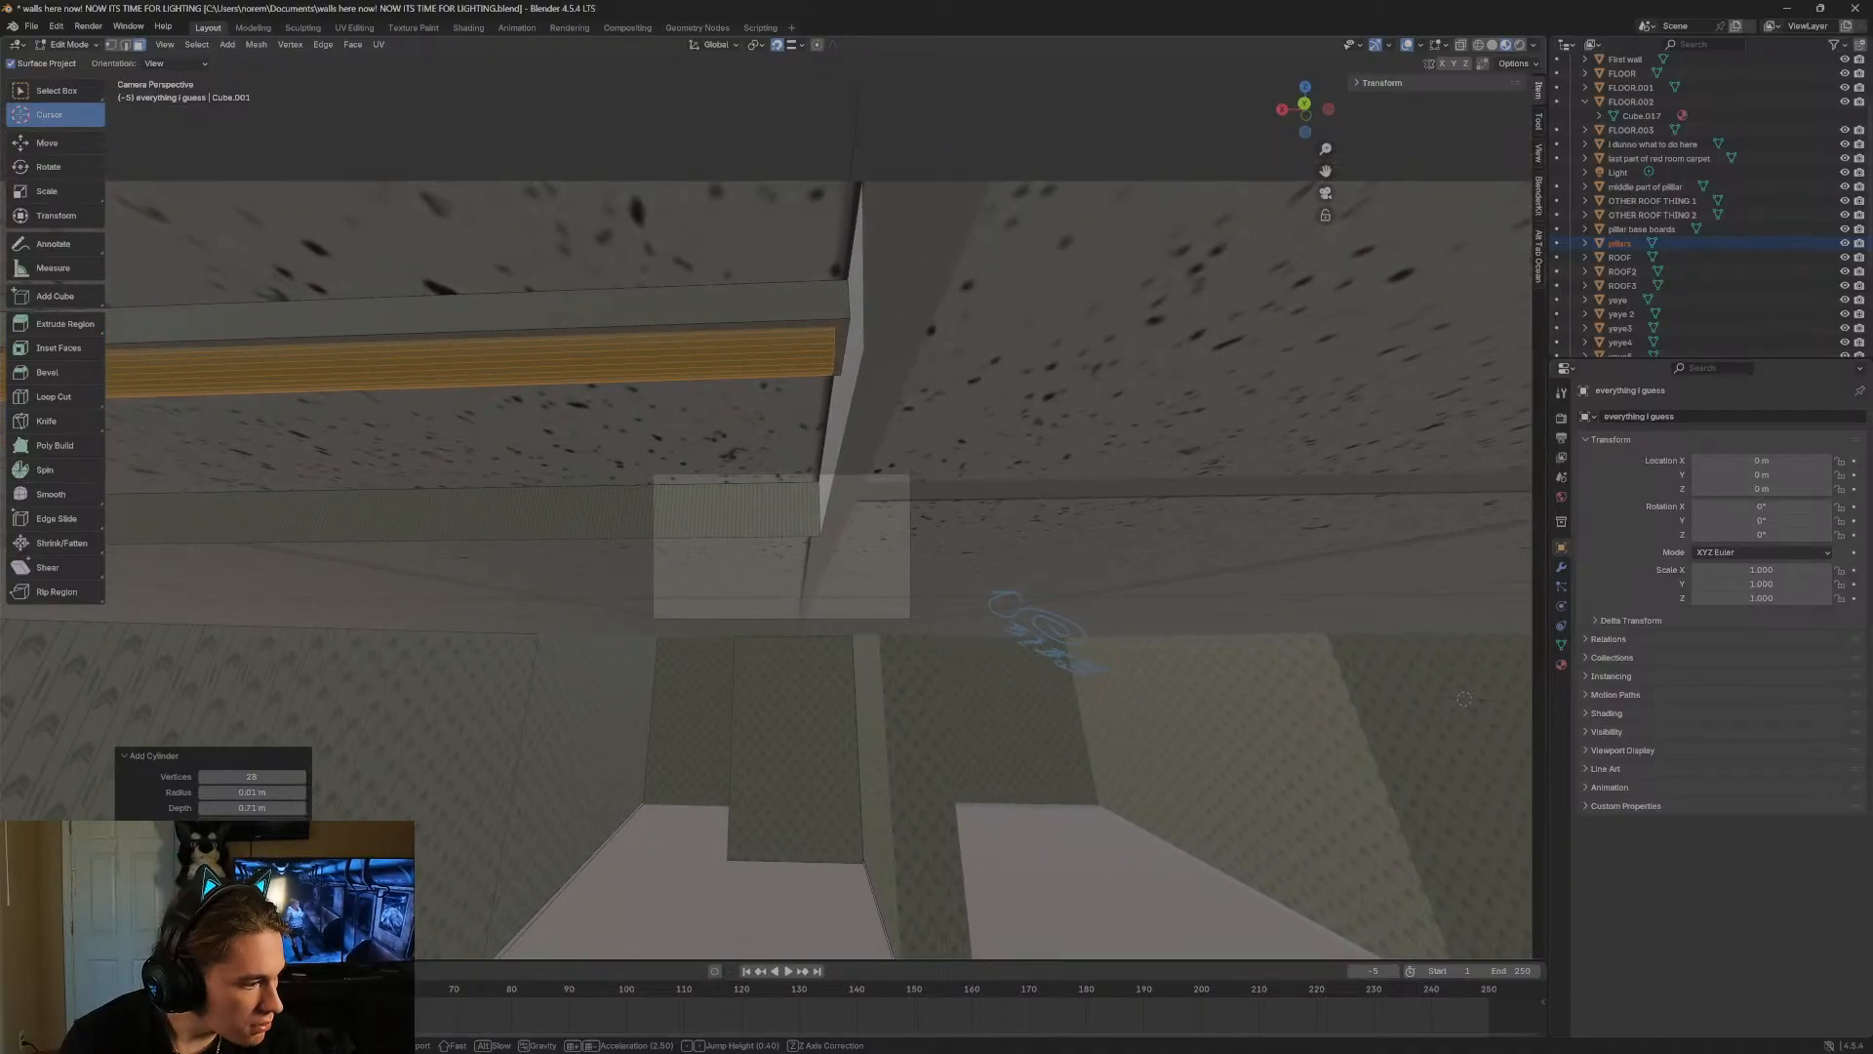
{"action": "key", "text": "a"}
{"action": "key", "text": "s"}
{"action": "key", "text": "w"}
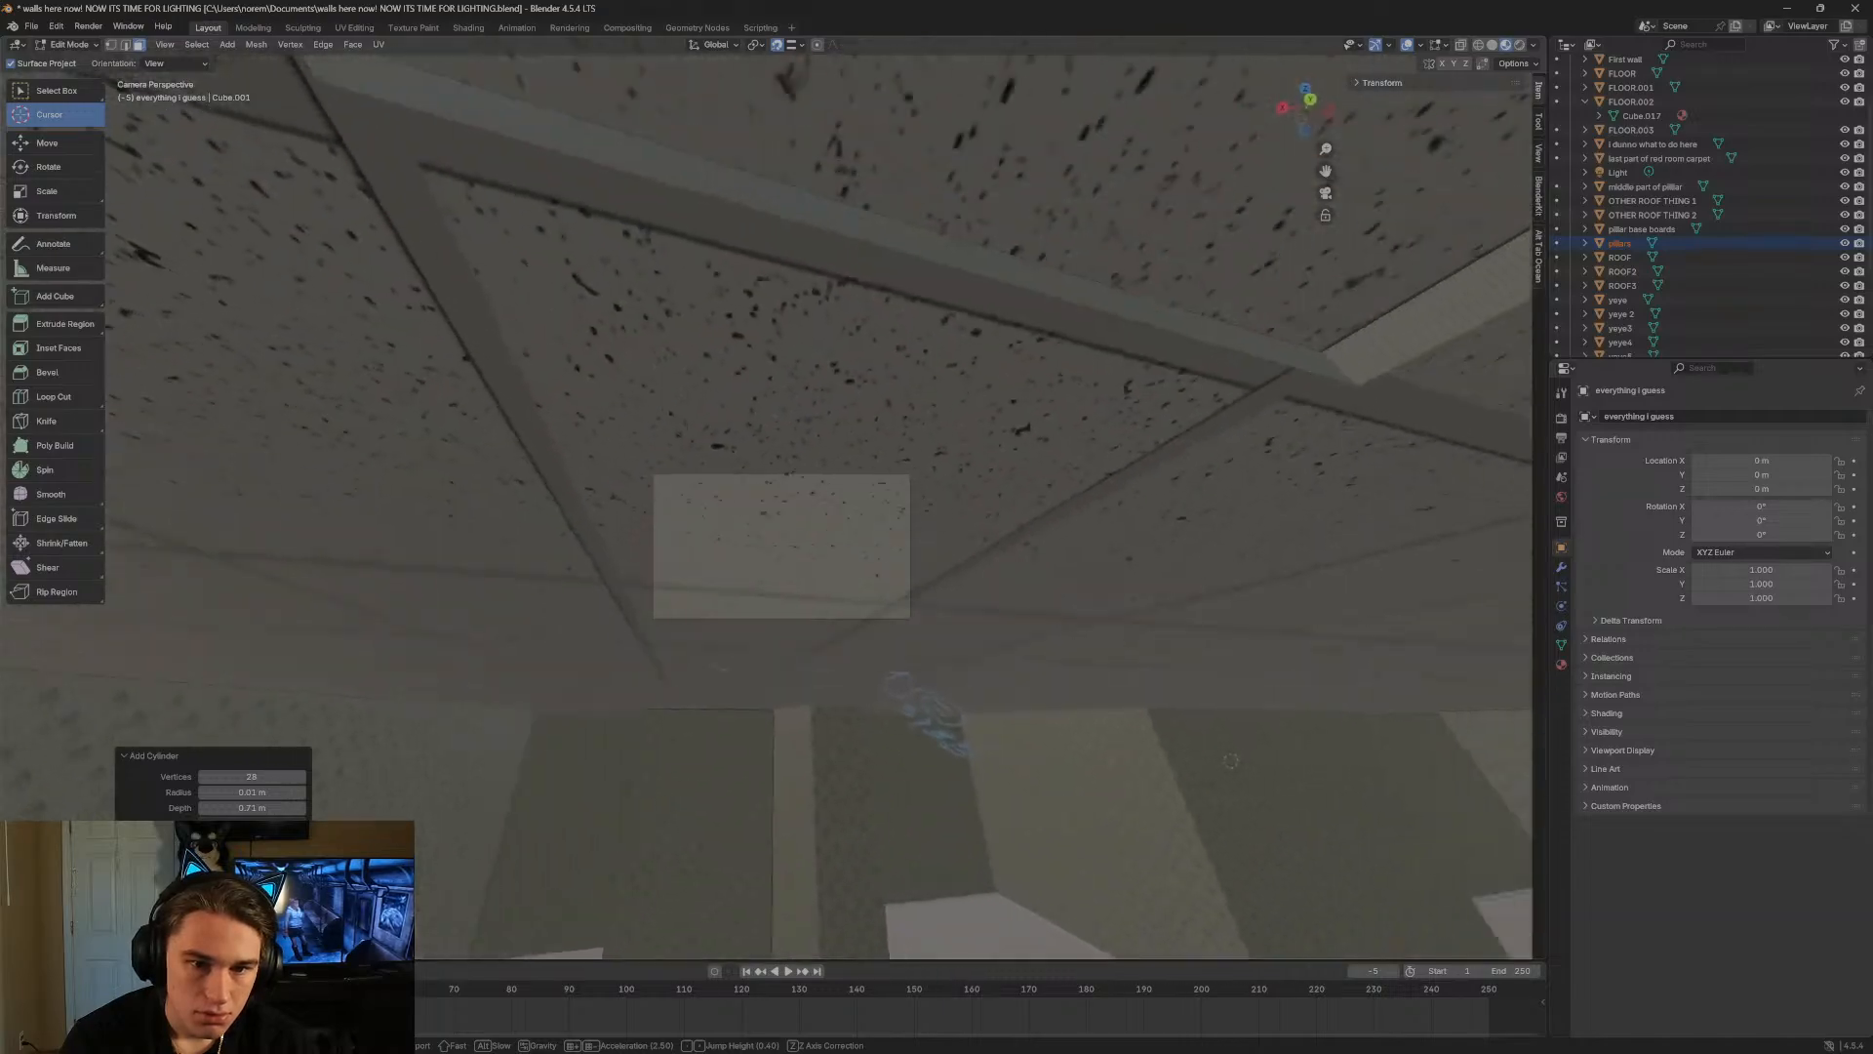
{"action": "key", "text": "s"}
{"action": "key", "text": "w"}
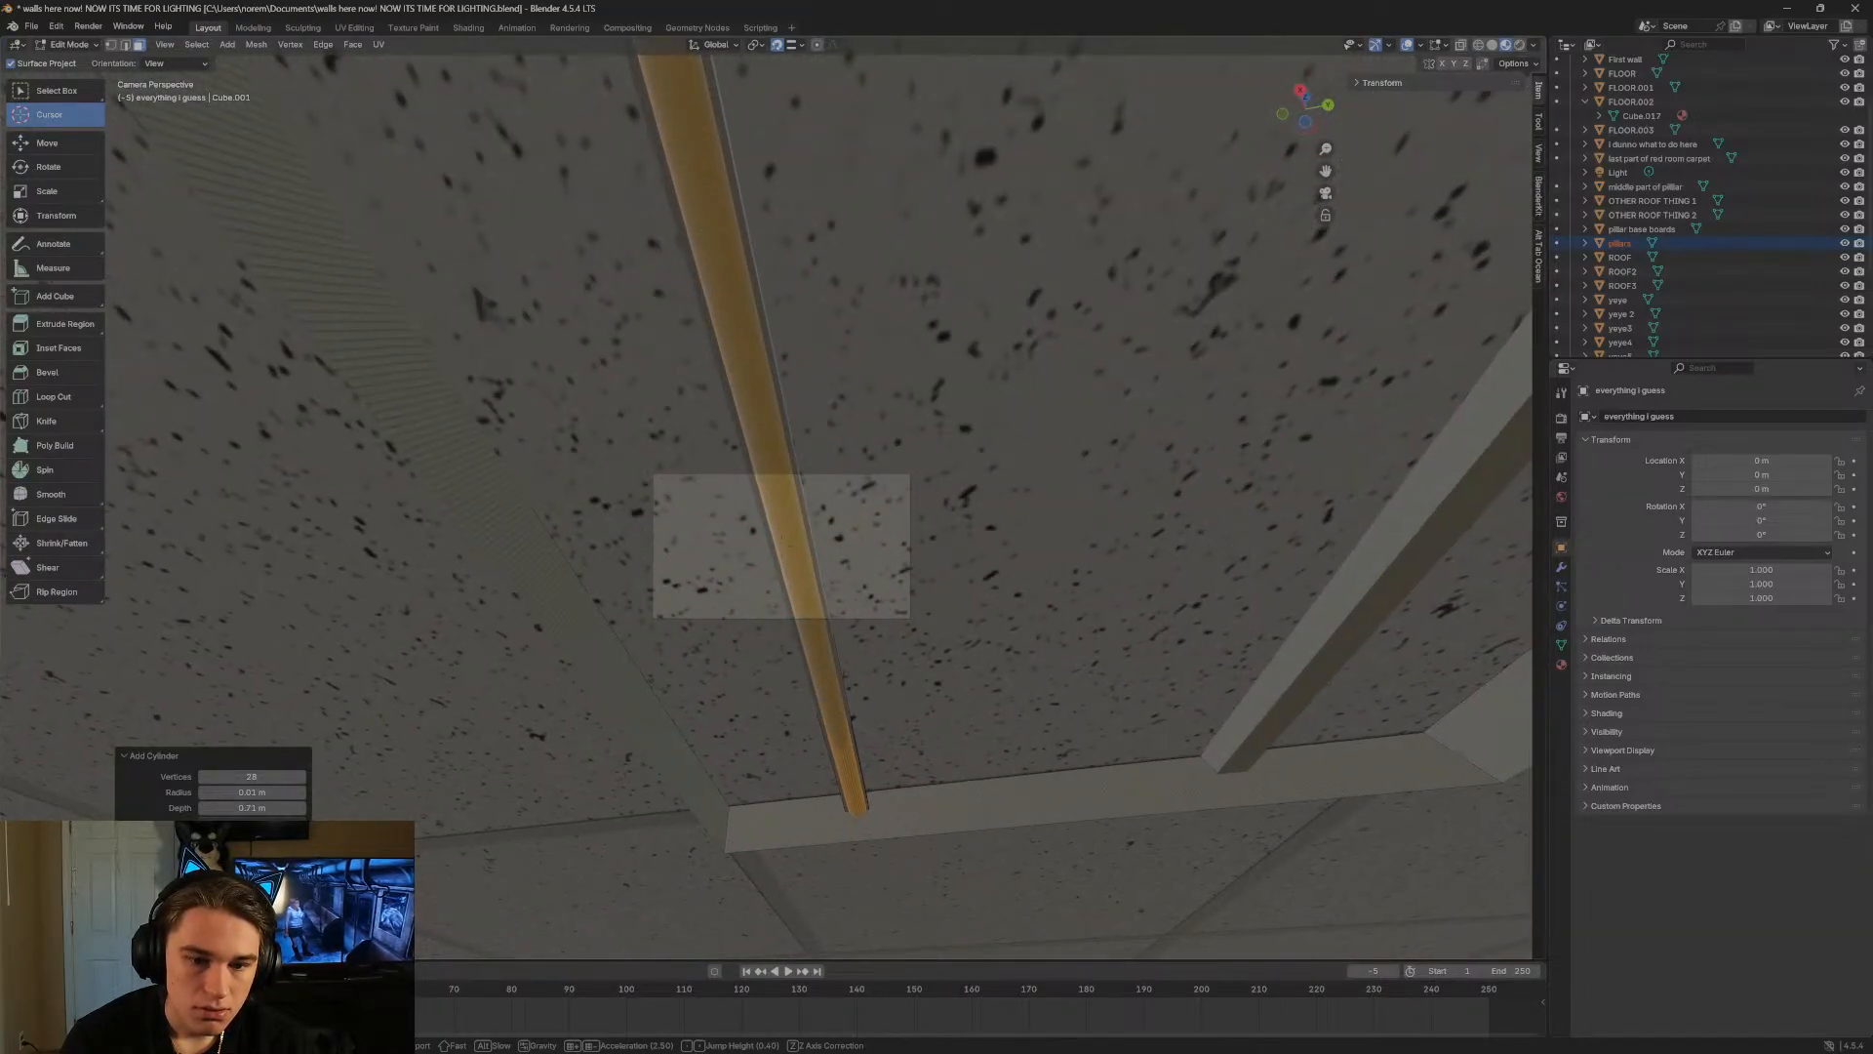
{"action": "key", "text": "s"}
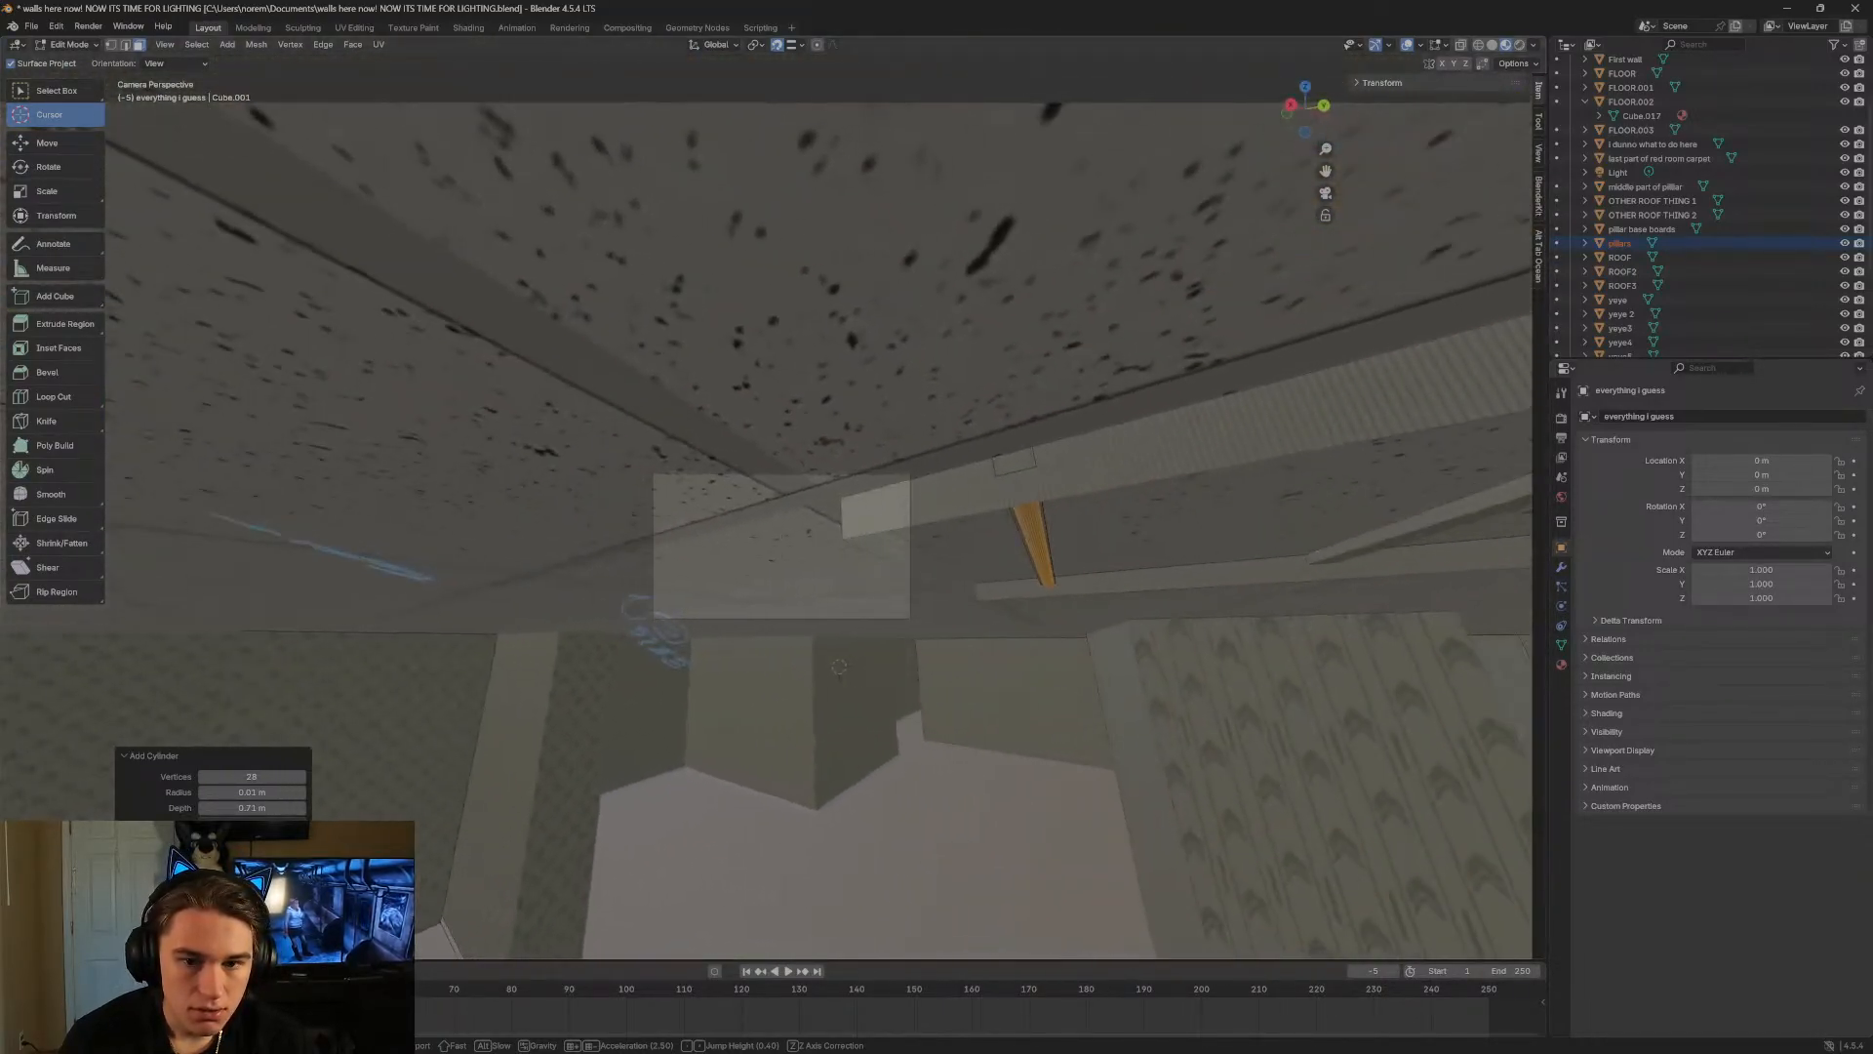
{"action": "key", "text": "d"}
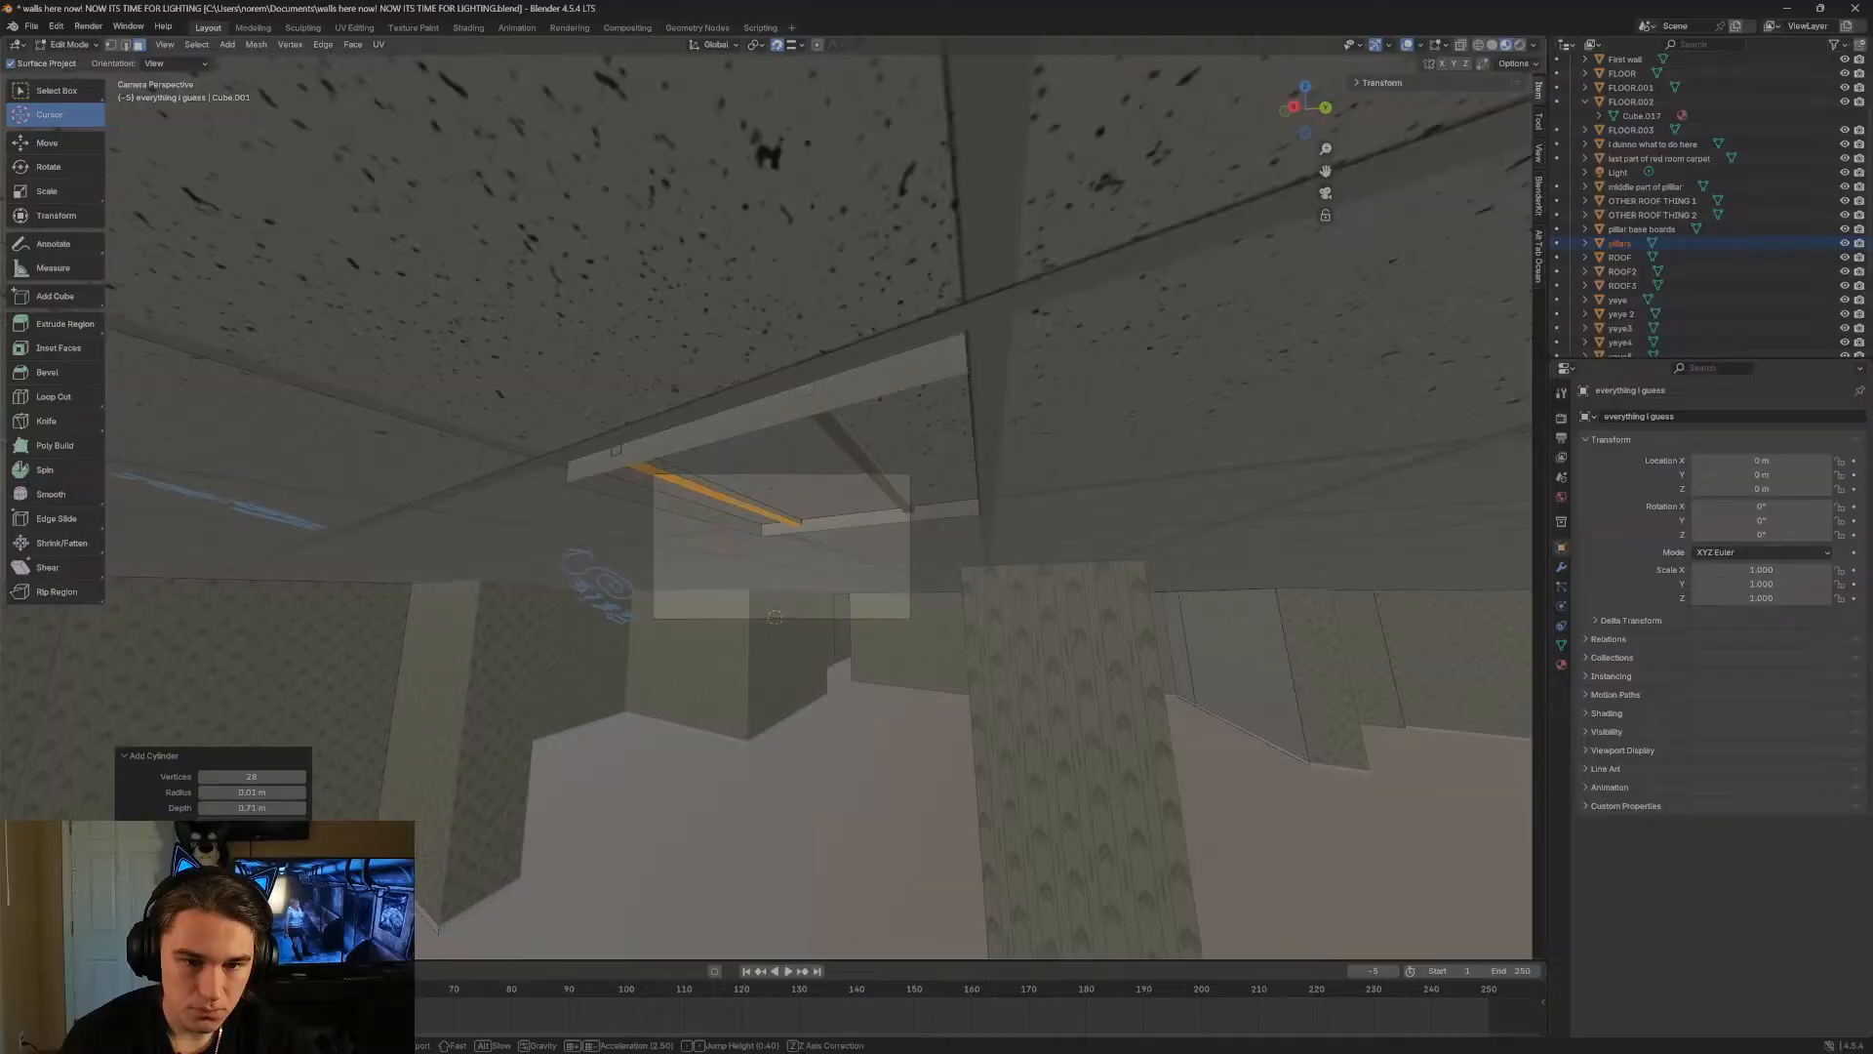
{"action": "left_click", "coordinate": [397, 568]}
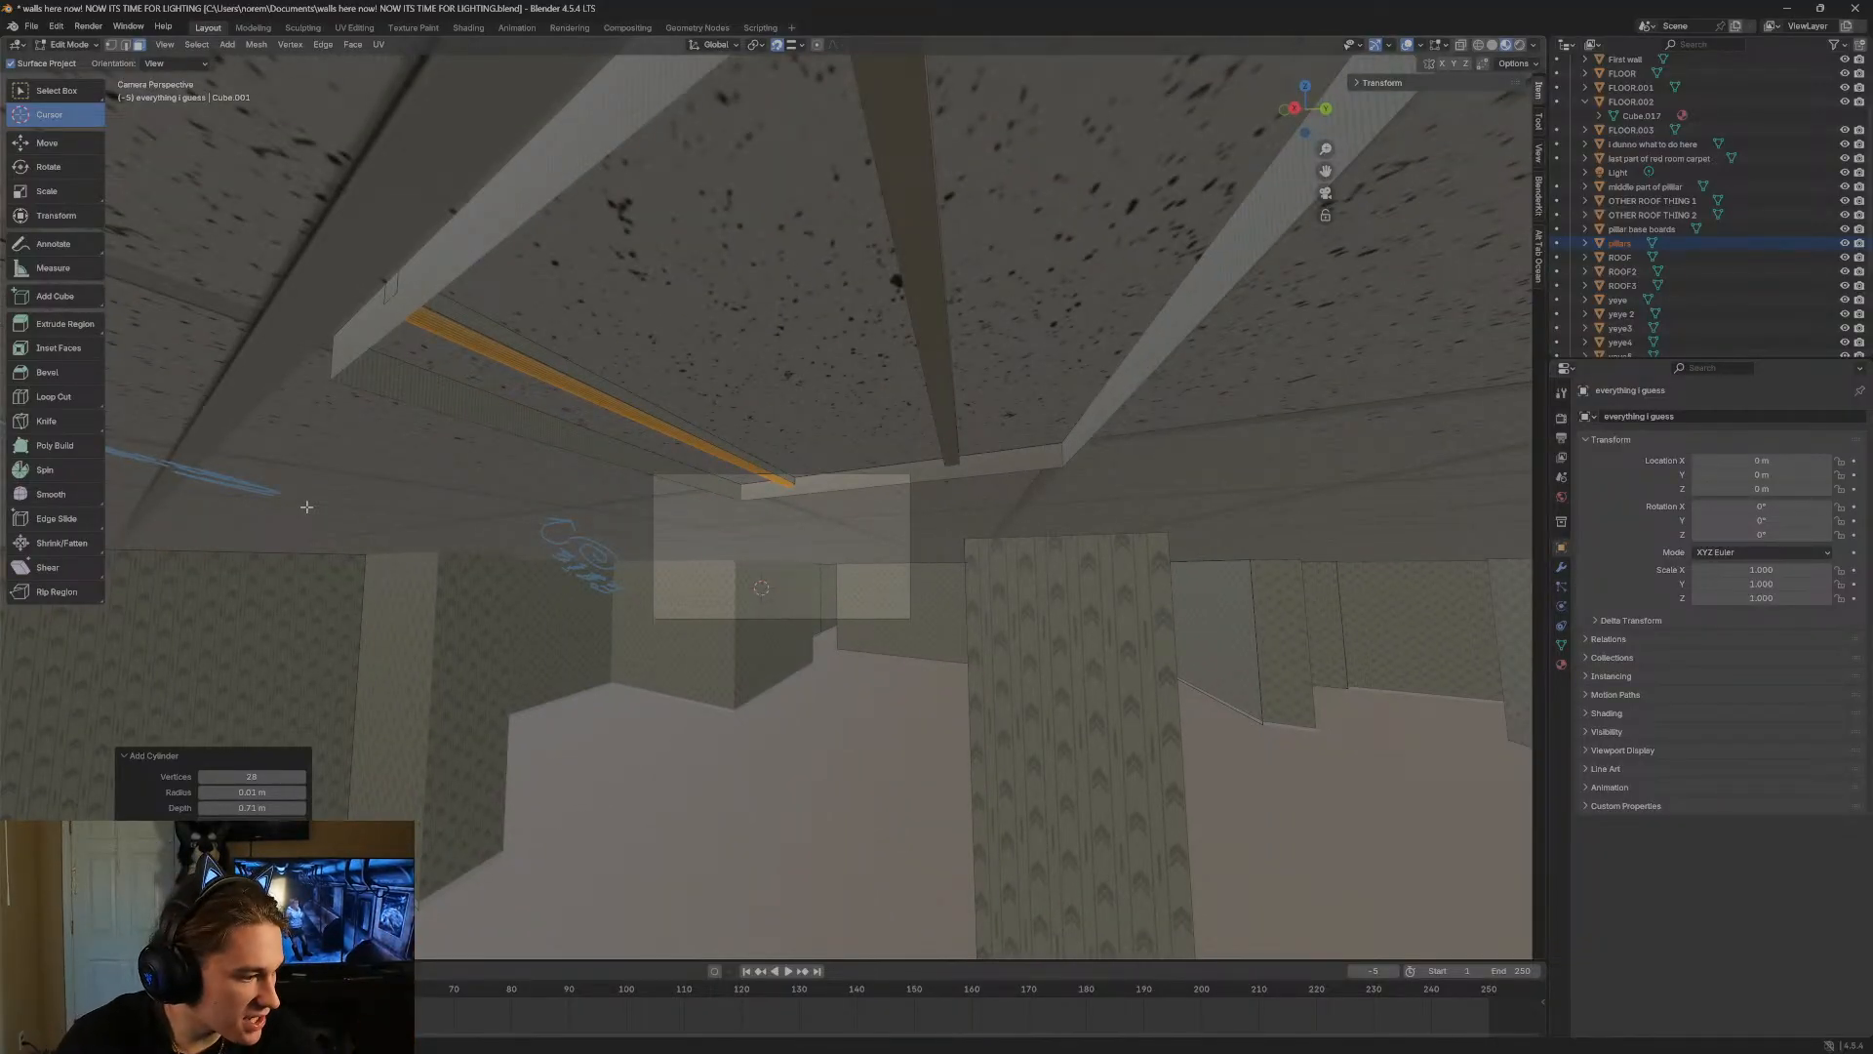
Fly through the level to examine its corridors, curved hallway, row of pillars and roof exteriors.
{"action": "key", "text": "shift+grave"}
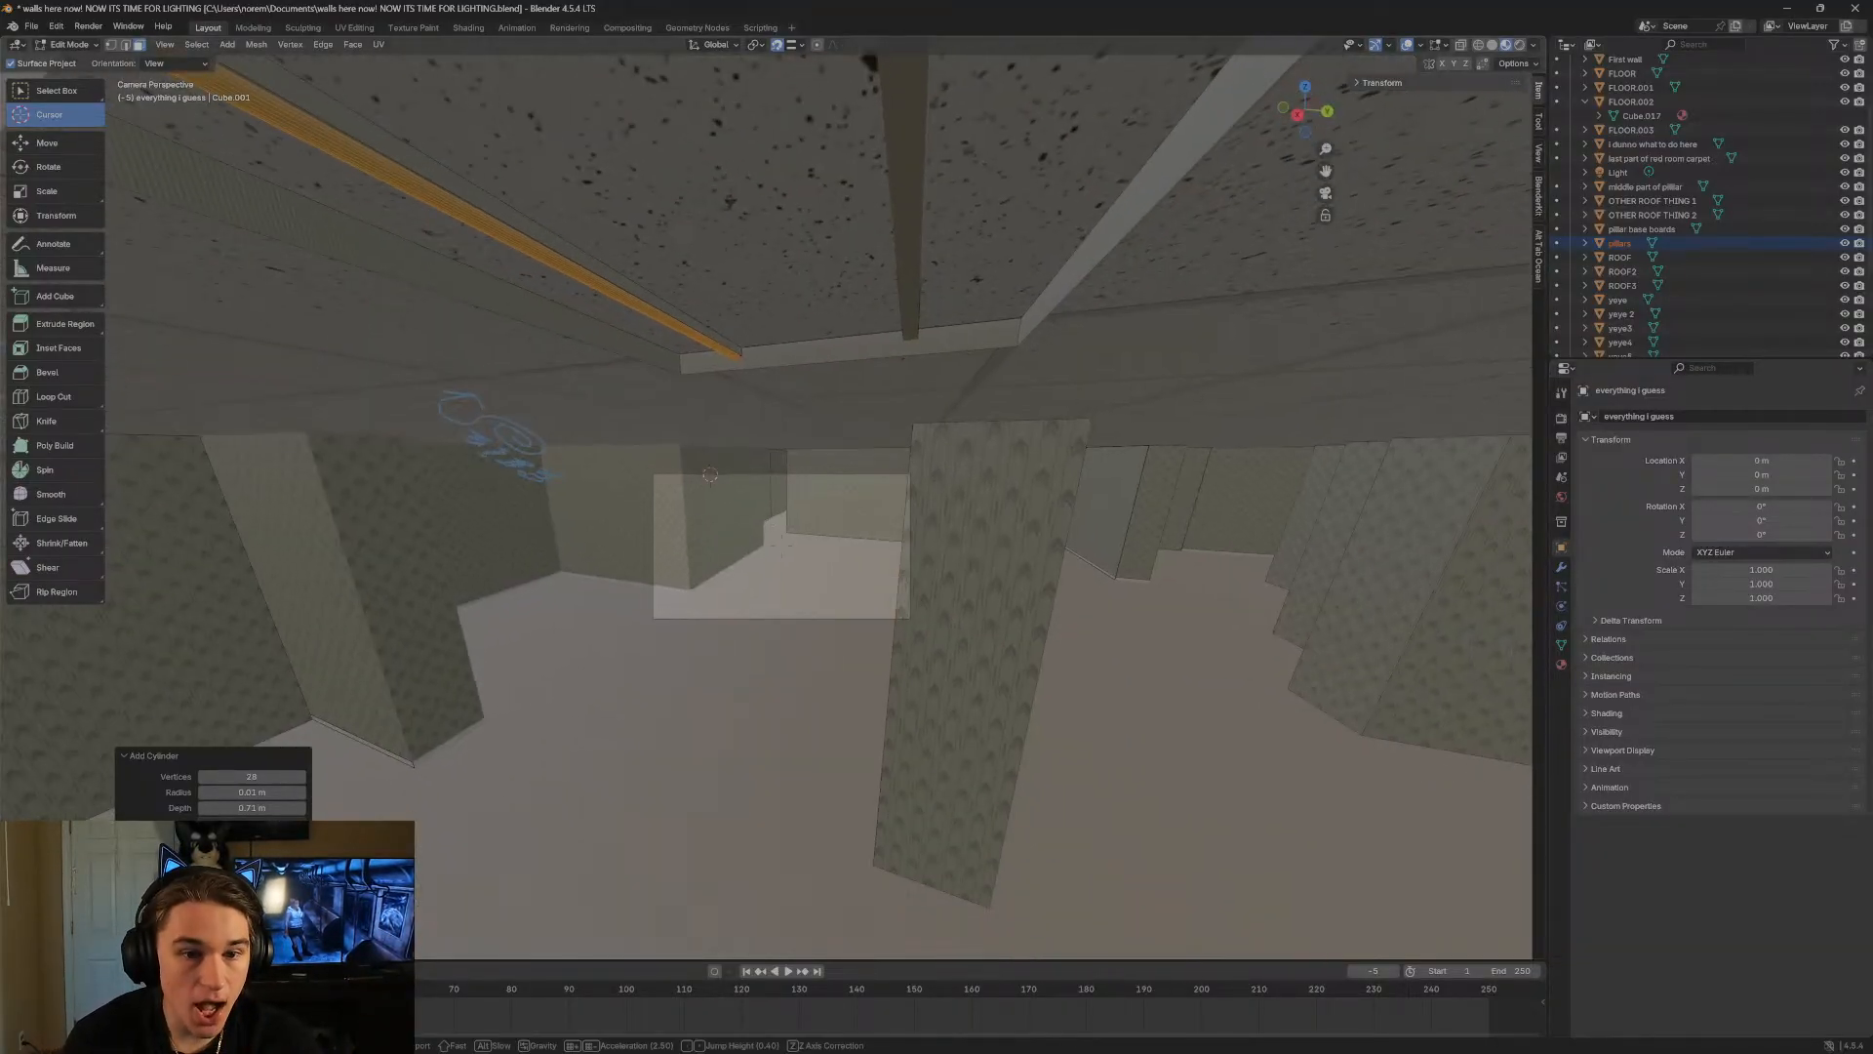
{"action": "key", "text": "w"}
{"action": "key", "text": "w"}
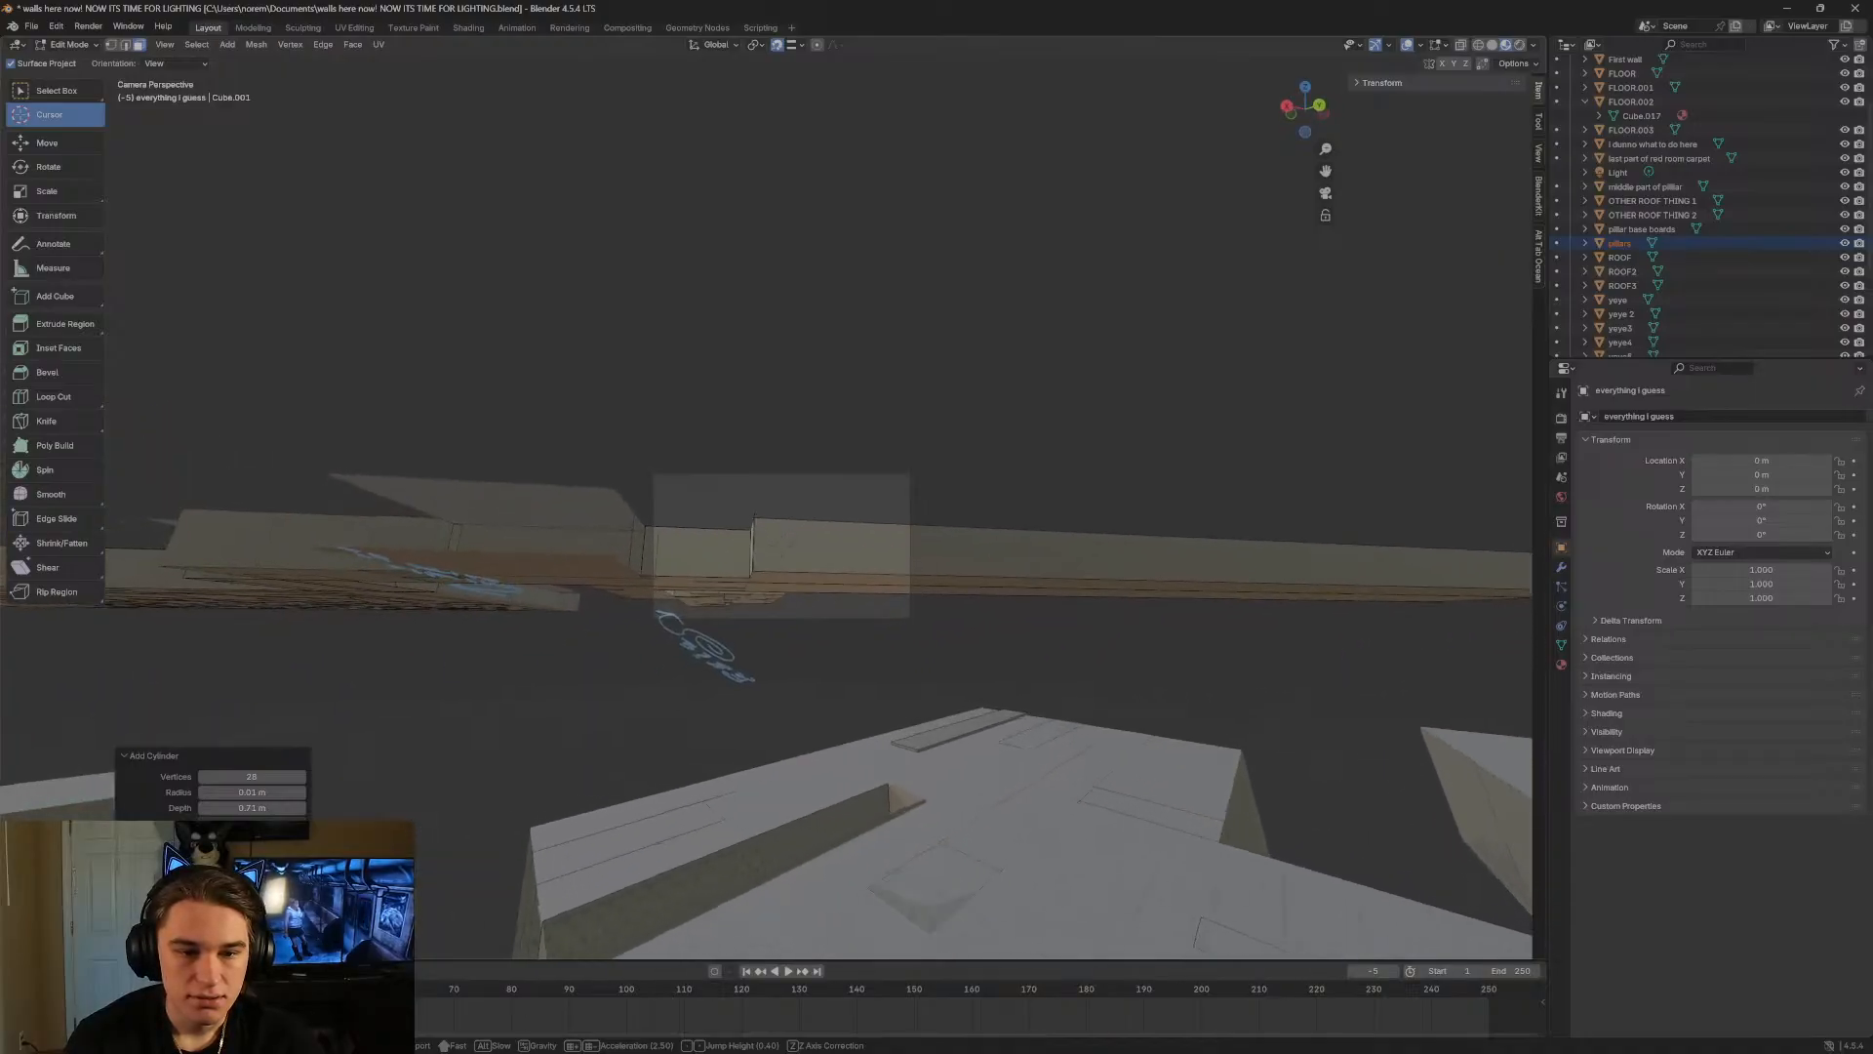
{"action": "key", "text": "w"}
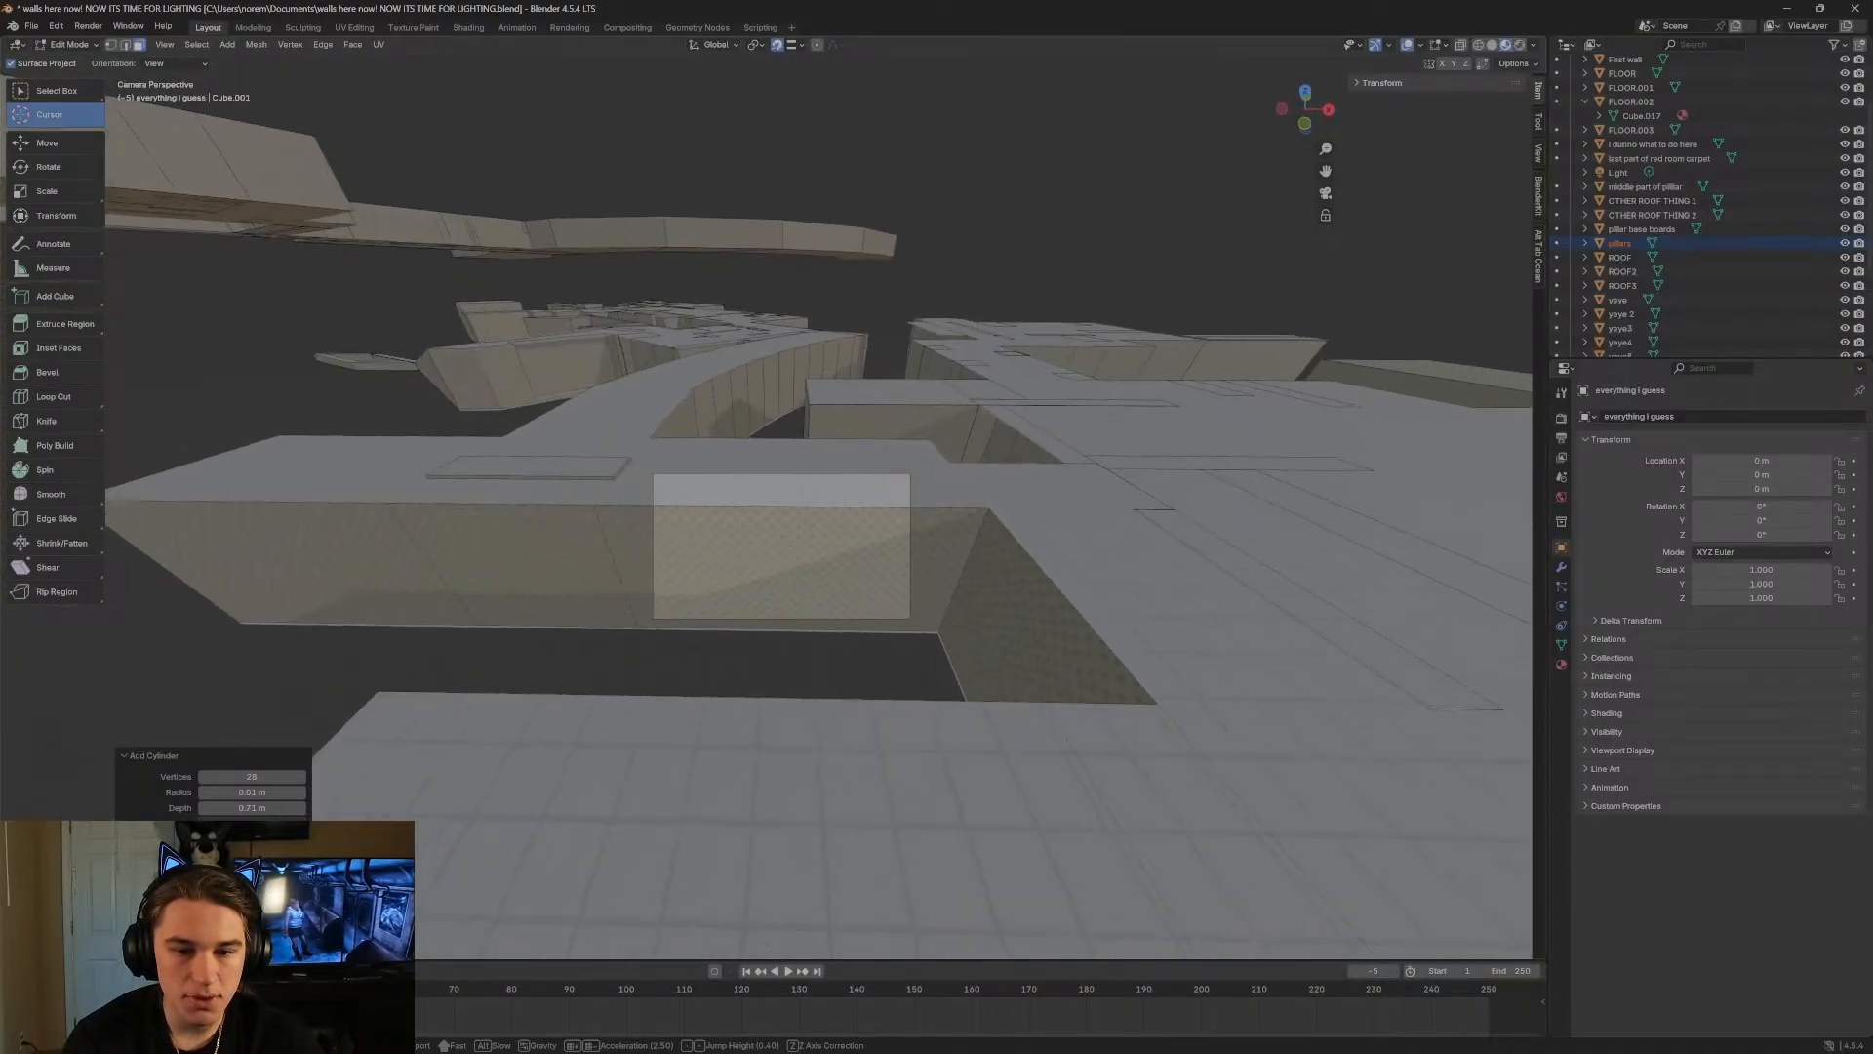
{"action": "key", "text": "w"}
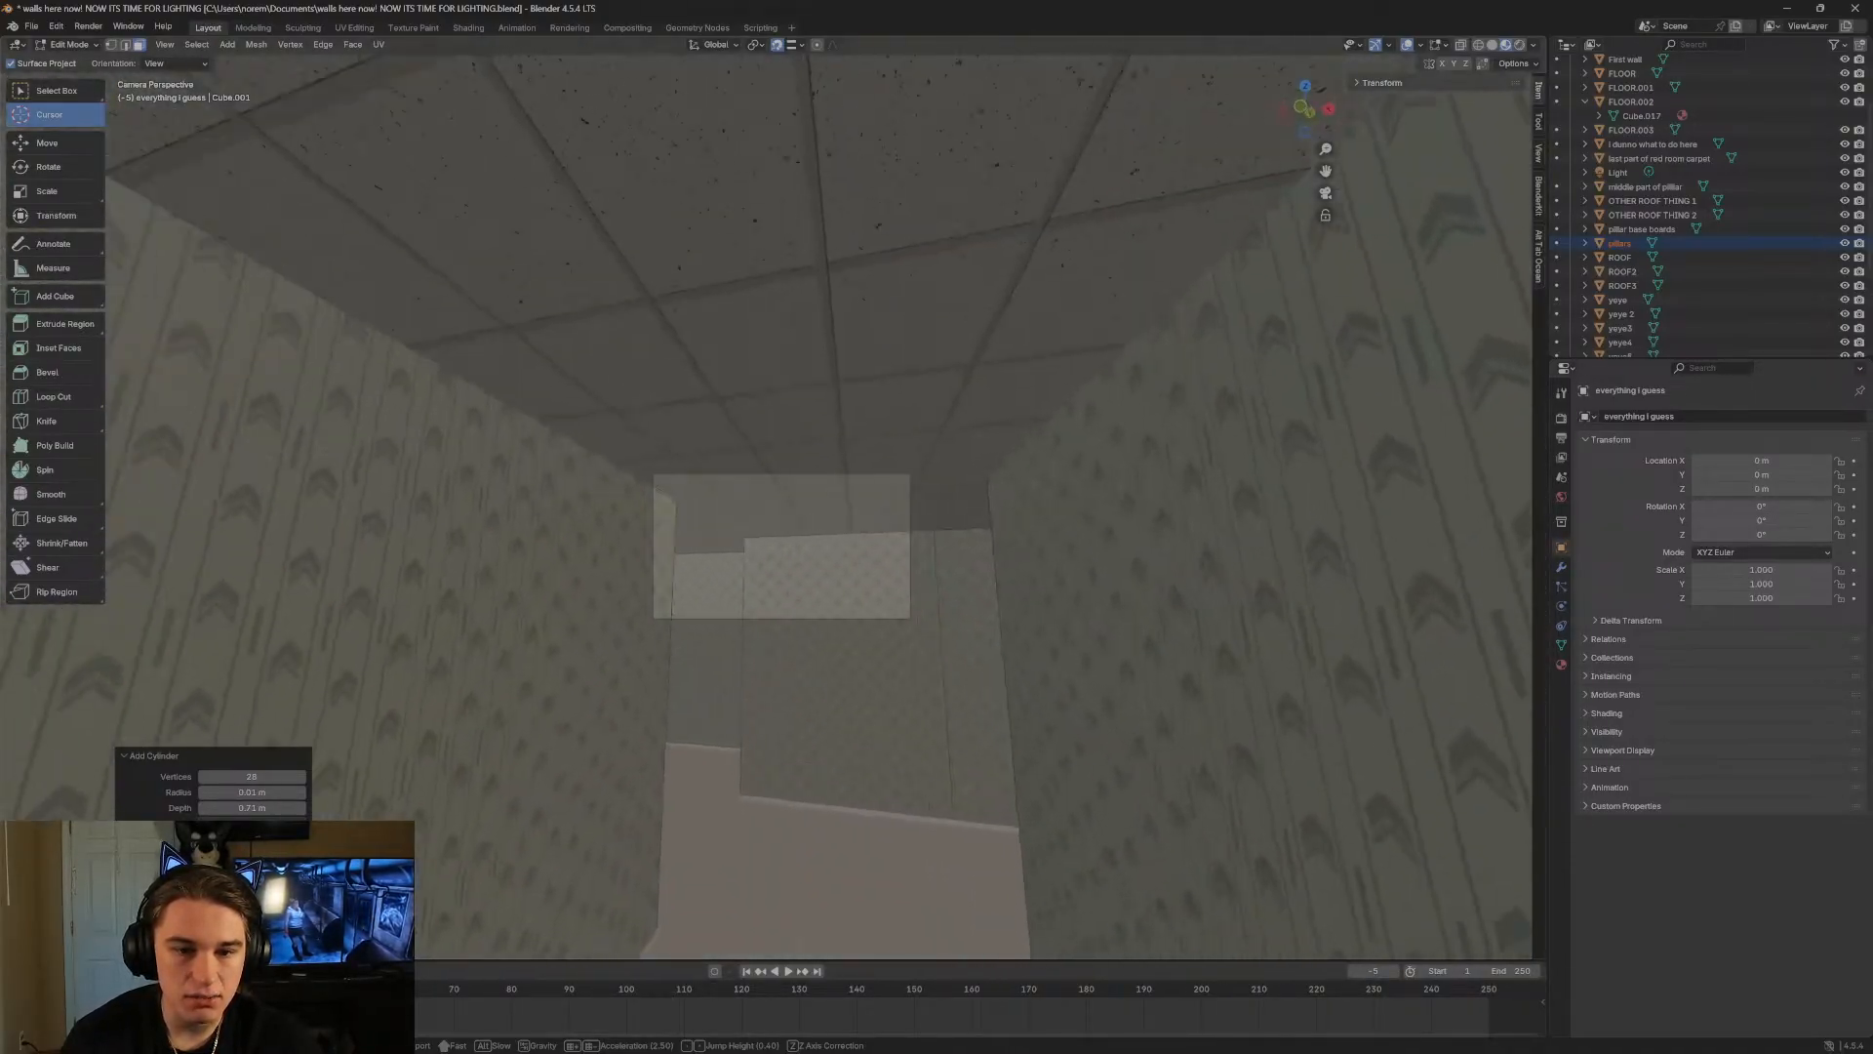
{"action": "key", "text": "w"}
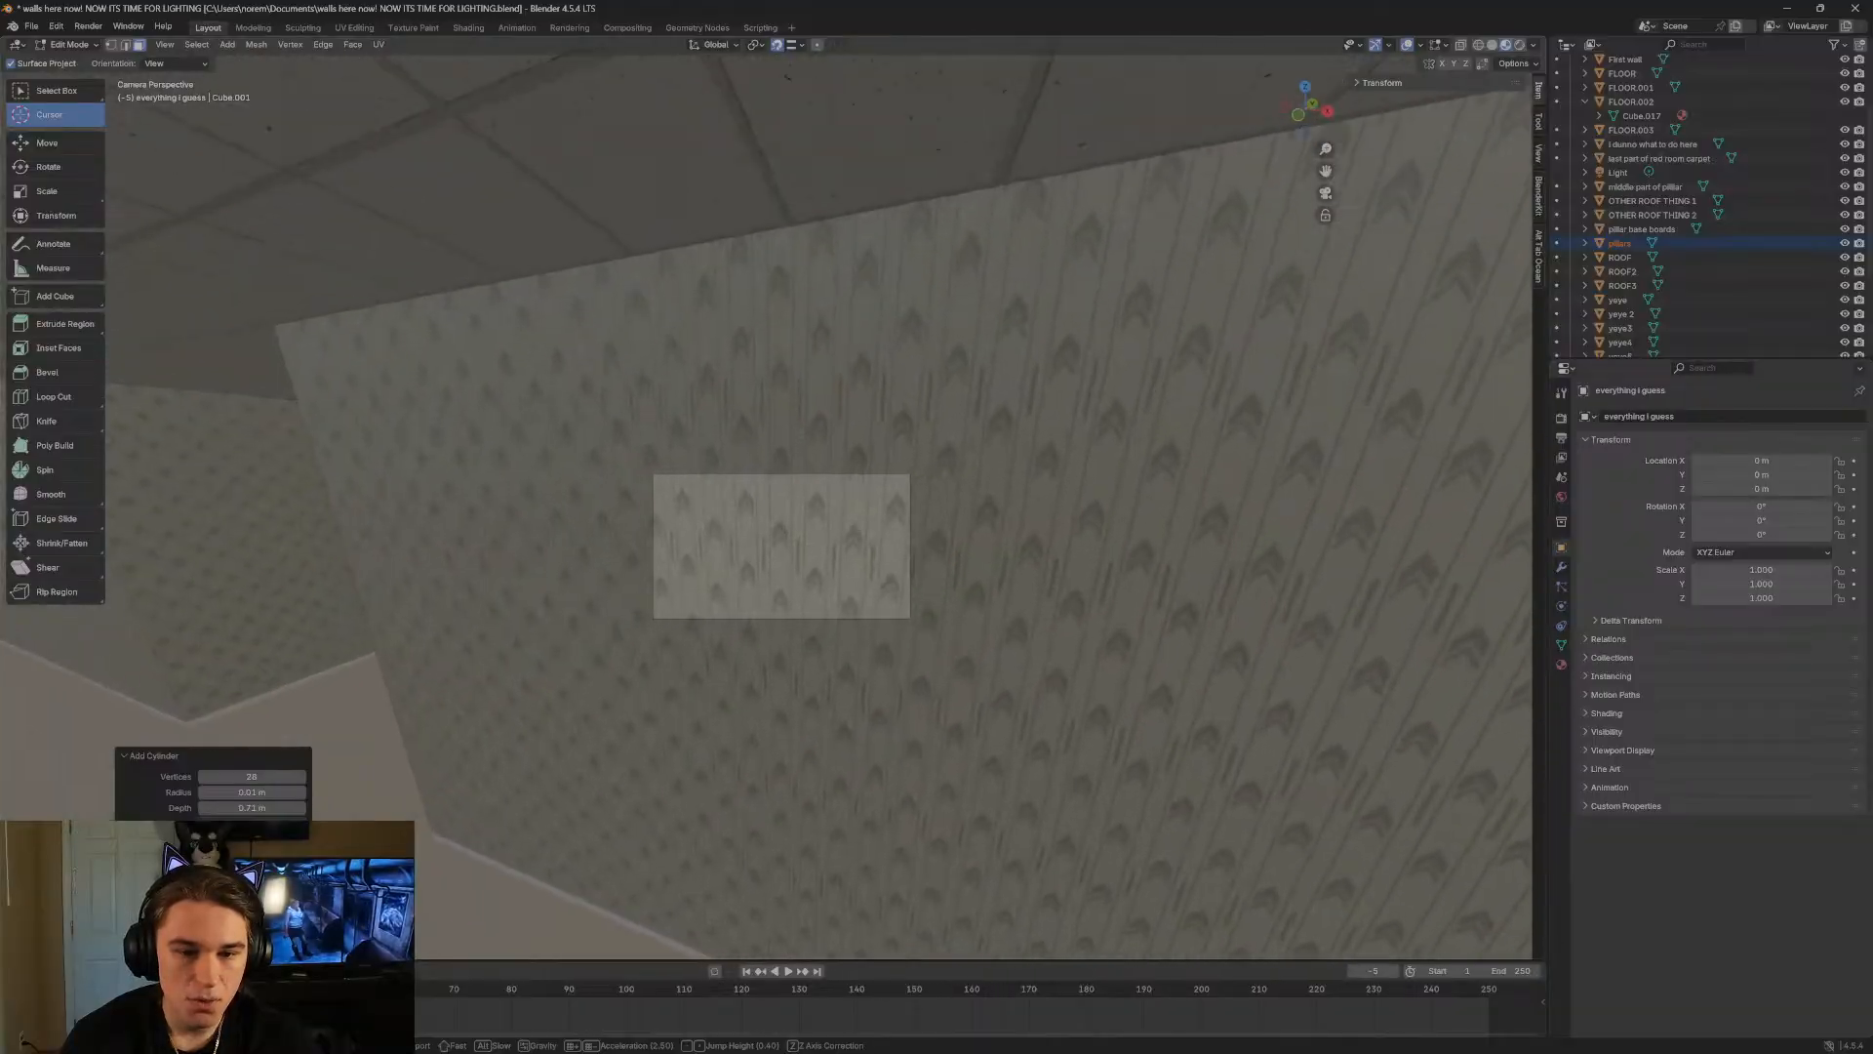
{"action": "key", "text": "w"}
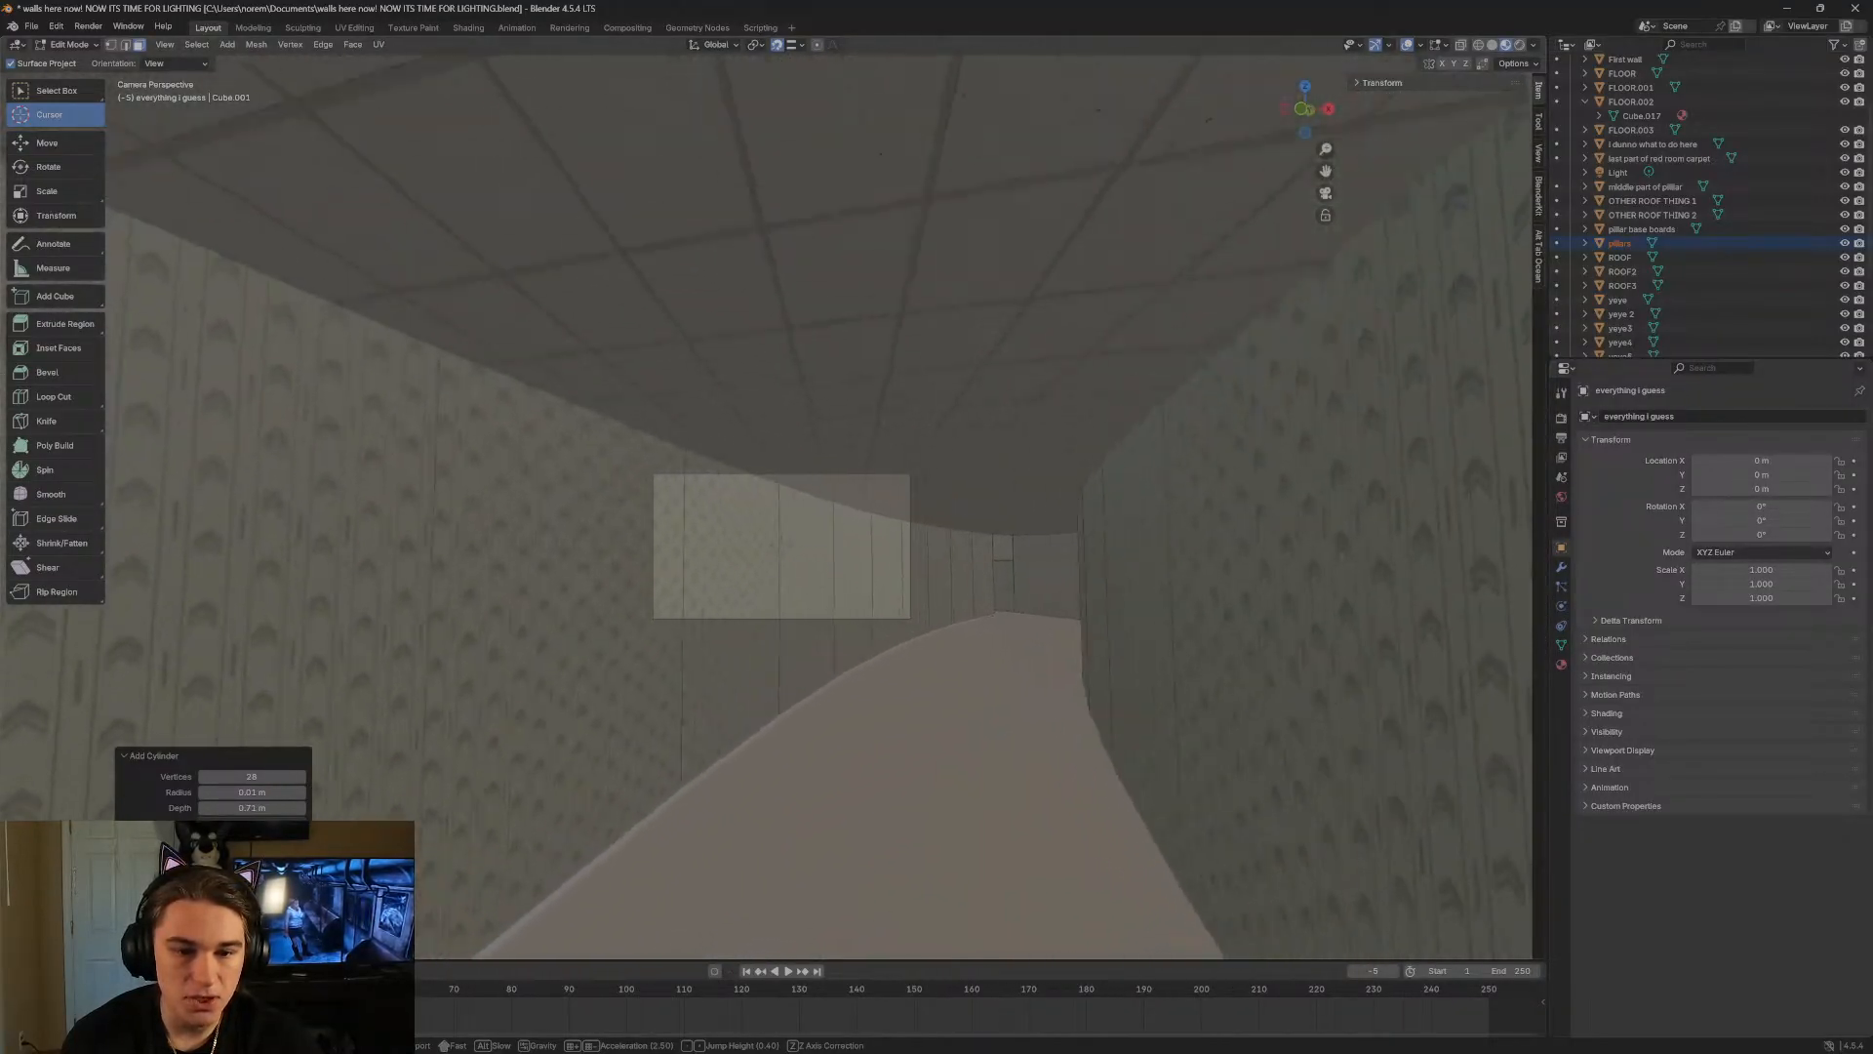
{"action": "key", "text": "w"}
{"action": "key", "text": "w"}
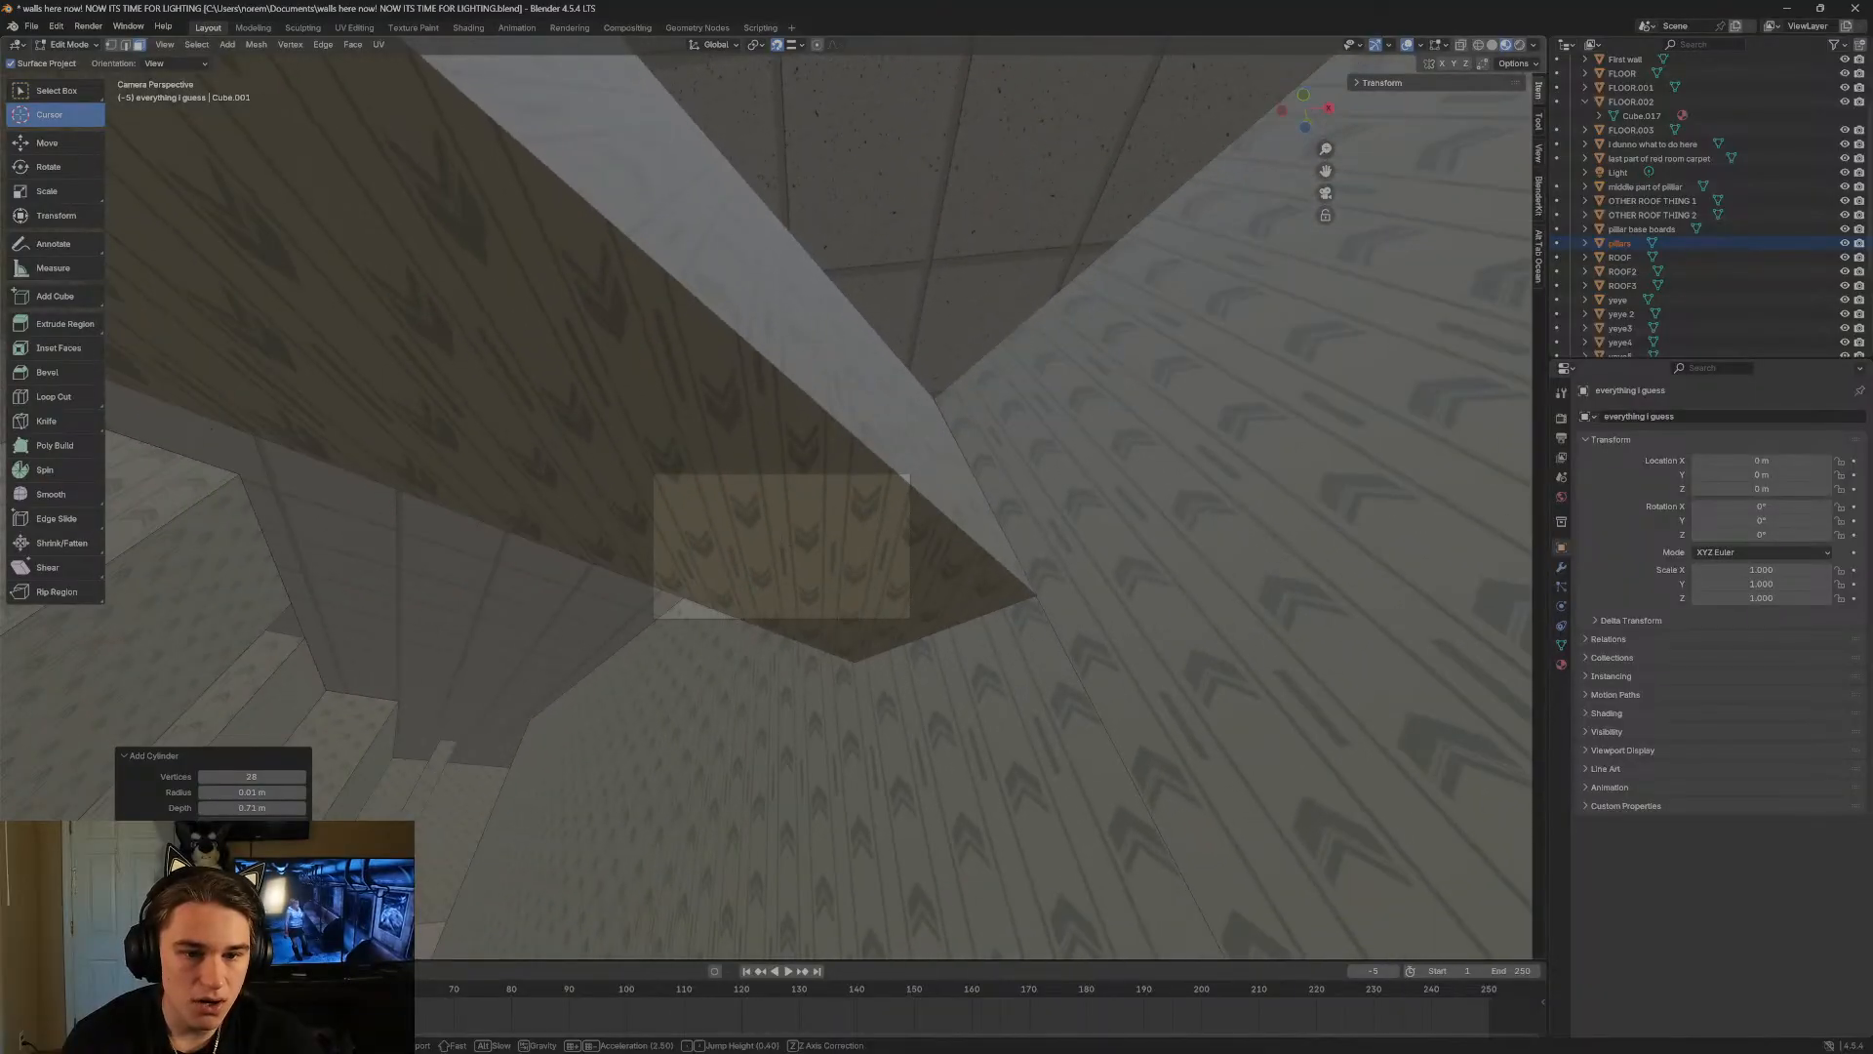
{"action": "key", "text": "w"}
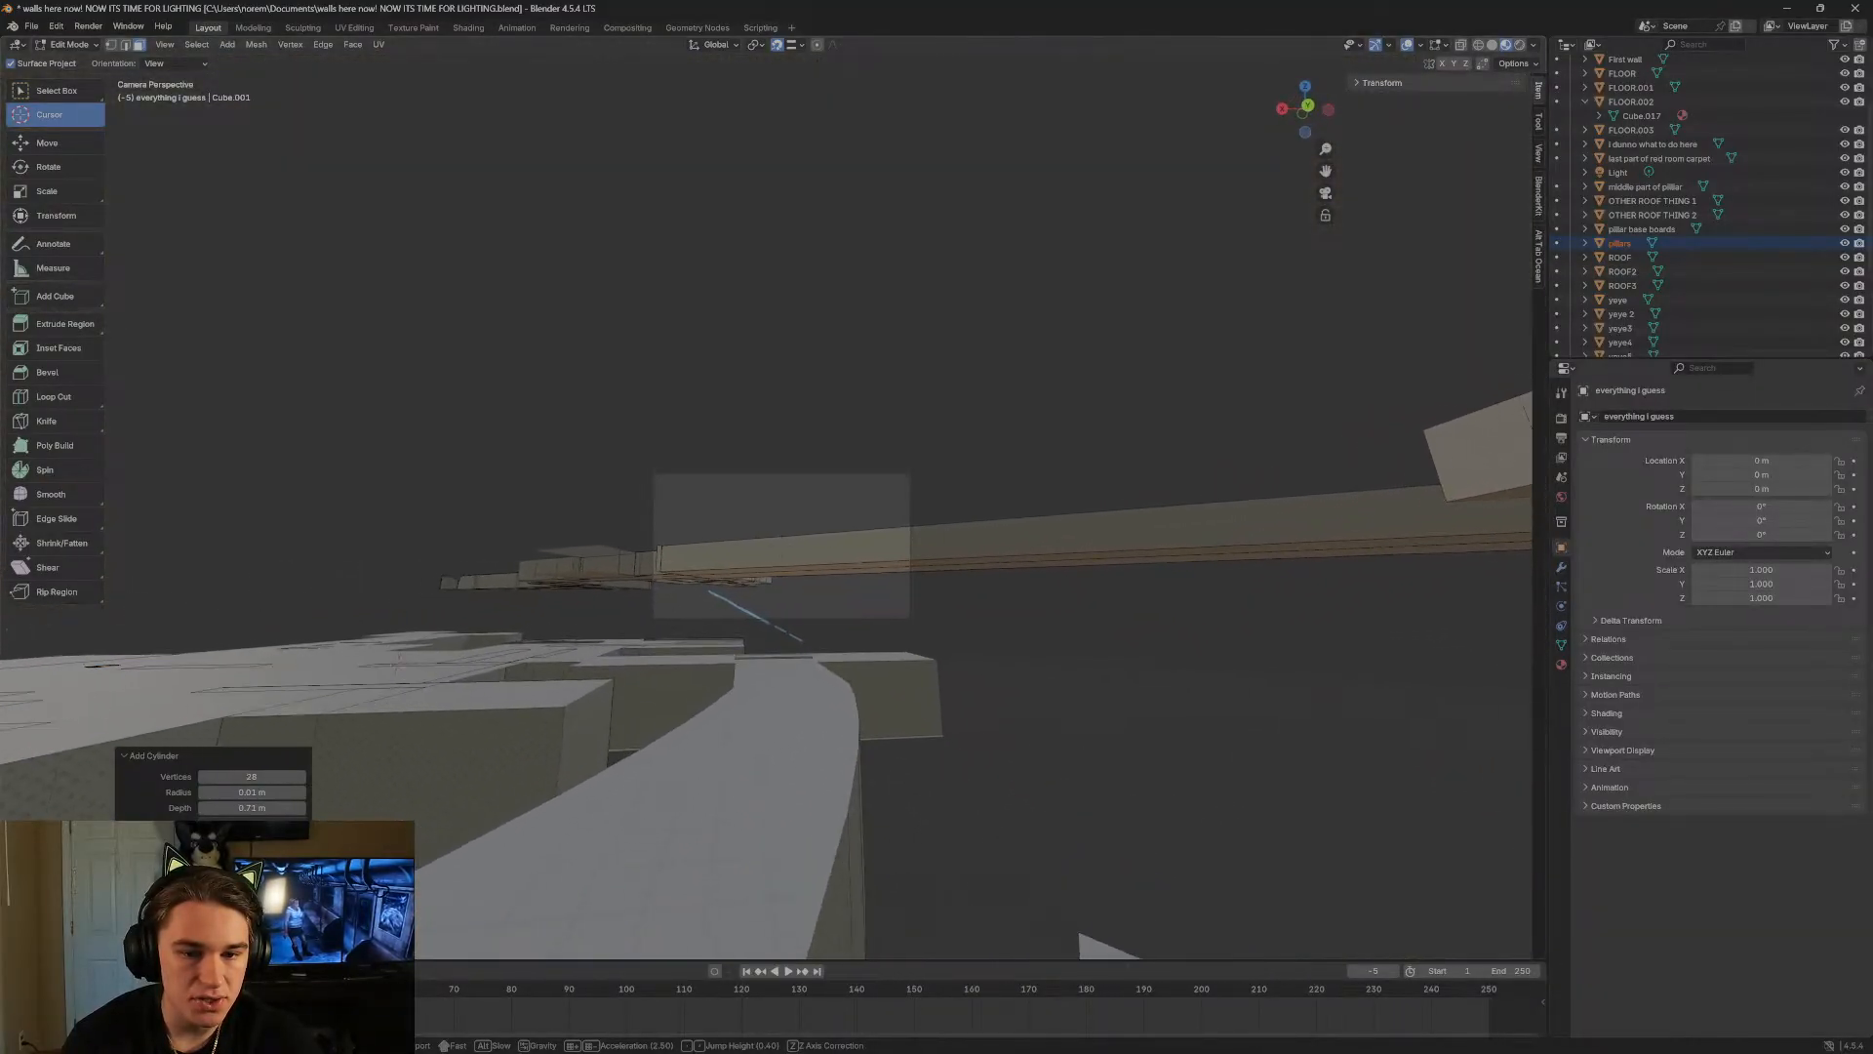
{"action": "key", "text": "w"}
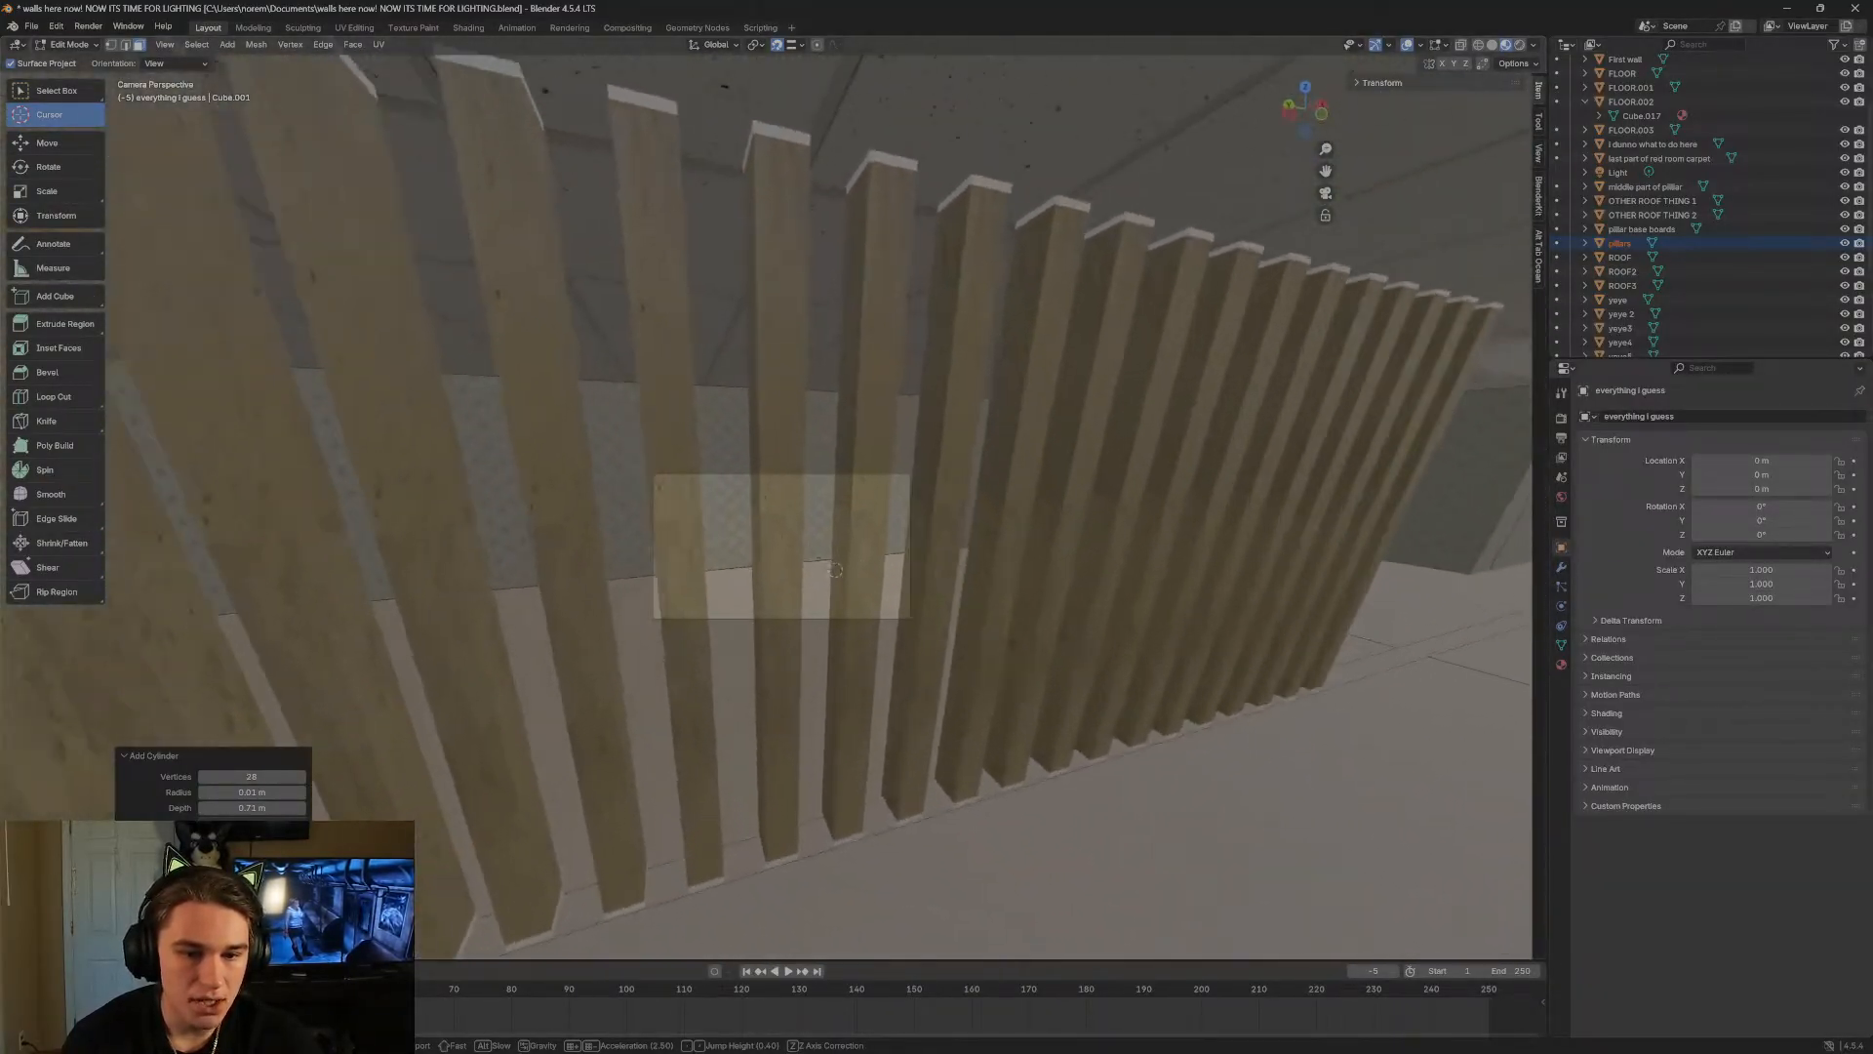
{"action": "key", "text": "w"}
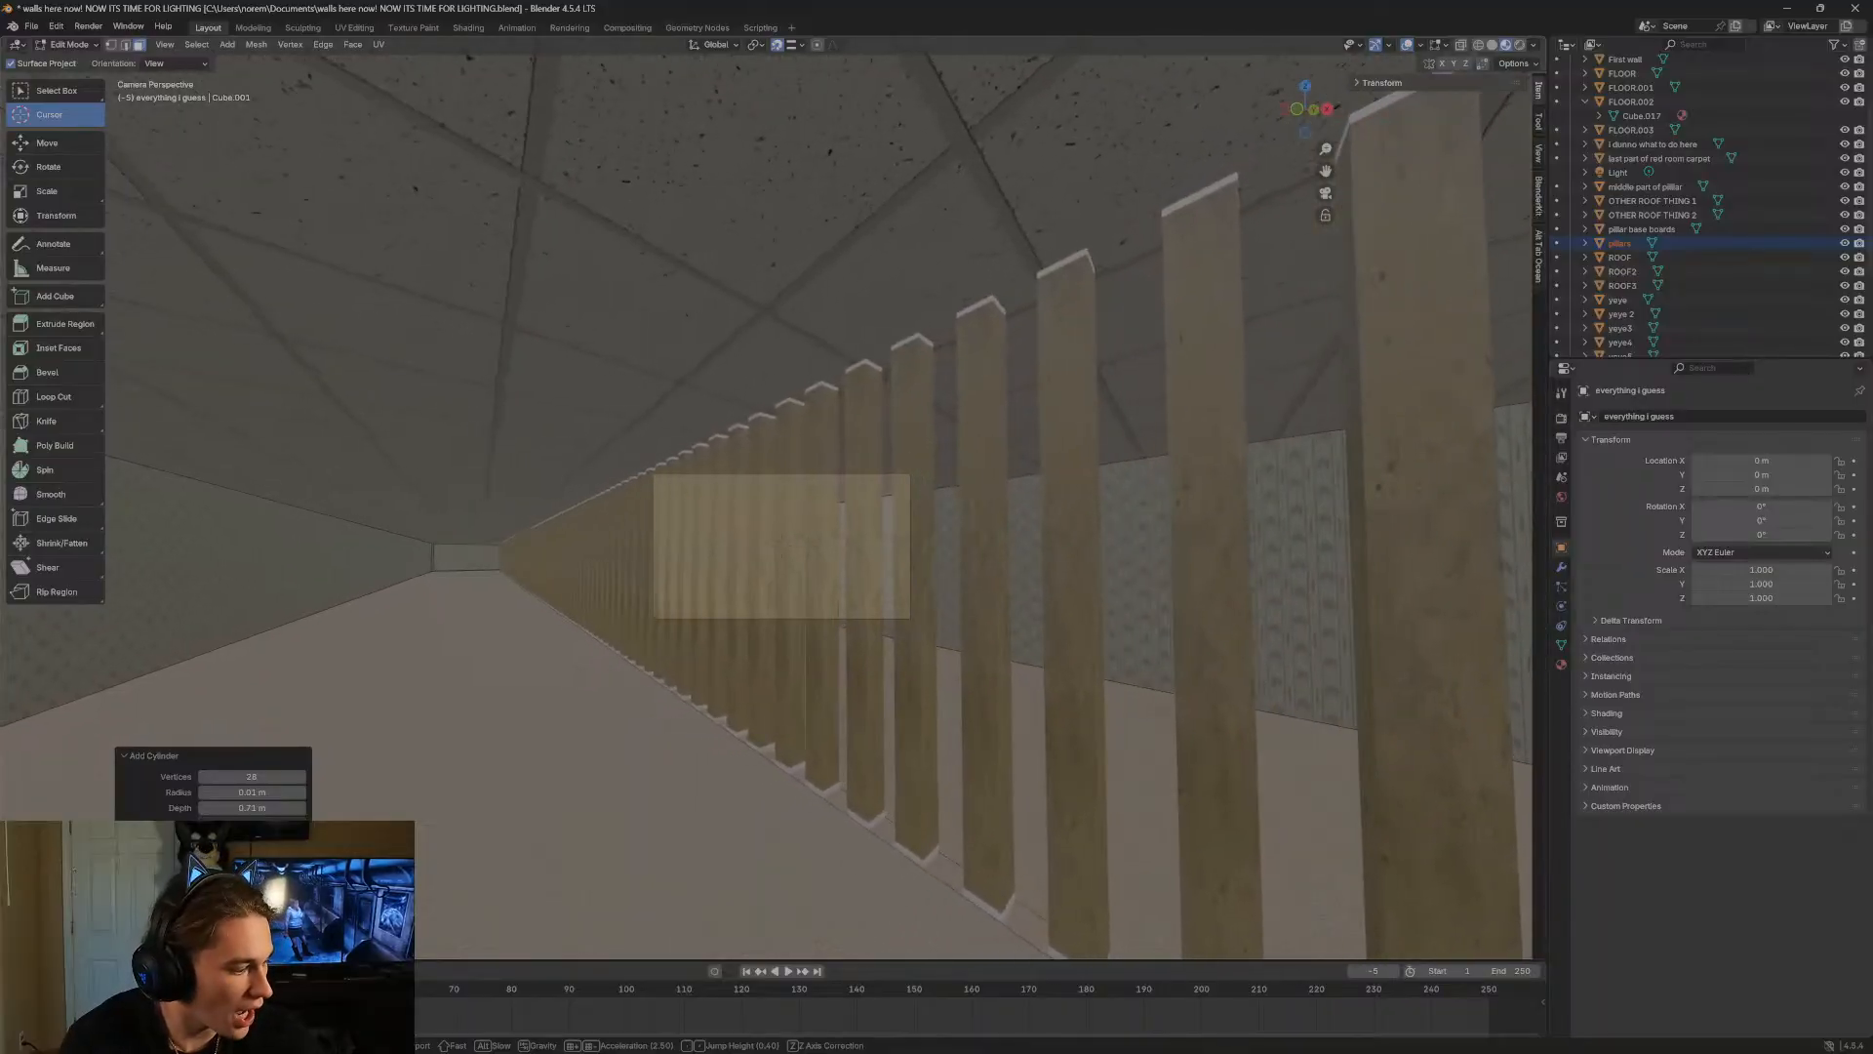
{"action": "key", "text": "w"}
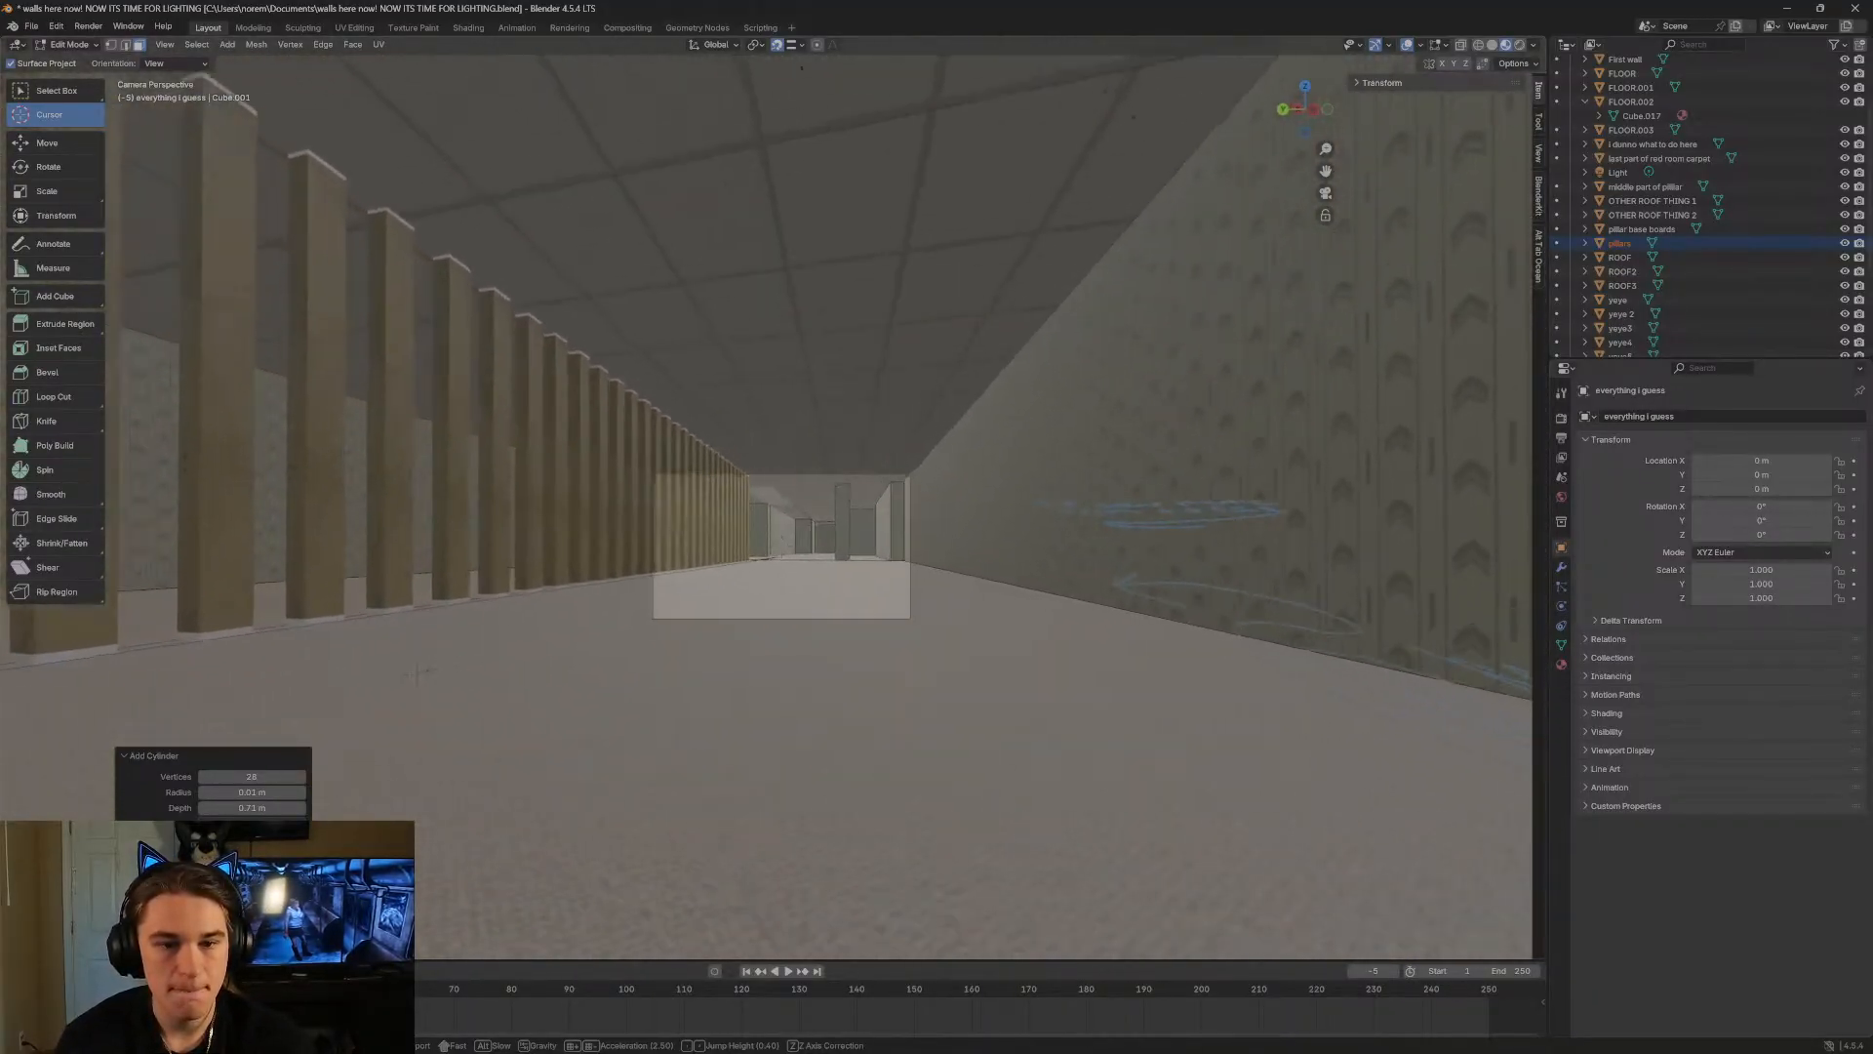
{"action": "key", "text": "w"}
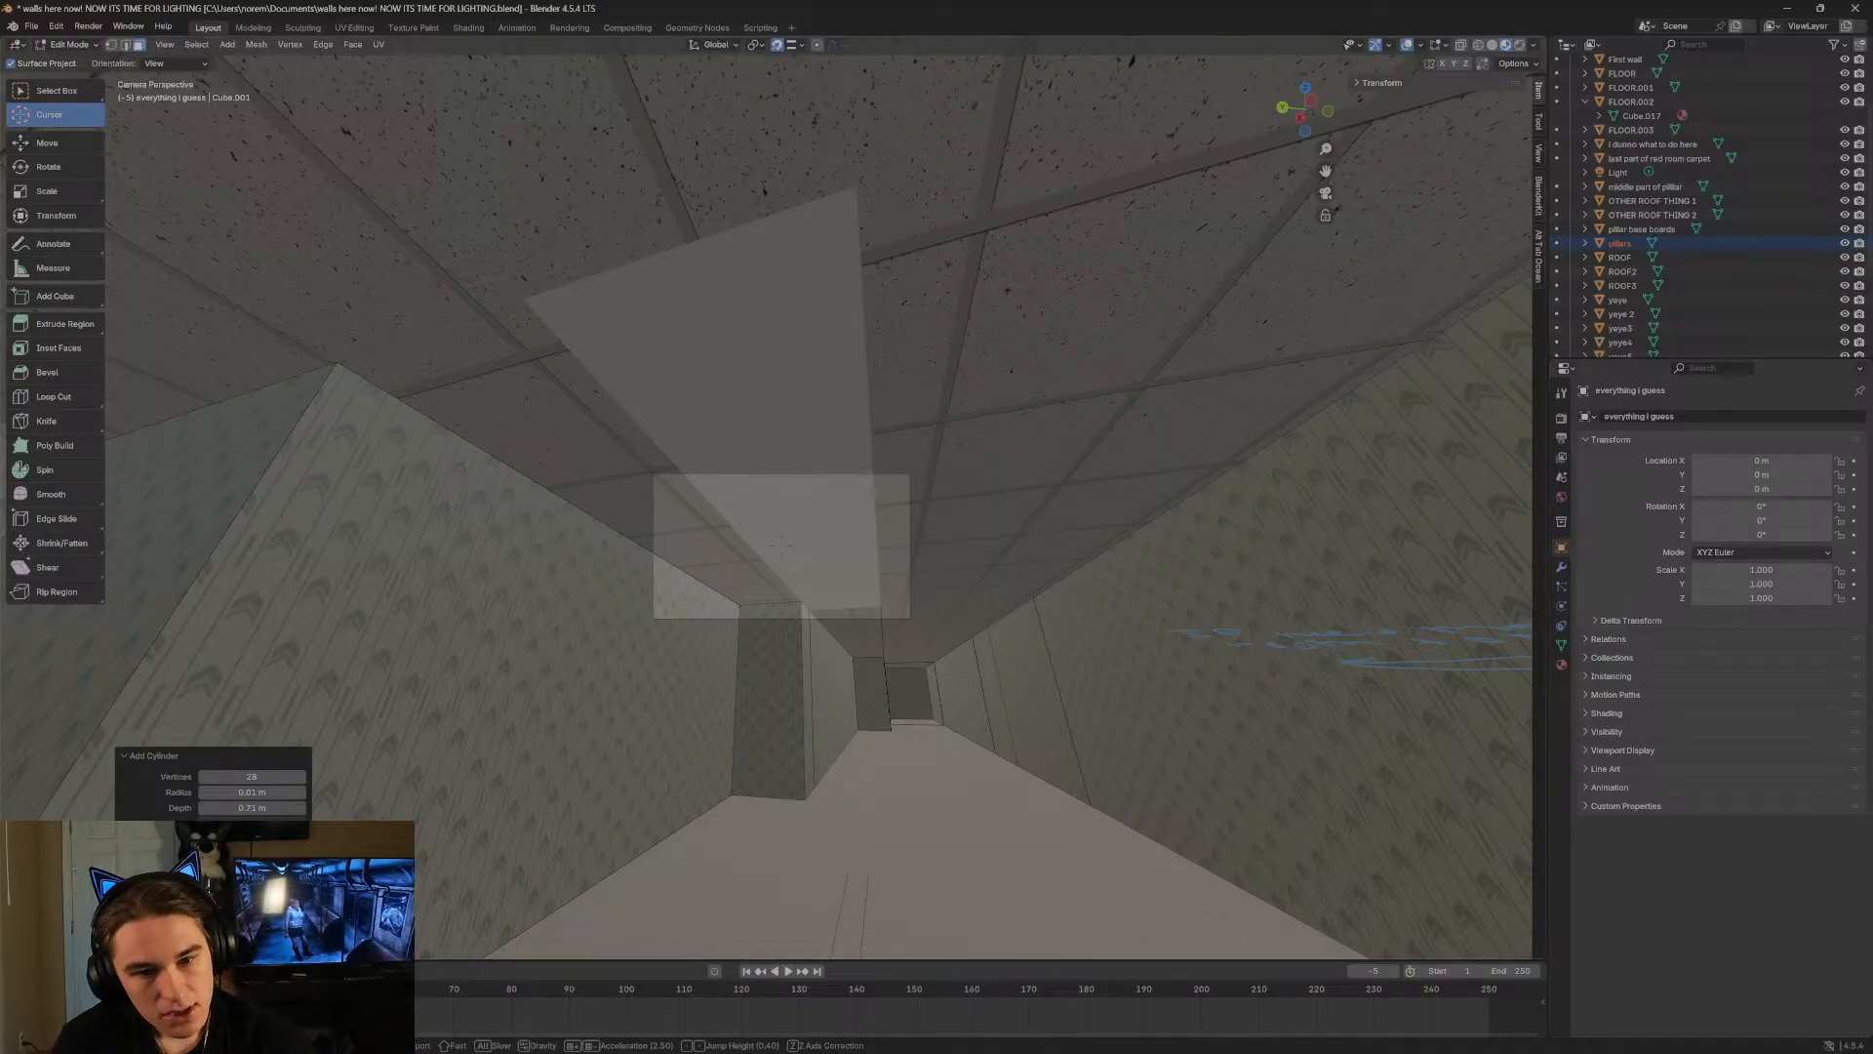
Examine the plain gap running between the ceiling tiles along the long corridor.
{"action": "key", "text": "w"}
{"action": "key", "text": "s"}
{"action": "key", "text": "w"}
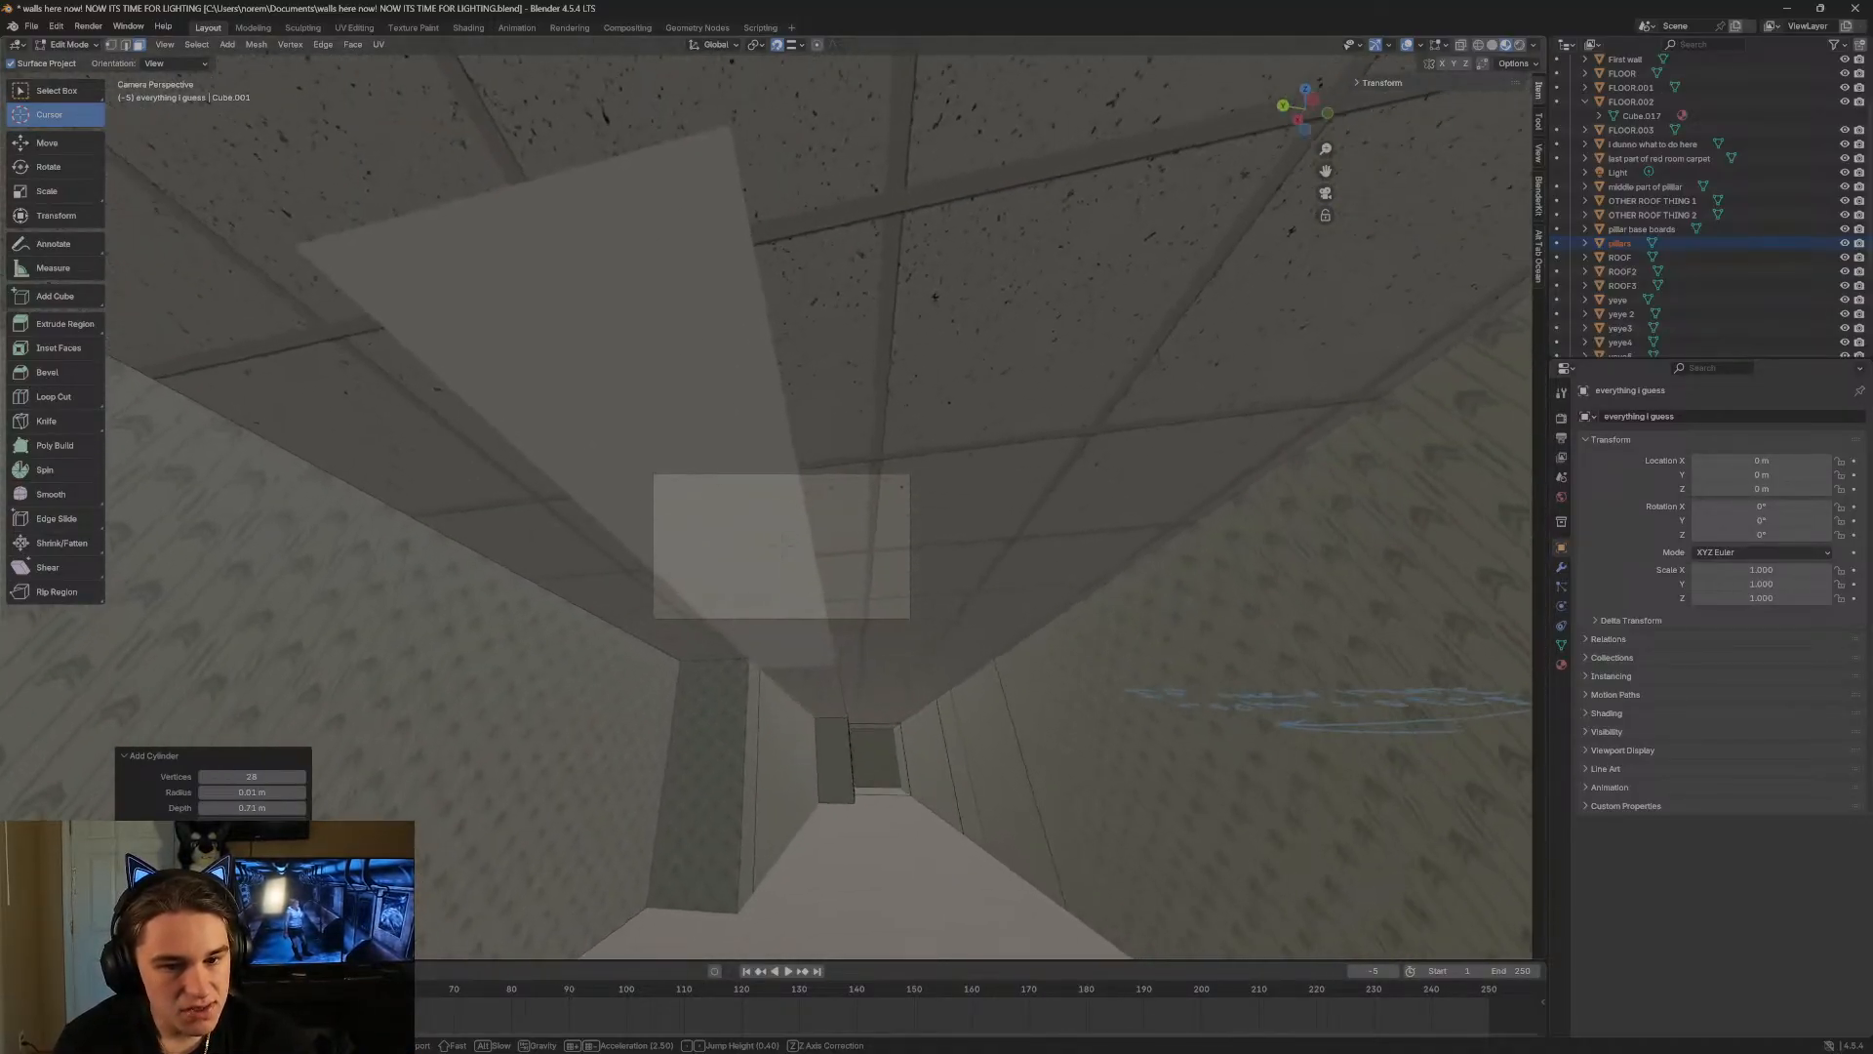
{"action": "key", "text": "w"}
{"action": "key", "text": "s"}
{"action": "key", "text": "w"}
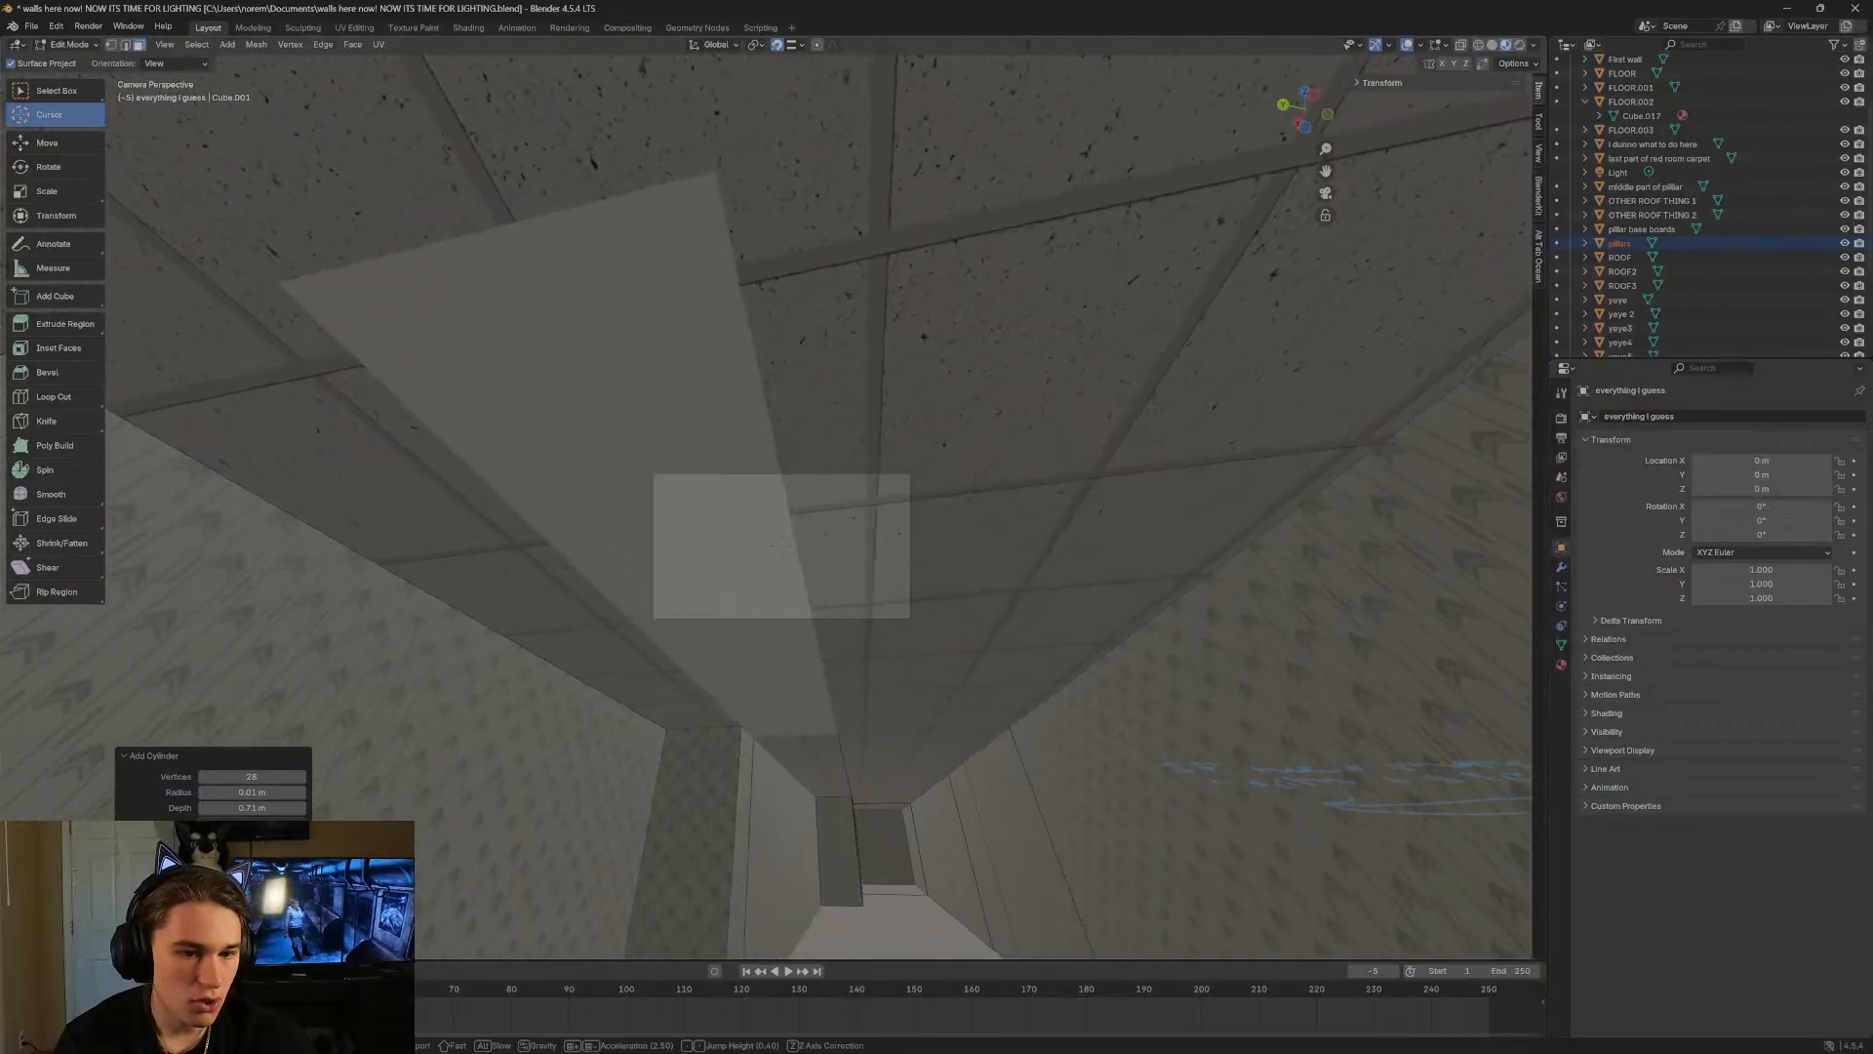
{"action": "key", "text": "w"}
{"action": "key", "text": "s"}
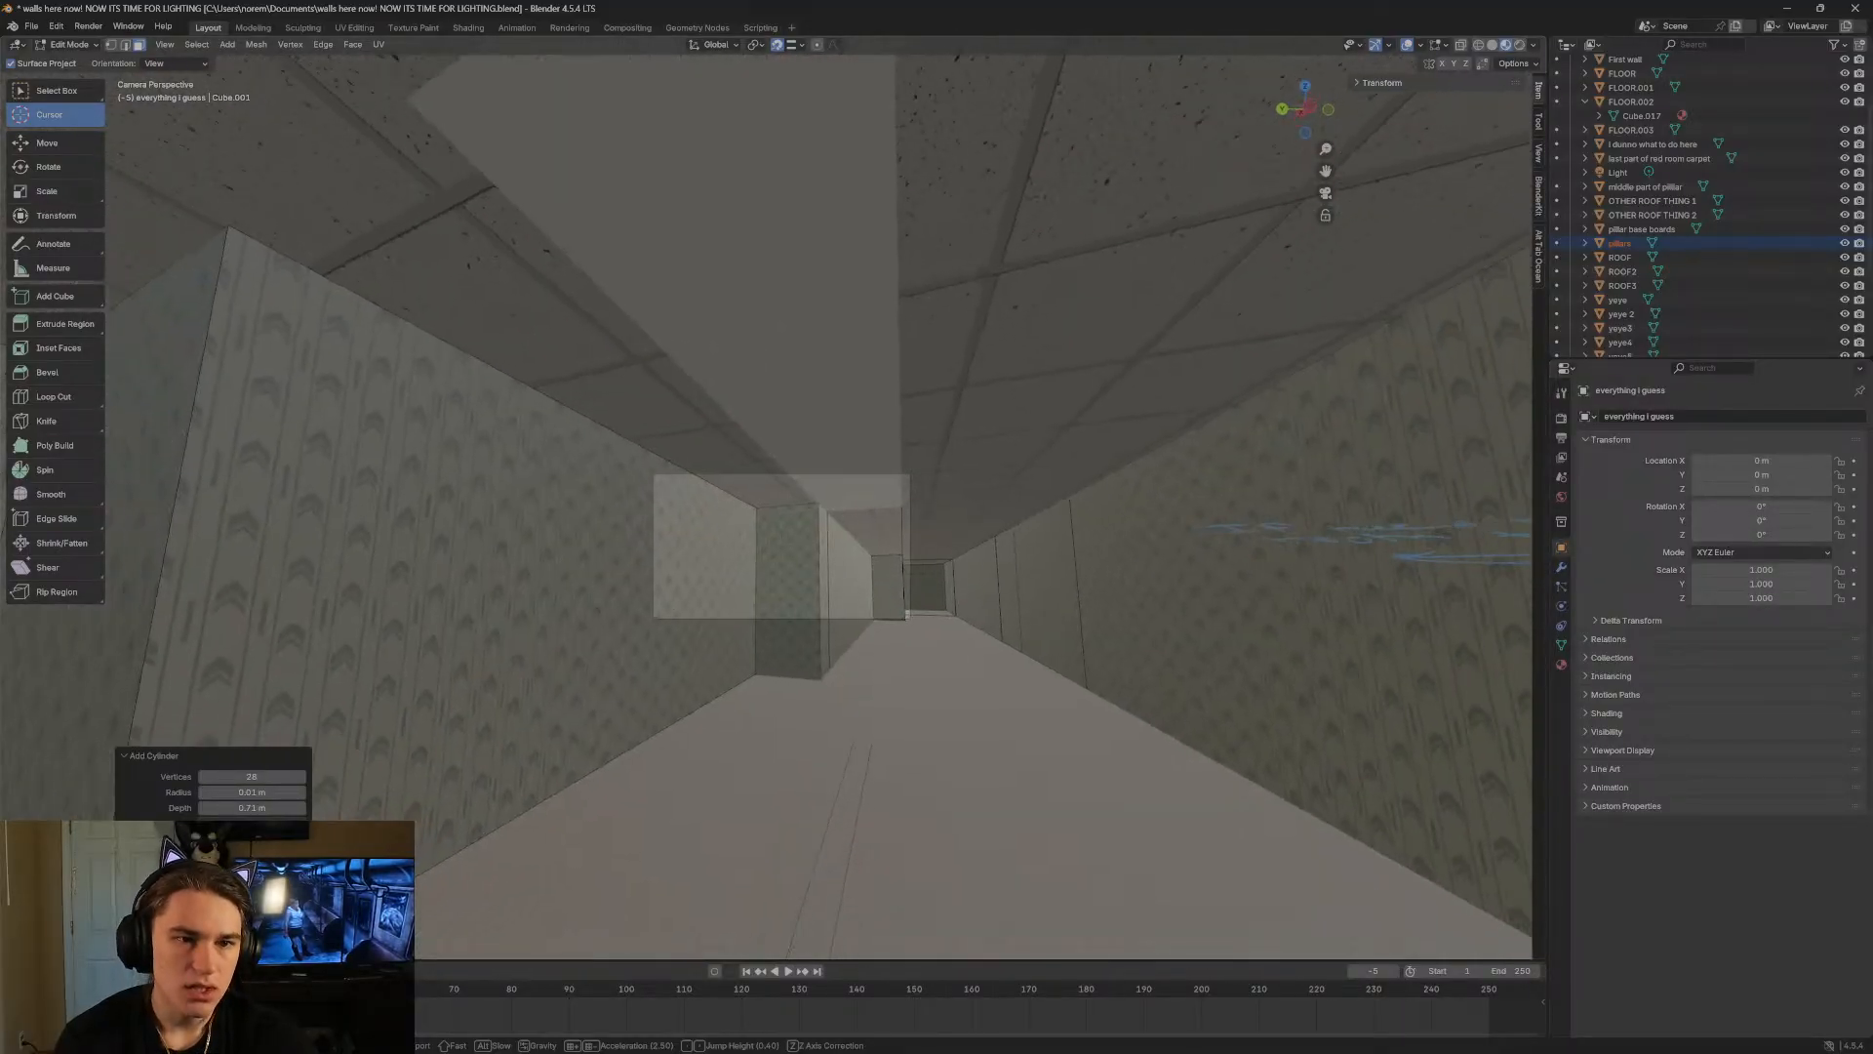
{"action": "left_click", "coordinate": [185, 521]}
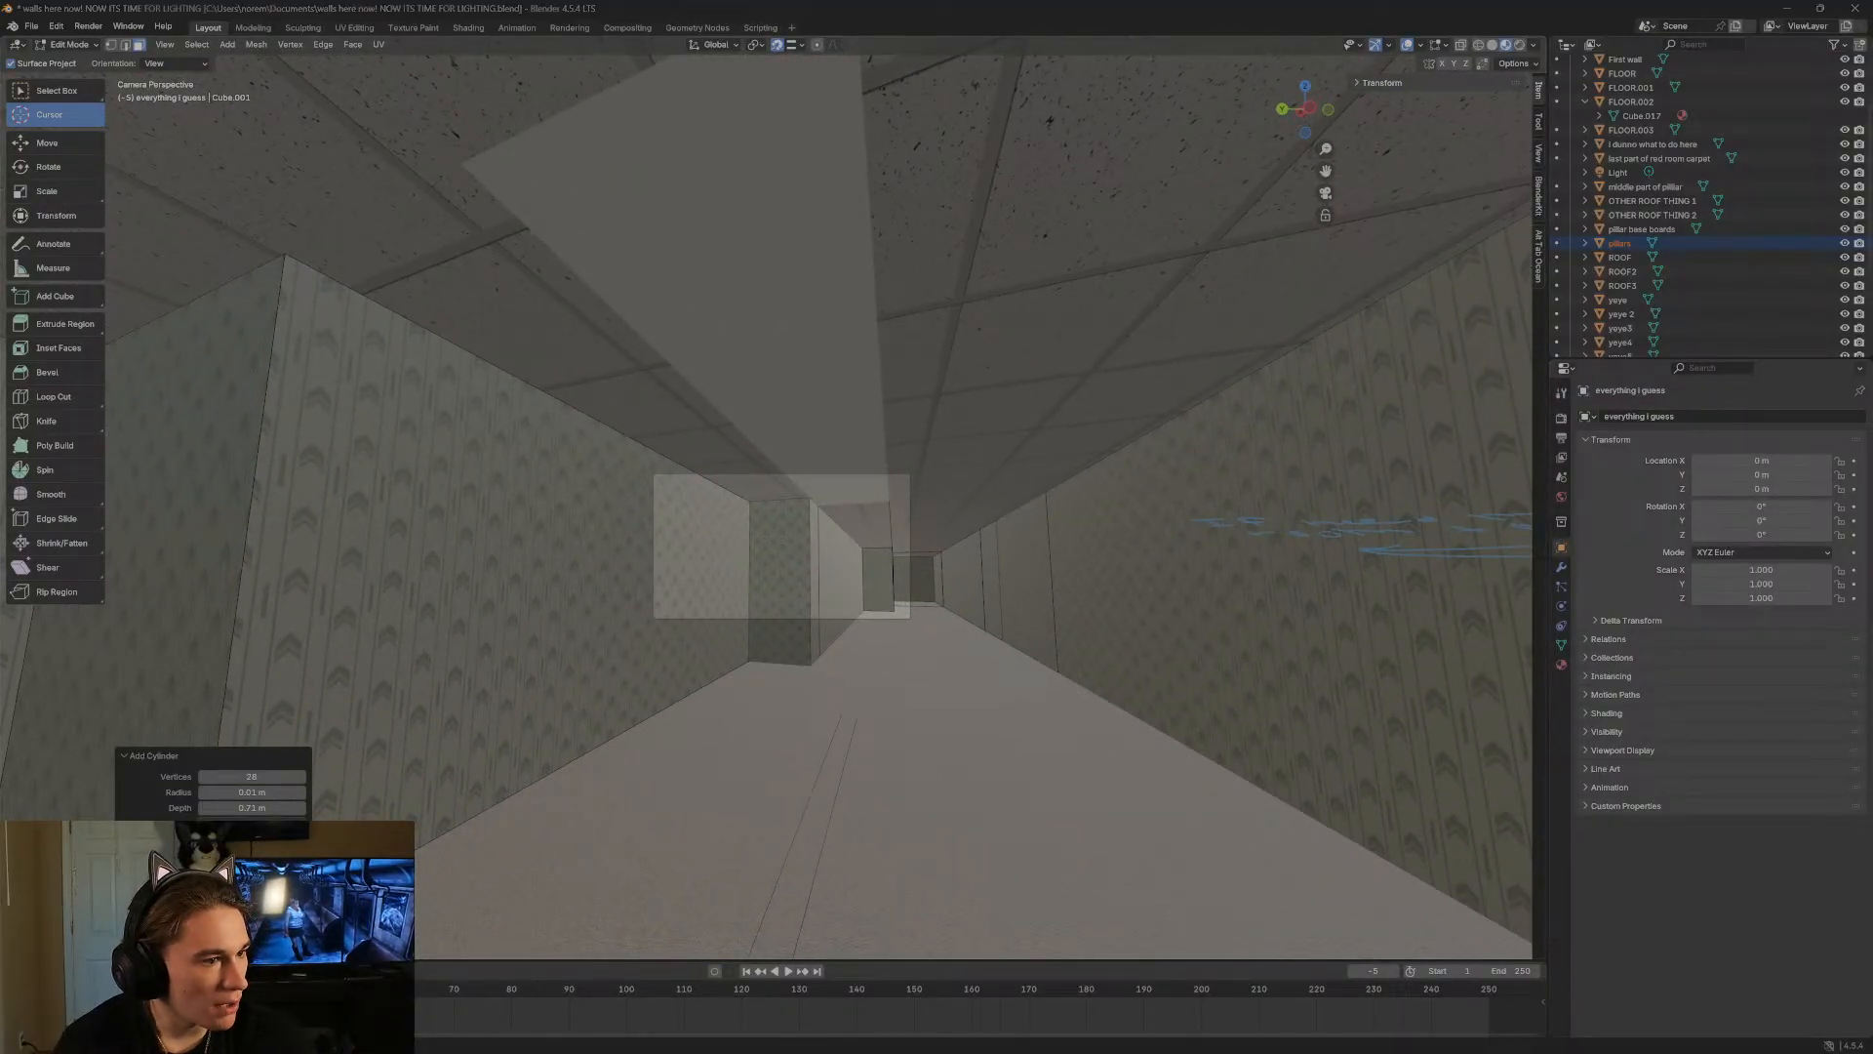
Search the web browser's image results for "what is above office tiels ceiling", view the Reddit photo, and return to Blender.
{"action": "left_click_drag", "start_coordinate": [833, 174], "coordinate": [866, 4]}
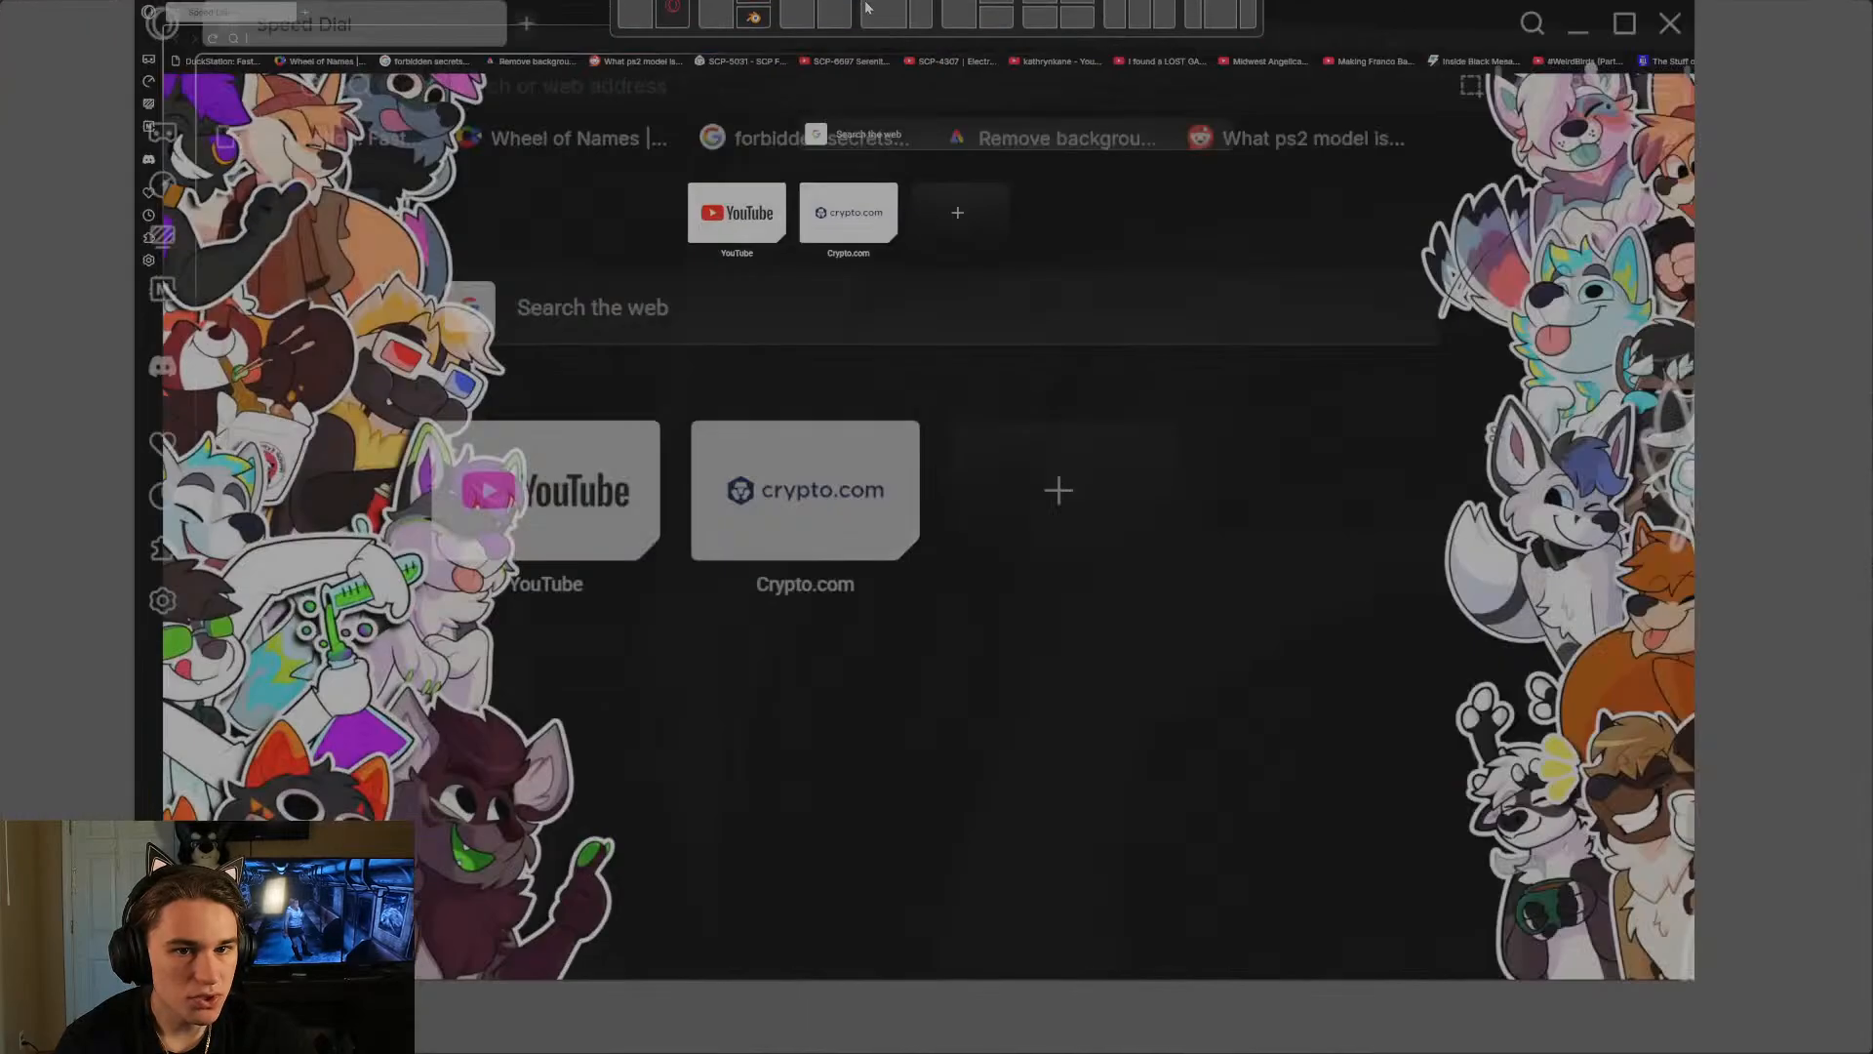
{"action": "type", "text": "what "}
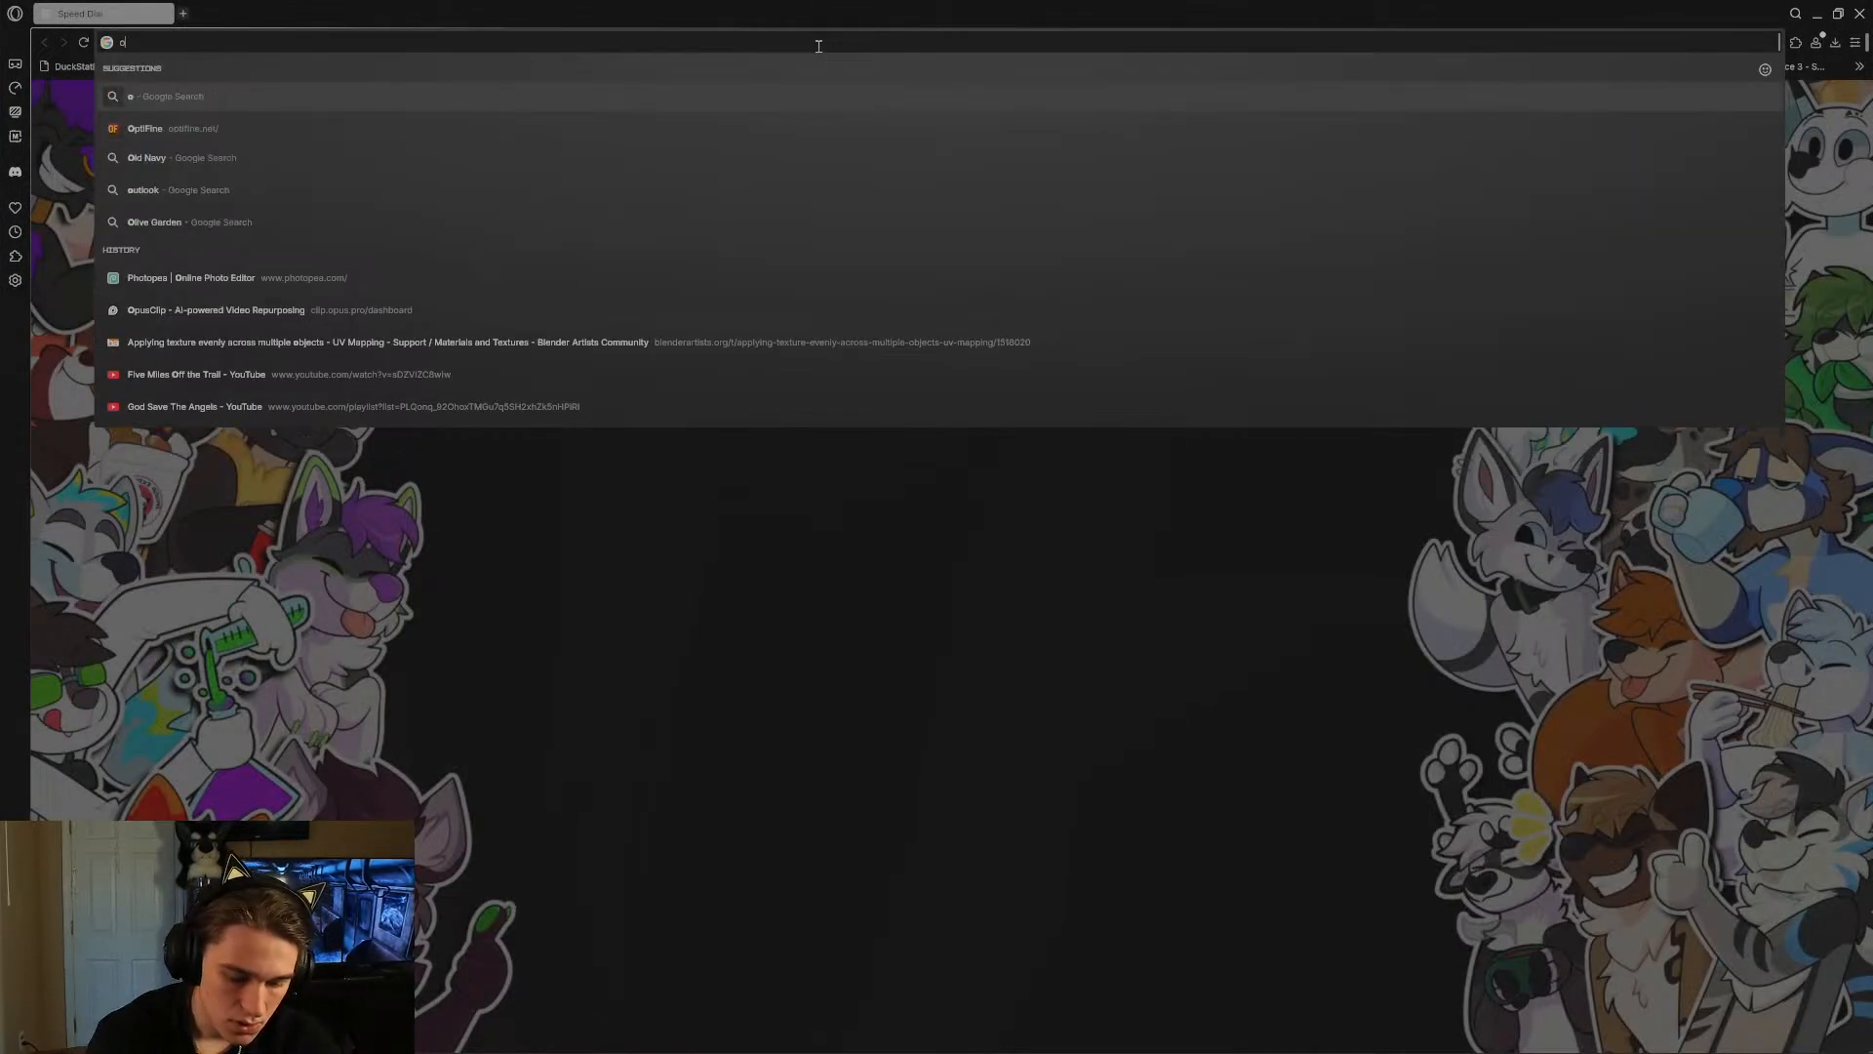
{"action": "type", "text": "is a"}
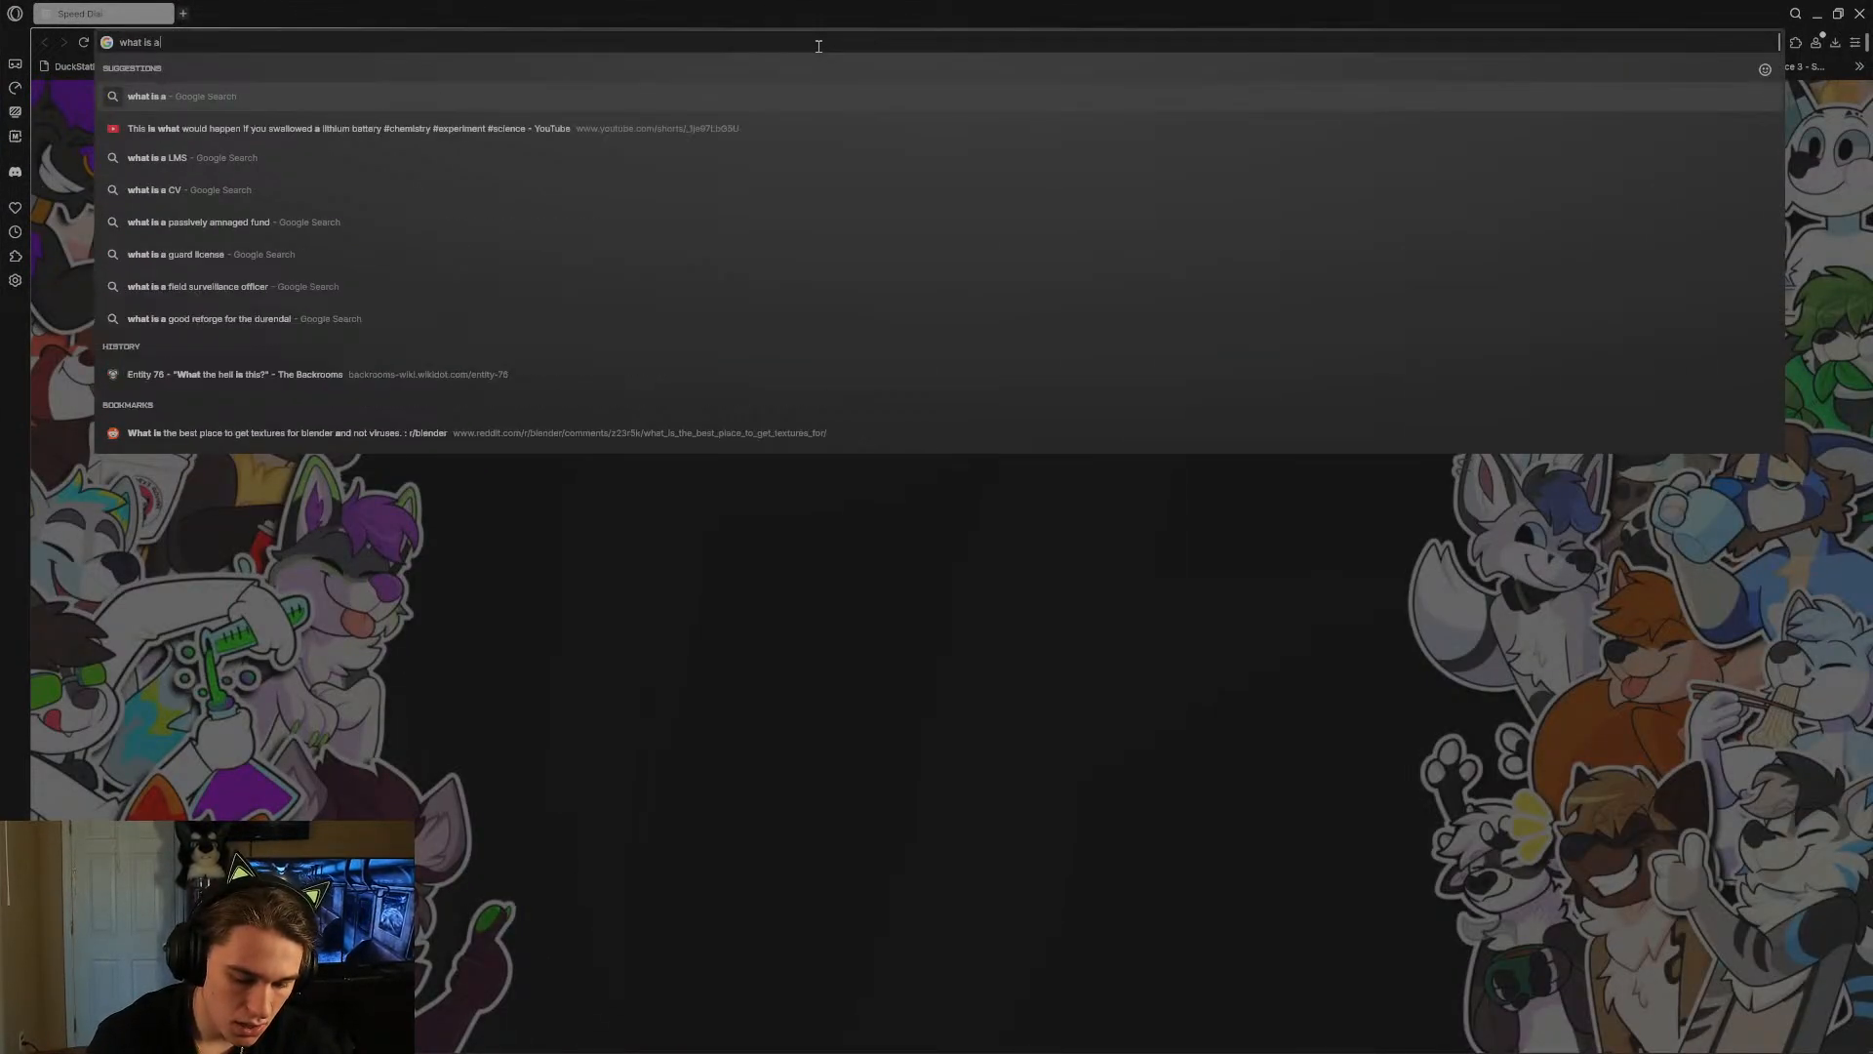
{"action": "type", "text": "bove office tiels ceiling"}
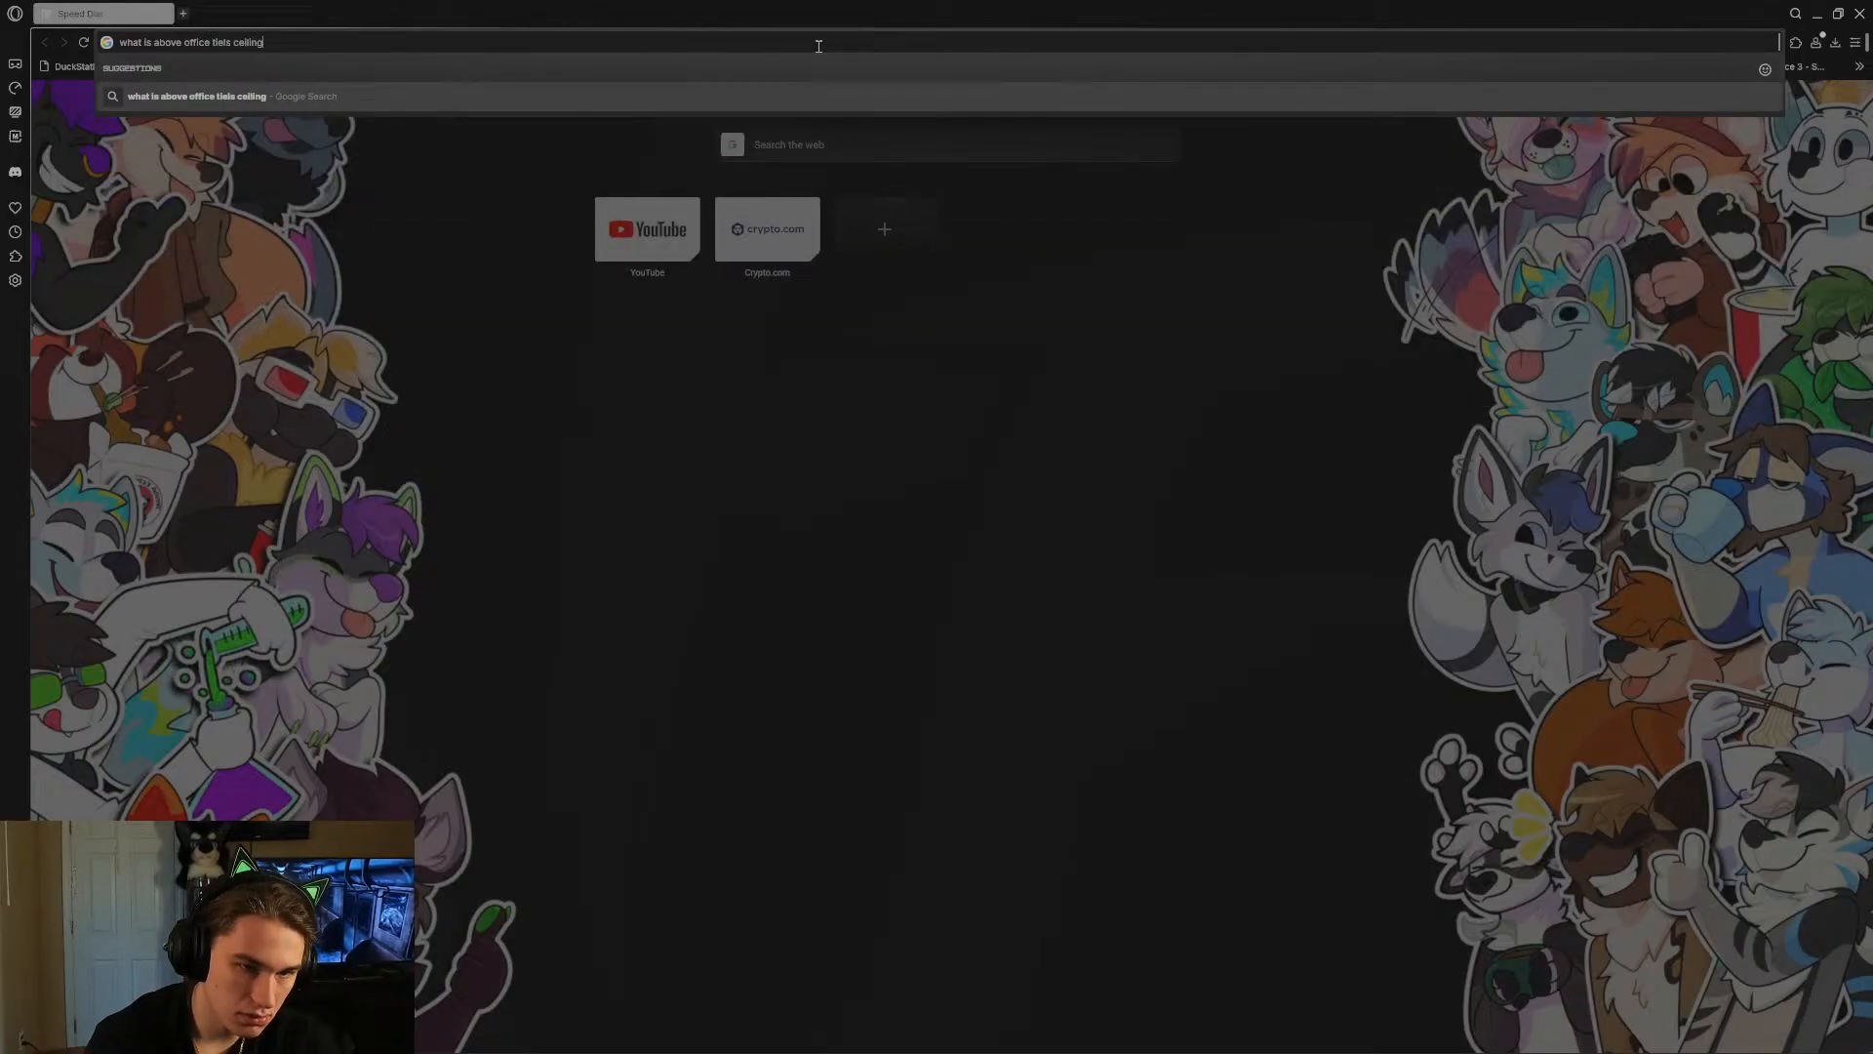
{"action": "key", "text": "Return"}
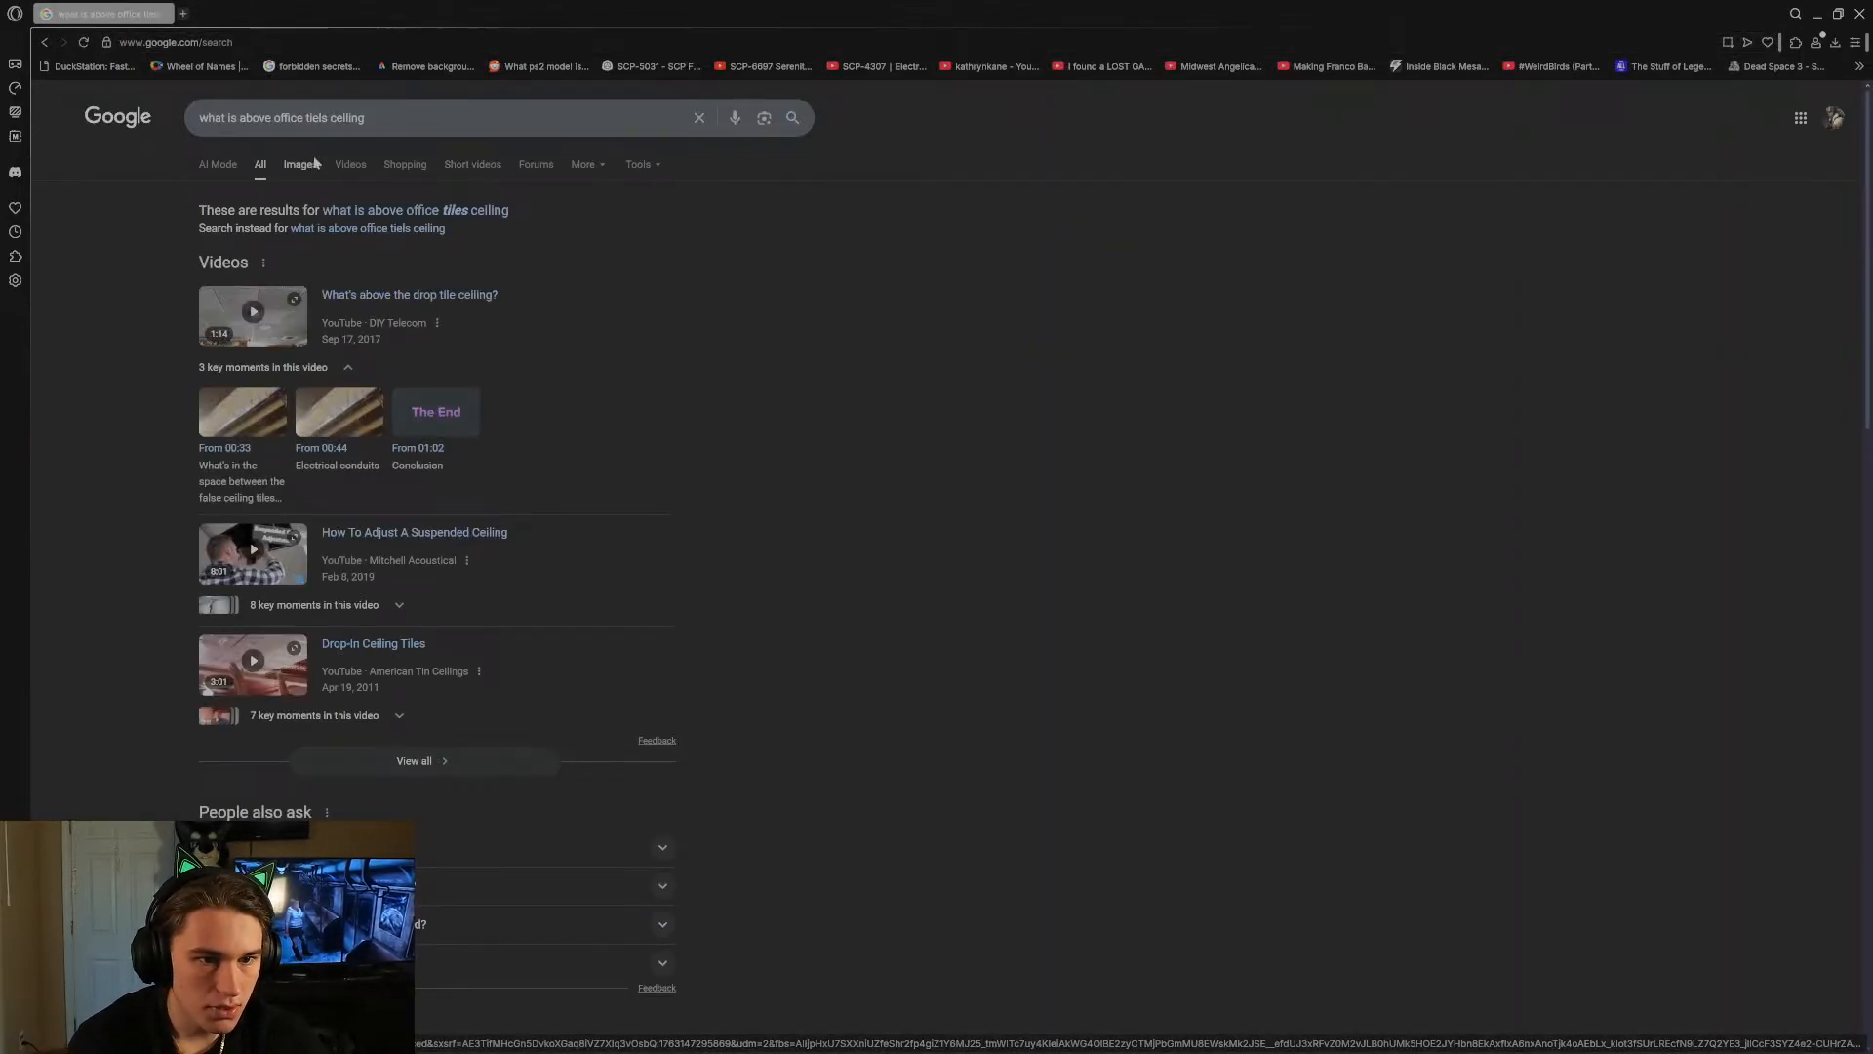
{"action": "left_click", "coordinate": [316, 164]}
{"action": "left_click", "coordinate": [300, 305]}
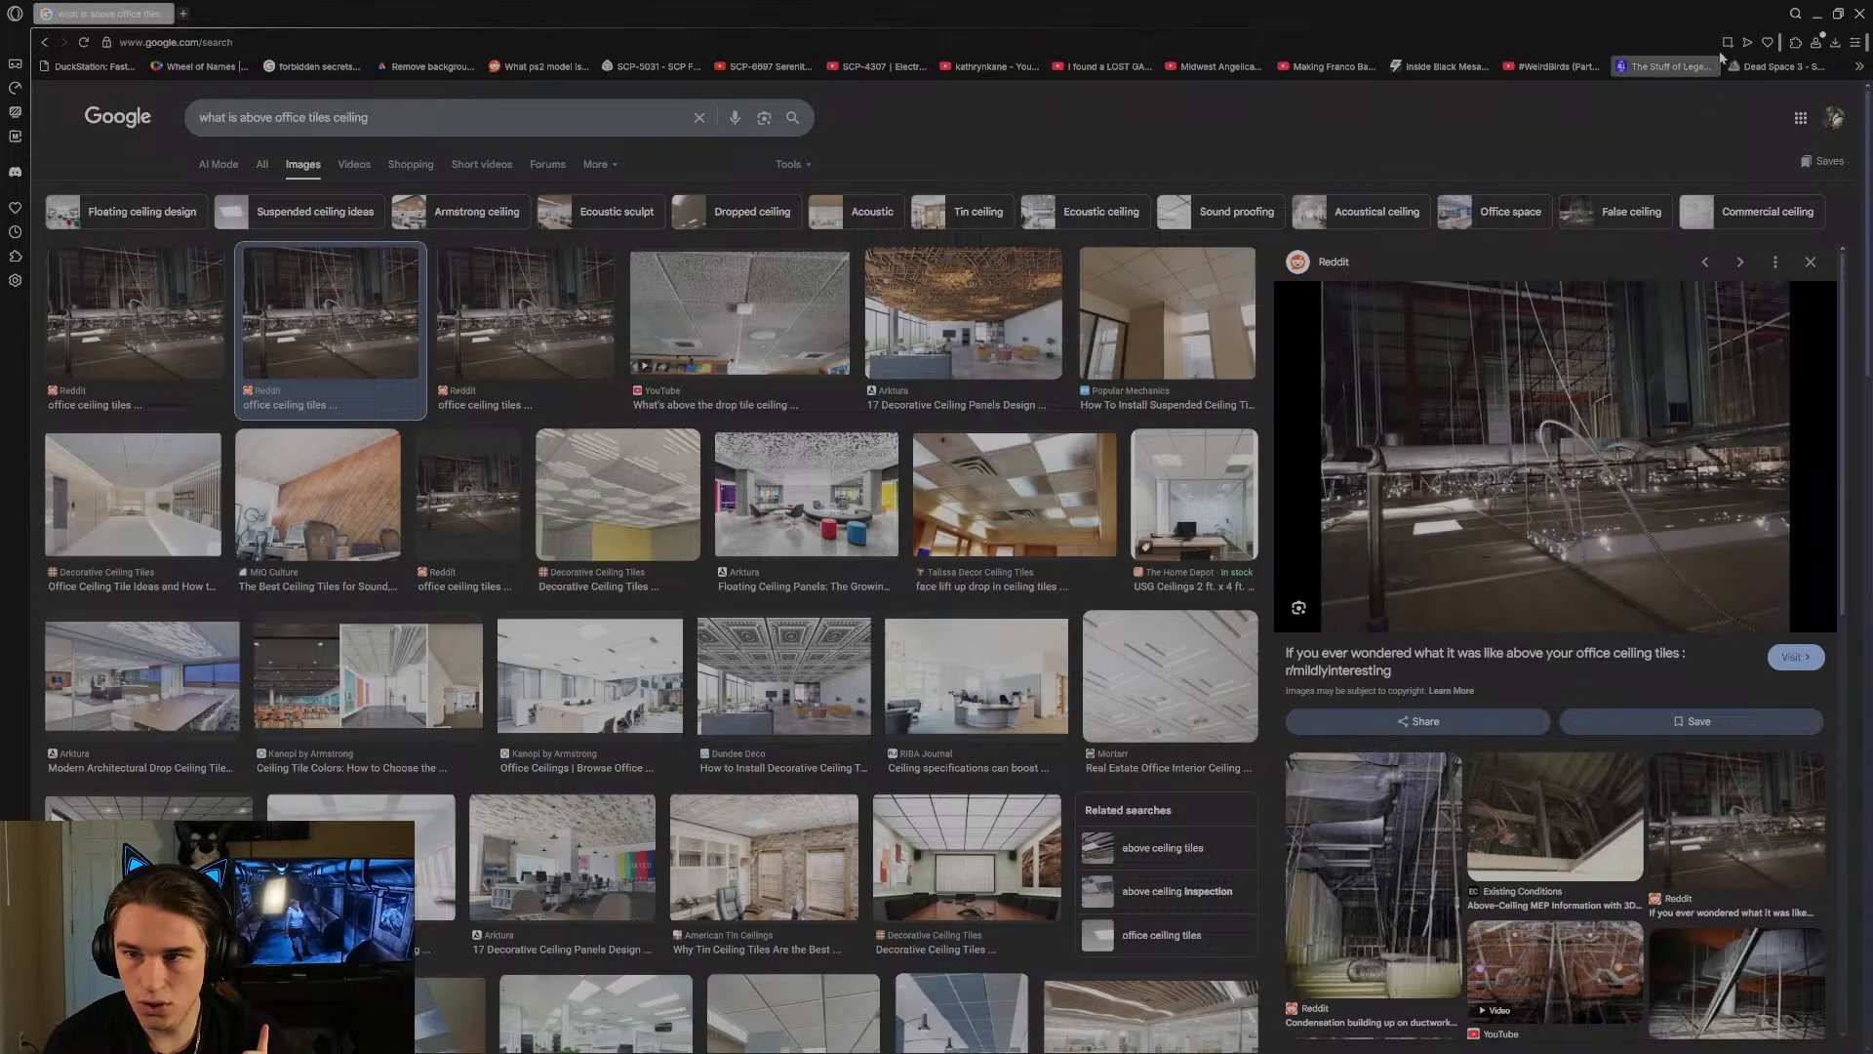
{"action": "left_click", "coordinate": [1819, 13]}
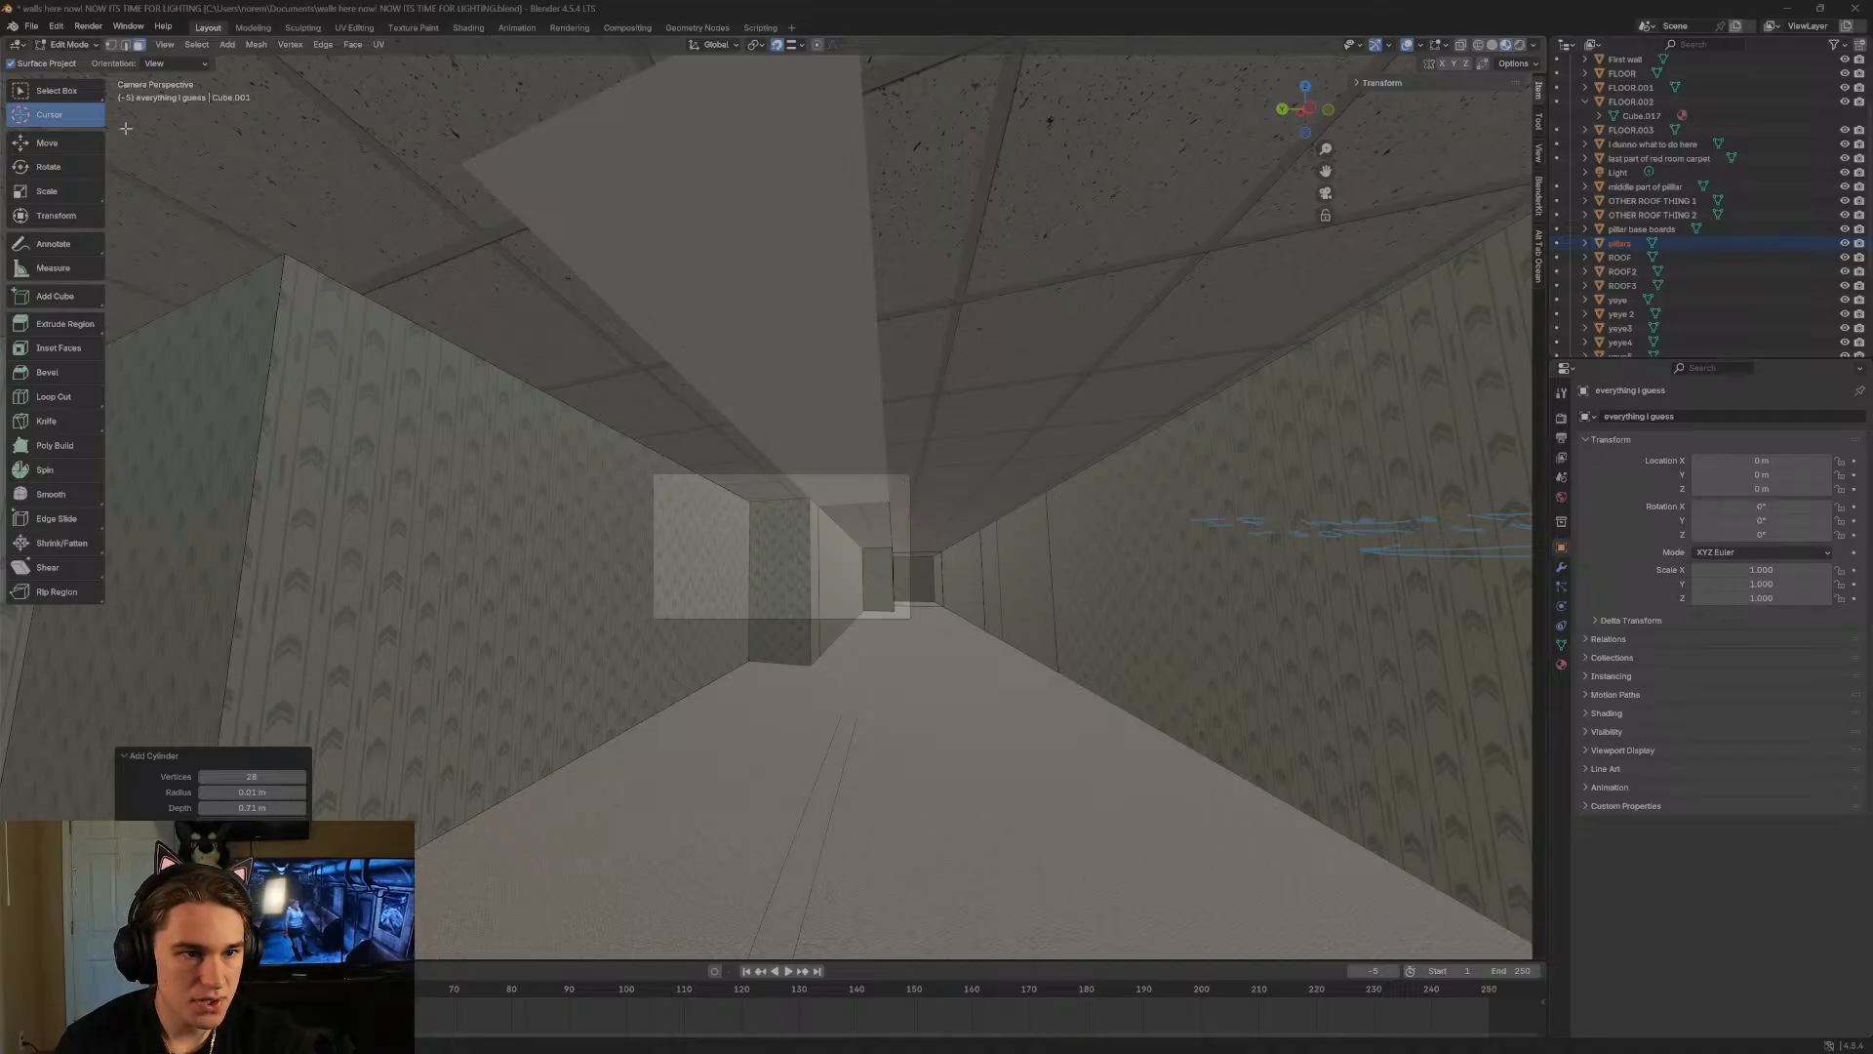
Activate Select Box and survey the corridors and roof exteriors on the way back to the ceiling light.
{"action": "left_click", "coordinate": [60, 91]}
{"action": "key", "text": "shift+grave"}
{"action": "key", "text": "e"}
{"action": "key", "text": "s"}
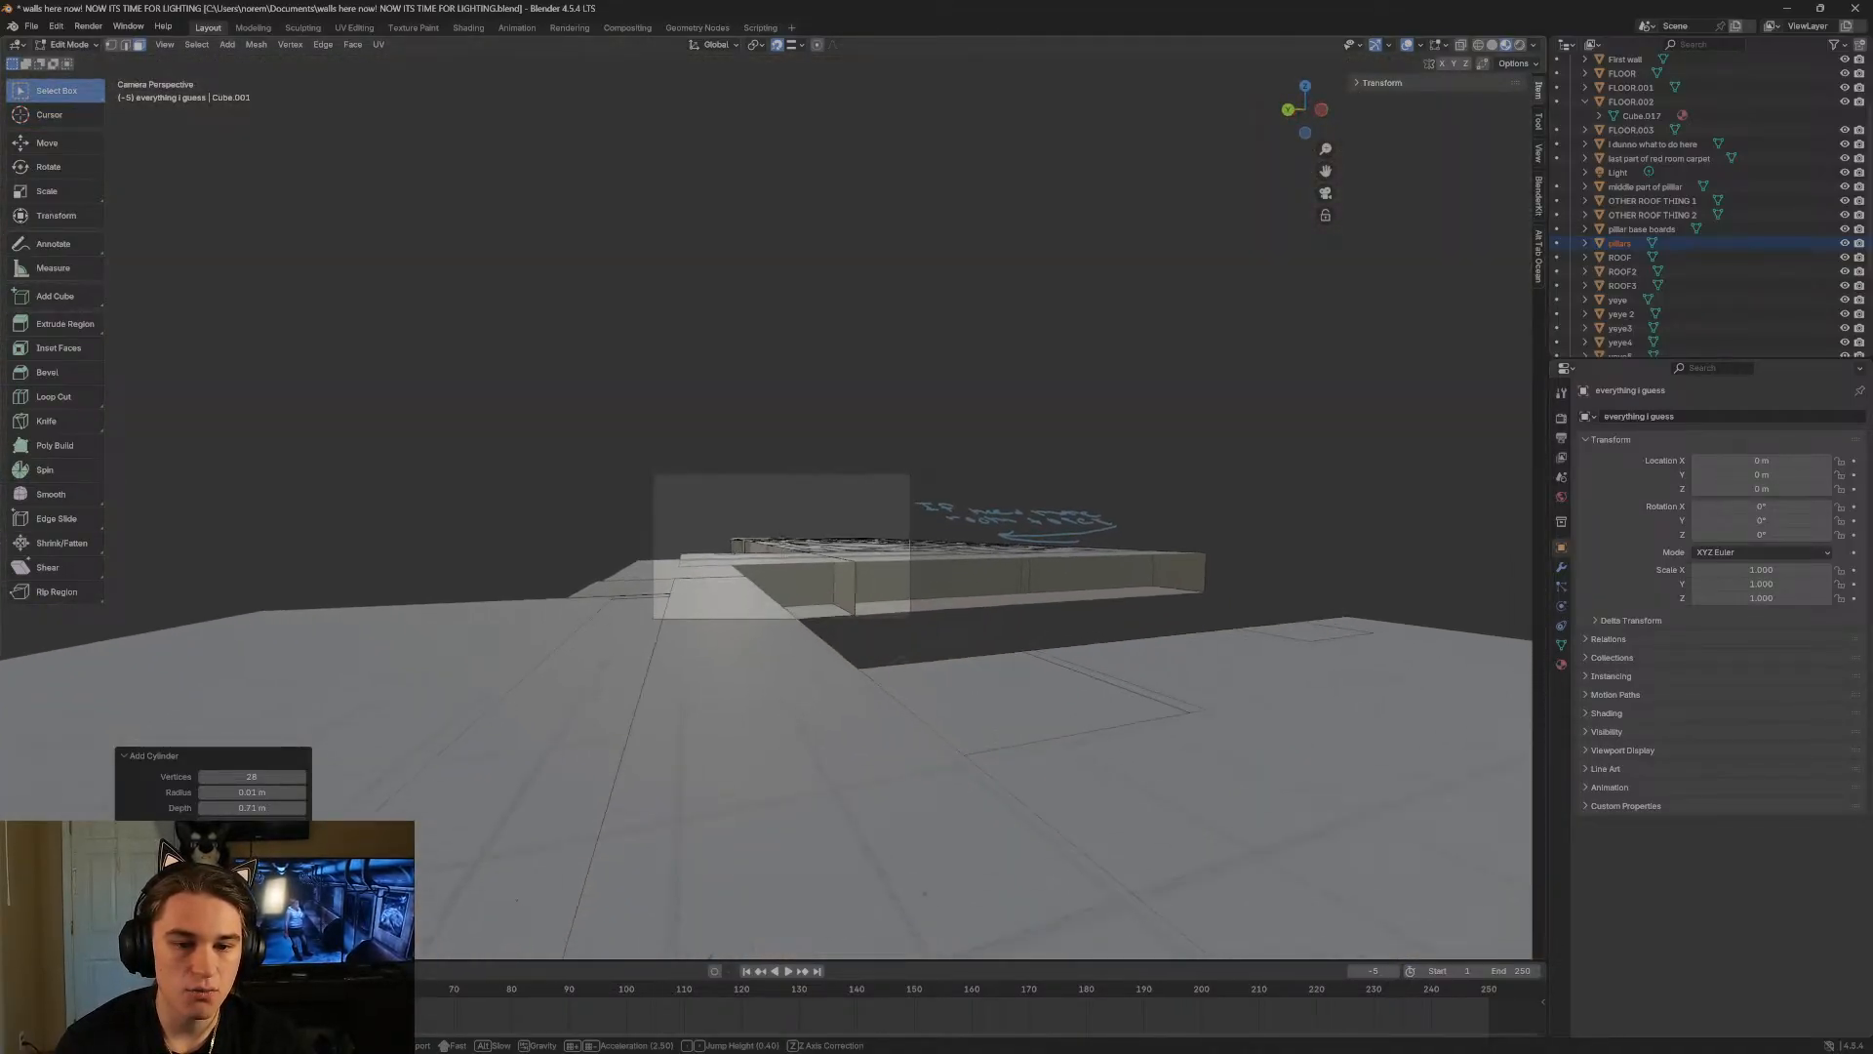
{"action": "key", "text": "w"}
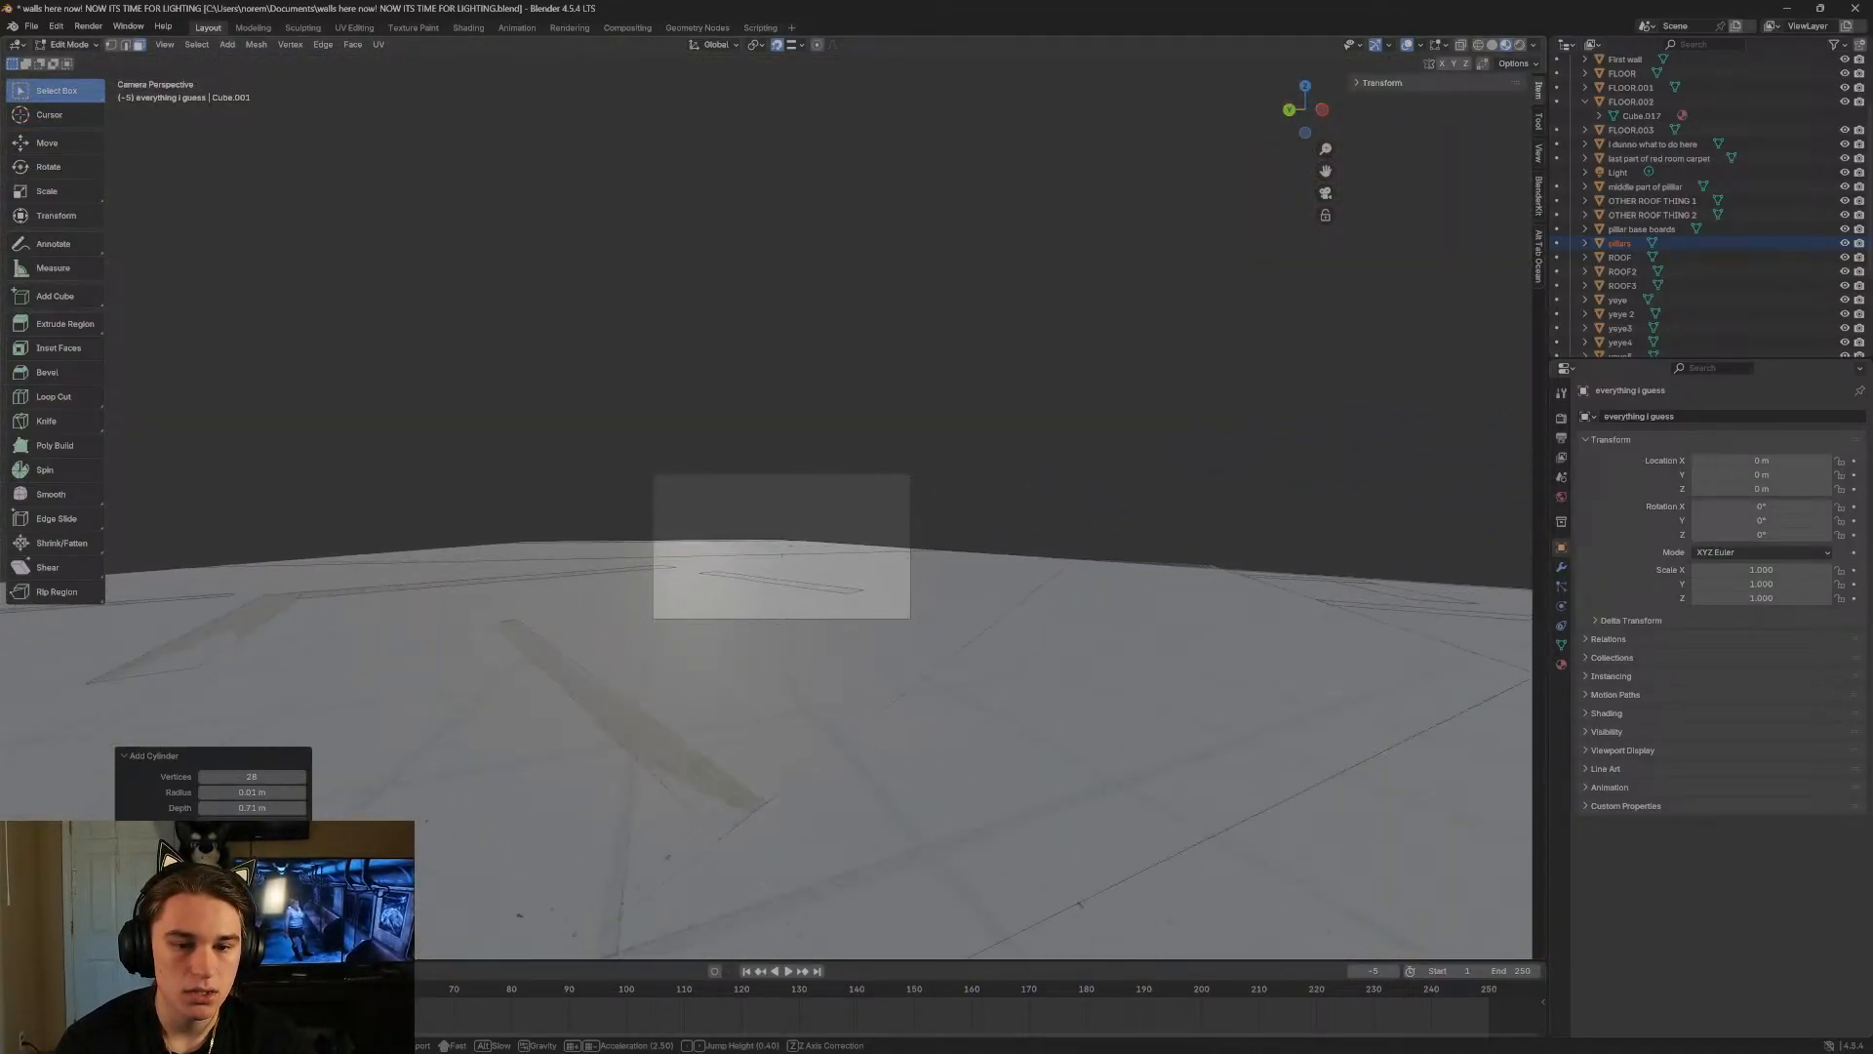
{"action": "key", "text": "w"}
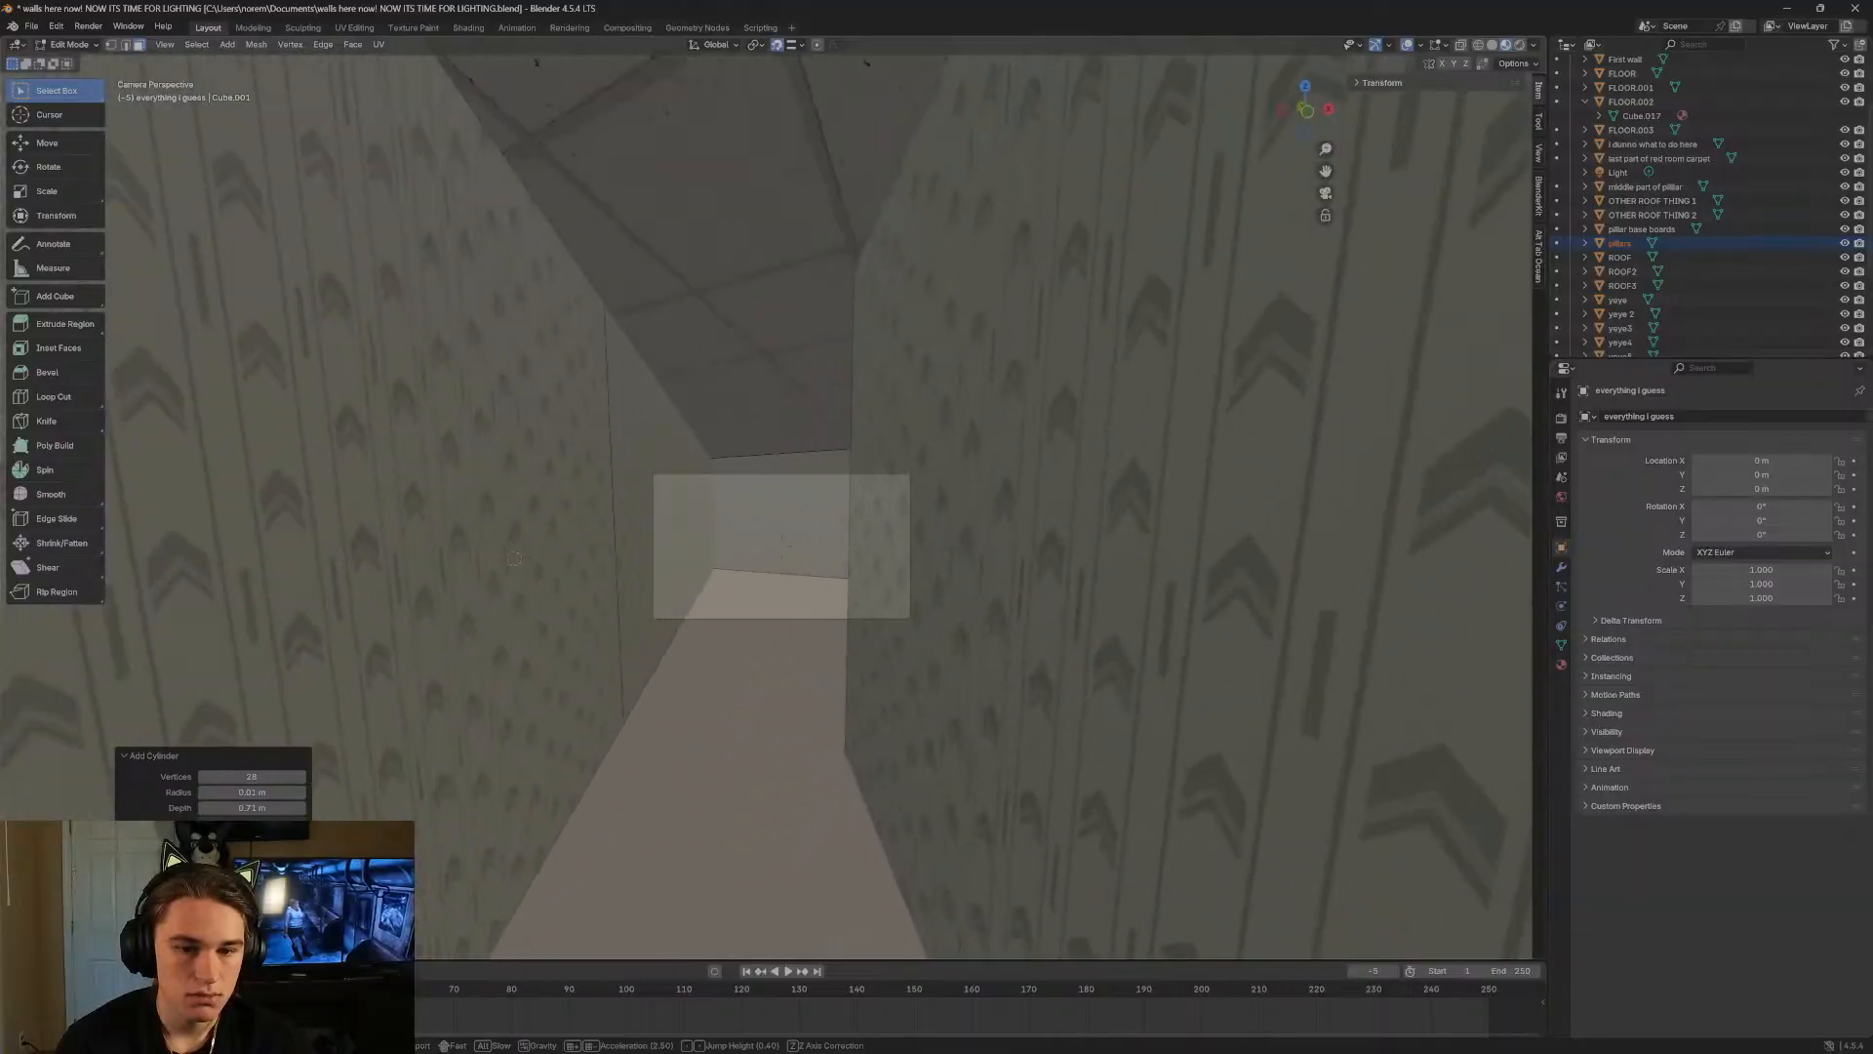
{"action": "key", "text": "w"}
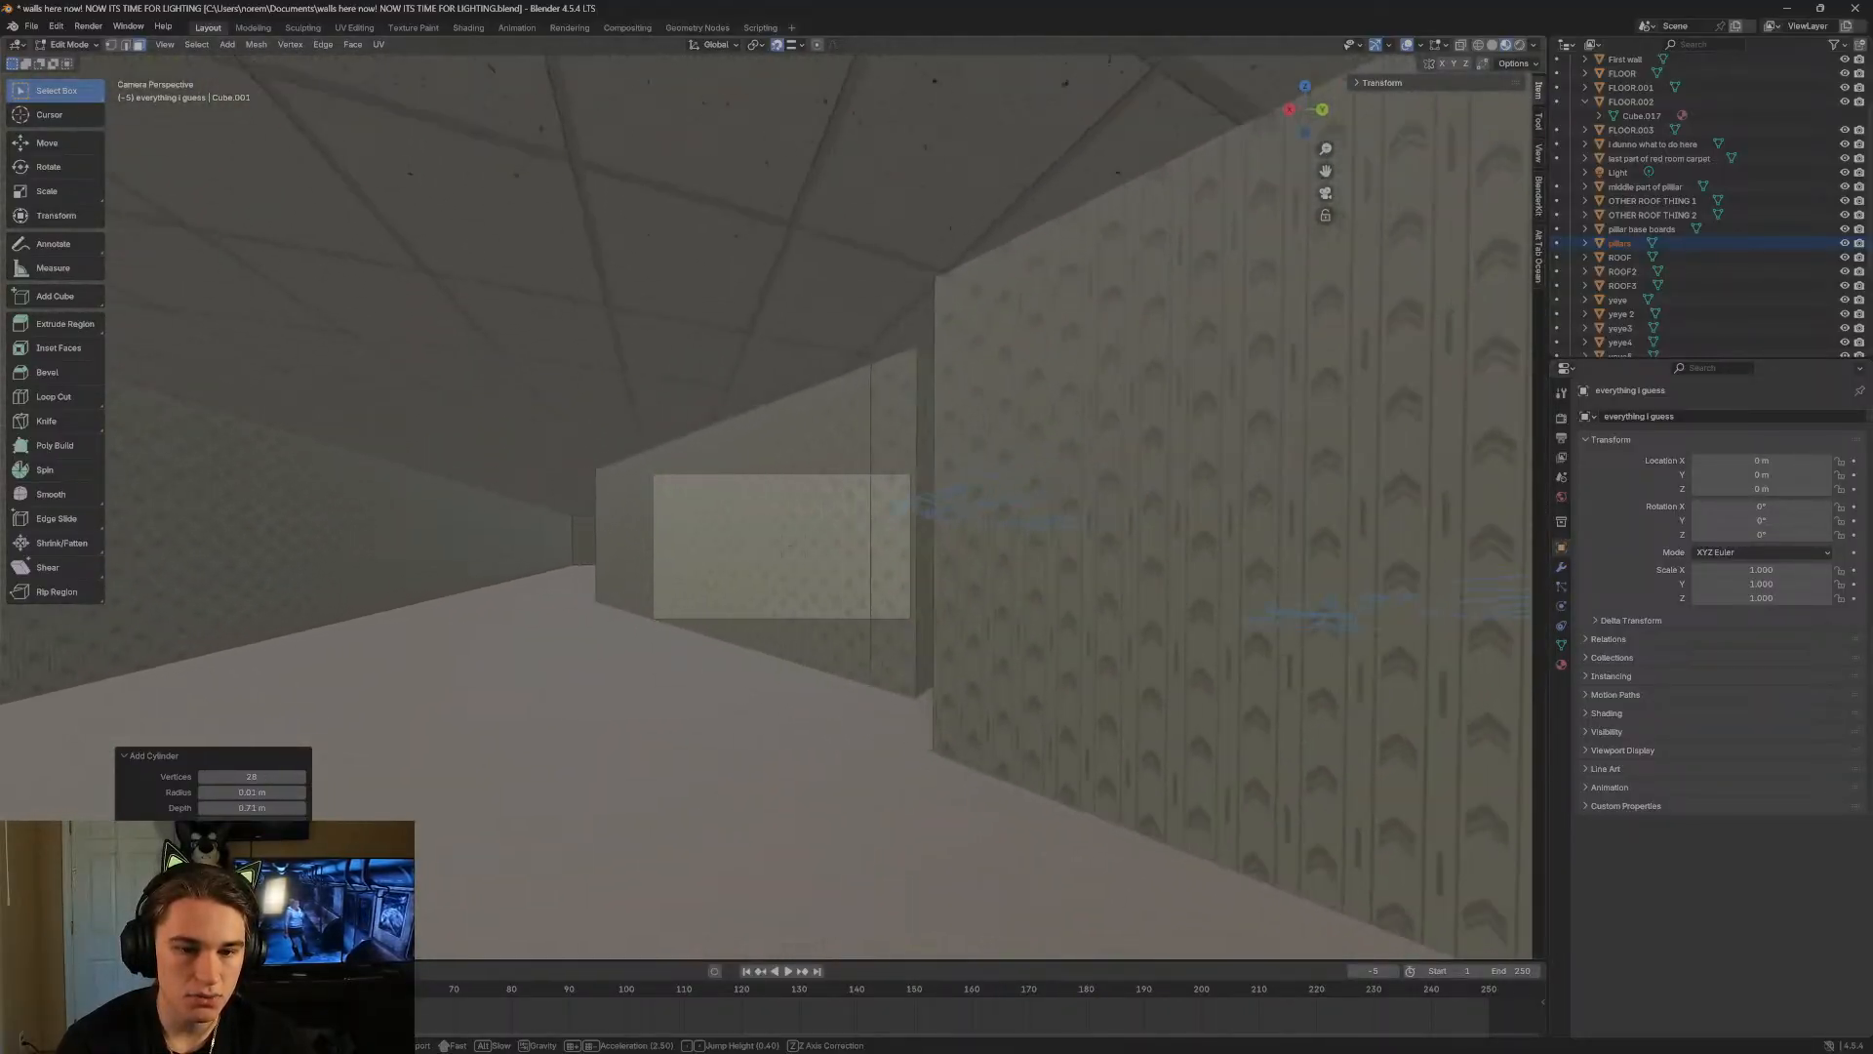
{"action": "key", "text": "w"}
{"action": "key", "text": "e"}
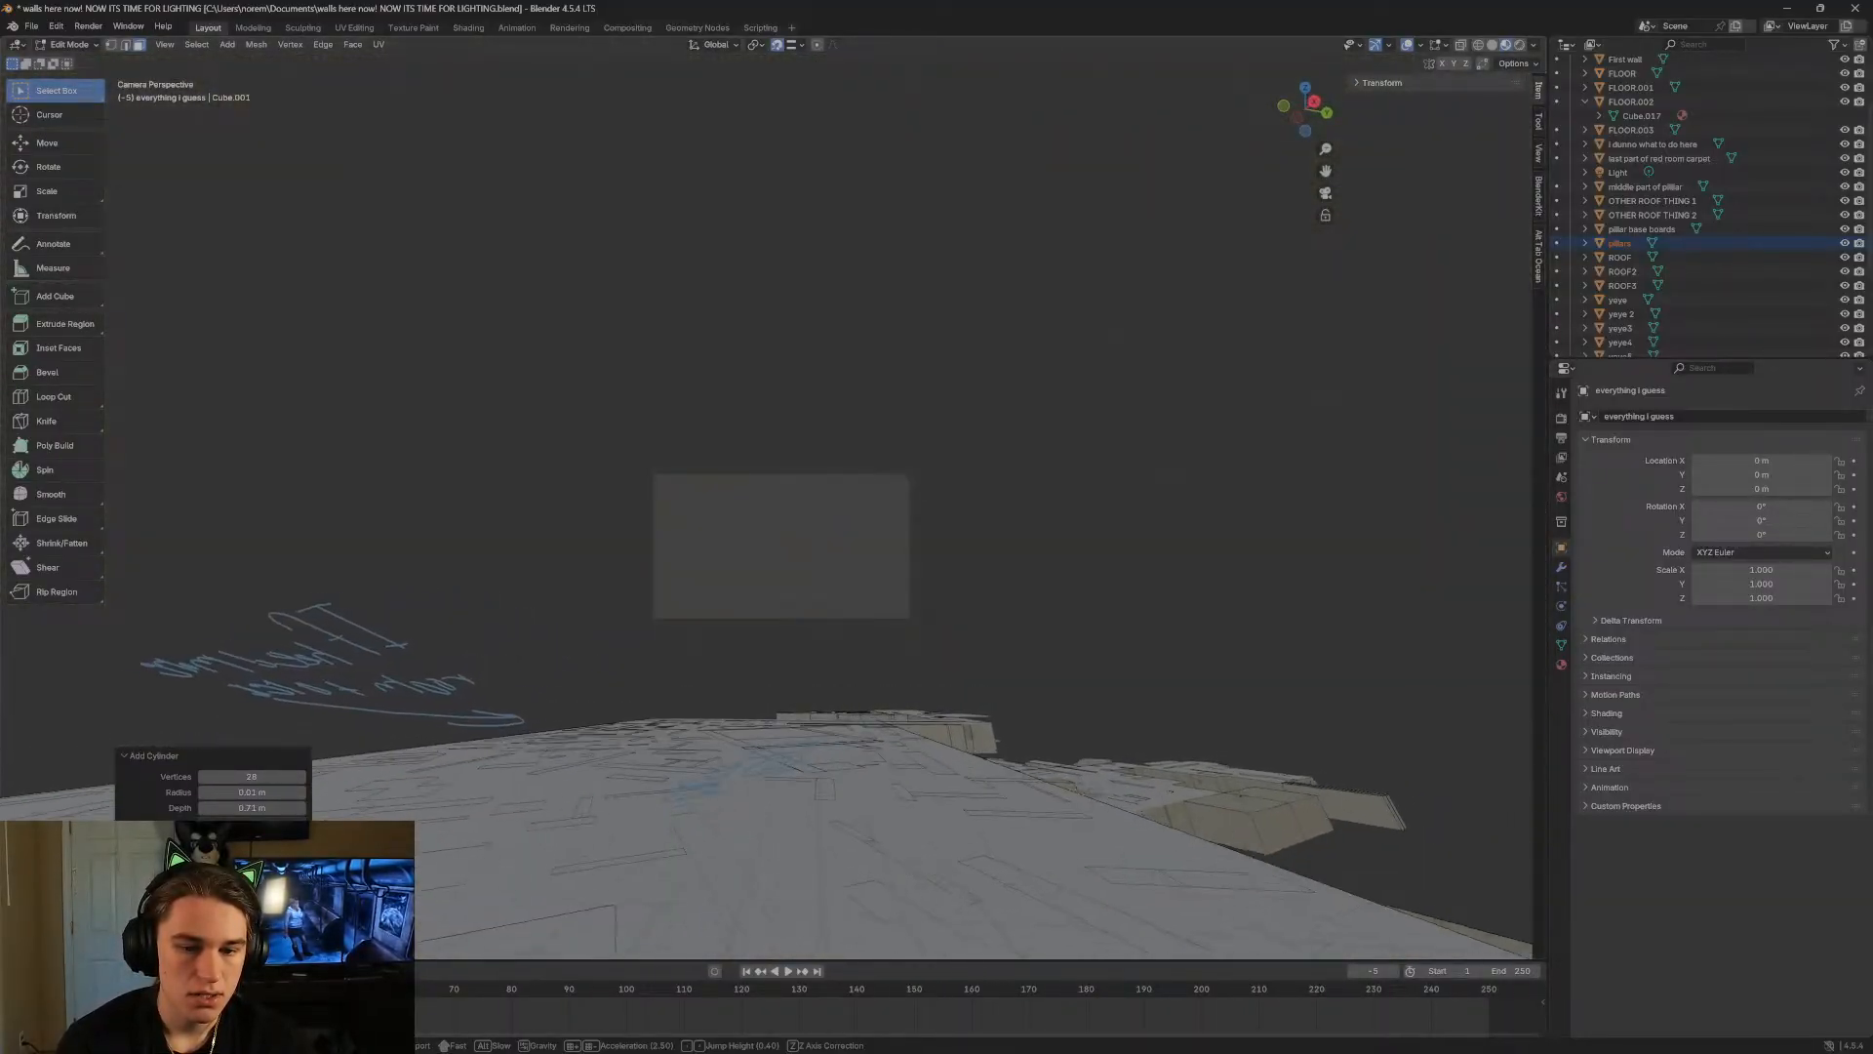
{"action": "key", "text": "w"}
{"action": "key", "text": "q"}
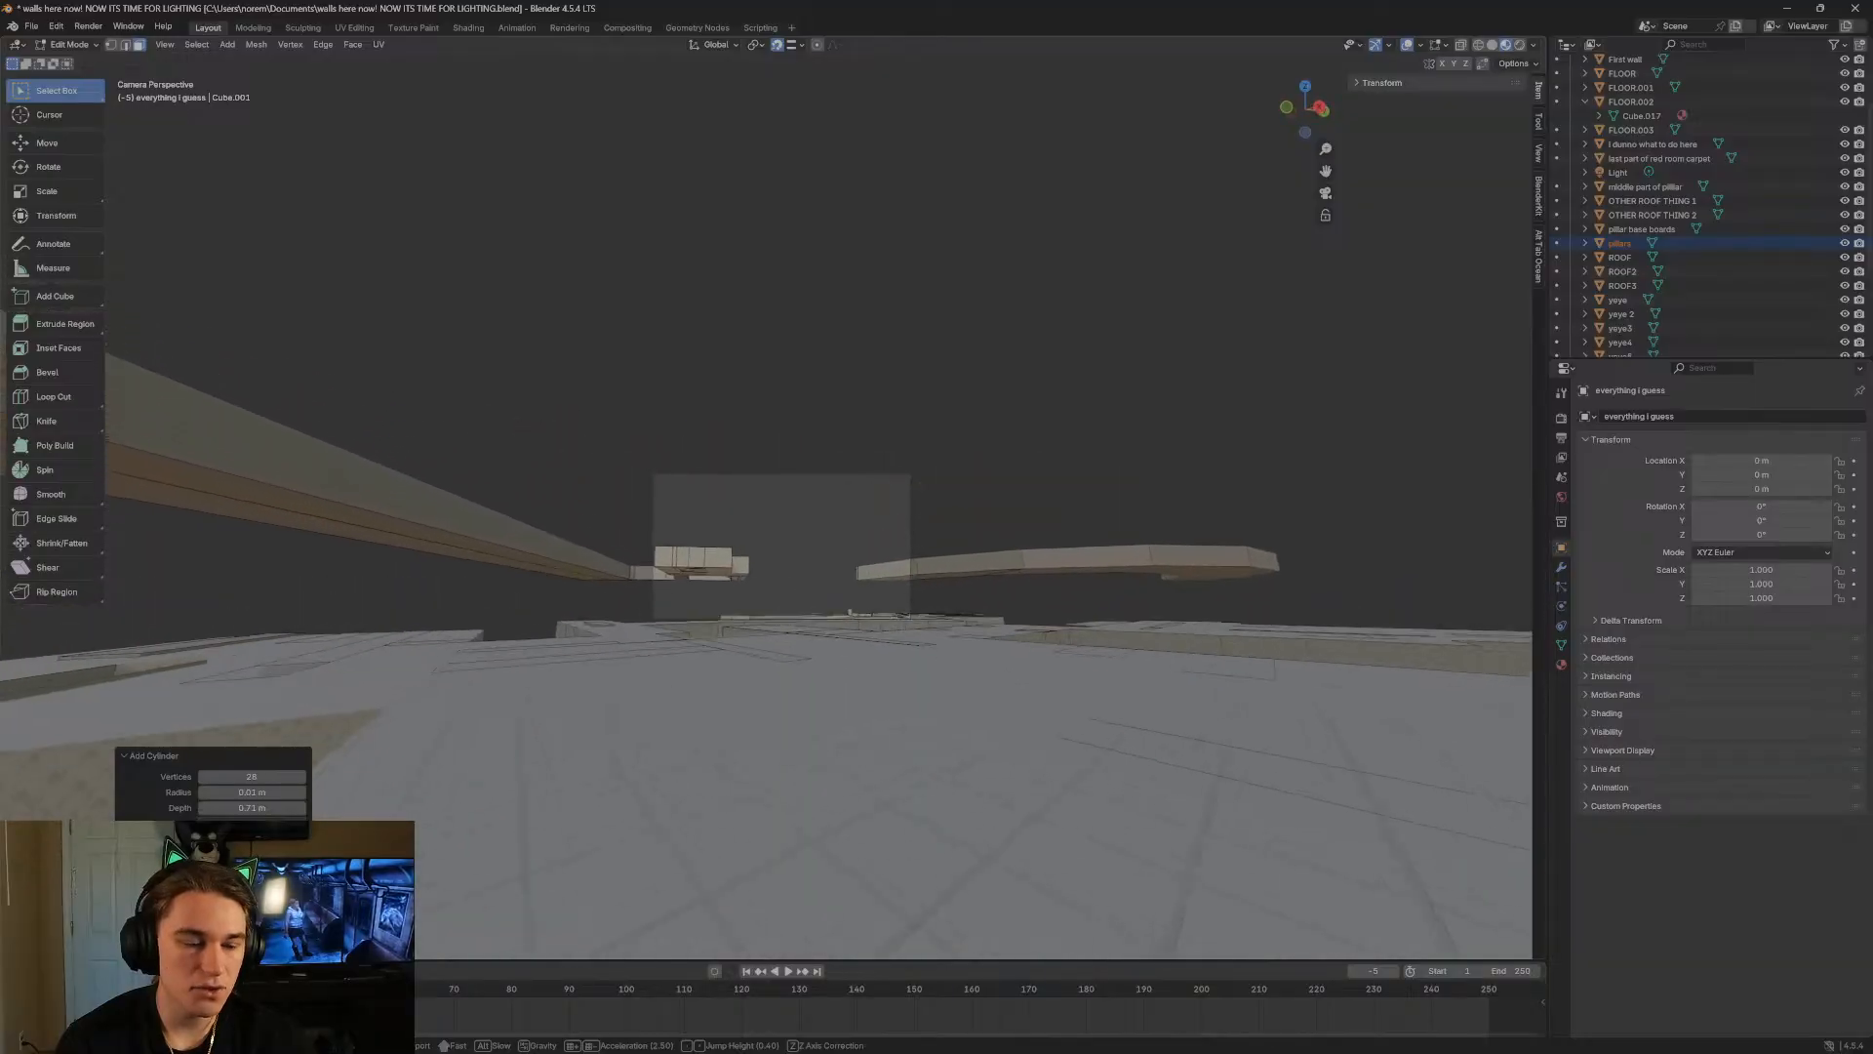
{"action": "key", "text": "q"}
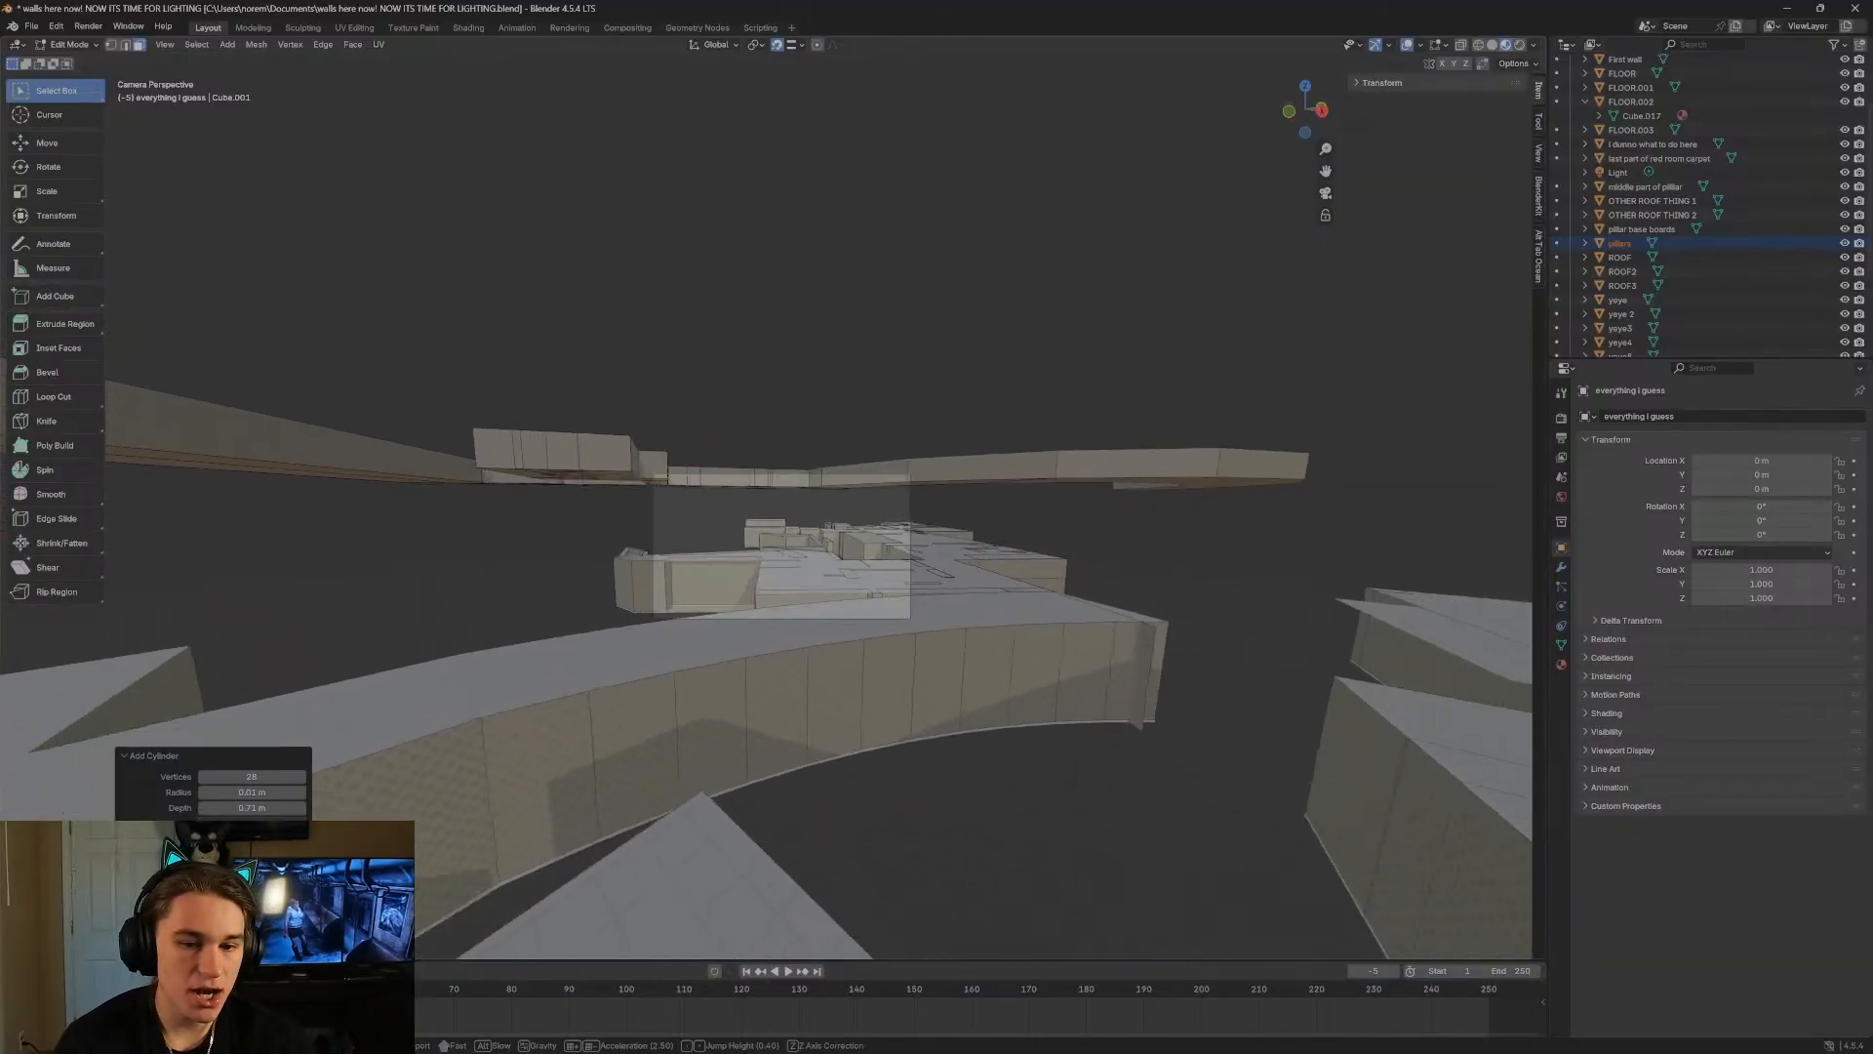
{"action": "key", "text": "w"}
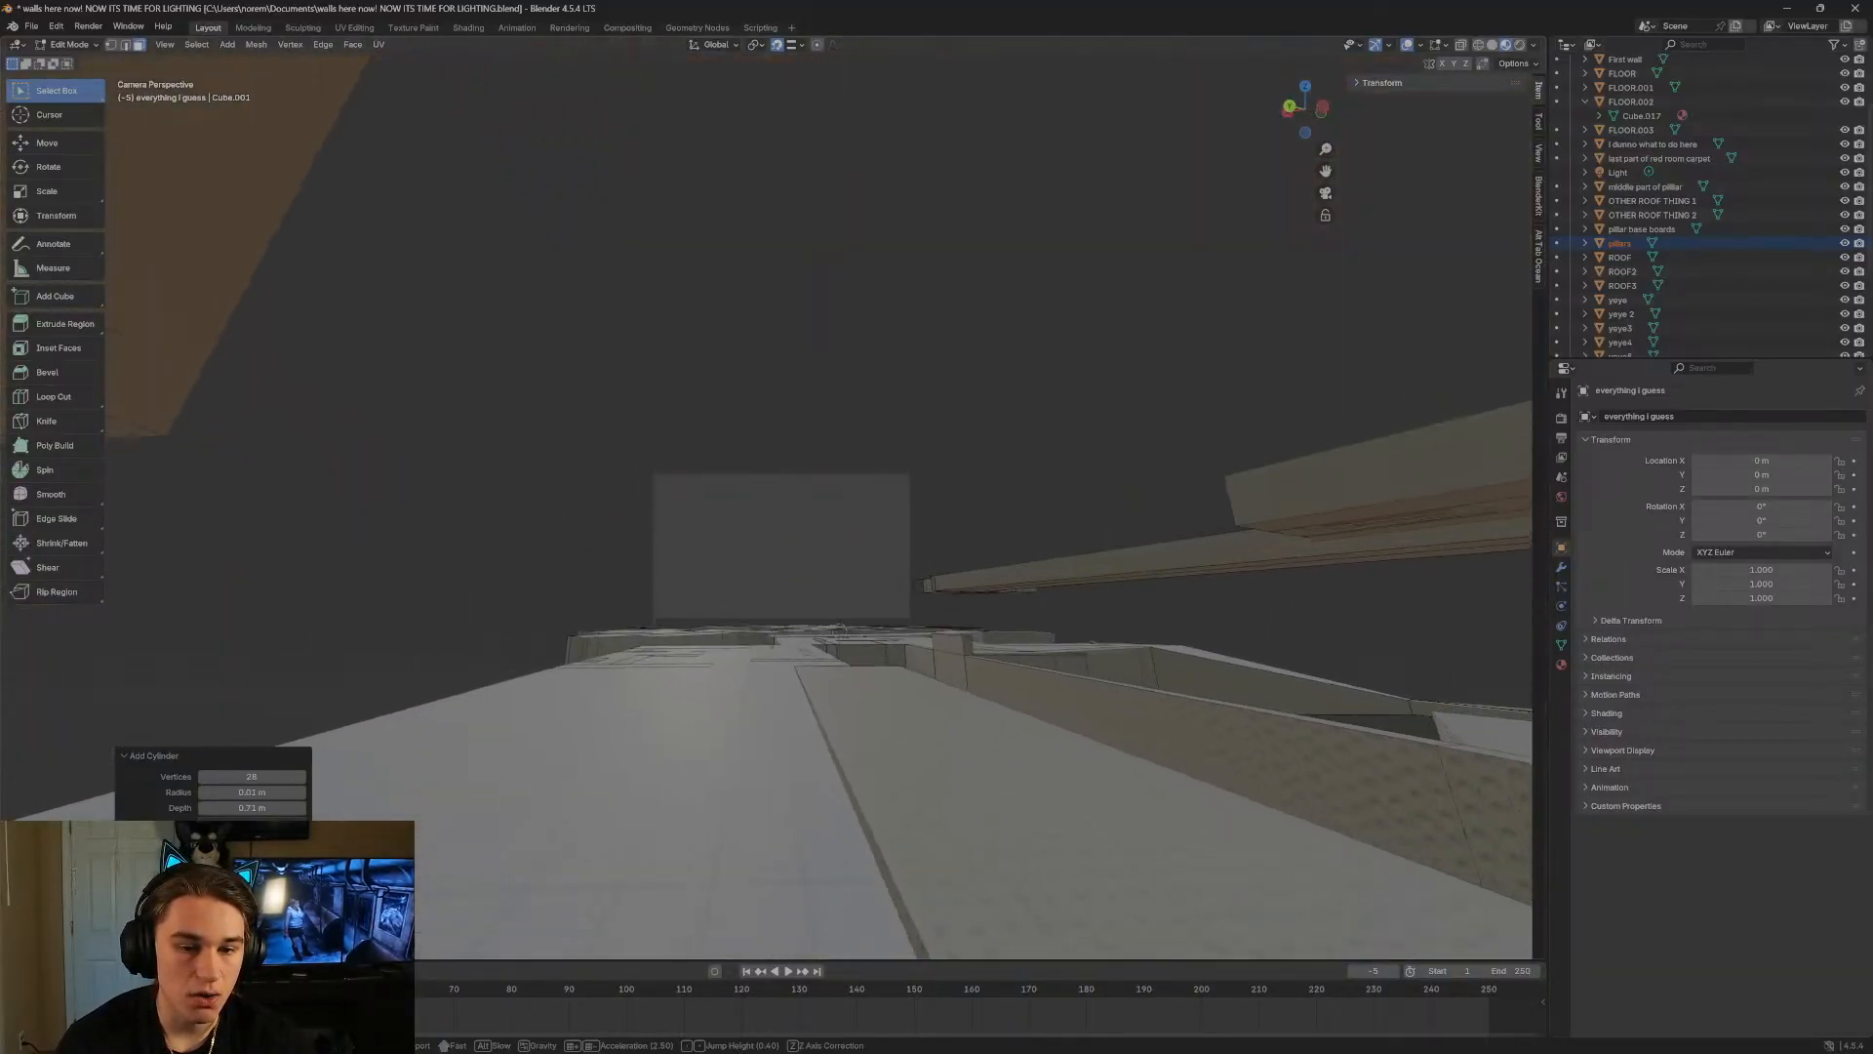
{"action": "key", "text": "w"}
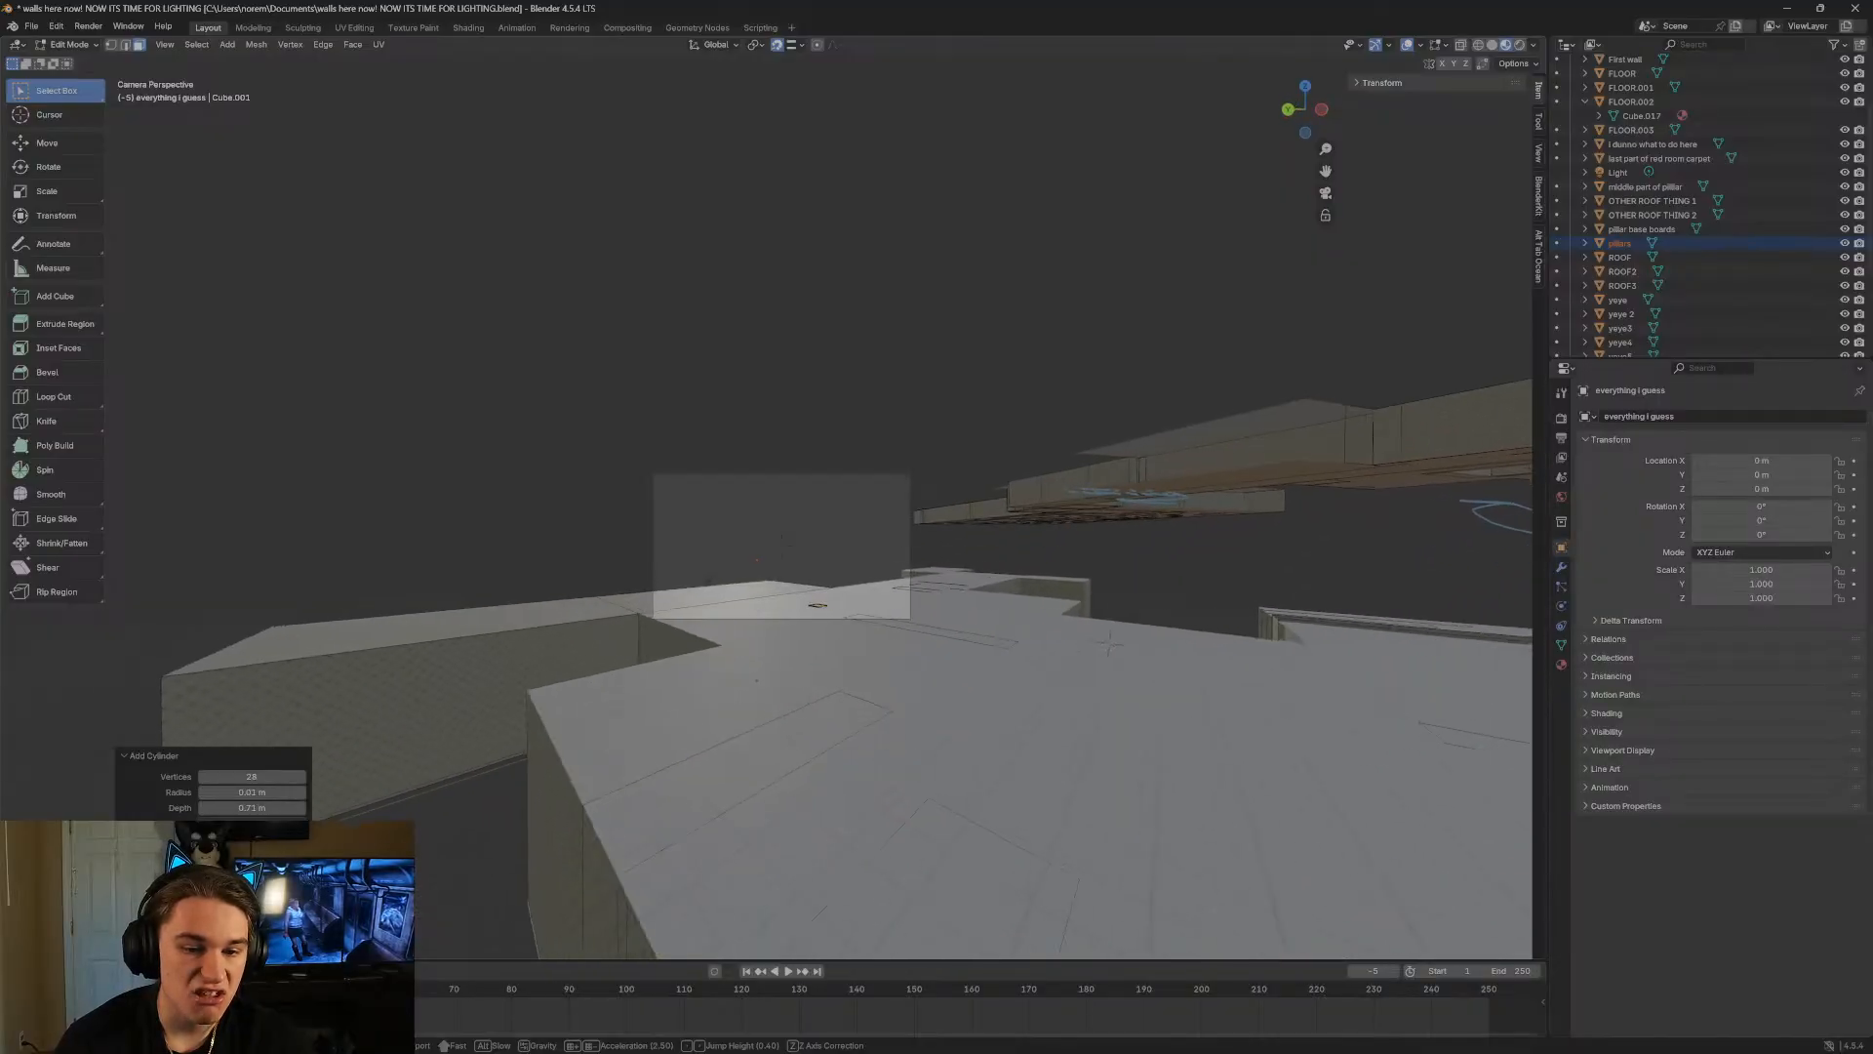
{"action": "key", "text": "w"}
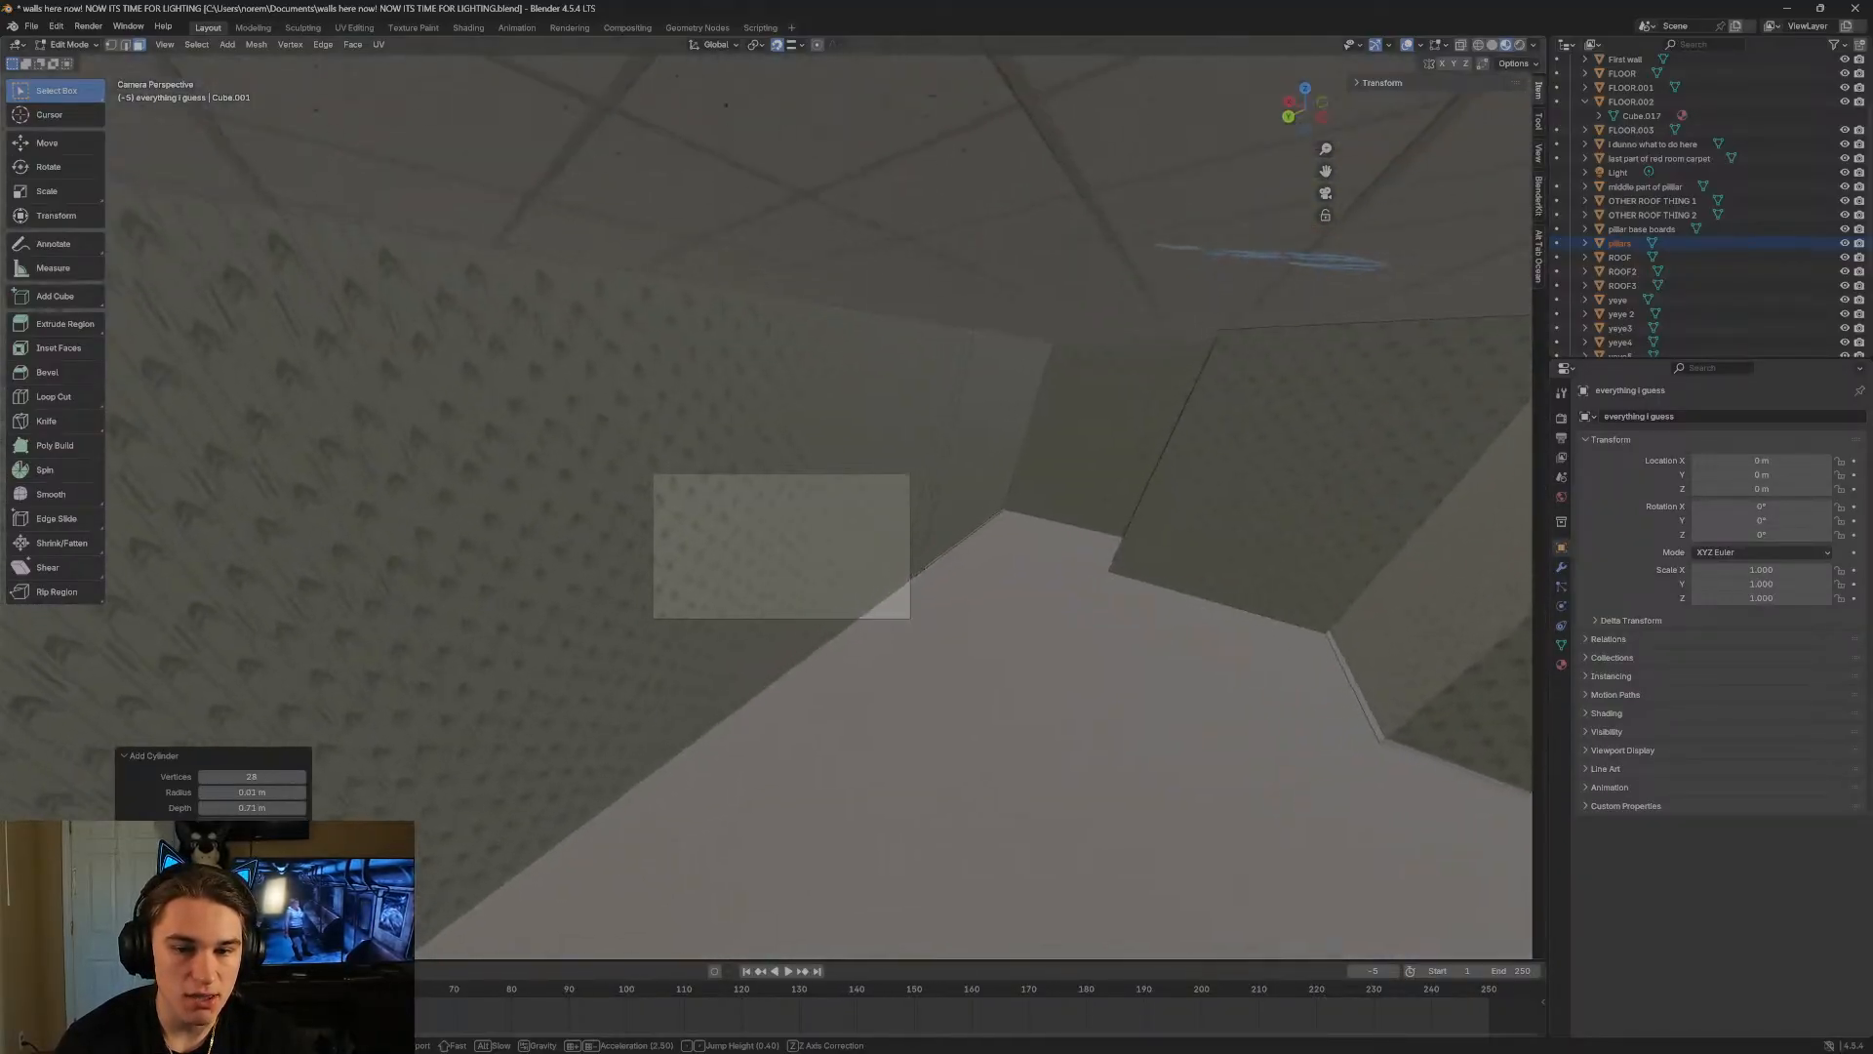
Duplicate the fluorescent tube and place the copy about 0.38 m along Y, beneath the second ceiling beam.
{"action": "key", "text": "w"}
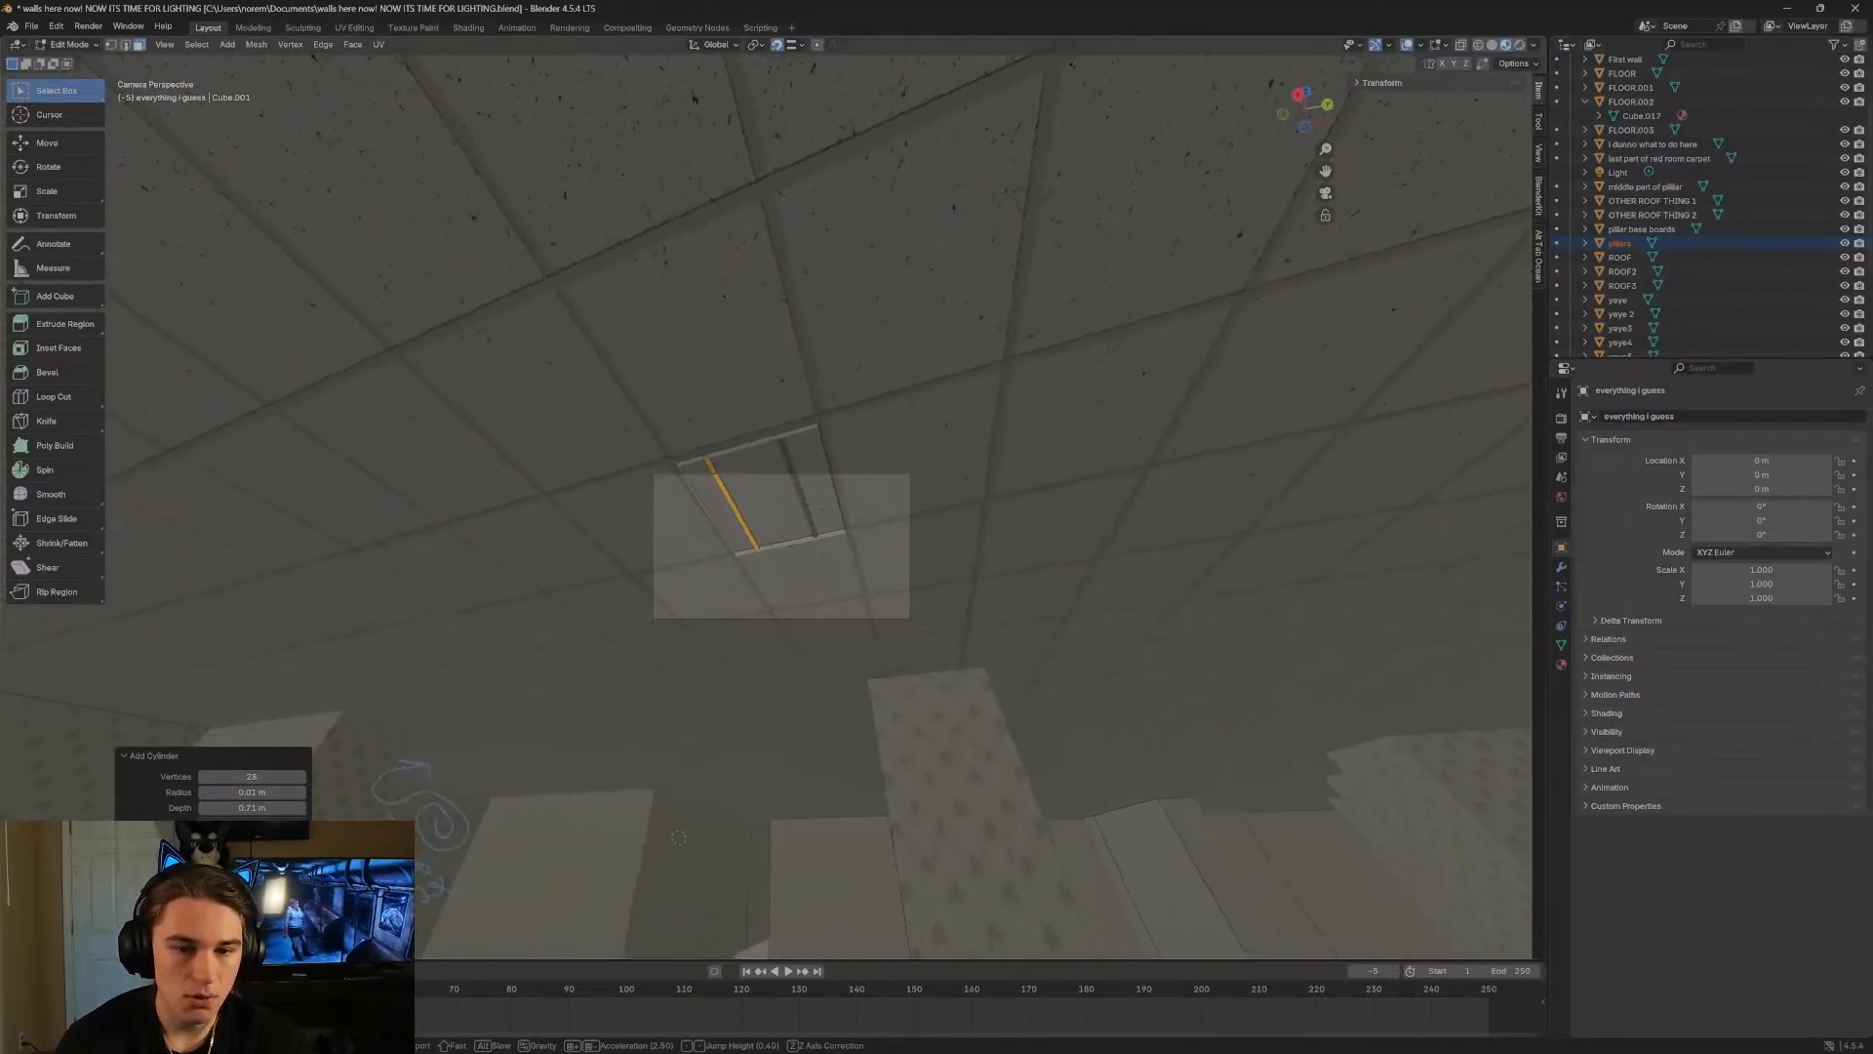
{"action": "key", "text": "w"}
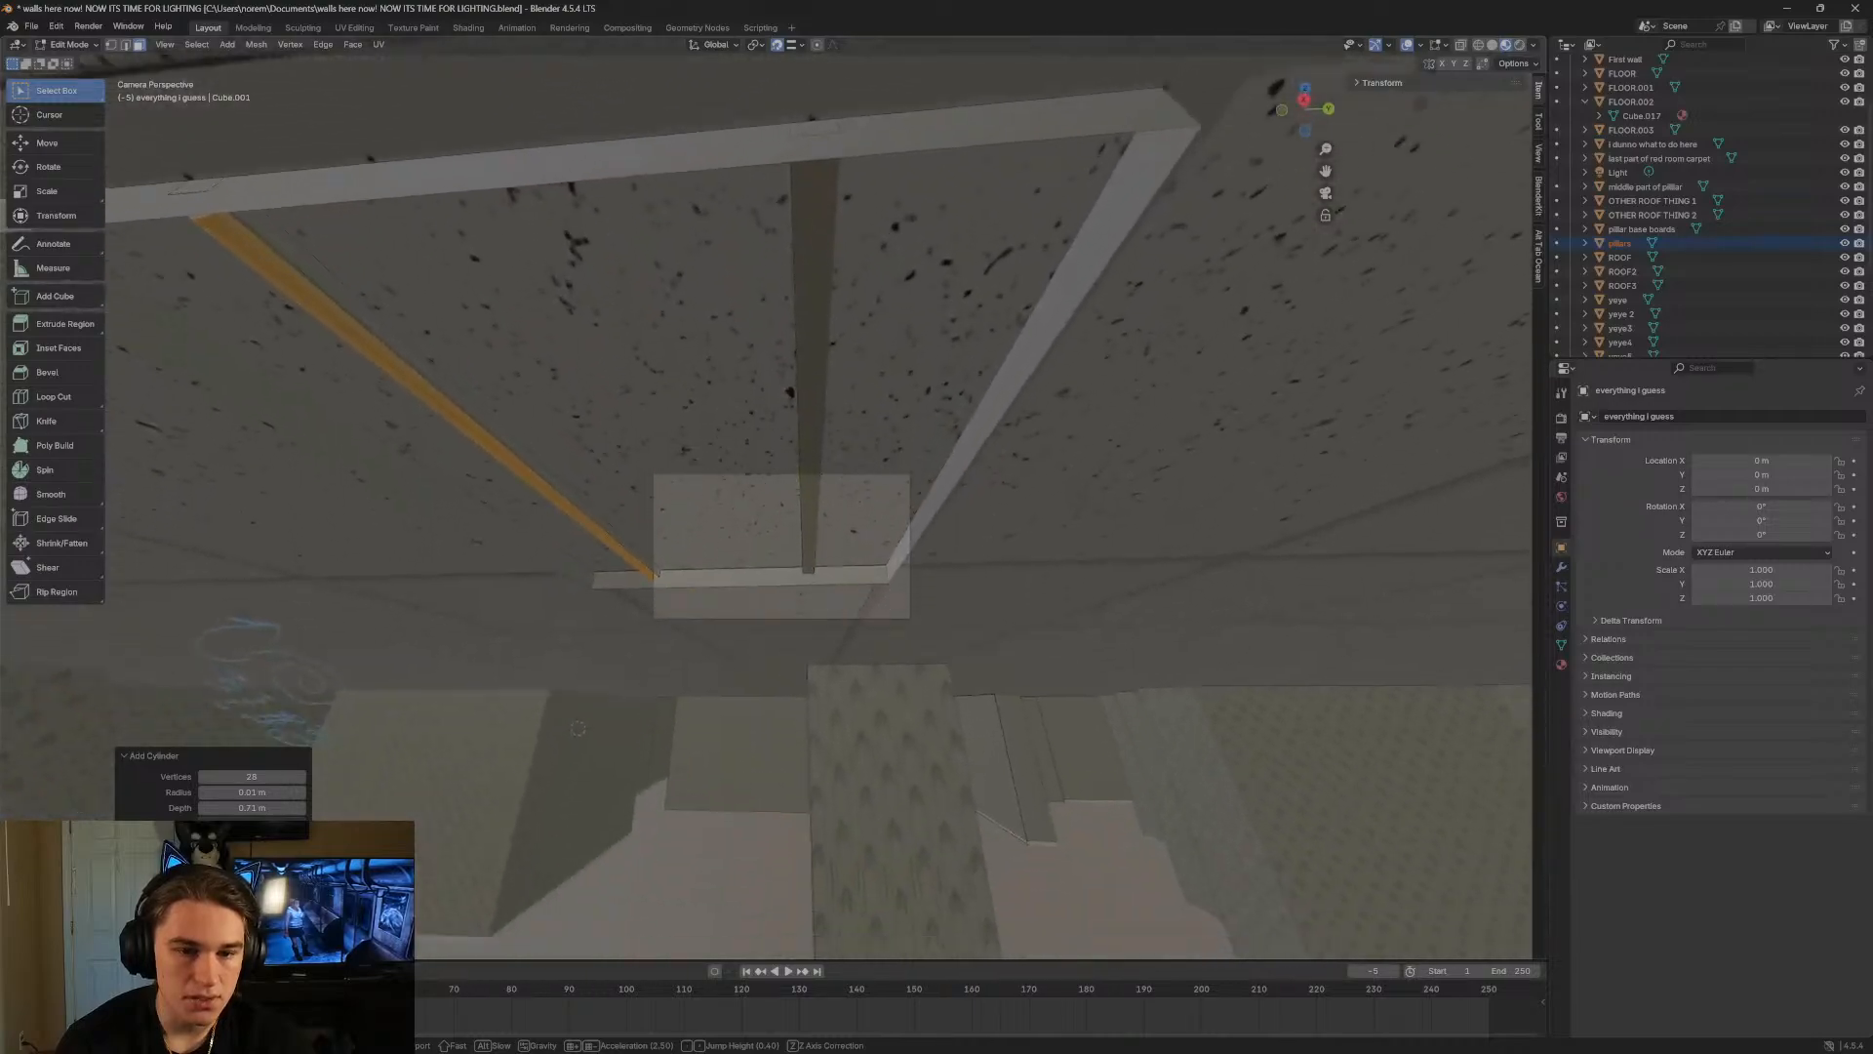
{"action": "left_click", "coordinate": [622, 310]}
{"action": "key", "text": "g"}
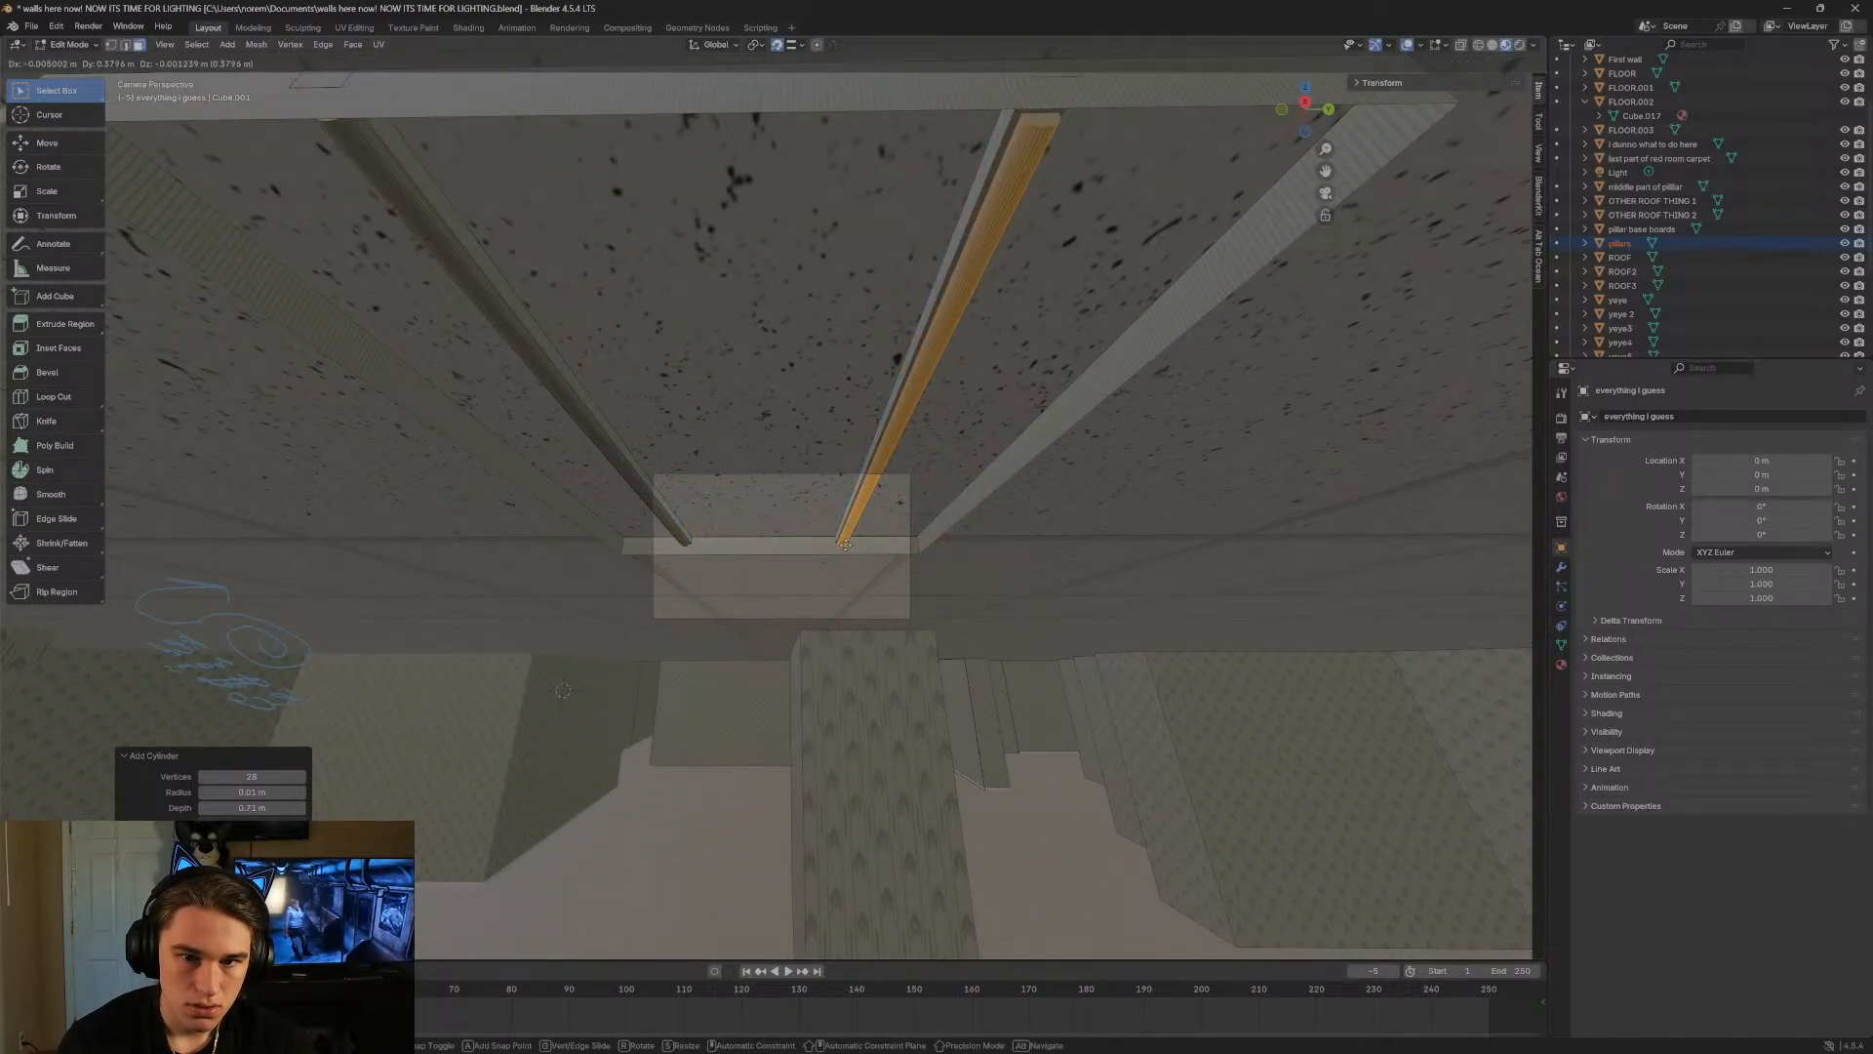
{"action": "left_click", "coordinate": [845, 543]}
Examine the duplicated tube's fit beneath the second beam from the side, from its ends and from below.
{"action": "key", "text": "shift+grave"}
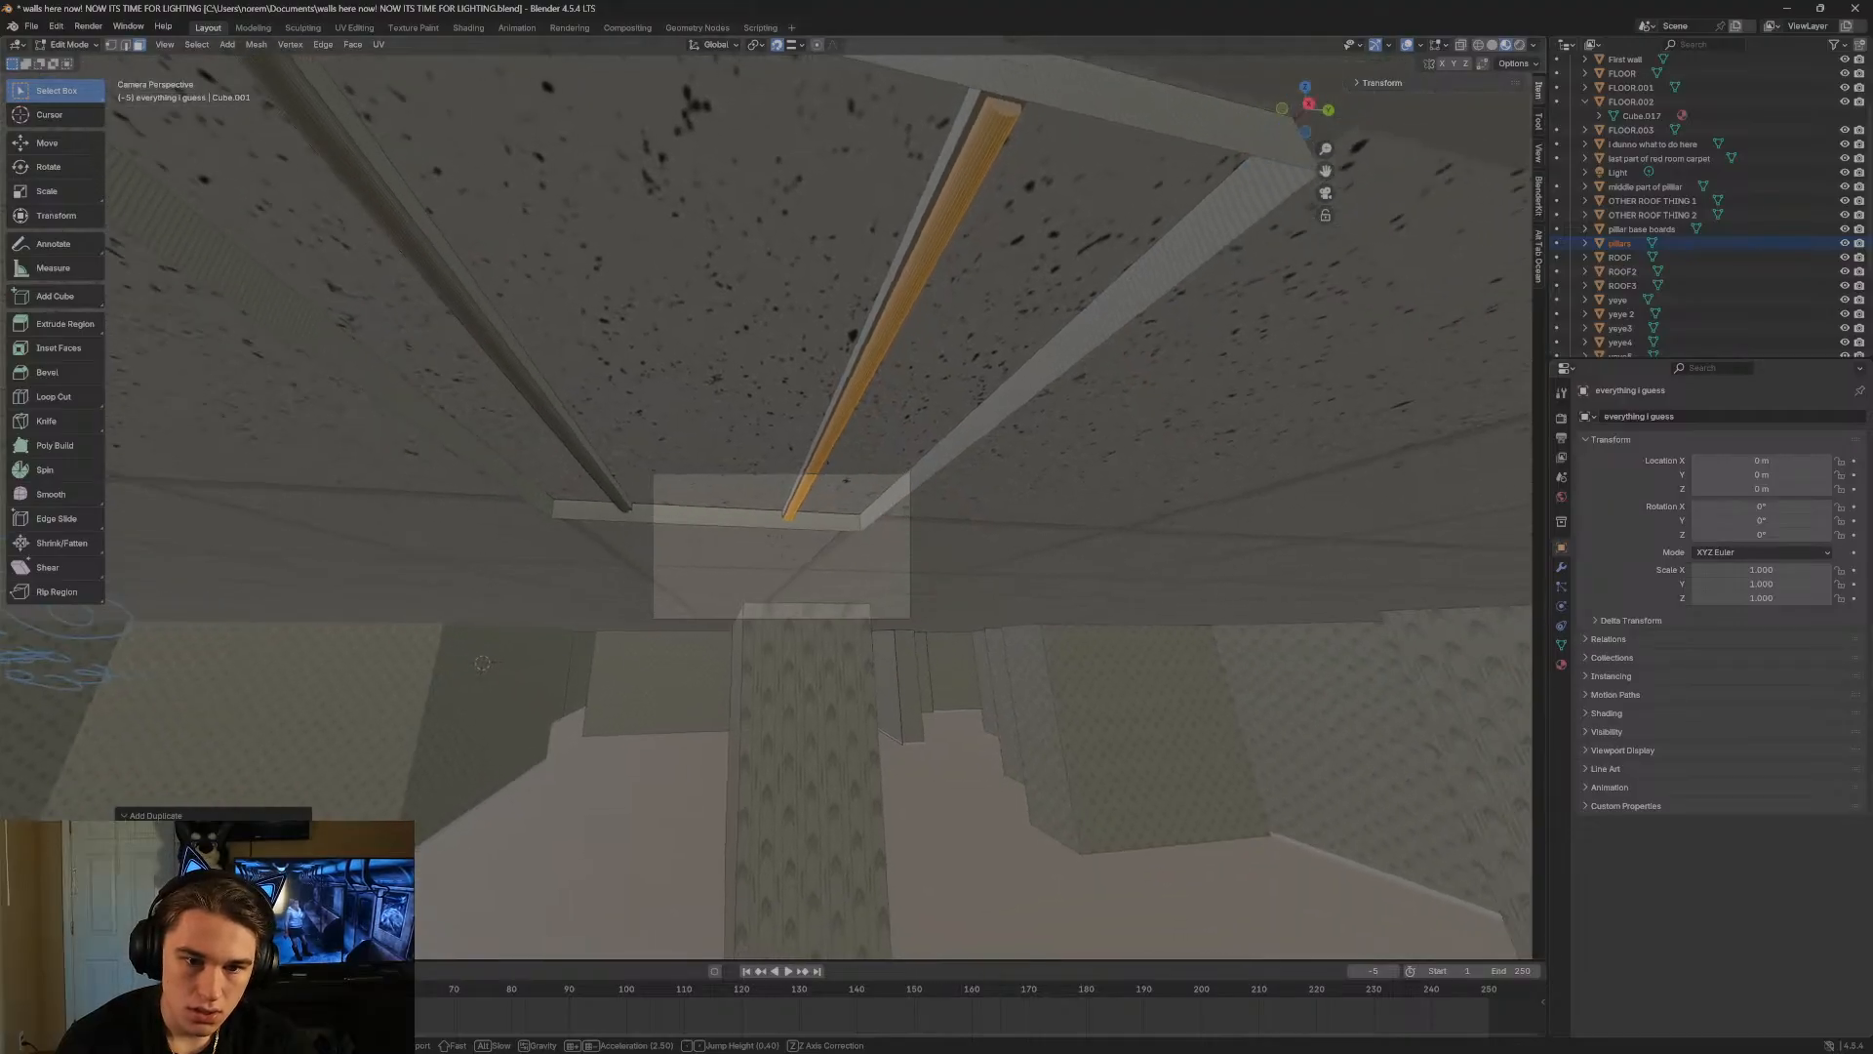
{"action": "key", "text": "a"}
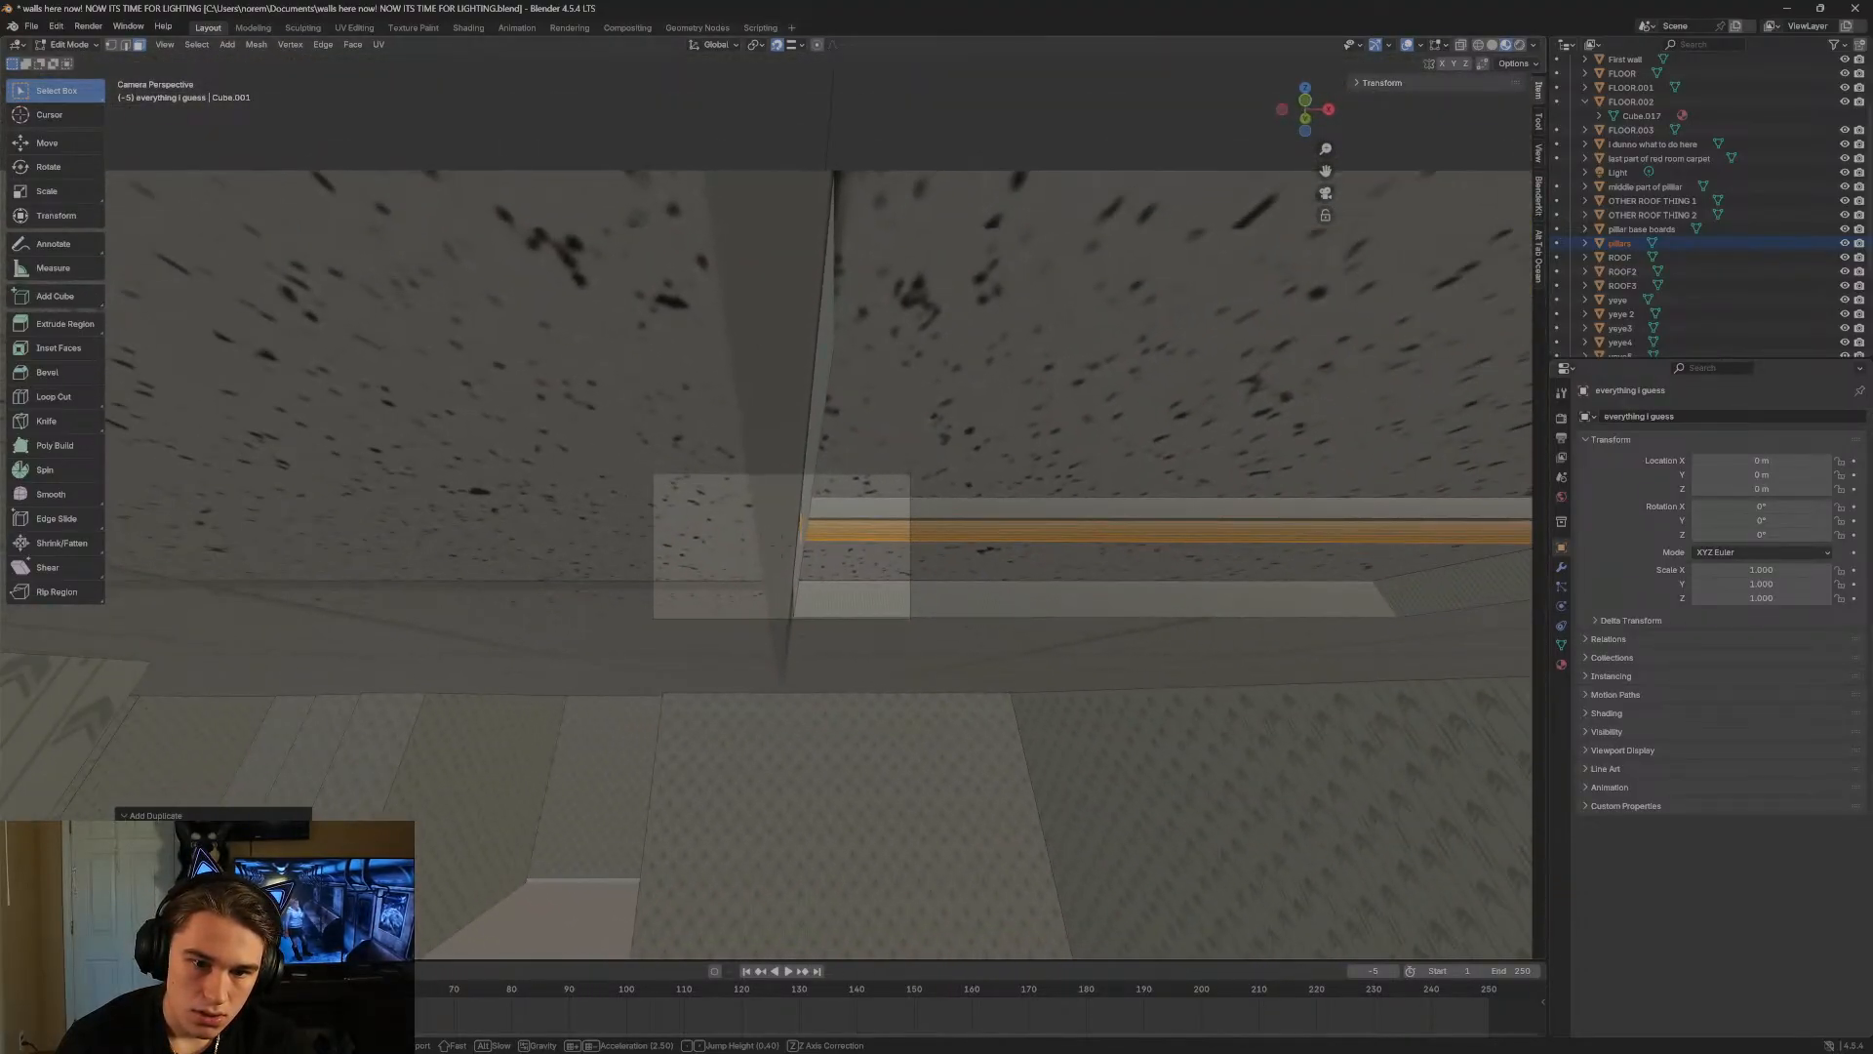
{"action": "key", "text": "d"}
{"action": "key", "text": "d"}
{"action": "key", "text": "a"}
{"action": "key", "text": "d"}
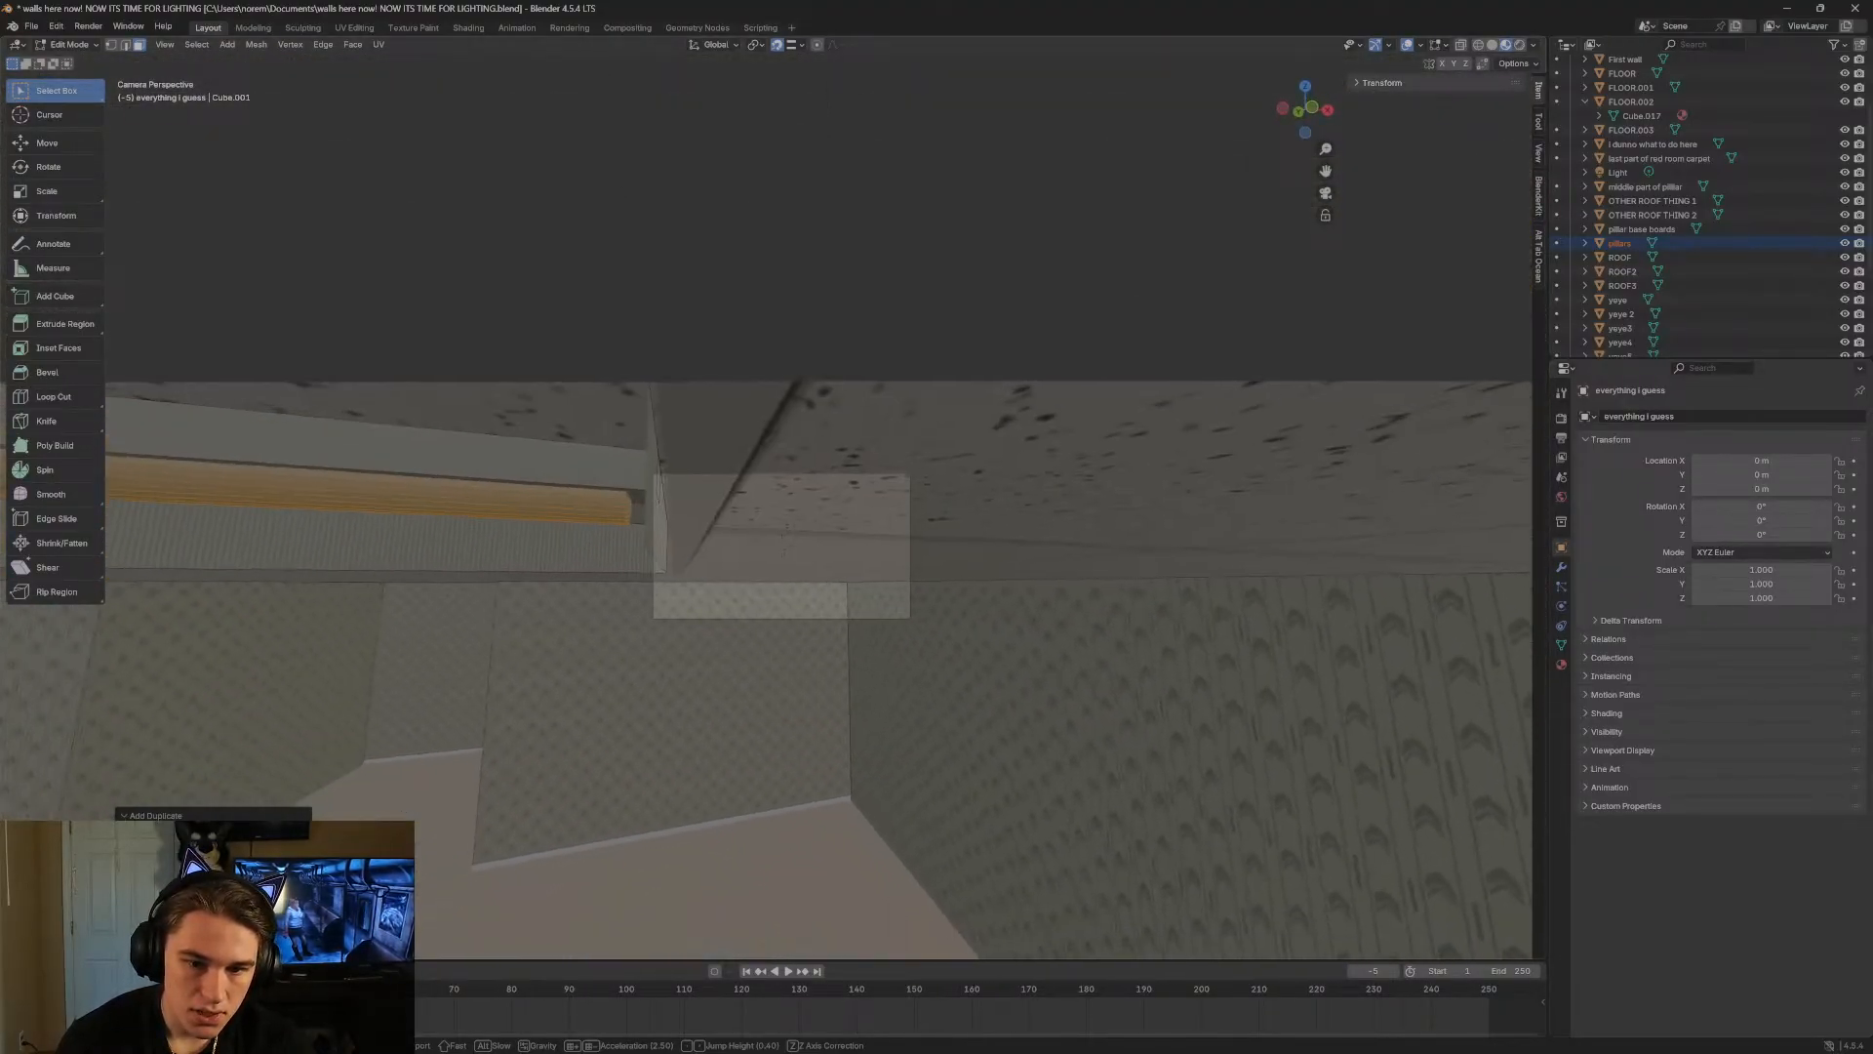
{"action": "key", "text": "w"}
{"action": "key", "text": "w"}
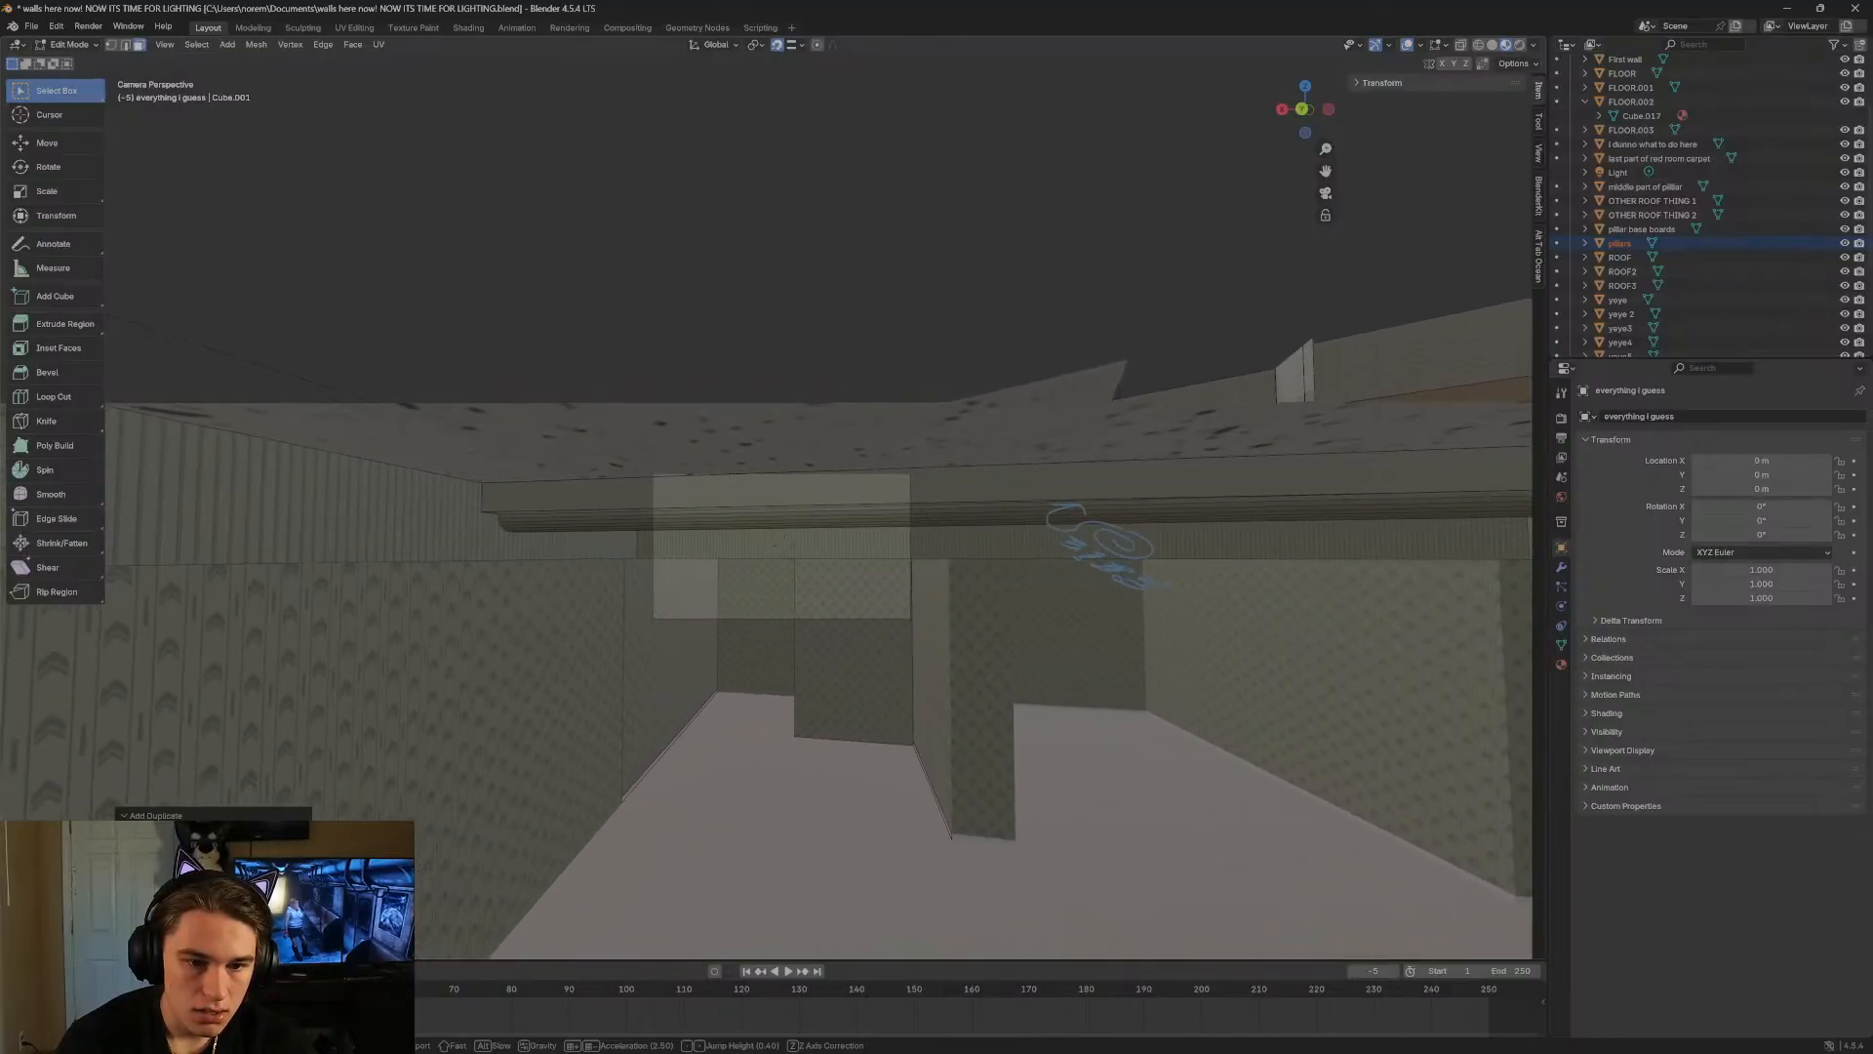
{"action": "key", "text": "w"}
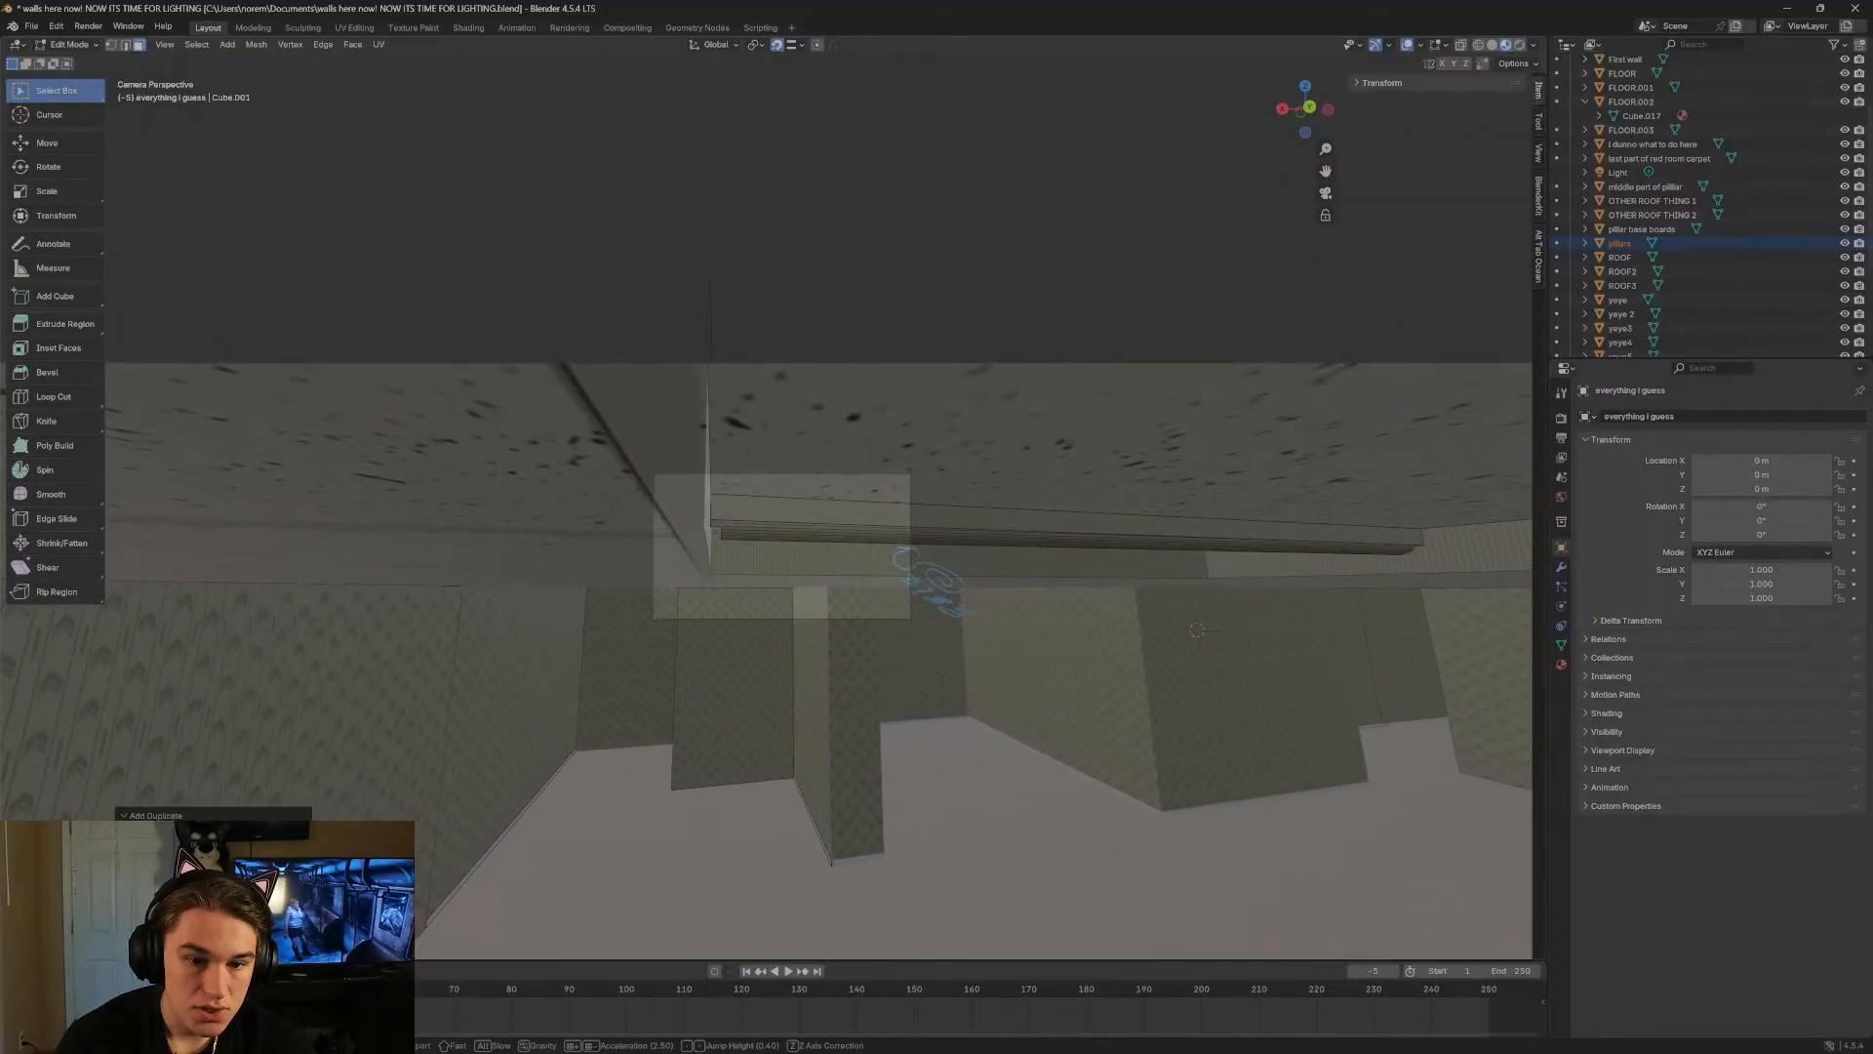
{"action": "key", "text": "w"}
{"action": "key", "text": "w"}
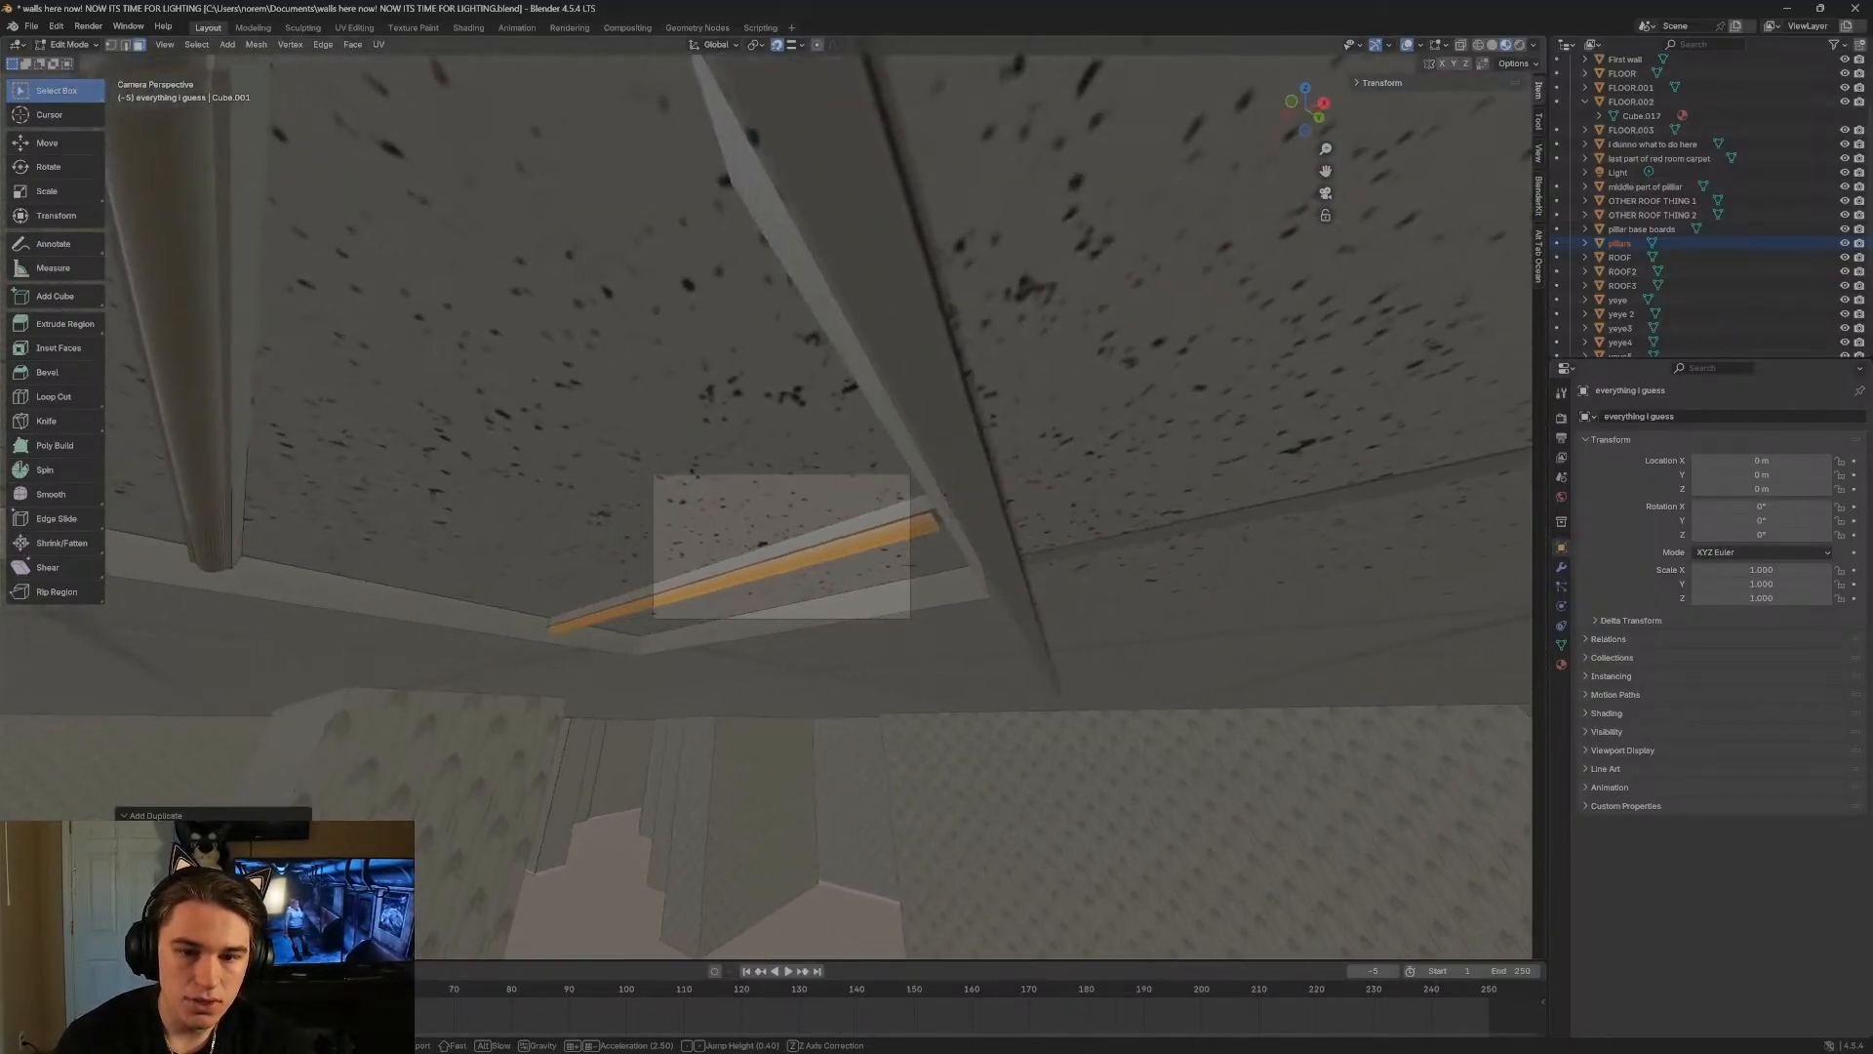
{"action": "key", "text": "a"}
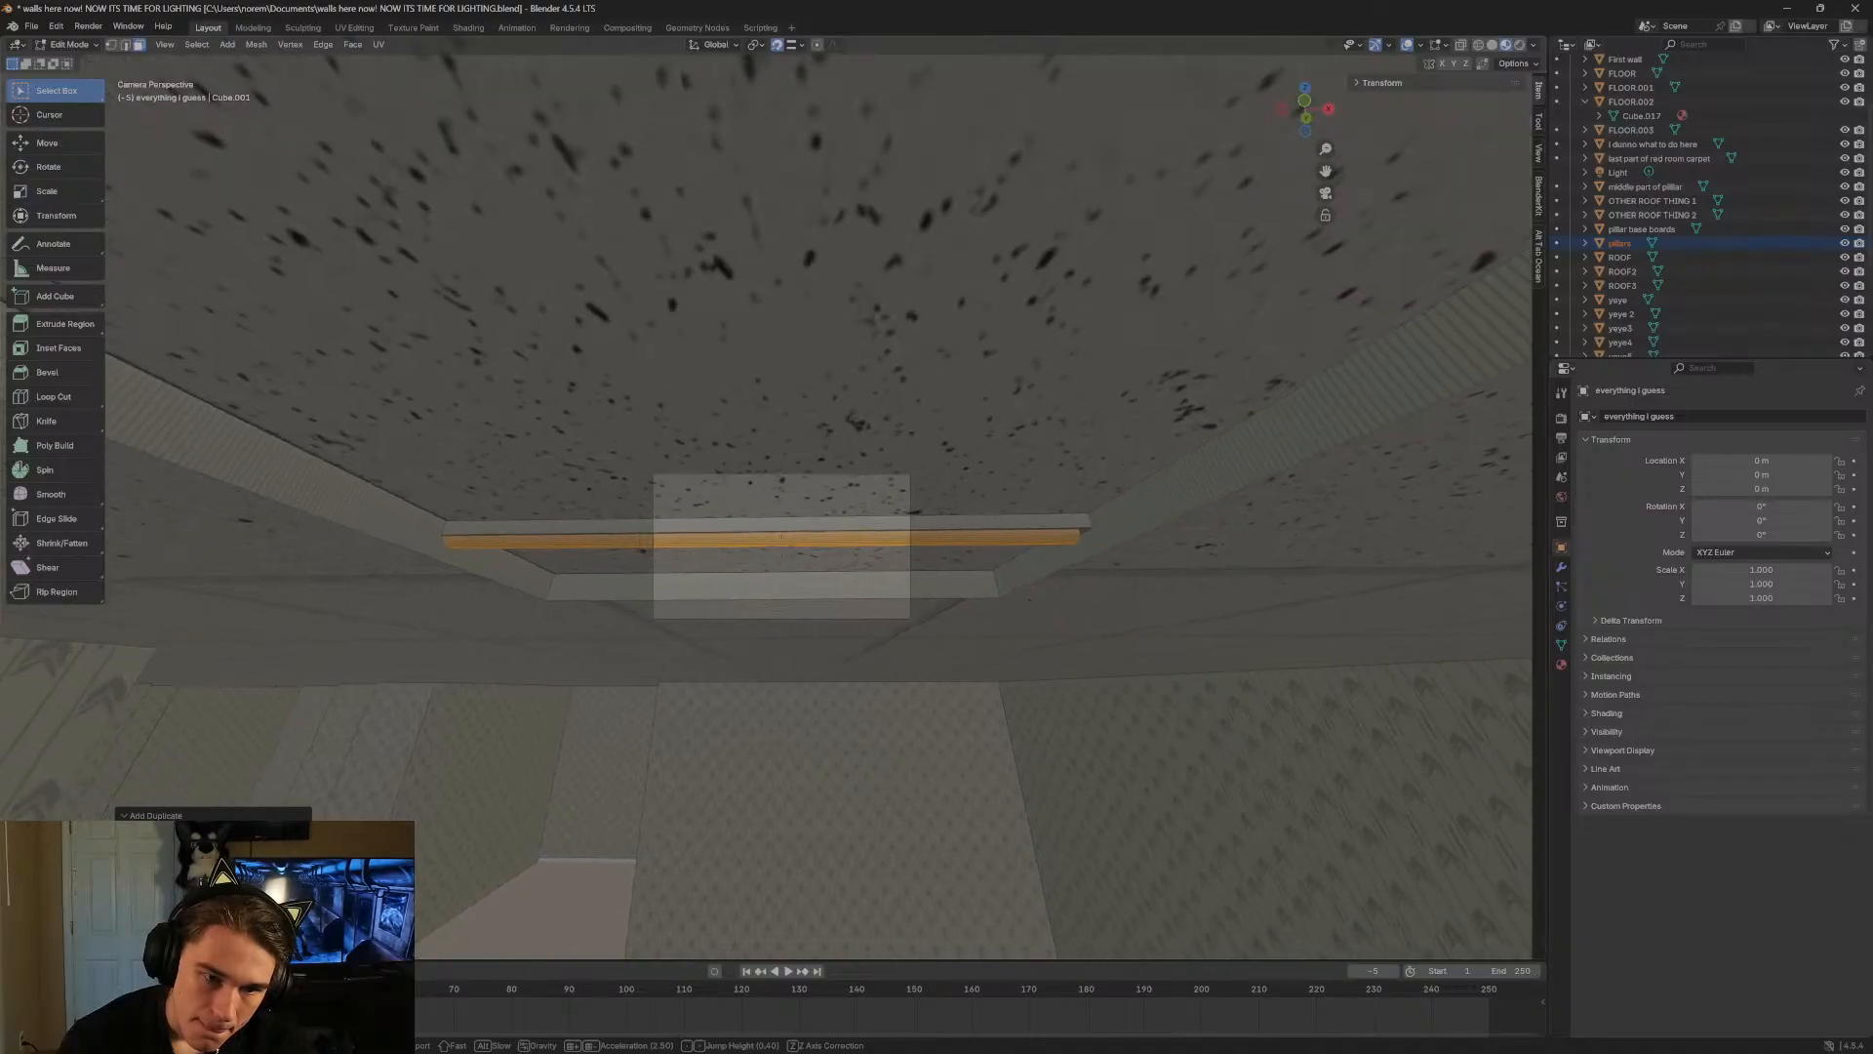
{"action": "left_click", "coordinate": [181, 386]}
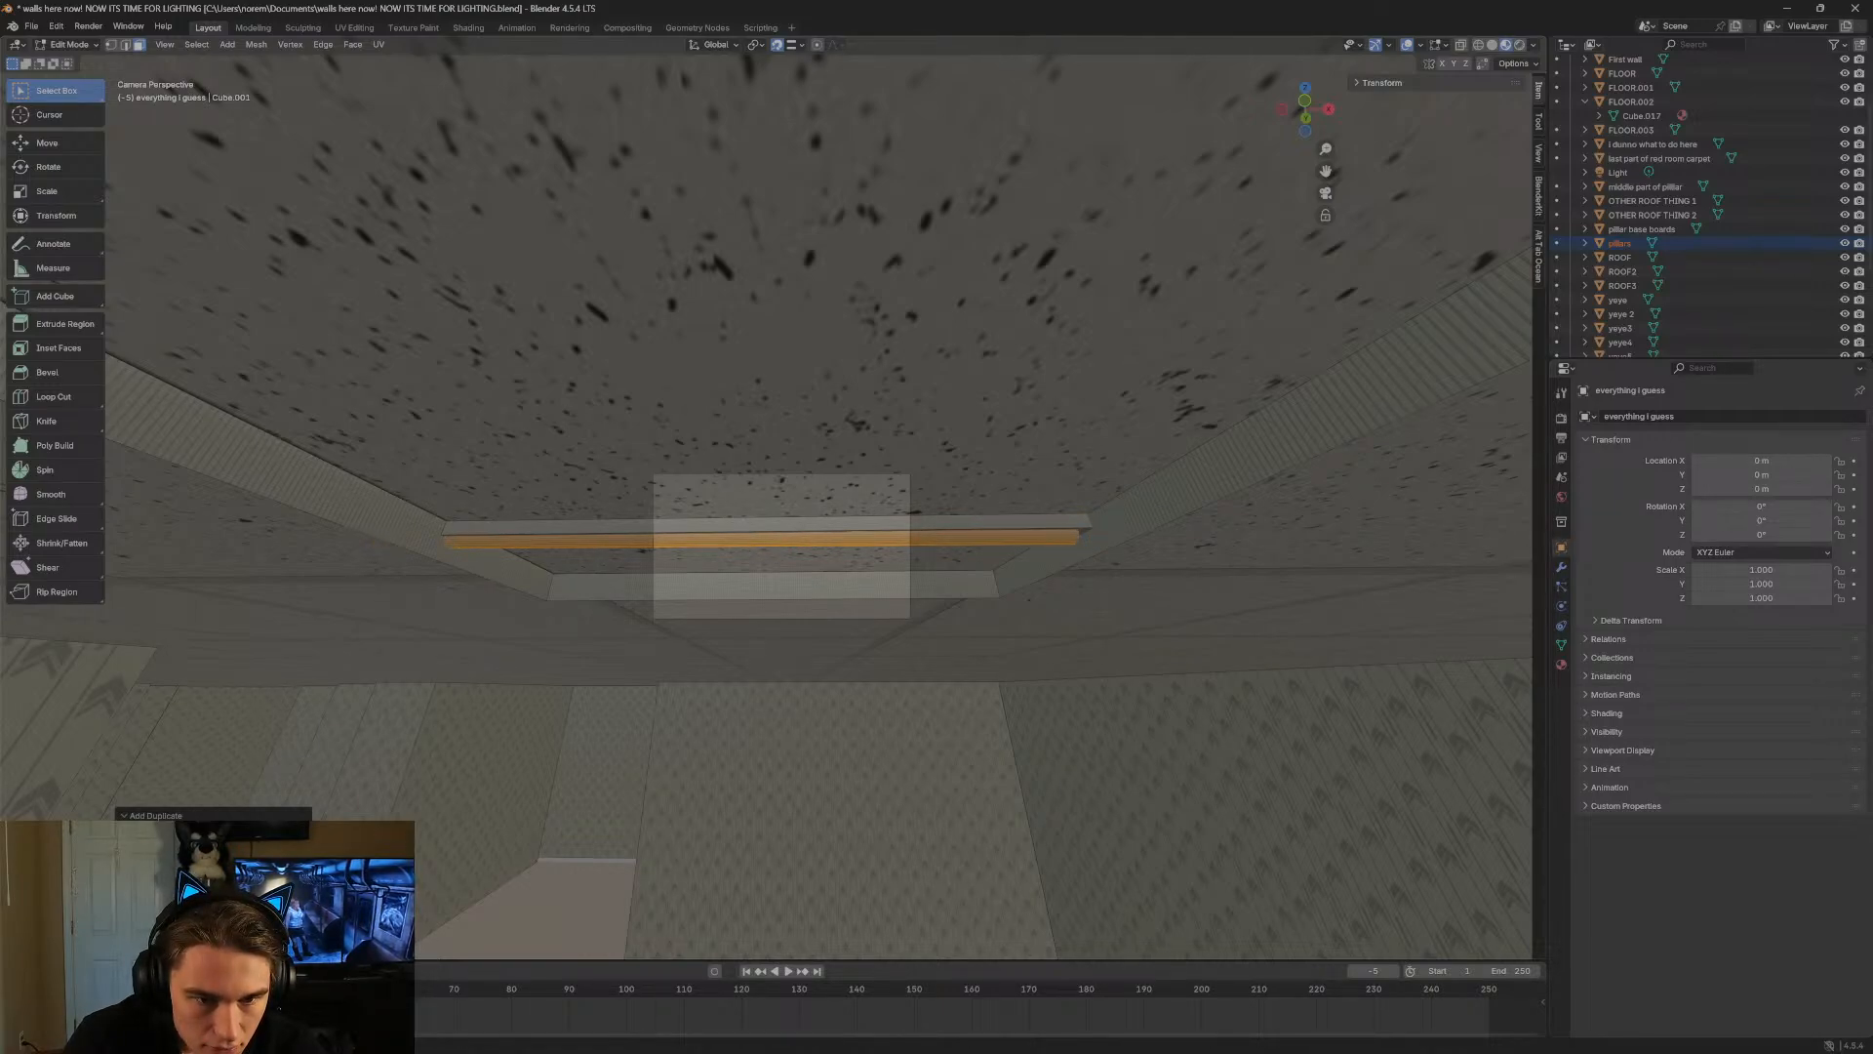
Compare the alignment of both tubes inside the recessed ceiling opening from close up and from the adjoining ceiling.
{"action": "key", "text": "shift+grave"}
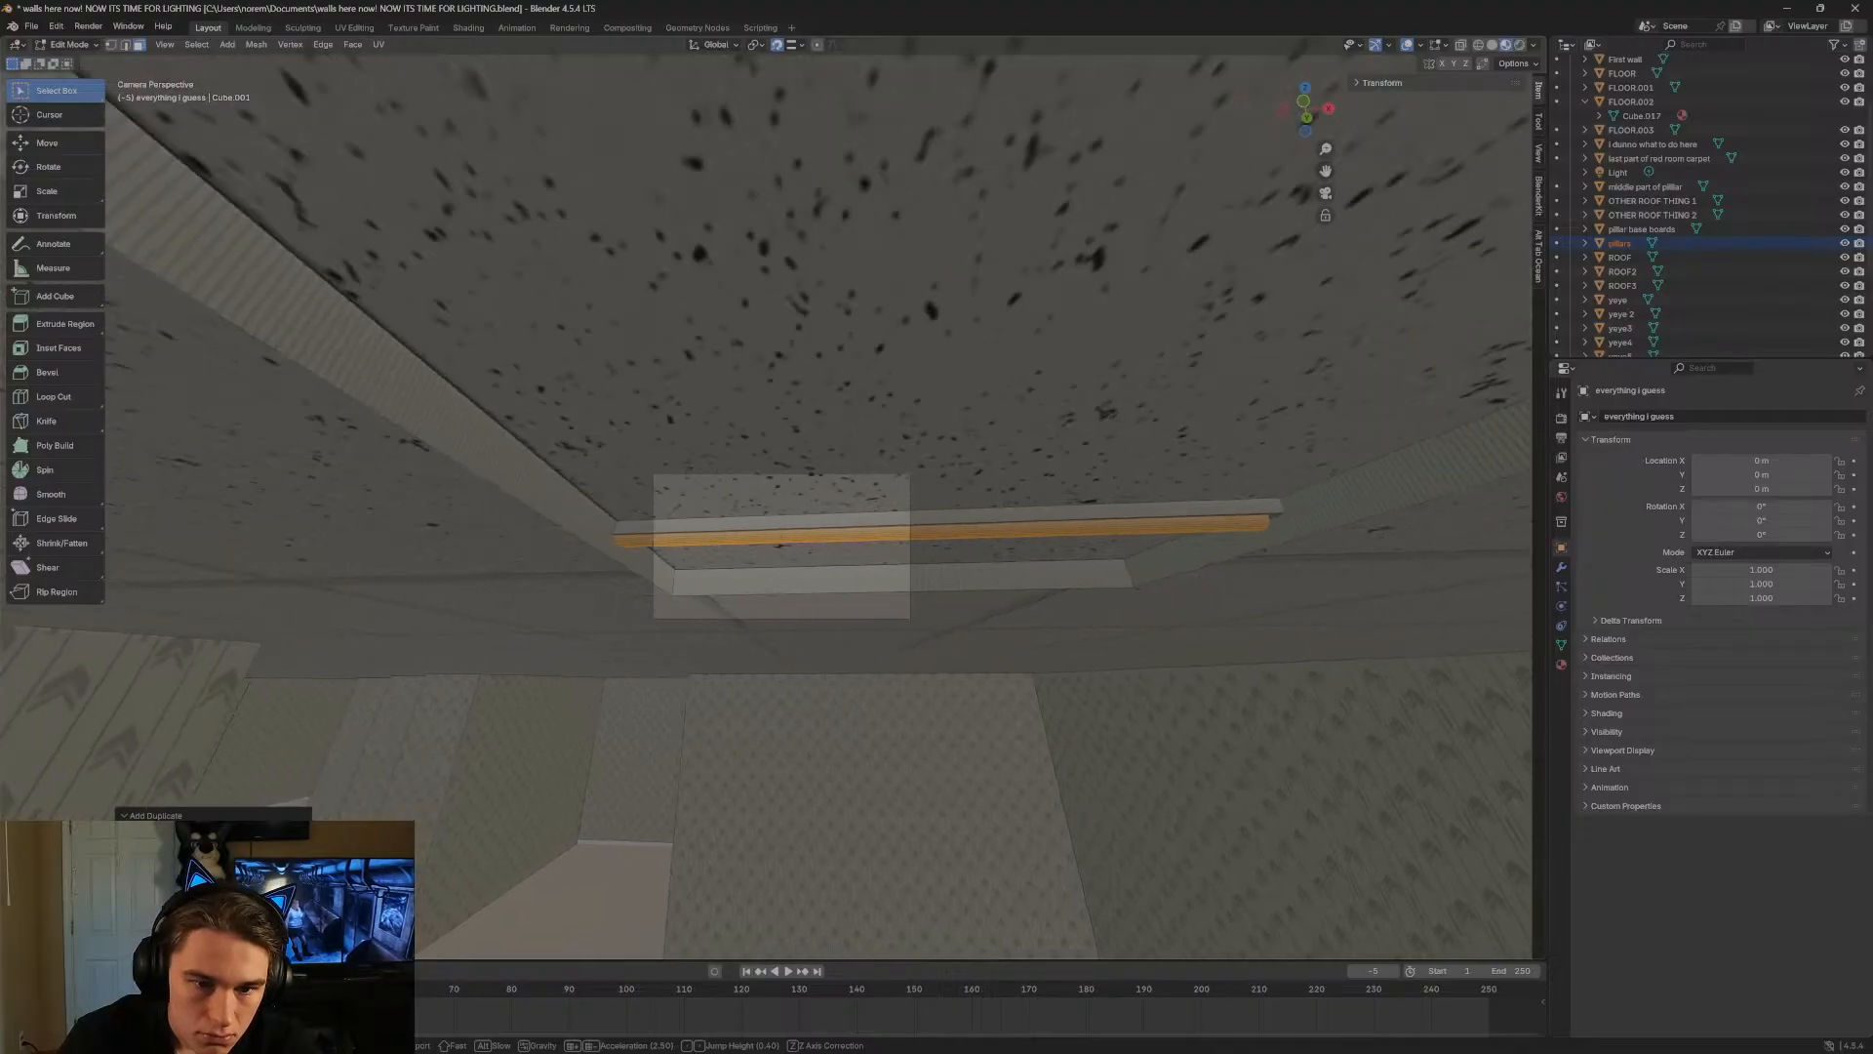
{"action": "key", "text": "s"}
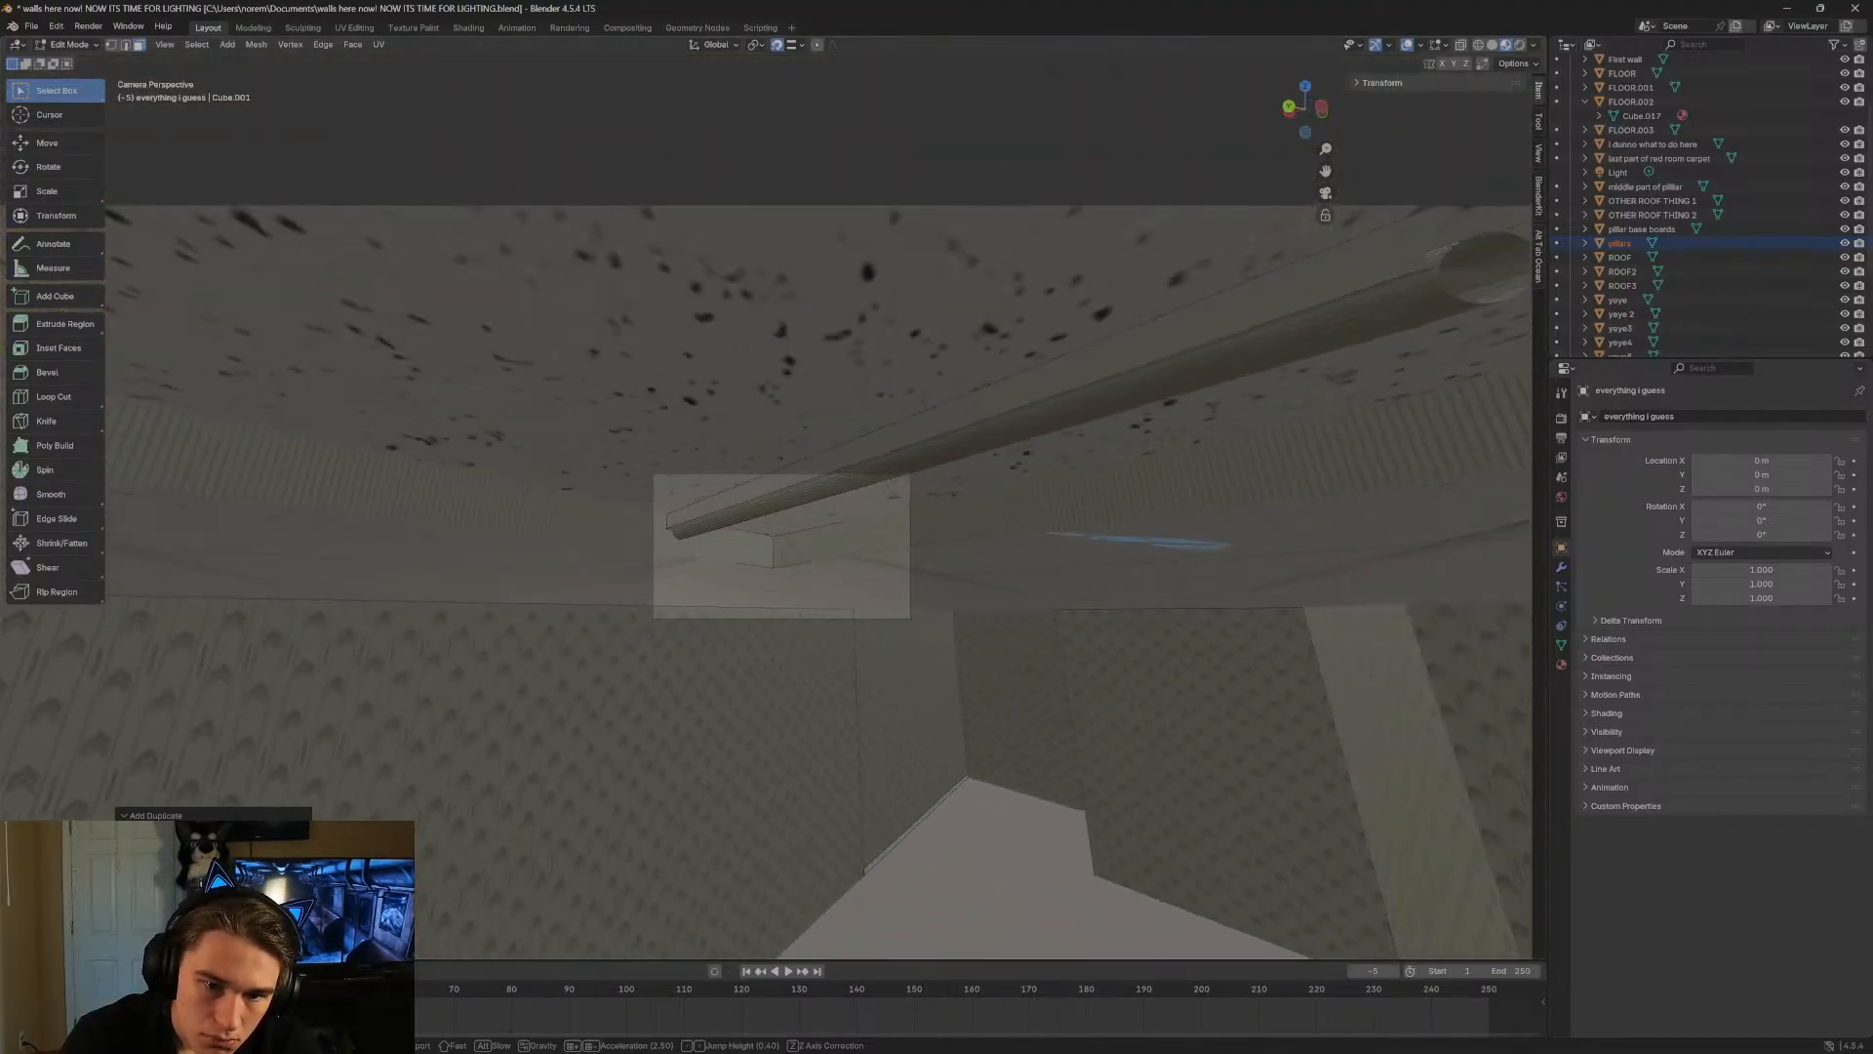
{"action": "key", "text": "a"}
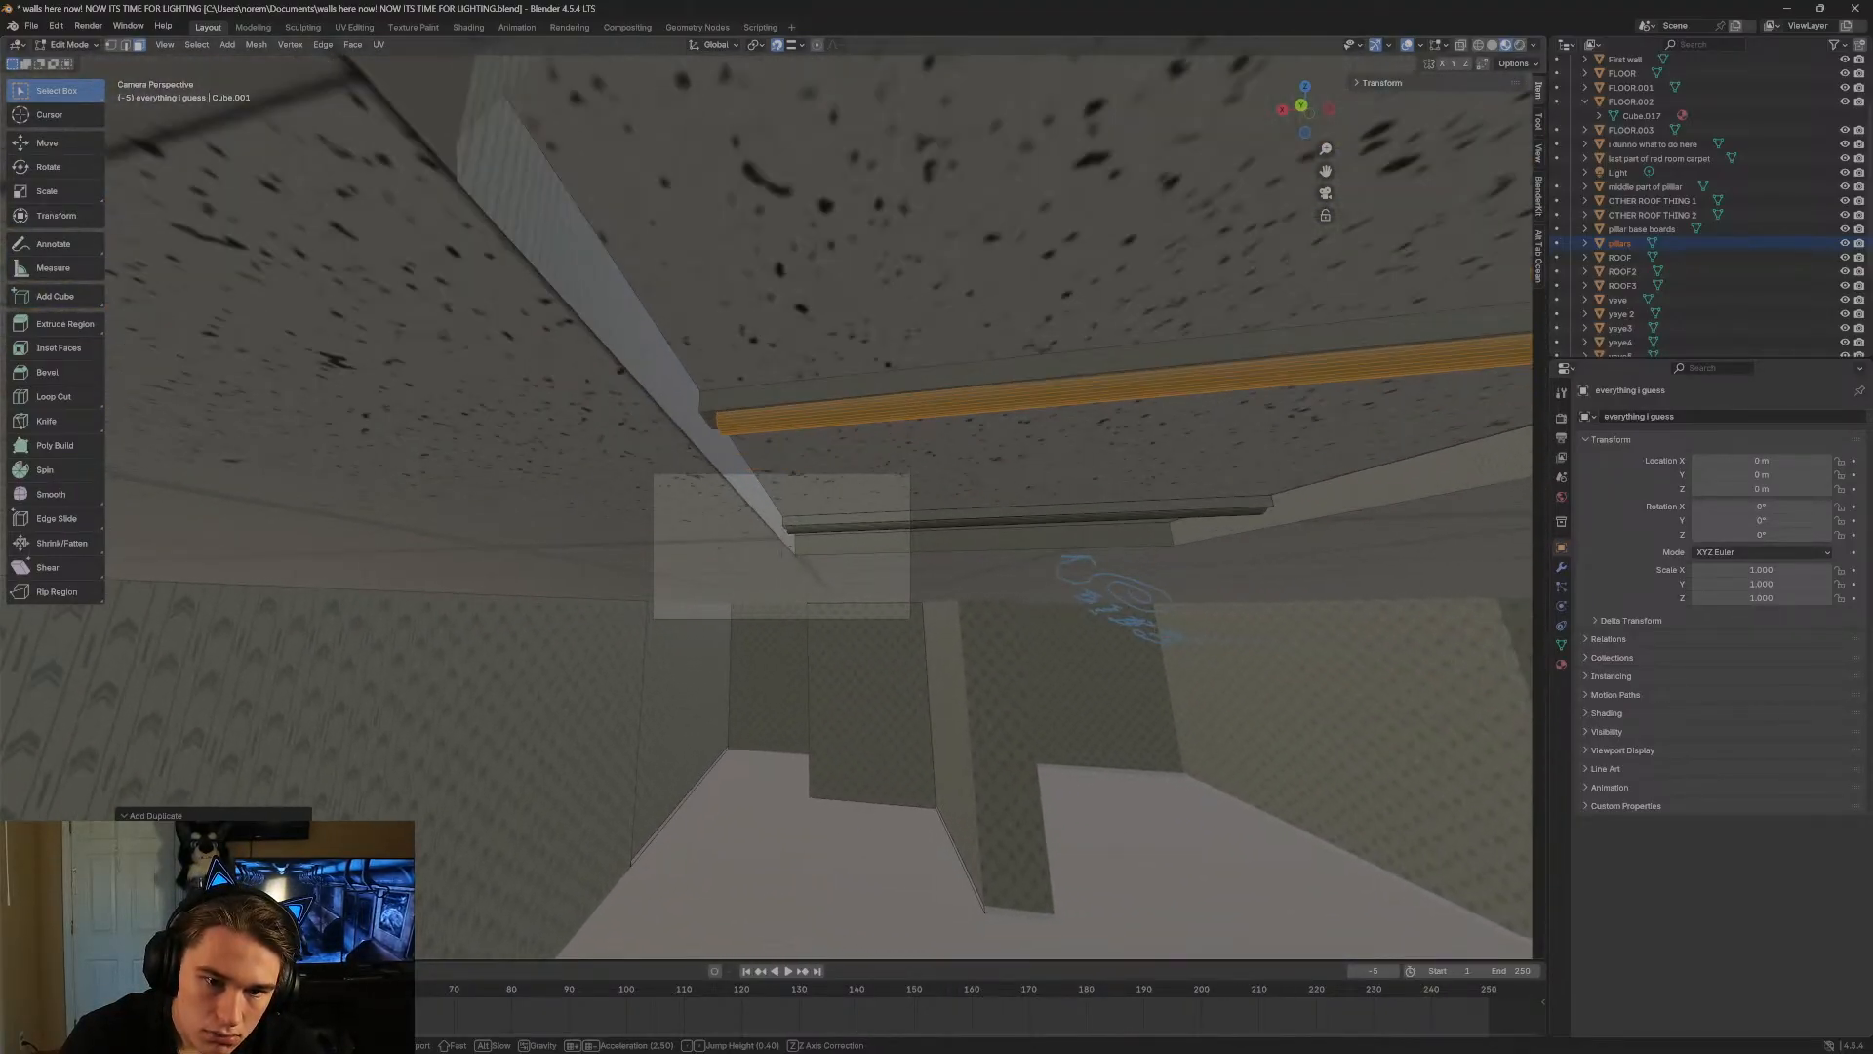
{"action": "key", "text": "d"}
{"action": "key", "text": "a"}
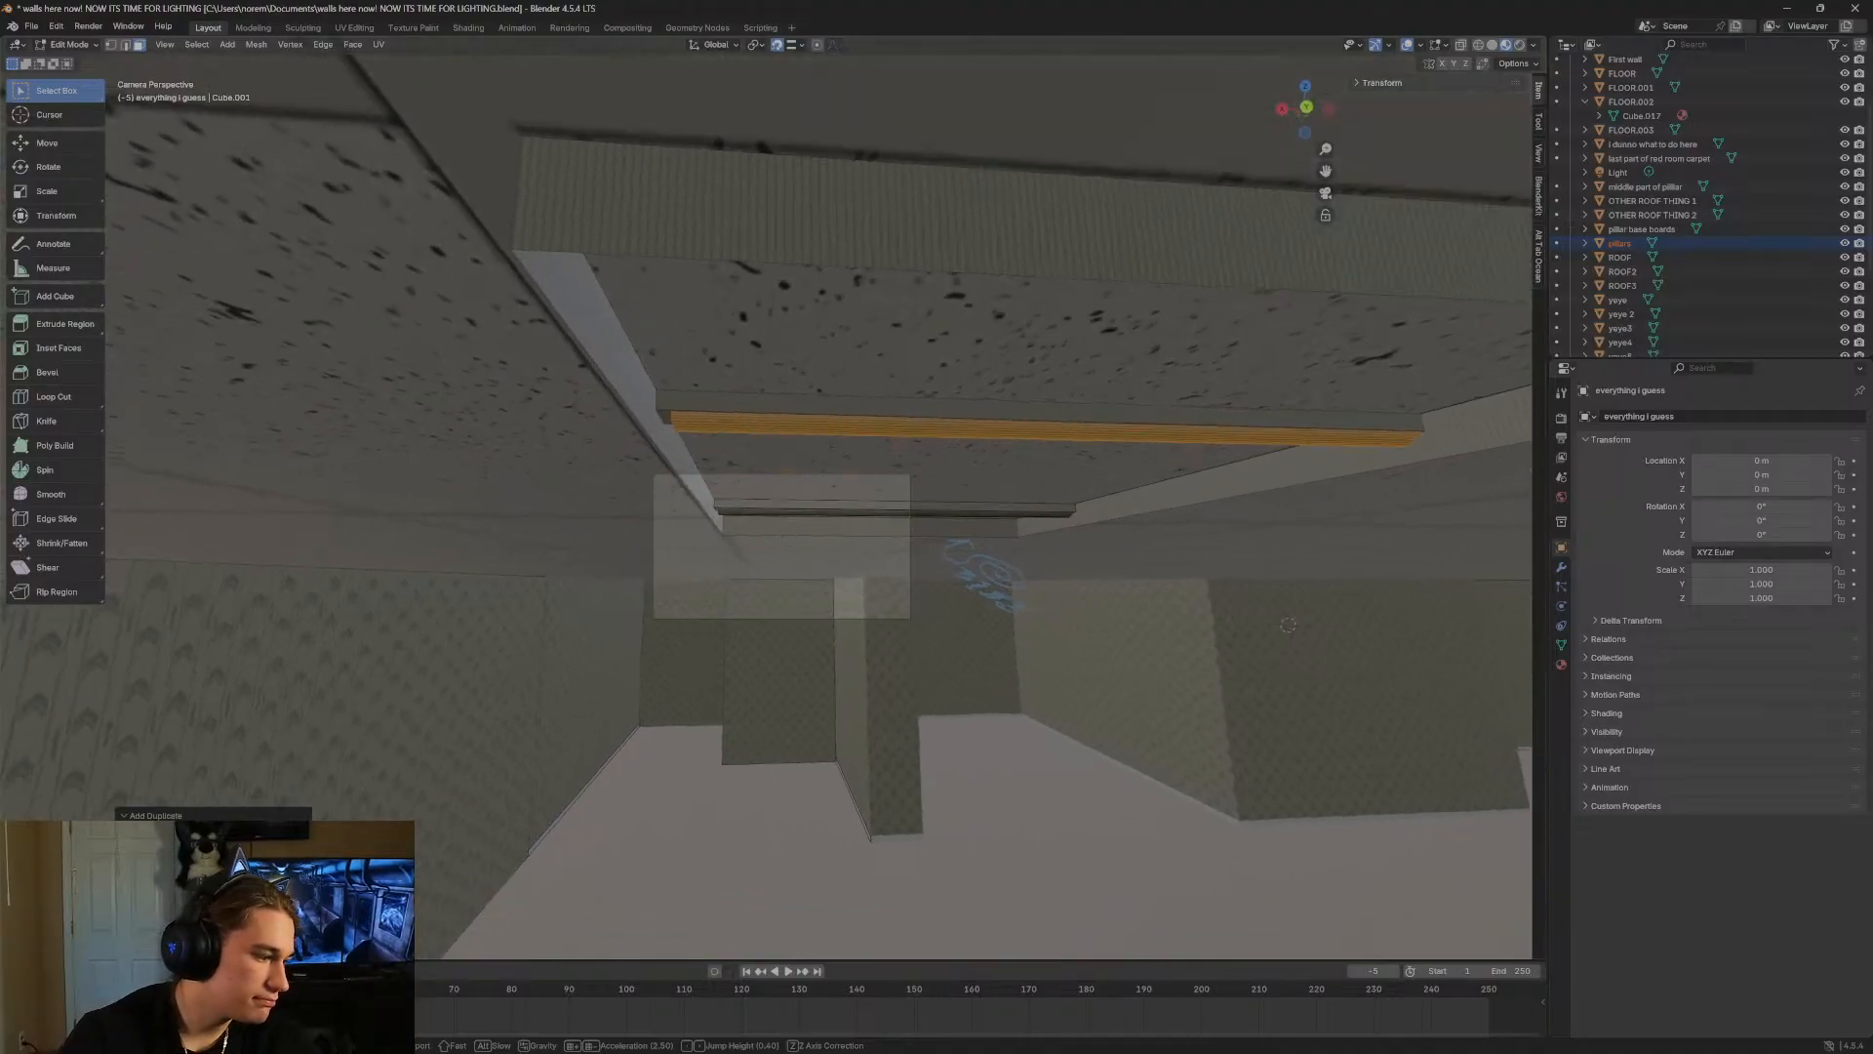
{"action": "key", "text": "s"}
{"action": "key", "text": "w"}
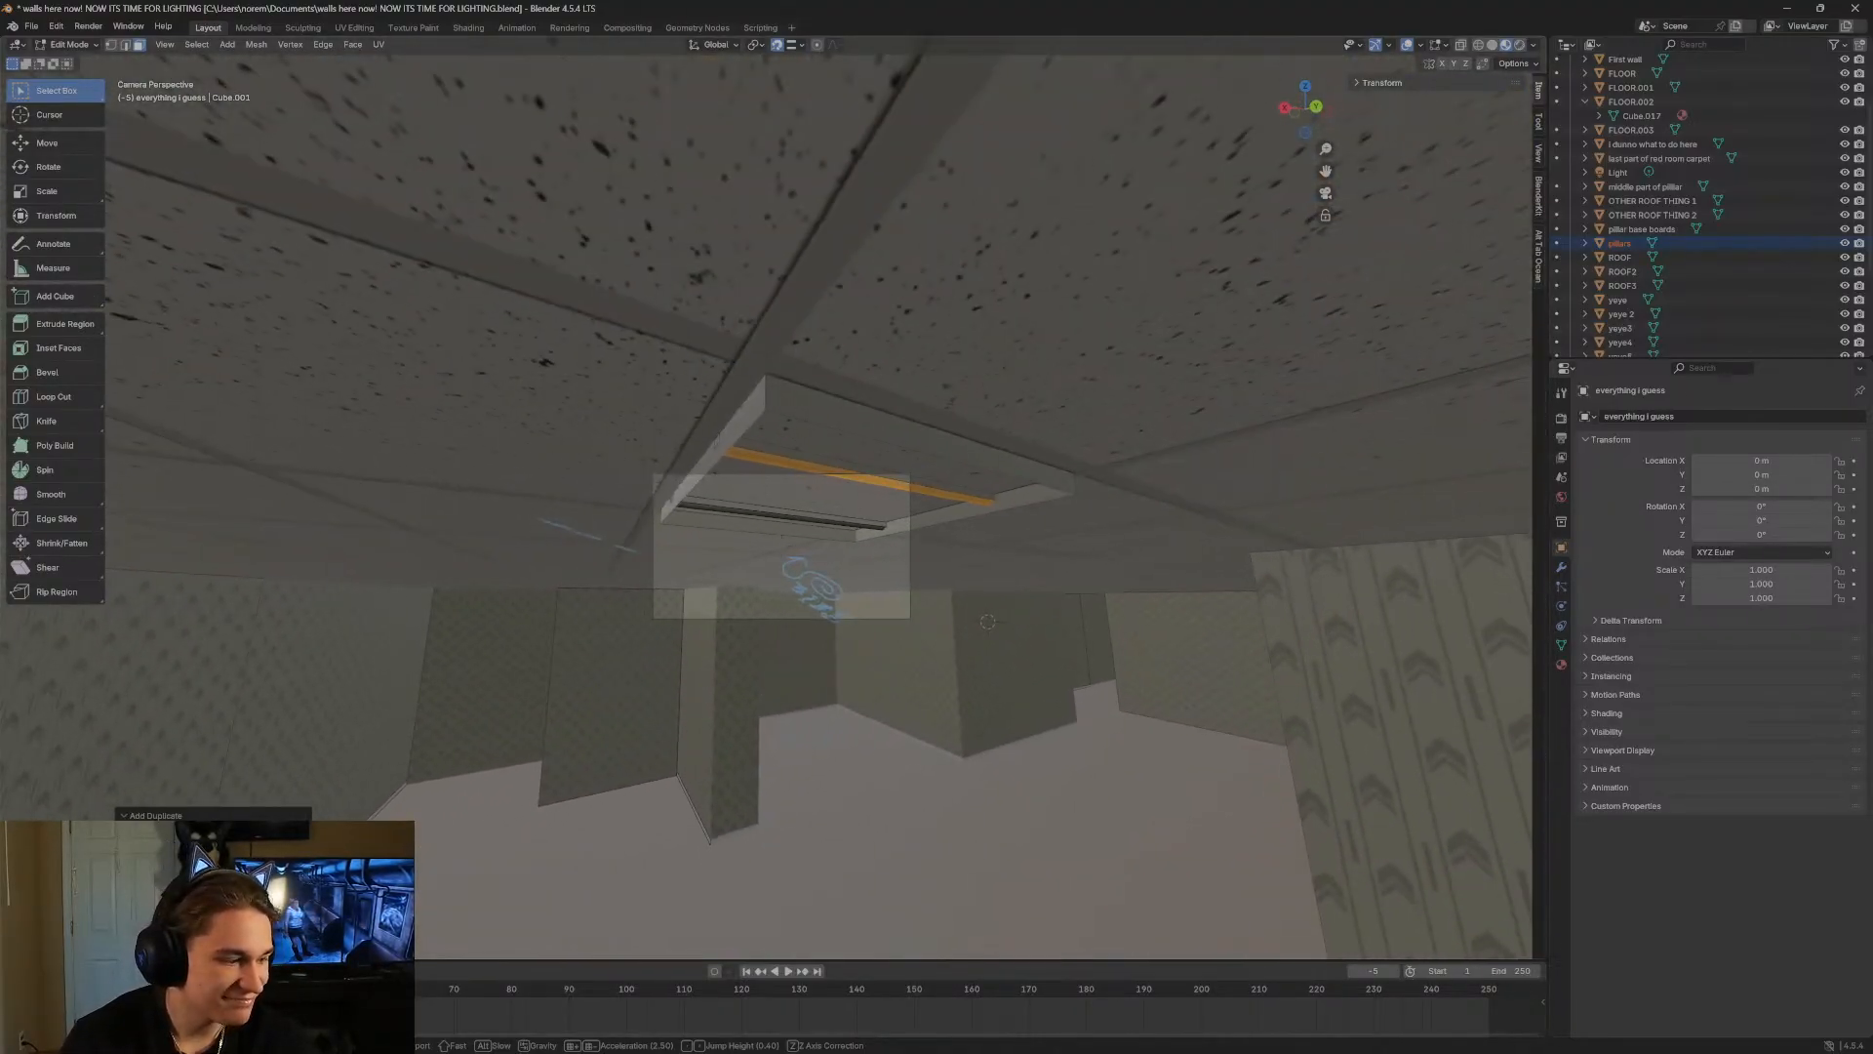
Examine the two-tube ceiling fixture from floor level and from farther back in the room.
{"action": "key", "text": "a"}
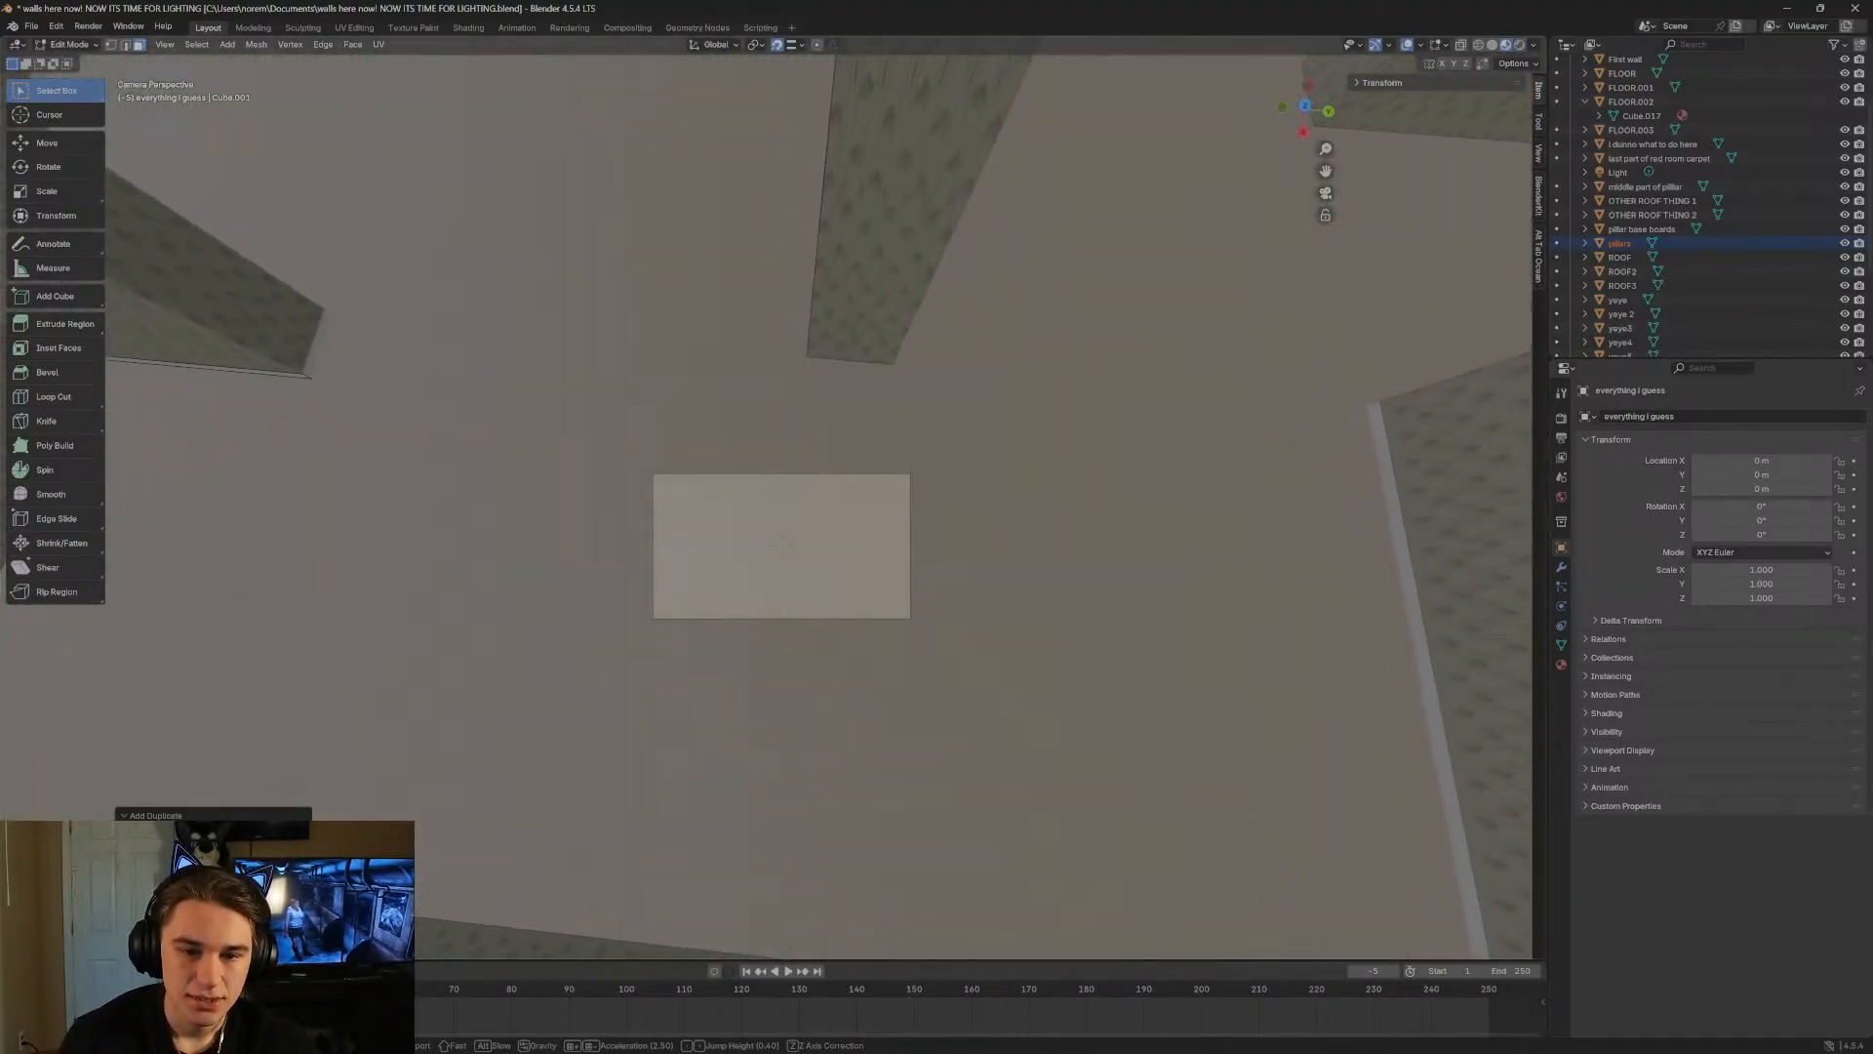
{"action": "key", "text": "w"}
{"action": "key", "text": "w"}
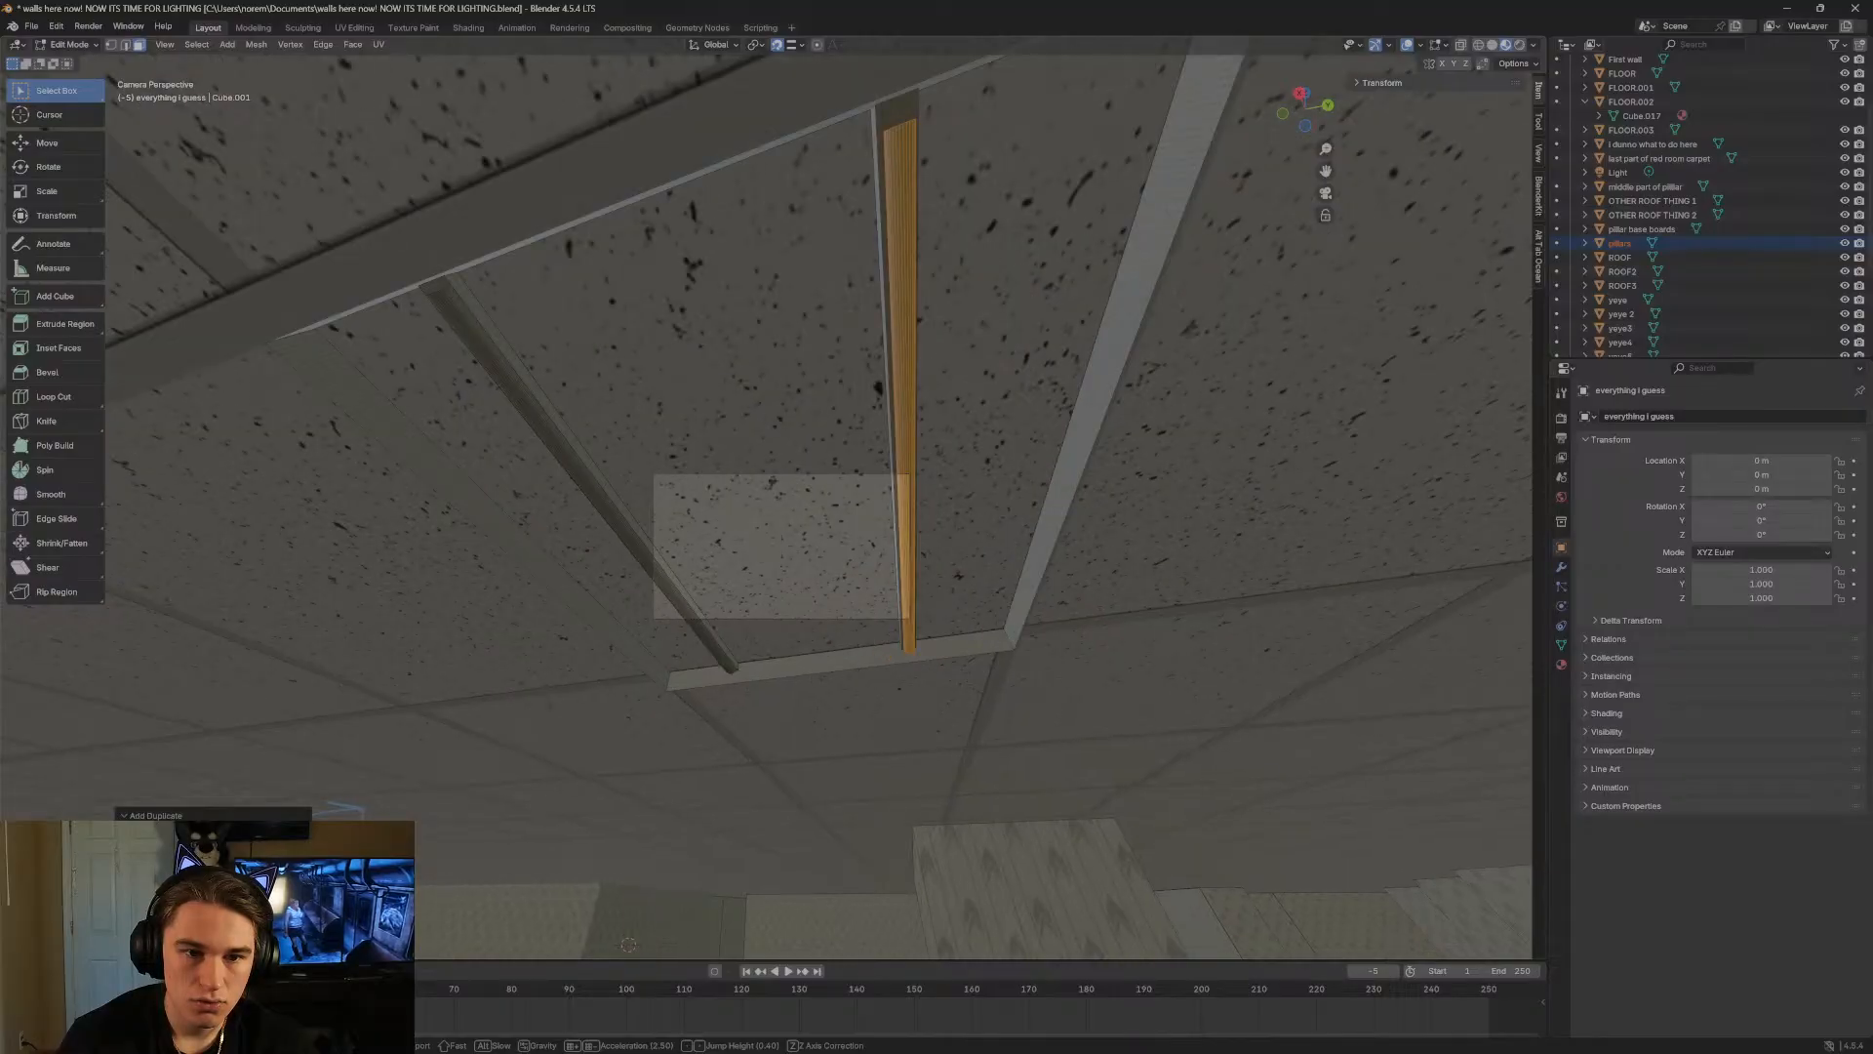
{"action": "key", "text": "w"}
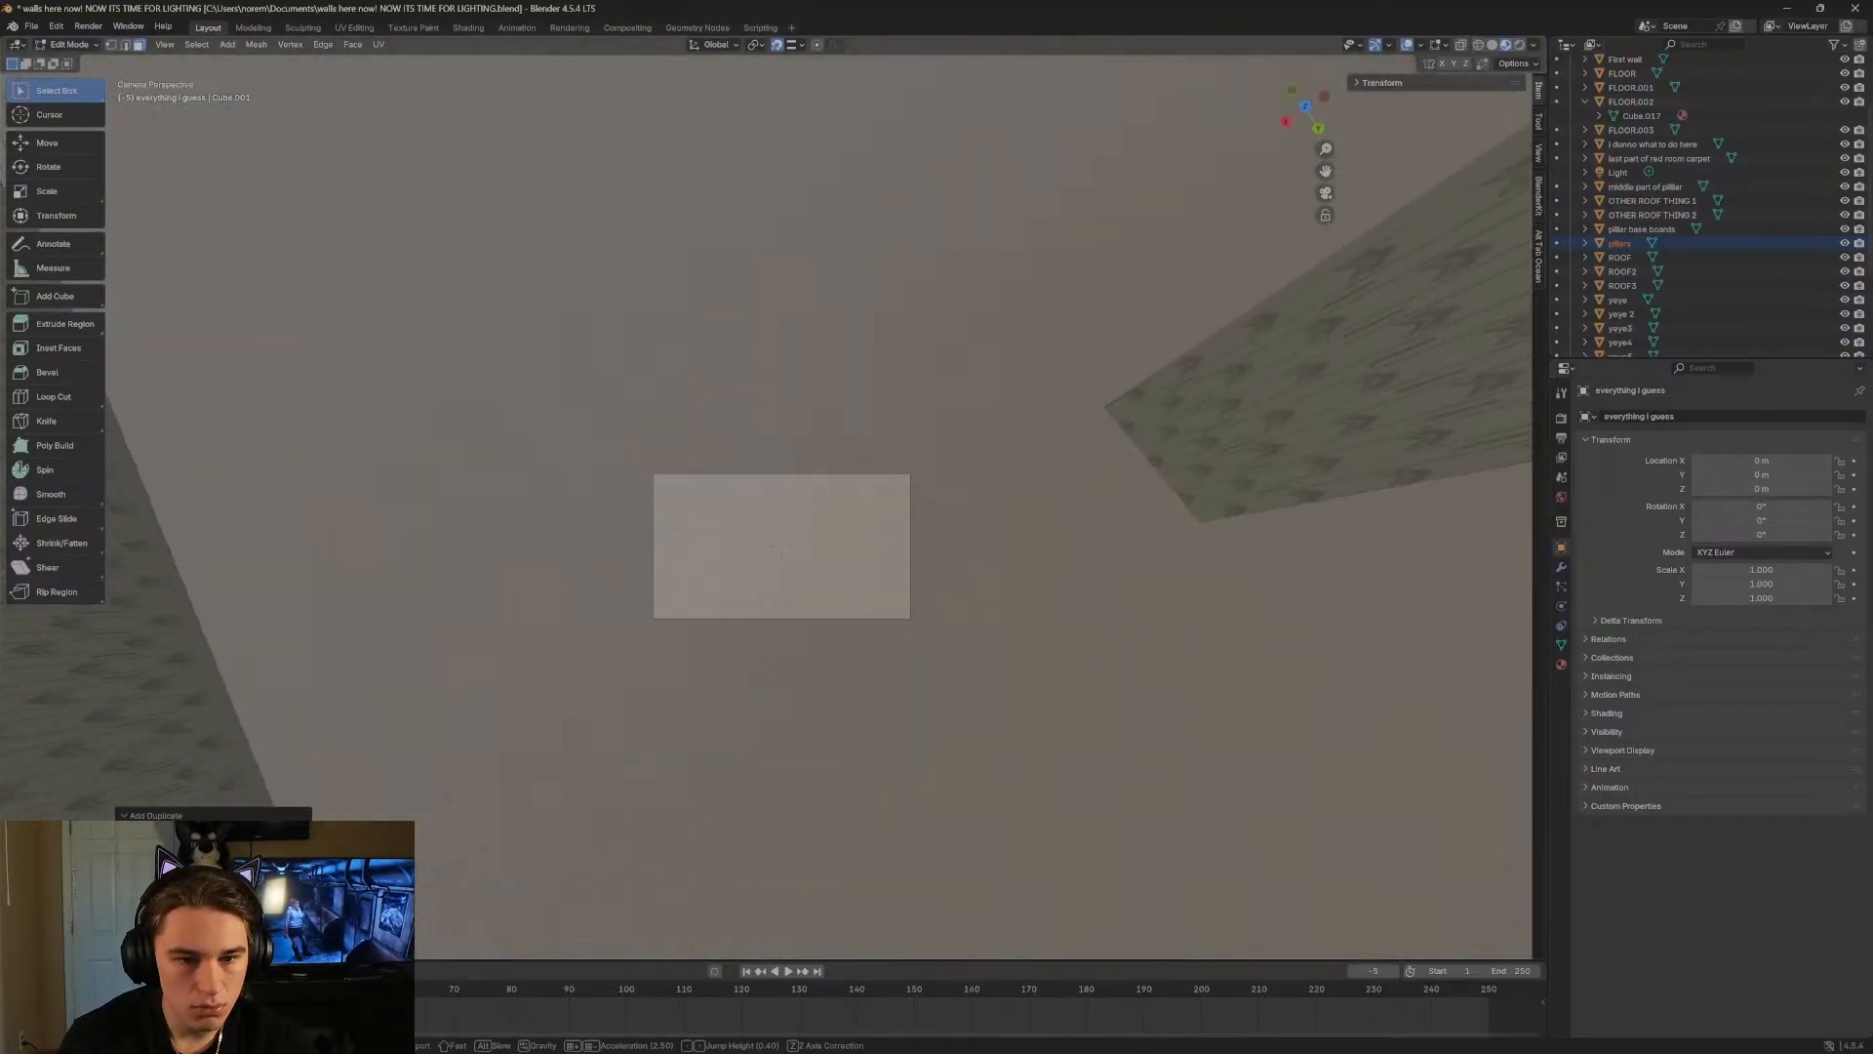
{"action": "key", "text": "s"}
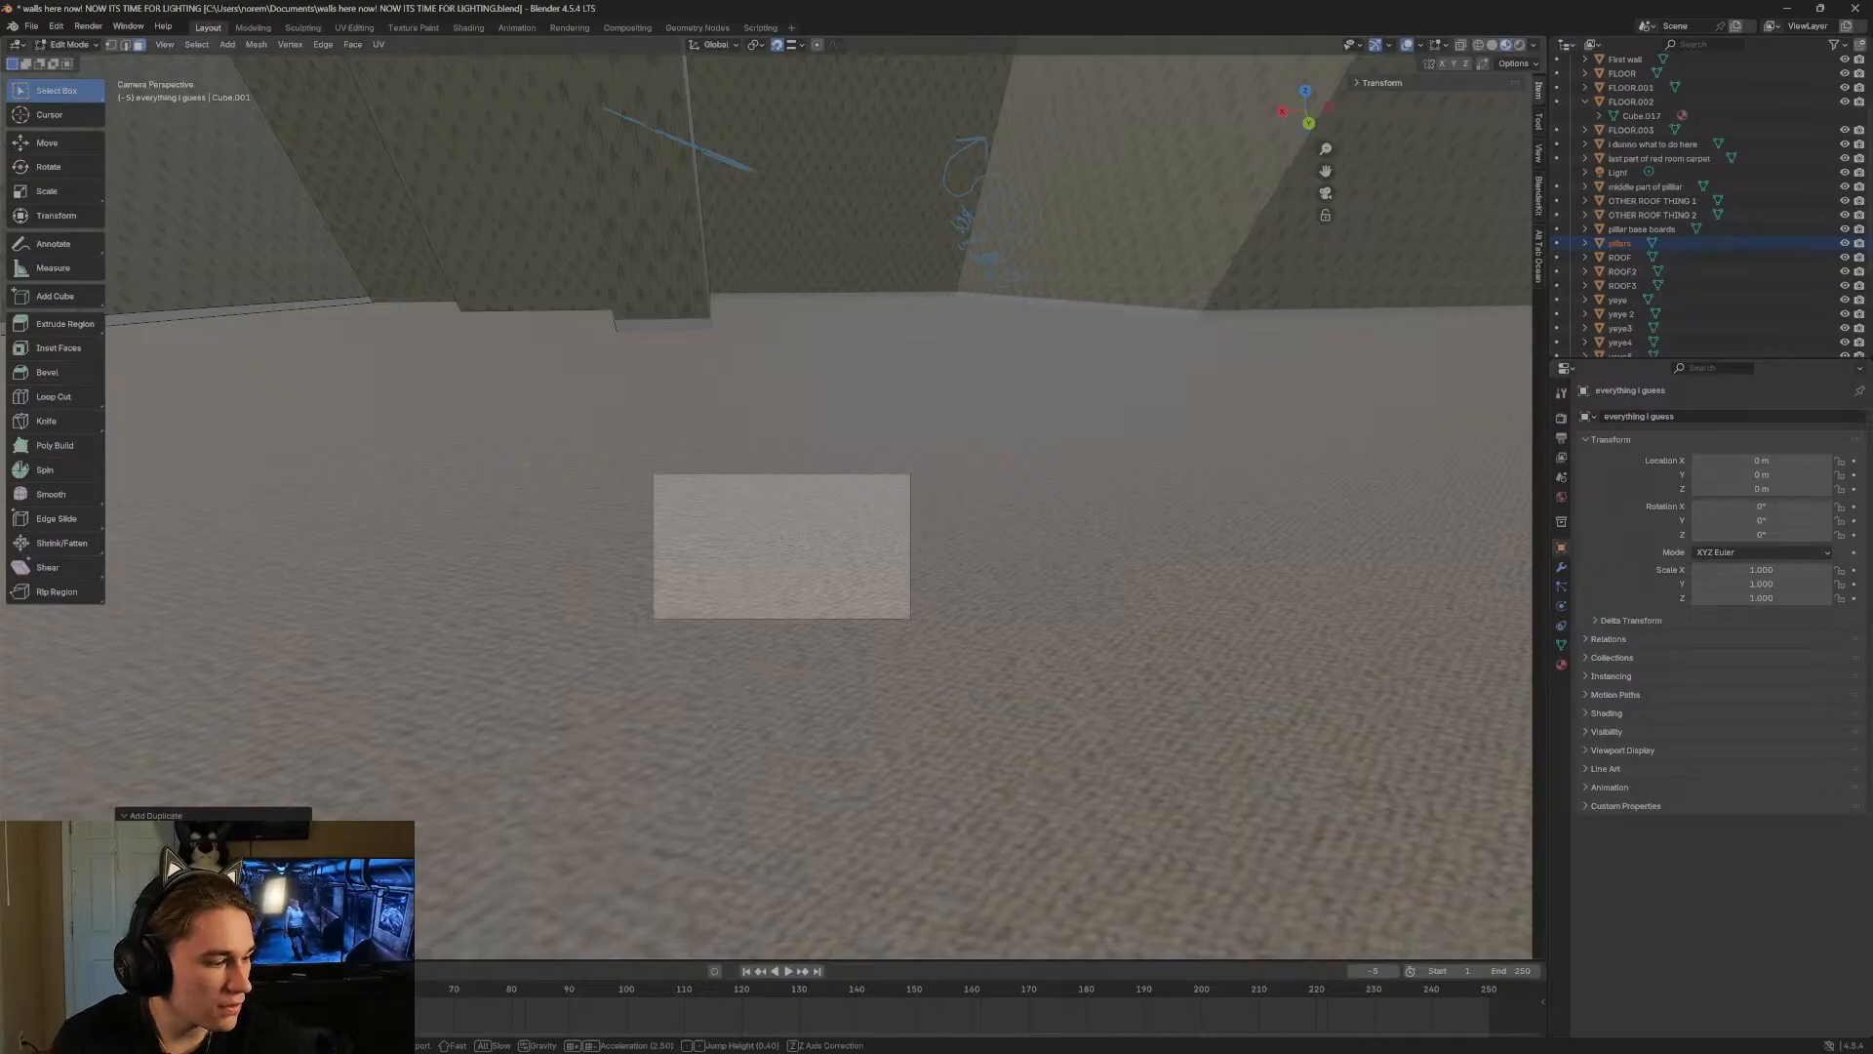
{"action": "key", "text": "w"}
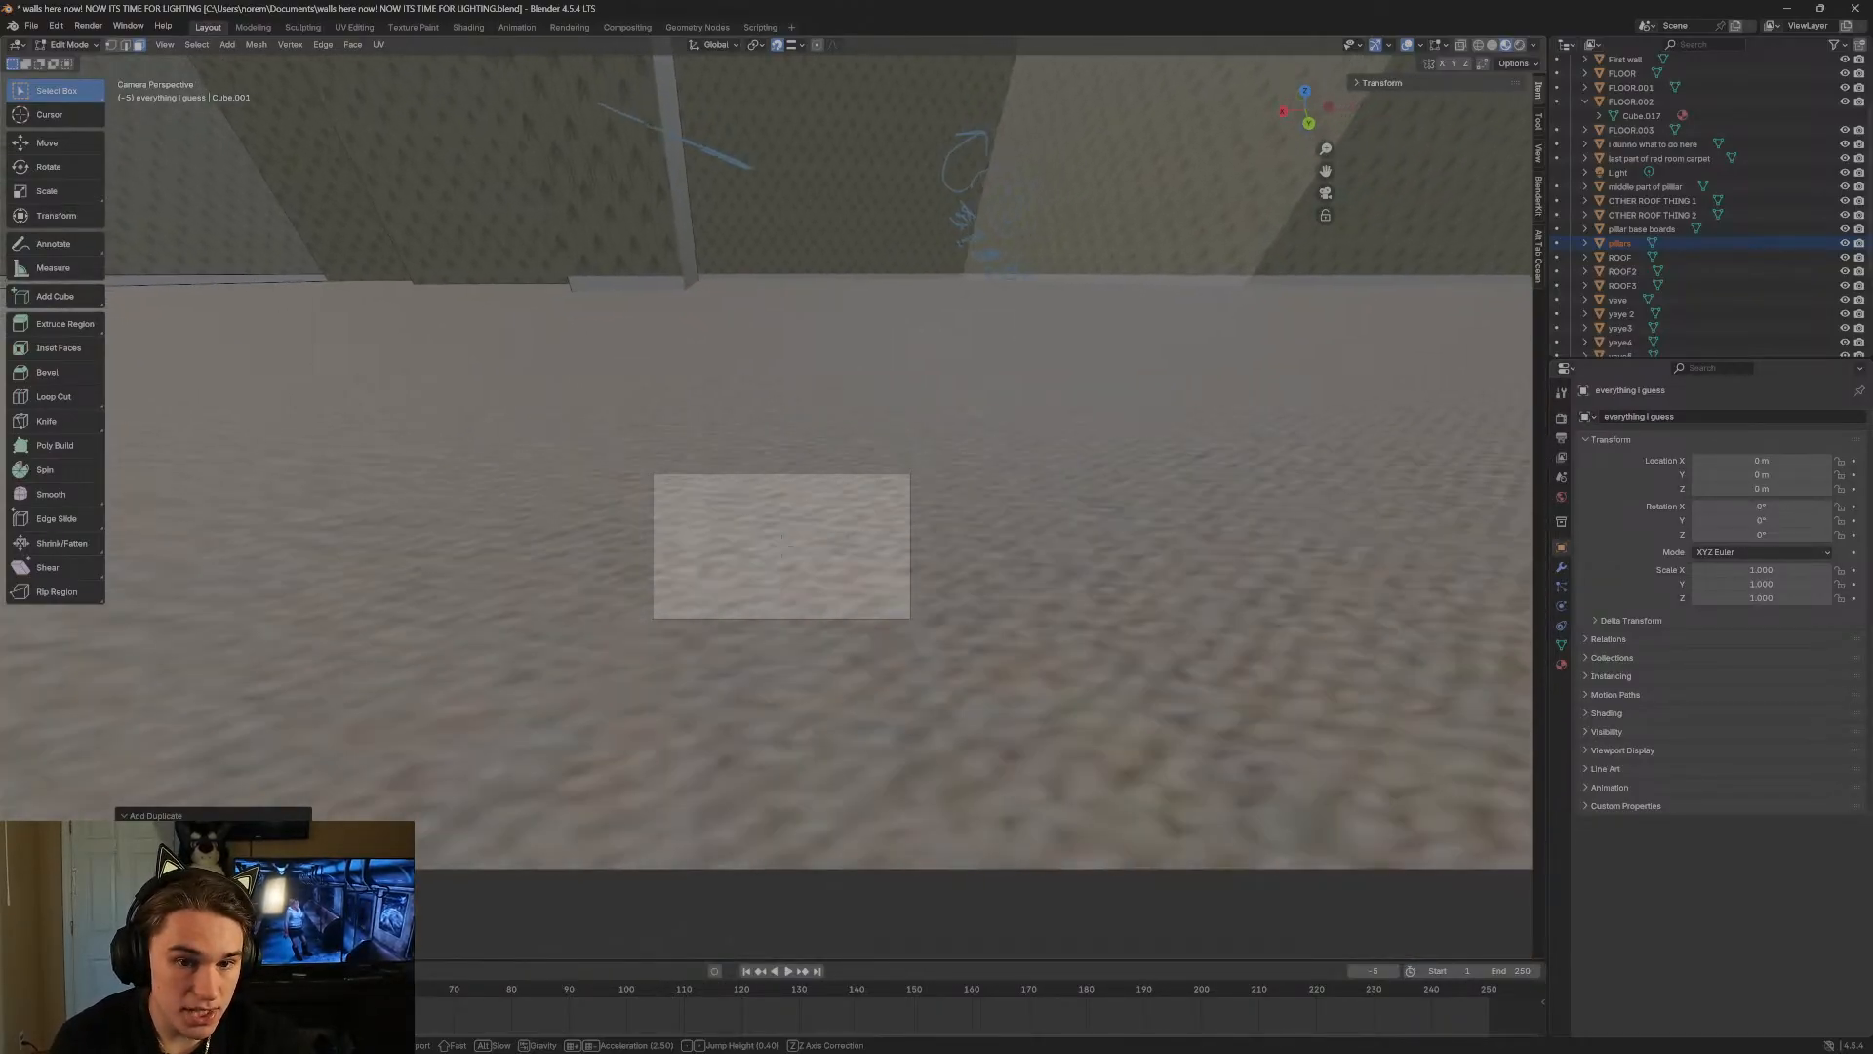
{"action": "key", "text": "s"}
{"action": "key", "text": "a"}
{"action": "key", "text": "s"}
{"action": "key", "text": "s"}
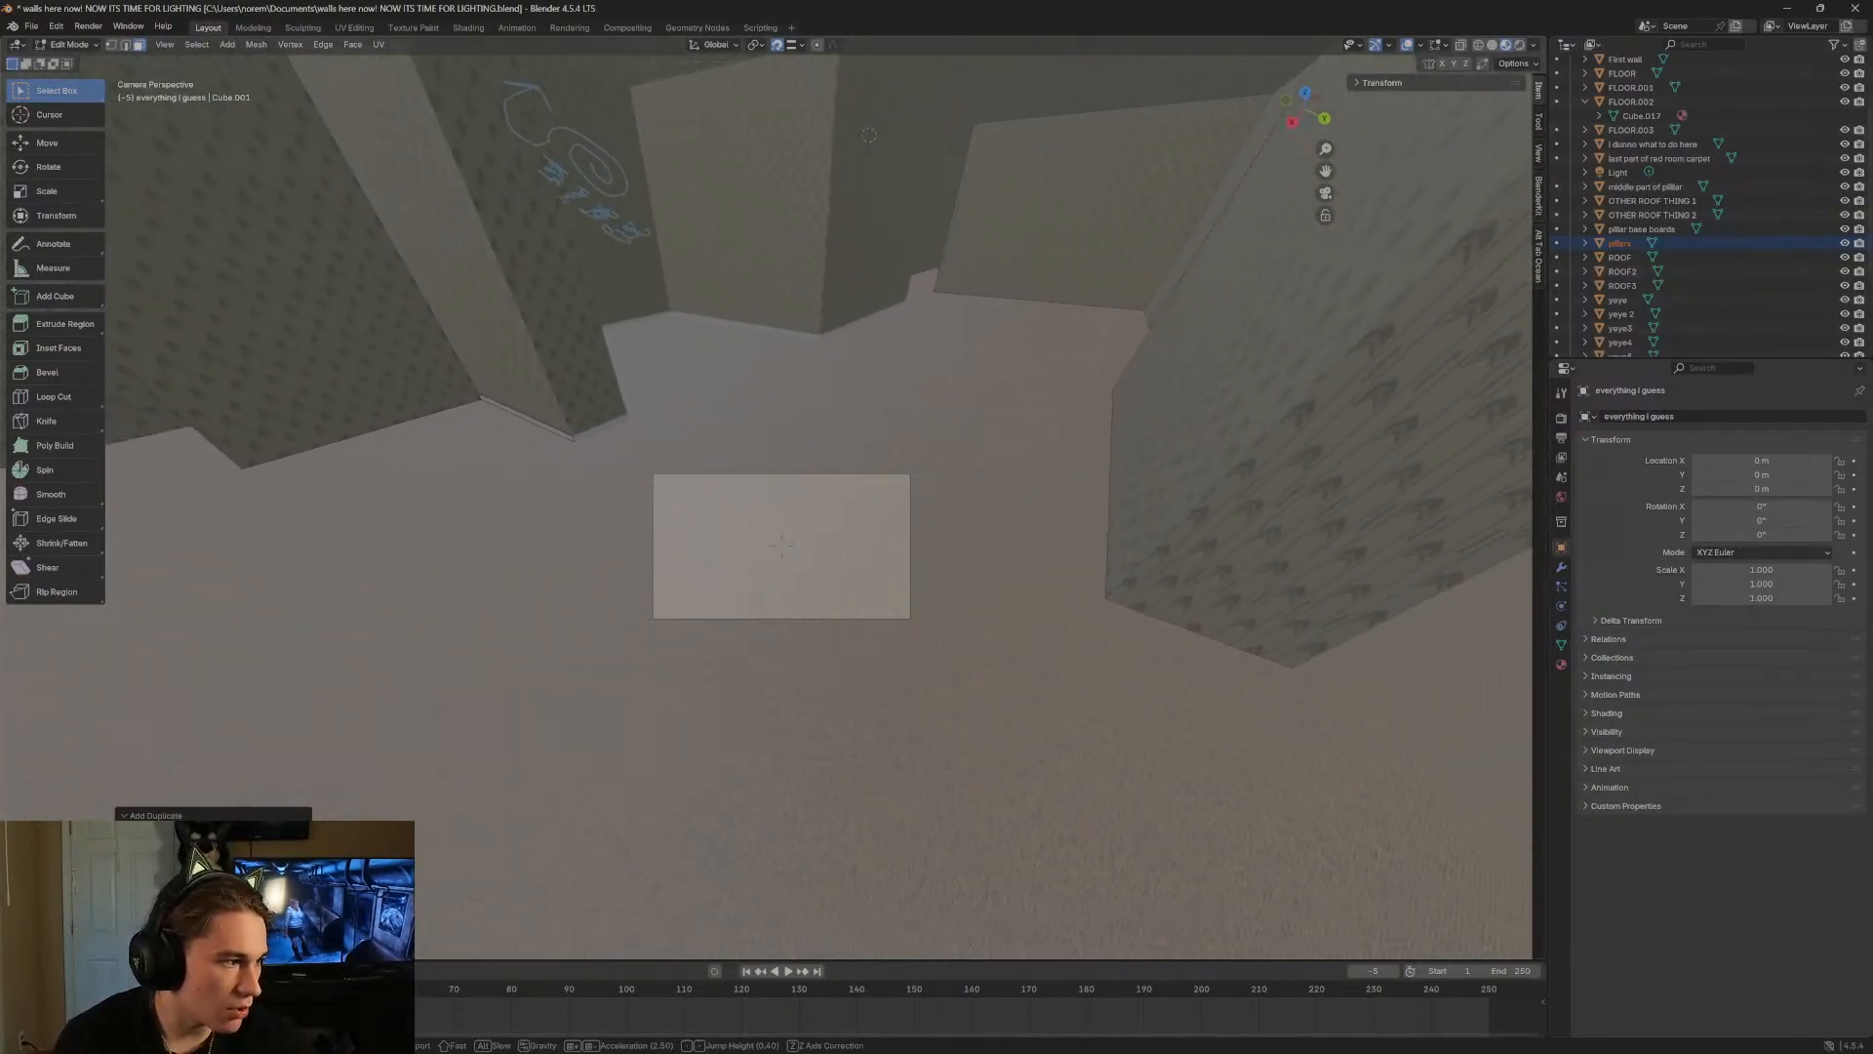
{"action": "key", "text": "w"}
{"action": "key", "text": "s"}
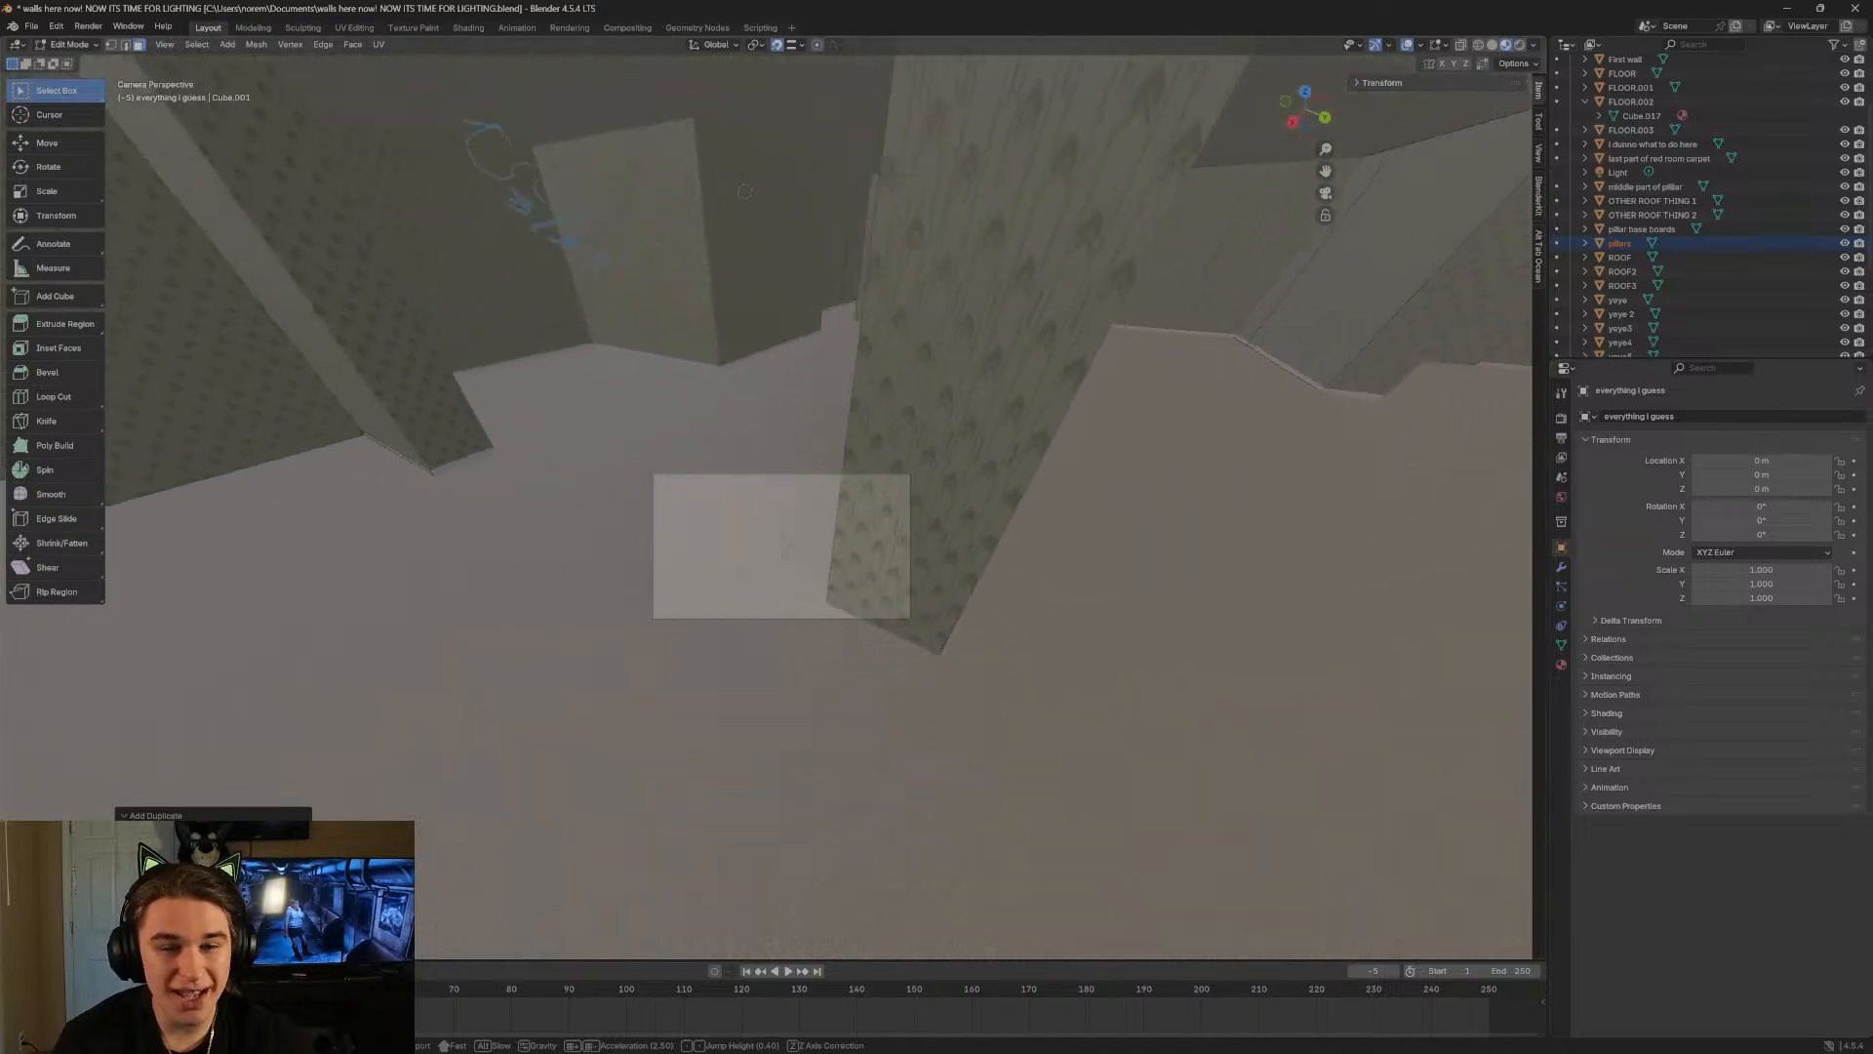
{"action": "key", "text": "s"}
{"action": "key", "text": "w"}
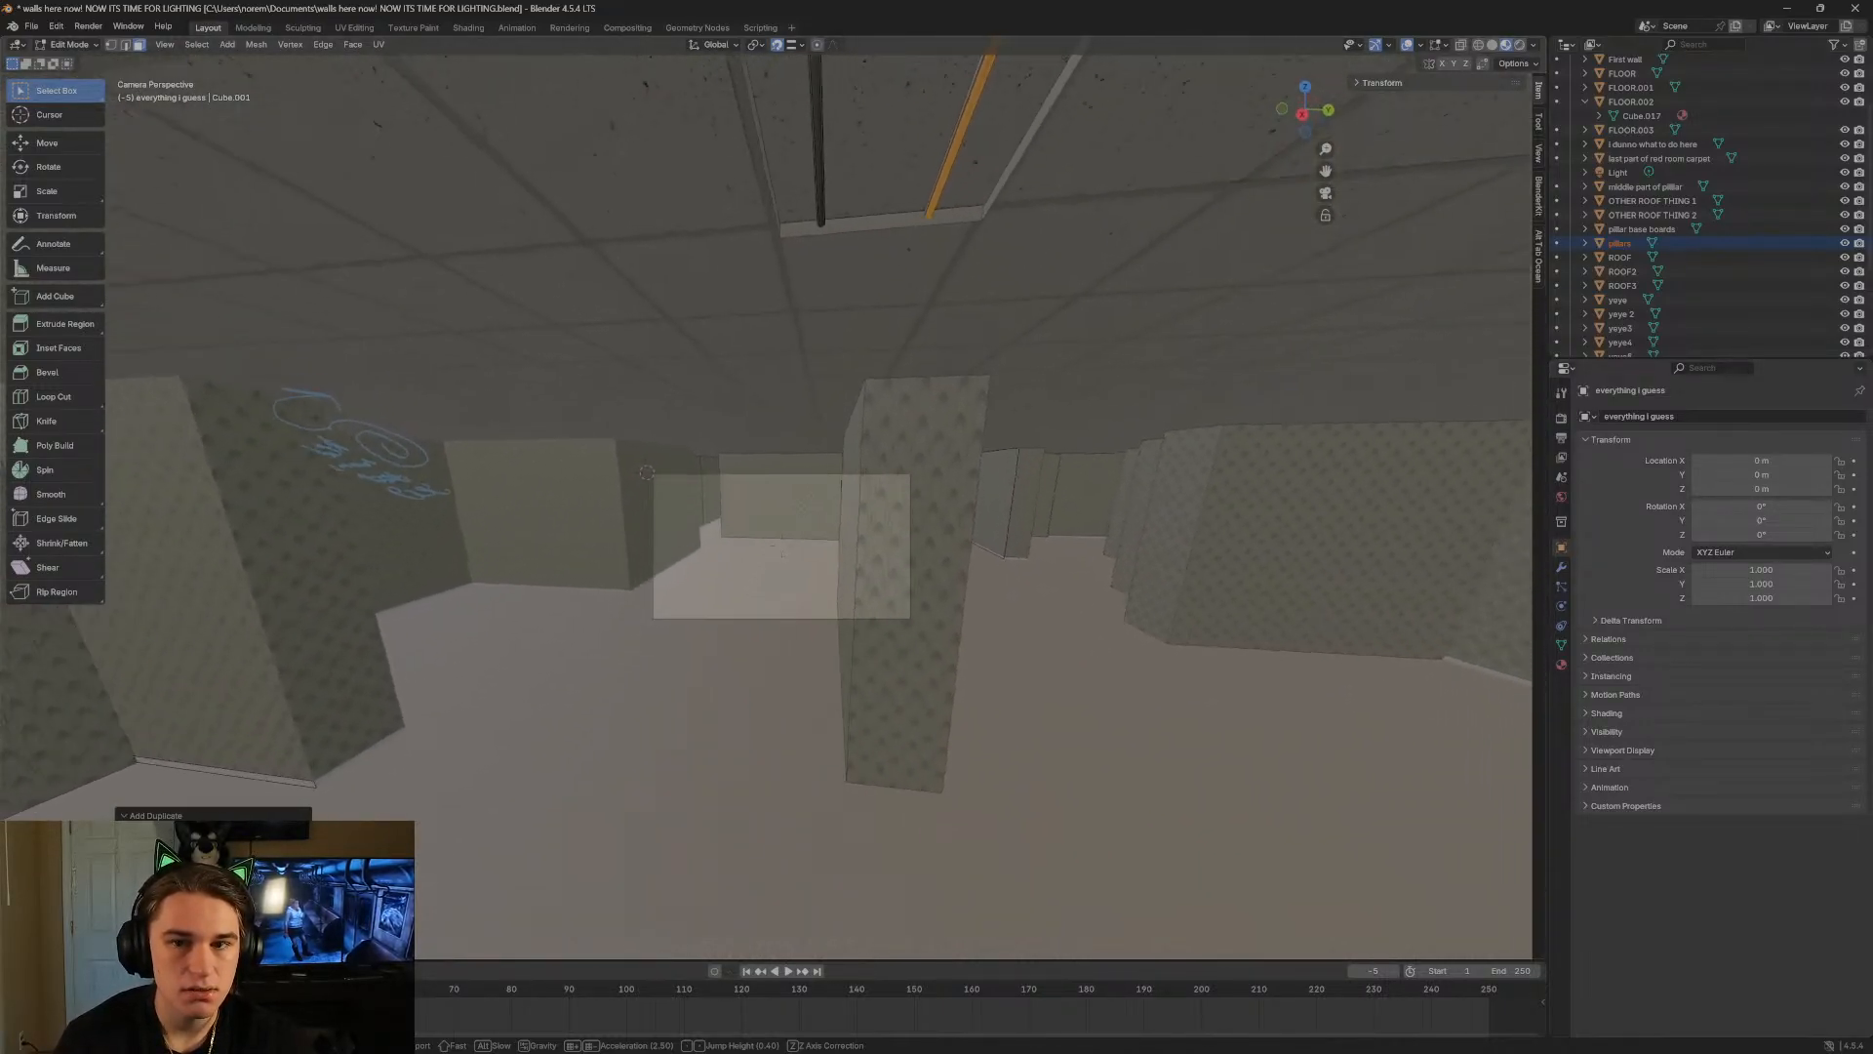
{"action": "key", "text": "s"}
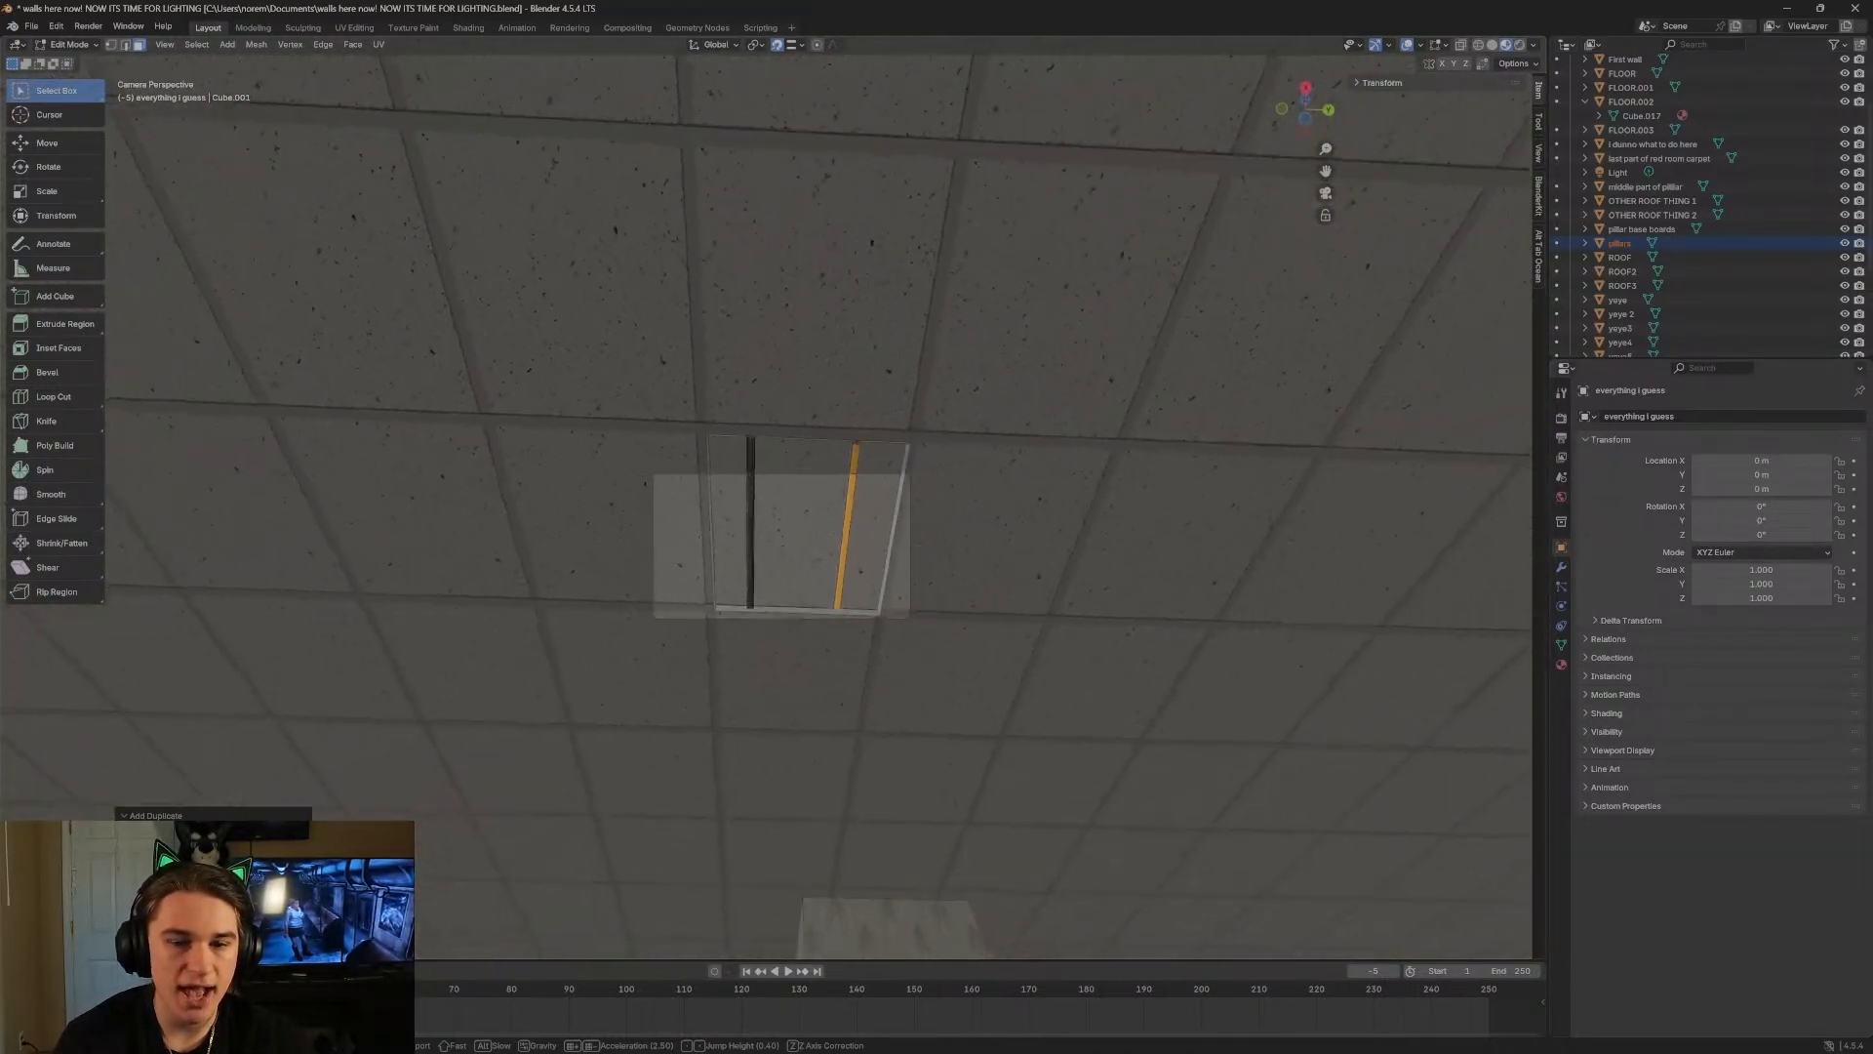
Return to a close view of the two tubes from beneath the recessed ceiling opening.
{"action": "key", "text": "w"}
{"action": "key", "text": "s"}
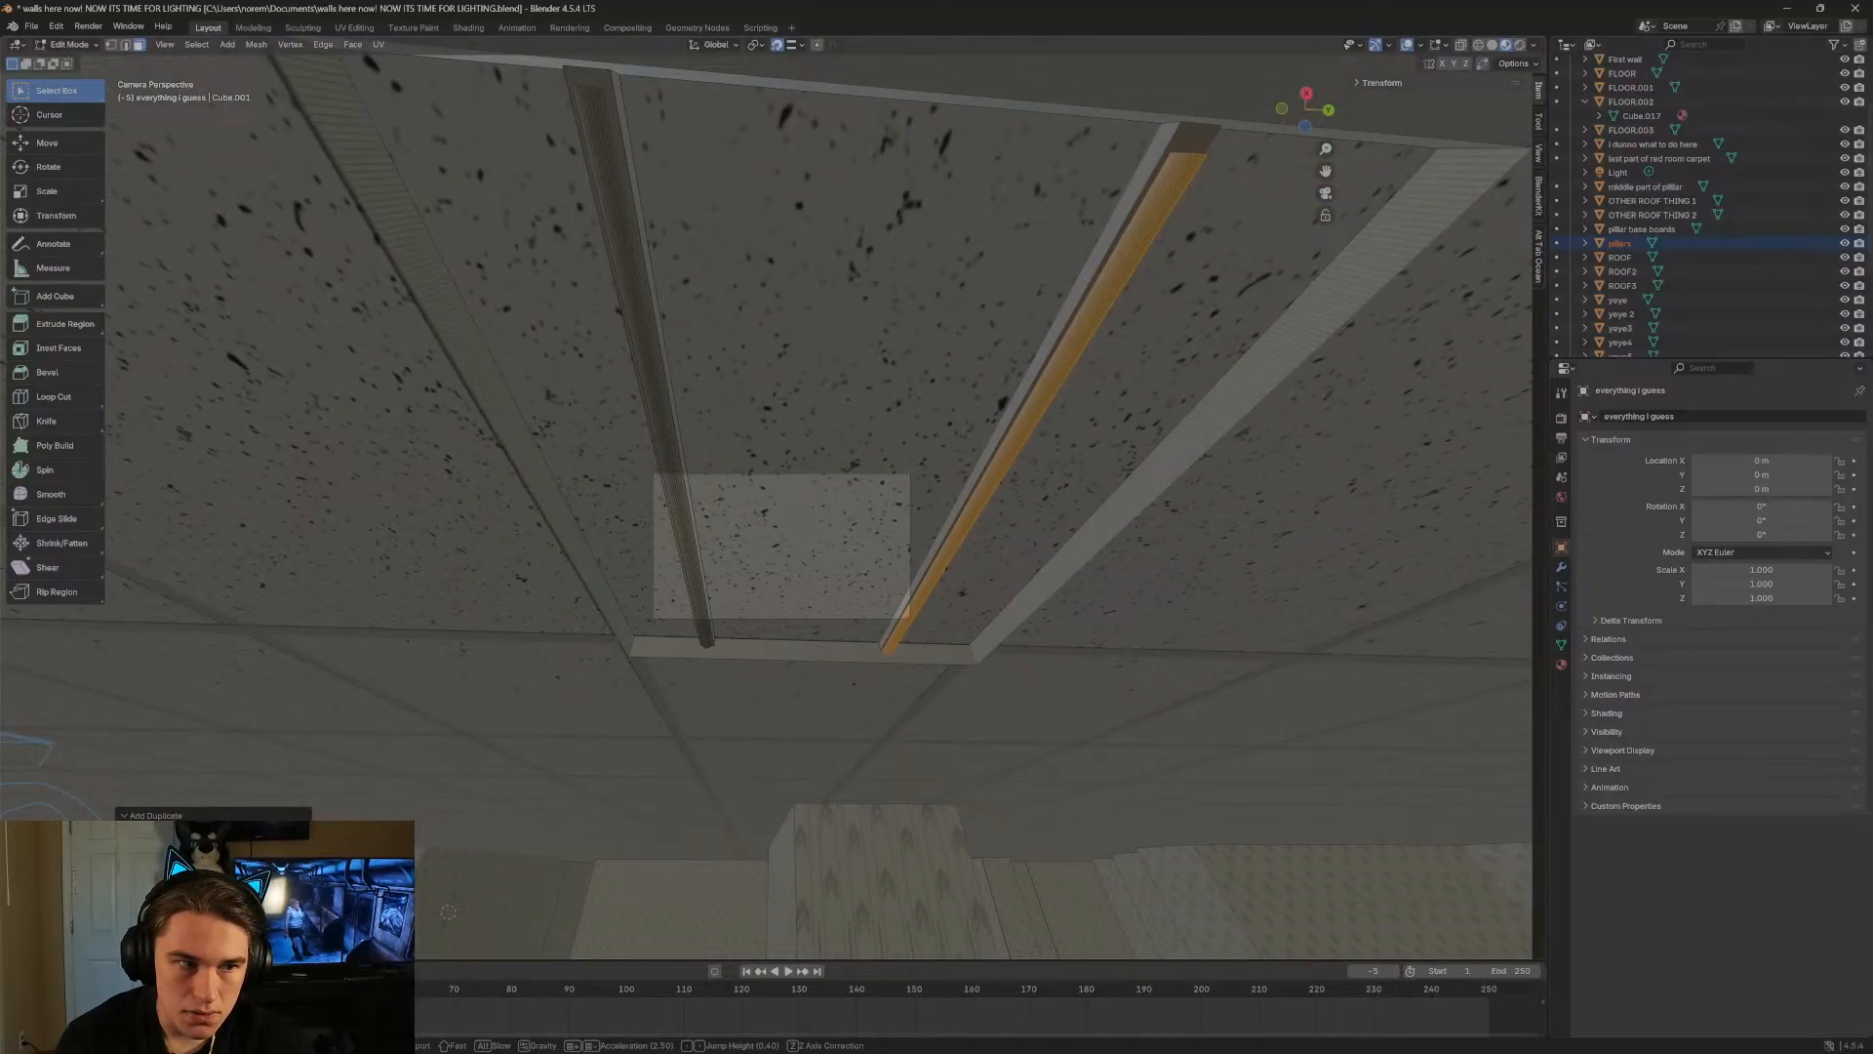
{"action": "left_click", "coordinate": [536, 631]}
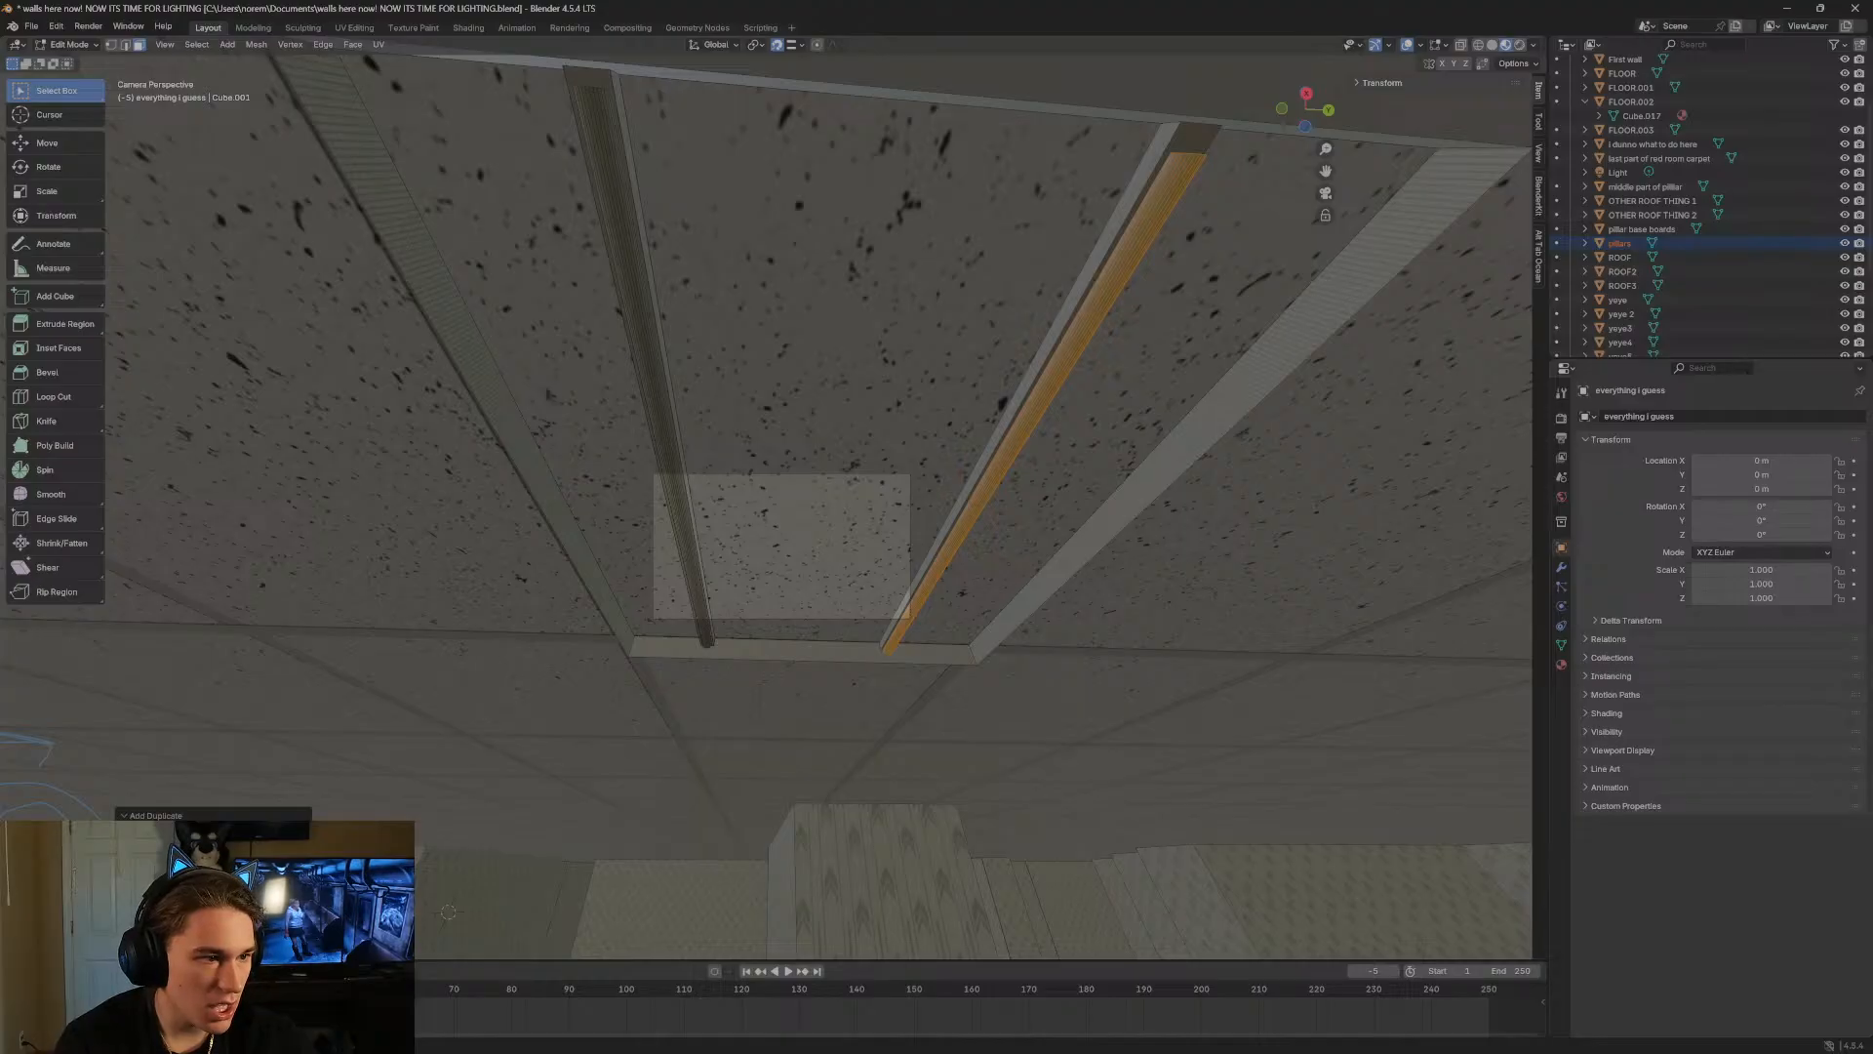
Switch to the web browser and search for how to illuminate a shape in Blender.
{"action": "left_click_drag", "start_coordinate": [743, 206], "coordinate": [790, 202]}
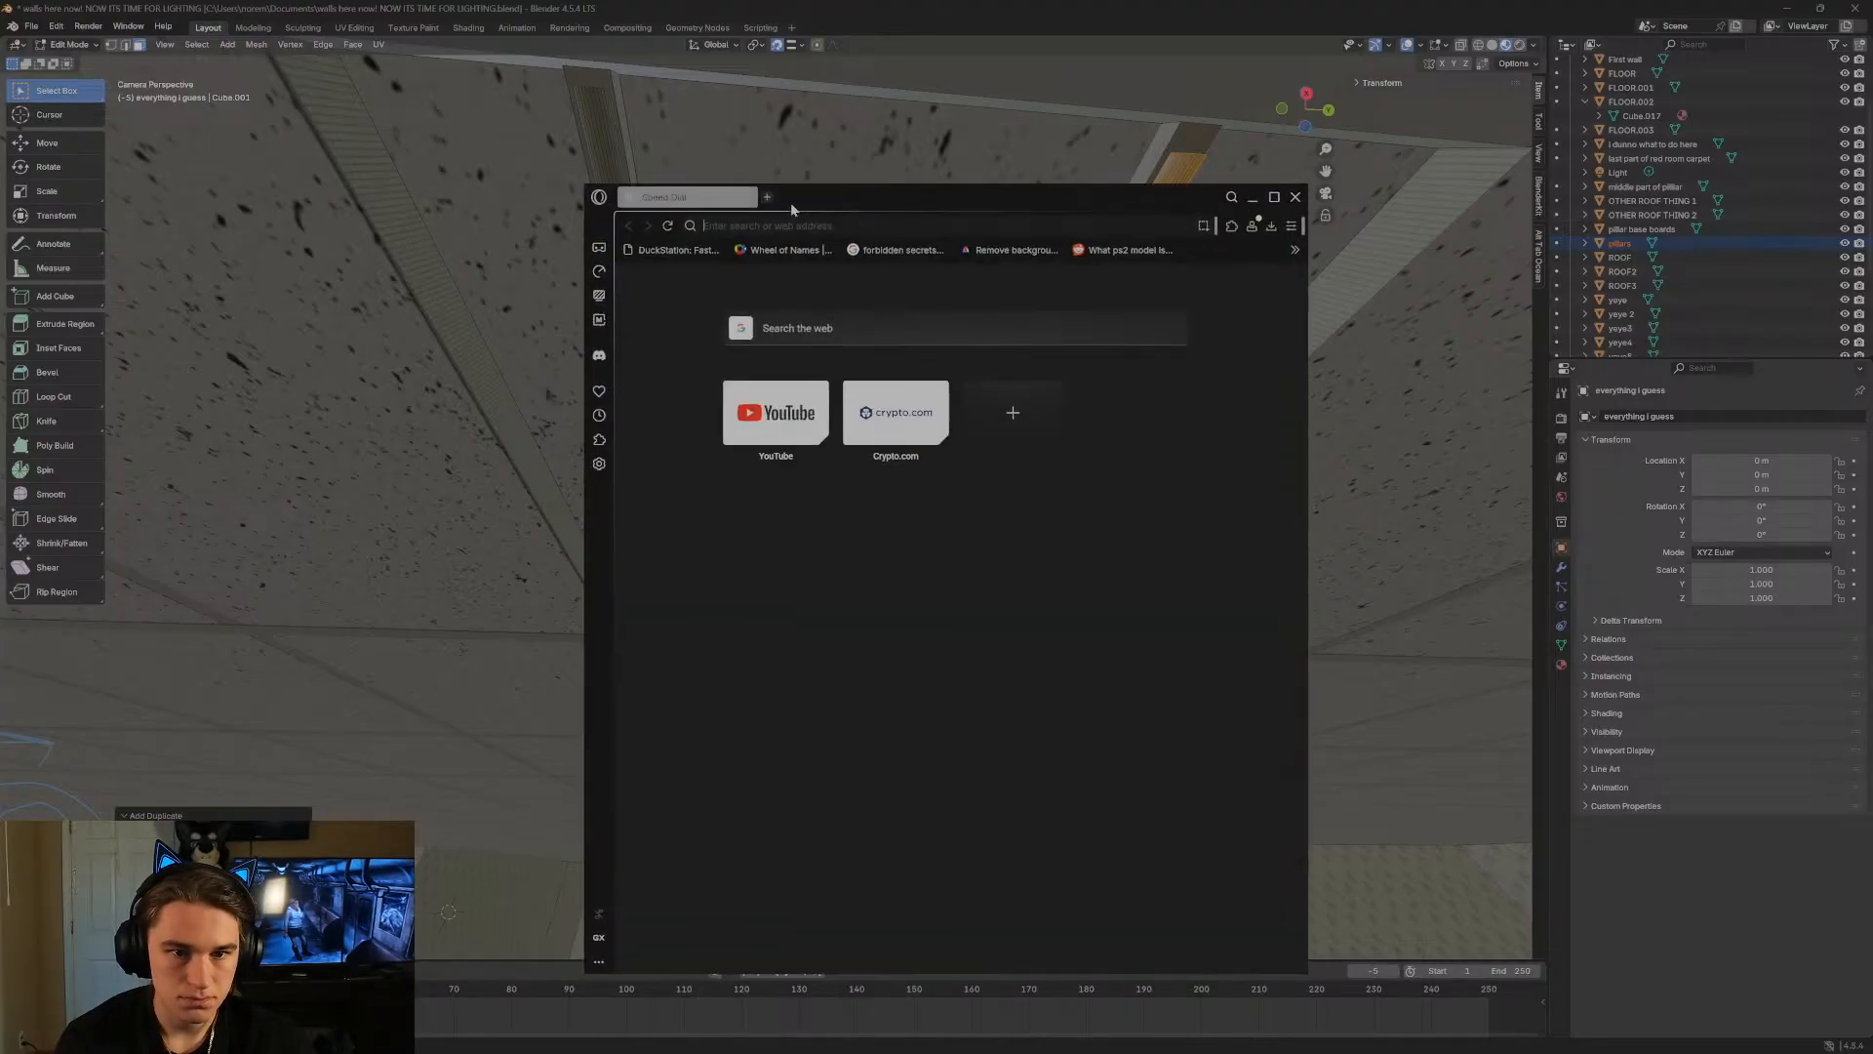
{"action": "type", "text": "how to i"}
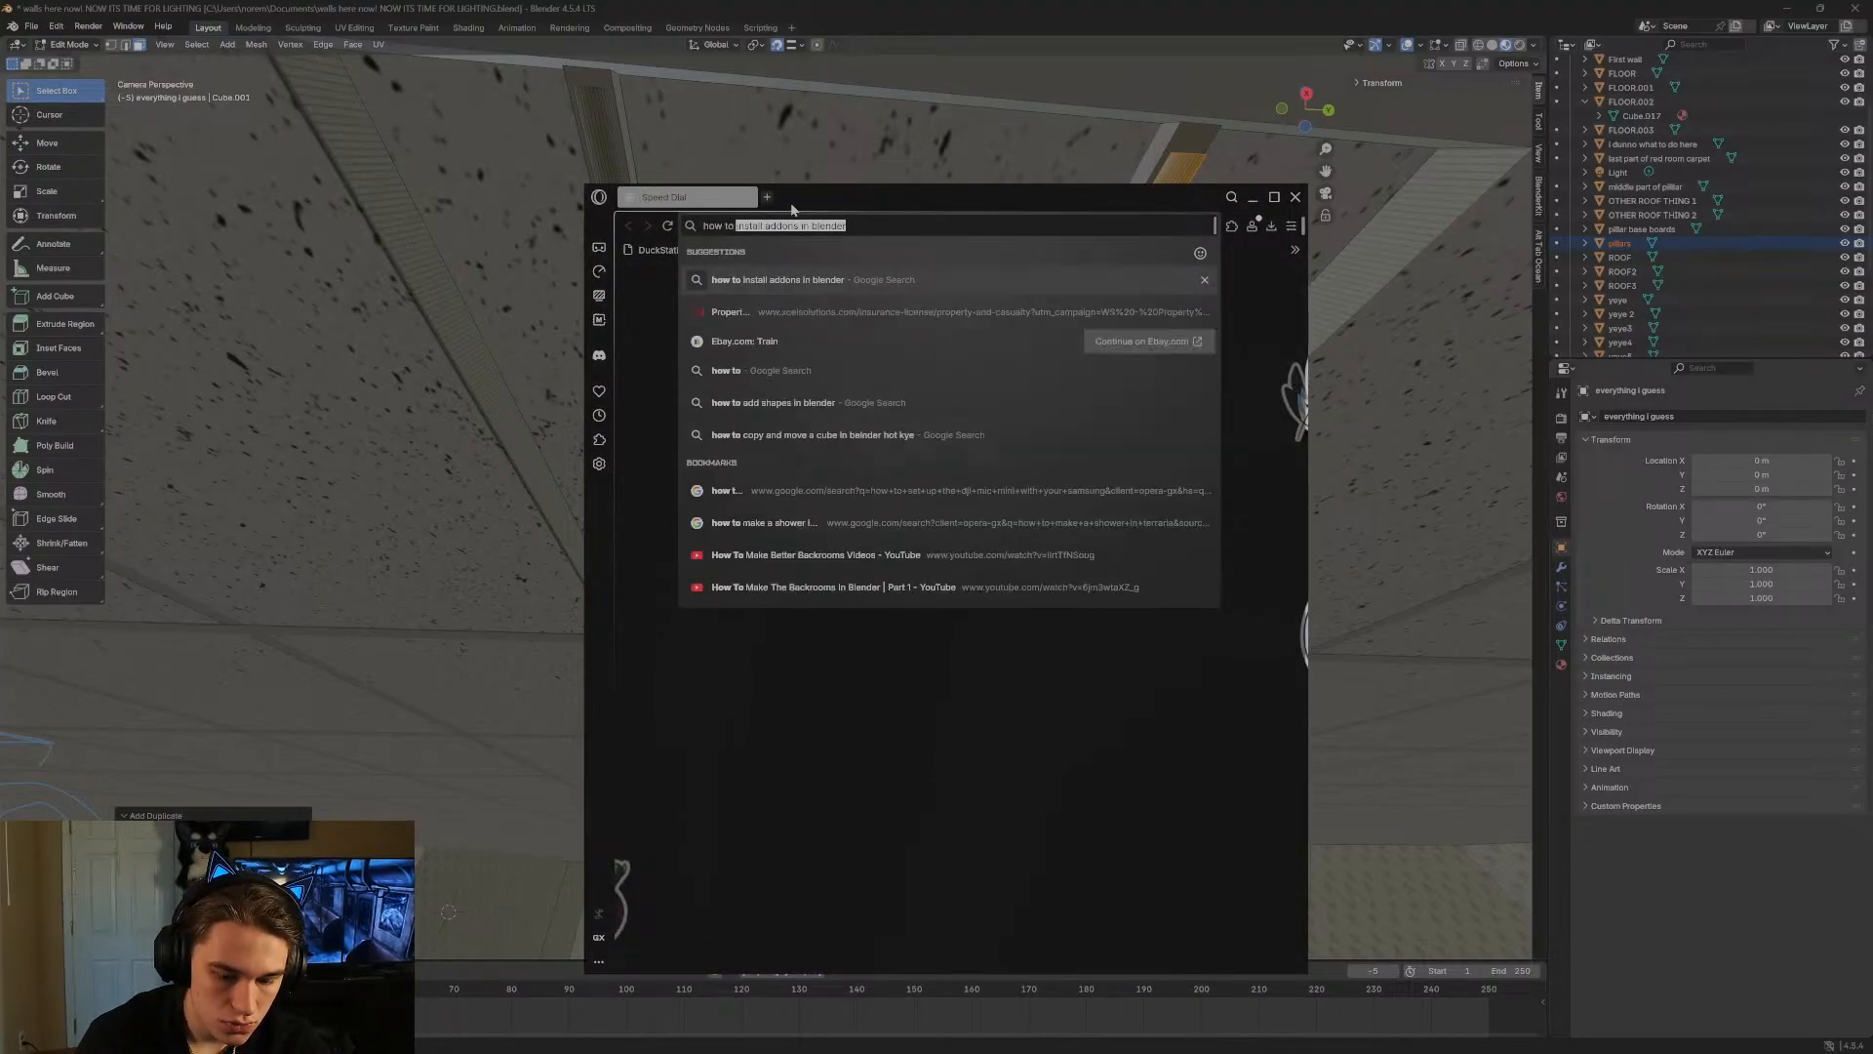
{"action": "type", "text": "llumi"}
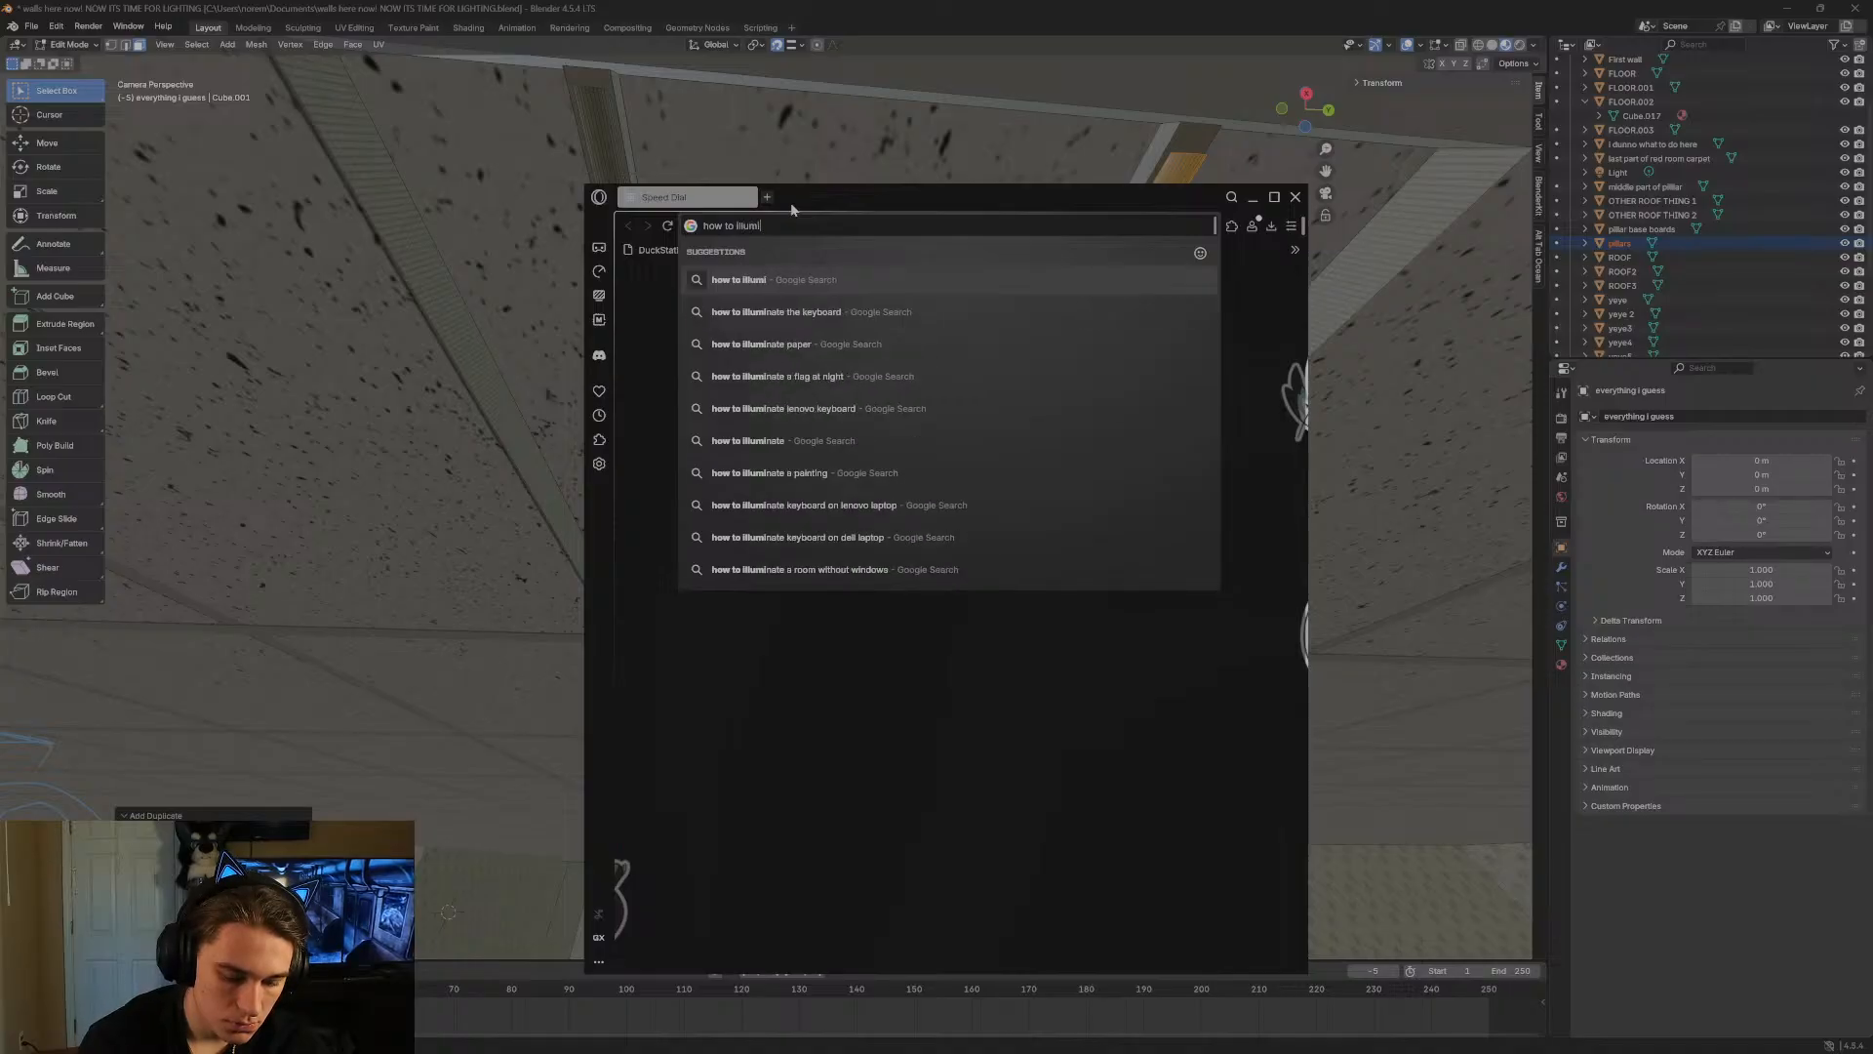
{"action": "type", "text": "nate a shpae "}
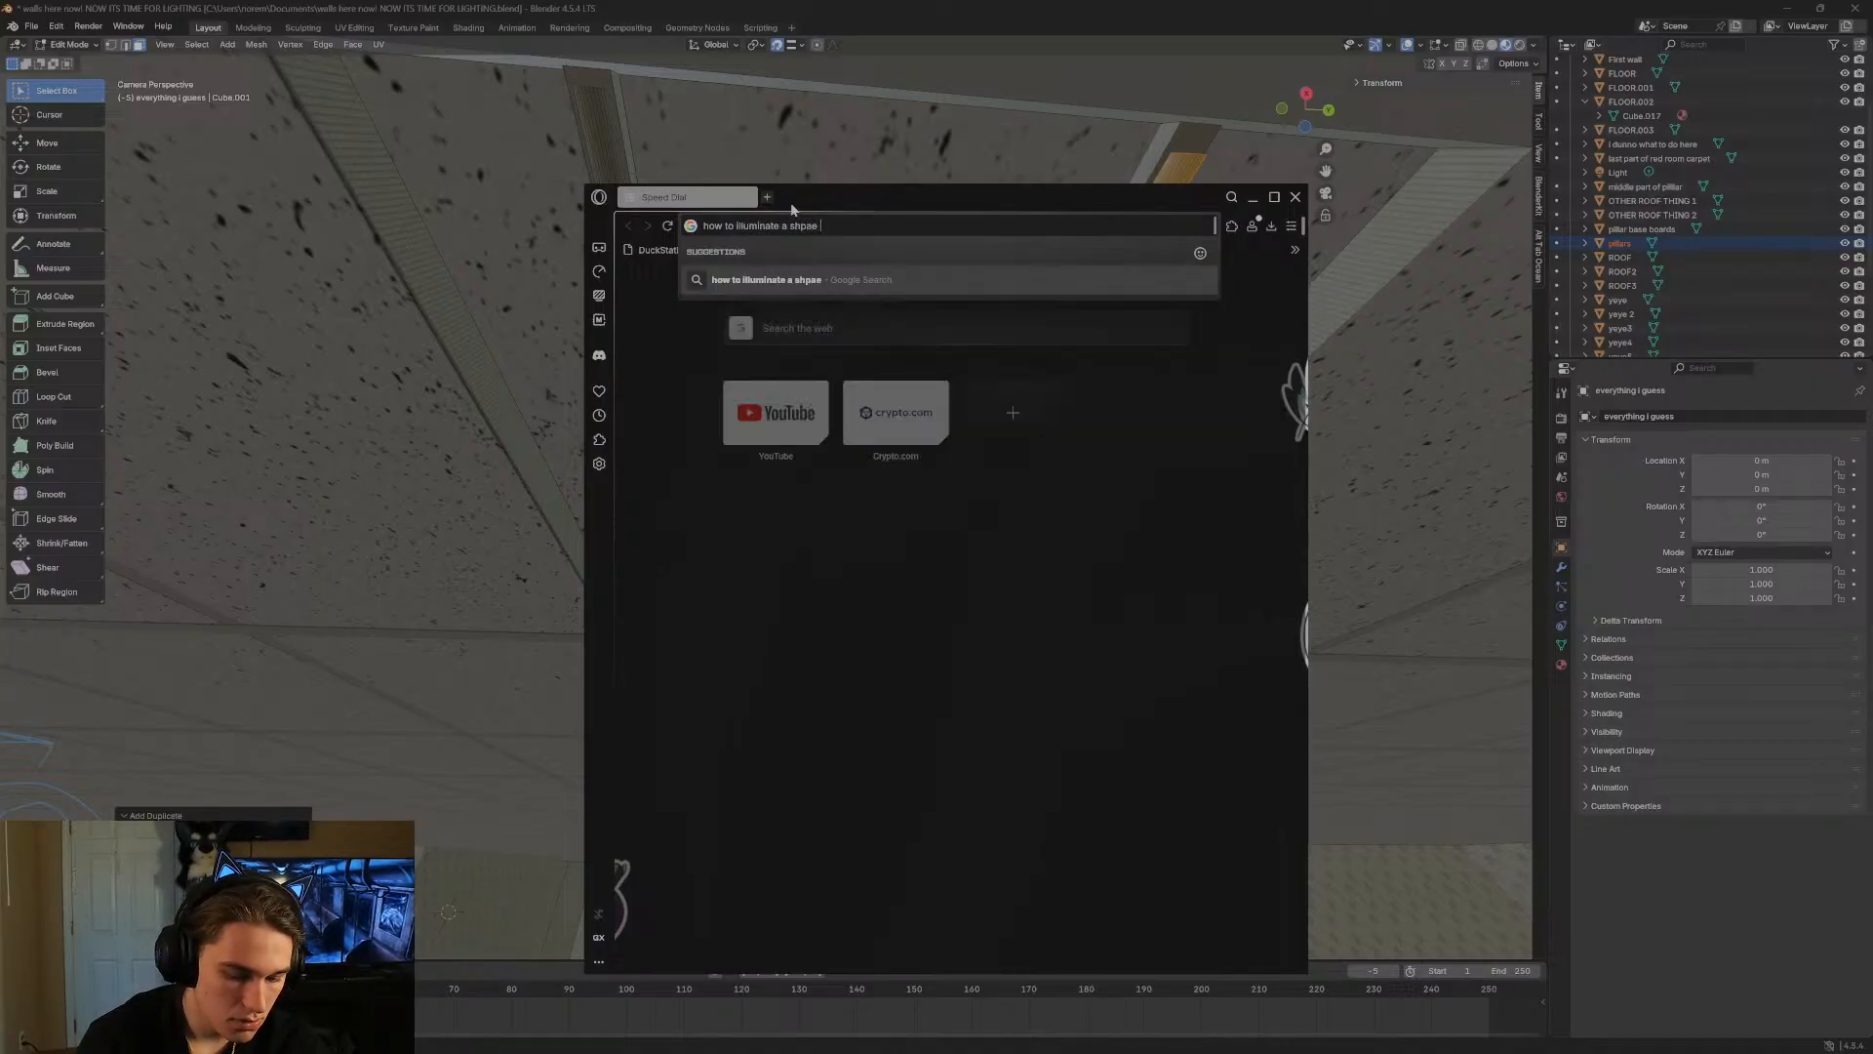
{"action": "type", "text": "in blender\\"}
{"action": "key", "text": "Return"}
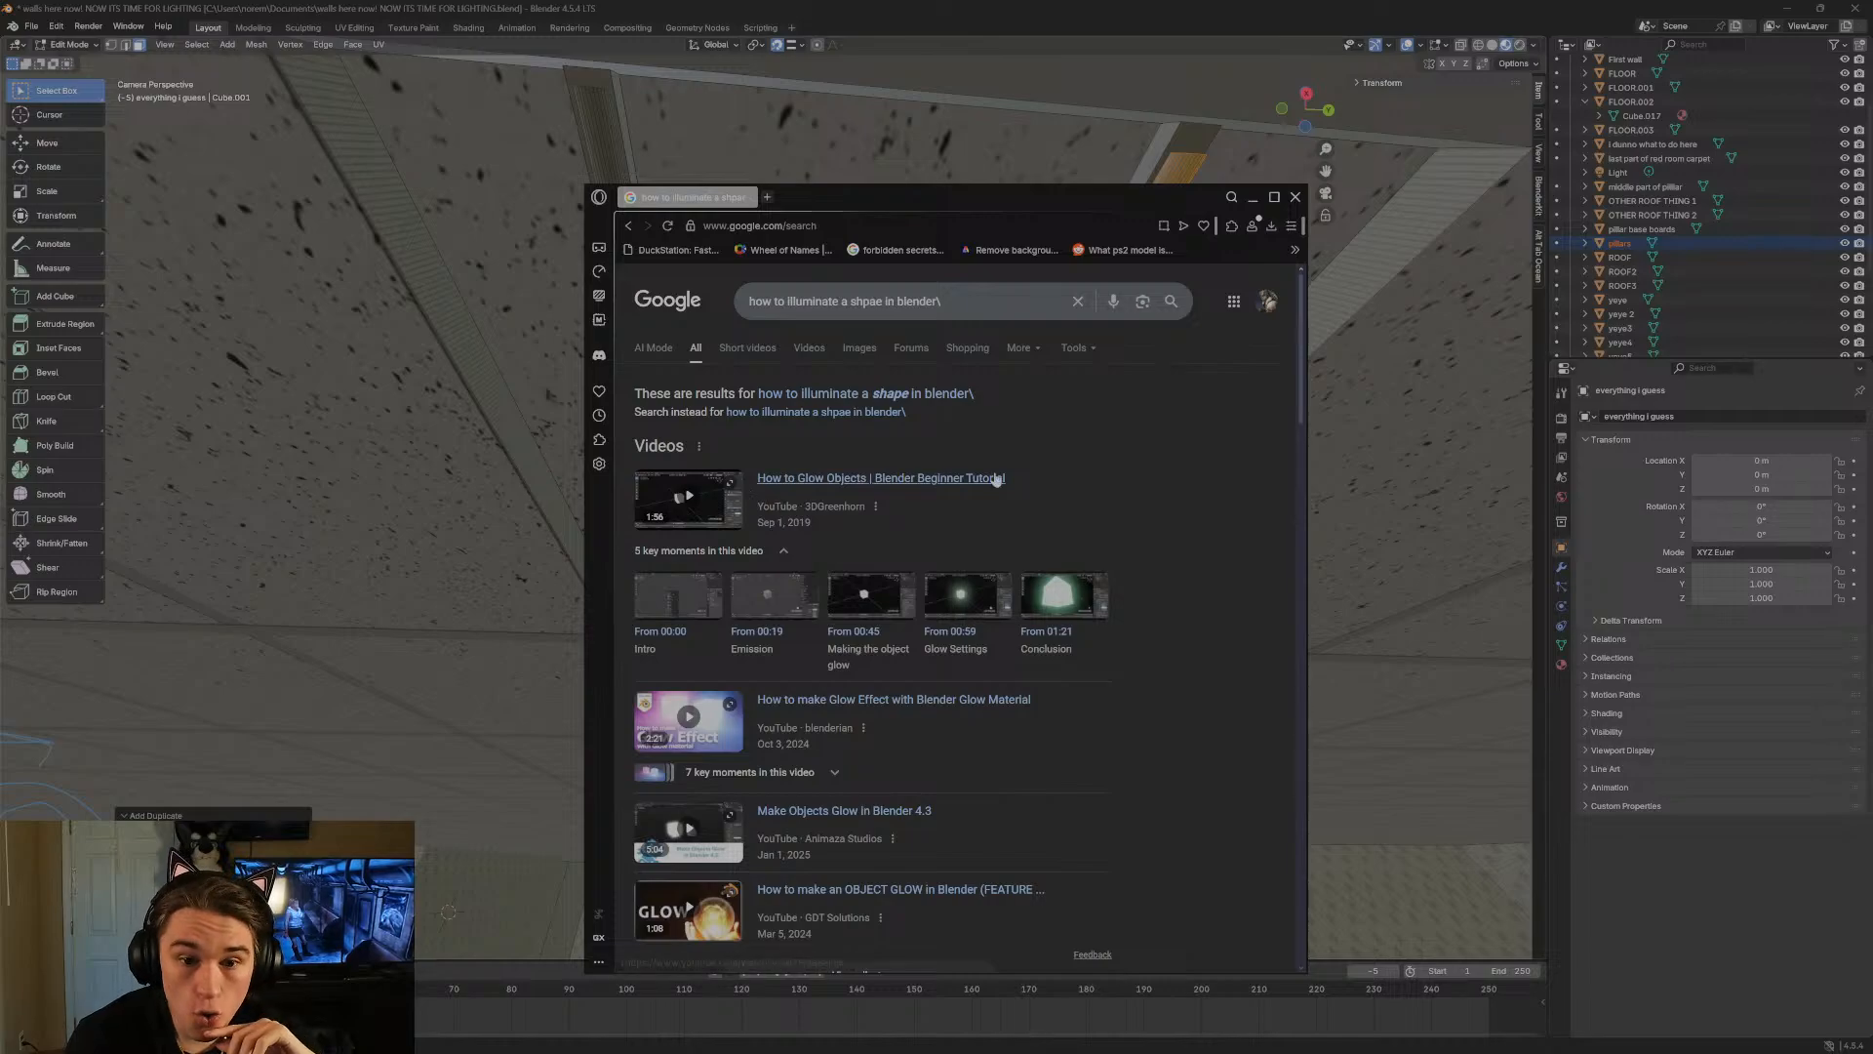
Open the video "How to Glow Objects | Blender Beginner Tutorial" in a maximized browser window and get past the ad.
{"action": "left_click", "coordinate": [819, 479]}
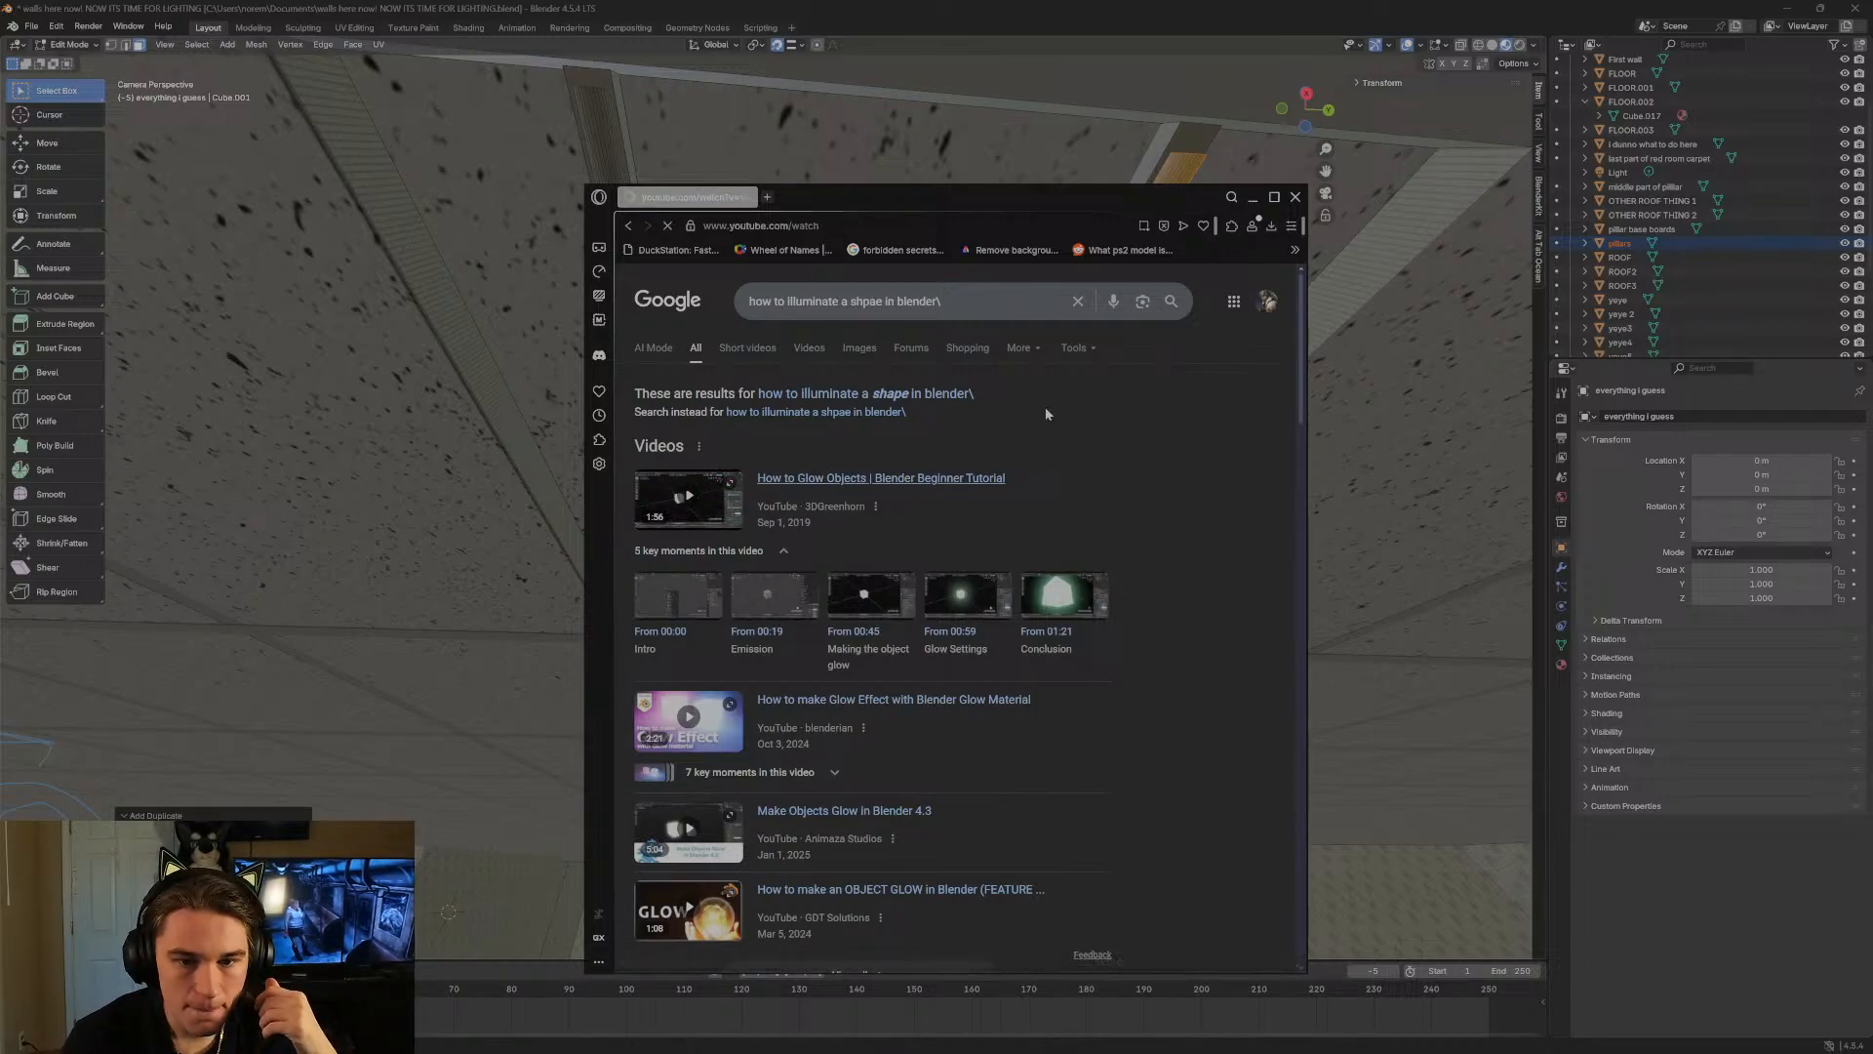
{"action": "left_click", "coordinate": [1273, 197]}
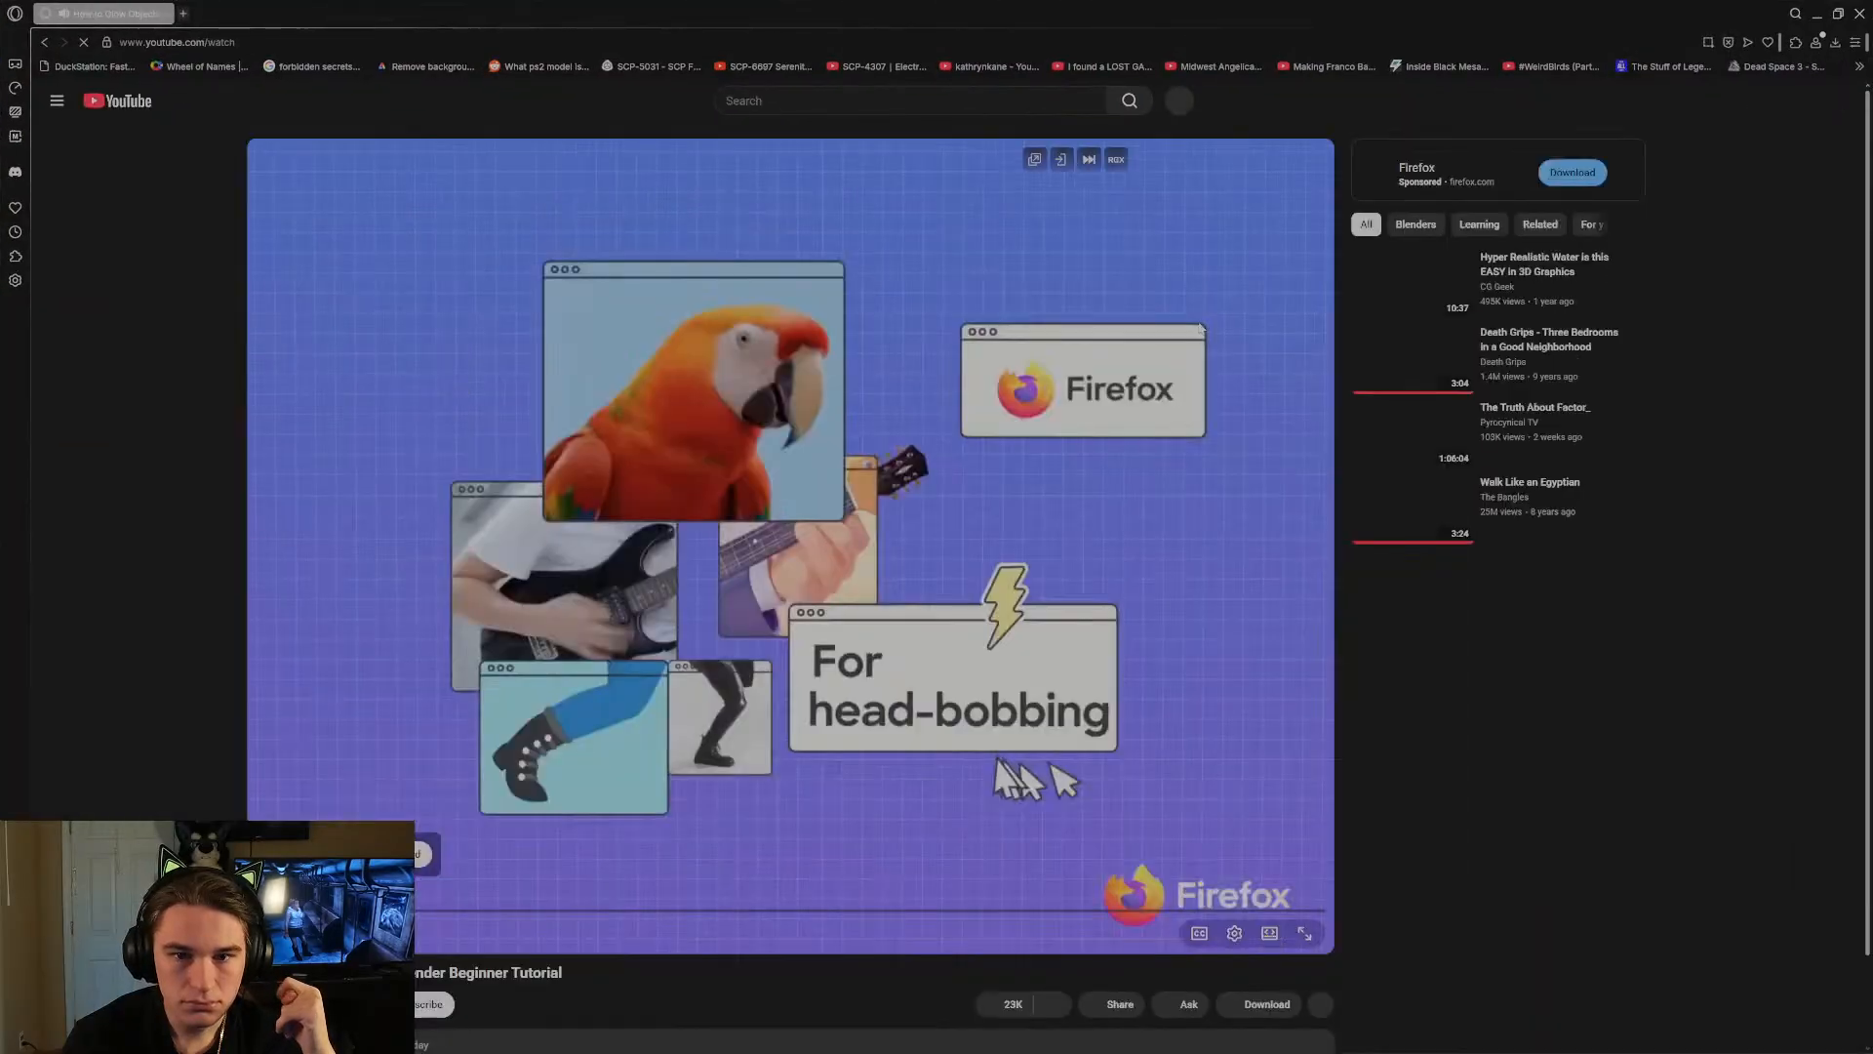
{"action": "left_click", "coordinate": [341, 892]}
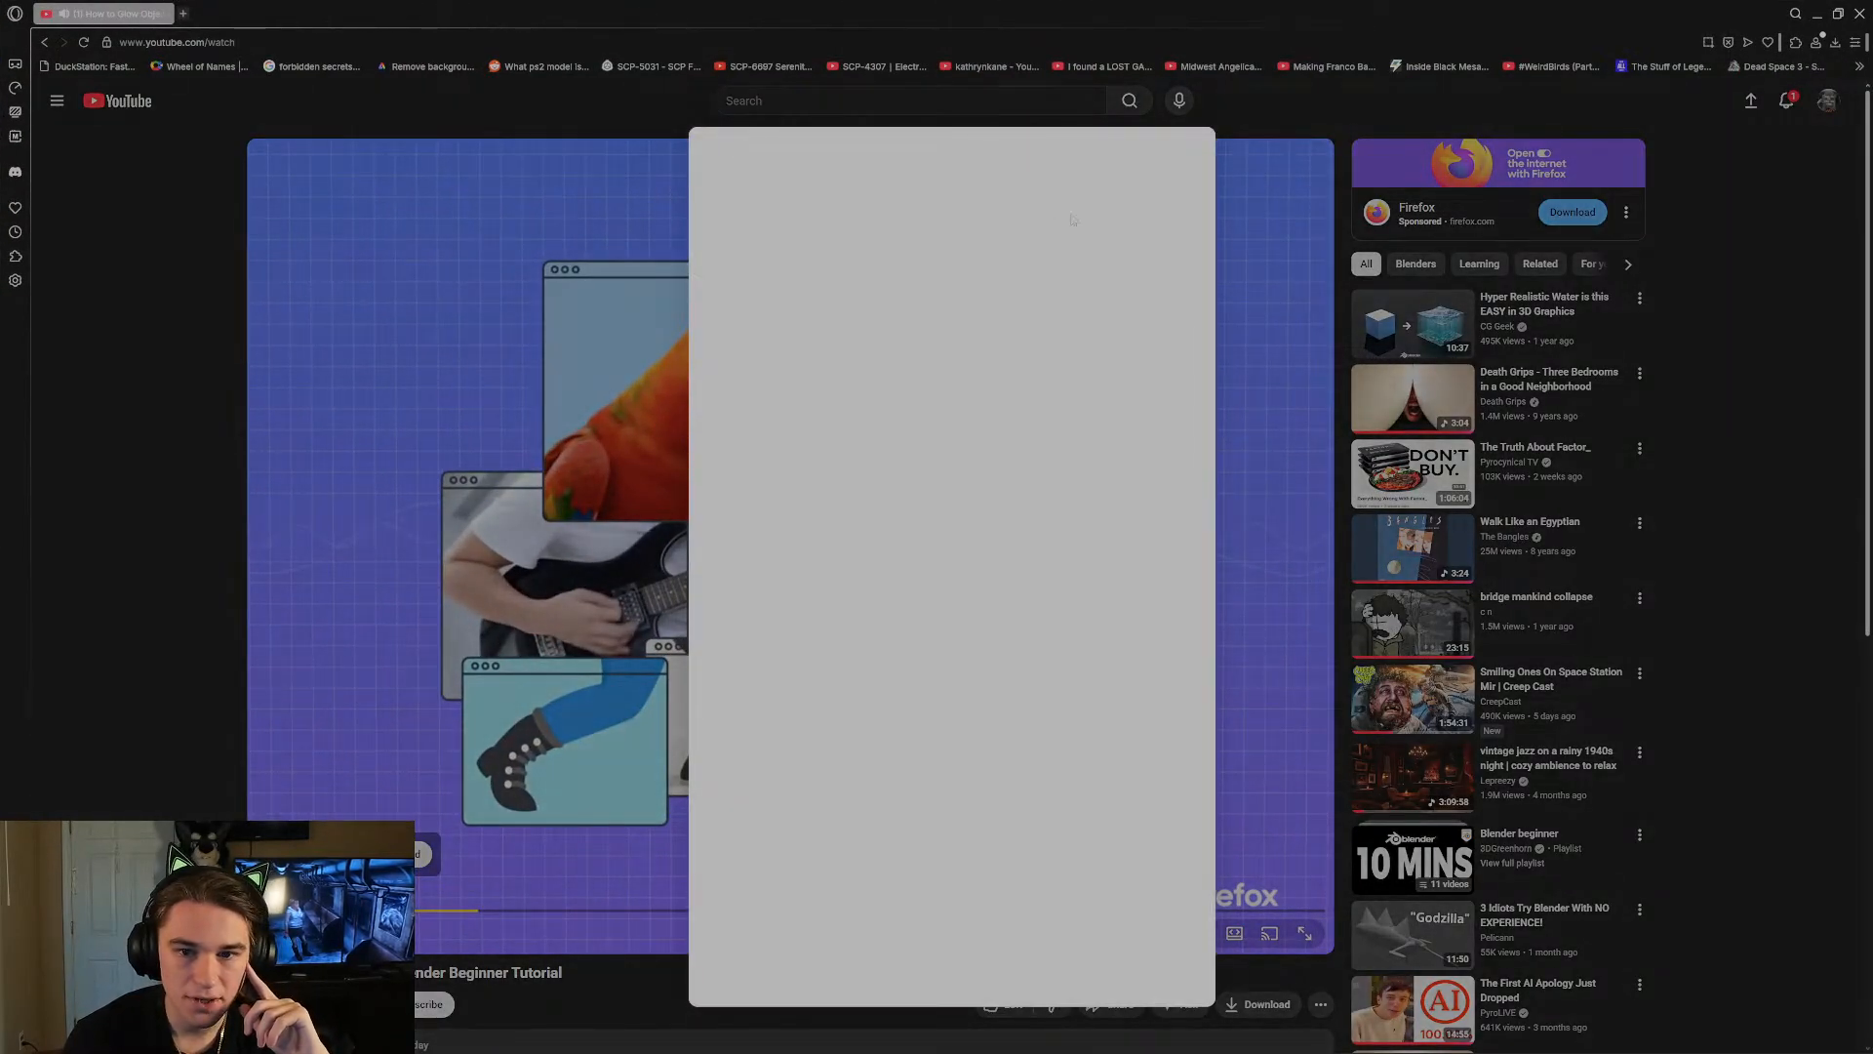
{"action": "left_click", "coordinate": [1073, 203]}
{"action": "left_click", "coordinate": [1119, 610]}
{"action": "left_click", "coordinate": [1184, 147]}
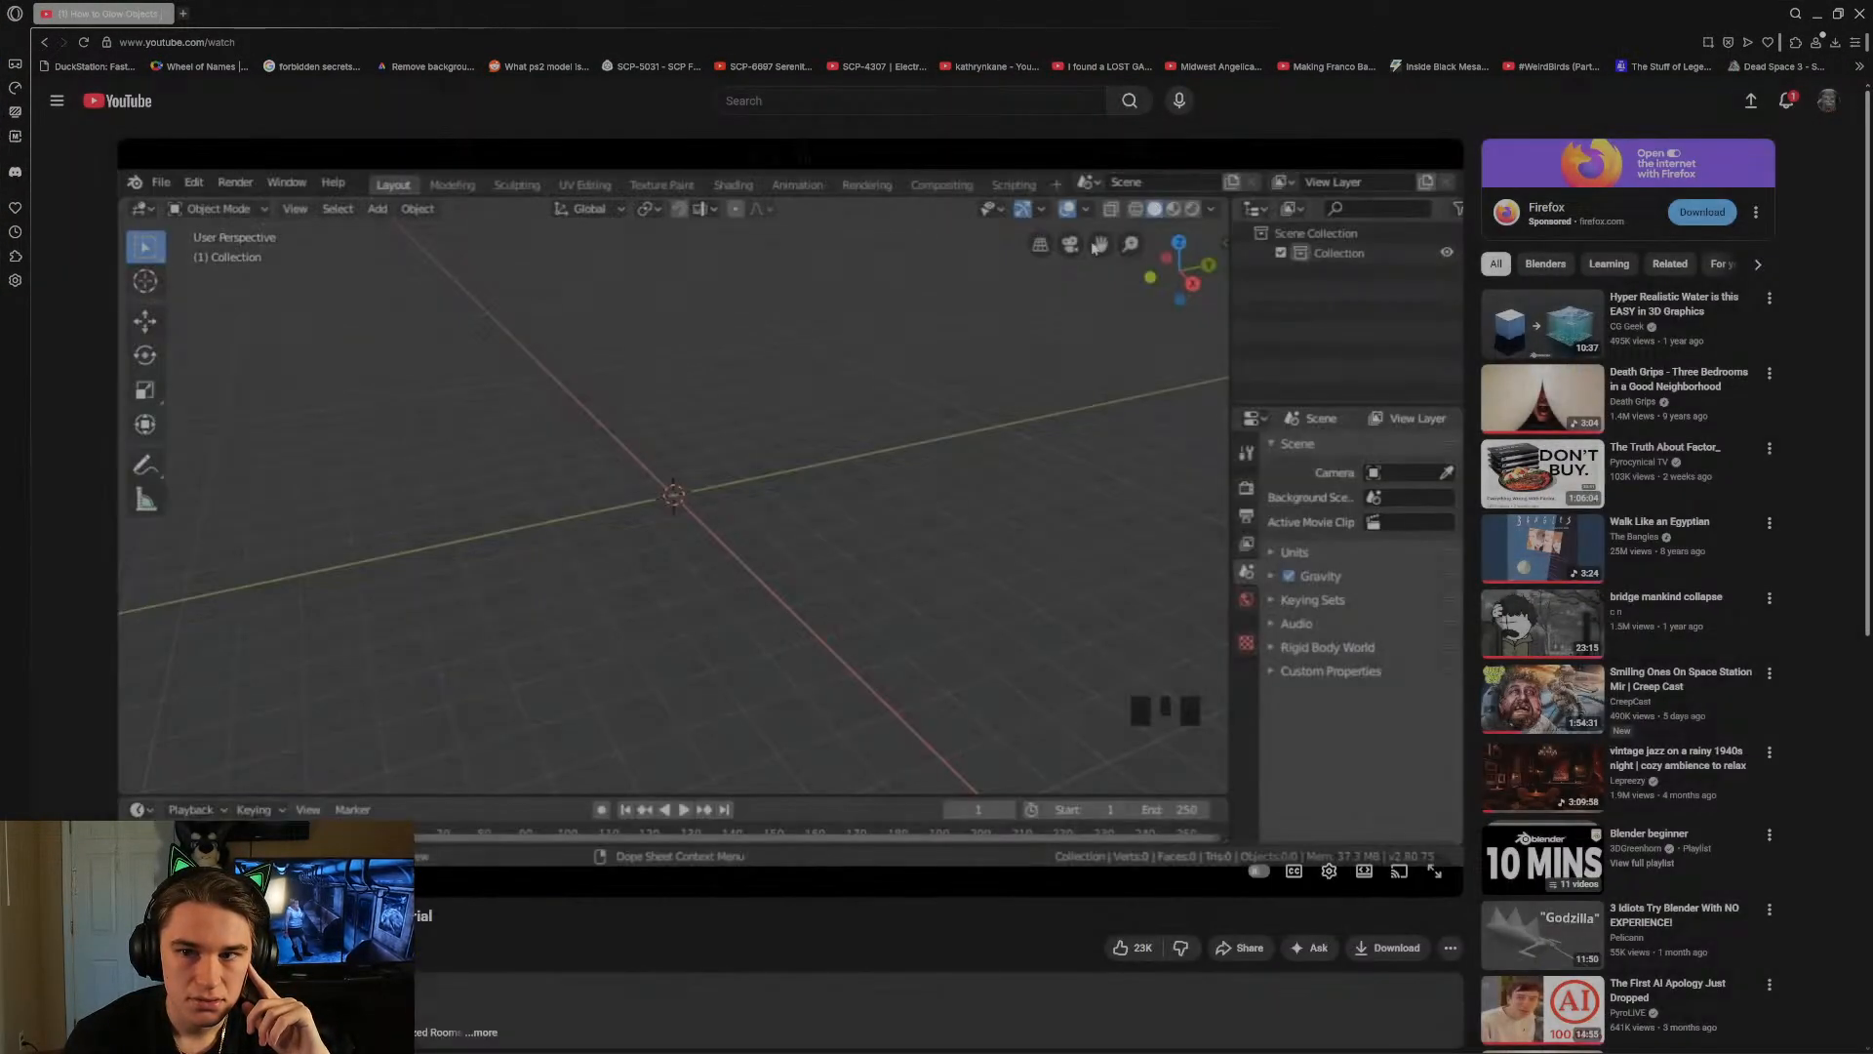
Turn on the video's captions and watch the part on adding a cube and making the background black.
{"action": "left_click", "coordinate": [1789, 101]}
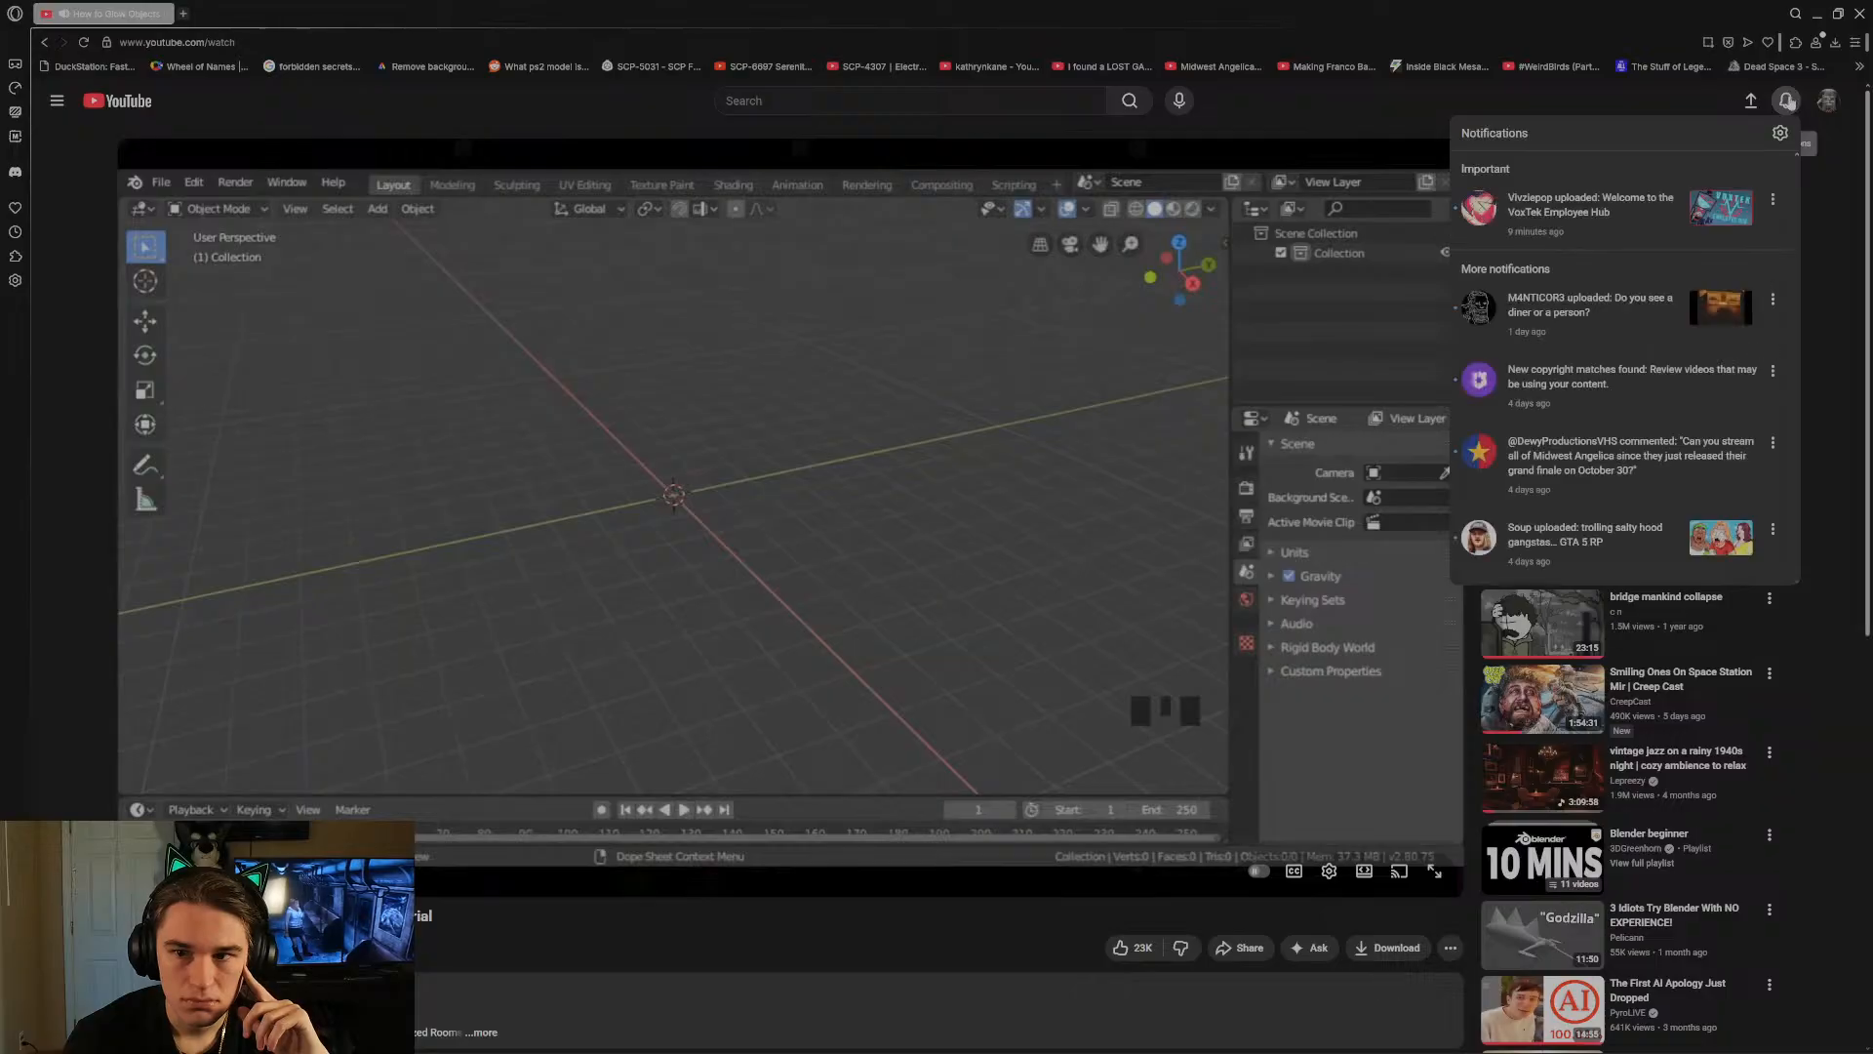
{"action": "left_click", "coordinate": [1789, 101]}
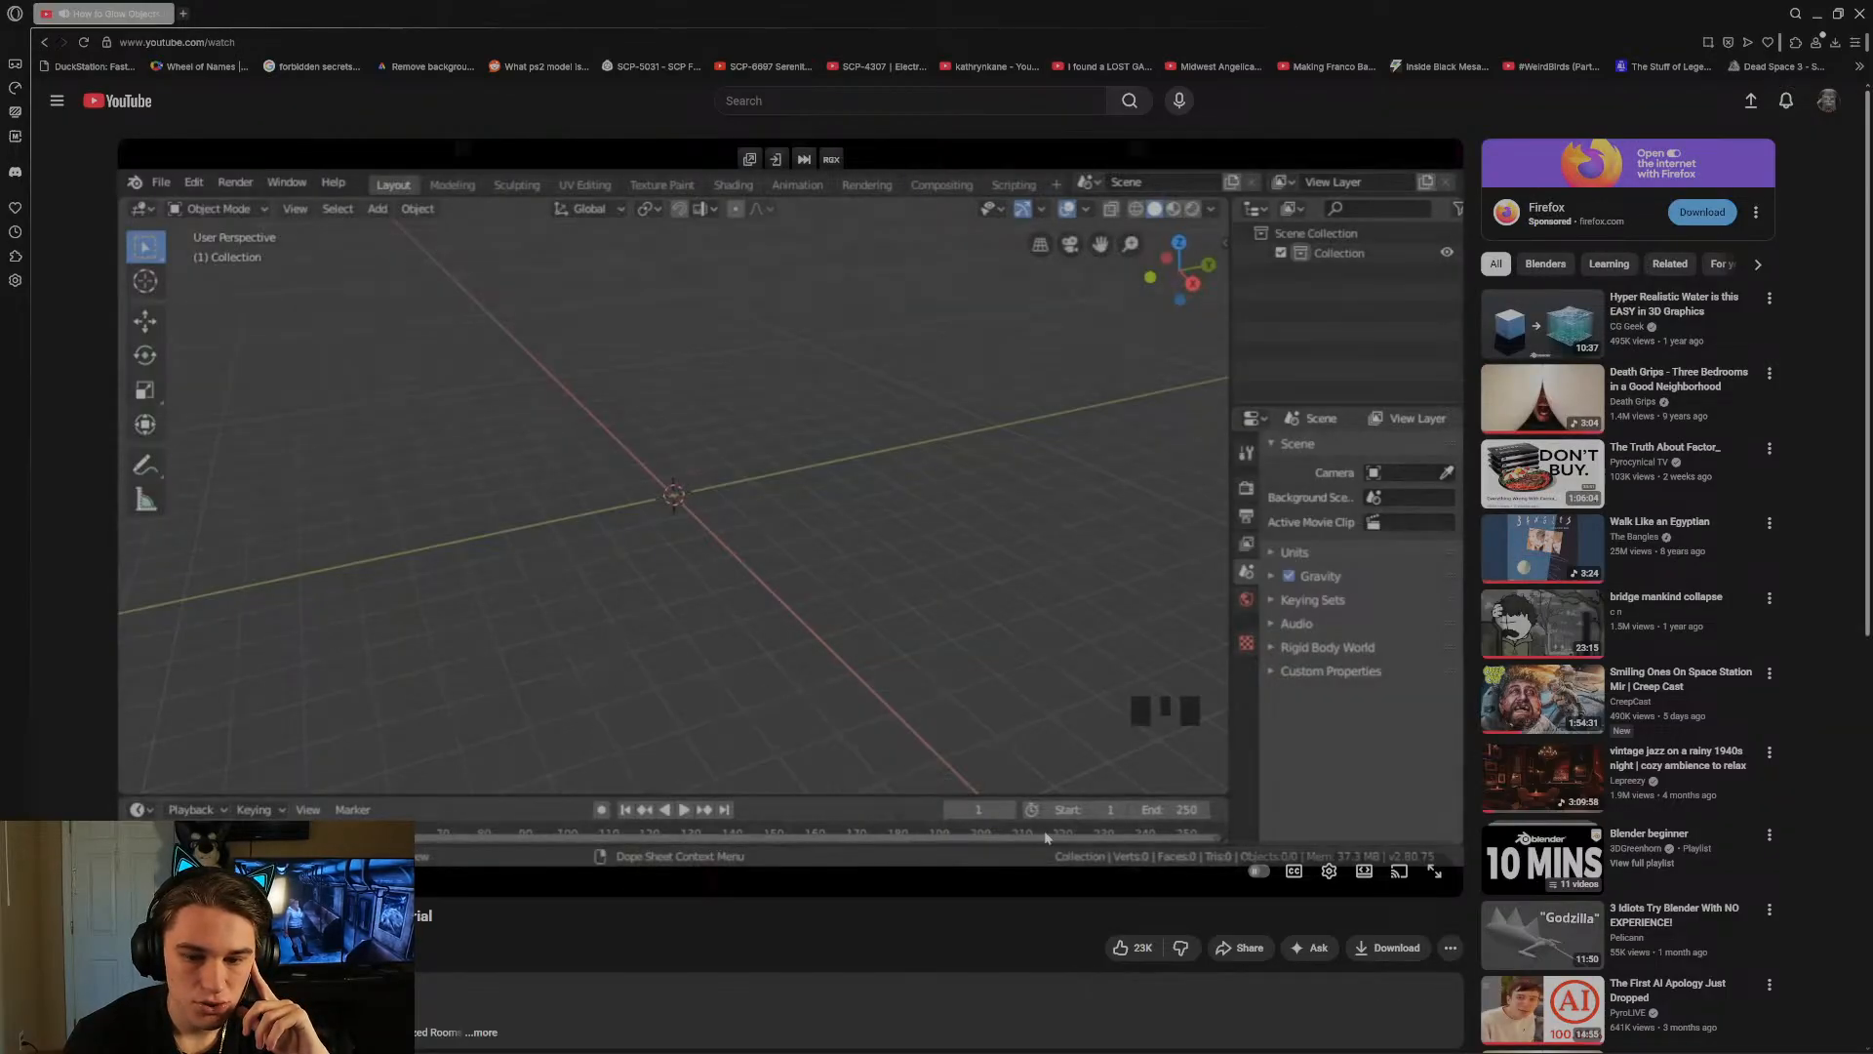
{"action": "left_click", "coordinate": [1295, 875]}
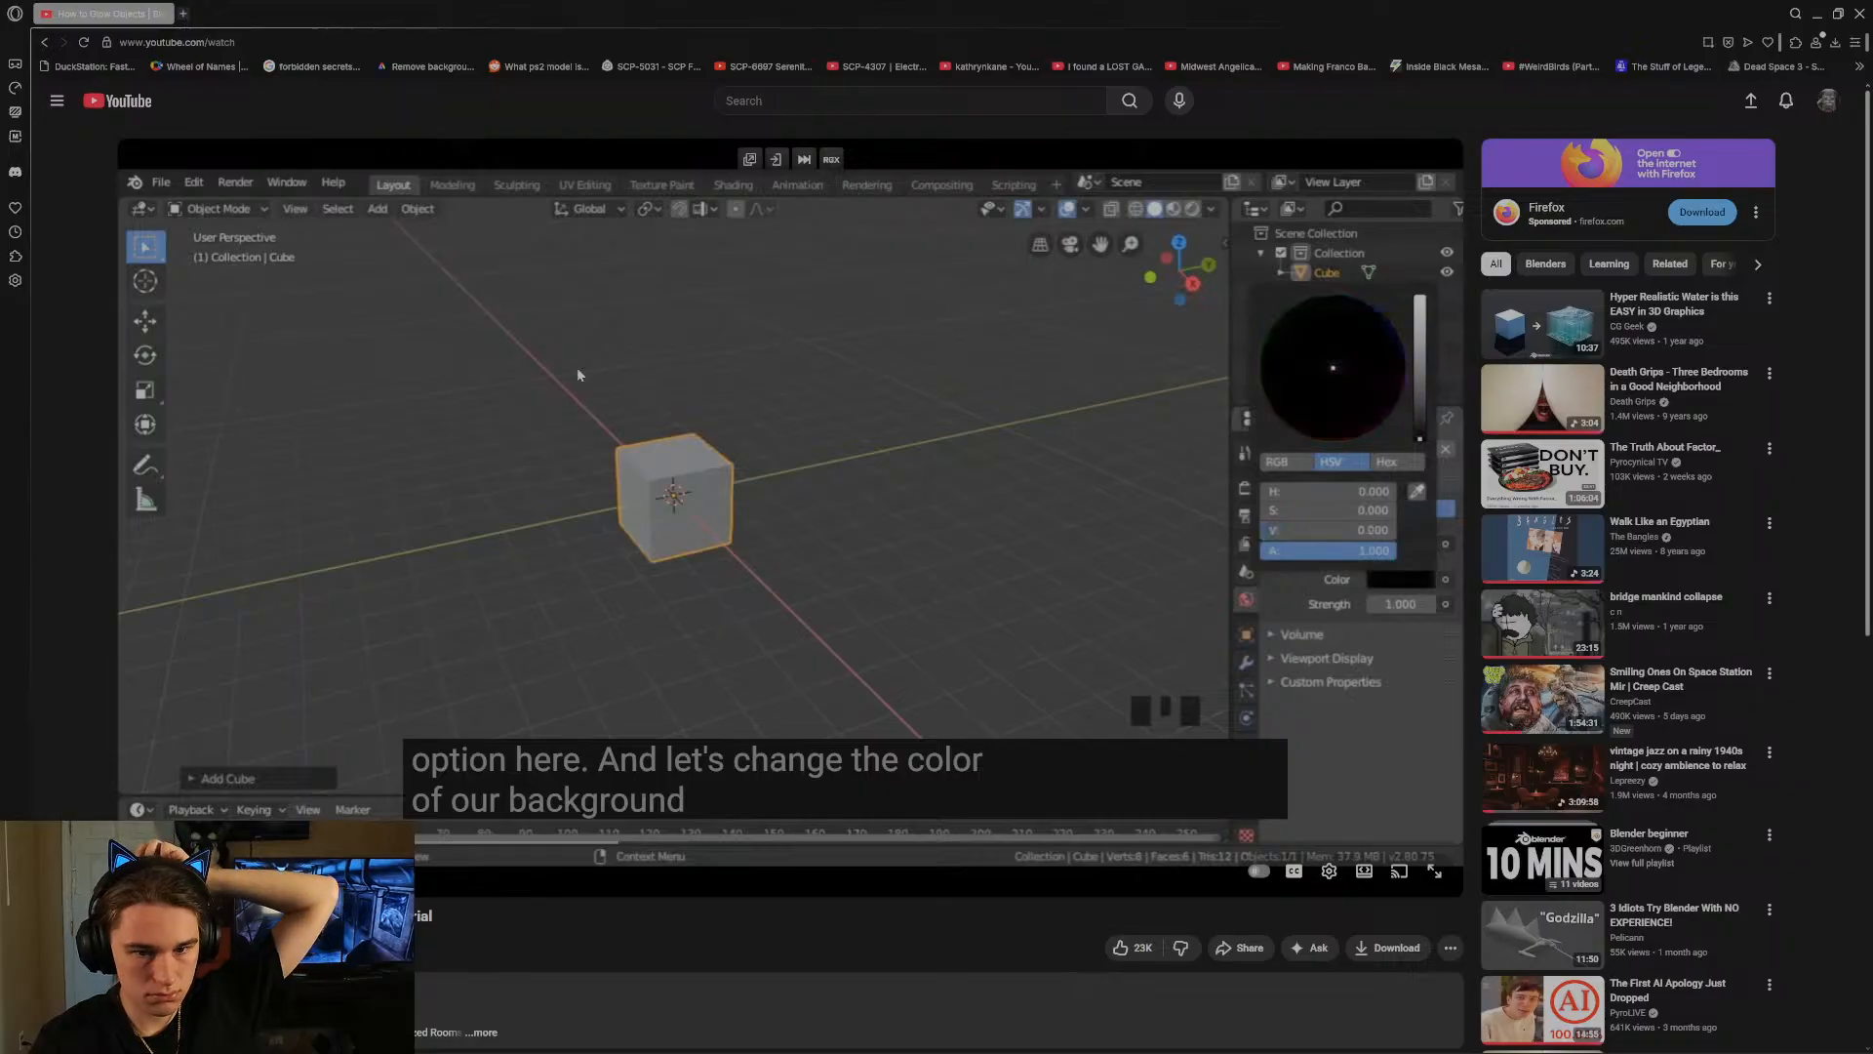
{"action": "left_click", "coordinate": [887, 532]}
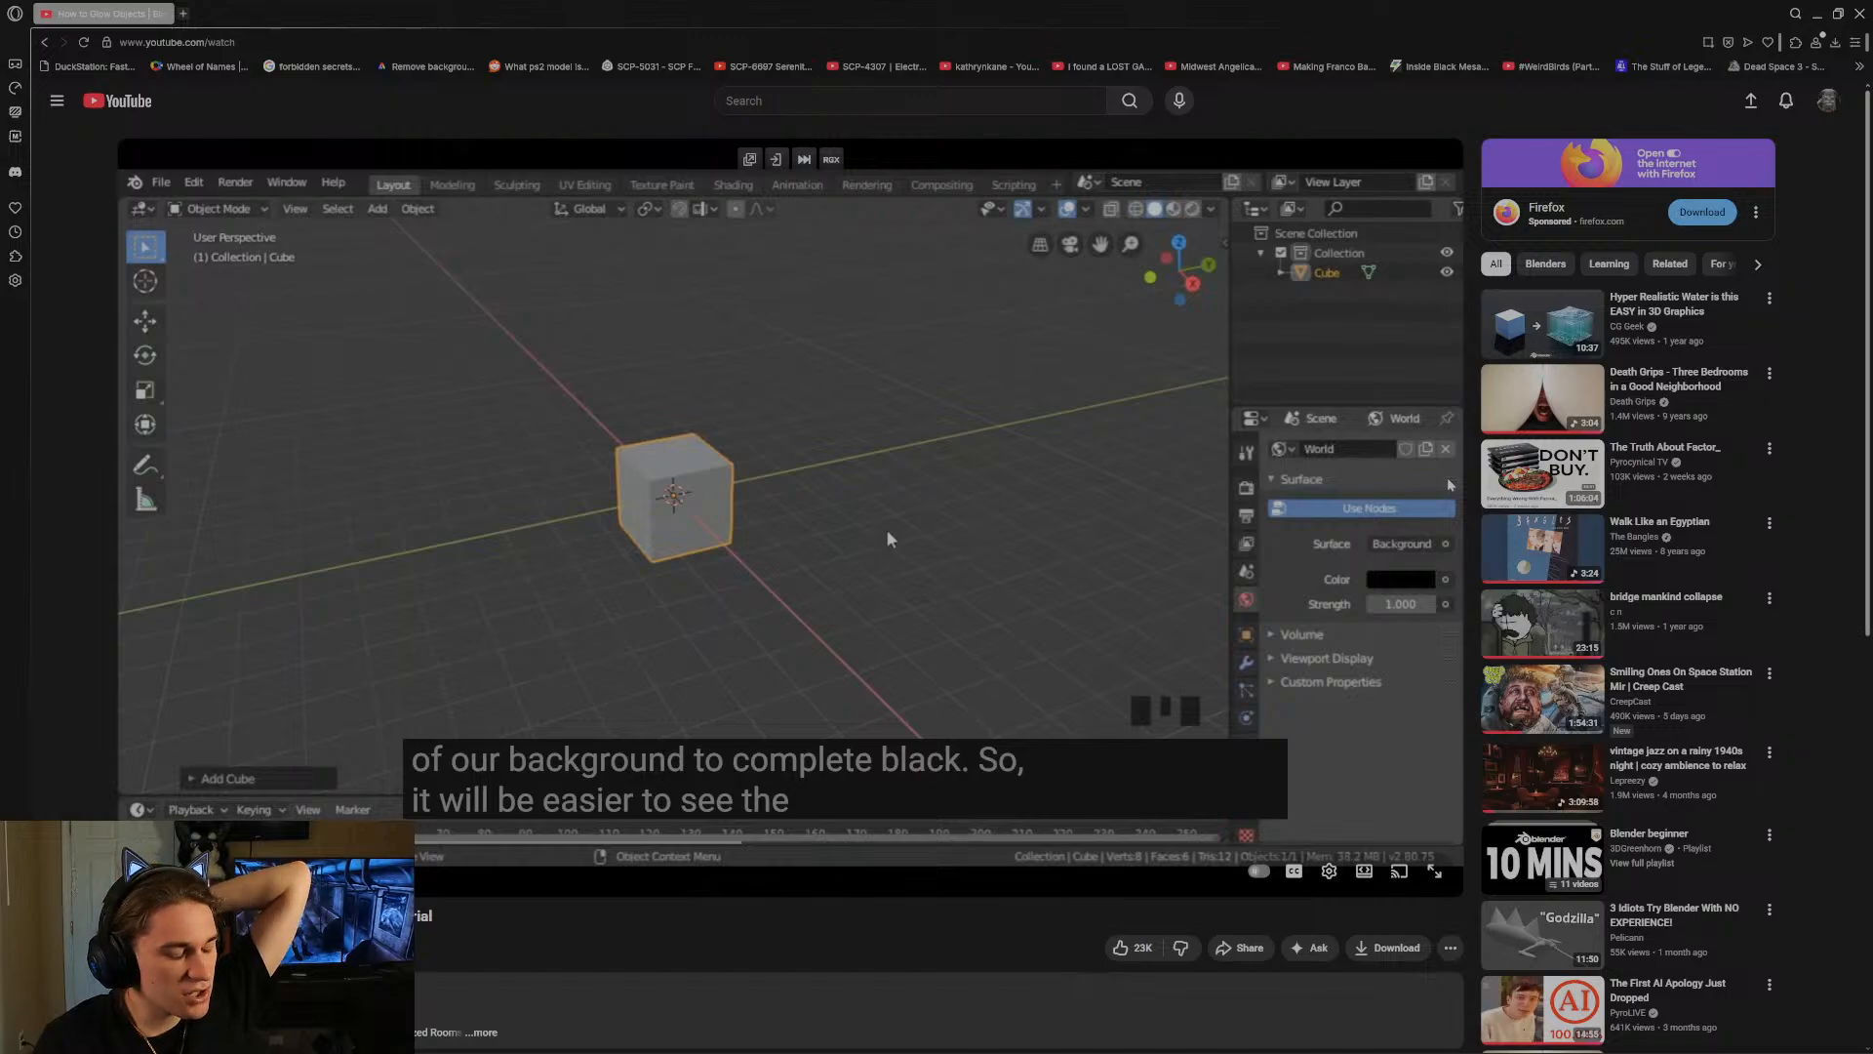
{"action": "left_click", "coordinate": [888, 536]}
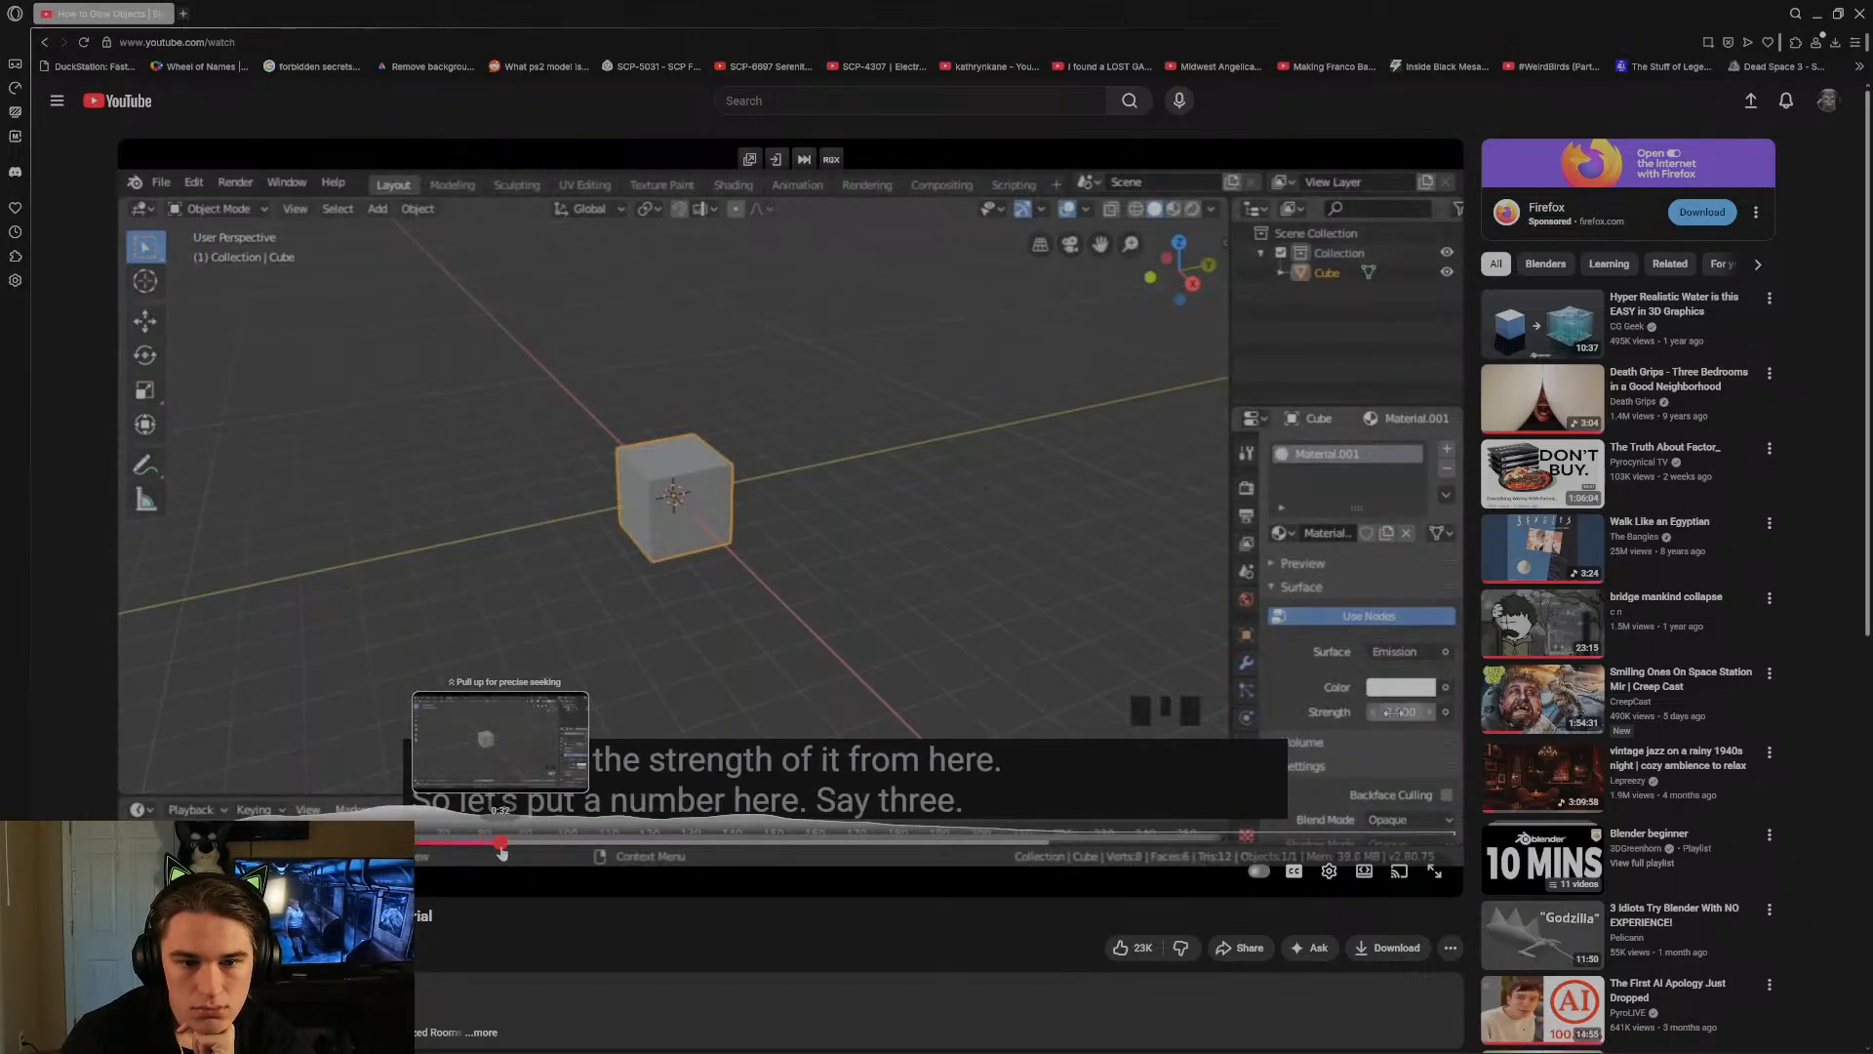
Skip through the emission strength and colour parts to the rendered glowing cube, and close the browser to return to Blender.
{"action": "left_click", "coordinate": [532, 850]}
{"action": "left_click", "coordinate": [557, 847]}
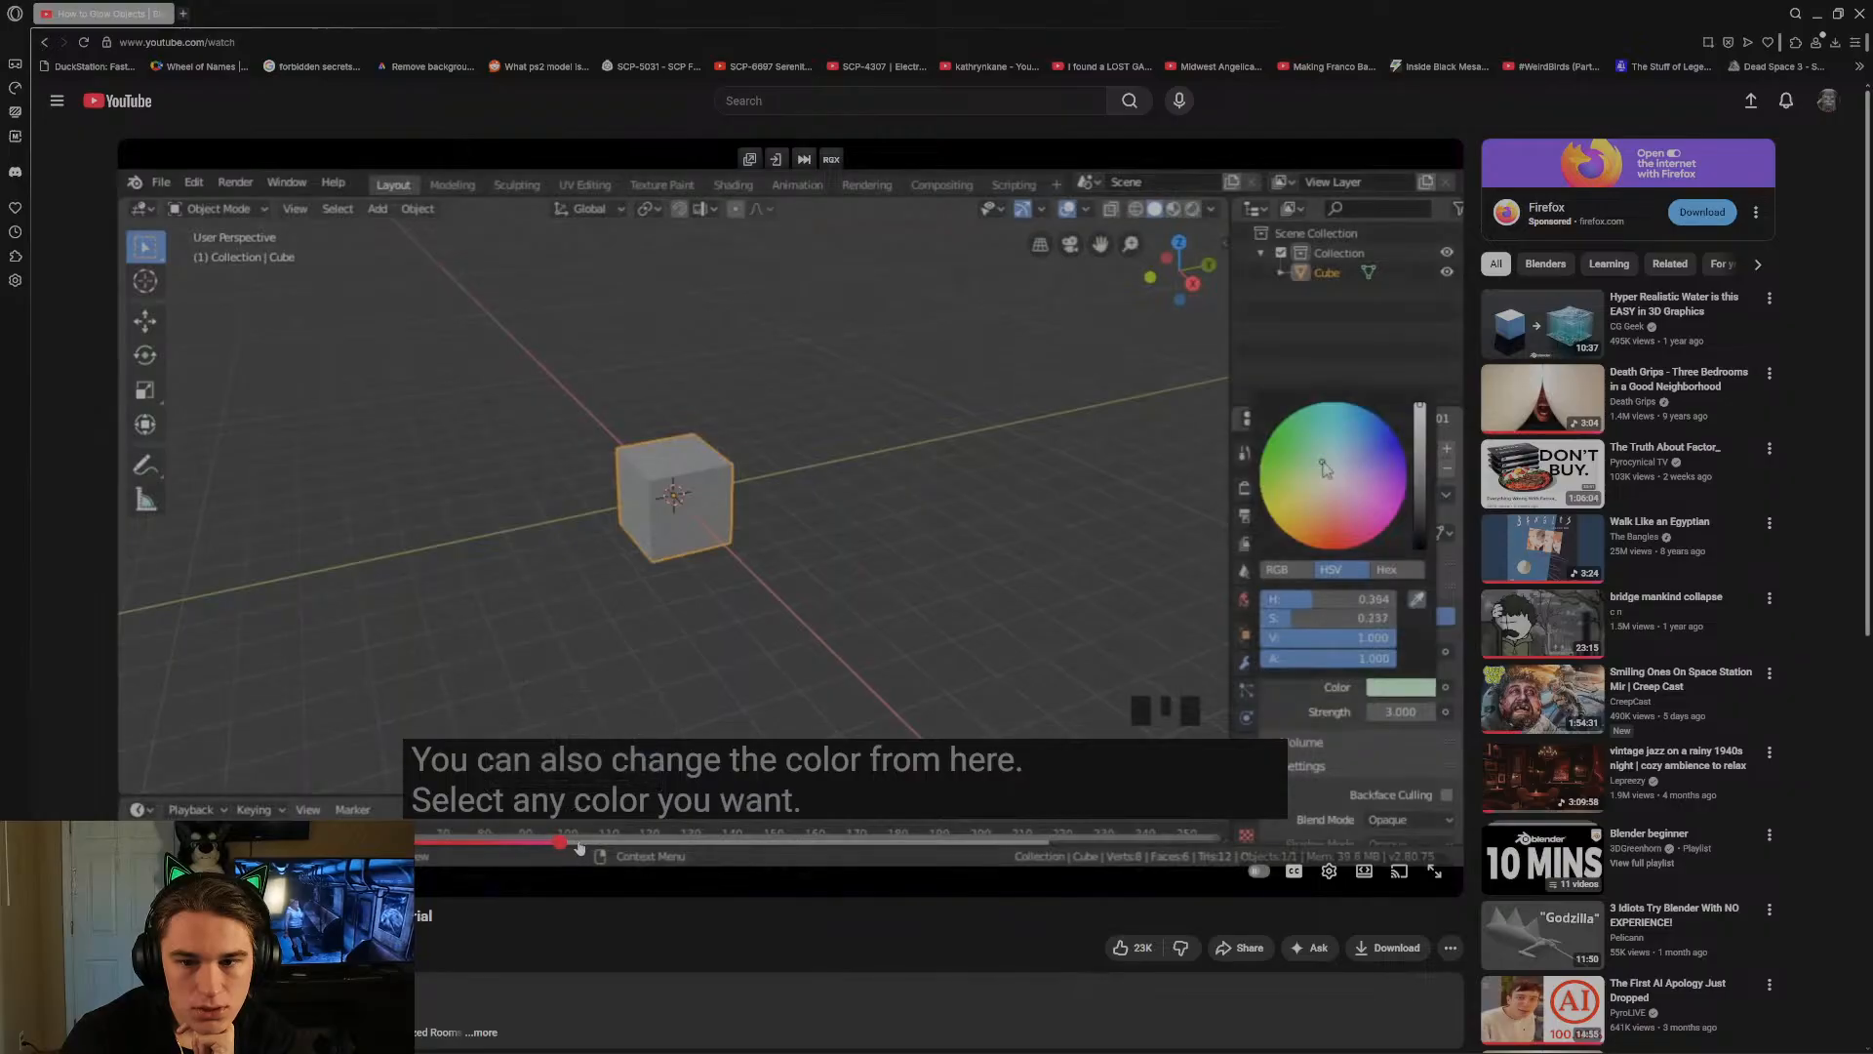
{"action": "left_click_drag", "start_coordinate": [579, 848], "coordinate": [667, 848]}
{"action": "left_click", "coordinate": [728, 553]}
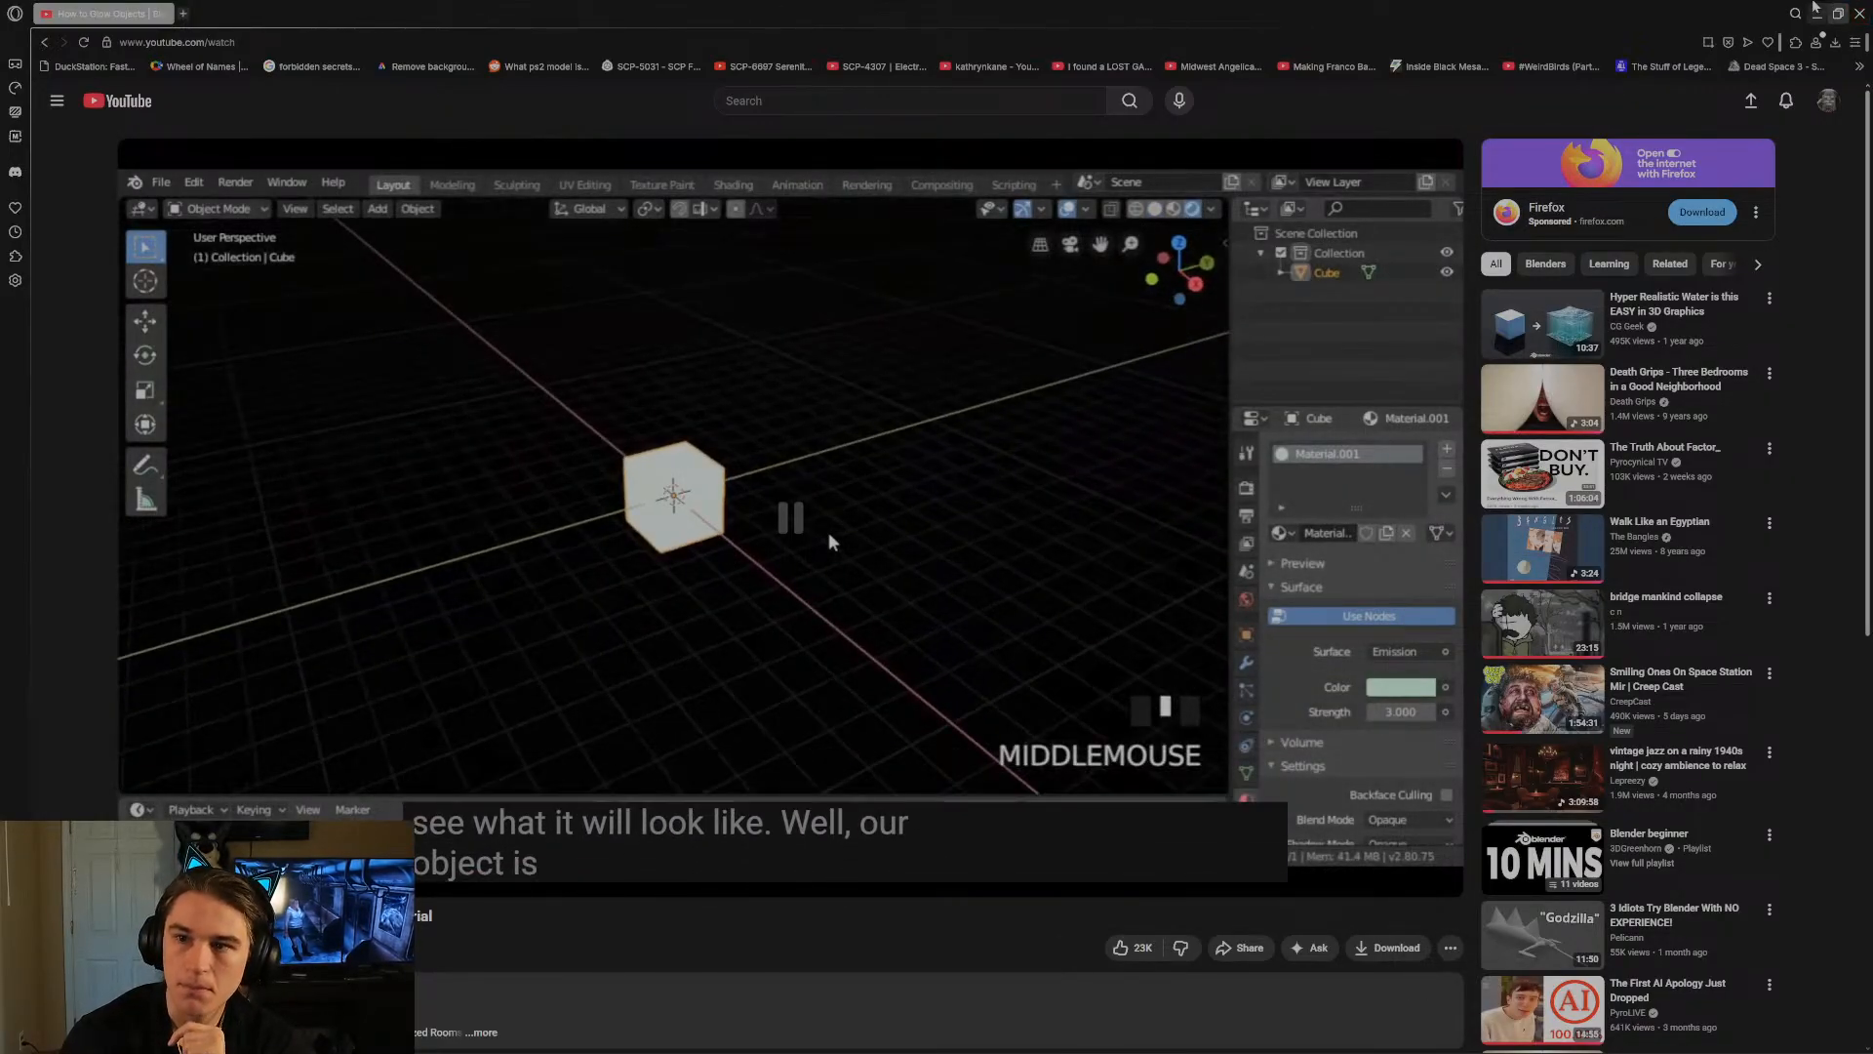
{"action": "left_click", "coordinate": [1860, 13]}
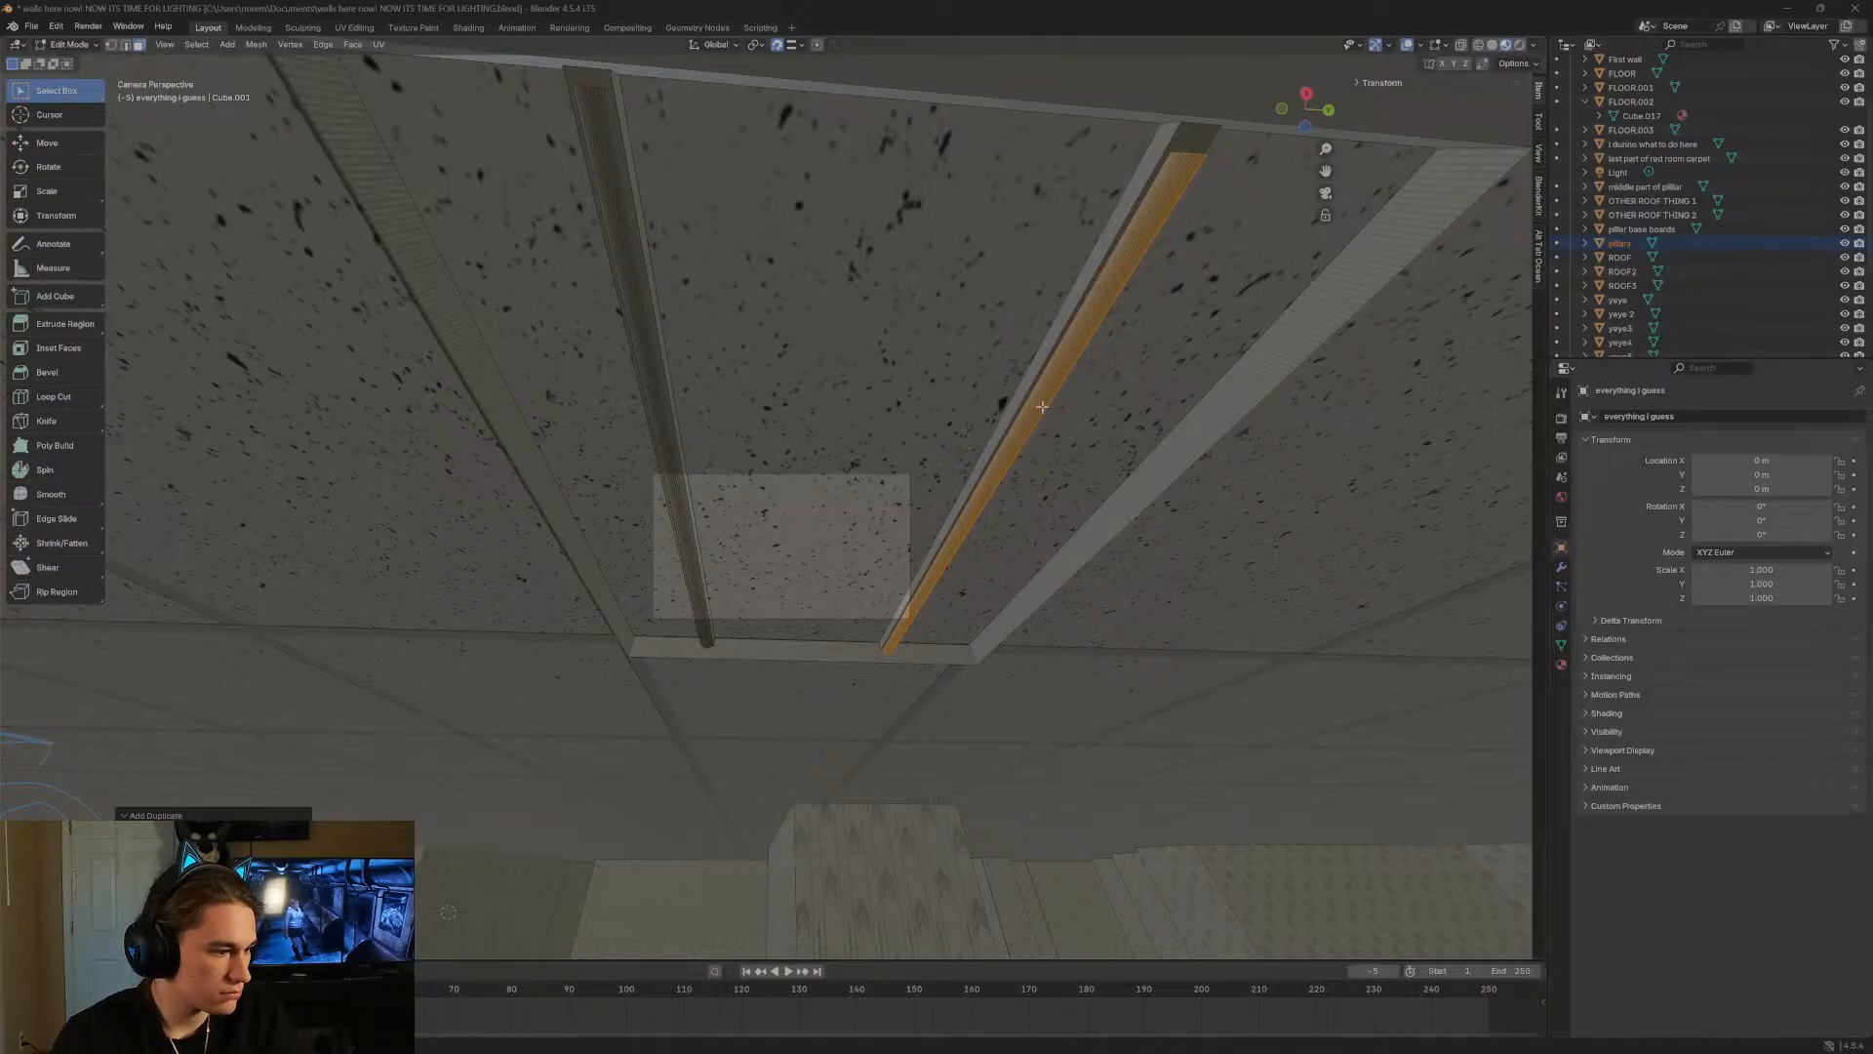
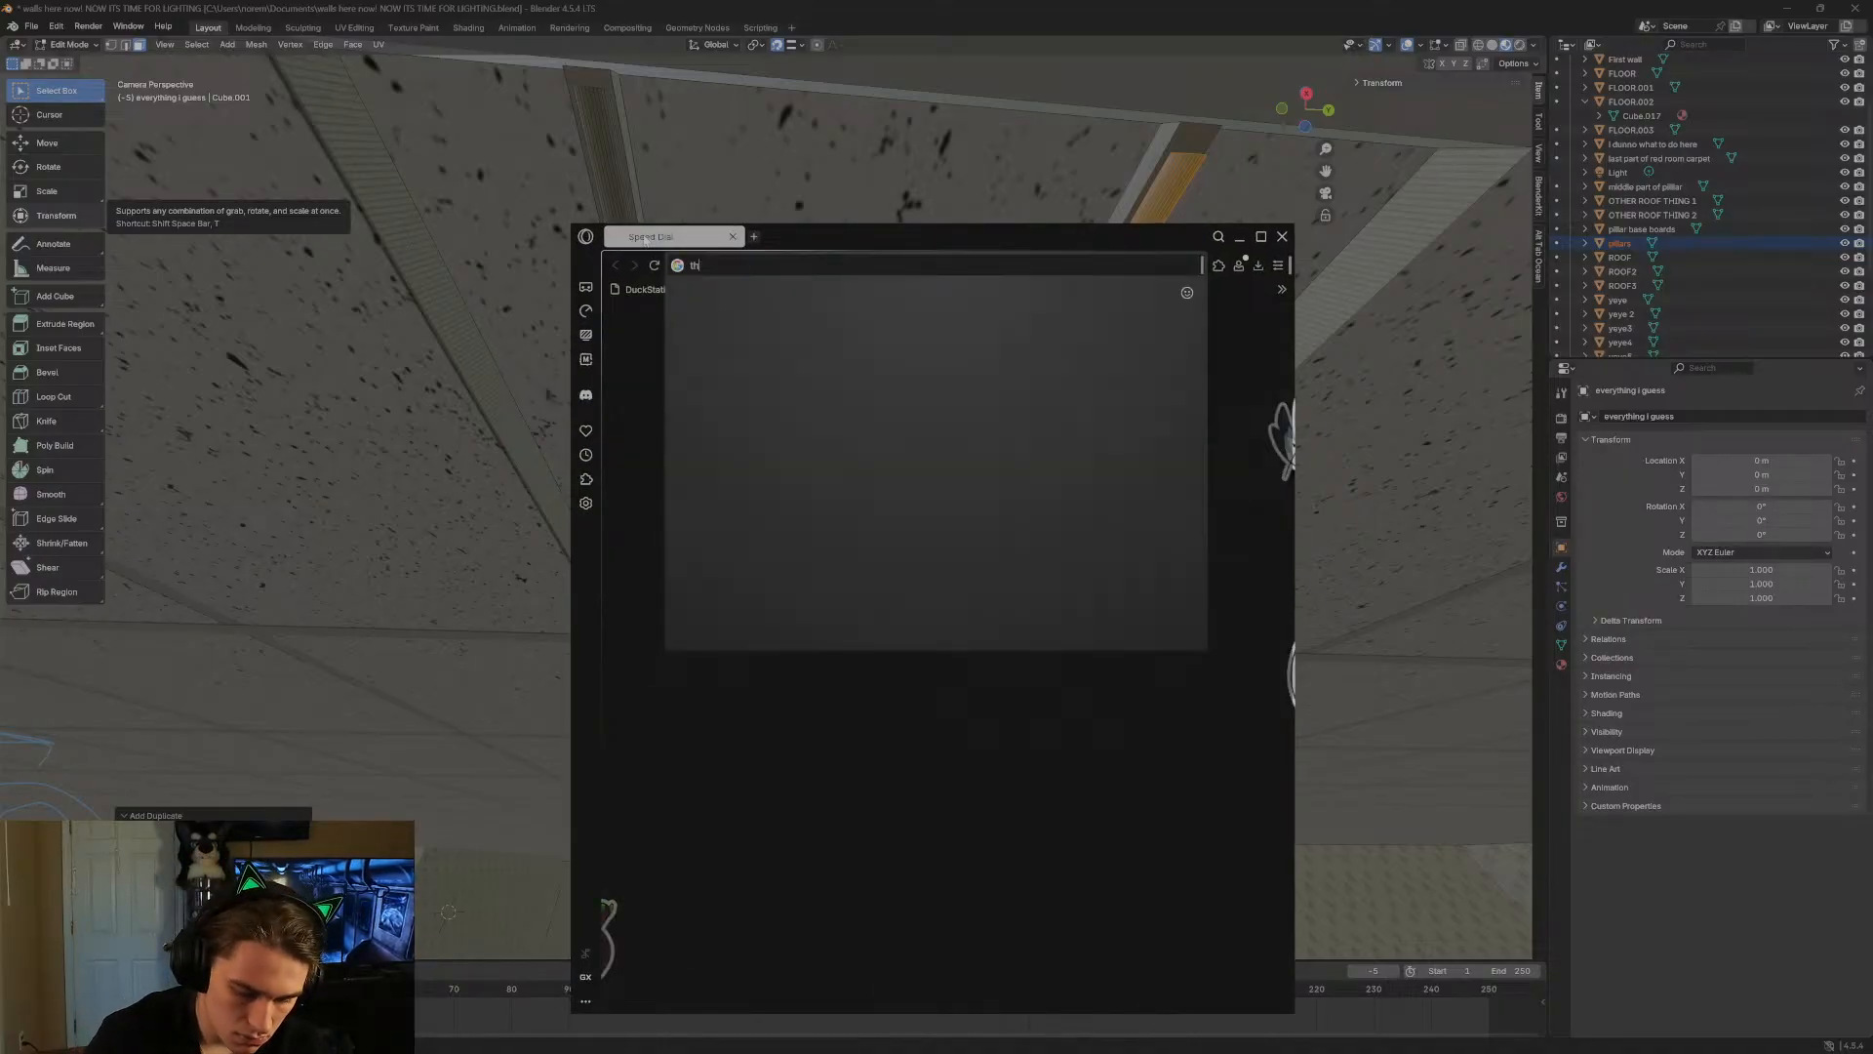
Open the Backrooms wiki's Levels List in a maximized browser window.
{"action": "type", "text": "the back"}
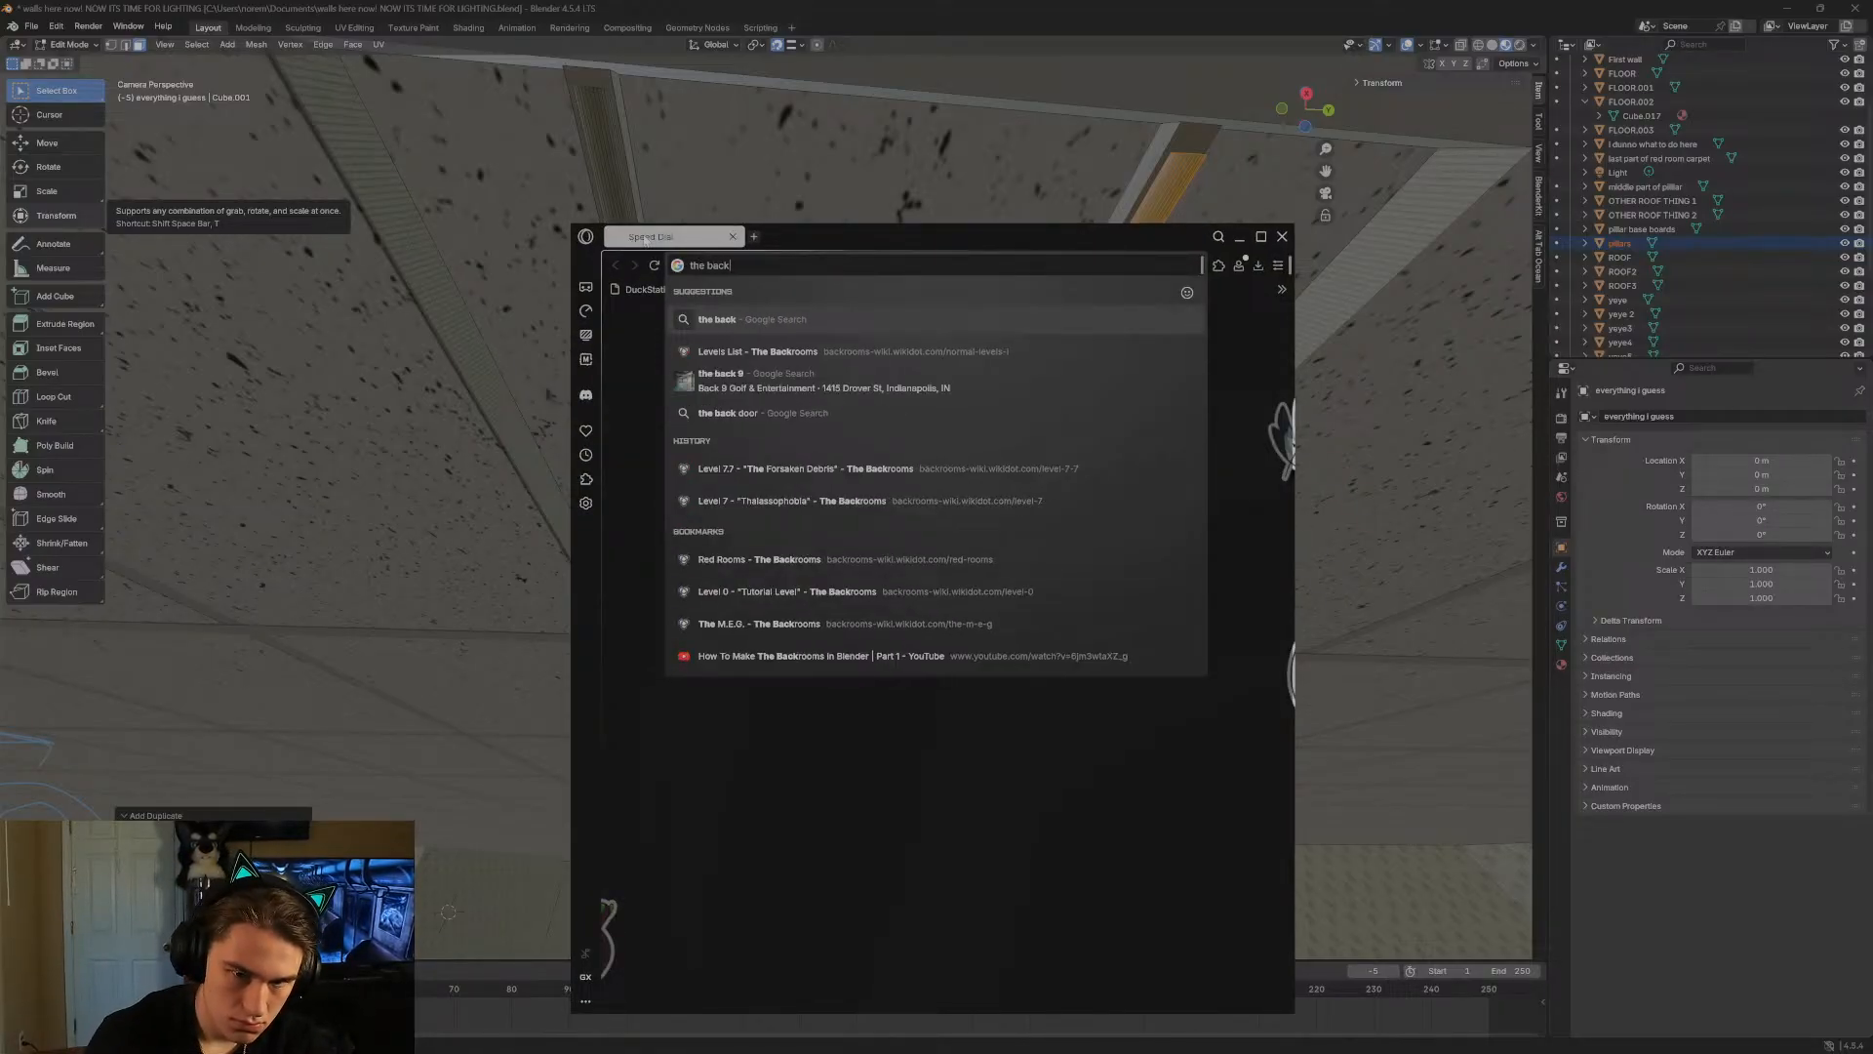
{"action": "left_click", "coordinate": [1033, 349]}
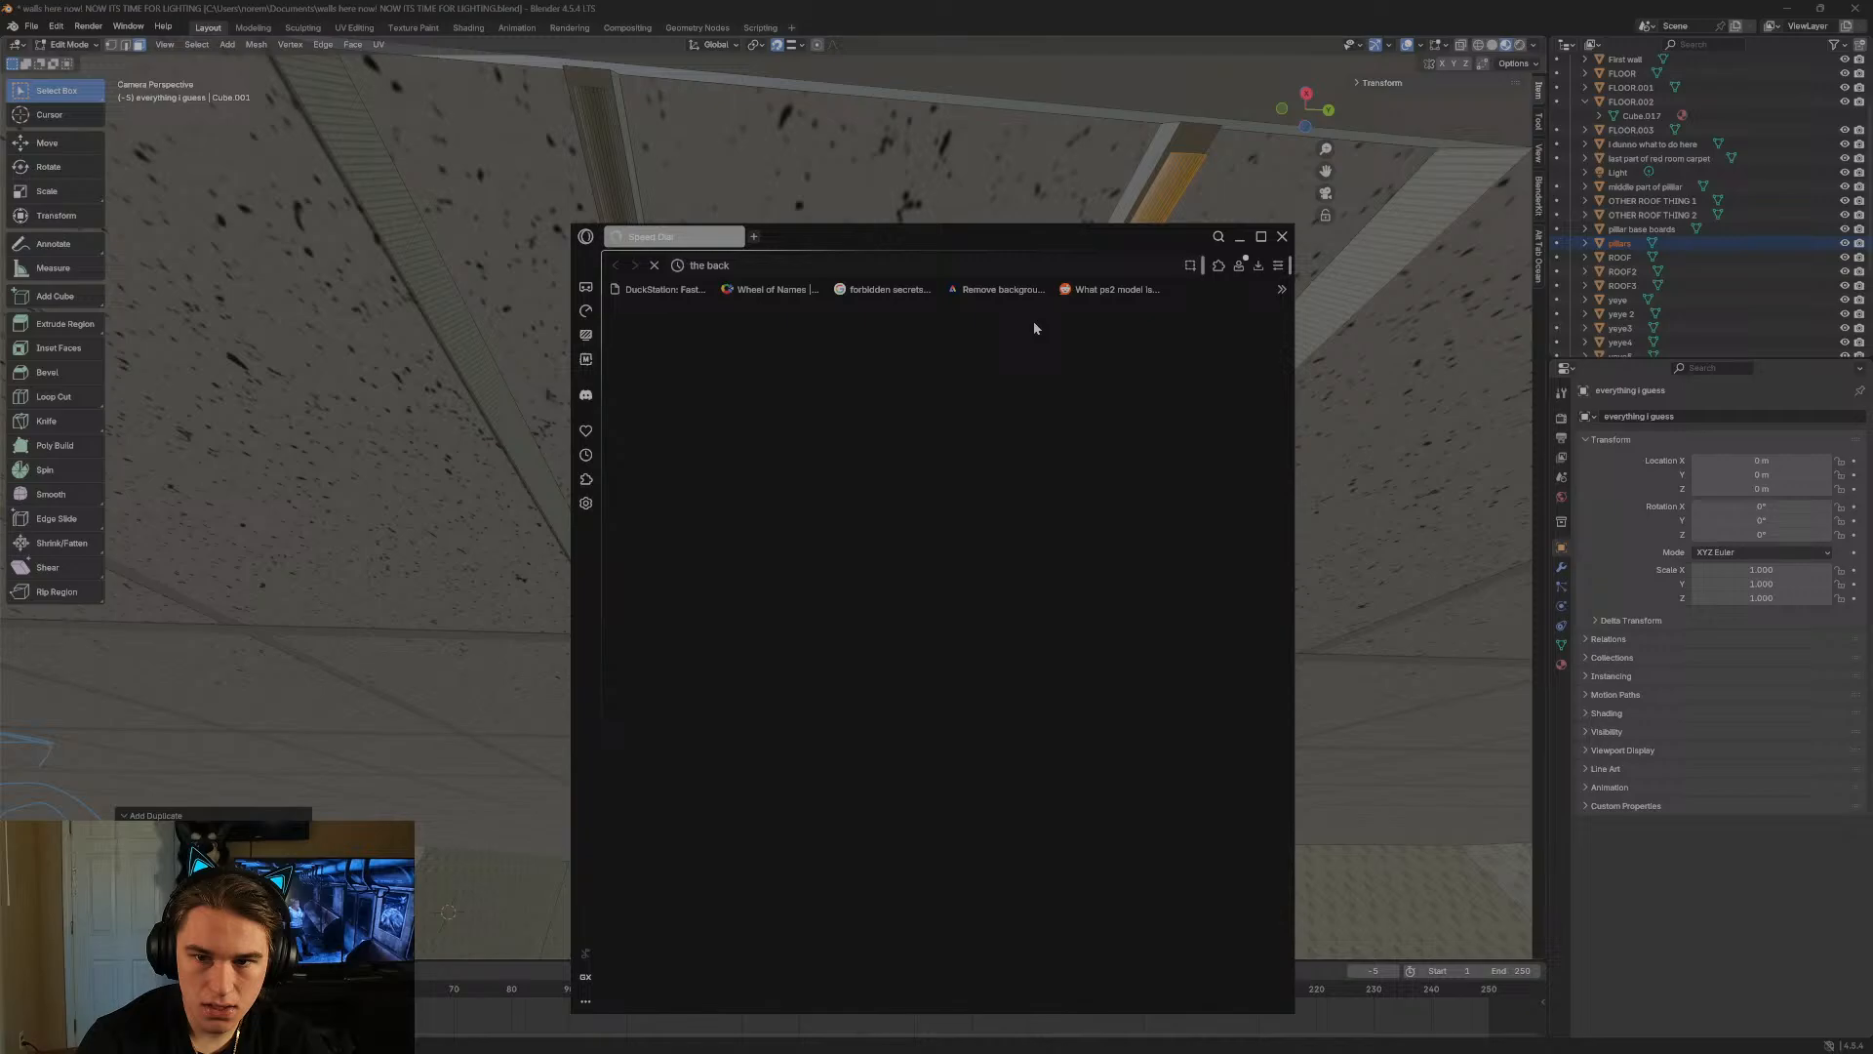
{"action": "left_click", "coordinate": [1260, 236]}
Look through the names on the Backrooms levels list, from Level 1 down to about Level 70, and close the browser.
{"action": "scroll", "coordinate": [476, 426], "scroll_direction": "down", "scroll_amount": 10}
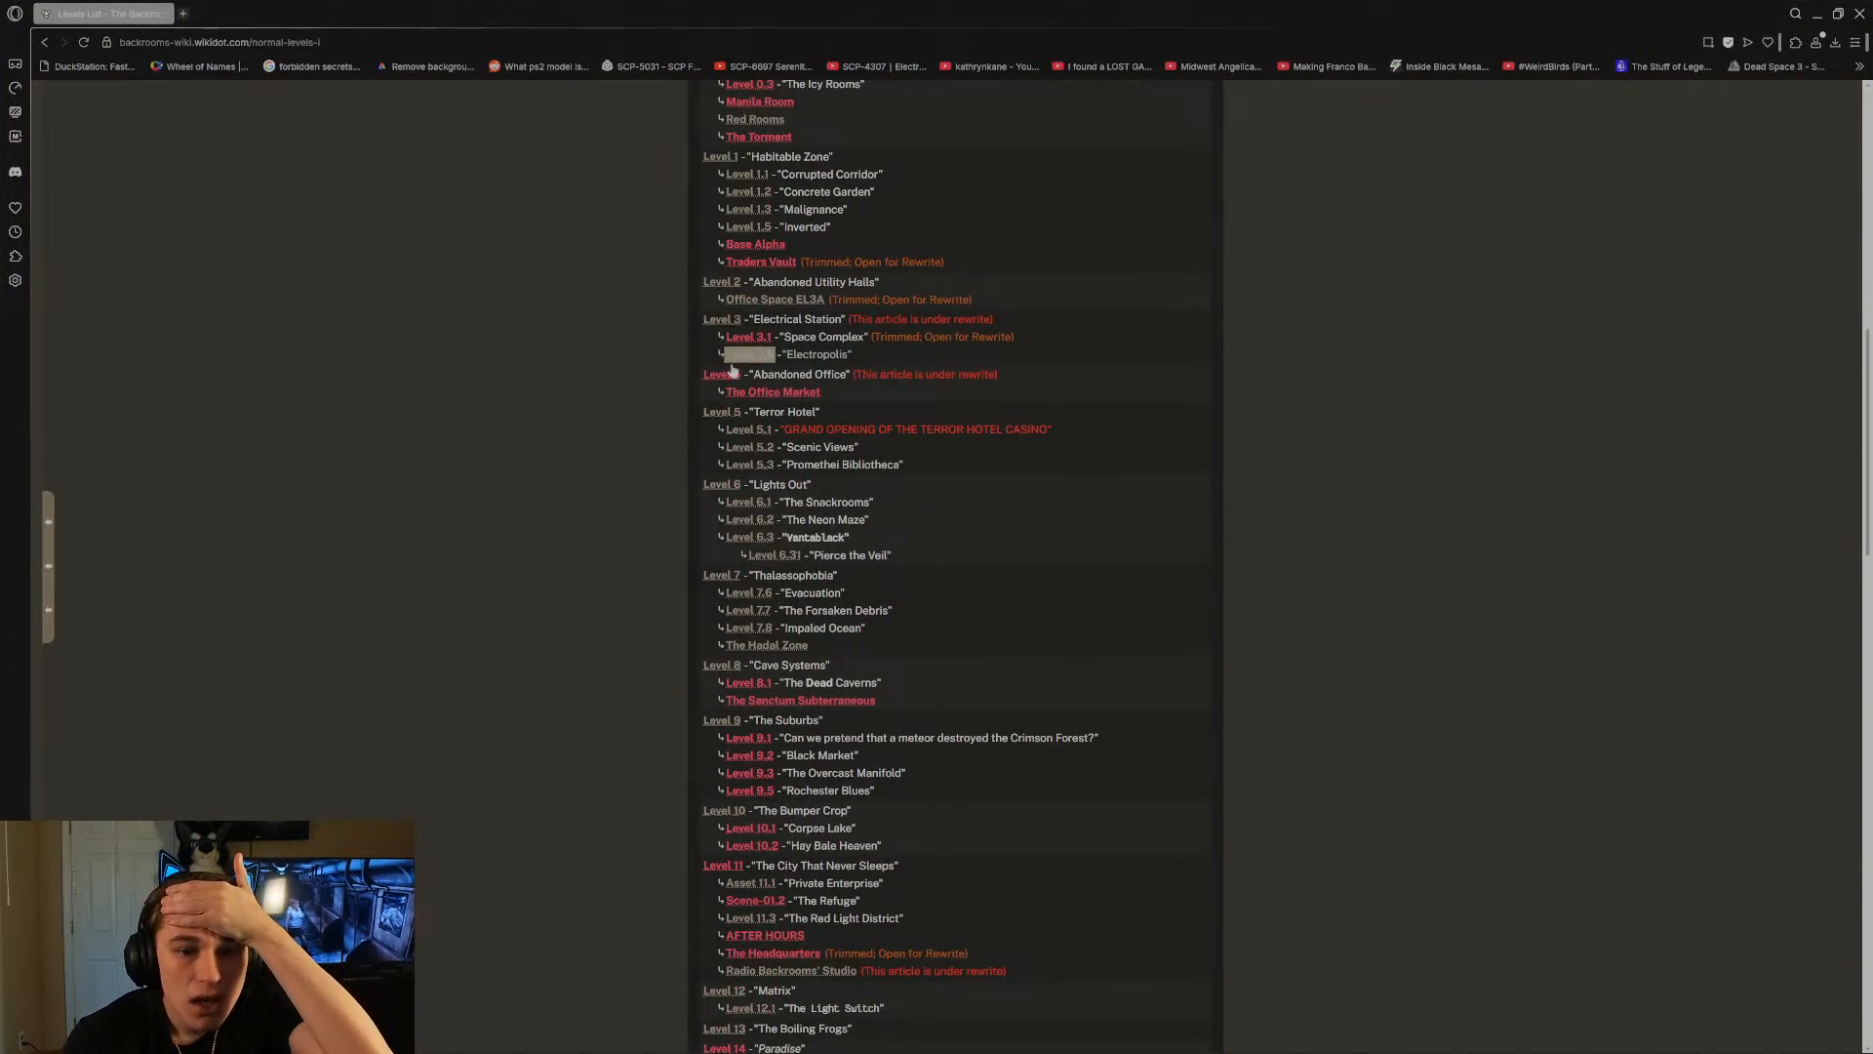
{"action": "scroll", "coordinate": [640, 504], "scroll_direction": "down", "scroll_amount": 1}
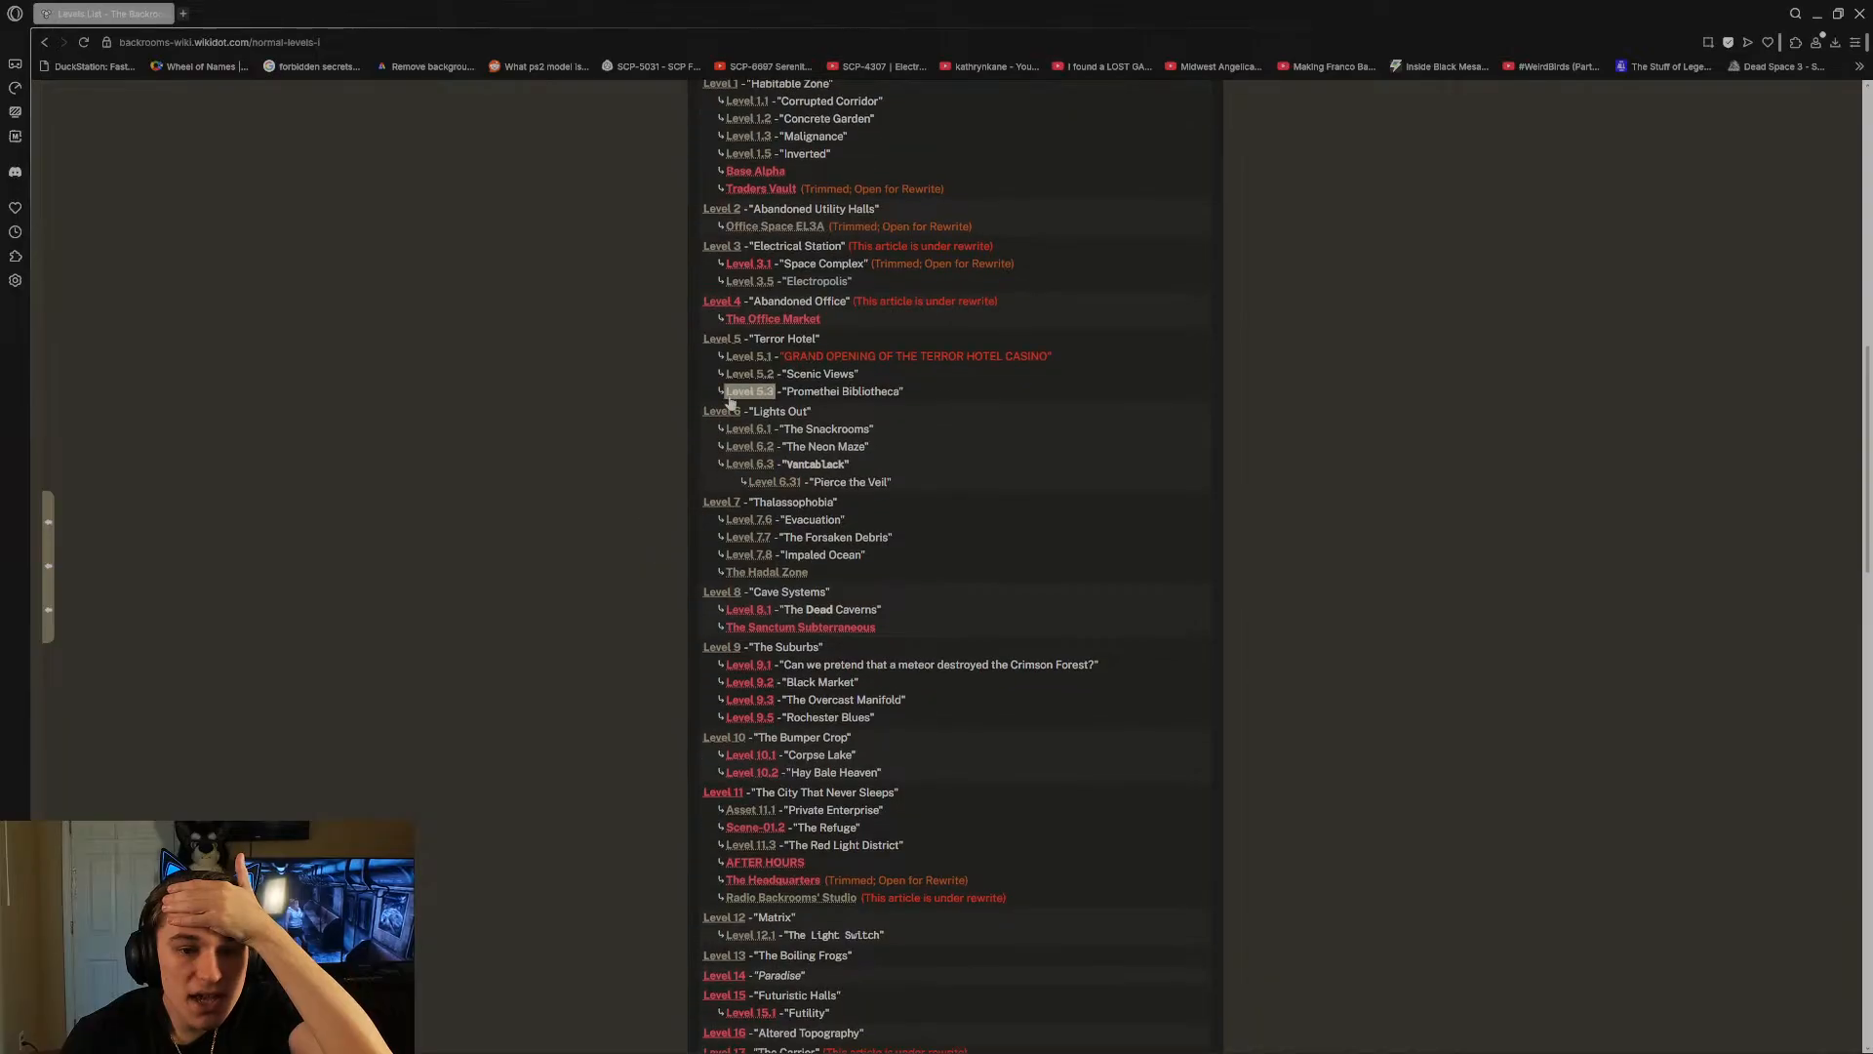
{"action": "scroll", "coordinate": [693, 415], "scroll_direction": "down", "scroll_amount": 5}
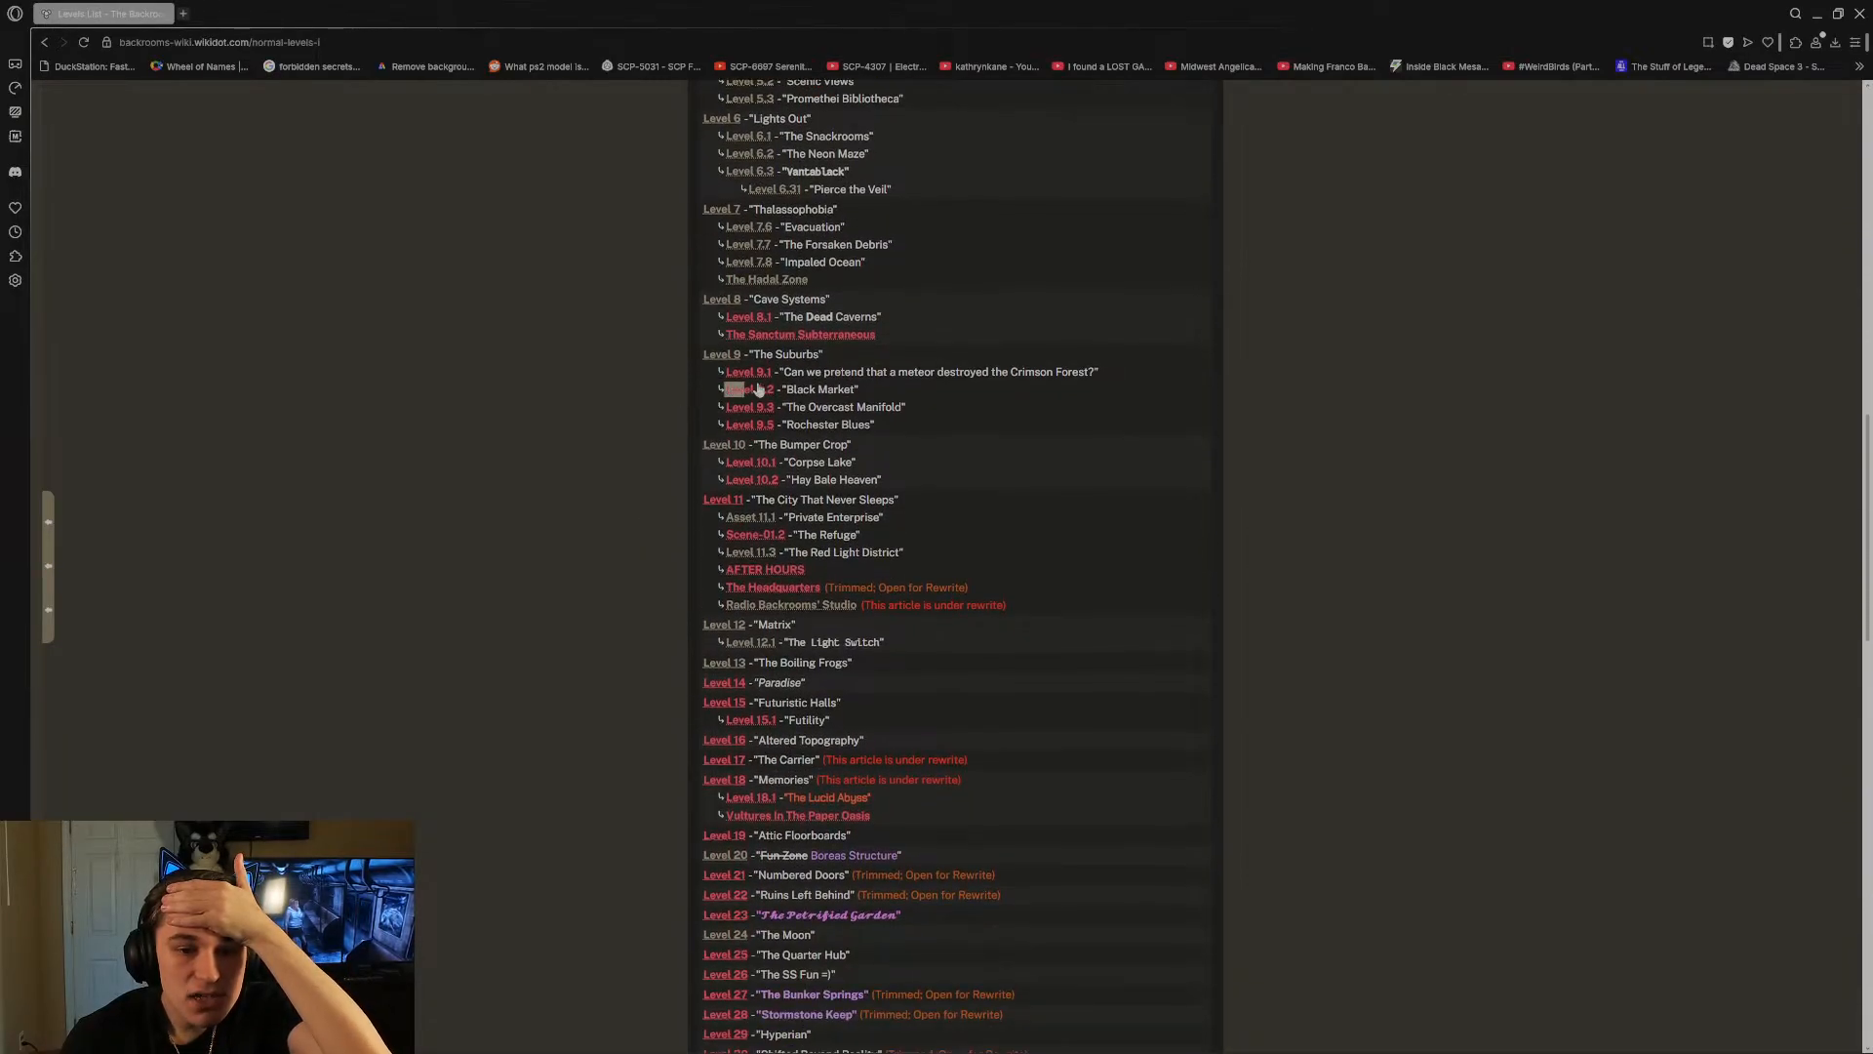
{"action": "scroll", "coordinate": [597, 395], "scroll_direction": "down", "scroll_amount": 3}
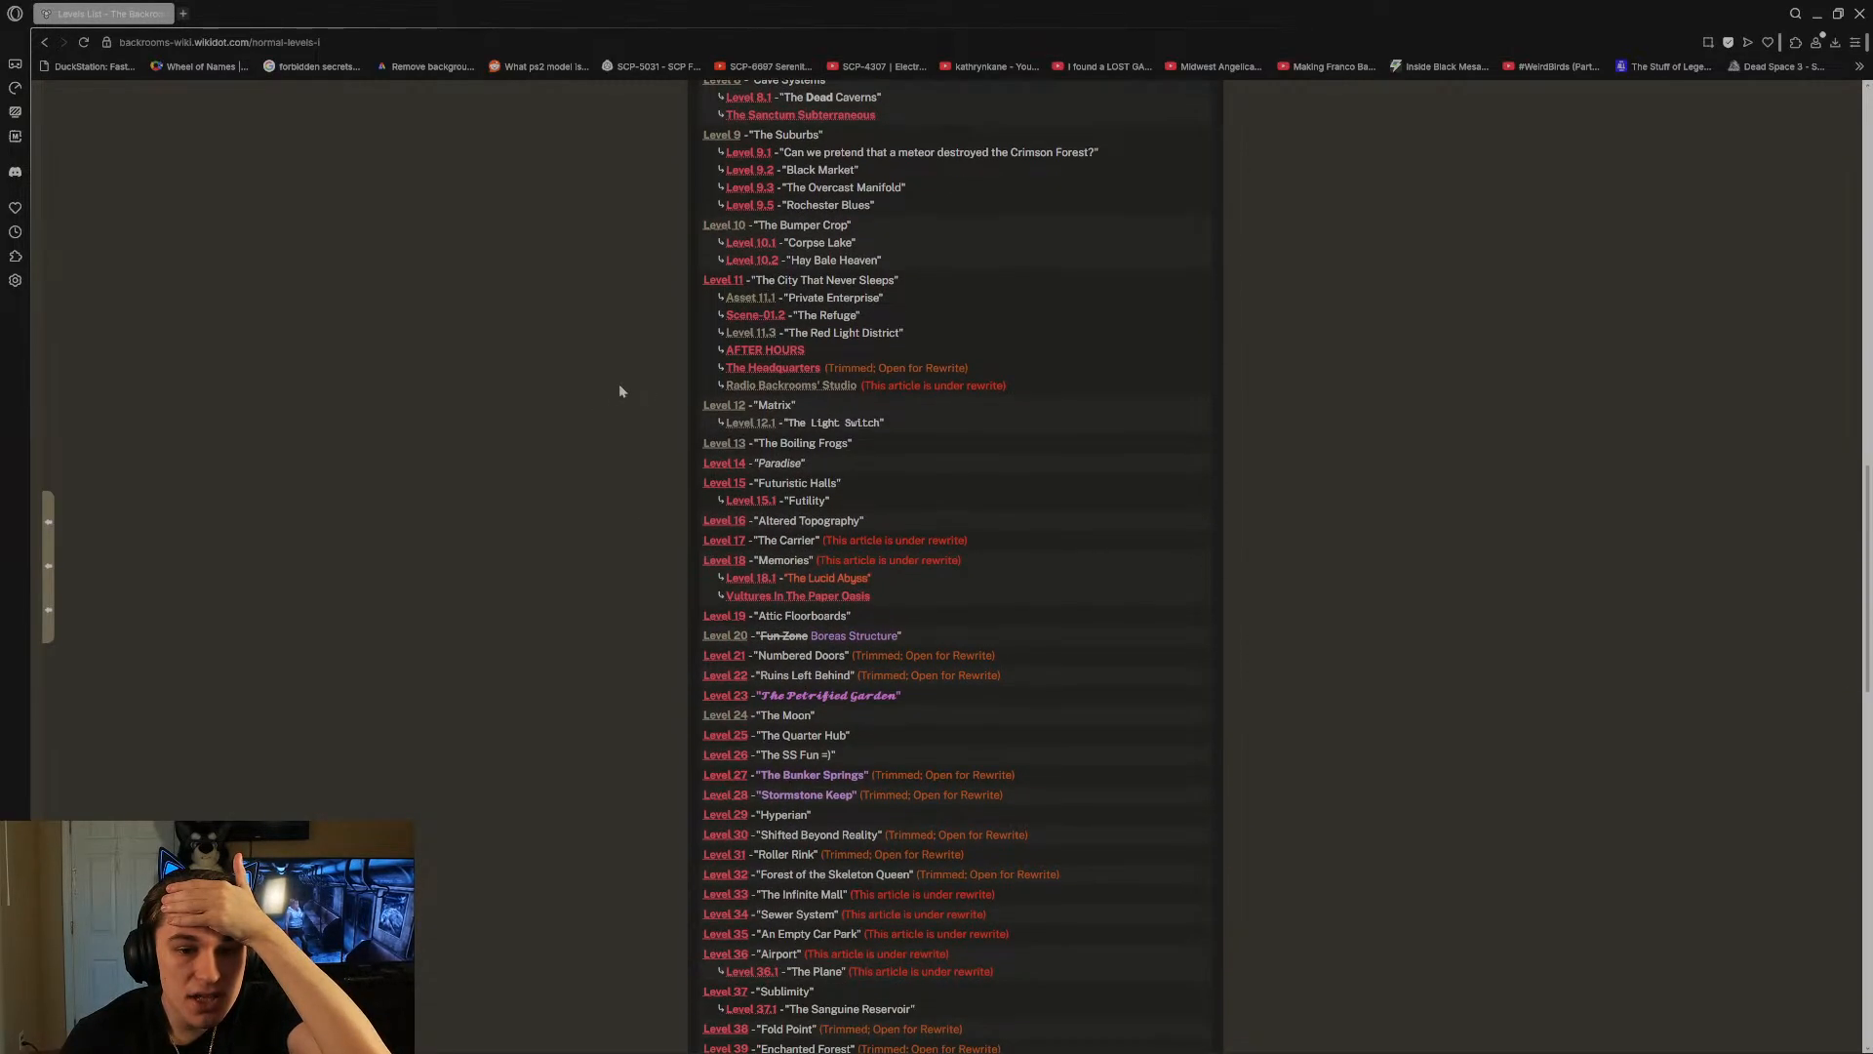
{"action": "scroll", "coordinate": [624, 395], "scroll_direction": "down", "scroll_amount": 1}
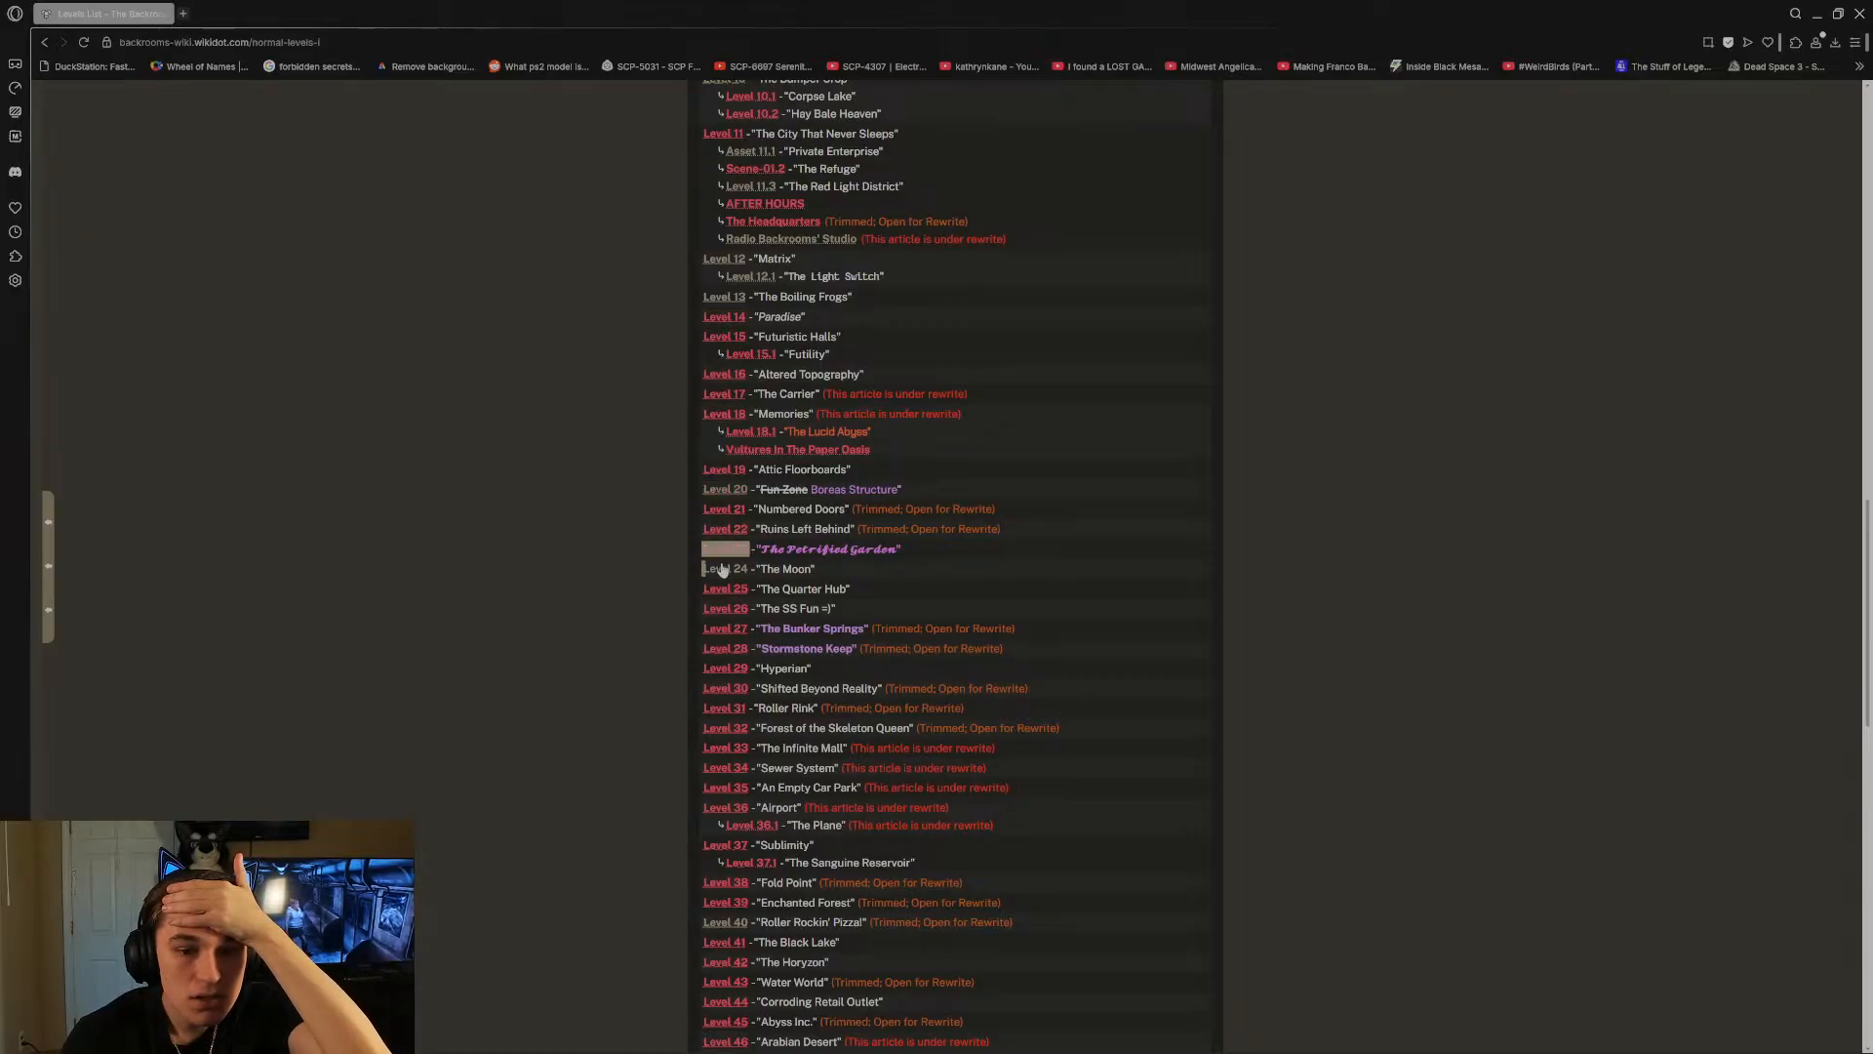
{"action": "scroll", "coordinate": [727, 603], "scroll_direction": "down", "scroll_amount": 2}
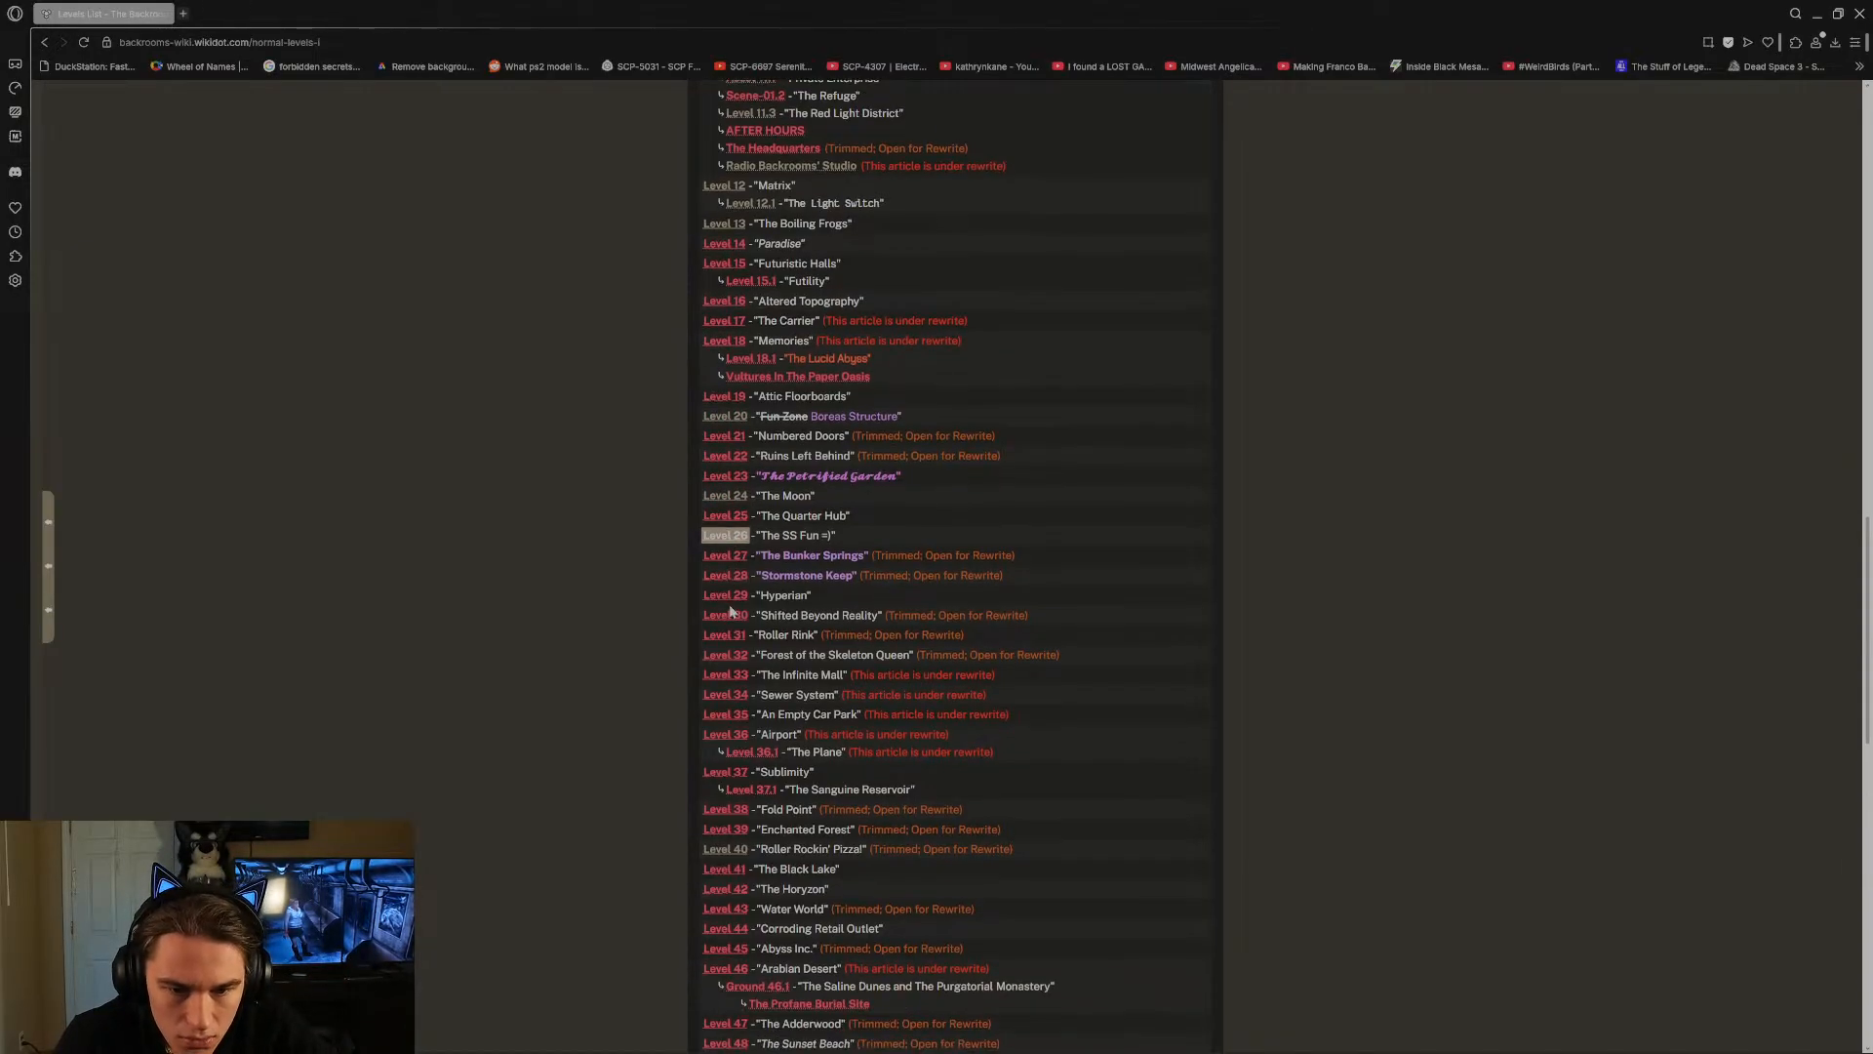
{"action": "scroll", "coordinate": [729, 610], "scroll_direction": "down", "scroll_amount": 3}
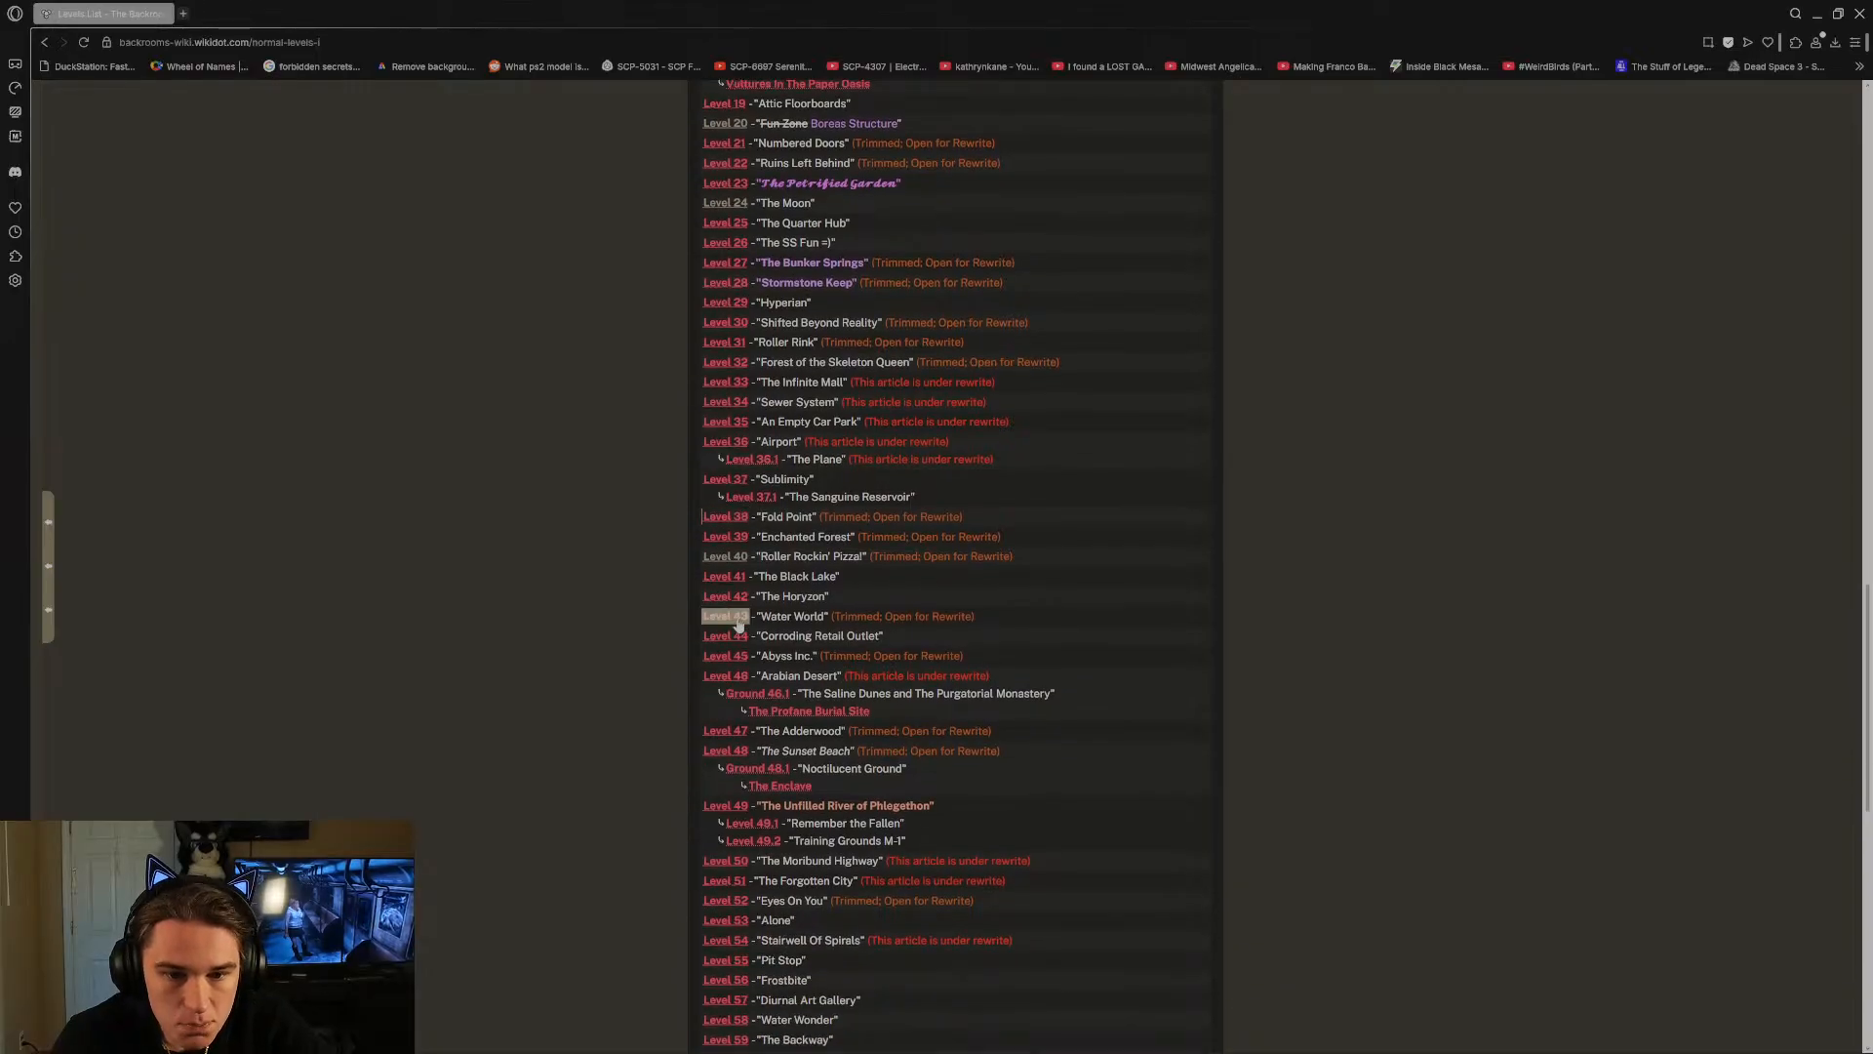
{"action": "scroll", "coordinate": [737, 622], "scroll_direction": "down", "scroll_amount": 3}
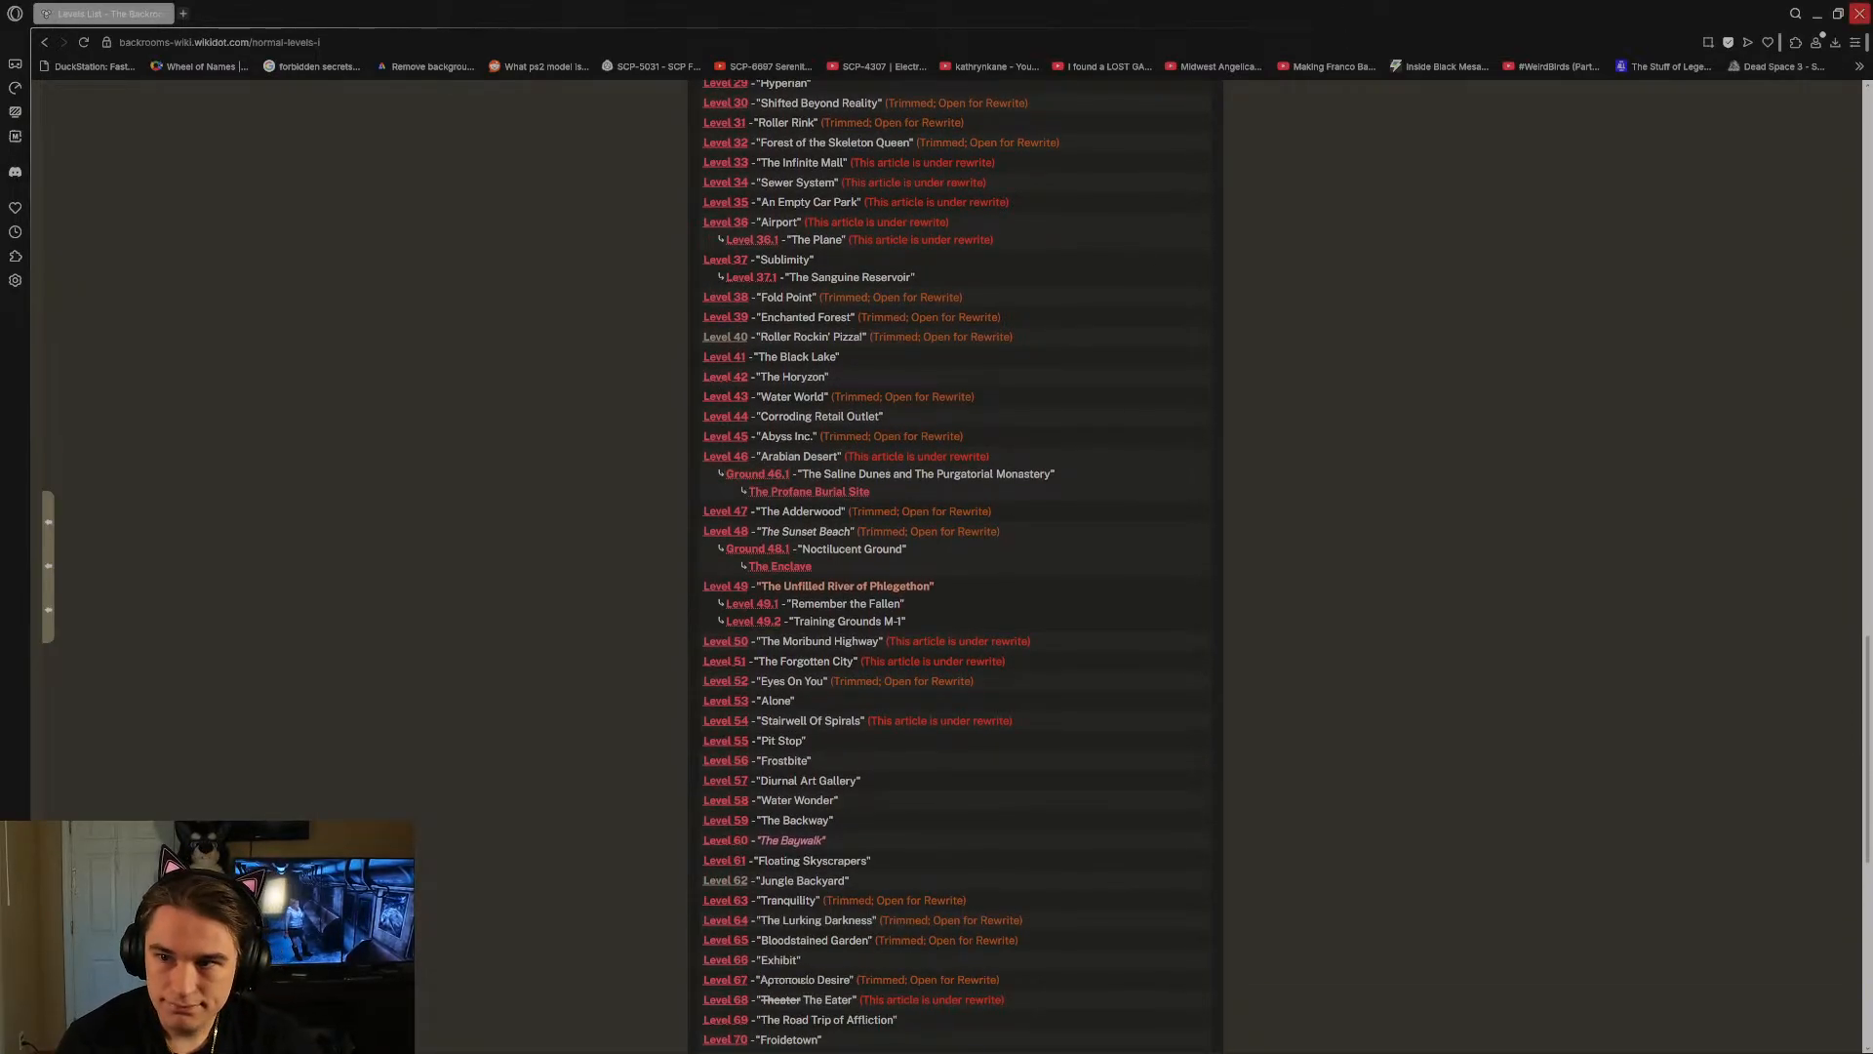
{"action": "left_click", "coordinate": [1860, 13]}
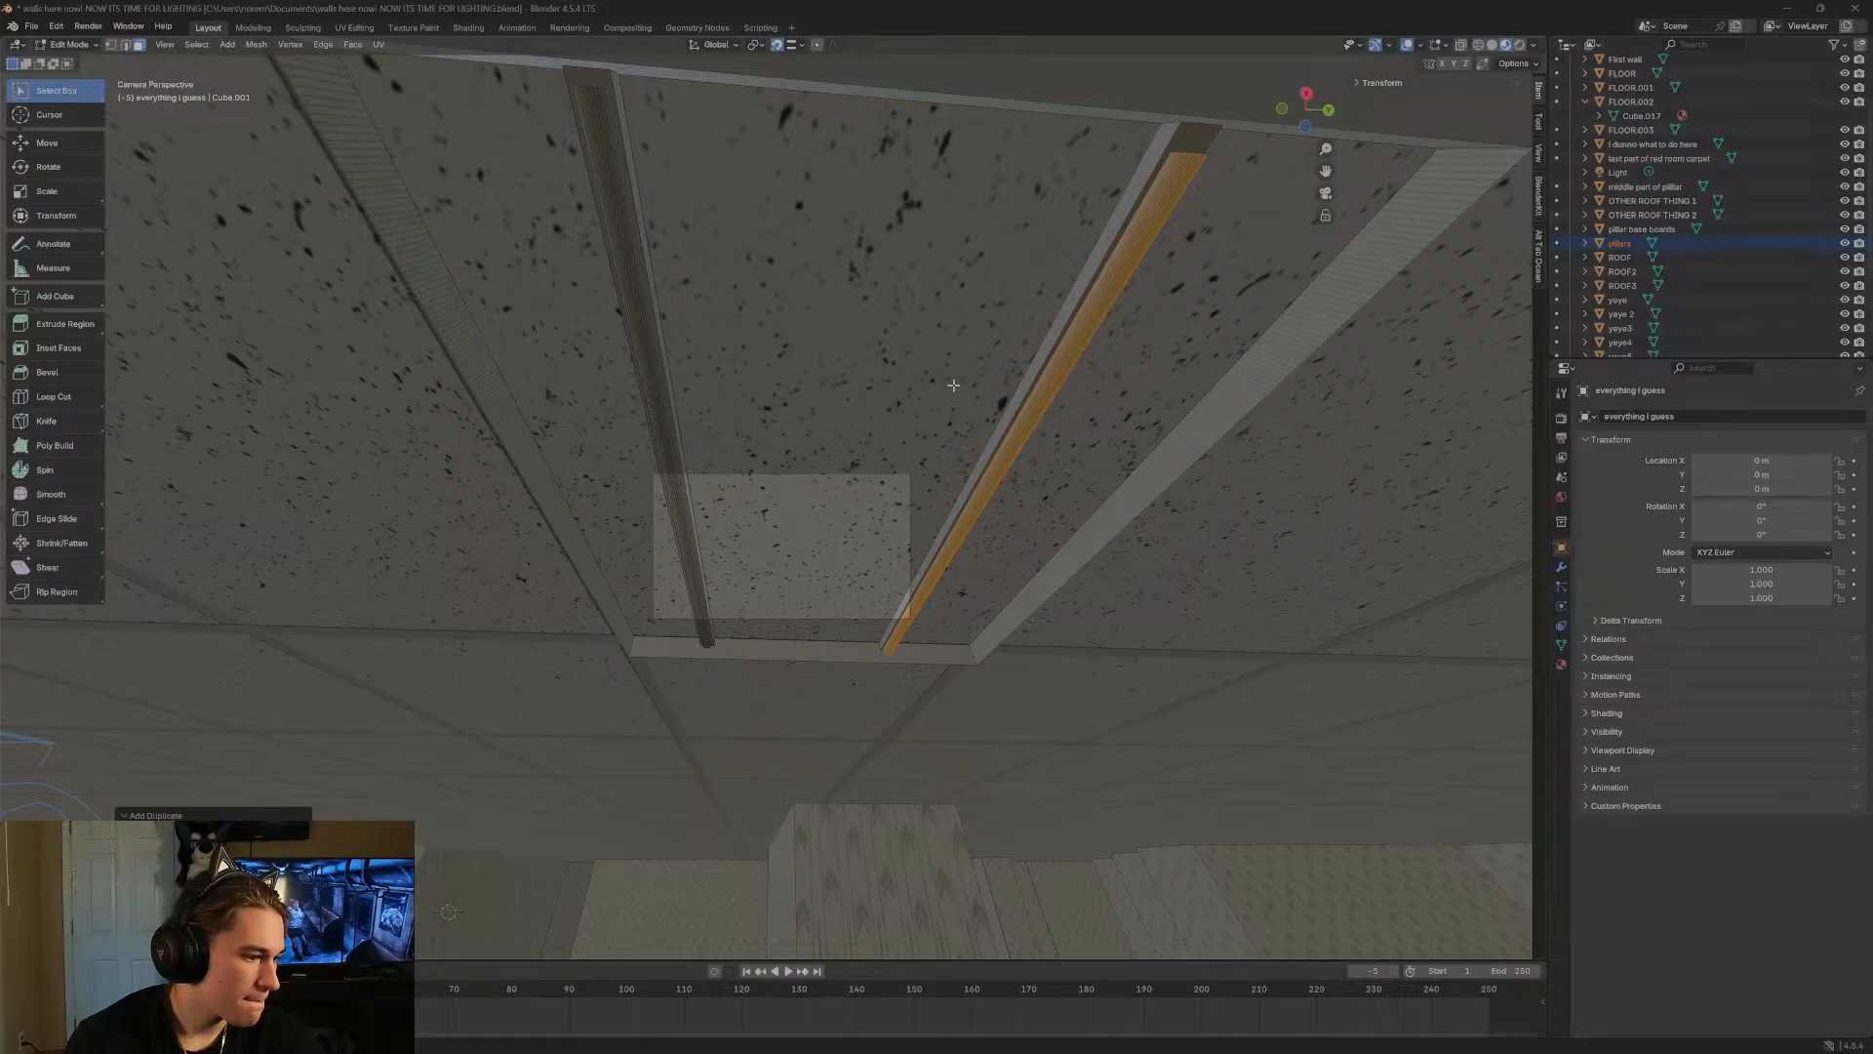
Examine both tubes in the recessed ceiling opening from close beneath, from either side and from slightly farther back.
{"action": "left_click", "coordinate": [77, 91]}
{"action": "key", "text": "shift+grave"}
{"action": "key", "text": "w"}
{"action": "key", "text": "a"}
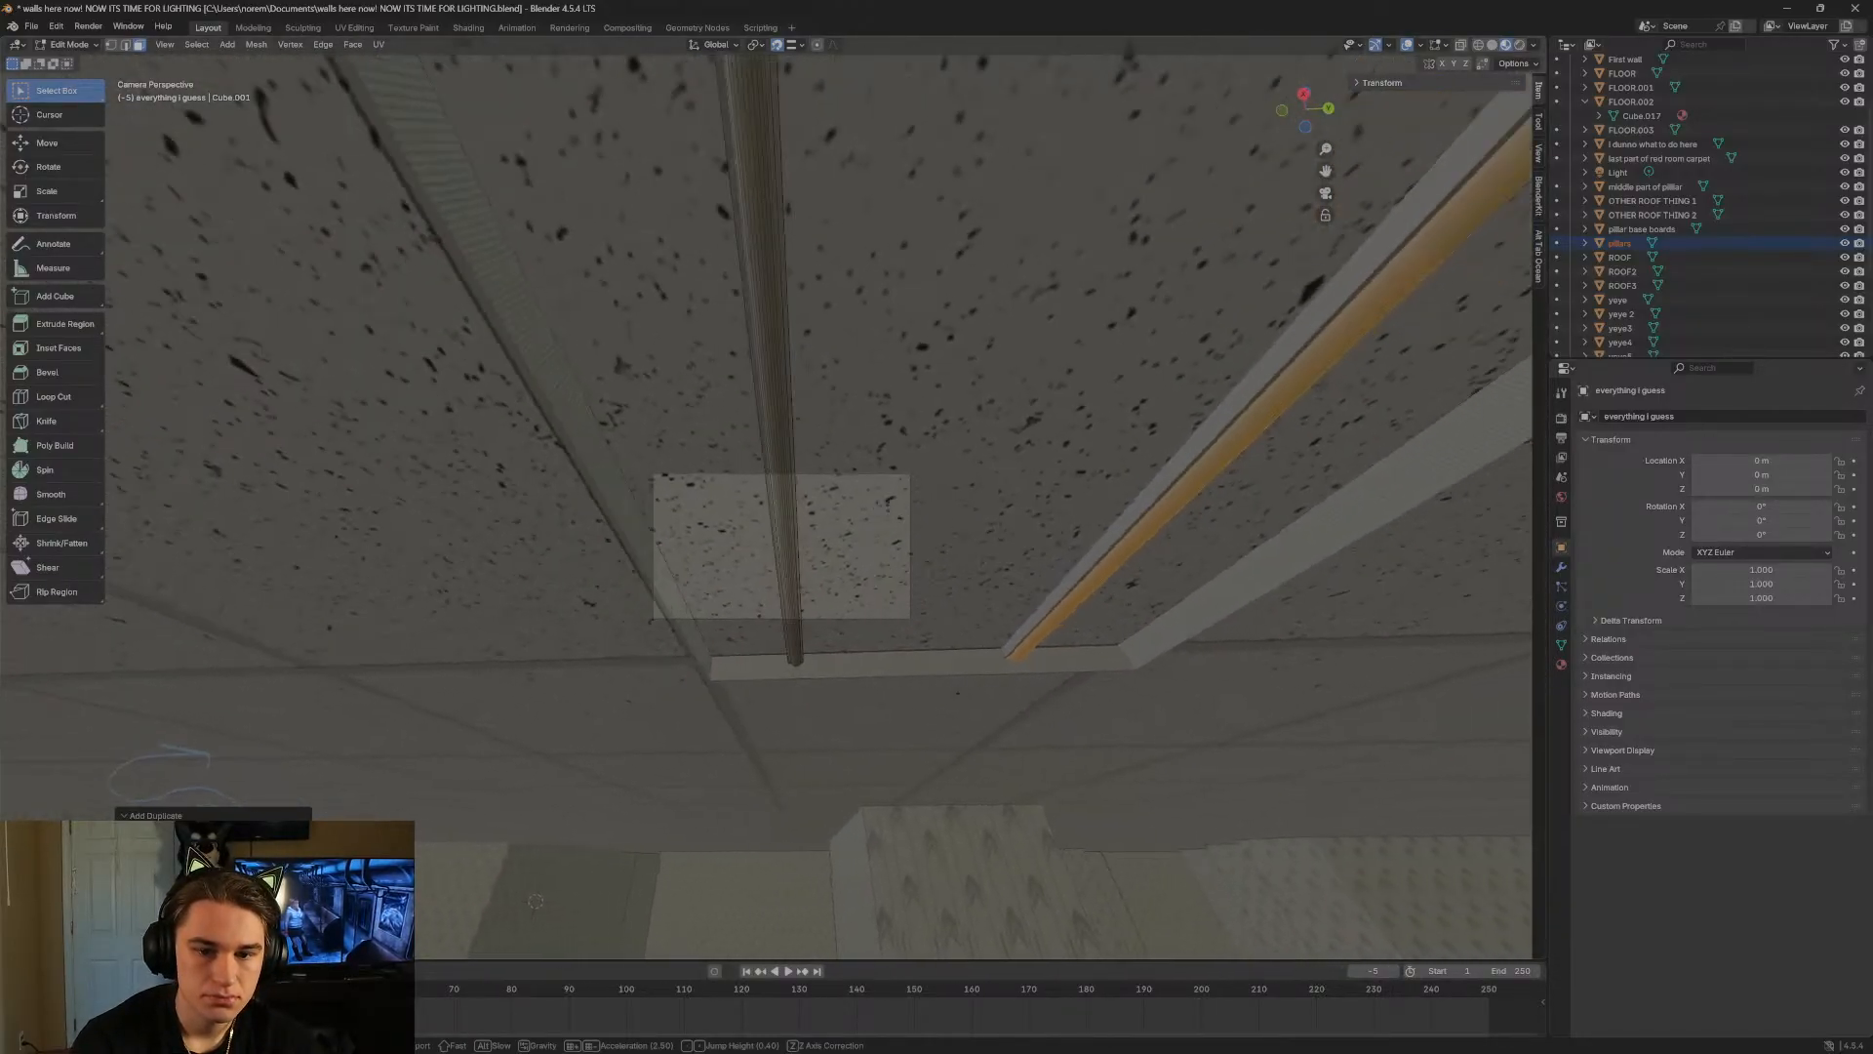
{"action": "key", "text": "d"}
{"action": "key", "text": "s"}
{"action": "key", "text": "w"}
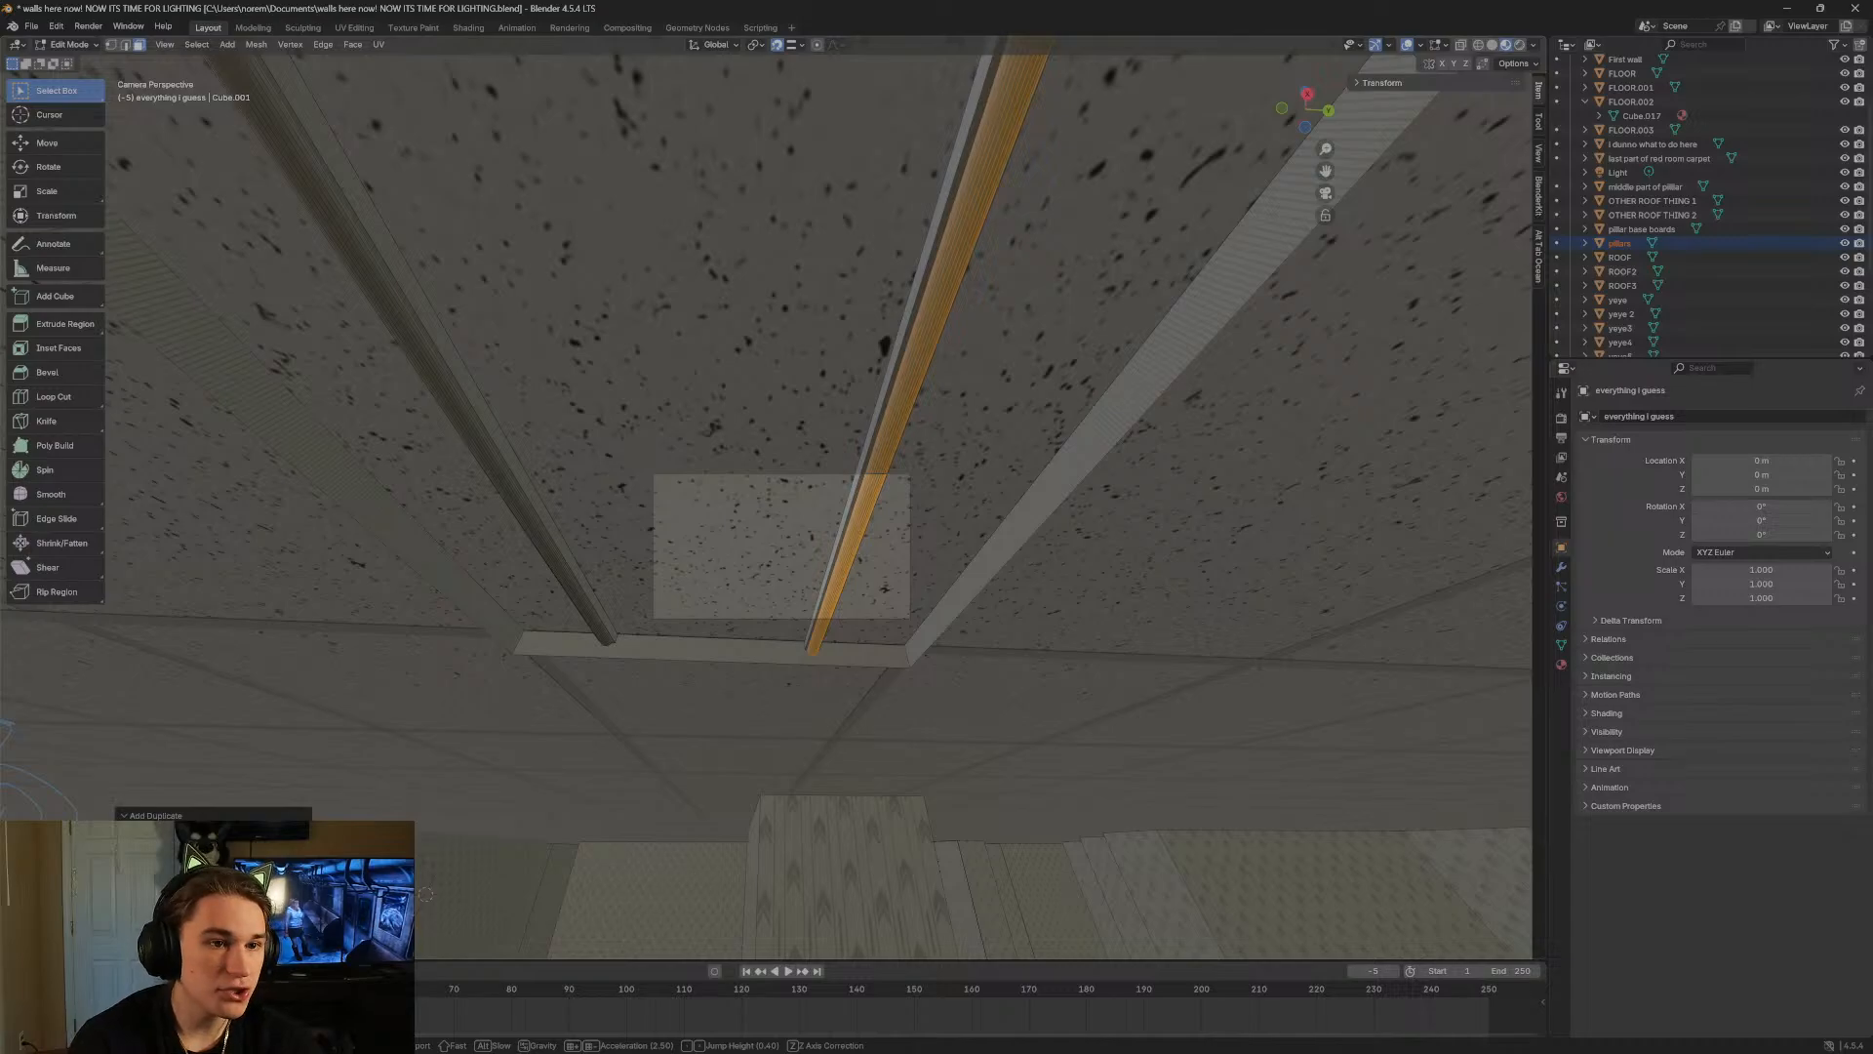
{"action": "key", "text": "s"}
{"action": "key", "text": "w"}
{"action": "key", "text": "s"}
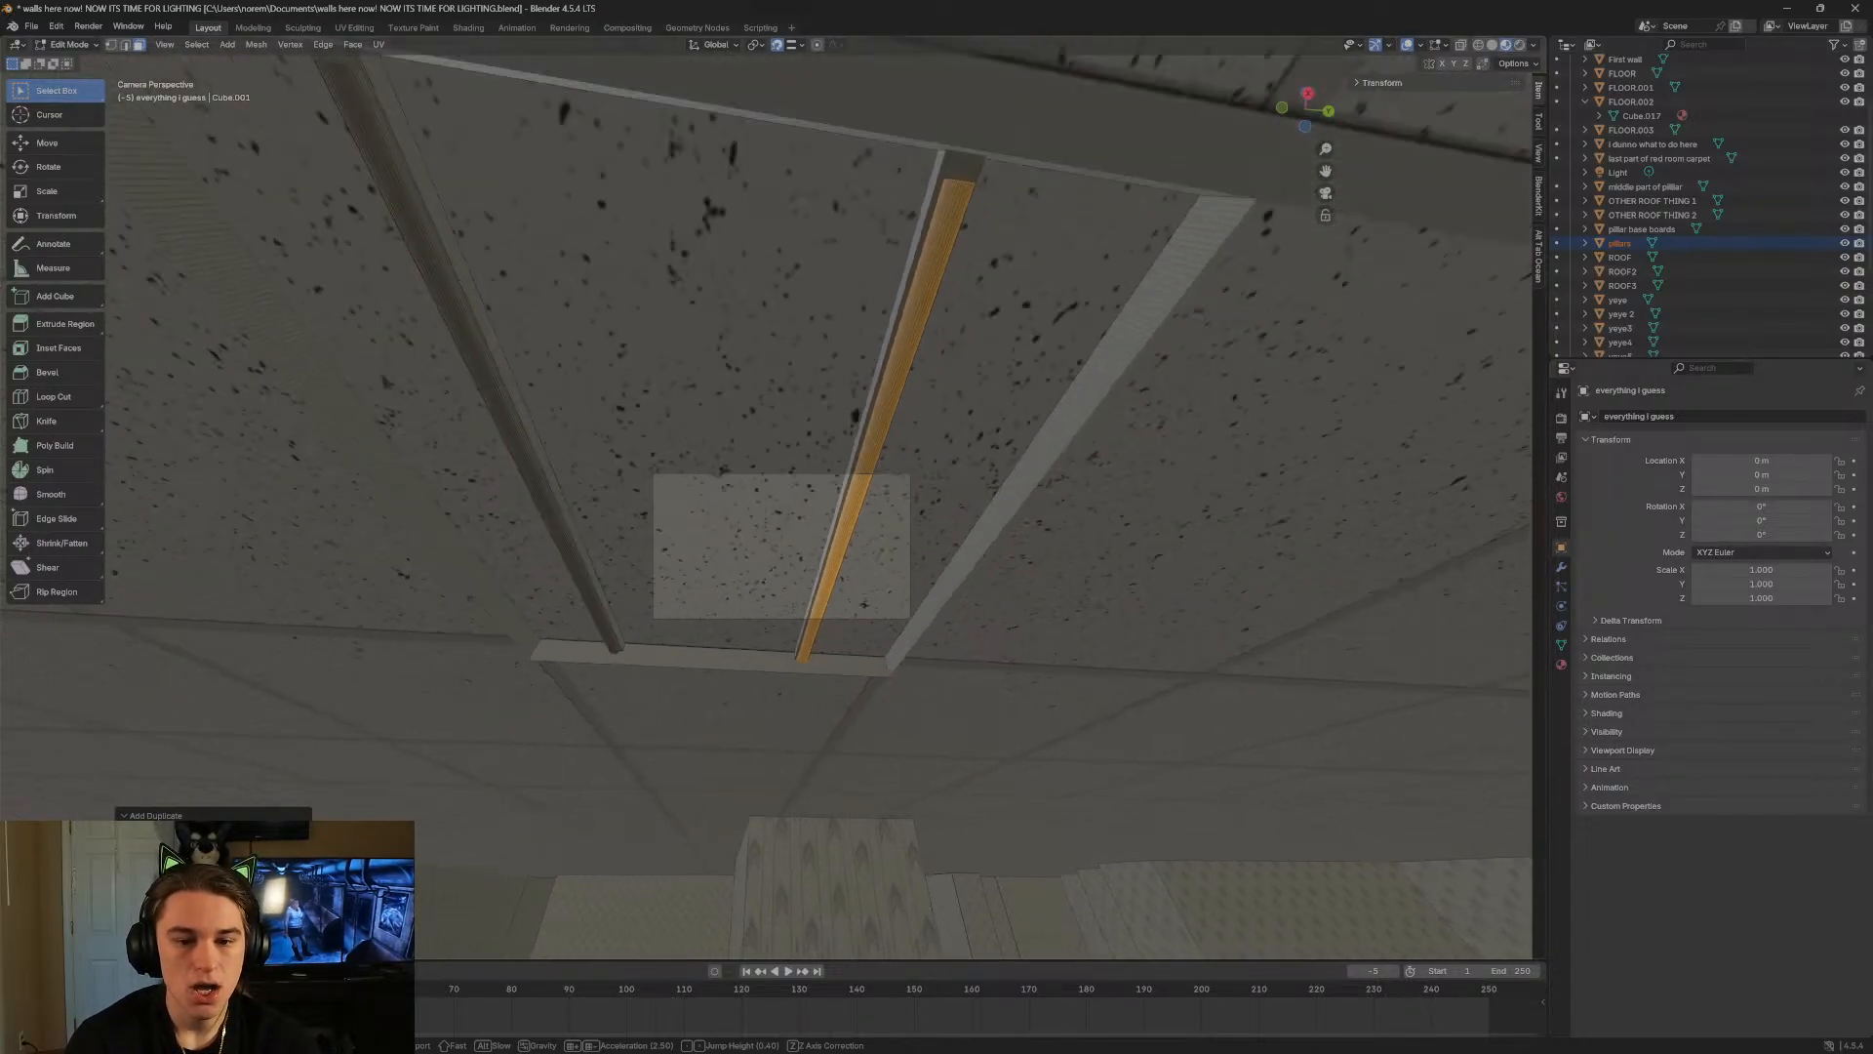
{"action": "key", "text": "w"}
{"action": "key", "text": "w"}
{"action": "left_click", "coordinate": [601, 330]}
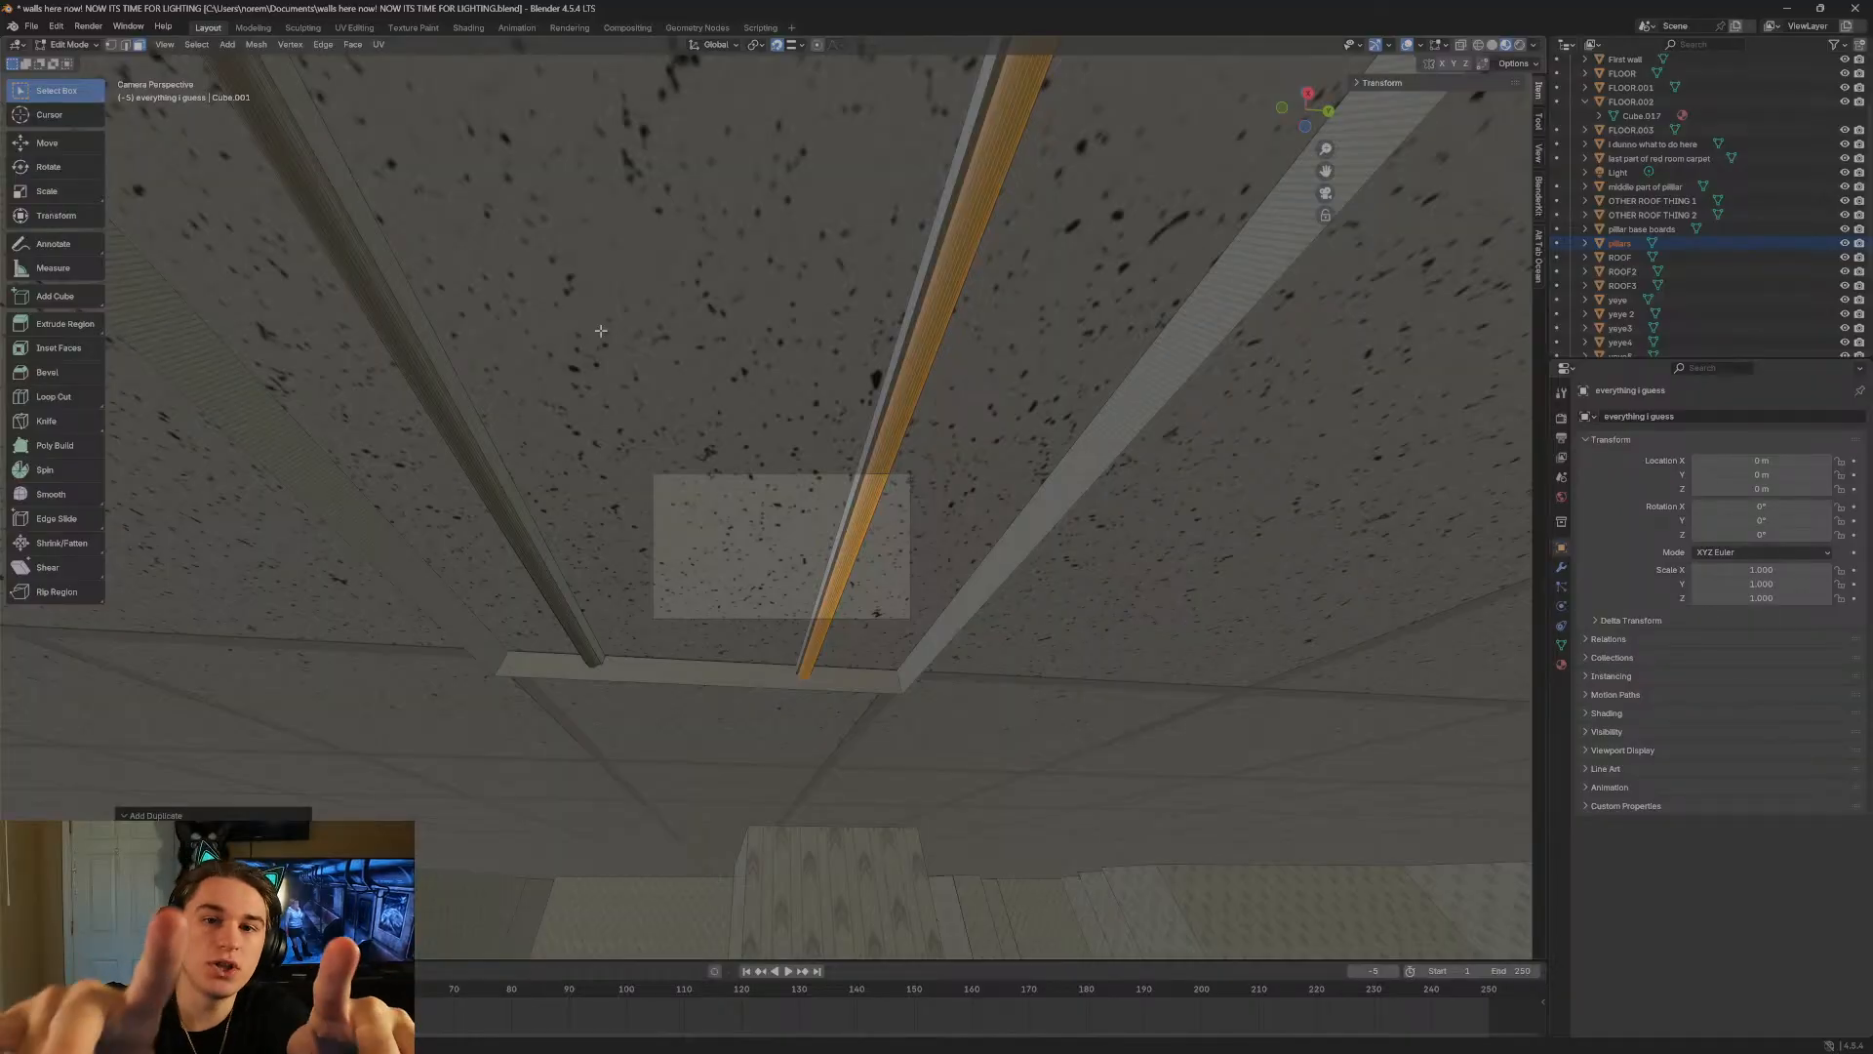
Examine the two-tube ceiling fixture from farther away in the room and from below at several distances.
{"action": "key", "text": "shift+grave"}
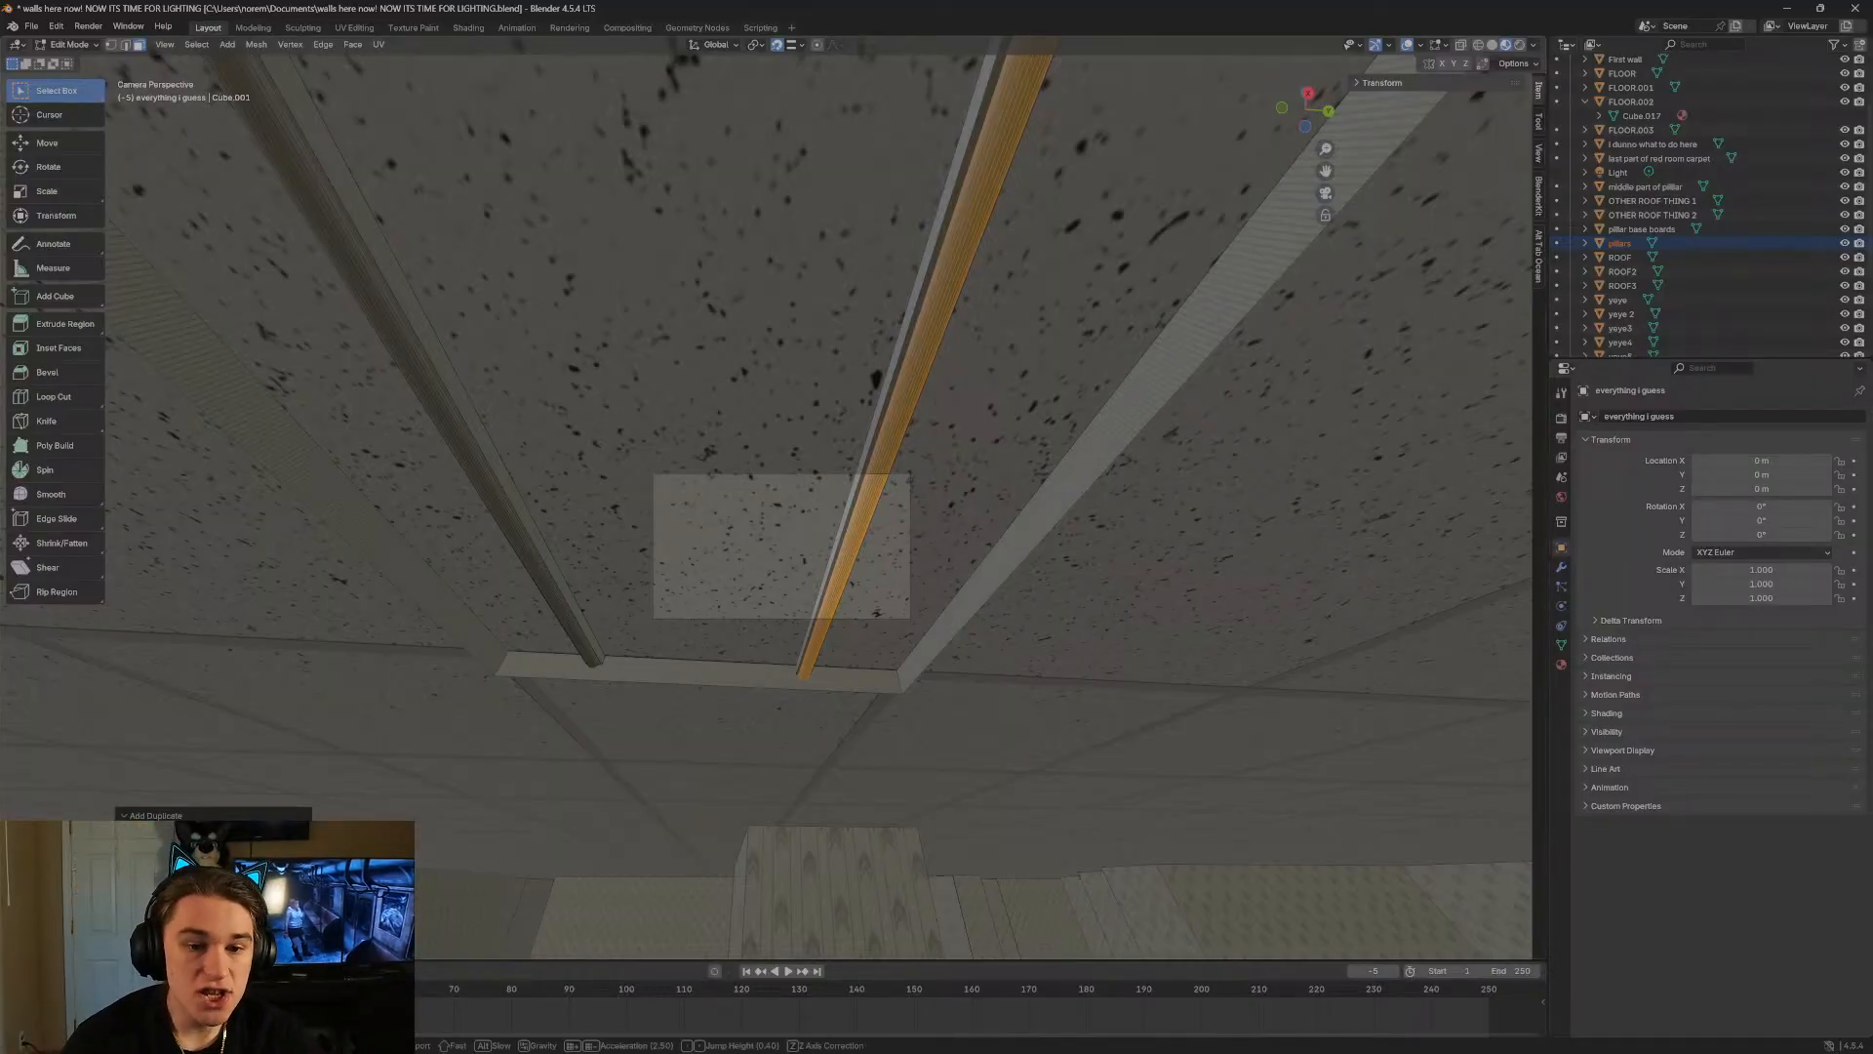
{"action": "key", "text": "s"}
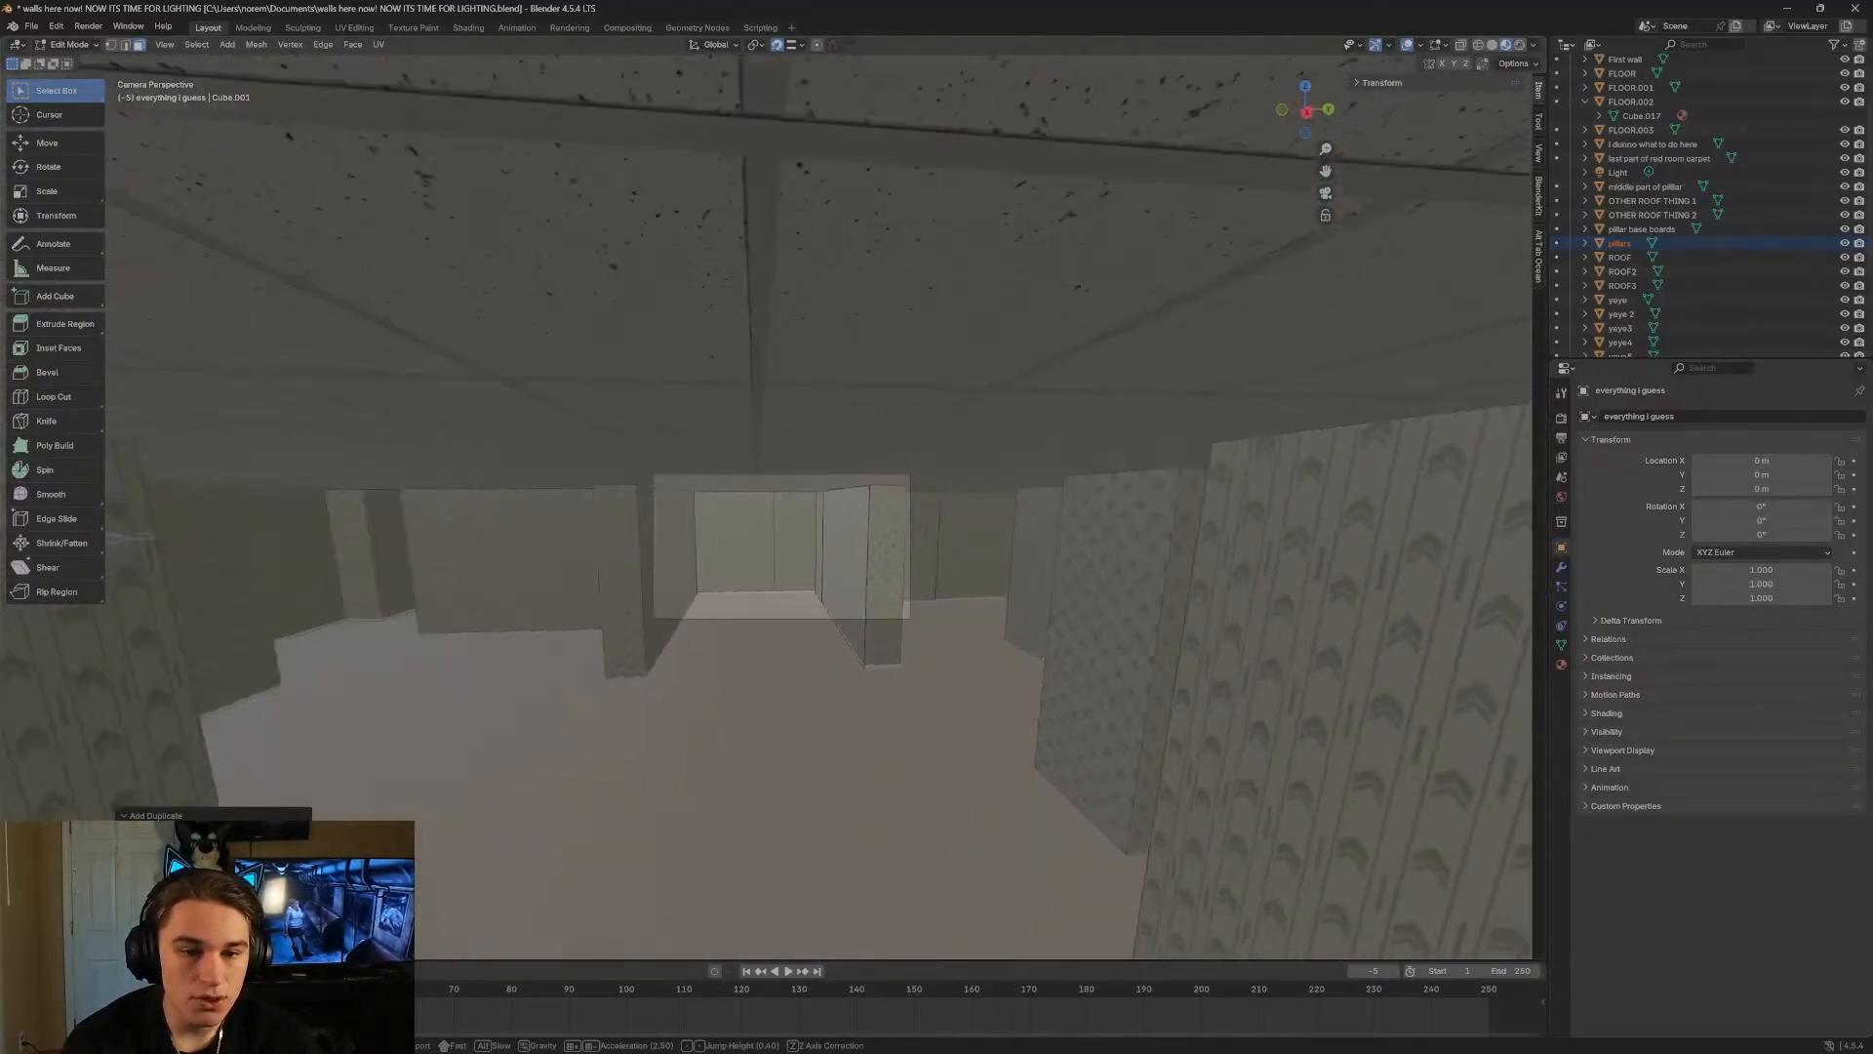
{"action": "key", "text": "w"}
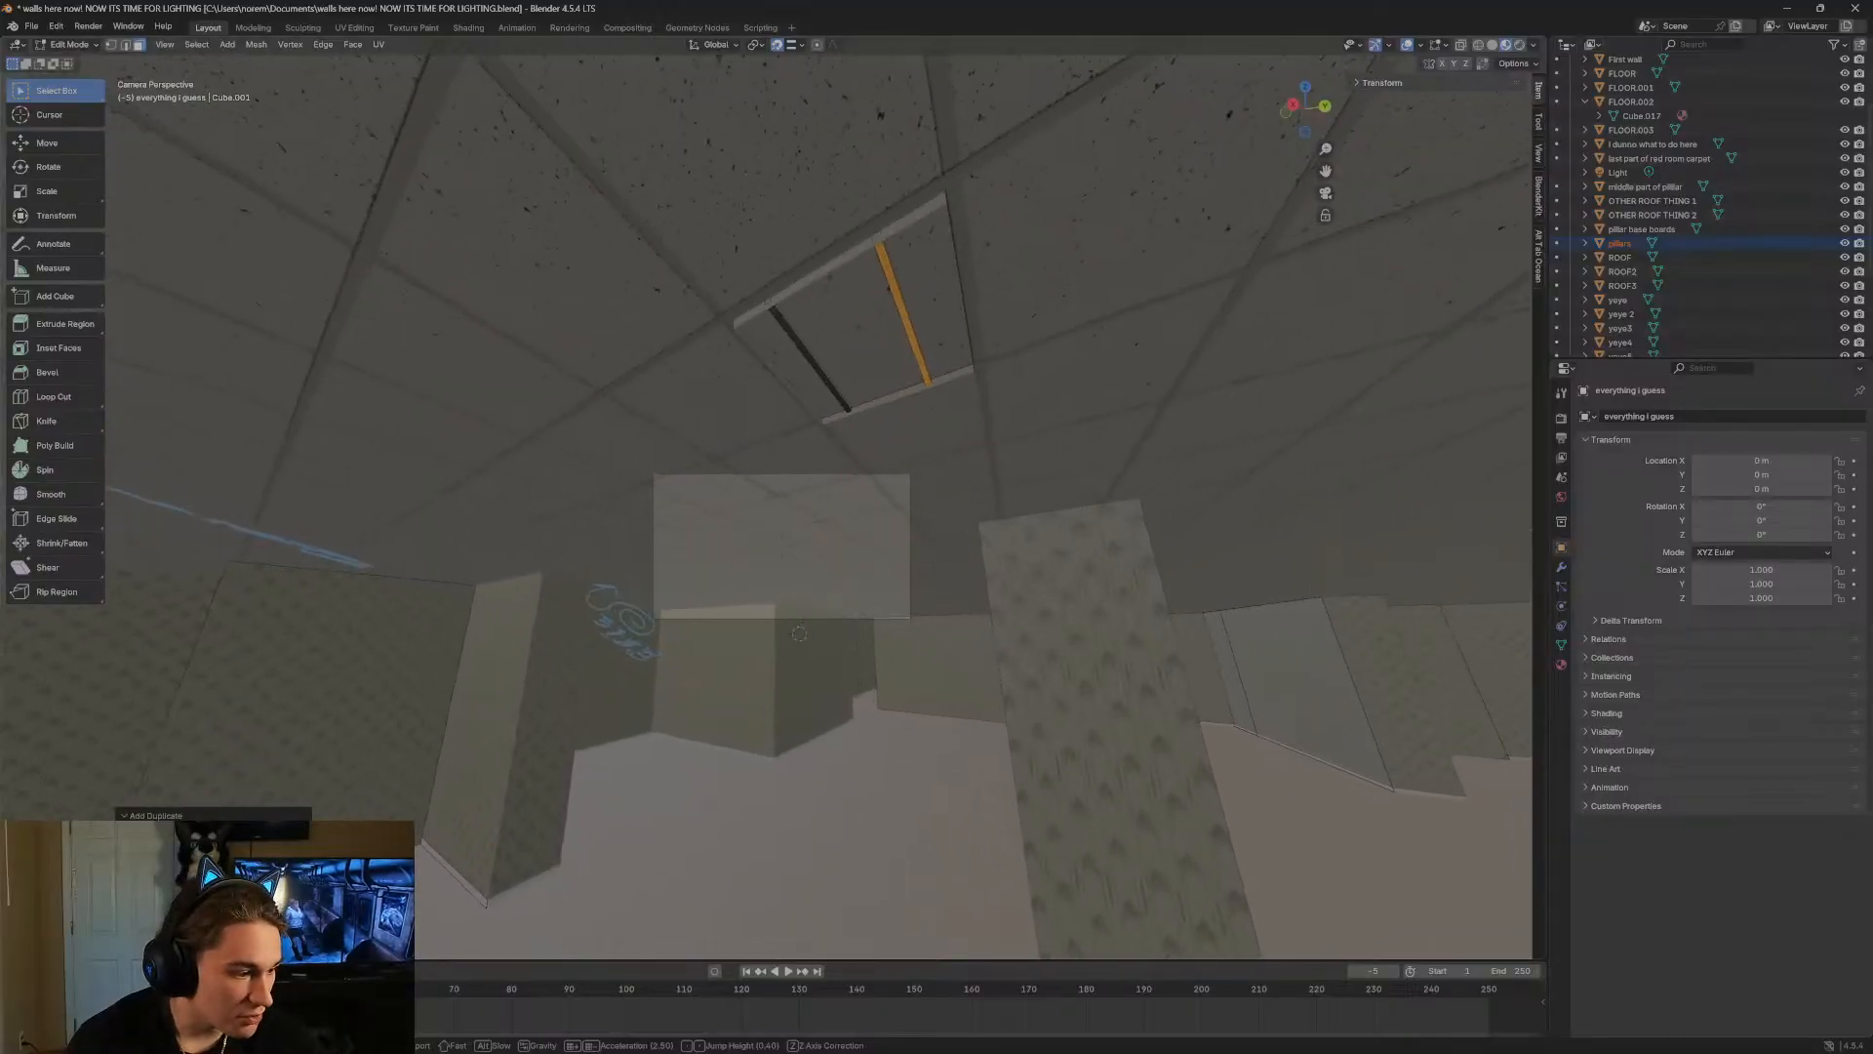
{"action": "key", "text": "s"}
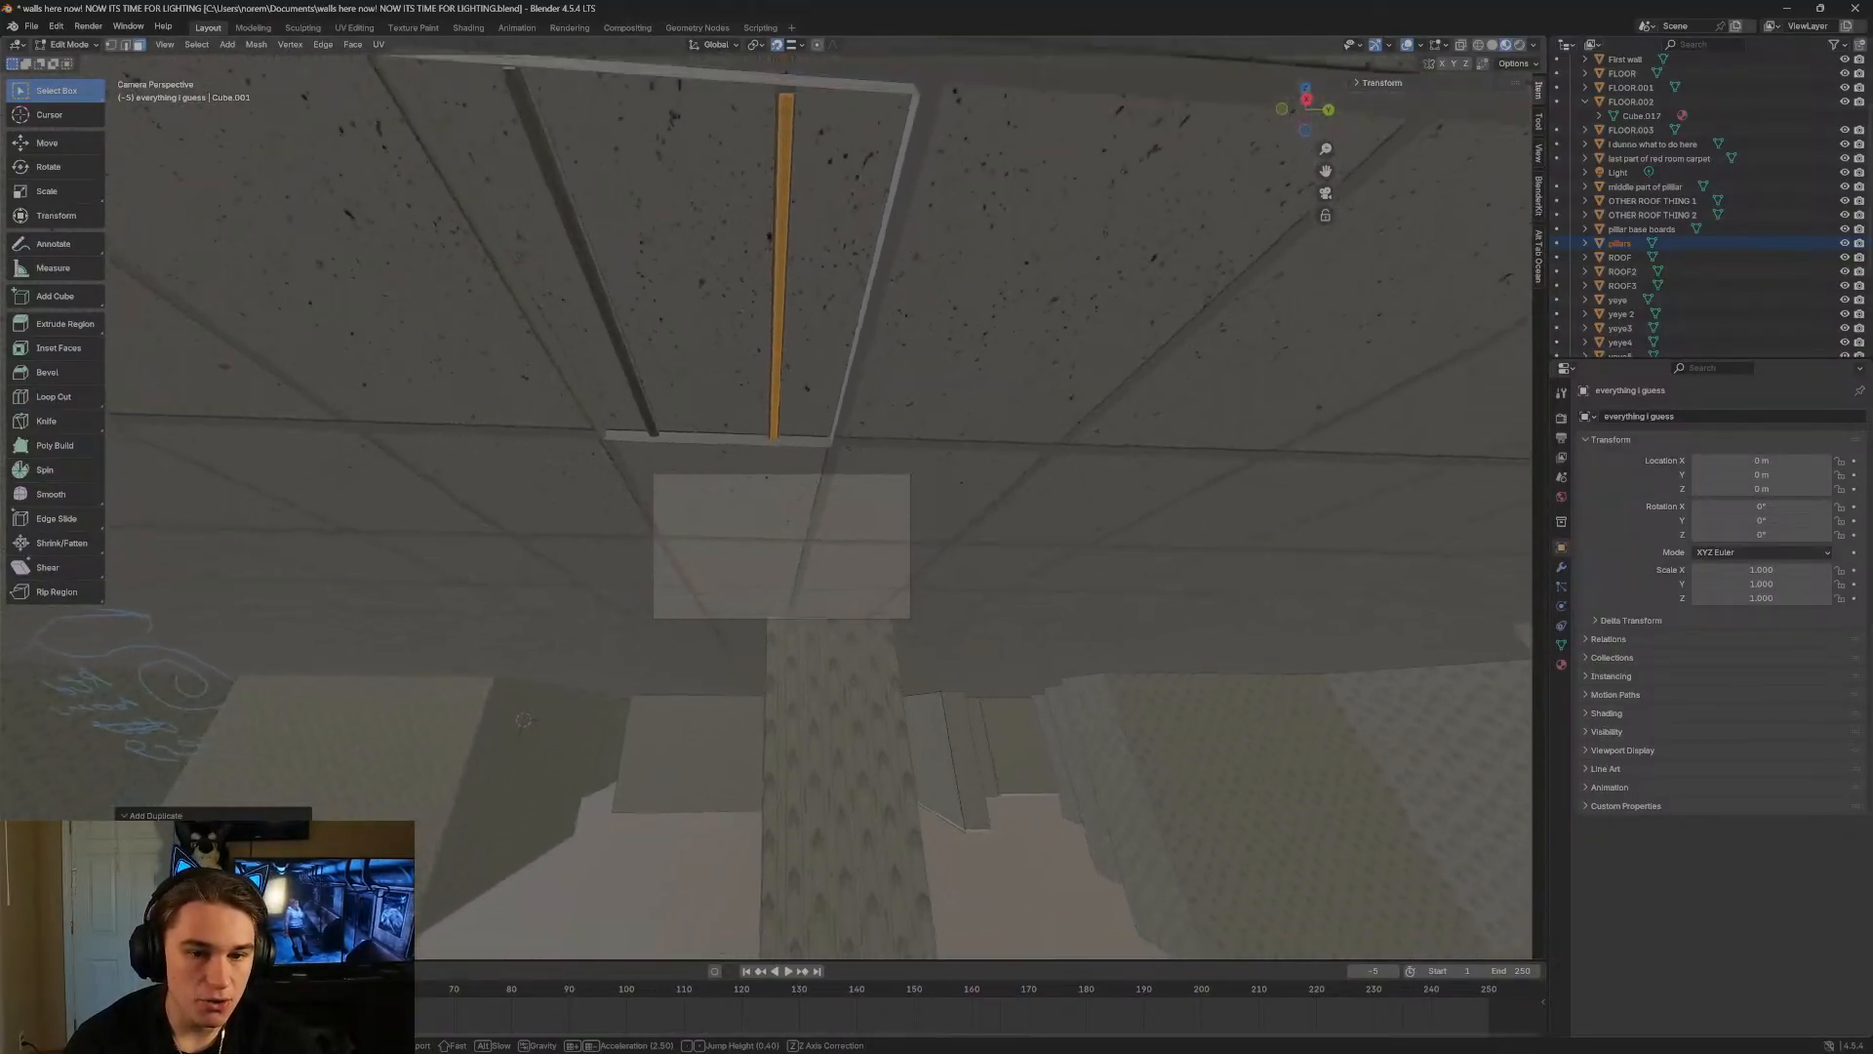
{"action": "key", "text": "w"}
{"action": "key", "text": "s"}
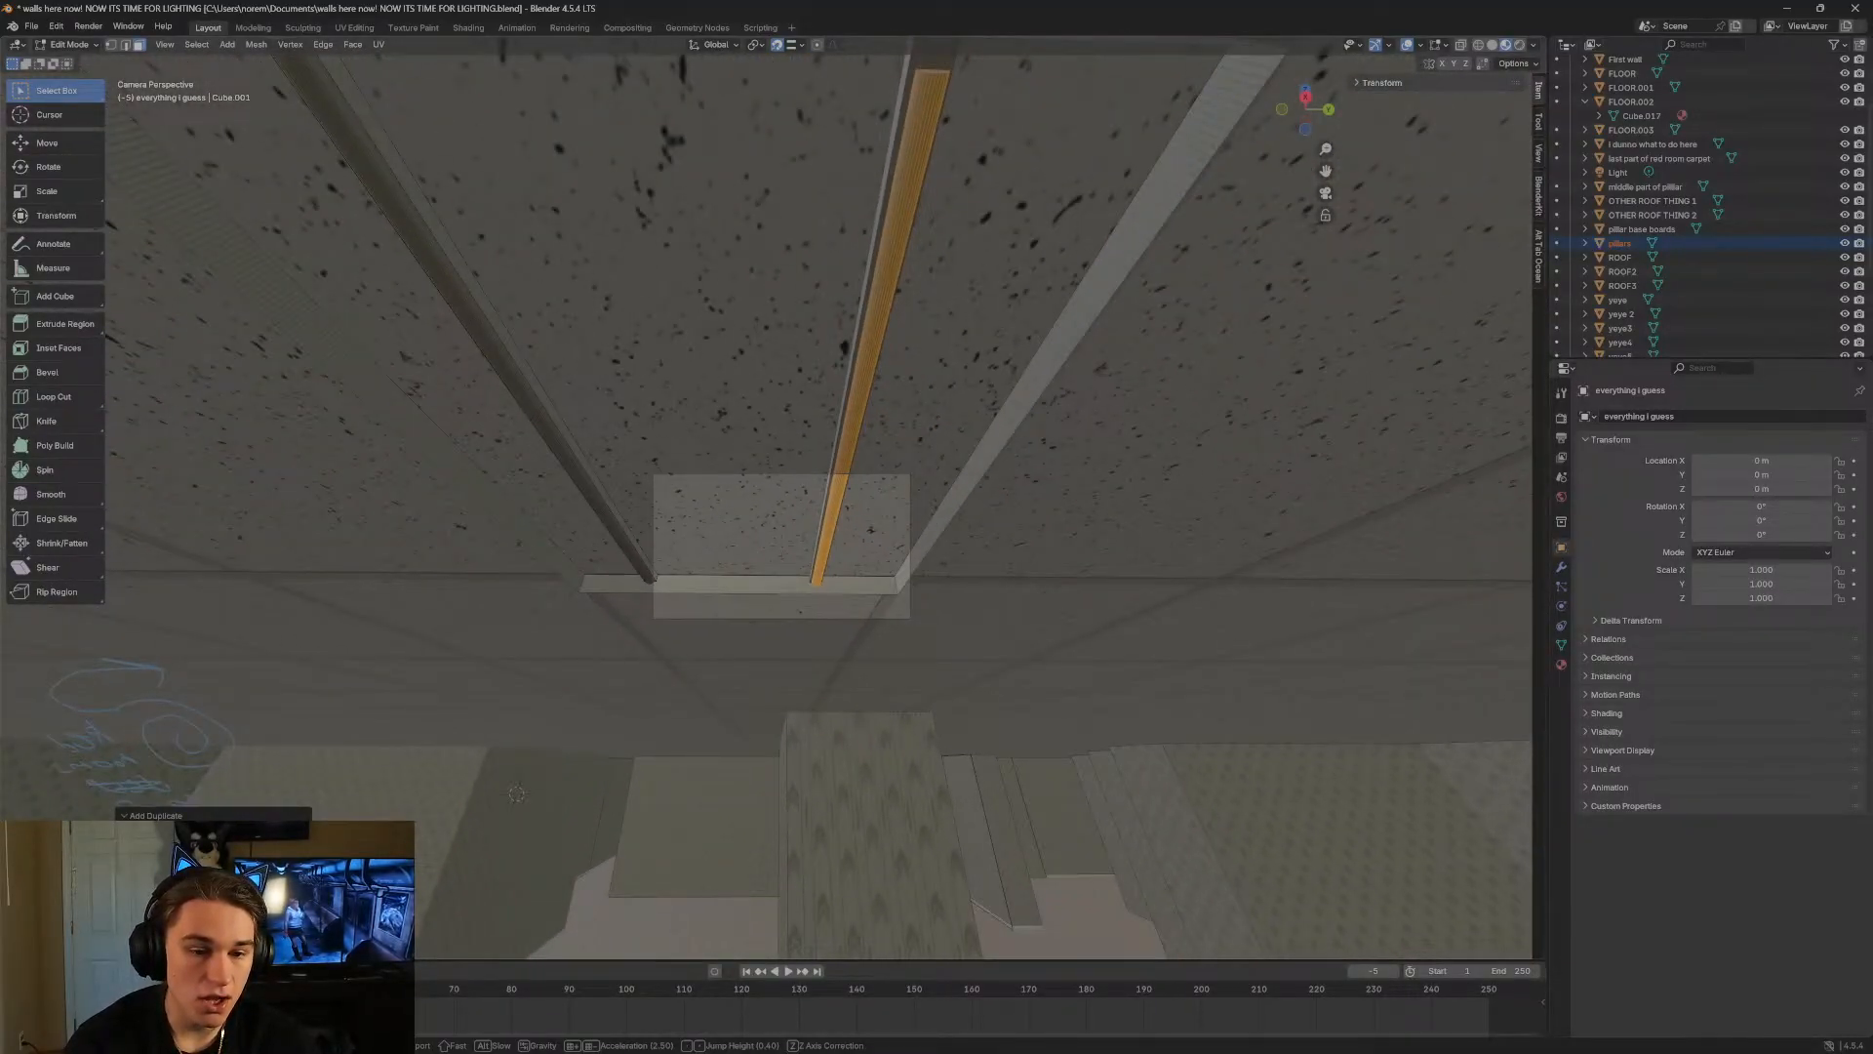
{"action": "key", "text": "s"}
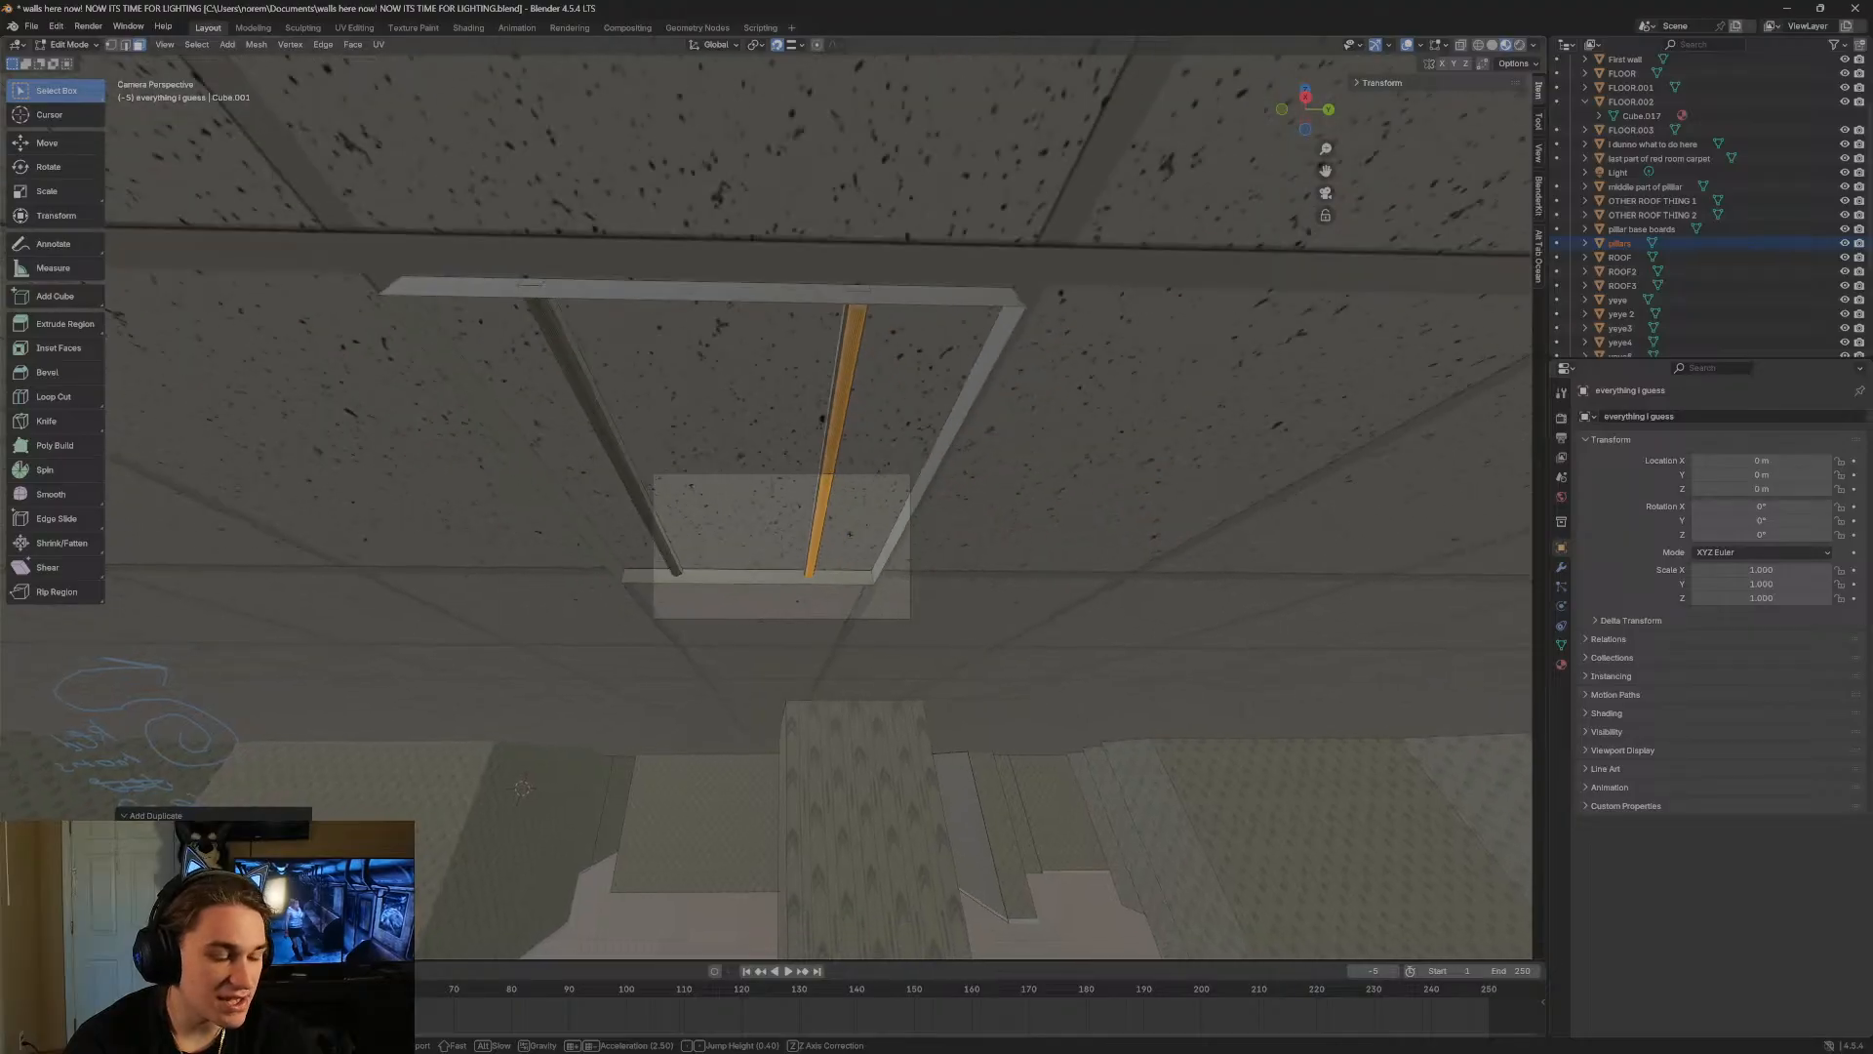
{"action": "key", "text": "w"}
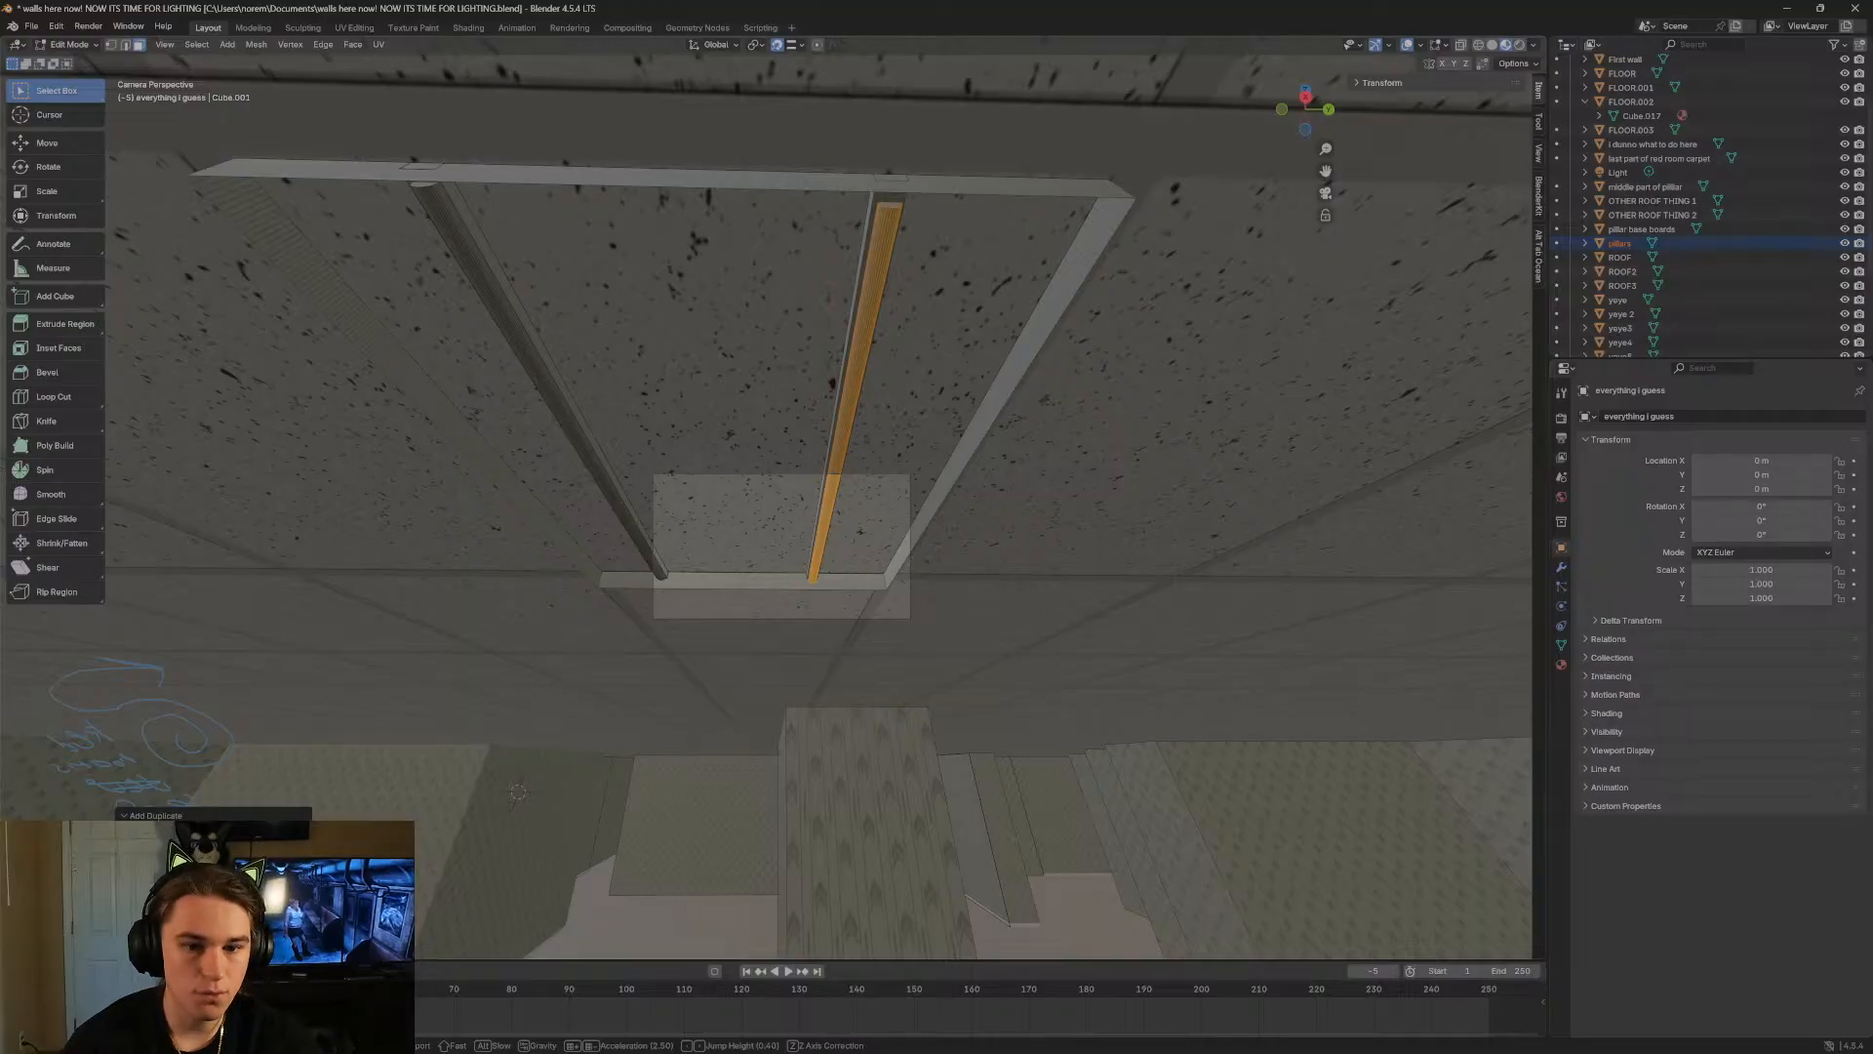
Examine the ends of the highlighted tube up close where they meet the rim of the ceiling recess.
{"action": "key", "text": "w"}
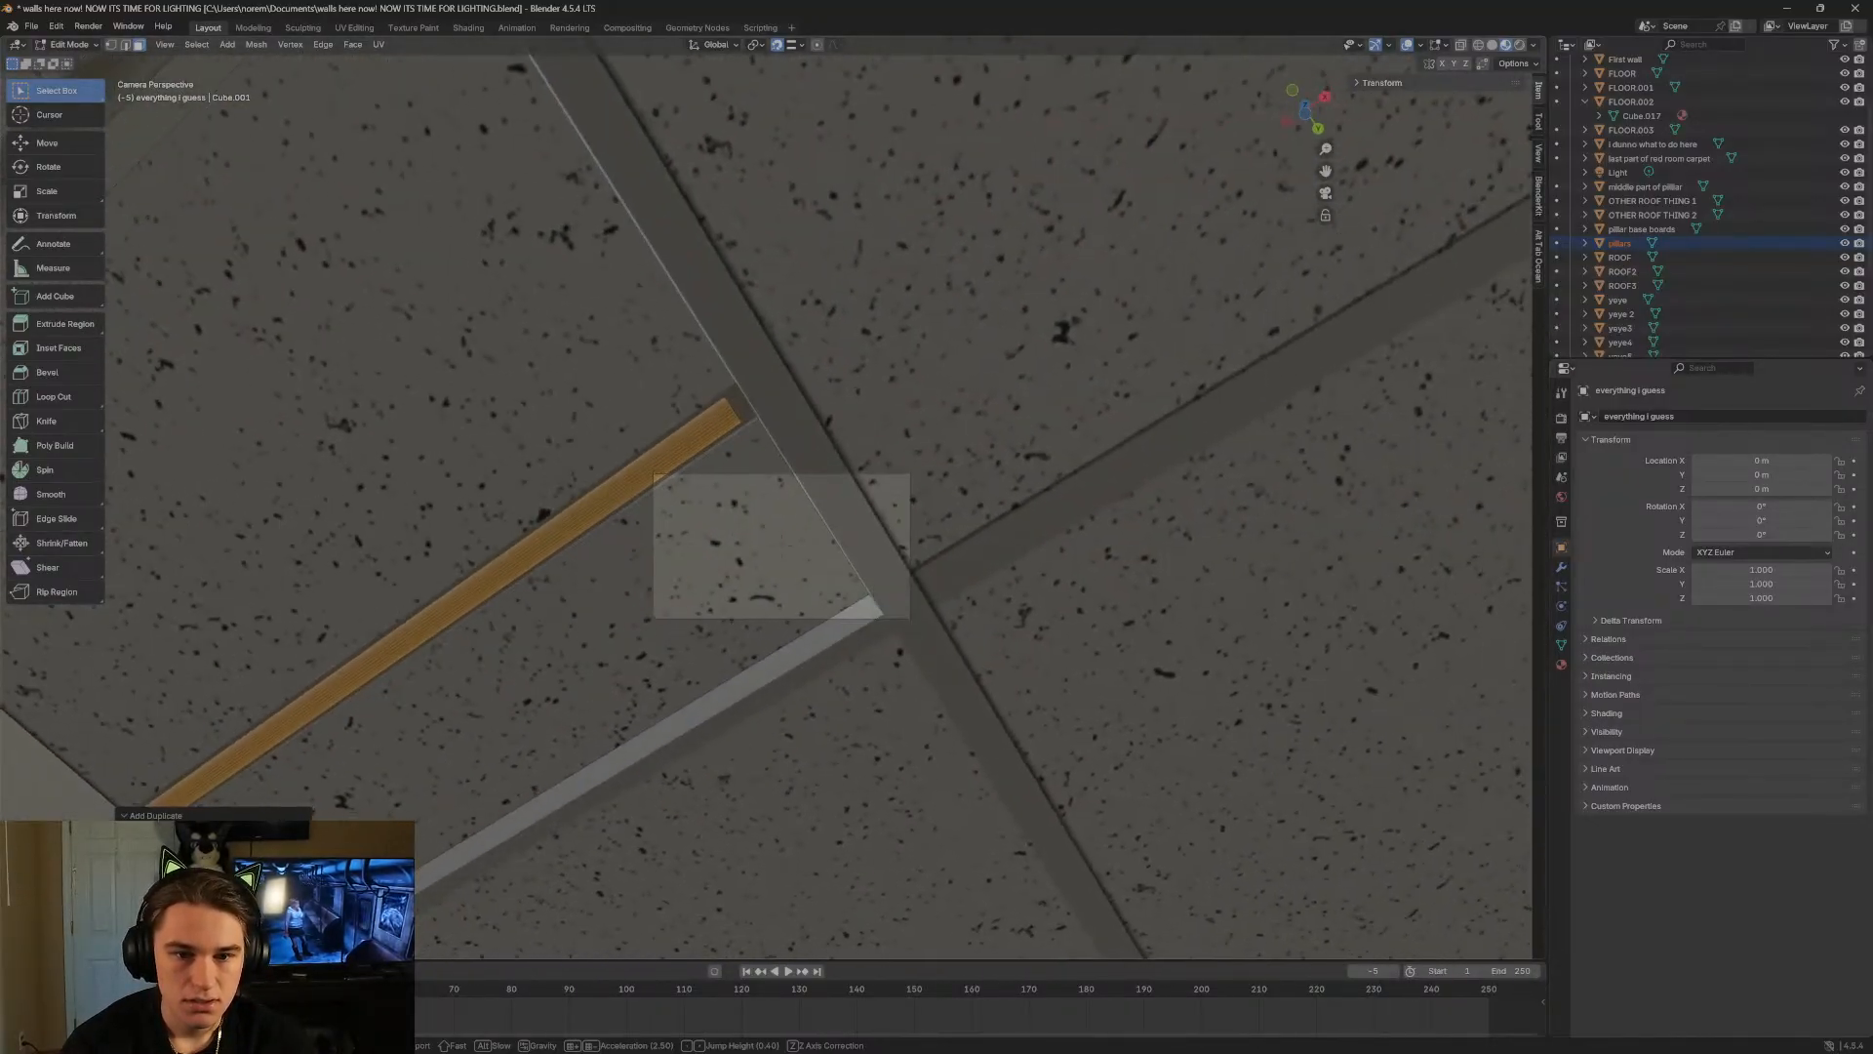
{"action": "key", "text": "a"}
{"action": "key", "text": "a"}
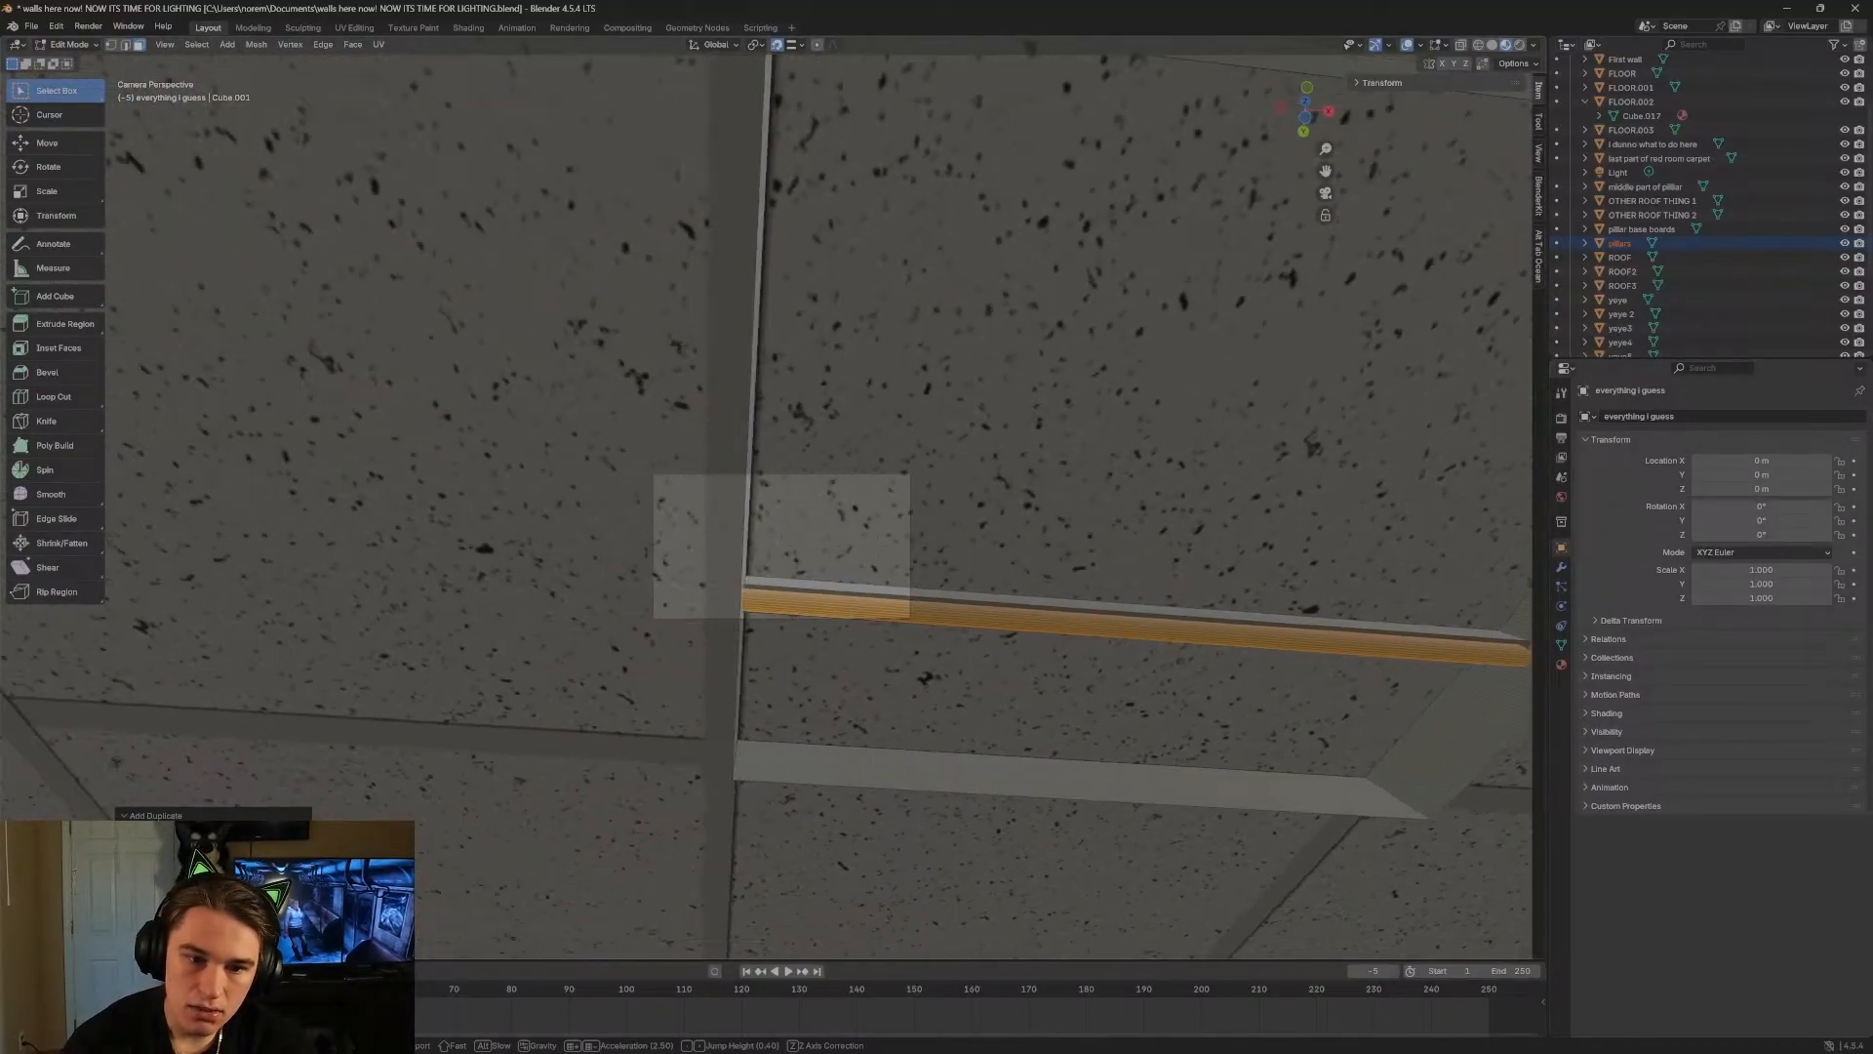
{"action": "key", "text": "d"}
{"action": "key", "text": "s"}
{"action": "key", "text": "w"}
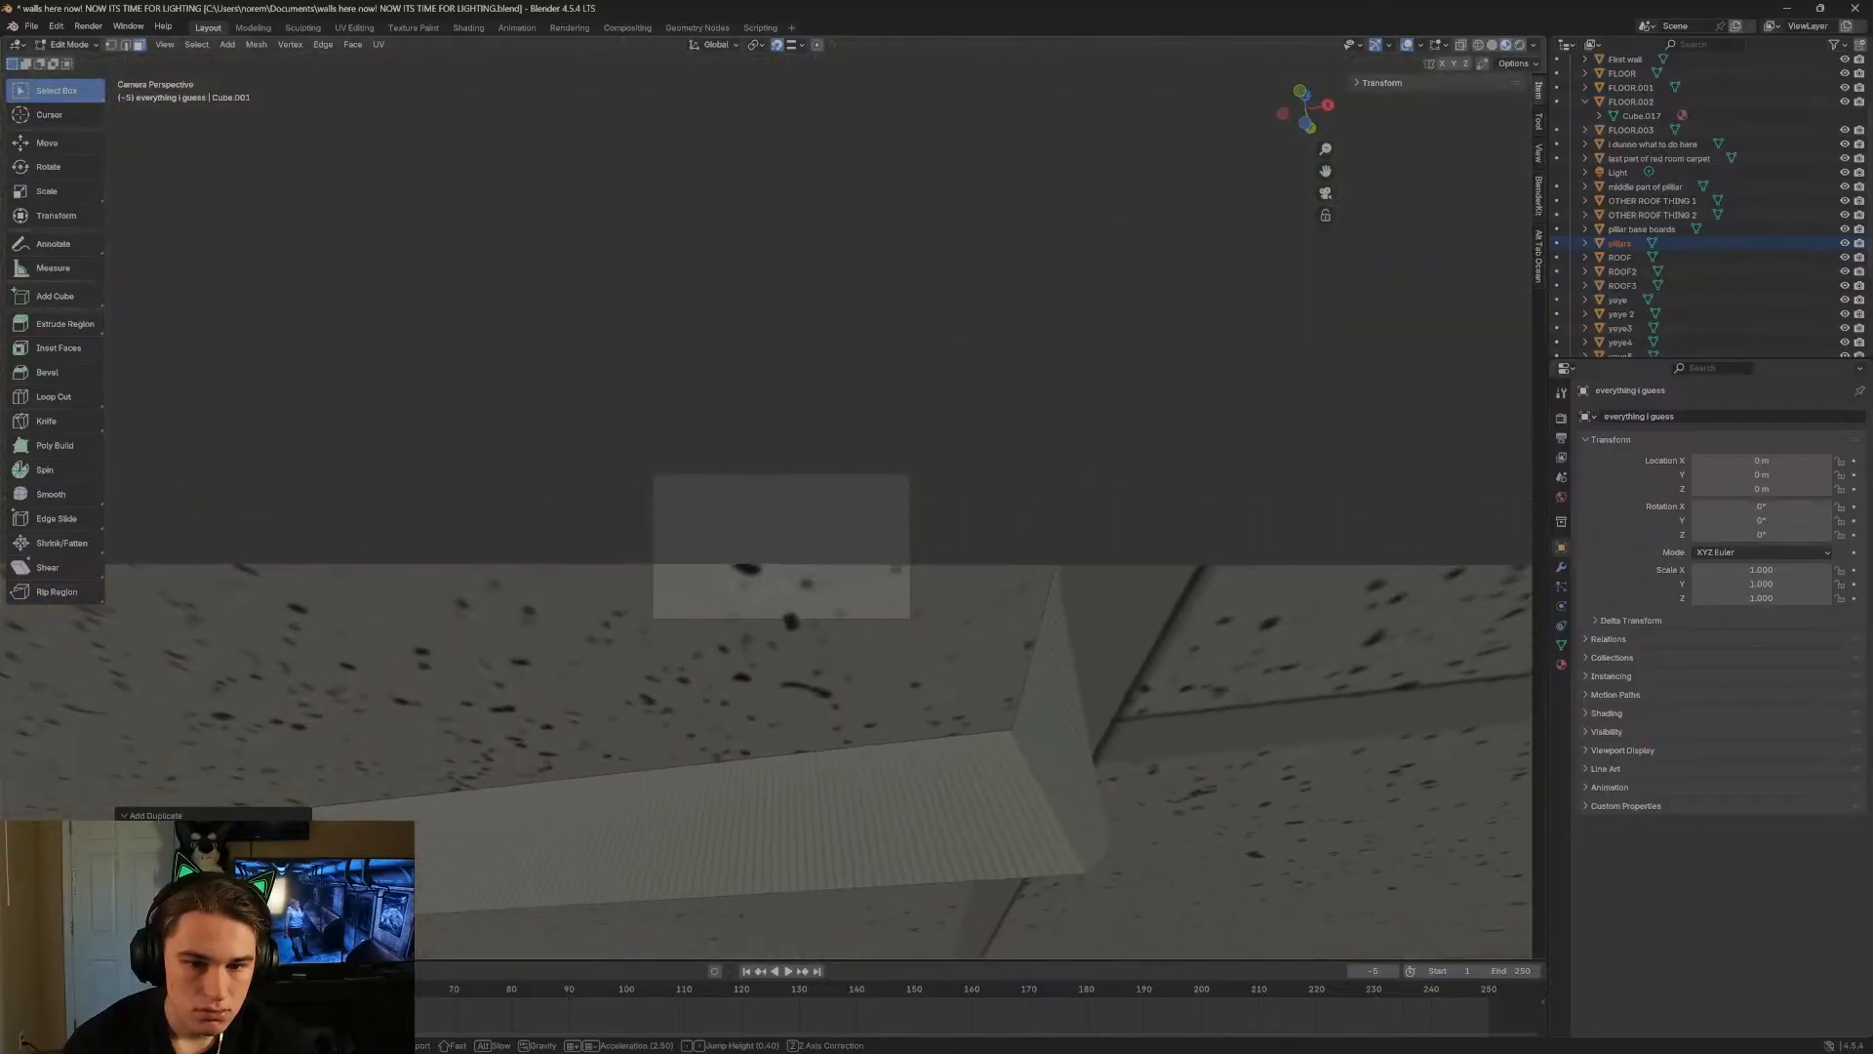
{"action": "key", "text": "s"}
{"action": "key", "text": "w"}
{"action": "key", "text": "s"}
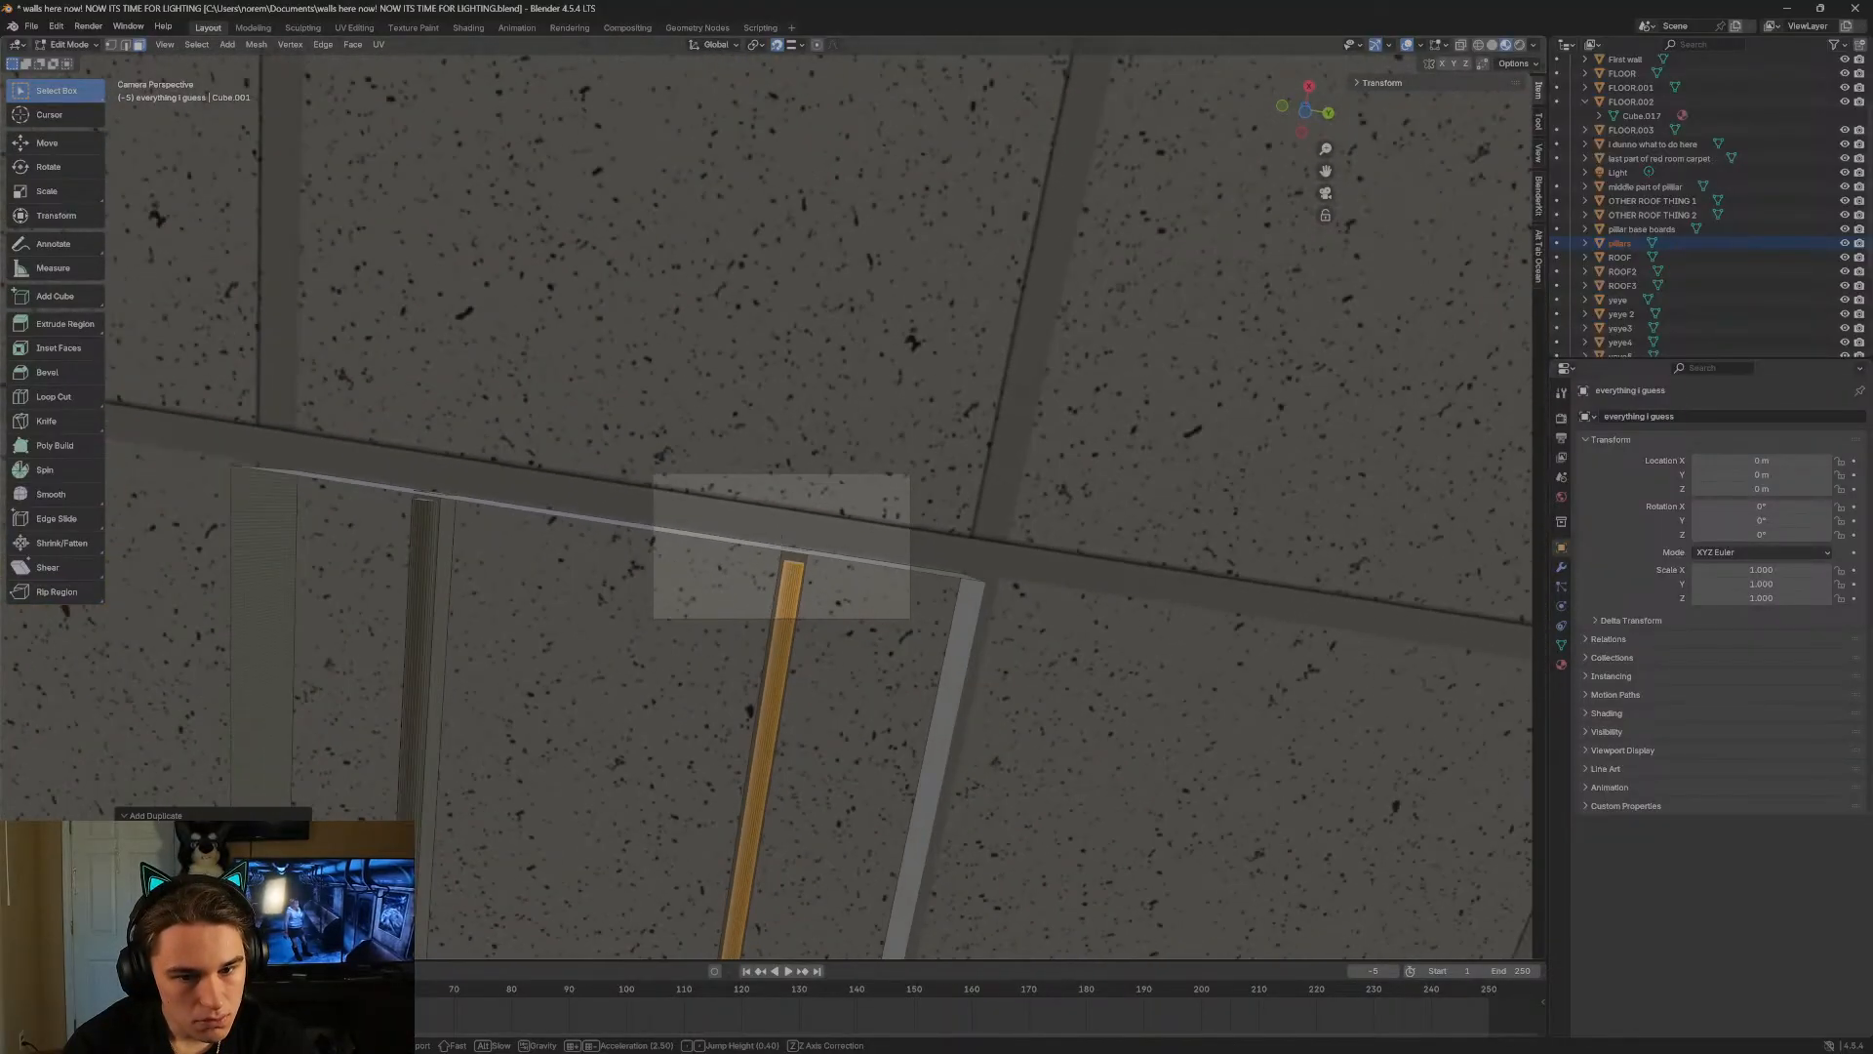
{"action": "key", "text": "w"}
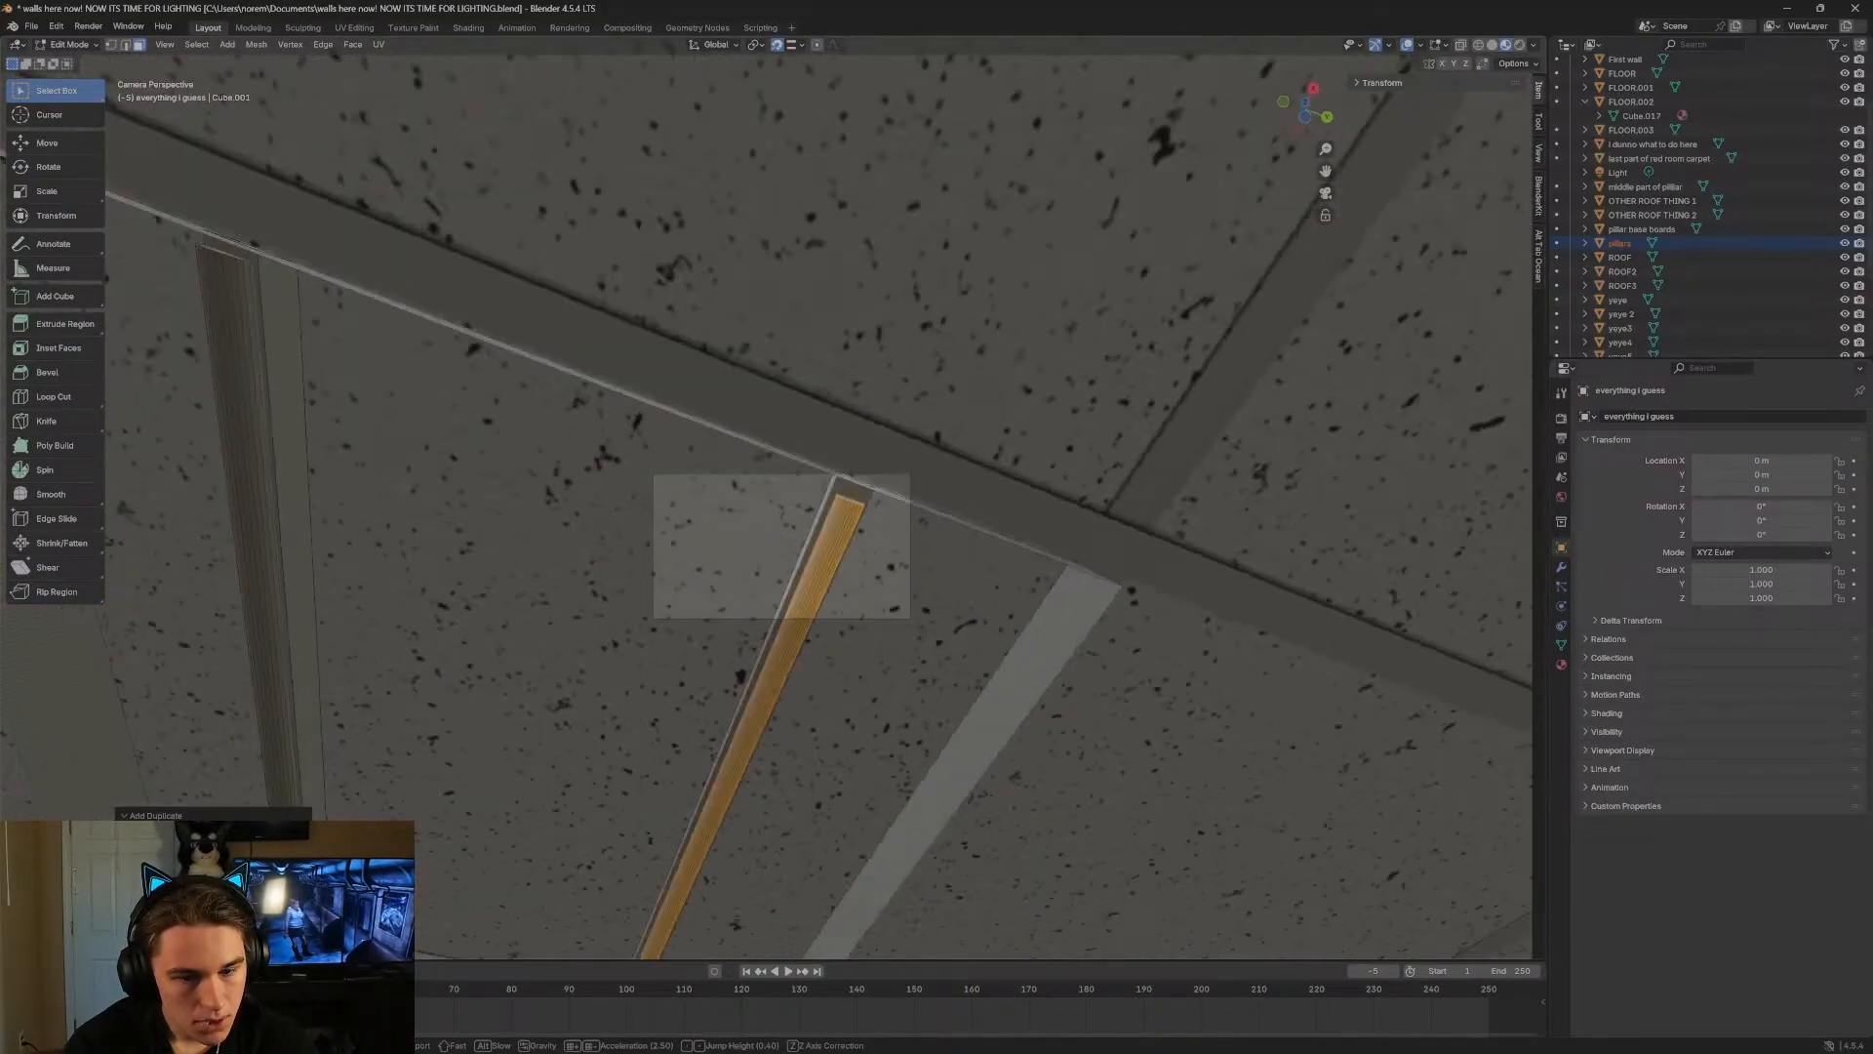
{"action": "key", "text": "s"}
{"action": "left_click", "coordinate": [768, 272]}
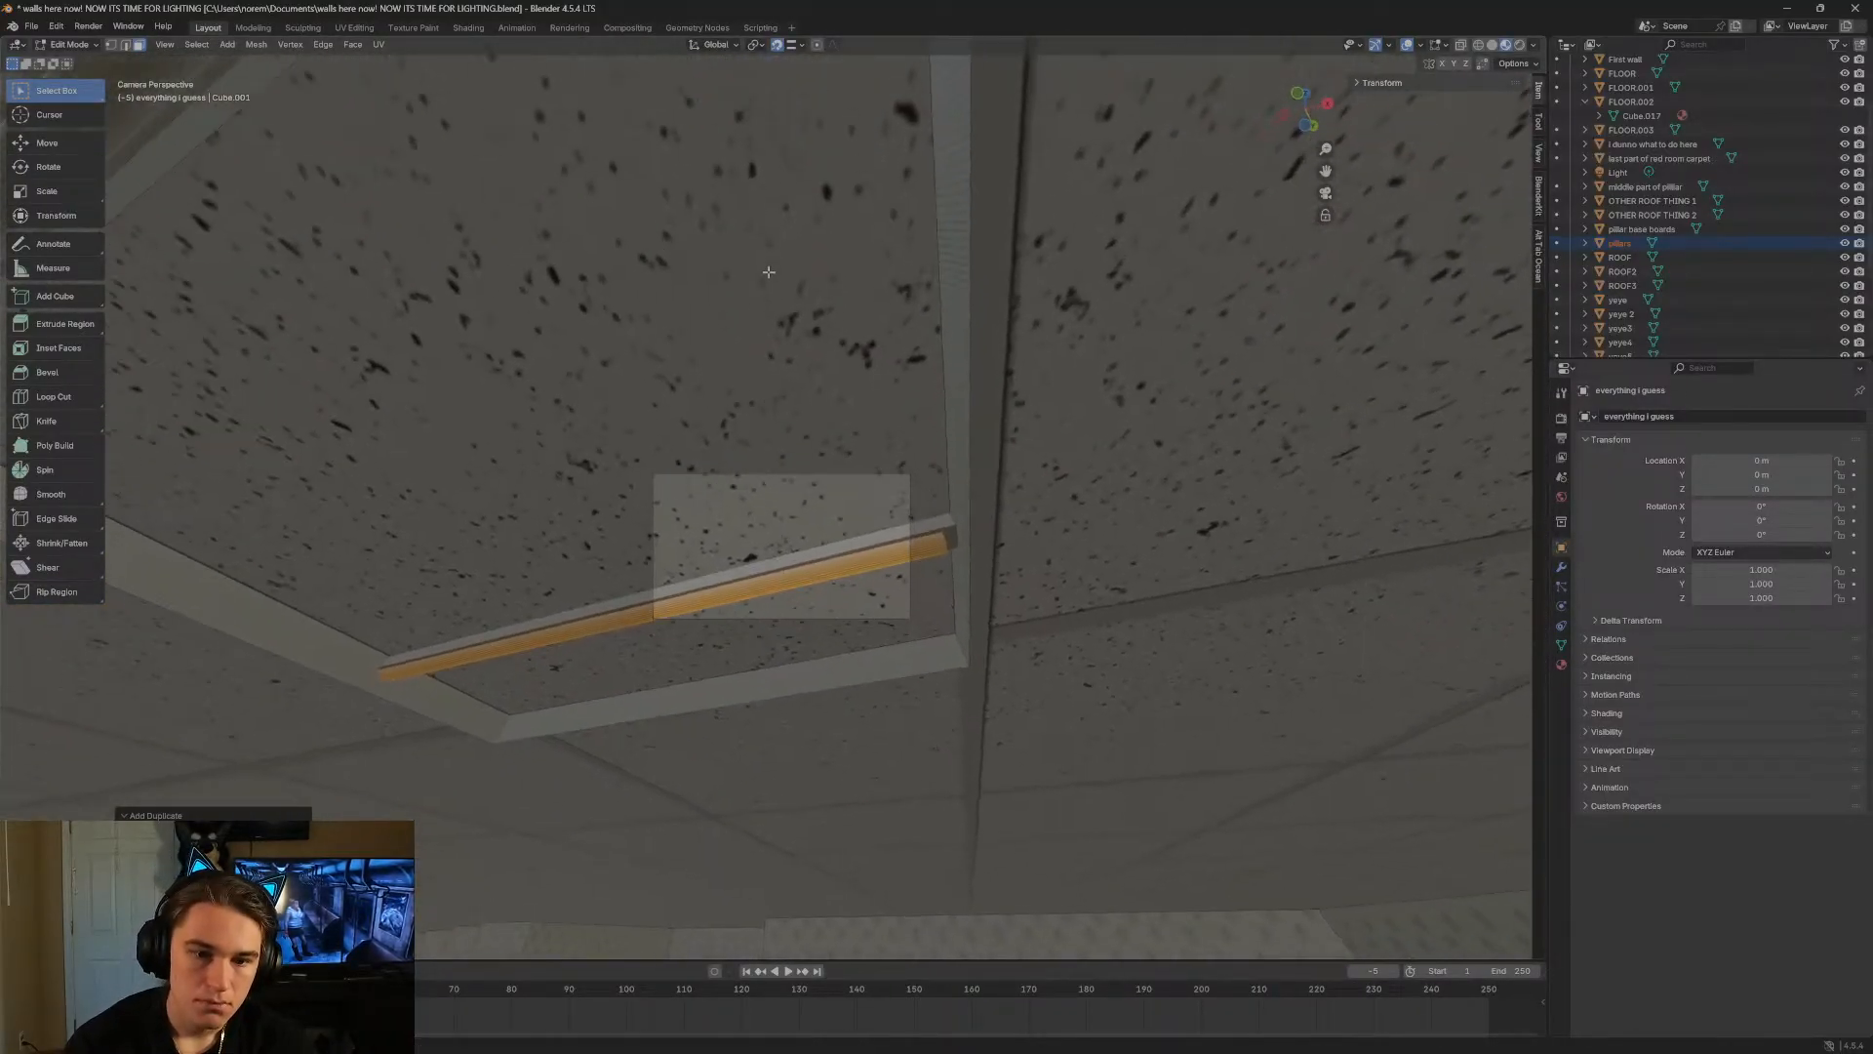
Try to select the duplicated tube by adding its long faces to the selection one at a time.
{"action": "left_click", "coordinate": [765, 571]}
{"action": "left_click", "coordinate": [778, 579]}
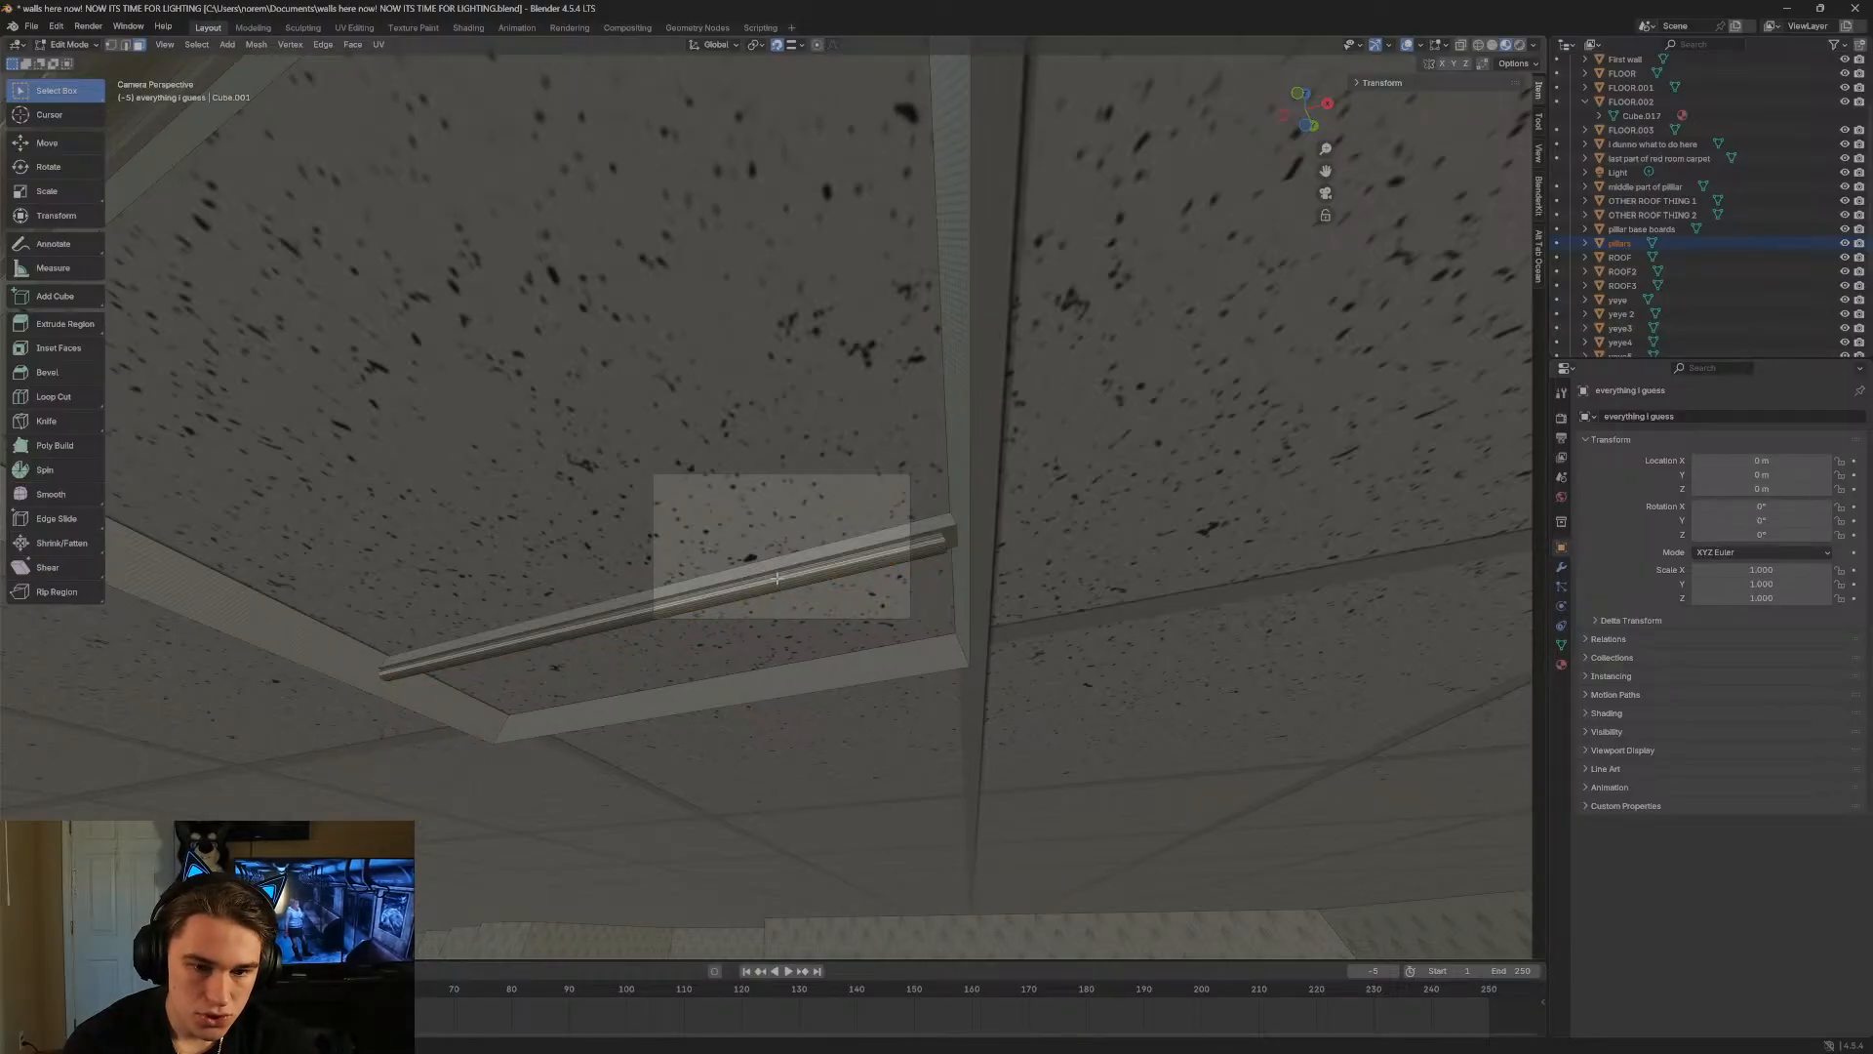
{"action": "left_click", "coordinate": [783, 584], "text": "shift"}
{"action": "left_click", "coordinate": [781, 579], "text": "shift"}
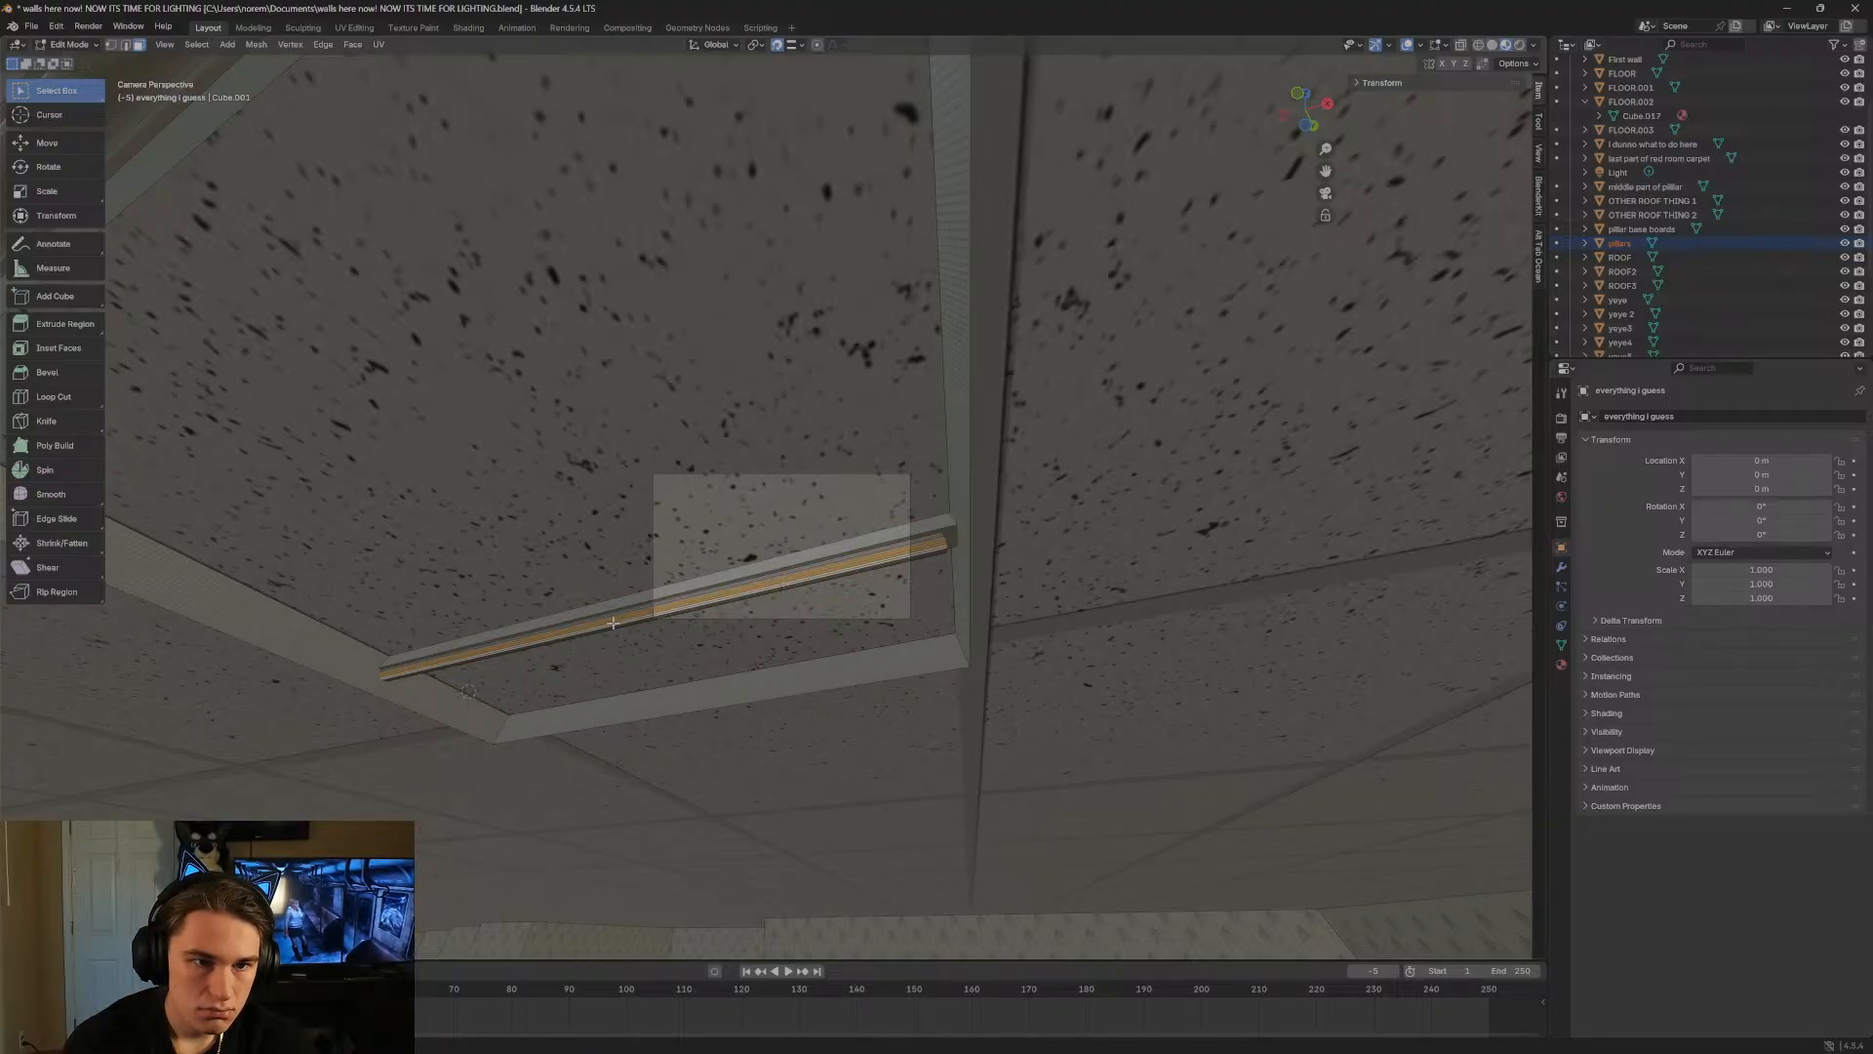
Clear the selection and try to loop-select the faces around the duplicated tube from a closer side view.
{"action": "key", "text": "shift+grave"}
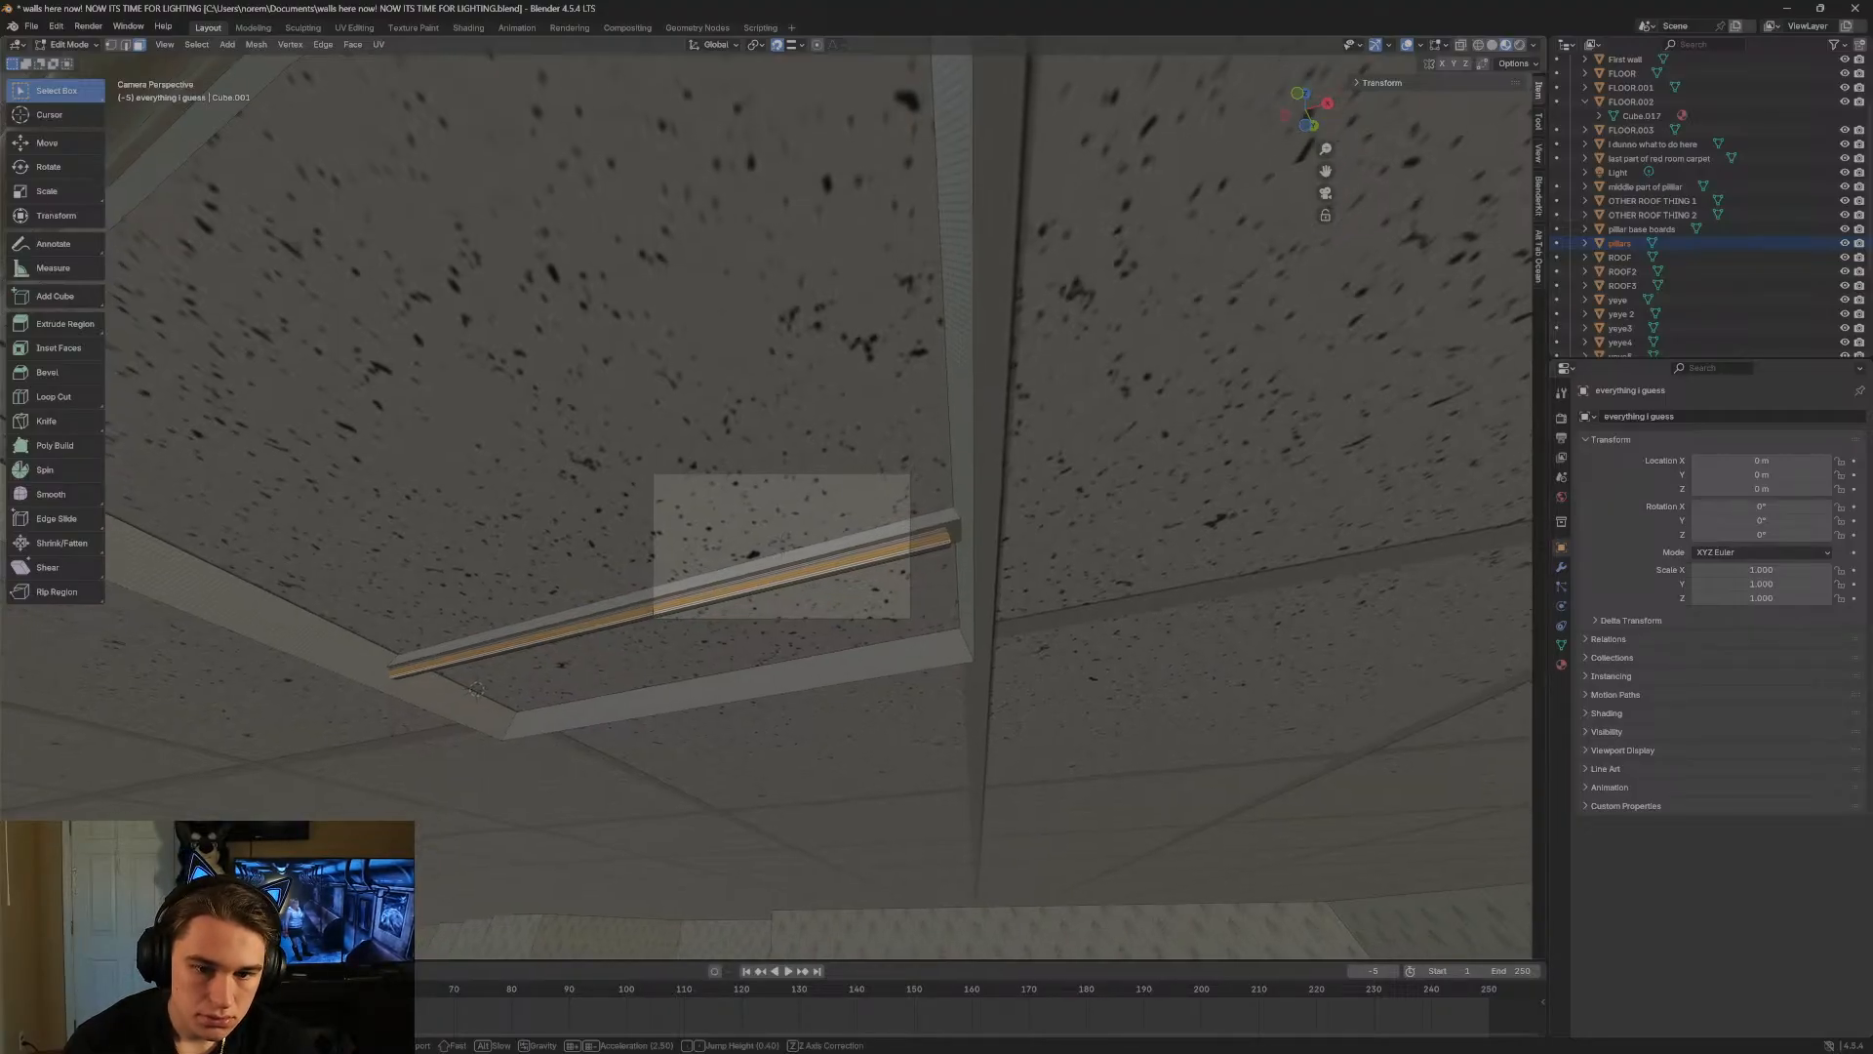
{"action": "key", "text": "w"}
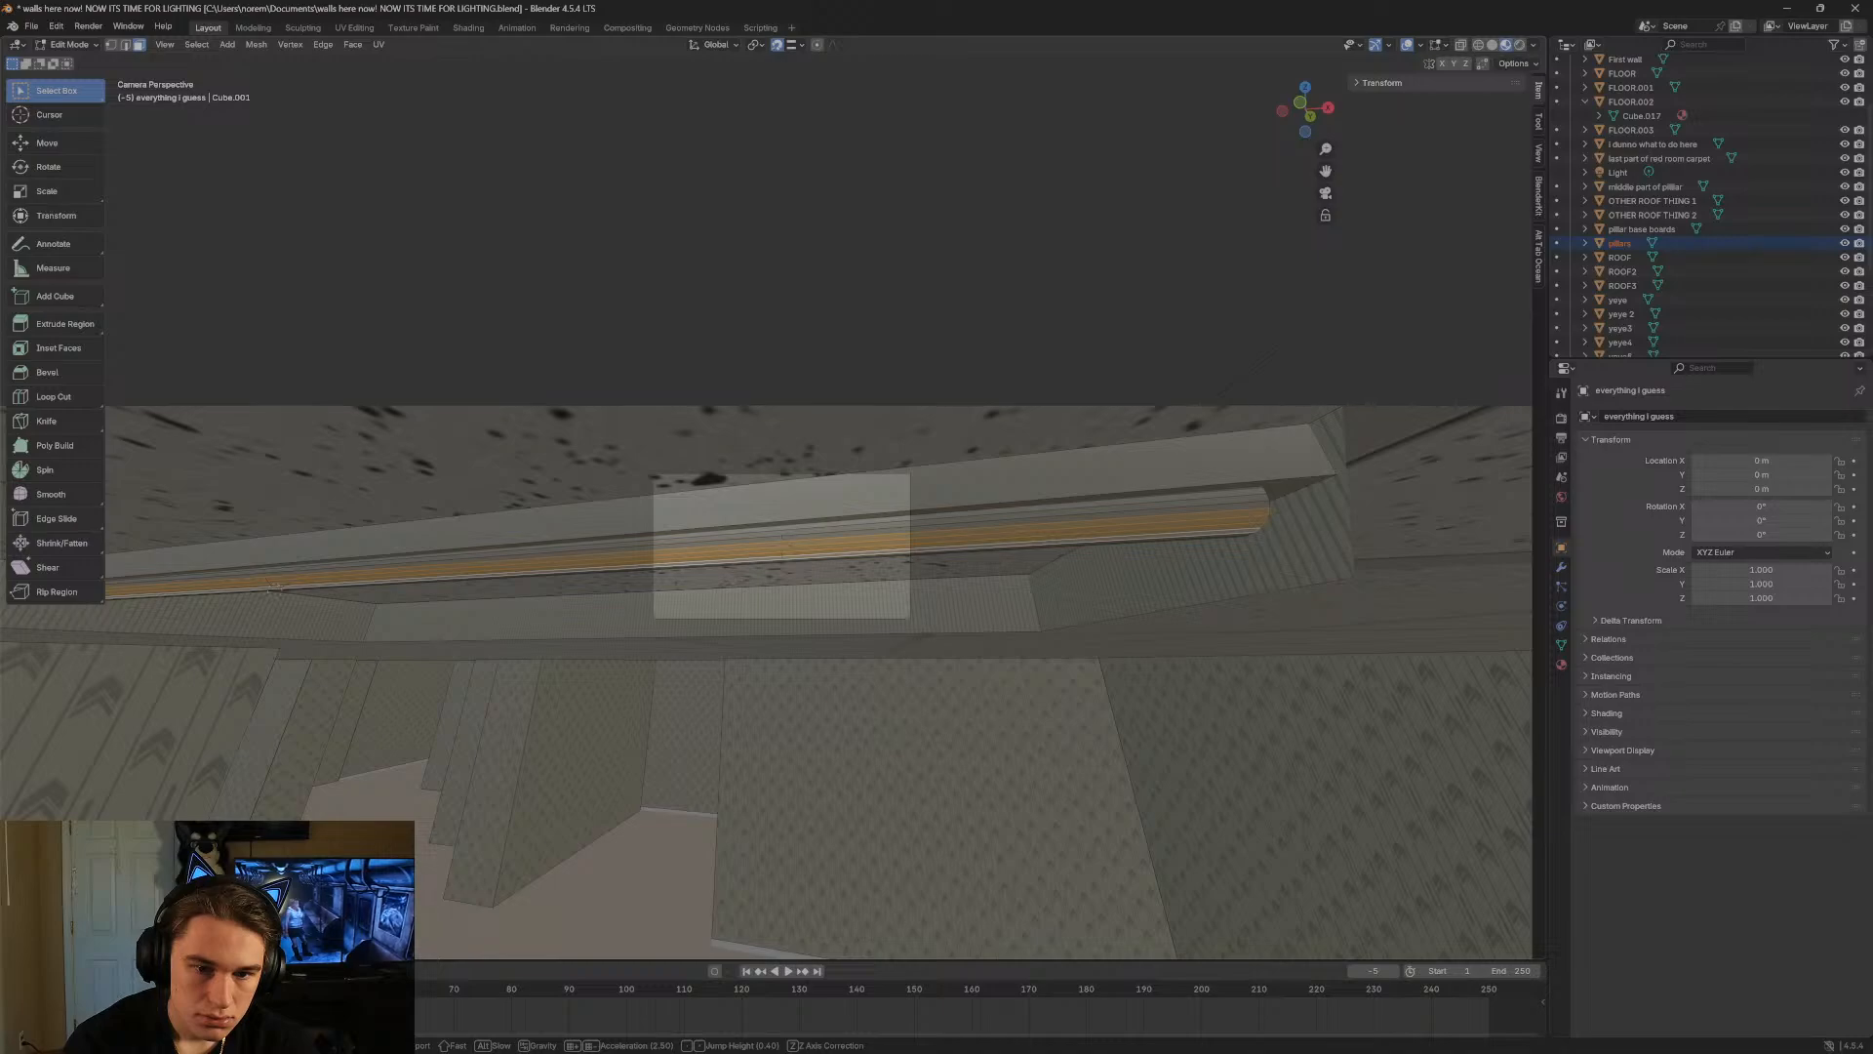
{"action": "left_click", "coordinate": [781, 545]}
{"action": "left_click", "coordinate": [681, 541]}
{"action": "left_click", "coordinate": [680, 544]}
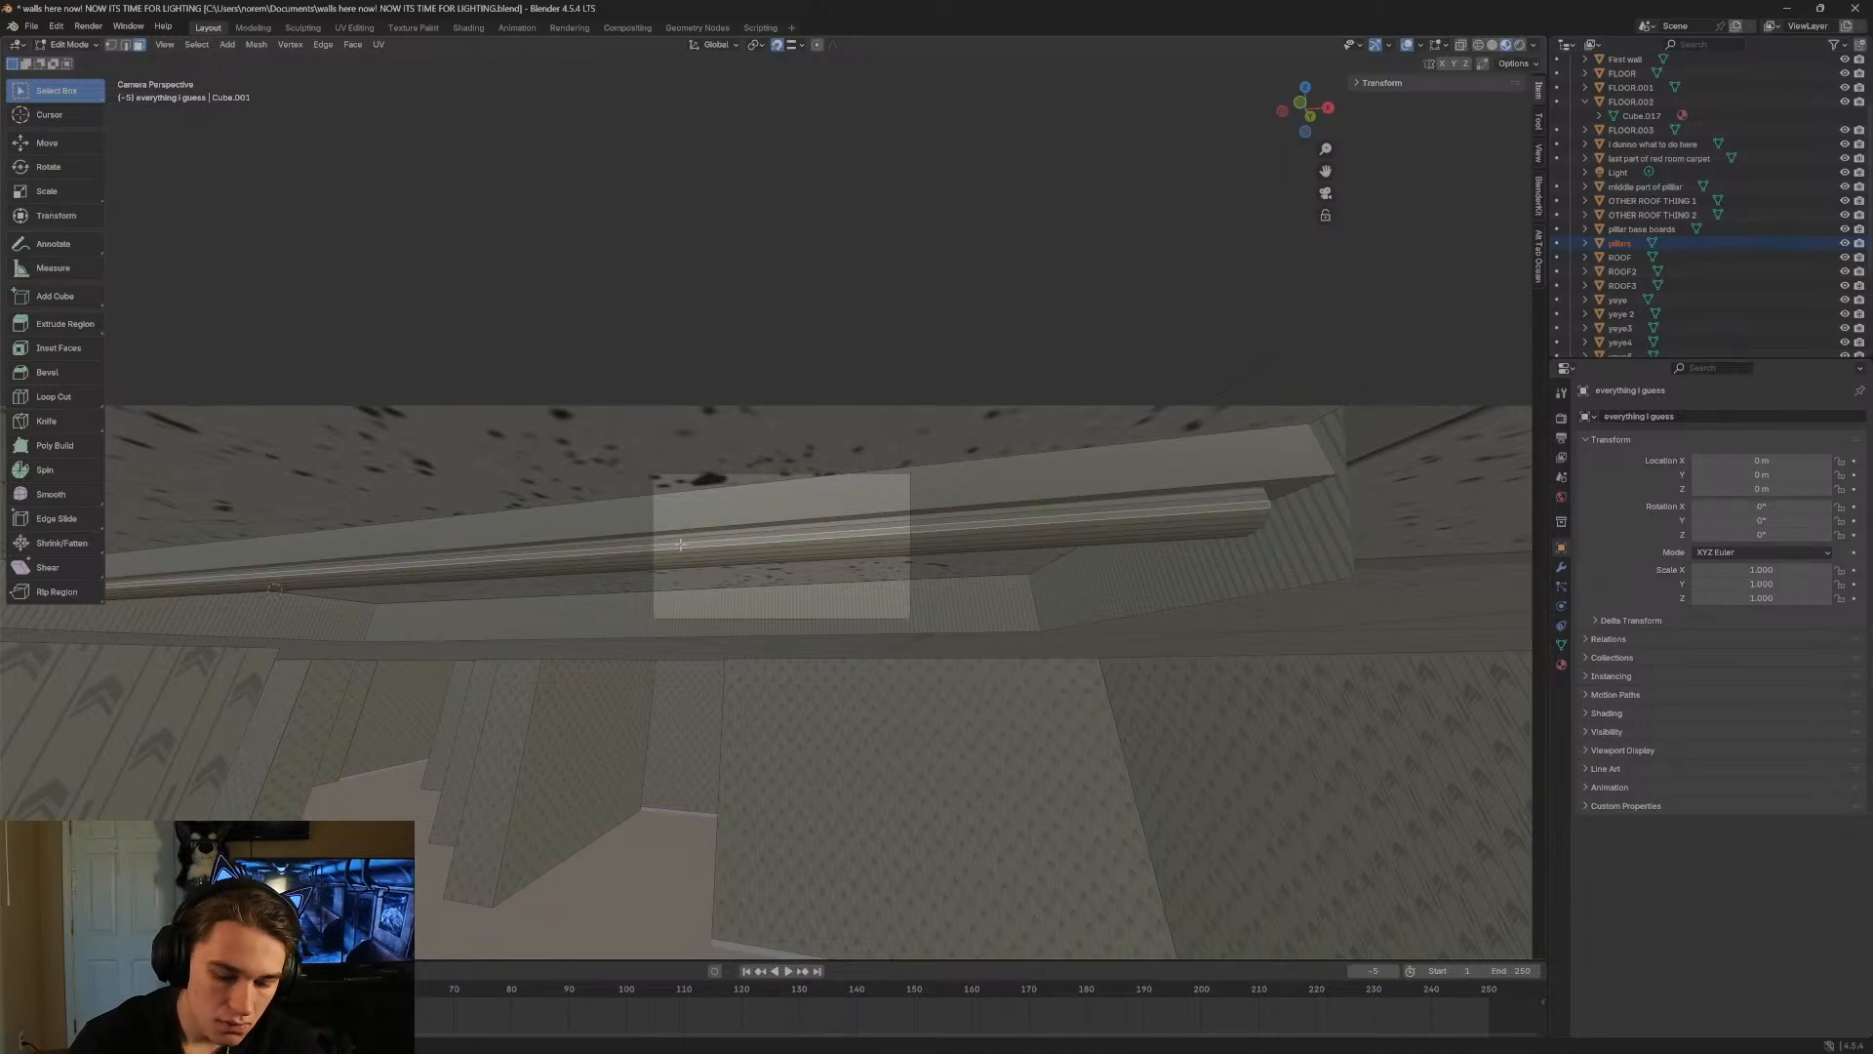
{"action": "key", "text": "alt+a"}
{"action": "left_click", "coordinate": [654, 557], "text": "alt"}
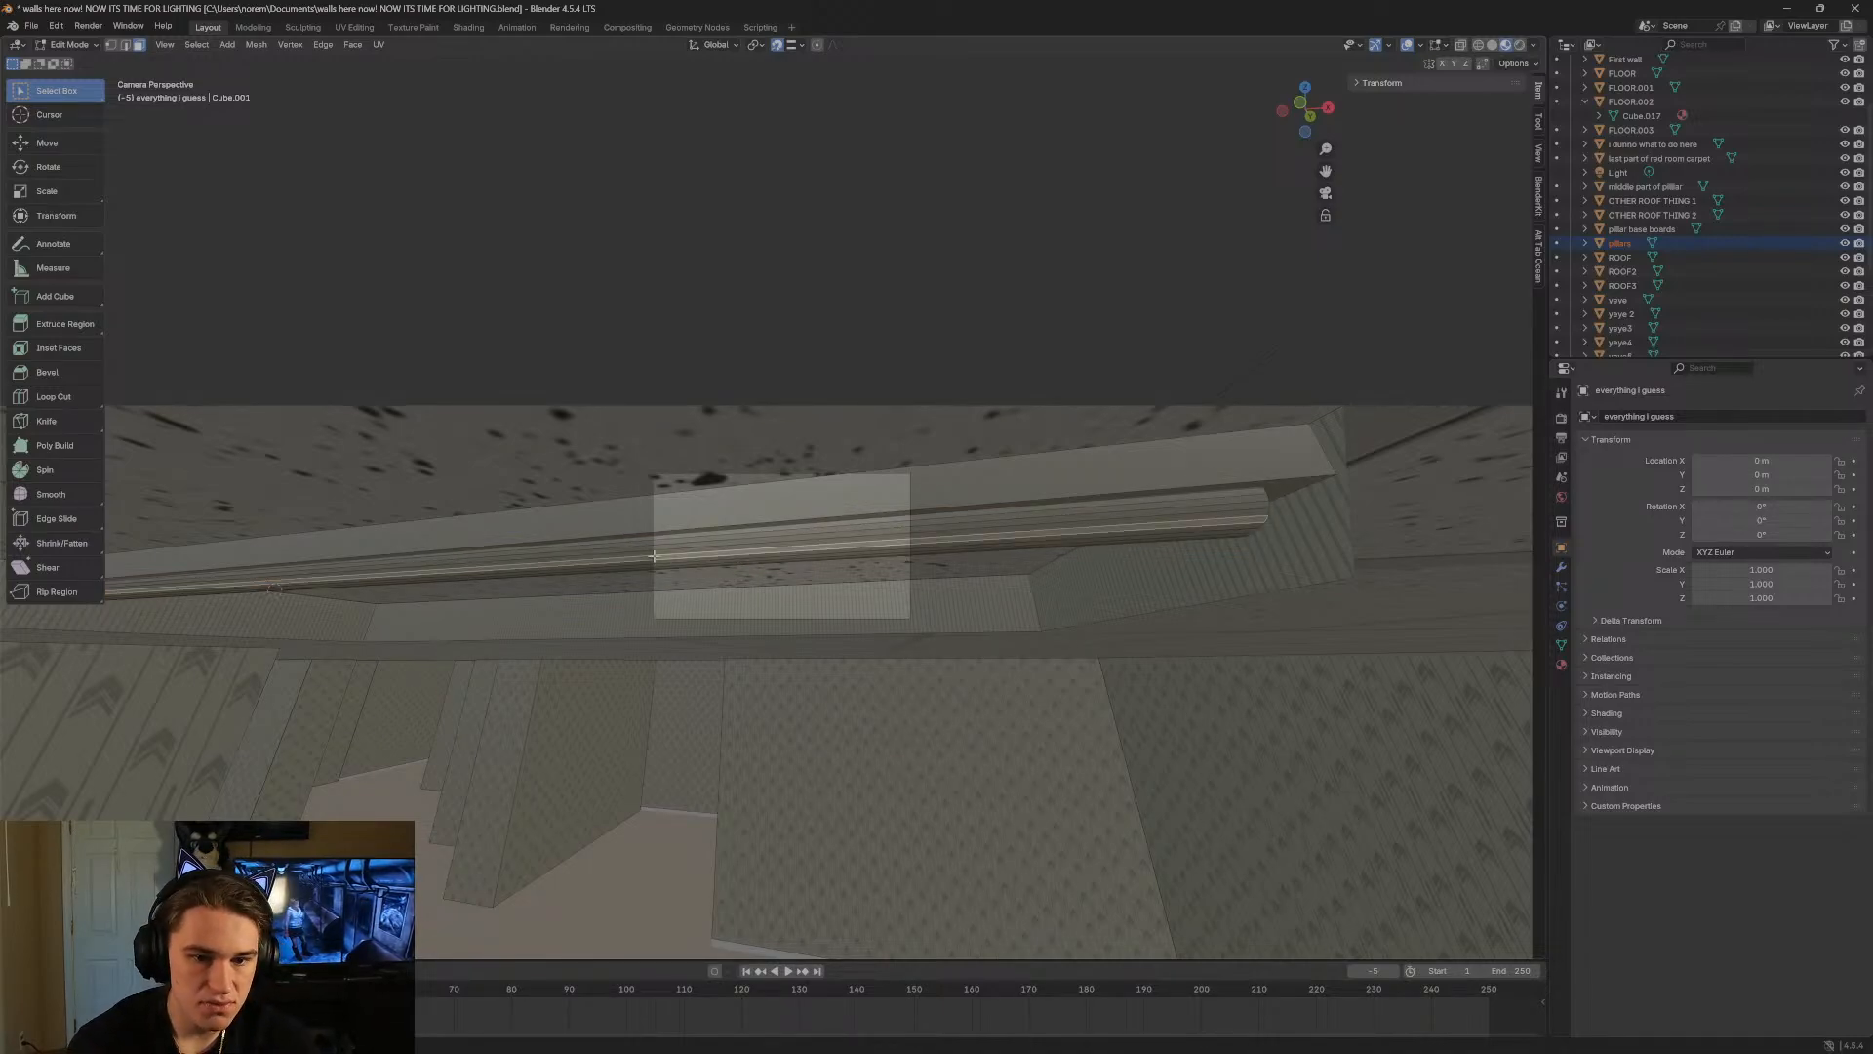
{"action": "left_click", "coordinate": [645, 546], "text": "alt"}
Select the entire duplicated tube by extending the selection from one of its faces to all linked geometry.
{"action": "key", "text": "shift+grave"}
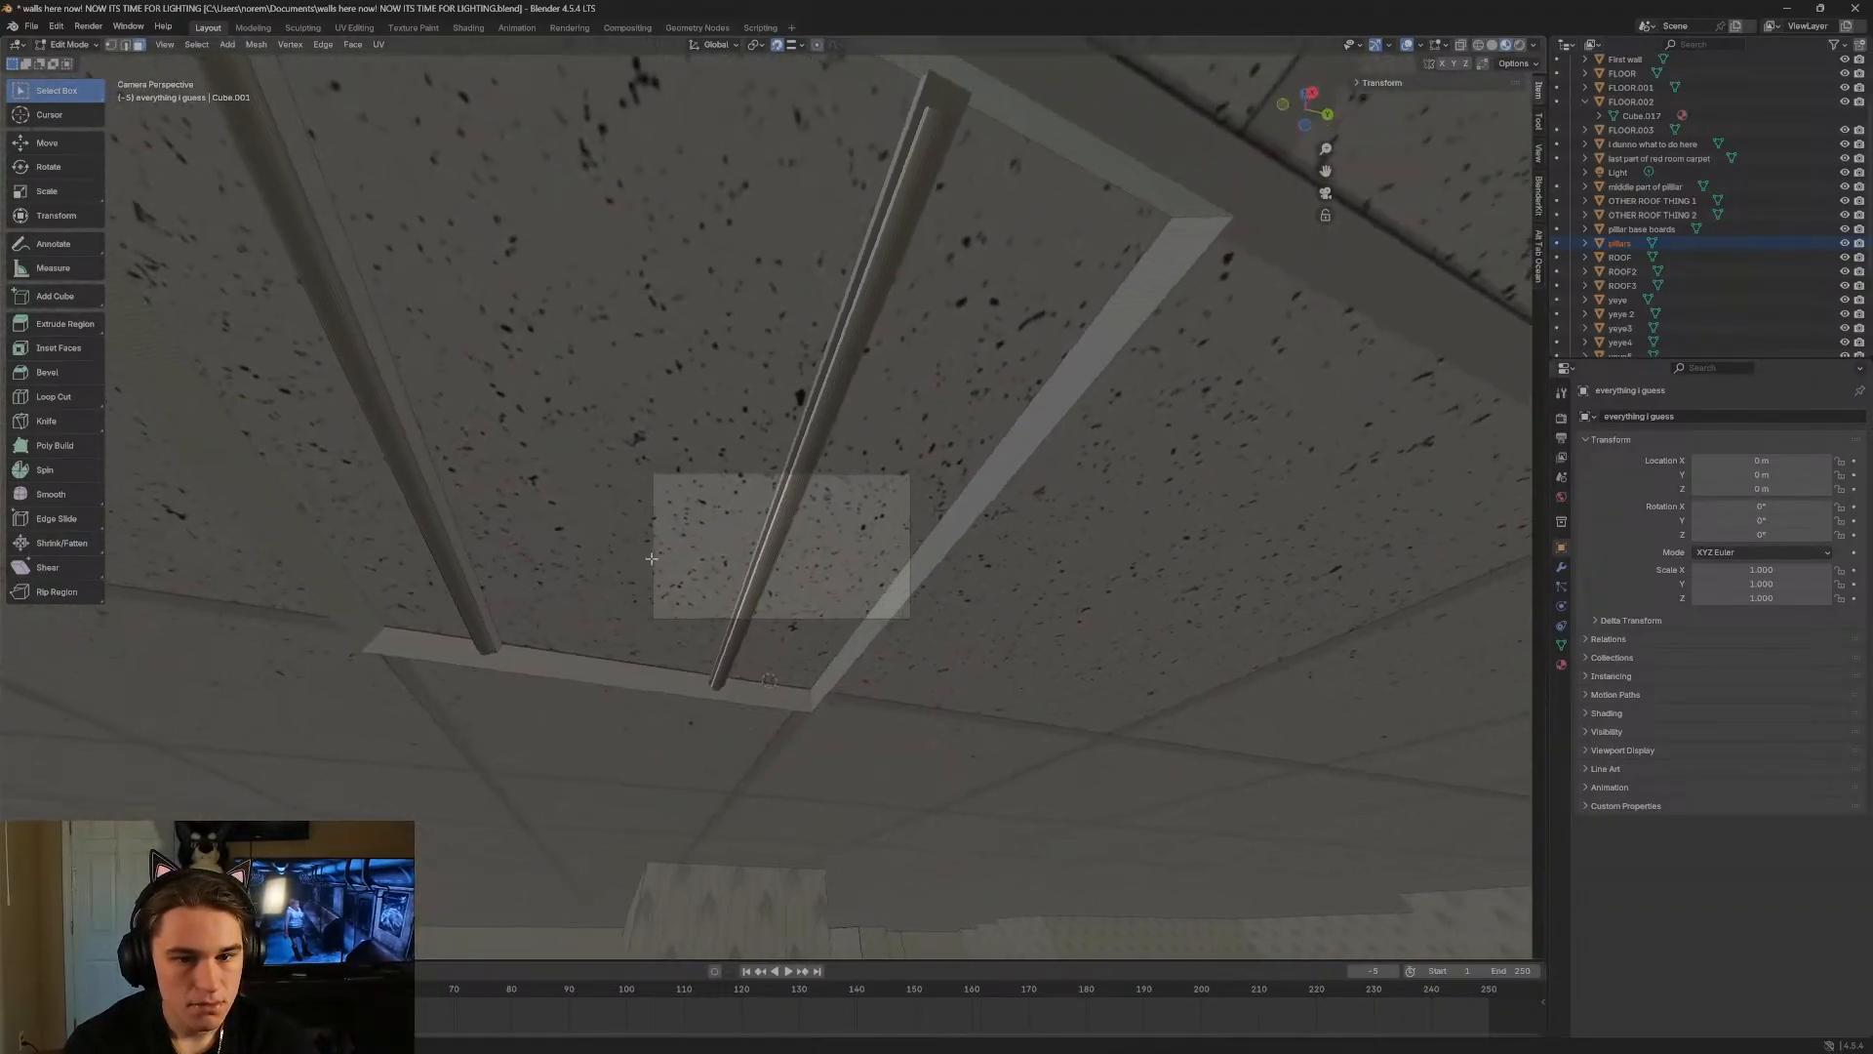
{"action": "left_click", "coordinate": [819, 425]}
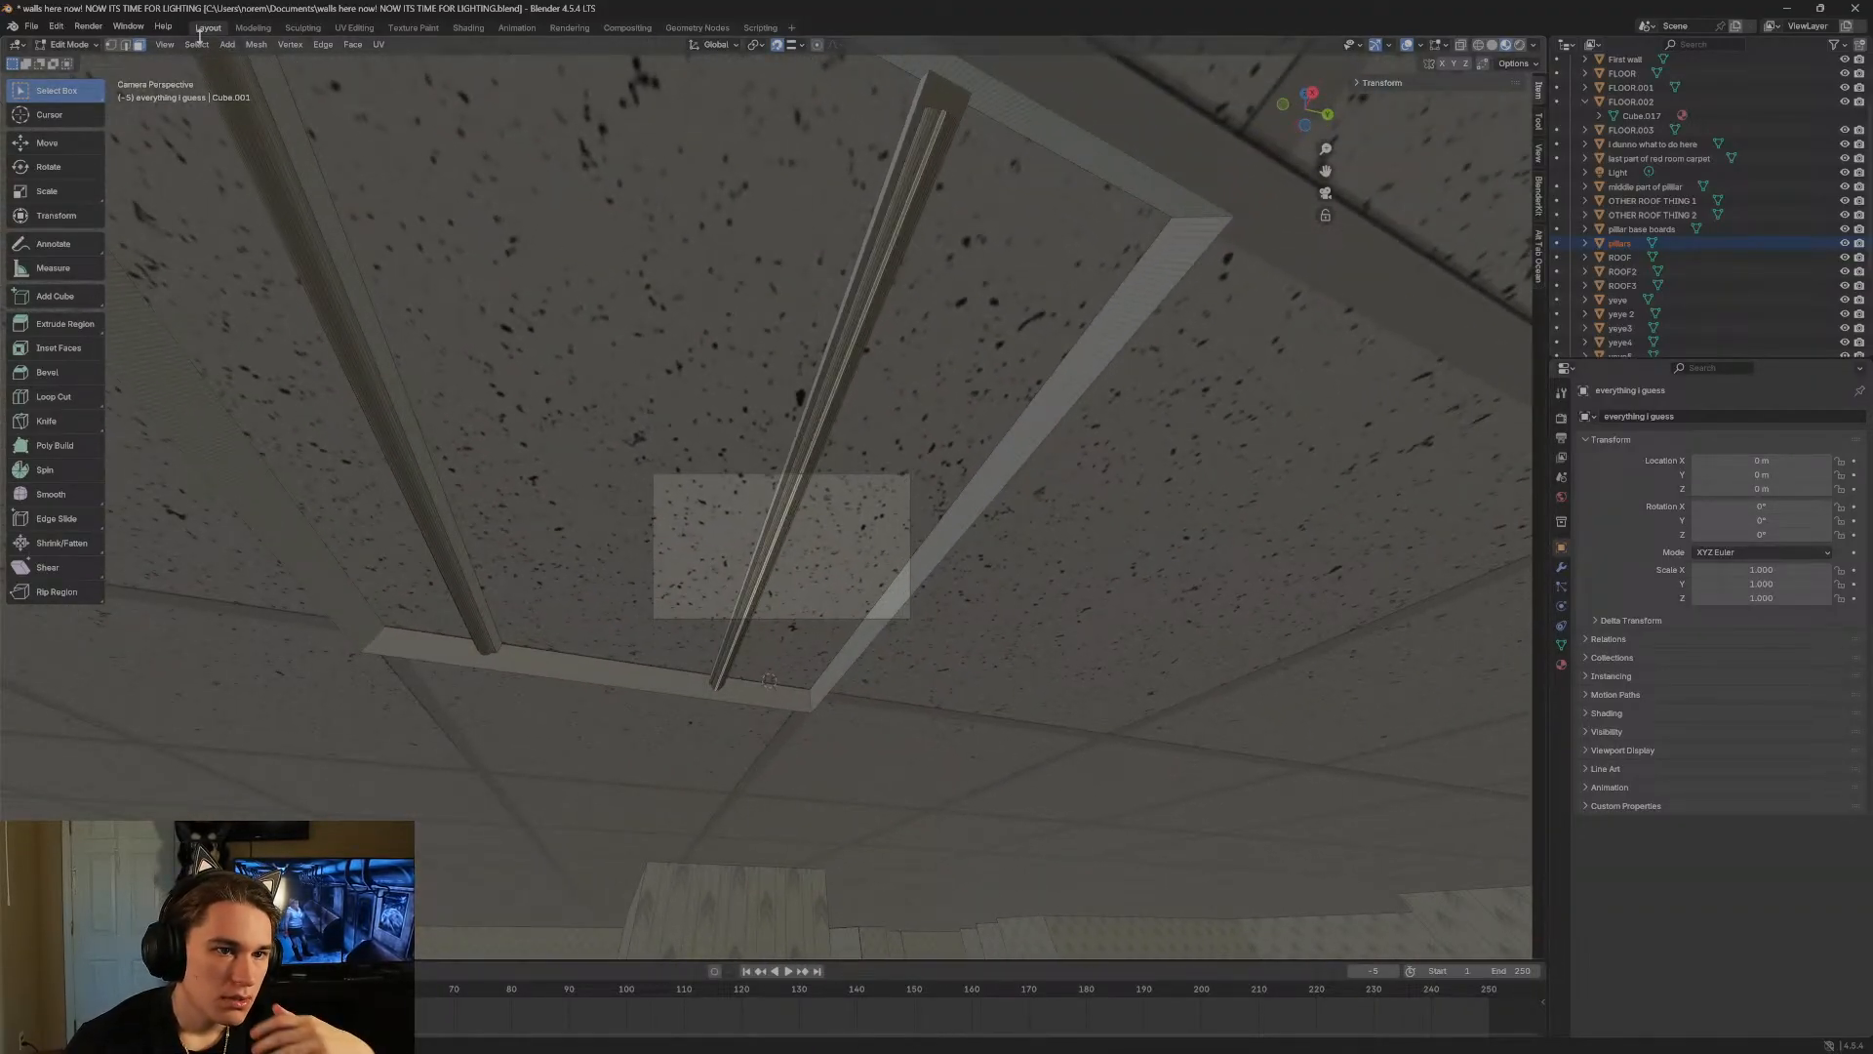
{"action": "left_click", "coordinate": [198, 39]}
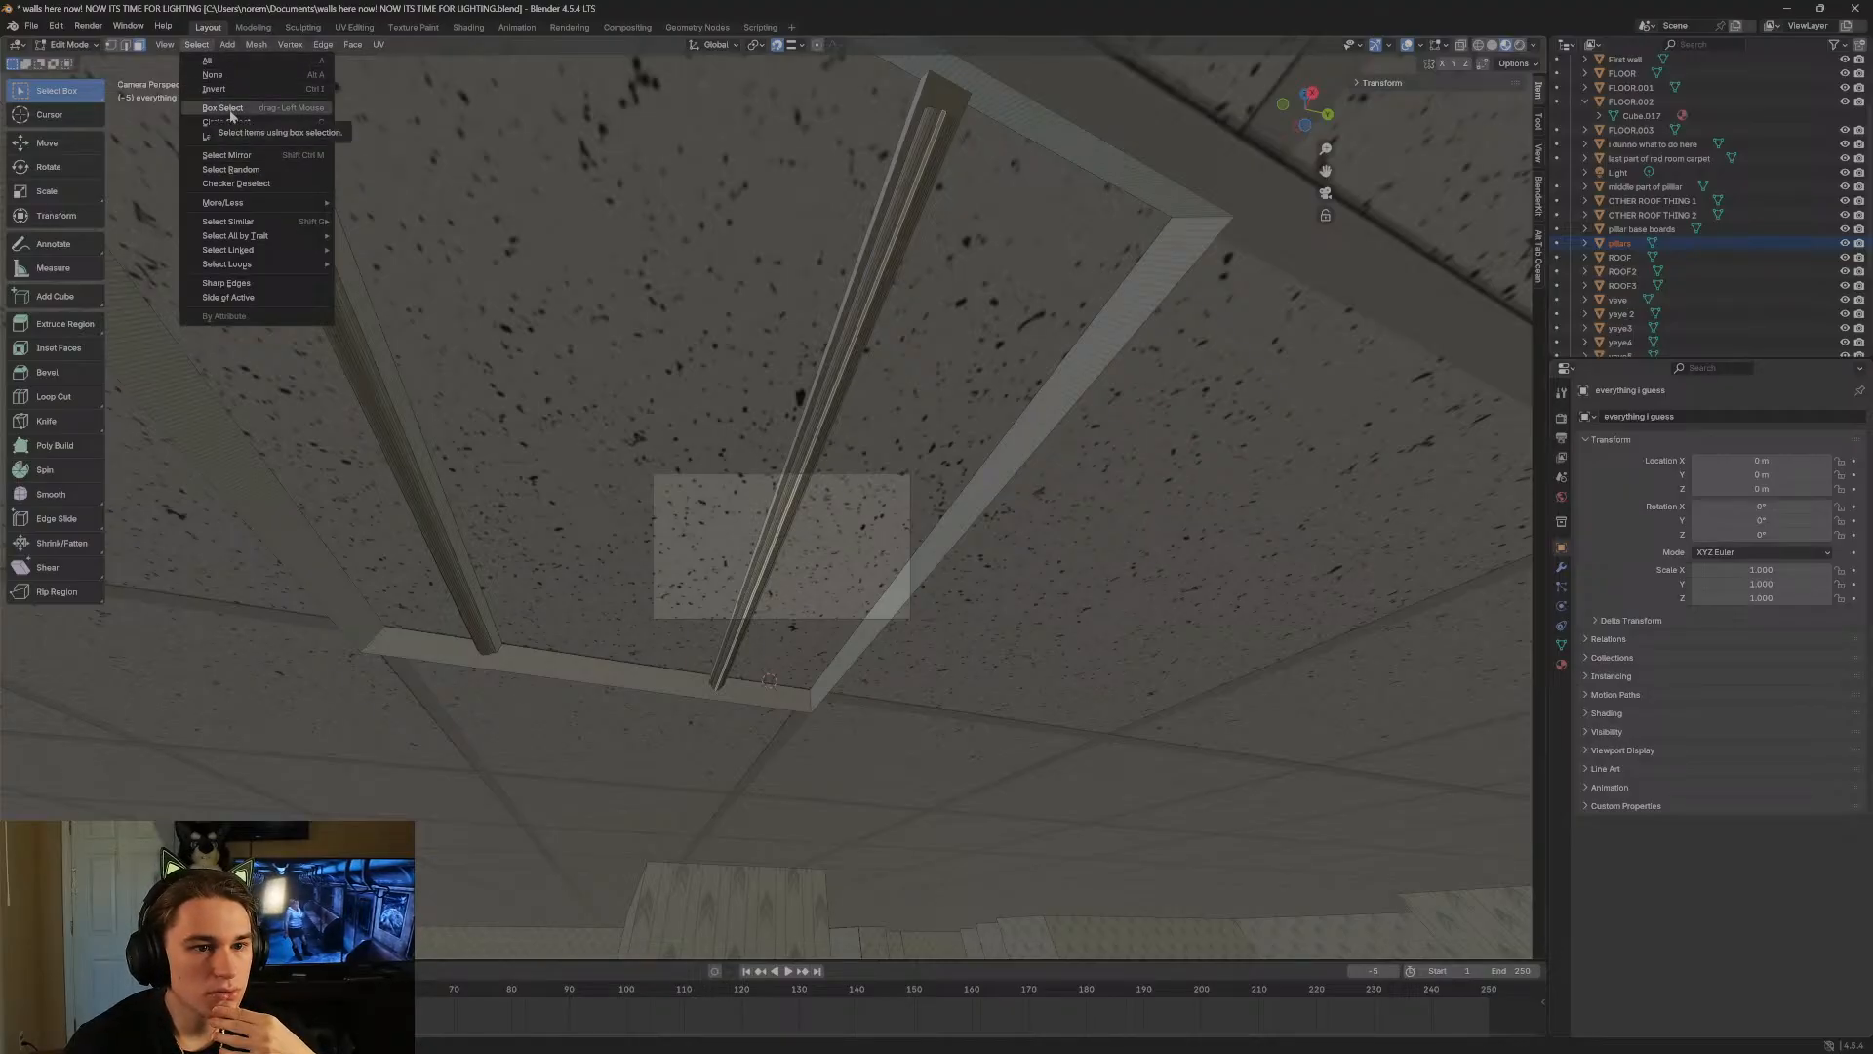
{"action": "mouse_move", "coordinate": [234, 223]}
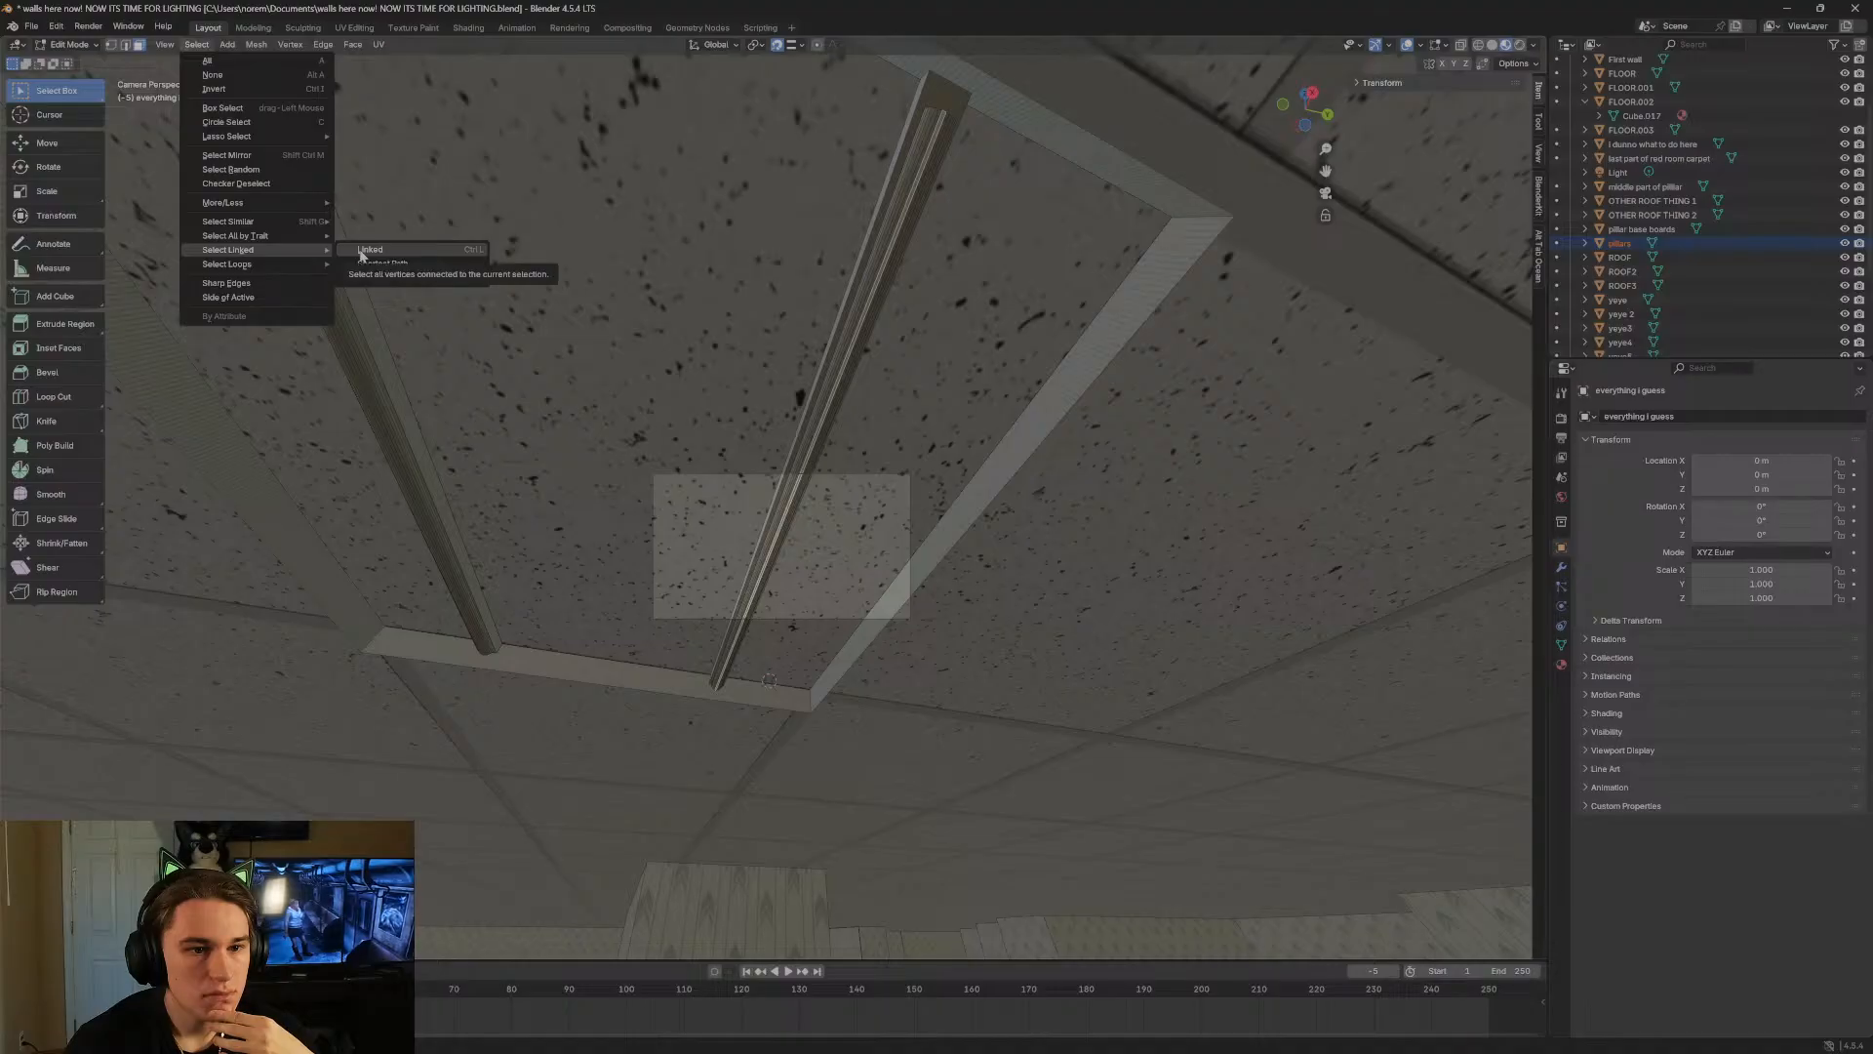
{"action": "left_click", "coordinate": [363, 251]}
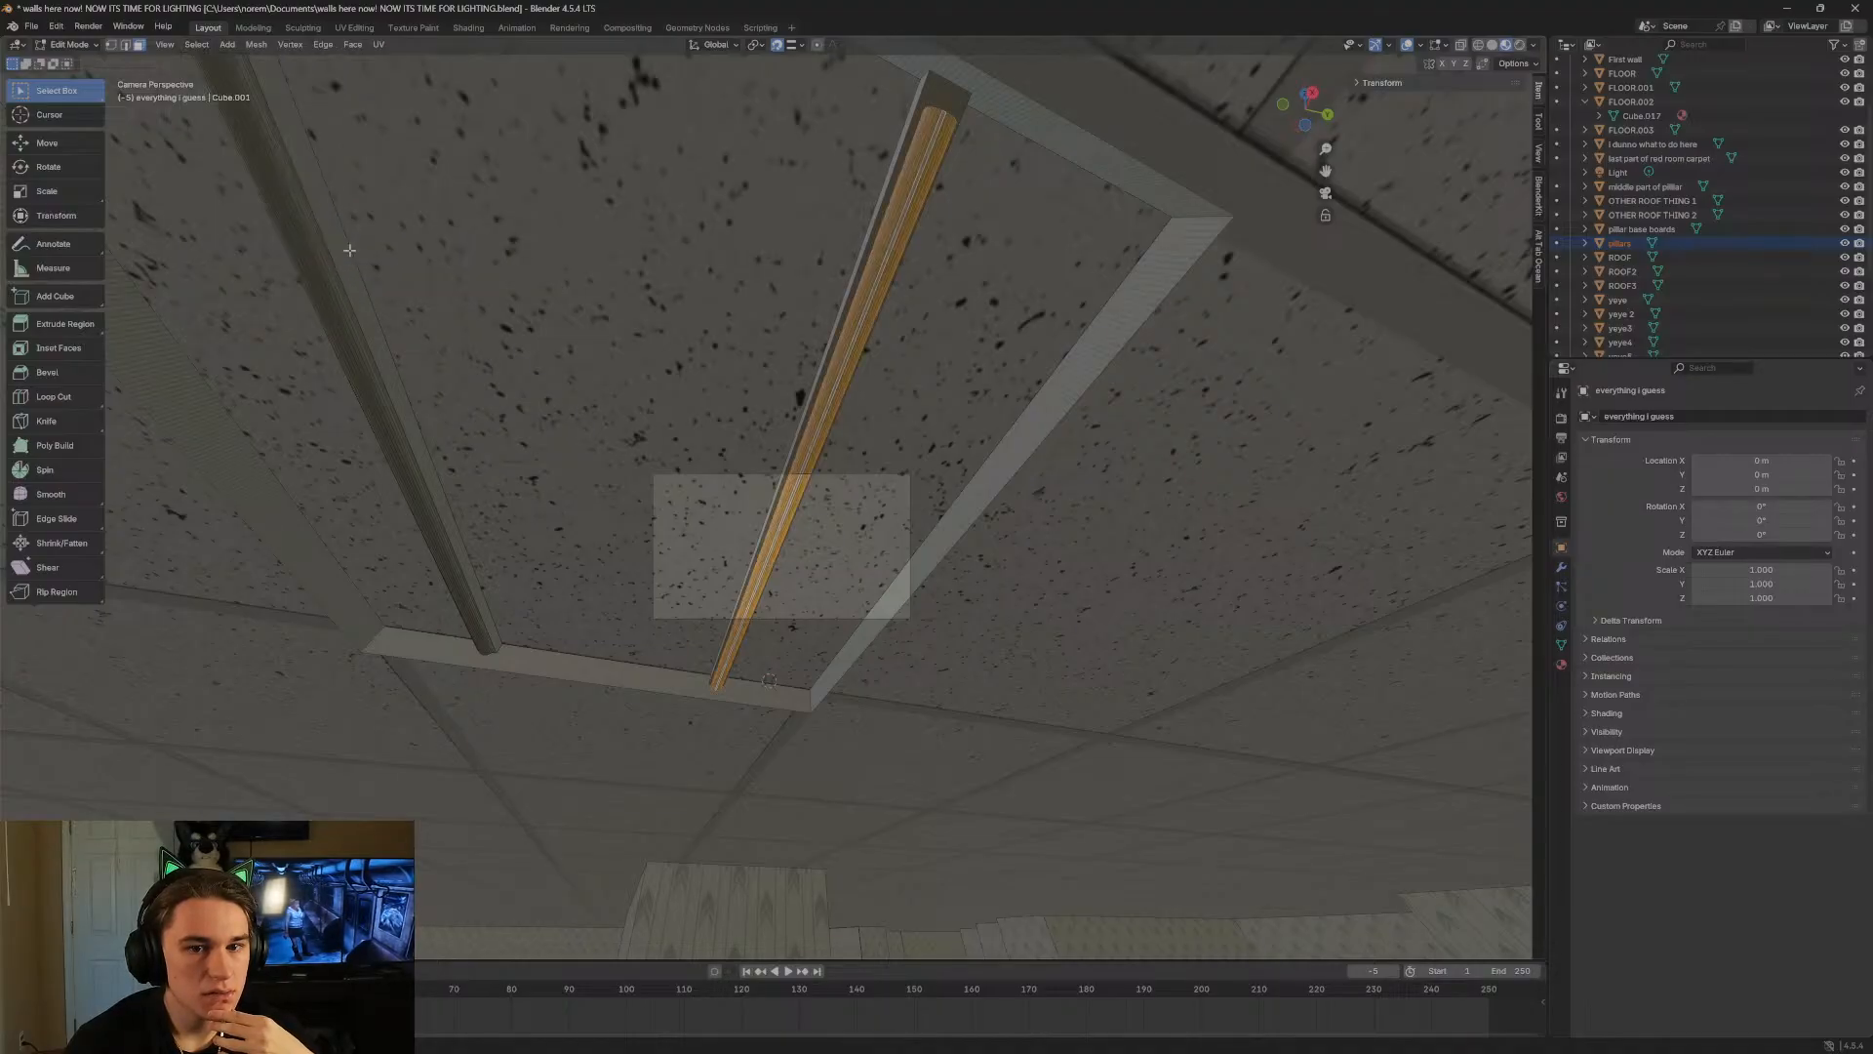
Separate the selected tube from the rest of the mesh into its own object, using the Selection option.
{"action": "key", "text": "shift+grave"}
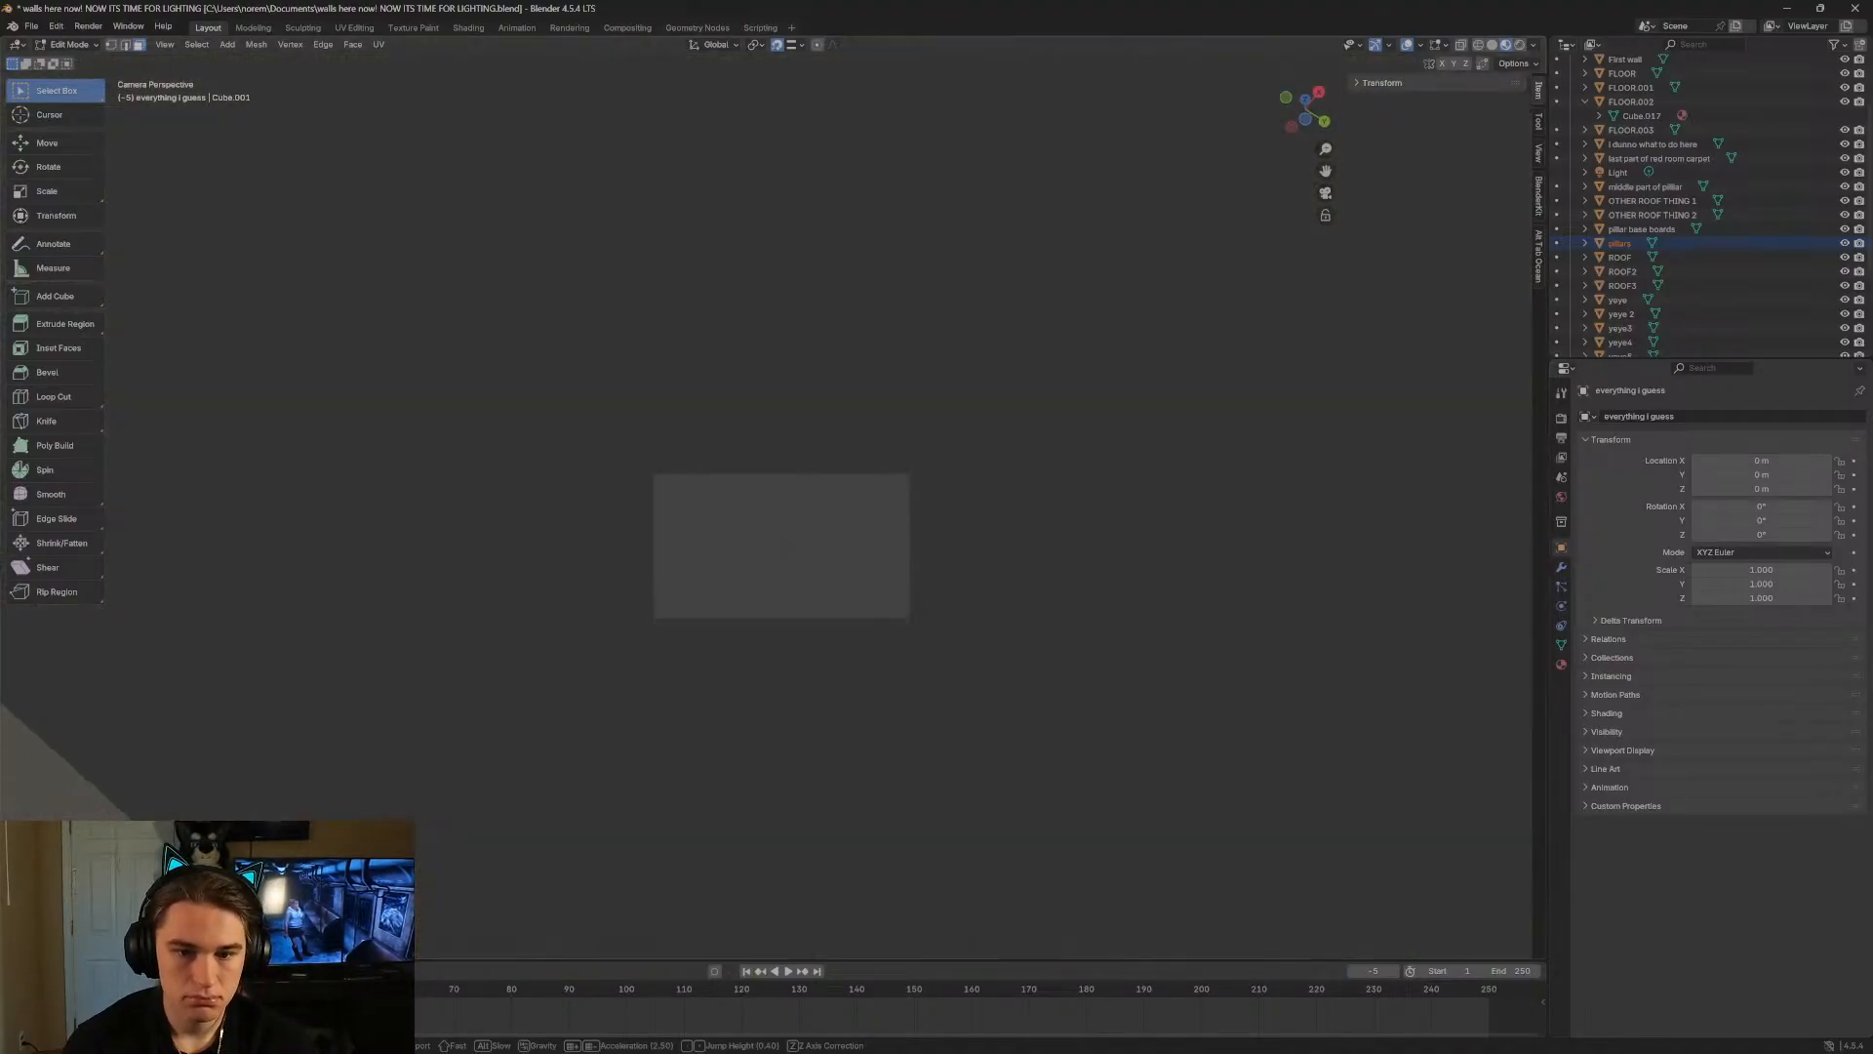
{"action": "key", "text": "w"}
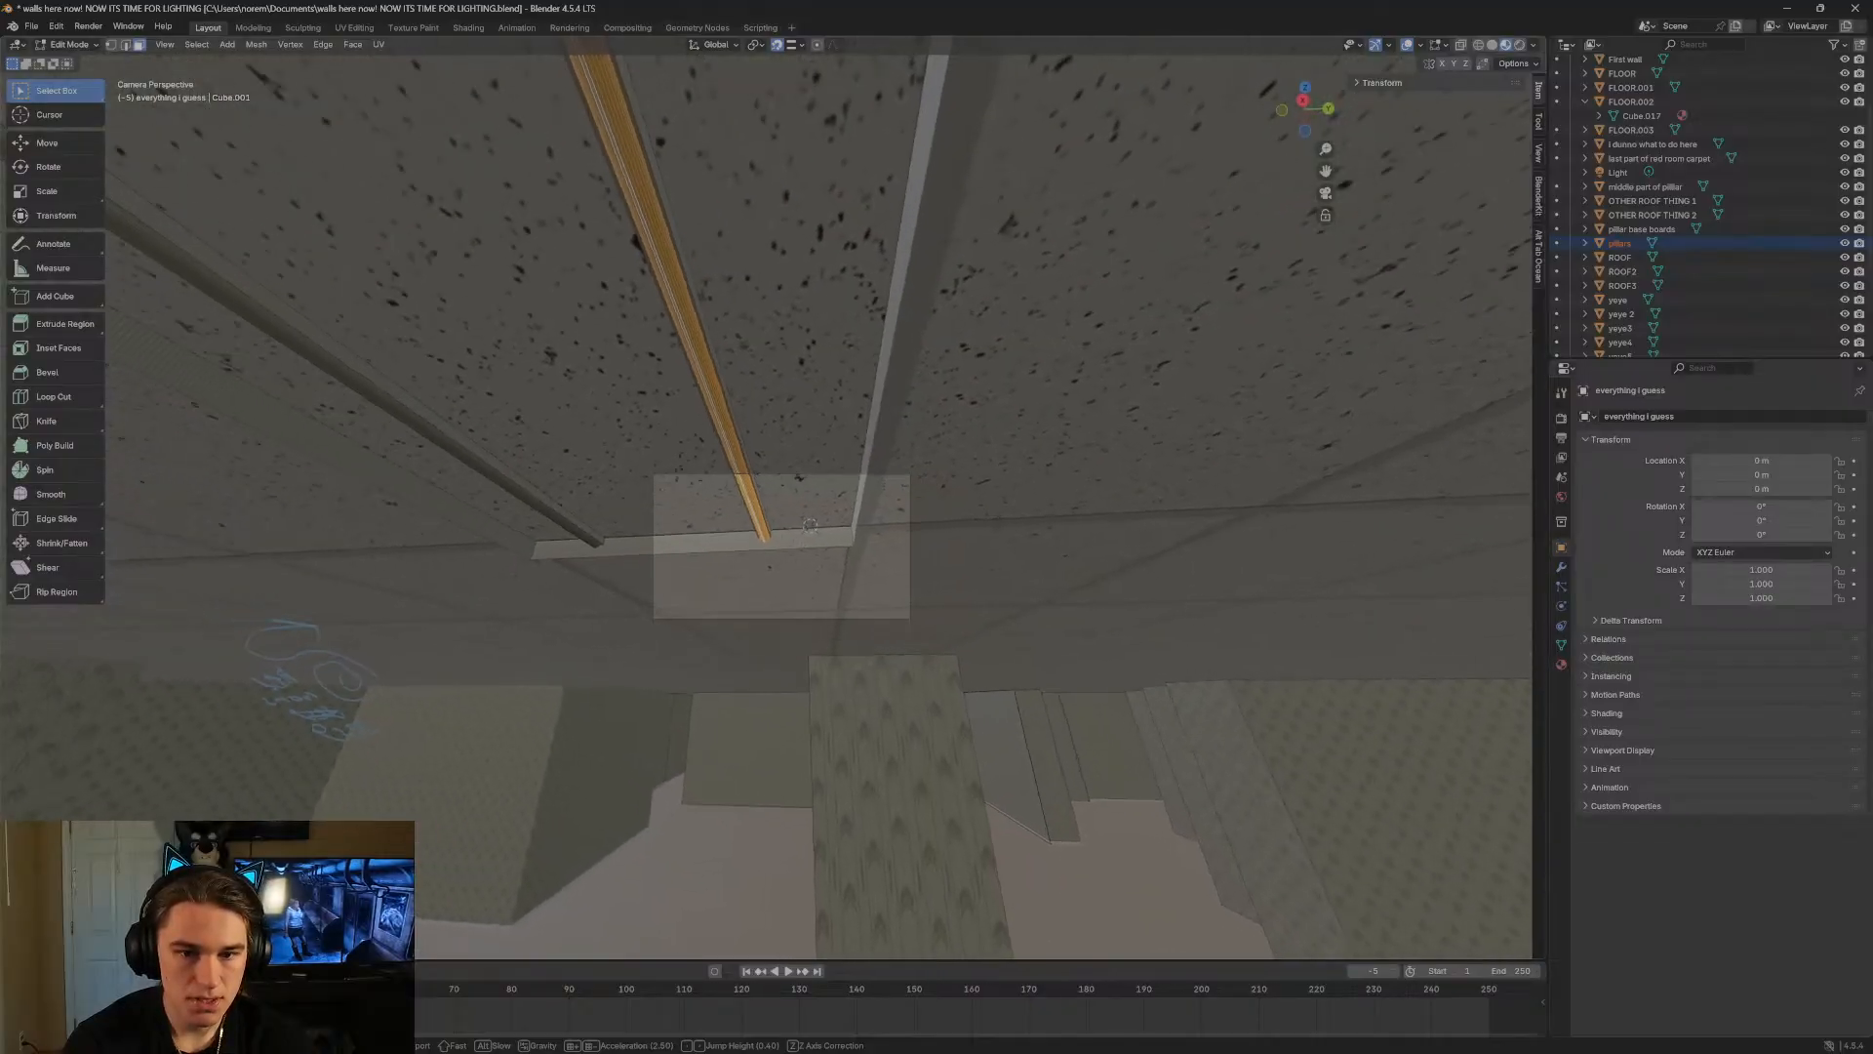
{"action": "left_click", "coordinate": [931, 280]}
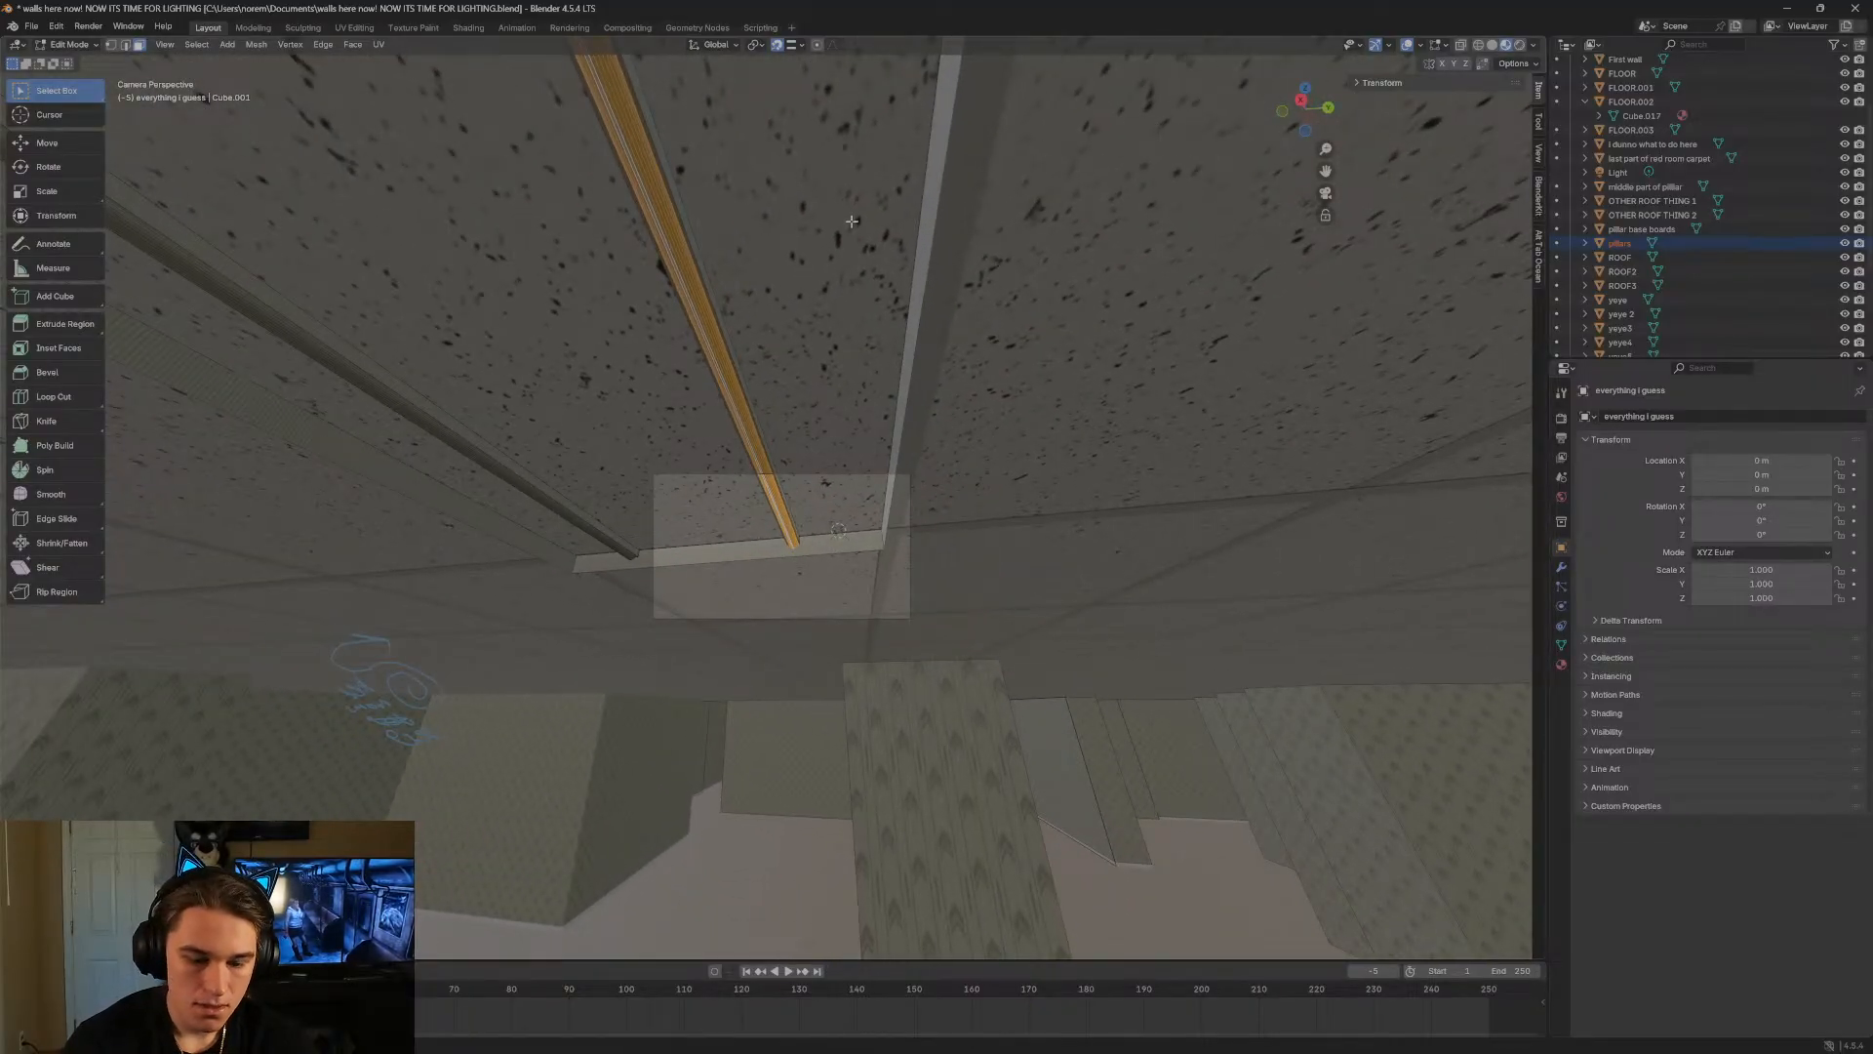
{"action": "key", "text": "p"}
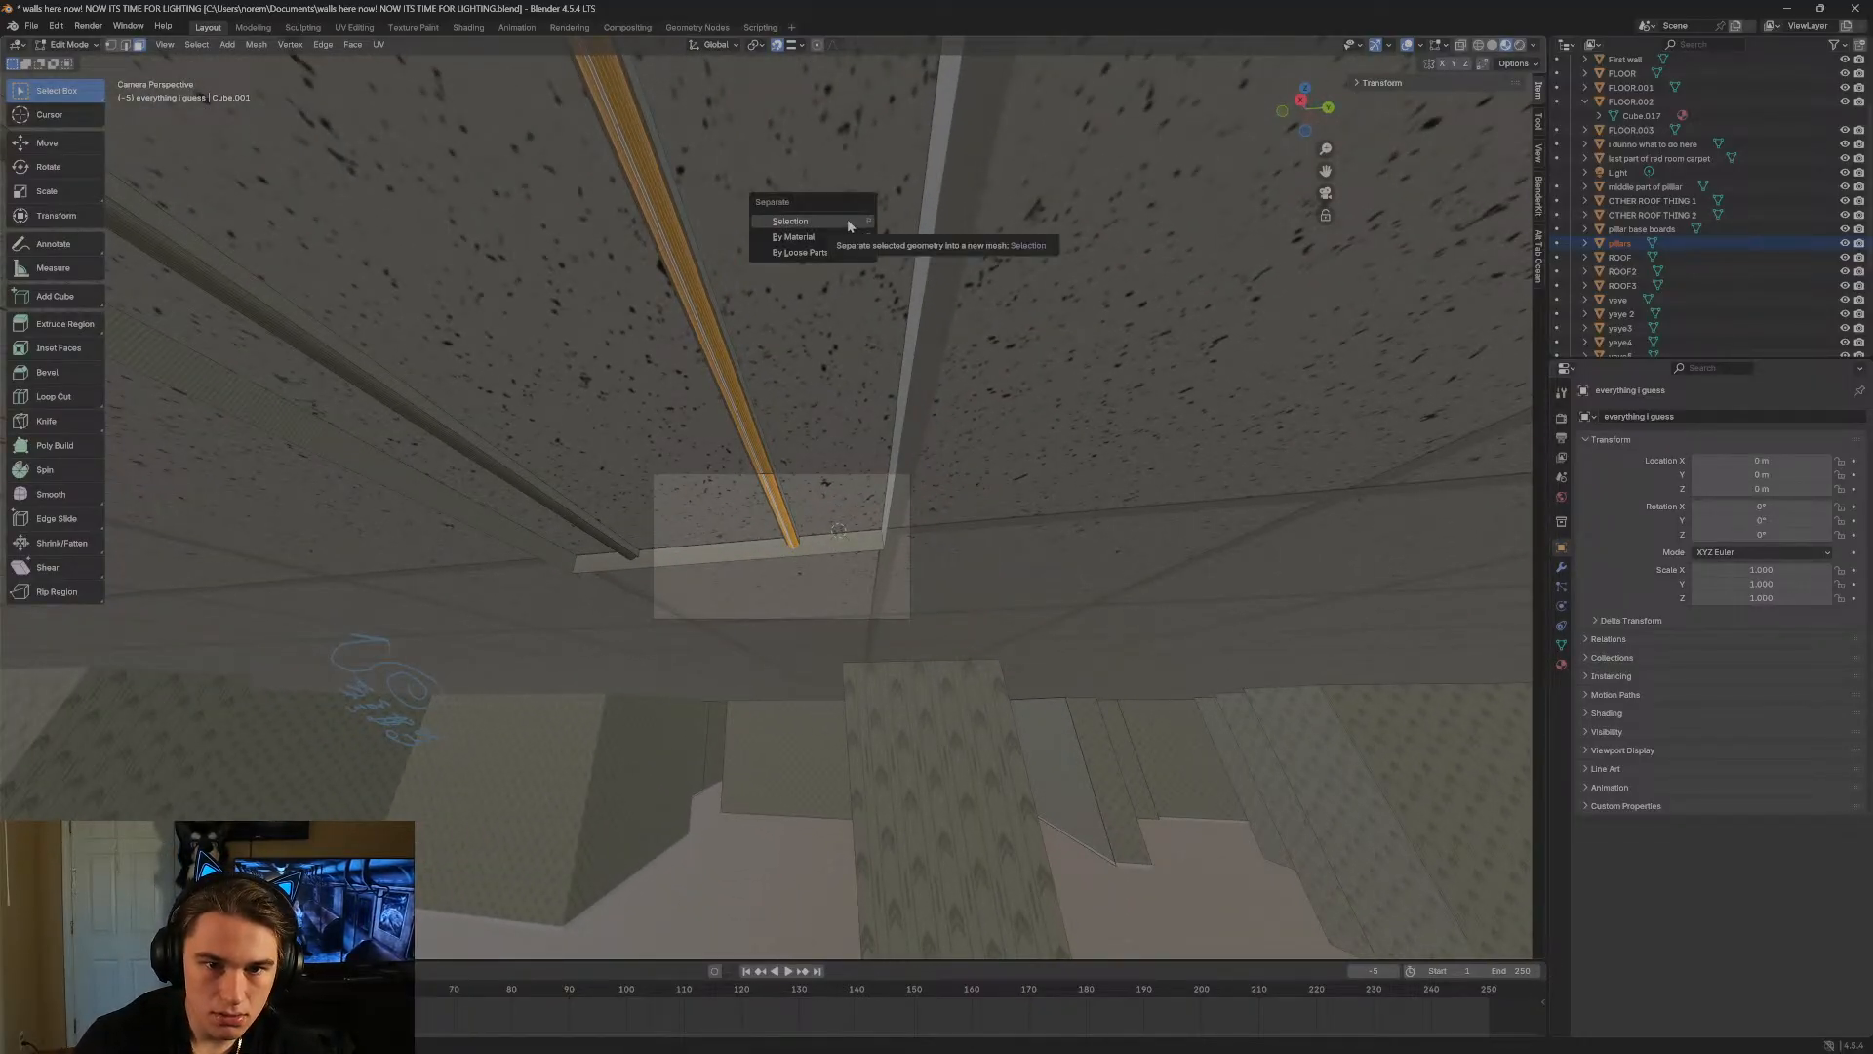
{"action": "left_click", "coordinate": [847, 221]}
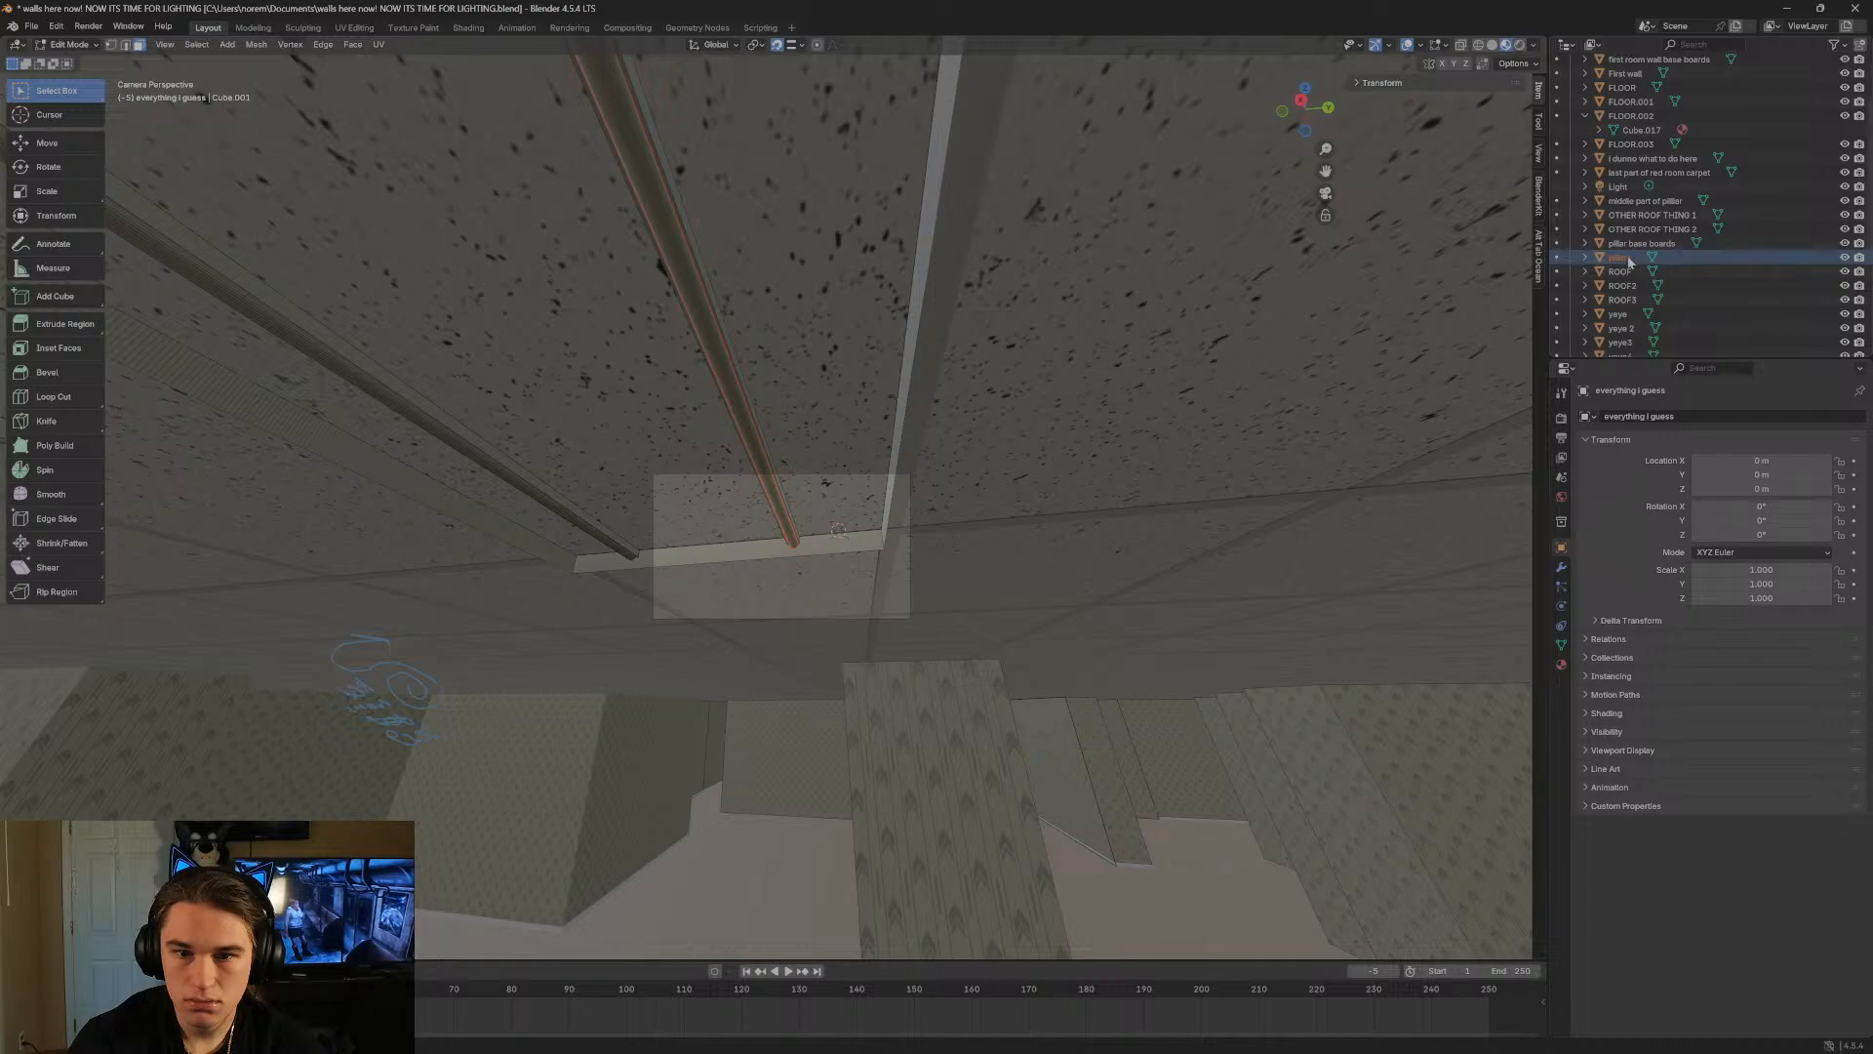
Look through the object list for the separated tube and undo the separation.
{"action": "scroll", "coordinate": [1635, 283], "scroll_direction": "down", "scroll_amount": 2}
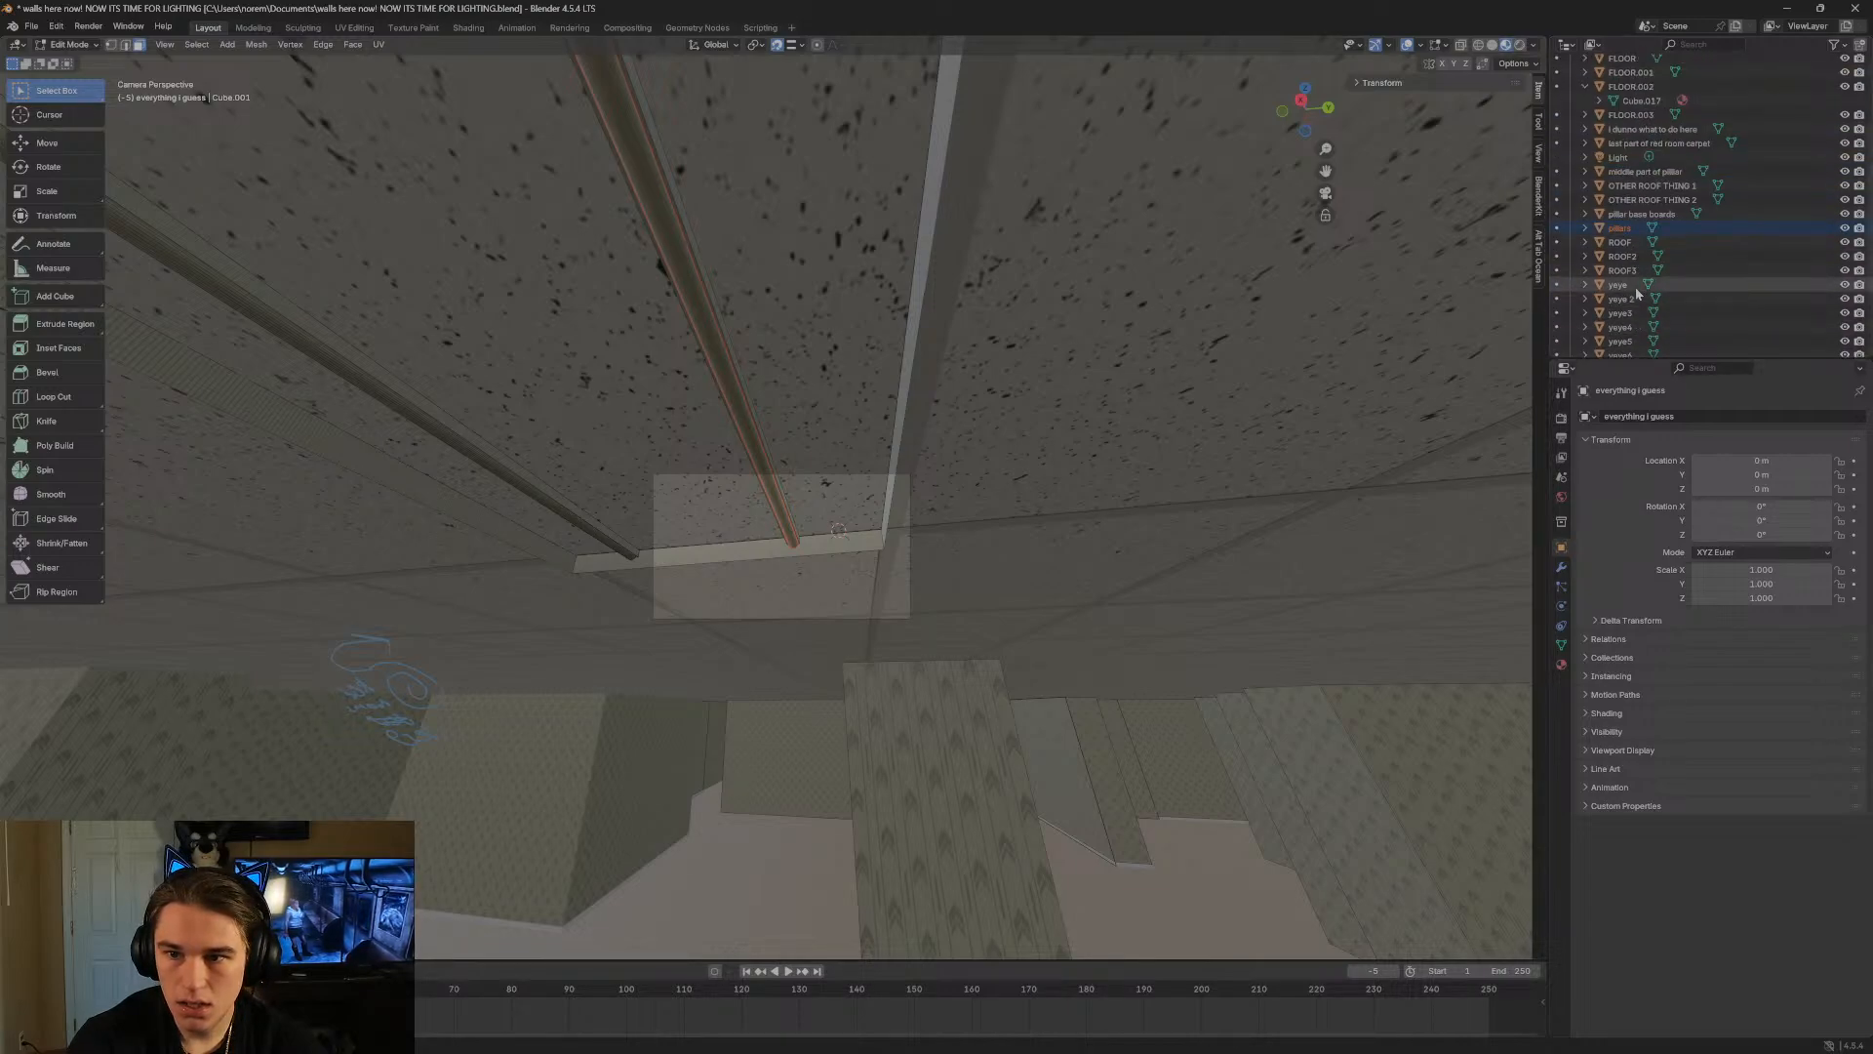
{"action": "scroll", "coordinate": [1637, 290], "scroll_direction": "up", "scroll_amount": 2}
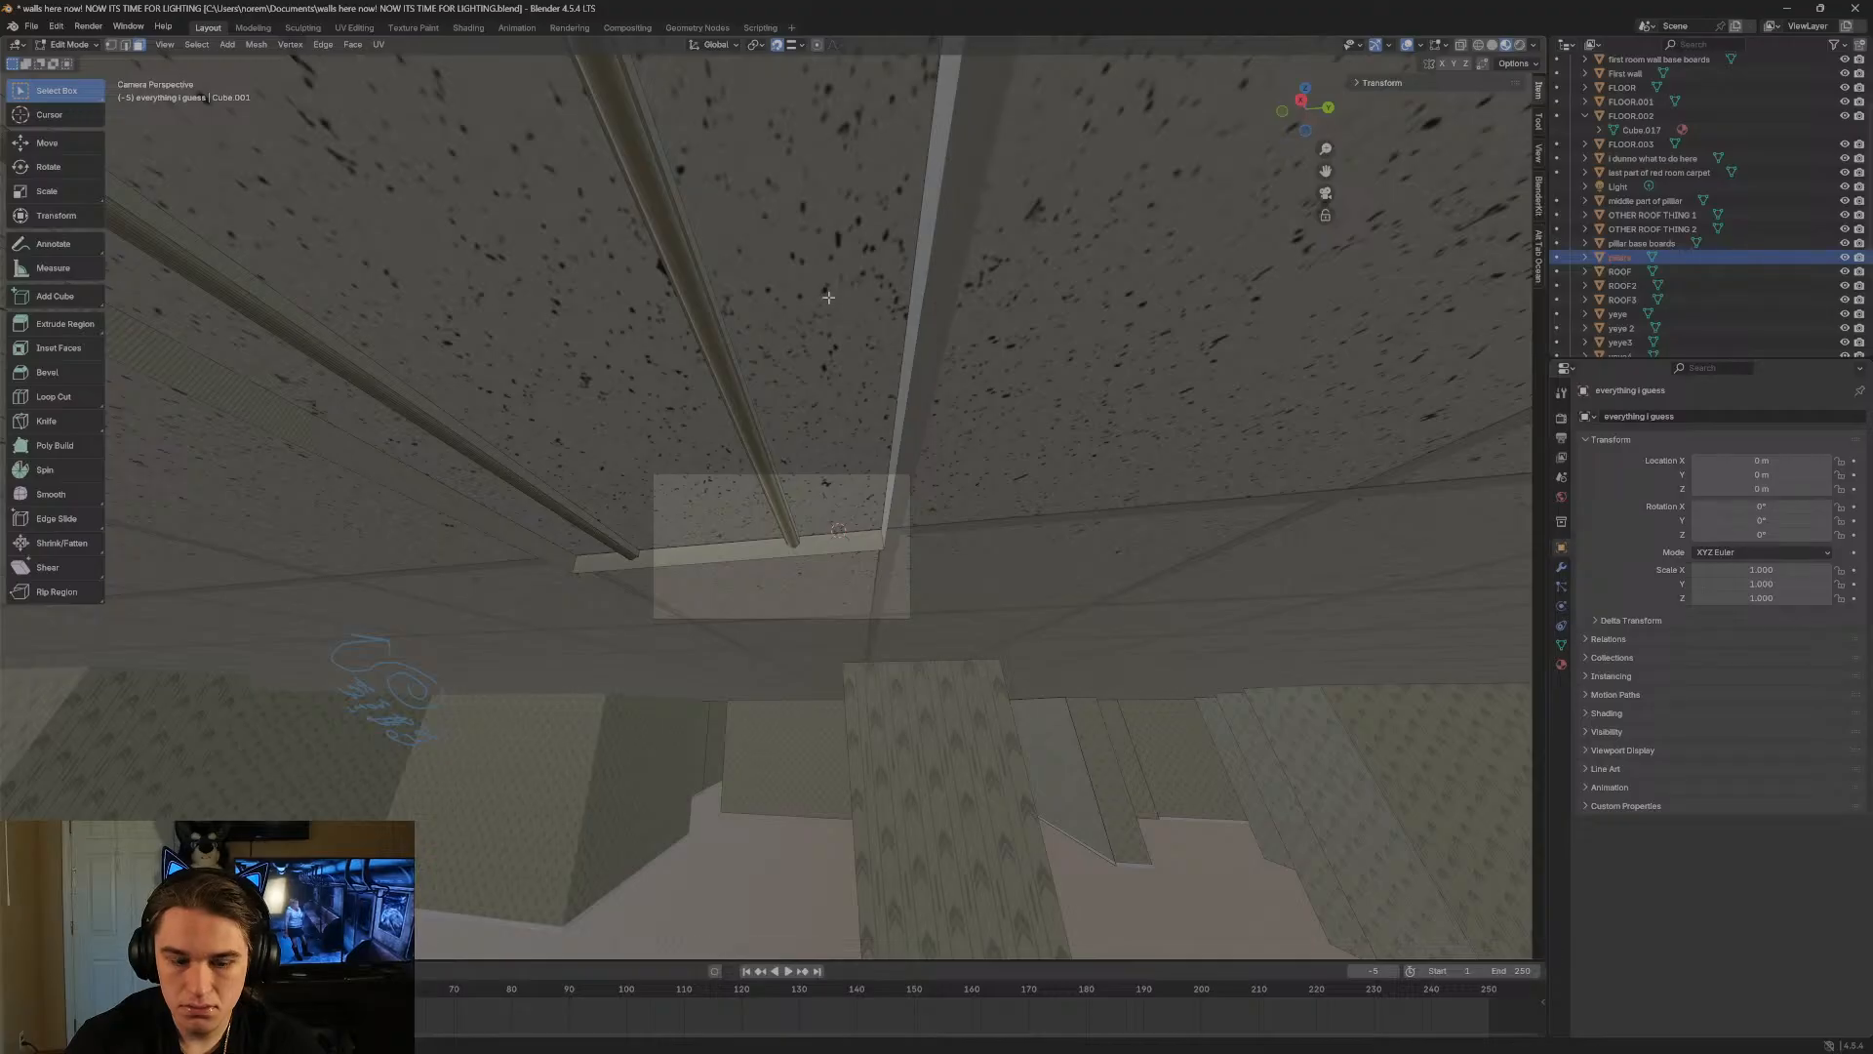
{"action": "key", "text": "ctrl+z"}
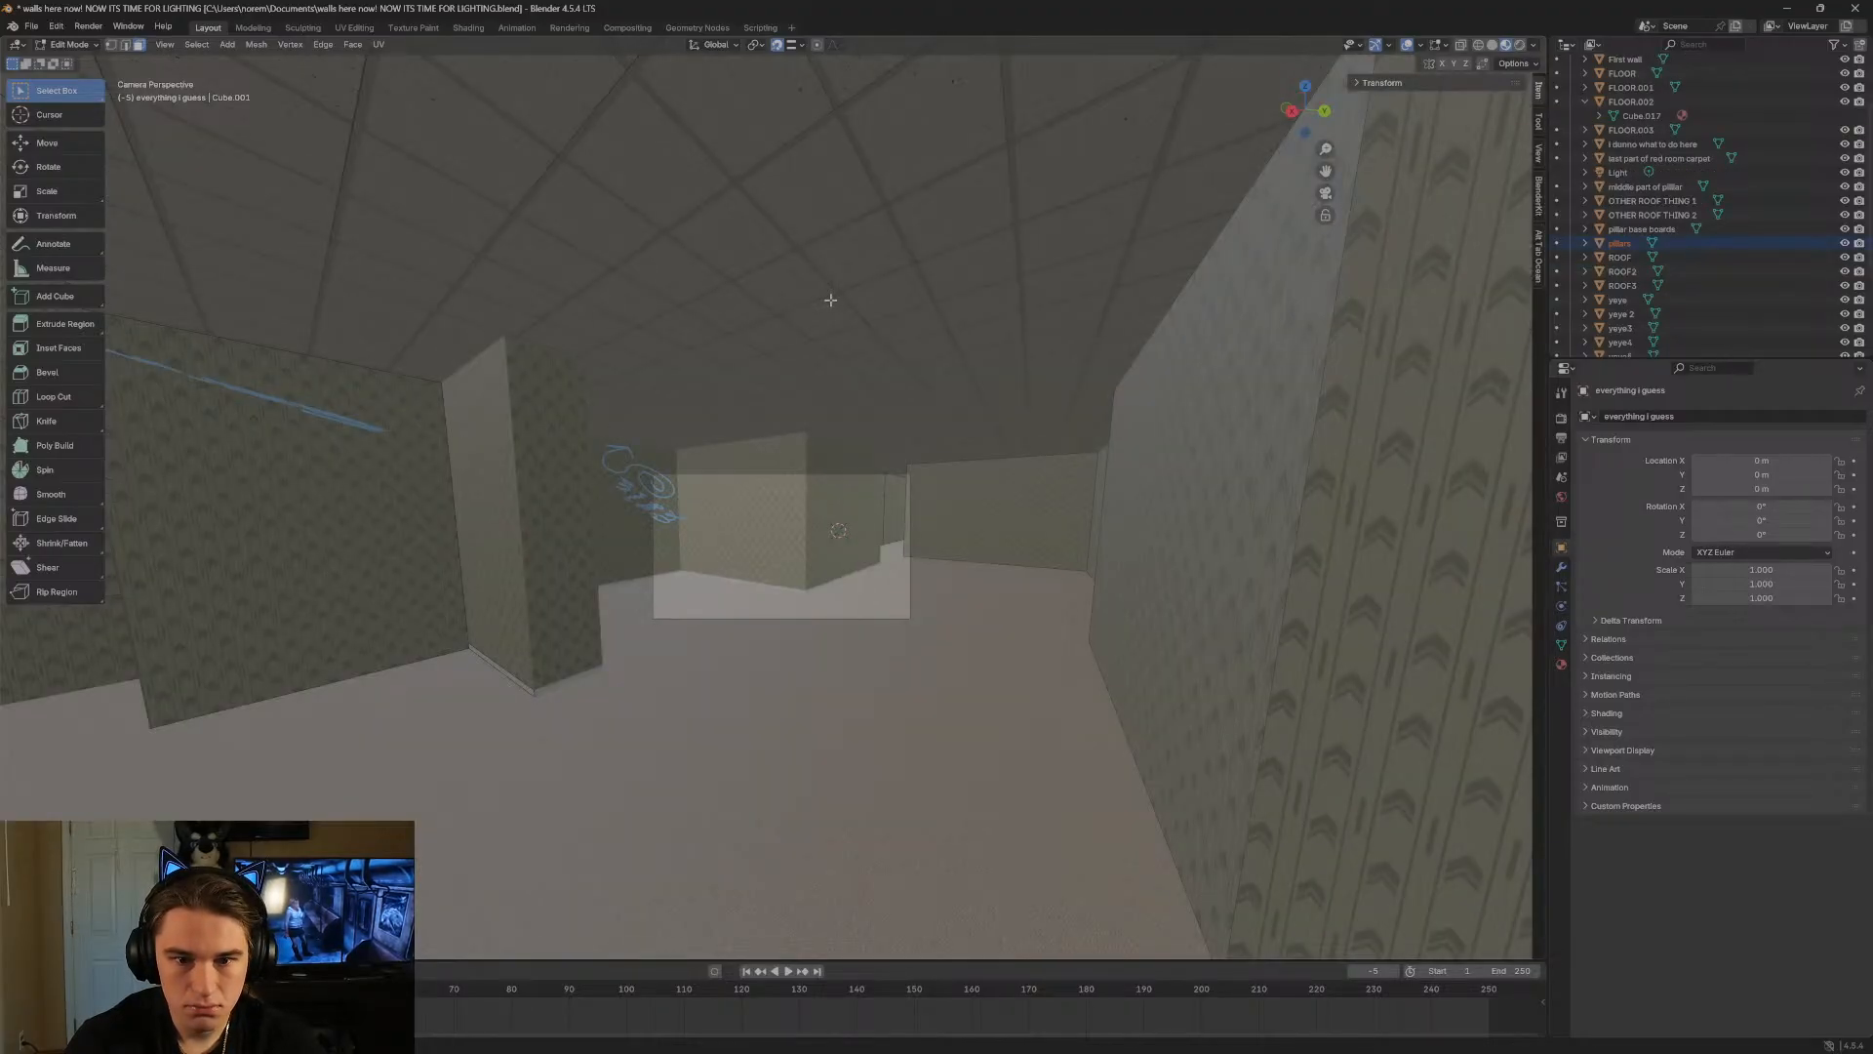
Separate the selected ceiling light tube from the rest of the mesh into its own object, using the Selection option.
{"action": "key", "text": "shift+grave"}
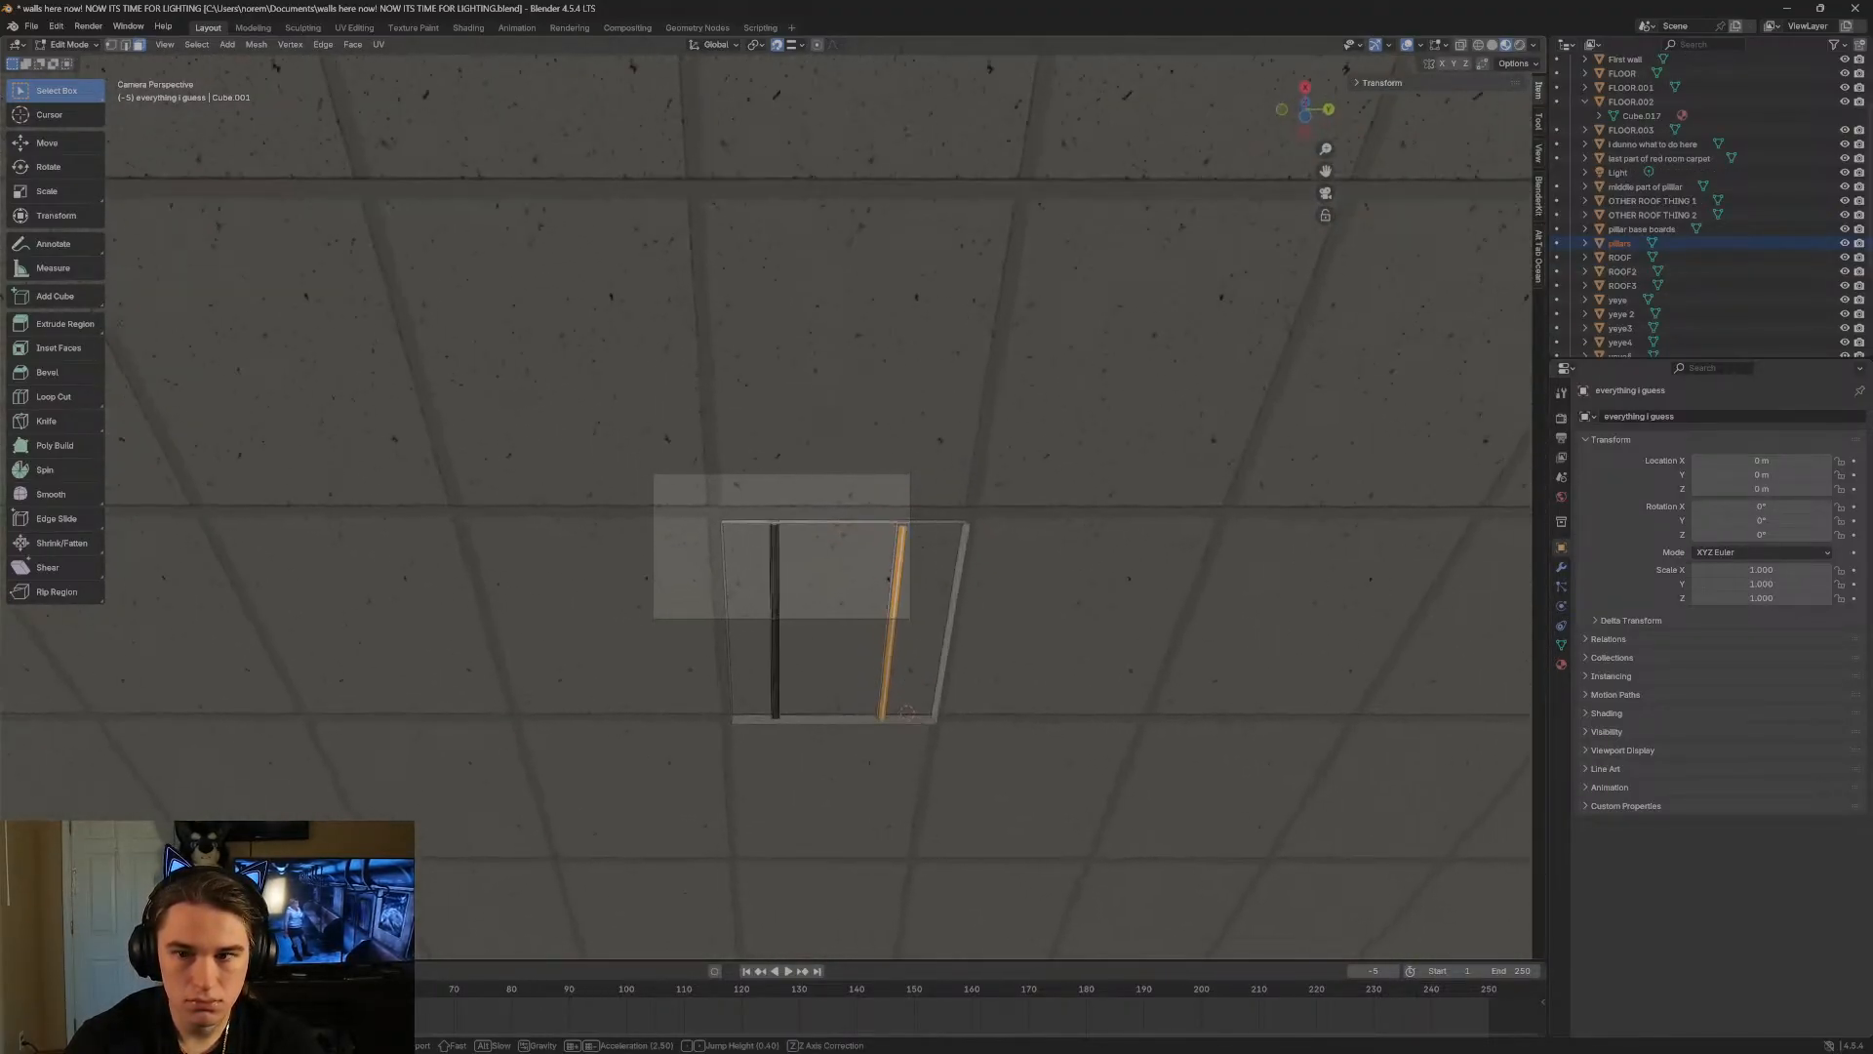
{"action": "key", "text": "w"}
{"action": "key", "text": "d"}
{"action": "left_click", "coordinate": [830, 299]}
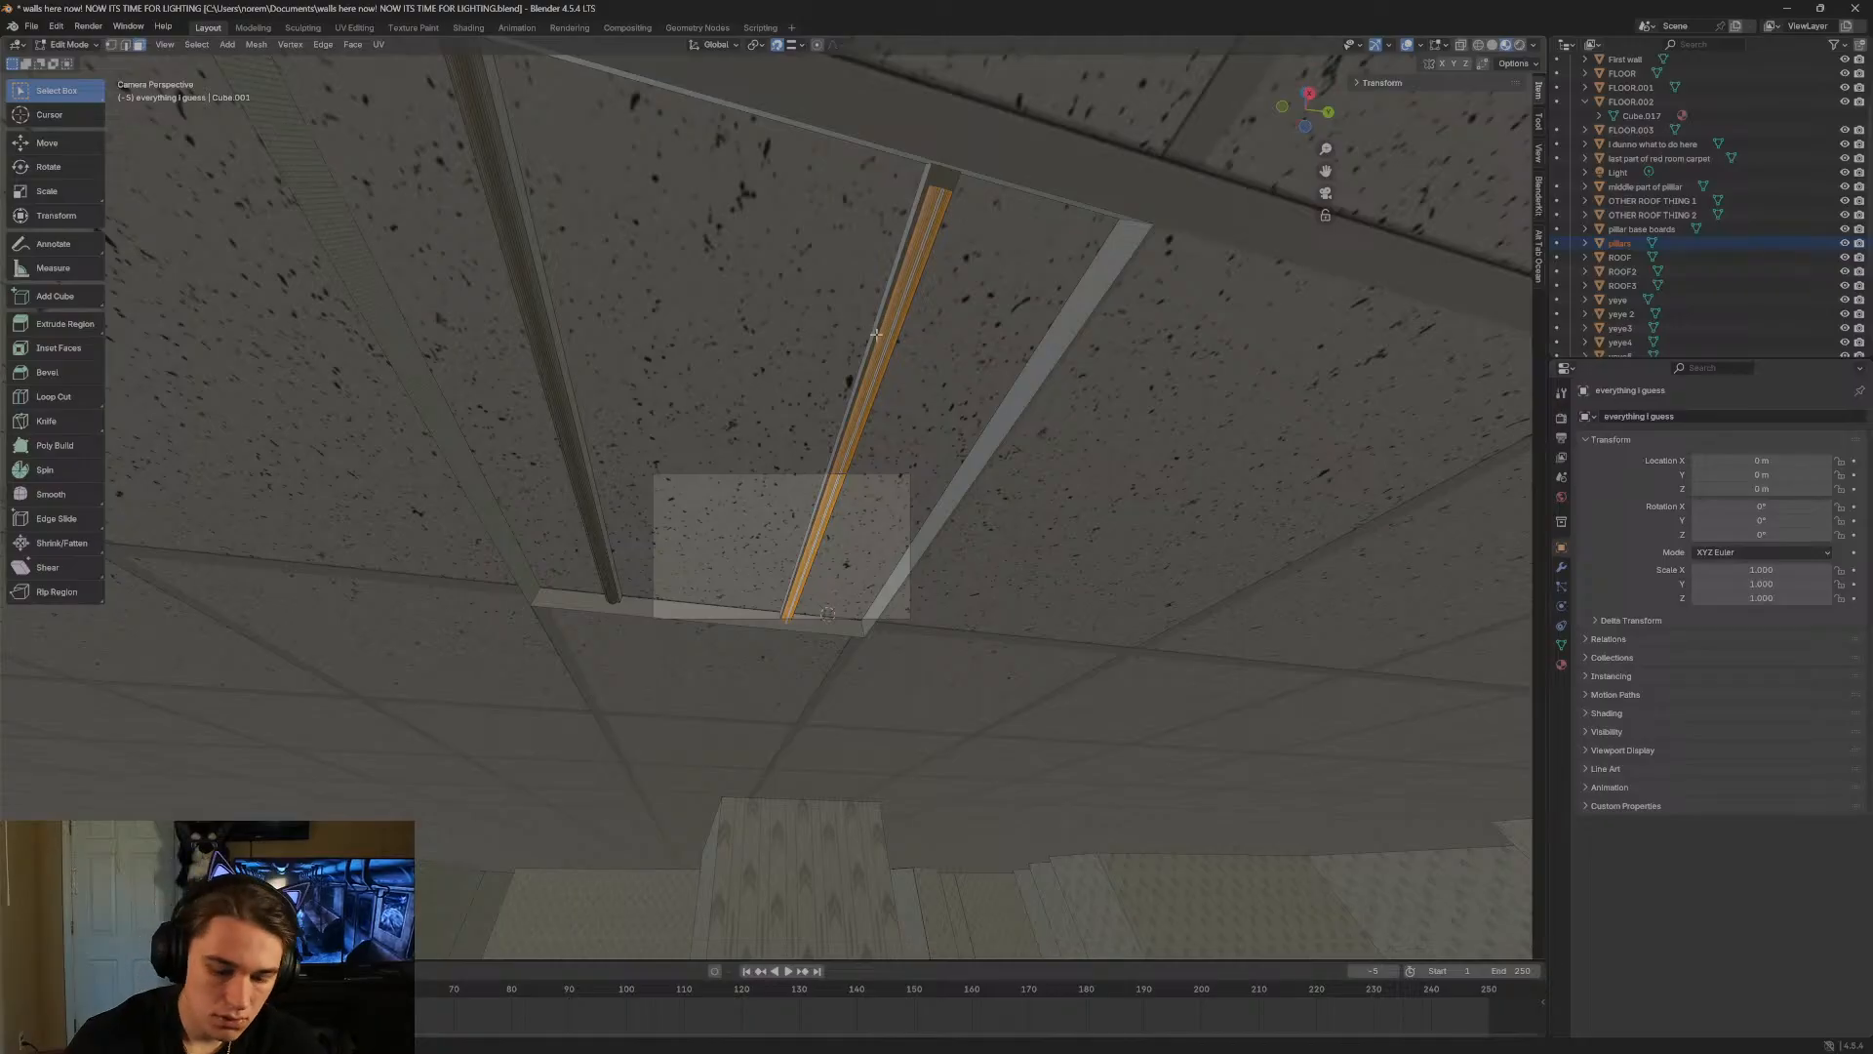
{"action": "key", "text": "p"}
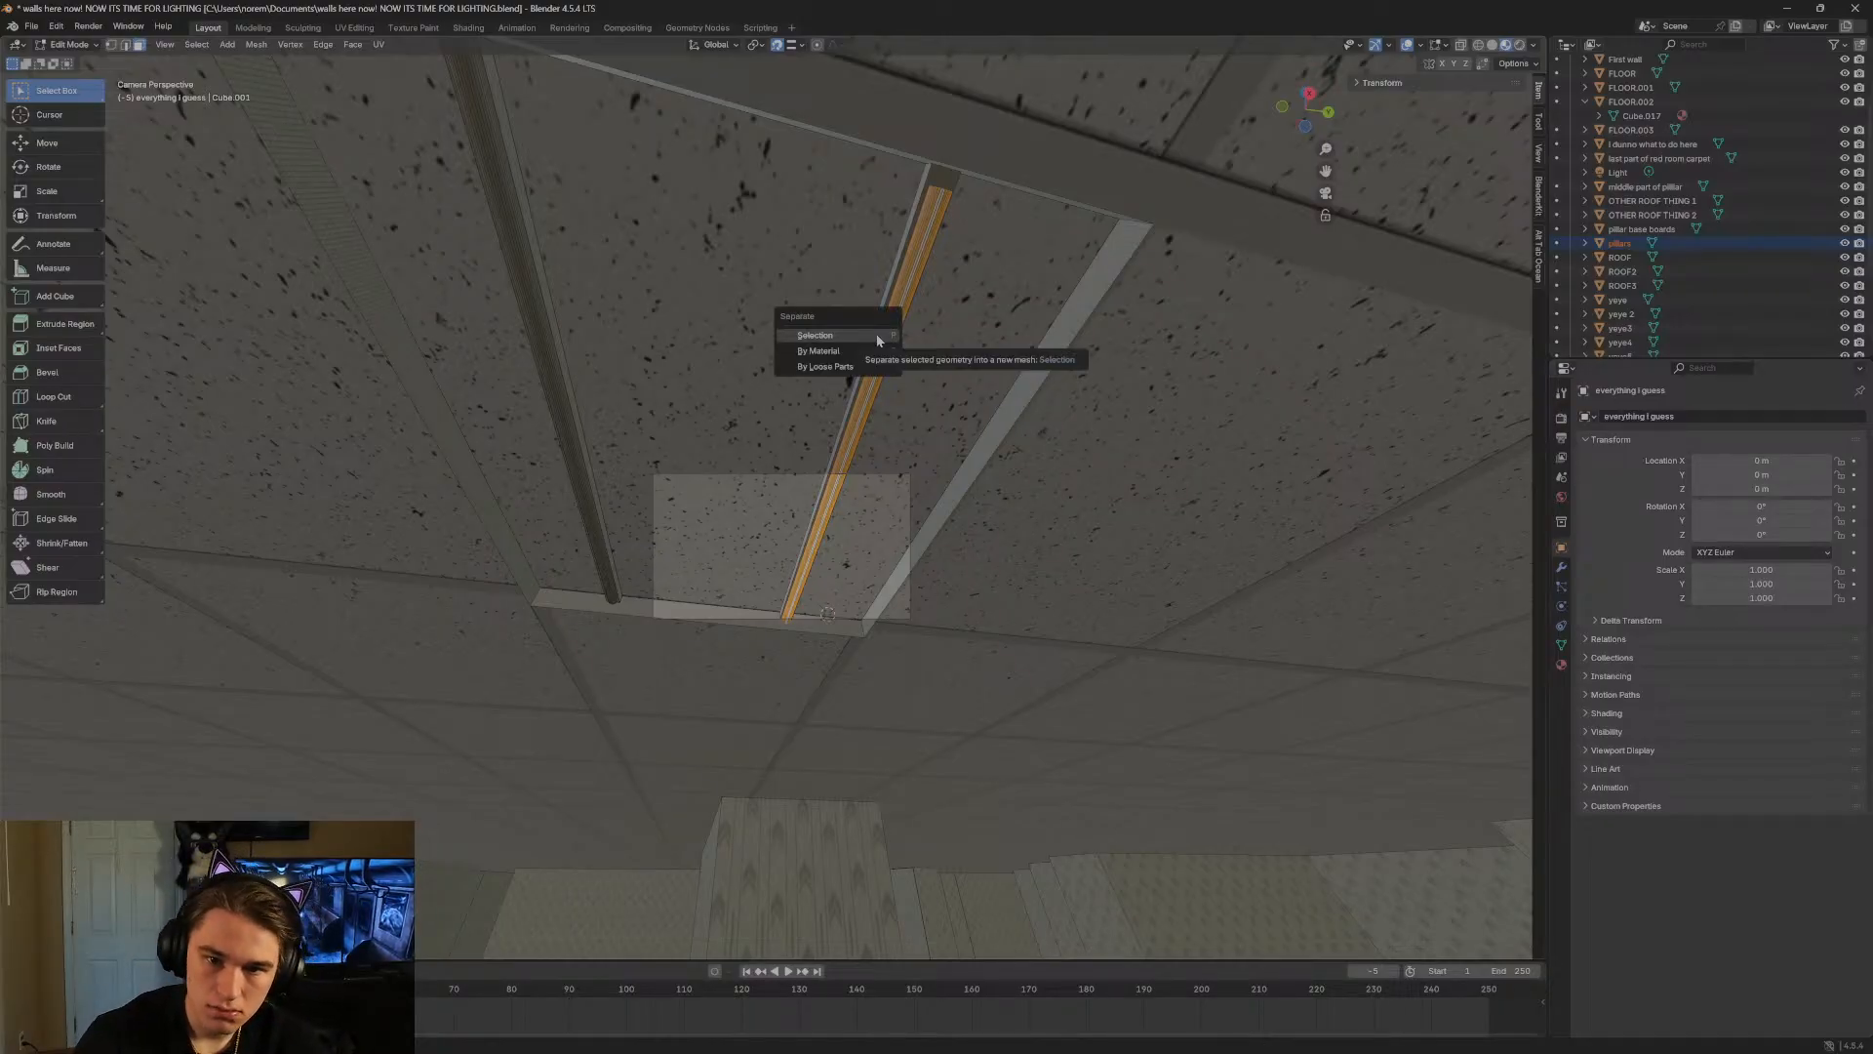
{"action": "left_click", "coordinate": [877, 337]}
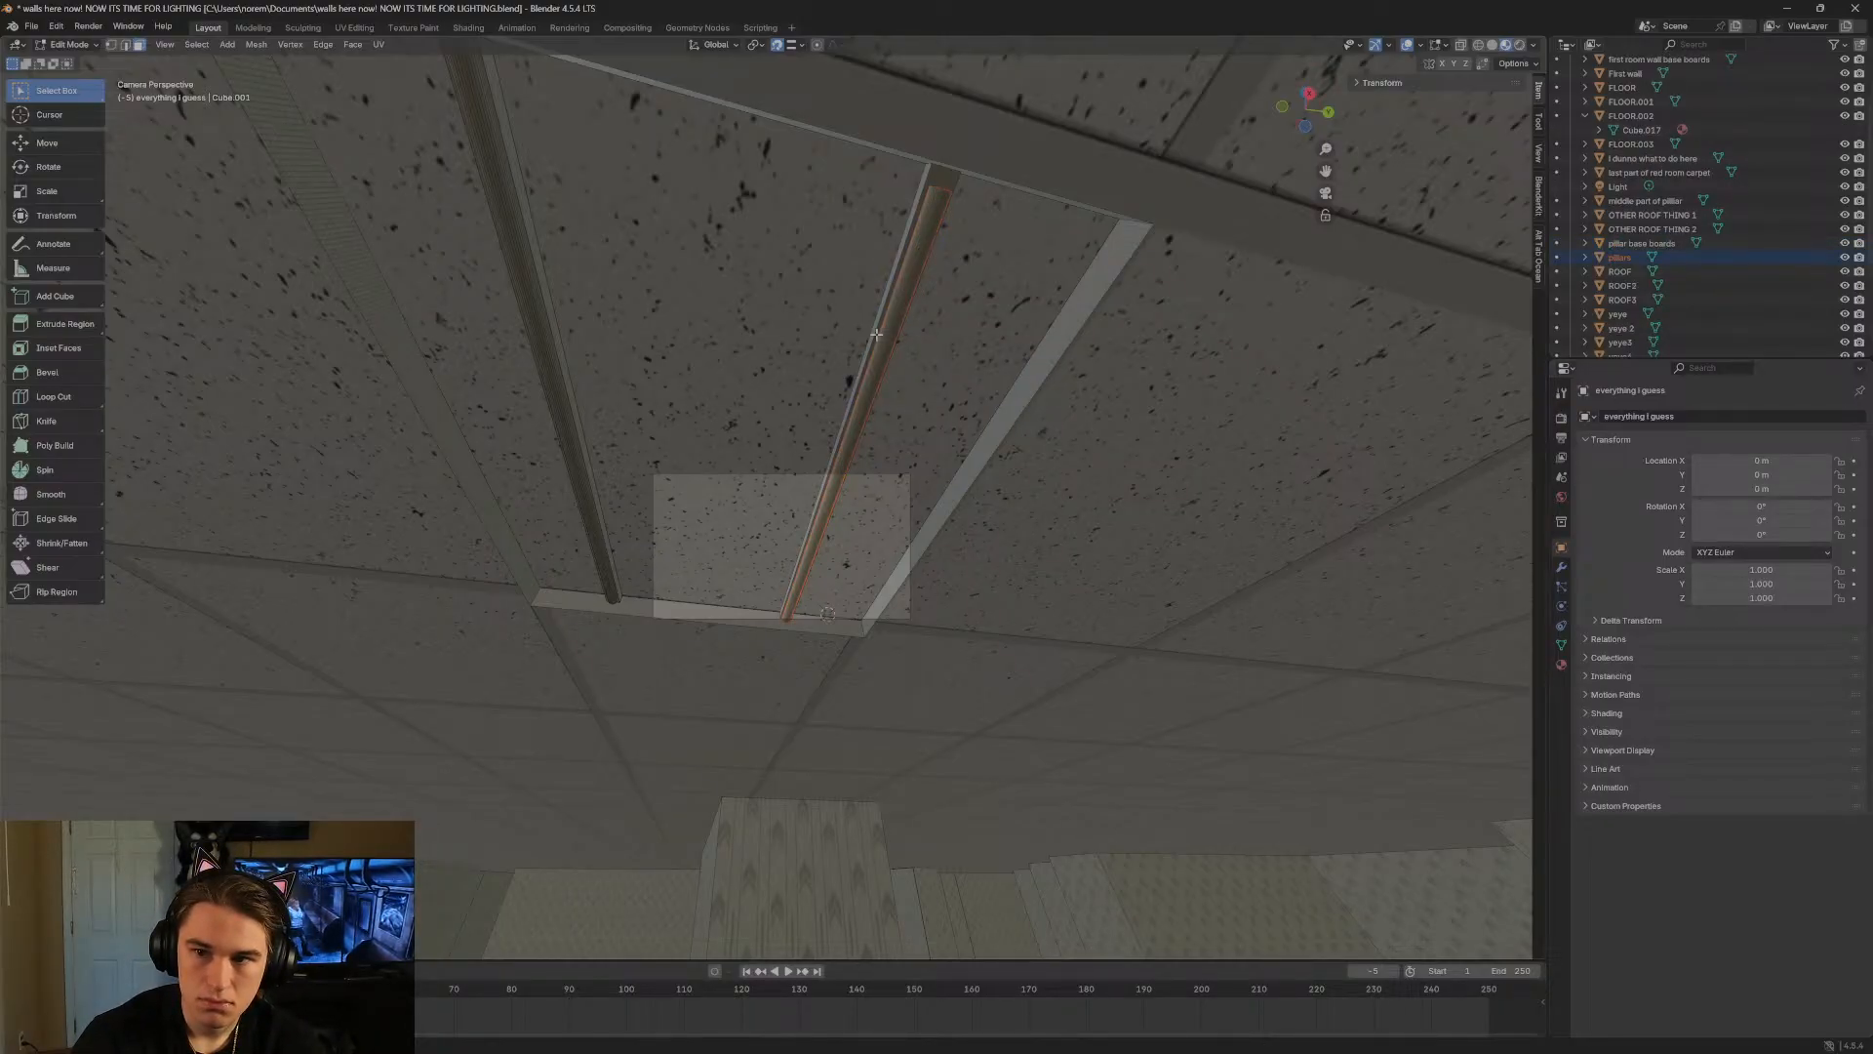
Rename the newly separated tube object as "Light Bar in Light box 1".
{"action": "scroll", "coordinate": [1649, 229], "scroll_direction": "up", "scroll_amount": 3}
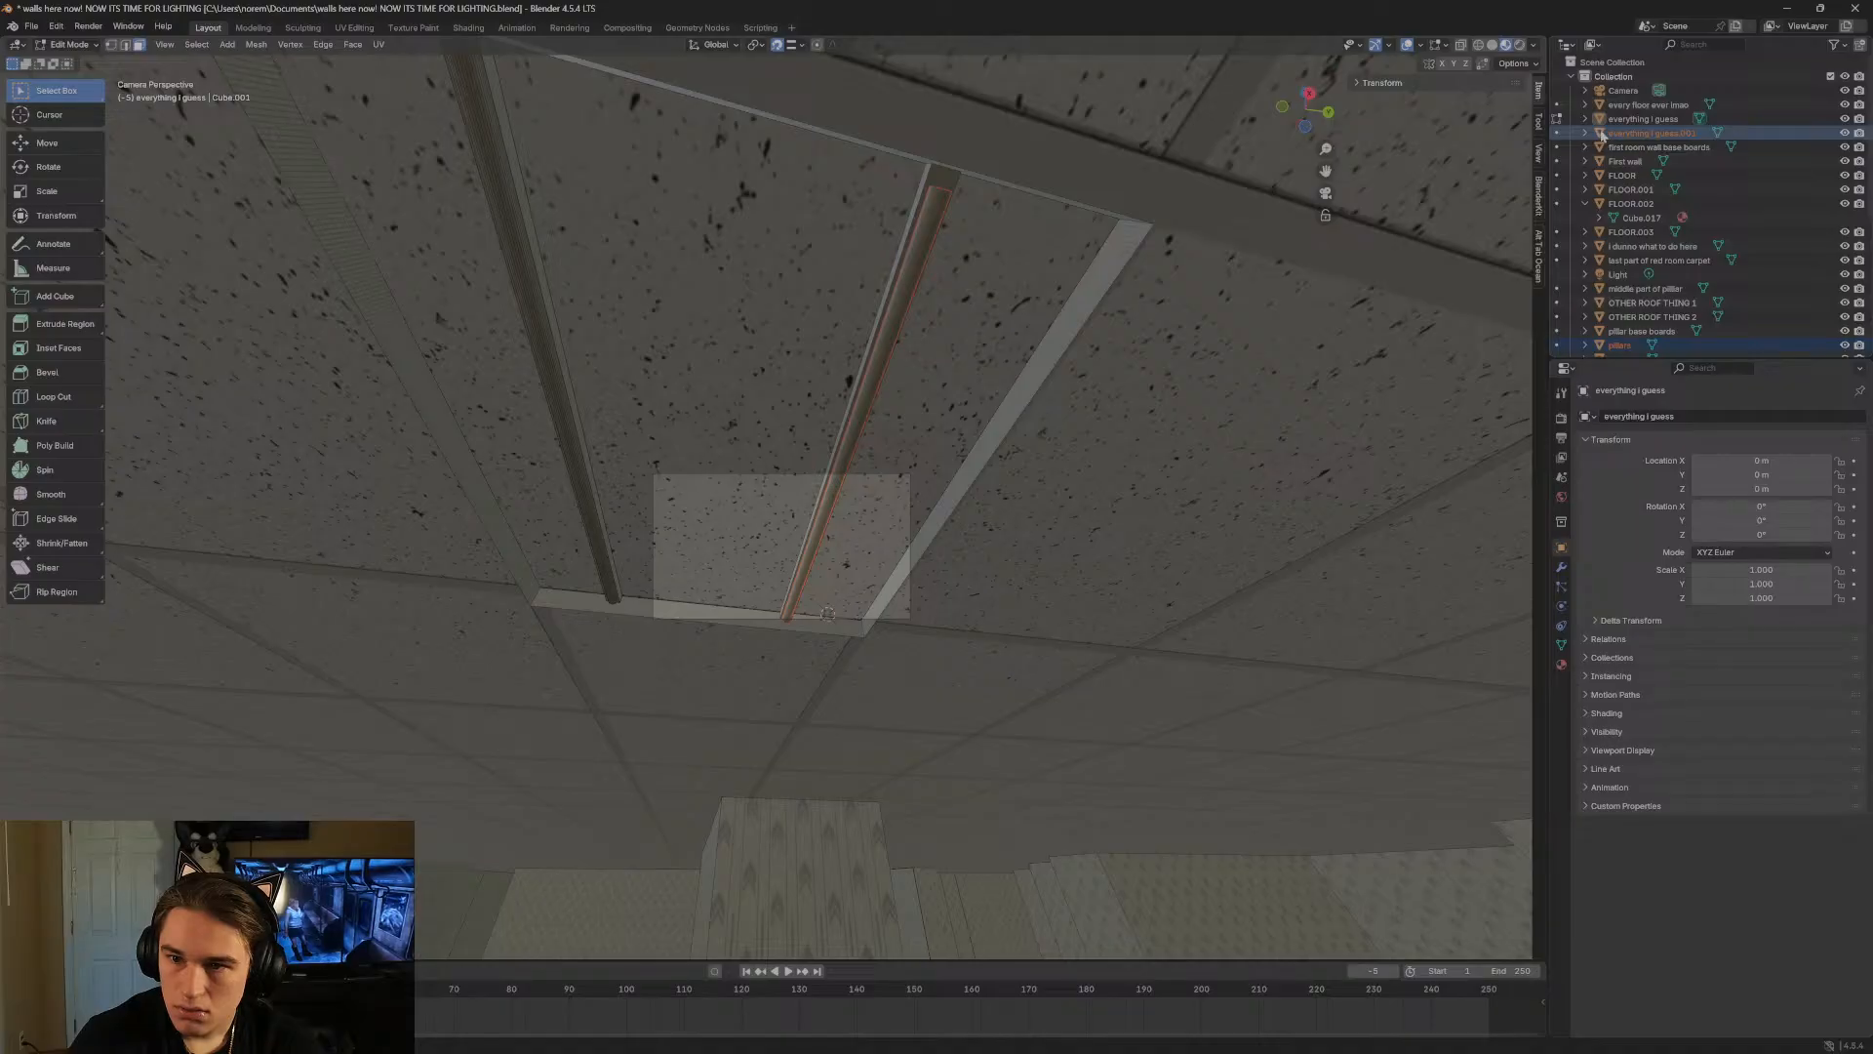
{"action": "double_click", "coordinate": [1620, 135]}
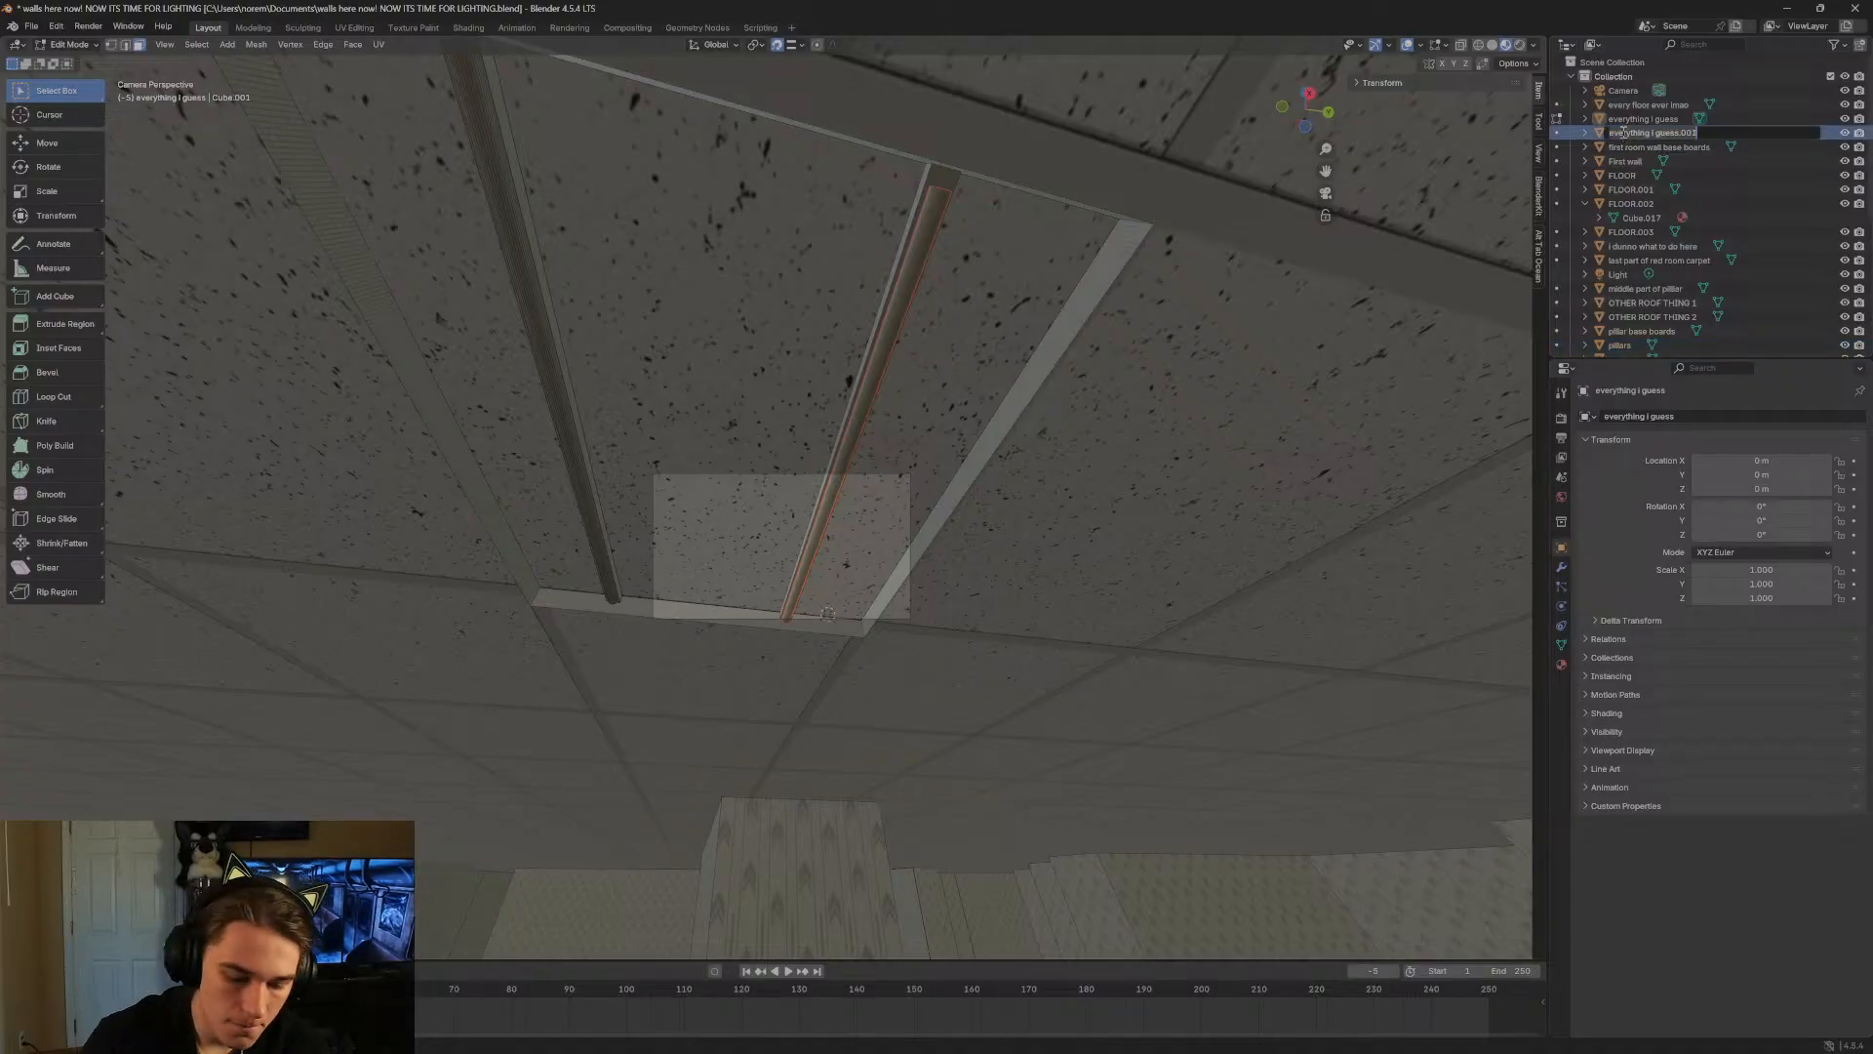
{"action": "type", "text": "Ligh"}
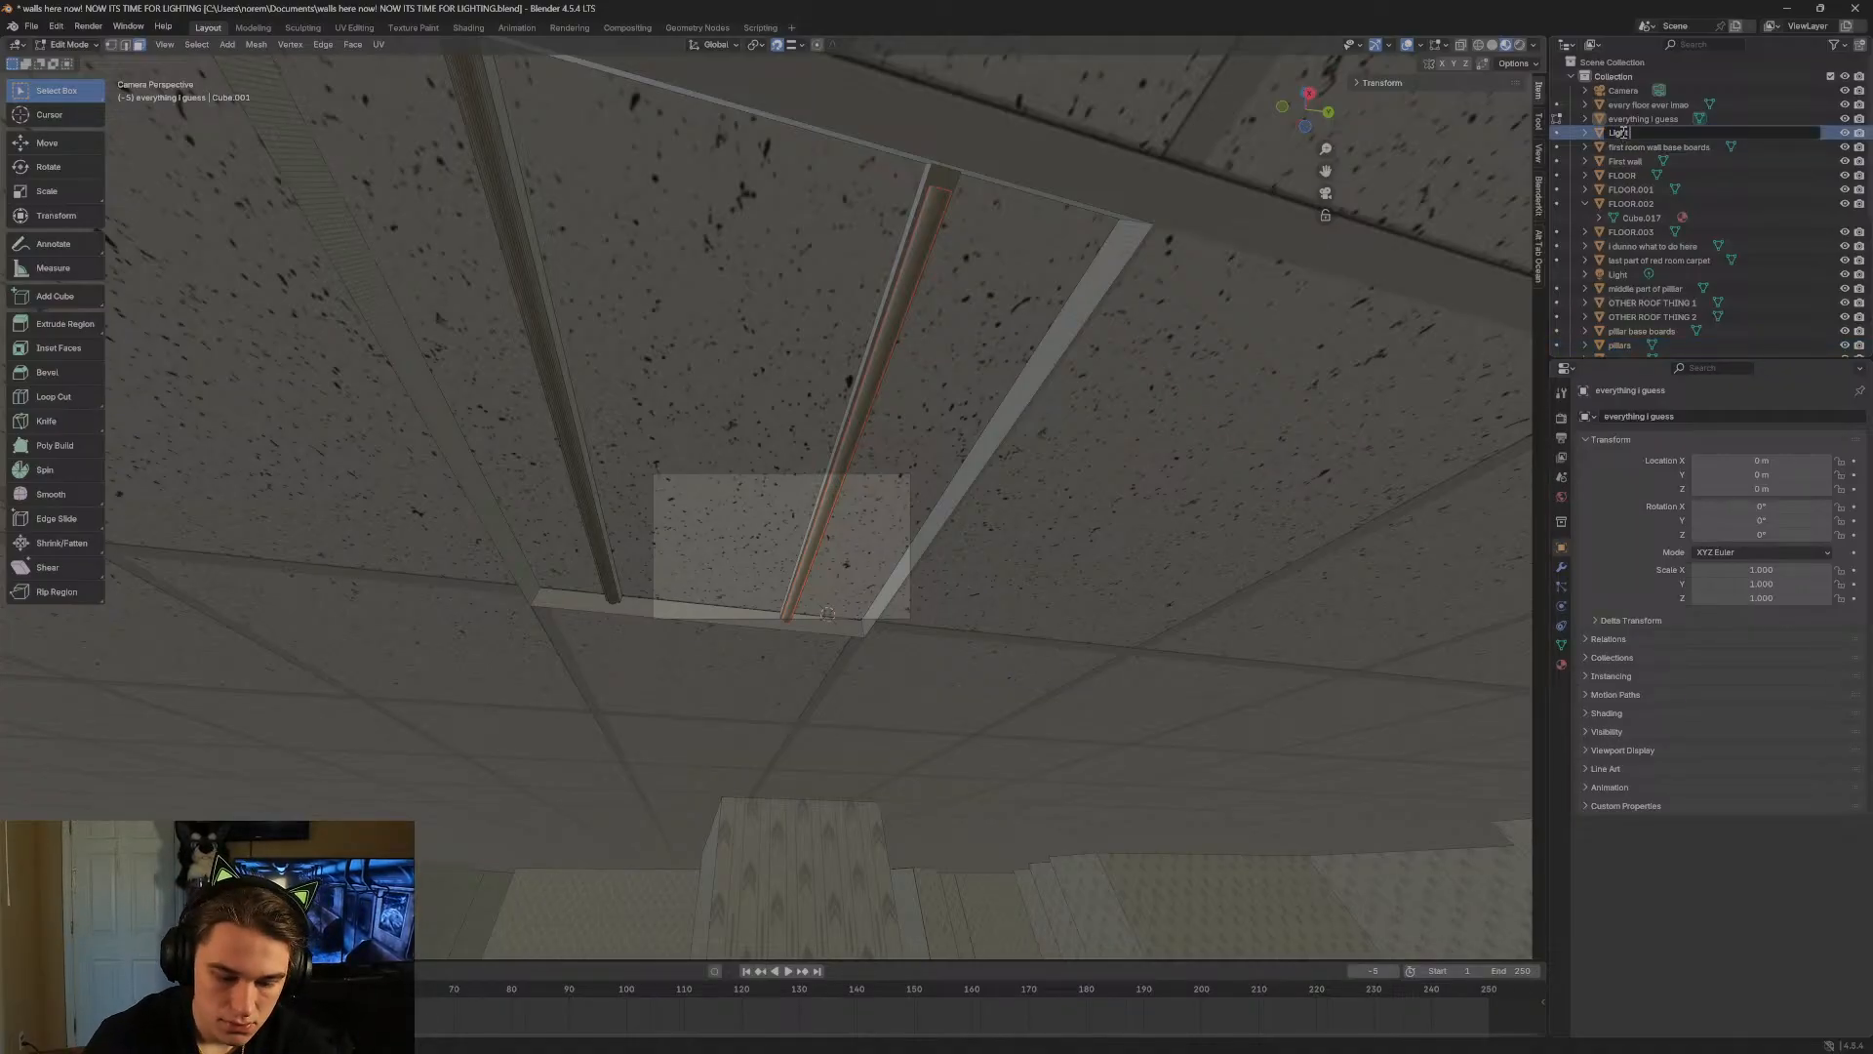
{"action": "type", "text": "t Bar in"}
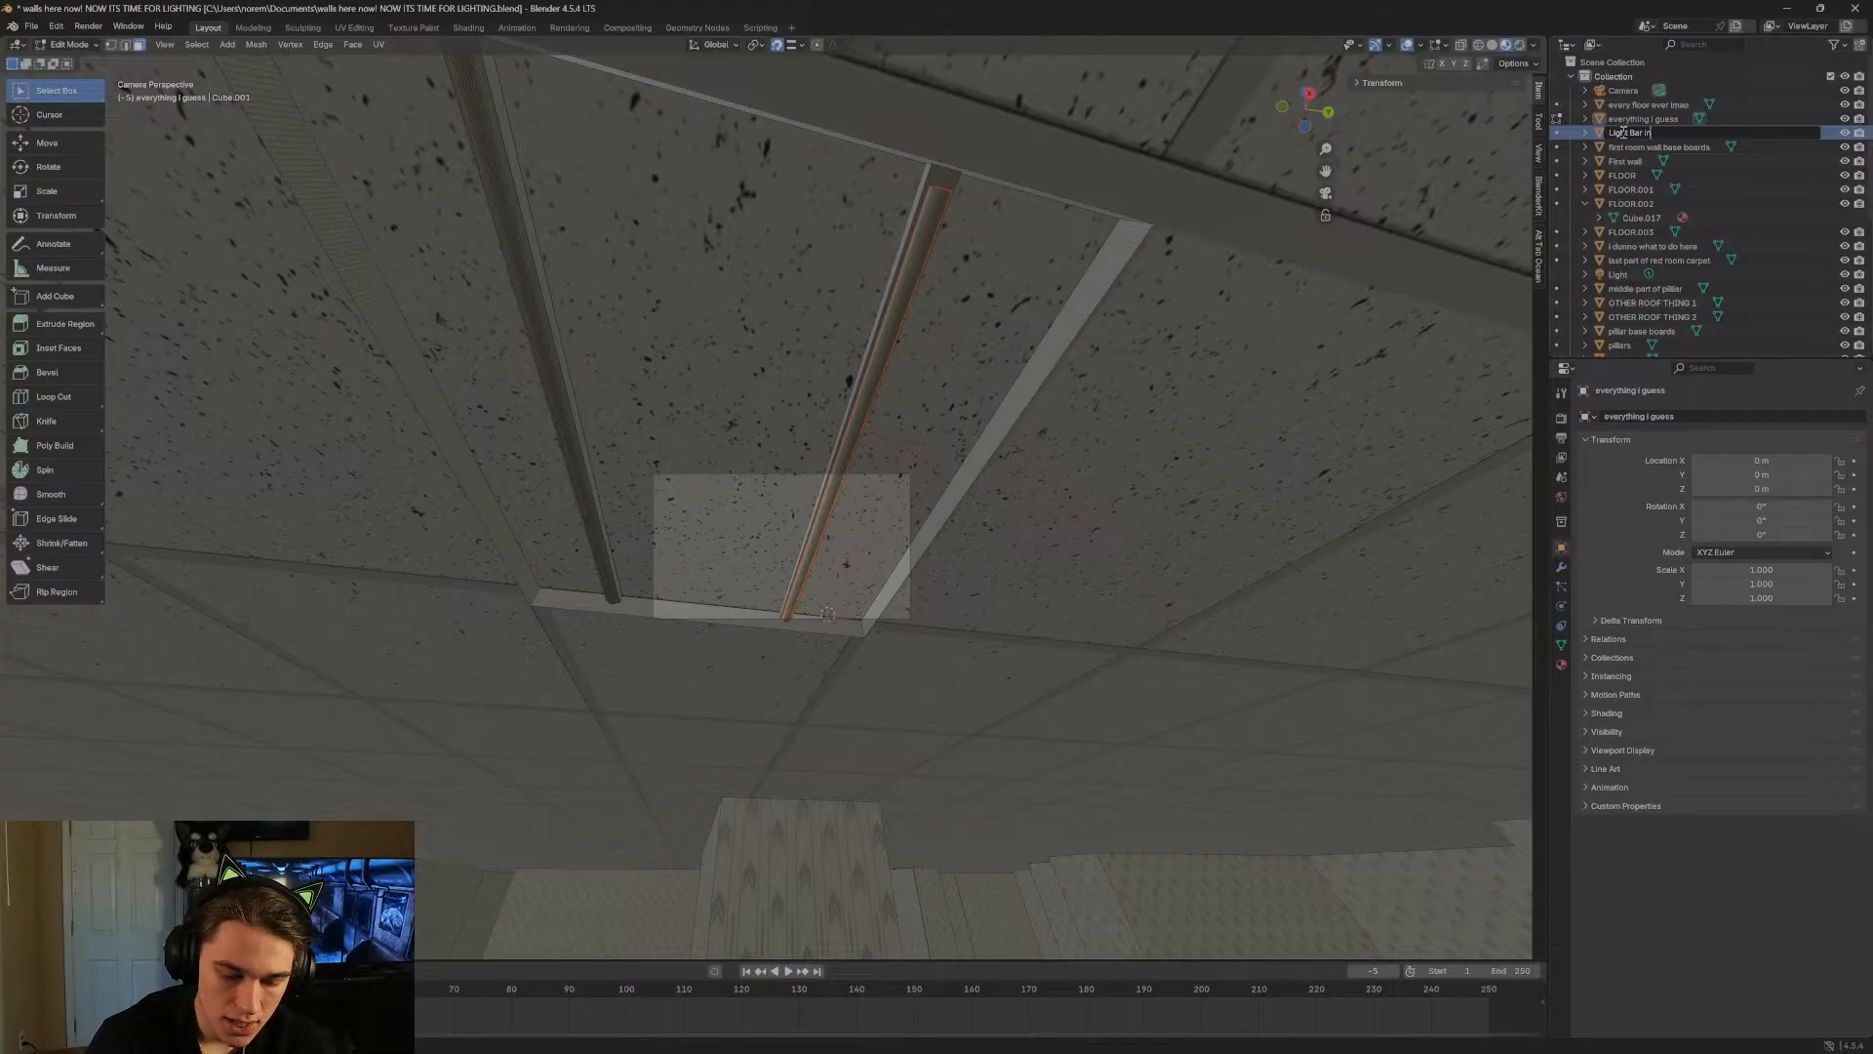
{"action": "key", "text": "BackSpace"}
{"action": "key", "text": "BackSpace"}
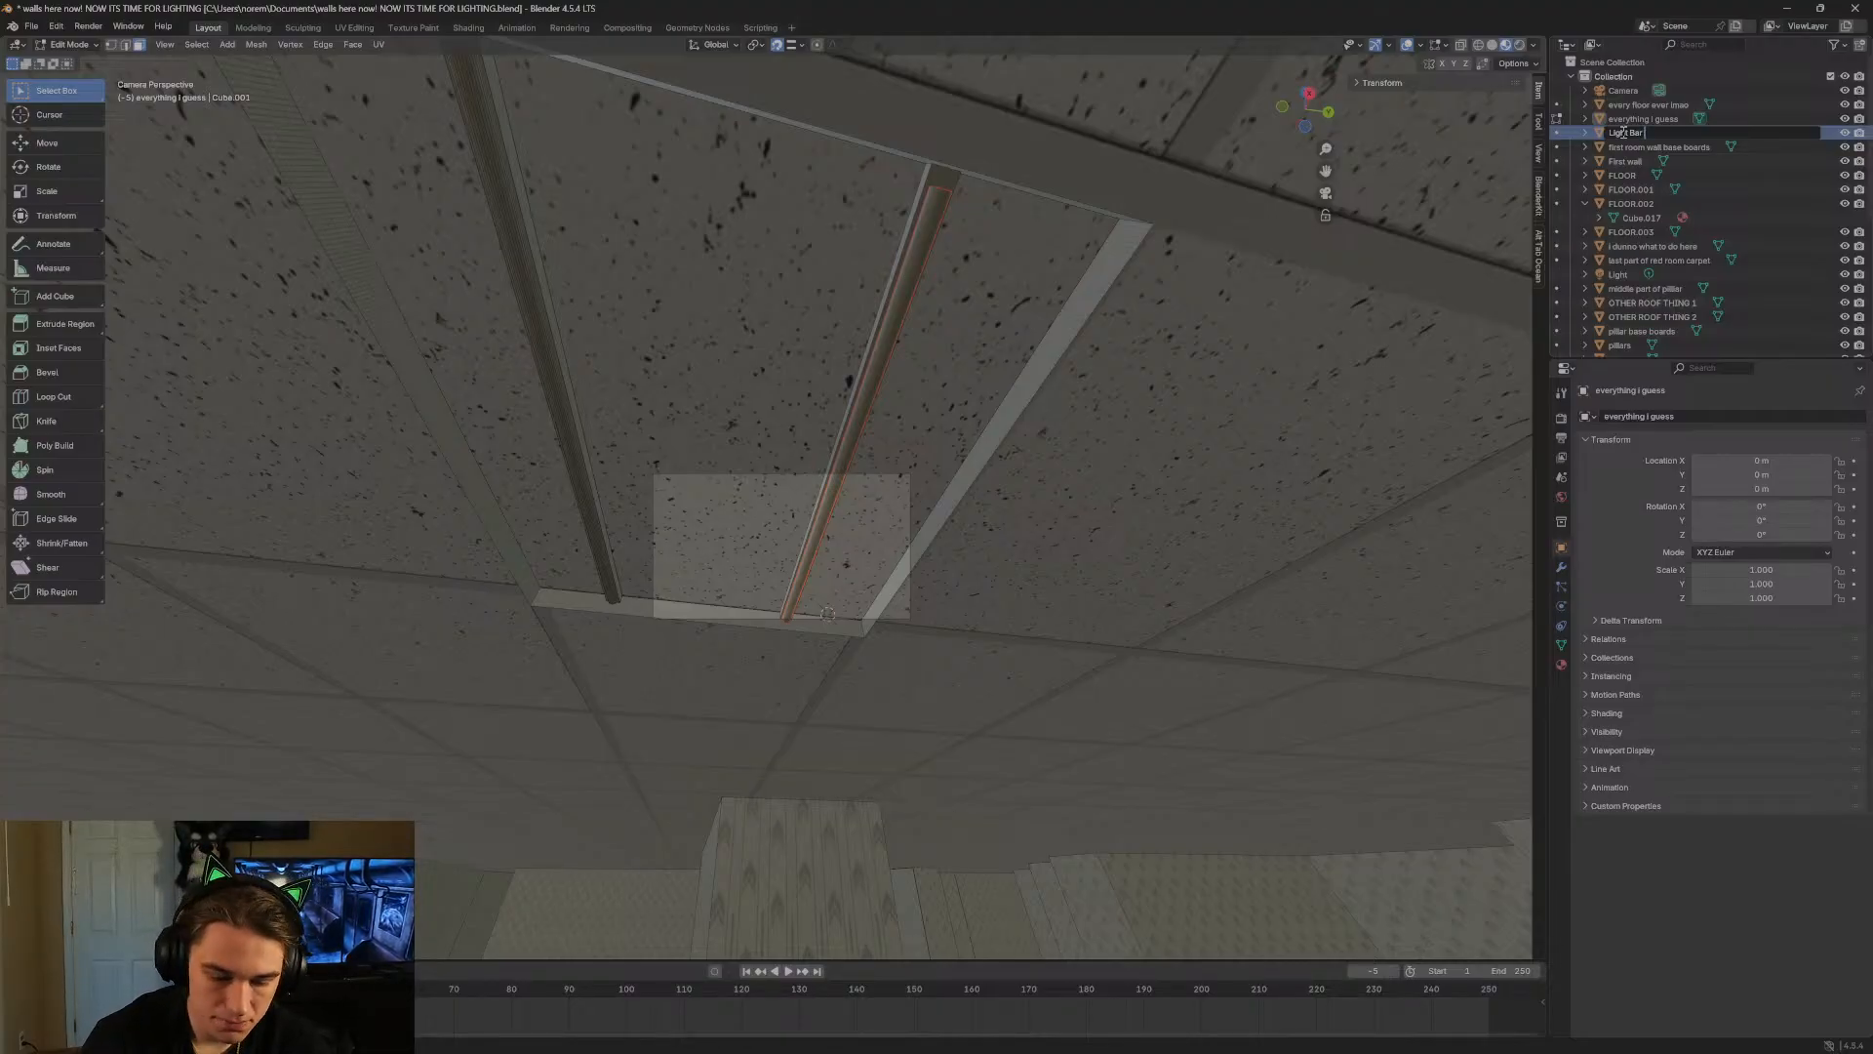
{"action": "type", "text": "in Light box"}
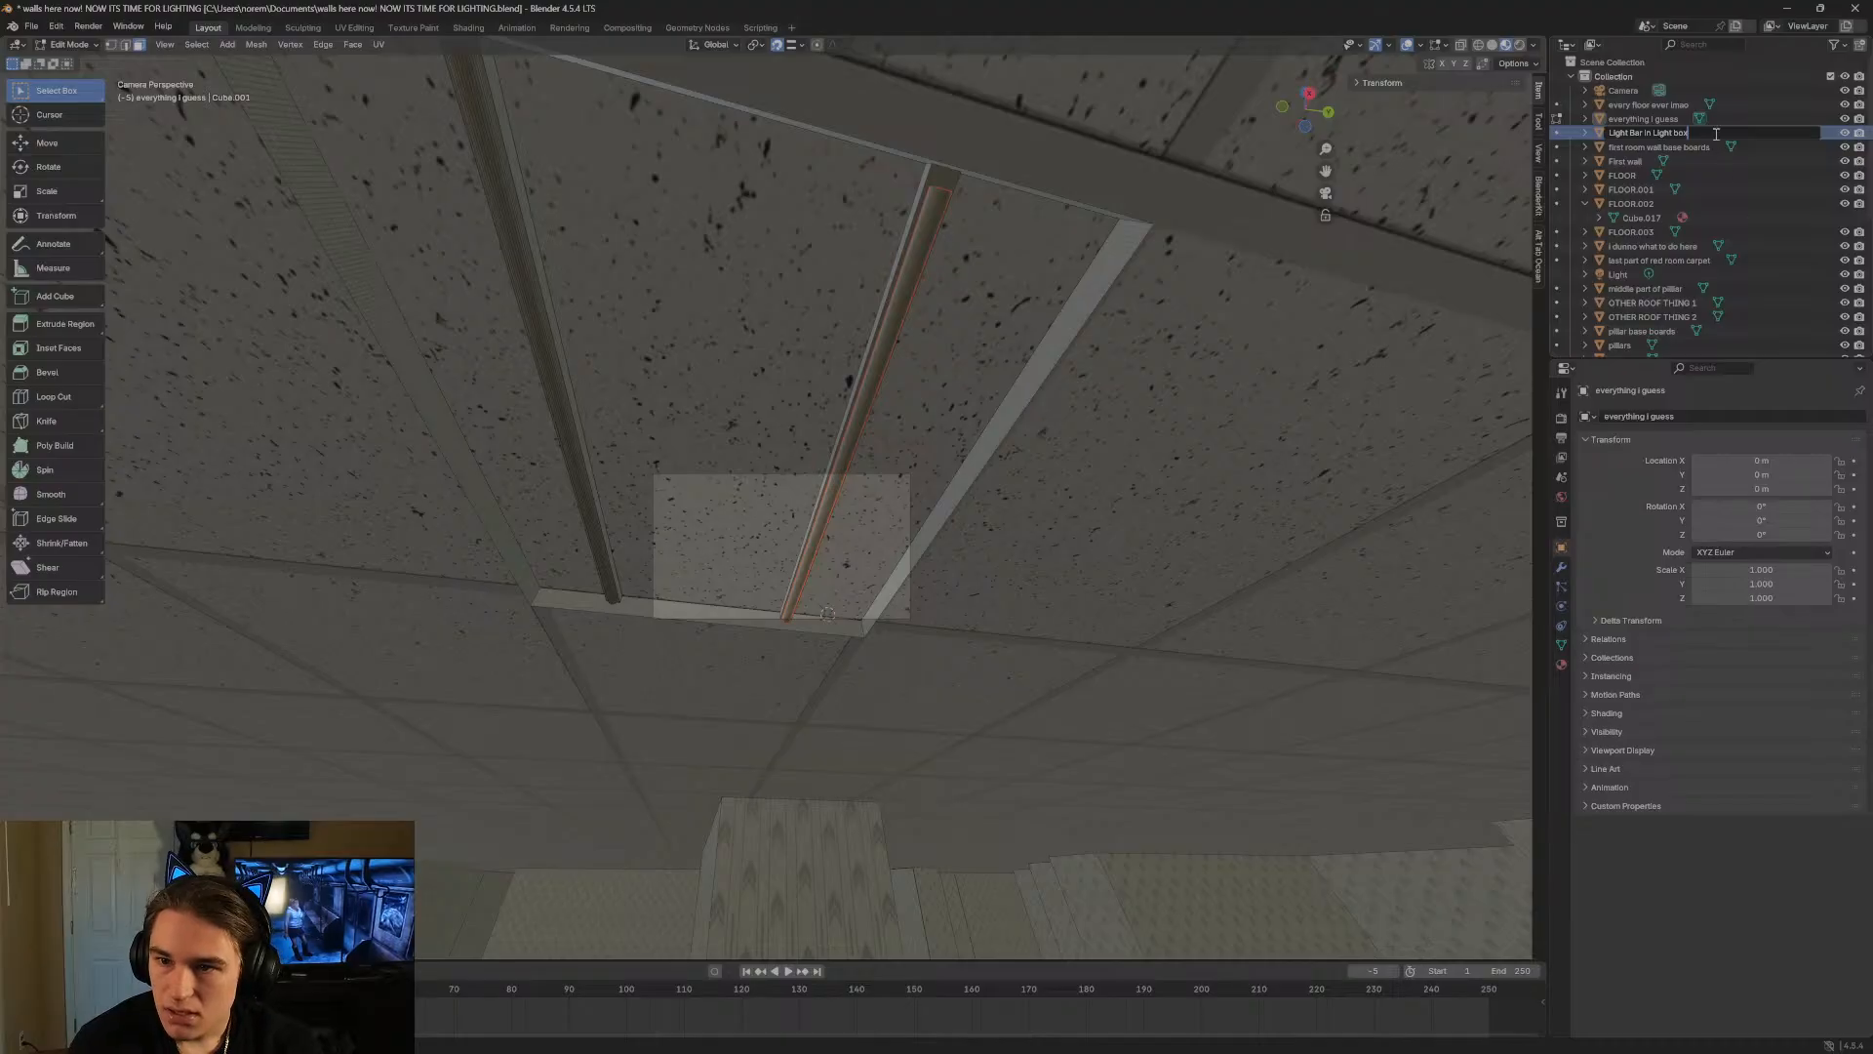
{"action": "type", "text": "1"}
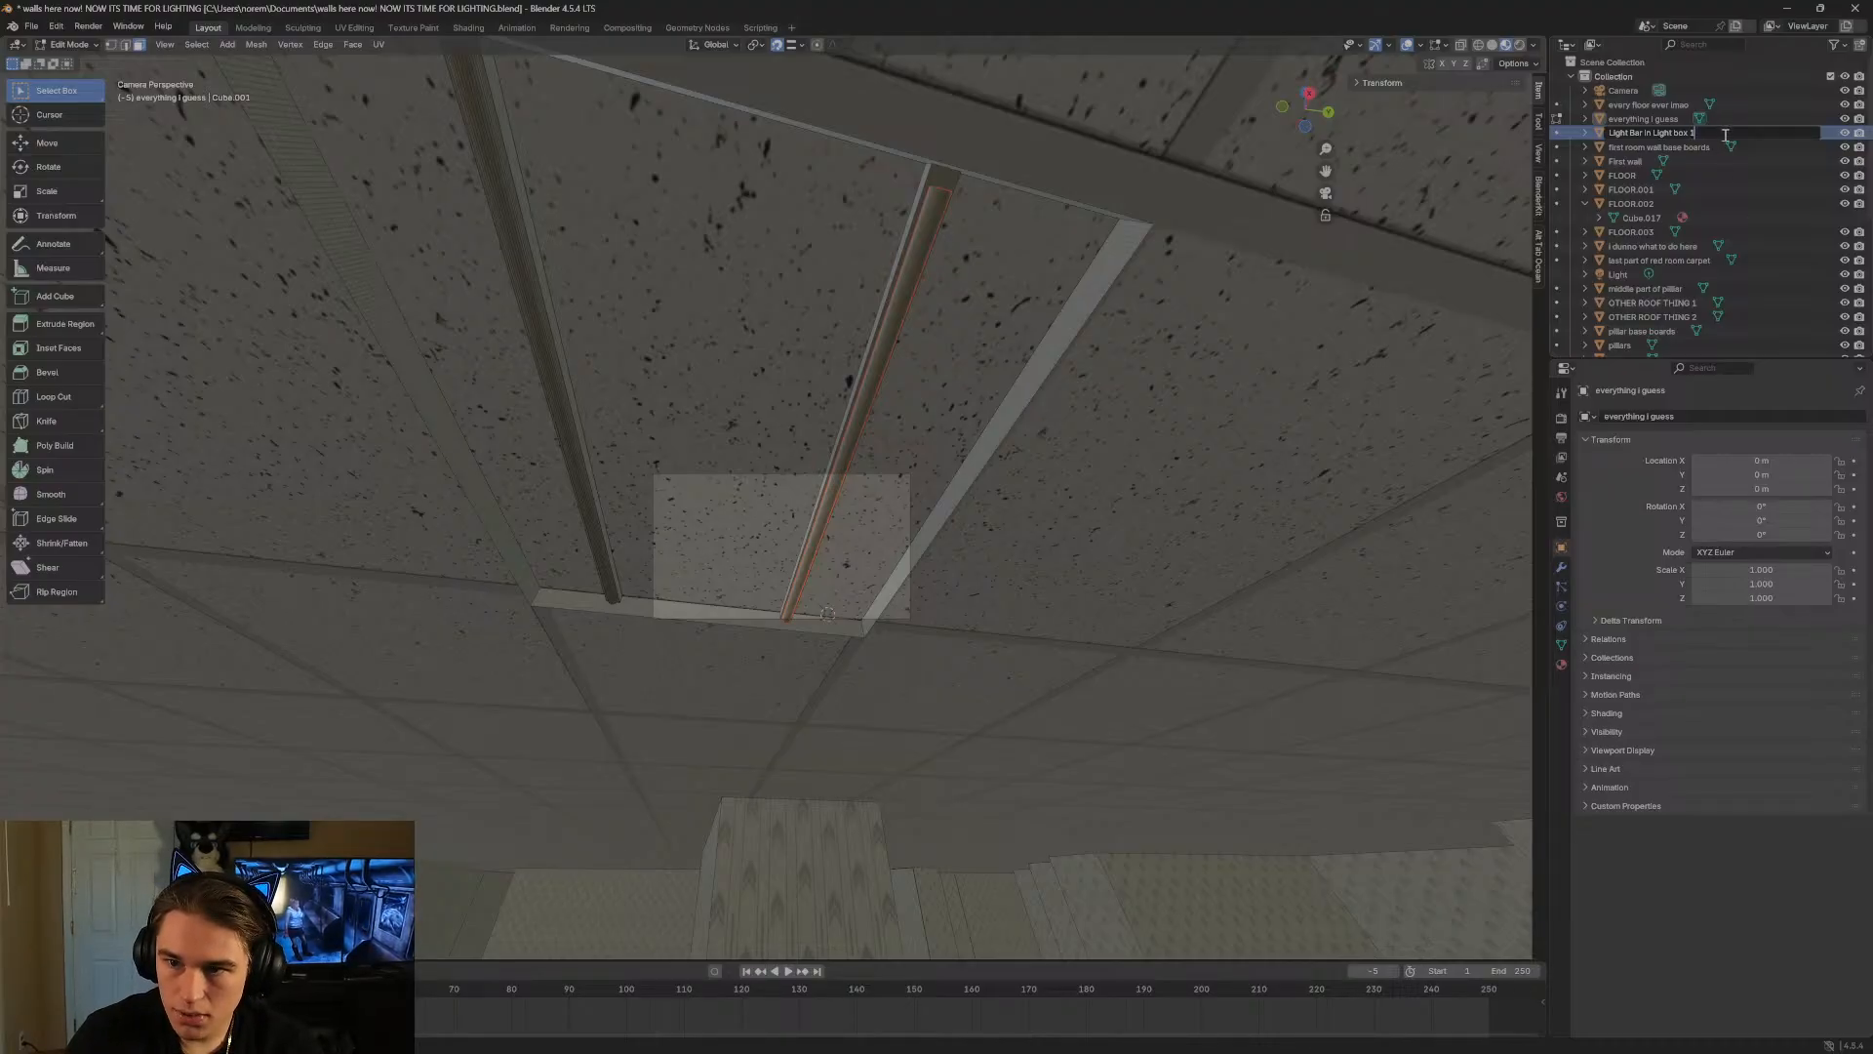
{"action": "key", "text": "Return"}
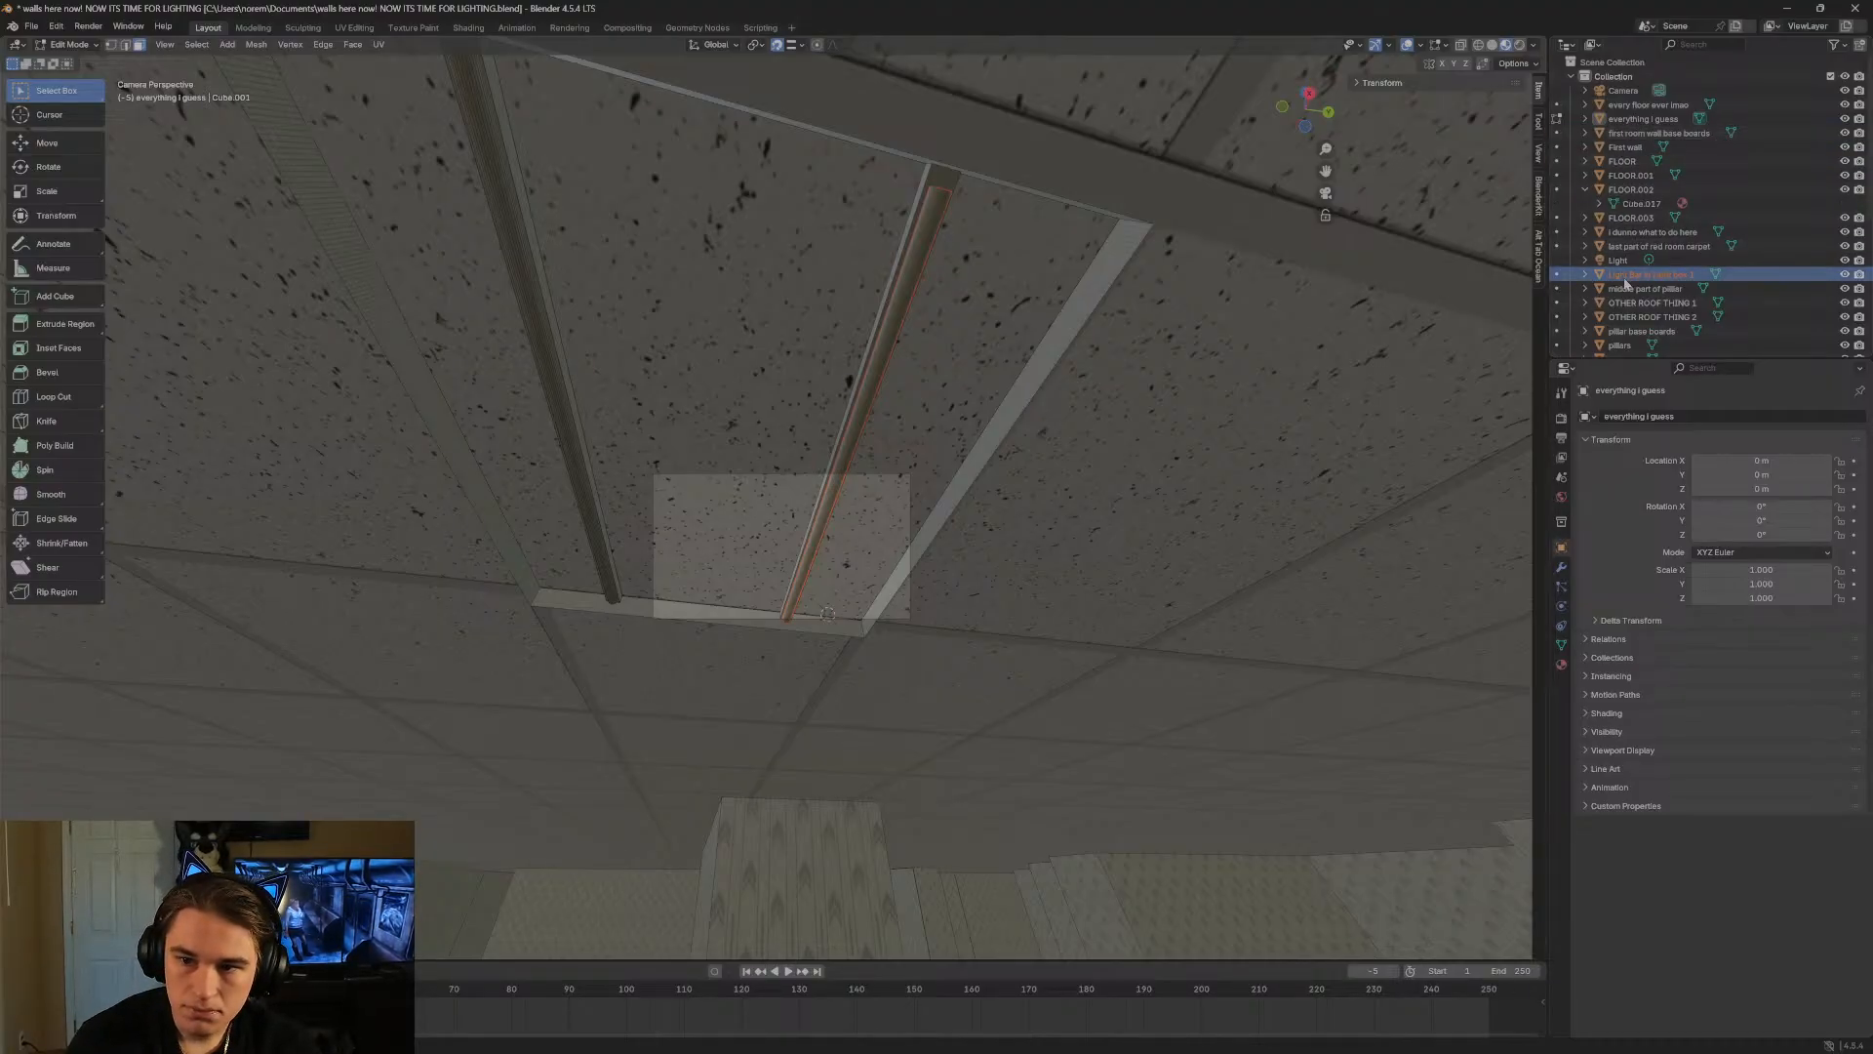
Make the separated light bar the active object and leave it selected in Object Mode.
{"action": "left_click", "coordinate": [70, 44]}
{"action": "left_click", "coordinate": [70, 49]}
{"action": "left_click", "coordinate": [849, 384]}
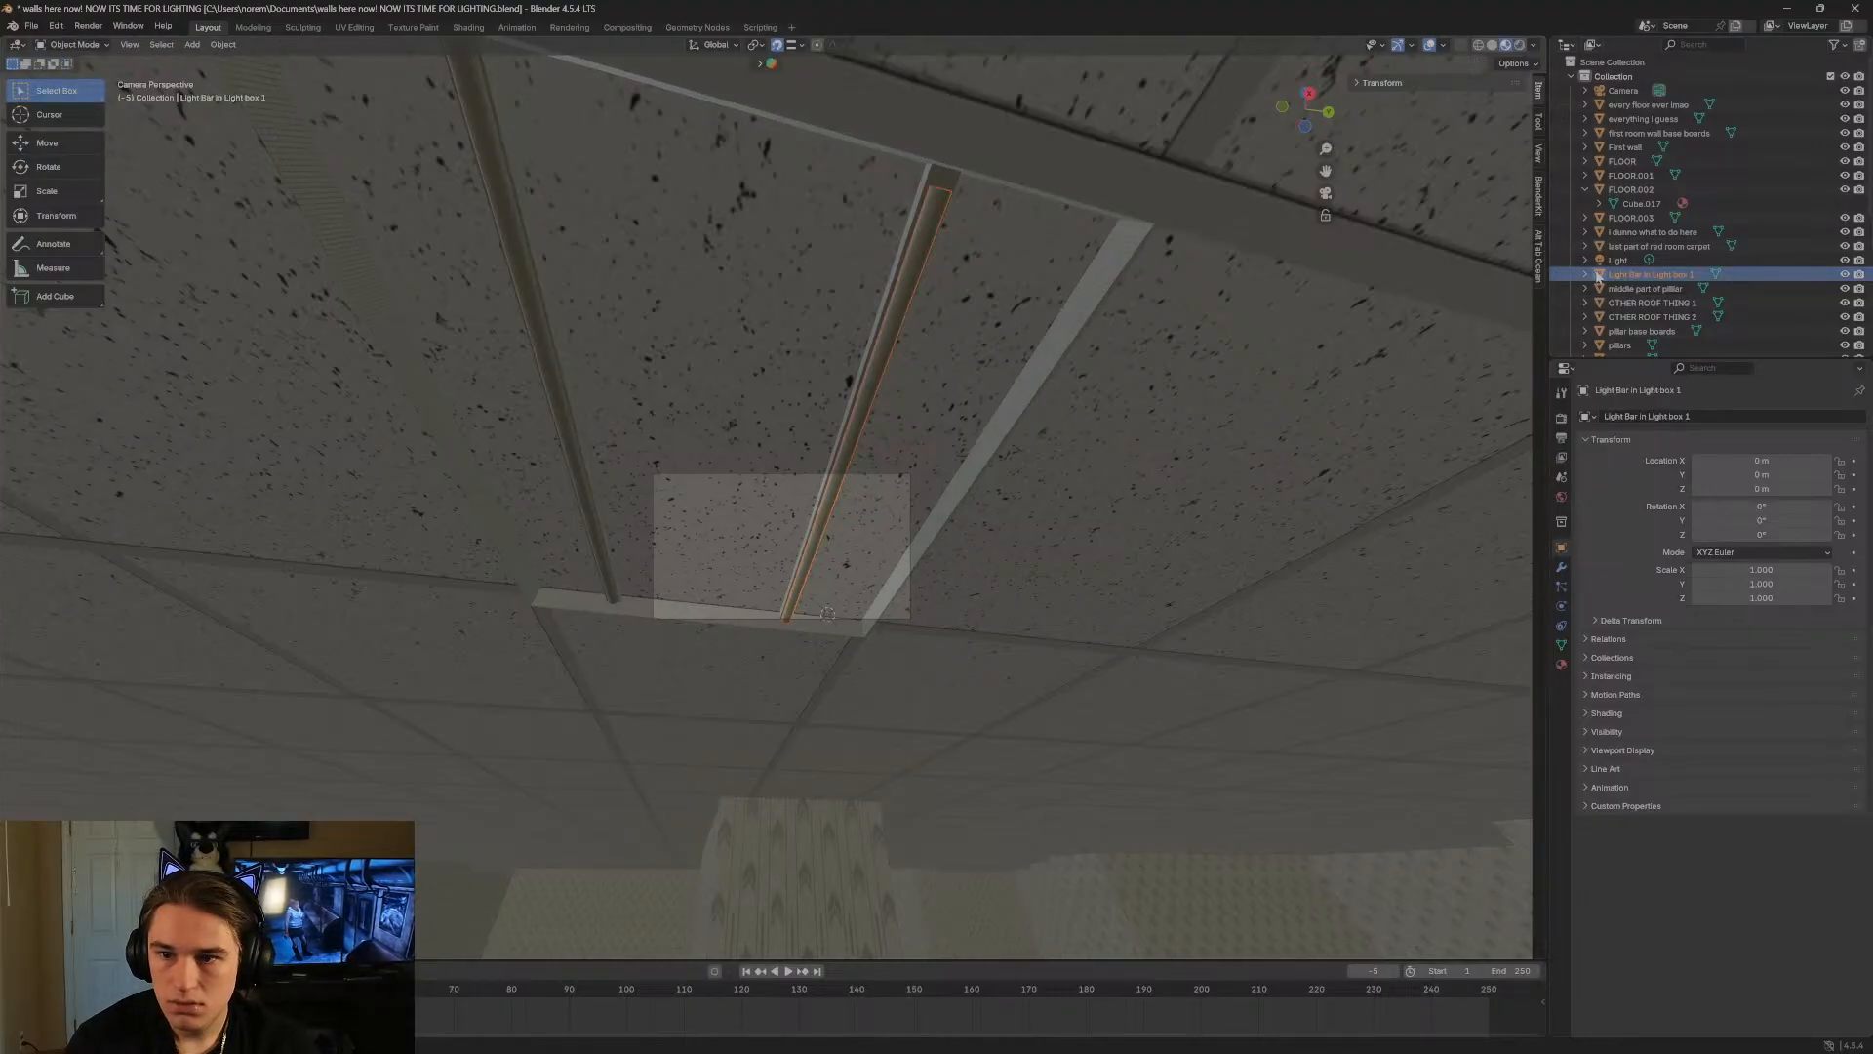
{"action": "left_click", "coordinate": [71, 42]}
{"action": "left_click", "coordinate": [83, 78]}
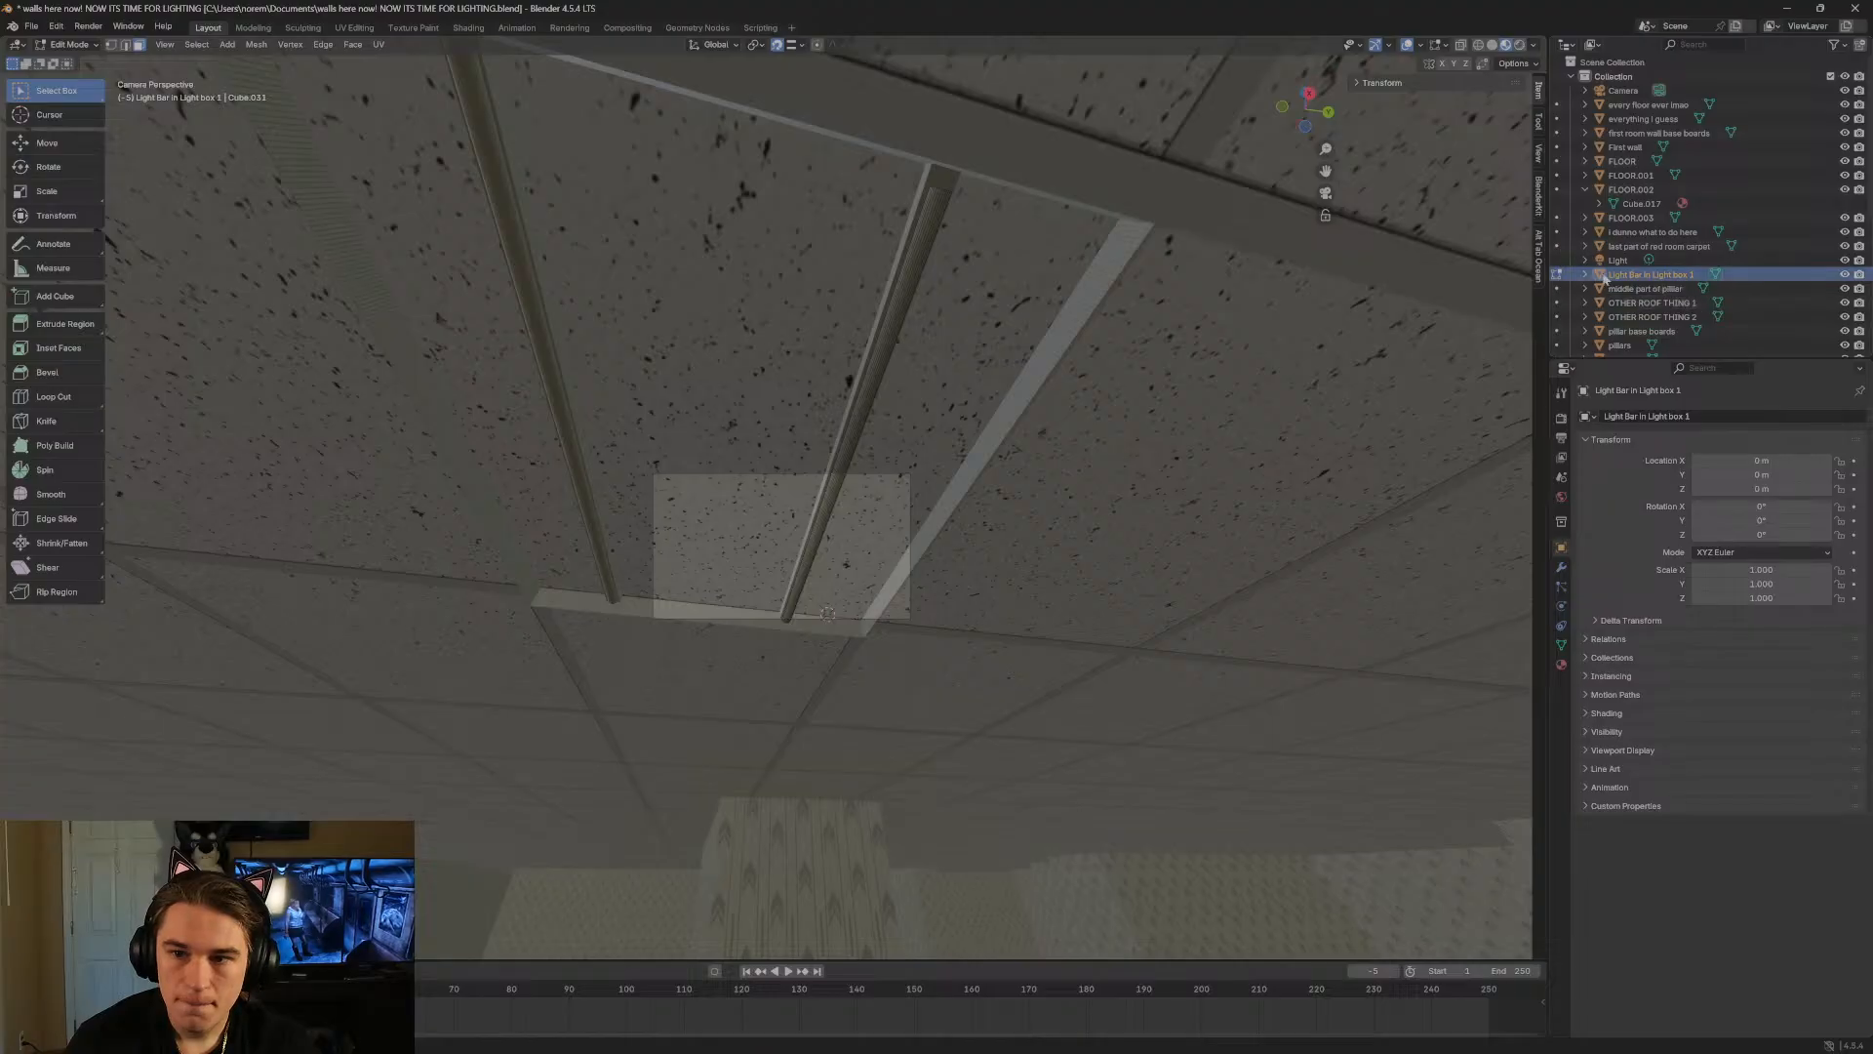
{"action": "left_click", "coordinate": [73, 44]}
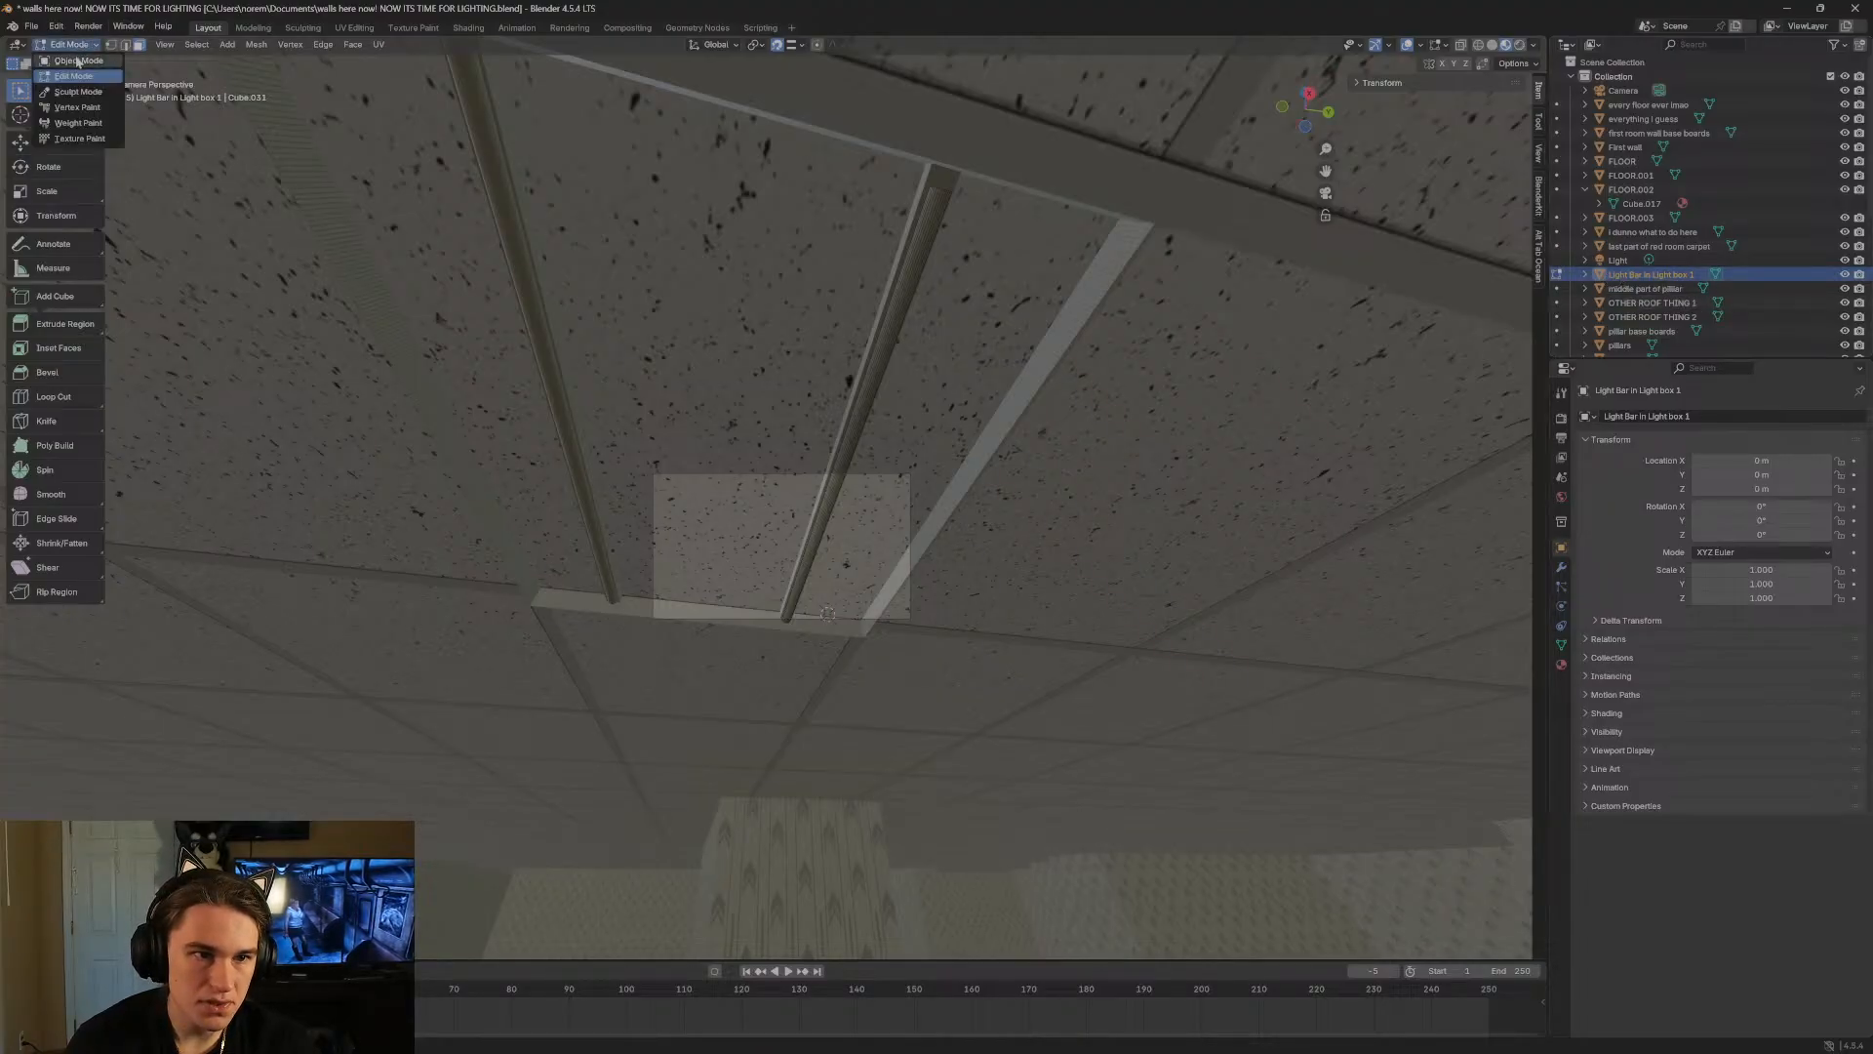
{"action": "left_click", "coordinate": [89, 61]}
Replace the light bar's wallpaper material with a new material and give it a yellow base color.
{"action": "key", "text": "shift+grave"}
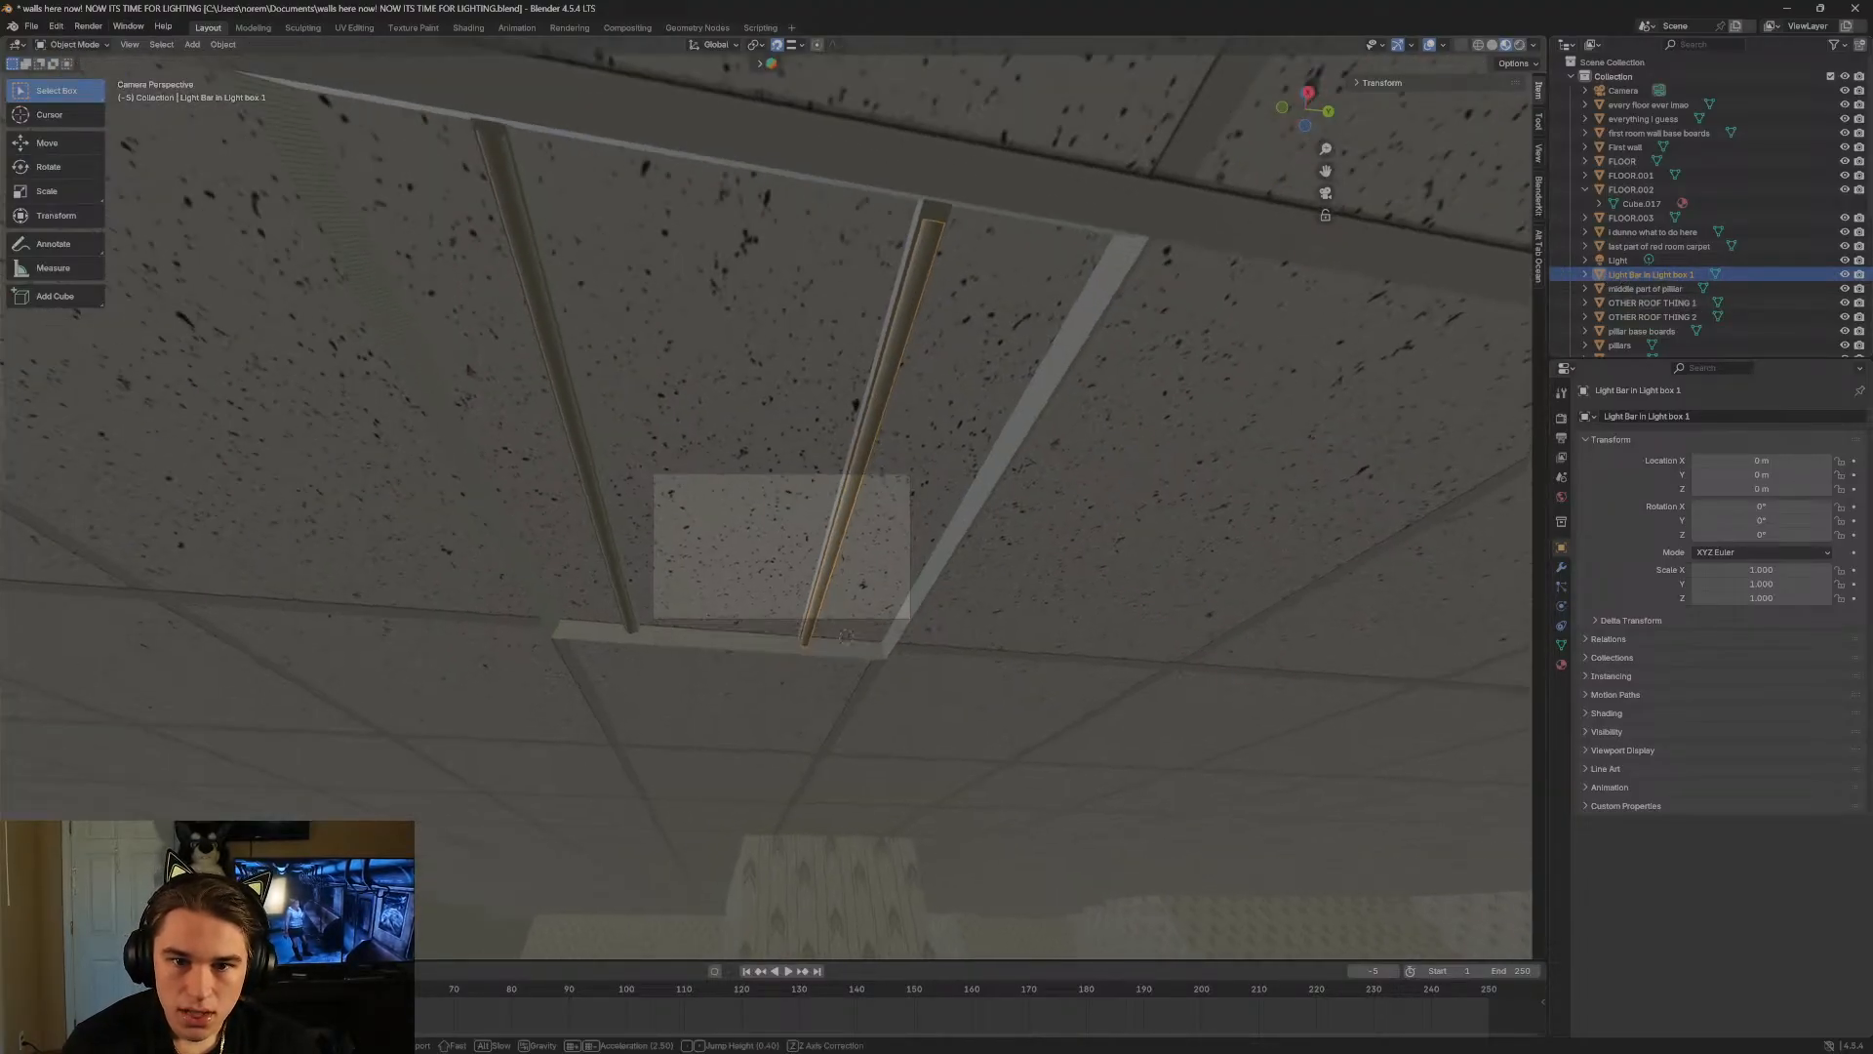
{"action": "key", "text": "w"}
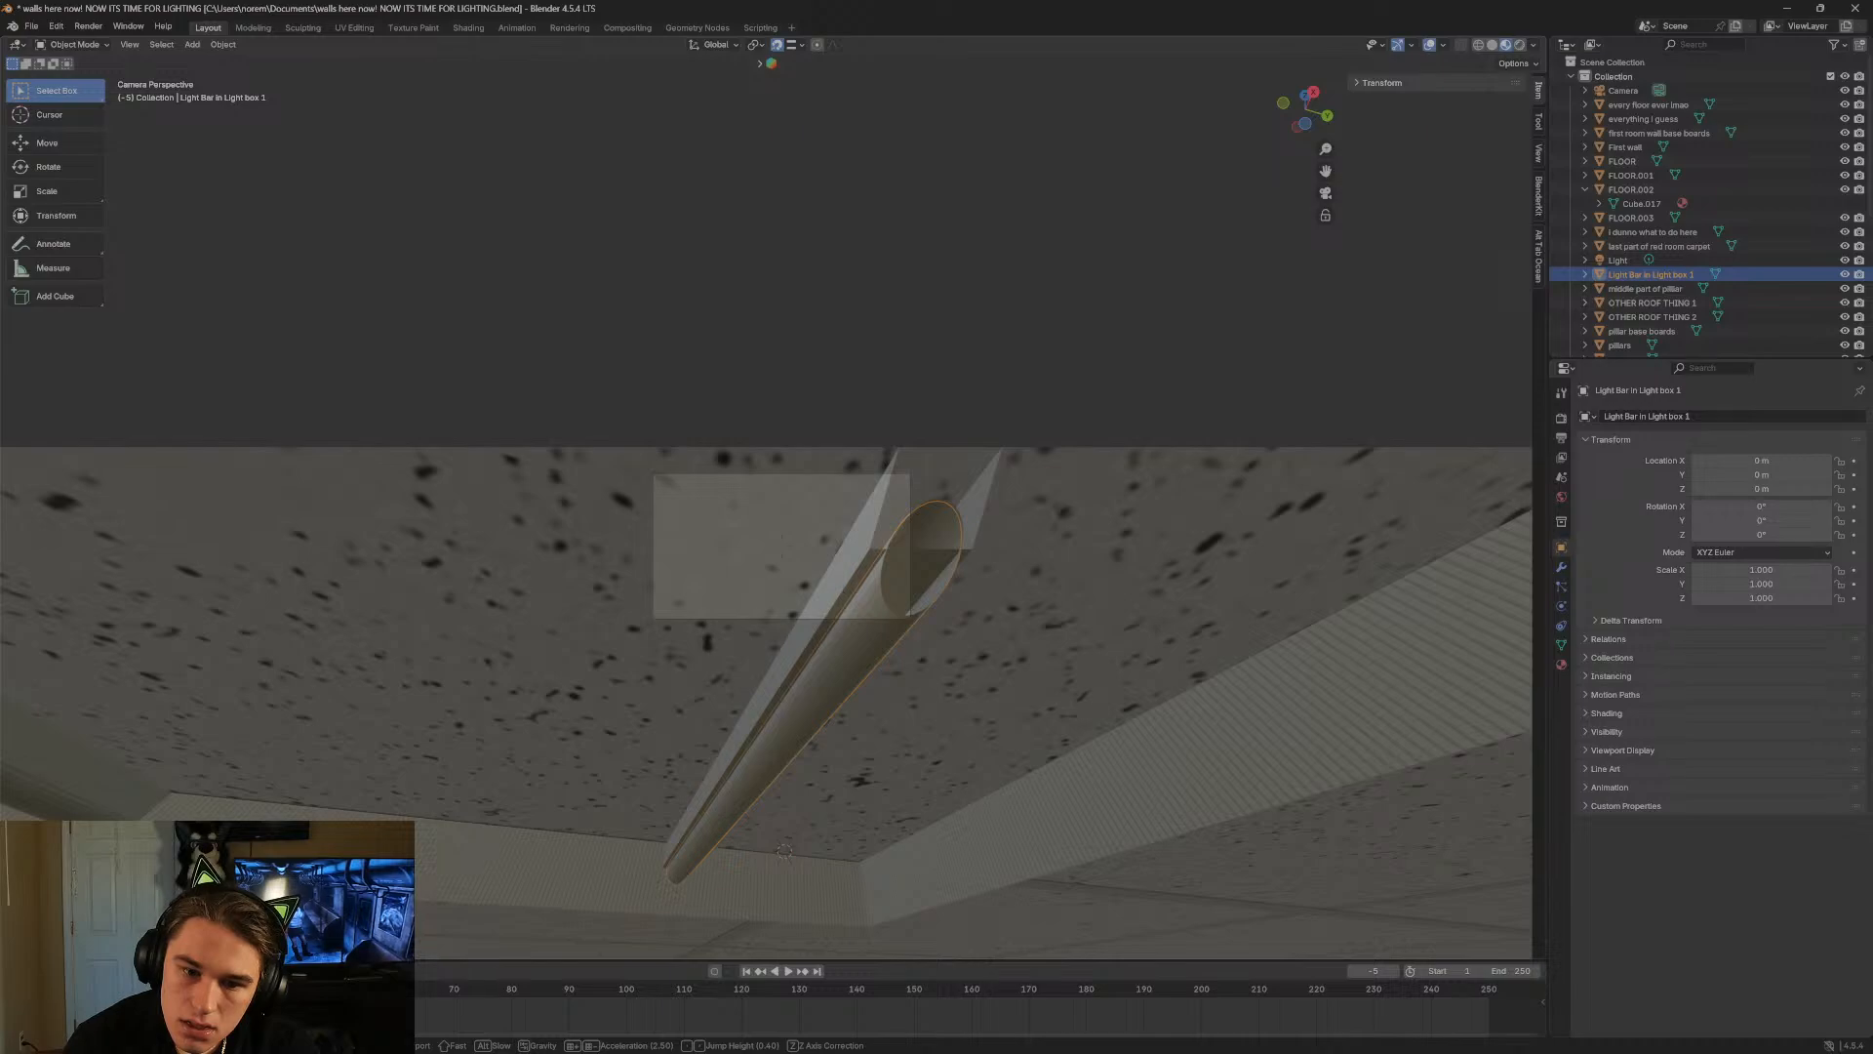
{"action": "key", "text": "s"}
{"action": "key", "text": "w"}
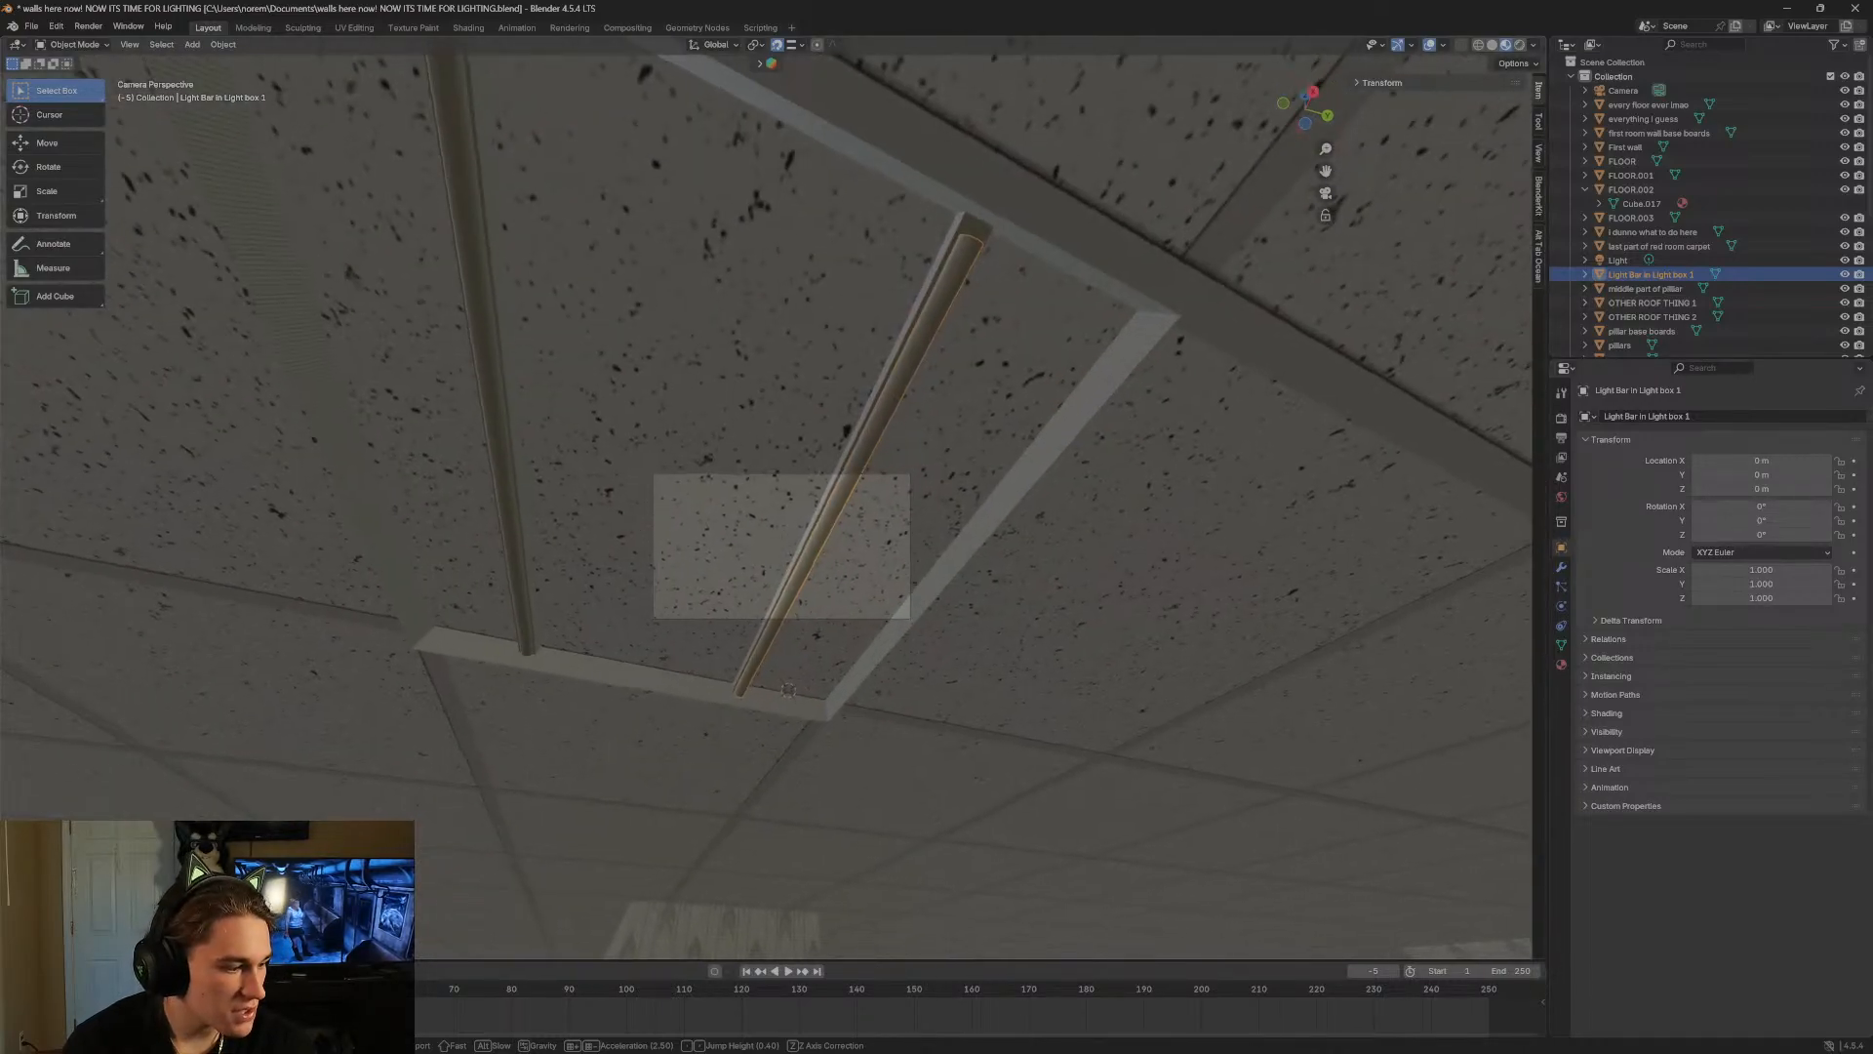
{"action": "left_click", "coordinate": [1021, 302]}
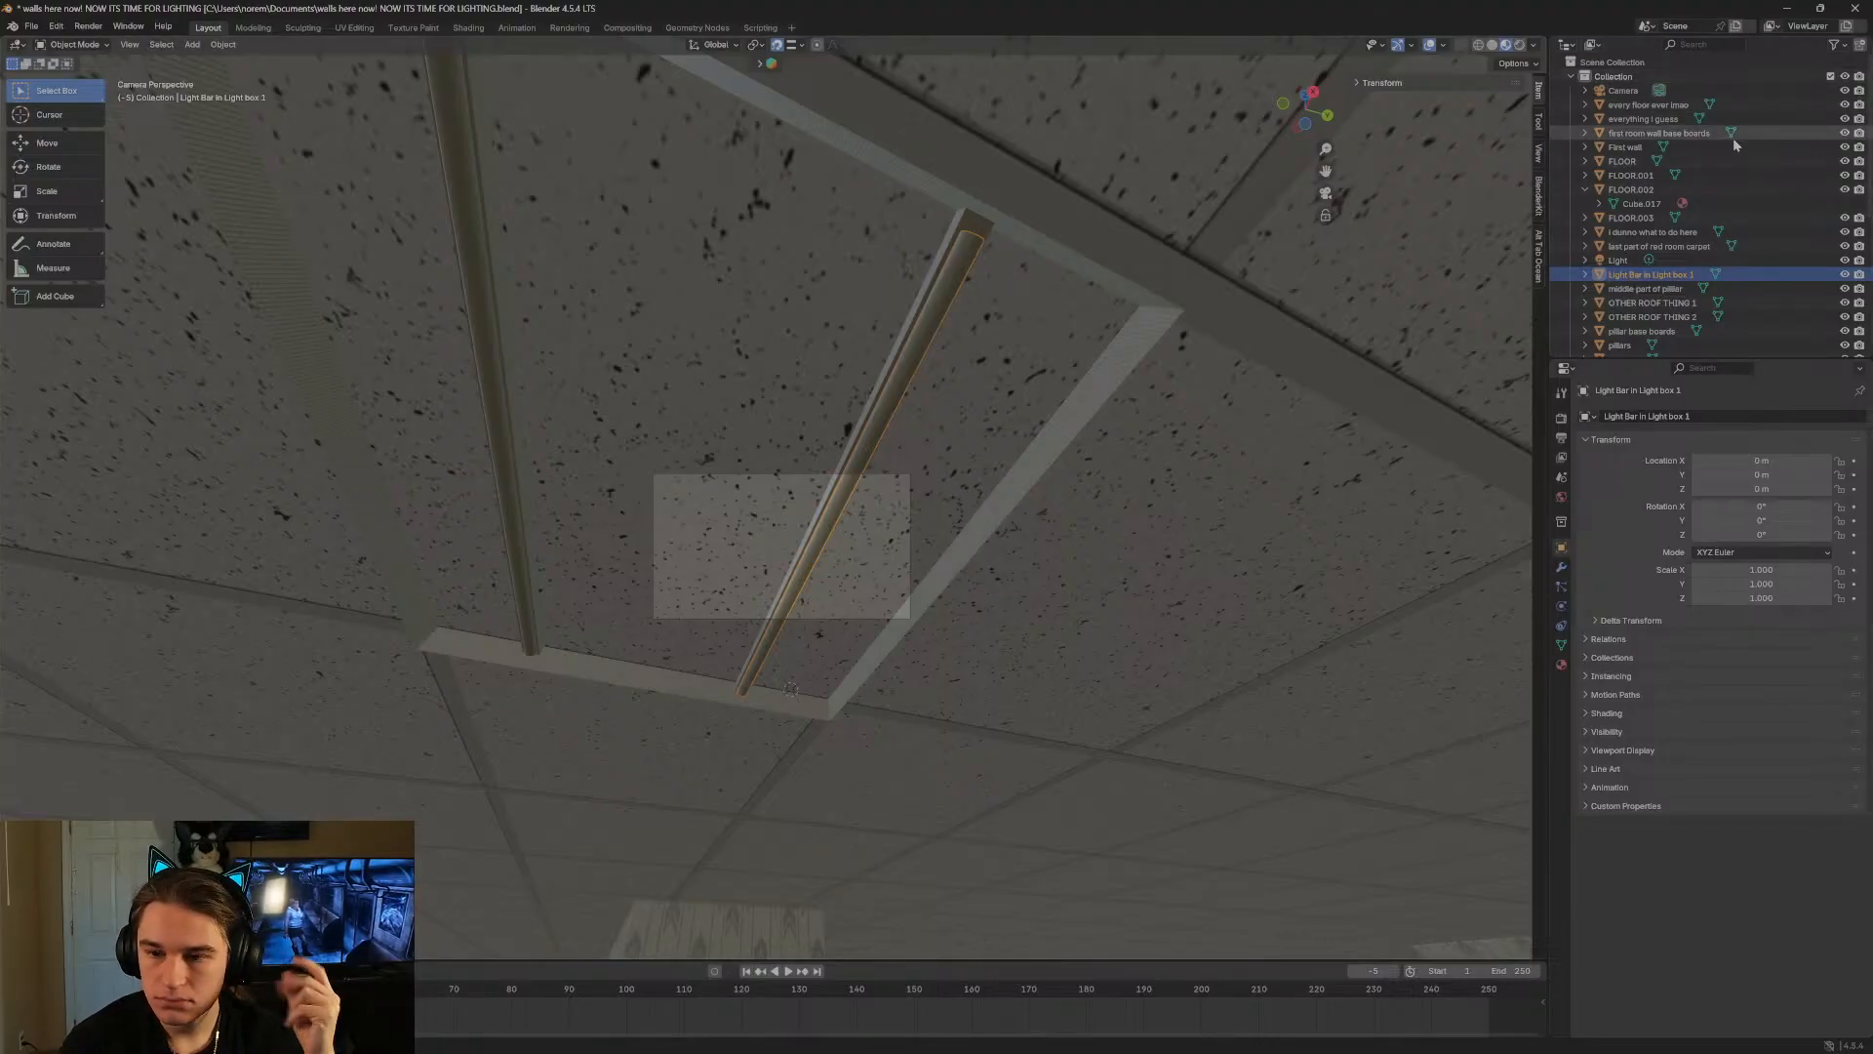
{"action": "left_click", "coordinate": [1561, 664]}
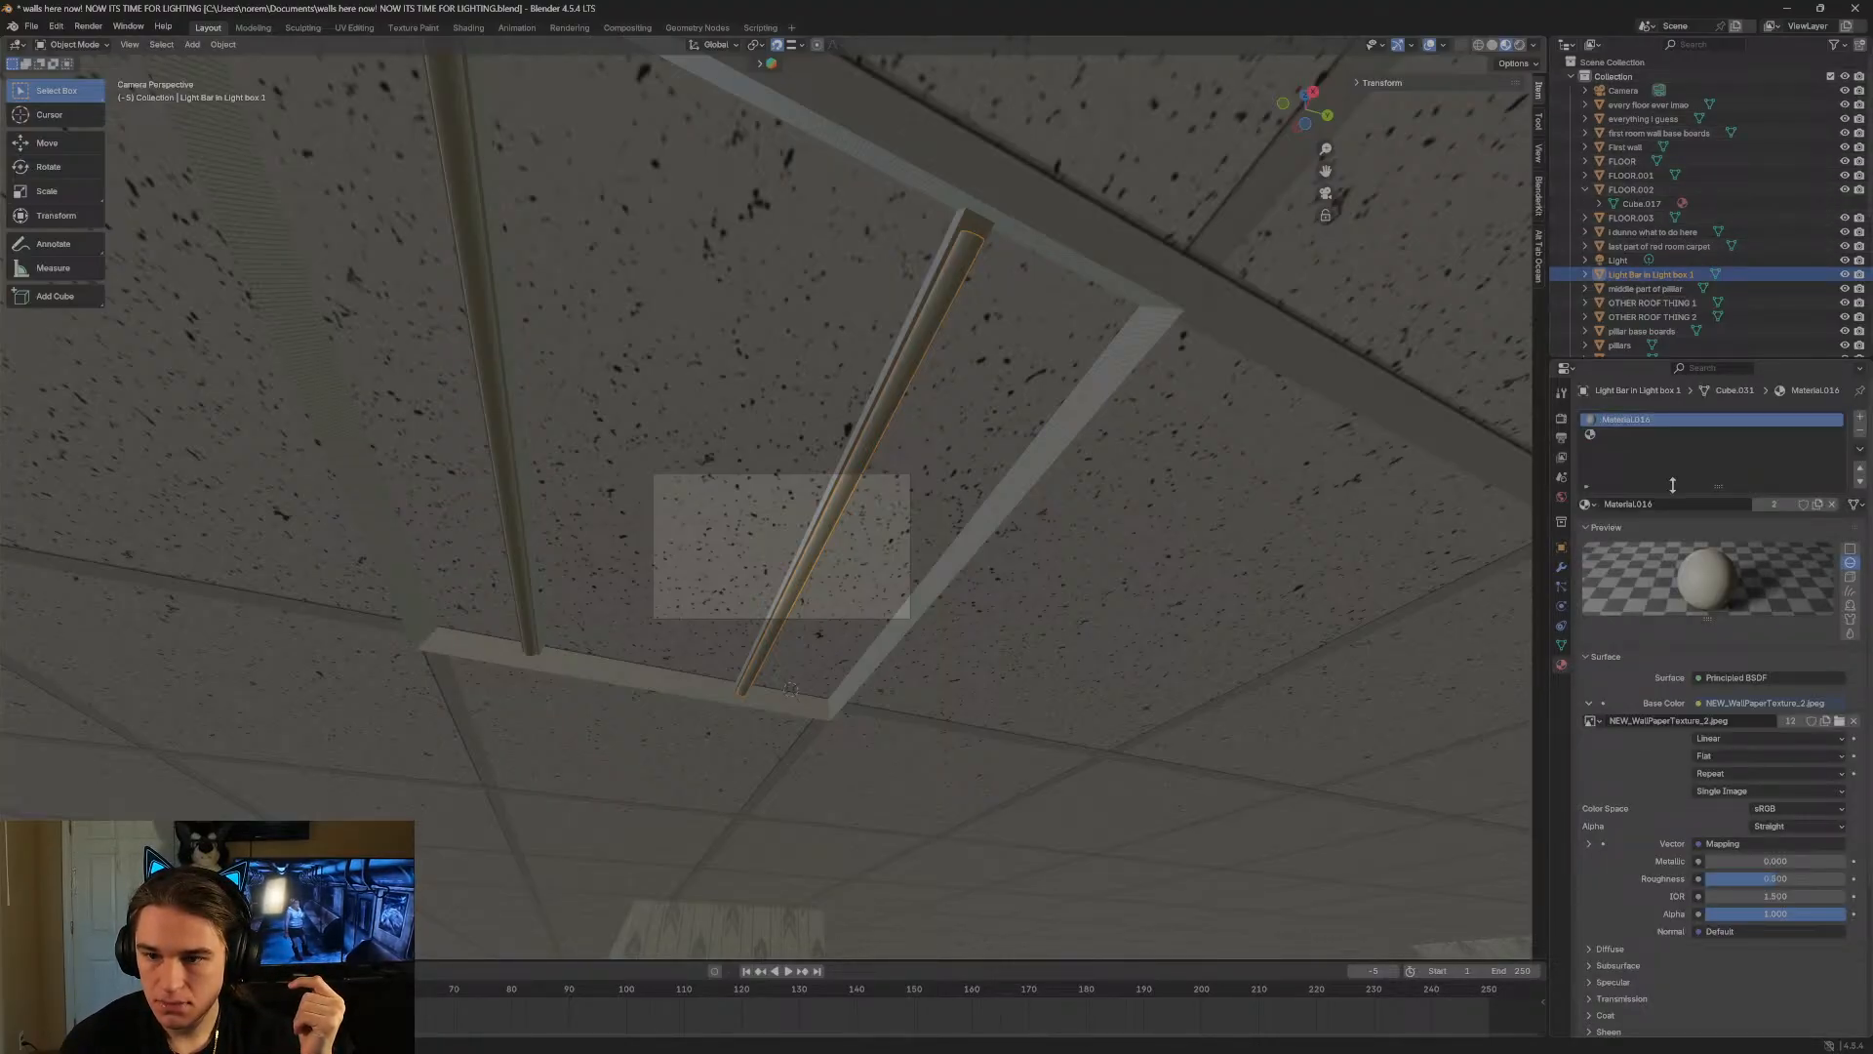
{"action": "left_click", "coordinate": [1831, 503]}
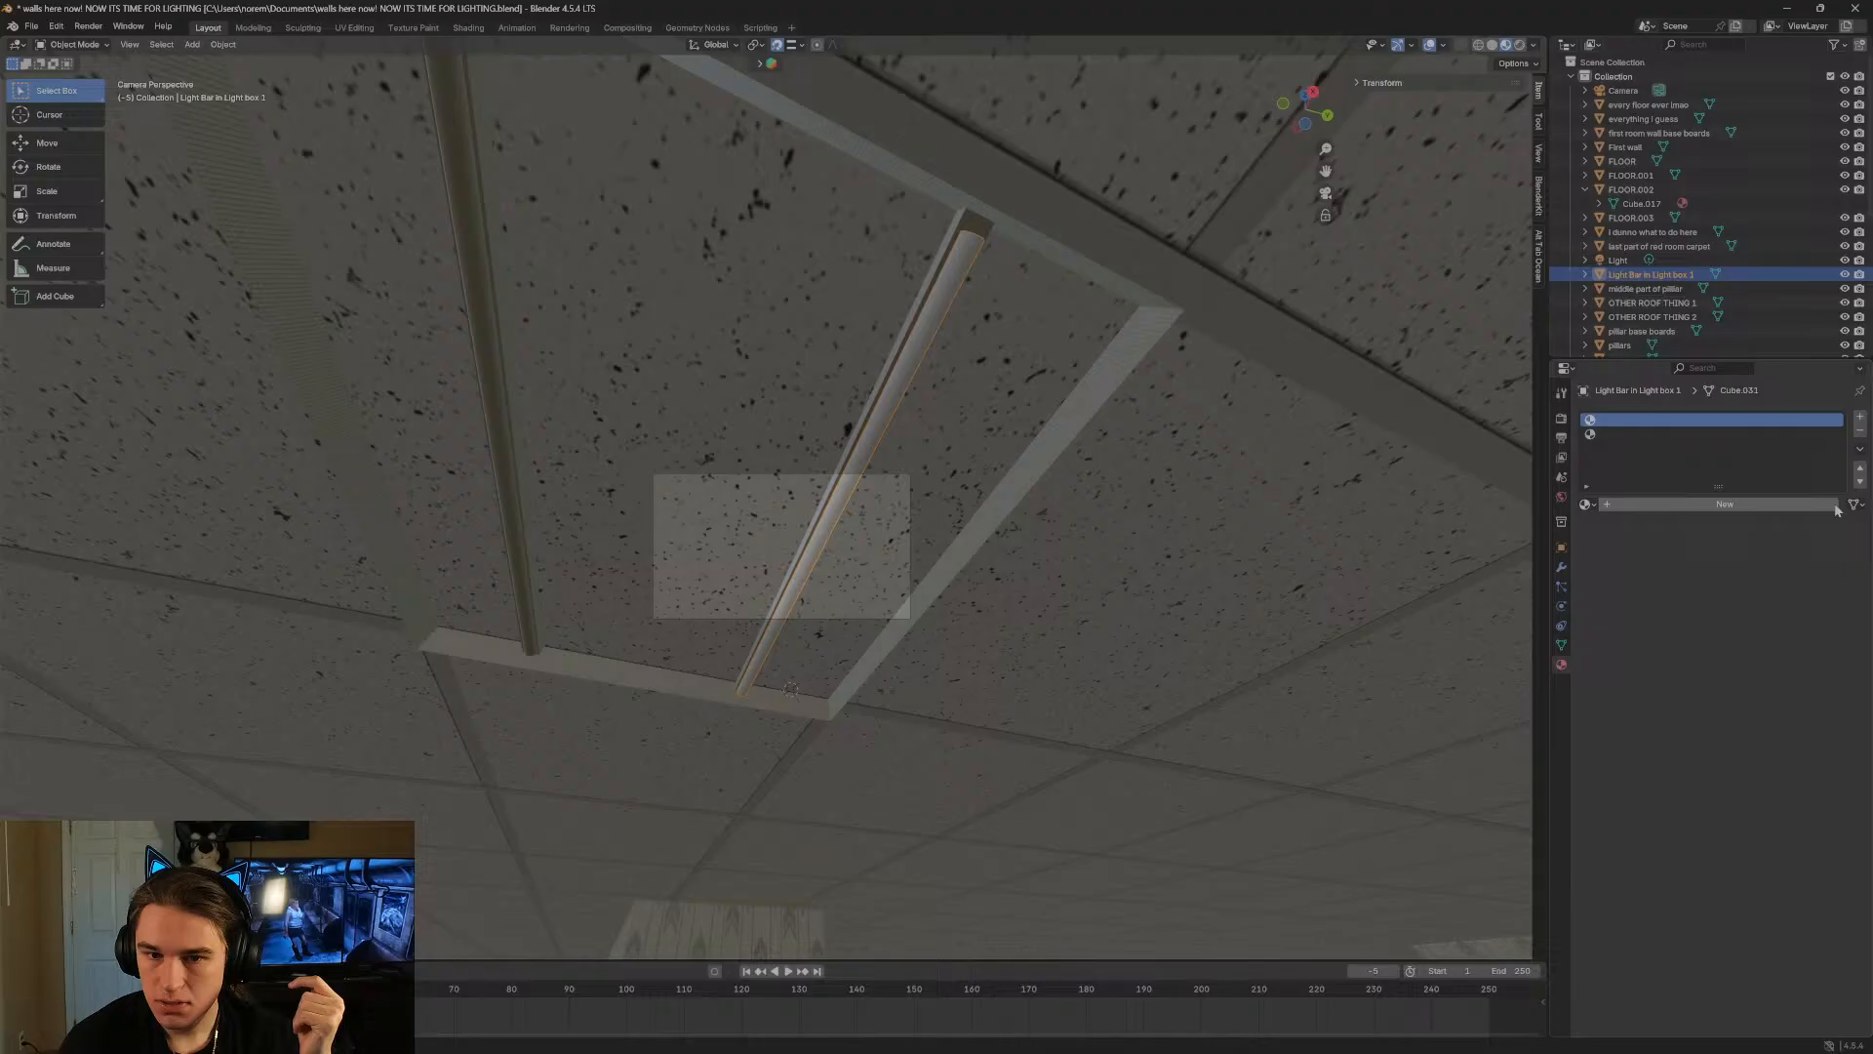
{"action": "left_click", "coordinate": [1740, 505]}
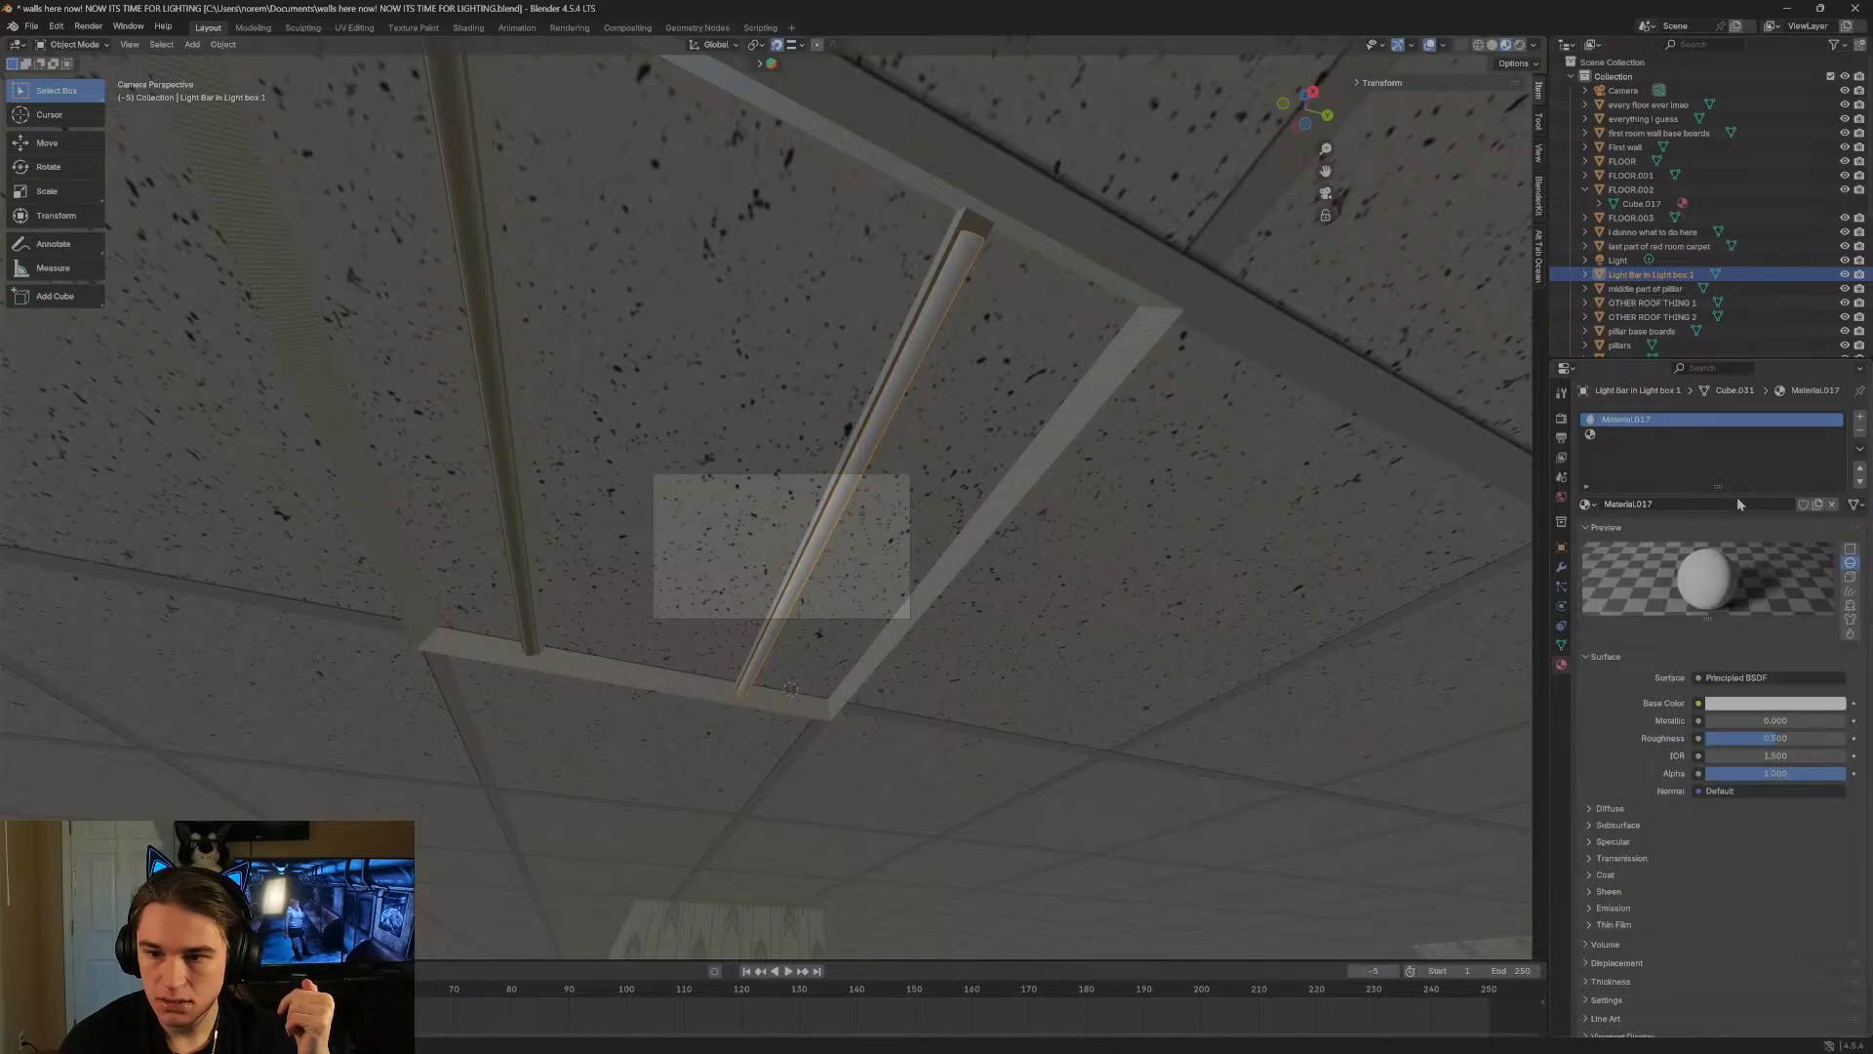
{"action": "left_click", "coordinate": [1760, 705]}
{"action": "left_click_drag", "start_coordinate": [1777, 539], "coordinate": [1723, 552]}
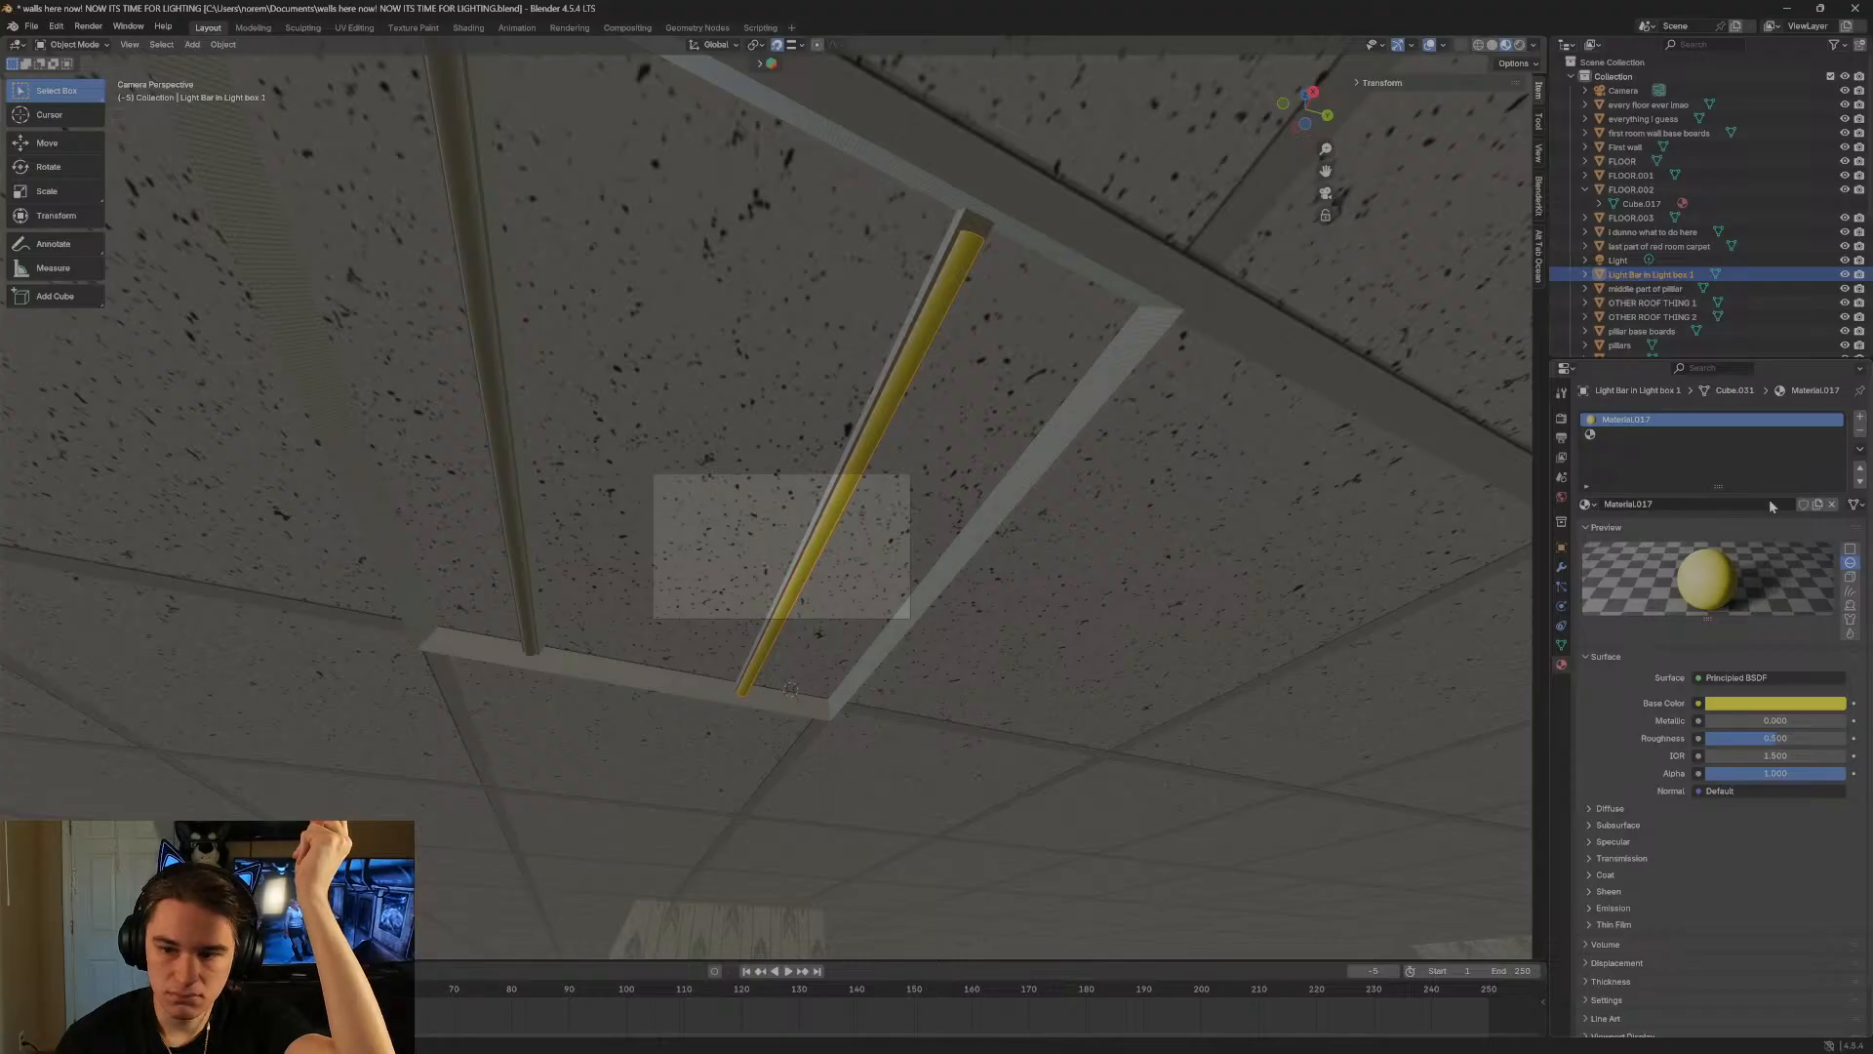
Change the light bar material's surface to Emission with a golden-yellow color and a strength of about 67.4.
{"action": "left_click", "coordinate": [1717, 677]}
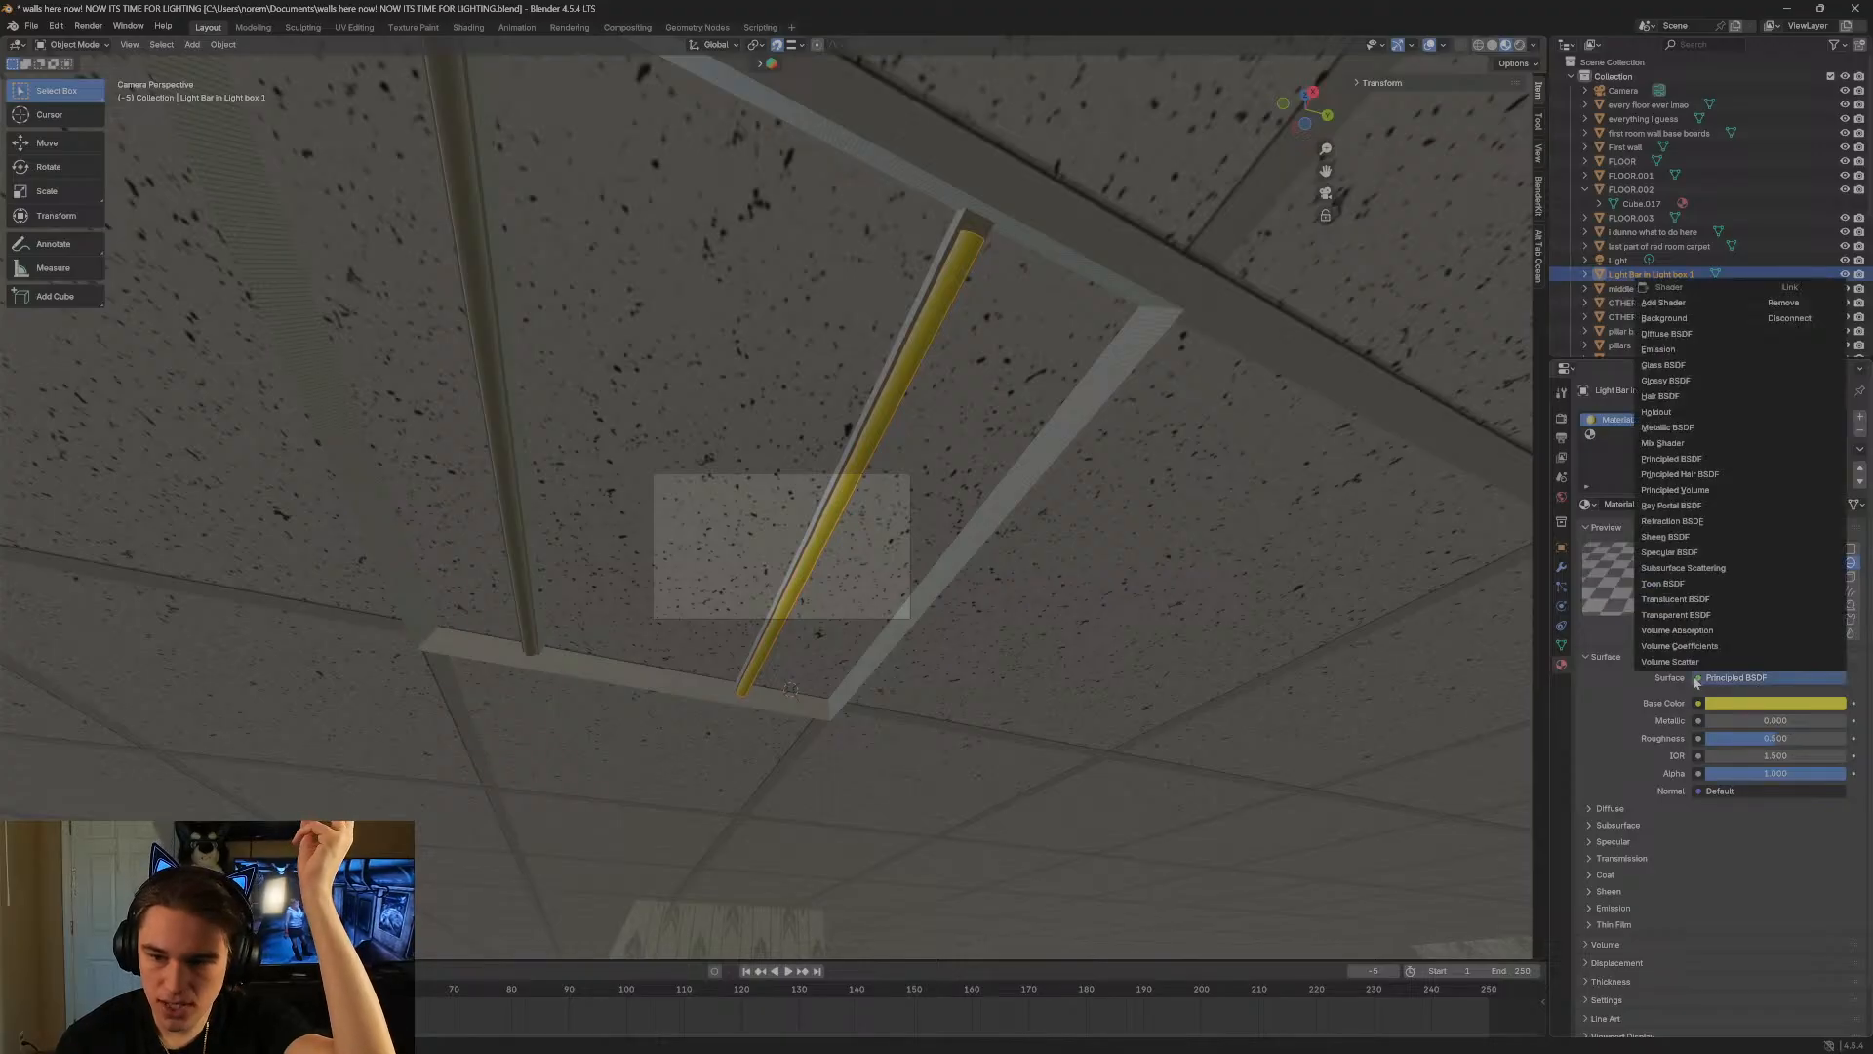
{"action": "left_click", "coordinate": [1659, 349]}
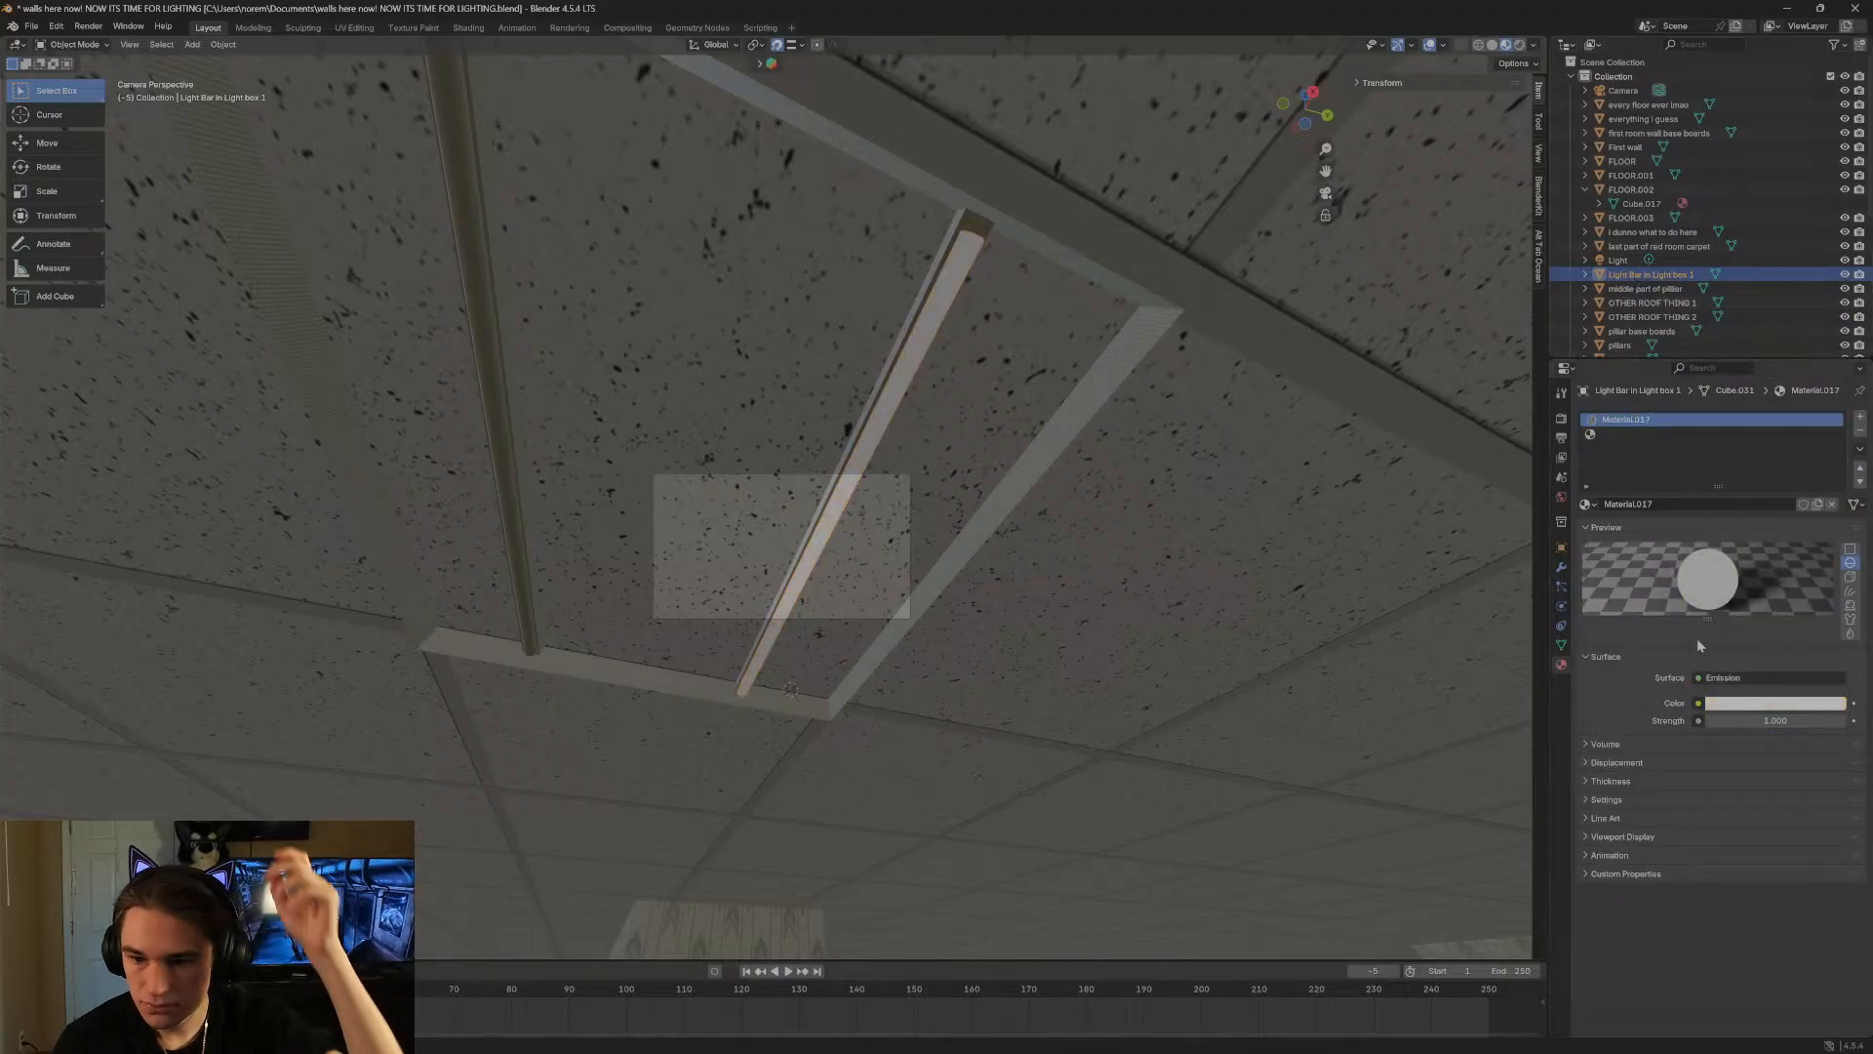
{"action": "left_click_drag", "start_coordinate": [1725, 720], "coordinate": [1815, 720]}
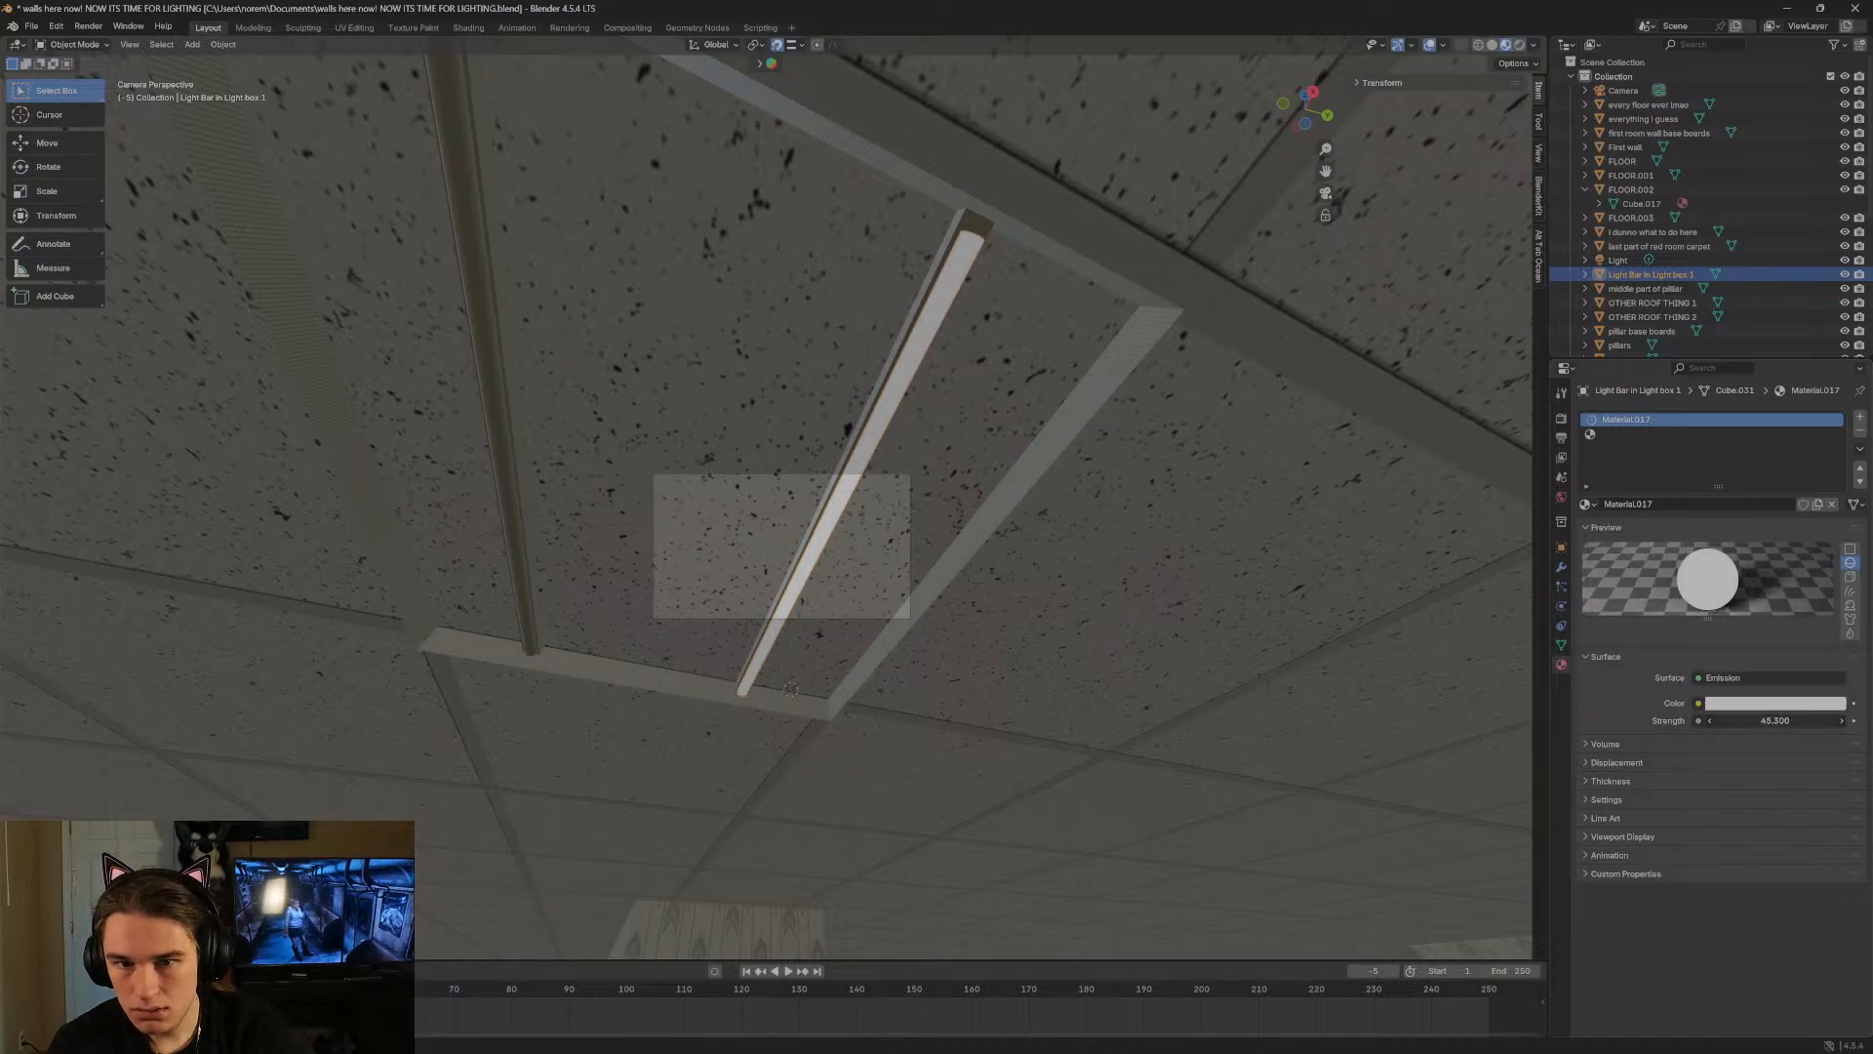
{"action": "left_click_drag", "start_coordinate": [1786, 720], "coordinate": [1743, 717]}
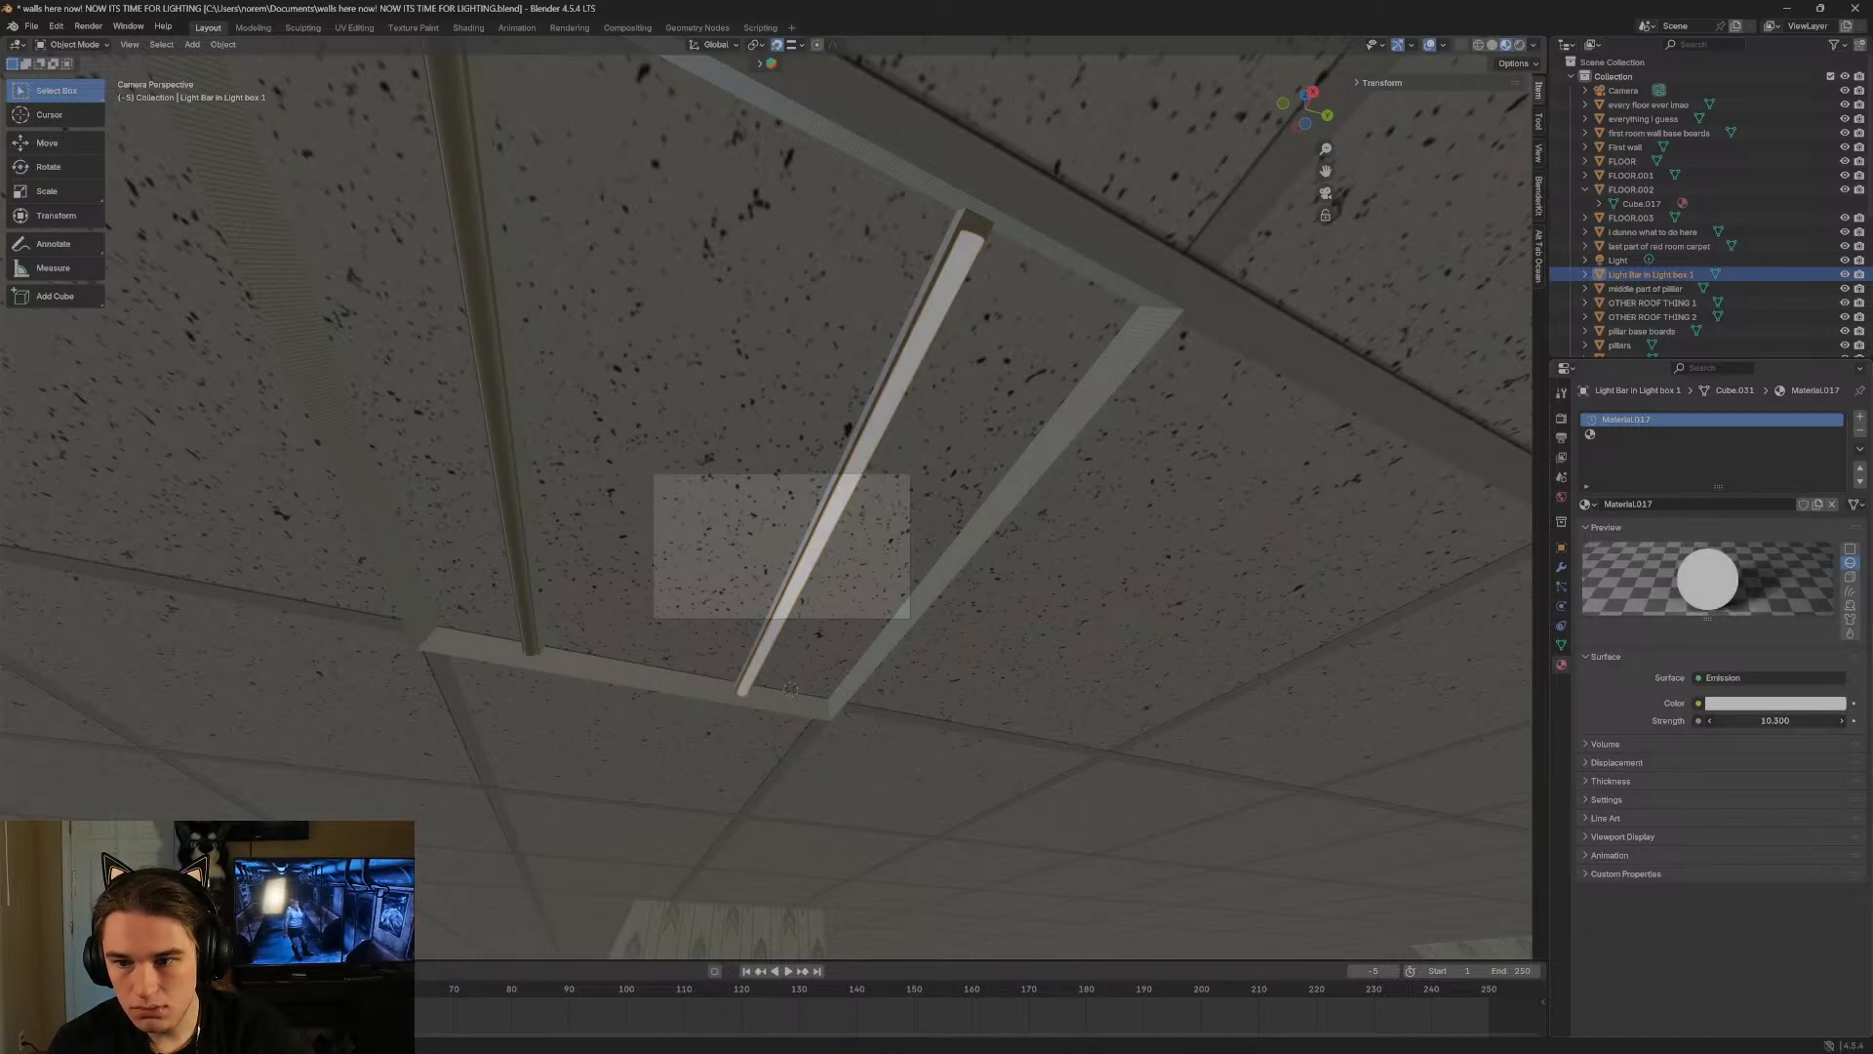
{"action": "left_click", "coordinate": [1743, 702]}
{"action": "left_click_drag", "start_coordinate": [1725, 633], "coordinate": [1827, 633]}
{"action": "left_click_drag", "start_coordinate": [1766, 720], "coordinate": [1825, 720]}
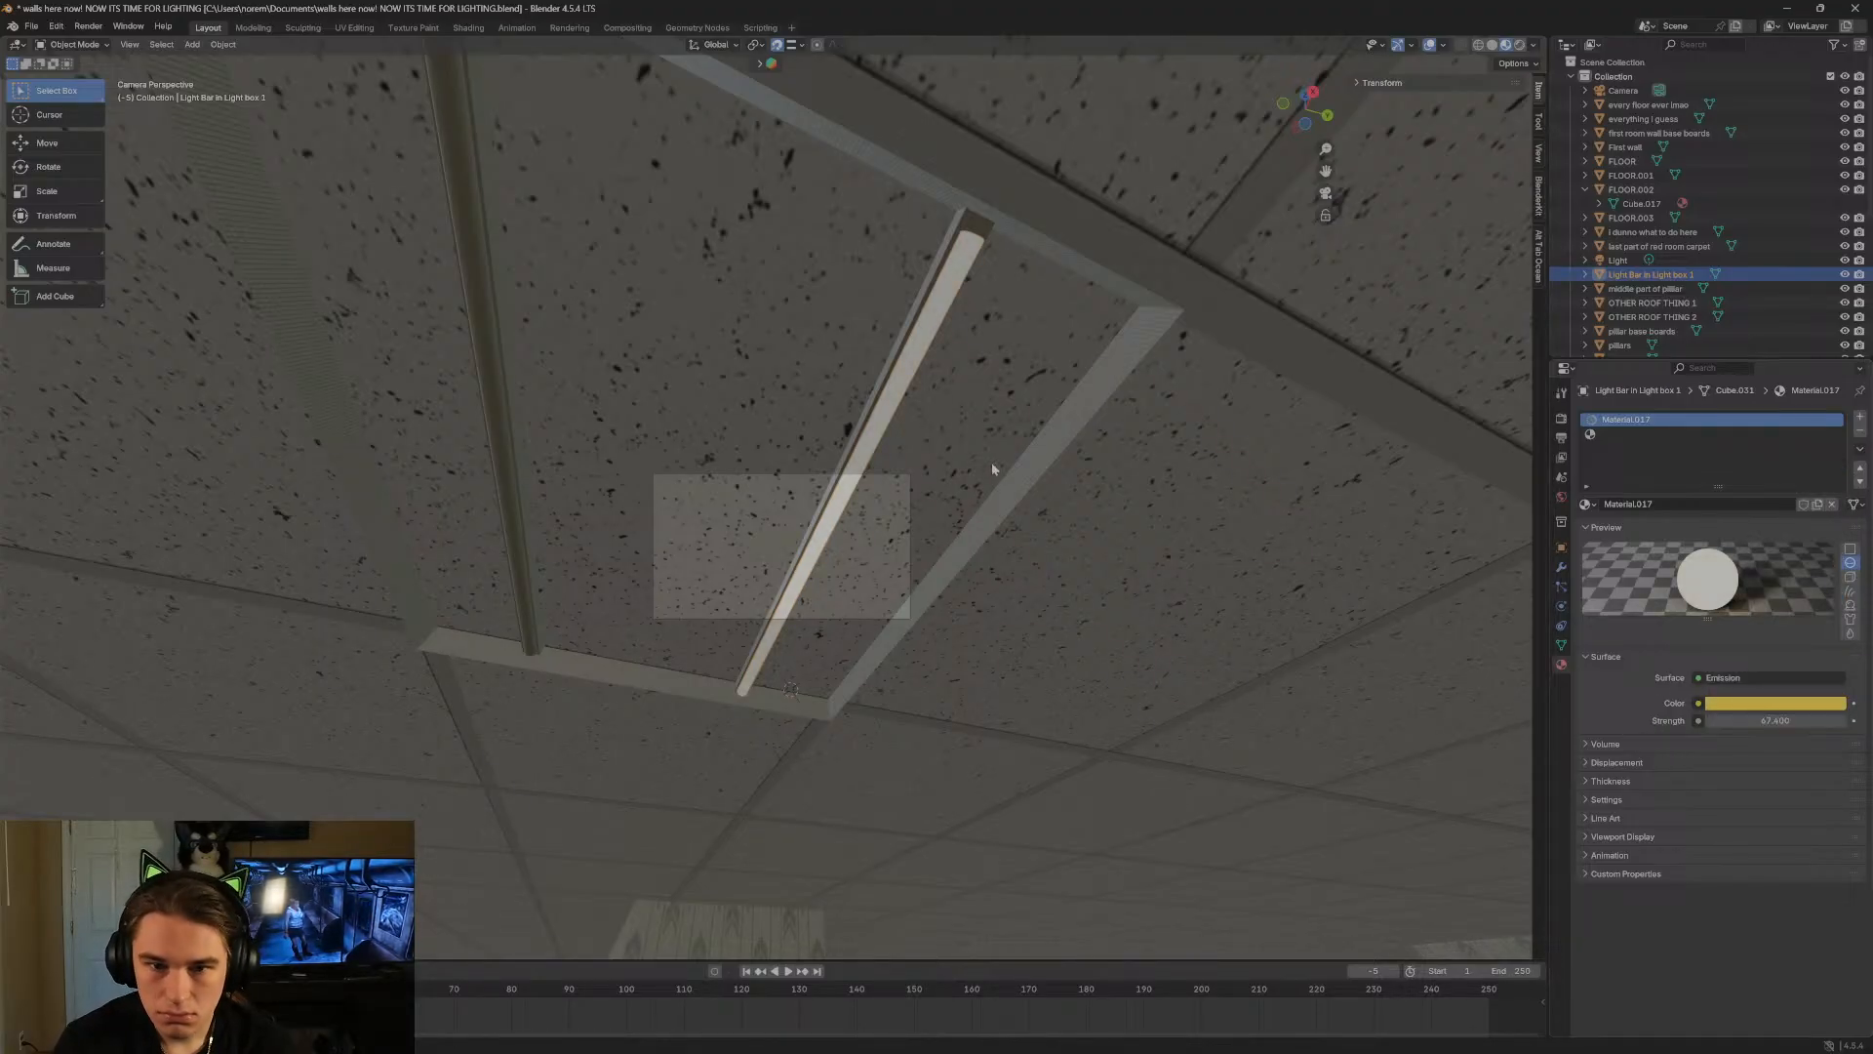
Examine the emissive light bar and the rest of the ceiling fixture from several distances and angles.
{"action": "key", "text": "shift+grave"}
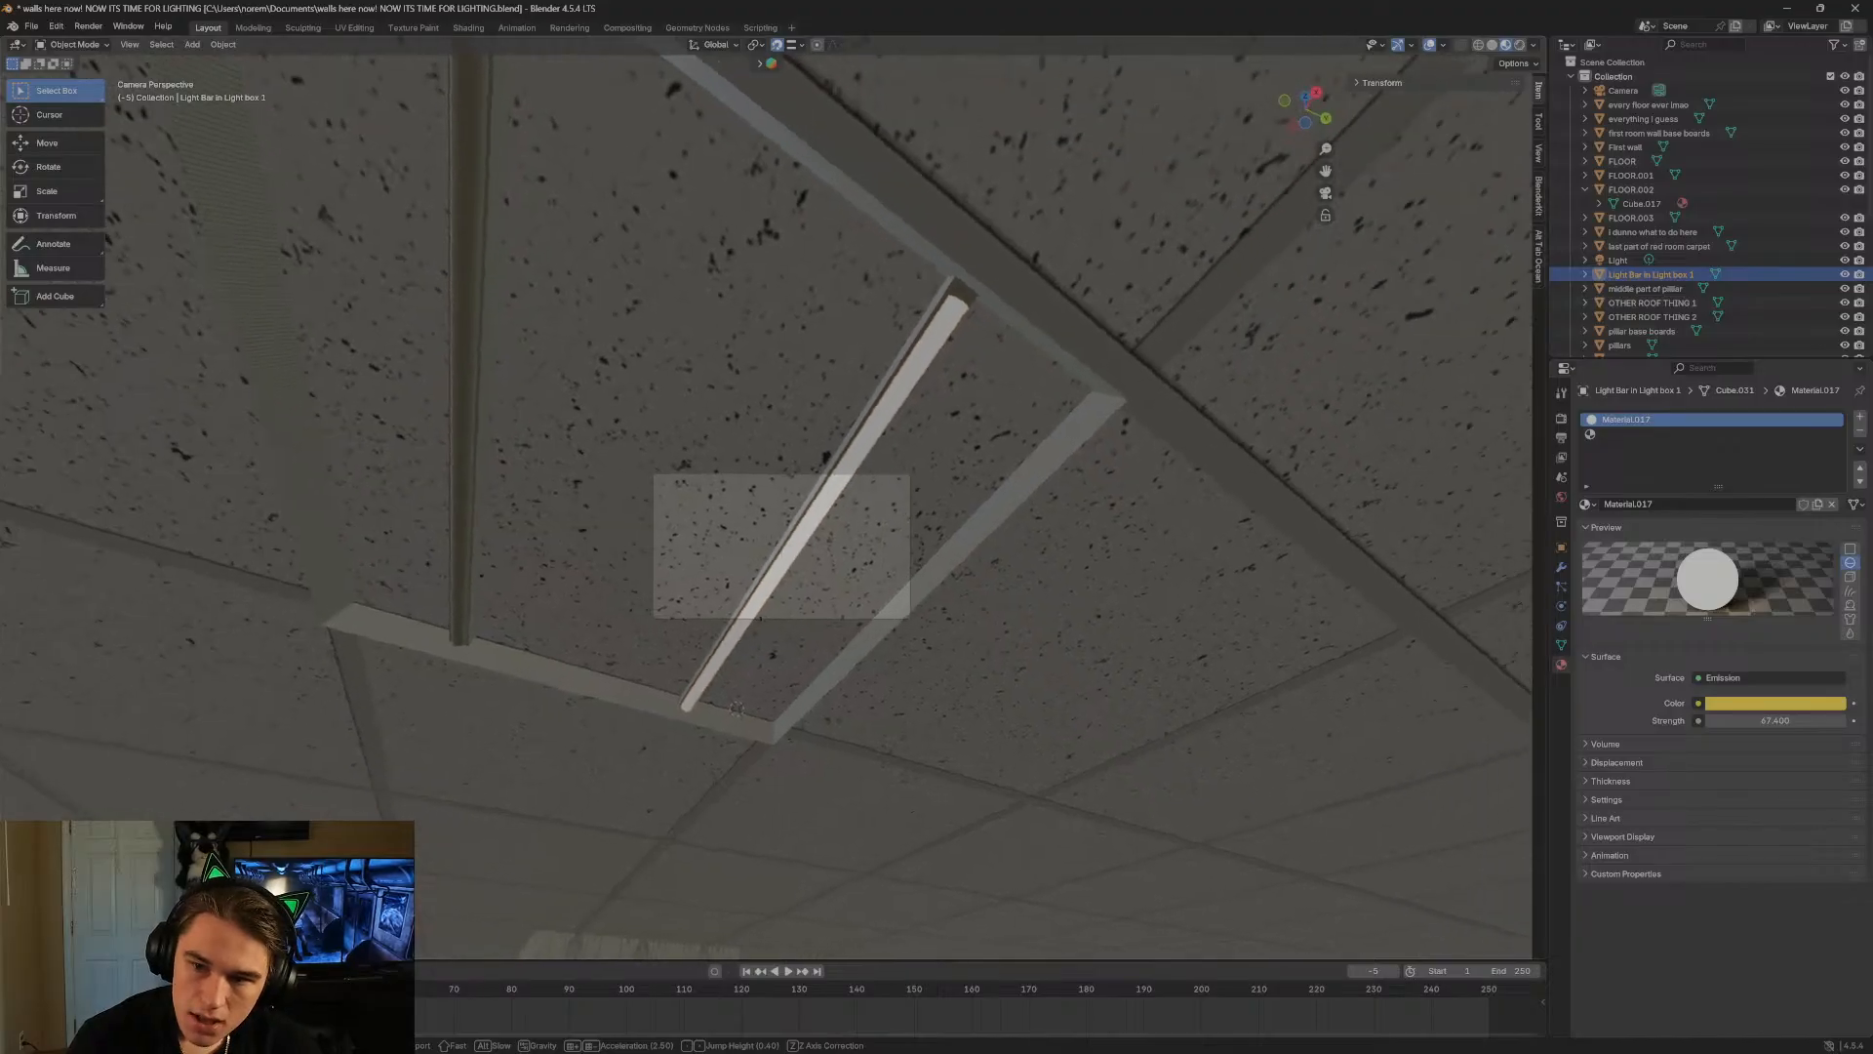
{"action": "key", "text": "s"}
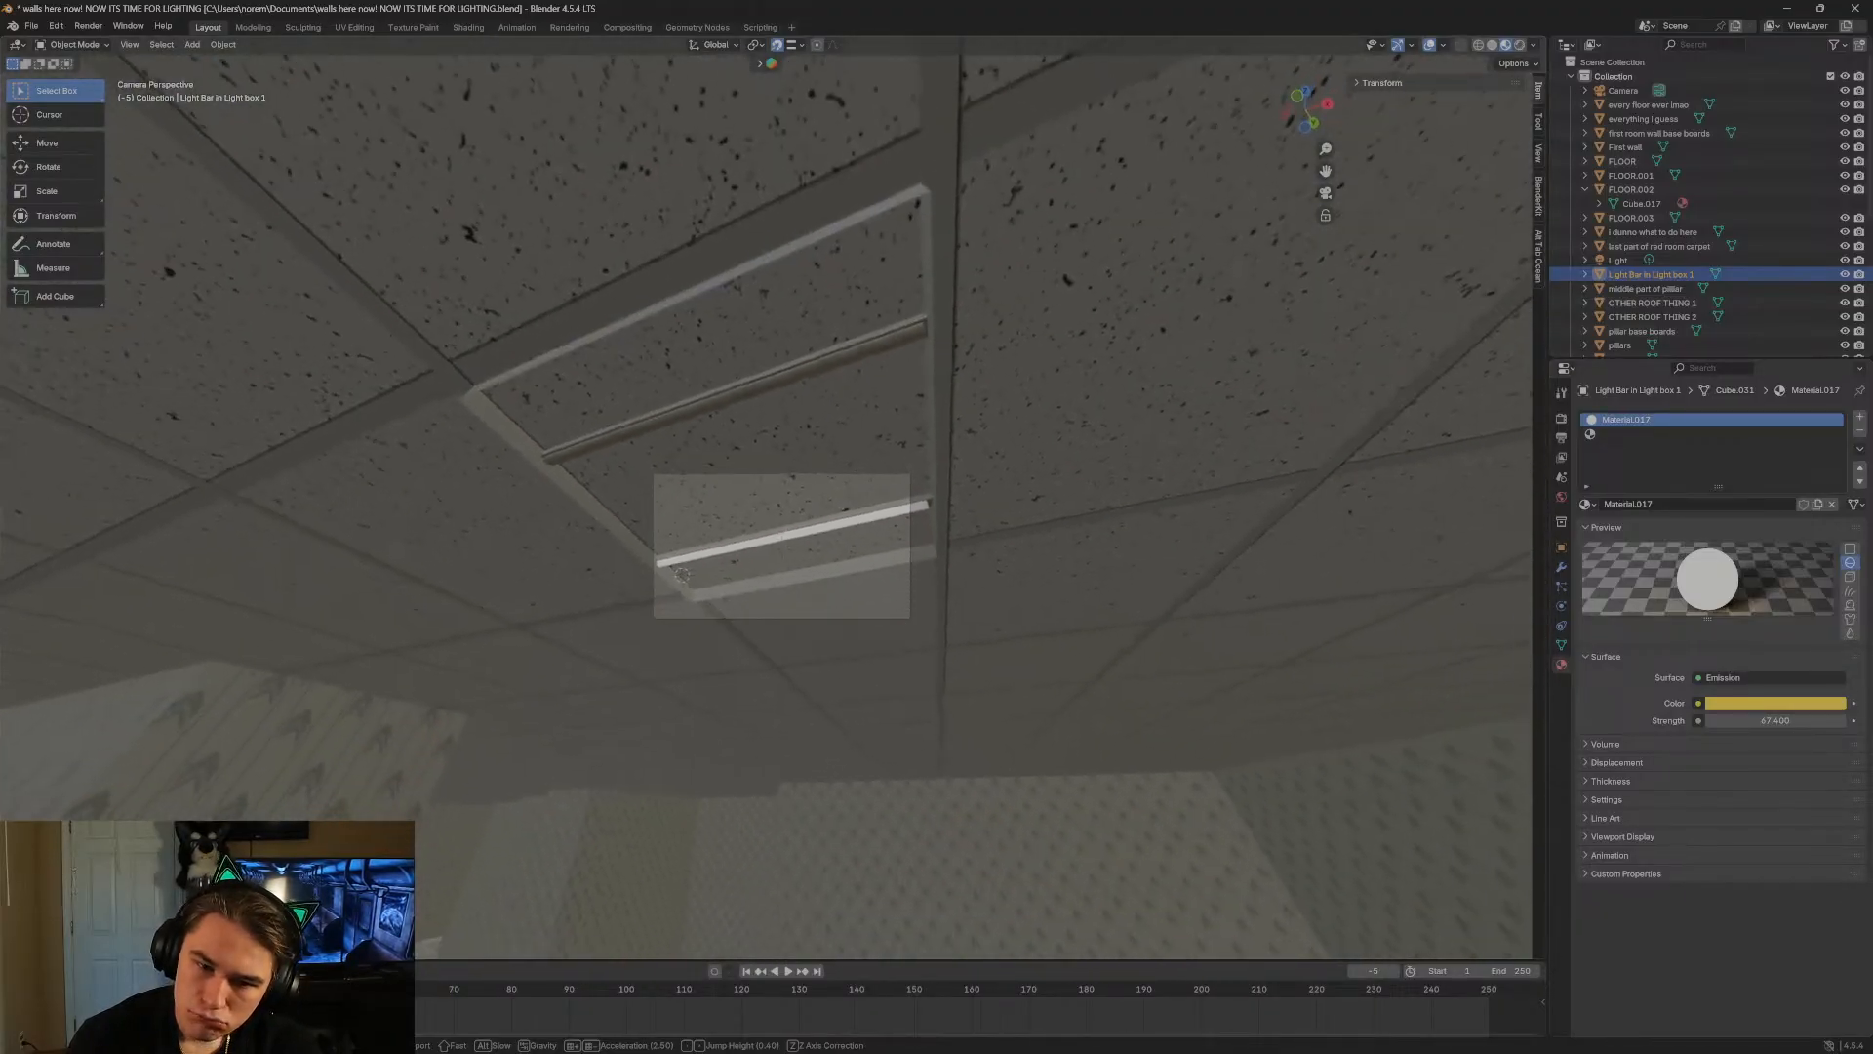
{"action": "key", "text": "w"}
{"action": "key", "text": "d"}
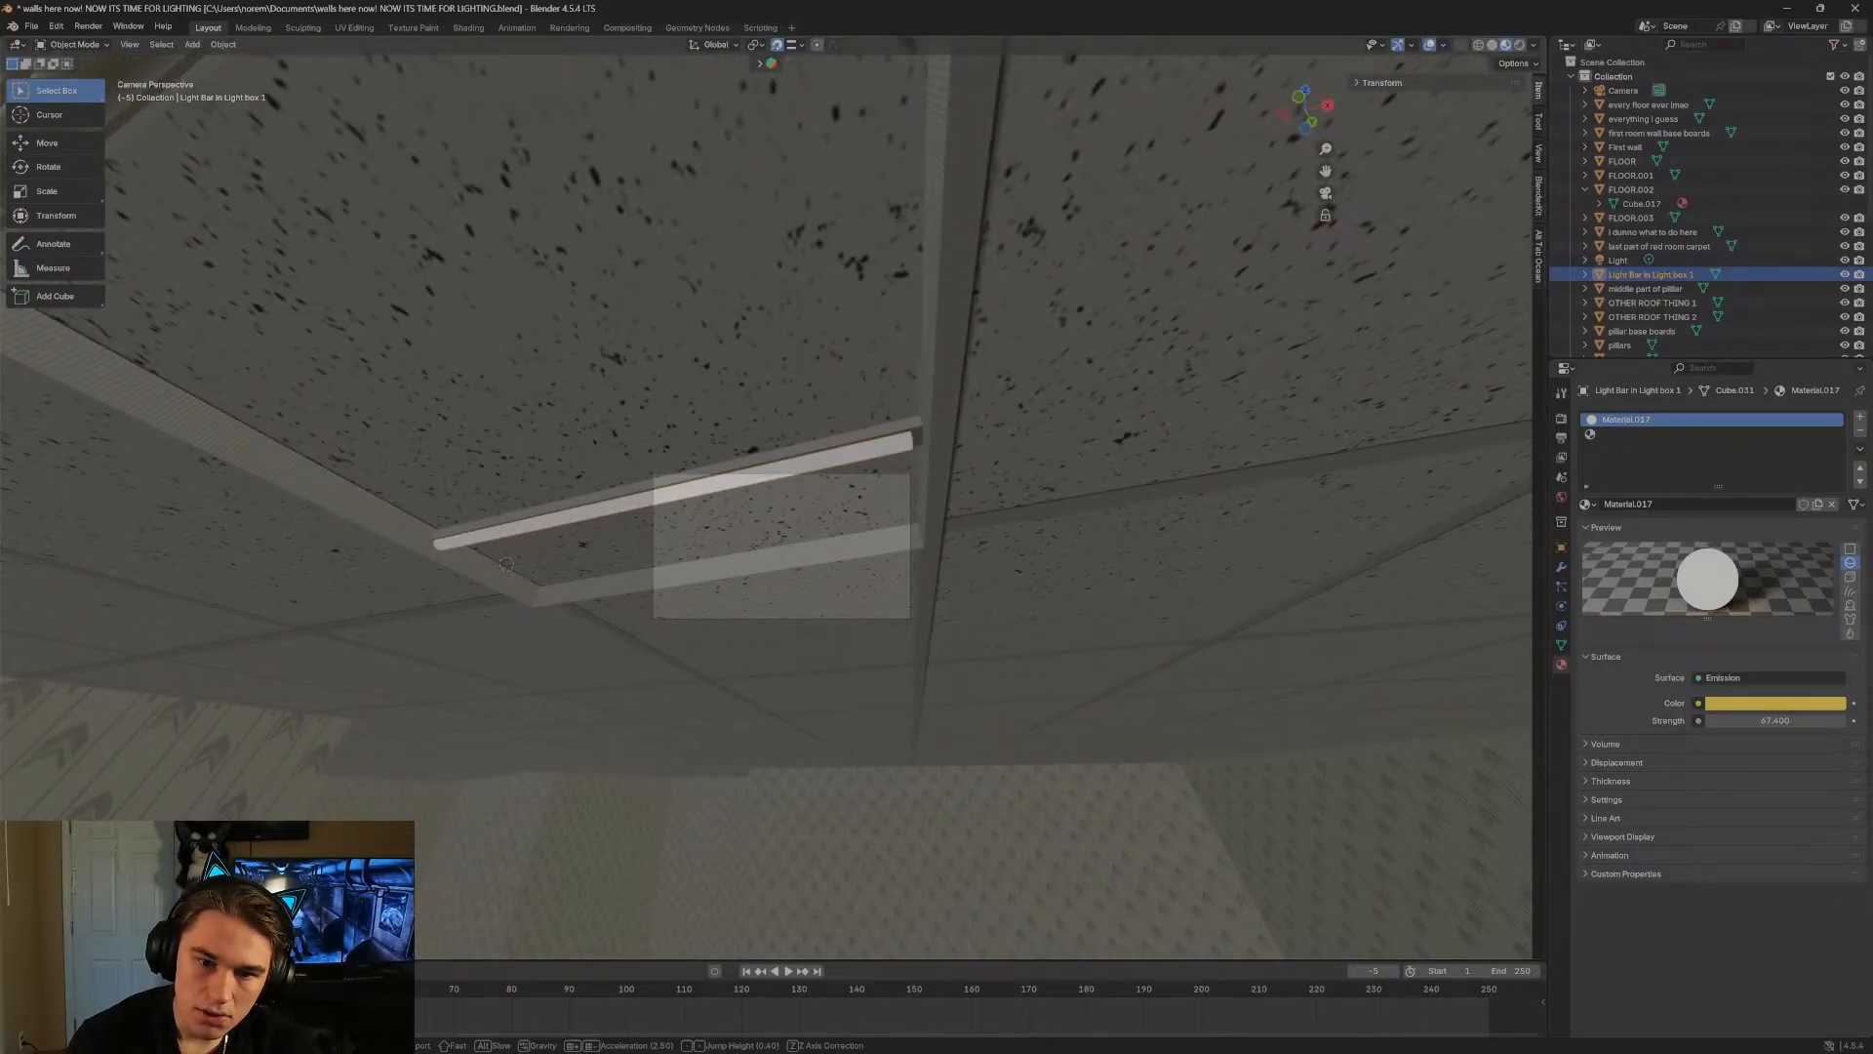
{"action": "key", "text": "d"}
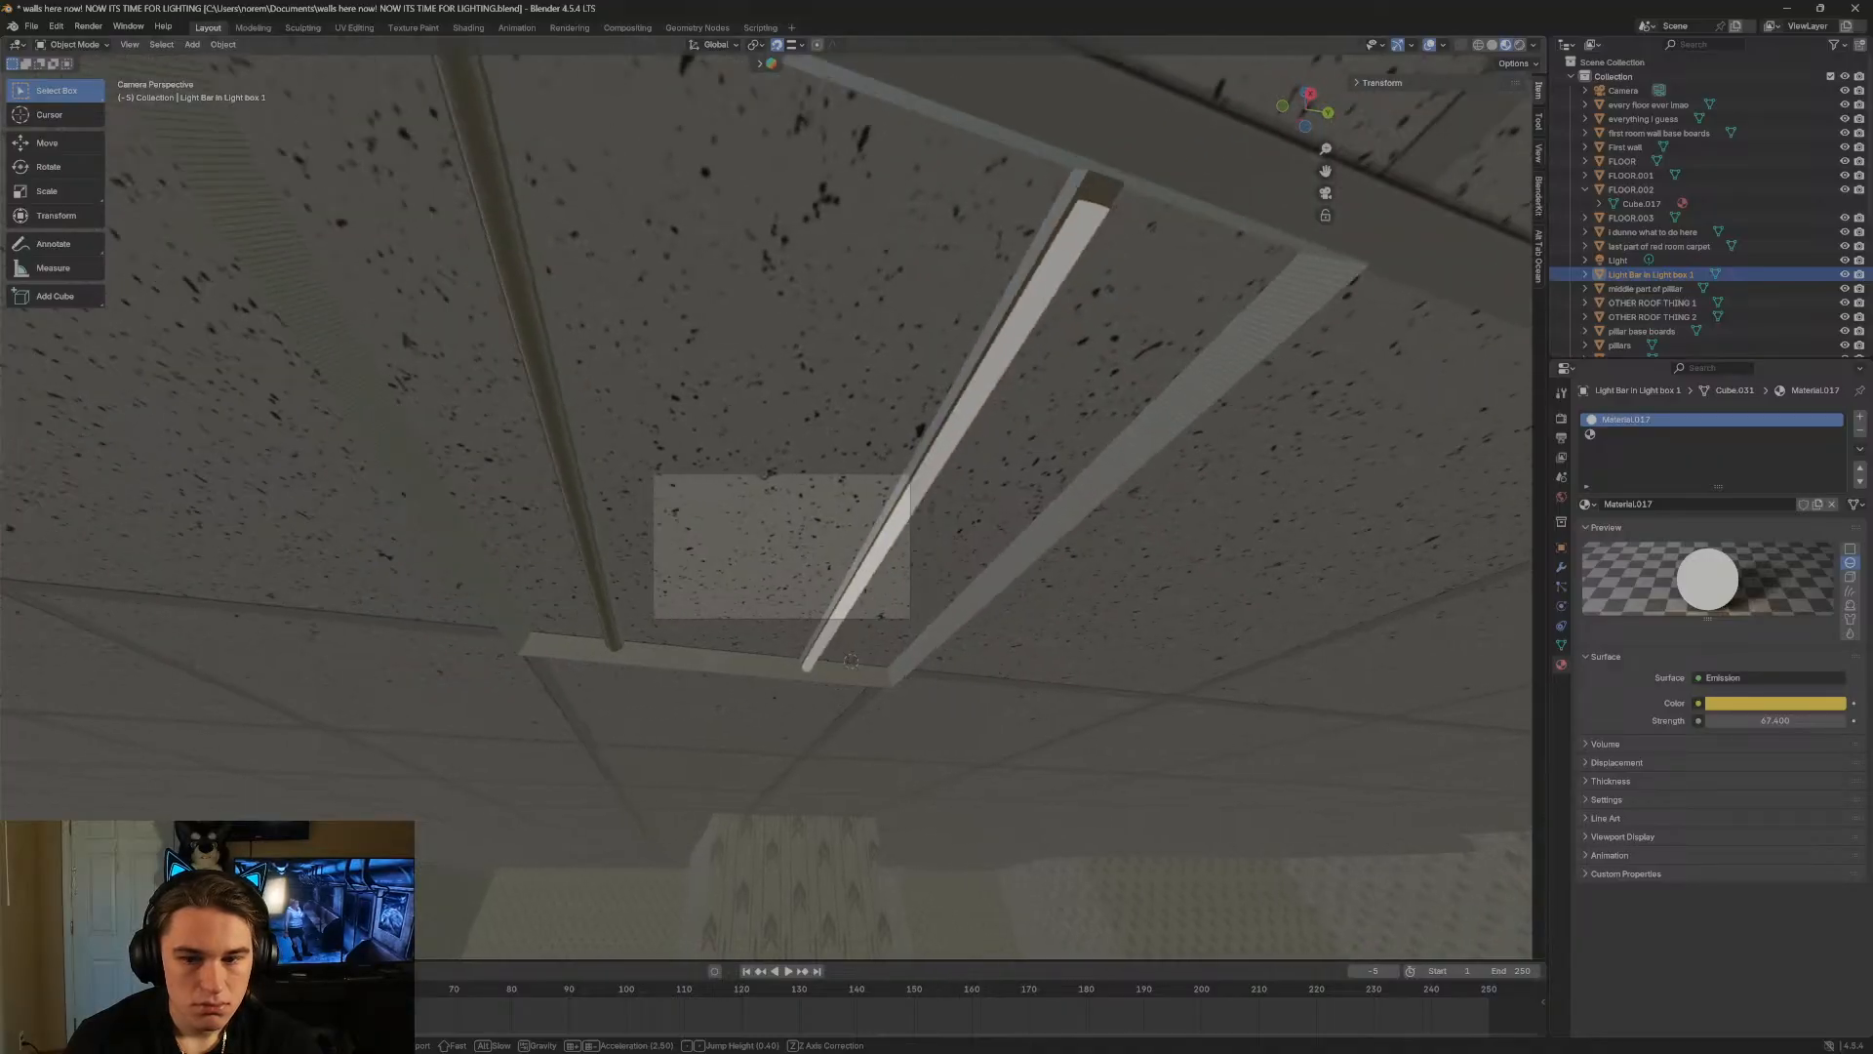
{"action": "key", "text": "a"}
{"action": "key", "text": "d"}
{"action": "key", "text": "w"}
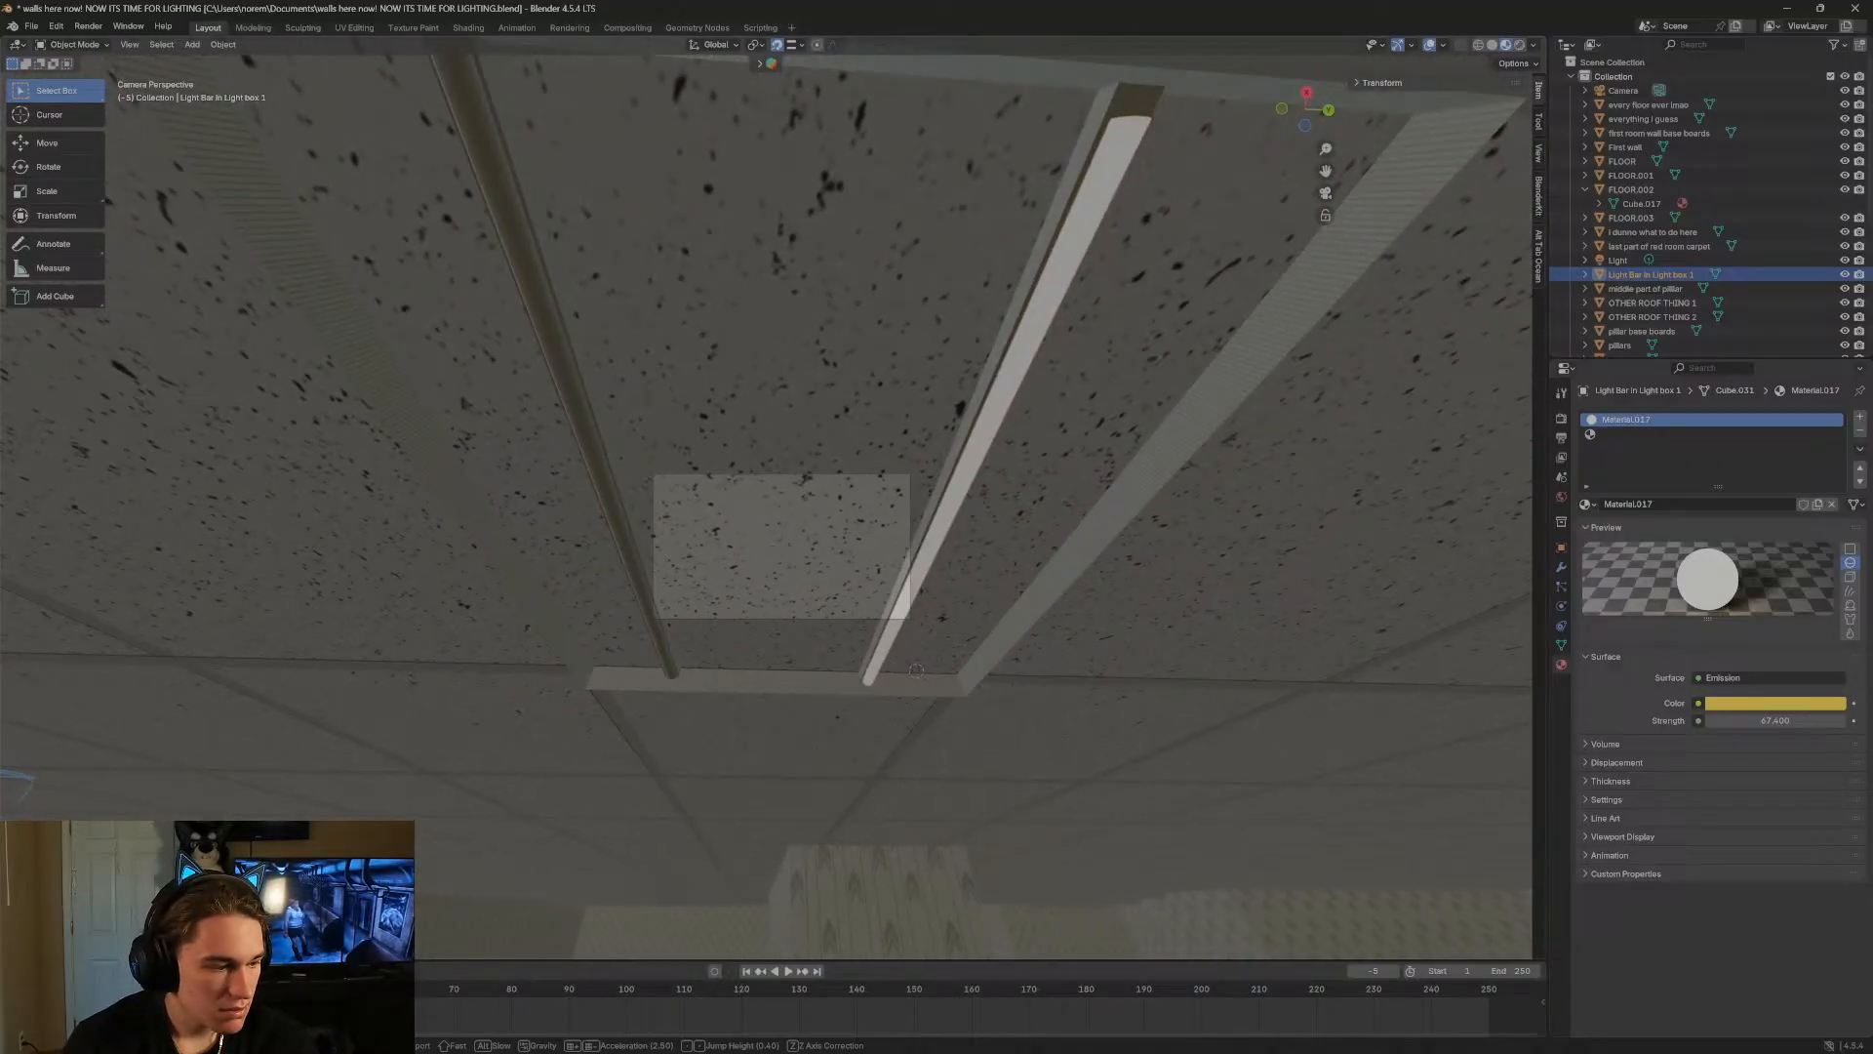
{"action": "key", "text": "s"}
{"action": "key", "text": "w"}
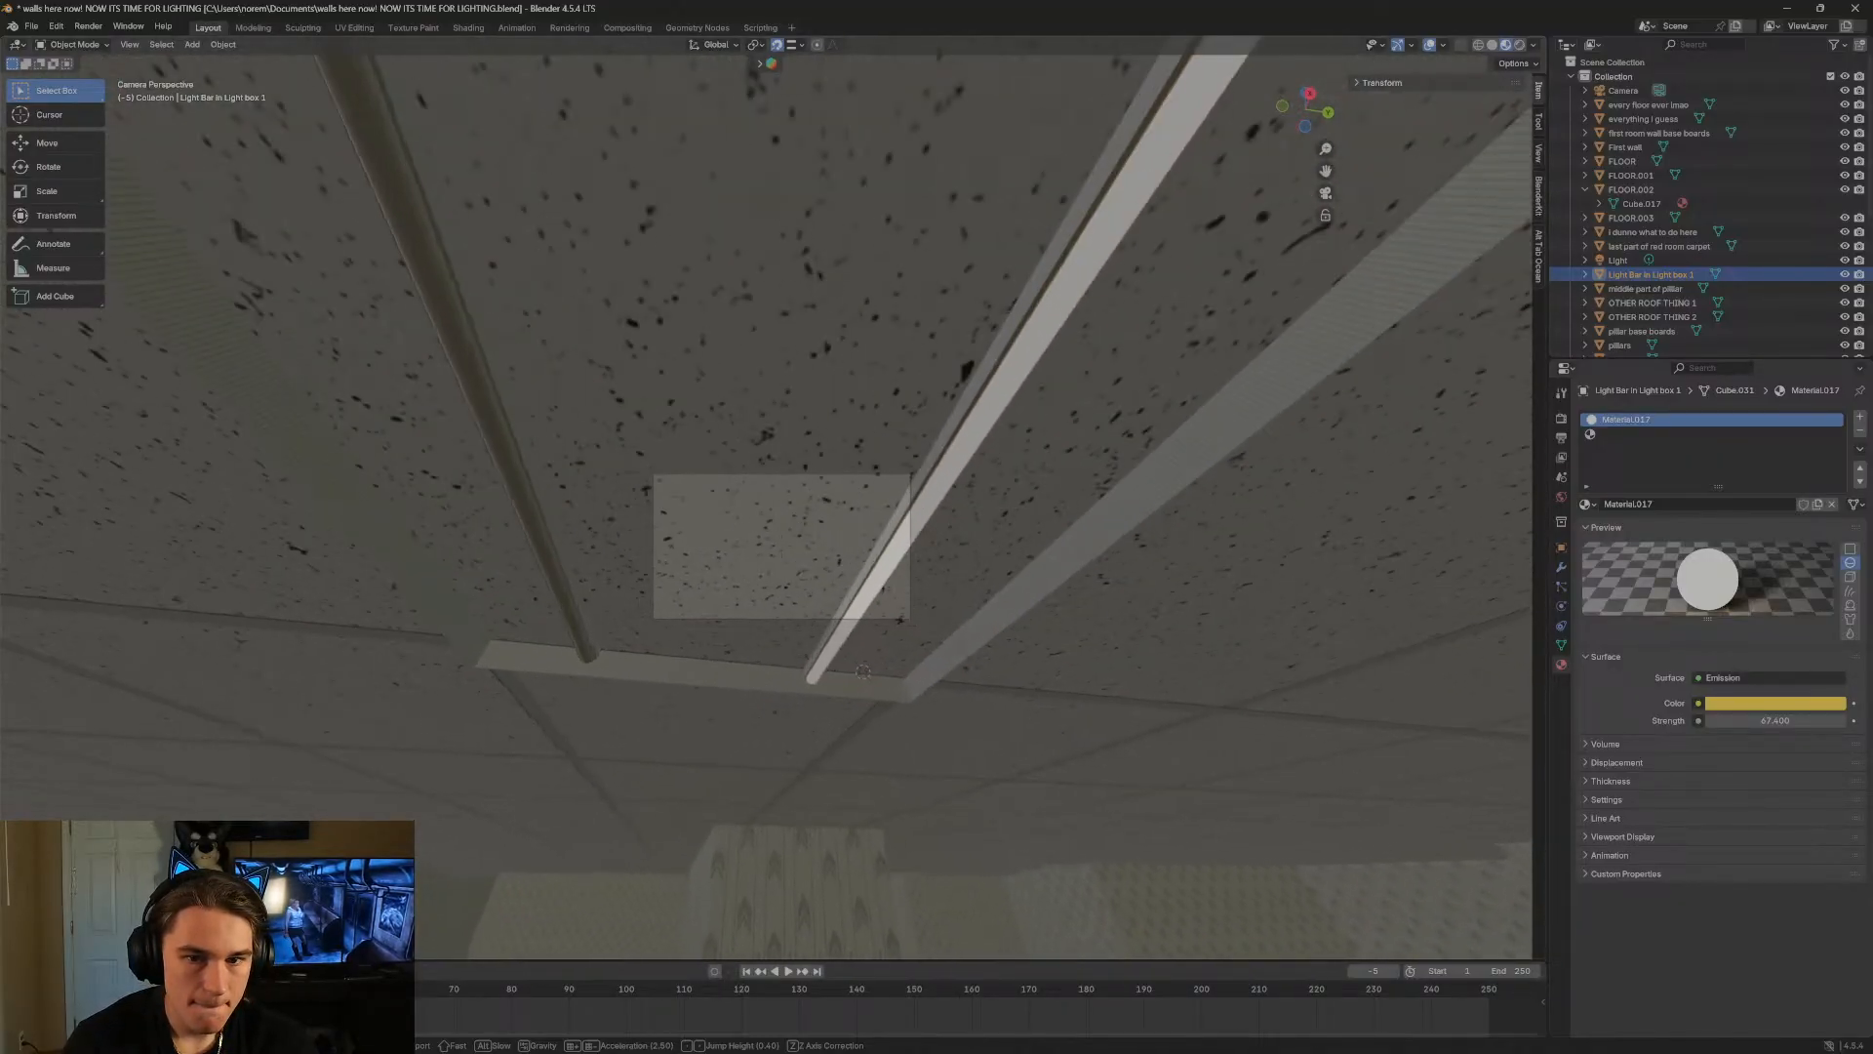
{"action": "key", "text": "a"}
{"action": "key", "text": "a"}
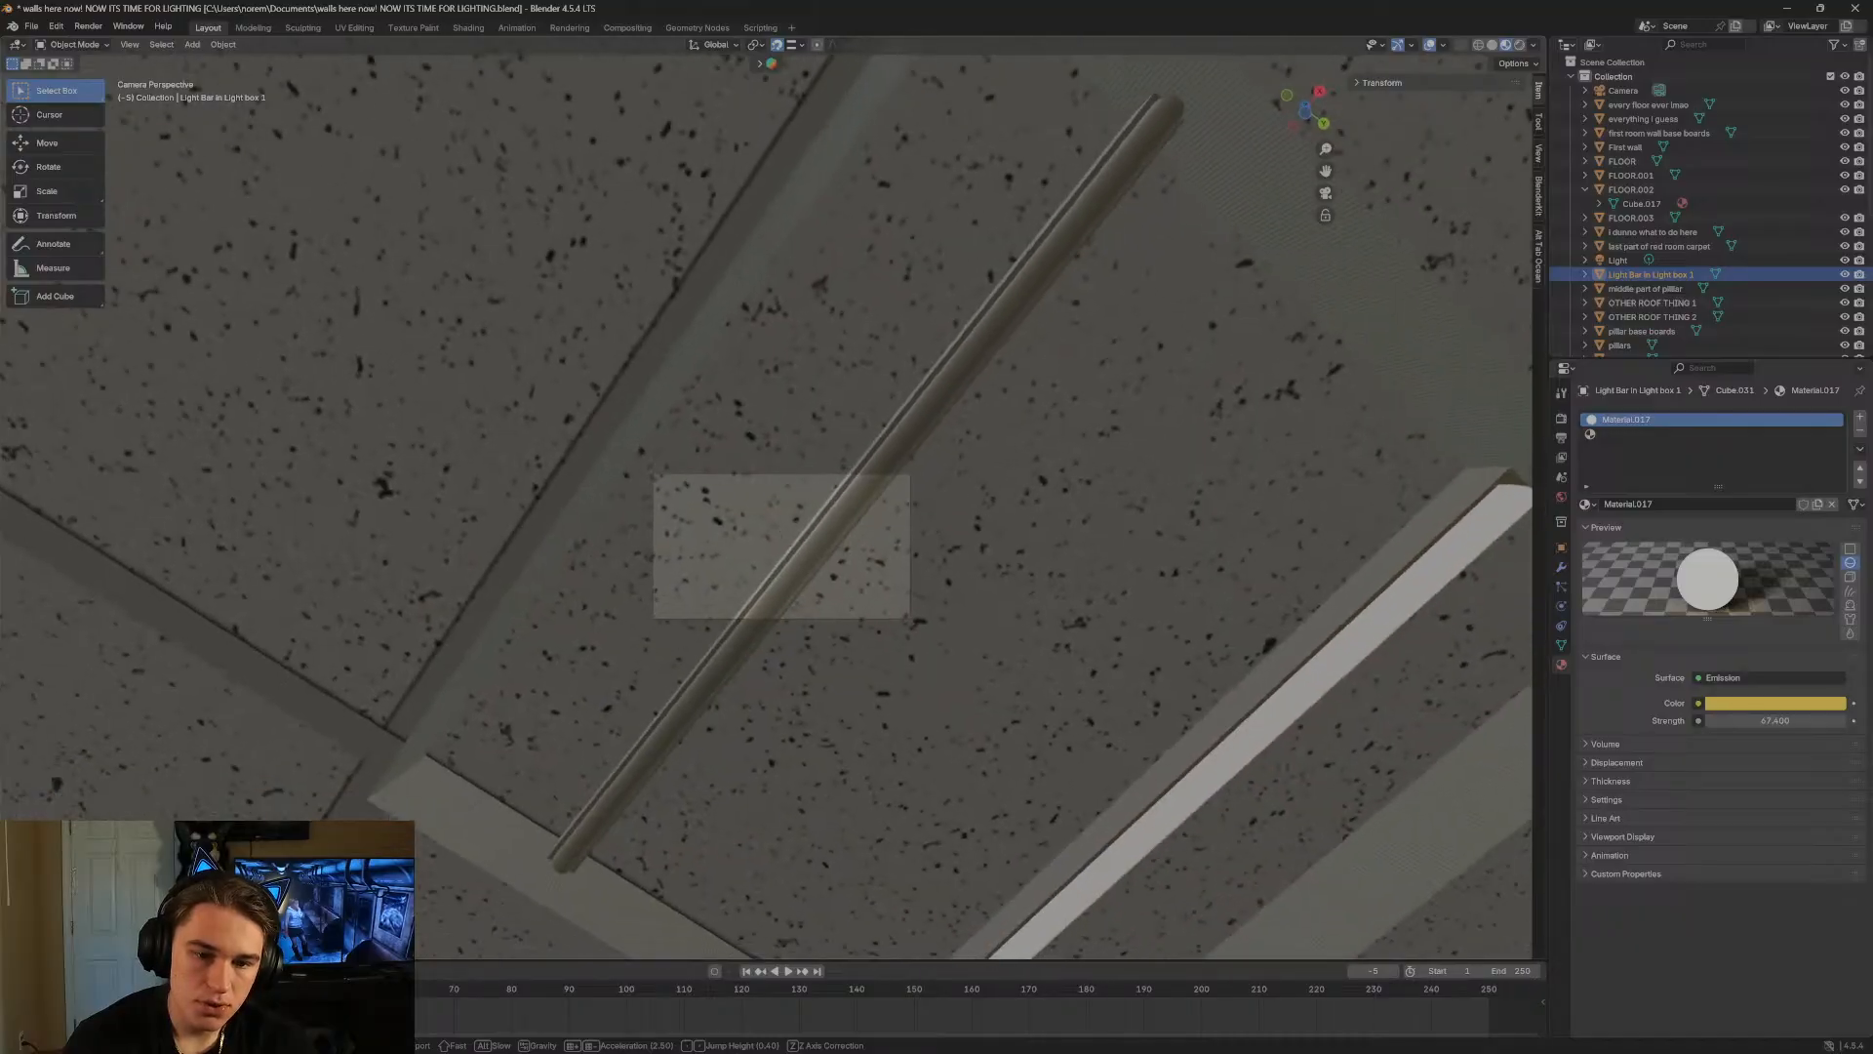
{"action": "key", "text": "d"}
{"action": "key", "text": "s"}
{"action": "left_click", "coordinate": [987, 459]}
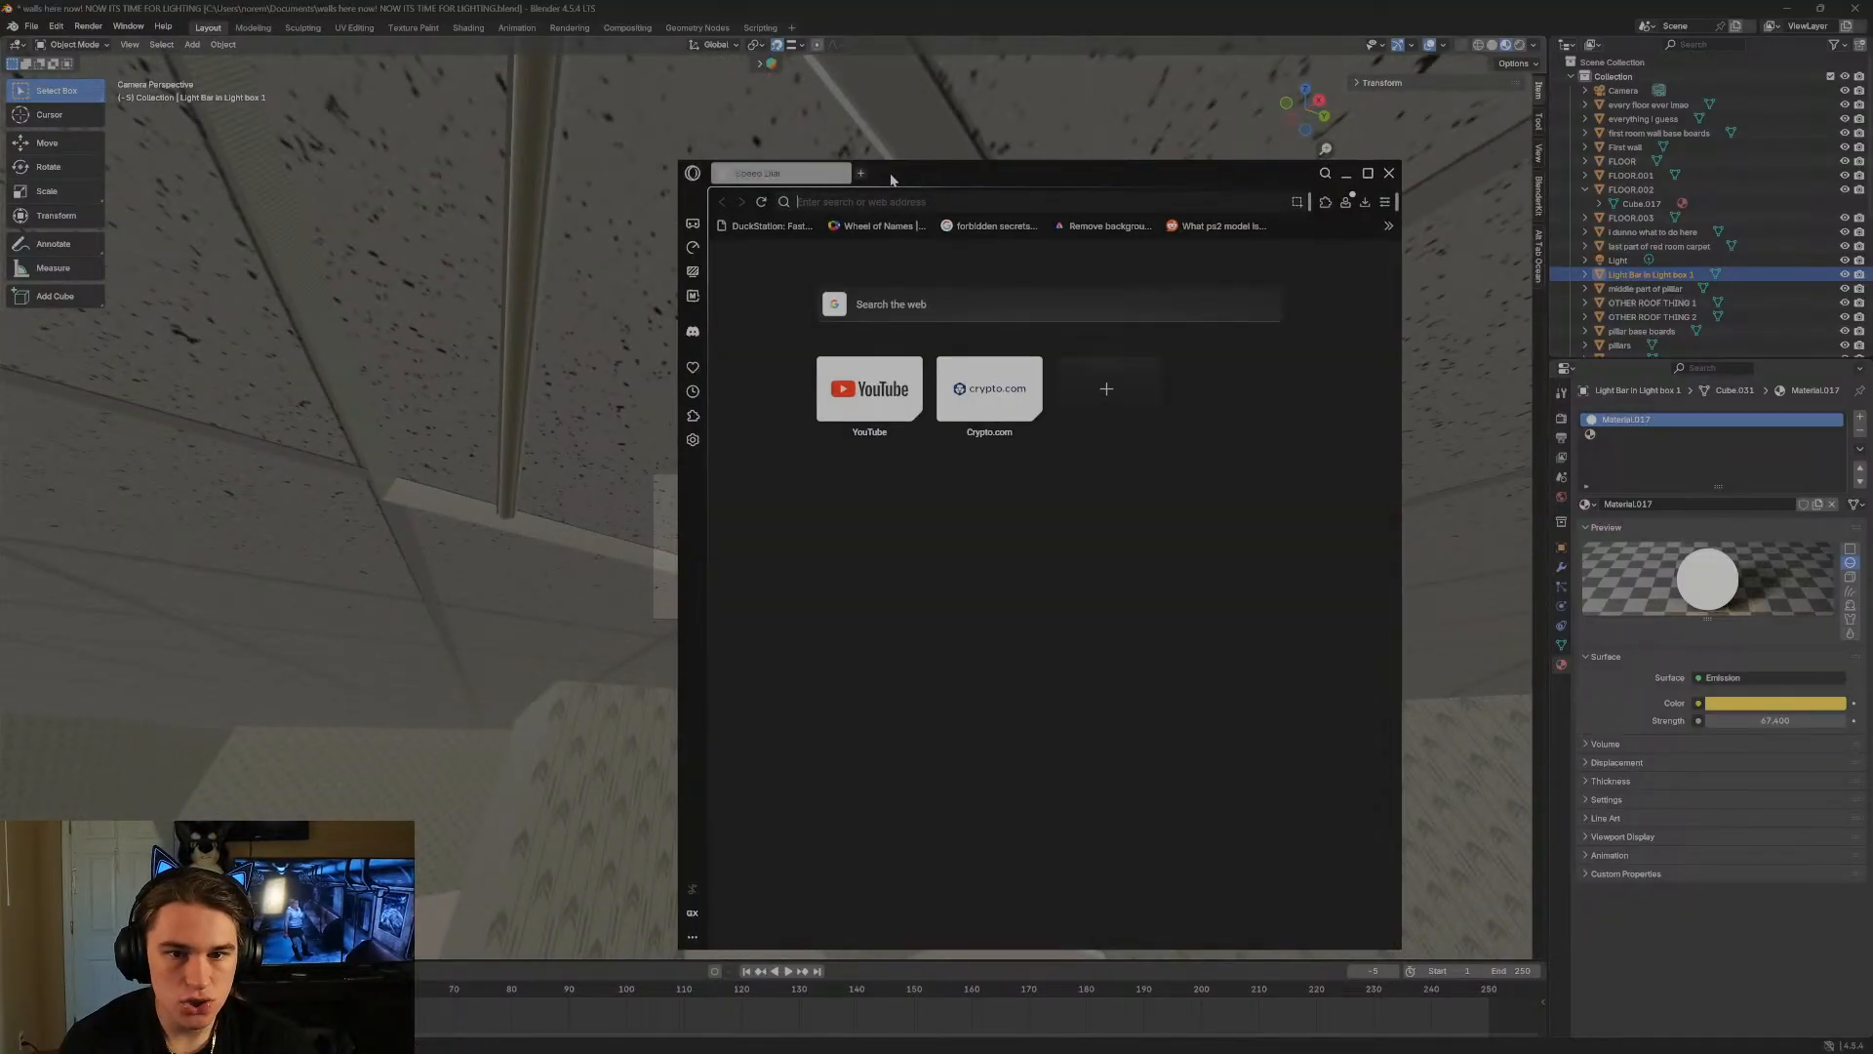
Switch to the web browser and search for "can you add a light to a shape in blender".
{"action": "left_click_drag", "start_coordinate": [863, 174], "coordinate": [863, 16]}
{"action": "type", "text": "can yo"}
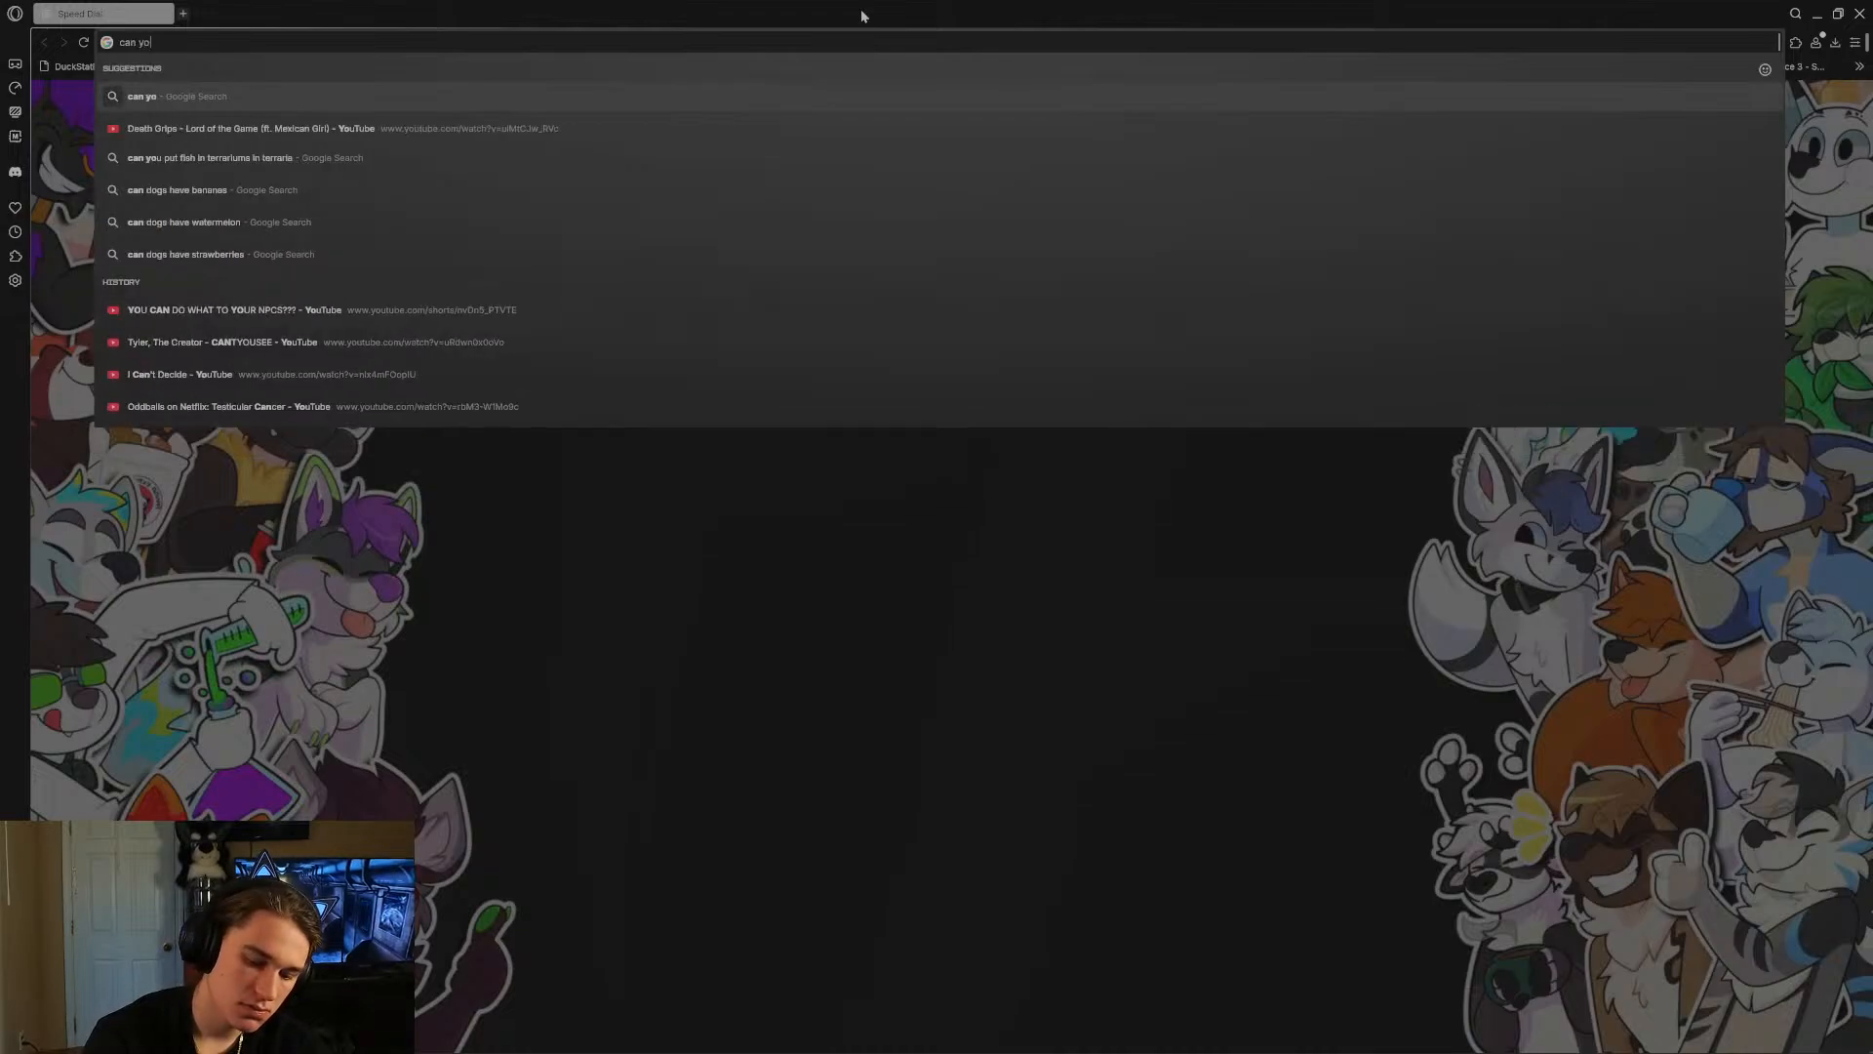
{"action": "type", "text": "u add a l"}
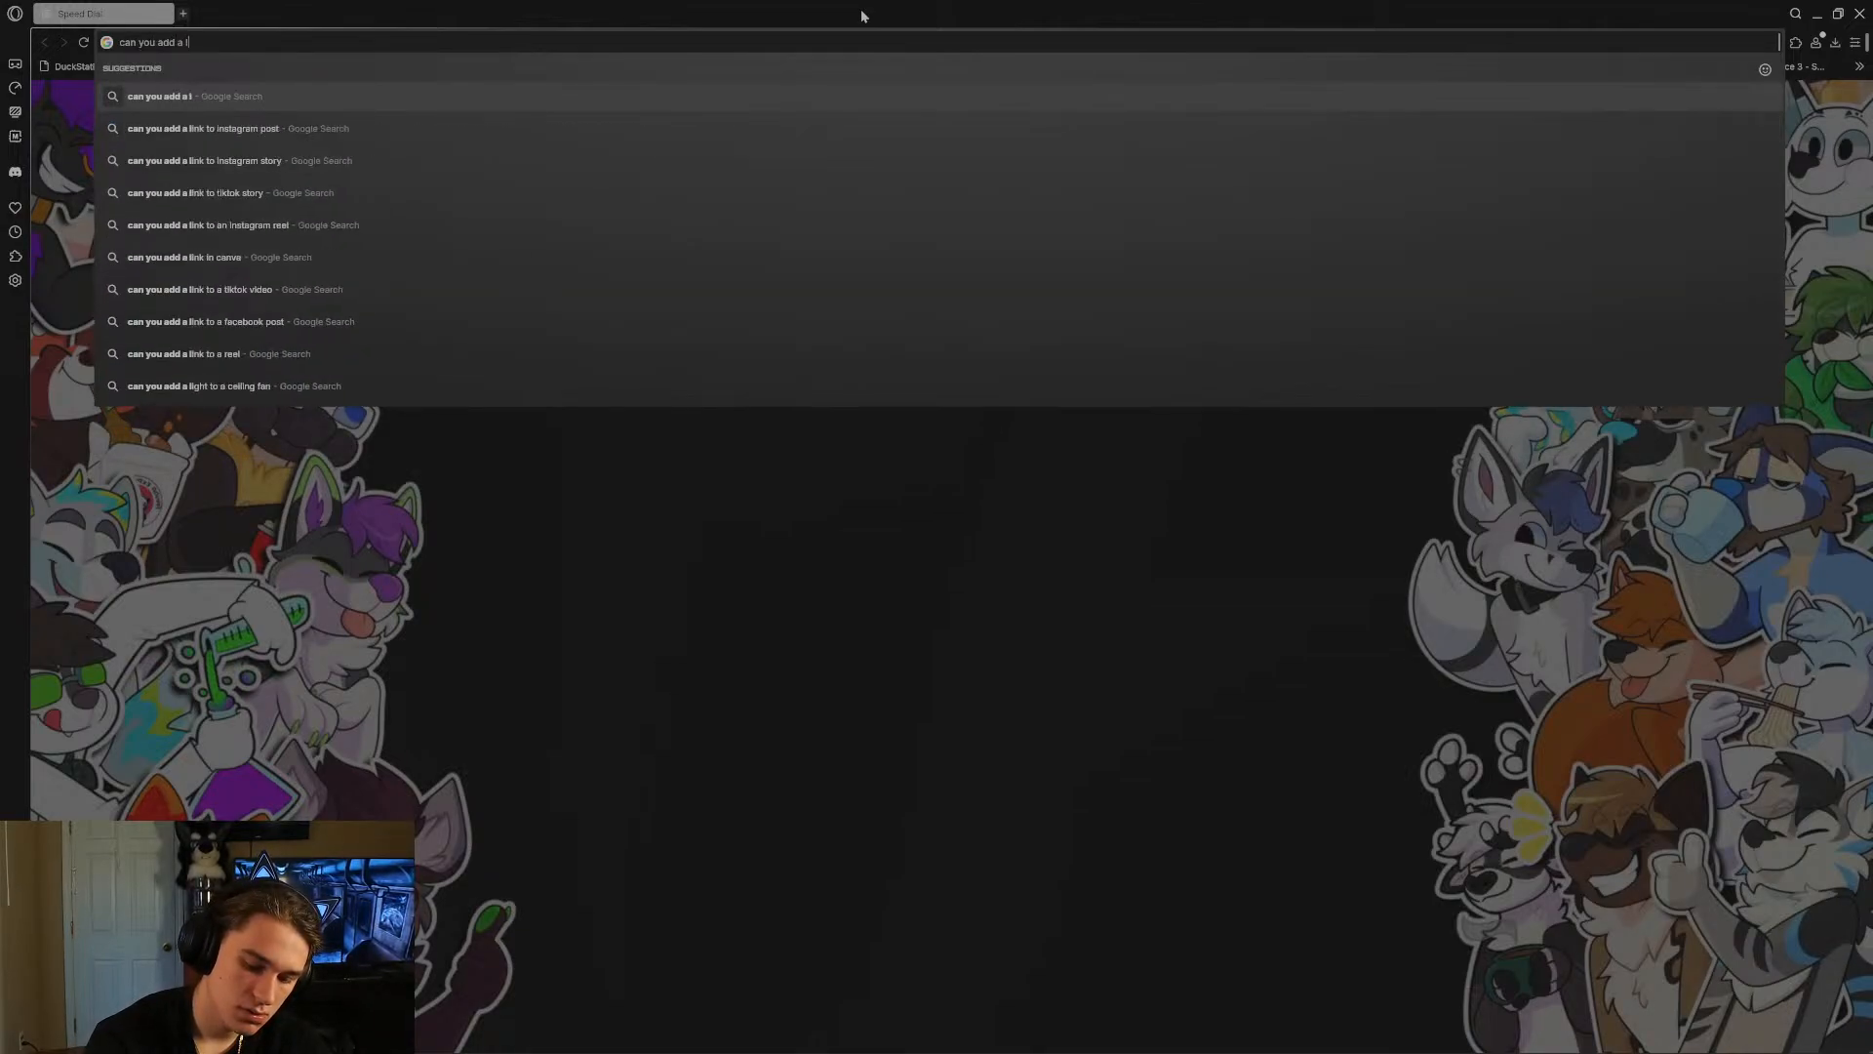
{"action": "type", "text": "ight to a"}
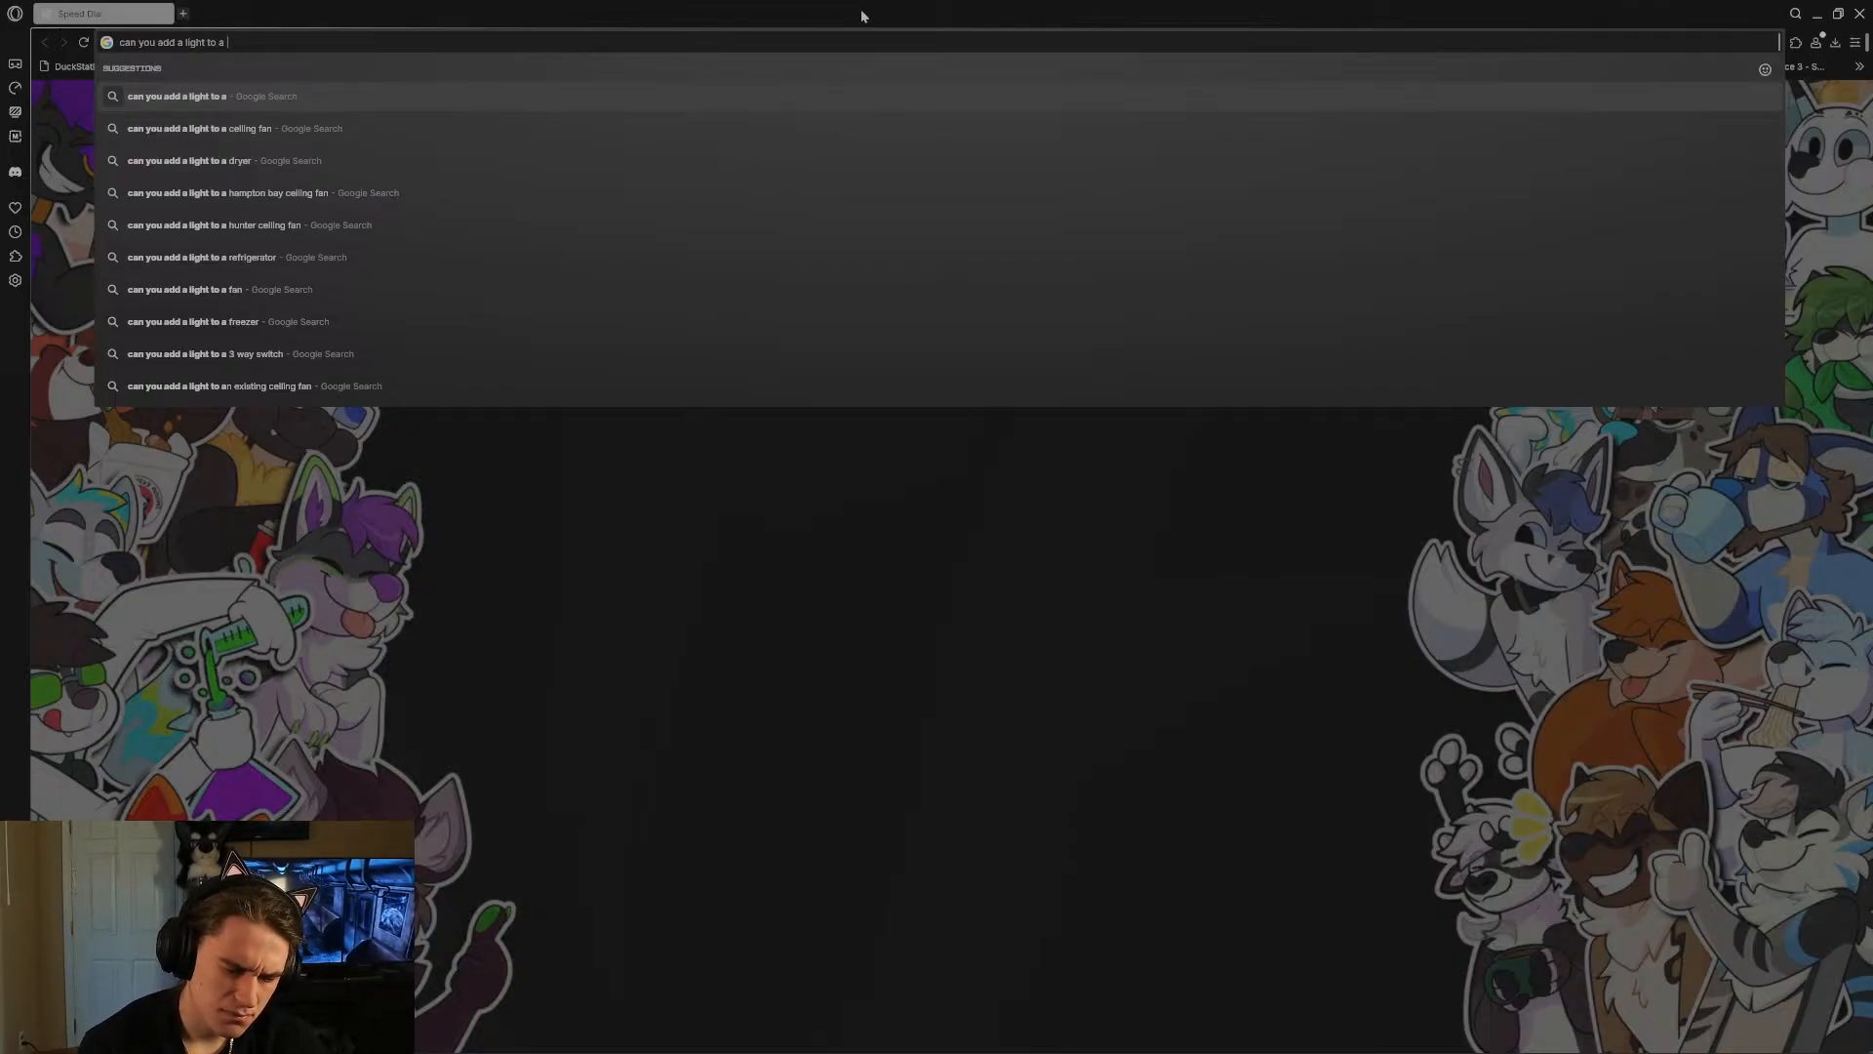
{"action": "type", "text": "sha"}
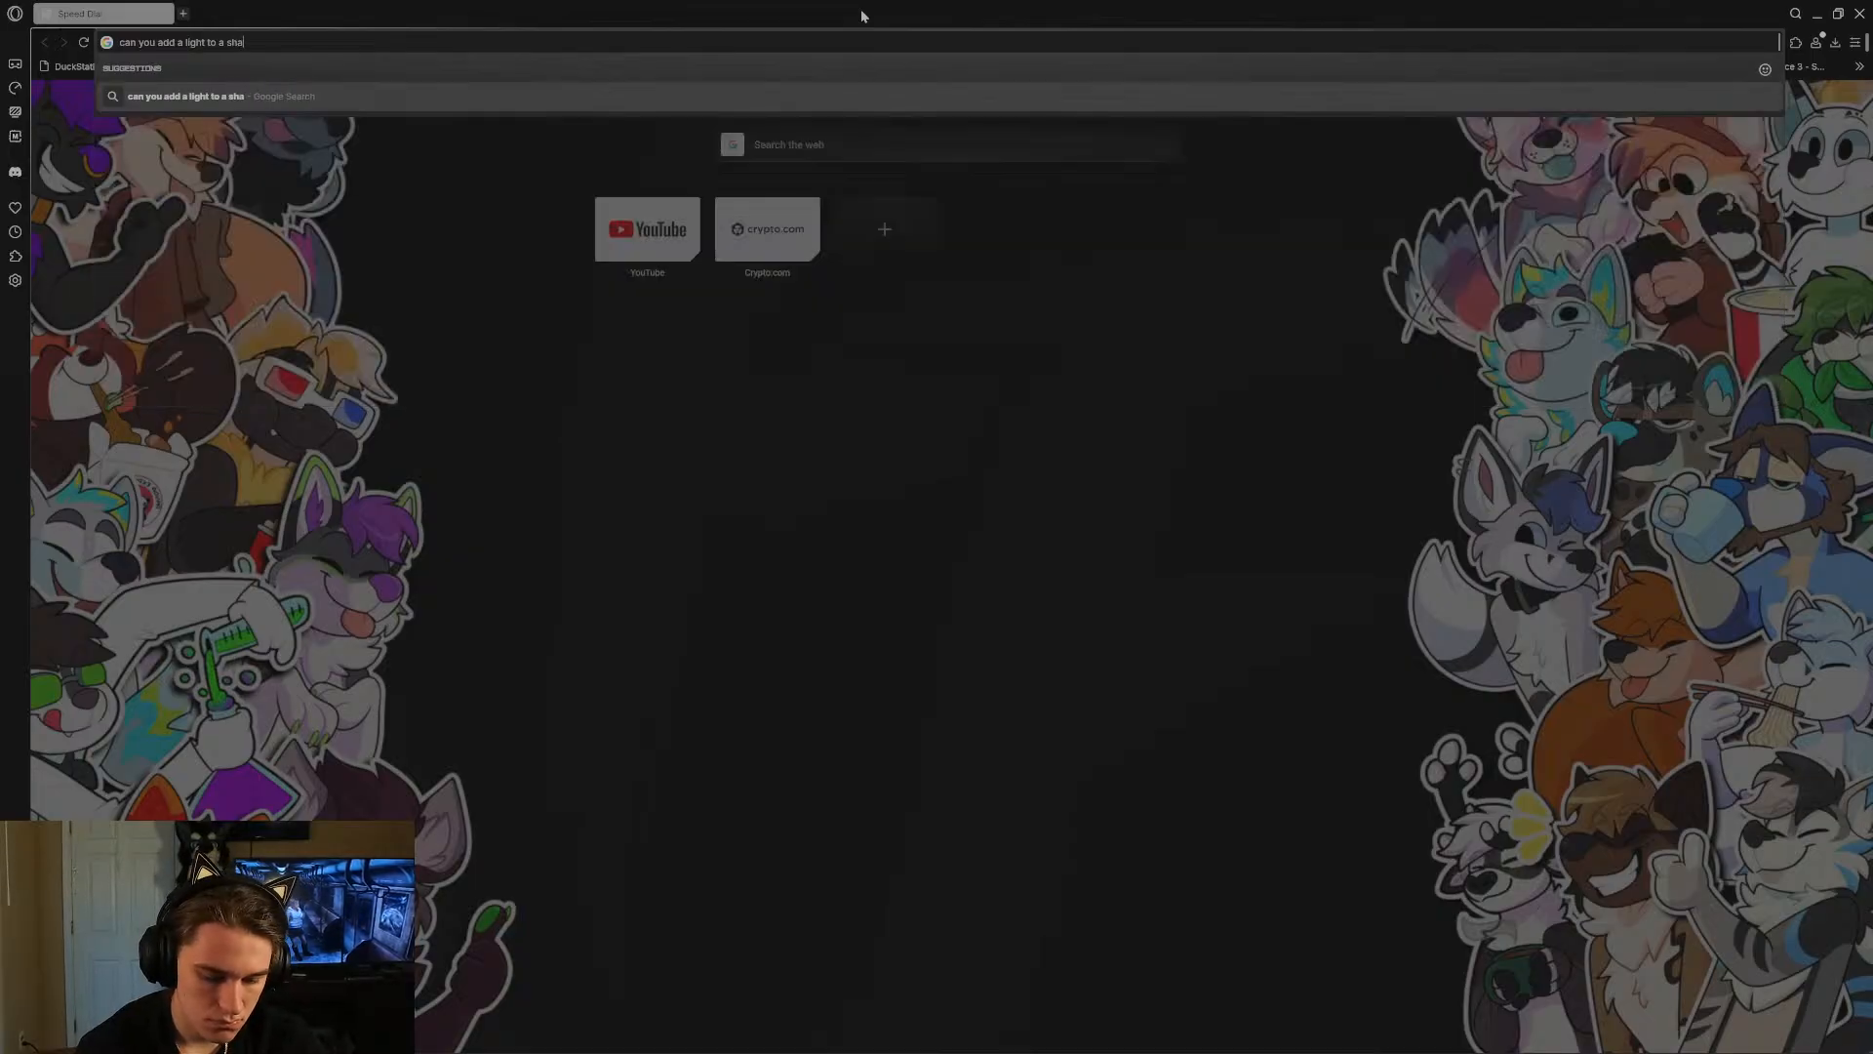
{"action": "type", "text": "pe in b"}
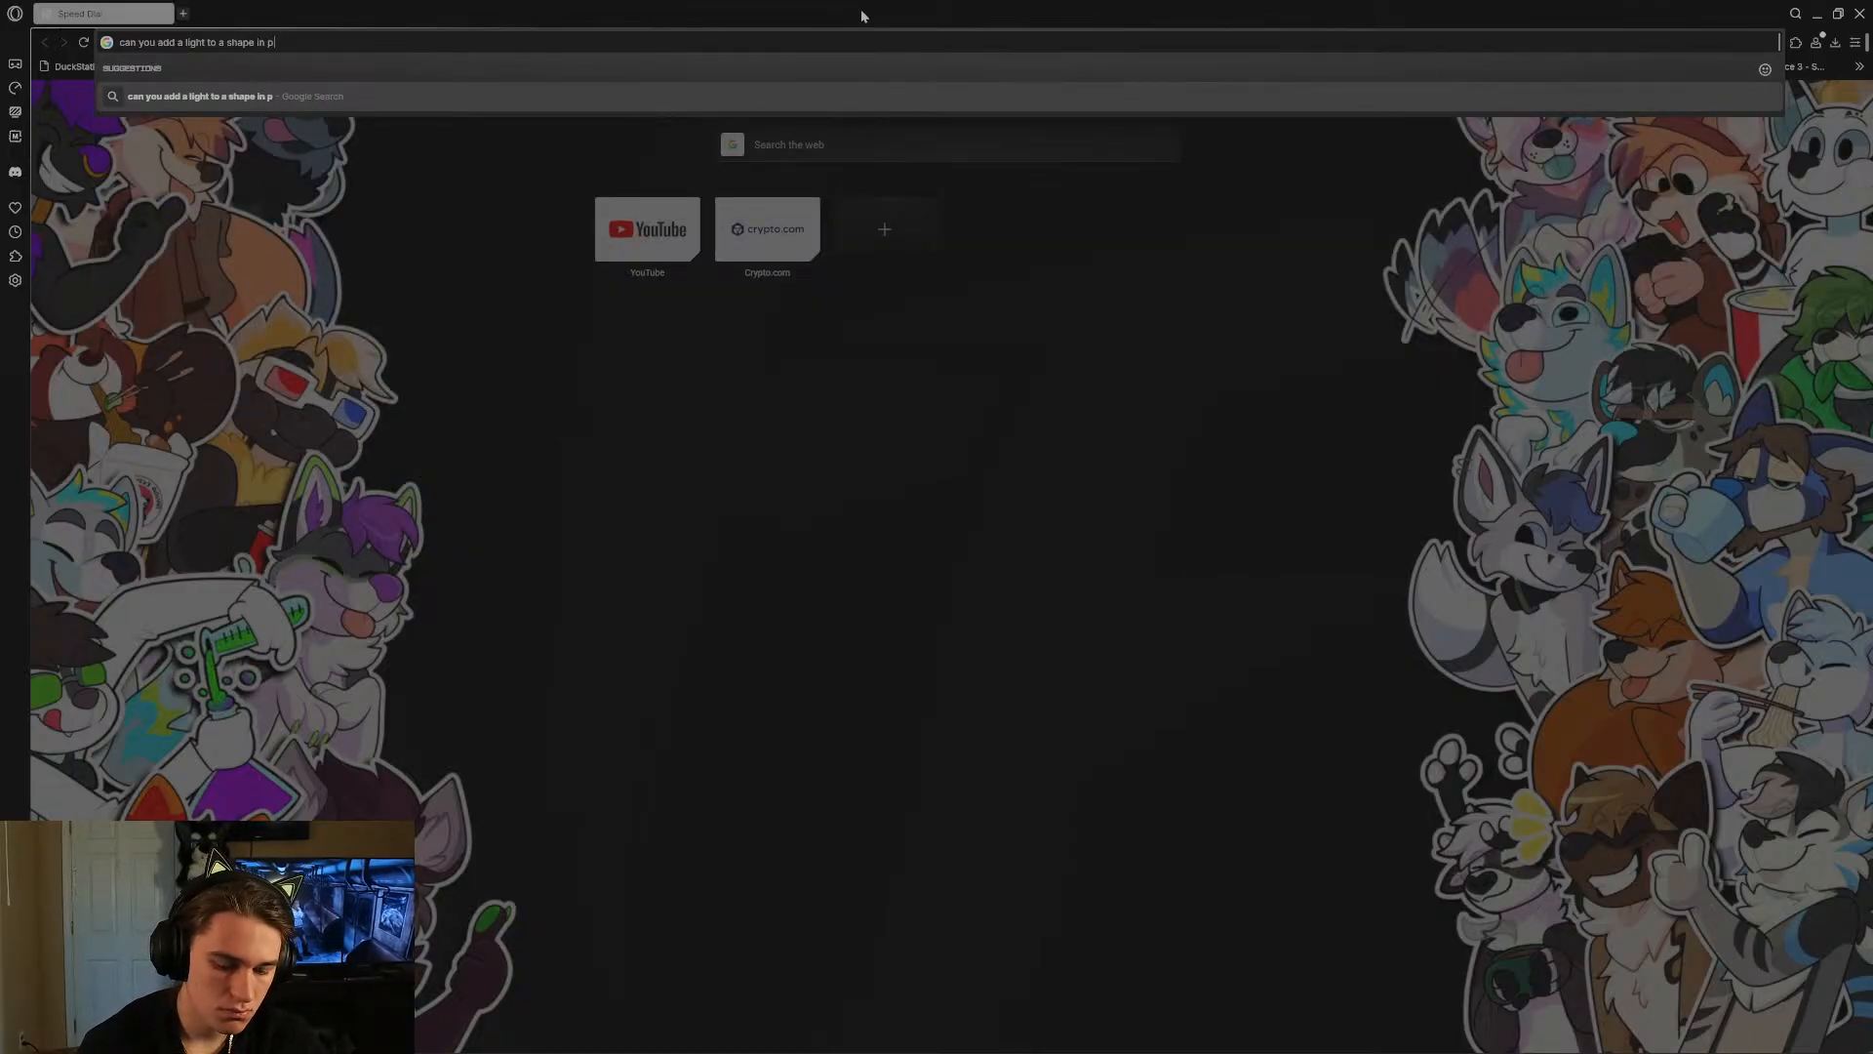
{"action": "type", "text": "lender"}
{"action": "key", "text": "Return"}
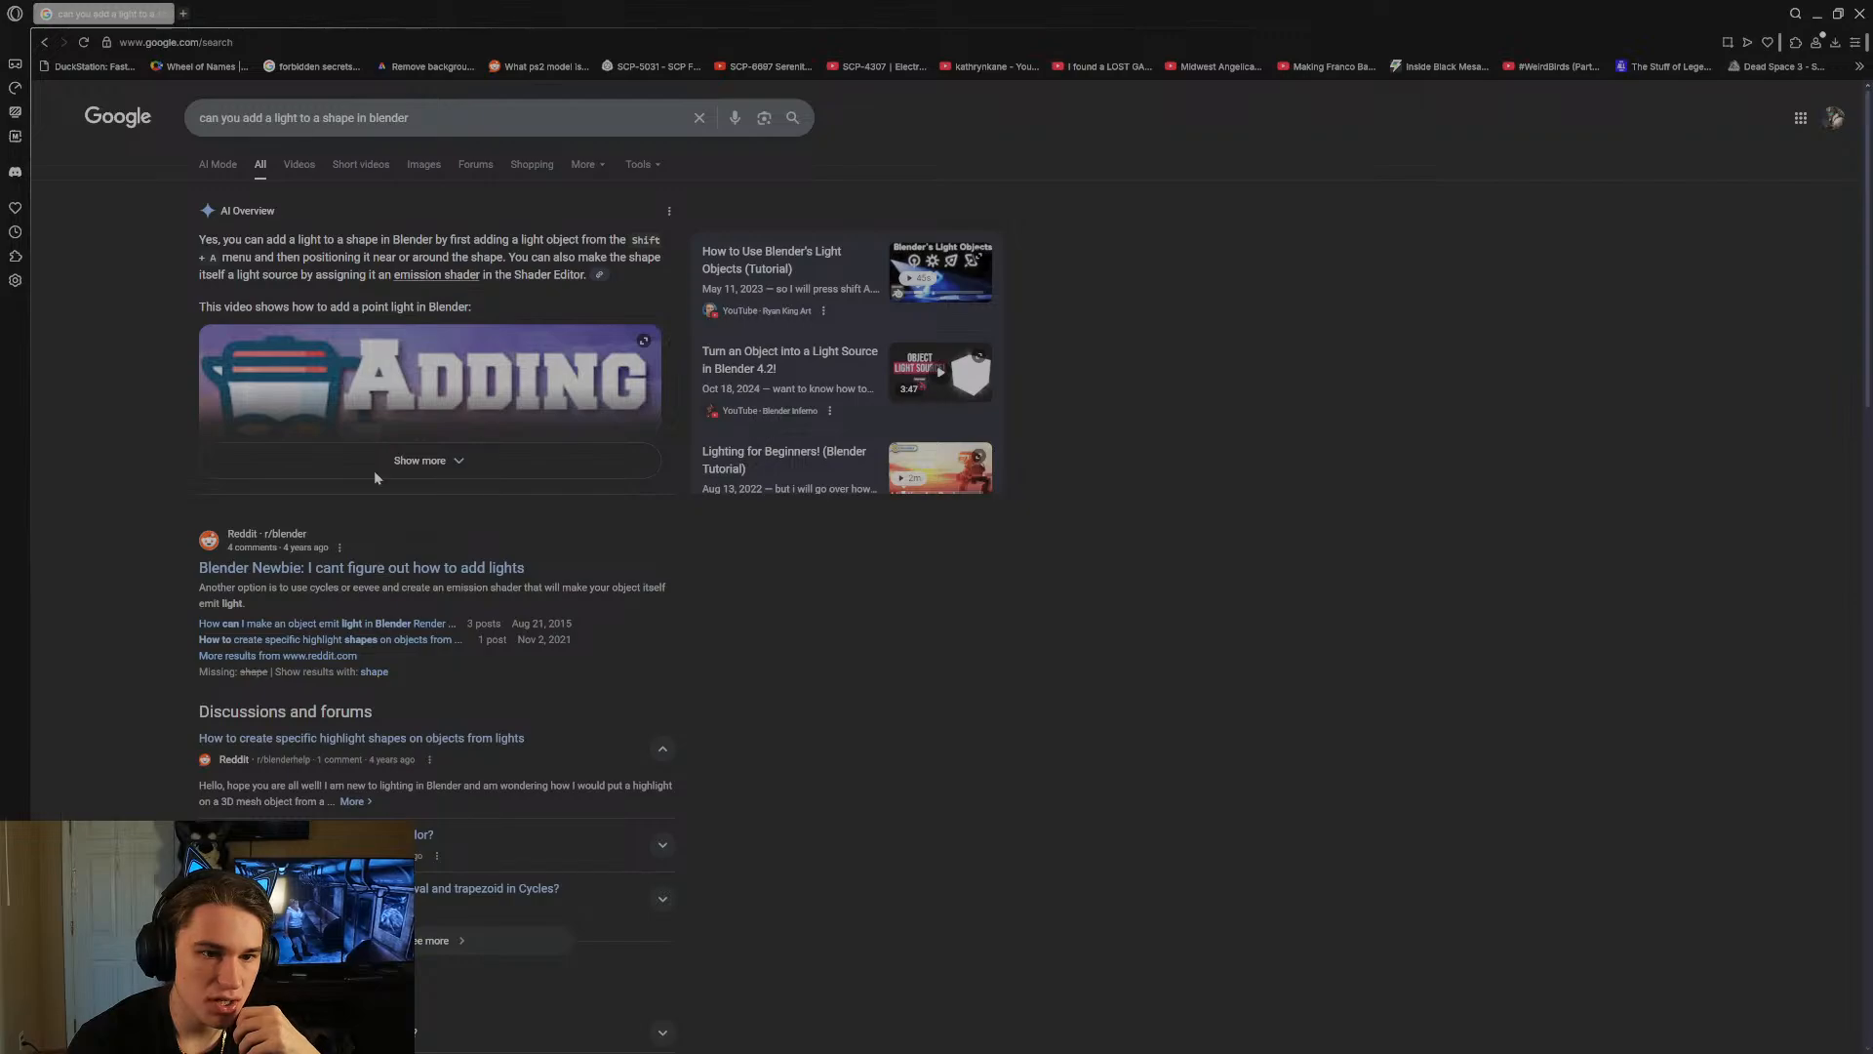
Expand the AI overview, read its methods for adding a light or making a shape emit light, and return to Blender.
{"action": "left_click", "coordinate": [426, 459]}
{"action": "scroll", "coordinate": [153, 400], "scroll_direction": "down", "scroll_amount": 2}
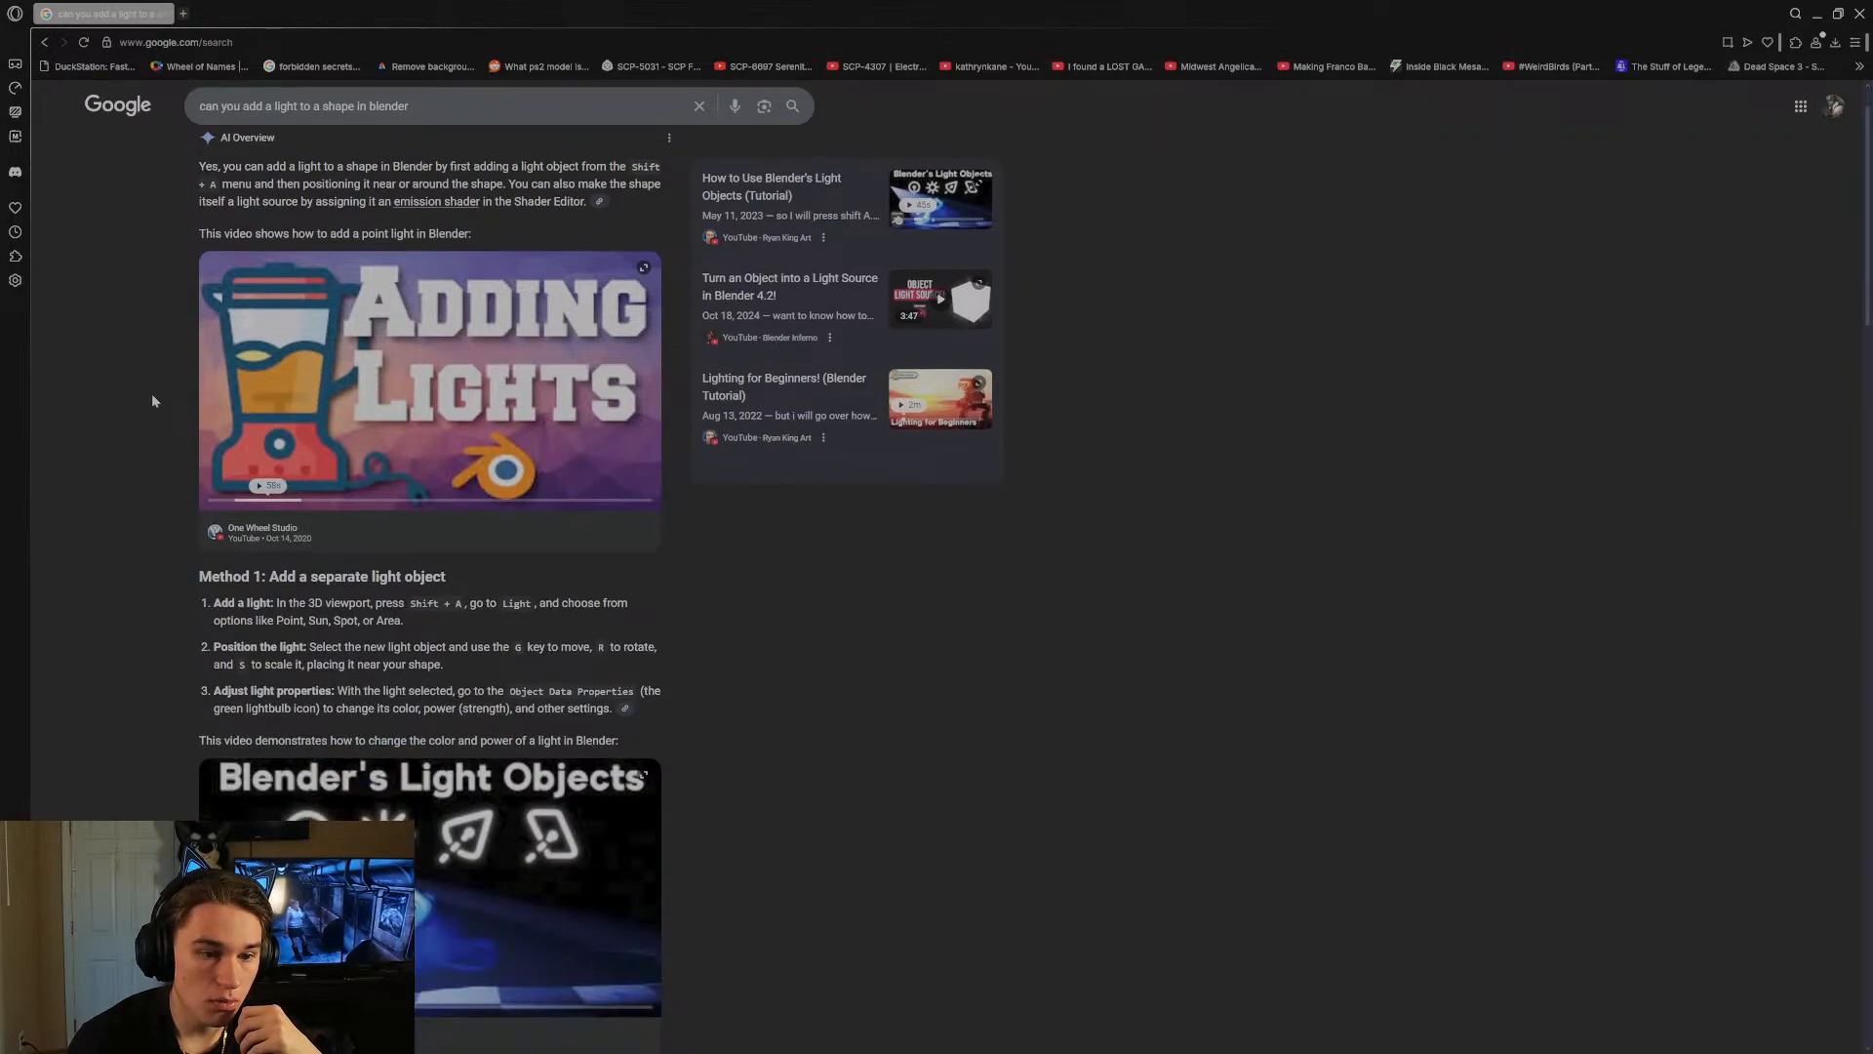
{"action": "scroll", "coordinate": [152, 400], "scroll_direction": "down", "scroll_amount": 2}
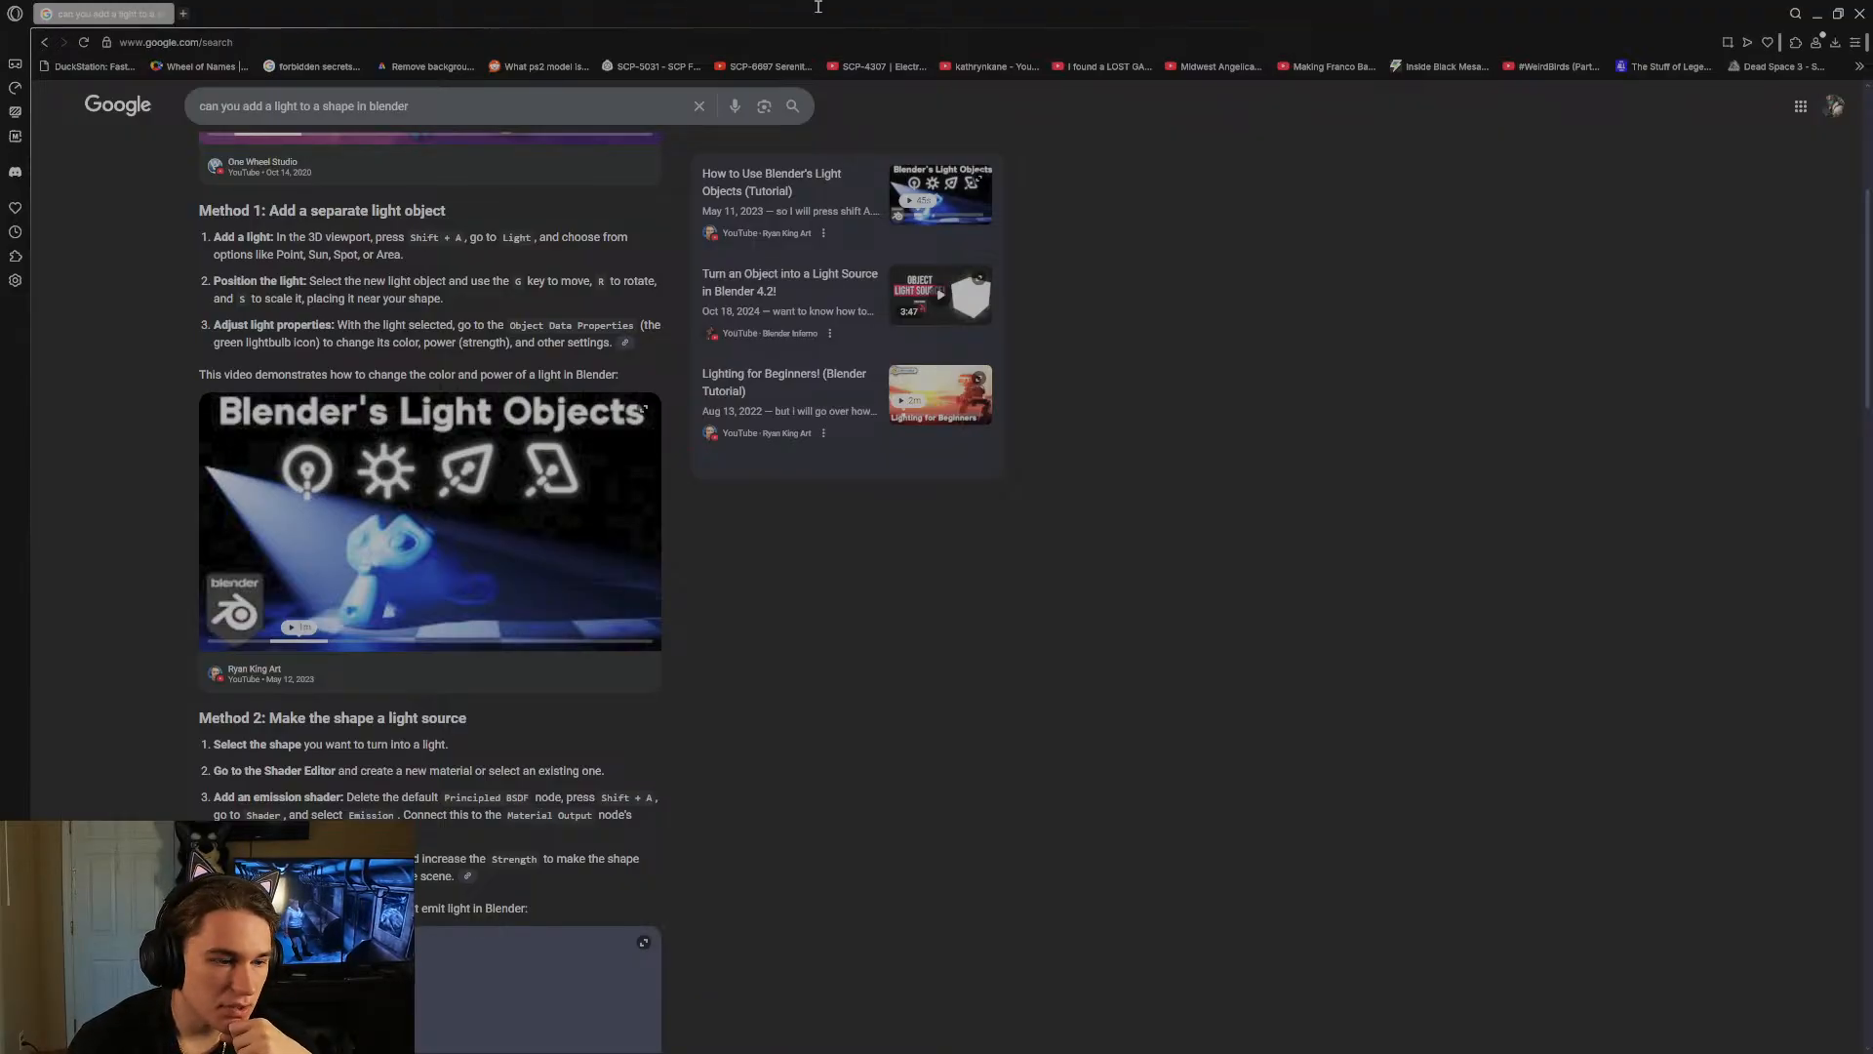
{"action": "left_click_drag", "start_coordinate": [817, 8], "coordinate": [0, 390]}
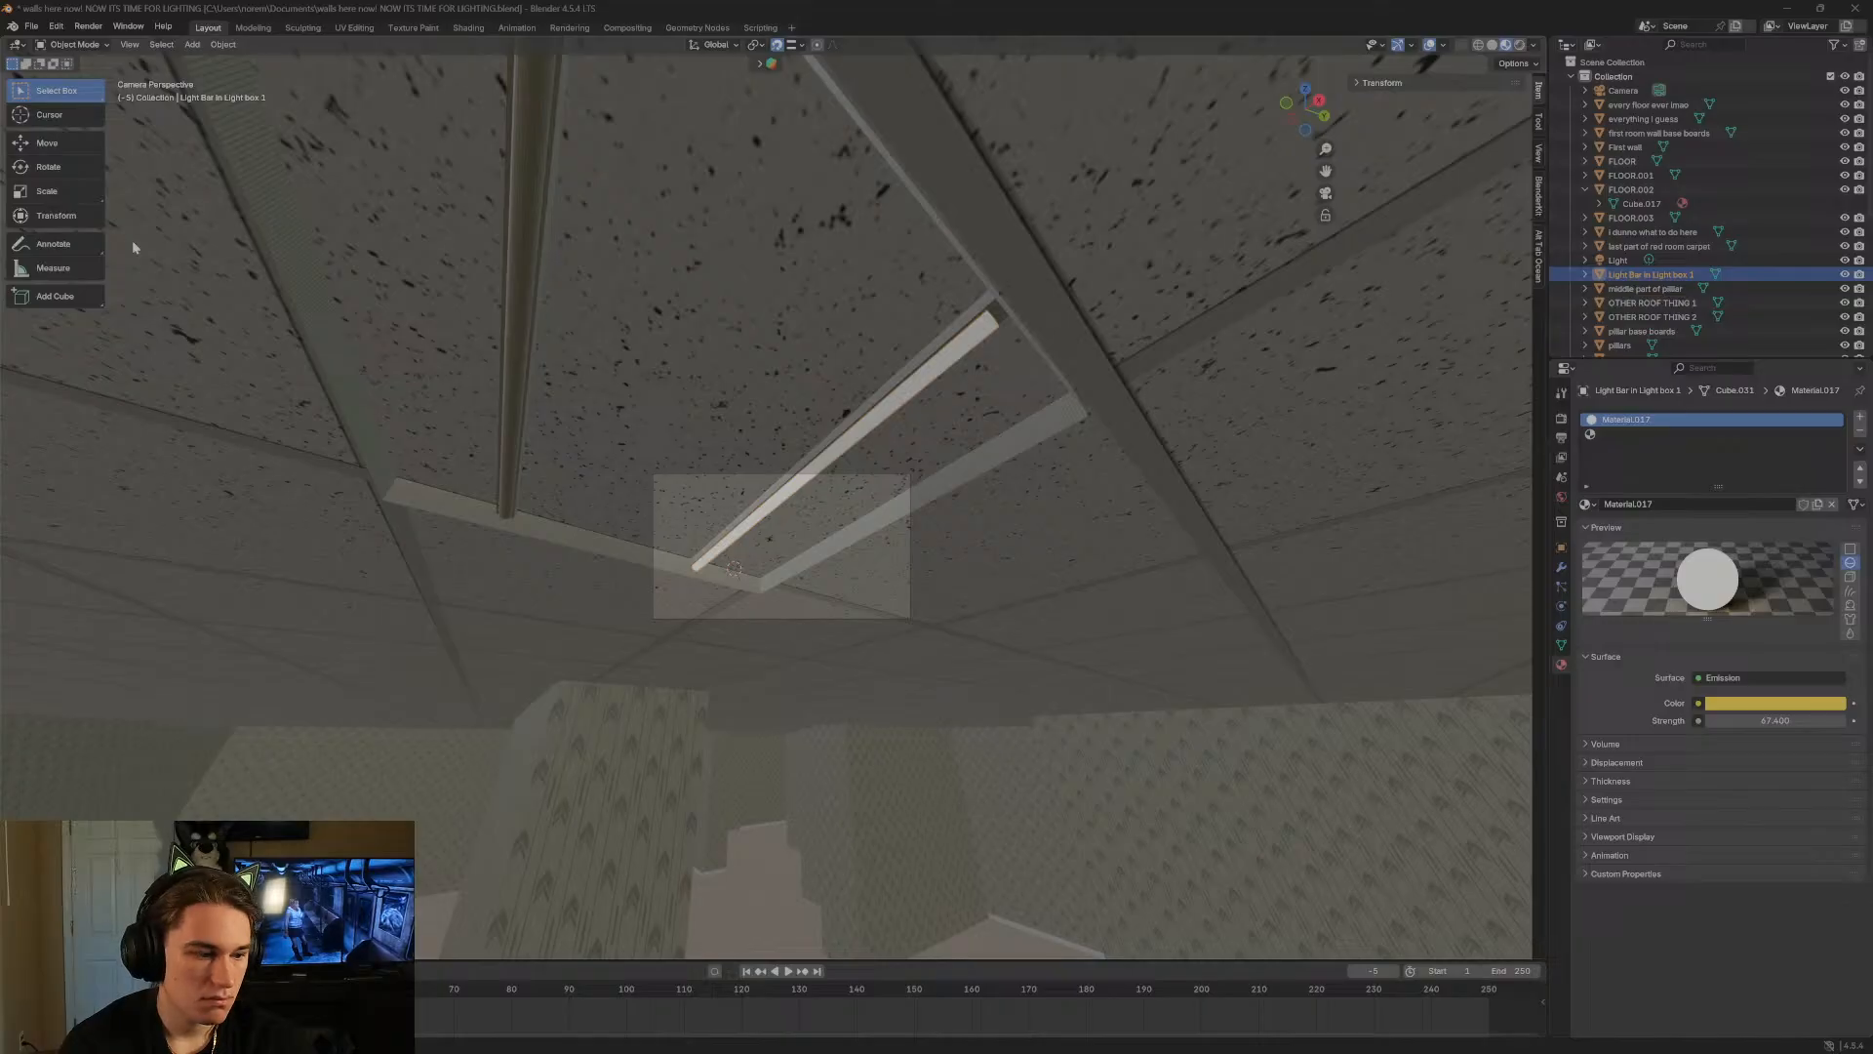
Add a point light at the 3D cursor near the end of the ceiling light fixture.
{"action": "key", "text": "shift+grave"}
{"action": "key", "text": "w"}
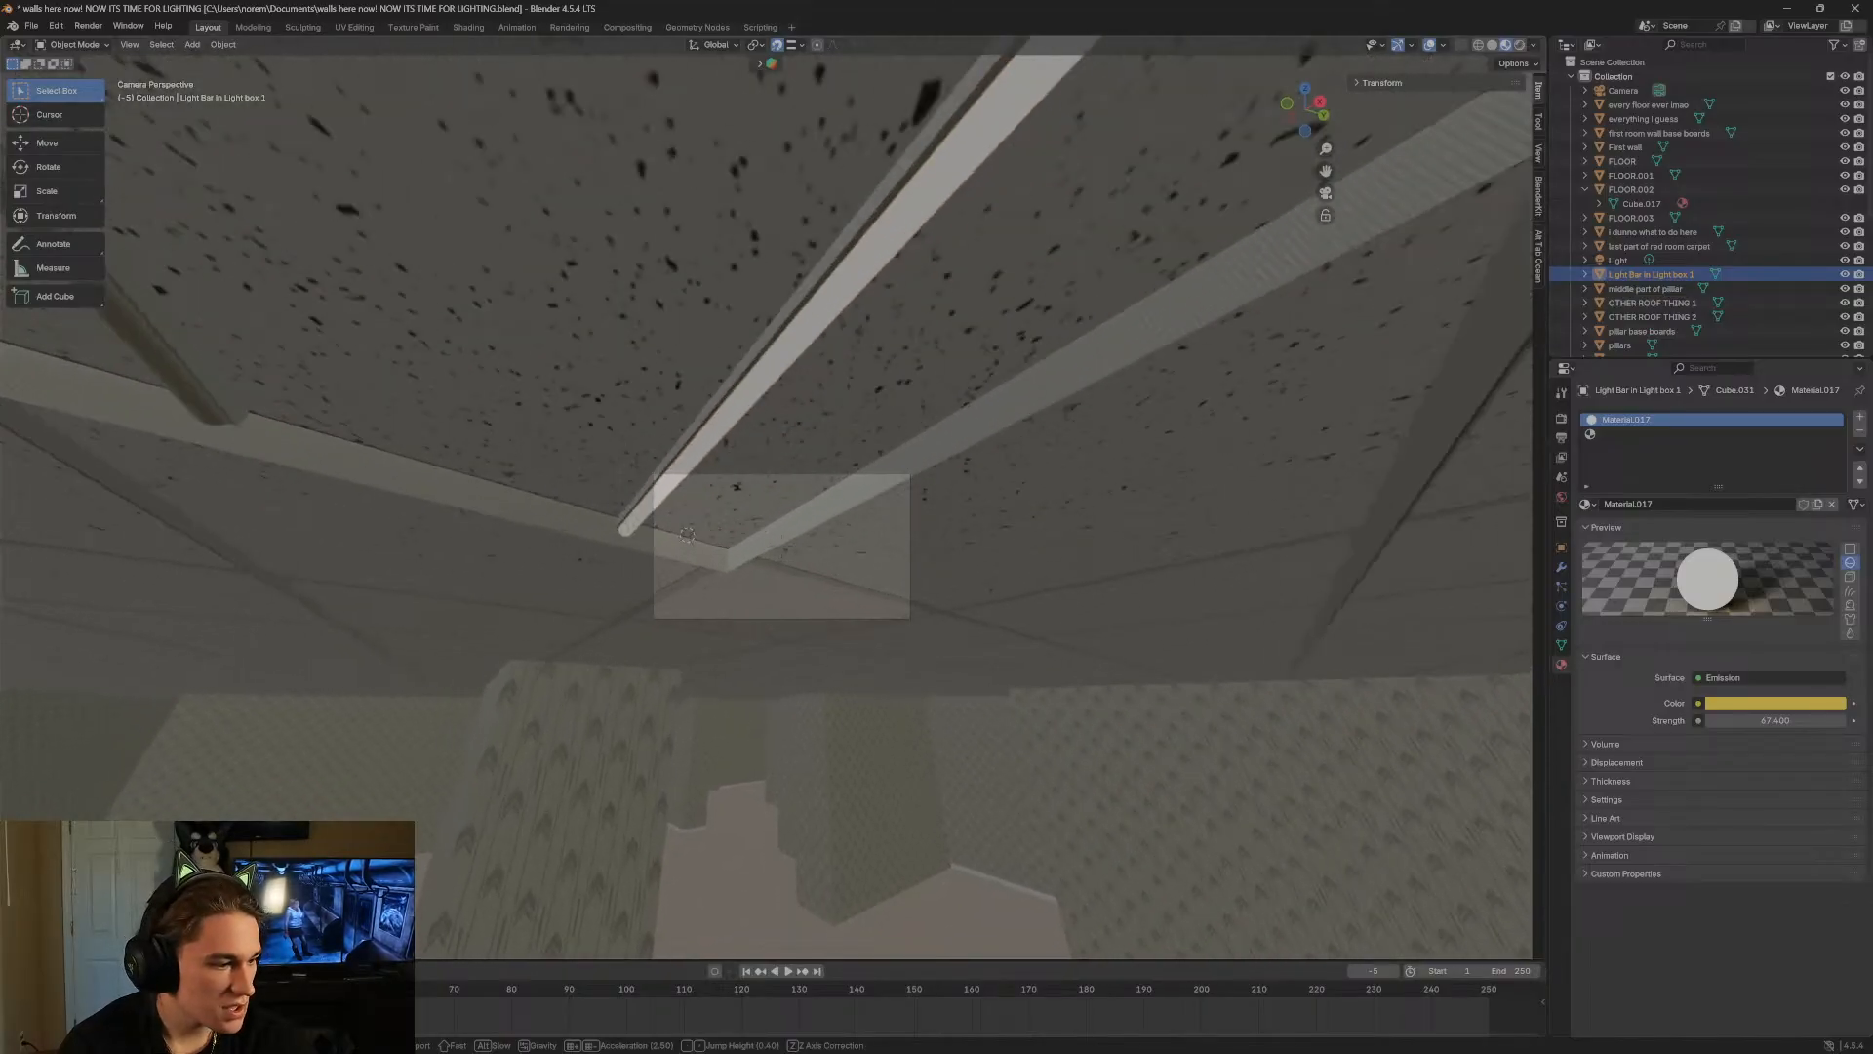
{"action": "left_click", "coordinate": [681, 433]}
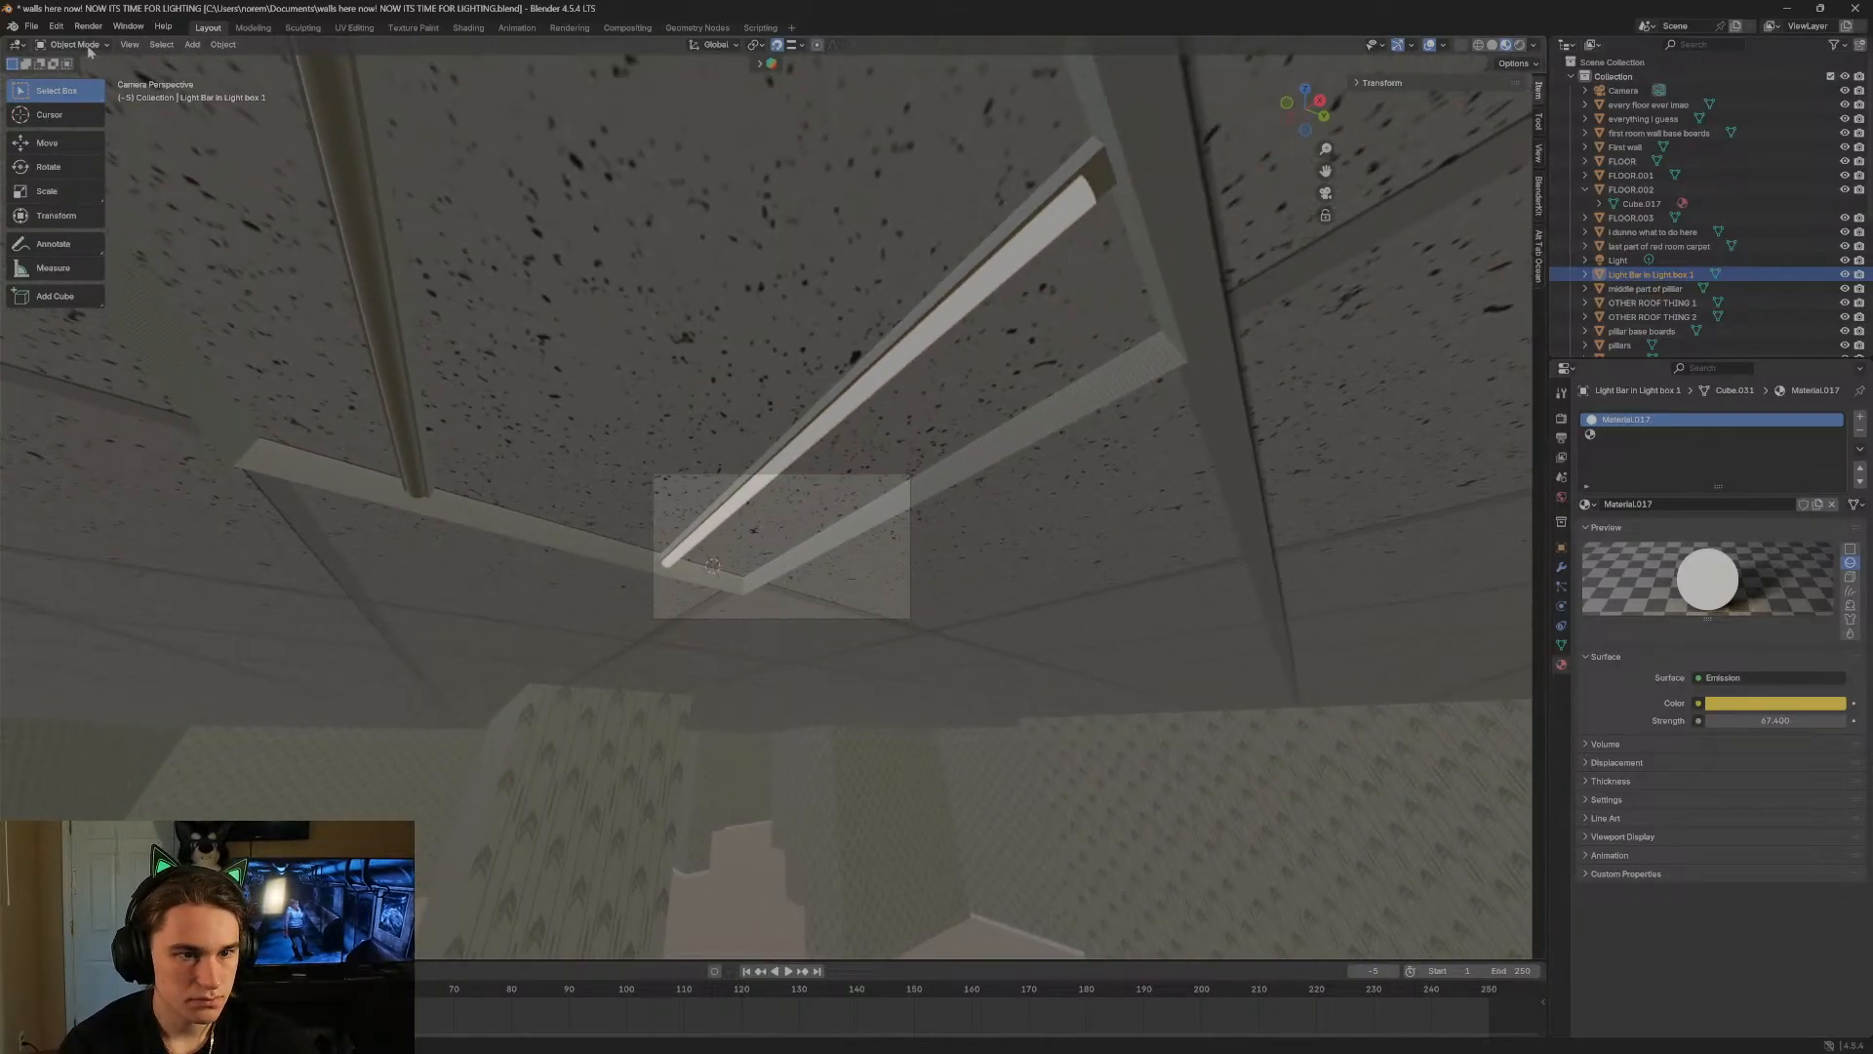
{"action": "left_click", "coordinate": [192, 45]}
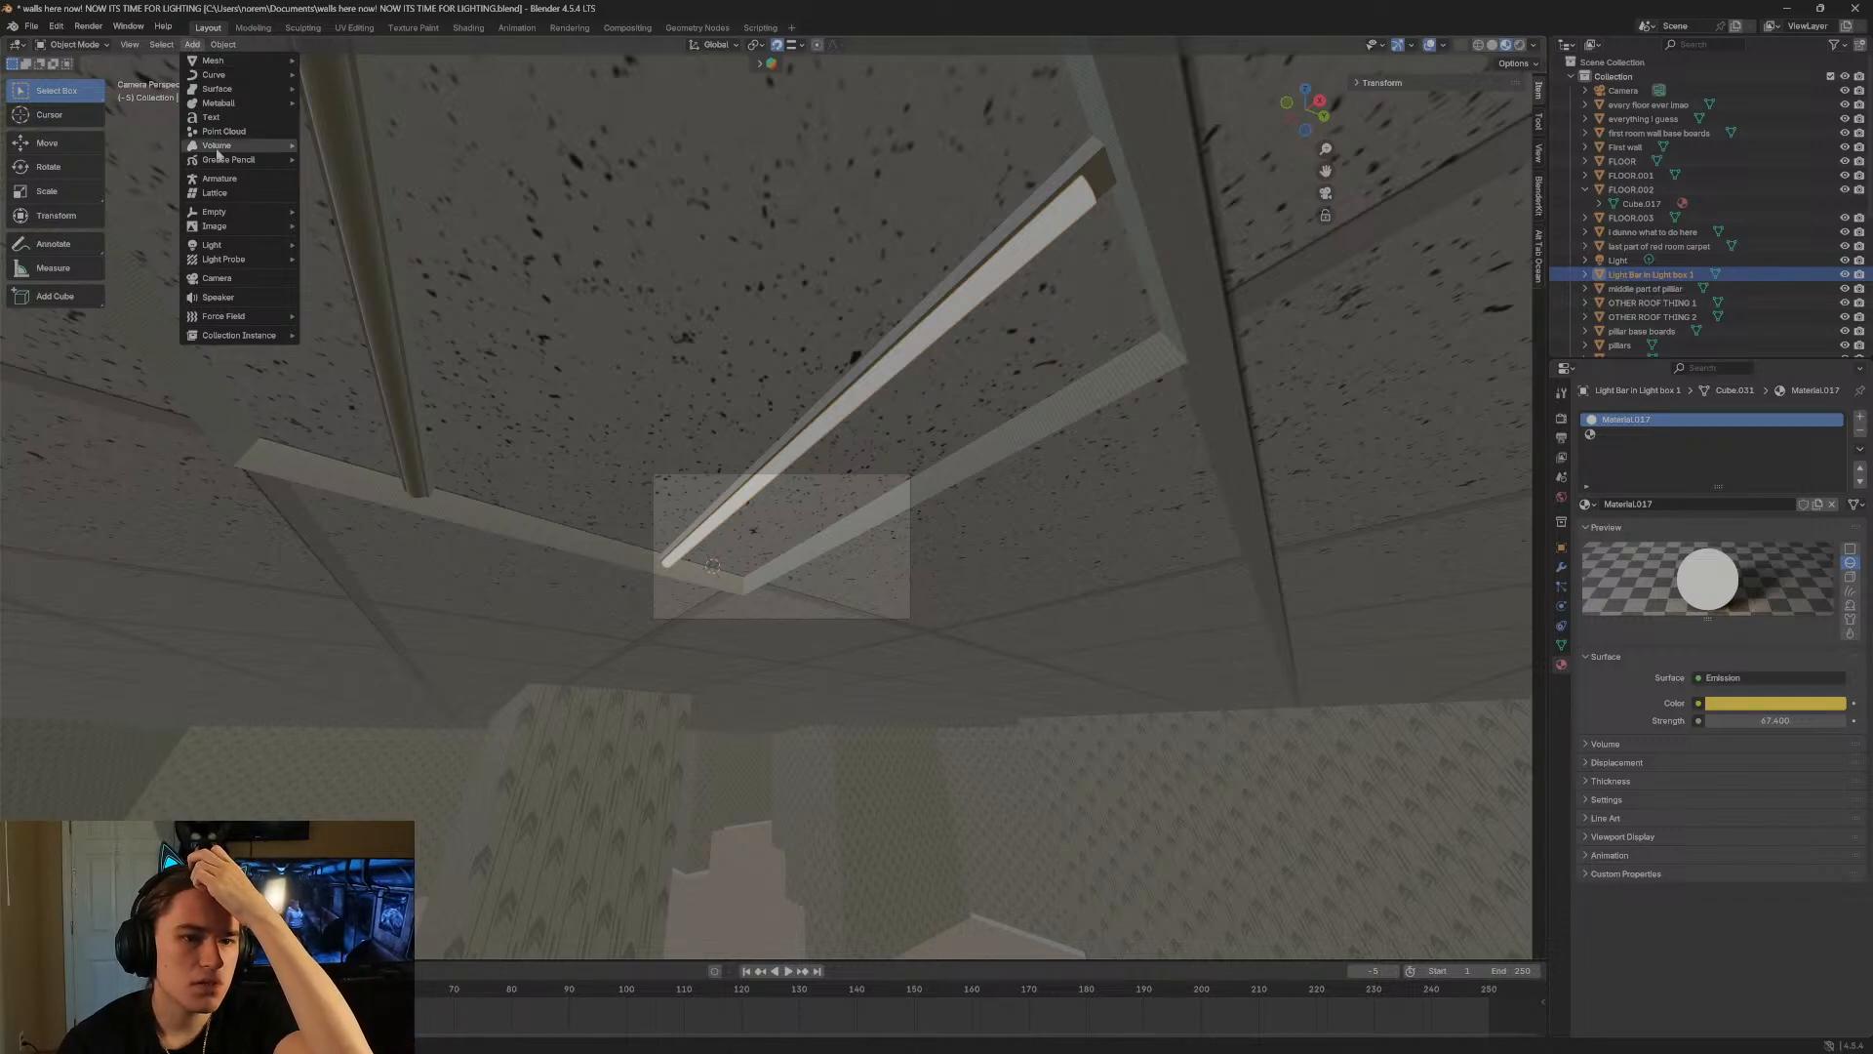
{"action": "mouse_move", "coordinate": [278, 246]}
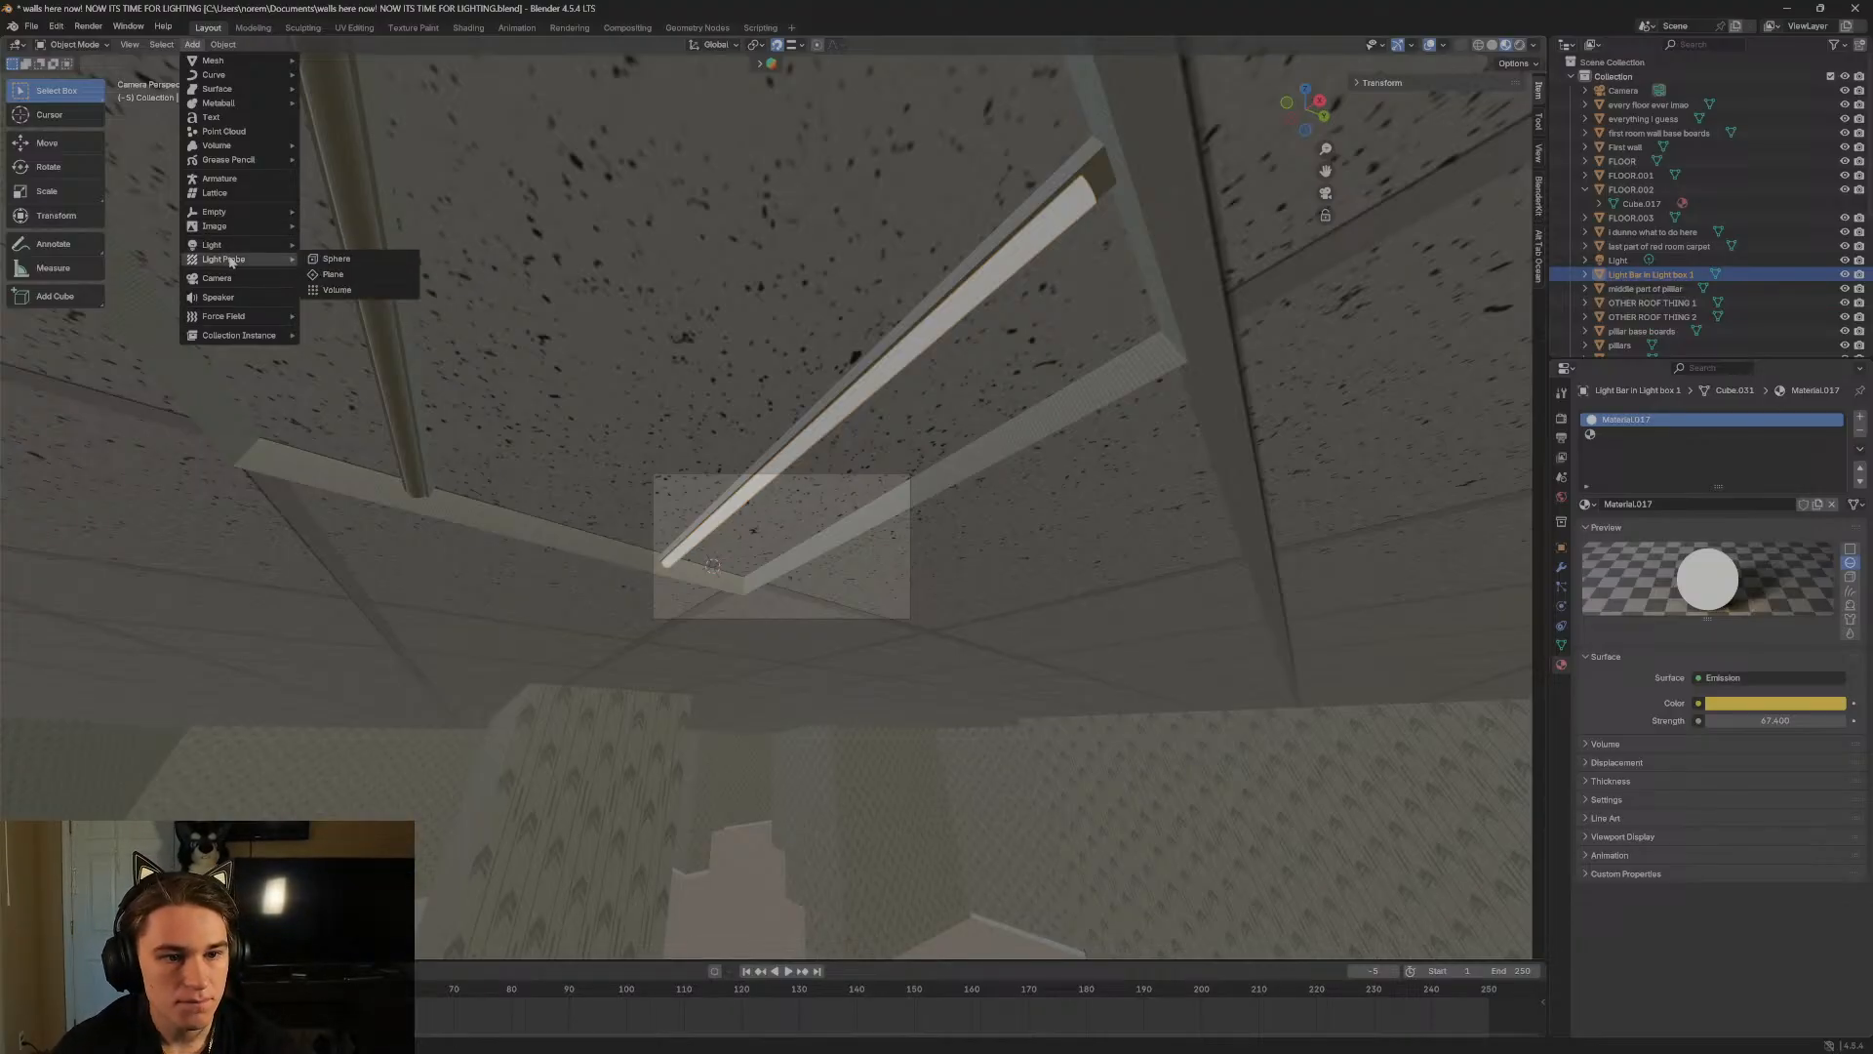
{"action": "mouse_move", "coordinate": [232, 315]}
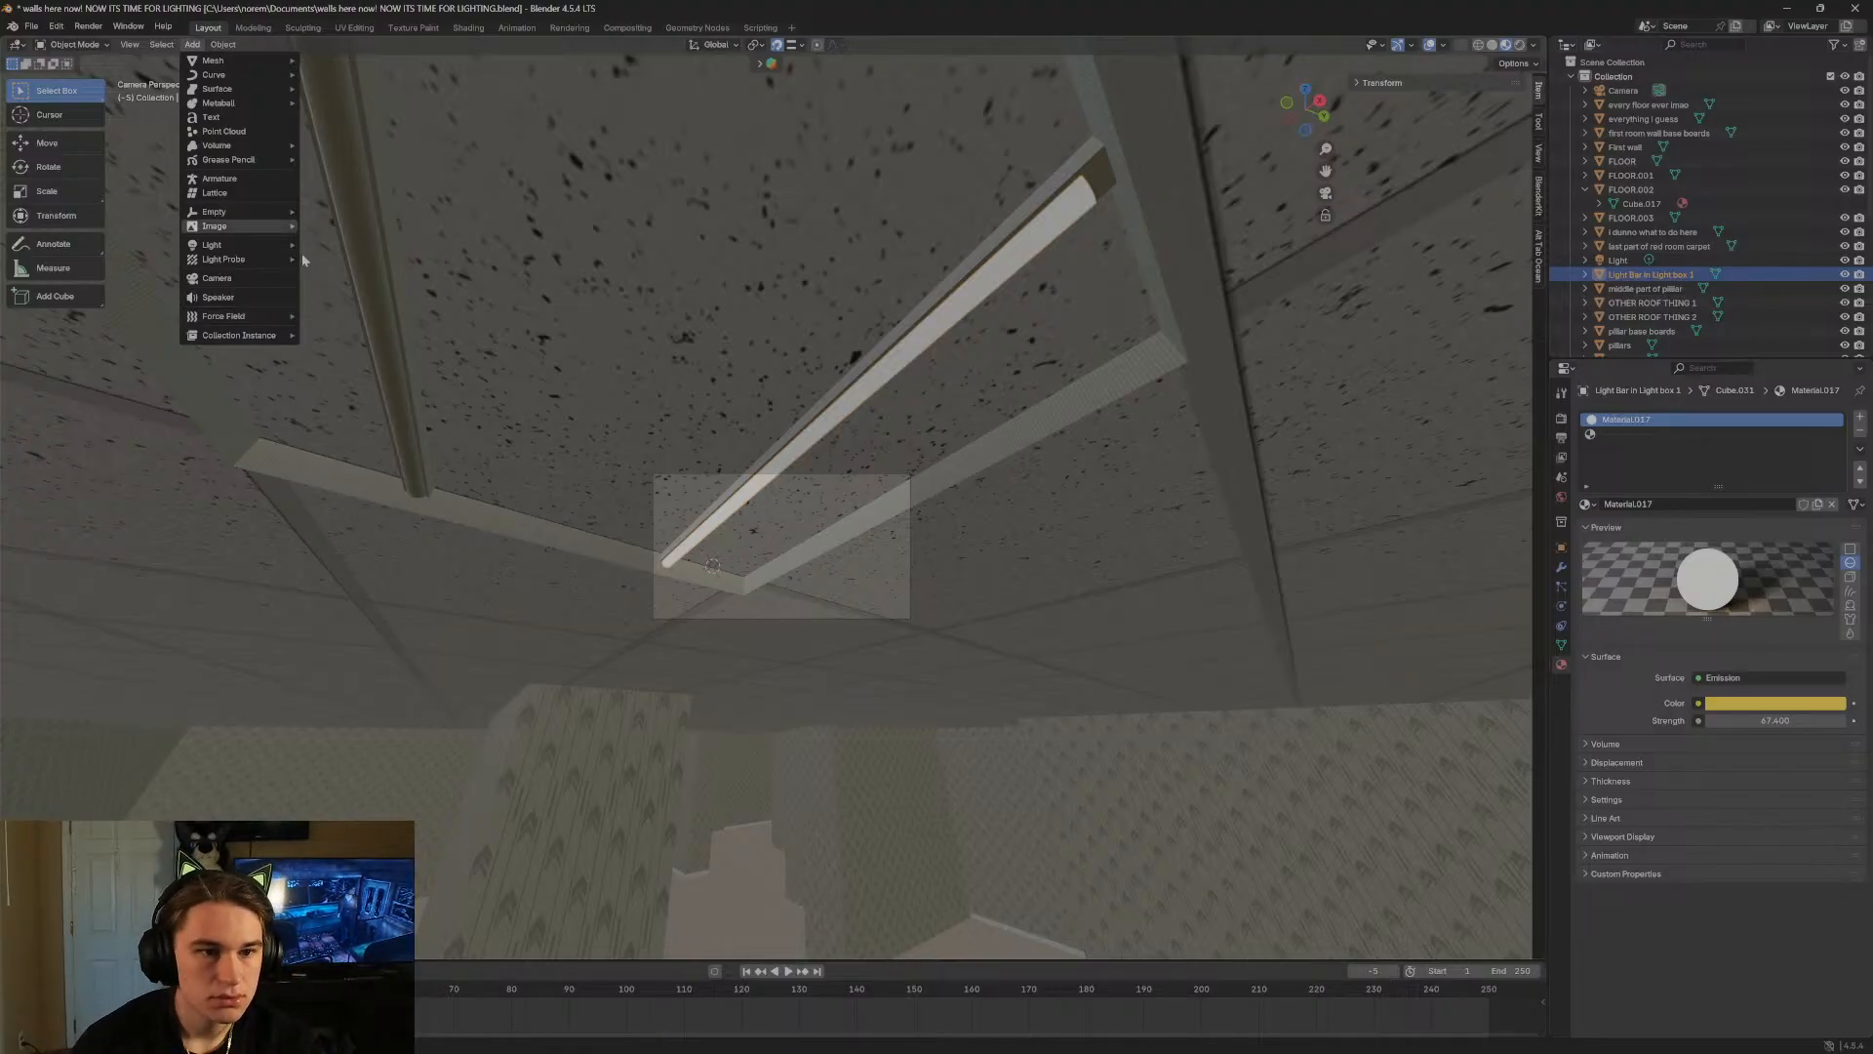
{"action": "mouse_move", "coordinate": [250, 259]}
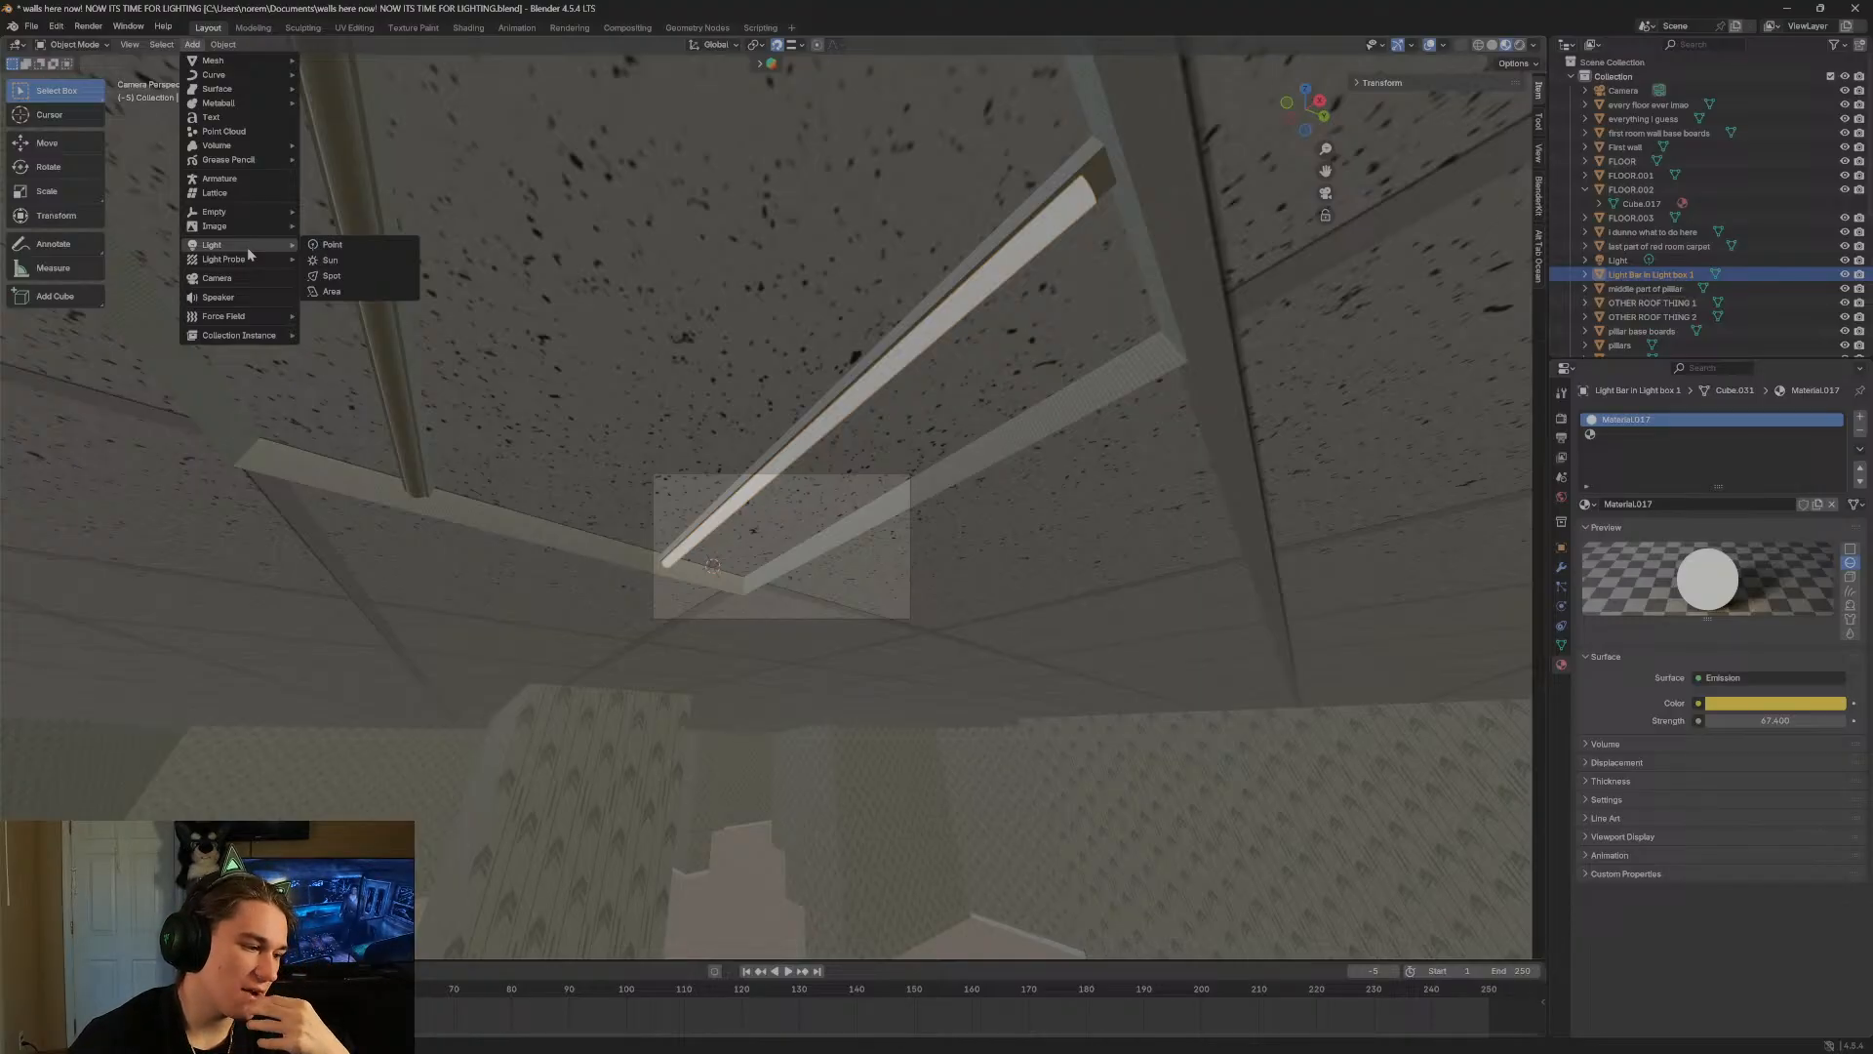
{"action": "left_click", "coordinate": [359, 246]}
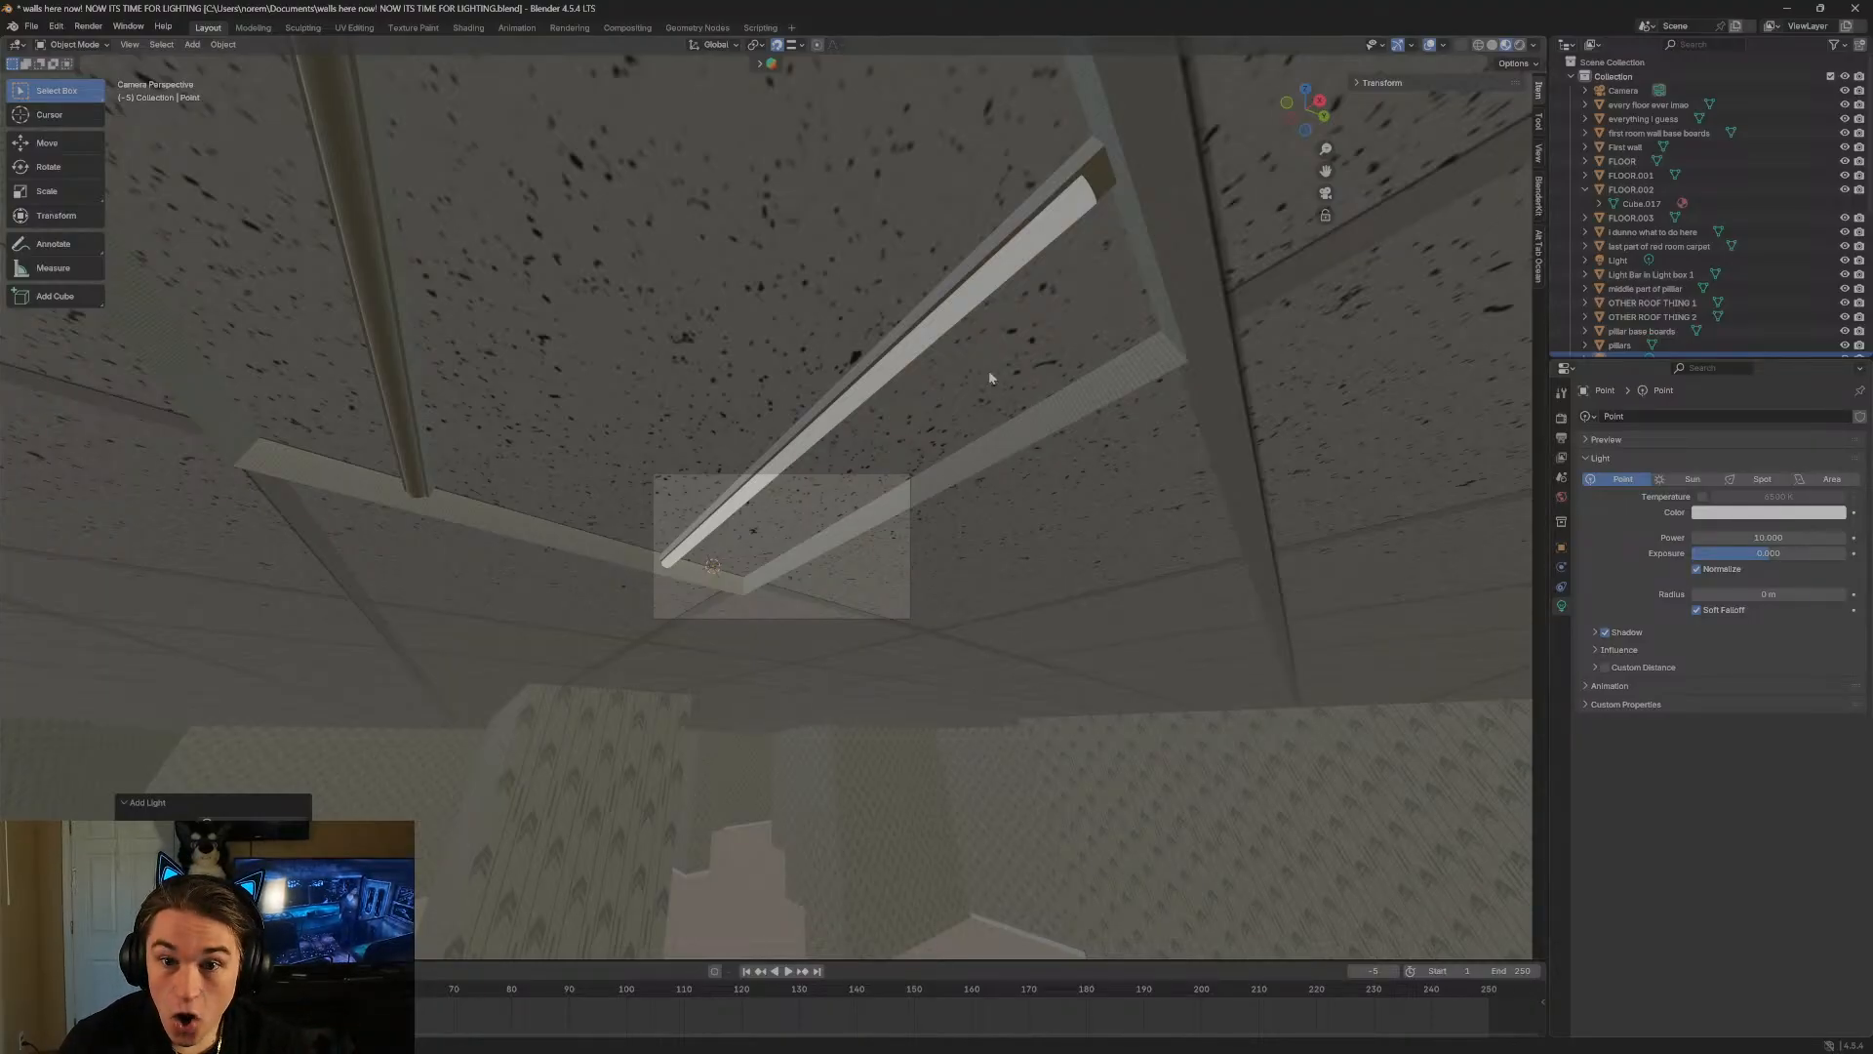
Raise the point light's exposure to about 4.6 and display the viewport in rendered shading.
{"action": "key", "text": "shift+grave"}
{"action": "key", "text": "w"}
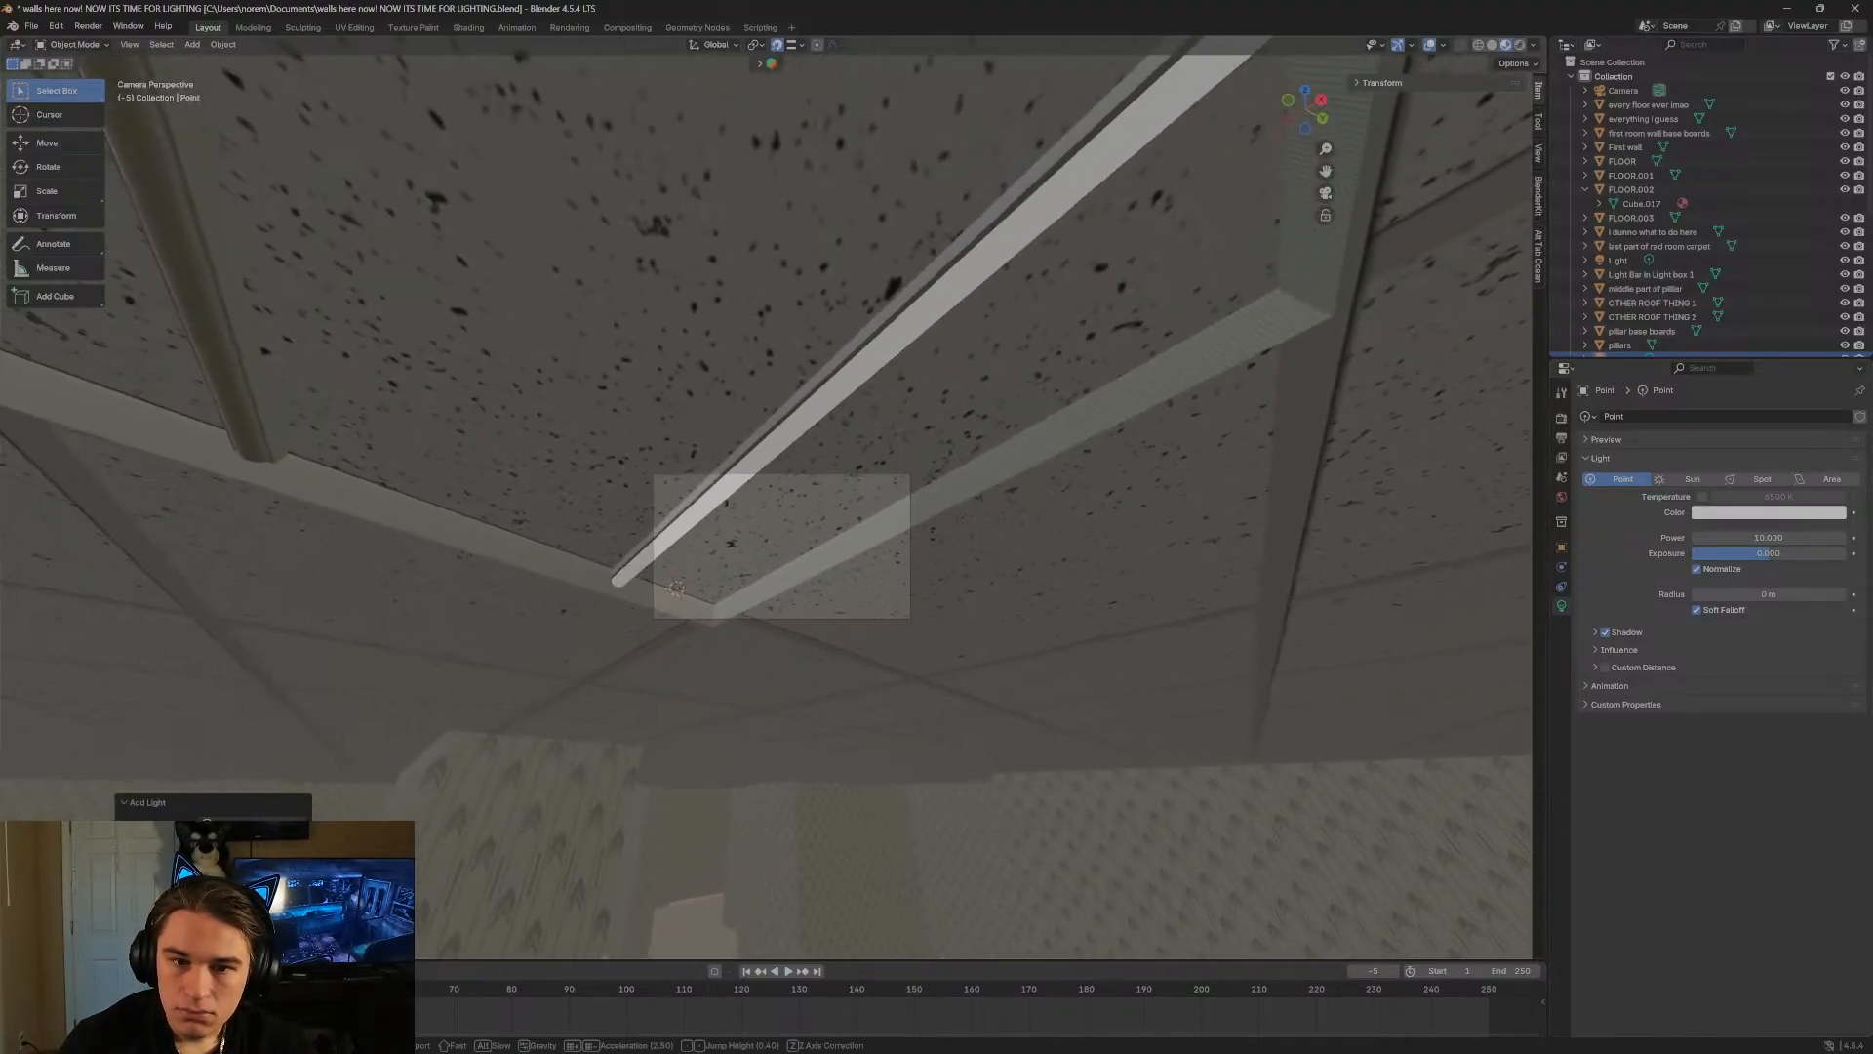
{"action": "left_click", "coordinate": [991, 359]}
{"action": "mouse_move", "coordinate": [1768, 553]}
{"action": "left_mouse_down"}
{"action": "mouse_move", "coordinate": [1827, 553]}
{"action": "mouse_move", "coordinate": [1803, 553]}
{"action": "left_mouse_up"}
{"action": "left_click", "coordinate": [1522, 49]}
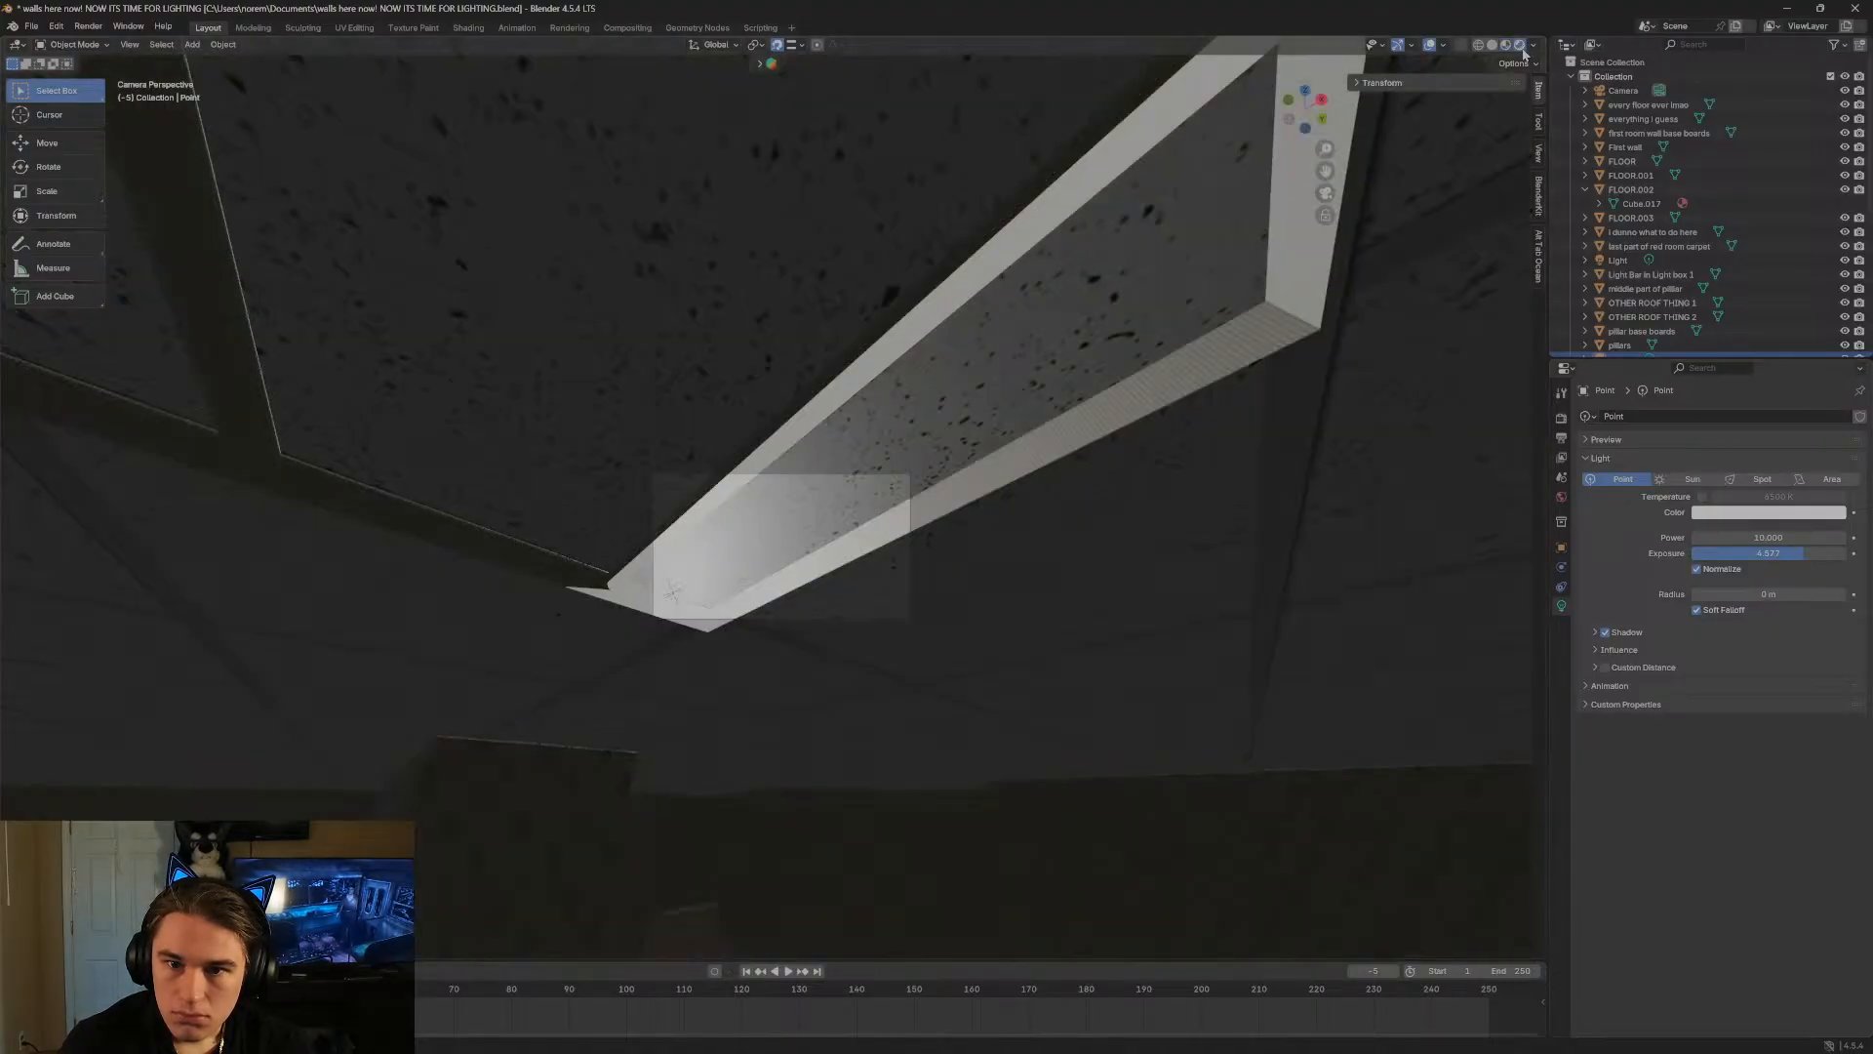
Enable color temperature on the point light and lower it to 800 K for a red glow.
{"action": "key", "text": "shift+grave"}
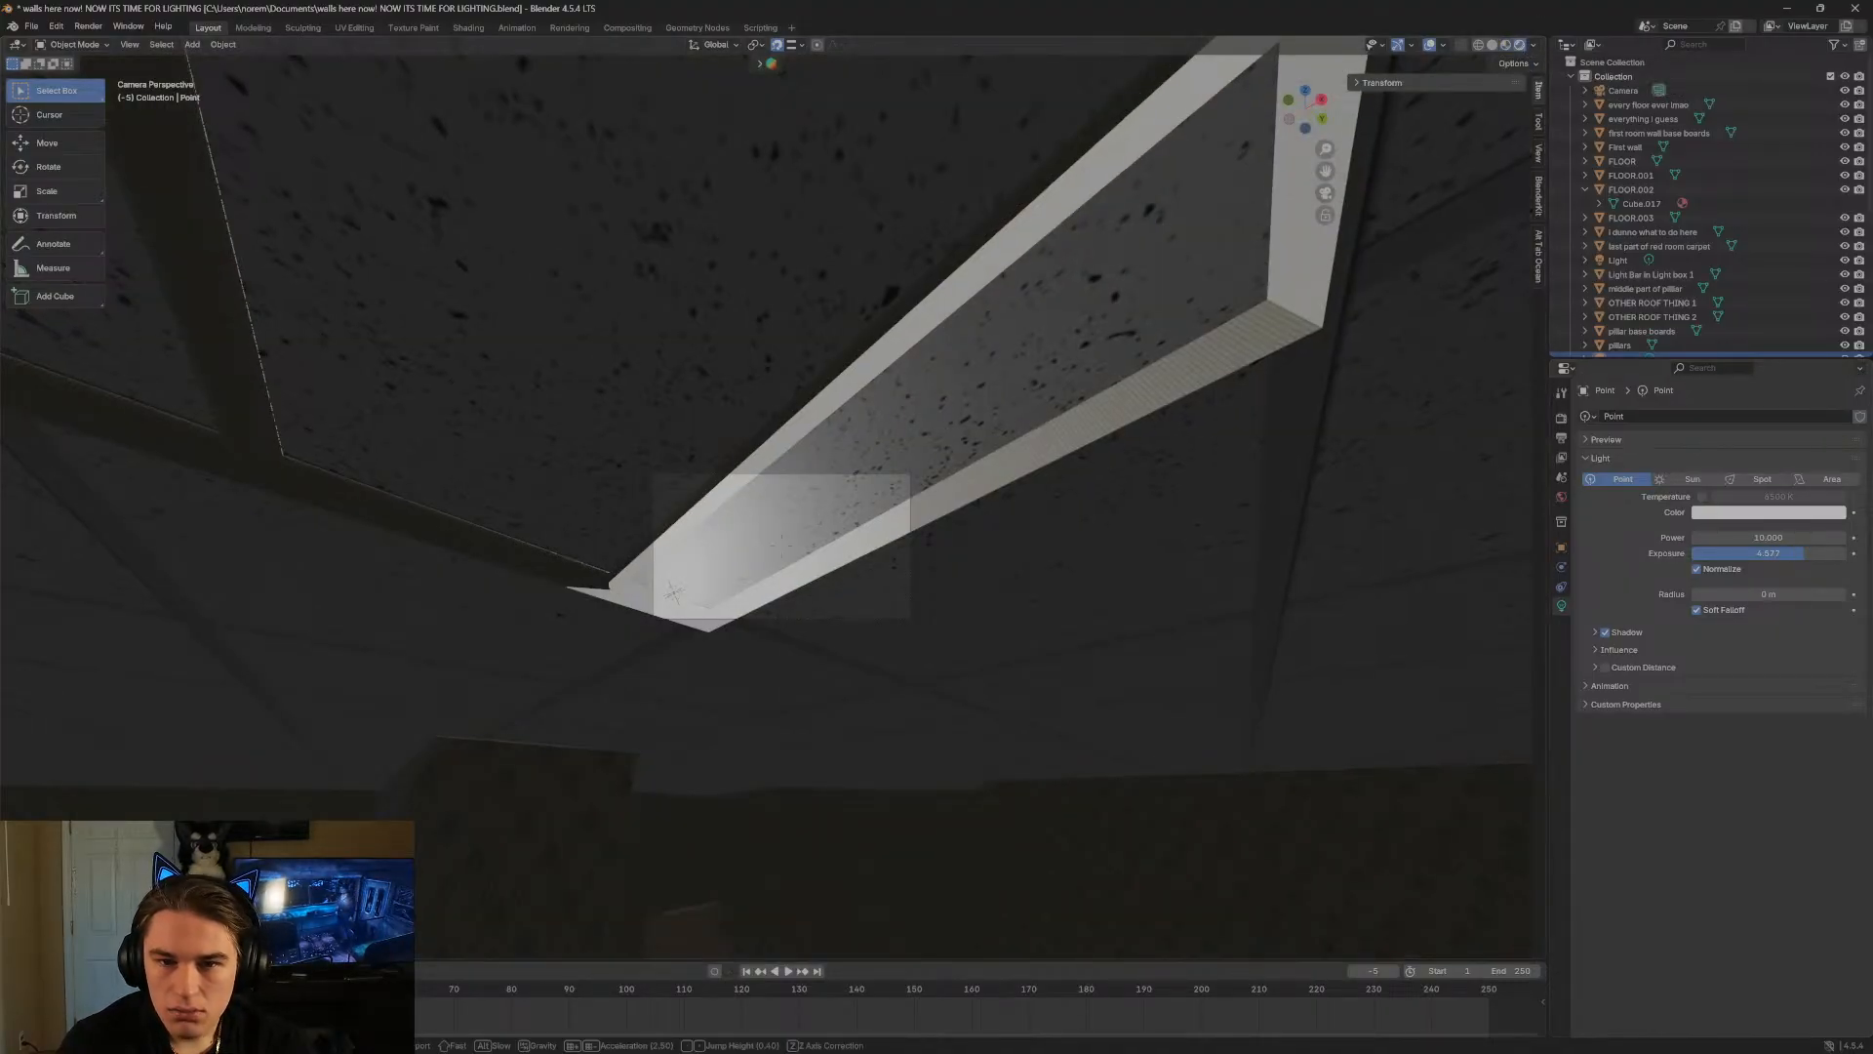
{"action": "key", "text": "a"}
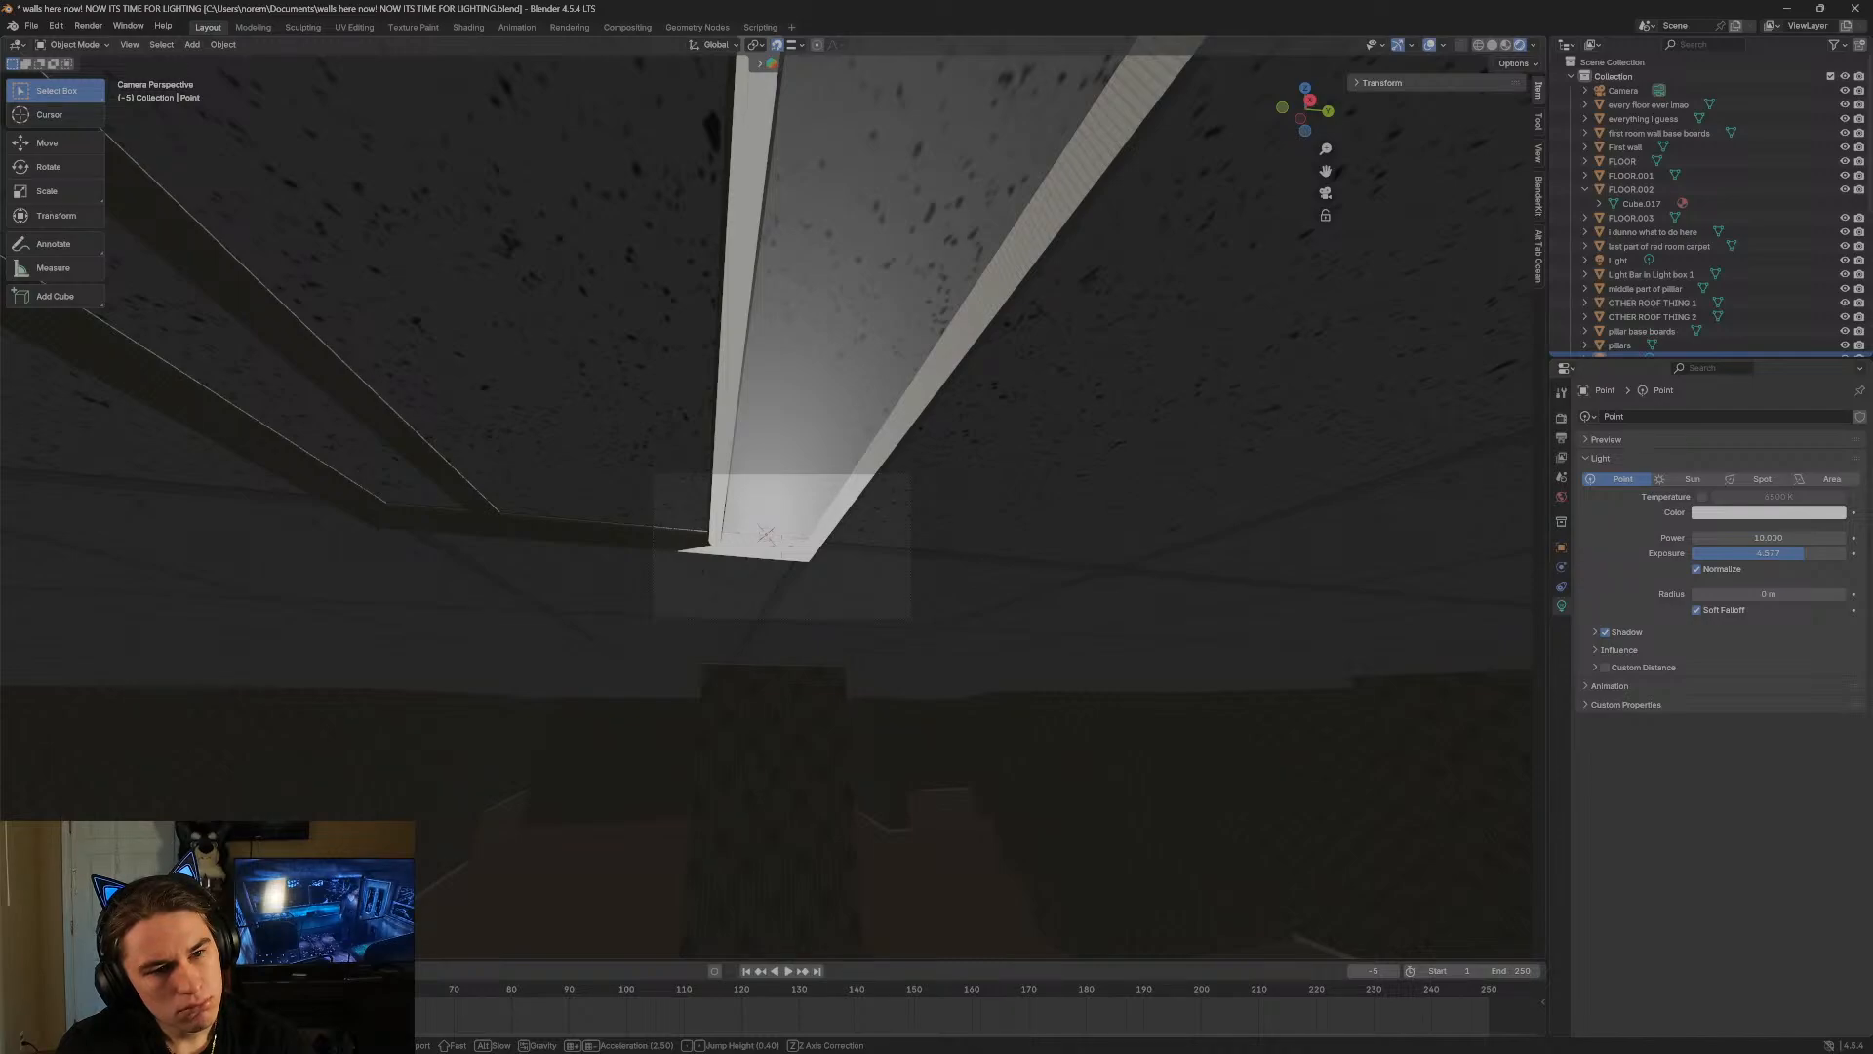
{"action": "left_click", "coordinate": [1201, 333]}
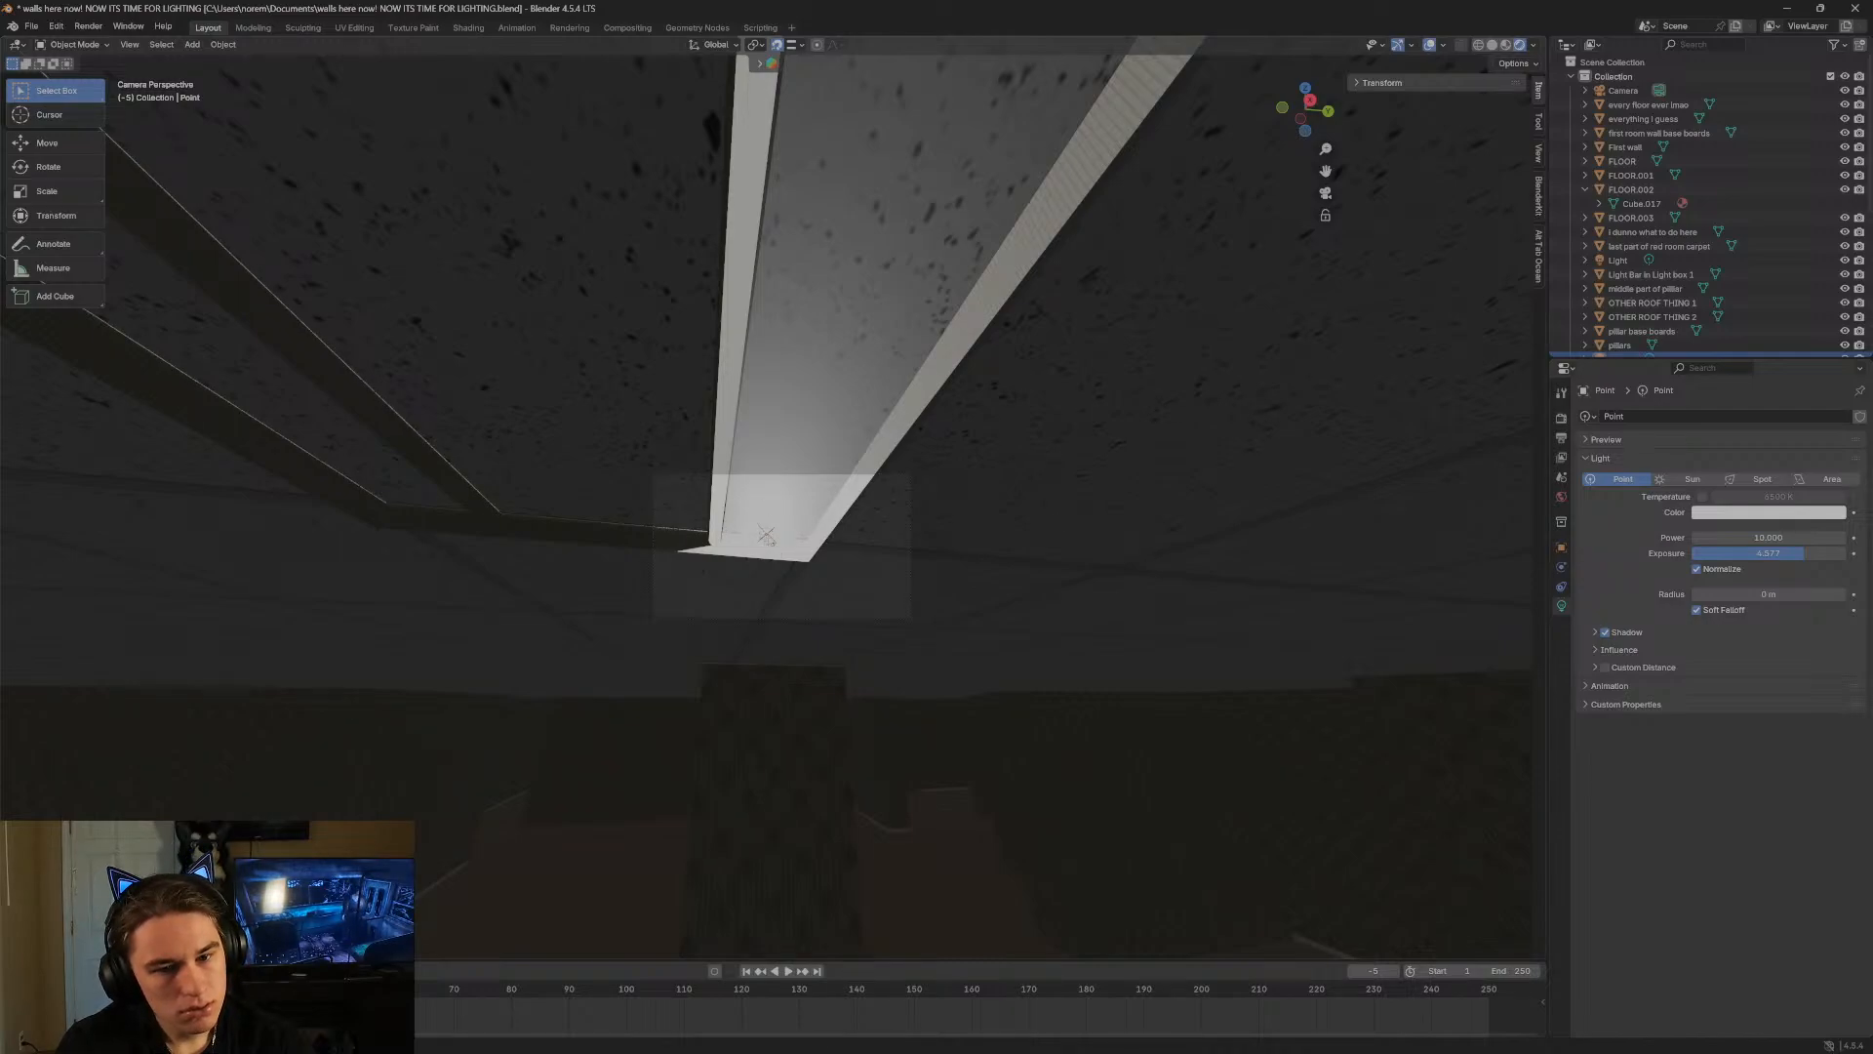
{"action": "left_click", "coordinate": [767, 546]}
{"action": "left_click", "coordinate": [768, 543]}
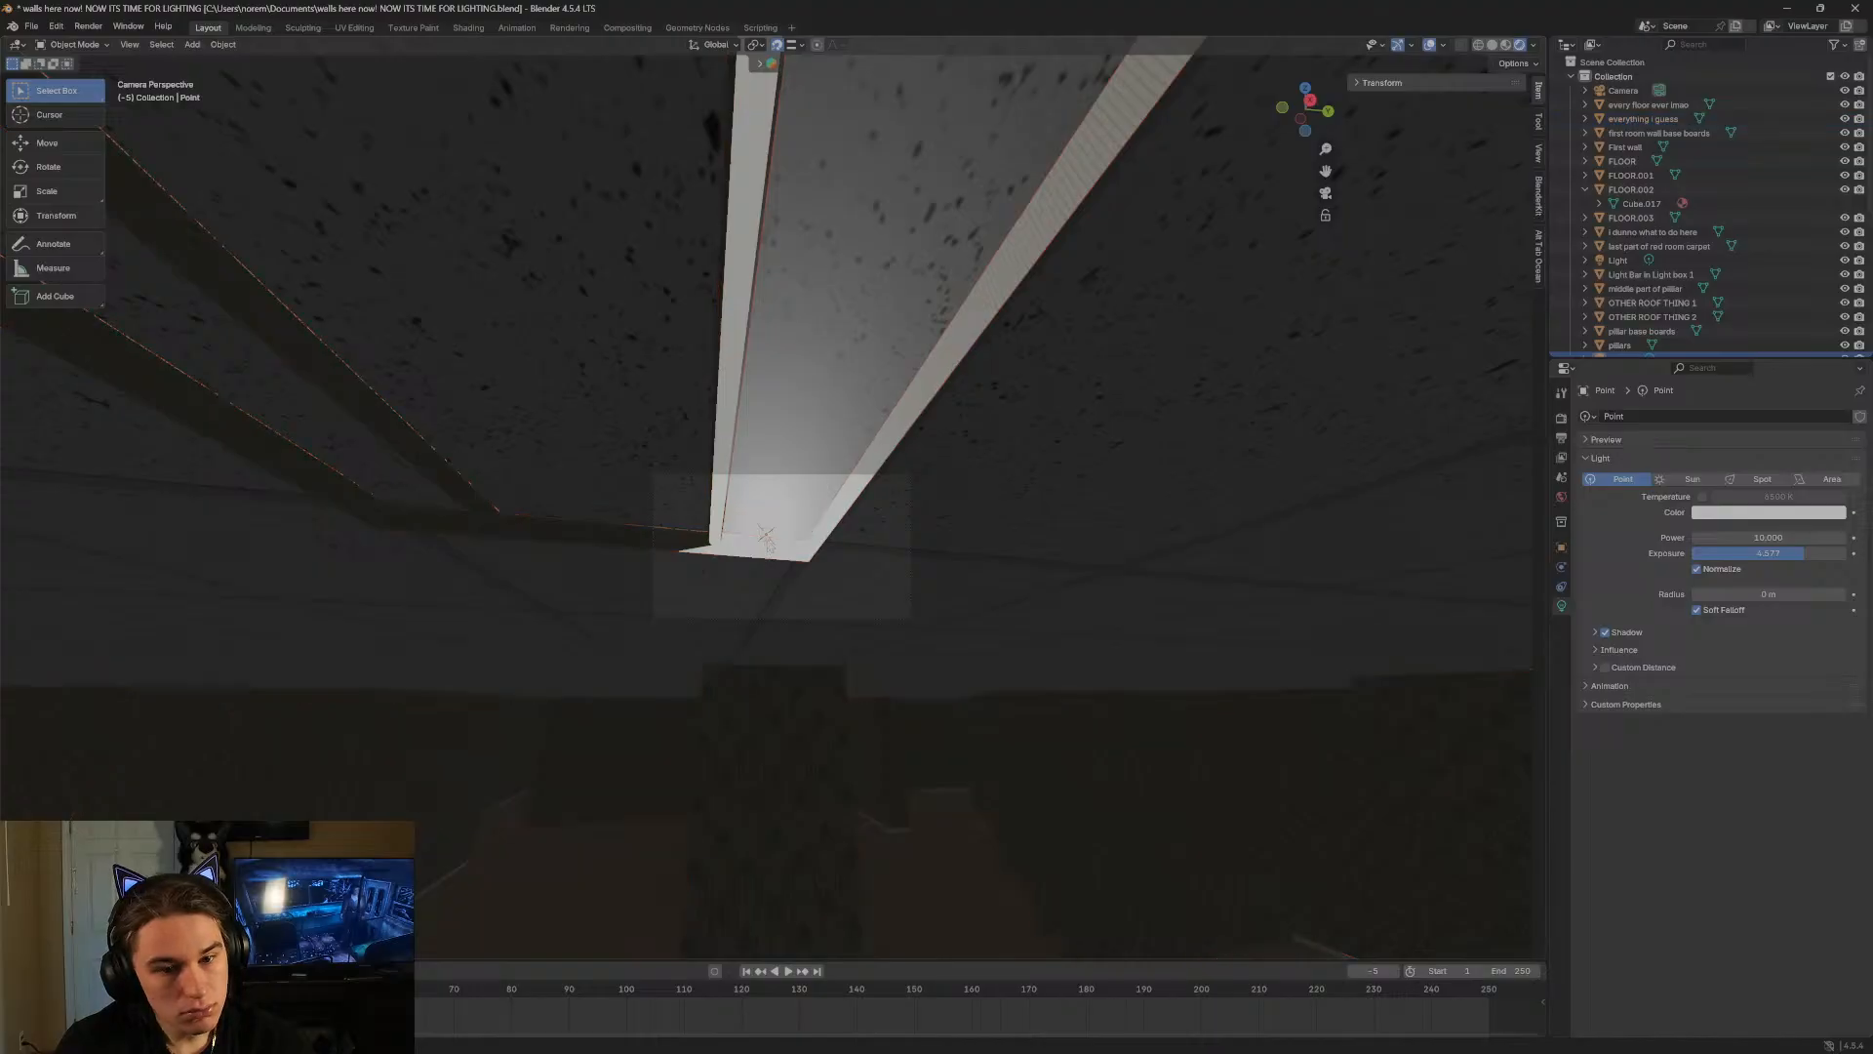
{"action": "mouse_move", "coordinate": [1768, 497]}
{"action": "left_mouse_down"}
{"action": "mouse_move", "coordinate": [1832, 497]}
{"action": "mouse_move", "coordinate": [1787, 497]}
{"action": "left_mouse_up"}
{"action": "left_click", "coordinate": [1703, 497]}
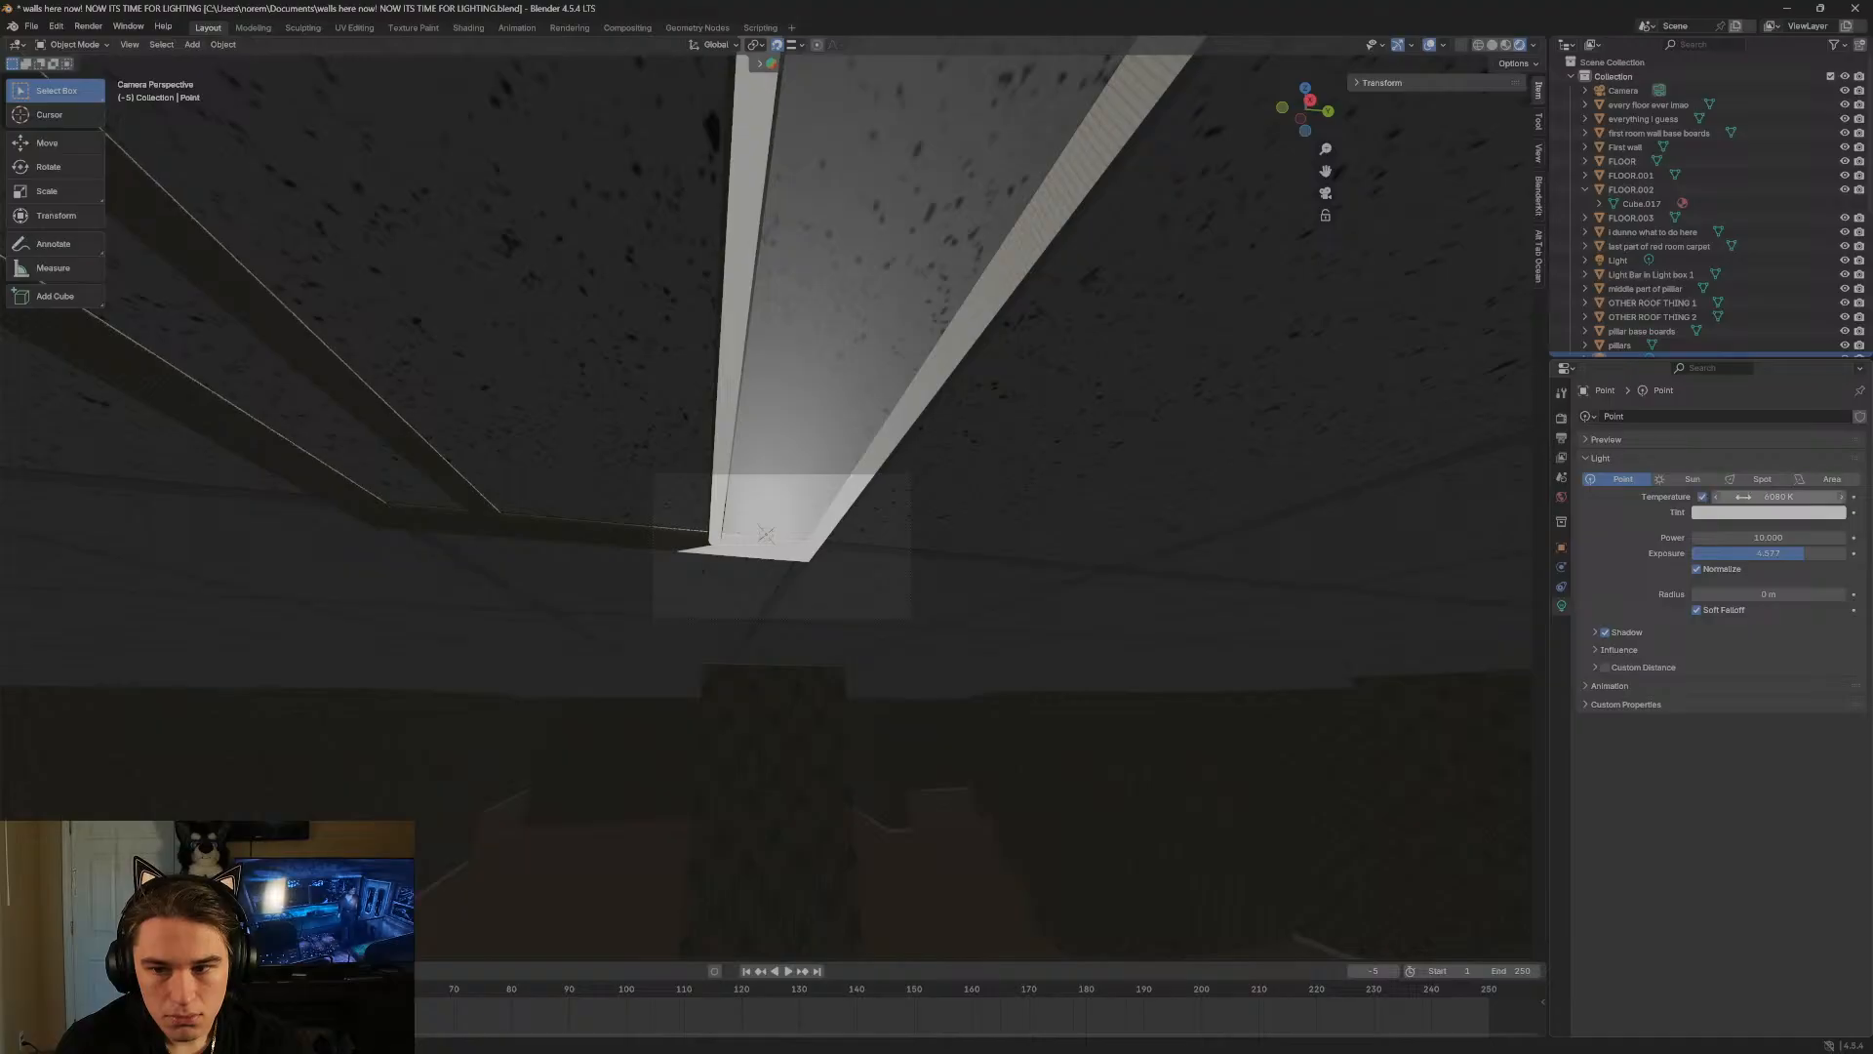
{"action": "left_click_drag", "start_coordinate": [1768, 497], "coordinate": [1707, 496]}
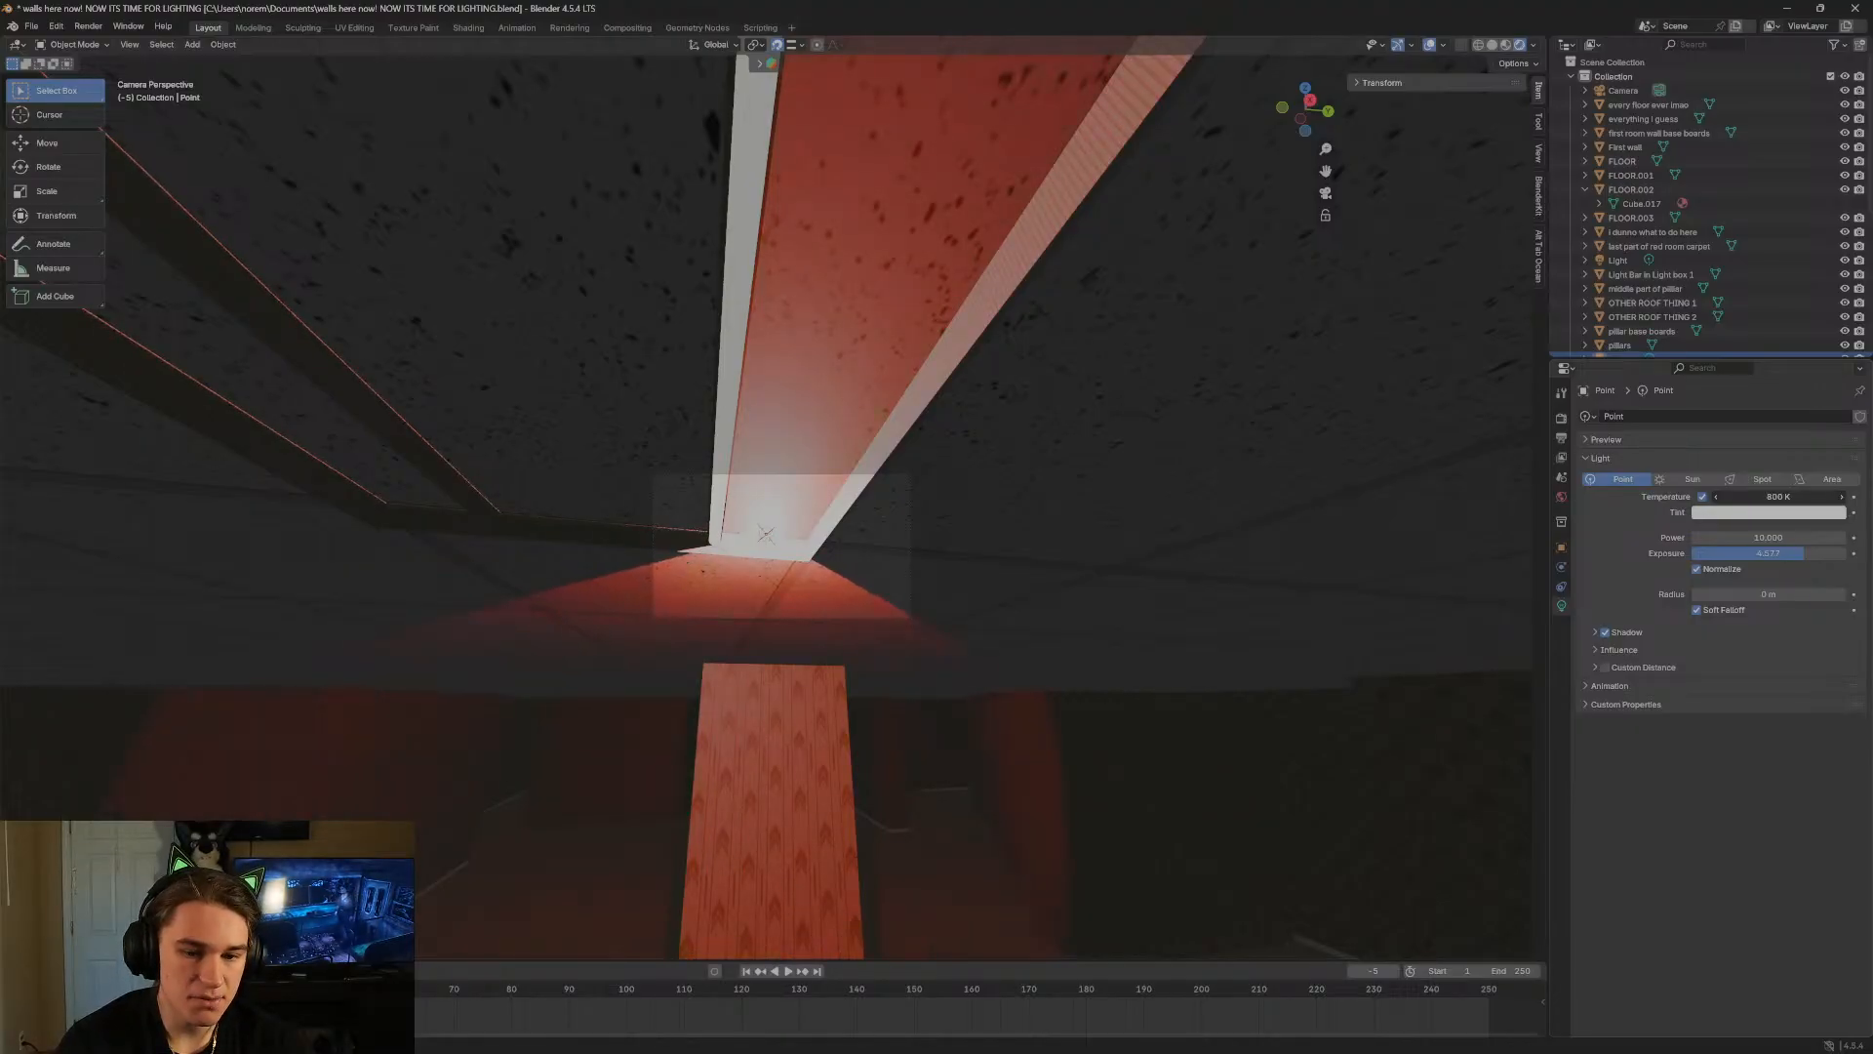
Examine how the red point light falls on the pillar, ceiling, walls and floor from several places in the level.
{"action": "key", "text": "shift+grave"}
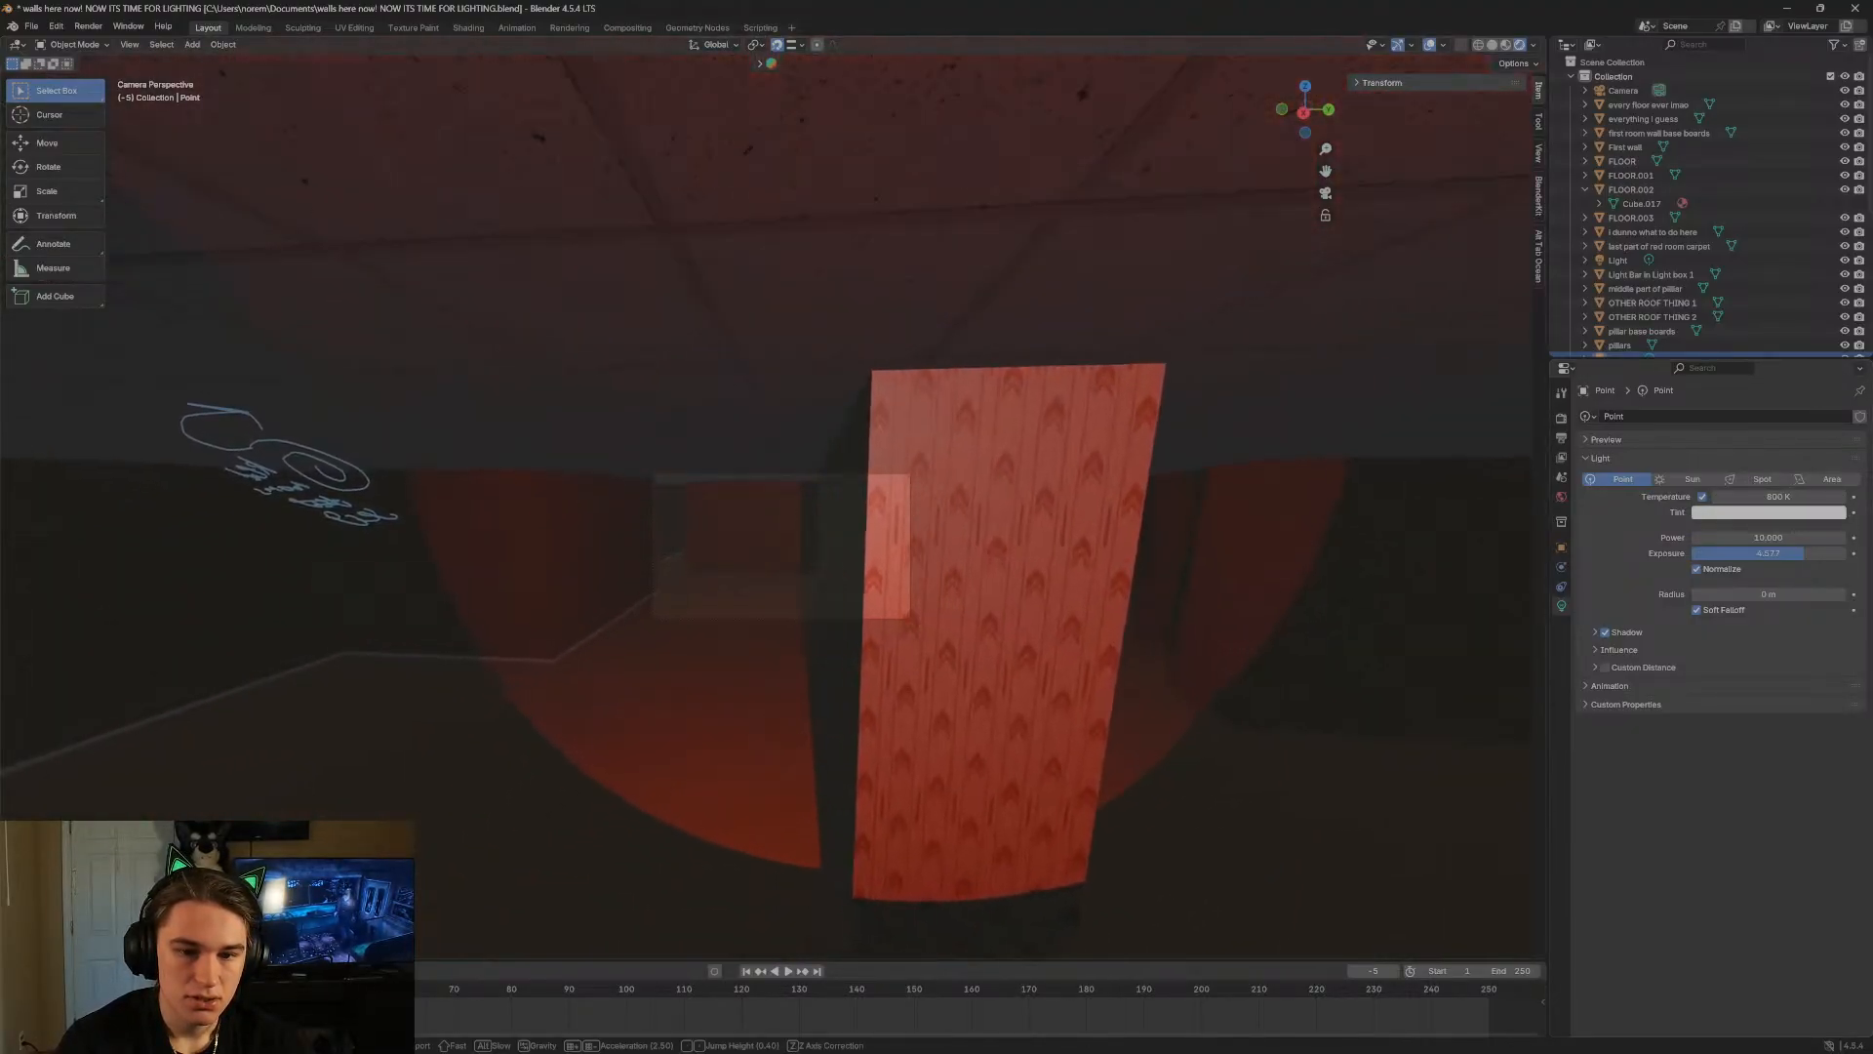
{"action": "key", "text": "s"}
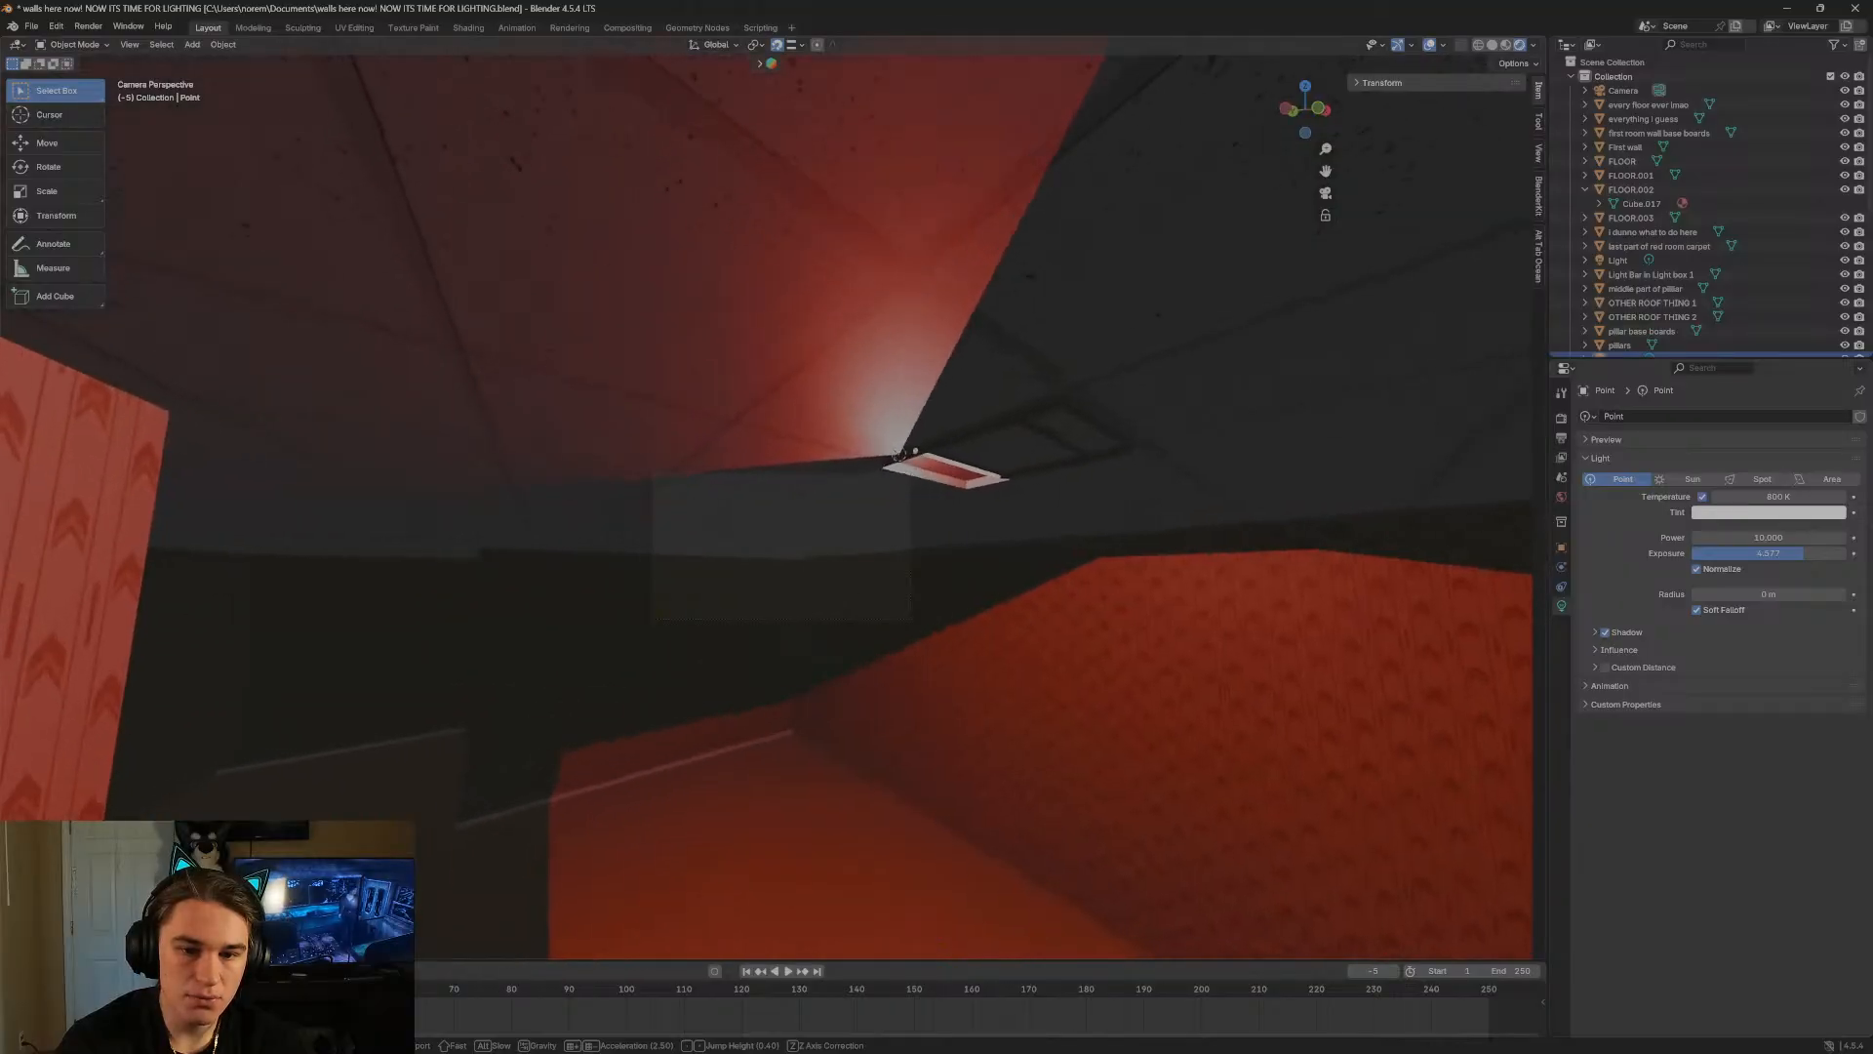
{"action": "key", "text": "d"}
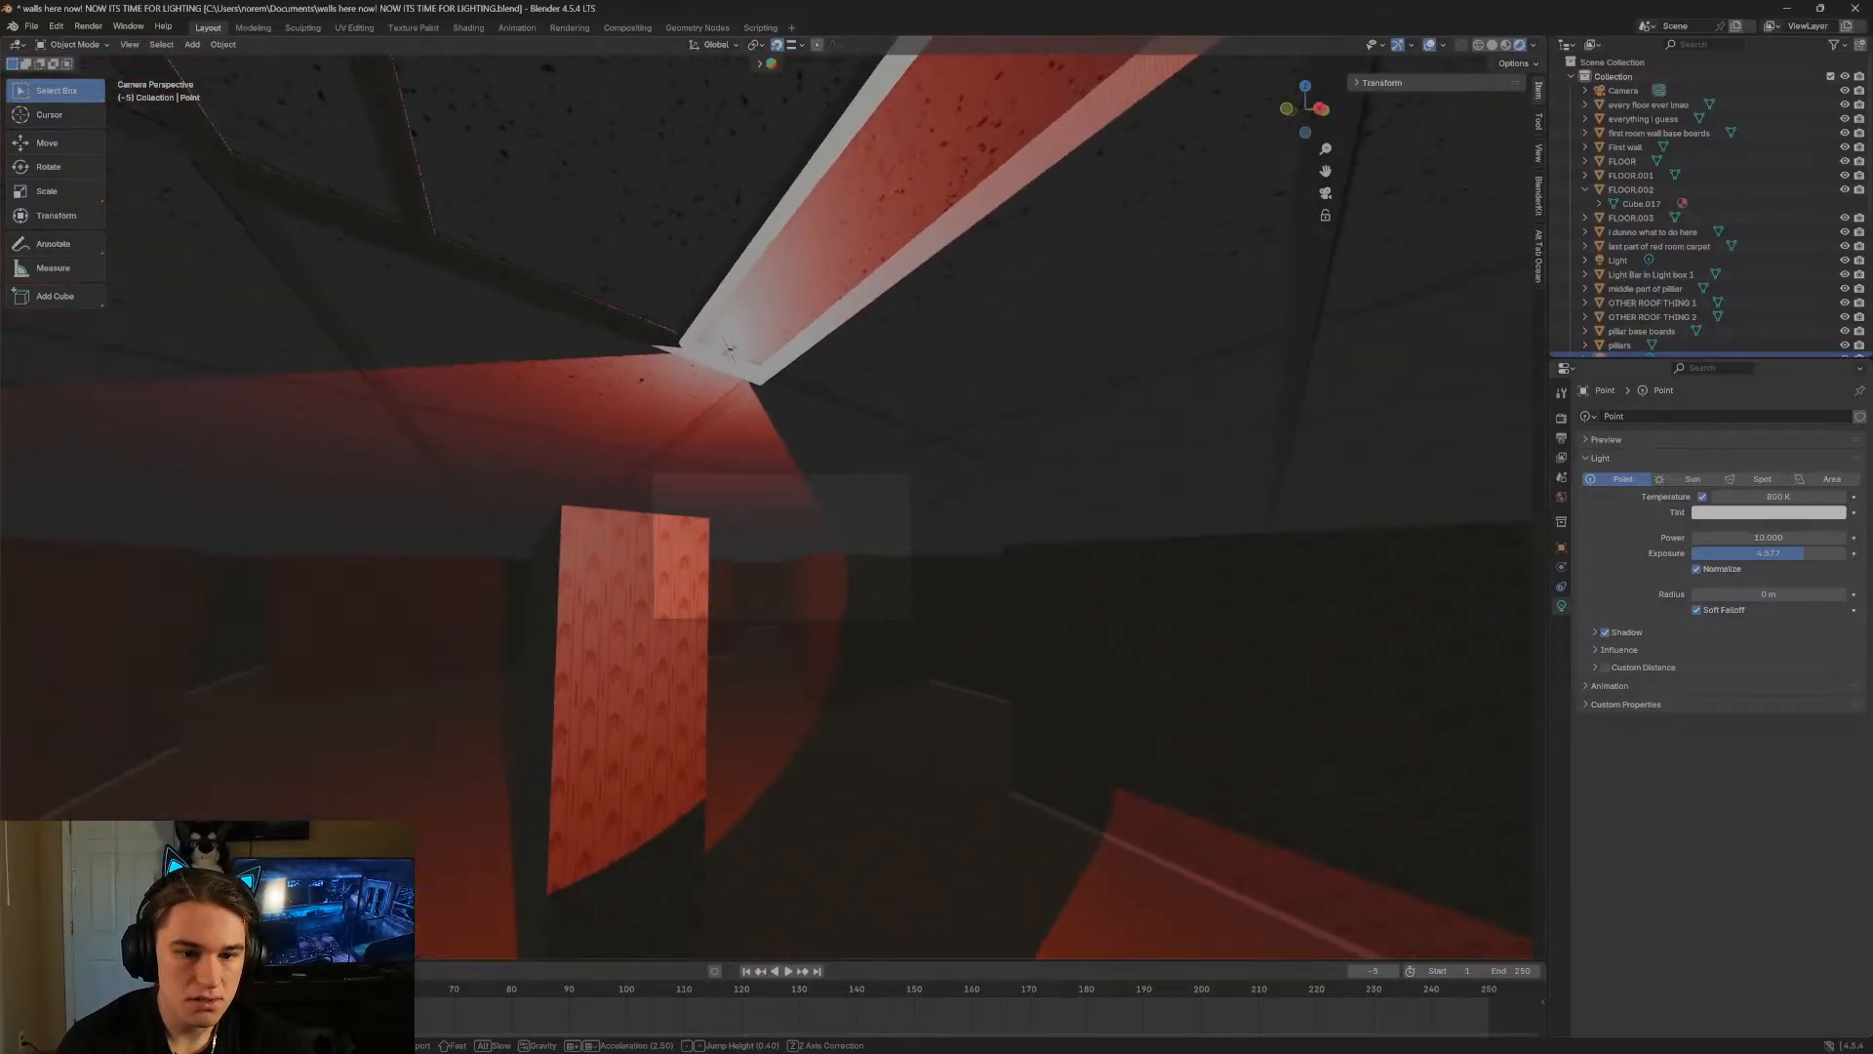
{"action": "key", "text": "w"}
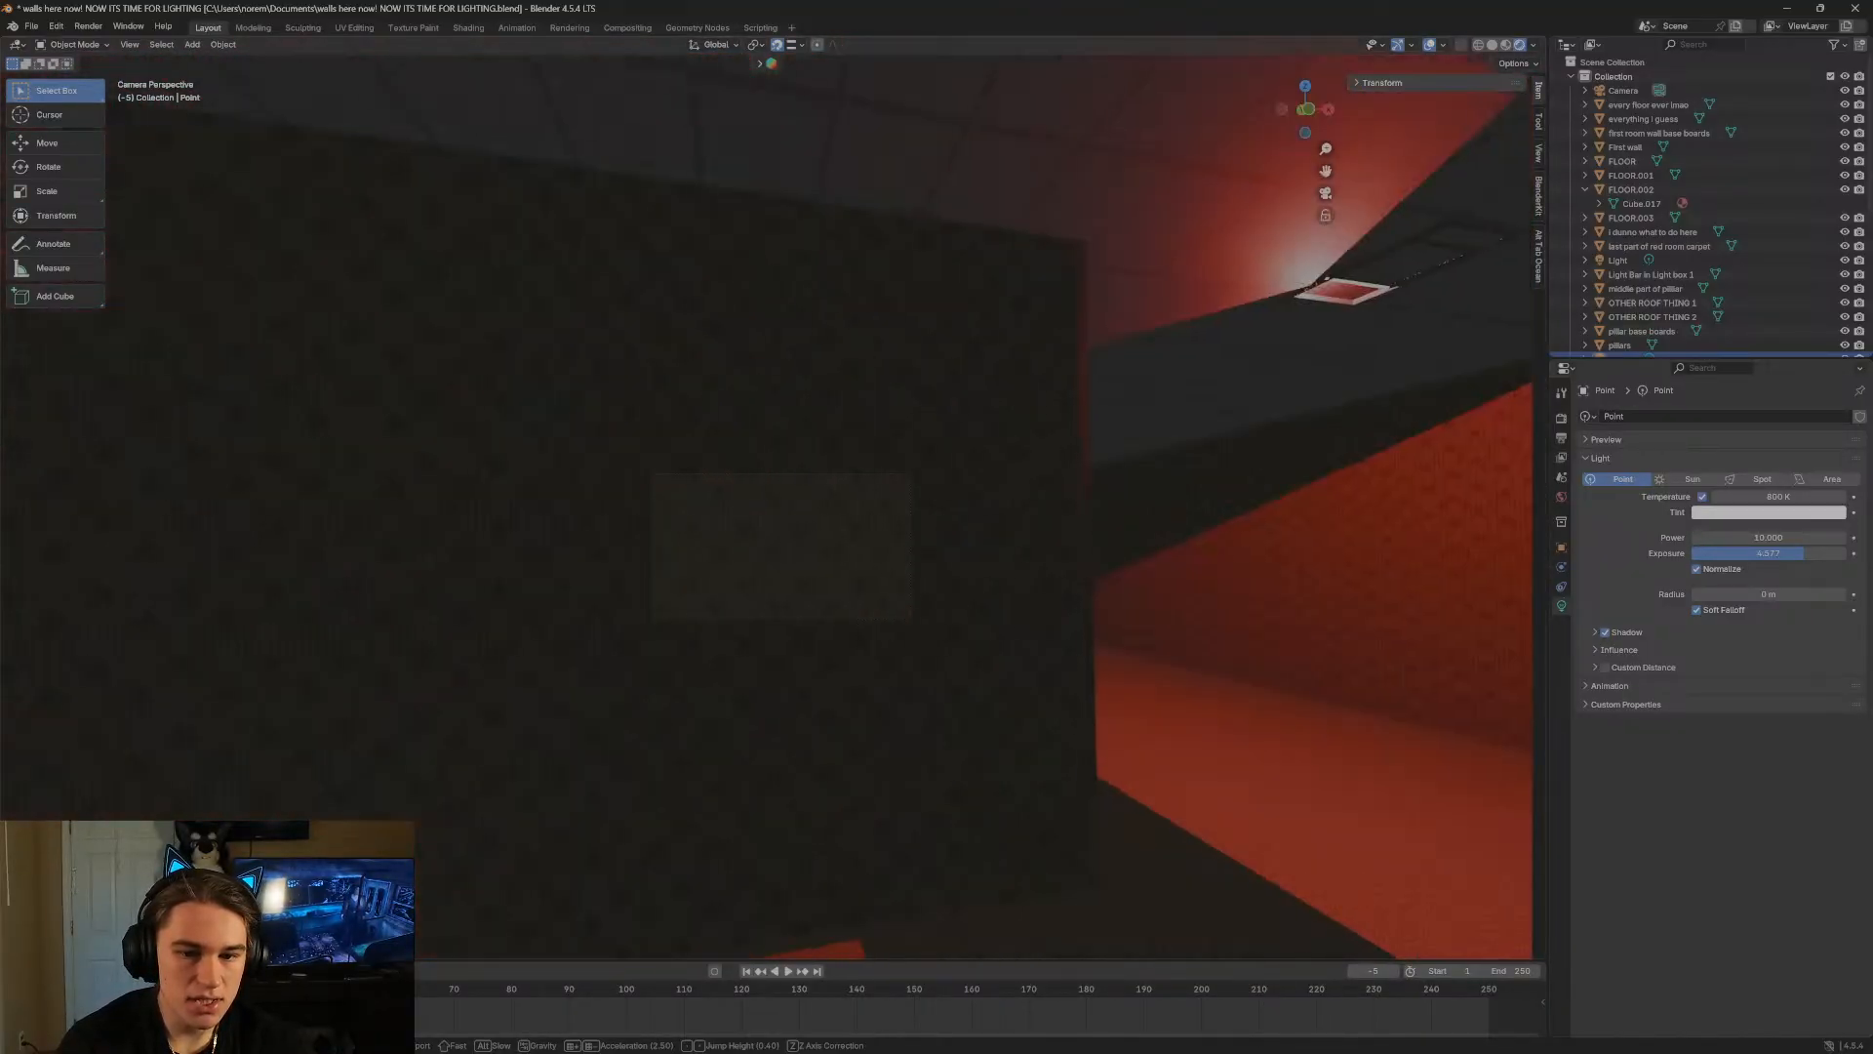
{"action": "key", "text": "s"}
{"action": "key", "text": "w"}
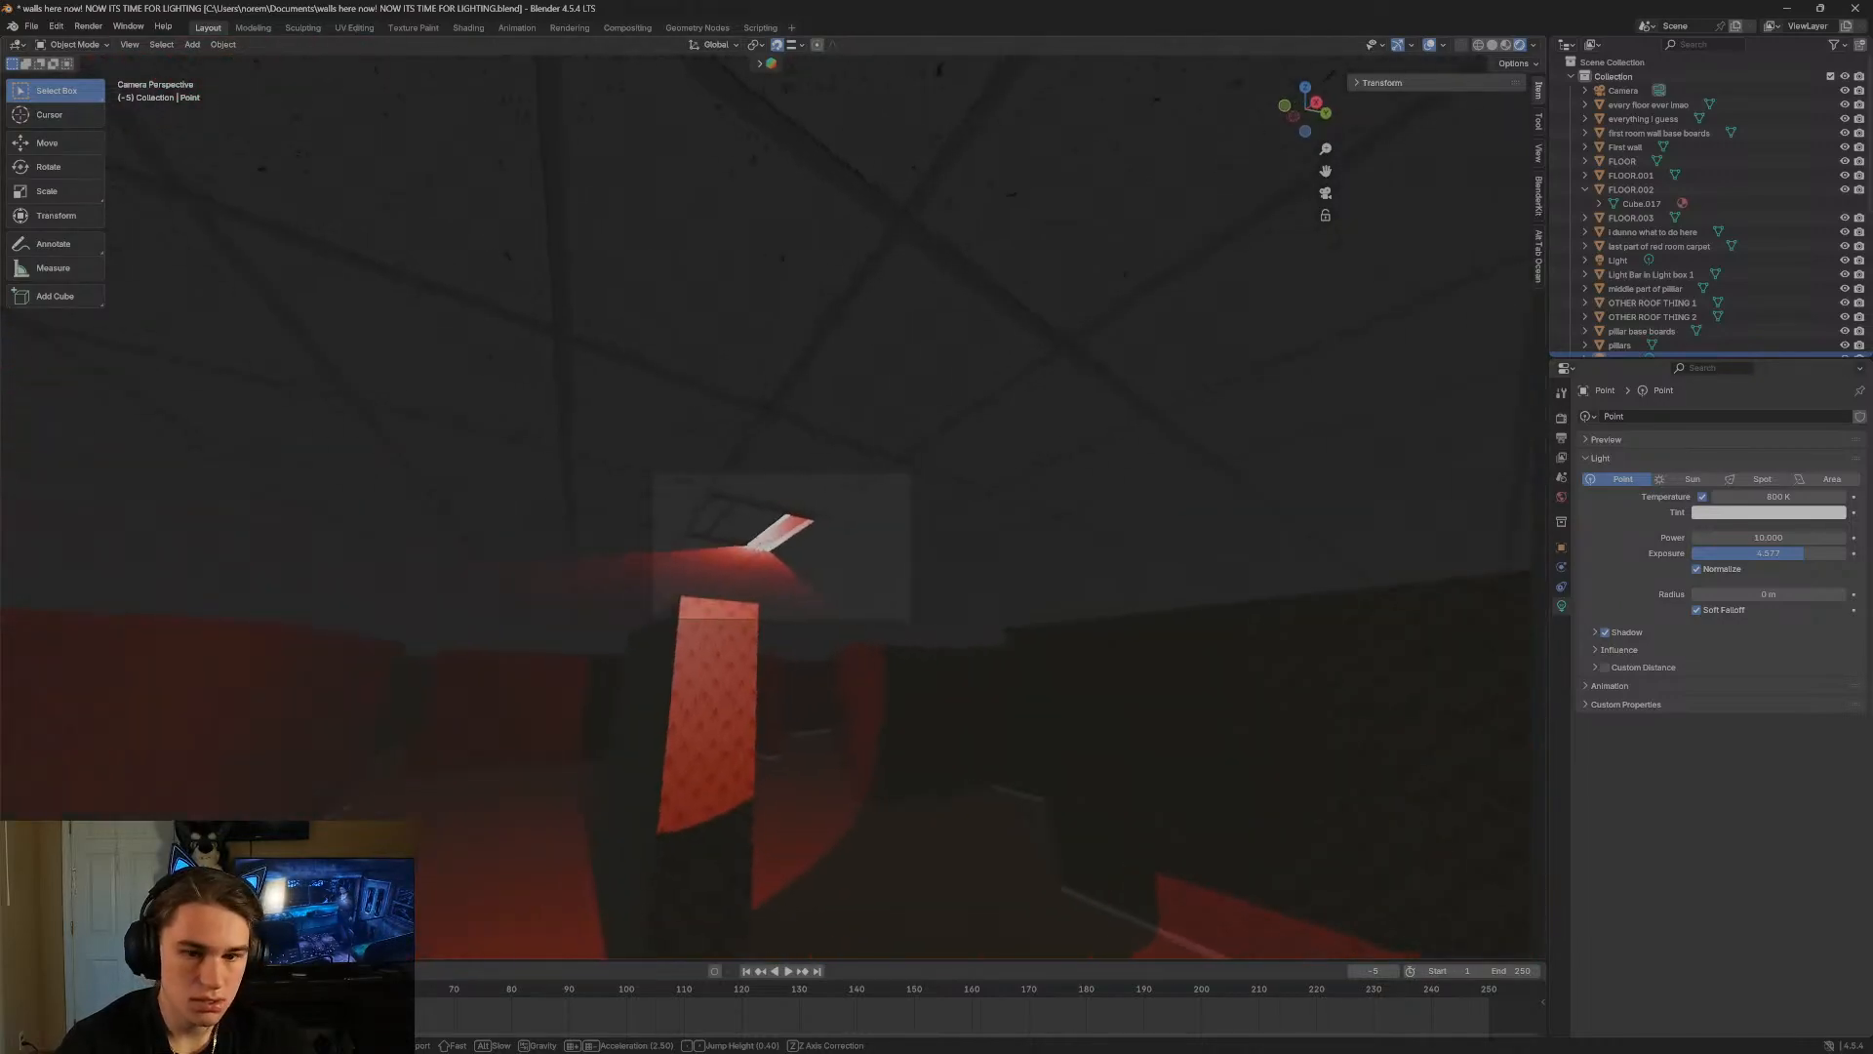
{"action": "key", "text": "w"}
{"action": "left_click", "coordinate": [773, 497]}
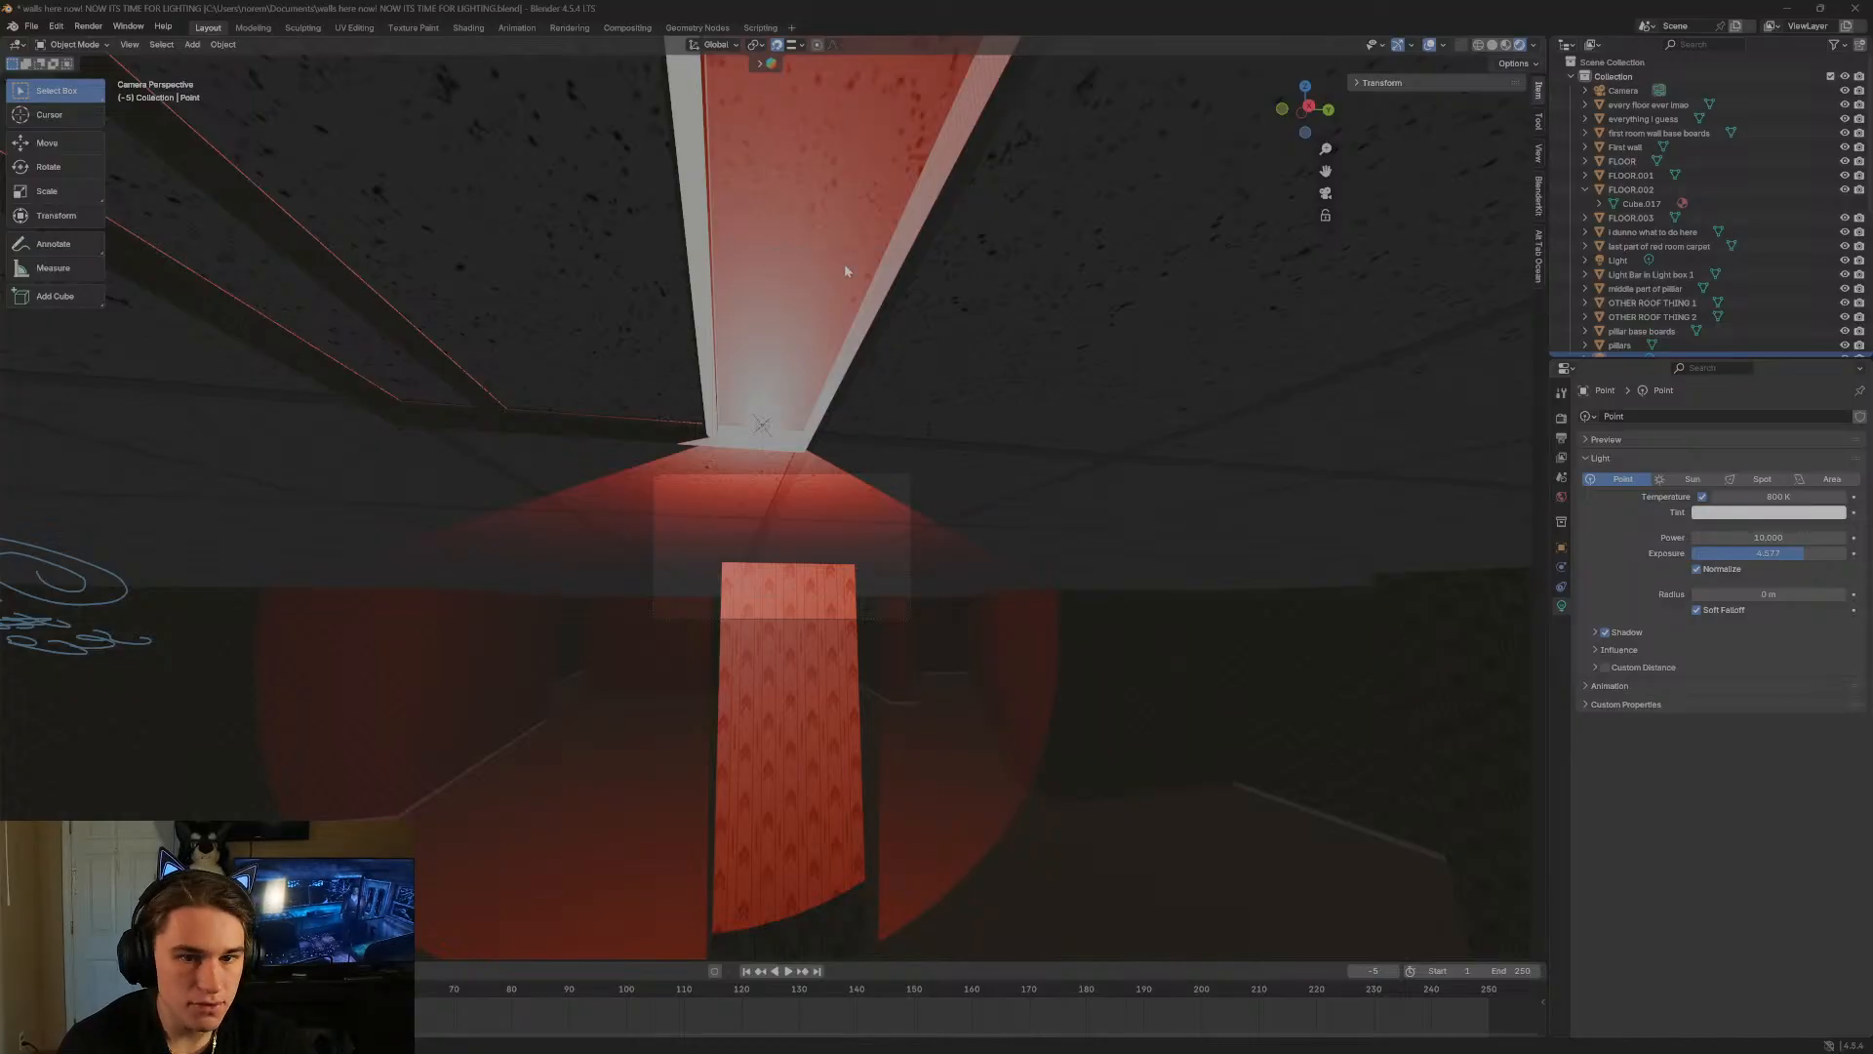
Switch to the web browser, search for "red rooms backrooms" and enlarge the window to view the results.
{"action": "left_click_drag", "start_coordinate": [1002, 256], "coordinate": [960, 196]}
{"action": "type", "text": "red r"}
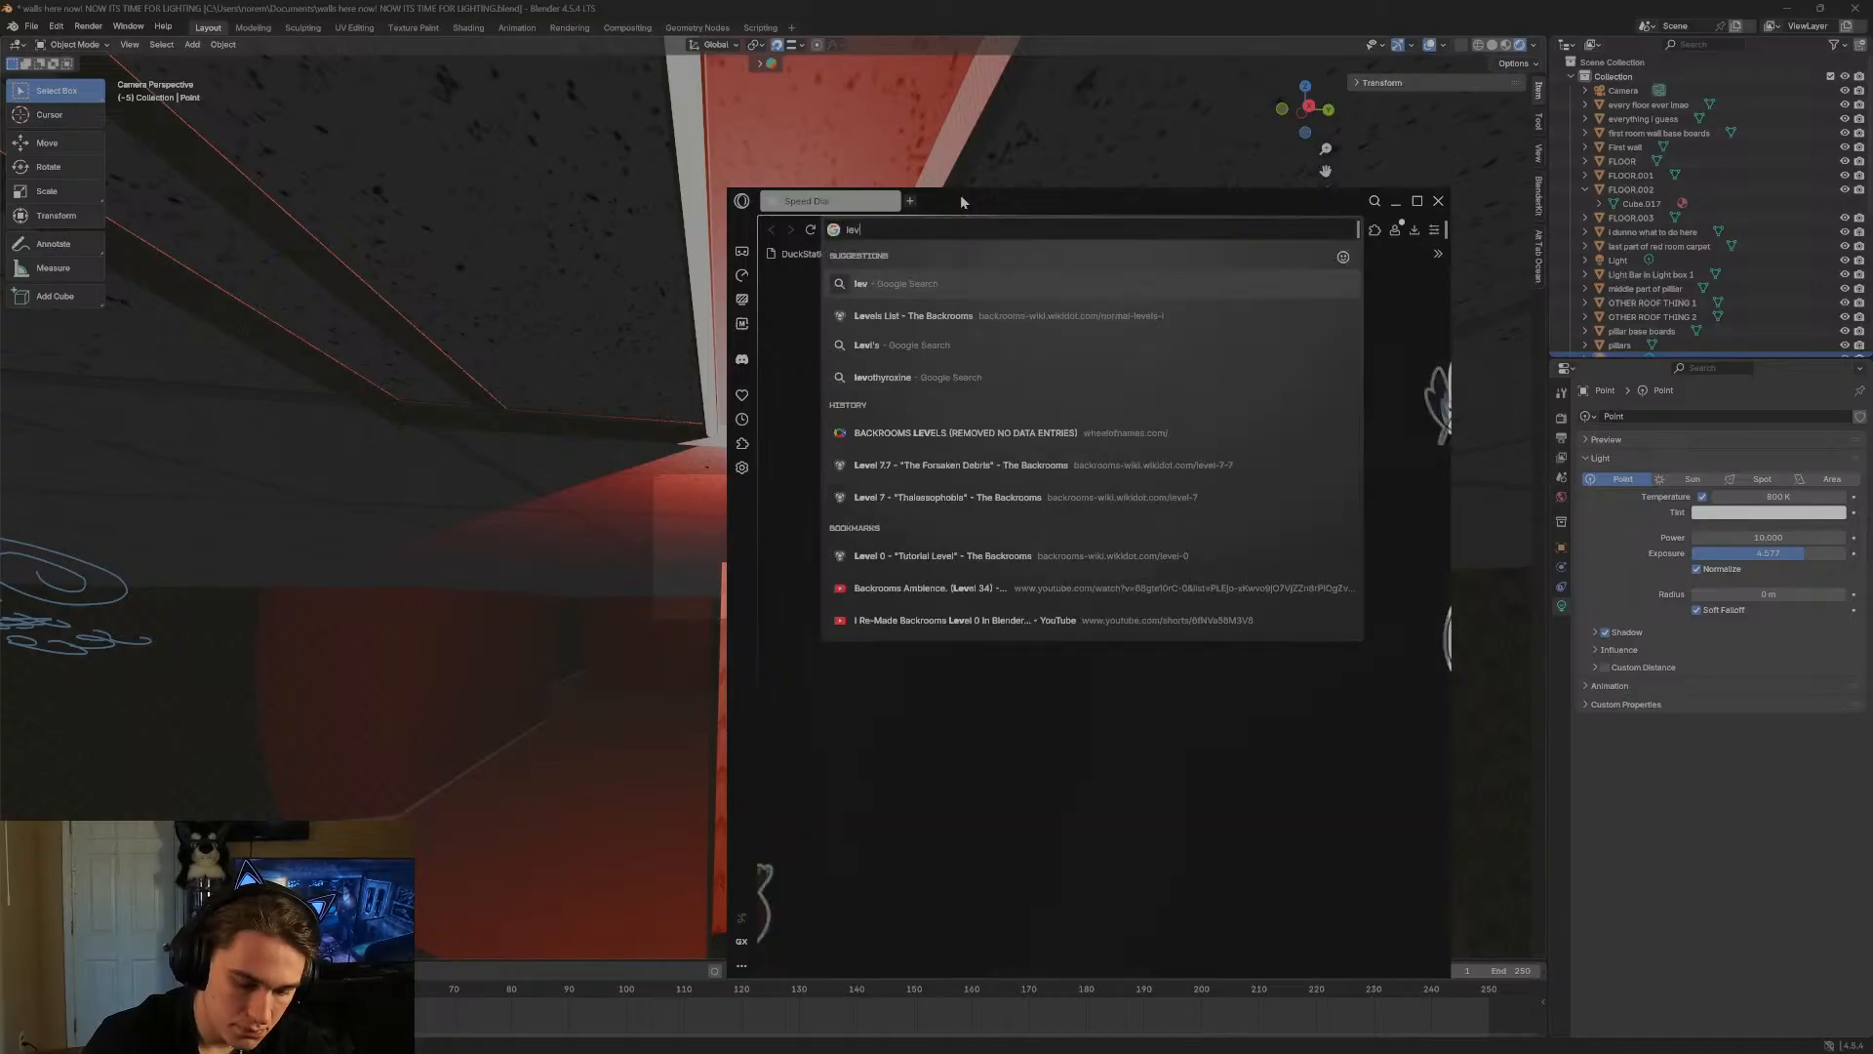
{"action": "type", "text": "ooms backrooms"}
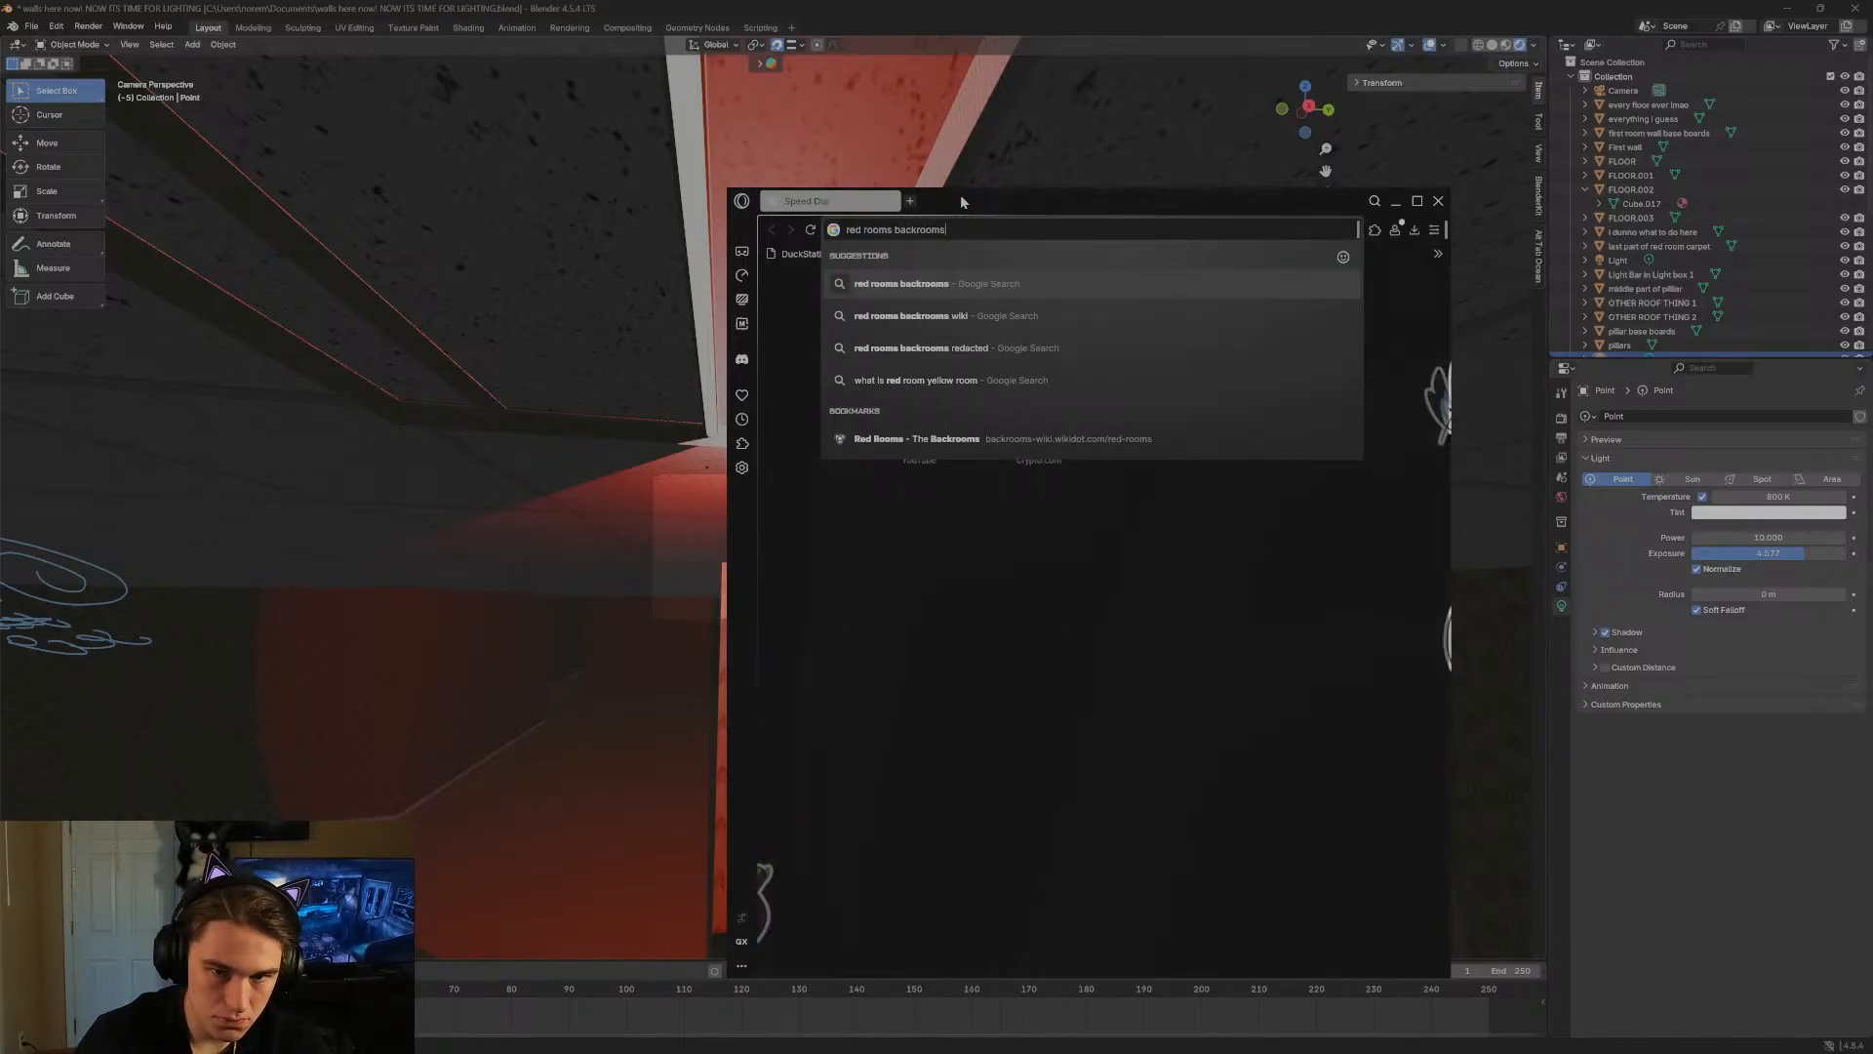
{"action": "key", "text": "Return"}
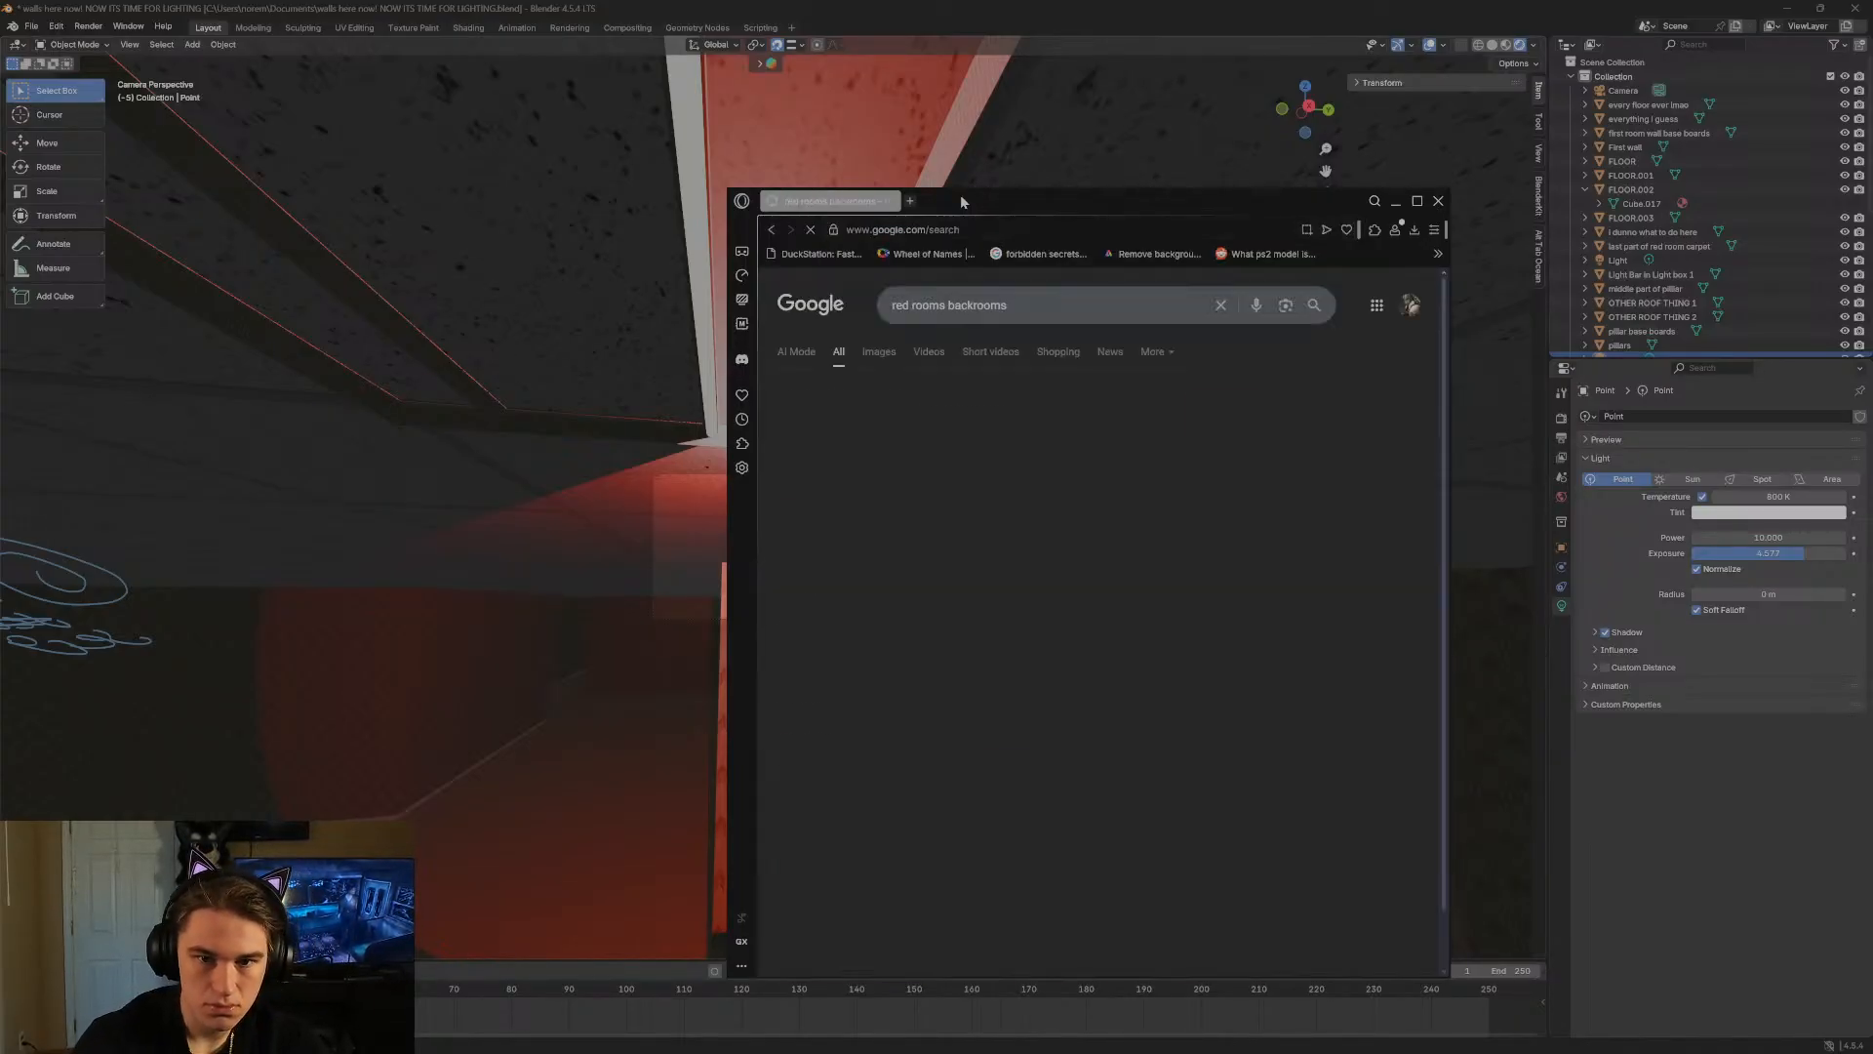
{"action": "left_click", "coordinate": [1416, 201]}
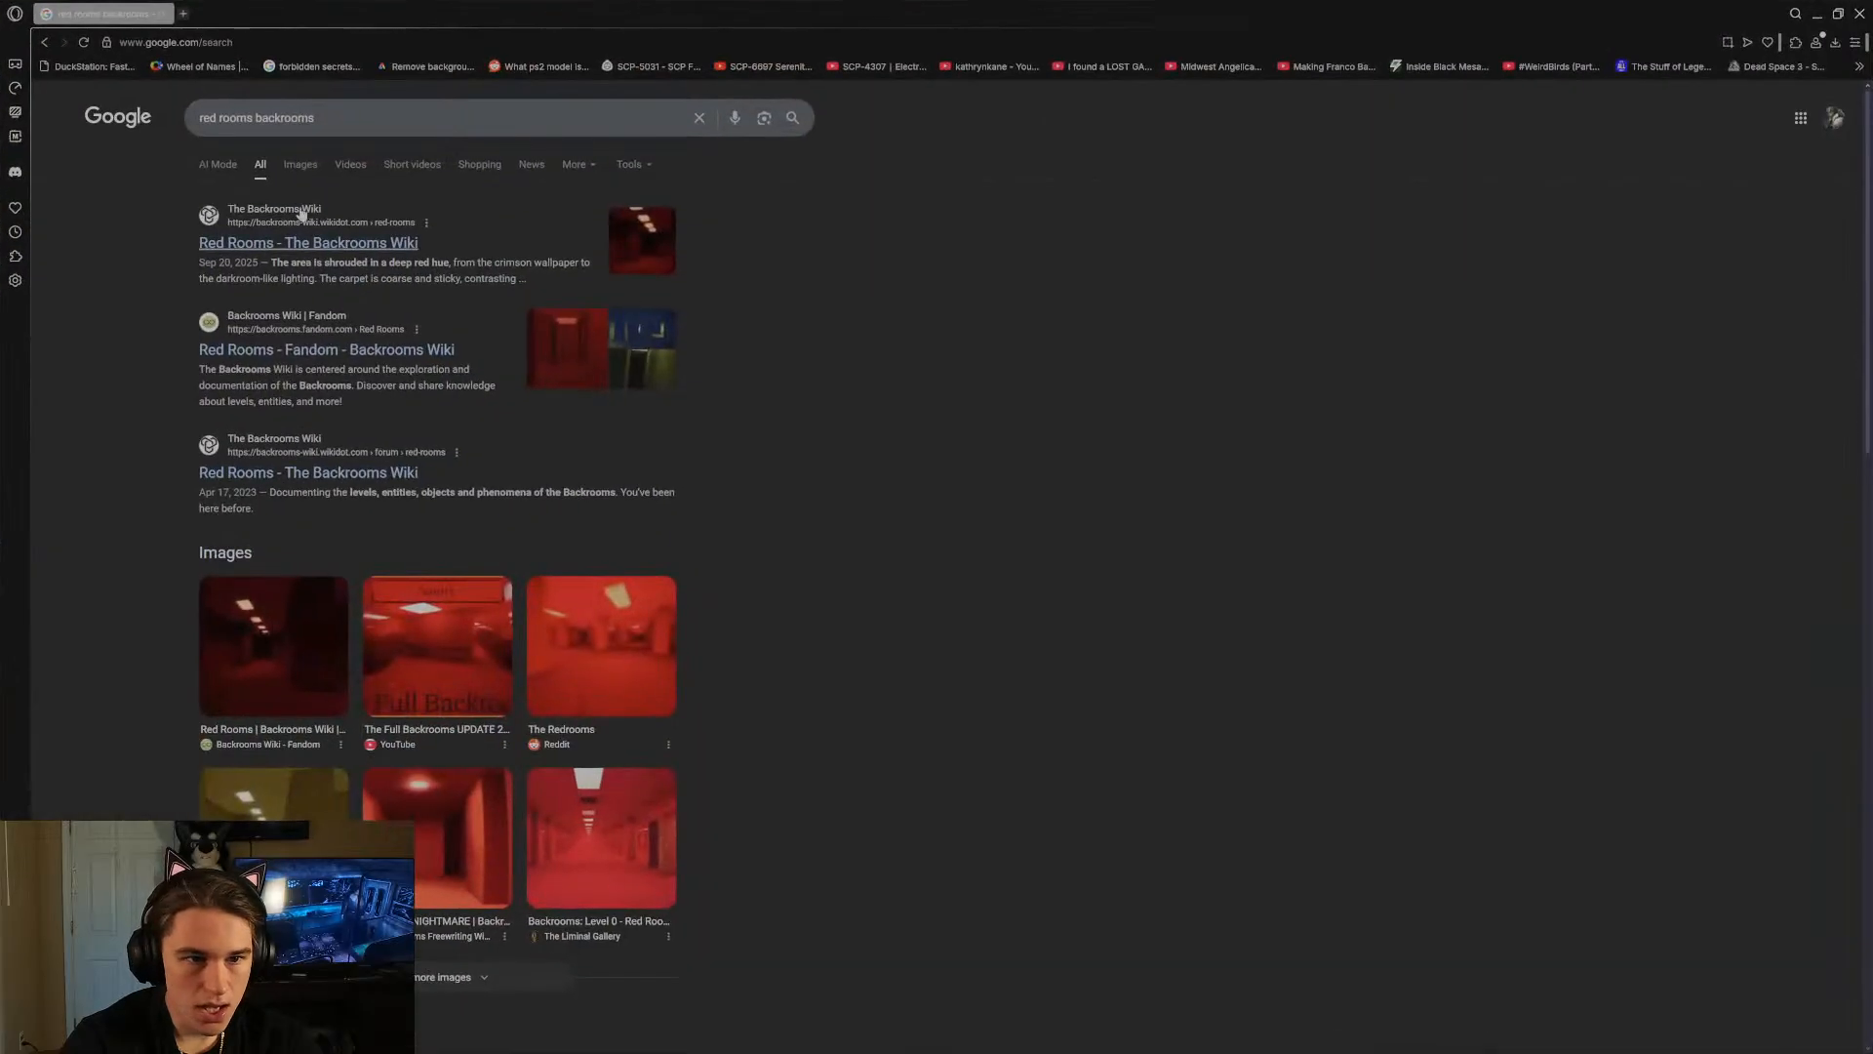
Browse the image results for red rooms backrooms, preview two reference pictures, and close the browser to return to Blender.
{"action": "left_click", "coordinate": [314, 169]}
{"action": "left_click", "coordinate": [181, 273]}
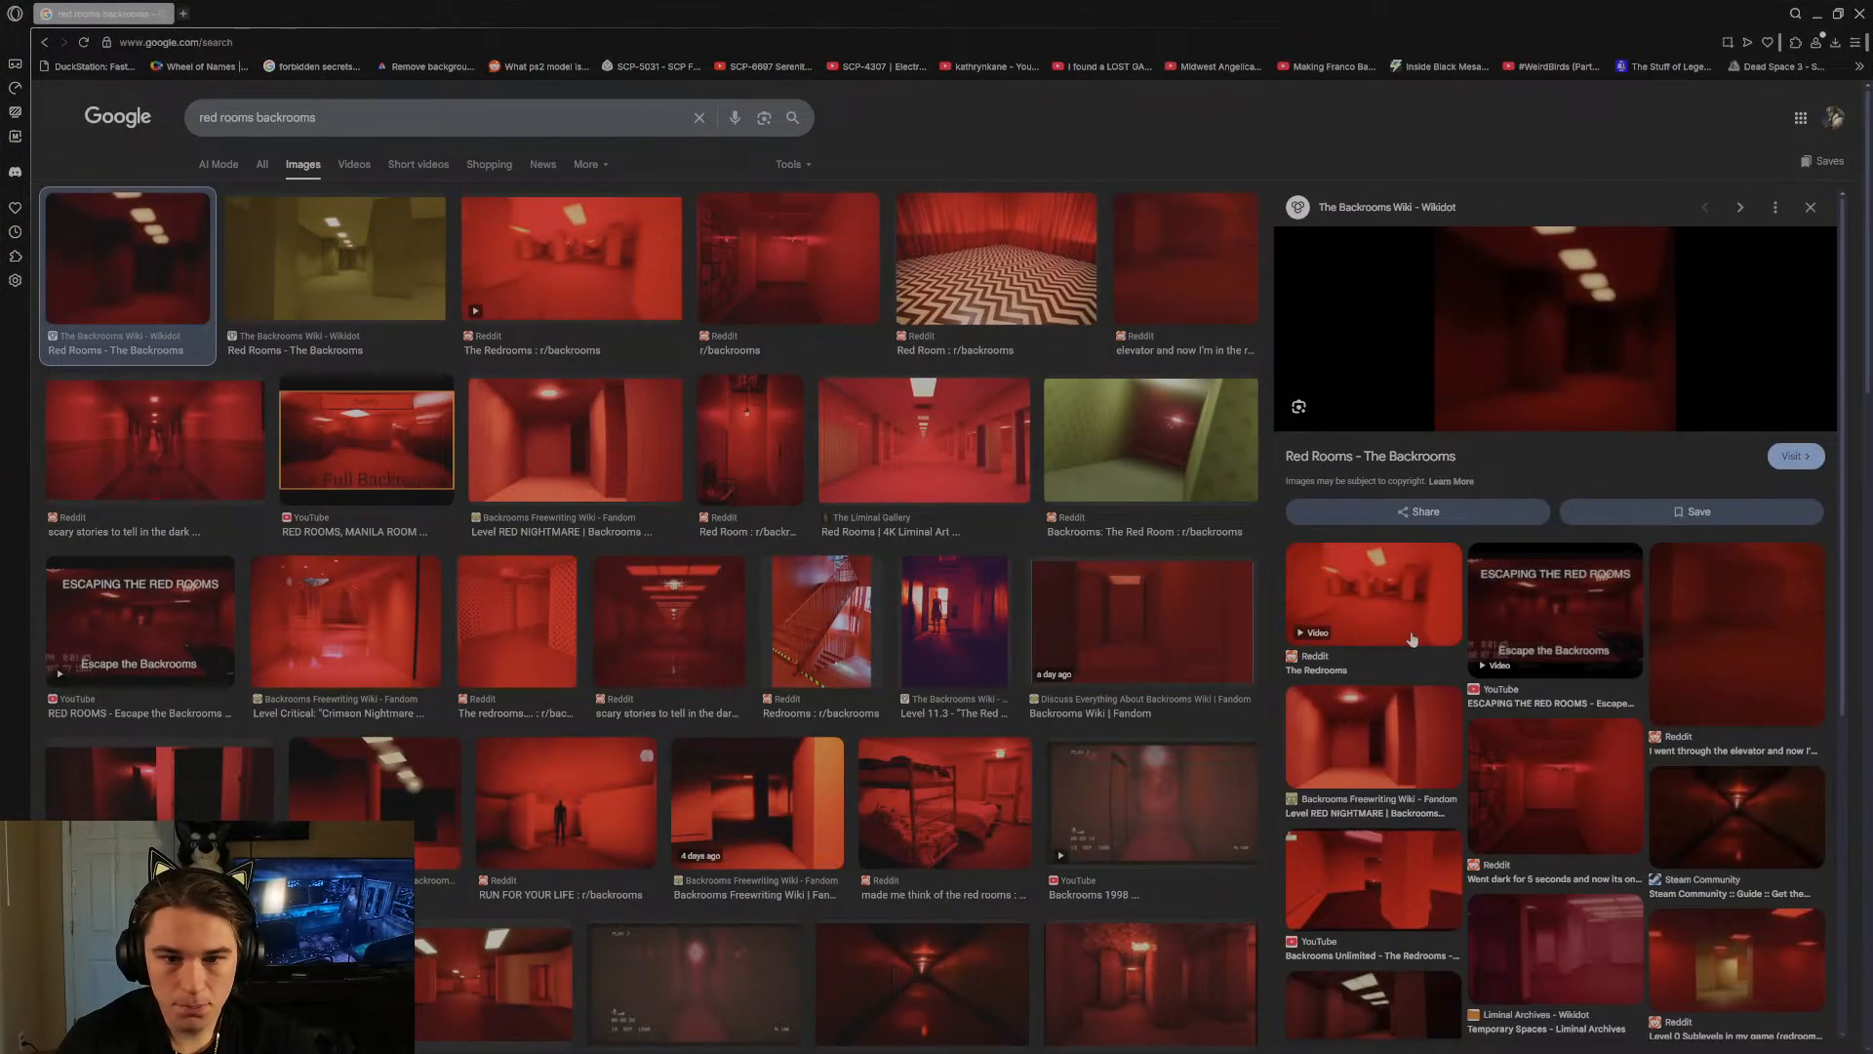
{"action": "left_click", "coordinate": [409, 627]}
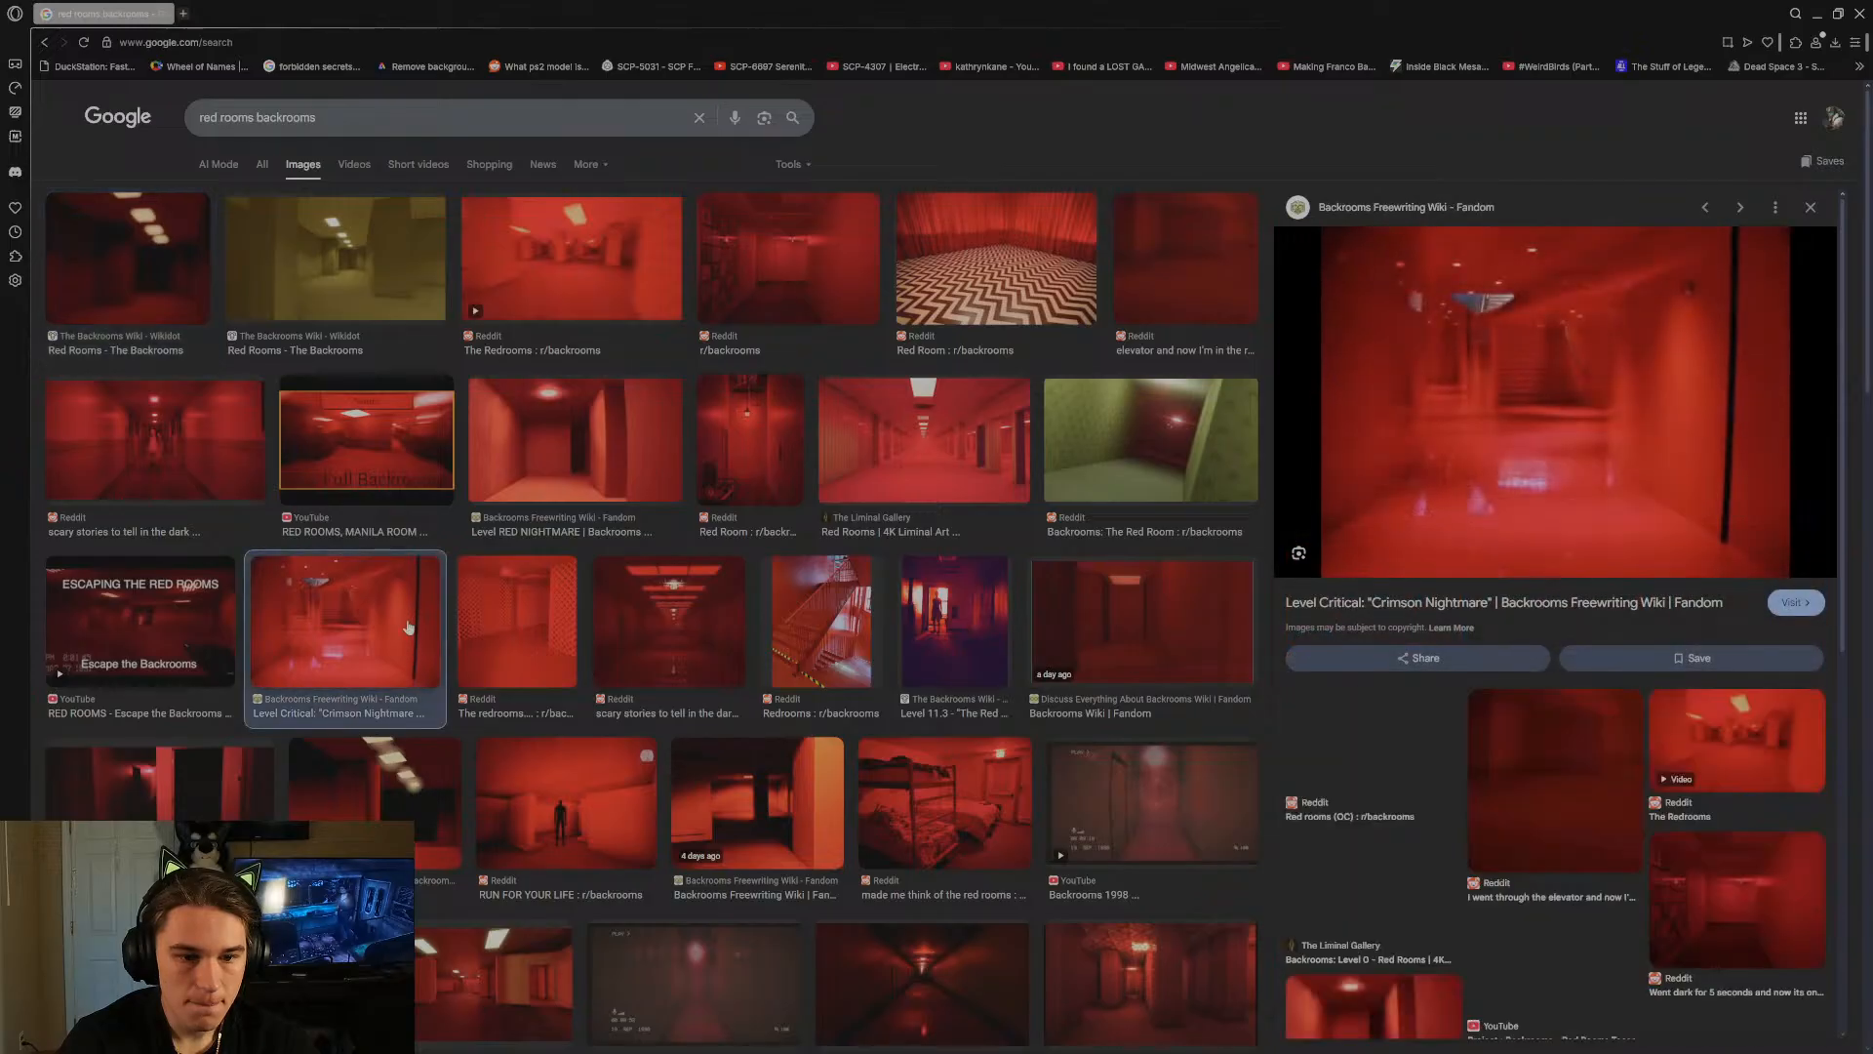
{"action": "left_click", "coordinate": [1811, 210]}
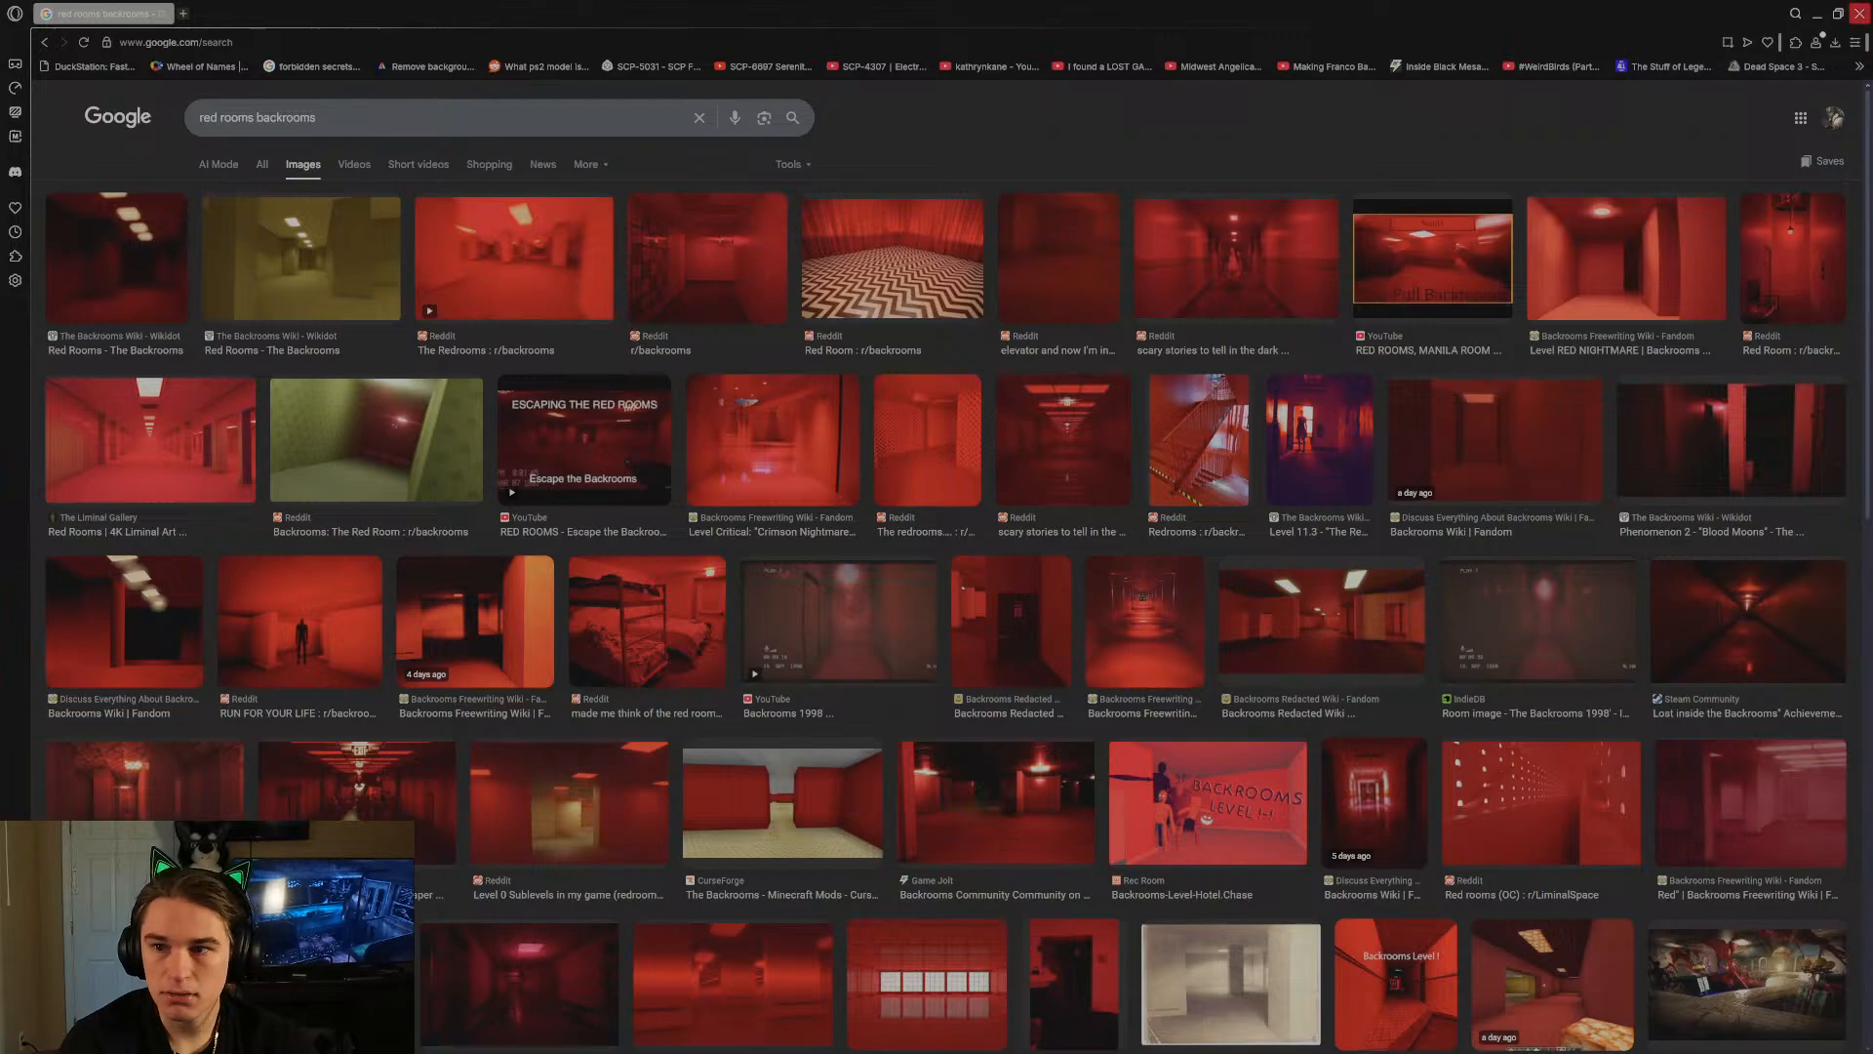
{"action": "left_click", "coordinate": [1858, 14]}
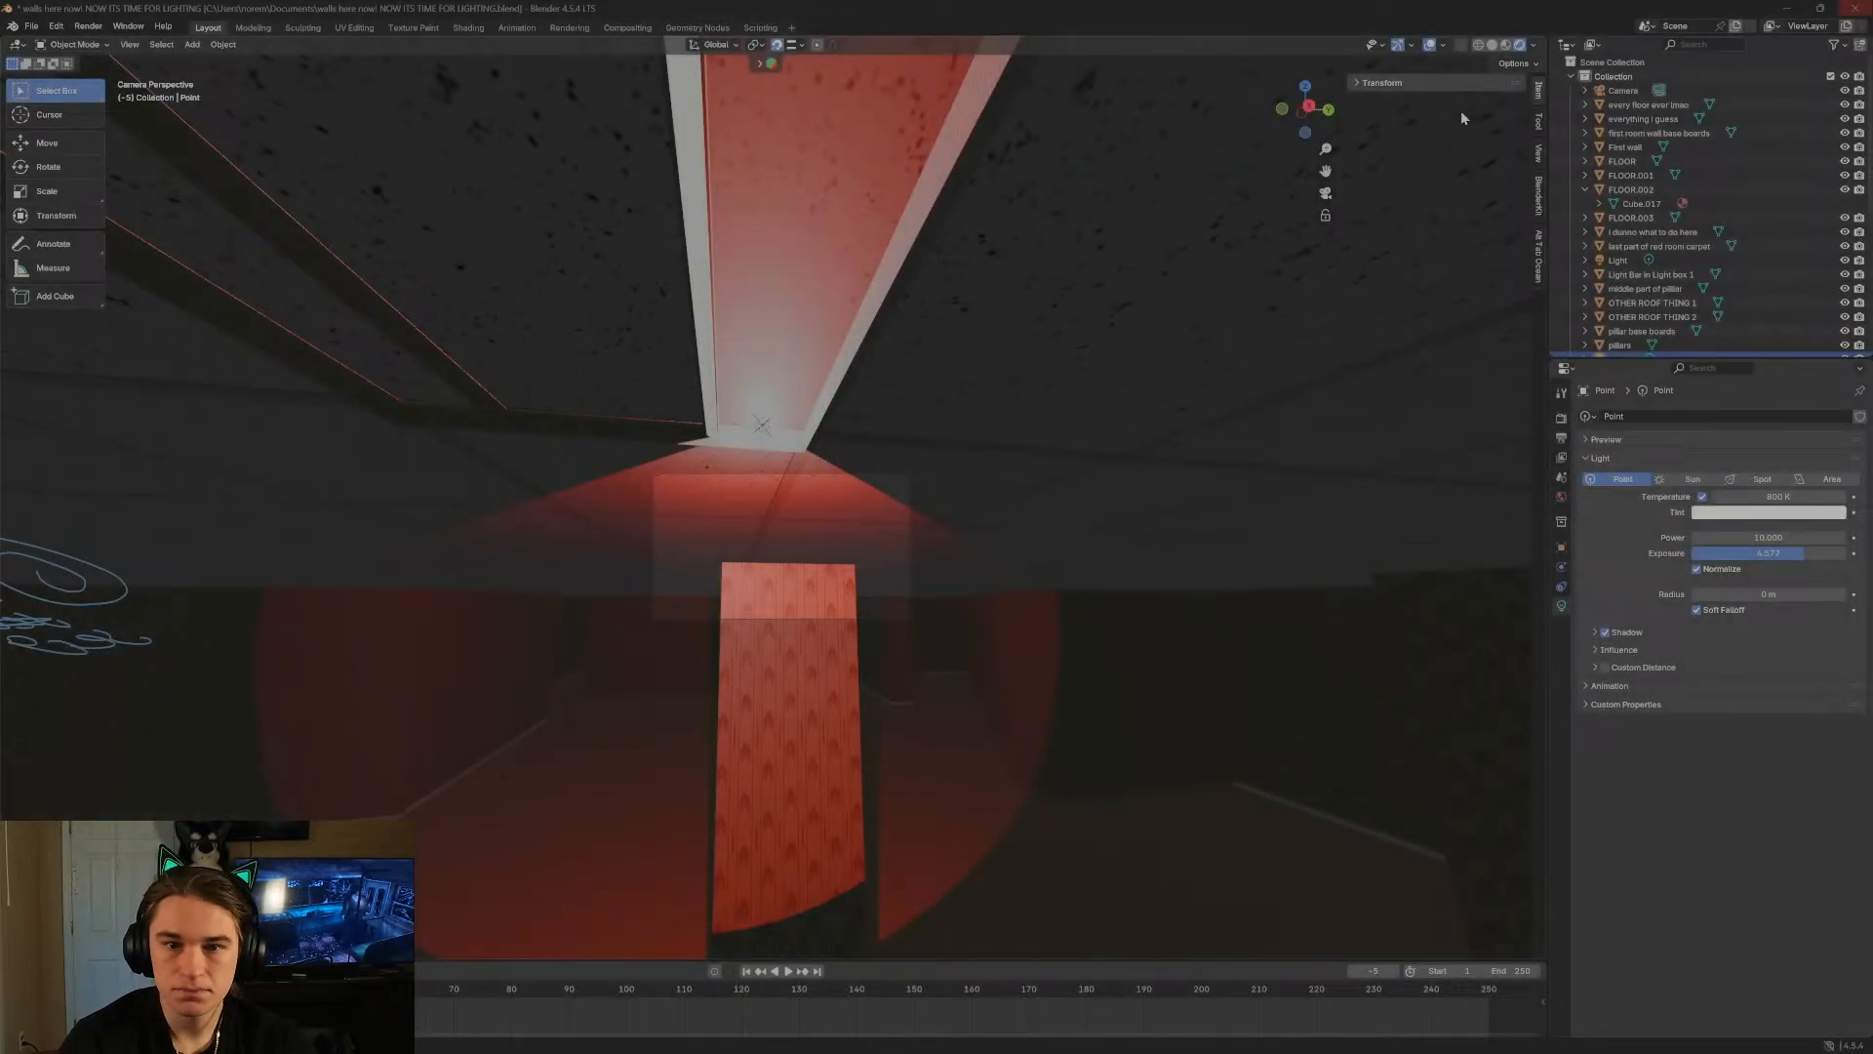
Try an orange glow on the point light with a color temperature of about 1892 K and a power of about 70.2.
{"action": "left_click", "coordinate": [823, 485]}
{"action": "key", "text": "shift+grave"}
{"action": "key", "text": "w"}
{"action": "key", "text": "s"}
{"action": "left_click", "coordinate": [794, 448]}
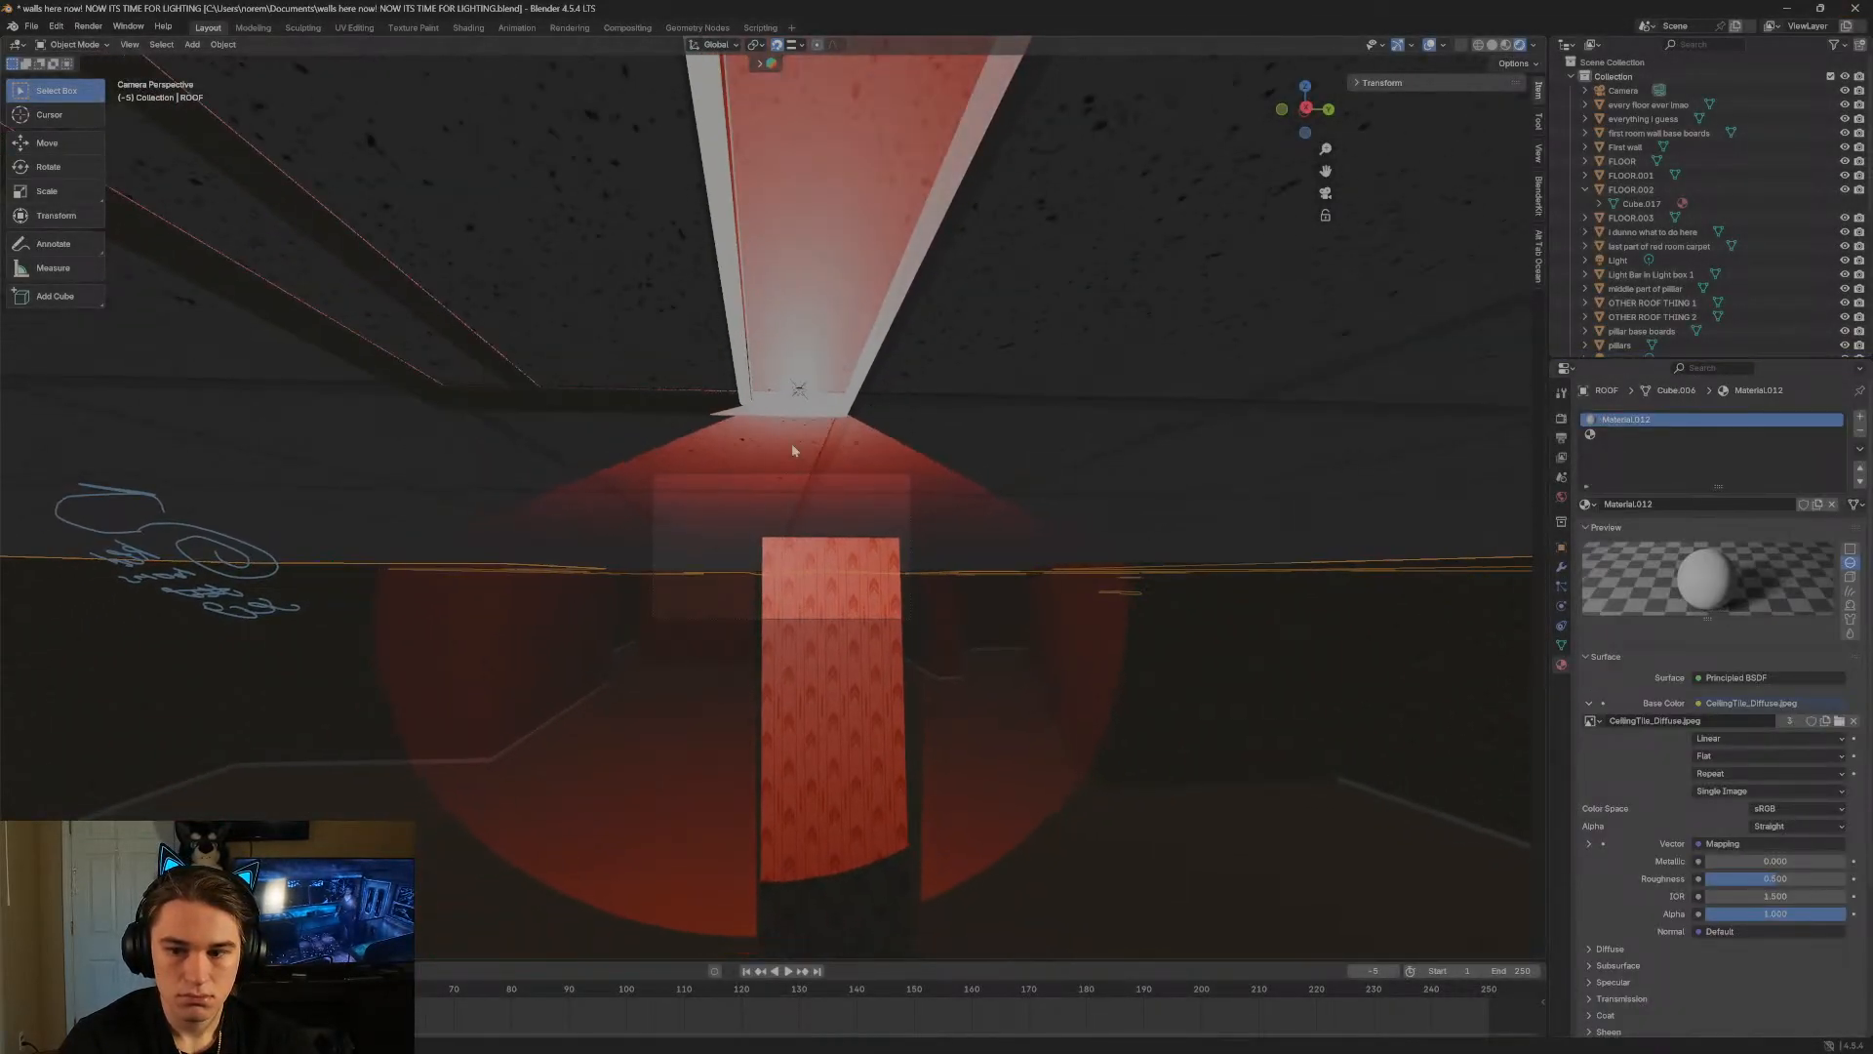
{"action": "middle_click_drag", "start_coordinate": [803, 452], "coordinate": [825, 441]}
{"action": "left_click", "coordinate": [764, 427]}
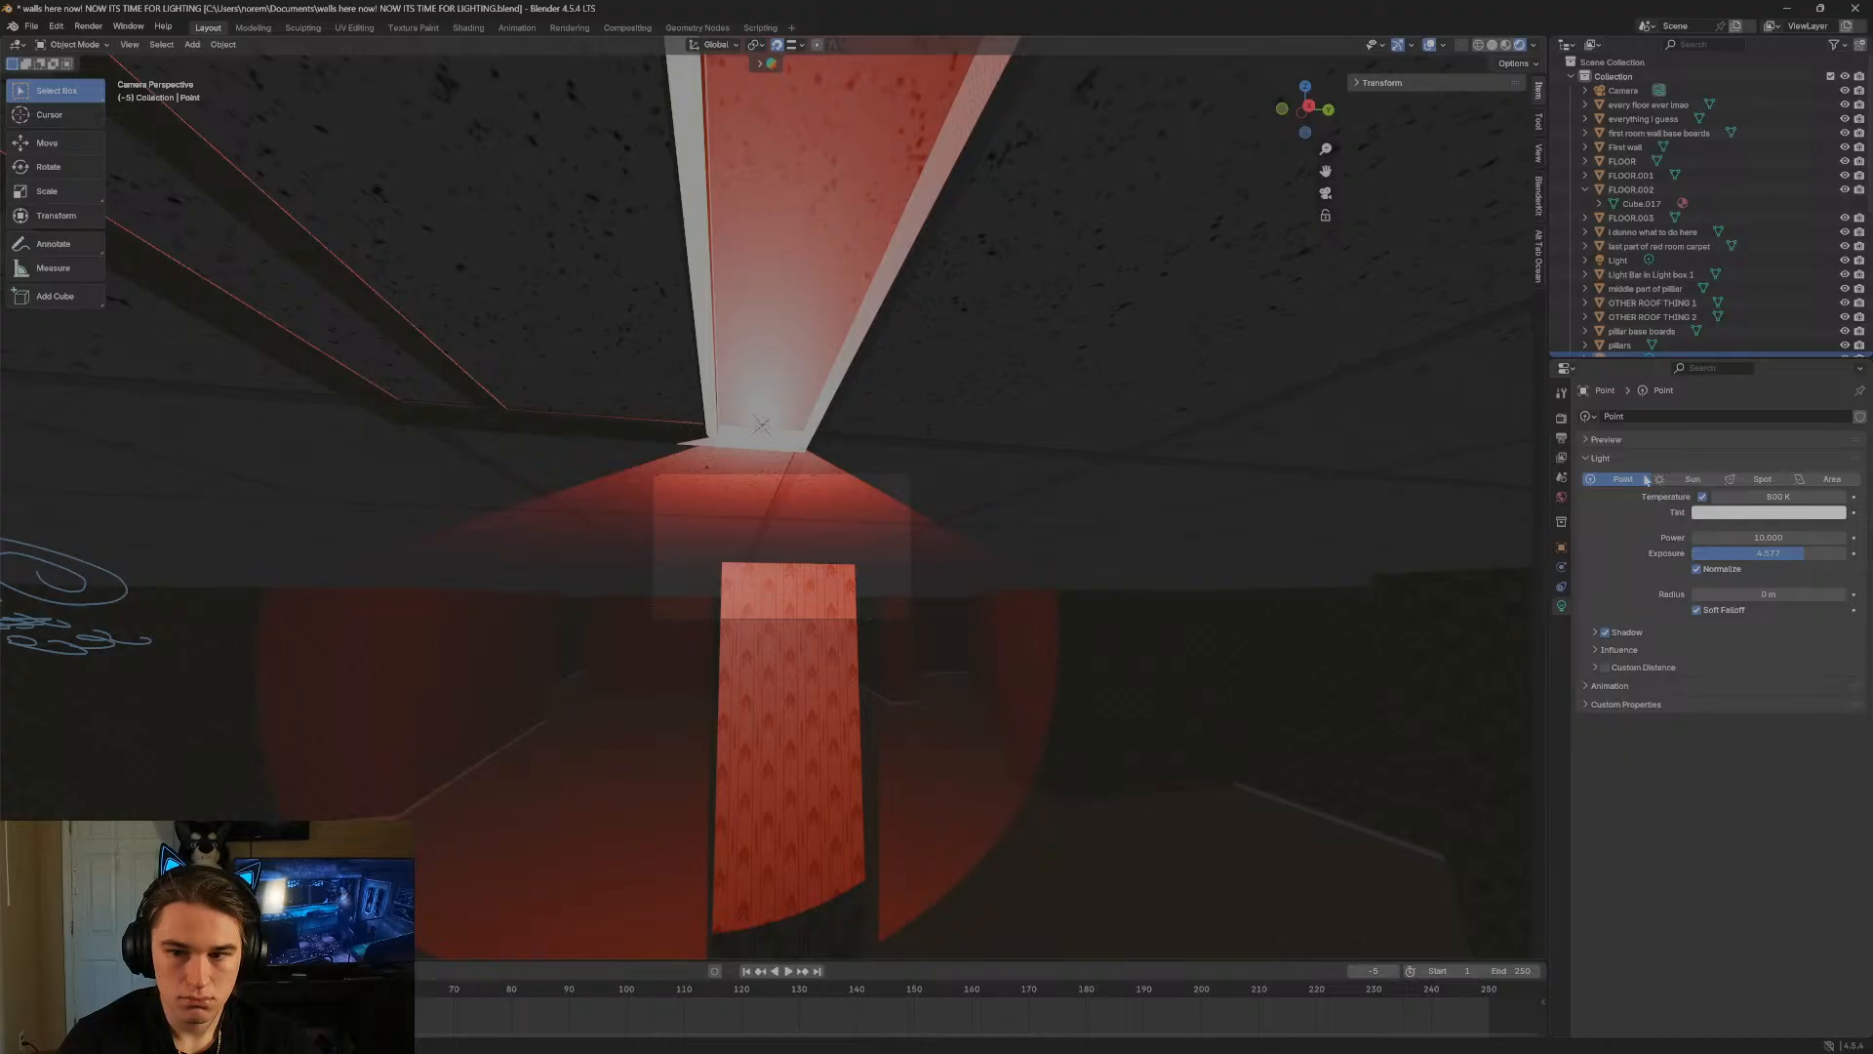
{"action": "left_click_drag", "start_coordinate": [1770, 496], "coordinate": [1855, 497]}
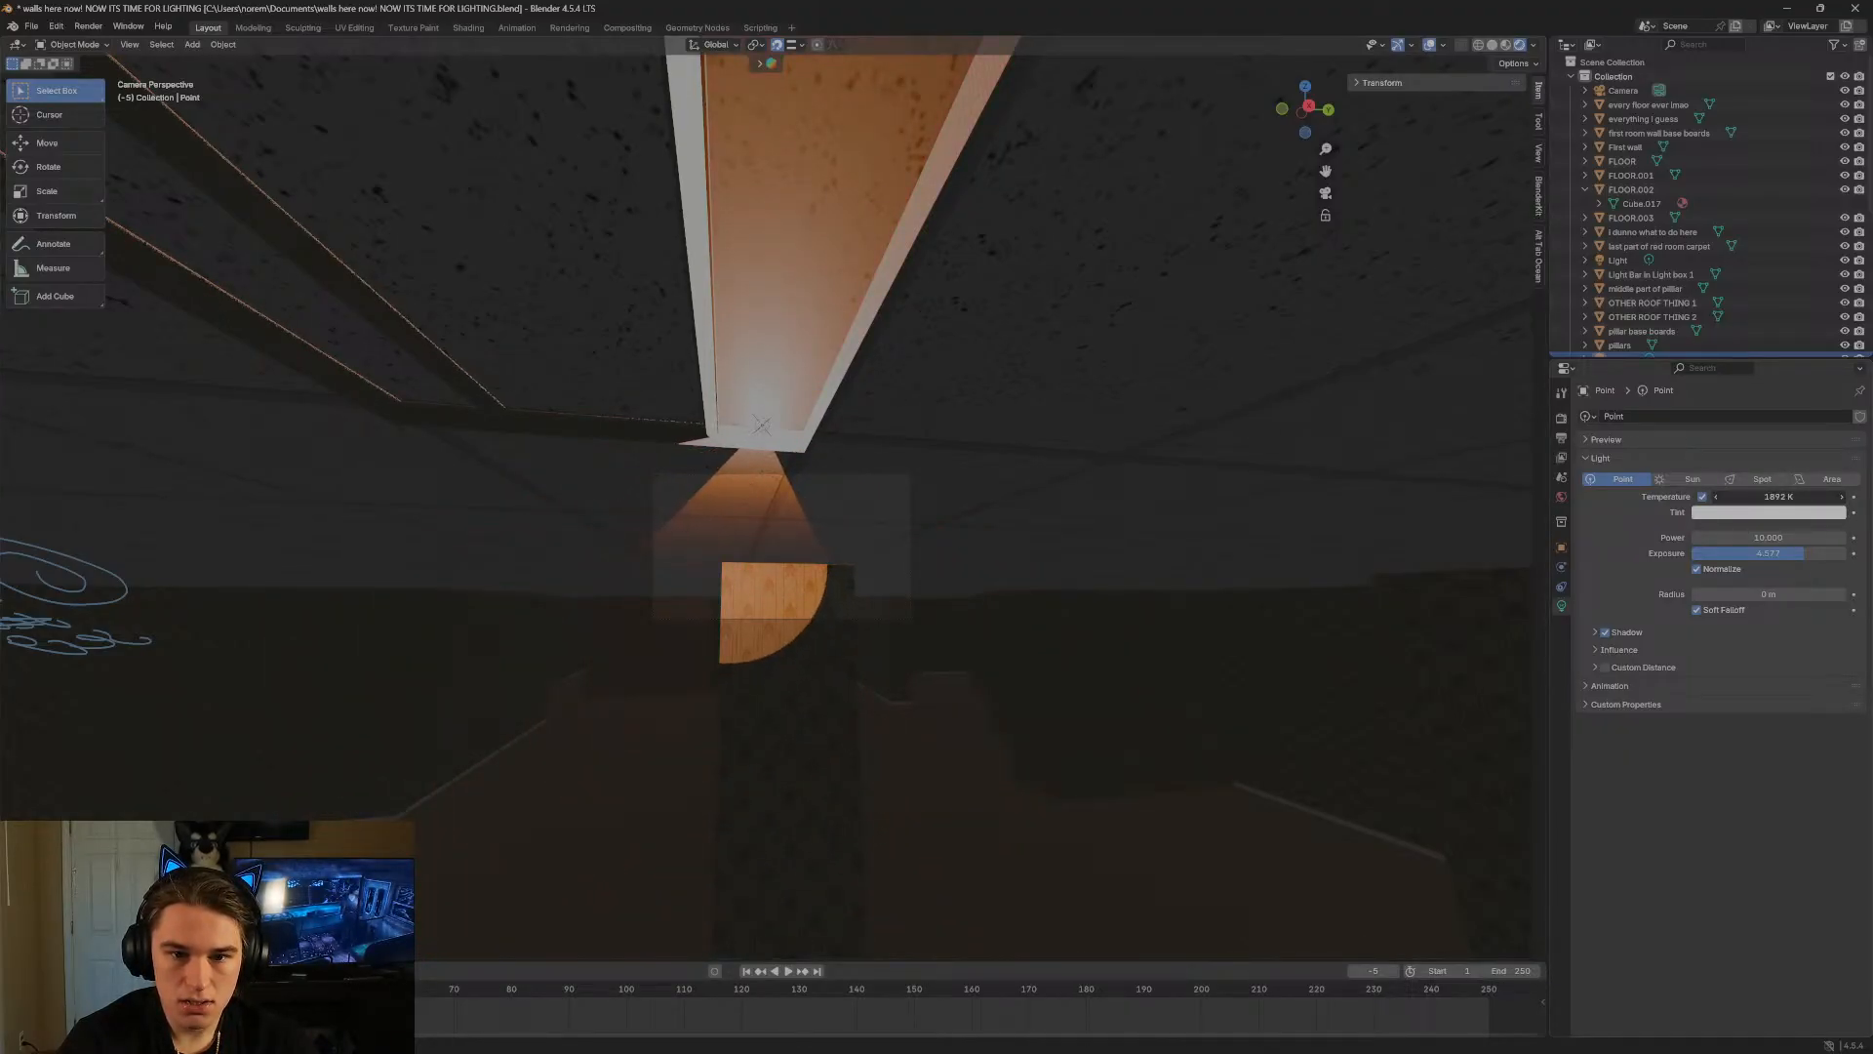
{"action": "left_click_drag", "start_coordinate": [1768, 537], "coordinate": [1849, 538]}
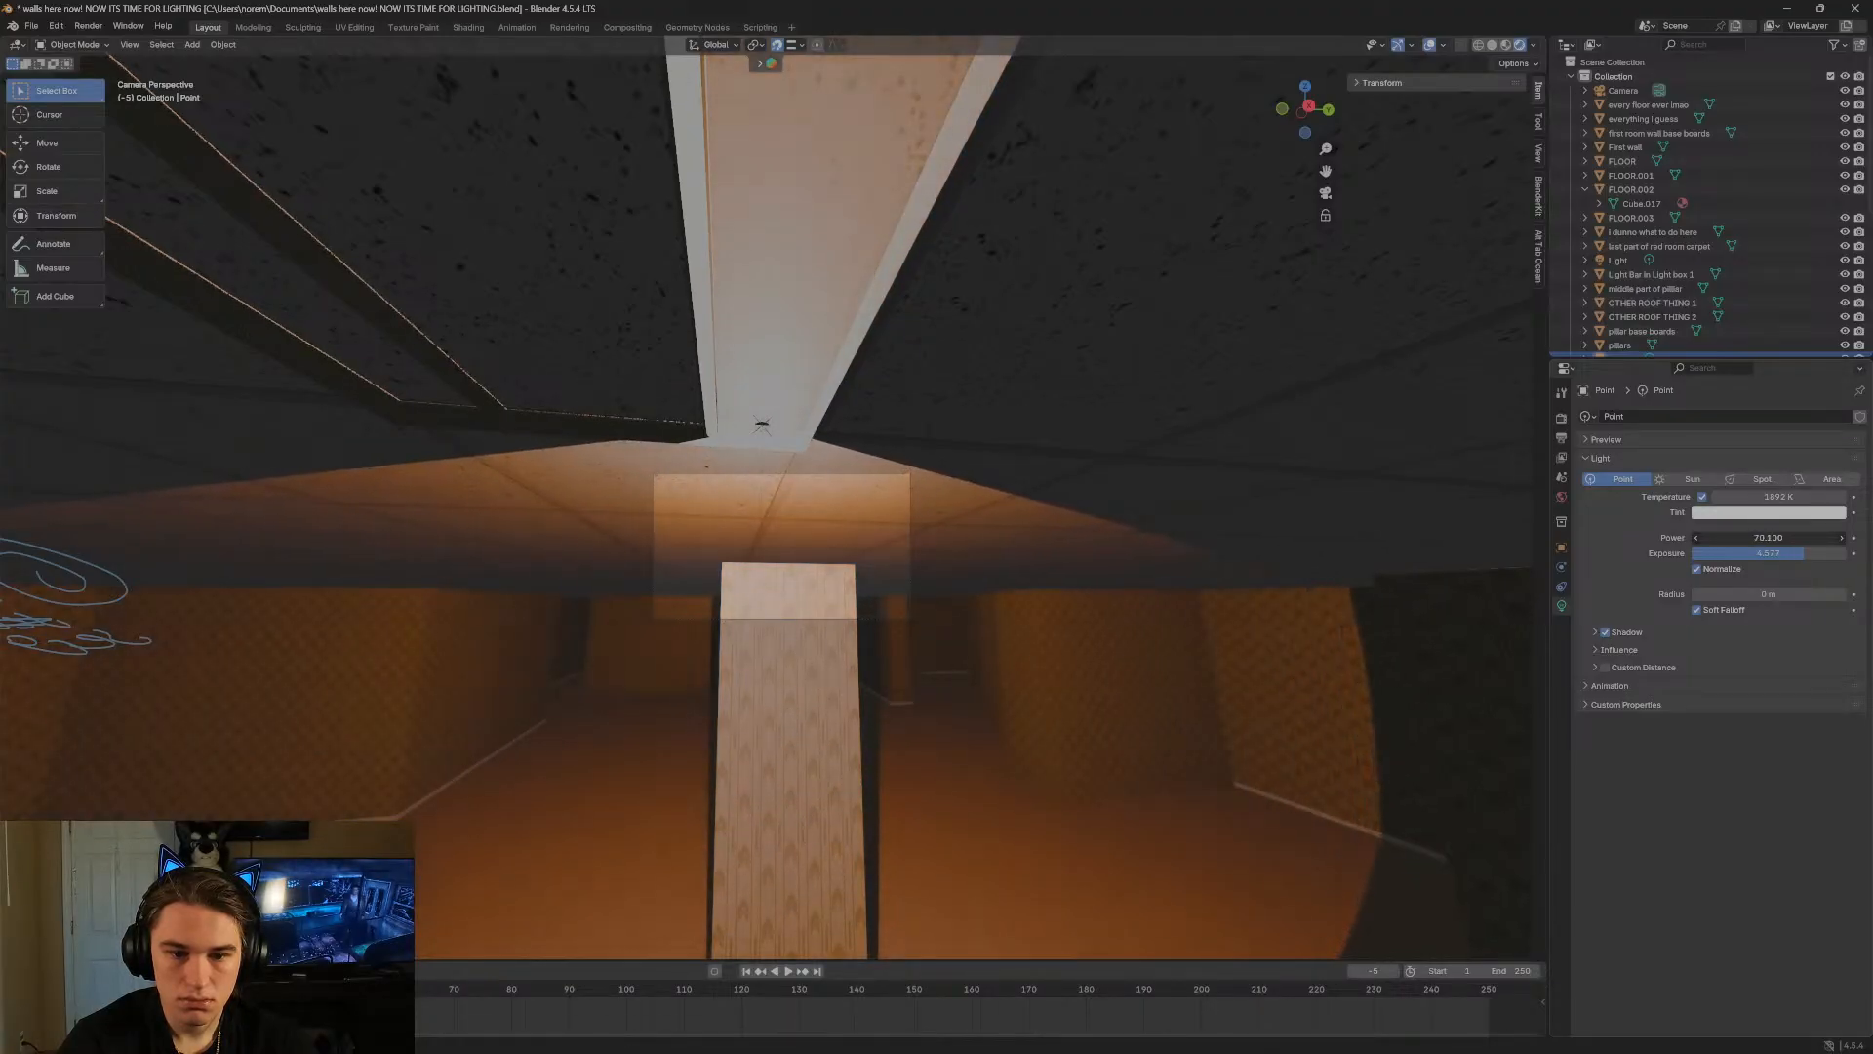
{"action": "key", "text": "shift+grave"}
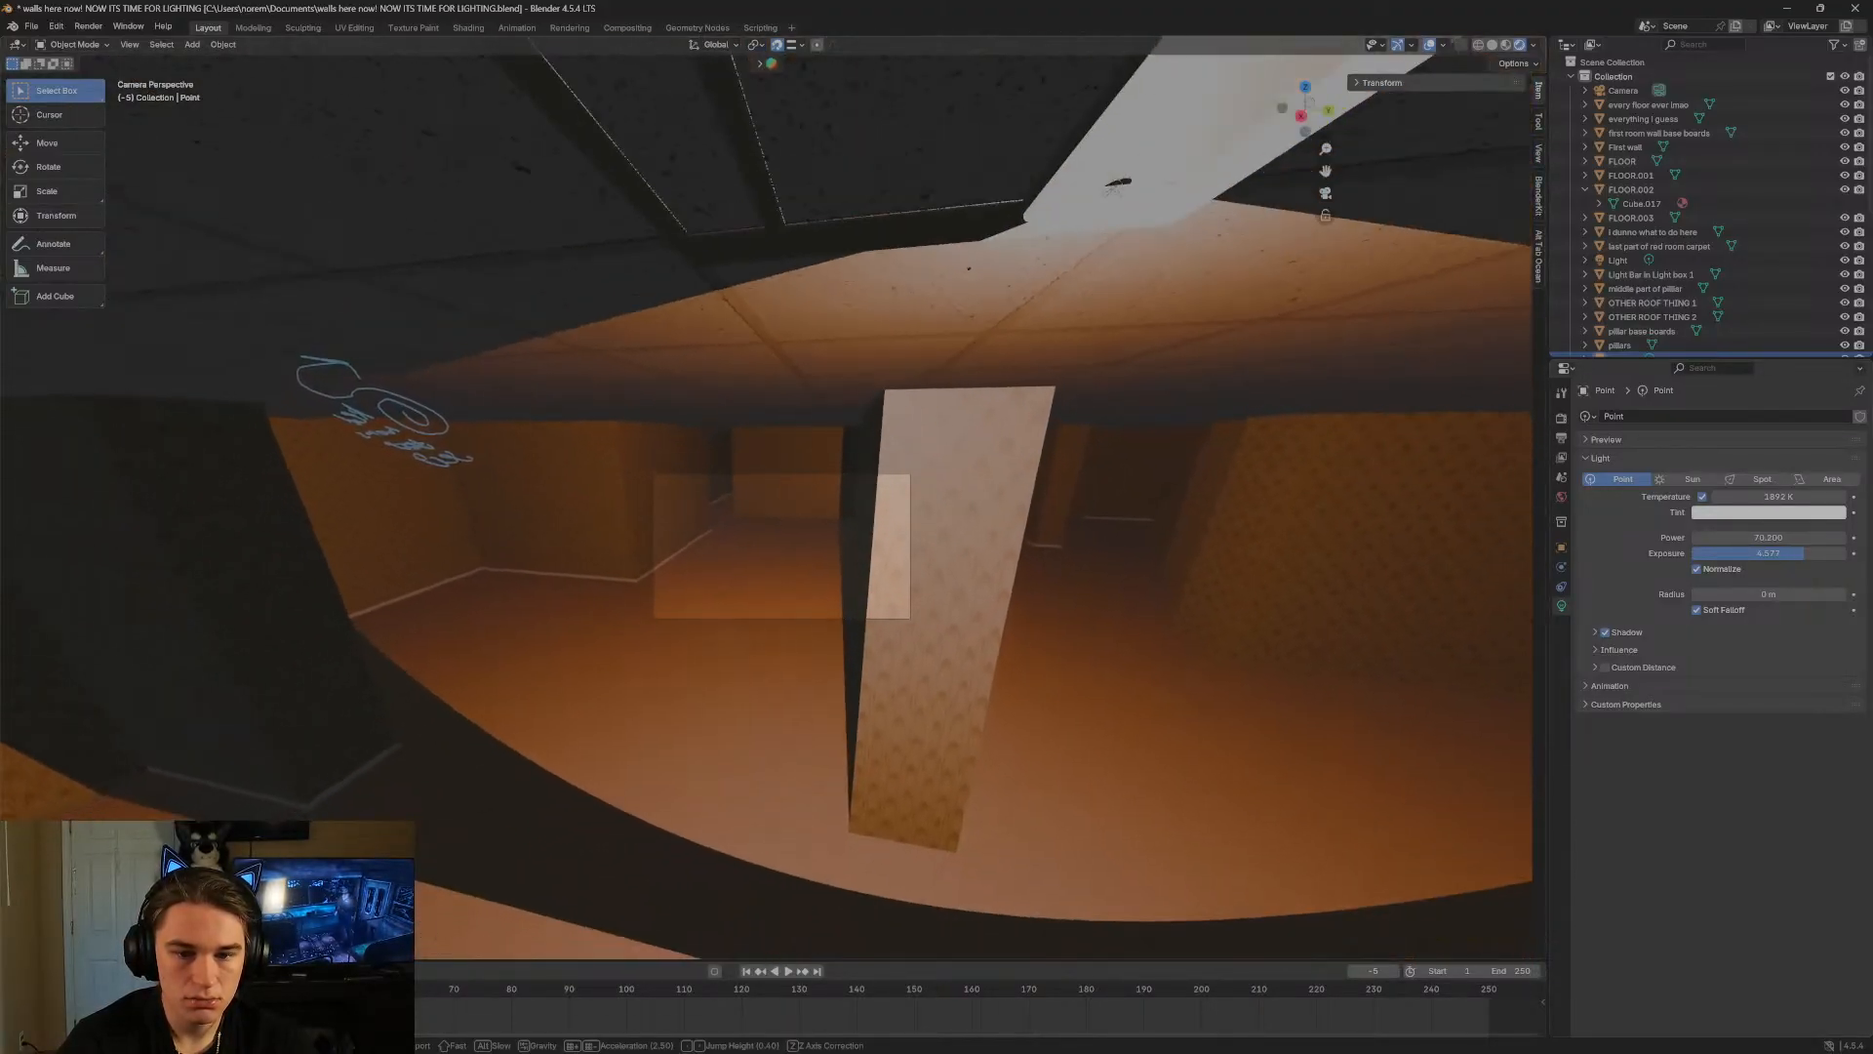
{"action": "key", "text": "Escape"}
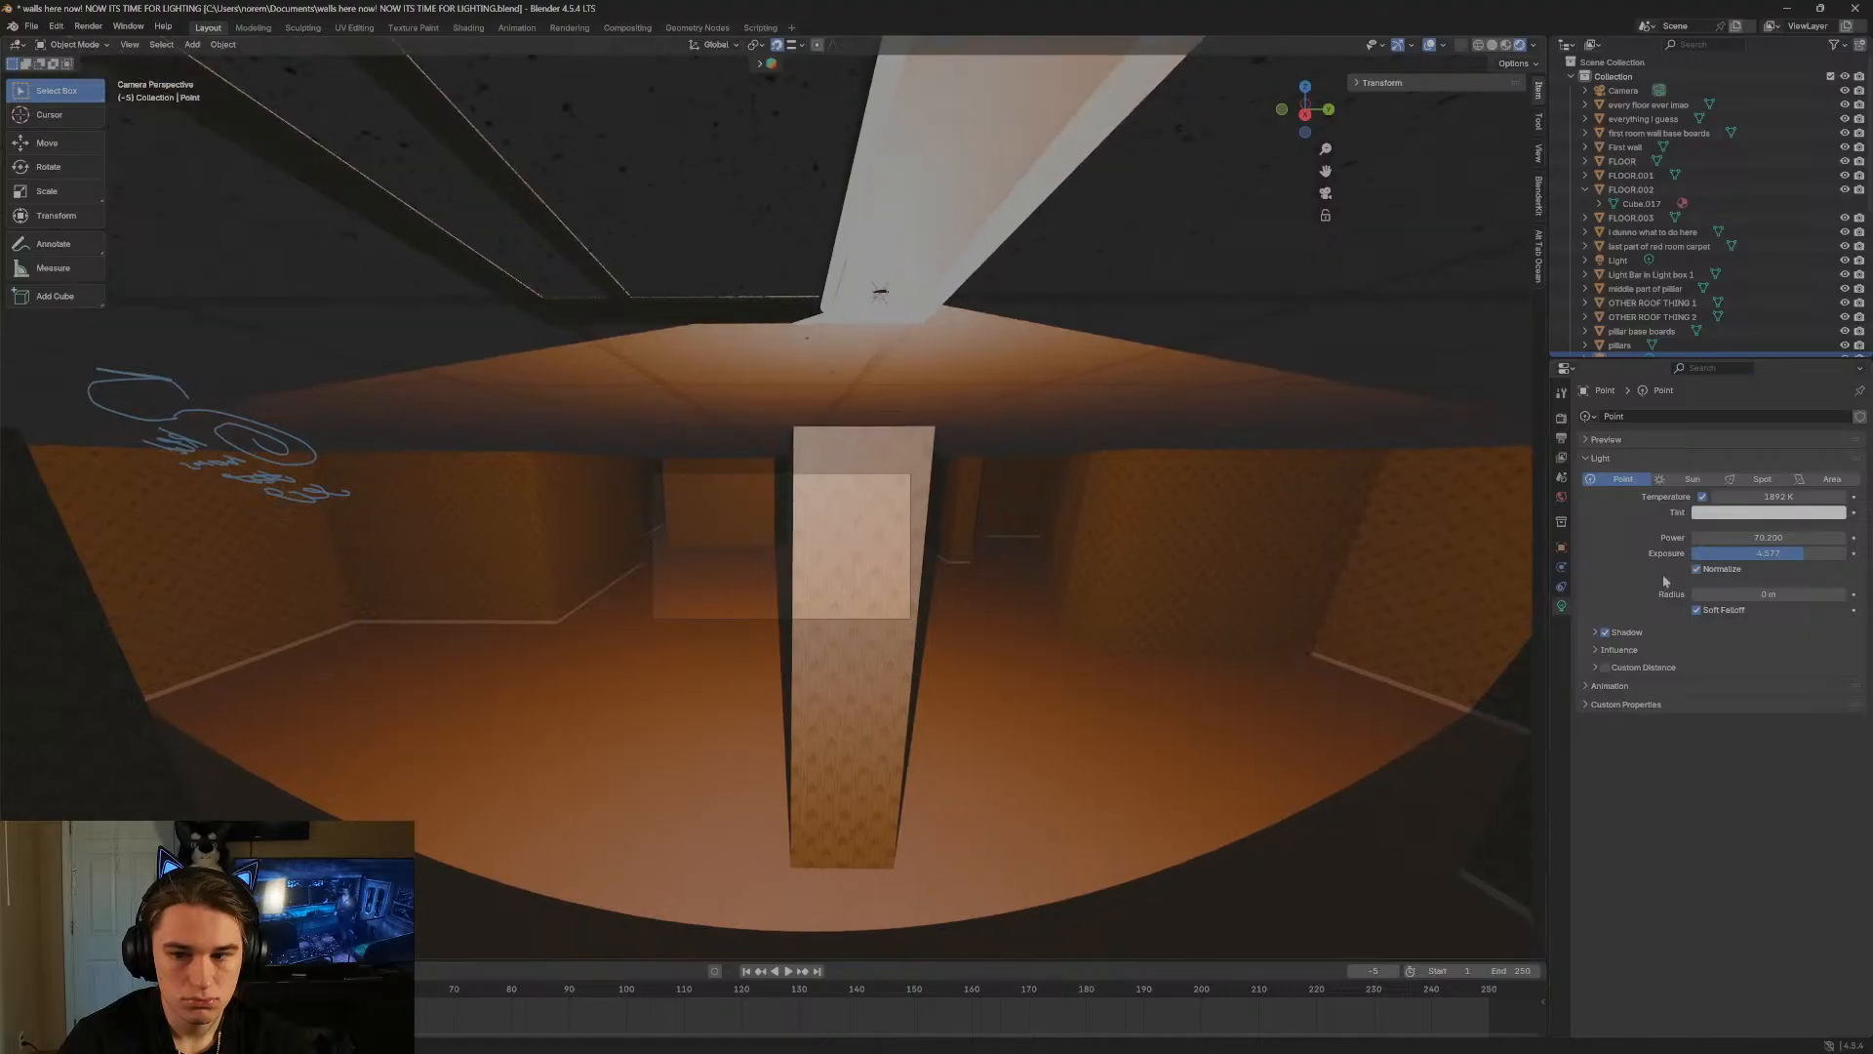
Check the point light's radius and influence settings.
{"action": "mouse_move", "coordinate": [1767, 594]}
{"action": "left_mouse_down"}
{"action": "mouse_move", "coordinate": [1807, 594]}
{"action": "mouse_move", "coordinate": [1762, 593]}
{"action": "left_mouse_up"}
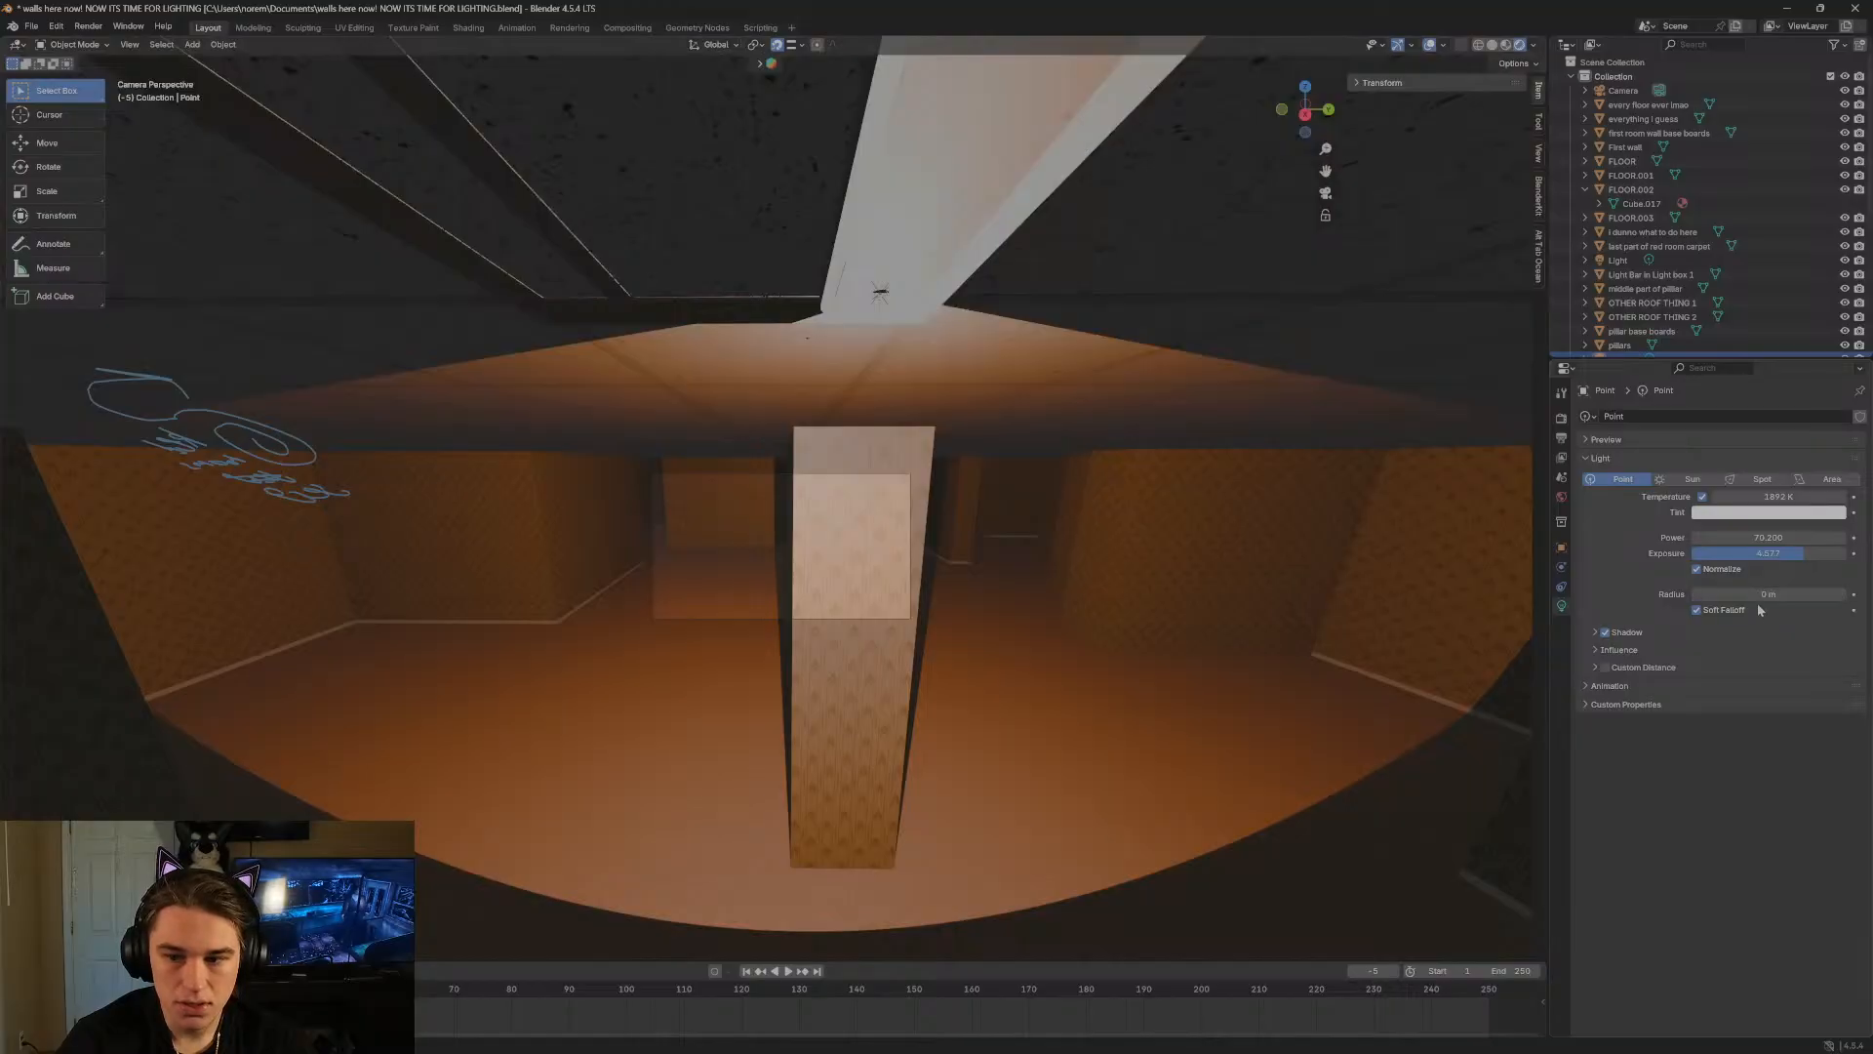
{"action": "left_click", "coordinate": [1596, 650]}
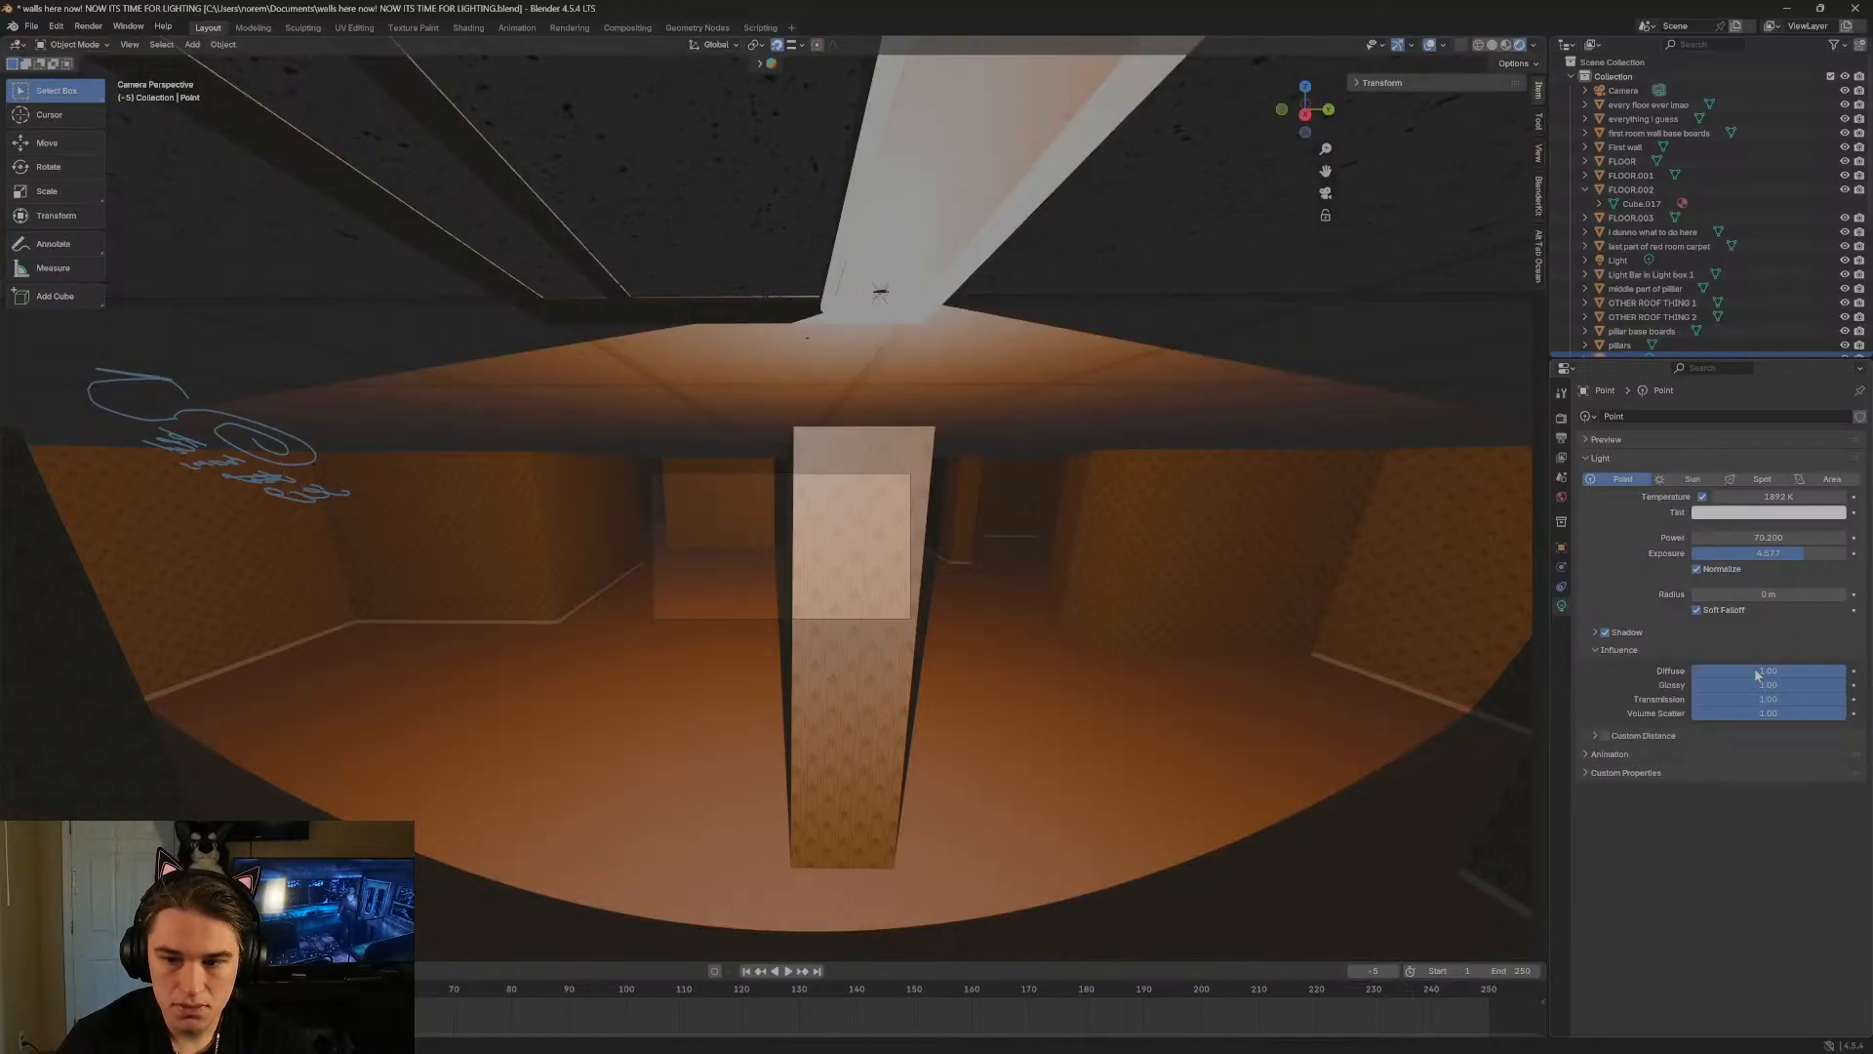
{"action": "left_click_drag", "start_coordinate": [1756, 671], "coordinate": [1847, 715]}
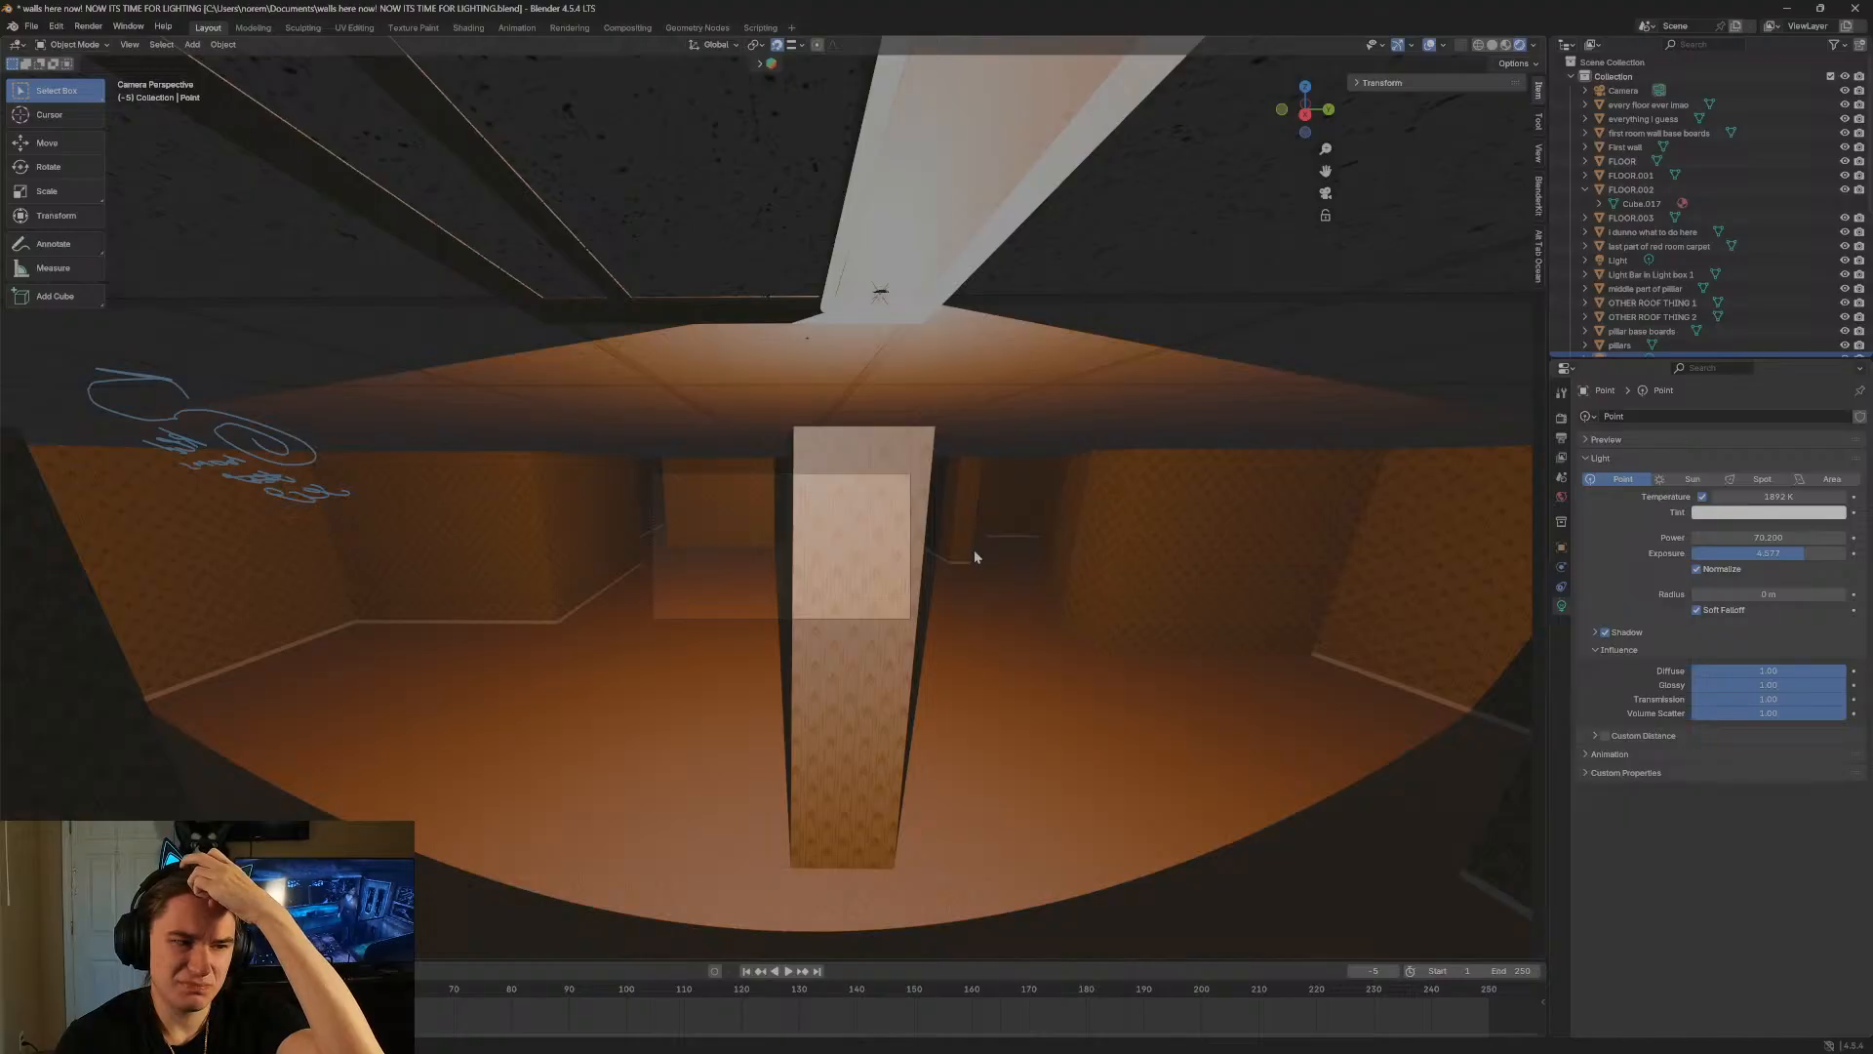
Try the Sun and Spot types for the light and inspect the spot's beam from within the room.
{"action": "left_click", "coordinate": [1693, 479]}
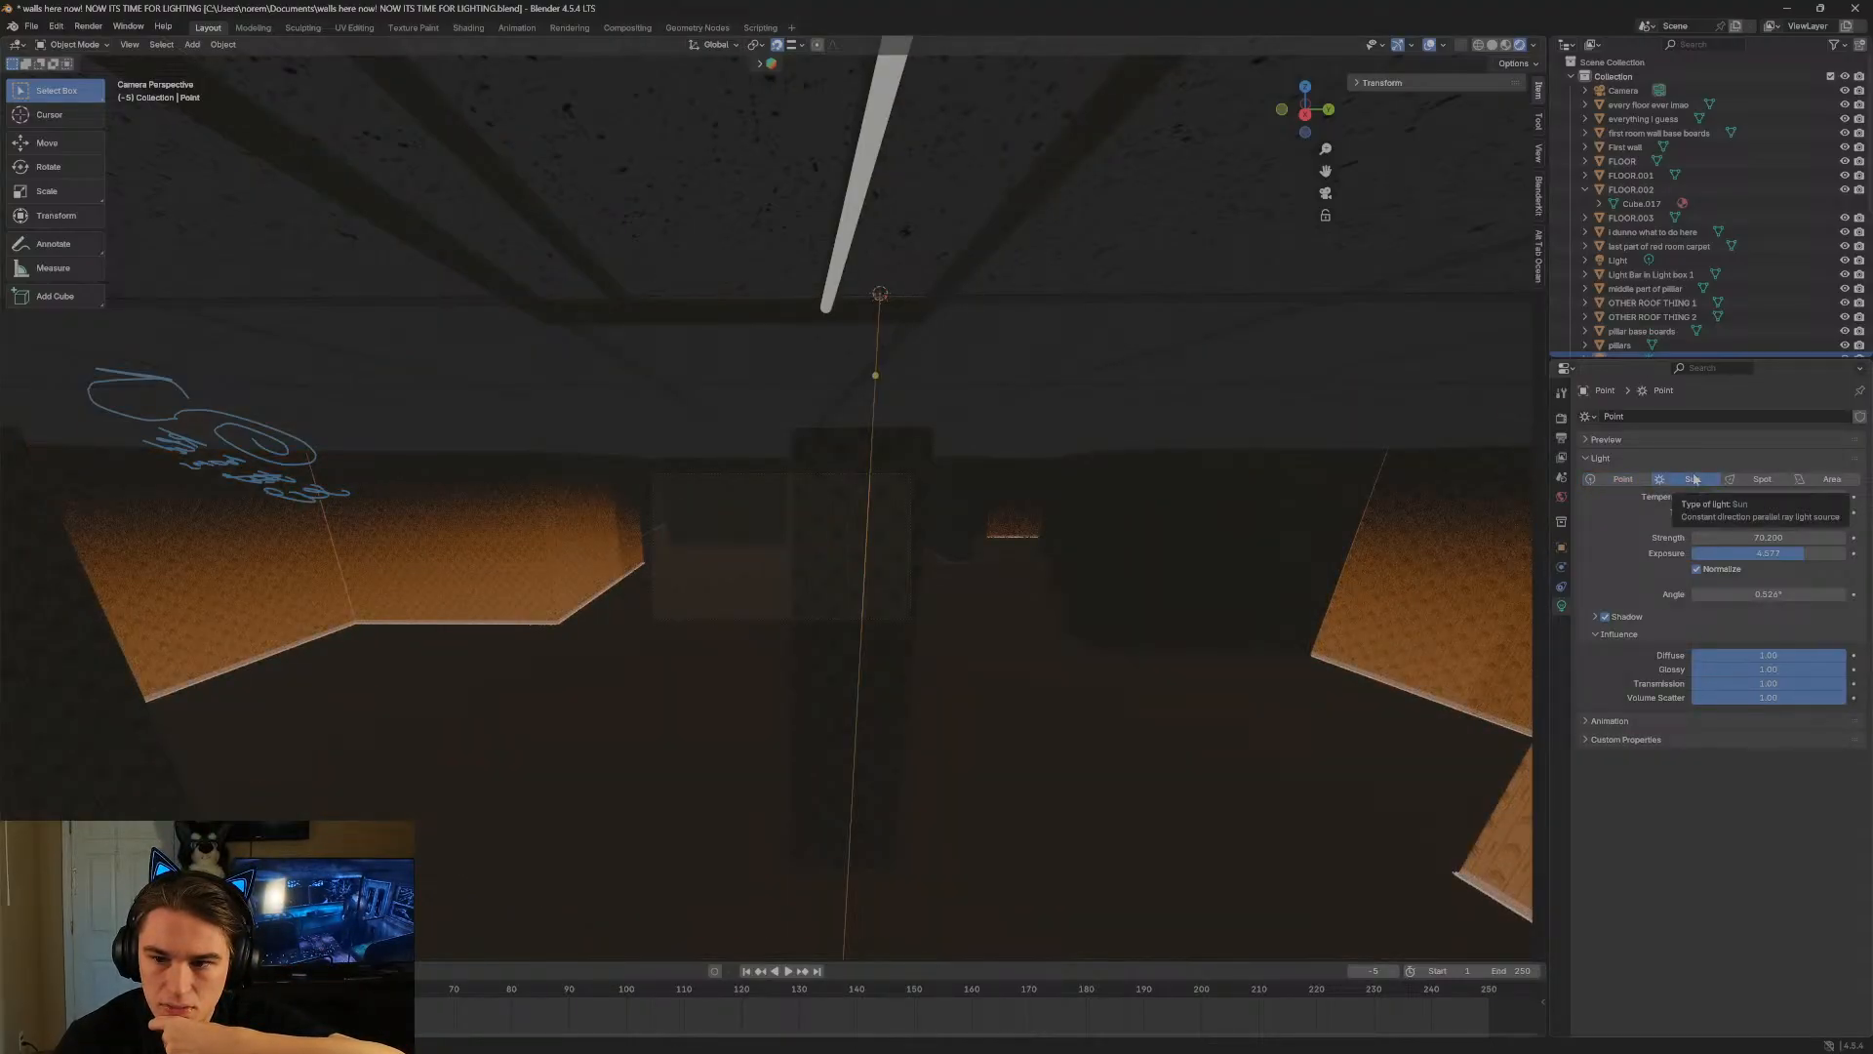
{"action": "left_click", "coordinate": [1756, 479]}
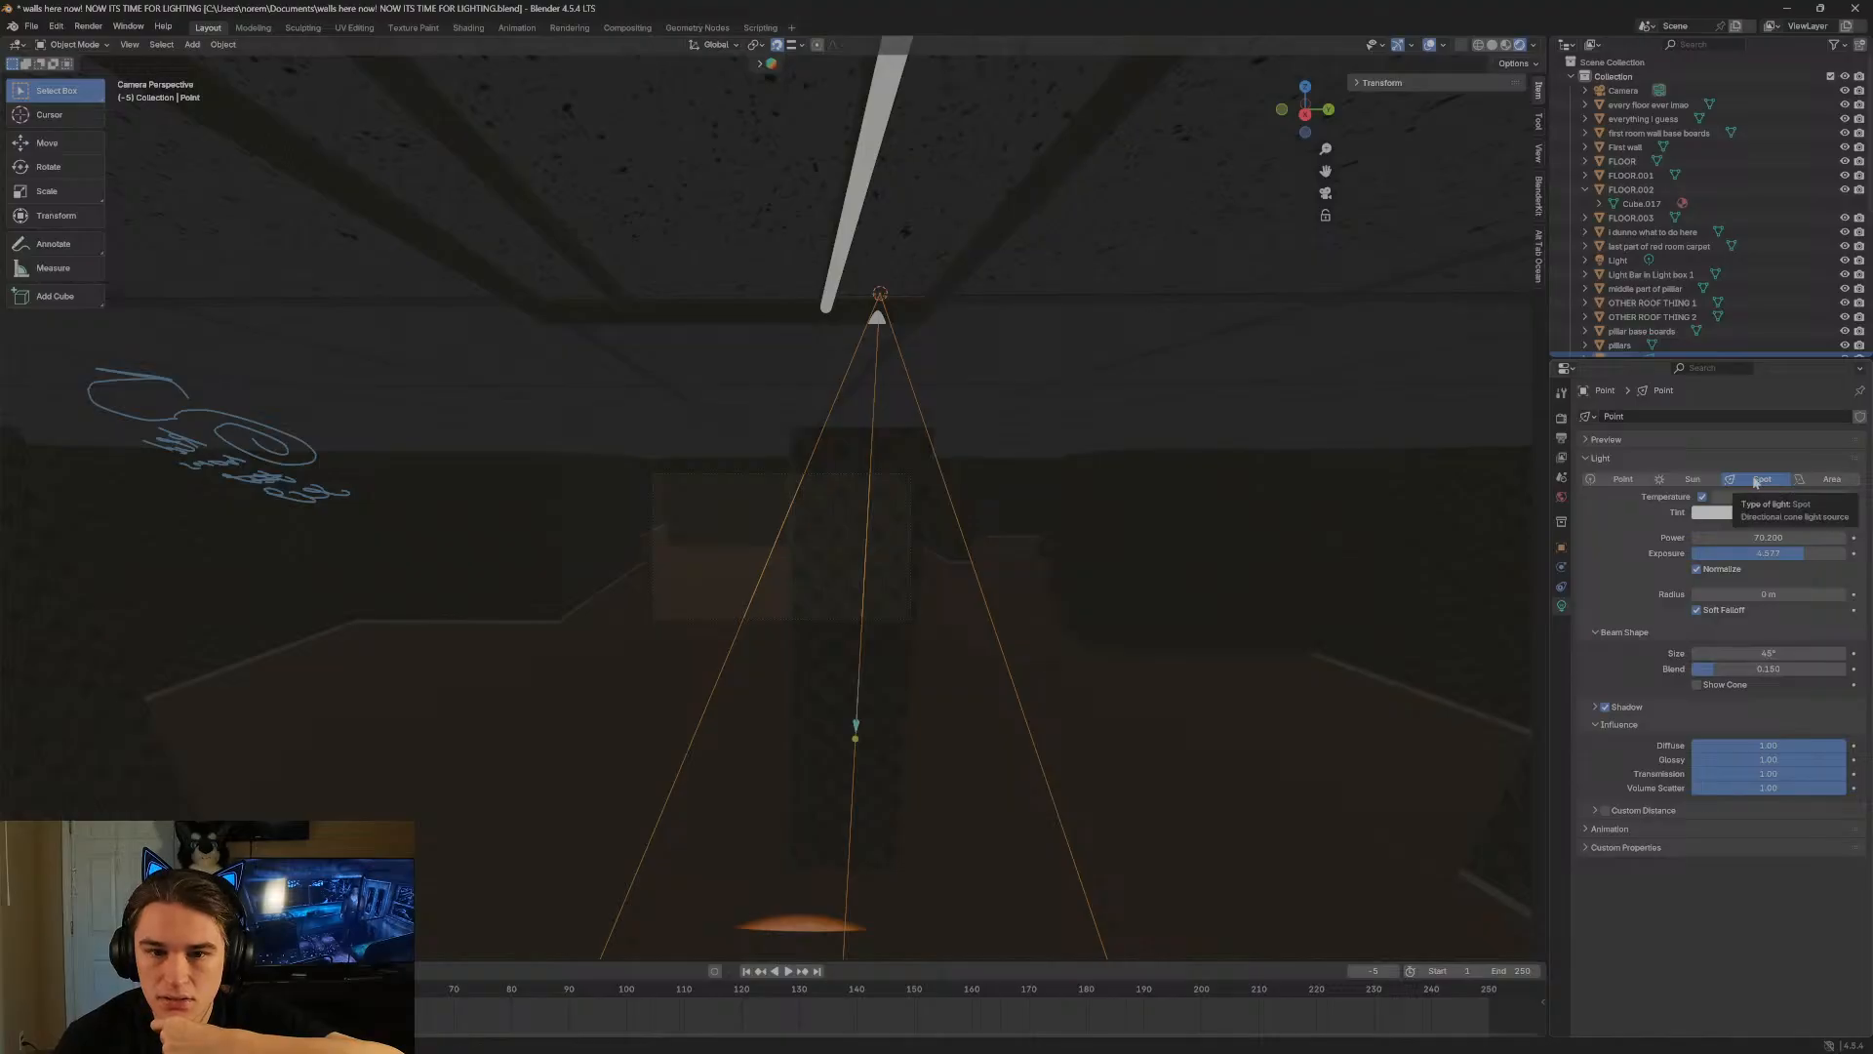
{"action": "key", "text": "shift+grave"}
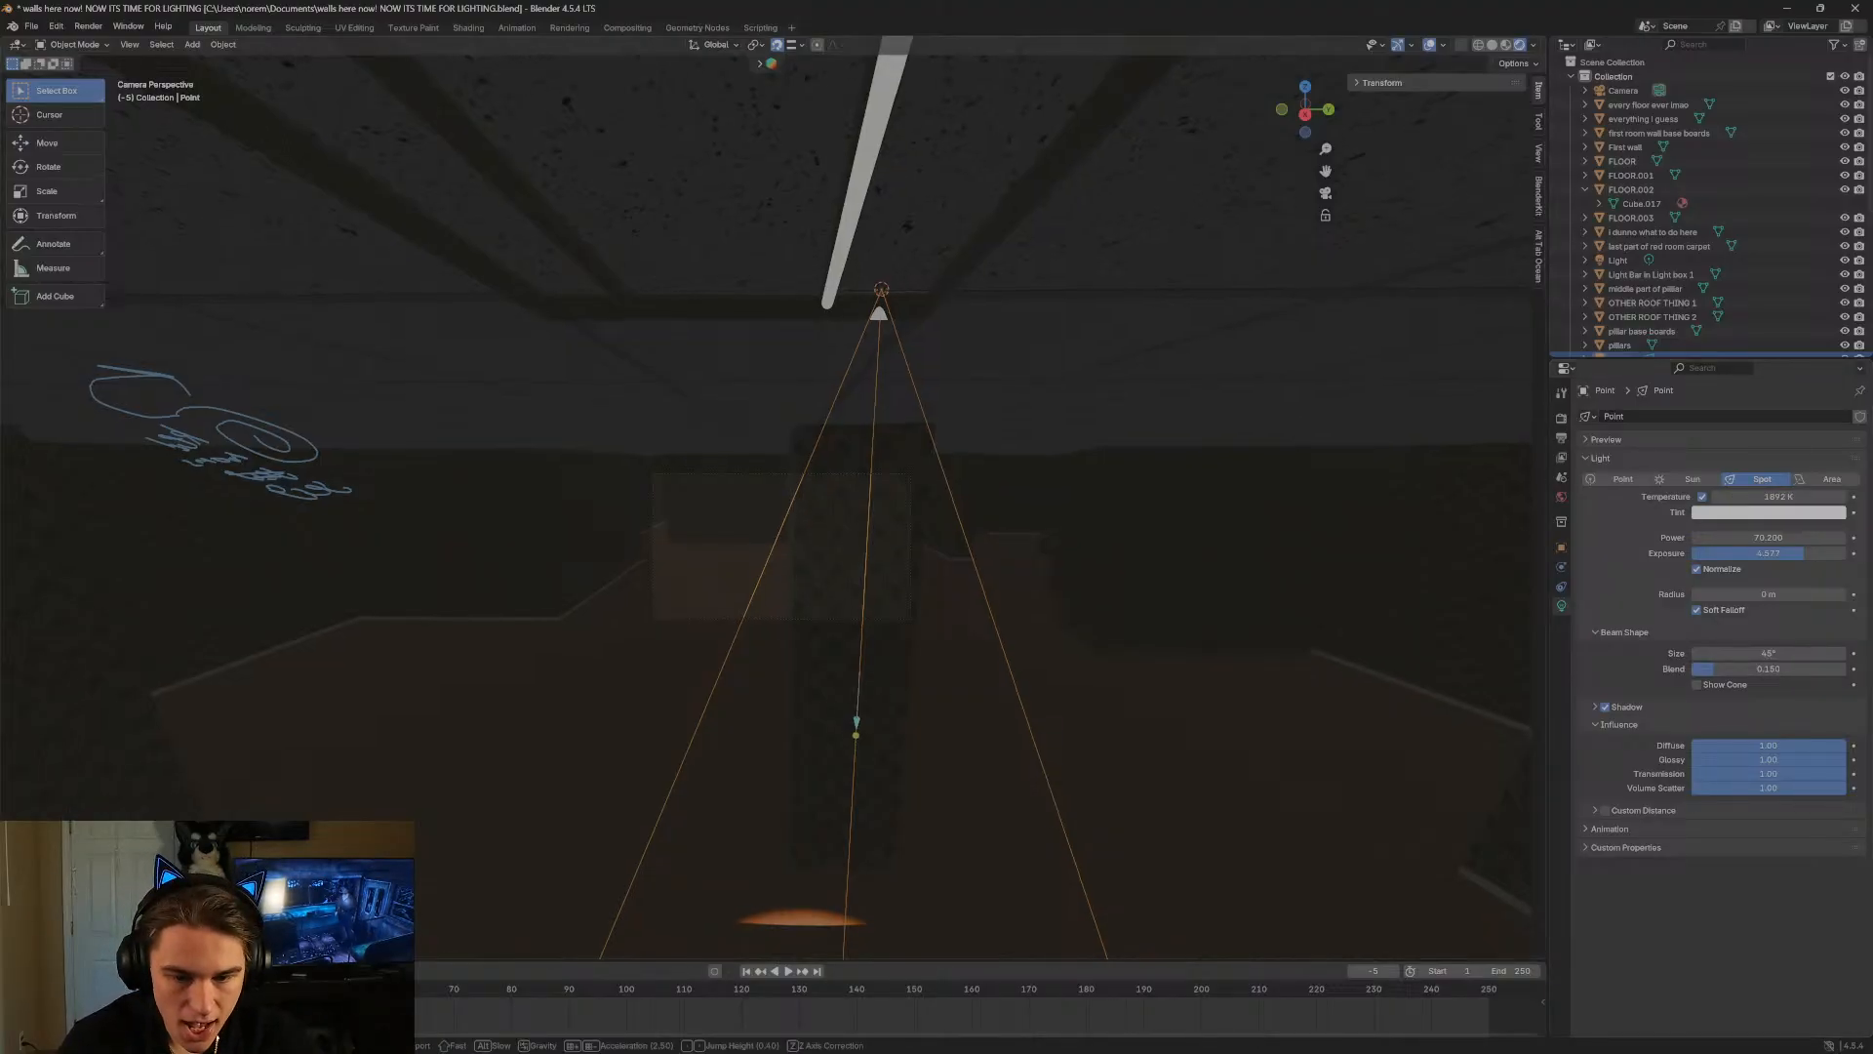
{"action": "key", "text": "a"}
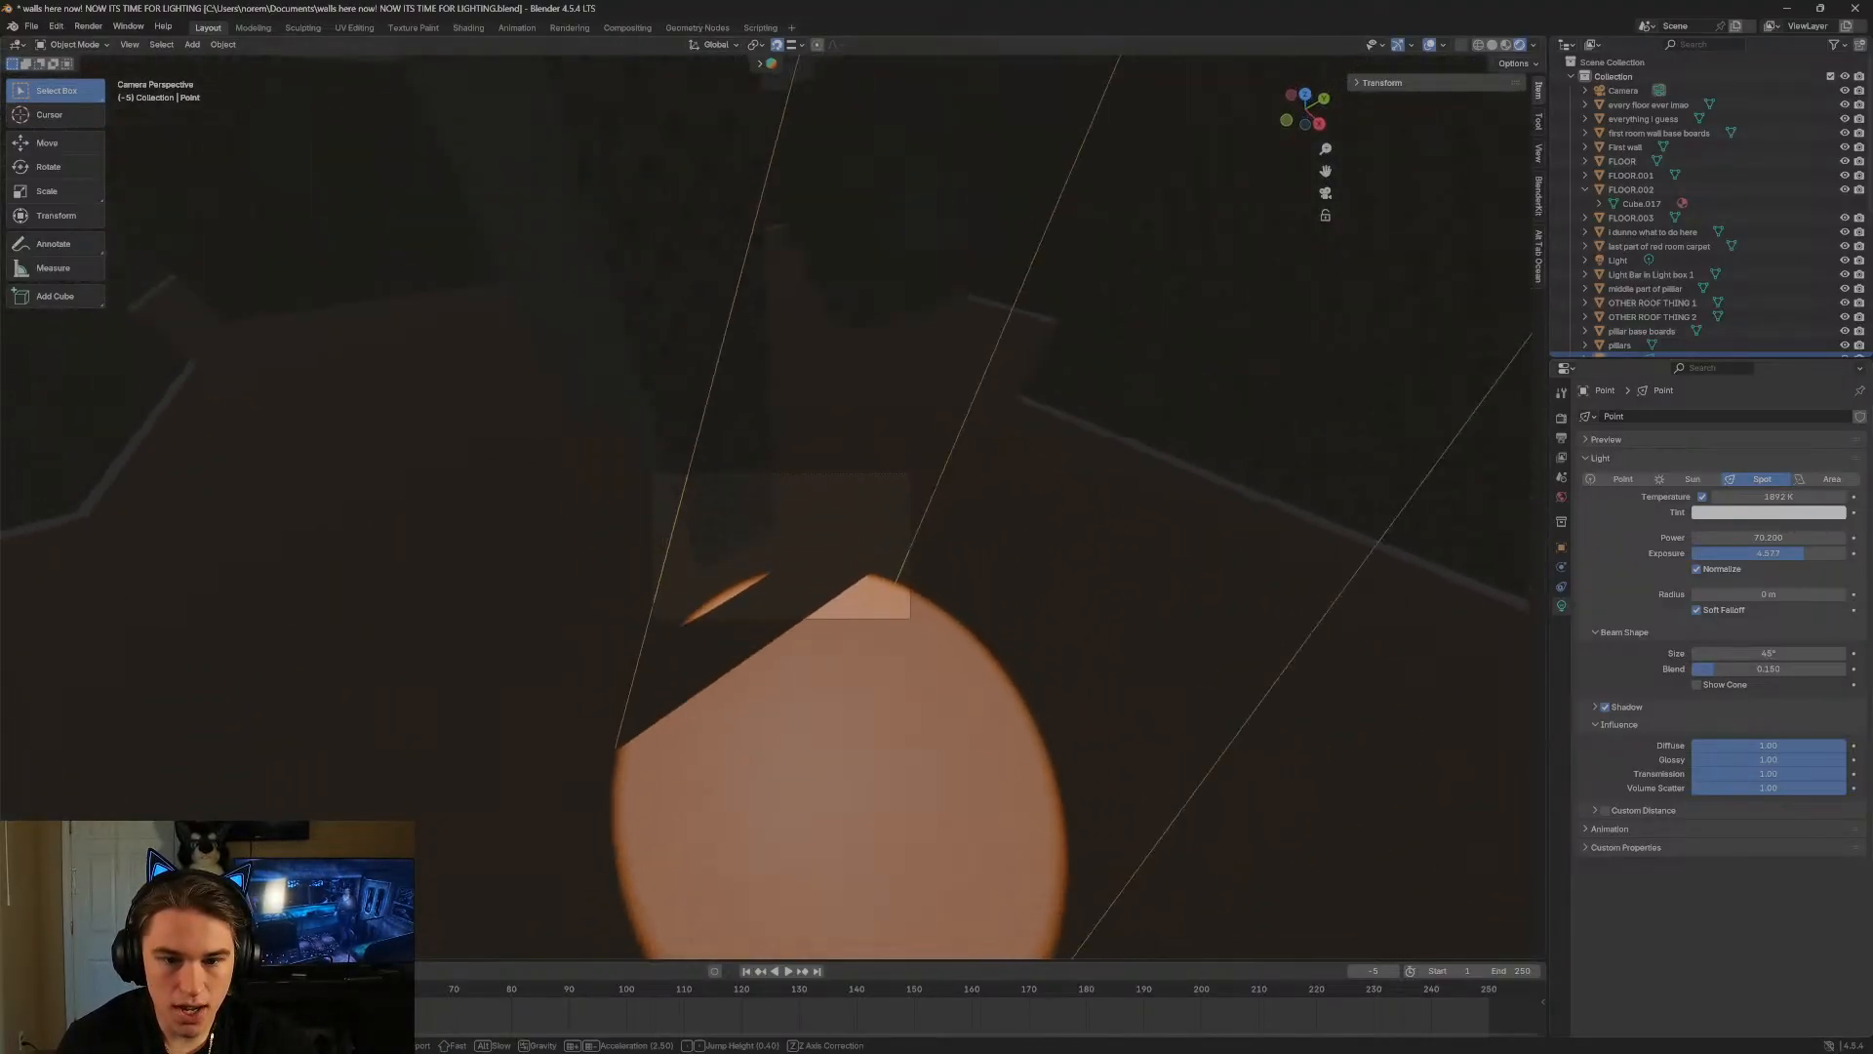
{"action": "key", "text": "s"}
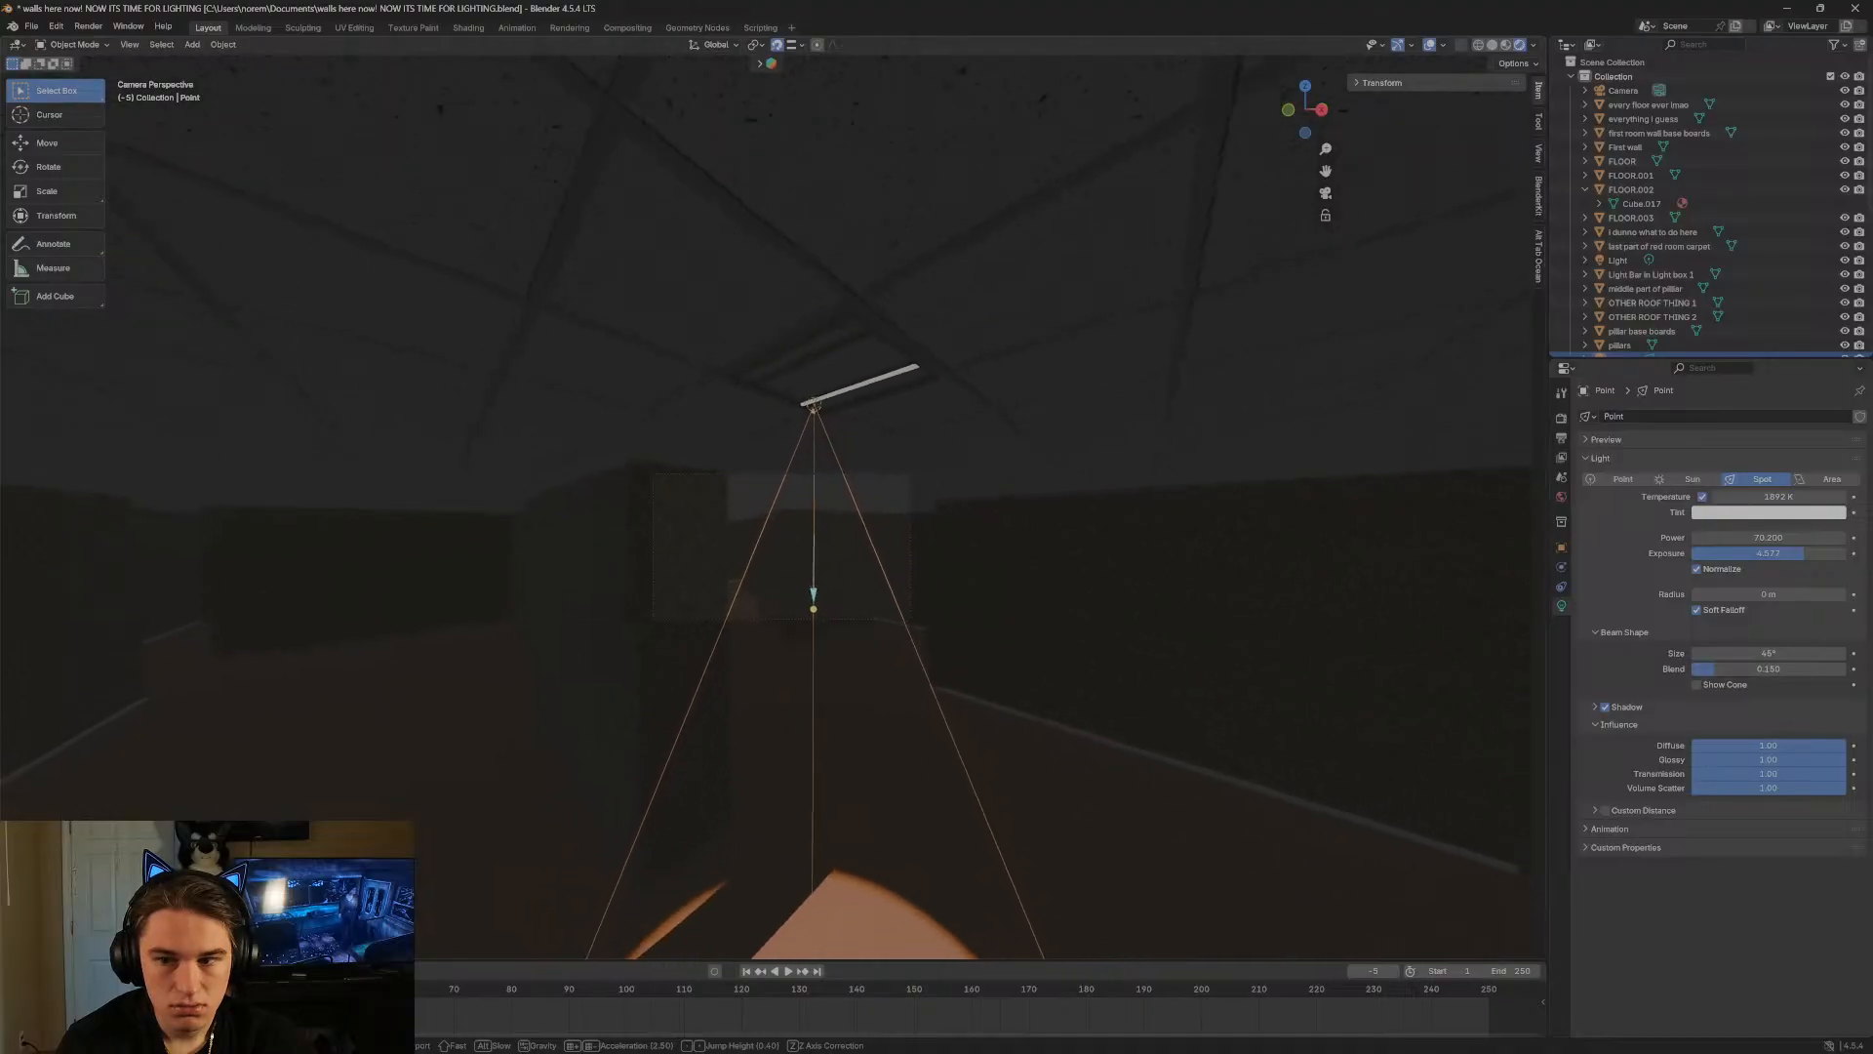
{"action": "left_click", "coordinate": [1288, 430]}
Try the spot light at about 3900 K with lower power, exposure about 4.8, a 69.7° beam size and a blend of 1.
{"action": "left_click_drag", "start_coordinate": [1756, 496], "coordinate": [1795, 497]}
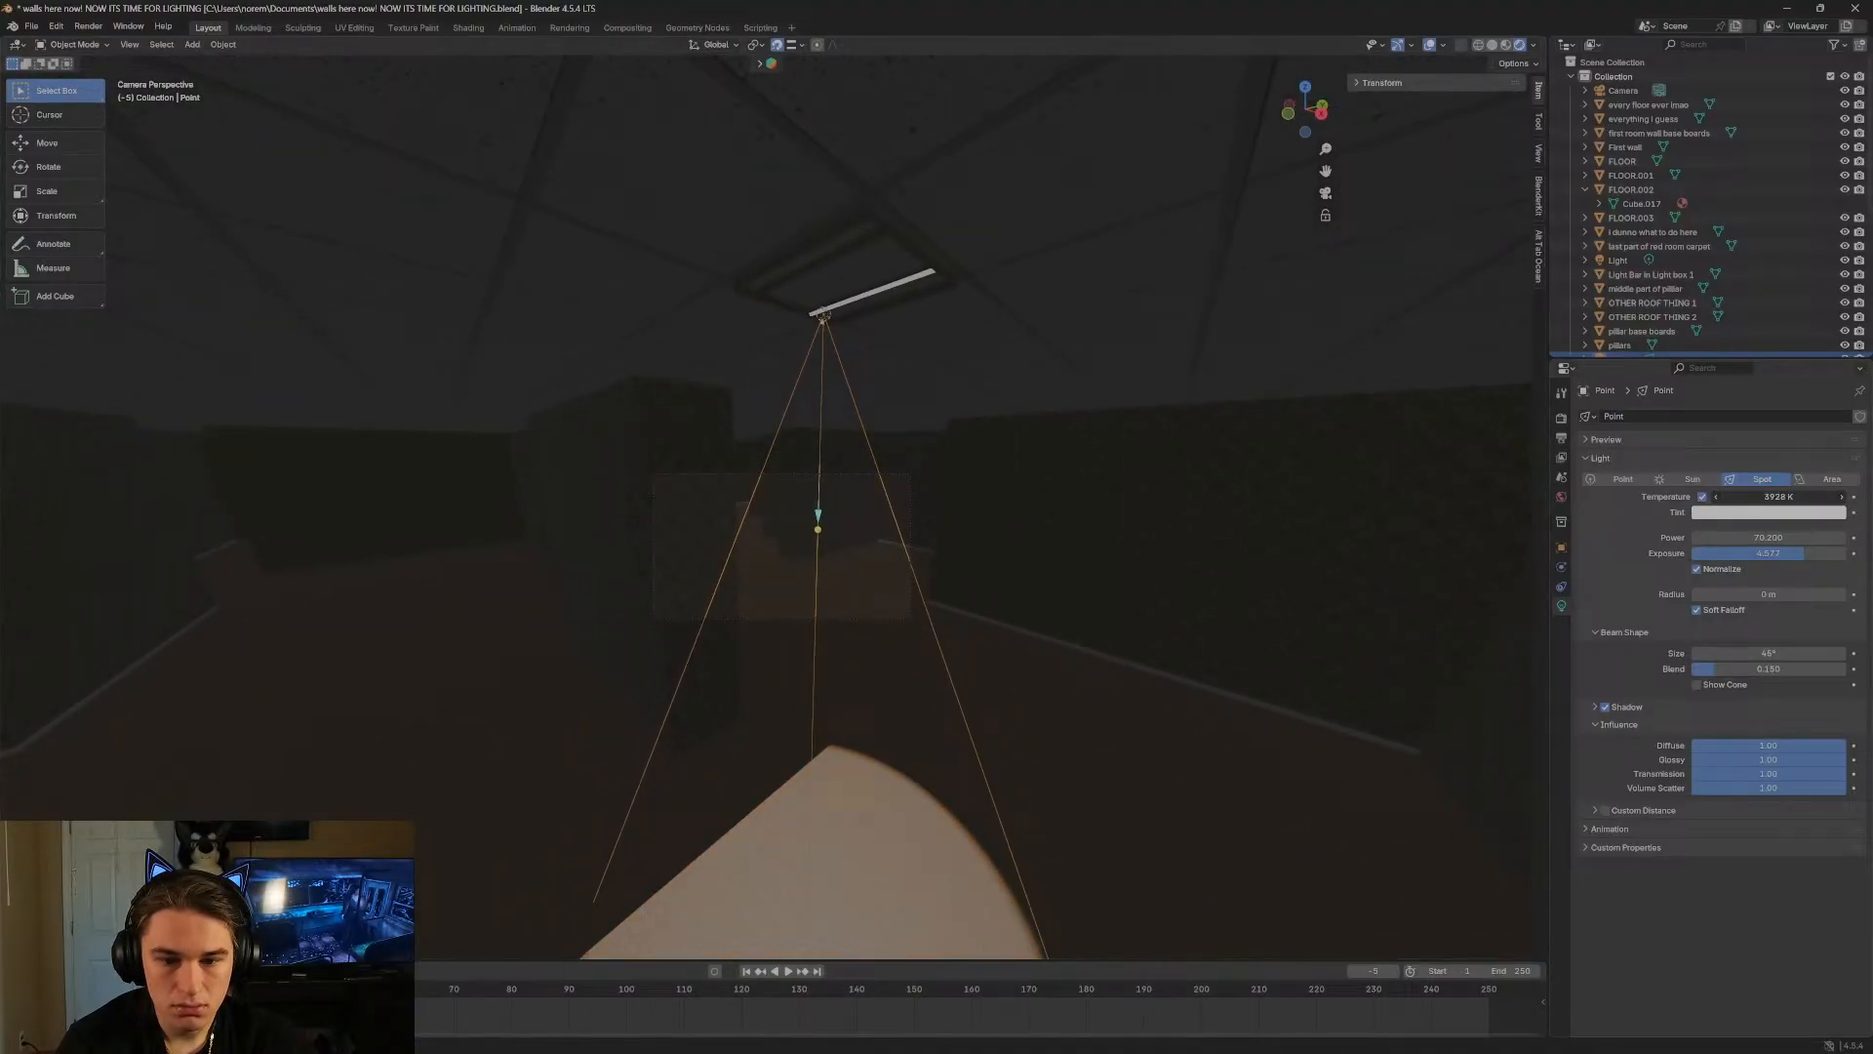
{"action": "scroll", "coordinate": [1376, 490], "scroll_direction": "up", "scroll_amount": 5}
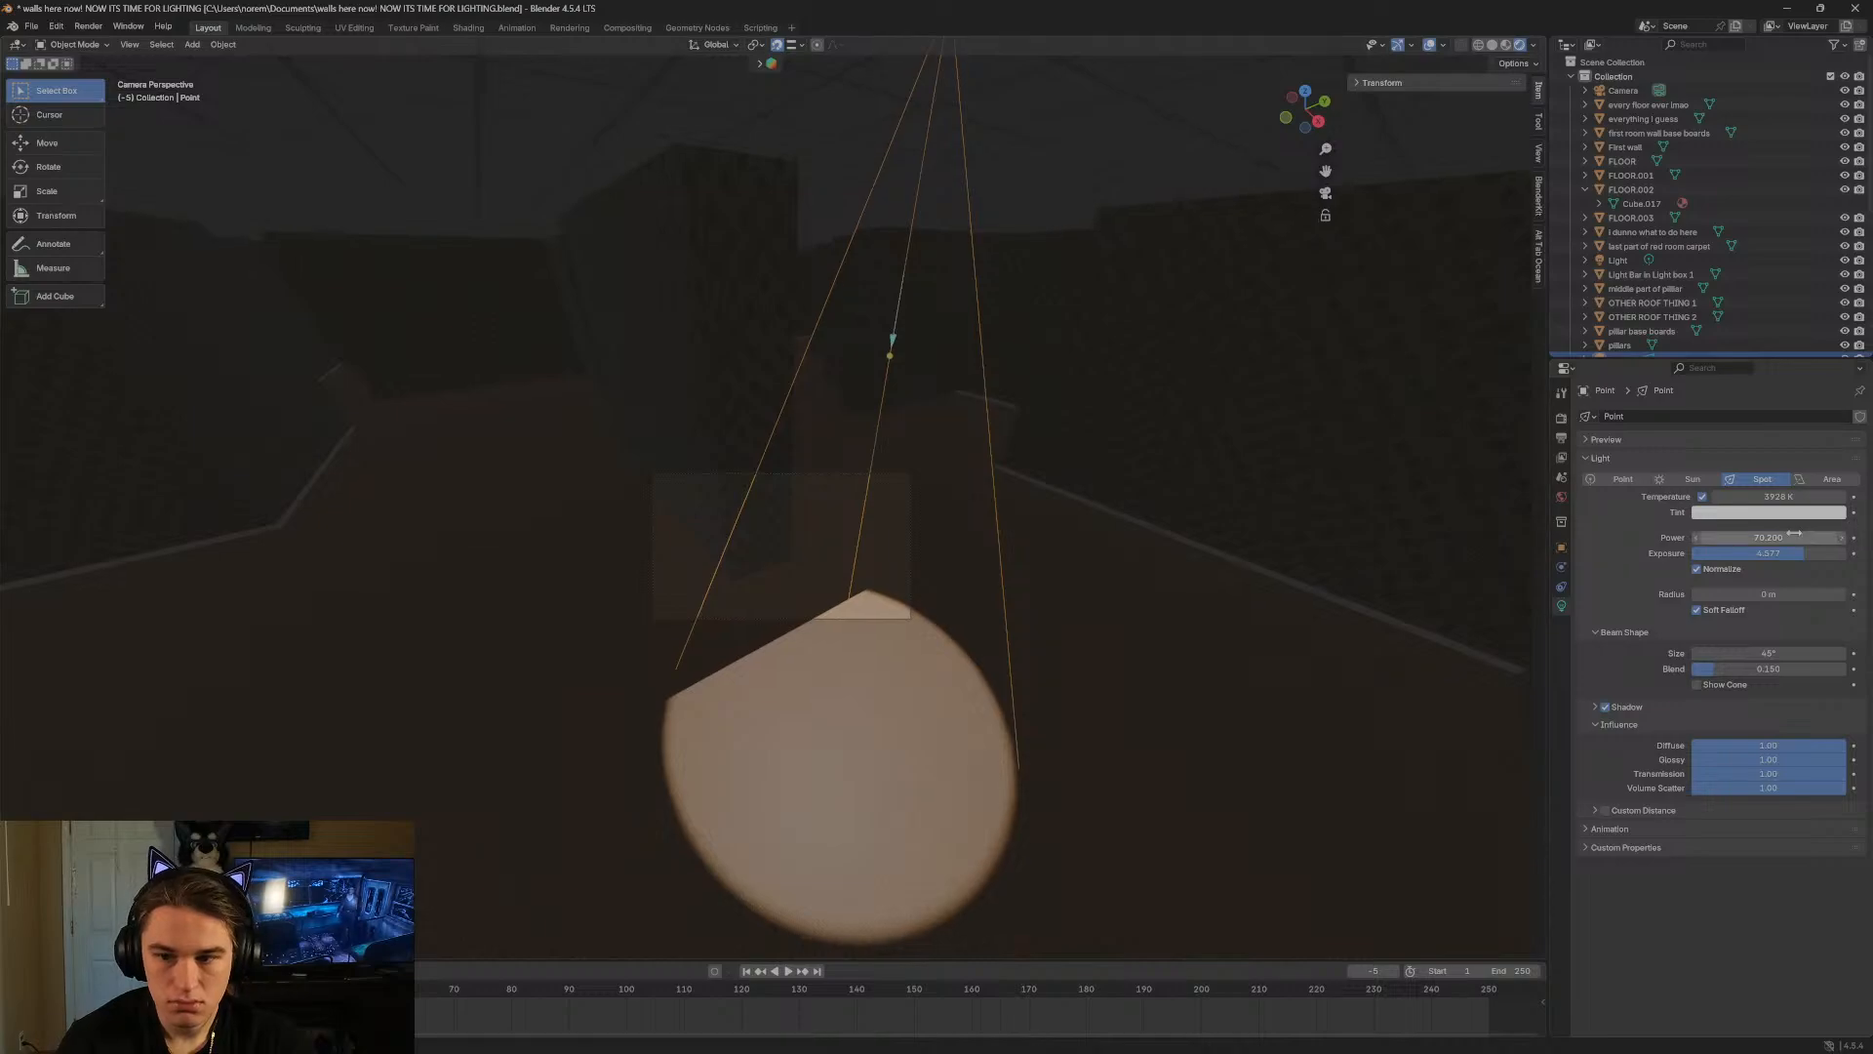
{"action": "mouse_move", "coordinate": [1794, 536]}
{"action": "left_mouse_down"}
{"action": "mouse_move", "coordinate": [1723, 537]}
{"action": "mouse_move", "coordinate": [1839, 553]}
{"action": "mouse_move", "coordinate": [1808, 559]}
{"action": "left_mouse_up"}
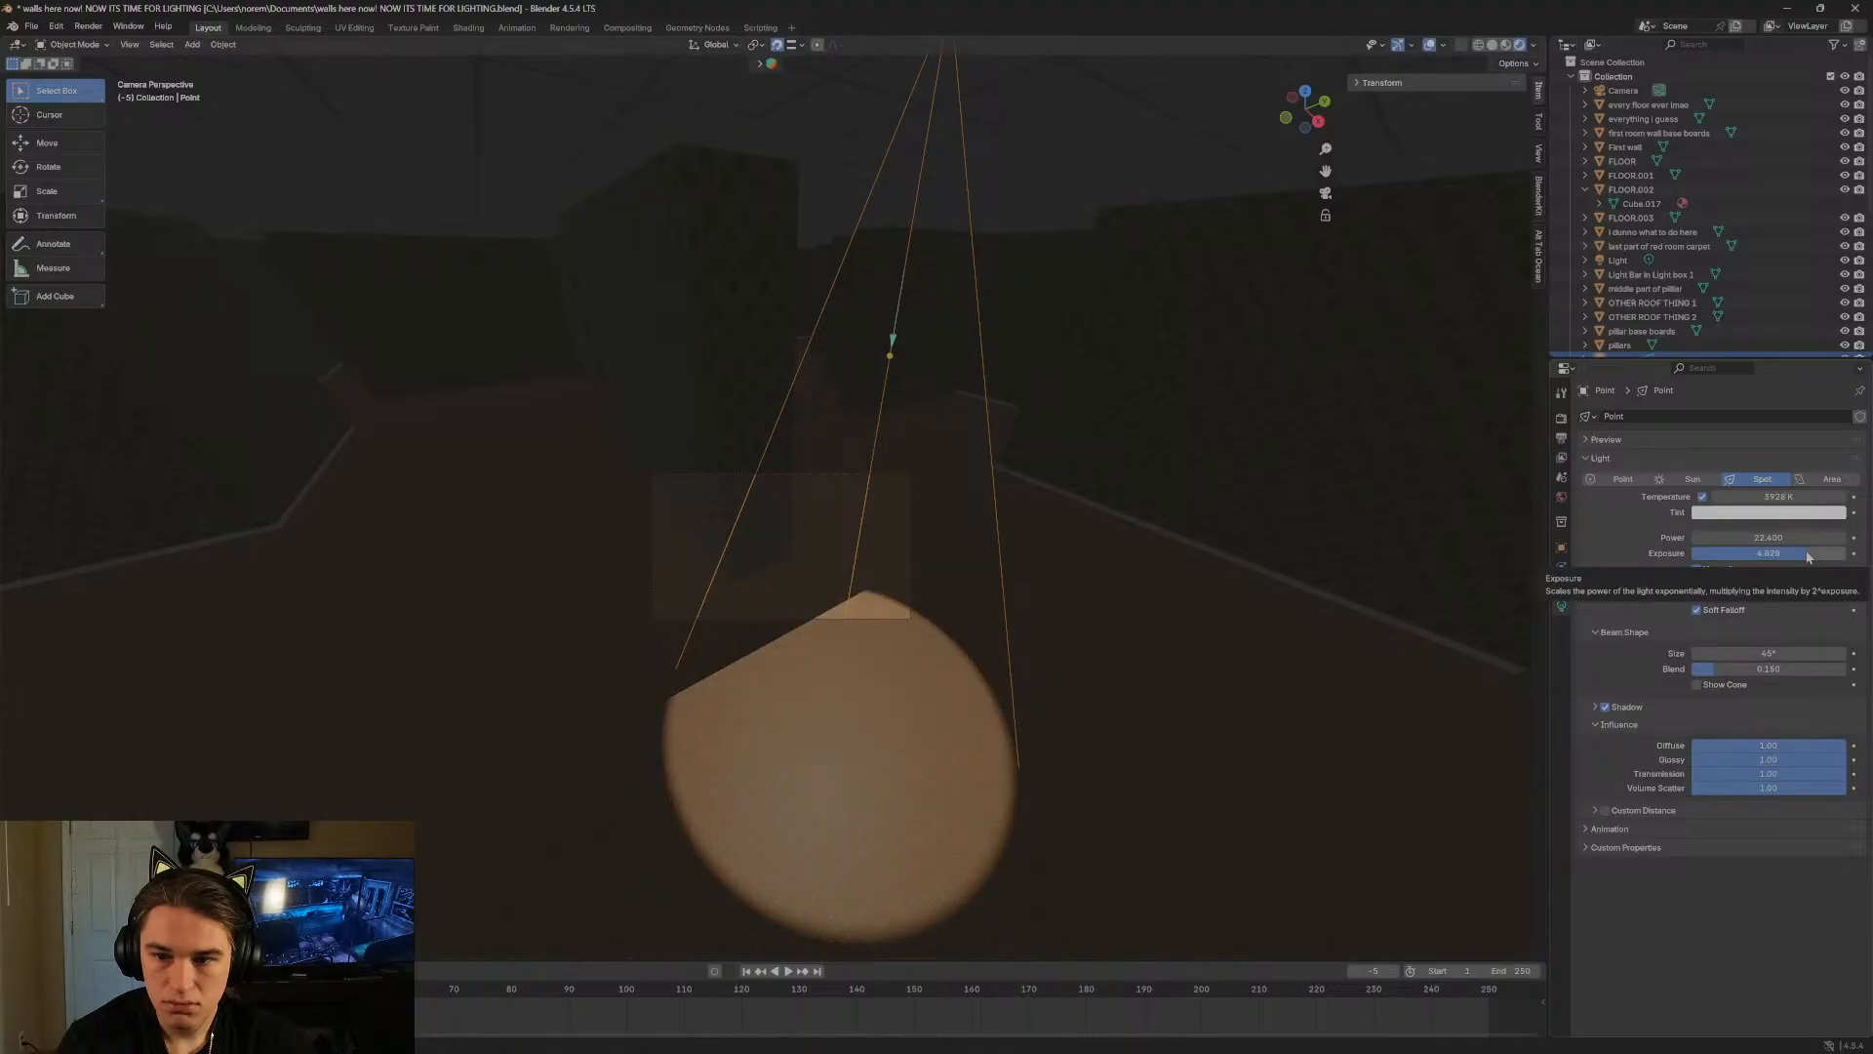
{"action": "left_click_drag", "start_coordinate": [1768, 653], "coordinate": [1839, 670]}
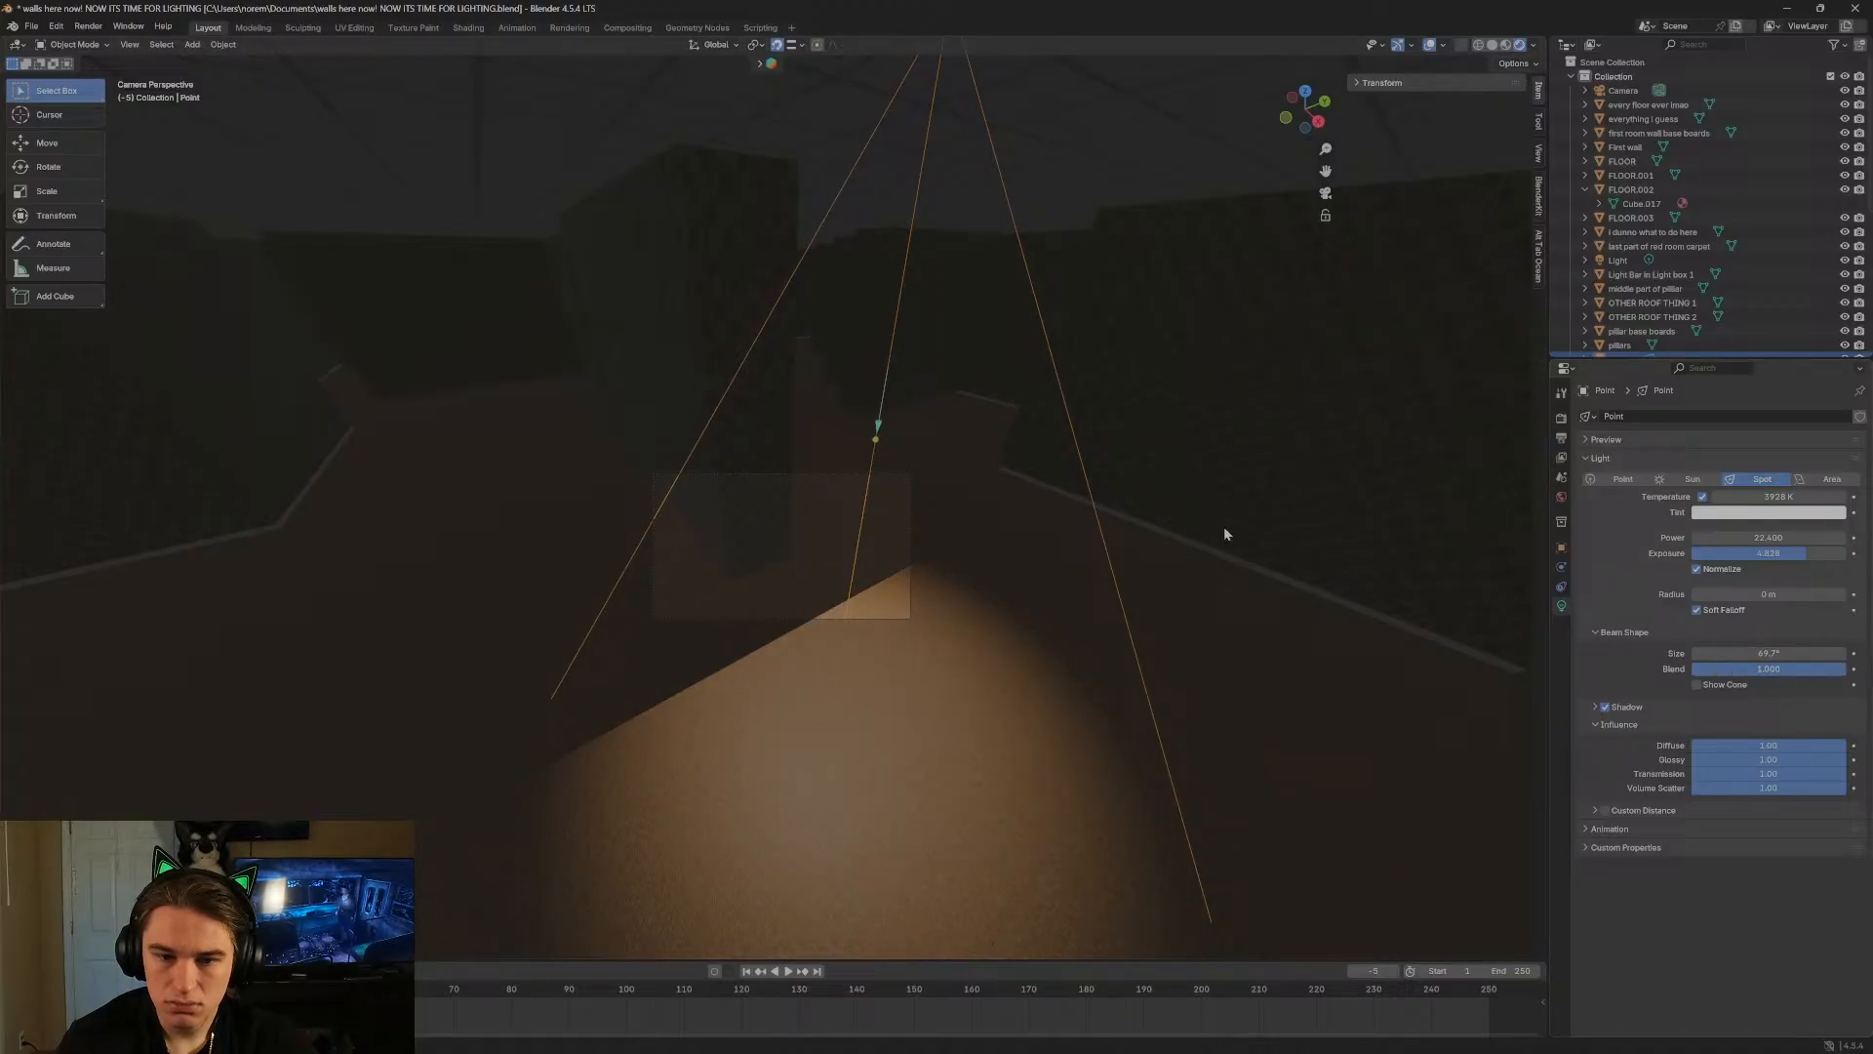
{"action": "key", "text": "shift+grave"}
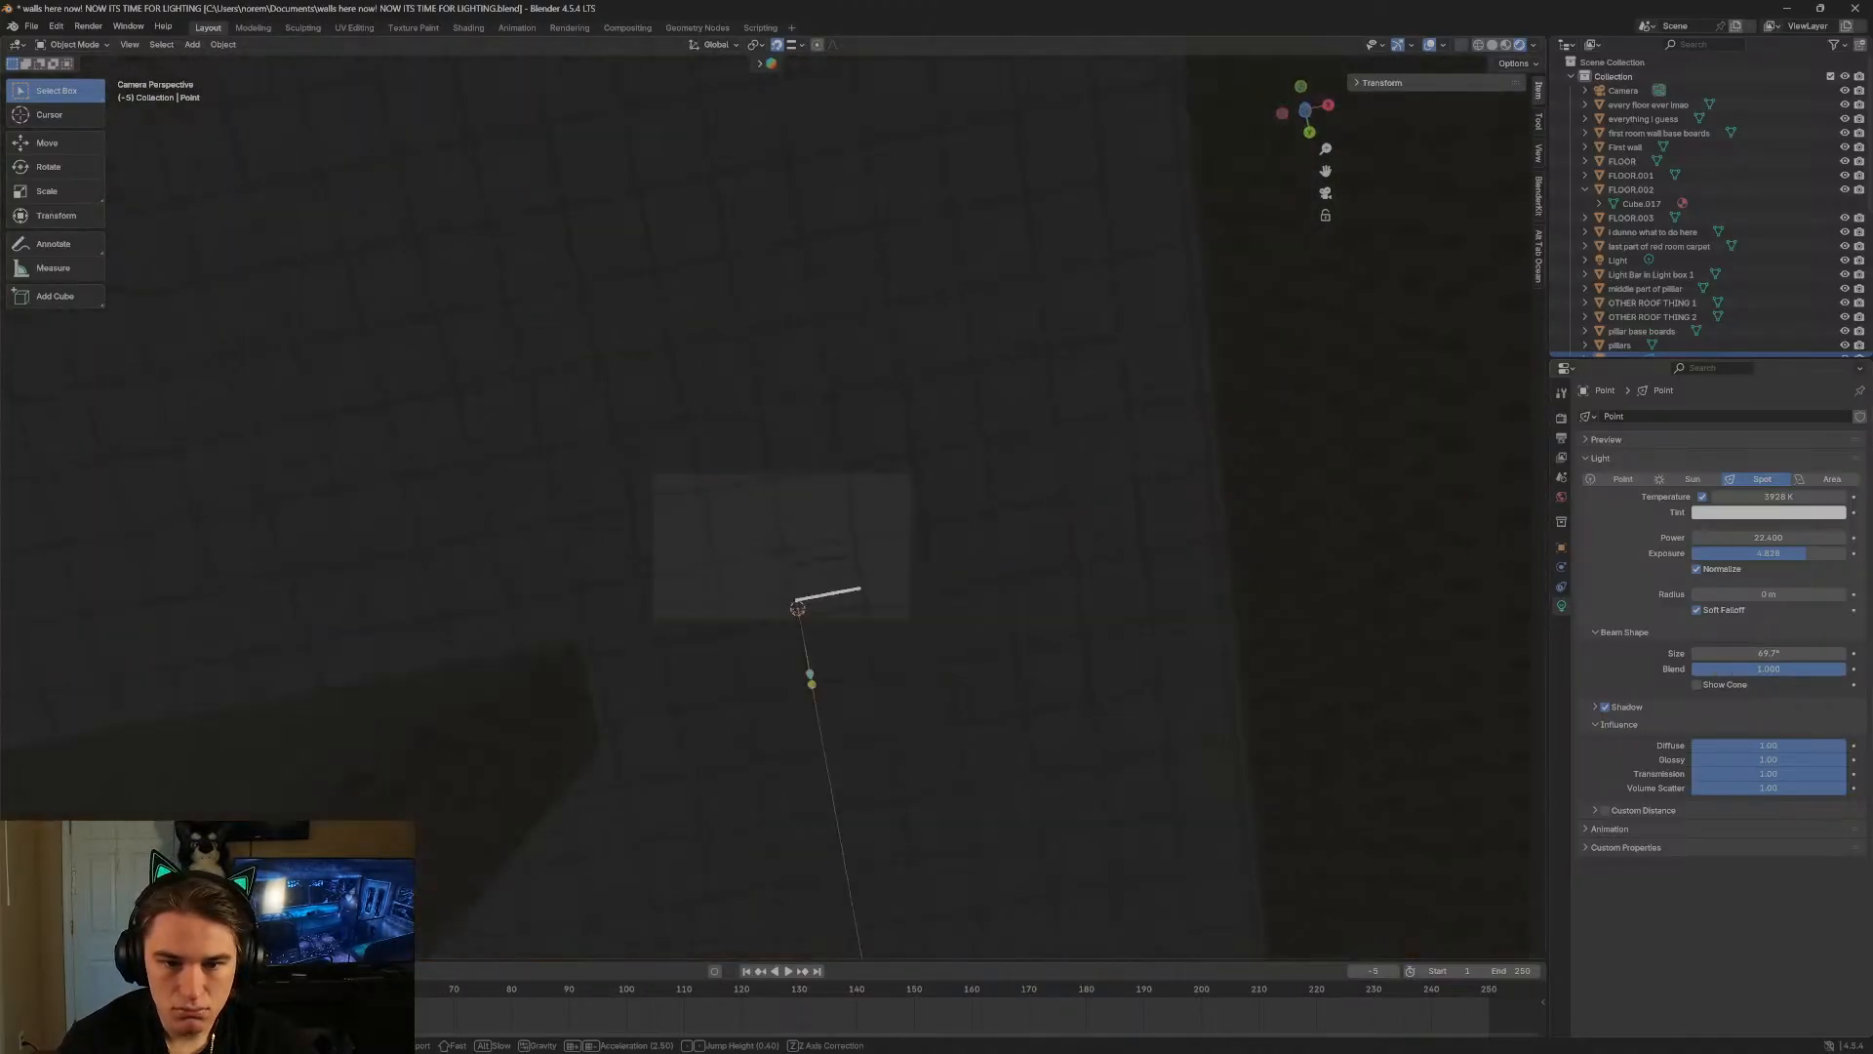
{"action": "key", "text": "w"}
{"action": "key", "text": "s"}
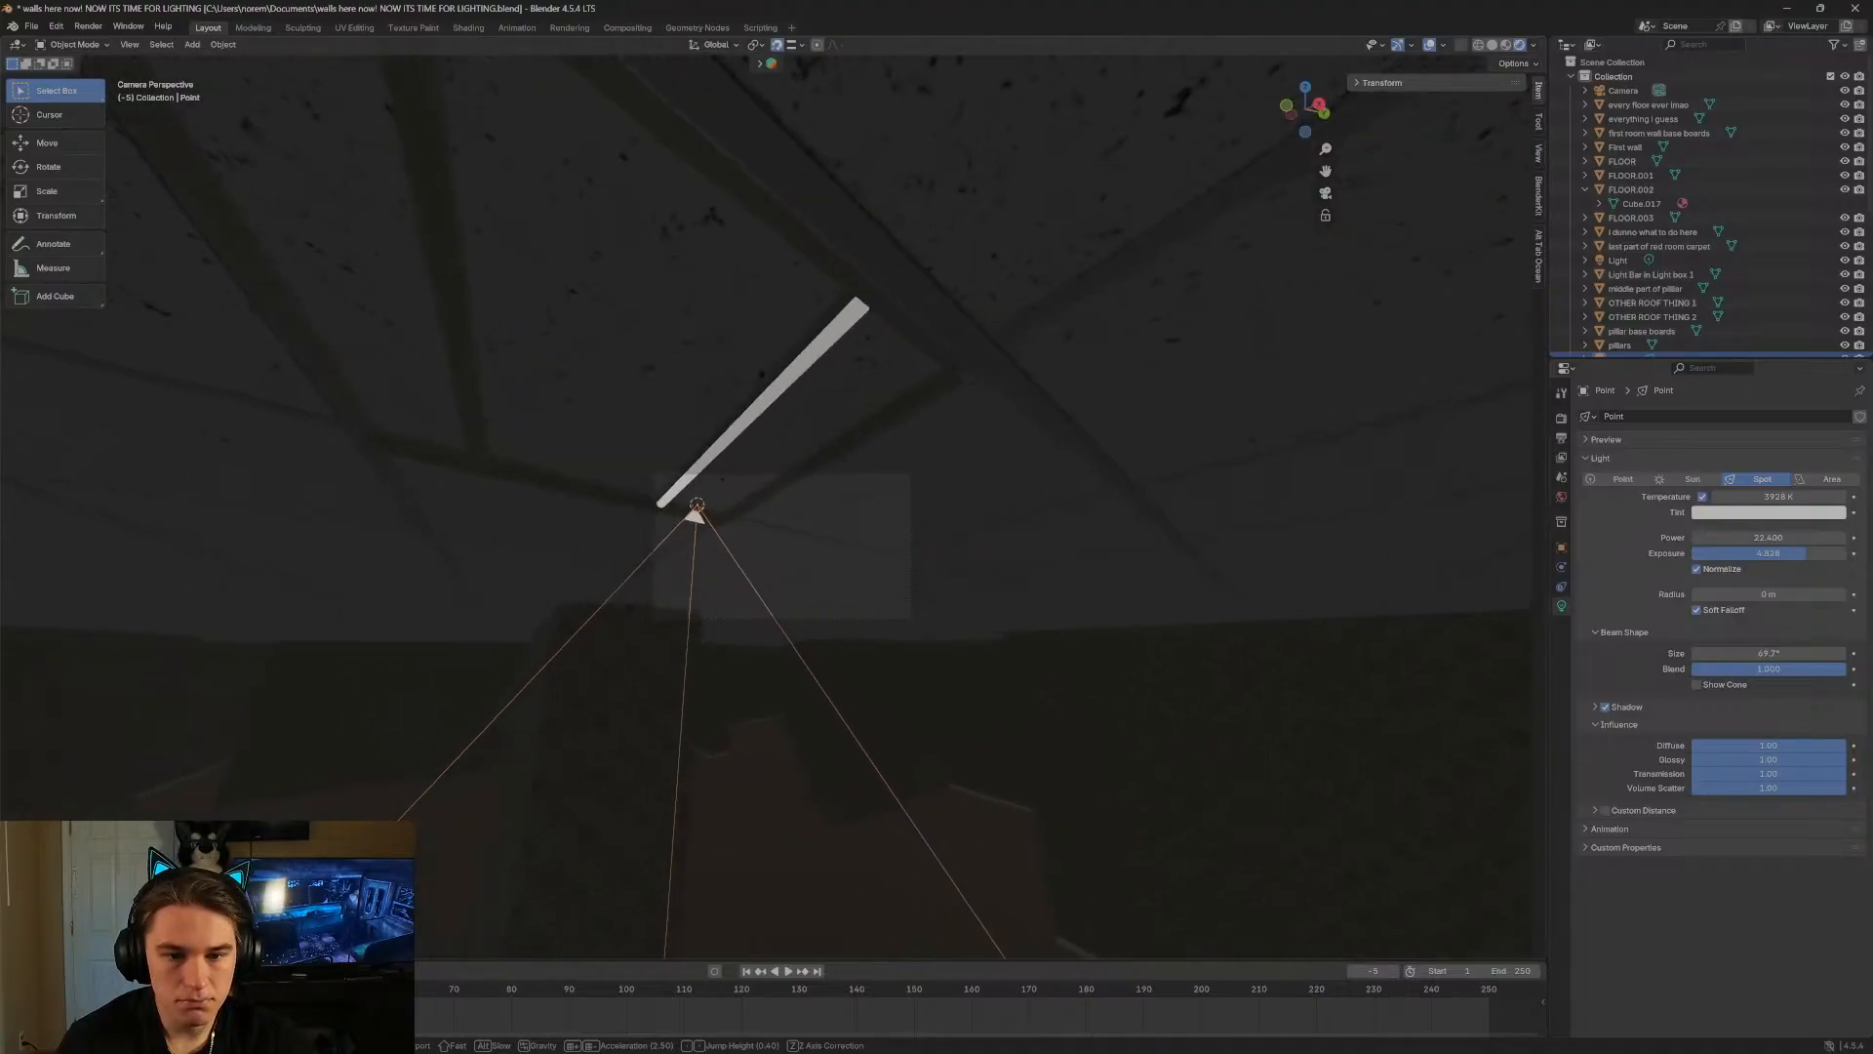
{"action": "left_click", "coordinate": [1196, 508]}
Undo the spot light adjustments, the light type changes and the point light's power increase.
{"action": "key", "text": "ctrl+z"}
{"action": "key", "text": "ctrl+z"}
{"action": "key", "text": "ctrl+z"}
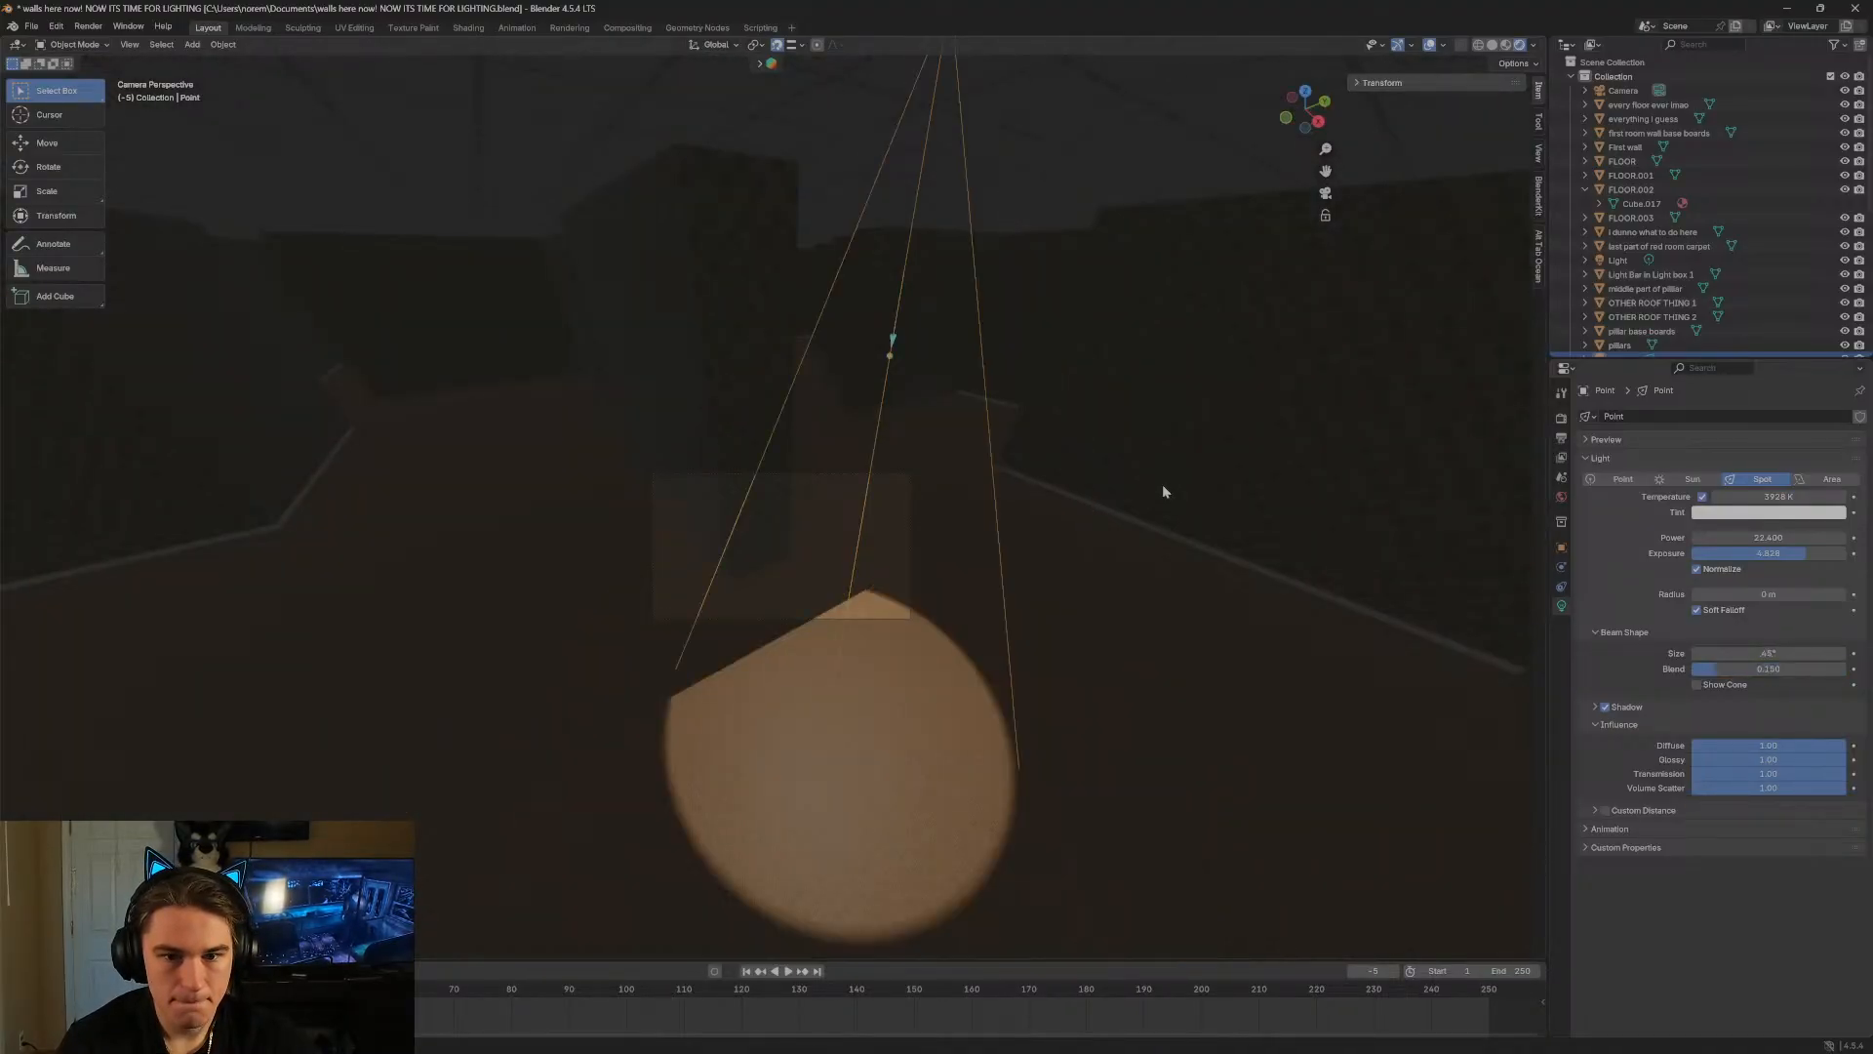
{"action": "key", "text": "ctrl+z"}
{"action": "key", "text": "ctrl+z"}
{"action": "key", "text": "ctrl+z"}
{"action": "key", "text": "ctrl+z"}
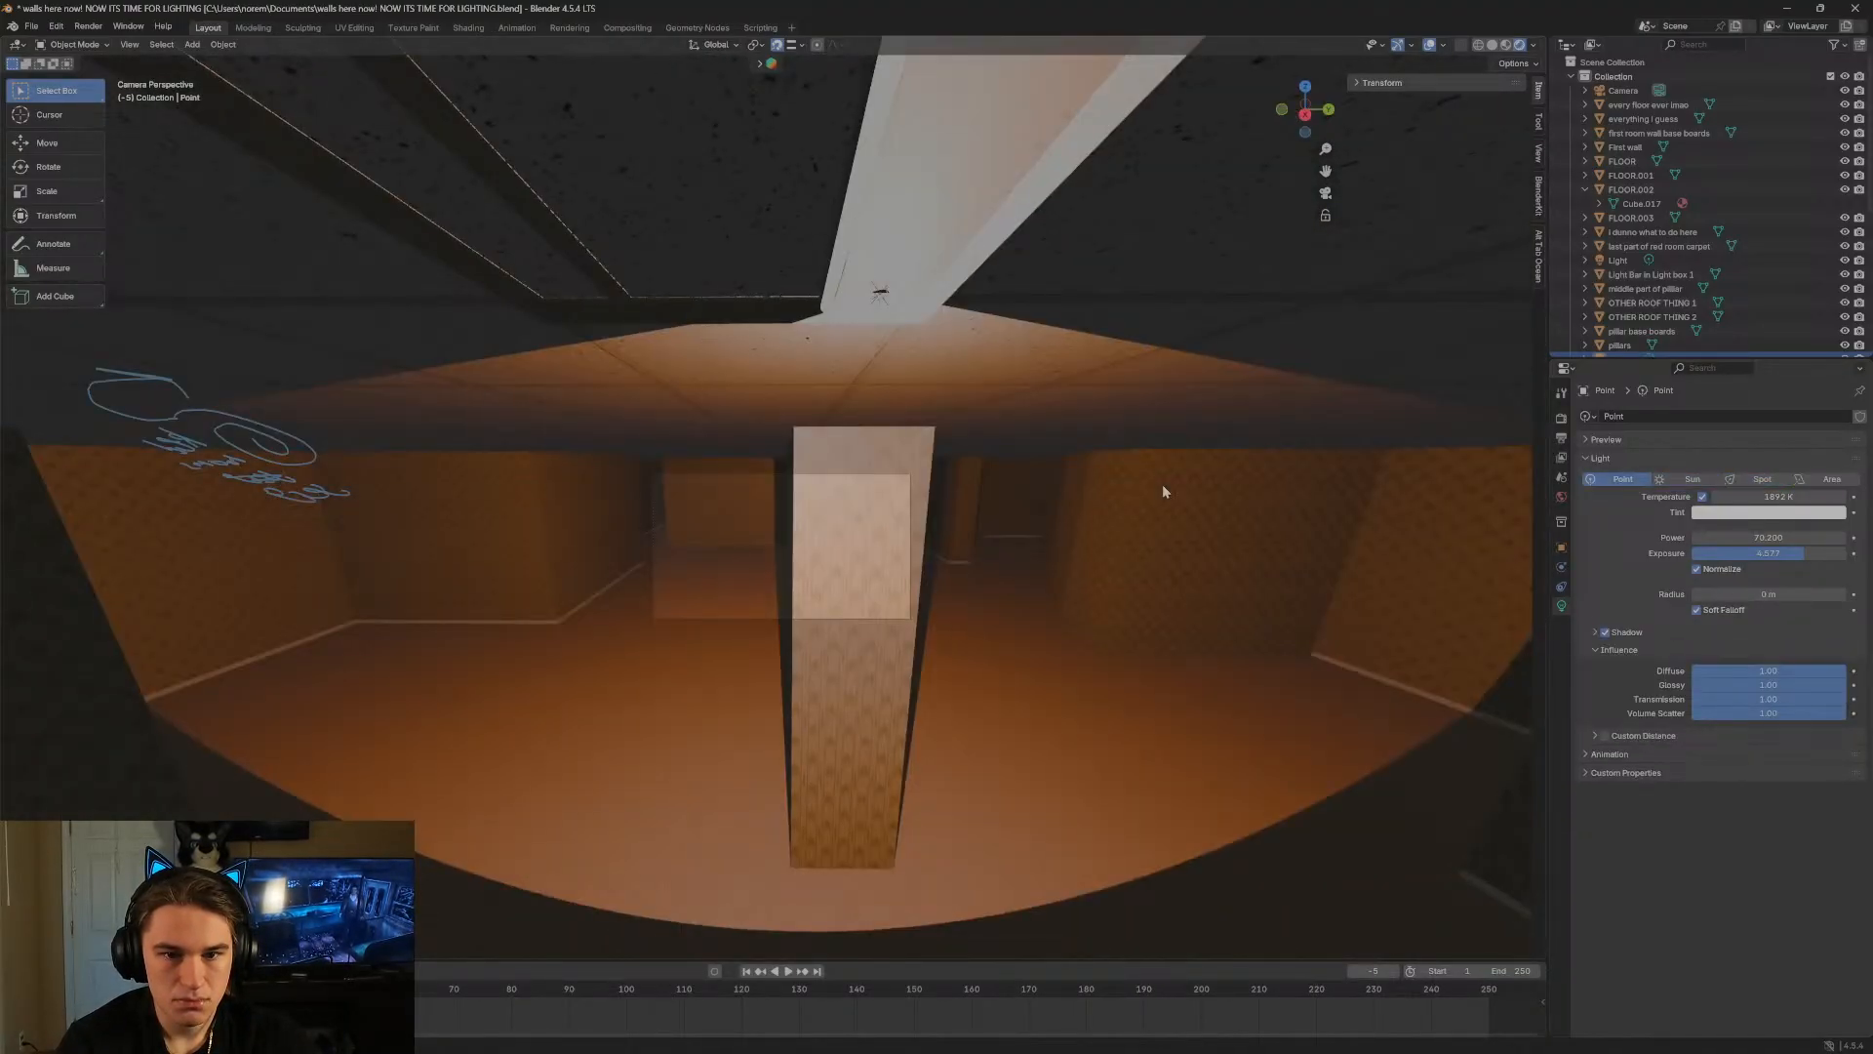
{"action": "key", "text": "ctrl+z"}
{"action": "key", "text": "ctrl+z"}
{"action": "key", "text": "ctrl+z"}
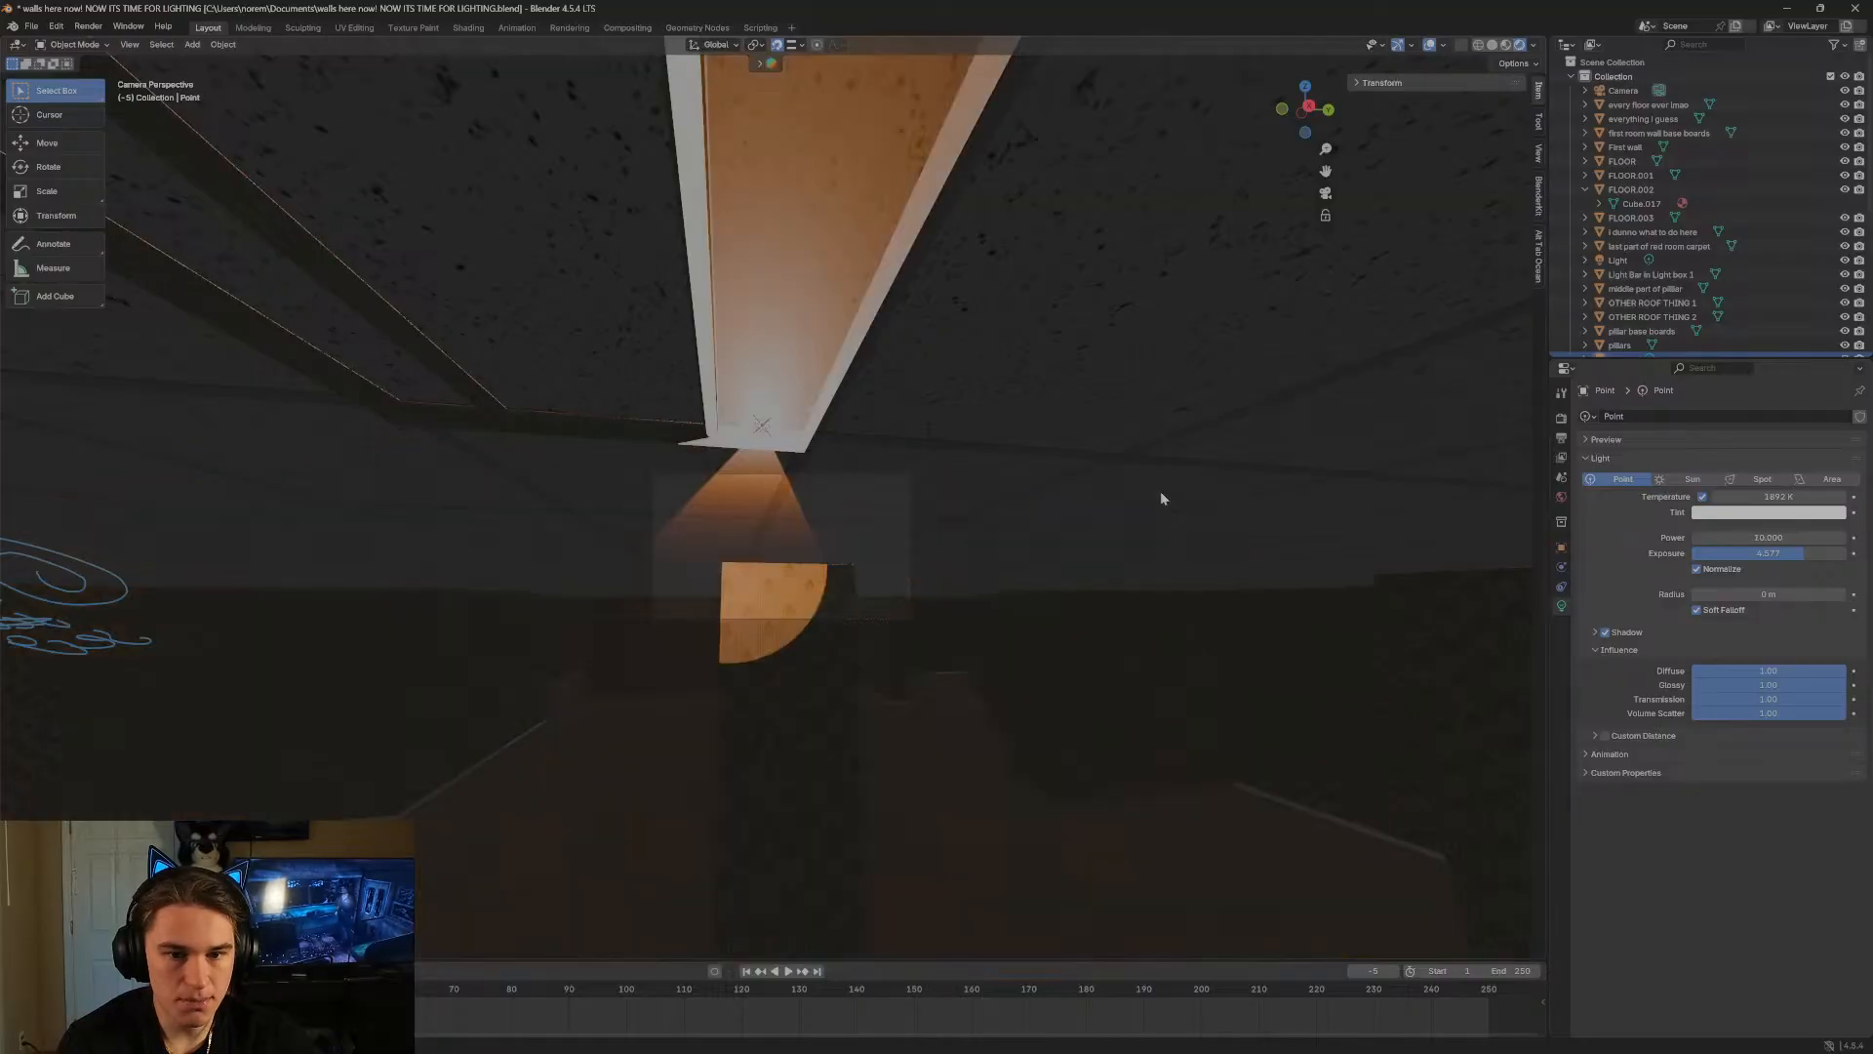
Undo the color temperature, exposure and creation of the point light, leaving the emissive light bar selected.
{"action": "key", "text": "ctrl+z"}
{"action": "key", "text": "ctrl+z"}
{"action": "key", "text": "ctrl+z"}
{"action": "key", "text": "ctrl+z"}
{"action": "key", "text": "ctrl+z"}
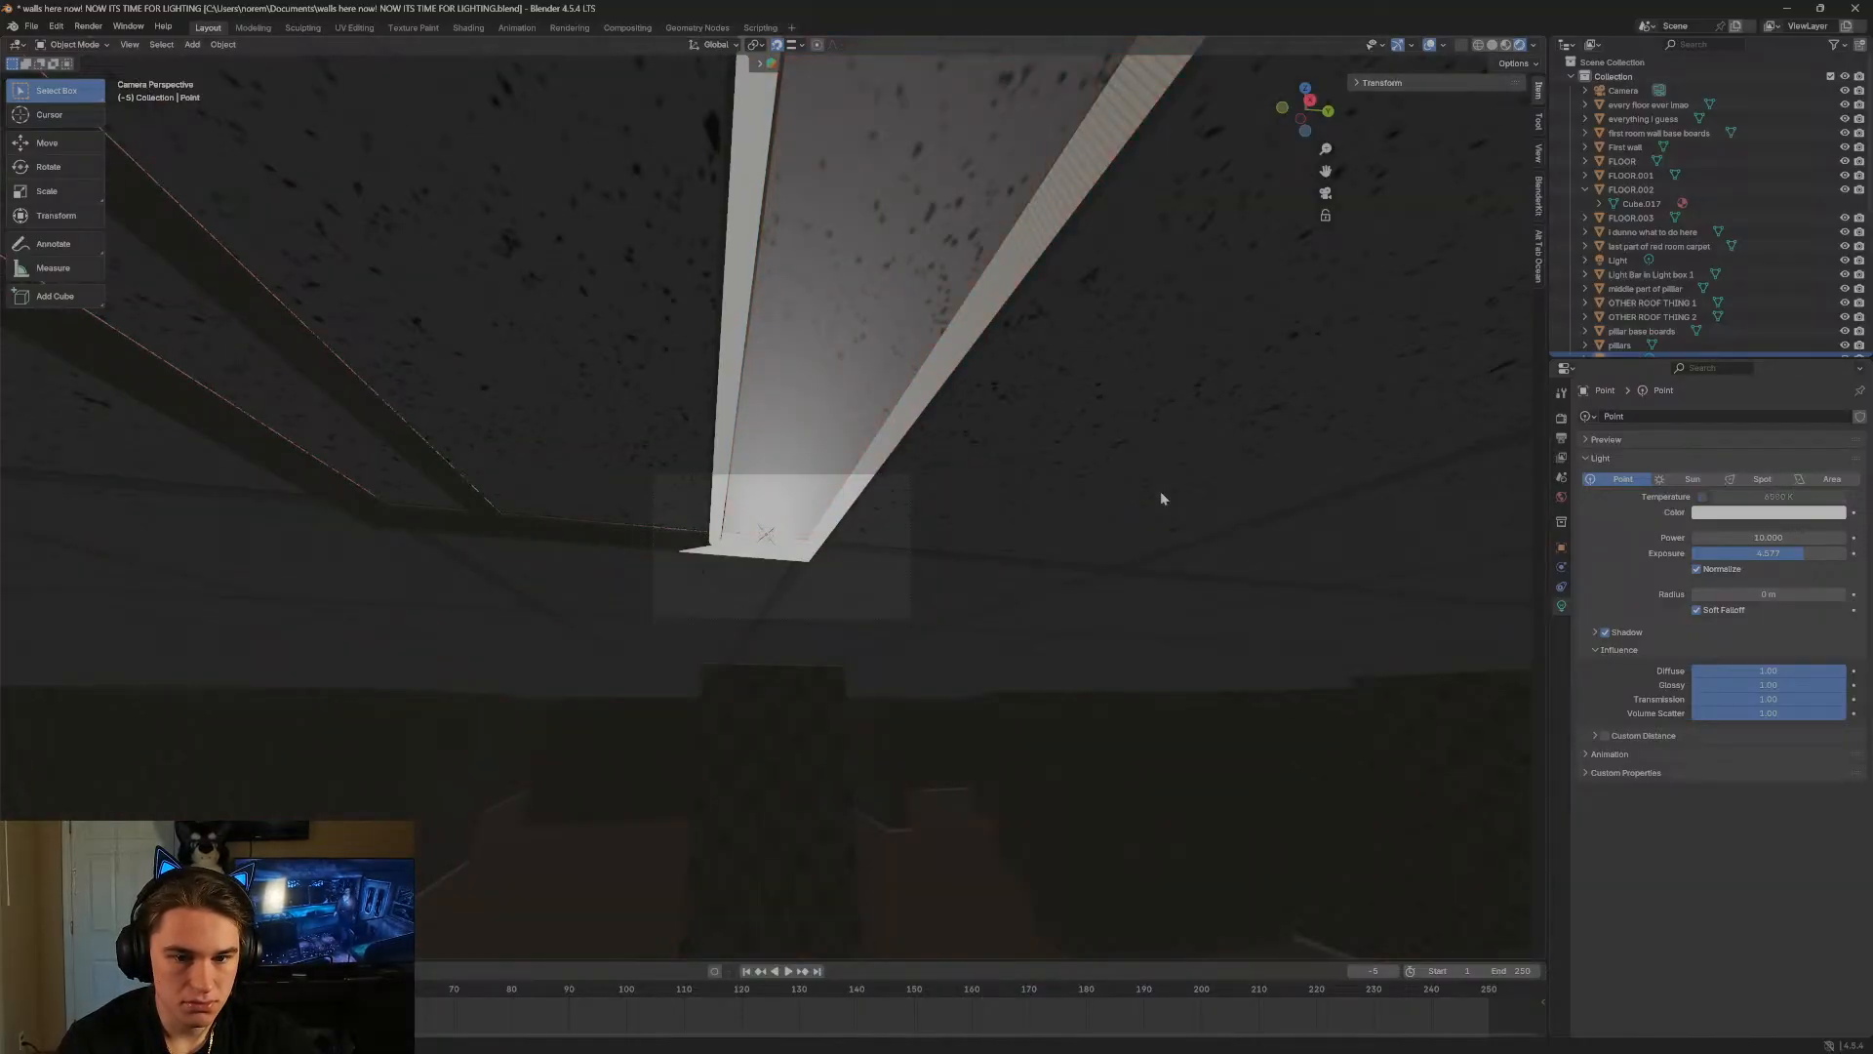
{"action": "key", "text": "ctrl+z"}
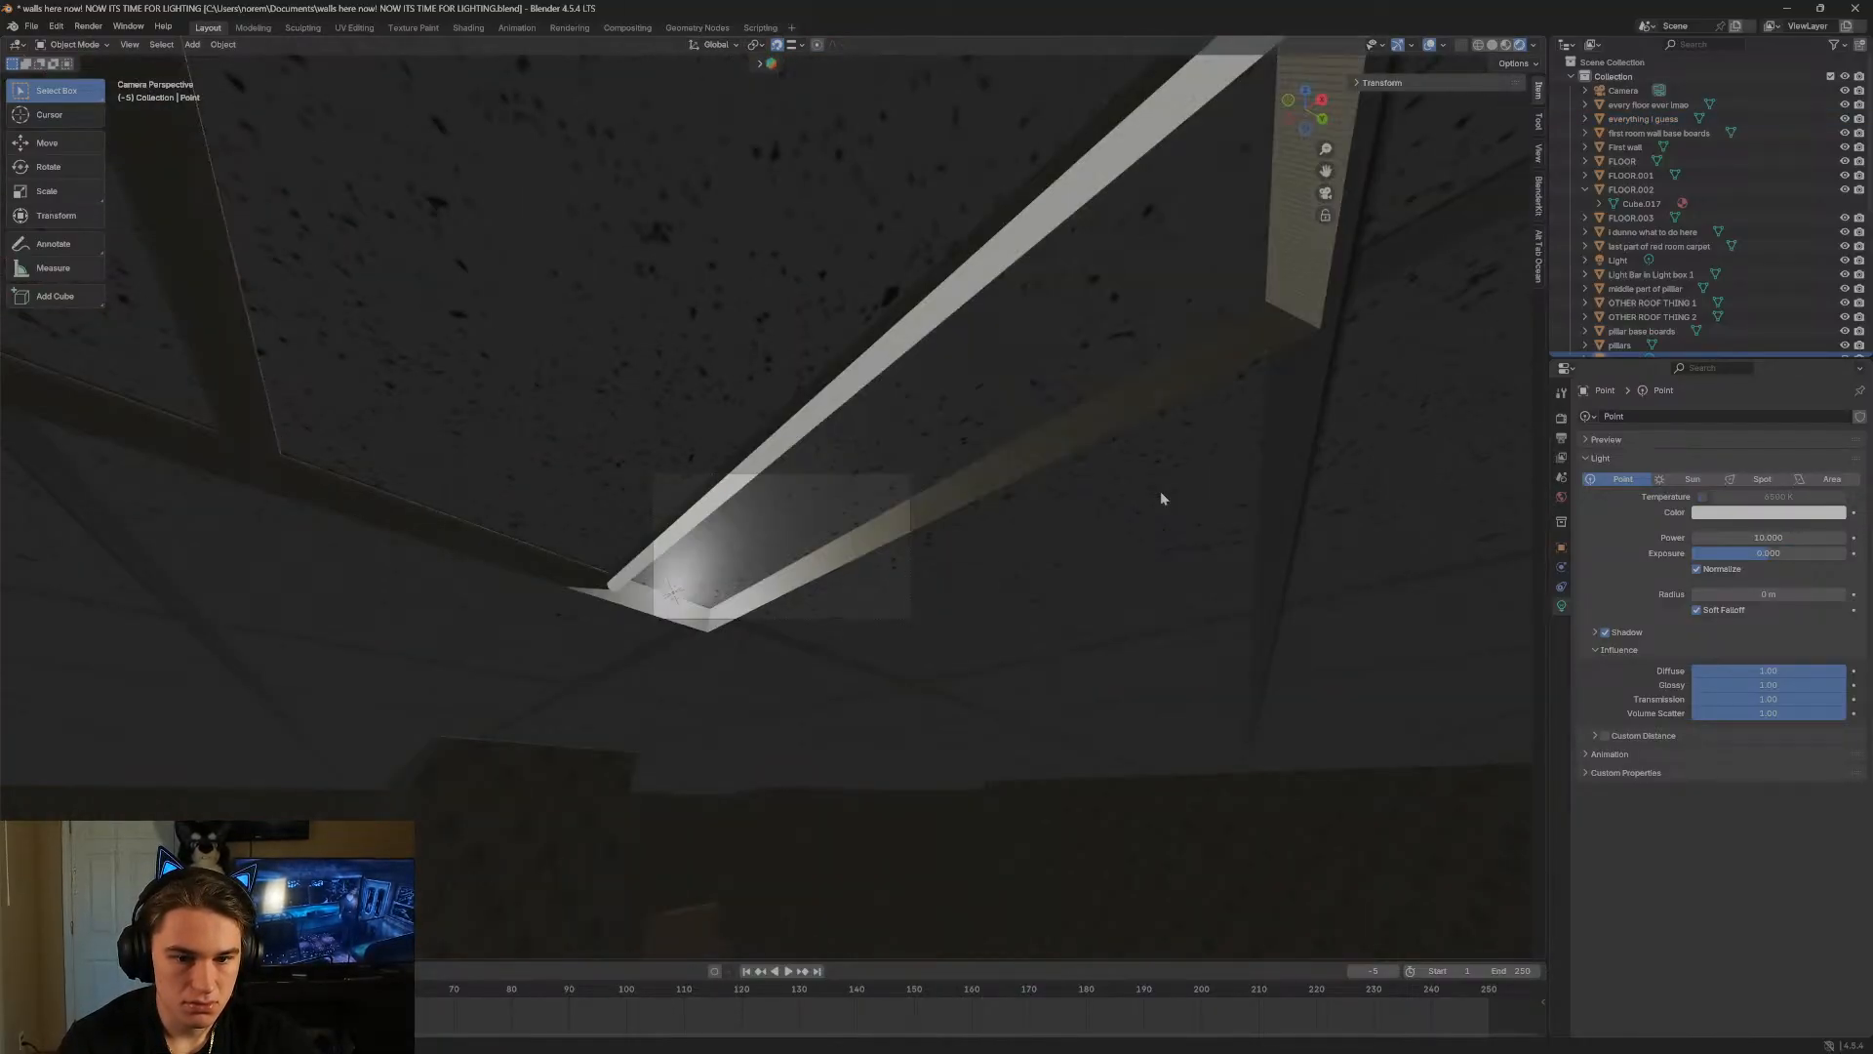
{"action": "key", "text": "ctrl+z"}
{"action": "key", "text": "ctrl+z"}
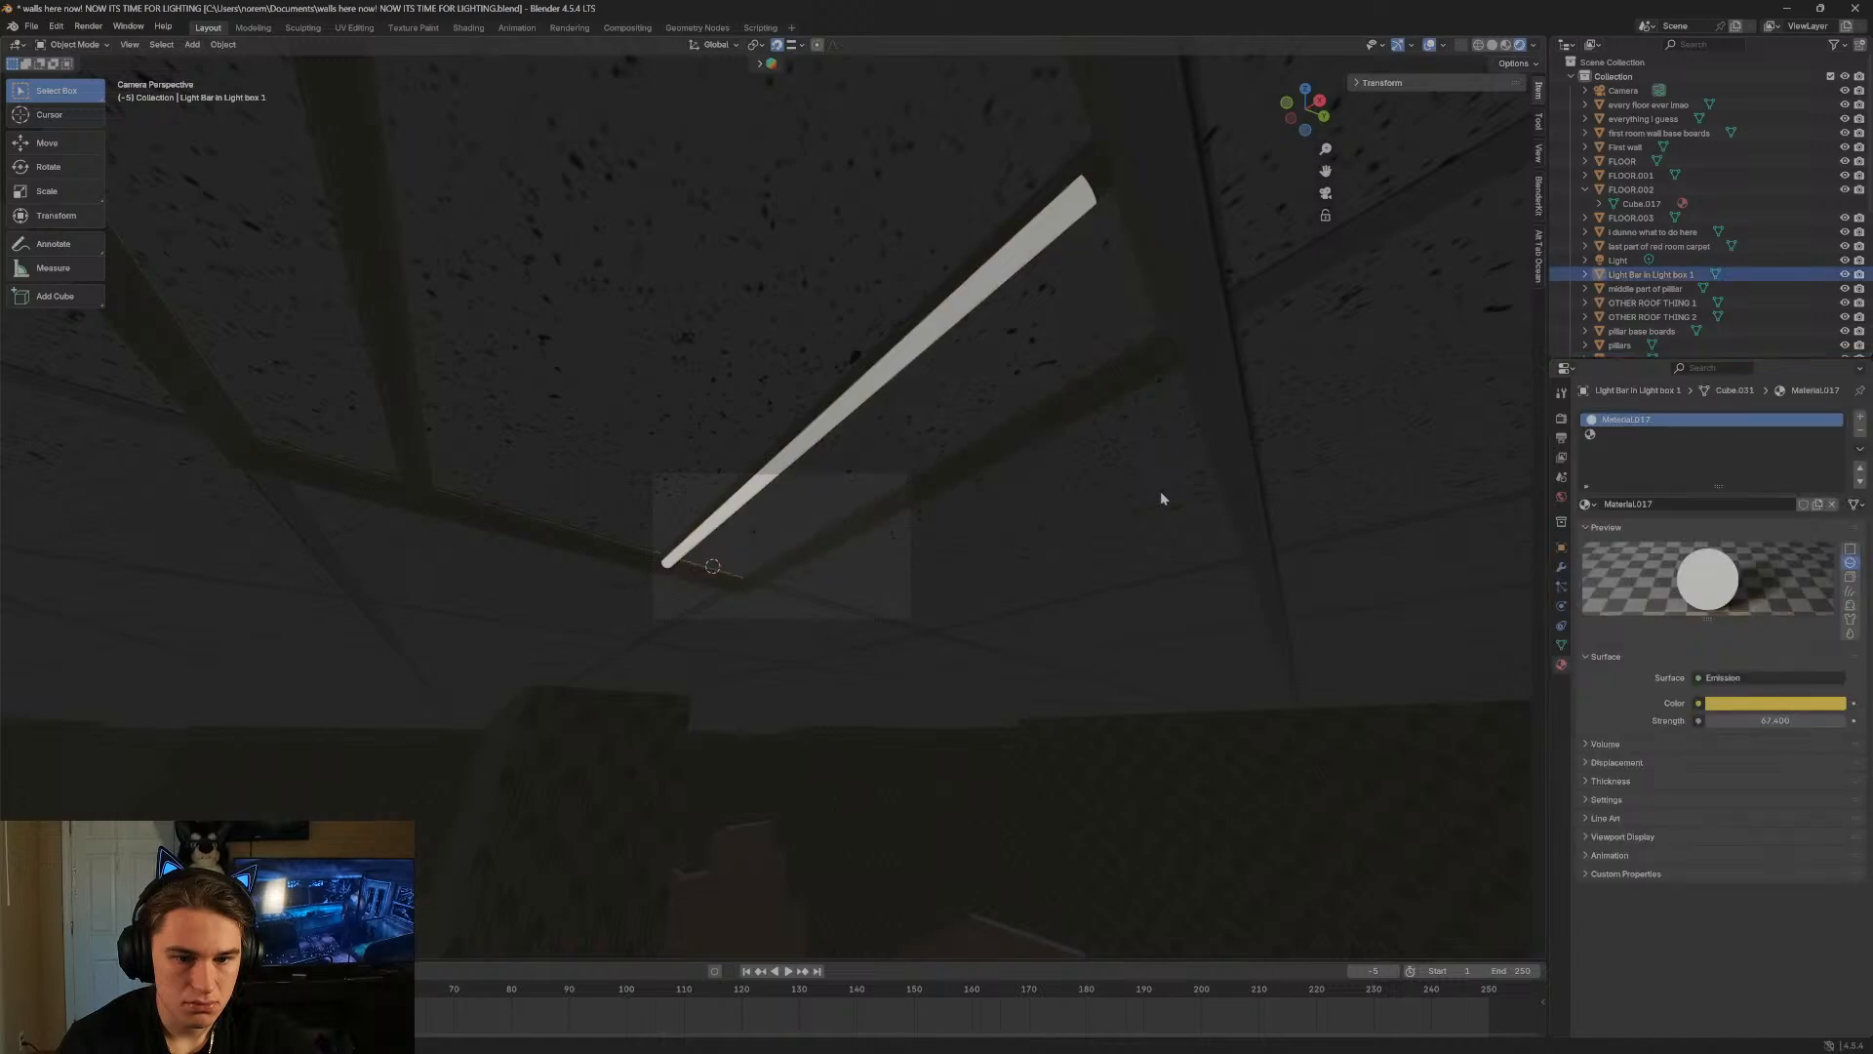
{"action": "key", "text": "ctrl+z"}
{"action": "key", "text": "ctrl+z"}
{"action": "key", "text": "ctrl+z"}
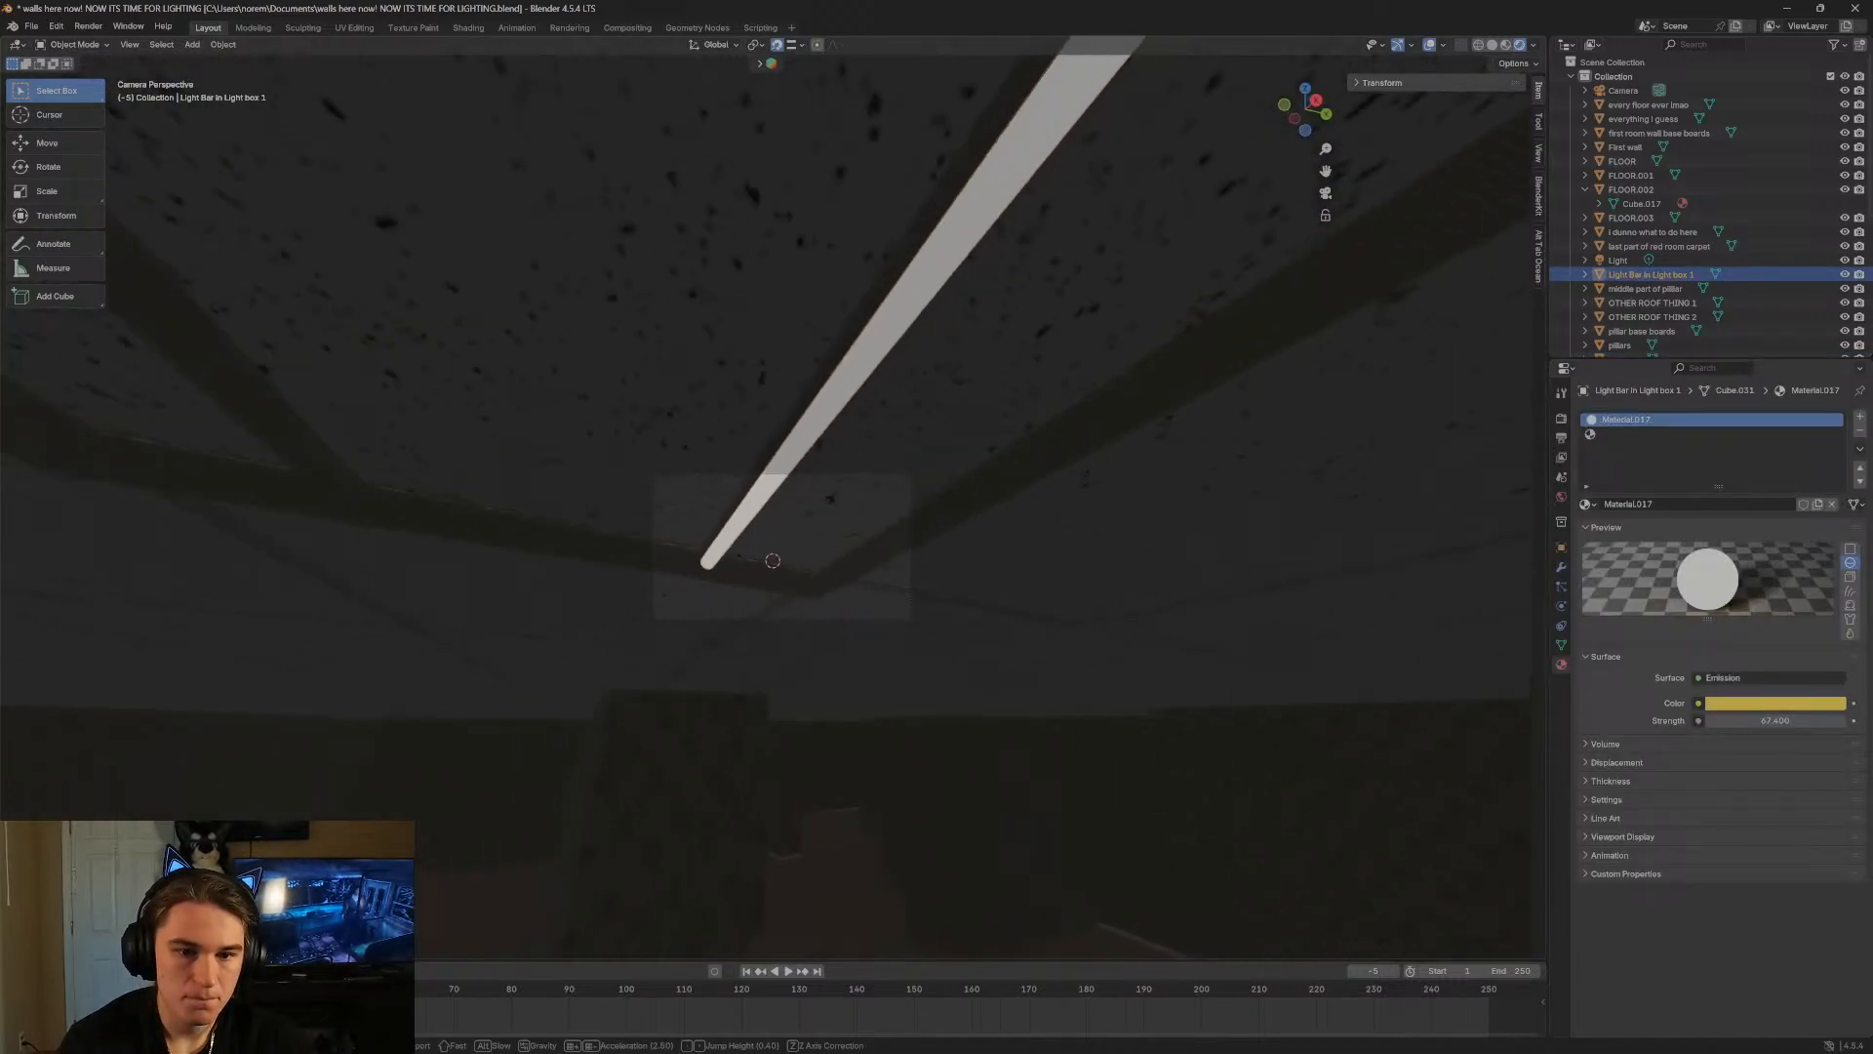
{"action": "key", "text": "ctrl+z"}
{"action": "key", "text": "ctrl+z"}
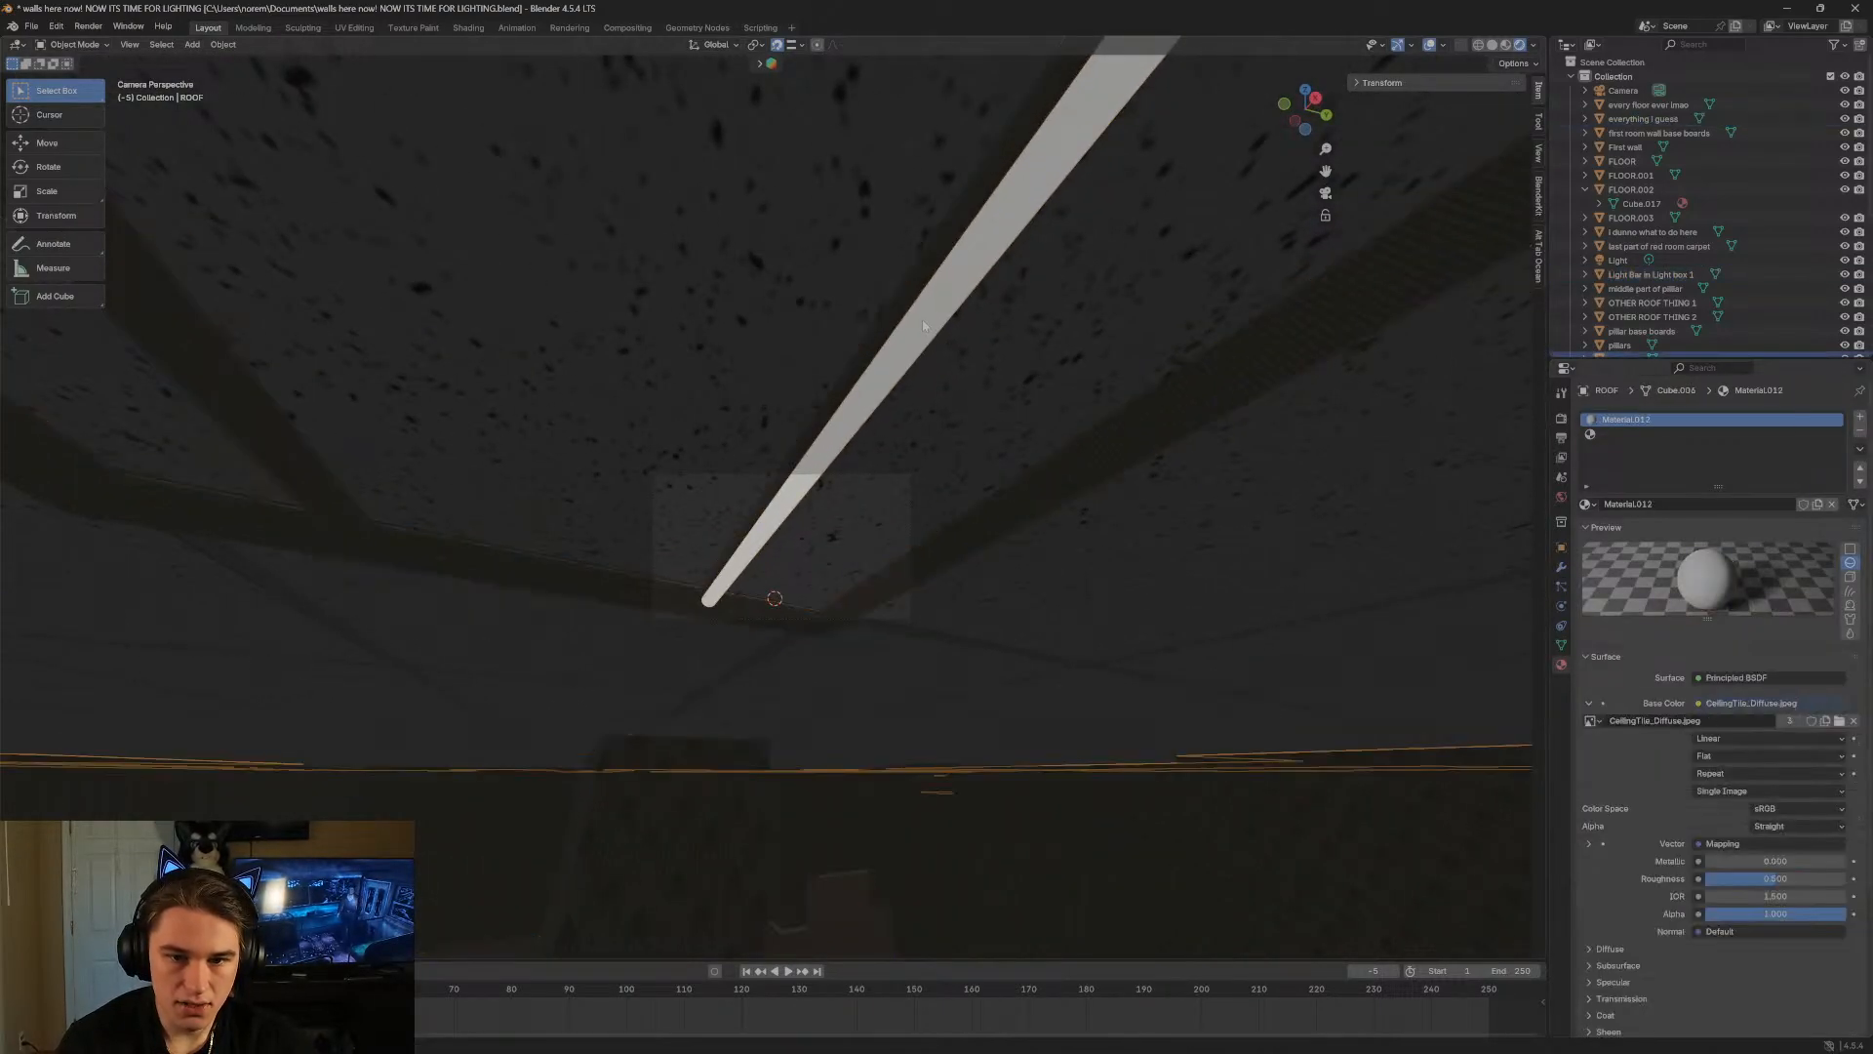
{"action": "key", "text": "ctrl+shift+z"}
{"action": "key", "text": "ctrl+shift+z"}
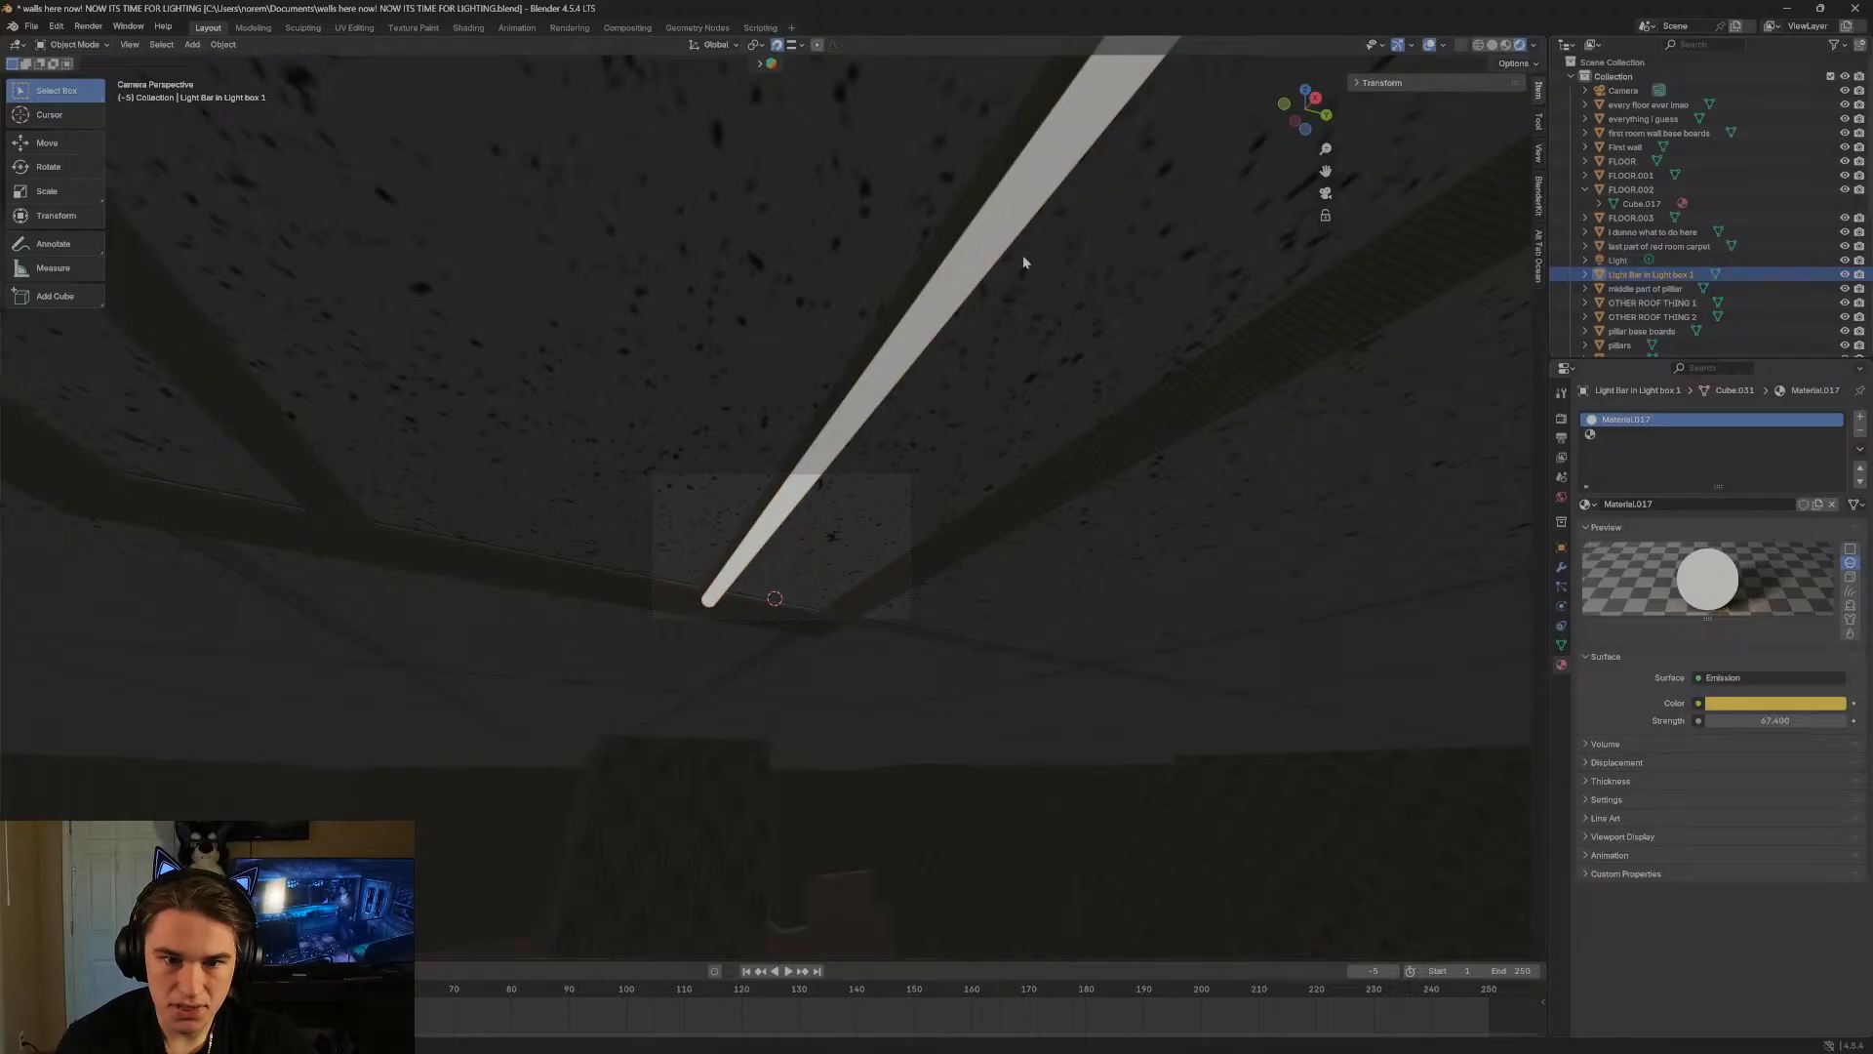
{"action": "key", "text": "shift+grave"}
{"action": "left_click", "coordinate": [1012, 251]}
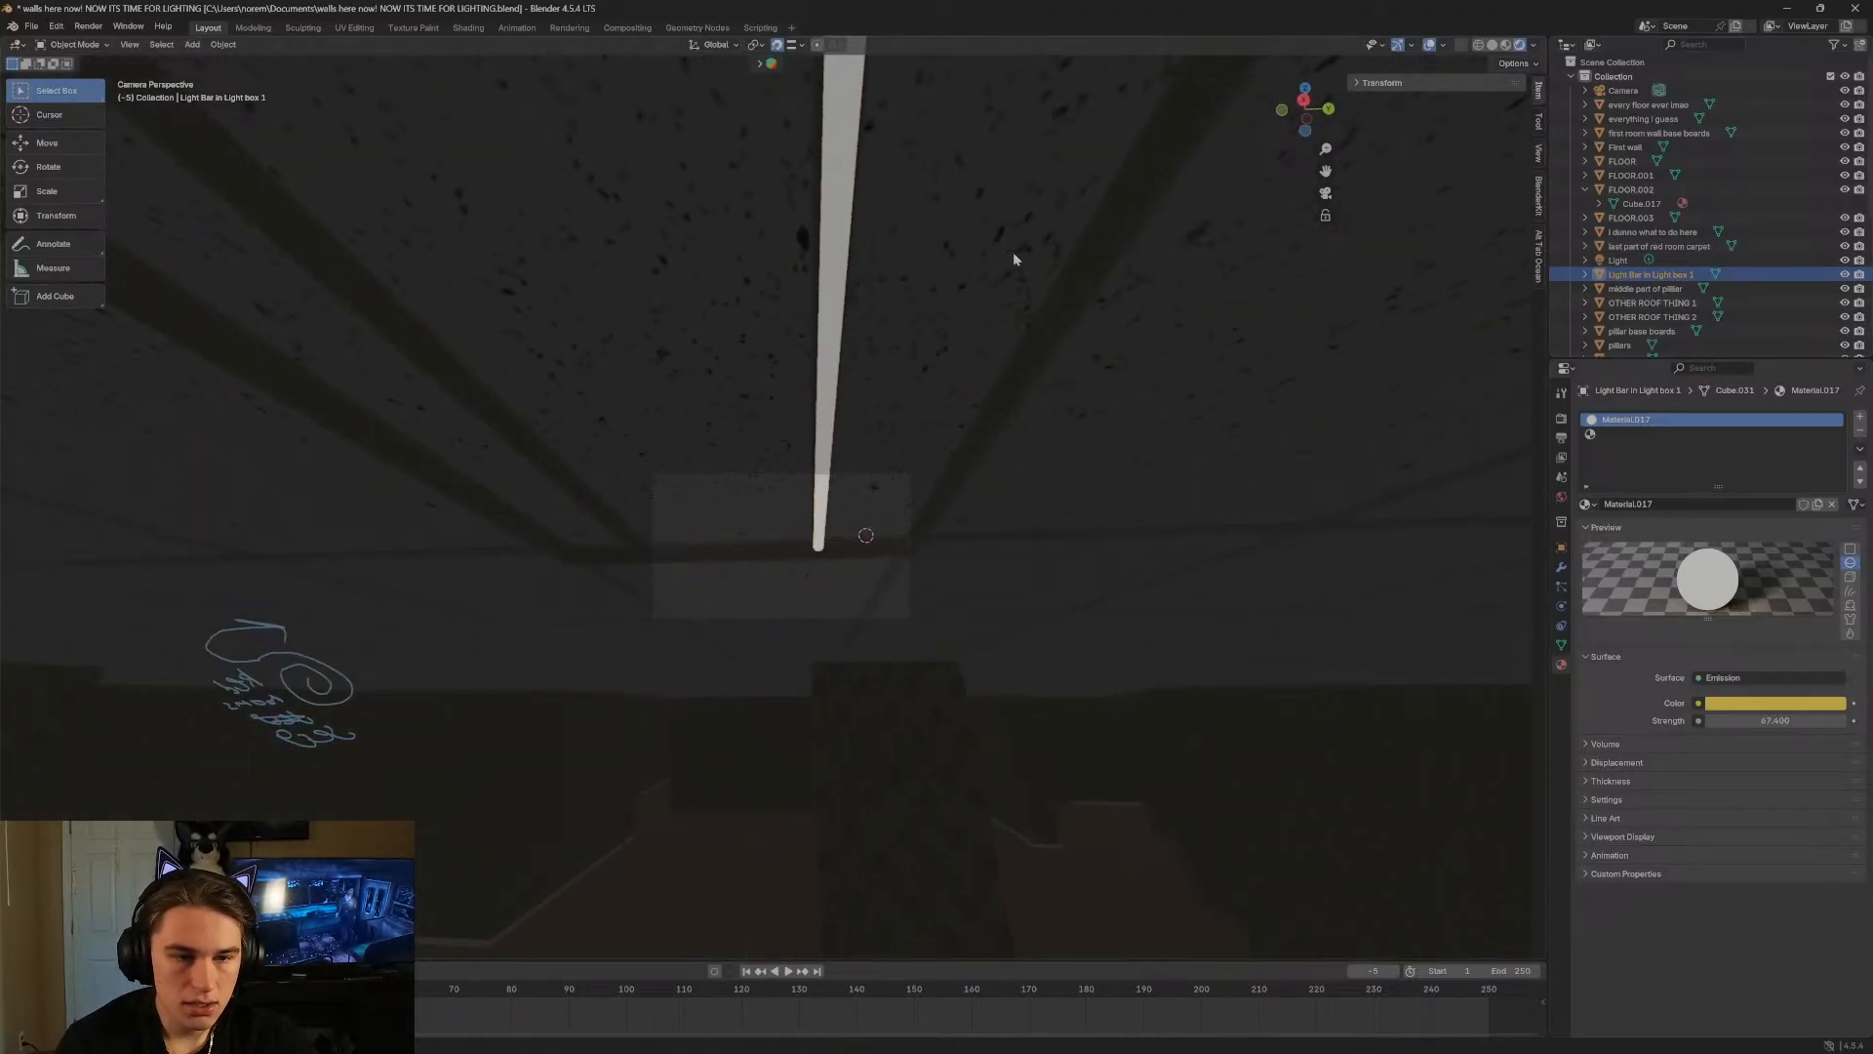
{"action": "left_click", "coordinate": [71, 115]}
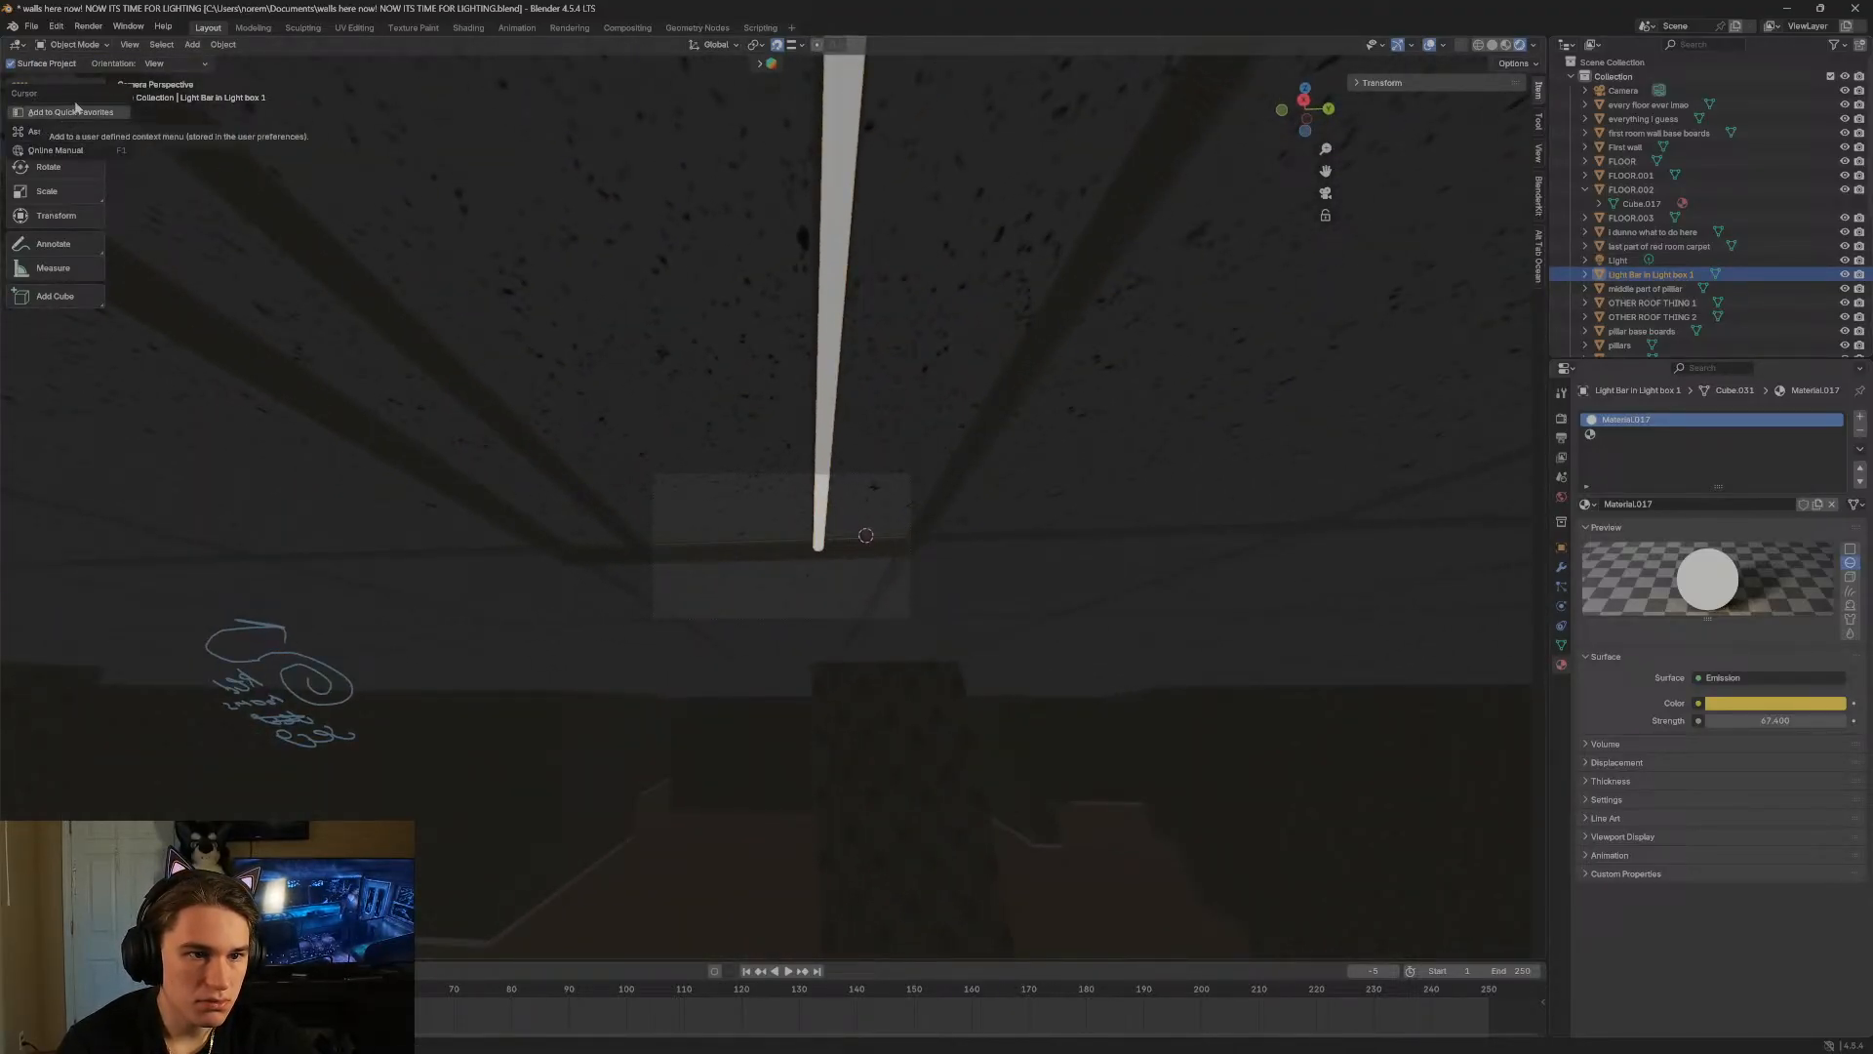
{"action": "left_click", "coordinate": [158, 64]}
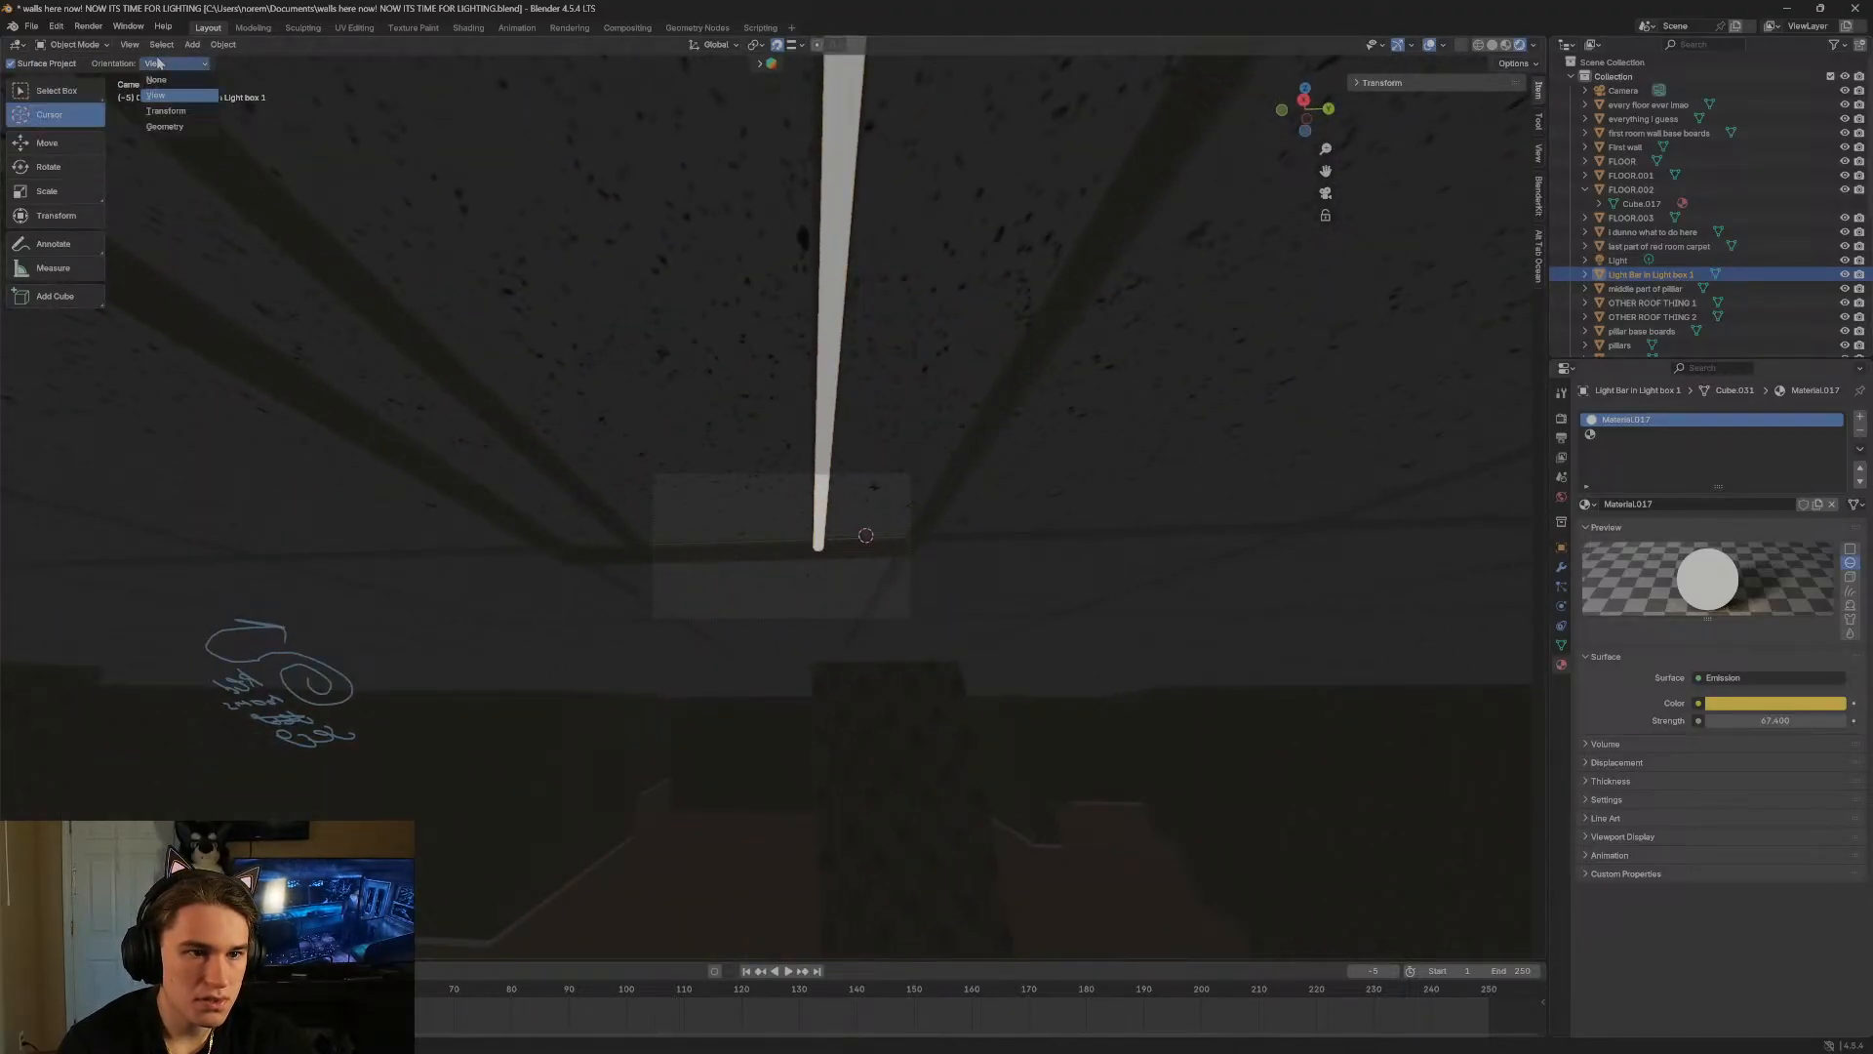
{"action": "left_click", "coordinate": [11, 65]}
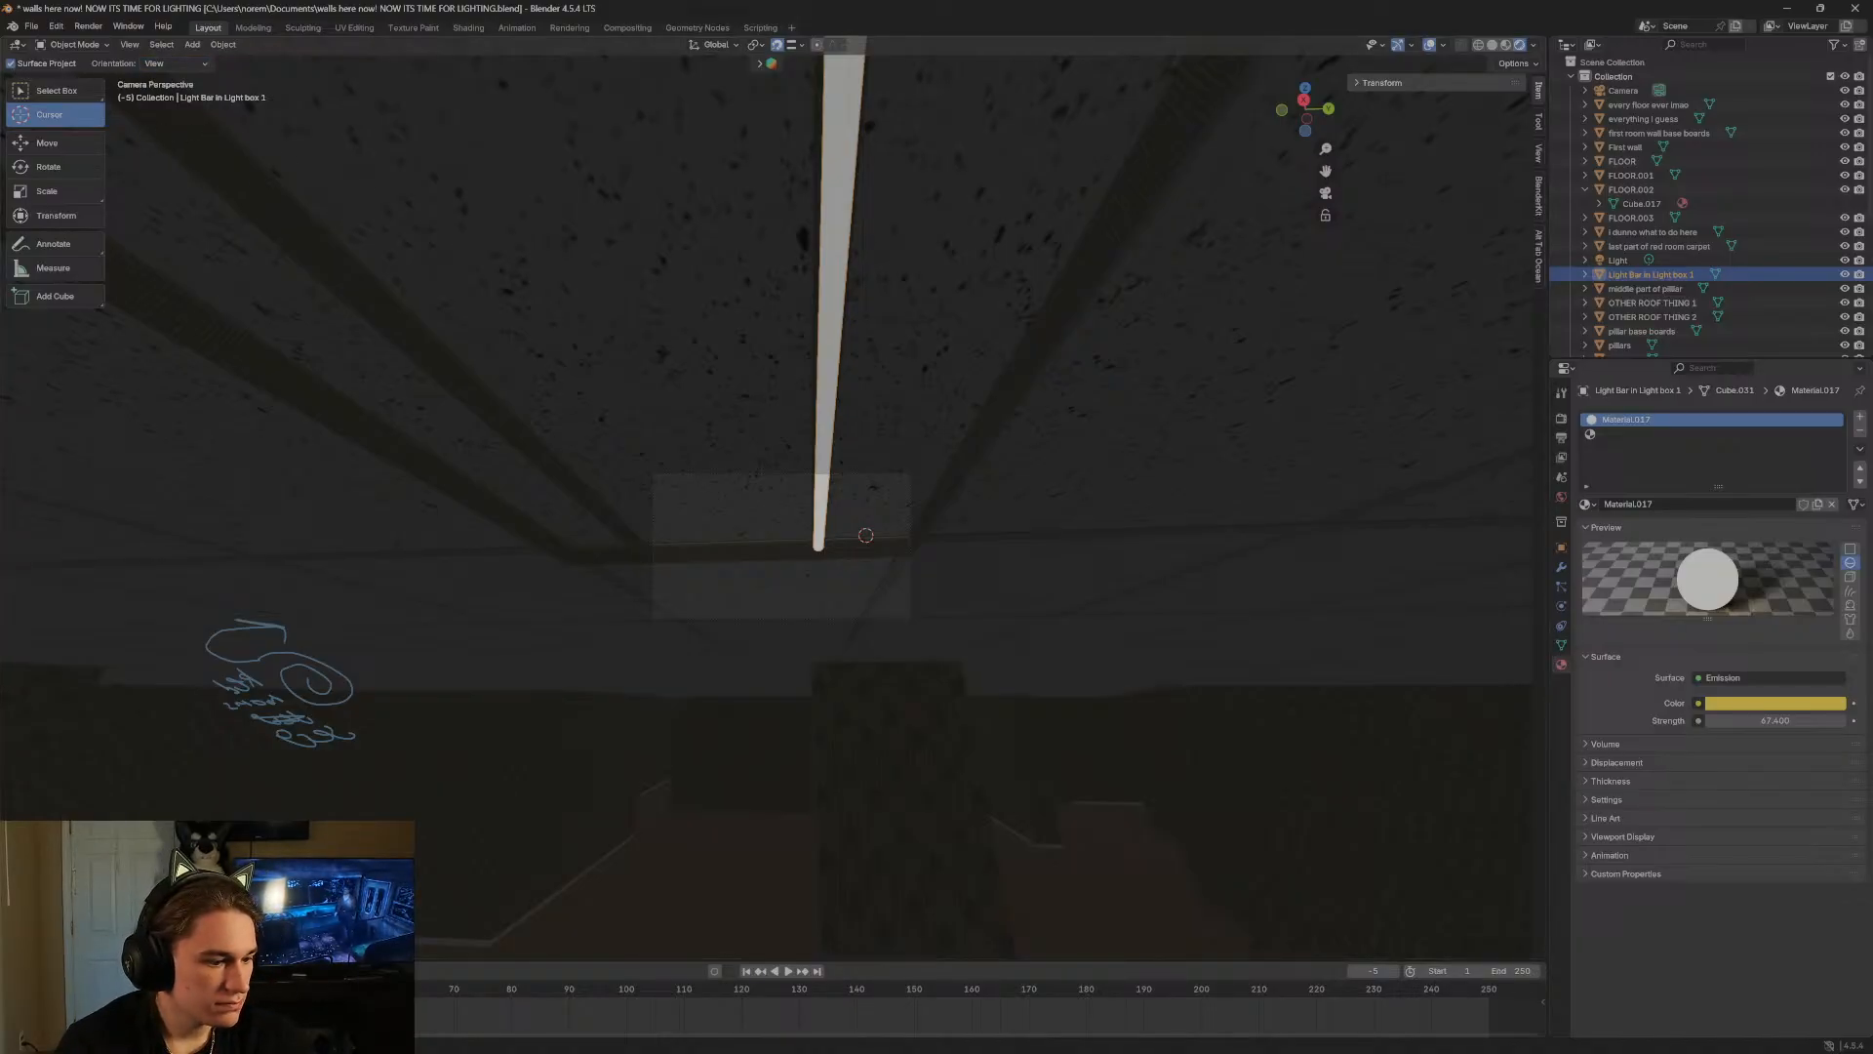
{"action": "key", "text": "super+d"}
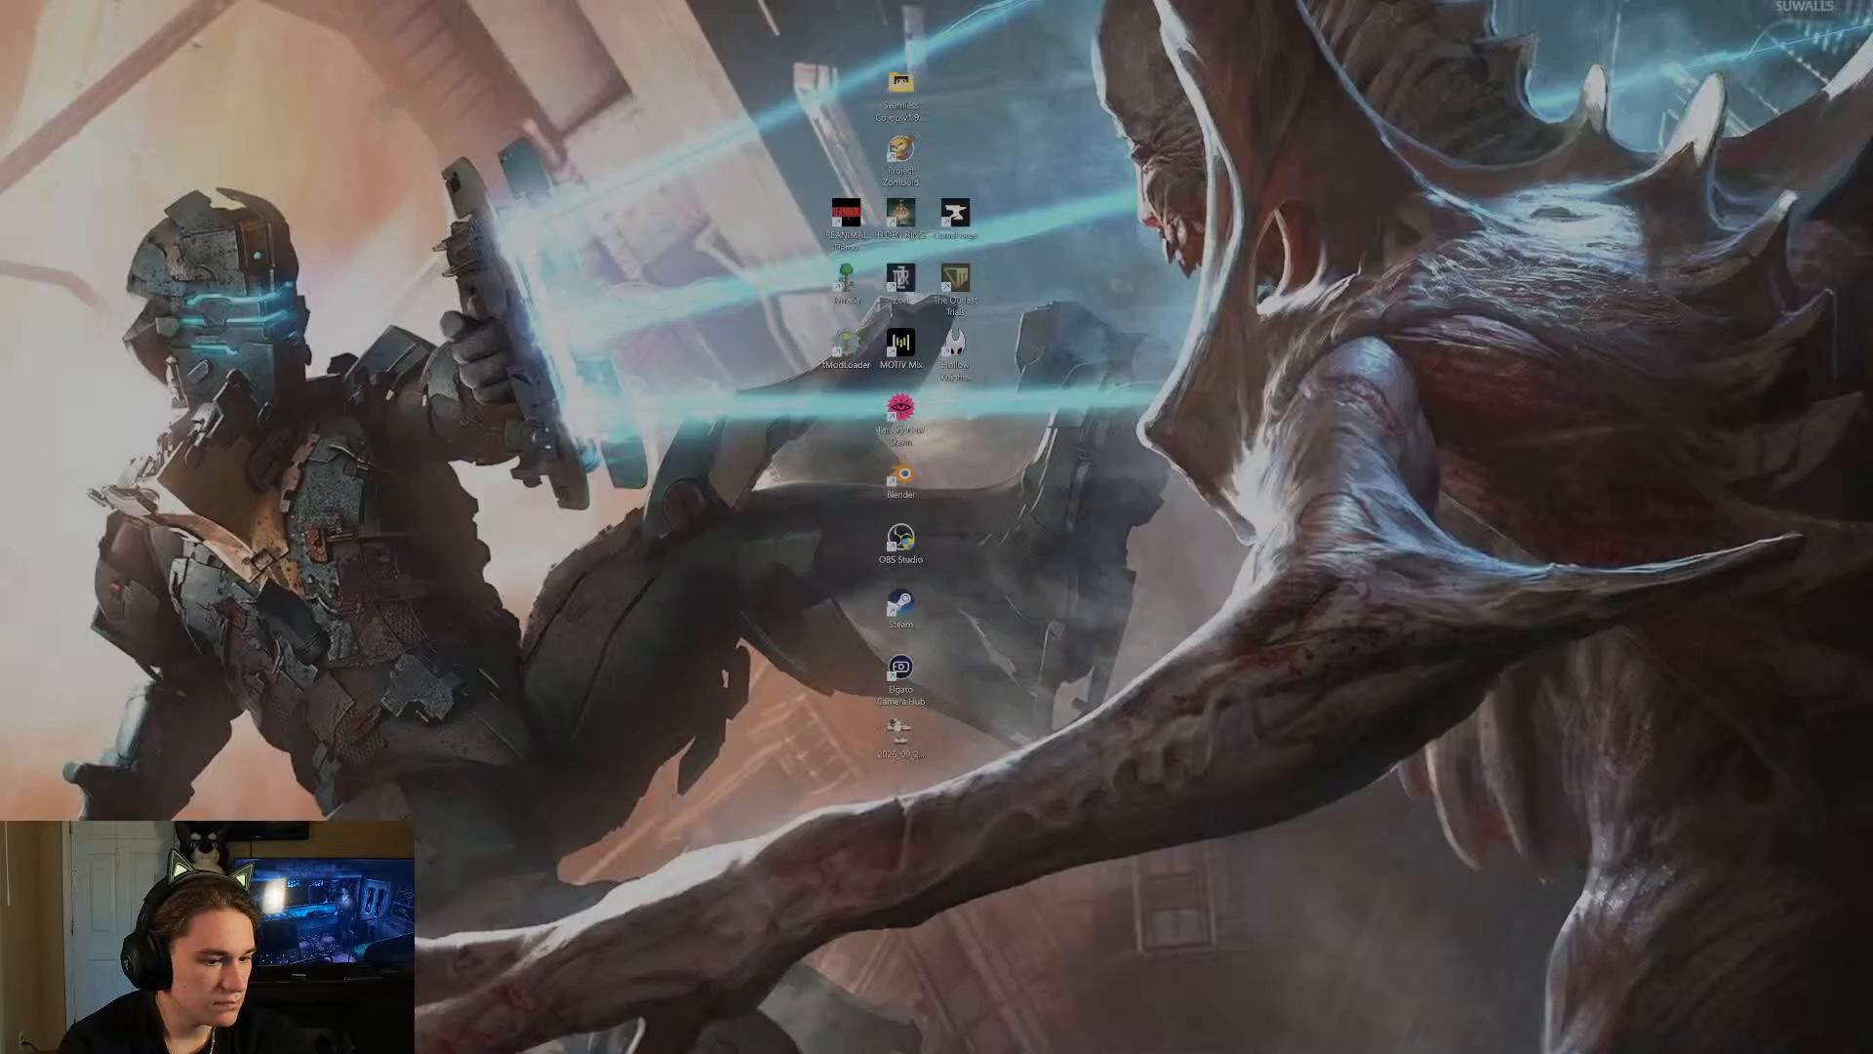
{"action": "key", "text": "super+d"}
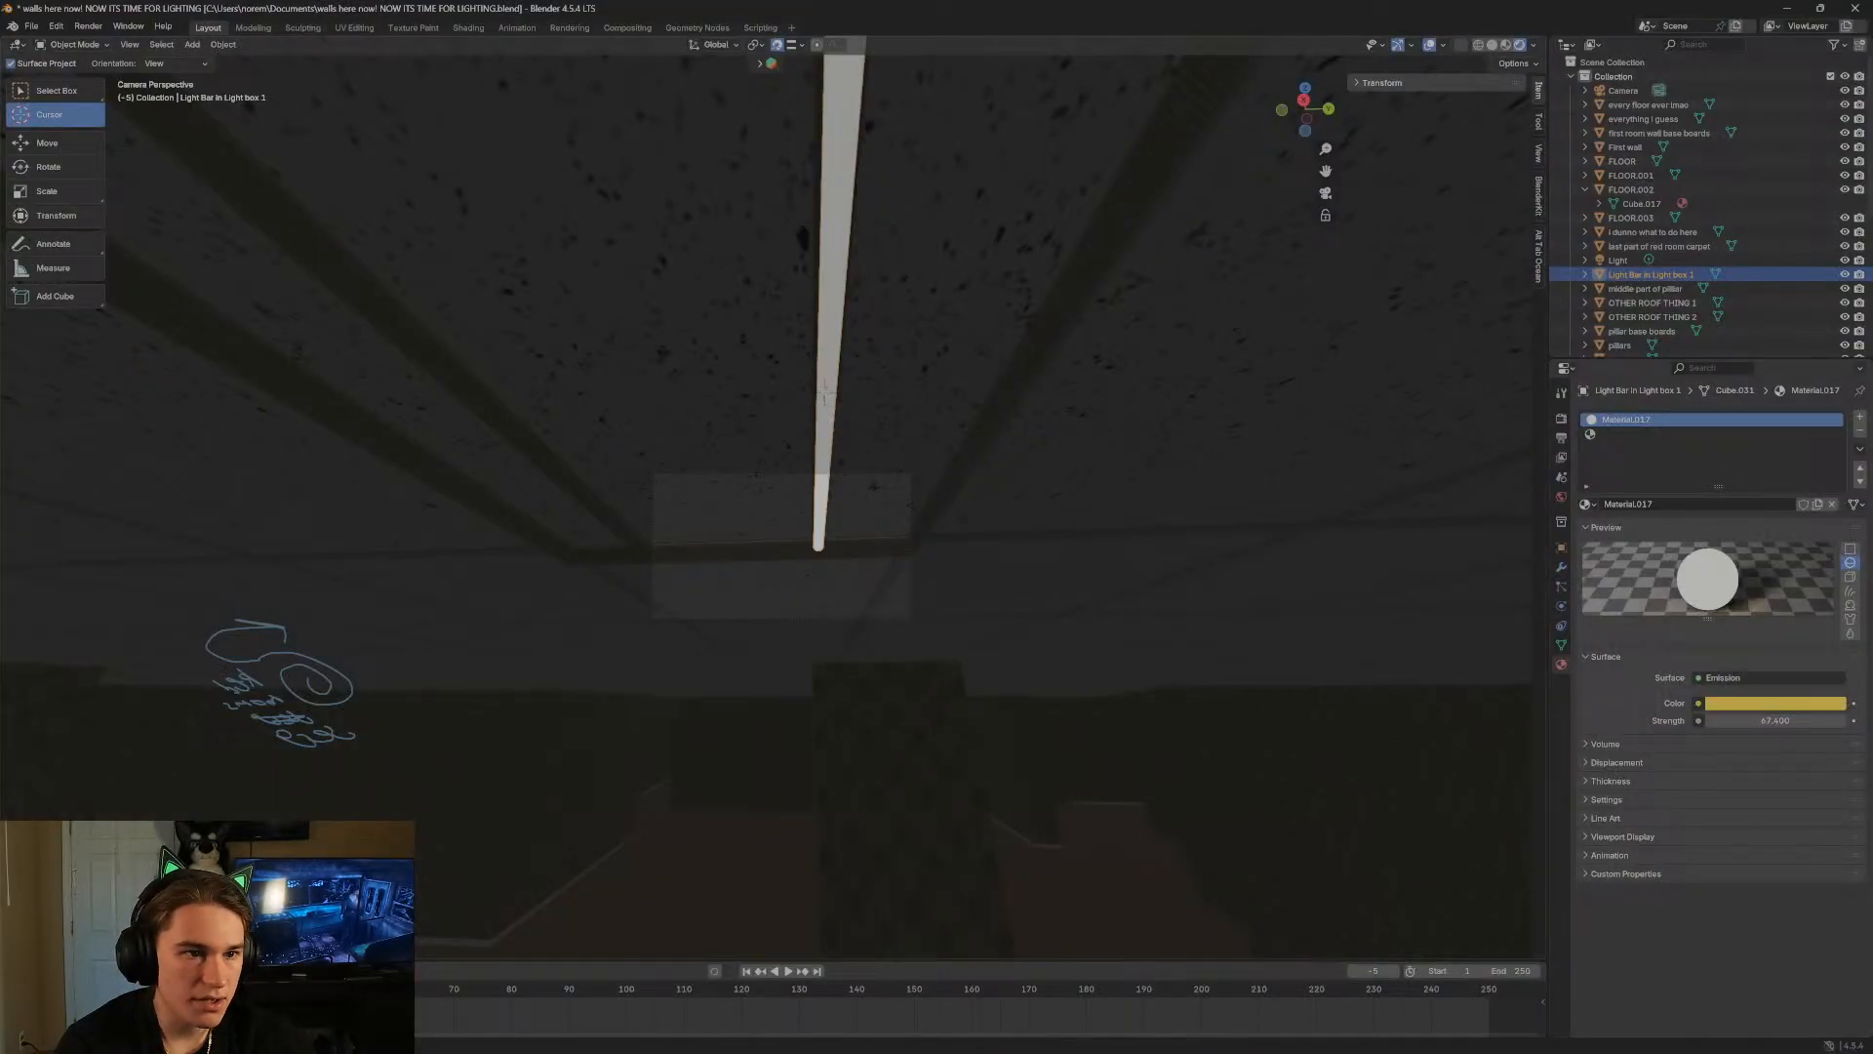
{"action": "left_click", "coordinate": [35, 94]}
Switch the viewport from rendered to Material Preview shading with the ceiling light bar and room in view.
{"action": "key", "text": "shift+grave"}
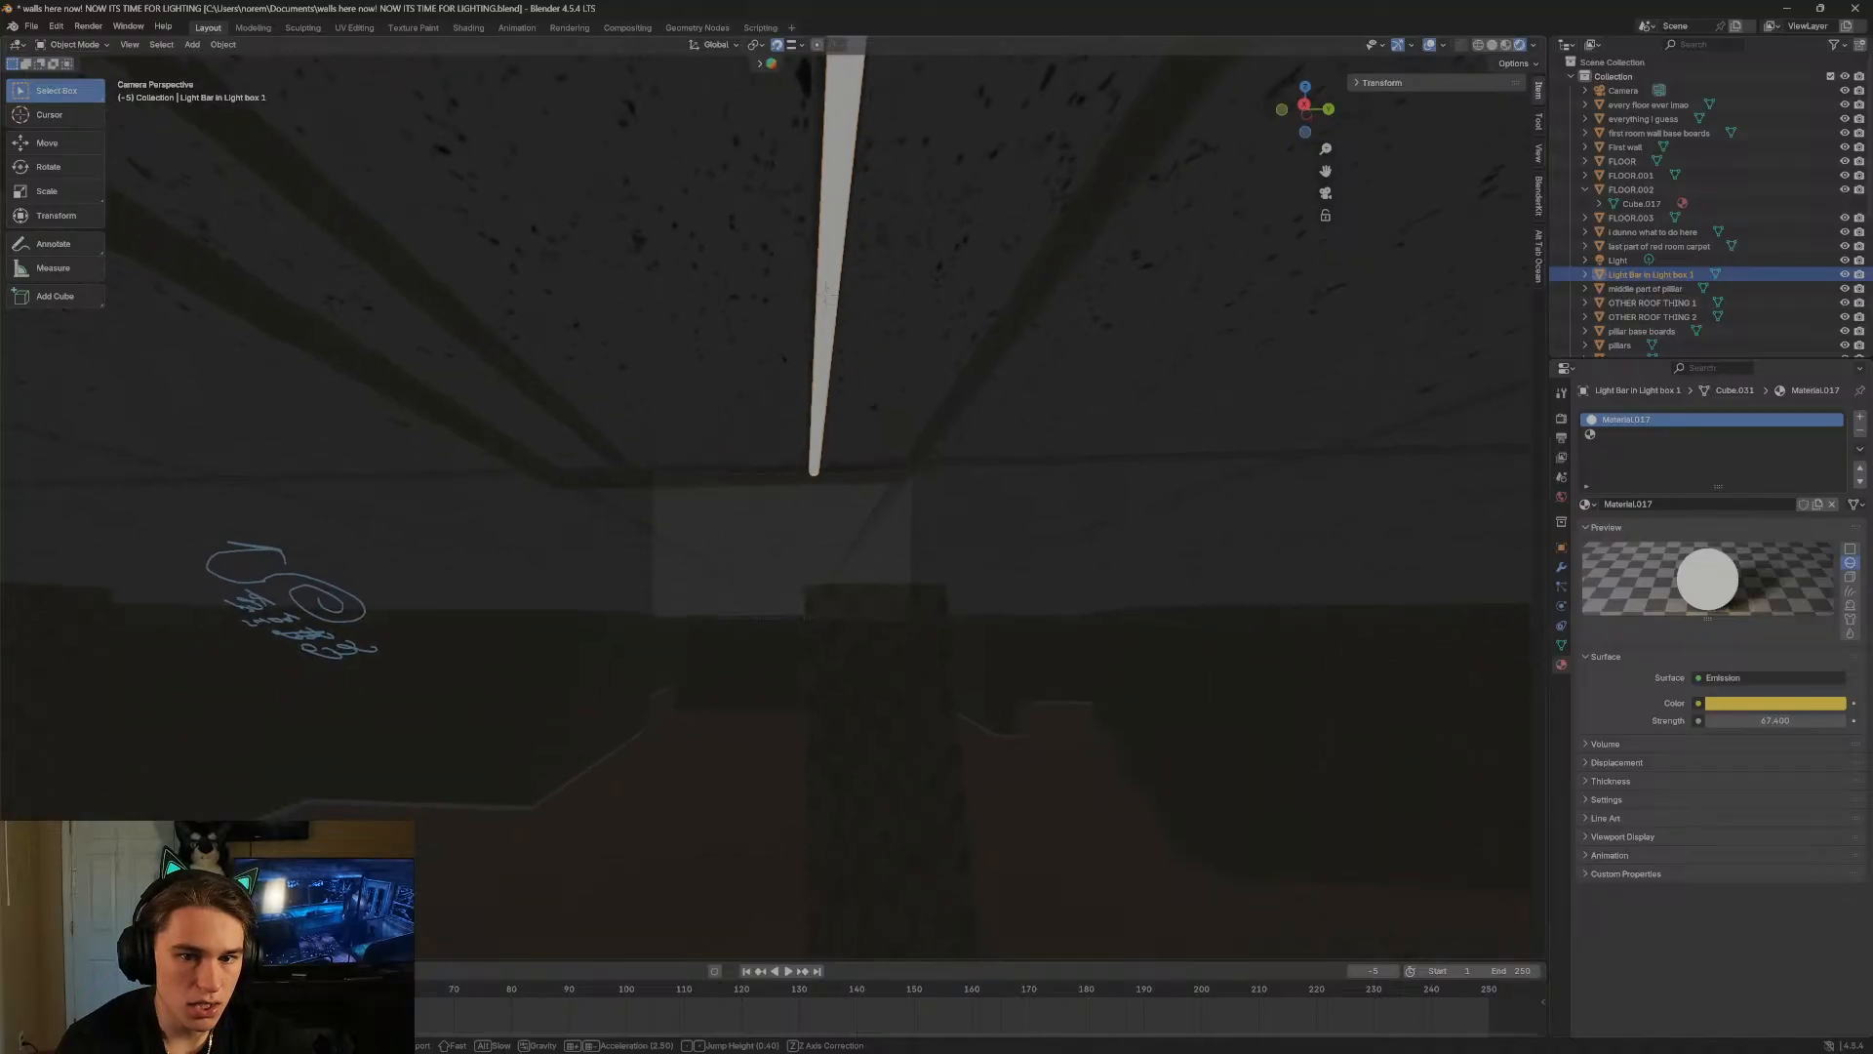
{"action": "key", "text": "w"}
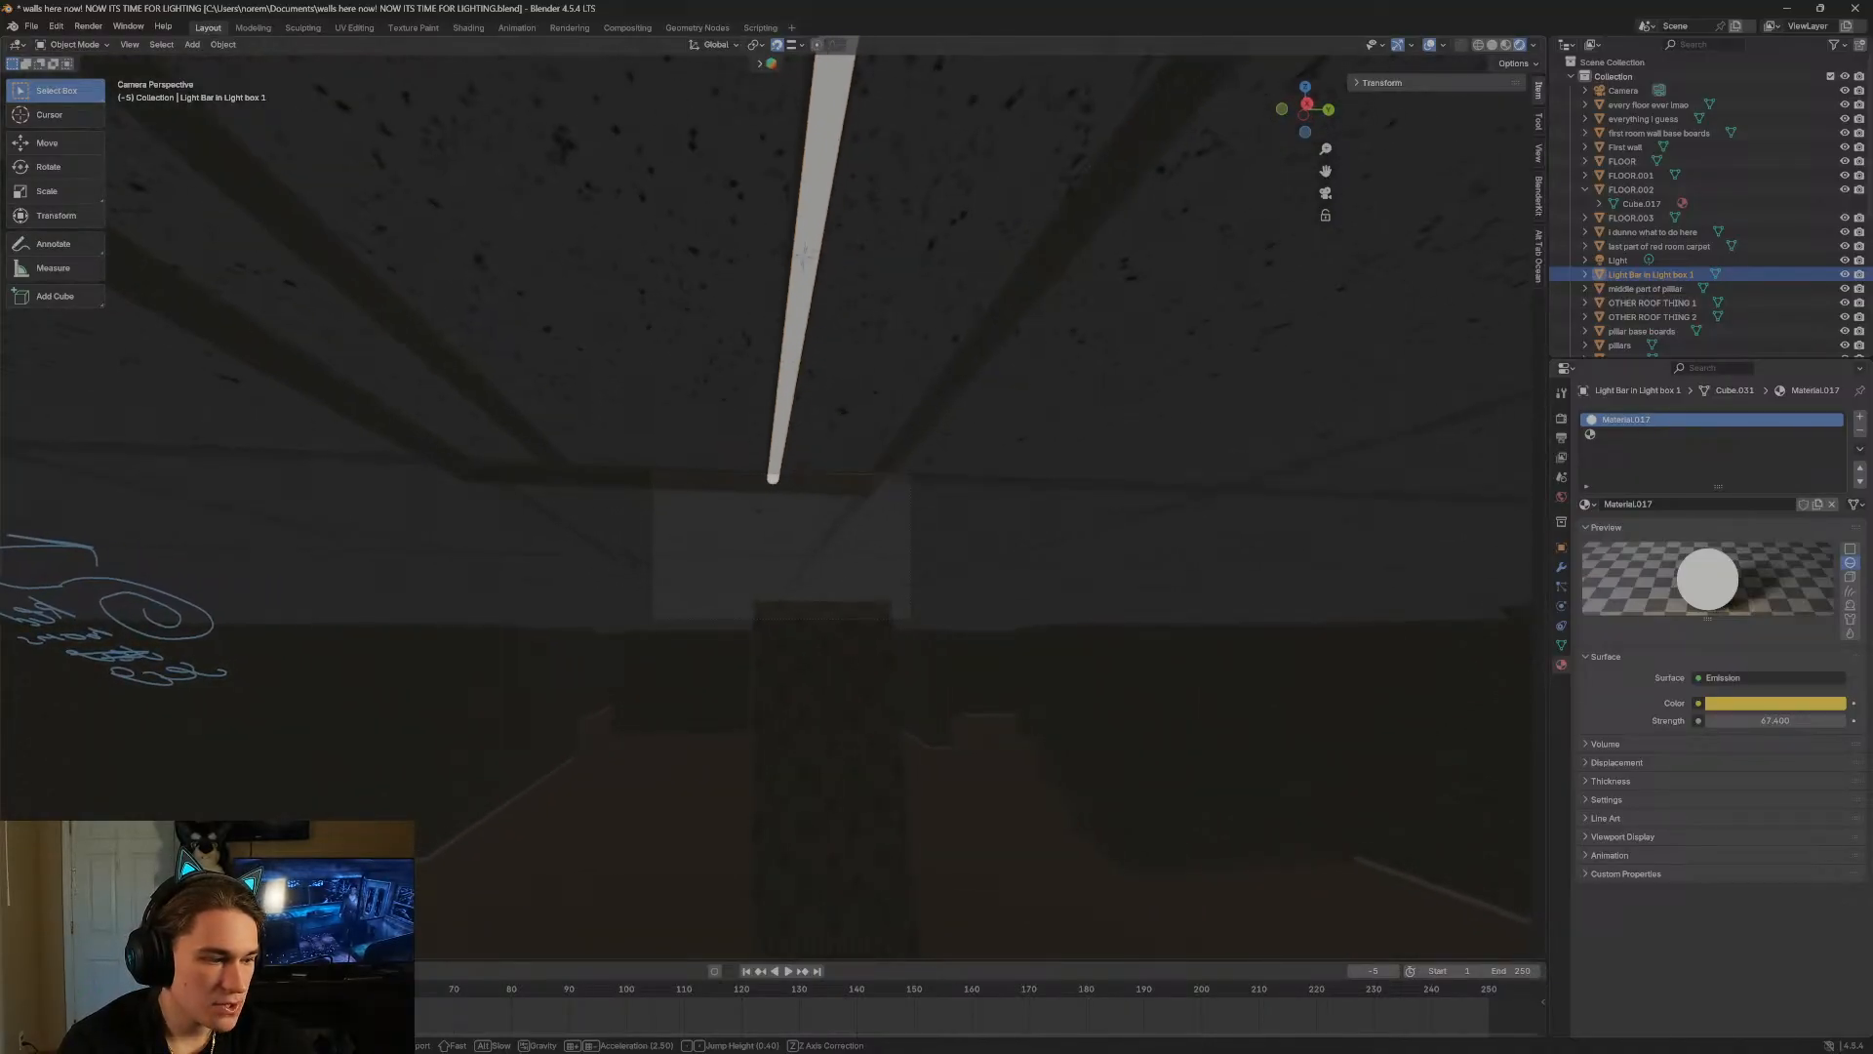
{"action": "left_click", "coordinate": [769, 289]}
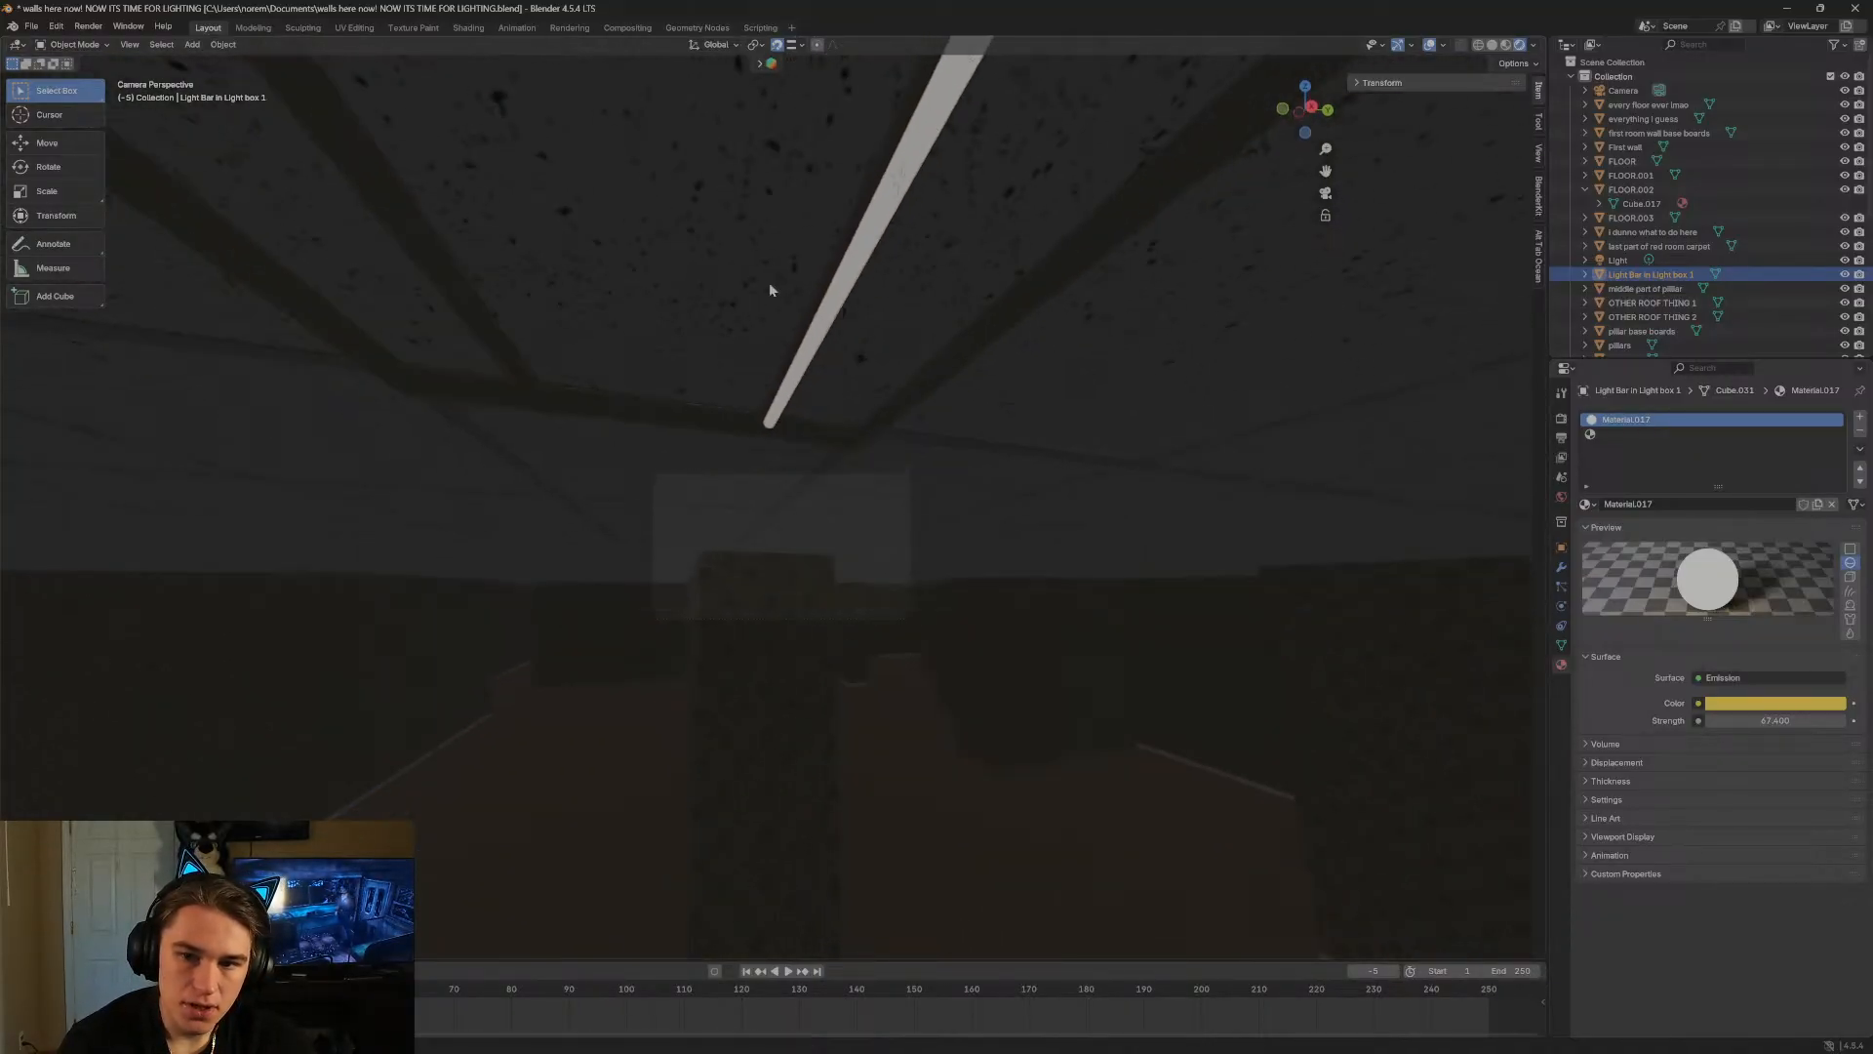
{"action": "left_click", "coordinate": [1507, 46]}
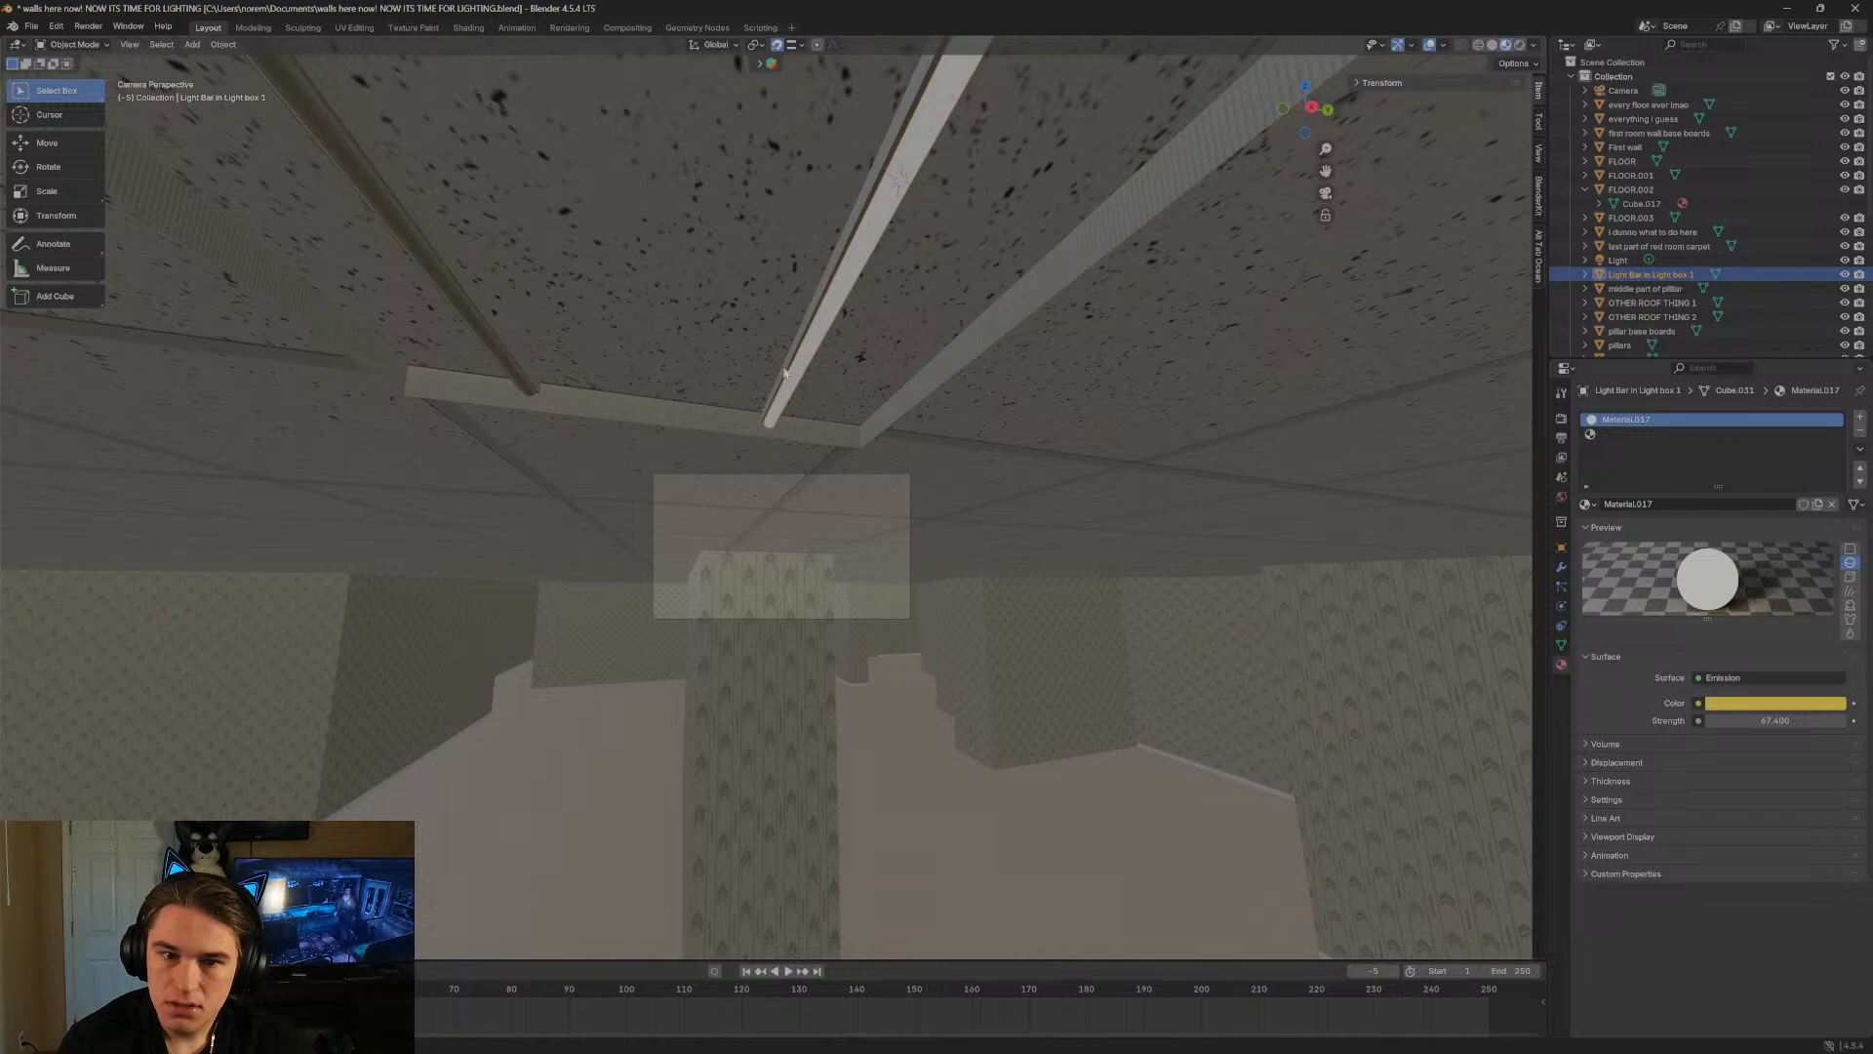
Examine the light bar and its ceiling recess from several angles inside the room.
{"action": "key", "text": "shift+grave"}
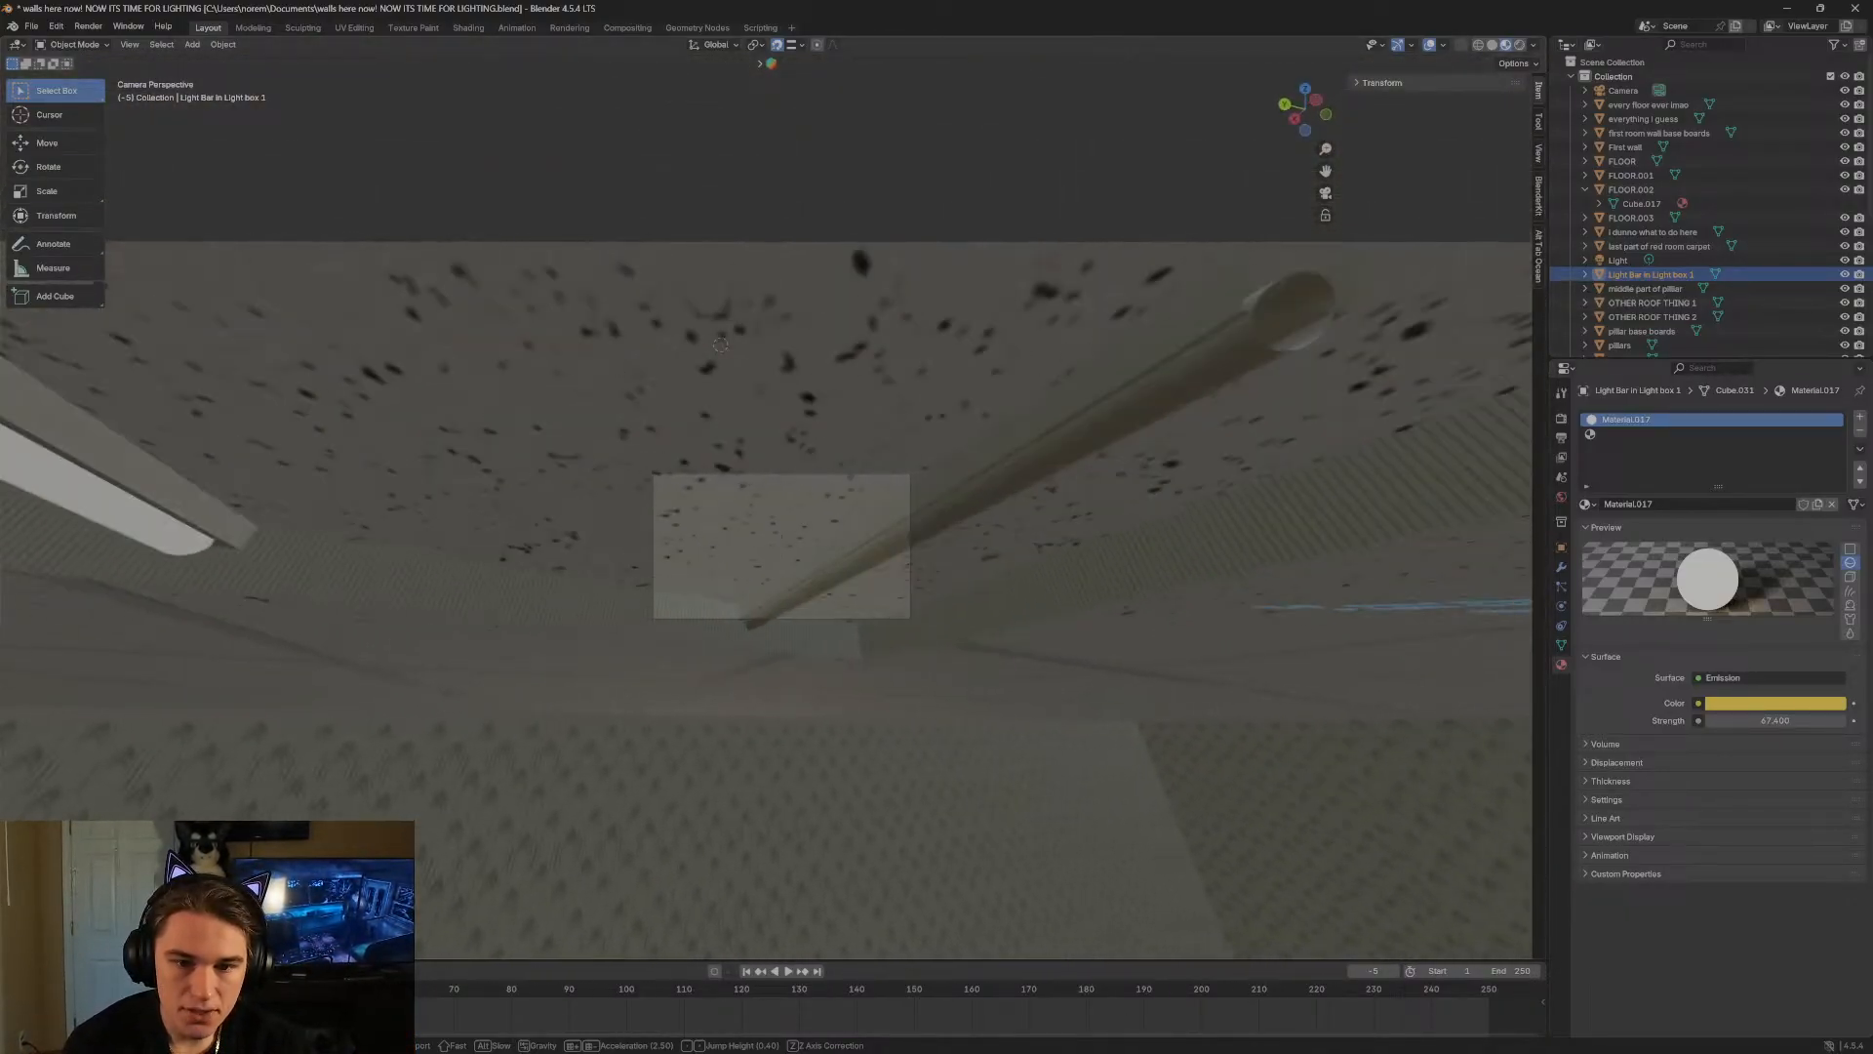
{"action": "key", "text": "d"}
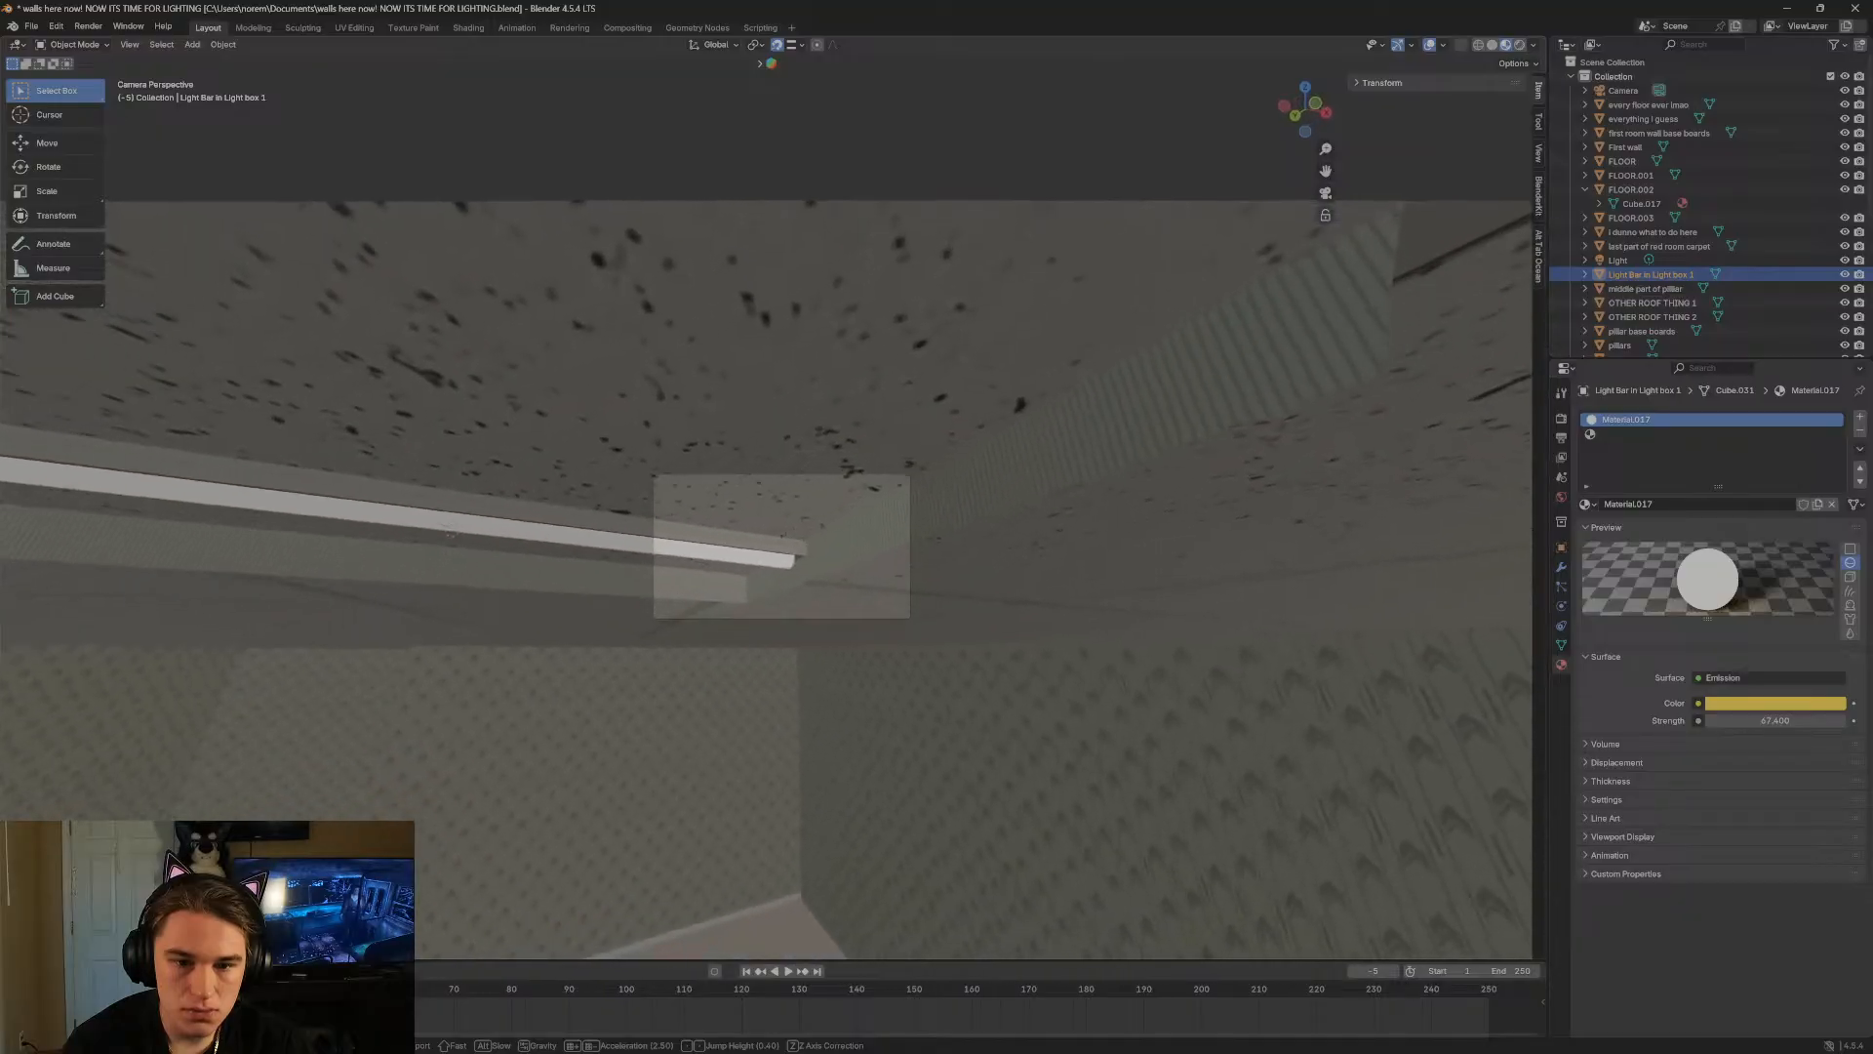
{"action": "key", "text": "w"}
{"action": "key", "text": "d"}
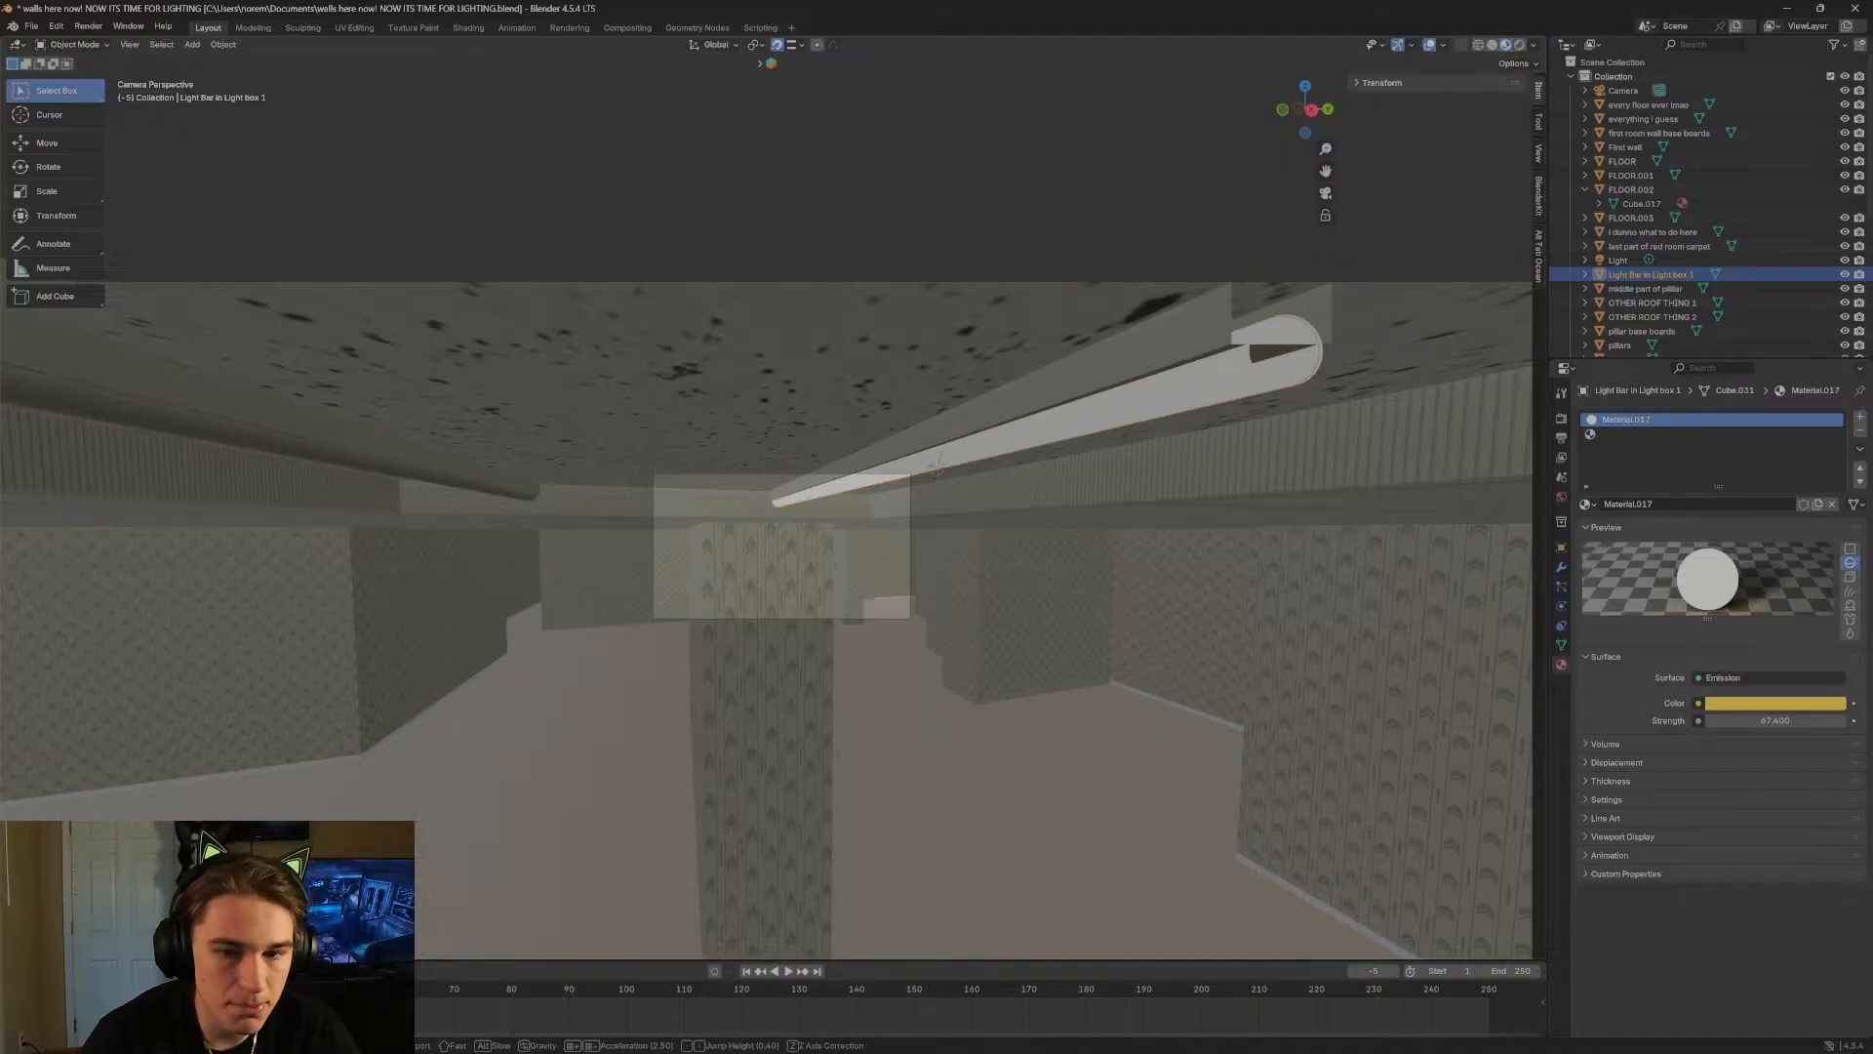
{"action": "key", "text": "w"}
{"action": "key", "text": "d"}
{"action": "key", "text": "a"}
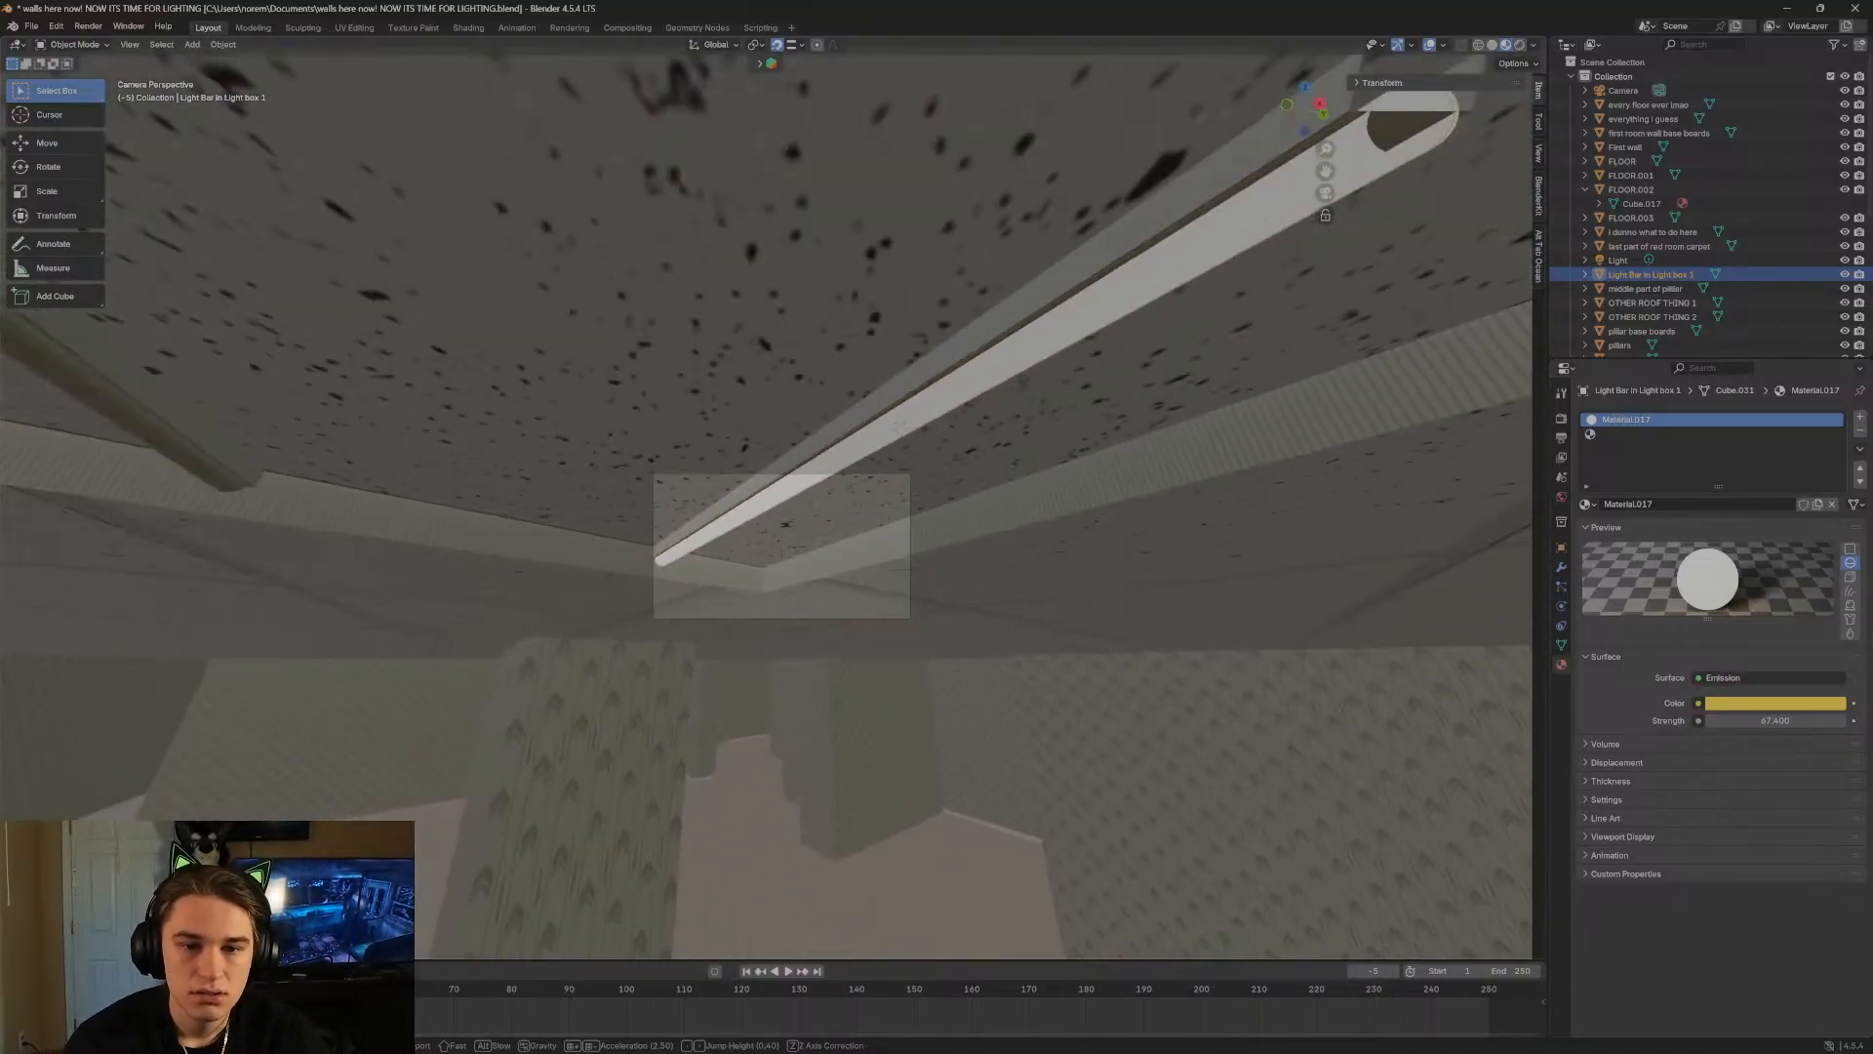
{"action": "key", "text": "s"}
{"action": "key", "text": "w"}
{"action": "key", "text": "w"}
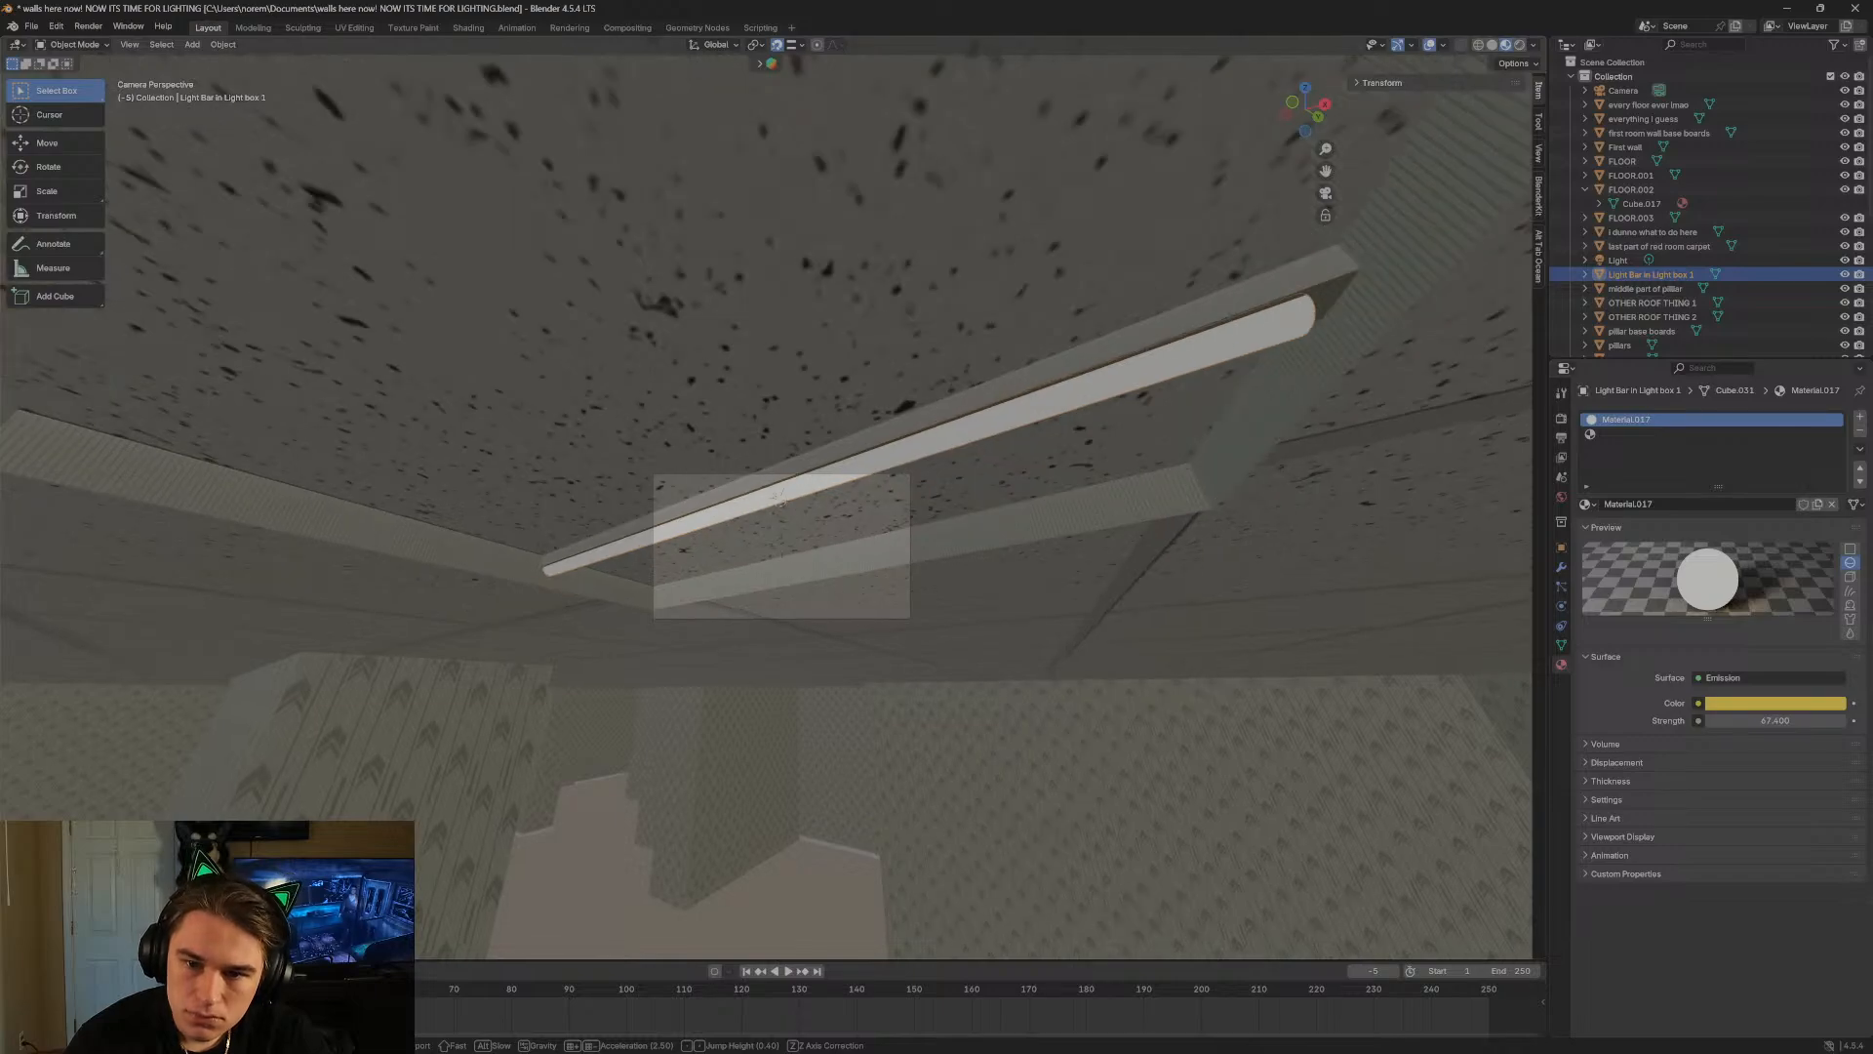
{"action": "left_click", "coordinate": [780, 500]}
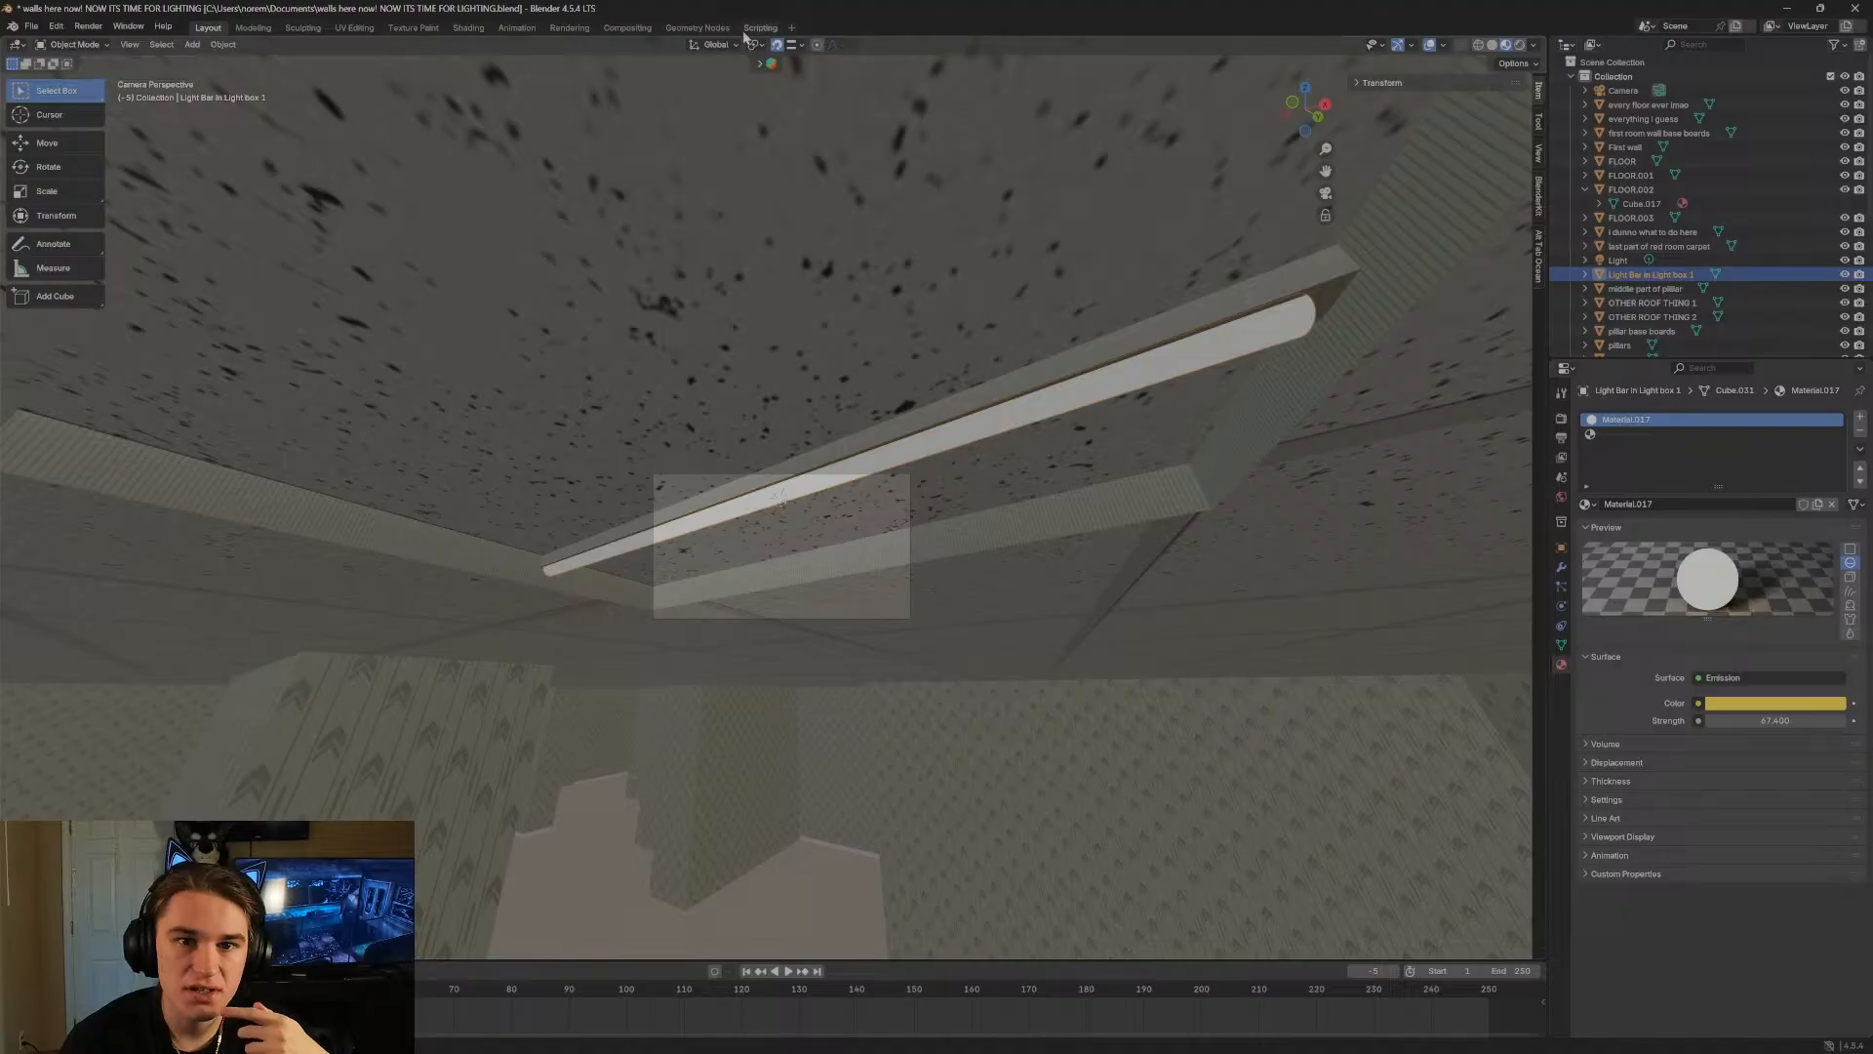
Show the BlenderKit asset bar, preview some of the offered models, and close it.
{"action": "left_click", "coordinate": [758, 63]}
{"action": "left_click", "coordinate": [553, 64]}
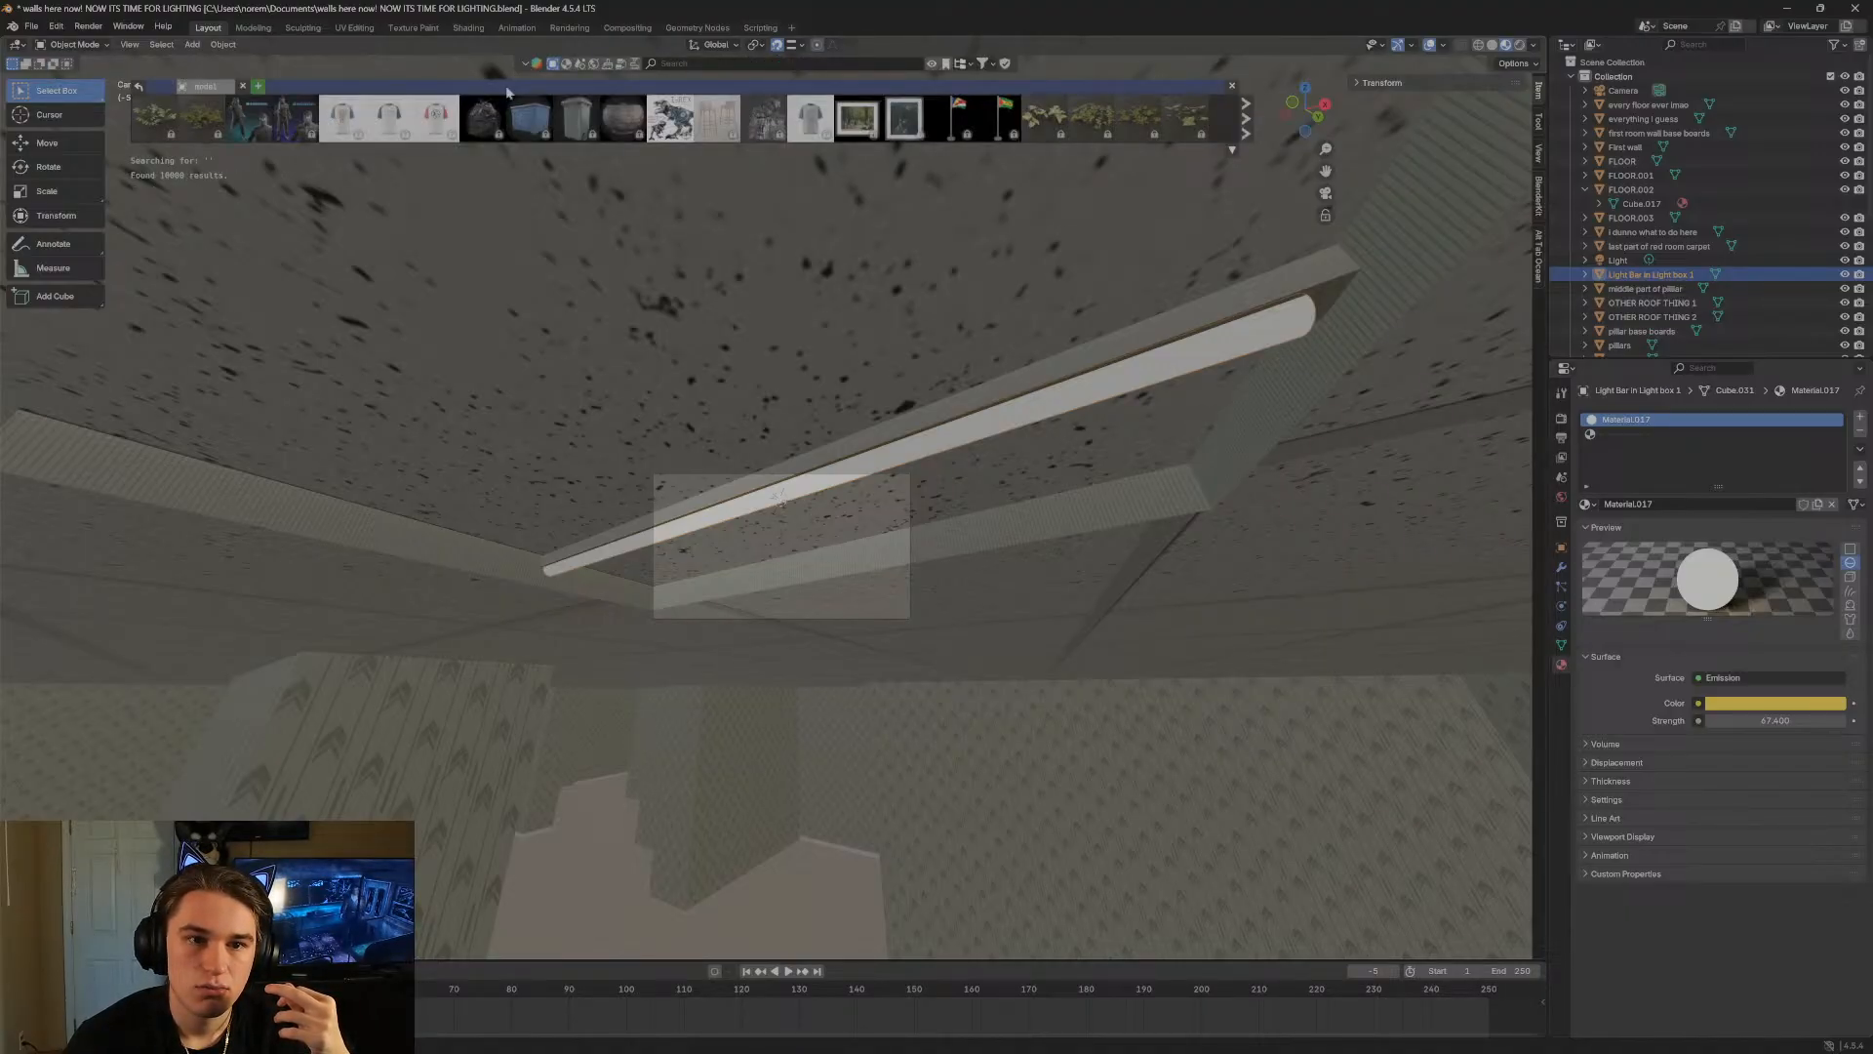
{"action": "mouse_move", "coordinate": [544, 117]}
{"action": "mouse_move", "coordinate": [673, 118]}
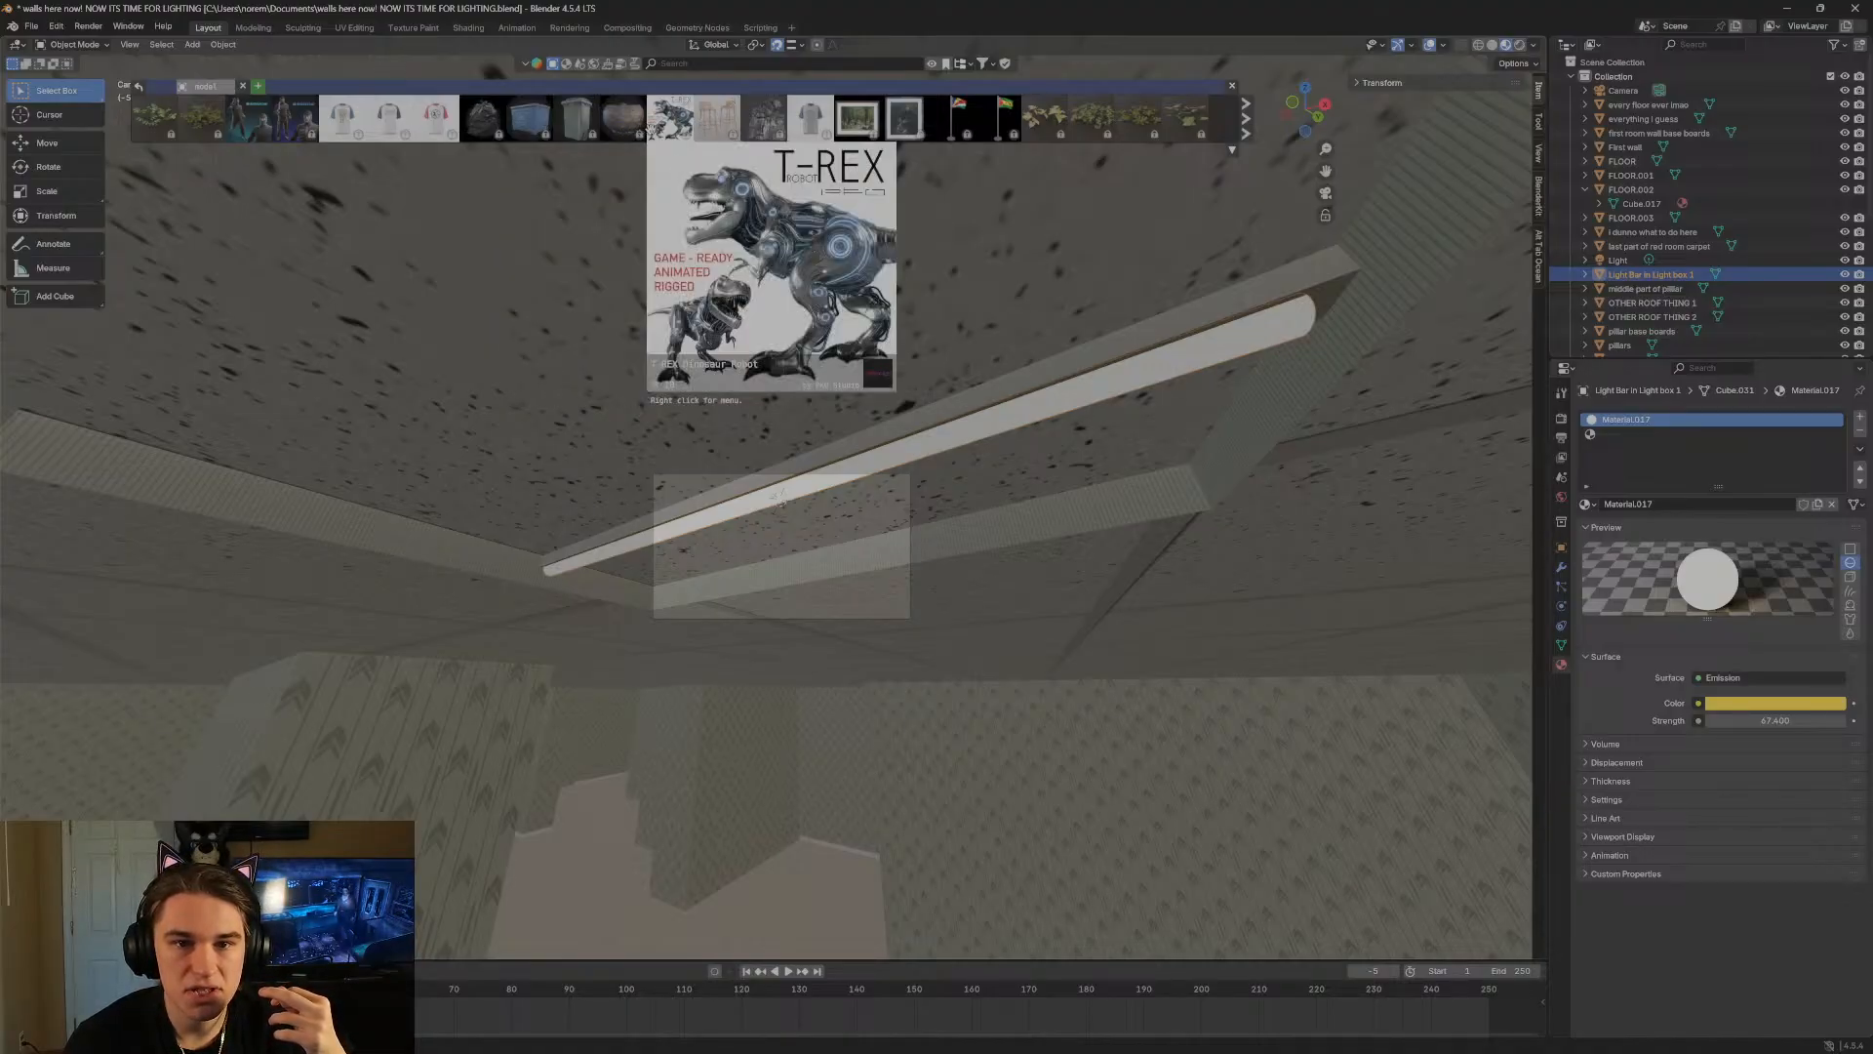
{"action": "mouse_move", "coordinate": [786, 127]}
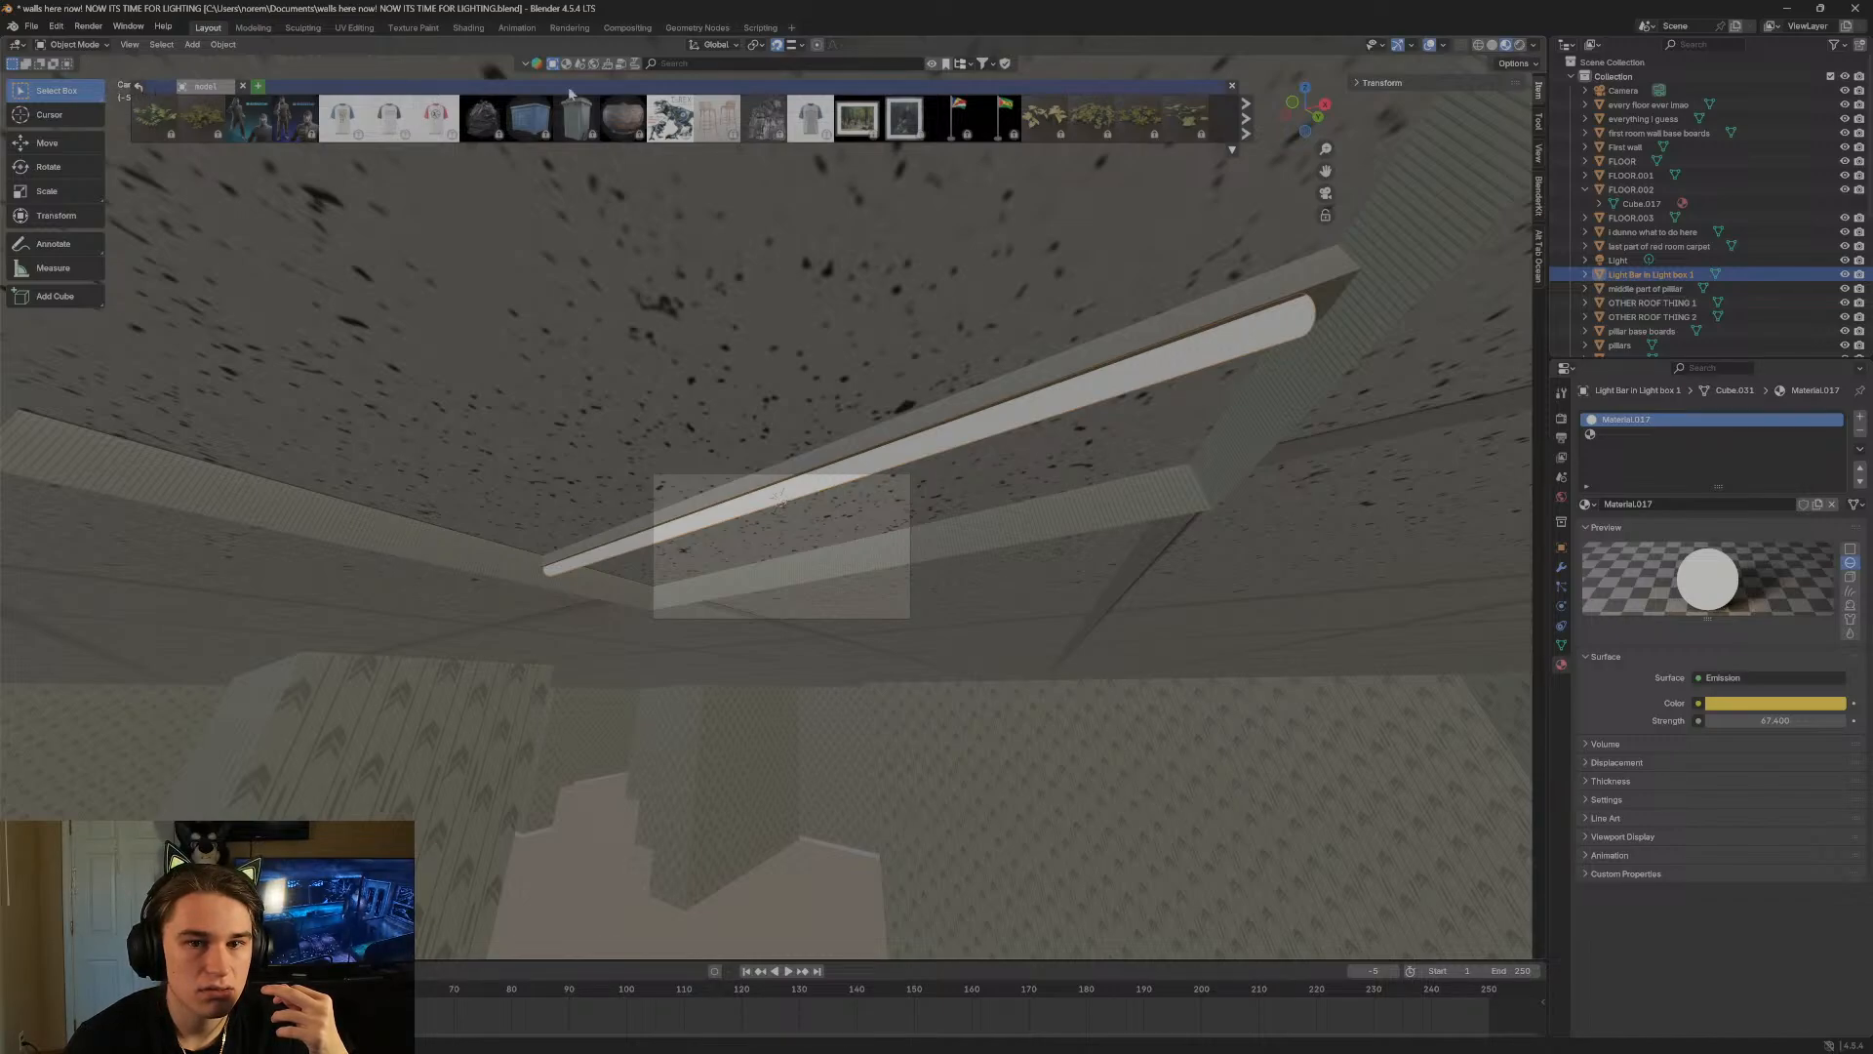
{"action": "left_click", "coordinate": [1229, 87]}
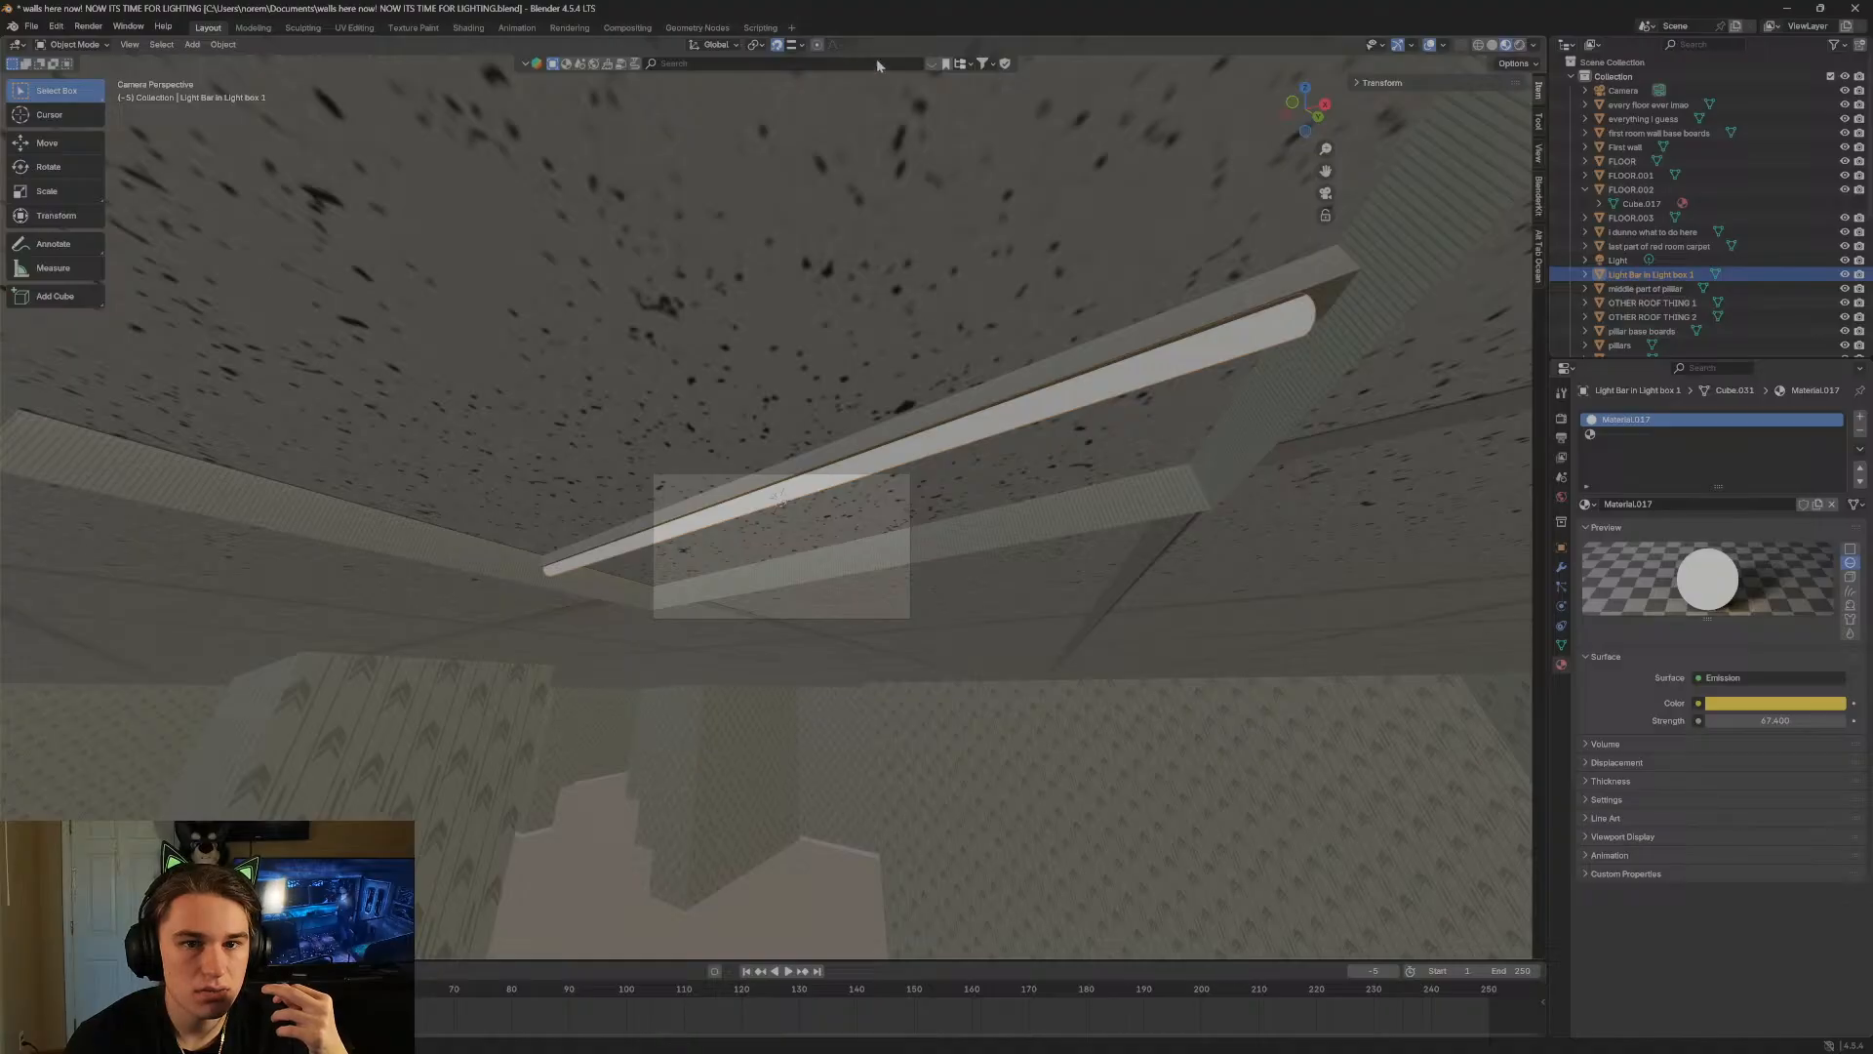
Search the BlenderKit model library for "couch", preview the Leather Couch, and close the results.
{"action": "left_click", "coordinate": [932, 65]}
{"action": "left_click", "coordinate": [932, 66]}
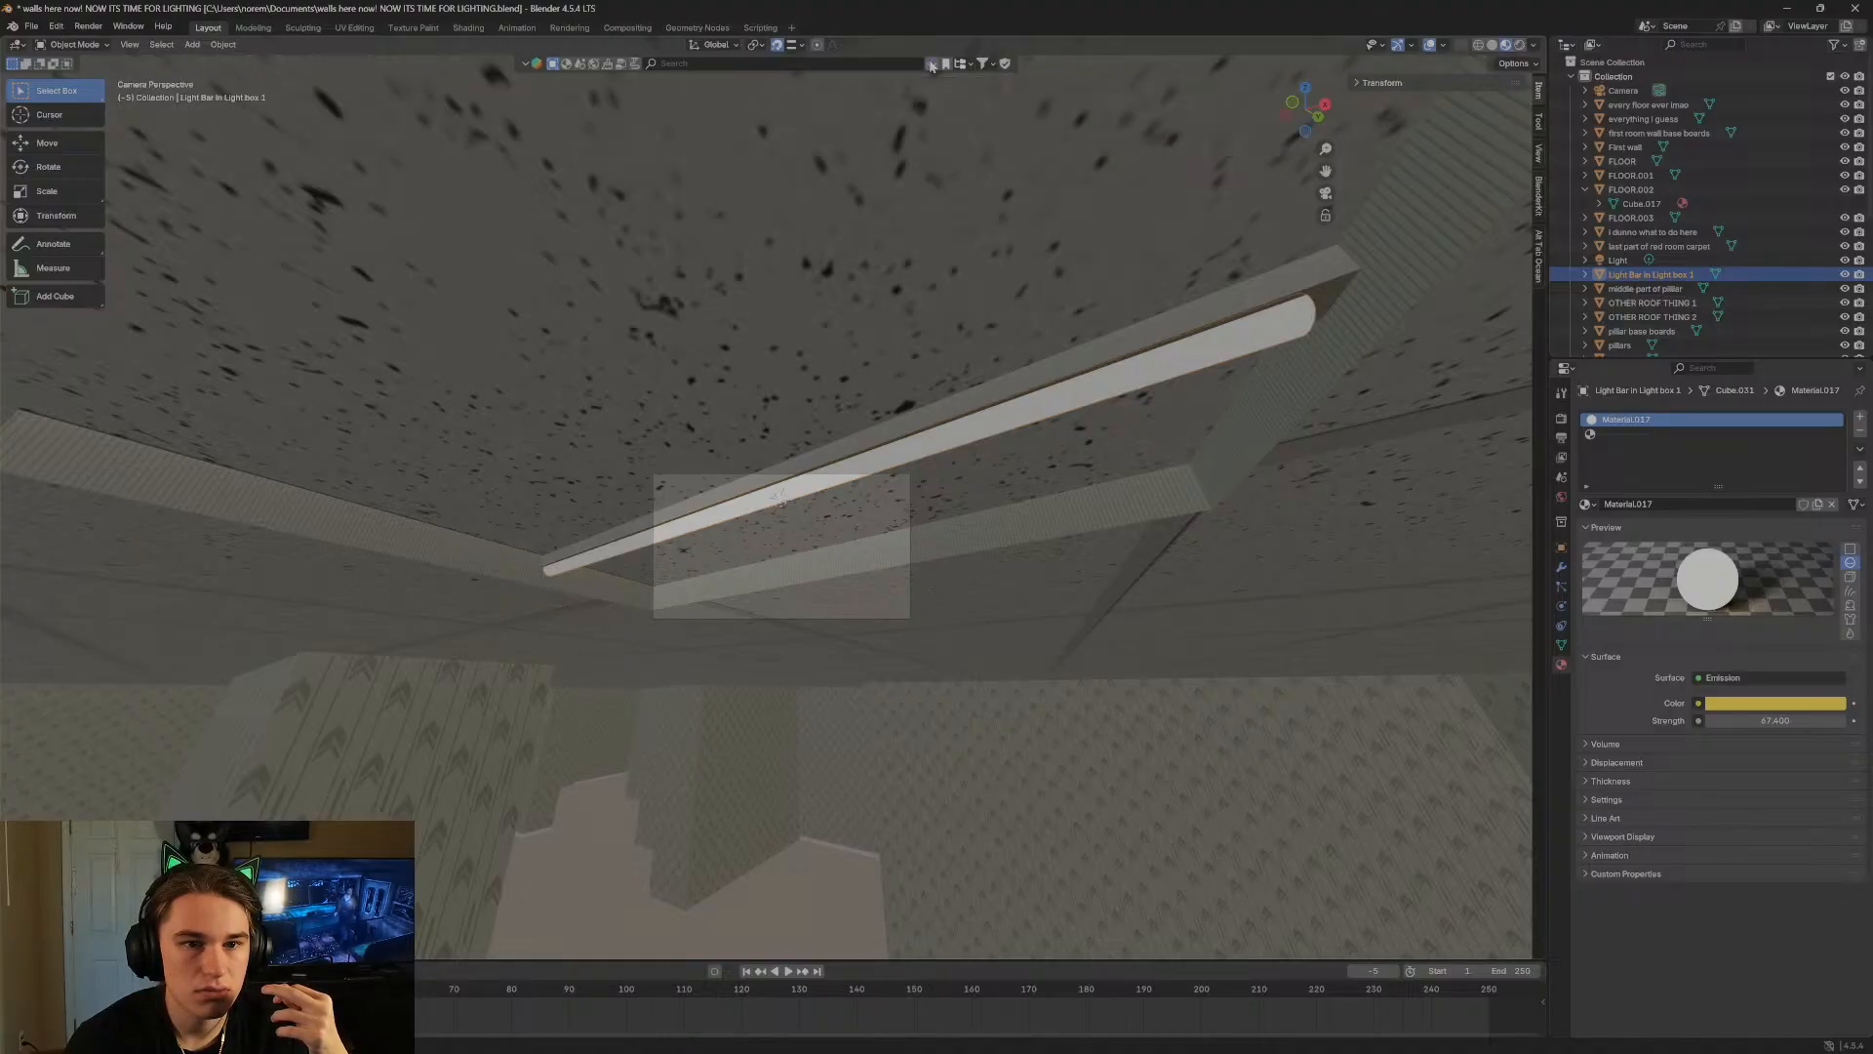
{"action": "left_click", "coordinate": [800, 63]}
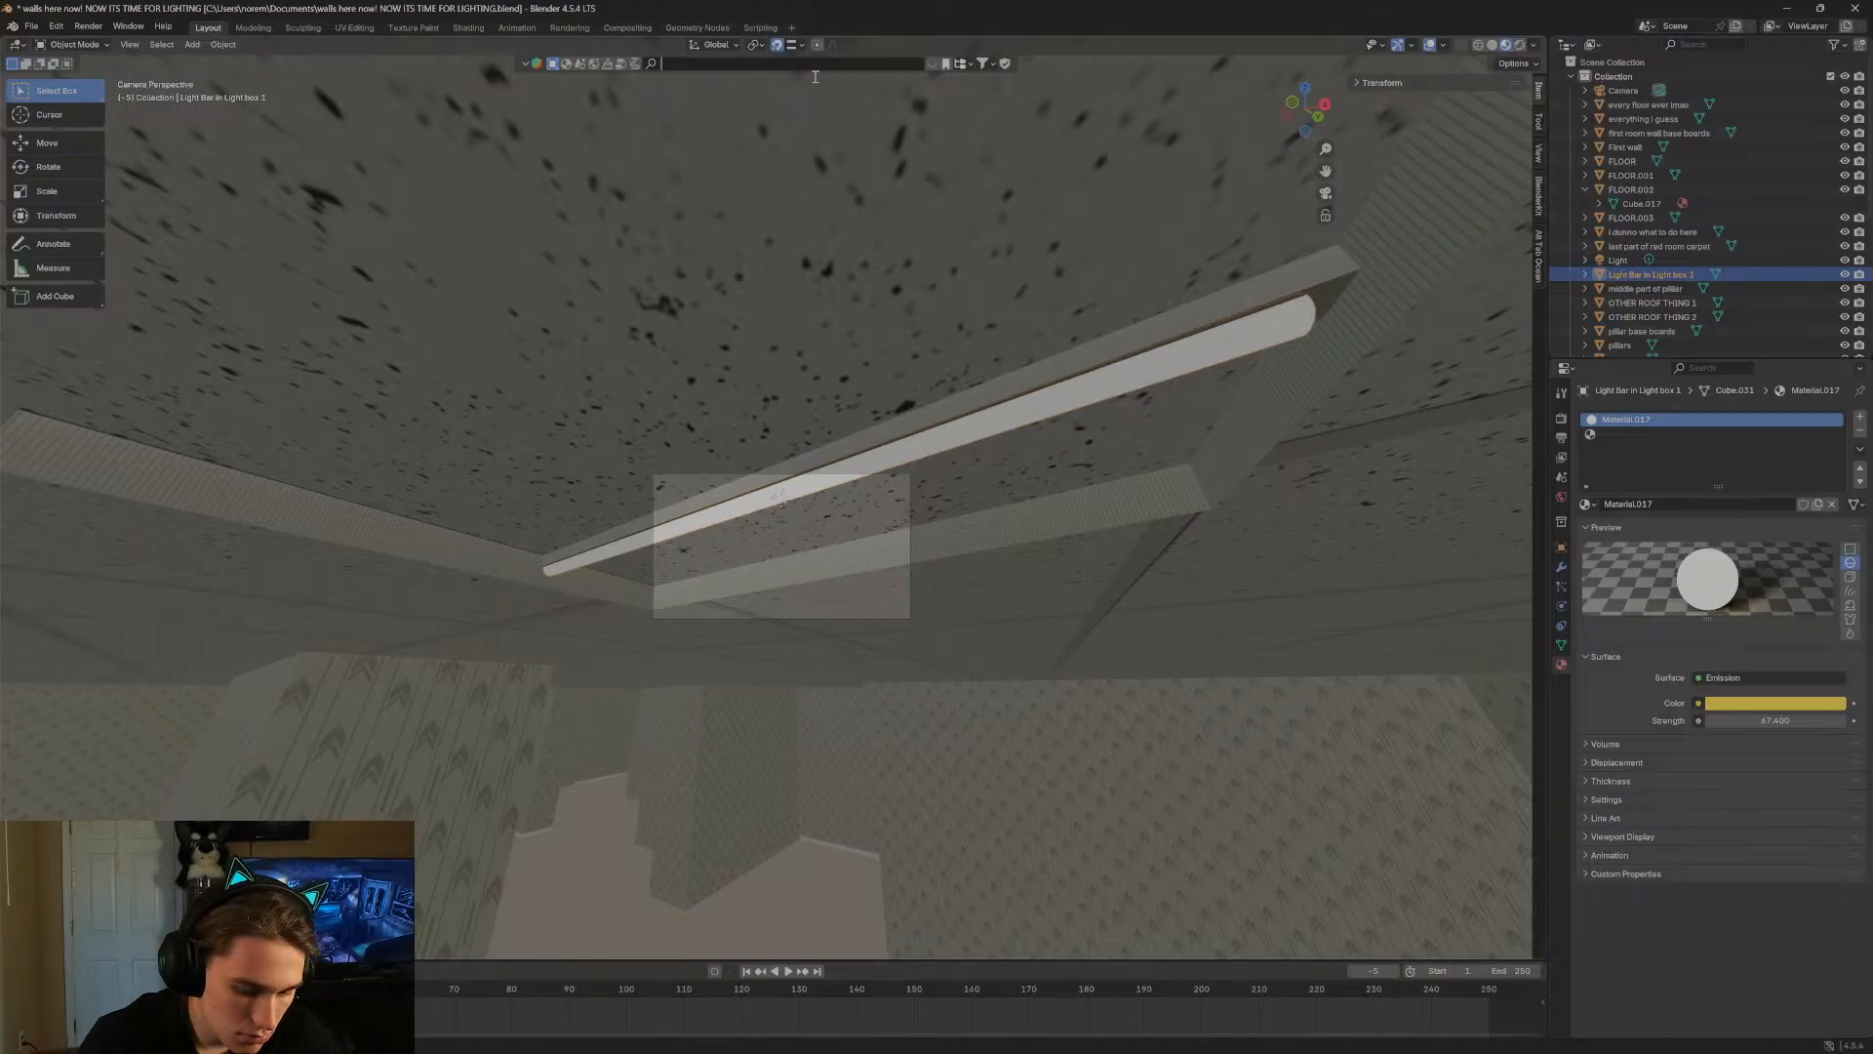
{"action": "type", "text": "couch"}
{"action": "key", "text": "Return"}
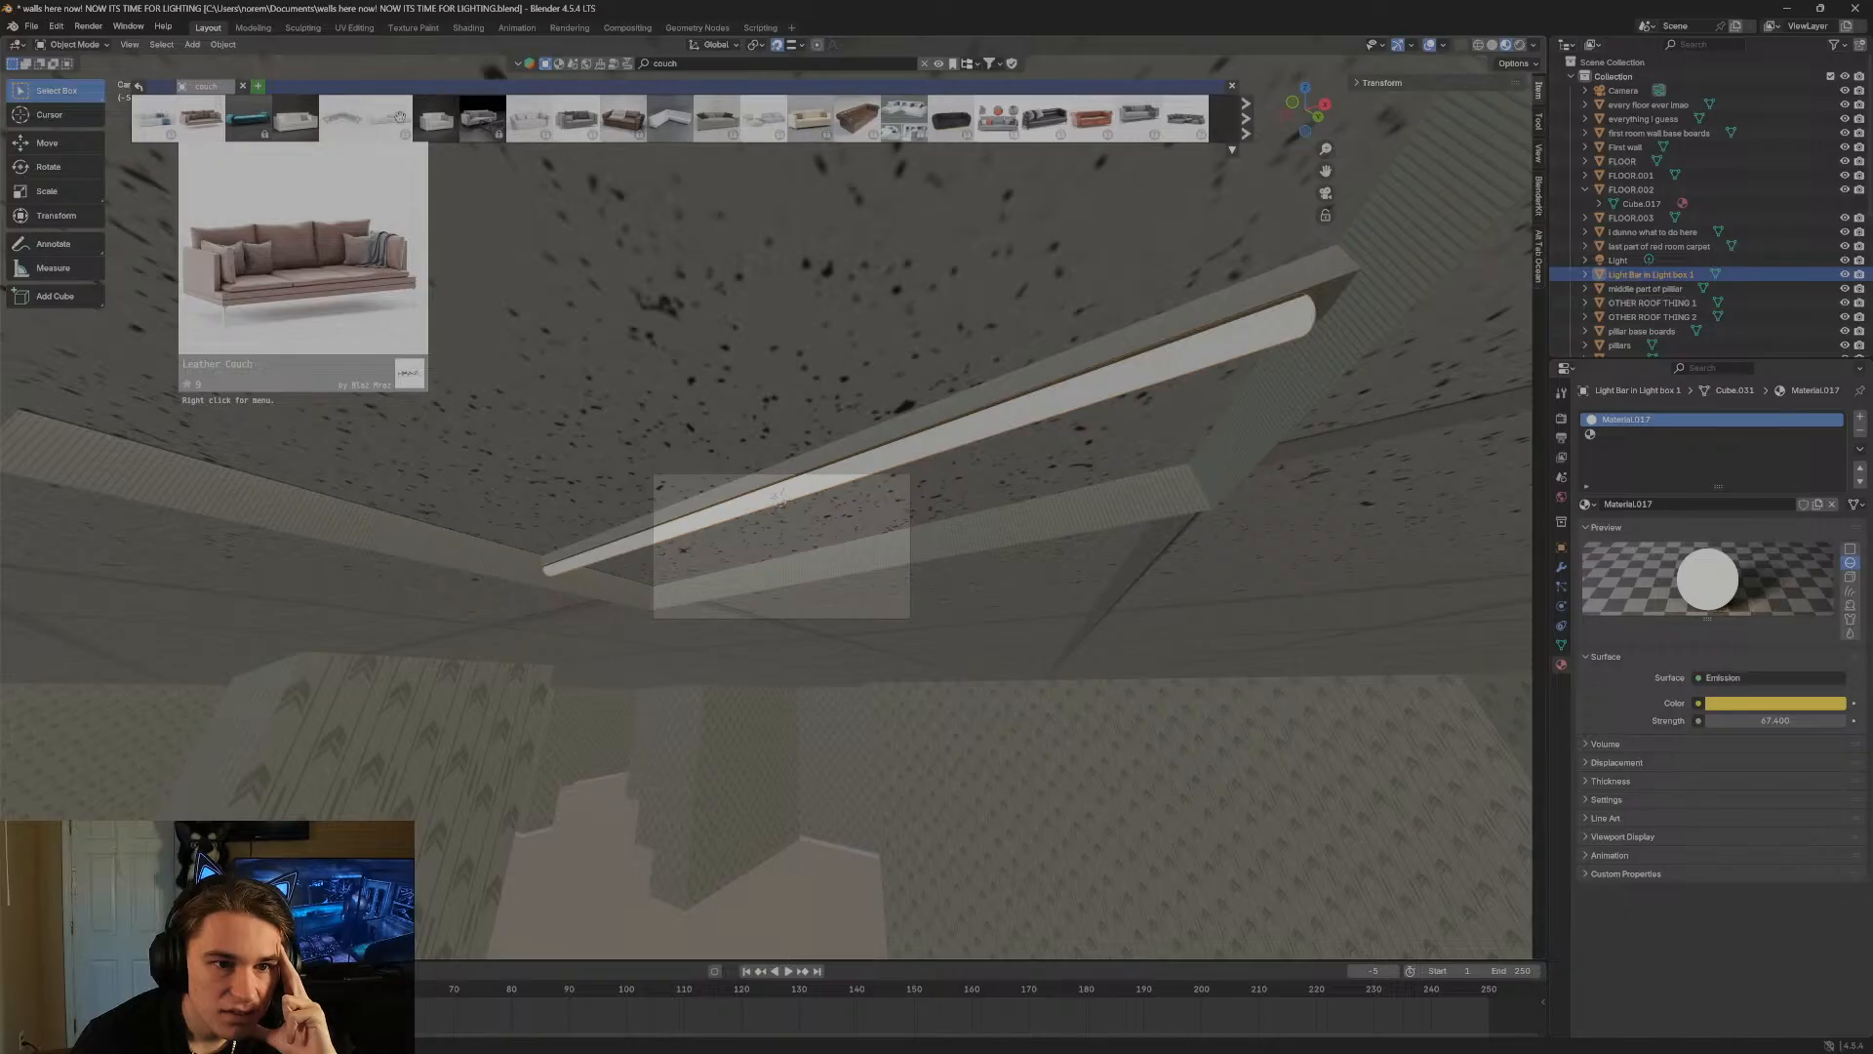
{"action": "left_click", "coordinate": [1231, 86]}
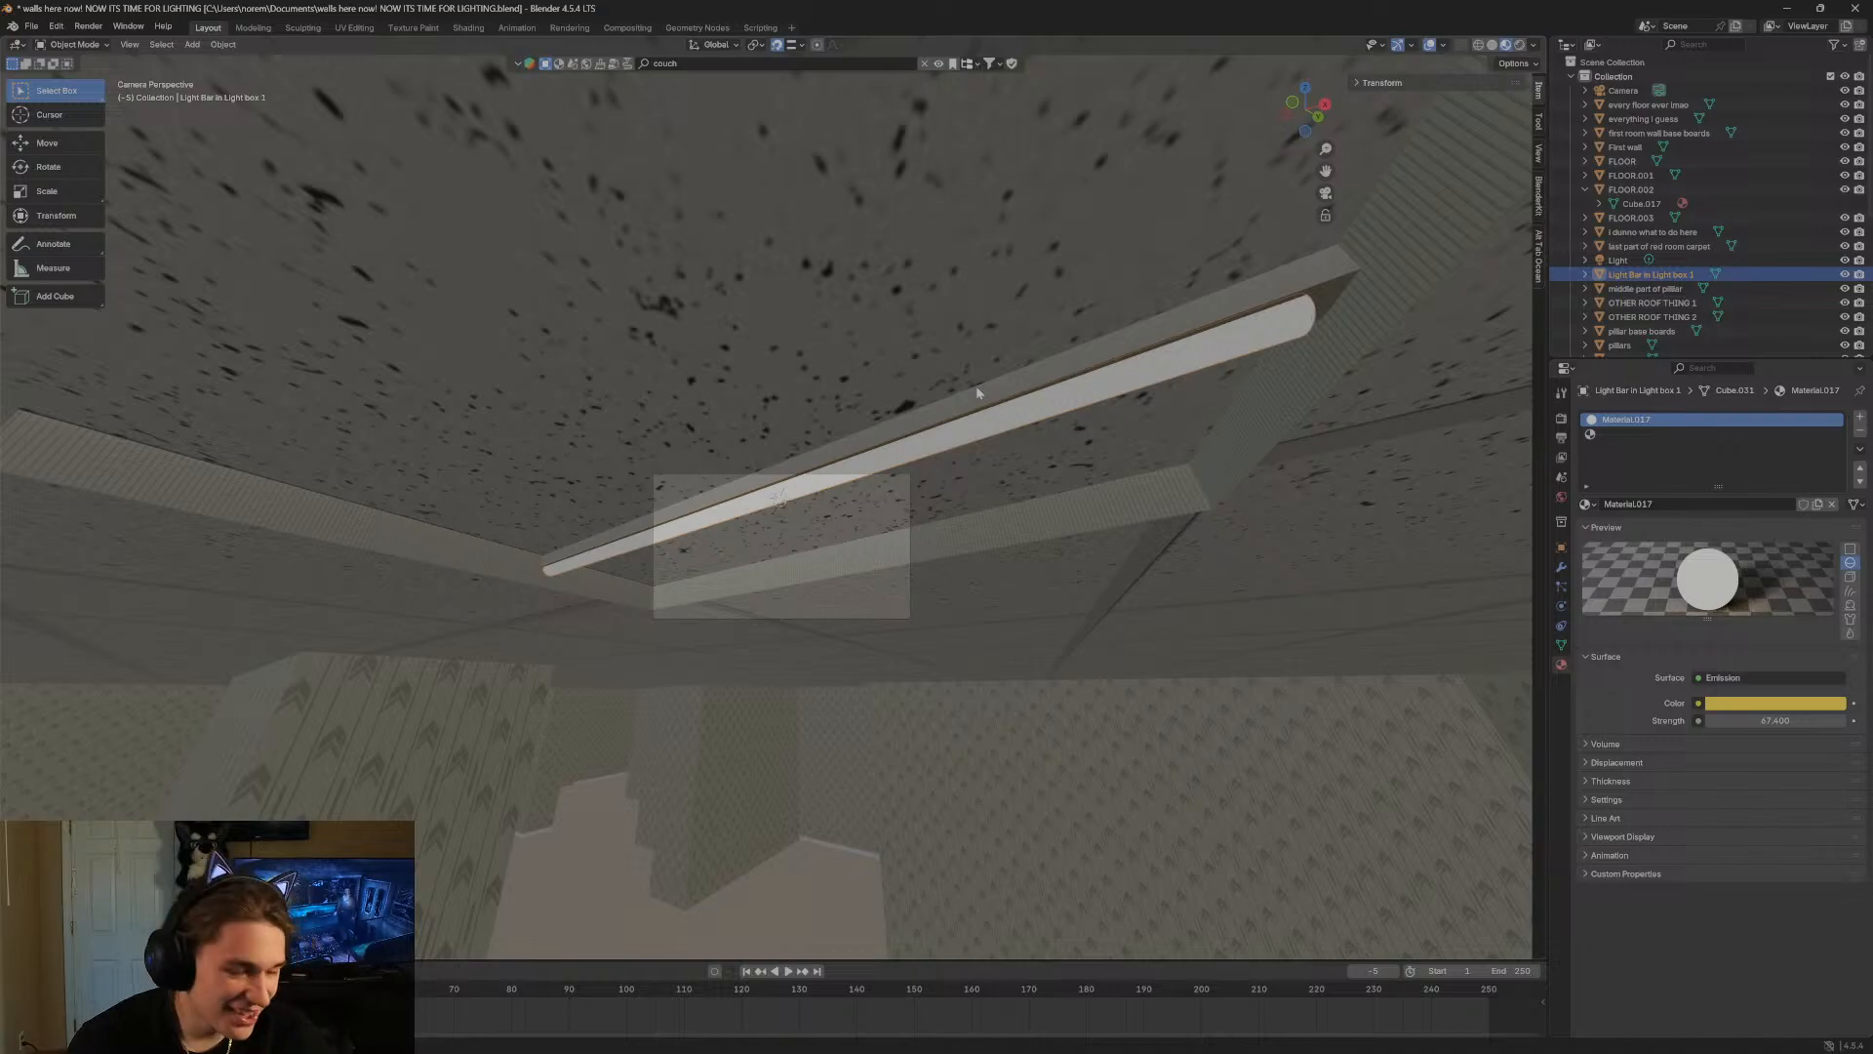
View the light bar from closer below and open the viewport's view options.
{"action": "key", "text": "shift+grave"}
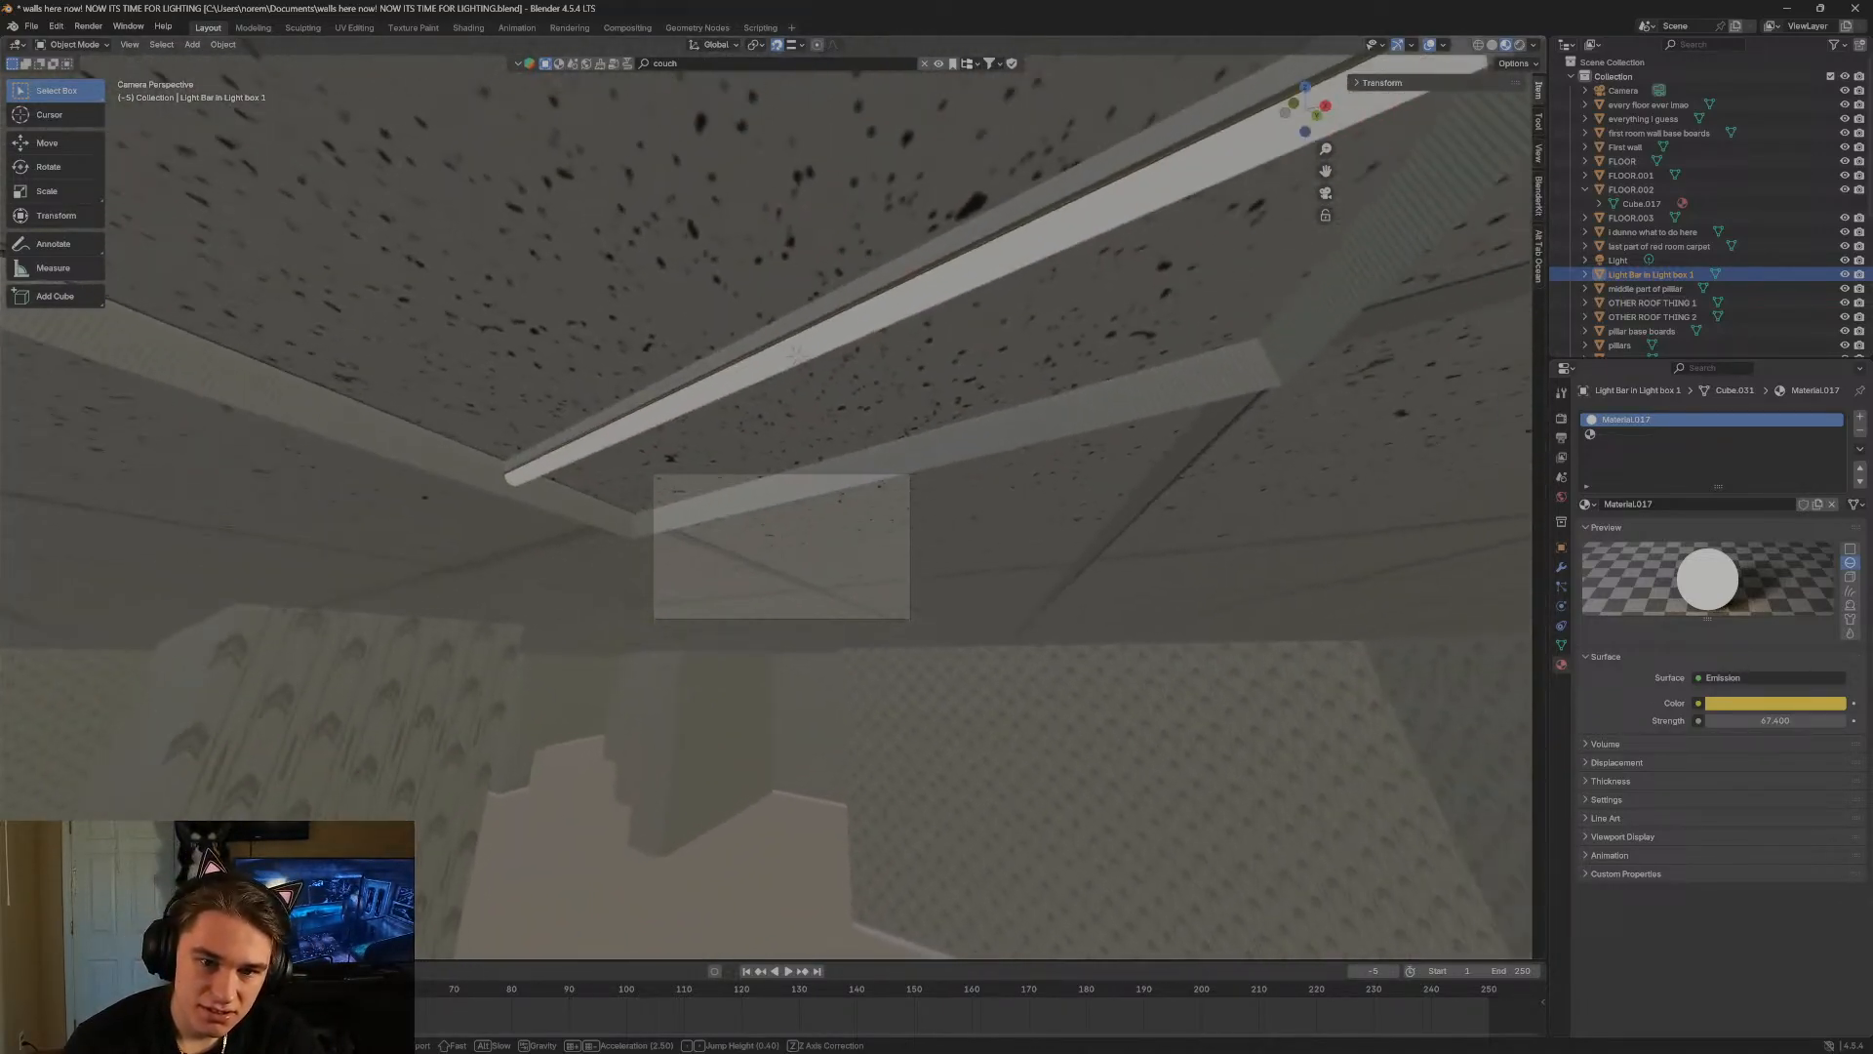
{"action": "left_click", "coordinate": [425, 282]}
{"action": "left_click", "coordinate": [129, 45]}
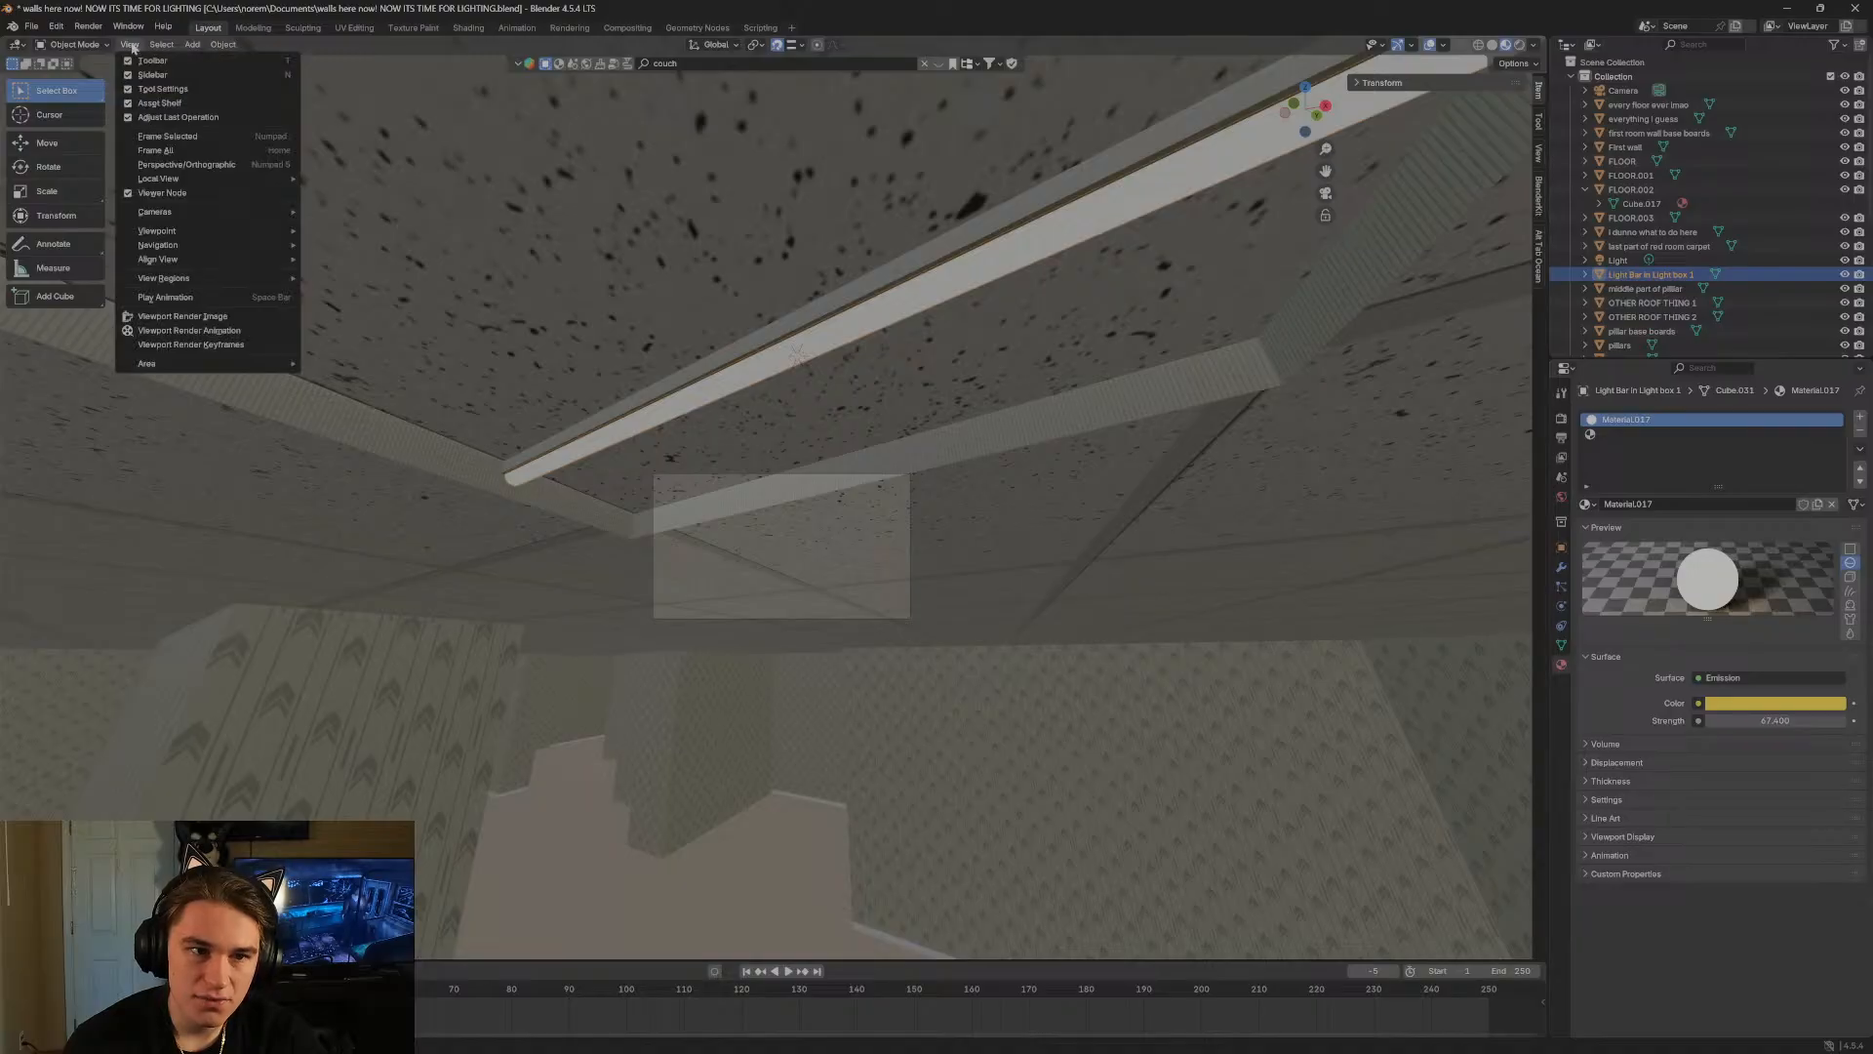
Add a point light to the scene and switch the viewport to rendered shading.
{"action": "mouse_move", "coordinate": [196, 49]}
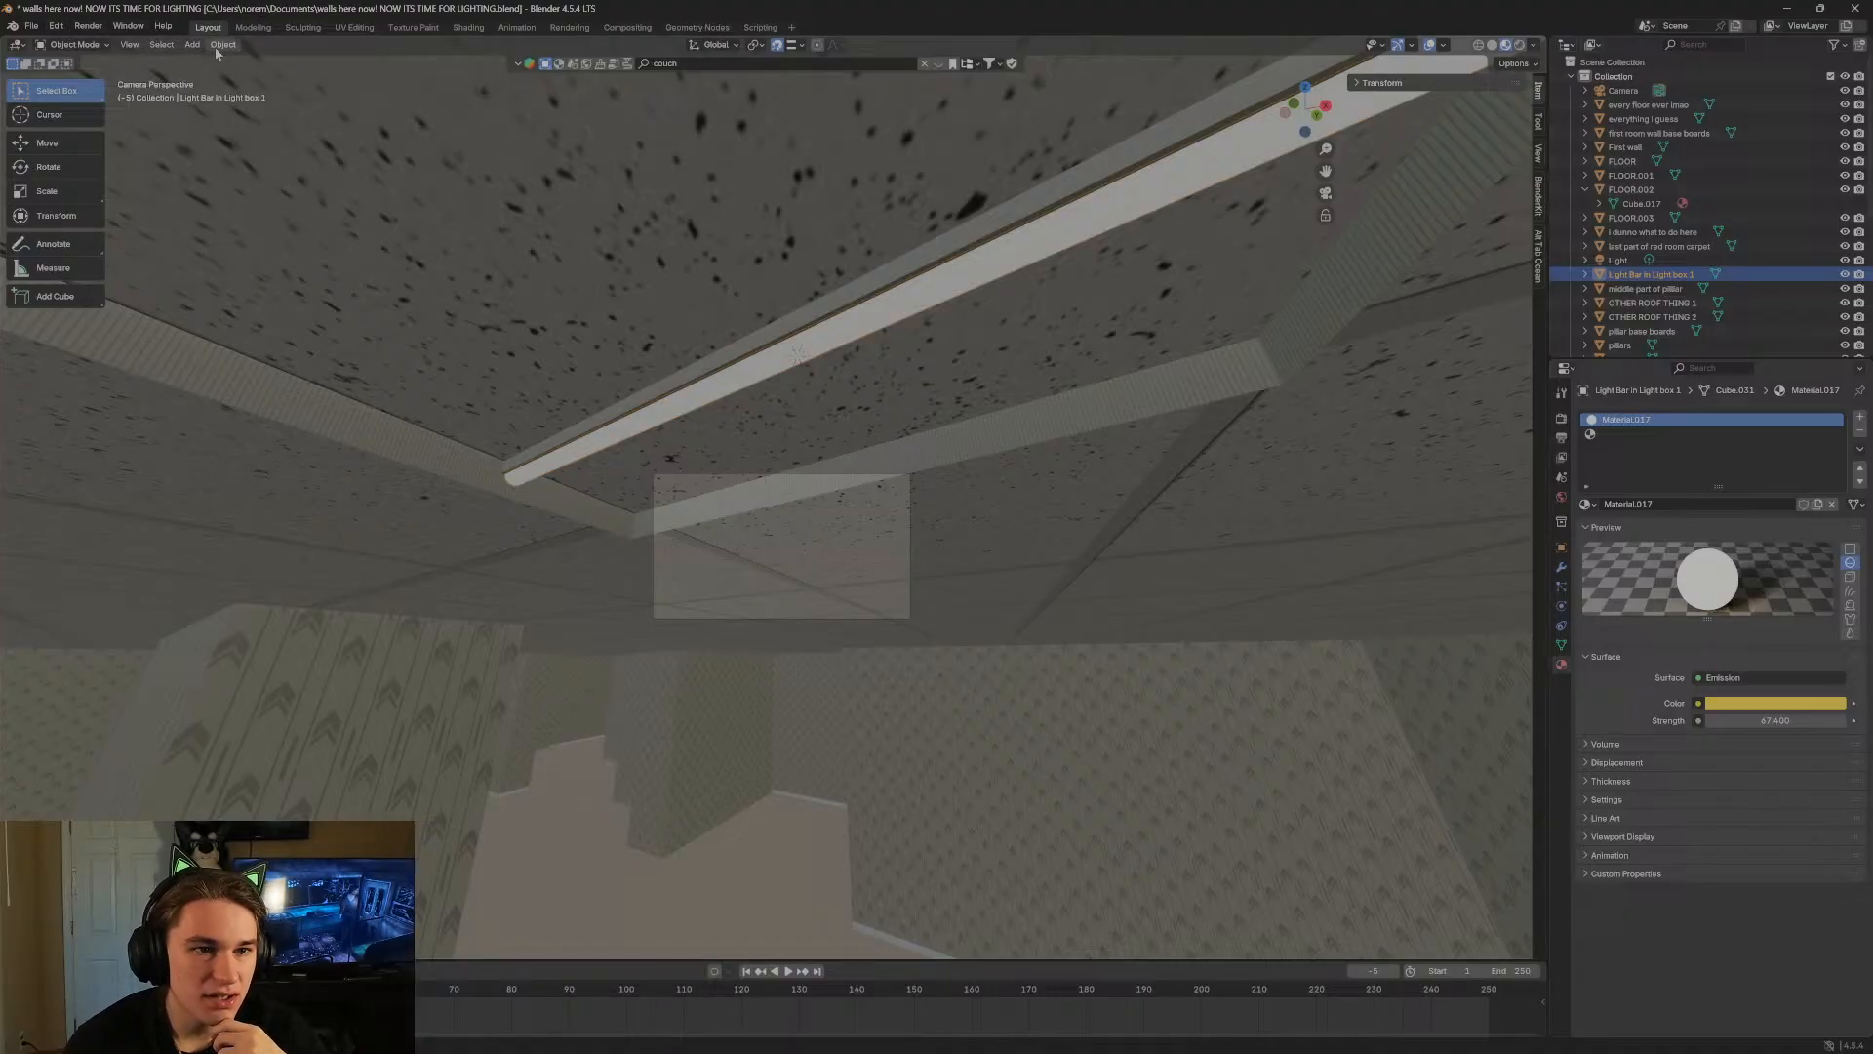
{"action": "left_click", "coordinate": [190, 45]}
{"action": "mouse_move", "coordinate": [254, 245]}
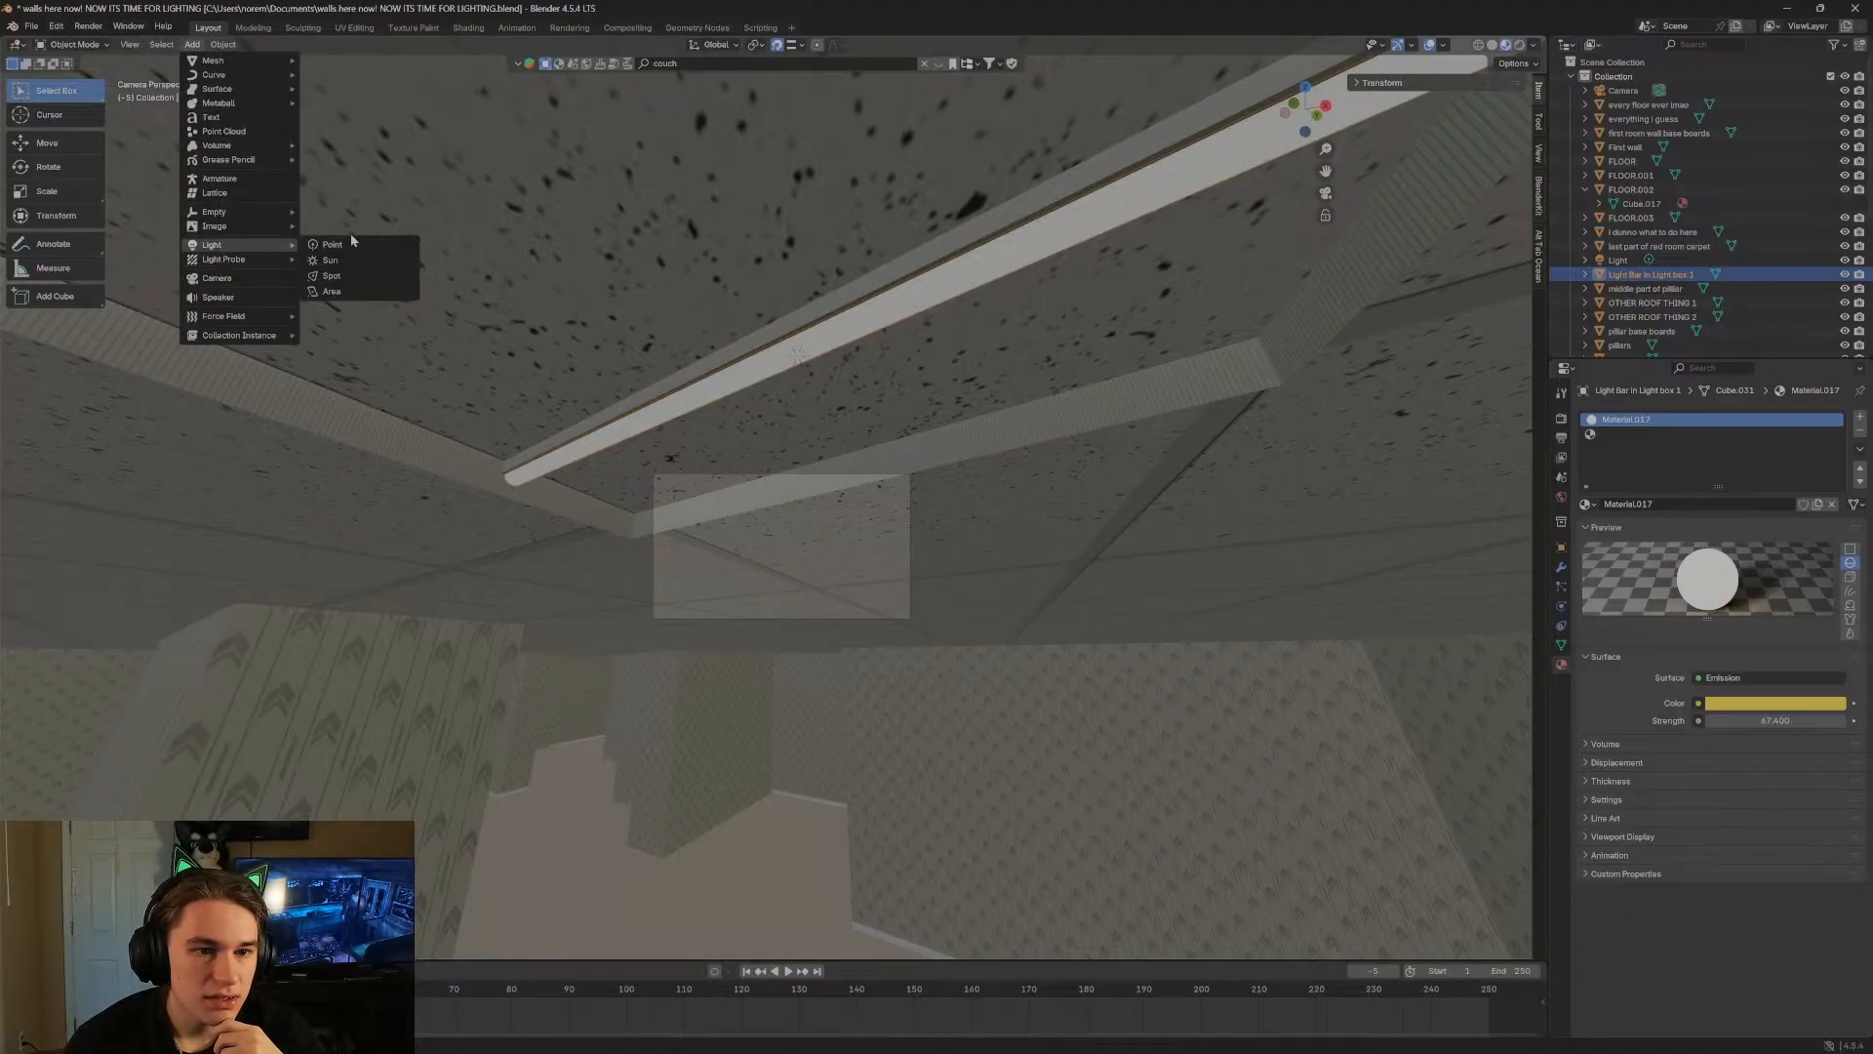
{"action": "left_click", "coordinate": [332, 244]}
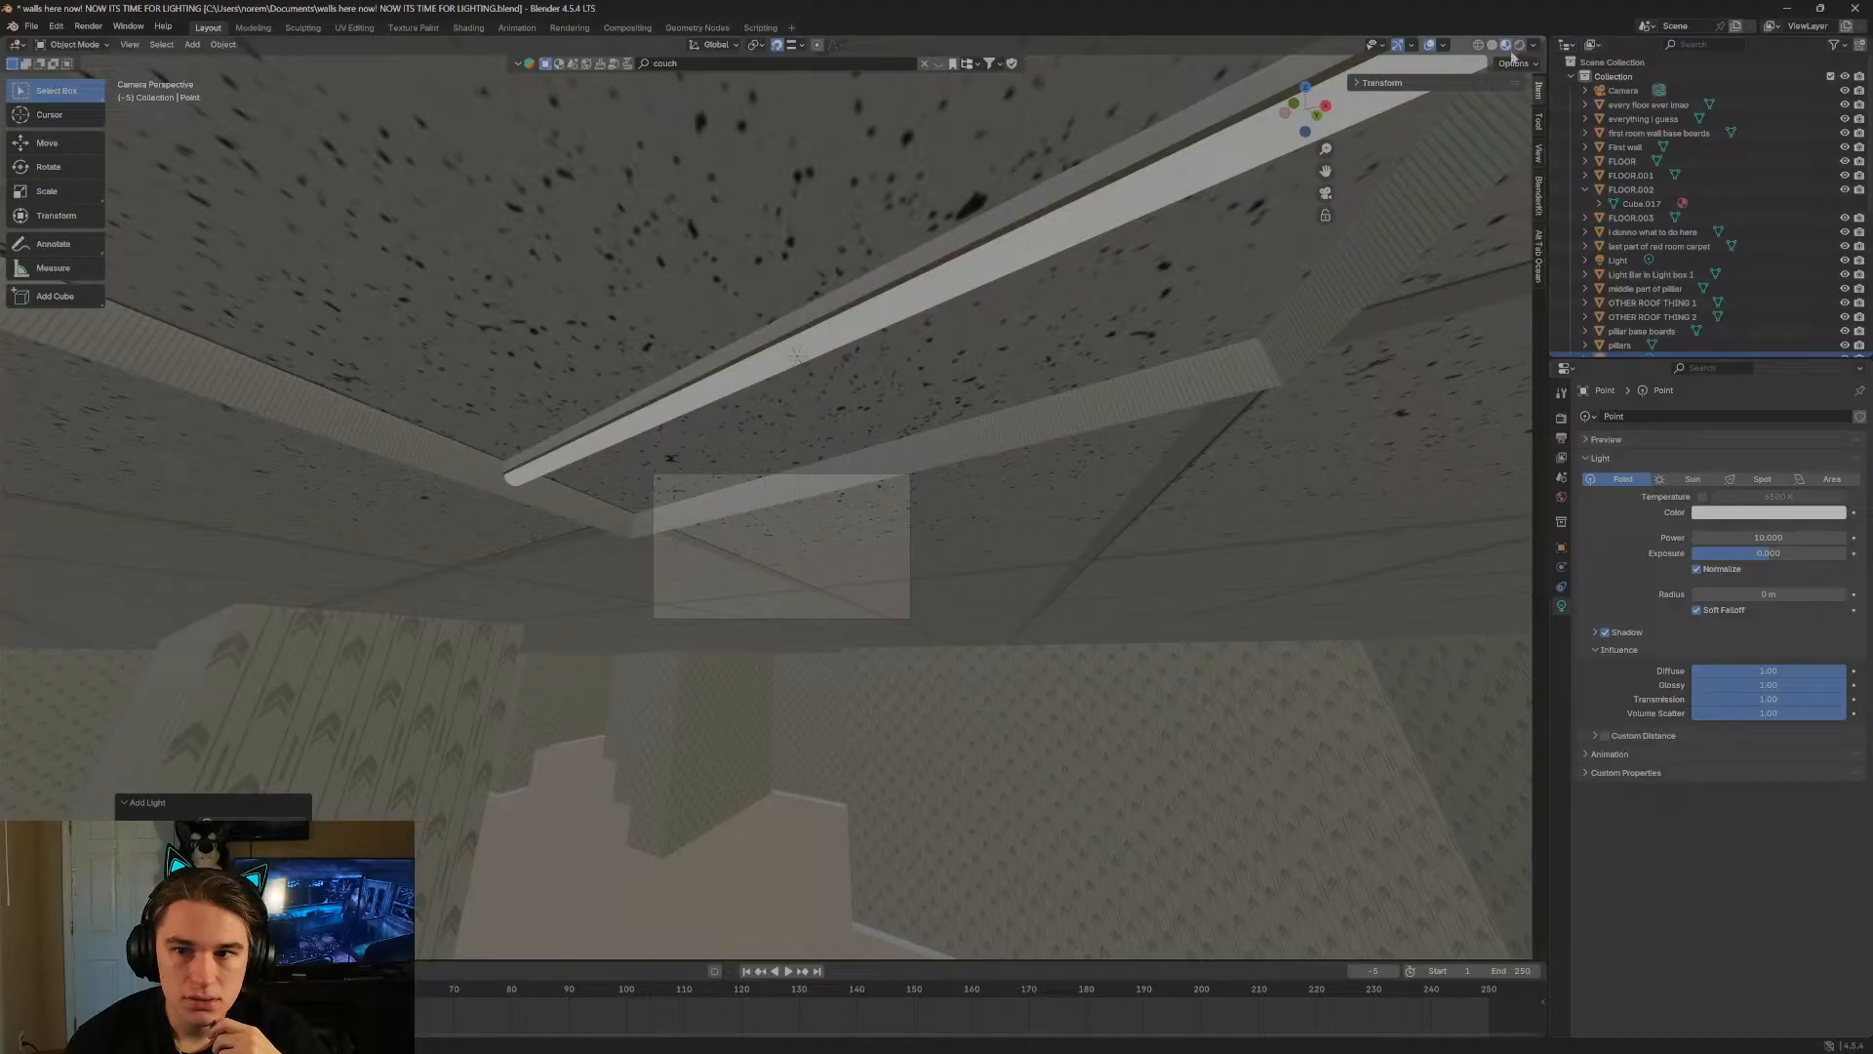
{"action": "left_click", "coordinate": [1519, 45]}
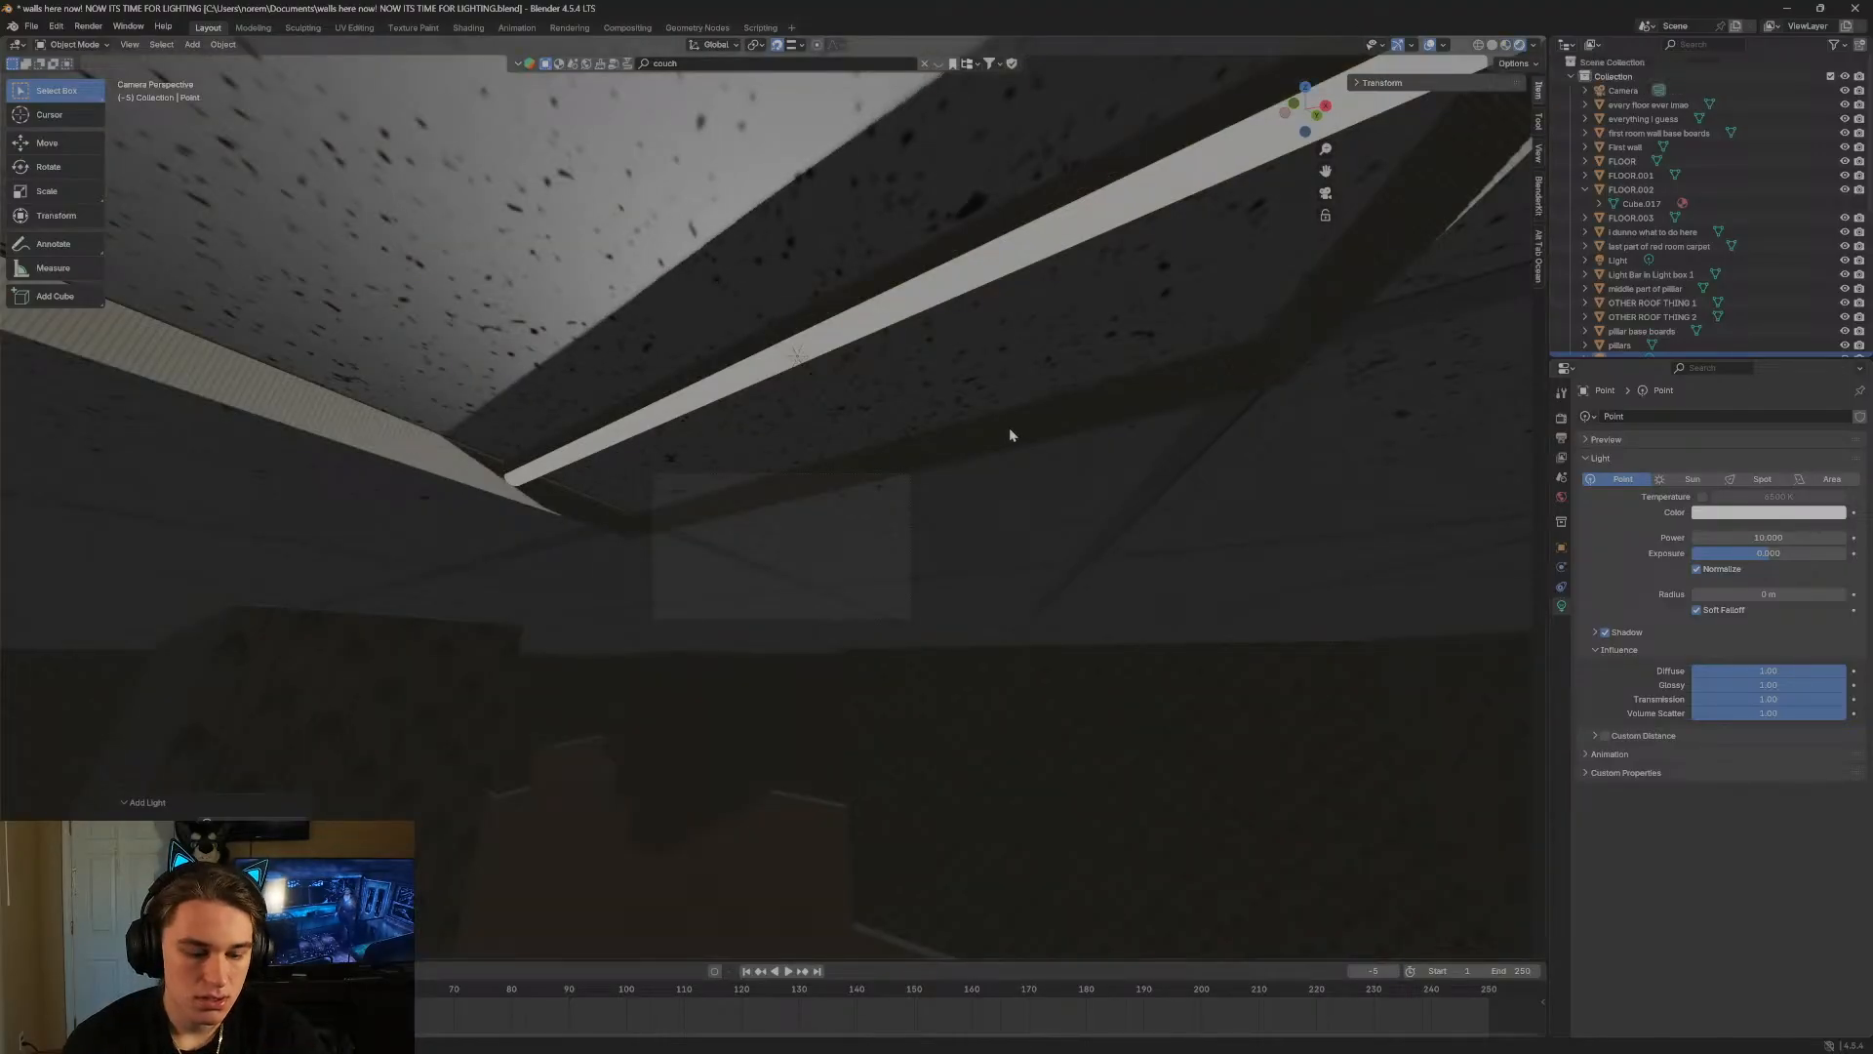
Fly around the room to examine how the point light illuminates the ceiling light box.
{"action": "key", "text": "shift+grave"}
{"action": "key", "text": "s"}
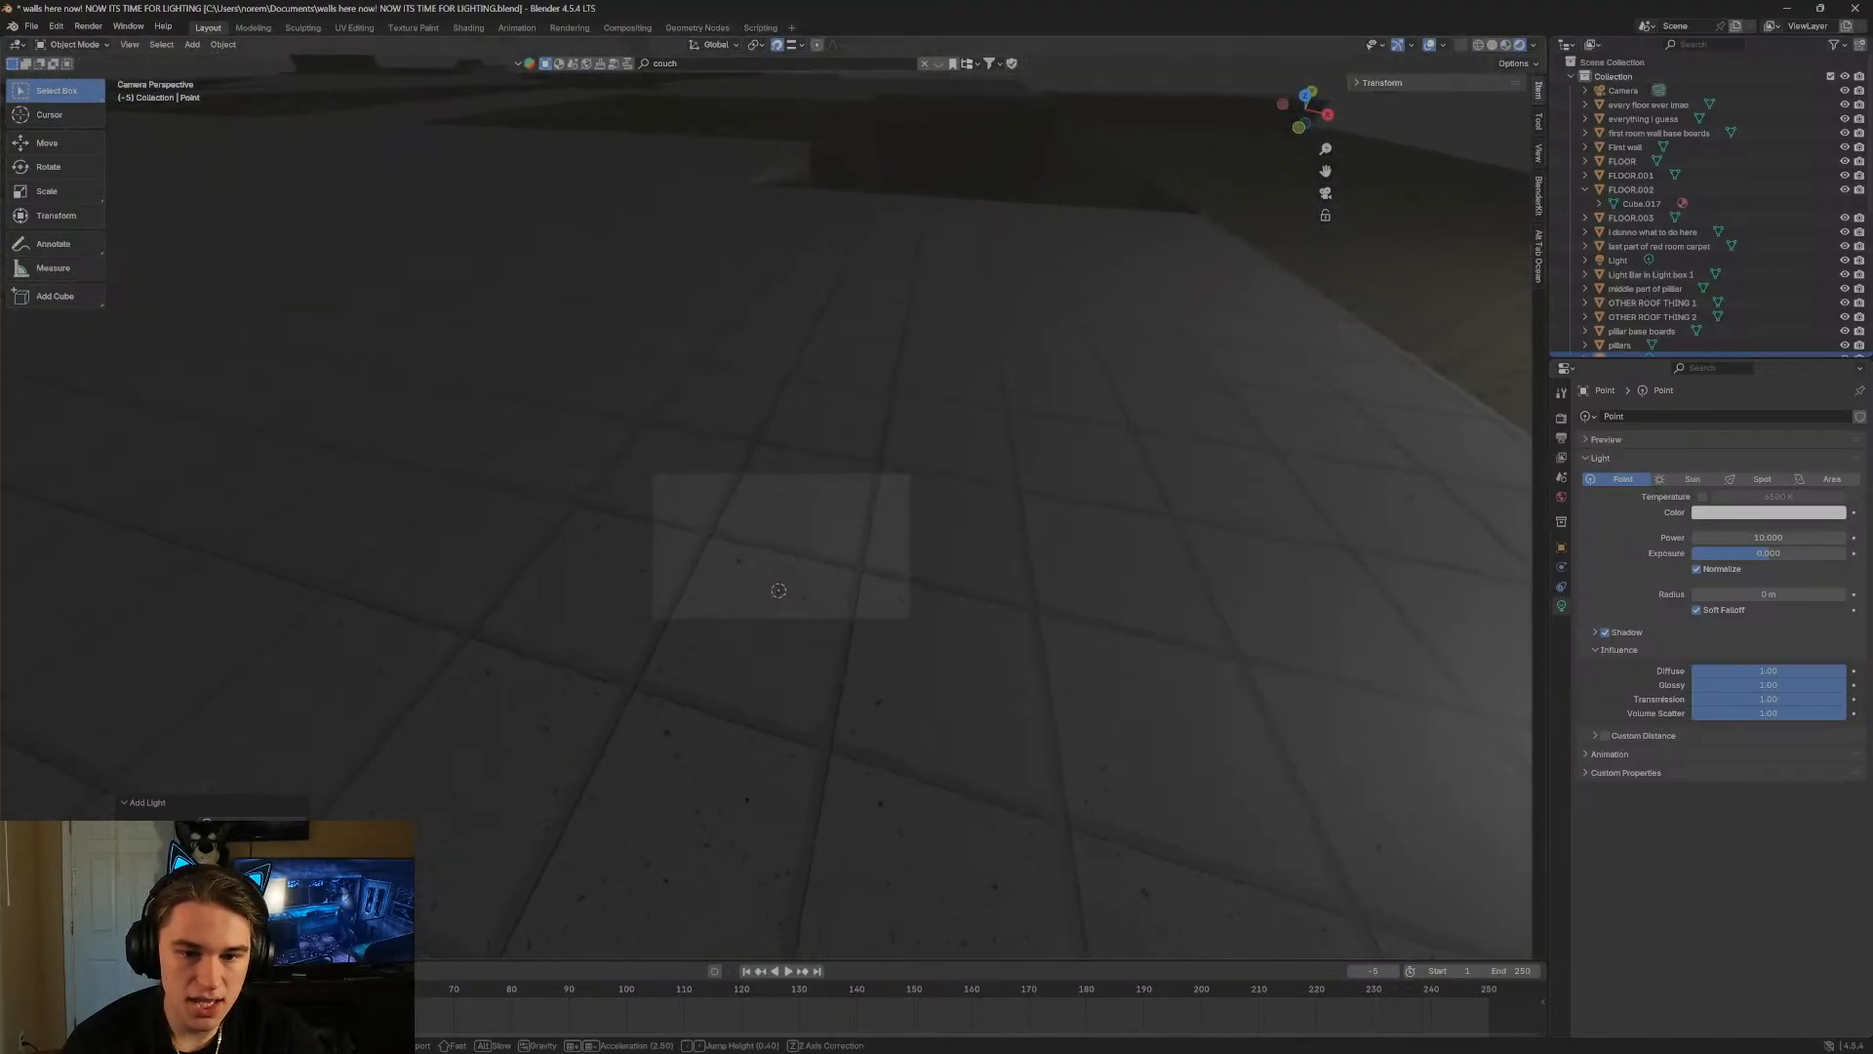
{"action": "key", "text": "w"}
{"action": "key", "text": "w"}
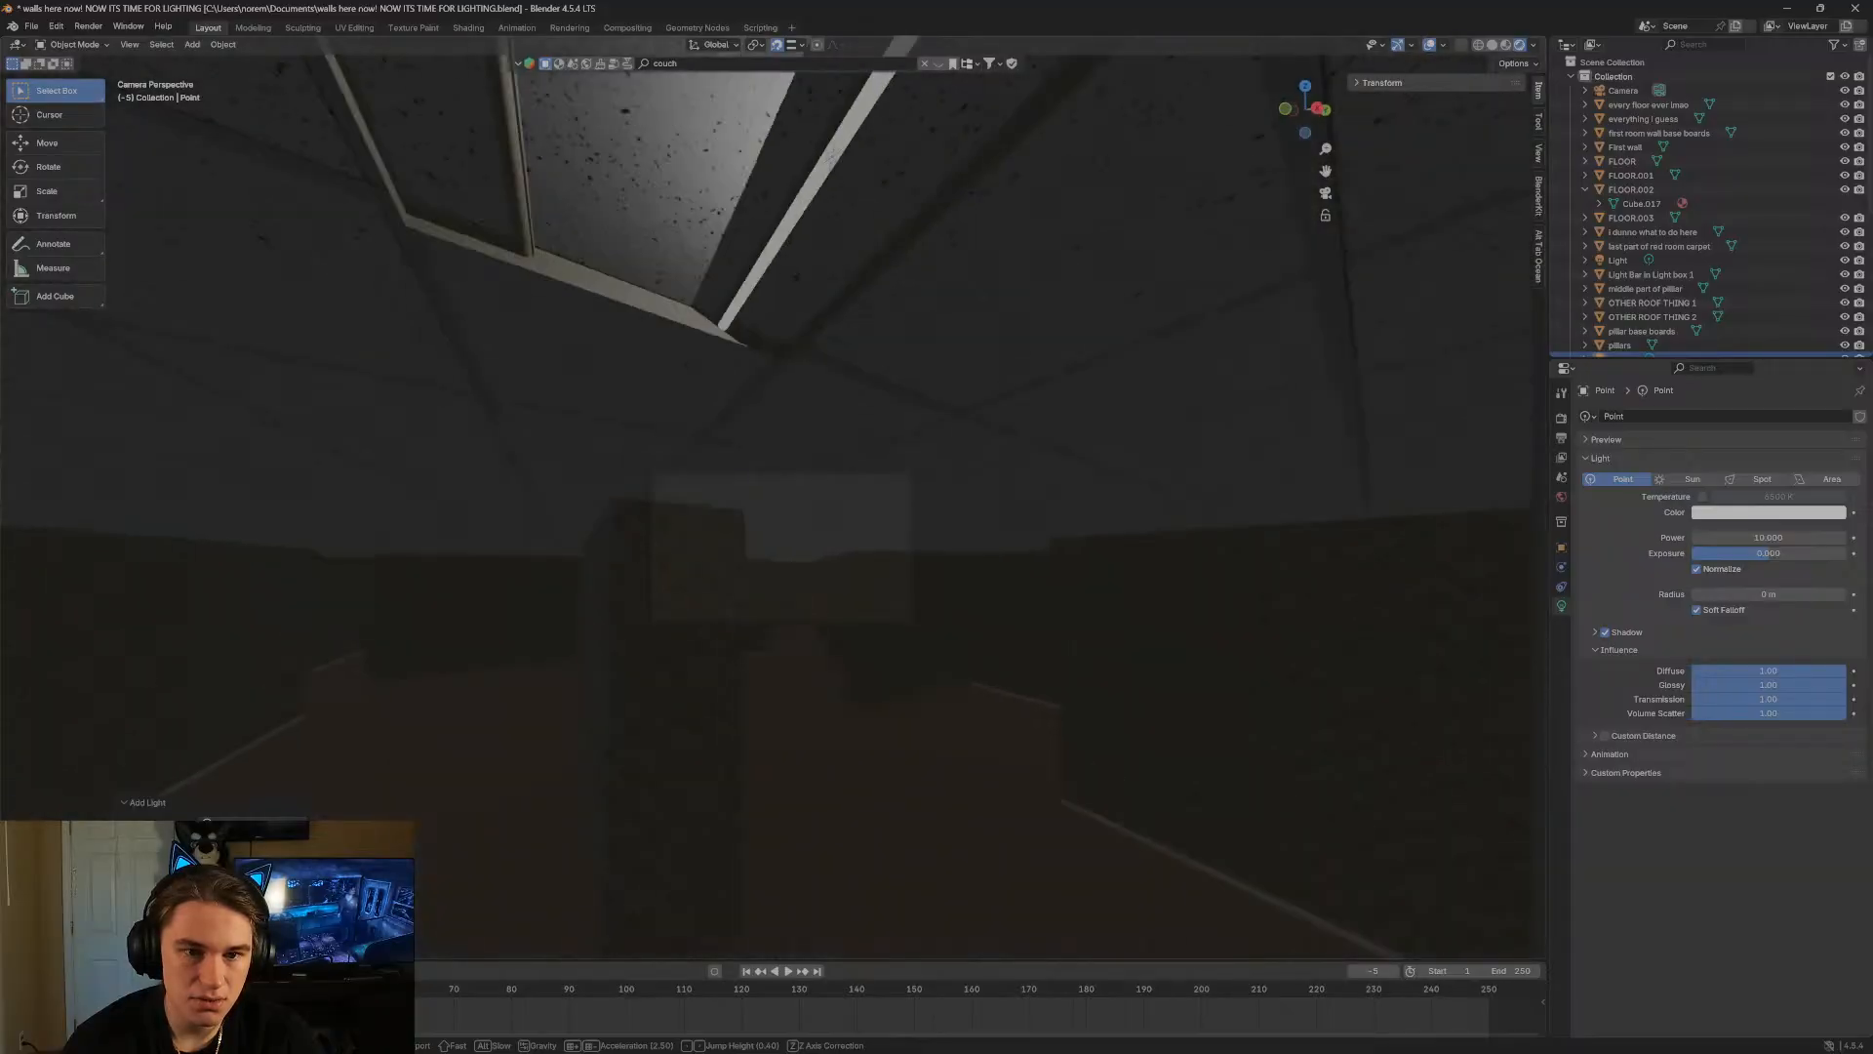
{"action": "key", "text": "s"}
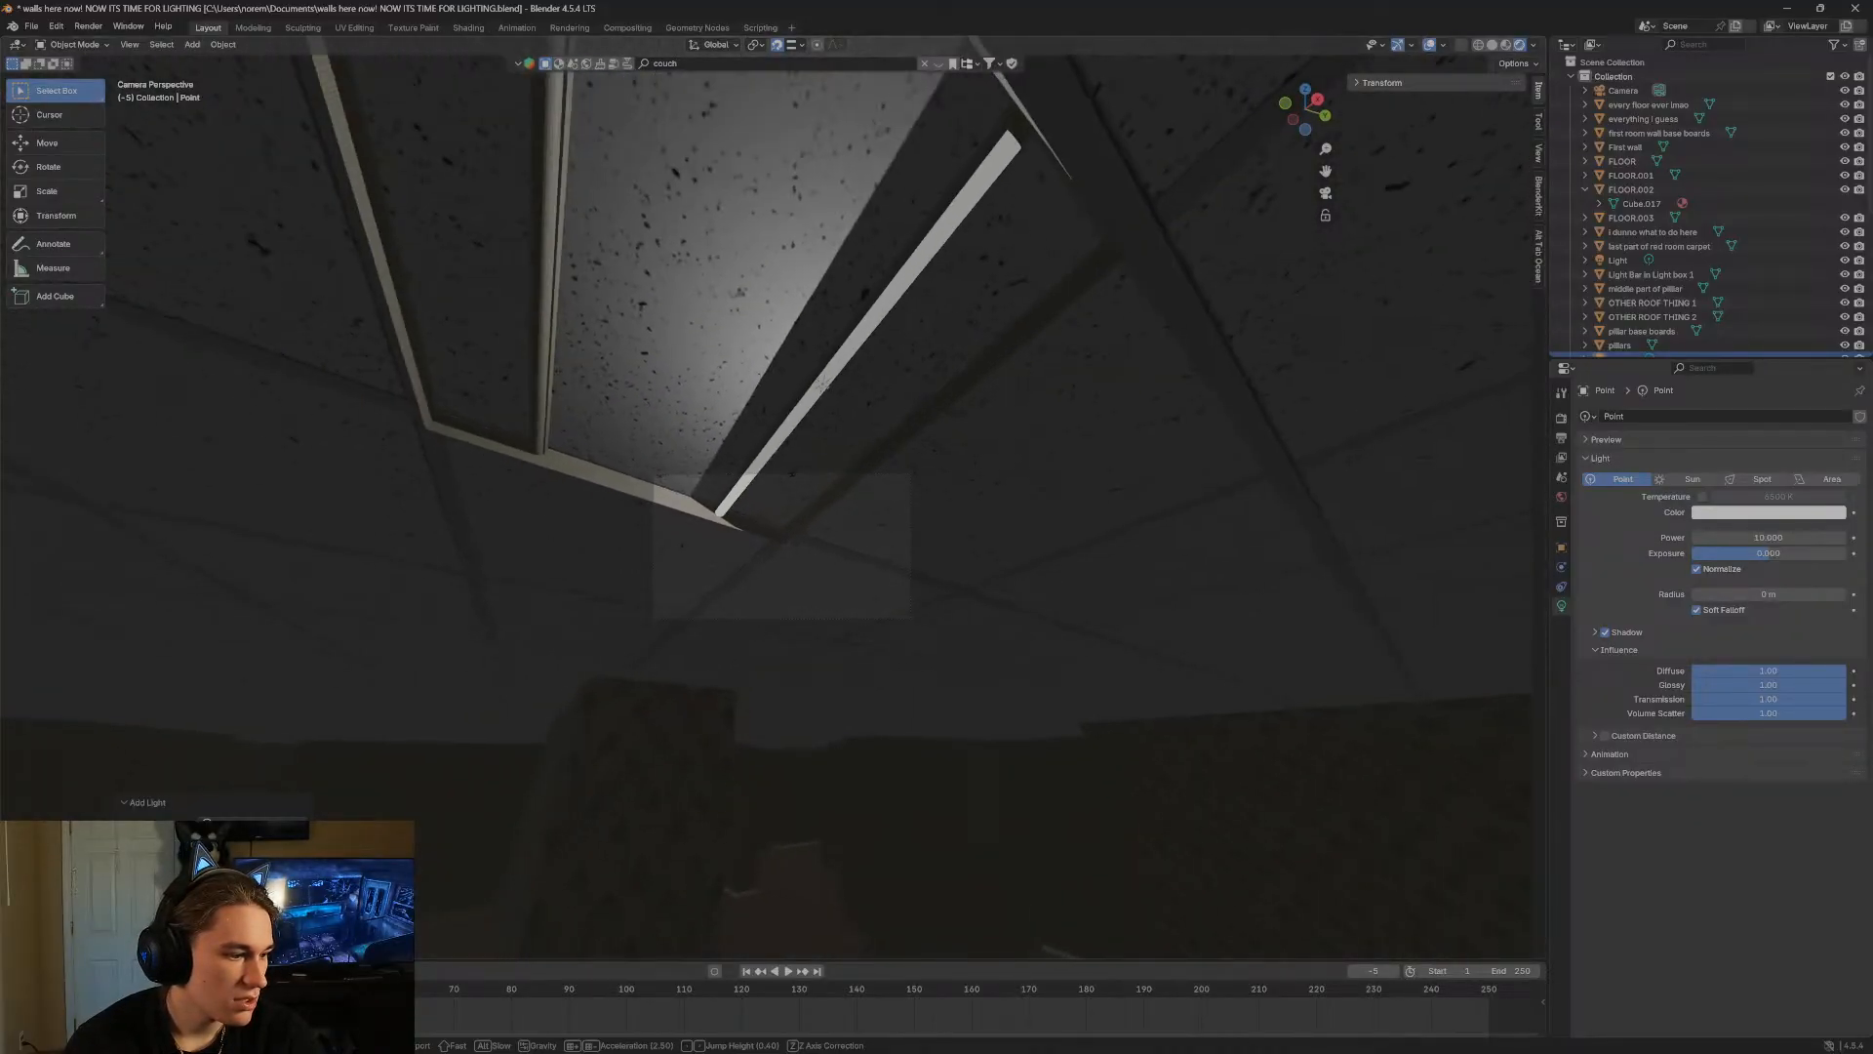
{"action": "key", "text": "w"}
{"action": "key", "text": "s"}
{"action": "key", "text": "w"}
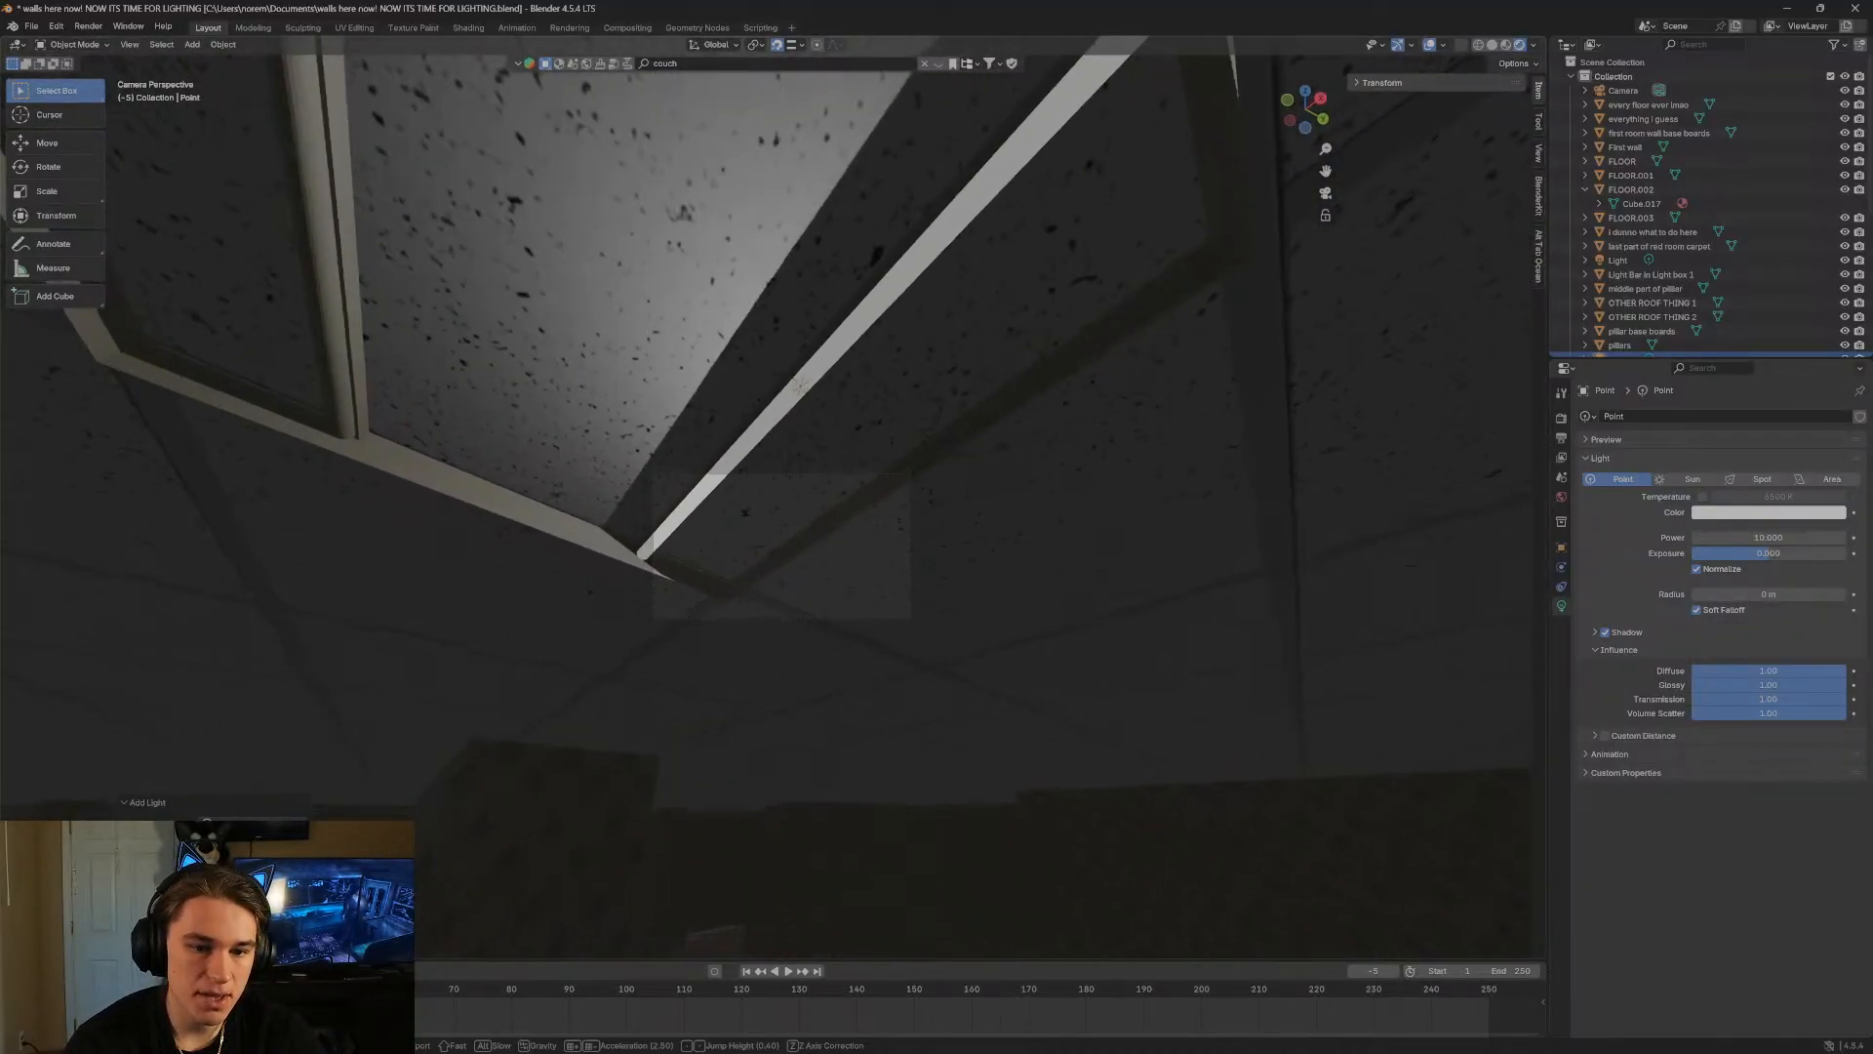
{"action": "key", "text": "s"}
{"action": "key", "text": "w"}
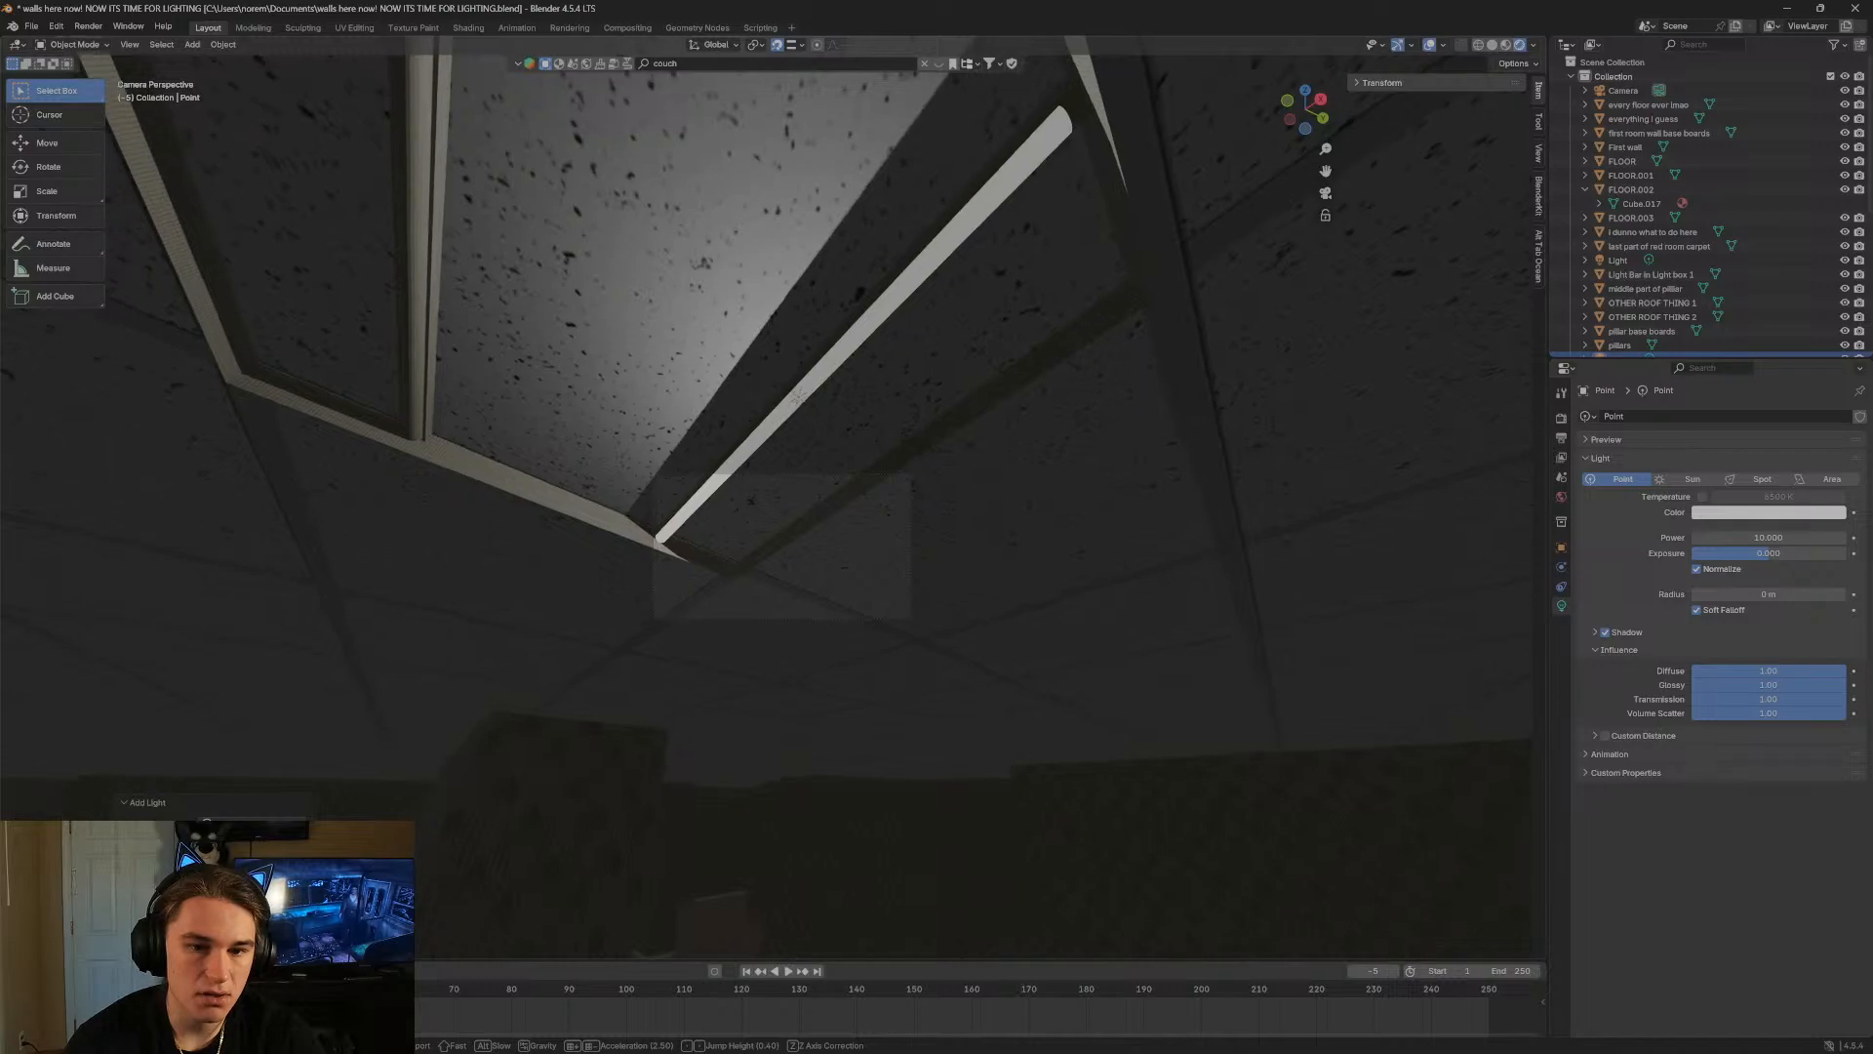
{"action": "left_click", "coordinate": [1010, 434]}
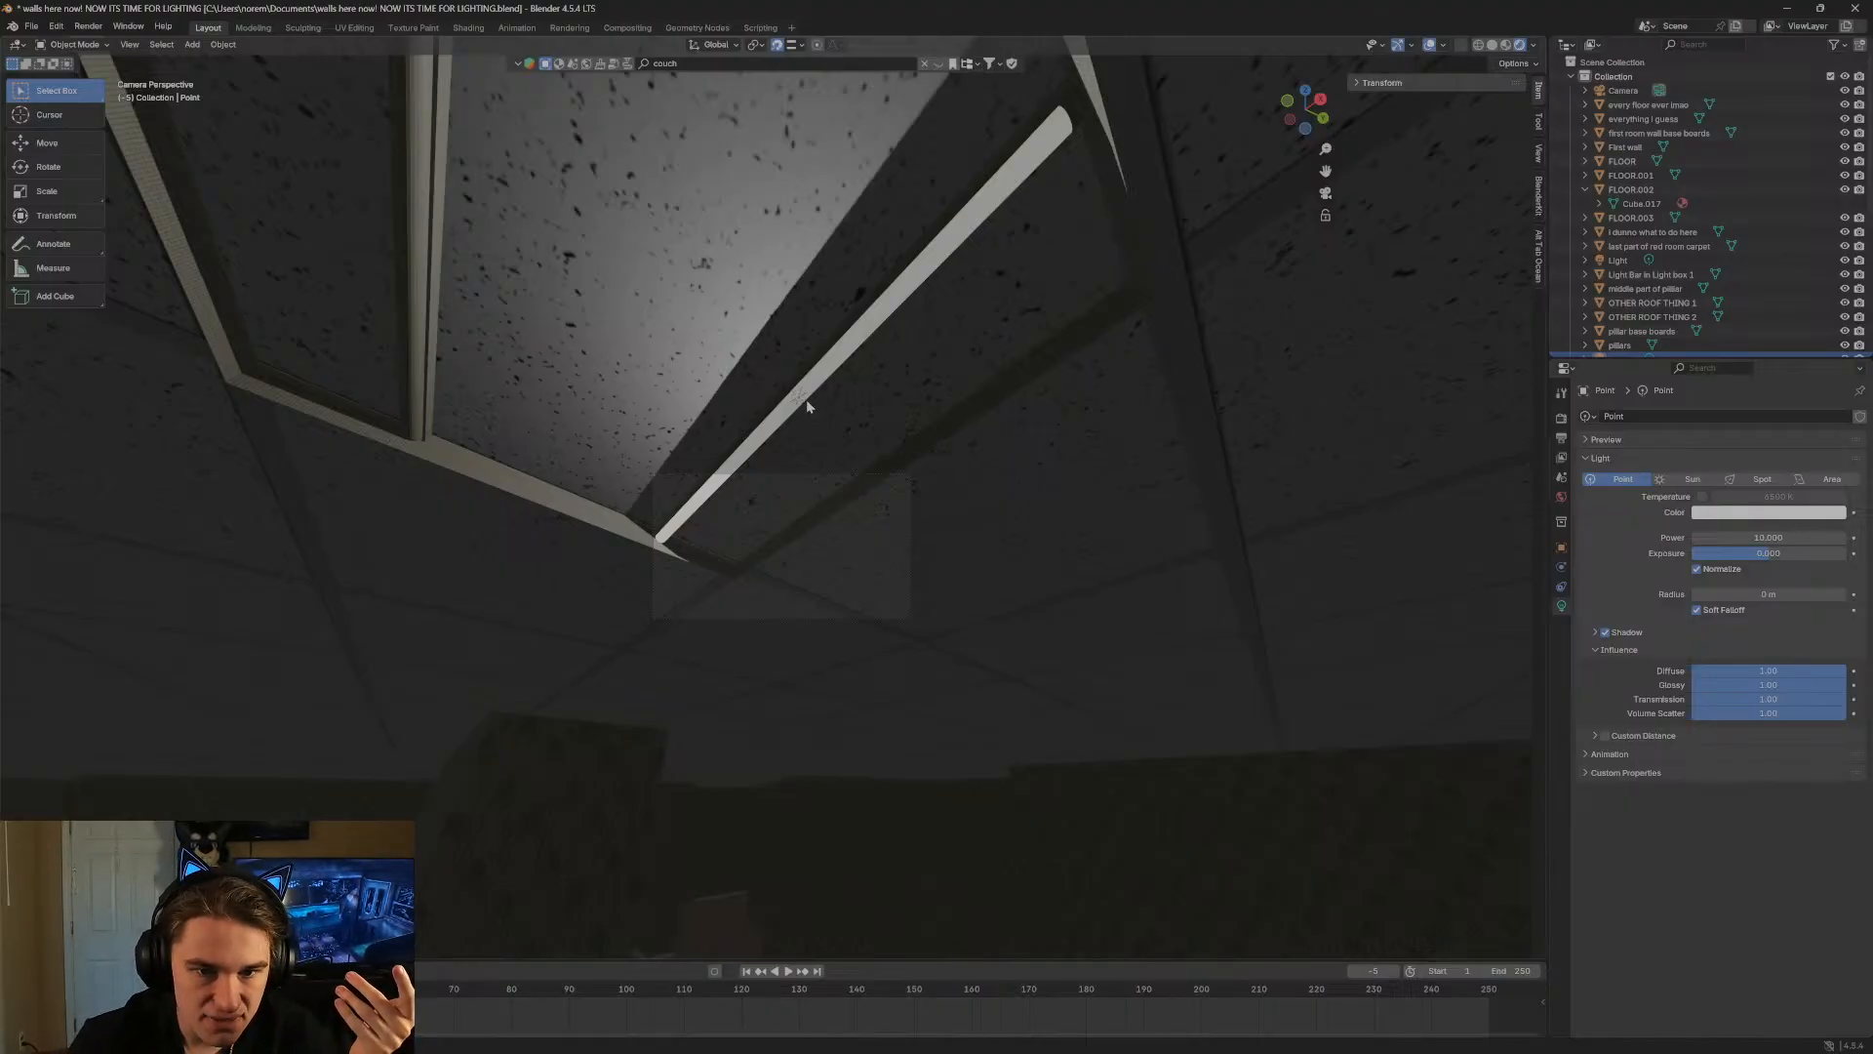
Enlarge the point light's radius to about 0.27 m and reset it to 0 m.
{"action": "left_click_drag", "start_coordinate": [806, 400], "coordinate": [824, 532]}
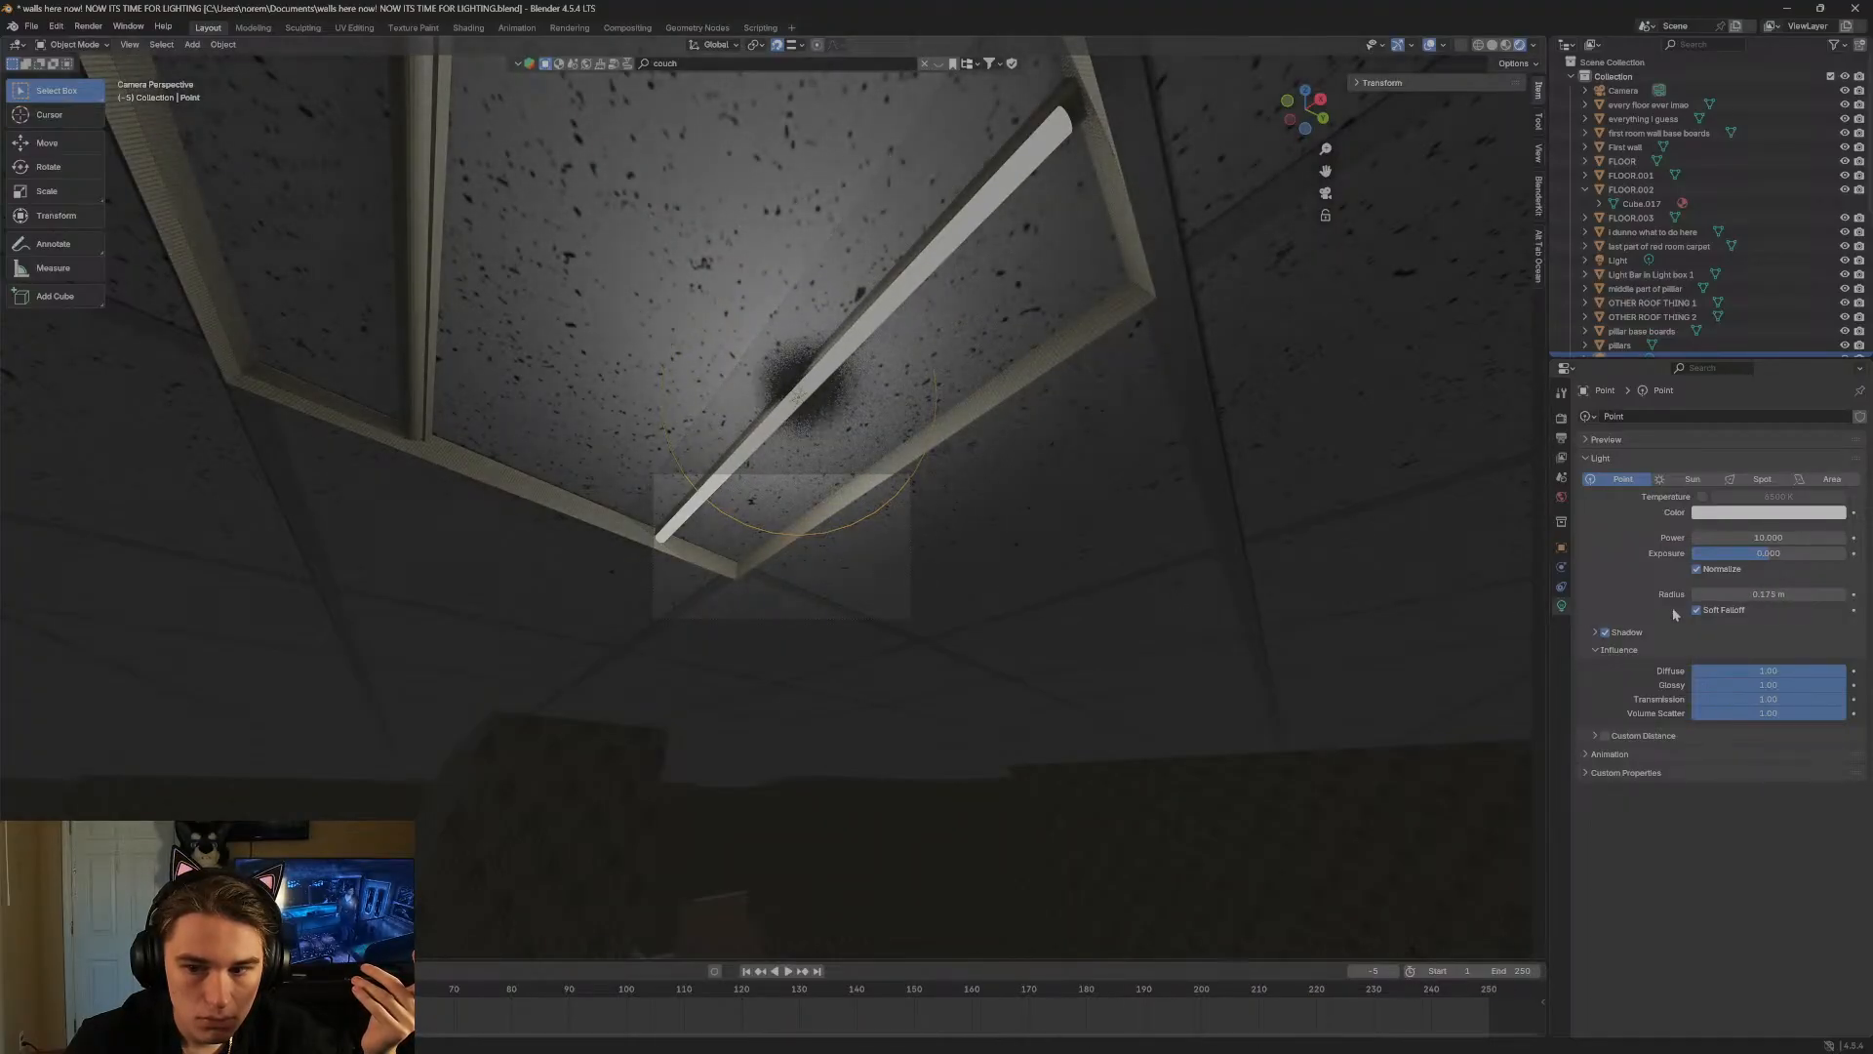
{"action": "left_click", "coordinate": [1740, 593]}
{"action": "type", "text": "0"}
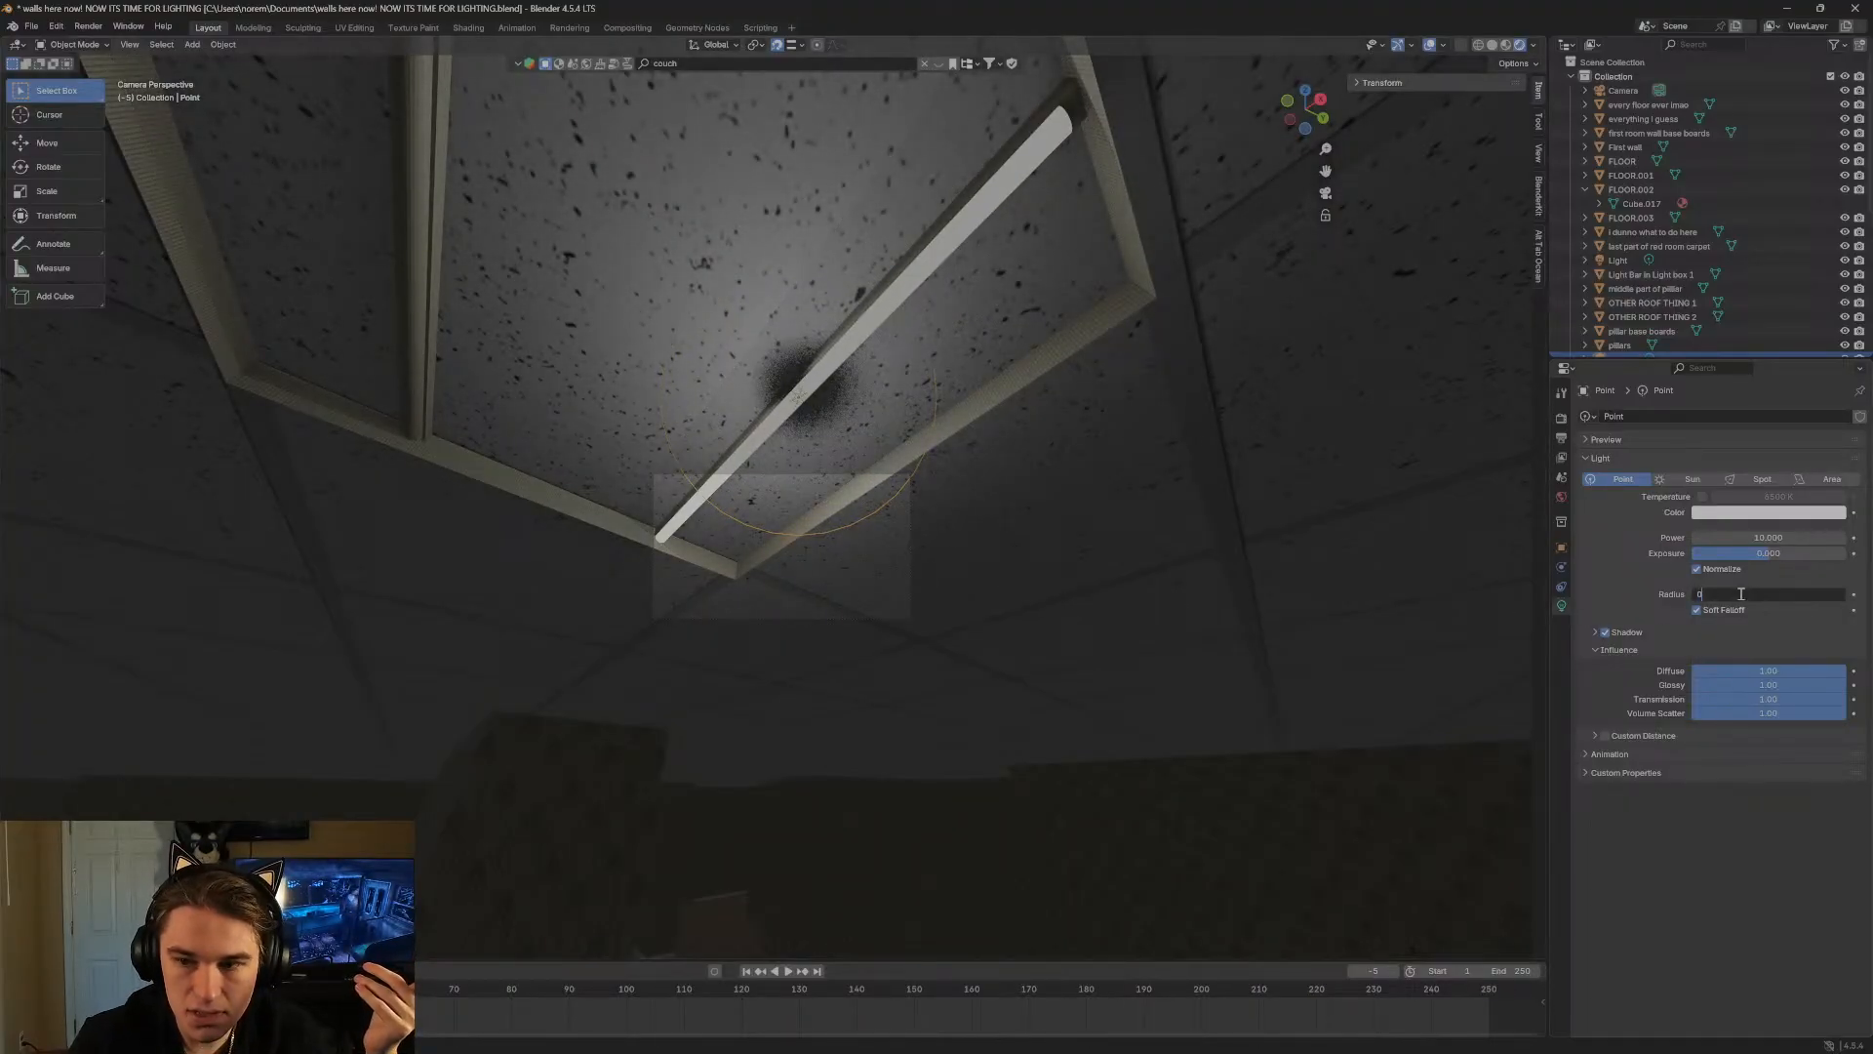
{"action": "key", "text": "Return"}
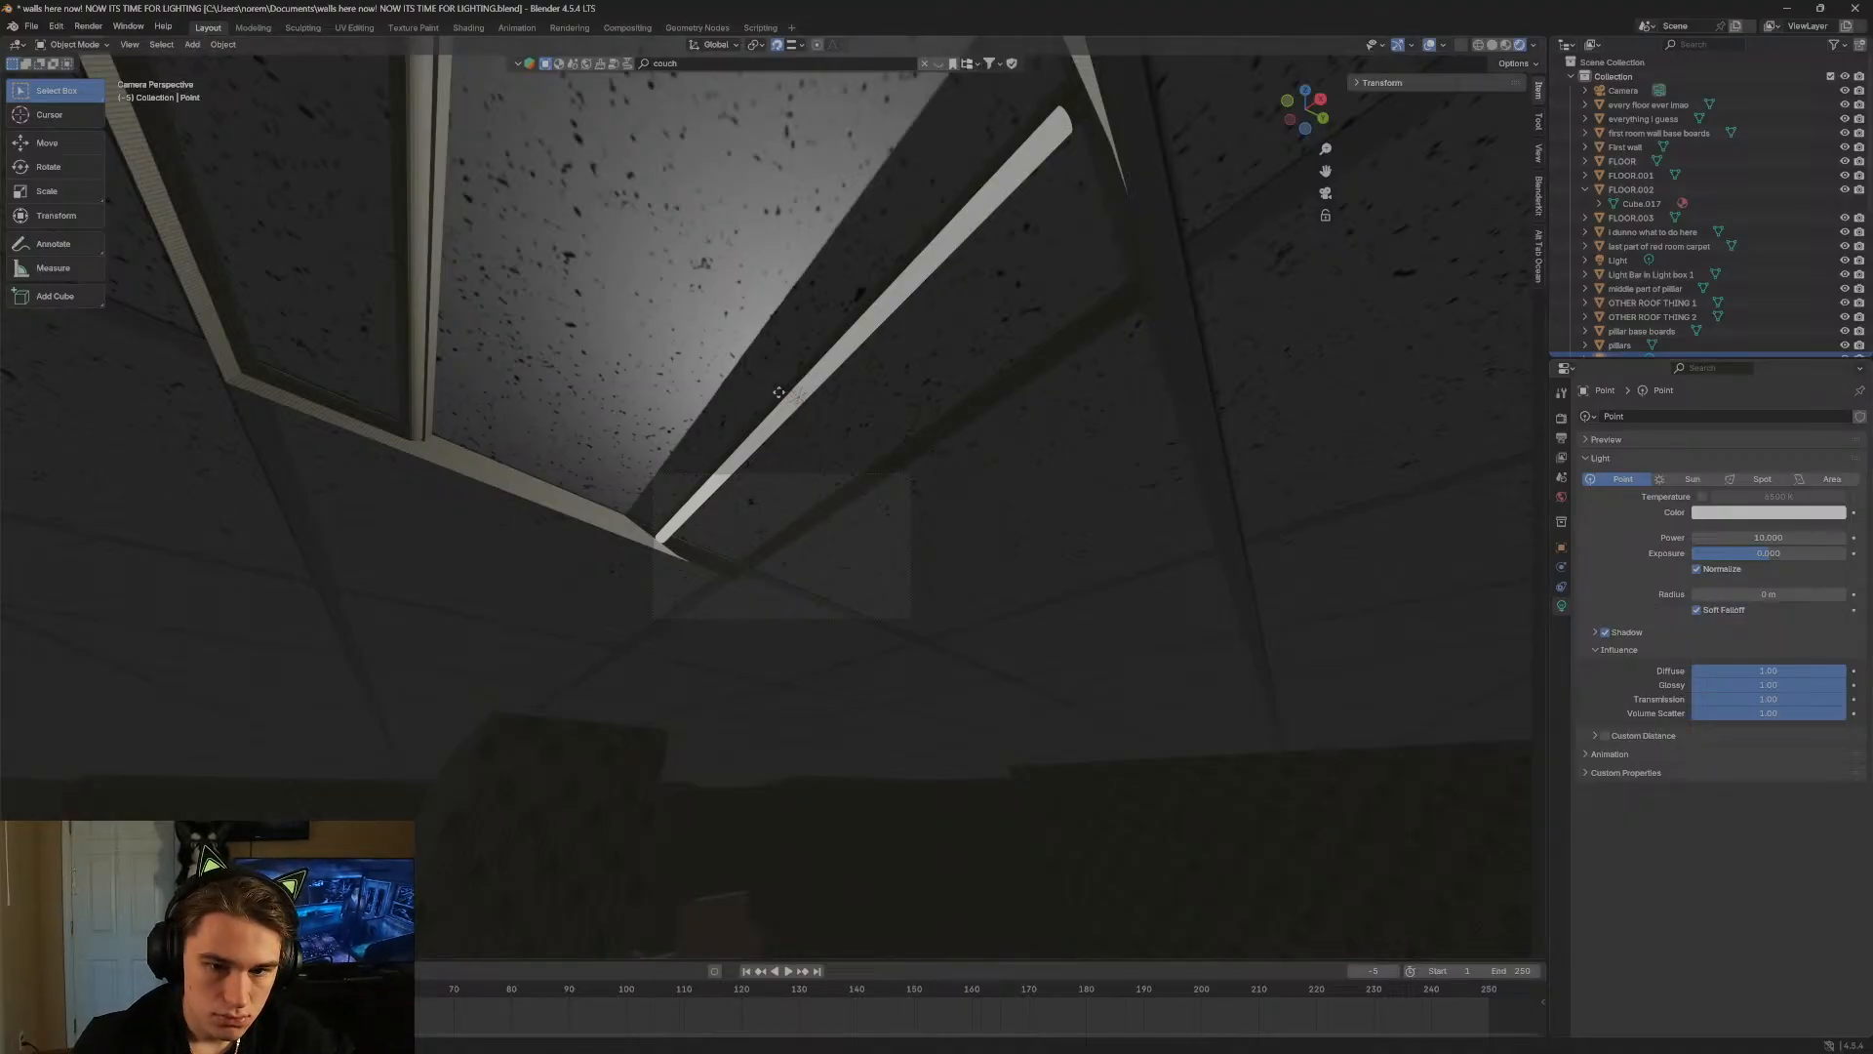
Try to move and freely rotate the point light beside the ceiling light bar.
{"action": "key", "text": "g"}
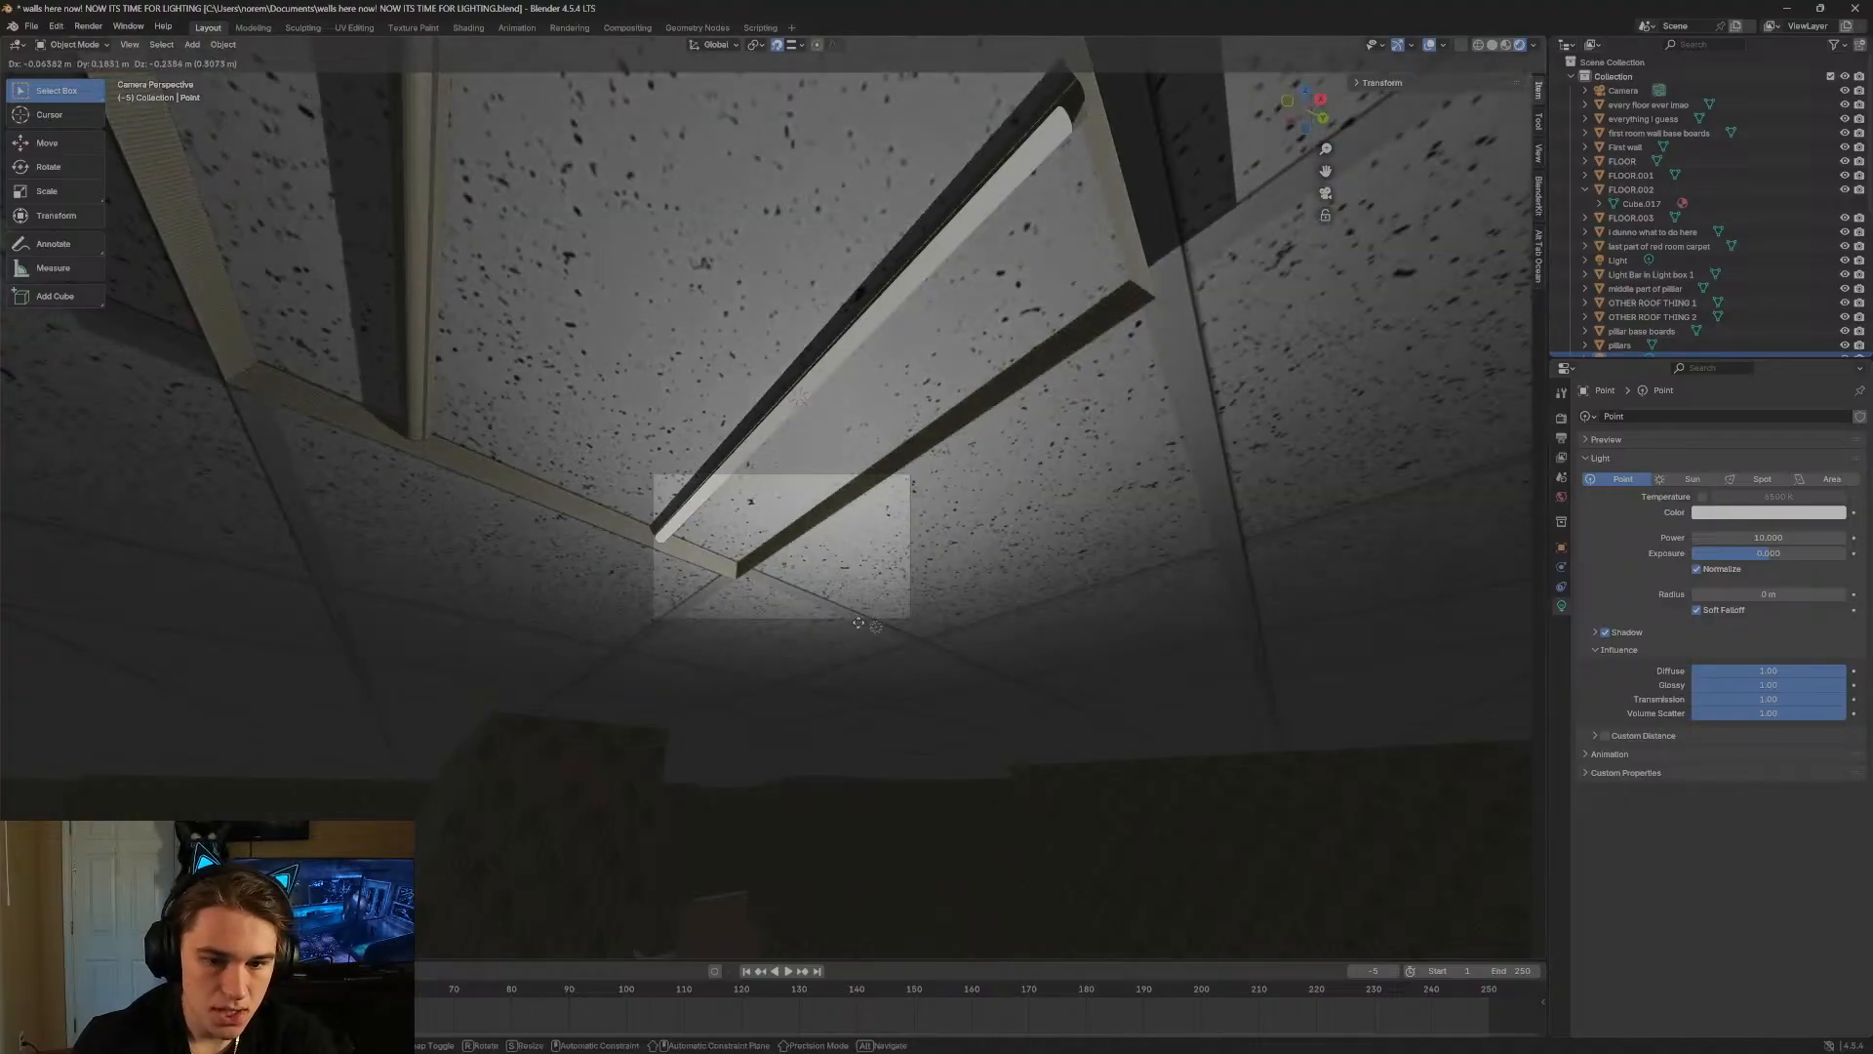
{"action": "key", "text": "r"}
{"action": "key", "text": "r"}
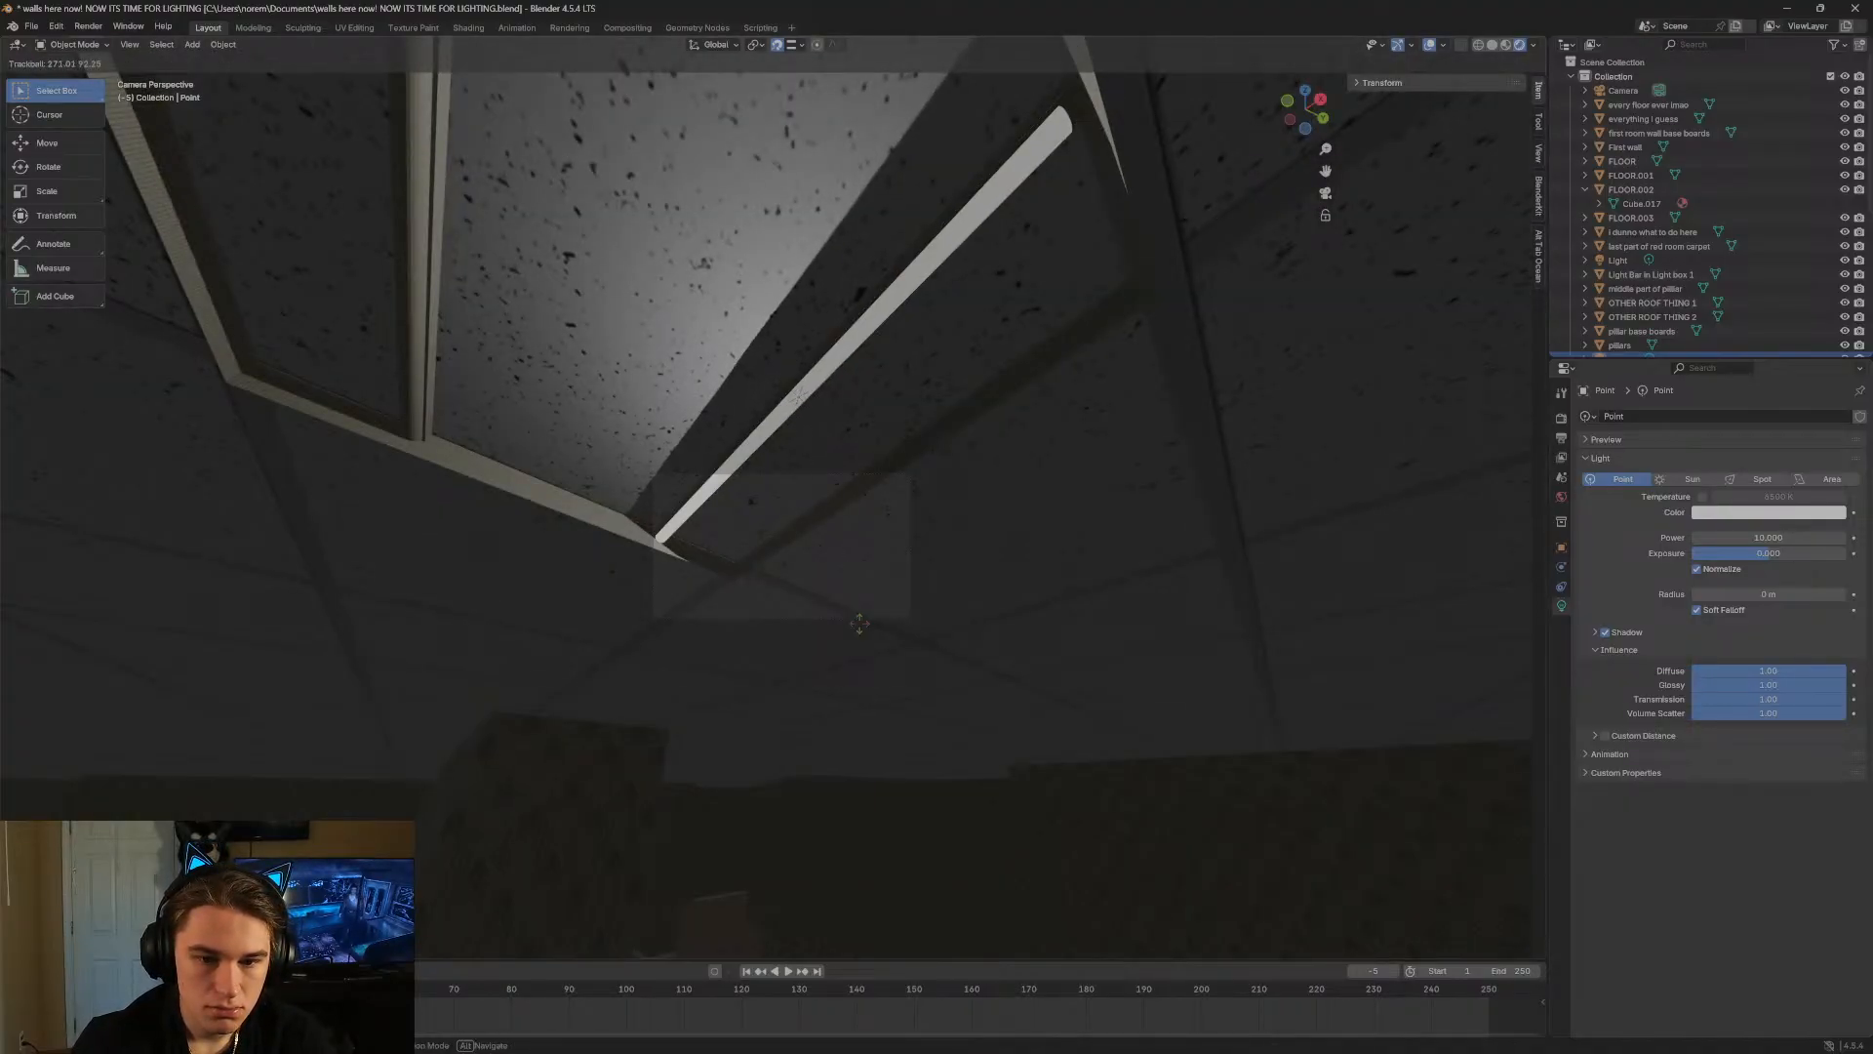
{"action": "key", "text": "r"}
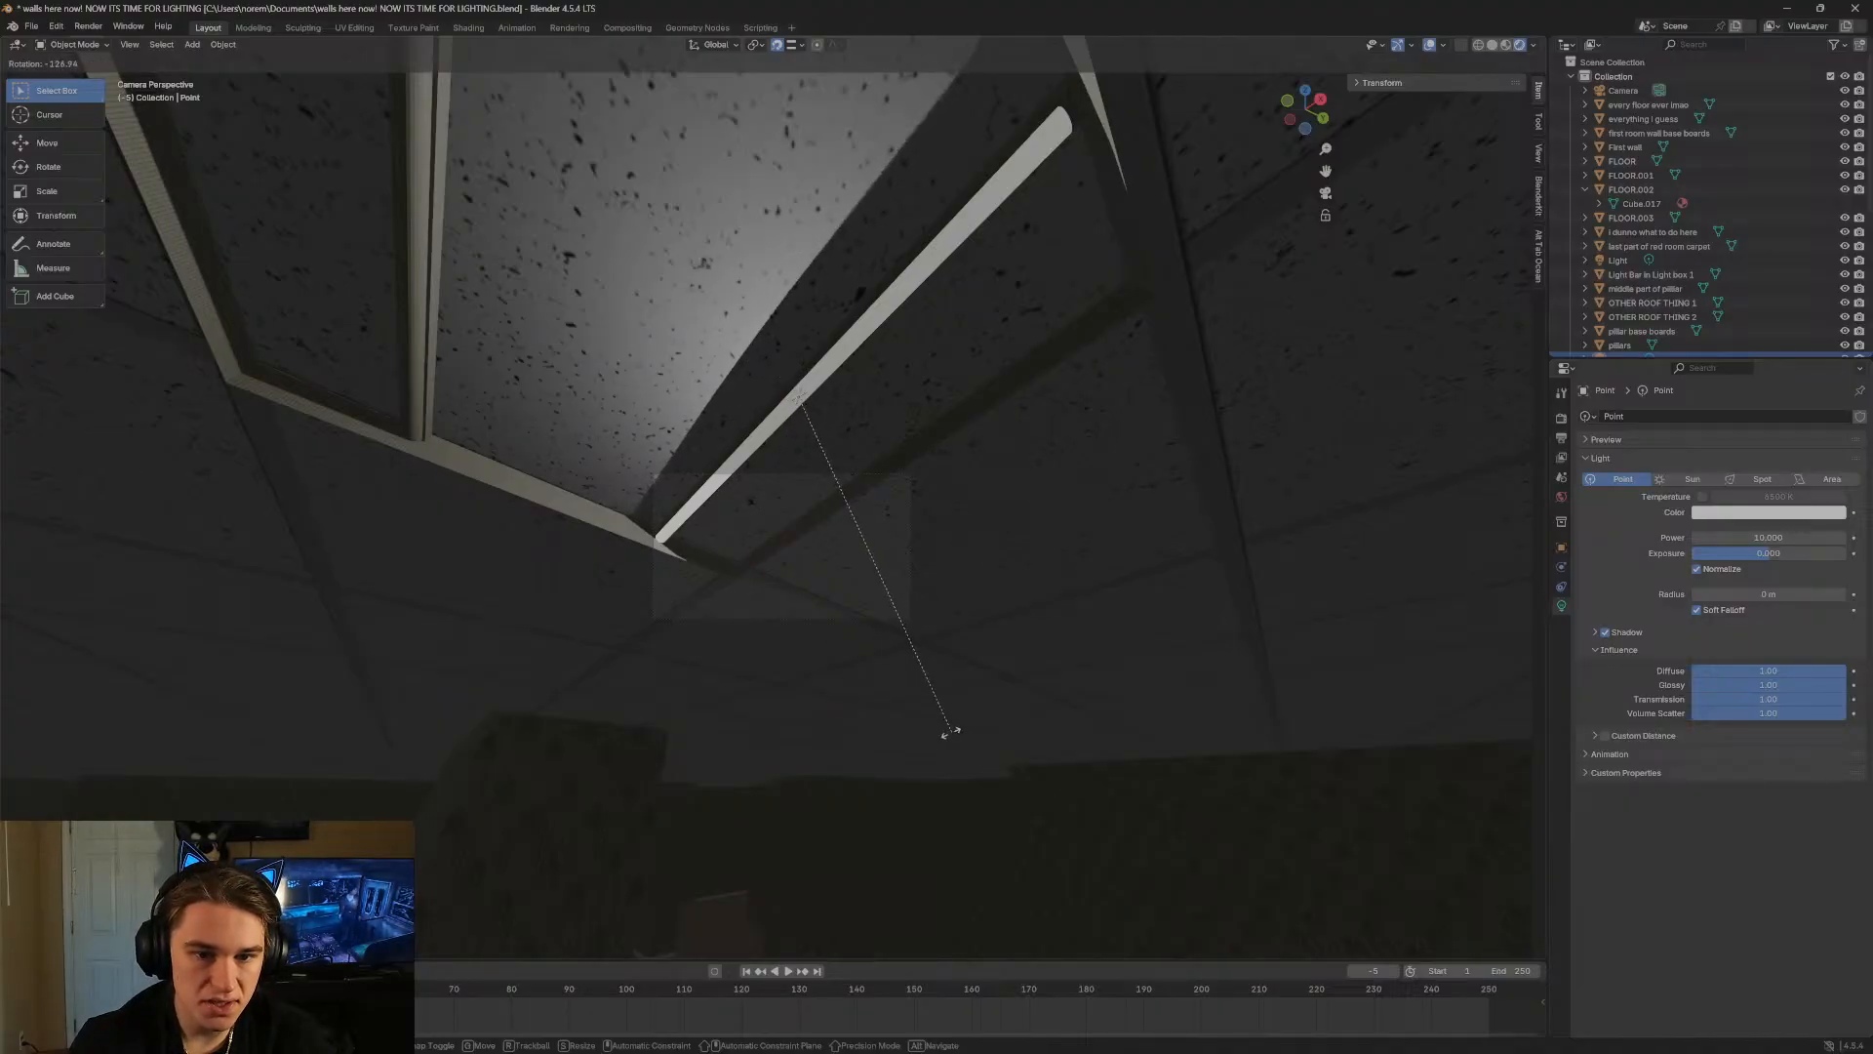
{"action": "left_click", "coordinate": [950, 730]}
{"action": "key", "text": "r"}
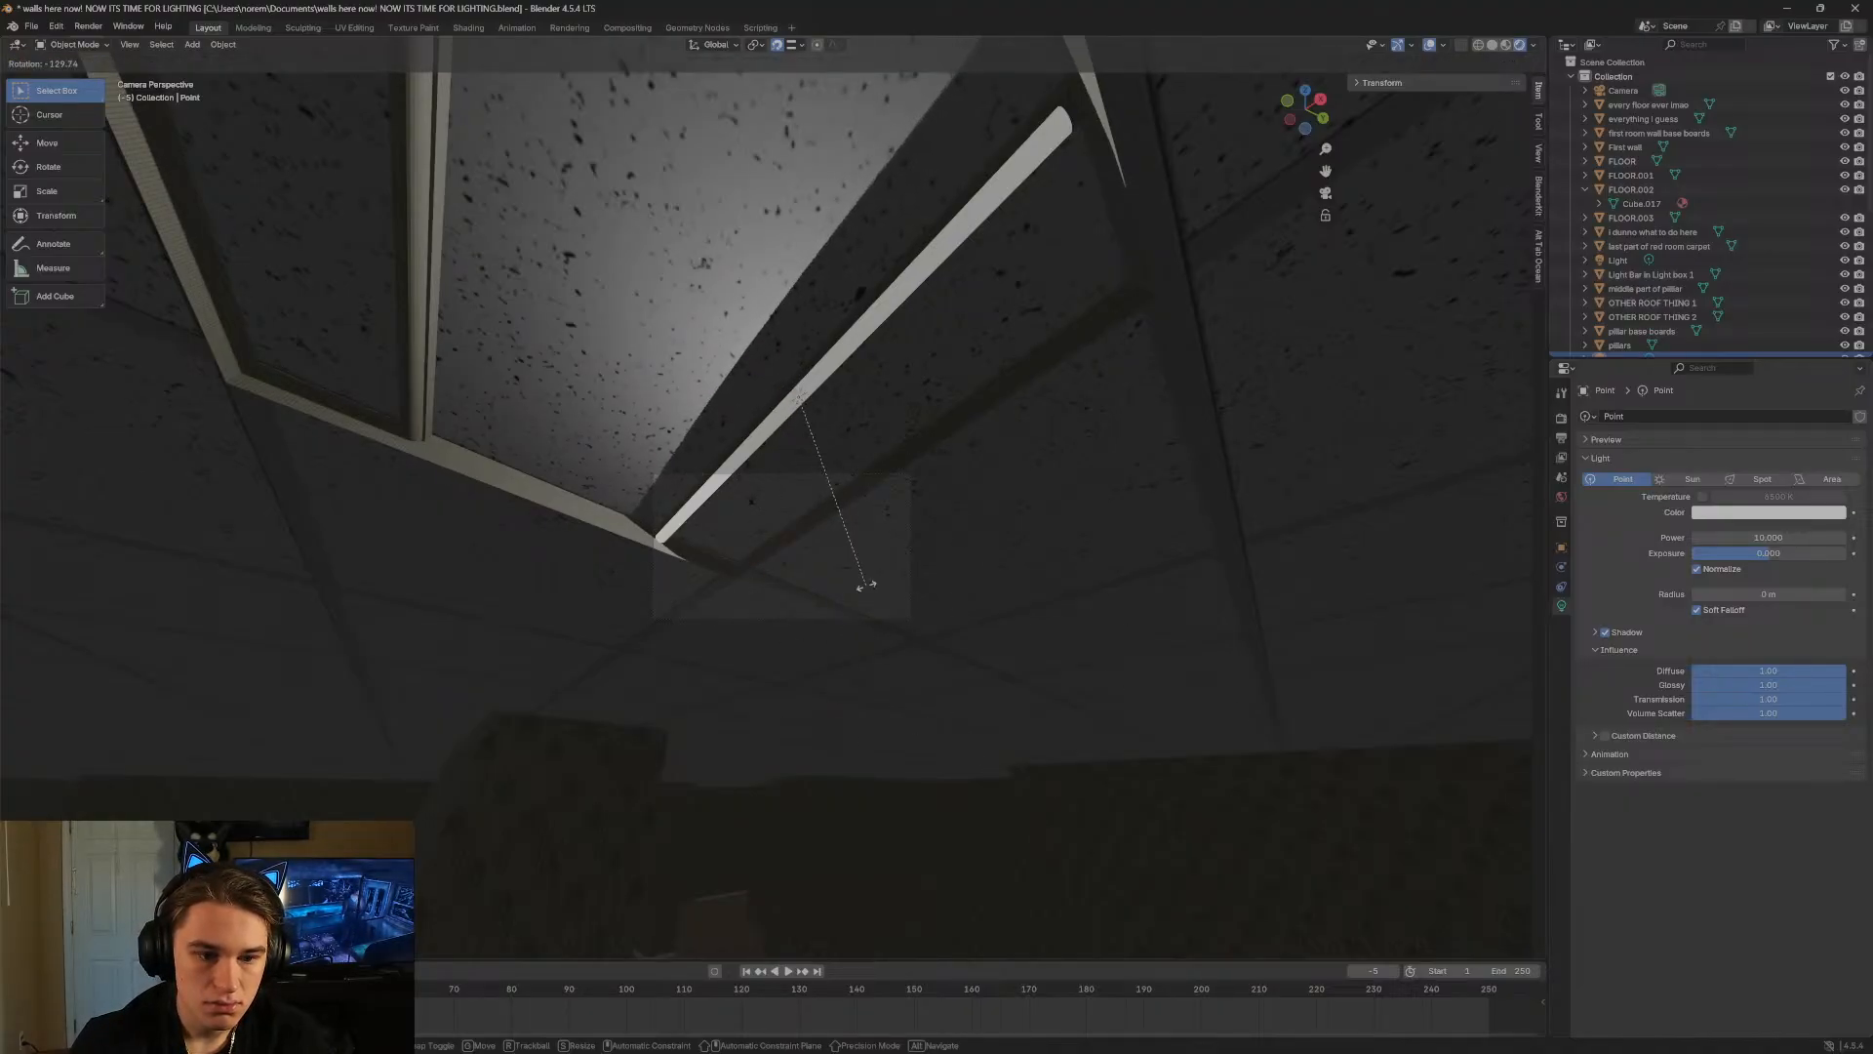
{"action": "left_click", "coordinate": [861, 592]}
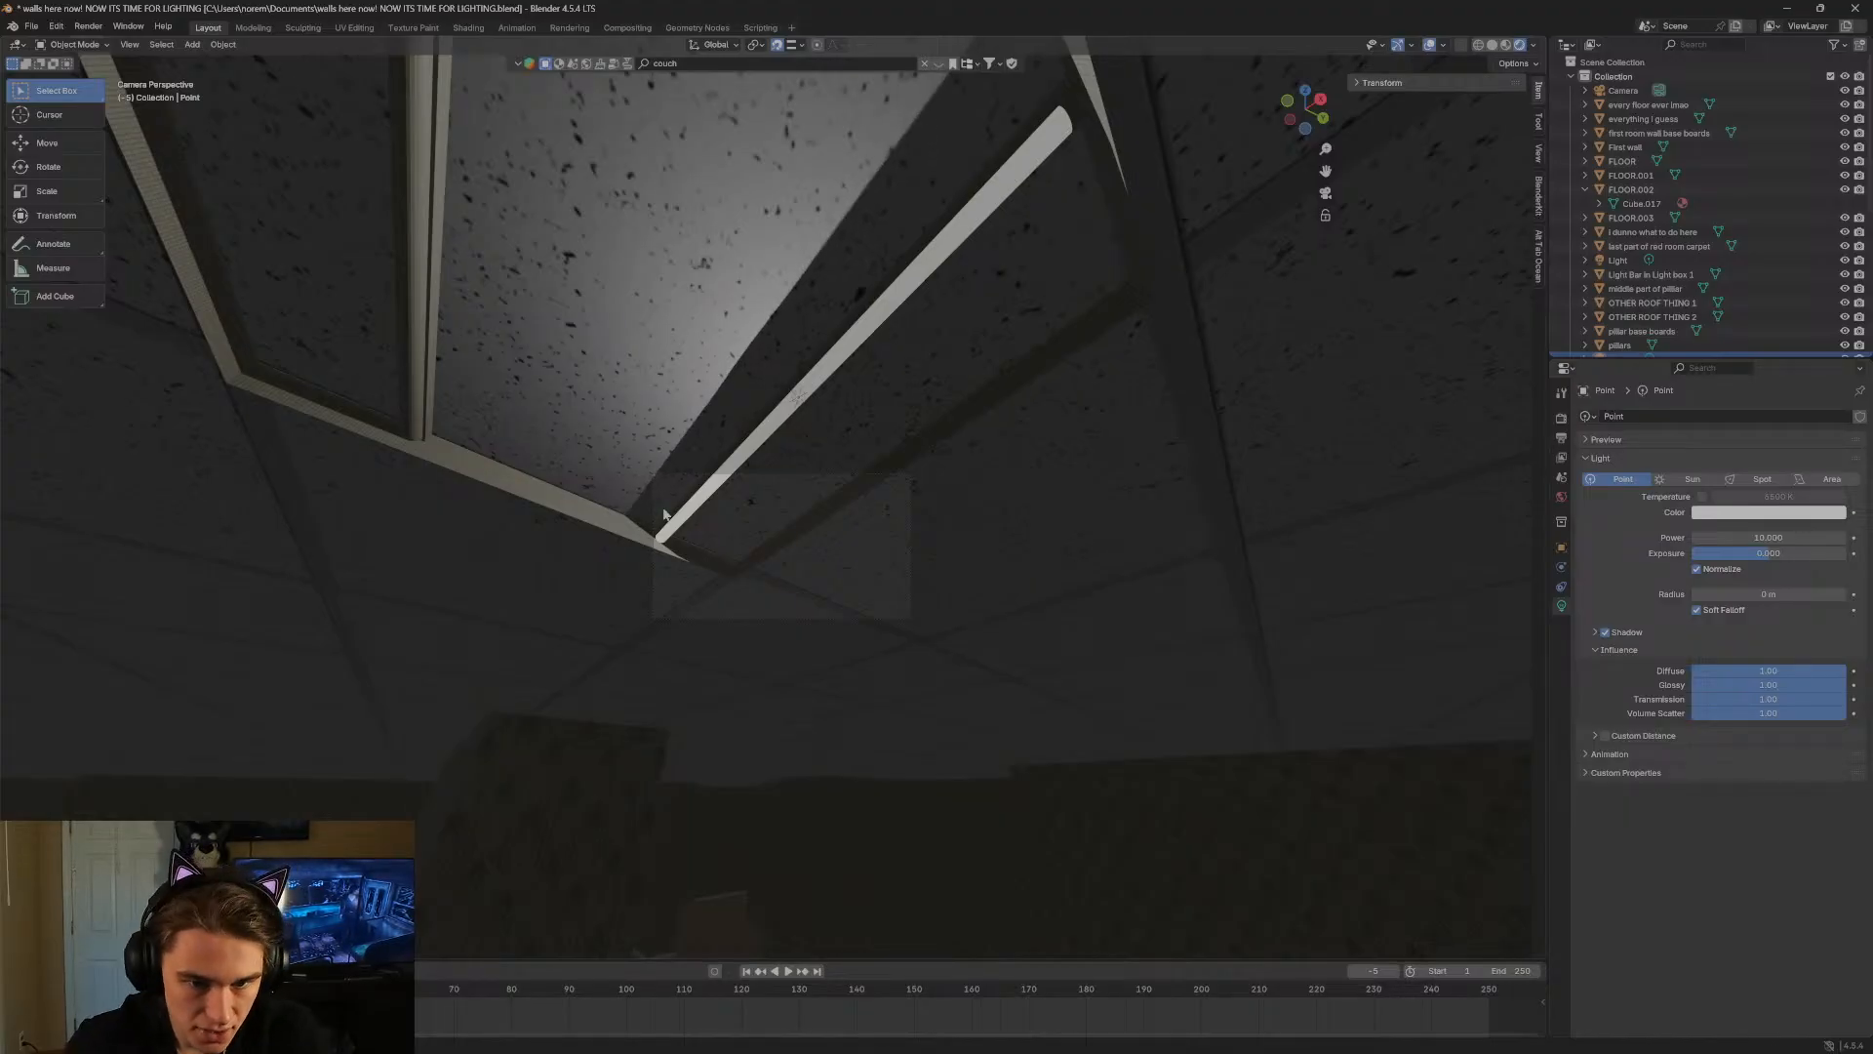
{"action": "key", "text": "ctrl+z"}
{"action": "key", "text": "ctrl+shift+z"}
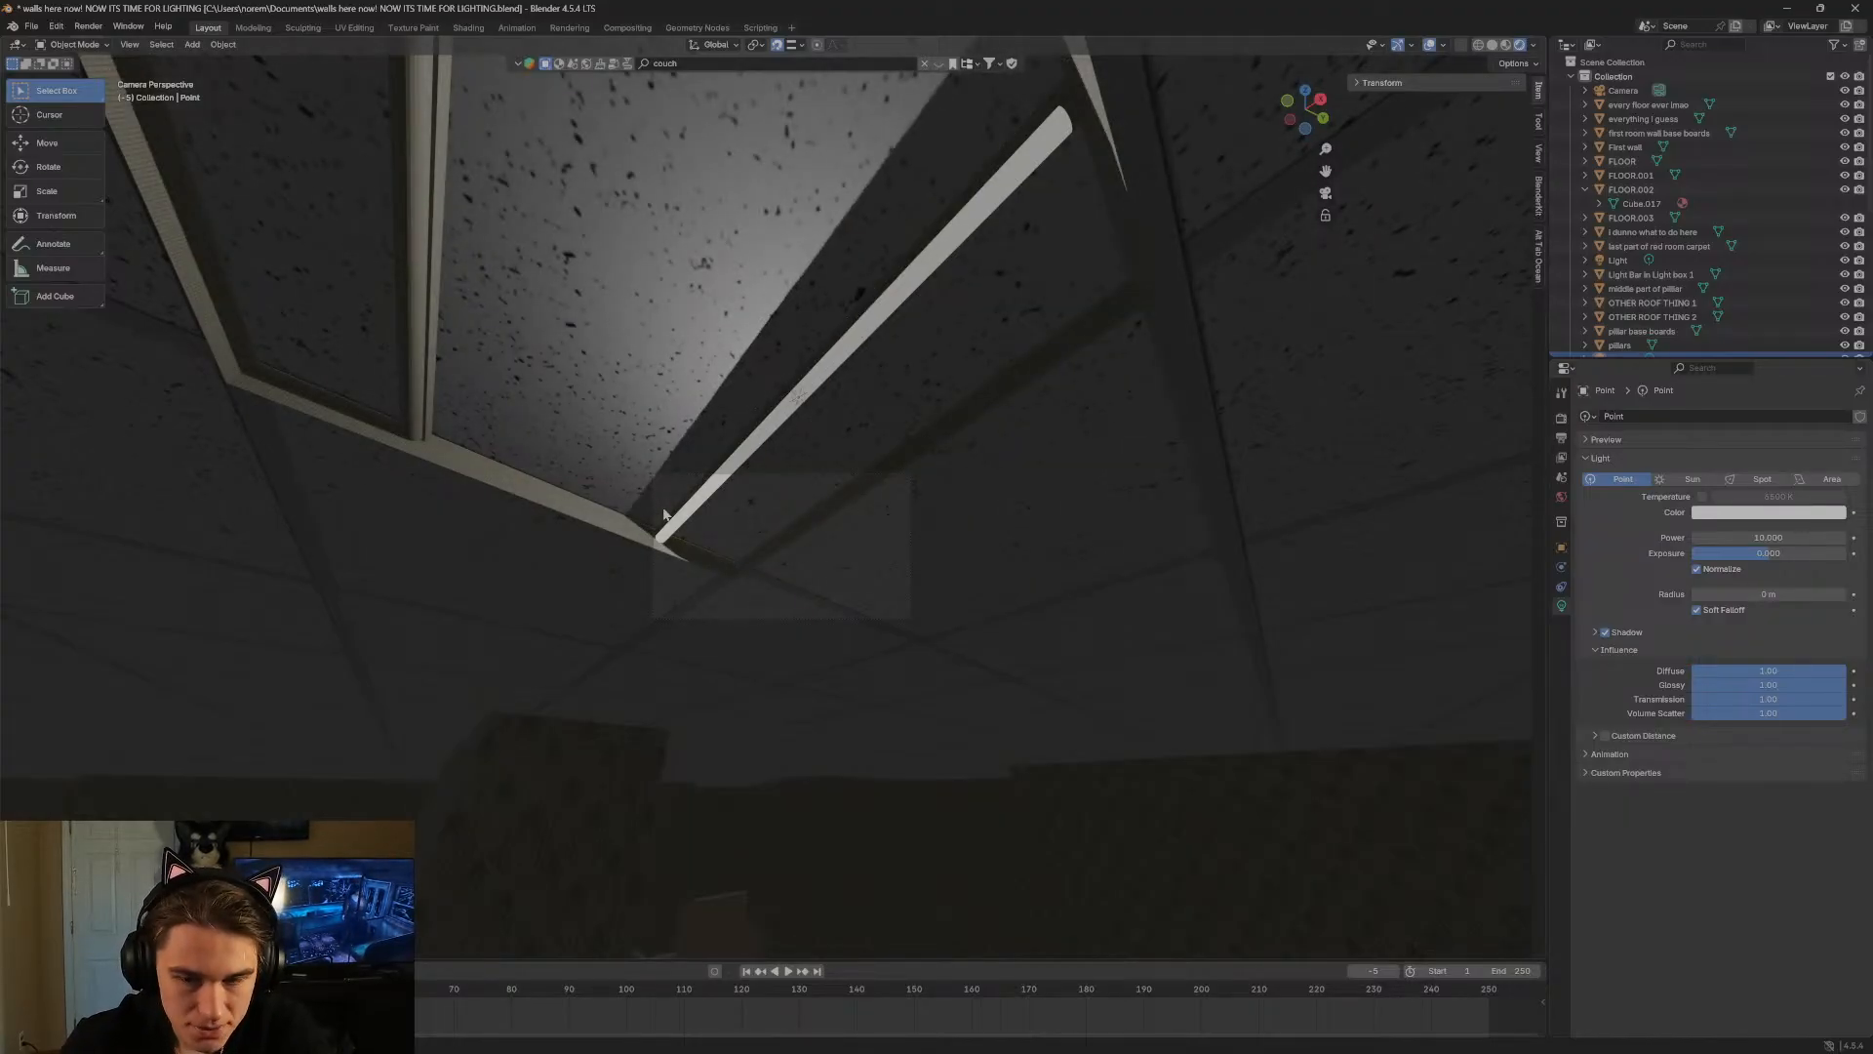
Try to move and scale the point light, and undo back to before it was added.
{"action": "key", "text": "g"}
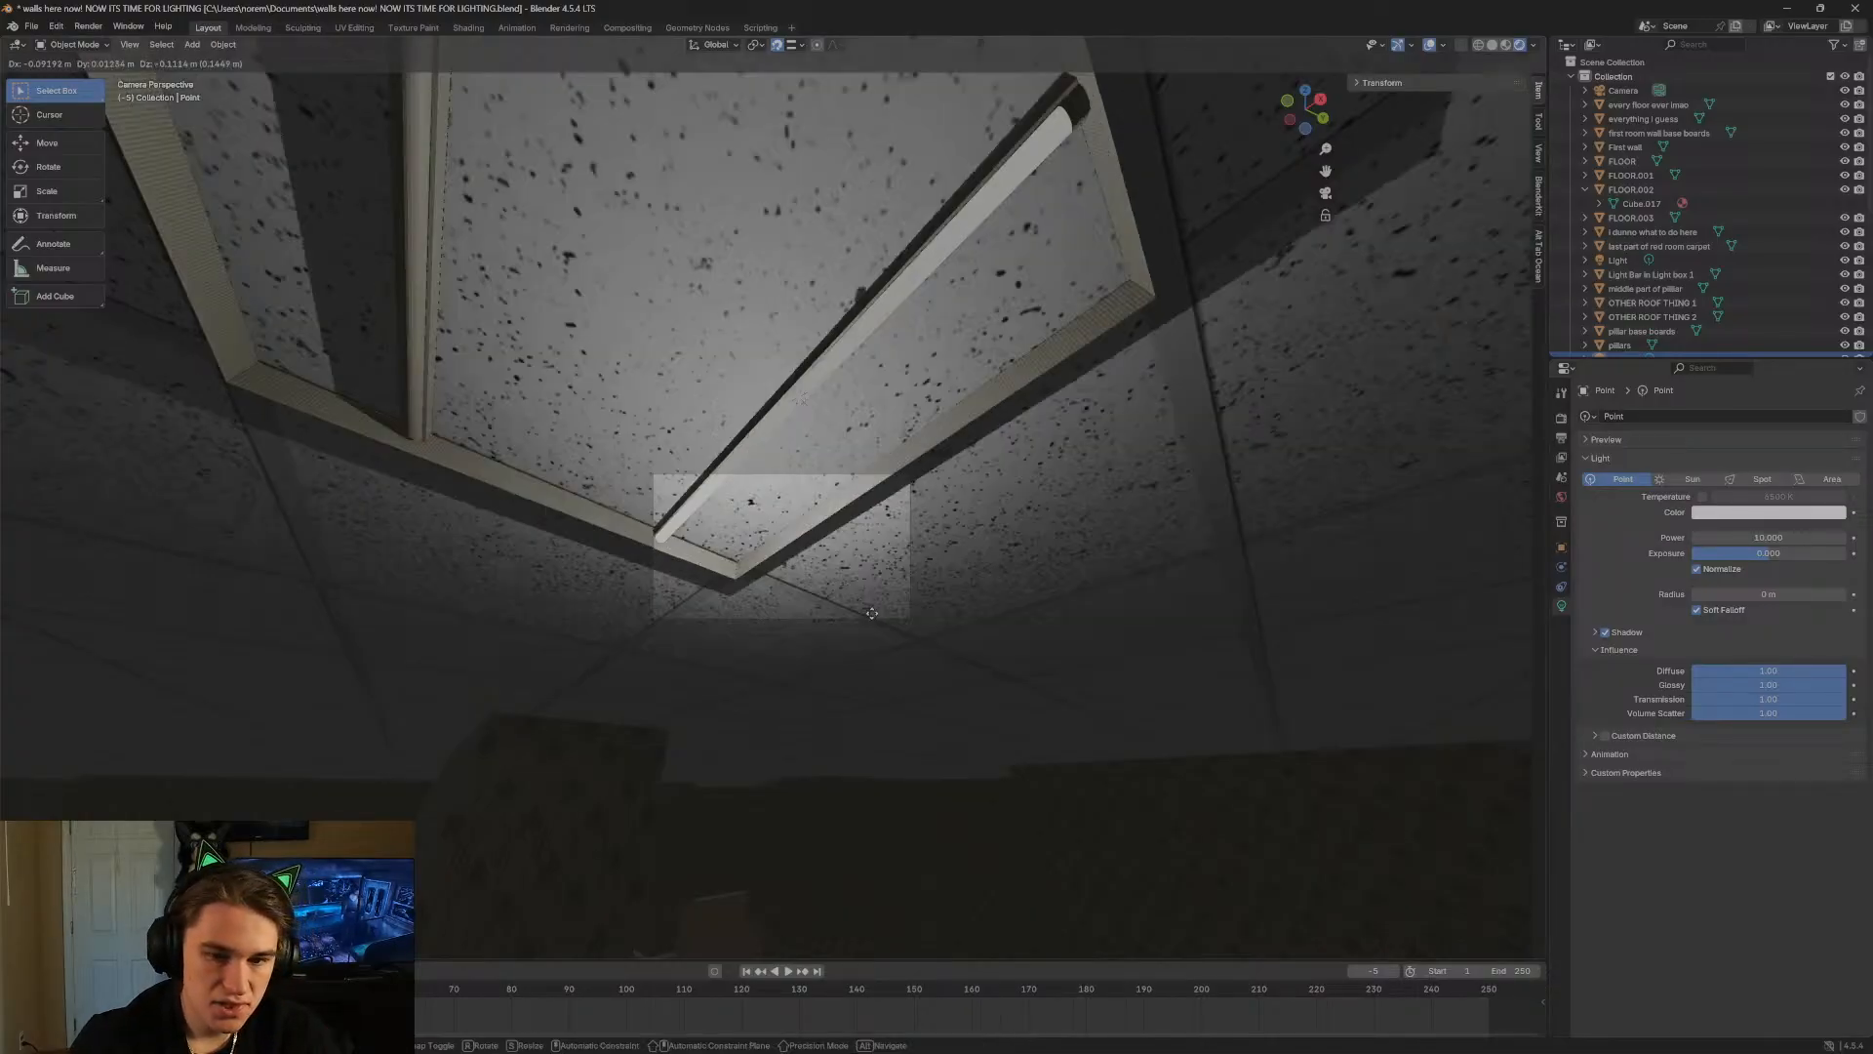
{"action": "key", "text": "s"}
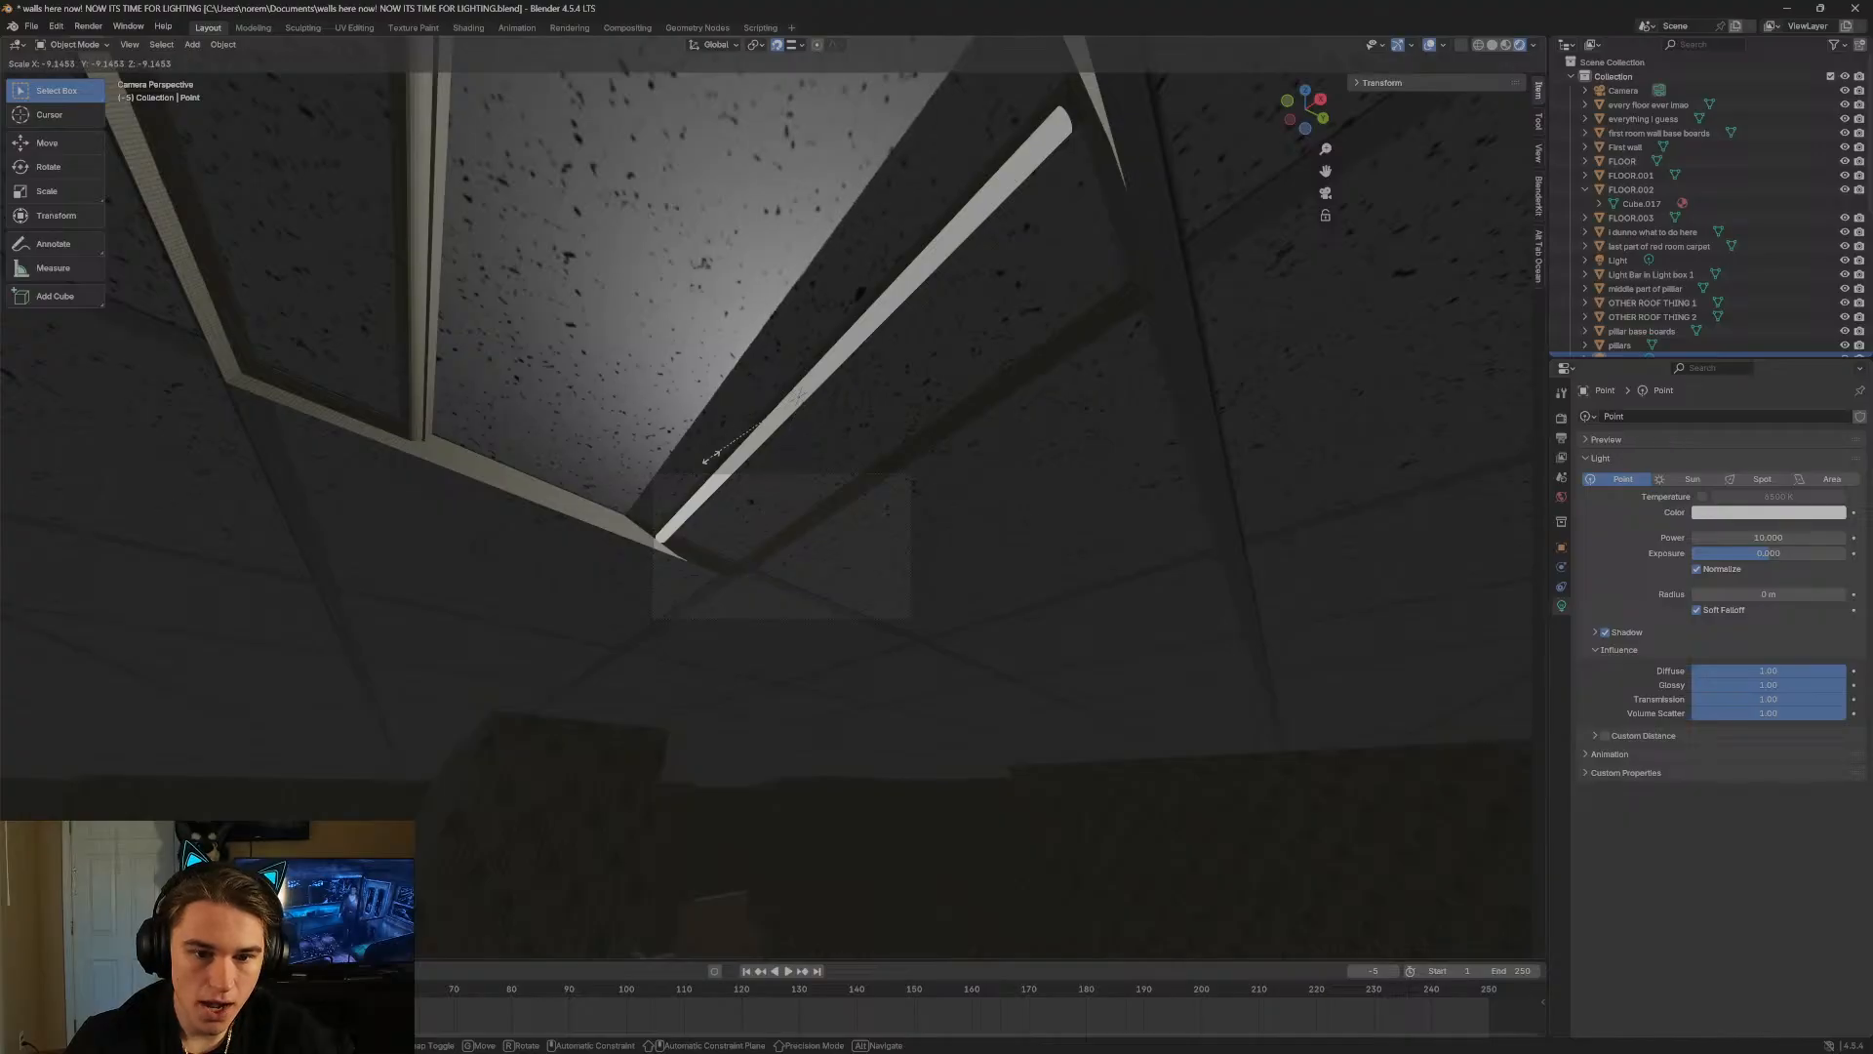
{"action": "left_click", "coordinate": [822, 379]}
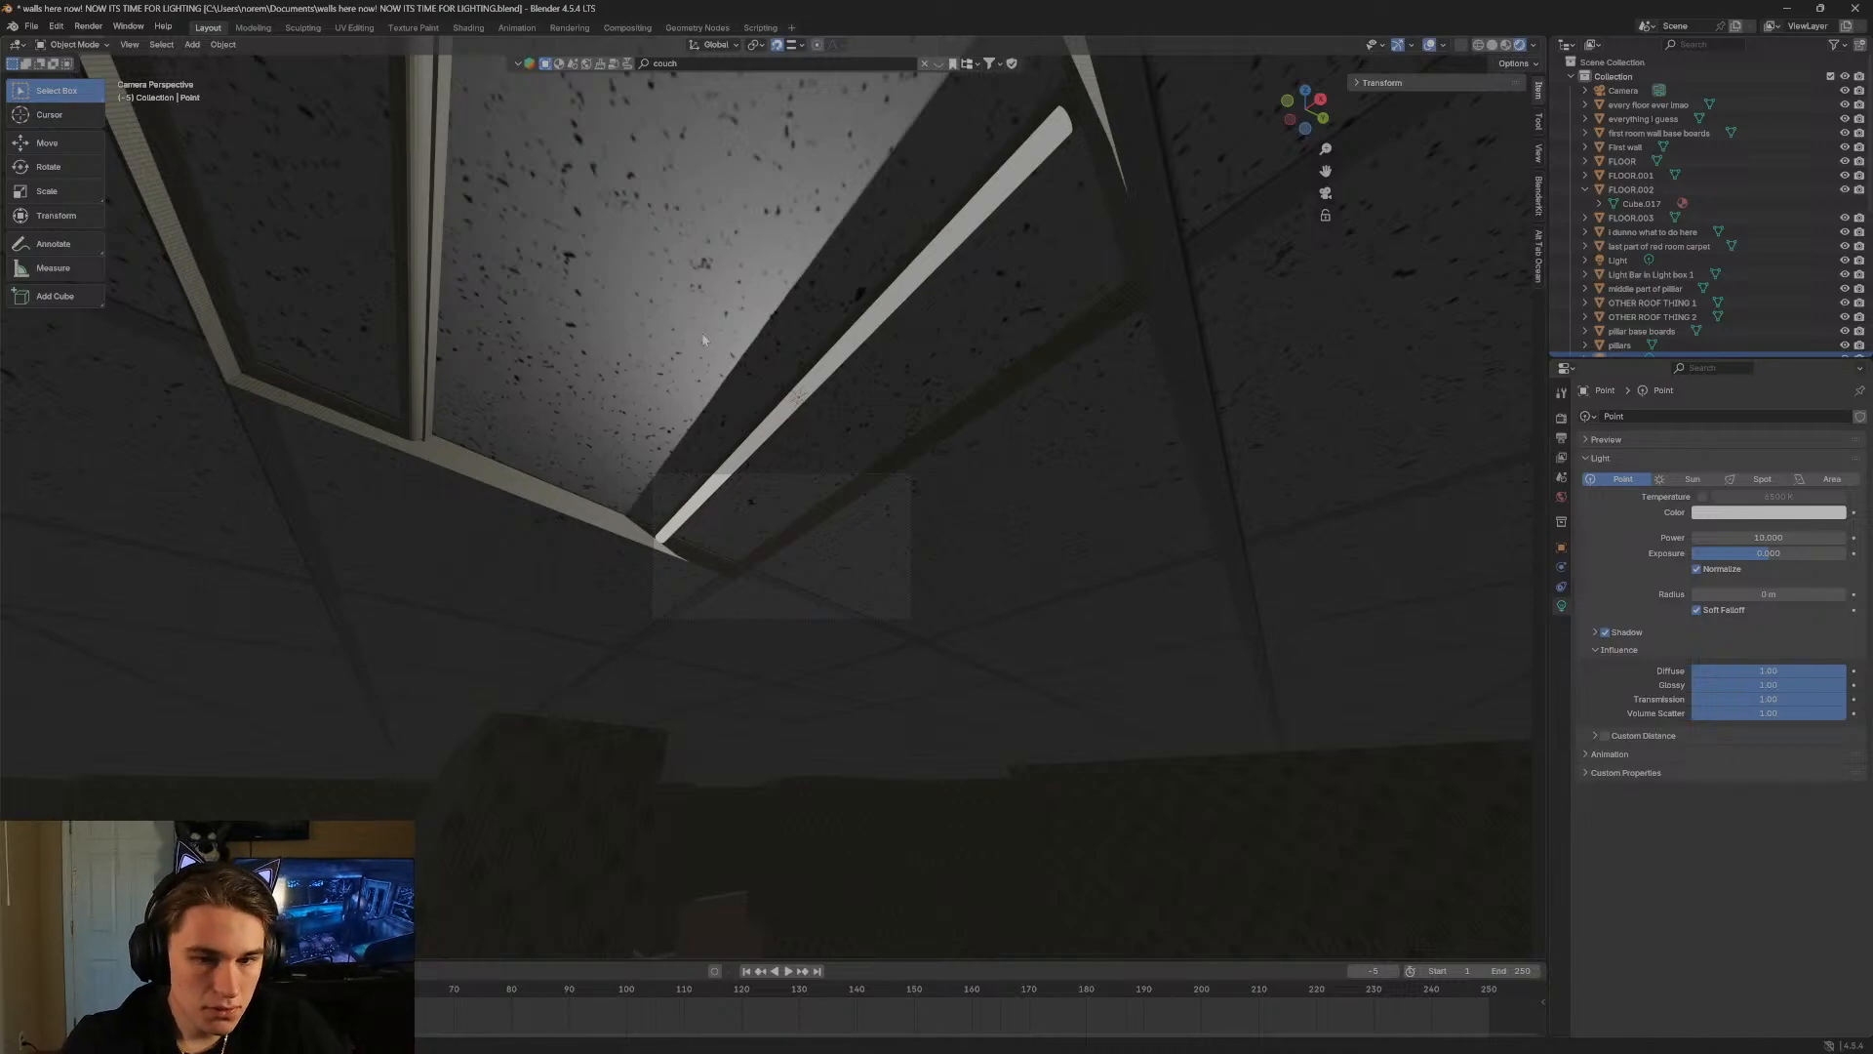
{"action": "middle_click_drag", "start_coordinate": [658, 295], "coordinate": [703, 335]}
{"action": "key", "text": "ctrl+z"}
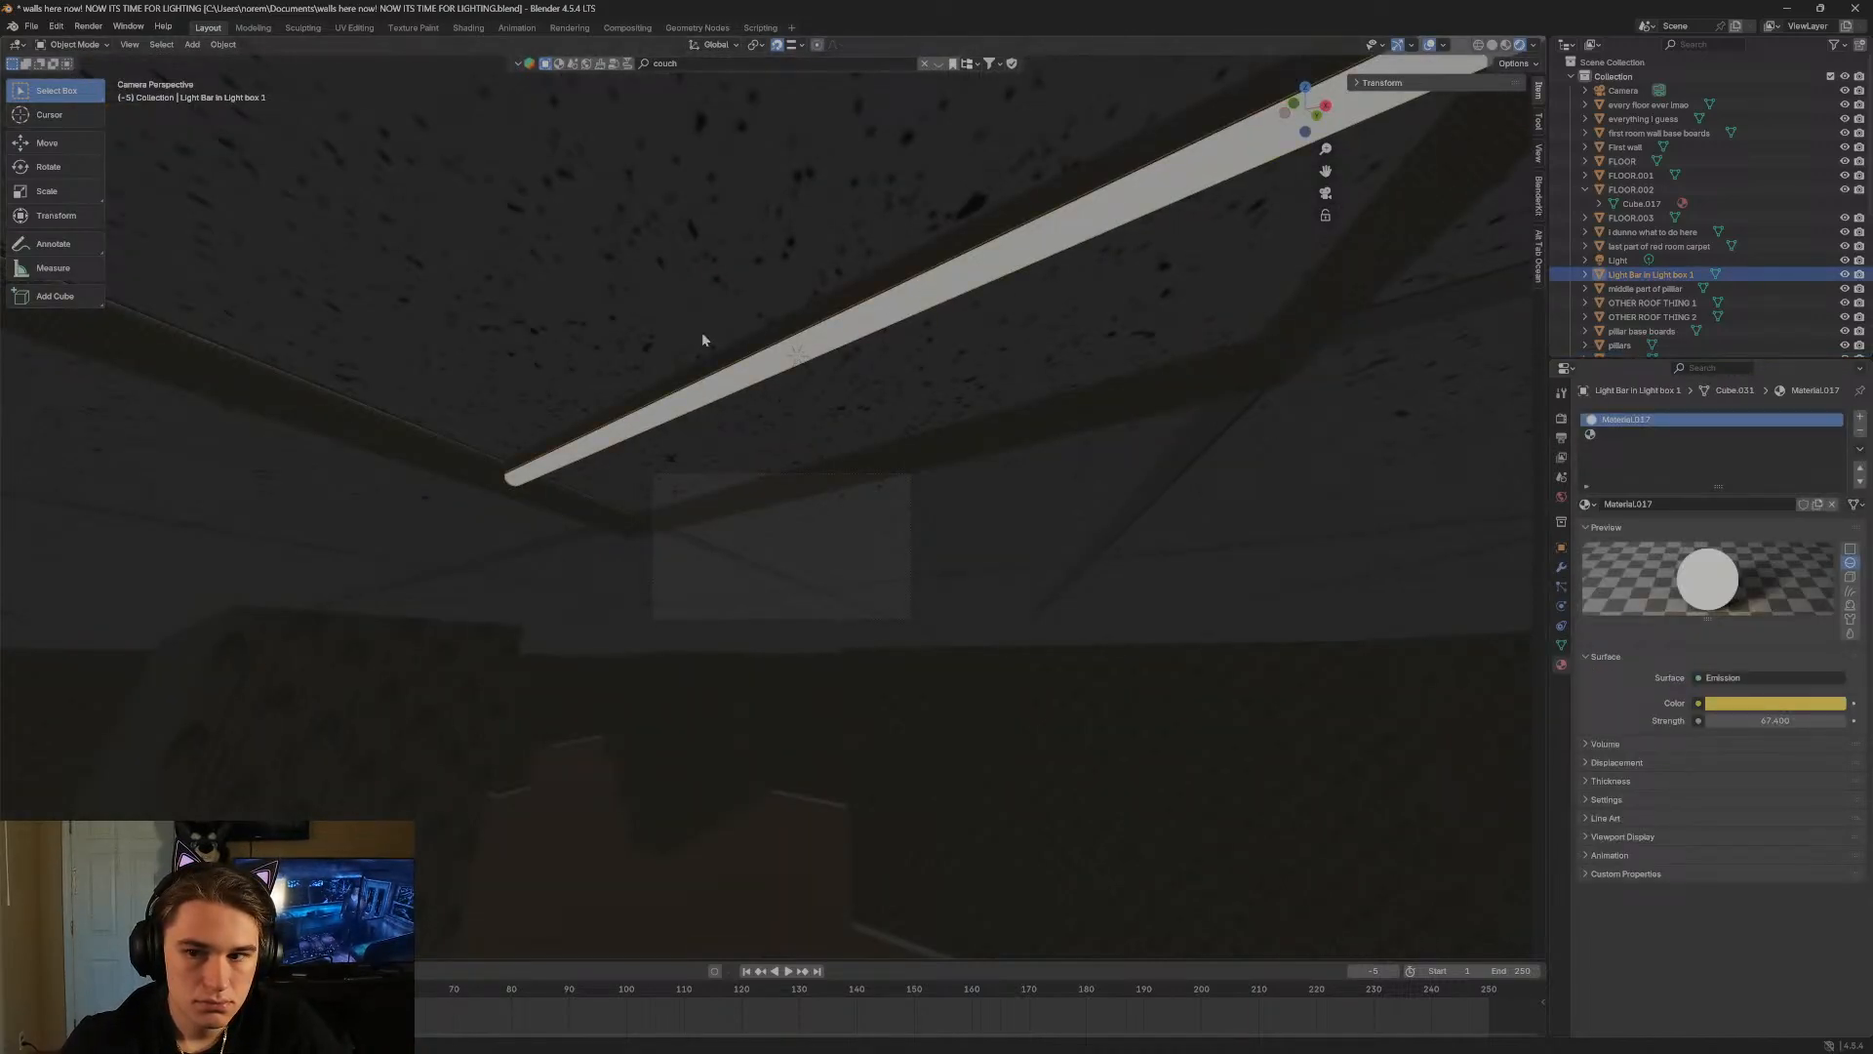
Unlink Material.017 from the first material slot of Light Bar in Light box 1 and show the viewport in material preview.
{"action": "left_click", "coordinate": [1833, 504]}
{"action": "left_click", "coordinate": [1507, 45]}
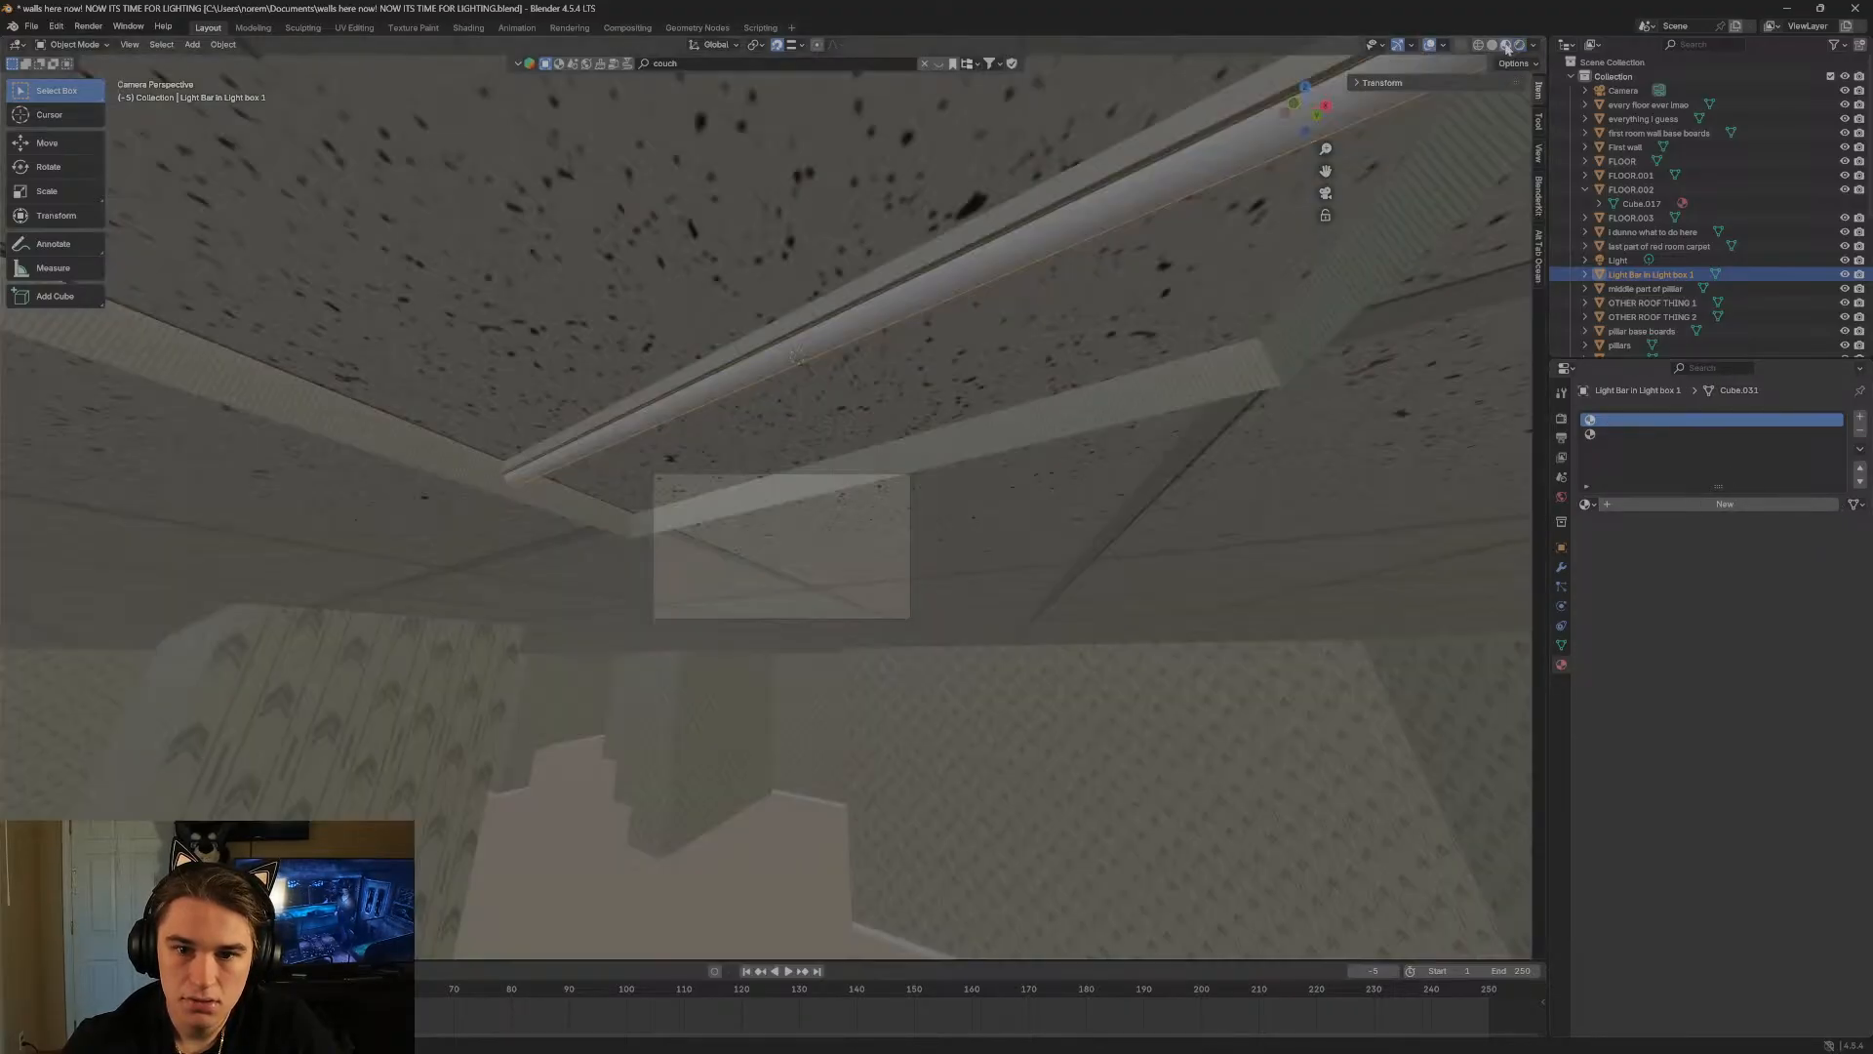
{"action": "key", "text": "shift+grave"}
{"action": "key", "text": "s"}
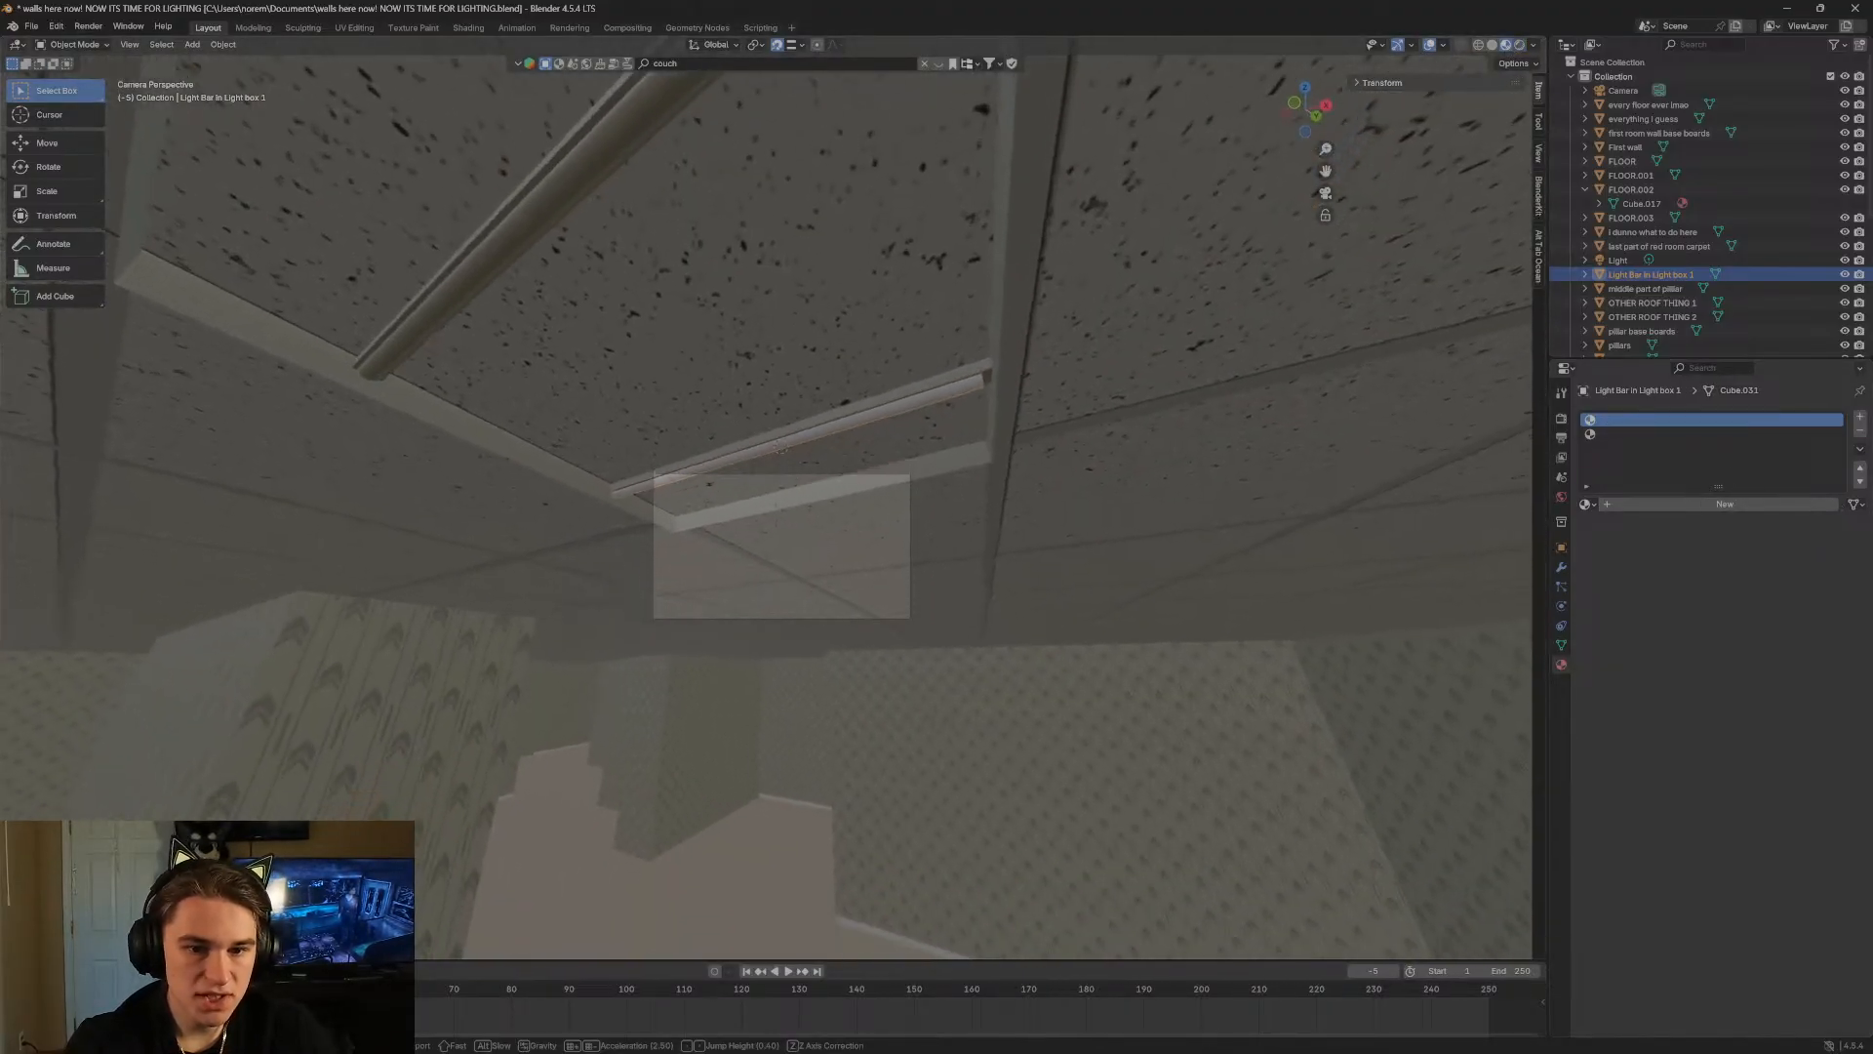
{"action": "left_click", "coordinate": [726, 307]}
Save the file in the Documents folder under the new name "Beginning of light making.blend".
{"action": "left_click", "coordinate": [27, 28]}
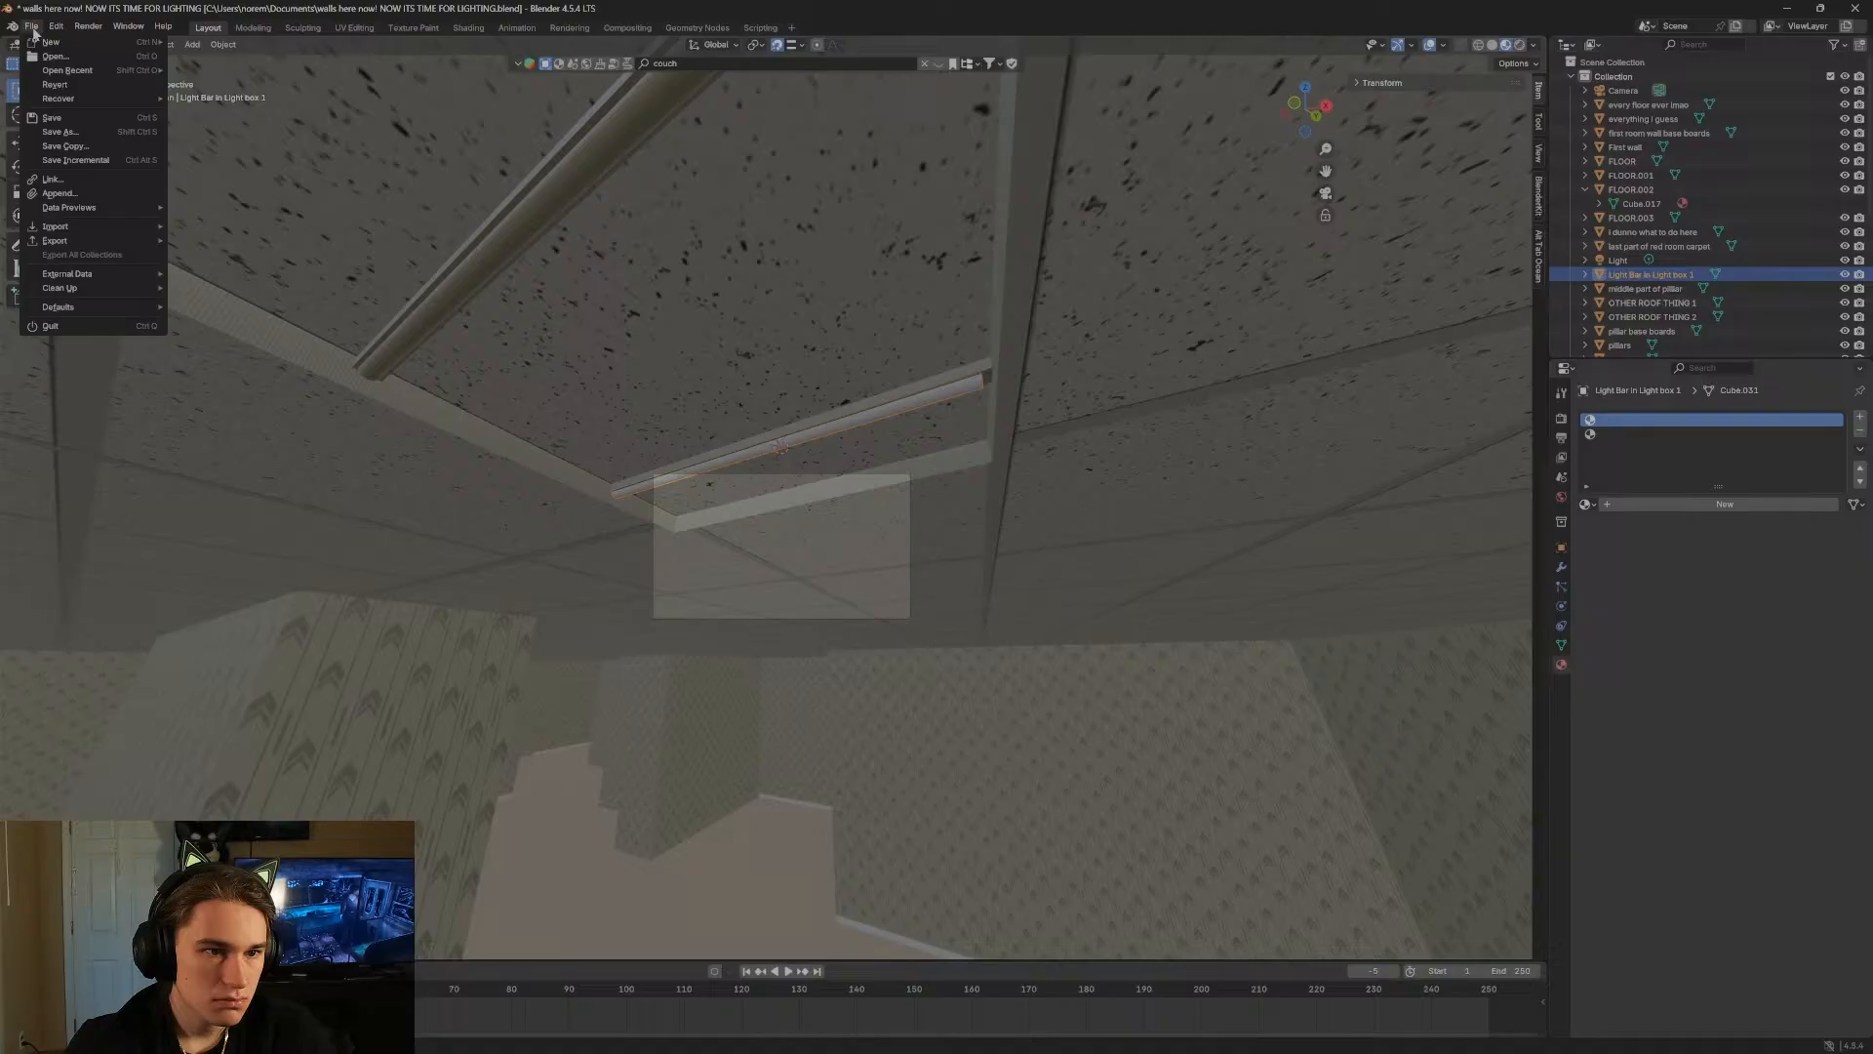
{"action": "left_click", "coordinate": [59, 124]}
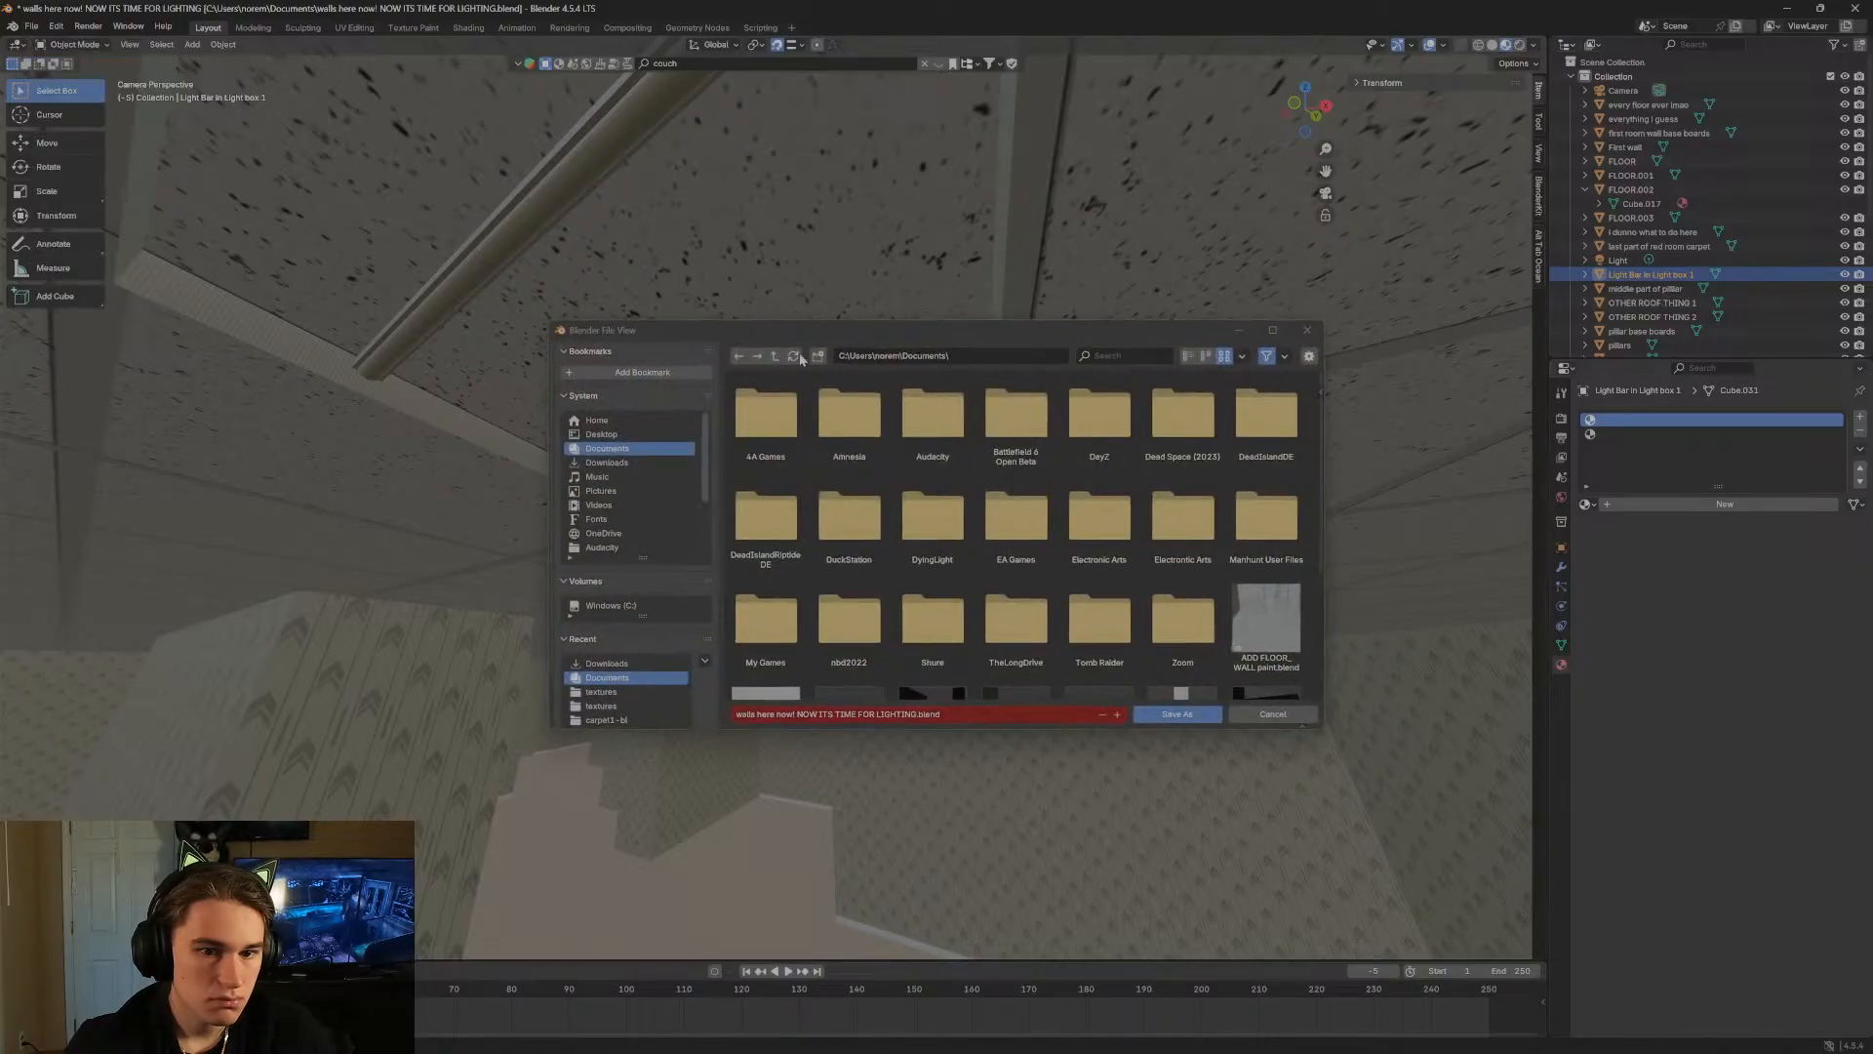
{"action": "left_click", "coordinate": [948, 718]}
{"action": "left_click", "coordinate": [917, 715]}
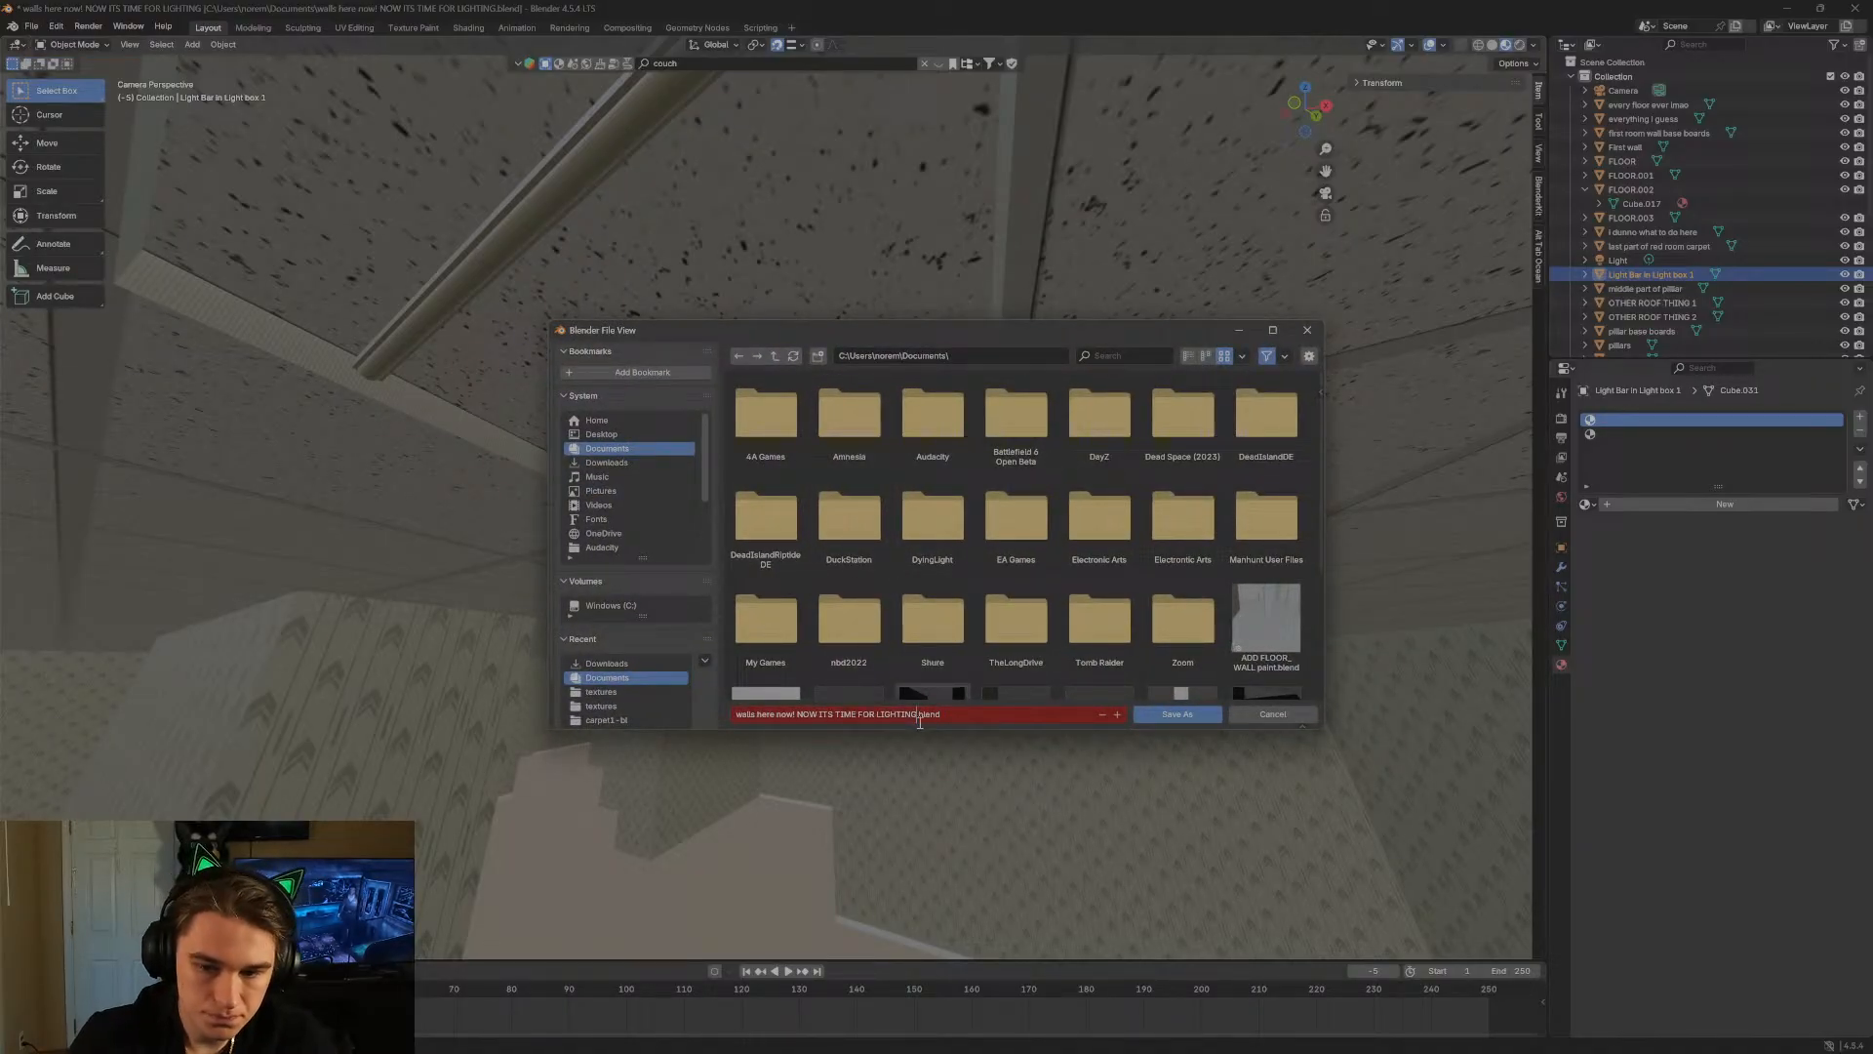
{"action": "key", "text": "BackSpace"}
{"action": "key", "text": "BackSpace"}
{"action": "key", "text": "BackSpace"}
{"action": "key", "text": "BackSpace"}
{"action": "key", "text": "BackSpace"}
{"action": "key", "text": "BackSpace"}
{"action": "key", "text": "BackSpace"}
{"action": "key", "text": "BackSpace"}
{"action": "key", "text": "BackSpace"}
{"action": "key", "text": "BackSpace"}
{"action": "key", "text": "BackSpace"}
{"action": "key", "text": "BackSpace"}
{"action": "key", "text": "BackSpace"}
{"action": "key", "text": "BackSpace"}
{"action": "key", "text": "BackSpace"}
{"action": "key", "text": "BackSpace"}
{"action": "key", "text": "BackSpace"}
{"action": "key", "text": "BackSpace"}
{"action": "key", "text": "BackSpace"}
{"action": "key", "text": "BackSpace"}
{"action": "key", "text": "BackSpace"}
{"action": "key", "text": "BackSpace"}
{"action": "key", "text": "BackSpace"}
{"action": "key", "text": "BackSpace"}
{"action": "key", "text": "BackSpace"}
{"action": "key", "text": "BackSpace"}
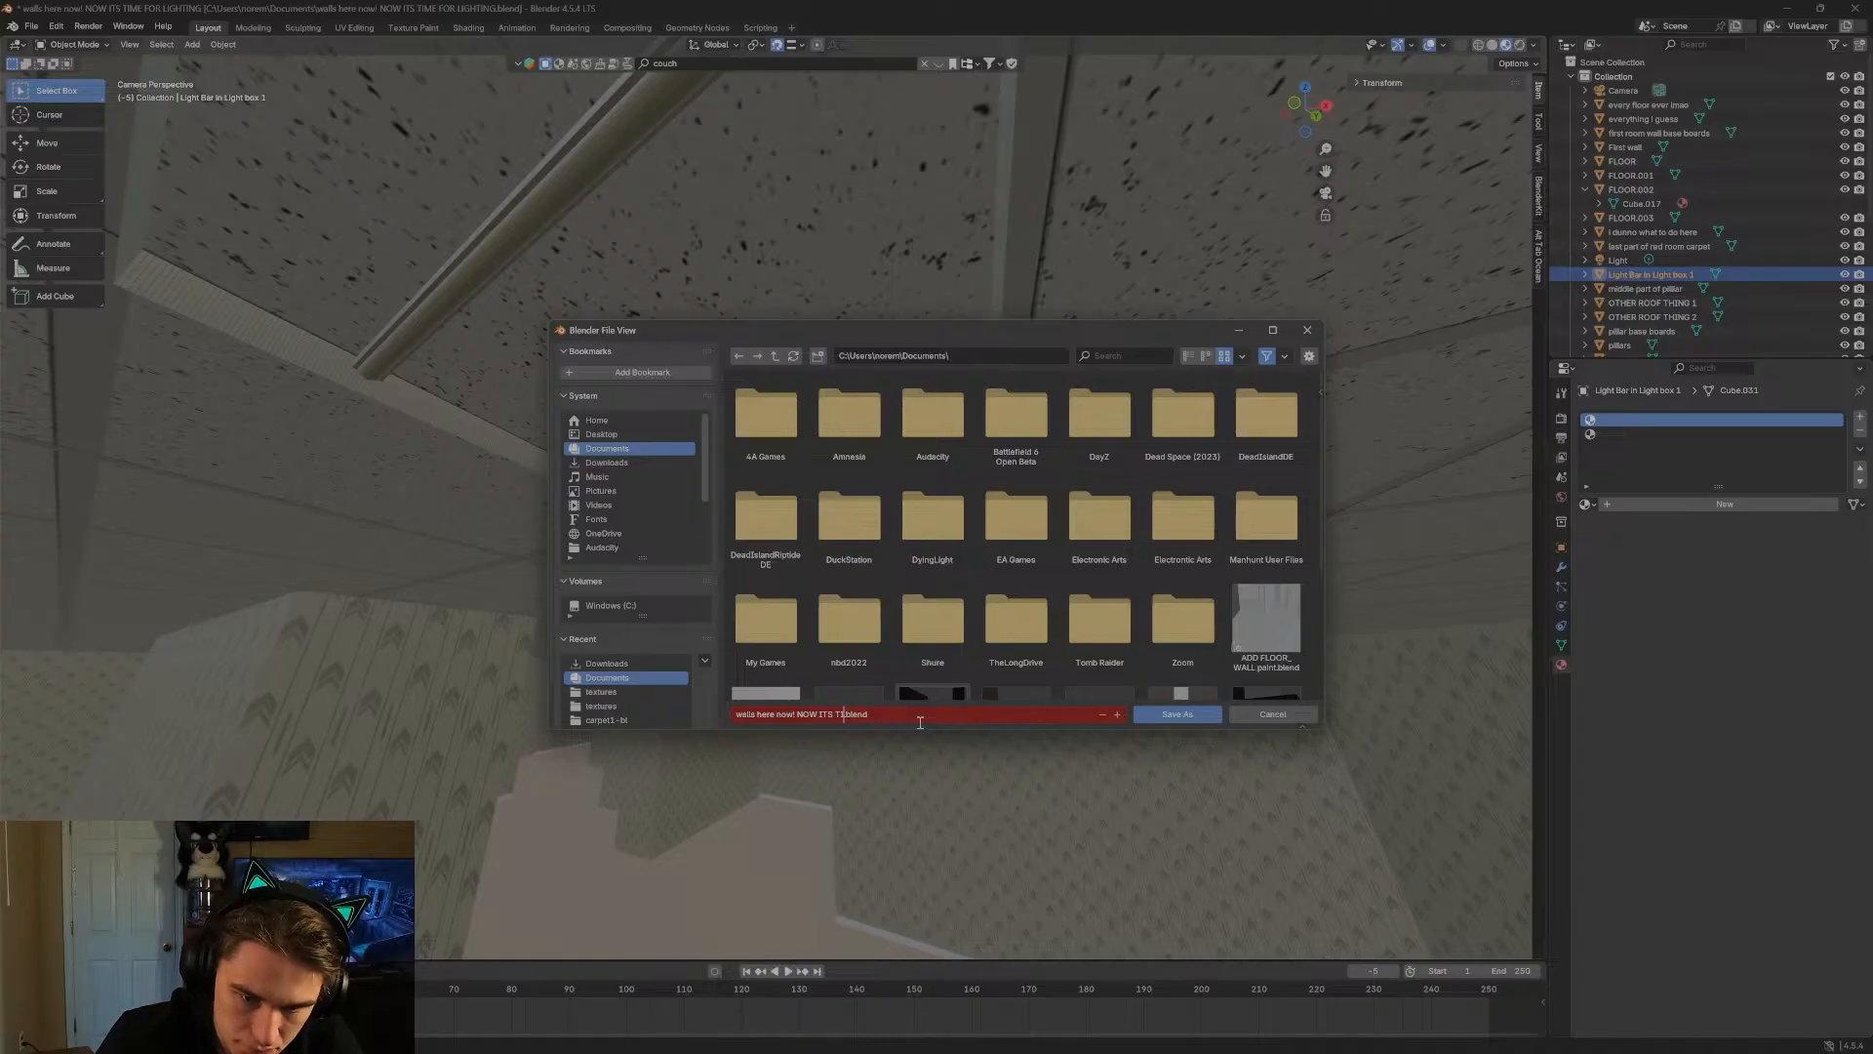
{"action": "type", "text": "Beg"}
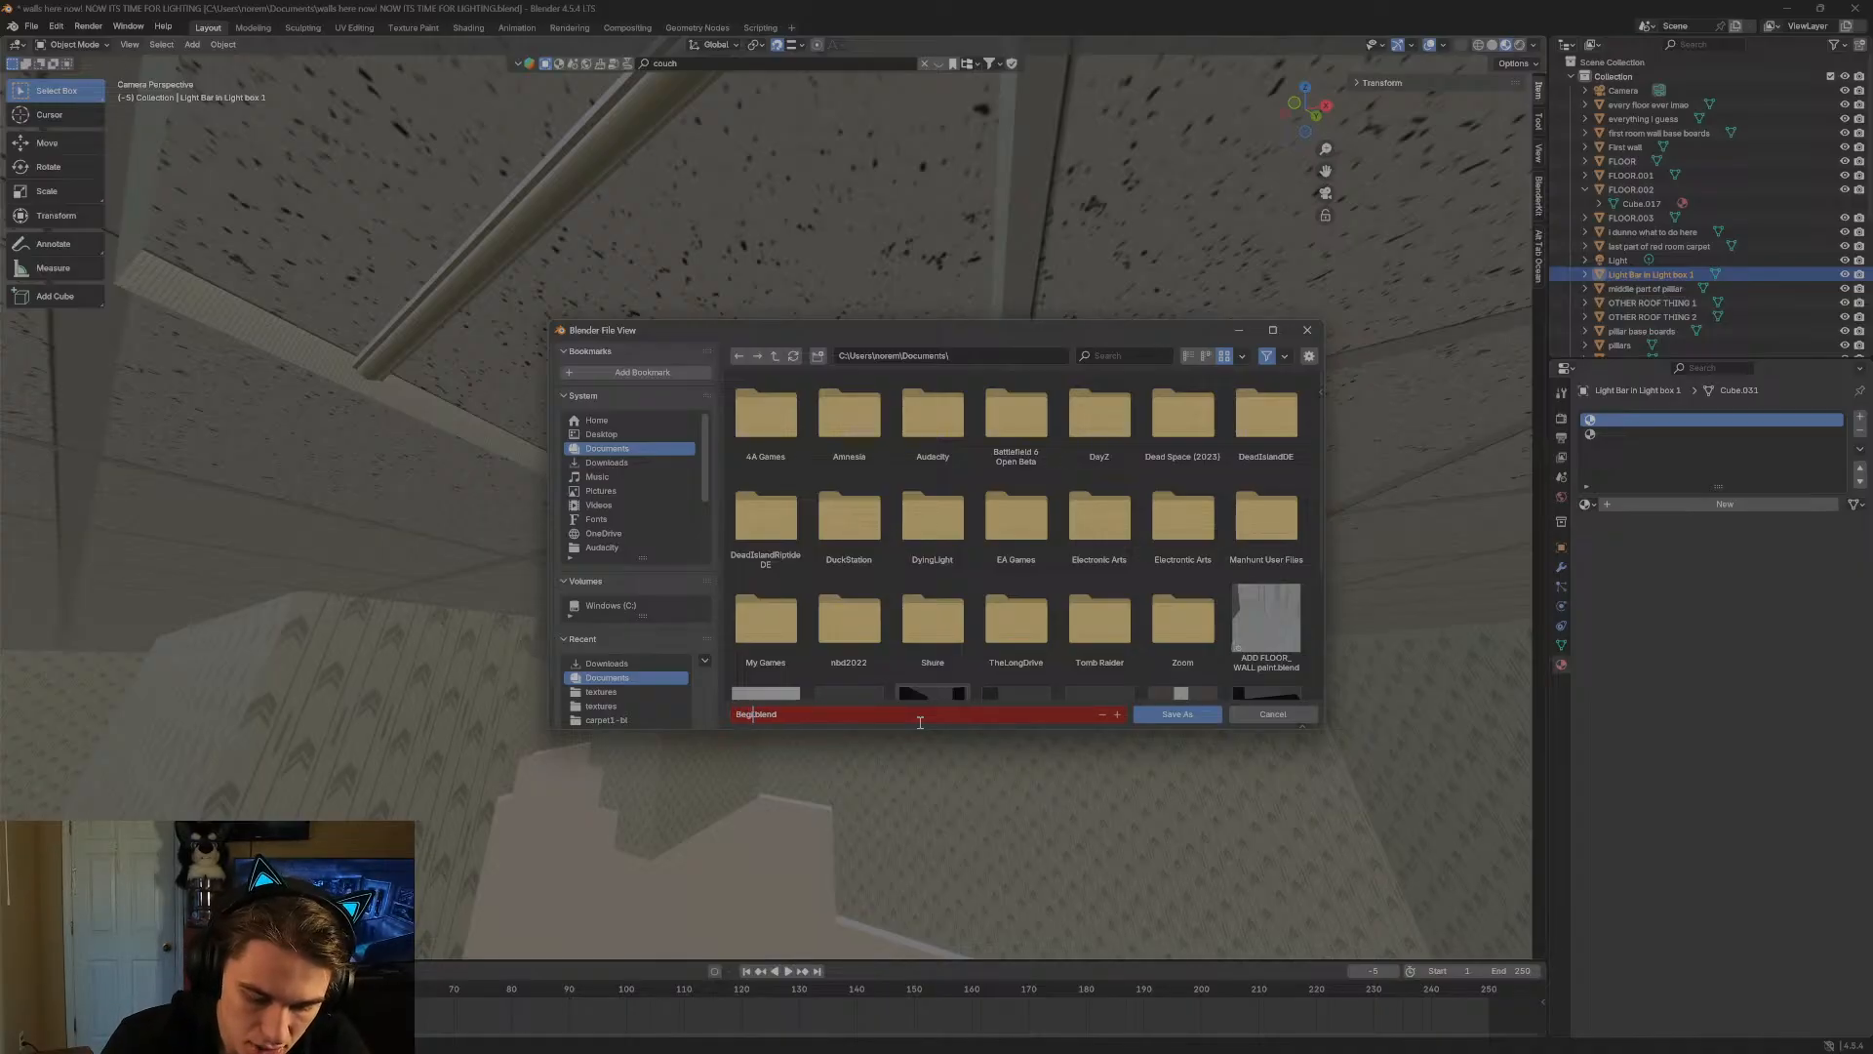
{"action": "type", "text": "inning of light makin"}
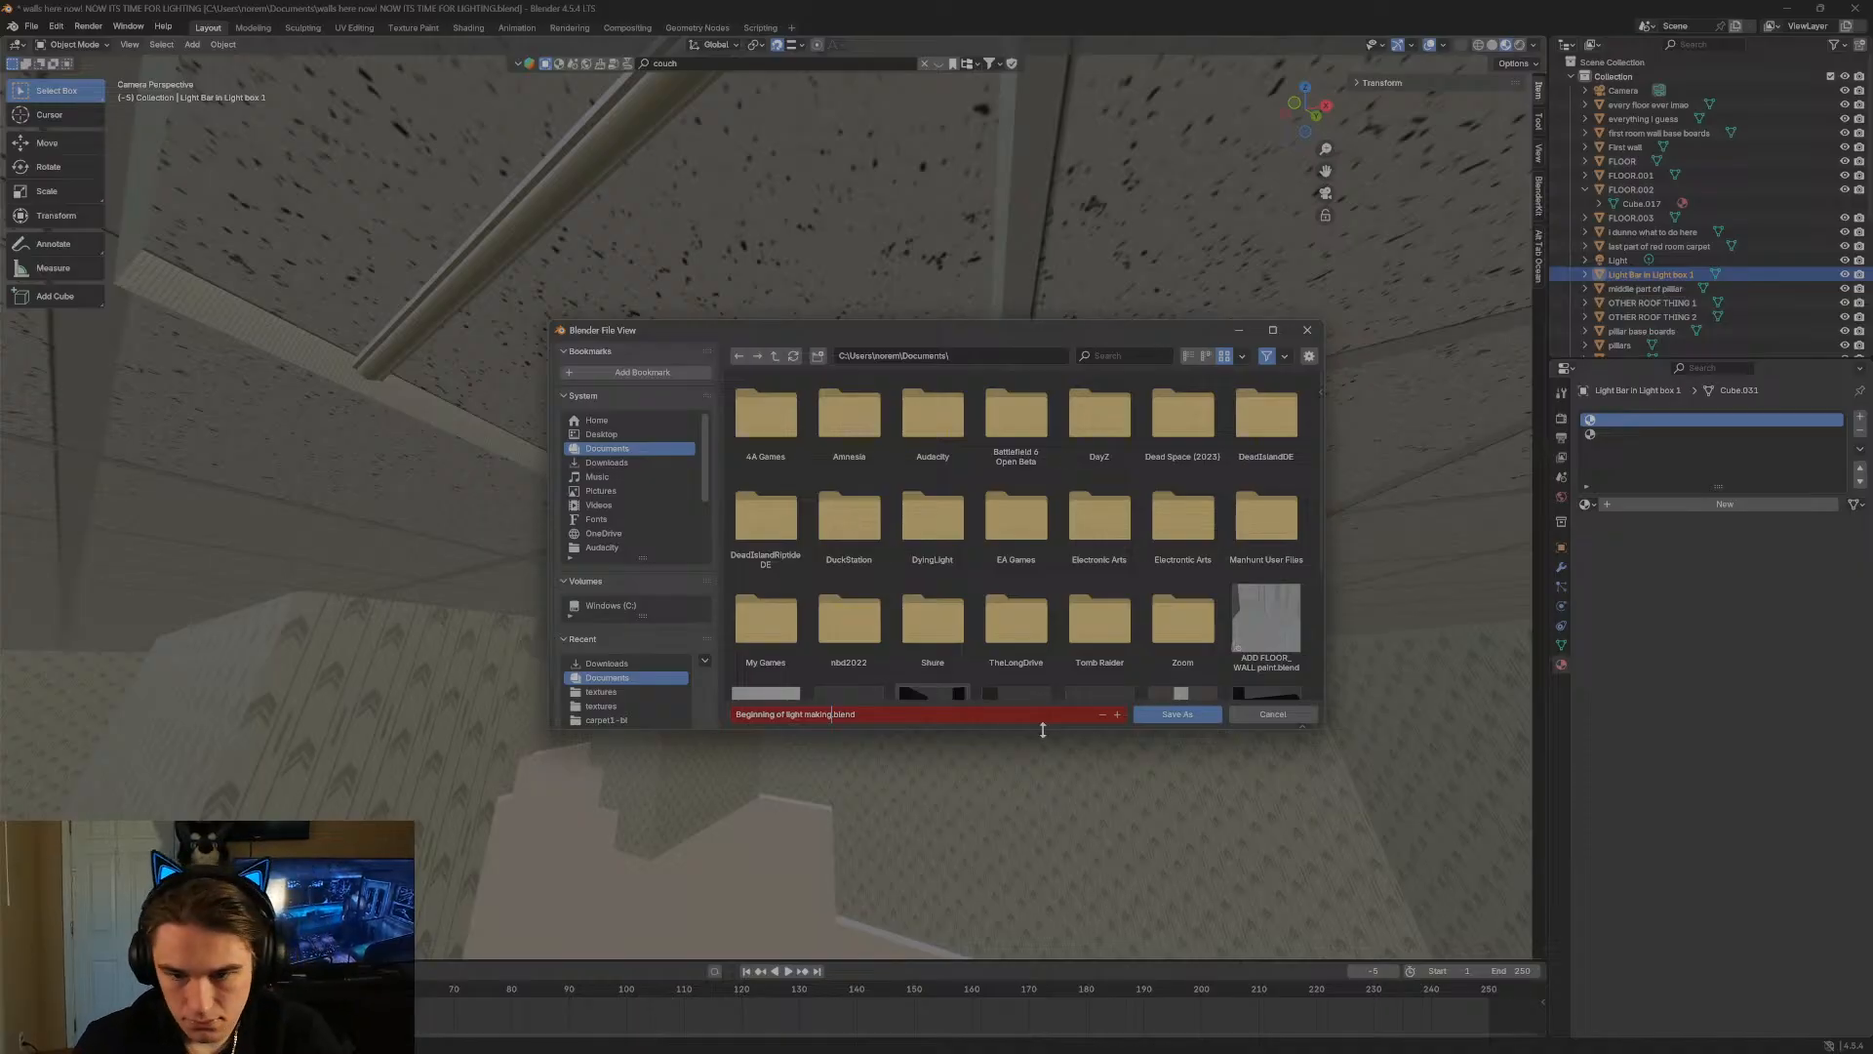
{"action": "type", "text": "g"}
{"action": "left_click", "coordinate": [1161, 714]}
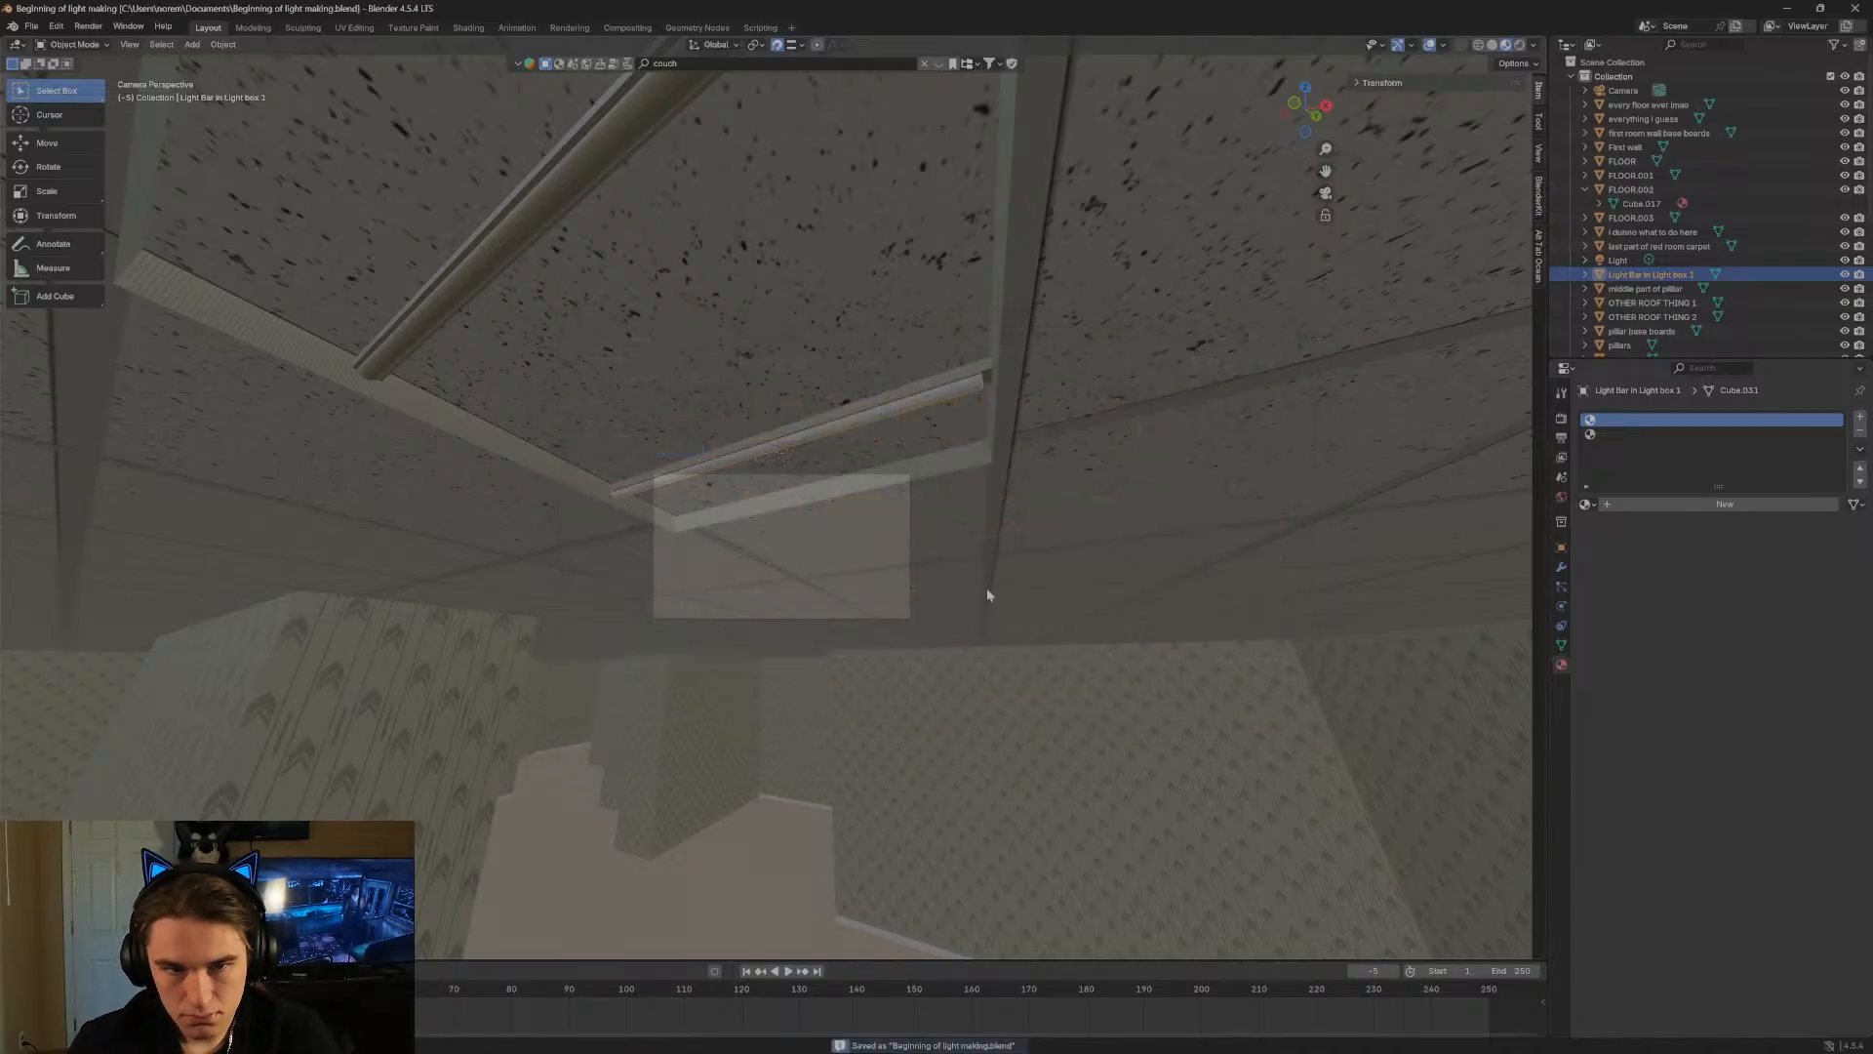
Take a closer view of the ceiling light bar and switch to the web browser's start page.
{"action": "key", "text": "shift+grave"}
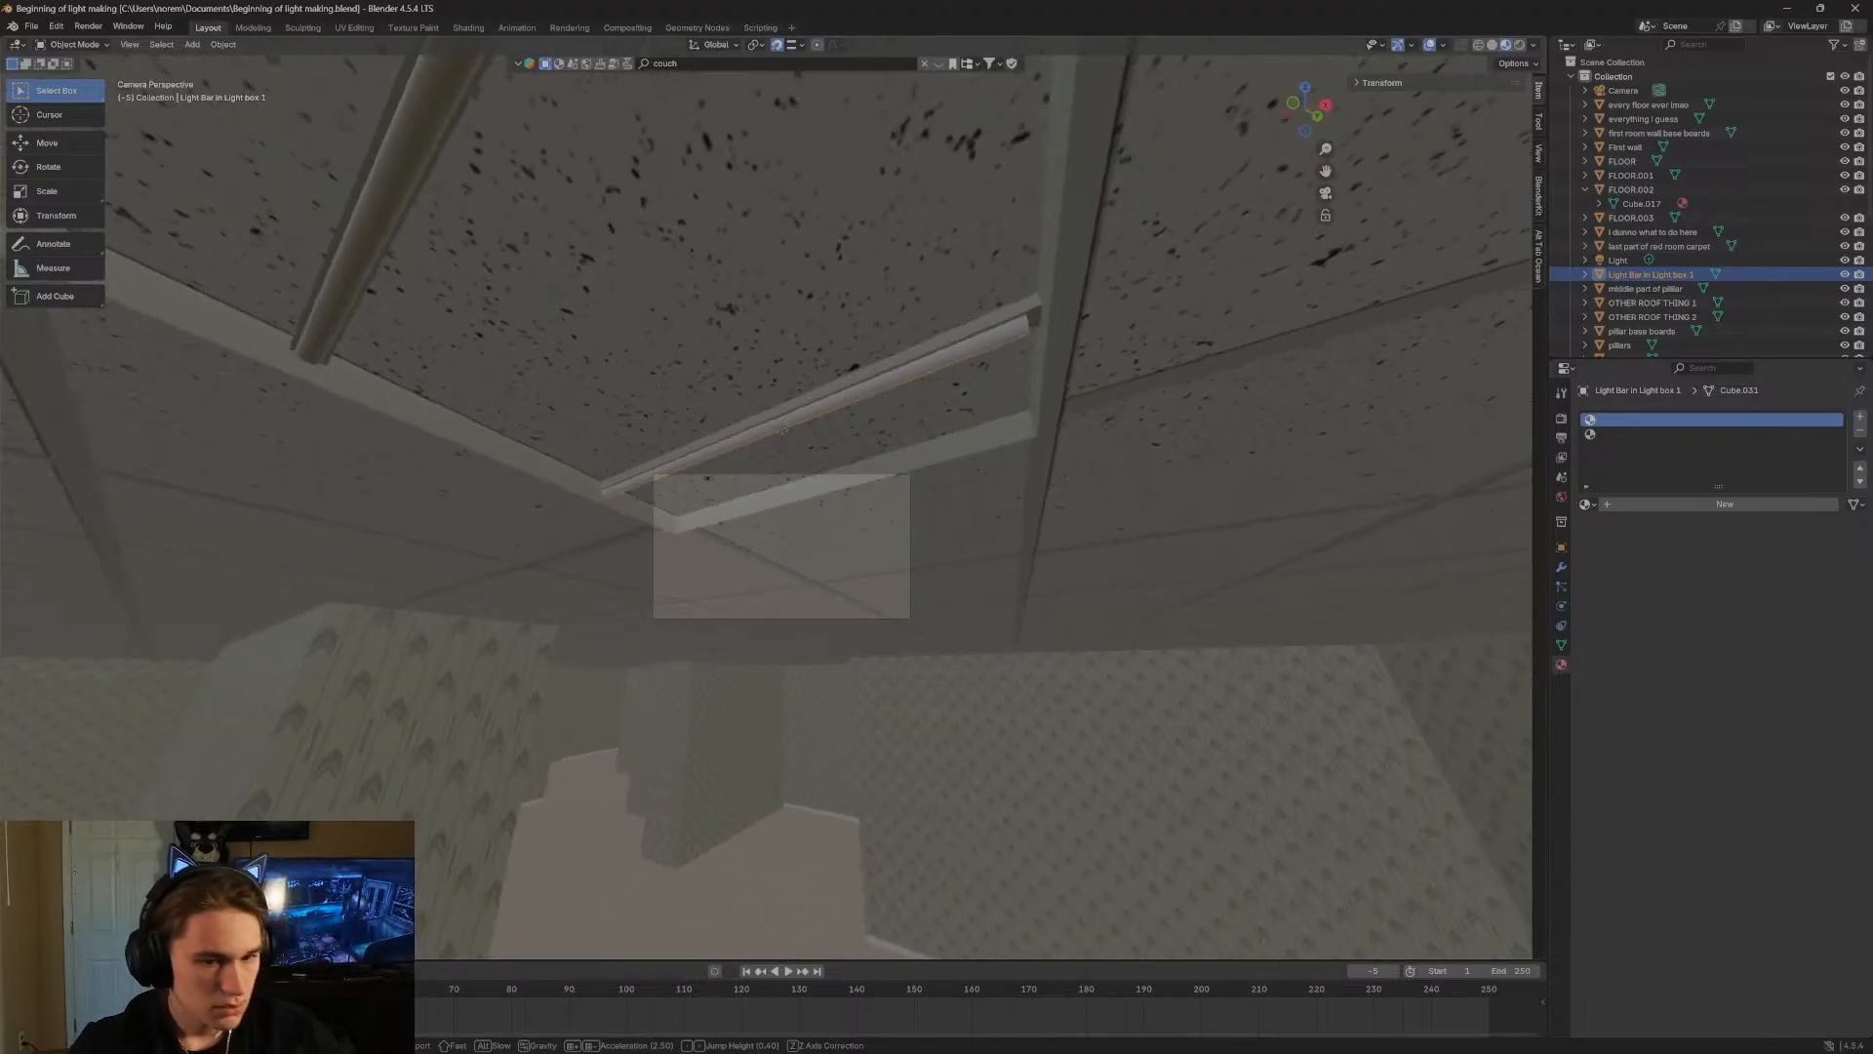
{"action": "left_click", "coordinate": [935, 358]}
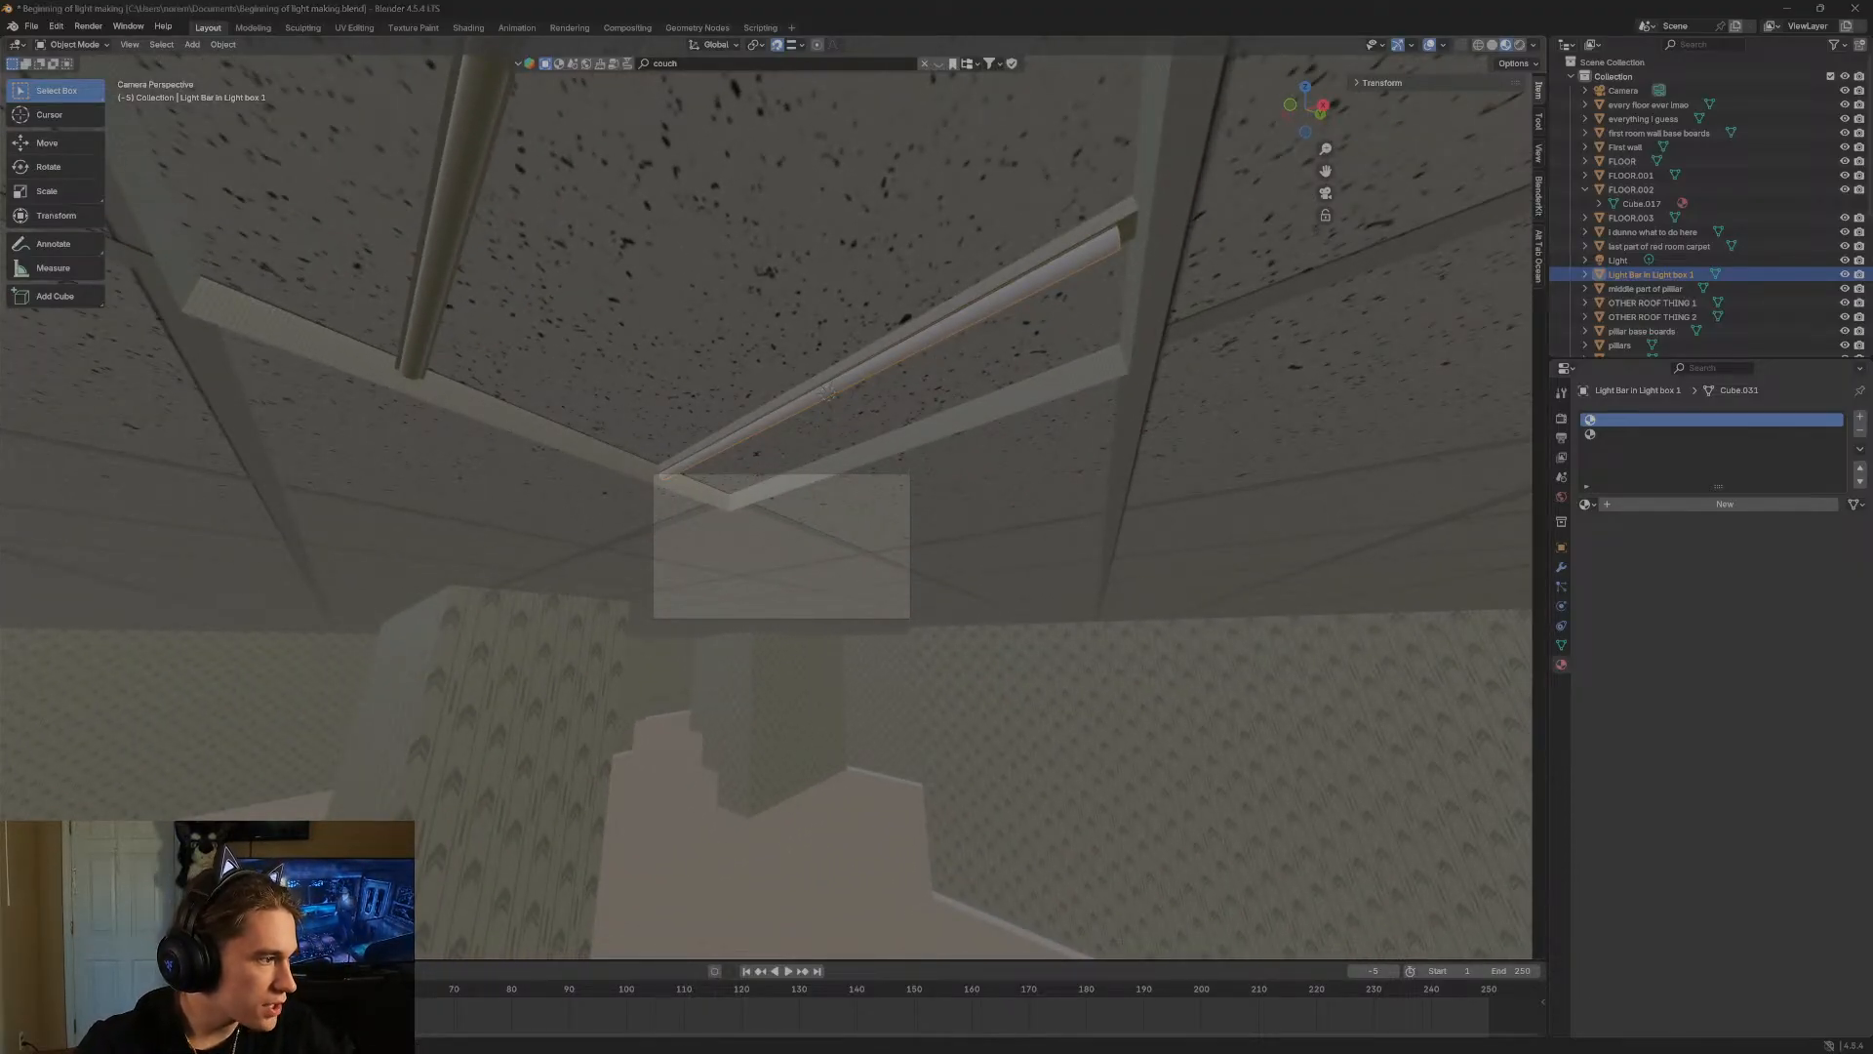
{"action": "left_click_drag", "start_coordinate": [904, 169], "coordinate": [916, 2]}
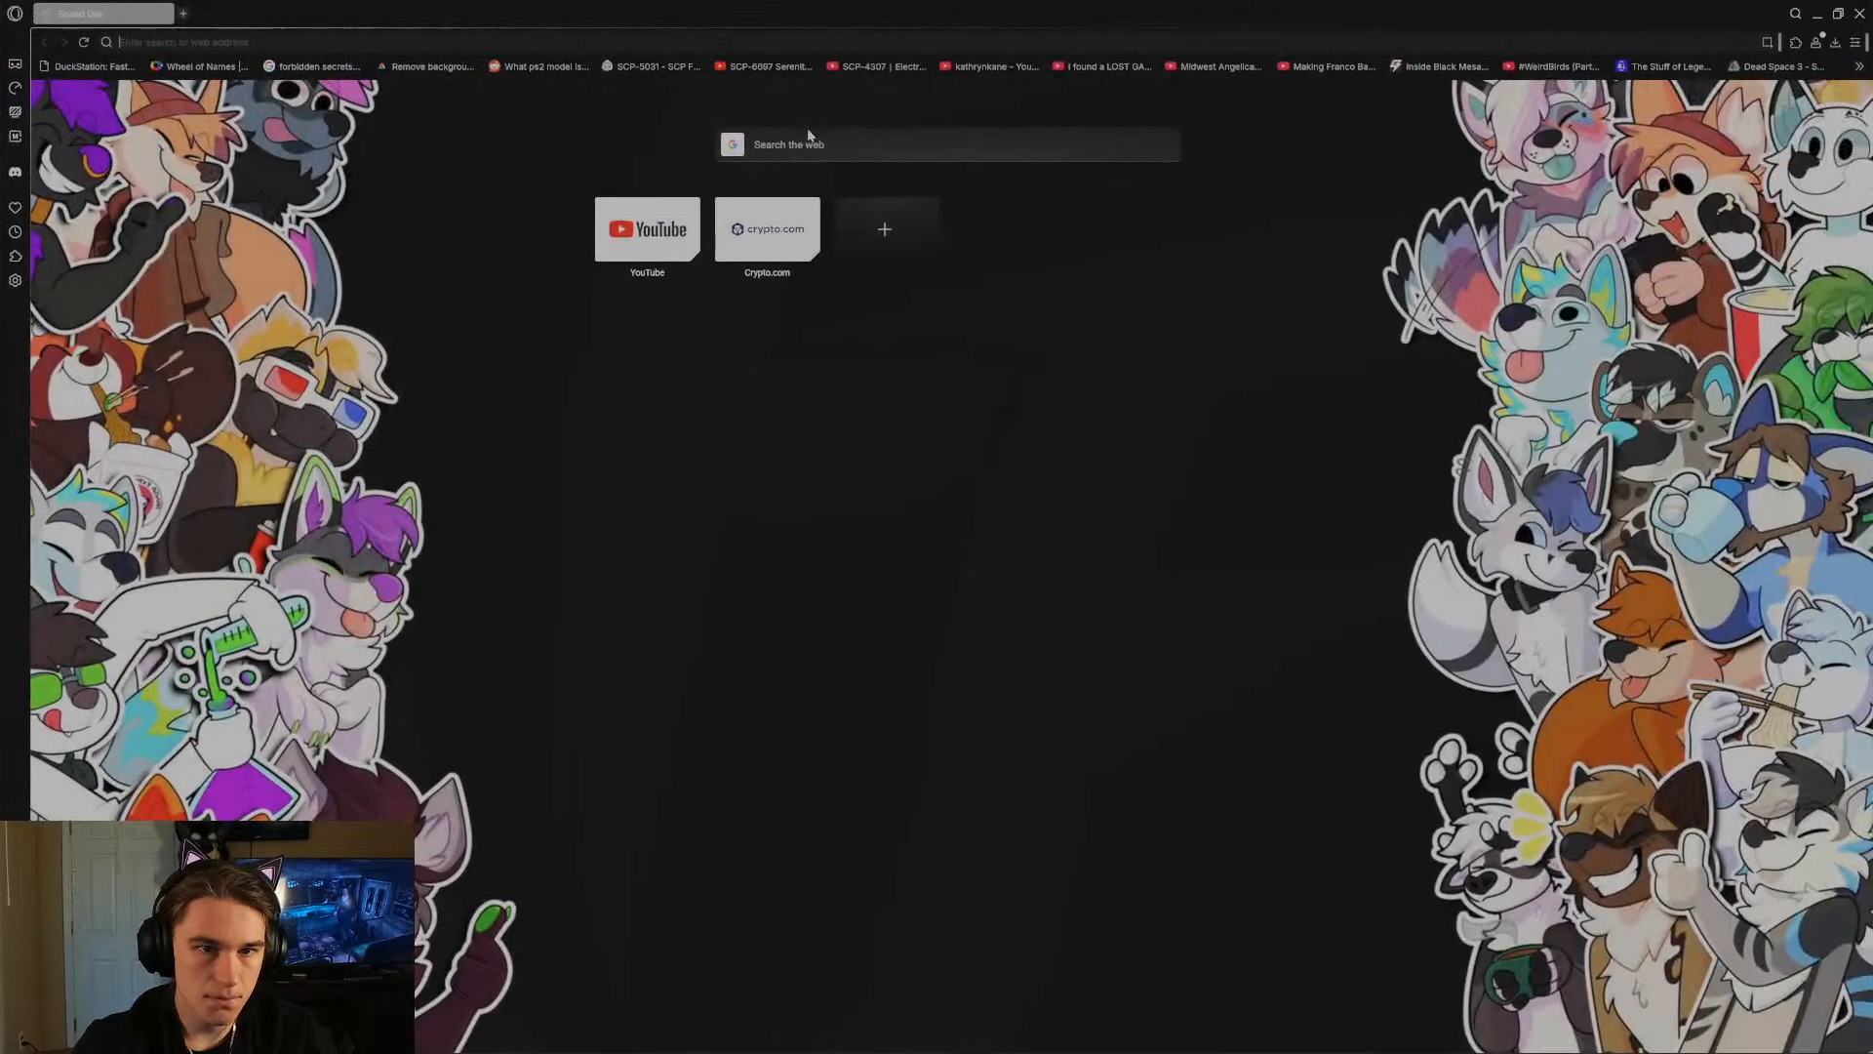
Search the web for "90's couch model blender".
{"action": "left_click", "coordinate": [811, 136]}
{"action": "type", "text": "90's "}
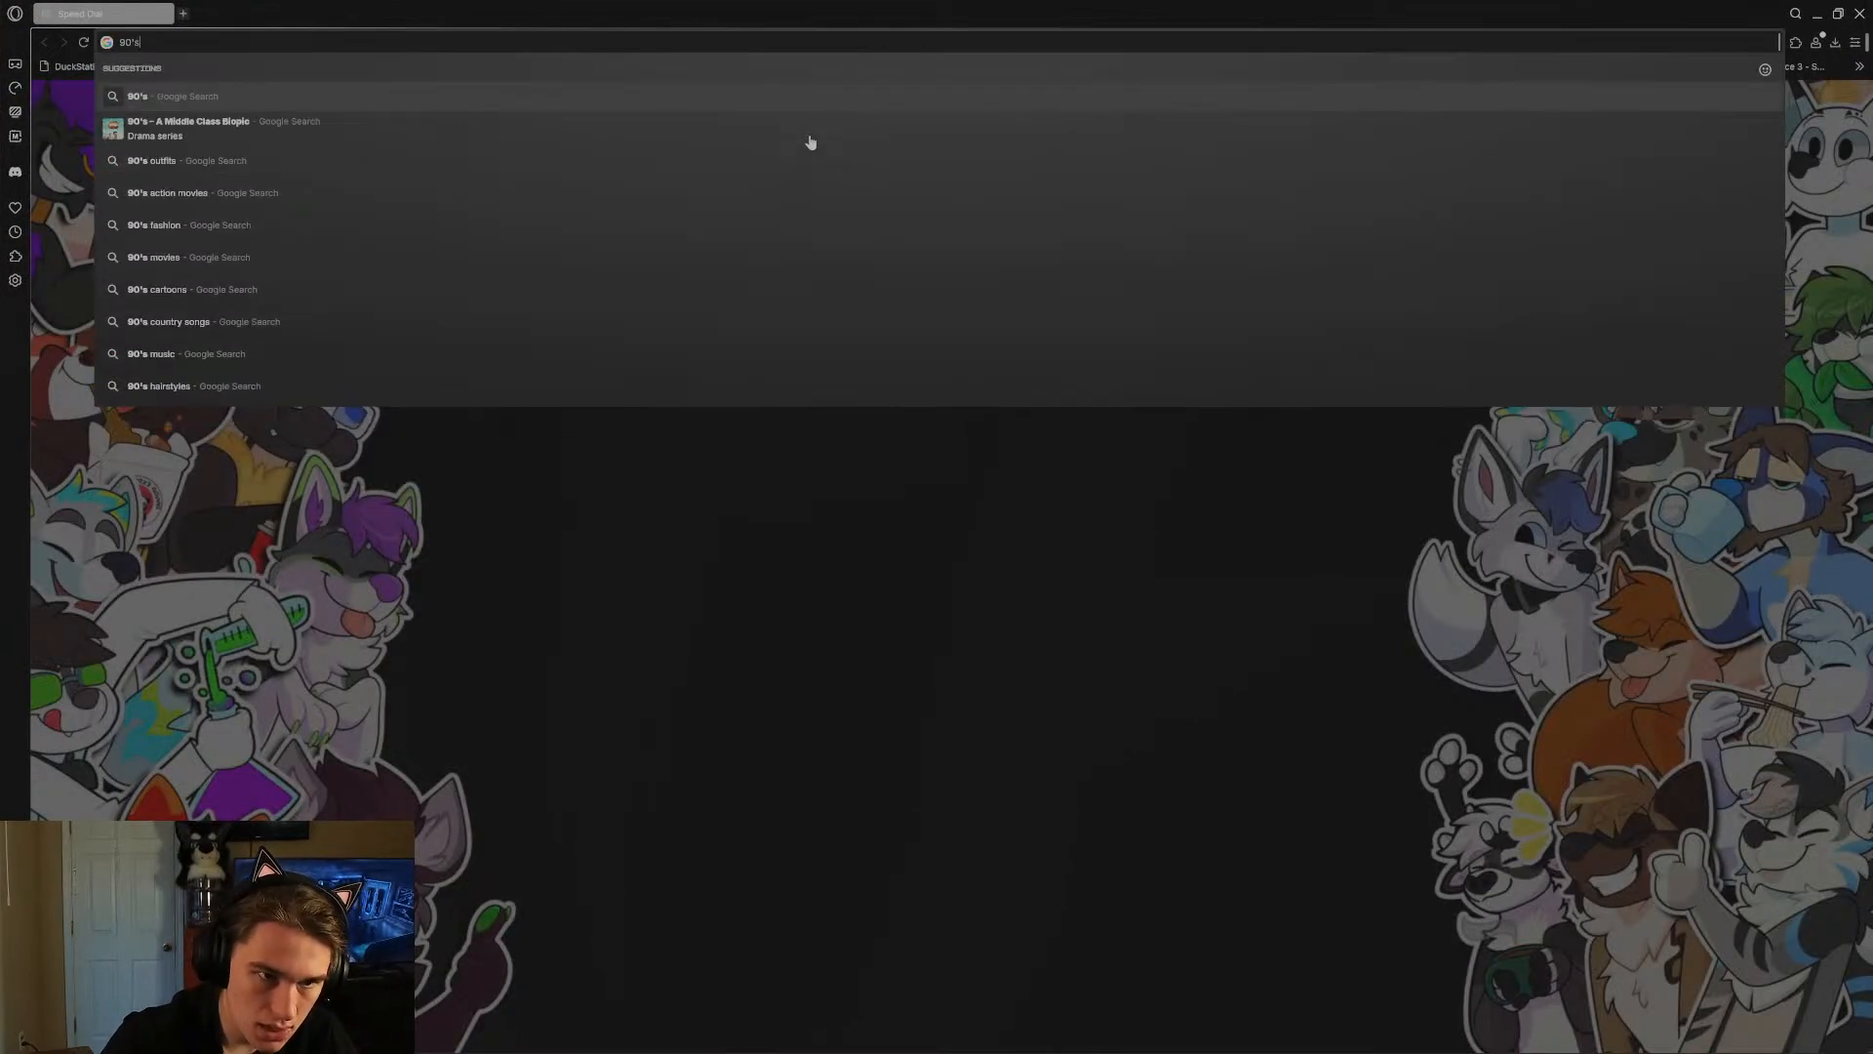
{"action": "type", "text": "couc"}
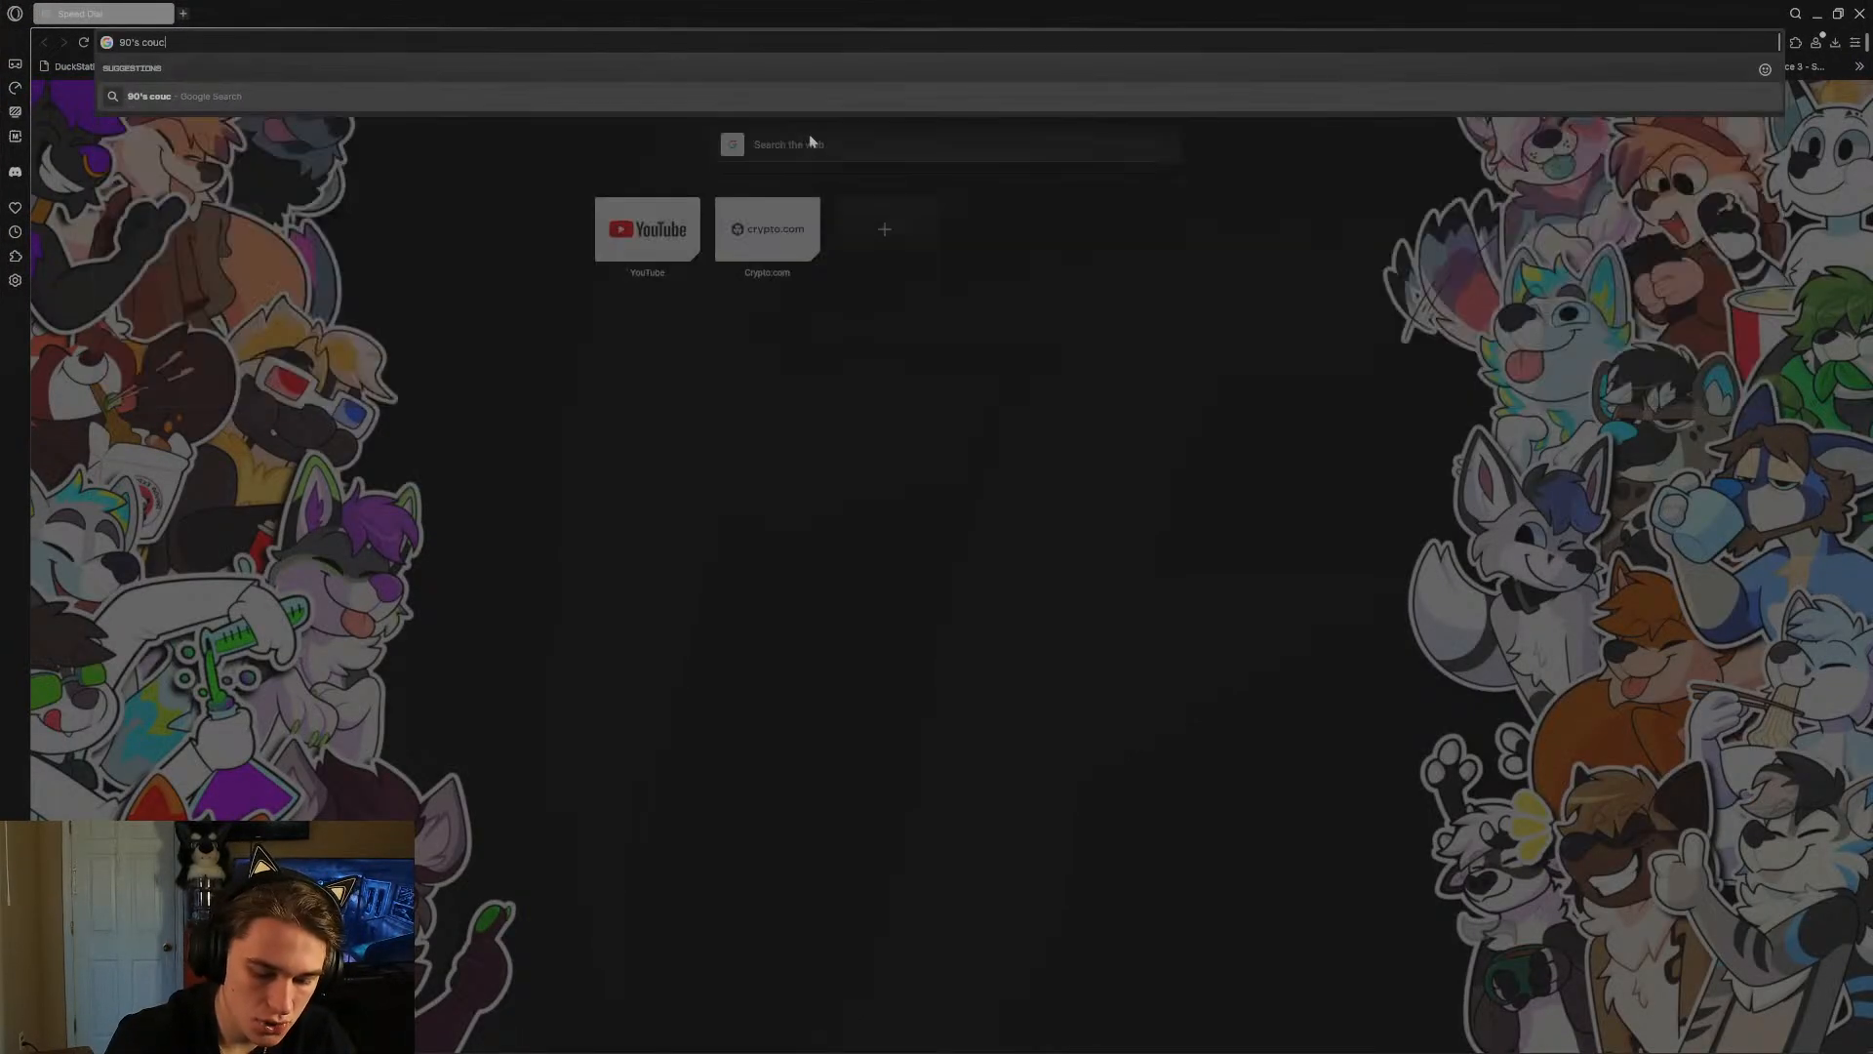
{"action": "type", "text": "h mlodels"}
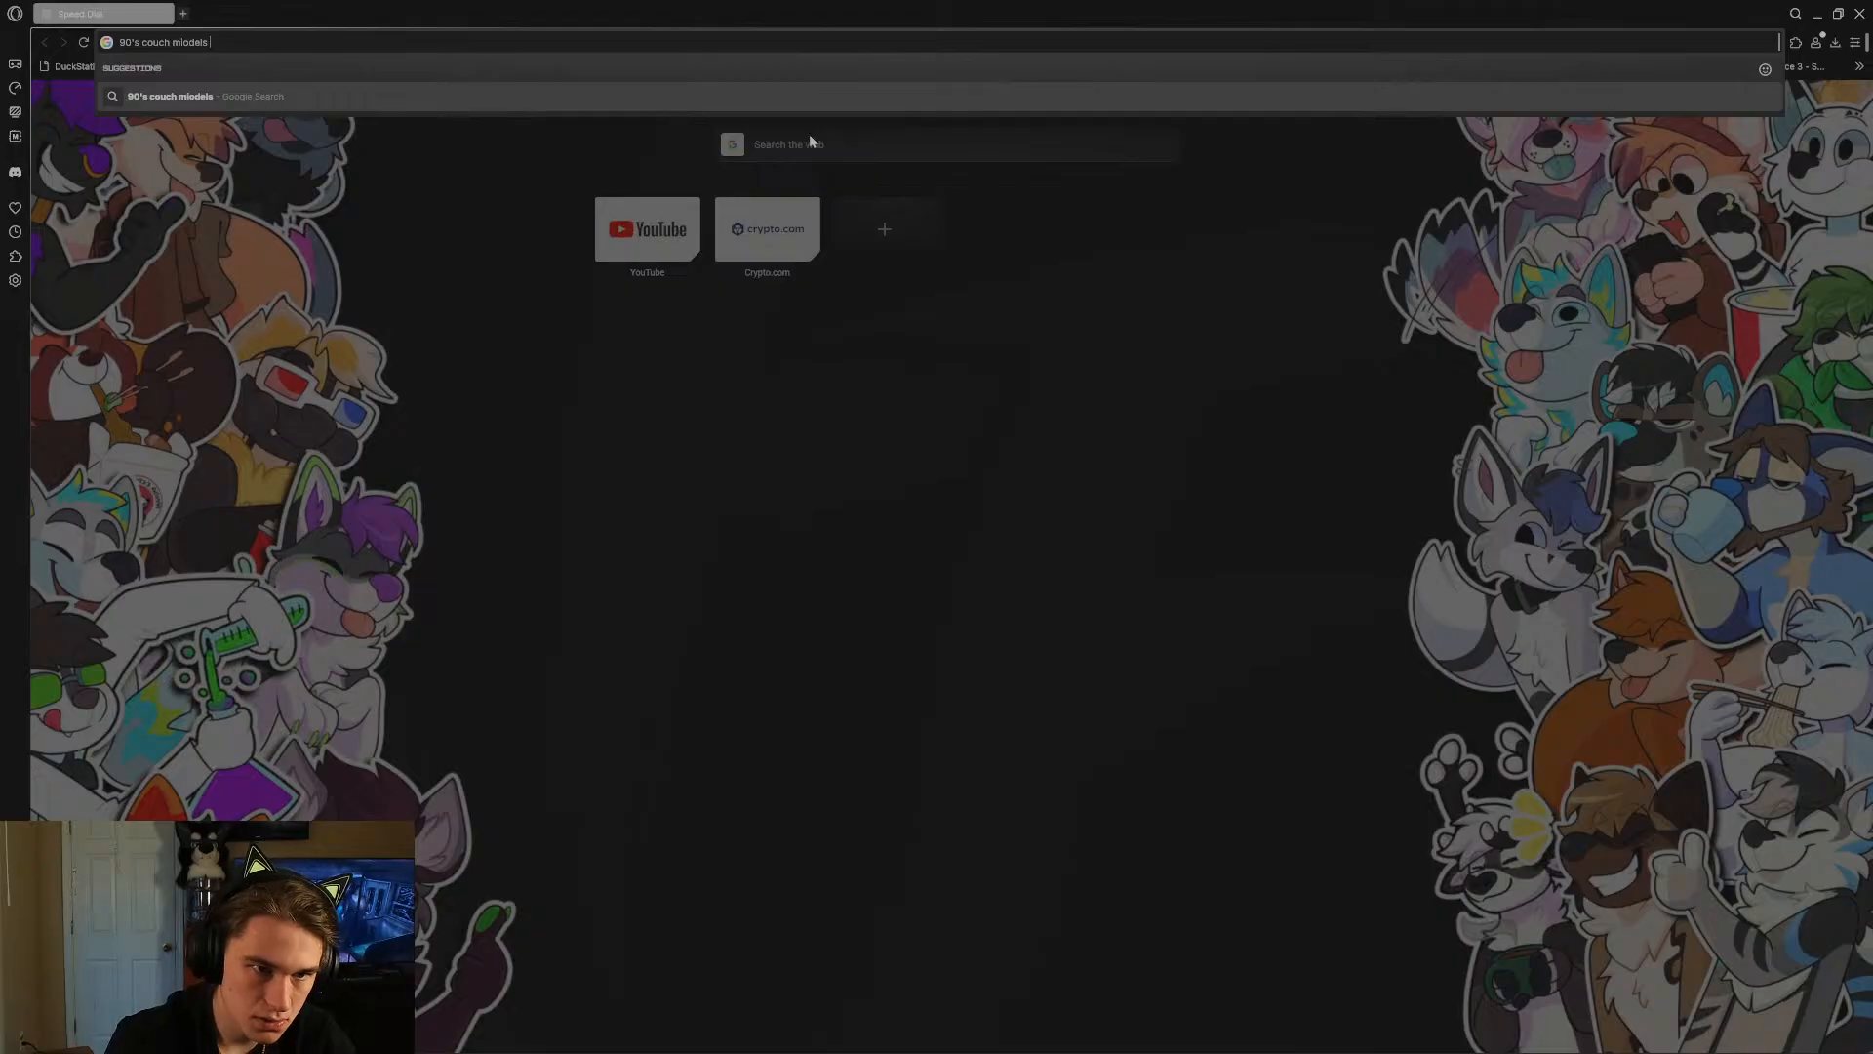
{"action": "key", "text": "BackSpace"}
{"action": "key", "text": "BackSpace"}
{"action": "key", "text": "BackSpace"}
{"action": "key", "text": "BackSpace"}
{"action": "key", "text": "BackSpace"}
{"action": "type", "text": "old"}
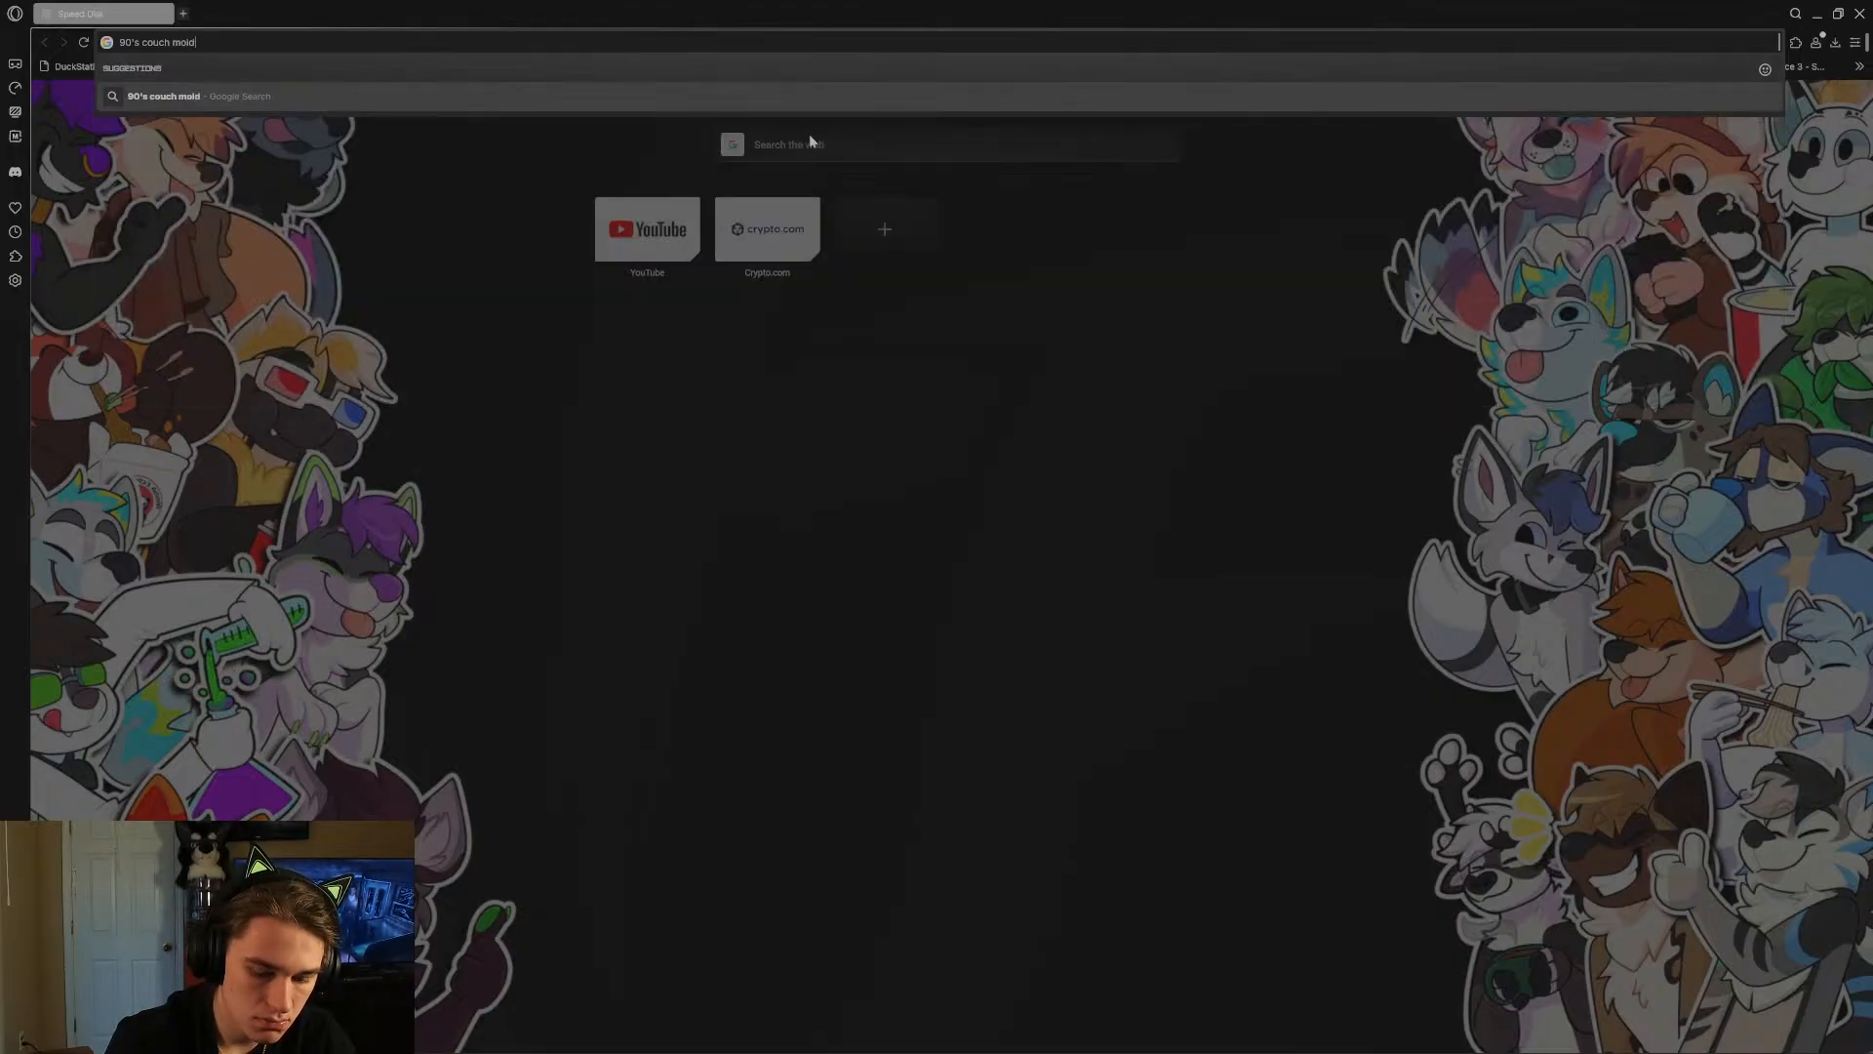
{"action": "key", "text": "BackSpace"}
{"action": "key", "text": "BackSpace"}
{"action": "key", "text": "BackSpace"}
{"action": "key", "text": "BackSpace"}
{"action": "key", "text": "BackSpace"}
{"action": "key", "text": "BackSpace"}
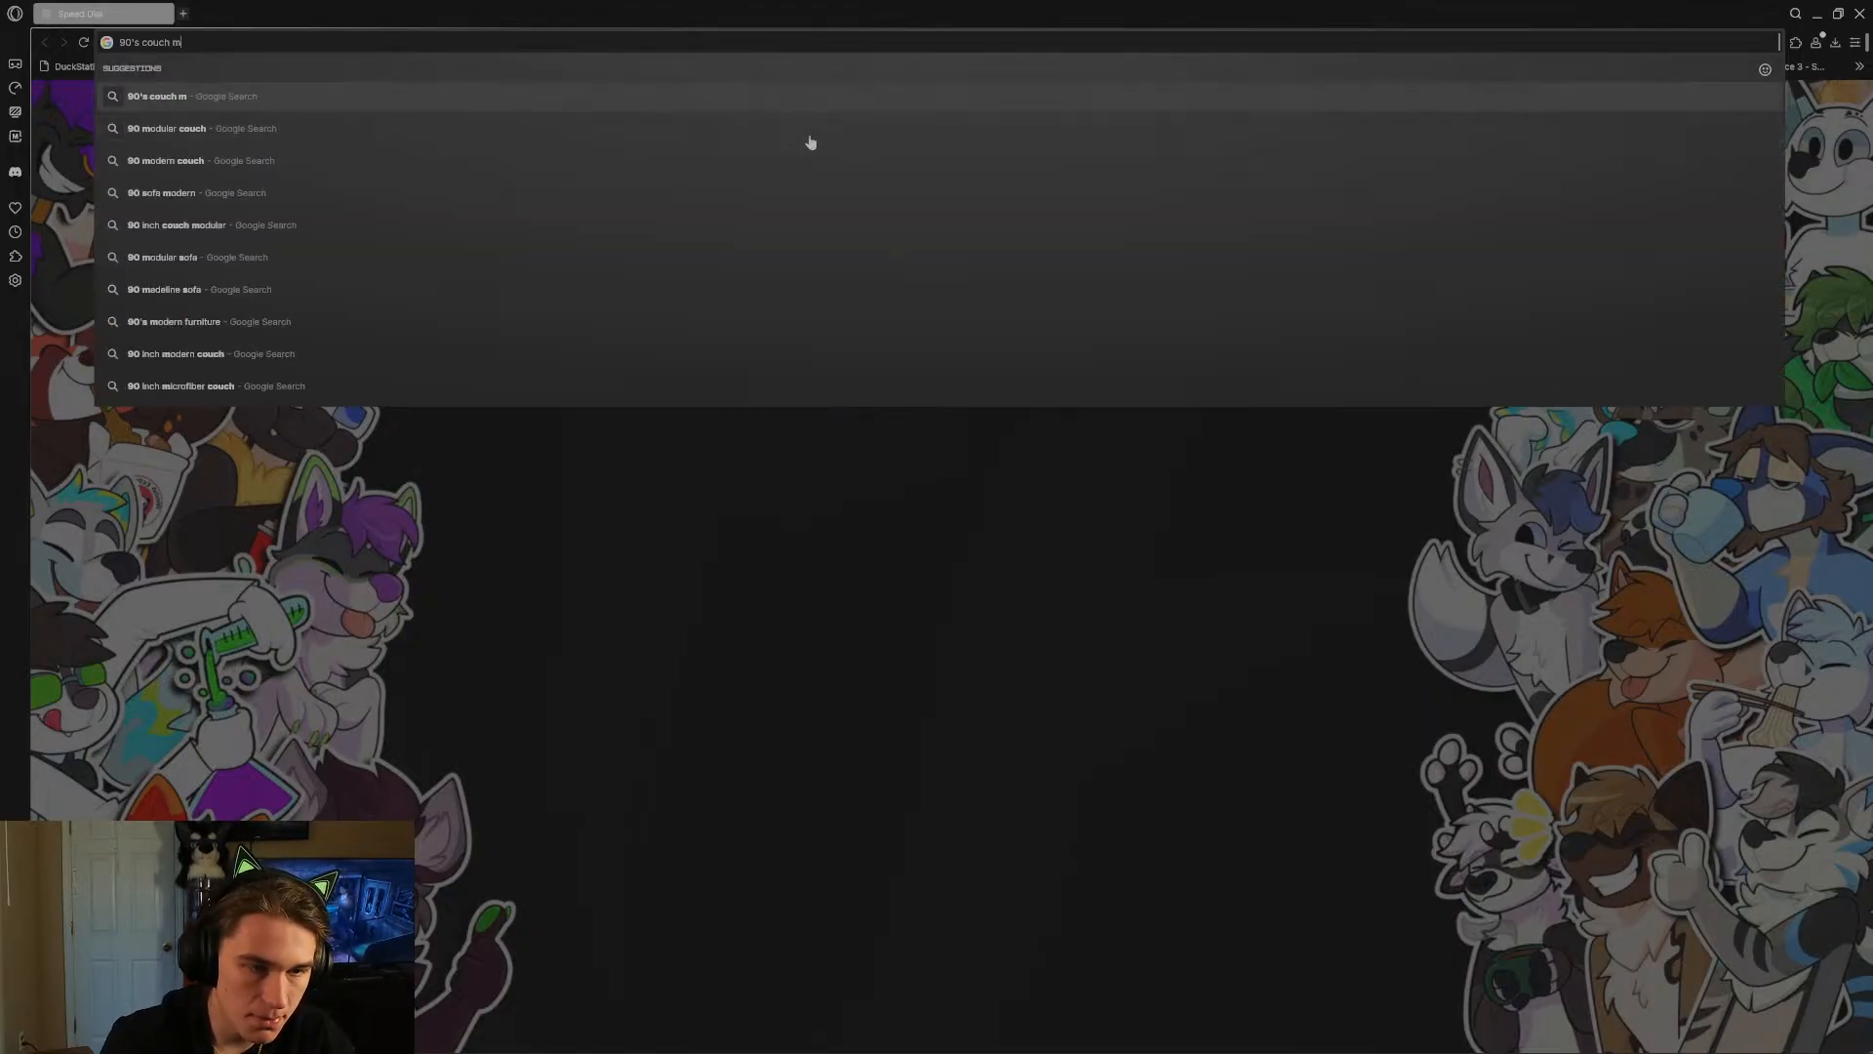
{"action": "type", "text": "mo"}
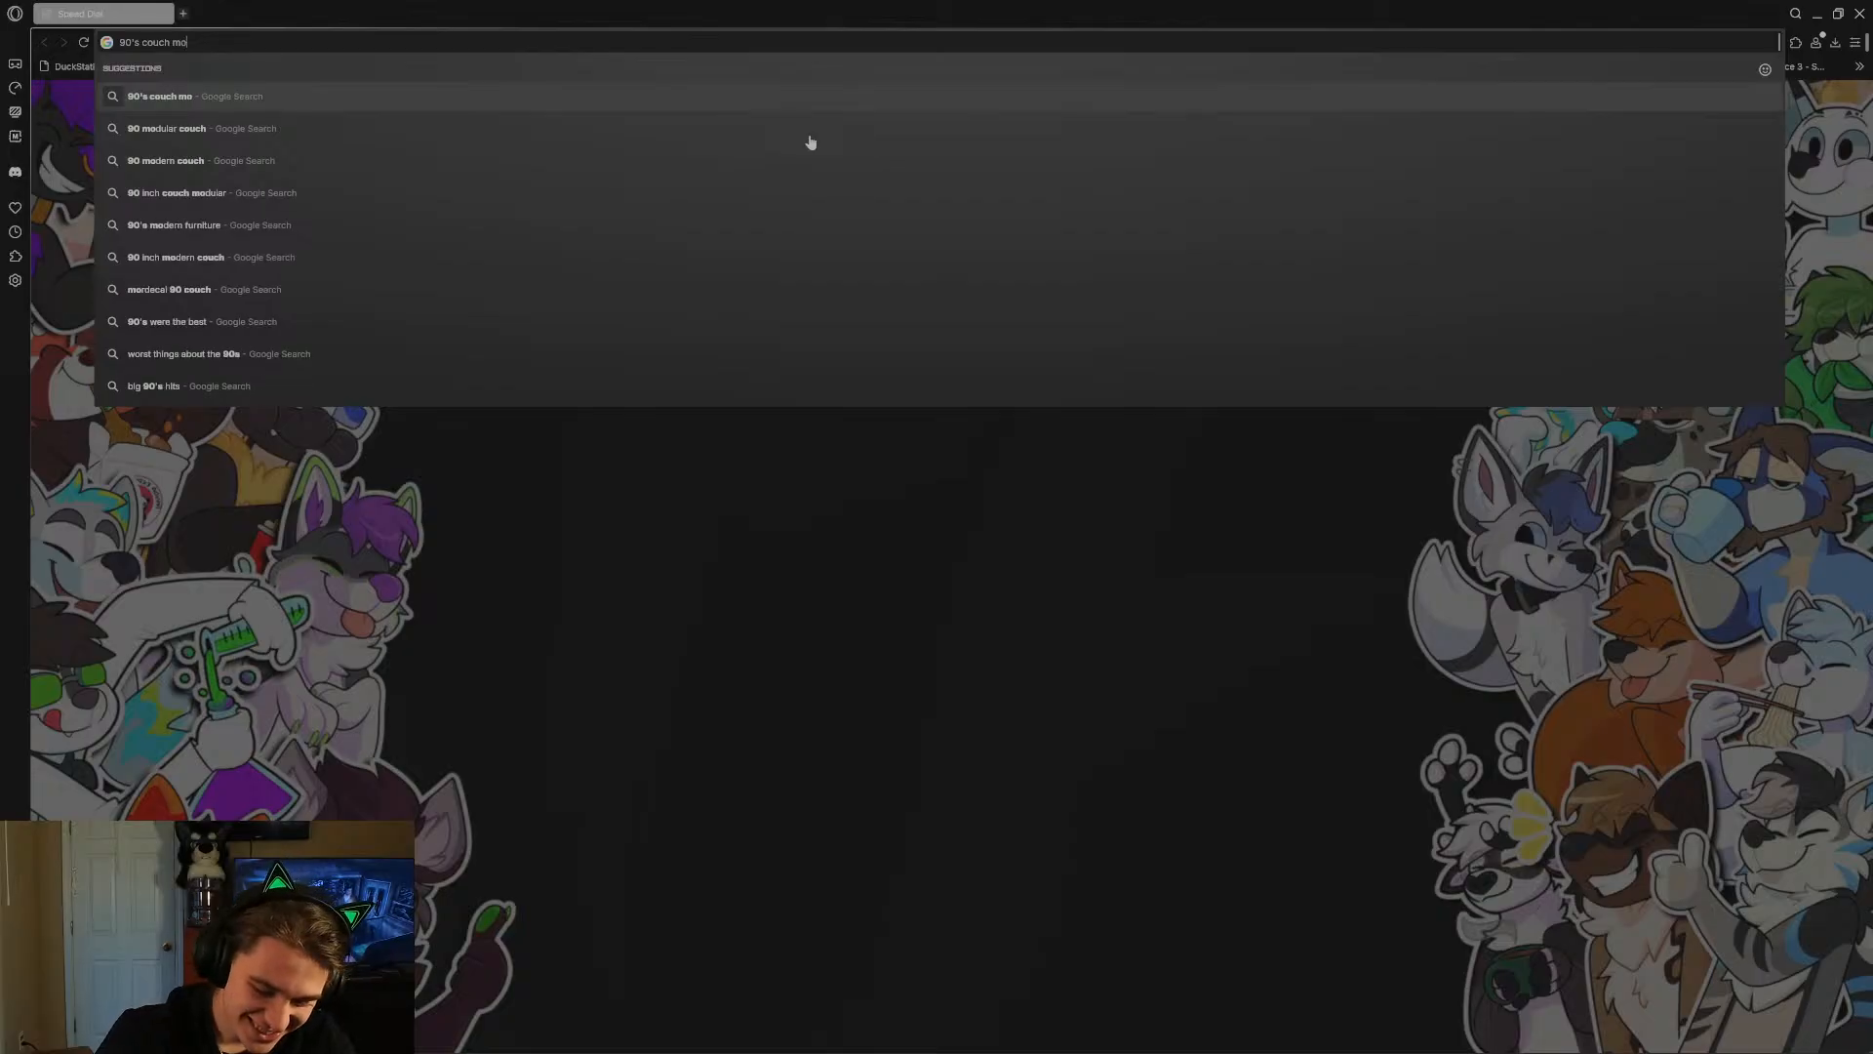
{"action": "type", "text": "del blender"}
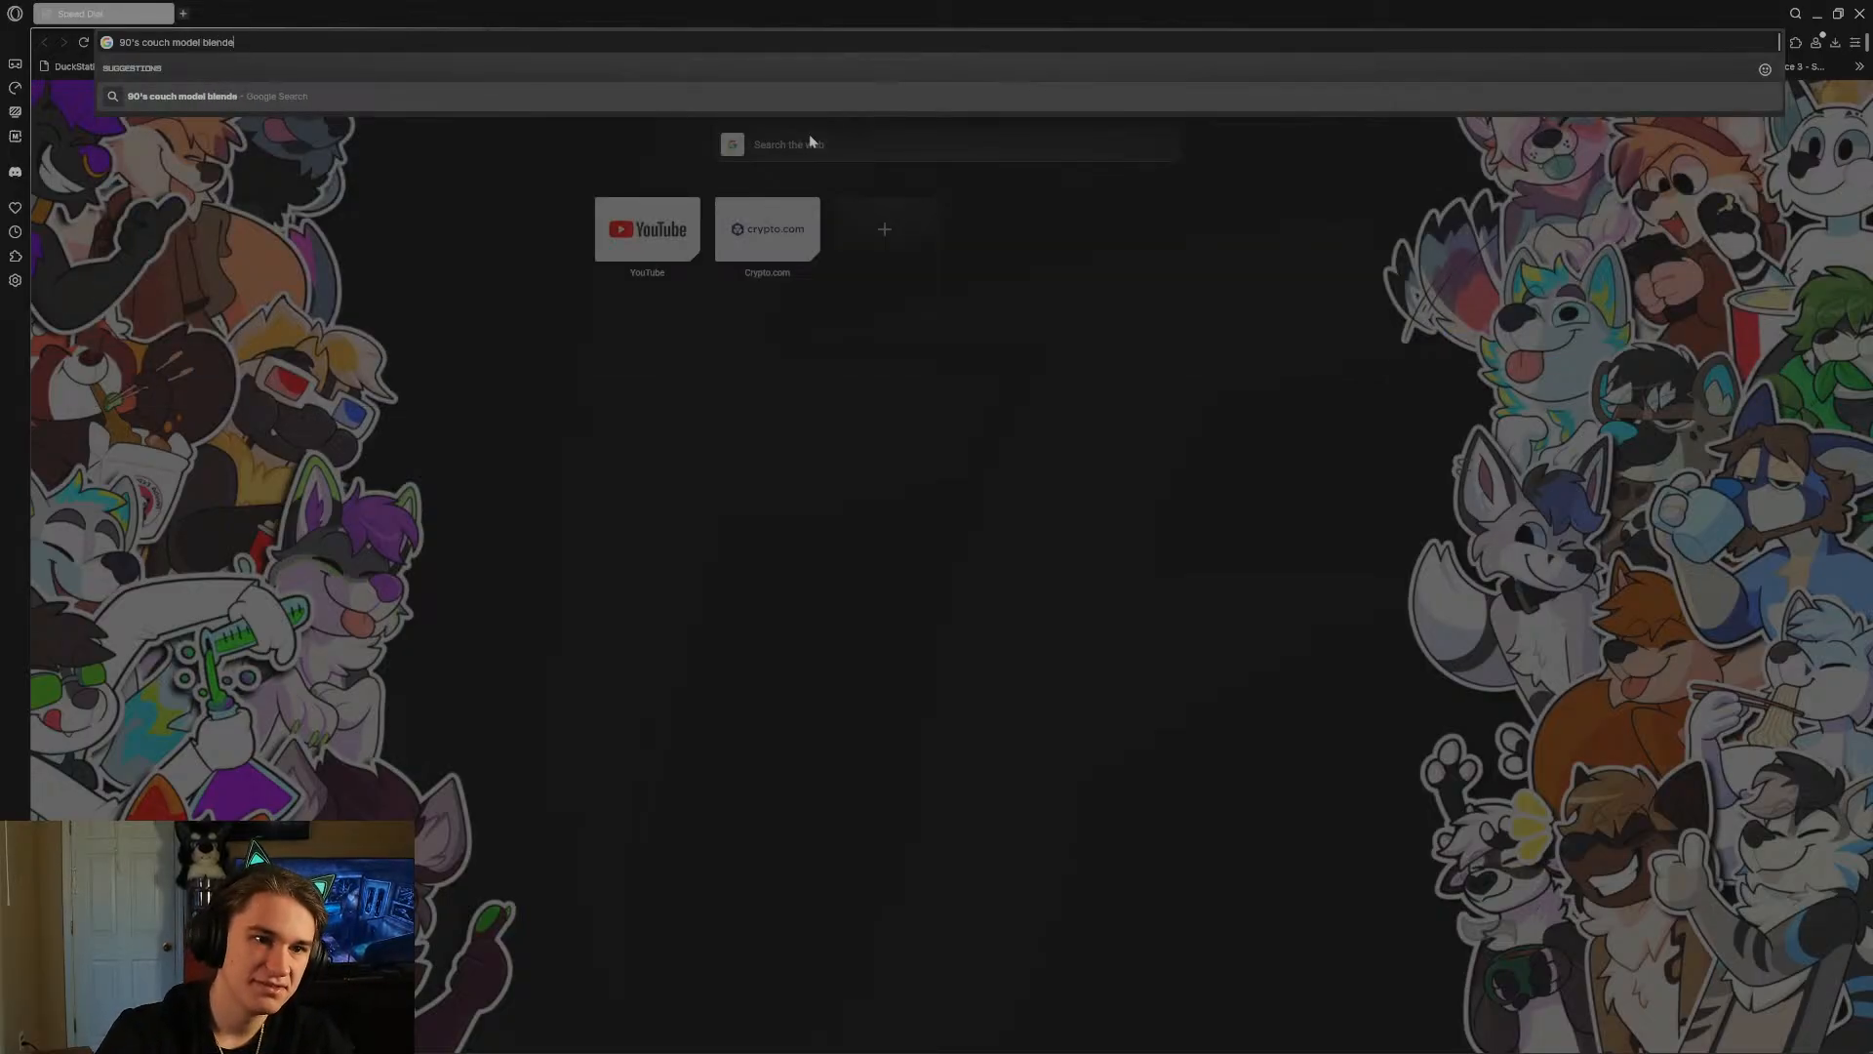
{"action": "key", "text": "Return"}
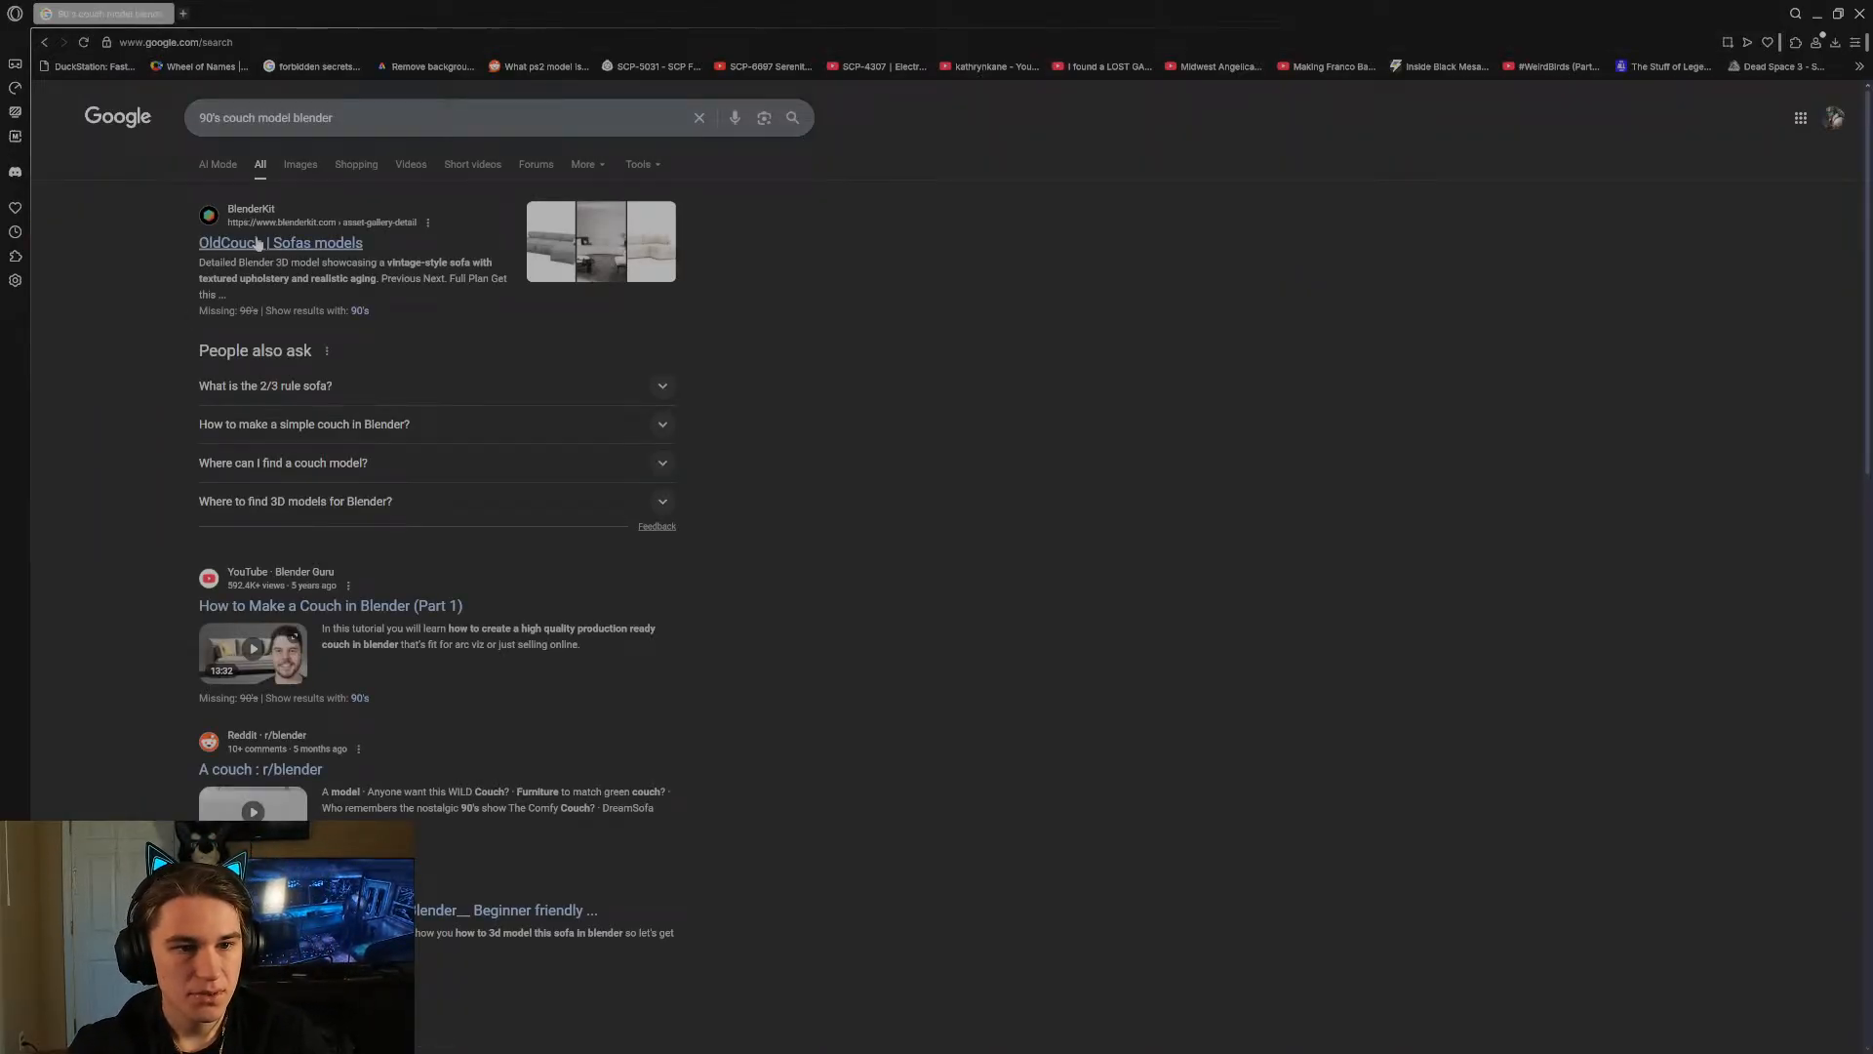
Open the OldCouch model from the search results on BlenderKit and examine its page for getting the model.
{"action": "left_click", "coordinate": [256, 243]}
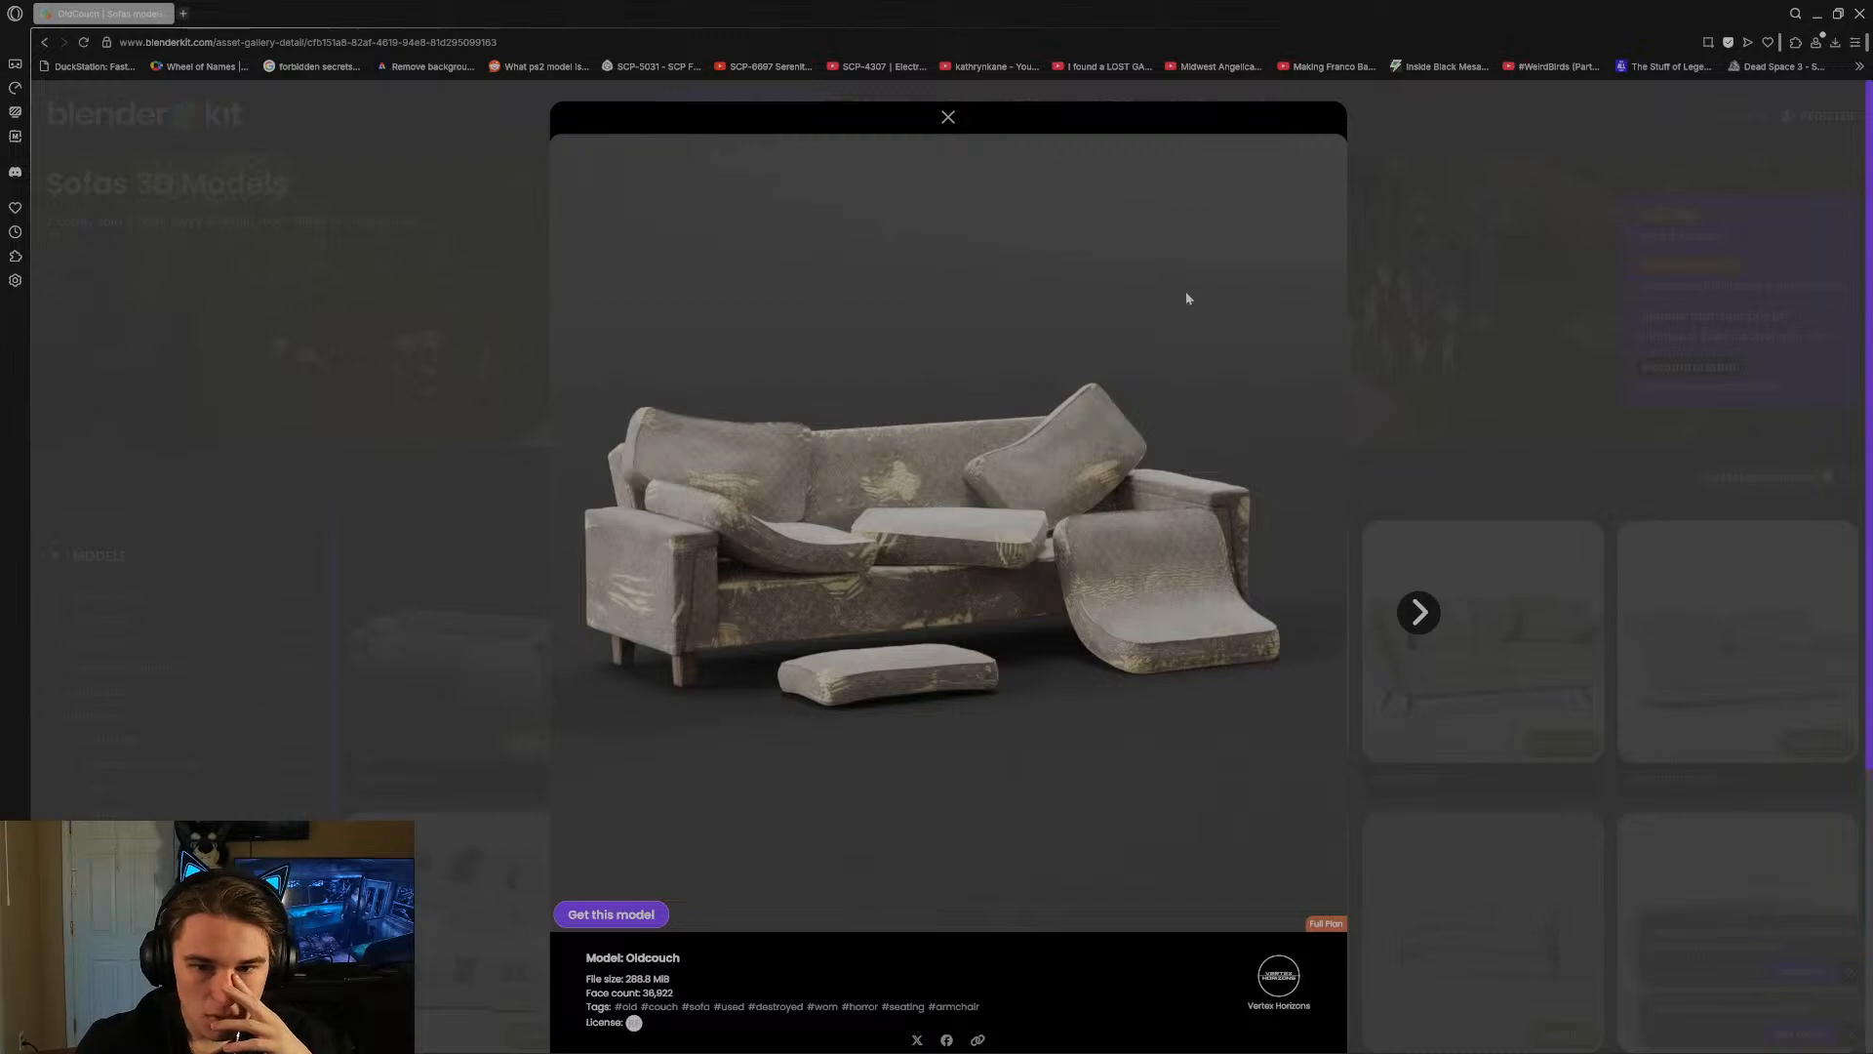
{"action": "scroll", "coordinate": [1187, 298], "scroll_direction": "down", "scroll_amount": 2}
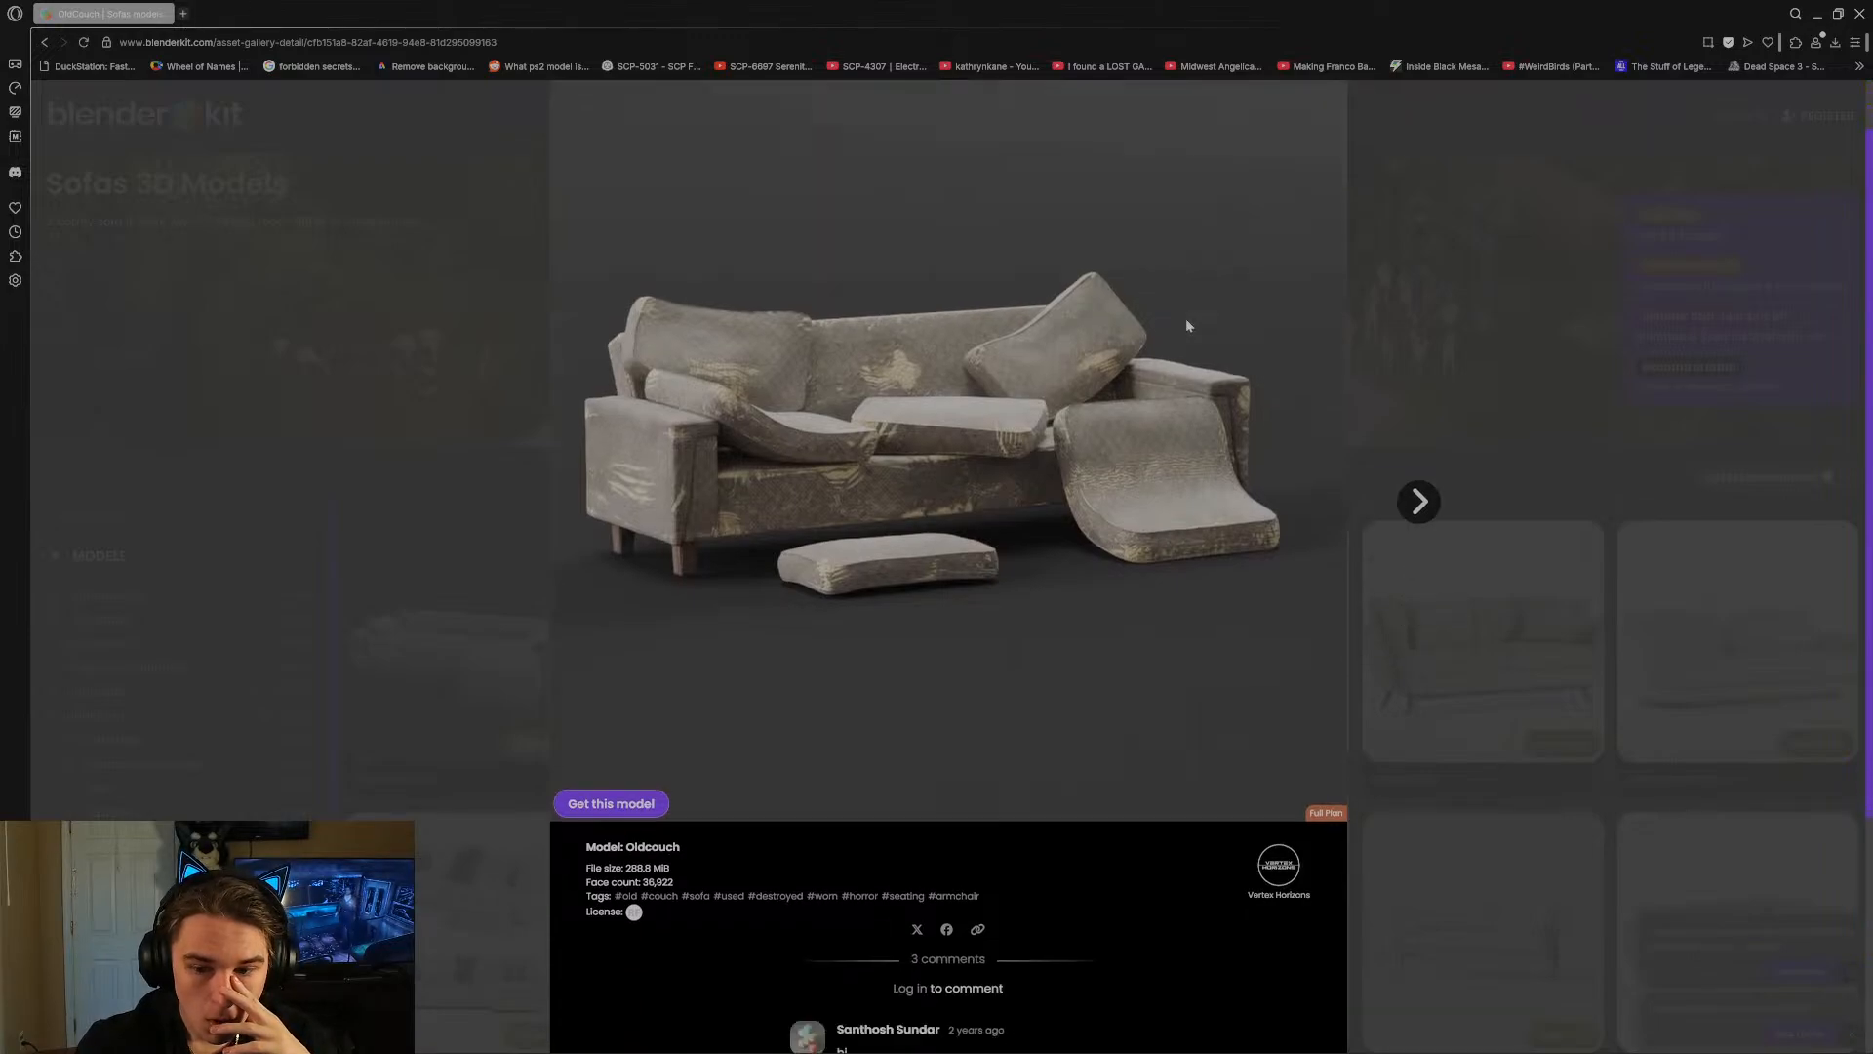
{"action": "scroll", "coordinate": [1157, 354], "scroll_direction": "up", "scroll_amount": 1}
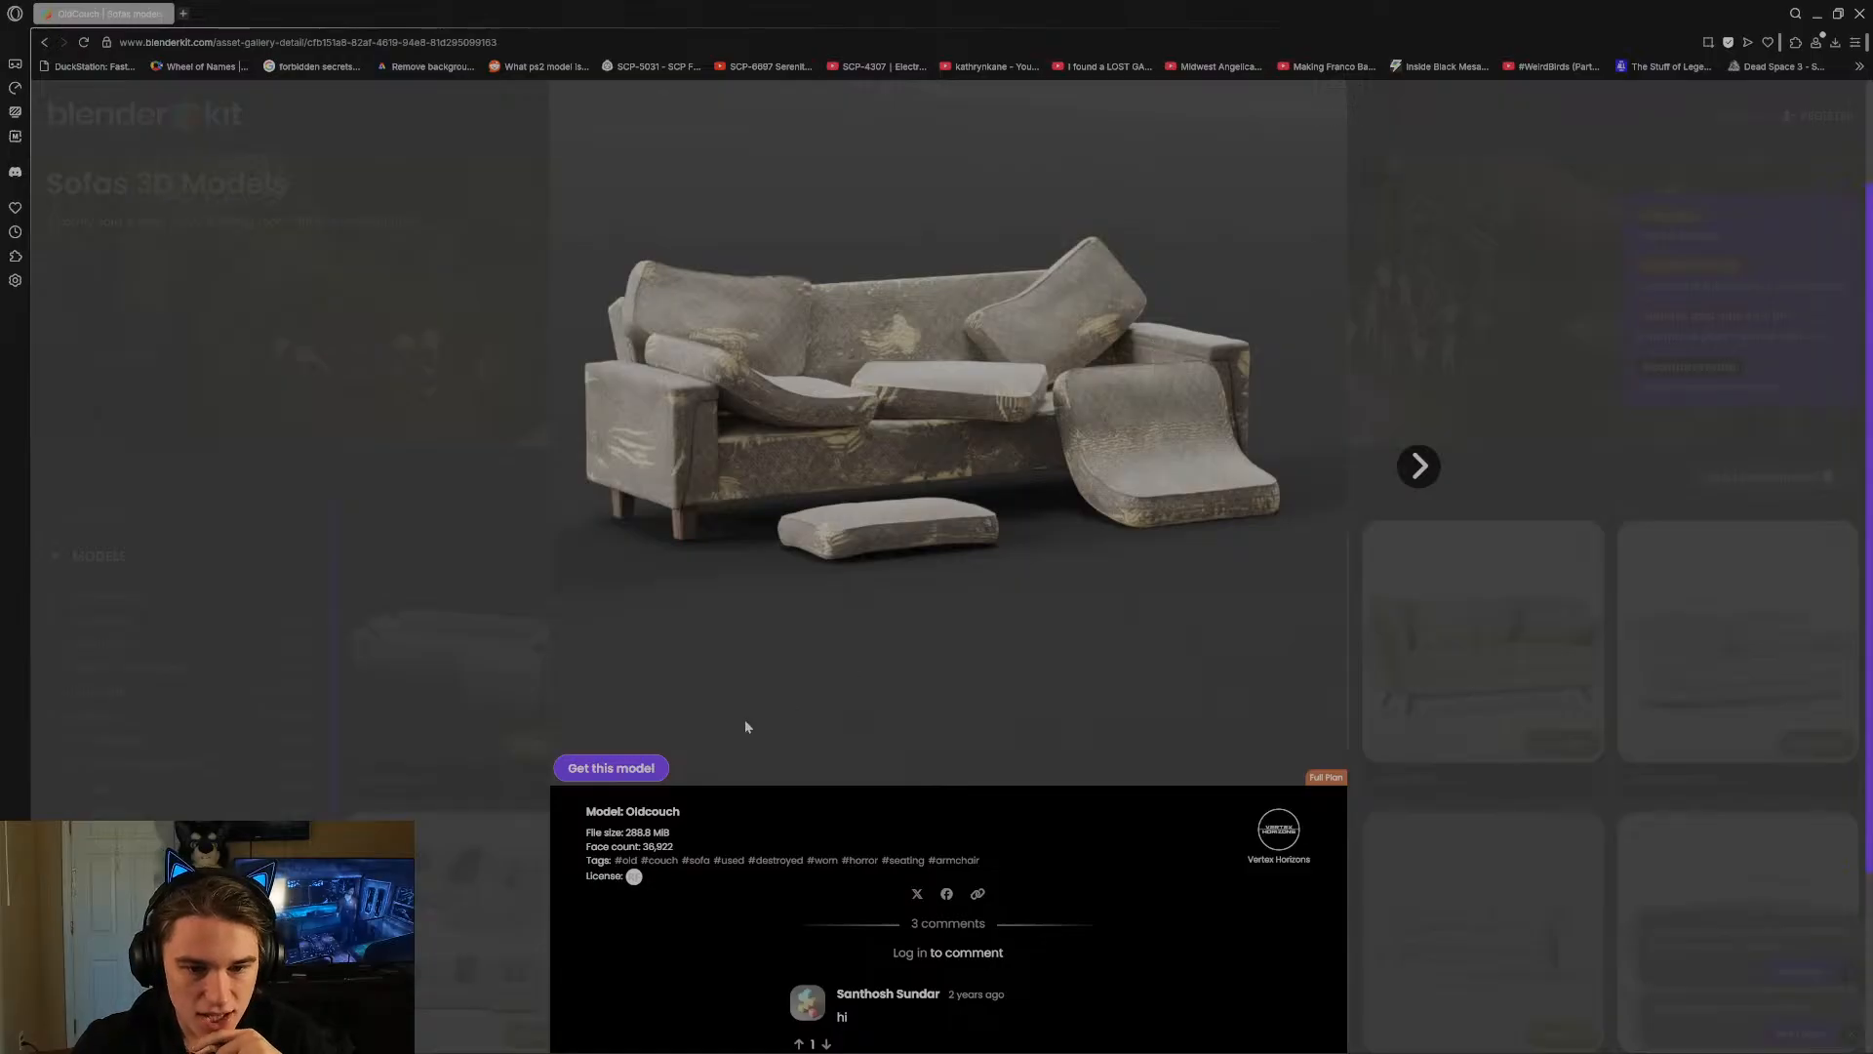
{"action": "left_click", "coordinate": [621, 771]}
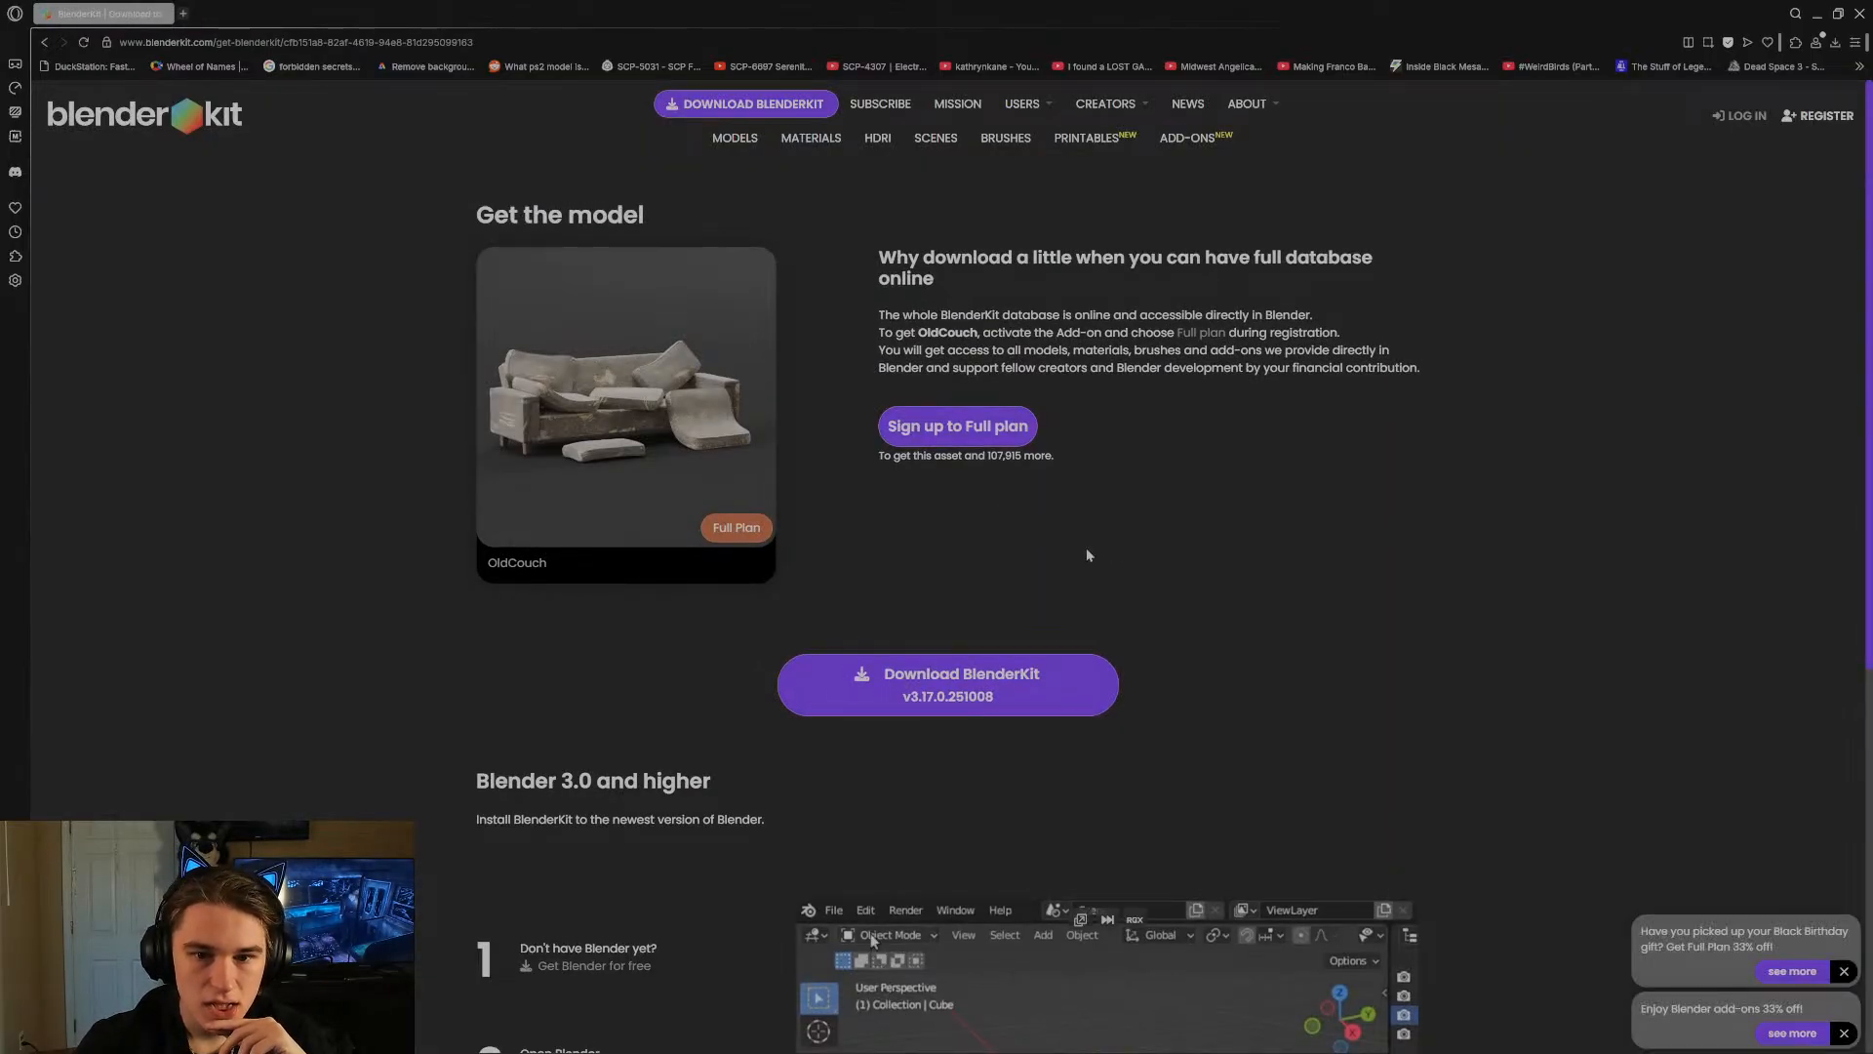
{"action": "scroll", "coordinate": [1457, 520], "scroll_direction": "down", "scroll_amount": 3}
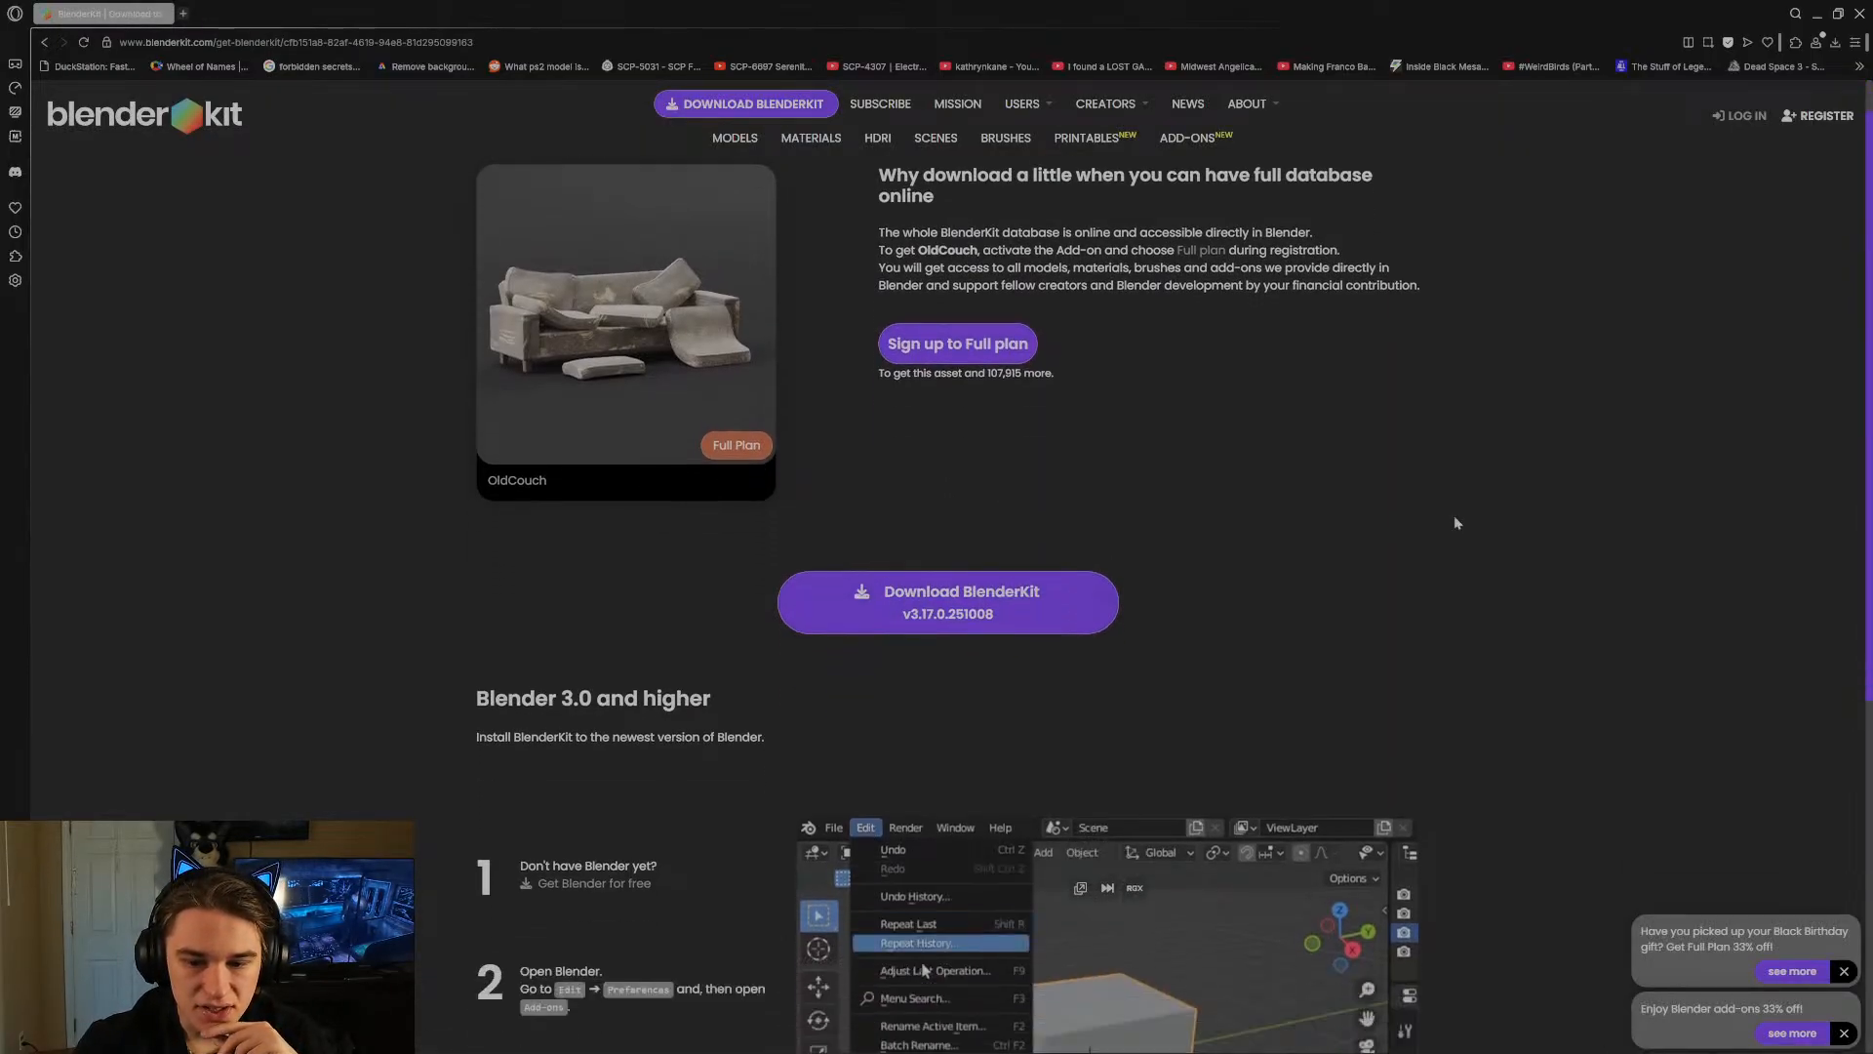
{"action": "scroll", "coordinate": [1459, 517], "scroll_direction": "down", "scroll_amount": 5}
{"action": "scroll", "coordinate": [1463, 515], "scroll_direction": "up", "scroll_amount": 8}
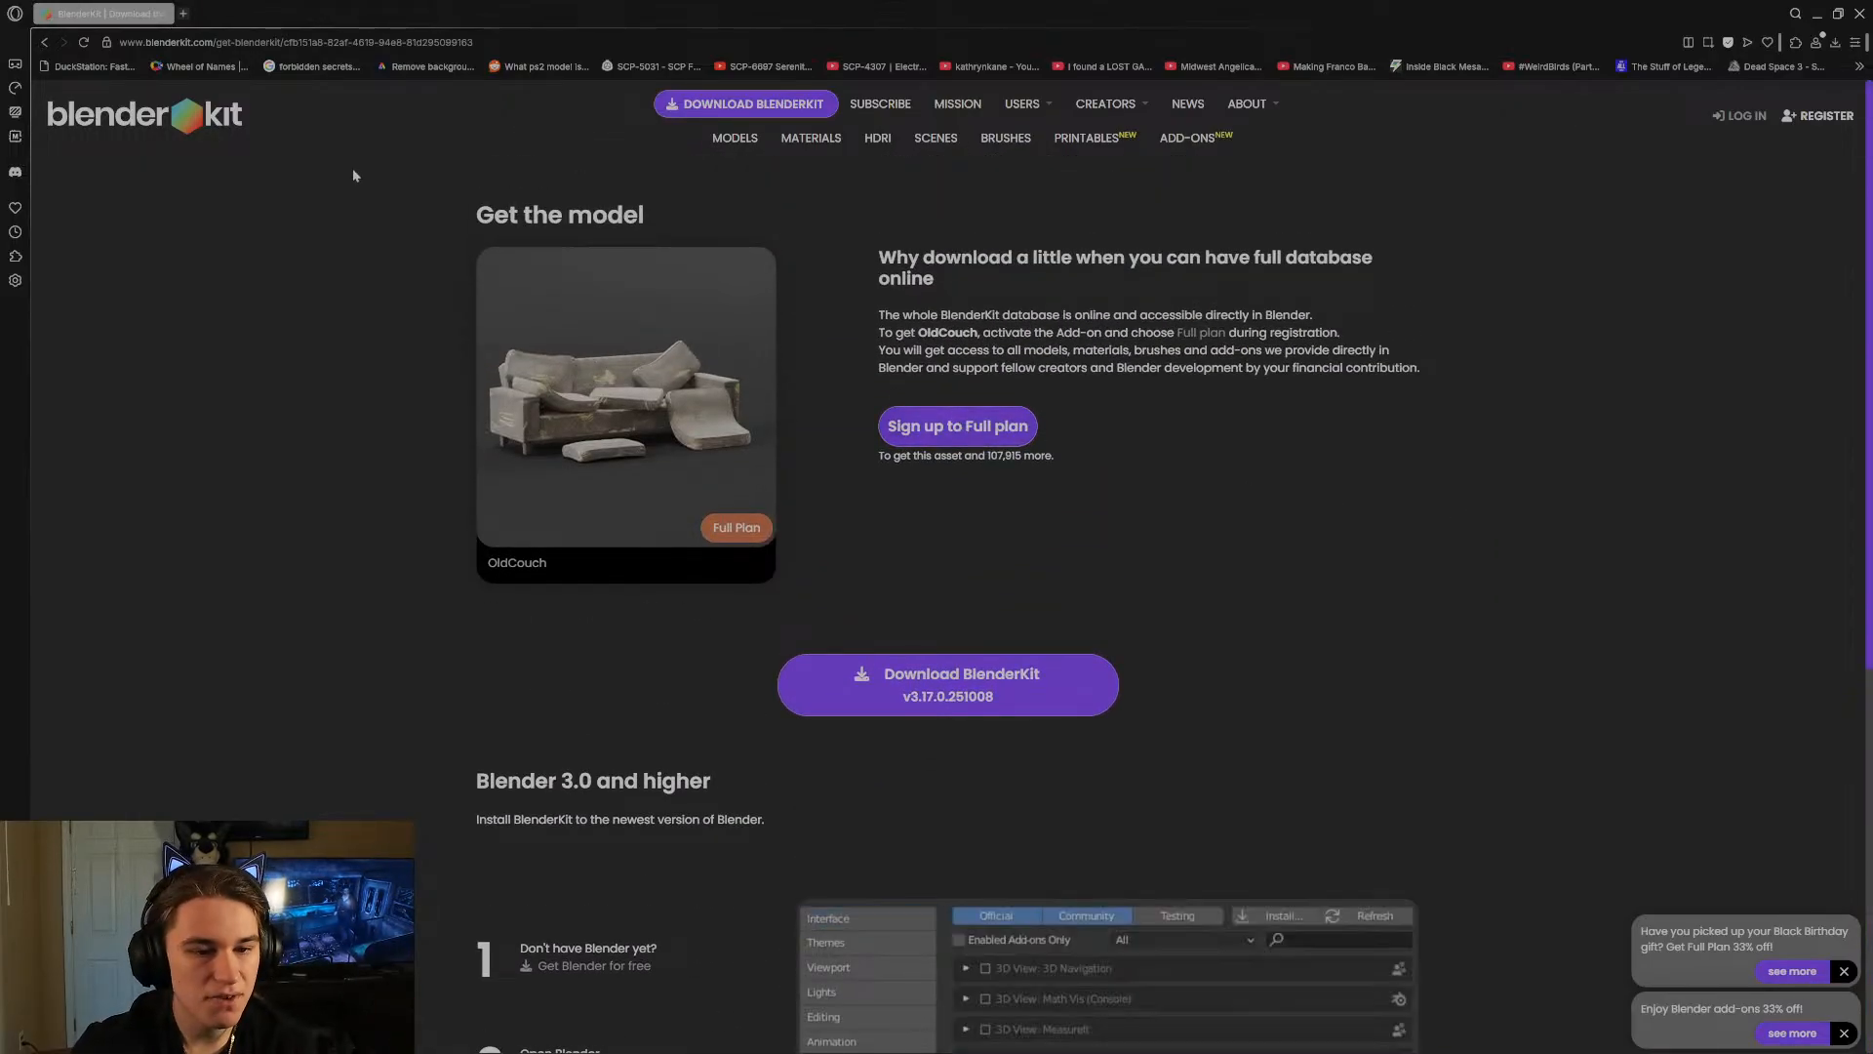
Return to the search results, look through them for other couch models, and close the browser to go back to Blender.
{"action": "left_click", "coordinate": [44, 42]}
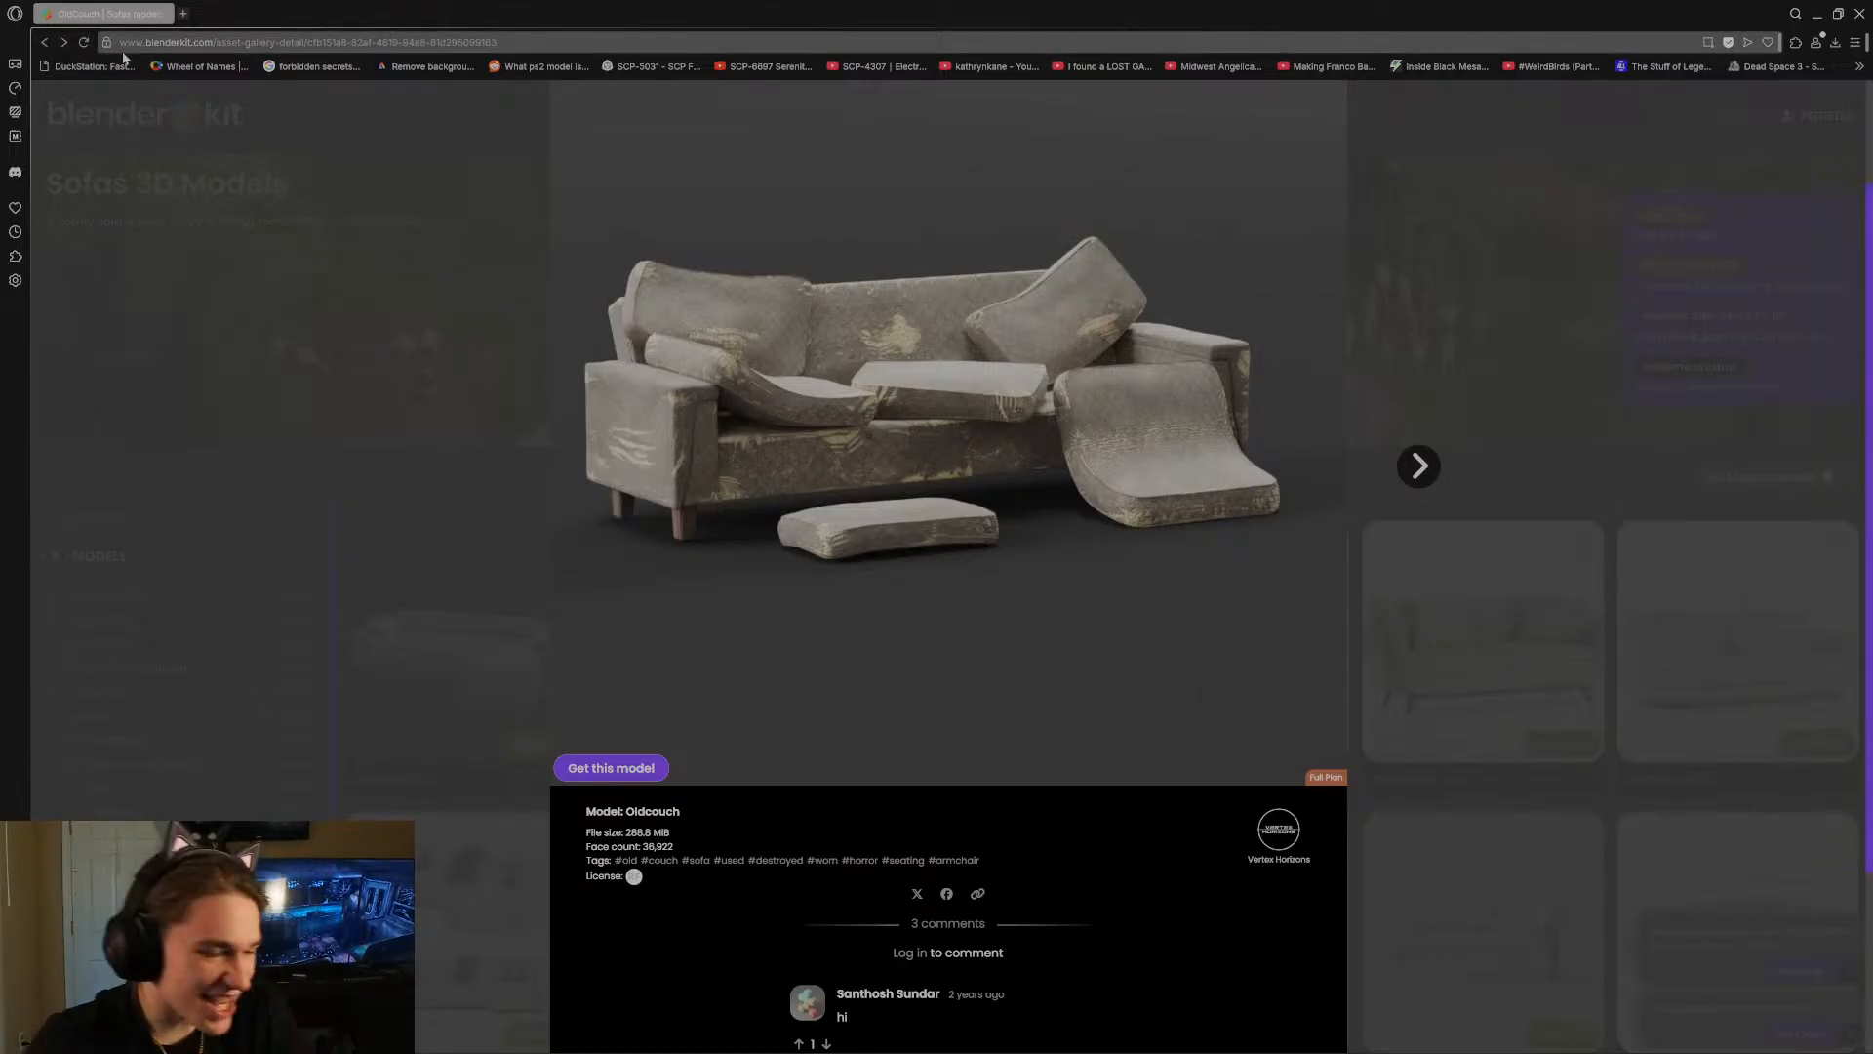
{"action": "left_click", "coordinate": [46, 42]}
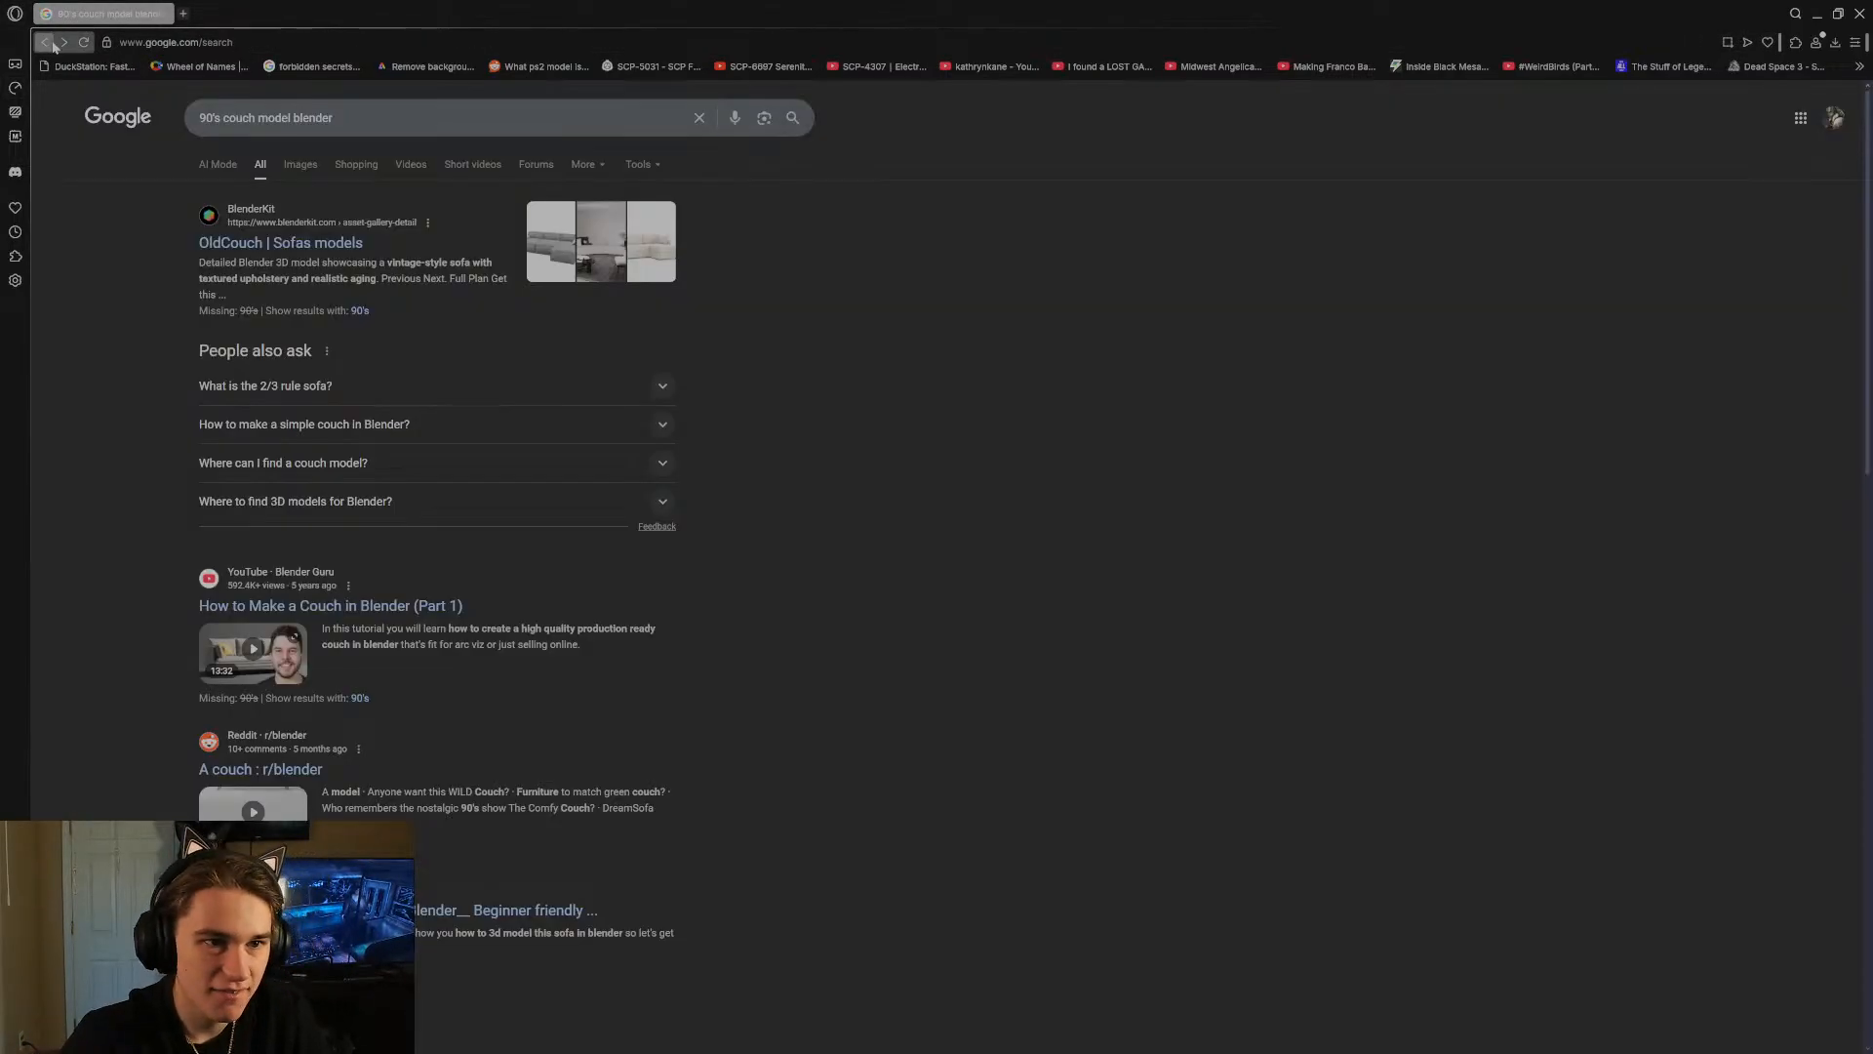
{"action": "scroll", "coordinate": [72, 418], "scroll_direction": "down", "scroll_amount": 8}
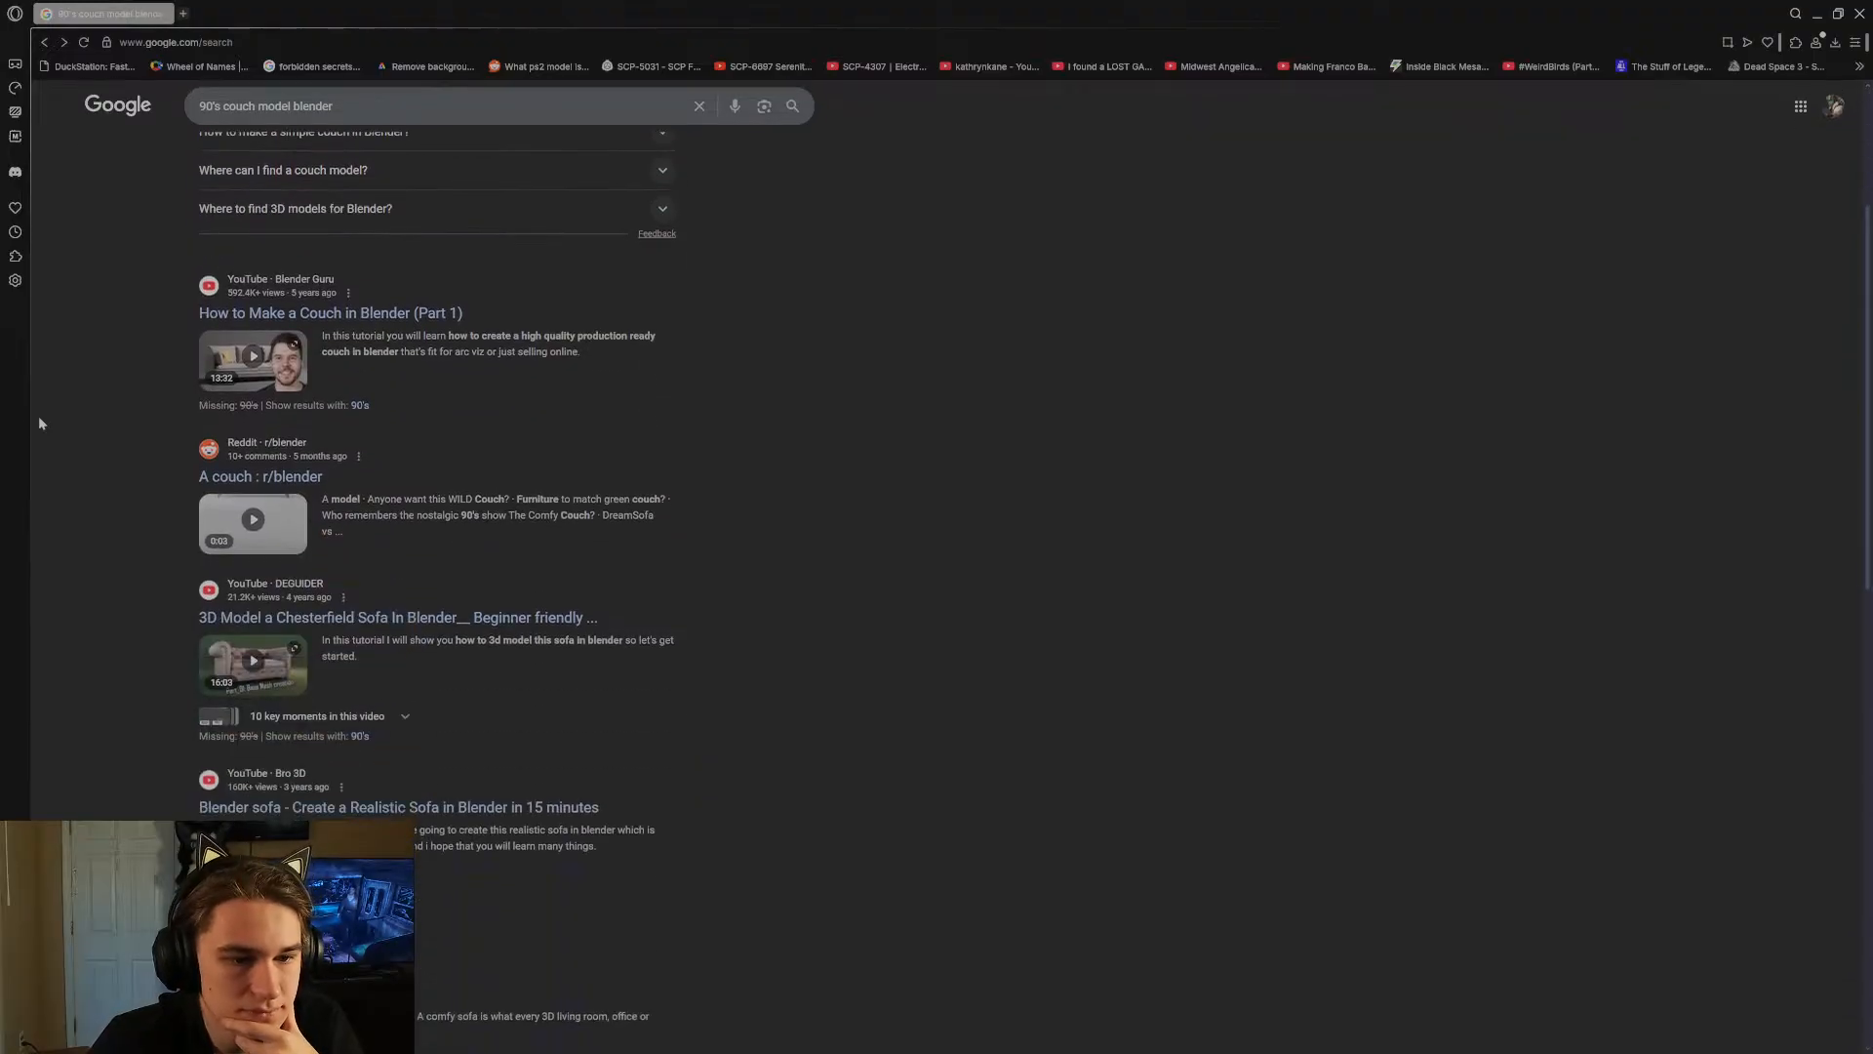
{"action": "scroll", "coordinate": [74, 417], "scroll_direction": "down", "scroll_amount": 2}
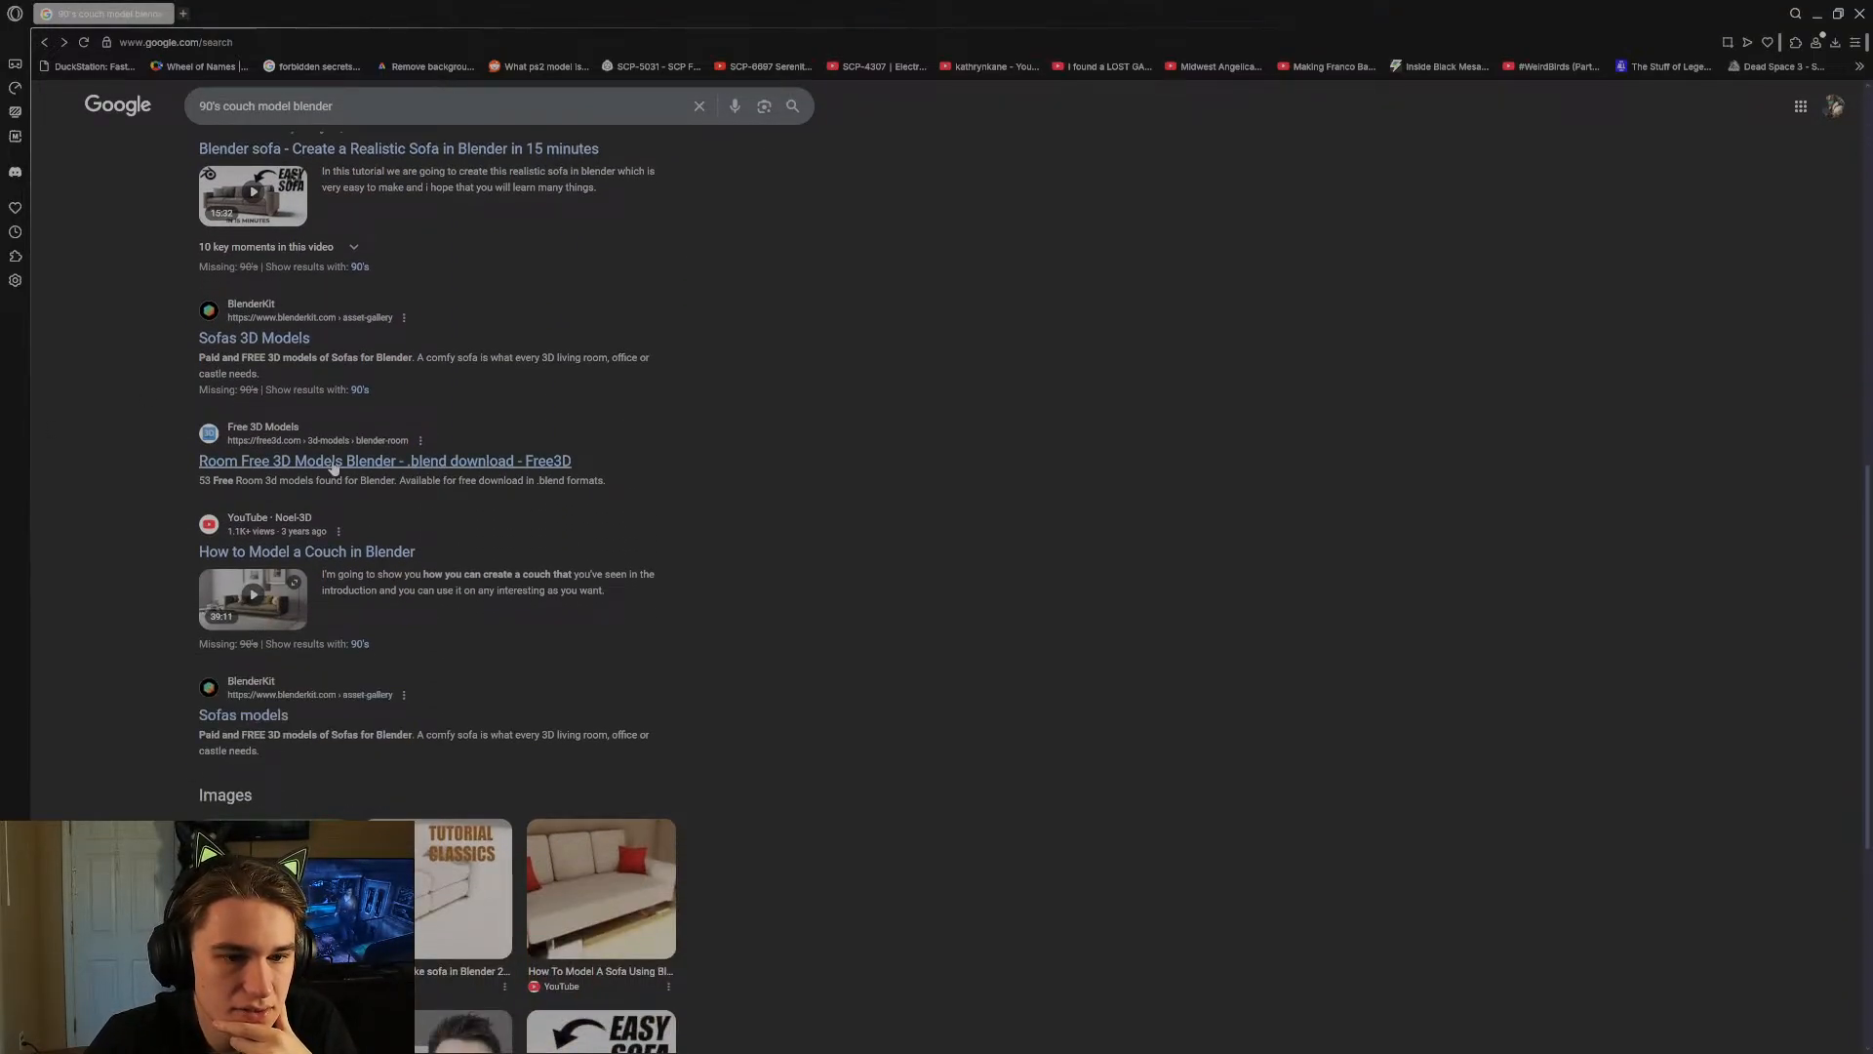
{"action": "scroll", "coordinate": [330, 464], "scroll_direction": "down", "scroll_amount": 5}
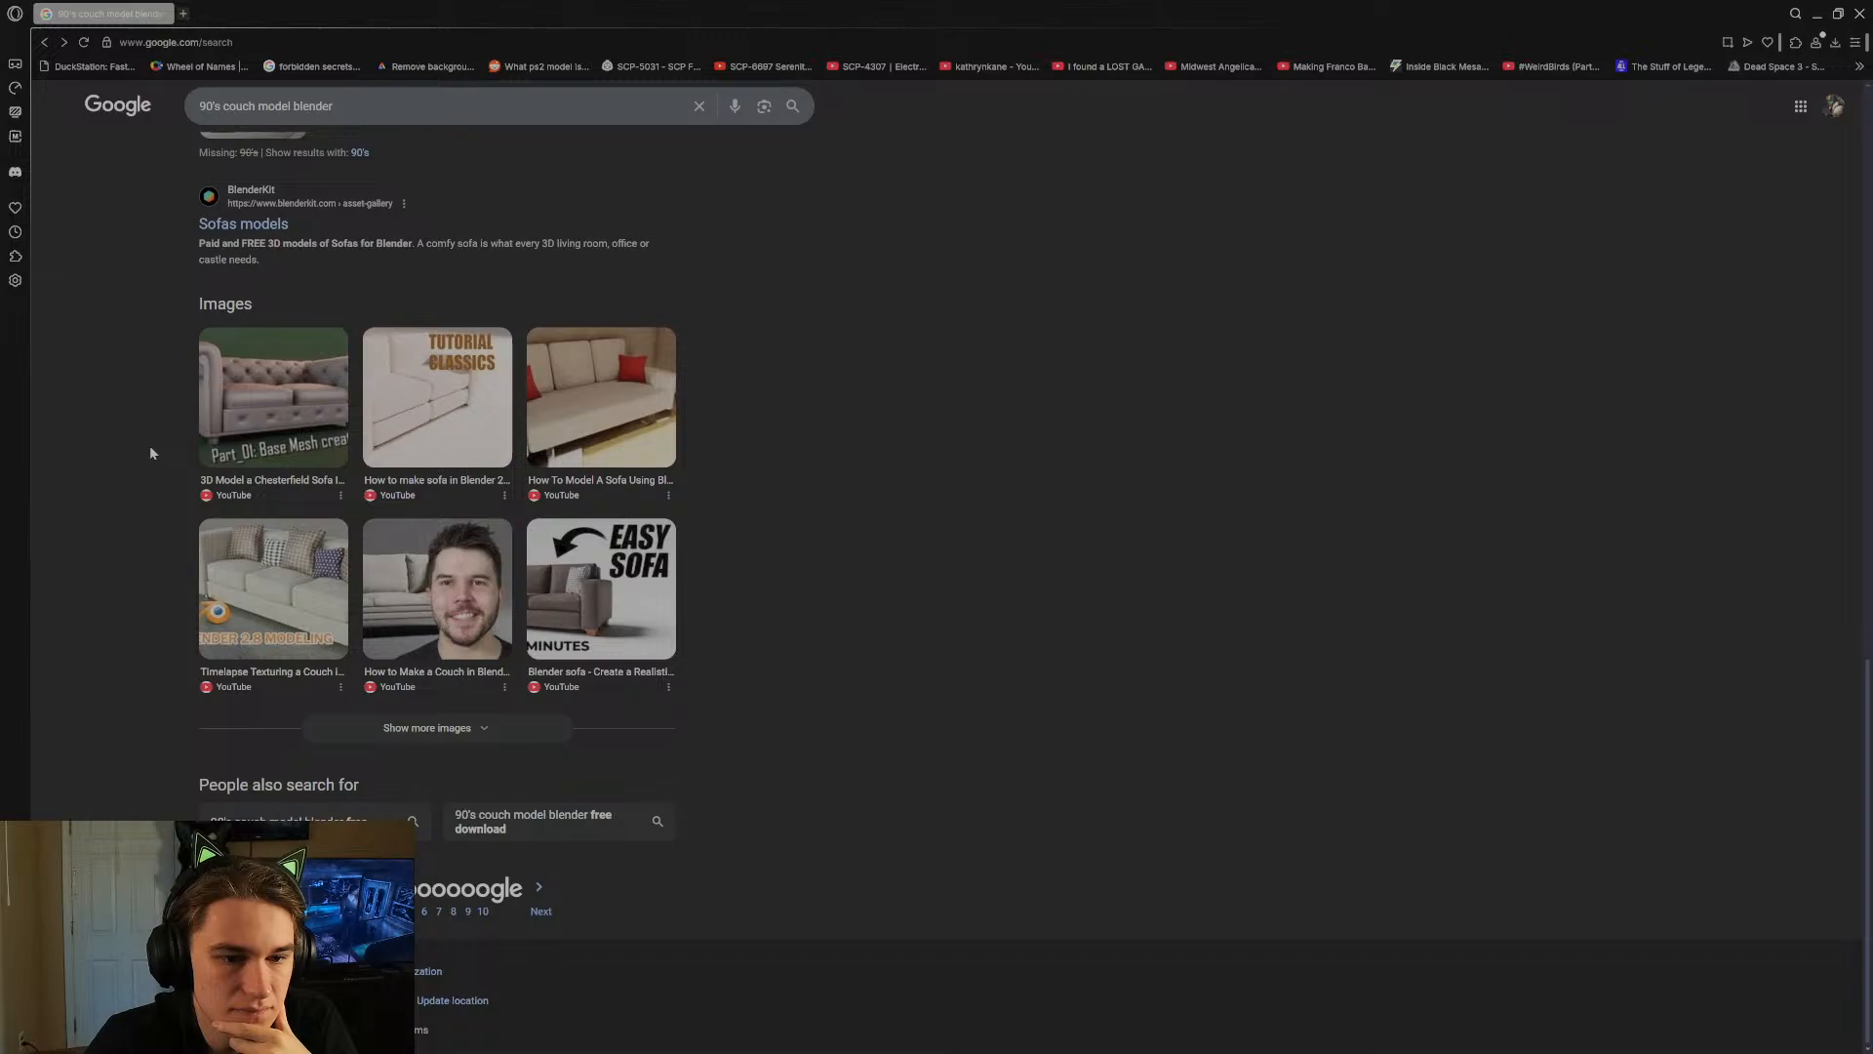
{"action": "left_click", "coordinate": [1859, 13]}
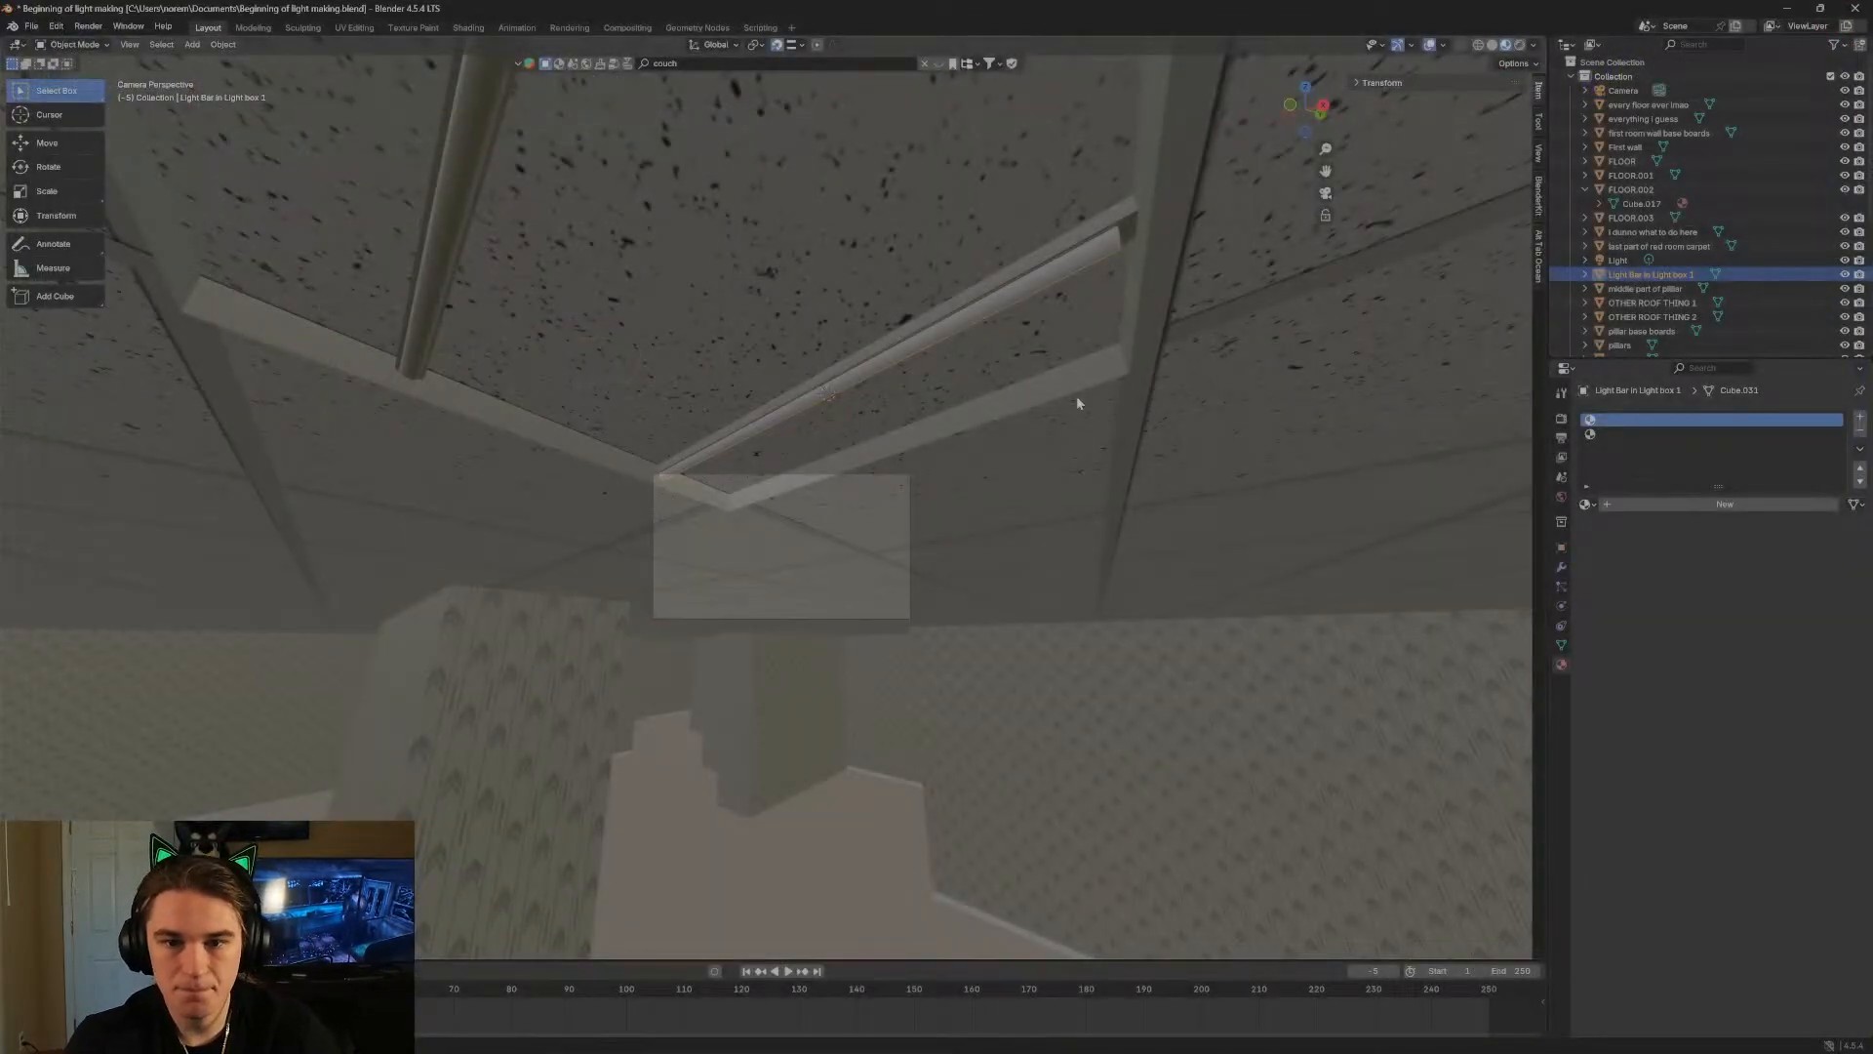
Walk through the wallpapered rooms and corridors to examine the walls, floors, pillars and empty corners of the scene.
{"action": "left_click", "coordinate": [1018, 354]}
{"action": "left_click", "coordinate": [957, 330]}
{"action": "key", "text": "shift+grave"}
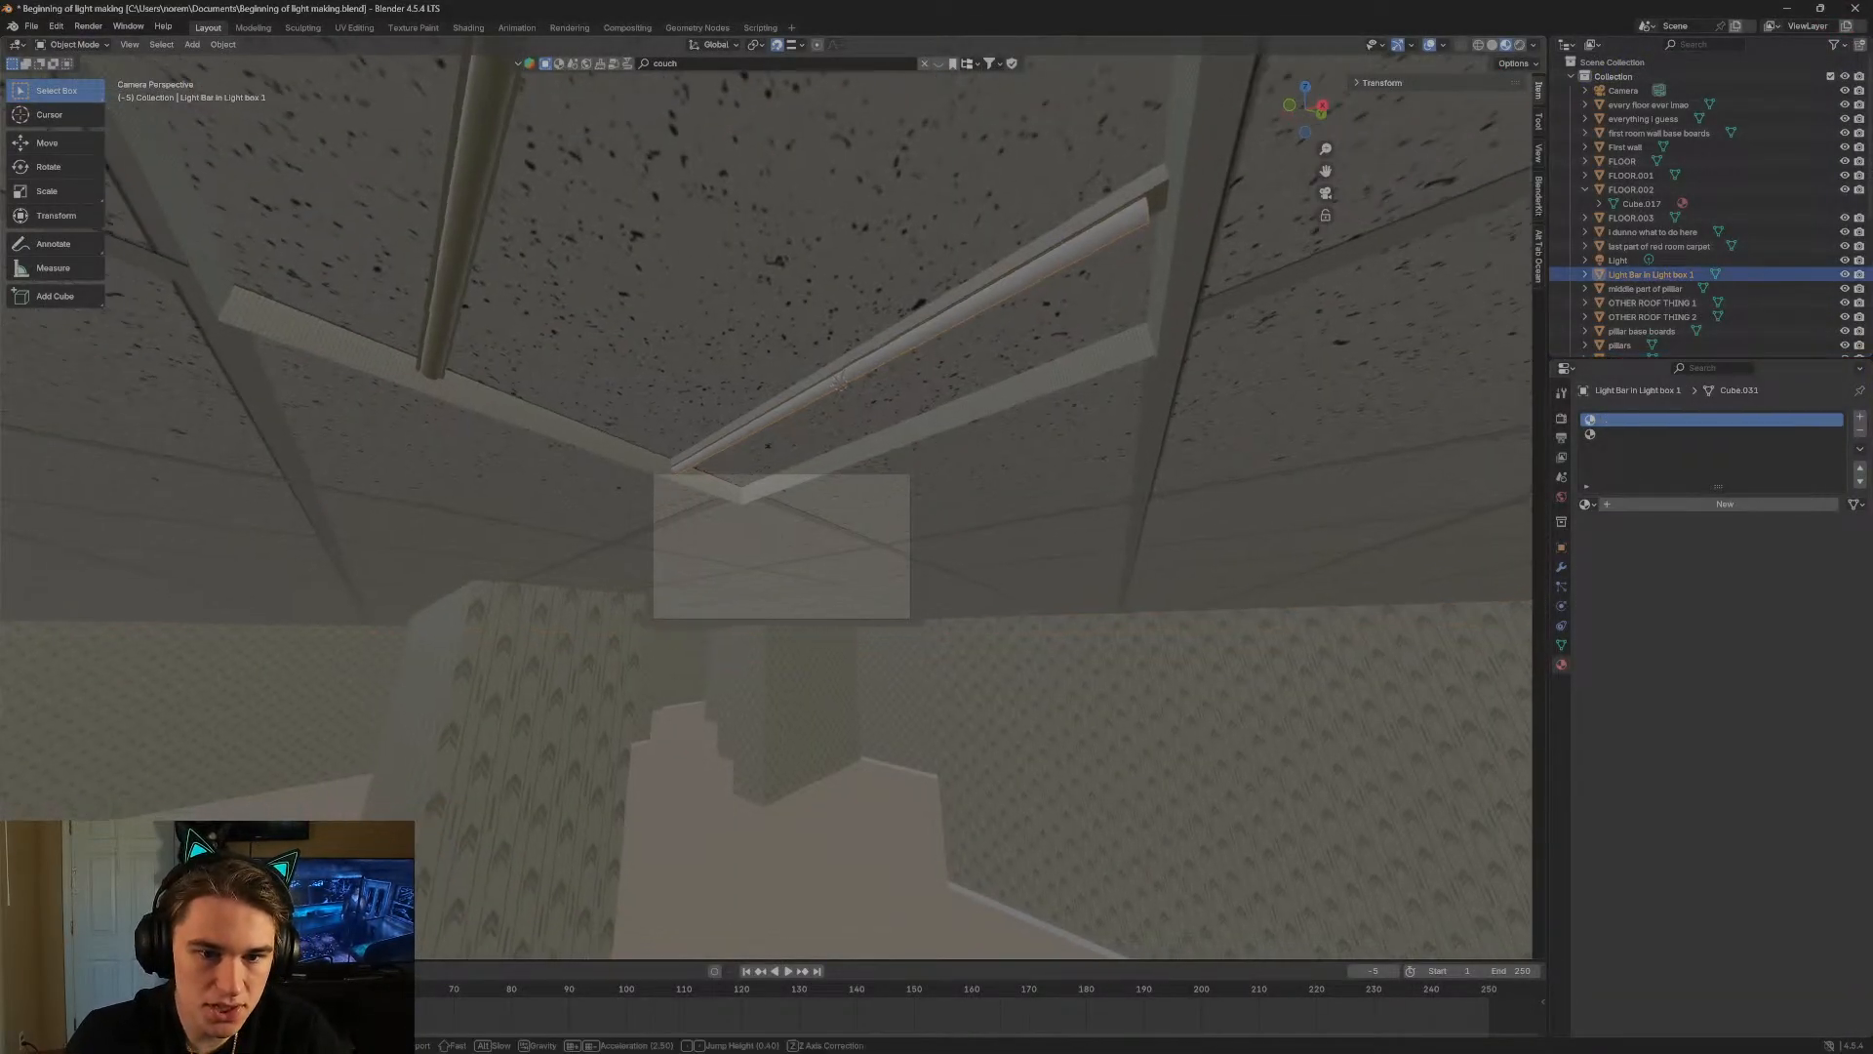
{"action": "key", "text": "w"}
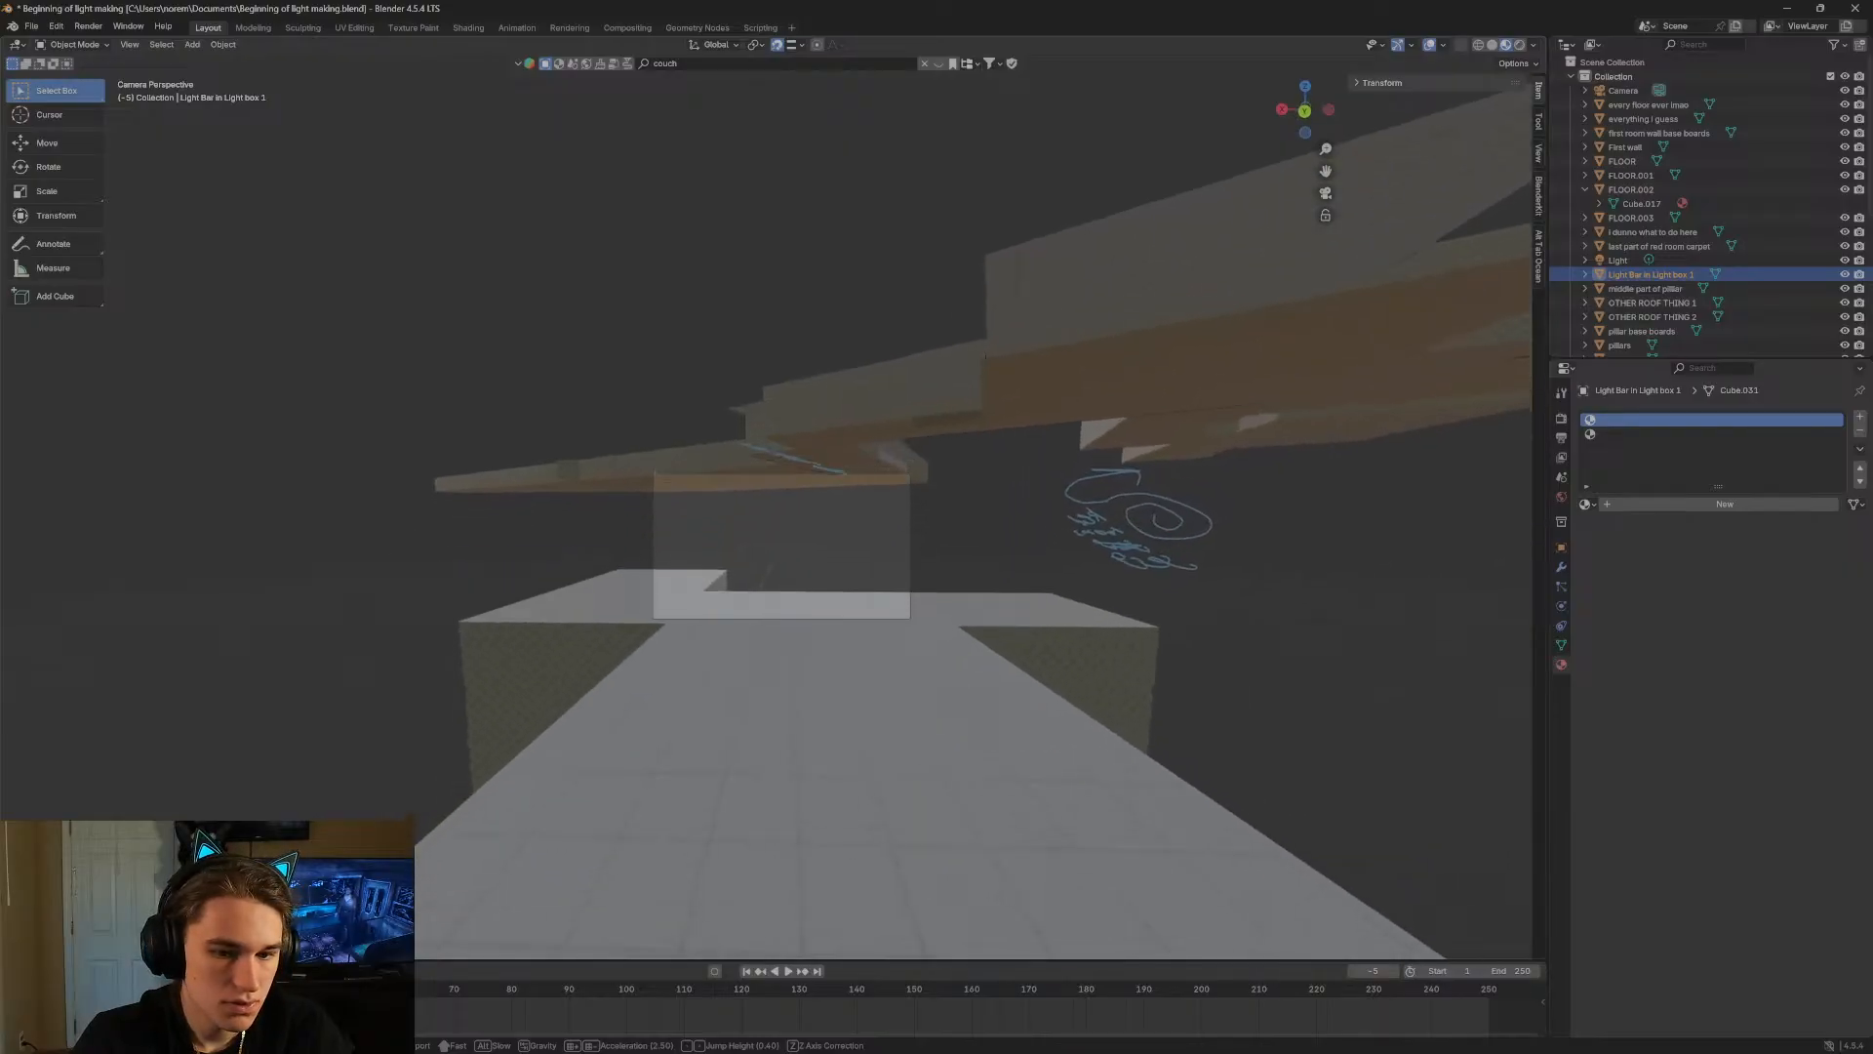
{"action": "key", "text": "w"}
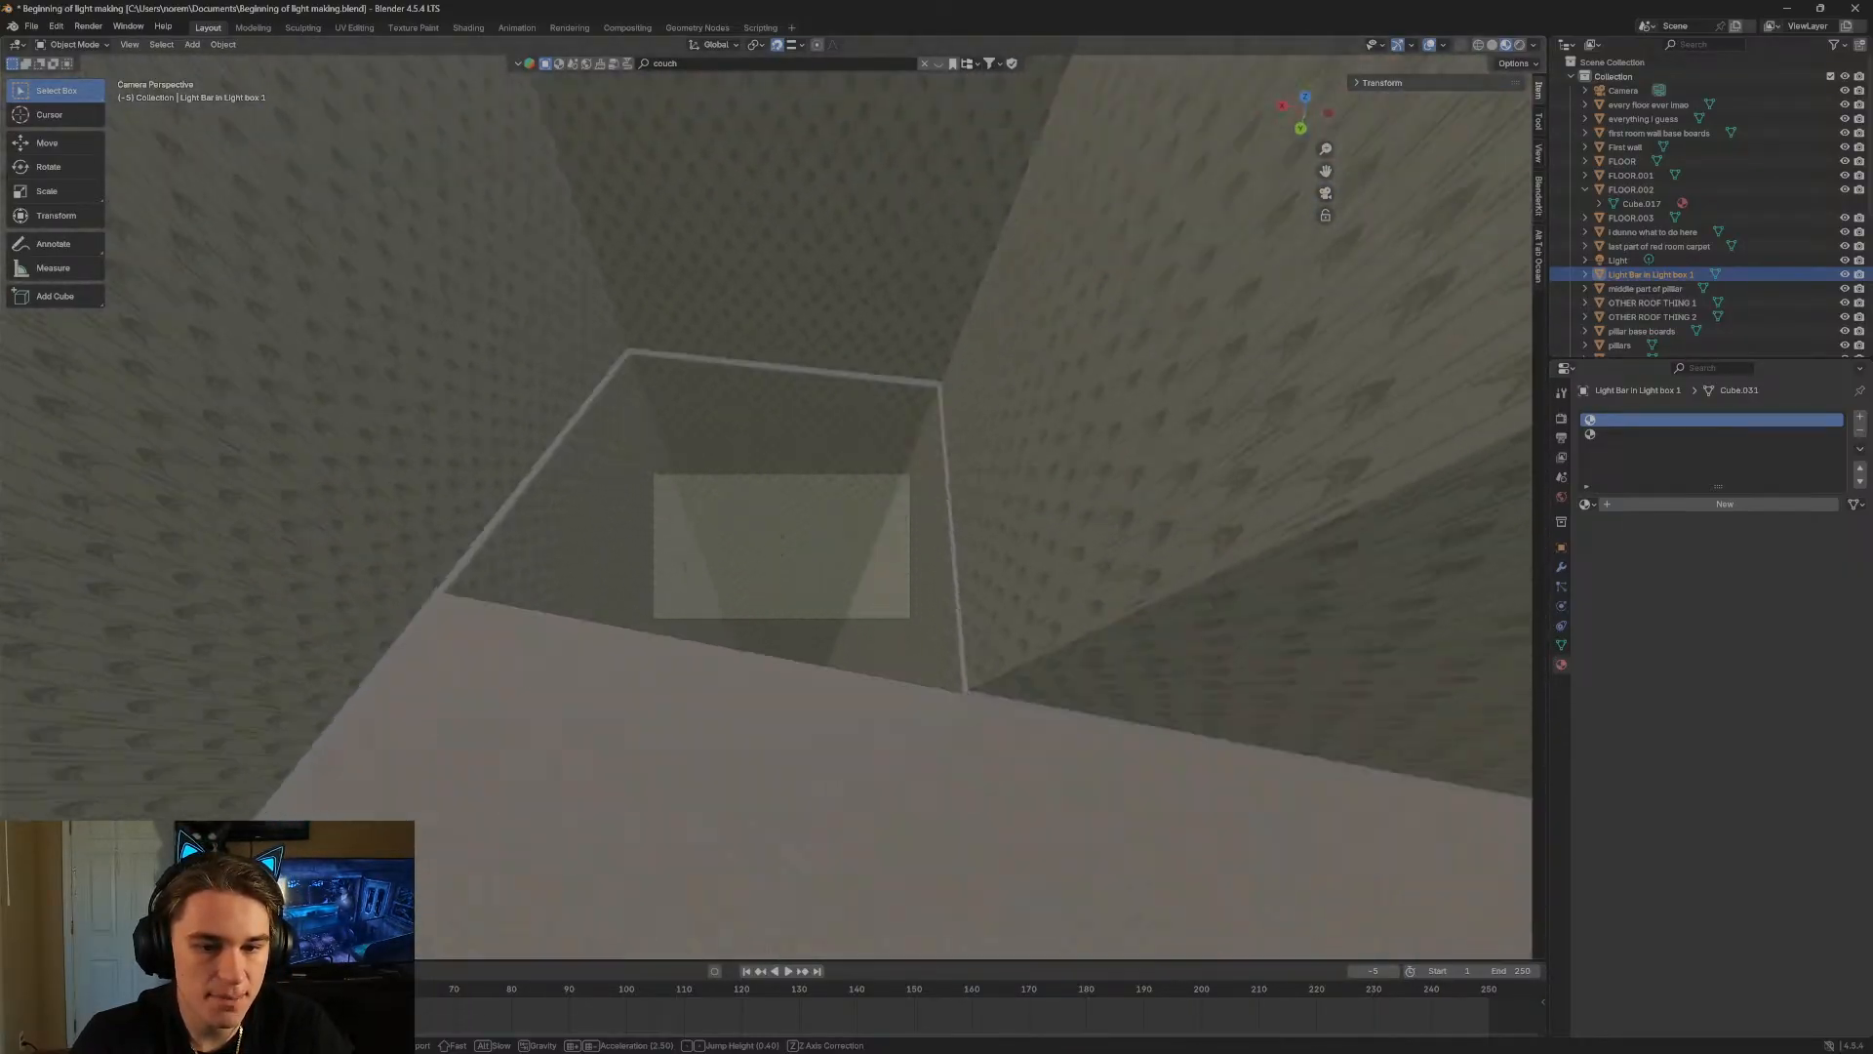
{"action": "key", "text": "w"}
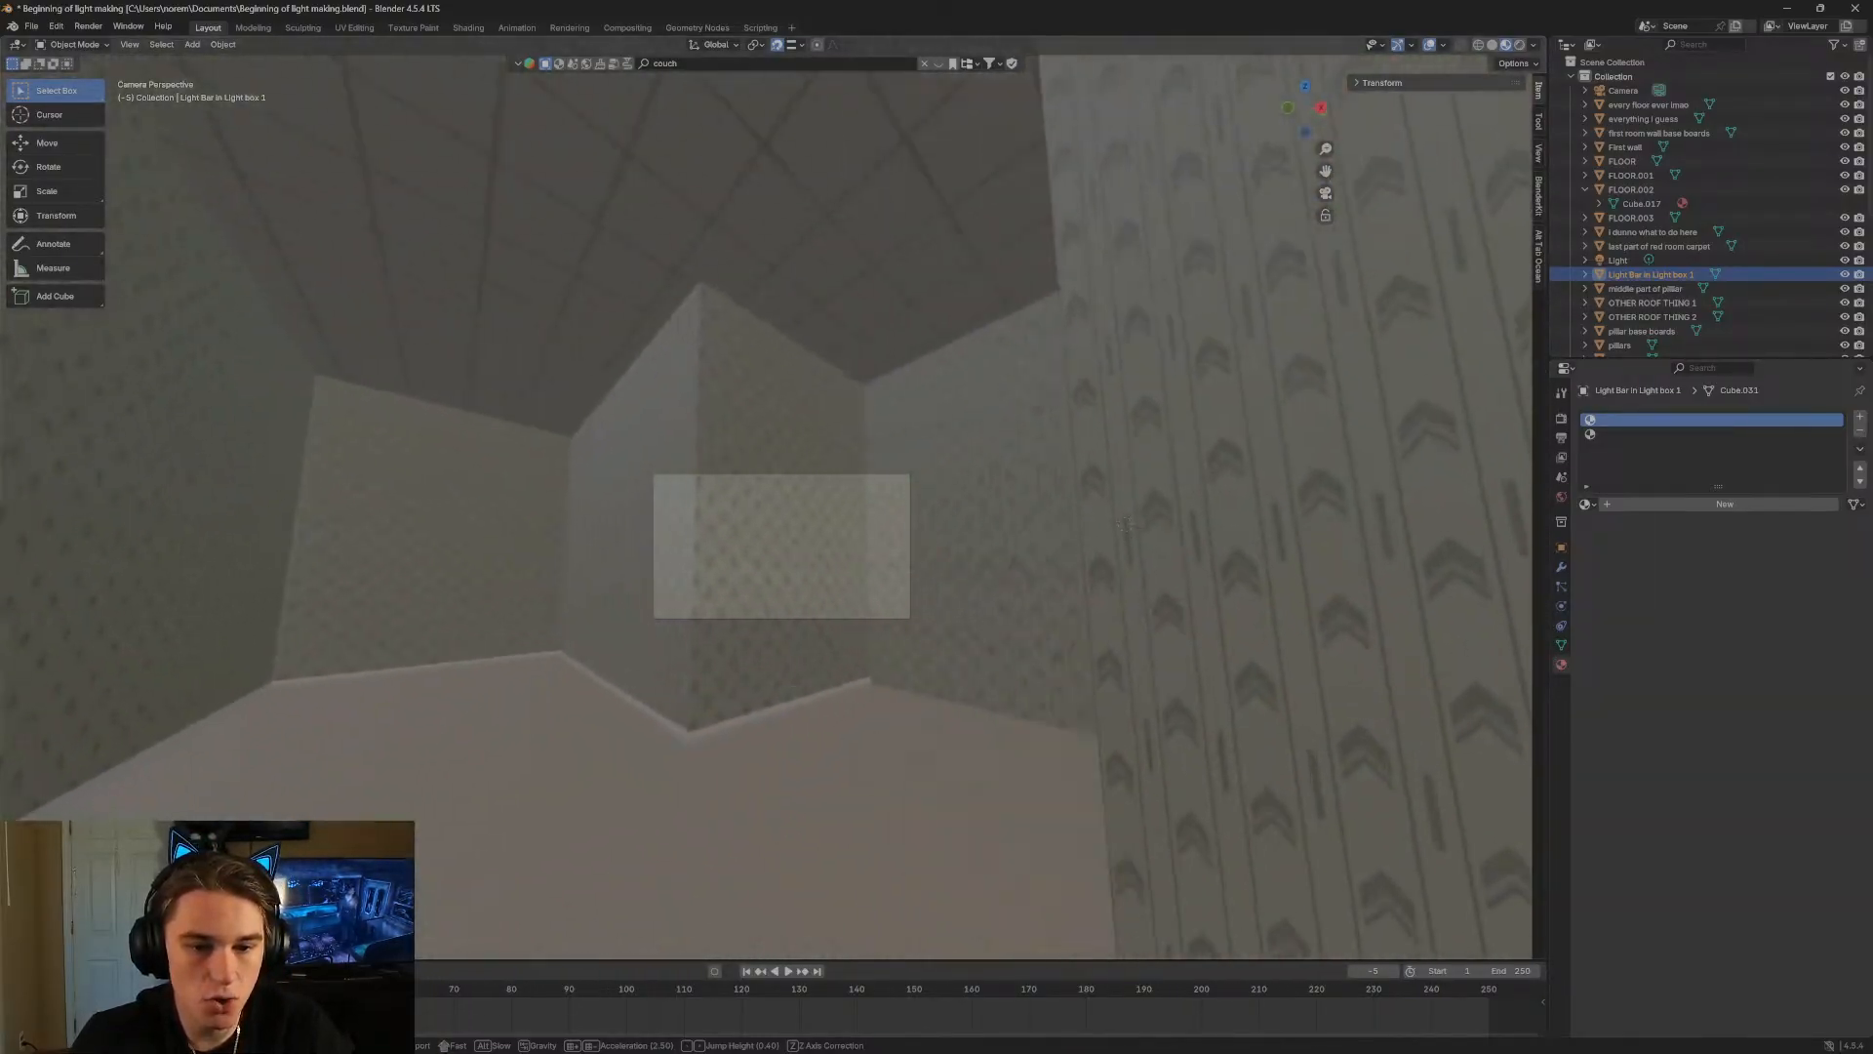
{"action": "key", "text": "w"}
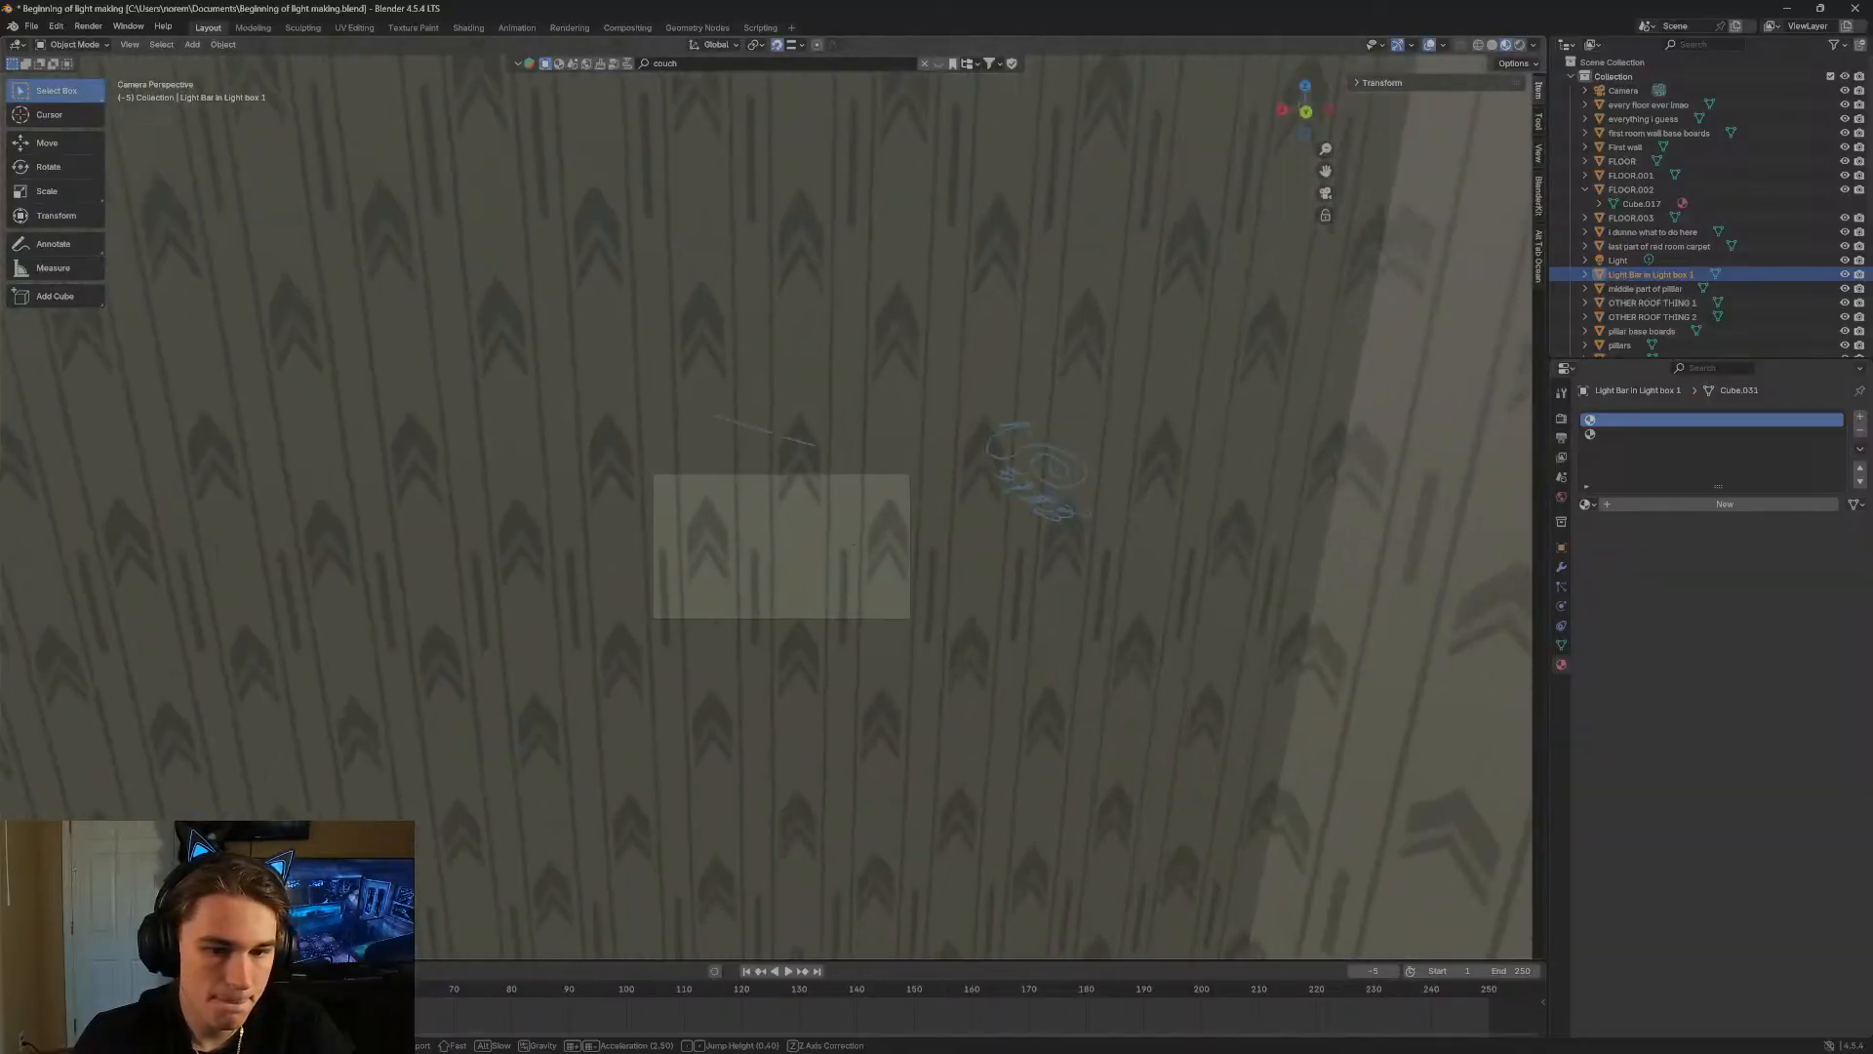
{"action": "key", "text": "w"}
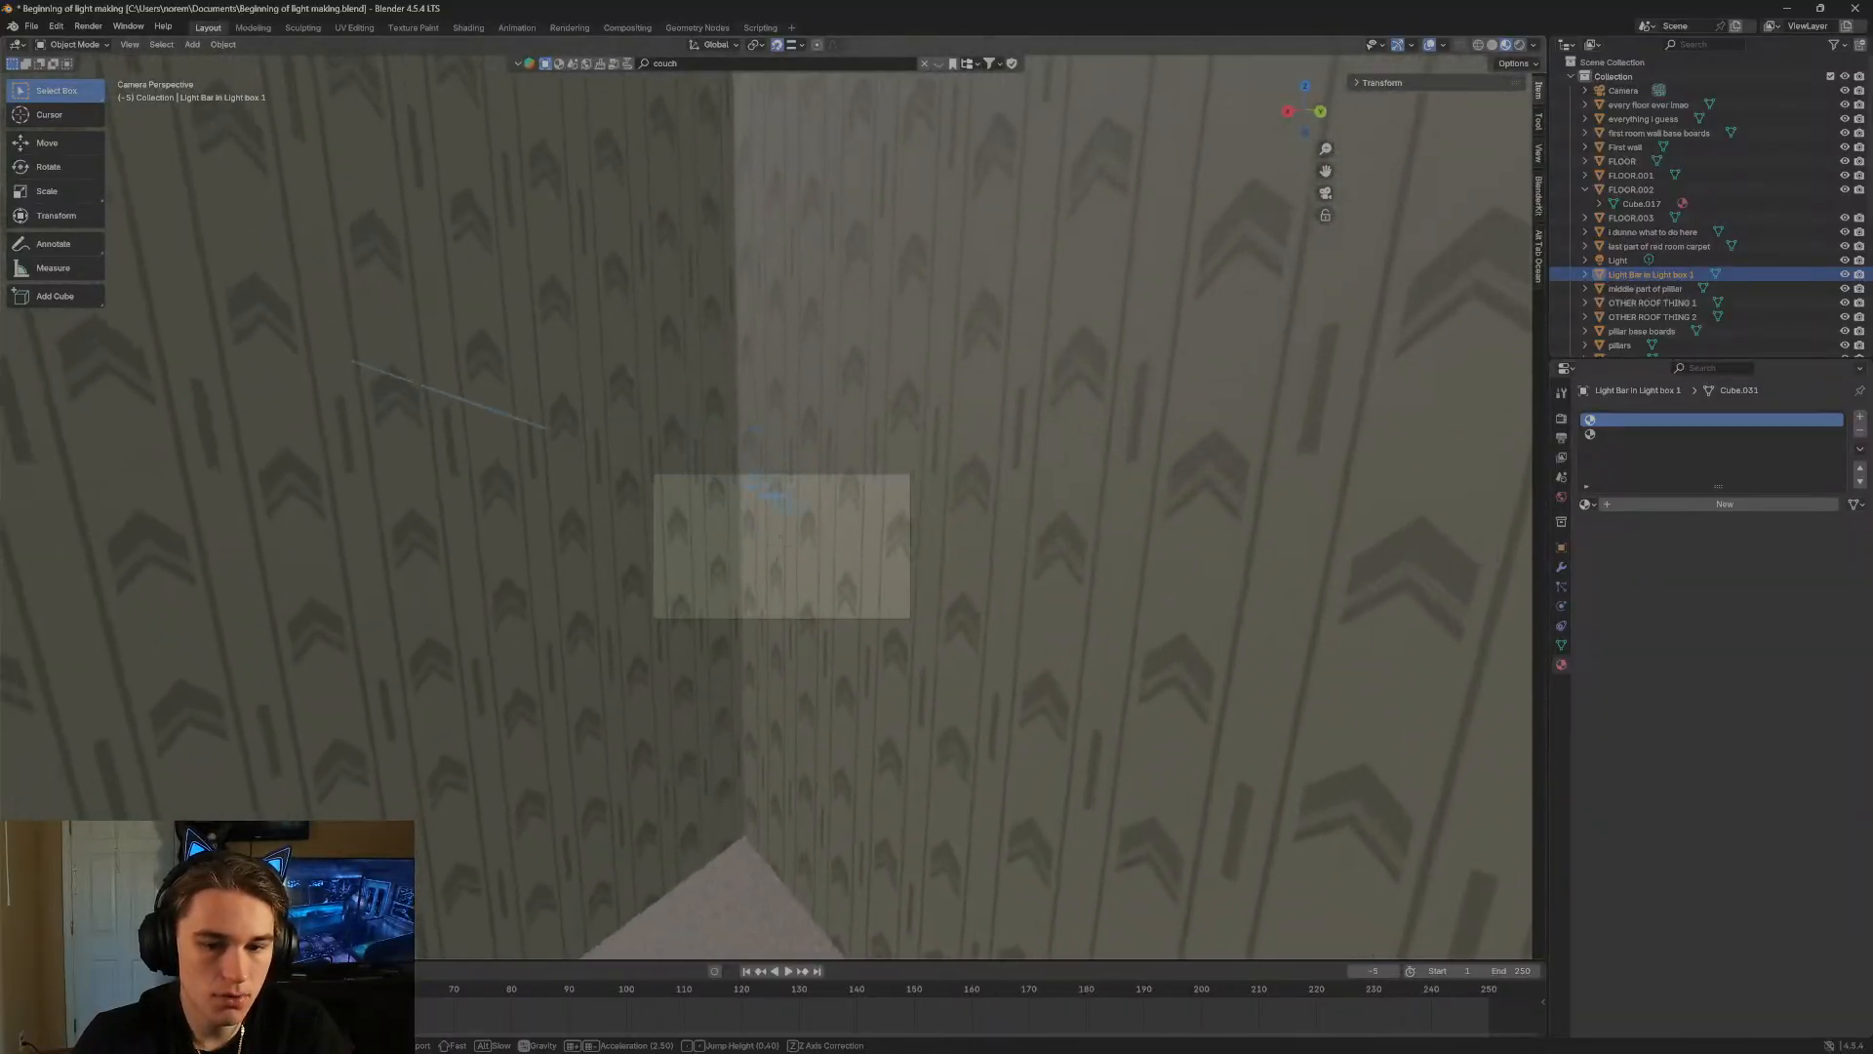
{"action": "key", "text": "w"}
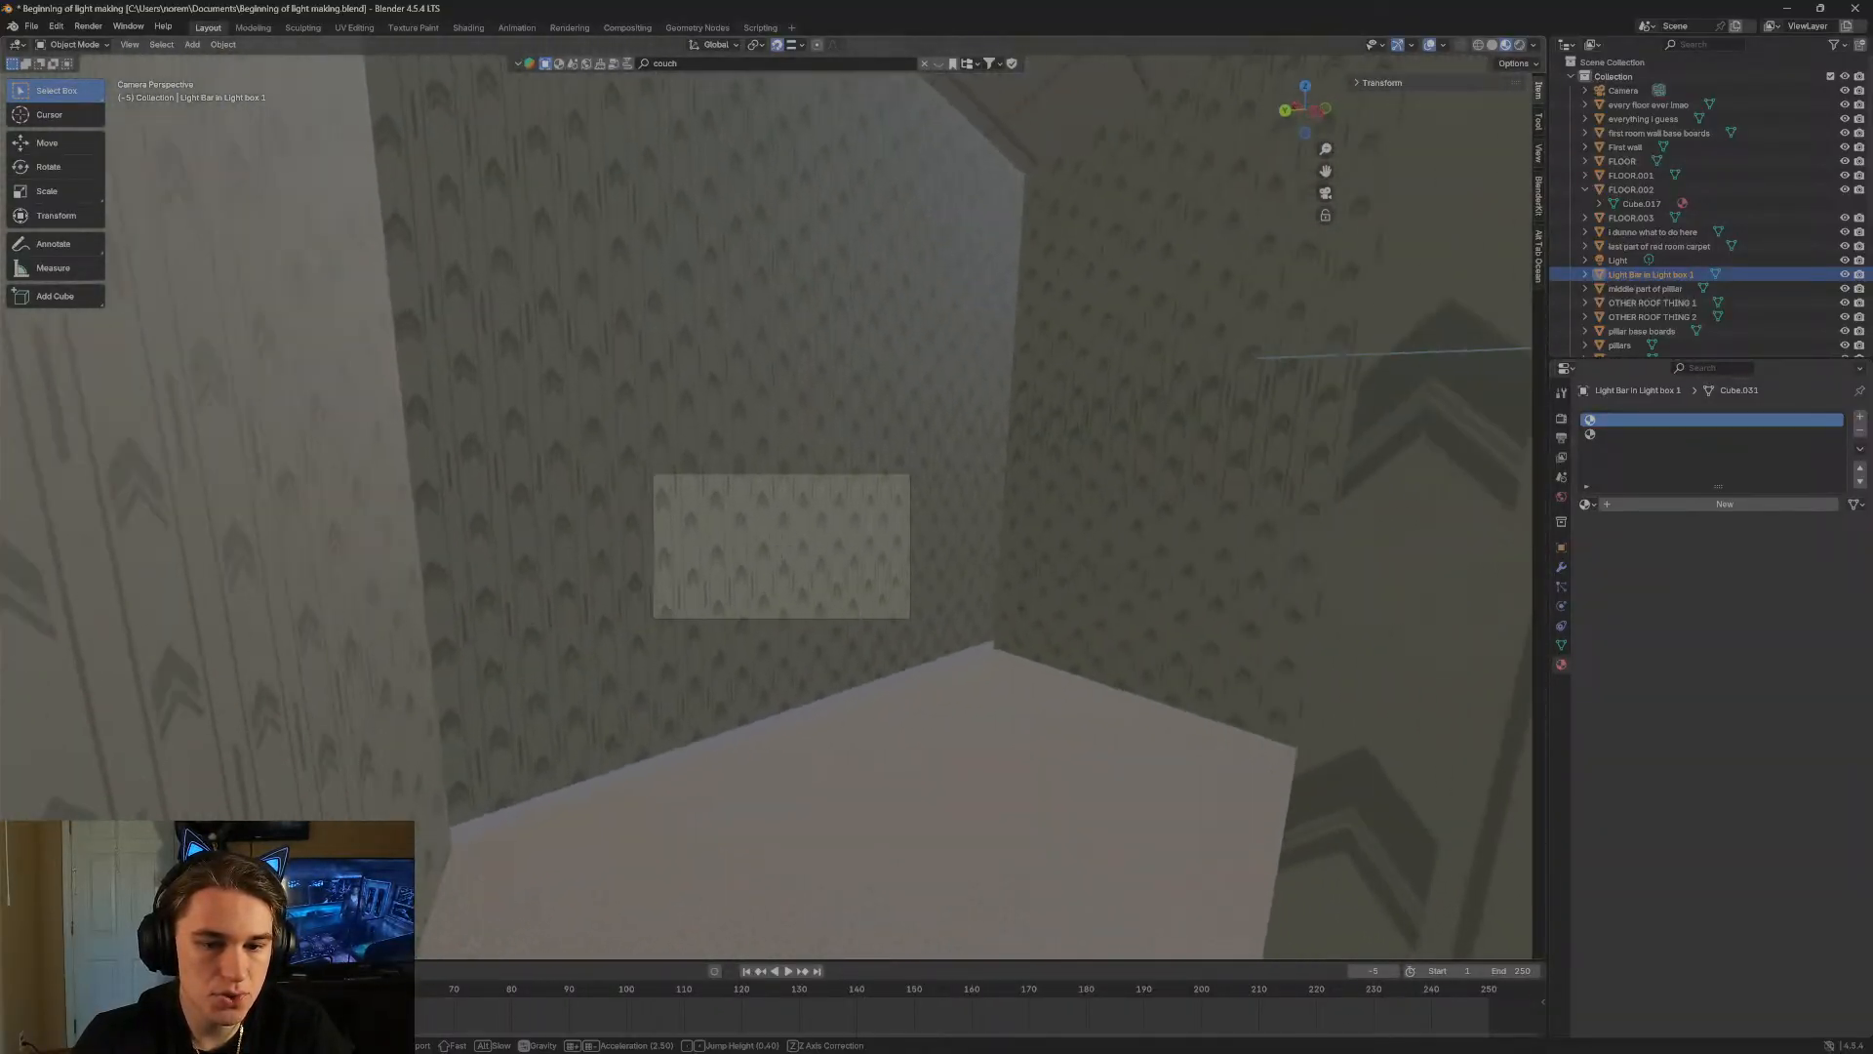
{"action": "key", "text": "w"}
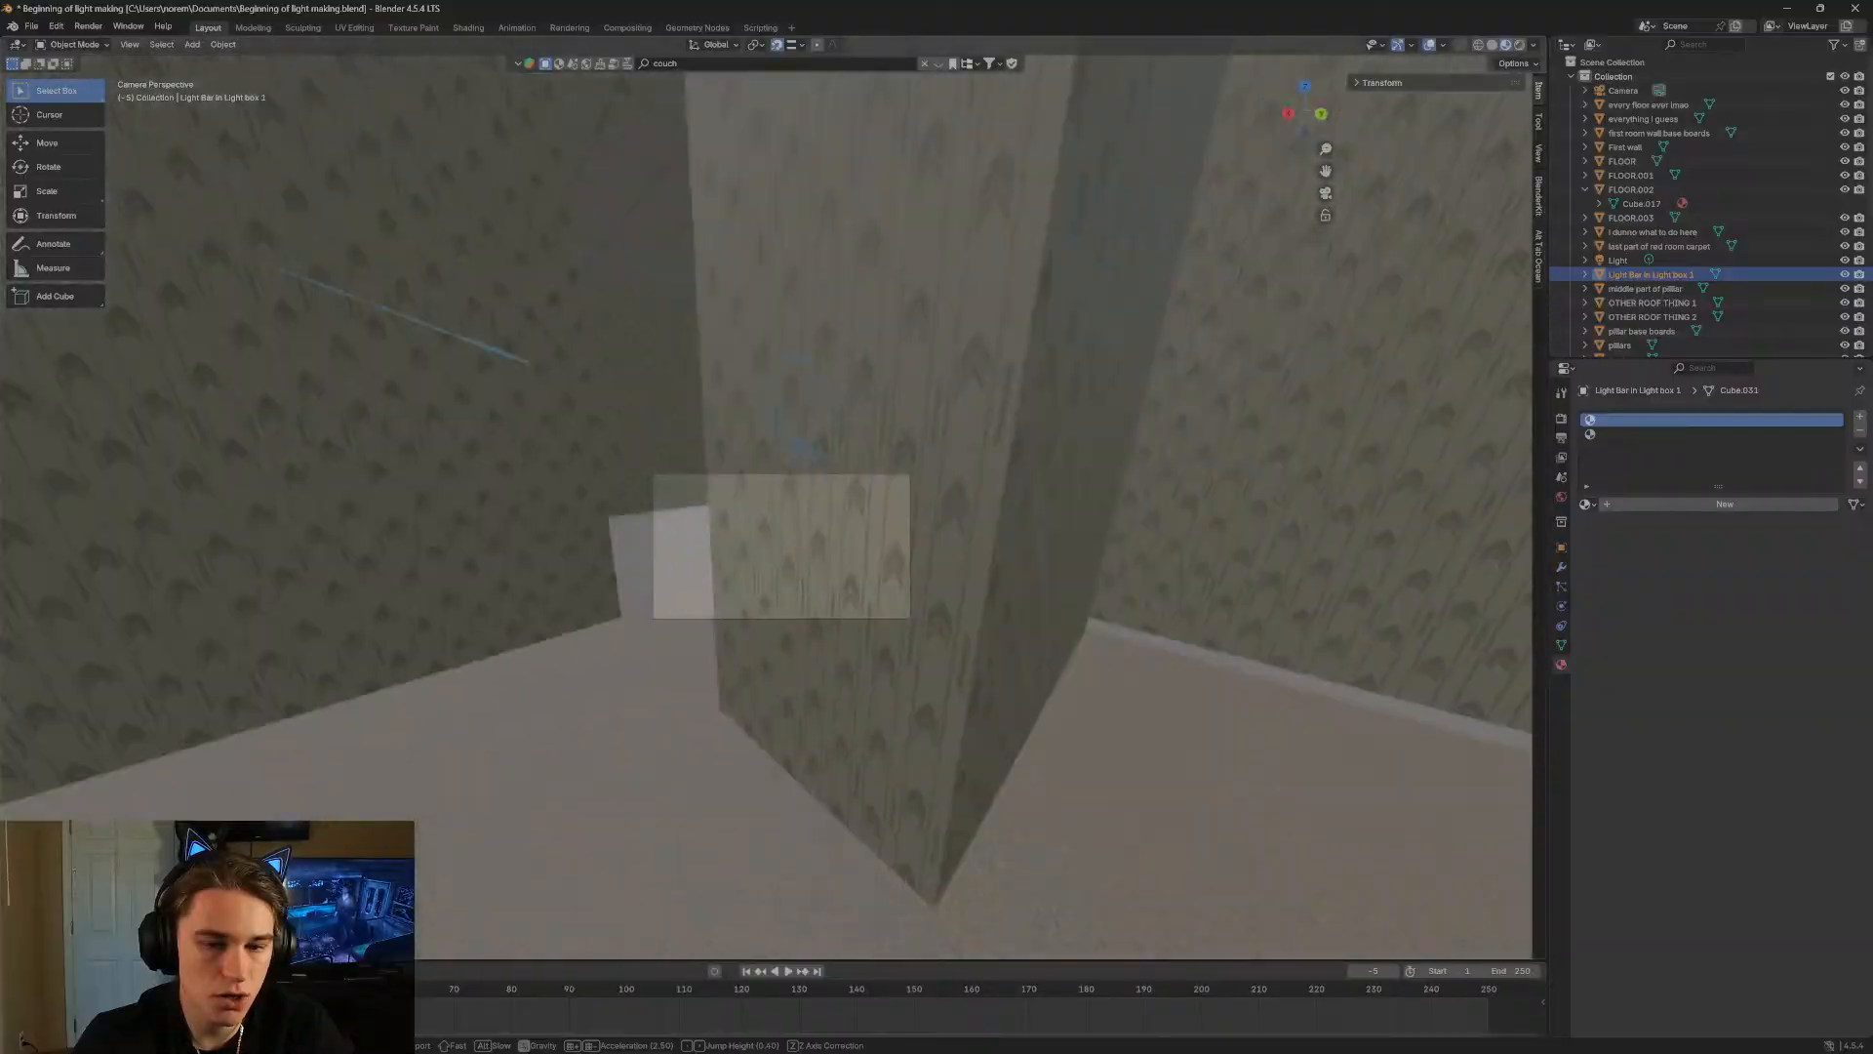
{"action": "key", "text": "w"}
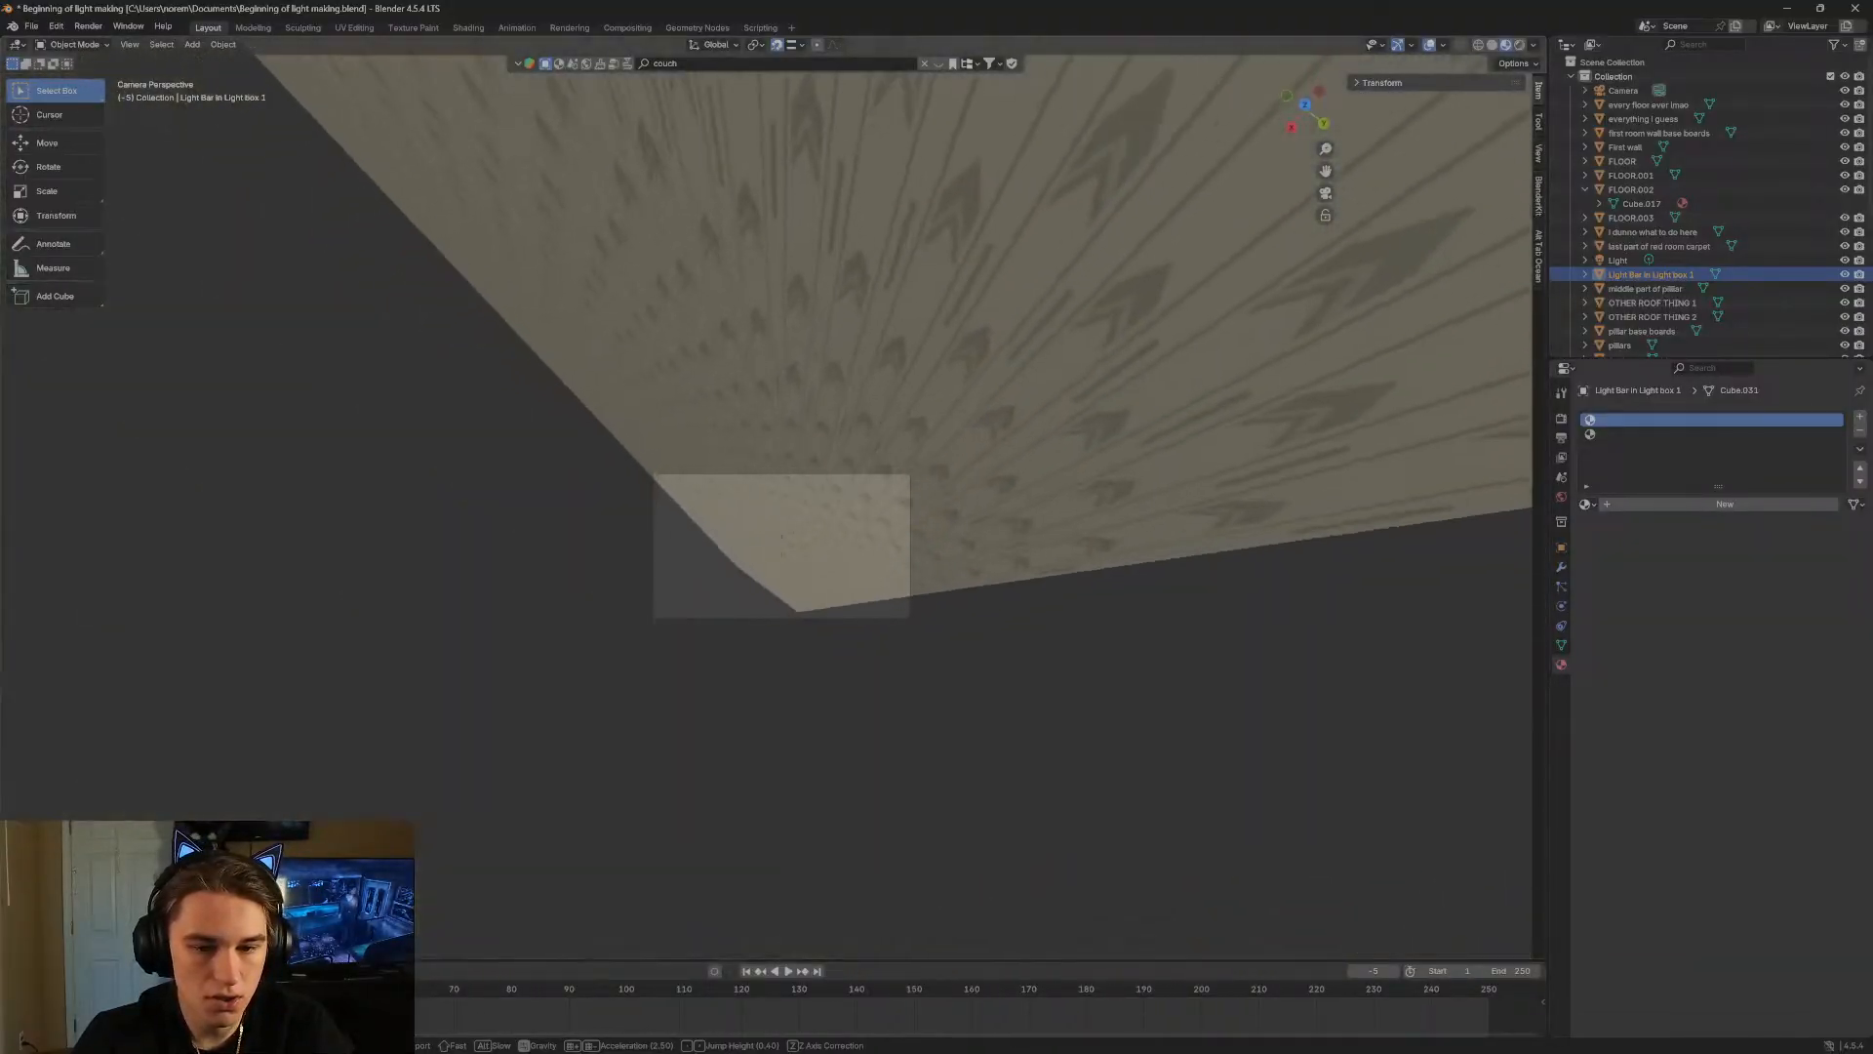
{"action": "key", "text": "q"}
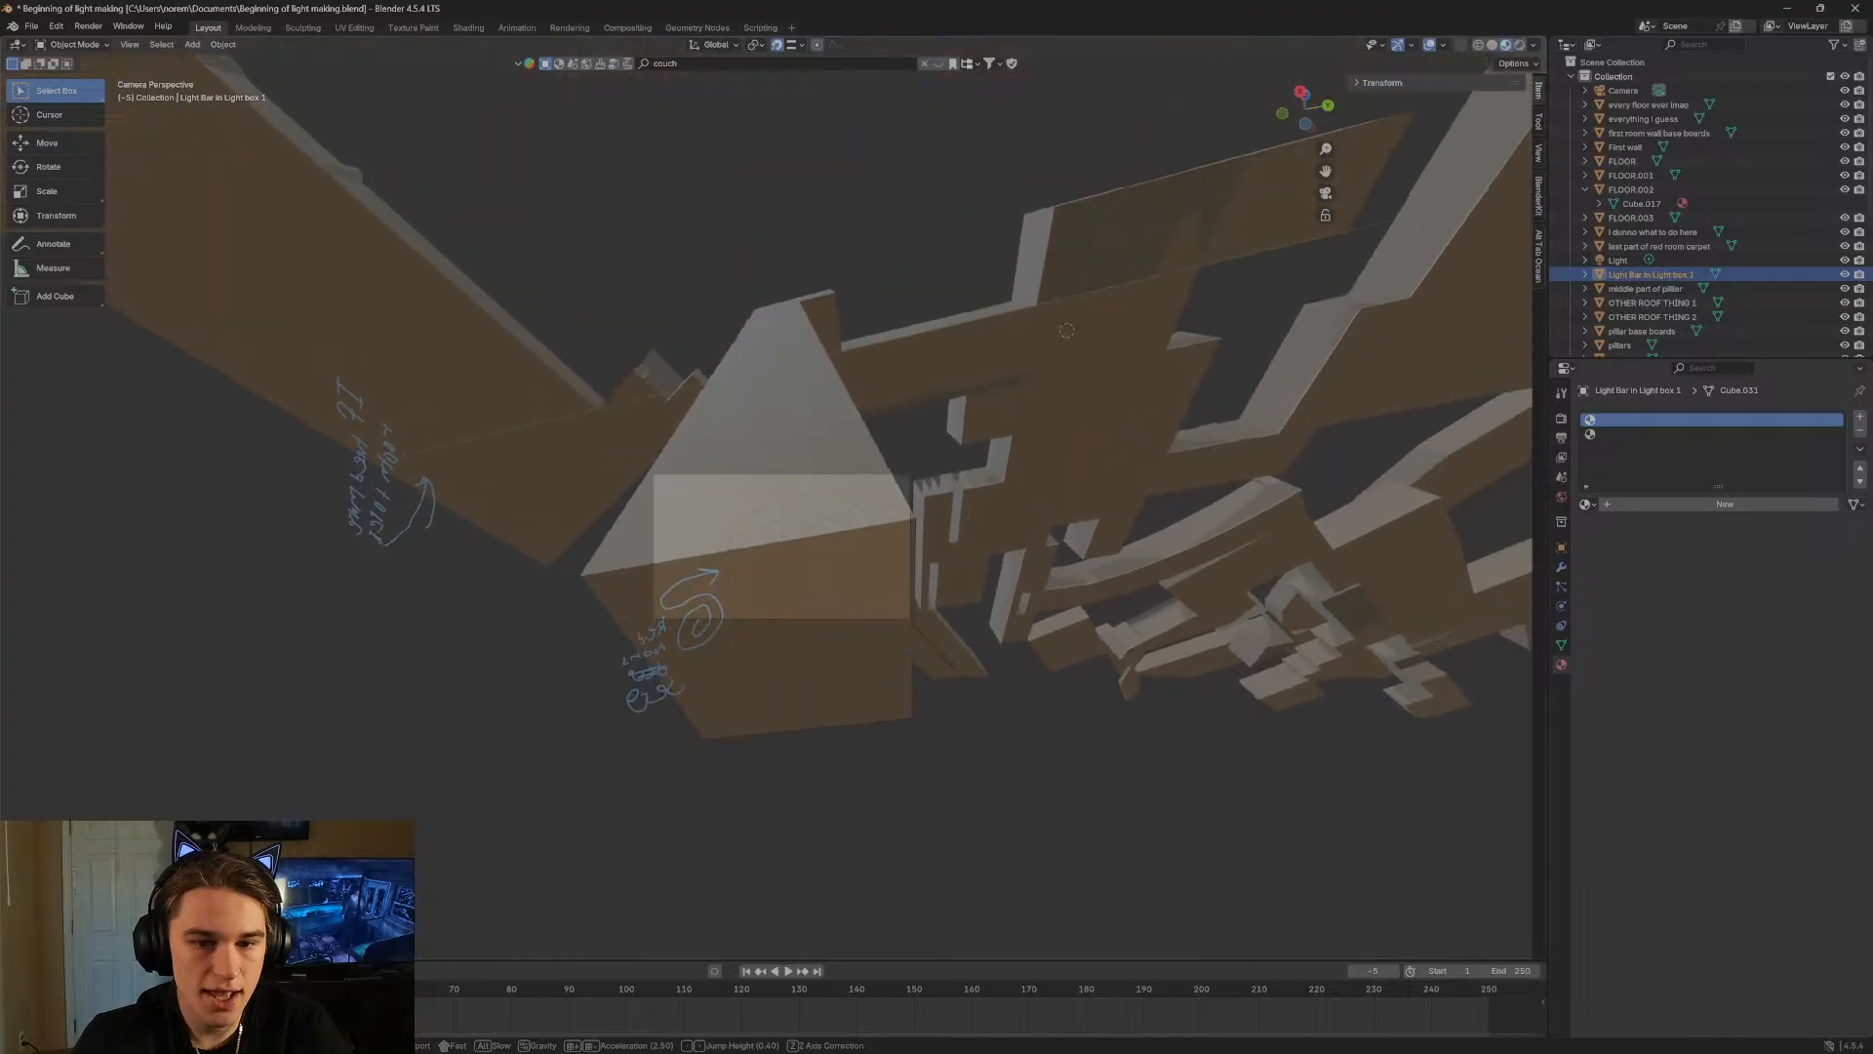
{"action": "key", "text": "w"}
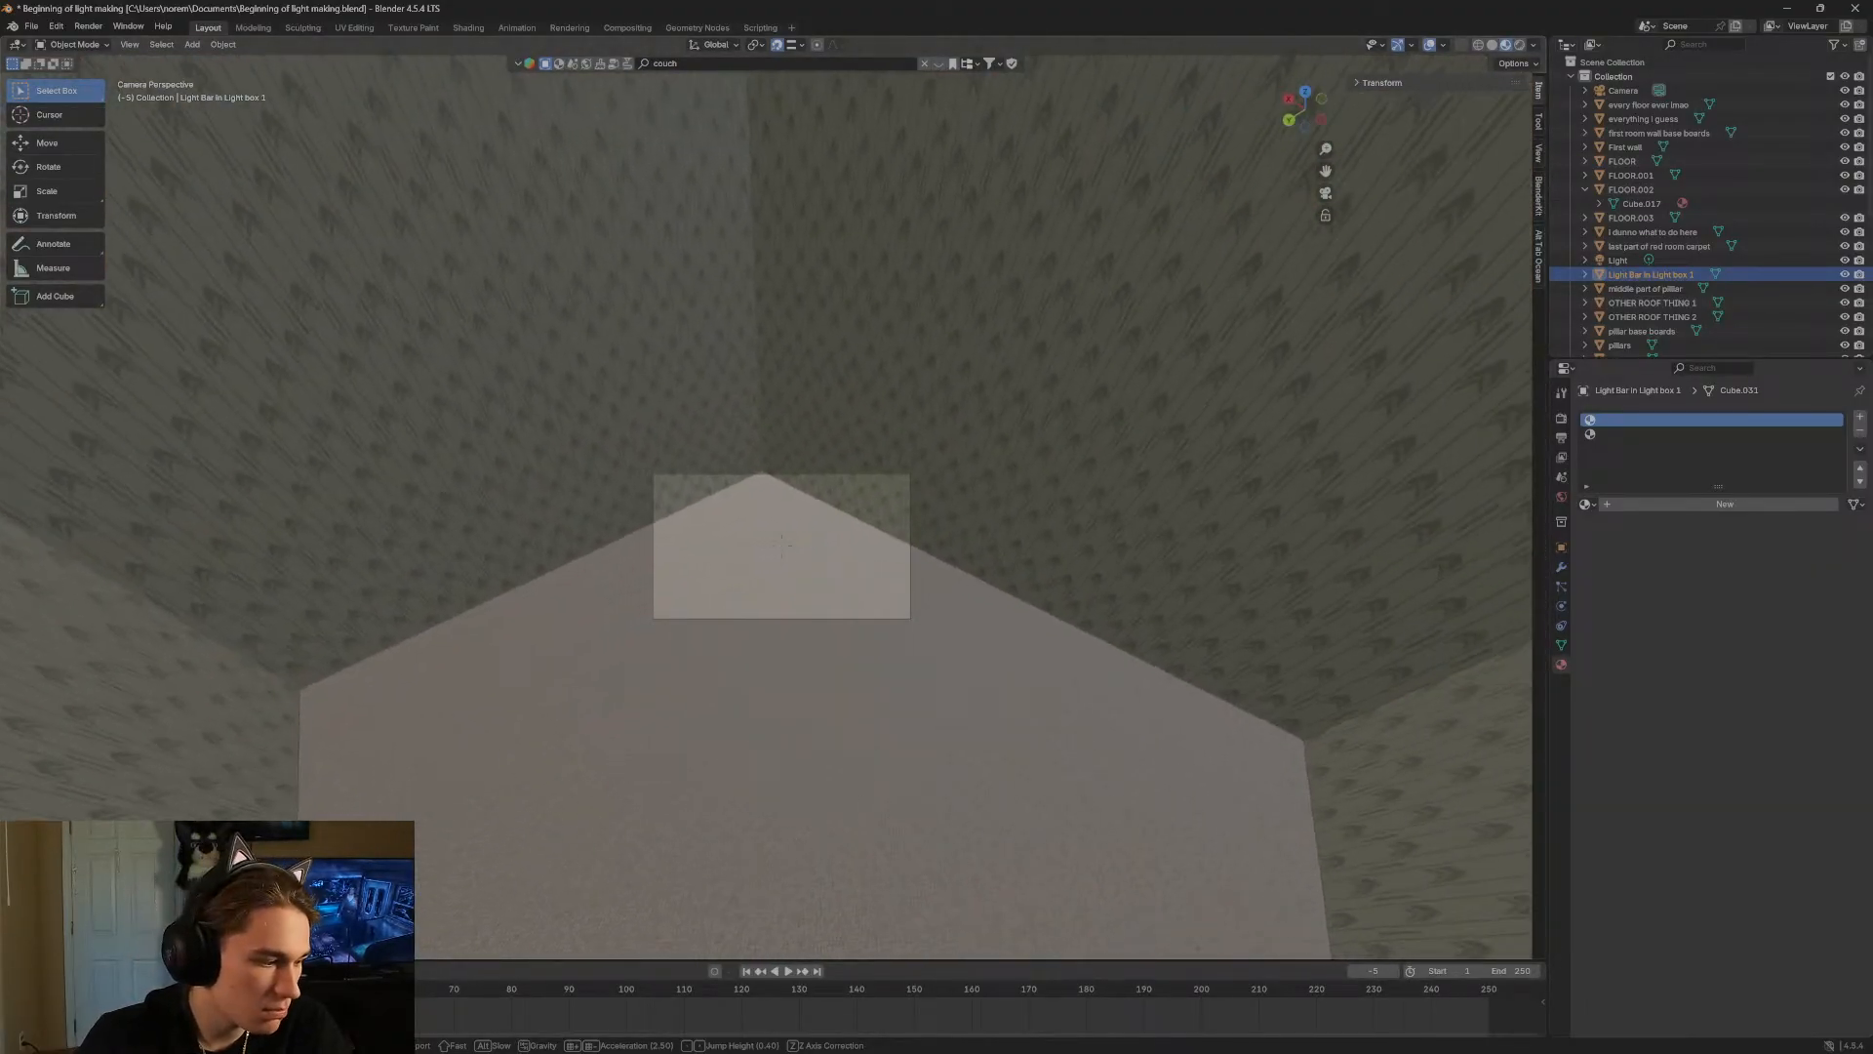
{"action": "key", "text": "w"}
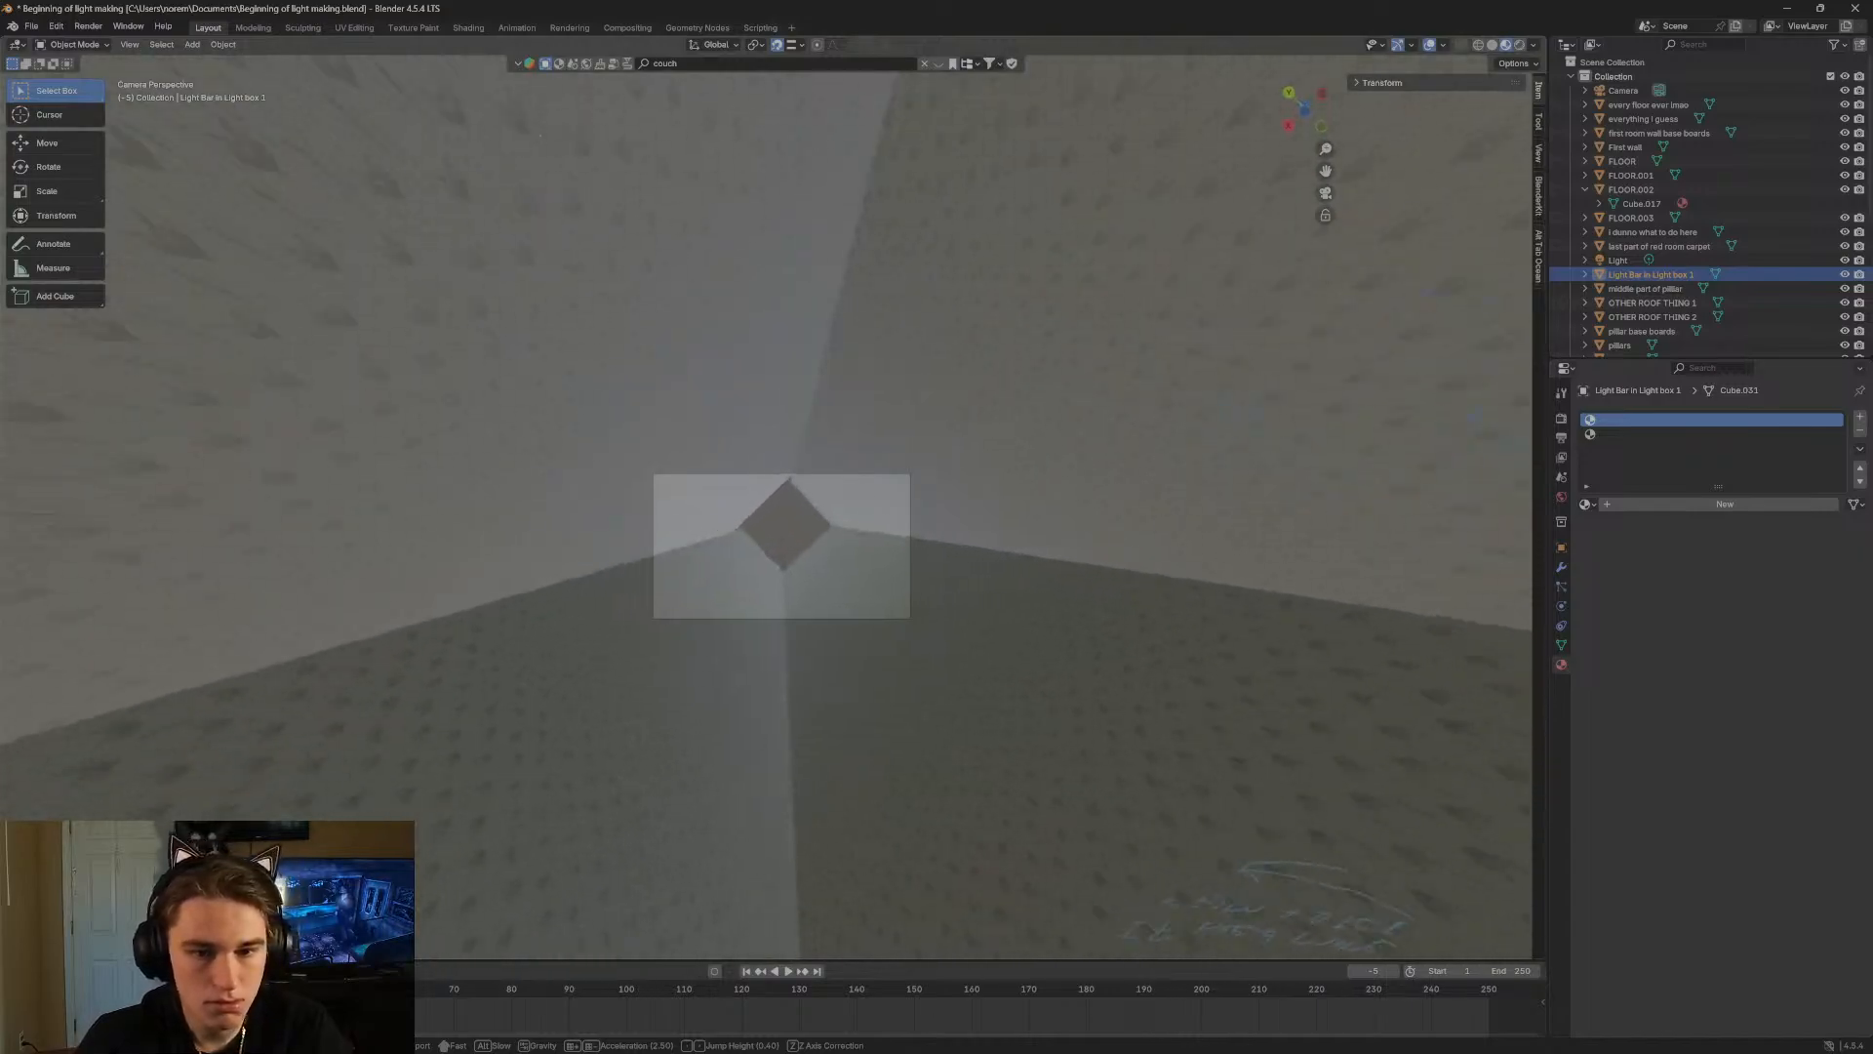
{"action": "key", "text": "w"}
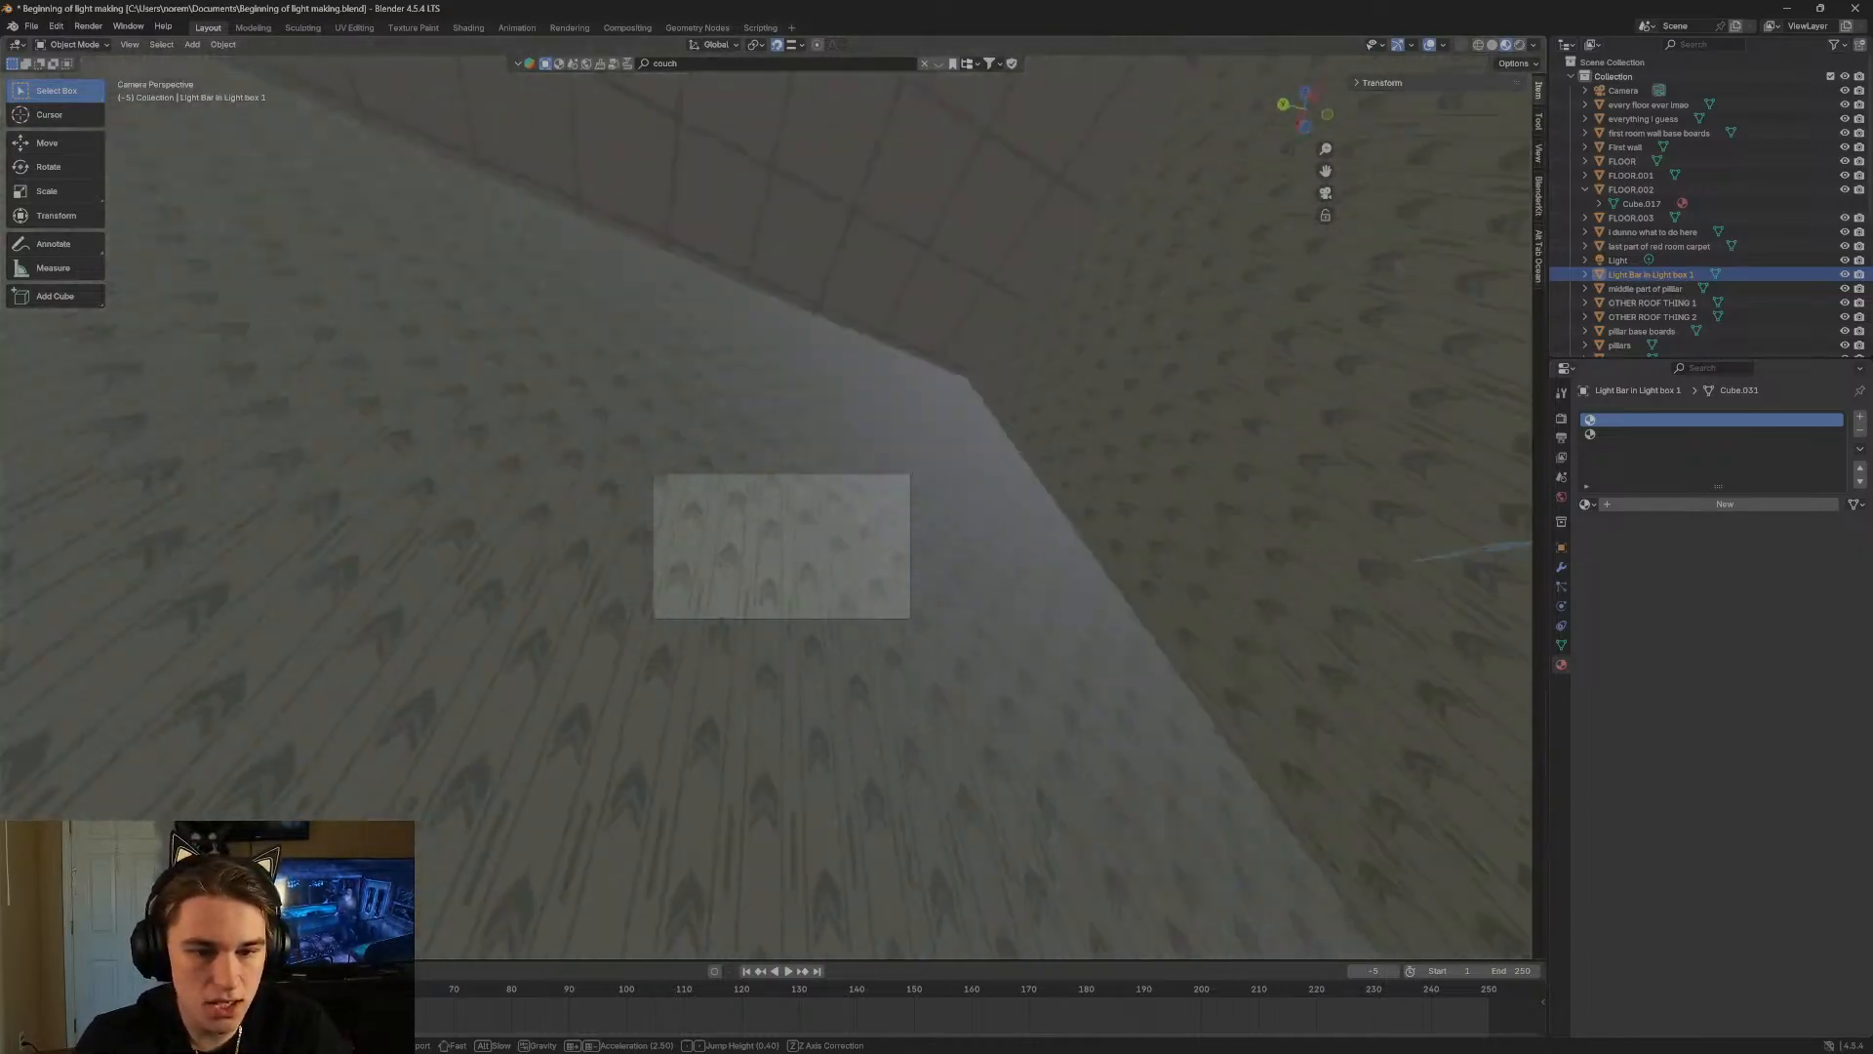
{"action": "key", "text": "s"}
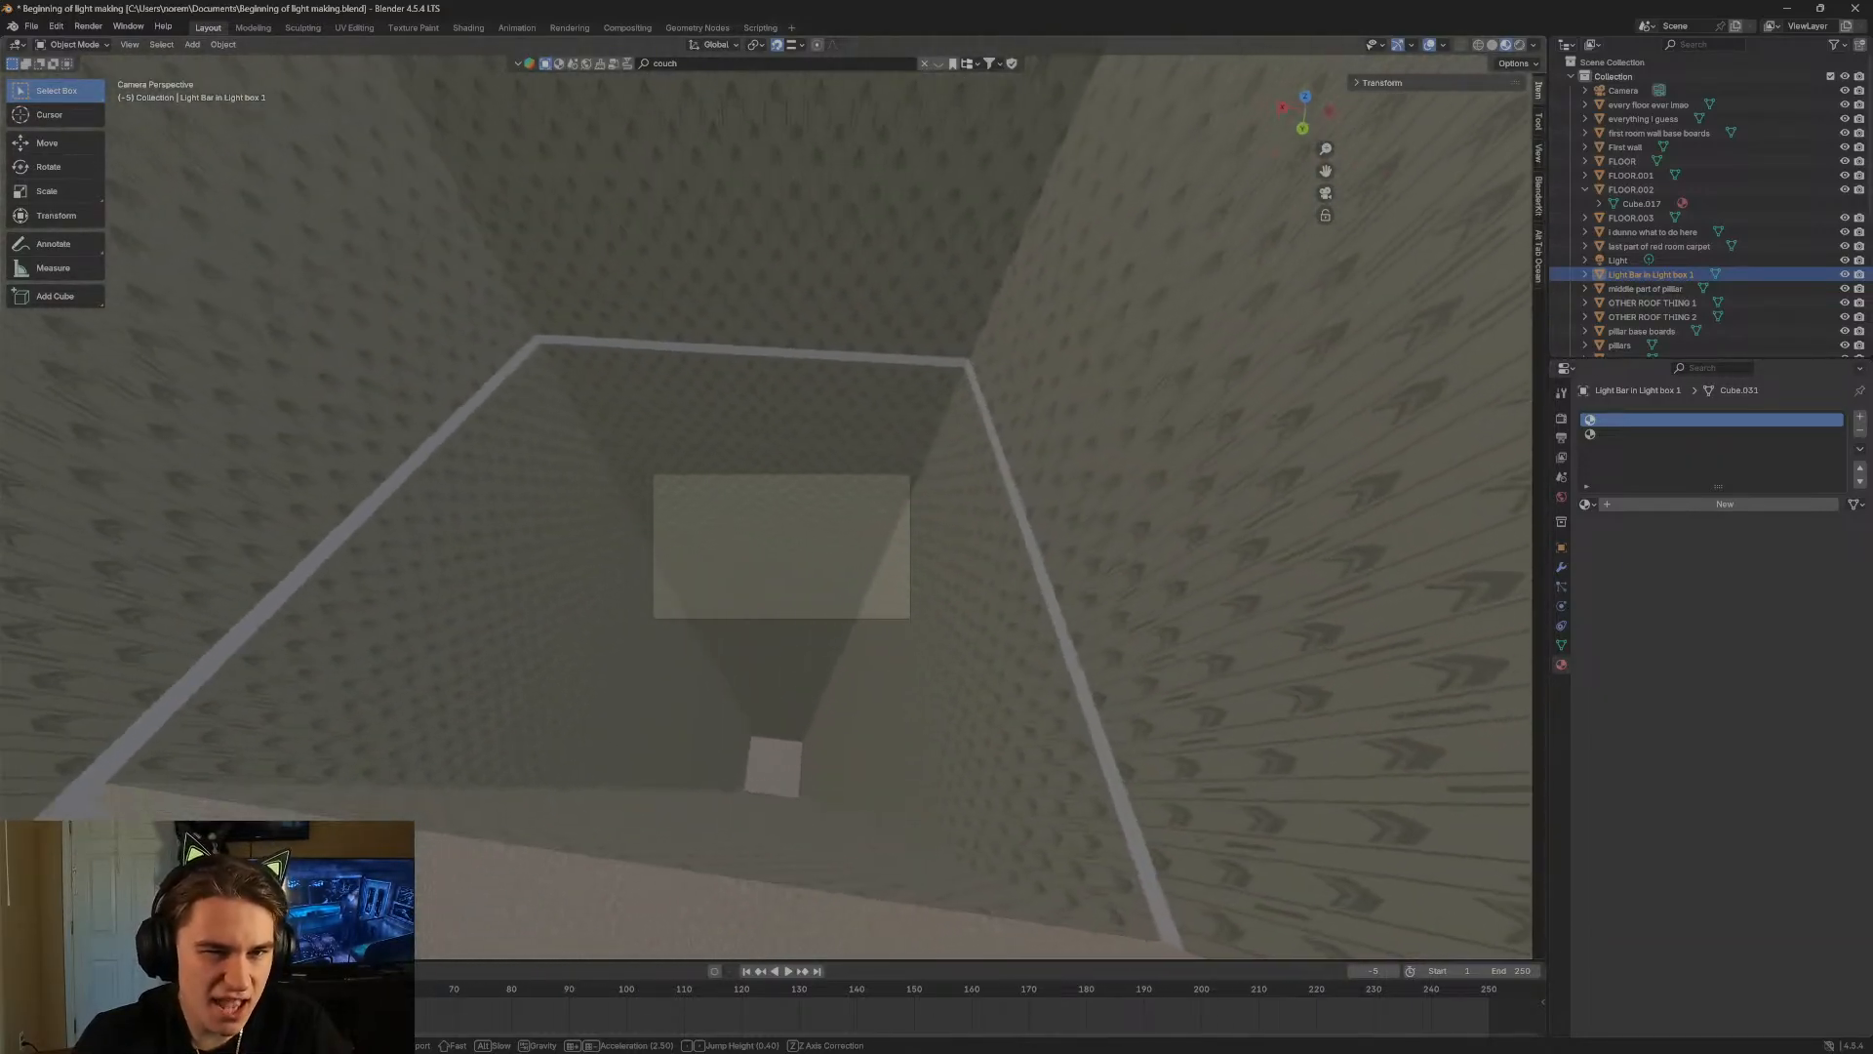
{"action": "key", "text": "w"}
{"action": "key", "text": "w"}
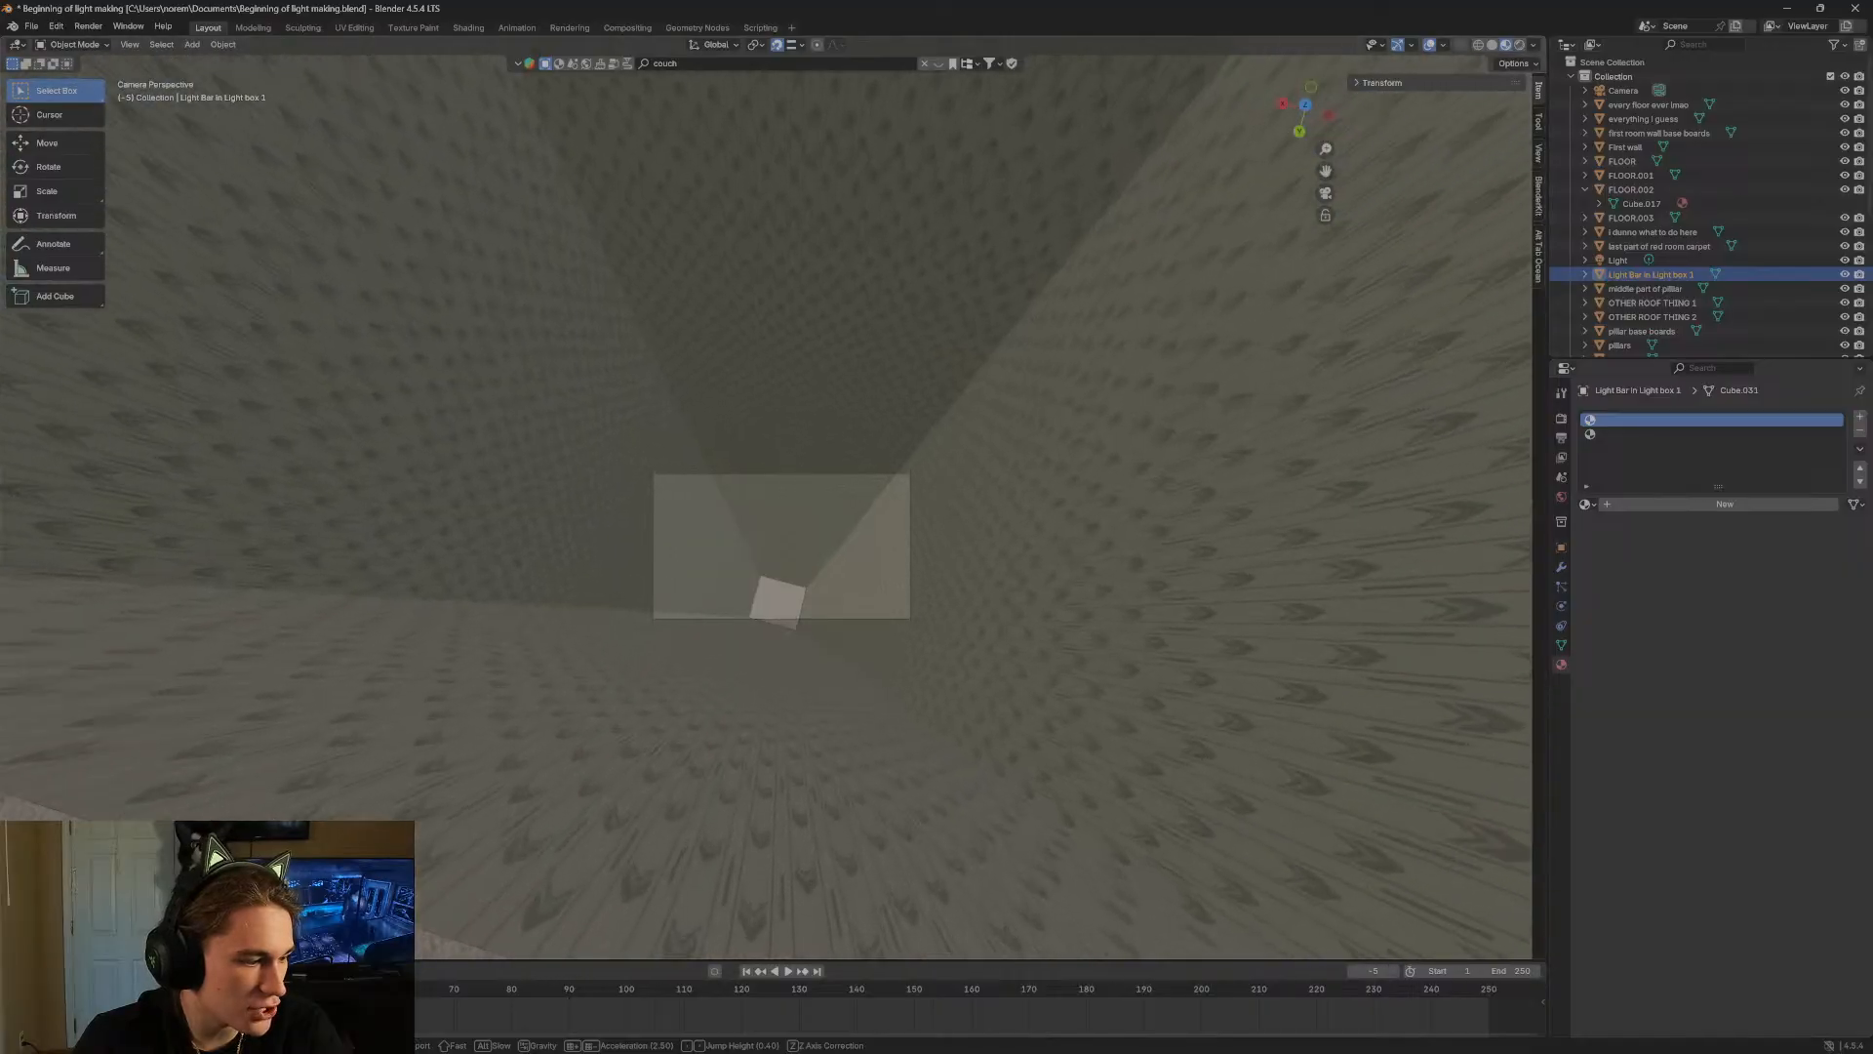
{"action": "key", "text": "w"}
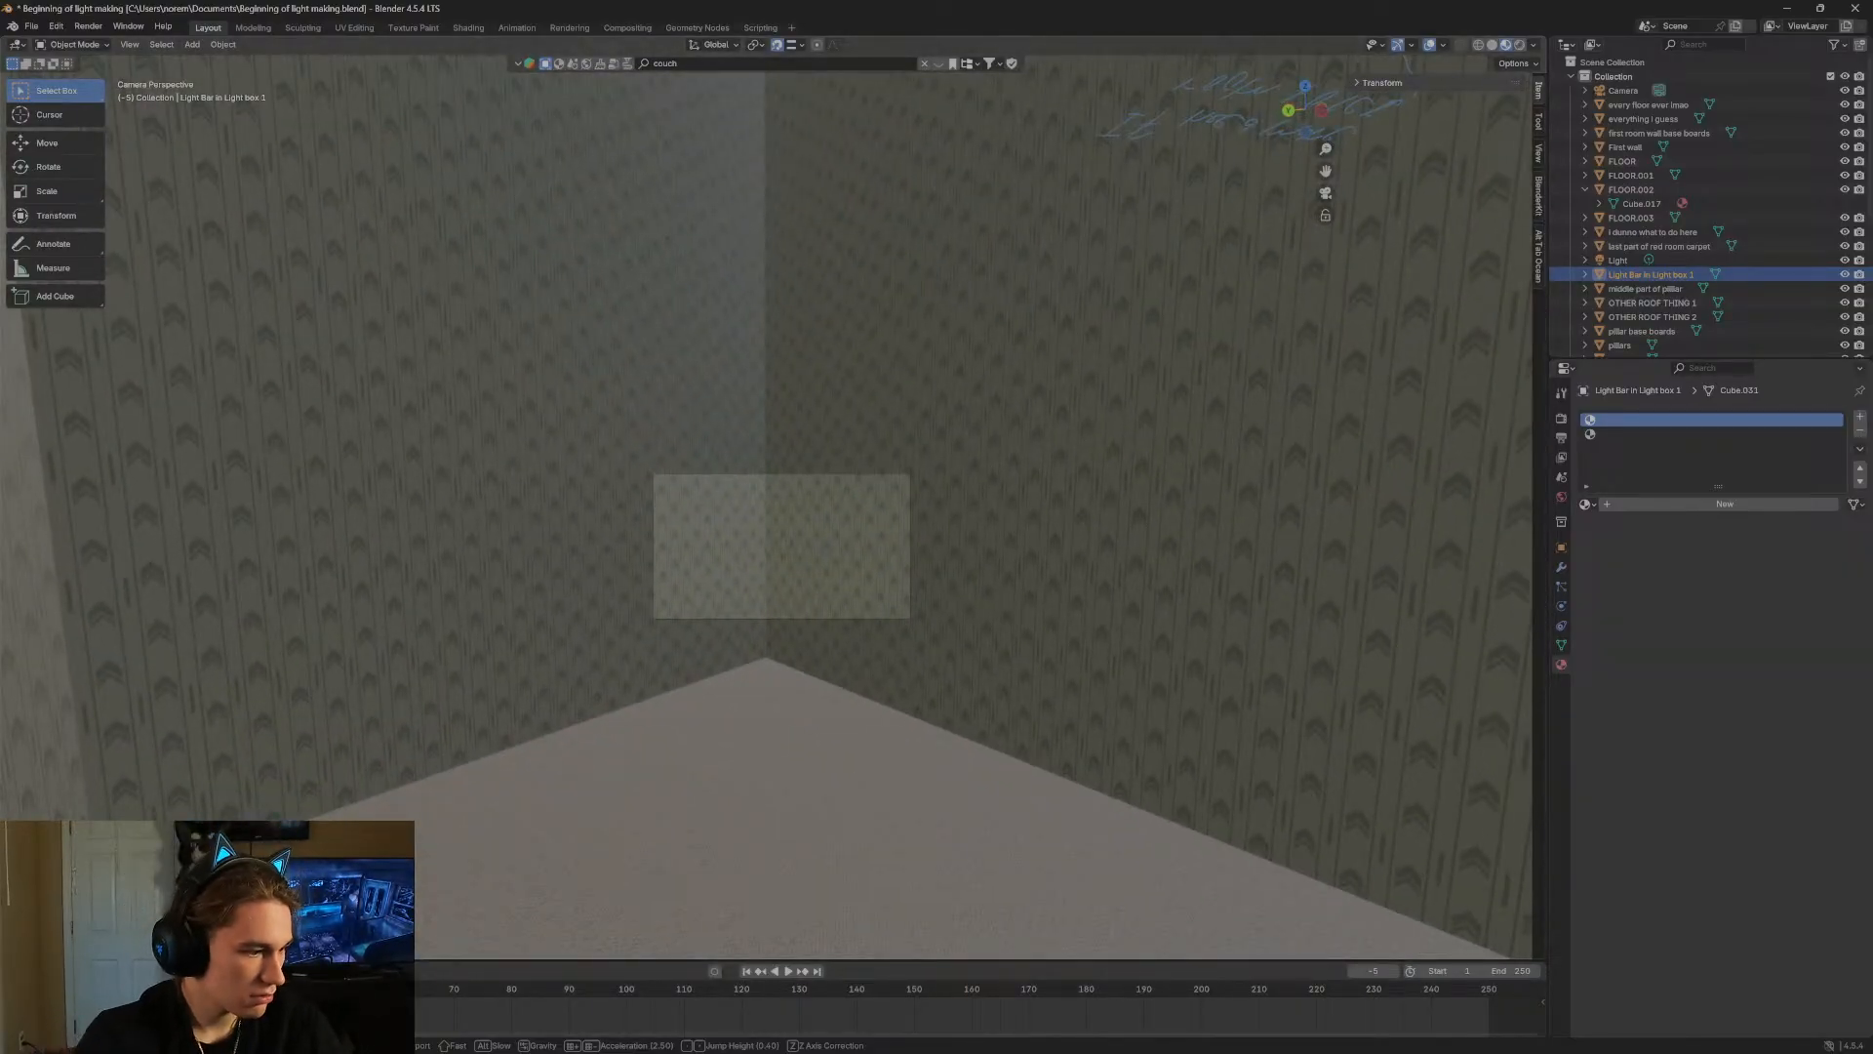
{"action": "left_click", "coordinate": [793, 335]}
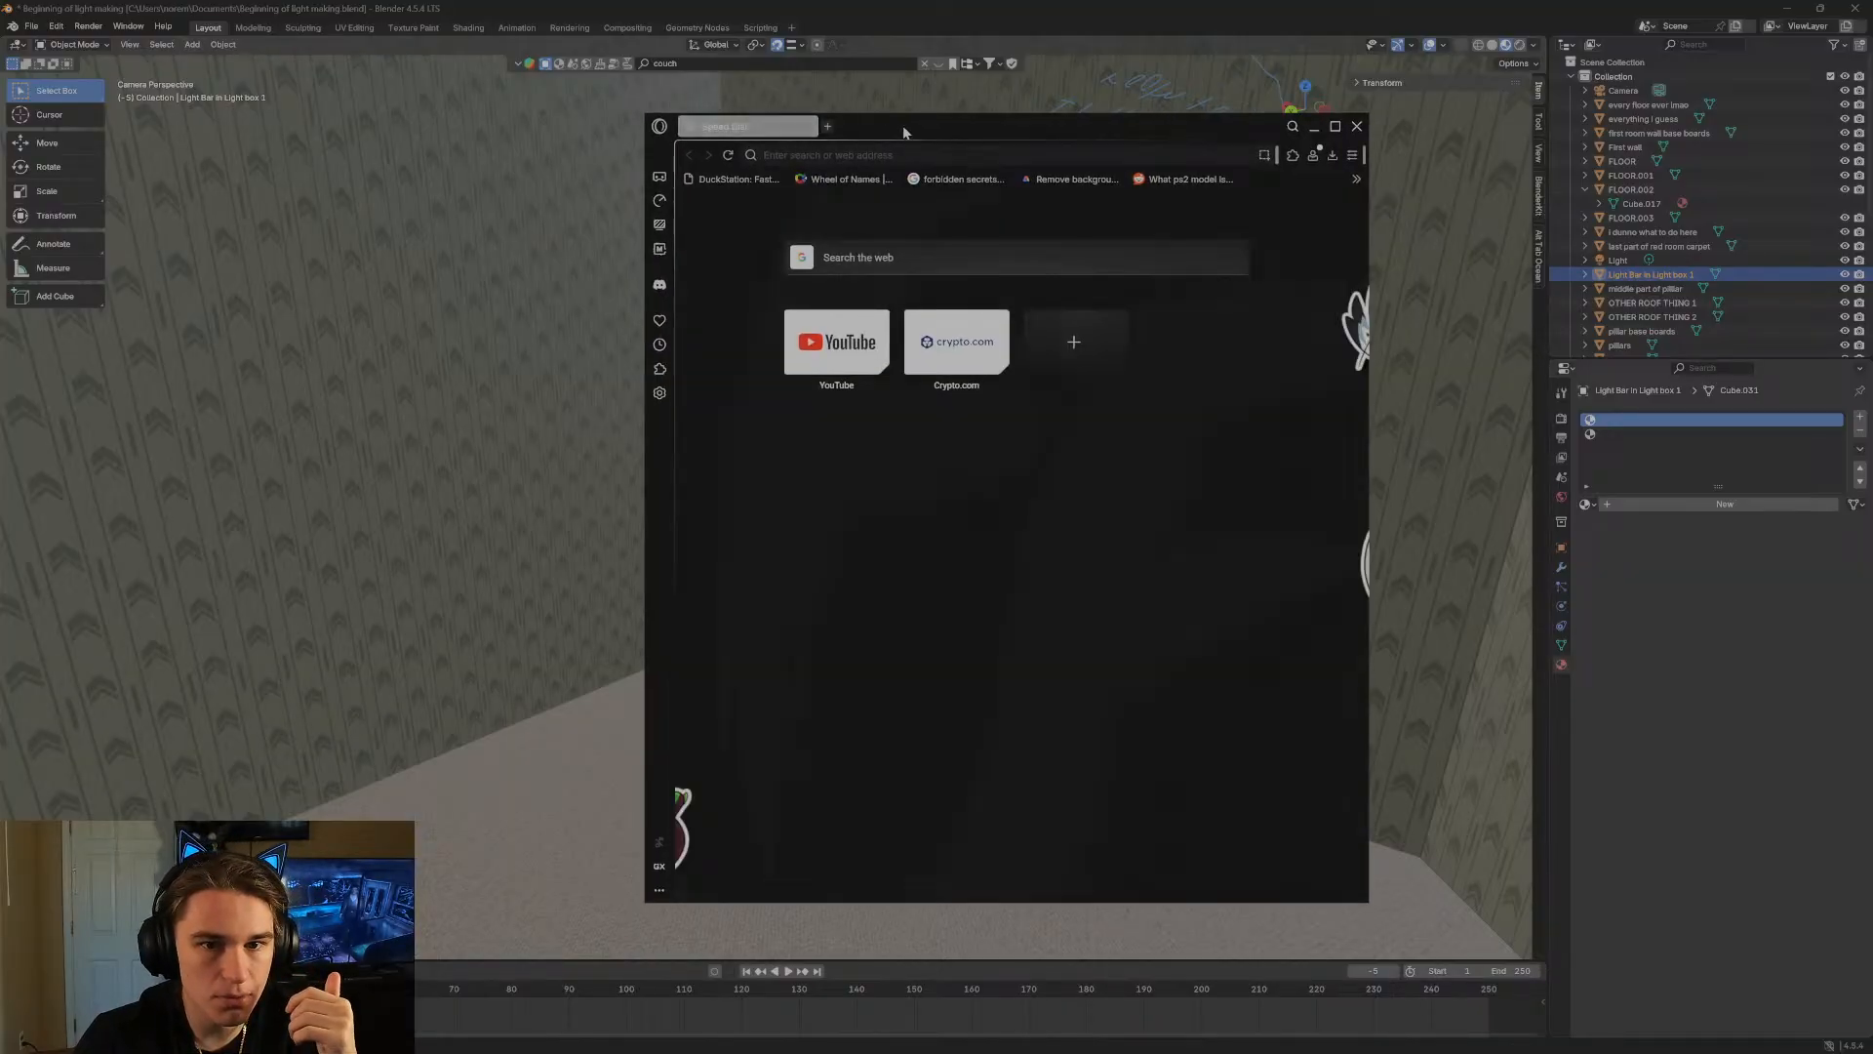
Switch to the maximized web browser and open the bookmarked Ceiling Tiles Texture page on Sketchfab, dismissing its download window.
{"action": "left_click_drag", "start_coordinate": [904, 132], "coordinate": [887, 4]}
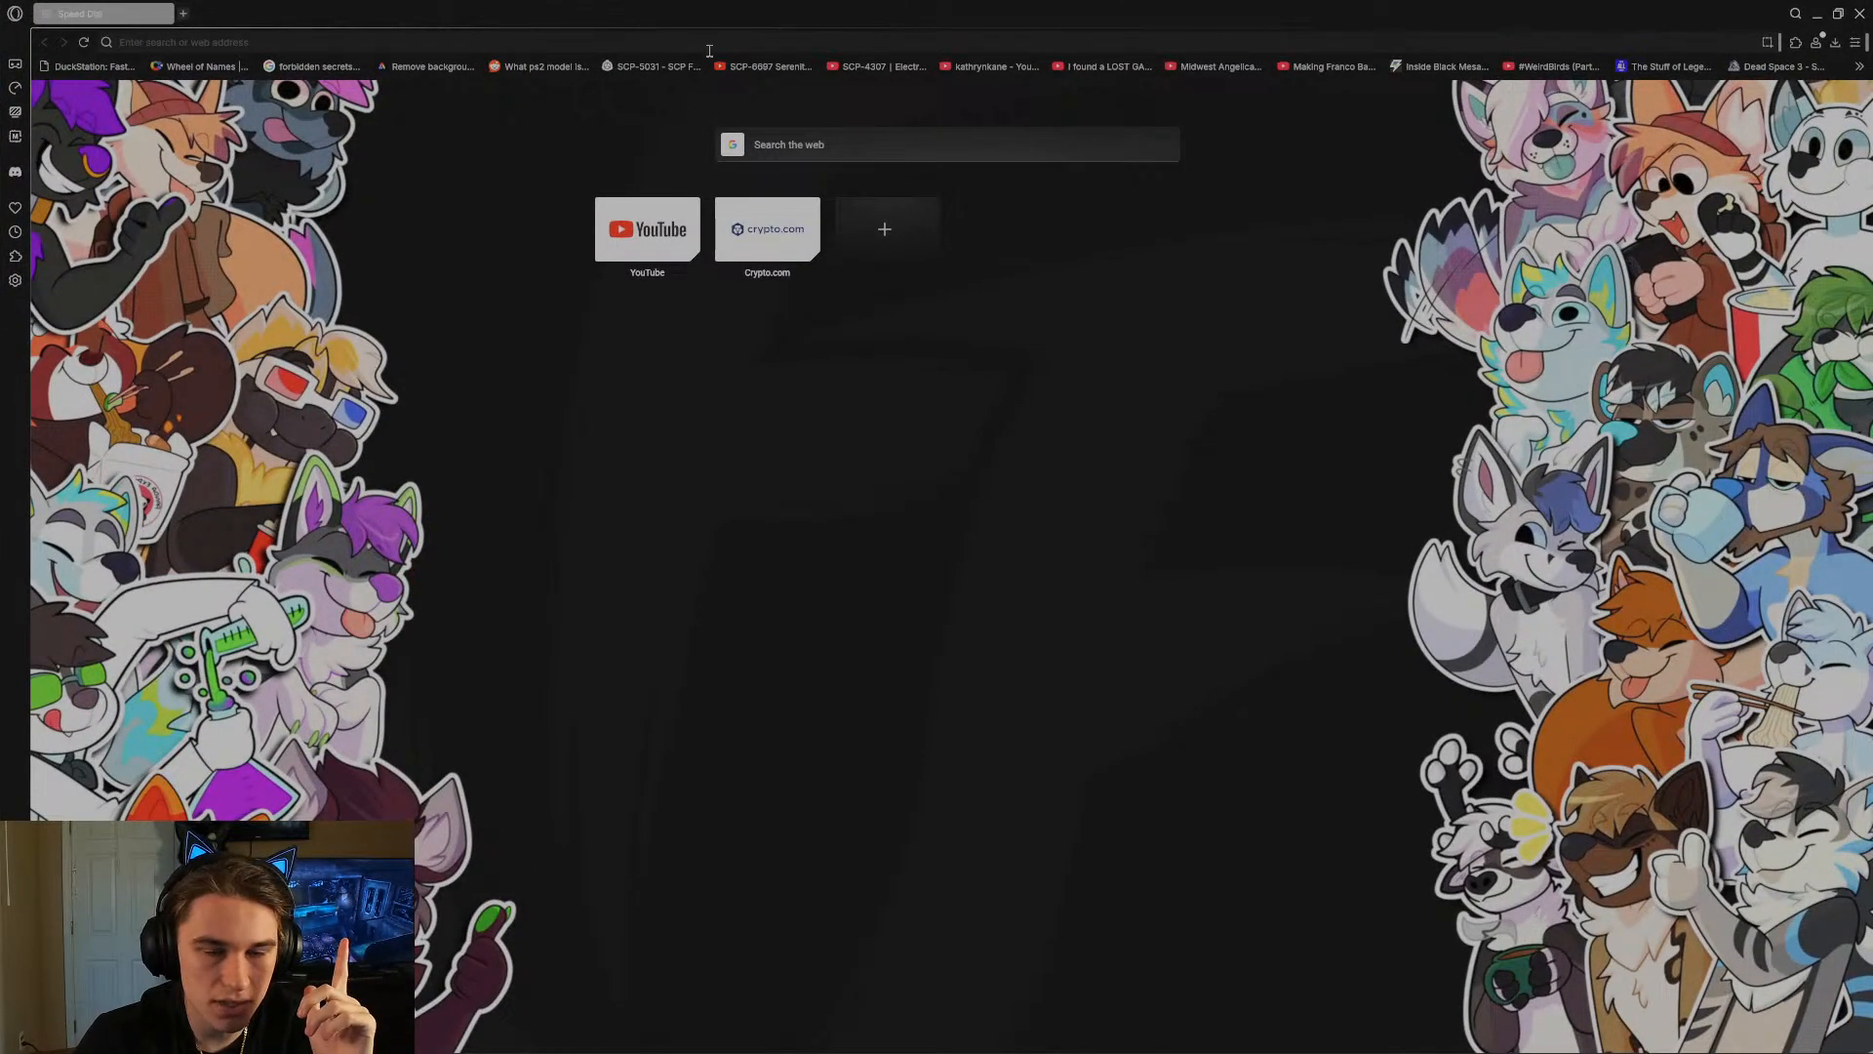
{"action": "left_click", "coordinate": [1859, 64]}
{"action": "scroll", "coordinate": [1762, 781], "scroll_direction": "down", "scroll_amount": 5}
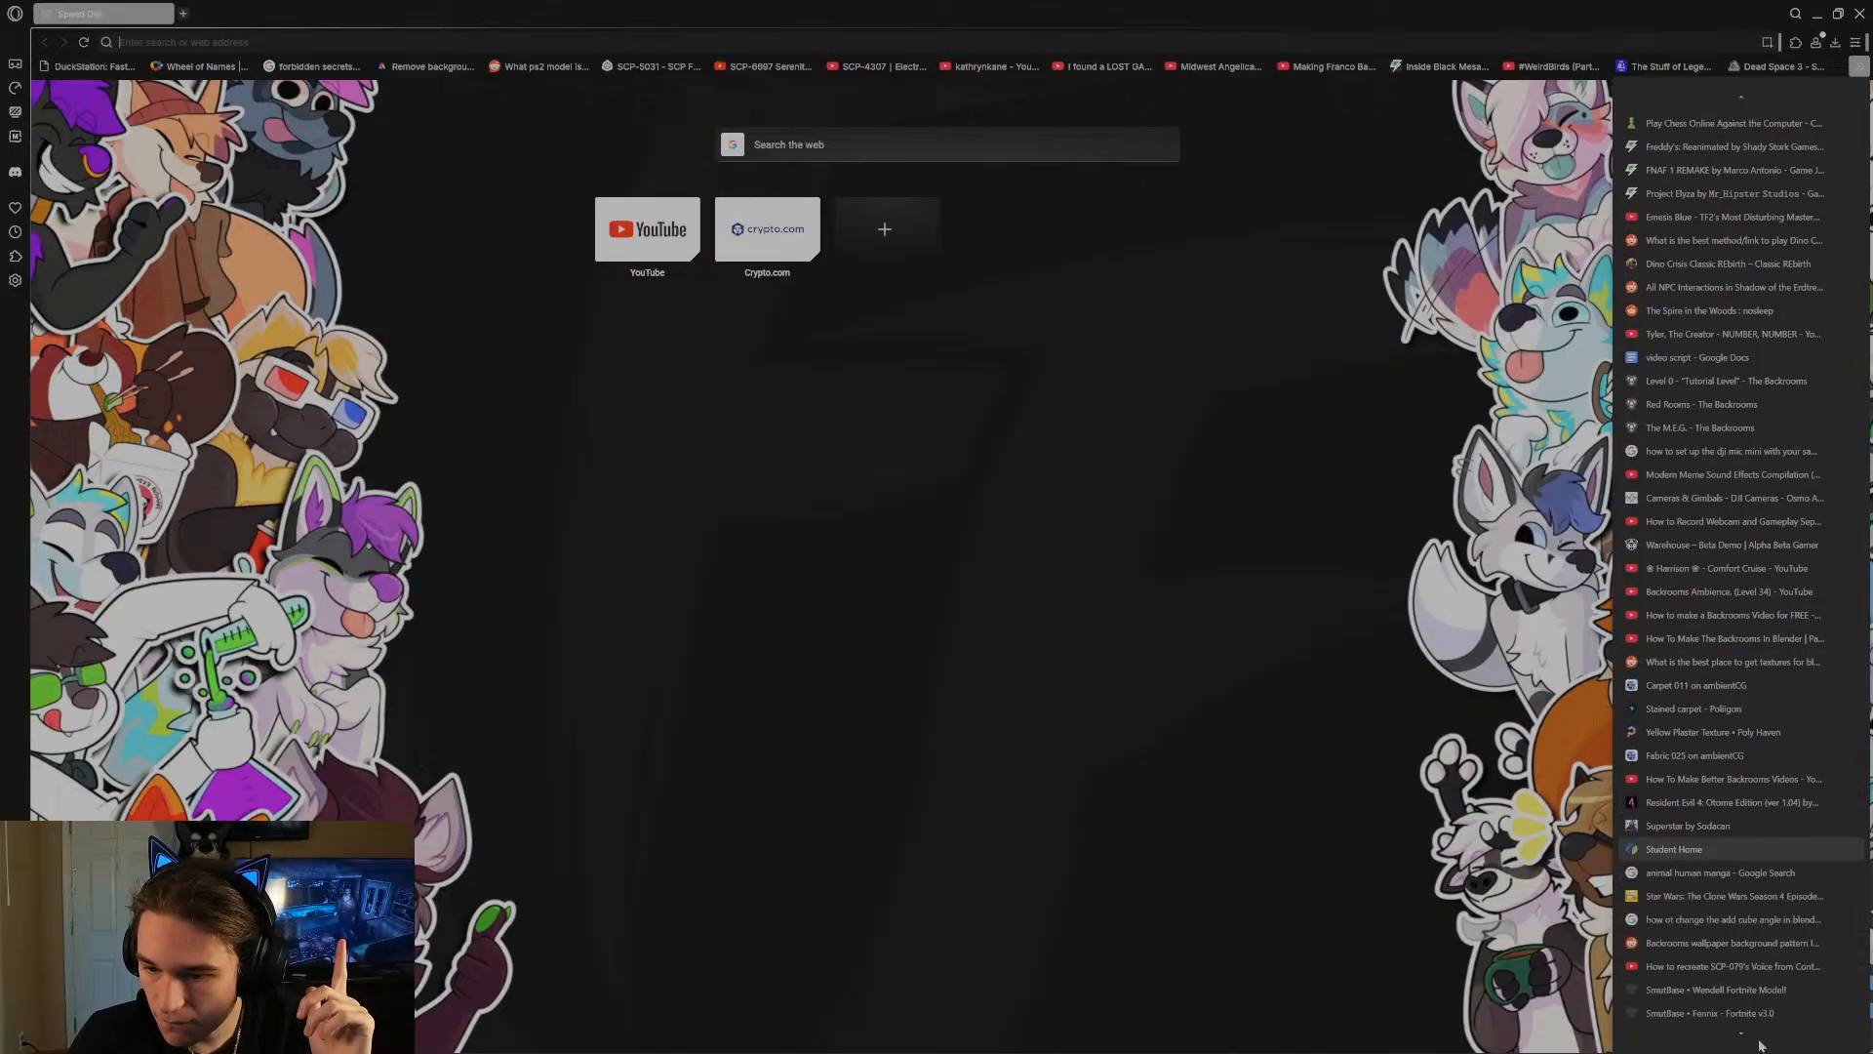
{"action": "scroll", "coordinate": [1762, 737], "scroll_direction": "down", "scroll_amount": 5}
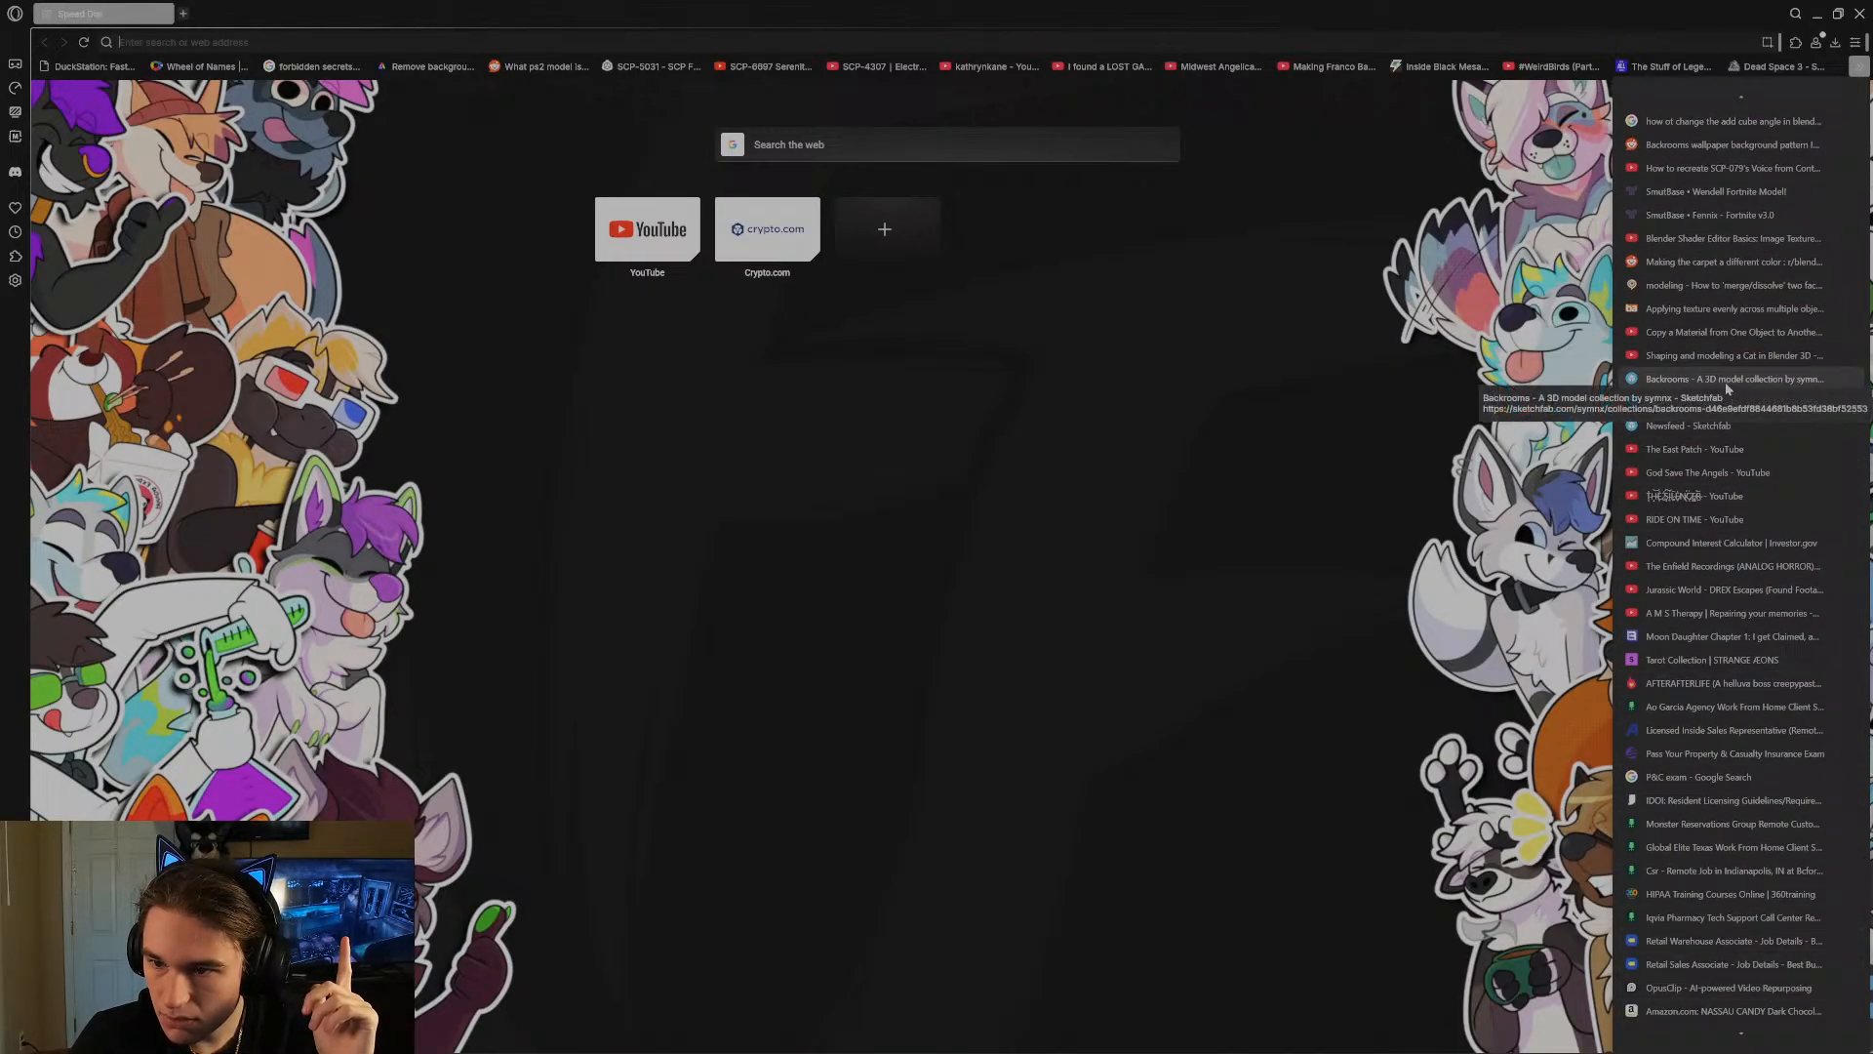
{"action": "middle_click", "coordinate": [1729, 400]}
{"action": "left_click", "coordinate": [273, 14]}
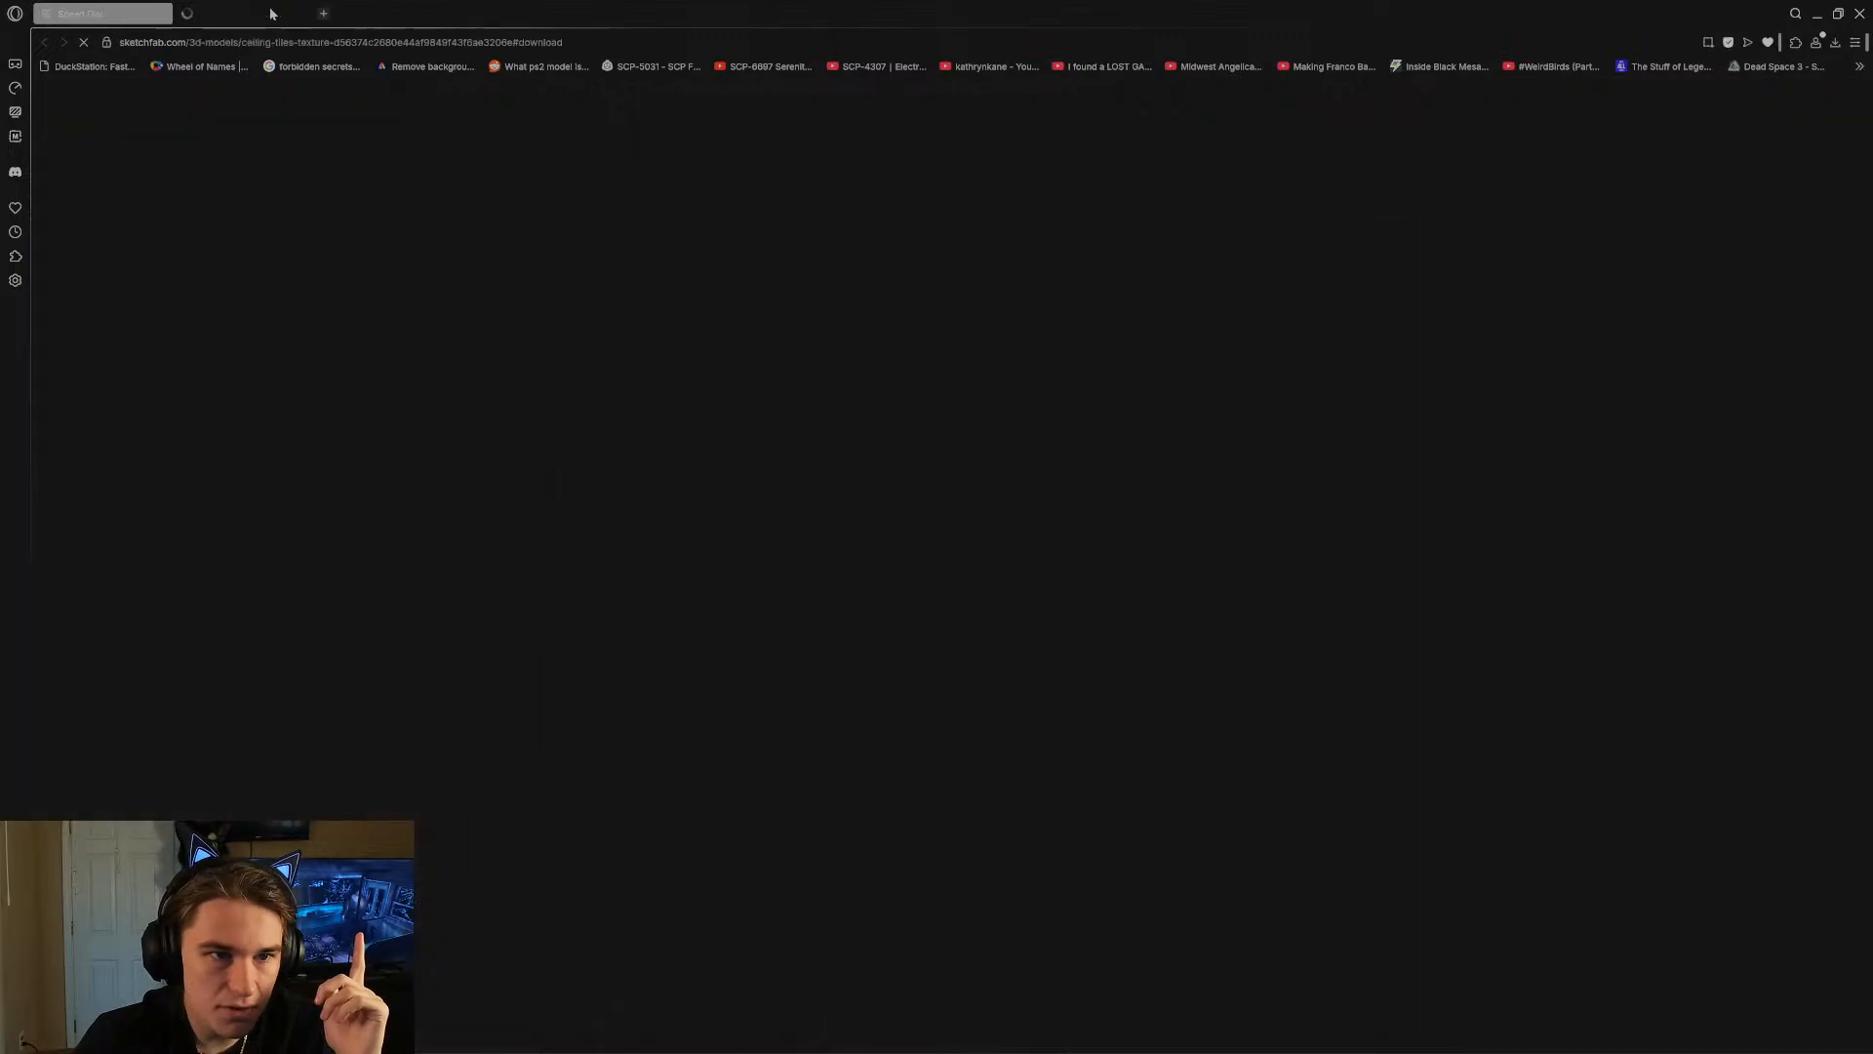
{"action": "left_click", "coordinate": [1102, 288]}
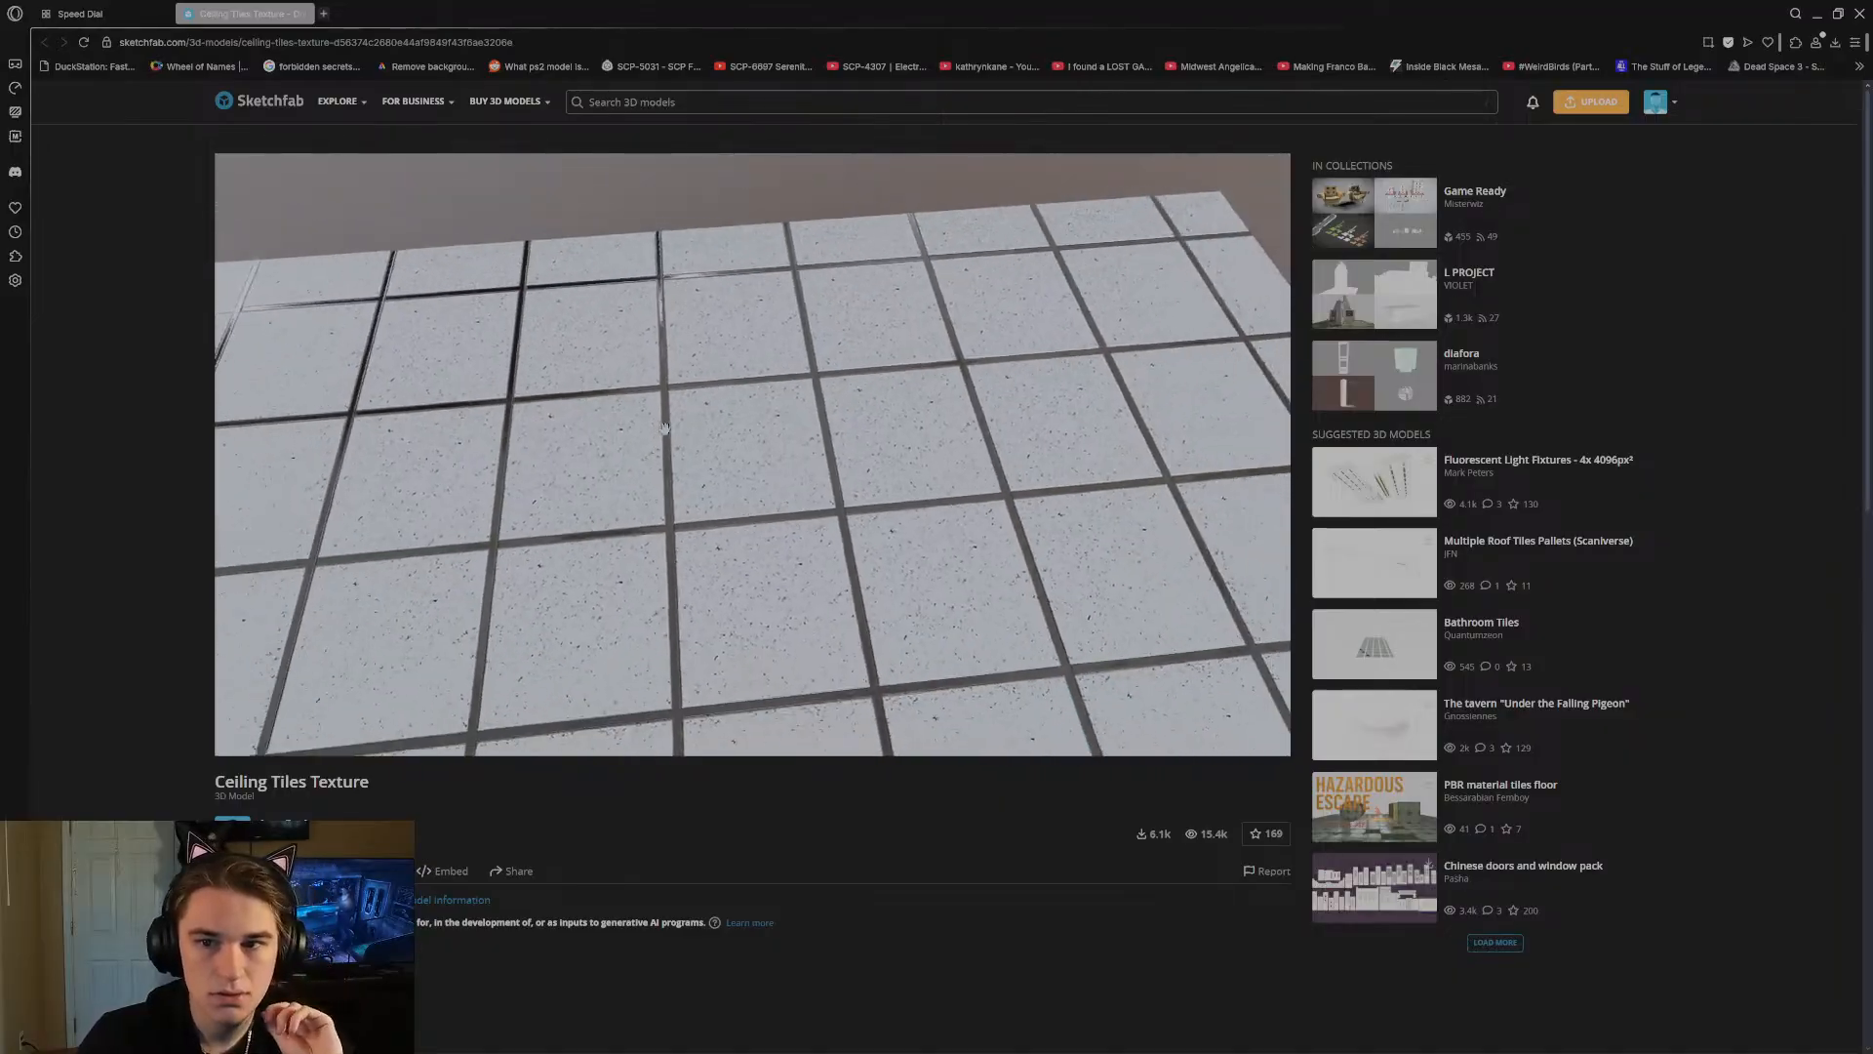
Search Sketchfab's 3D models for "couch" and look through the first results.
{"action": "left_click", "coordinate": [655, 103]}
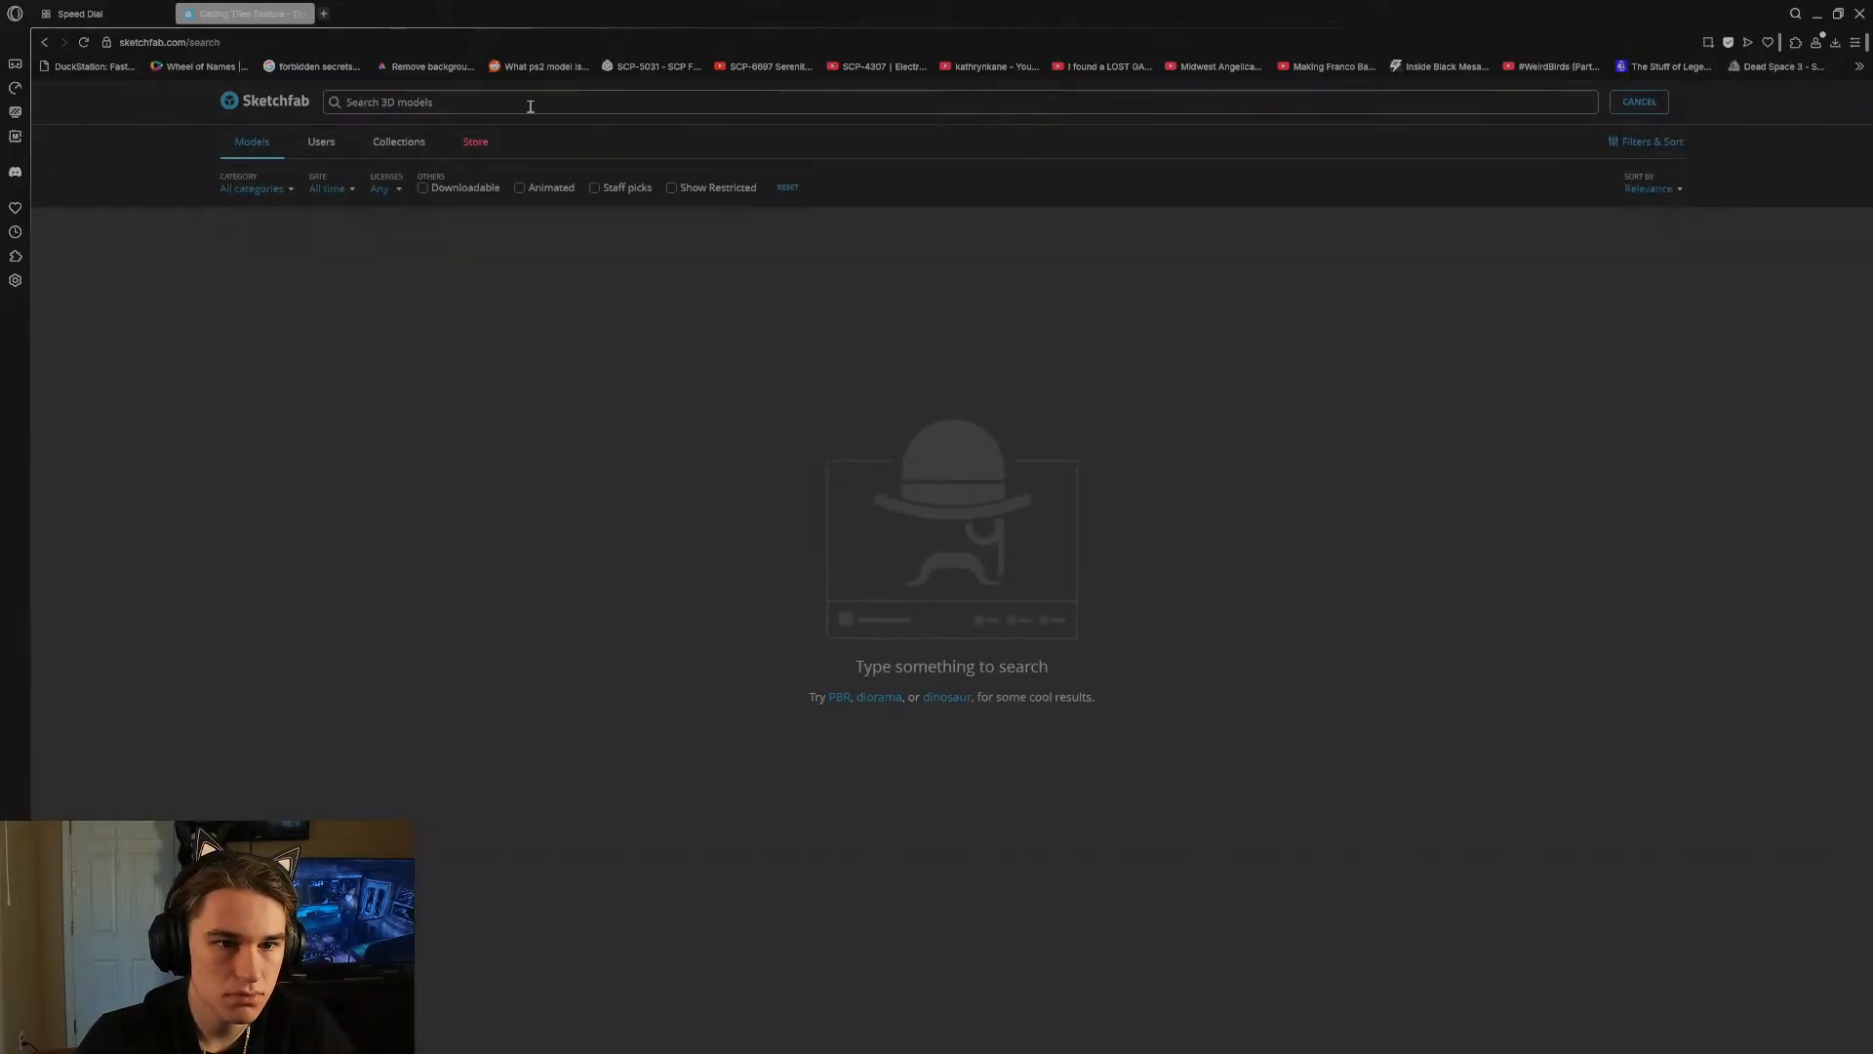
{"action": "type", "text": "couch"}
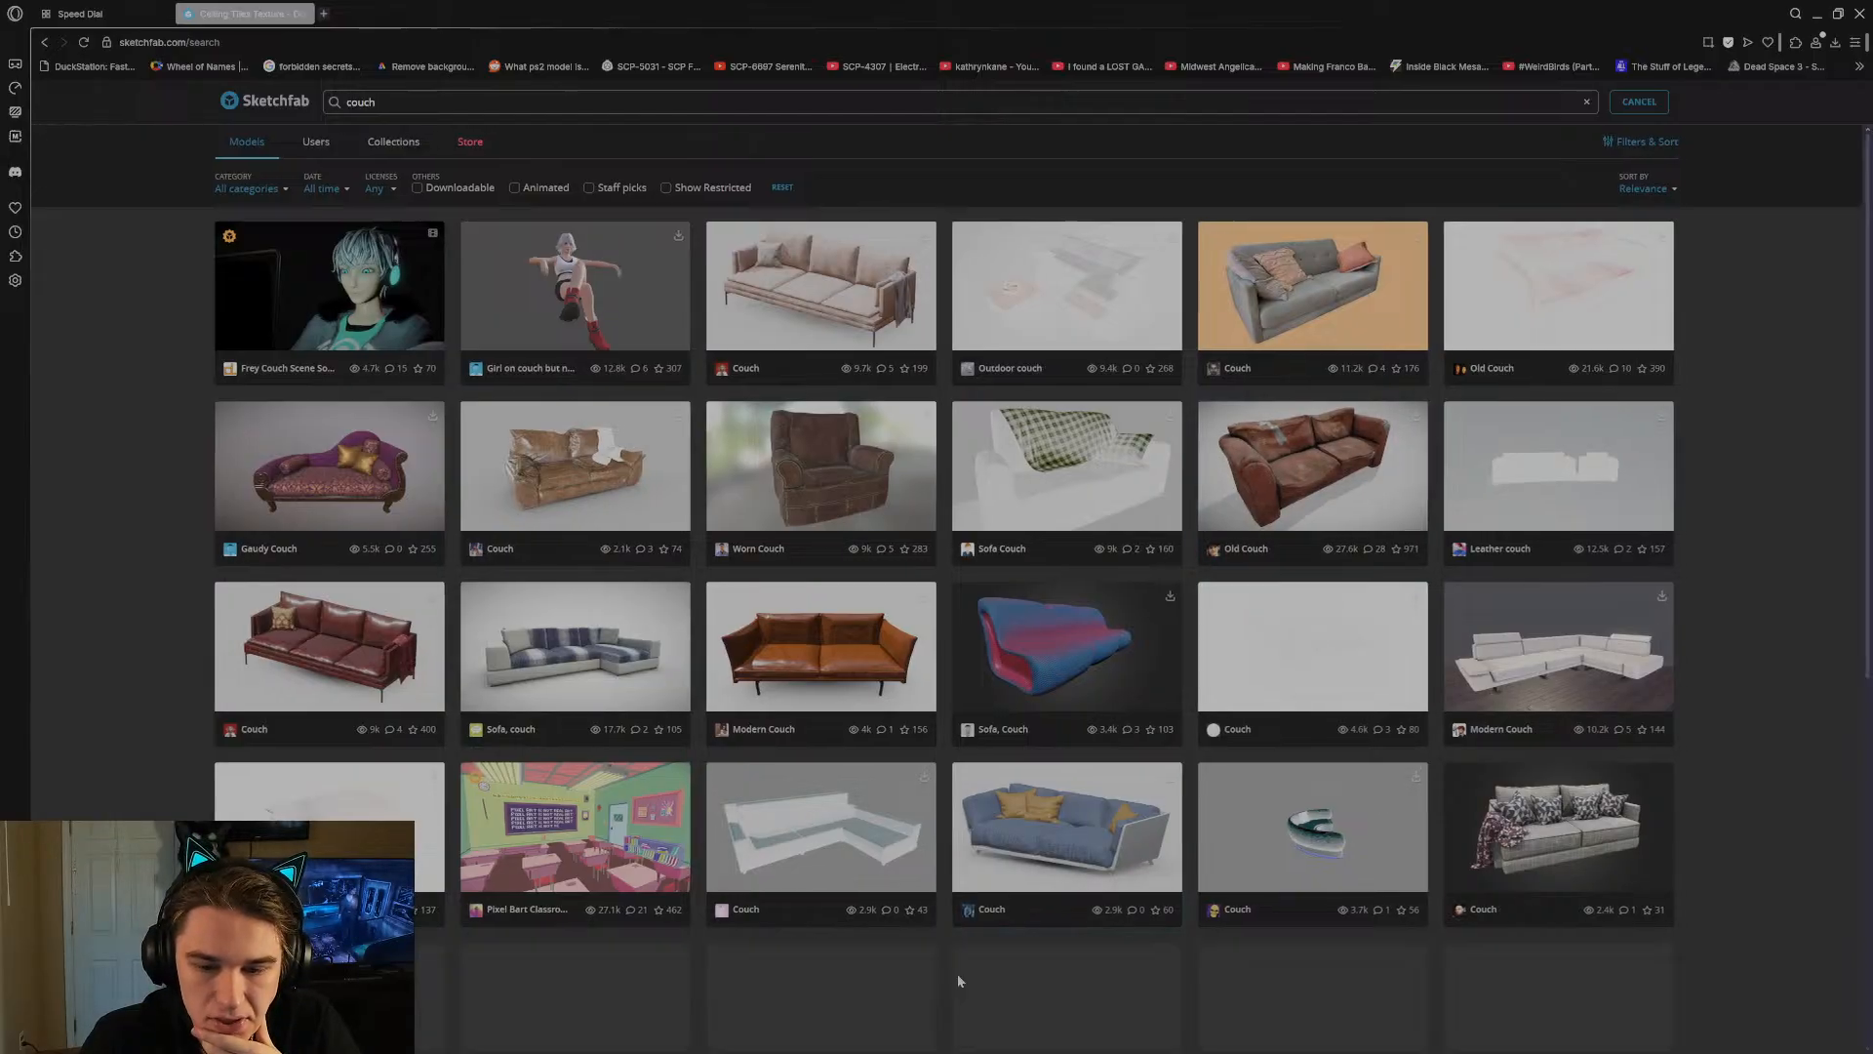
{"action": "left_click", "coordinate": [951, 974]}
{"action": "scroll", "coordinate": [952, 974], "scroll_direction": "down", "scroll_amount": 3}
Disable the forced dark page setting for Sketchfab and look further through the couch results.
{"action": "right_click", "coordinate": [76, 330]}
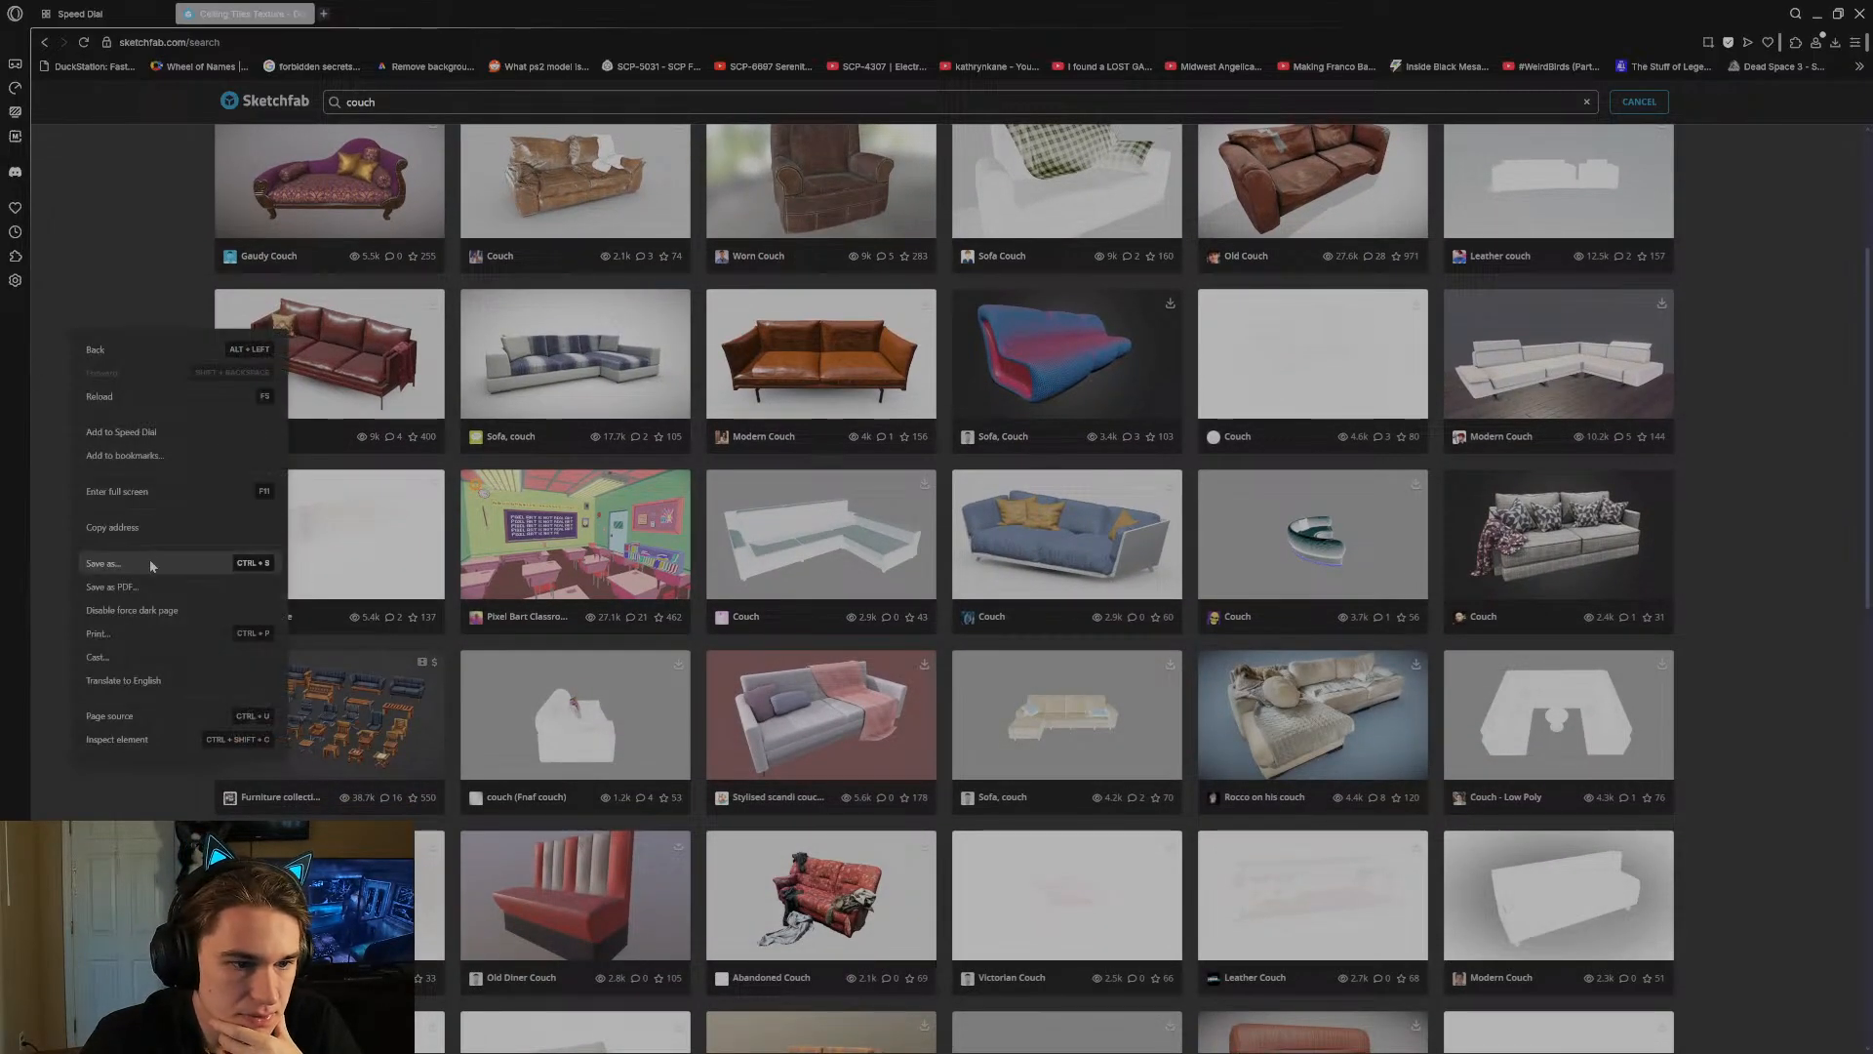
{"action": "left_click", "coordinate": [149, 610]}
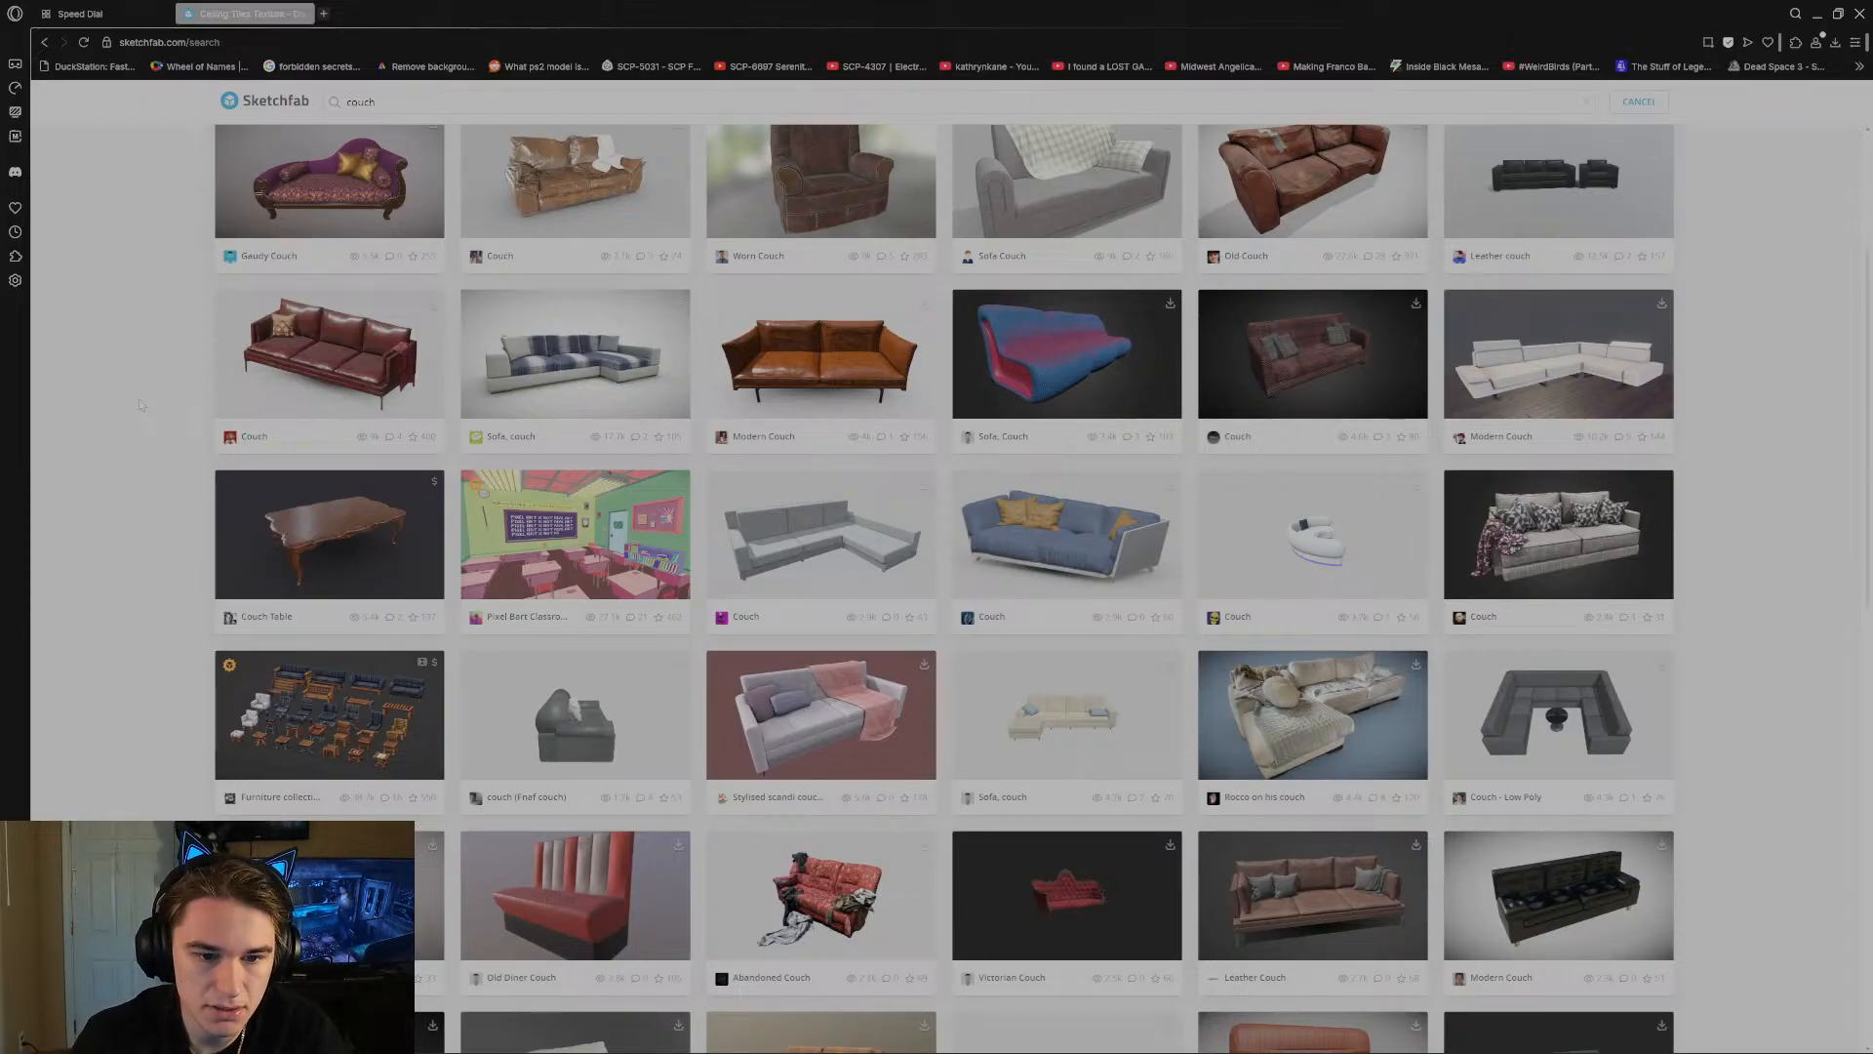
{"action": "scroll", "coordinate": [141, 405], "scroll_direction": "down", "scroll_amount": 4}
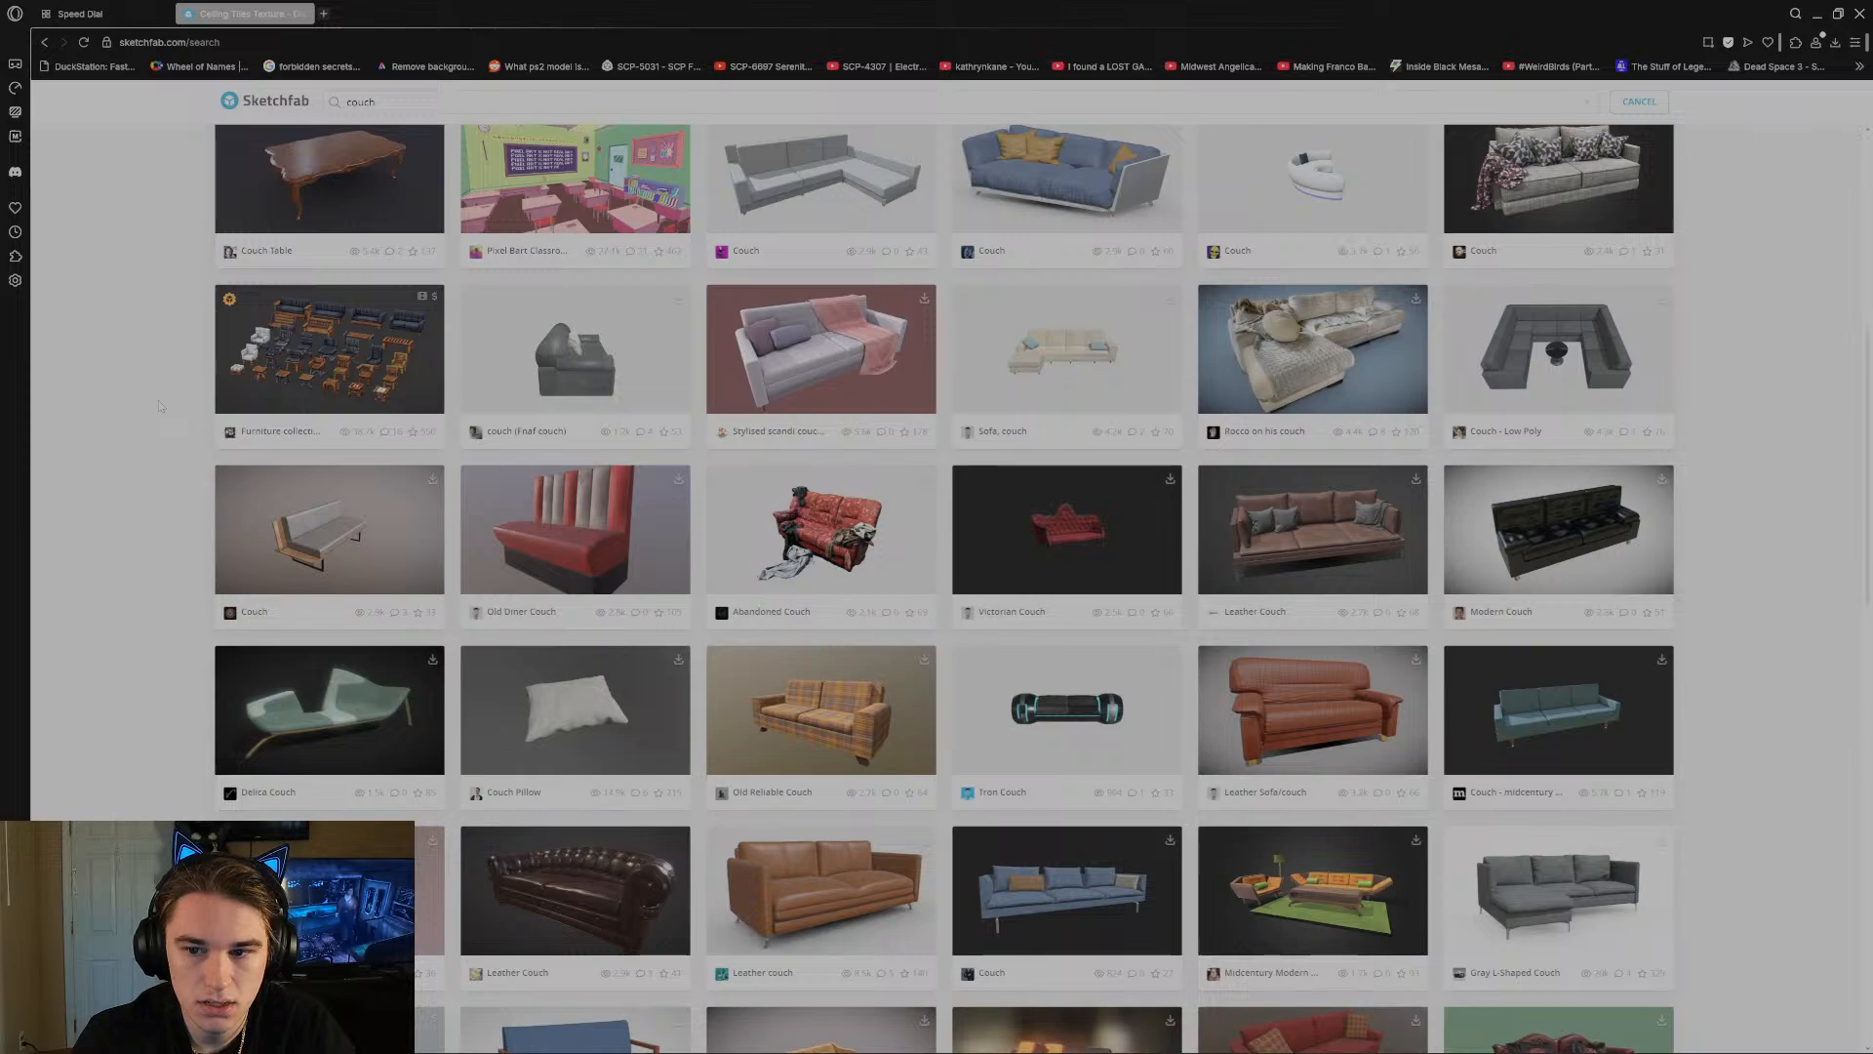
{"action": "scroll", "coordinate": [166, 417], "scroll_direction": "down", "scroll_amount": 2}
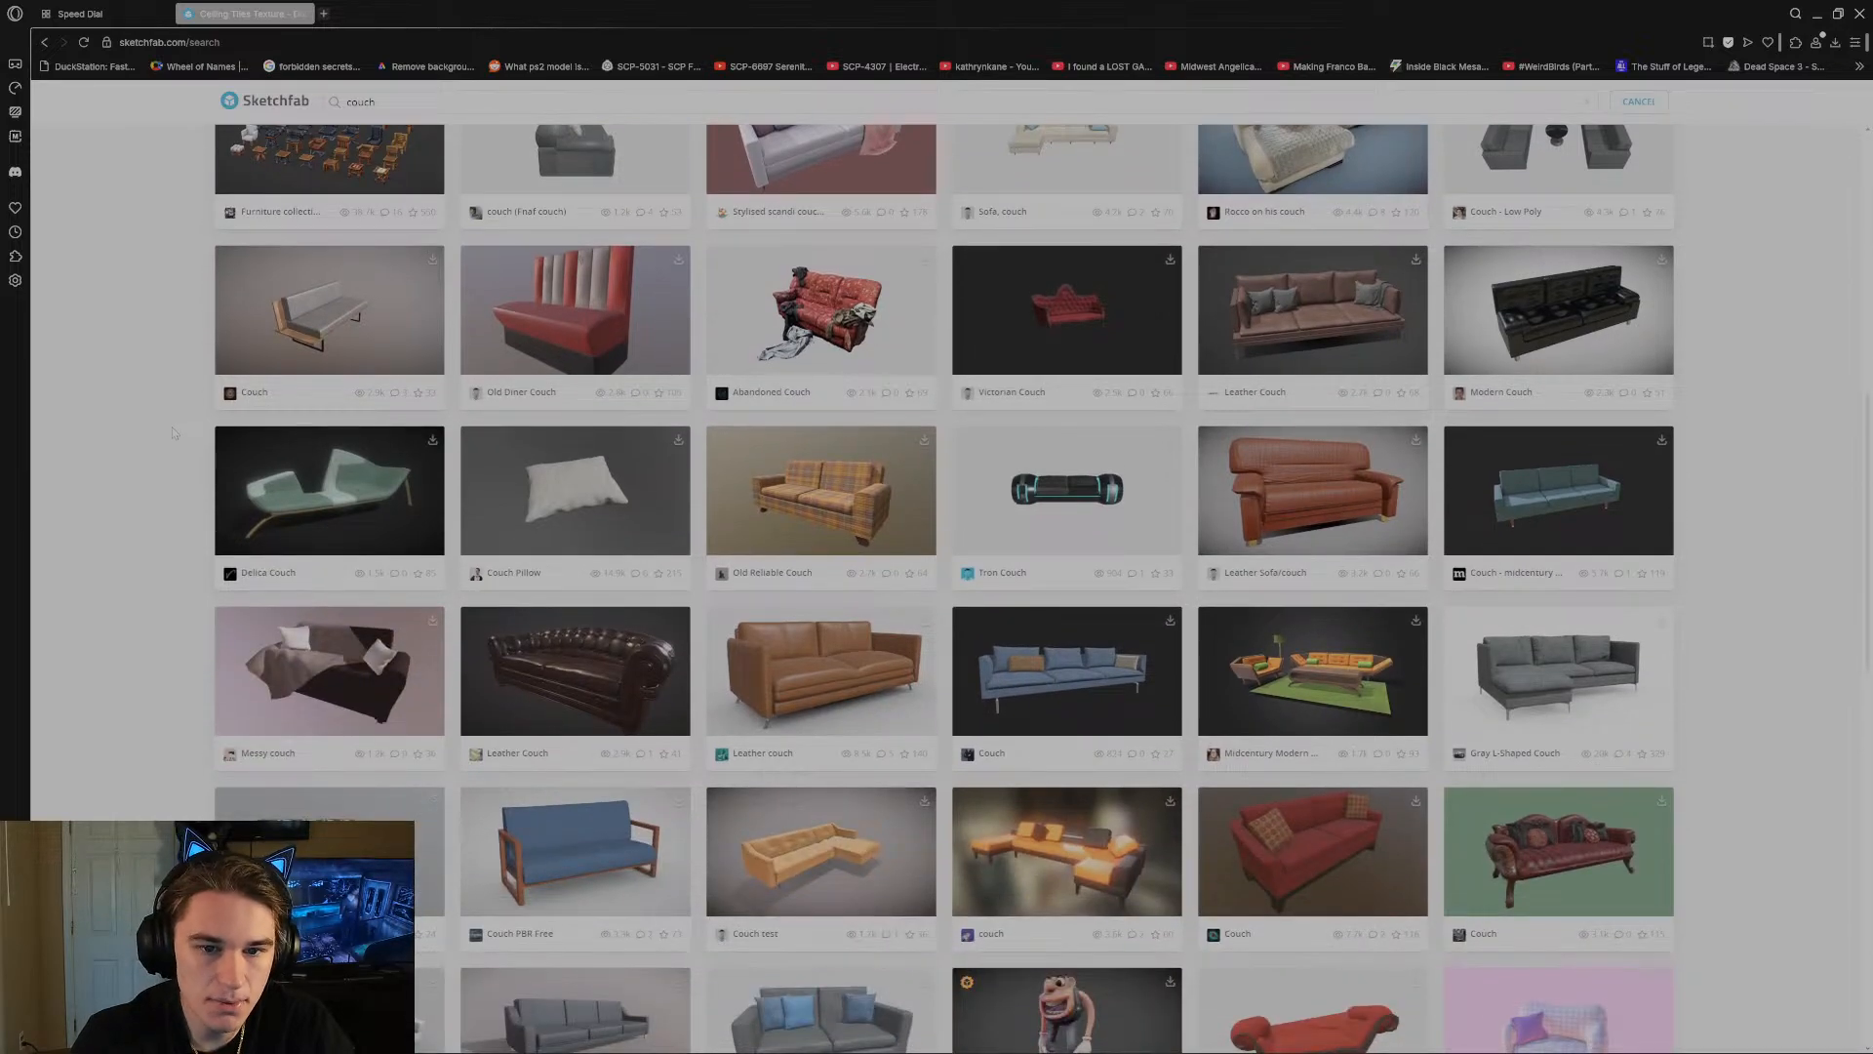
{"action": "scroll", "coordinate": [174, 433], "scroll_direction": "down", "scroll_amount": 1}
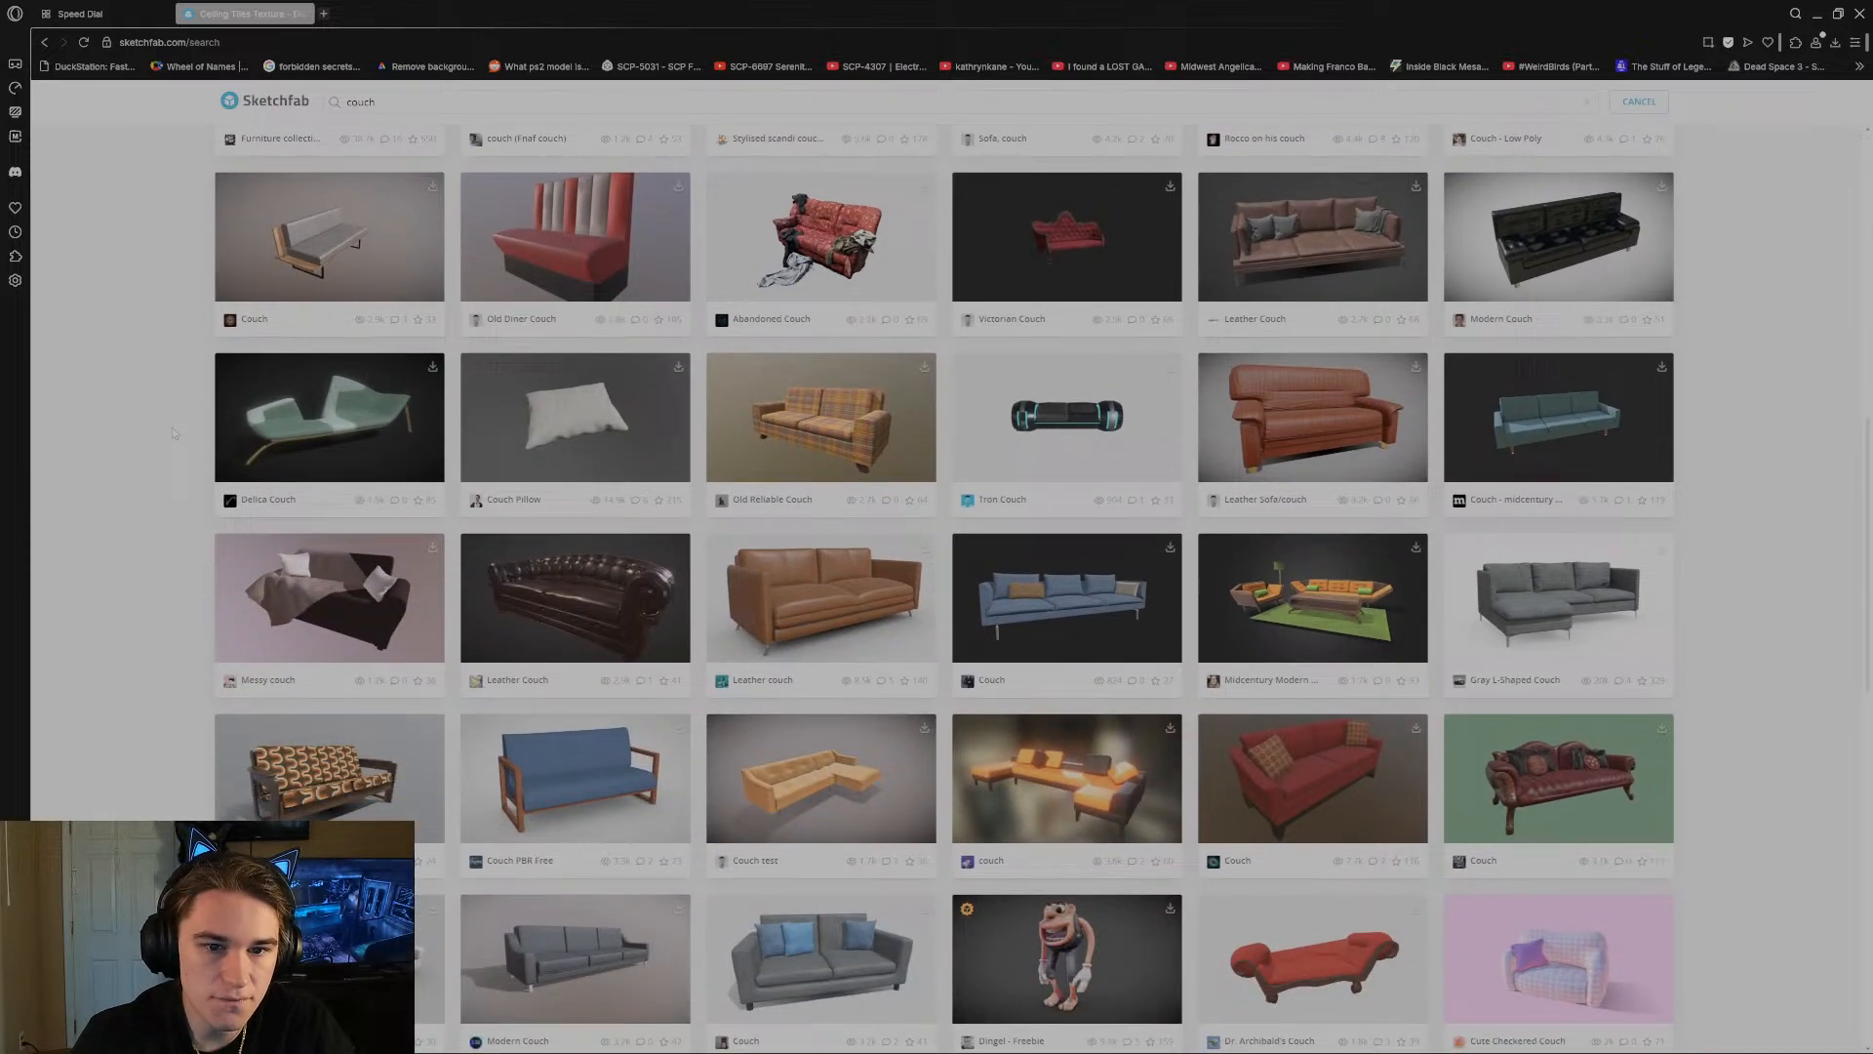
Open the Abandoned Couch model, inspect it from another angle and save its page to the bookmarks bar.
{"action": "left_click", "coordinate": [856, 262]}
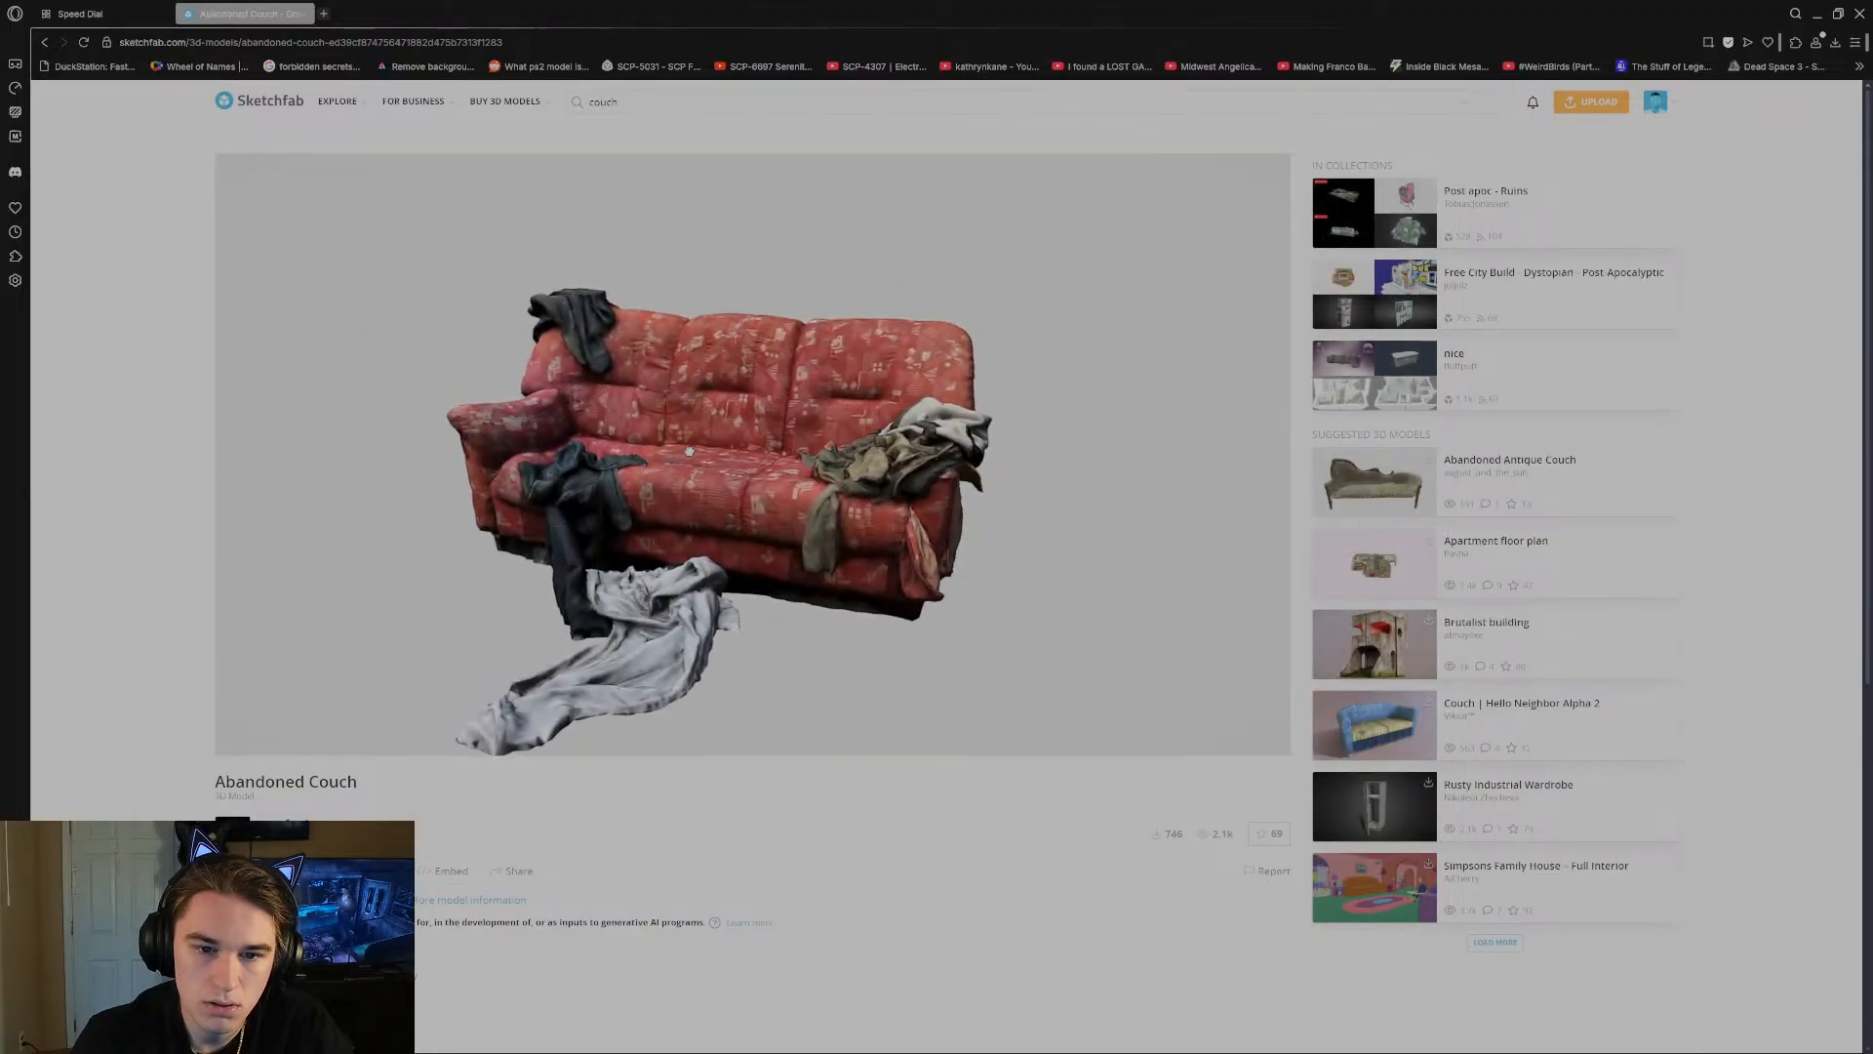
{"action": "left_click_drag", "start_coordinate": [689, 451], "coordinate": [646, 452]}
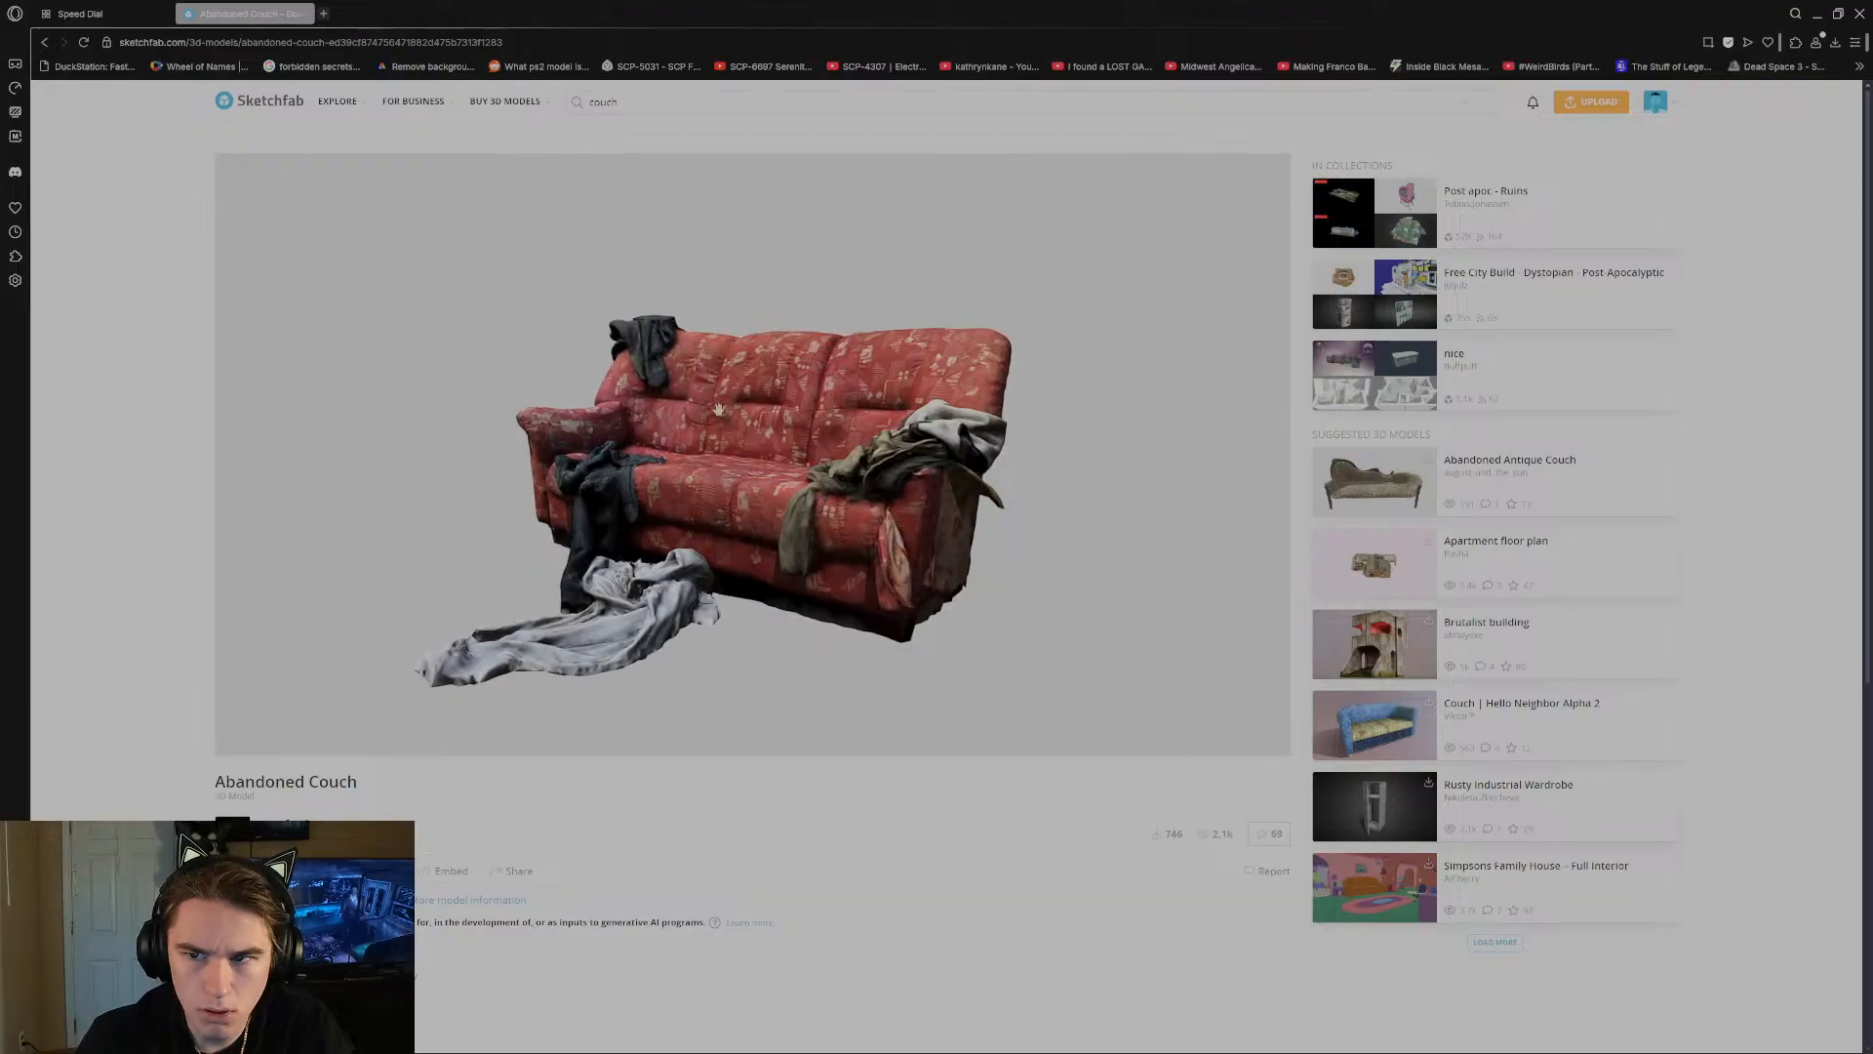
{"action": "left_click", "coordinate": [1768, 43]}
{"action": "left_click", "coordinate": [1702, 269]}
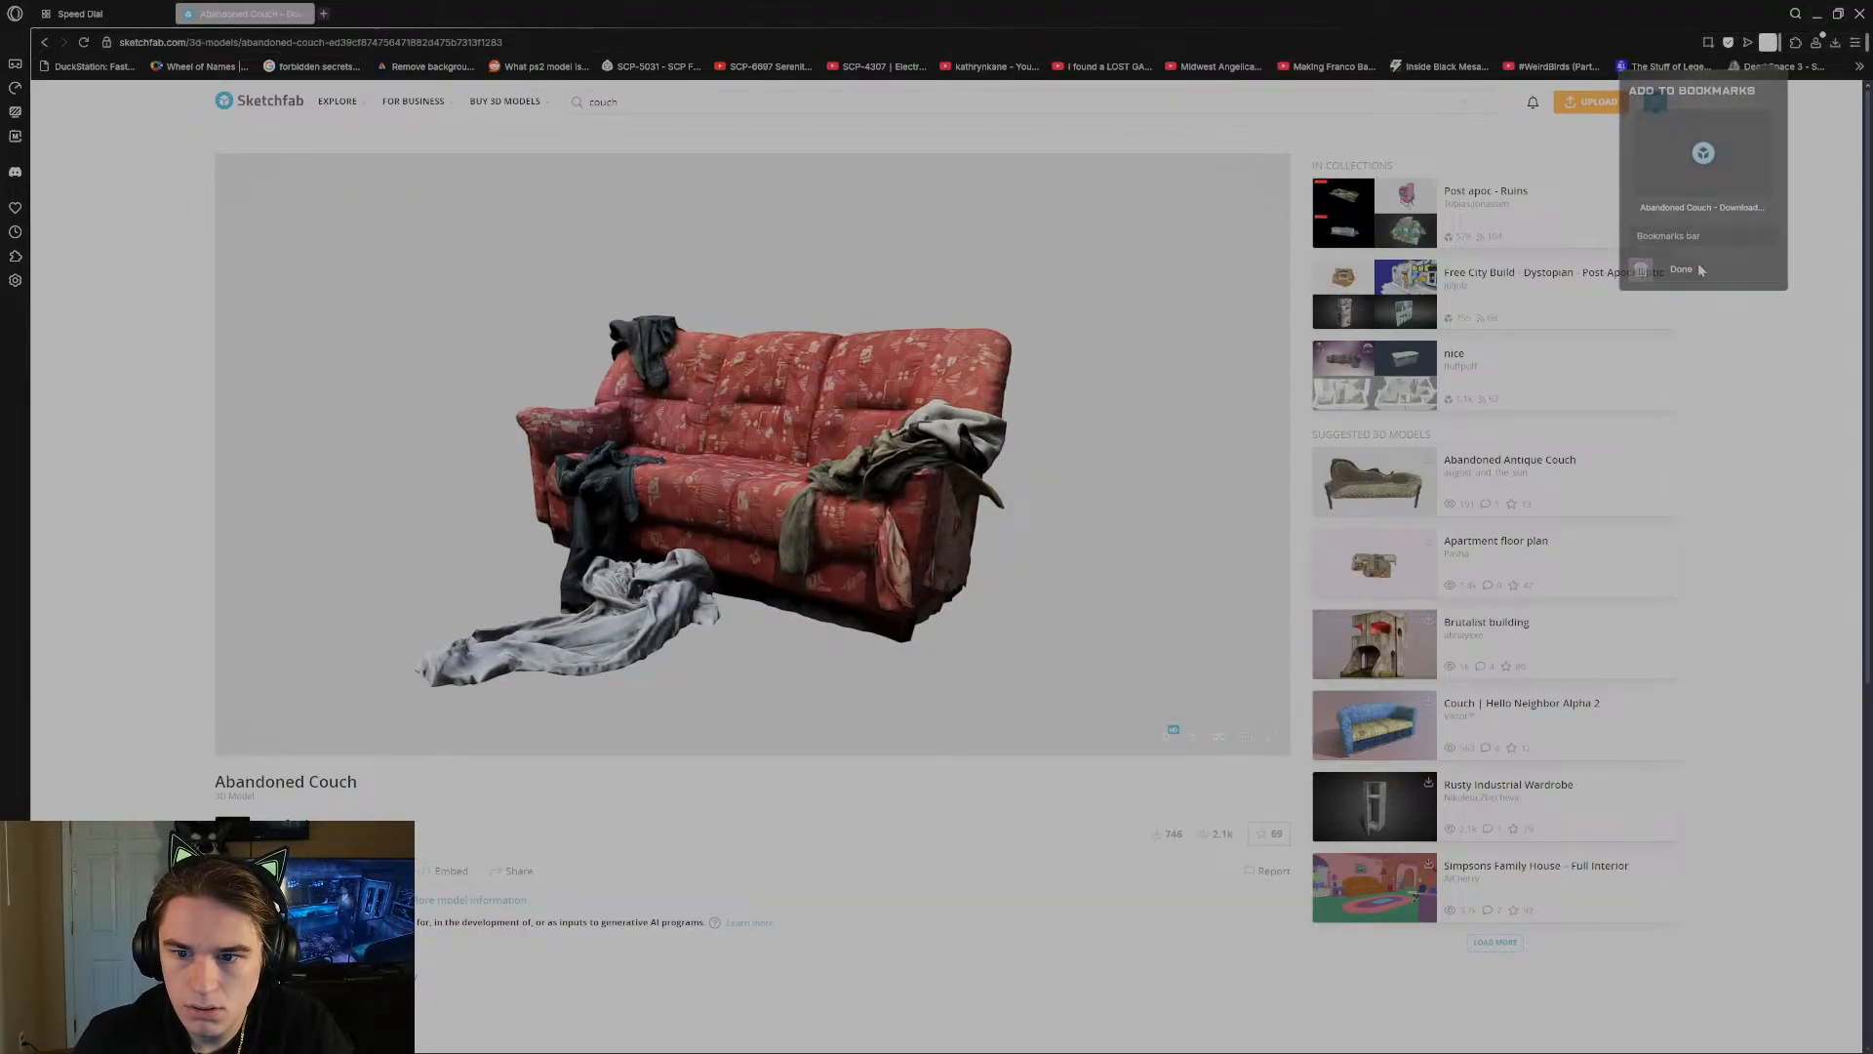
Open the suggested Abandoned Antique Couch model and inspect it from different angles.
{"action": "left_click", "coordinate": [1327, 502]}
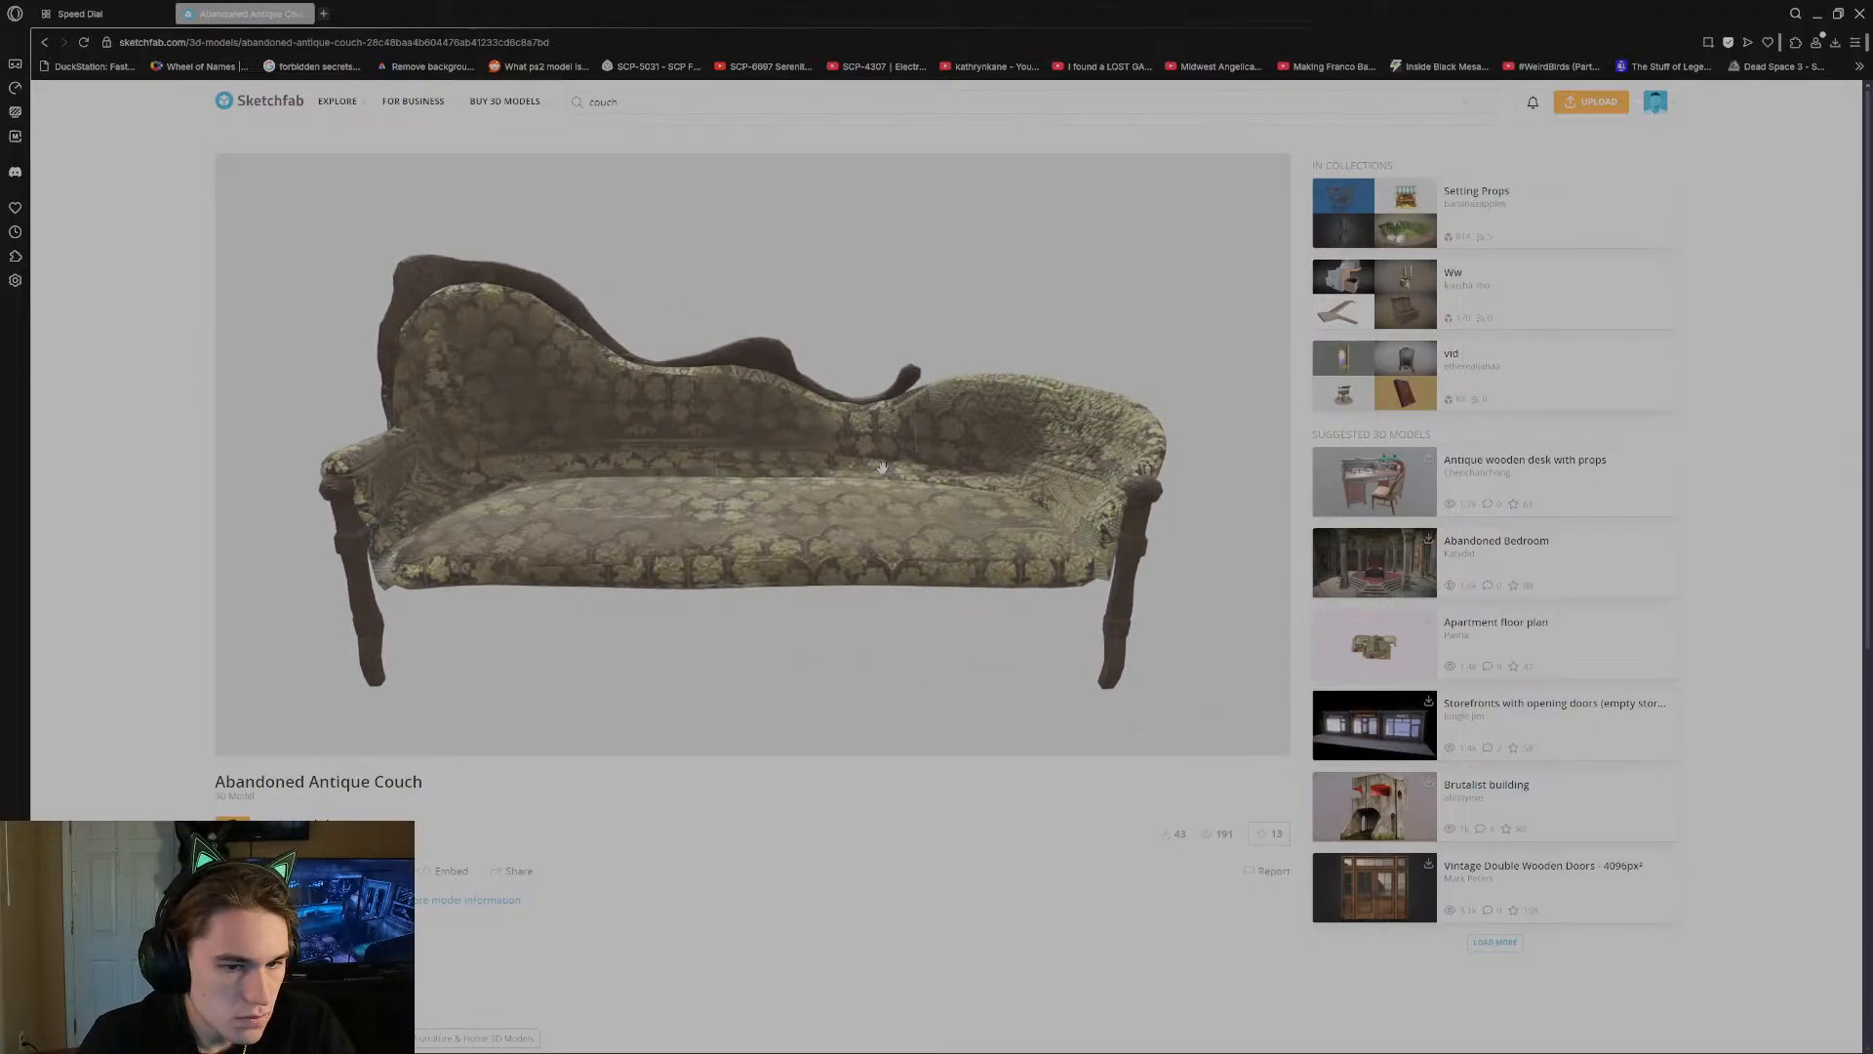
{"action": "left_click_drag", "start_coordinate": [882, 468], "coordinate": [783, 480]}
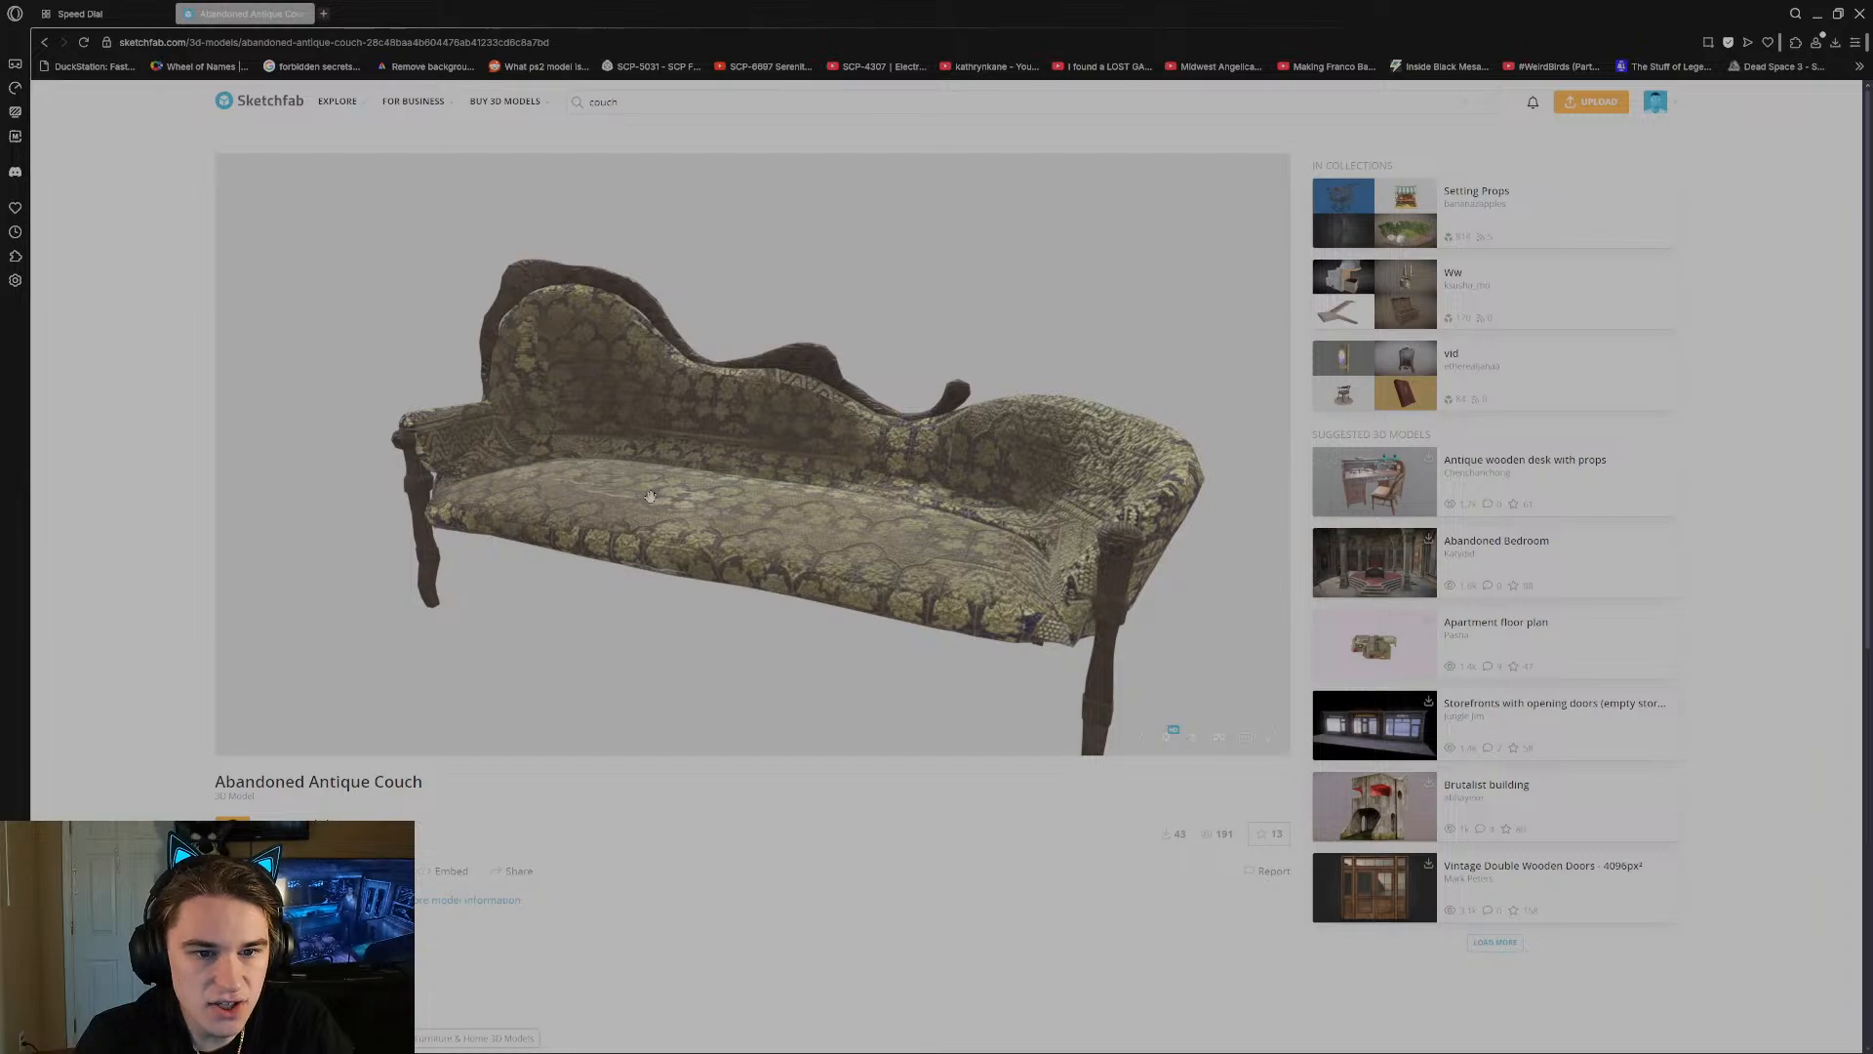
{"action": "left_click_drag", "start_coordinate": [650, 498], "coordinate": [654, 486]}
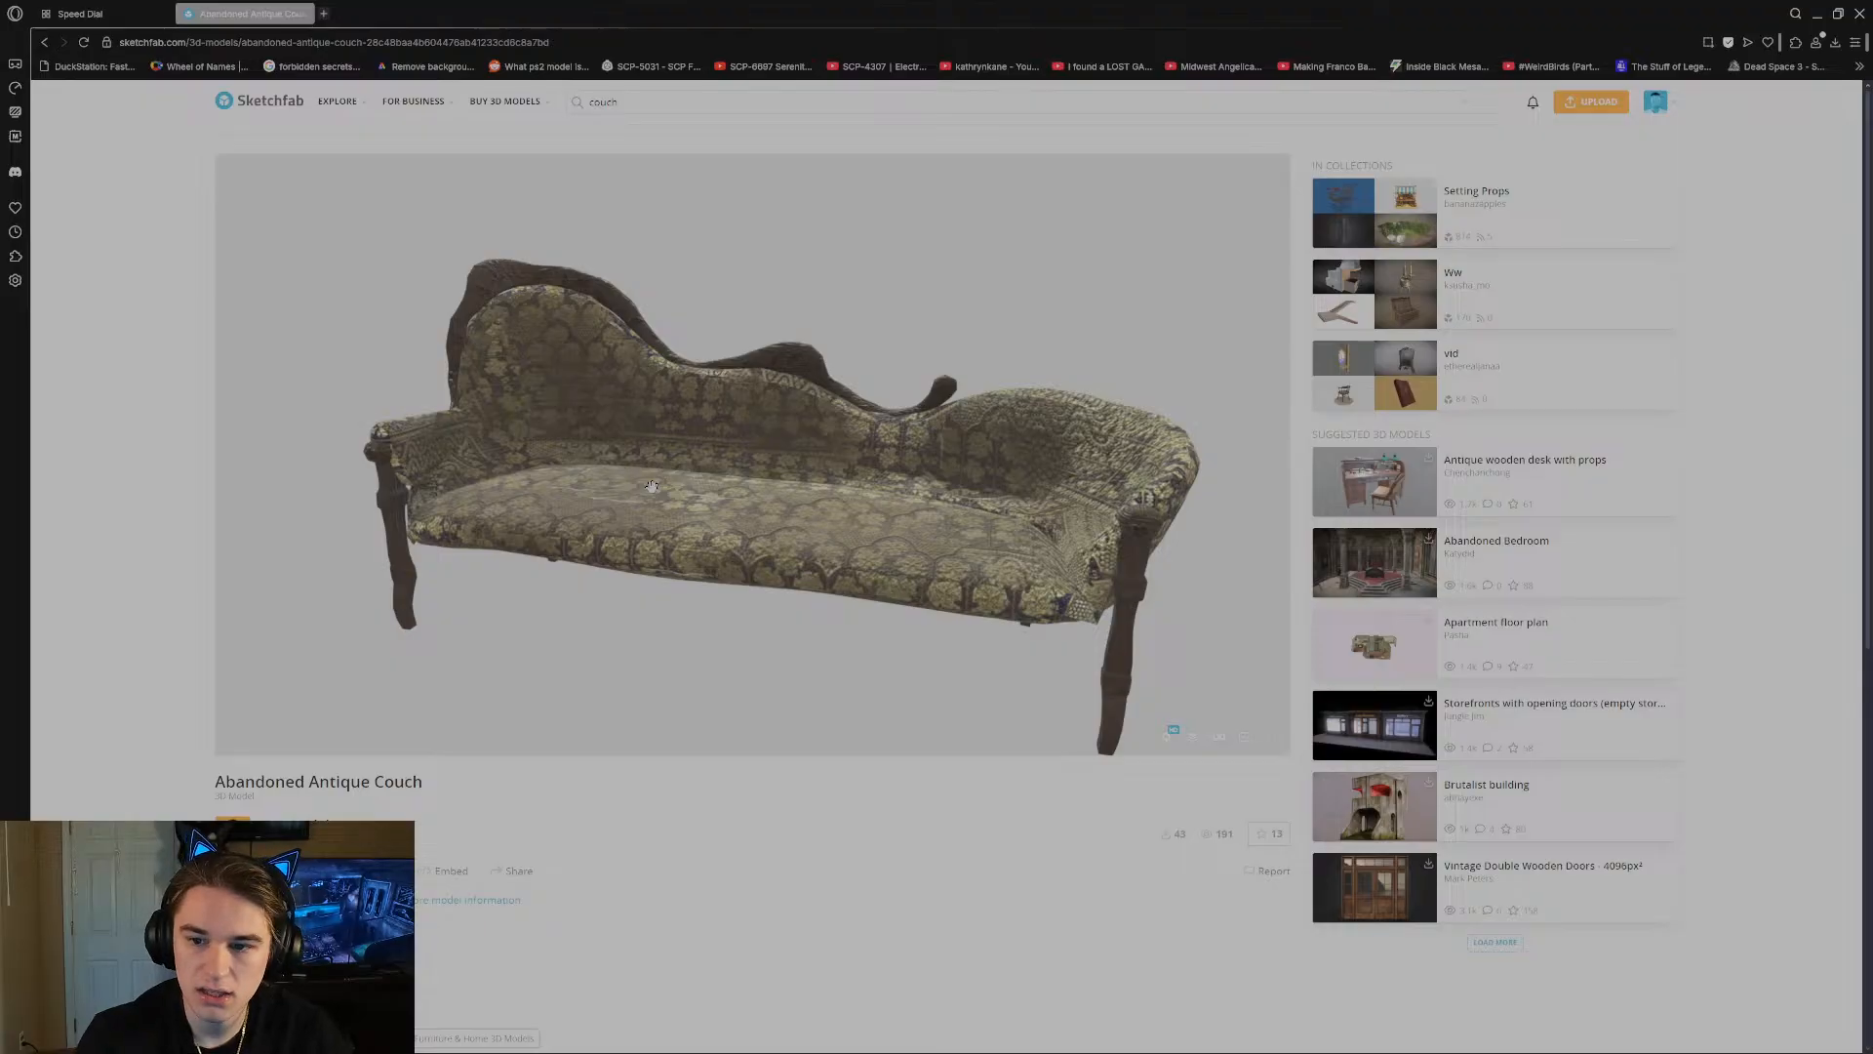
Inspect the Abandoned Antique Couch from another angle, view its download options and save its page to the bookmarks.
{"action": "left_click_drag", "start_coordinate": [653, 484], "coordinate": [605, 478]}
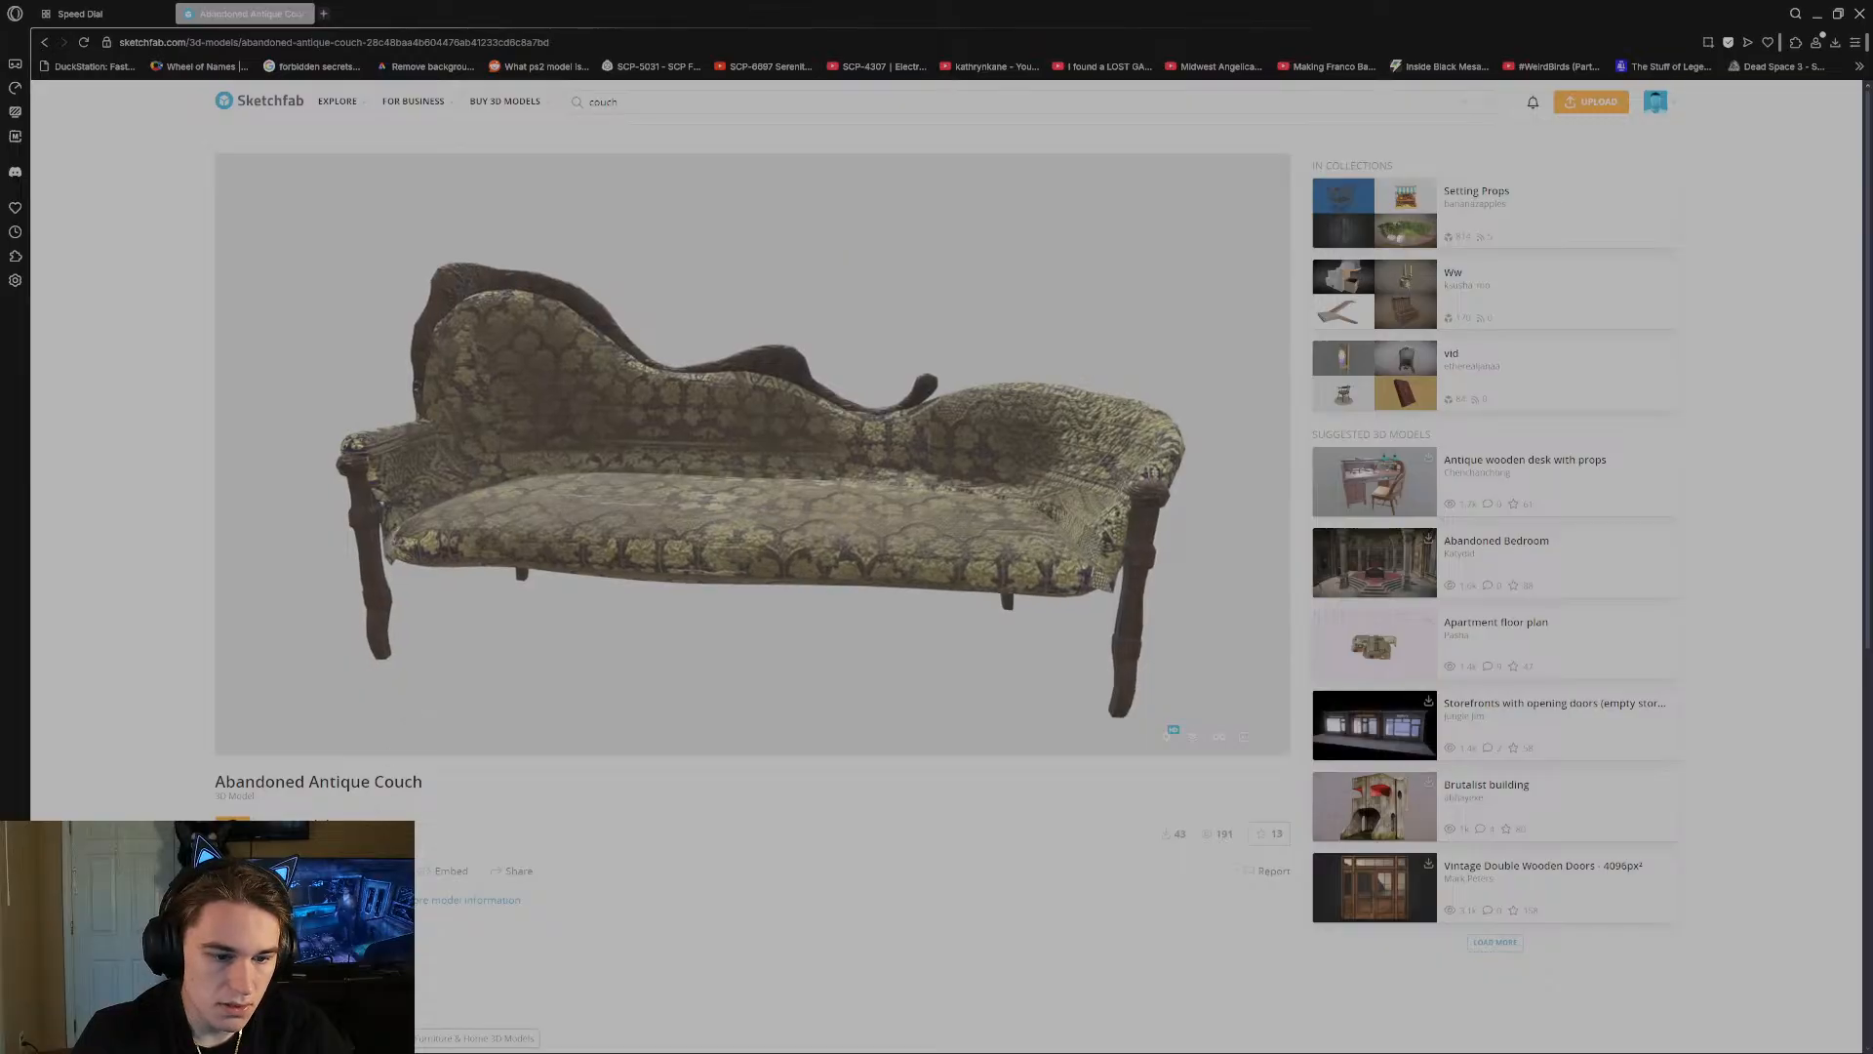
{"action": "left_click", "coordinate": [273, 870]}
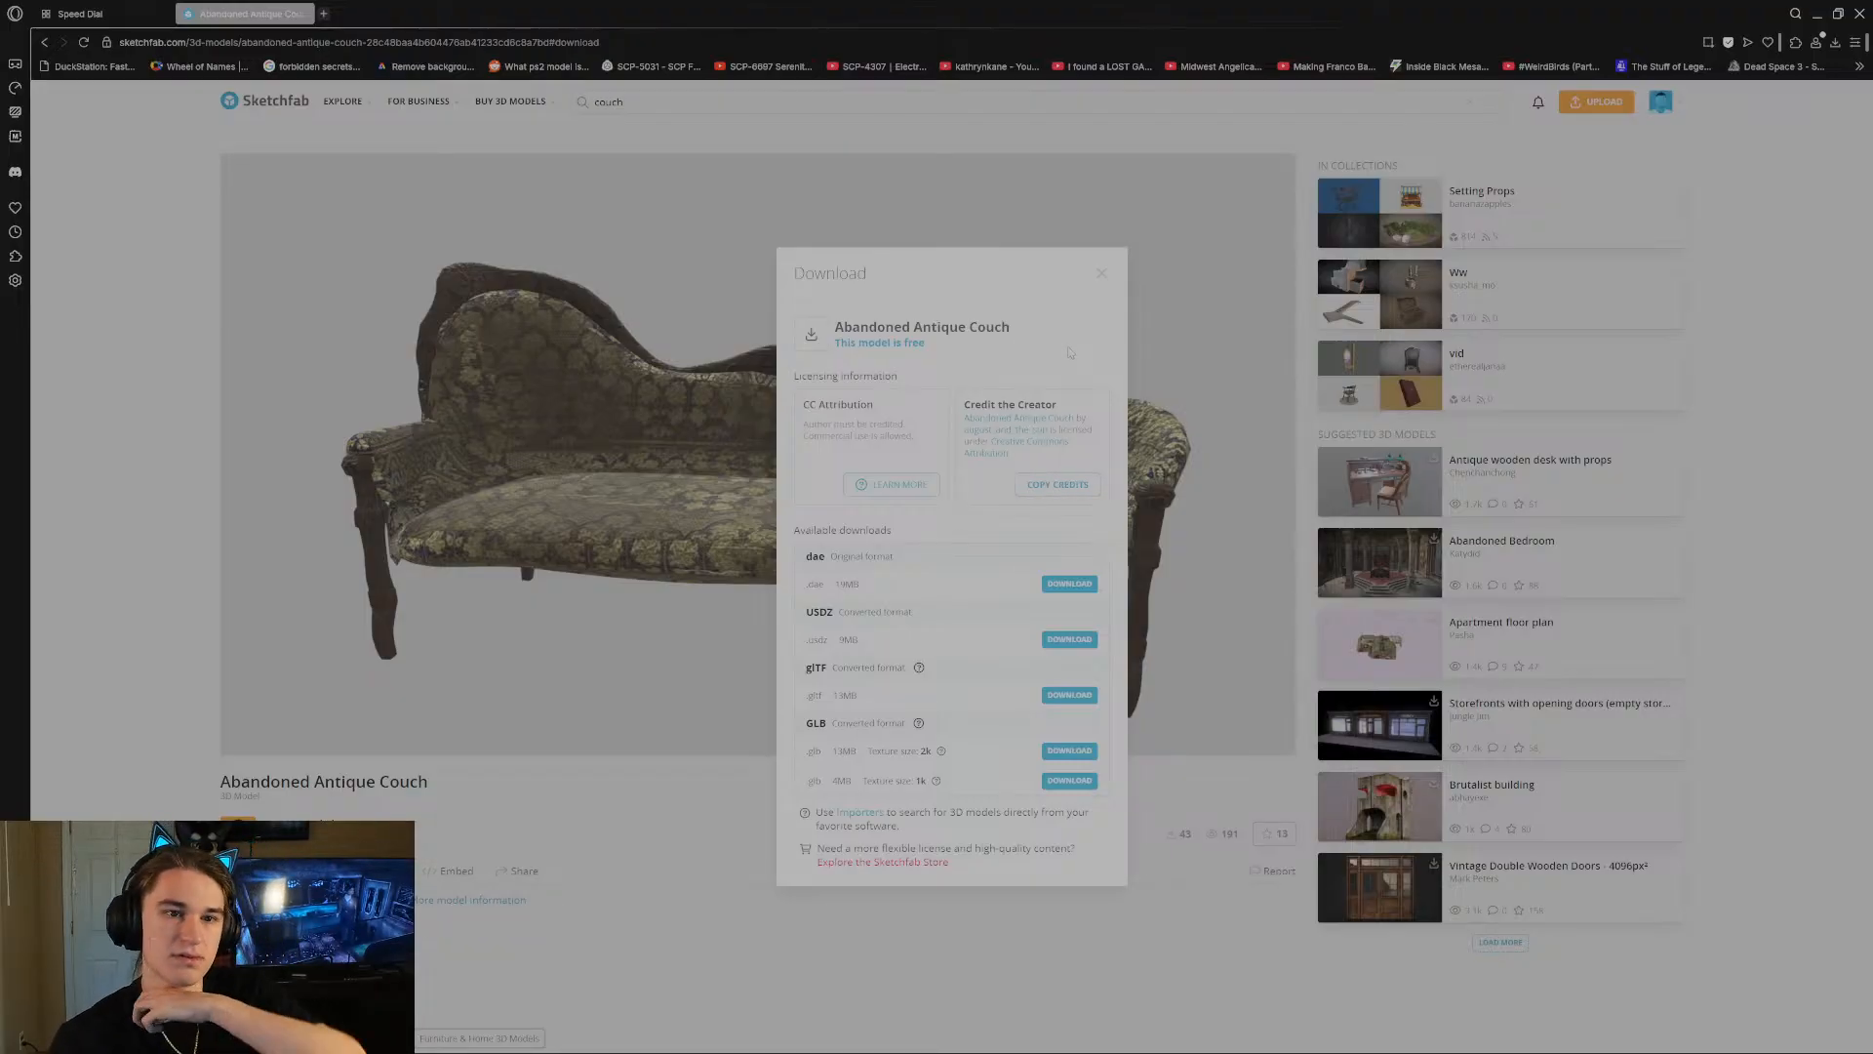
{"action": "left_click", "coordinate": [1767, 42]}
{"action": "left_click", "coordinate": [1690, 277]}
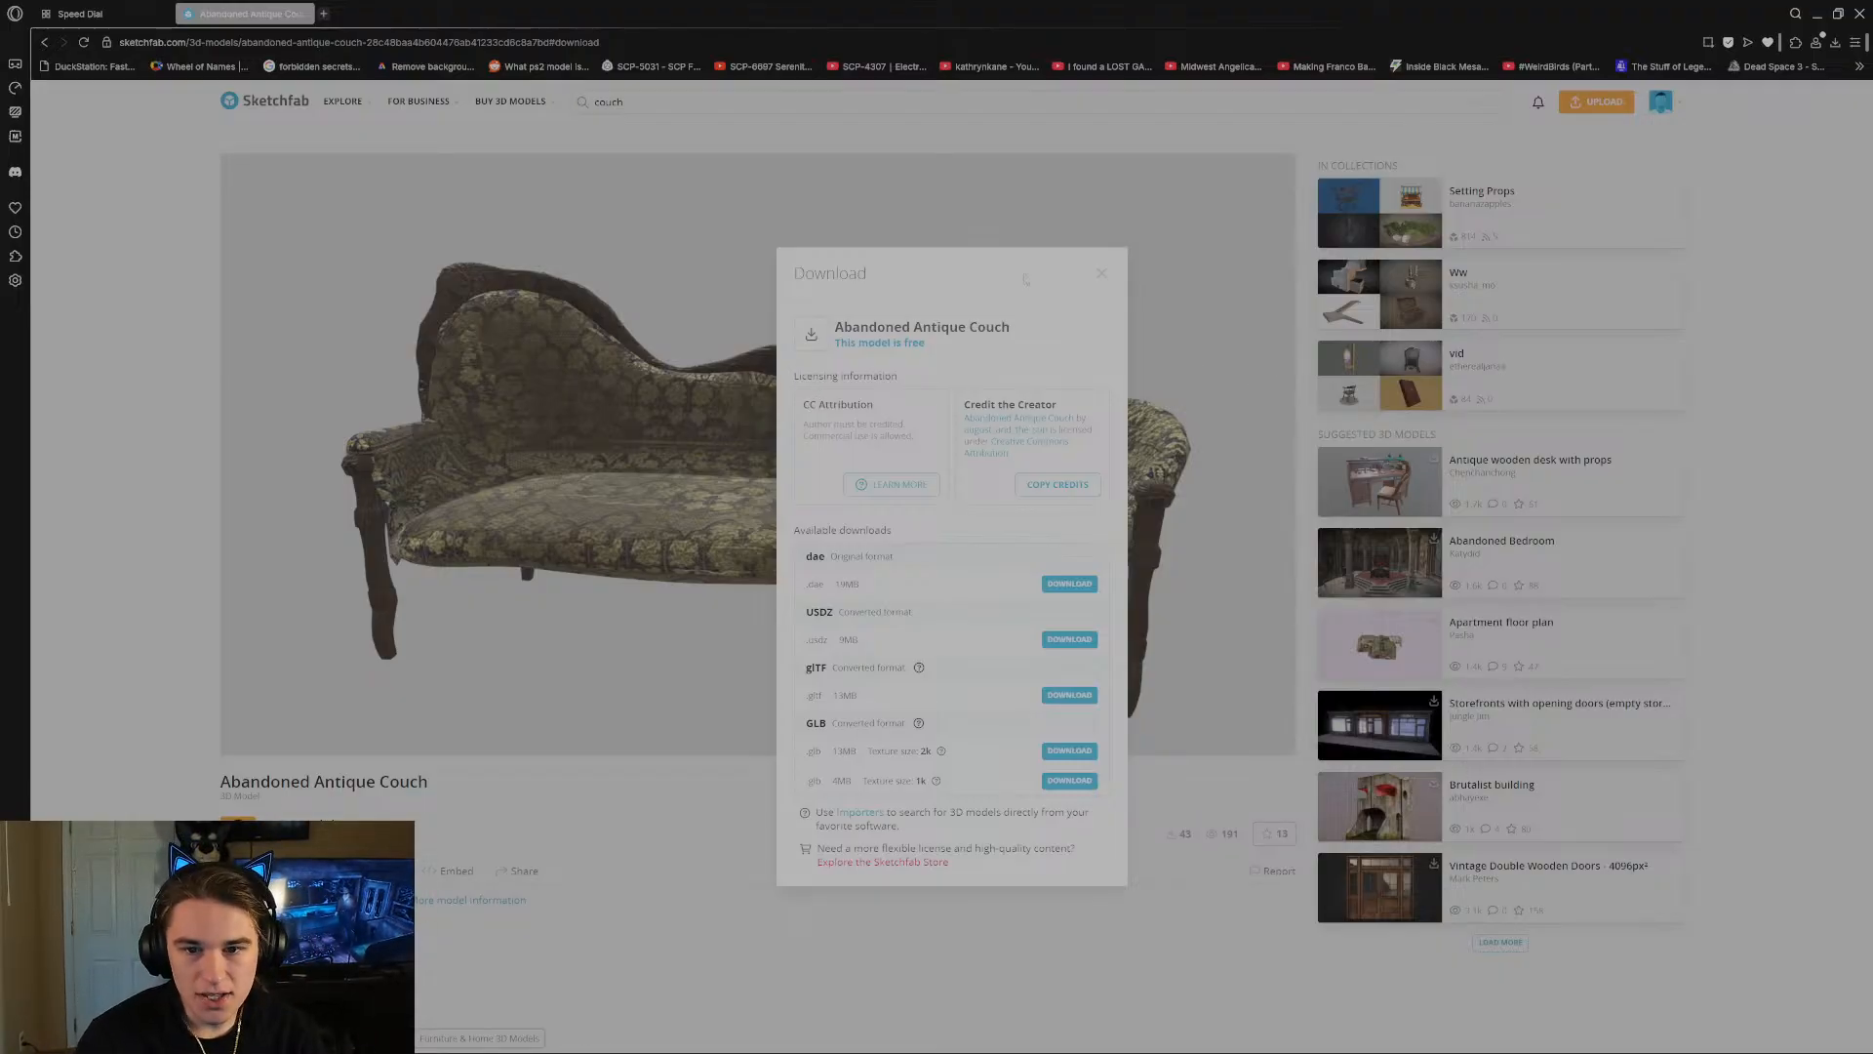
{"action": "left_click", "coordinate": [1102, 275]}
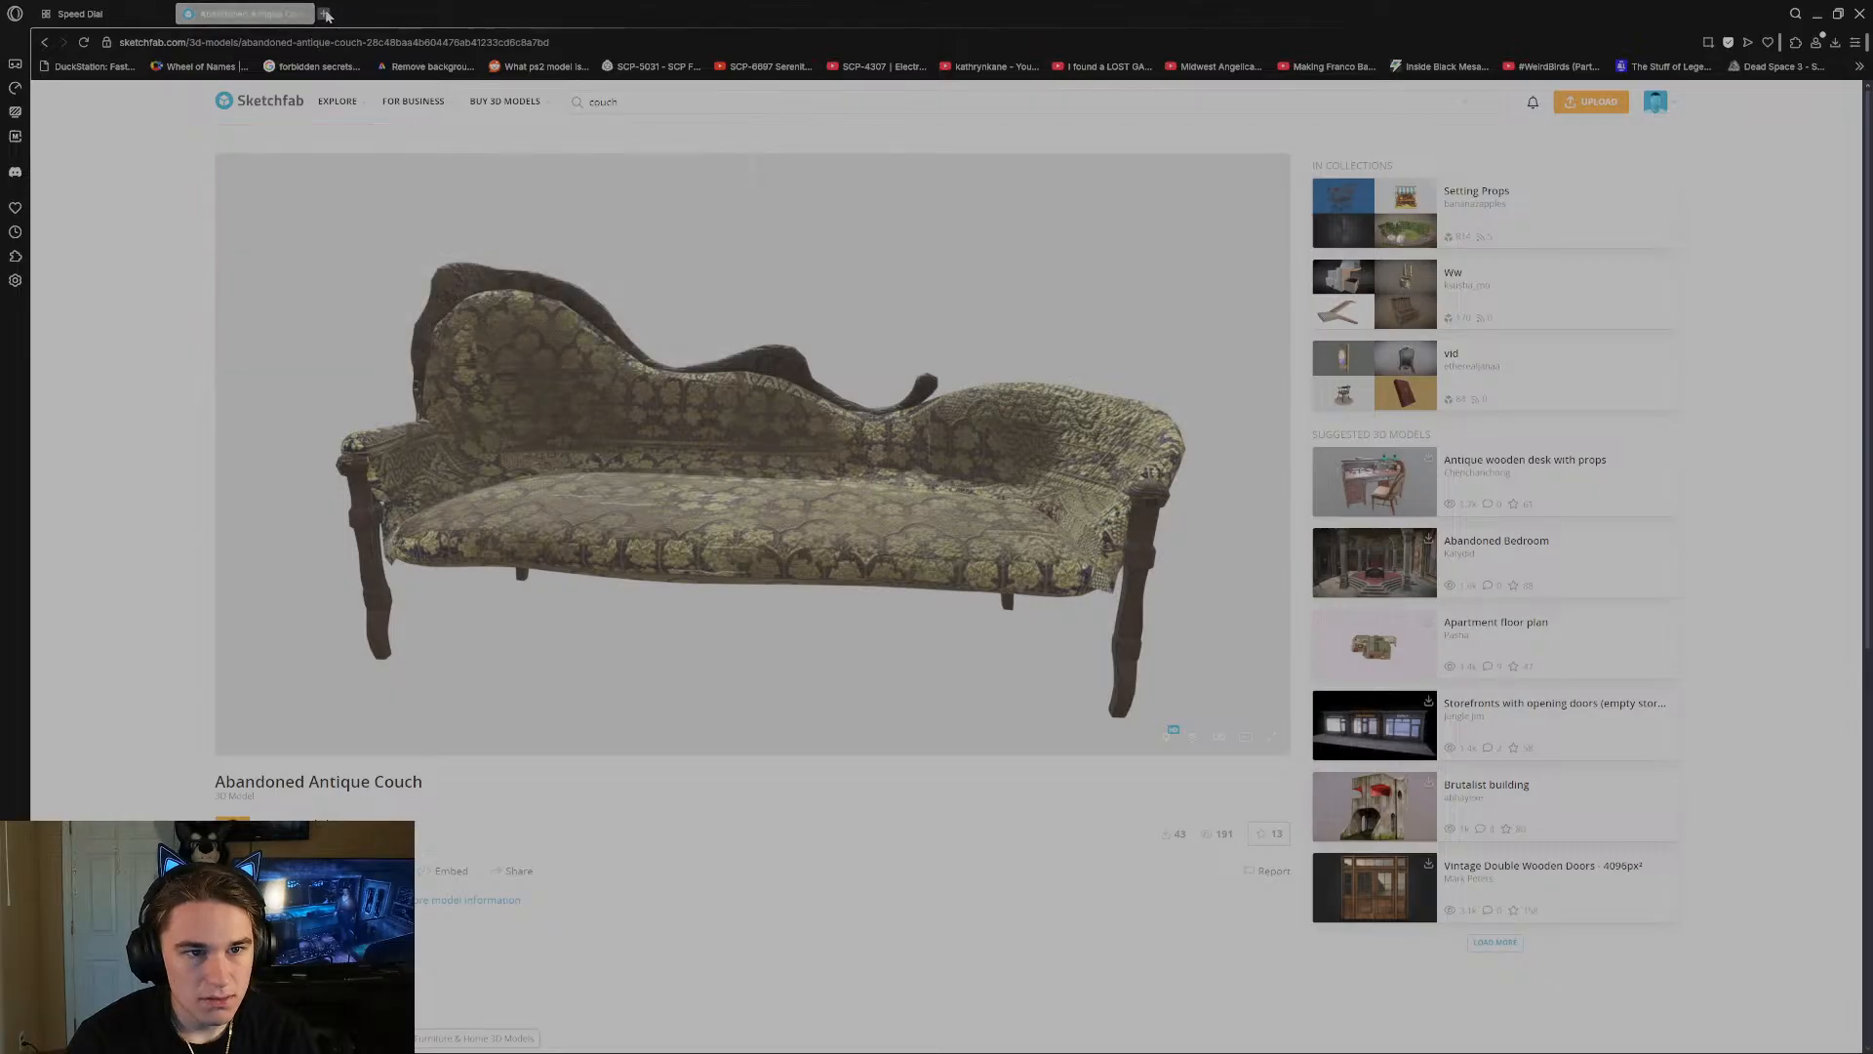
Open Sketchfab in a new browser tab and dismiss the Ceiling Tiles Texture download options.
{"action": "key", "text": "ctrl+t"}
{"action": "right_click", "coordinate": [262, 23]}
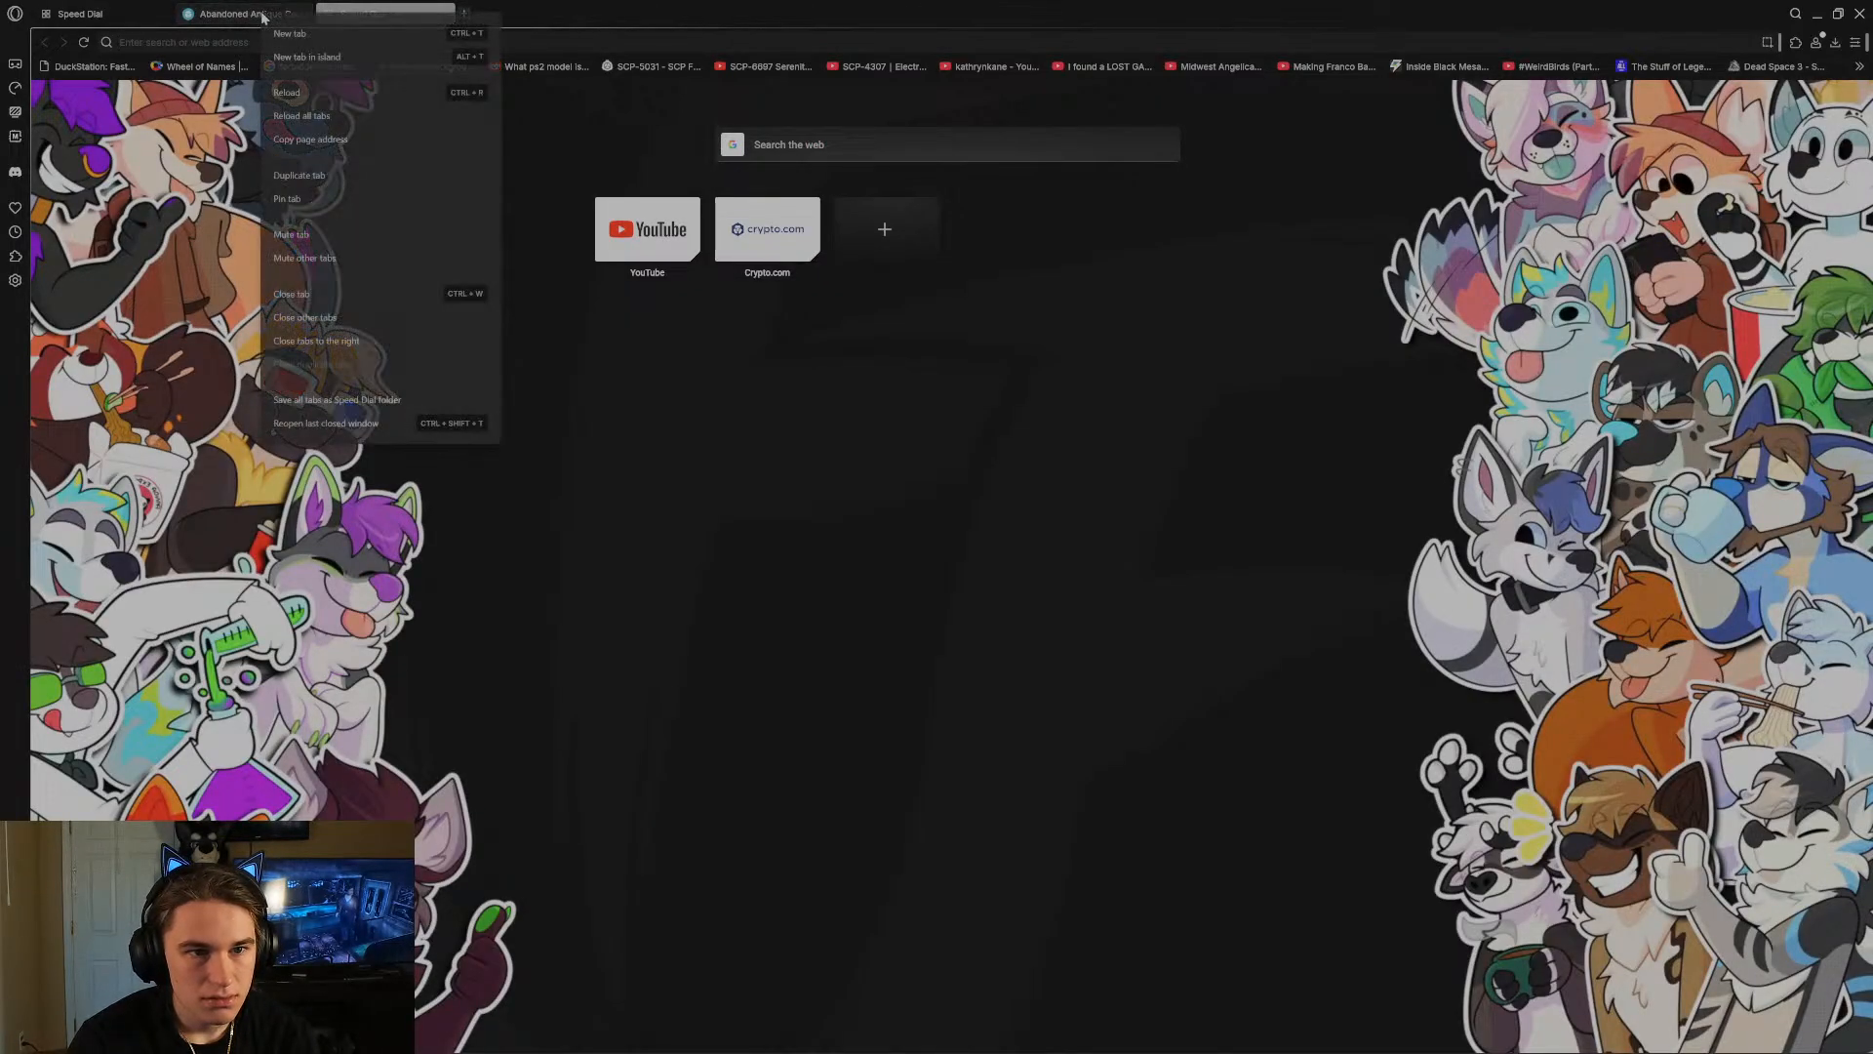
{"action": "left_click", "coordinate": [309, 58]}
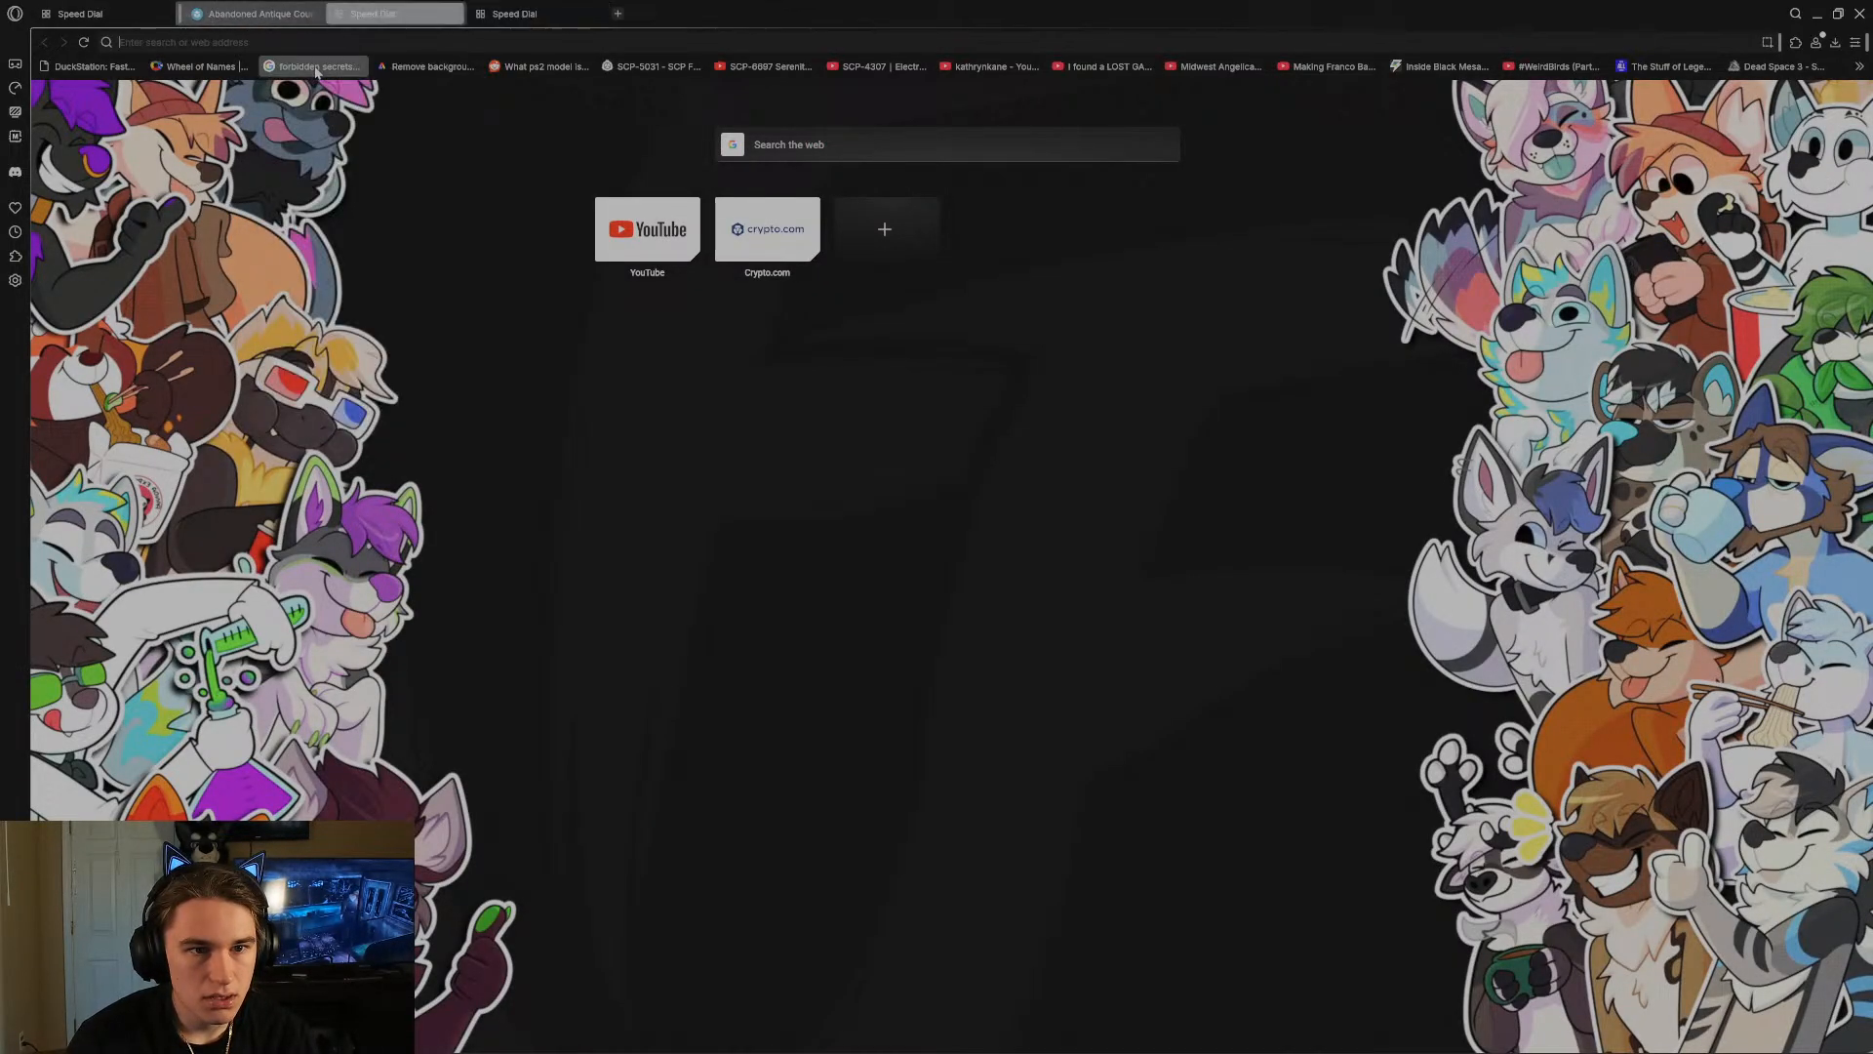
{"action": "left_click", "coordinate": [456, 15]}
{"action": "left_click", "coordinate": [390, 14]}
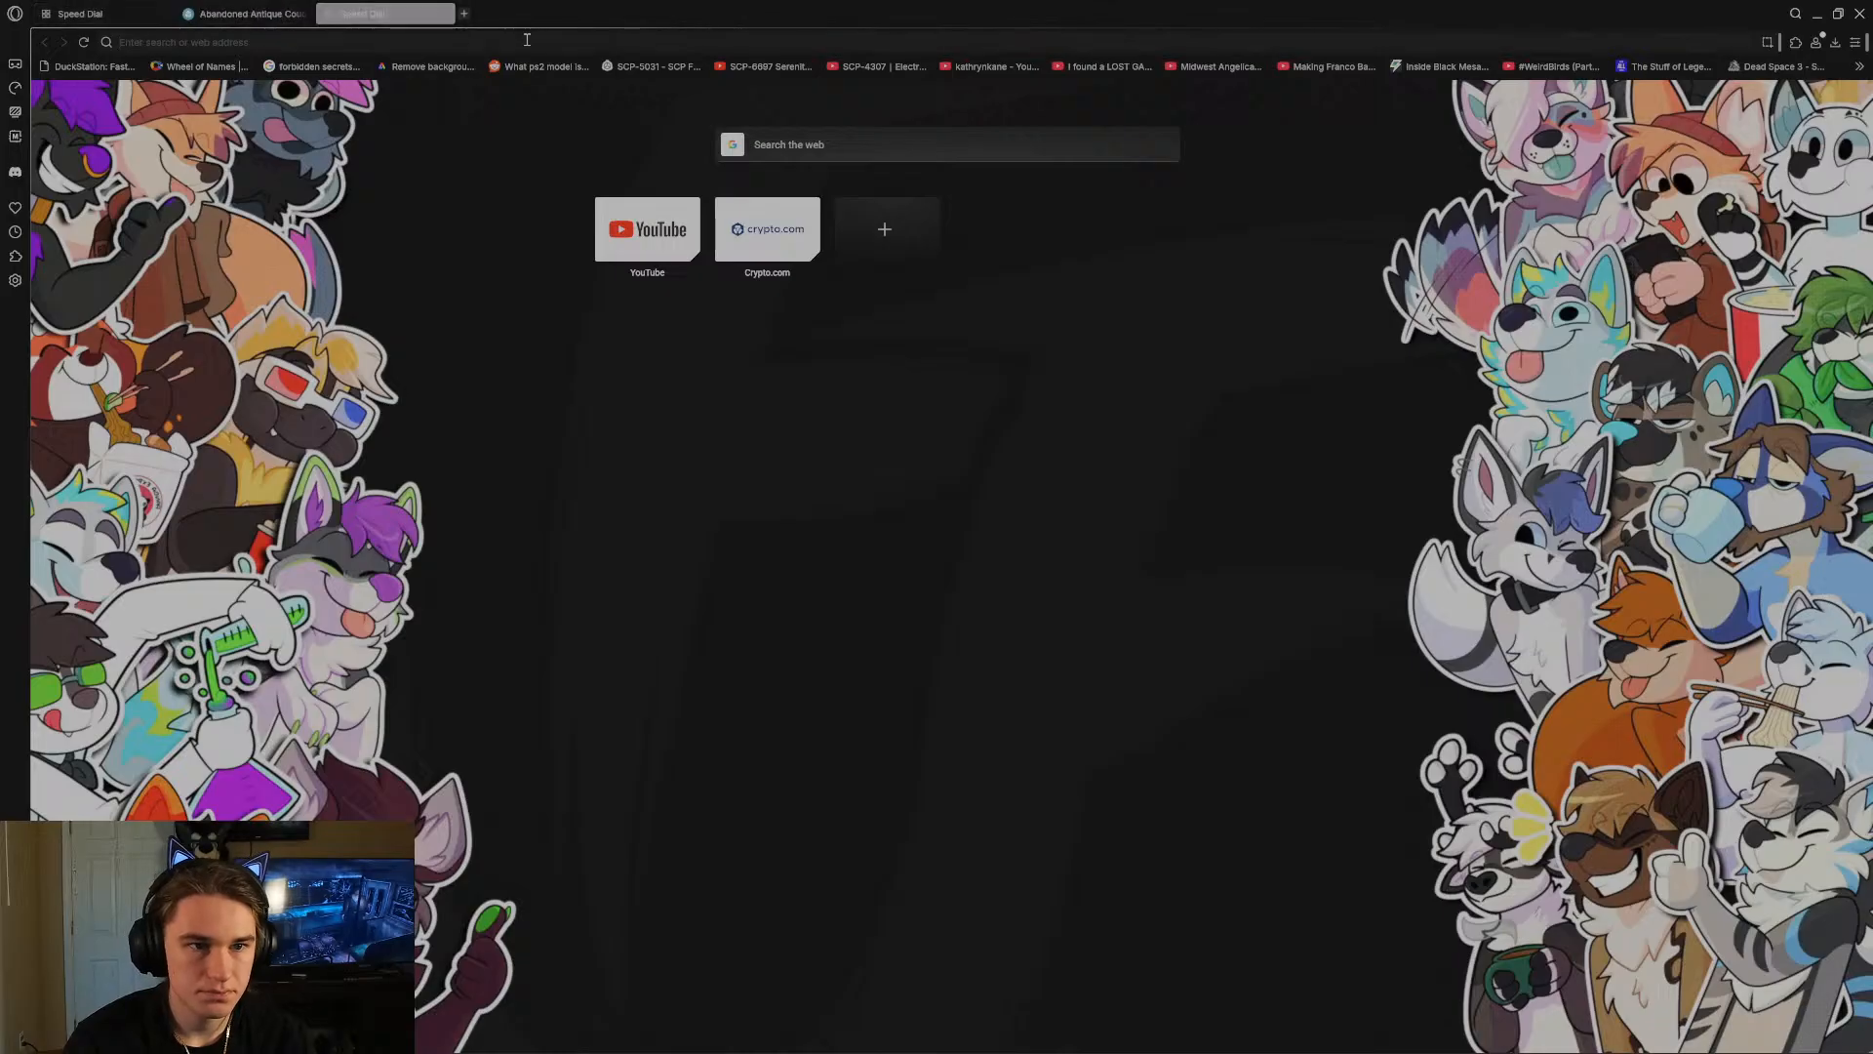
{"action": "type", "text": "sketchfab"}
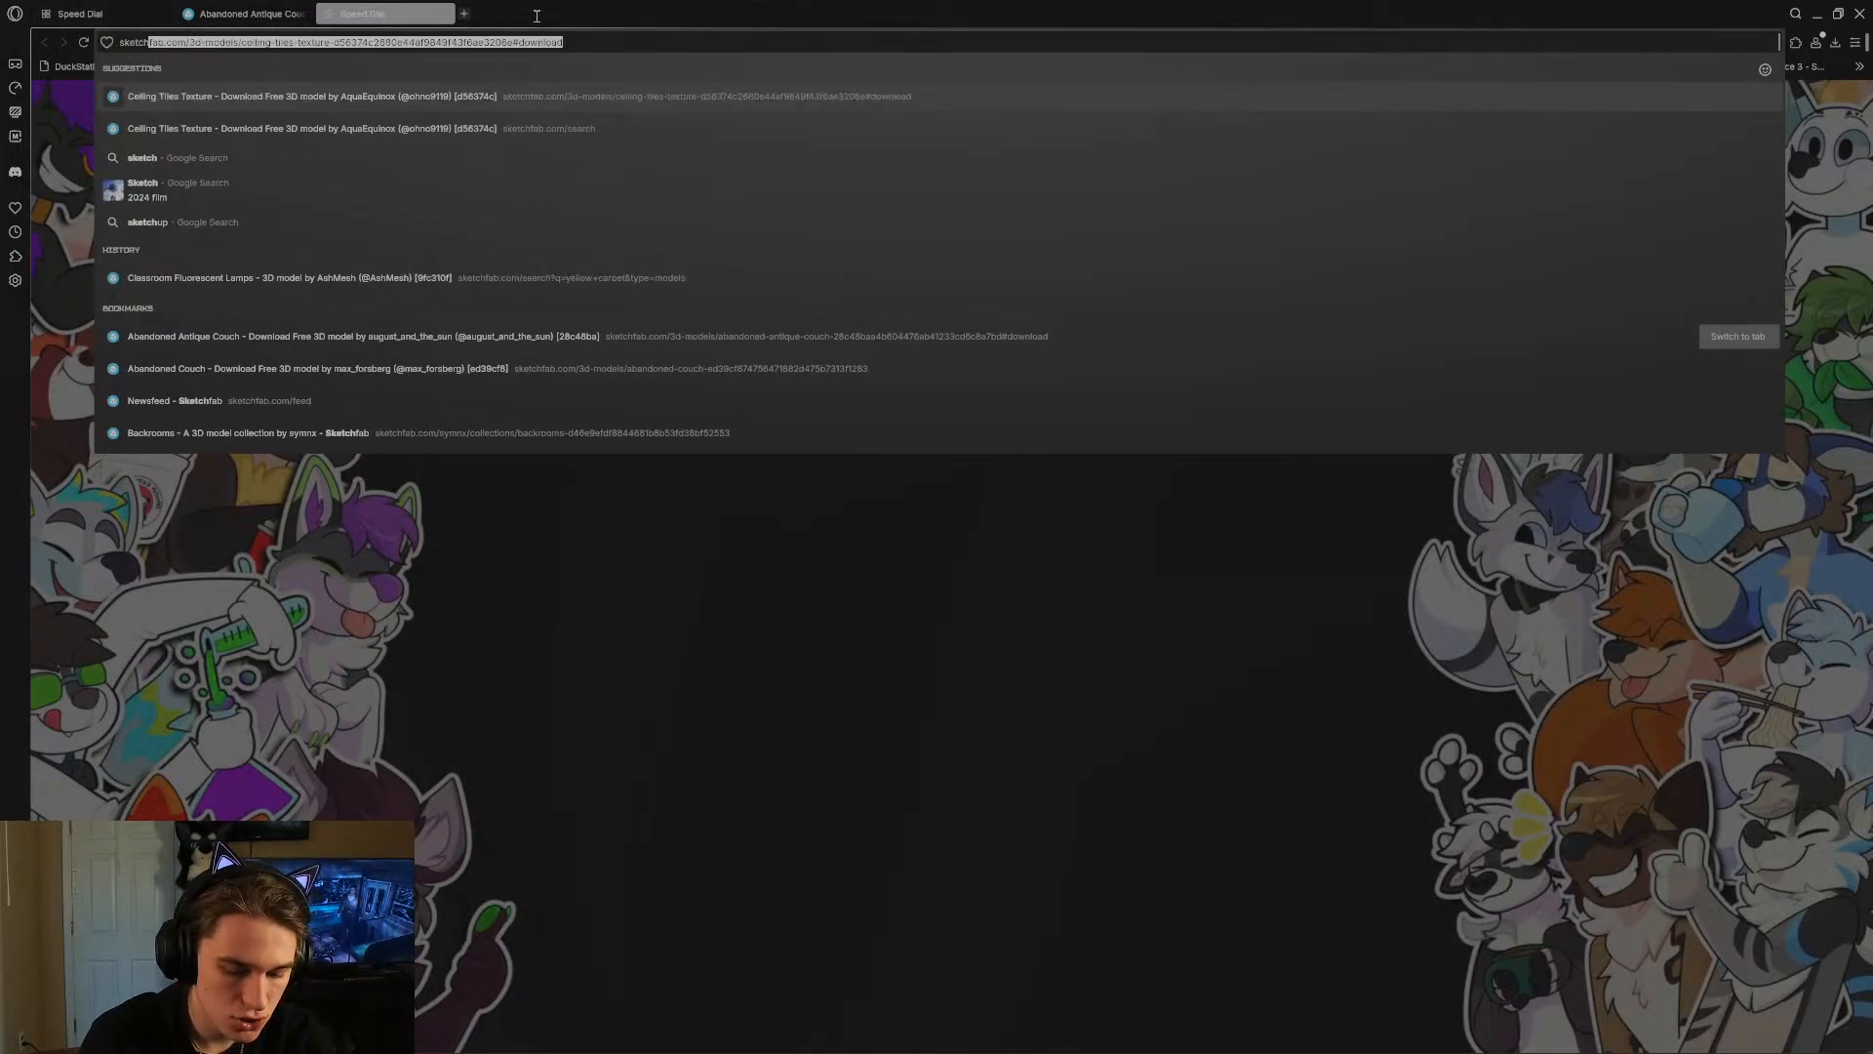
{"action": "key", "text": "Return"}
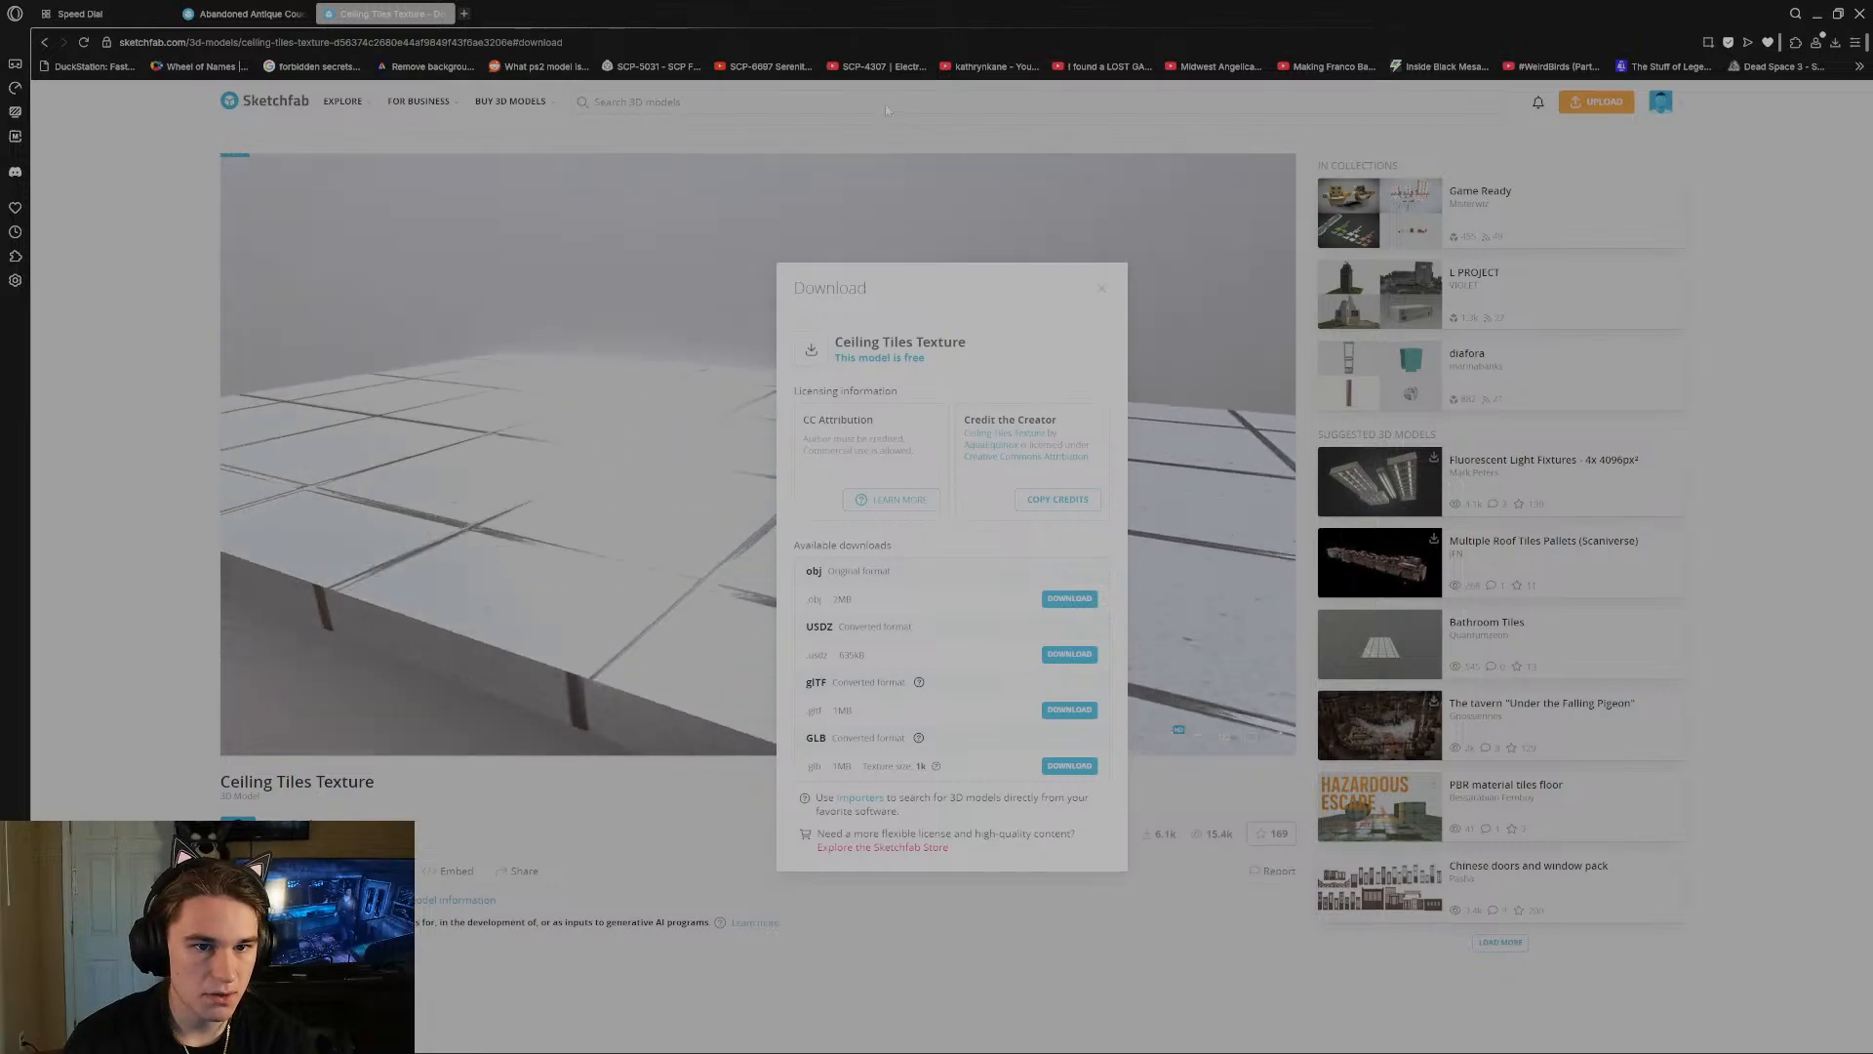
{"action": "left_click", "coordinate": [1101, 289]}
Search Sketchfab's 3D models for "backrooms" and open the Backrooms Wallpapers model.
{"action": "left_click", "coordinate": [910, 103]}
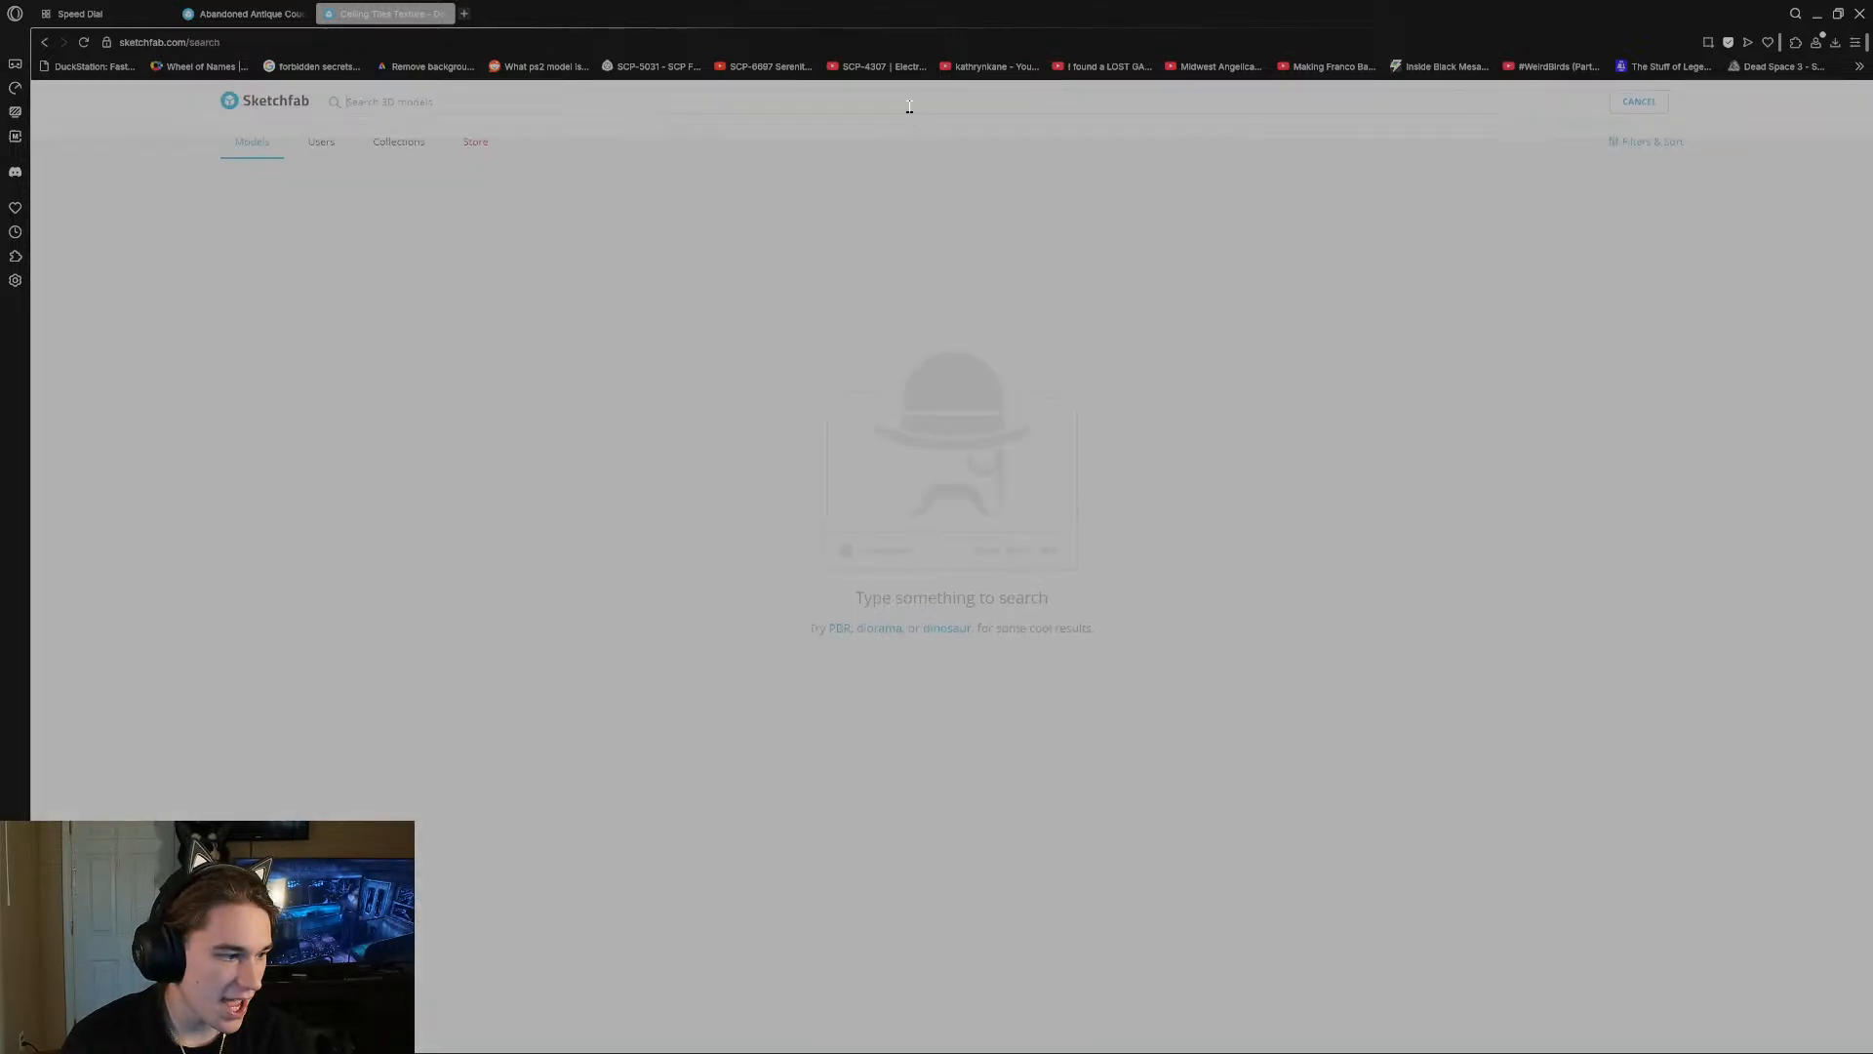
{"action": "type", "text": "backrooms"}
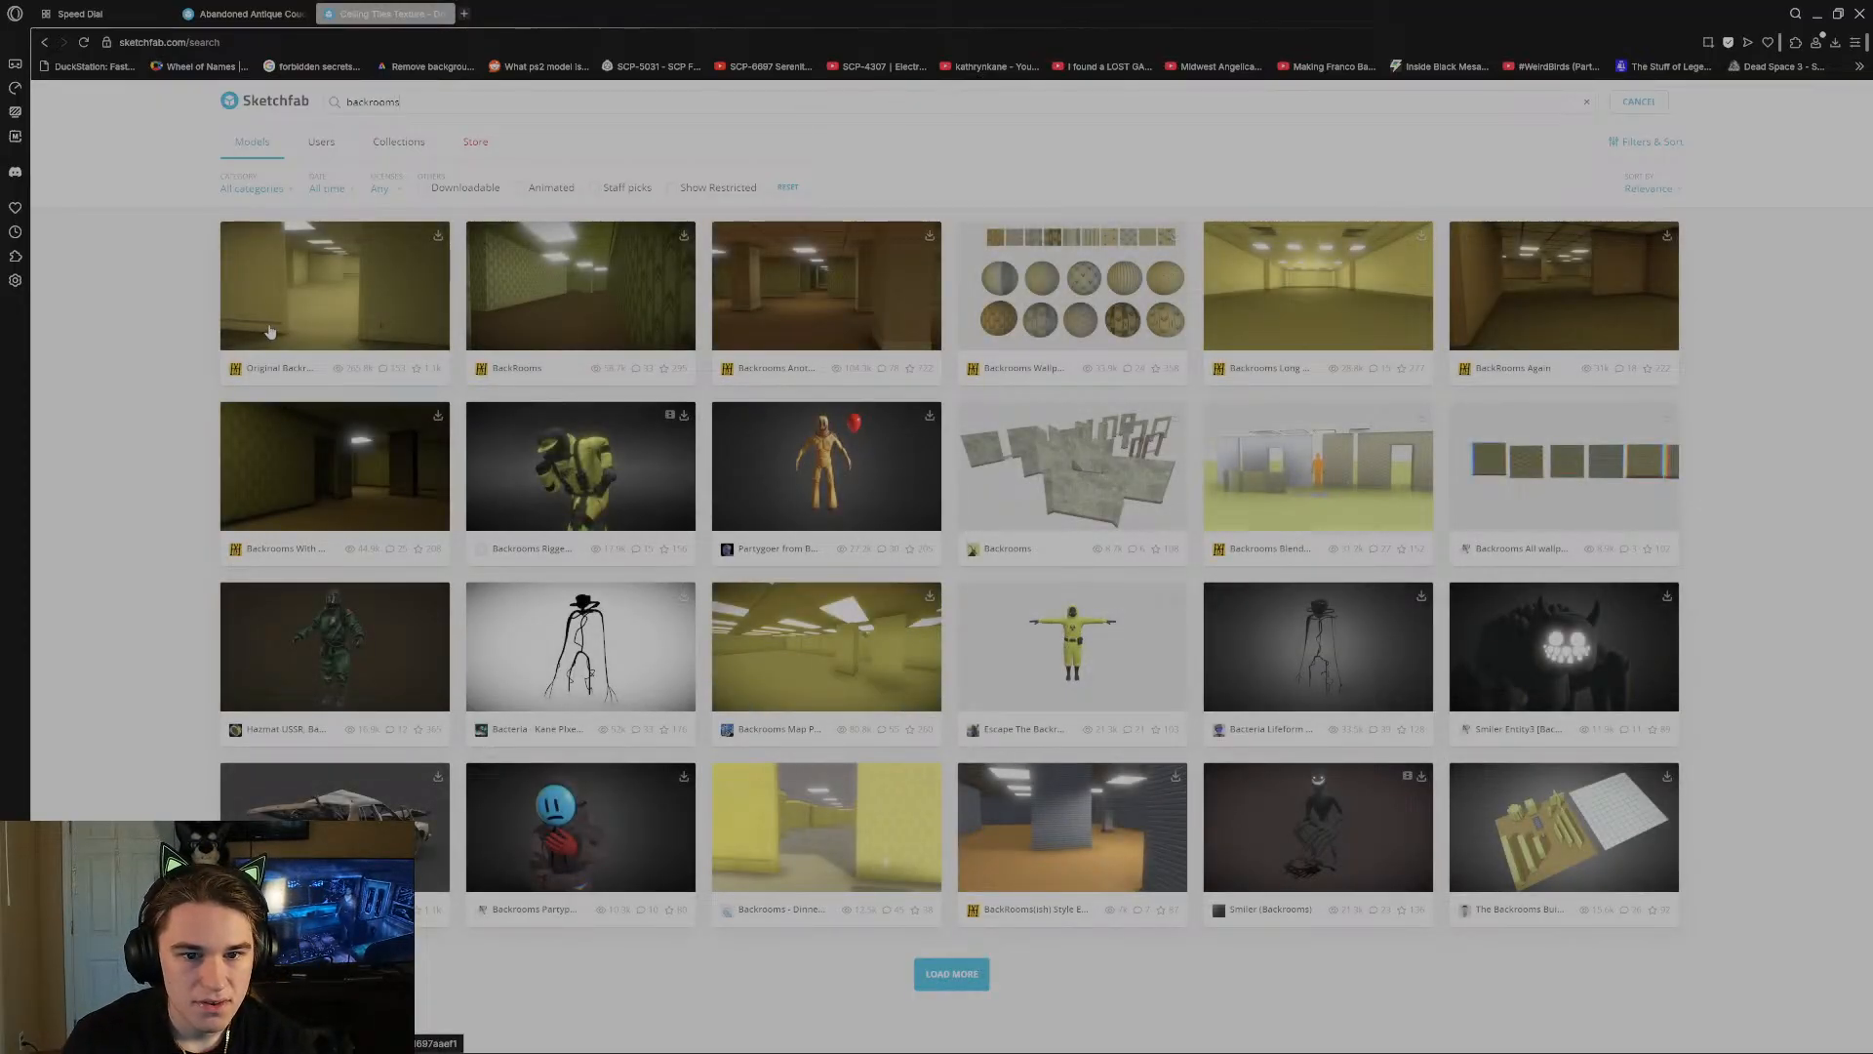
{"action": "left_click", "coordinate": [1113, 285]}
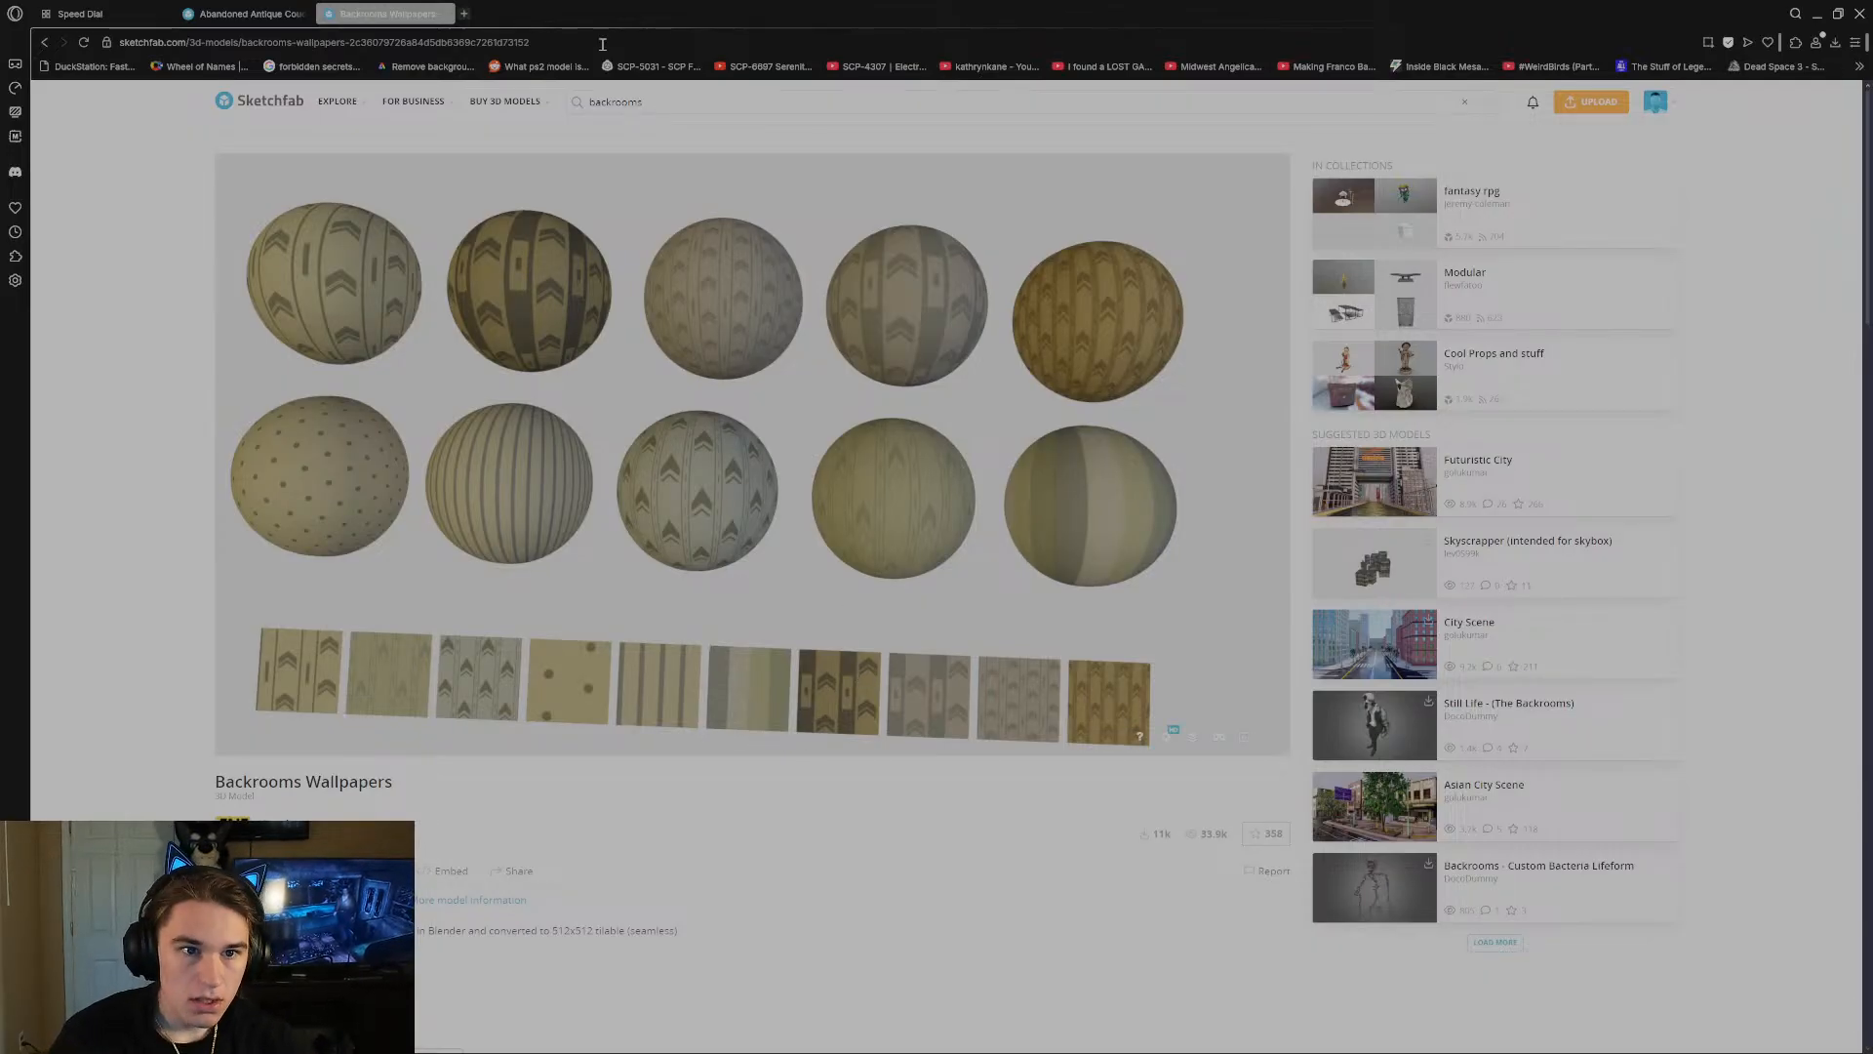
Search the web for "level zero backrooms" in a new tab and open the Fandom wiki's Level 0: "The Lobby" article.
{"action": "left_click", "coordinate": [464, 14]}
{"action": "type", "text": "l"}
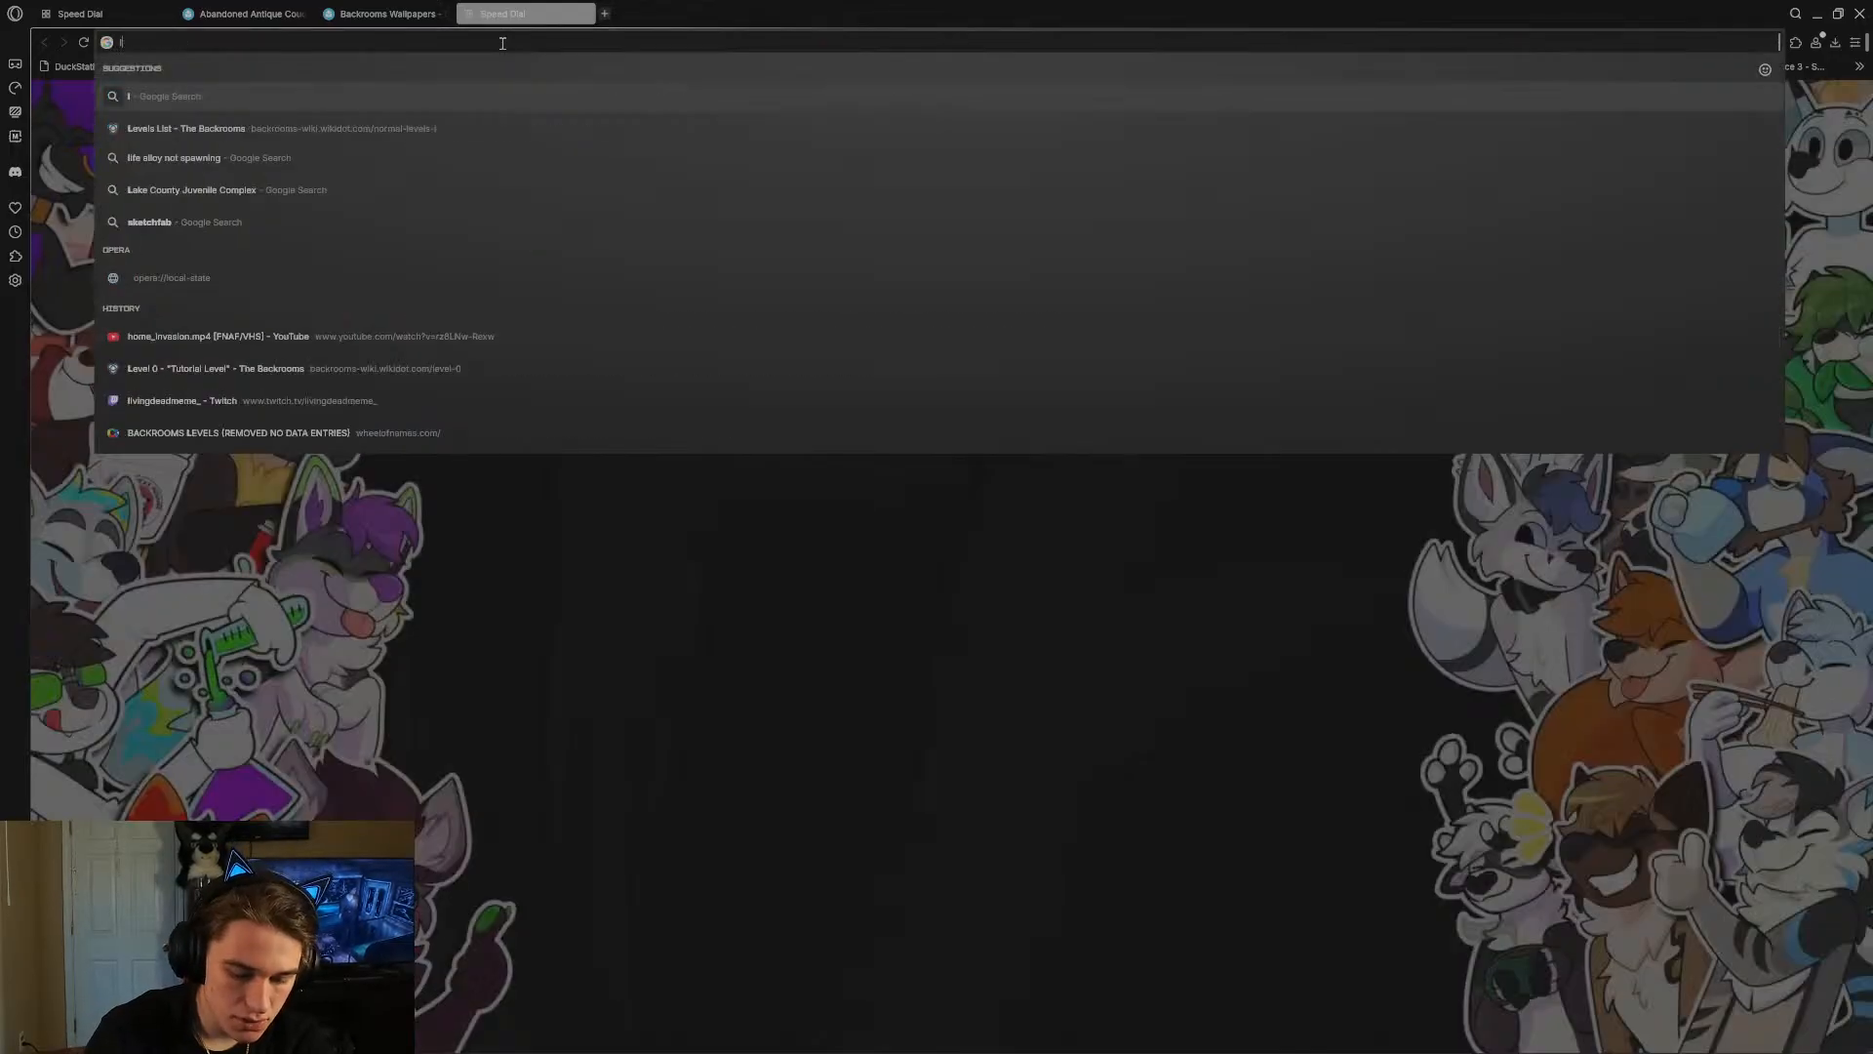
{"action": "type", "text": "evel zero"}
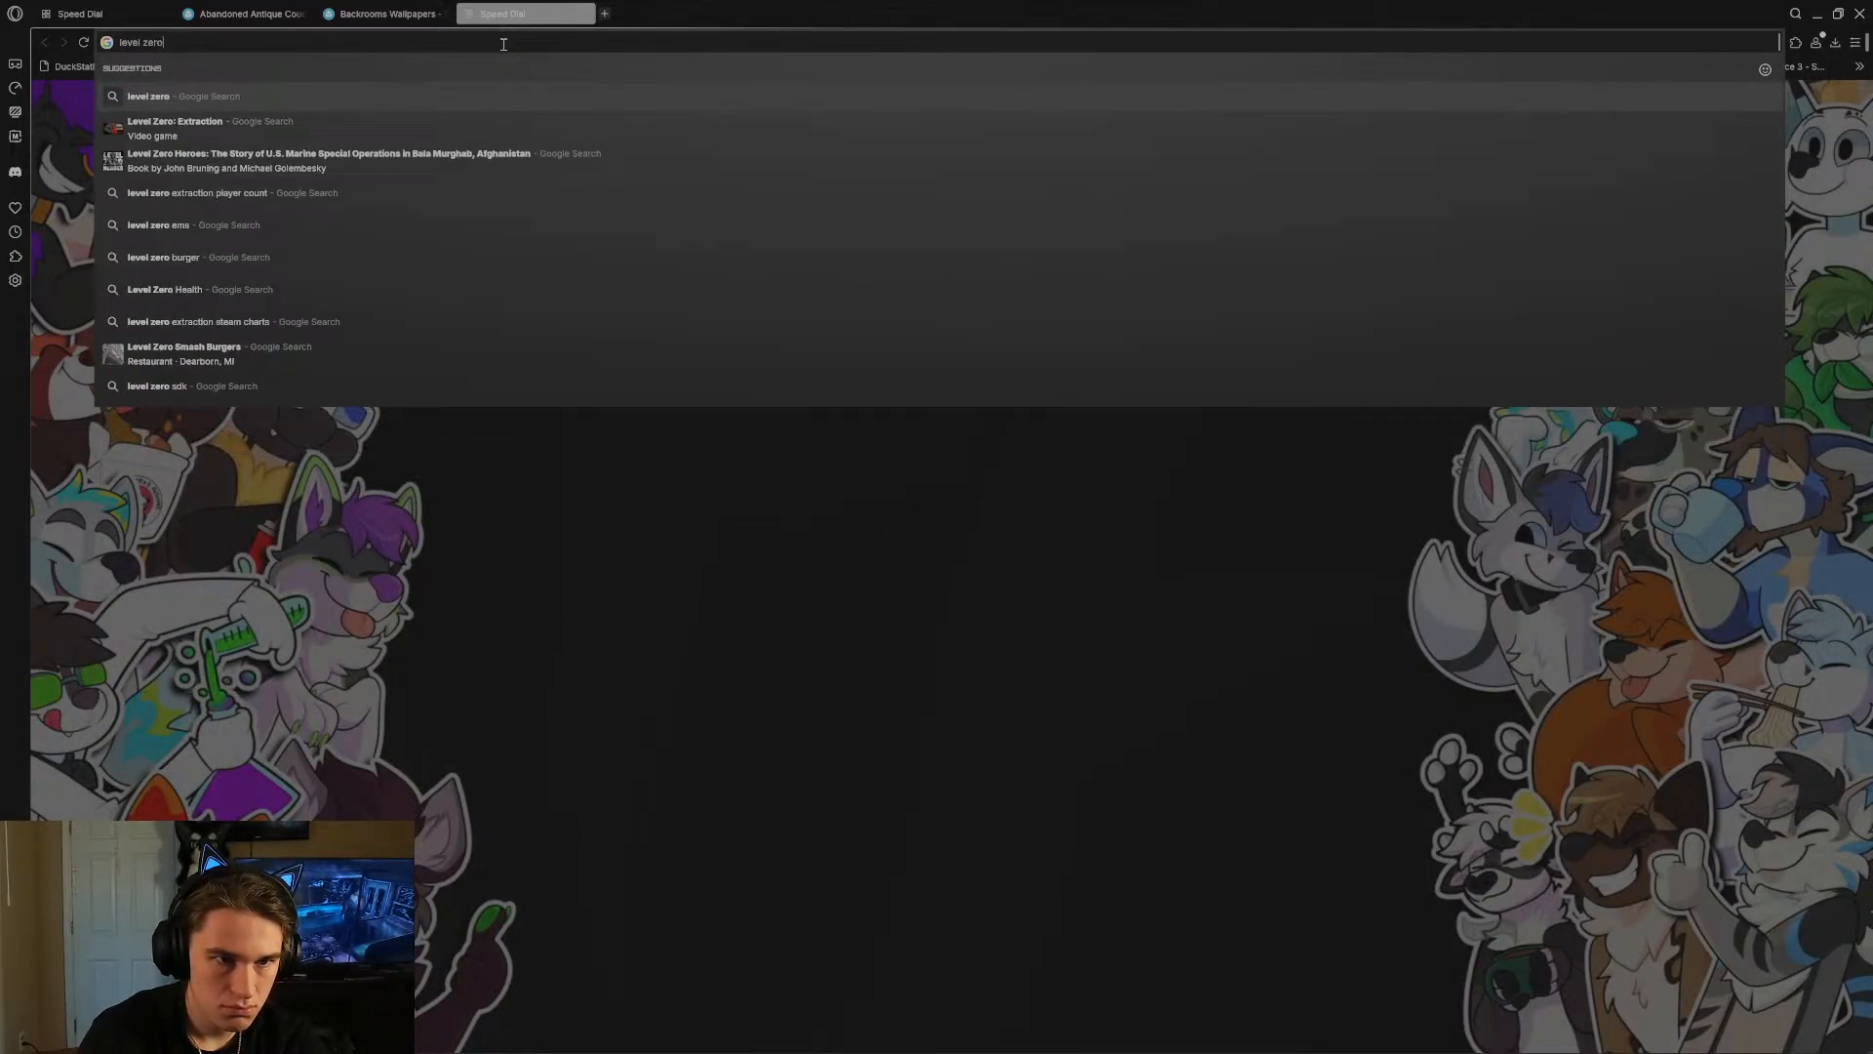
{"action": "type", "text": " backrooms"}
{"action": "key", "text": "Return"}
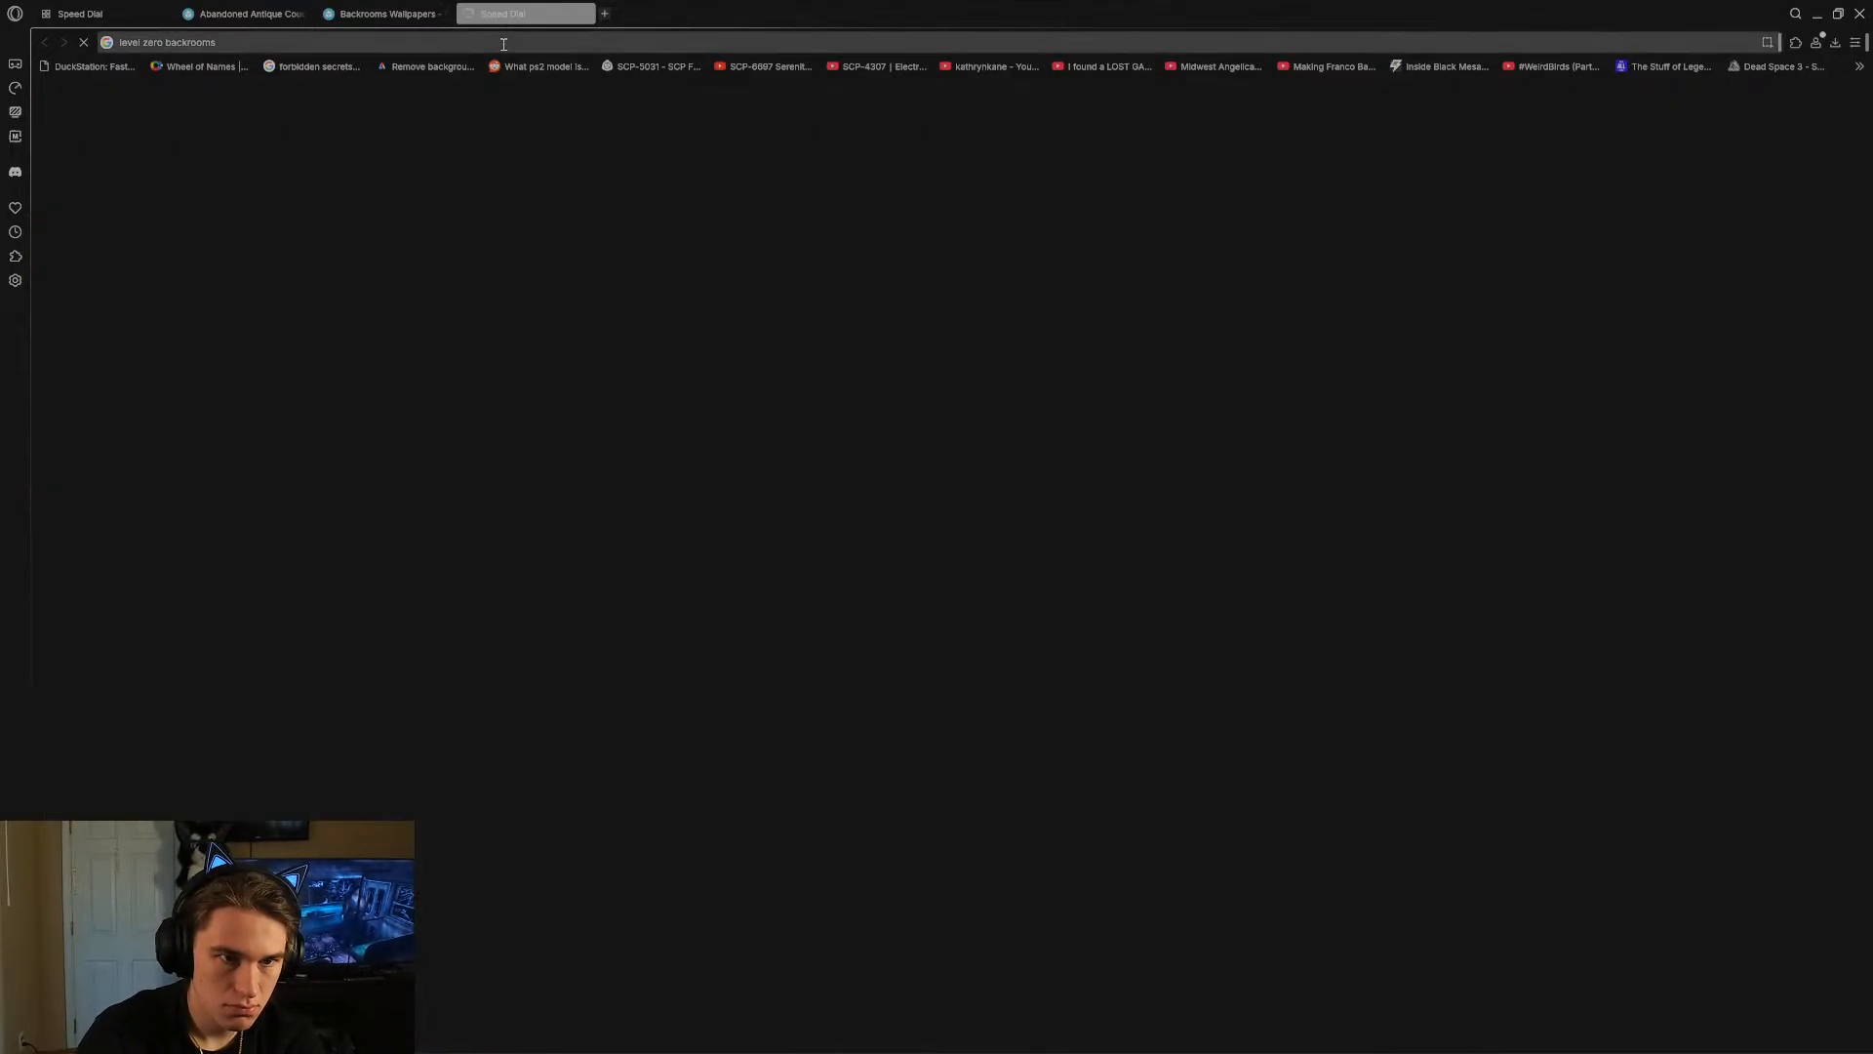
{"action": "left_click", "coordinate": [444, 278]}
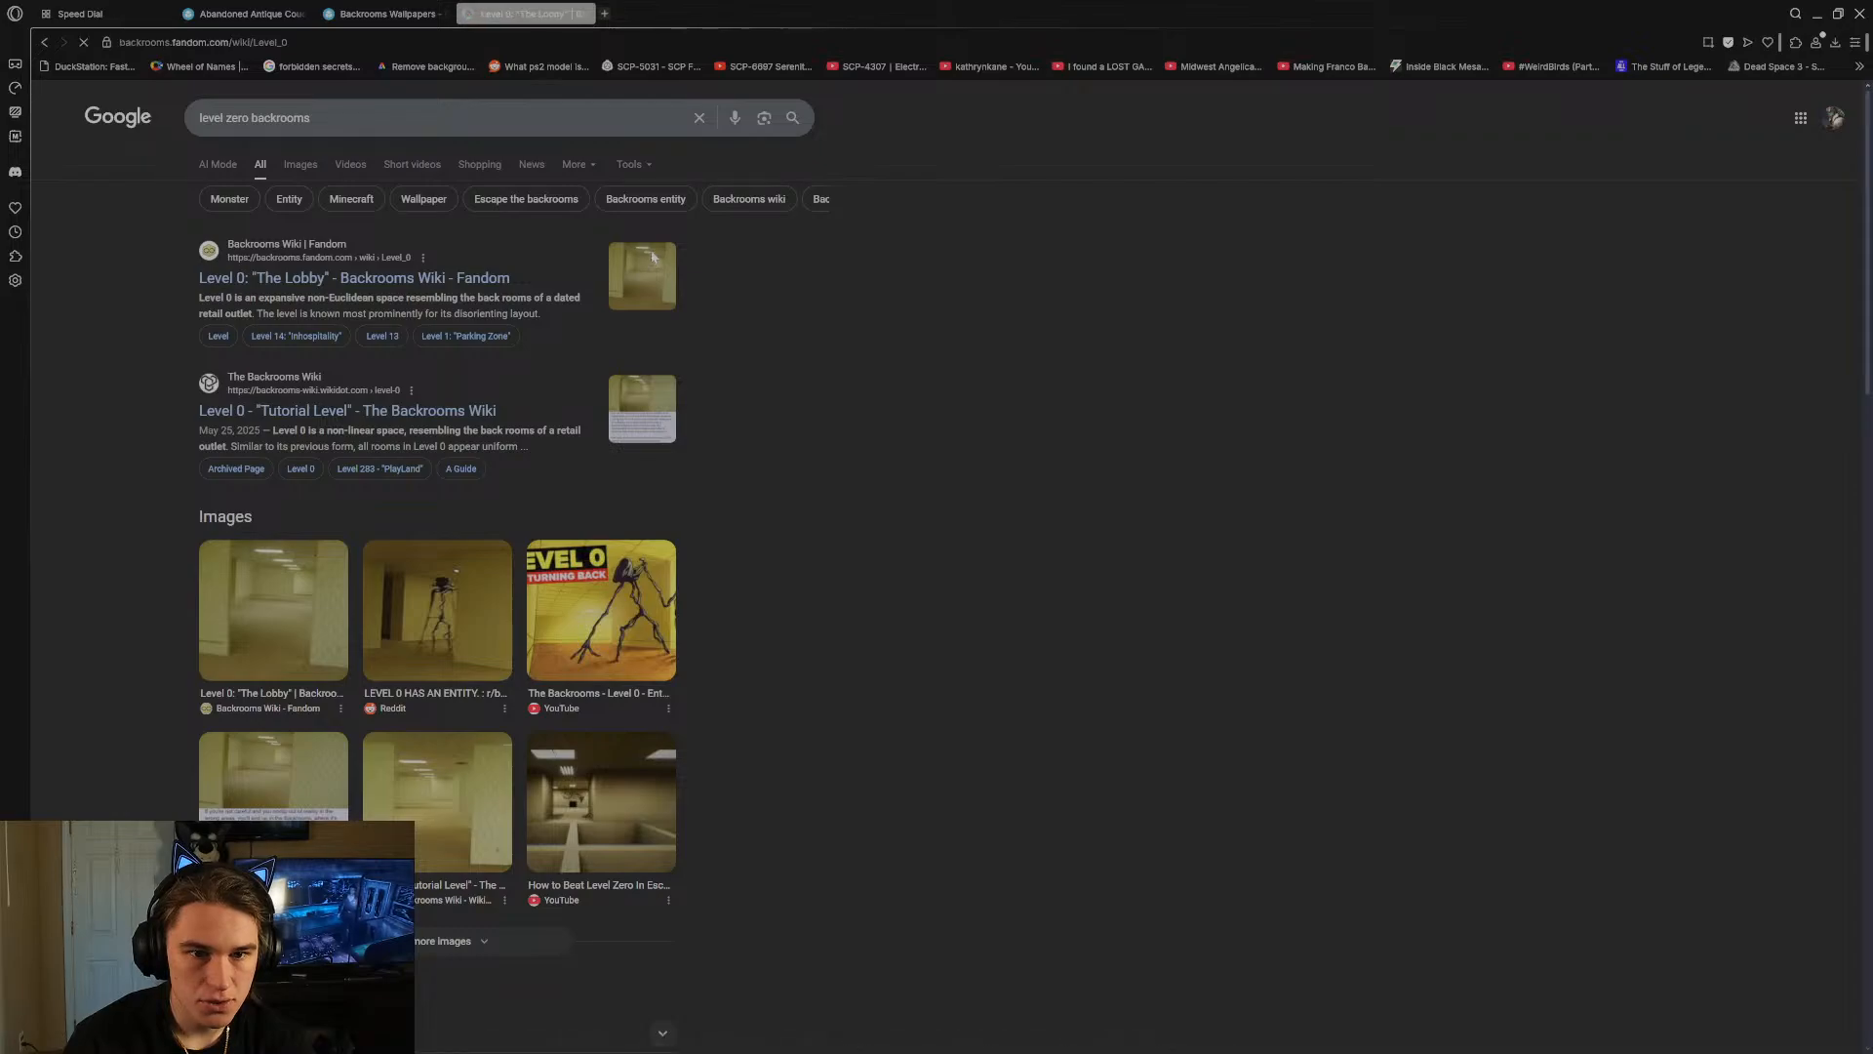
{"action": "scroll", "coordinate": [1022, 651], "scroll_direction": "down", "scroll_amount": 2}
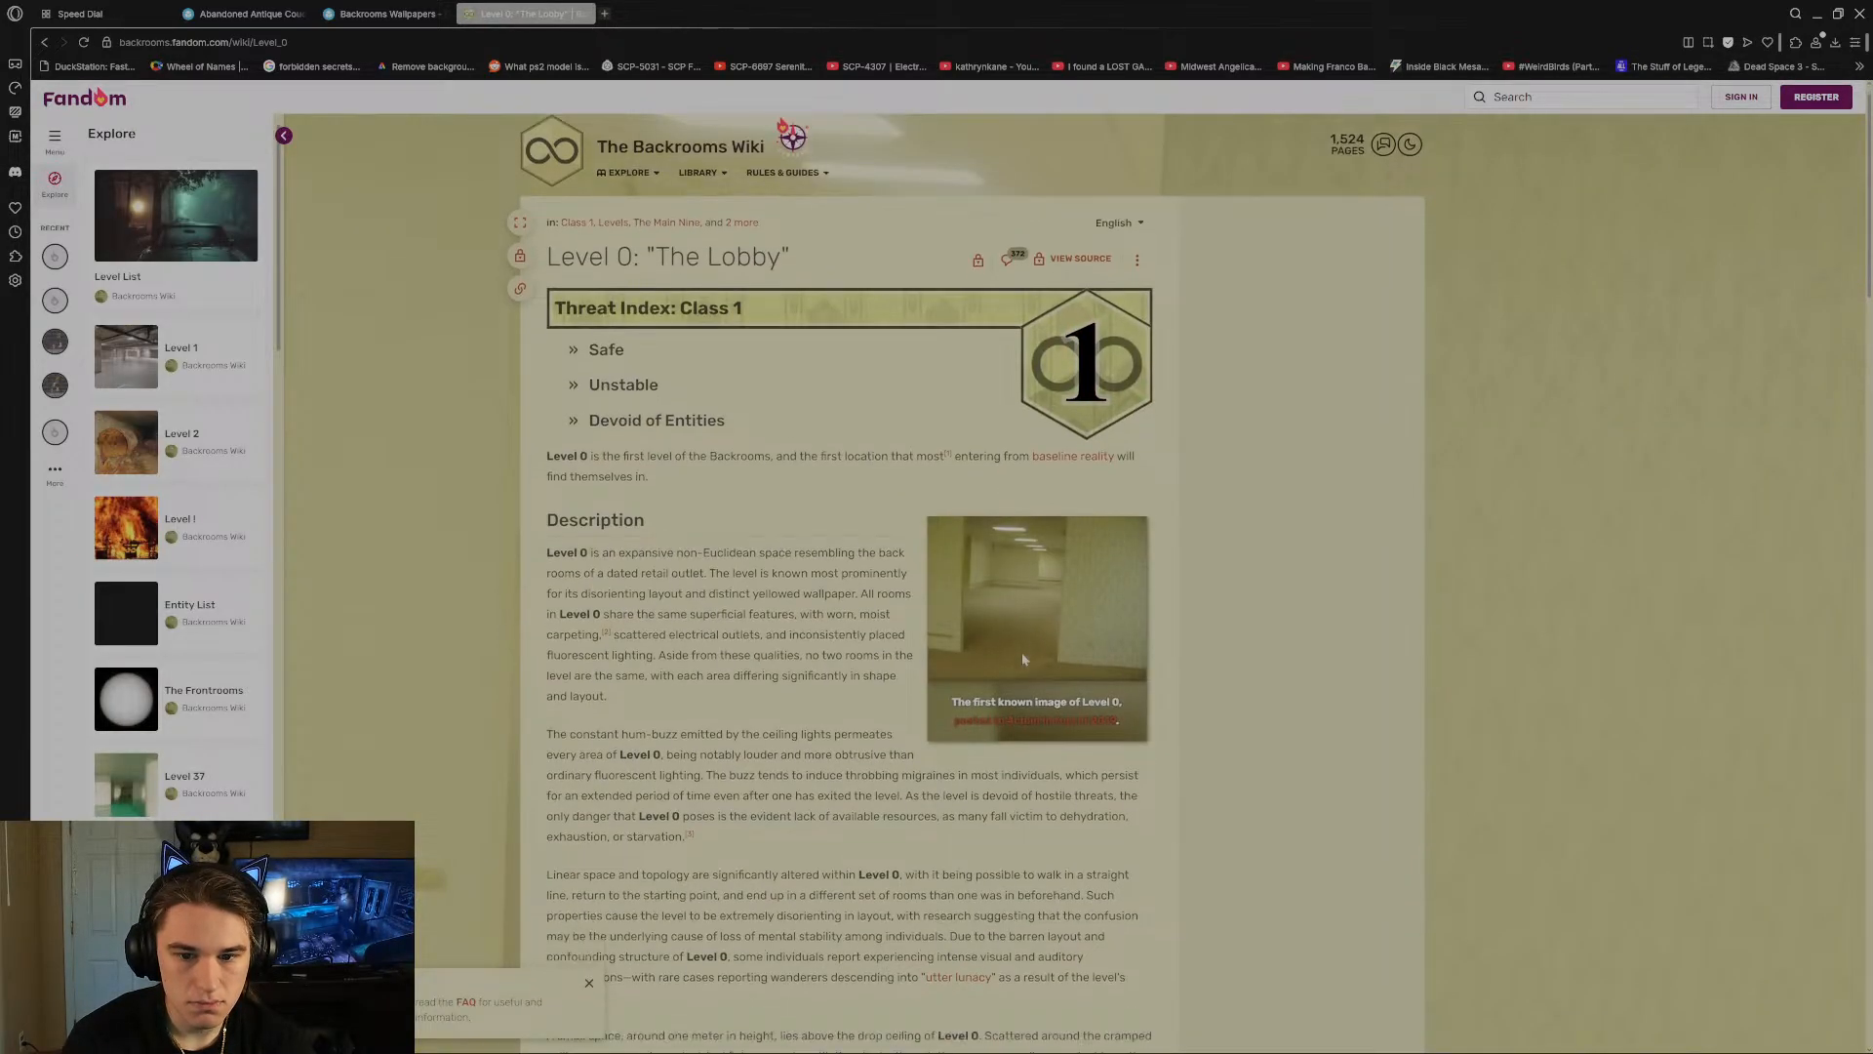
Go back to the image results for "level zero backrooms" and examine the Level 0: "The Lobby" picture as a room reference.
{"action": "left_click", "coordinate": [44, 42]}
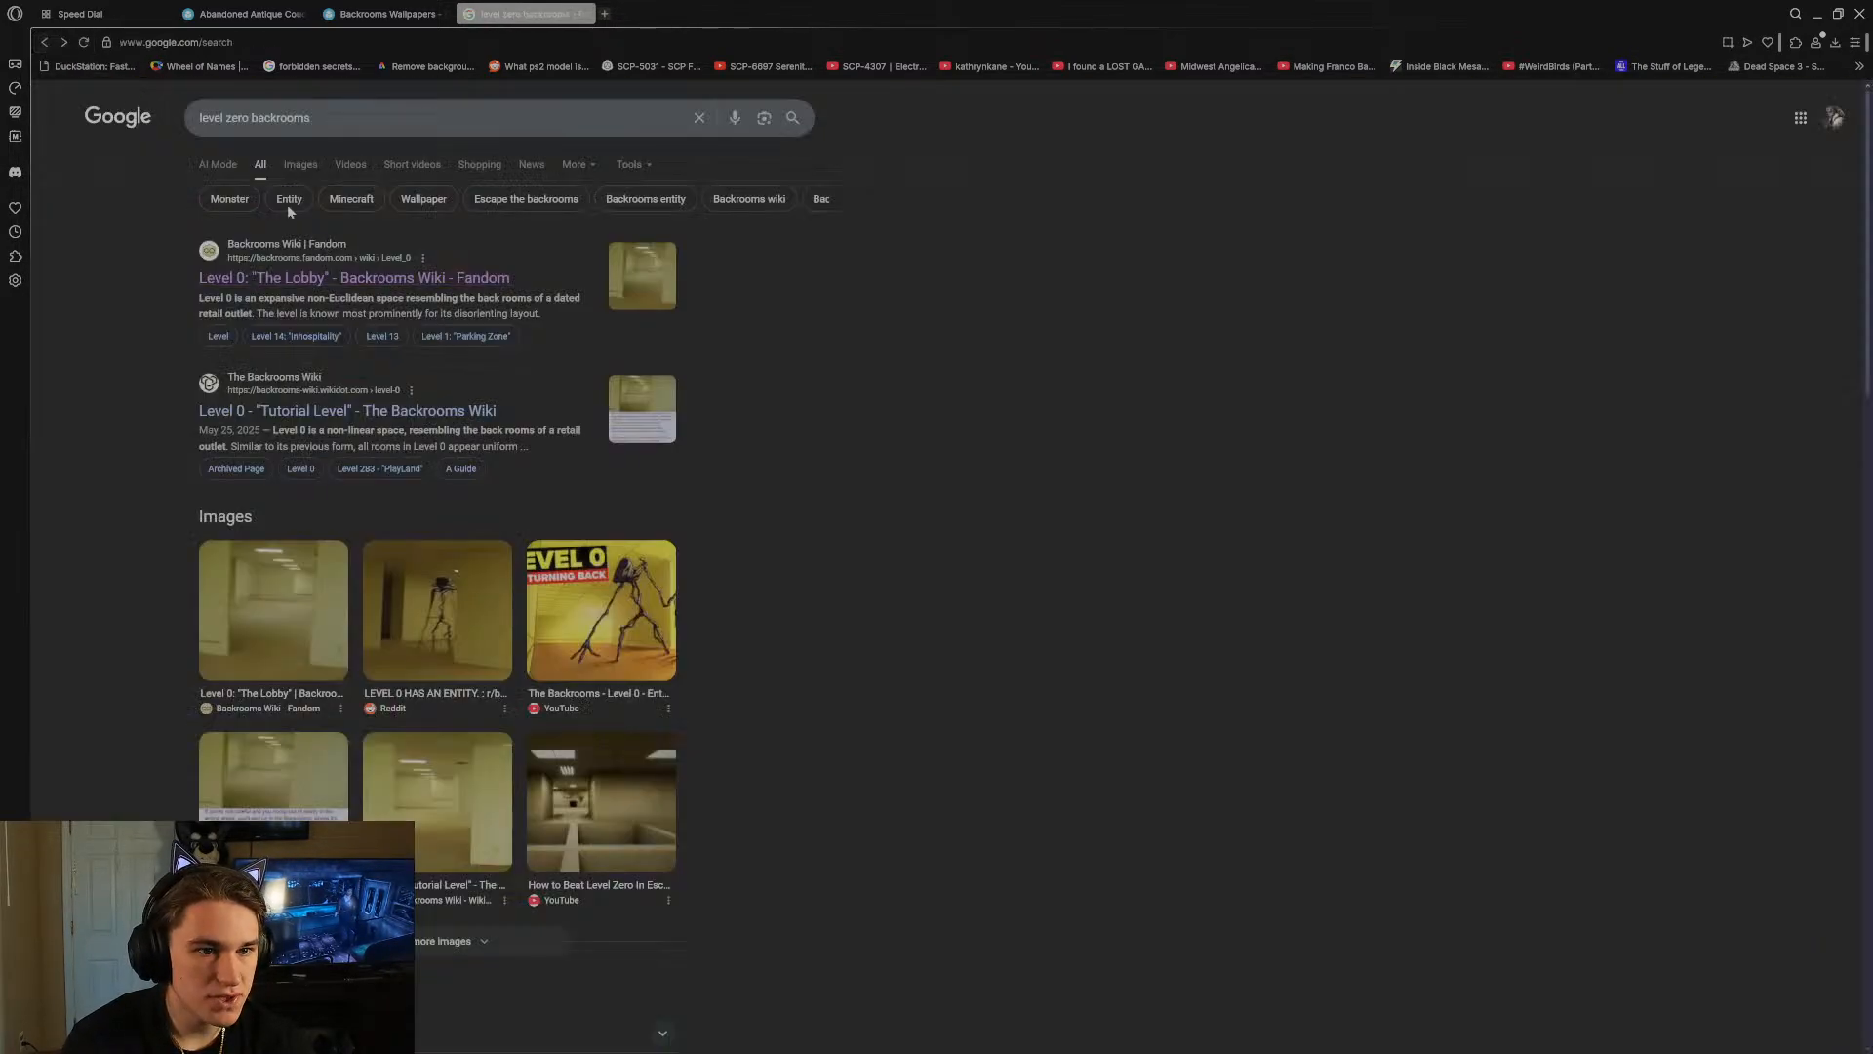
{"action": "left_click", "coordinate": [299, 166]}
{"action": "left_click", "coordinate": [127, 312]}
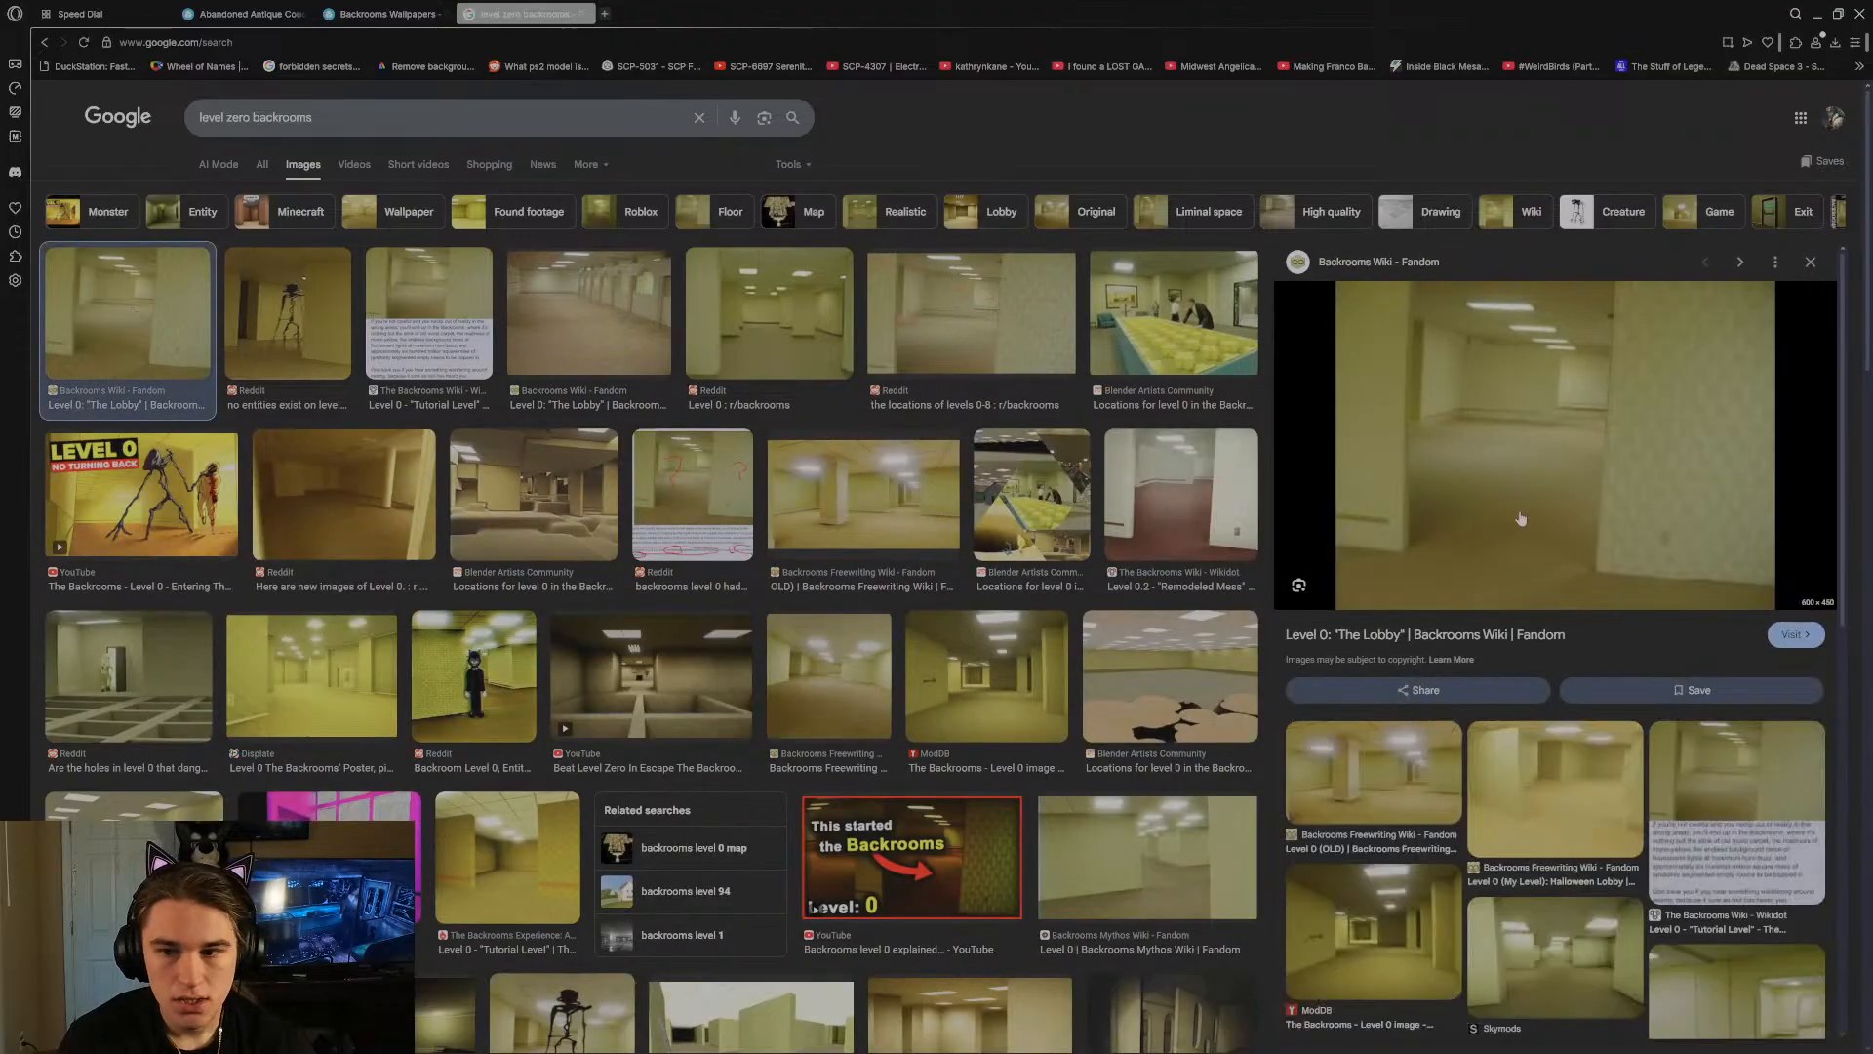
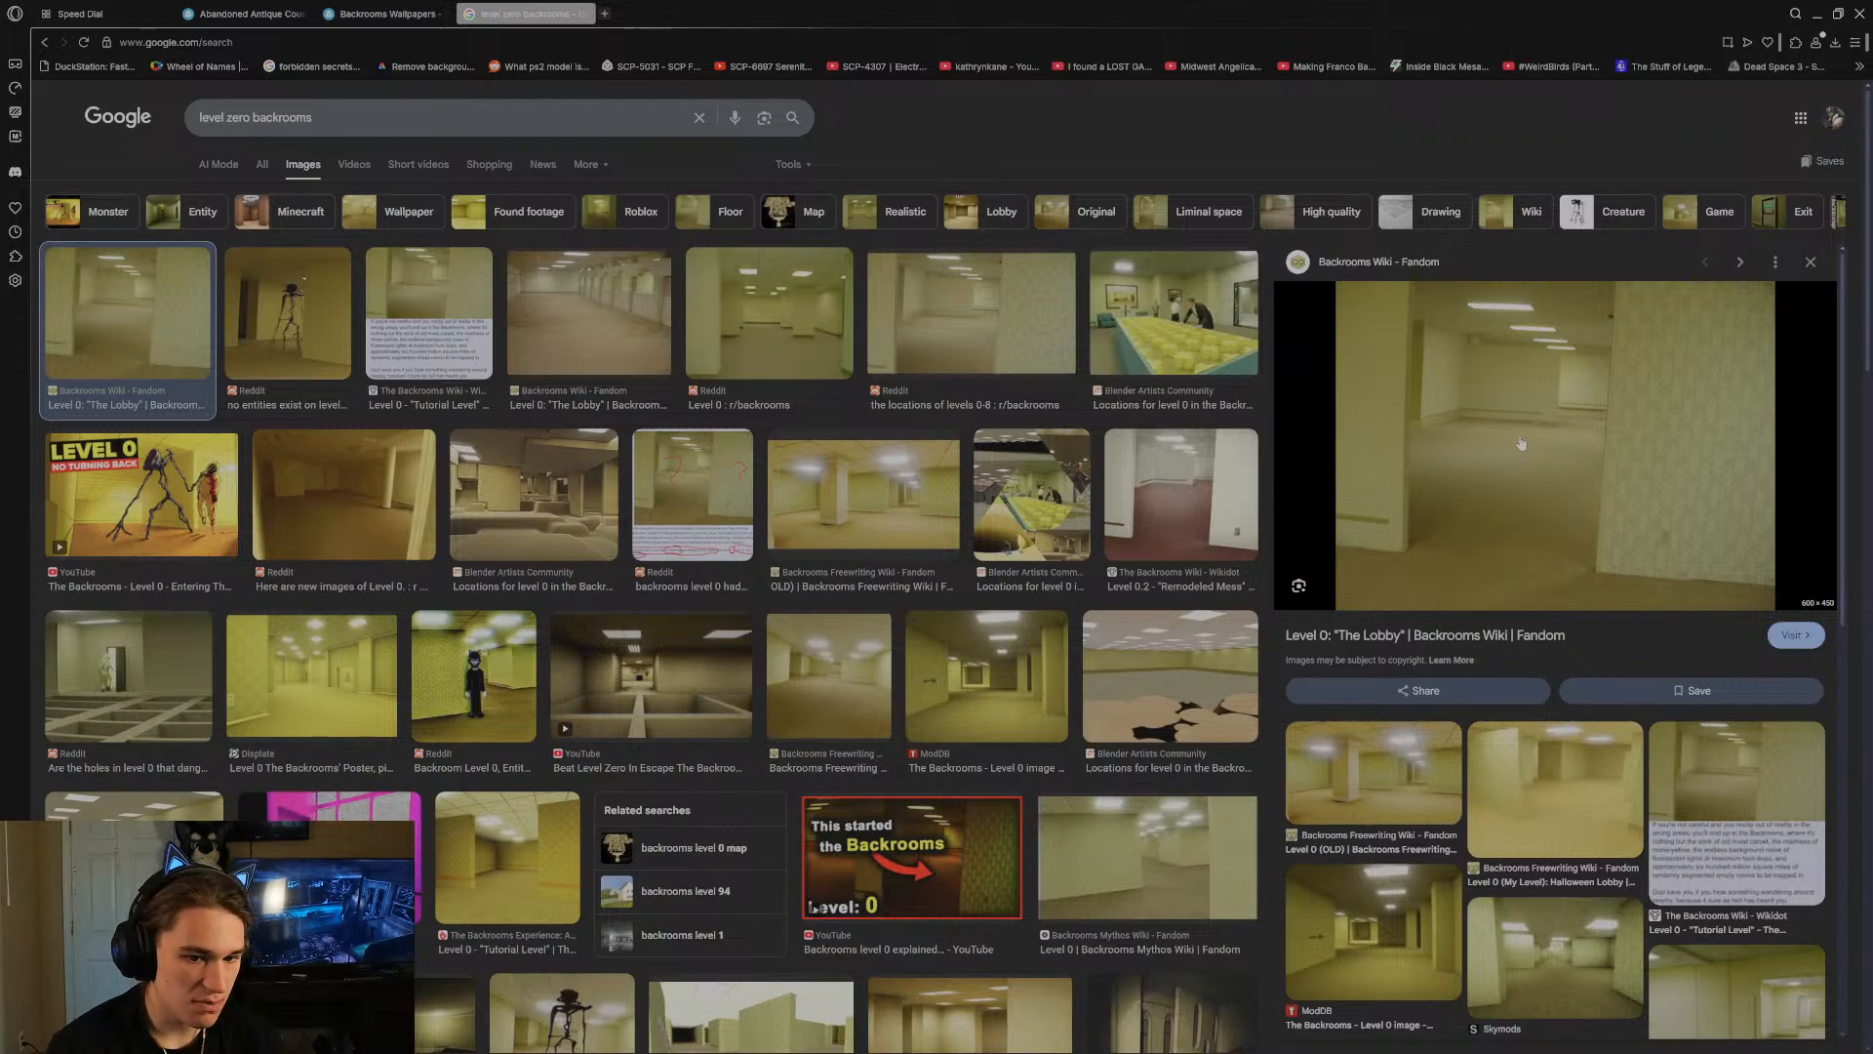
{"action": "left_click", "coordinate": [424, 672]}
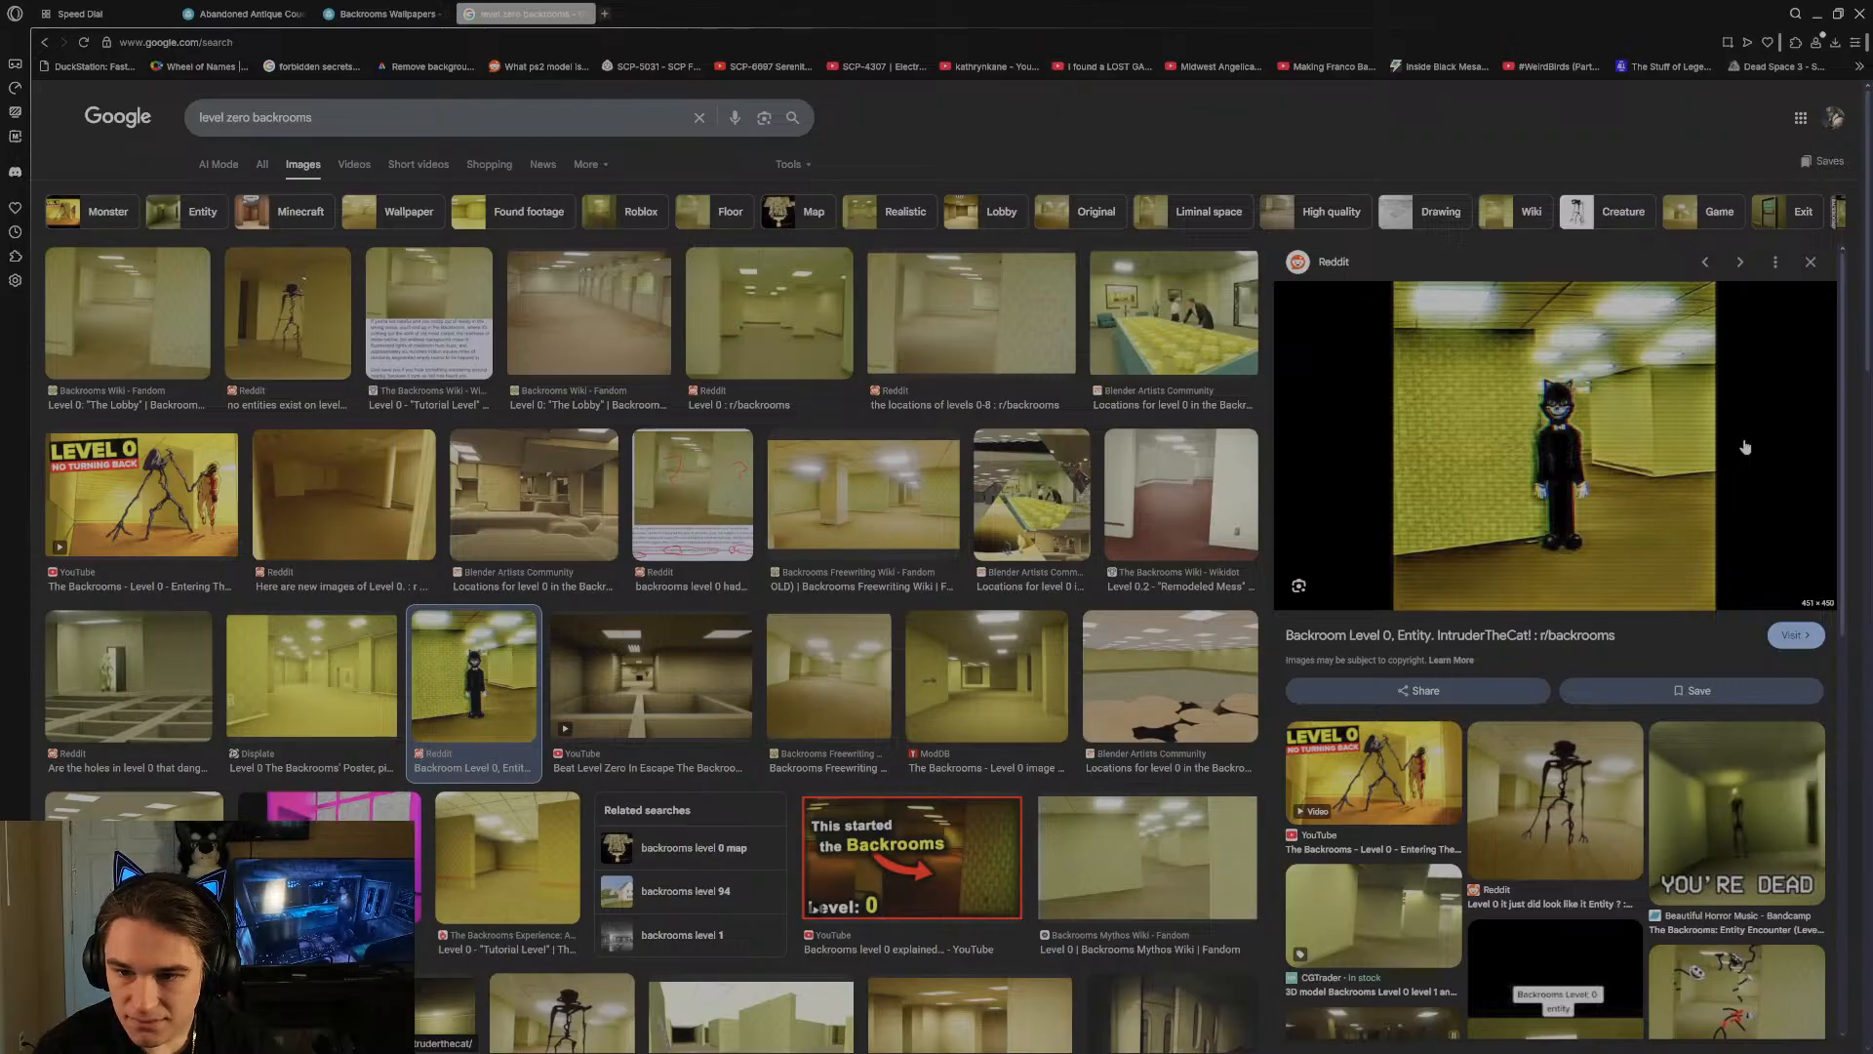
{"action": "left_click", "coordinate": [1811, 263]}
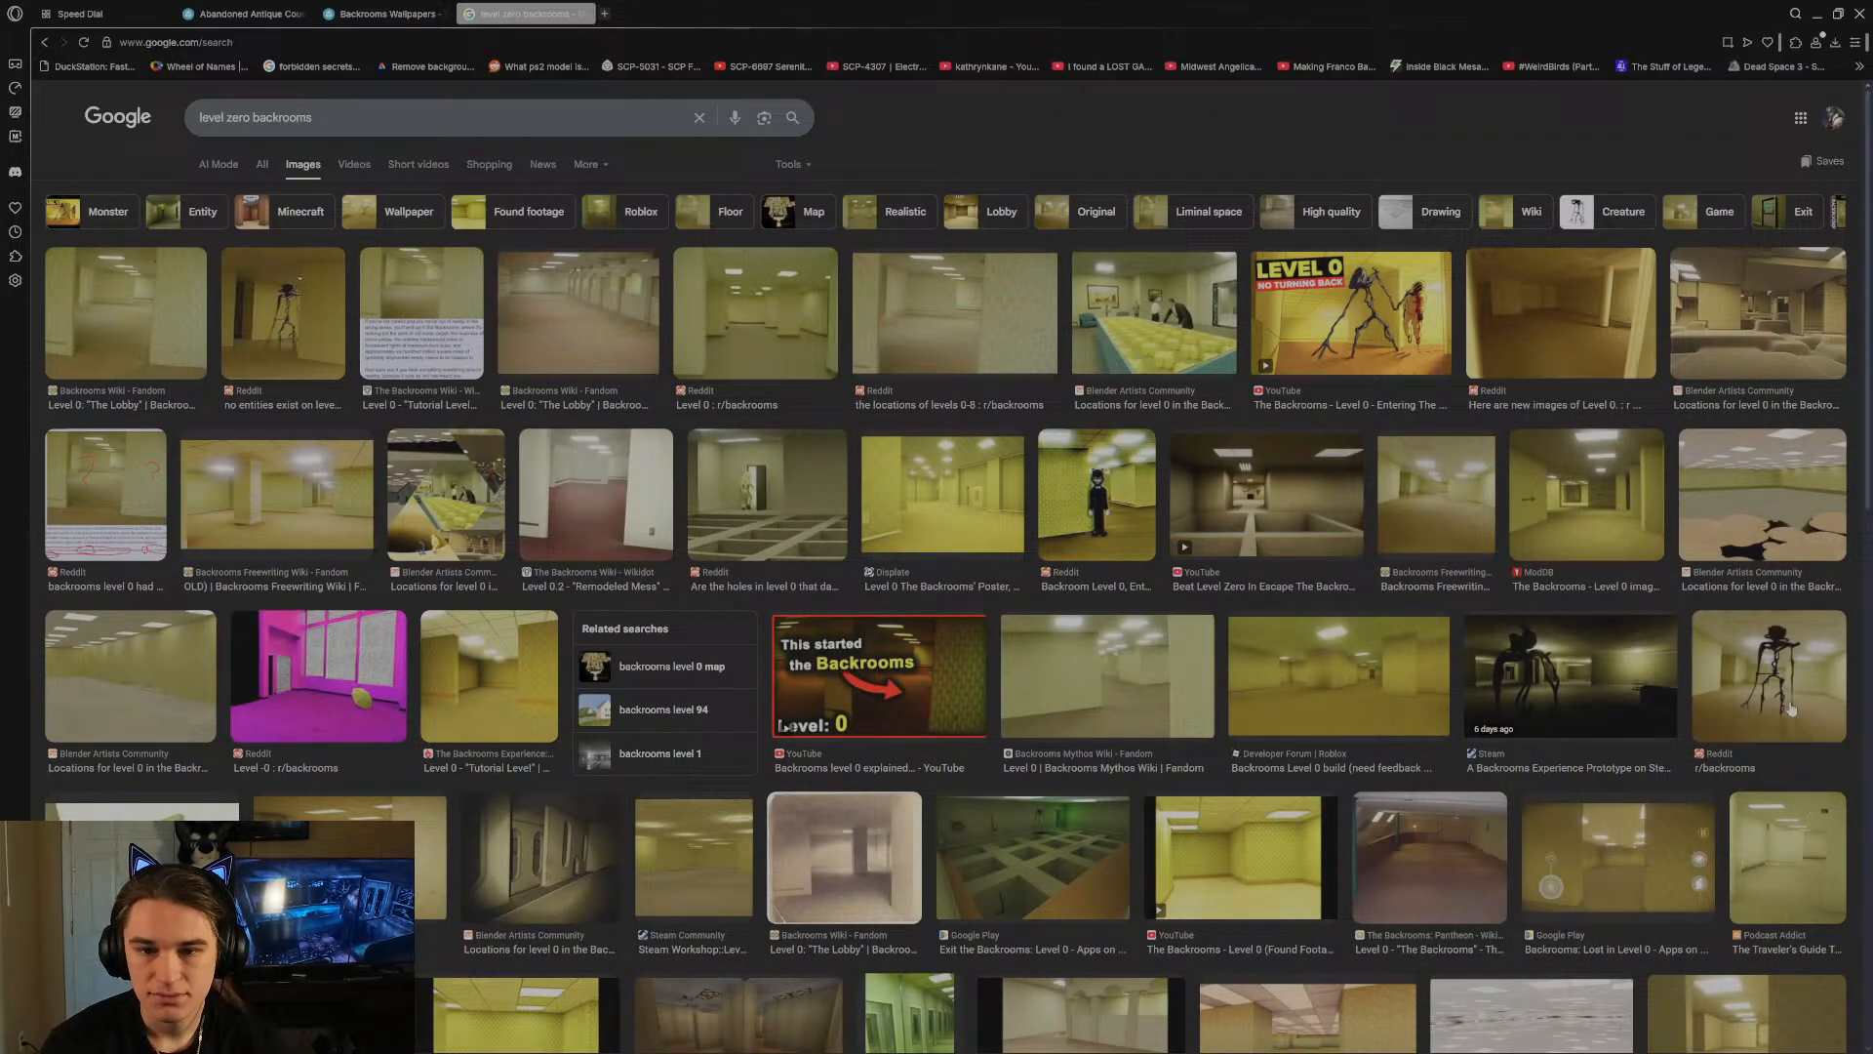
Close the image search tab and save the Backrooms Wallpapers model page to the bookmarks.
{"action": "left_click", "coordinate": [584, 13]}
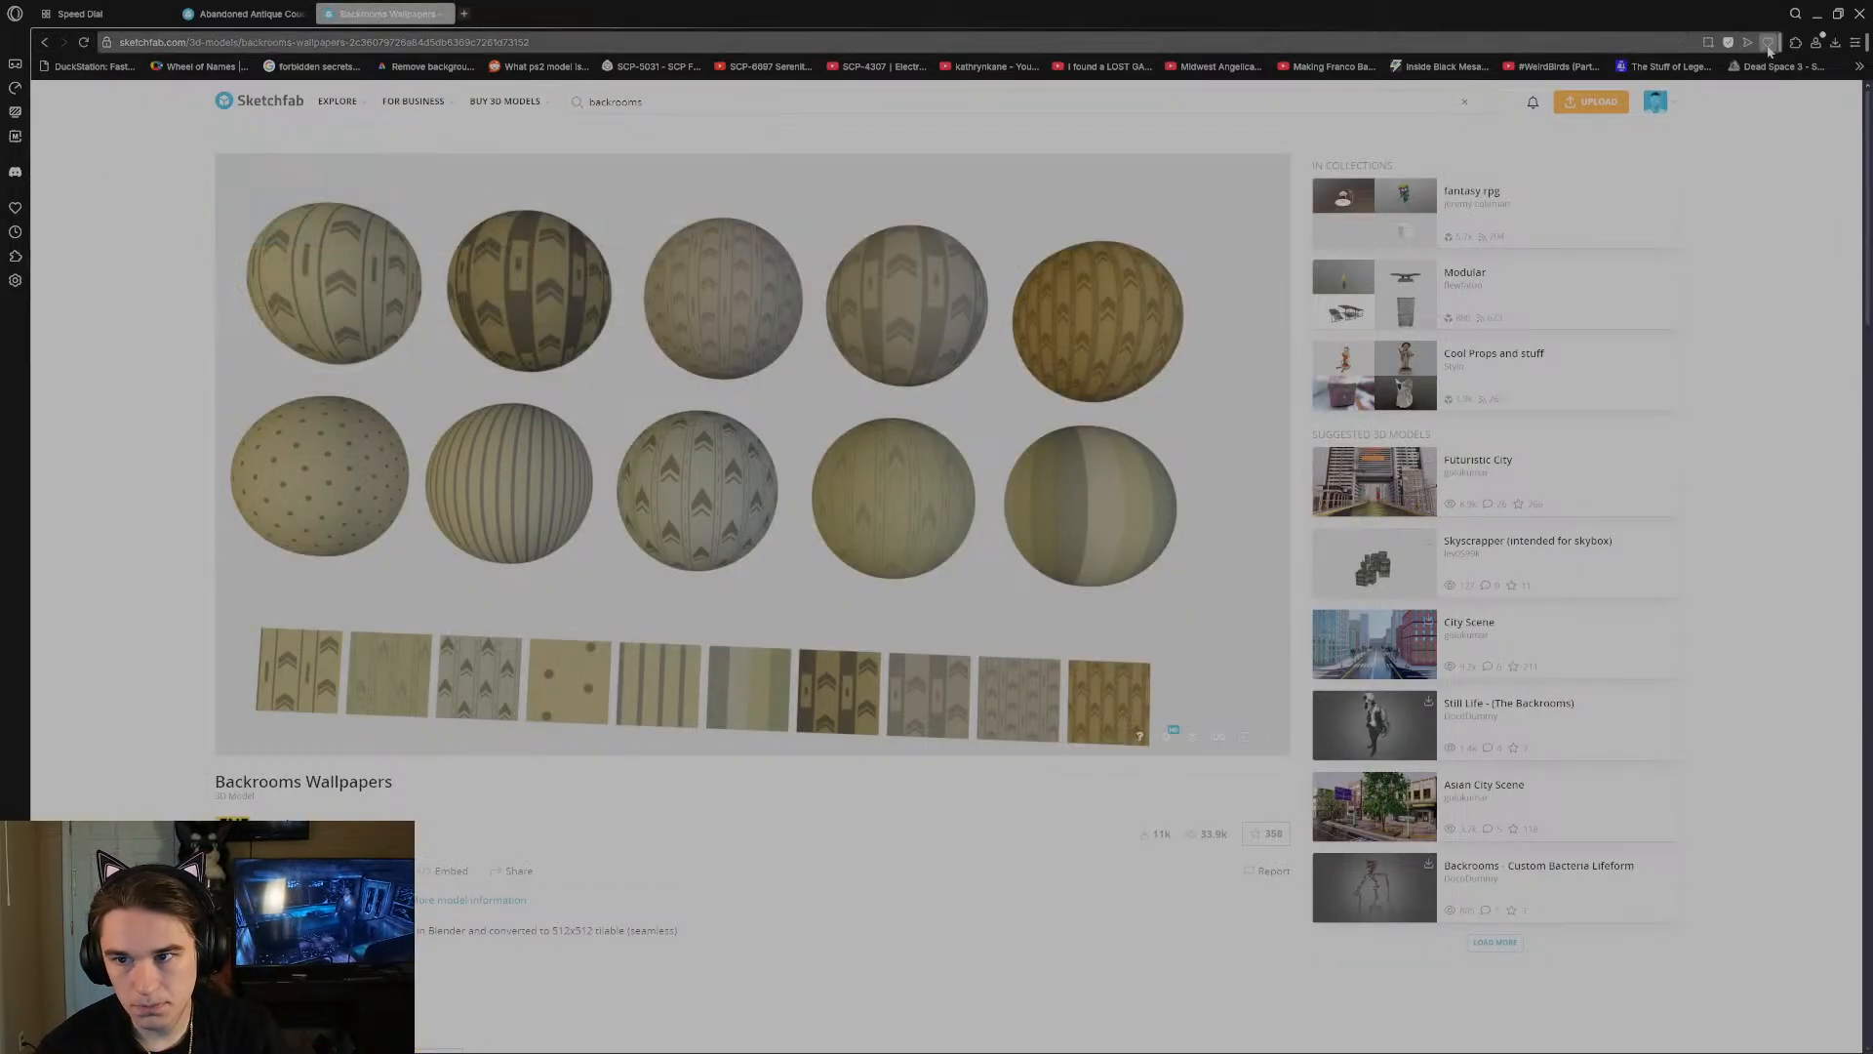
{"action": "left_click", "coordinate": [1768, 42]}
{"action": "left_click", "coordinate": [1697, 271]}
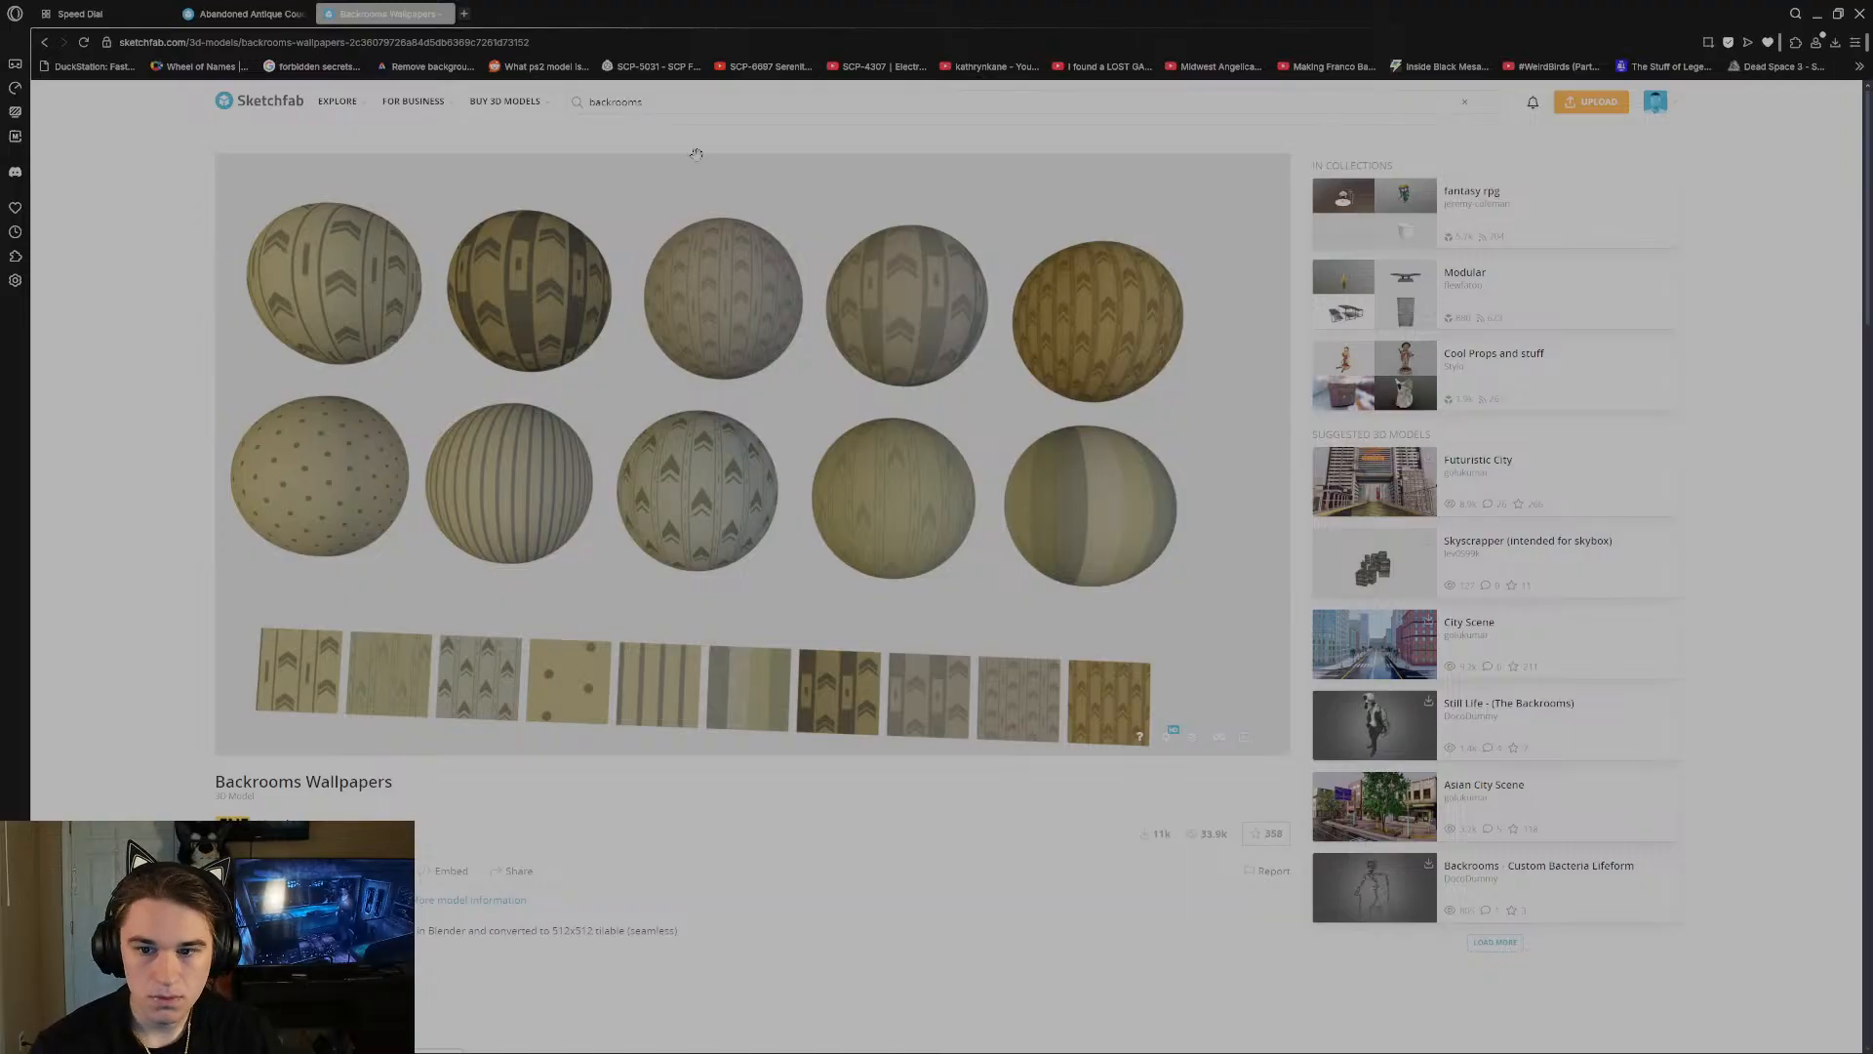
Return to the Sketchfab search, replace the query with "couch" and load more results.
{"action": "left_click", "coordinate": [45, 42]}
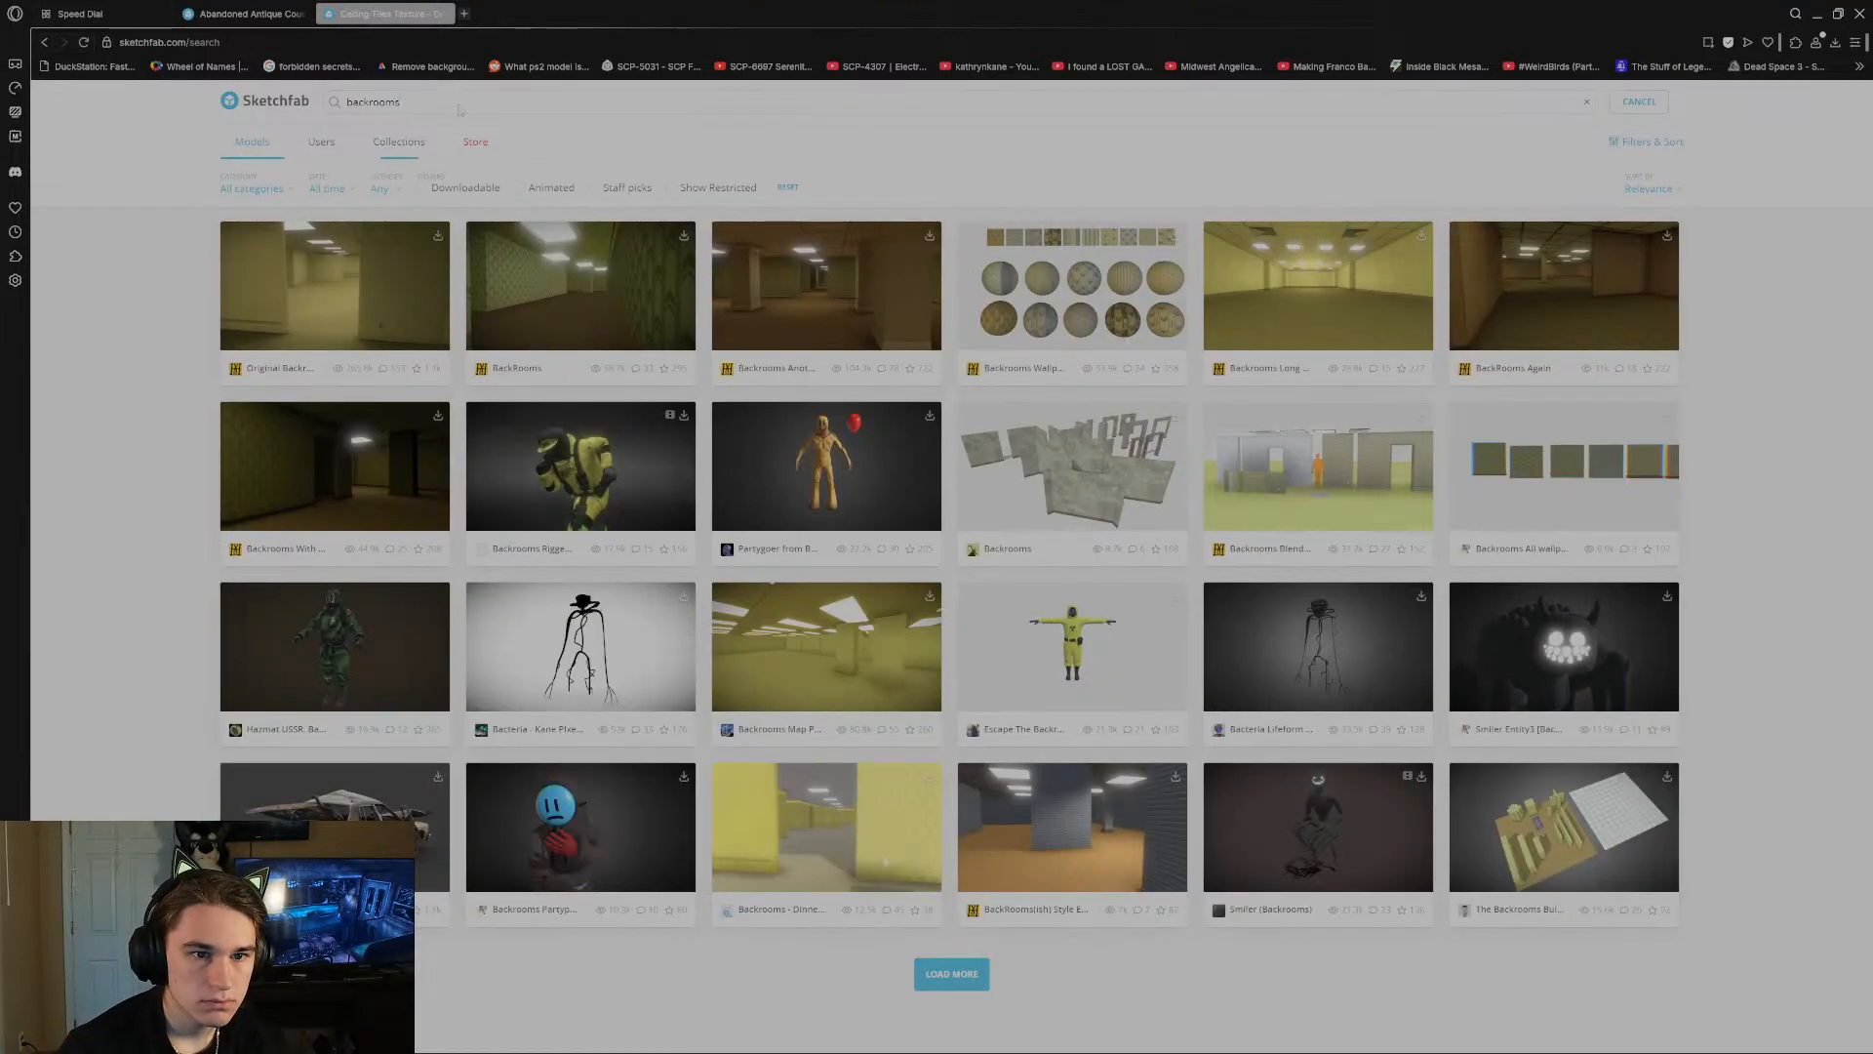
{"action": "left_click_drag", "start_coordinate": [354, 87], "coordinate": [303, 36]}
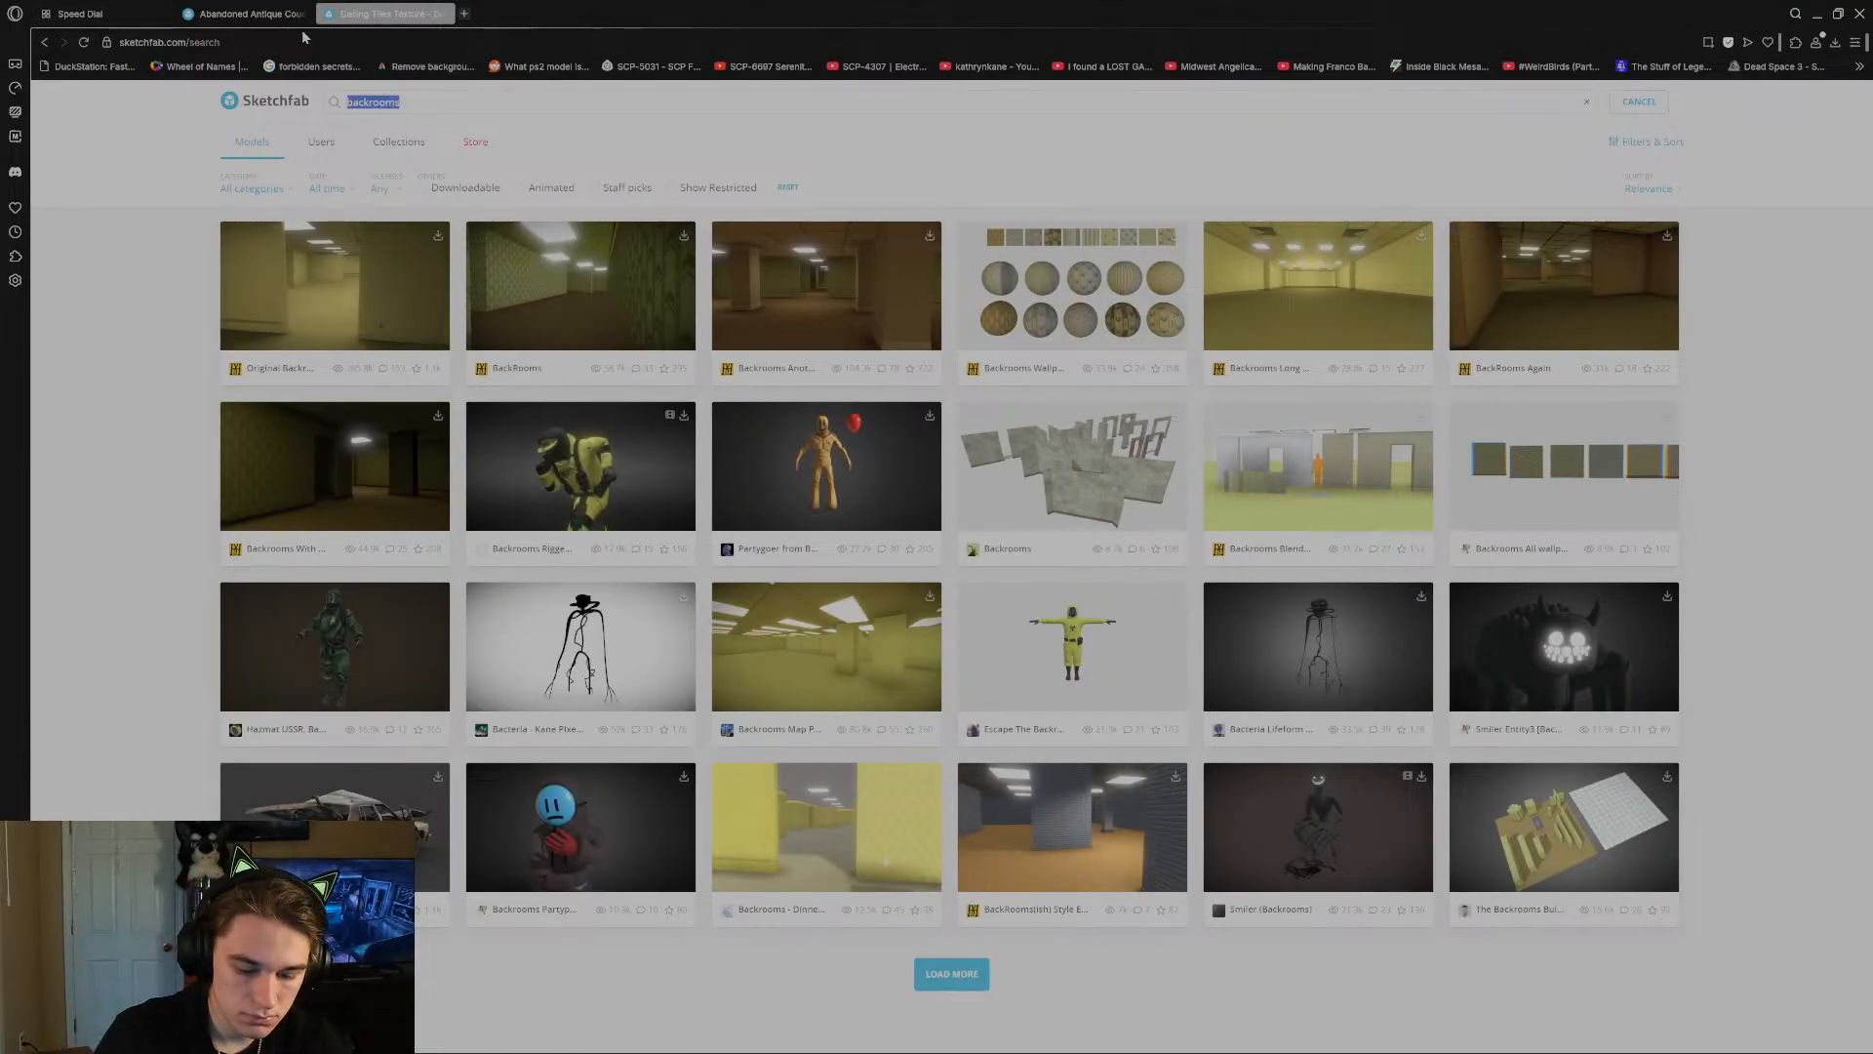
{"action": "type", "text": "couch"}
{"action": "key", "text": "Return"}
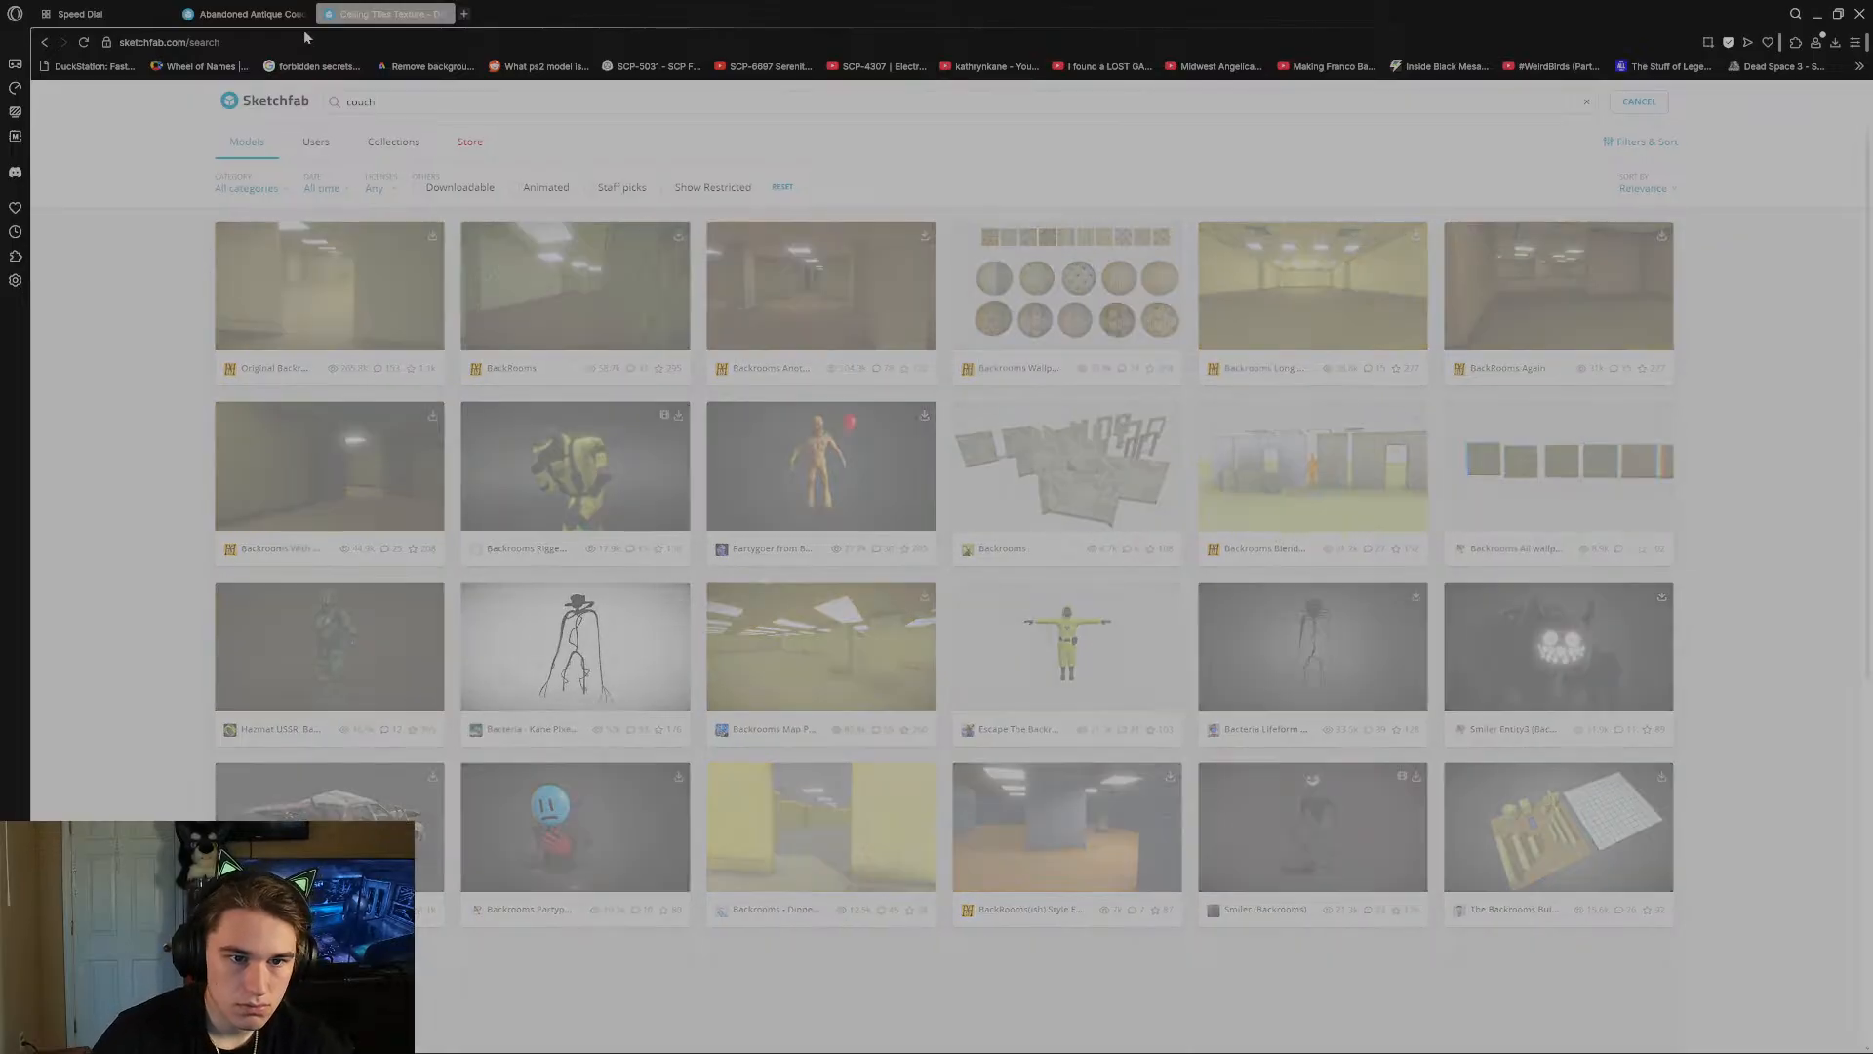
{"action": "left_click", "coordinate": [953, 980]}
{"action": "scroll", "coordinate": [953, 979], "scroll_direction": "down", "scroll_amount": 10}
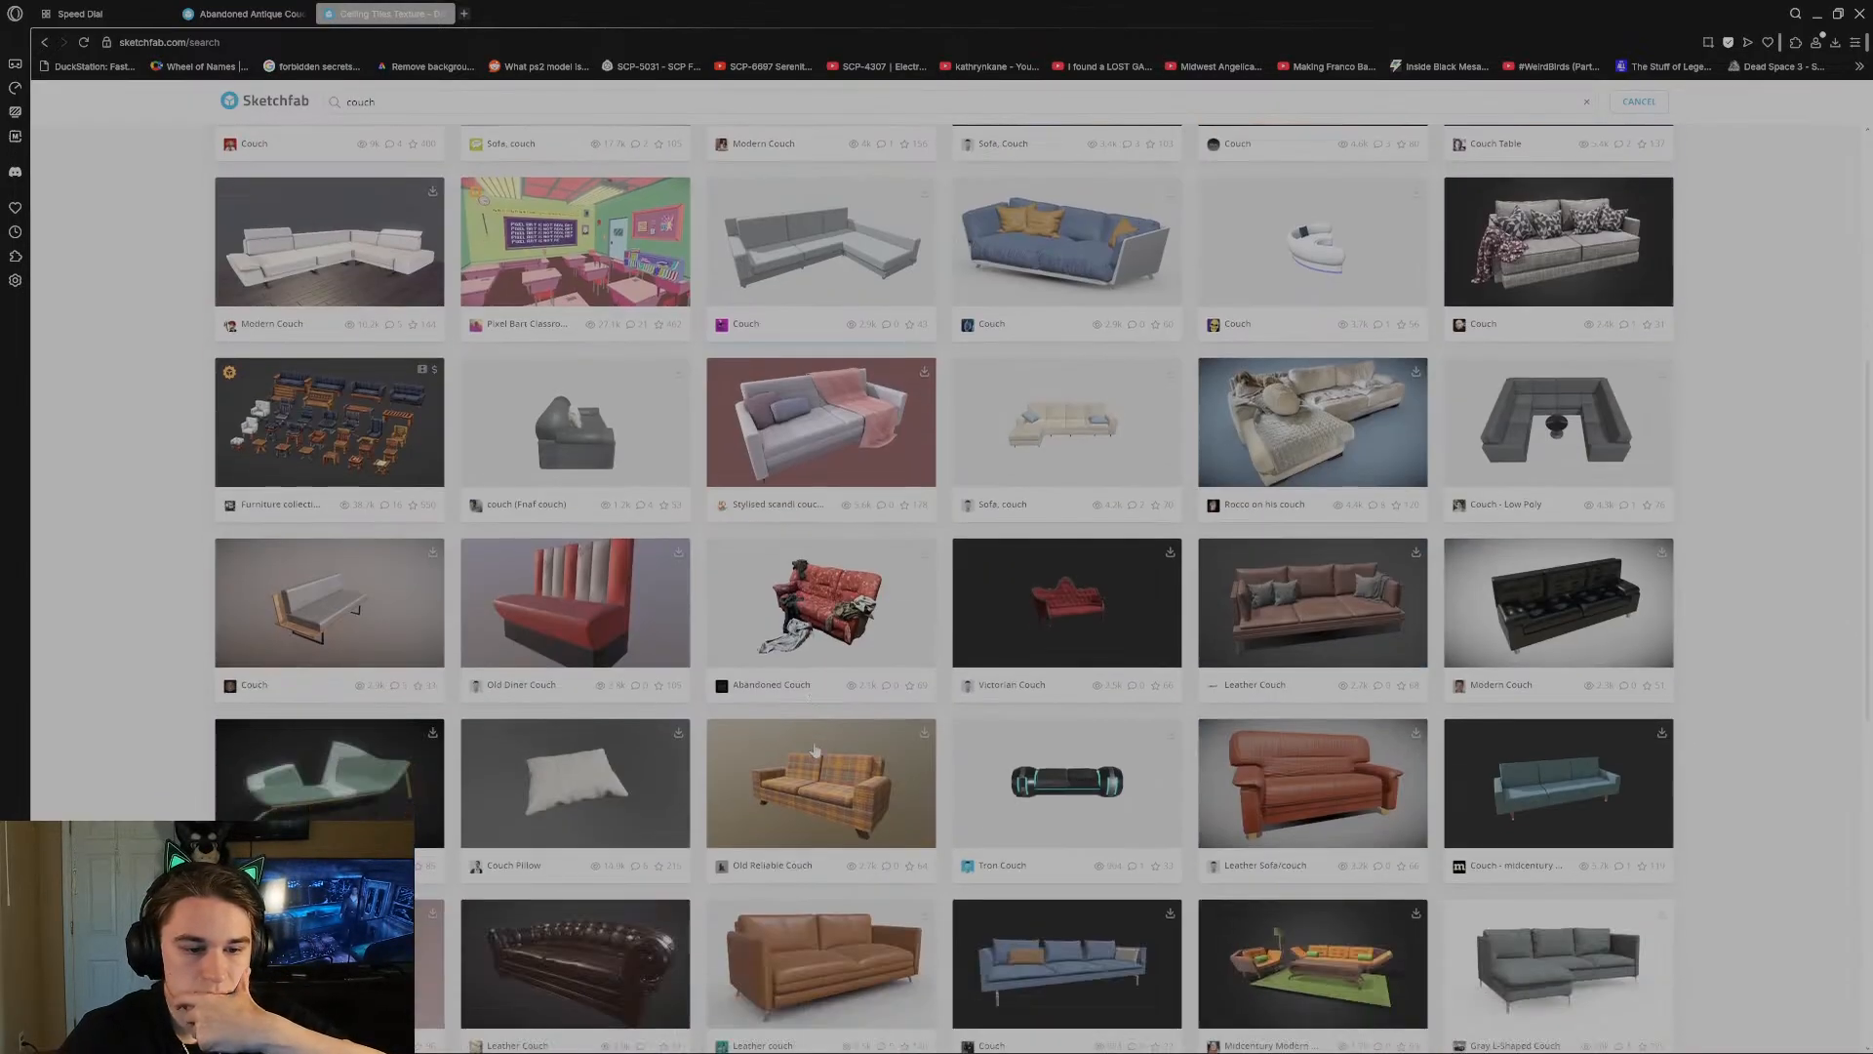
Look further down the list of couch models for one that suits the room scene.
{"action": "scroll", "coordinate": [826, 744], "scroll_direction": "down", "scroll_amount": 4}
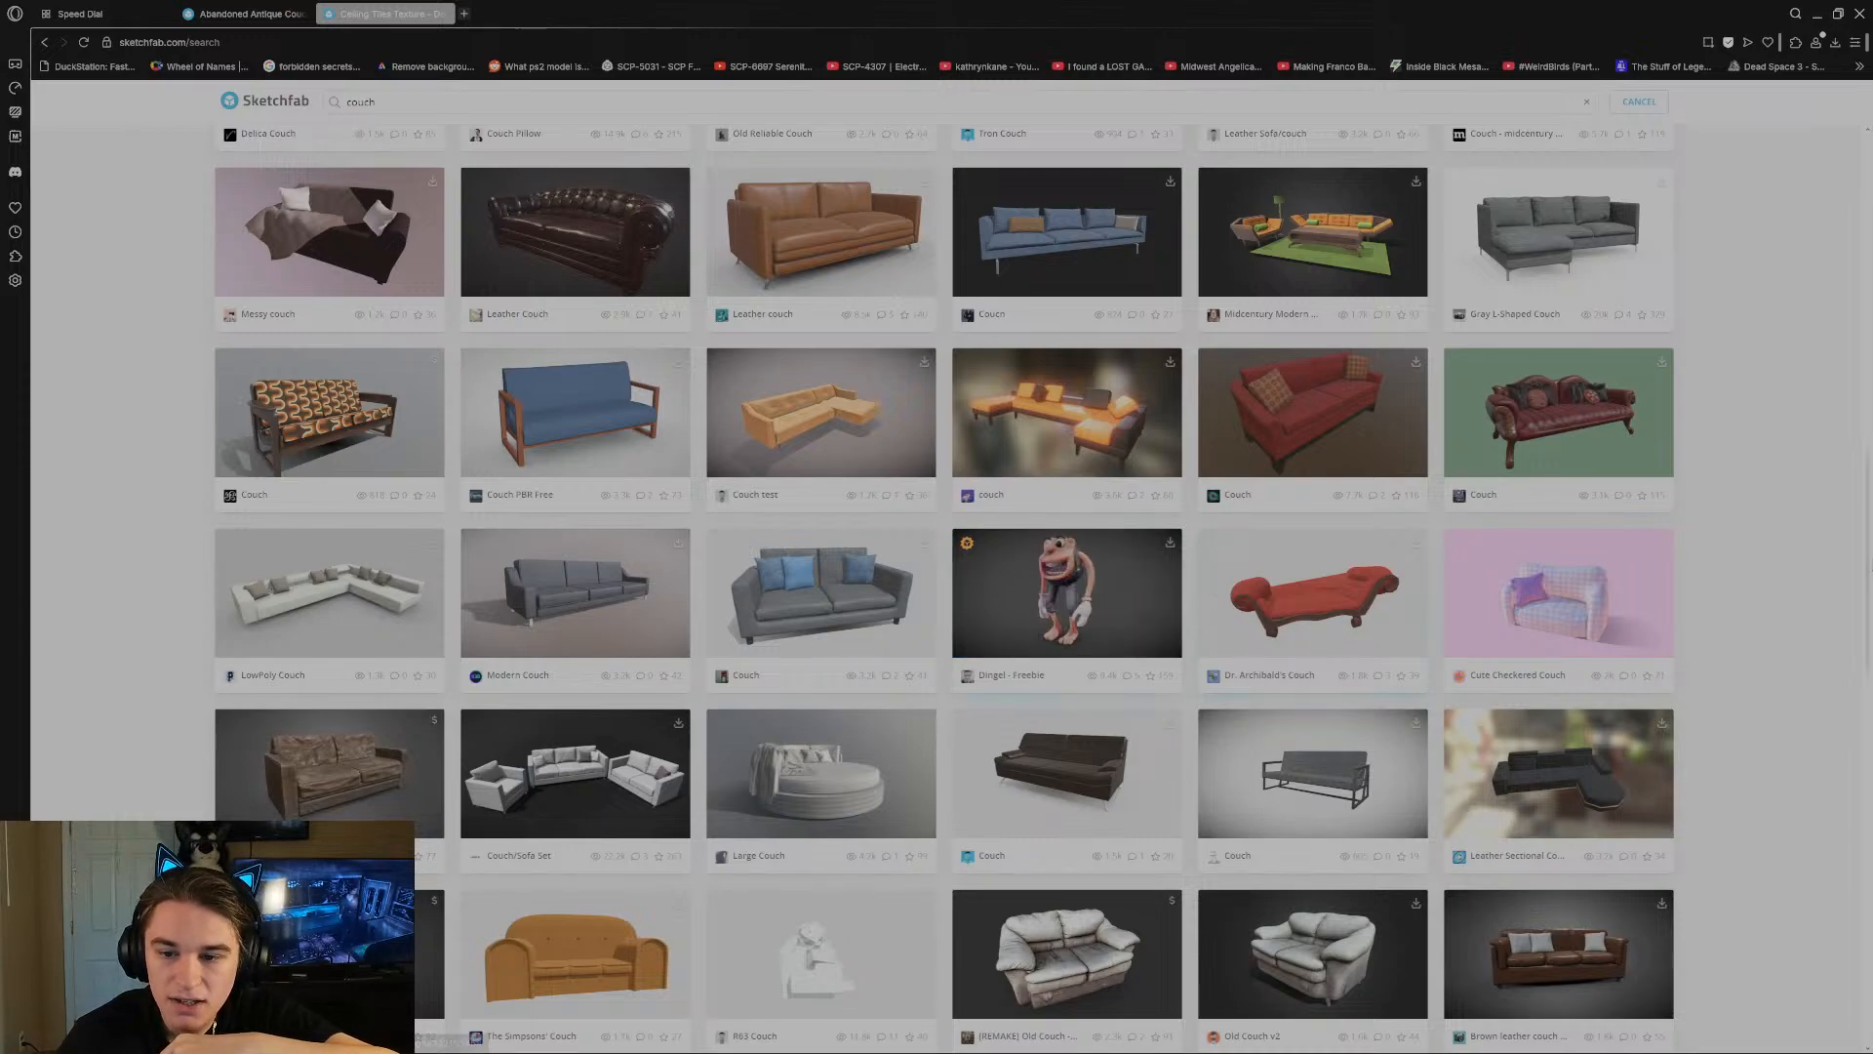
{"action": "scroll", "coordinate": [1741, 551], "scroll_direction": "down", "scroll_amount": 3}
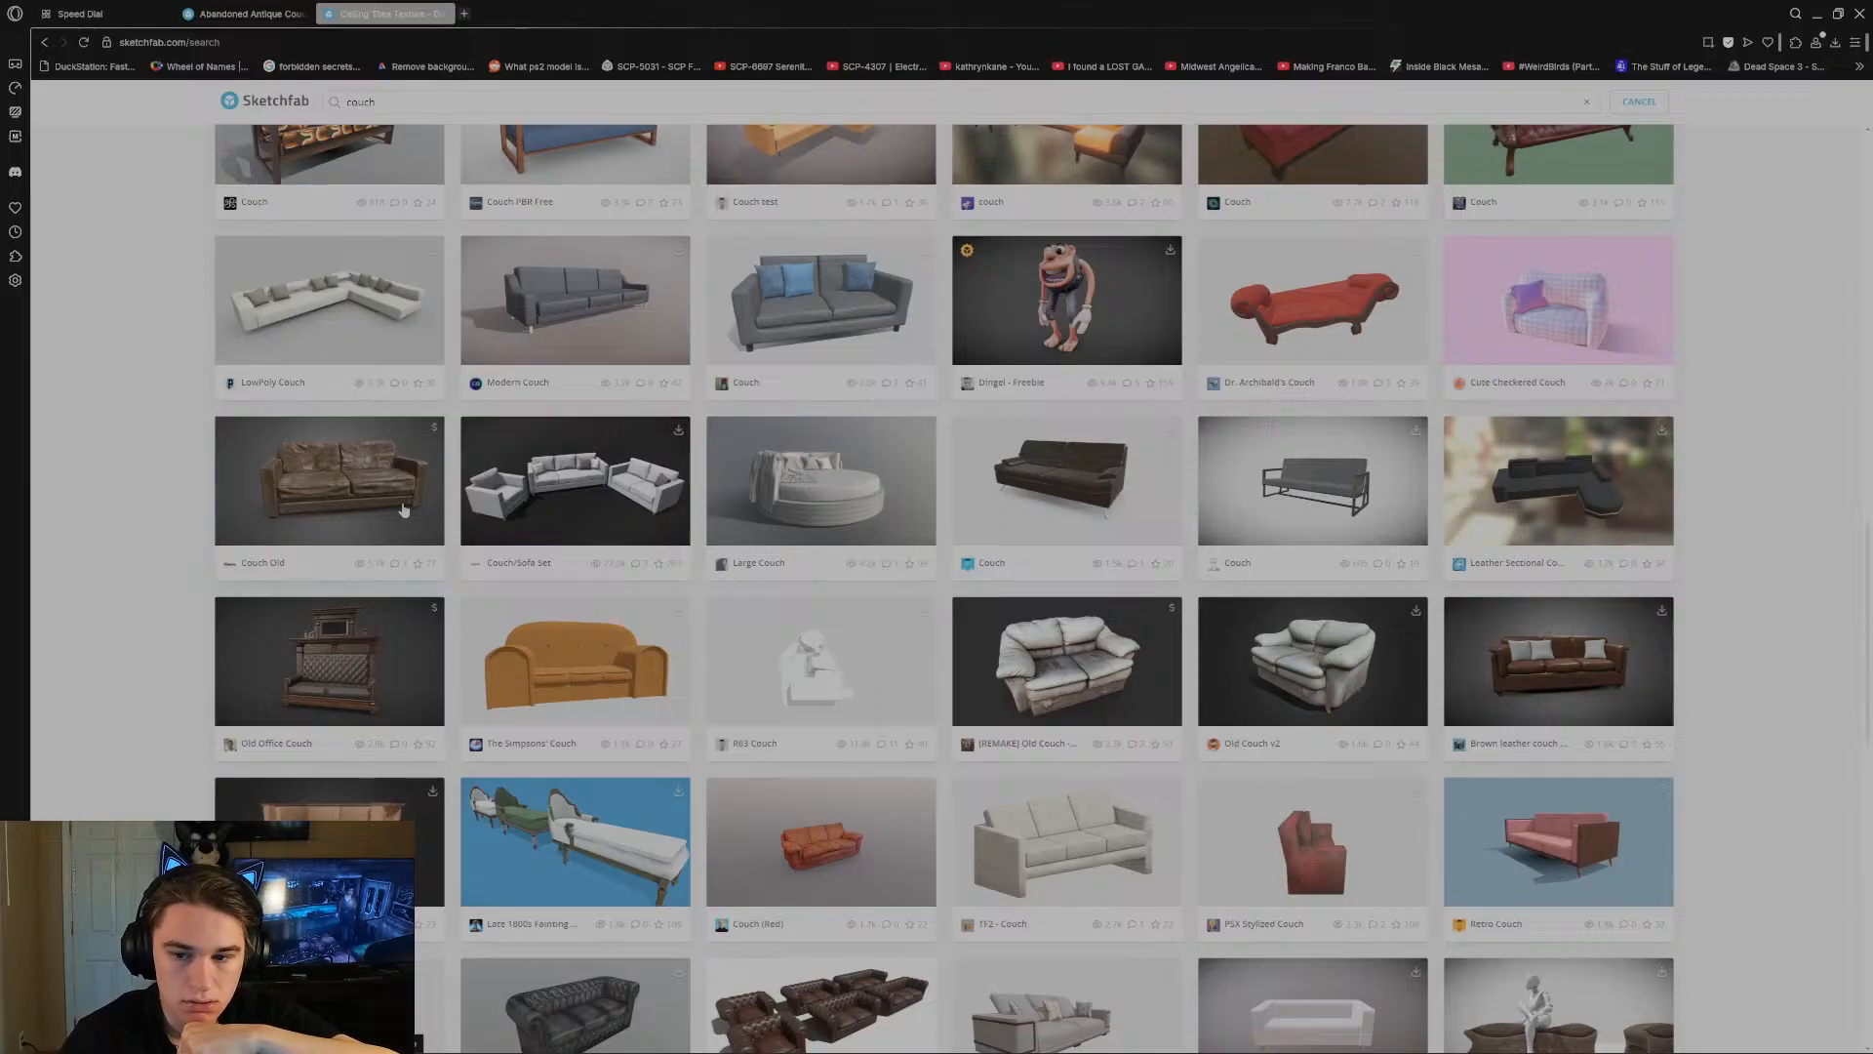
{"action": "scroll", "coordinate": [1719, 549], "scroll_direction": "down", "scroll_amount": 3}
{"action": "scroll", "coordinate": [1719, 548], "scroll_direction": "down", "scroll_amount": 2}
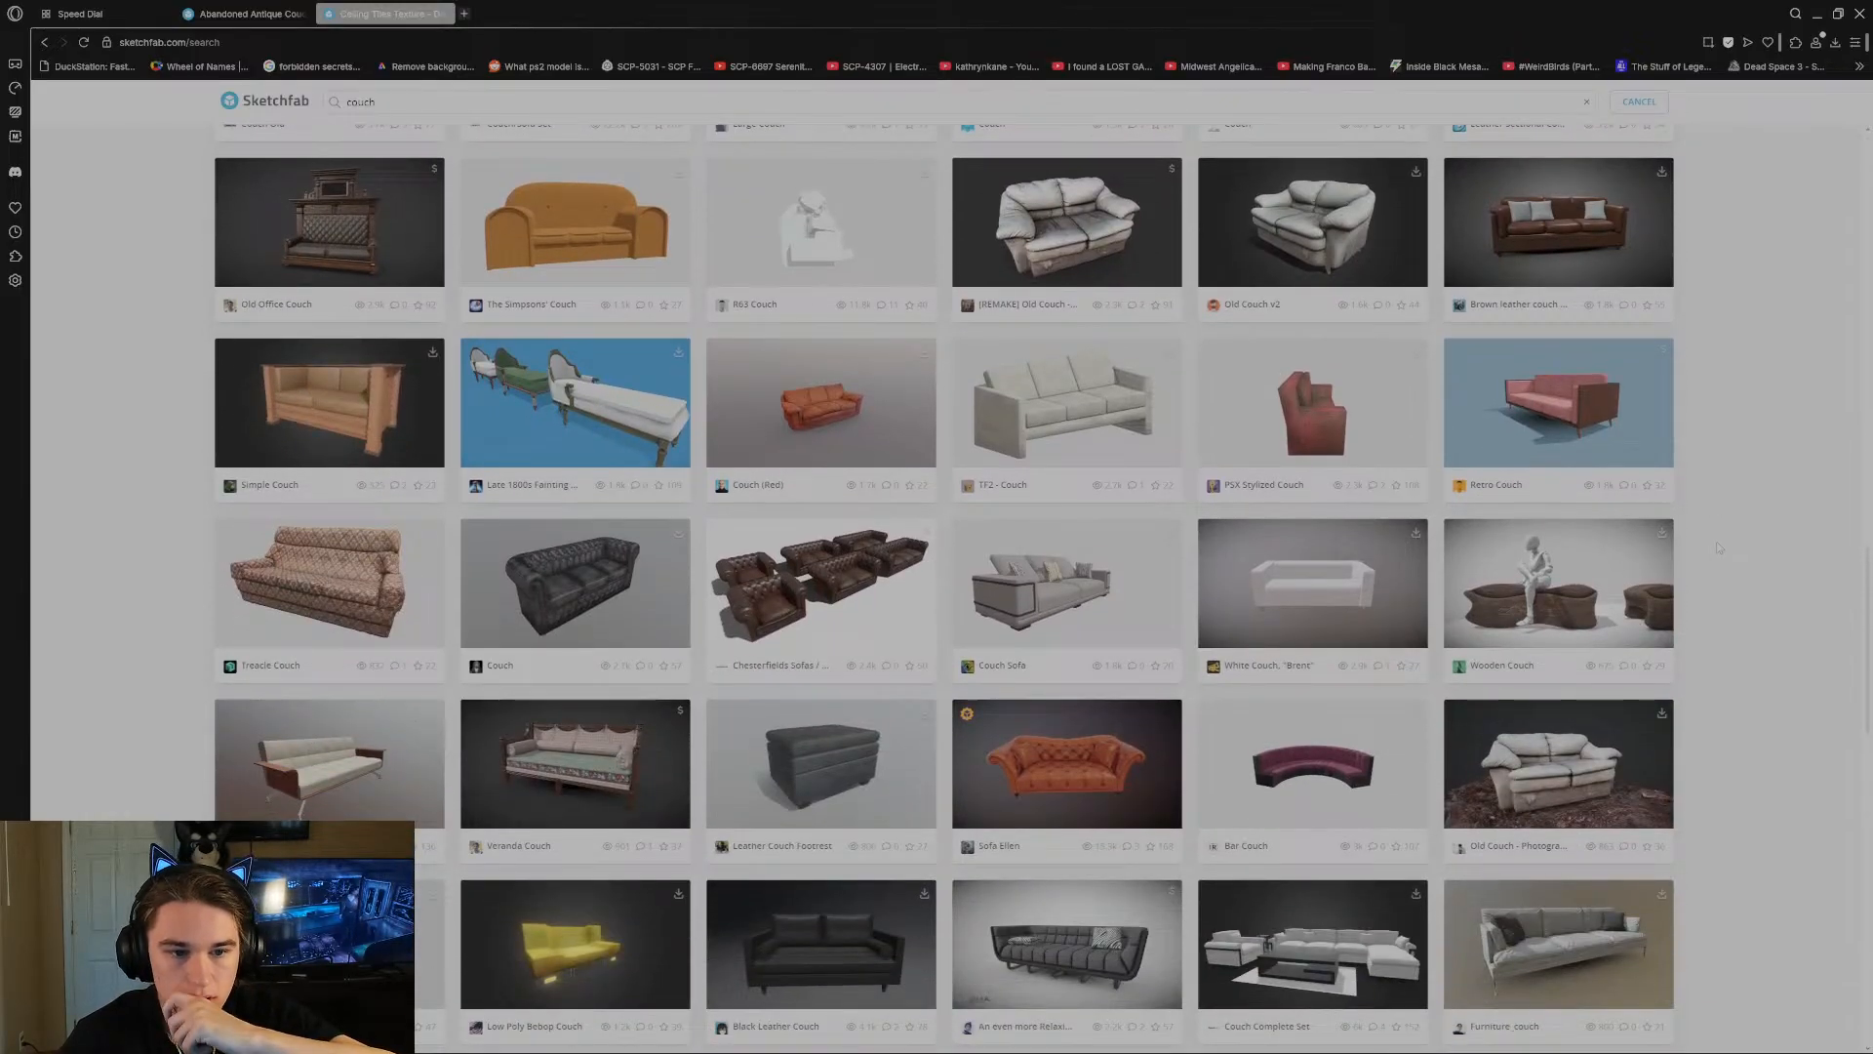
{"action": "scroll", "coordinate": [1719, 549], "scroll_direction": "down", "scroll_amount": 2}
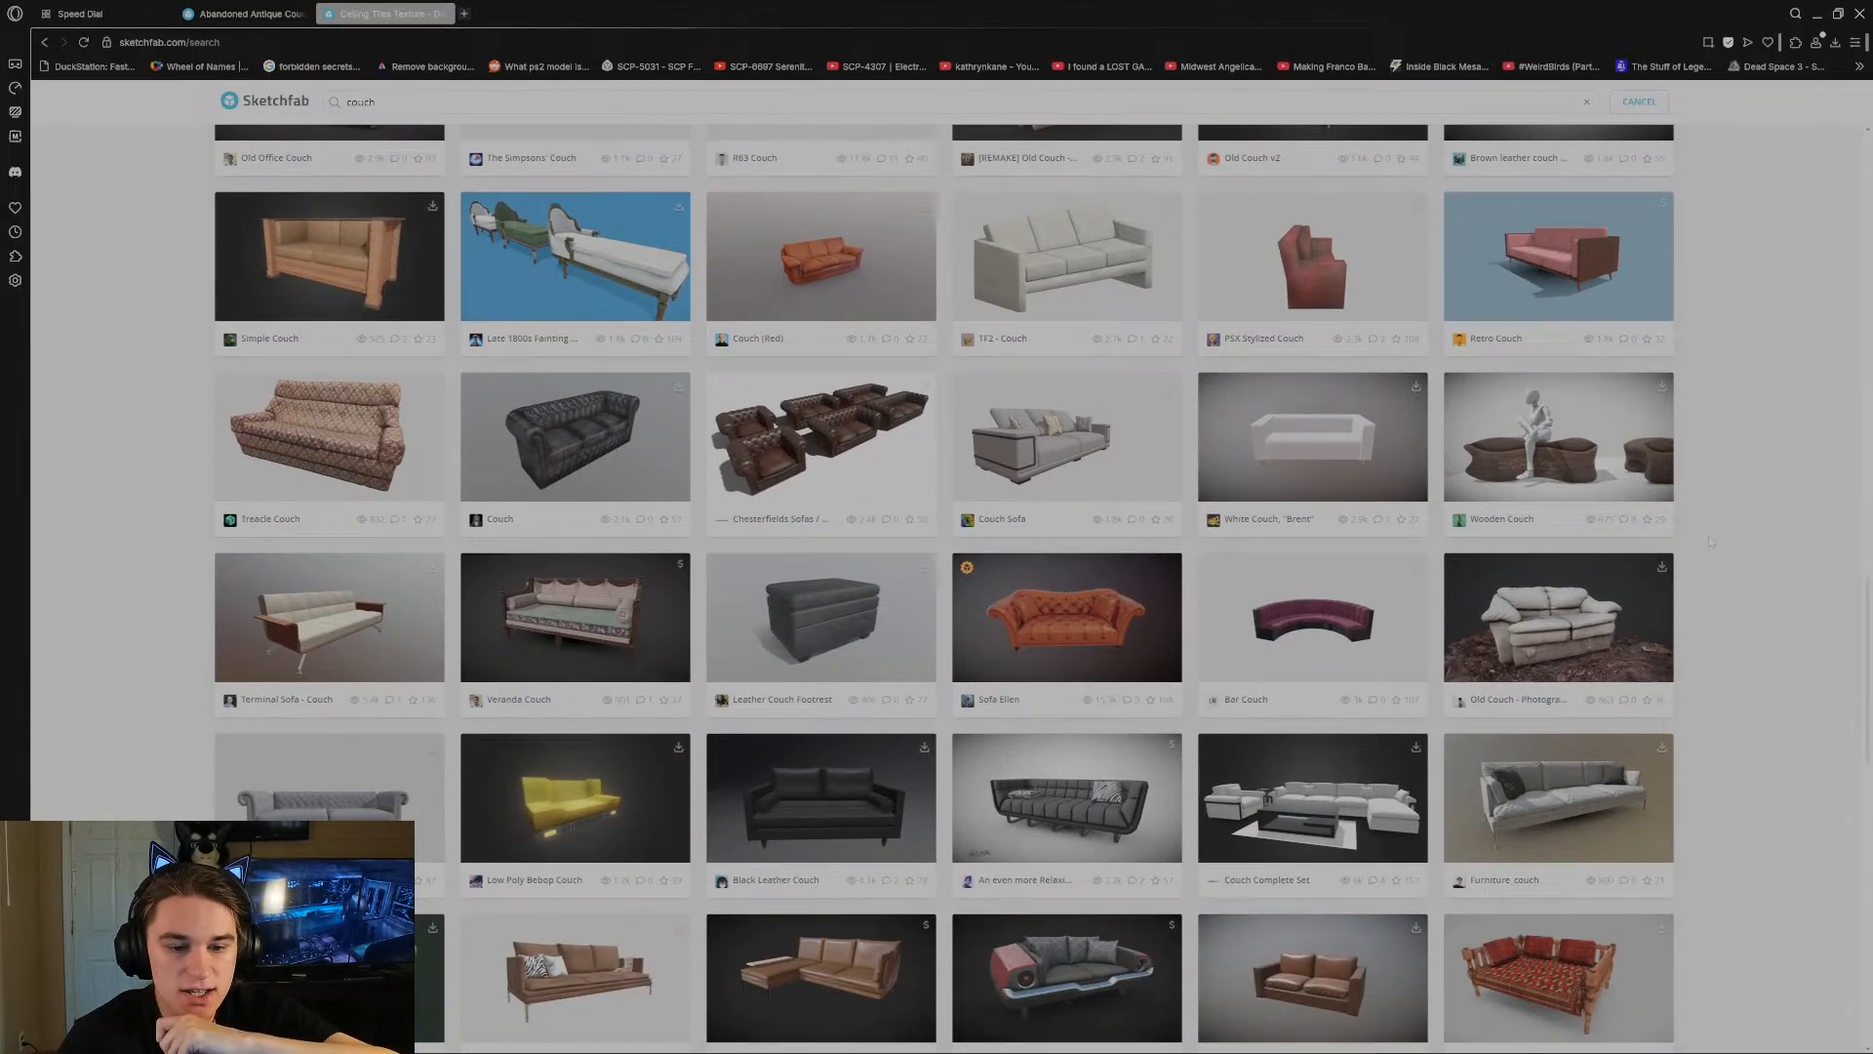
{"action": "scroll", "coordinate": [1709, 541], "scroll_direction": "down", "scroll_amount": 4}
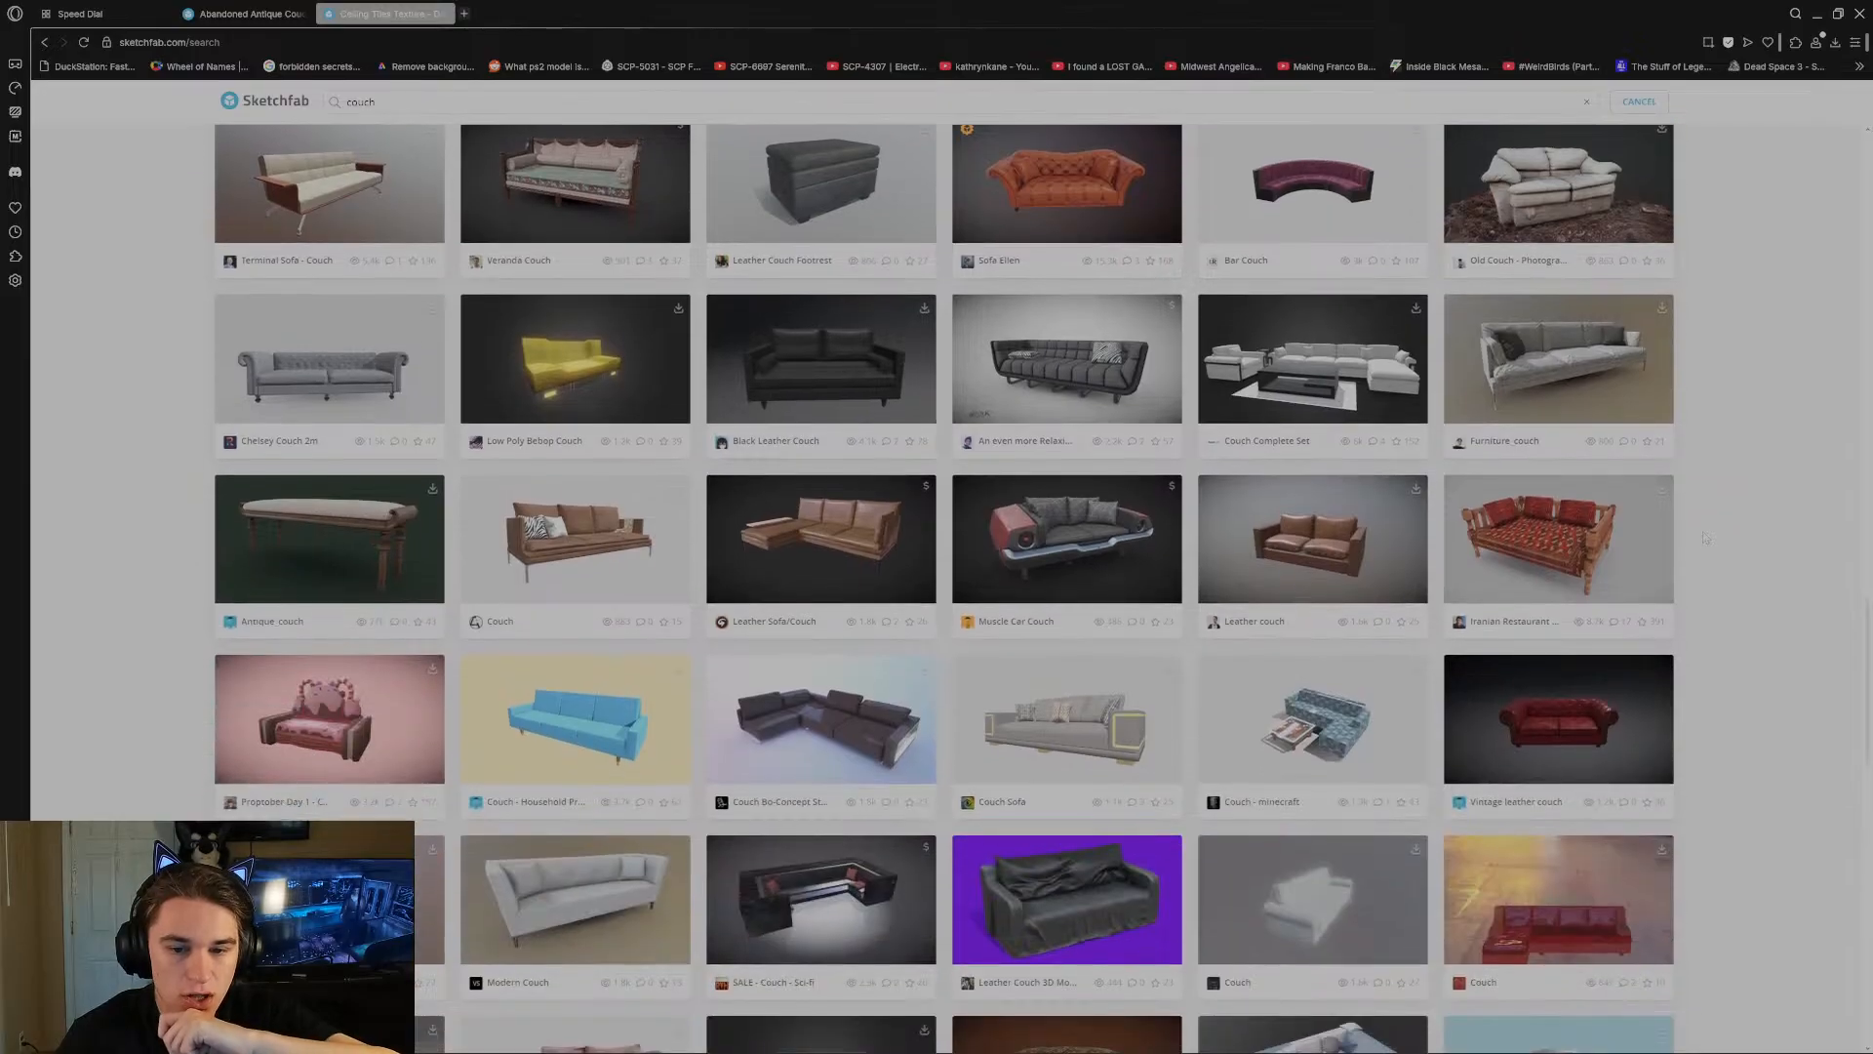
{"action": "scroll", "coordinate": [1697, 533], "scroll_direction": "down", "scroll_amount": 5}
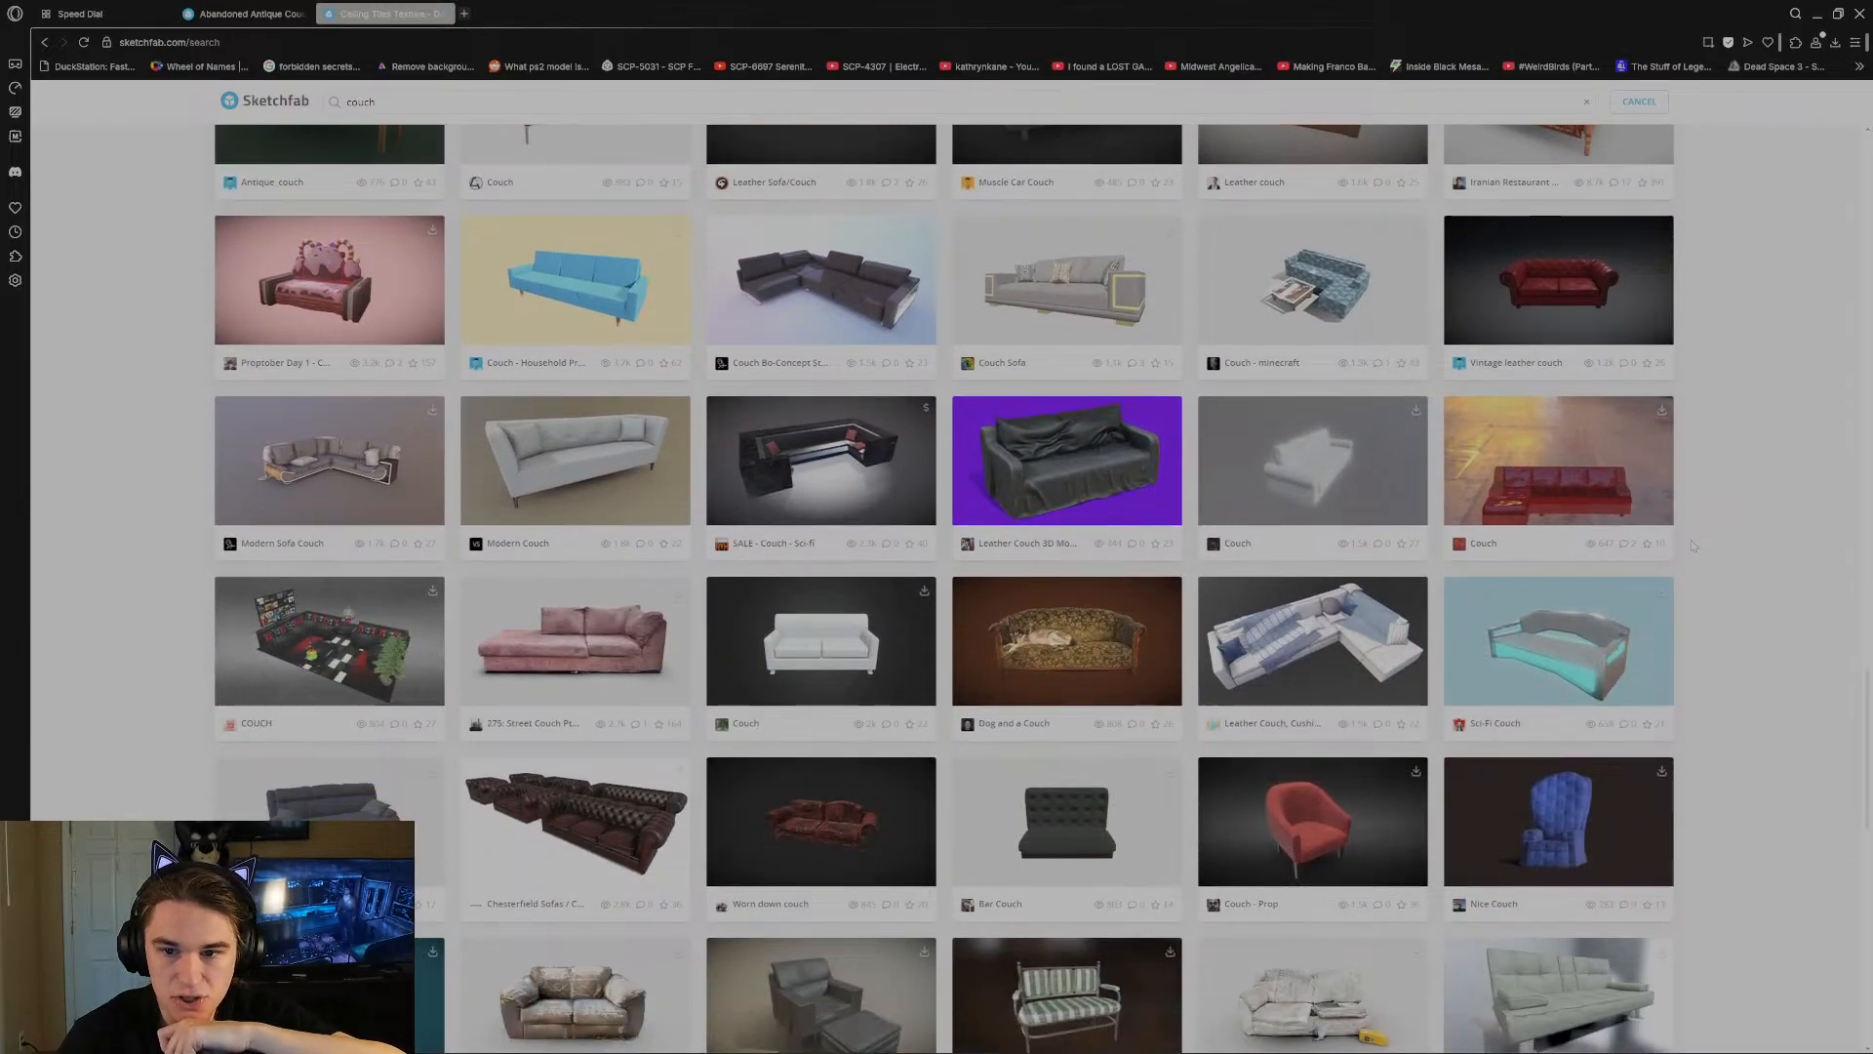
{"action": "scroll", "coordinate": [1703, 571], "scroll_direction": "down", "scroll_amount": 2}
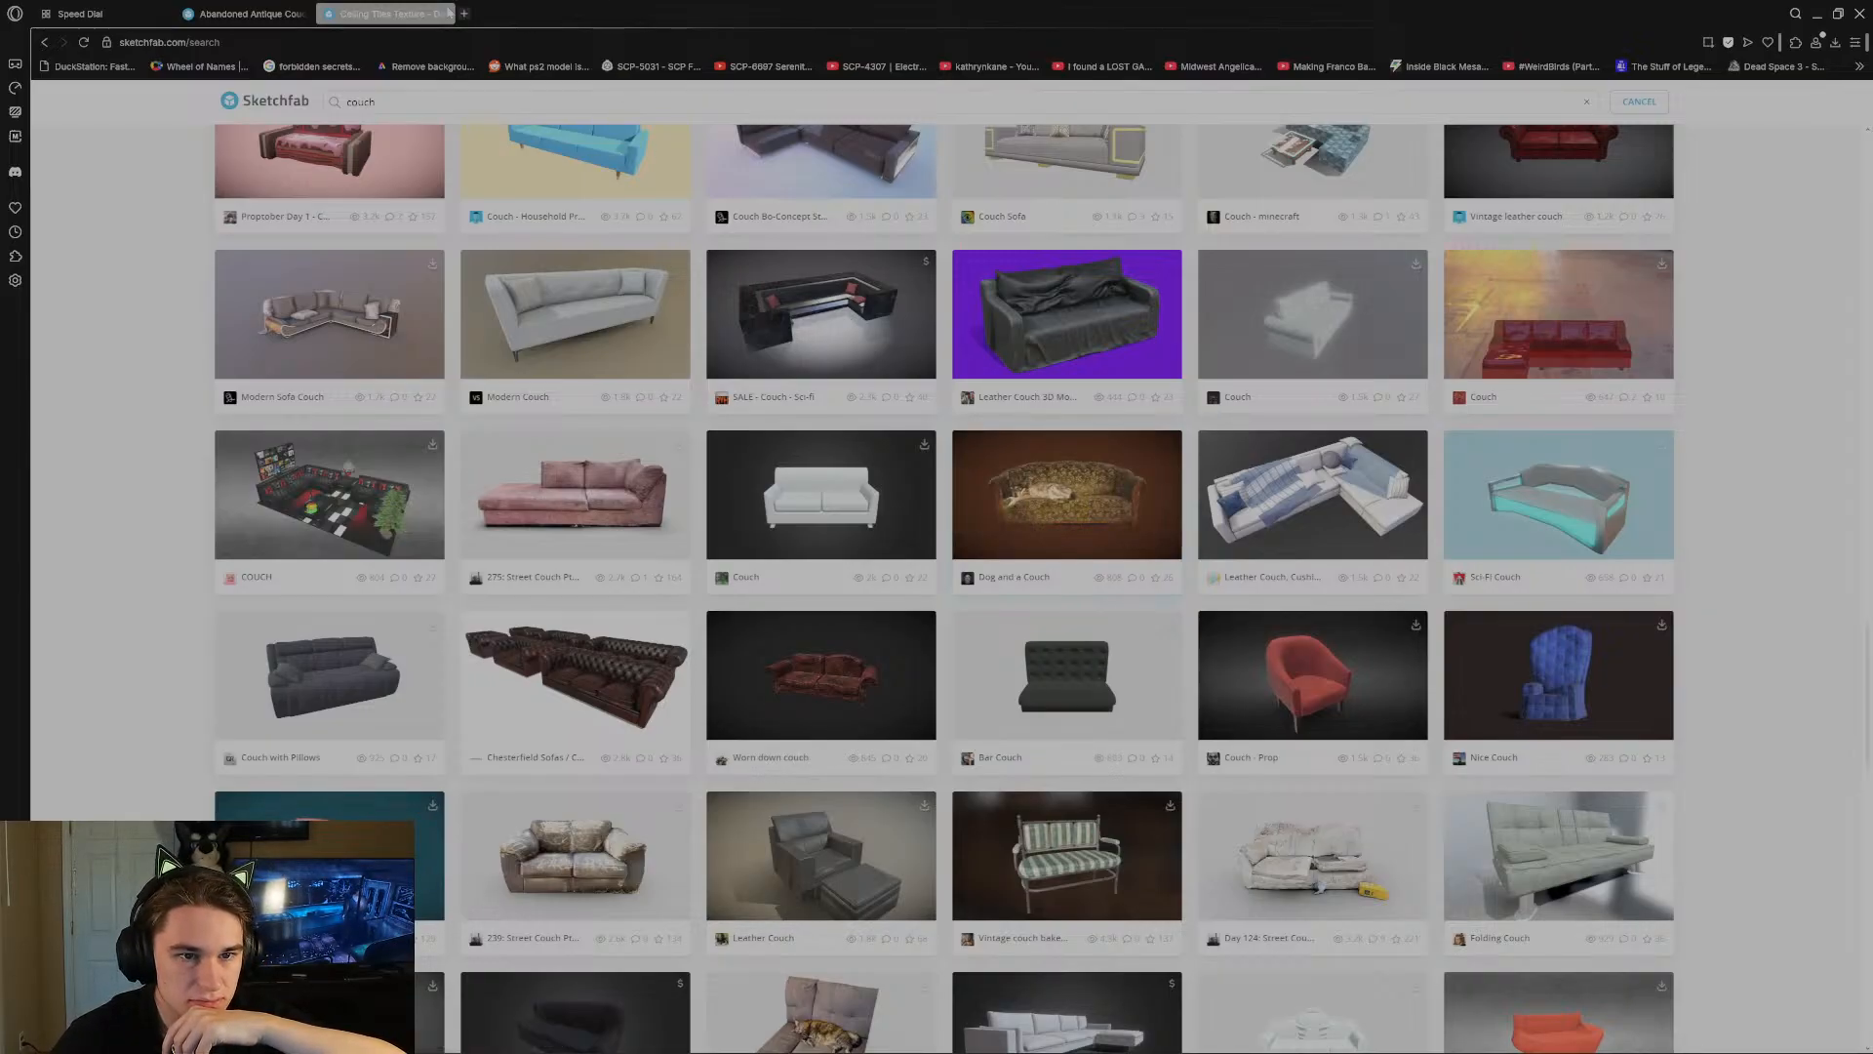
Look through the "freddy" model search results on Sketchfab and close that browser window.
{"action": "key", "text": "ctrl+w"}
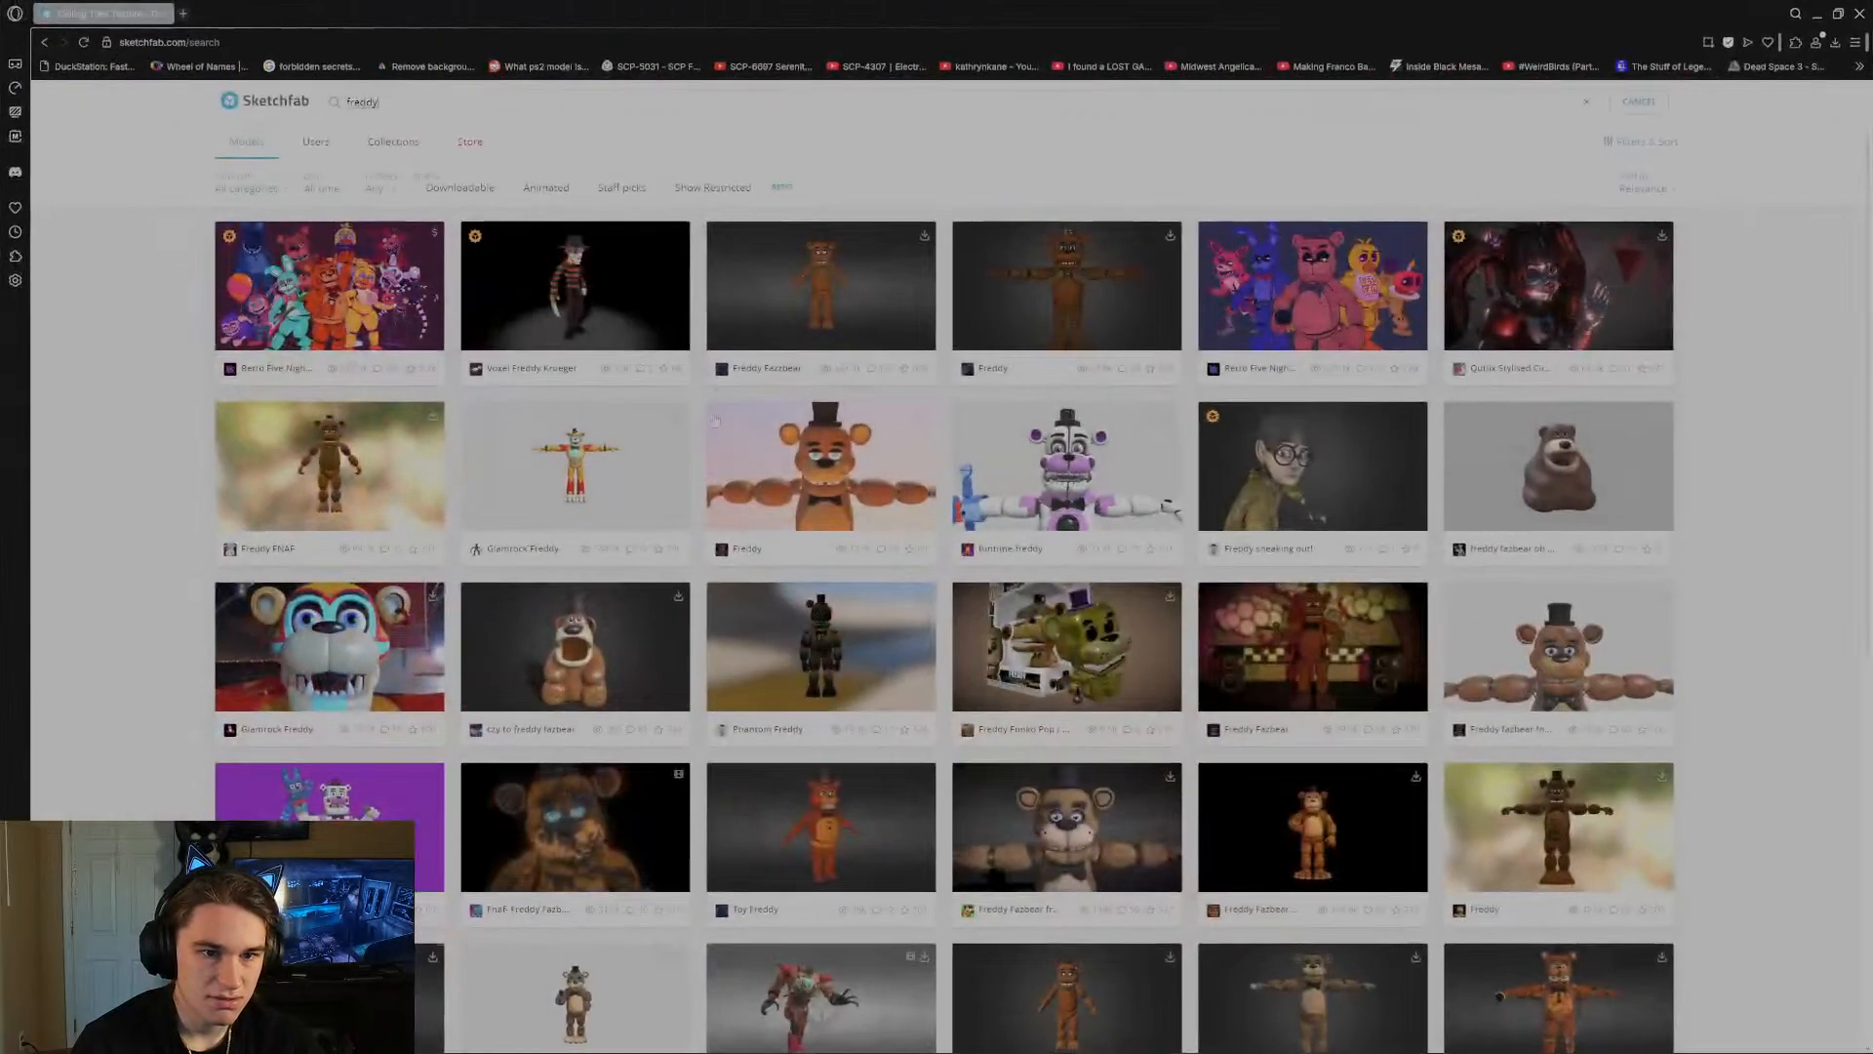
{"action": "scroll", "coordinate": [84, 347], "scroll_direction": "down", "scroll_amount": 7}
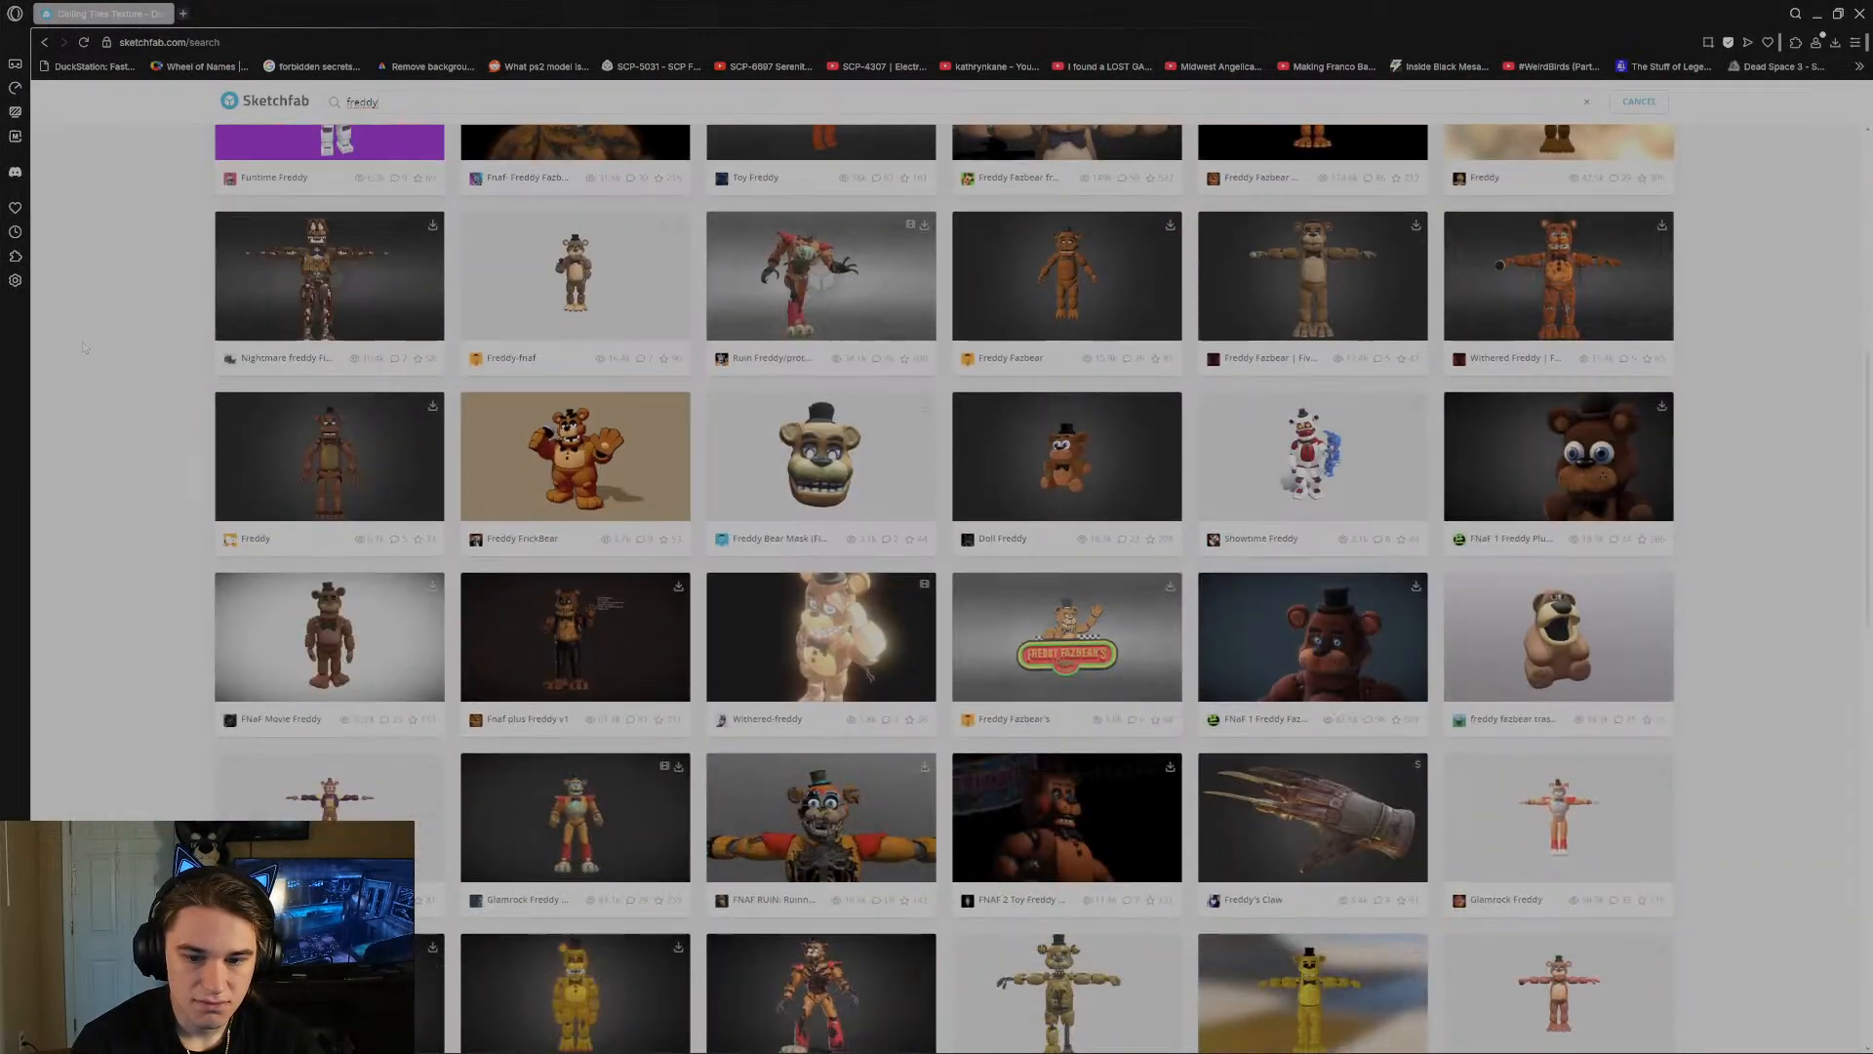
{"action": "scroll", "coordinate": [84, 347], "scroll_direction": "down", "scroll_amount": 8}
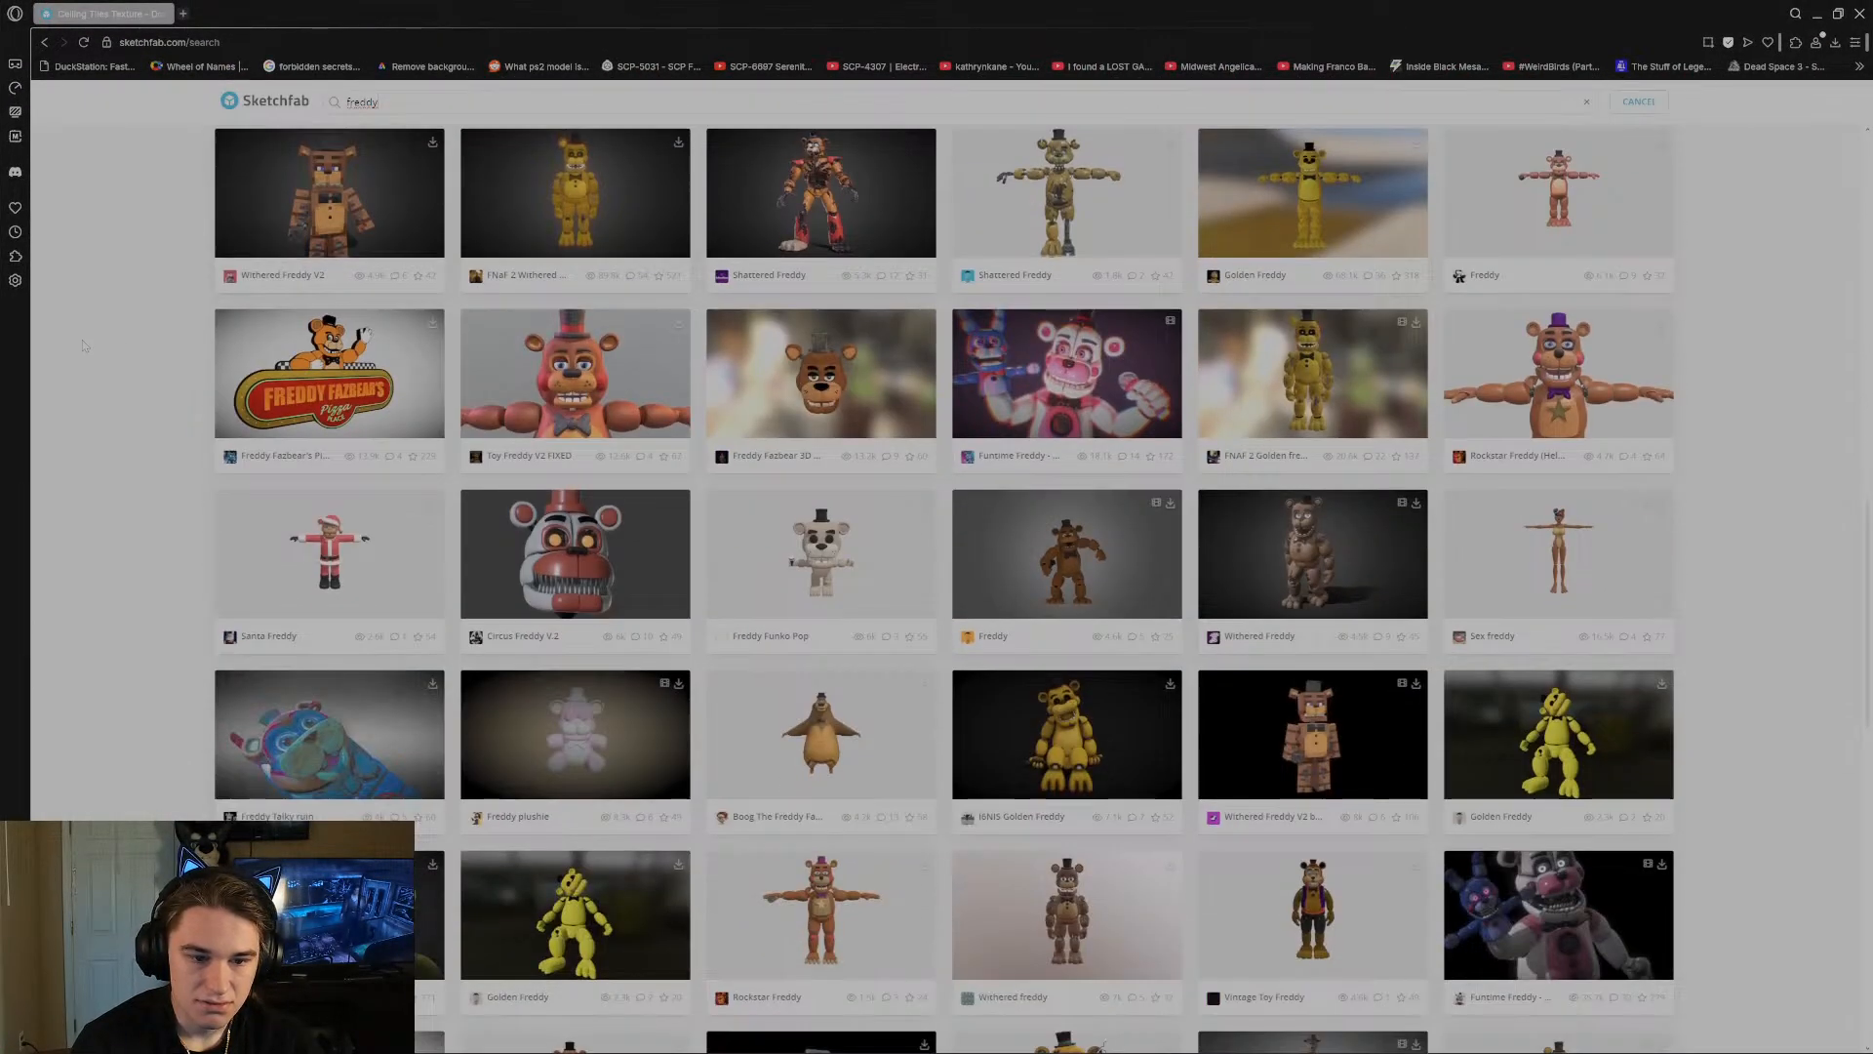
{"action": "scroll", "coordinate": [84, 345], "scroll_direction": "down", "scroll_amount": 4}
{"action": "scroll", "coordinate": [597, 551], "scroll_direction": "up", "scroll_amount": 20}
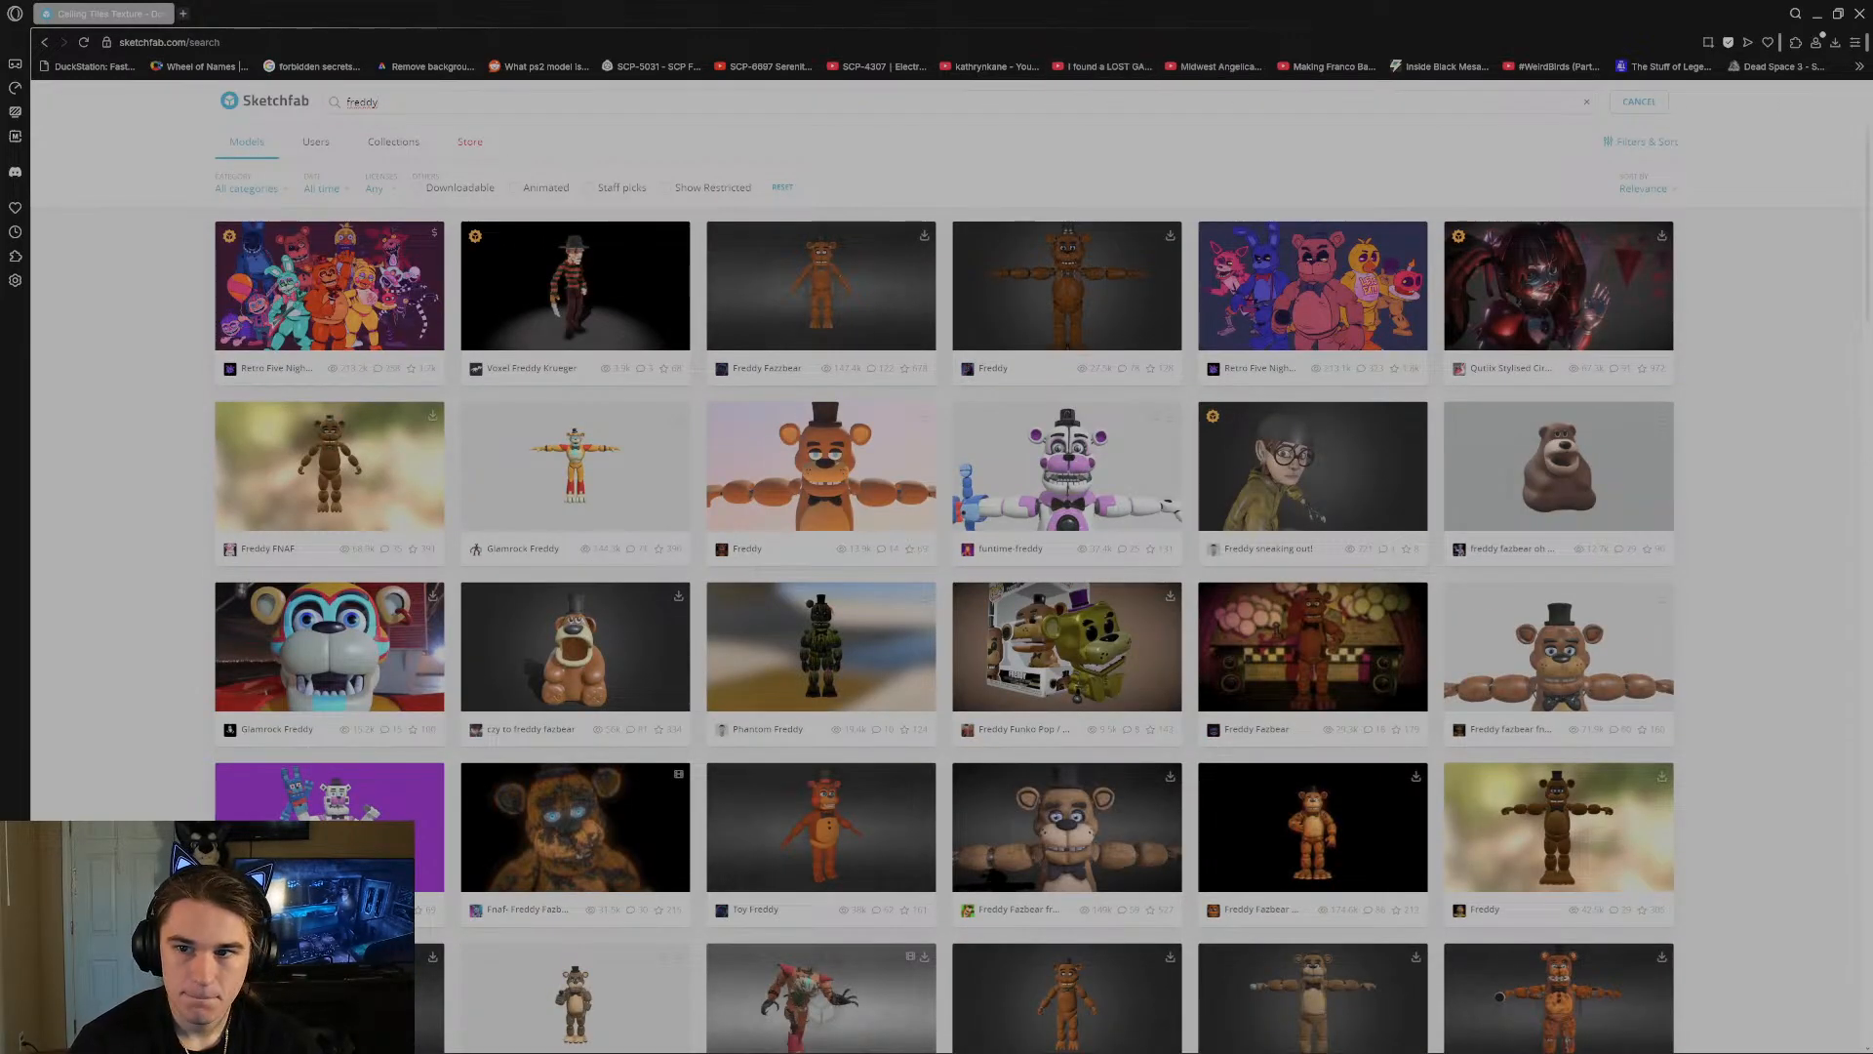
{"action": "left_click", "coordinate": [1860, 14]}
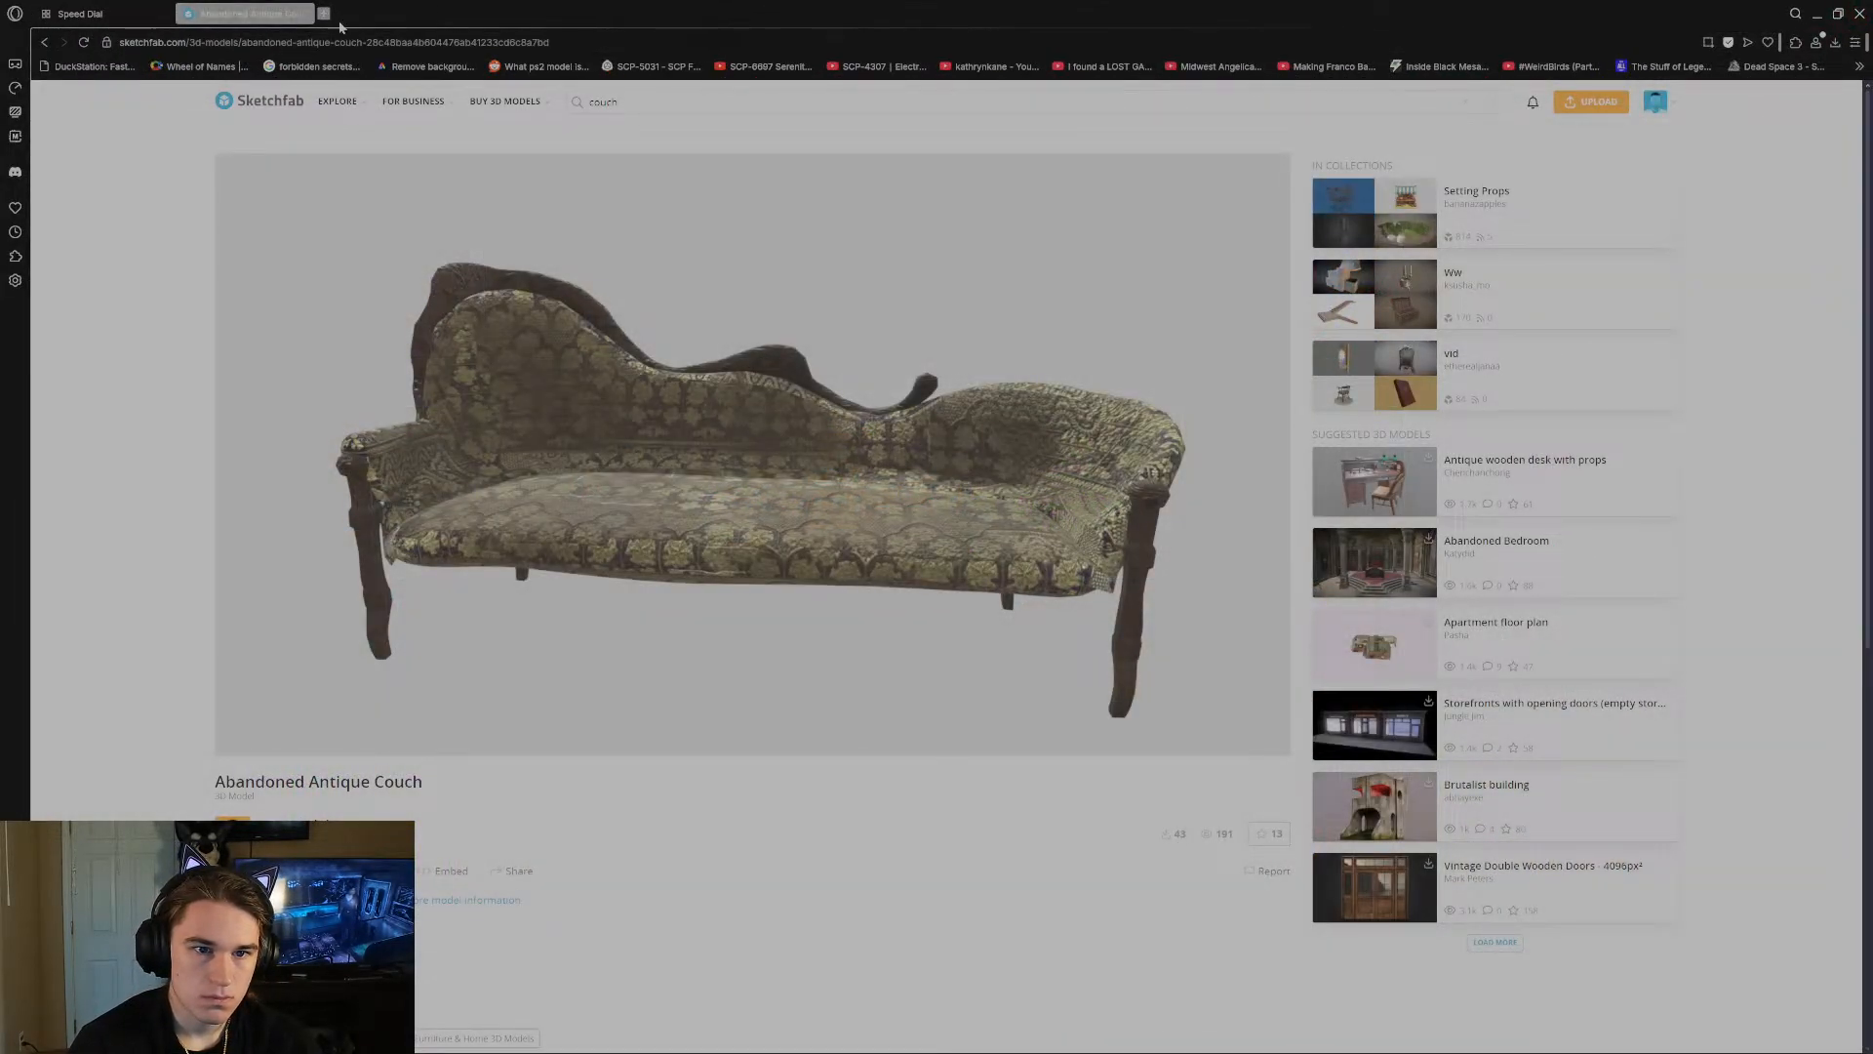
Reopen the "couch" search on Sketchfab, load more results and look through the models for a suitable couch.
{"action": "left_click", "coordinate": [639, 105]}
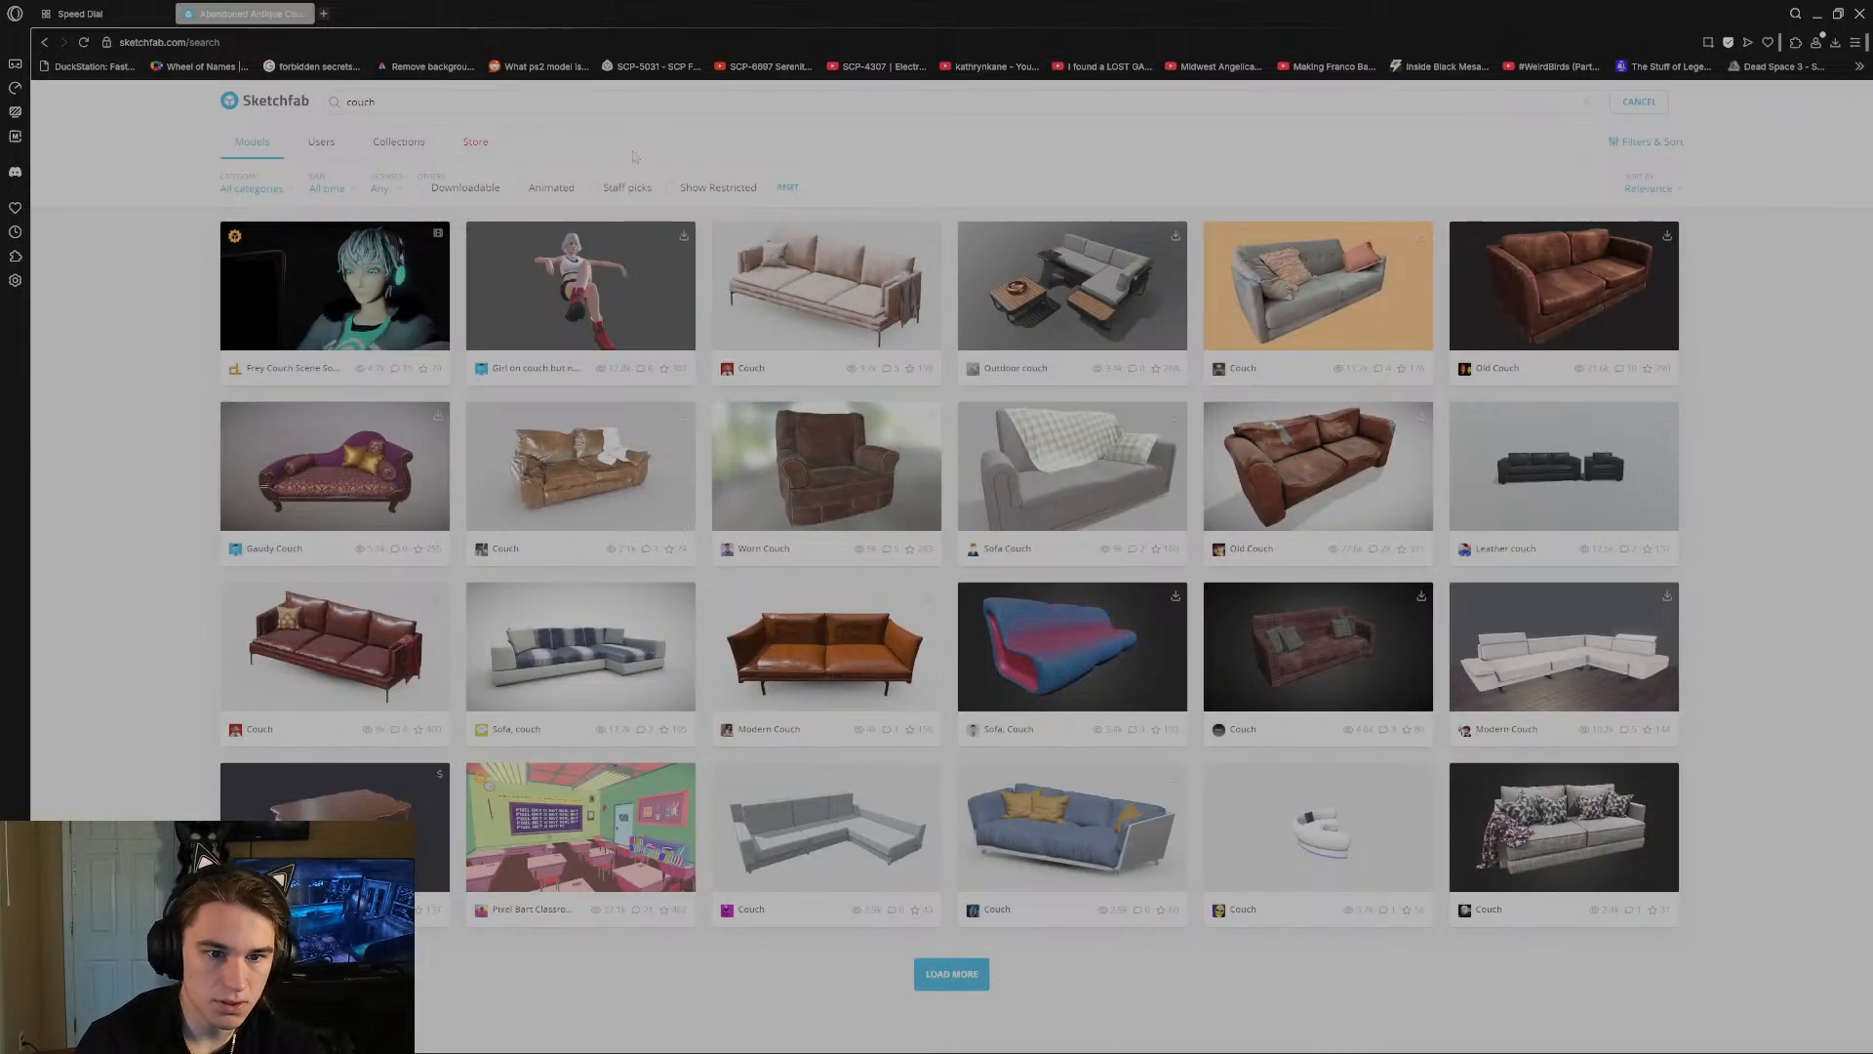
{"action": "left_click", "coordinate": [951, 974]}
{"action": "scroll", "coordinate": [933, 795], "scroll_direction": "down", "scroll_amount": 7}
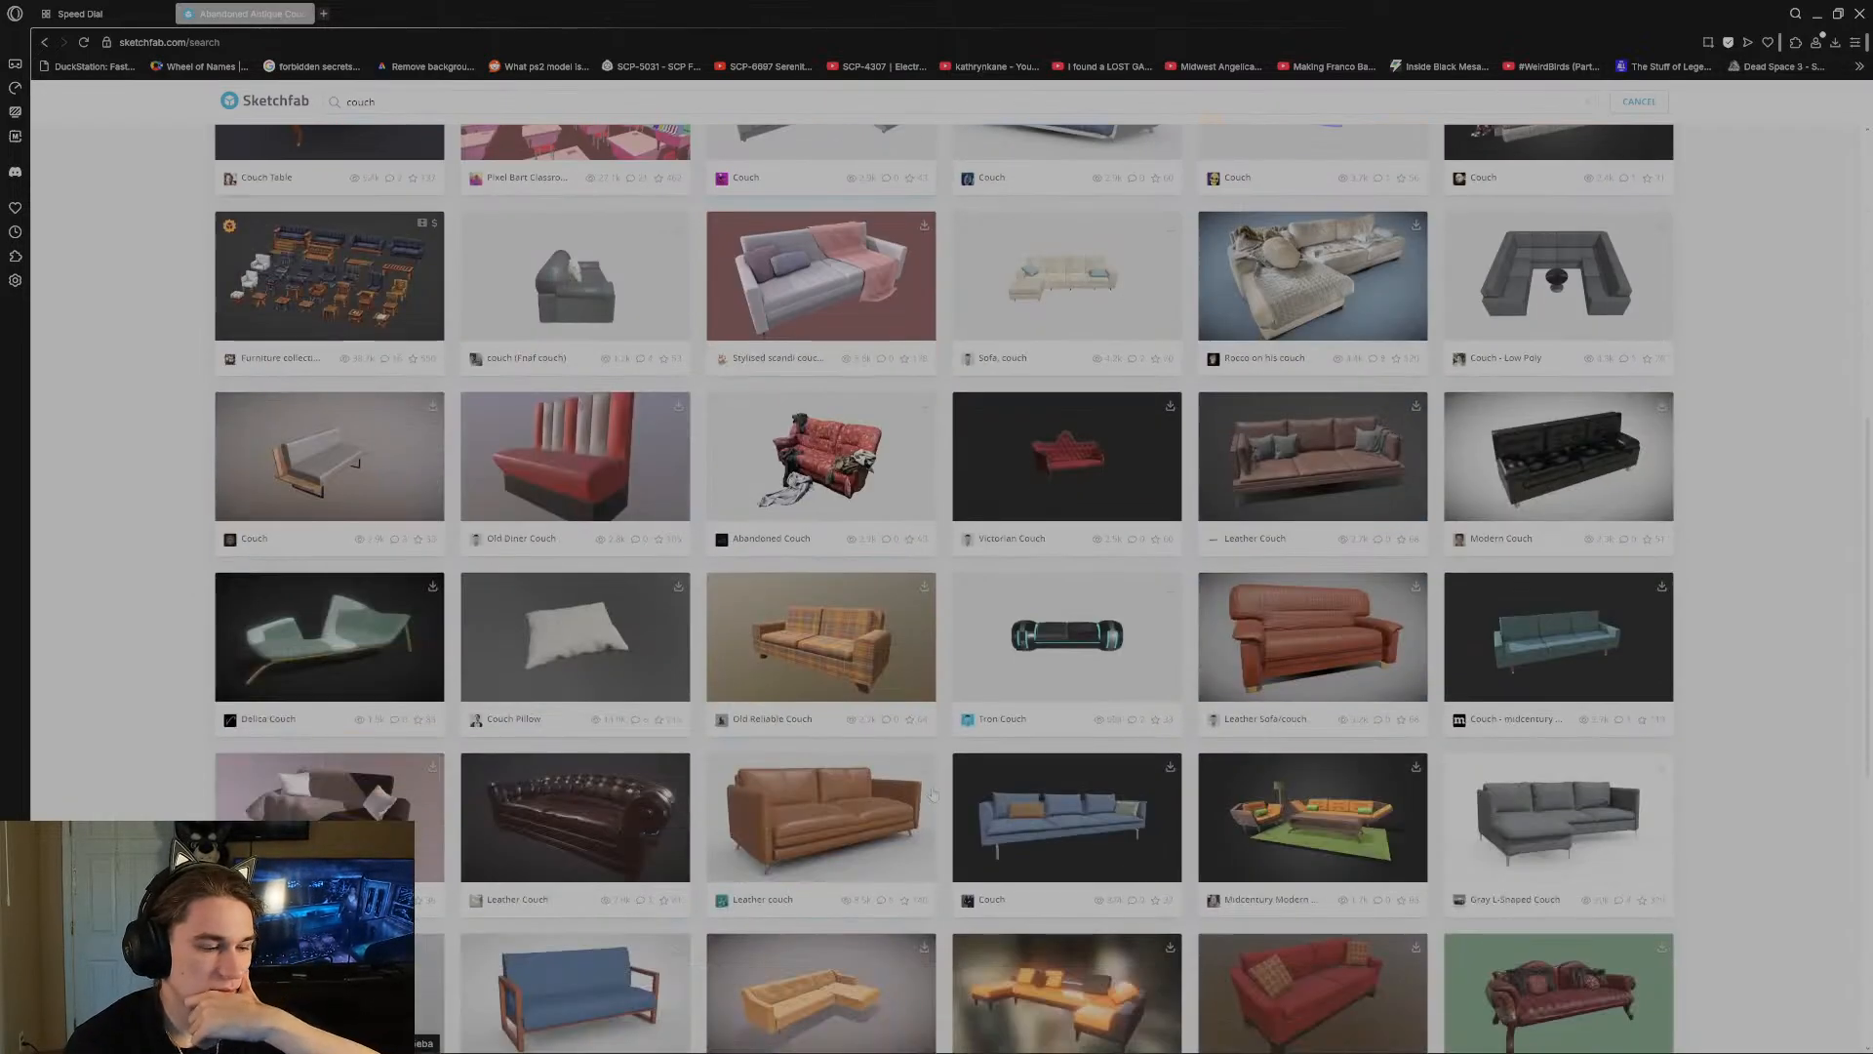
{"action": "scroll", "coordinate": [934, 796], "scroll_direction": "down", "scroll_amount": 15}
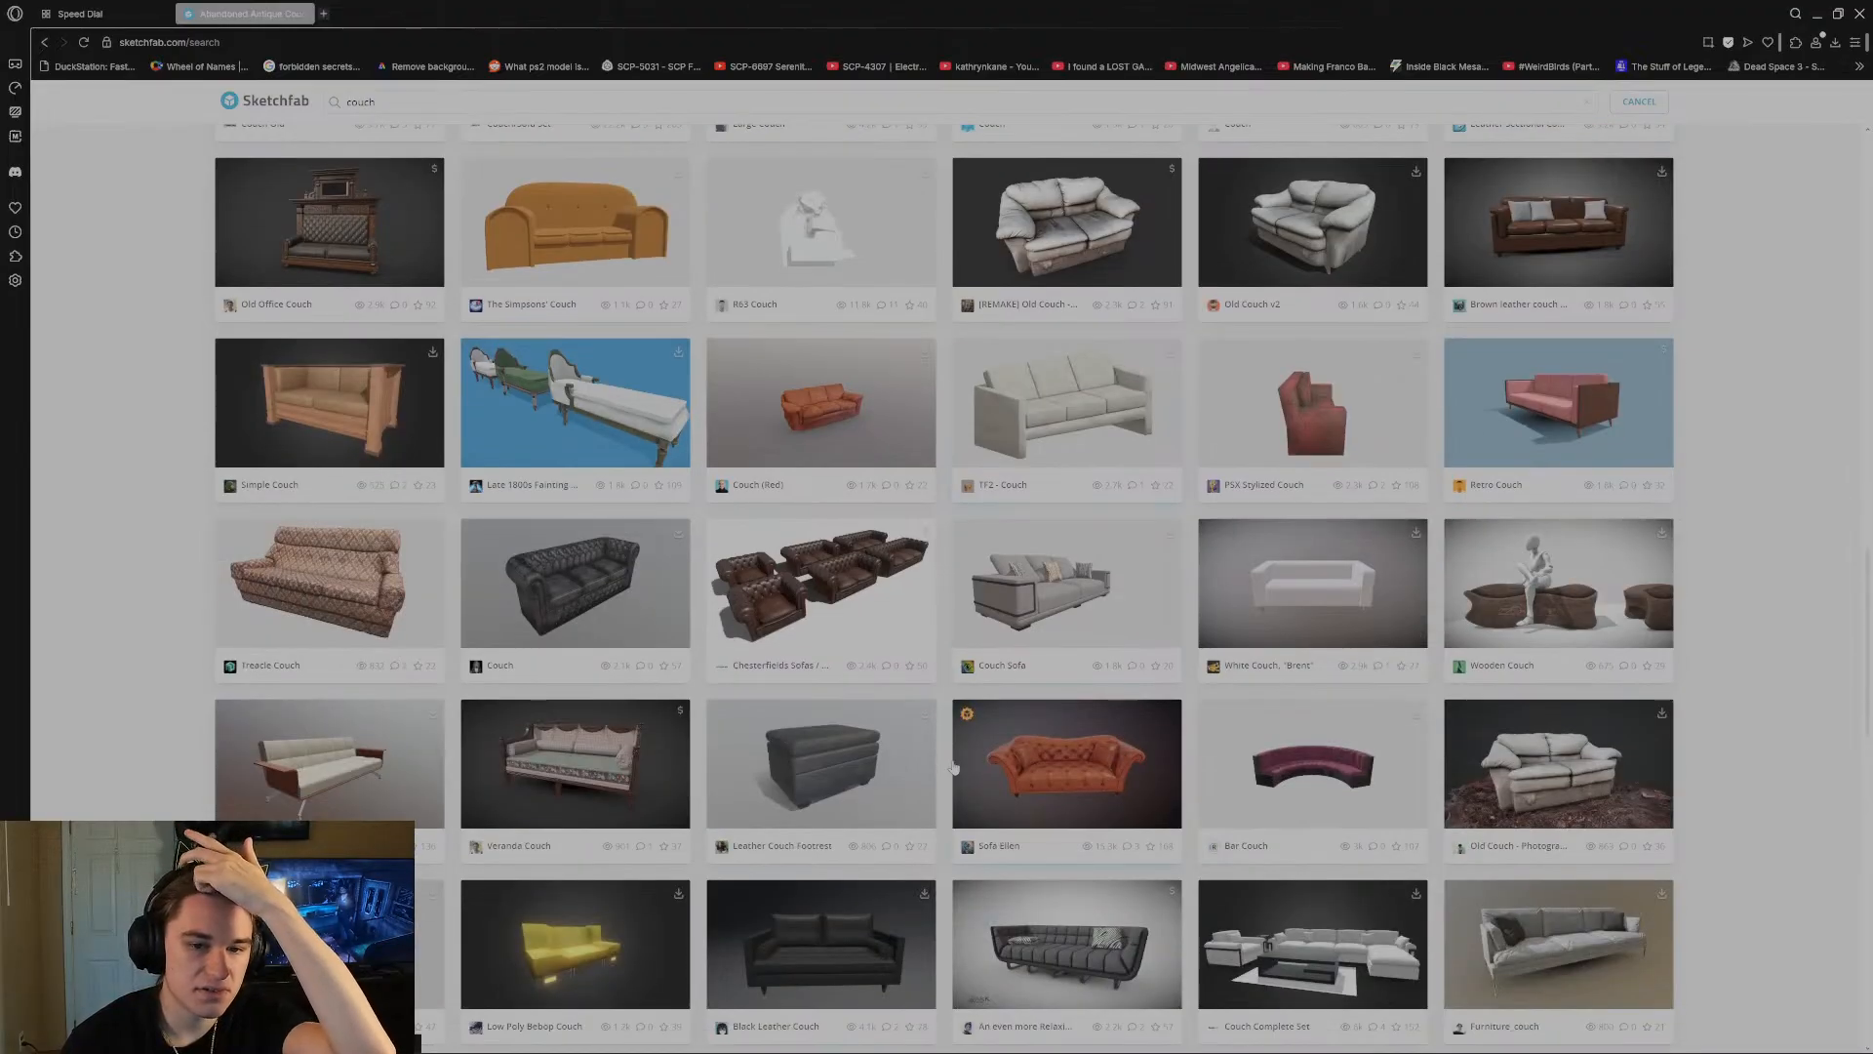
{"action": "scroll", "coordinate": [951, 761], "scroll_direction": "down", "scroll_amount": 5}
{"action": "scroll", "coordinate": [943, 703], "scroll_direction": "down", "scroll_amount": 4}
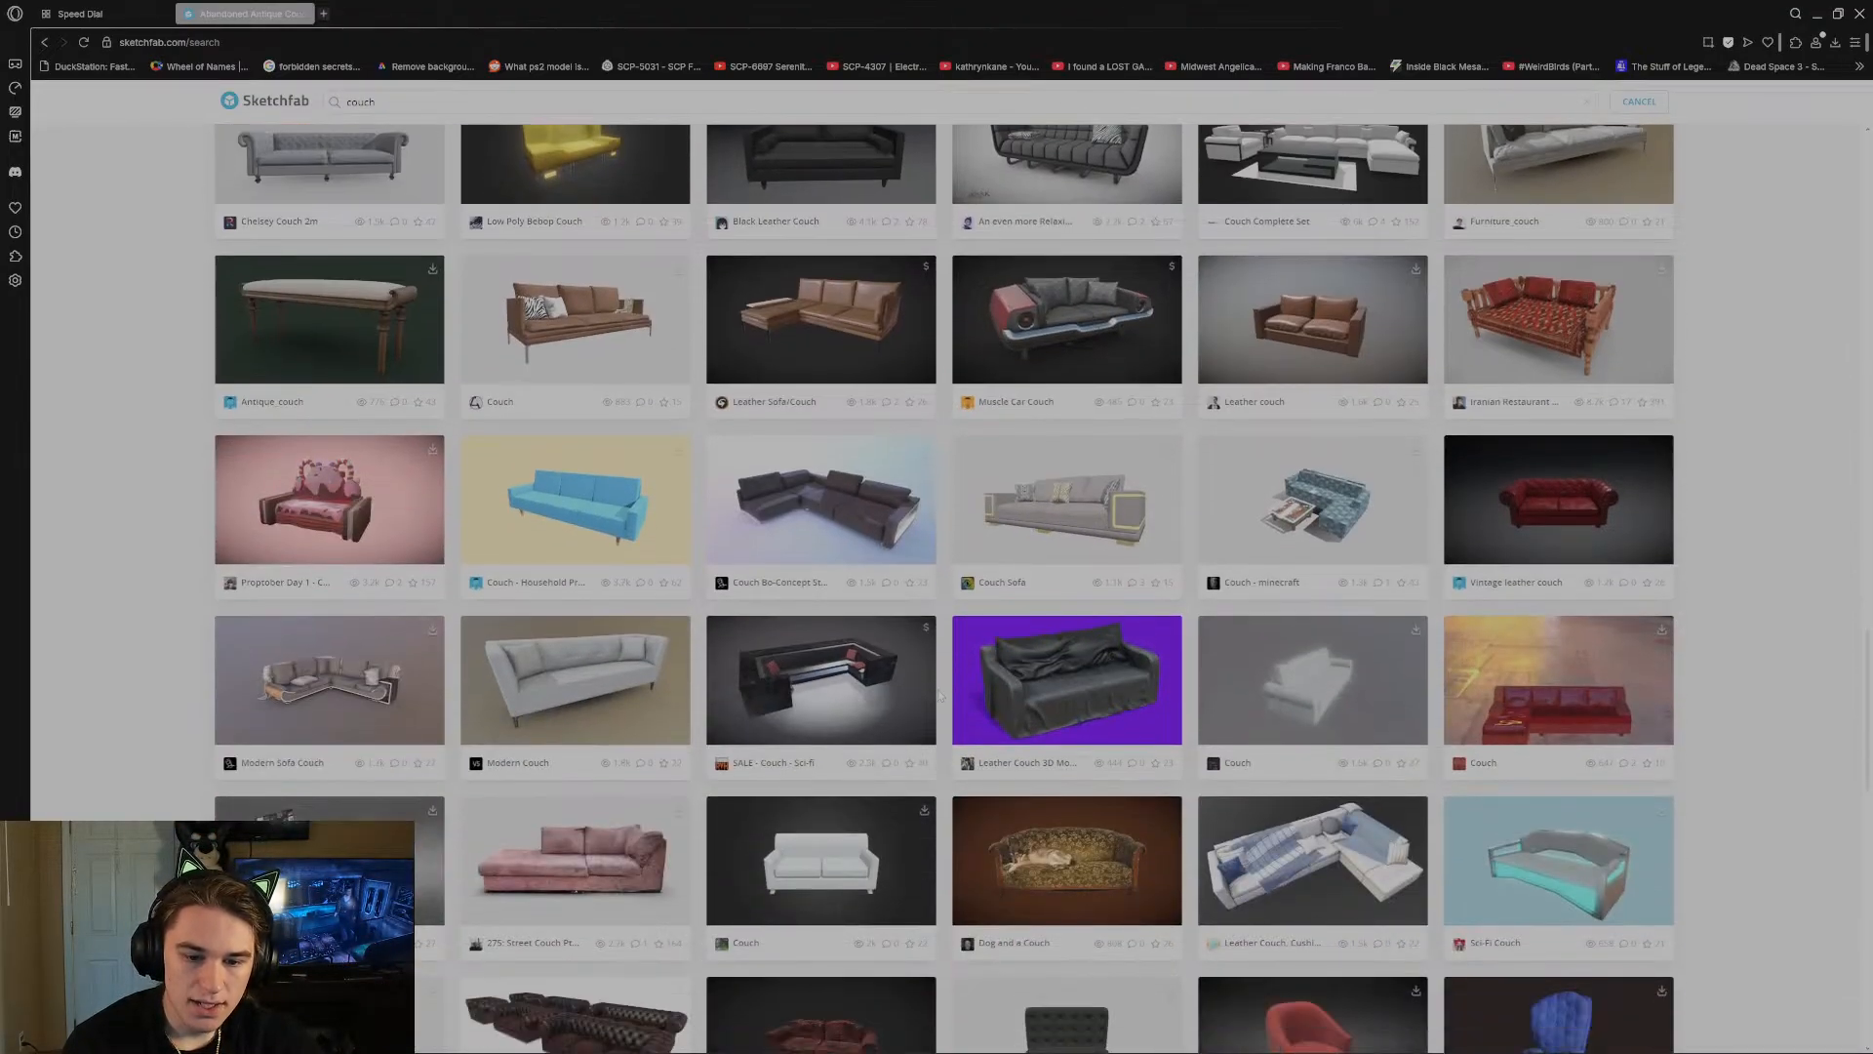
{"action": "scroll", "coordinate": [939, 695], "scroll_direction": "down", "scroll_amount": 4}
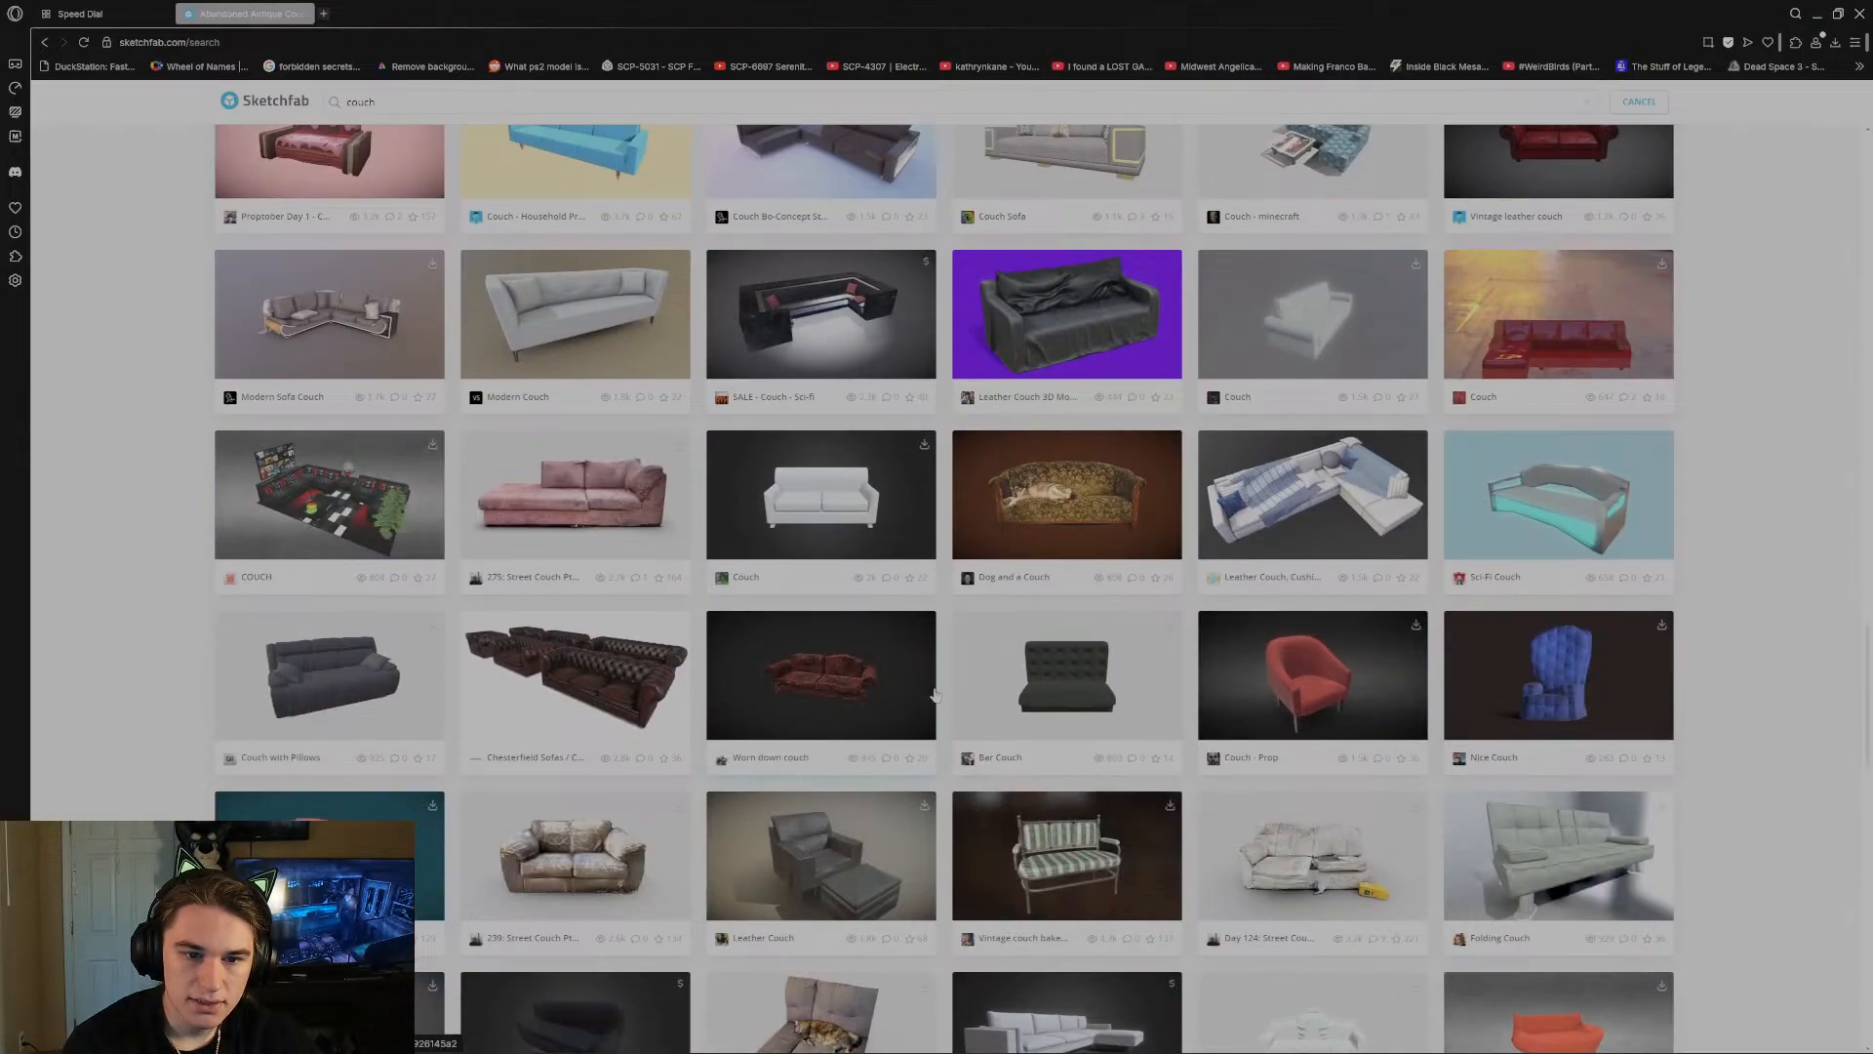
Open the "275: Street Couch Pt.12" model and examine it from several angles.
{"action": "left_click", "coordinate": [605, 507]}
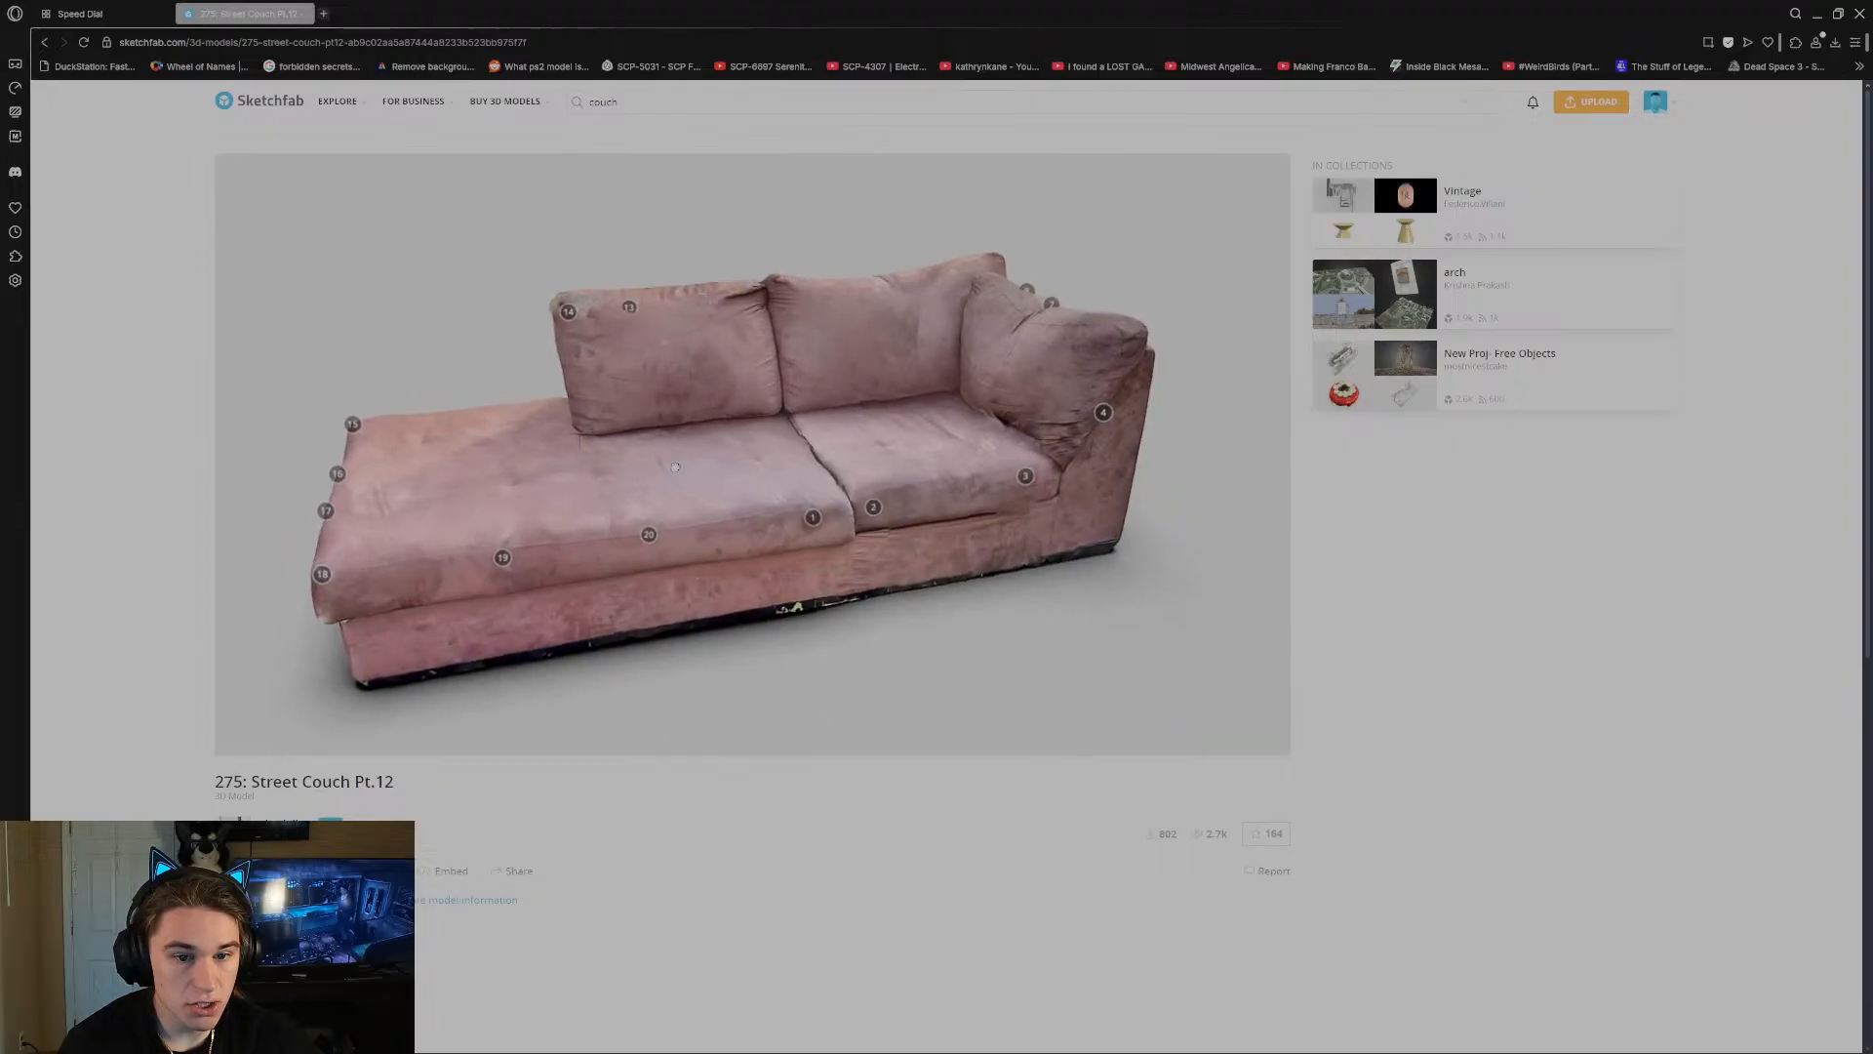
{"action": "mouse_move", "coordinate": [723, 460]}
{"action": "left_mouse_down"}
{"action": "mouse_move", "coordinate": [708, 417]}
{"action": "mouse_move", "coordinate": [757, 576]}
{"action": "mouse_move", "coordinate": [787, 448]}
{"action": "mouse_move", "coordinate": [488, 447]}
{"action": "mouse_move", "coordinate": [712, 570]}
{"action": "mouse_move", "coordinate": [681, 442]}
{"action": "mouse_move", "coordinate": [825, 525]}
{"action": "mouse_move", "coordinate": [673, 459]}
{"action": "mouse_move", "coordinate": [699, 453]}
{"action": "mouse_move", "coordinate": [719, 487]}
{"action": "left_mouse_up"}
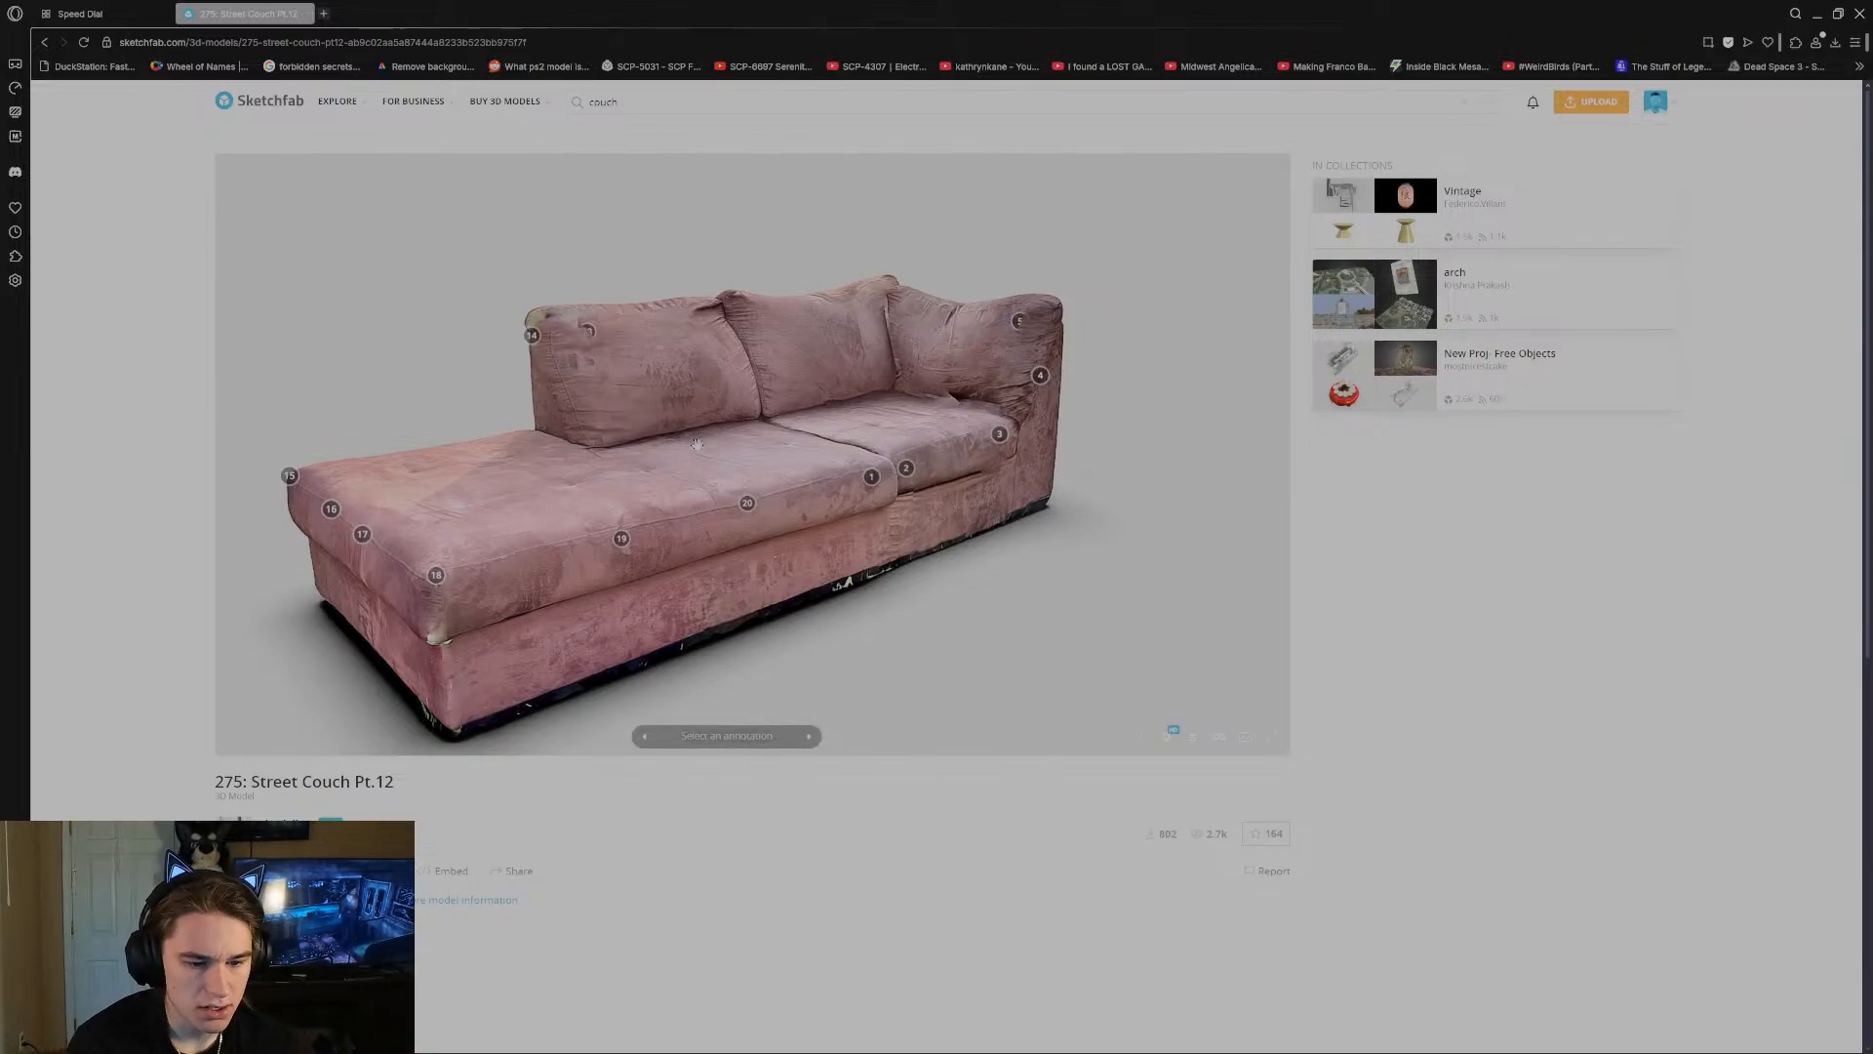
{"action": "left_click_drag", "start_coordinate": [698, 448], "coordinate": [726, 437]}
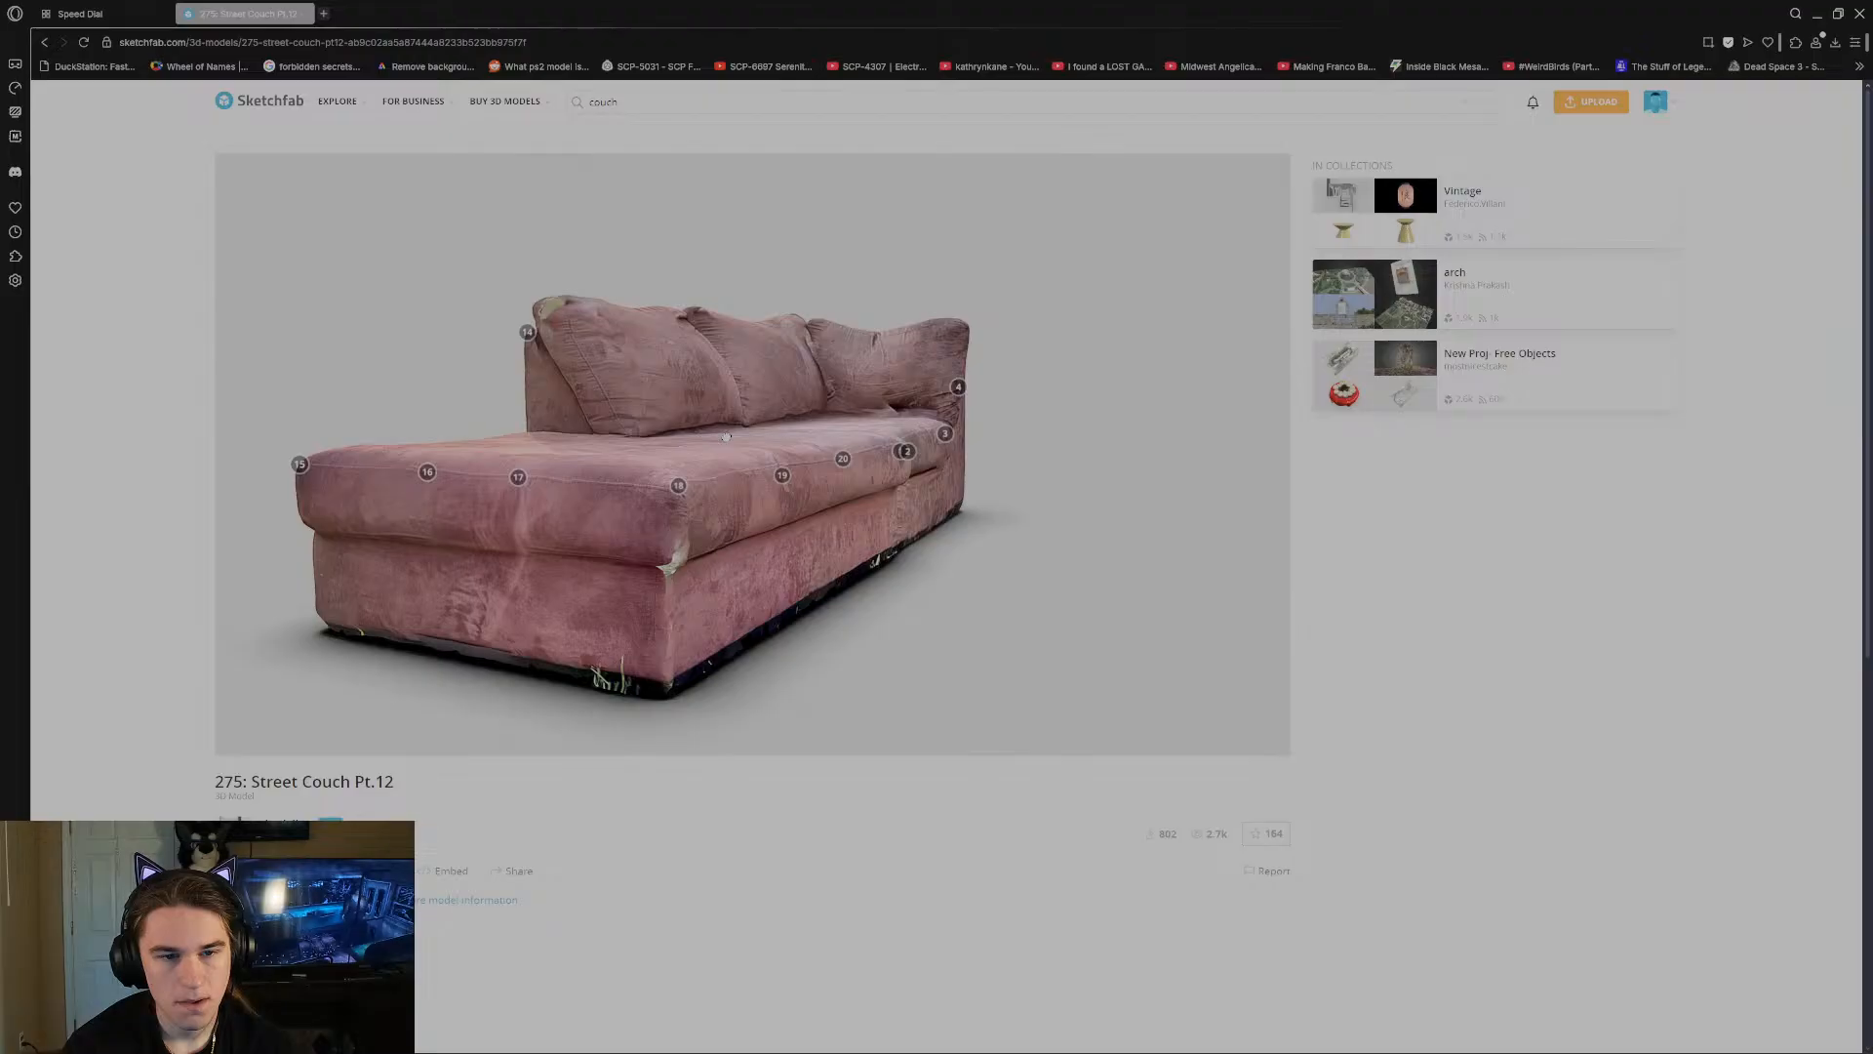
Open the bookmarked Abandoned Antique Couch model and check the original format among its available downloads.
{"action": "left_click", "coordinate": [1858, 66]}
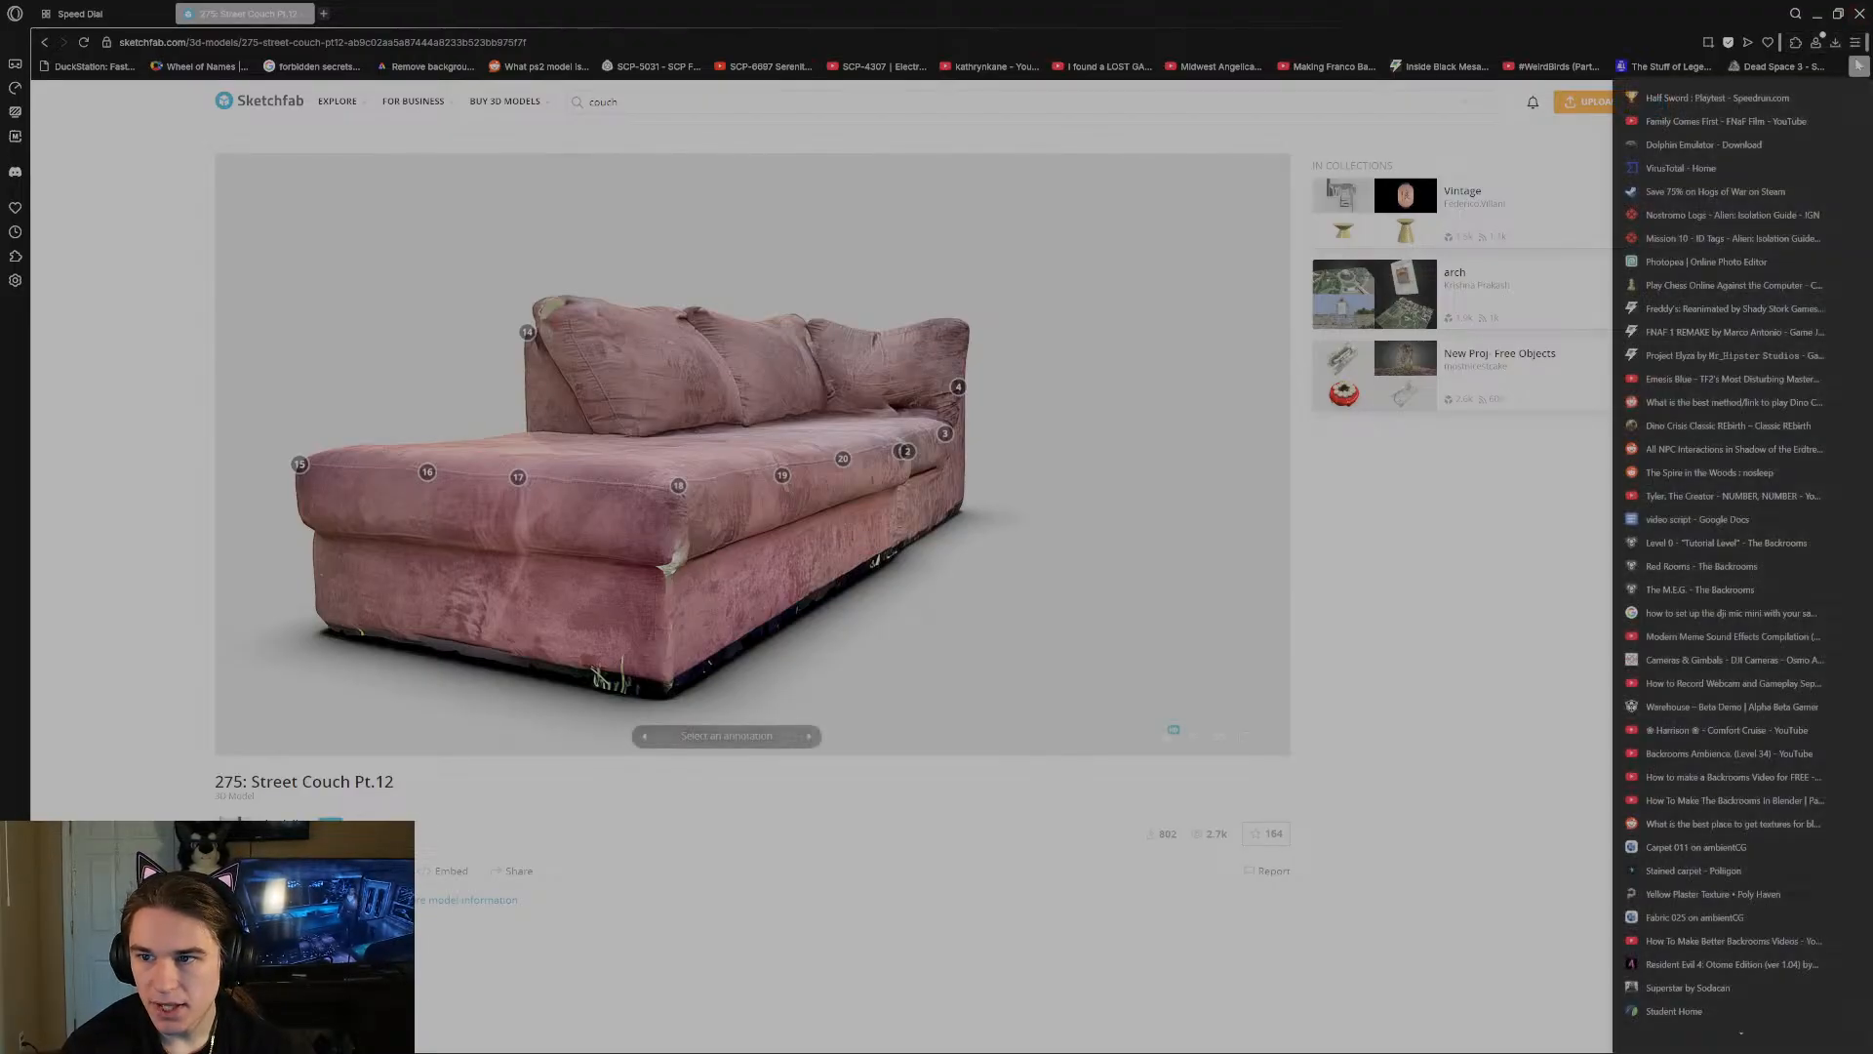
{"action": "mouse_move", "coordinate": [1729, 1041]}
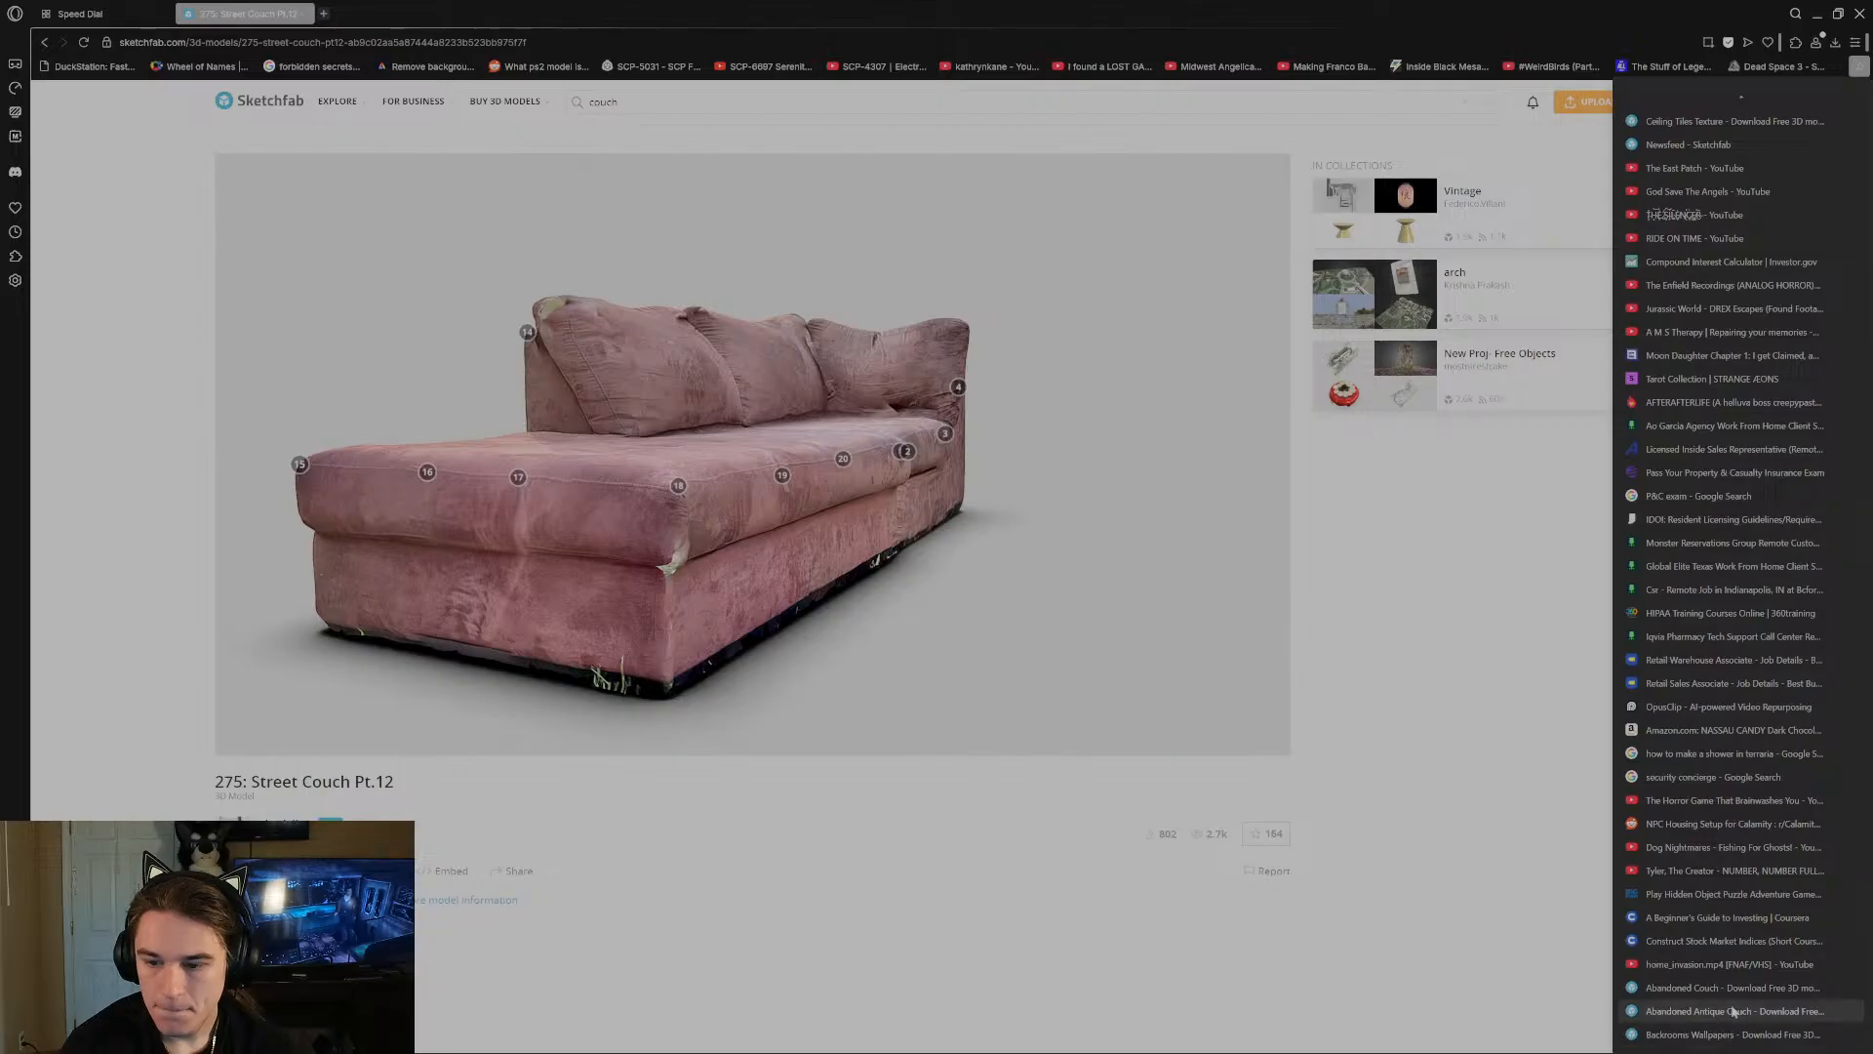
{"action": "left_click", "coordinate": [1741, 1018]}
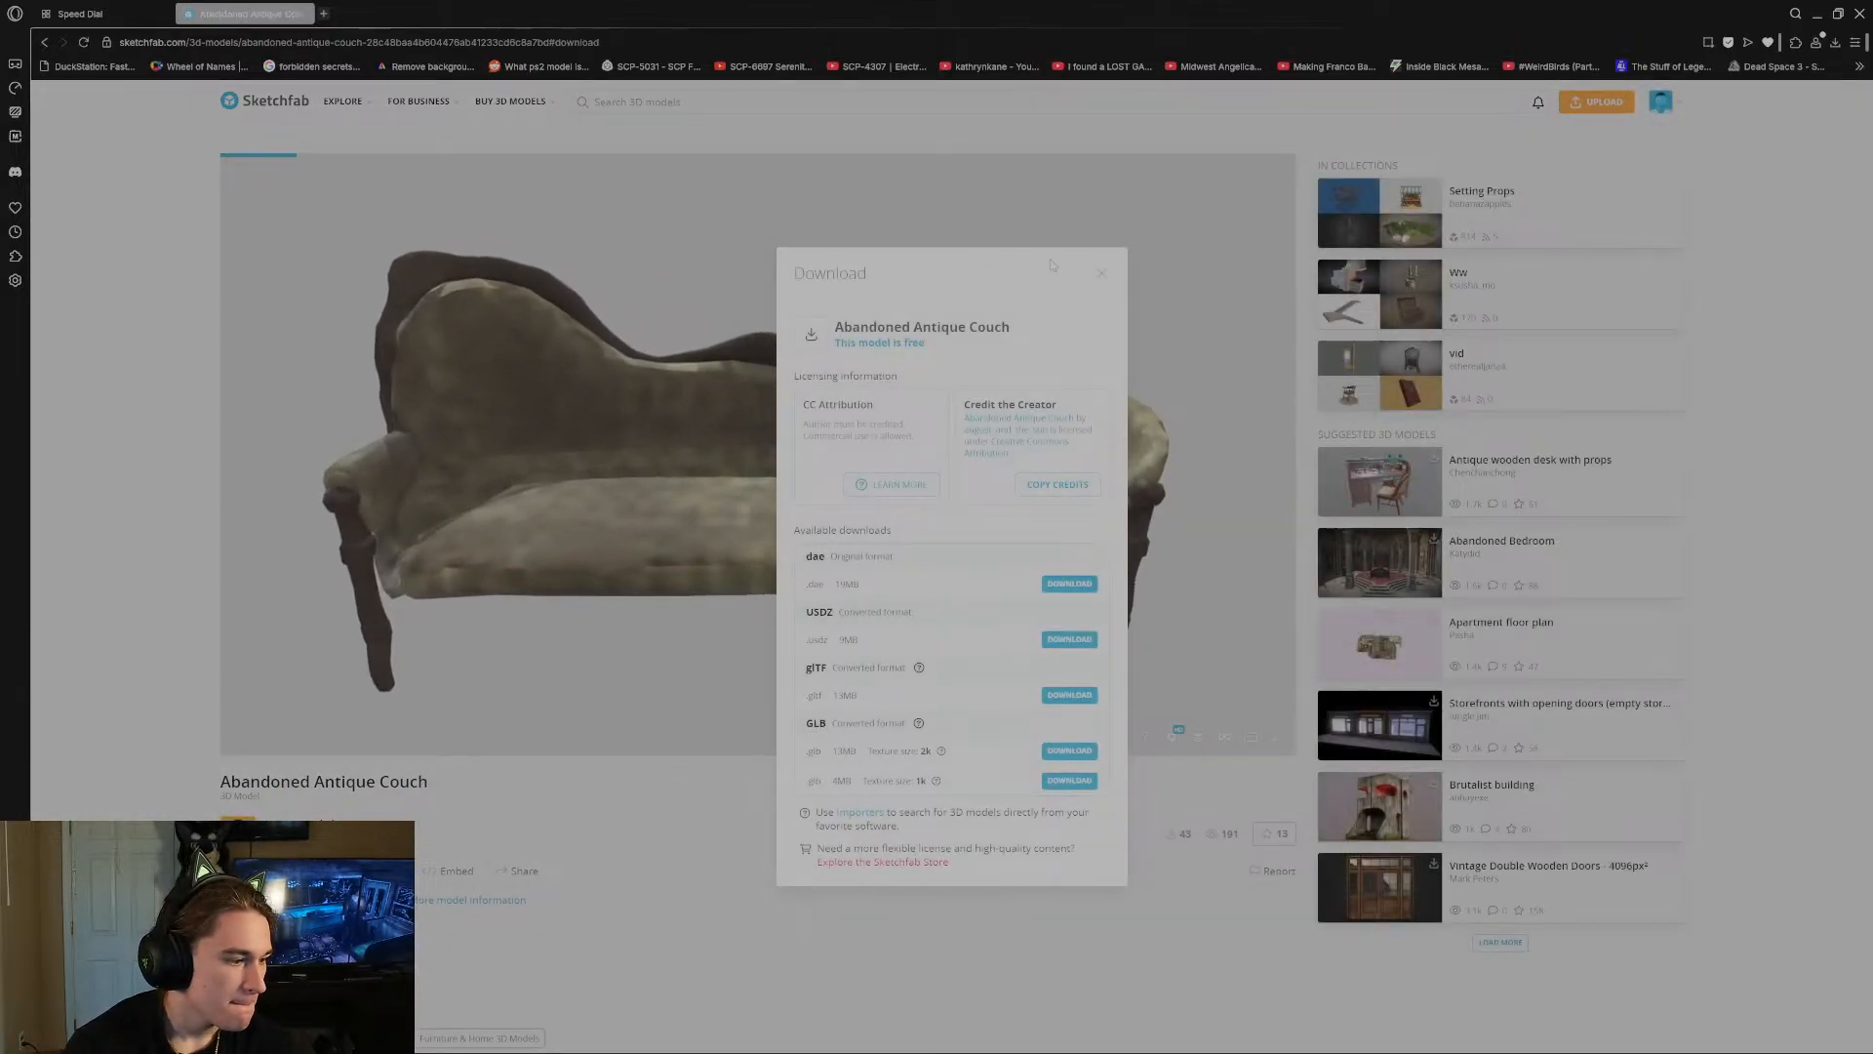
{"action": "mouse_move", "coordinate": [806, 555]}
{"action": "left_mouse_down"}
{"action": "mouse_move", "coordinate": [866, 558]}
{"action": "mouse_move", "coordinate": [893, 750]}
{"action": "mouse_move", "coordinate": [816, 551]}
{"action": "left_mouse_up"}
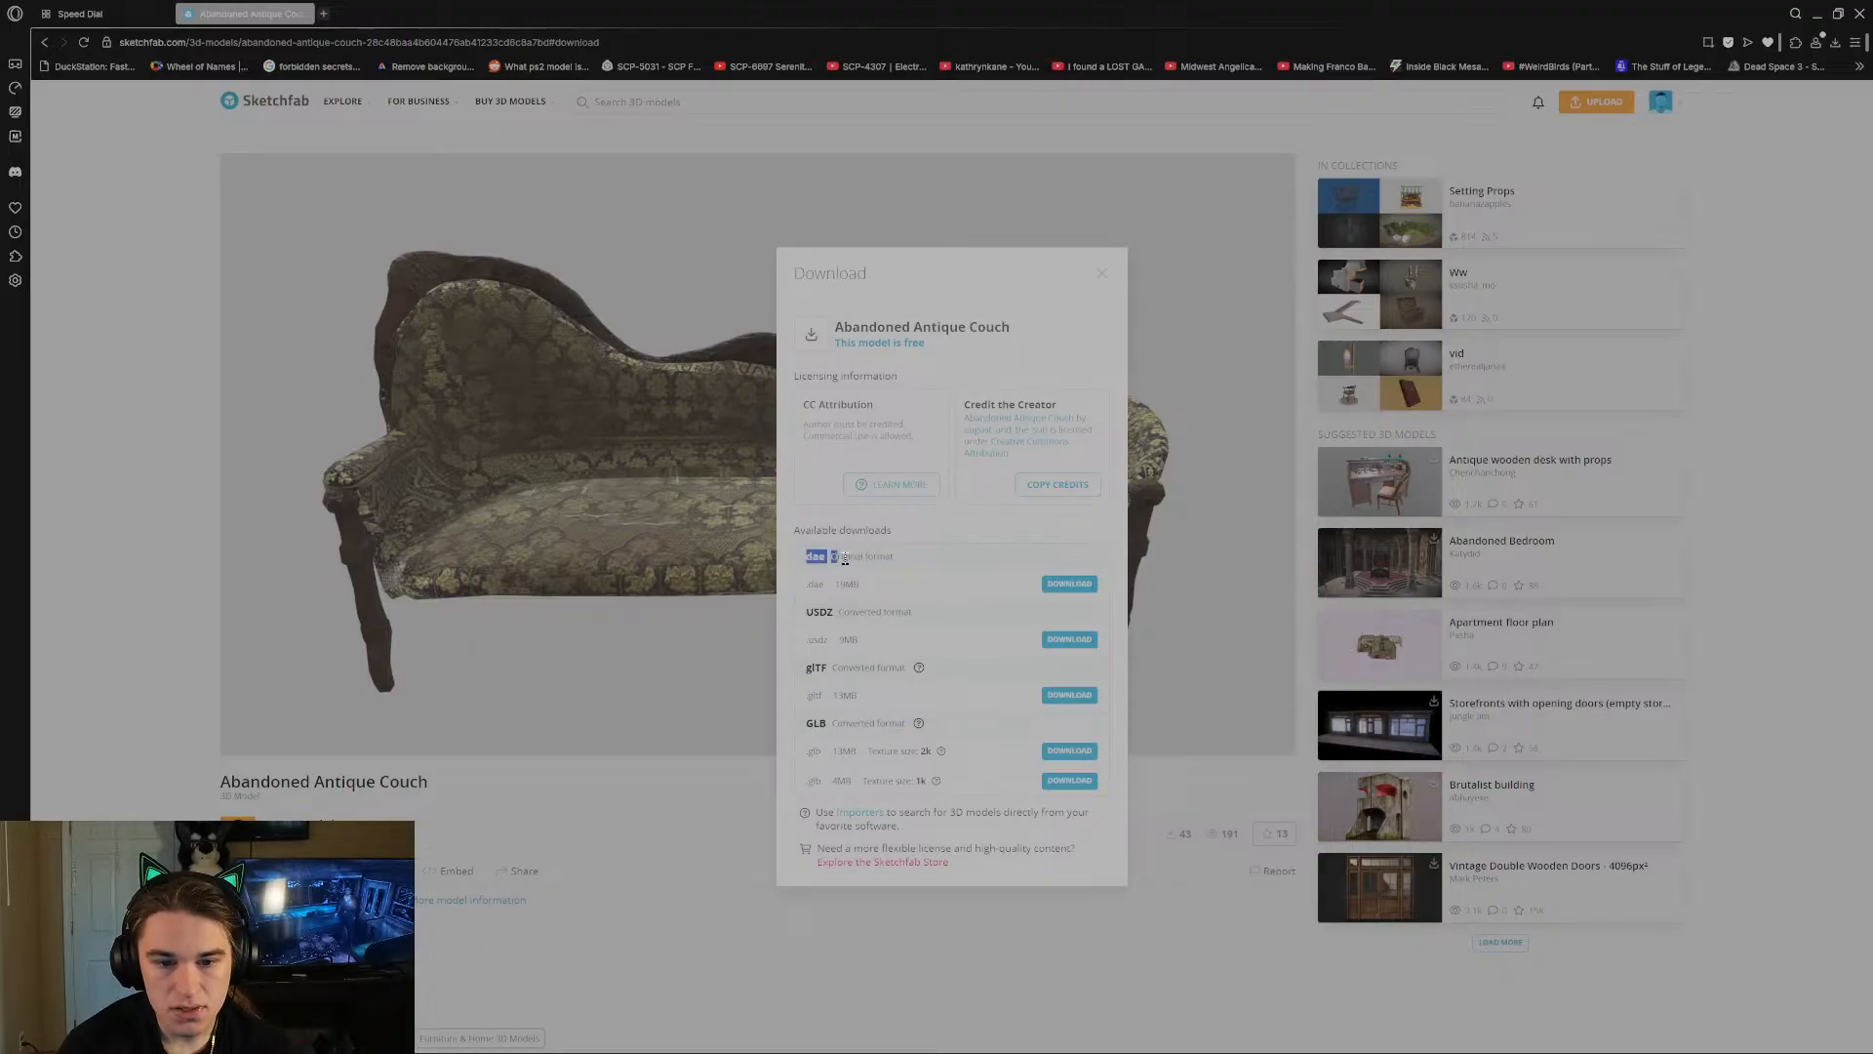
{"action": "left_click", "coordinate": [844, 559]}
Search the web in a new tab for "can dae formate be converted to a blender file".
{"action": "left_click", "coordinate": [323, 13]}
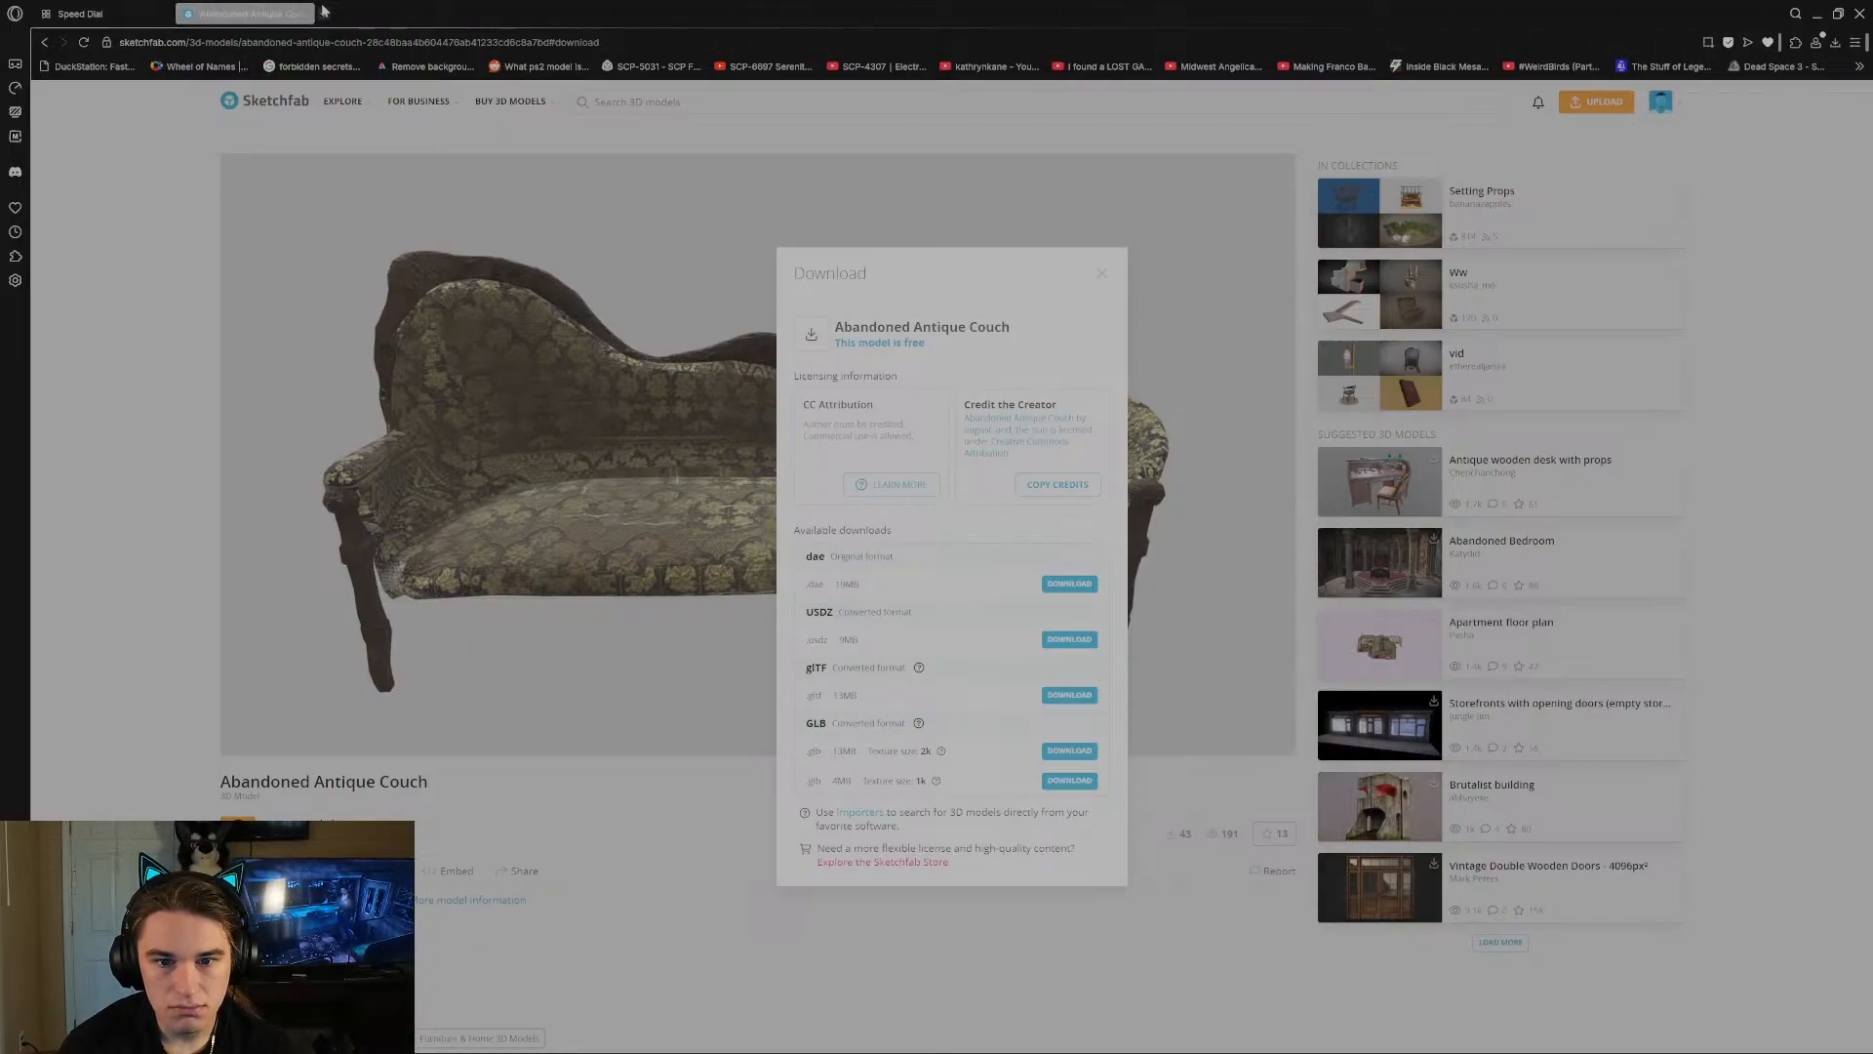
{"action": "type", "text": "can dae"}
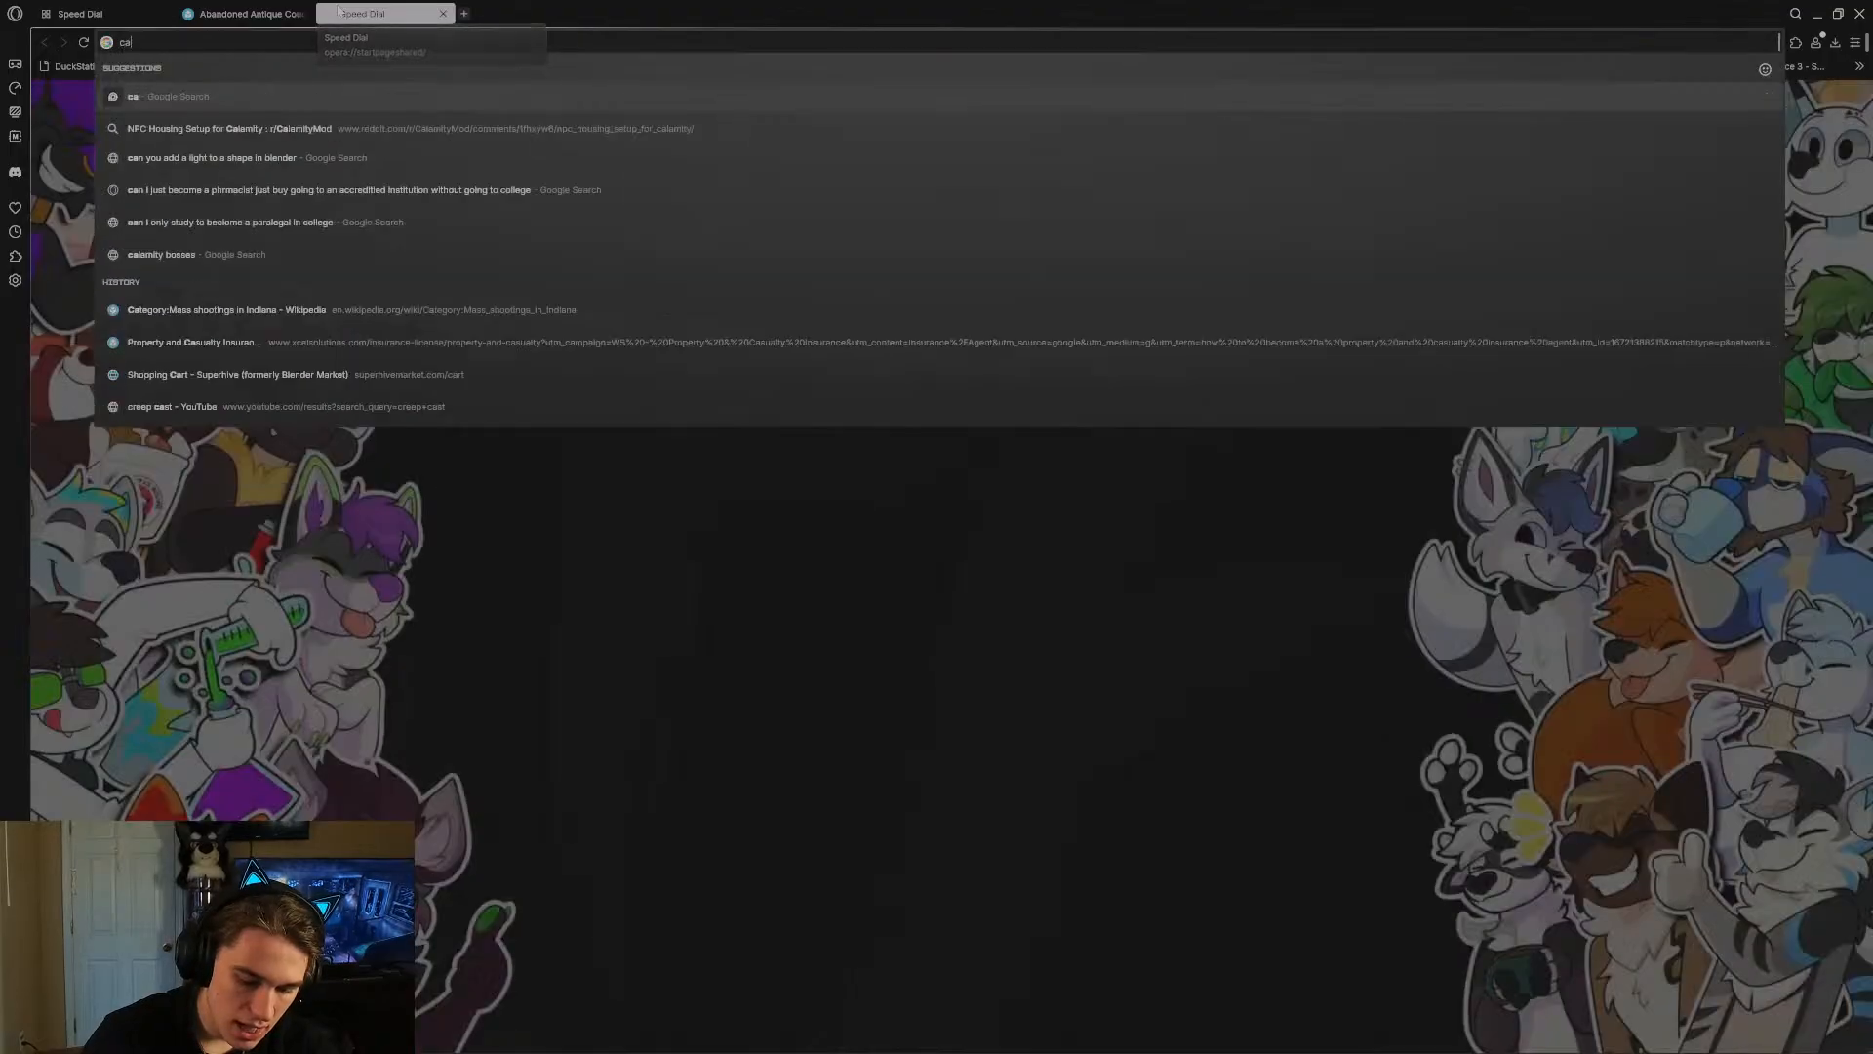
{"action": "type", "text": "mate"}
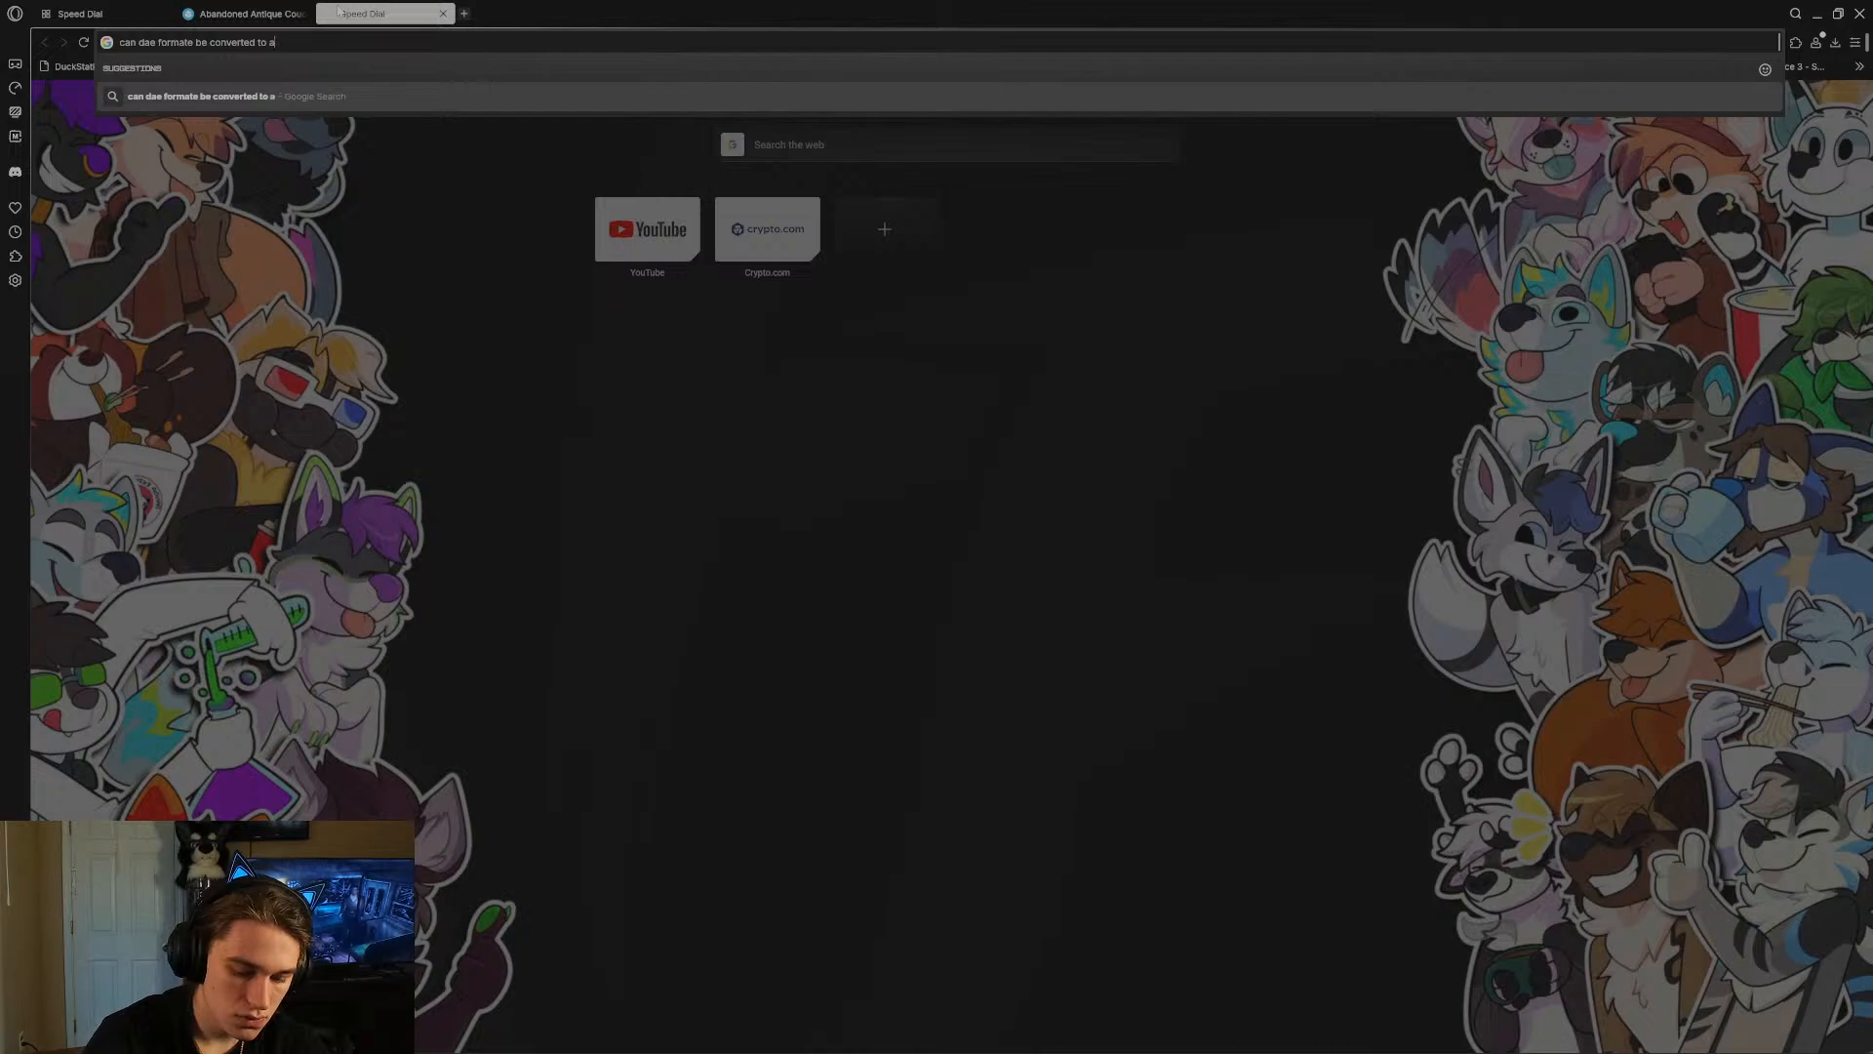
{"action": "type", "text": "be converted to a blender fil"}
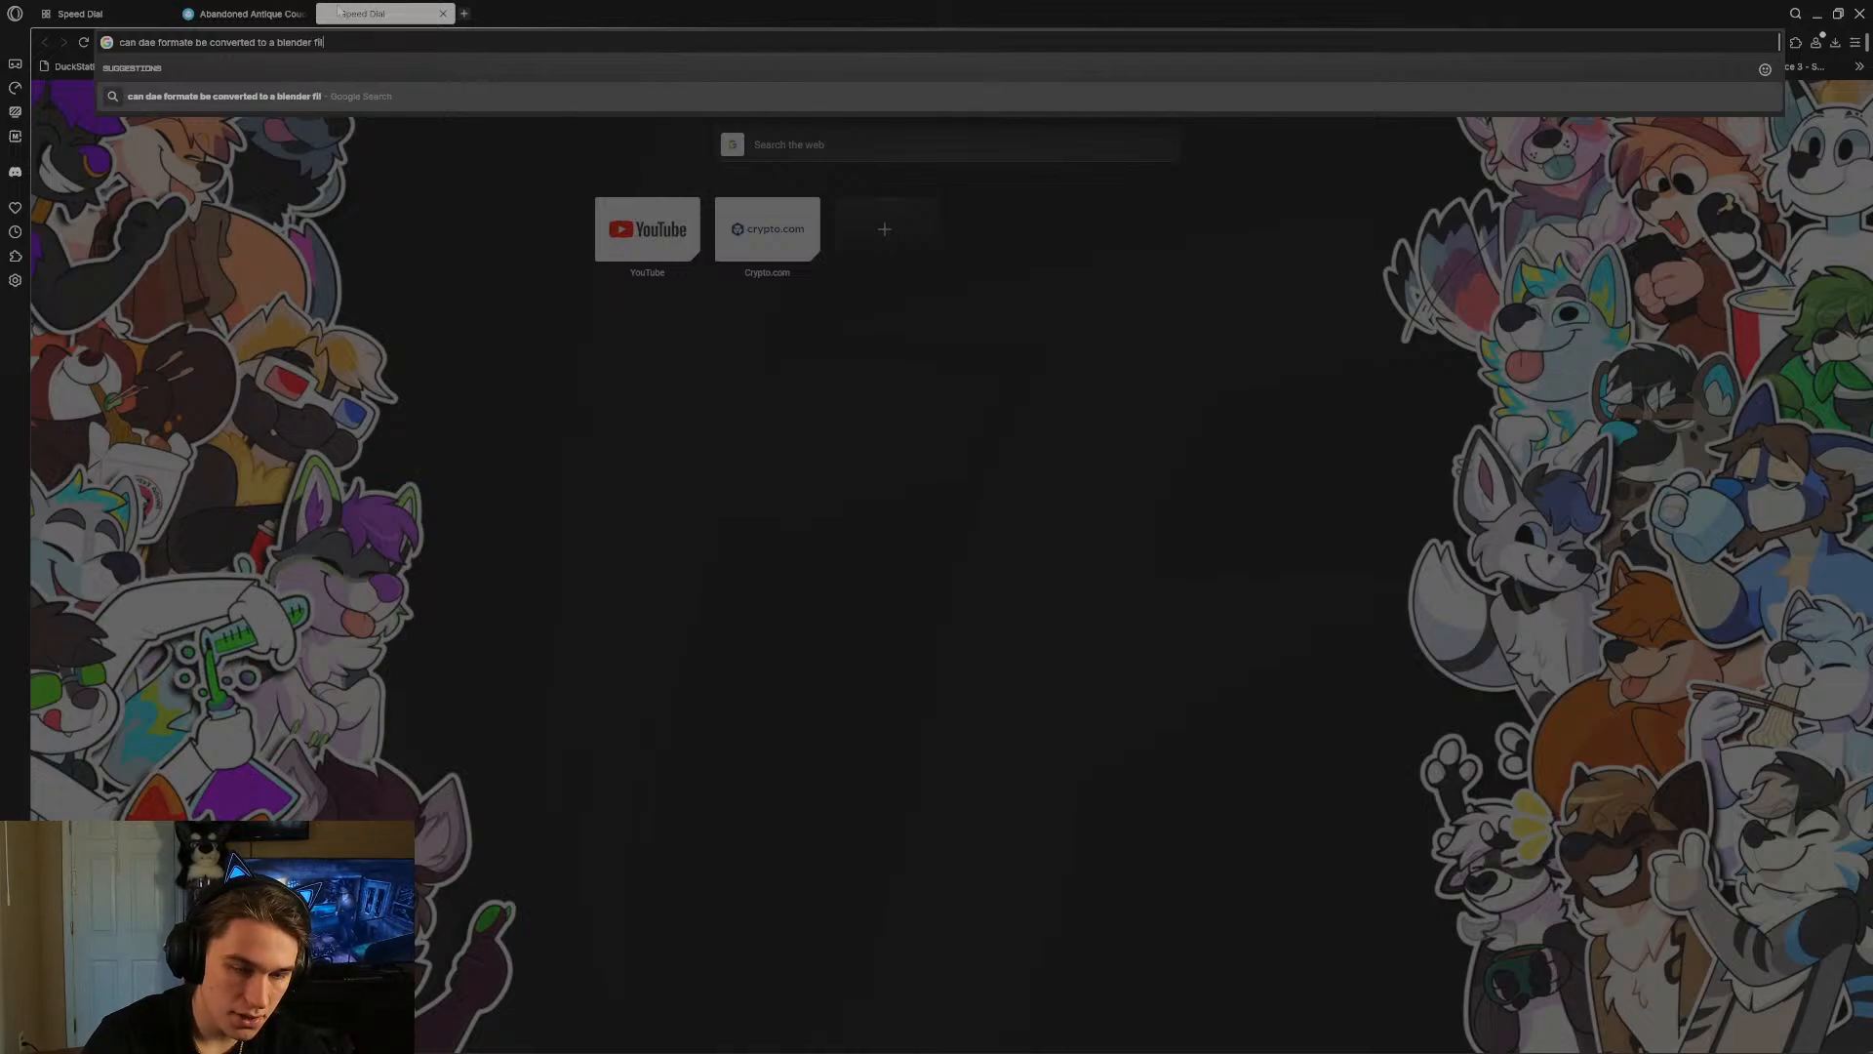
{"action": "type", "text": "e"}
{"action": "key", "text": "Return"}
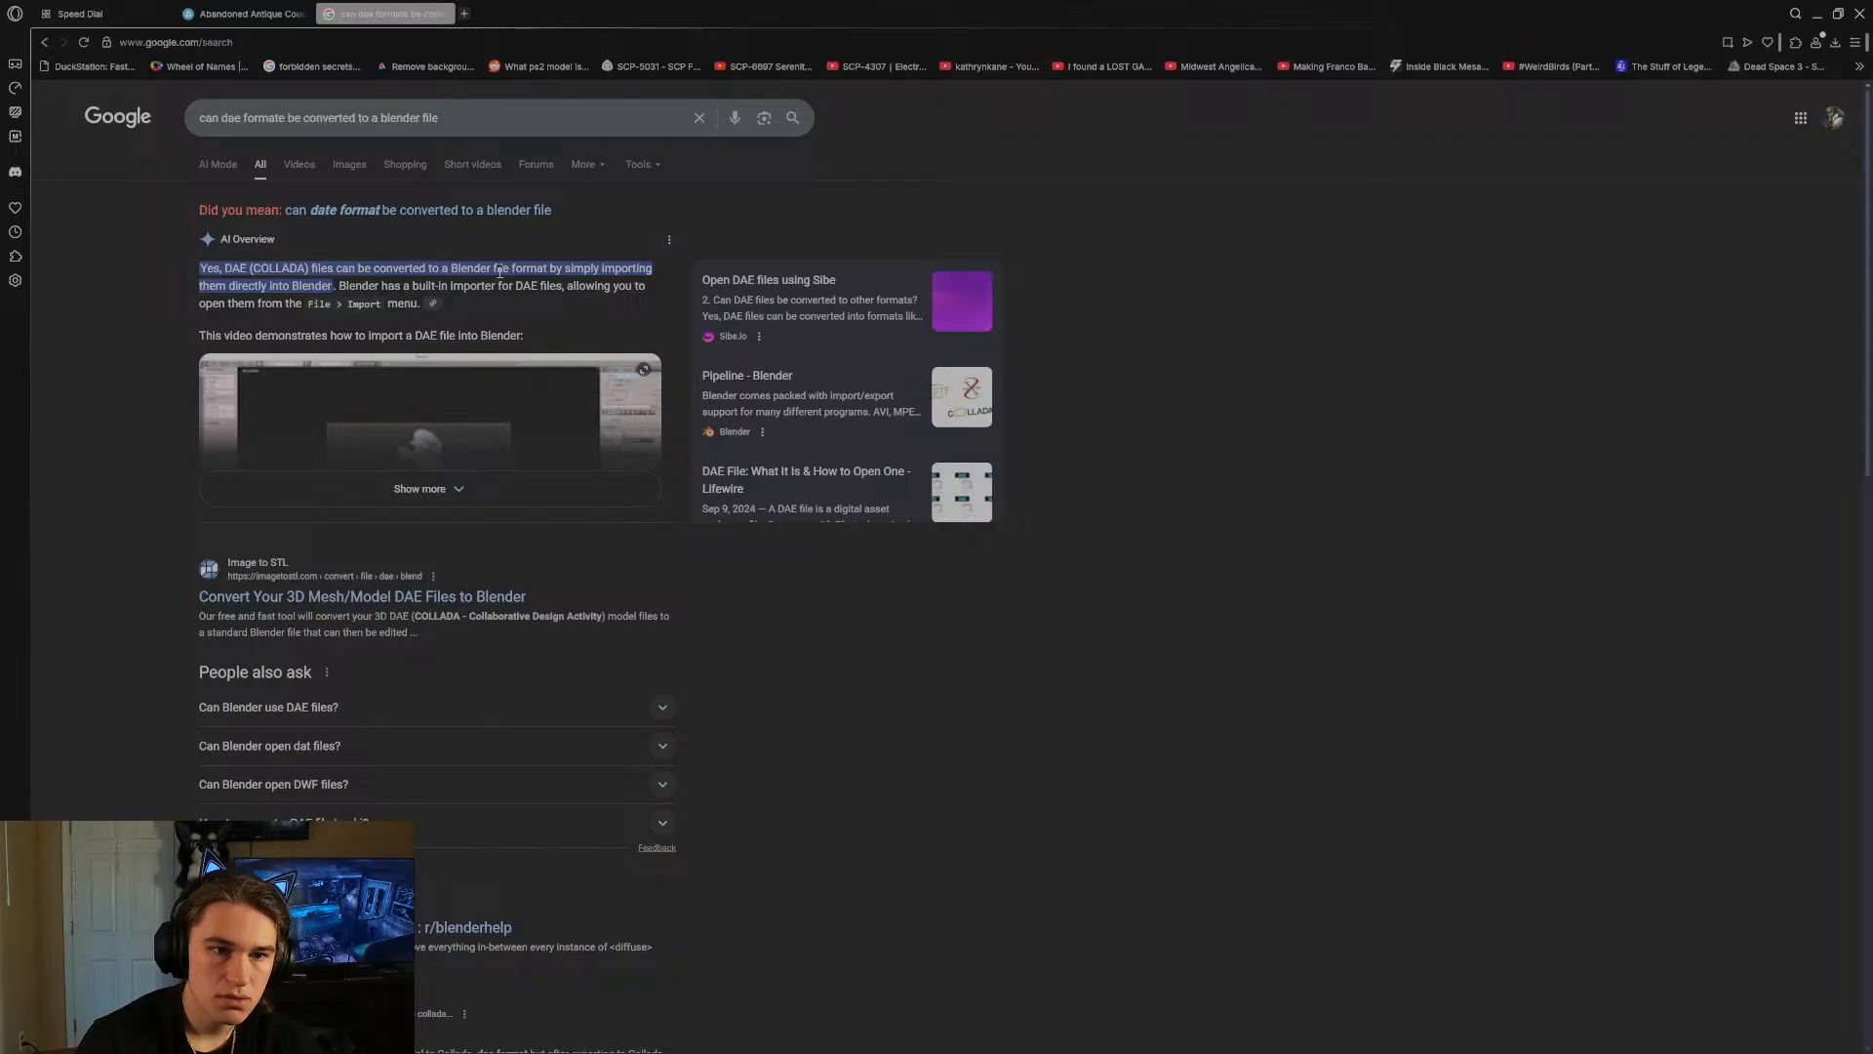
Download the Abandoned Antique Couch model as a zip, close the search and model pages, and switch to Blender.
{"action": "left_click", "coordinate": [255, 14]}
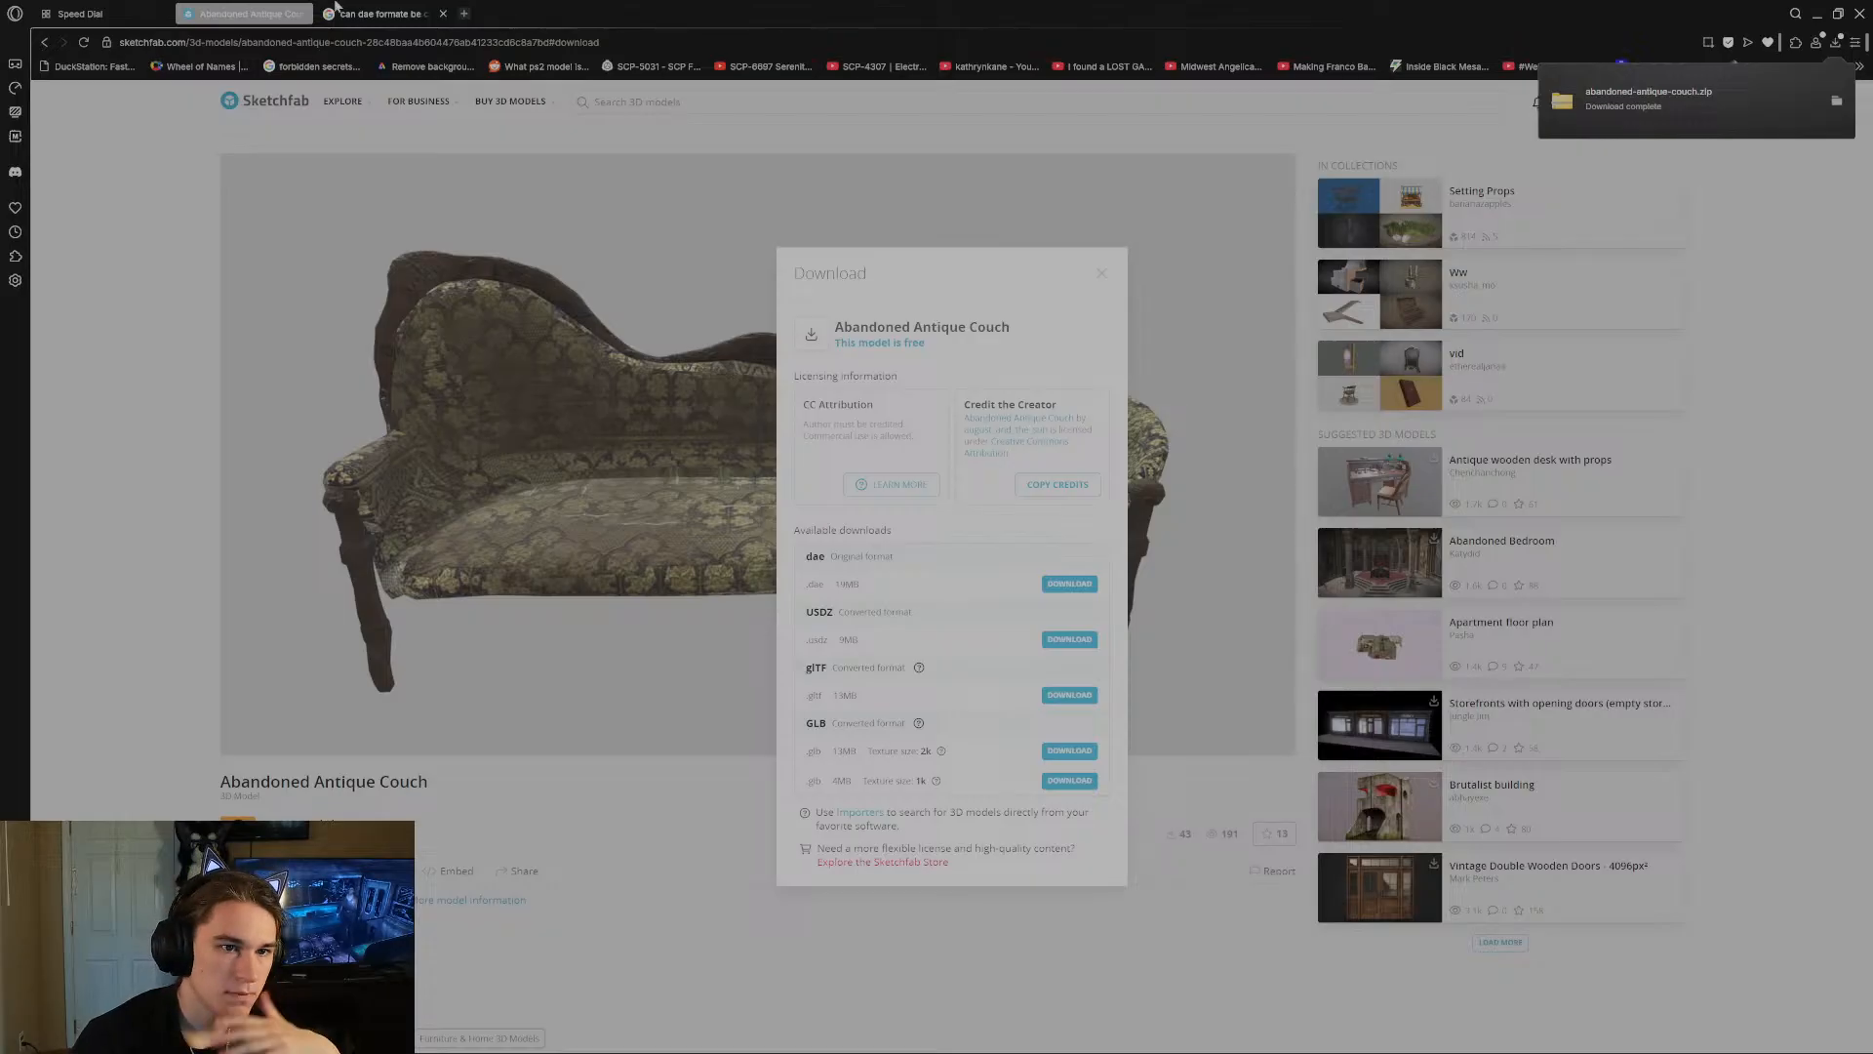
{"action": "left_click", "coordinate": [446, 13]}
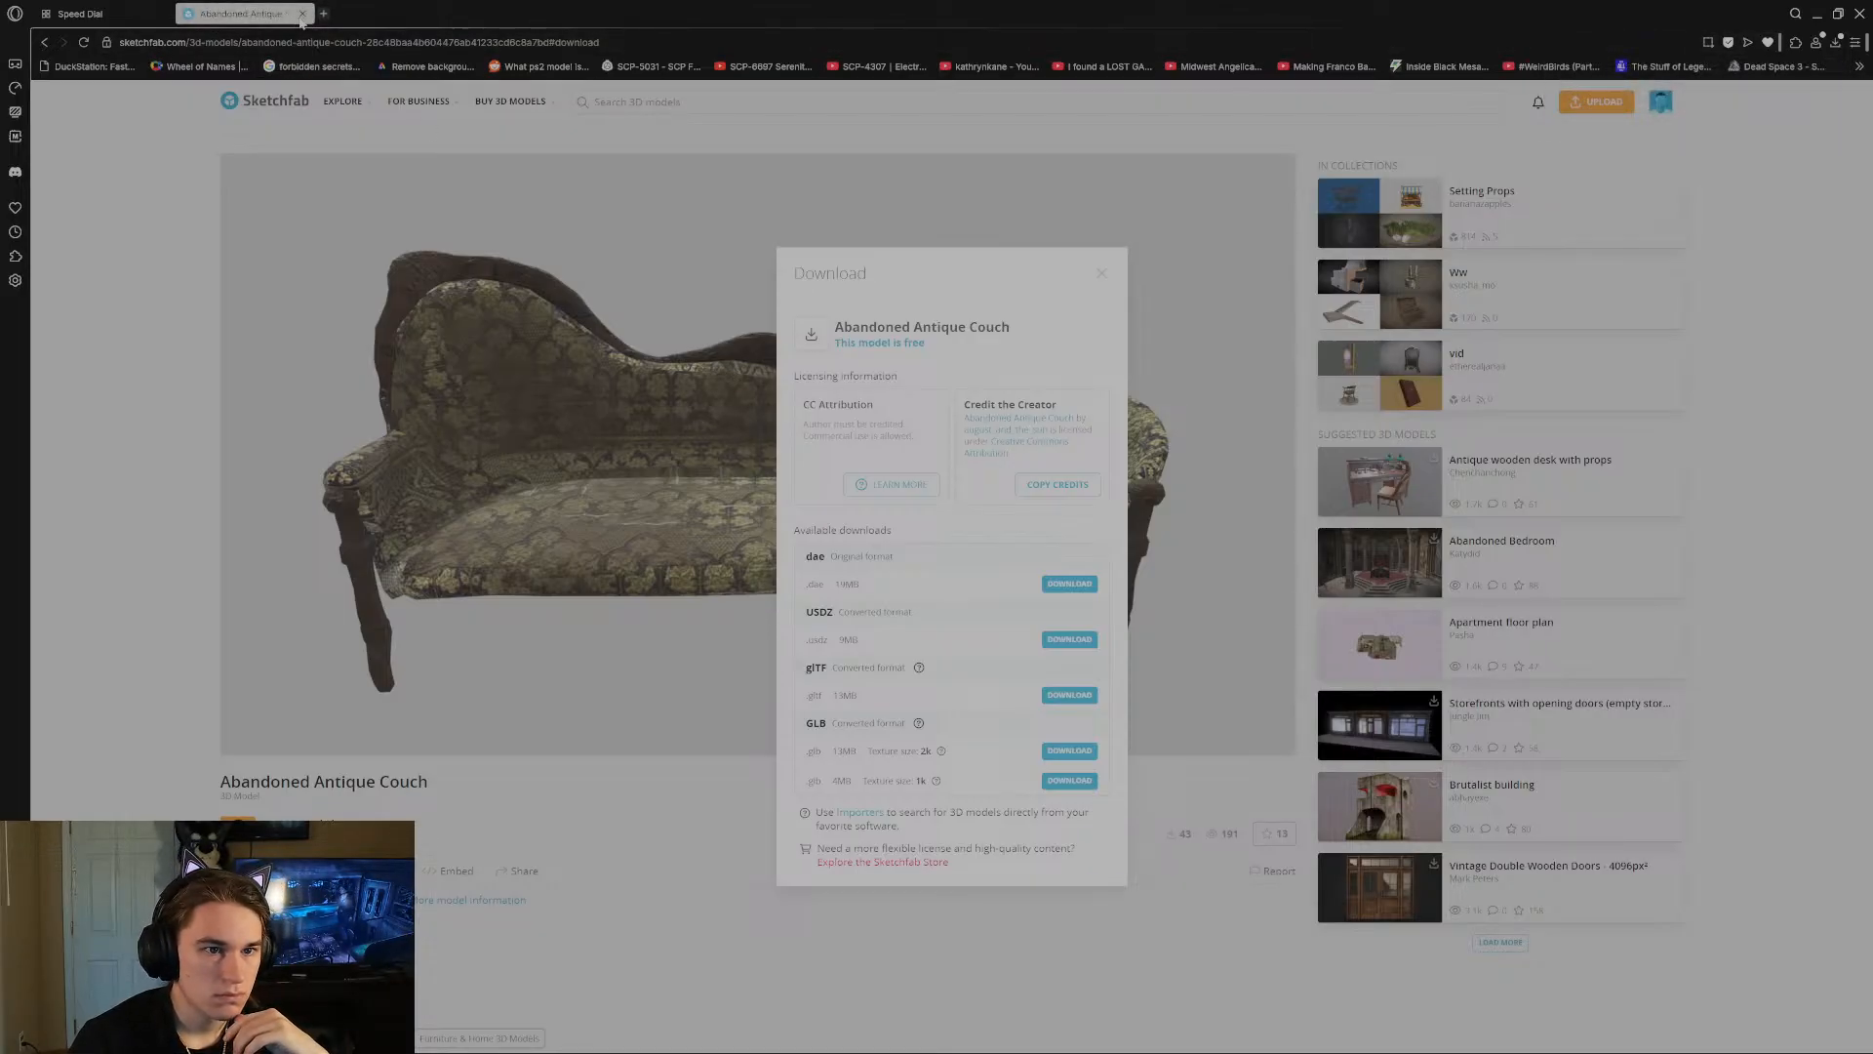
{"action": "left_click", "coordinate": [305, 14]}
{"action": "key", "text": "alt+Tab"}
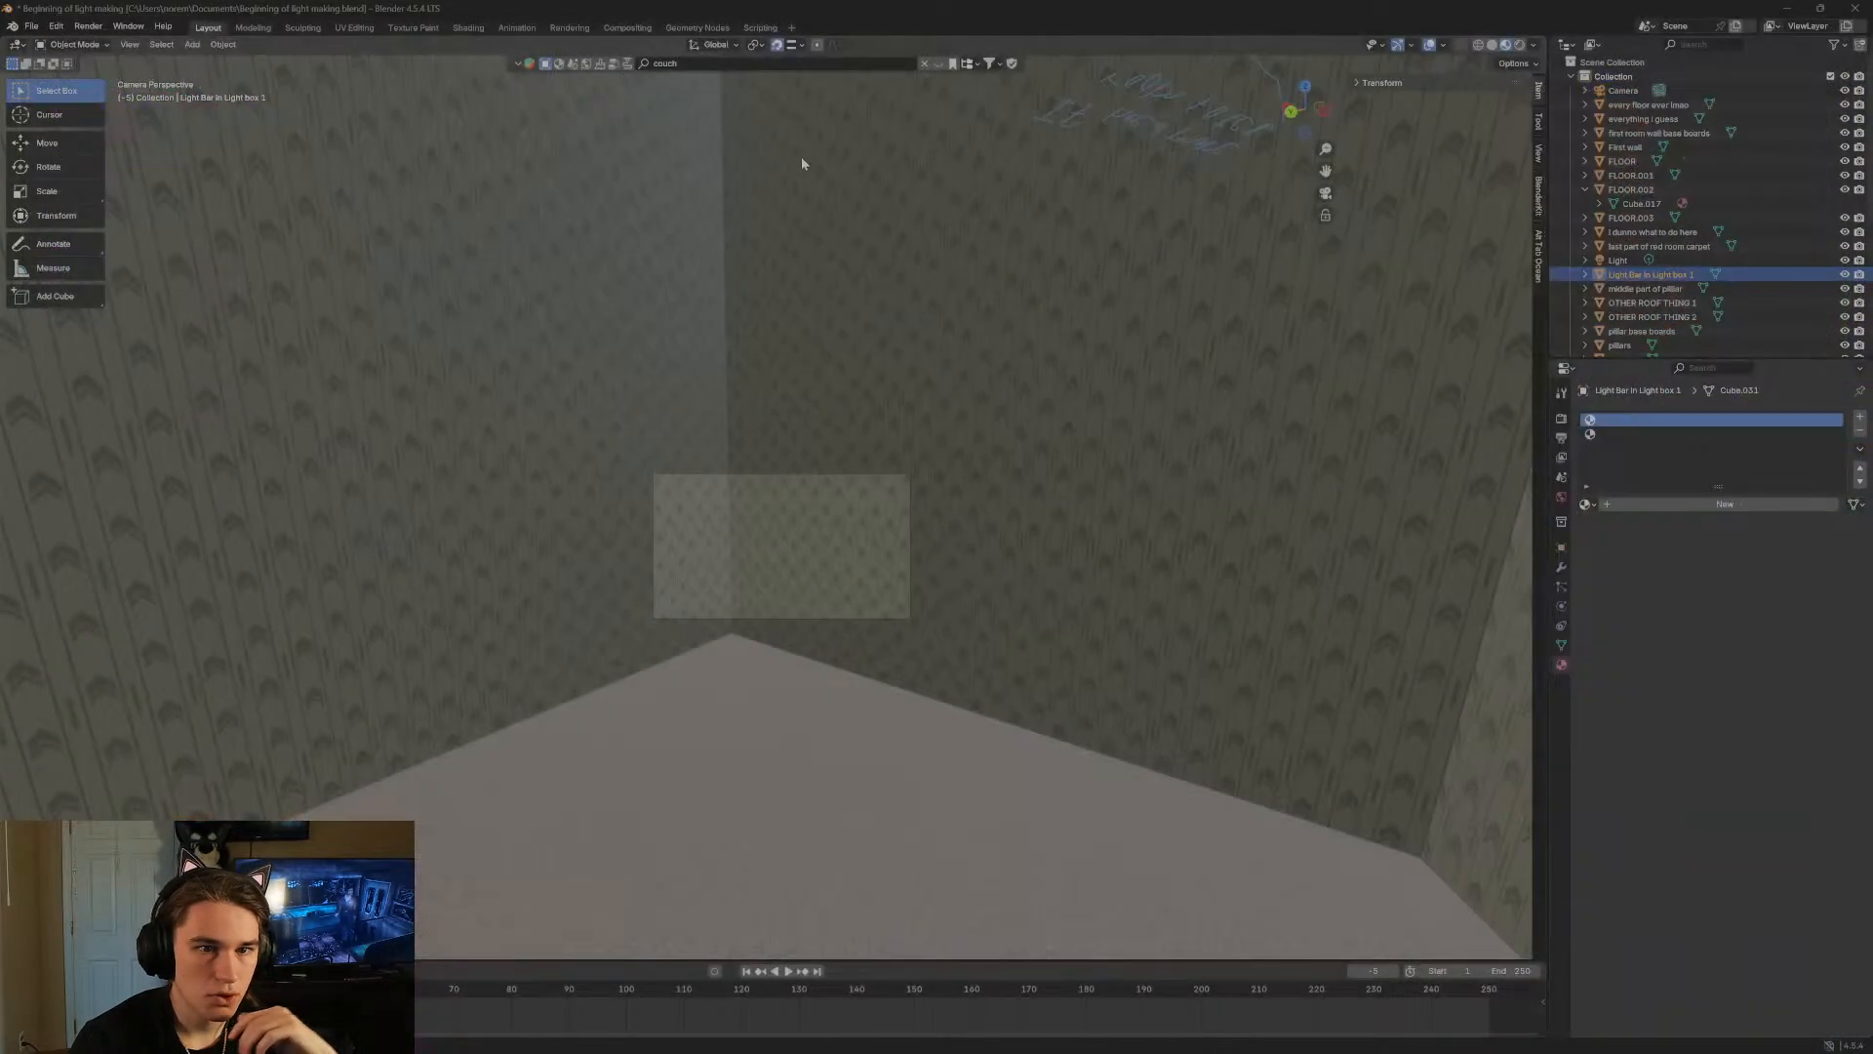
Take a closer view of the patterned room and select the "everything i guess" object.
{"action": "left_click", "coordinate": [766, 455]}
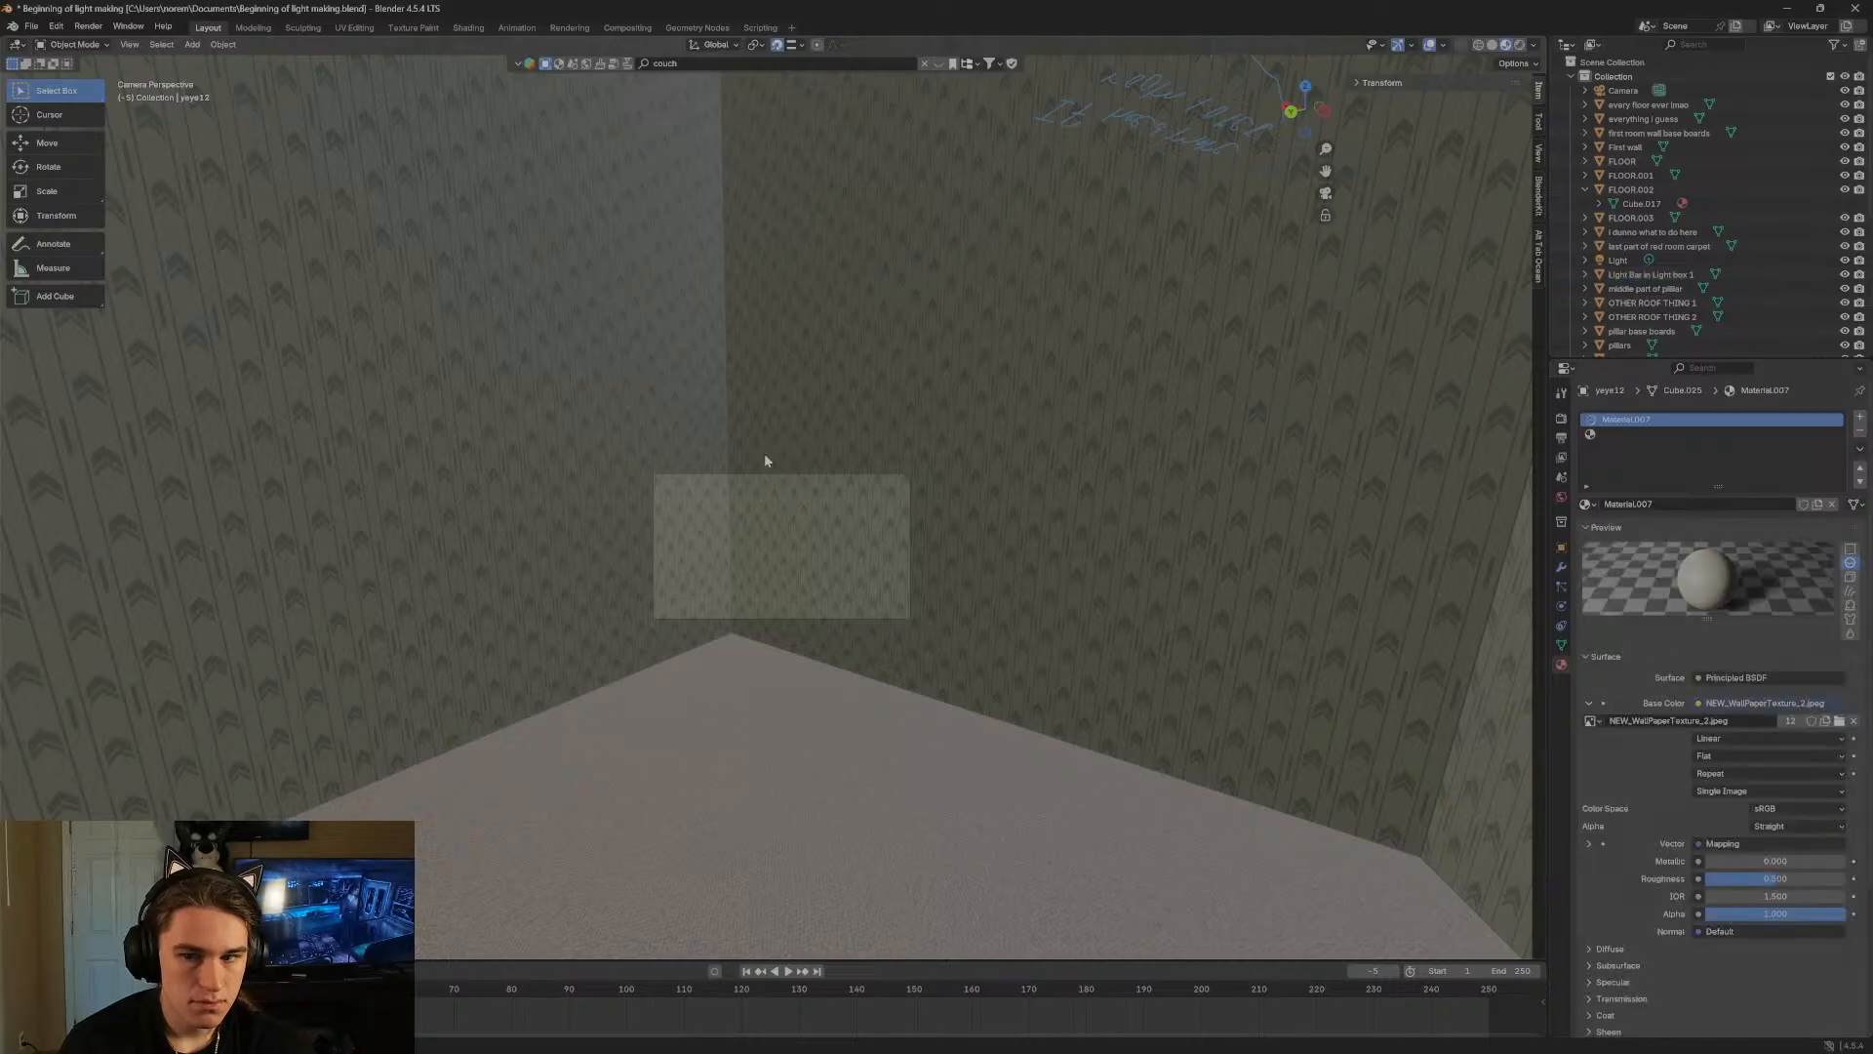
{"action": "key", "text": "shift+grave"}
{"action": "left_click", "coordinate": [770, 438]}
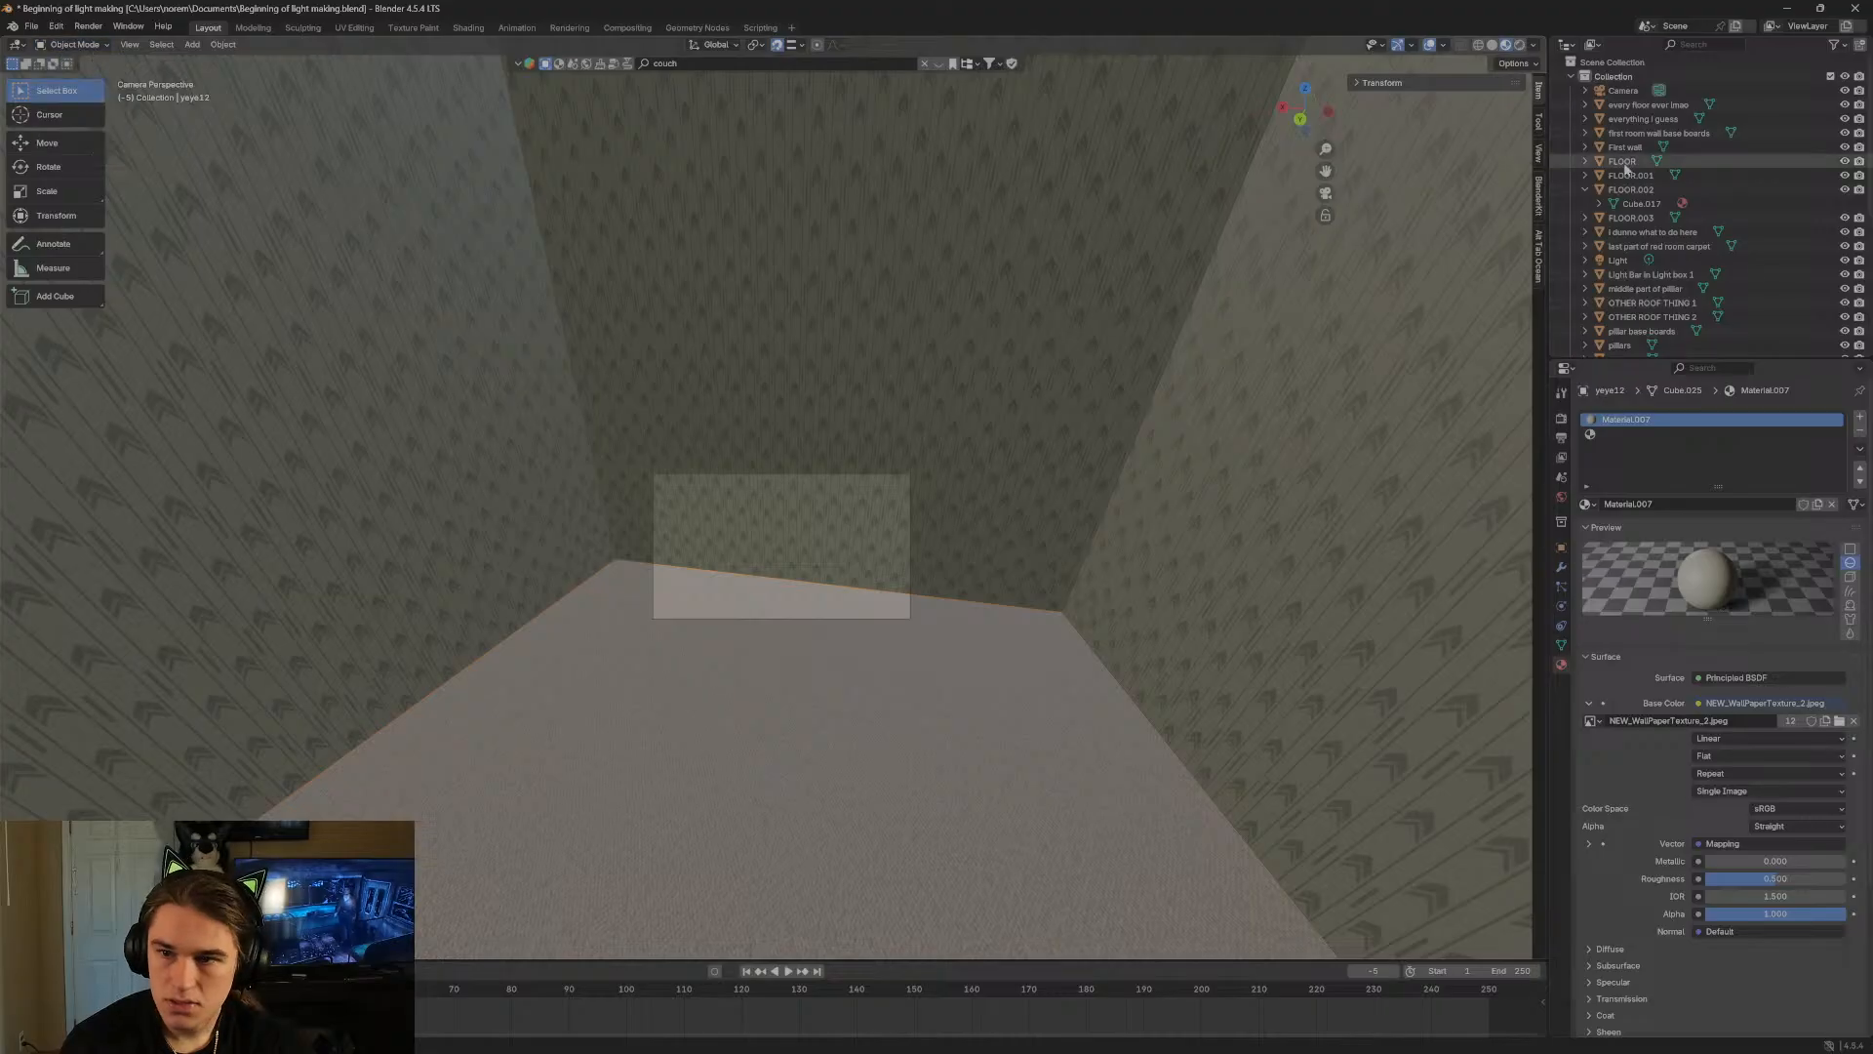
{"action": "left_click", "coordinate": [1599, 119]}
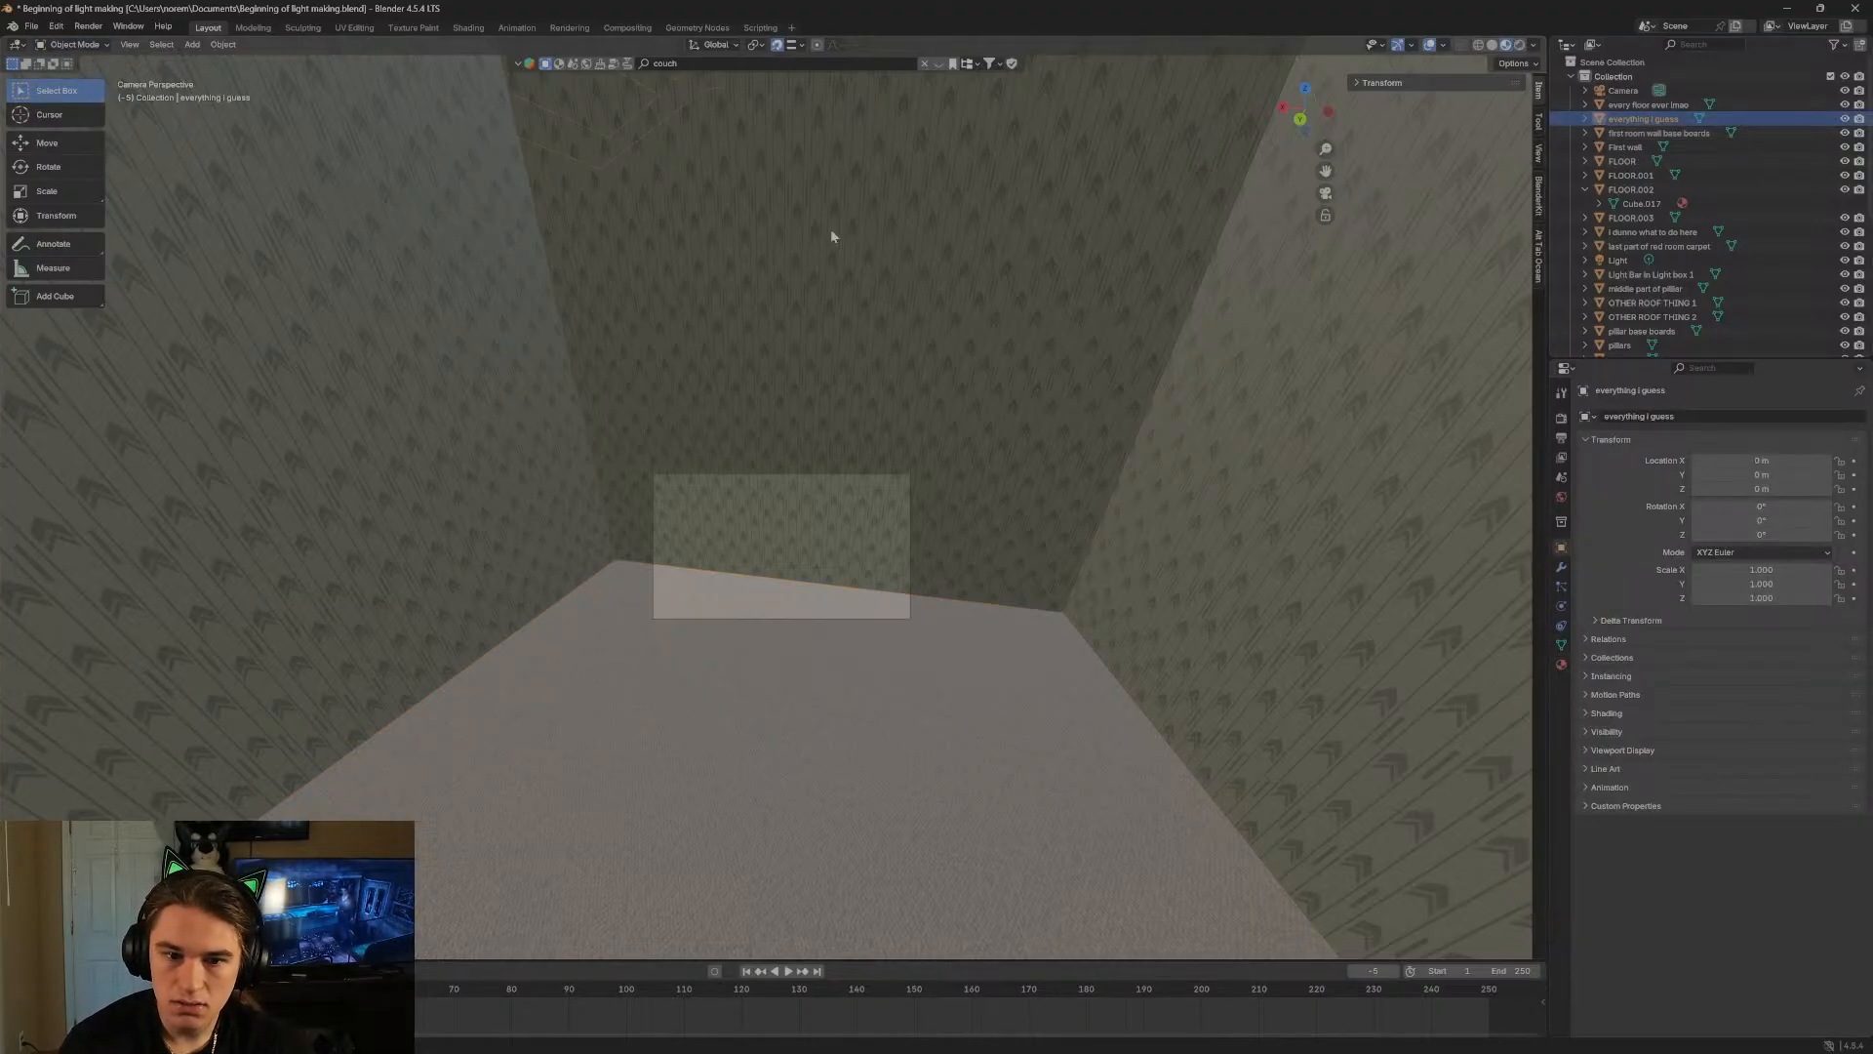
Walk through the patterned room and examine its walls, floor and the adjoining hallway with the tiled ceiling.
{"action": "key", "text": "shift+grave"}
{"action": "key", "text": "w"}
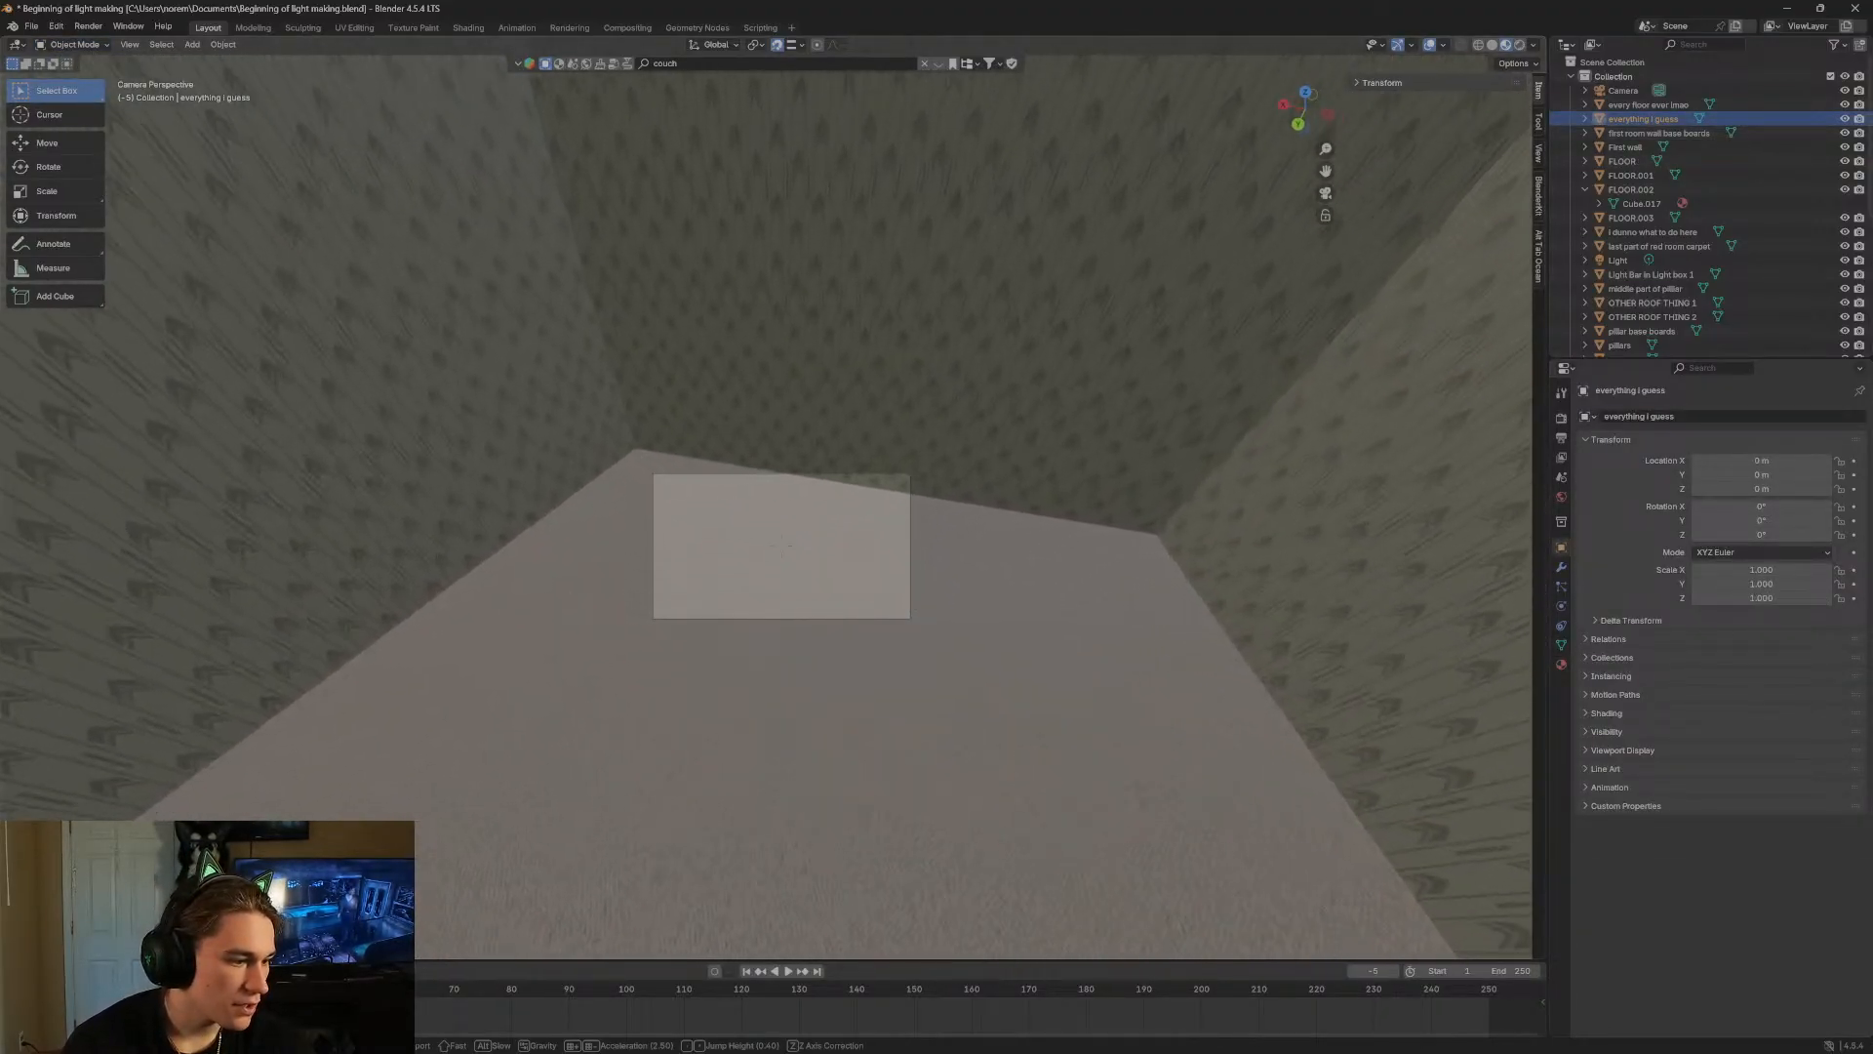
{"action": "key", "text": "s"}
{"action": "key", "text": "w"}
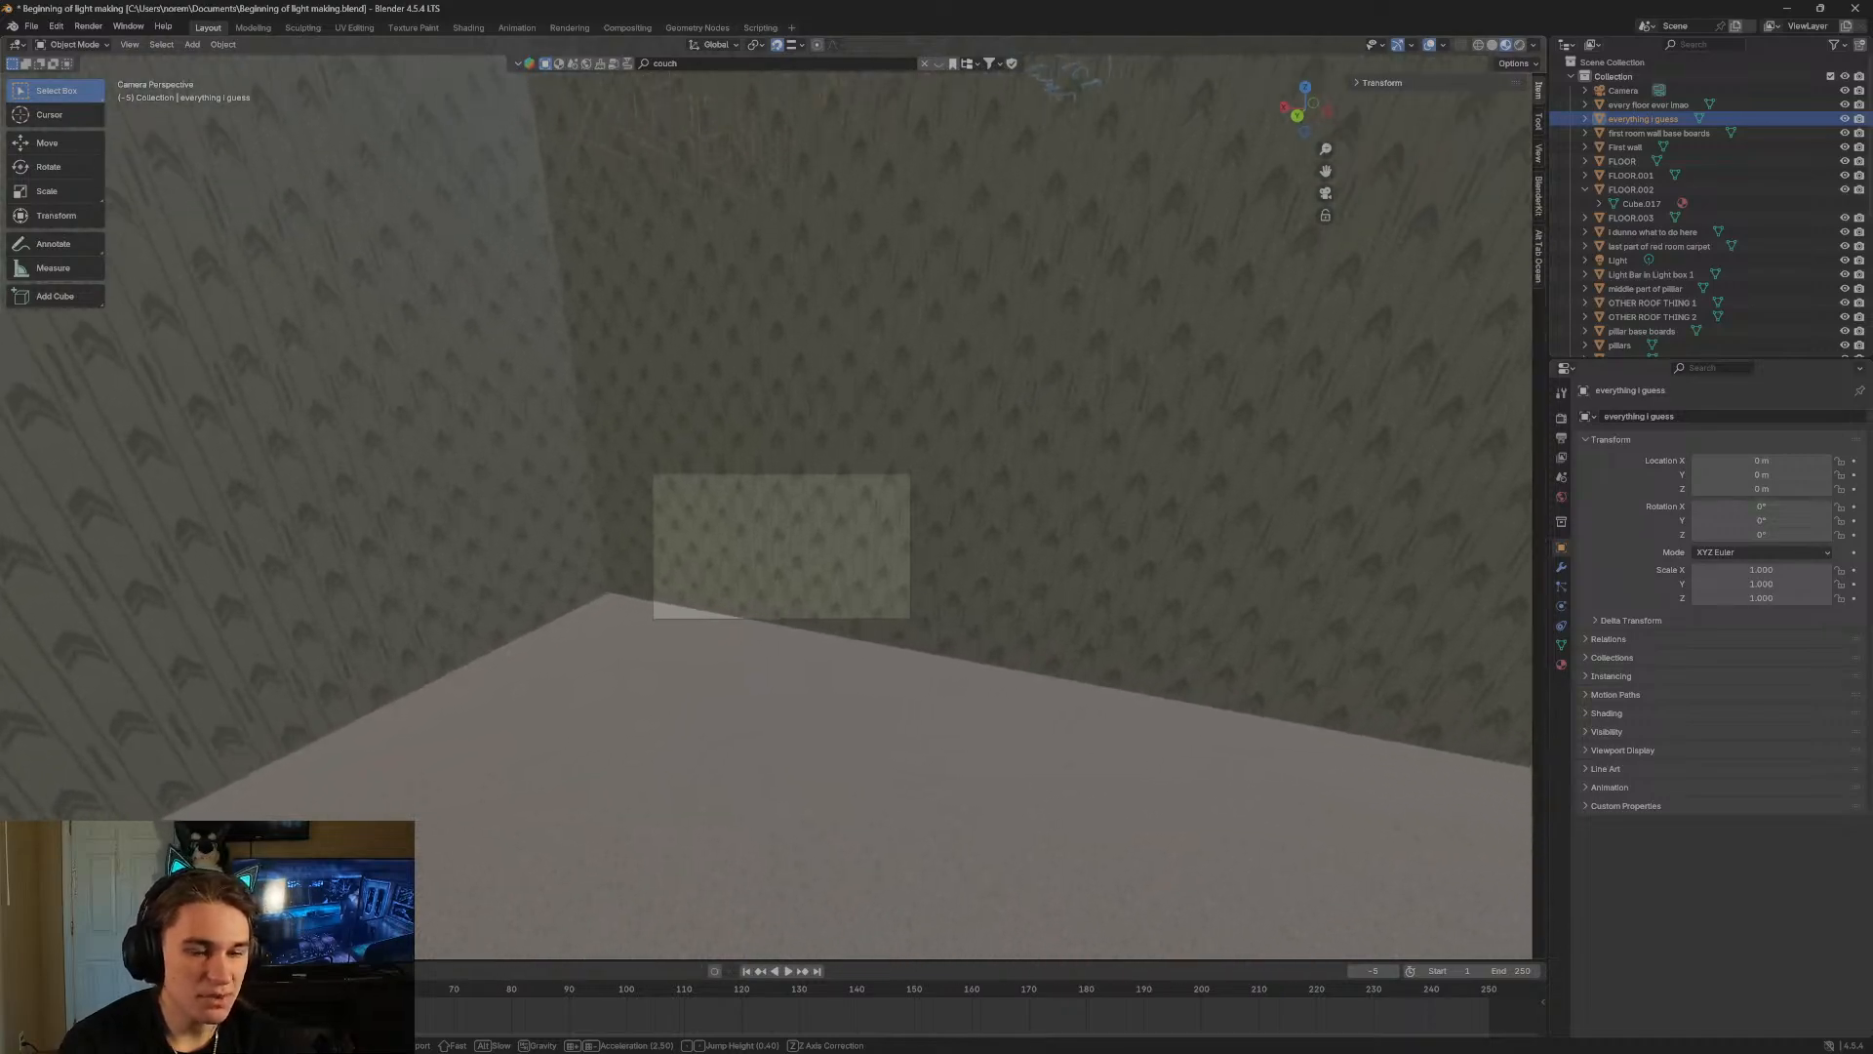
{"action": "key", "text": "s"}
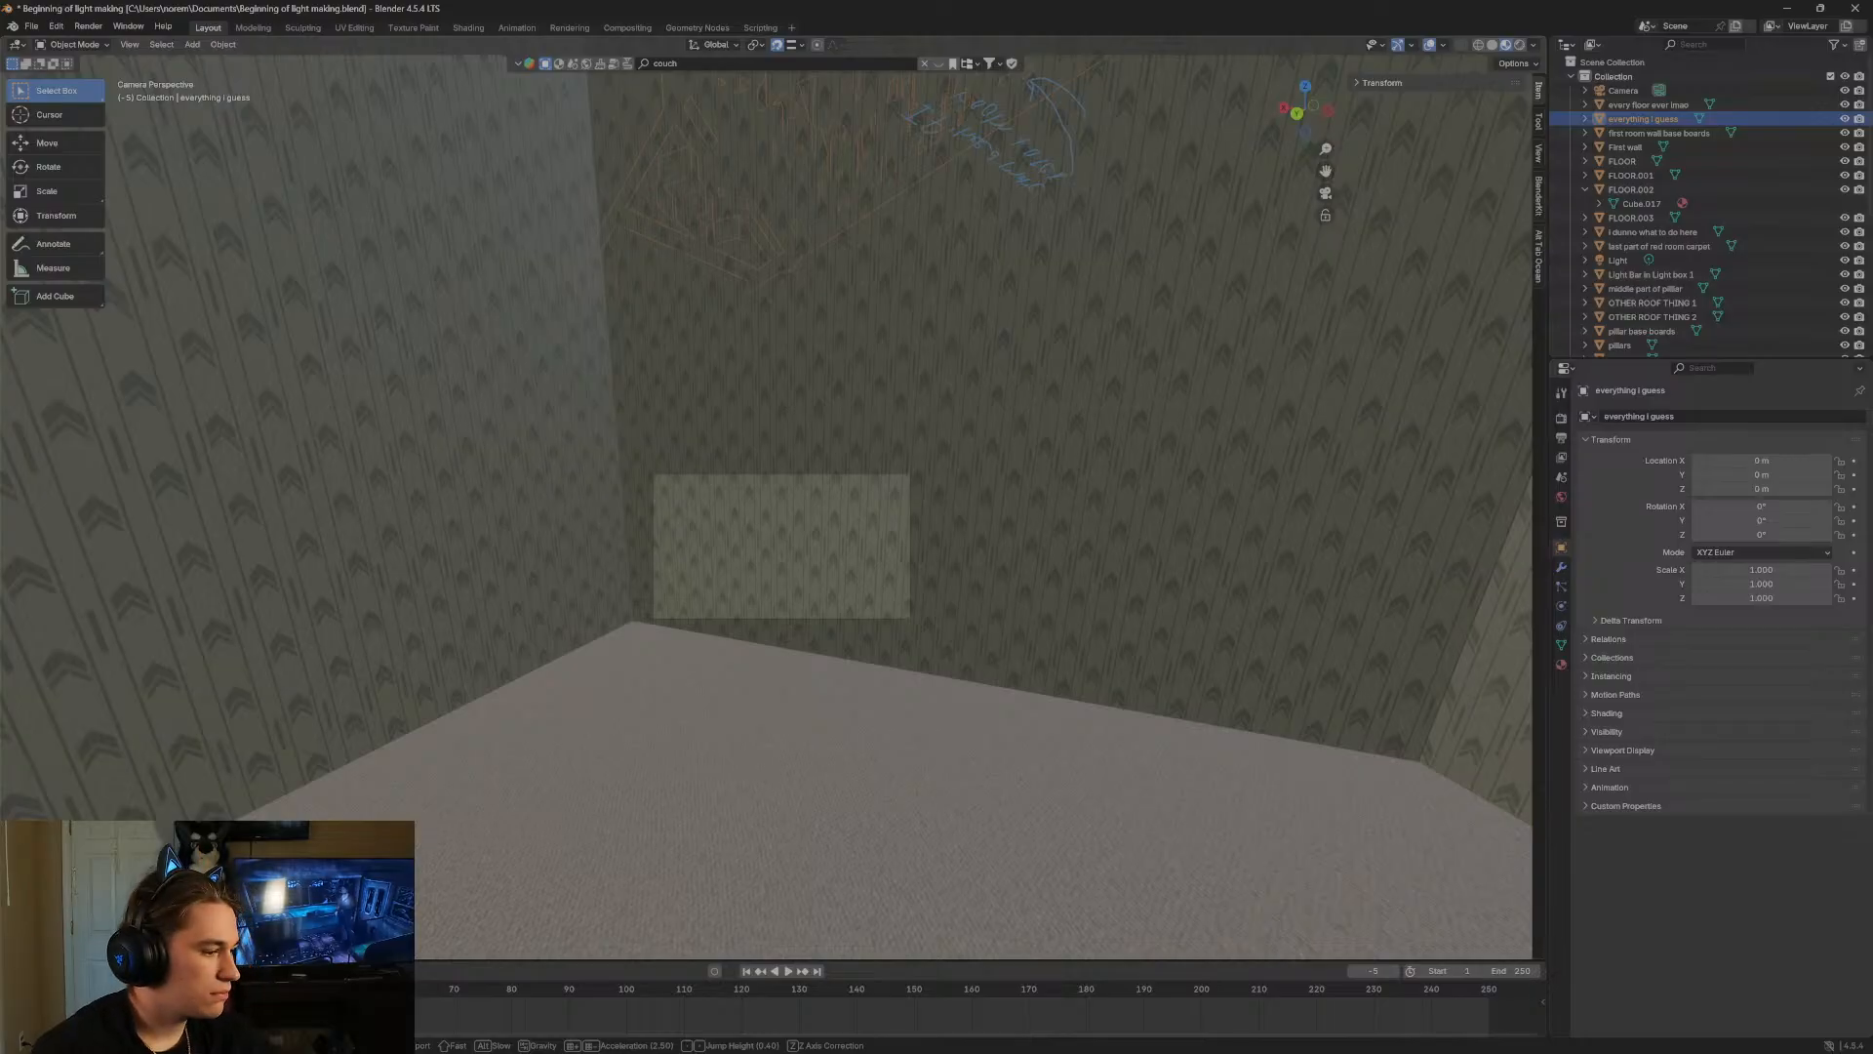
{"action": "key", "text": "w"}
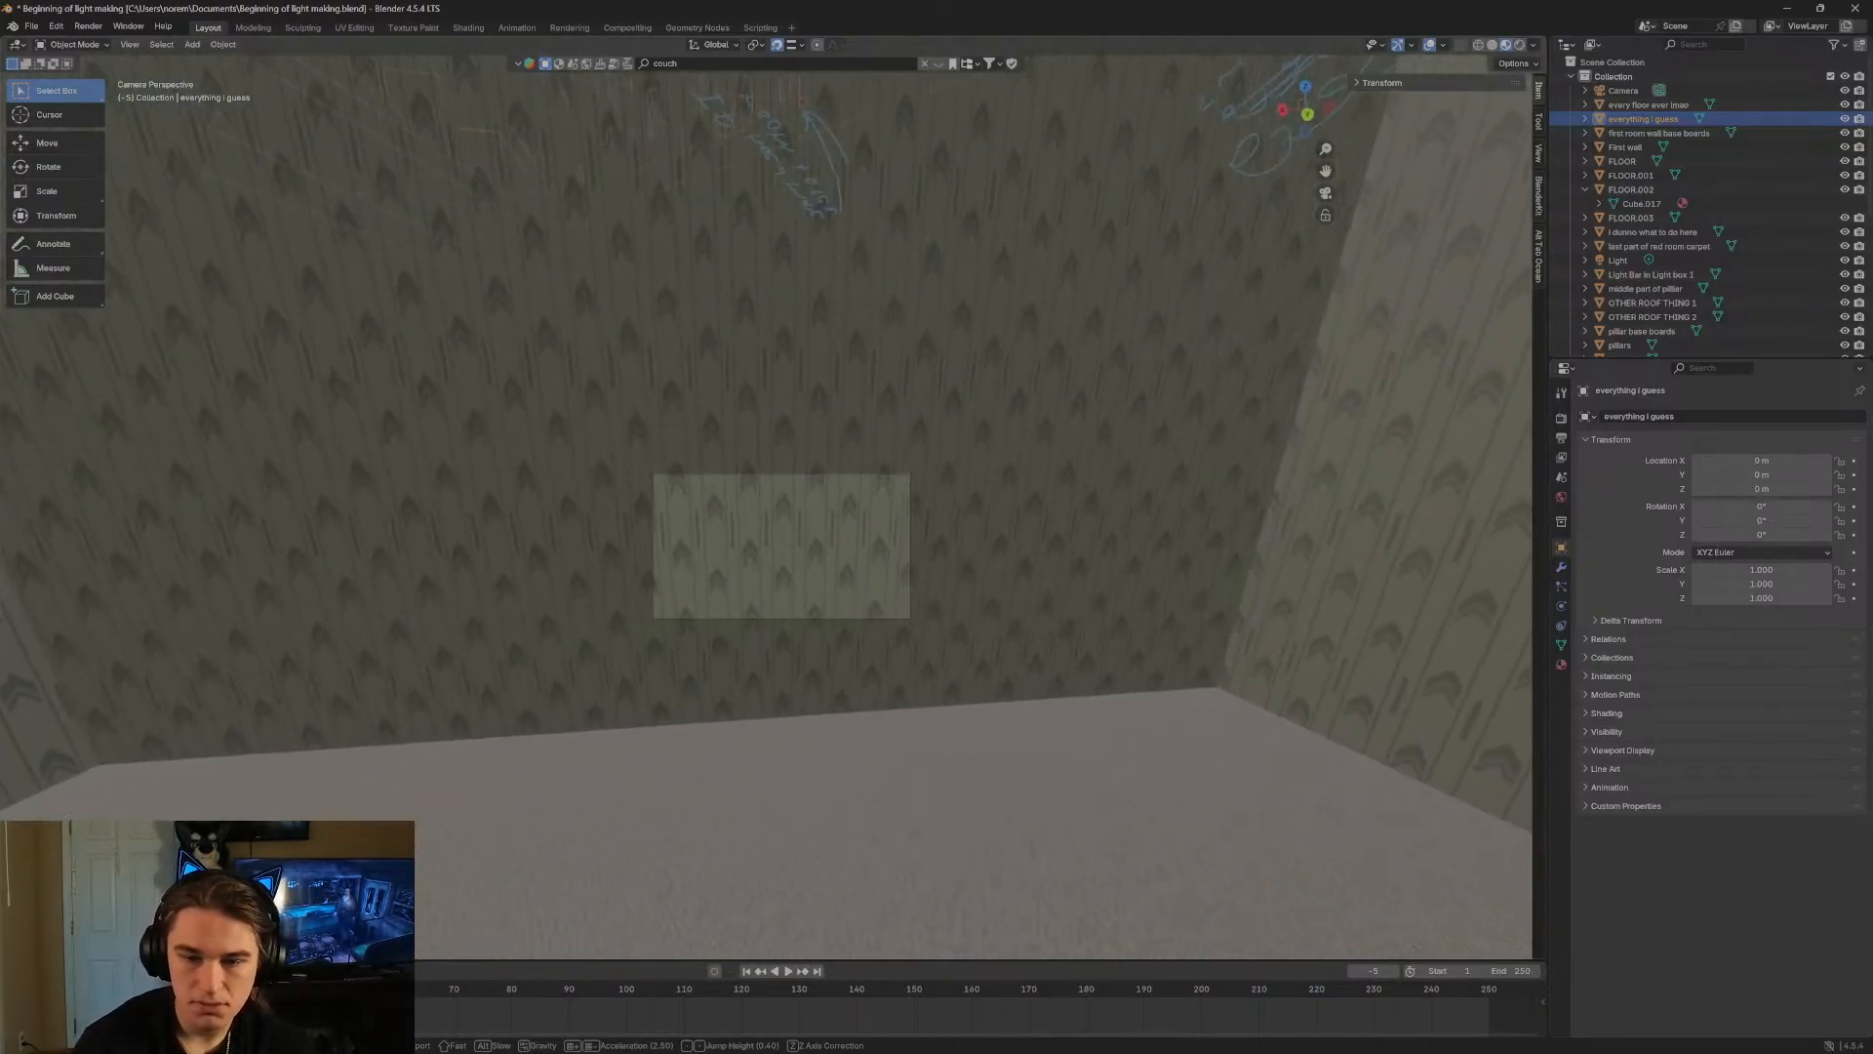
{"action": "key", "text": "w"}
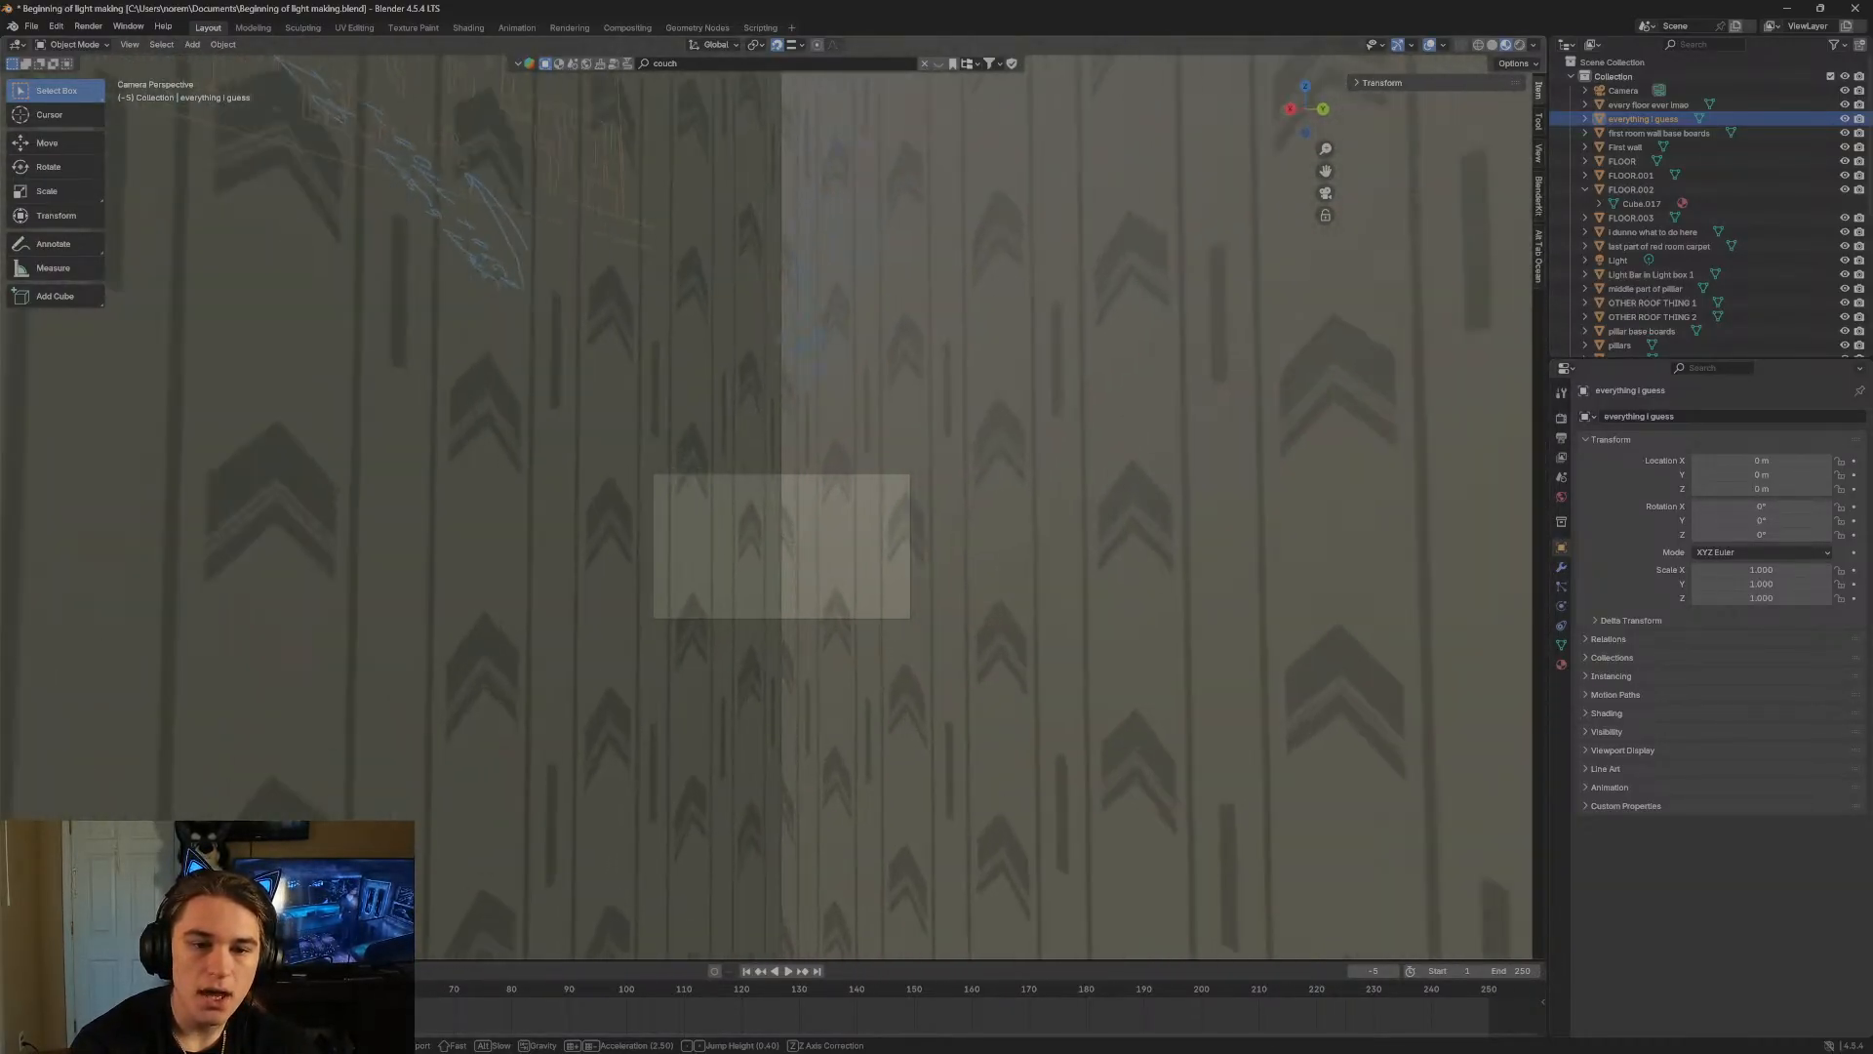
{"action": "key", "text": "w"}
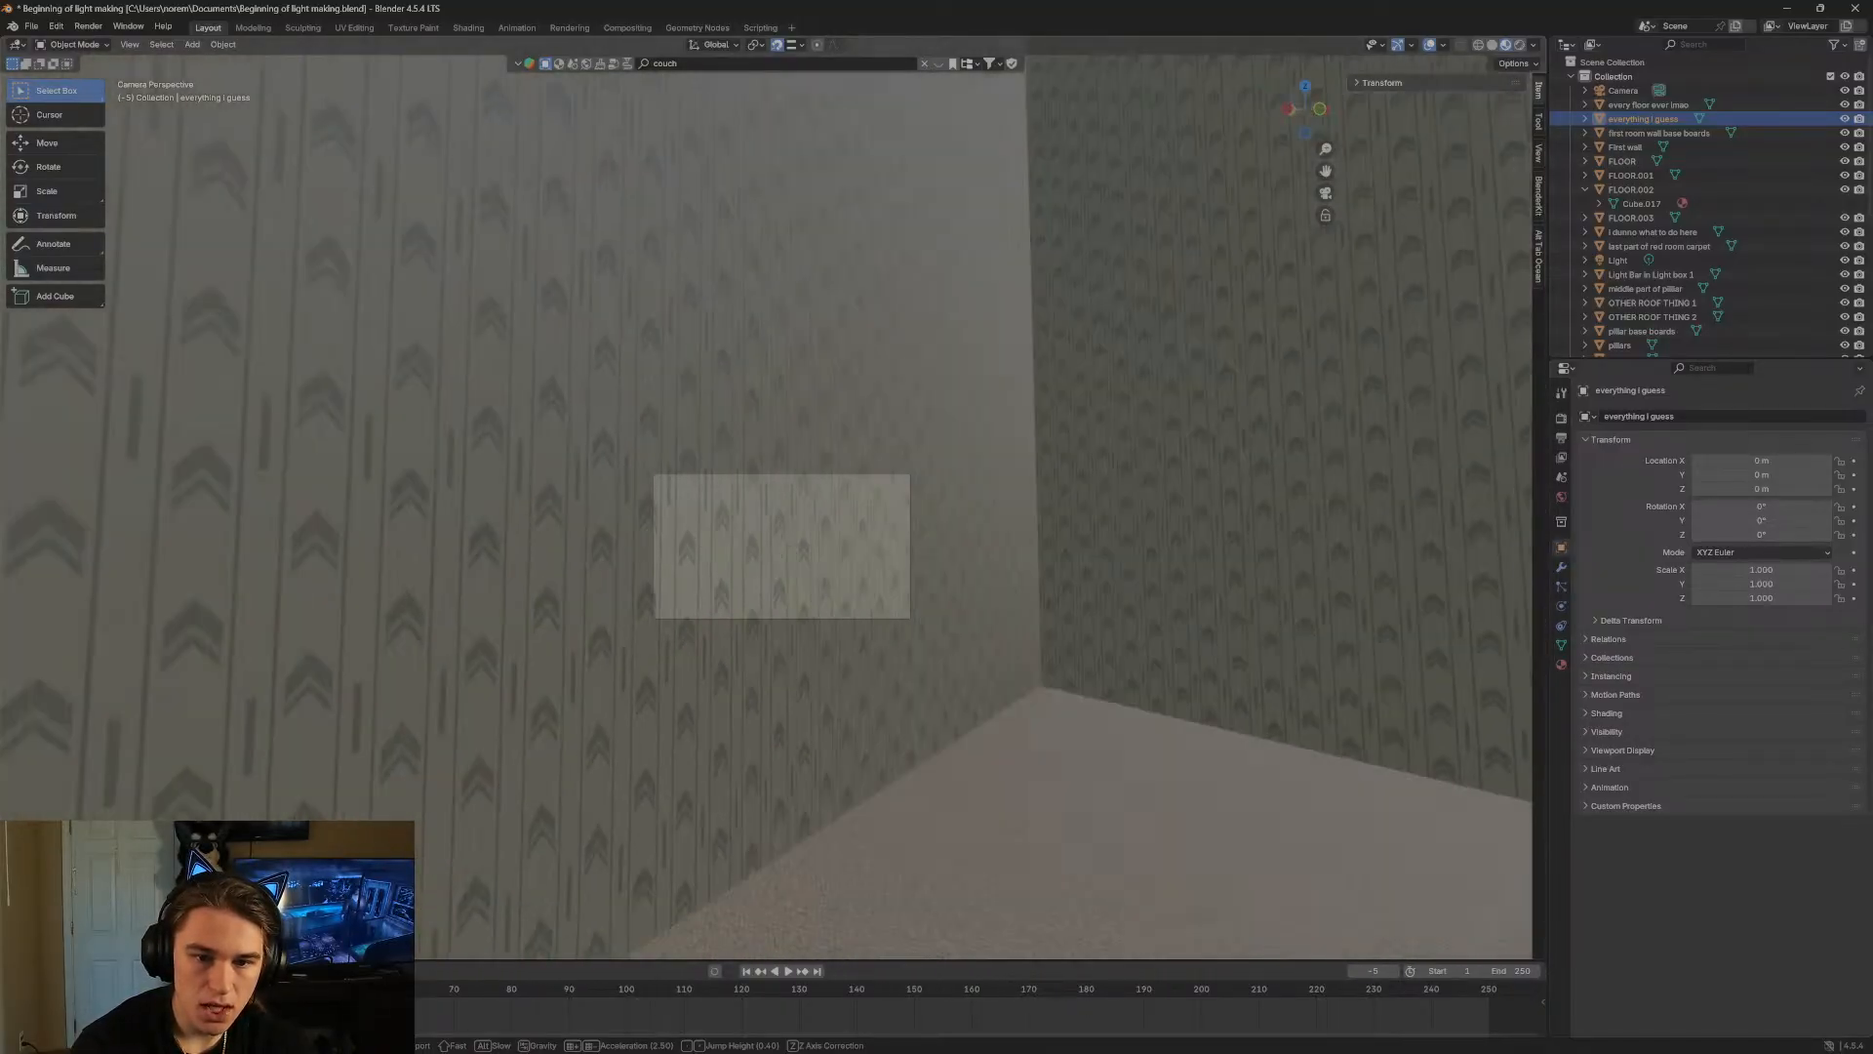
{"action": "key", "text": "w"}
{"action": "key", "text": "w"}
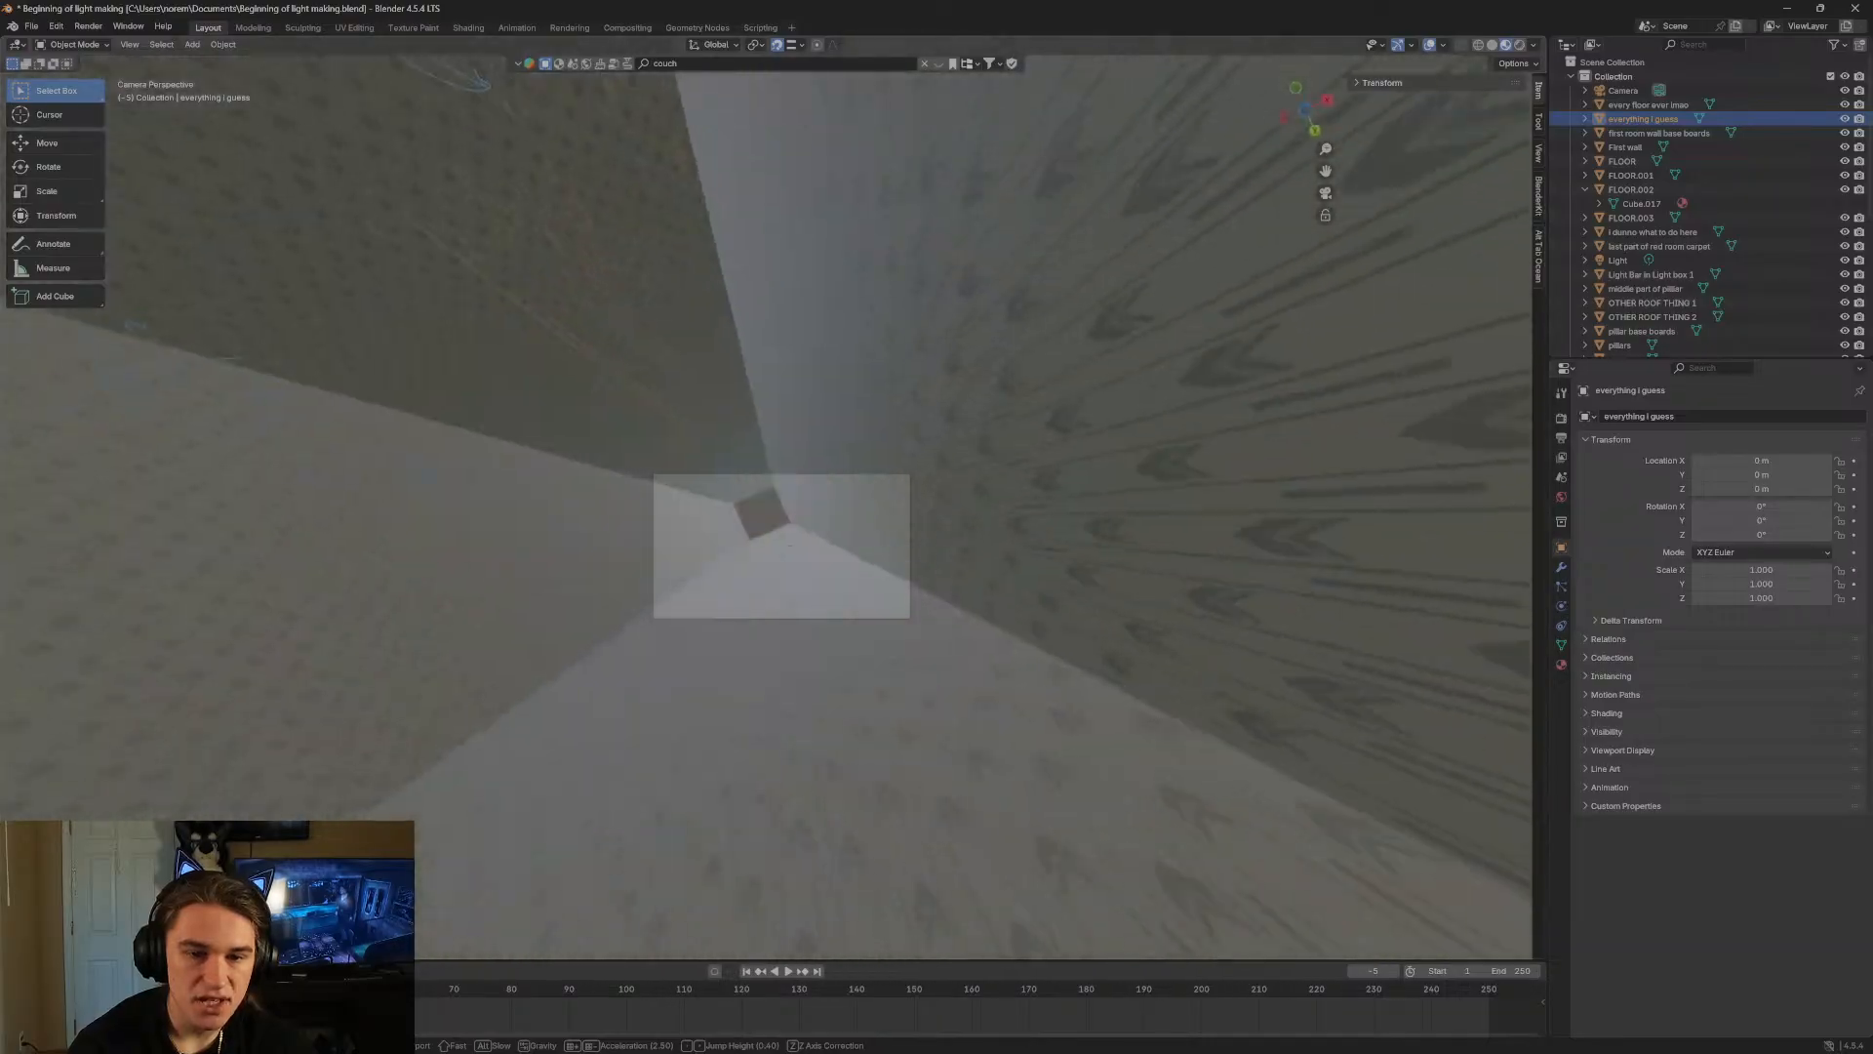
{"action": "key", "text": "w"}
{"action": "key", "text": "w"}
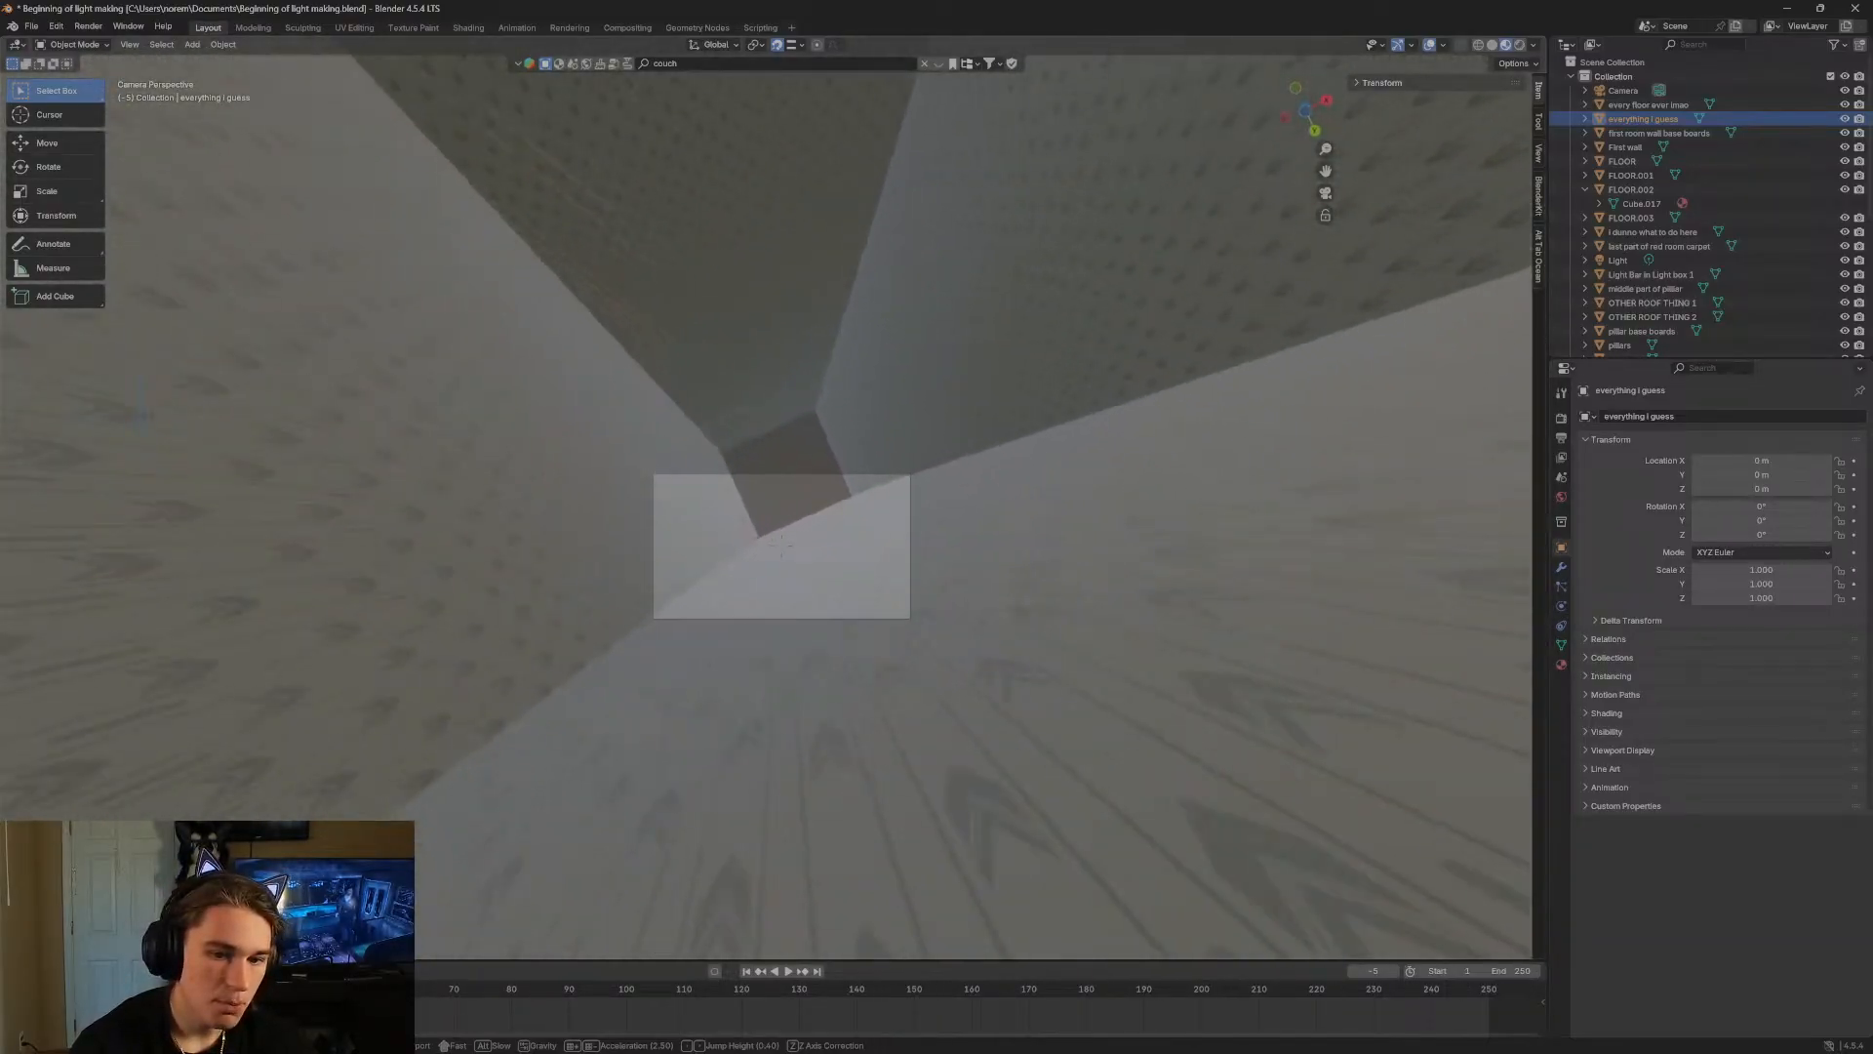
{"action": "key", "text": "w"}
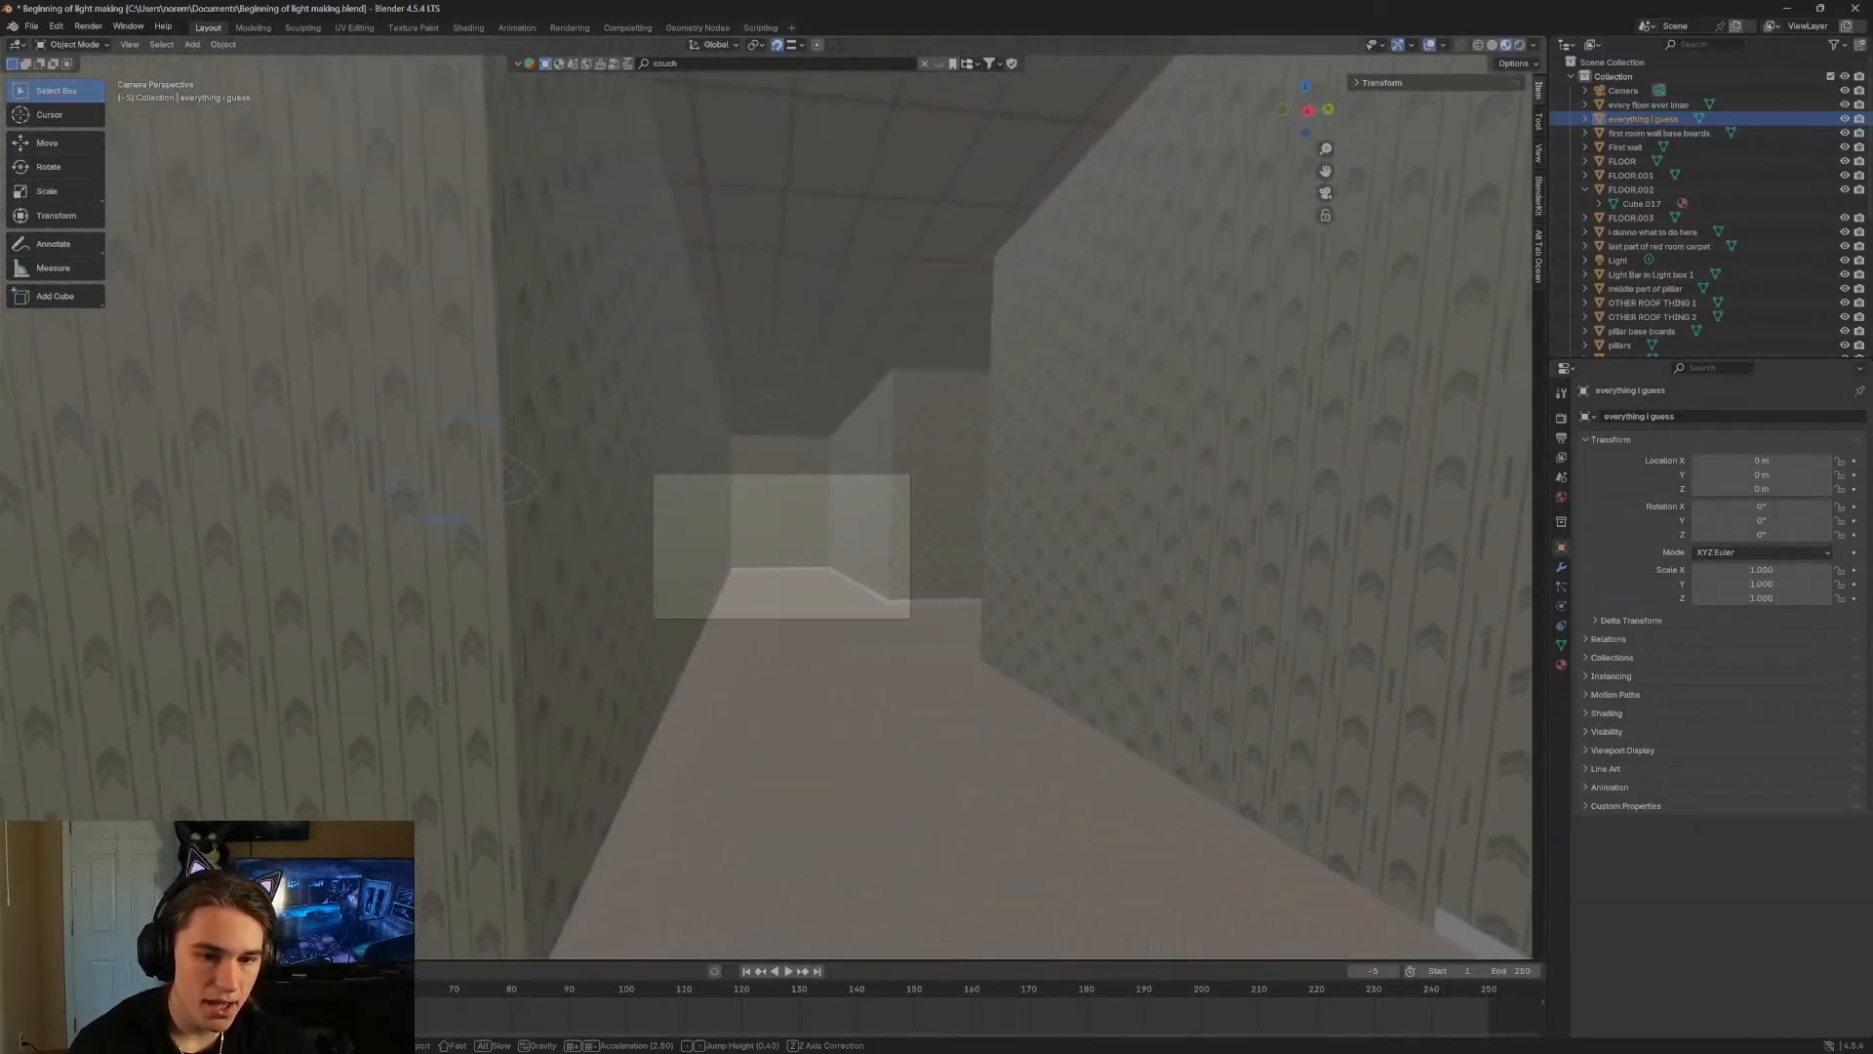
{"action": "key", "text": "w"}
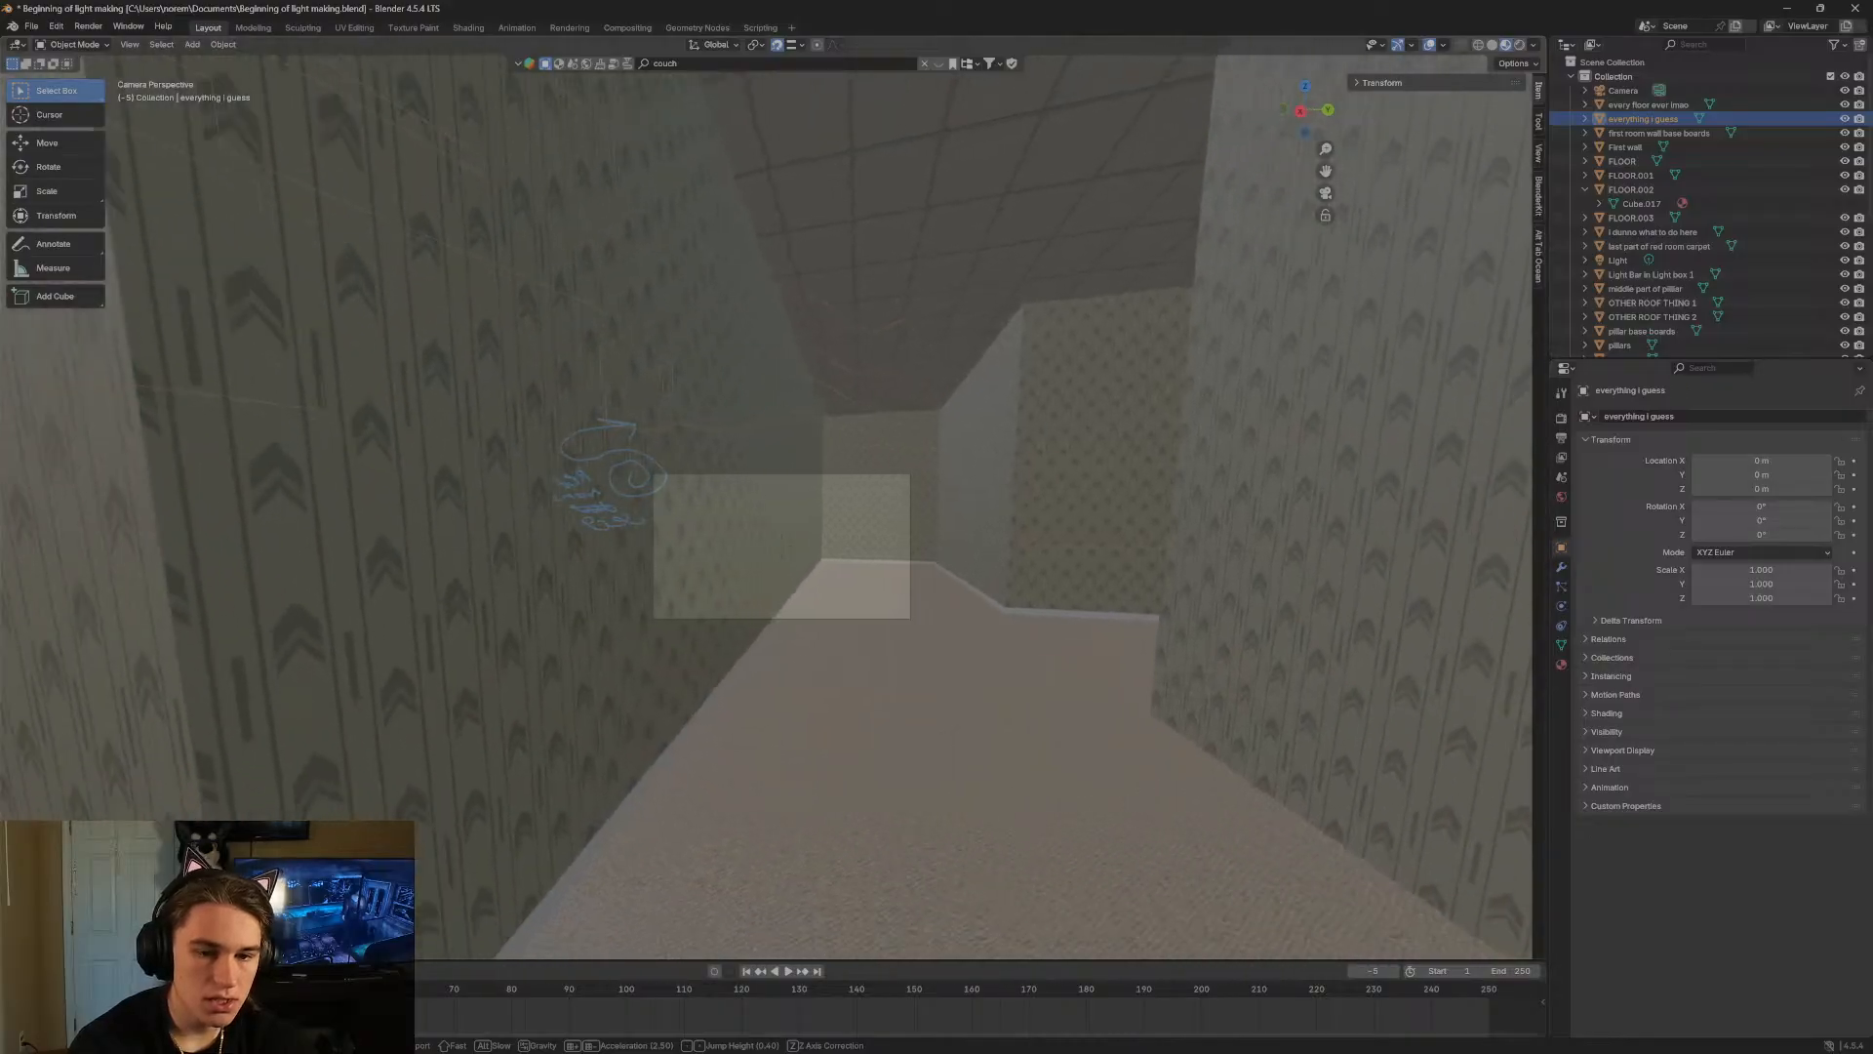
{"action": "key", "text": "w"}
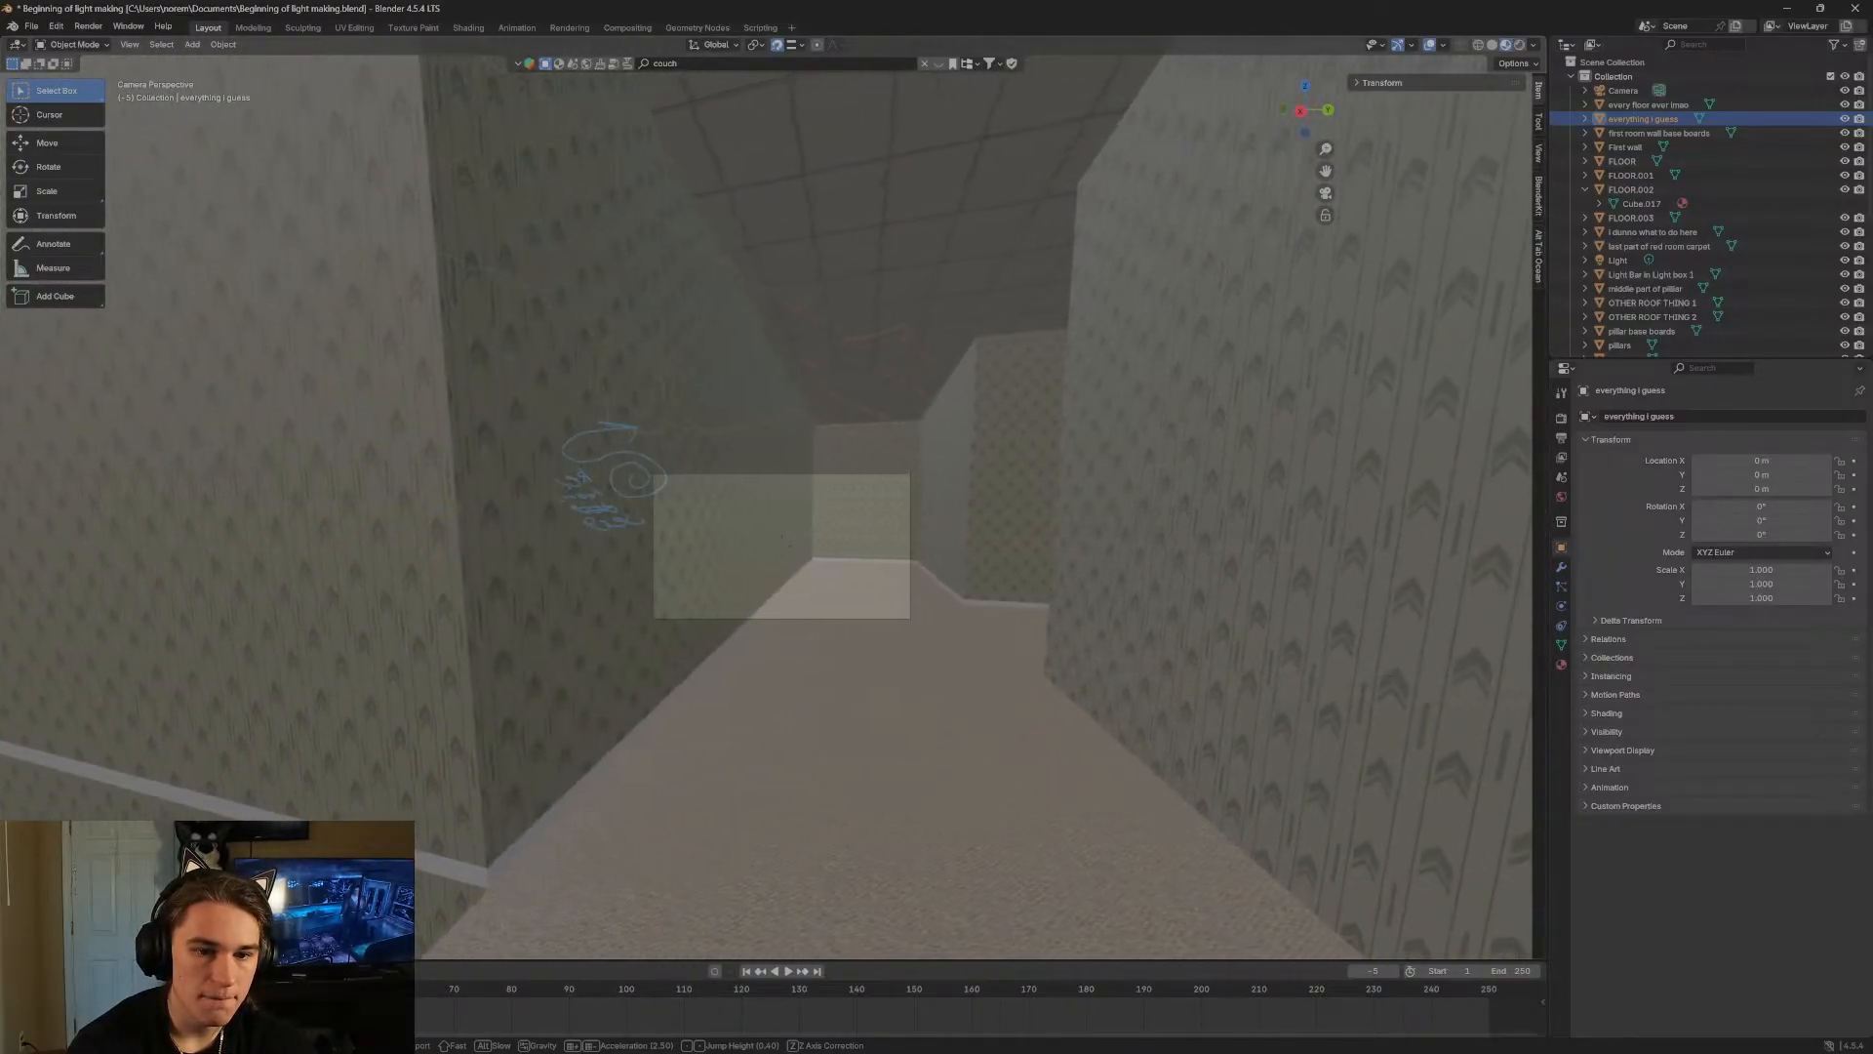
Return to the patterned room and examine its empty floor and far corner from above.
{"action": "key", "text": "w"}
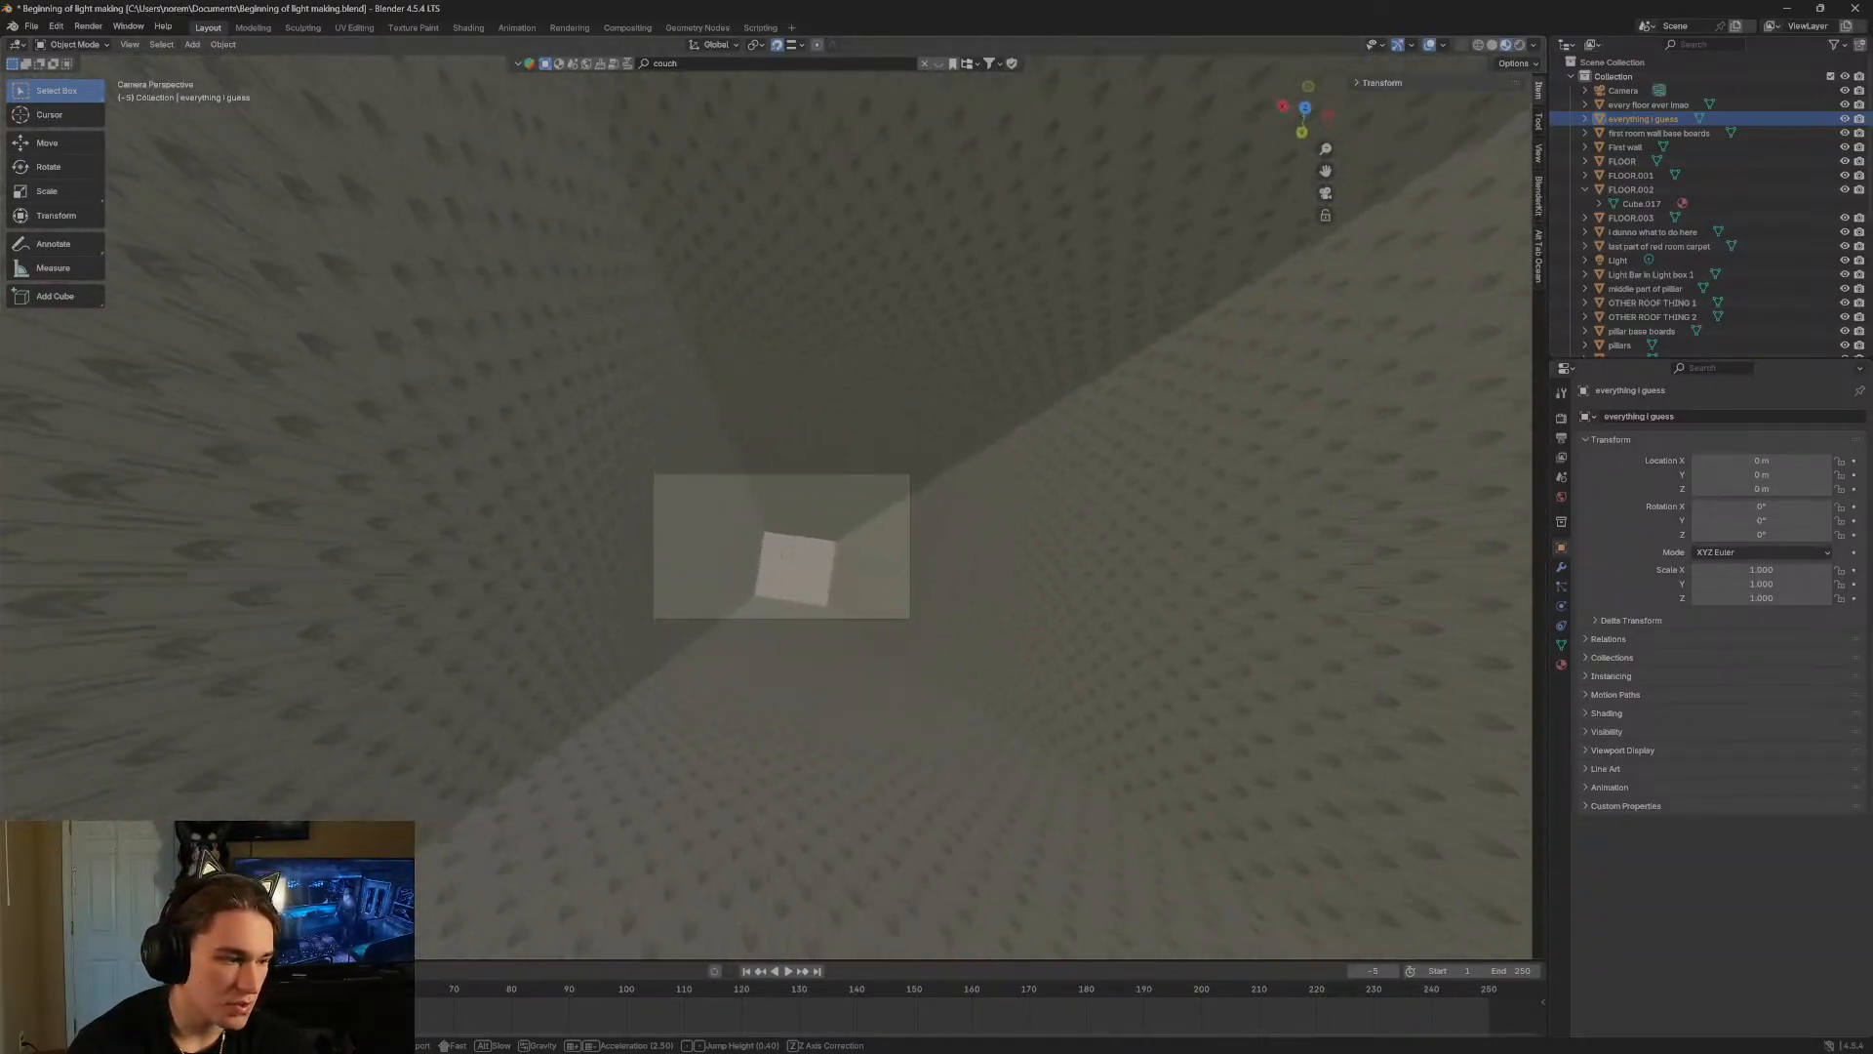
{"action": "key", "text": "w"}
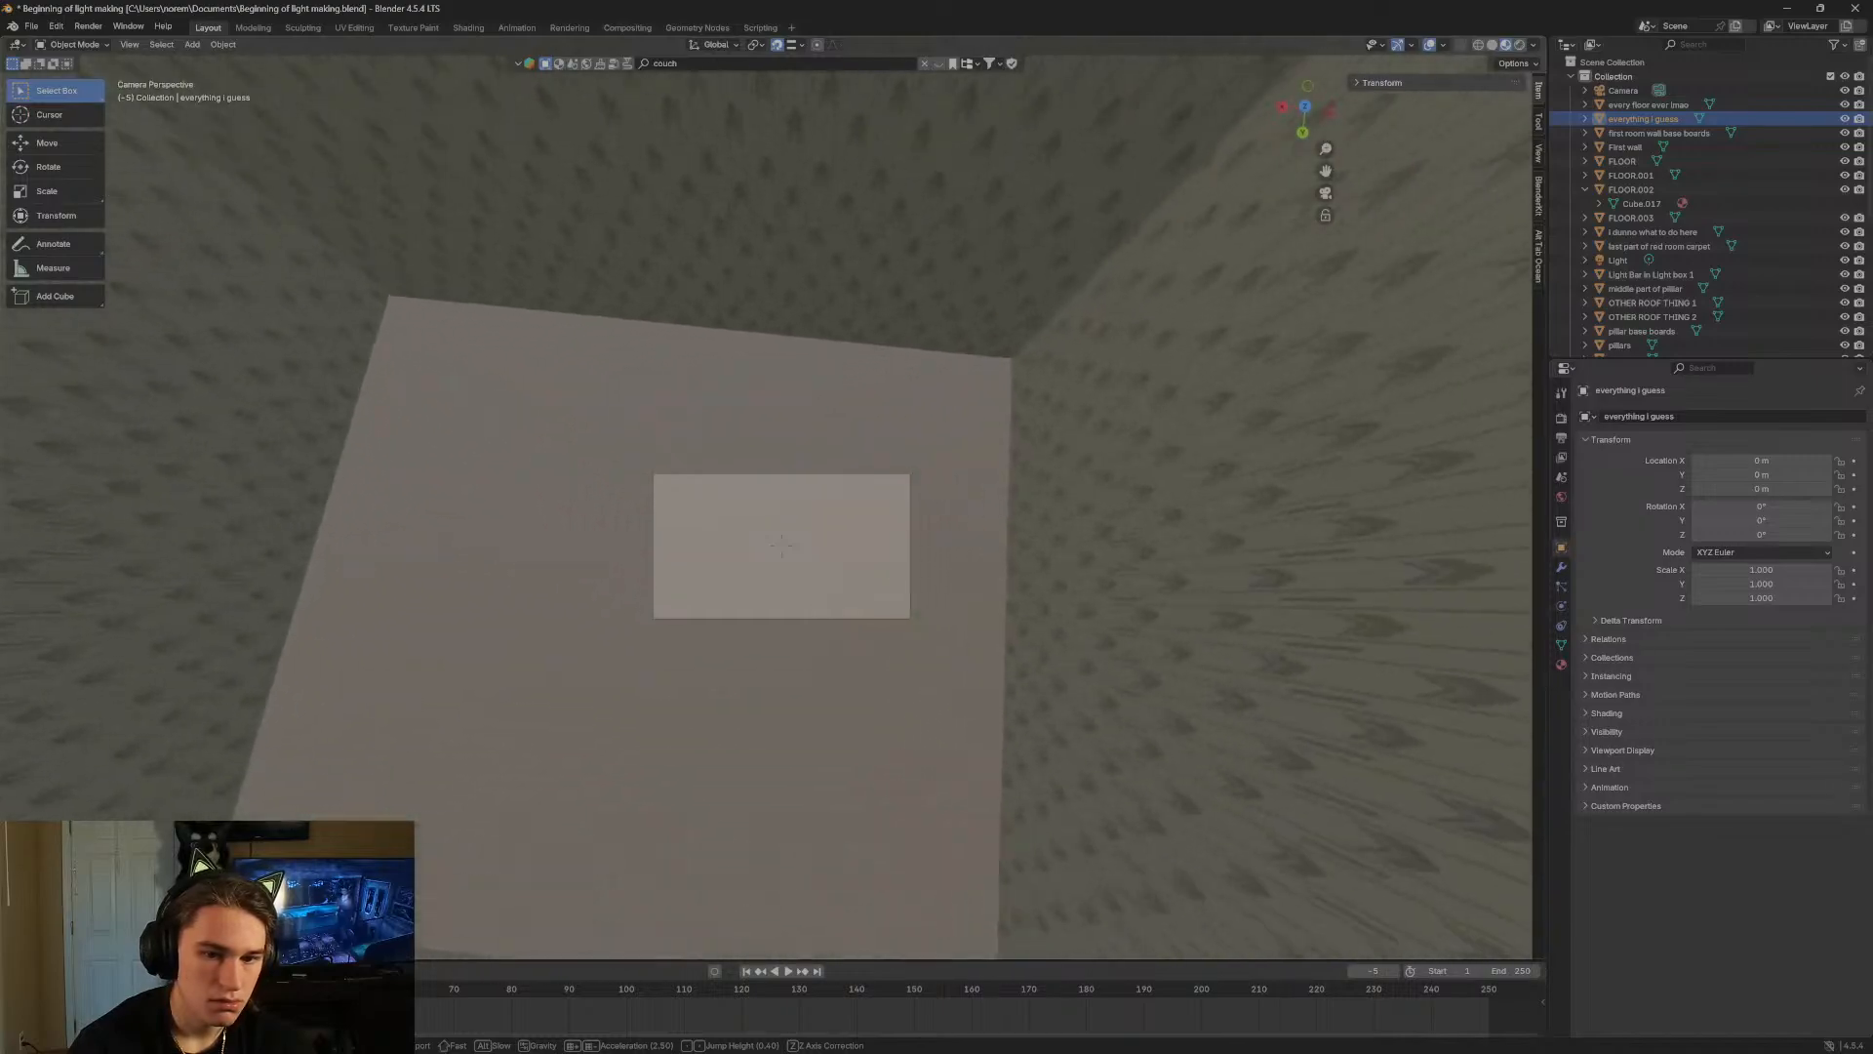
{"action": "key", "text": "w"}
{"action": "key", "text": "s"}
{"action": "key", "text": "w"}
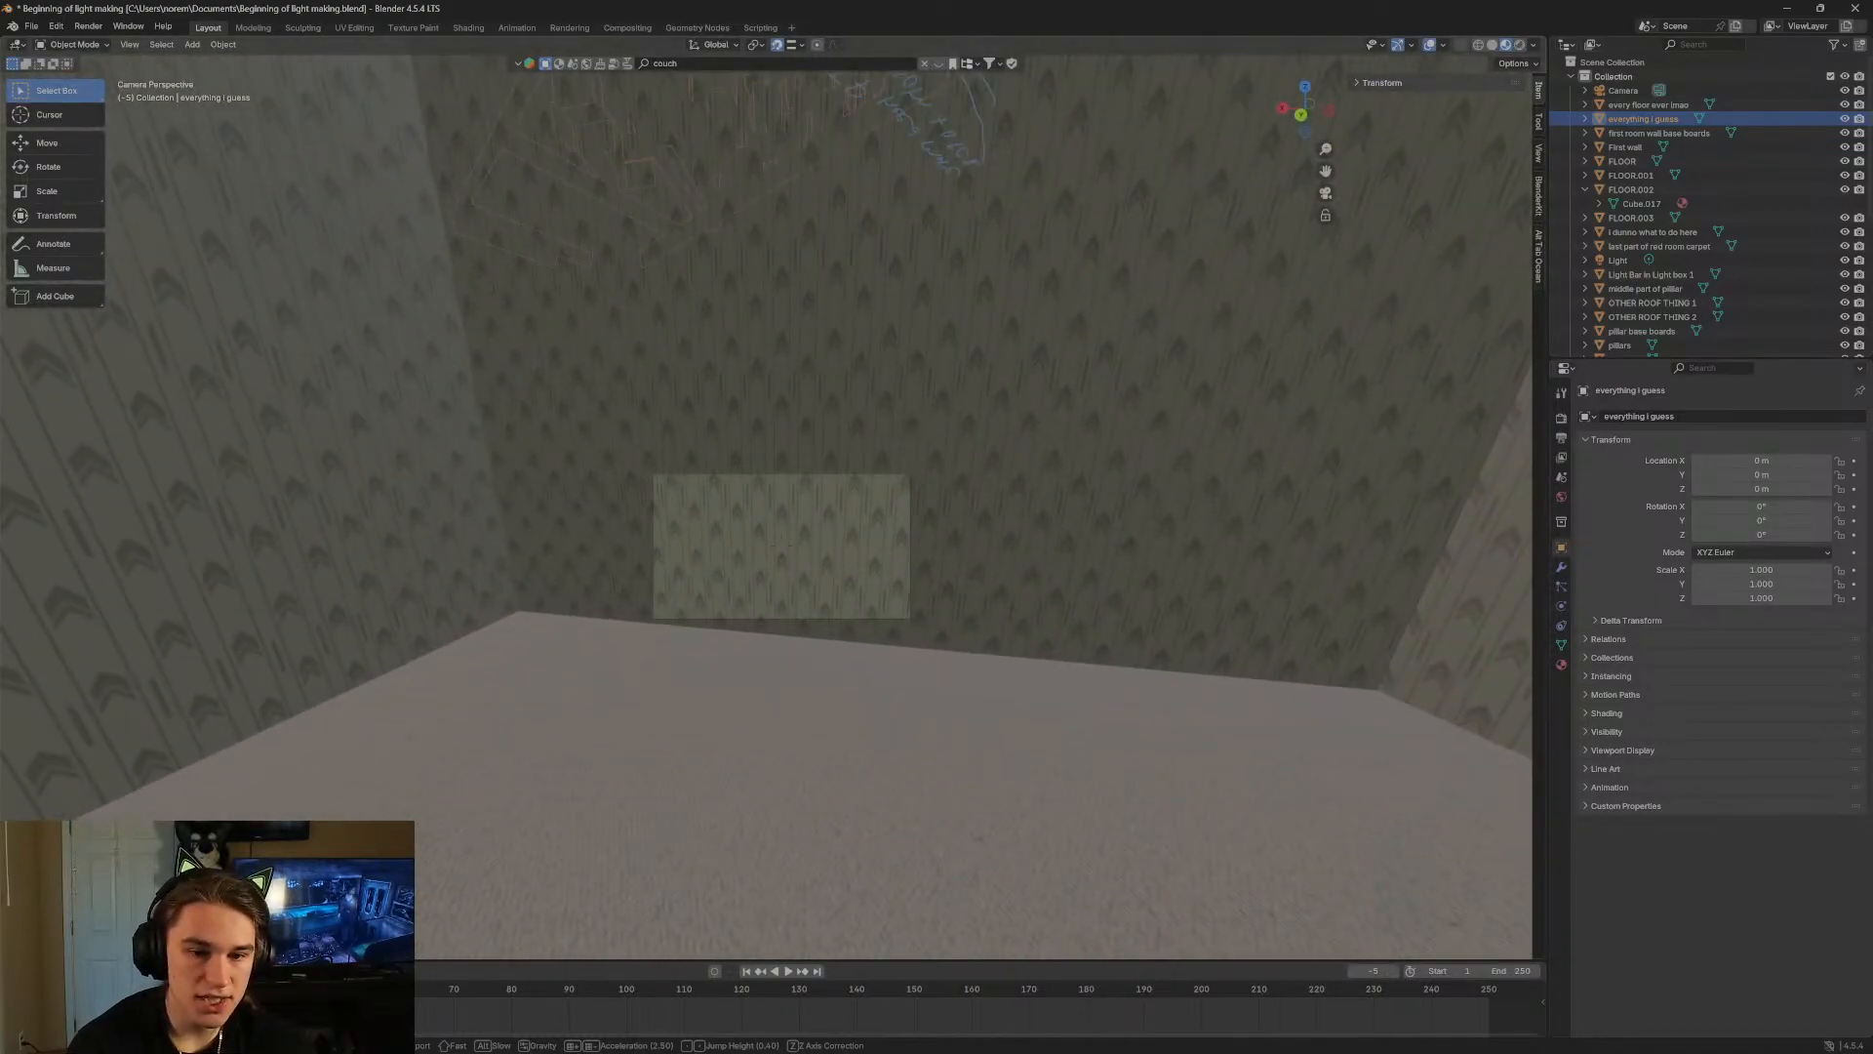
{"action": "key", "text": "s"}
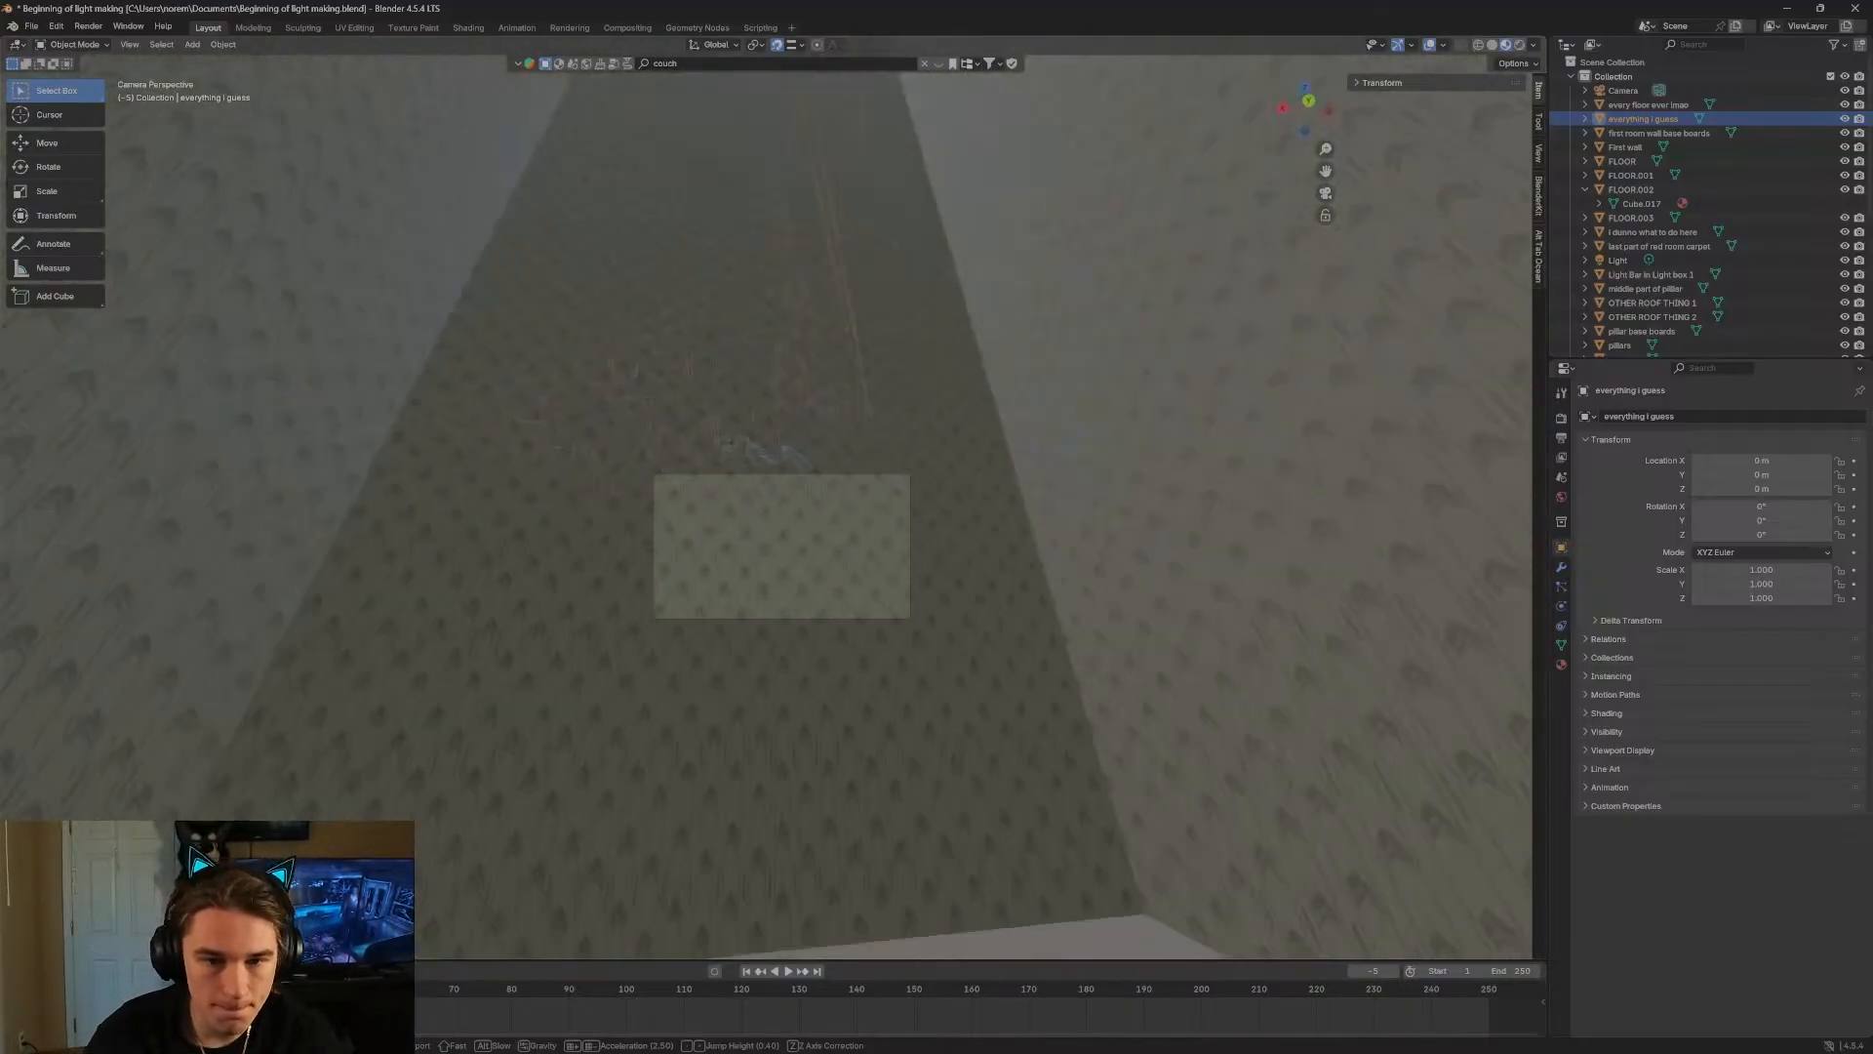
{"action": "key", "text": "w"}
{"action": "key", "text": "s"}
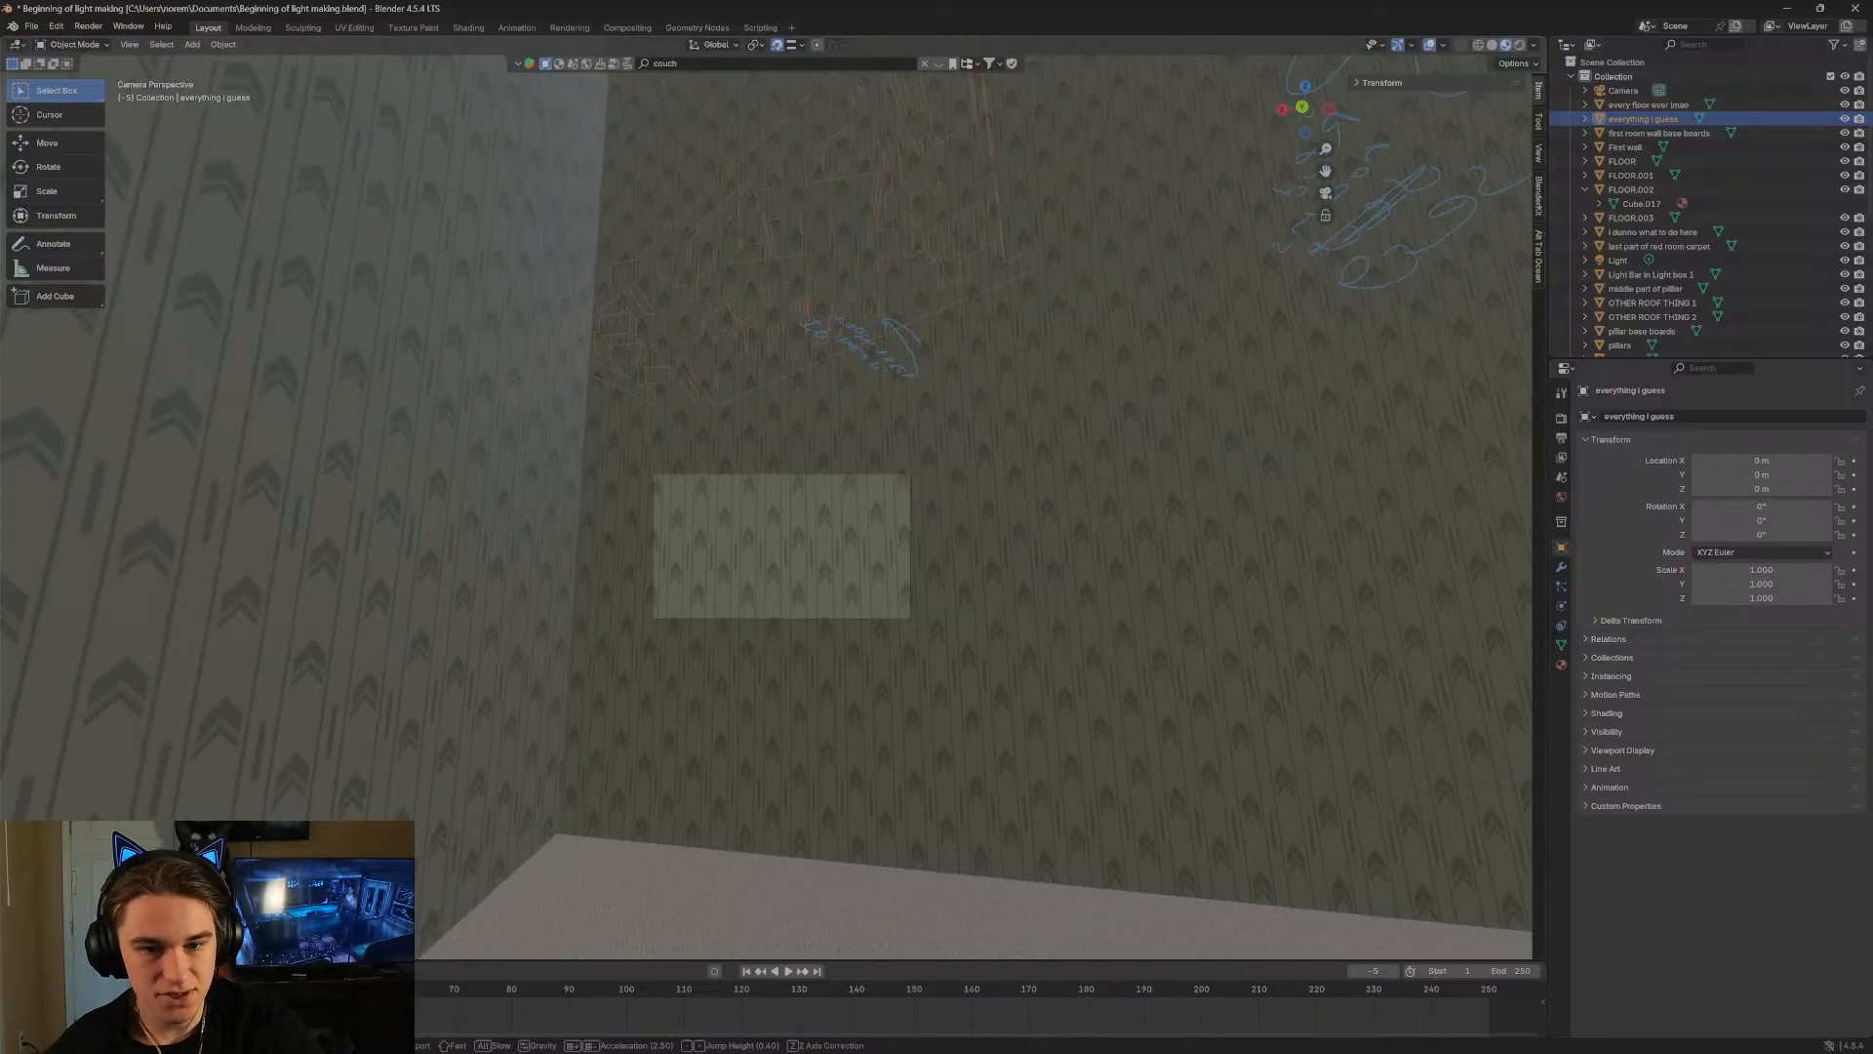
{"action": "key", "text": "d"}
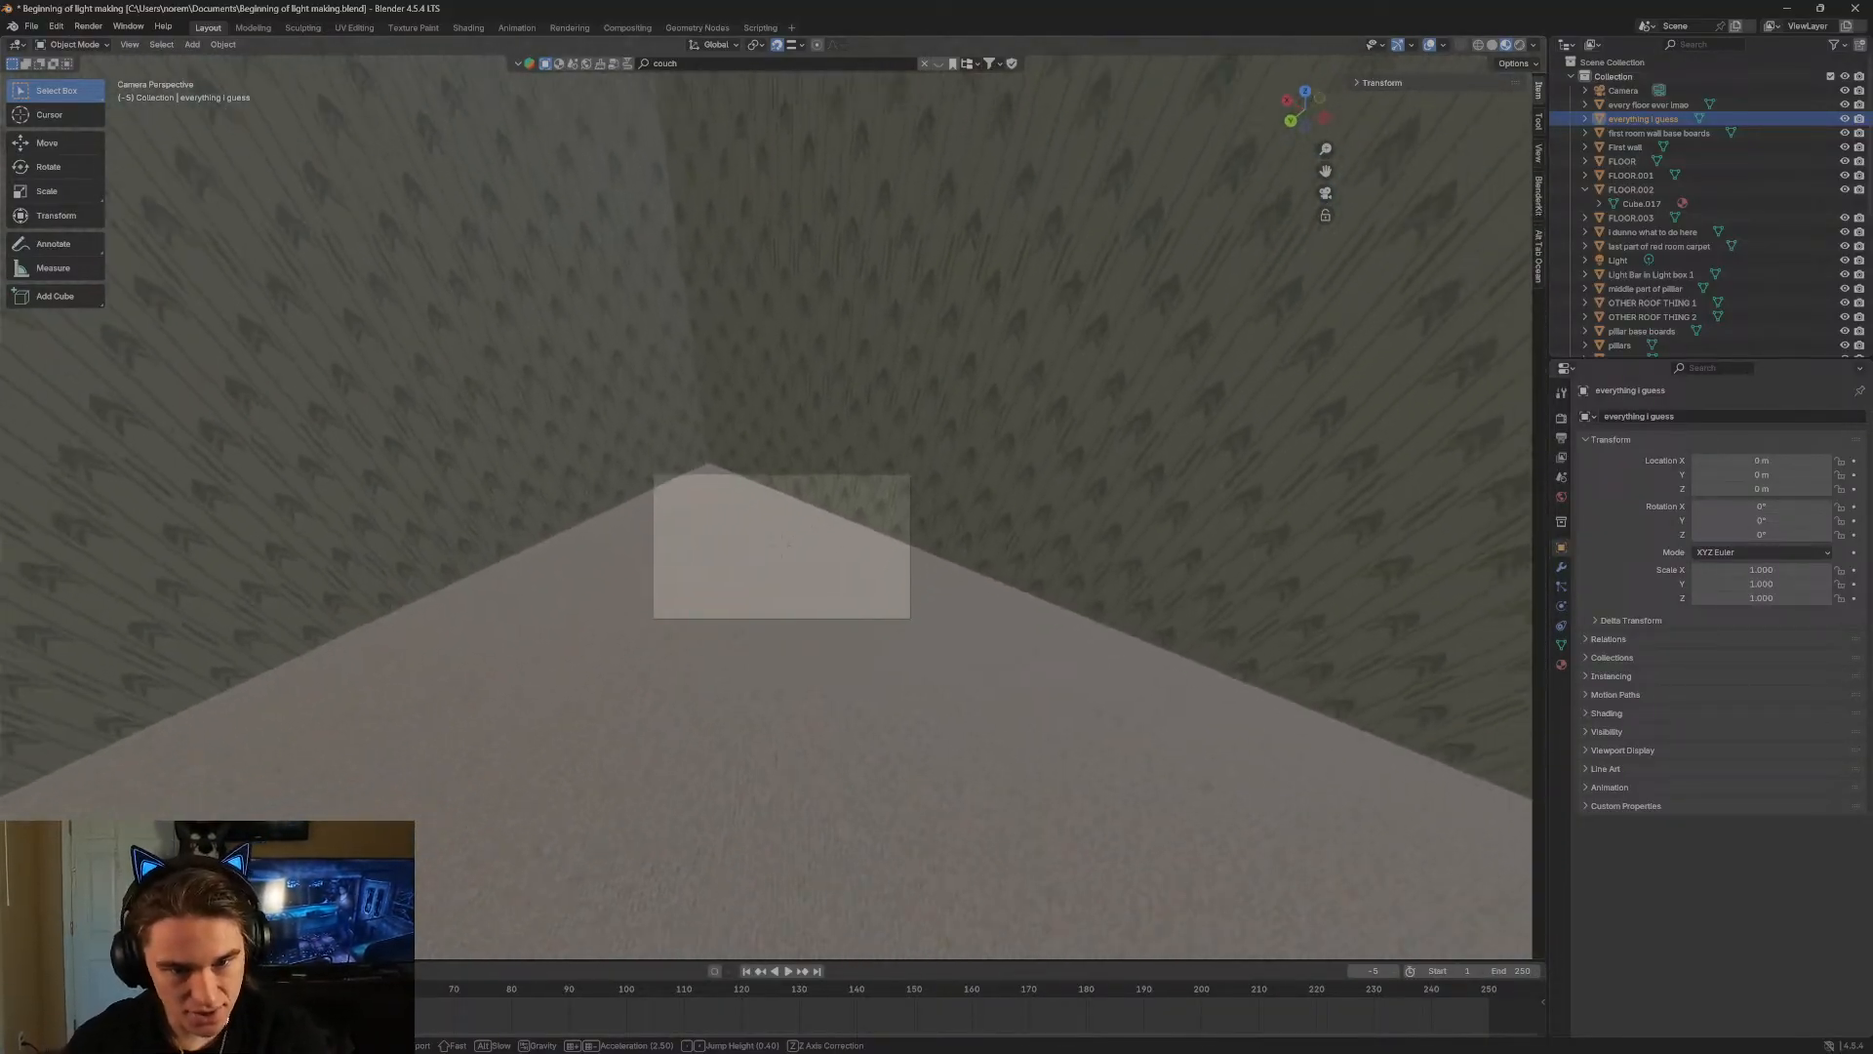
{"action": "key", "text": "a"}
{"action": "left_click", "coordinate": [766, 508]}
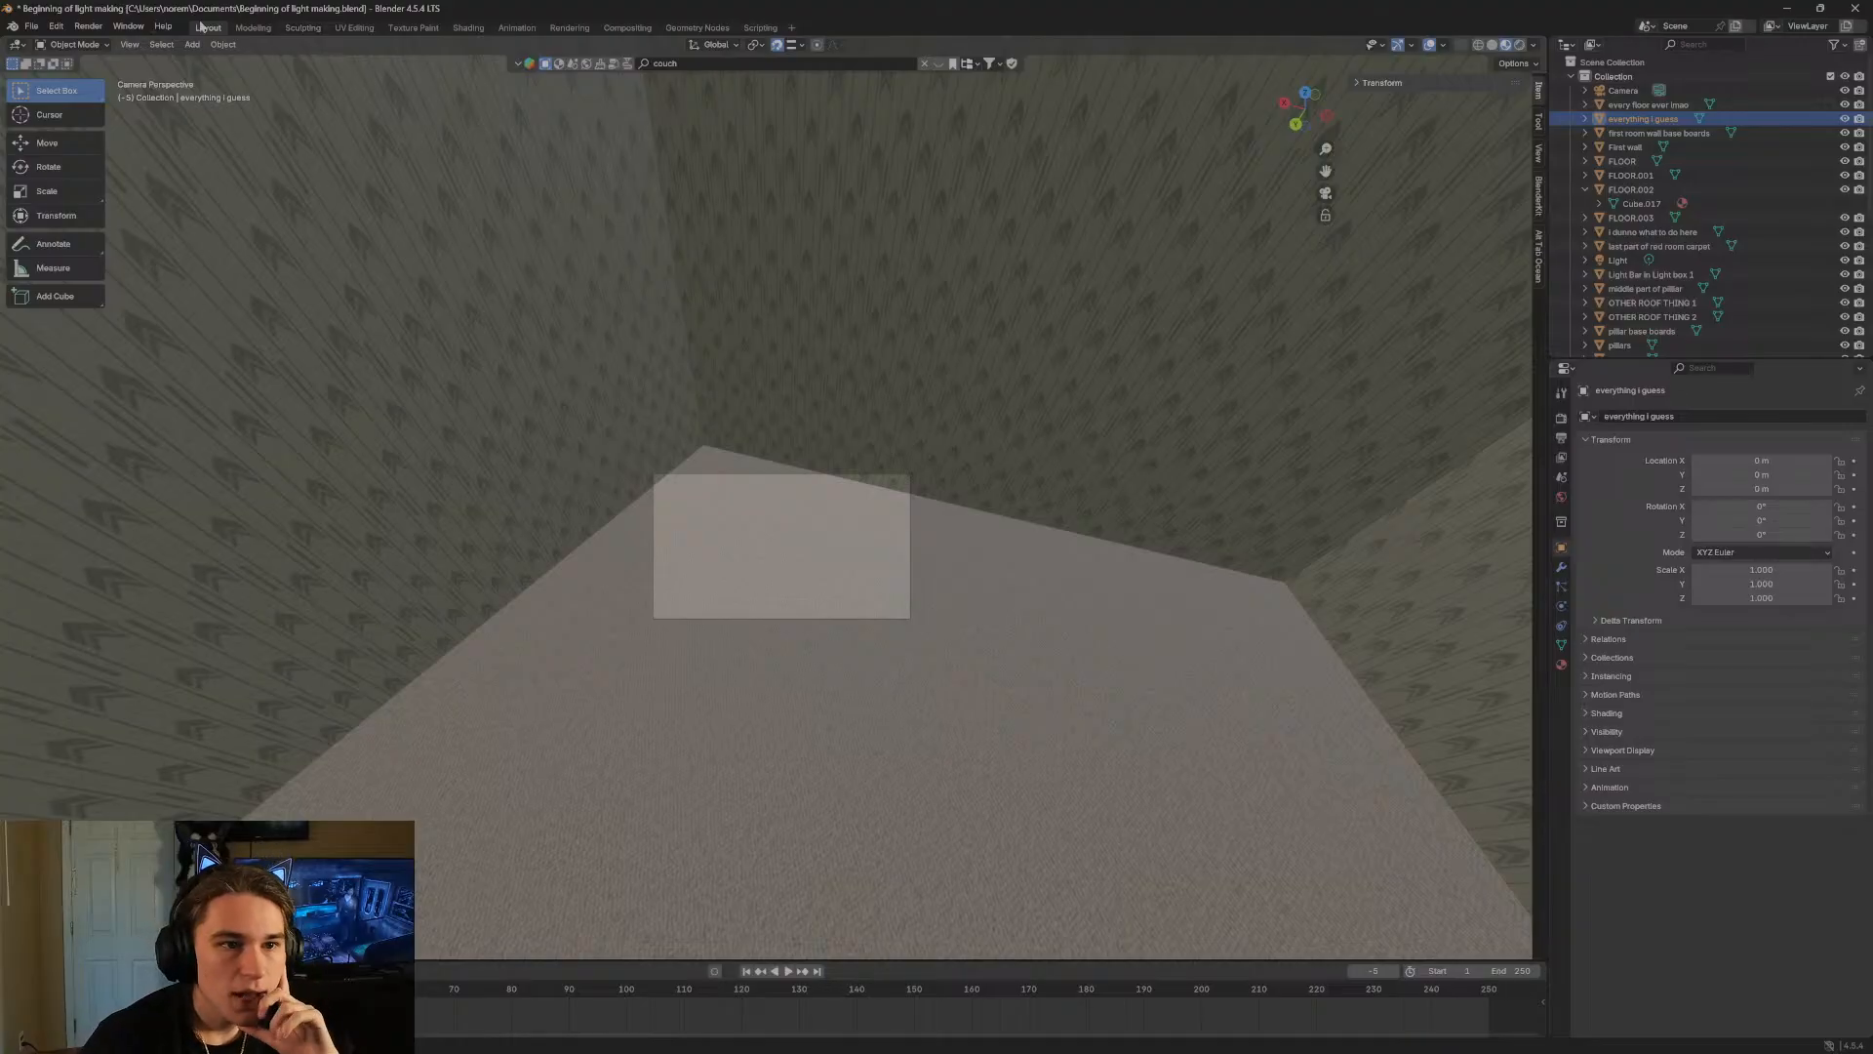
Check which file formats the scene can import.
{"action": "left_click", "coordinate": [53, 25]}
{"action": "mouse_move", "coordinate": [32, 27]}
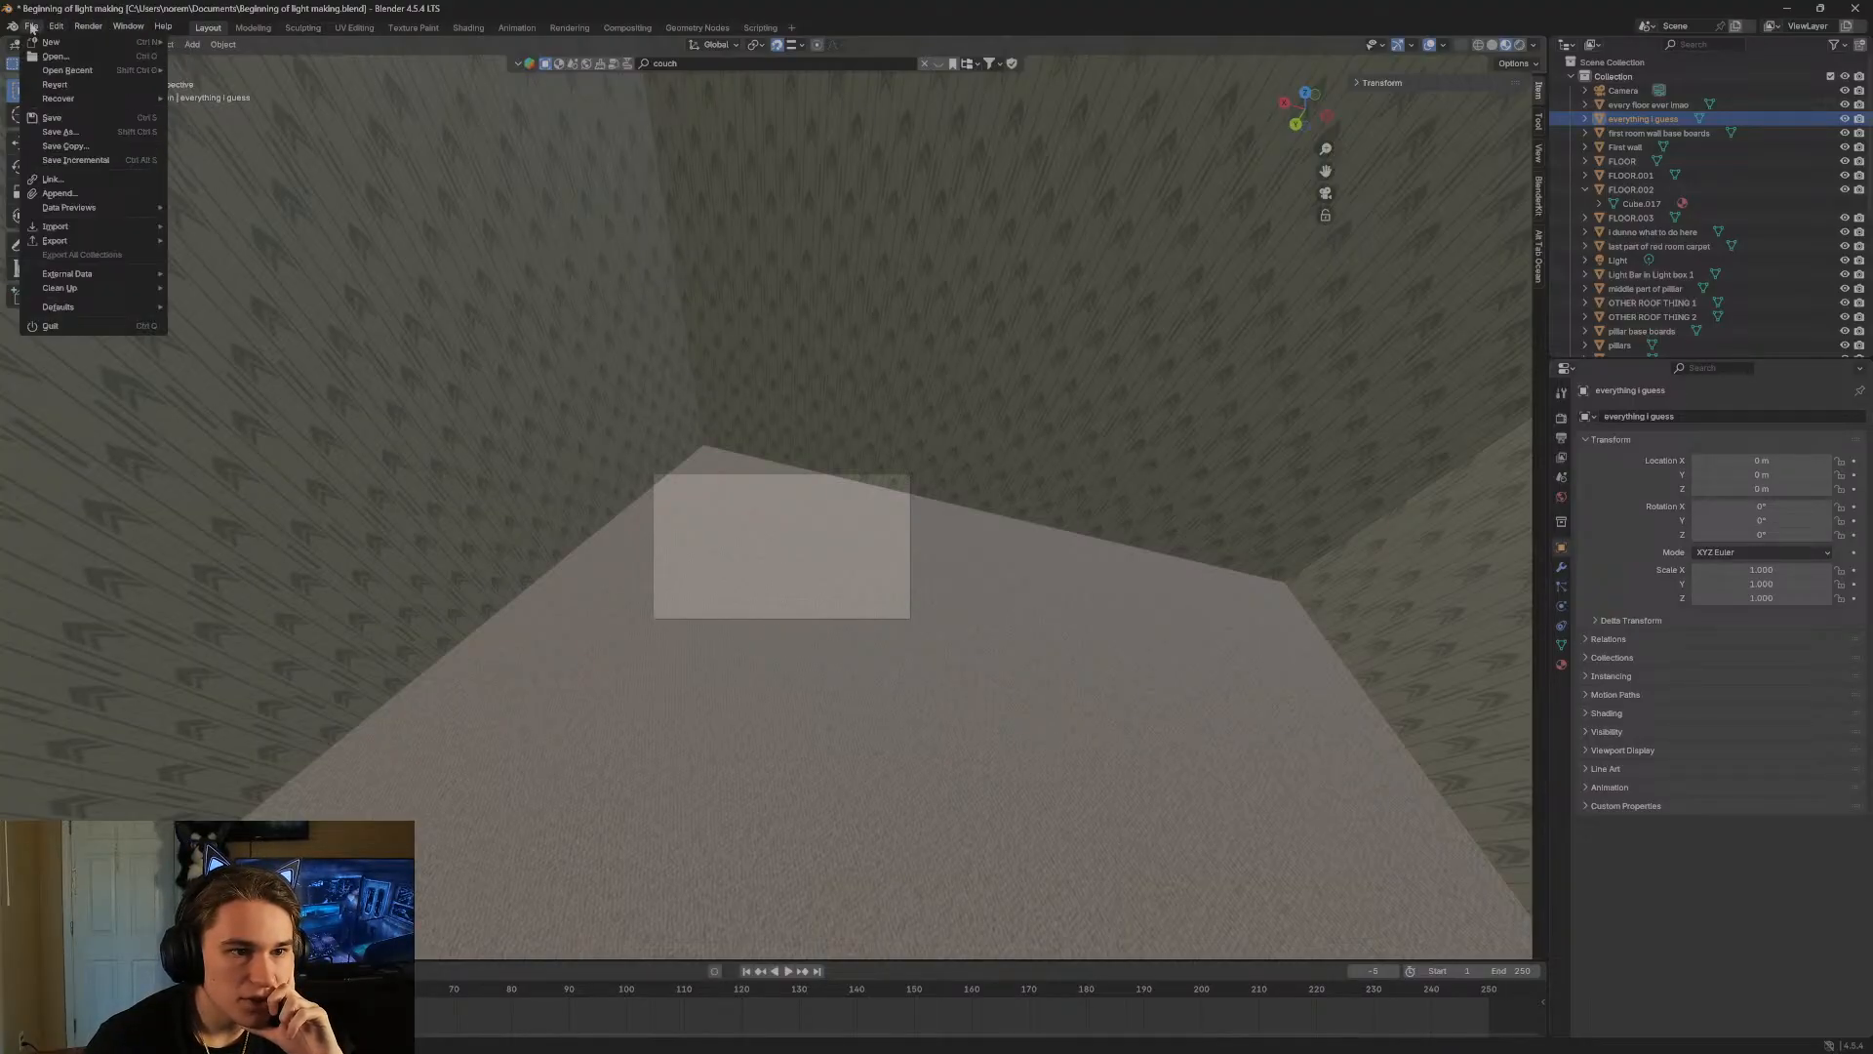
{"action": "mouse_move", "coordinate": [93, 230]}
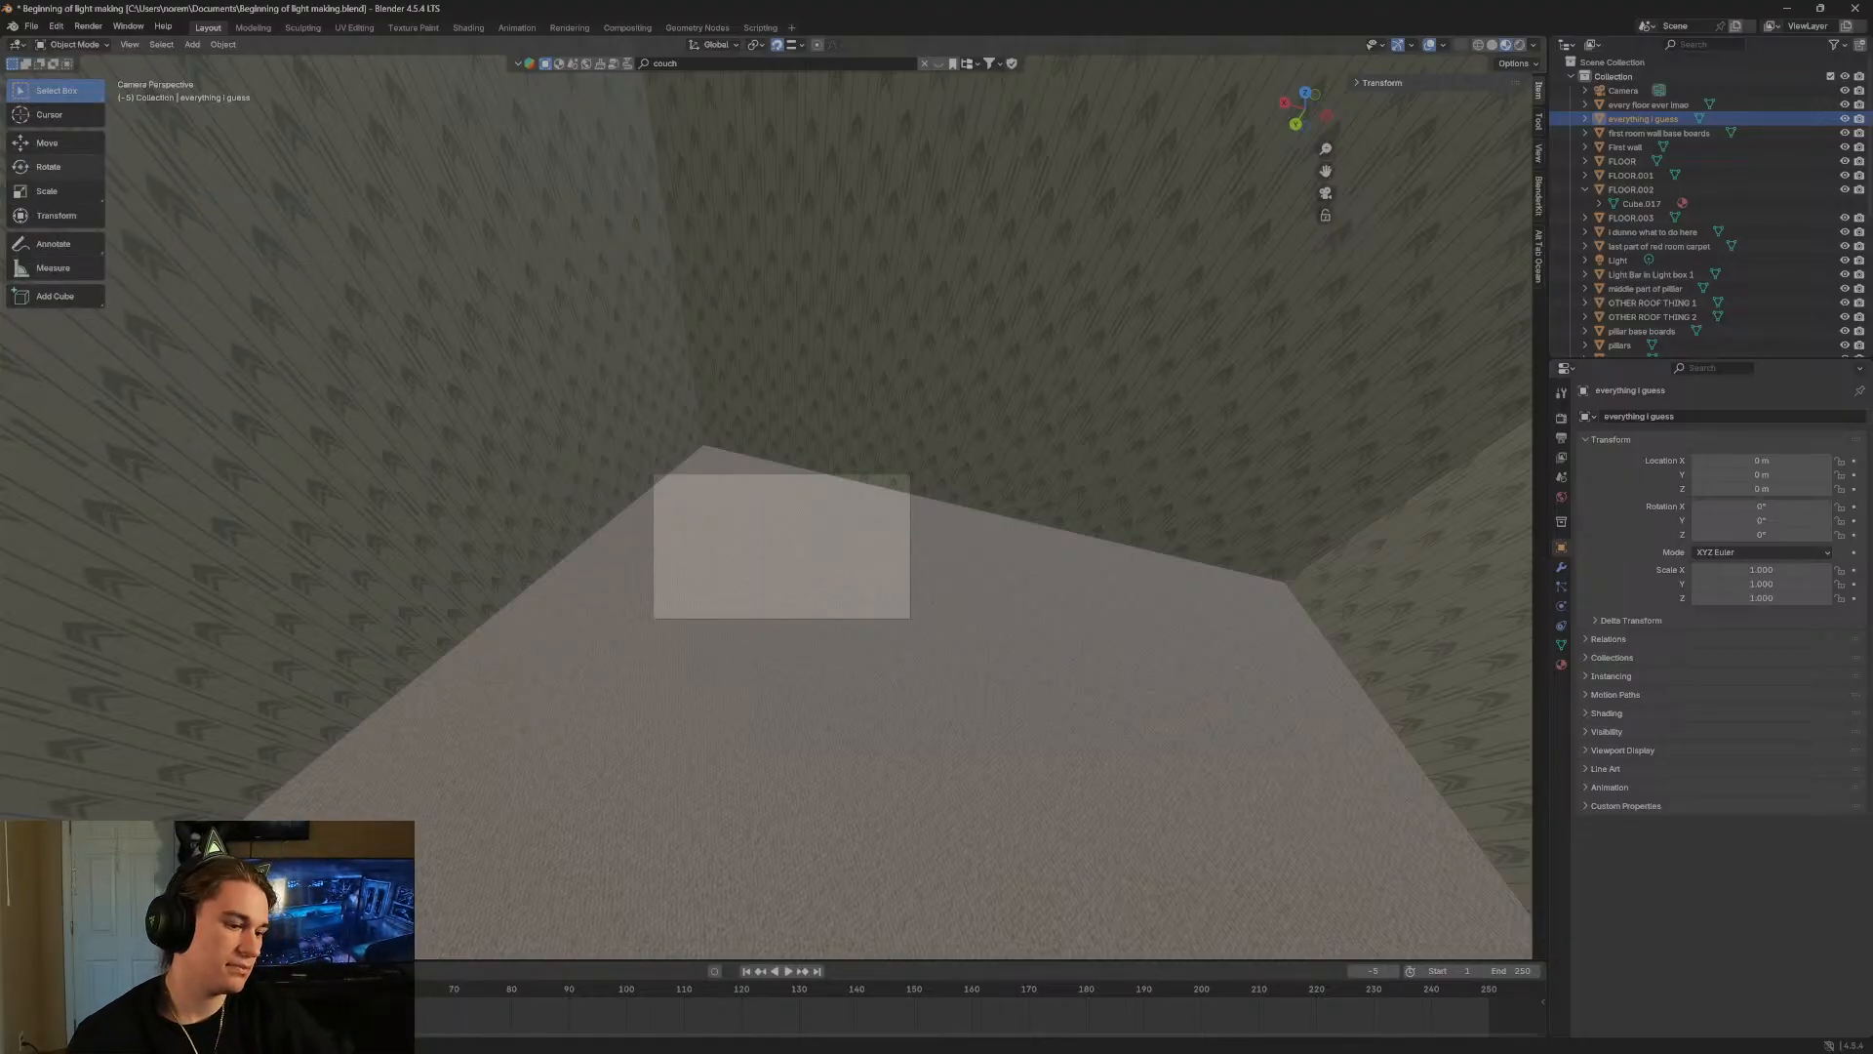
Switch to the browser, maximize it, and open the bookmarked Abandoned Antique Couch model with its available downloads.
{"action": "key", "text": "super+d"}
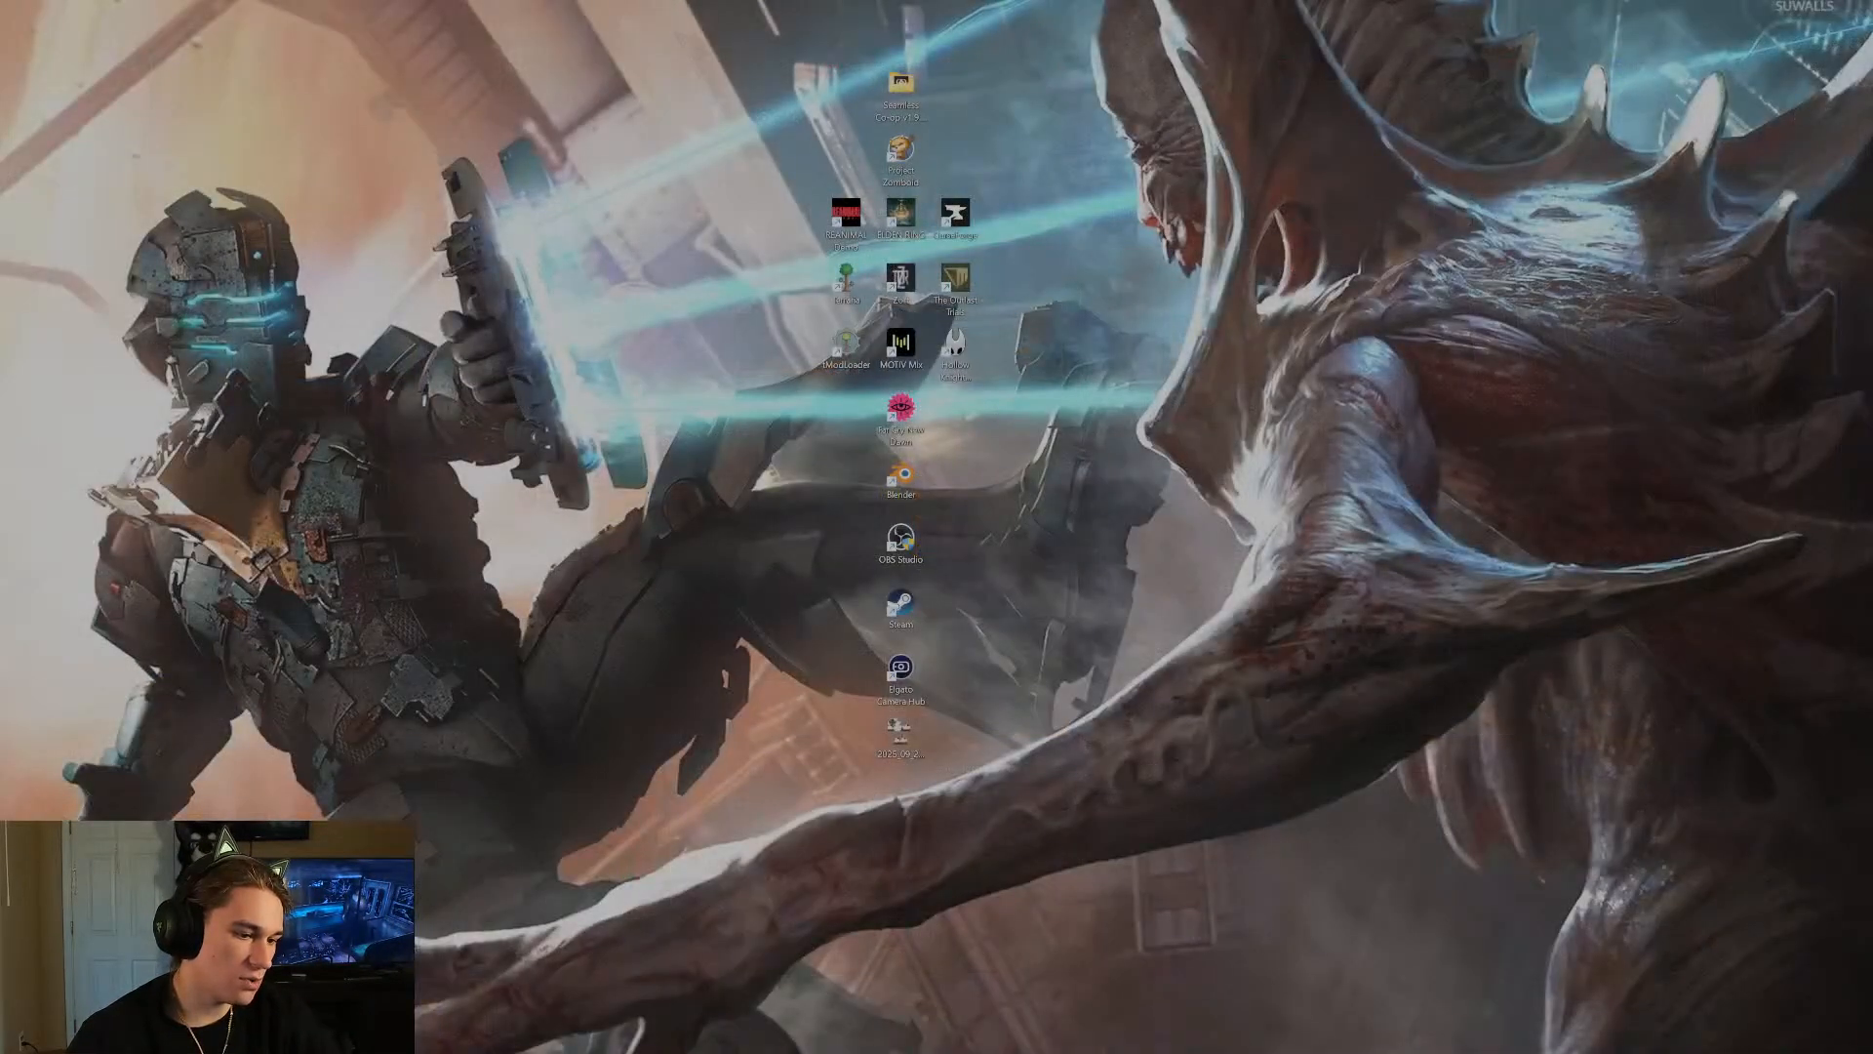
{"action": "key", "text": "super+d"}
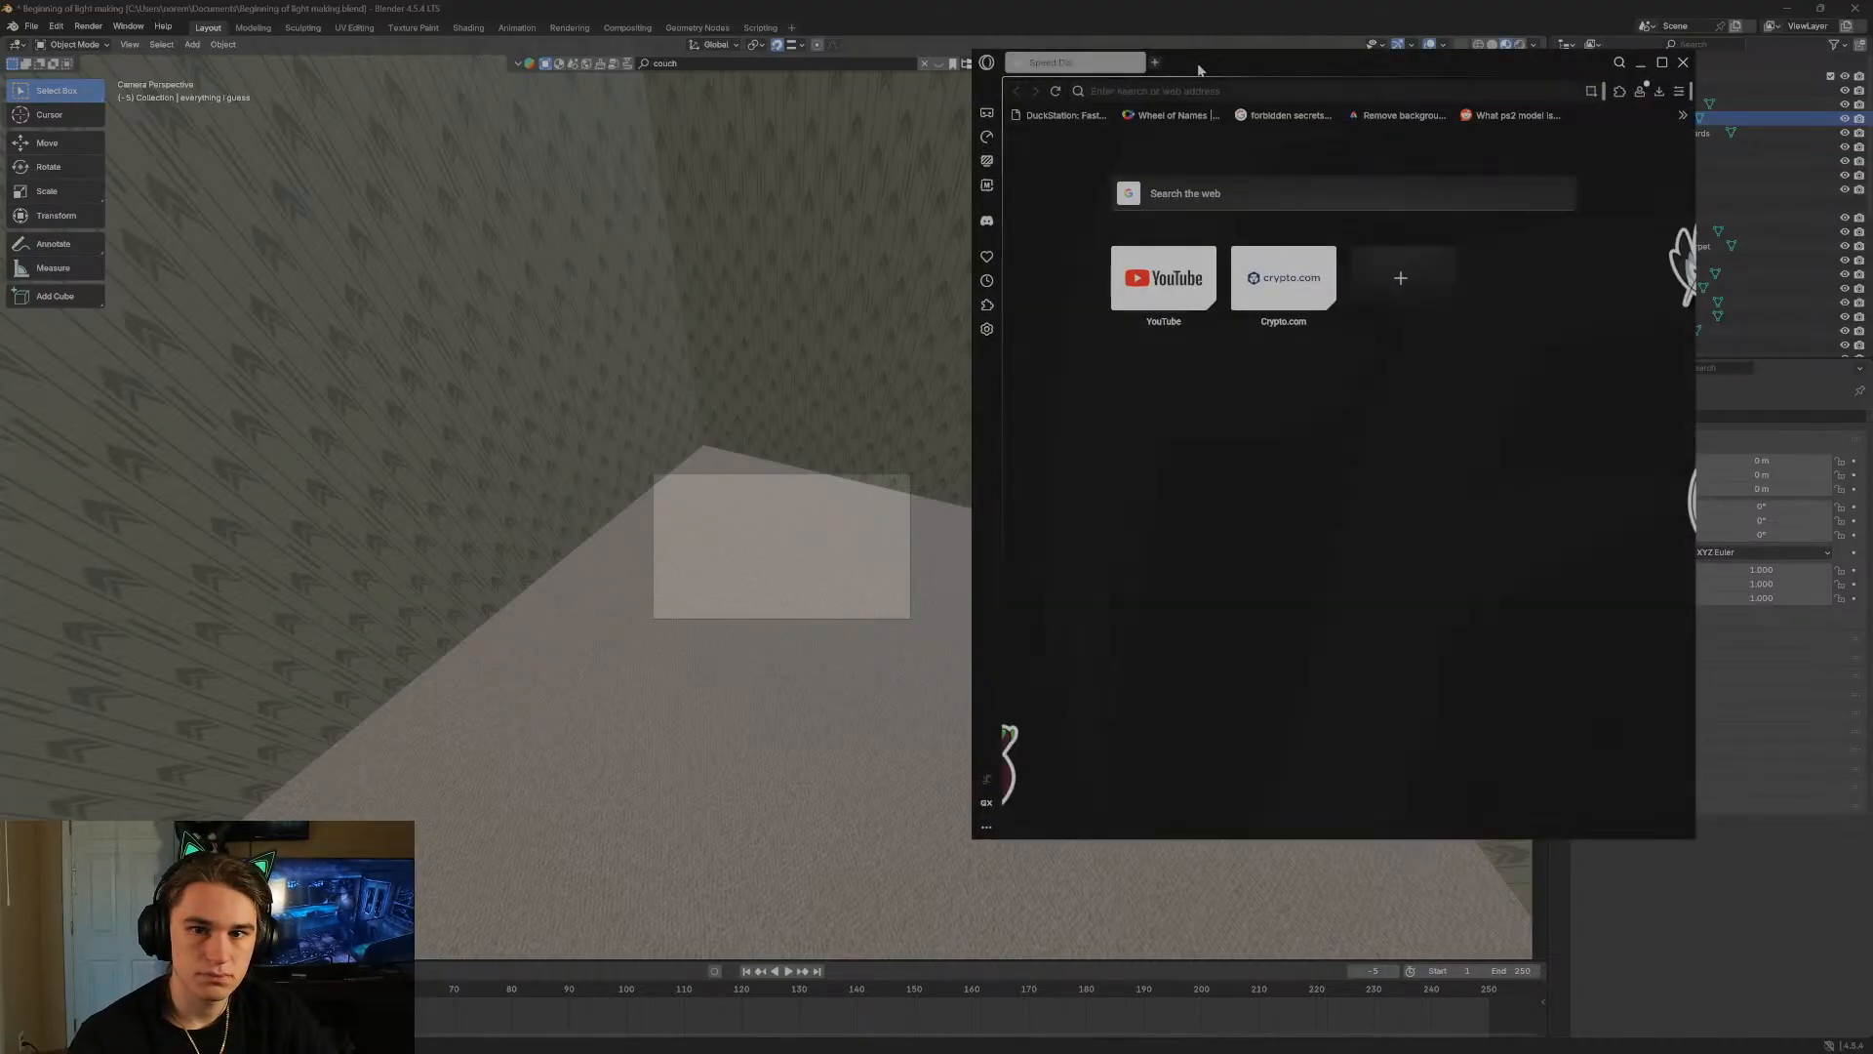
{"action": "left_click_drag", "start_coordinate": [1197, 63], "coordinate": [834, 2]}
{"action": "left_click", "coordinate": [1859, 66]}
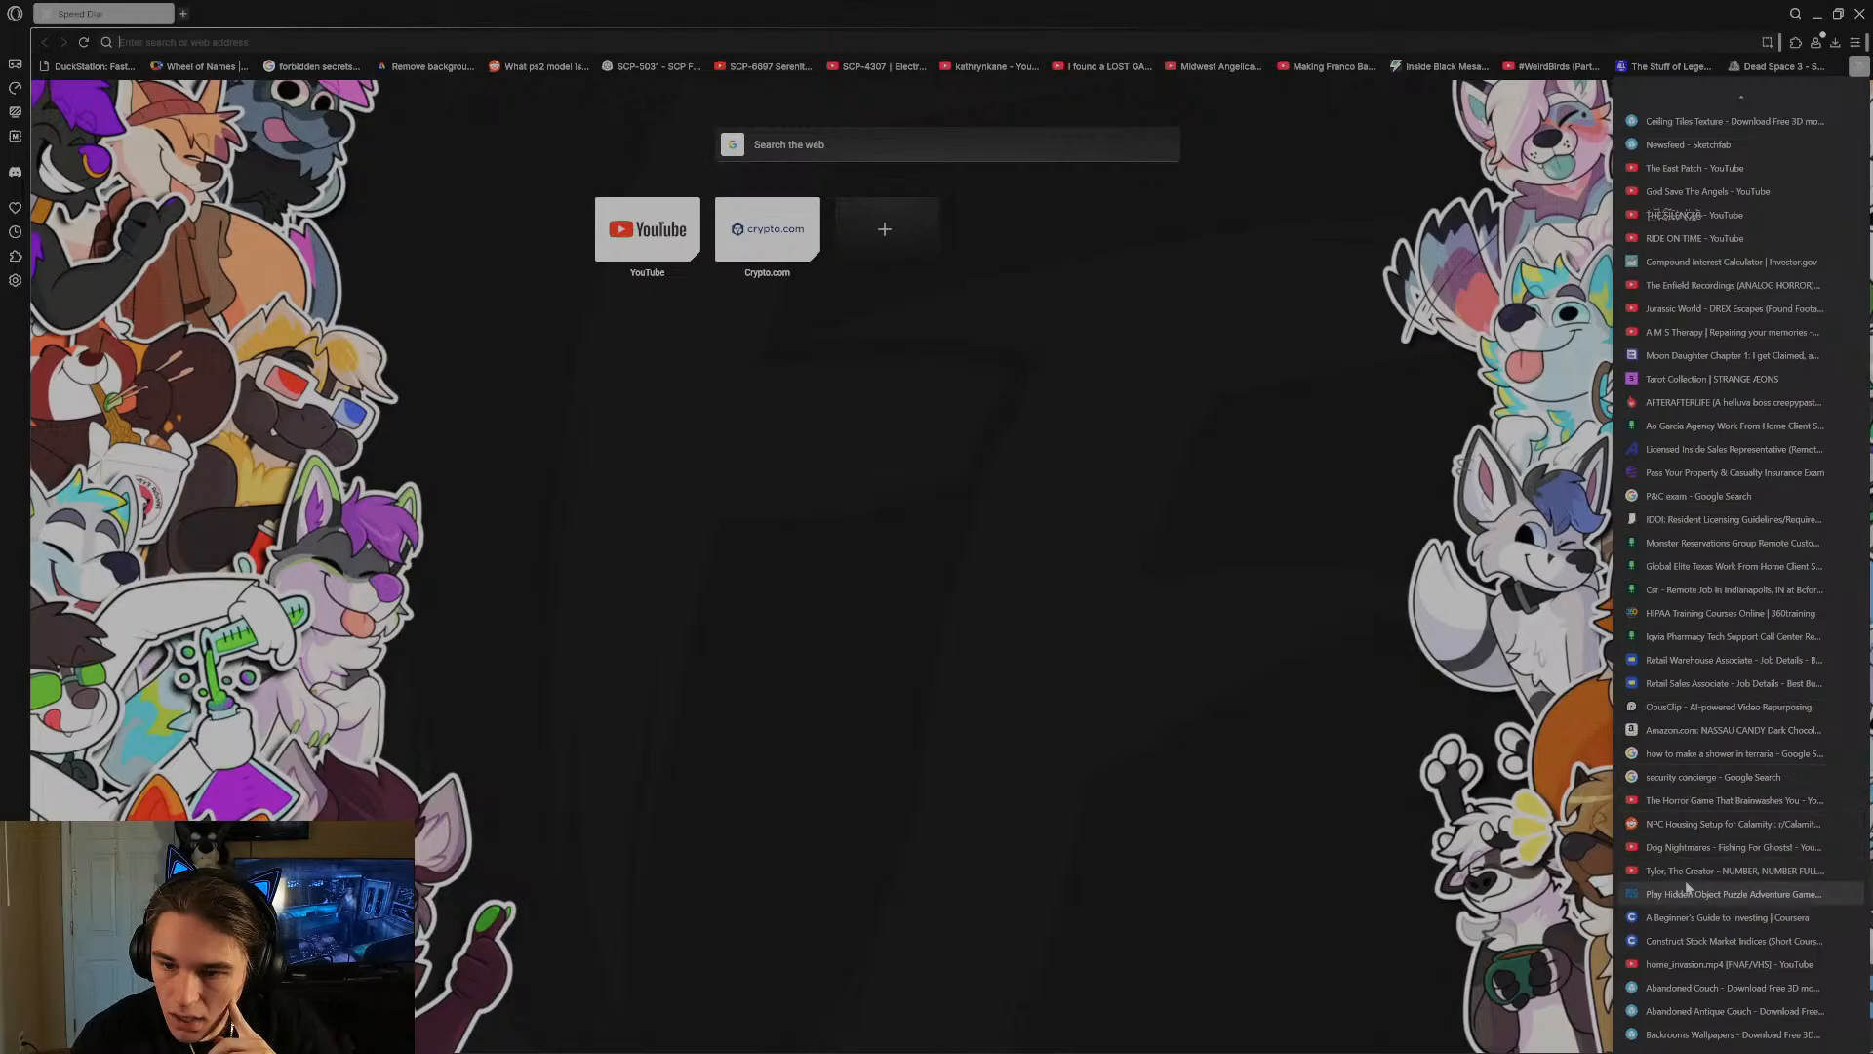
{"action": "scroll", "coordinate": [1705, 927], "scroll_direction": "up", "scroll_amount": 5}
{"action": "scroll", "coordinate": [1705, 927], "scroll_direction": "down", "scroll_amount": 5}
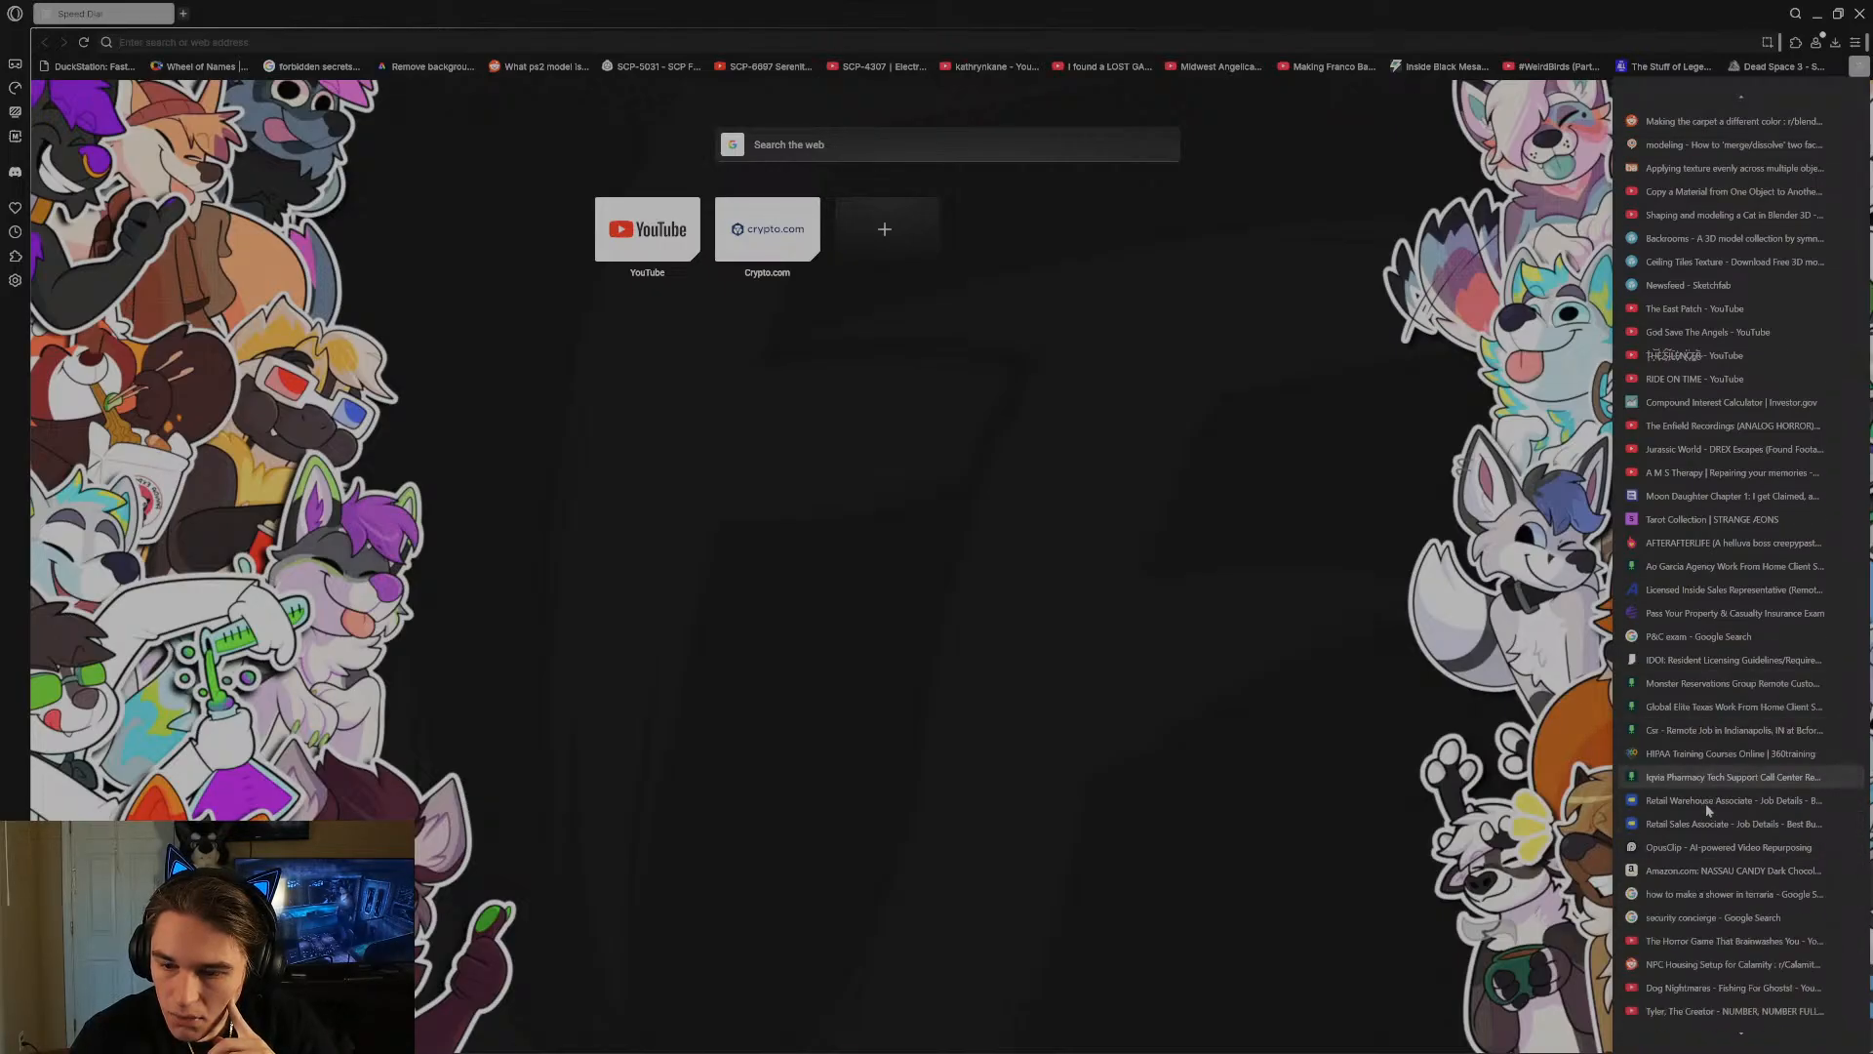
{"action": "left_click", "coordinate": [1694, 1014]}
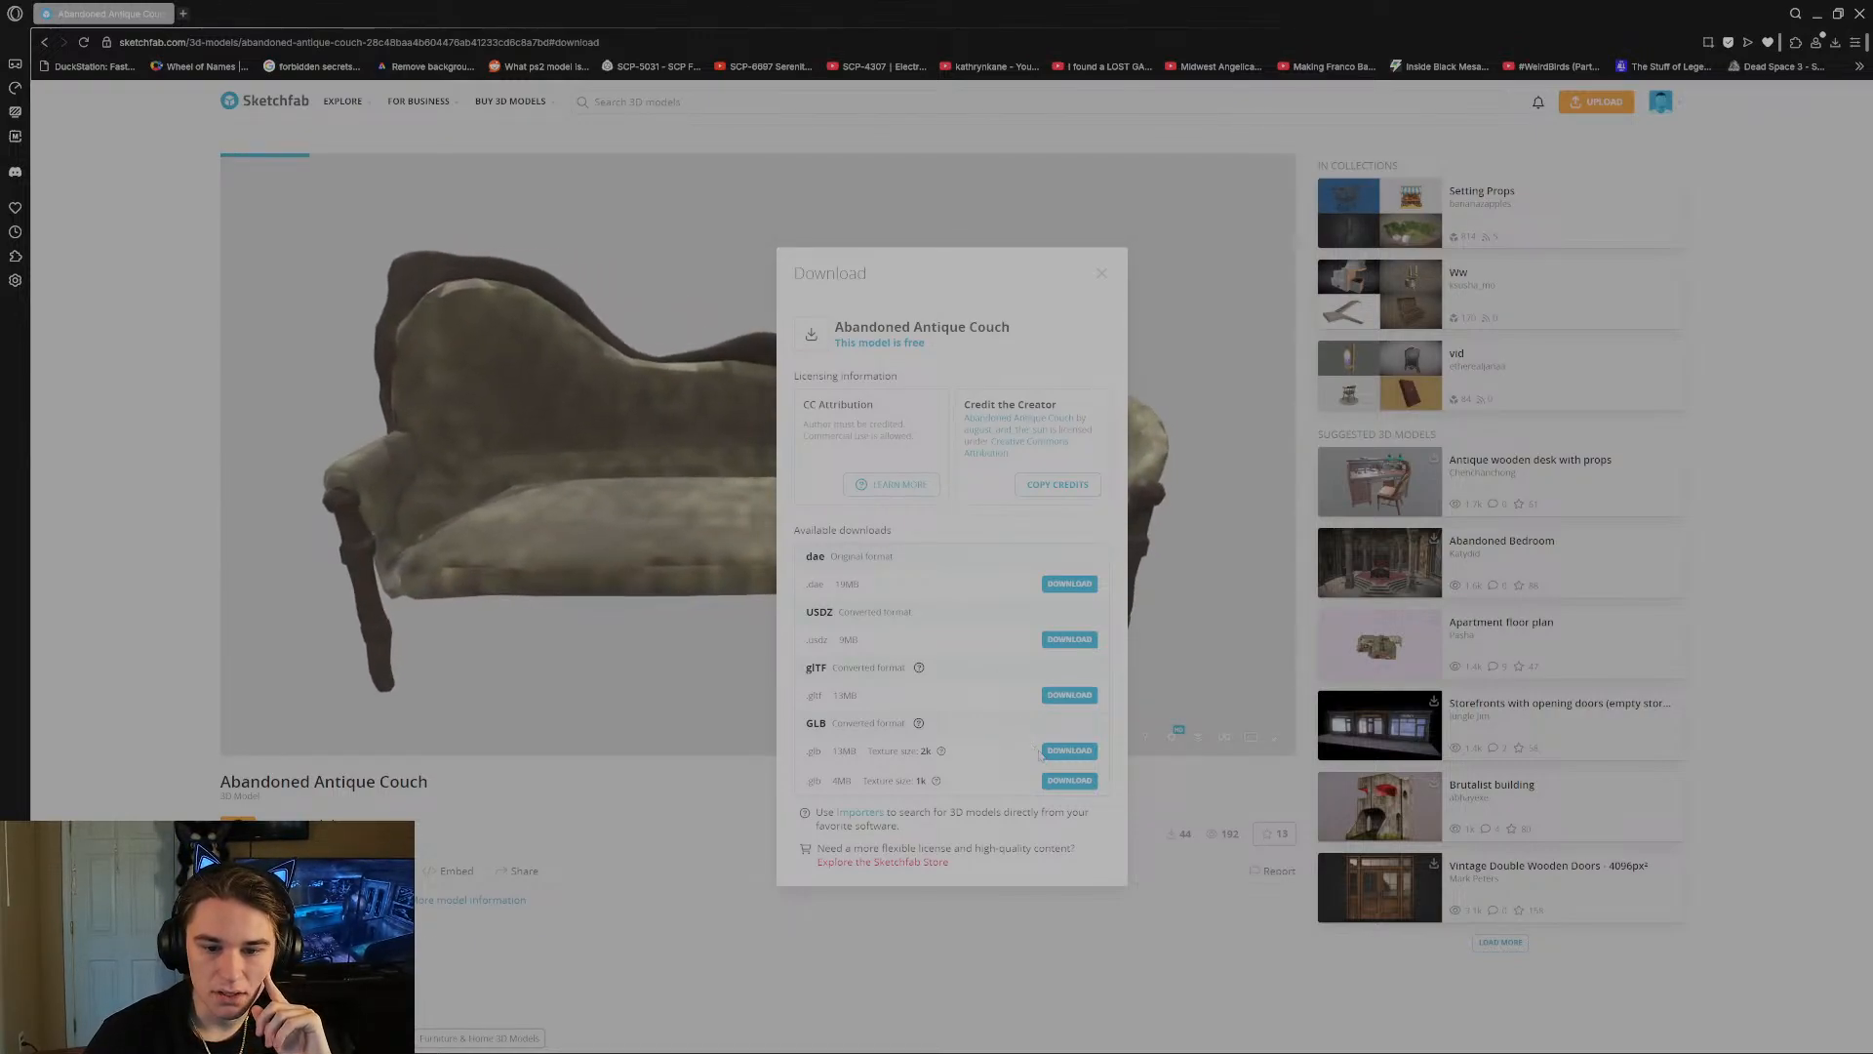
Download the Abandoned Antique Couch as a GLB with 2k textures, close the download dialog, and switch to Blender.
{"action": "left_click", "coordinate": [1070, 751]}
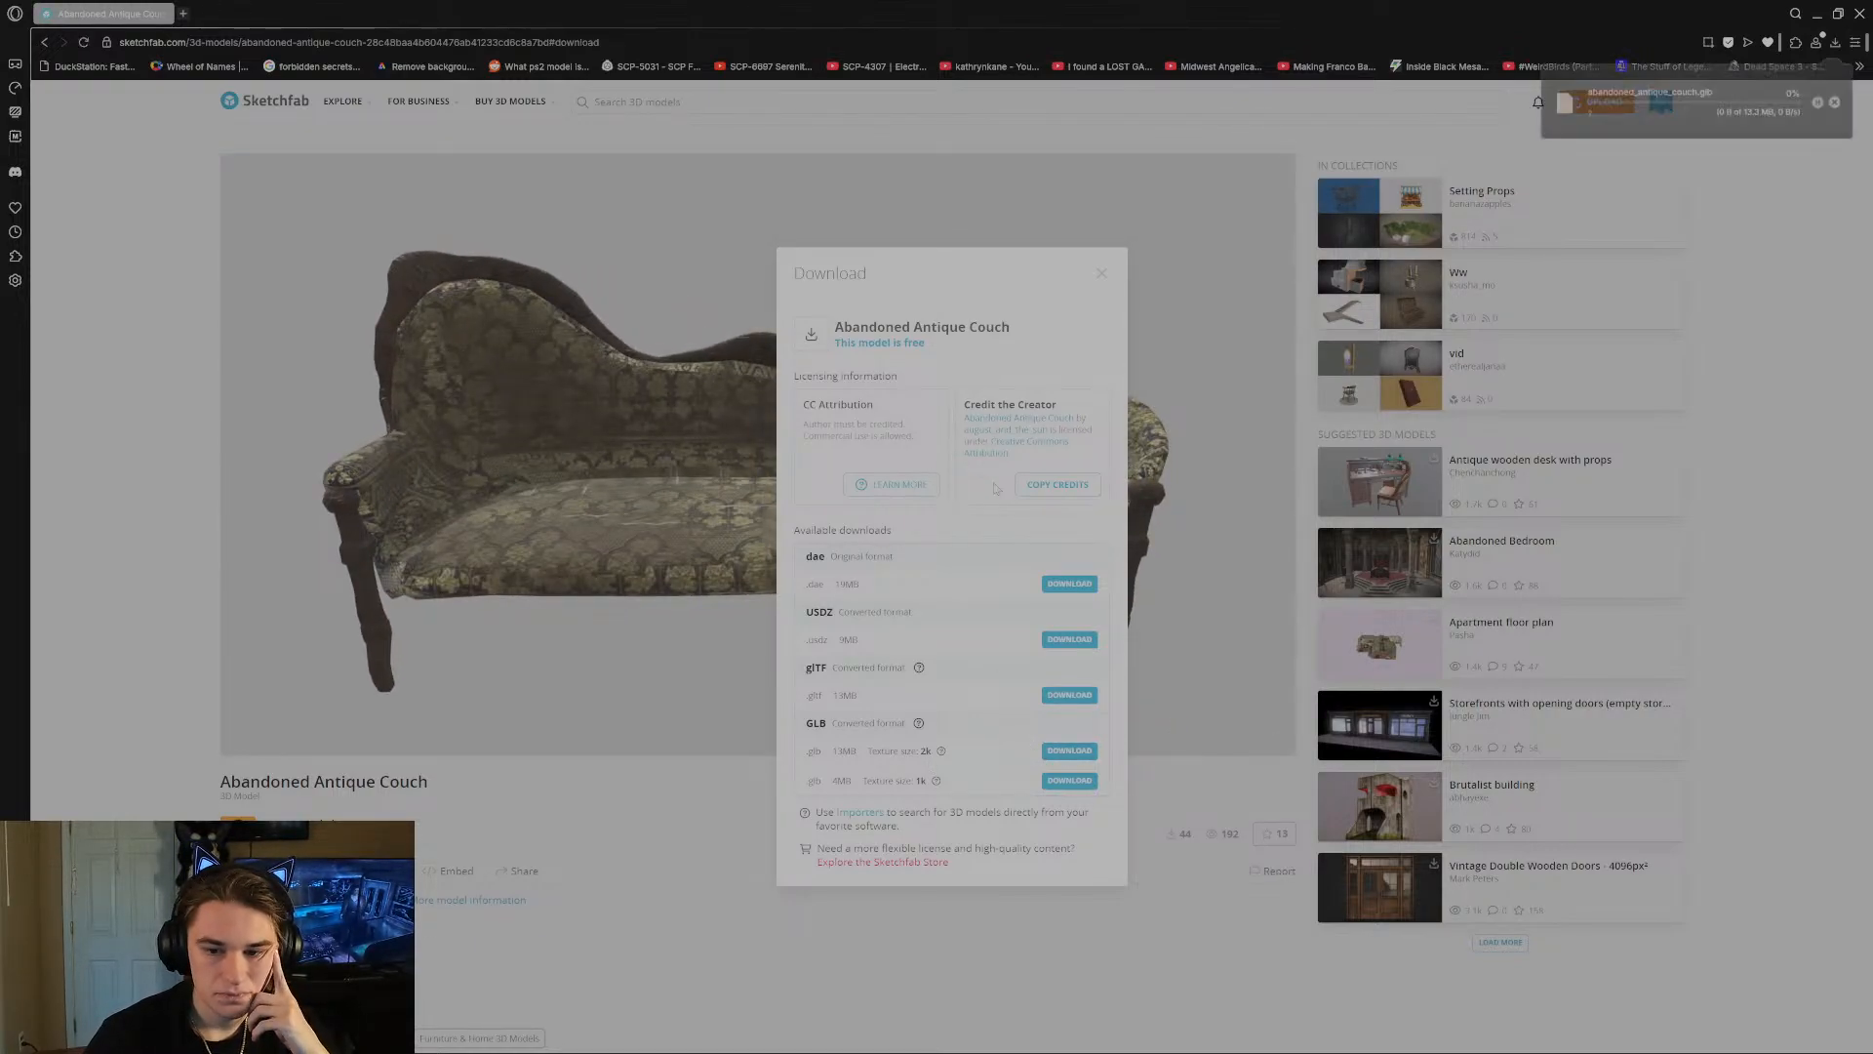
{"action": "left_click", "coordinate": [1101, 275]}
{"action": "key", "text": "alt+Tab"}
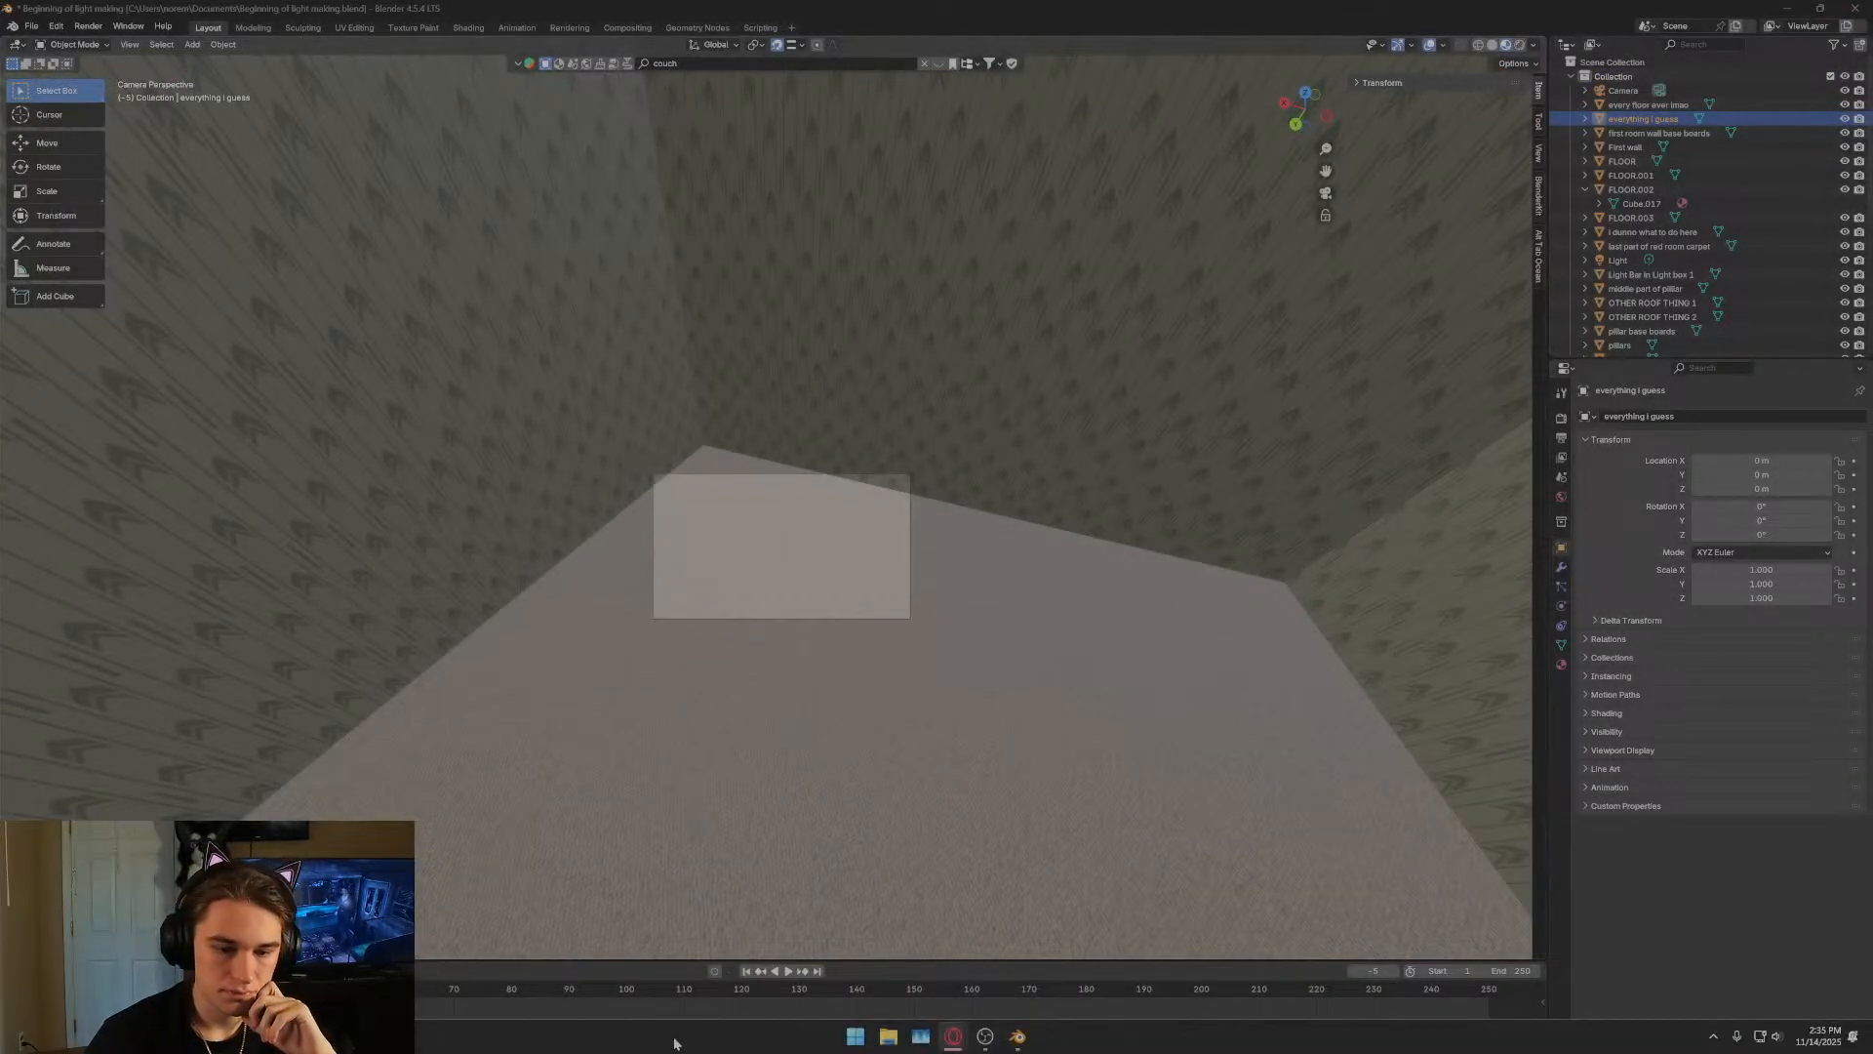
Delete the zipped abandoned-antique-couch download from the Downloads folder in File Explorer, and close the folder window.
{"action": "left_click", "coordinate": [888, 1036]}
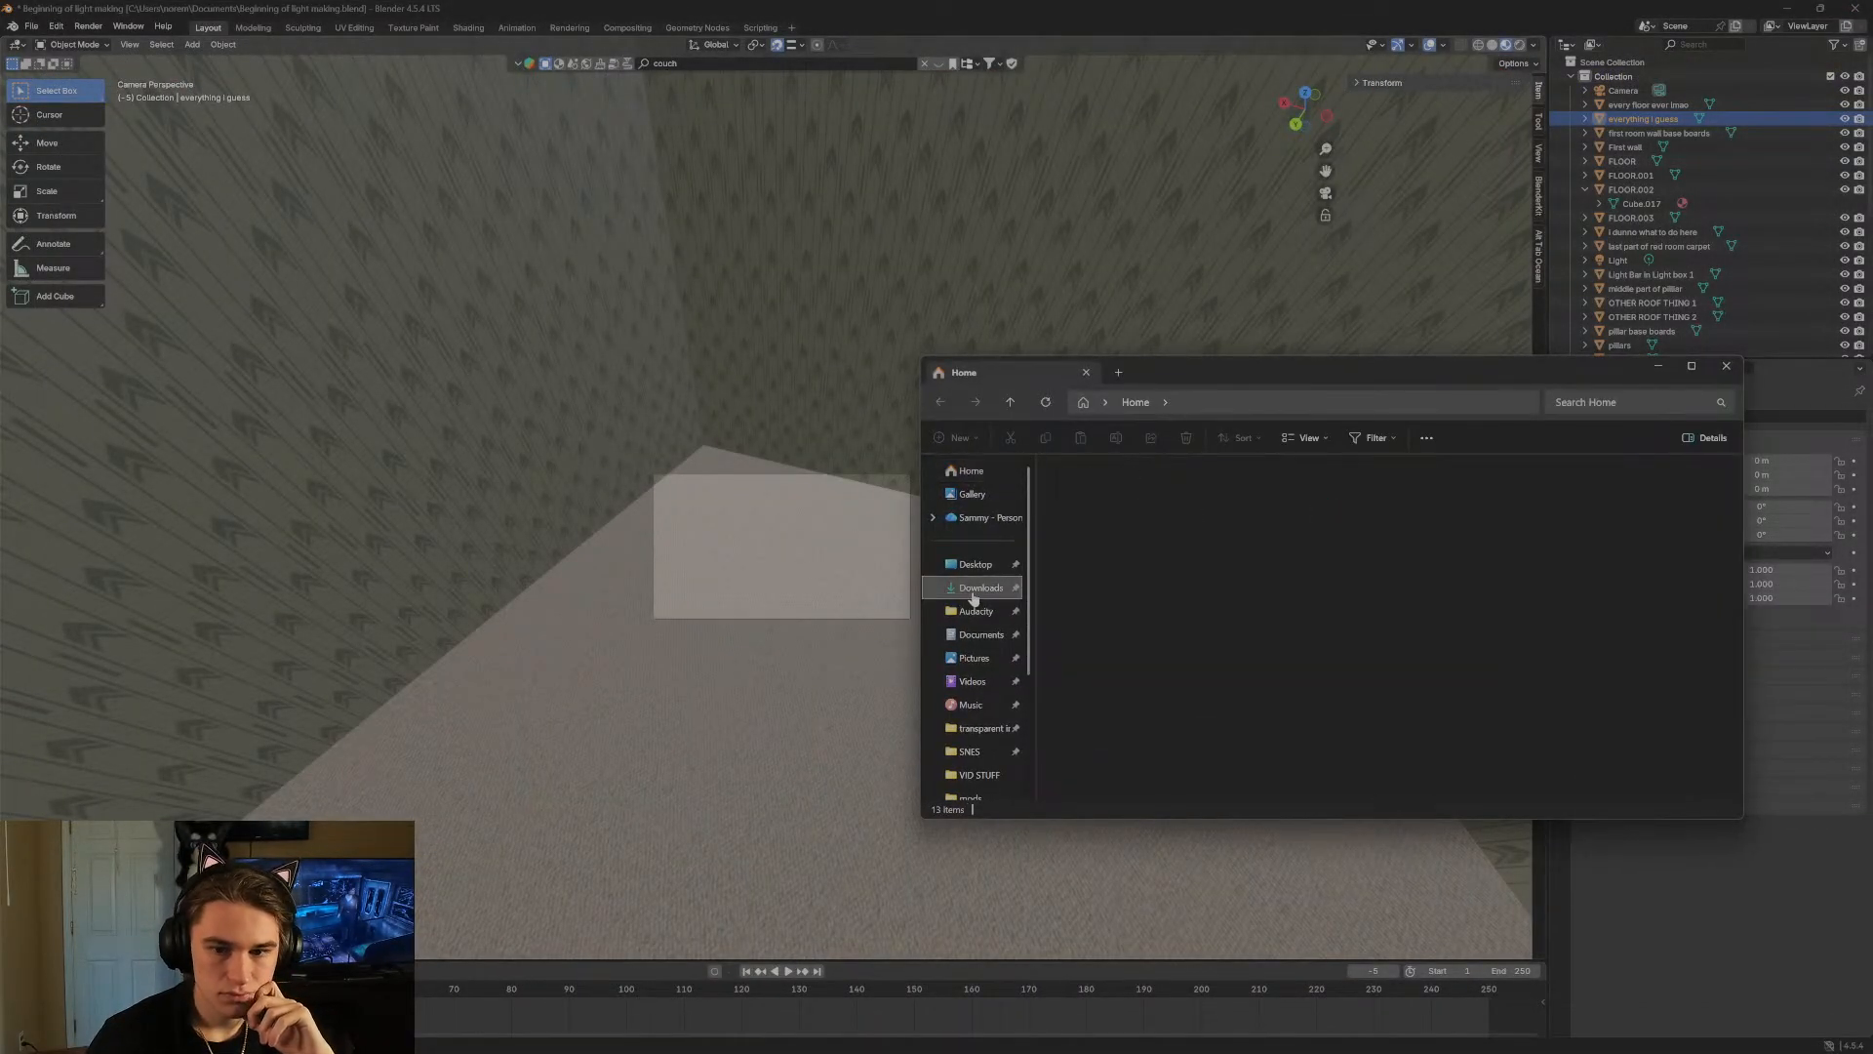
{"action": "left_click", "coordinate": [973, 588]}
{"action": "left_click", "coordinate": [1598, 520]}
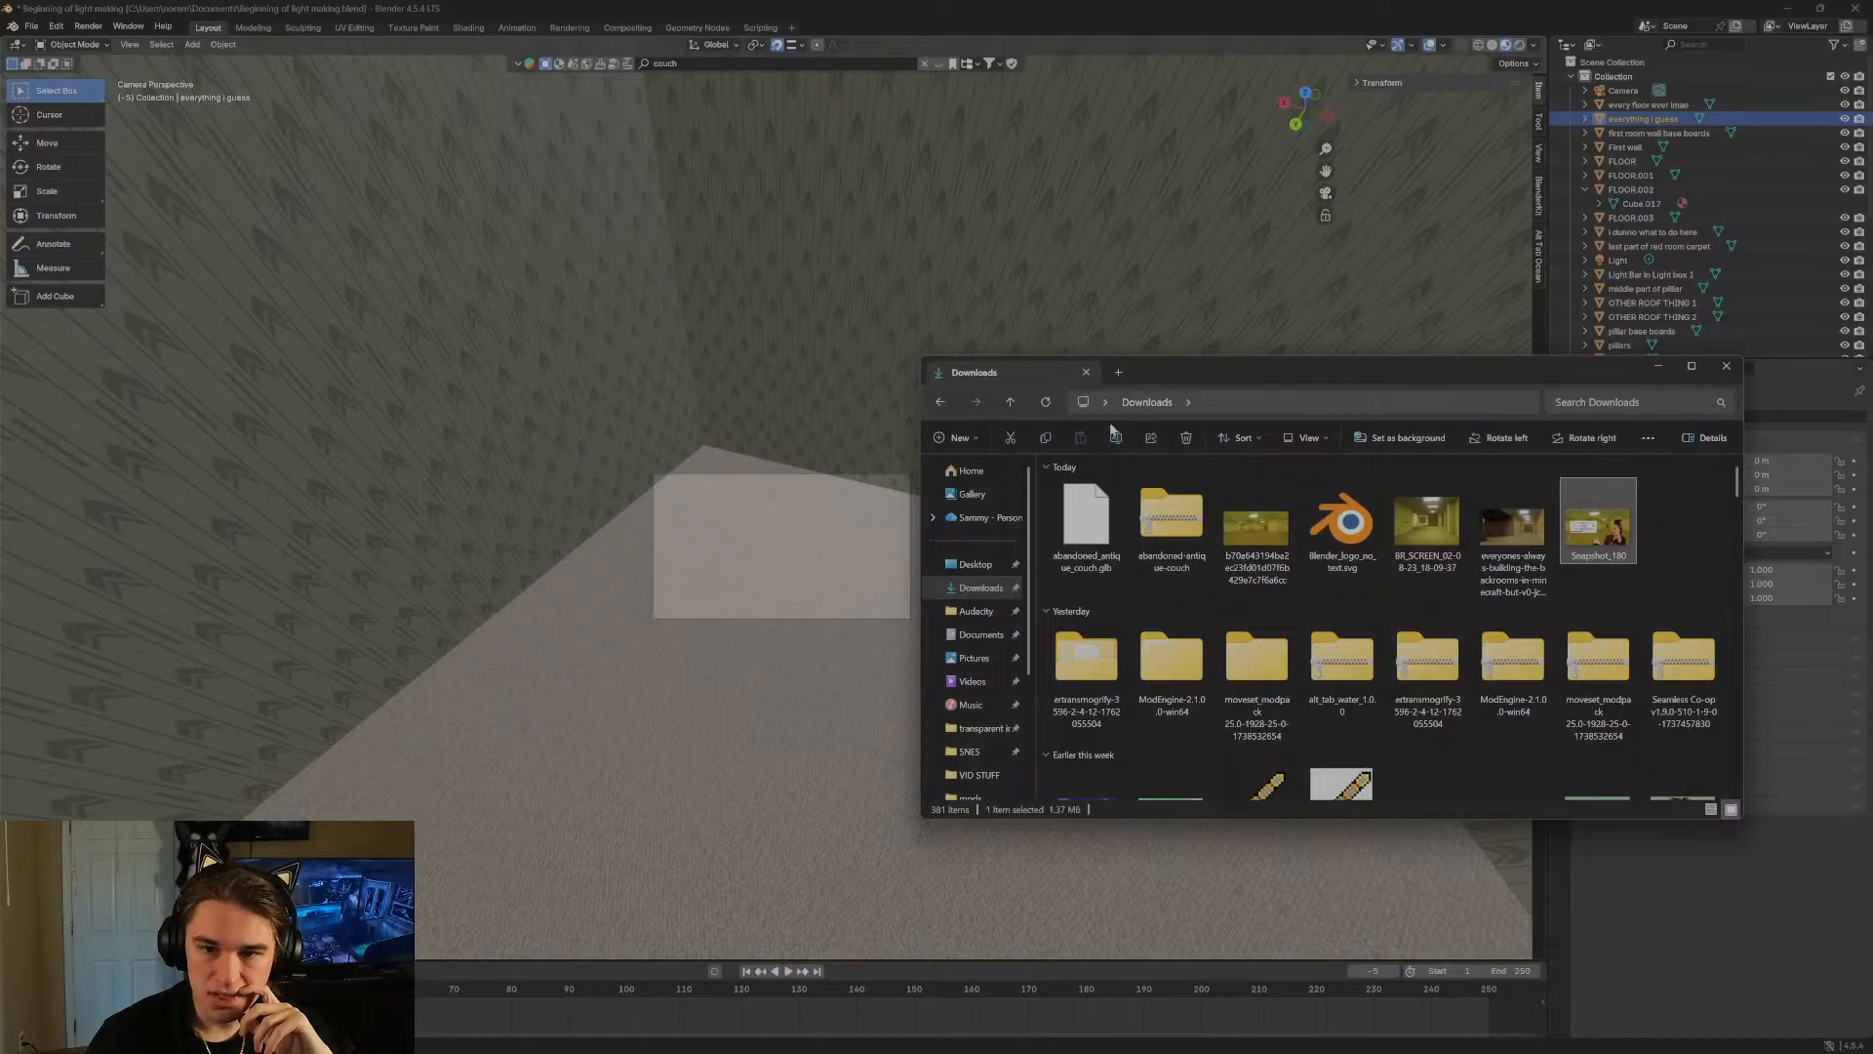
{"action": "left_click", "coordinate": [1258, 532]}
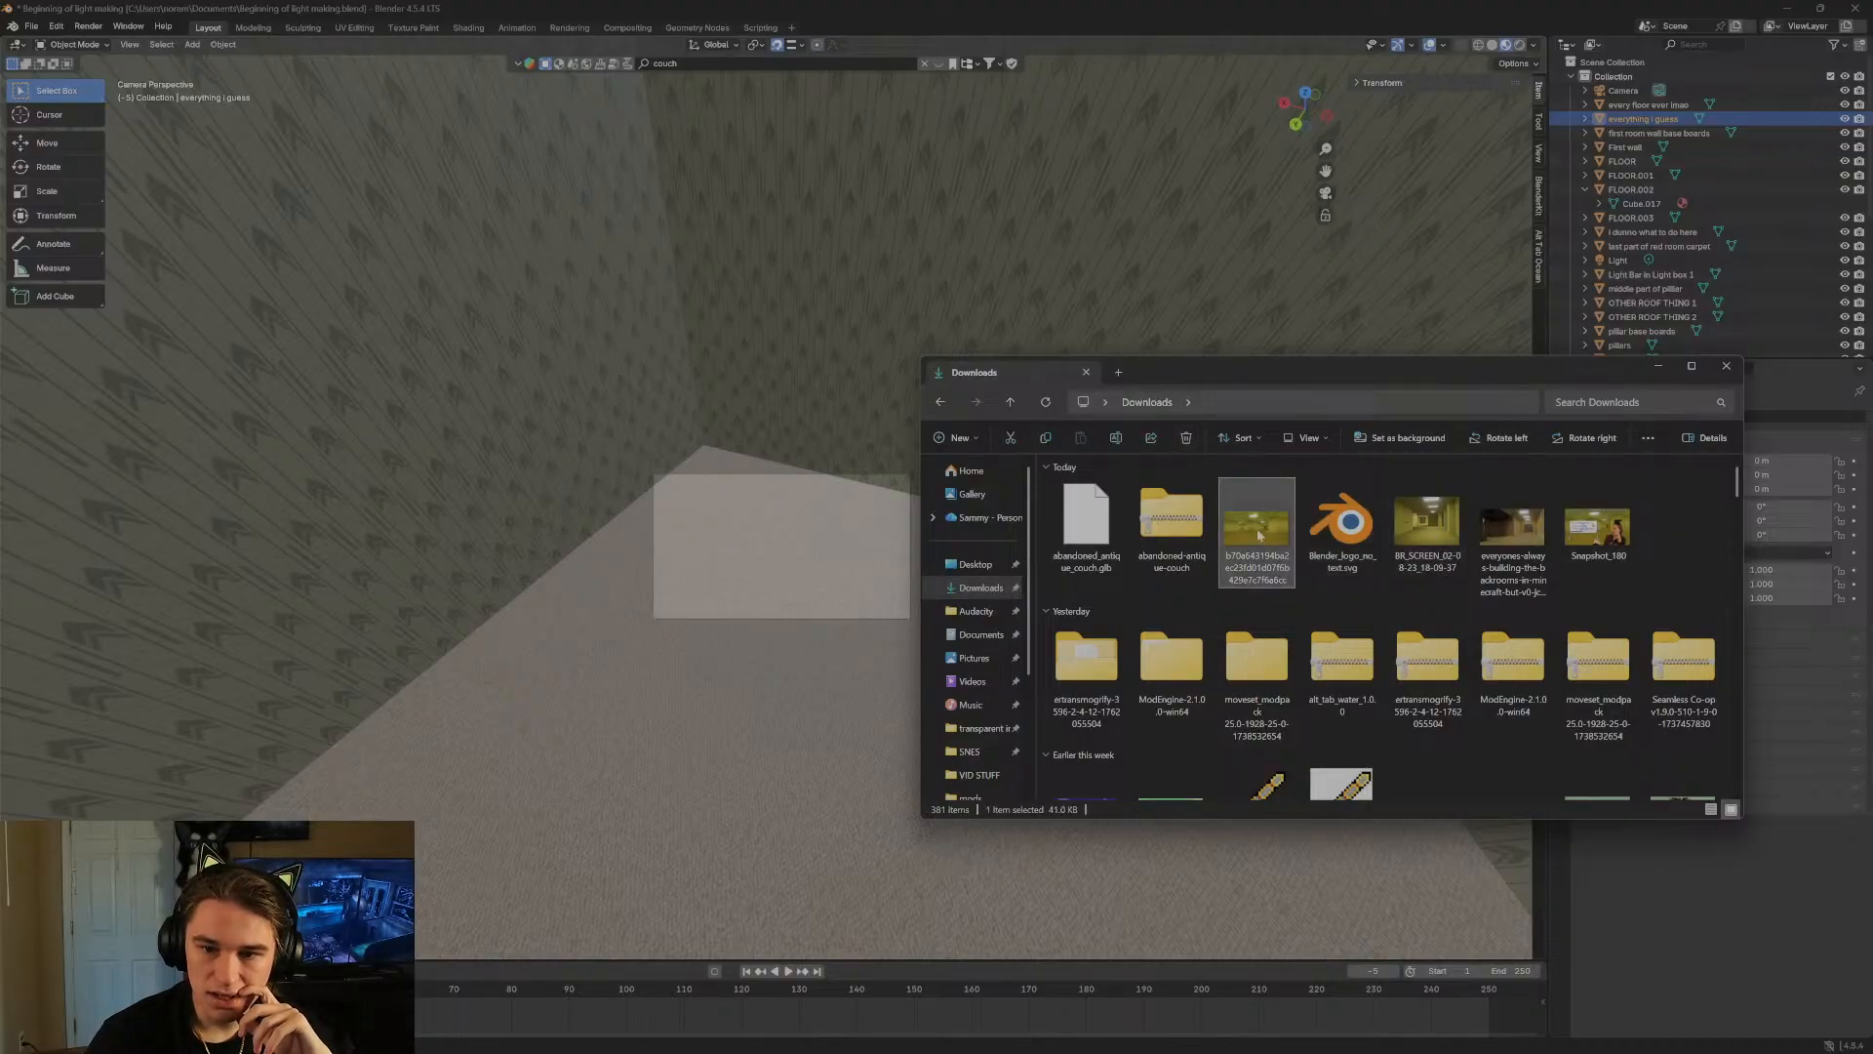
{"action": "left_click", "coordinate": [1171, 527]}
{"action": "left_click", "coordinate": [1186, 437]}
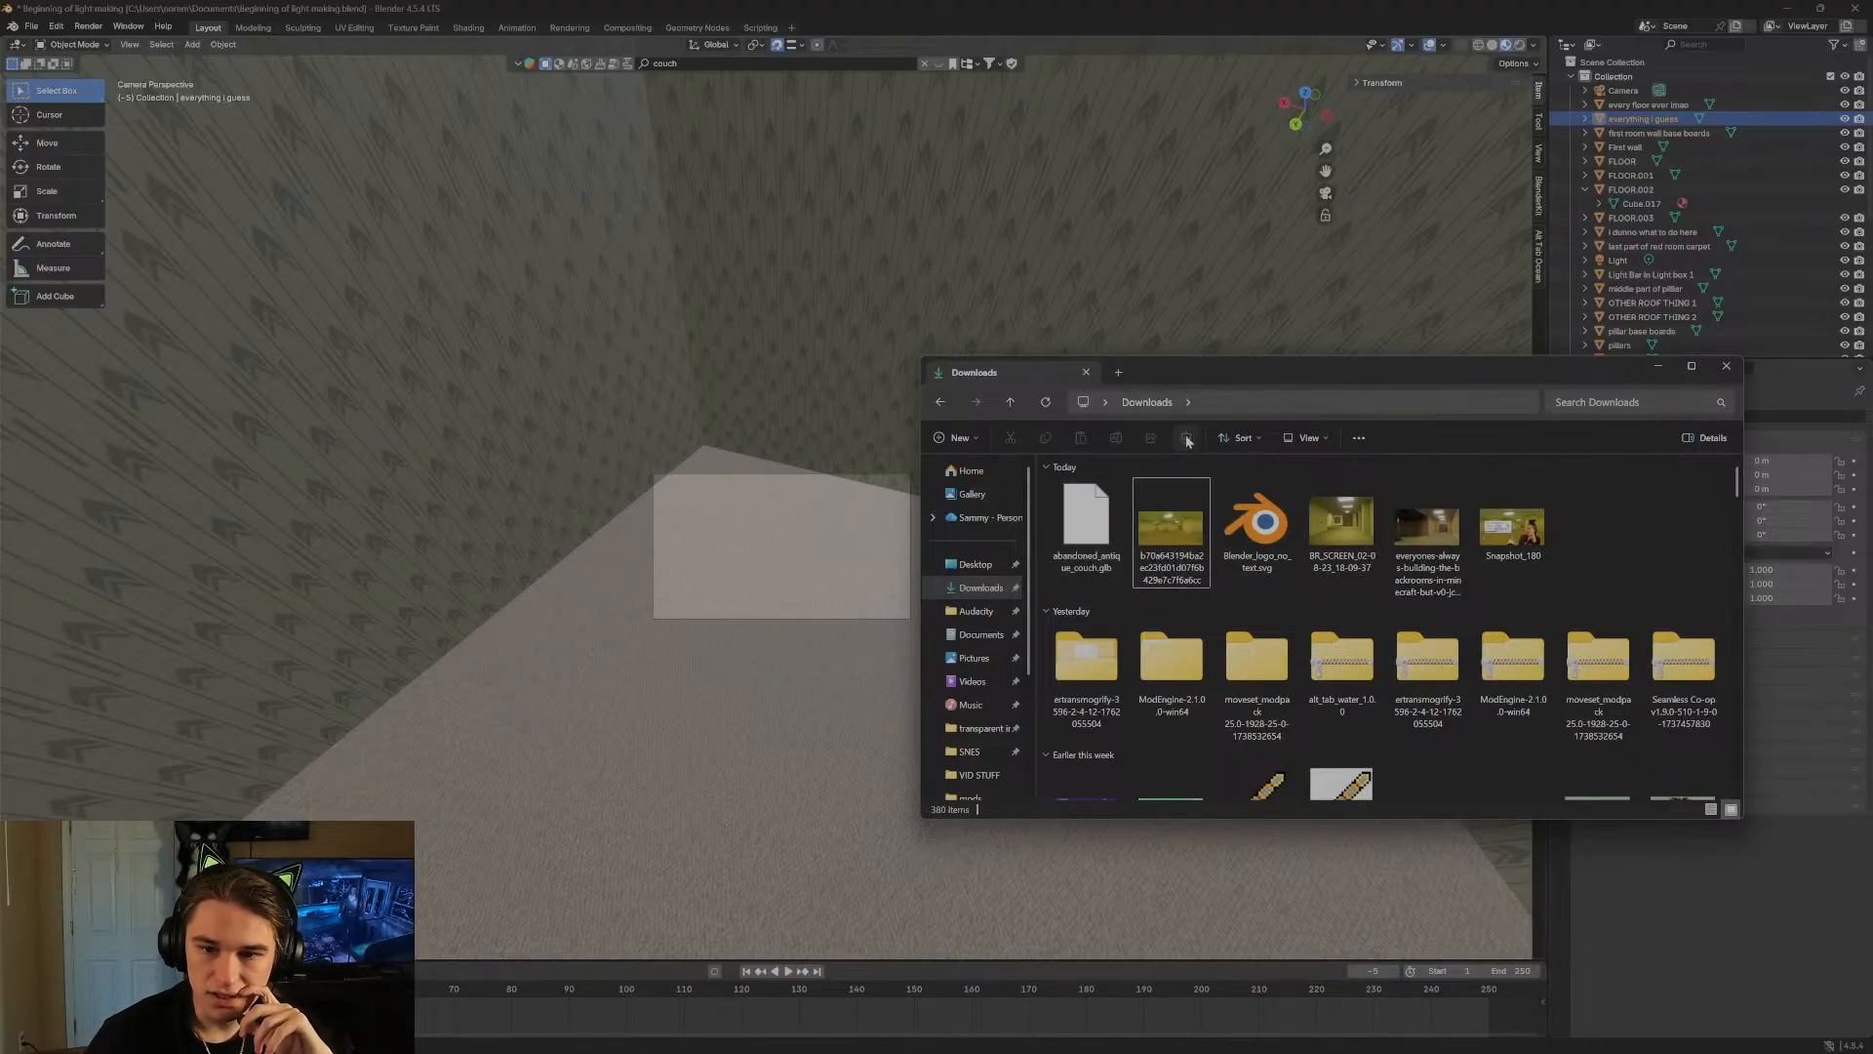
{"action": "left_click", "coordinate": [1729, 367]}
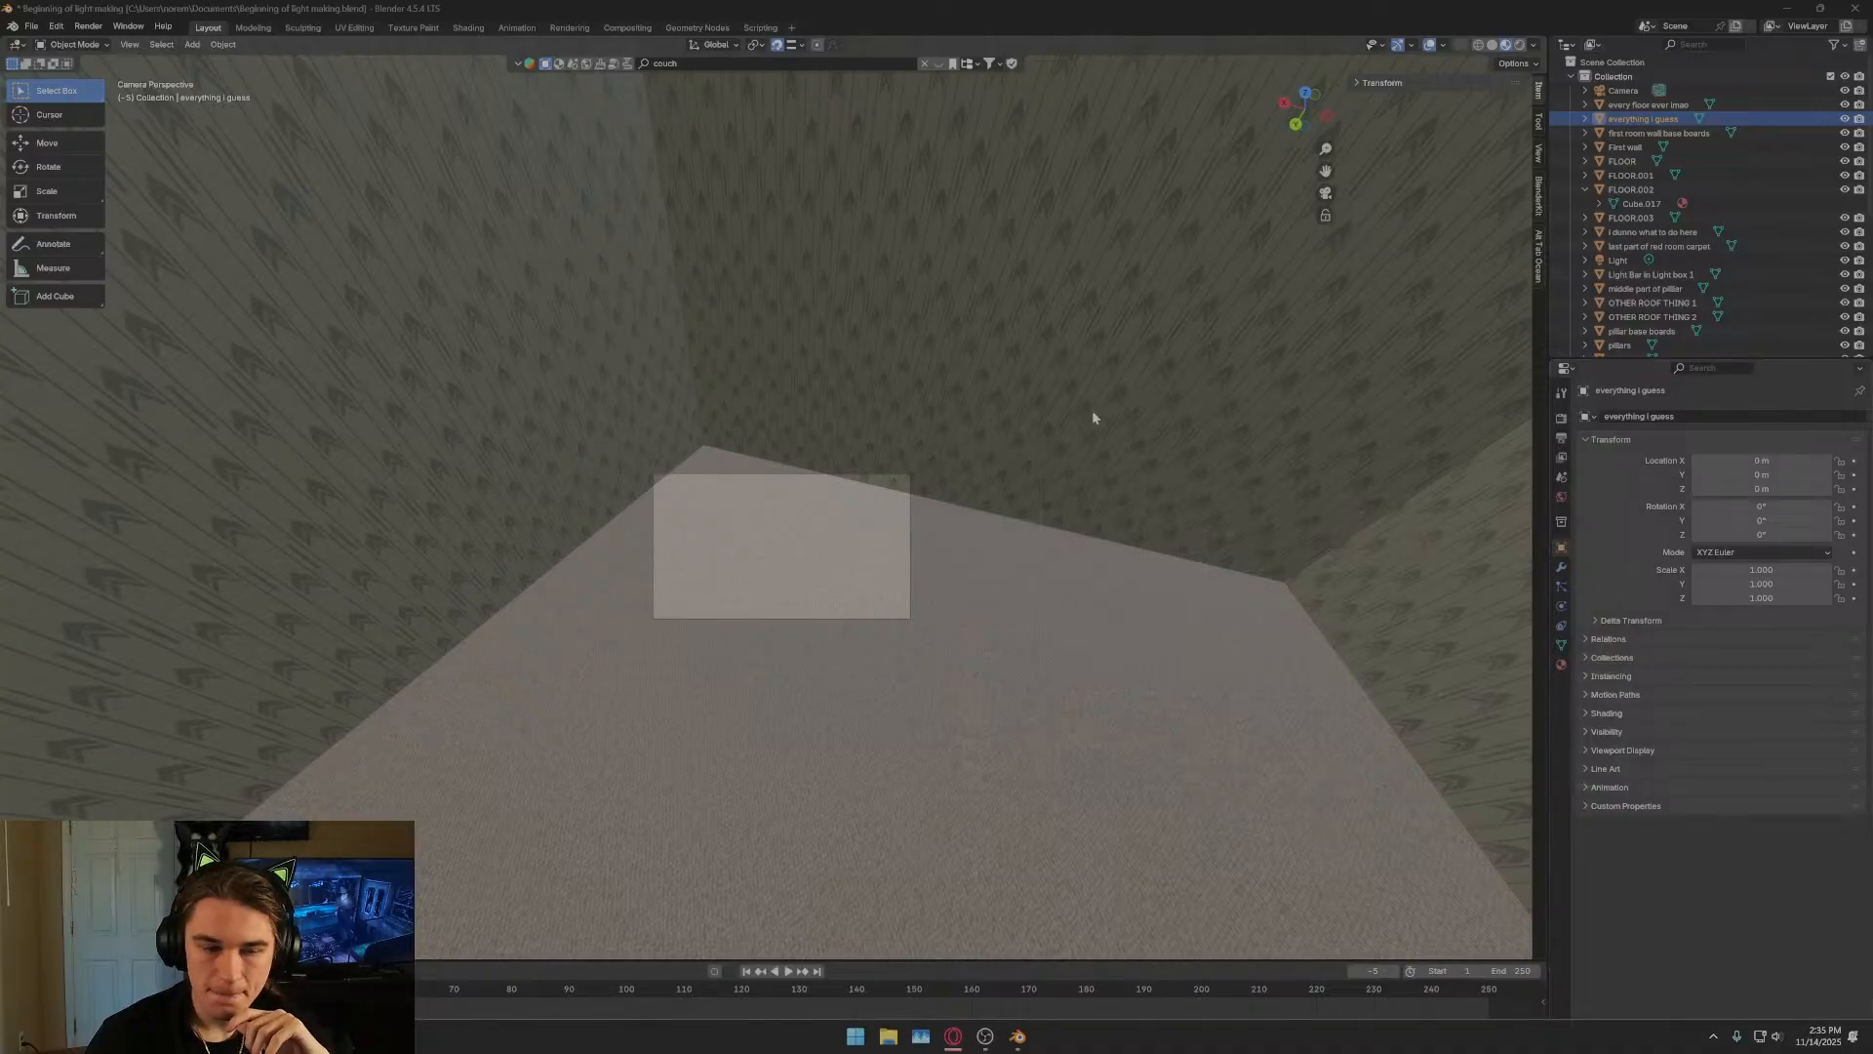
Select the patterned room's floor object and face the room's back wall with the whole floor in view.
{"action": "left_click", "coordinate": [765, 493]}
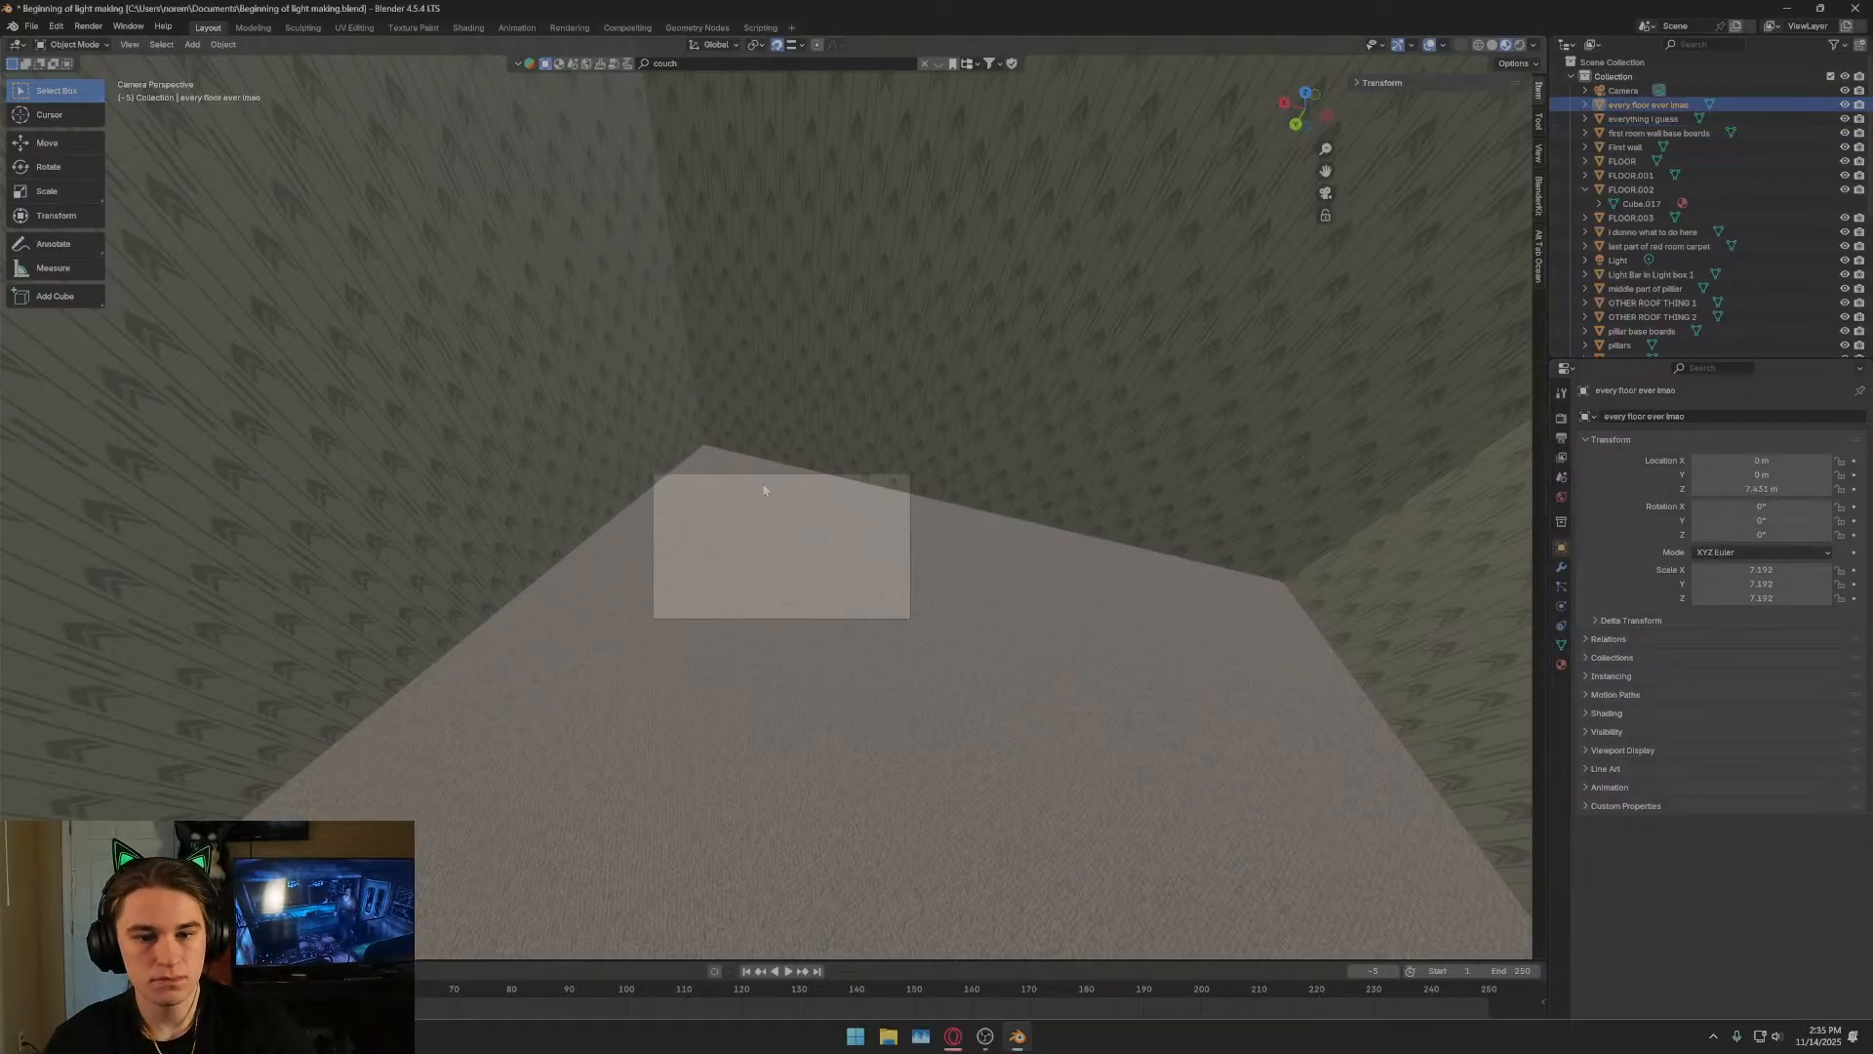
{"action": "key", "text": "shift+grave"}
{"action": "key", "text": "s"}
{"action": "key", "text": "w"}
{"action": "key", "text": "s"}
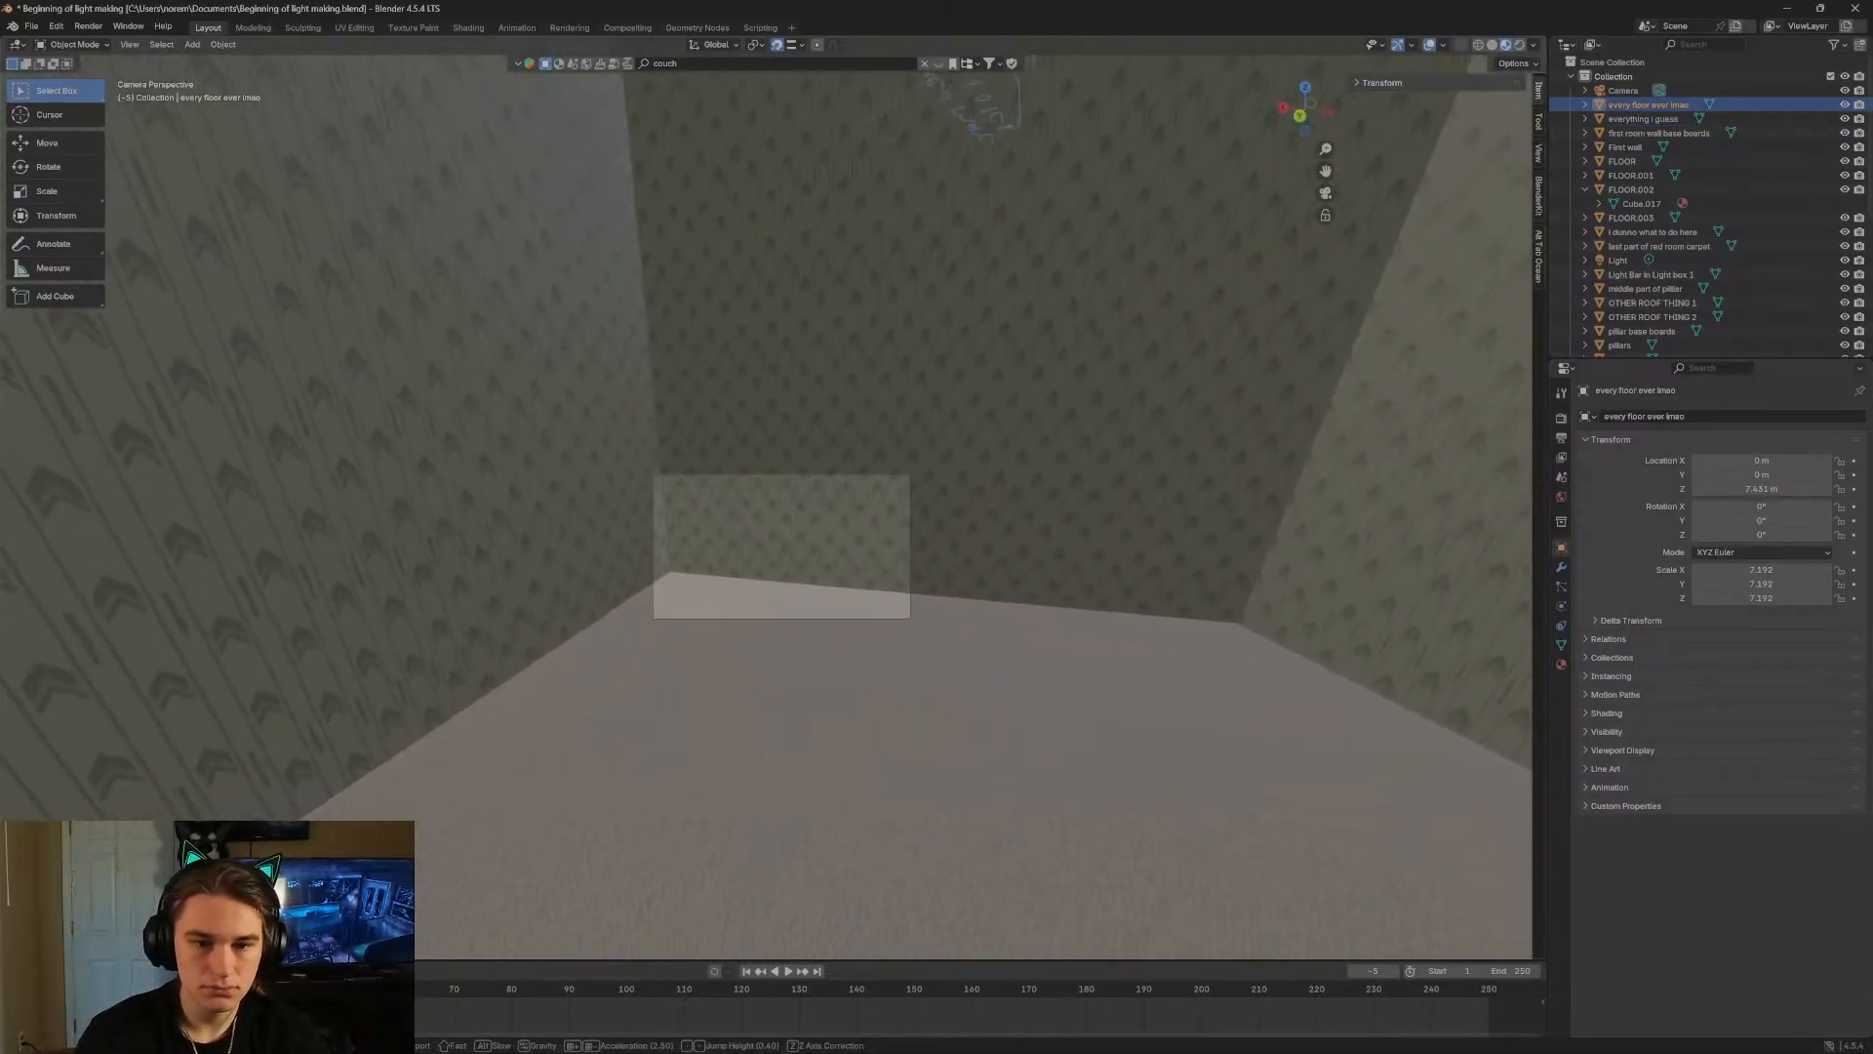
{"action": "left_click", "coordinate": [243, 208]}
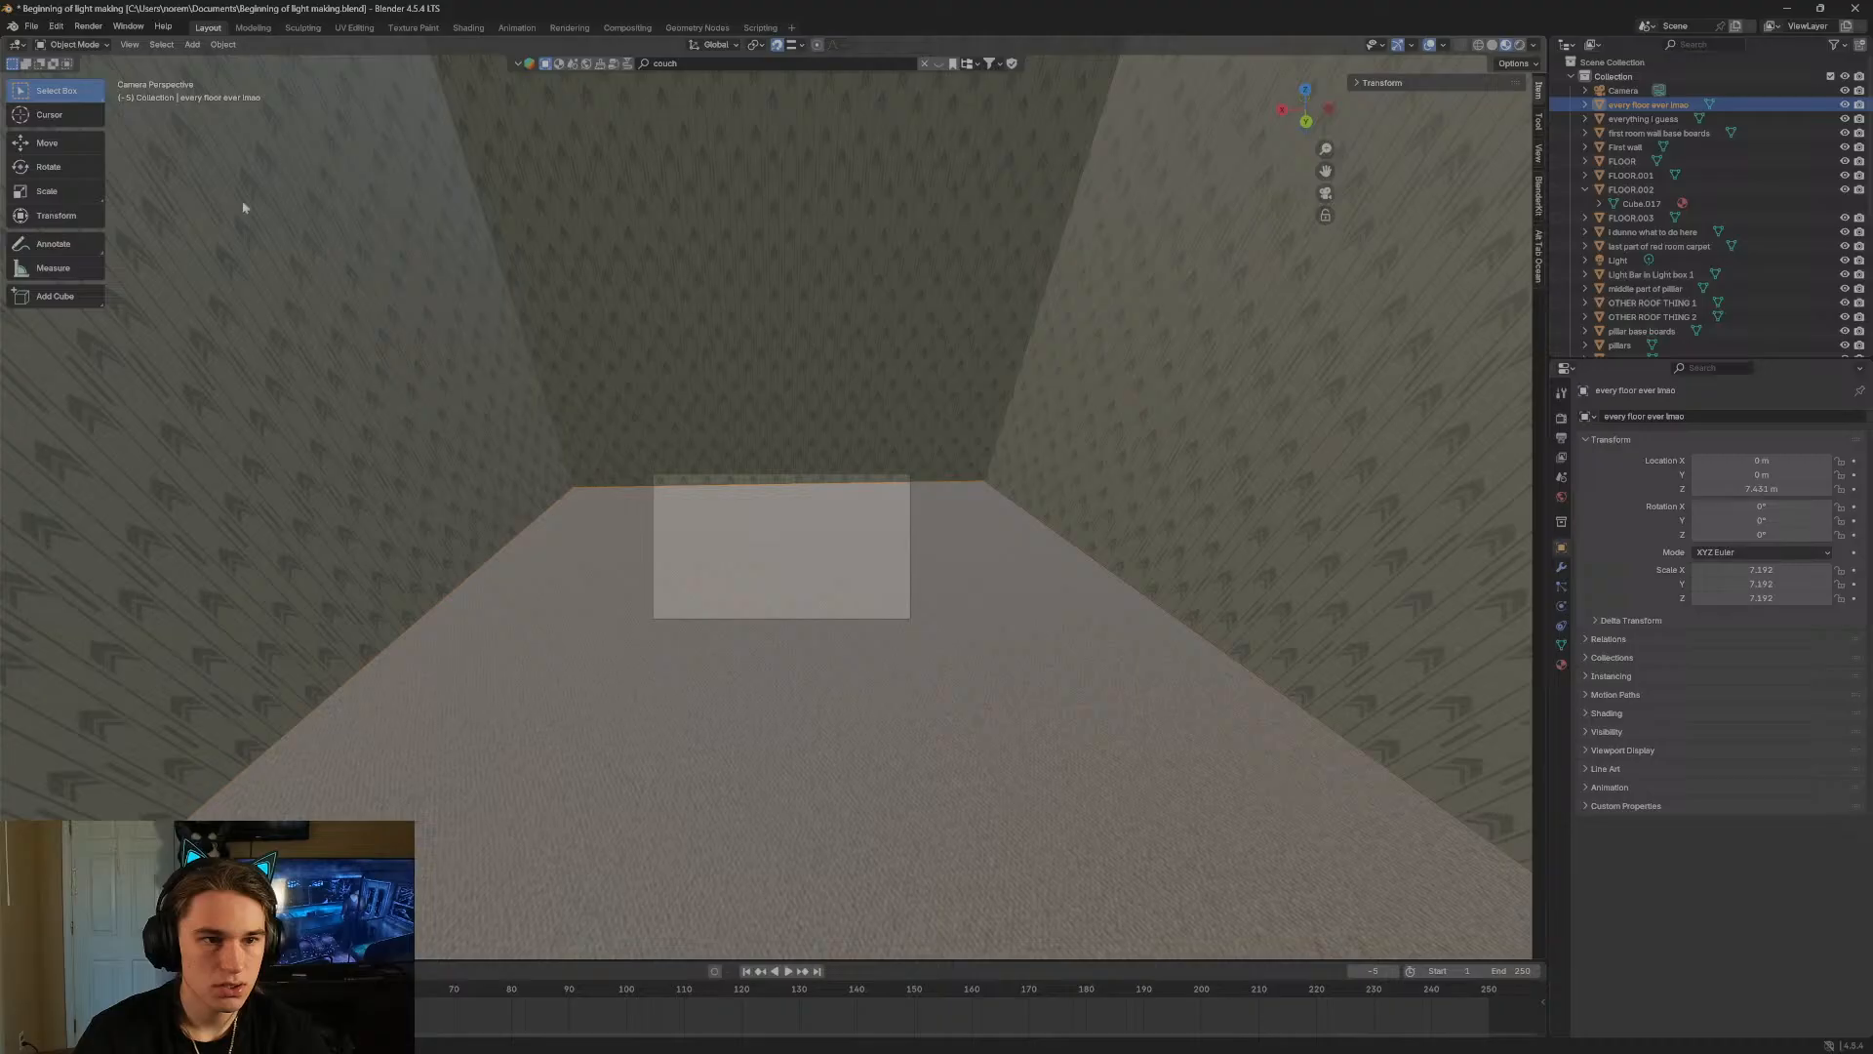
Place the 3D cursor on the room's floor near the back wall and collapse the asset search bar.
{"action": "left_click", "coordinate": [68, 112]}
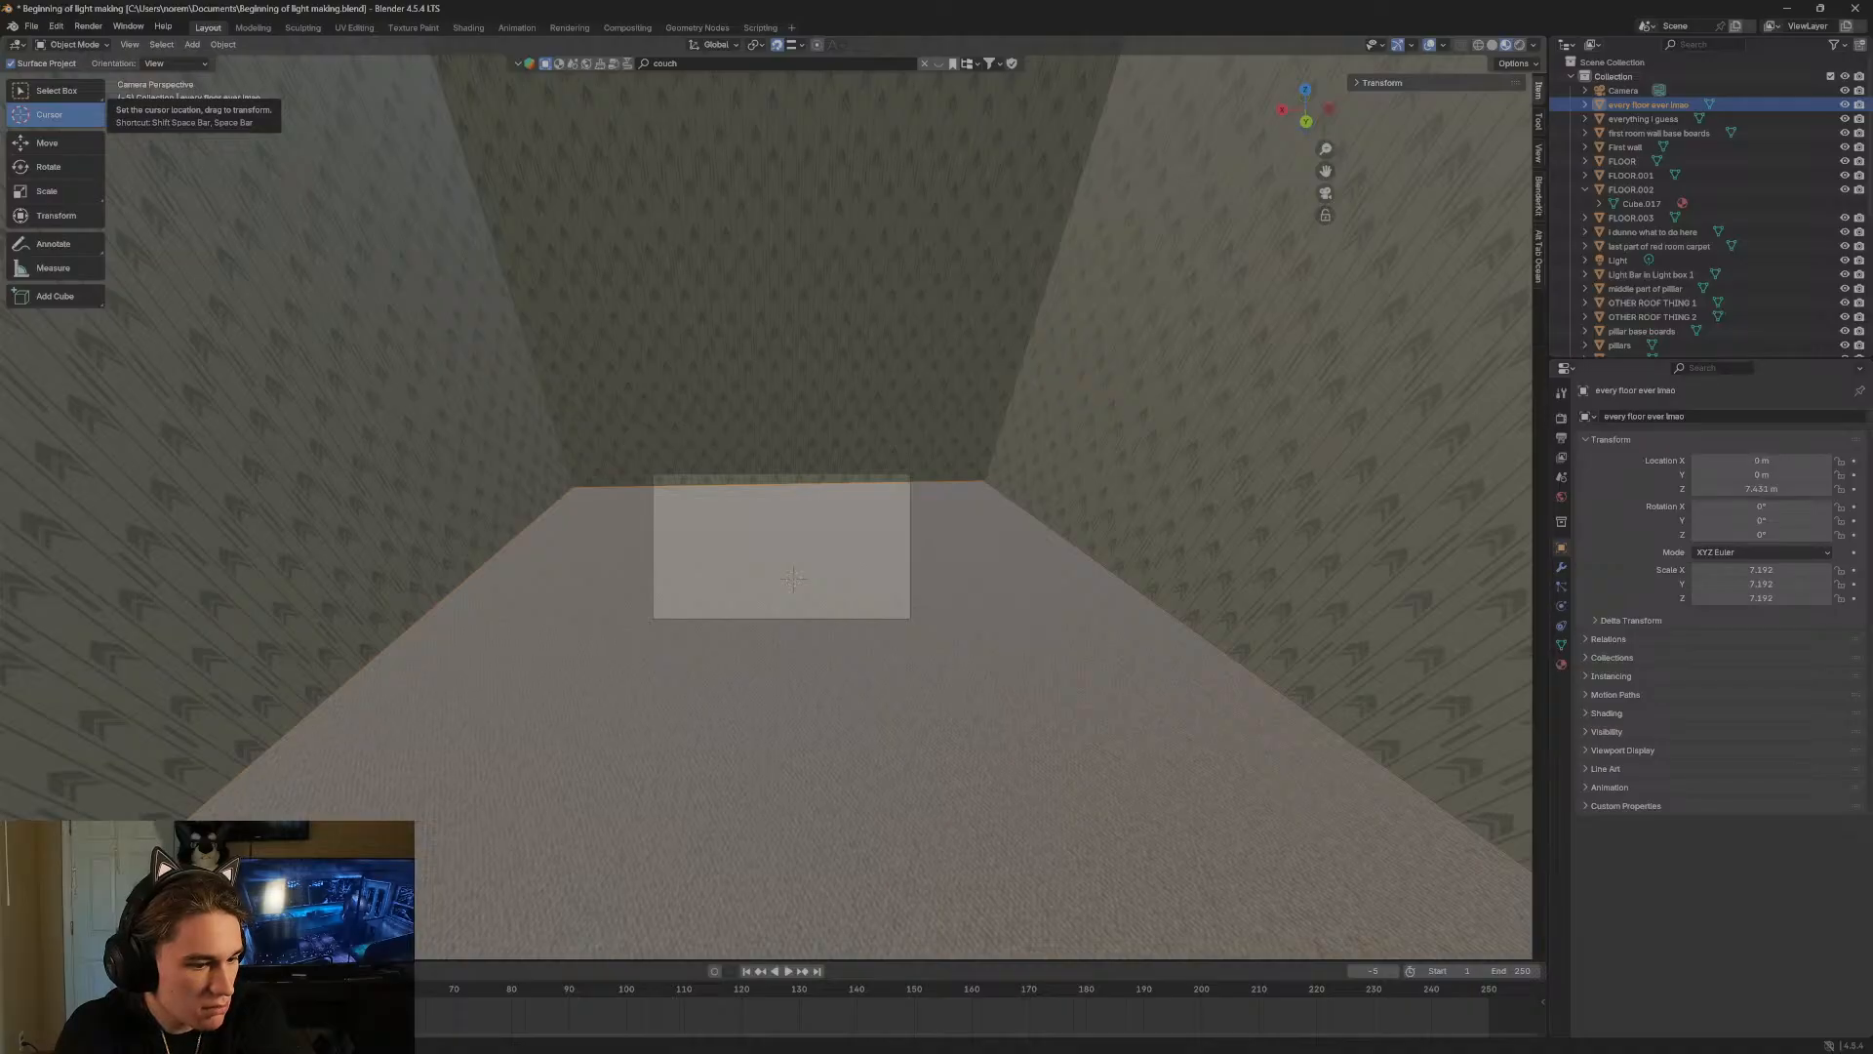
{"action": "key", "text": "alt+Tab"}
{"action": "left_click_drag", "start_coordinate": [825, 5], "coordinate": [0, 6]}
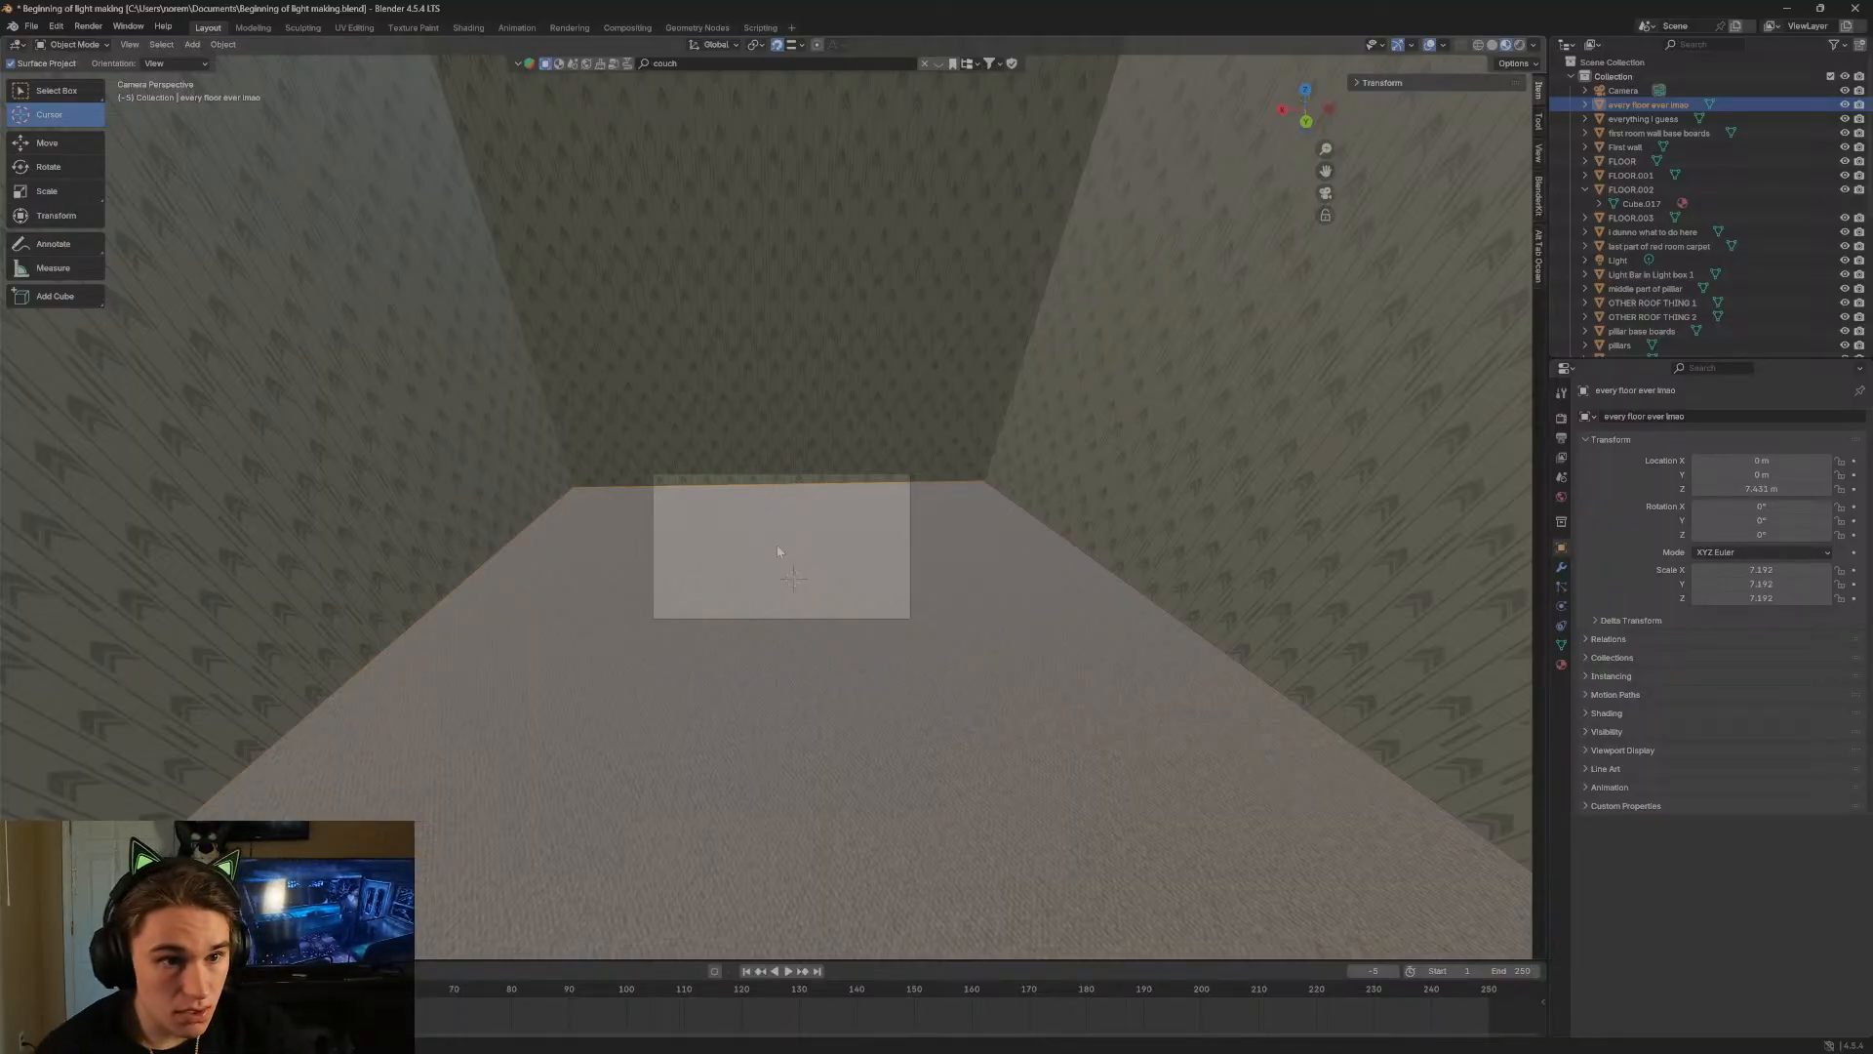
{"action": "left_click", "coordinate": [516, 64]}
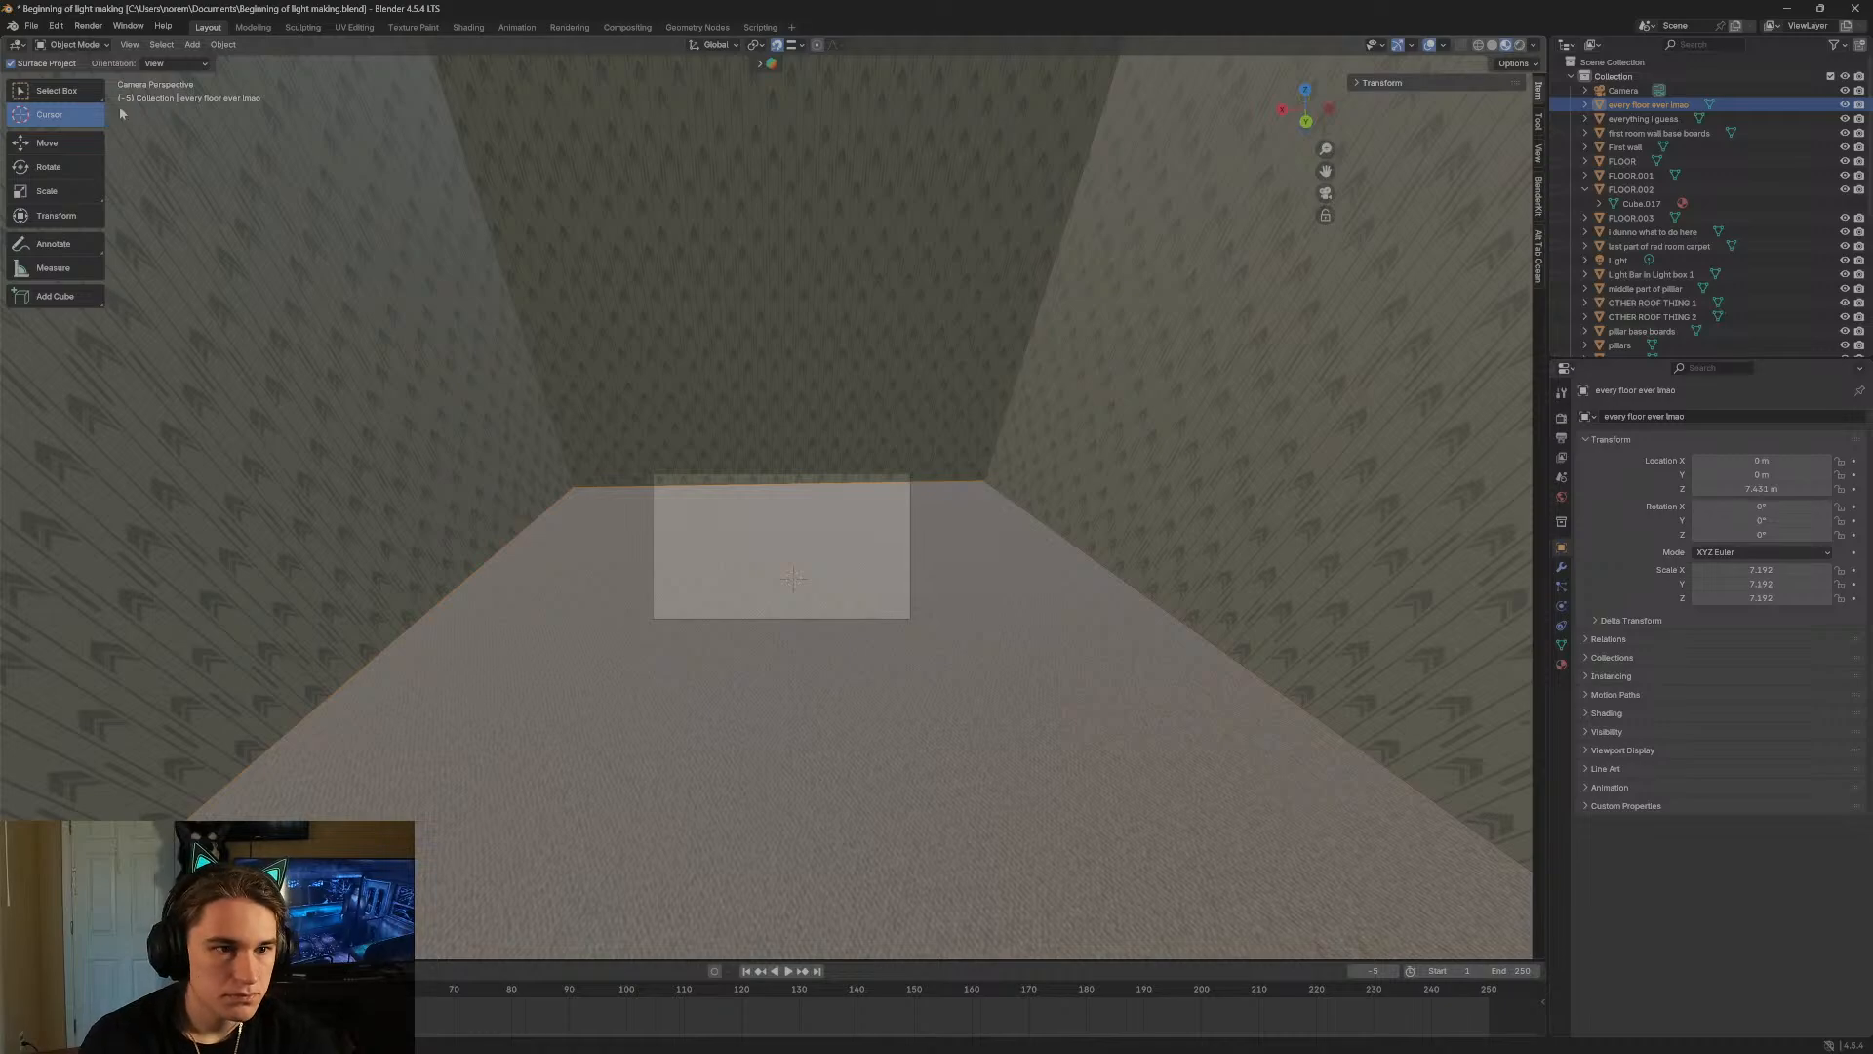
Import the abandoned antique couch GLB from the Downloads folder as a glTF 2.0 model.
{"action": "left_click", "coordinate": [33, 27]}
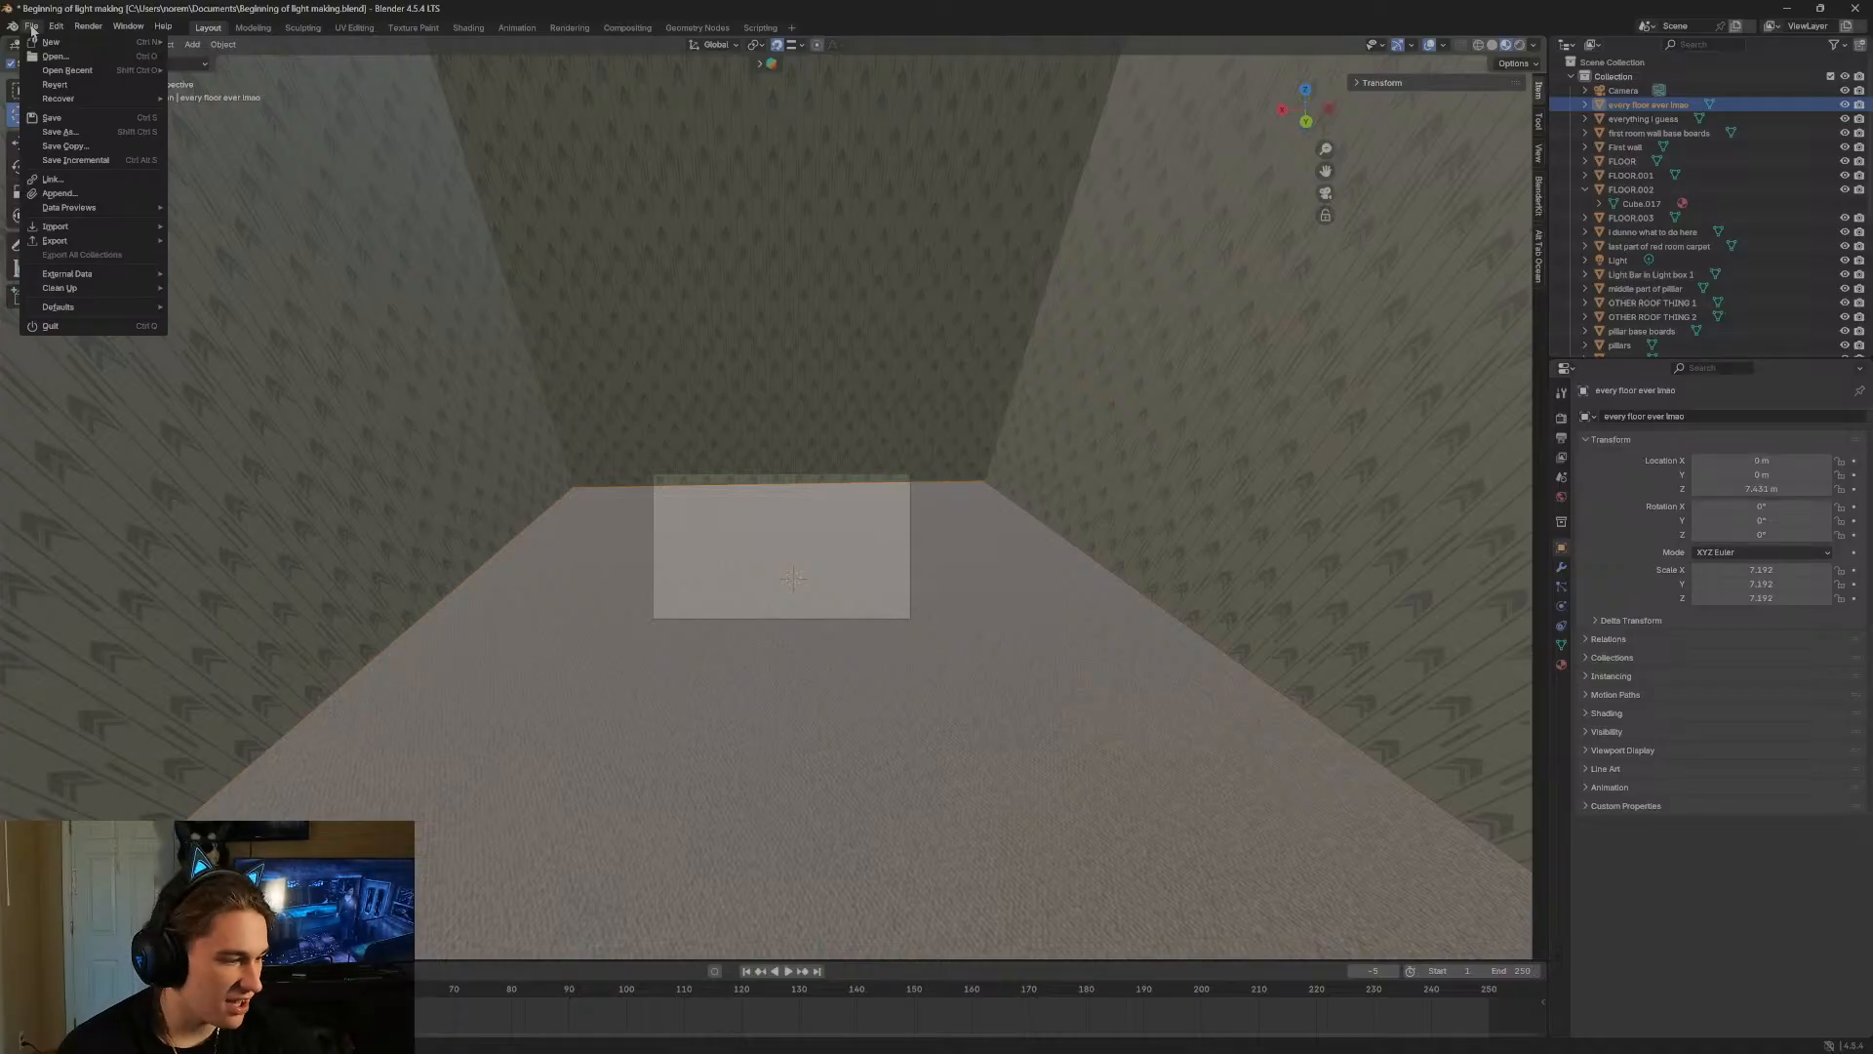
{"action": "mouse_move", "coordinate": [97, 226]}
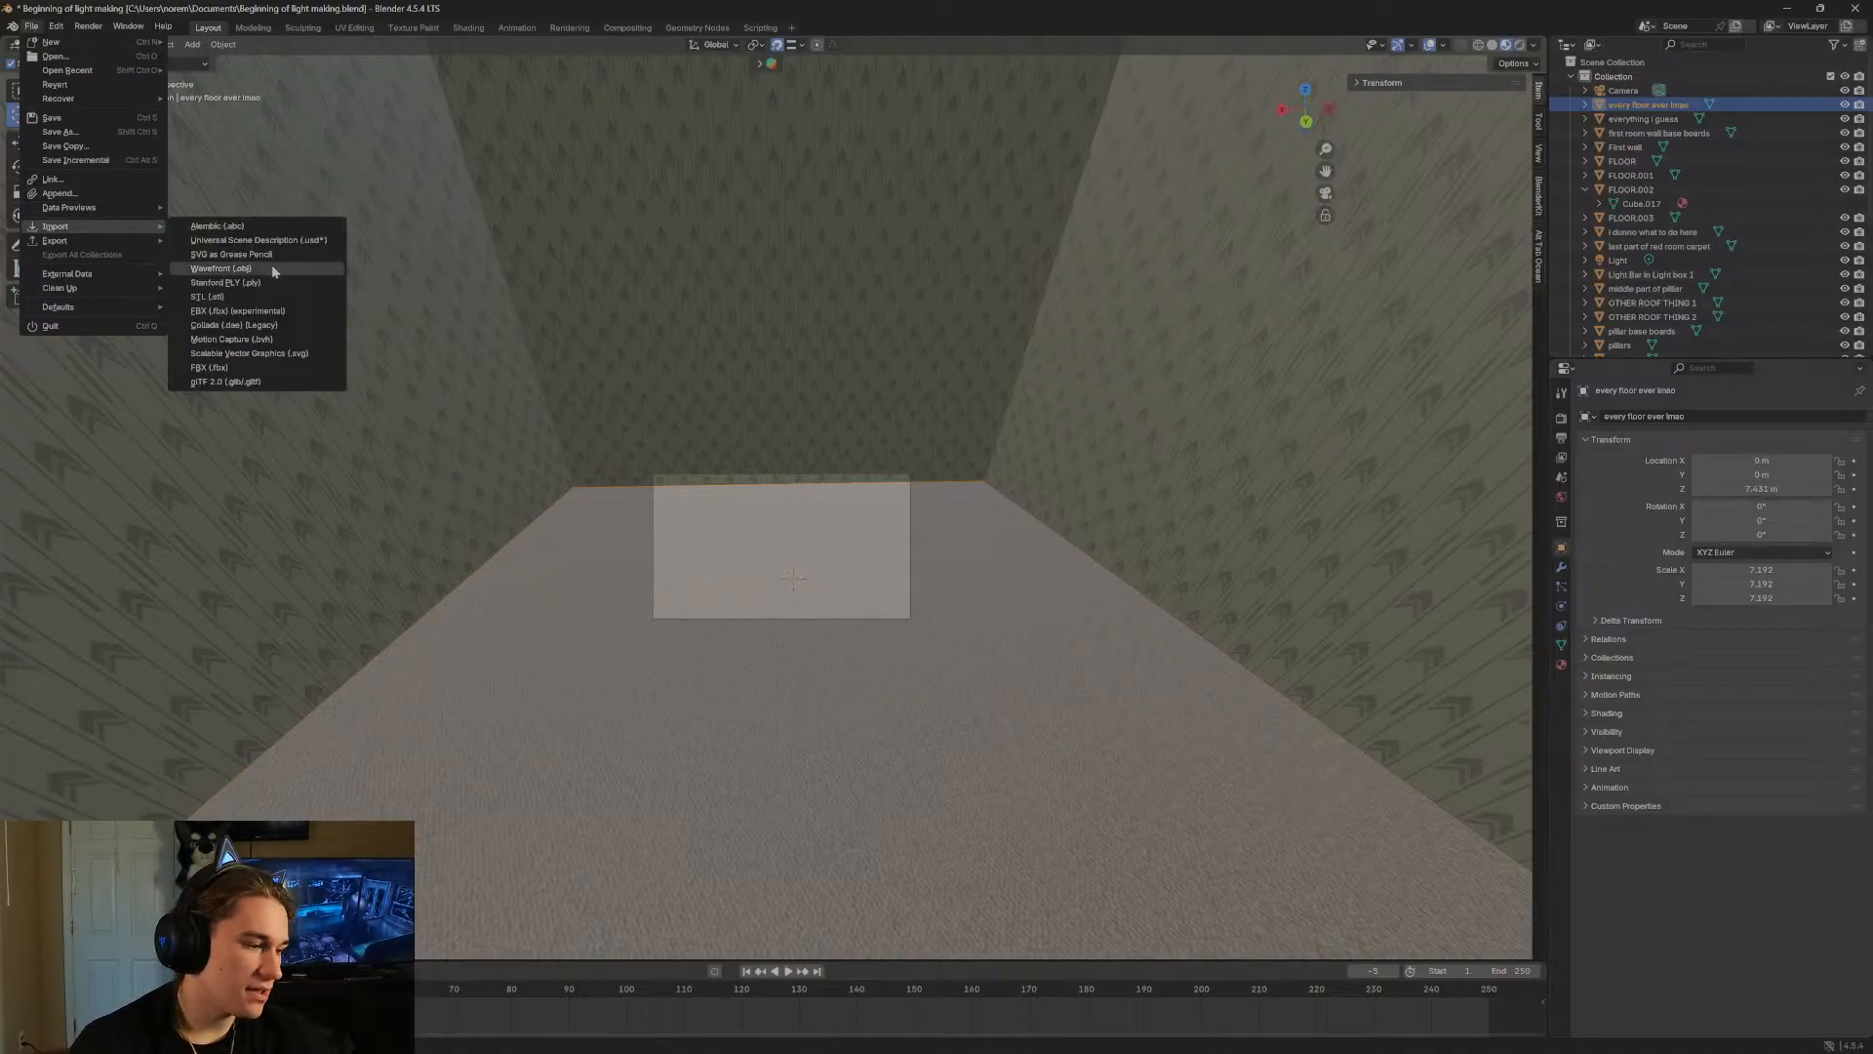
{"action": "left_click", "coordinate": [219, 380]}
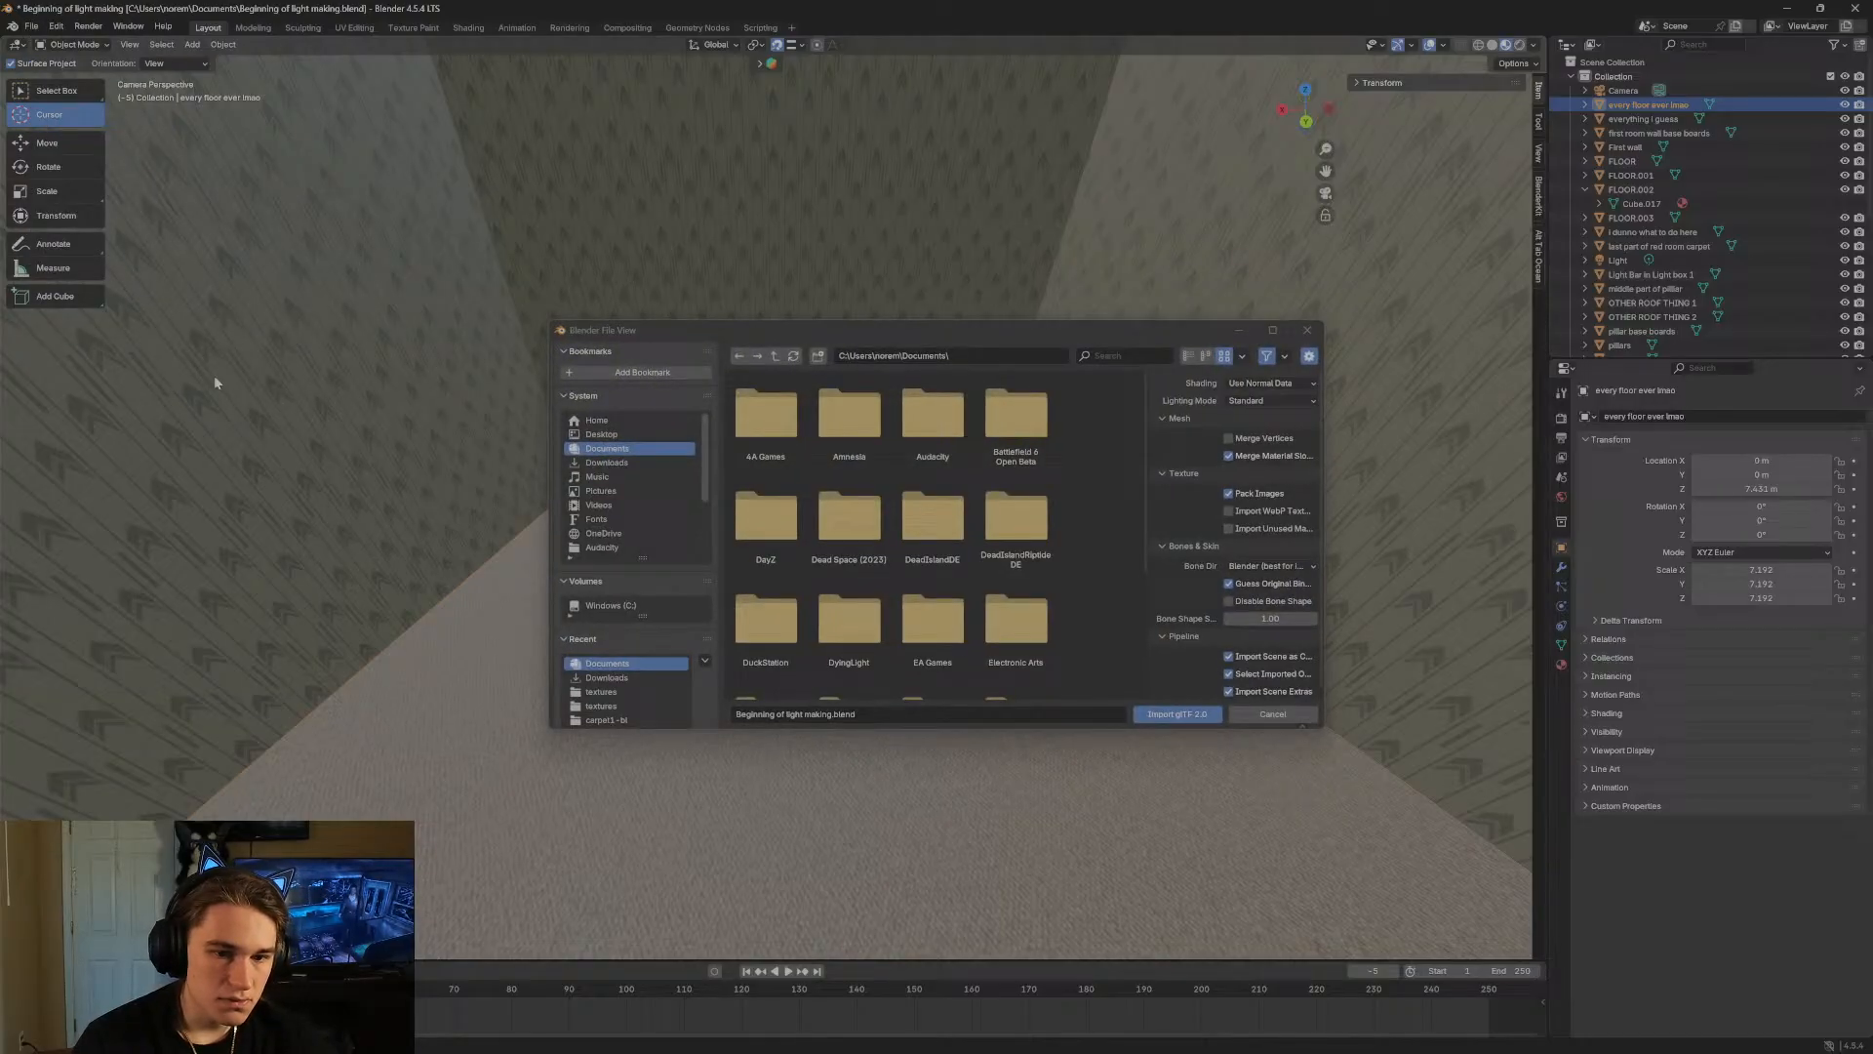
{"action": "left_click", "coordinate": [634, 463]}
{"action": "scroll", "coordinate": [936, 475], "scroll_direction": "down", "scroll_amount": 1}
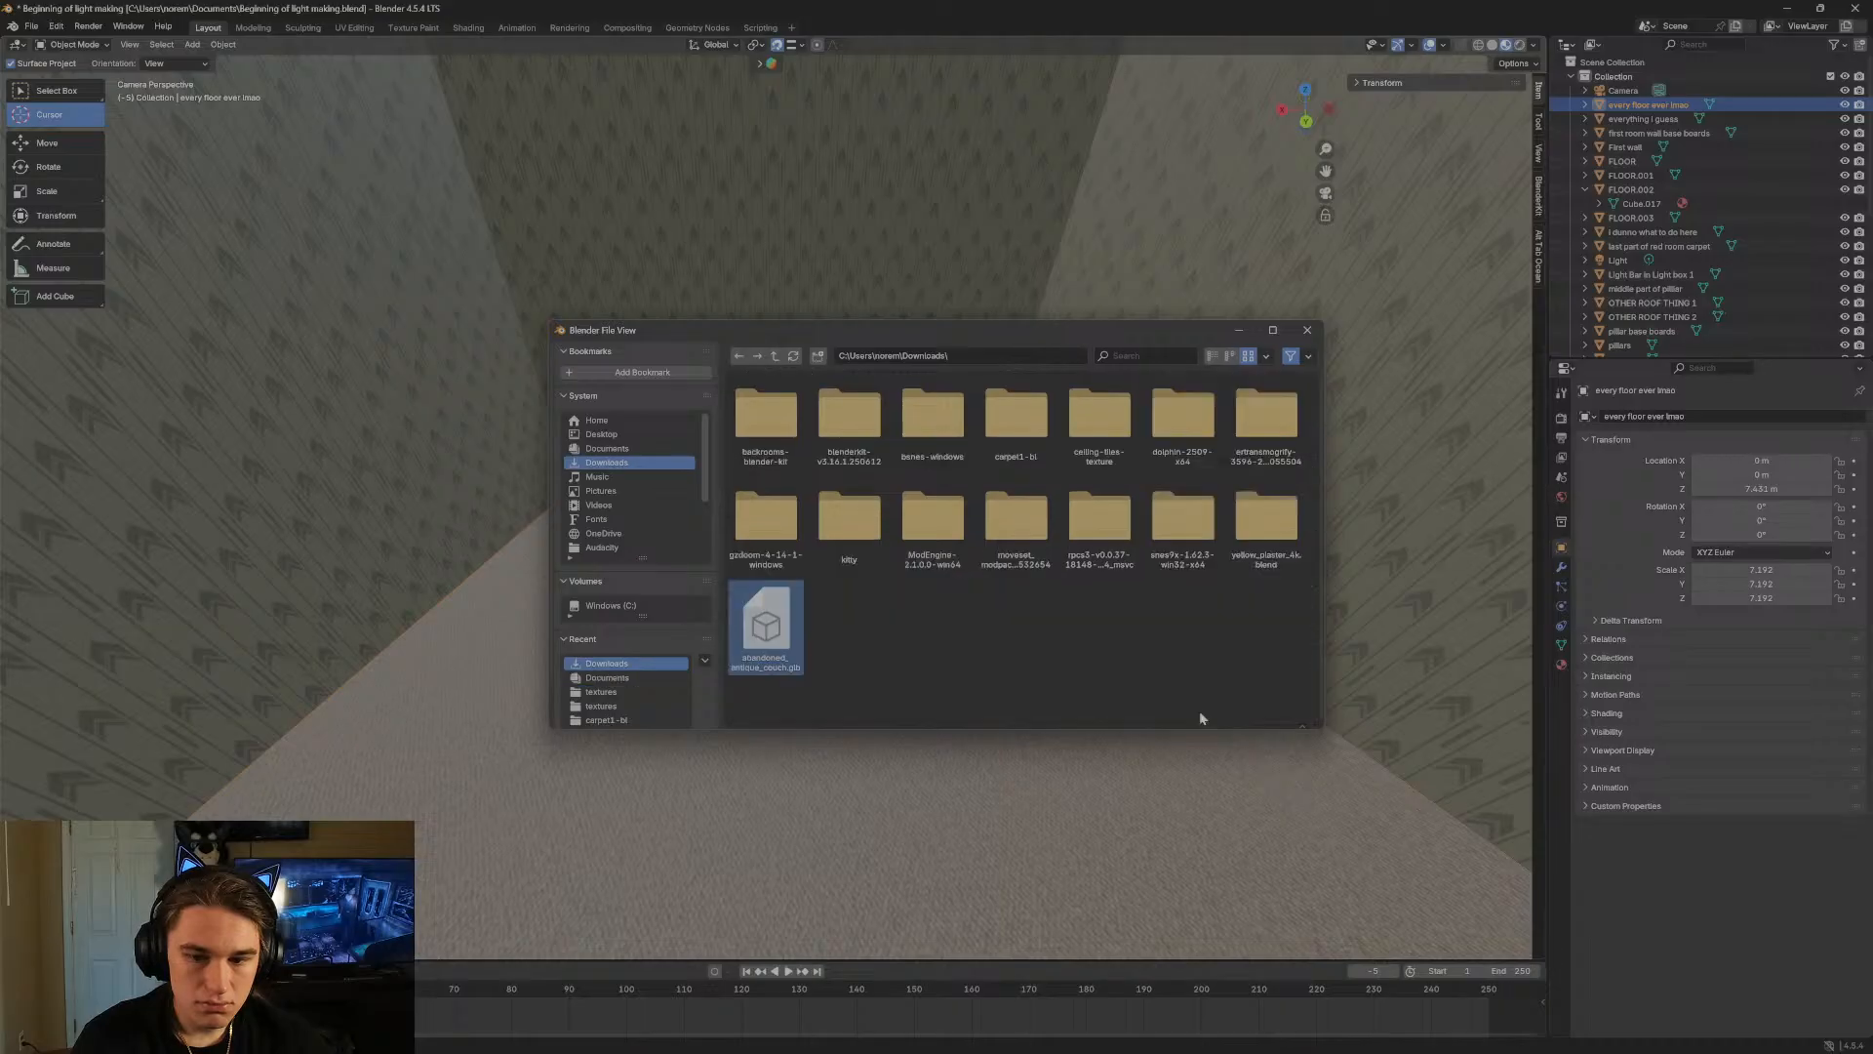
{"action": "left_click", "coordinate": [1198, 713]}
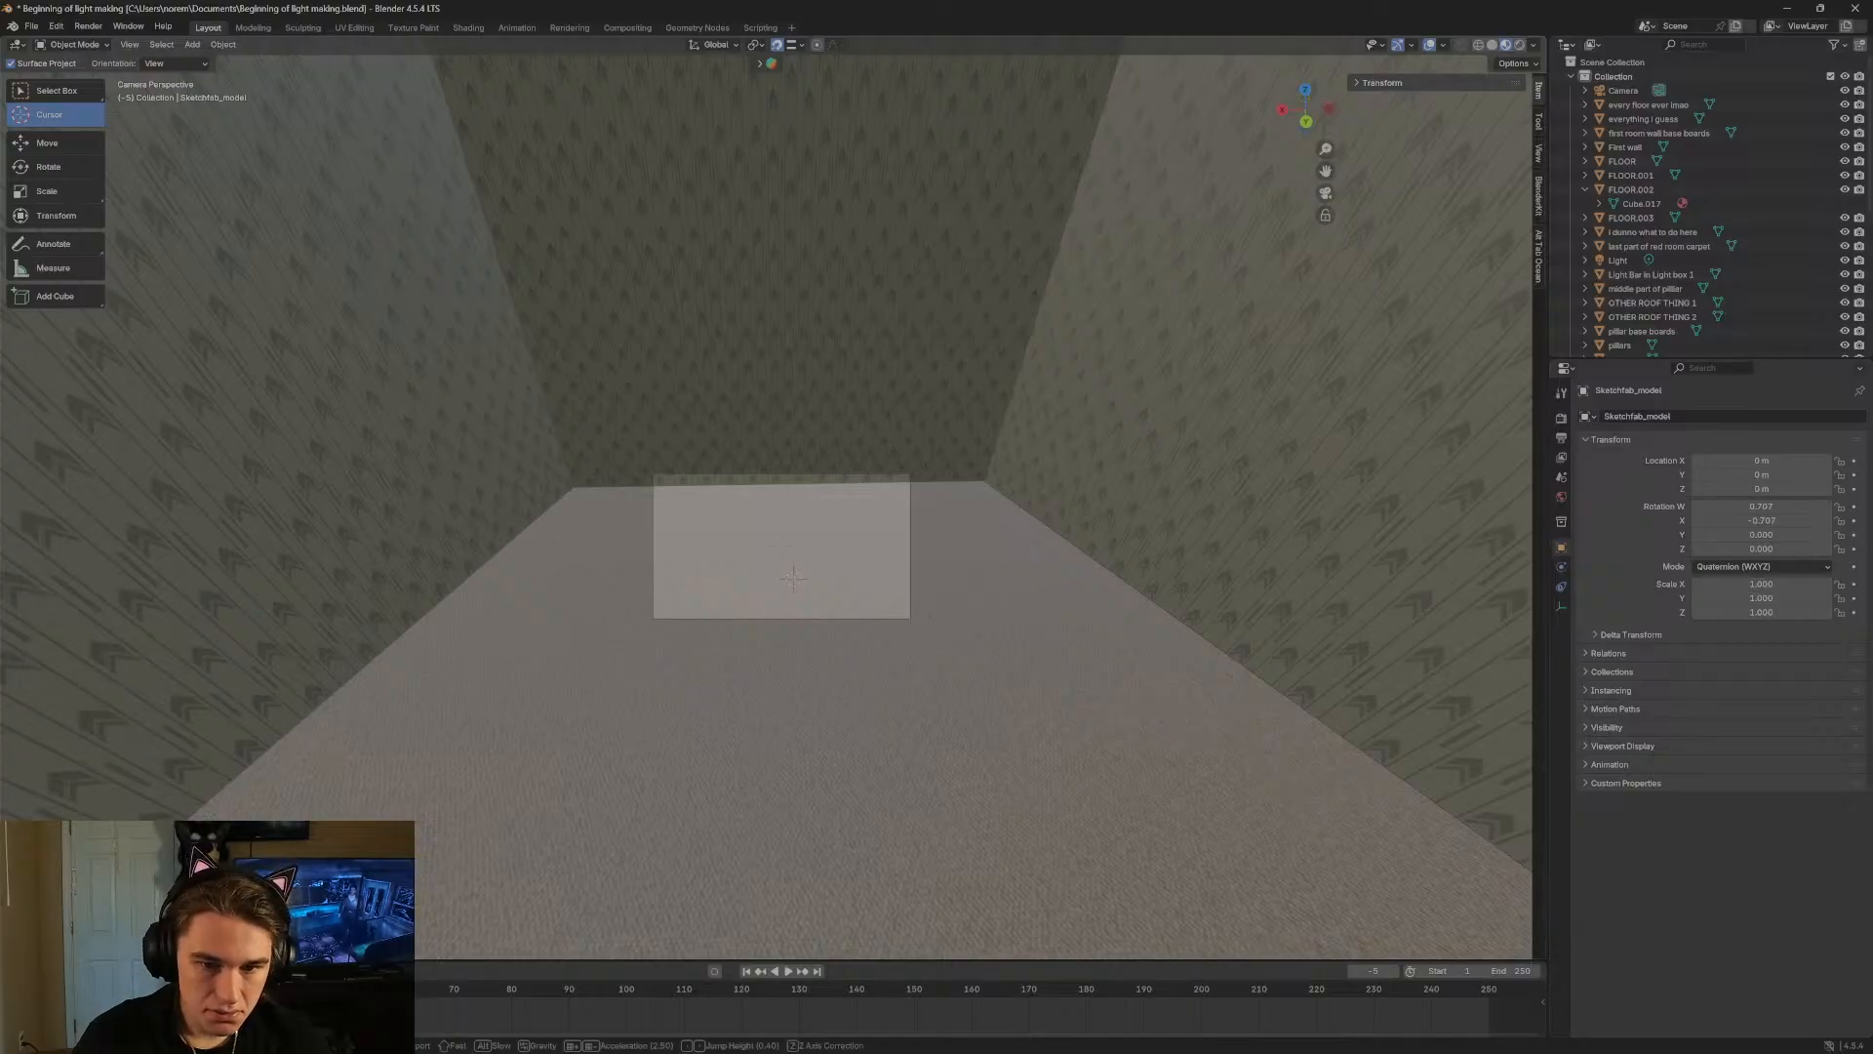
Locate the imported couch in the hallway outside the patterned room and shift it slightly beside the wall.
{"action": "key", "text": "w"}
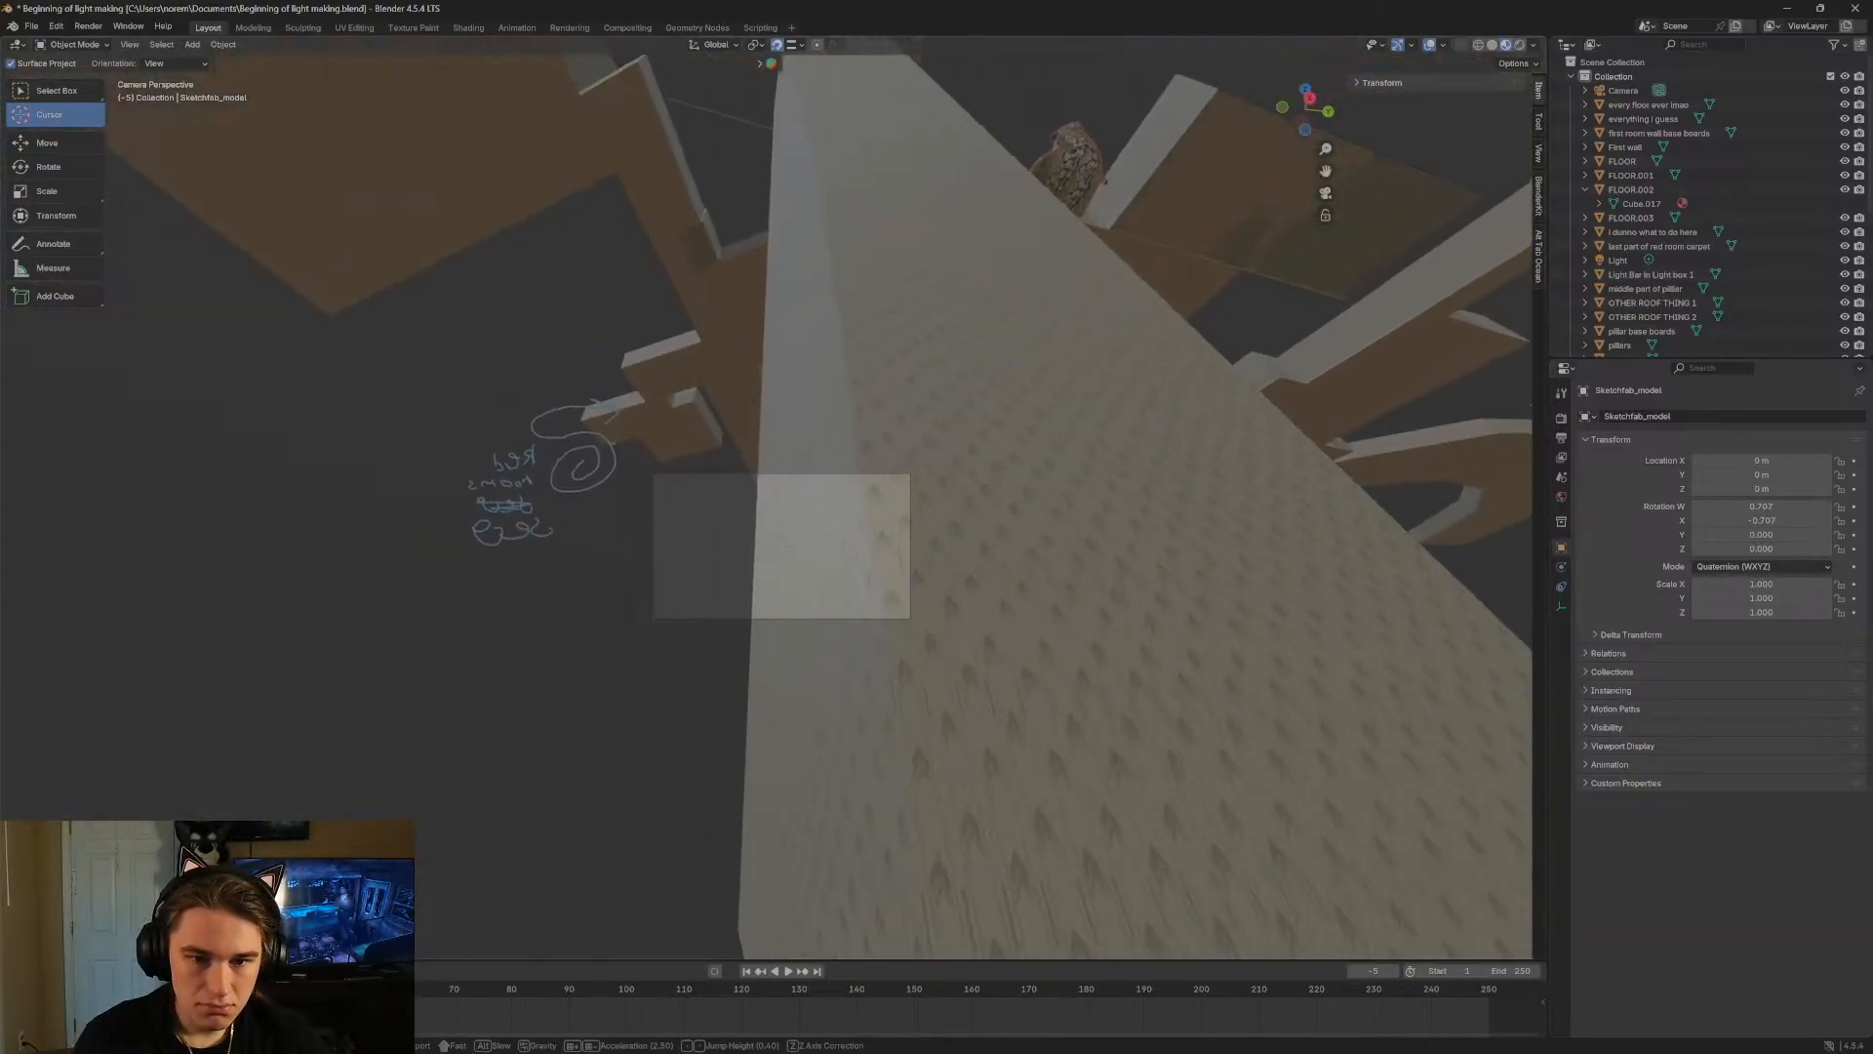
{"action": "key", "text": "w"}
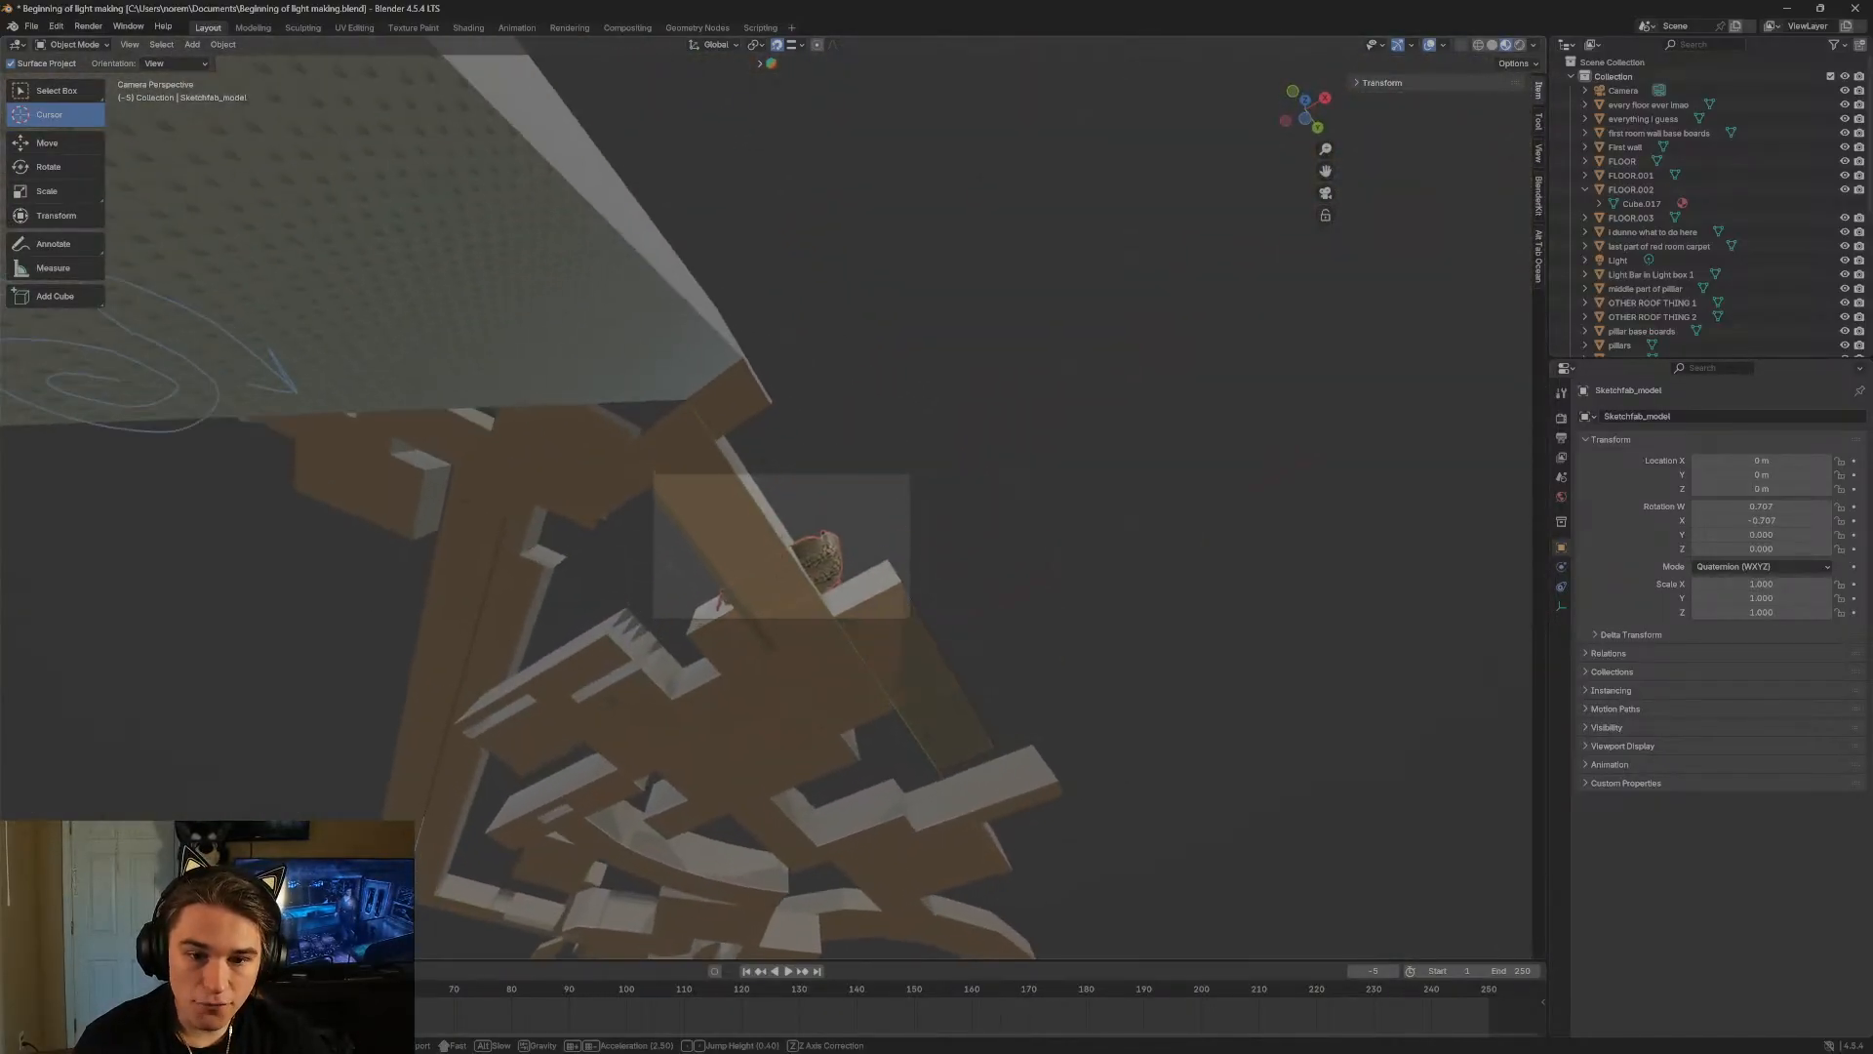
{"action": "key", "text": "w"}
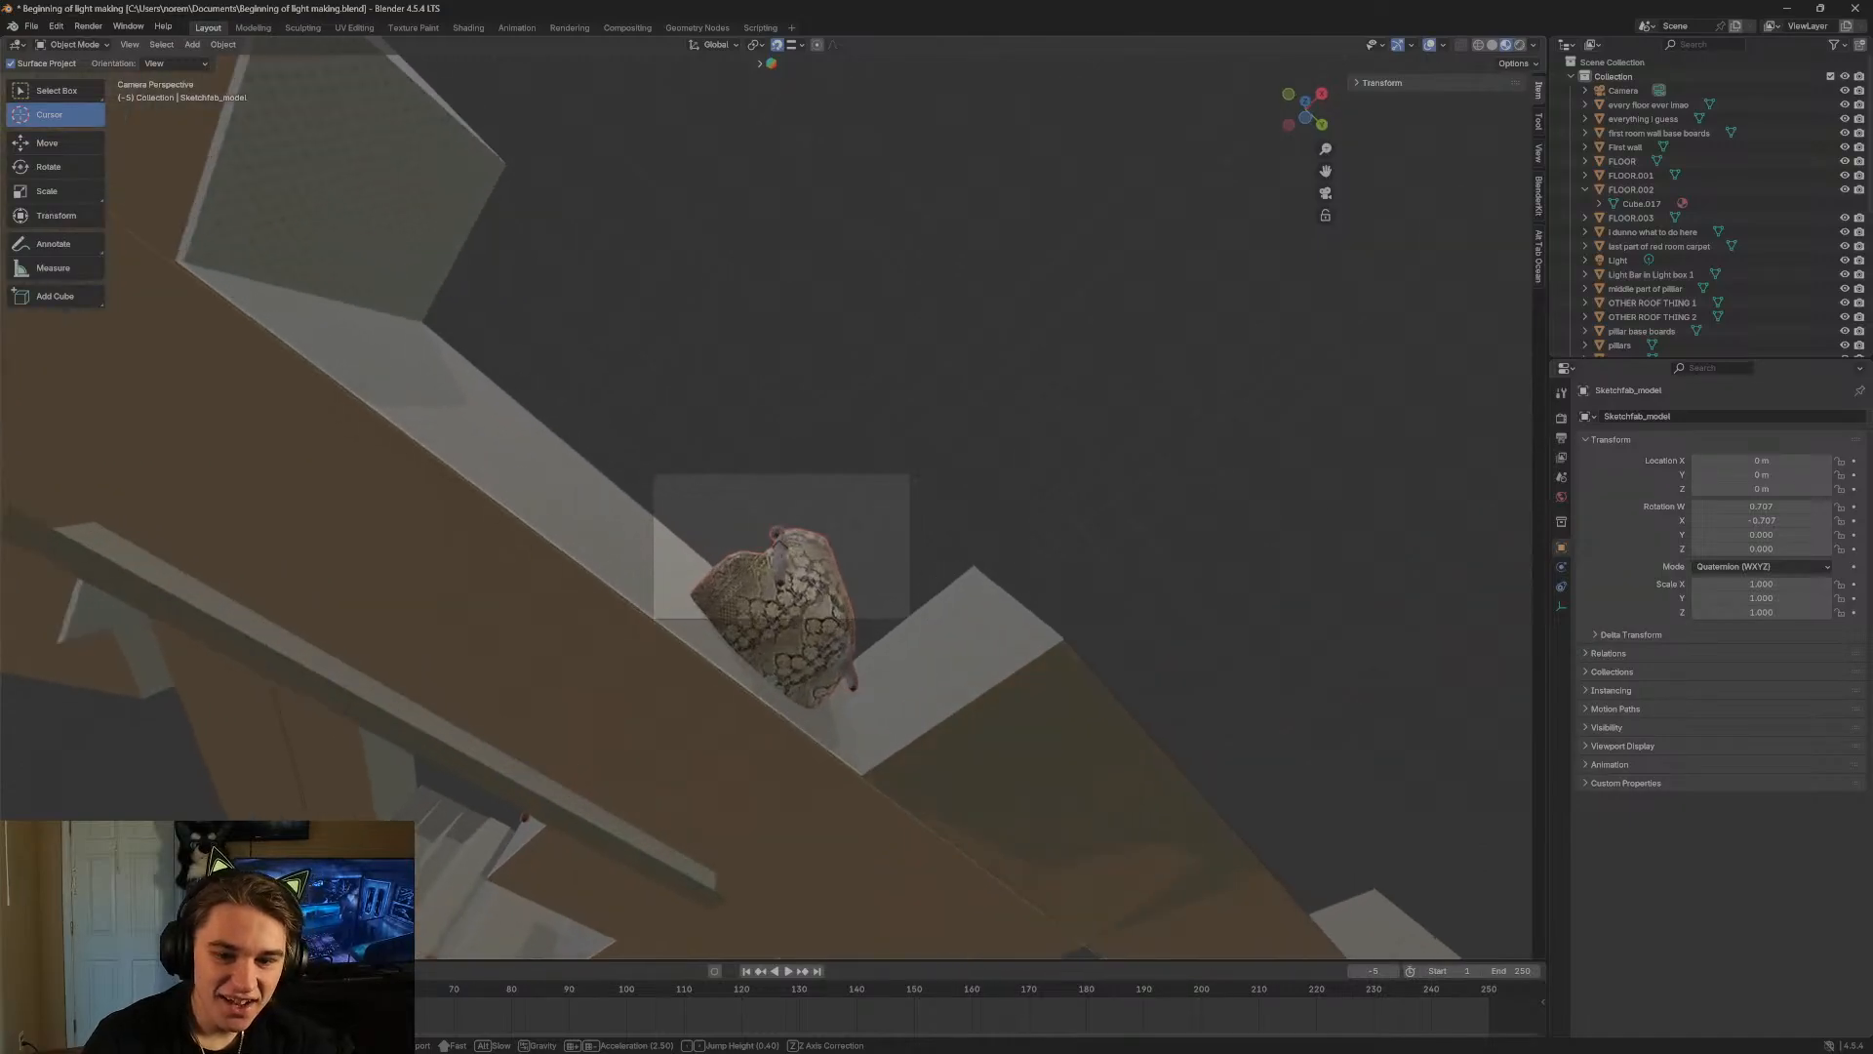
{"action": "key", "text": "w"}
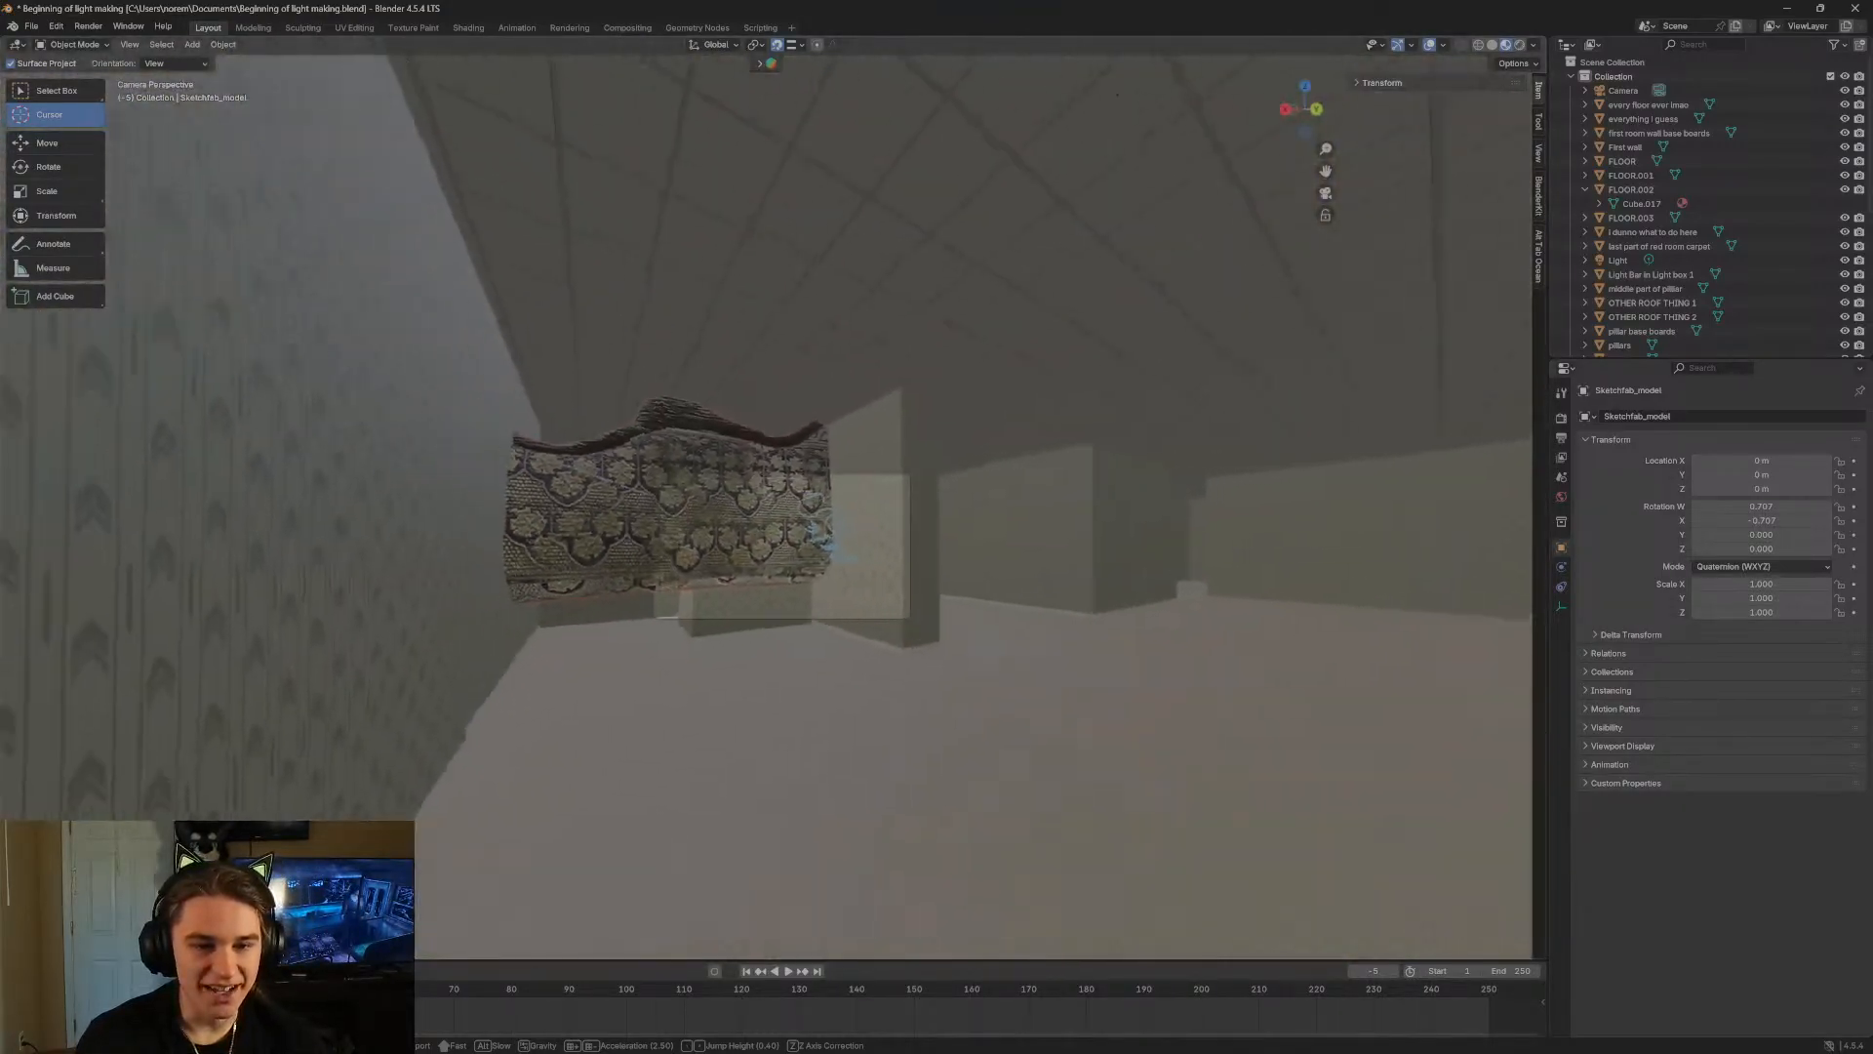
{"action": "key", "text": "w"}
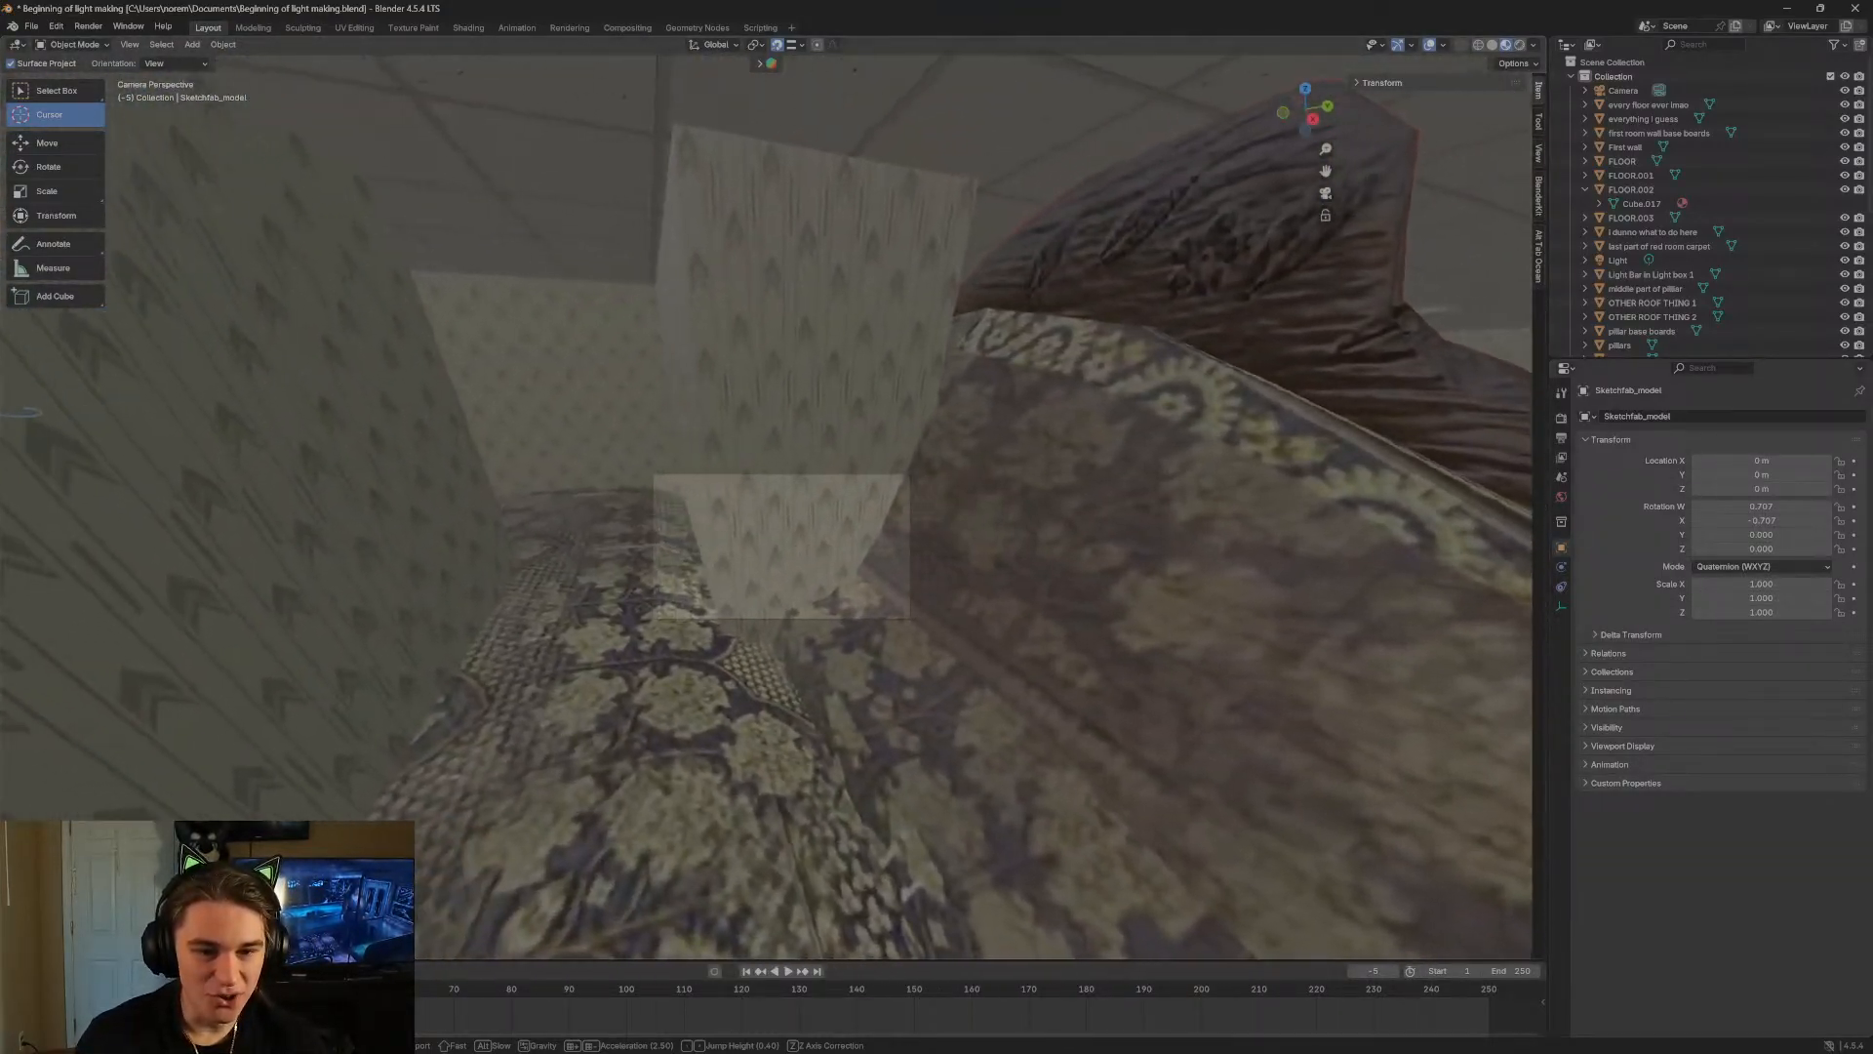
{"action": "key", "text": "w"}
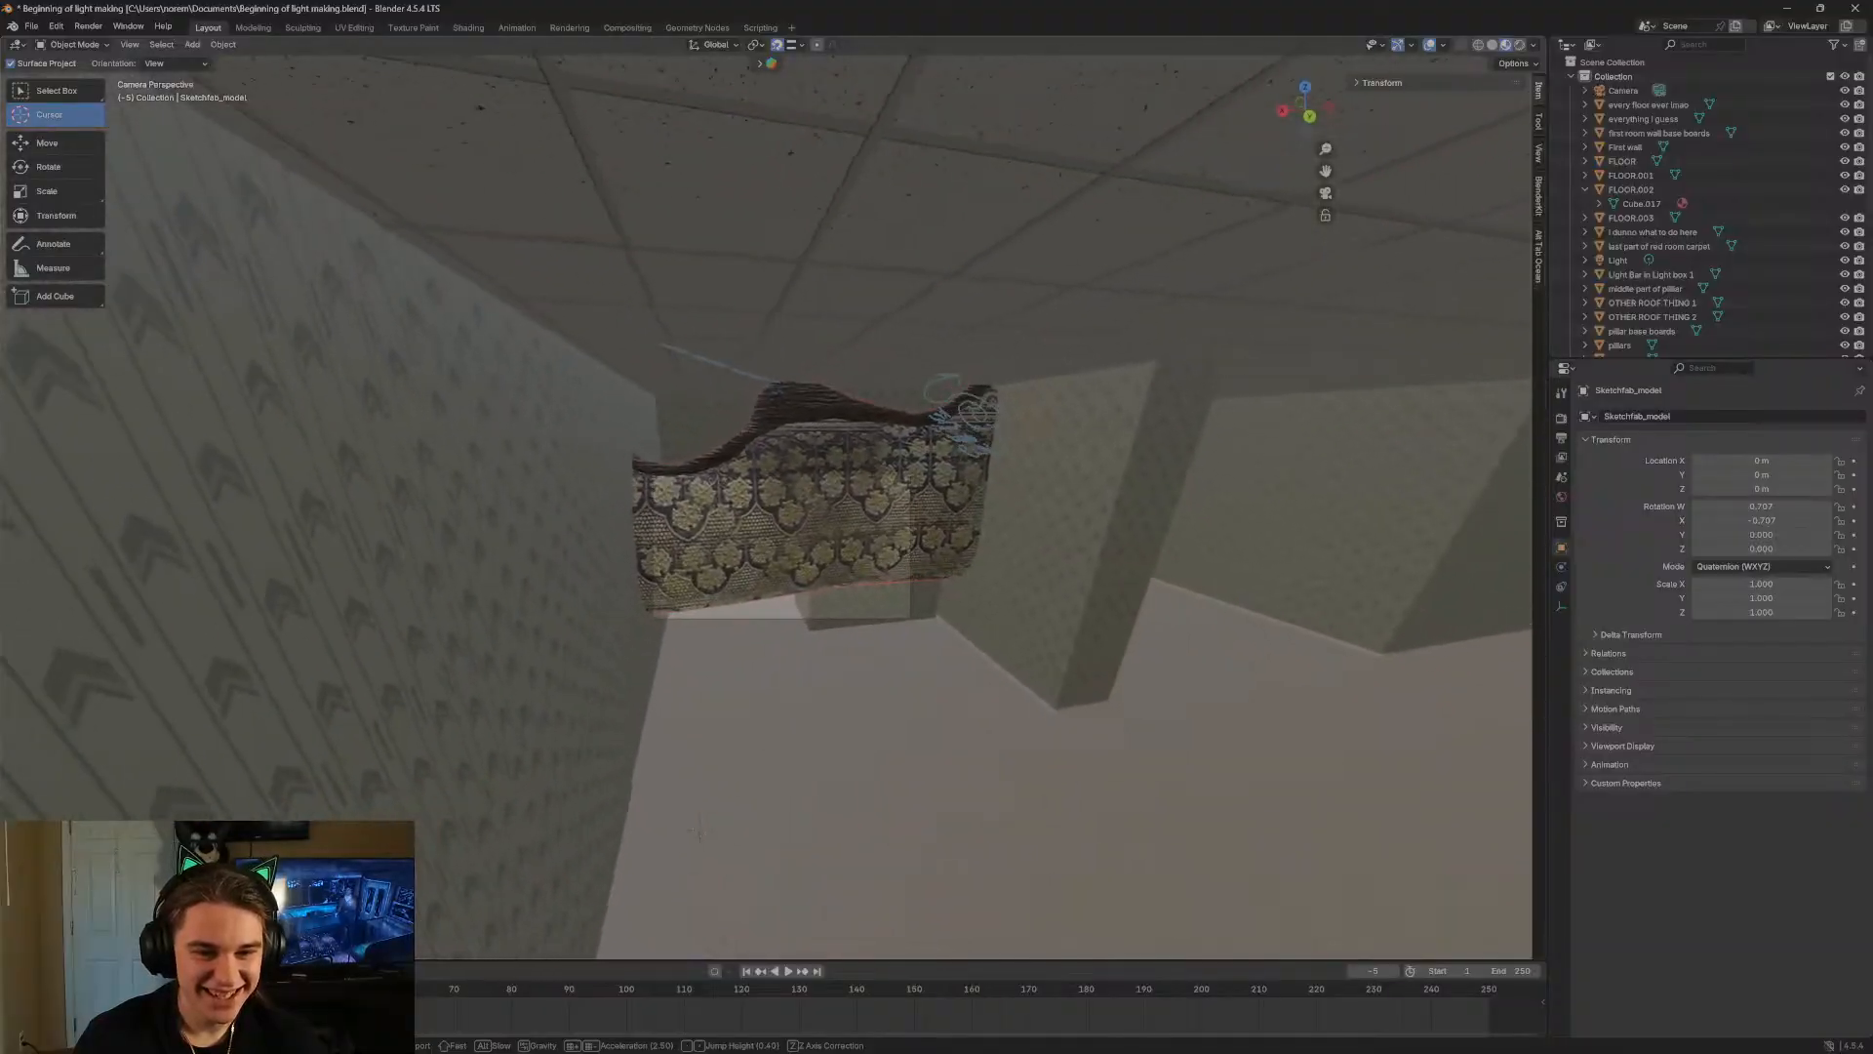
{"action": "key", "text": "g"}
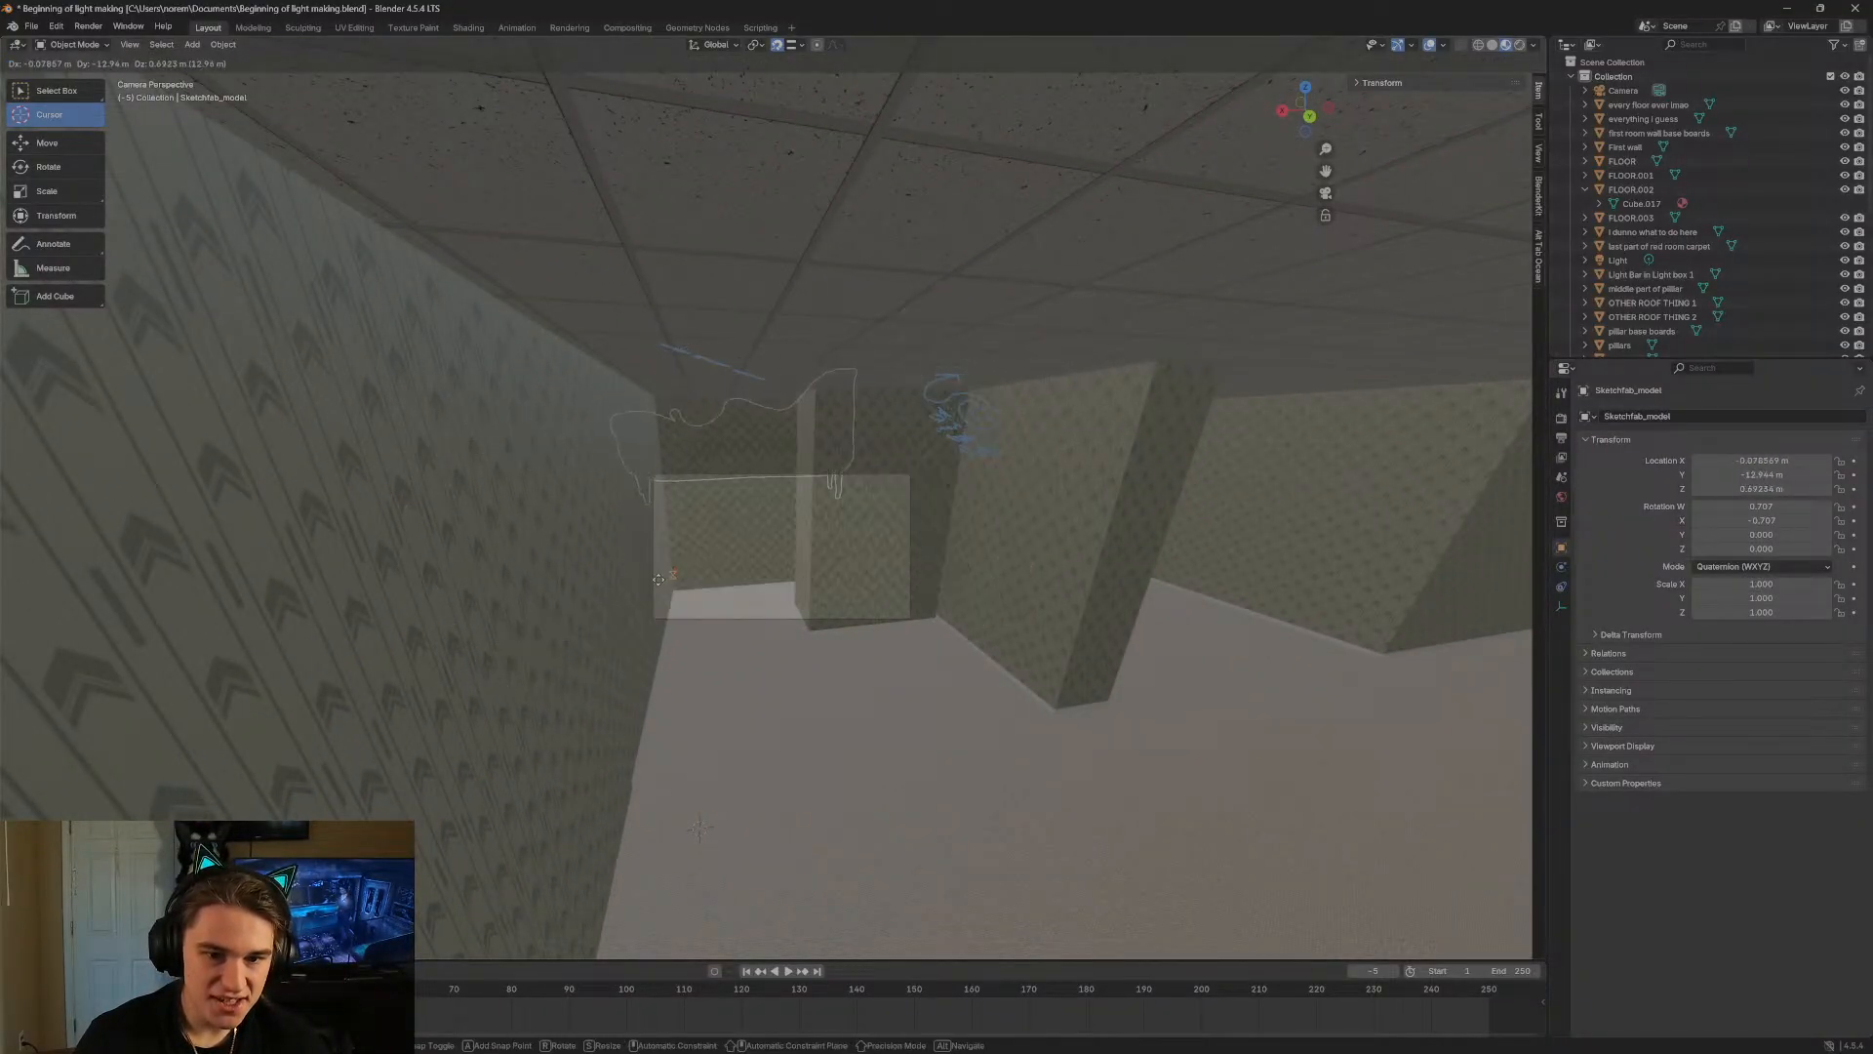
{"action": "left_click", "coordinate": [726, 491]}
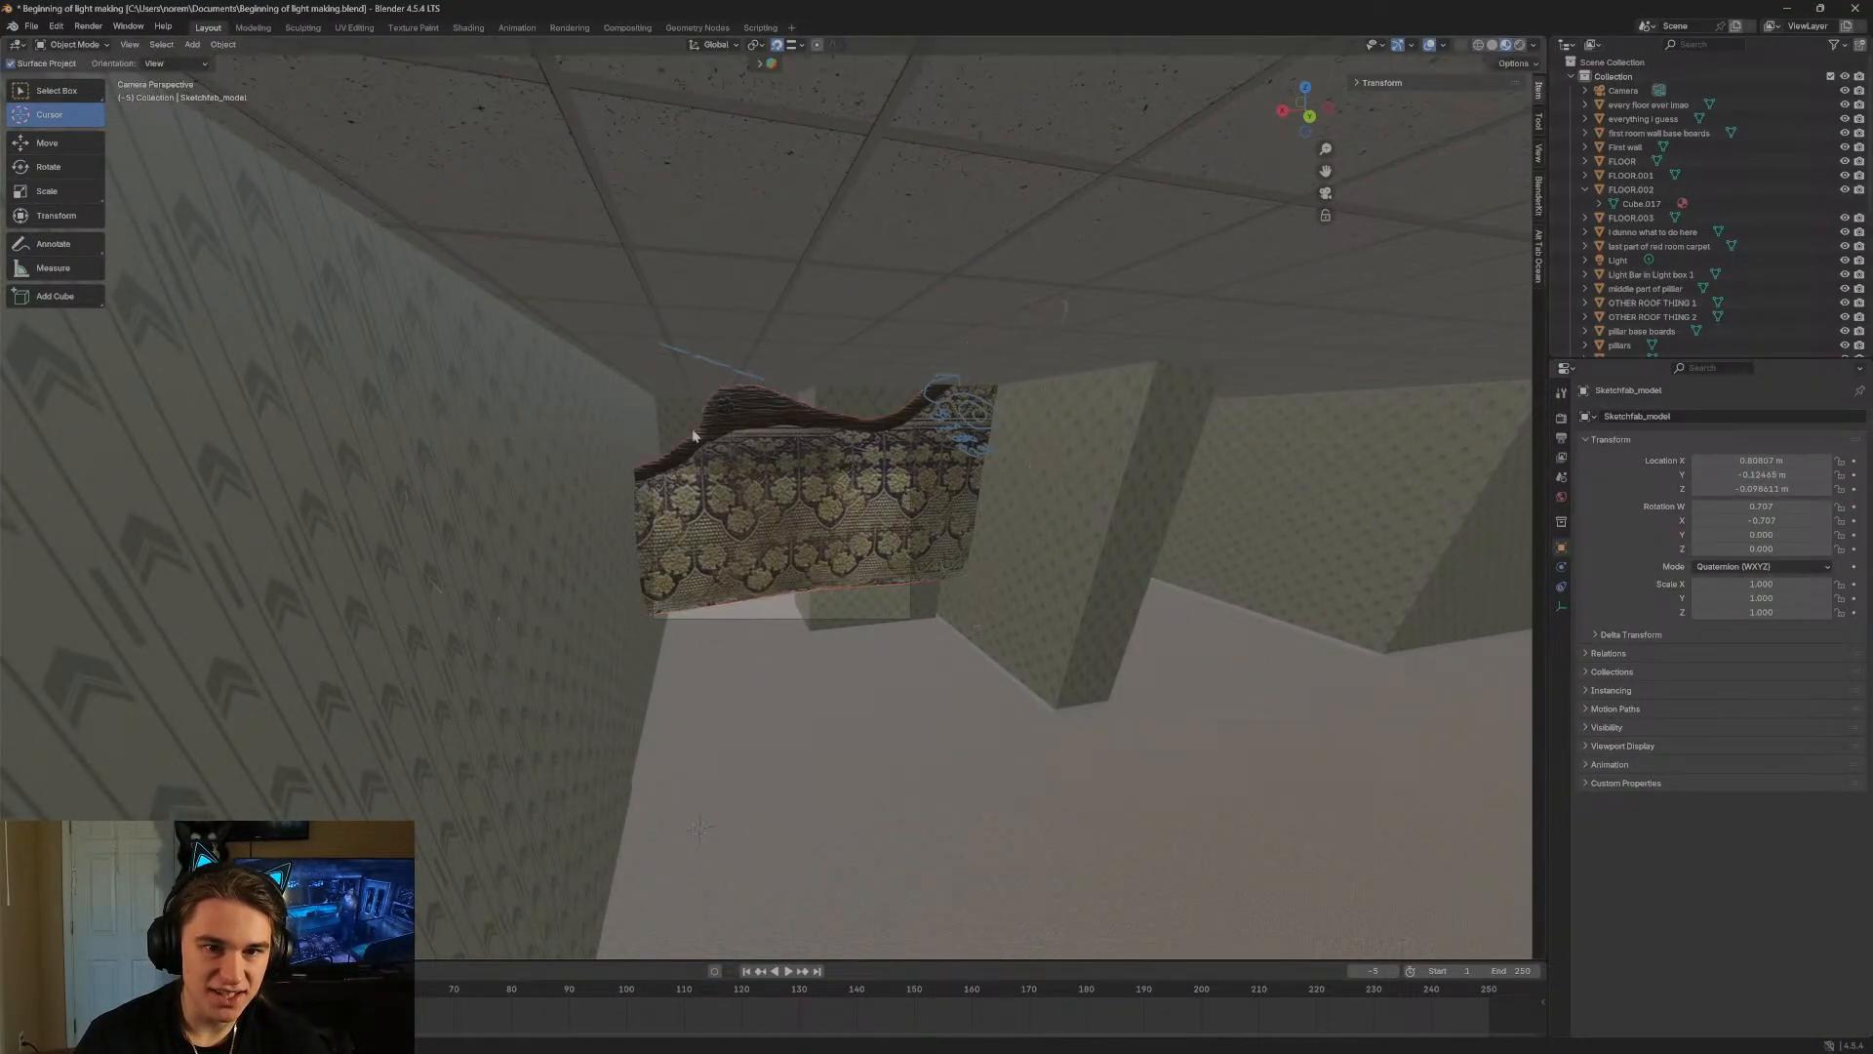
Set the snap target to Increment and move the couch out of the hallway toward the deep patterned room.
{"action": "key", "text": "shift+grave"}
{"action": "key", "text": "w"}
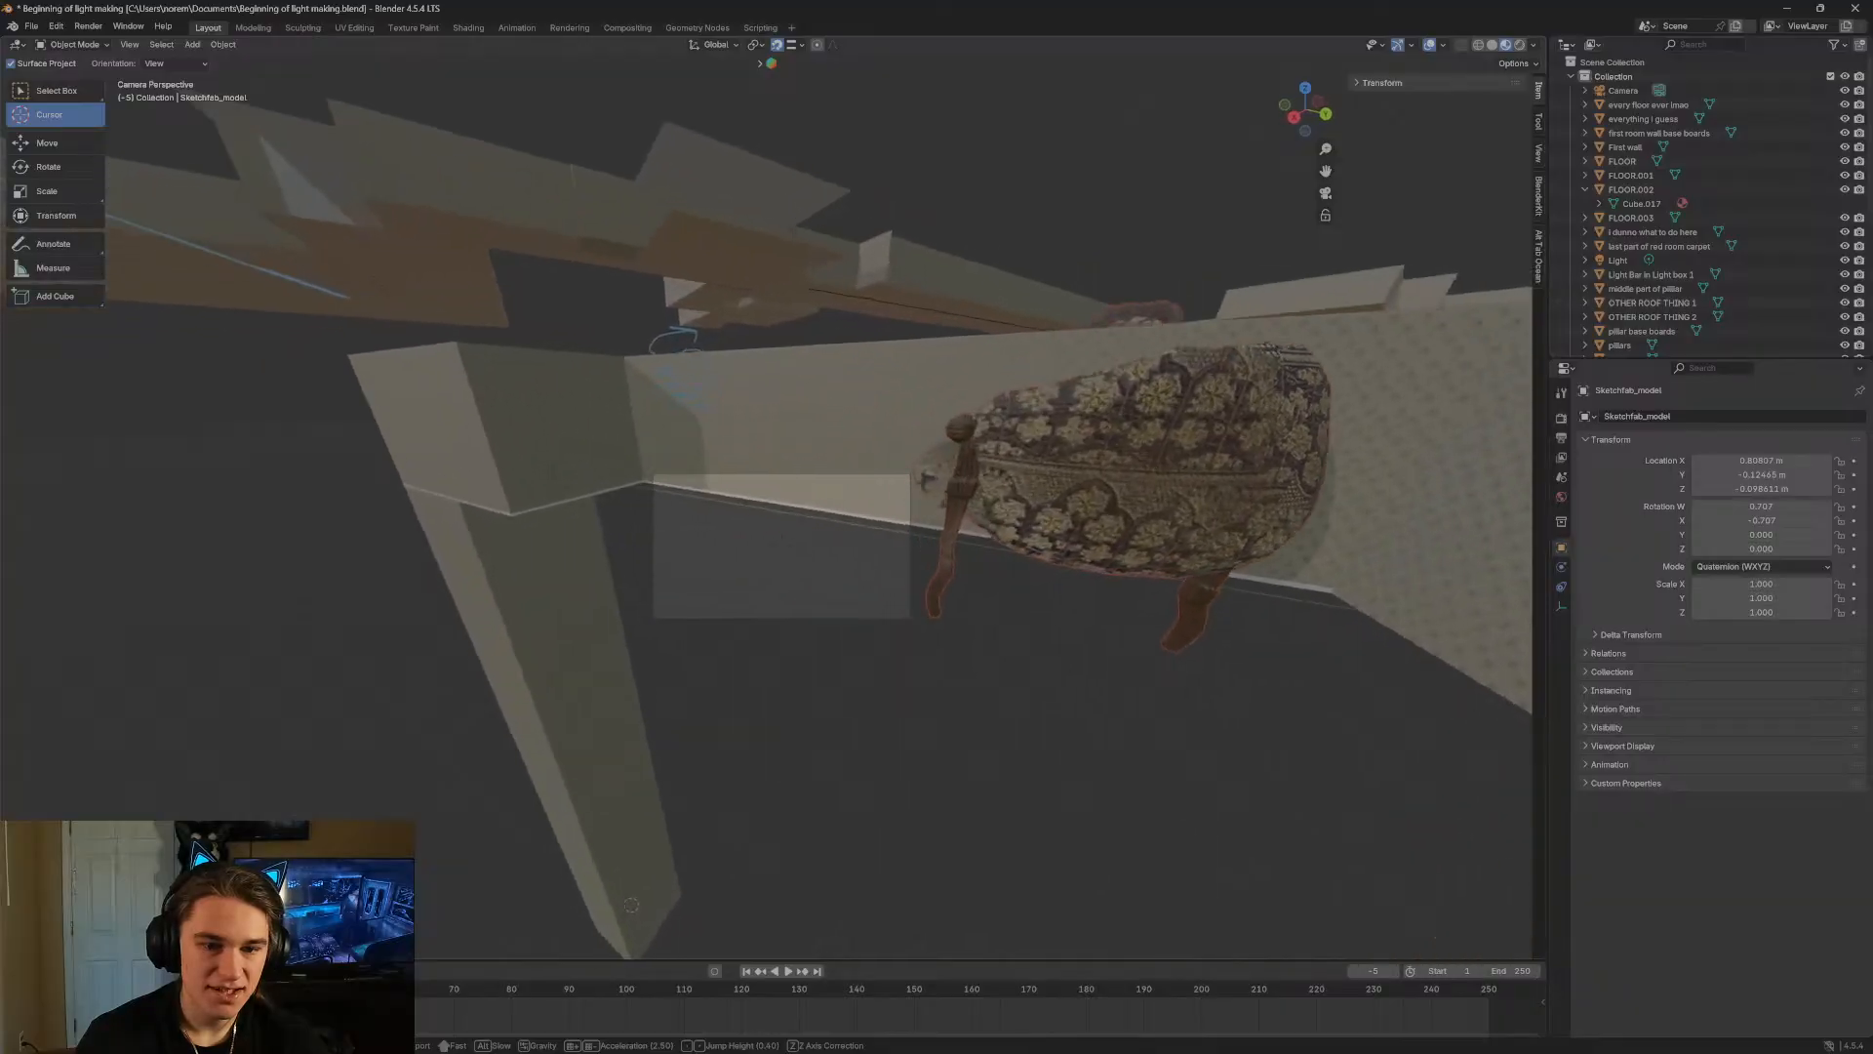
{"action": "left_click", "coordinate": [708, 148]}
{"action": "left_click", "coordinate": [795, 44]}
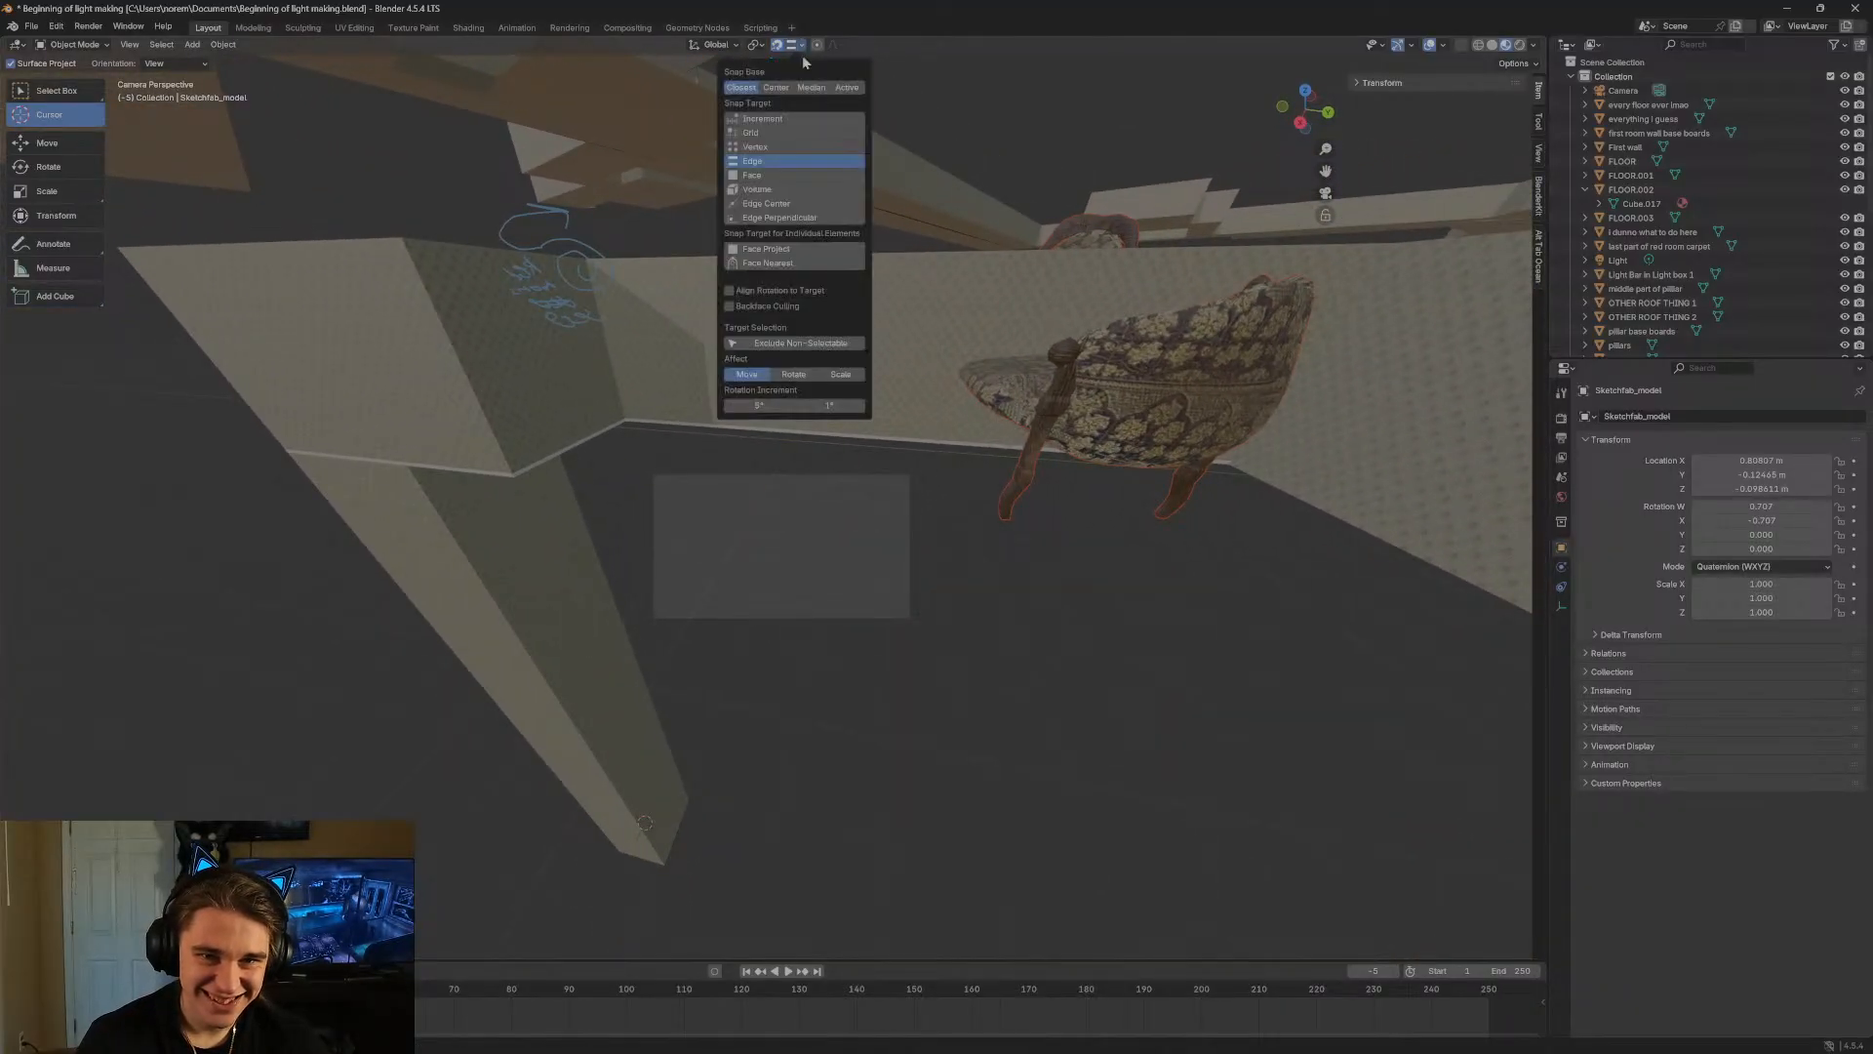
{"action": "left_click", "coordinate": [780, 133]}
{"action": "key", "text": "g"}
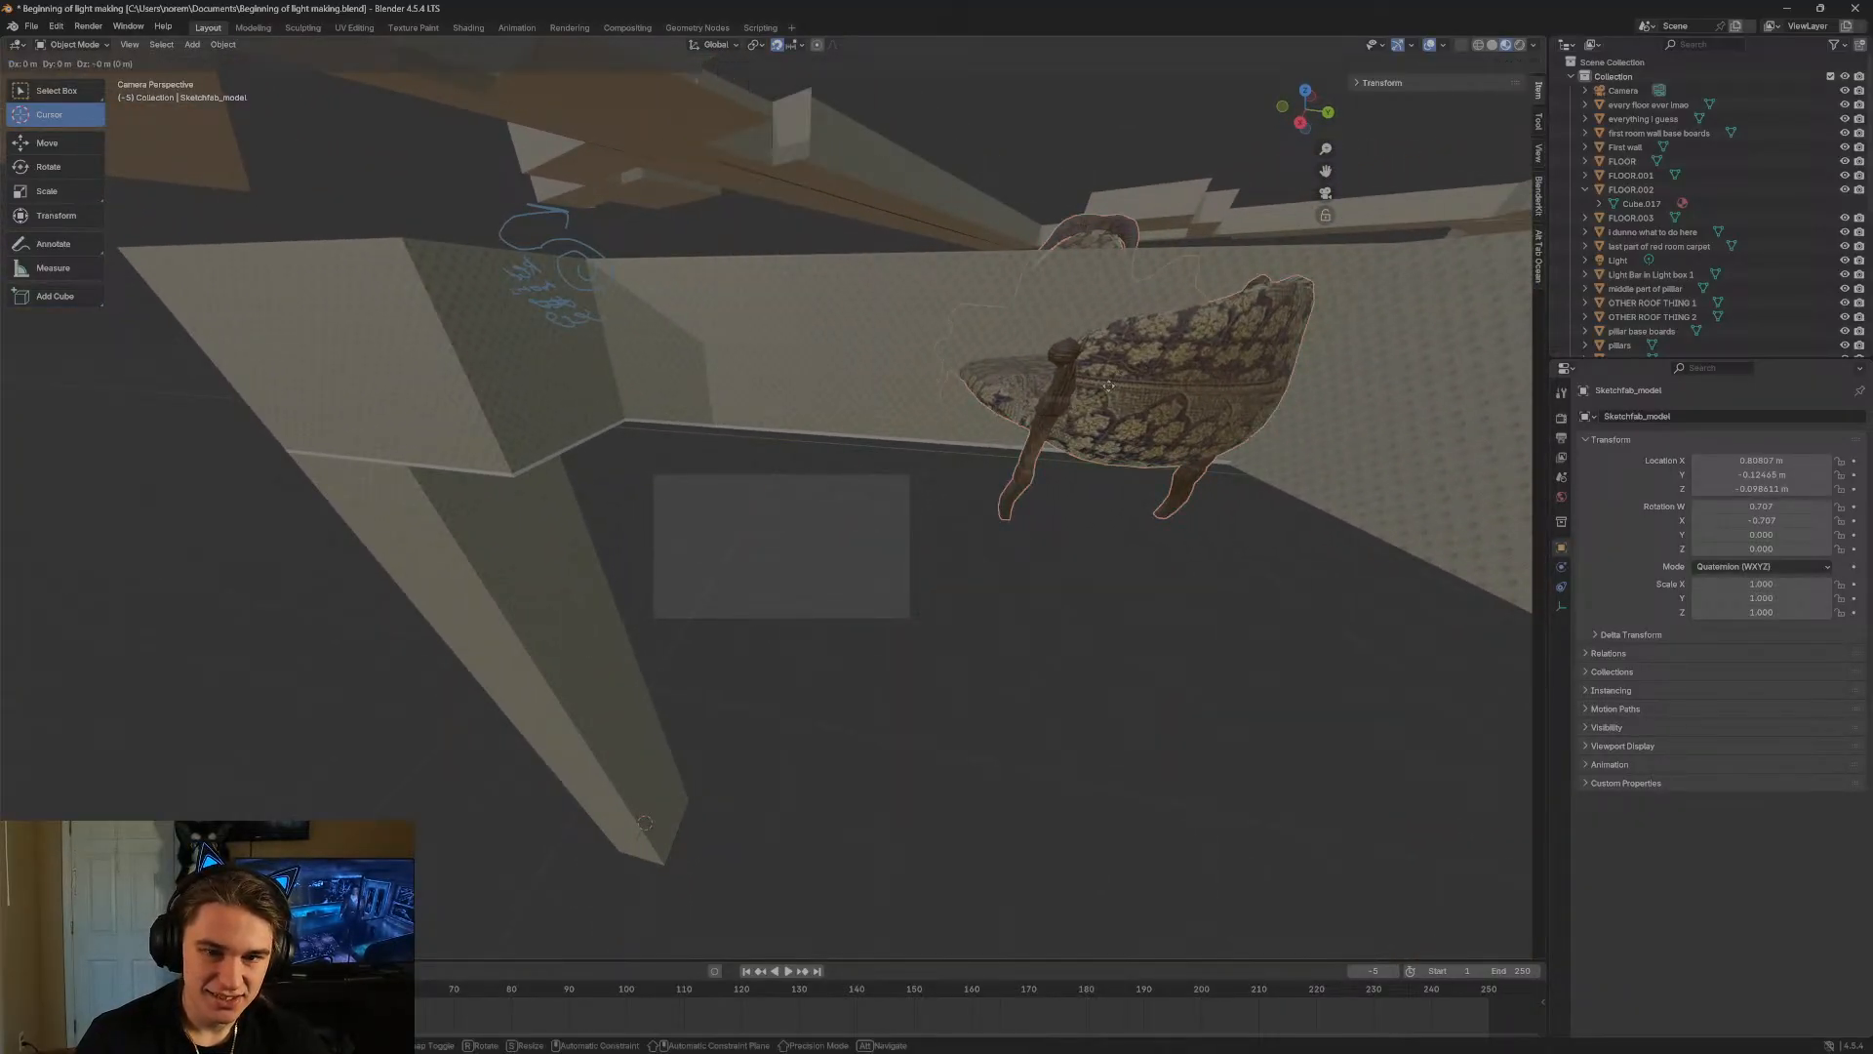
{"action": "left_click", "coordinate": [625, 751]}
Lower the couch until it is level with the bottom of the tall patterned room.
{"action": "key", "text": "shift+grave"}
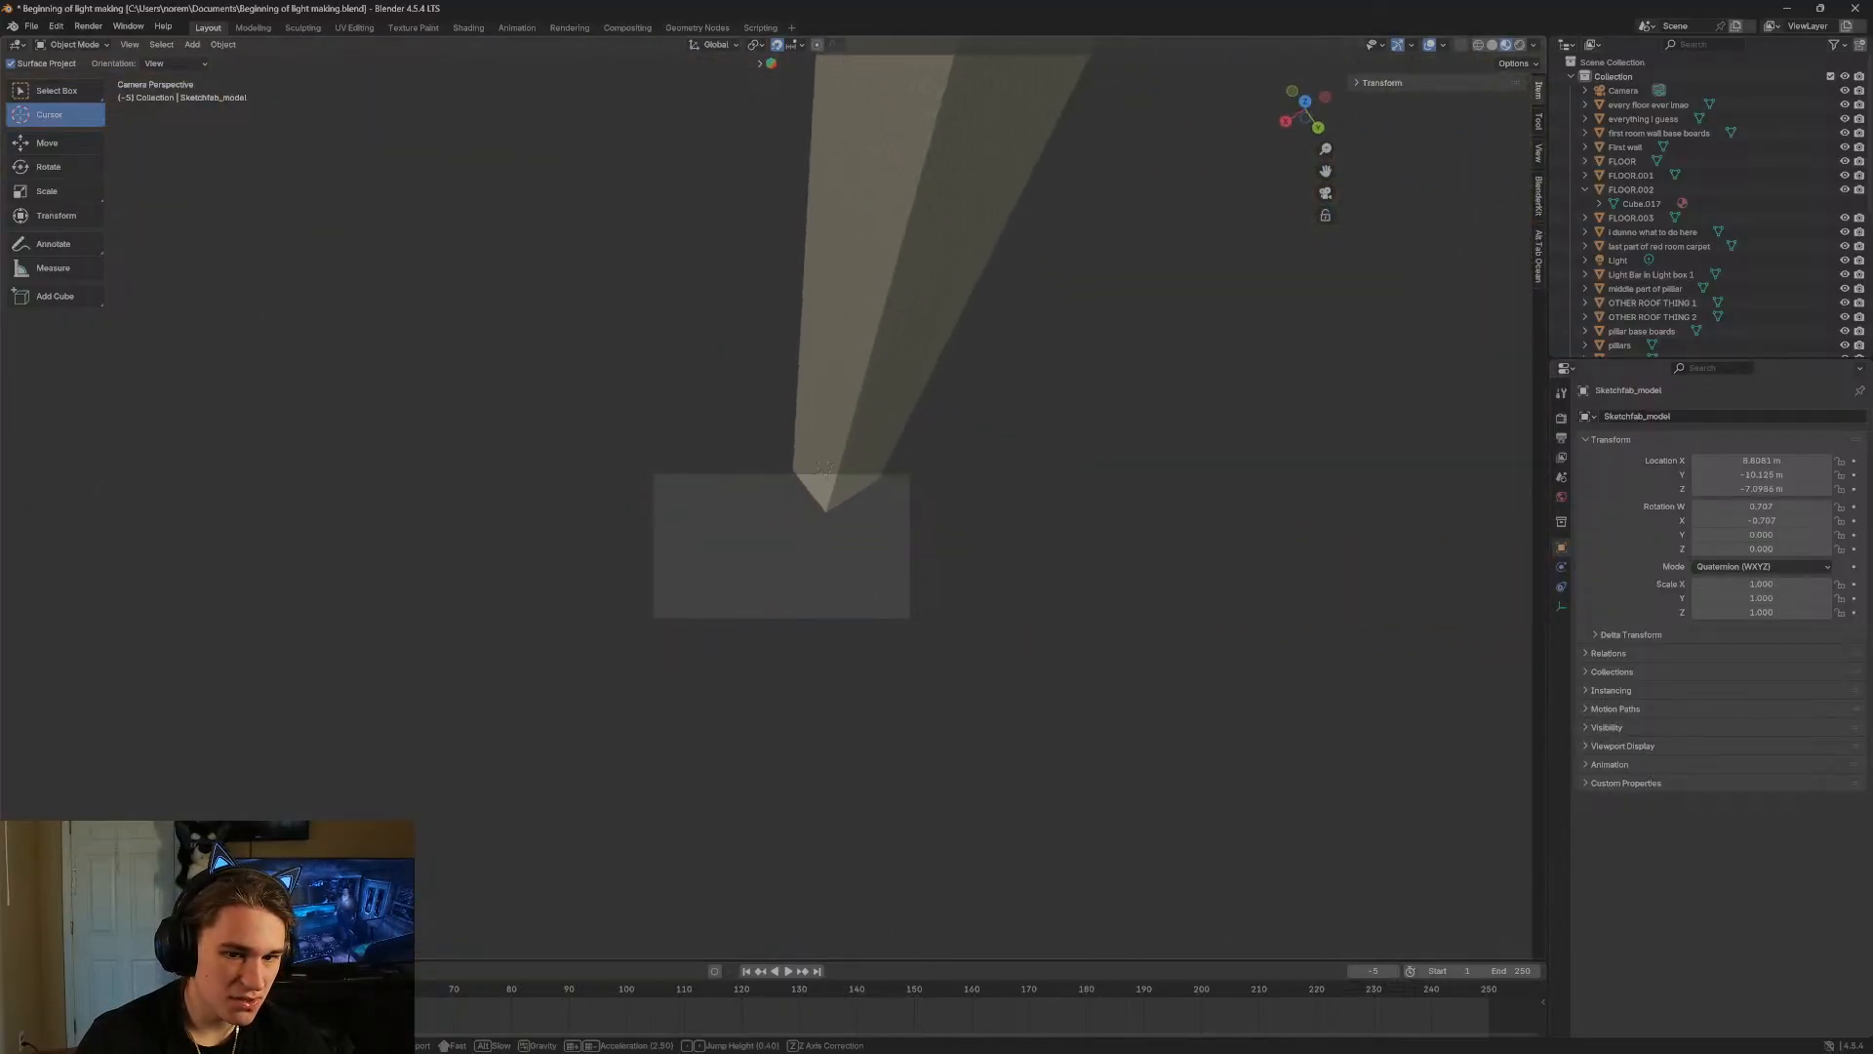
{"action": "key", "text": "s"}
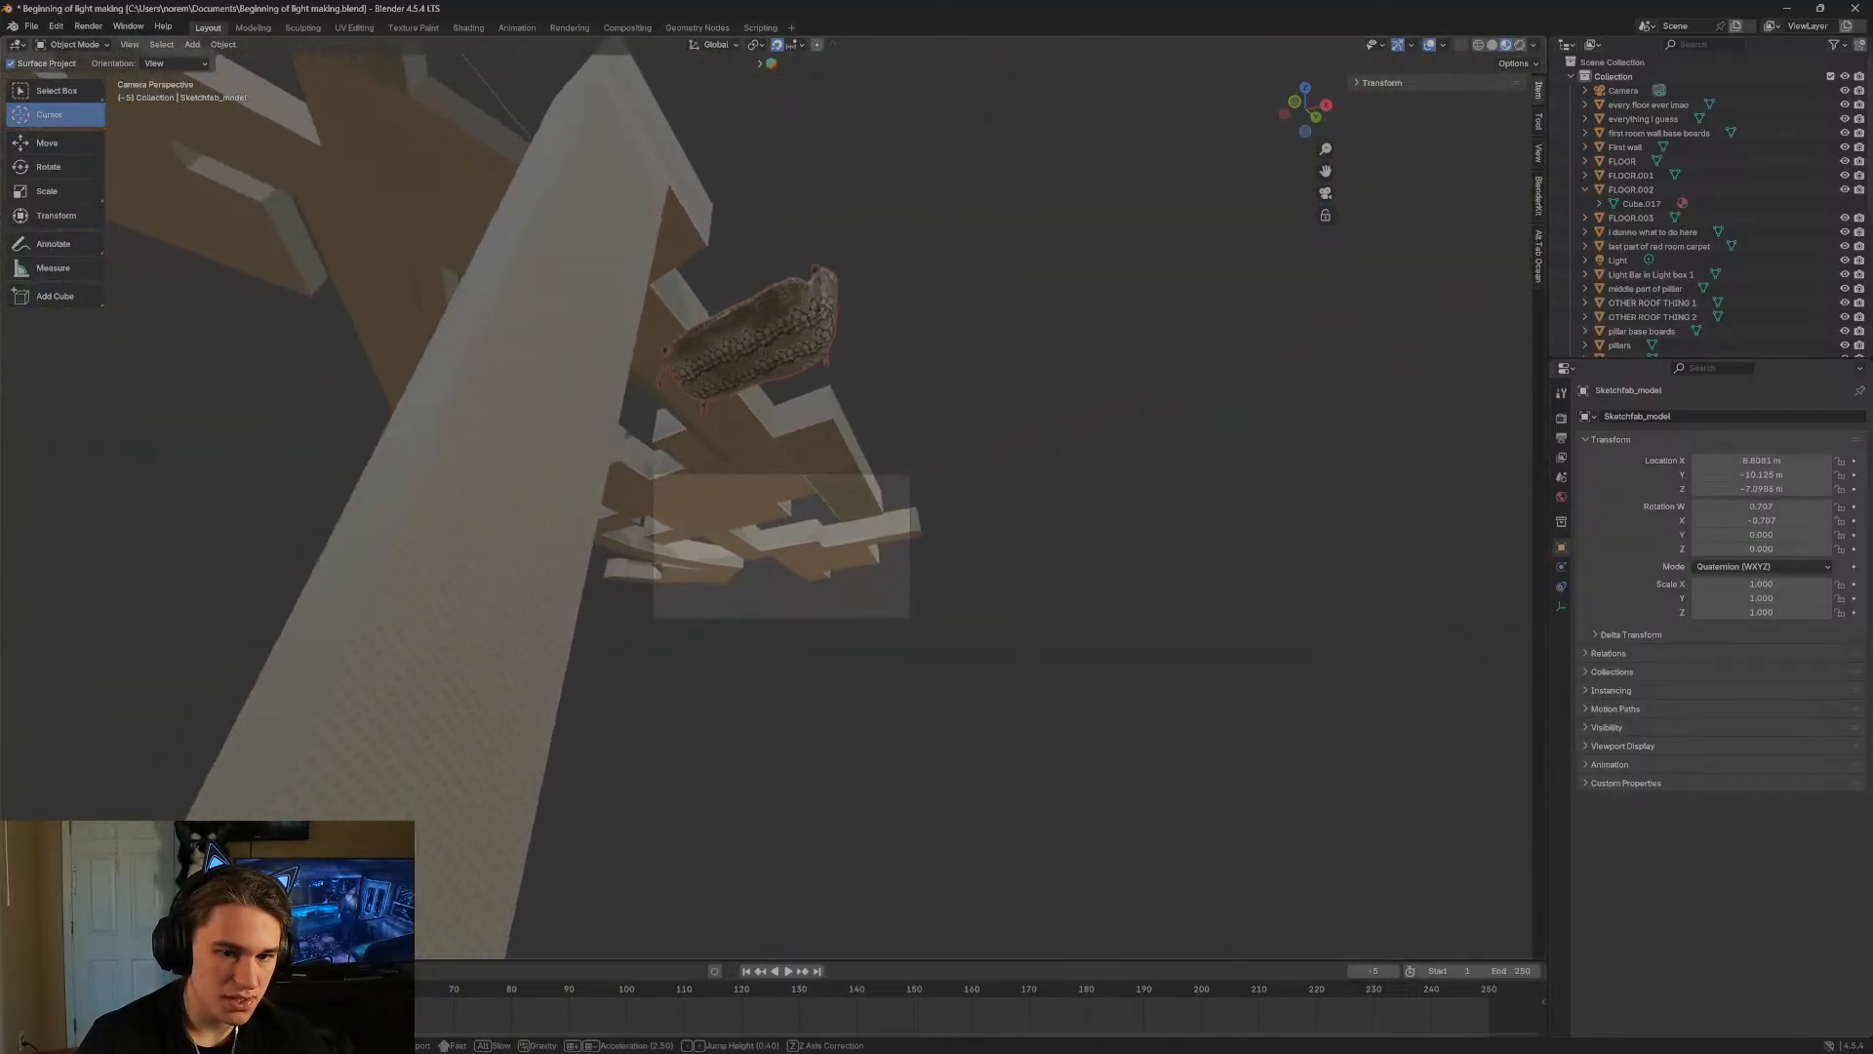
{"action": "left_click", "coordinate": [534, 614]}
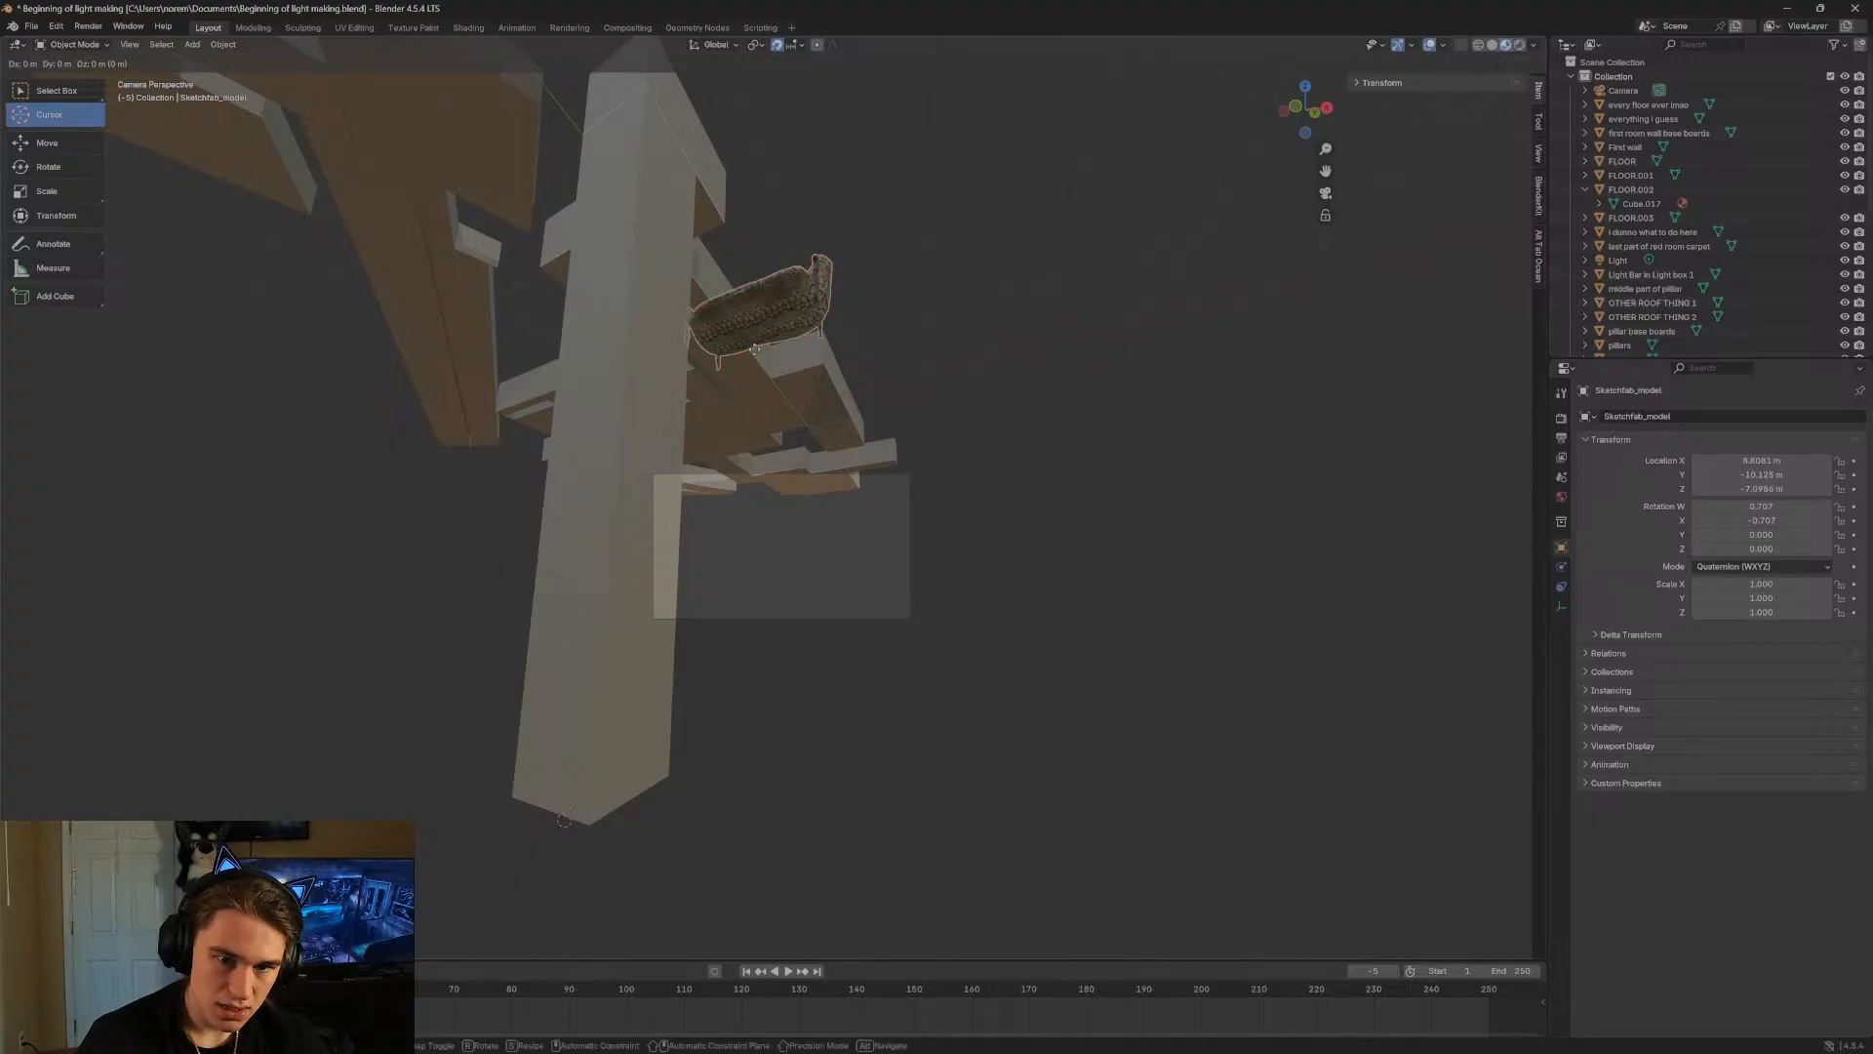
Select the couch mesh itself and move it with increment snapping near the base of the patterned room.
{"action": "key", "text": "shift+grave"}
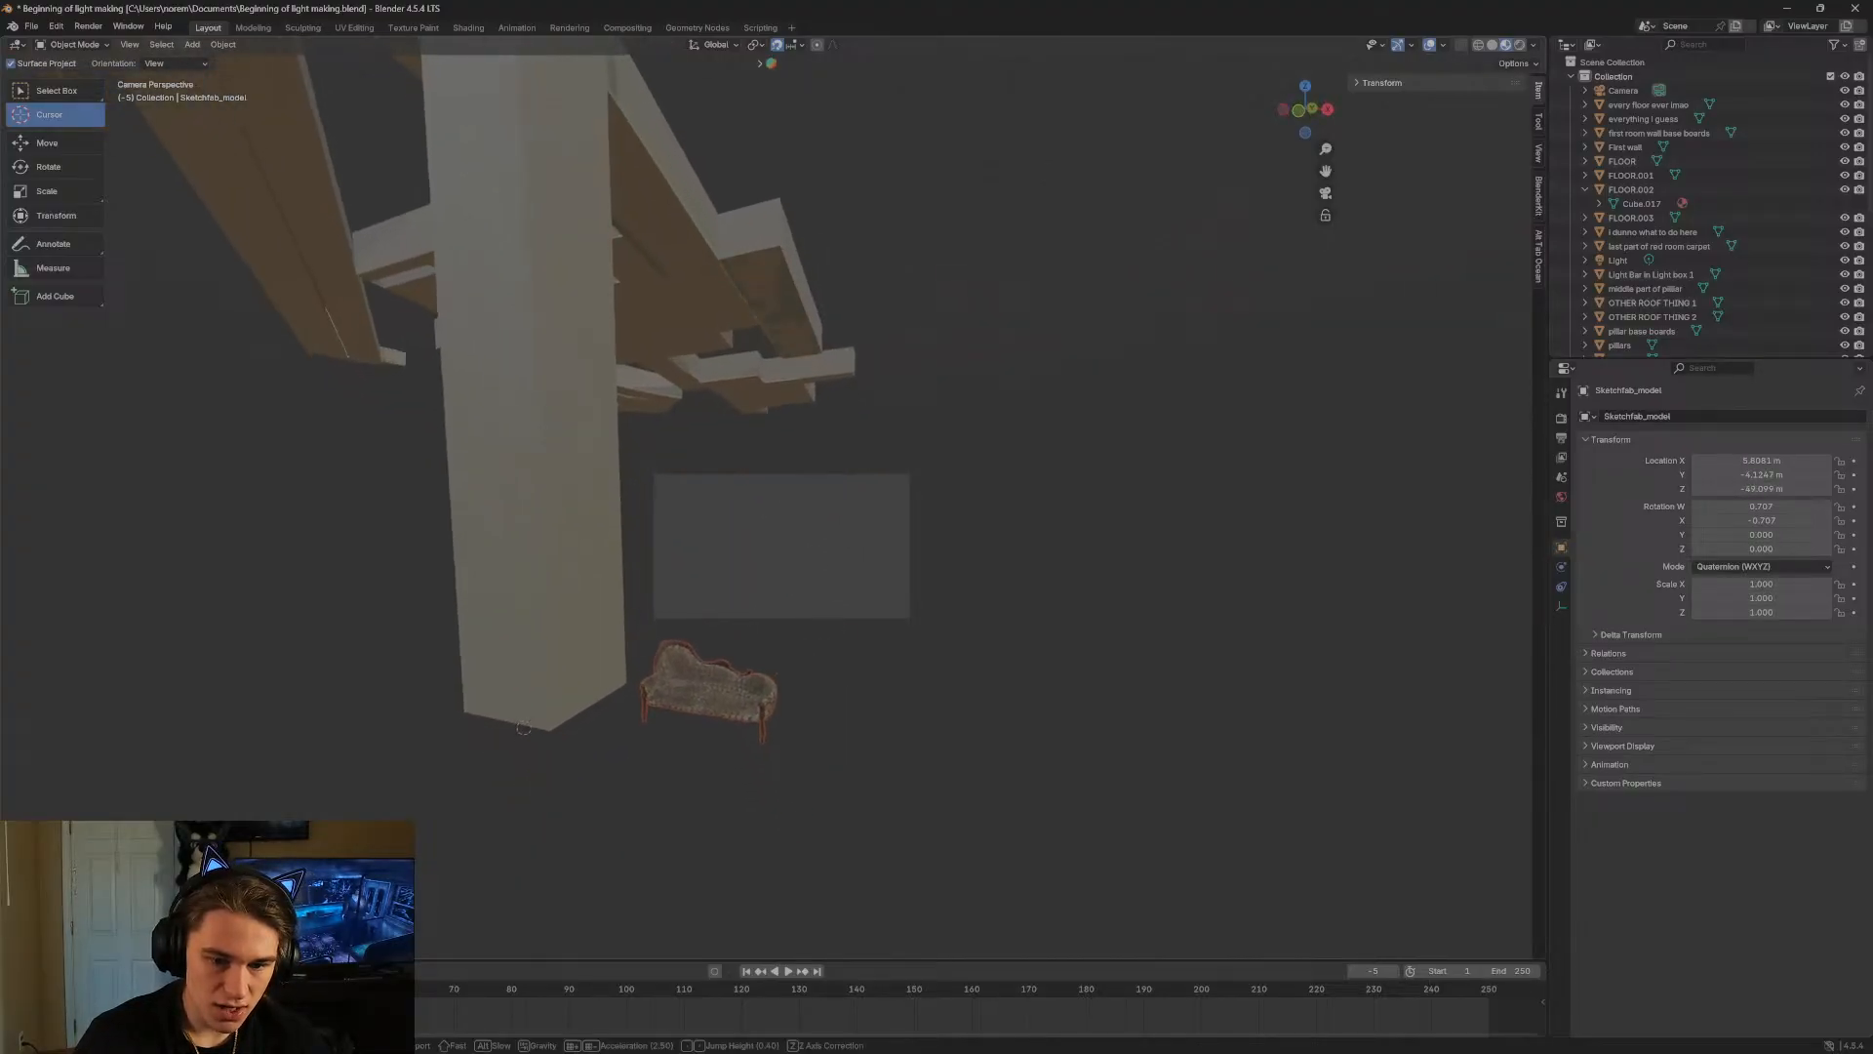
{"action": "key", "text": "w"}
{"action": "key", "text": "d"}
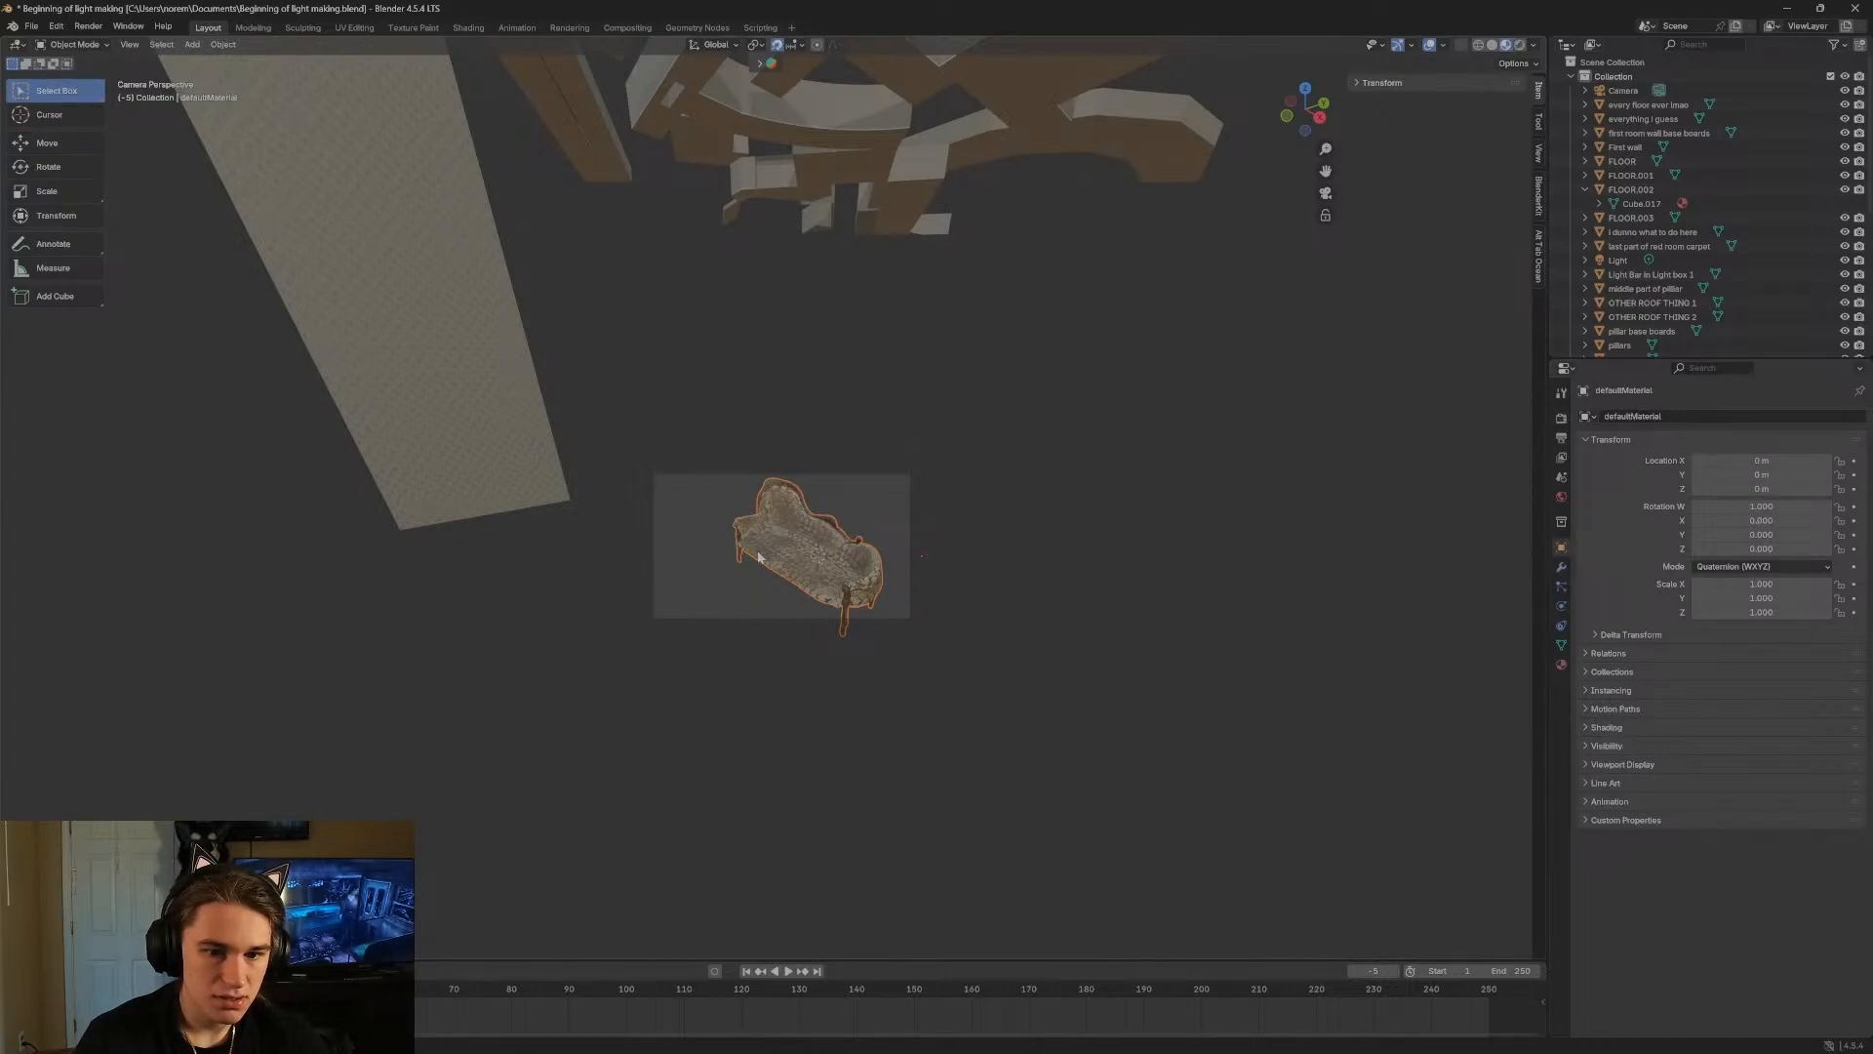
{"action": "left_click", "coordinate": [524, 478]}
Move the couch mesh sideways and up so that it sits within the bottom of the patterned room.
{"action": "key", "text": "shift+grave"}
{"action": "key", "text": "d"}
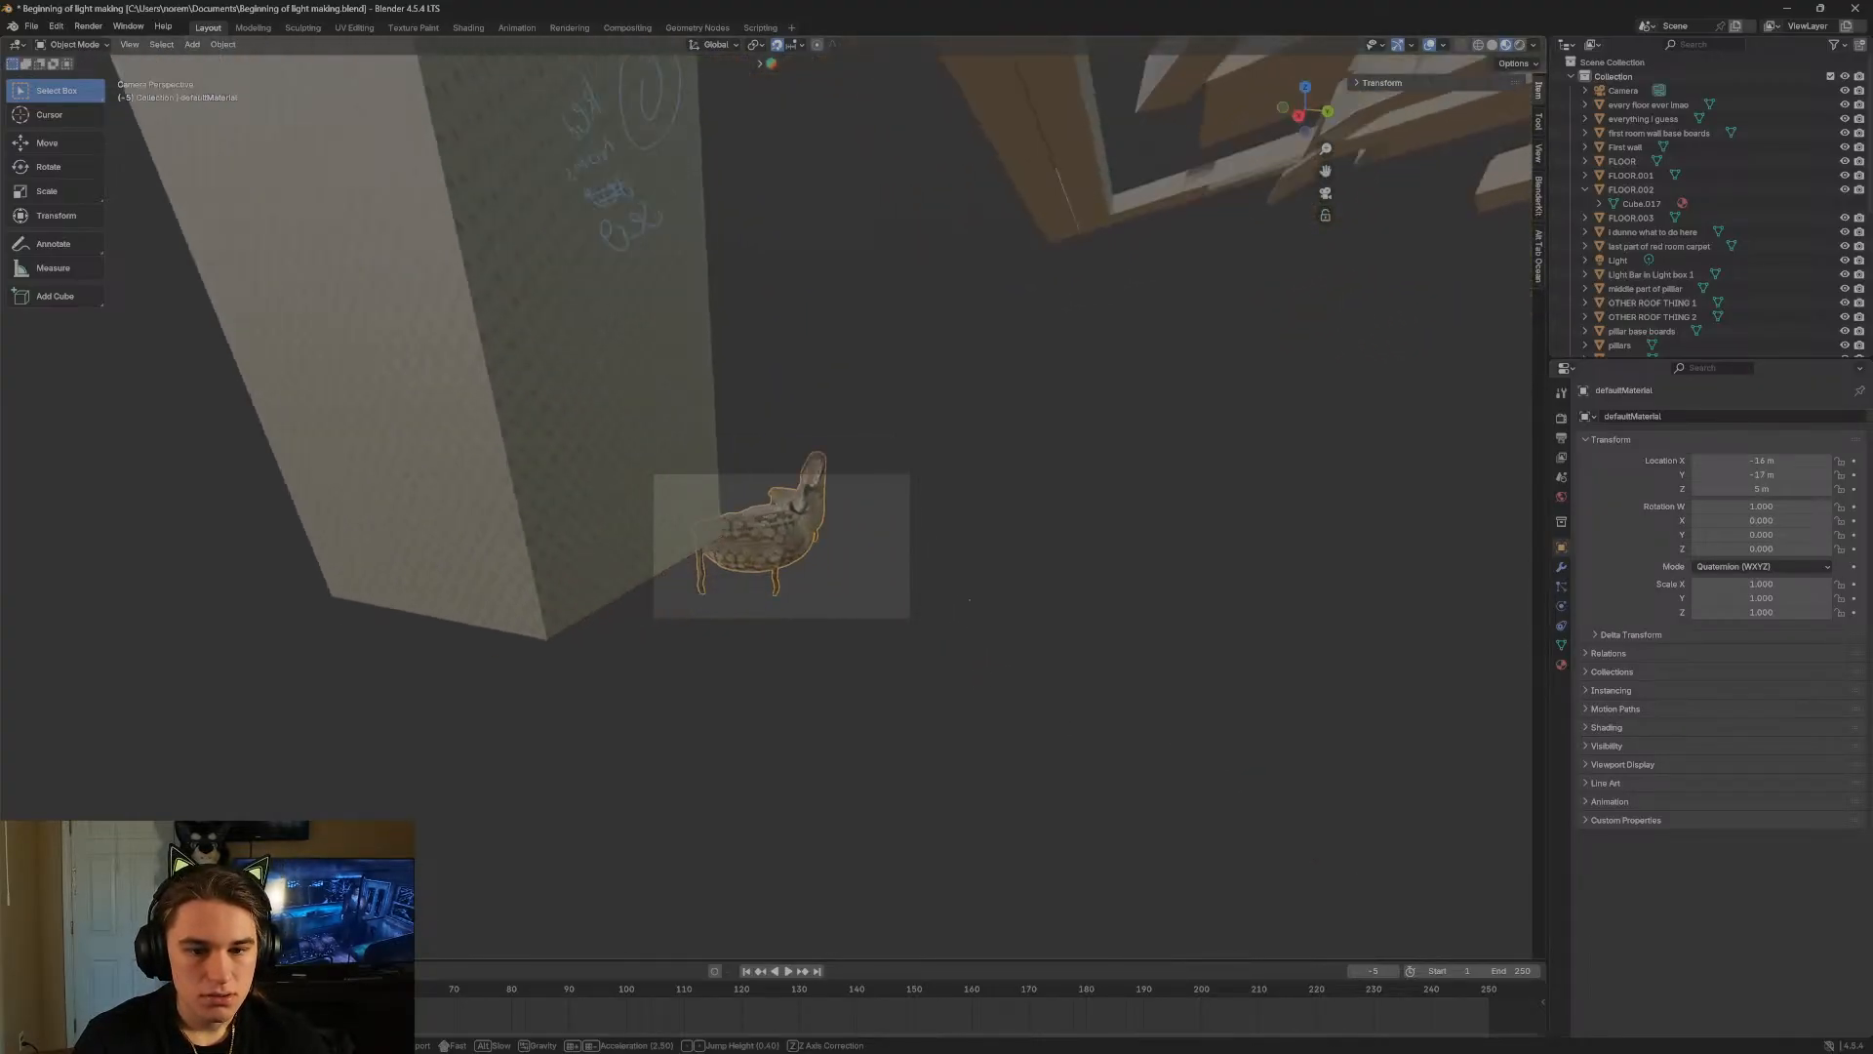
{"action": "key", "text": "w"}
{"action": "key", "text": "s"}
{"action": "left_click", "coordinate": [583, 478]}
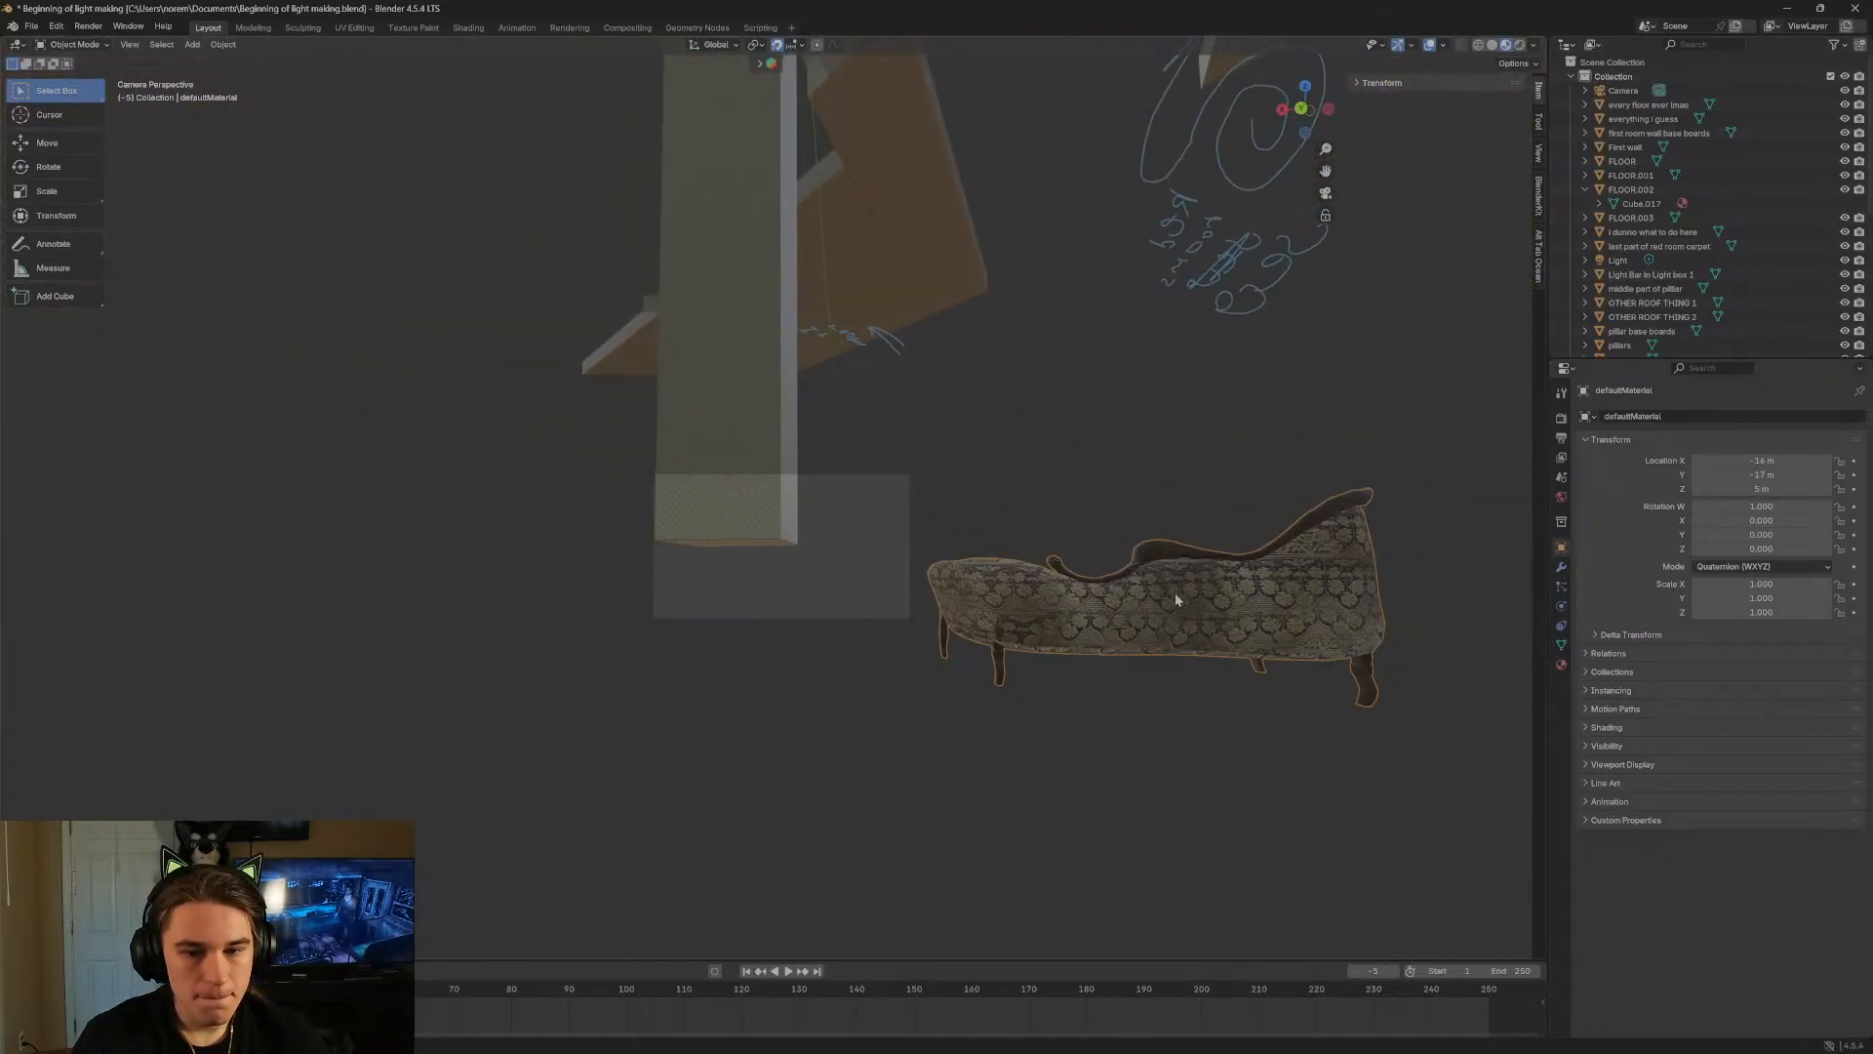
{"action": "key", "text": "g"}
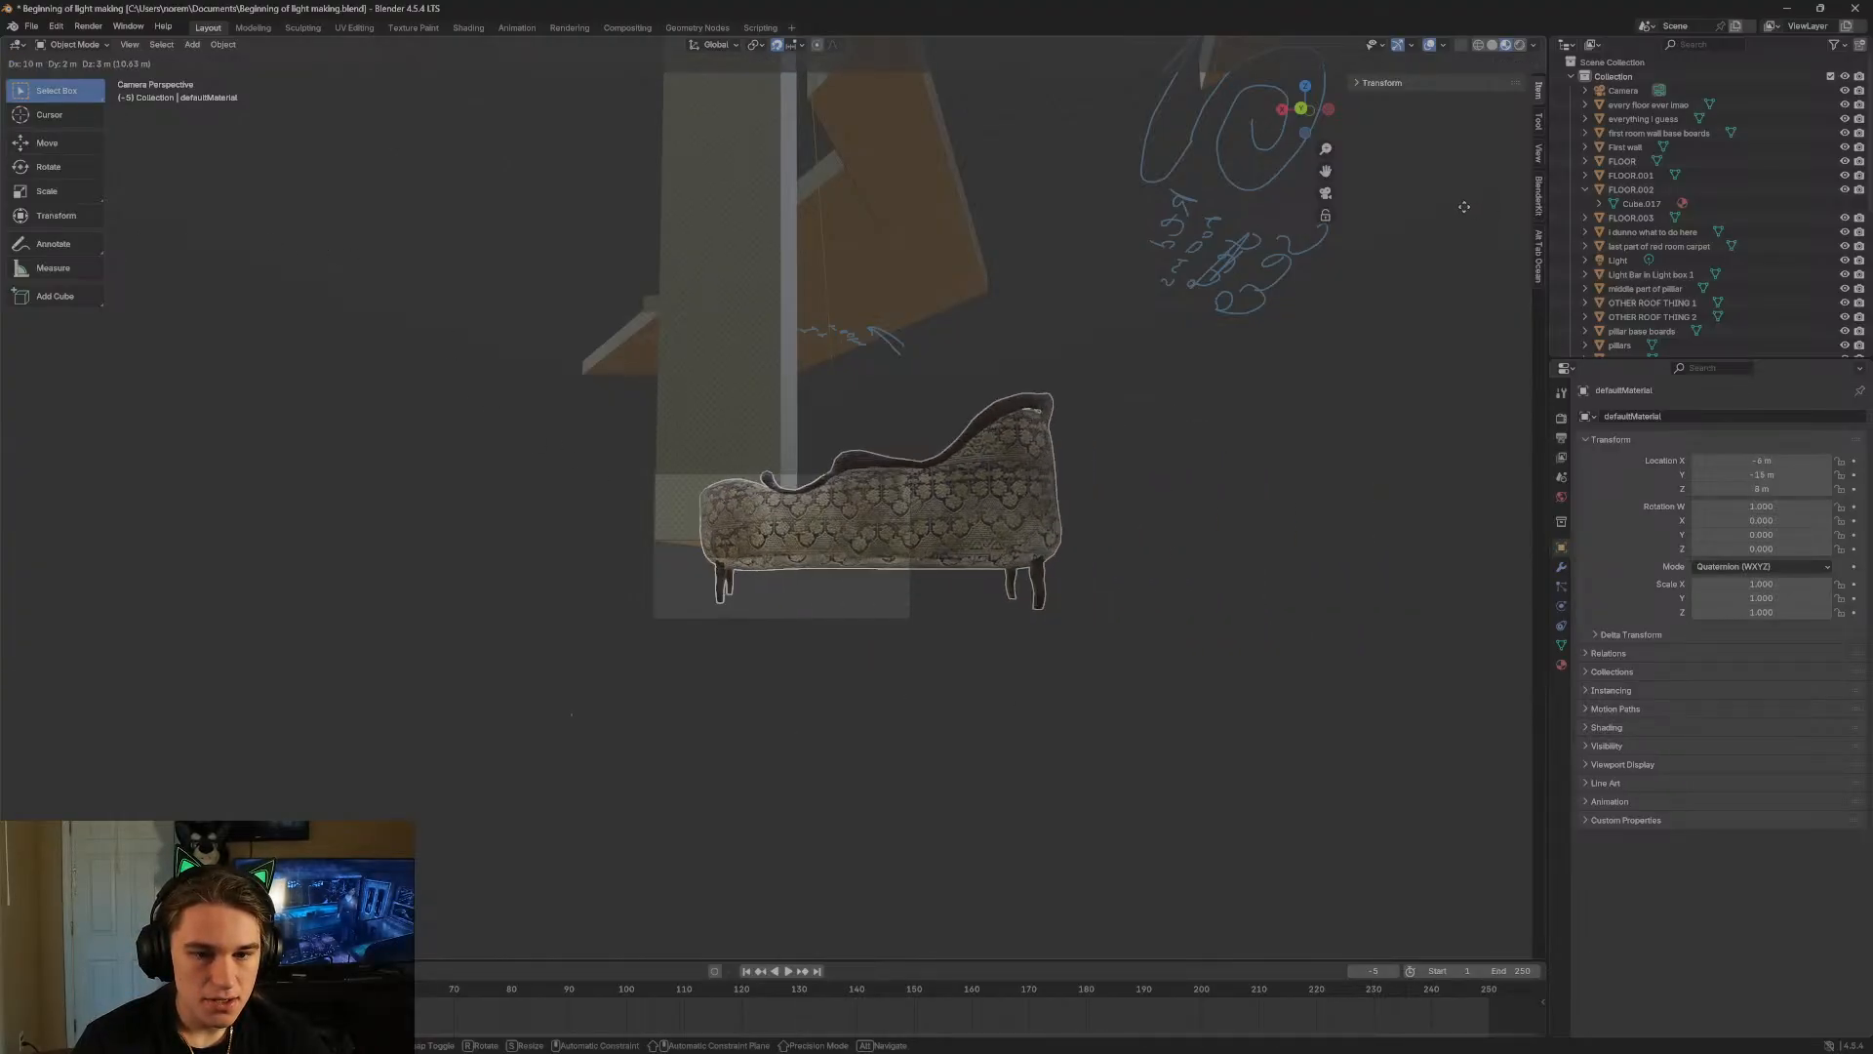
Scale the couch mesh uniformly down to roughly half its size inside the patterned room.
{"action": "key", "text": "shift+grave"}
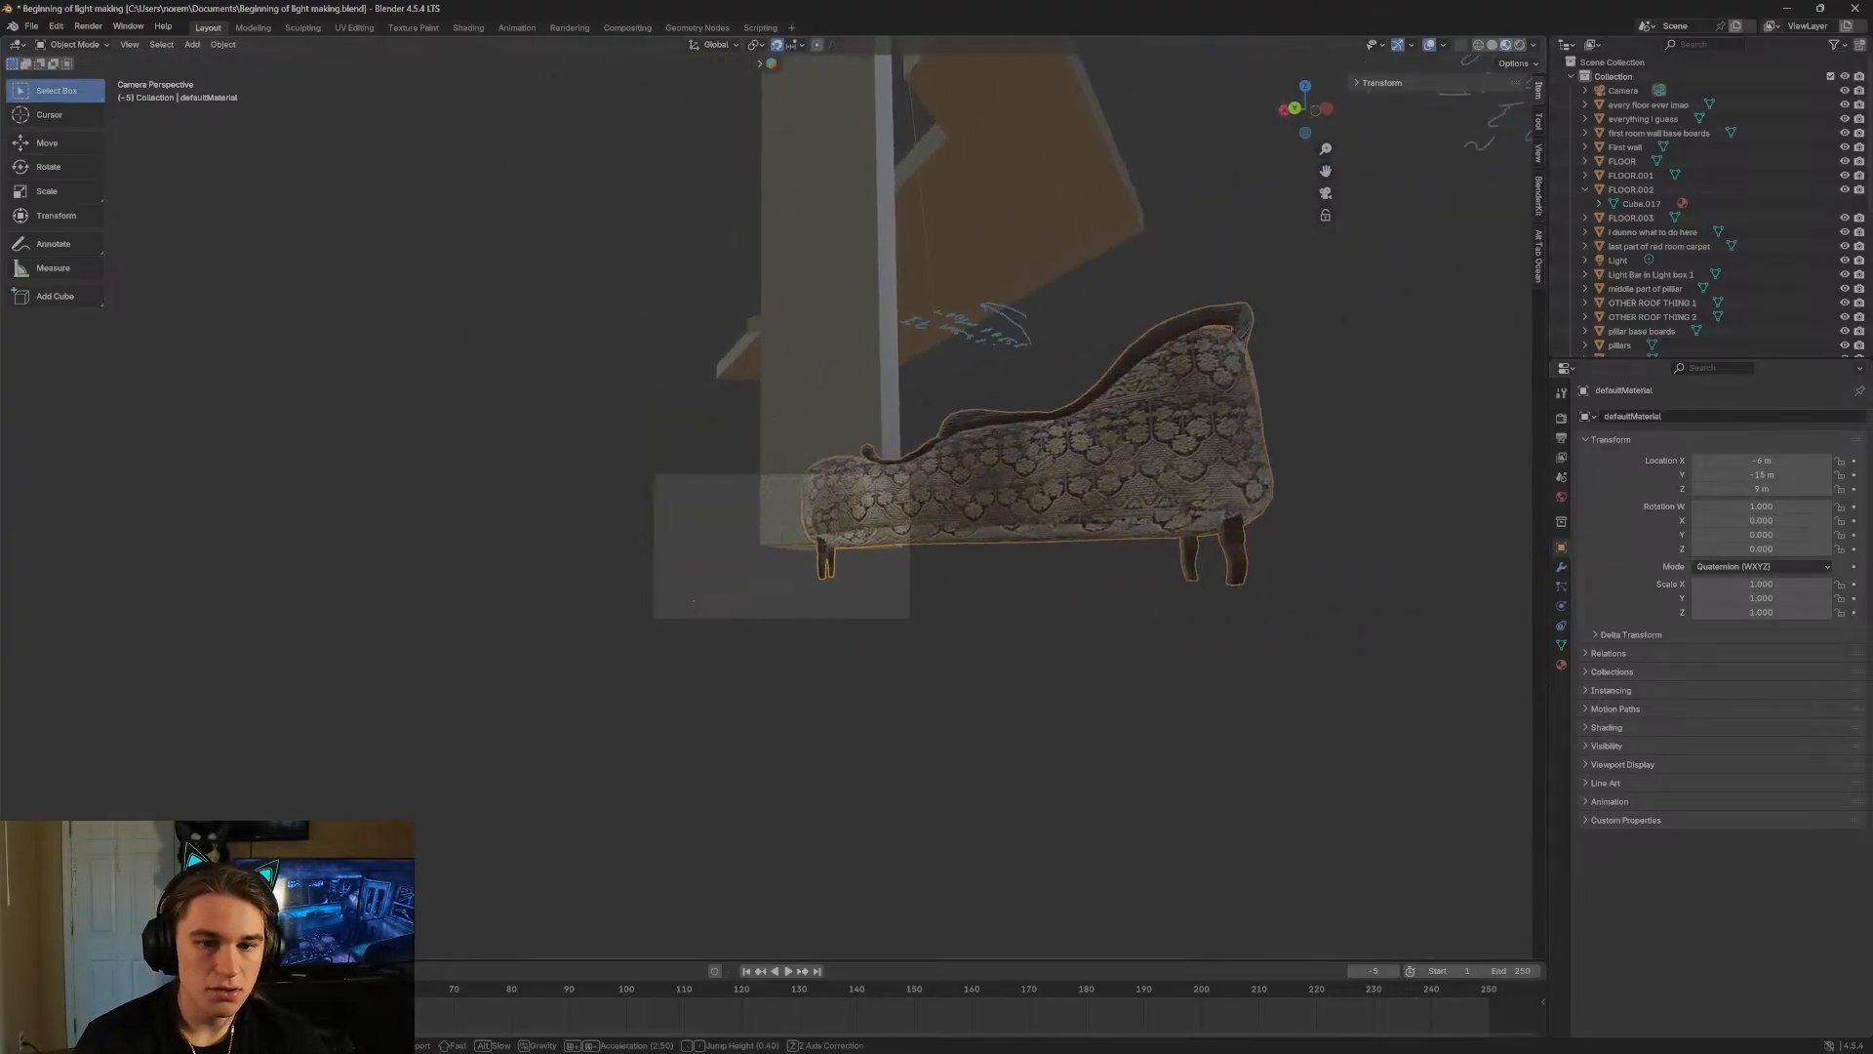
{"action": "key", "text": "w"}
{"action": "key", "text": "s"}
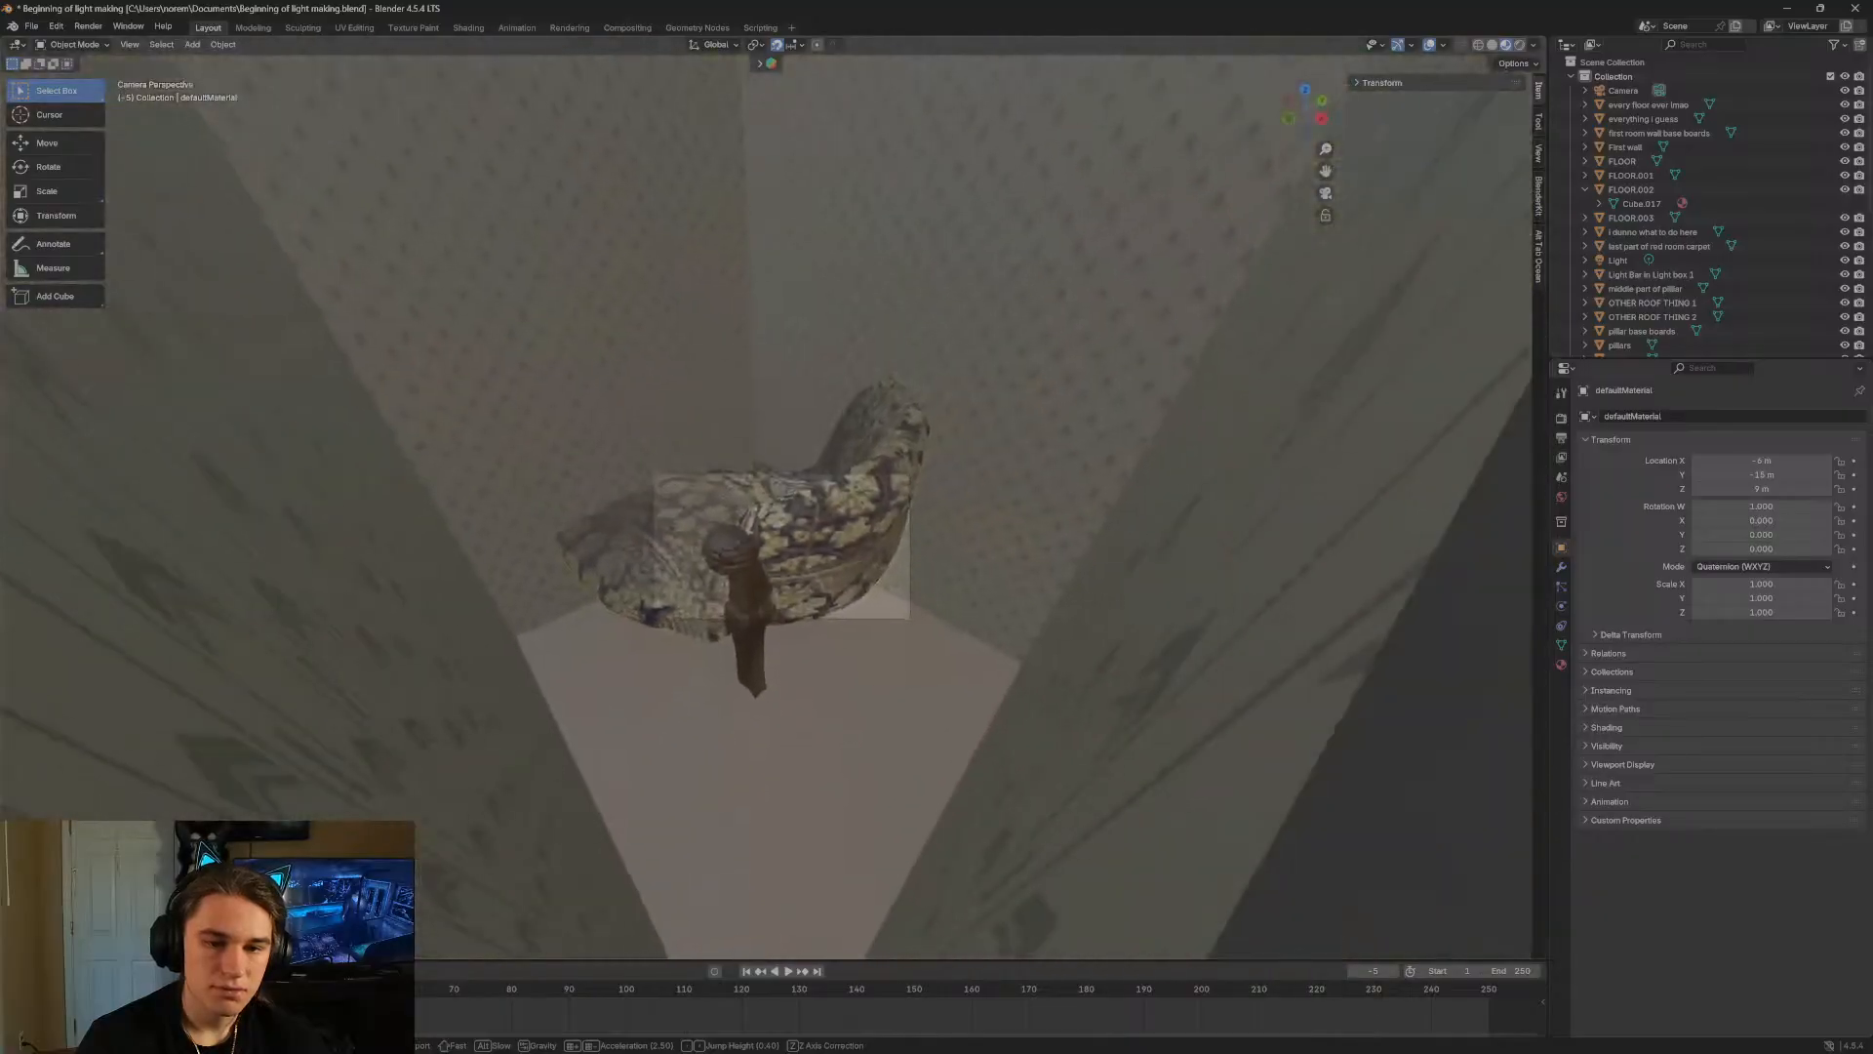
{"action": "key", "text": "w"}
{"action": "left_click", "coordinate": [1443, 153]}
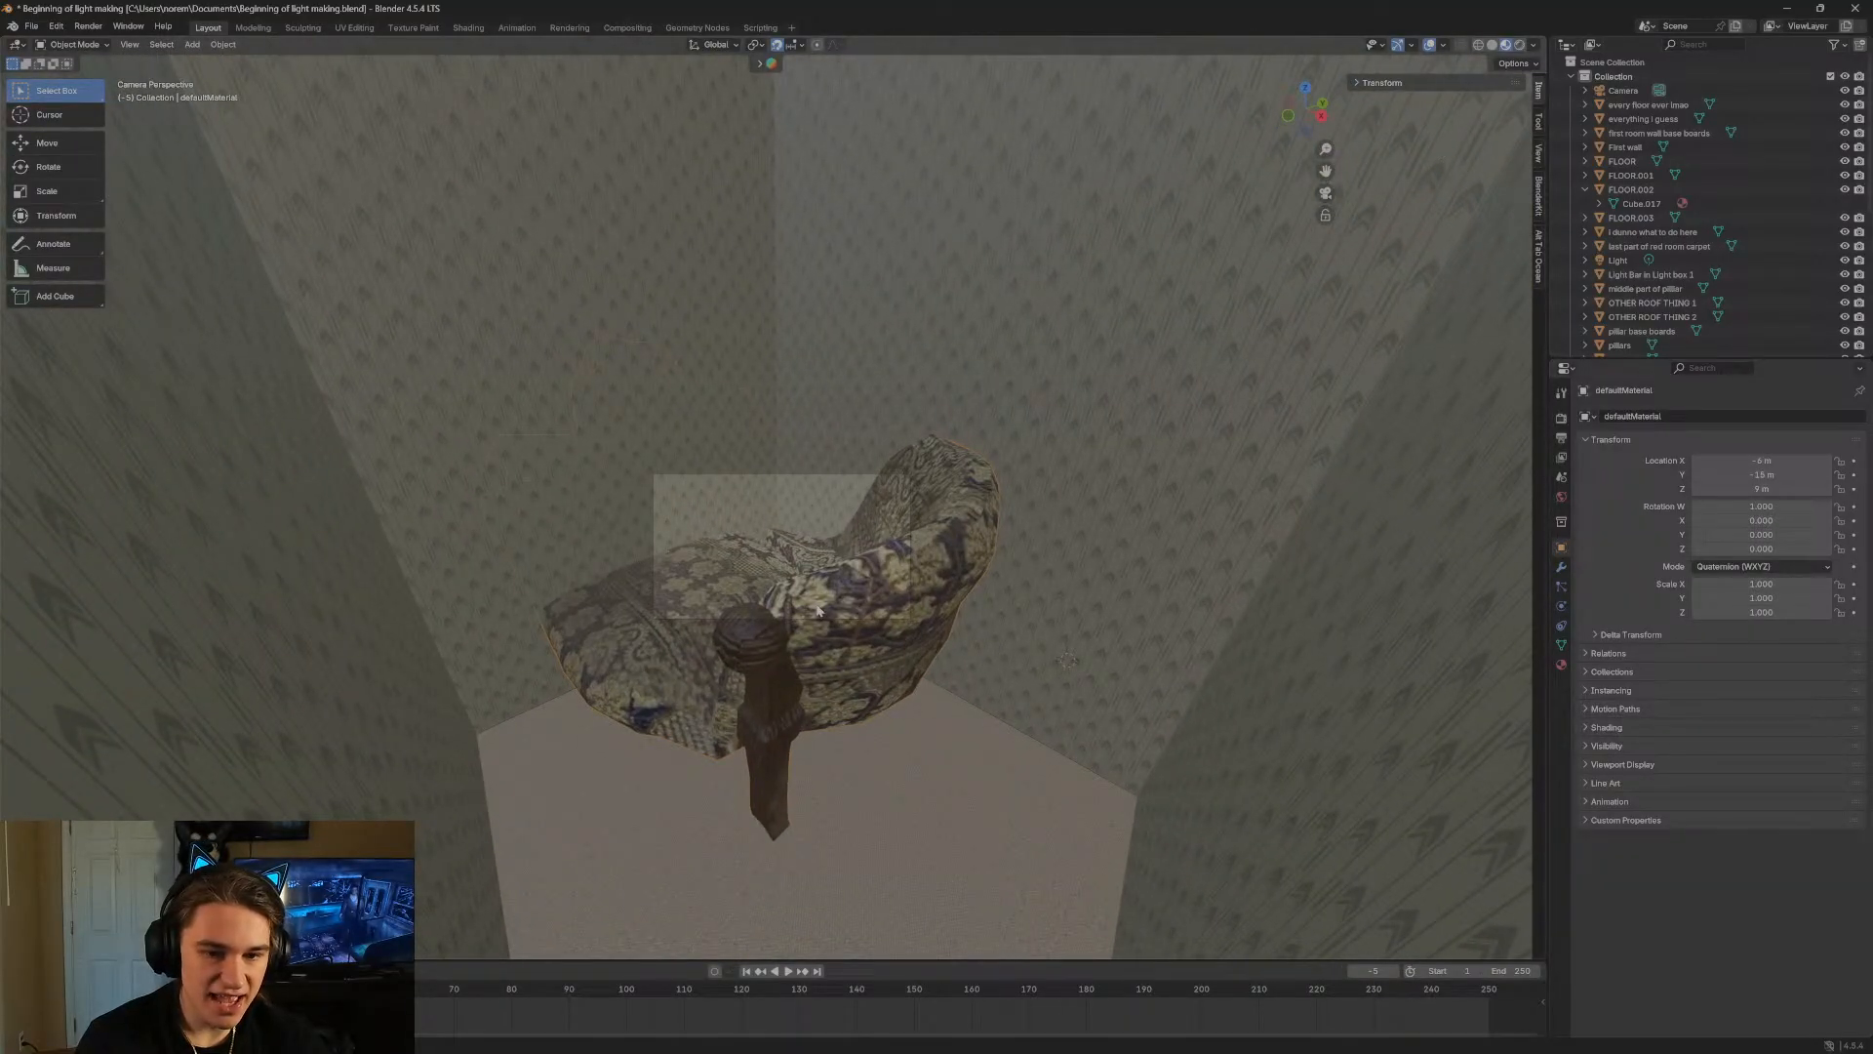
{"action": "key", "text": "s"}
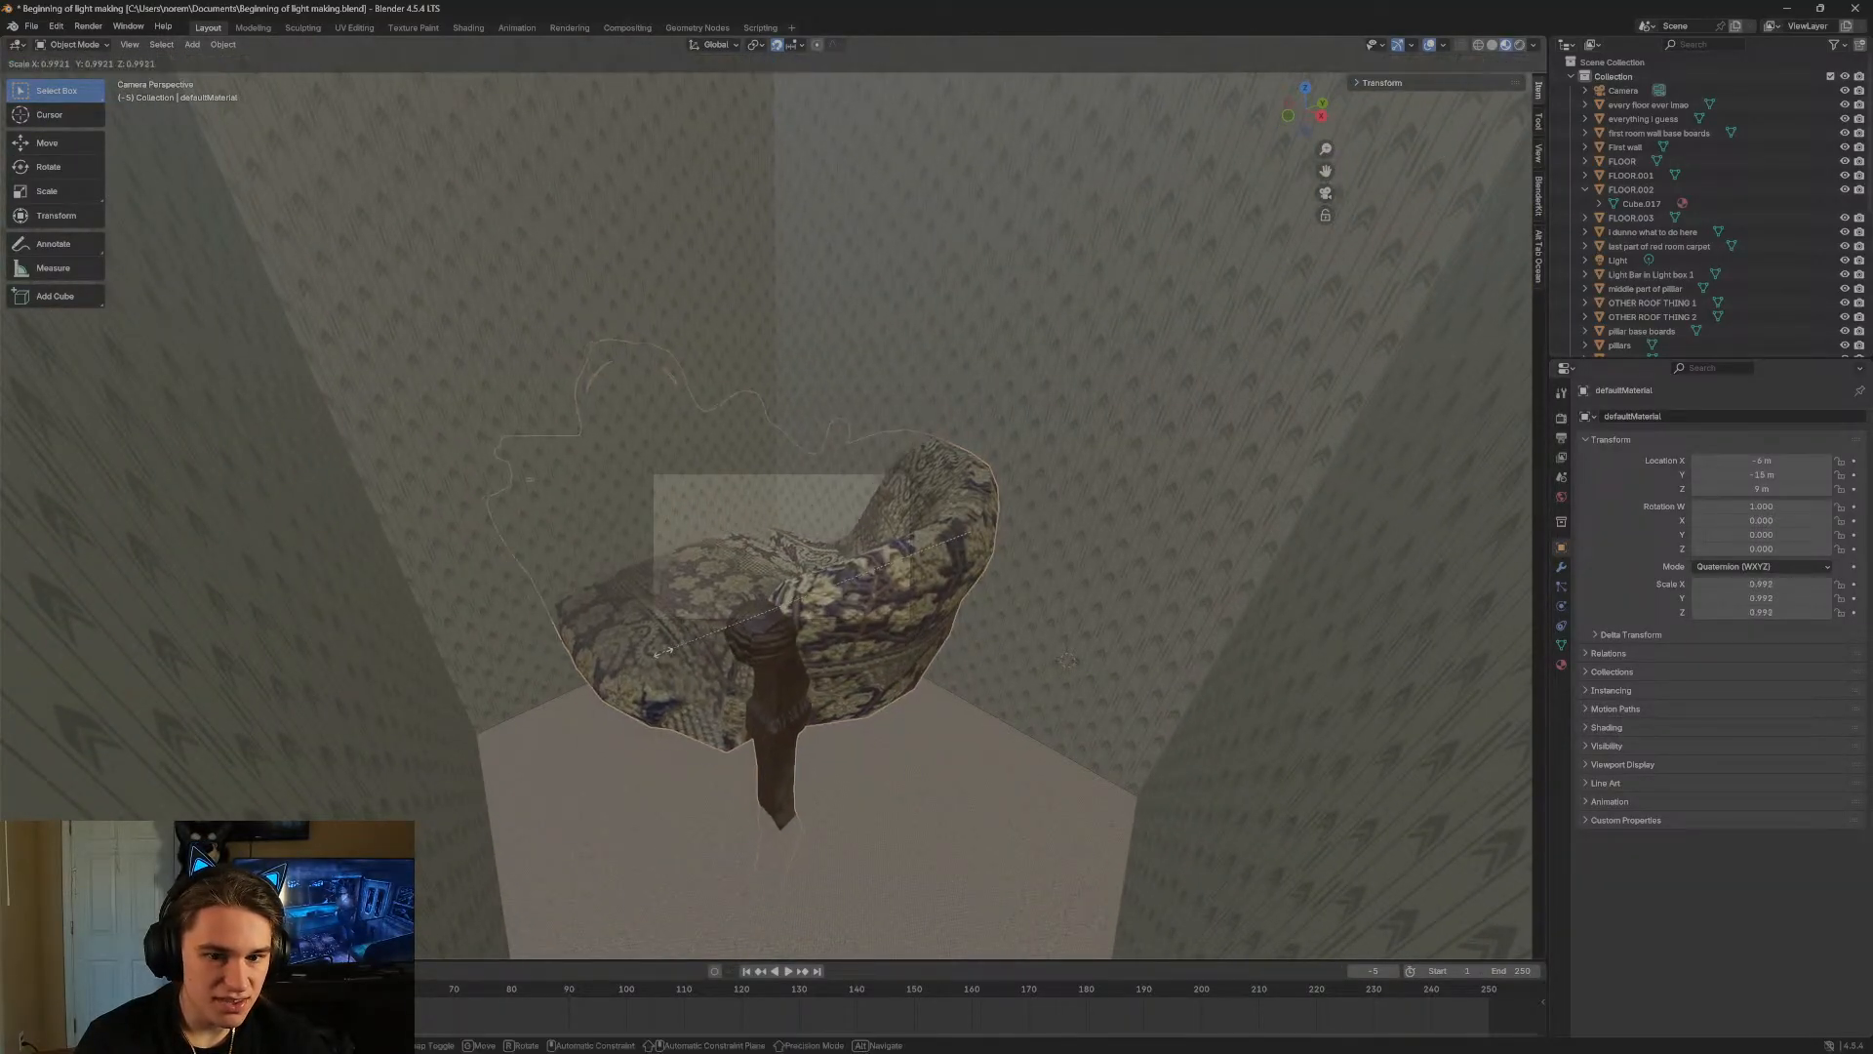
{"action": "left_click", "coordinate": [785, 542]}
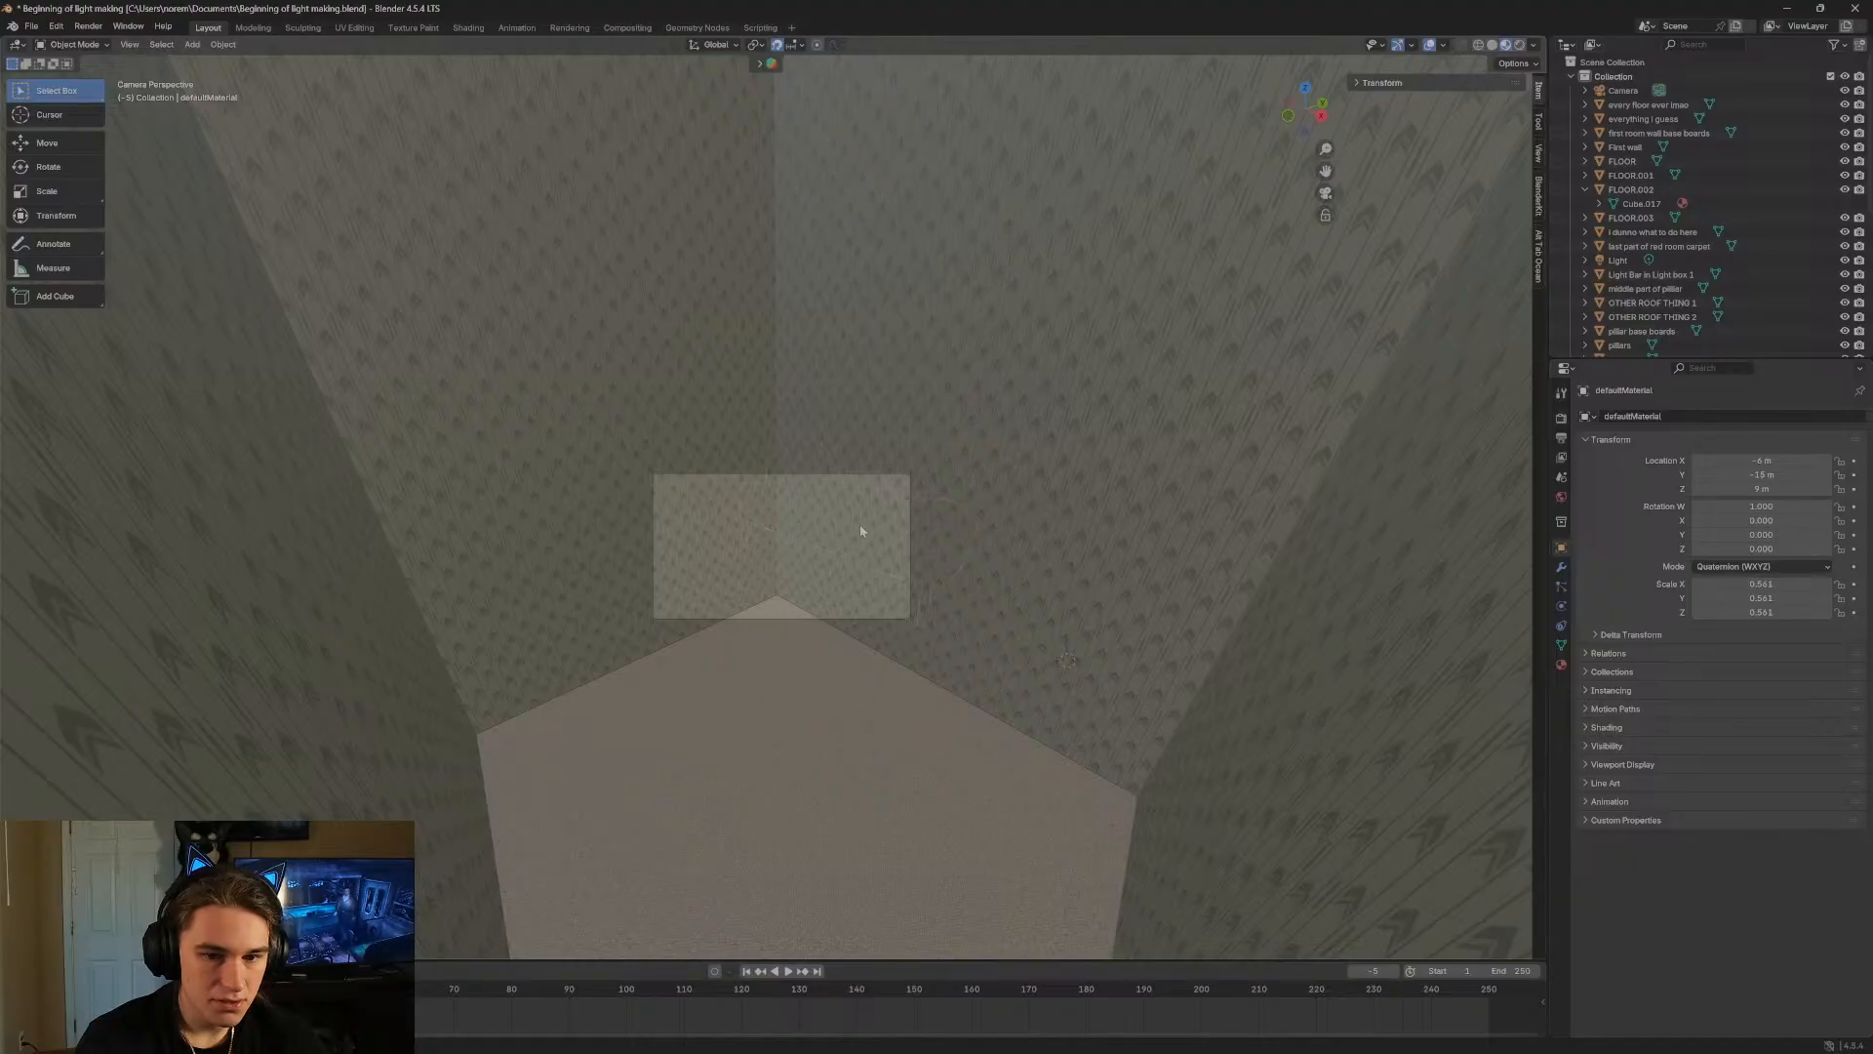
Set the snap target to Edge and move the scaled couch down toward the patterned room's floor, against the wall.
{"action": "left_click", "coordinate": [795, 46]}
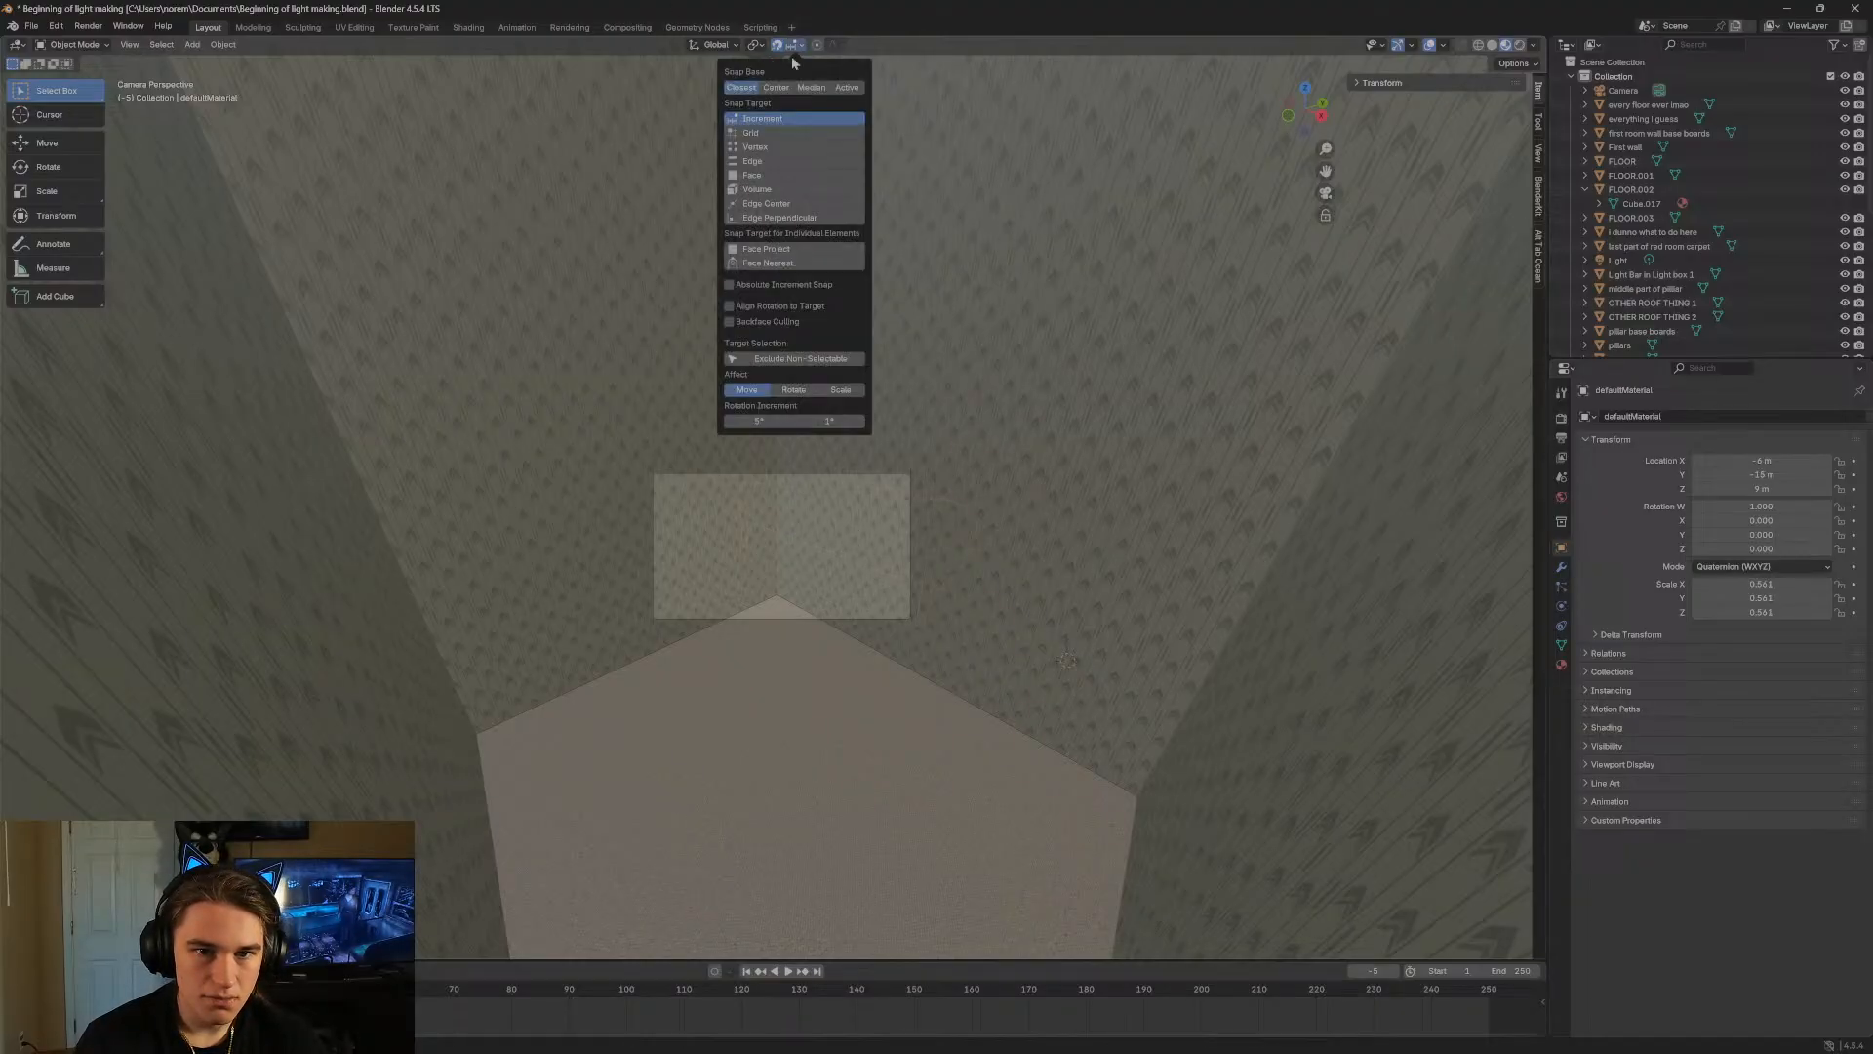
{"action": "left_click", "coordinate": [771, 161]}
{"action": "key", "text": "g"}
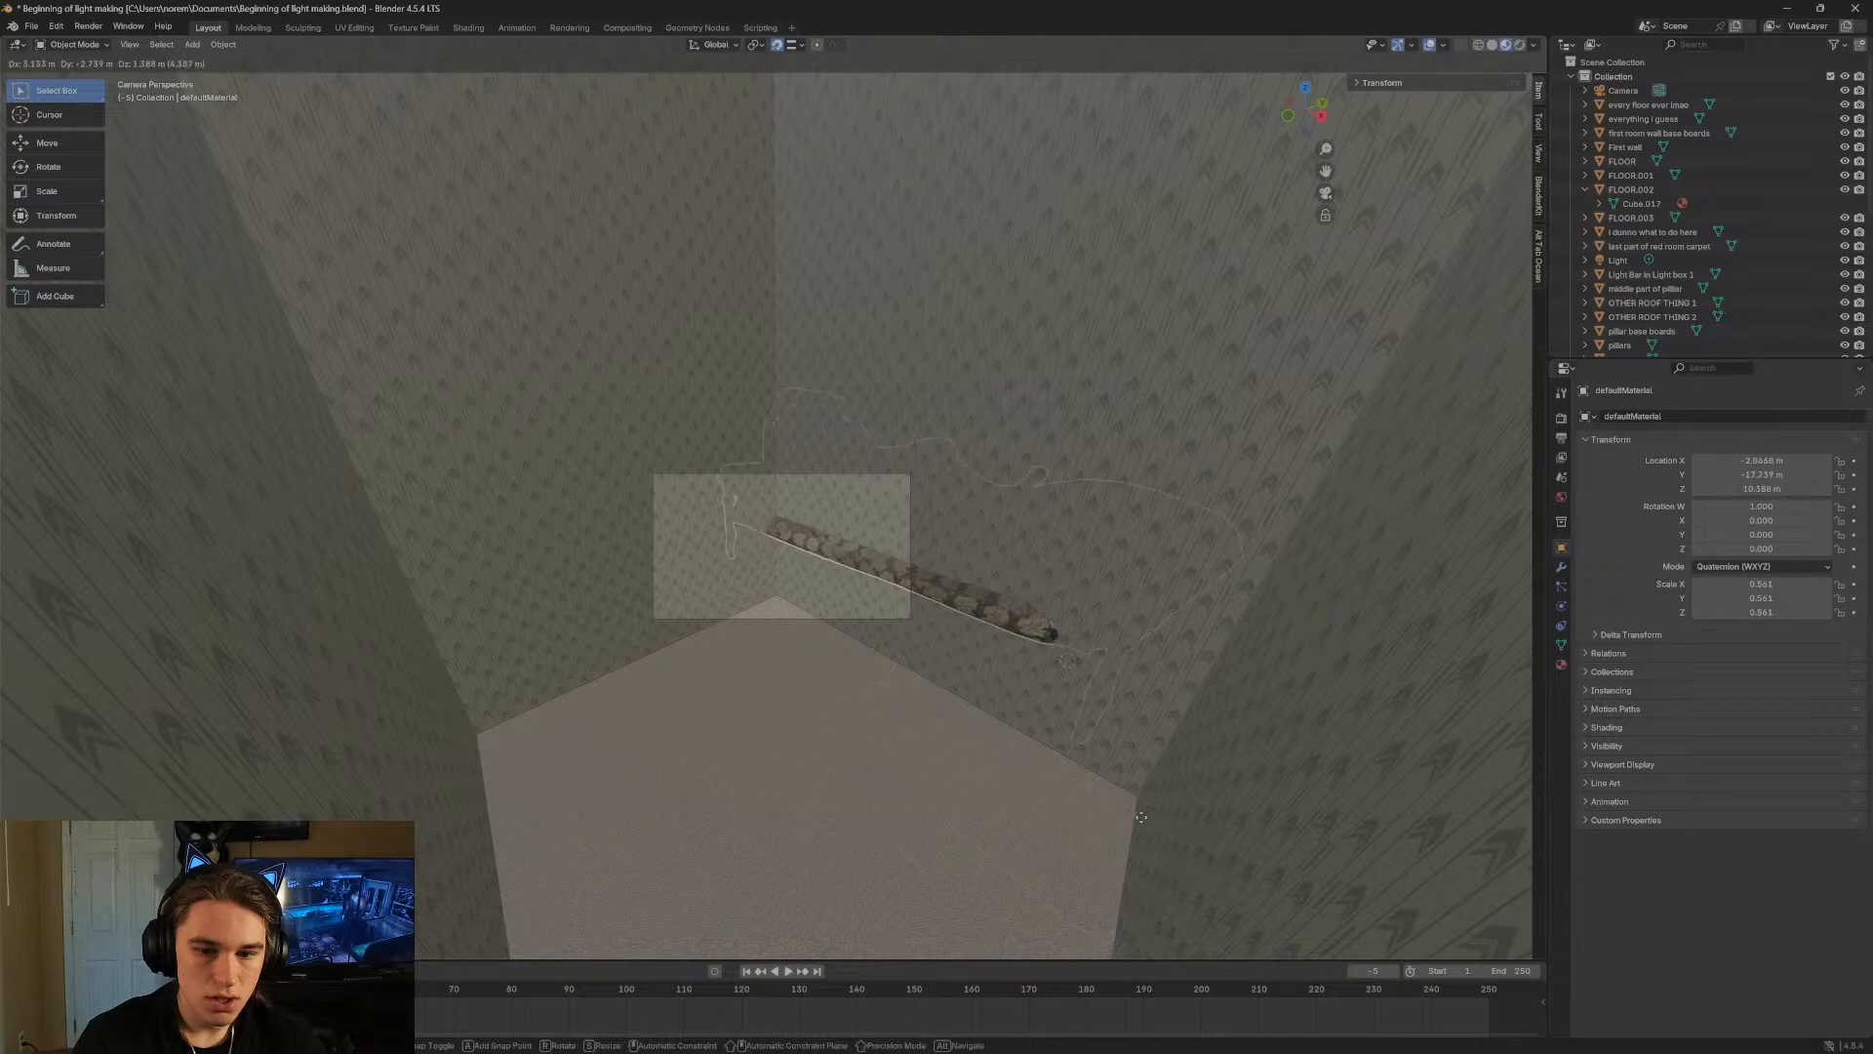
{"action": "left_click", "coordinate": [1103, 955]}
{"action": "key", "text": "shift+grave"}
{"action": "key", "text": "w"}
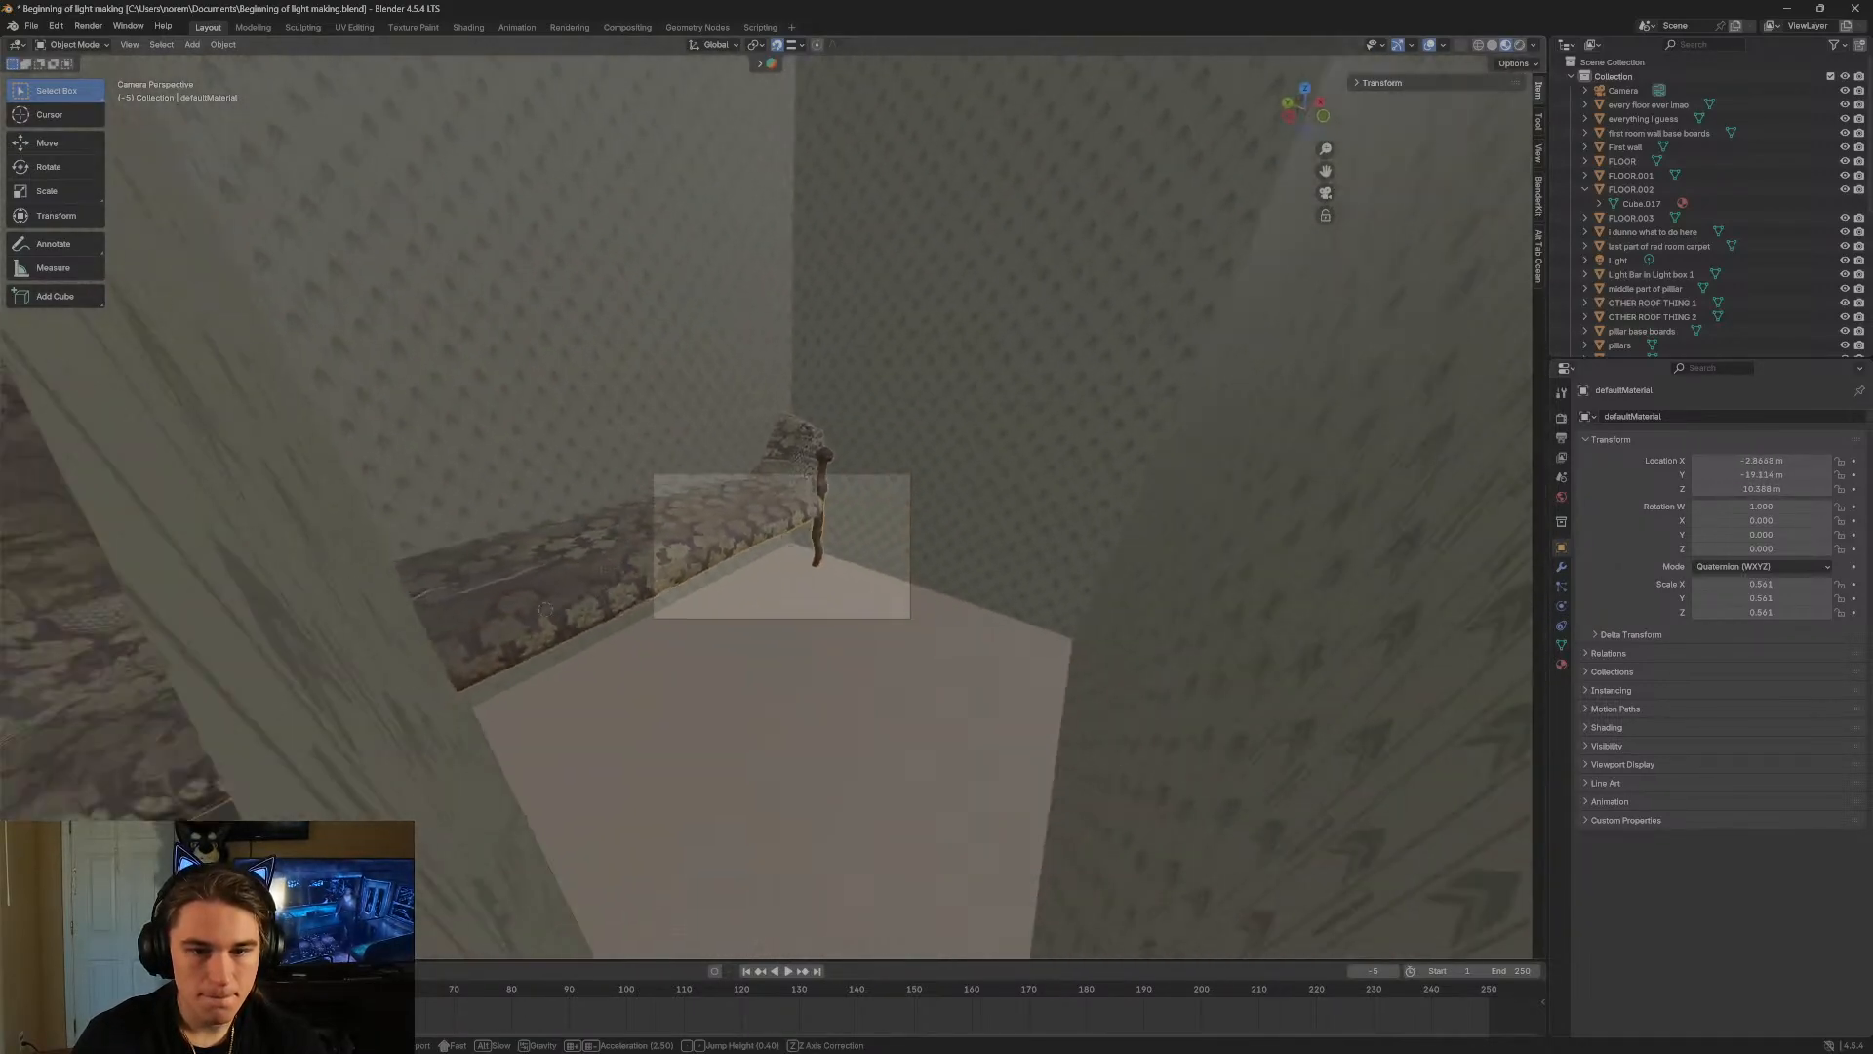
Move the couch mesh about 1.9 m along the negative Y axis inside the patterned room.
{"action": "key", "text": "s"}
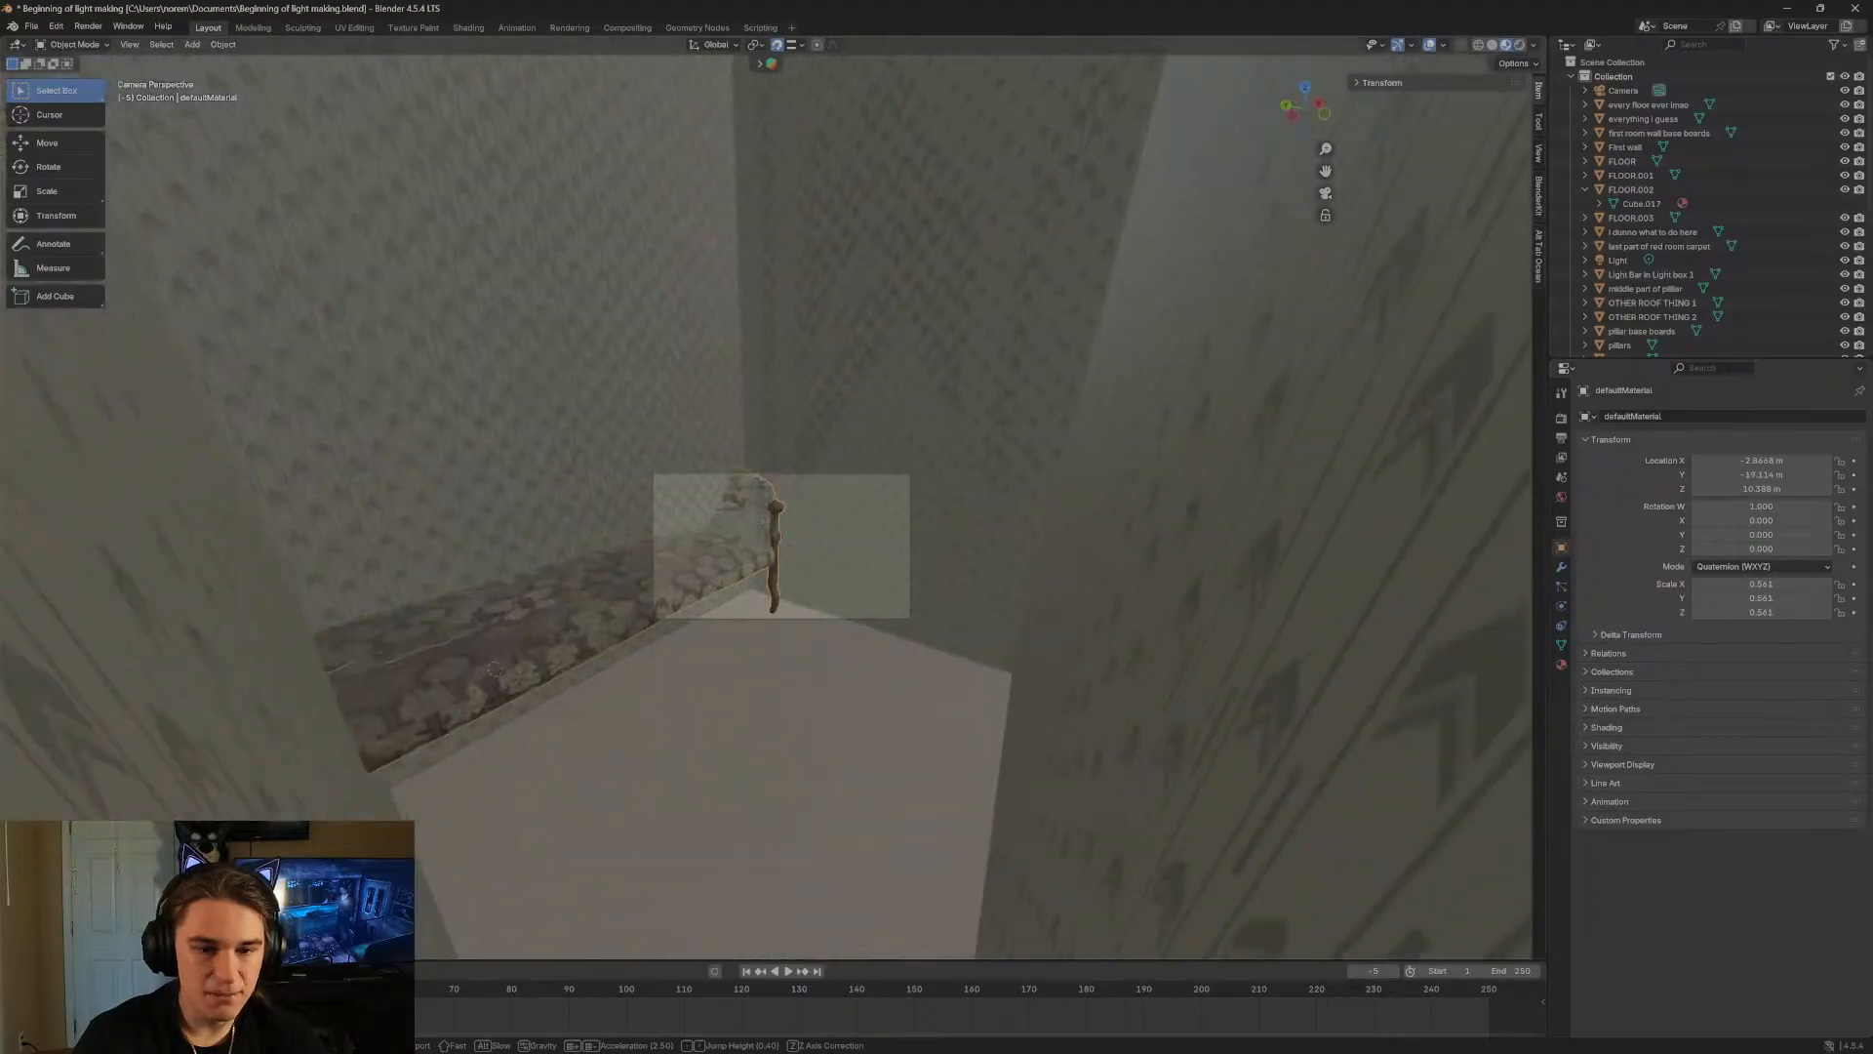
{"action": "left_click", "coordinate": [879, 665]}
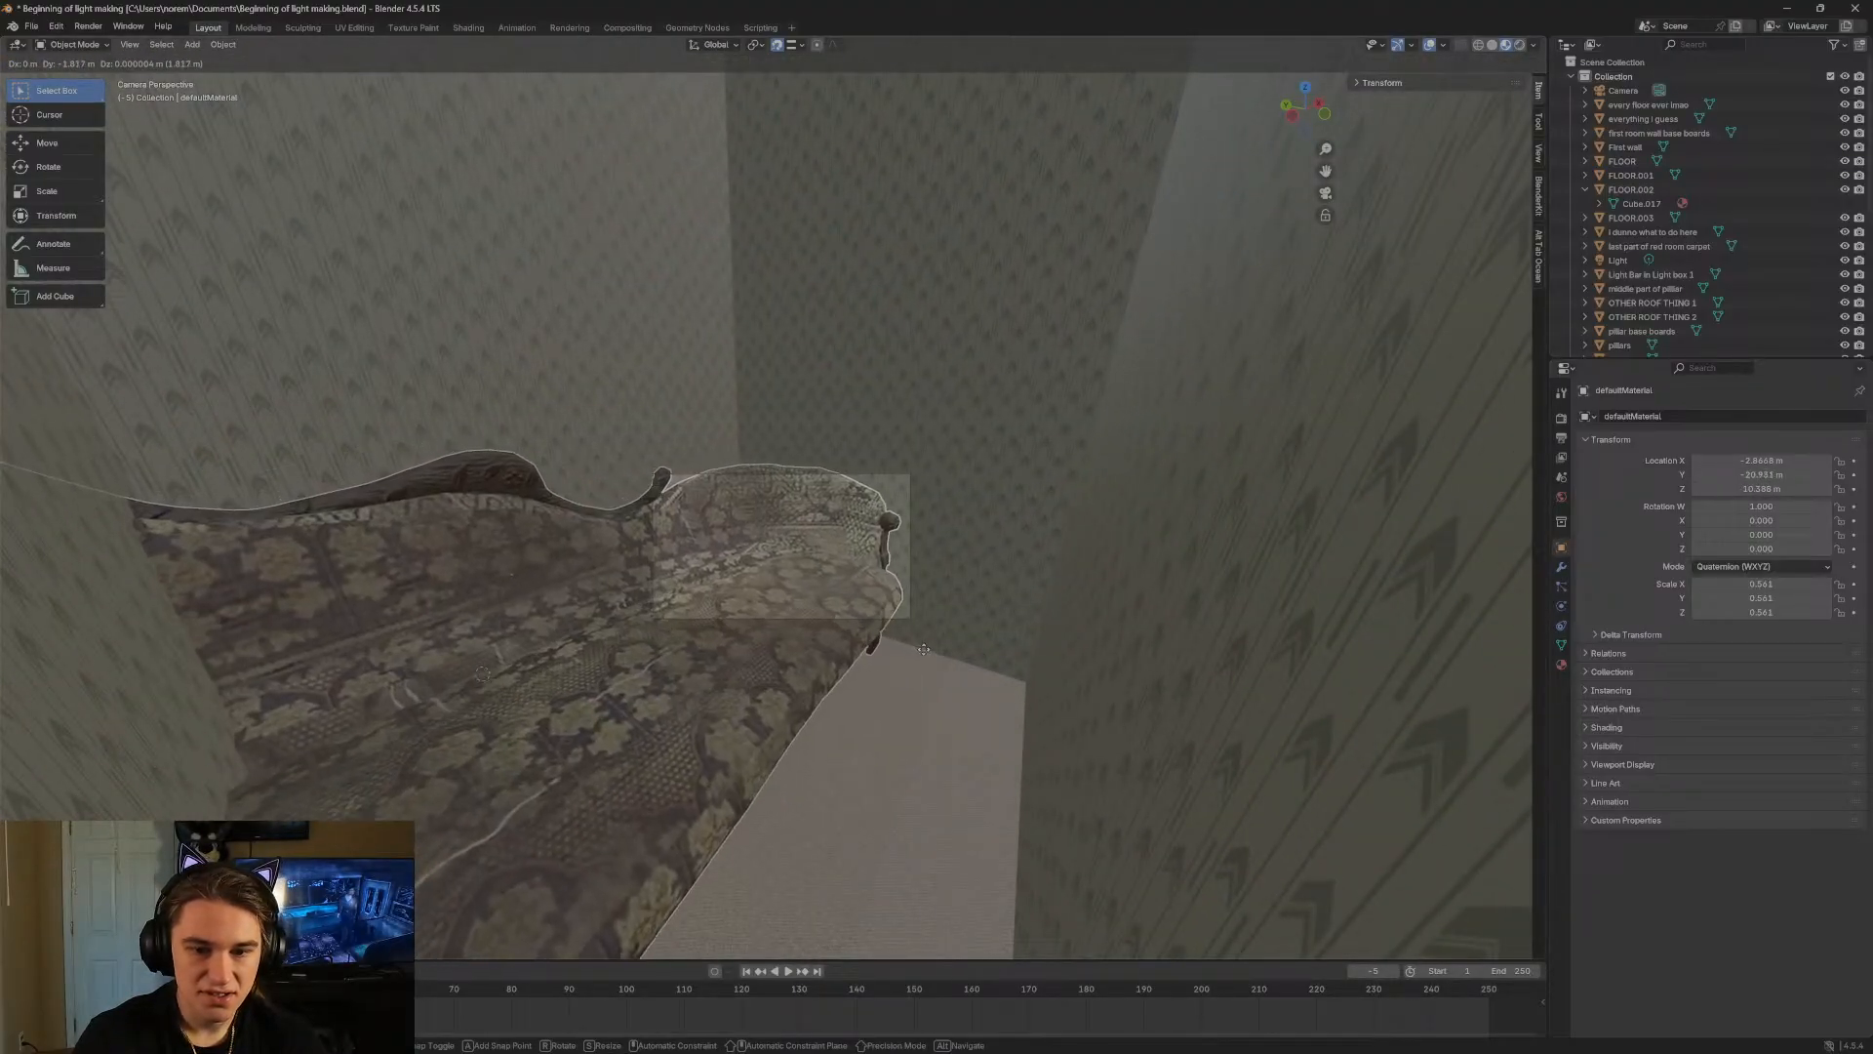
{"action": "left_click", "coordinate": [907, 623]}
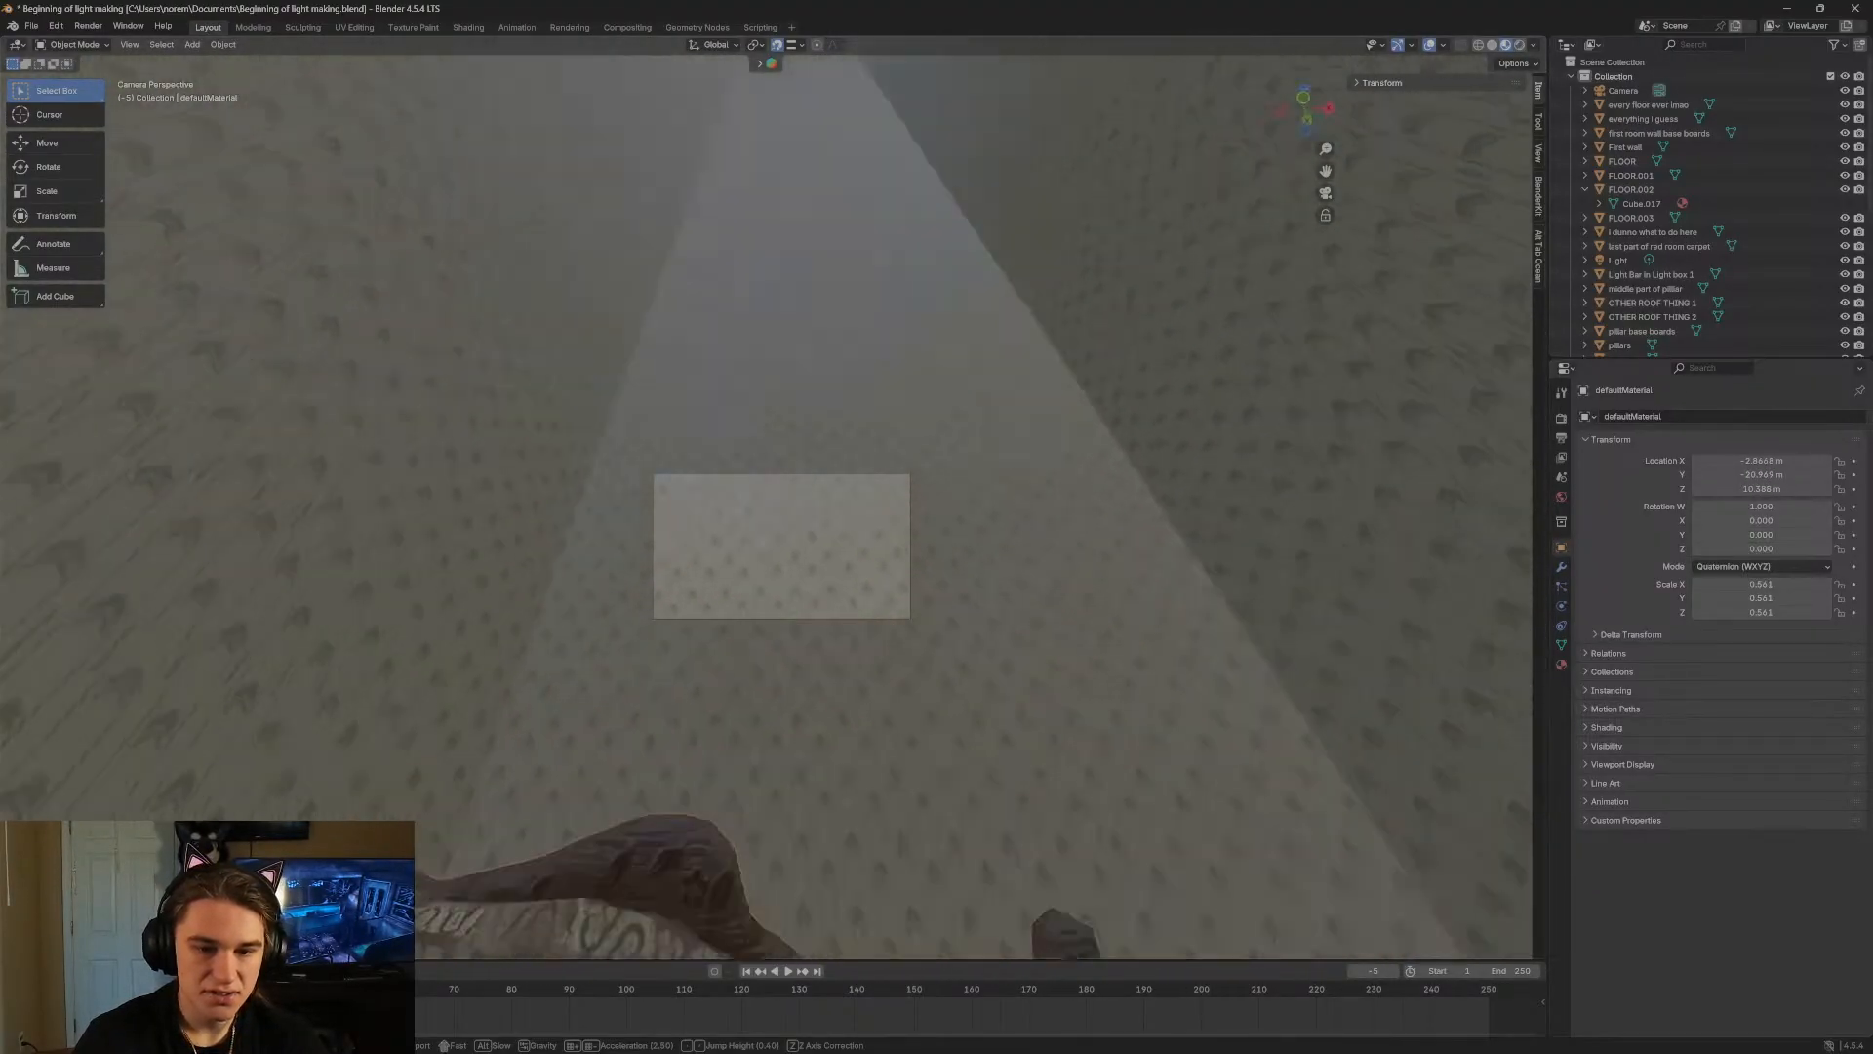
Scale the couch mesh down uniformly to a scale of about 0.298 on all axes.
{"action": "key", "text": "s"}
{"action": "key", "text": "w"}
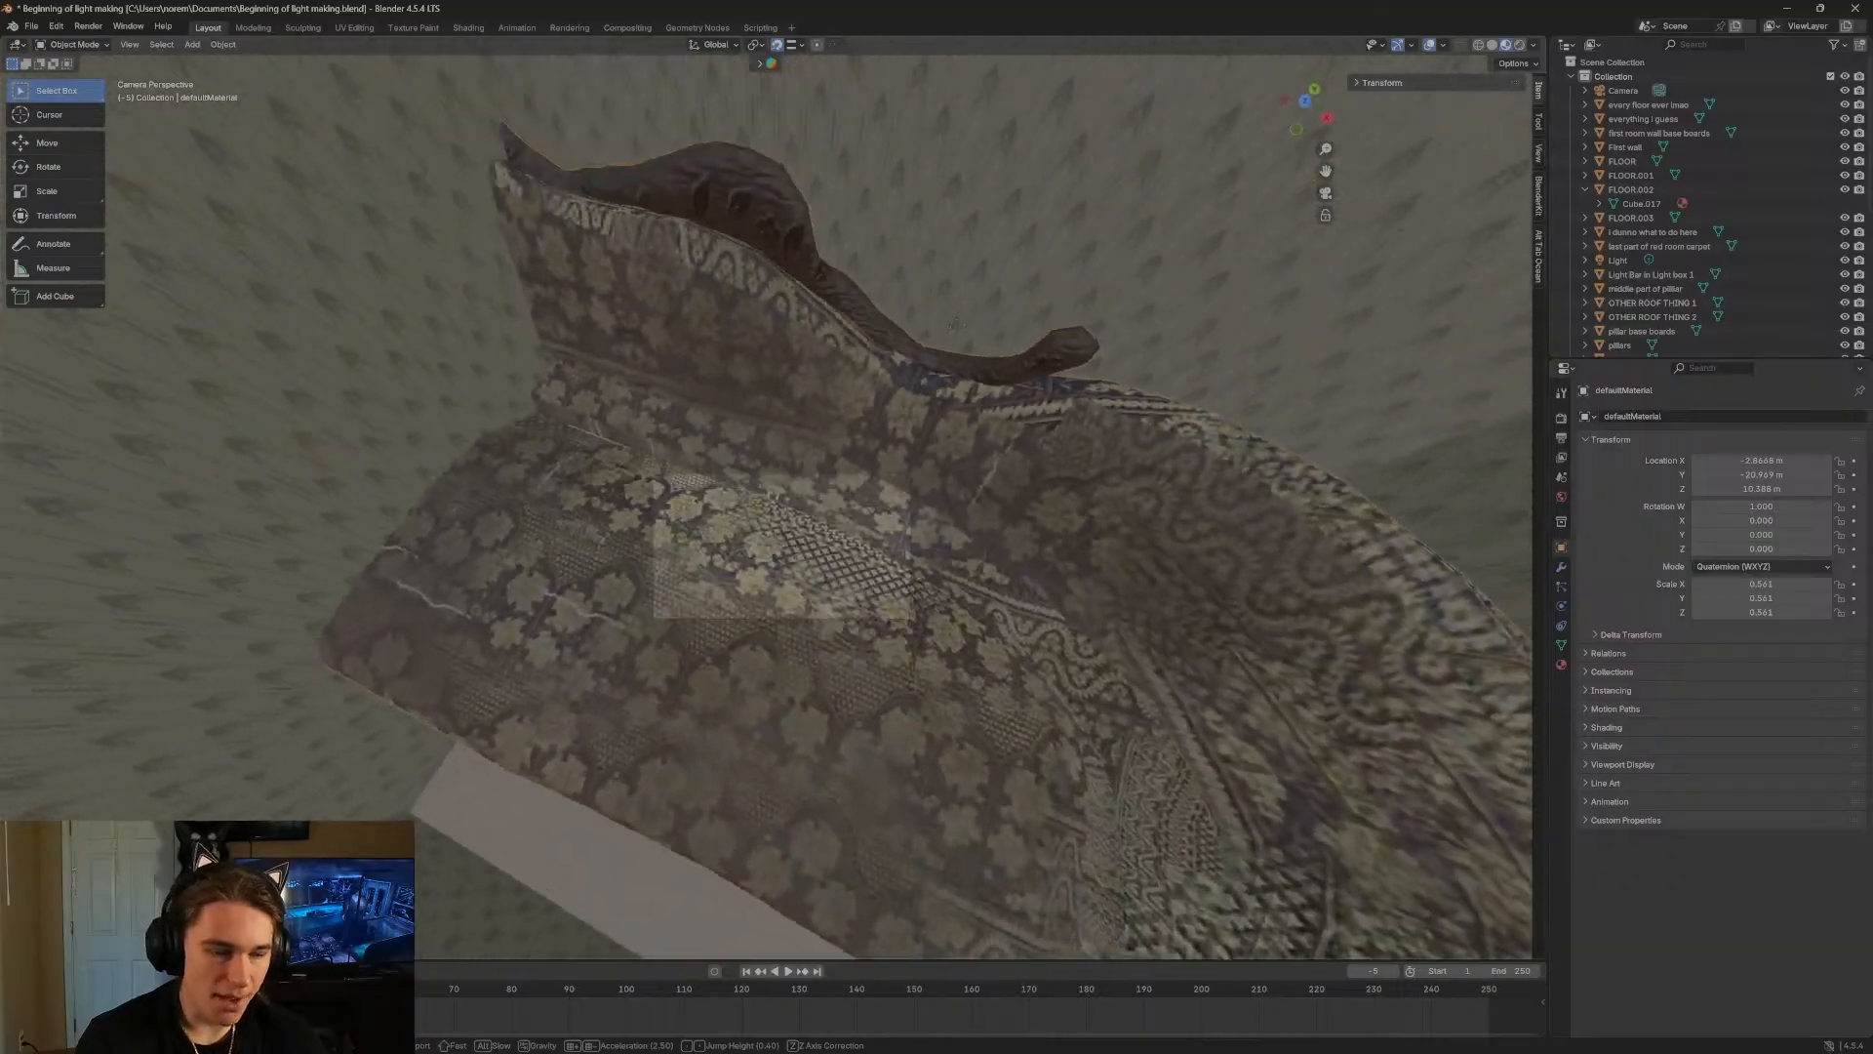
{"action": "key", "text": "s"}
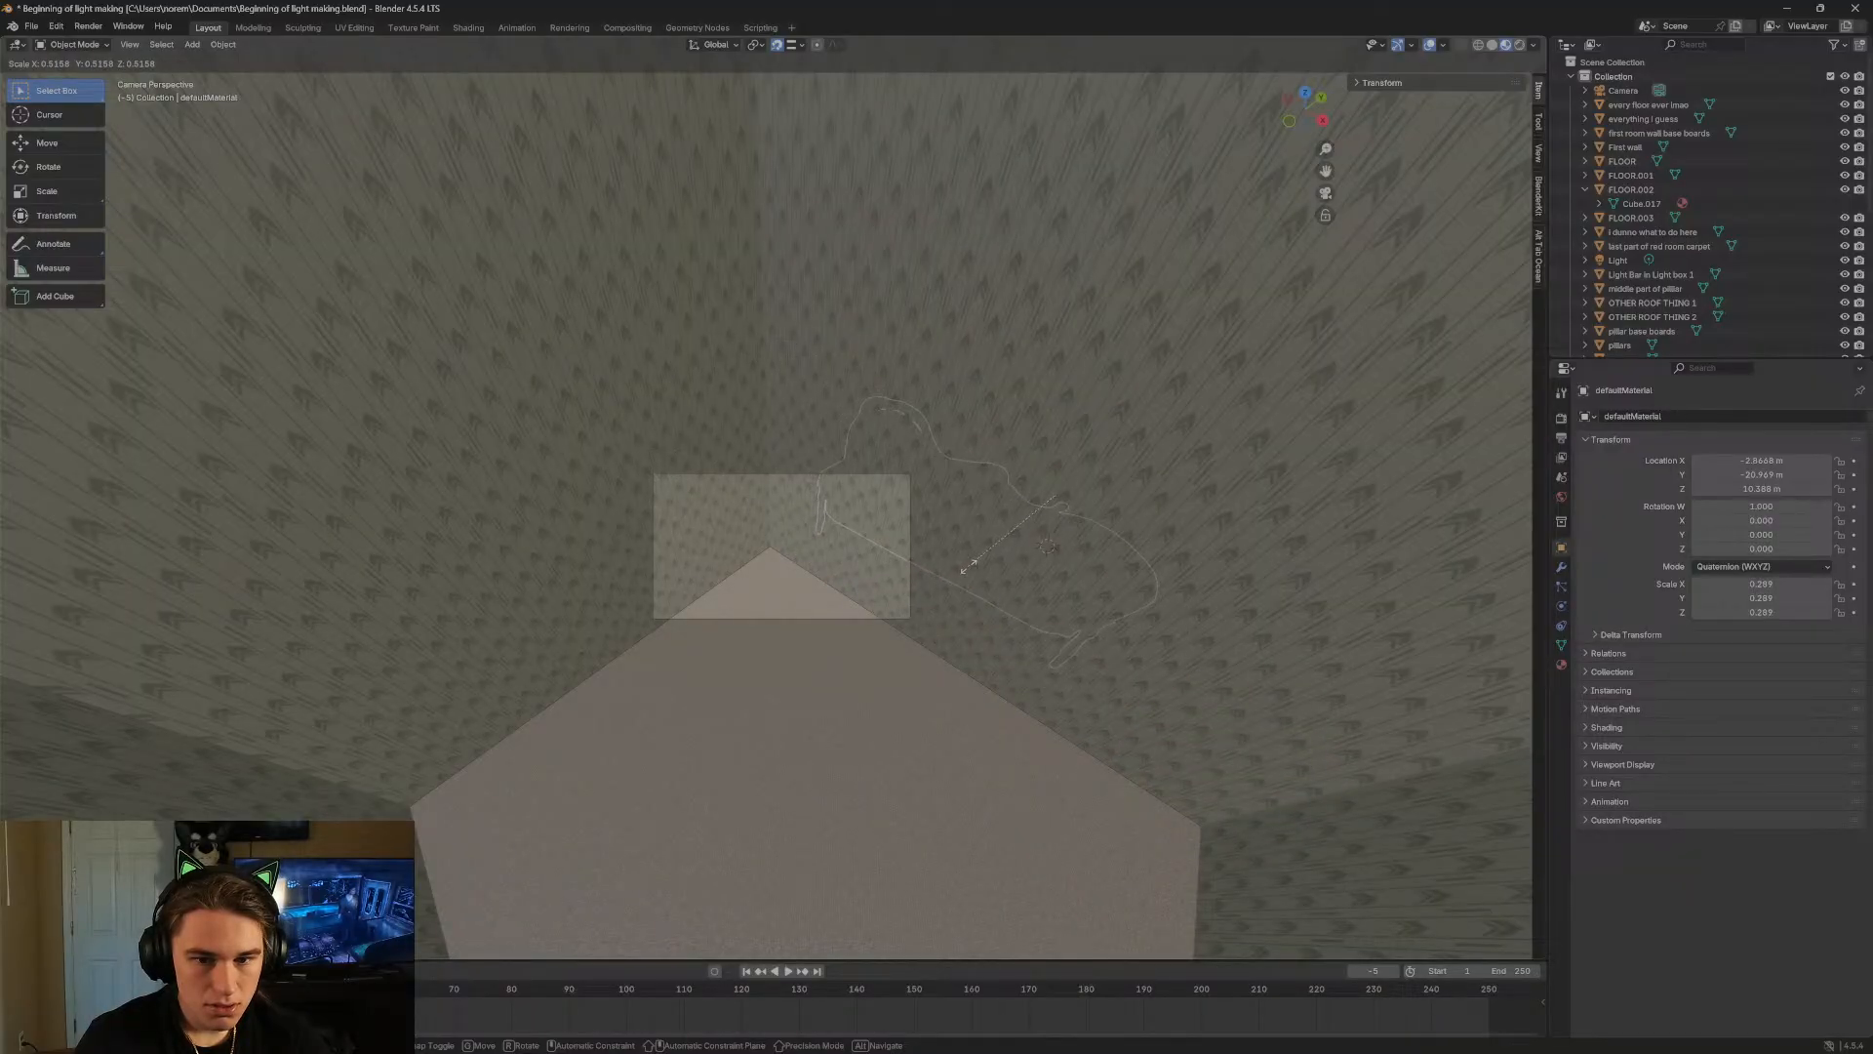
{"action": "left_click", "coordinate": [966, 567]}
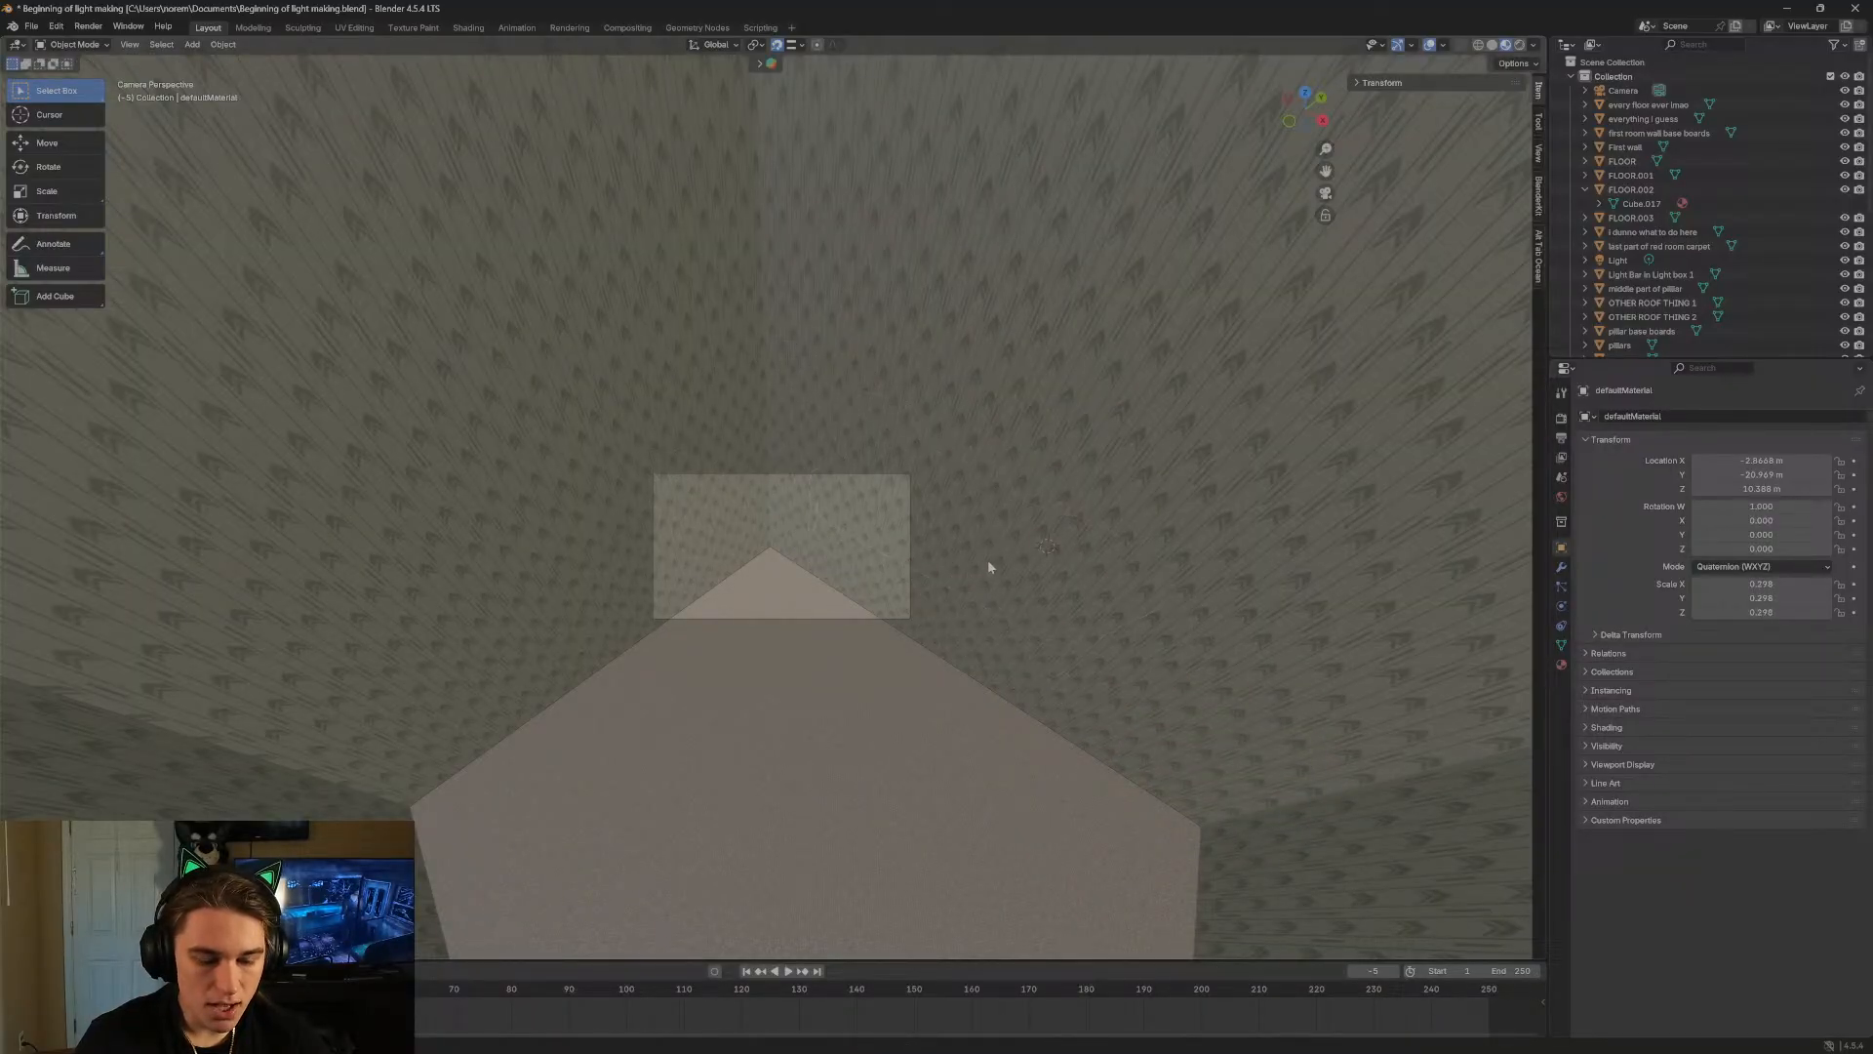
Move the scaled couch about 5 m along the negative Y axis so it sits inside the patterned room.
{"action": "key", "text": "shift+grave"}
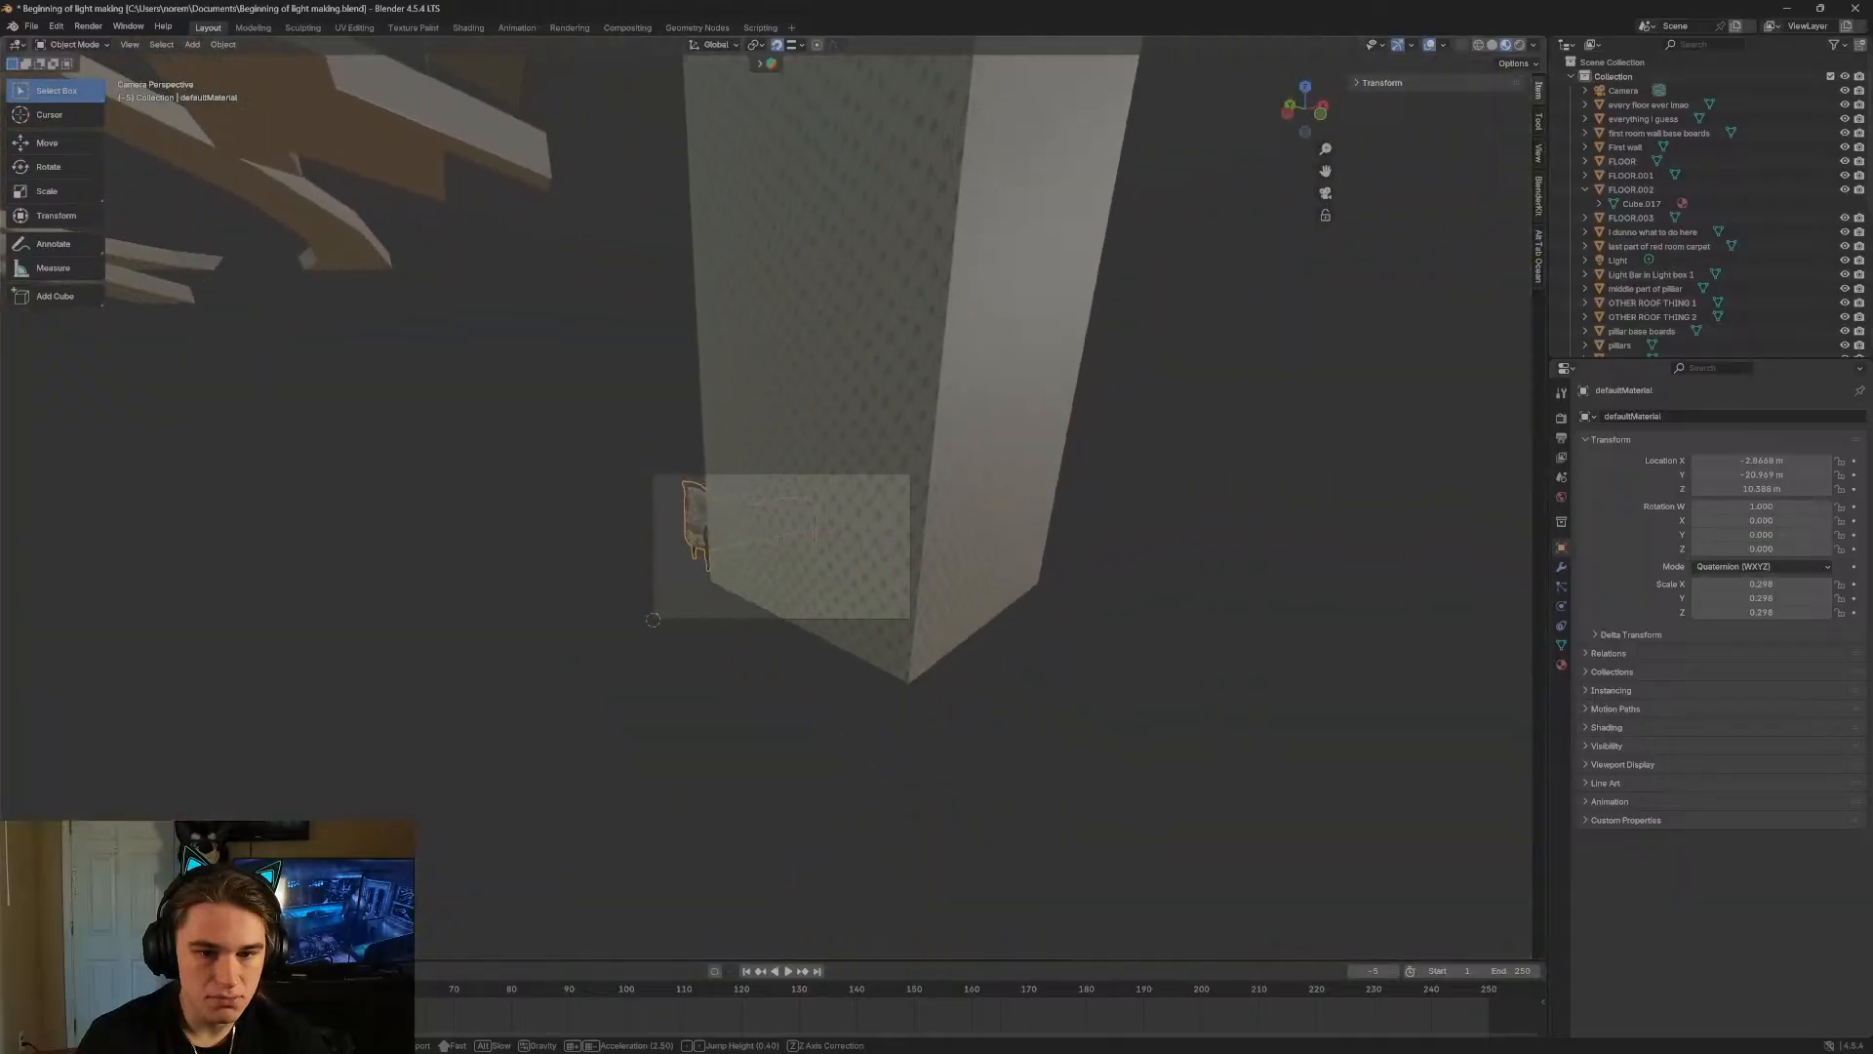
{"action": "left_click", "coordinate": [957, 555]}
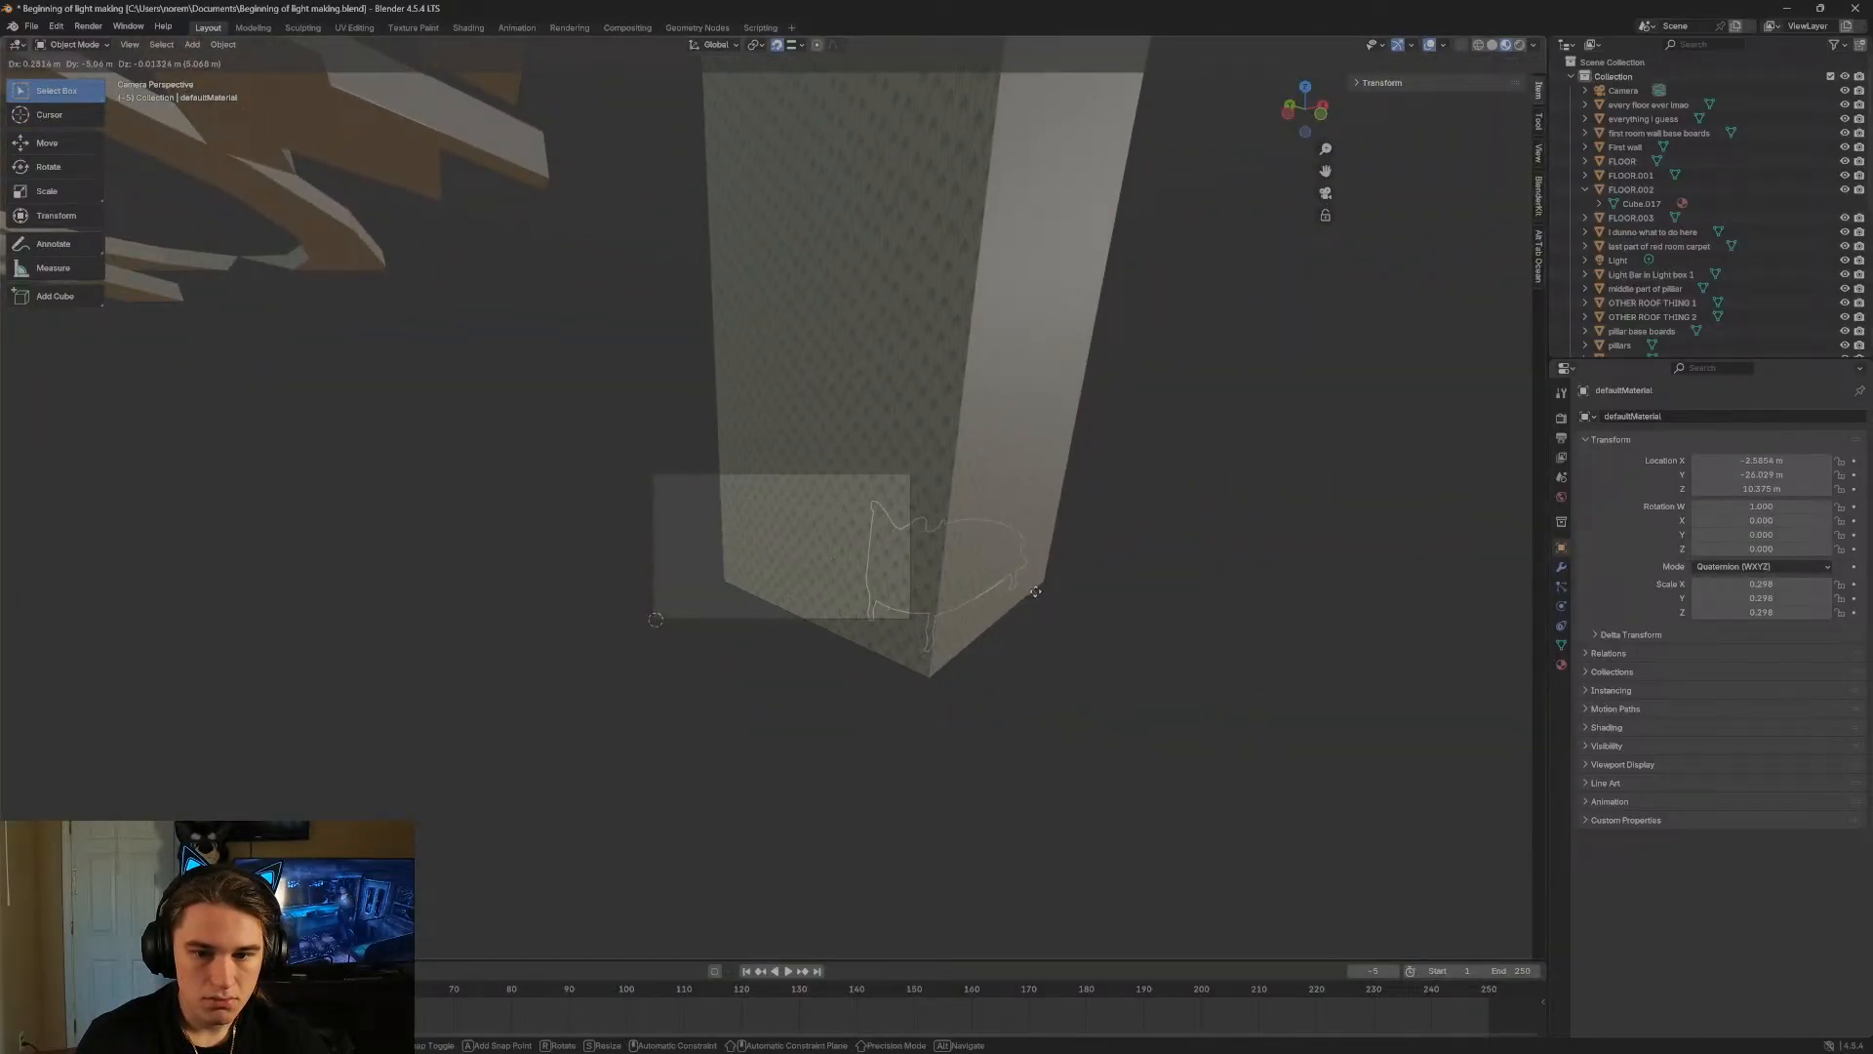
{"action": "key", "text": "w"}
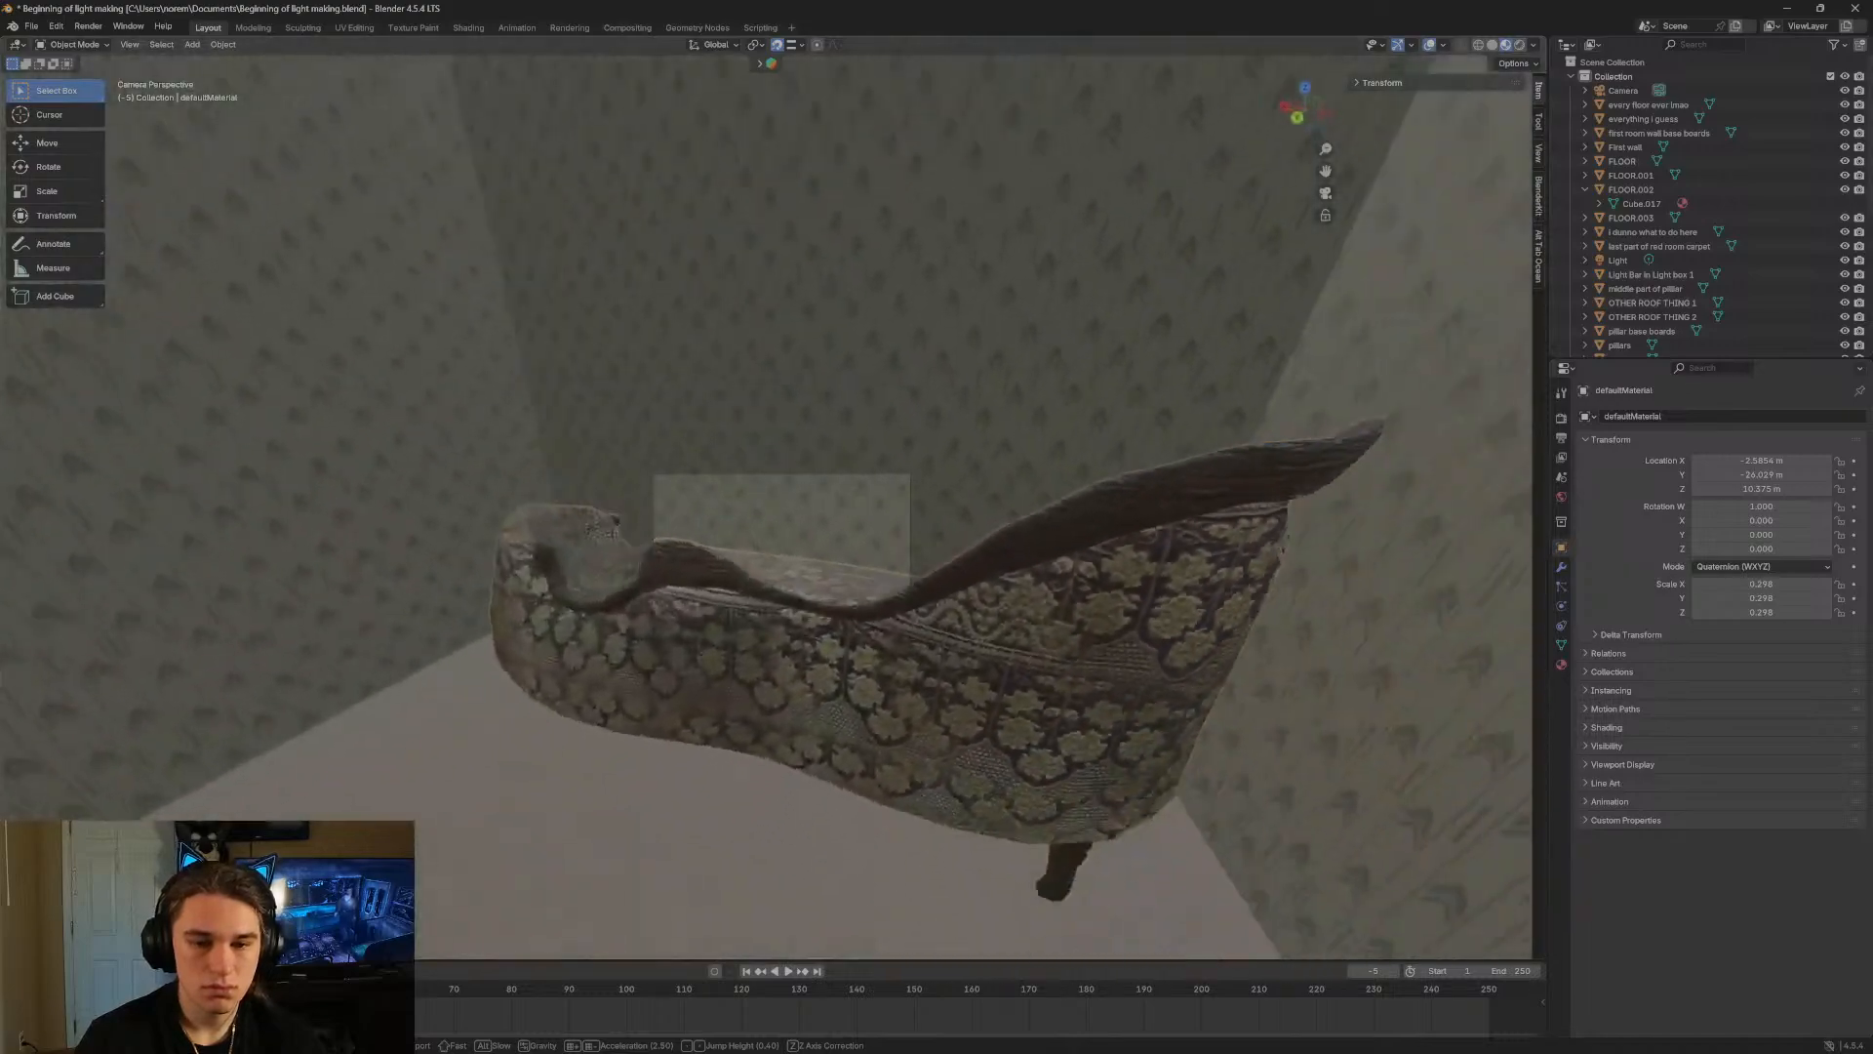
{"action": "left_click", "coordinate": [953, 498]}
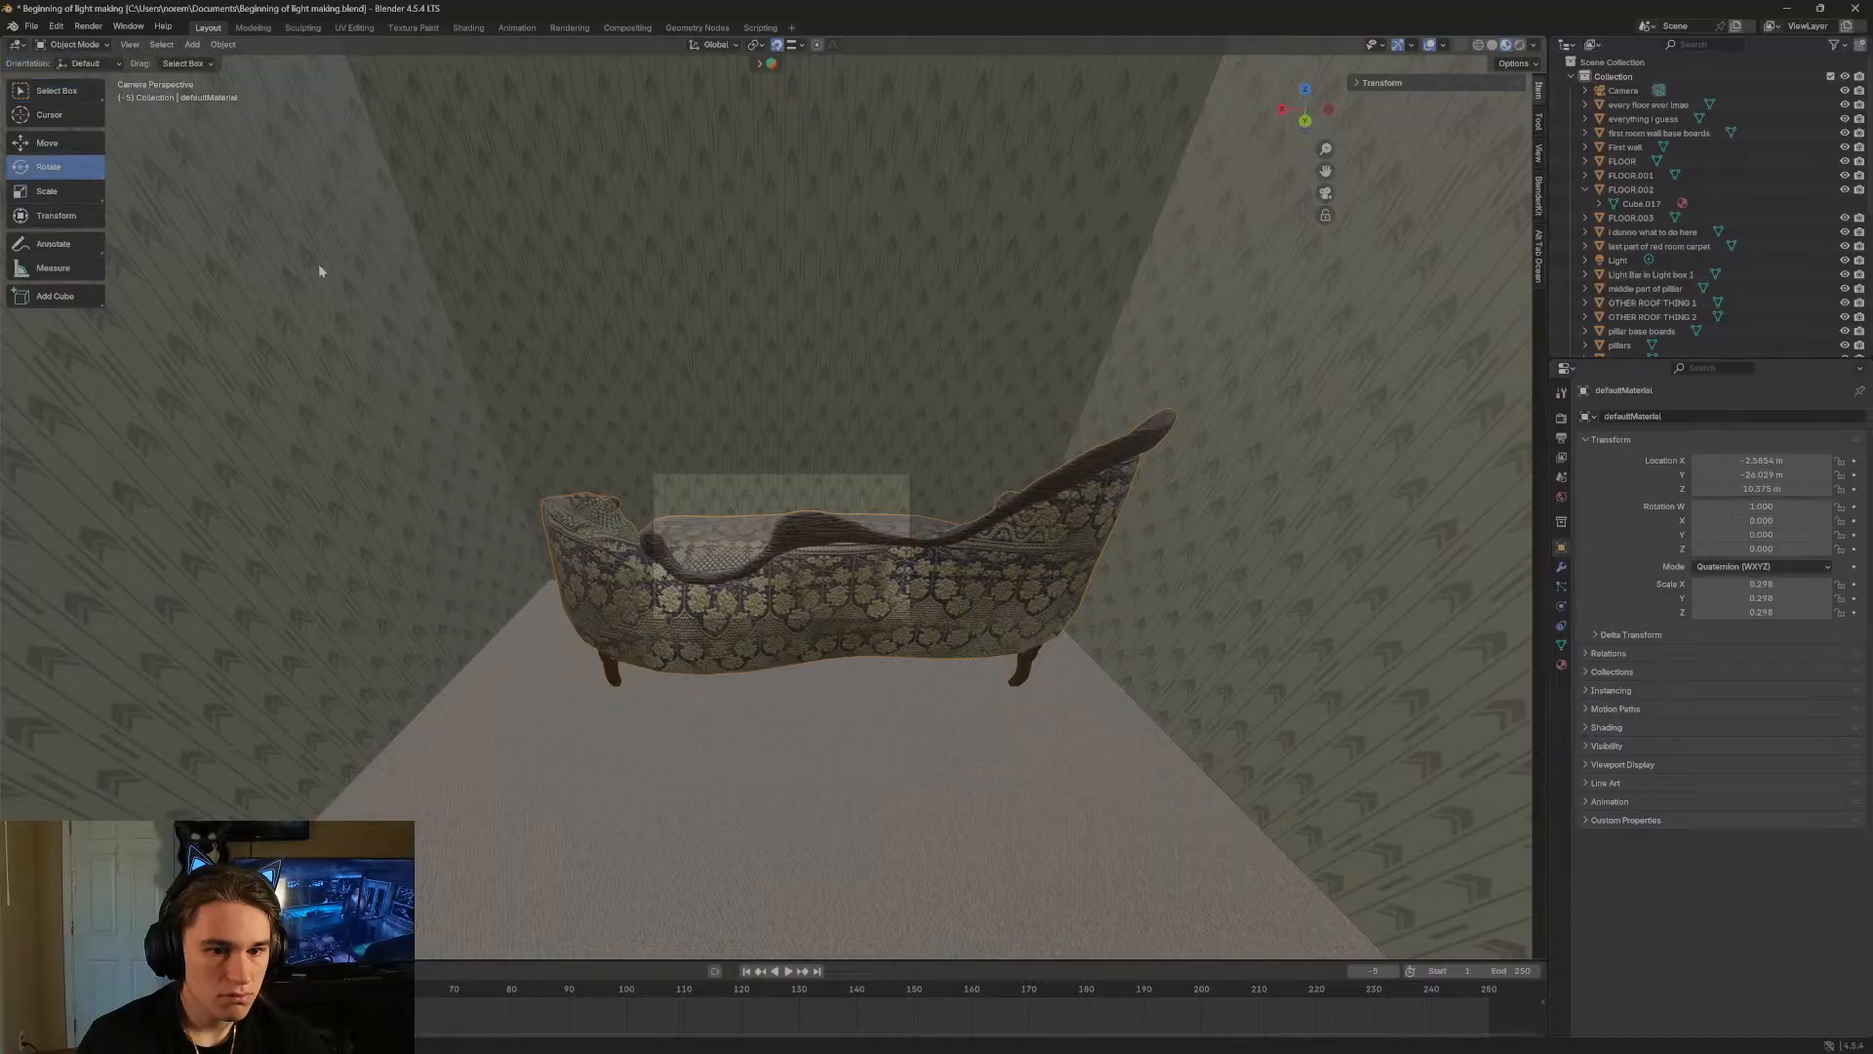
Switch to the Rotate tool and examine the couch's orientation and height relative to the room's floor and walls from several sides.
{"action": "key", "text": "shift+grave"}
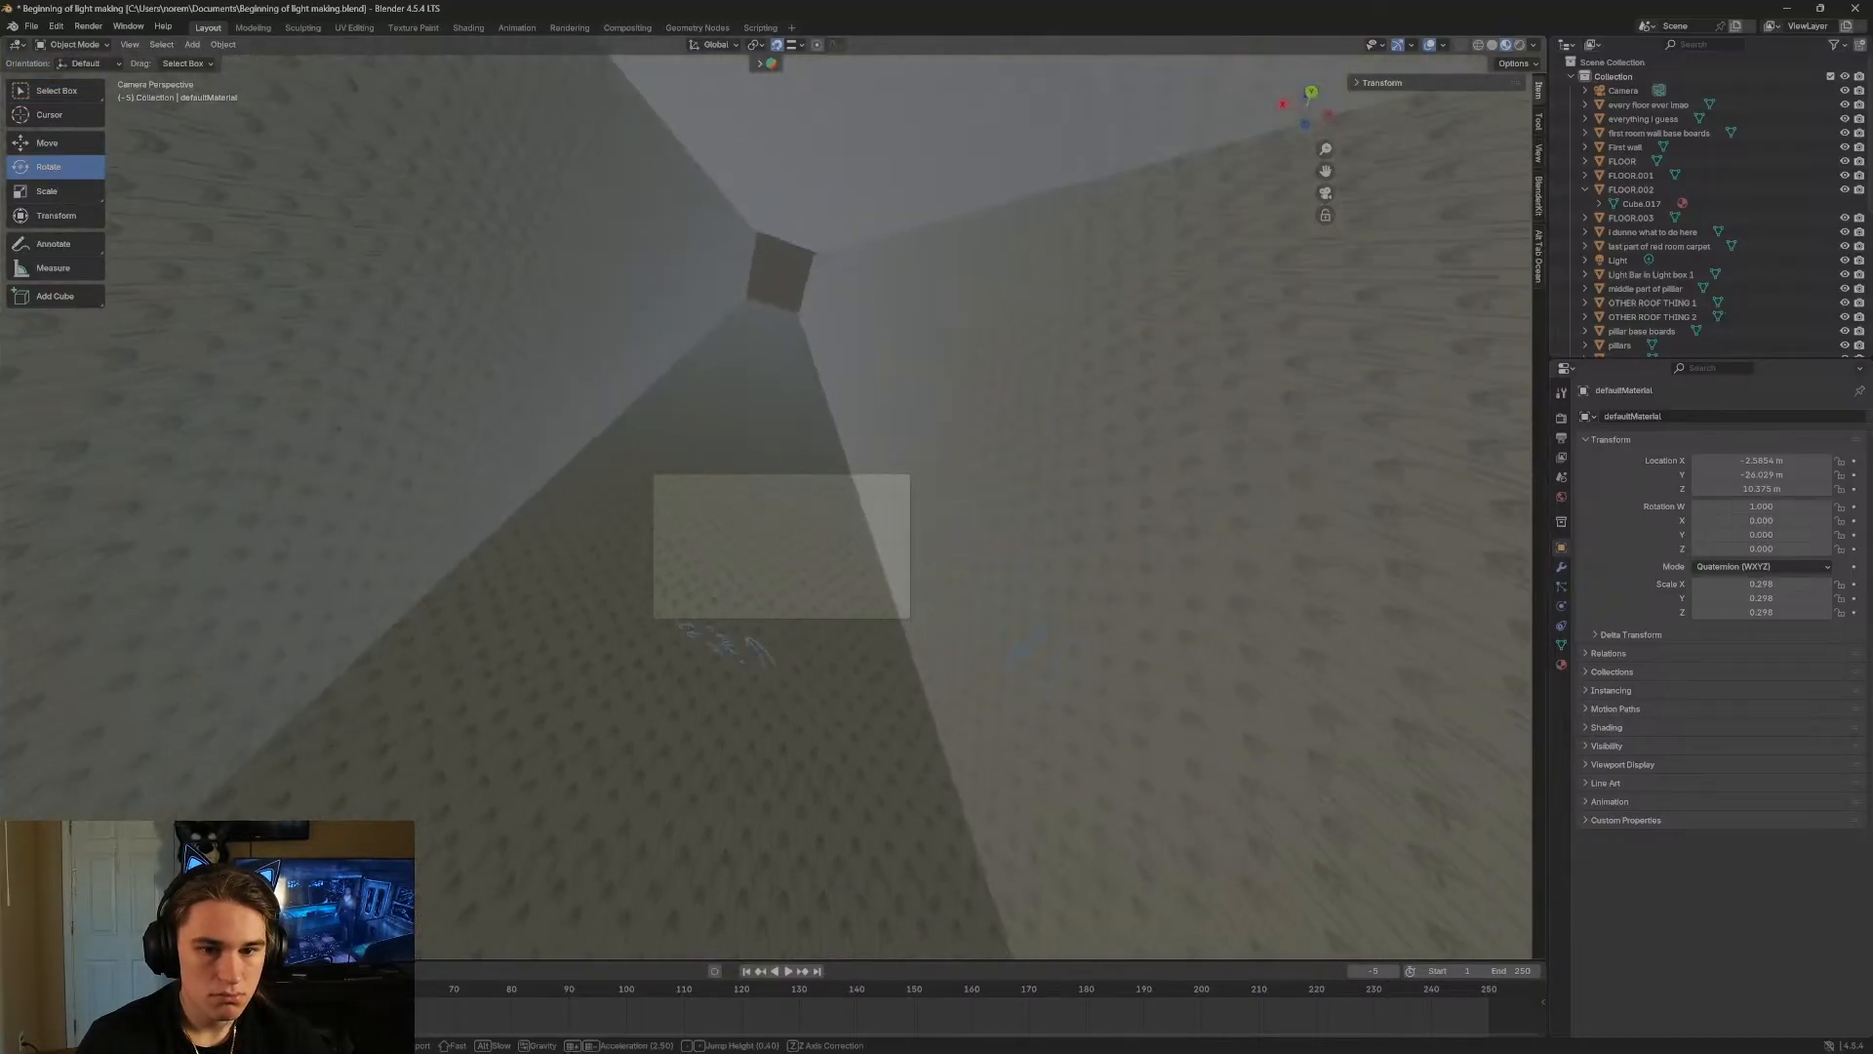
{"action": "key", "text": "w"}
{"action": "key", "text": "w"}
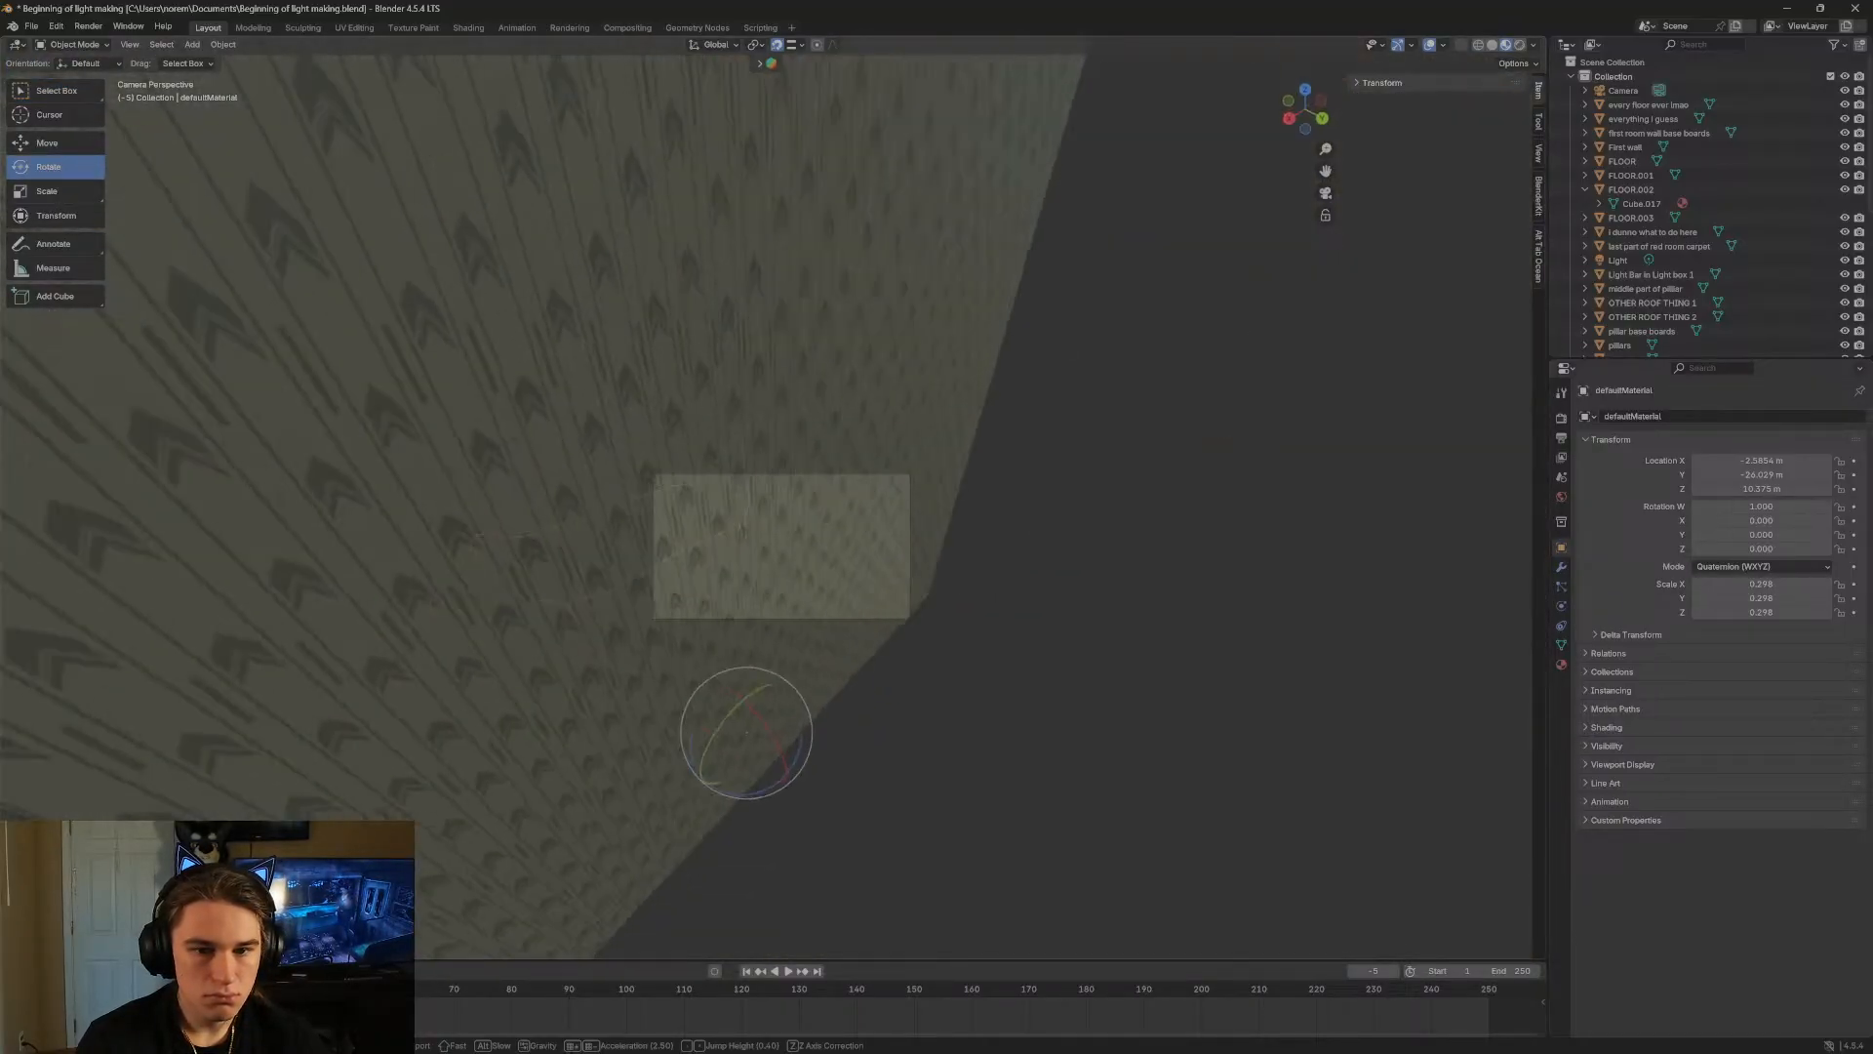
{"action": "key", "text": "s"}
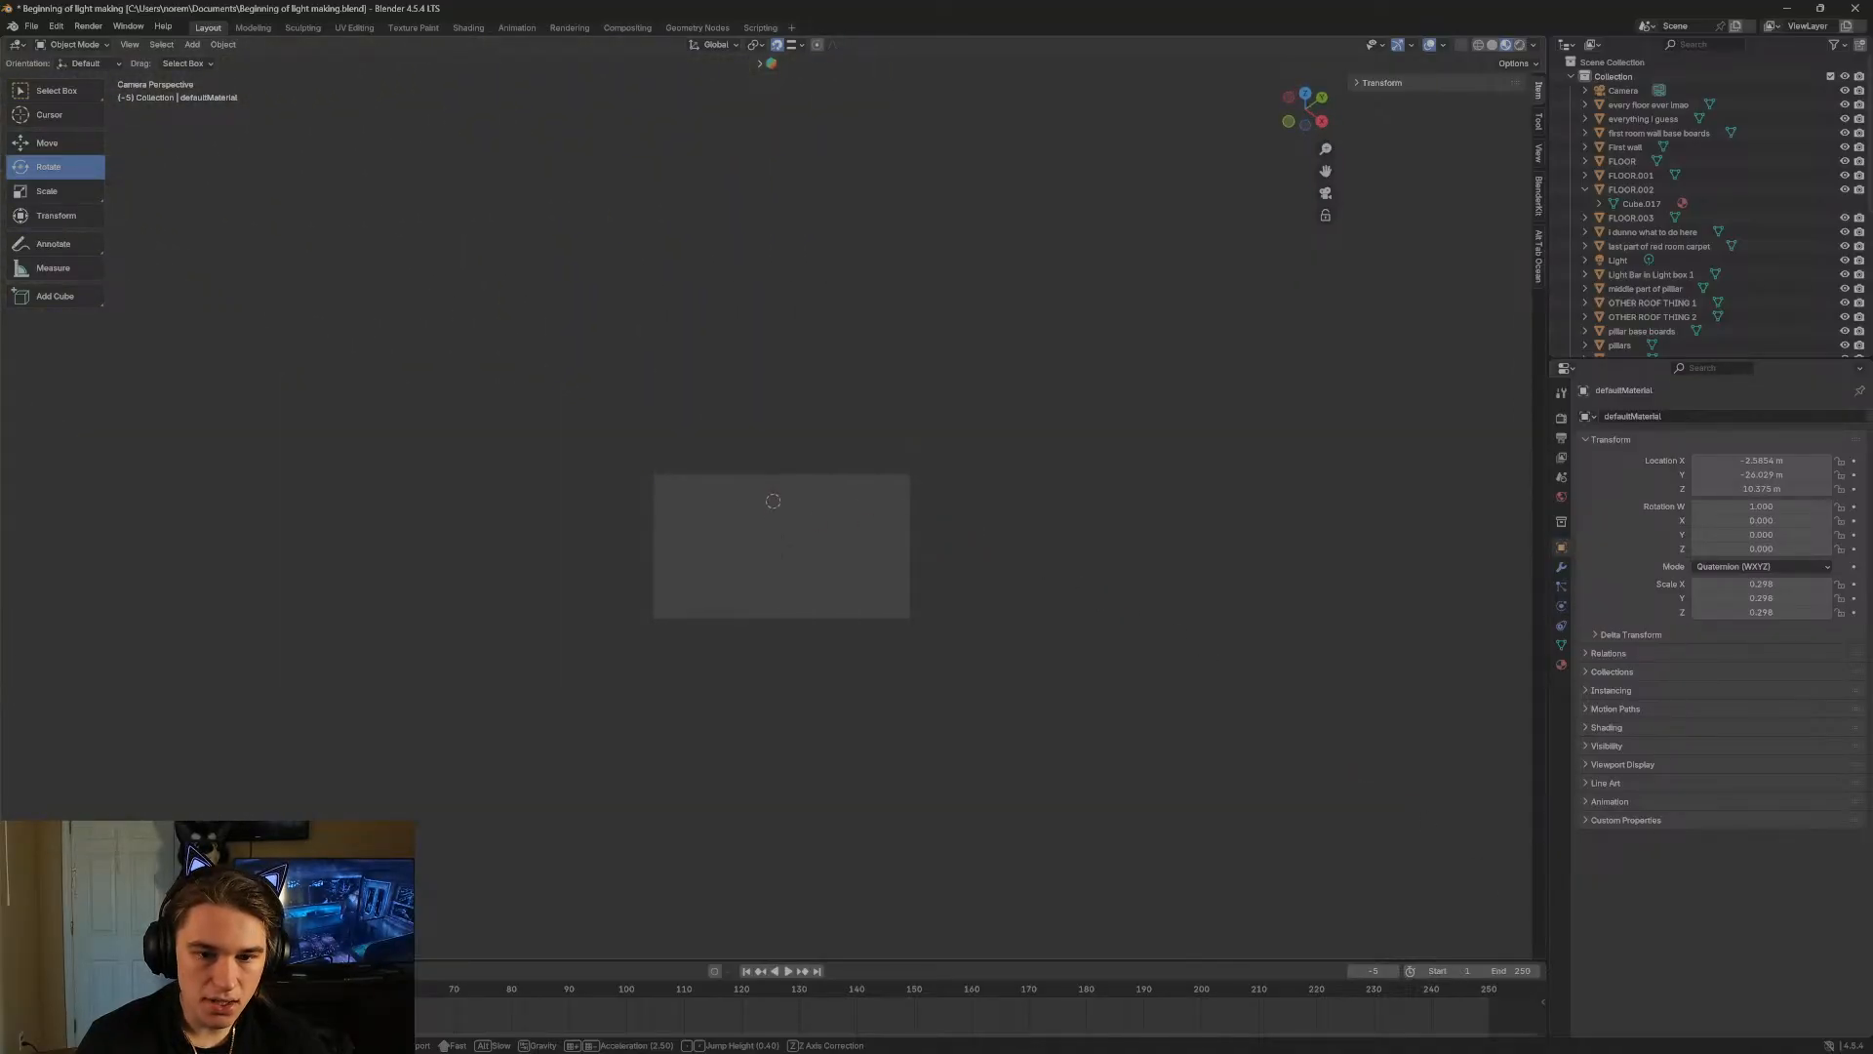
{"action": "key", "text": "w"}
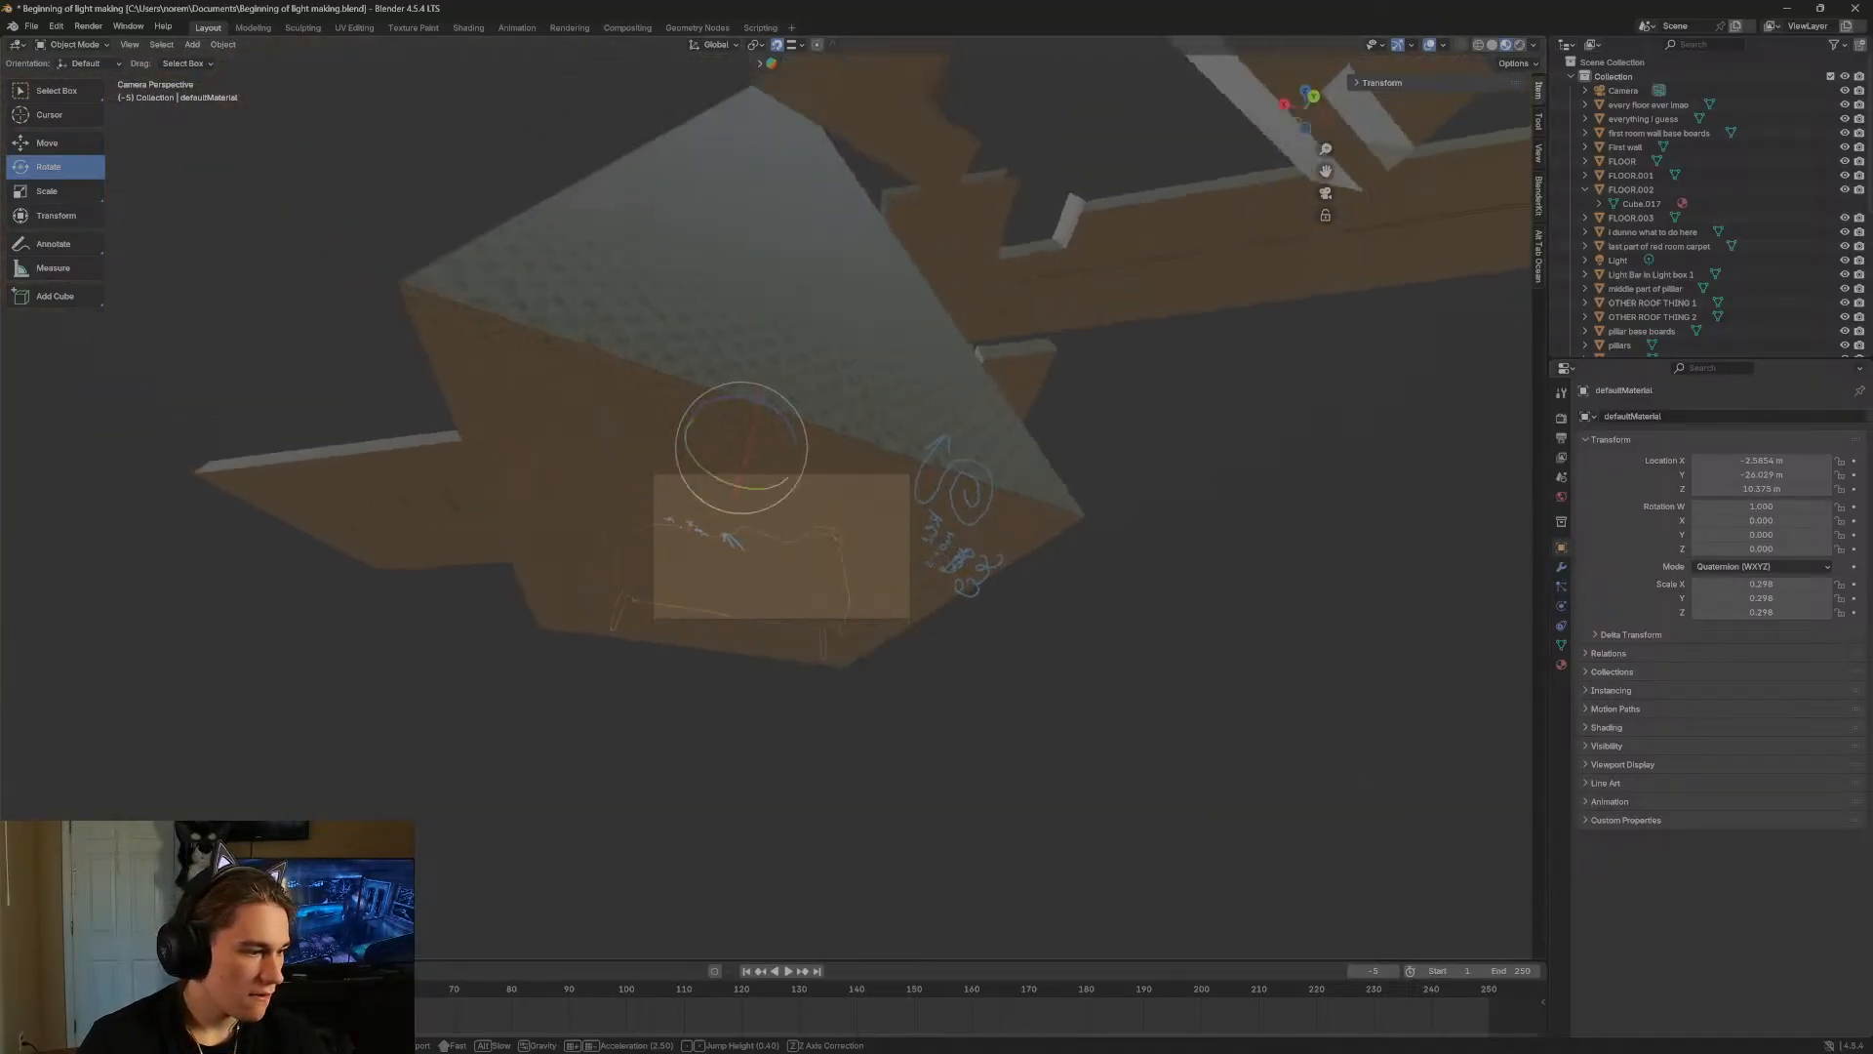
{"action": "key", "text": "w"}
{"action": "key", "text": "s"}
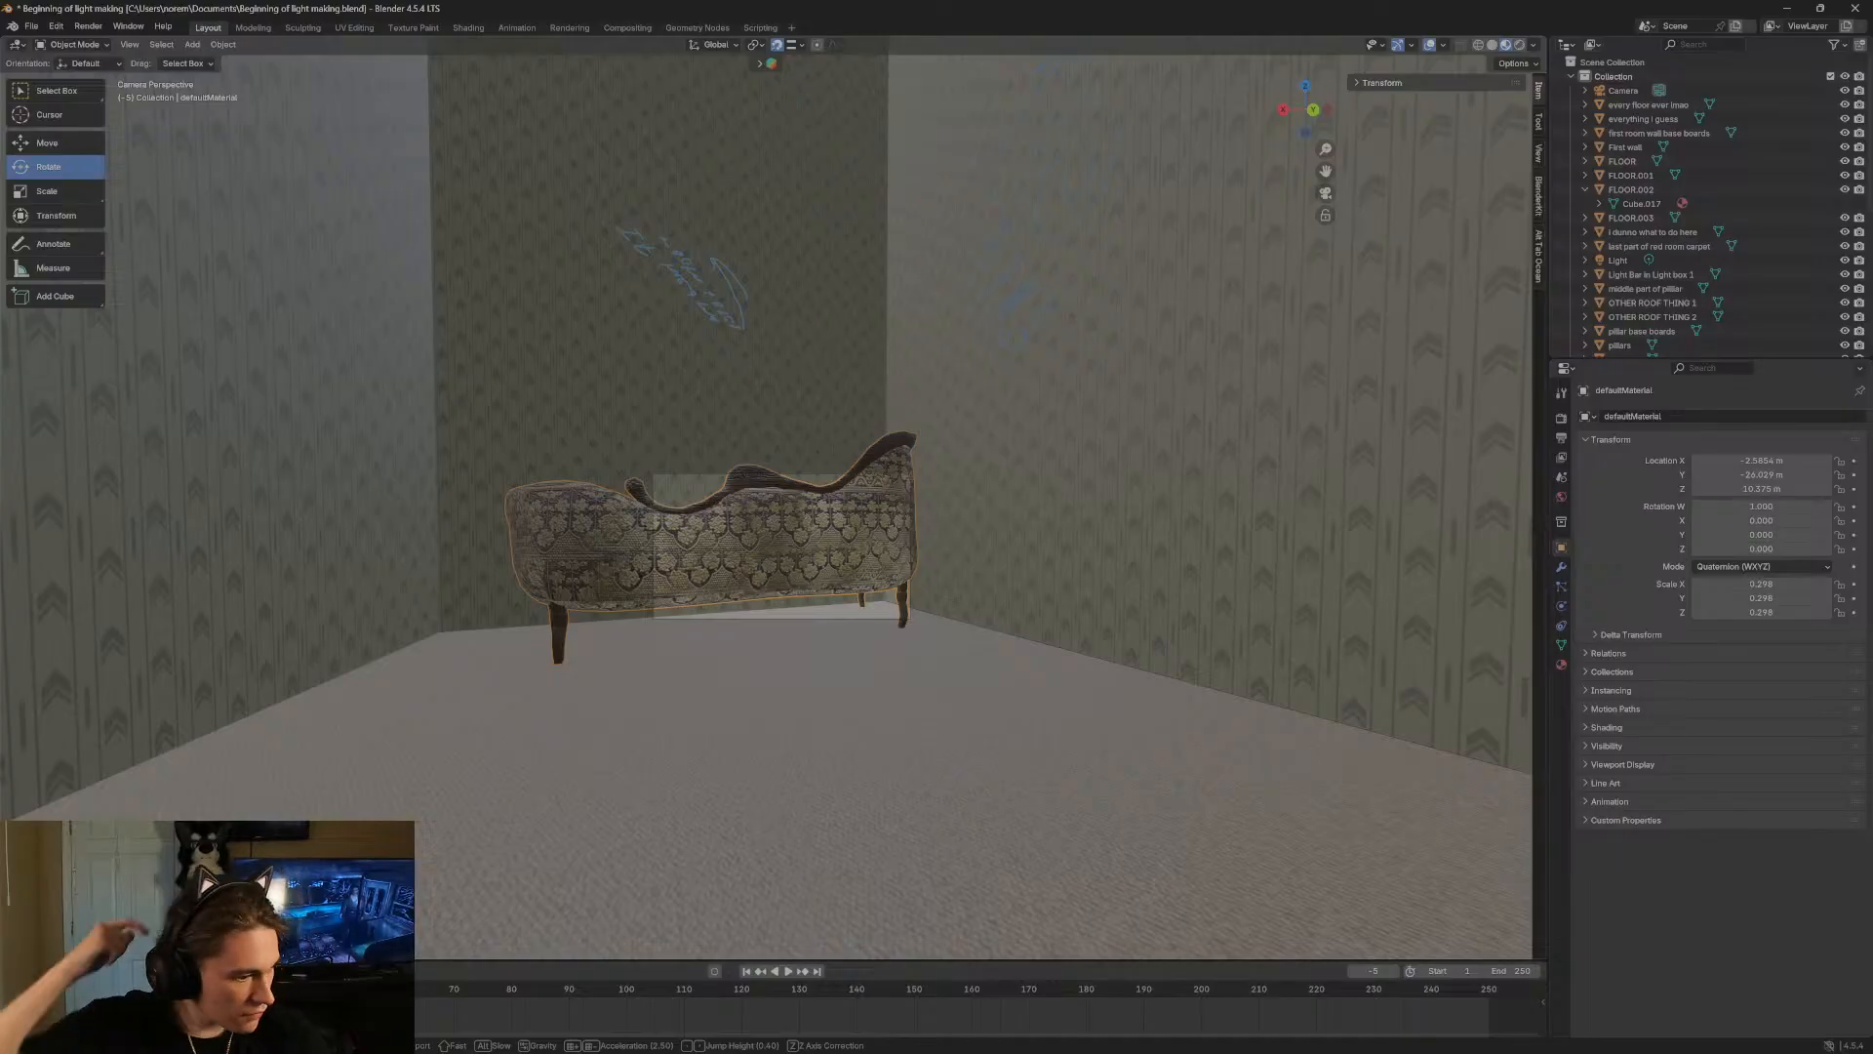
{"action": "key", "text": "w"}
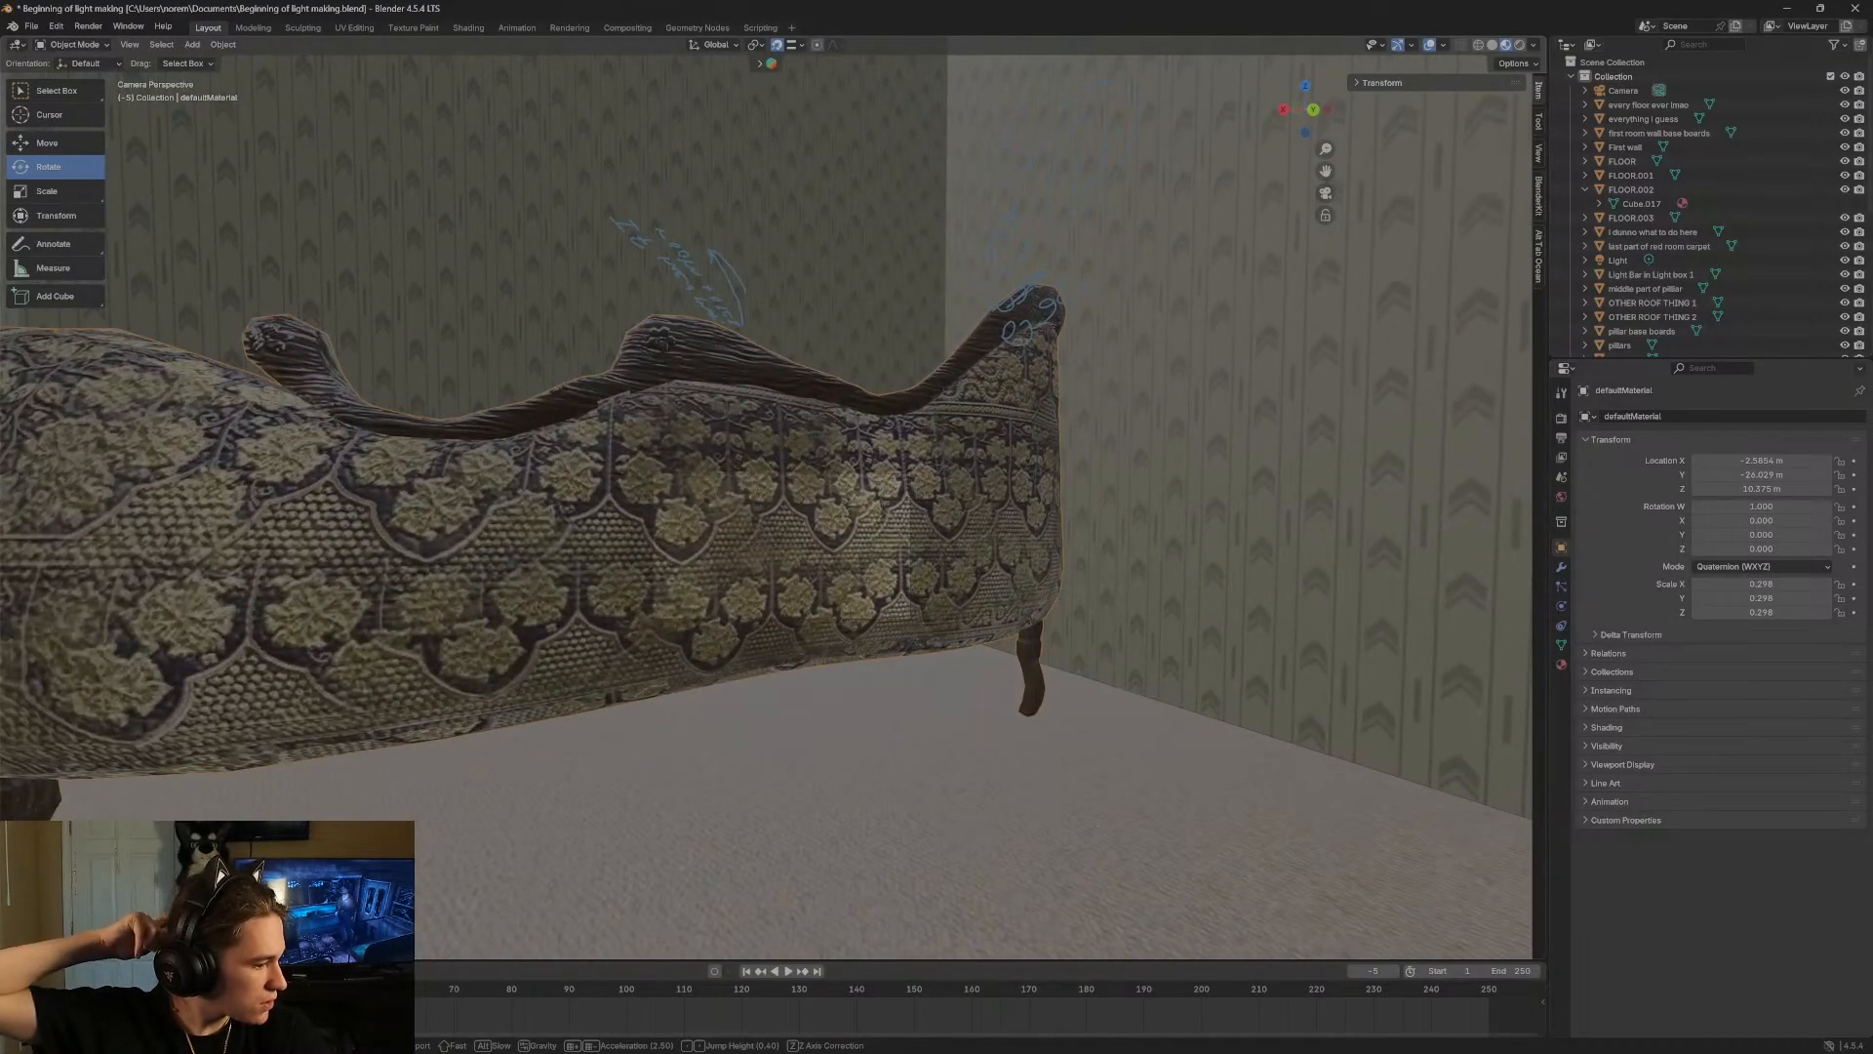
{"action": "key", "text": "s"}
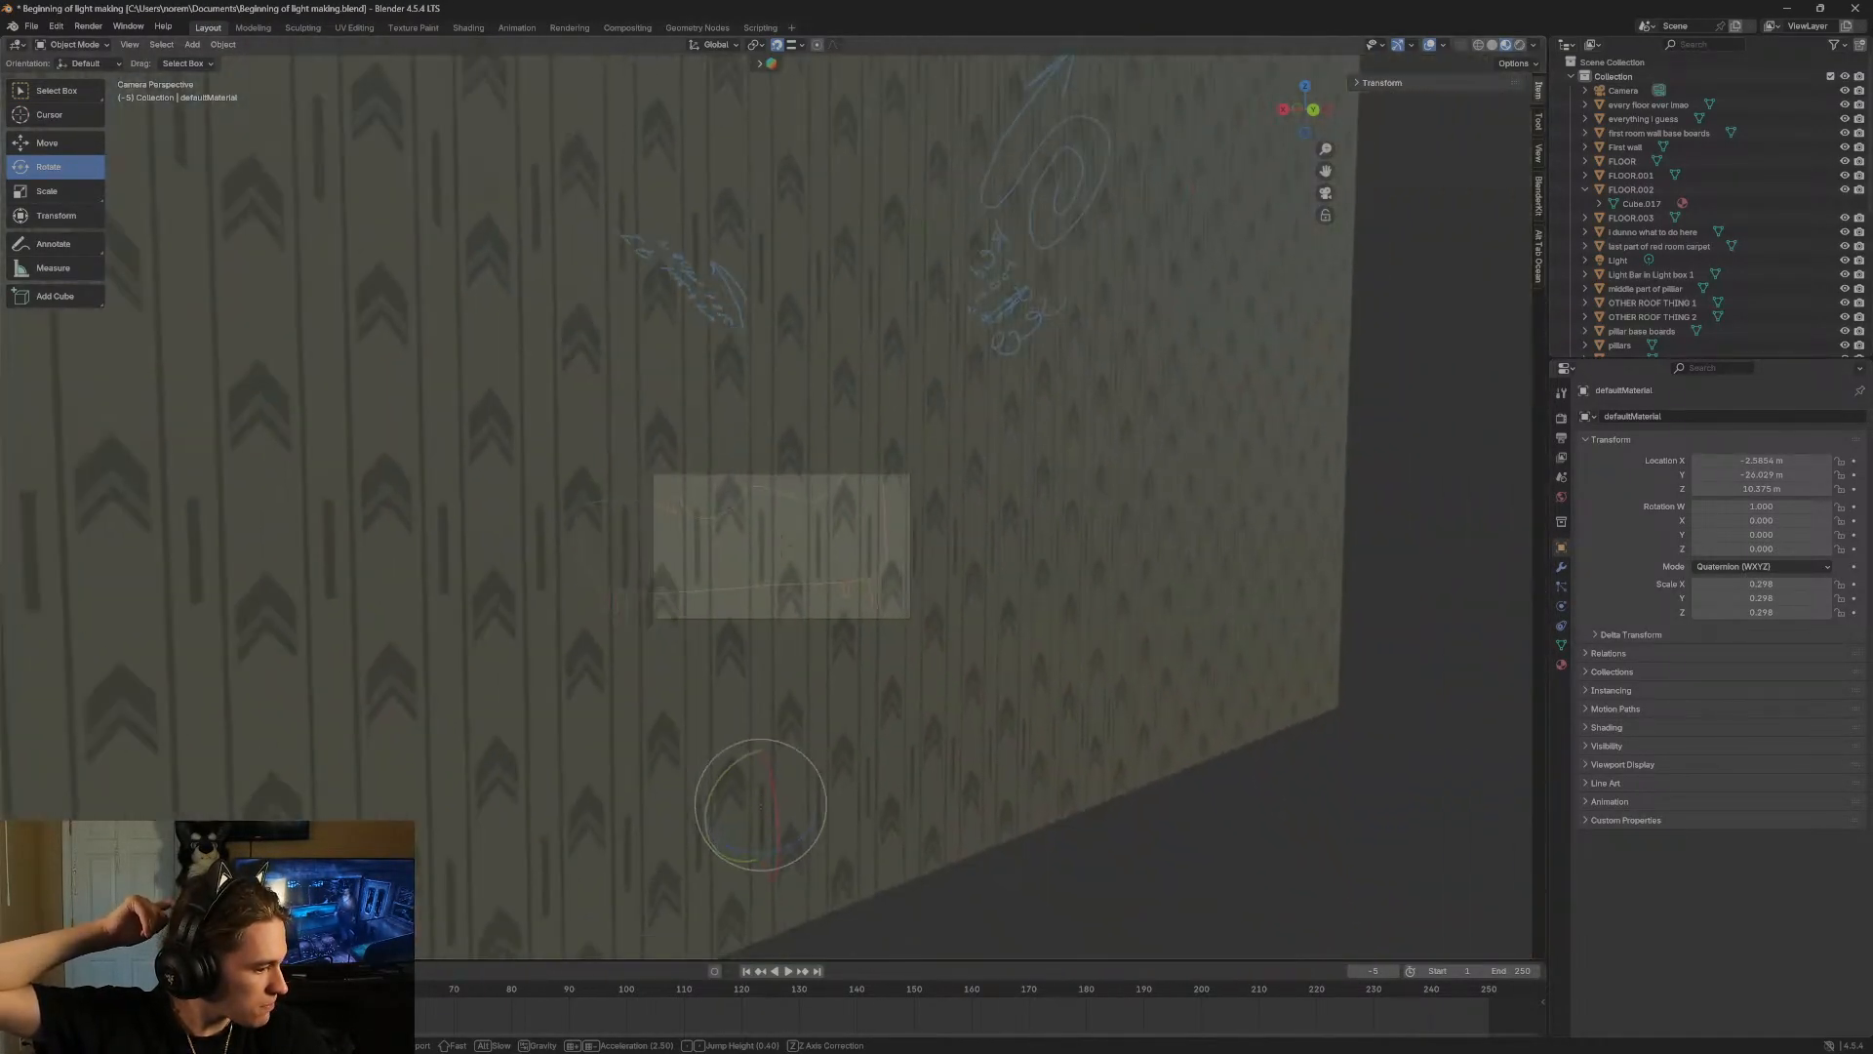
{"action": "key", "text": "w"}
{"action": "key", "text": "w"}
{"action": "key", "text": "s"}
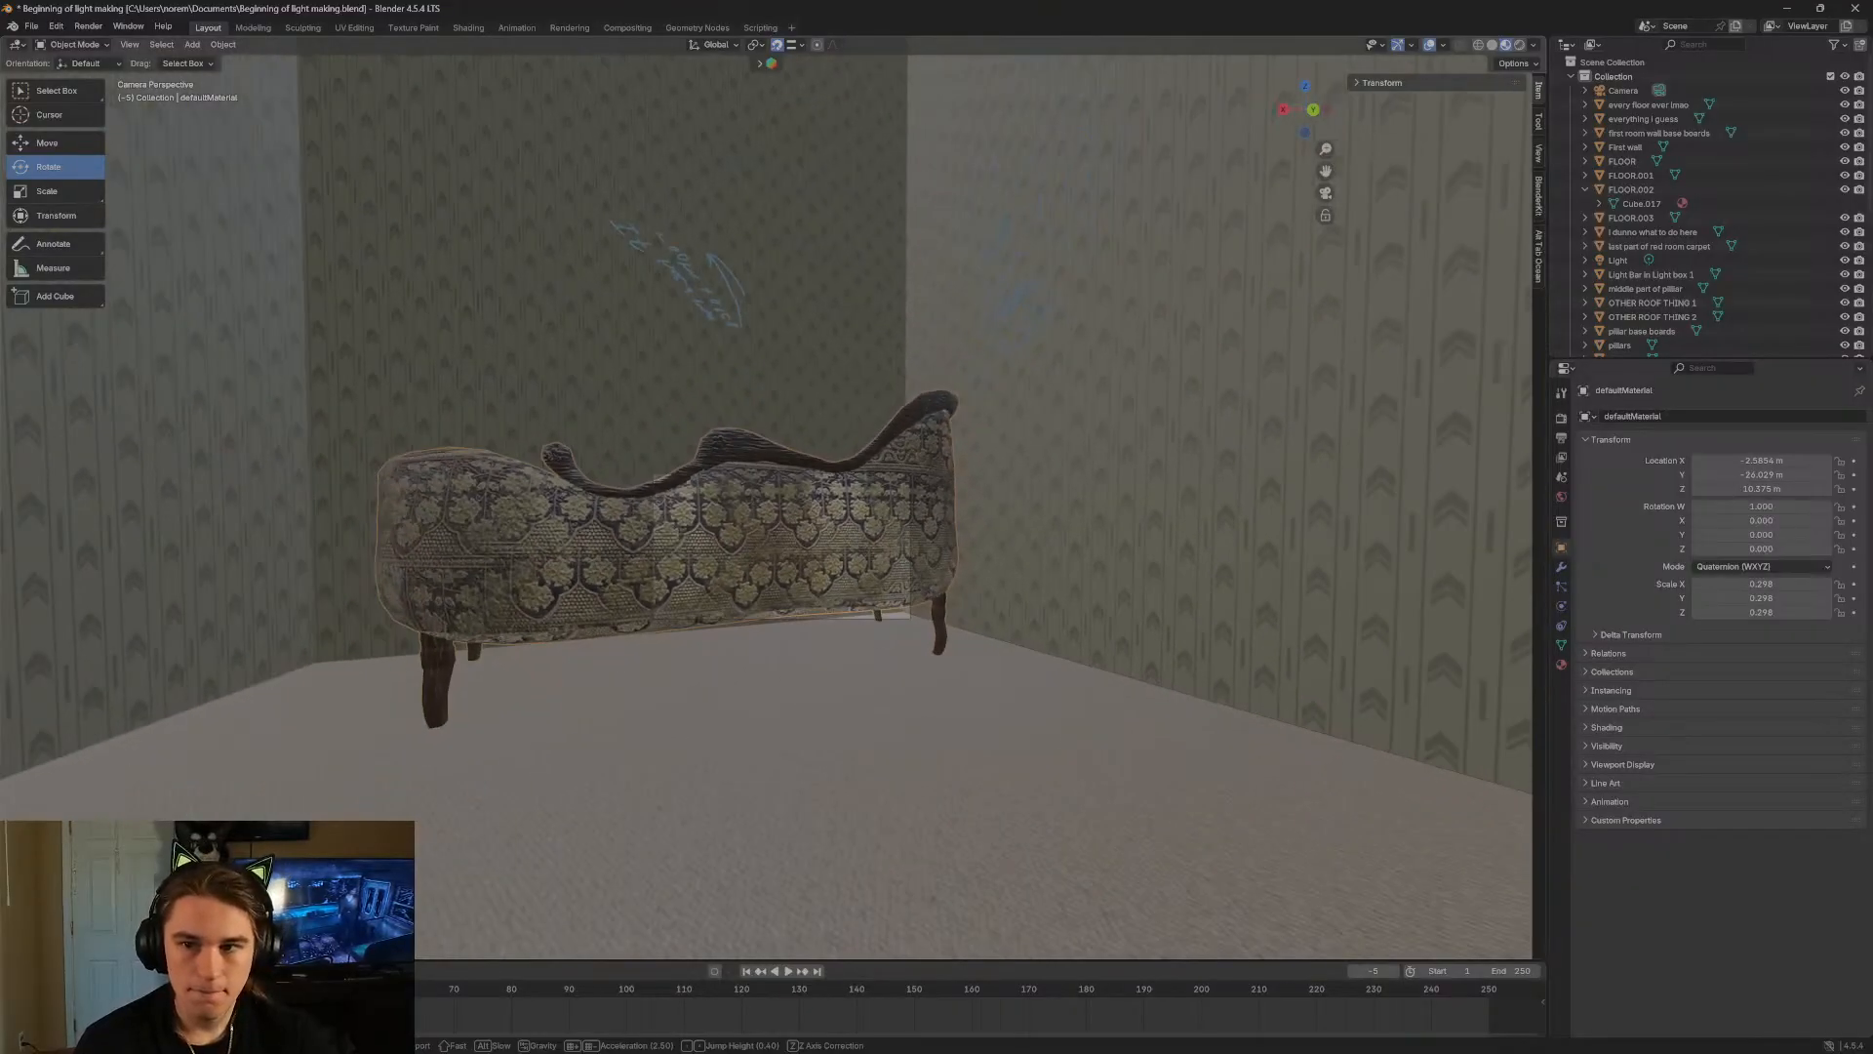
{"action": "key", "text": "s"}
{"action": "key", "text": "w"}
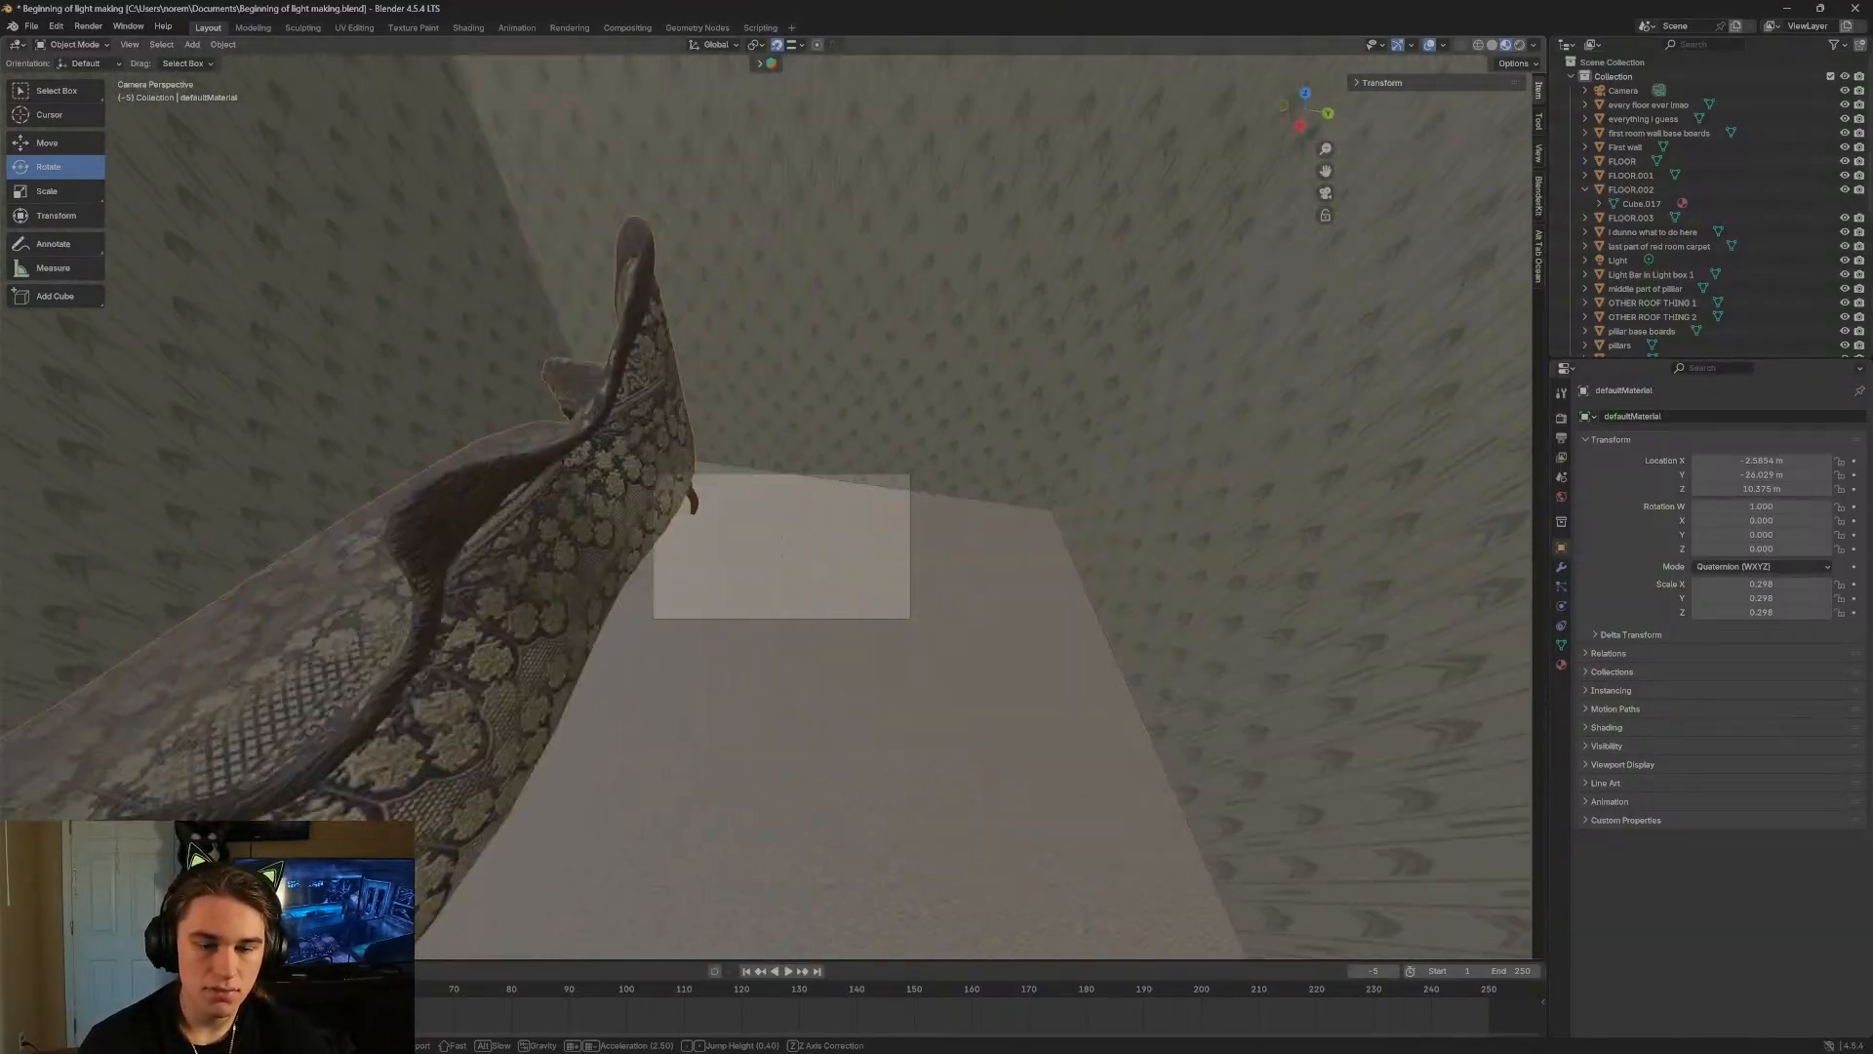
{"action": "key", "text": "w"}
{"action": "key", "text": "s"}
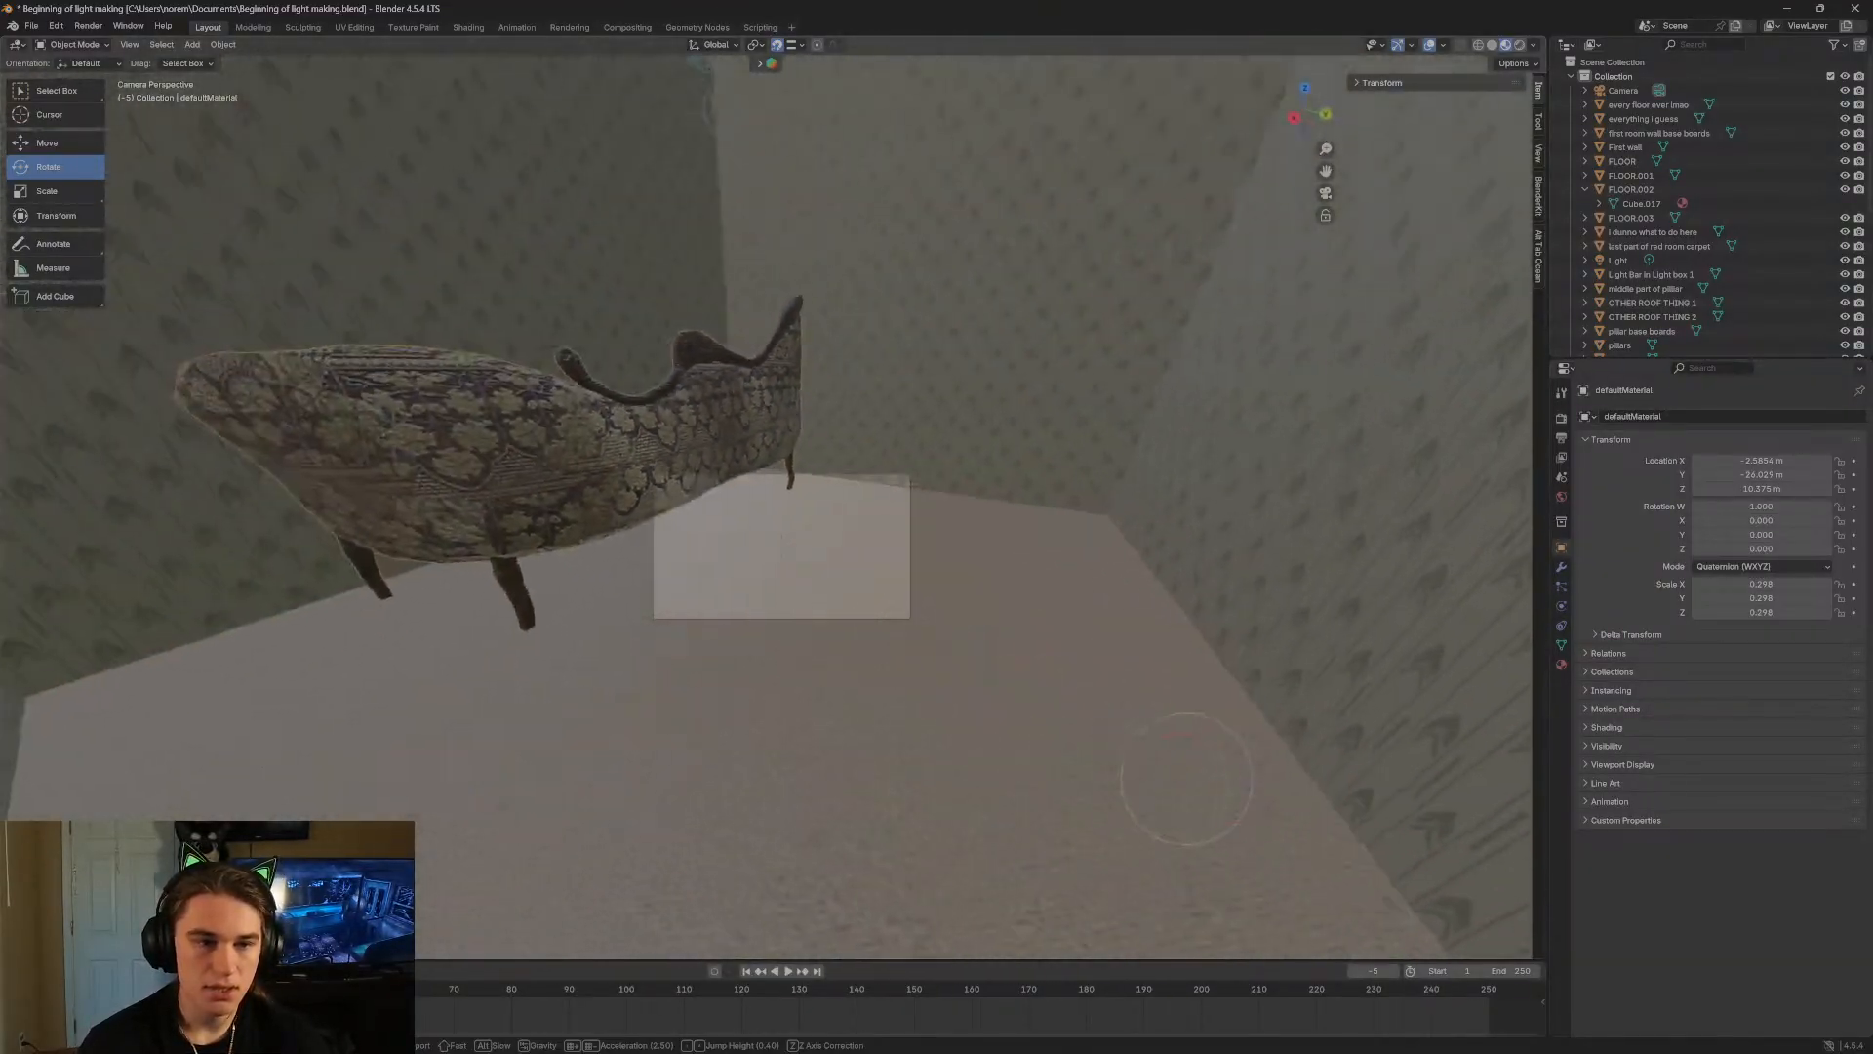
{"action": "left_click", "coordinate": [761, 330]}
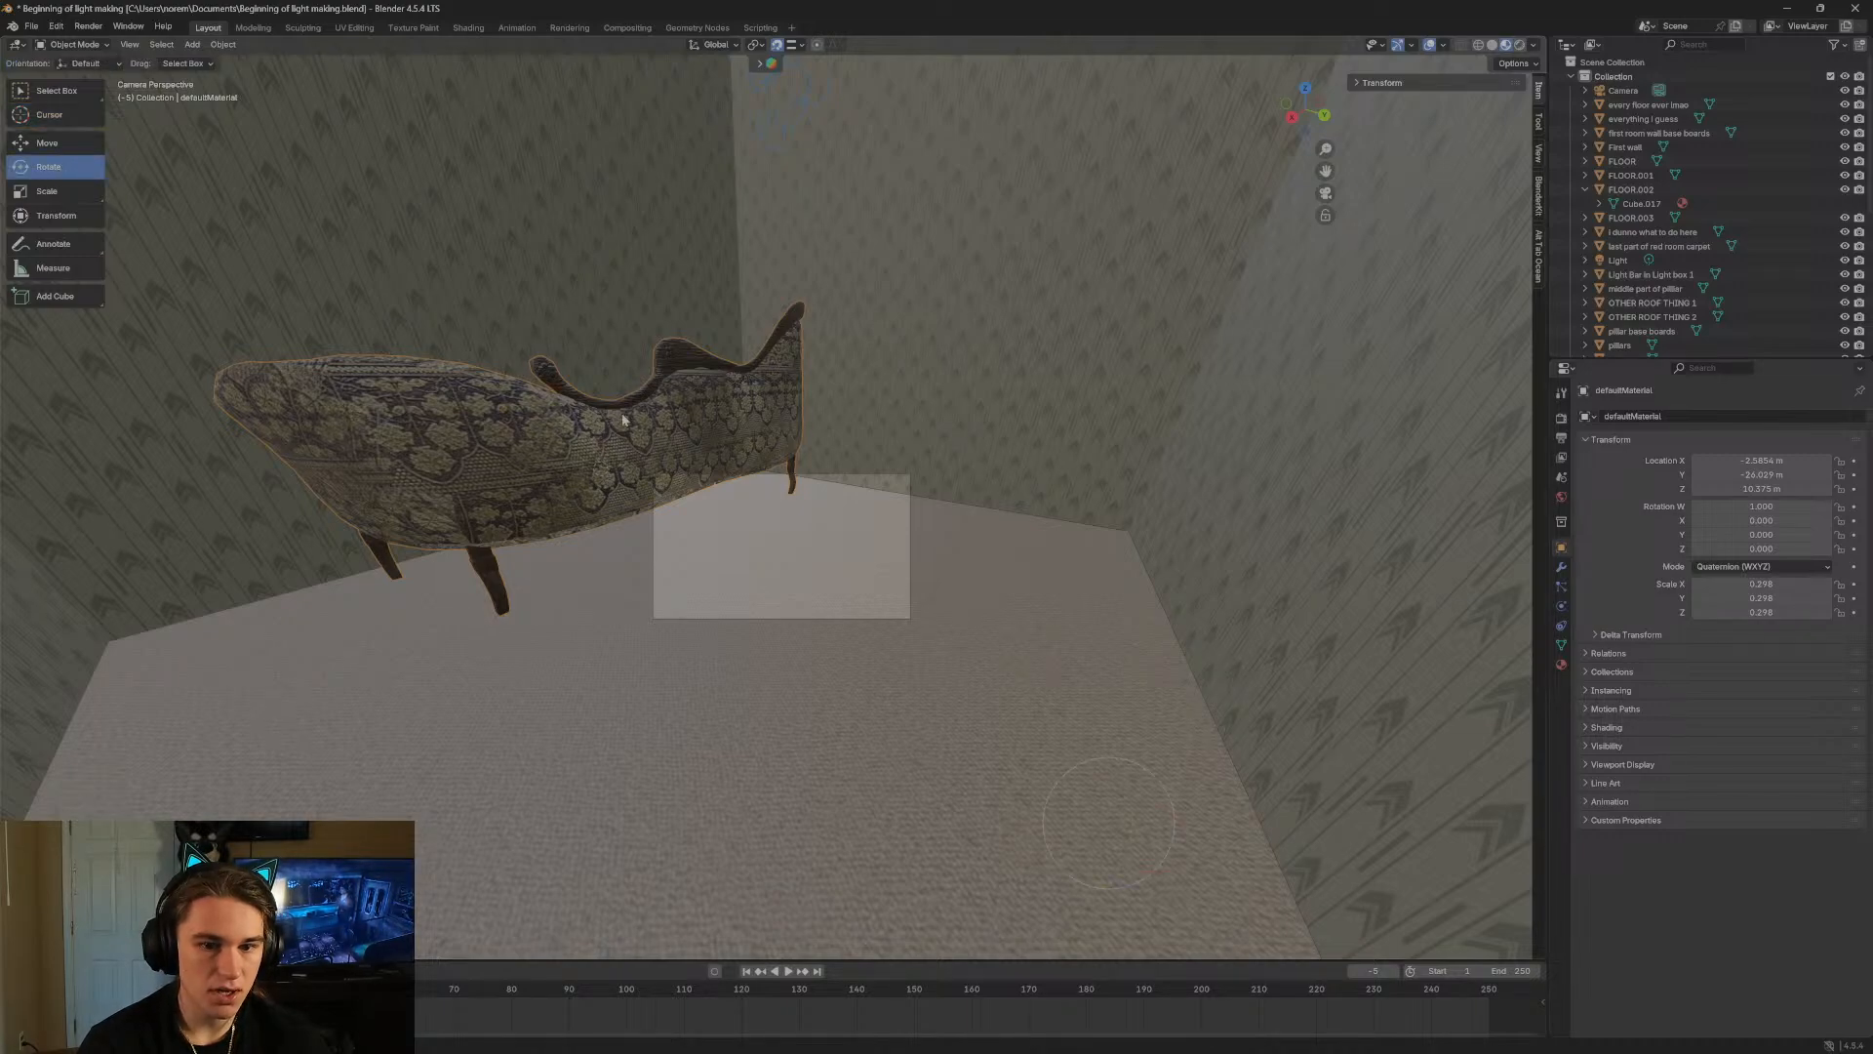
{"action": "left_click_drag", "start_coordinate": [1083, 780], "coordinate": [600, 469]}
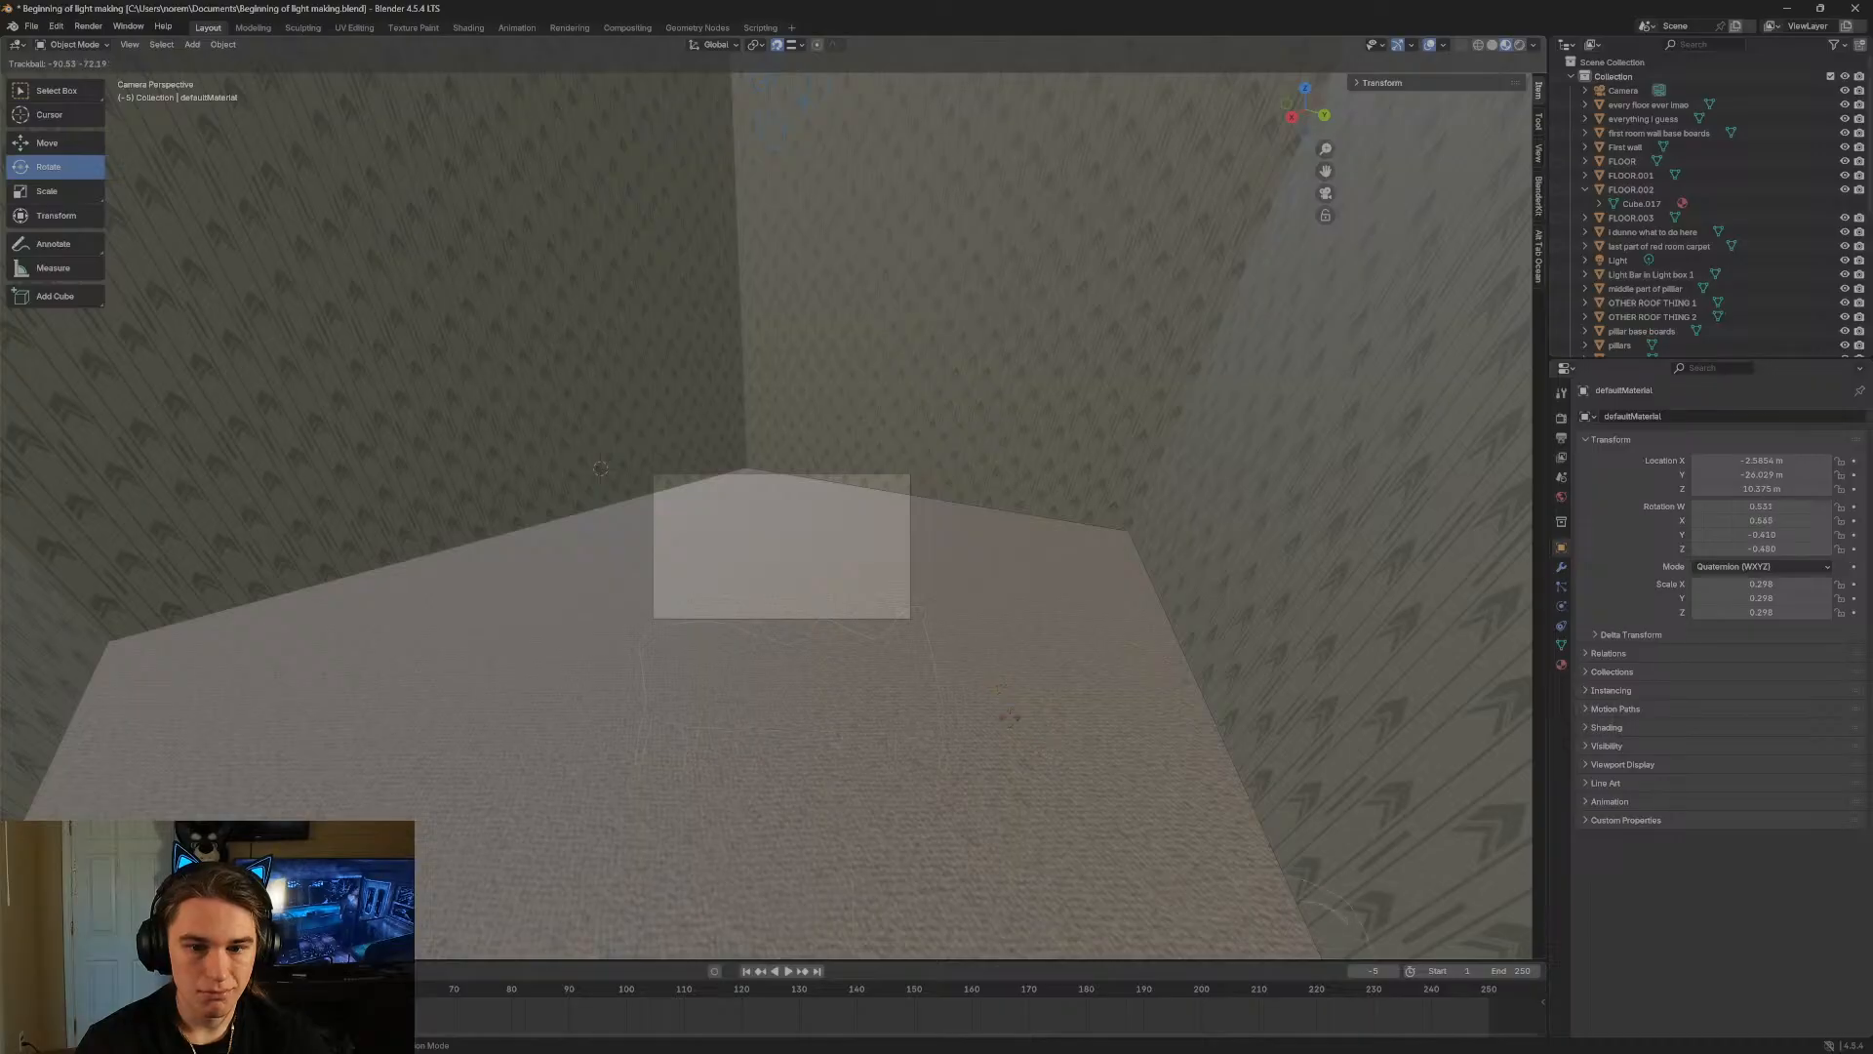
{"action": "left_click_drag", "start_coordinate": [1010, 717], "coordinate": [872, 705]}
{"action": "right_click", "coordinate": [1098, 634]}
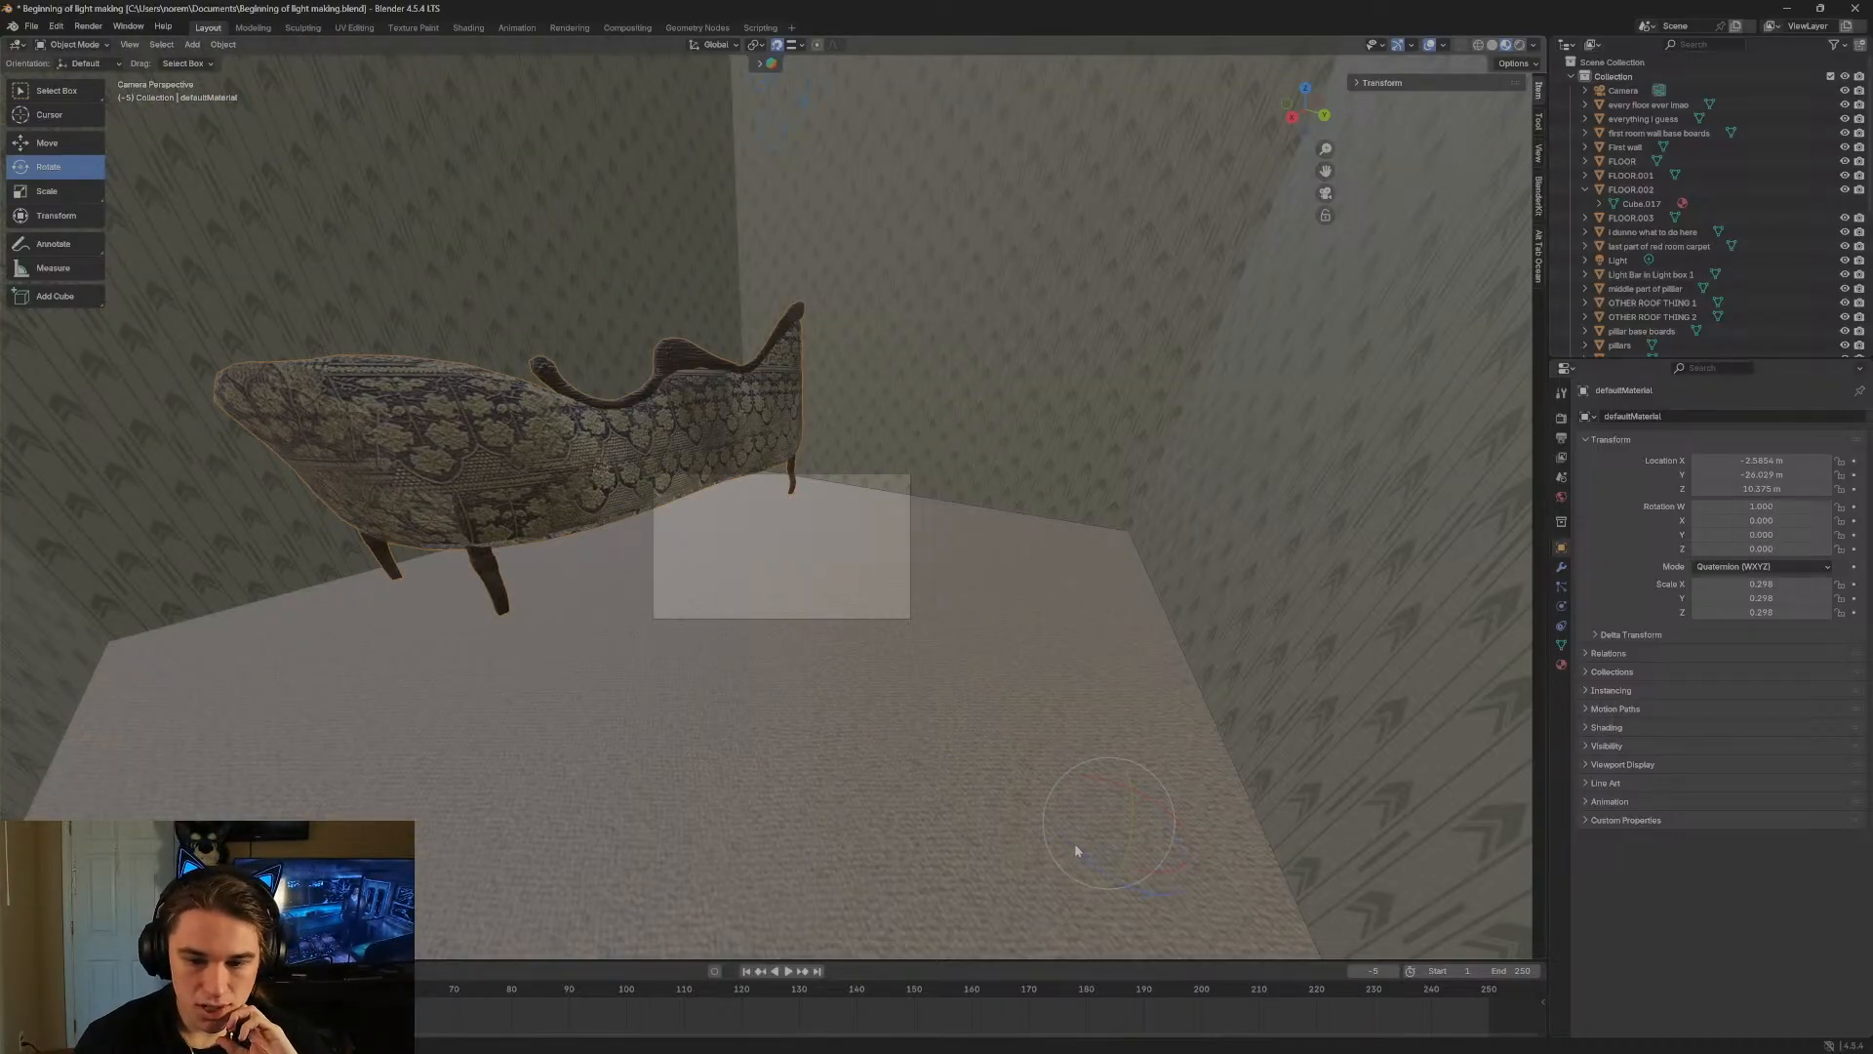
{"action": "left_click_drag", "start_coordinate": [1076, 852], "coordinate": [1207, 862]}
{"action": "right_click", "coordinate": [1094, 869]}
{"action": "right_click", "coordinate": [1208, 862]}
{"action": "mouse_move", "coordinate": [1130, 795]}
{"action": "left_mouse_down"}
{"action": "mouse_move", "coordinate": [1122, 849]}
{"action": "mouse_move", "coordinate": [1149, 775]}
{"action": "left_mouse_up"}
{"action": "right_click", "coordinate": [1148, 772]}
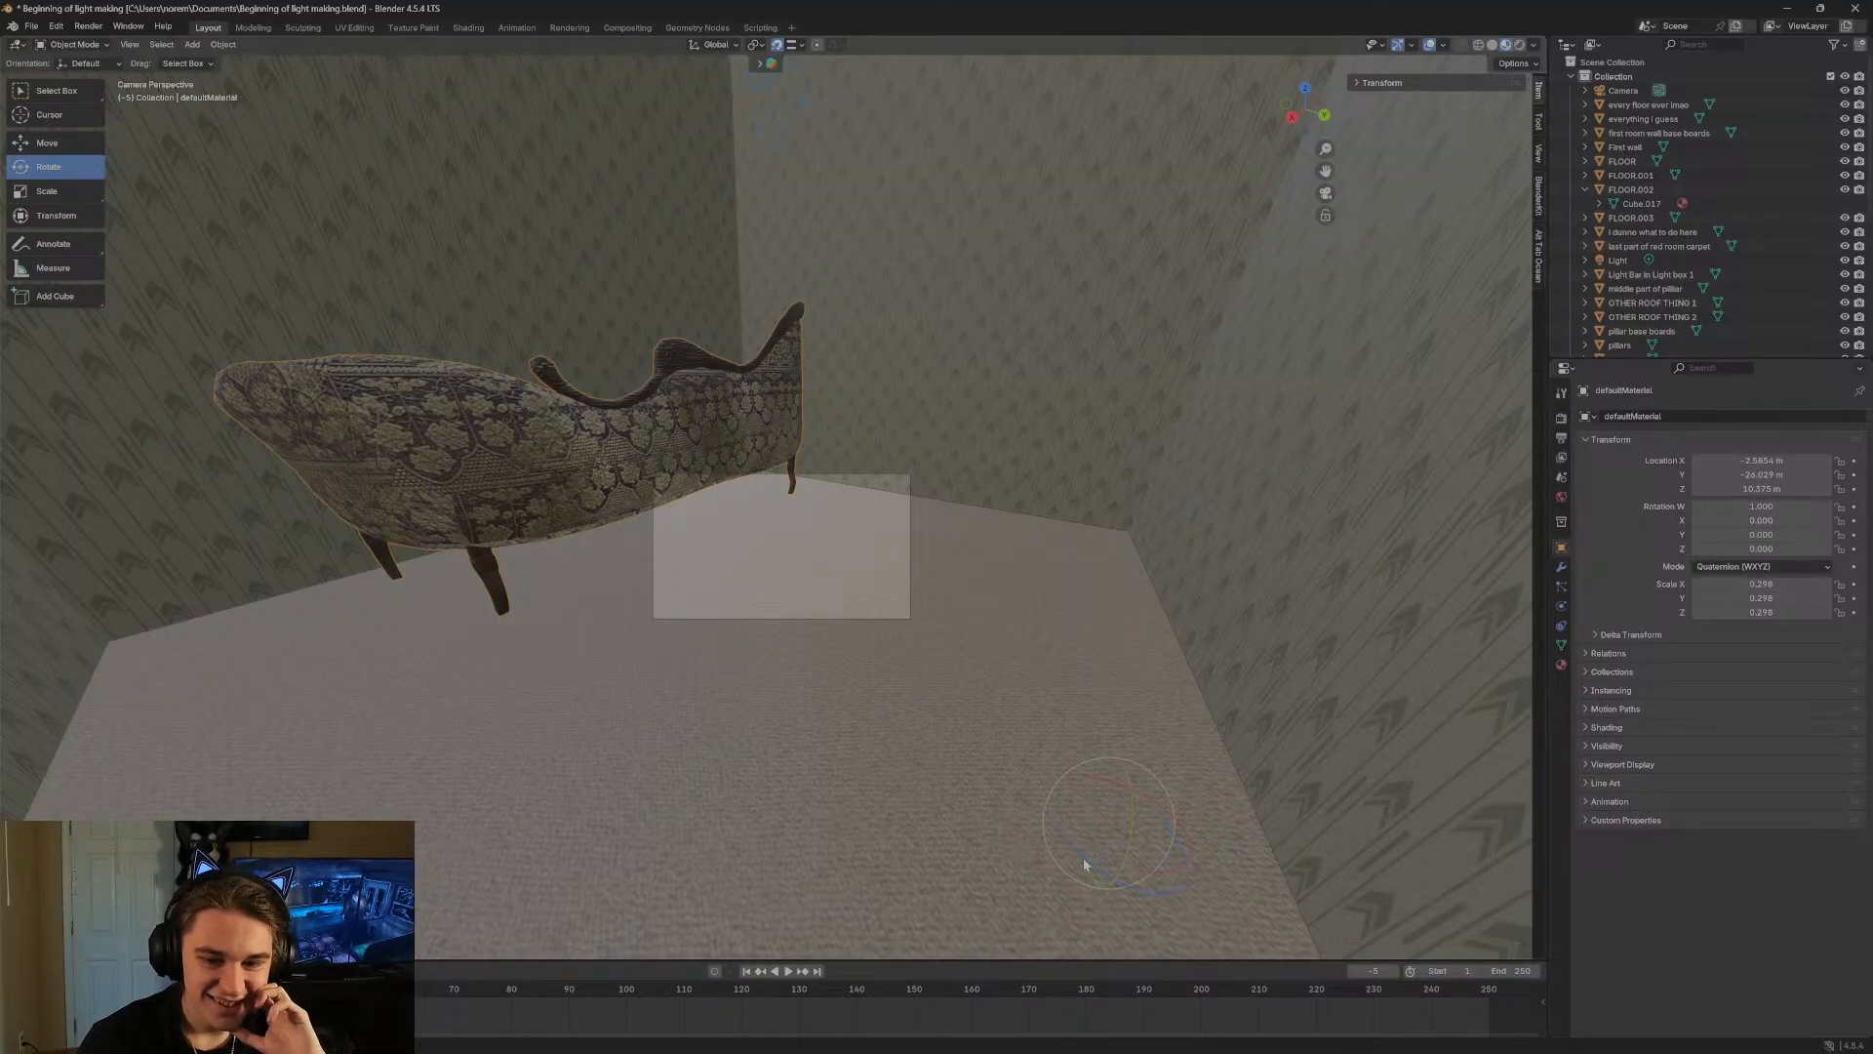
Rotate the couch about the global Z axis to a quaternion of about W 0.550, Z 0.835.
{"action": "left_click_drag", "start_coordinate": [1083, 864], "coordinate": [1160, 877]}
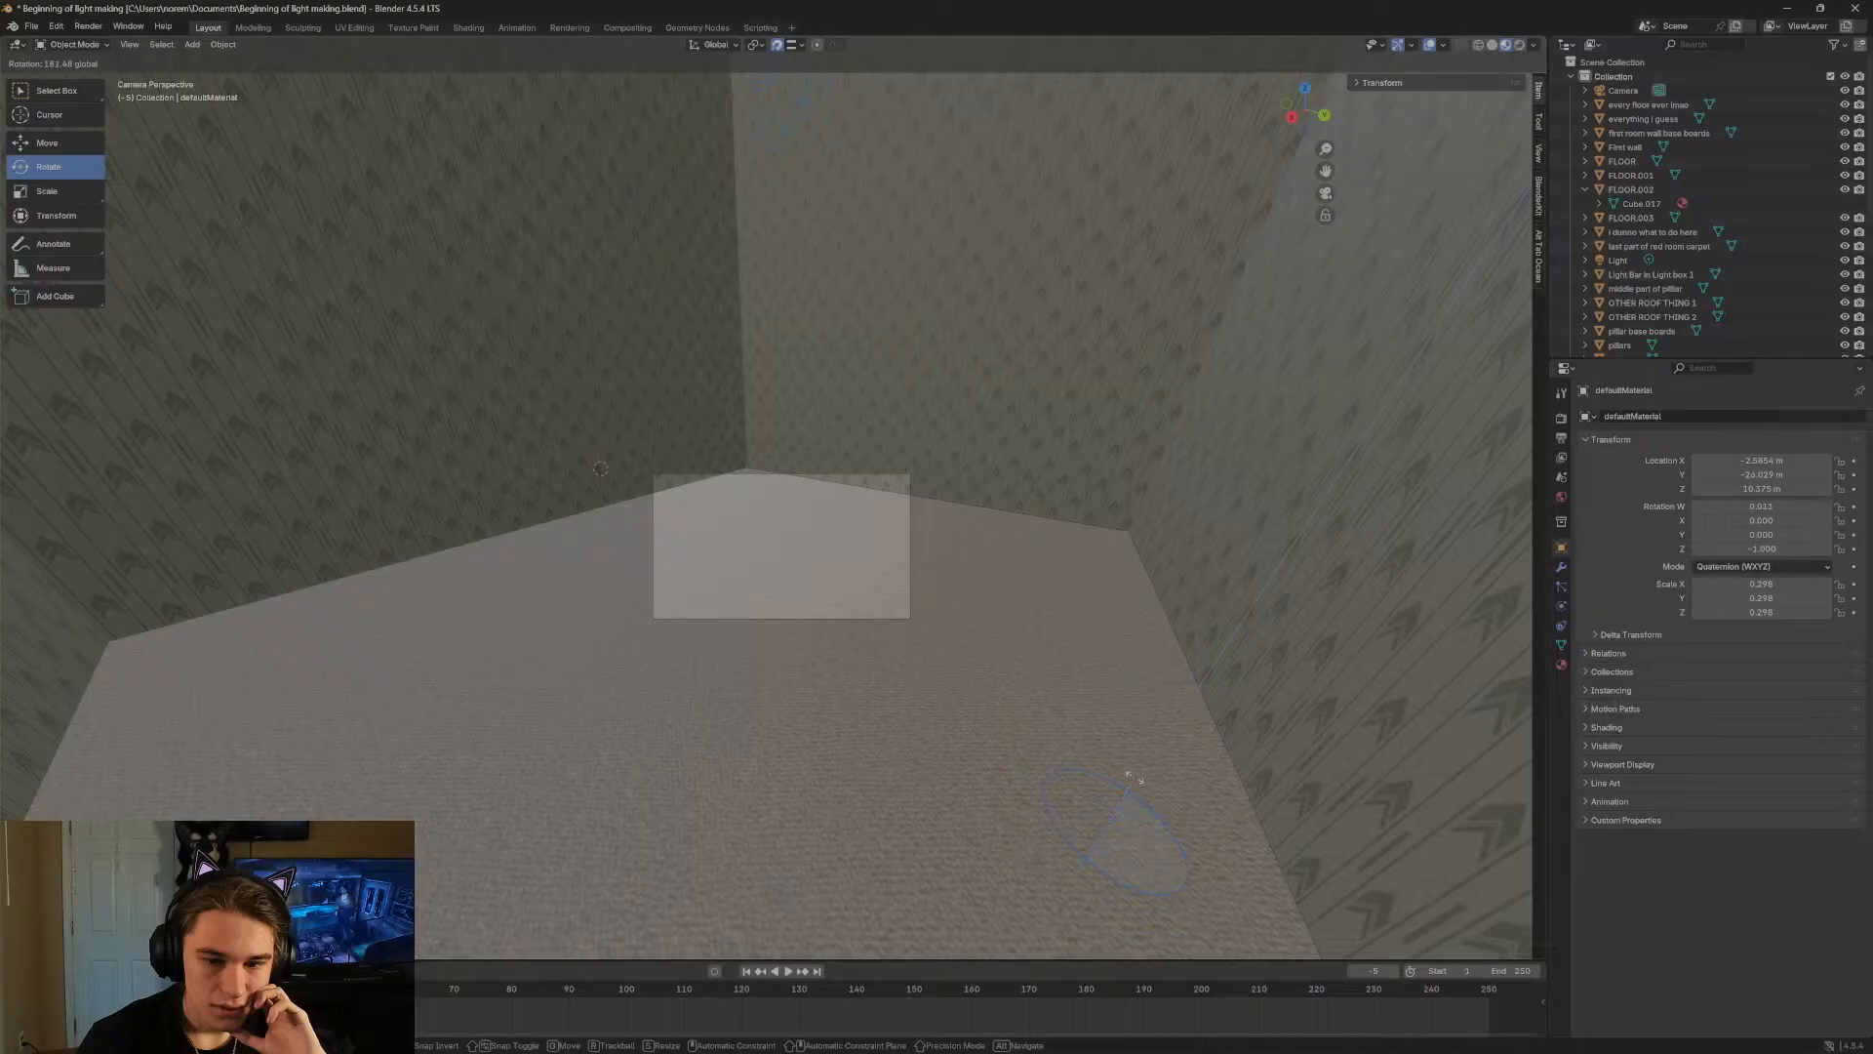
{"action": "left_click_drag", "start_coordinate": [1028, 774], "coordinate": [1165, 831]}
Inspect the rotated couch from inside and outside the room to compare its position with the patterned walls.
{"action": "key", "text": "shift+grave"}
{"action": "key", "text": "w"}
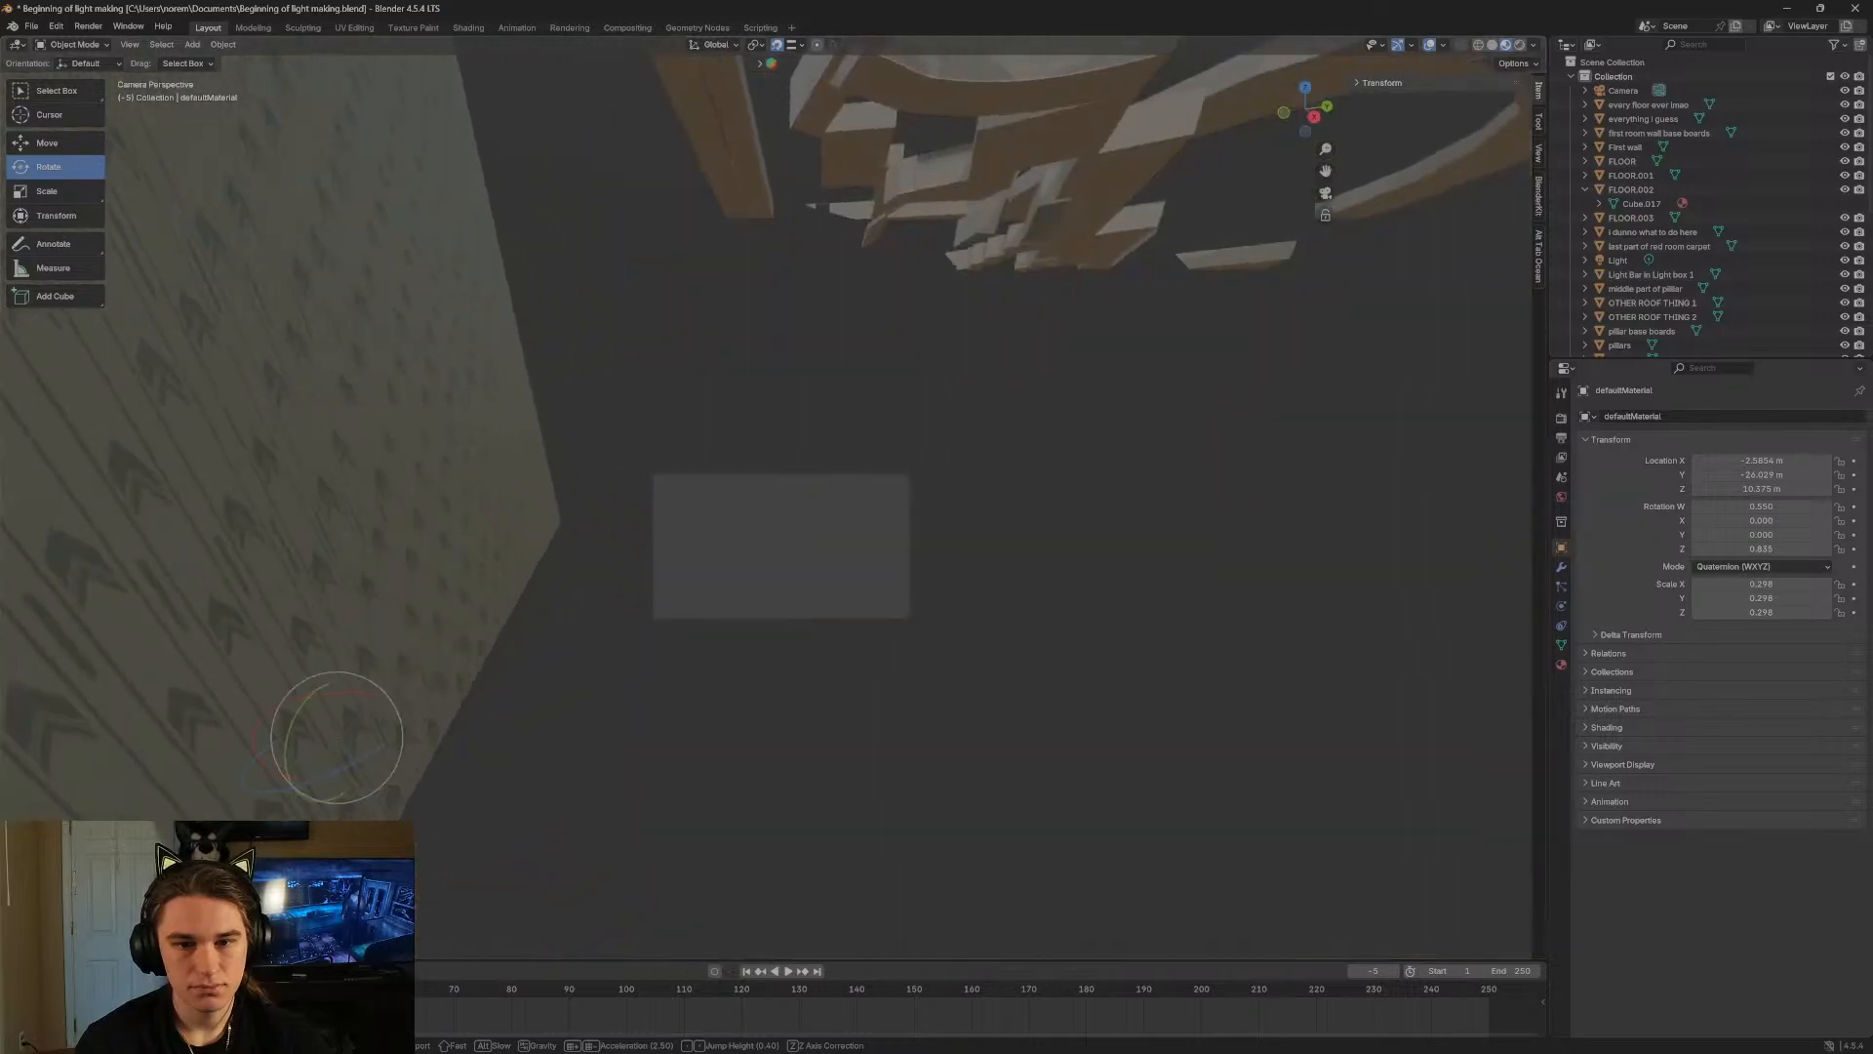
{"action": "key", "text": "s"}
{"action": "key", "text": "d"}
{"action": "key", "text": "w"}
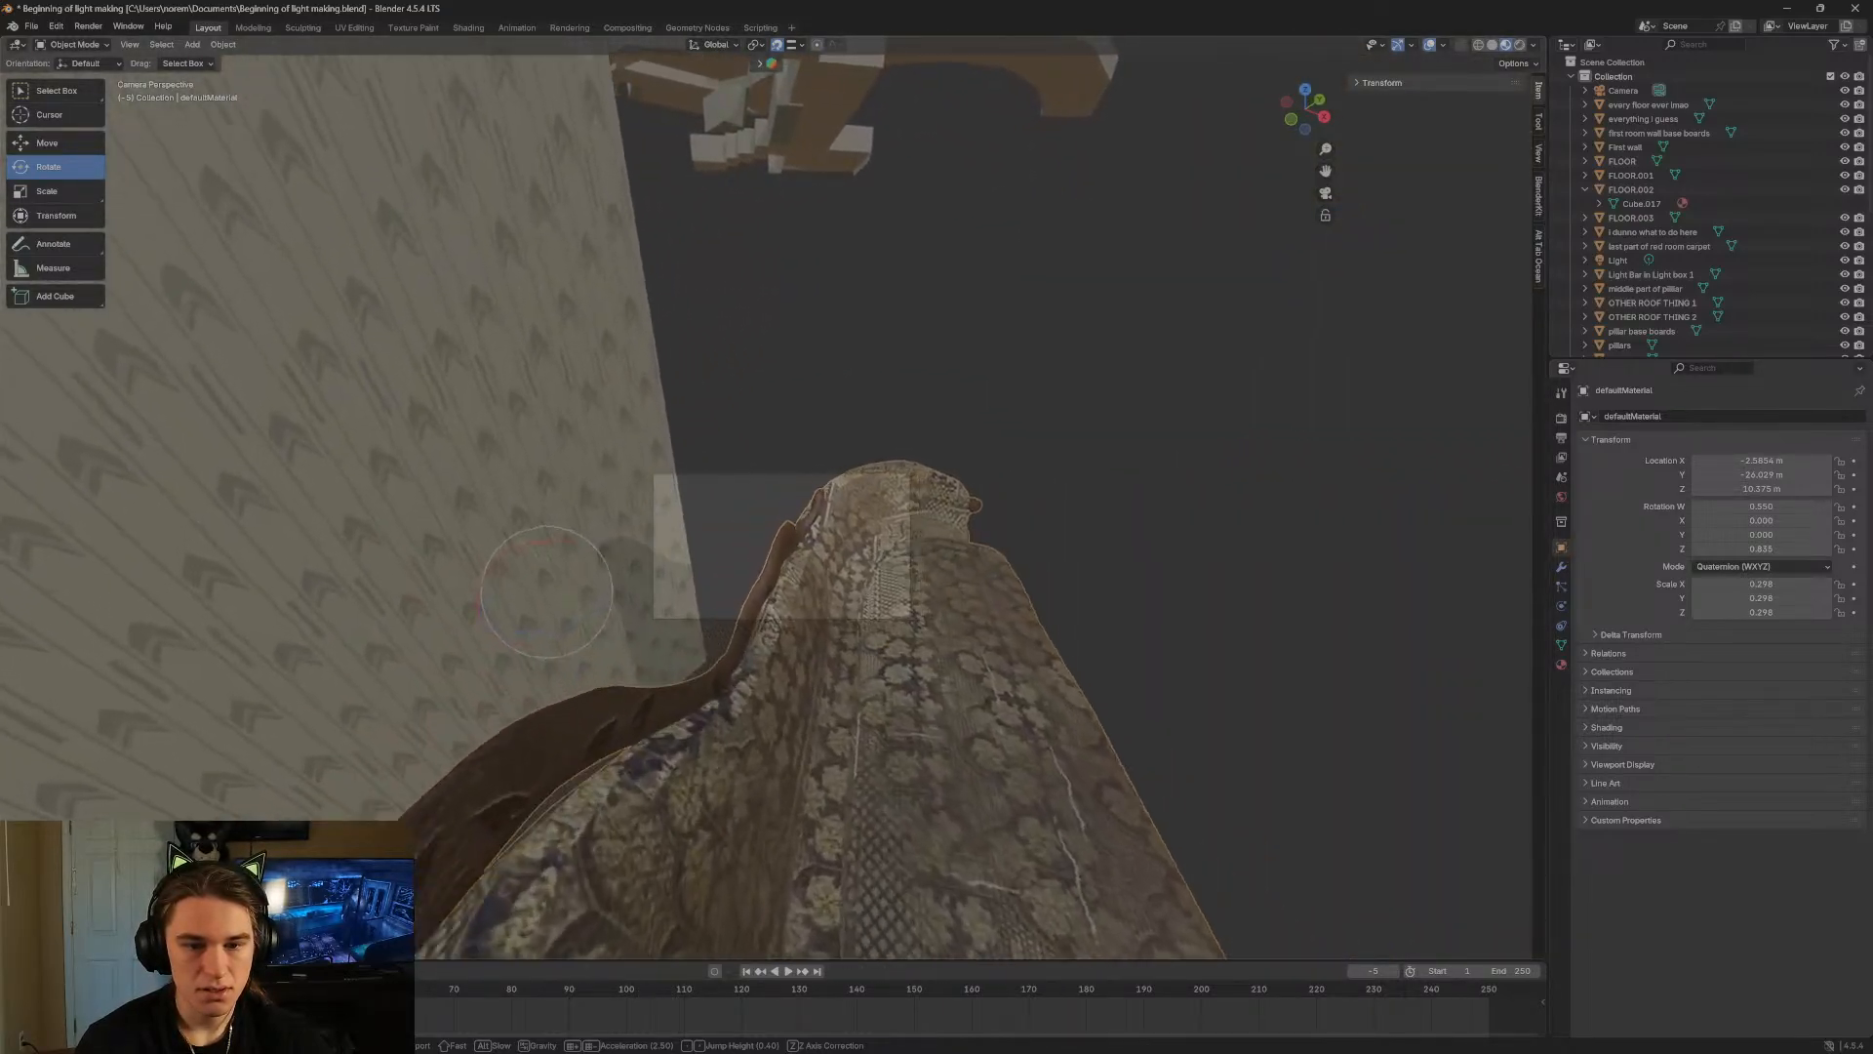
{"action": "key", "text": "a"}
{"action": "key", "text": "d"}
{"action": "key", "text": "a"}
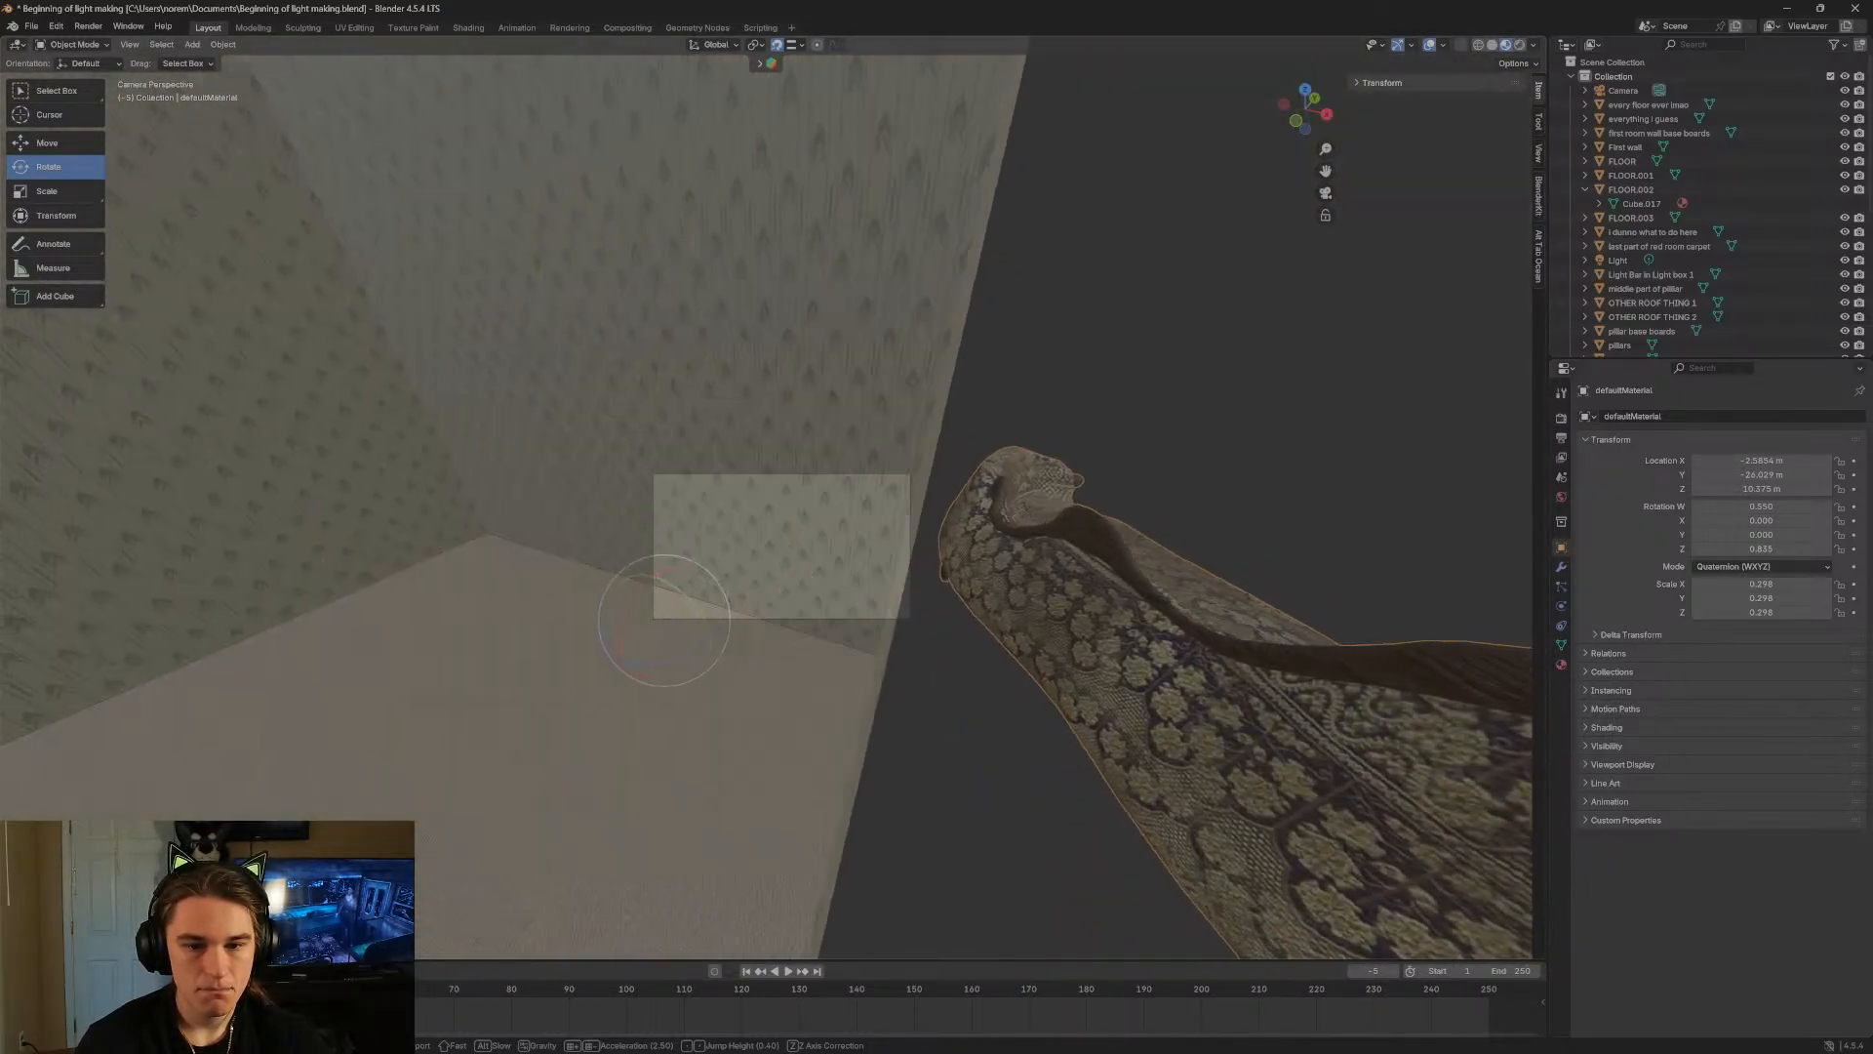
{"action": "key", "text": "d"}
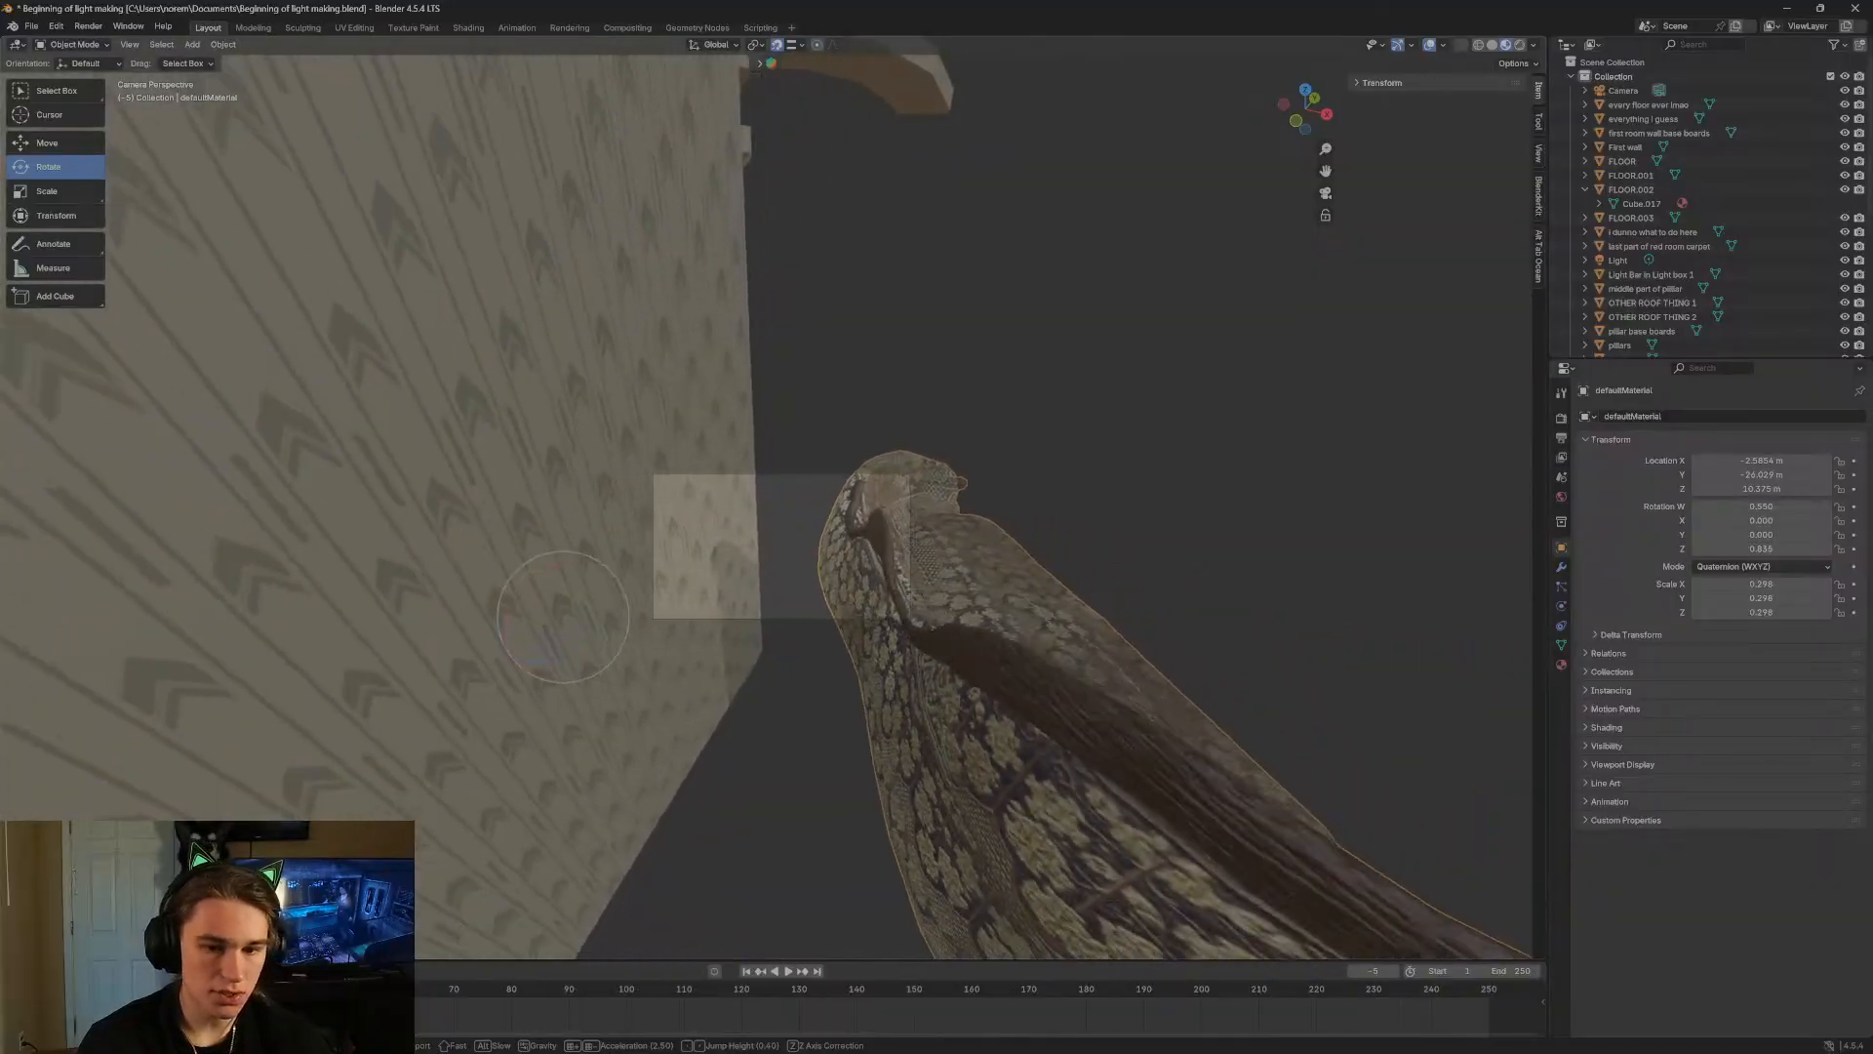
{"action": "key", "text": "d"}
{"action": "key", "text": "w"}
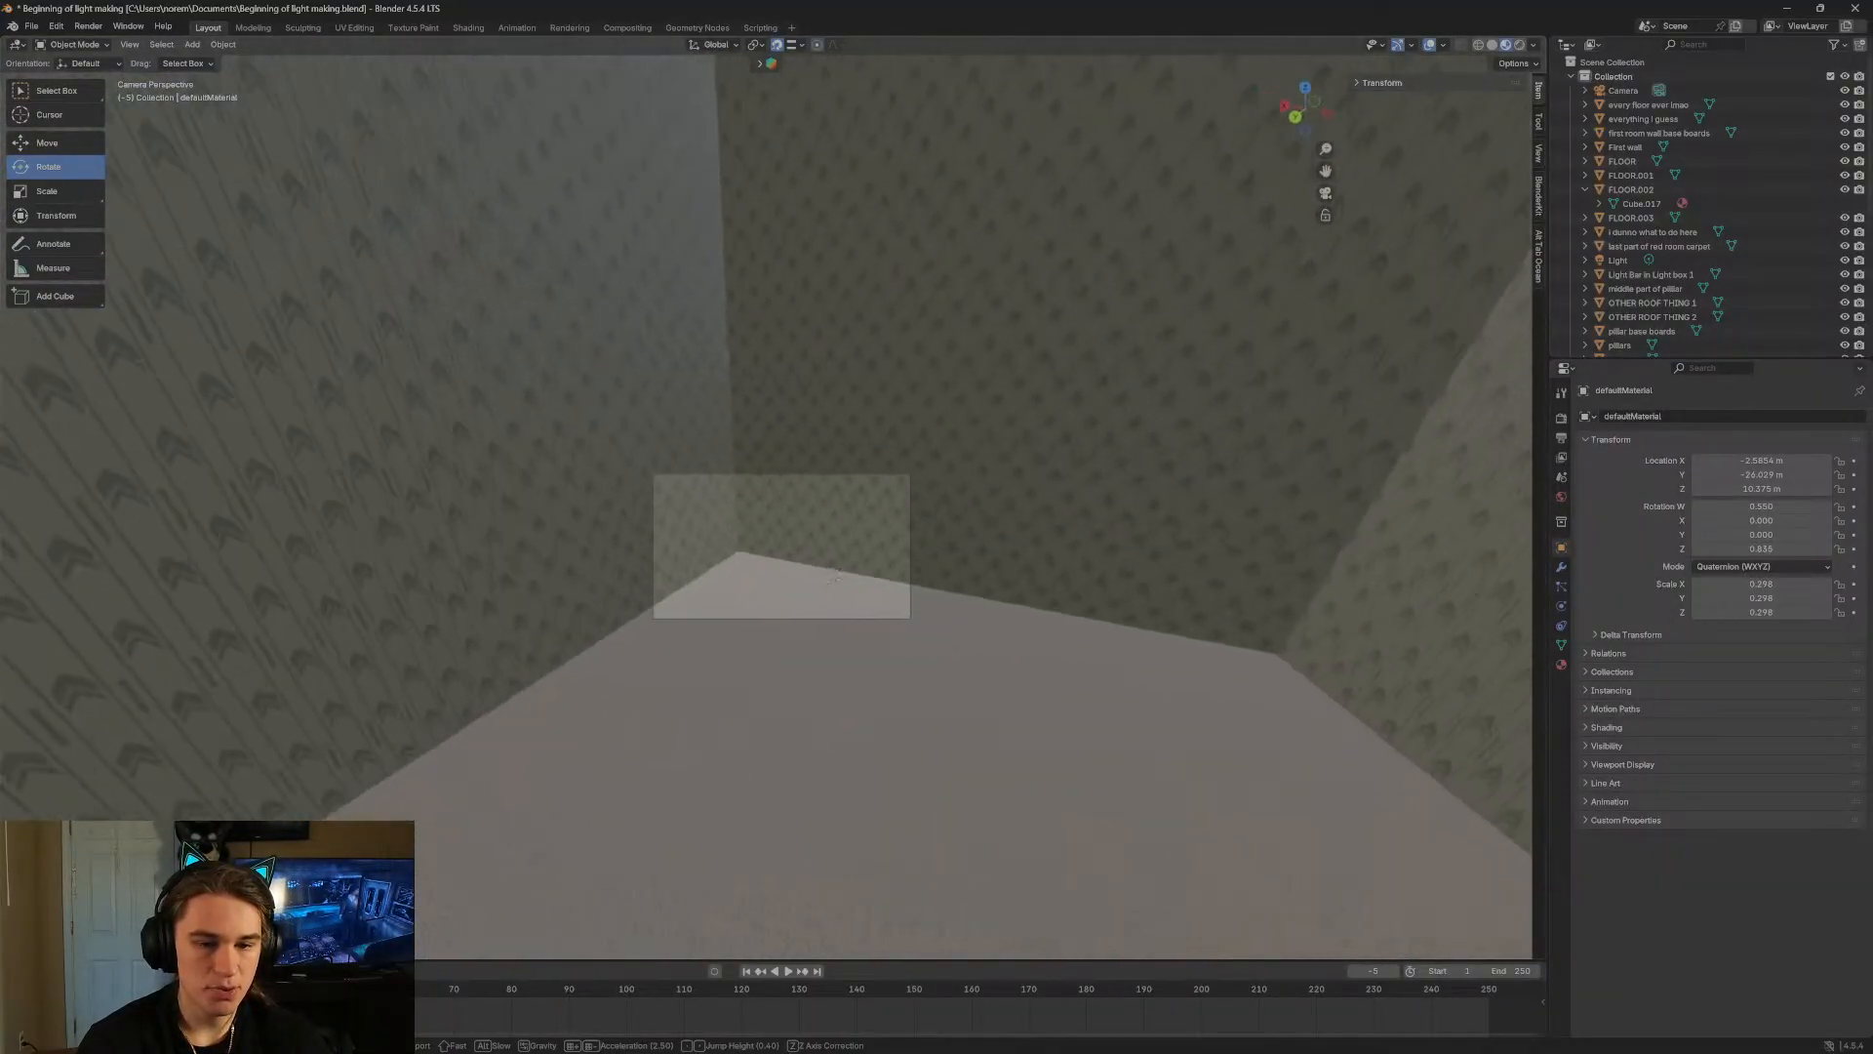
{"action": "key", "text": "a"}
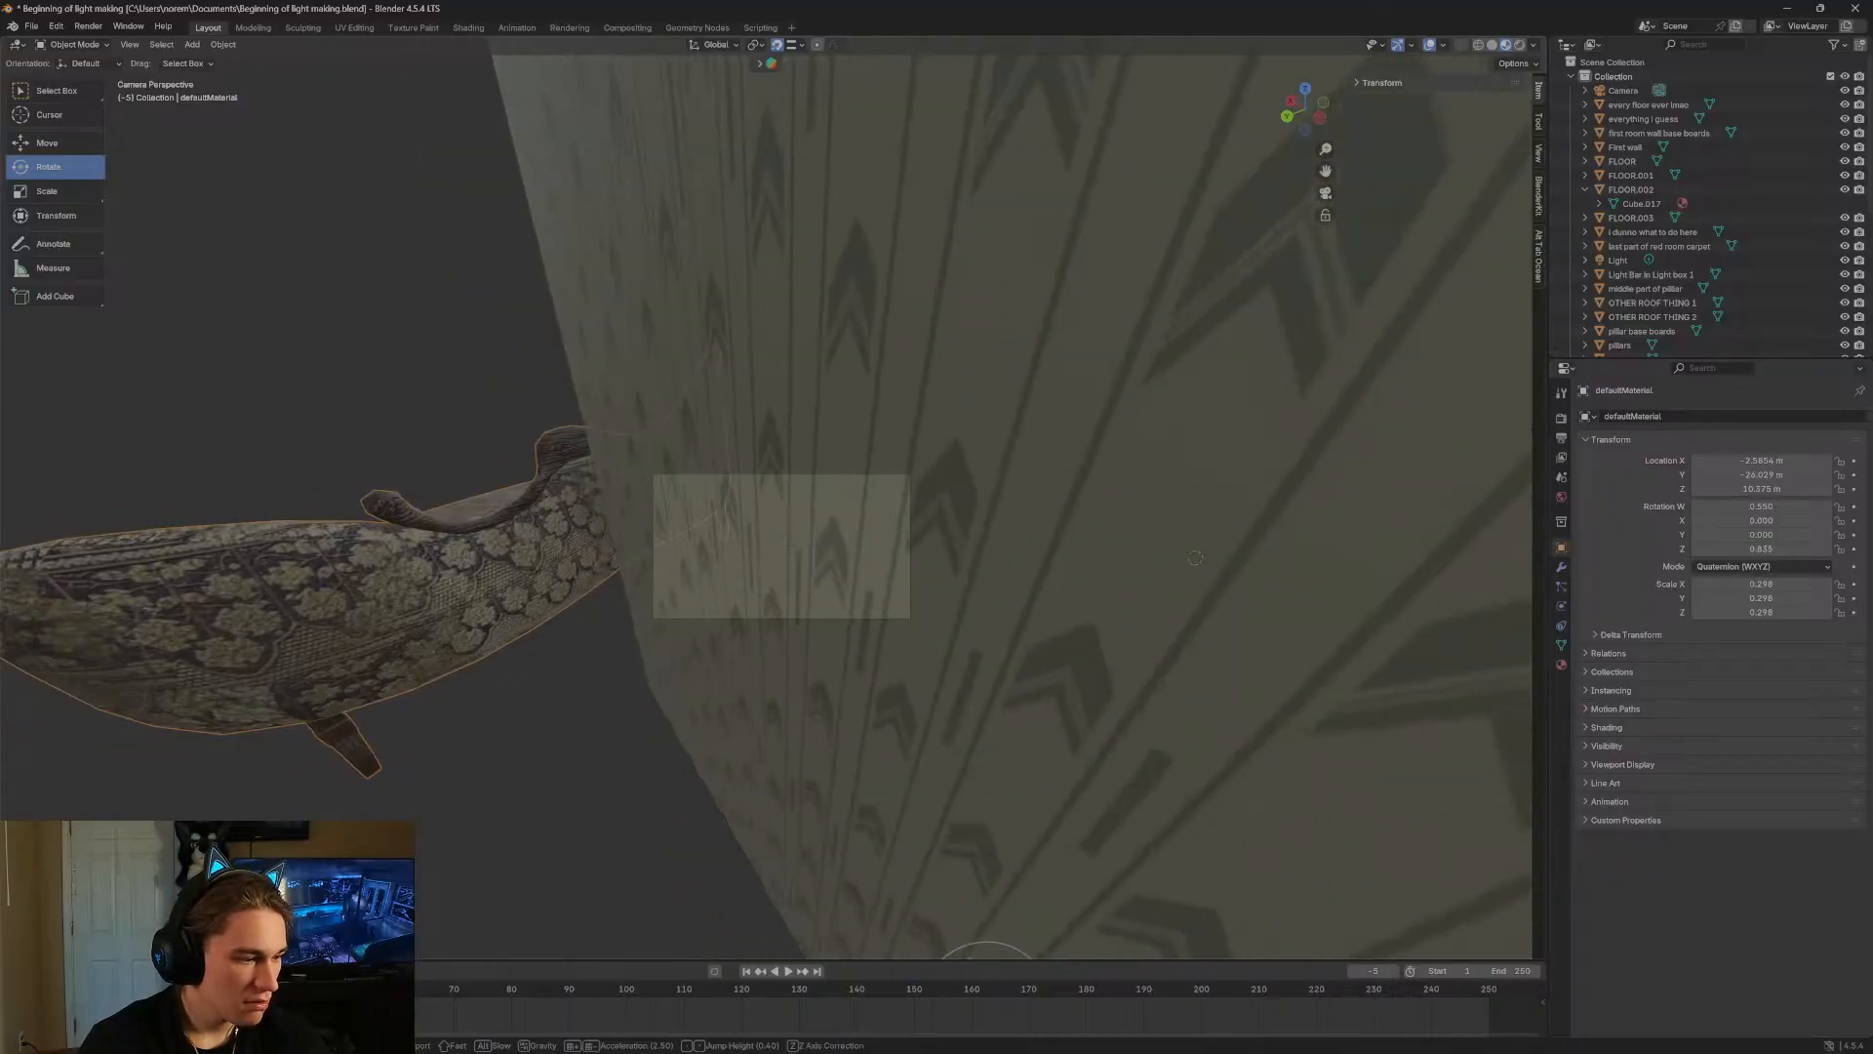
{"action": "key", "text": "s"}
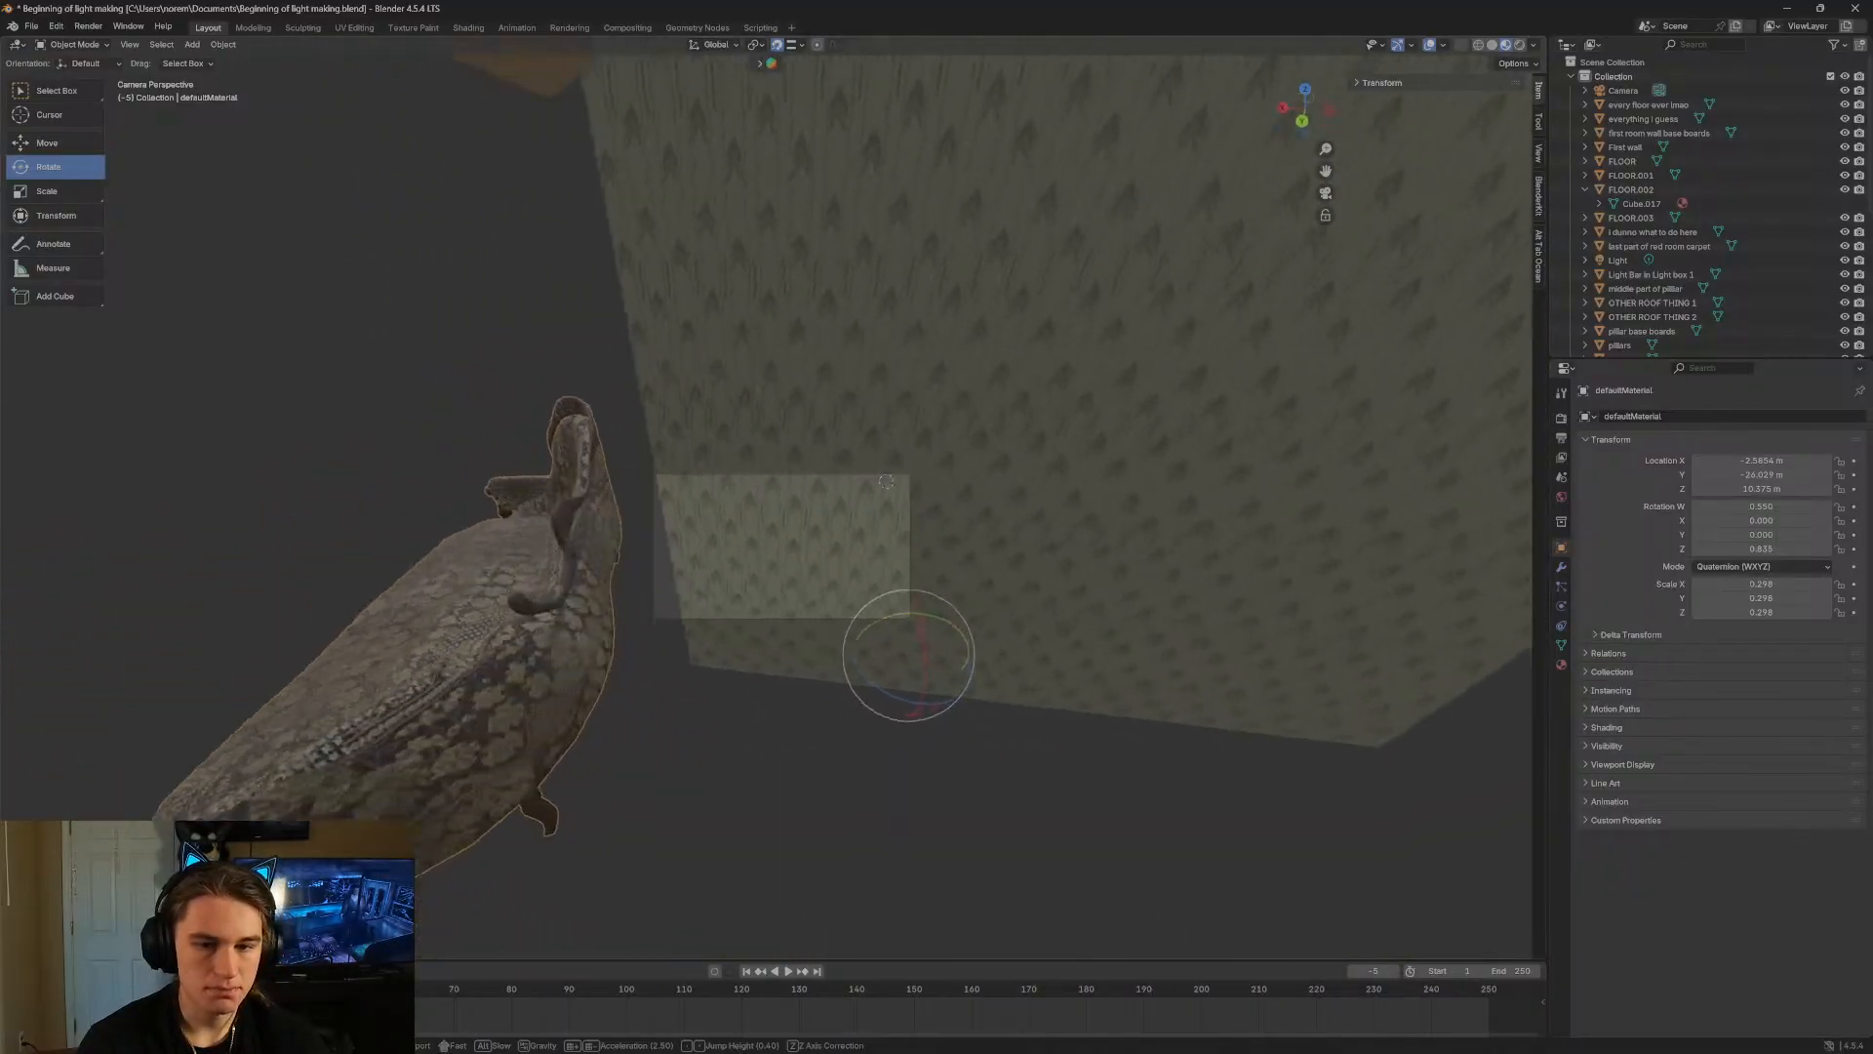
Move the rotated couch back into the patterned room beside a wall and lower it toward the floor.
{"action": "left_click", "coordinate": [487, 448]}
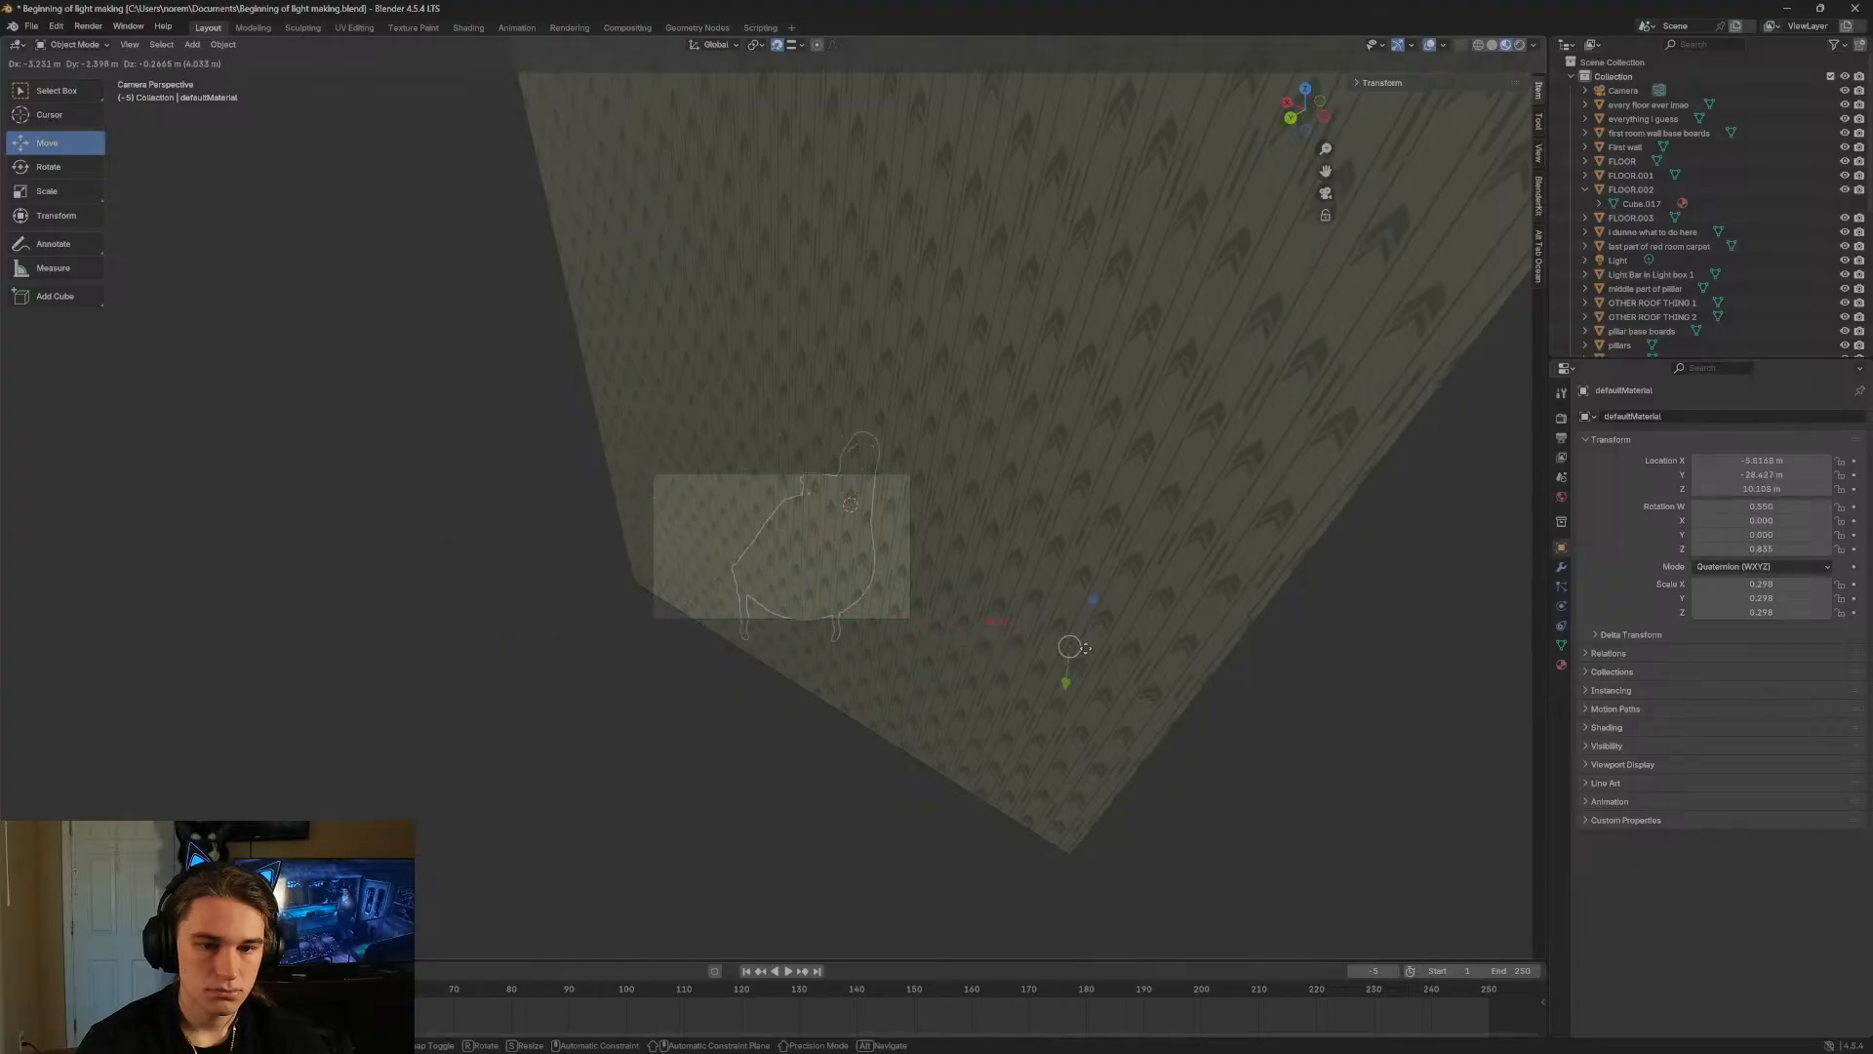
{"action": "key", "text": "shift+grave"}
{"action": "key", "text": "w"}
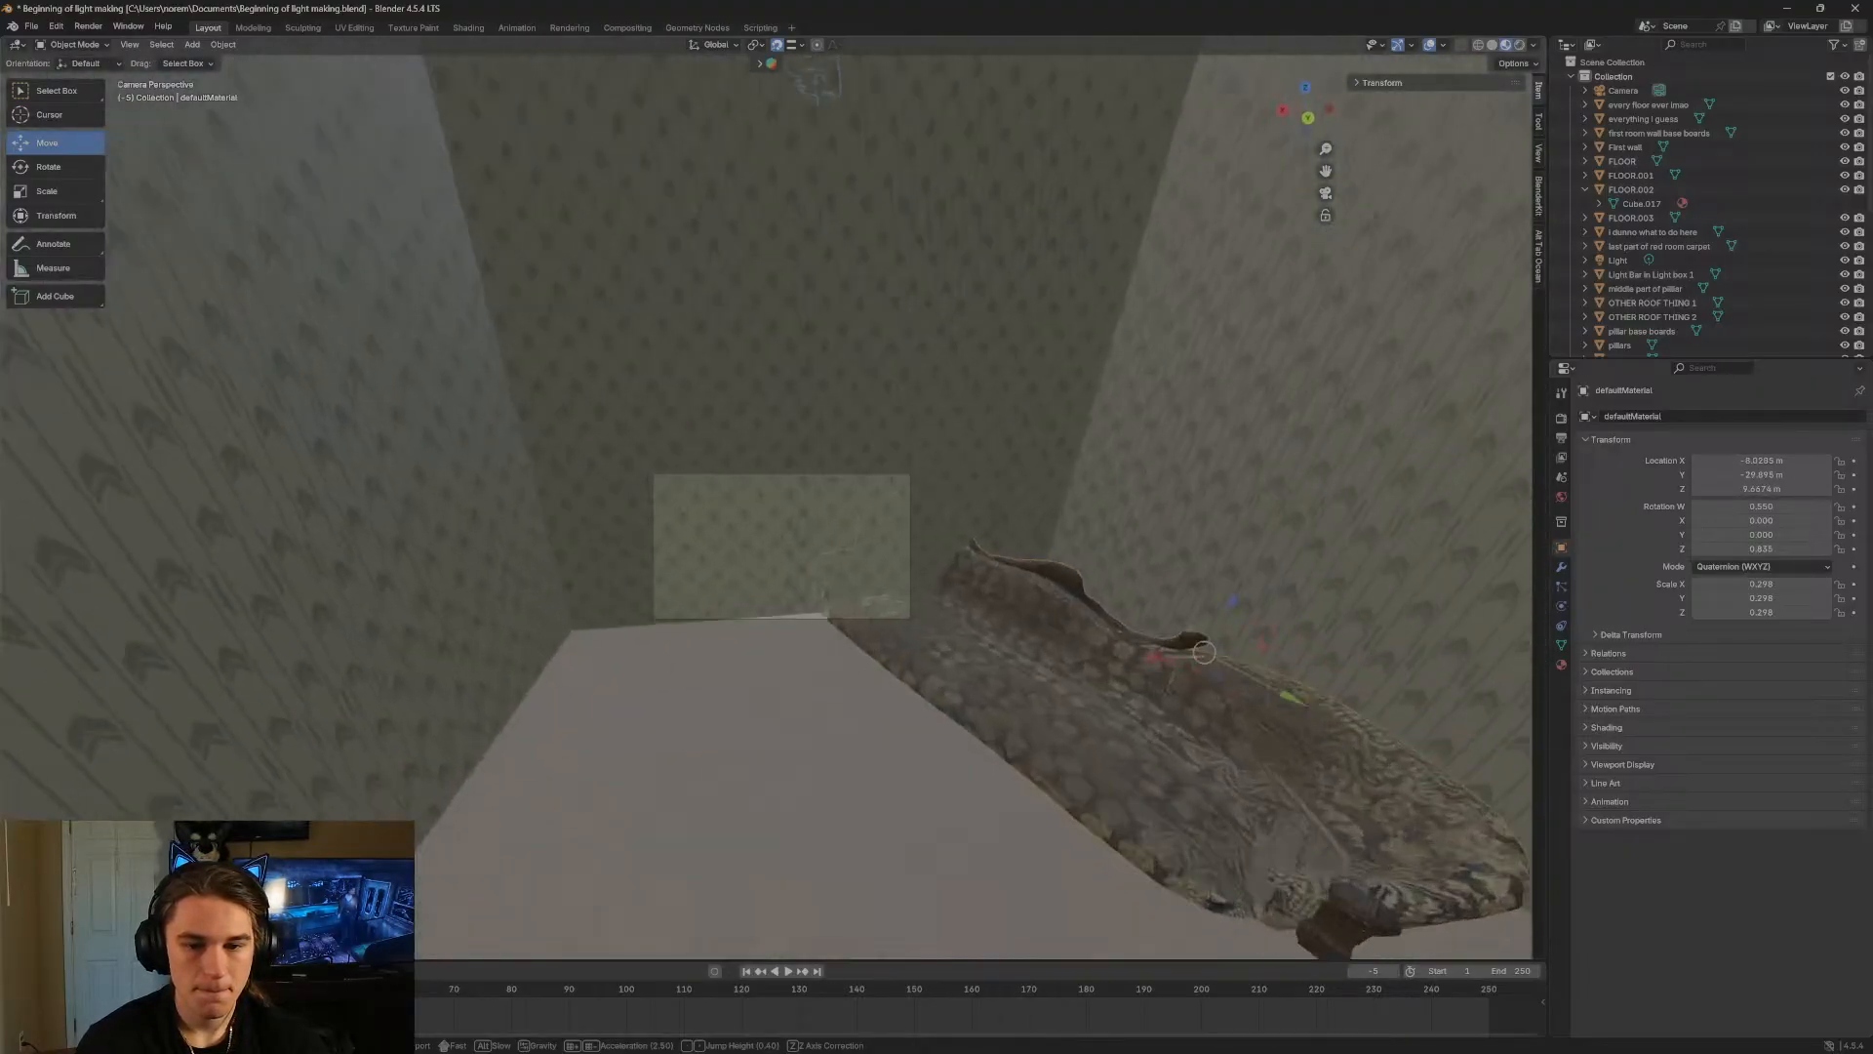
{"action": "key", "text": "s"}
{"action": "key", "text": "d"}
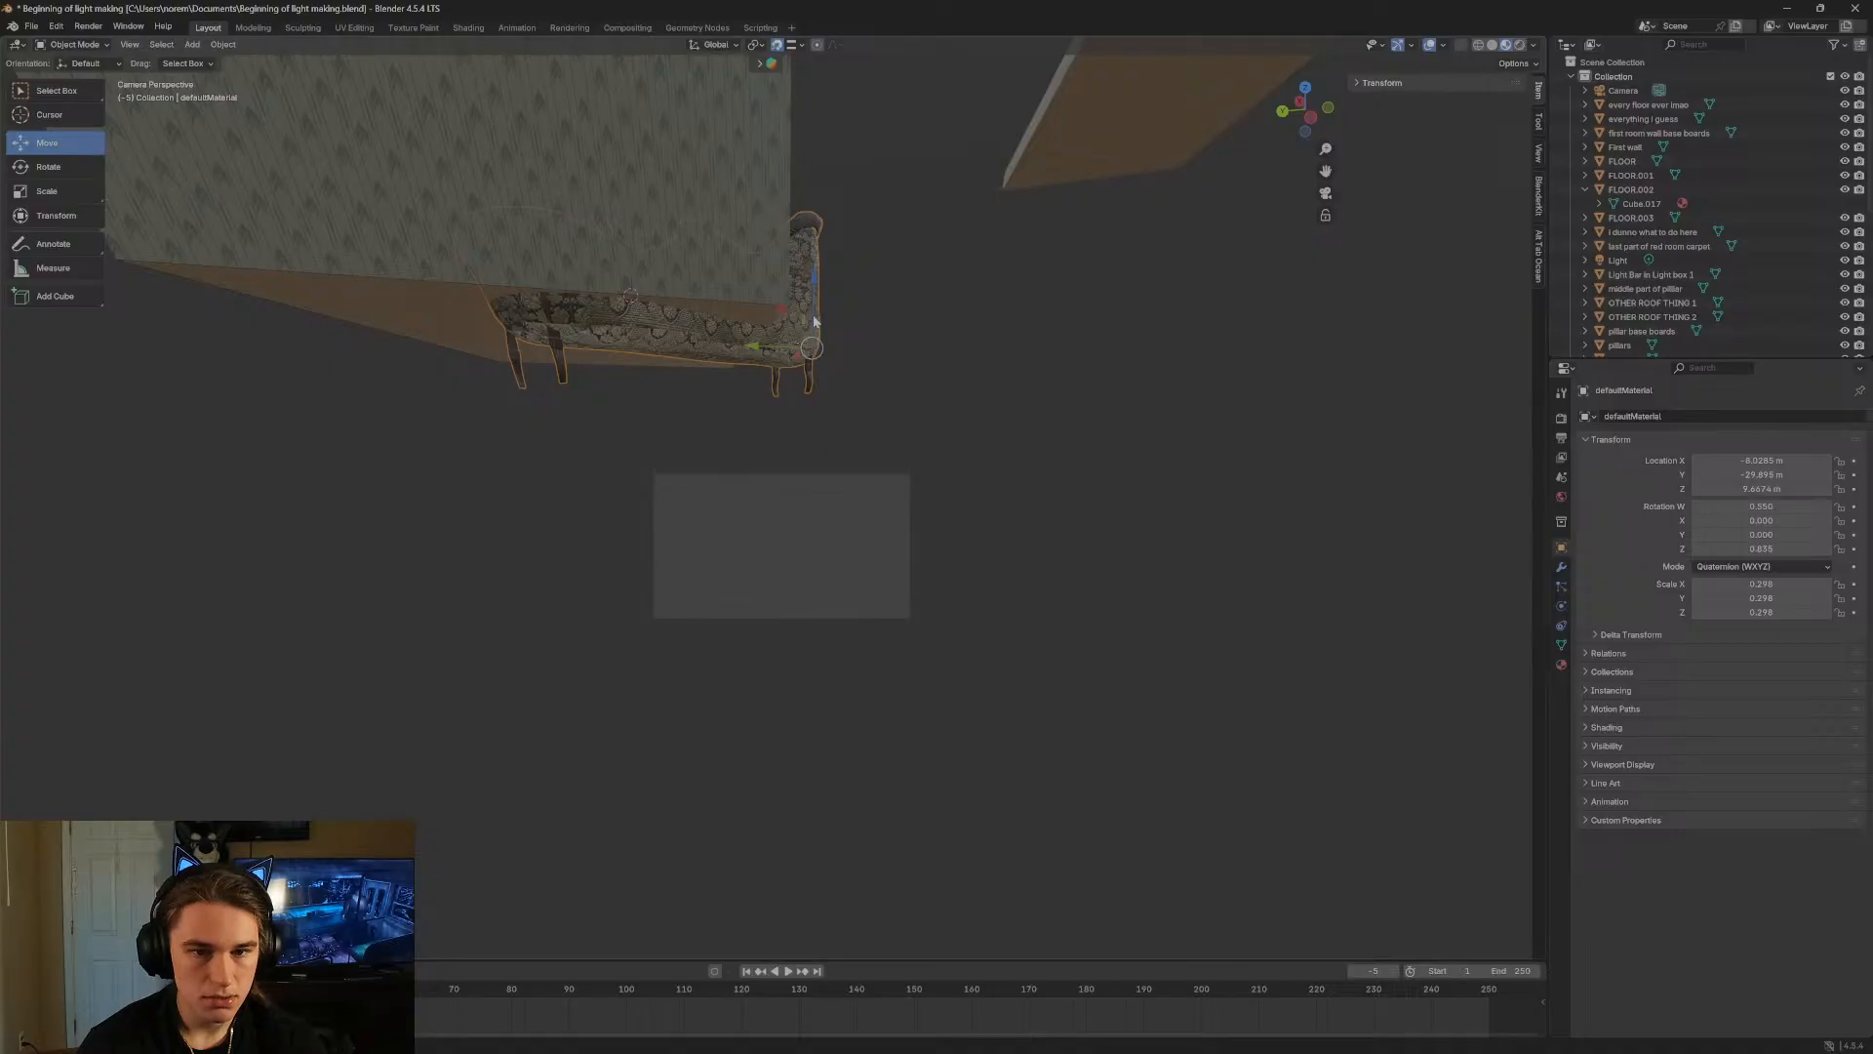
Raise the couch to about Z 10.517 m and shift it along Y to about -29.224 m.
{"action": "left_click_drag", "start_coordinate": [815, 320], "coordinate": [813, 303]}
{"action": "left_click_drag", "start_coordinate": [824, 215], "coordinate": [754, 85]}
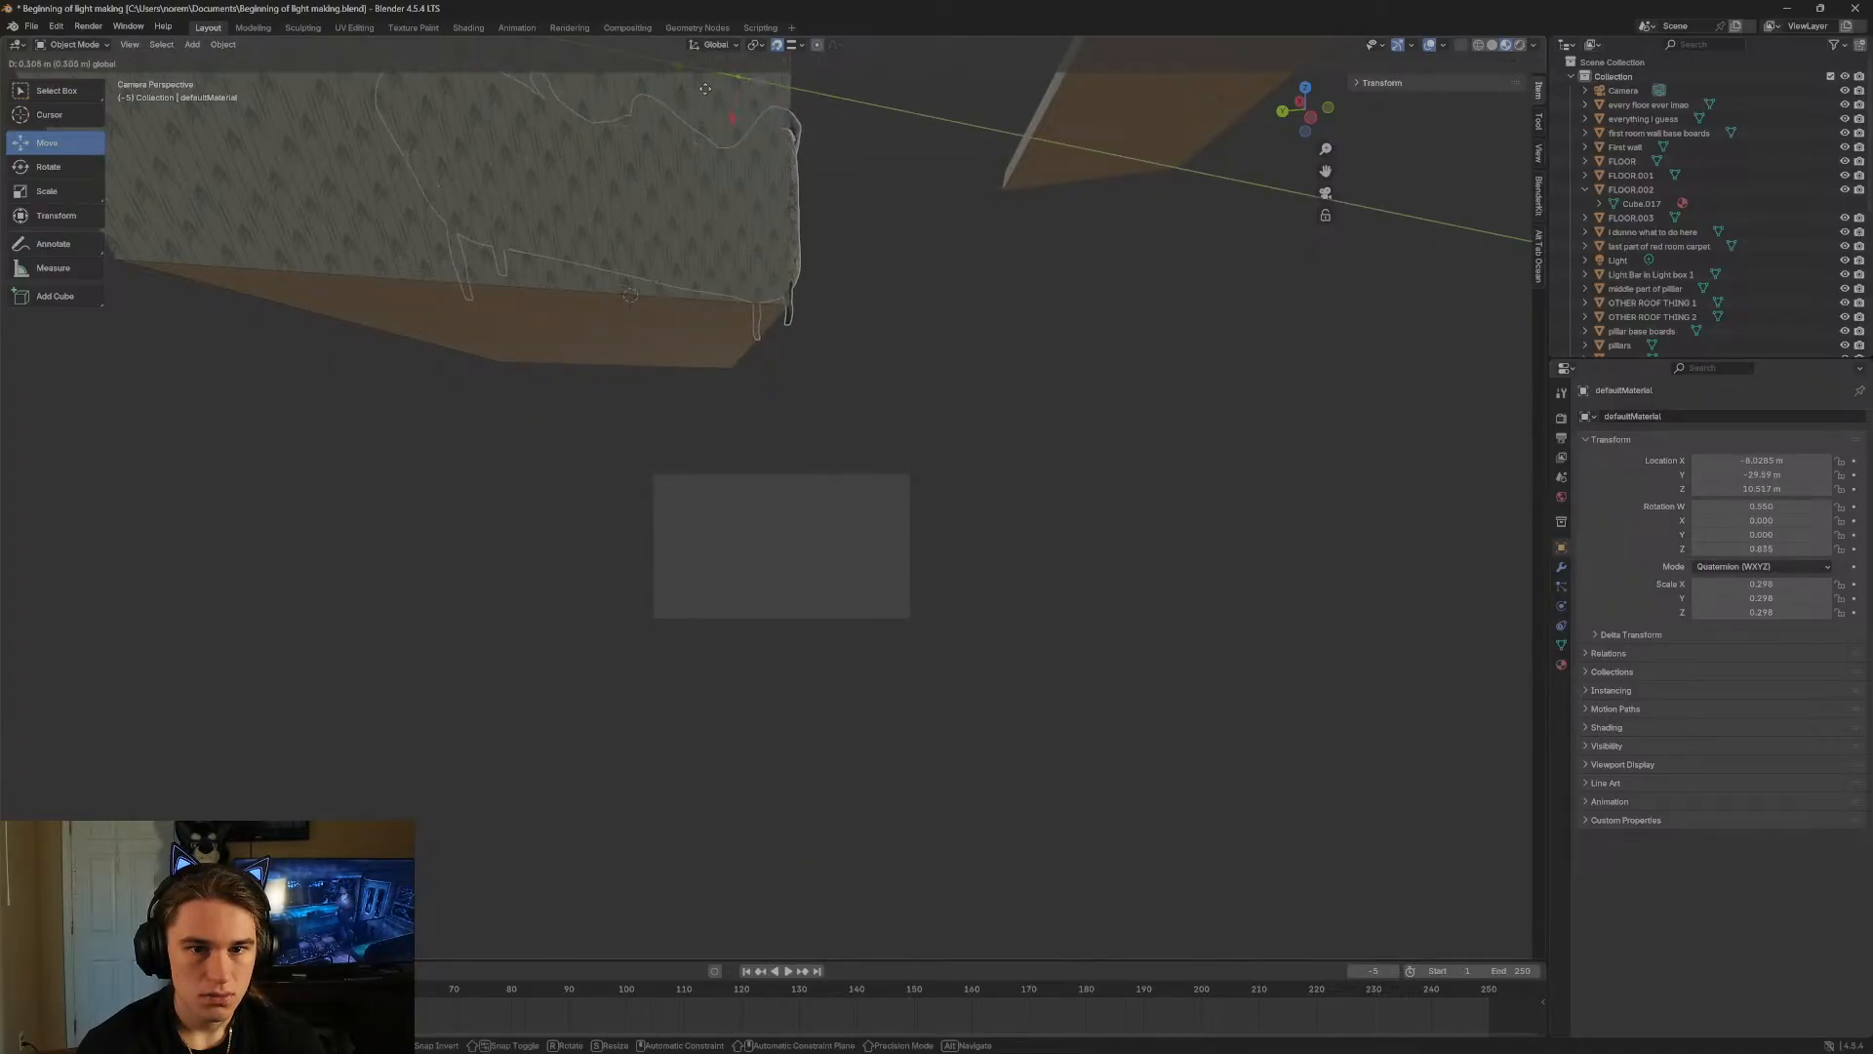
{"action": "left_click_drag", "start_coordinate": [633, 93], "coordinate": [634, 100]}
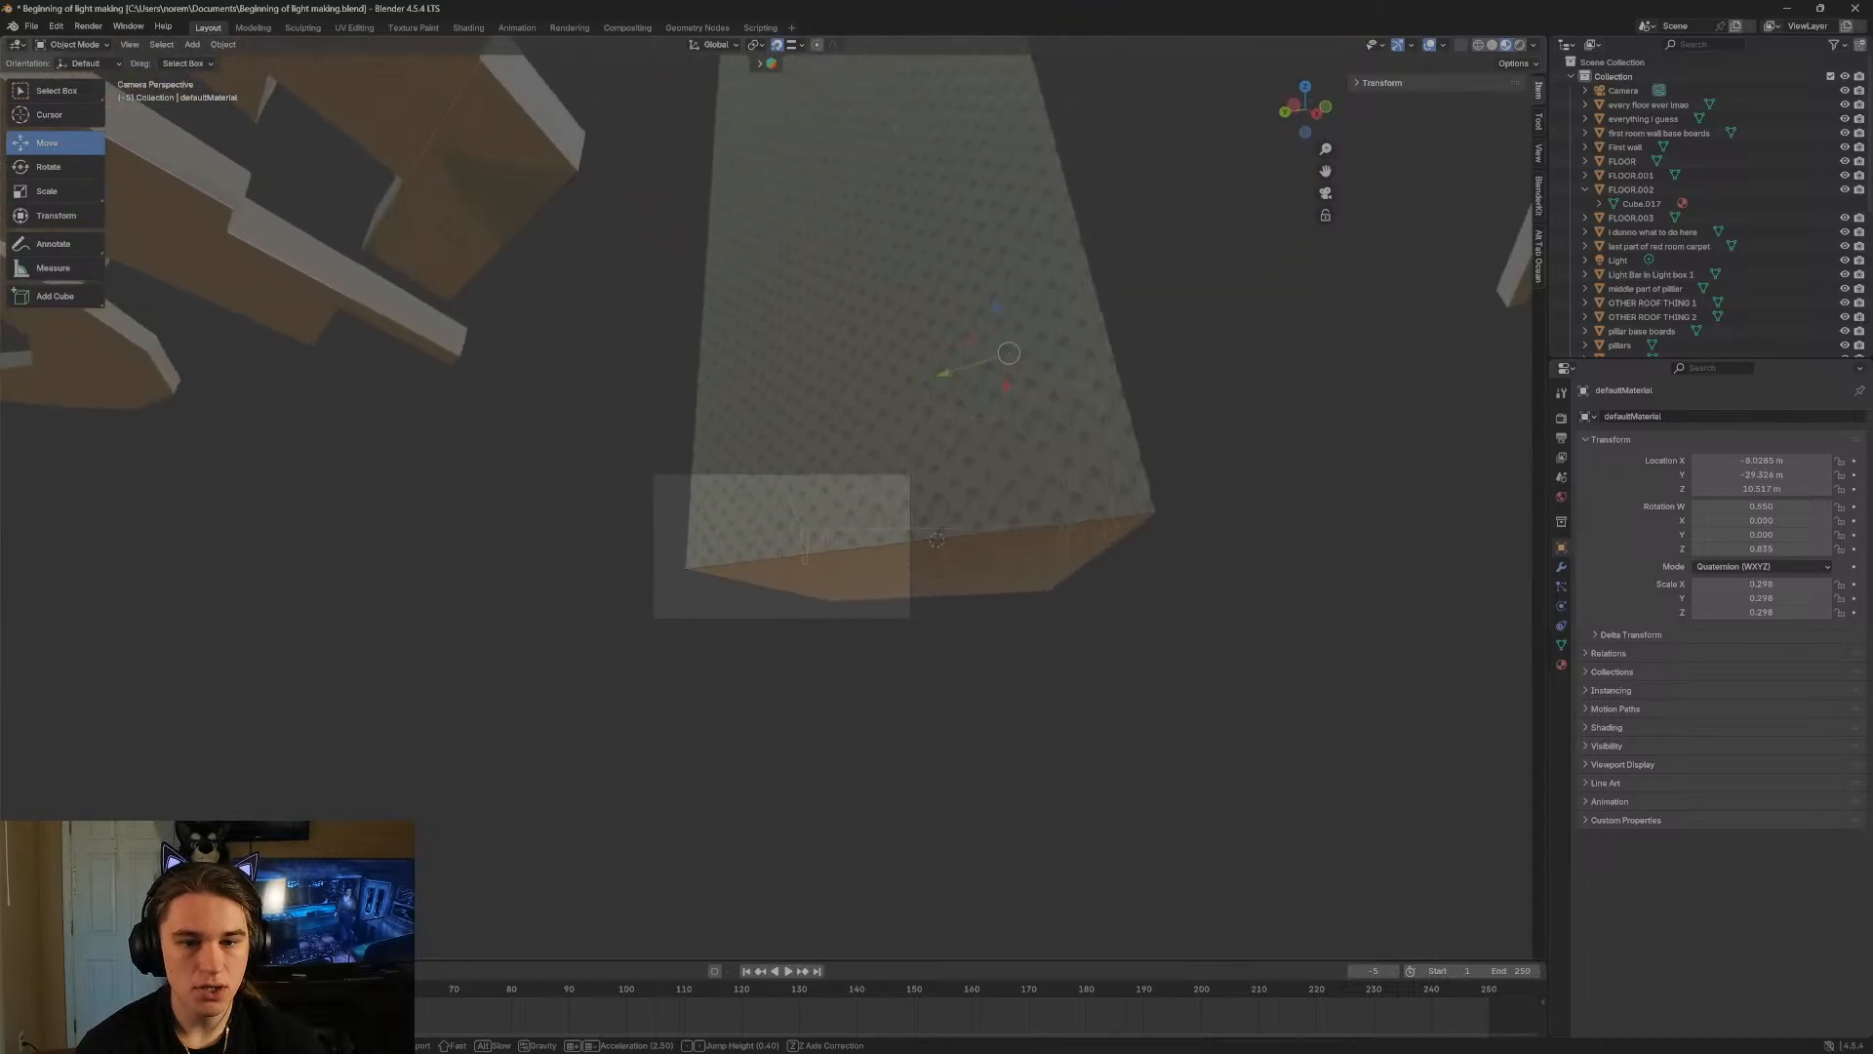
Lower the couch to about Z 10.413 m and slide it along the X axis inside the patterned room.
{"action": "key", "text": "w"}
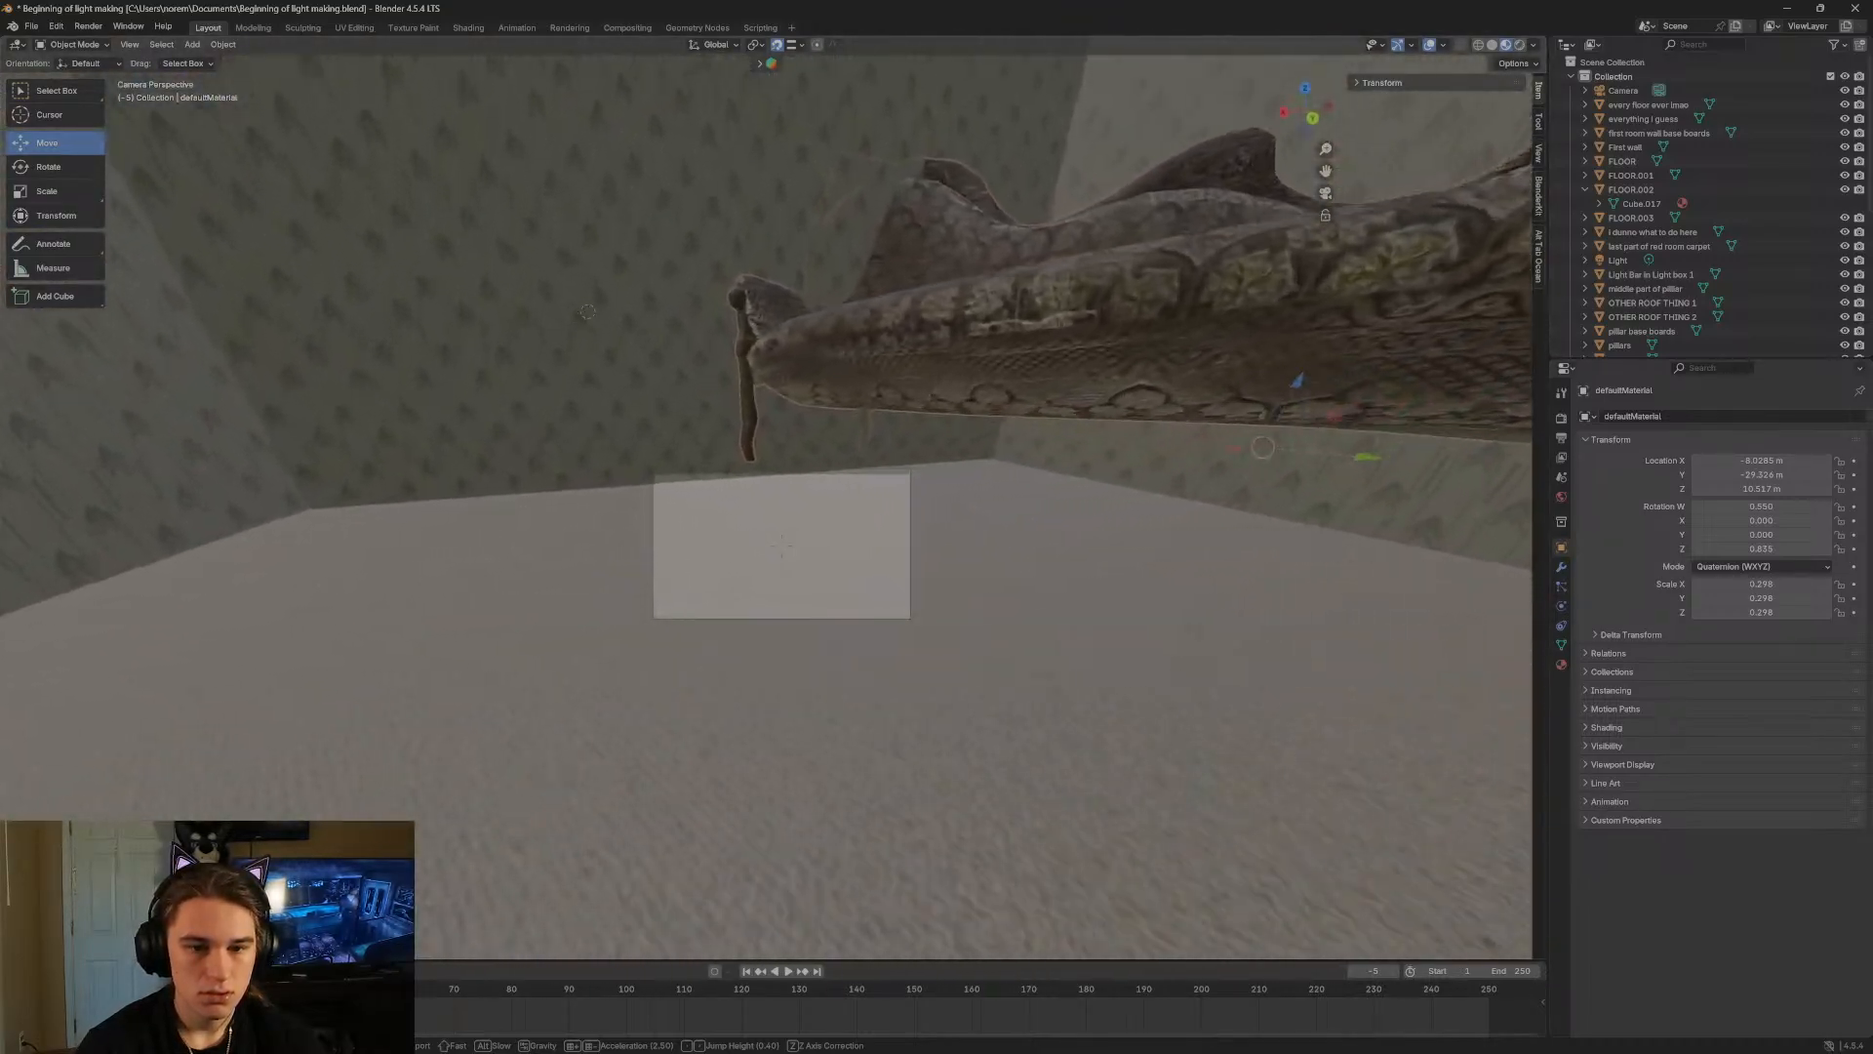
{"action": "key", "text": "s"}
{"action": "left_click", "coordinate": [727, 195]}
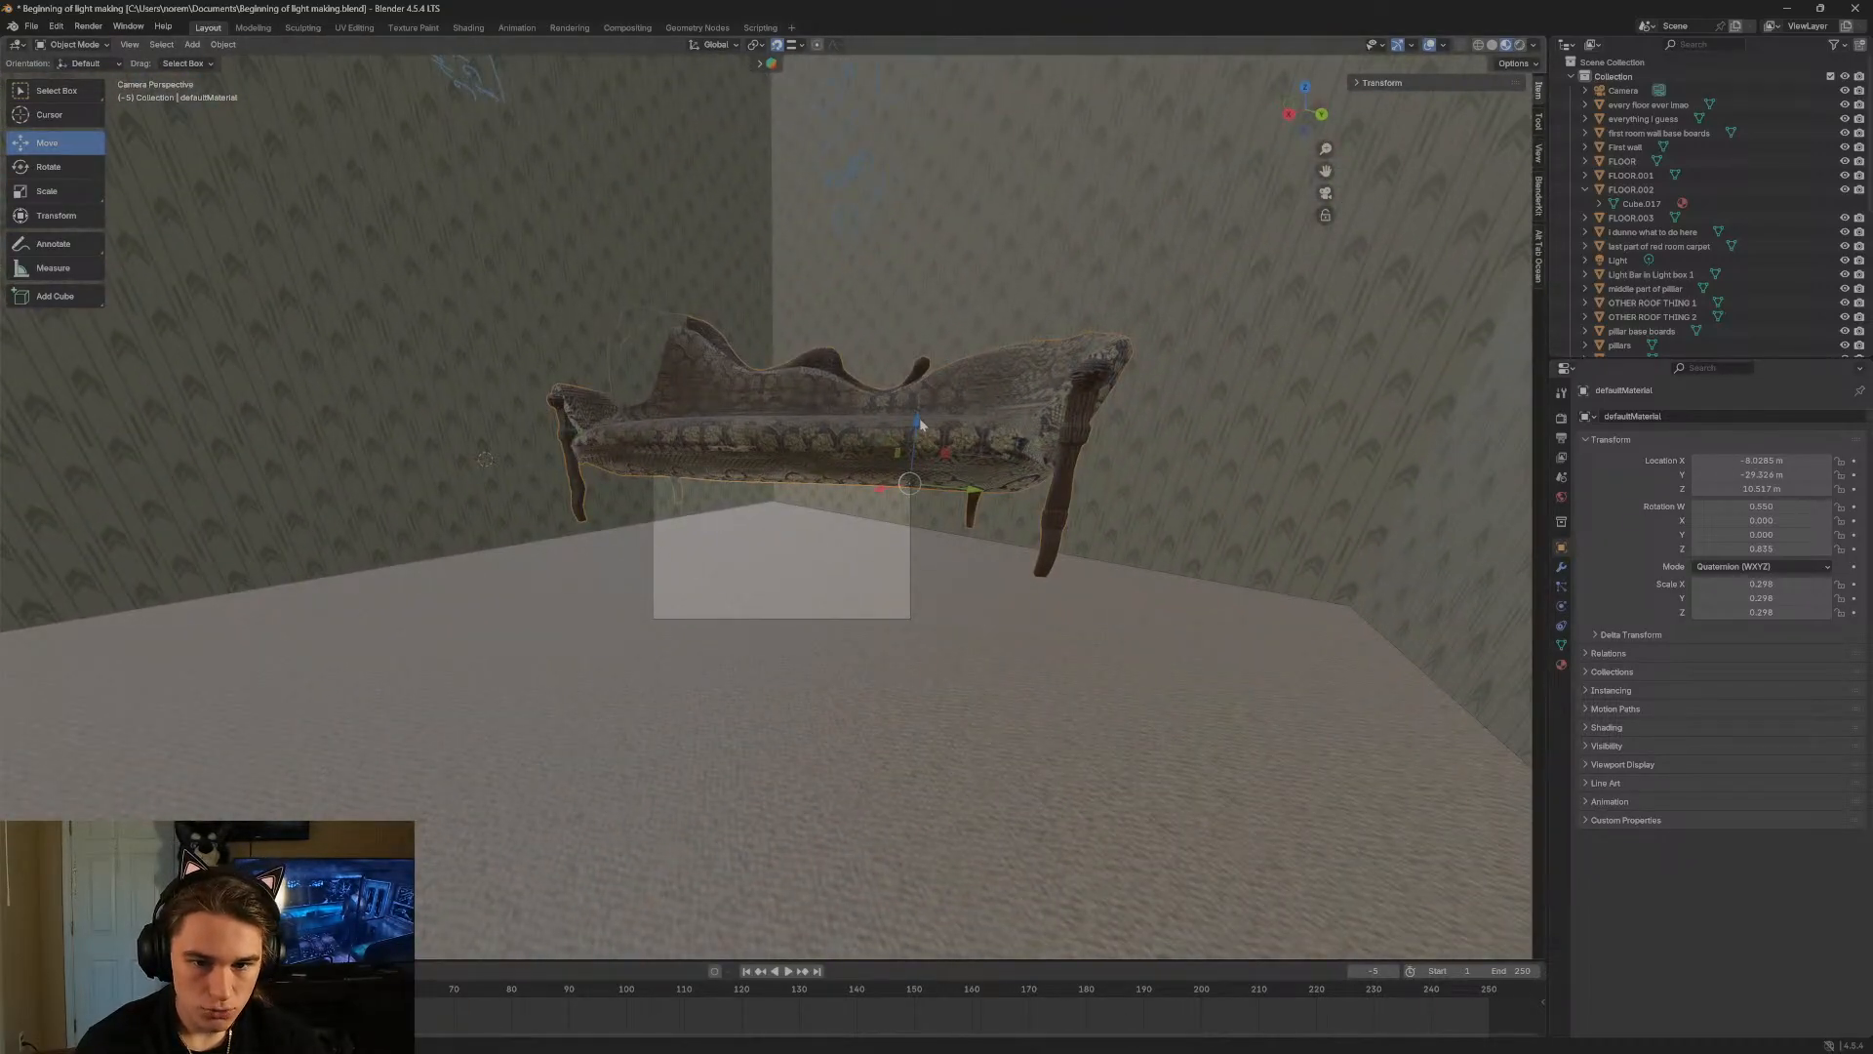
{"action": "left_click_drag", "start_coordinate": [920, 423], "coordinate": [919, 439]}
{"action": "left_click_drag", "start_coordinate": [917, 433], "coordinate": [809, 529]}
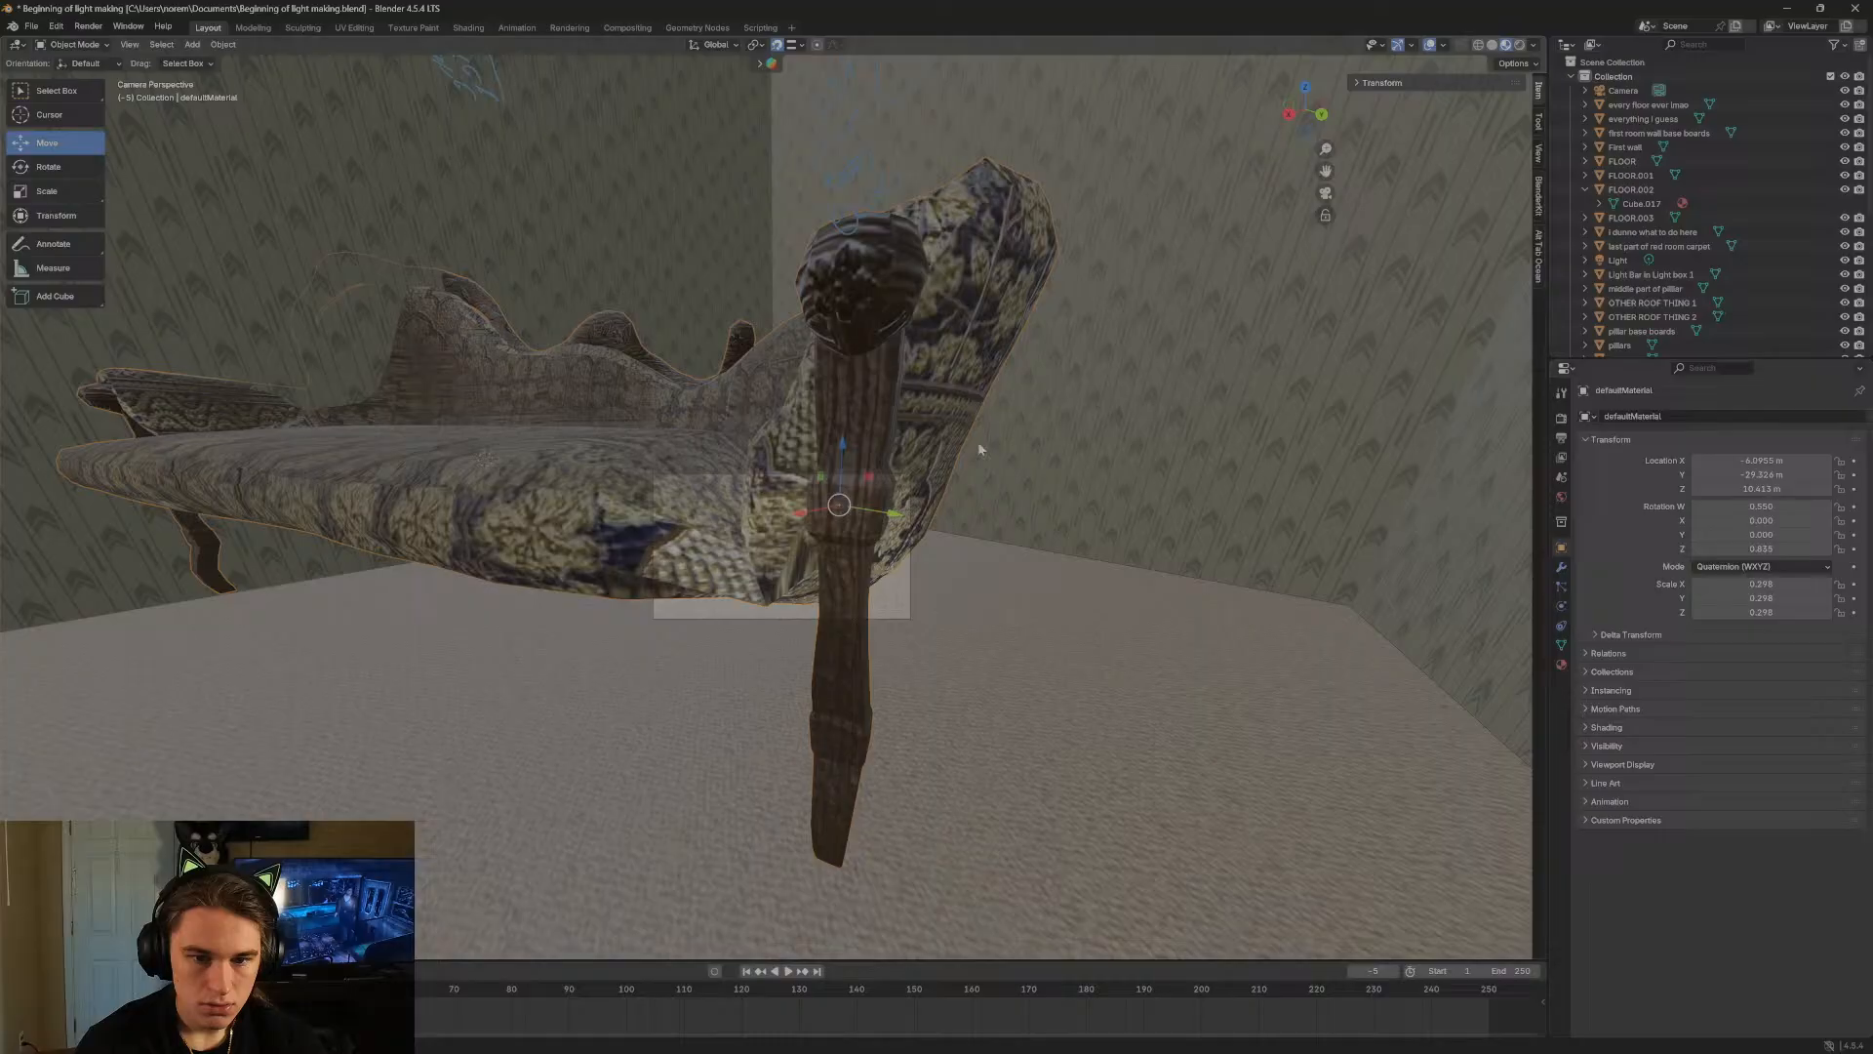
Turn off snapping and move the couch toward the back wall, to about X -7.969 m and Y -28.3 m.
{"action": "left_click", "coordinate": [794, 46]}
{"action": "left_click", "coordinate": [782, 119]}
{"action": "key", "text": "shift+grave"}
{"action": "key", "text": "w"}
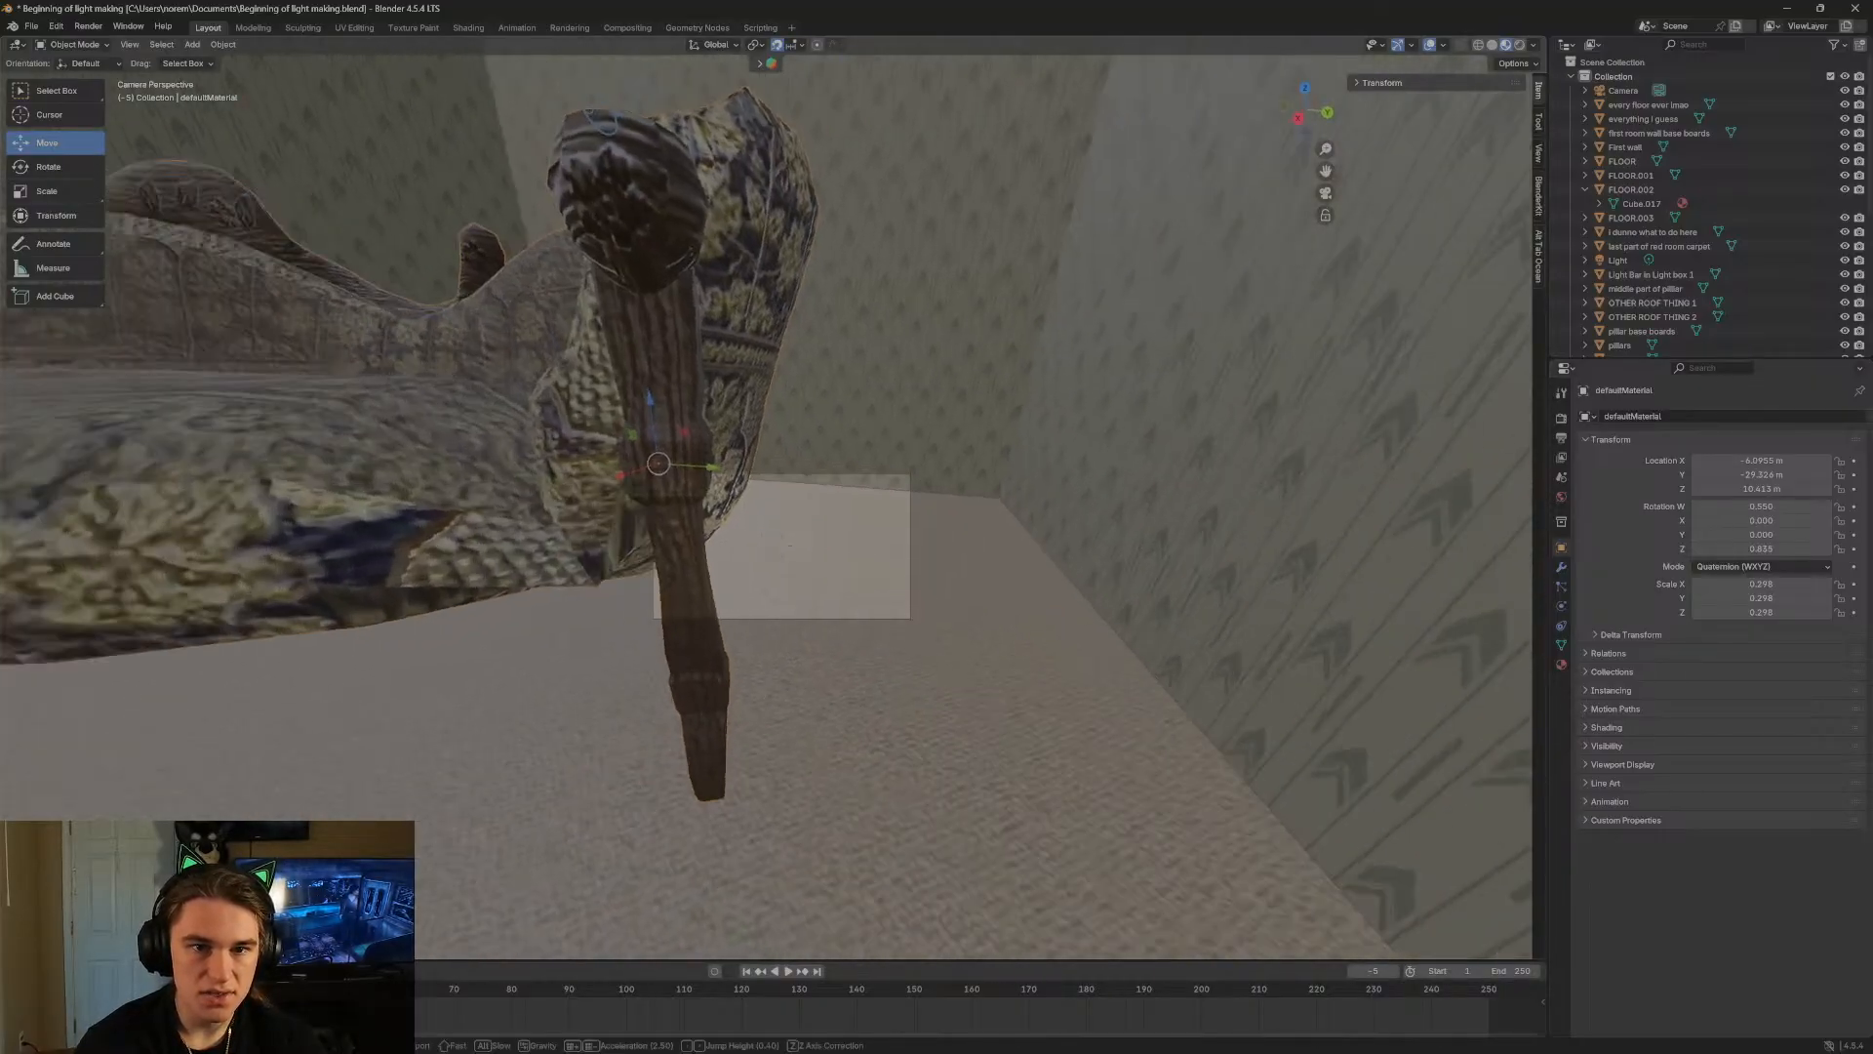
{"action": "key", "text": "s"}
{"action": "key", "text": "w"}
{"action": "key", "text": "s"}
{"action": "left_click", "coordinate": [1068, 230]}
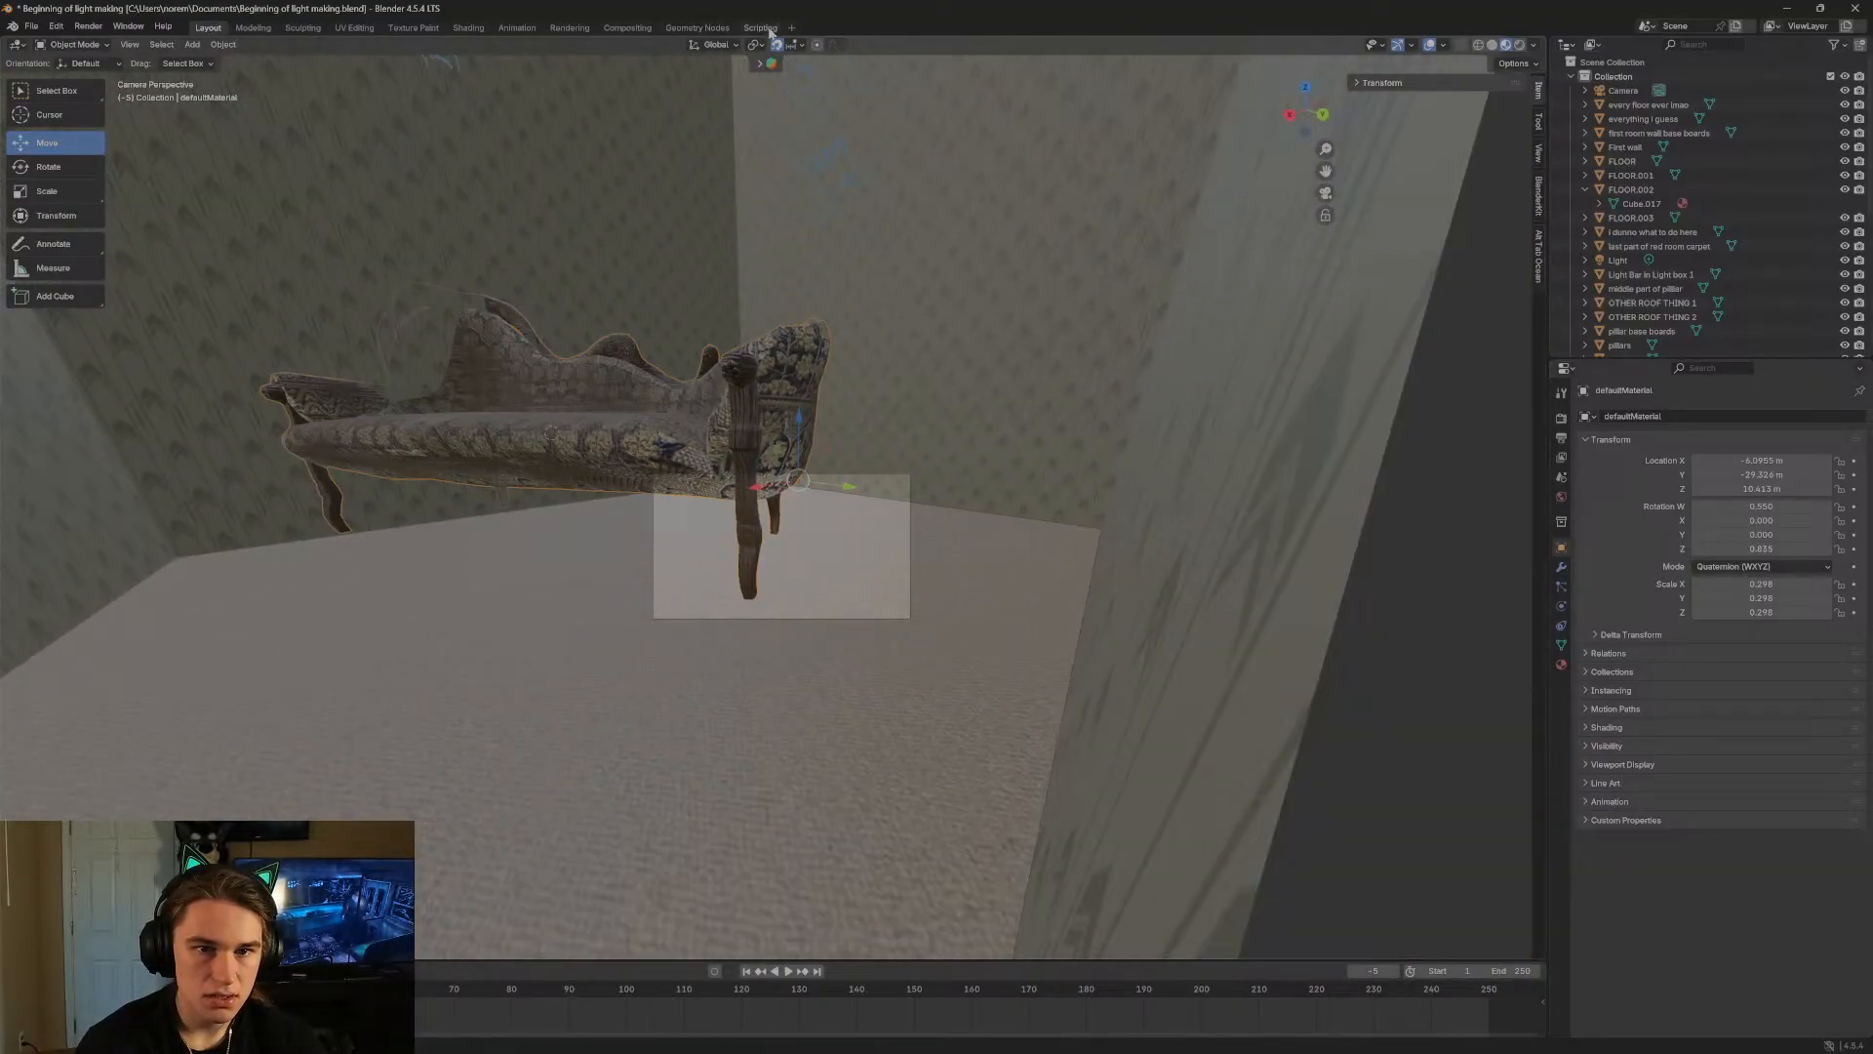
{"action": "left_click_drag", "start_coordinate": [830, 488], "coordinate": [881, 462]}
Shift the couch along Y to about -28.524 m, judging its clearance to the walls from above.
{"action": "key", "text": "shift+grave"}
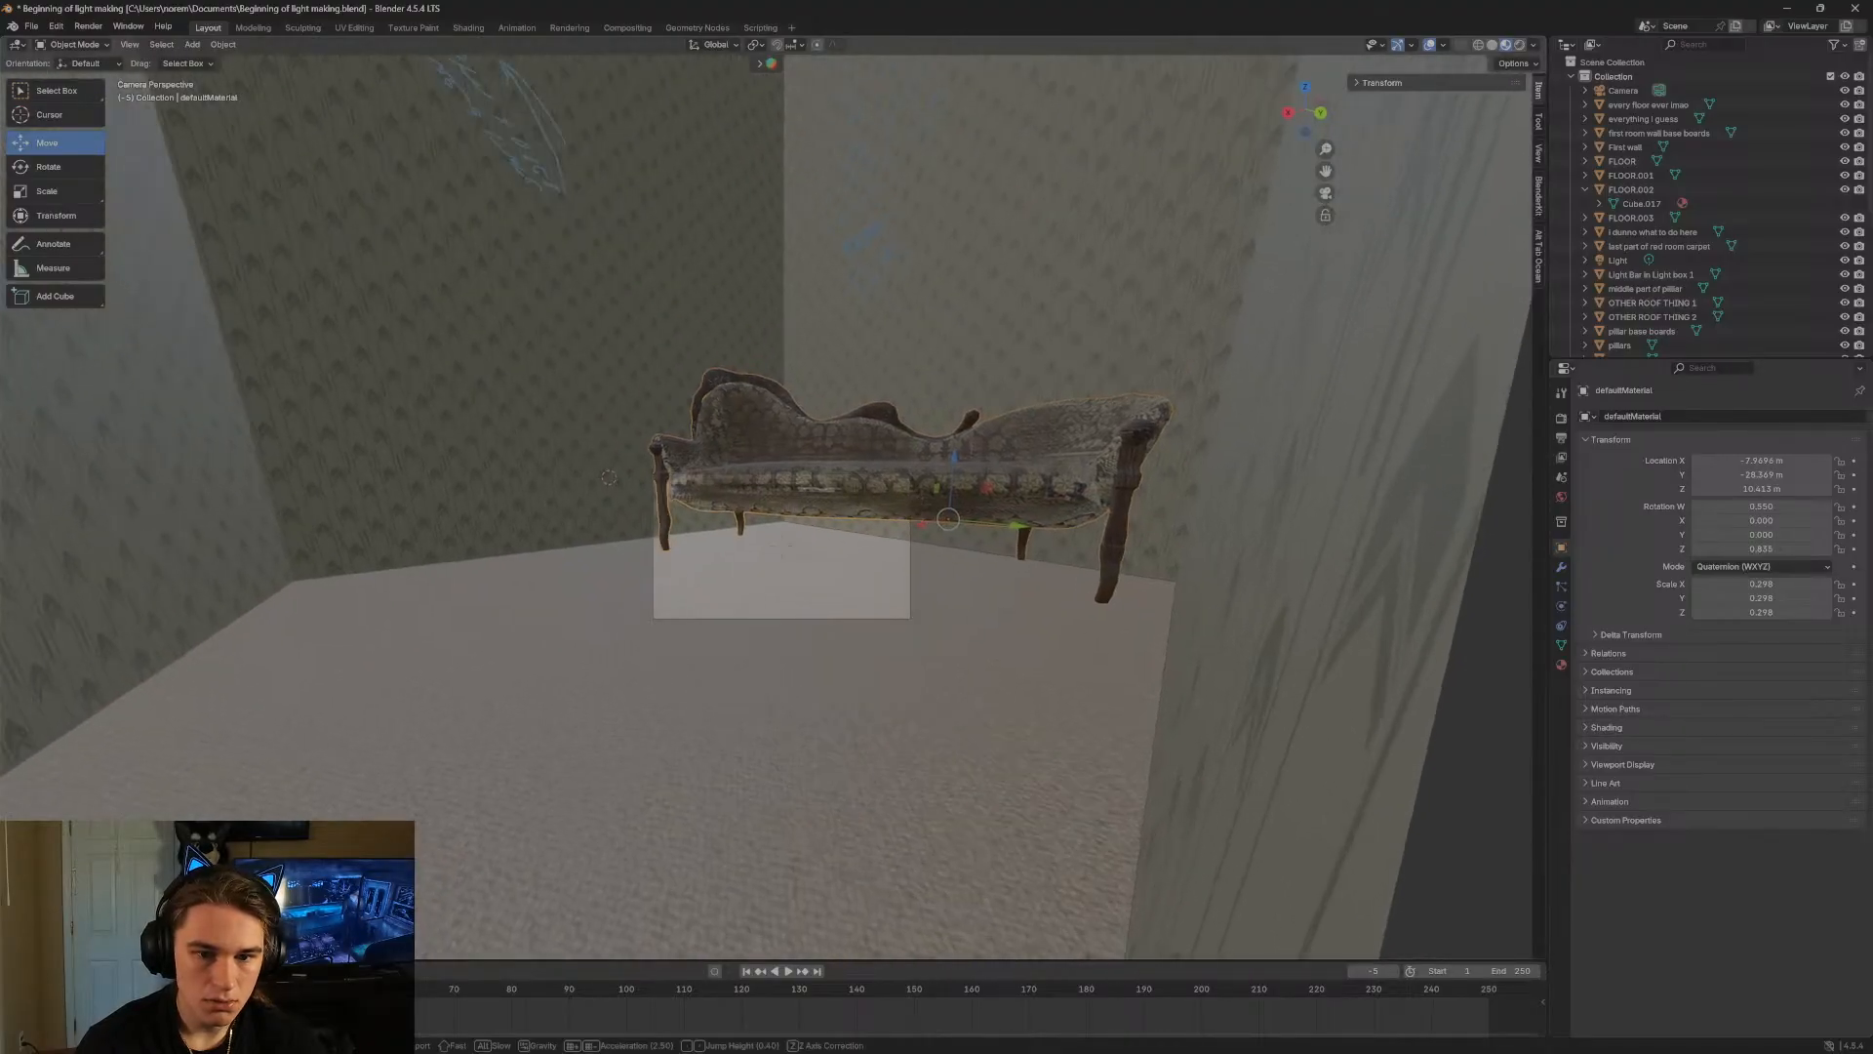
{"action": "key", "text": "w"}
{"action": "key", "text": "s"}
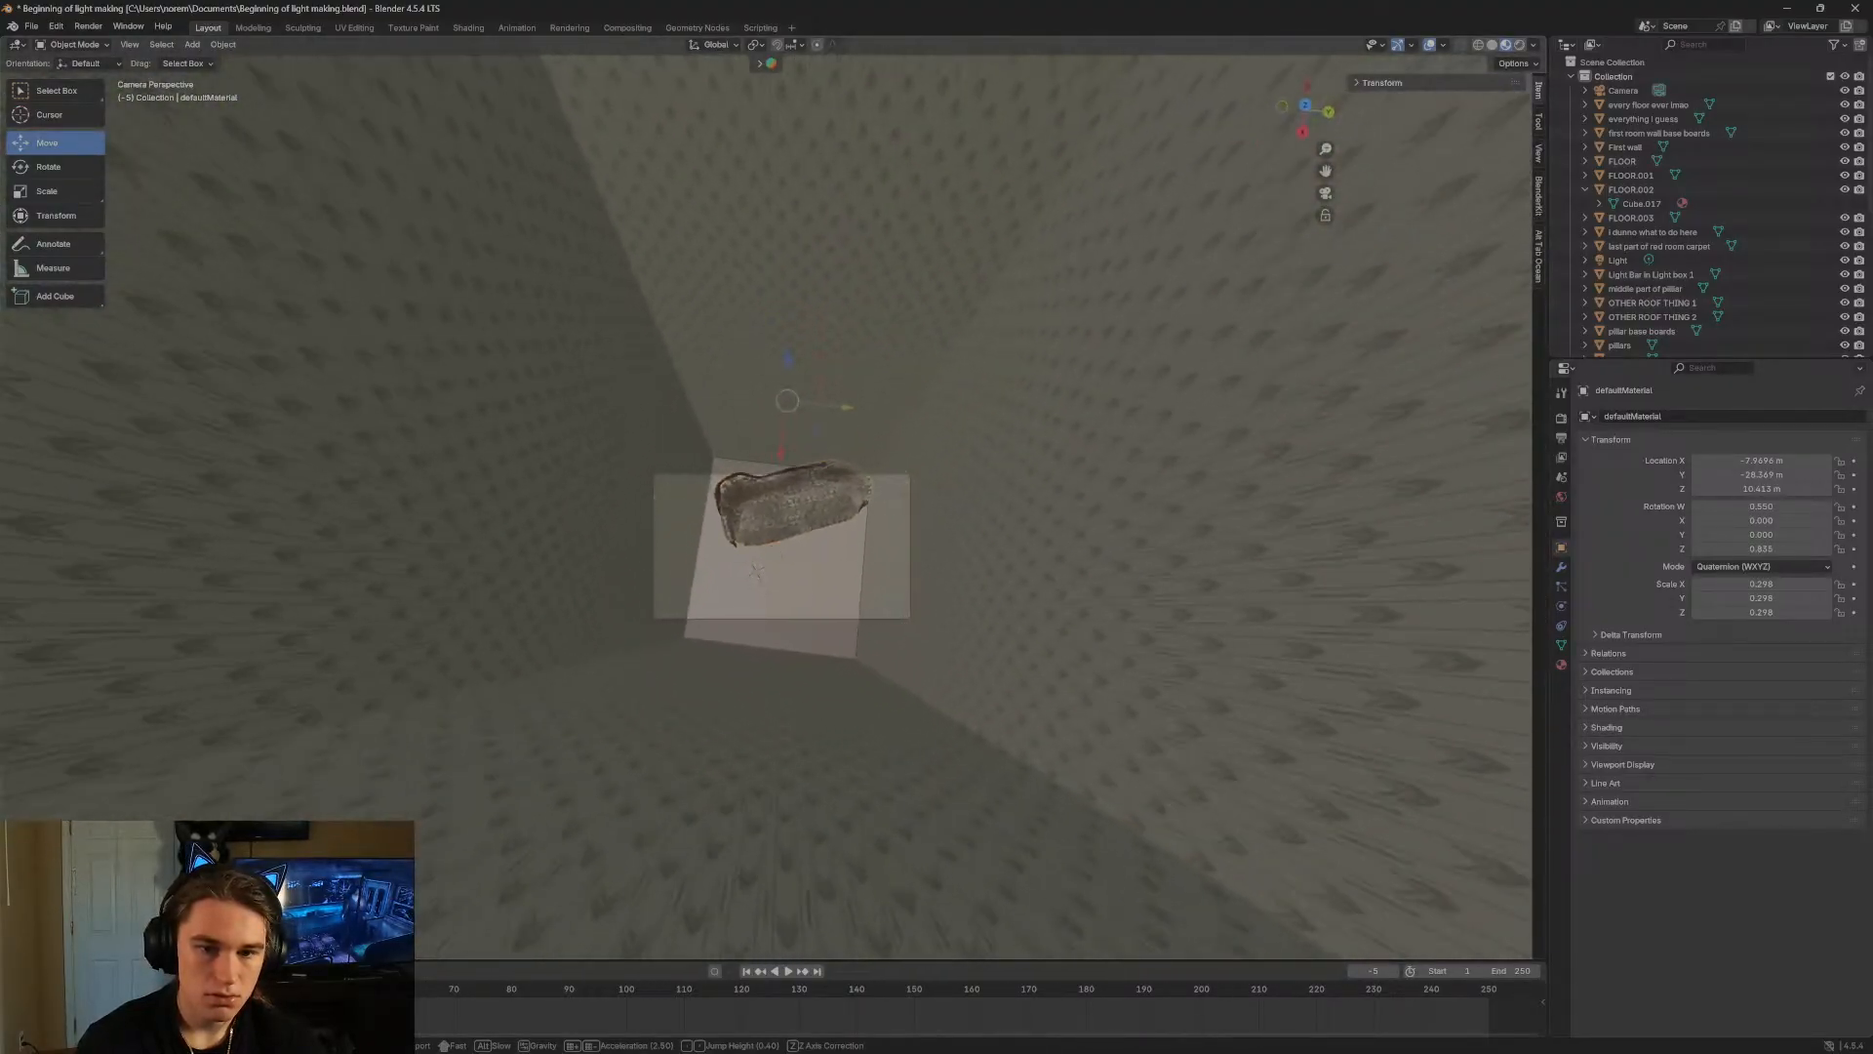
{"action": "key", "text": "w"}
{"action": "key", "text": "a"}
{"action": "key", "text": "d"}
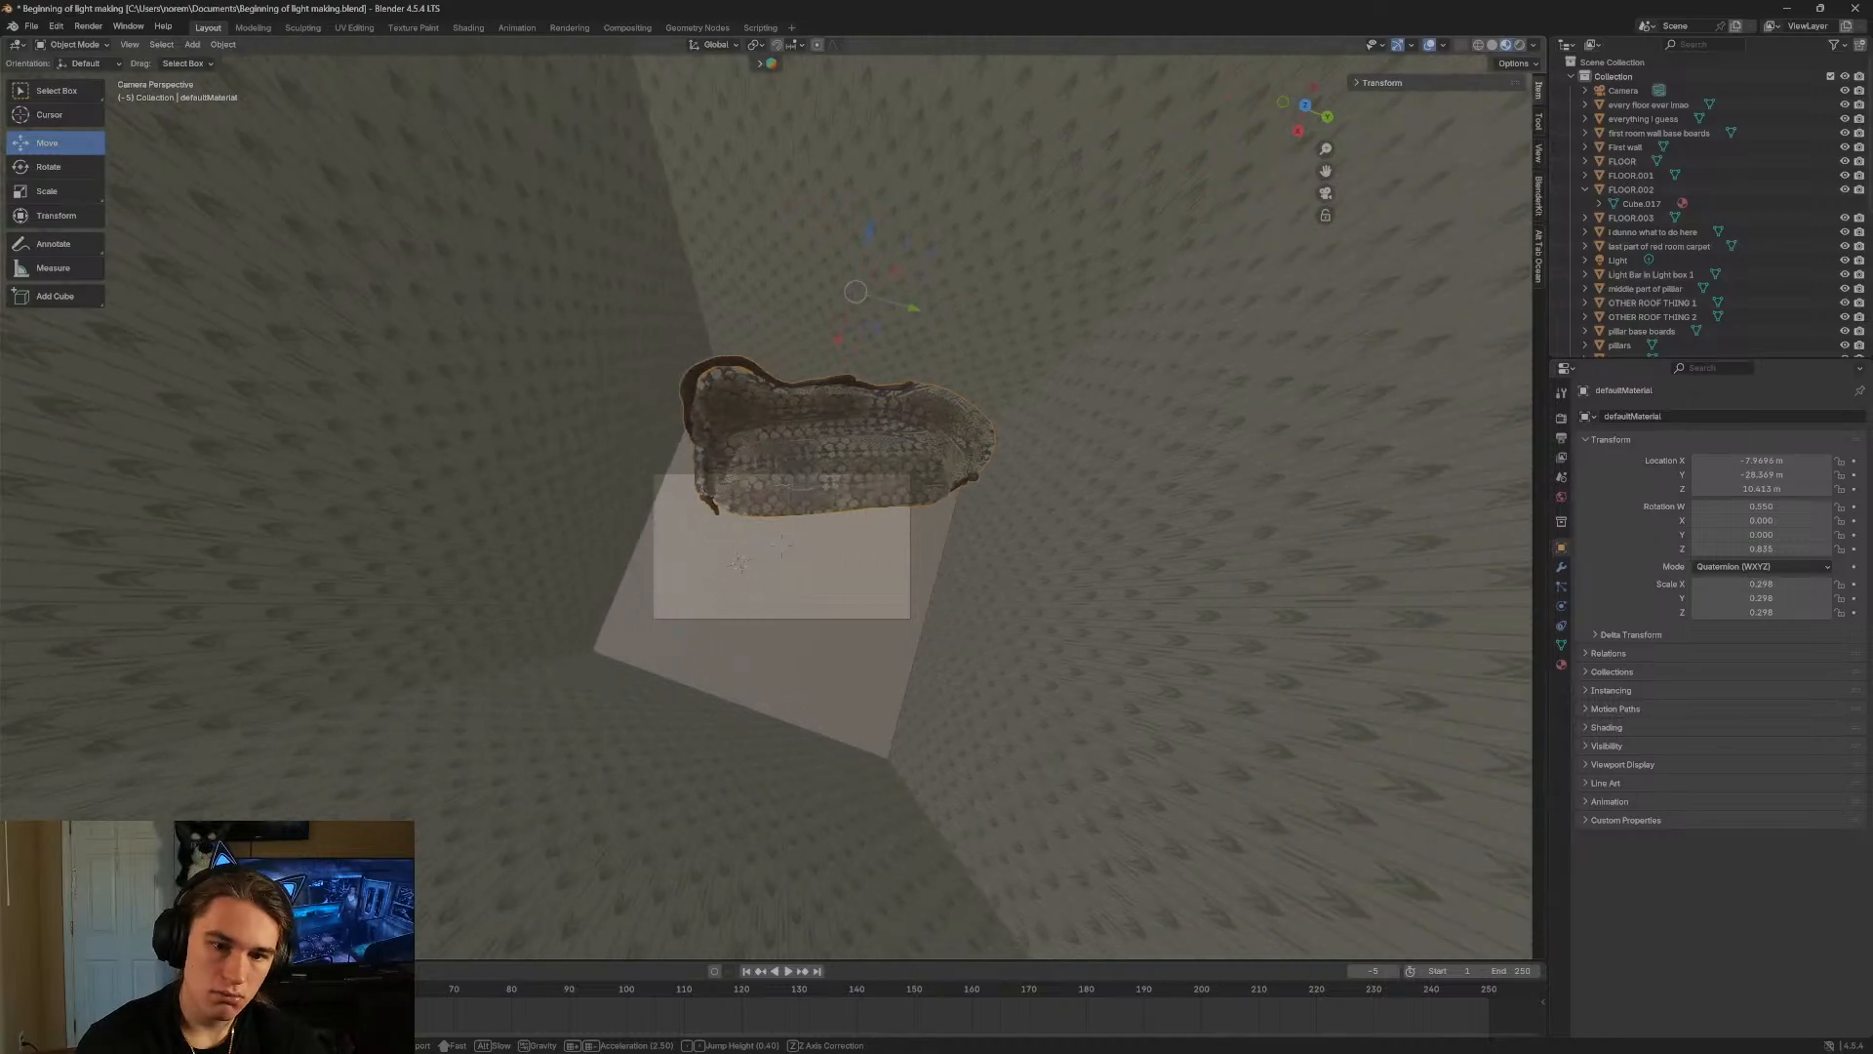
{"action": "key", "text": "w"}
{"action": "left_click", "coordinate": [837, 241]}
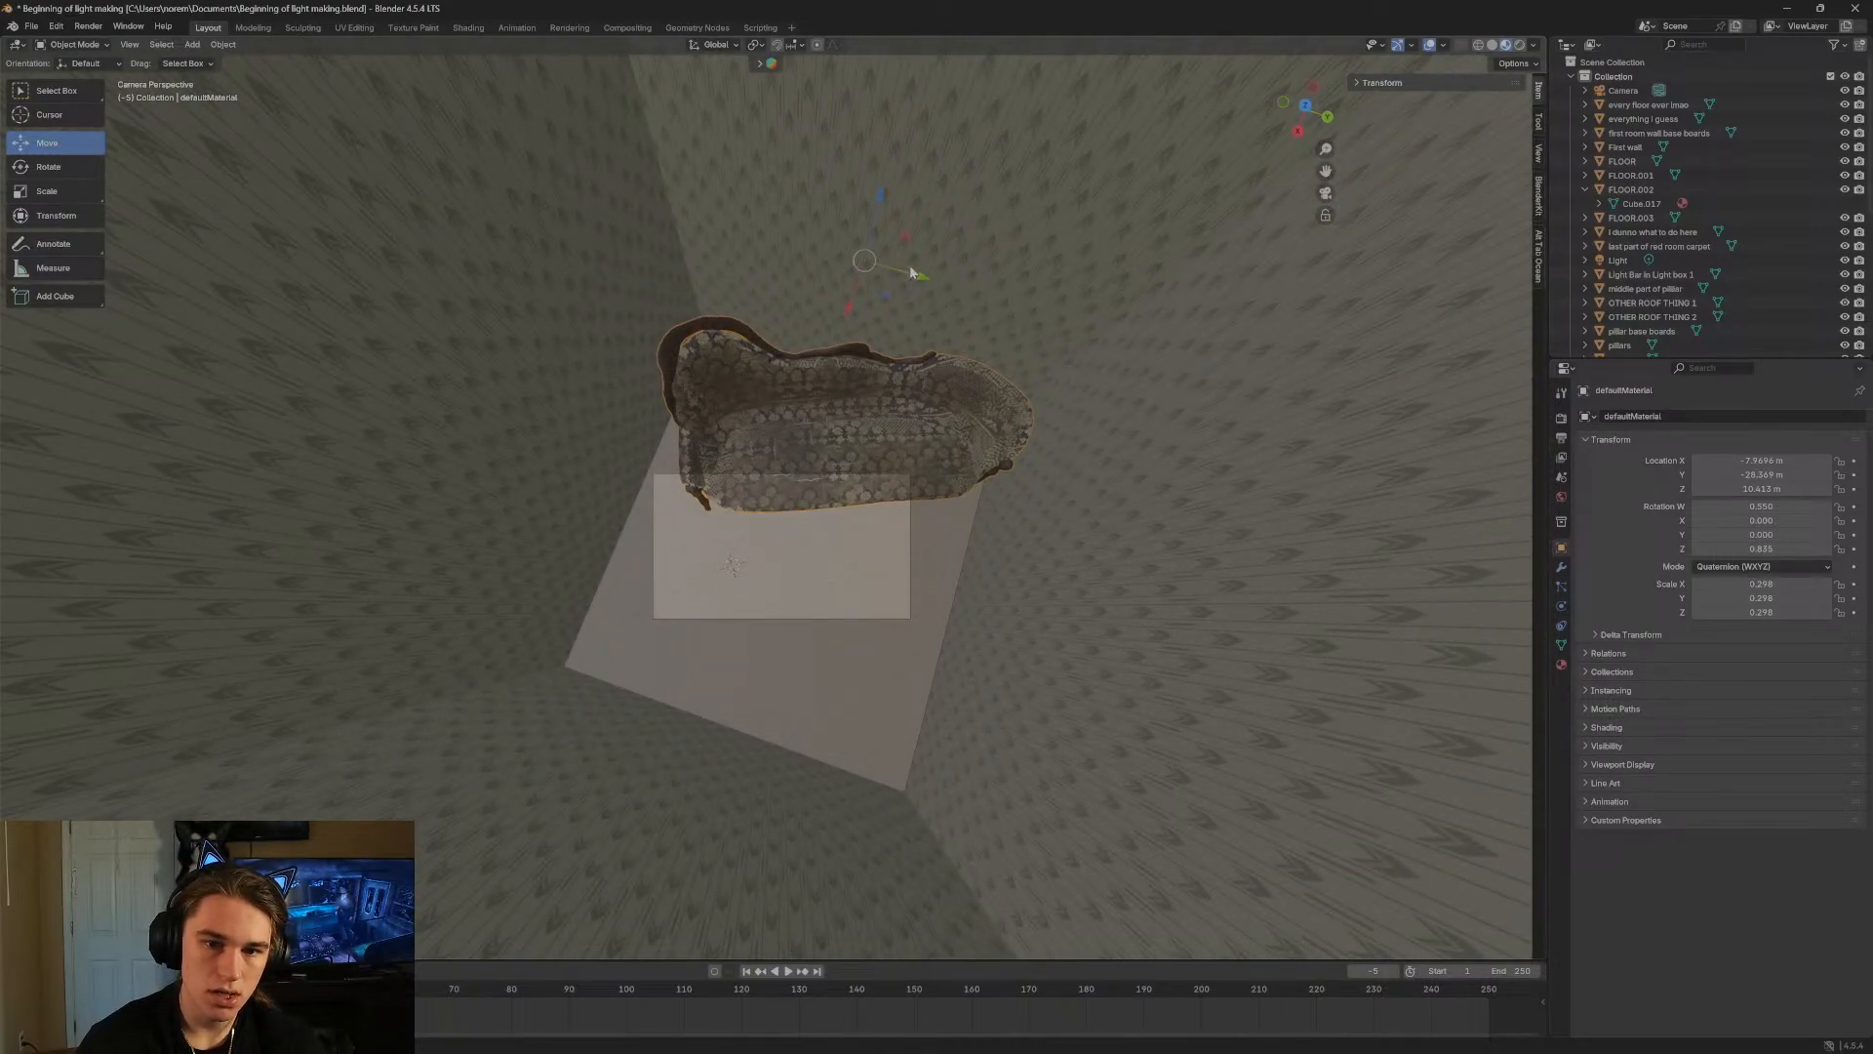
{"action": "left_click_drag", "start_coordinate": [917, 278], "coordinate": [872, 335]}
Examine the couch's placement against the room's walls and floor from close up and from high above.
{"action": "key", "text": "shift+grave"}
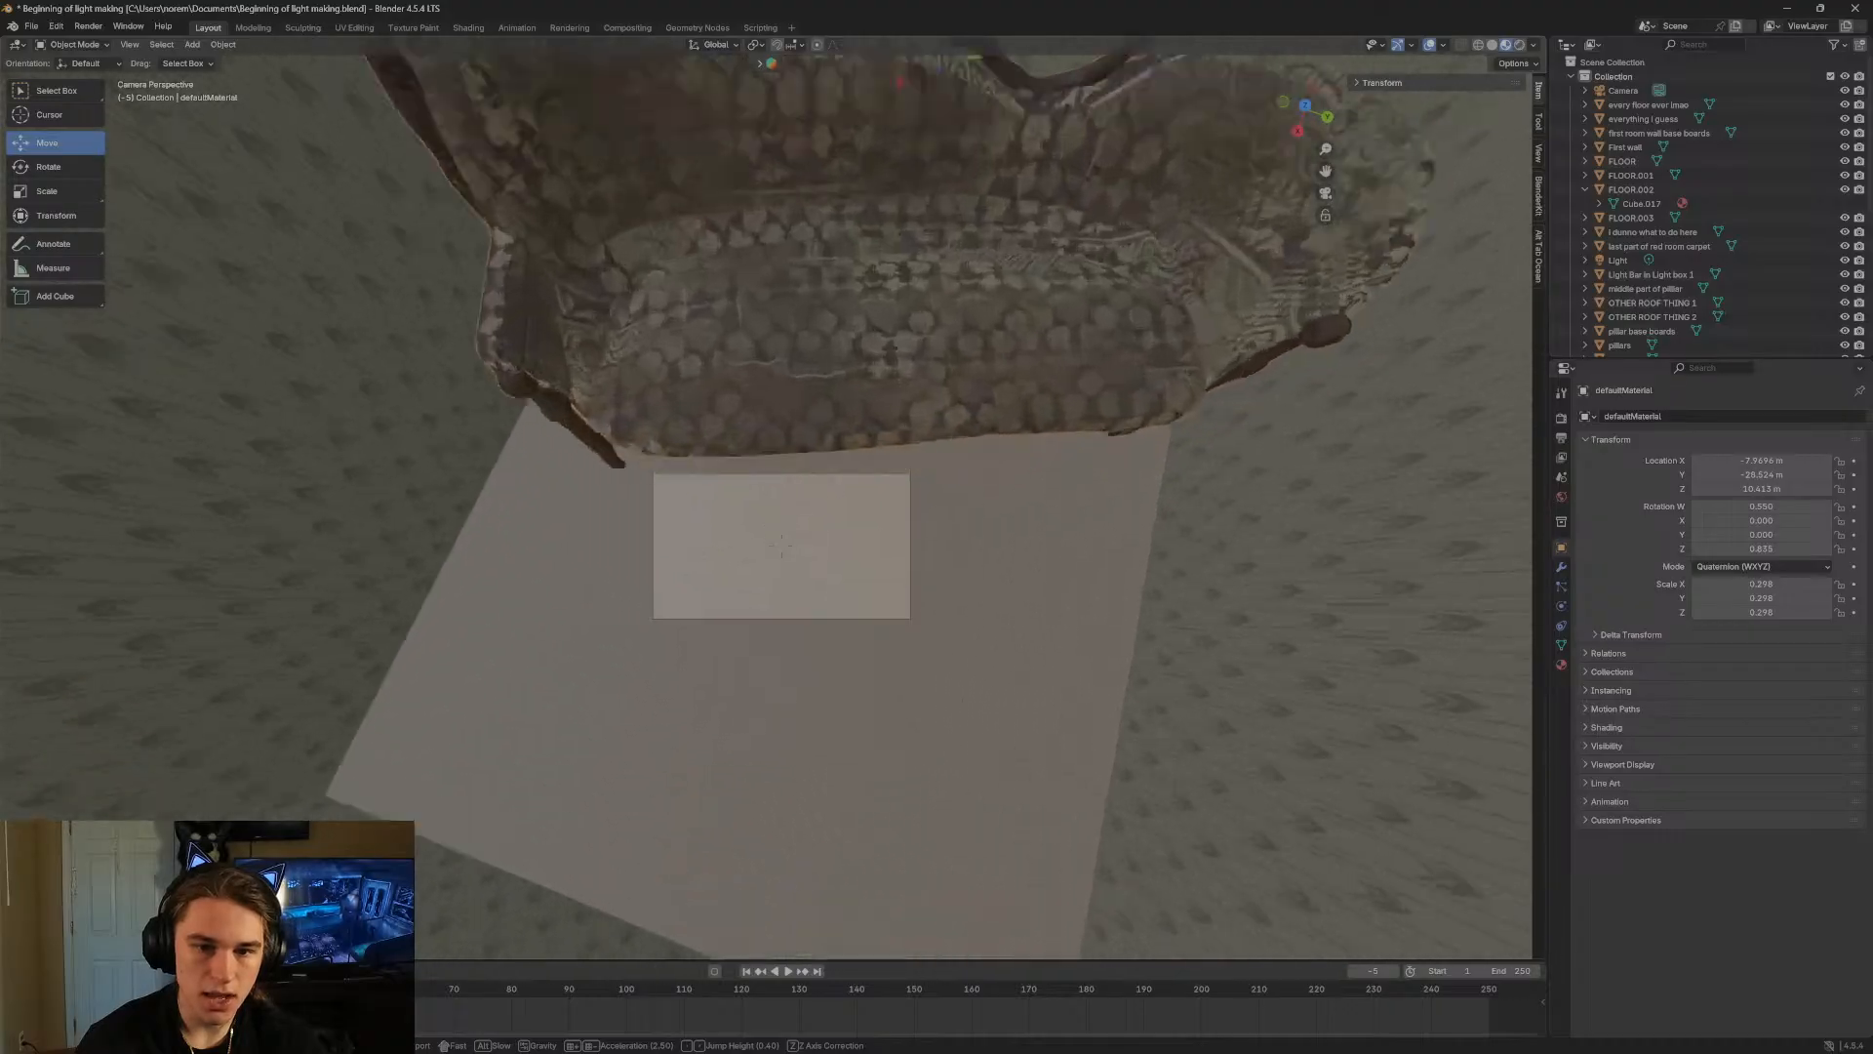
{"action": "key", "text": "w"}
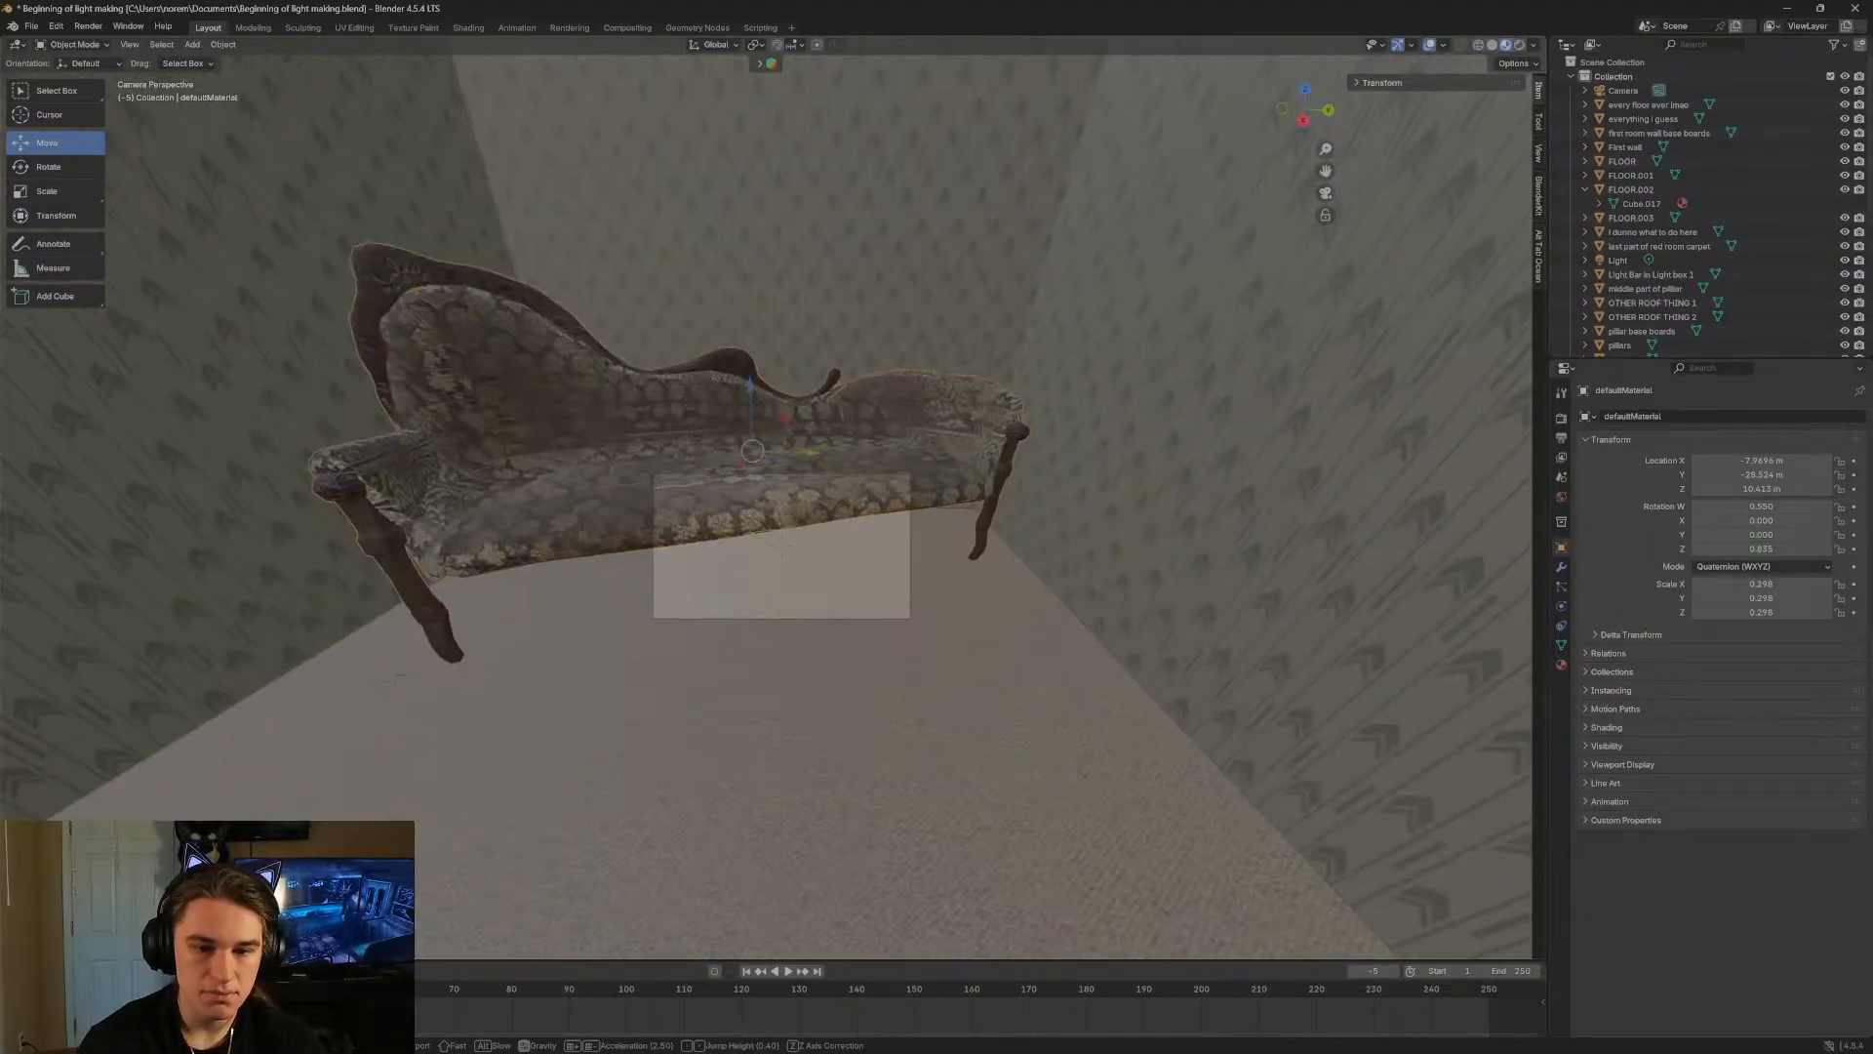
{"action": "key", "text": "s"}
{"action": "key", "text": "a"}
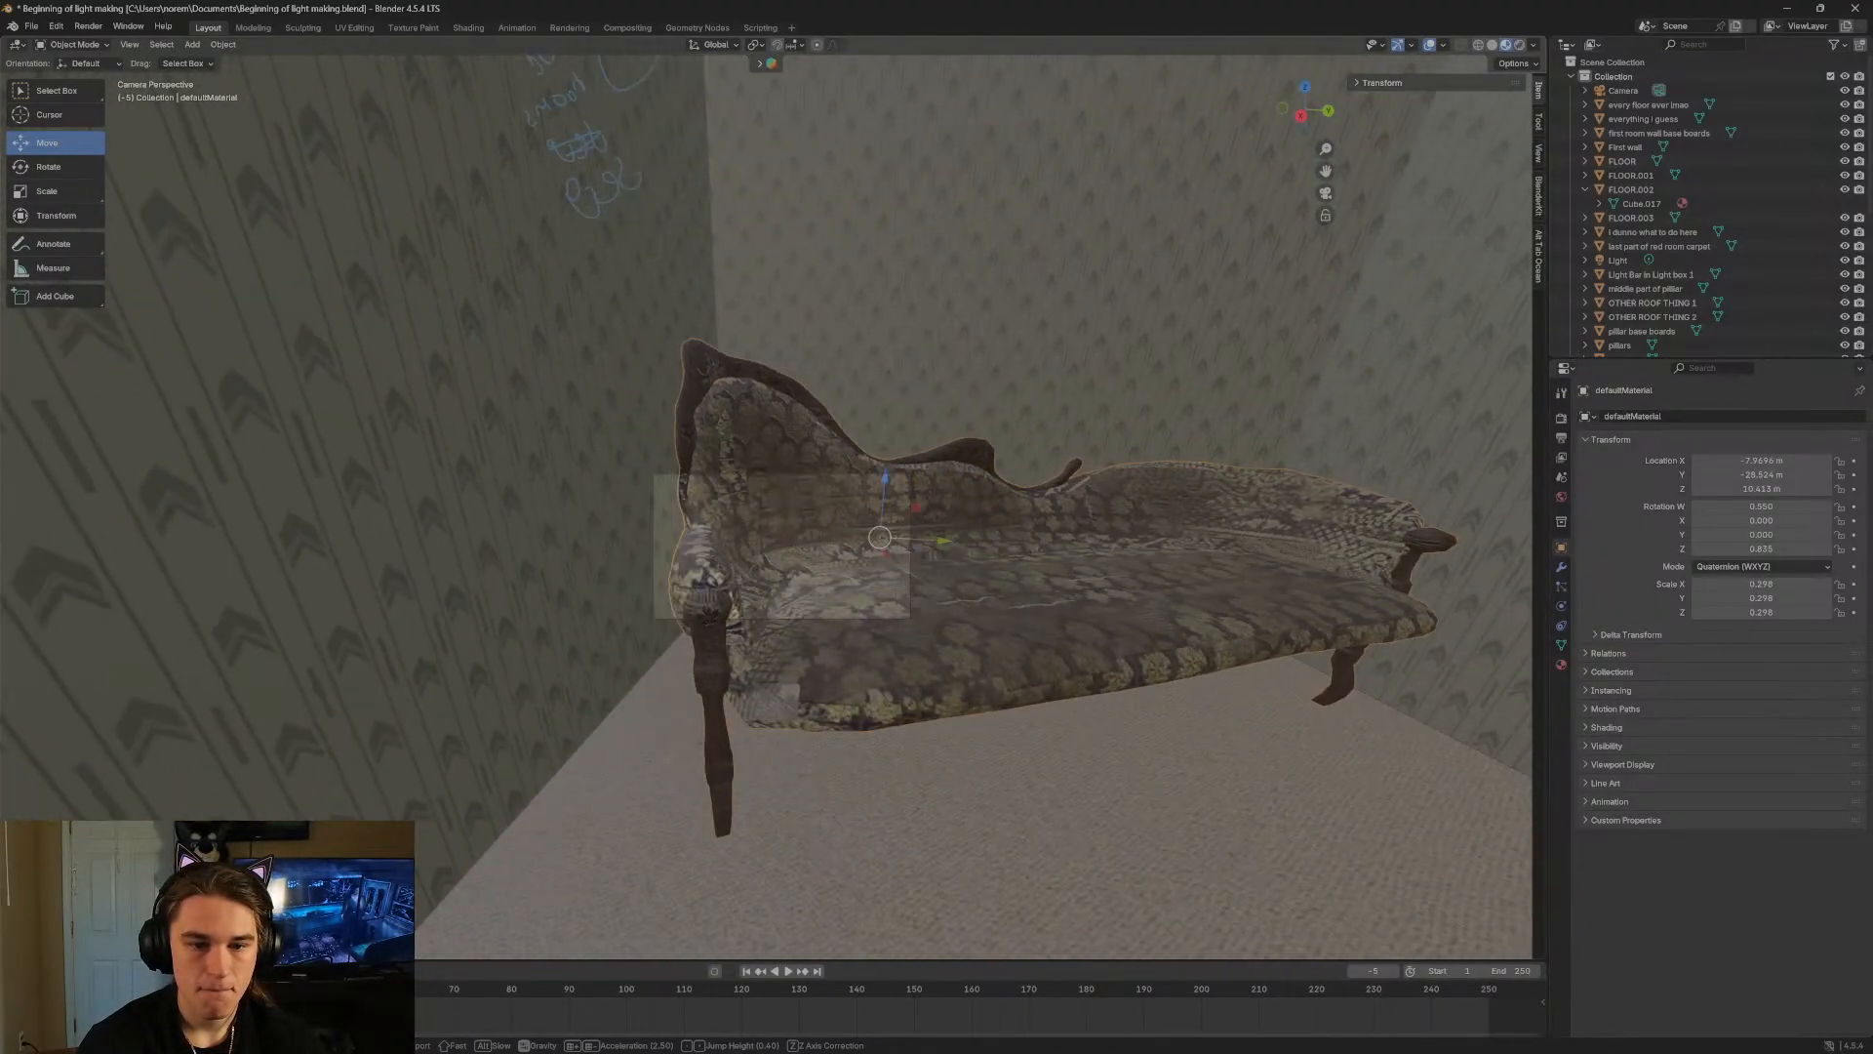
{"action": "key", "text": "w"}
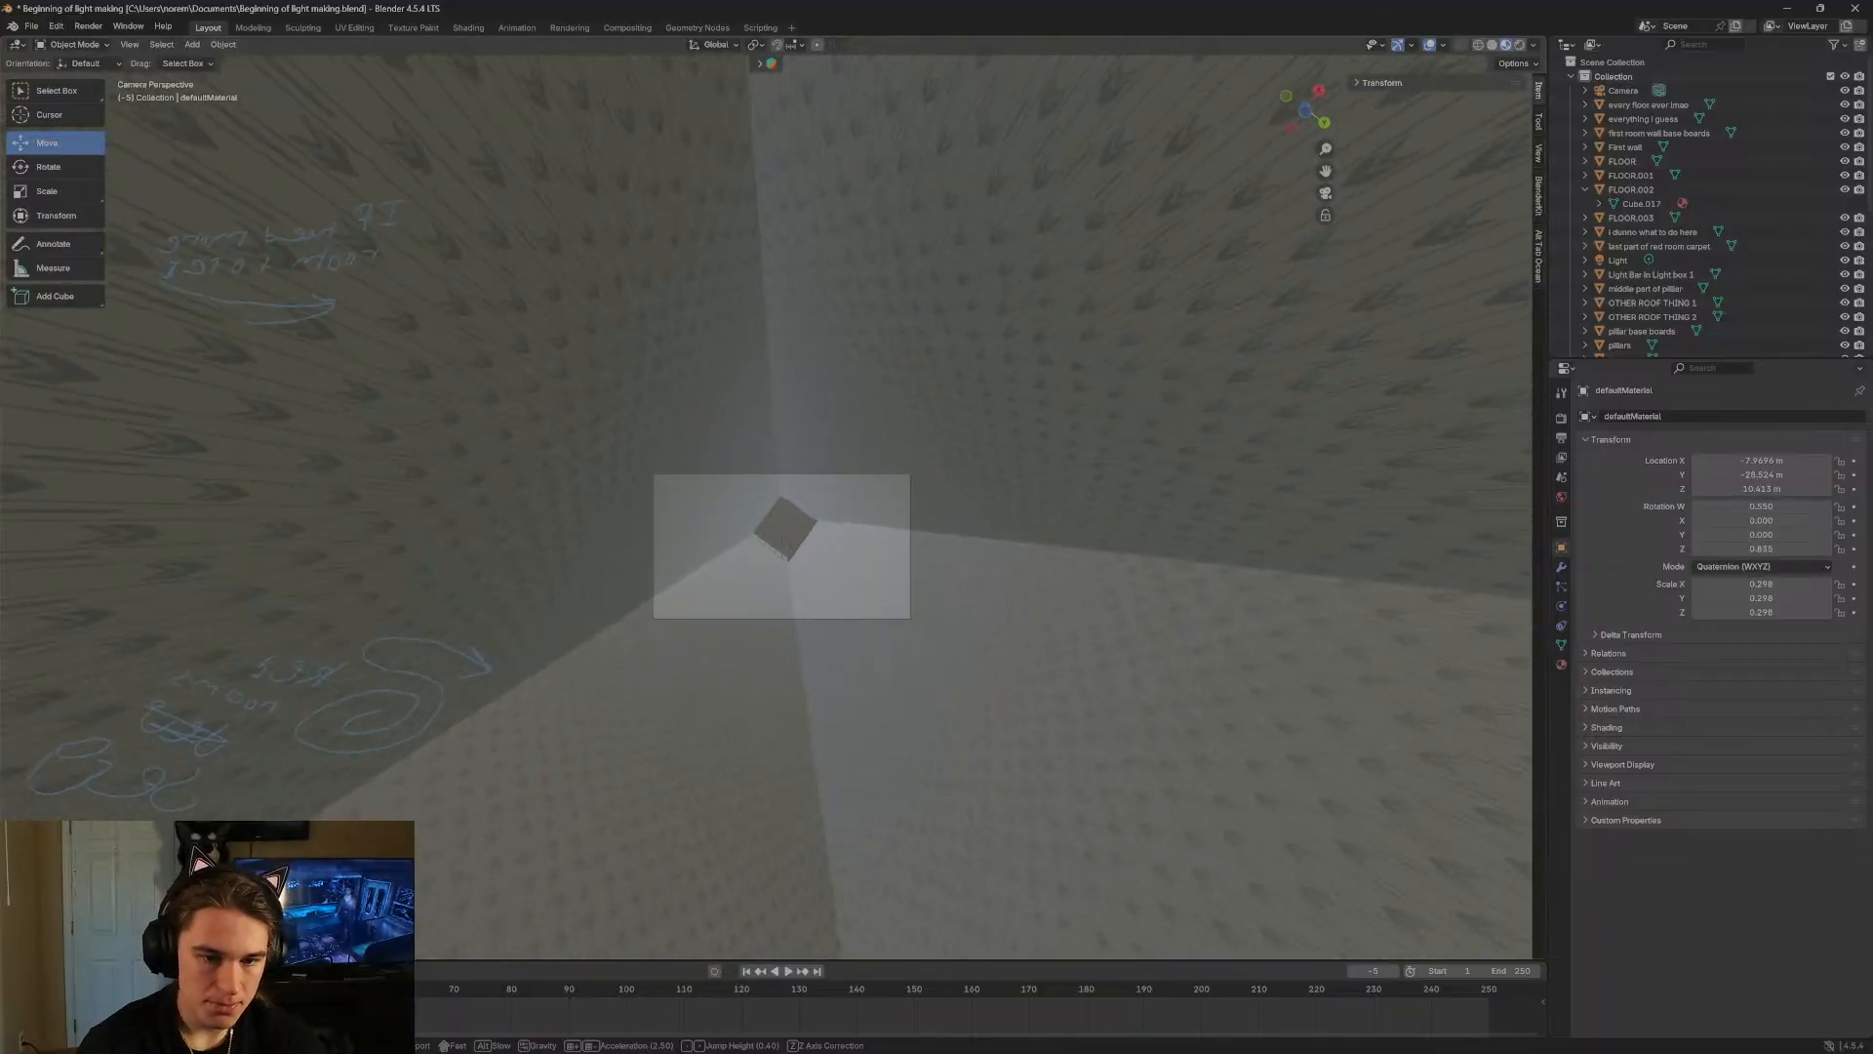
{"action": "key", "text": "w"}
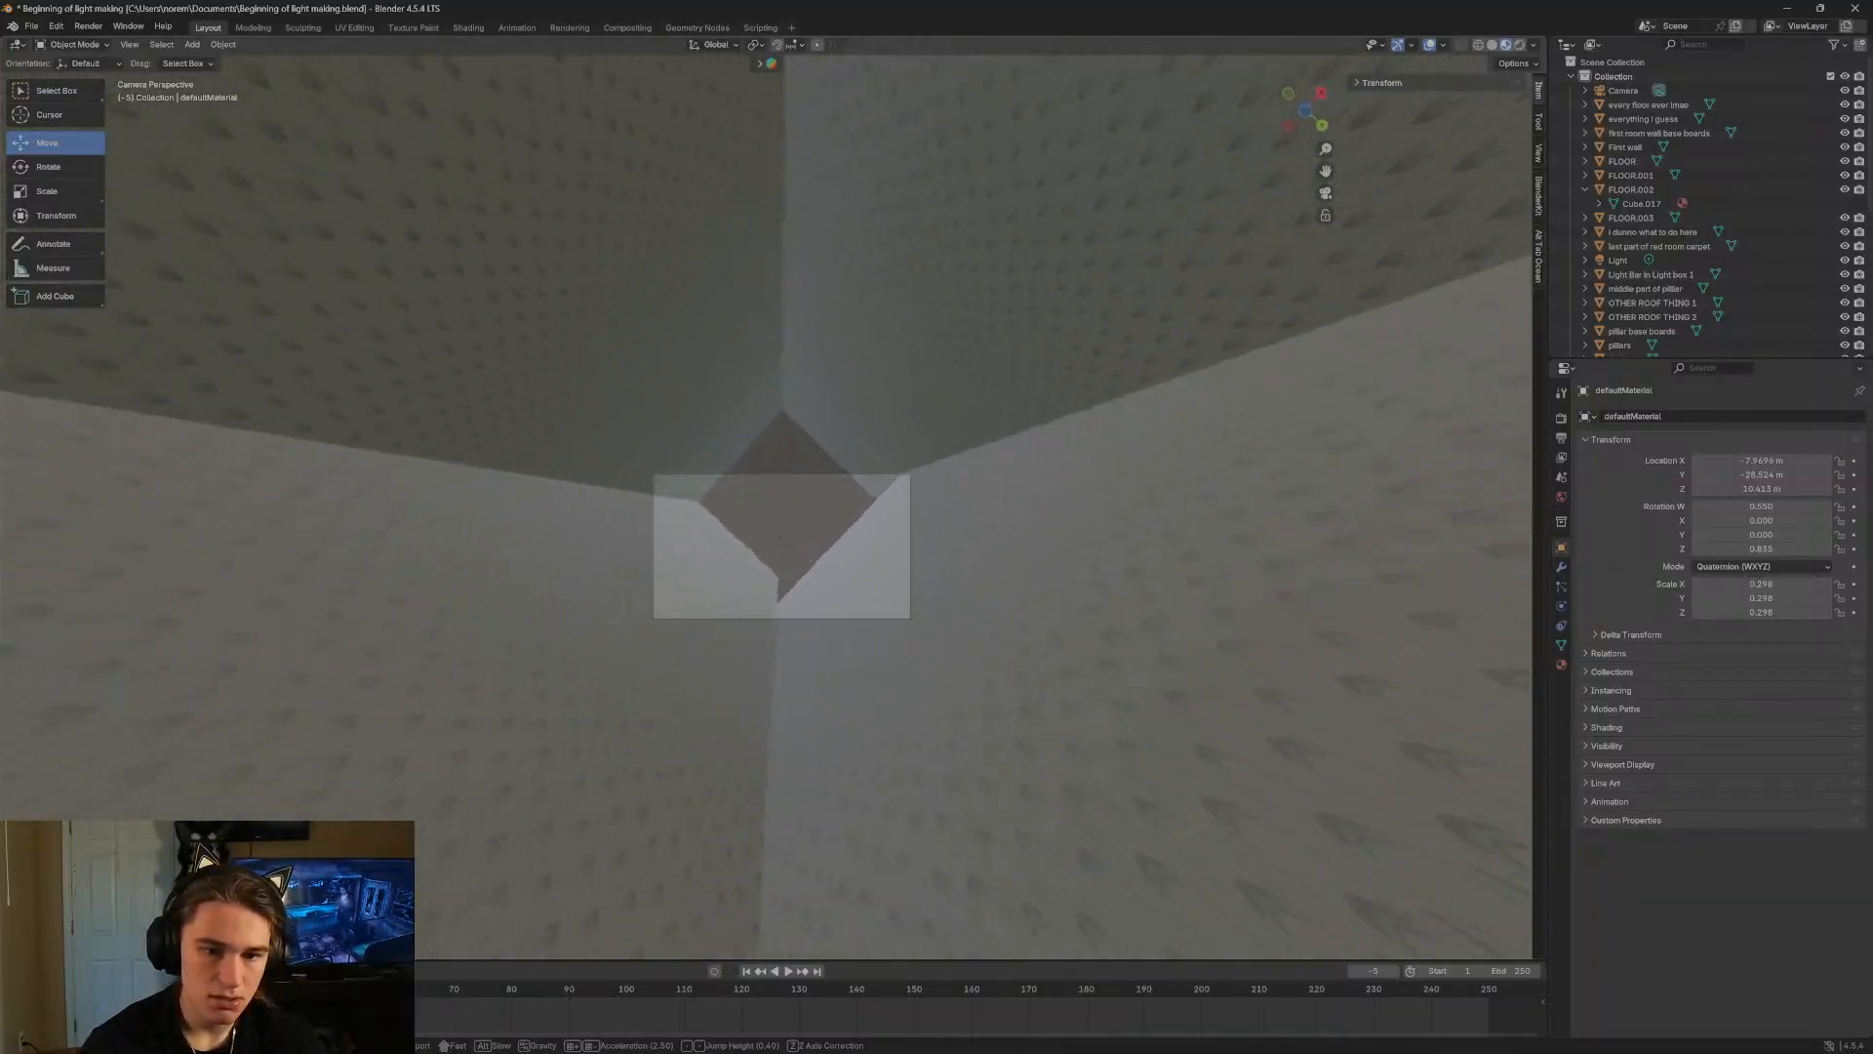
{"action": "key", "text": "s"}
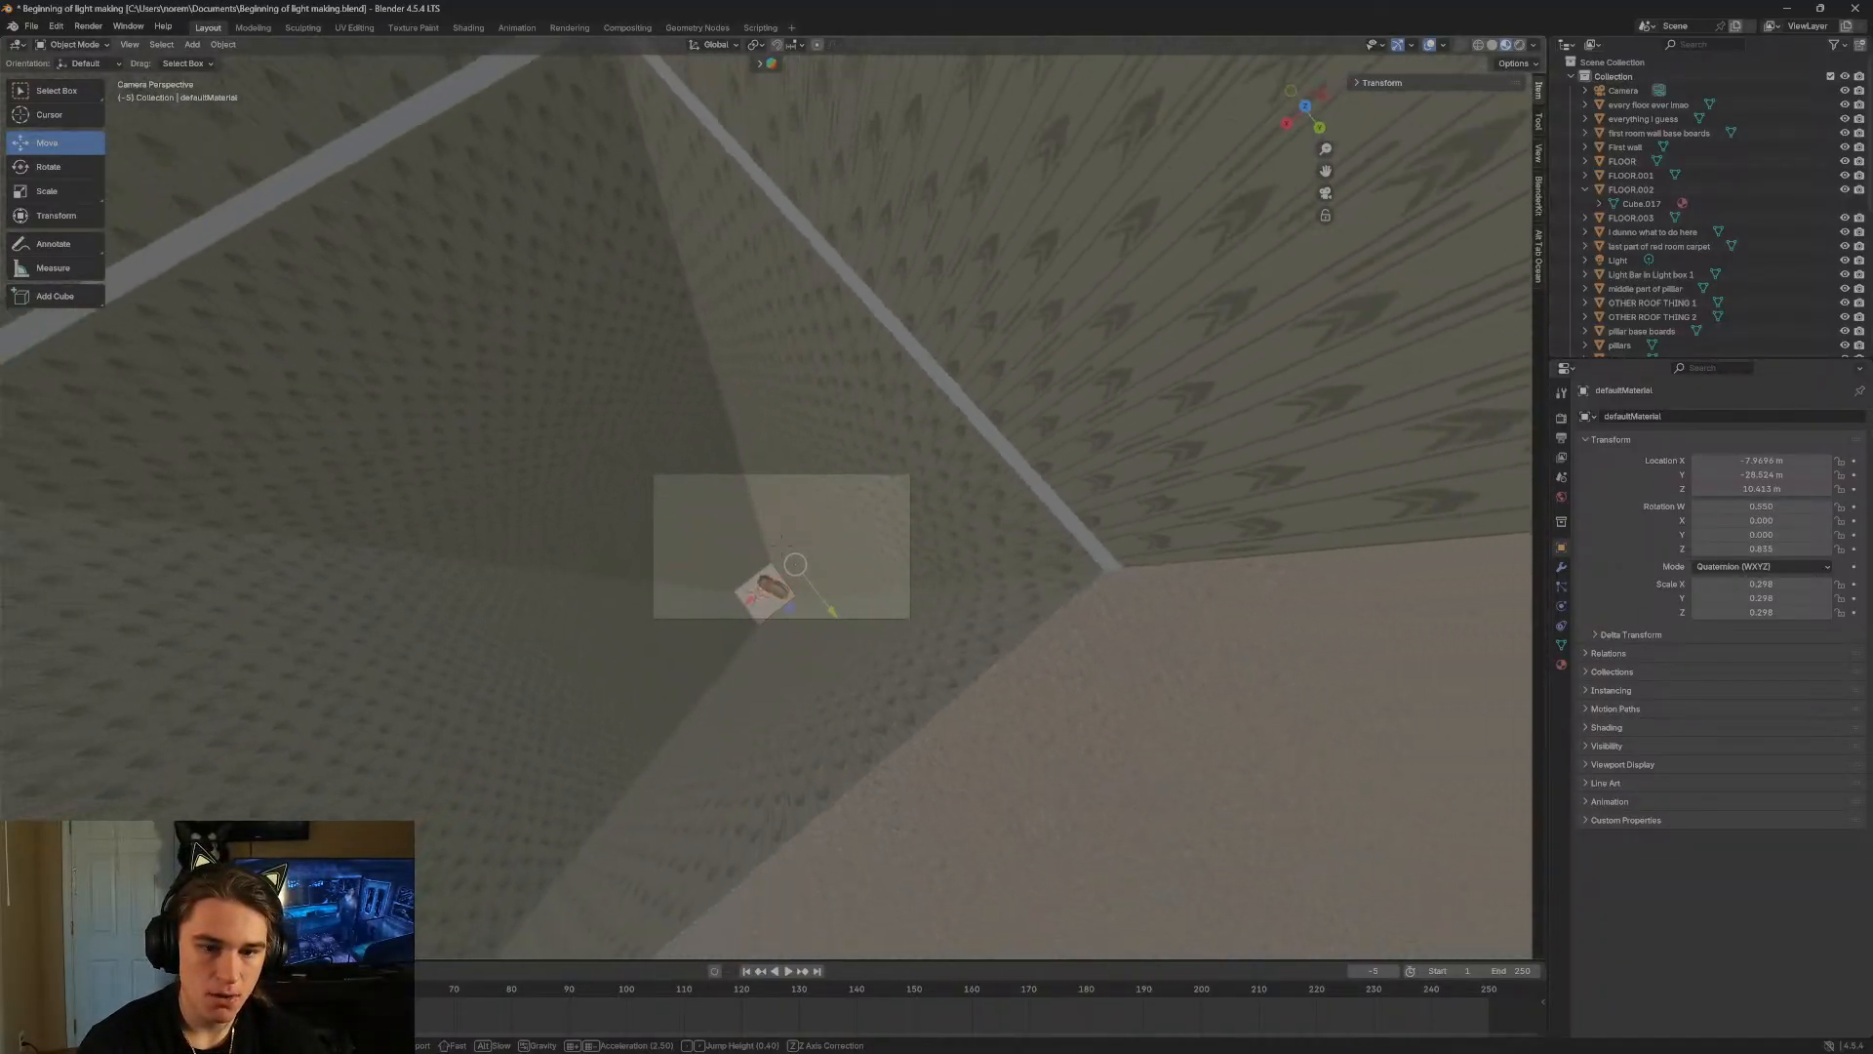
{"action": "key", "text": "w"}
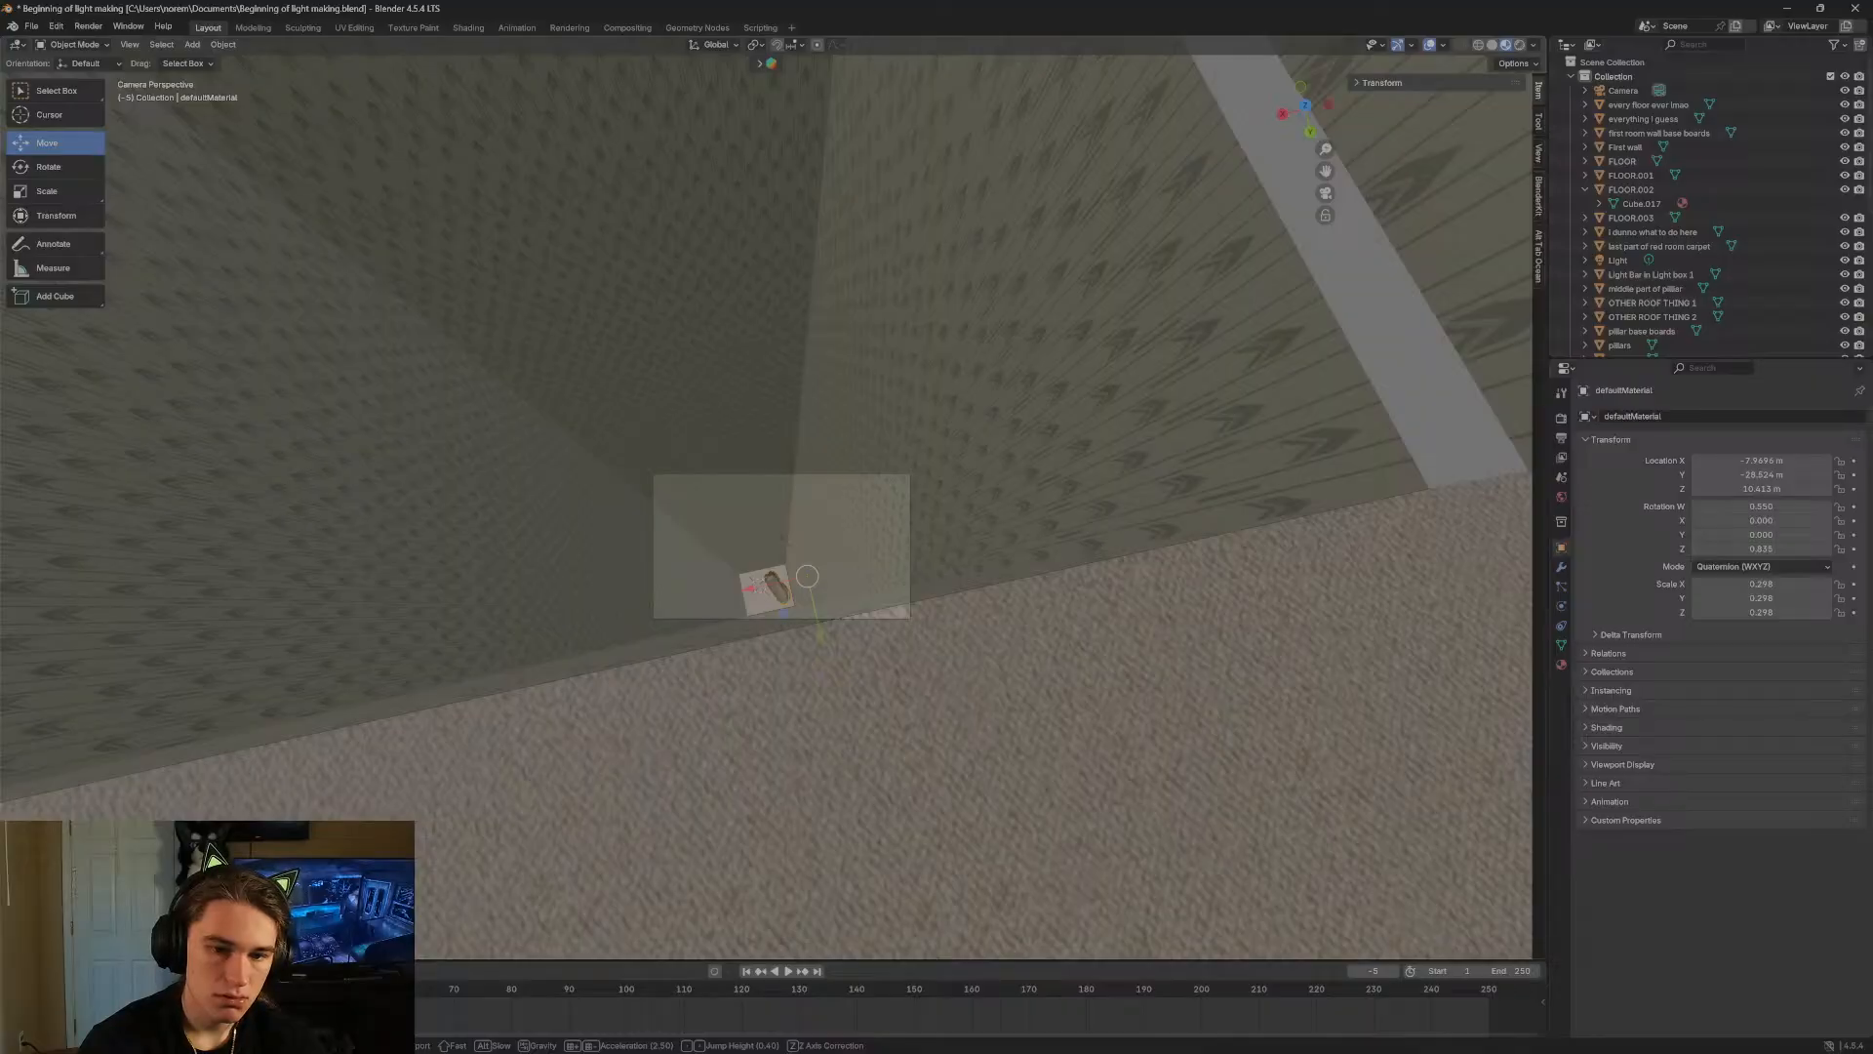
{"action": "key", "text": "w"}
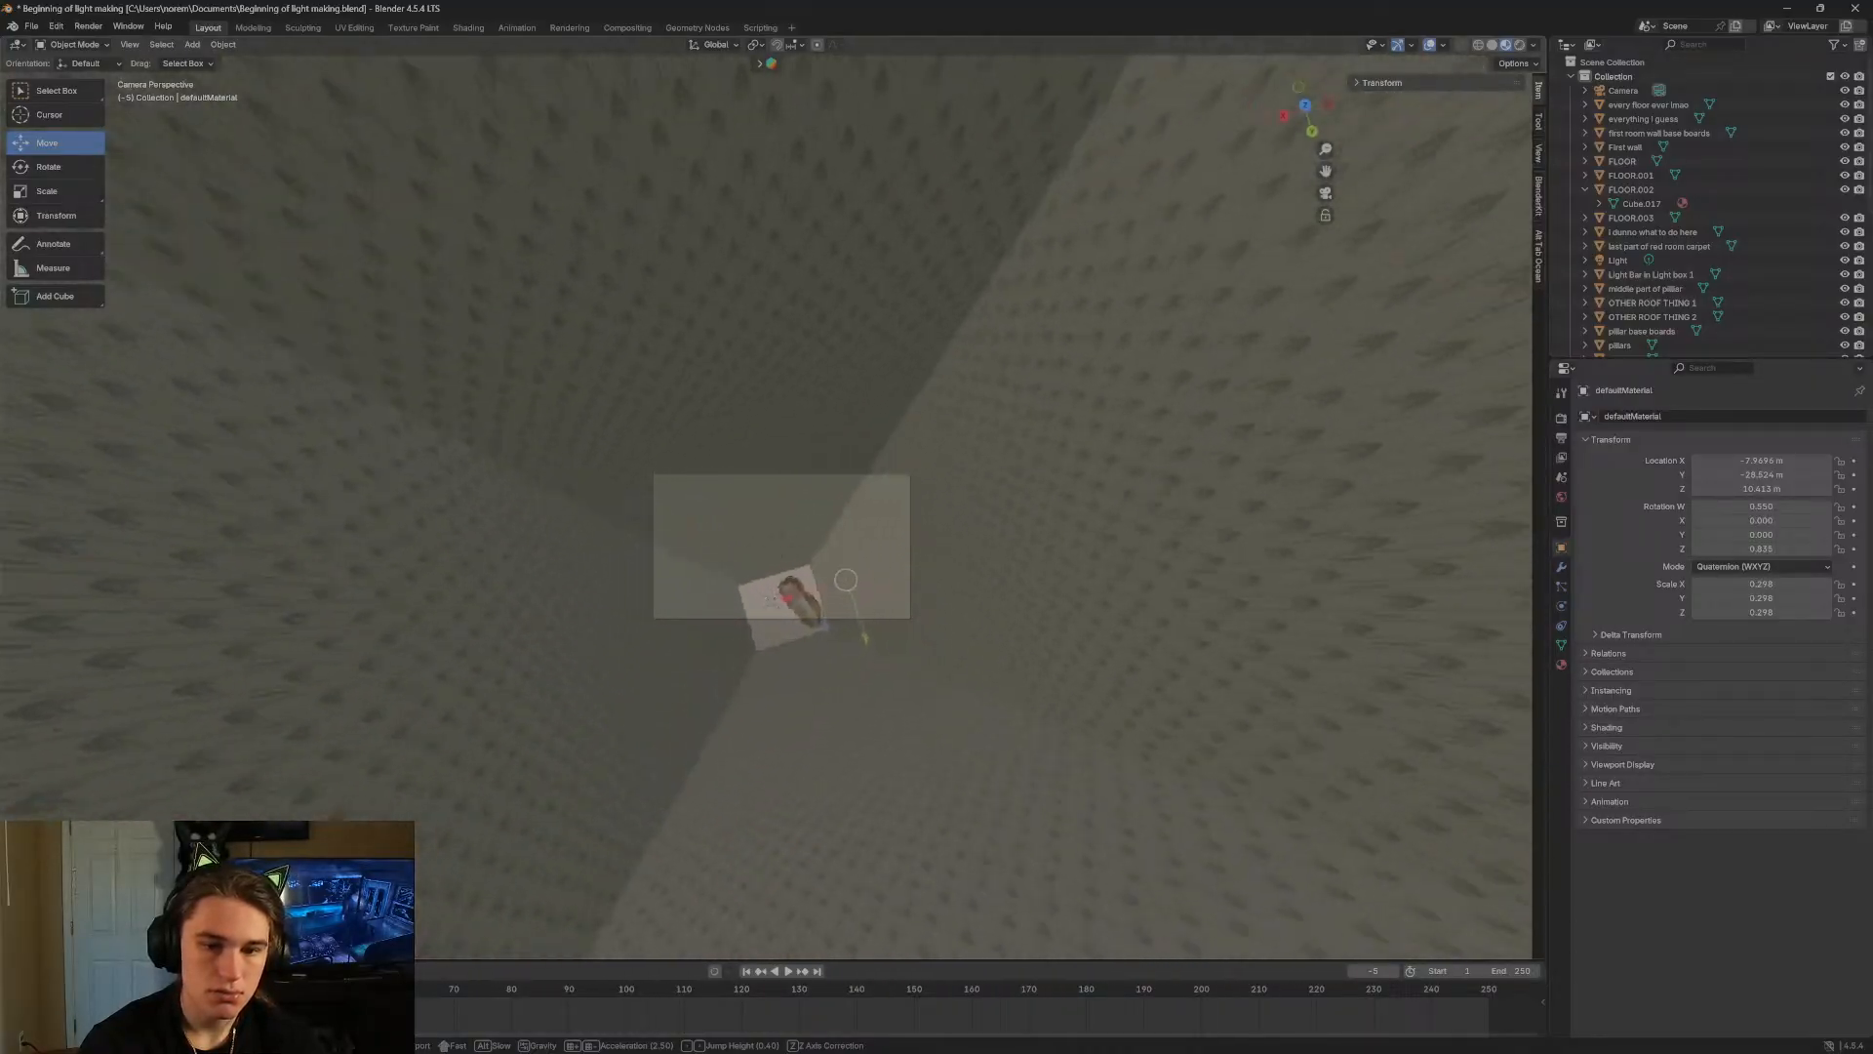
{"action": "key", "text": "w"}
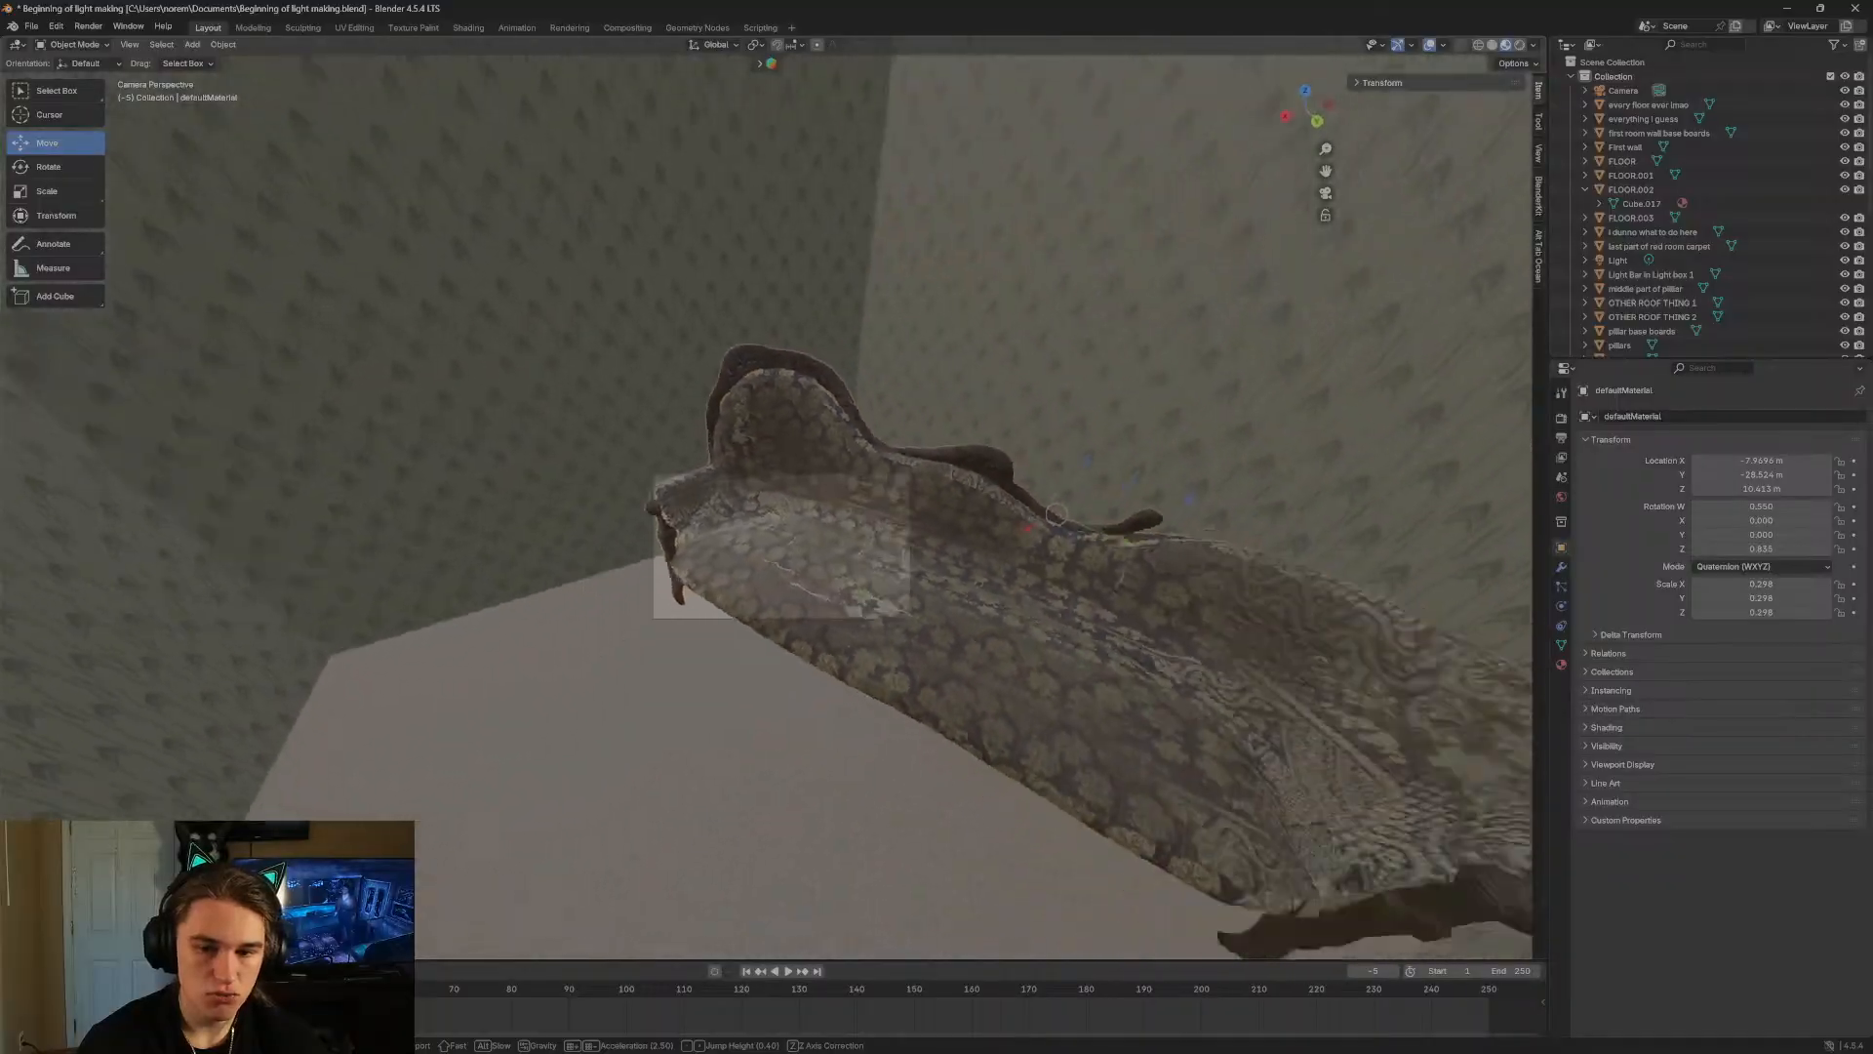
Save the scene under its existing file name, Beginning of light making.blend.
{"action": "left_click", "coordinate": [871, 335]}
{"action": "left_click", "coordinate": [31, 26]}
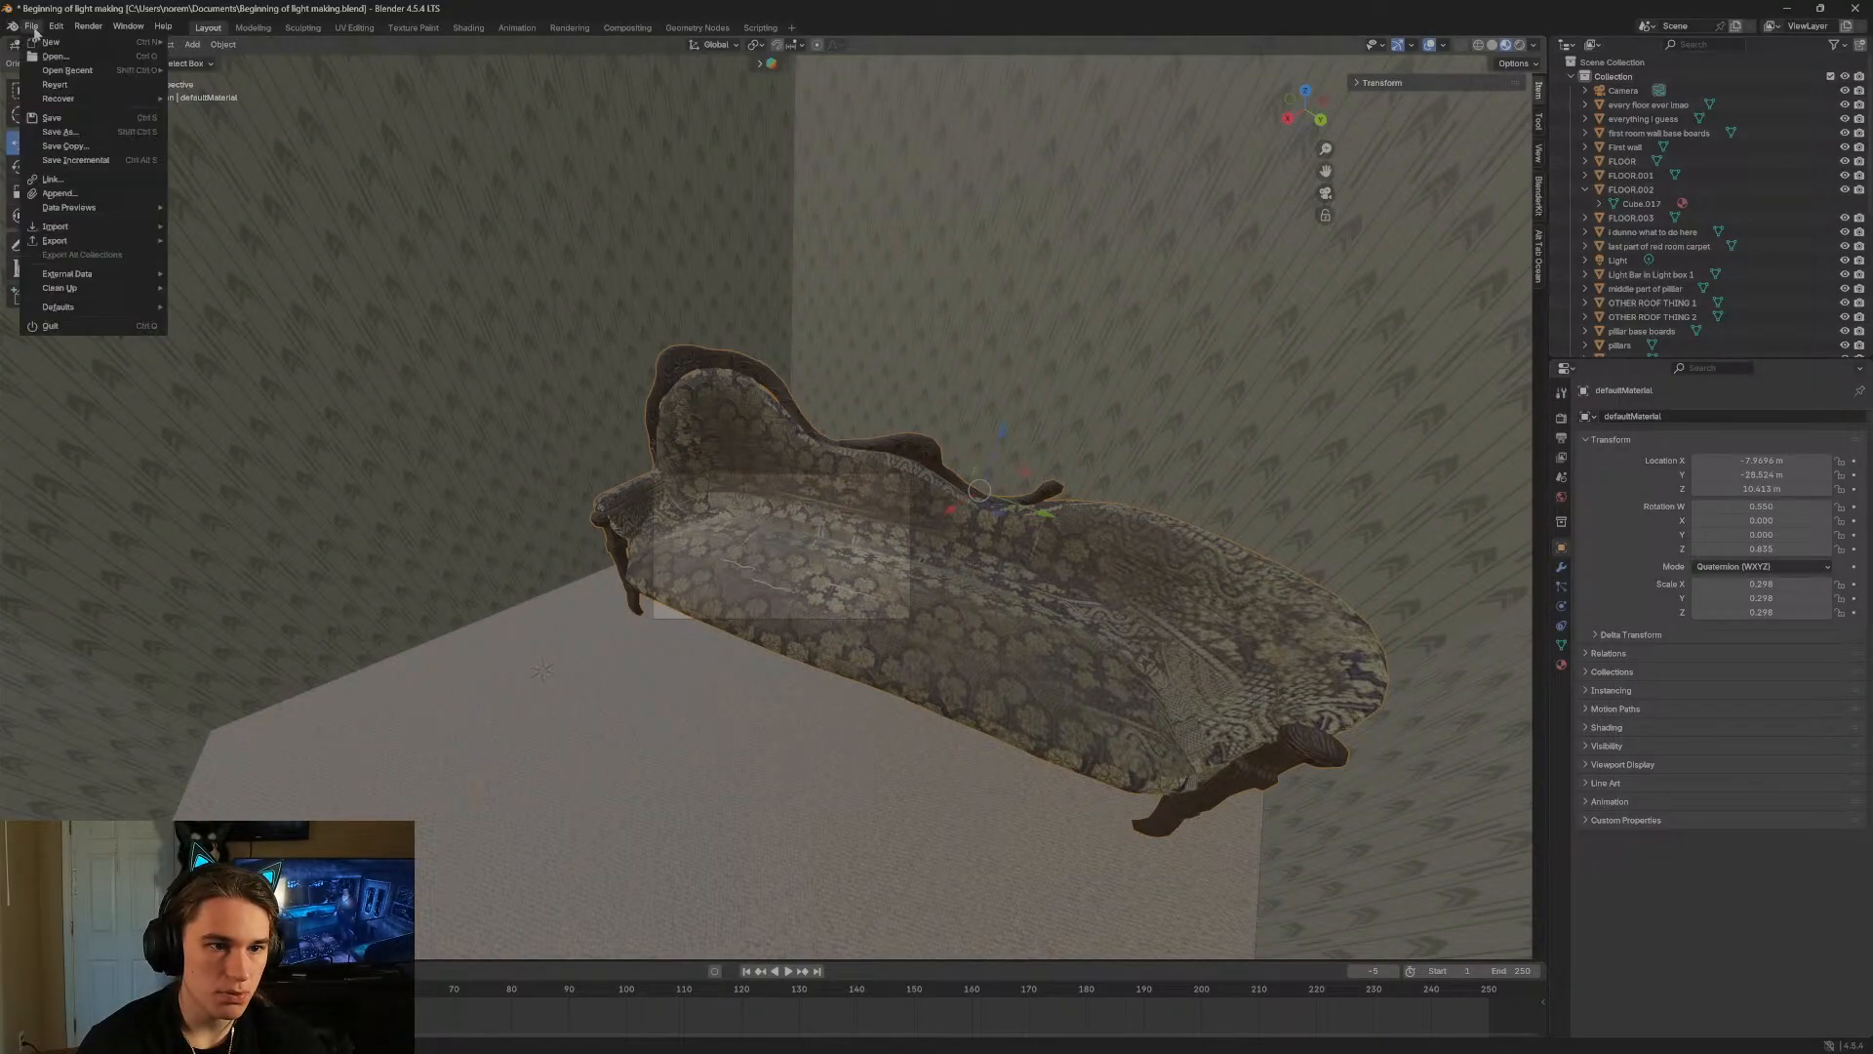
{"action": "left_click", "coordinate": [52, 117]}
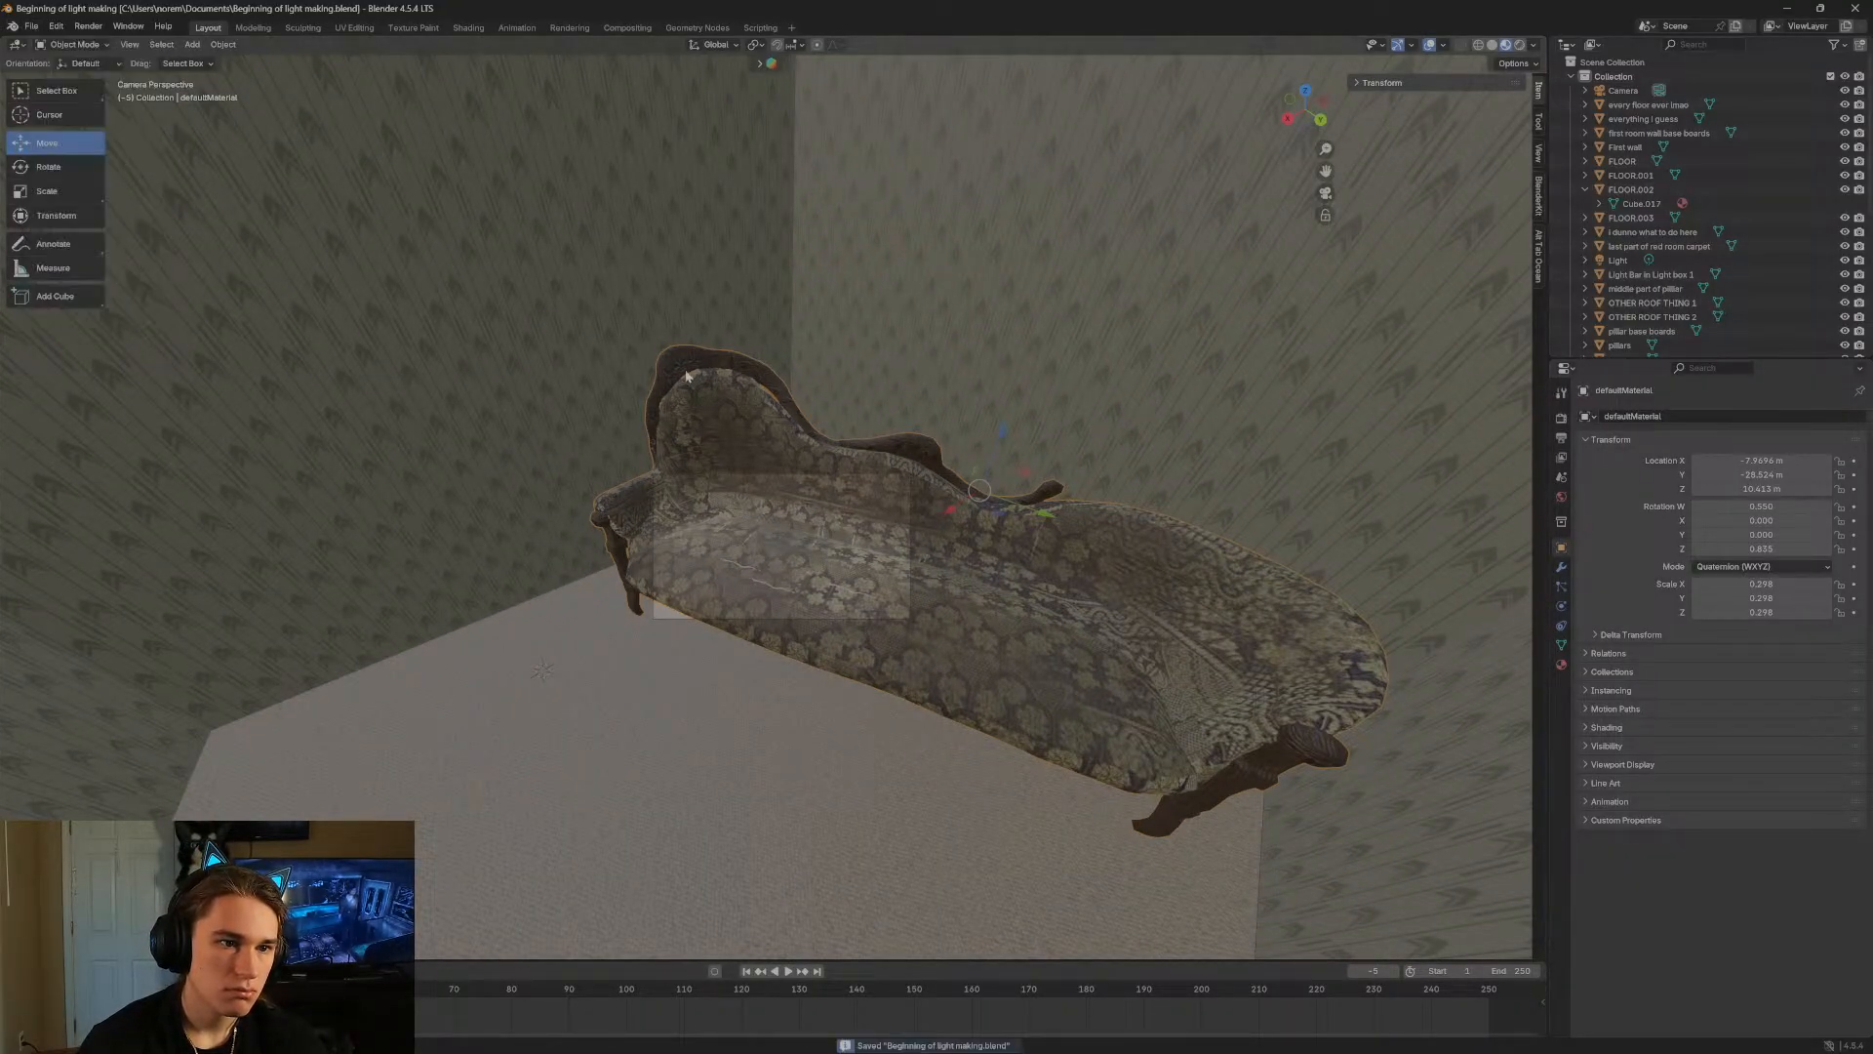
Inspect the couch's seat, legs and height above the carpet from several sides of the room.
{"action": "key", "text": "shift+grave"}
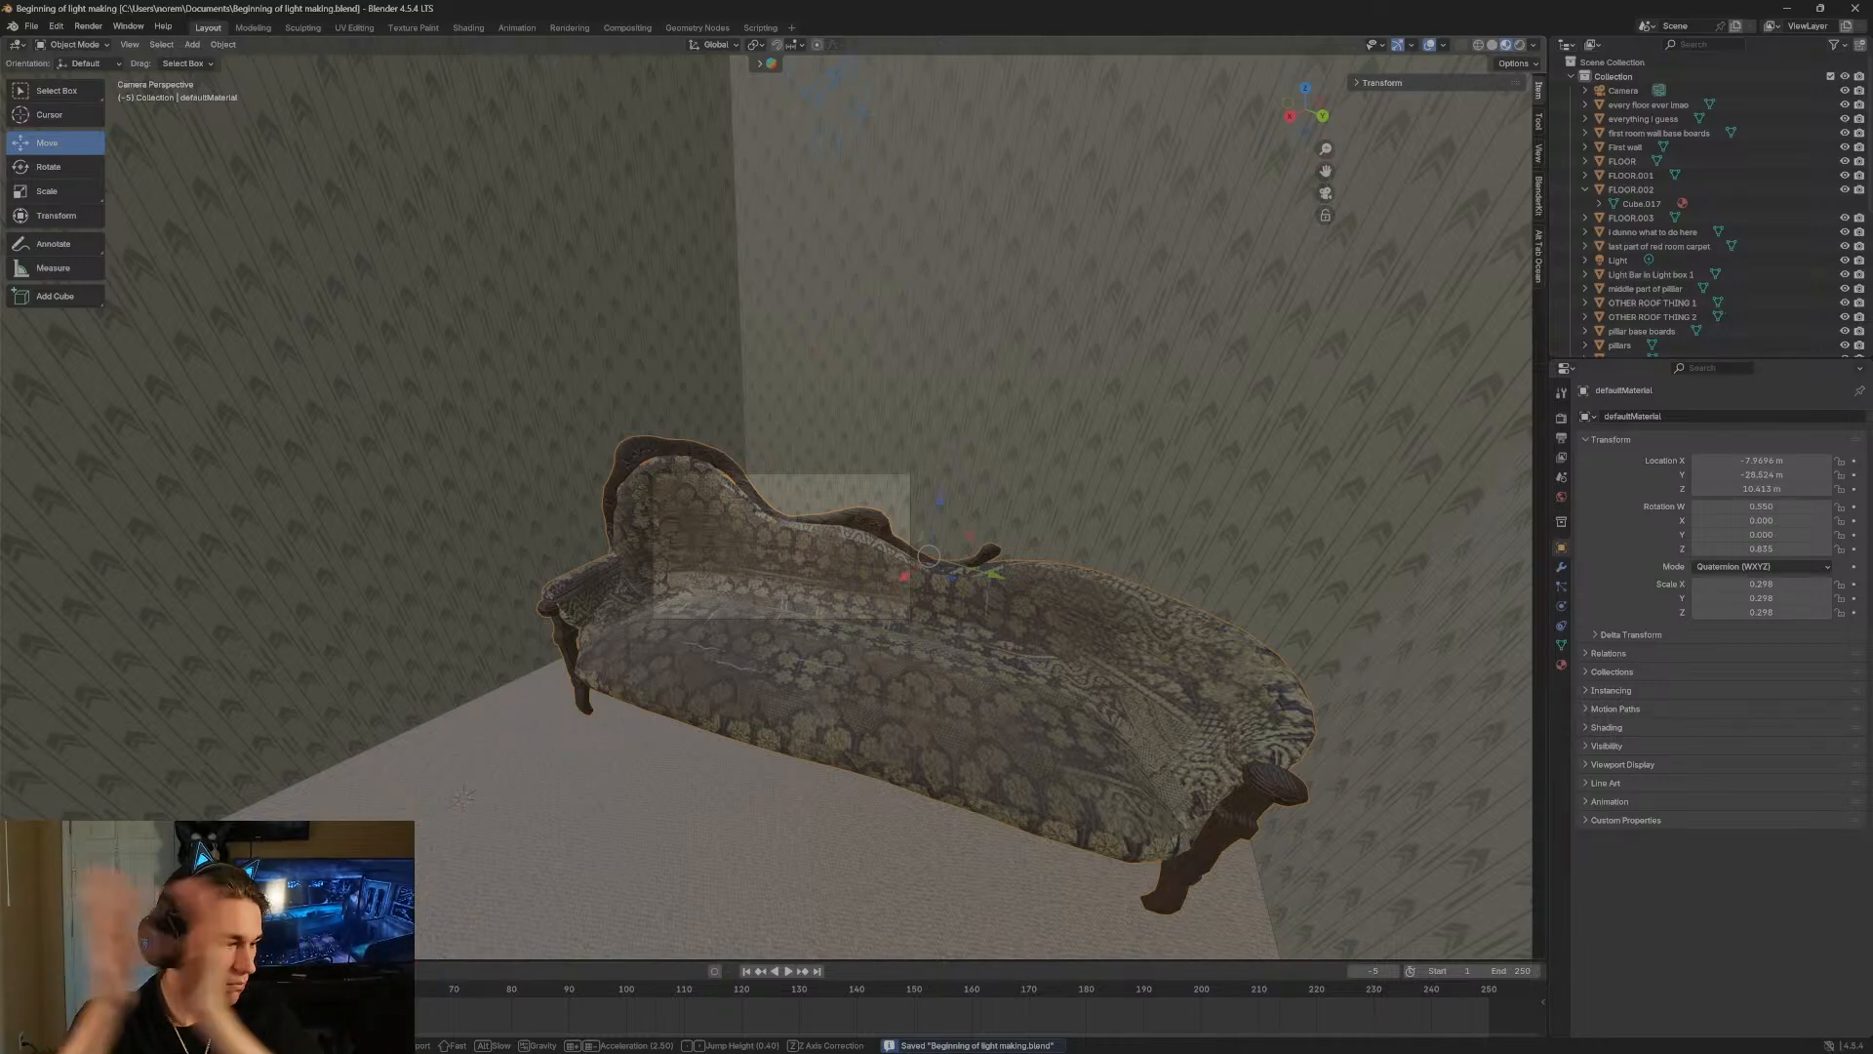
{"action": "key", "text": "w"}
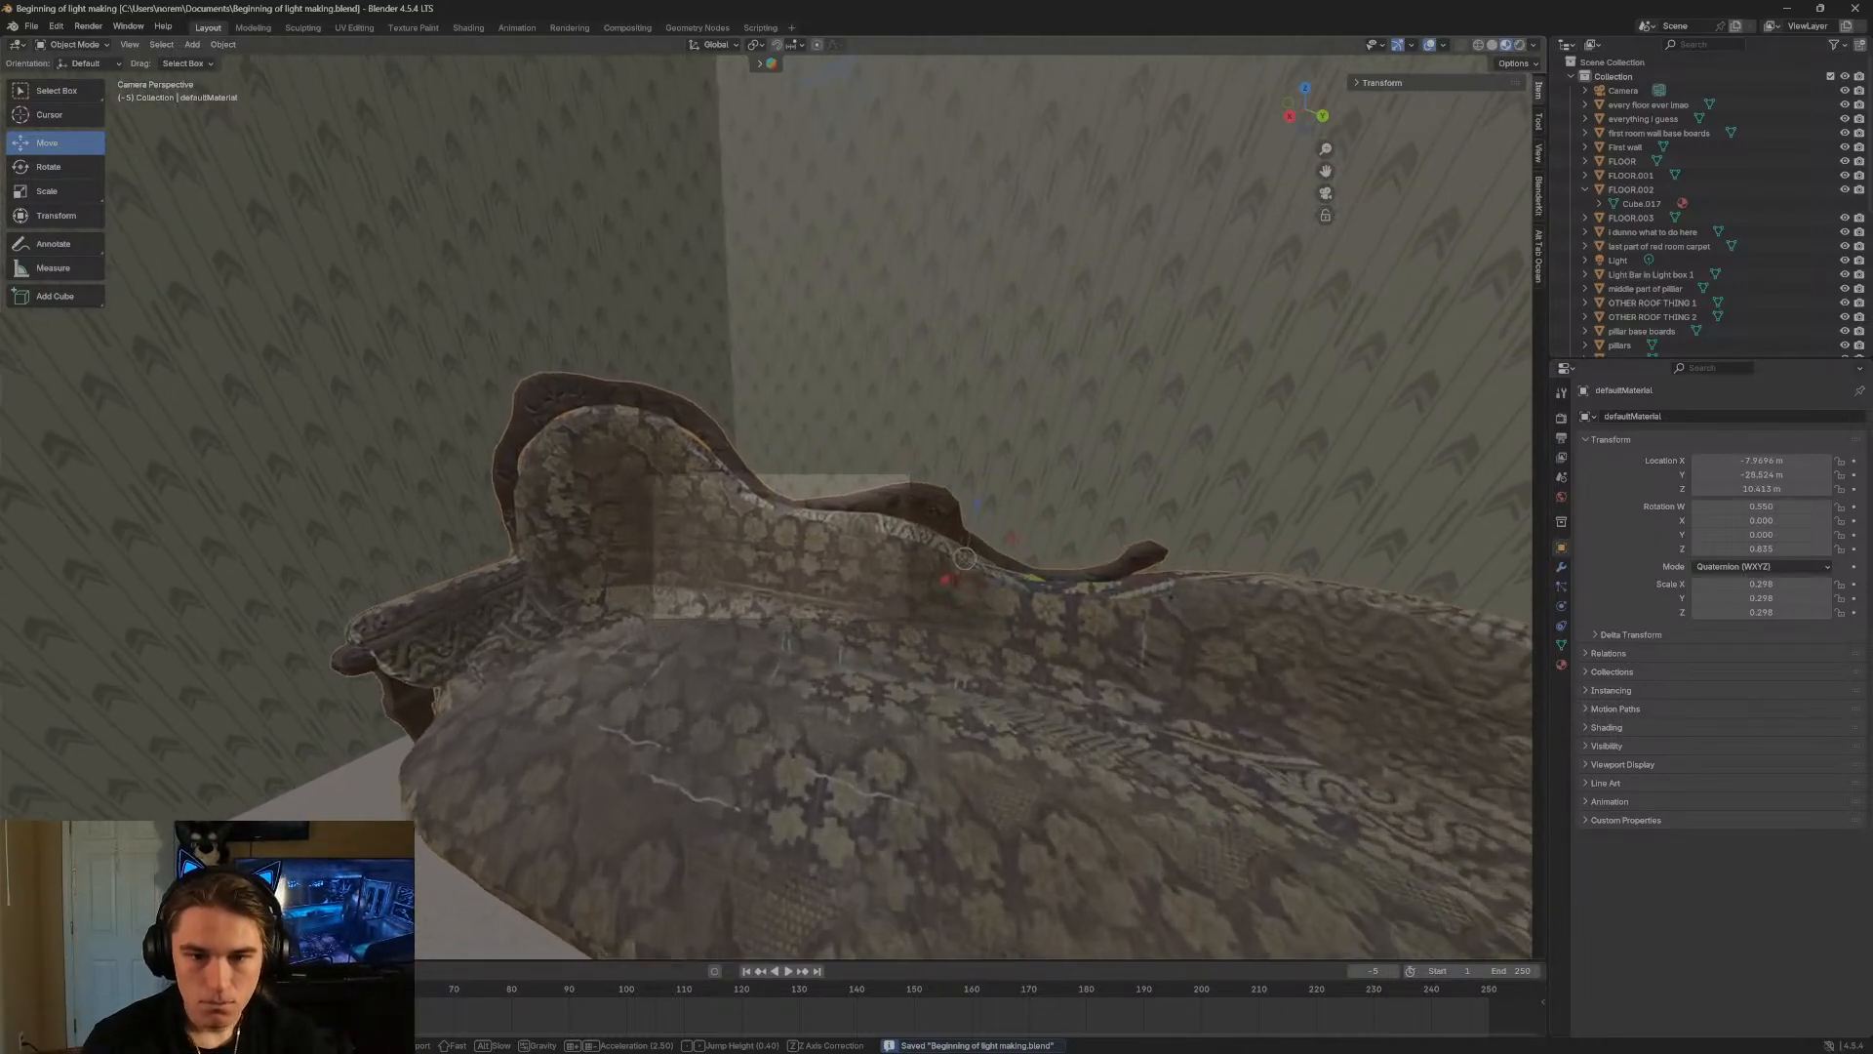
{"action": "key", "text": "a"}
{"action": "key", "text": "s"}
{"action": "key", "text": "w"}
{"action": "key", "text": "w"}
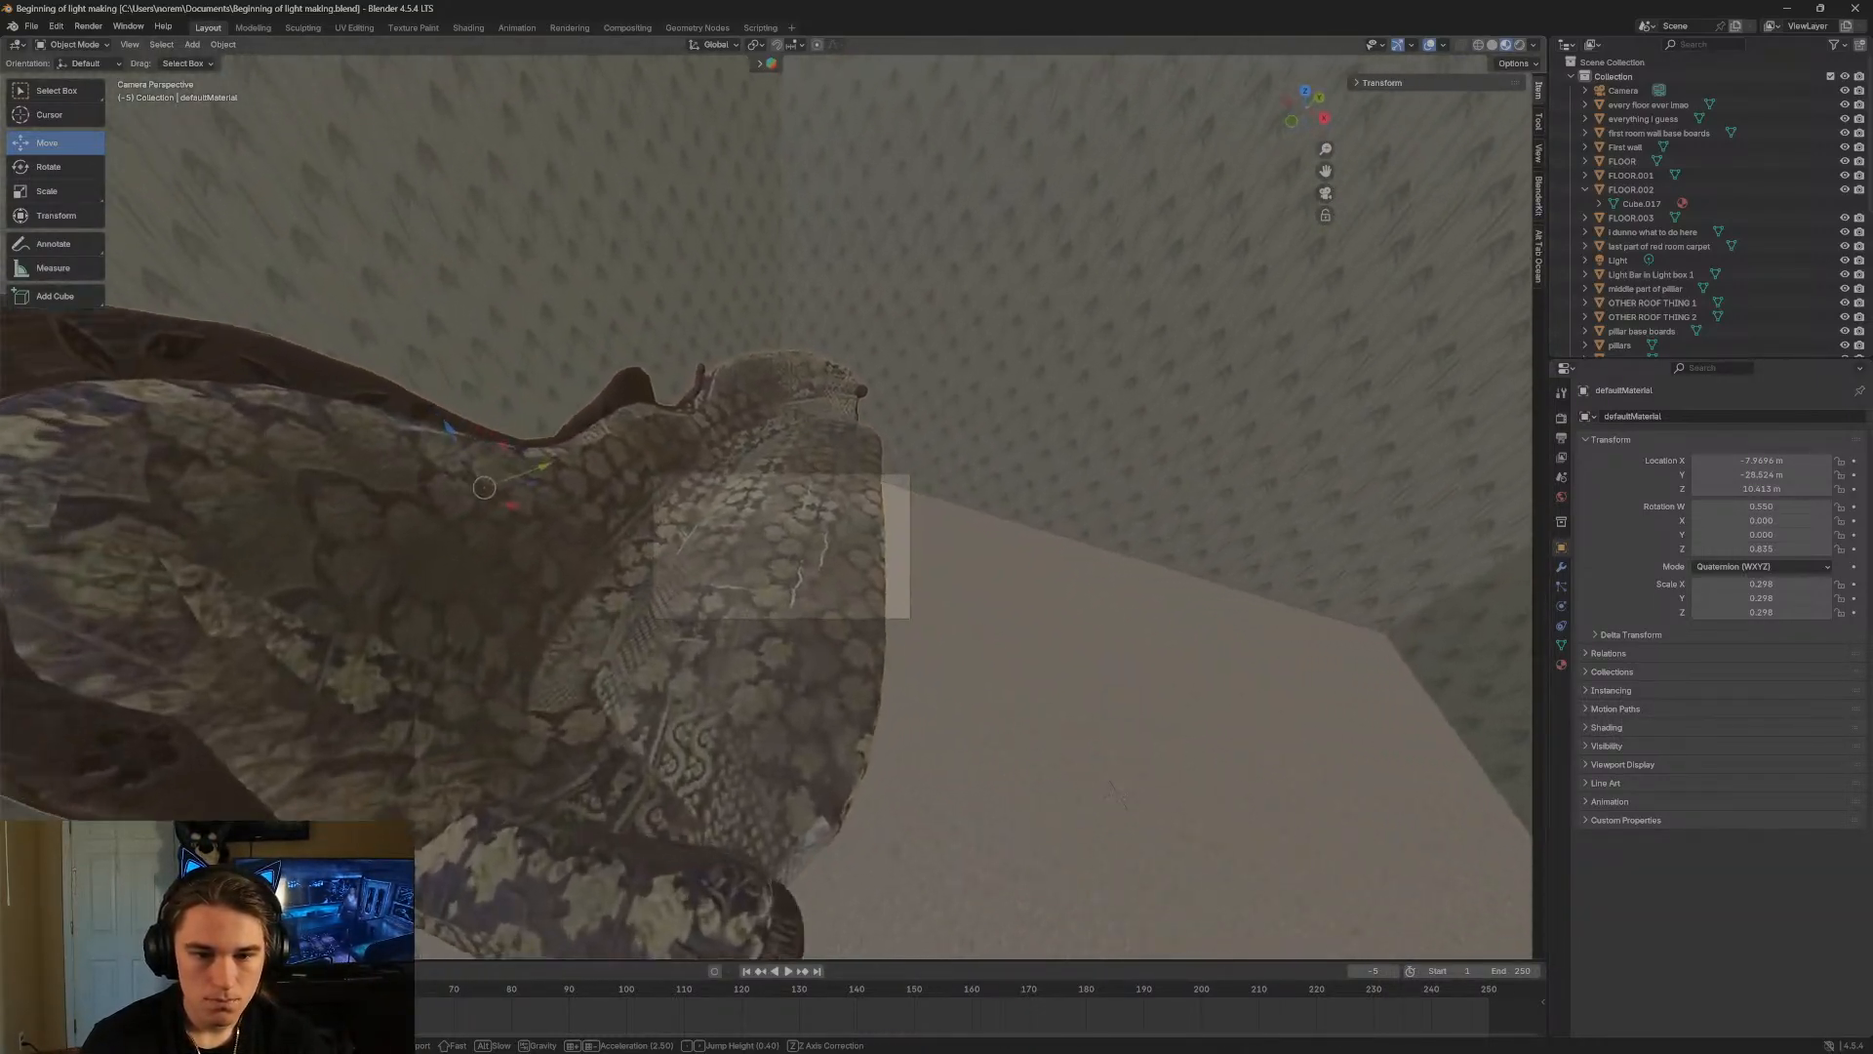
{"action": "key", "text": "s"}
{"action": "key", "text": "s"}
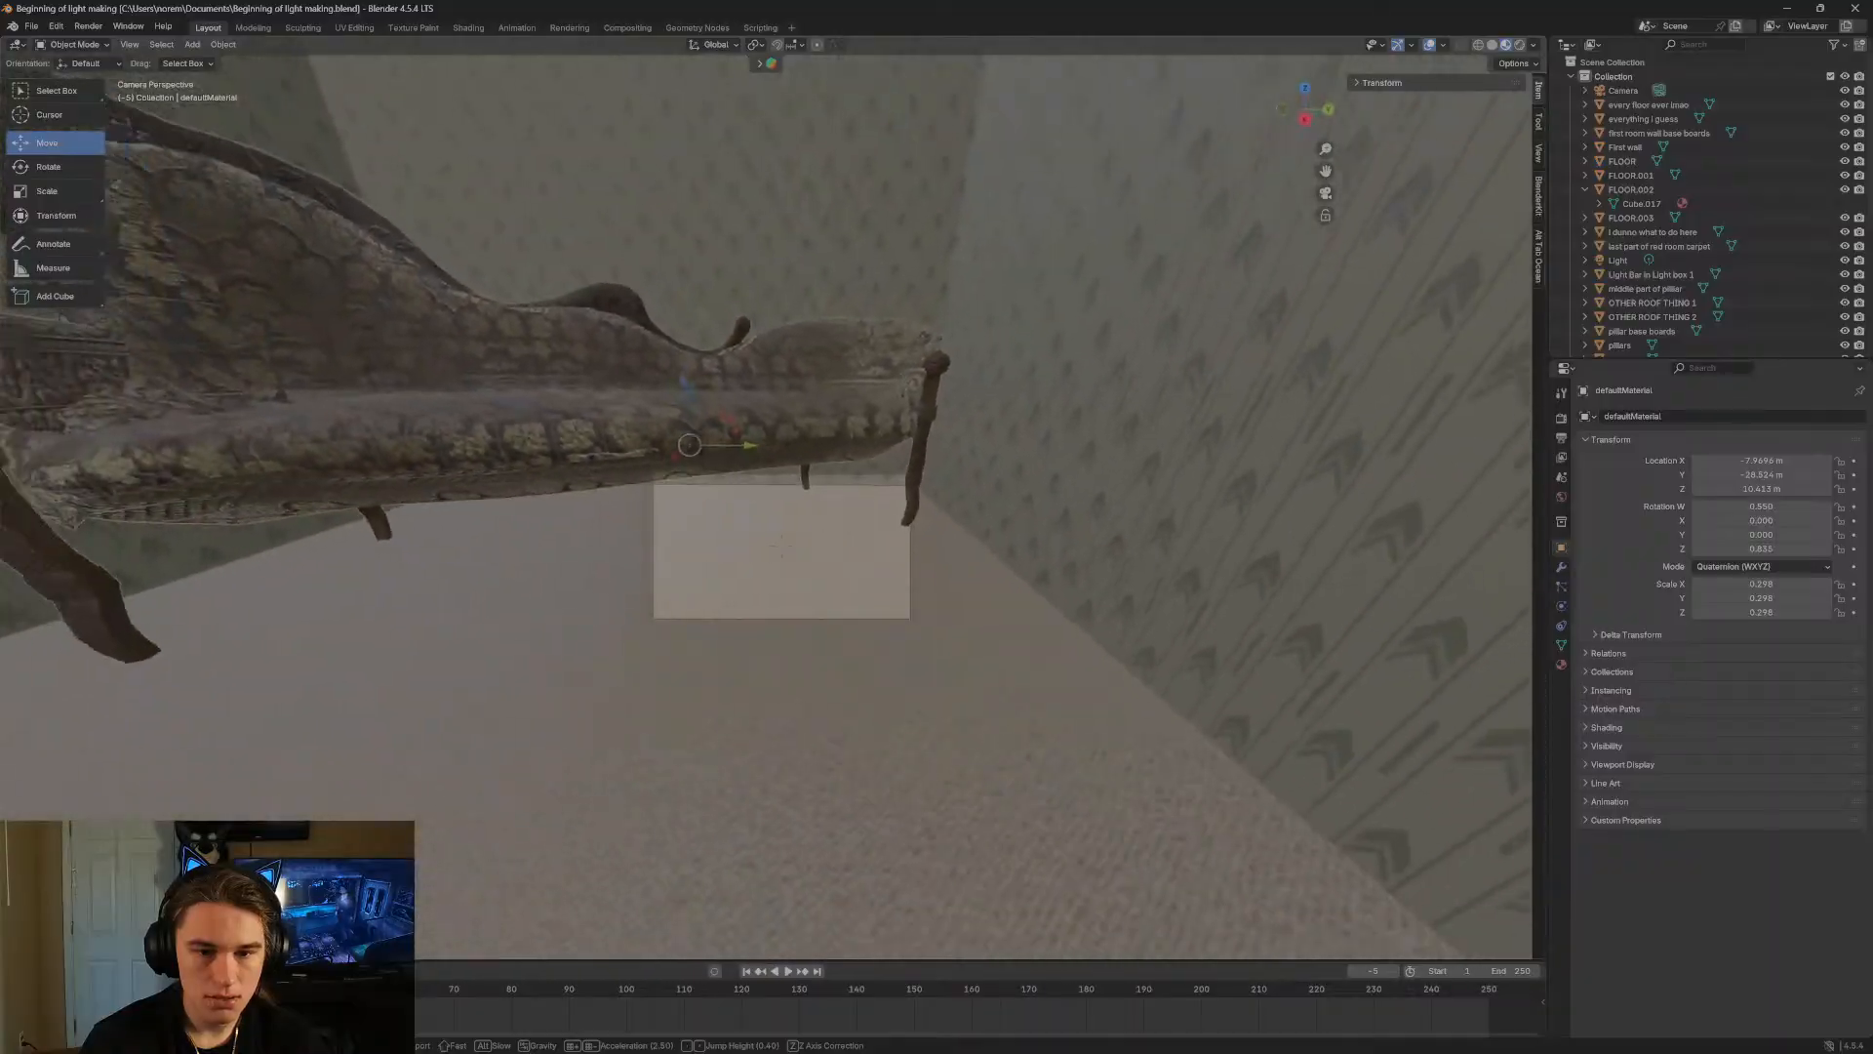
{"action": "key", "text": "w"}
{"action": "key", "text": "w"}
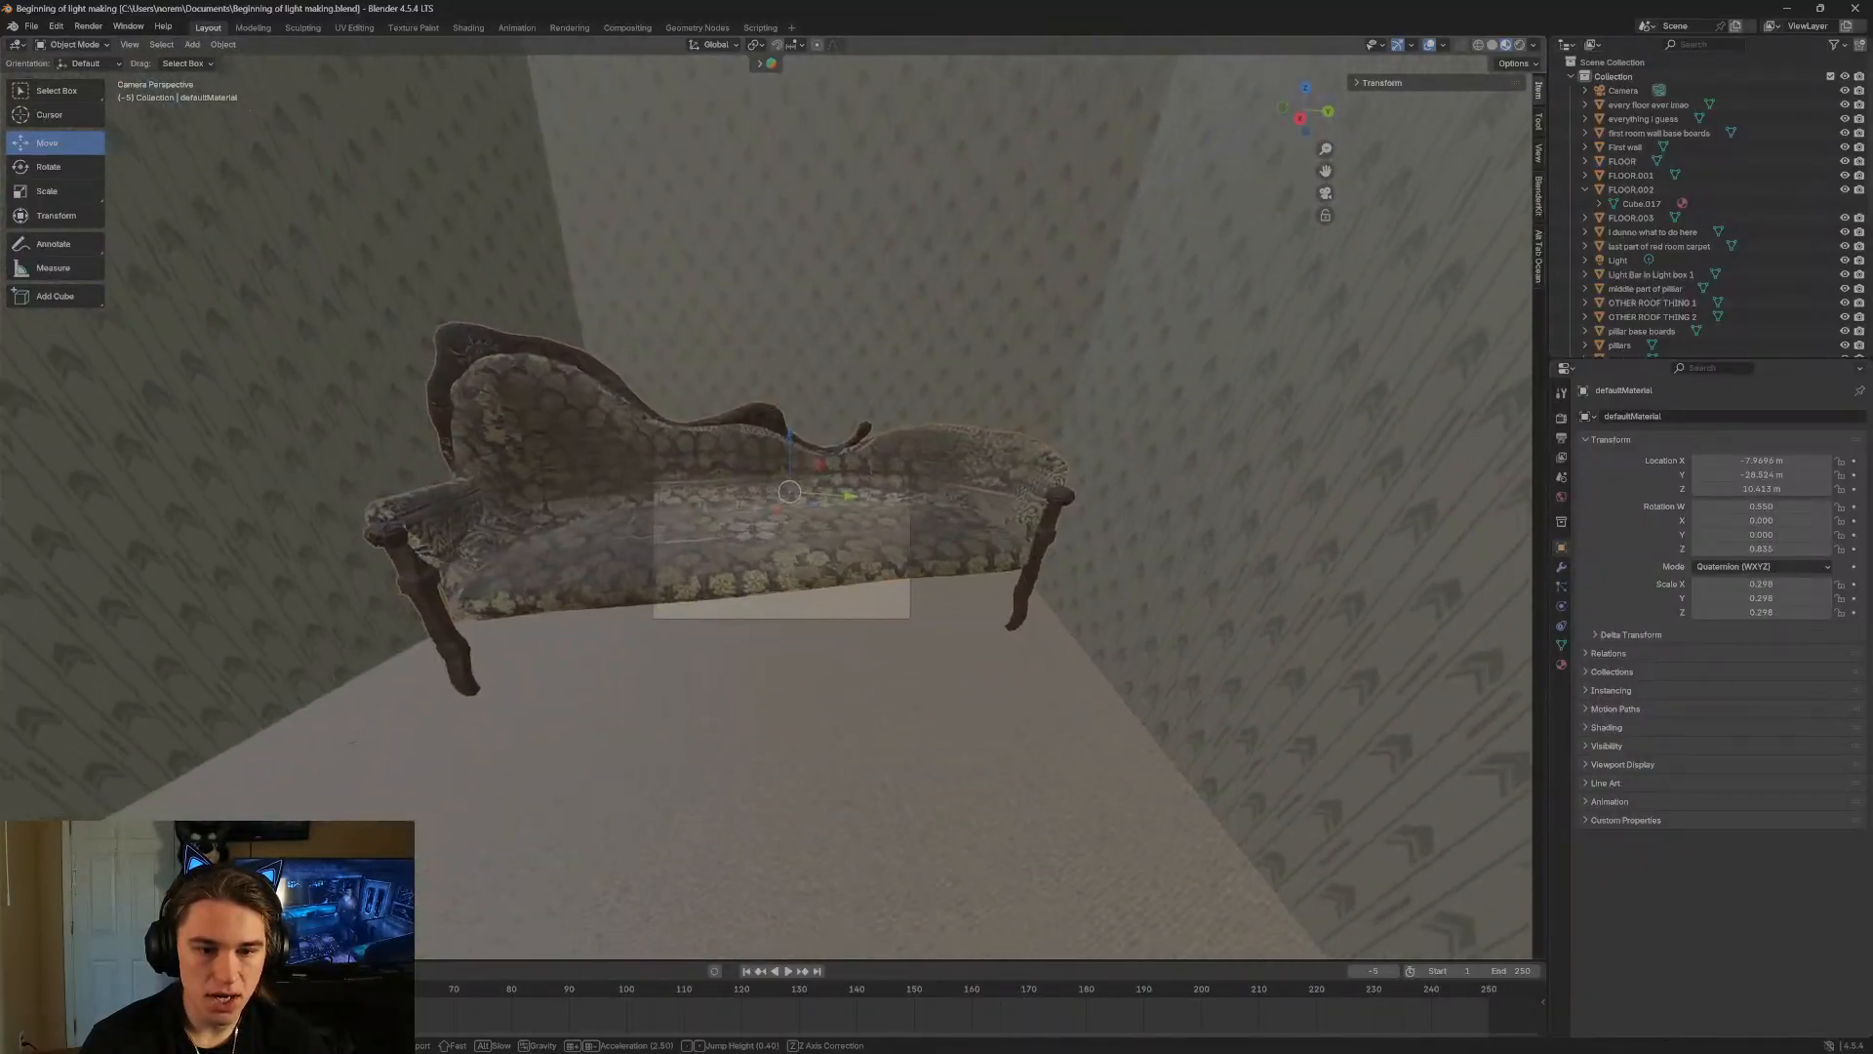
{"action": "key", "text": "s"}
{"action": "left_click", "coordinate": [836, 425]}
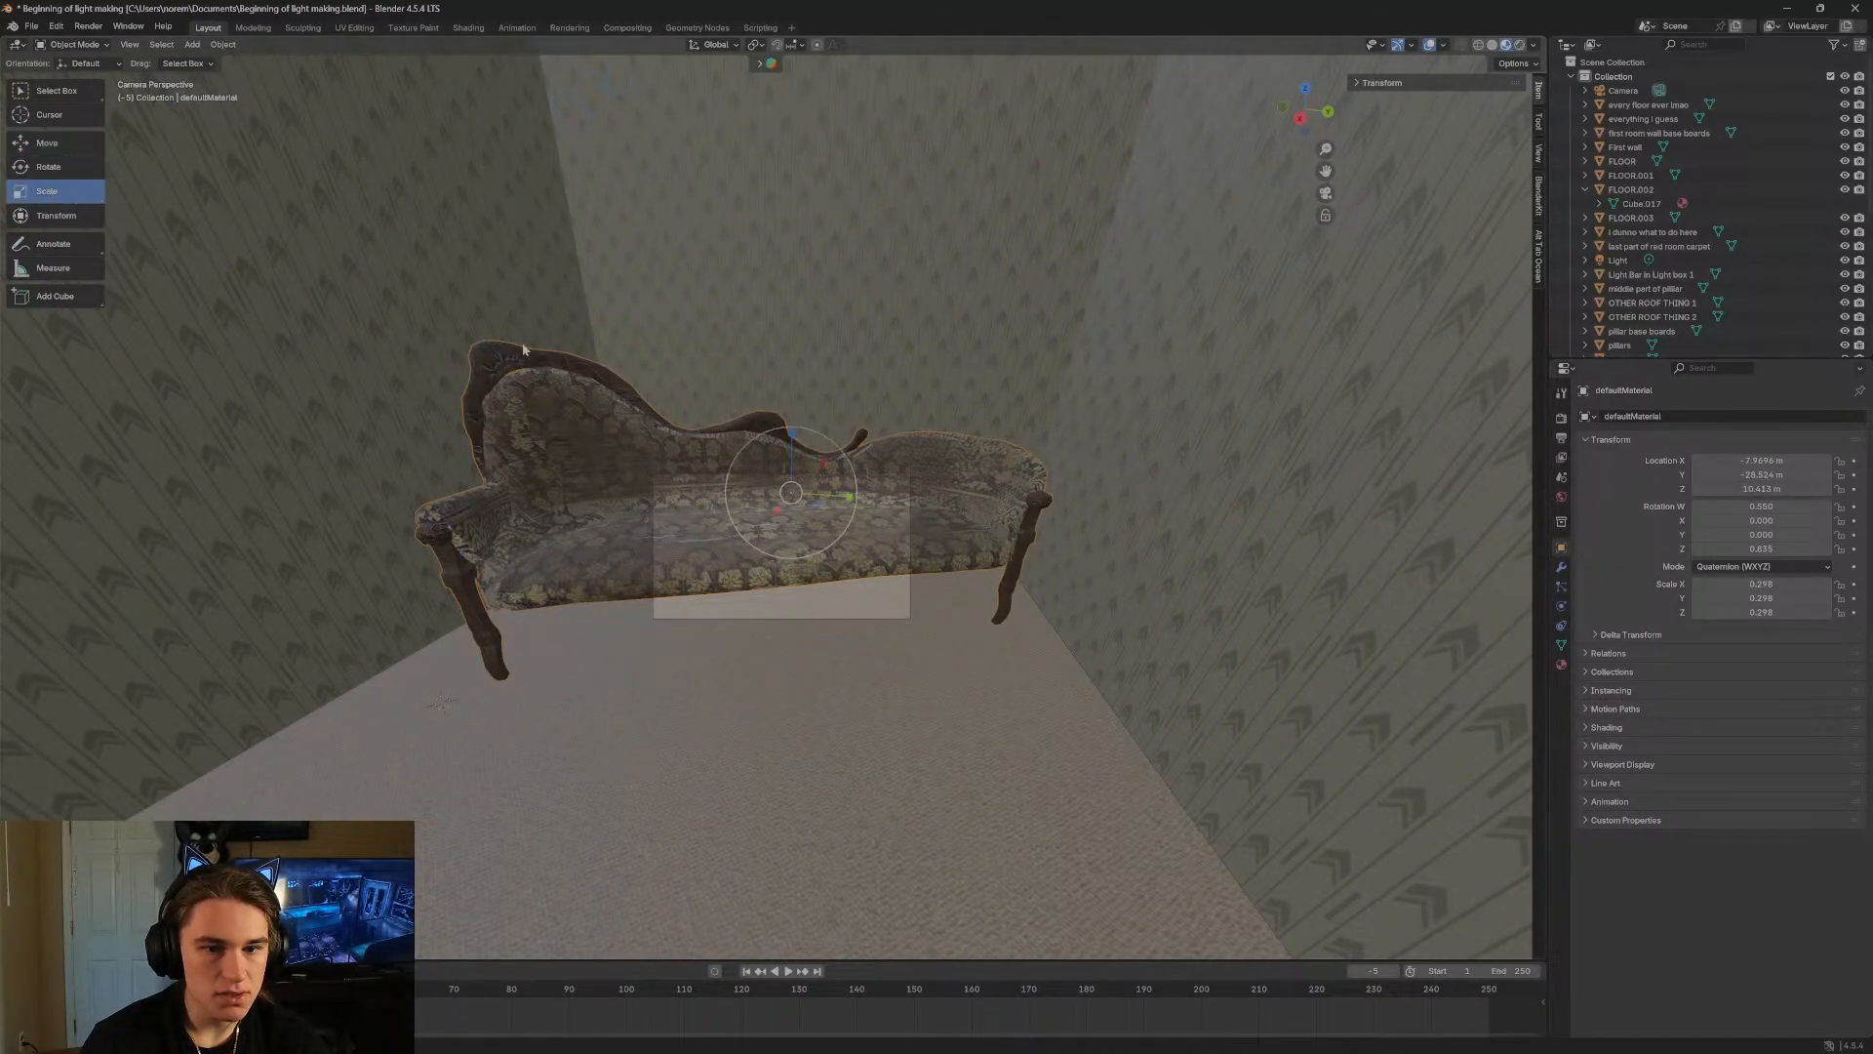
{"action": "left_click_drag", "start_coordinate": [779, 513], "coordinate": [785, 419]}
{"action": "right_click", "coordinate": [791, 463]}
{"action": "key", "text": "Escape"}
{"action": "left_click_drag", "start_coordinate": [824, 501], "coordinate": [888, 503]}
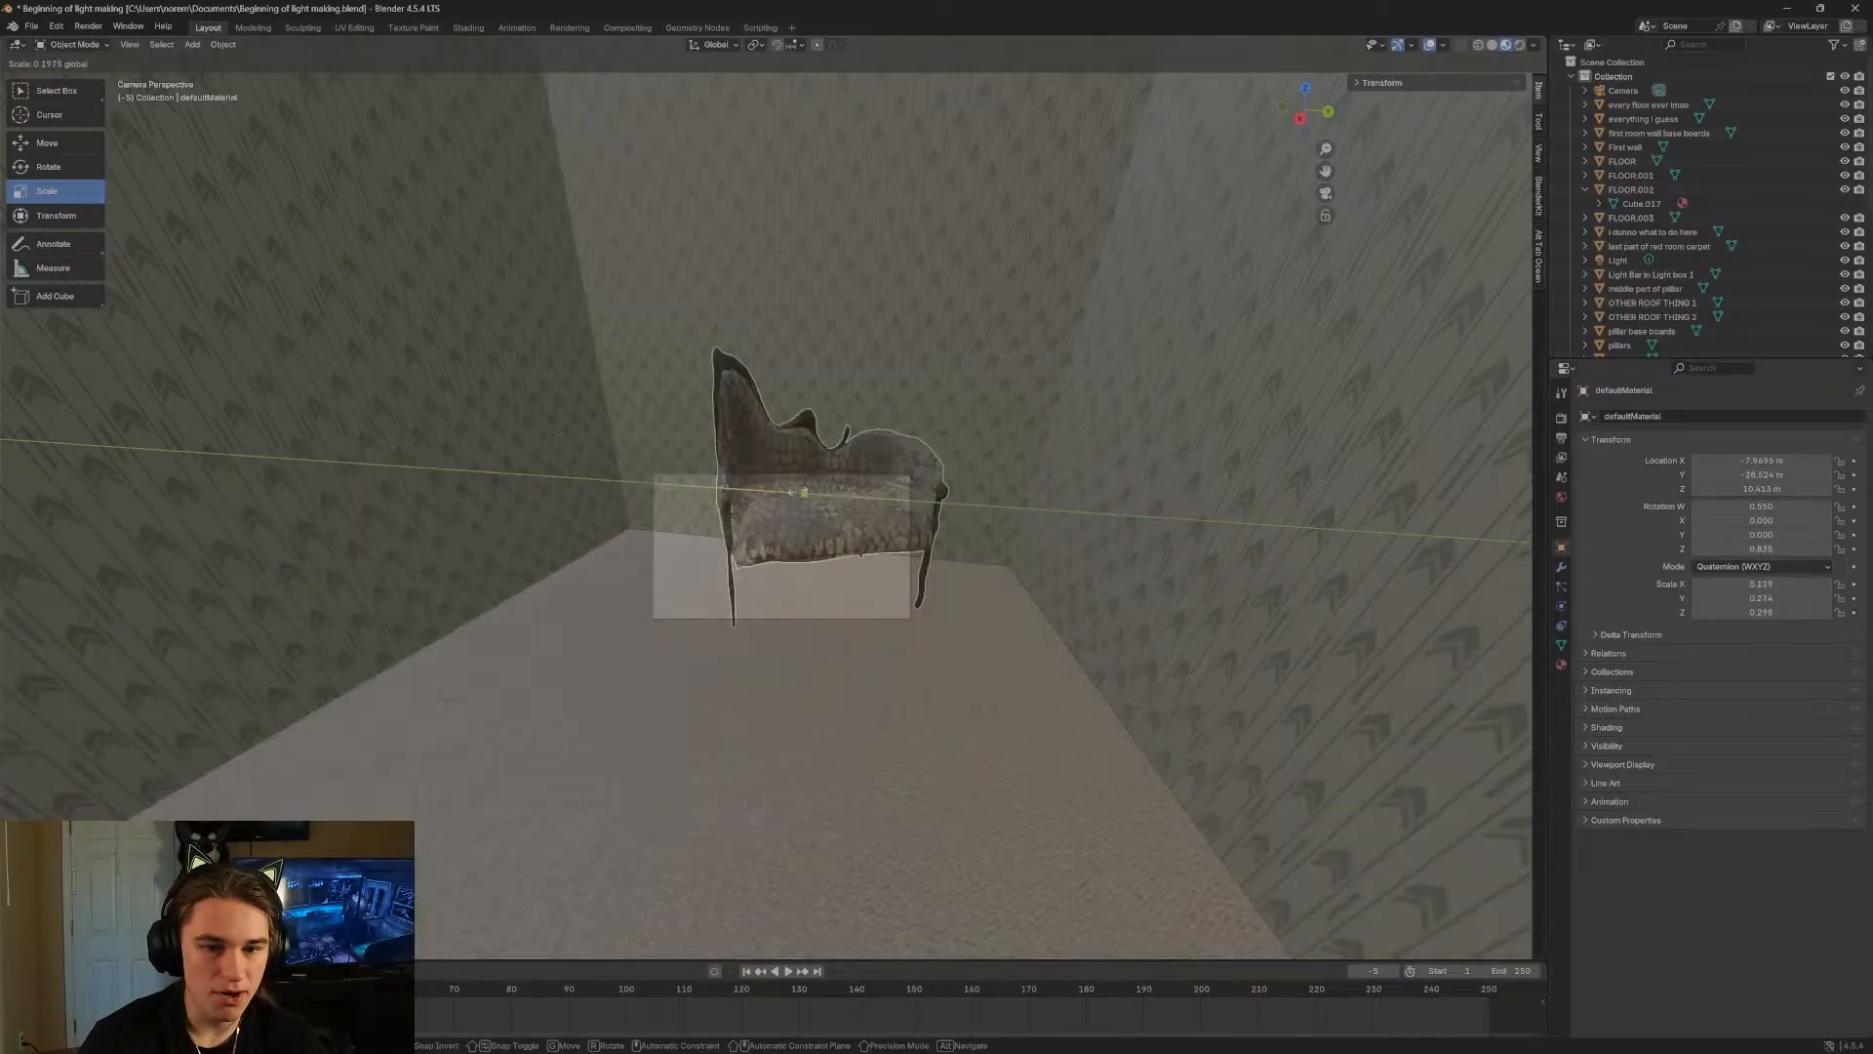
{"action": "key", "text": "Escape"}
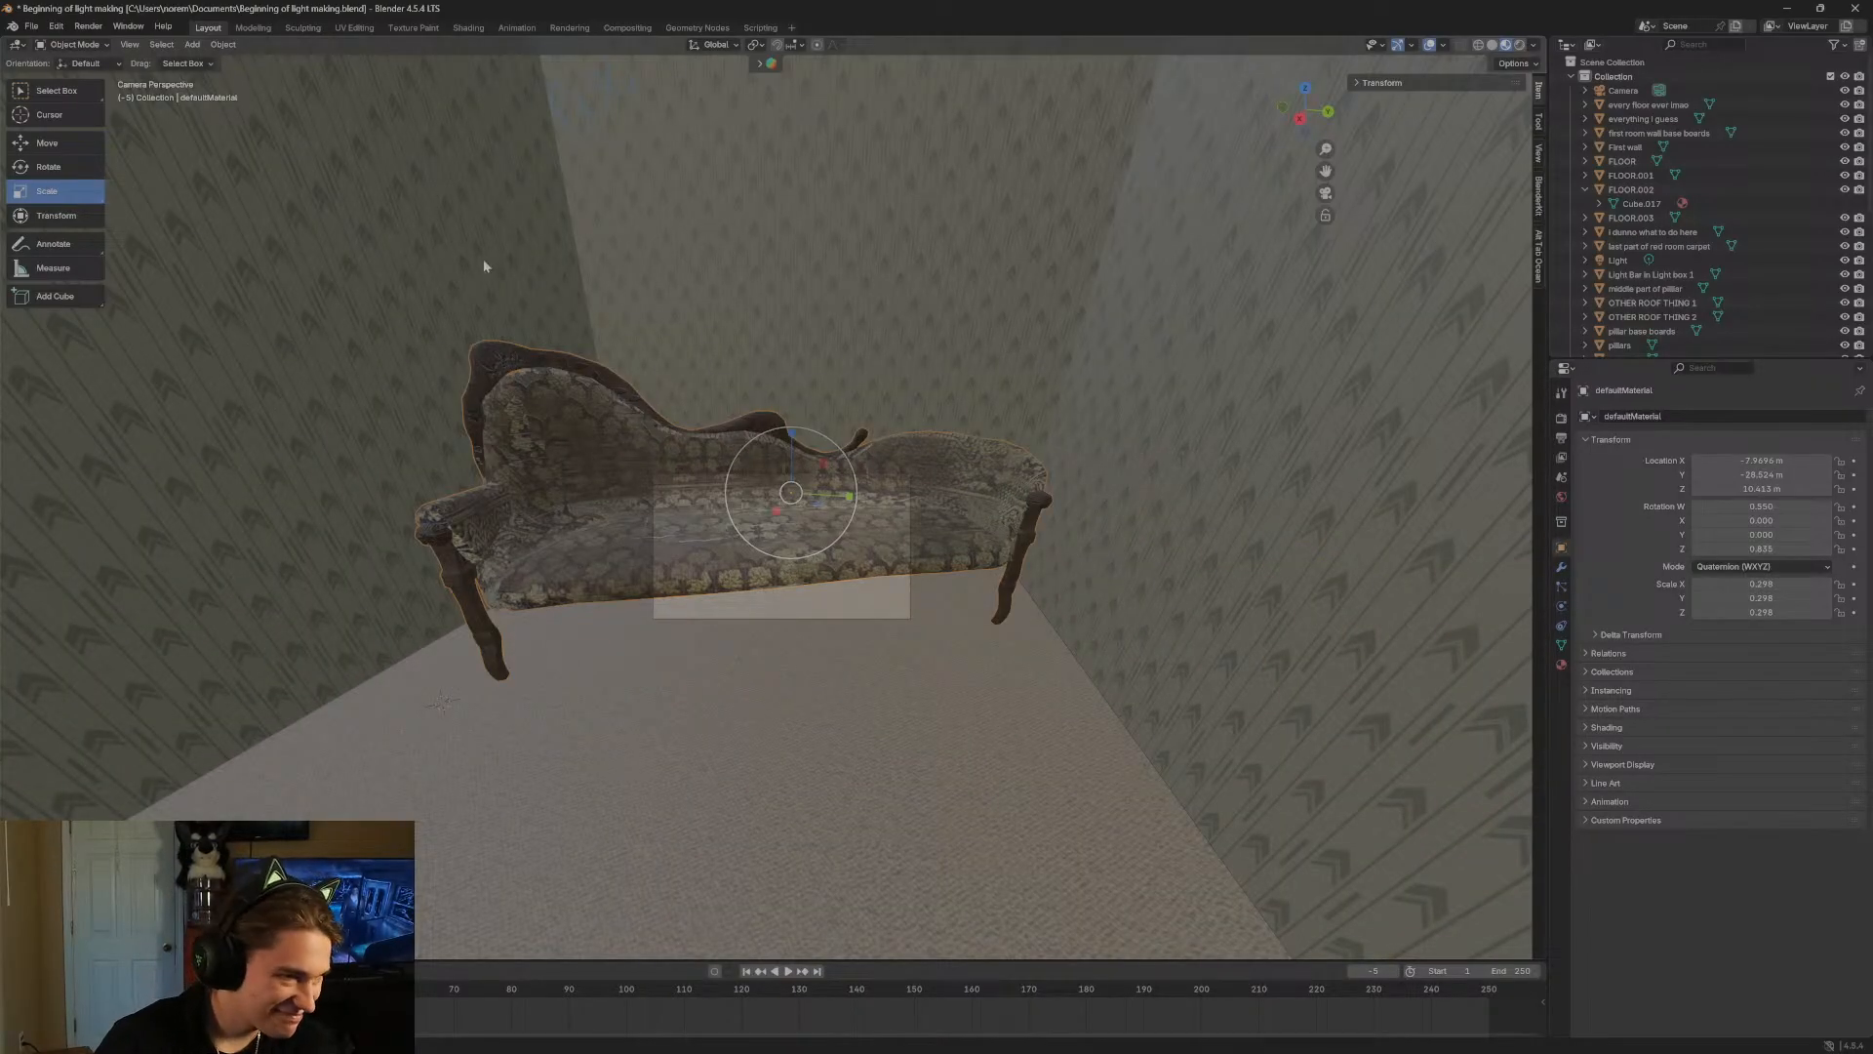
Compare the couch's size and position with the surrounding walls from the front and along its length.
{"action": "key", "text": "shift+grave"}
{"action": "key", "text": "a"}
{"action": "left_click", "coordinate": [259, 206]}
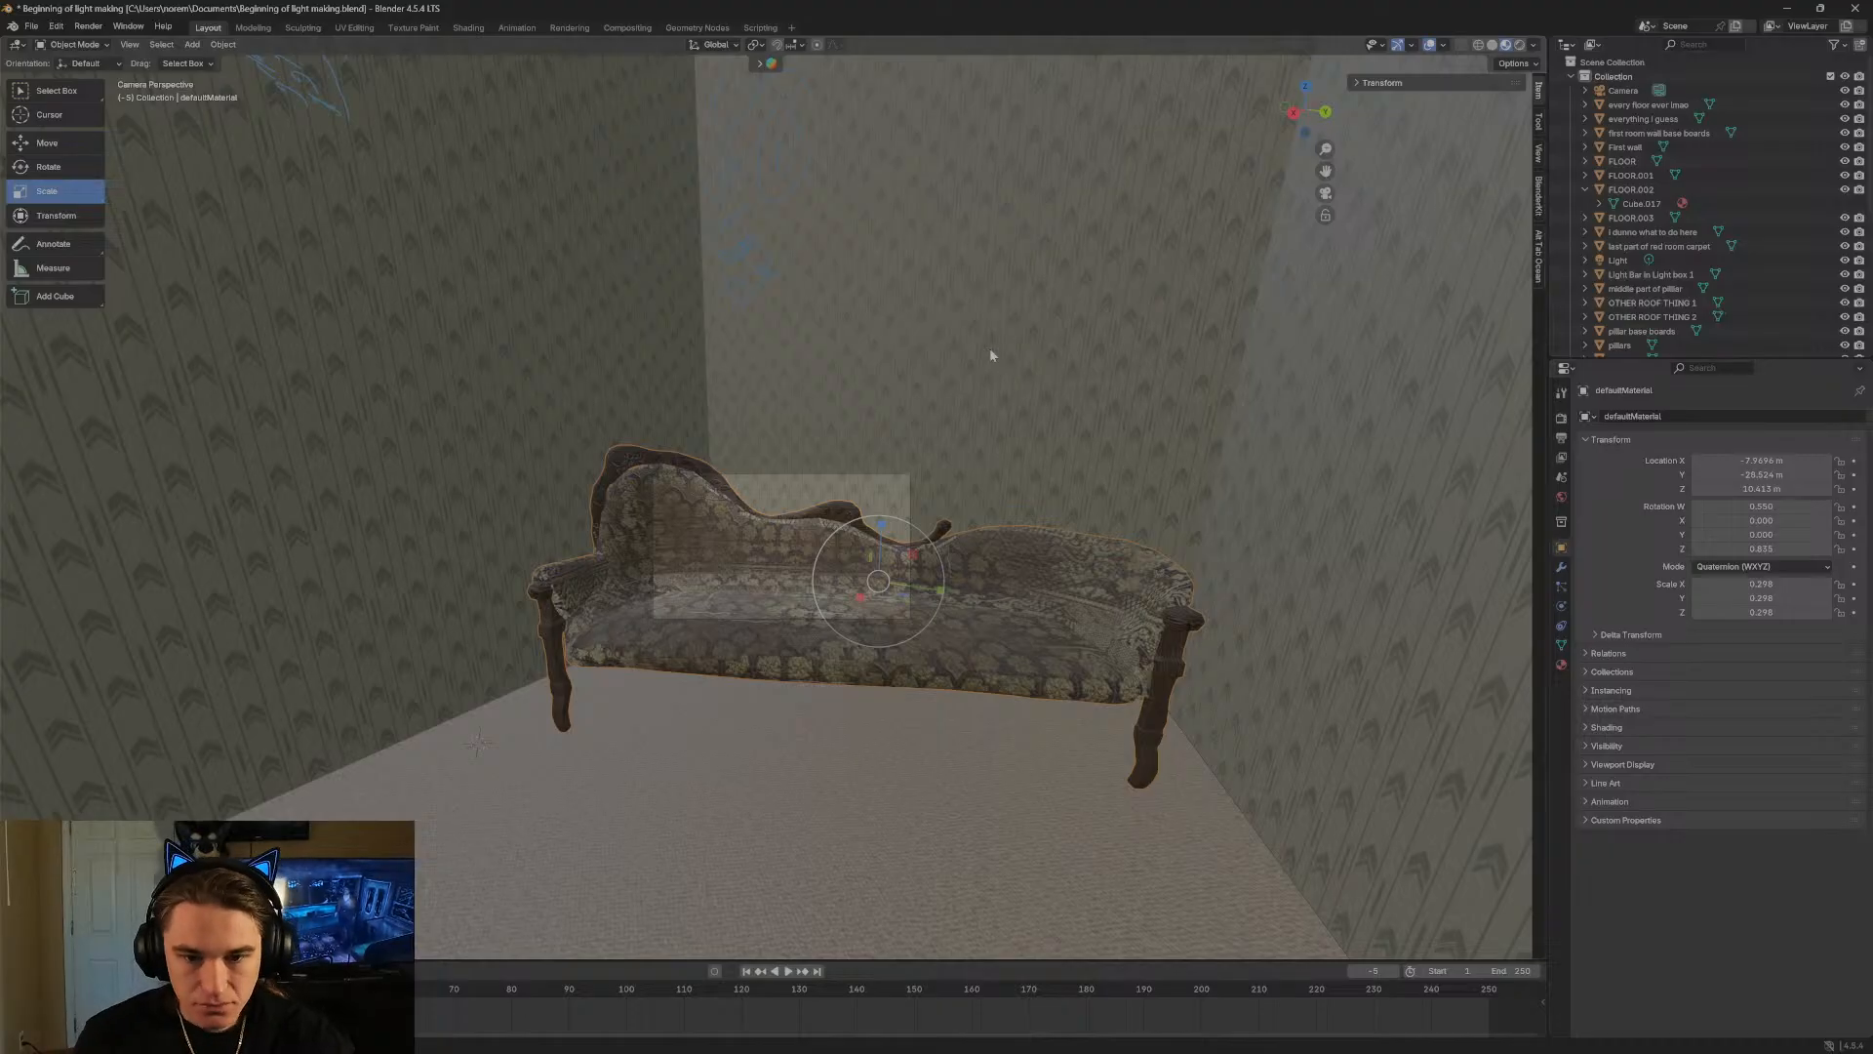
{"action": "key", "text": "shift+grave"}
{"action": "key", "text": "w"}
{"action": "key", "text": "s"}
{"action": "left_click", "coordinate": [941, 332]}
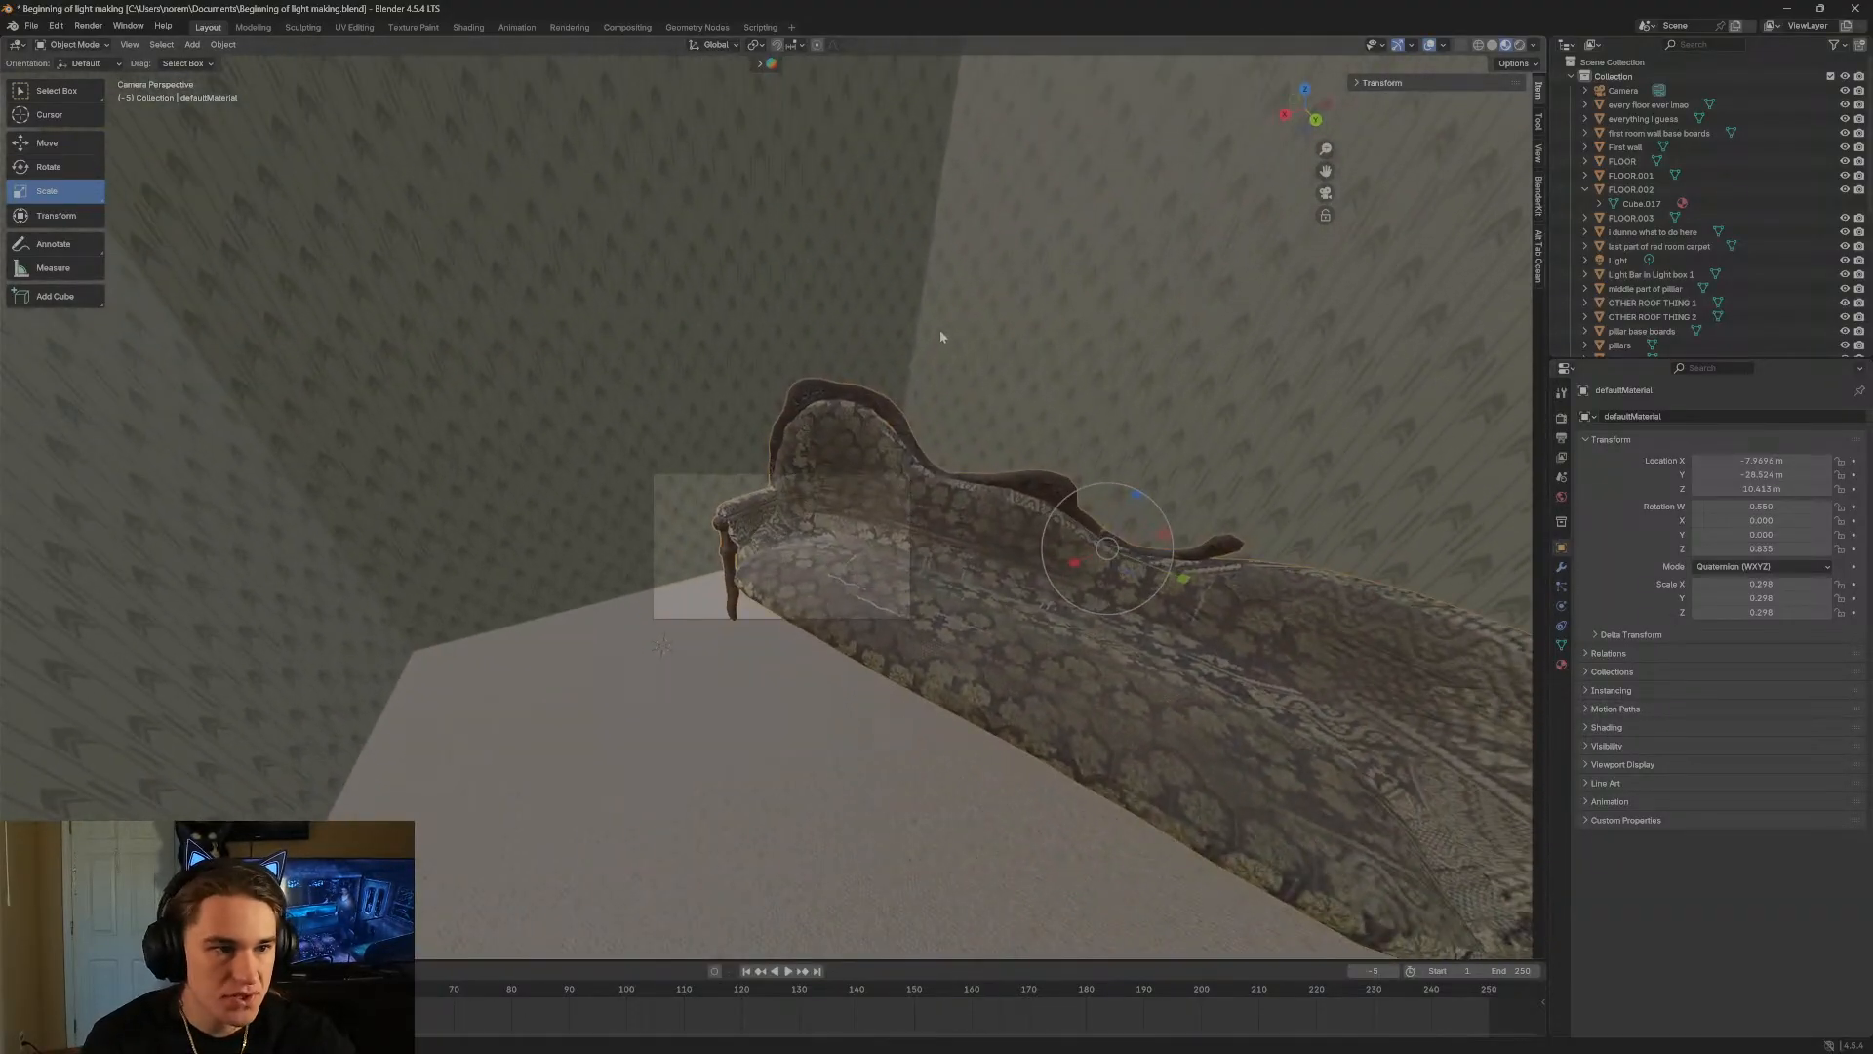
Switch to the web browser, open the Abandoned Antique Couch page on Sketchfab and go to the site's model search.
{"action": "left_click_drag", "start_coordinate": [0, 145], "coordinate": [975, 145]}
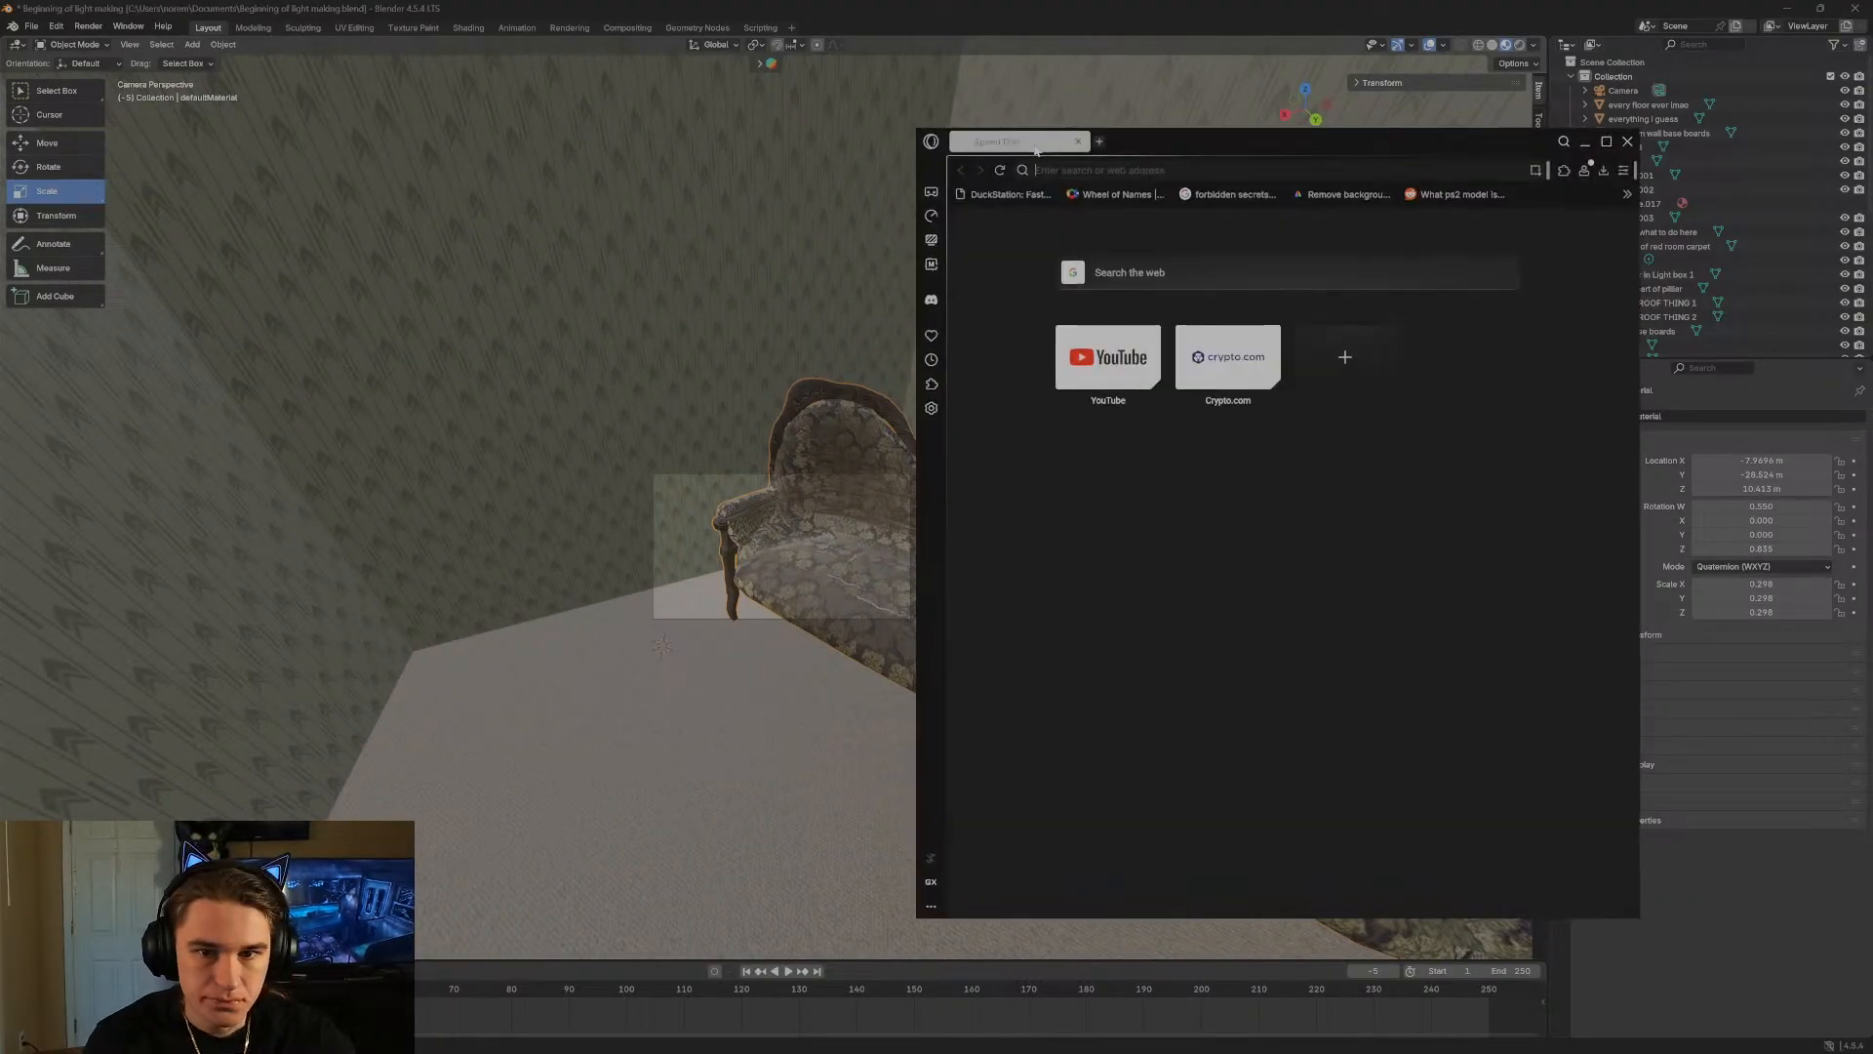
{"action": "left_click_drag", "start_coordinate": [1183, 139], "coordinate": [874, 30]}
{"action": "key", "text": "ctrl+l"}
{"action": "type", "text": "sketch"}
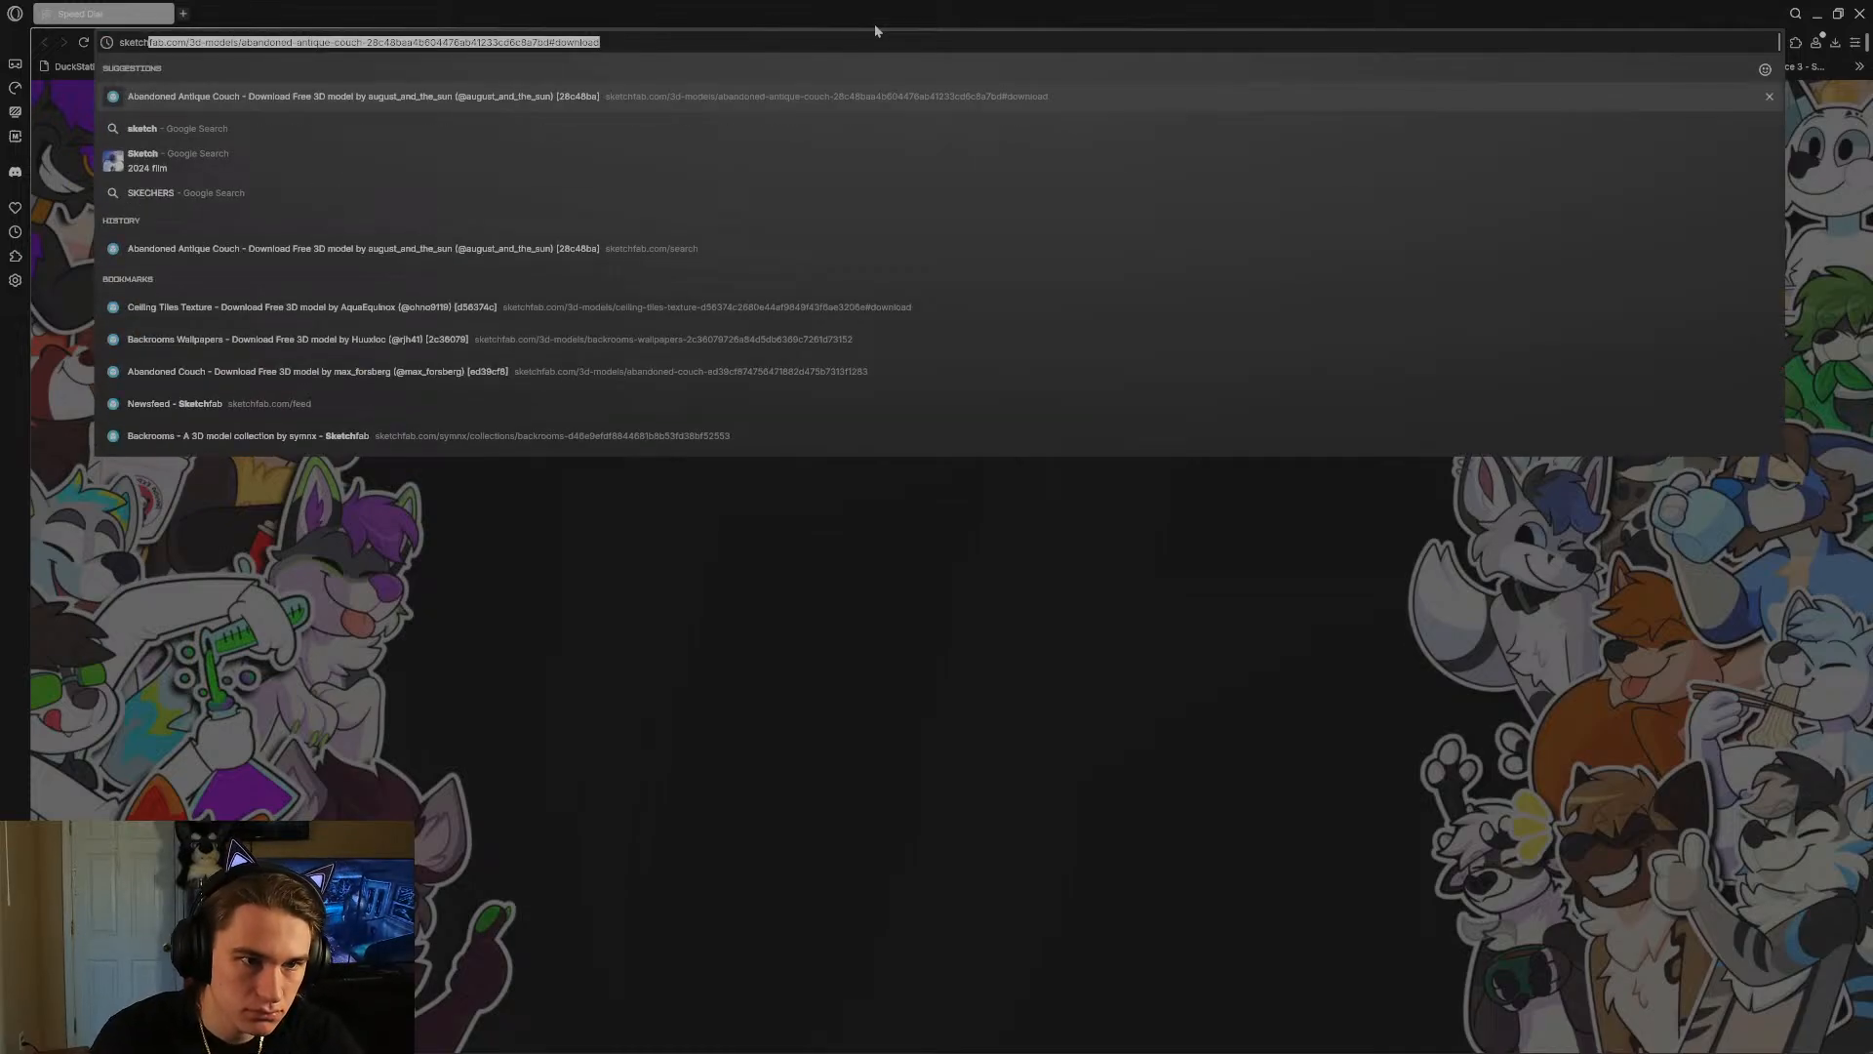
{"action": "key", "text": "BackSpace"}
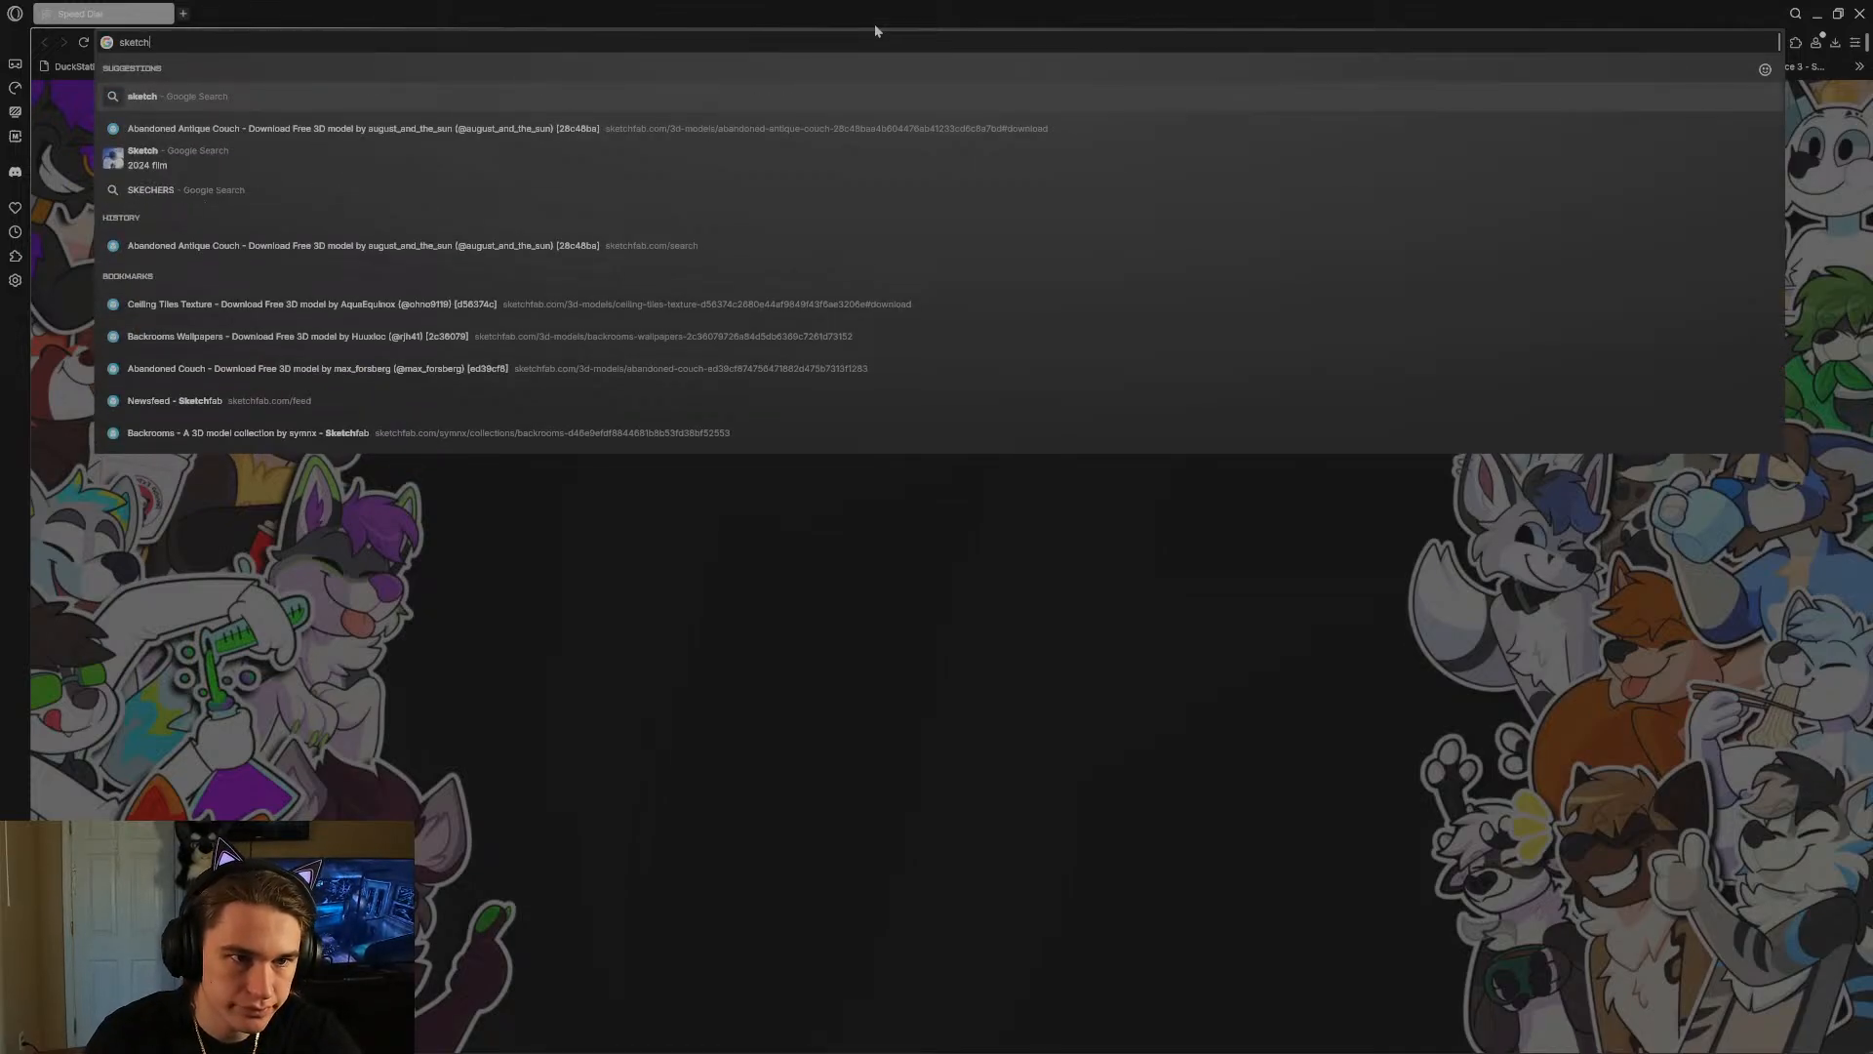
{"action": "key", "text": "Down"}
{"action": "key", "text": "Return"}
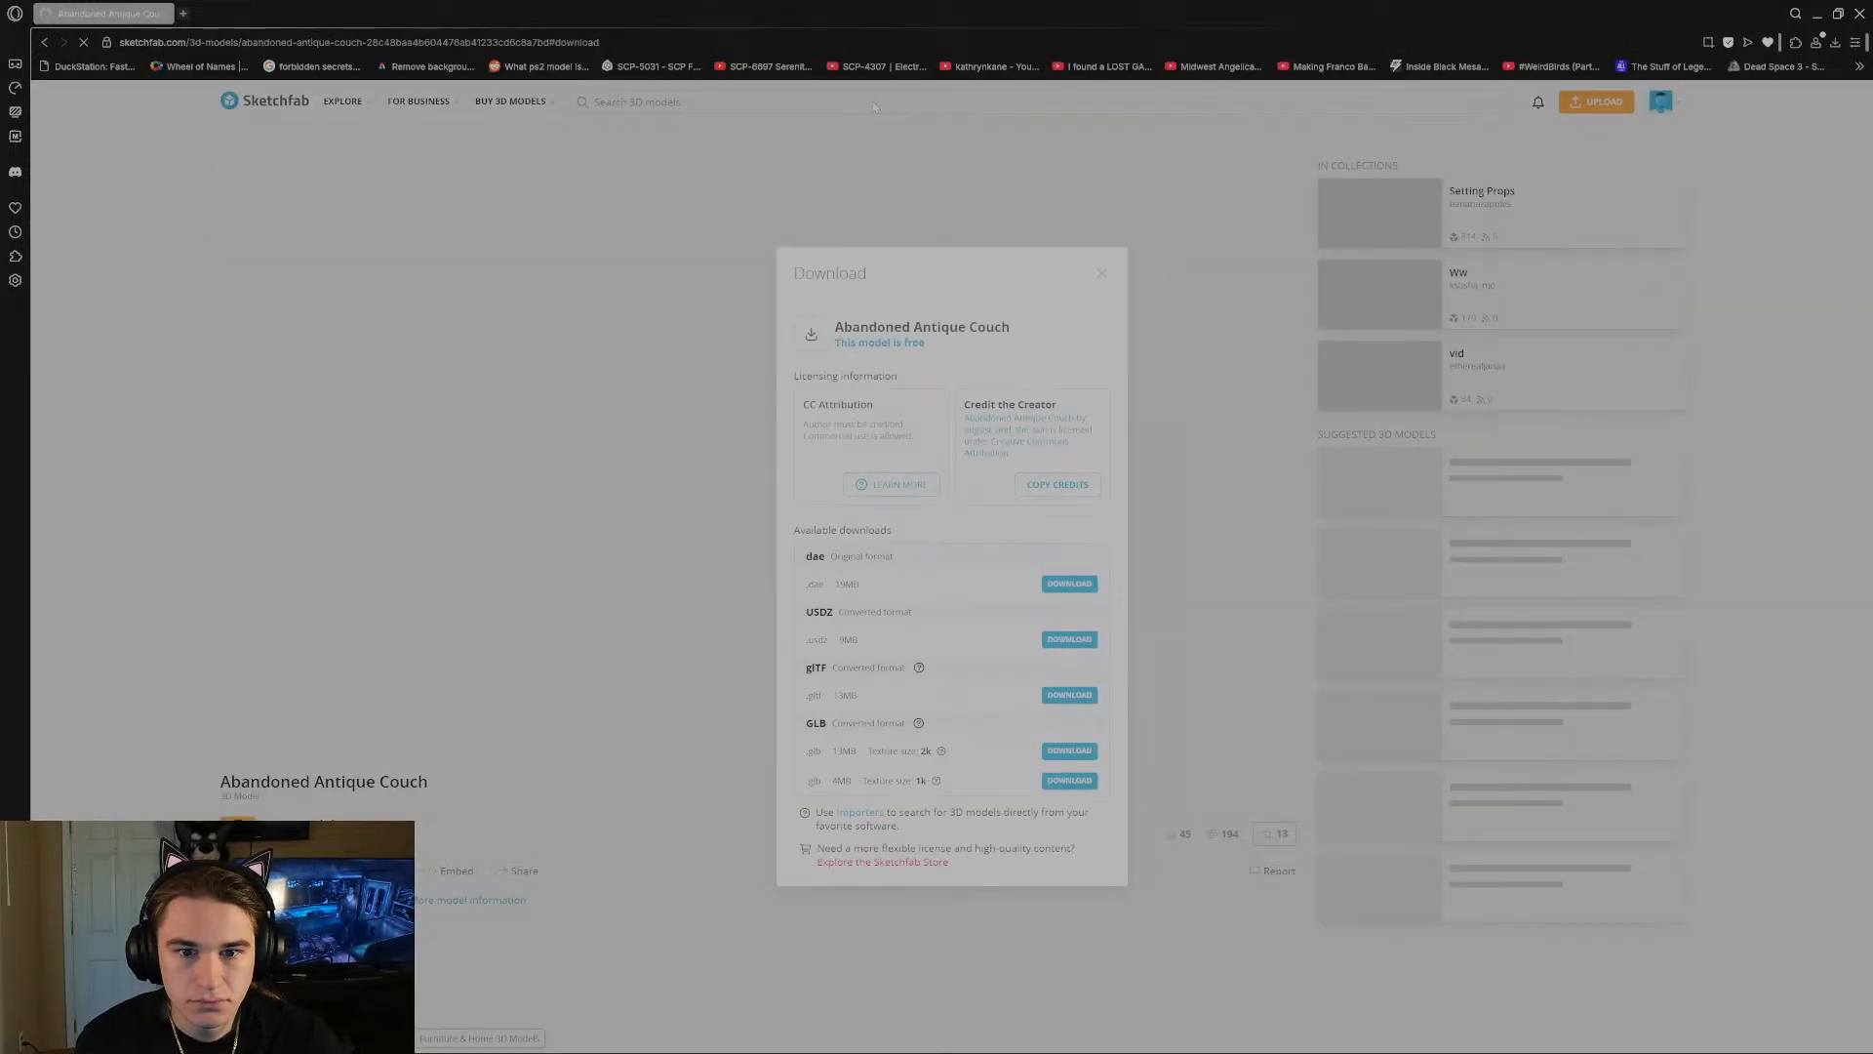
{"action": "left_click", "coordinate": [984, 104]}
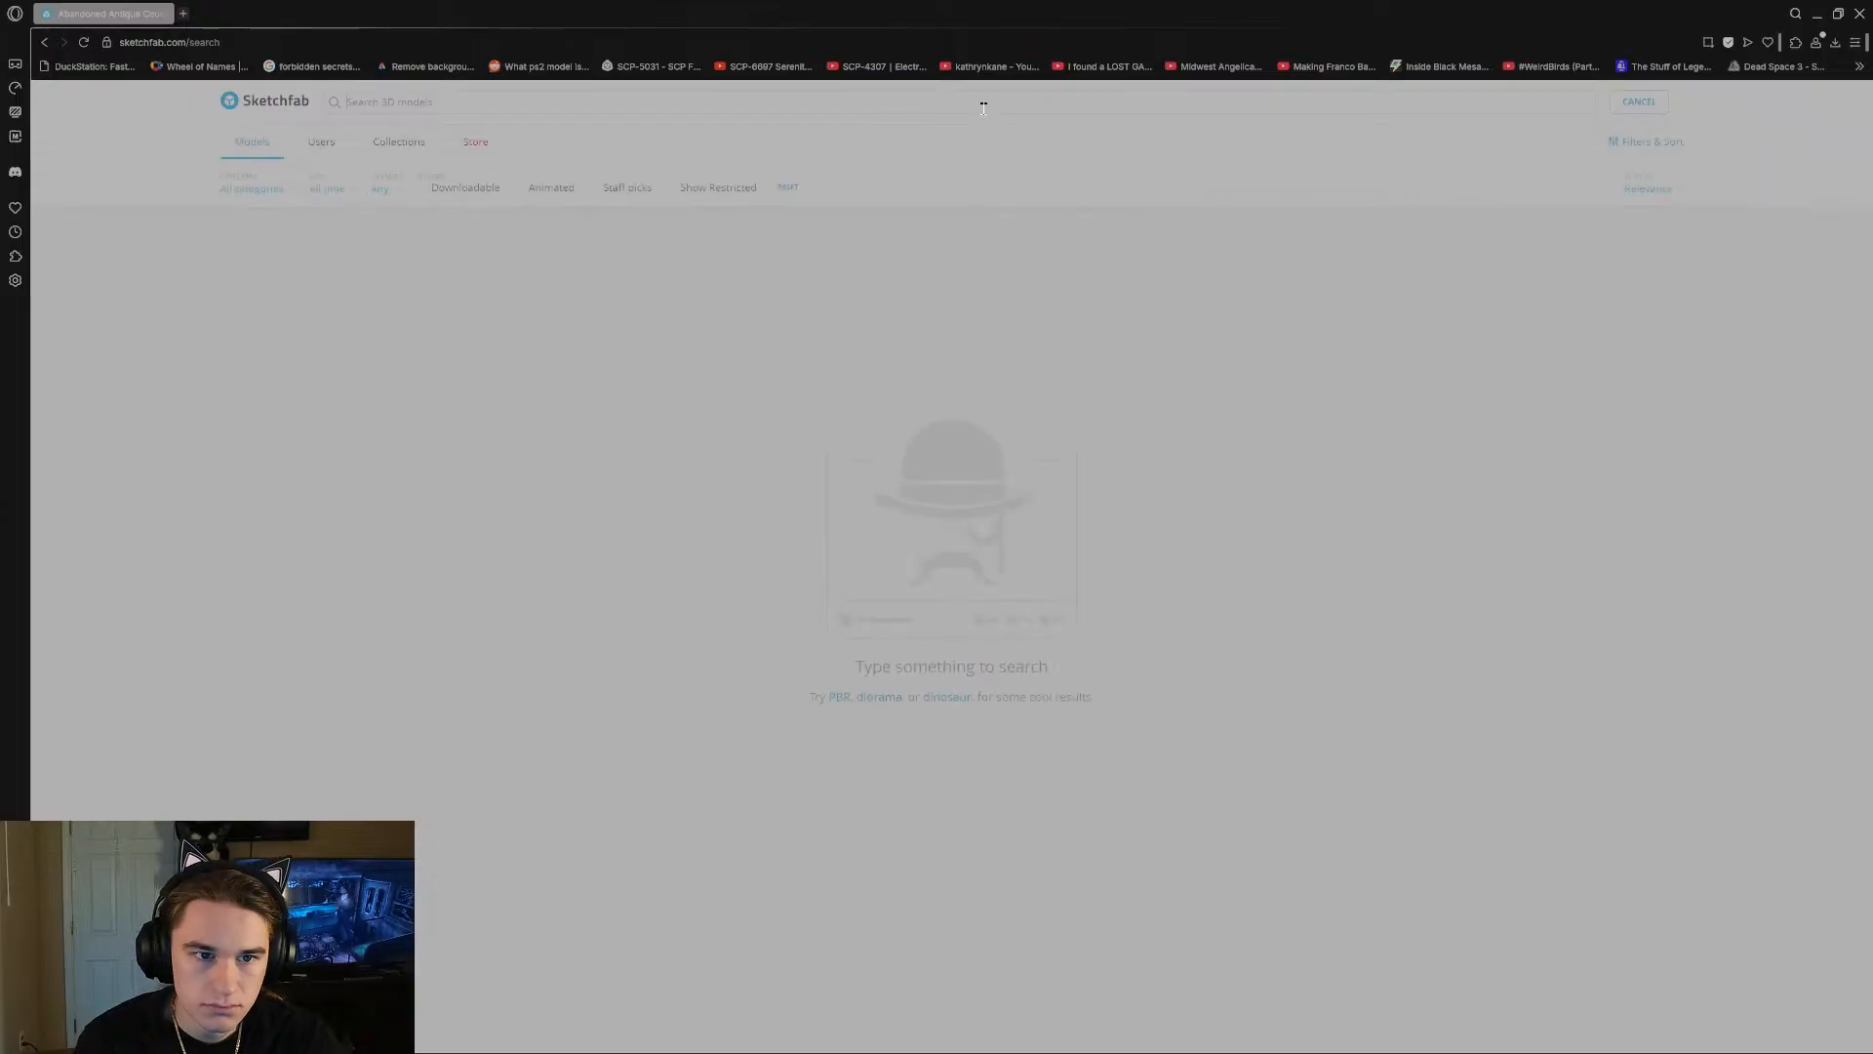
{"action": "type", "text": "antu"}
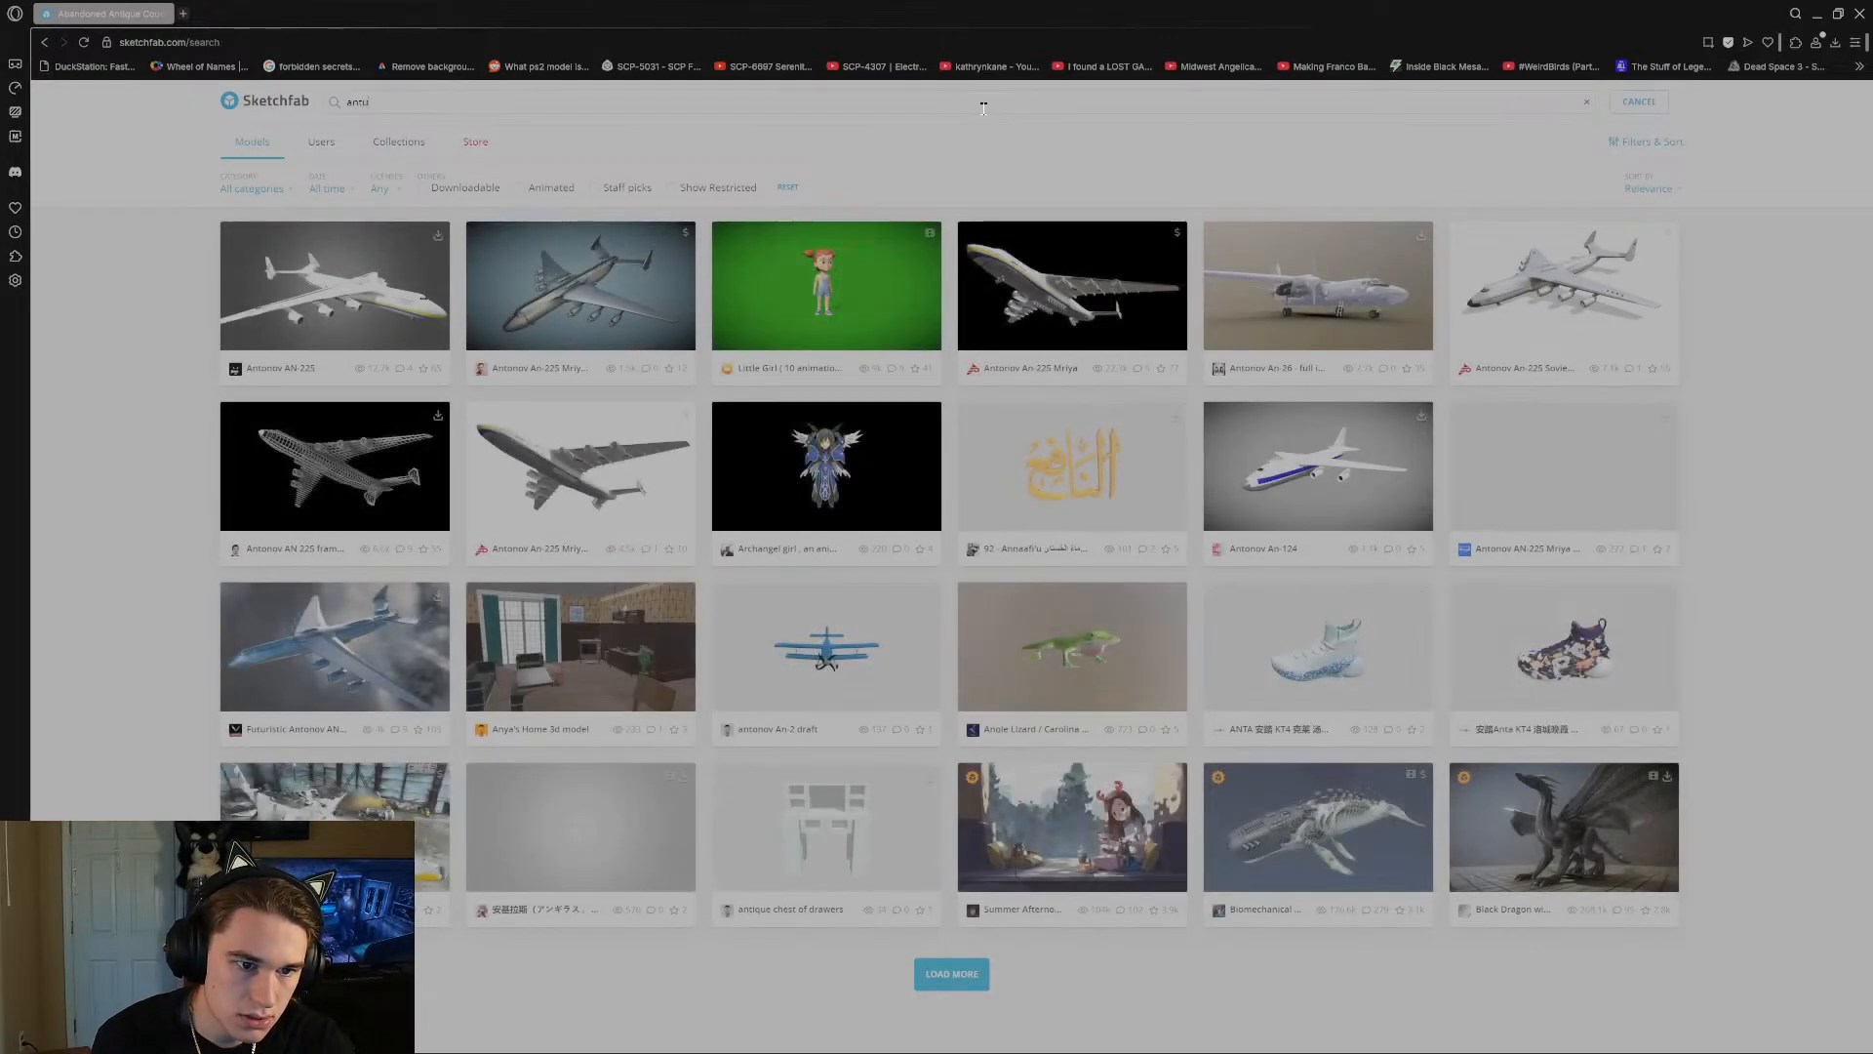
{"action": "type", "text": "ice"}
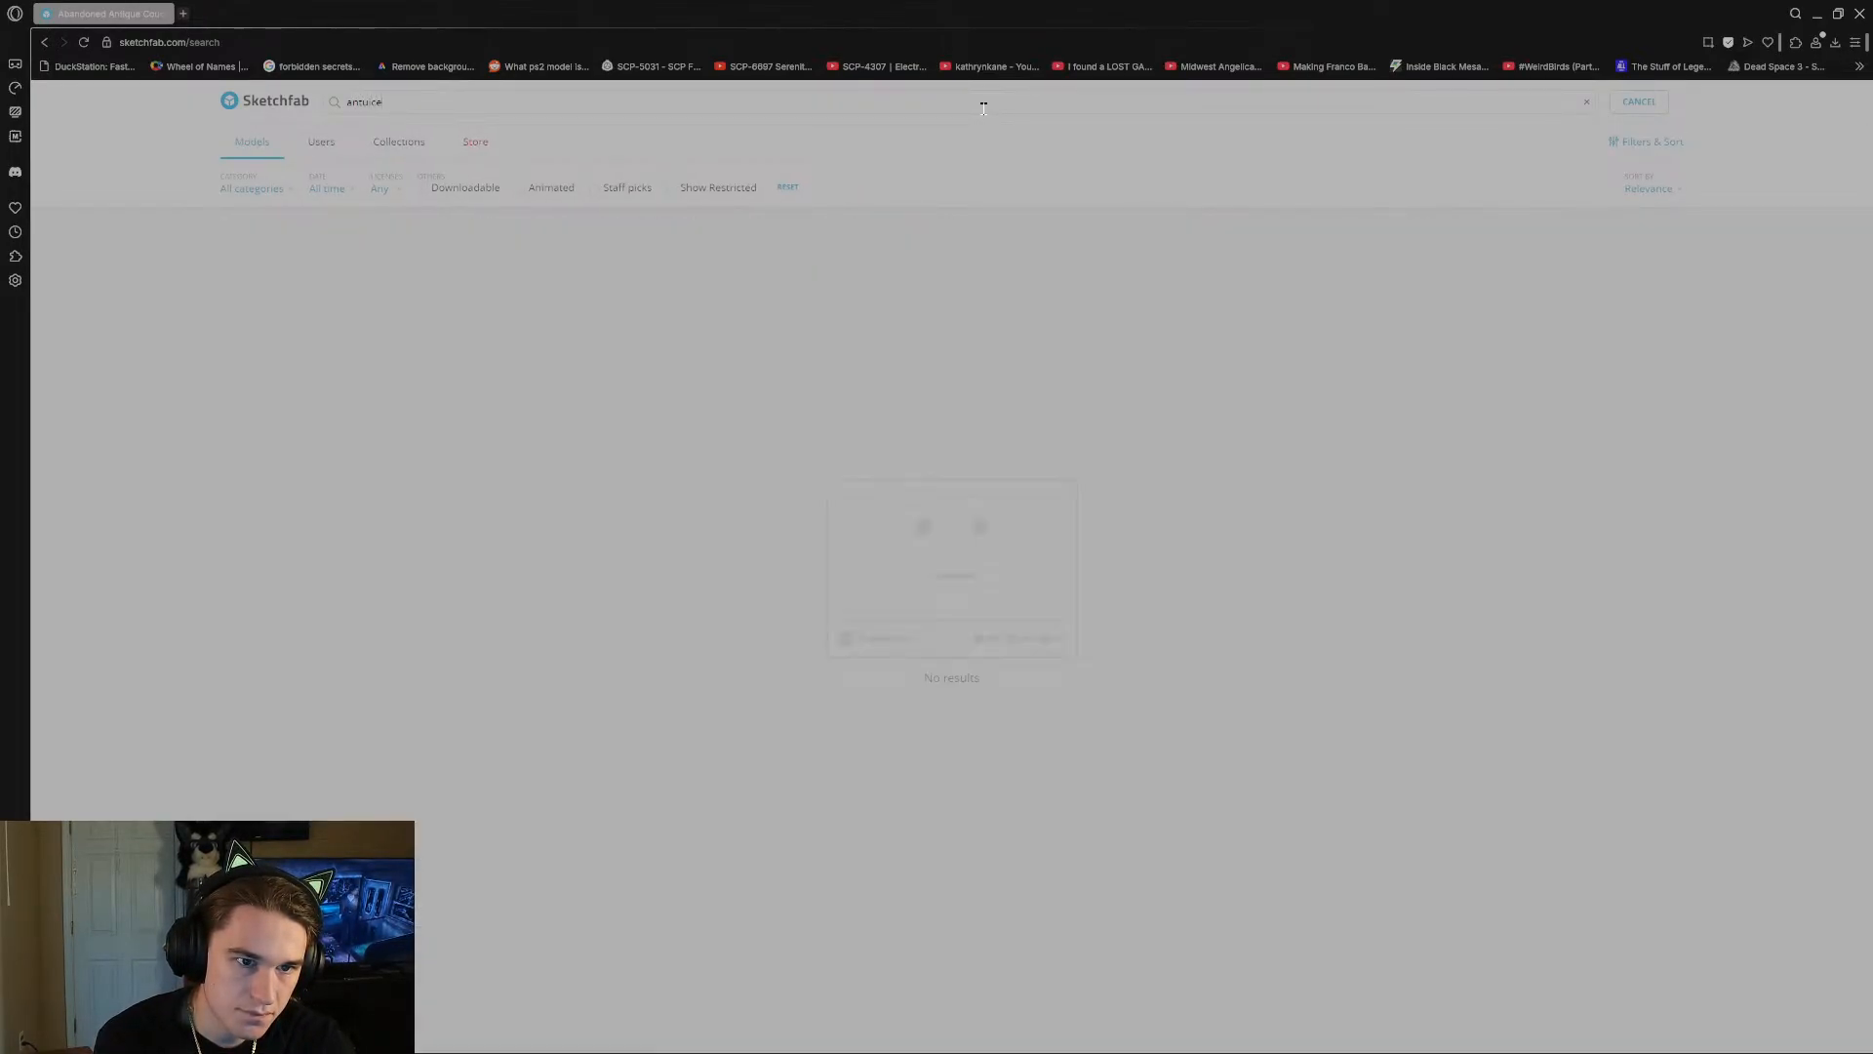
{"action": "key", "text": "BackSpace"}
{"action": "key", "text": "BackSpace"}
{"action": "key", "text": "BackSpace"}
{"action": "key", "text": "BackSpace"}
{"action": "key", "text": "BackSpace"}
{"action": "key", "text": "BackSpace"}
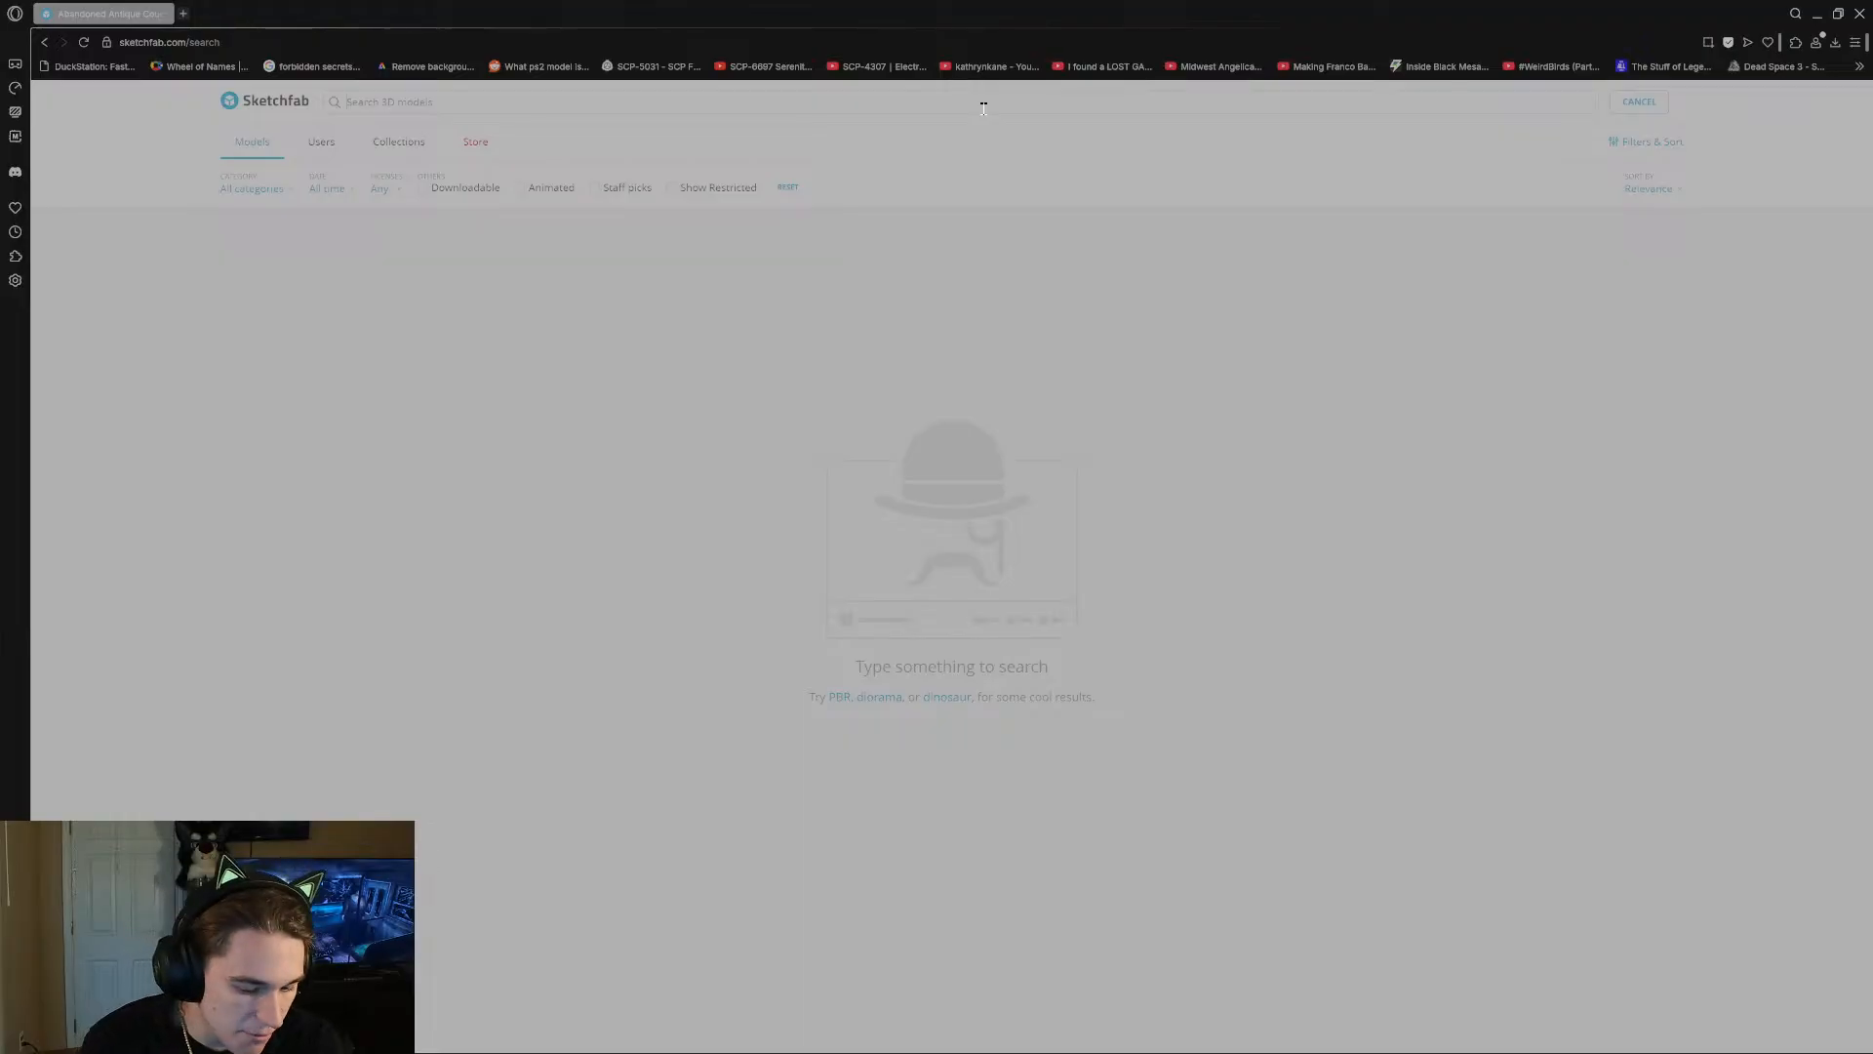
Search Sketchfab for "lamp" and load more results to look for a suitable light fixture.
{"action": "type", "text": "lamp"}
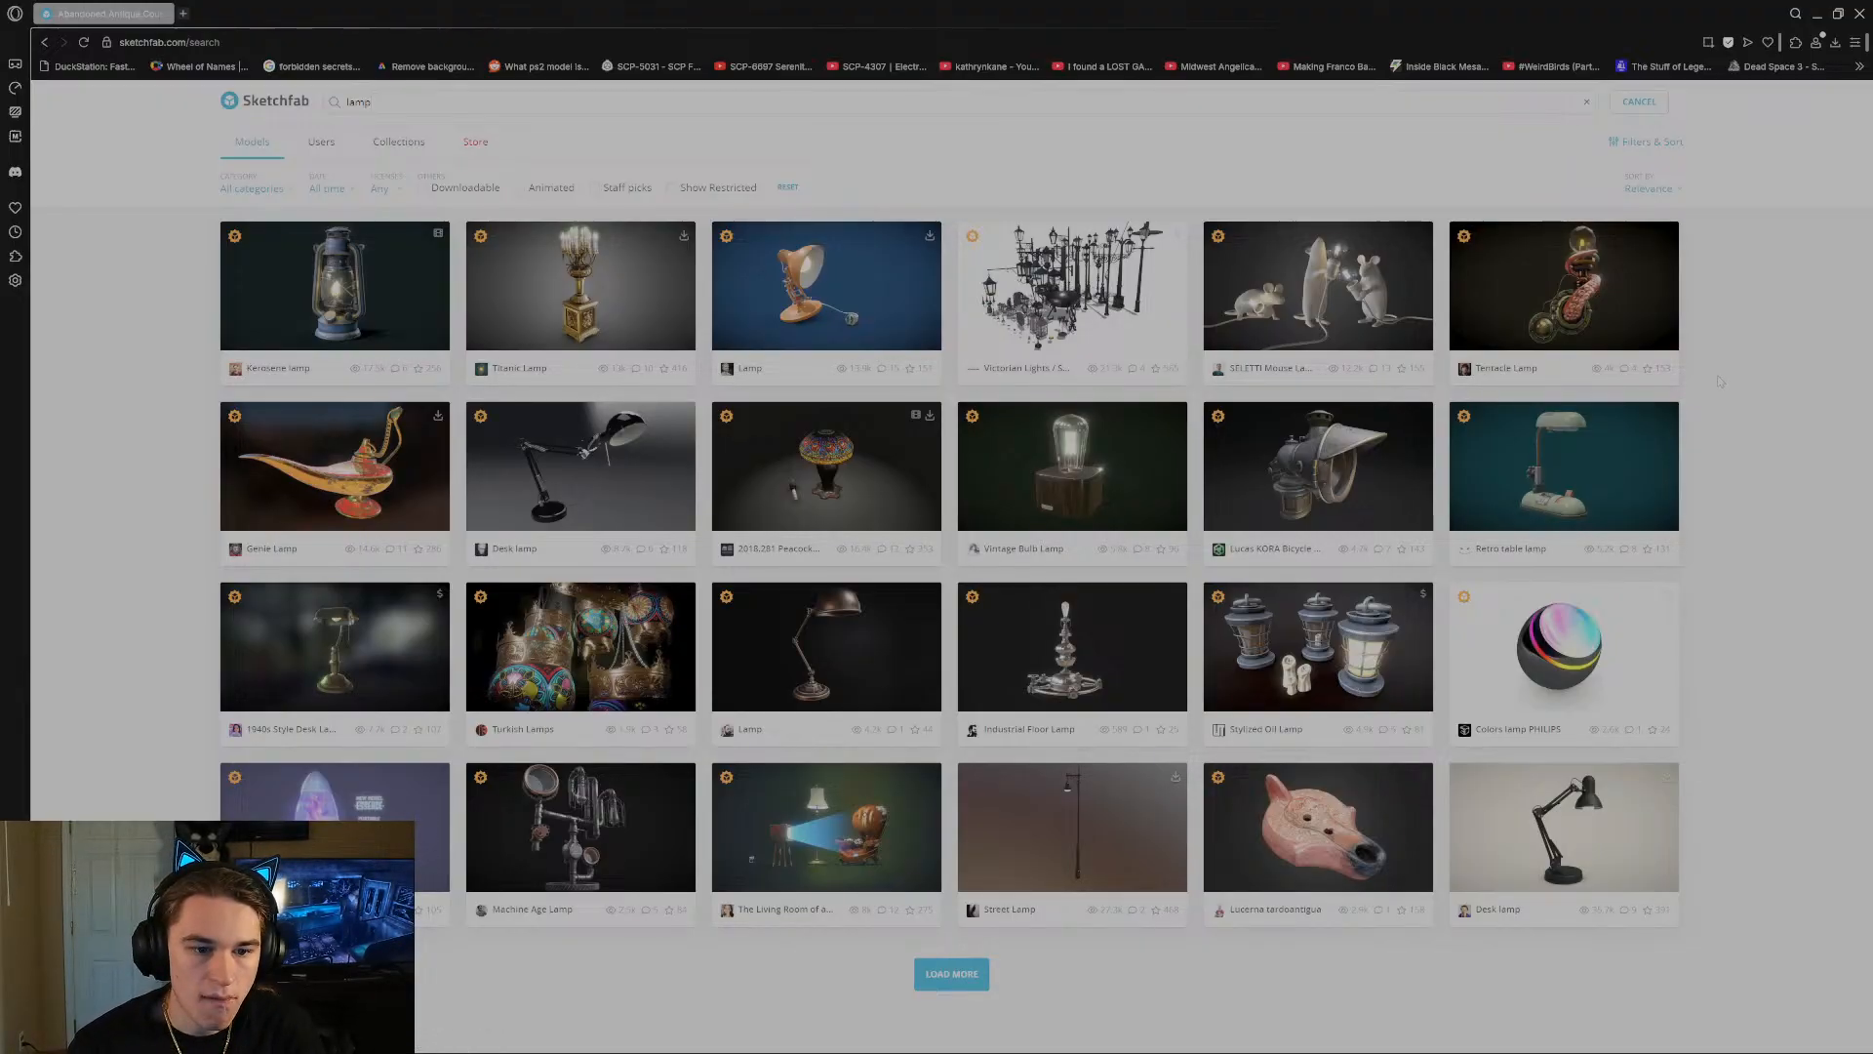
{"action": "left_click", "coordinate": [961, 981]}
{"action": "scroll", "coordinate": [1830, 709], "scroll_direction": "down", "scroll_amount": 5}
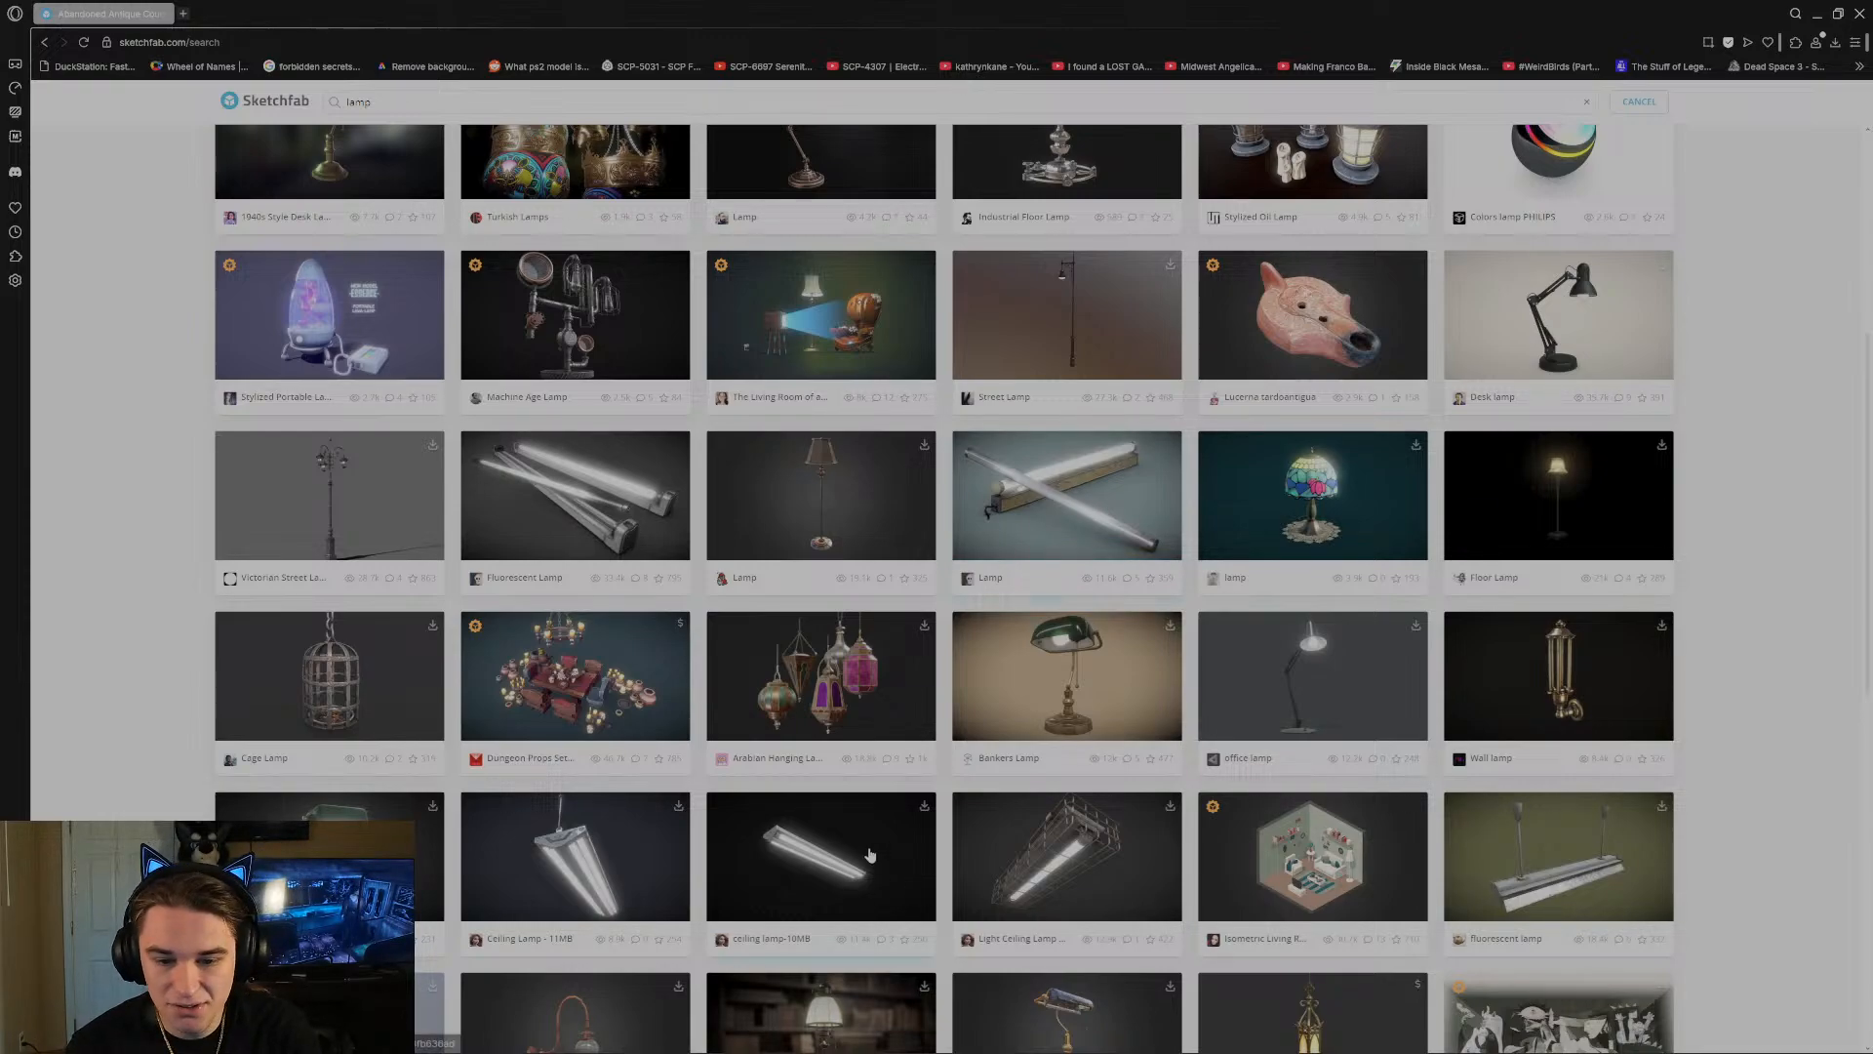
{"action": "scroll", "coordinate": [778, 731], "scroll_direction": "down", "scroll_amount": 2}
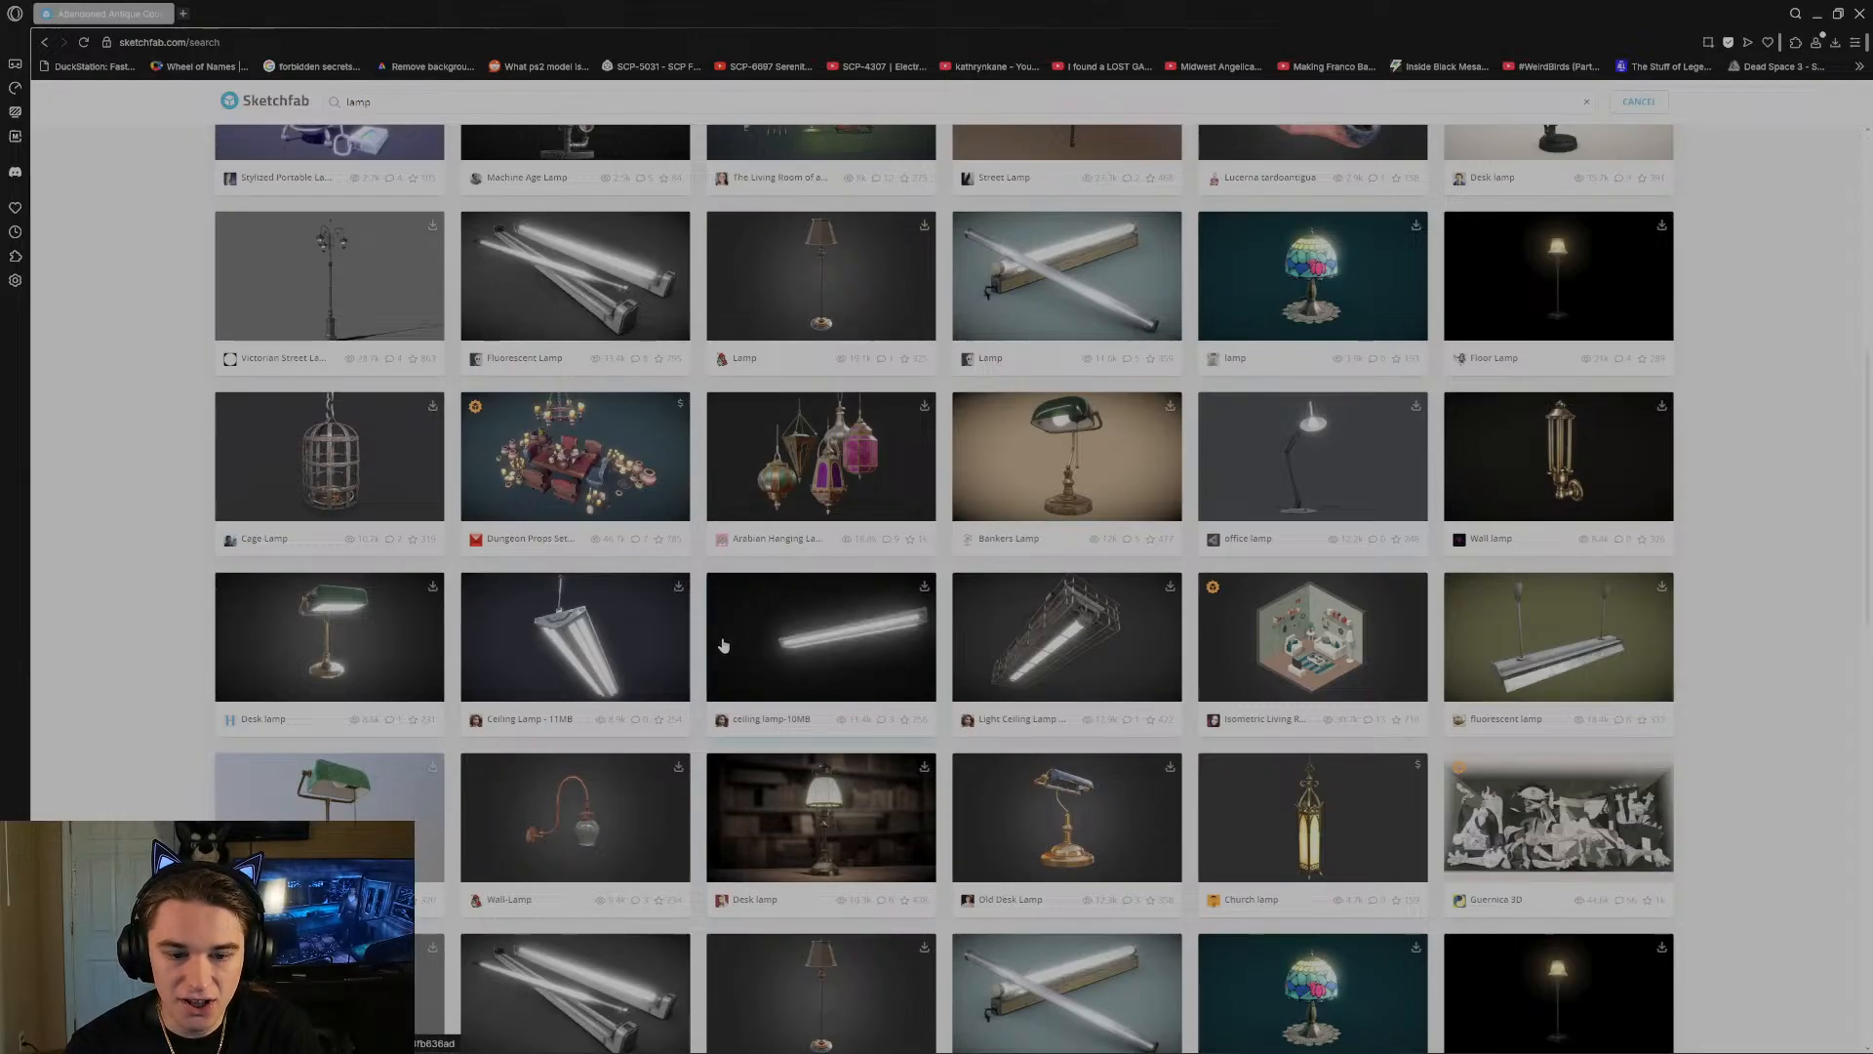
Open the "ceiling lamp-10MB" model page and review its preview, description and comments.
{"action": "left_click", "coordinate": [810, 645]}
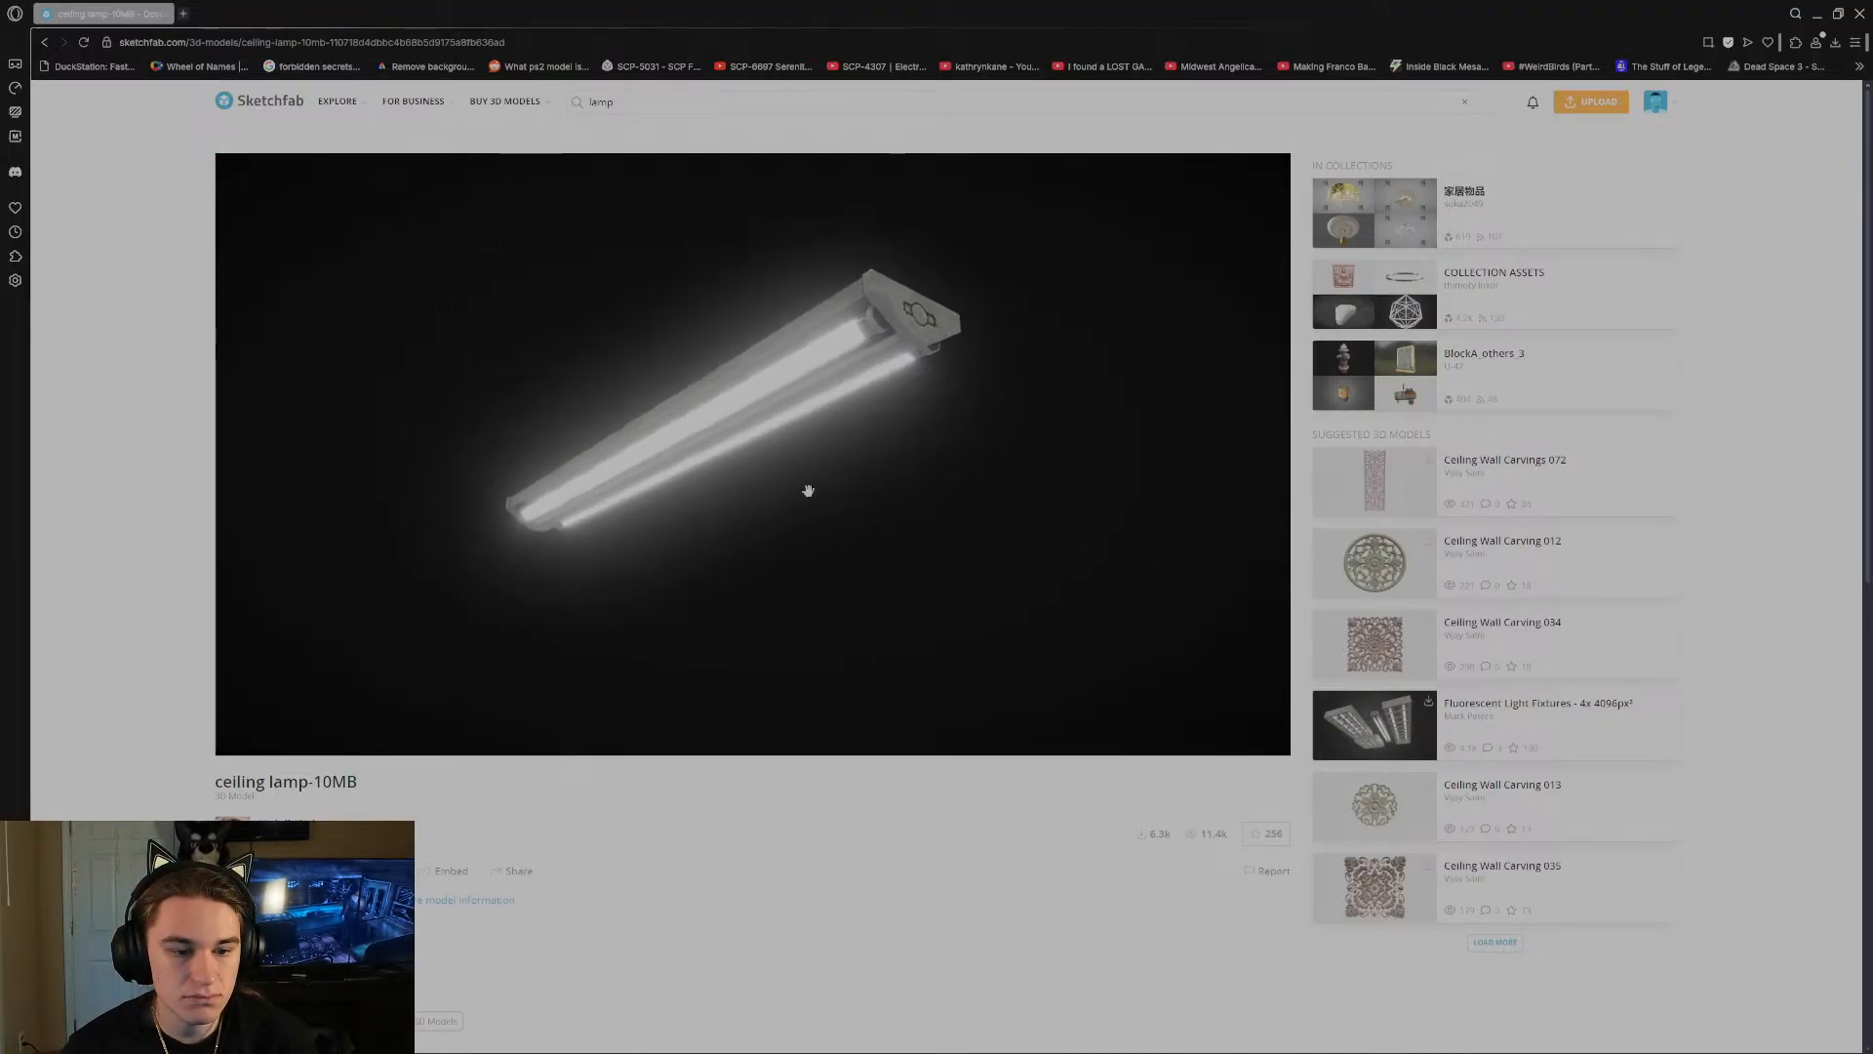
{"action": "scroll", "coordinate": [758, 774], "scroll_direction": "down", "scroll_amount": 4}
{"action": "scroll", "coordinate": [758, 741], "scroll_direction": "down", "scroll_amount": 3}
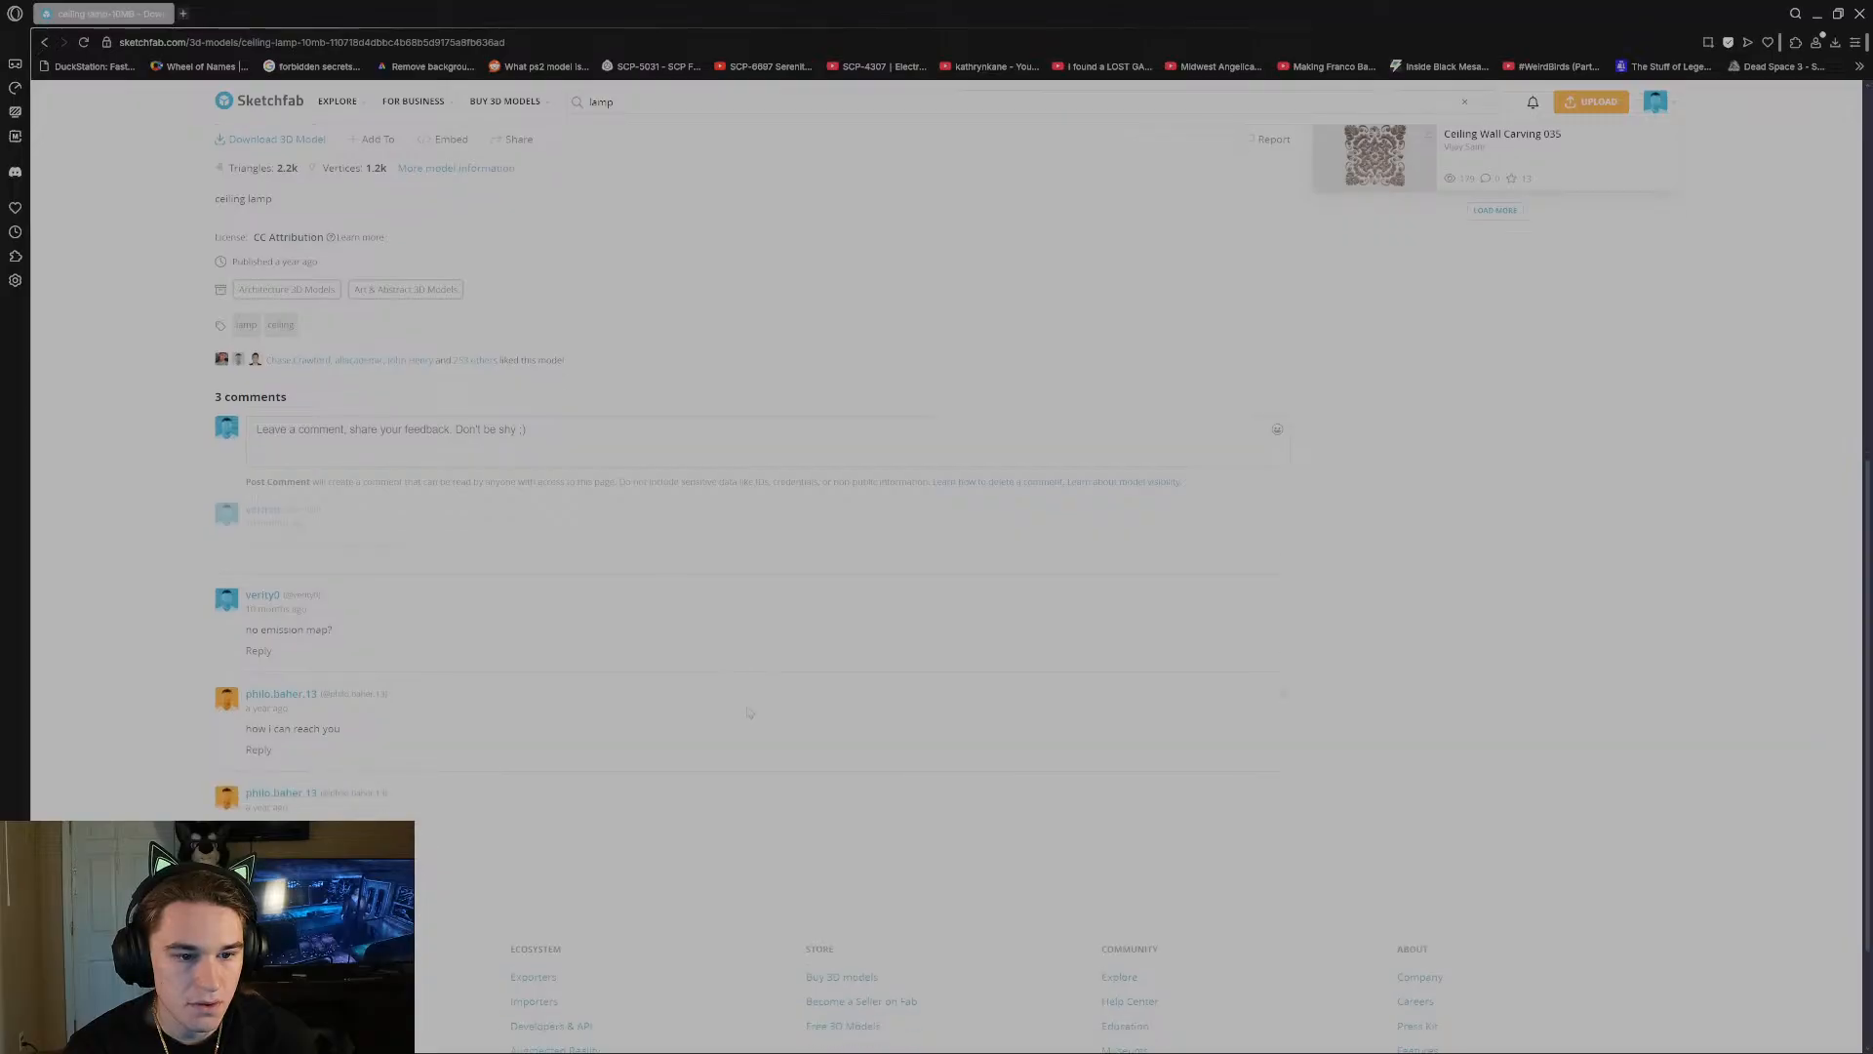
{"action": "scroll", "coordinate": [315, 624], "scroll_direction": "up", "scroll_amount": 6}
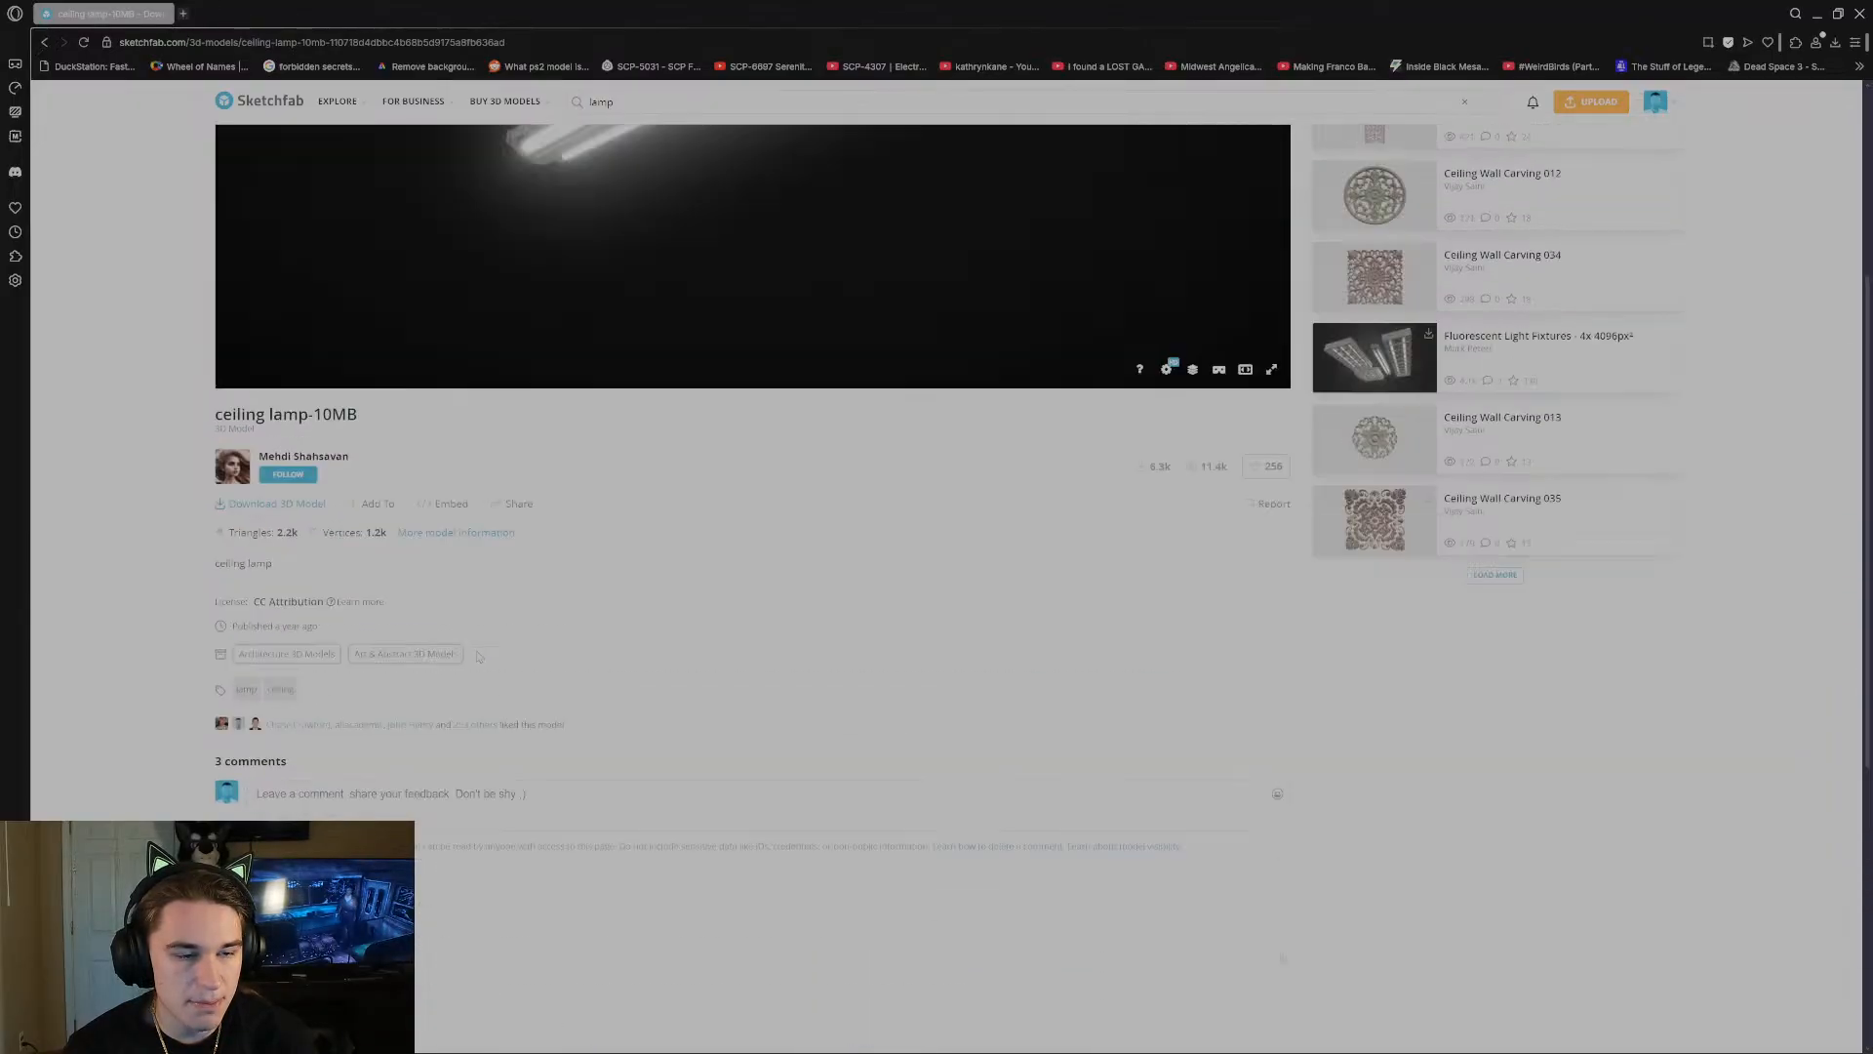
Return to the lamp results, open the Fluorescent Lamp model with the crossed tubes and check its description and comments for a download.
{"action": "left_click", "coordinate": [44, 42]}
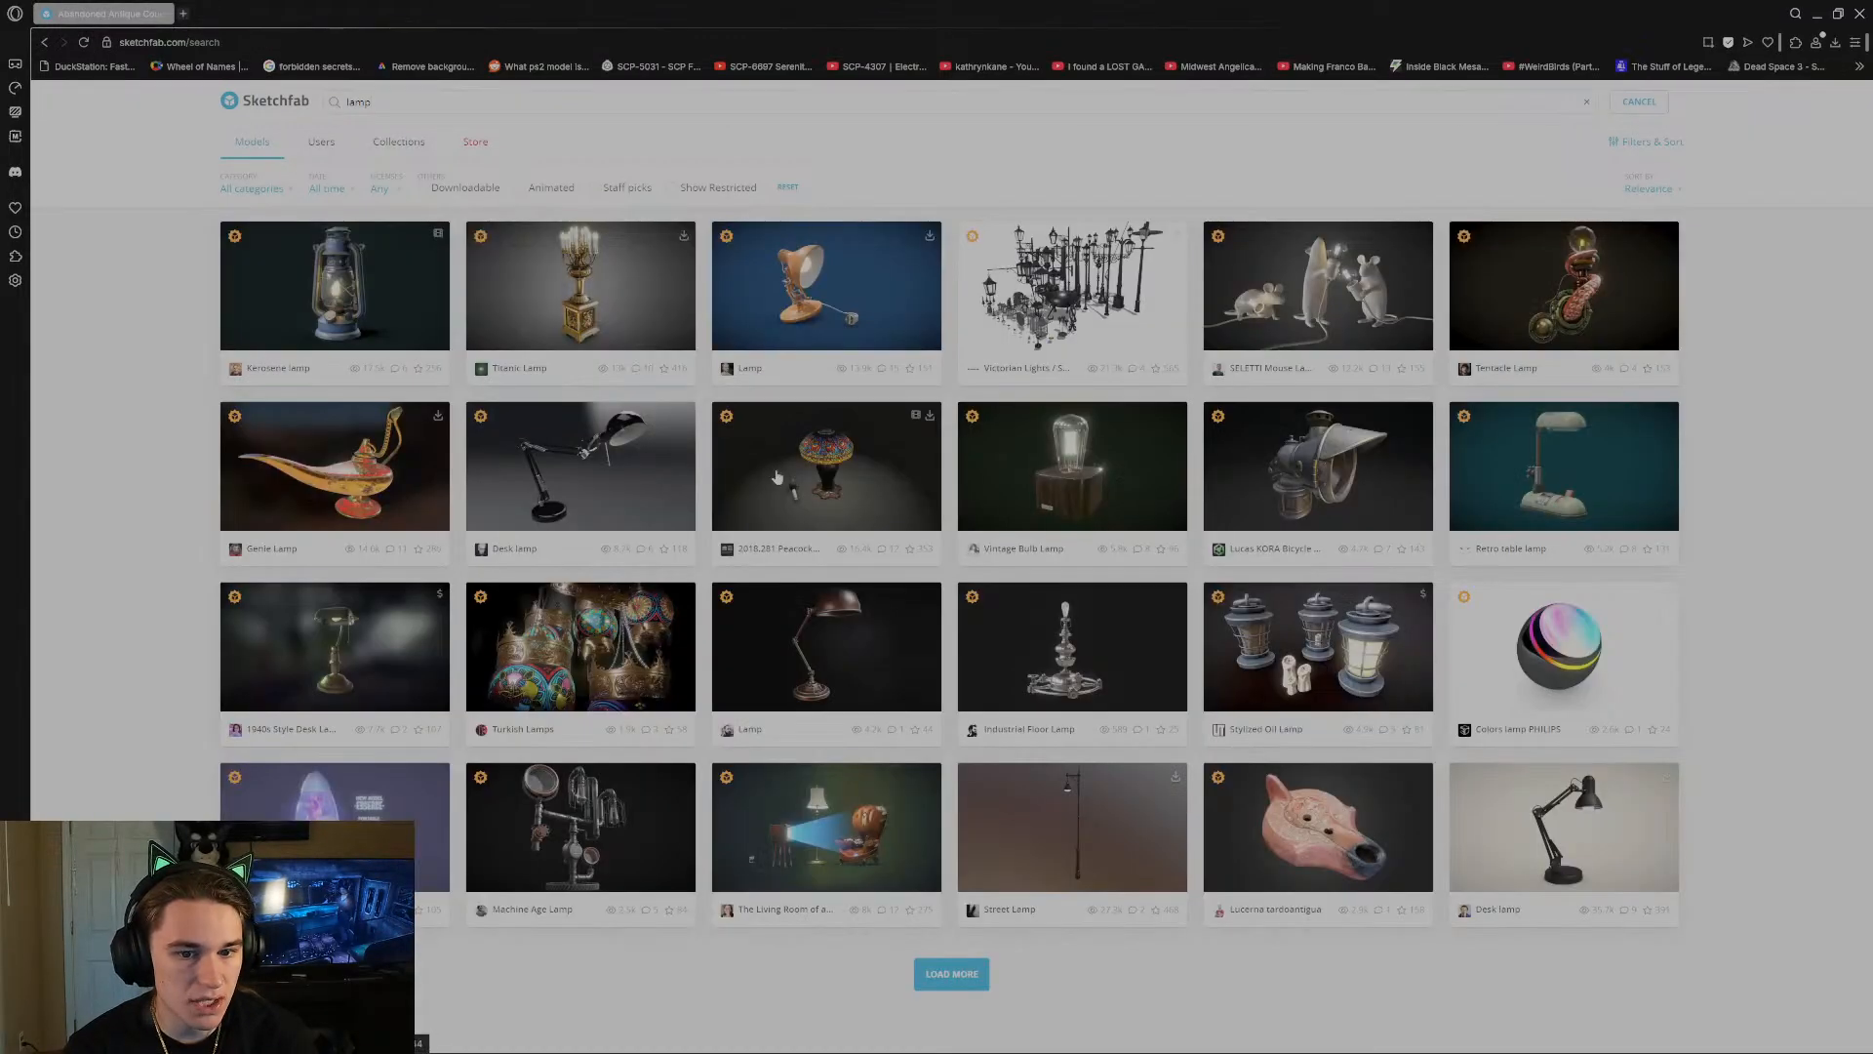
{"action": "scroll", "coordinate": [869, 701], "scroll_direction": "down", "scroll_amount": 5}
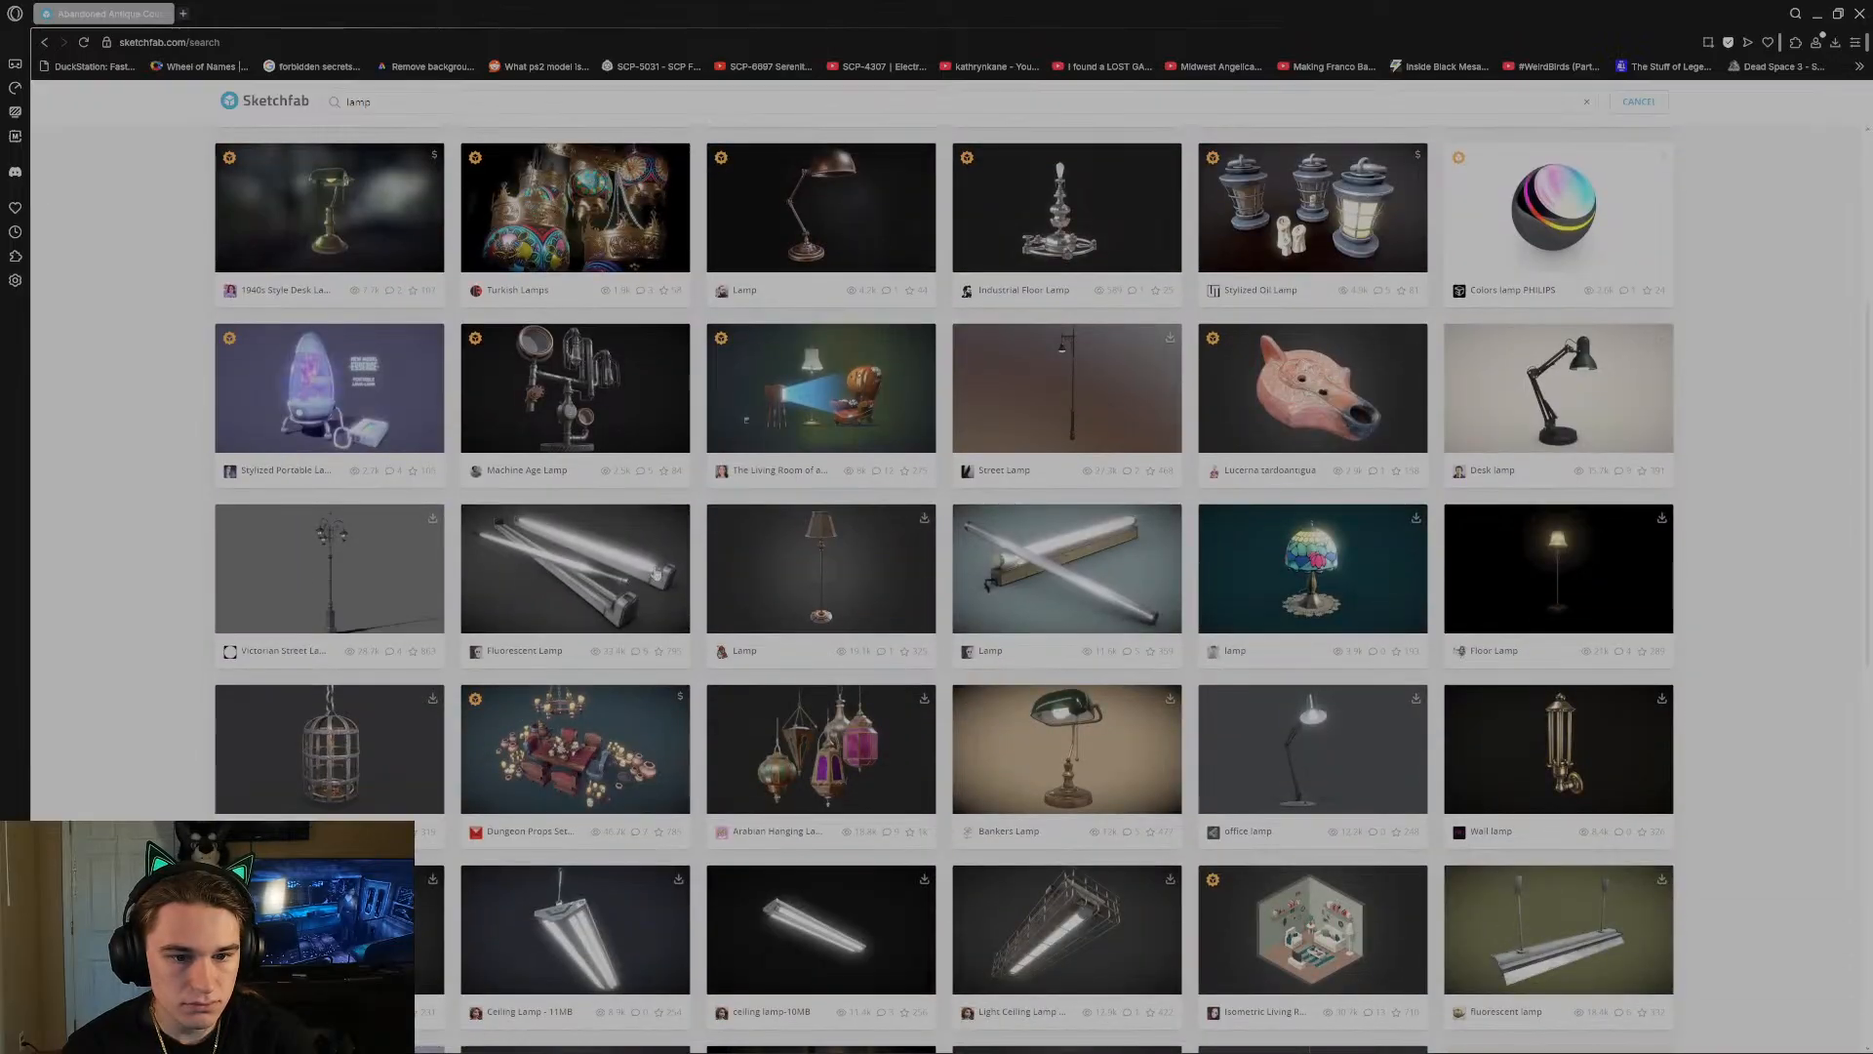
{"action": "left_click", "coordinate": [566, 564]}
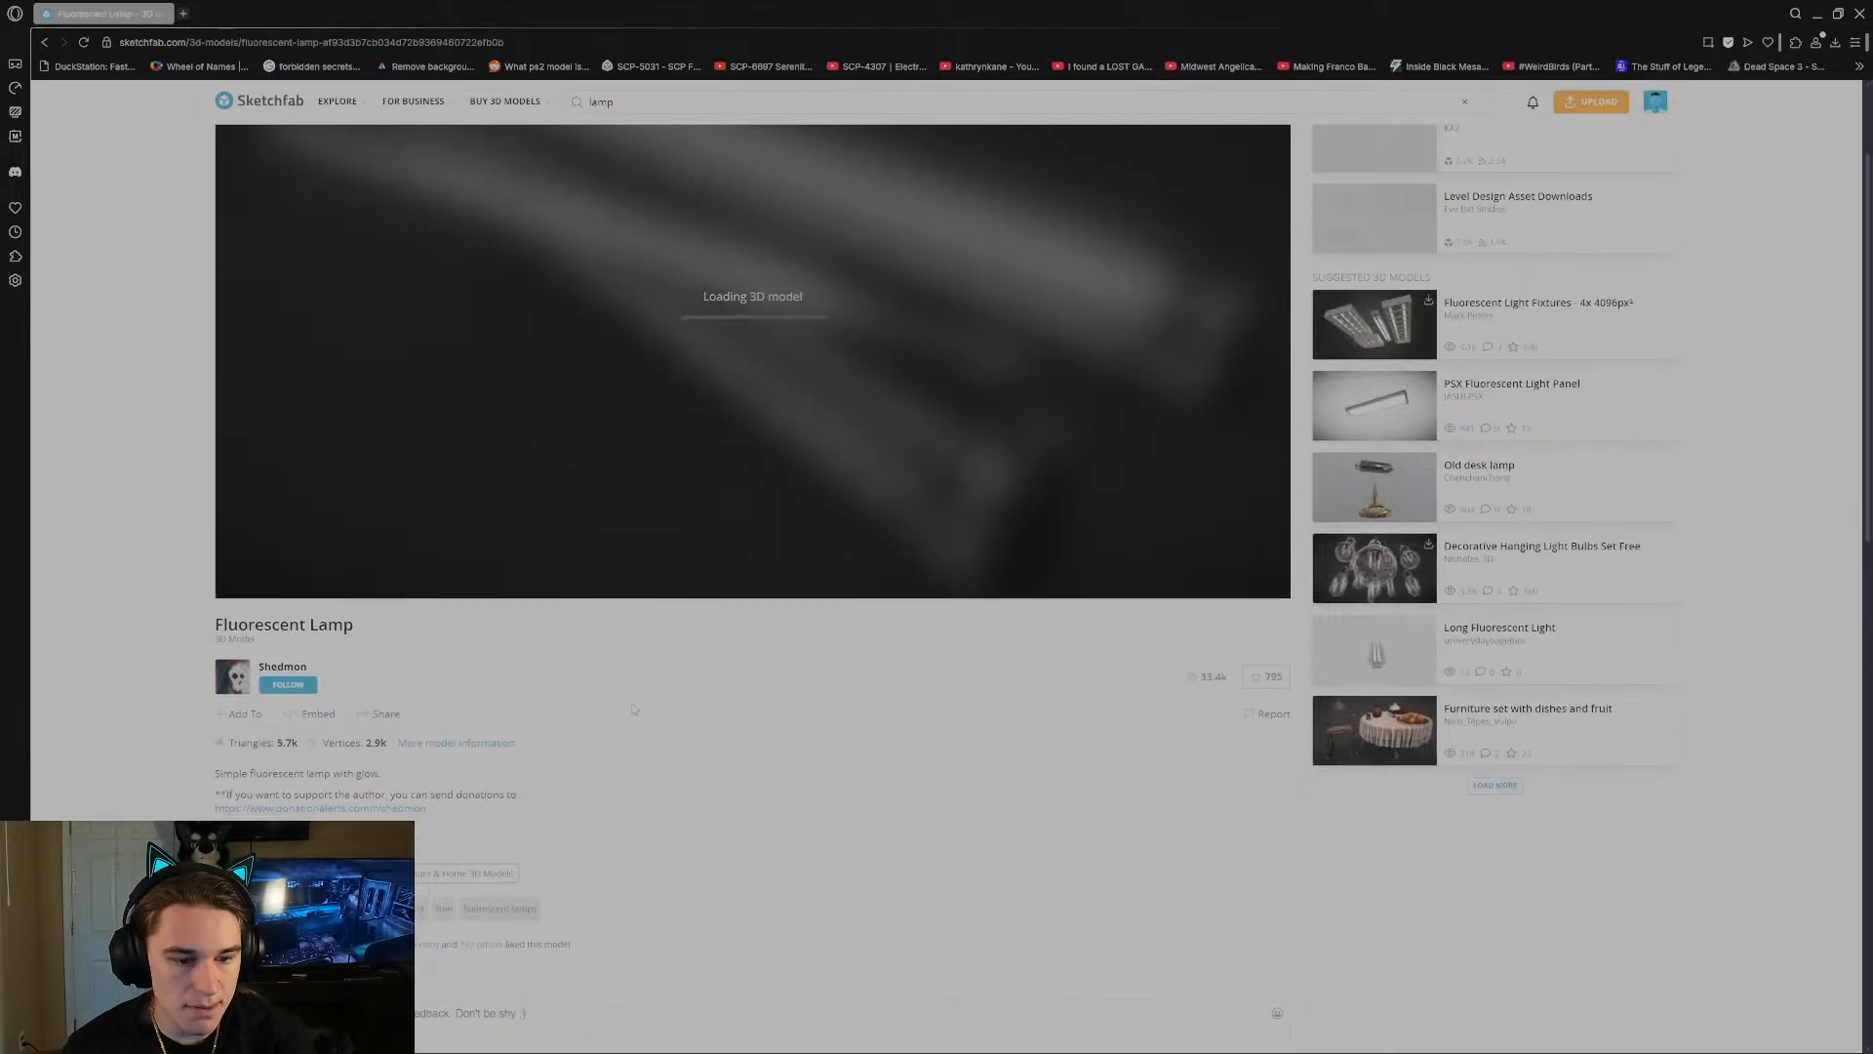
{"action": "scroll", "coordinate": [589, 656], "scroll_direction": "down", "scroll_amount": 5}
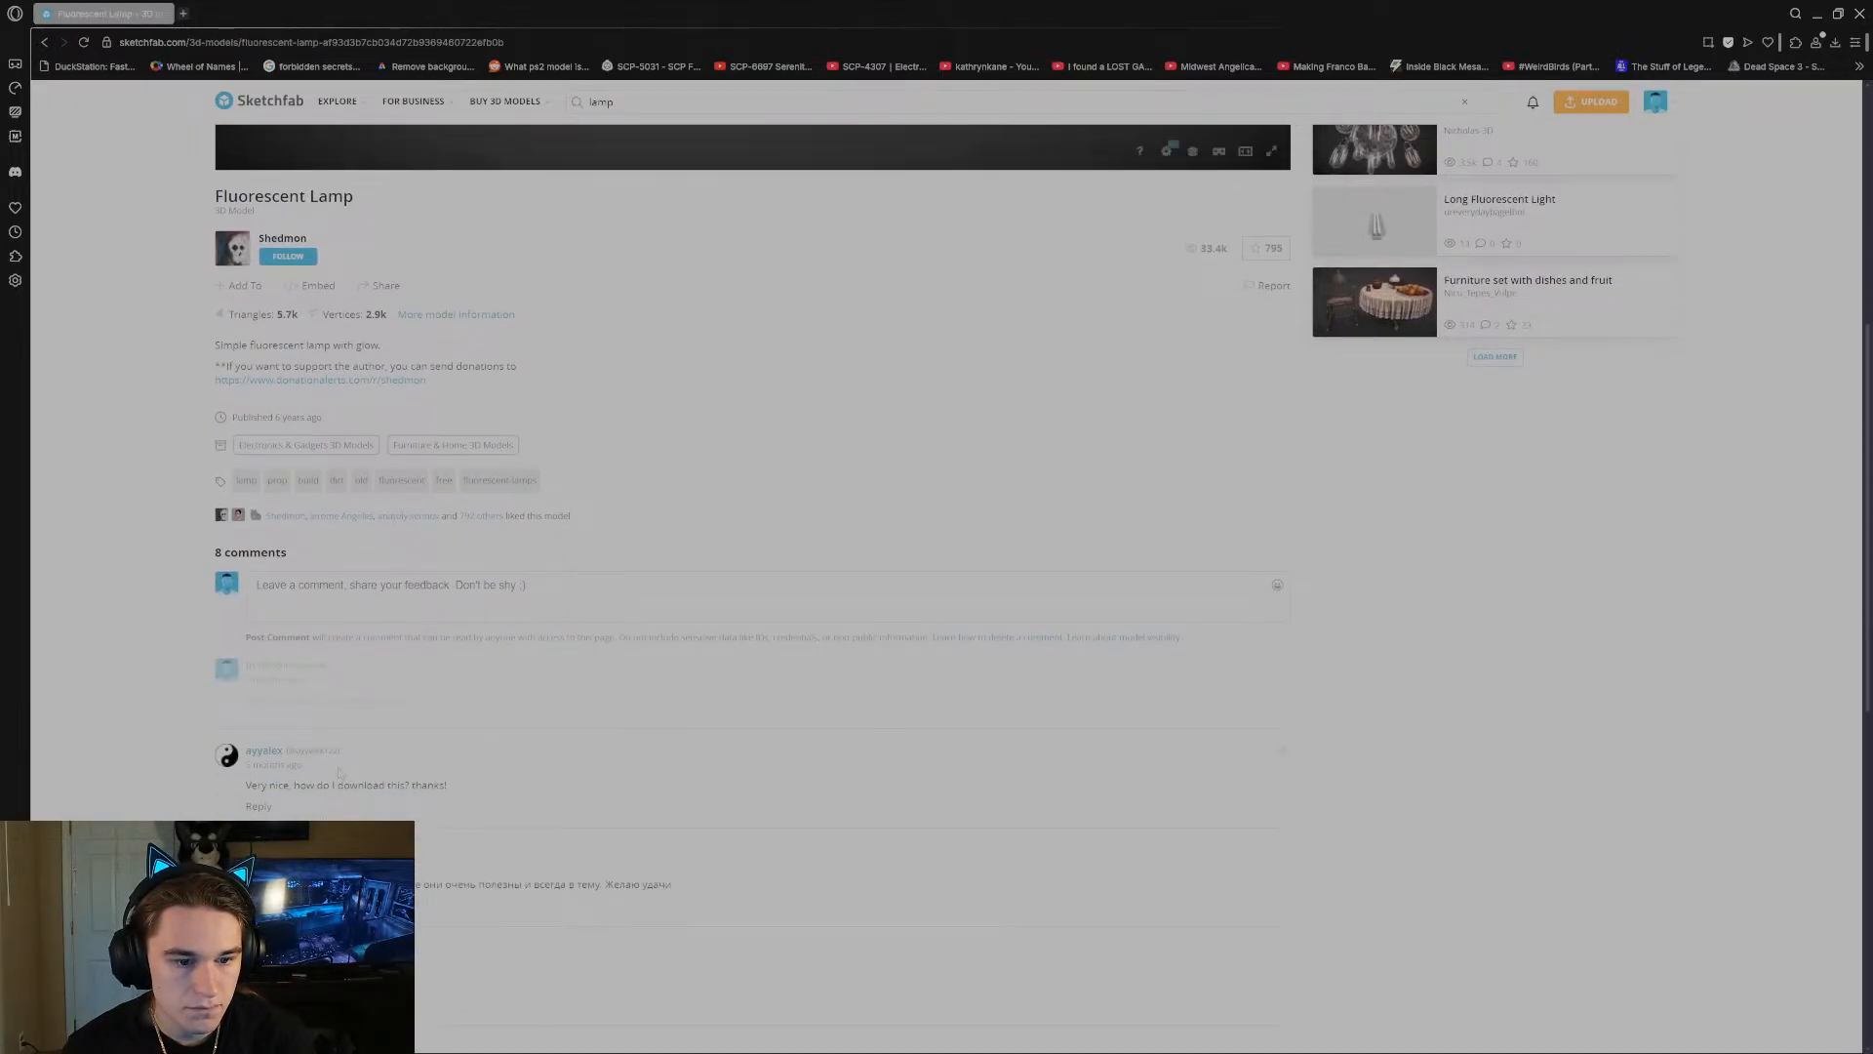
{"action": "scroll", "coordinate": [339, 773], "scroll_direction": "down", "scroll_amount": 7}
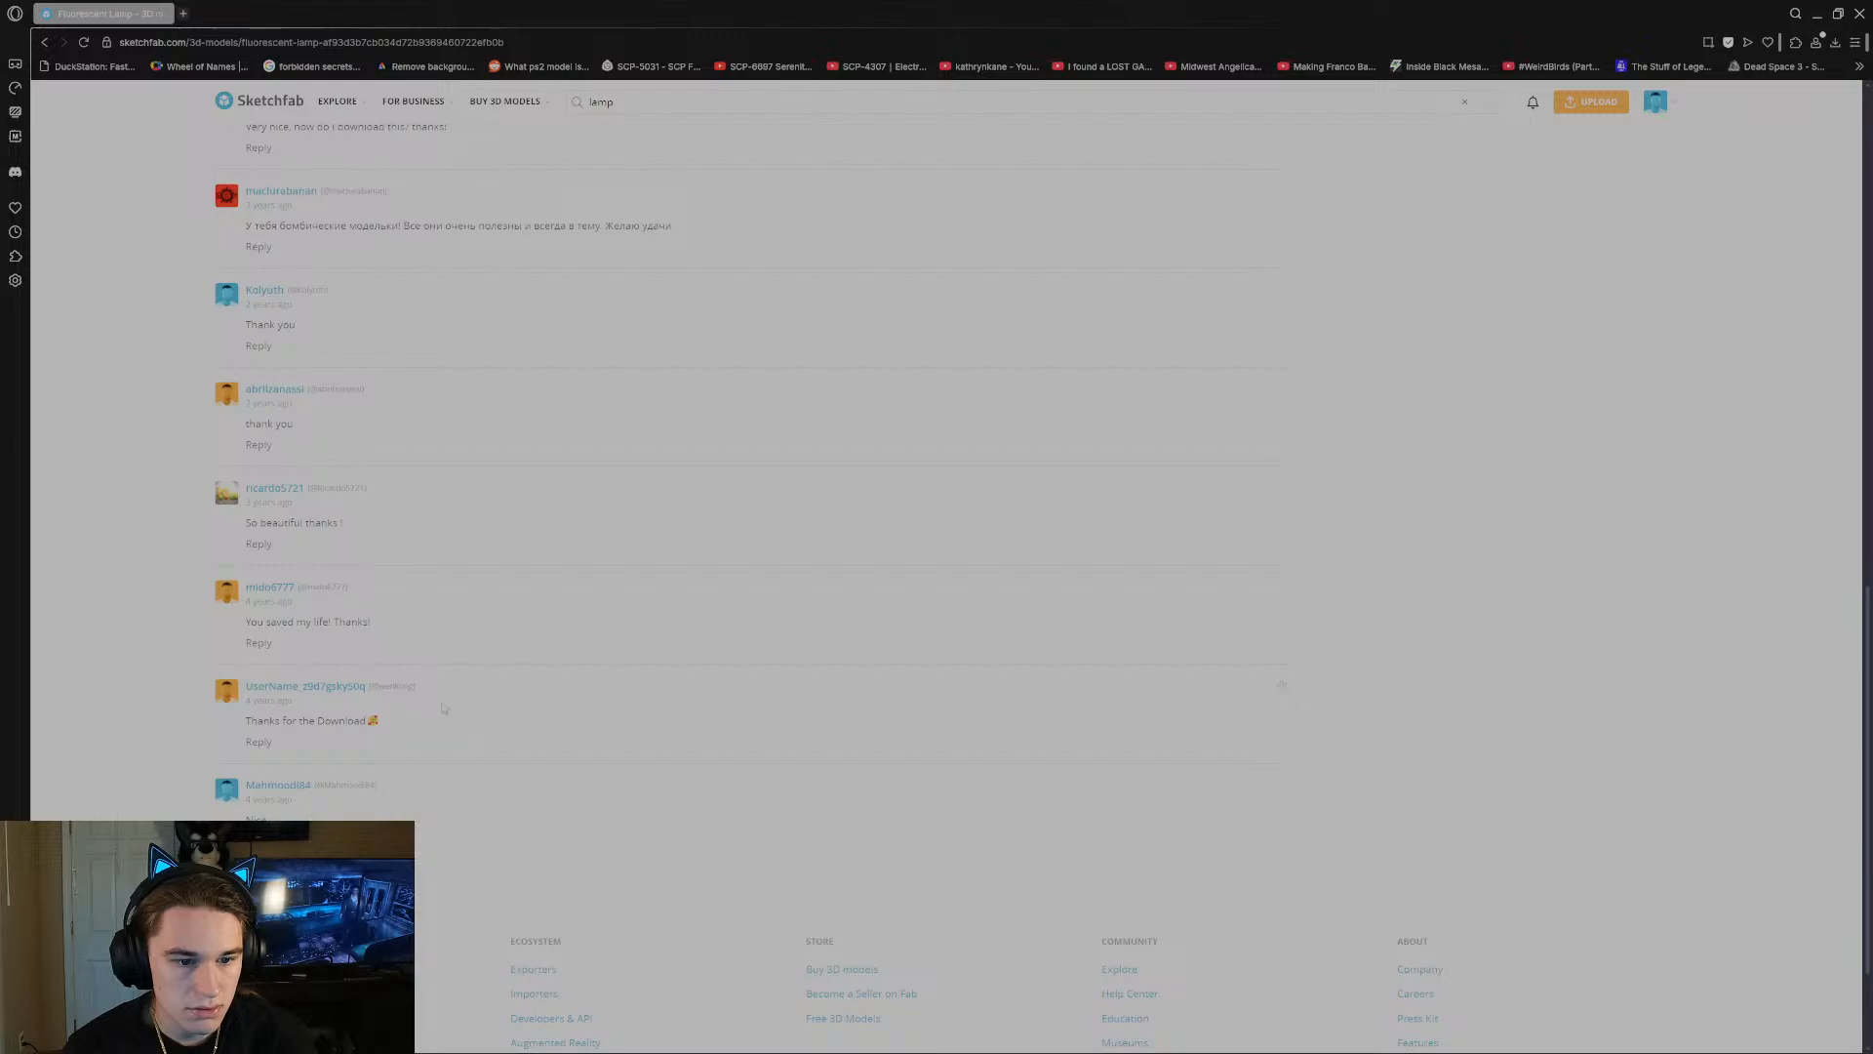
{"action": "scroll", "coordinate": [566, 656], "scroll_direction": "up", "scroll_amount": 15}
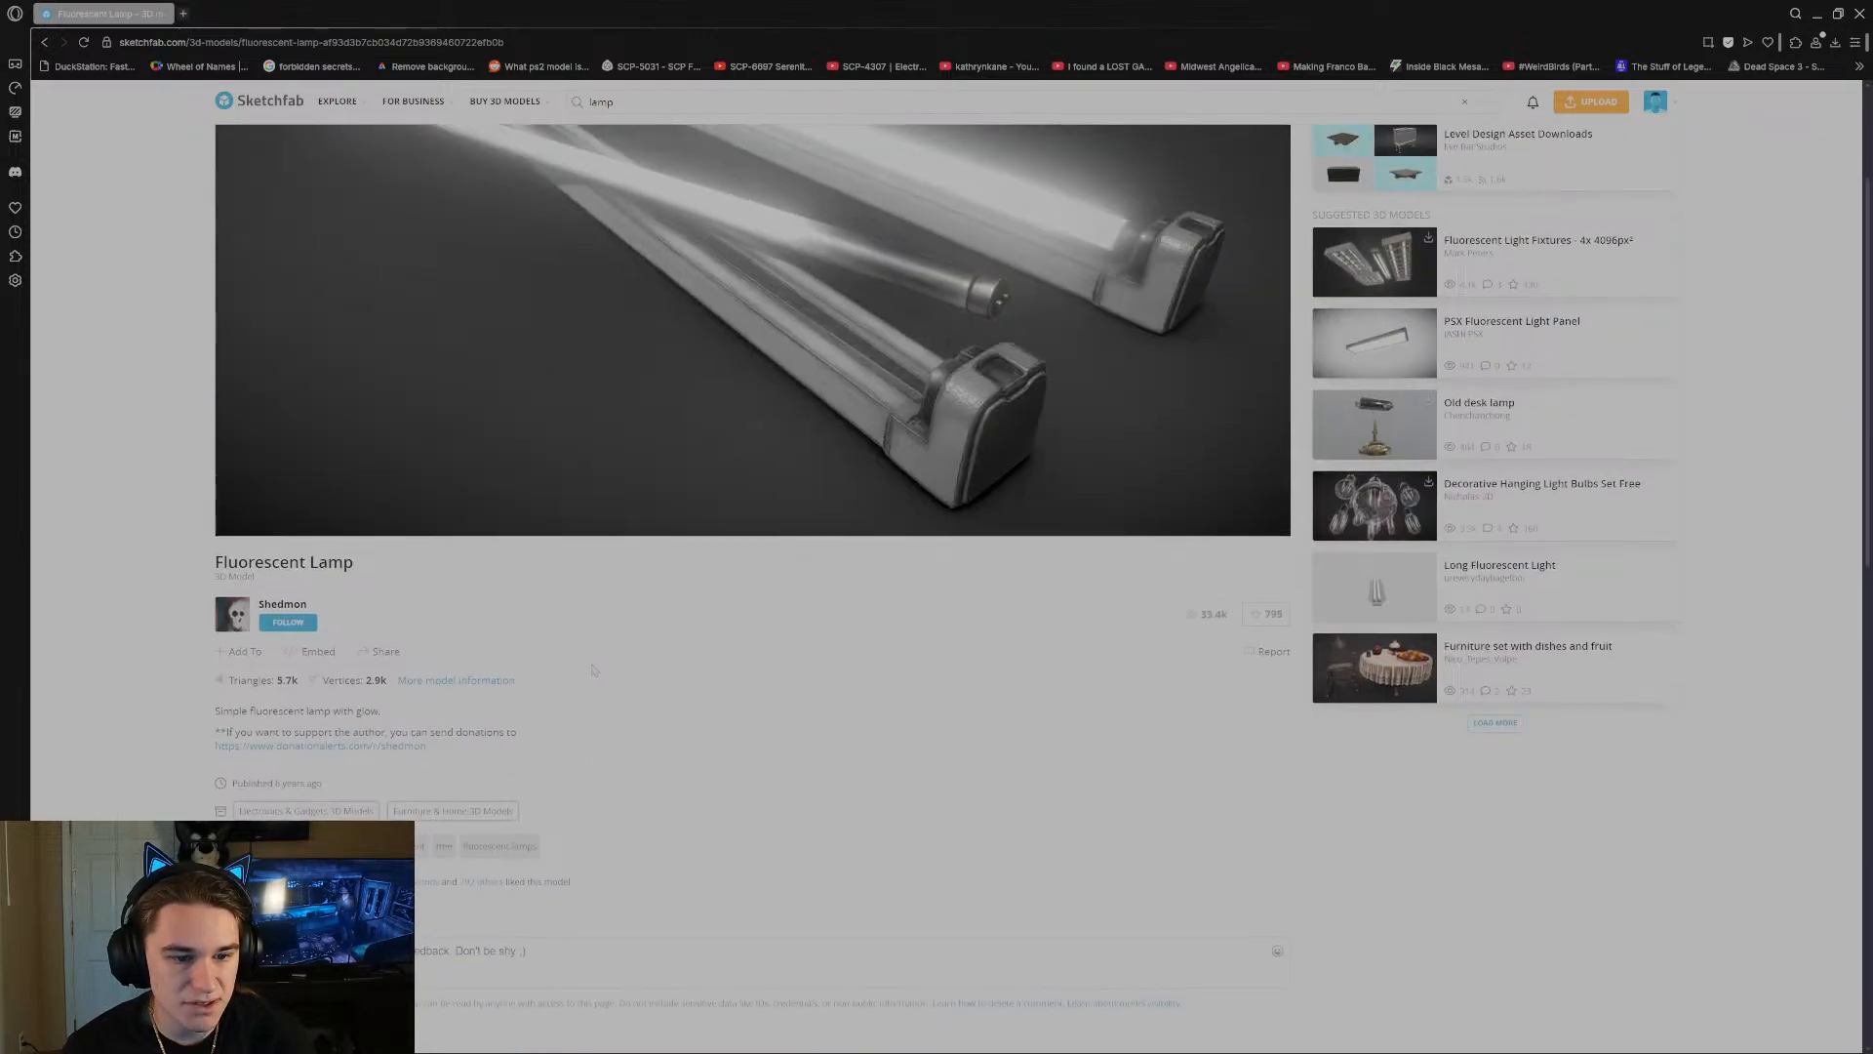
{"action": "scroll", "coordinate": [592, 670], "scroll_direction": "up", "scroll_amount": 3}
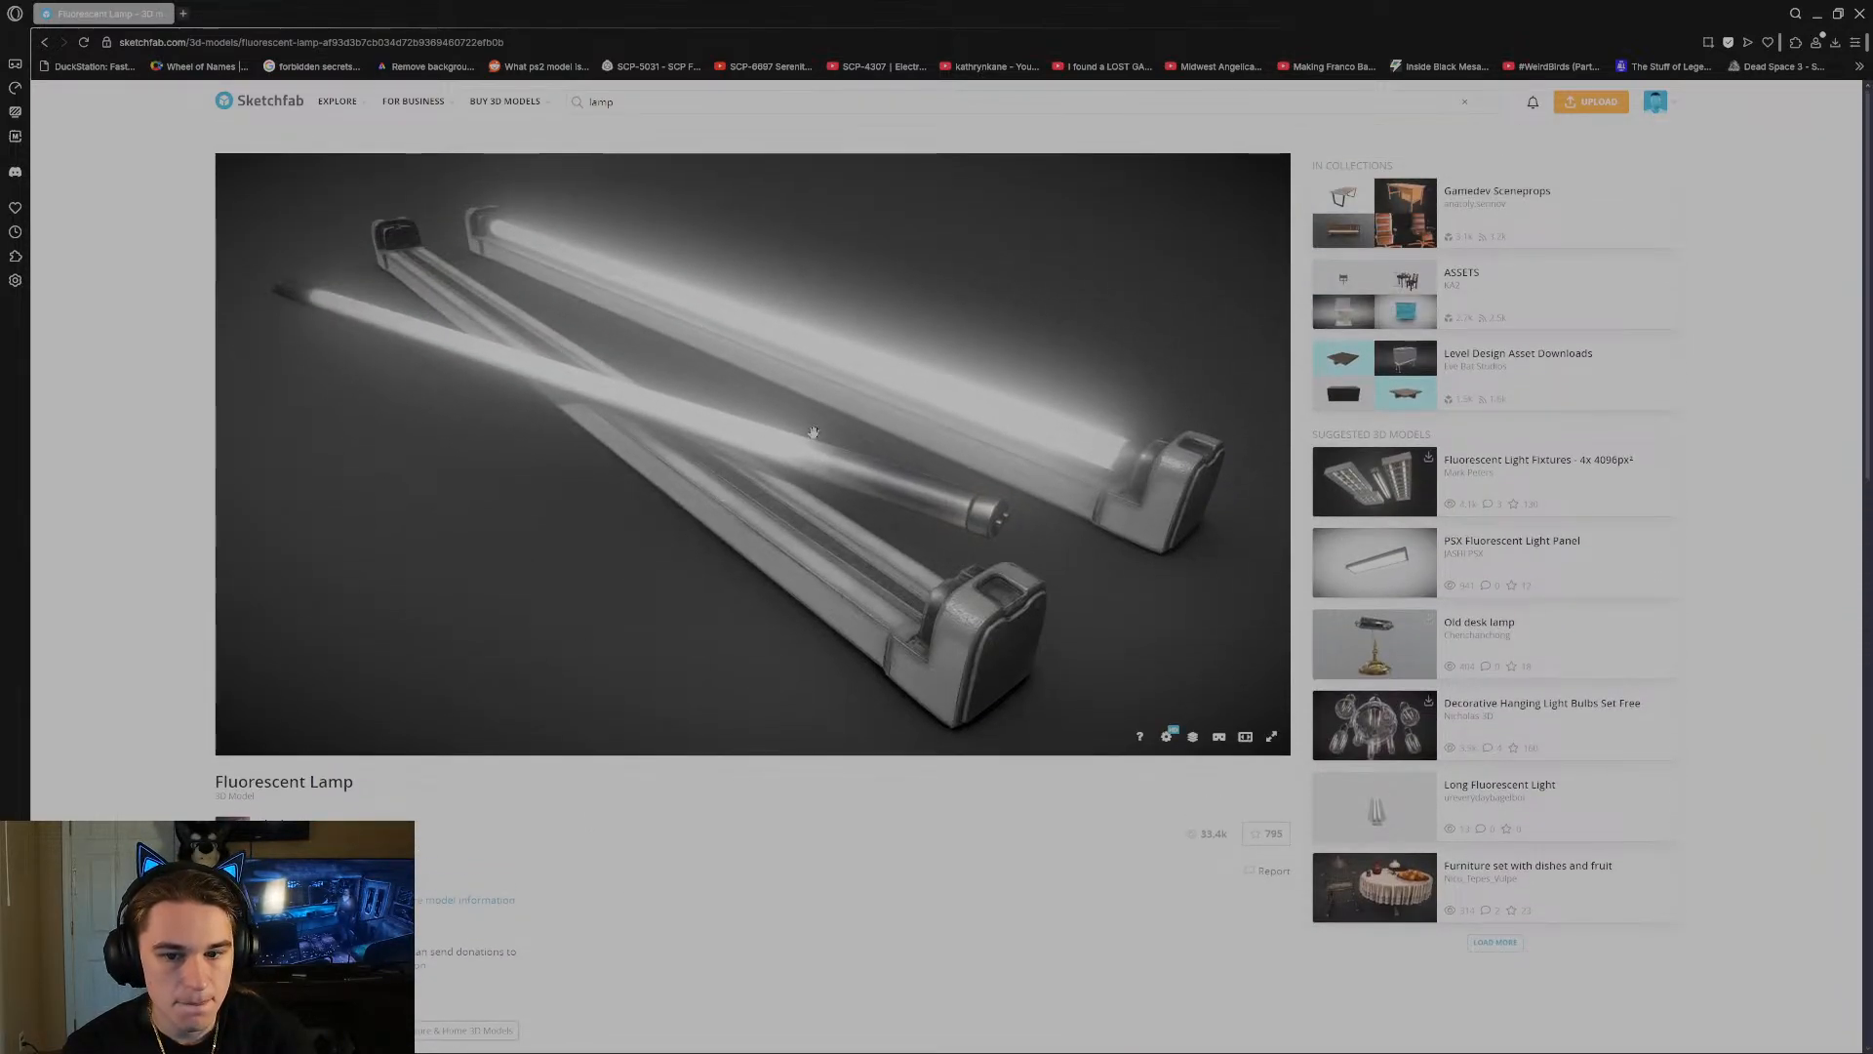
Check the 3D viewer's navigation options and inspect the fluorescent lamp from another angle.
{"action": "left_click", "coordinate": [1166, 738]}
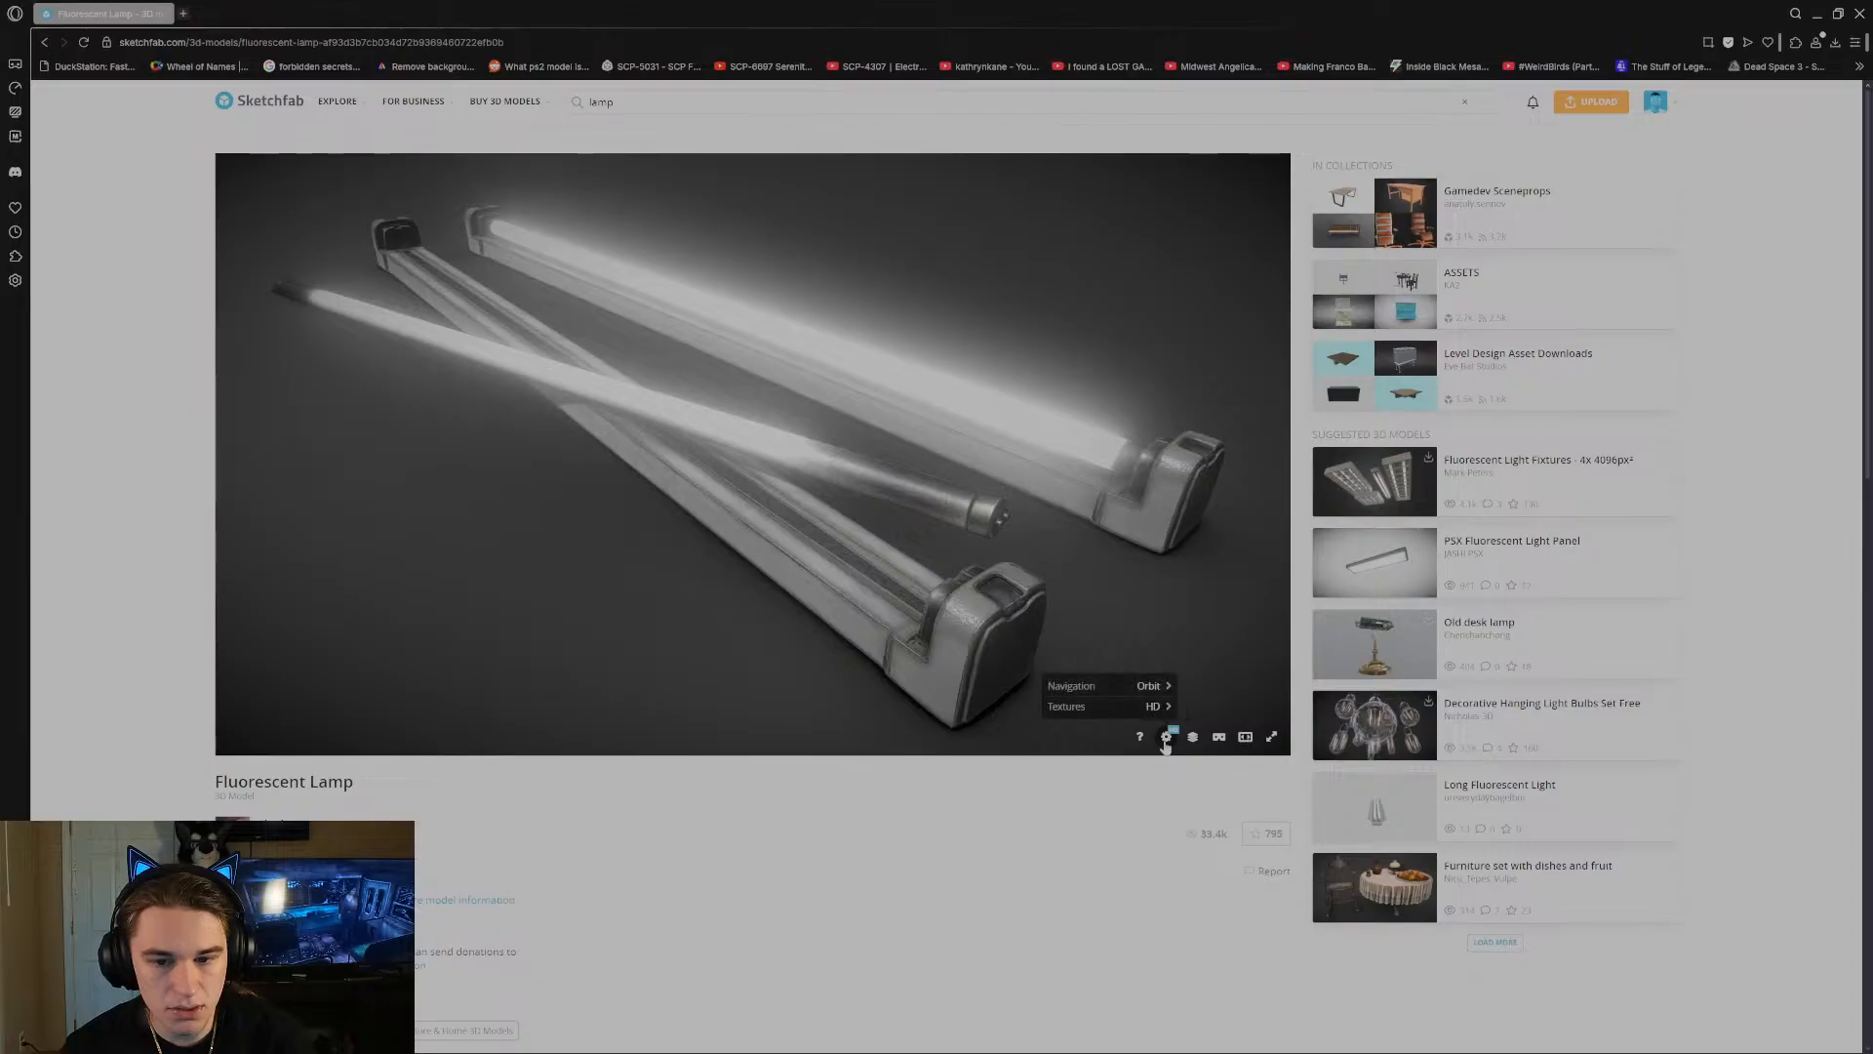
{"action": "left_click", "coordinate": [1150, 685]}
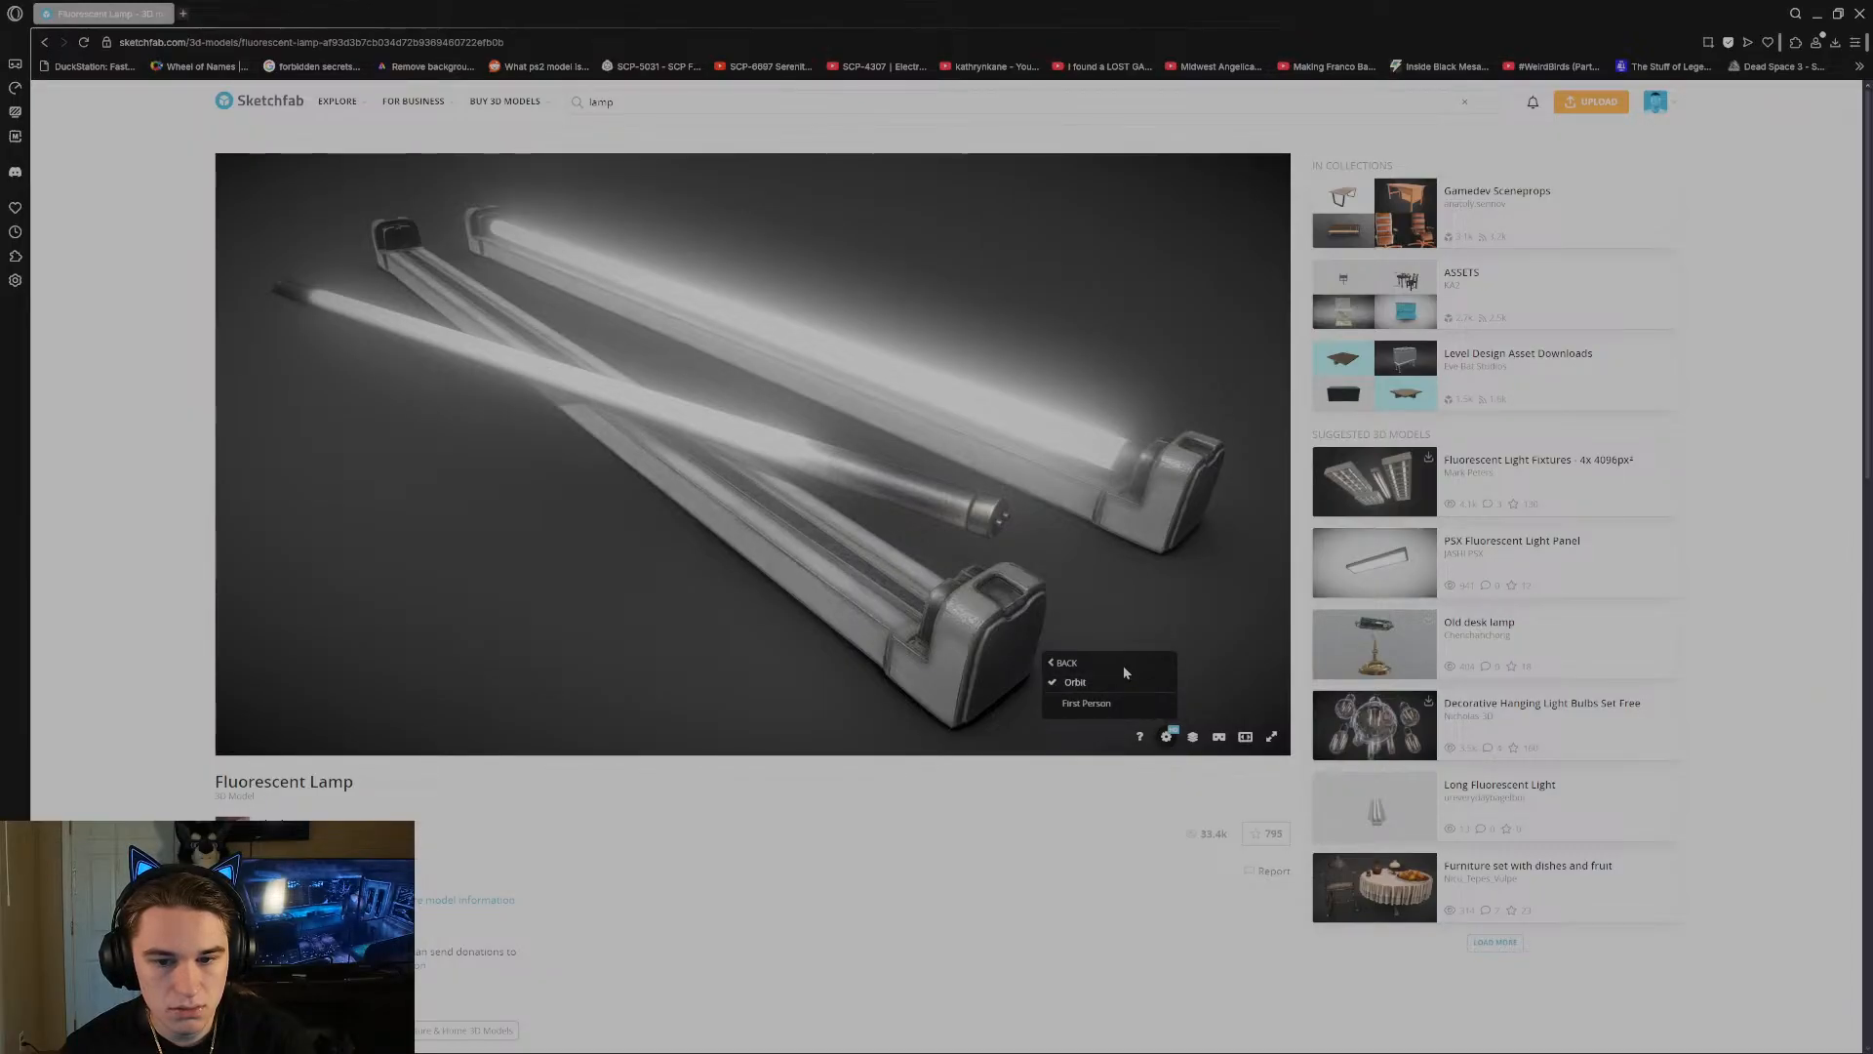
{"action": "mouse_move", "coordinate": [1039, 457]}
{"action": "left_mouse_down"}
{"action": "mouse_move", "coordinate": [964, 527]}
{"action": "mouse_move", "coordinate": [794, 401]}
{"action": "mouse_move", "coordinate": [1007, 473]}
{"action": "mouse_move", "coordinate": [795, 338]}
{"action": "left_mouse_up"}
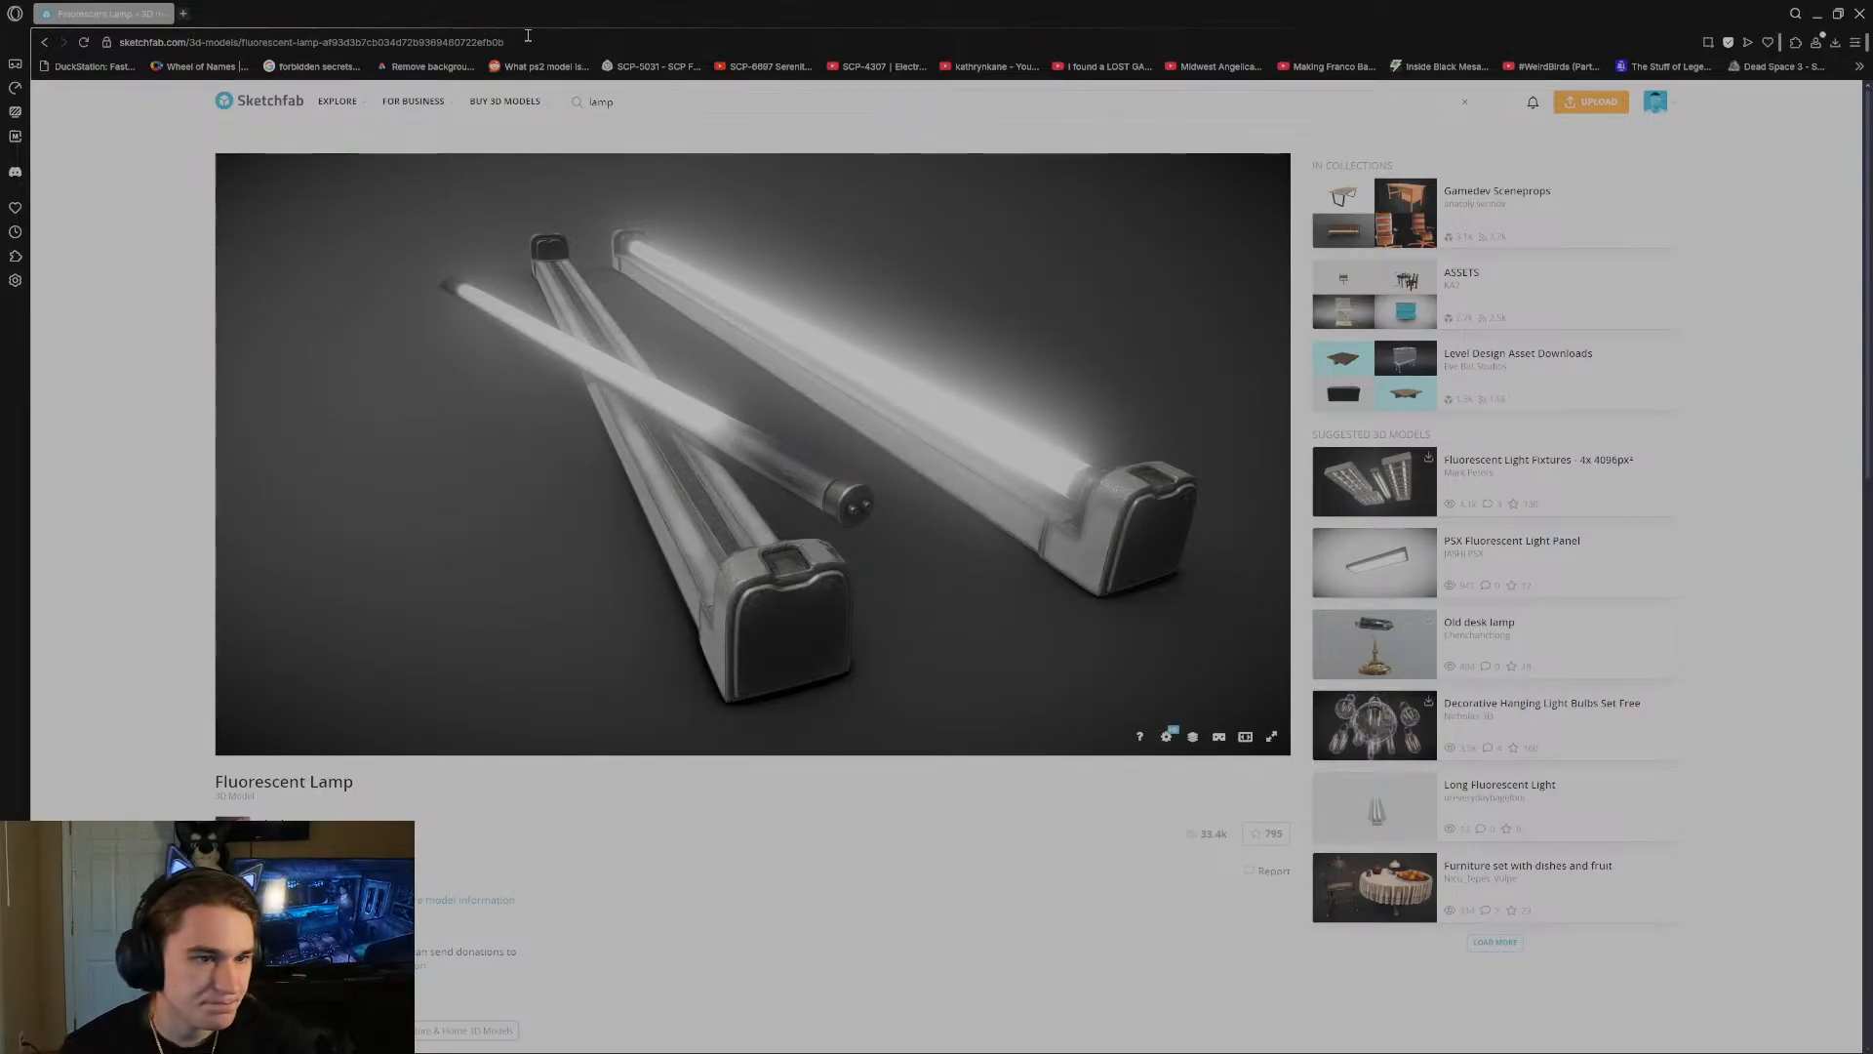
Return to the lamp search results, load more and look through the further models for one that suits the room.
{"action": "left_click", "coordinate": [44, 42]}
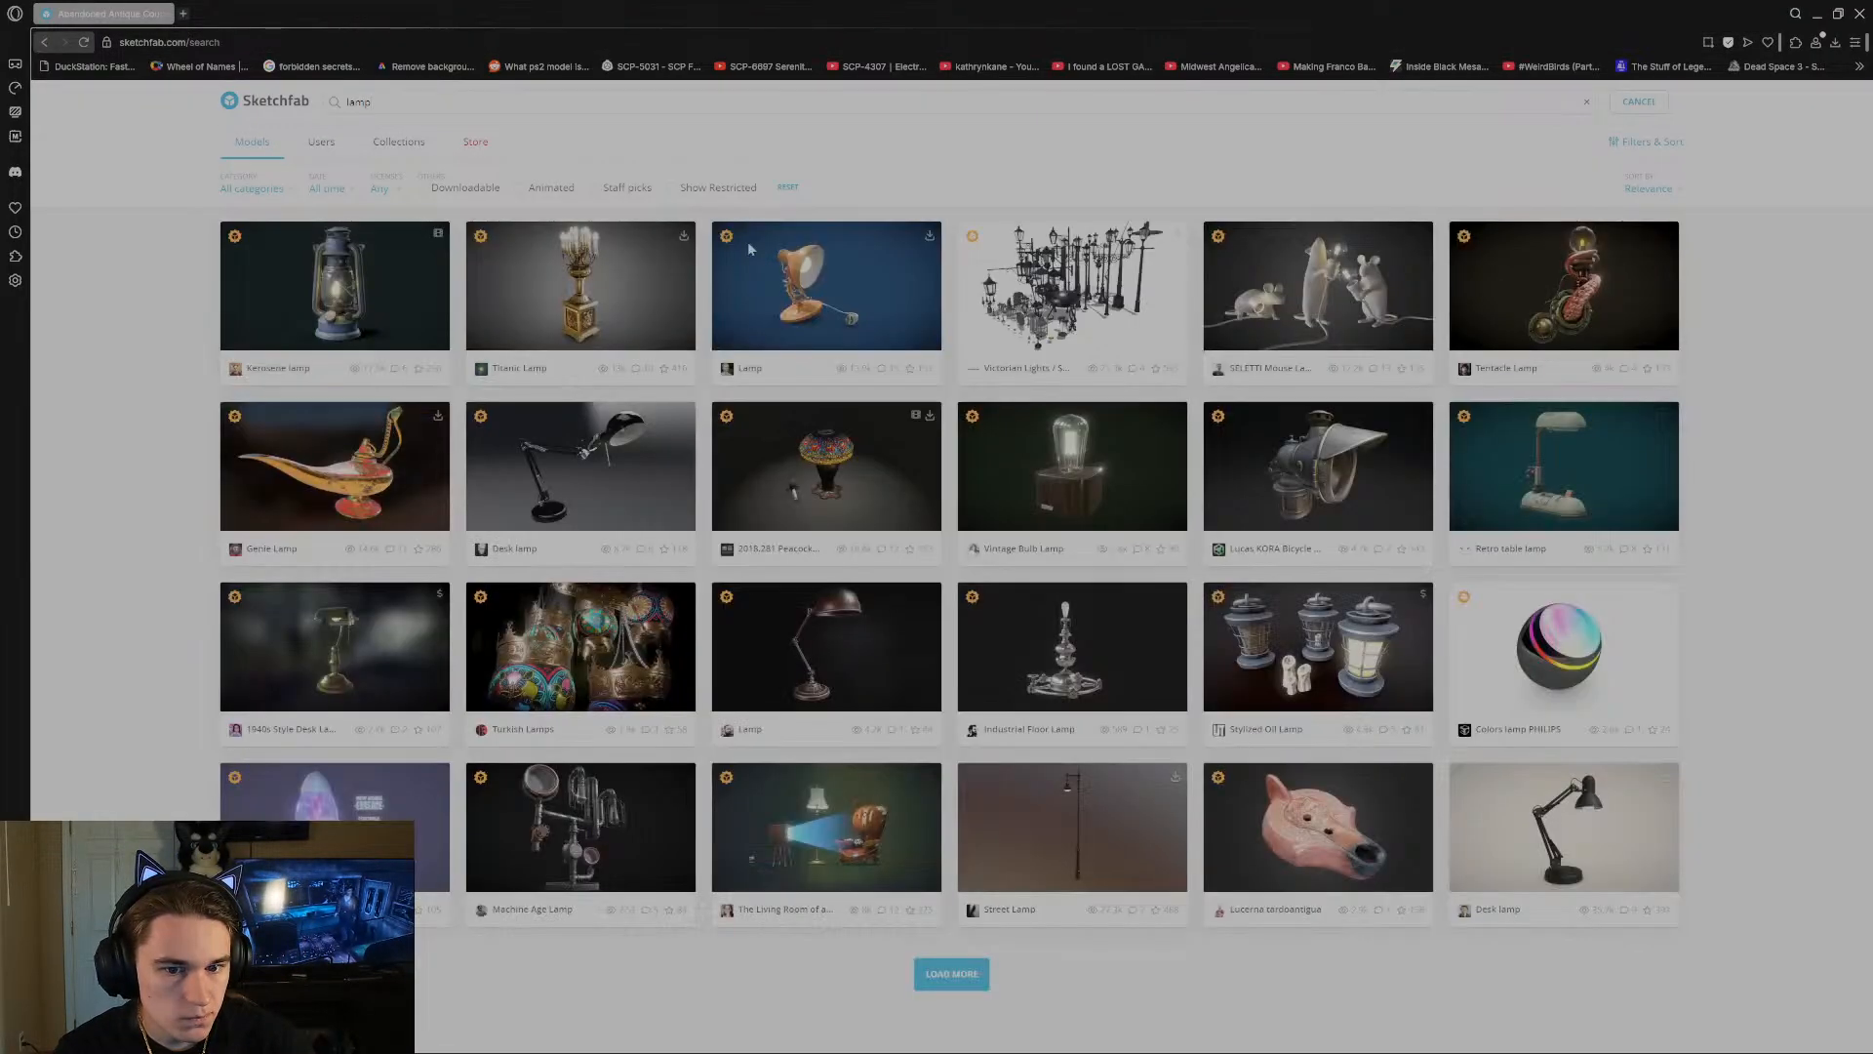
{"action": "left_click", "coordinate": [952, 973]}
{"action": "scroll", "coordinate": [878, 829], "scroll_direction": "down", "scroll_amount": 8}
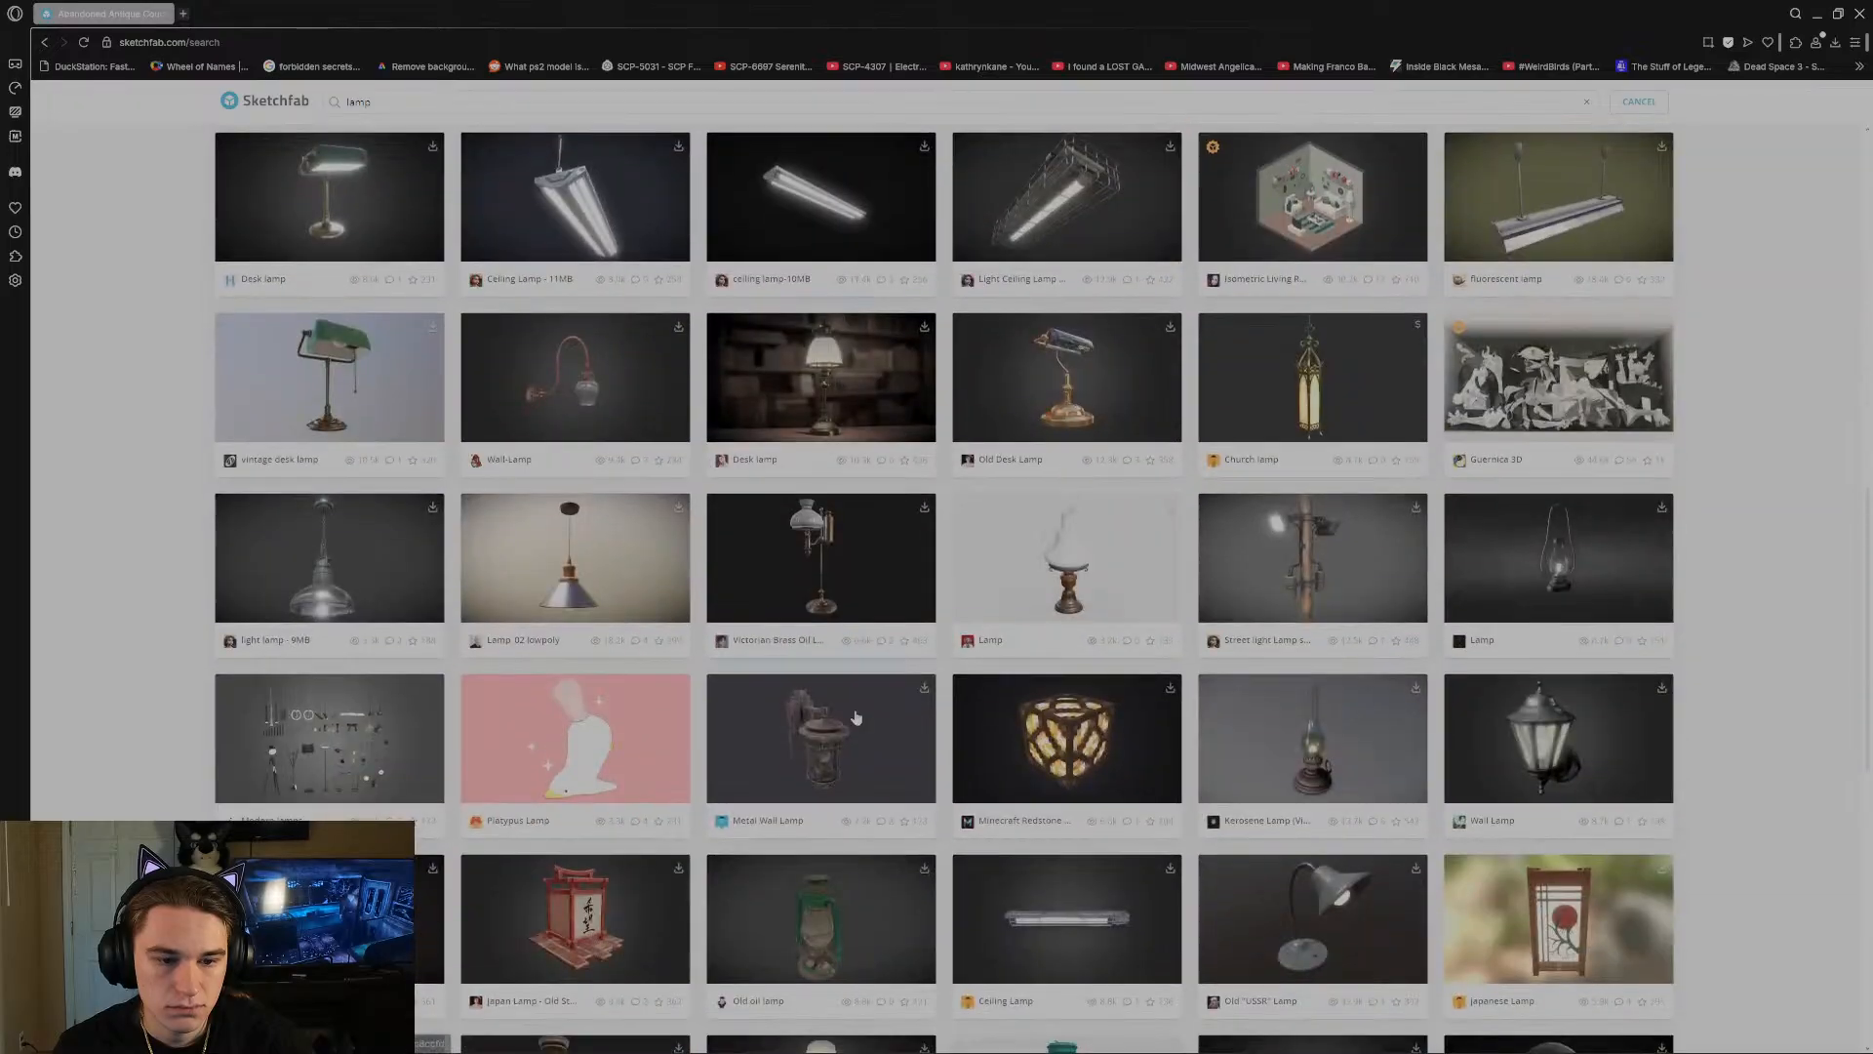
{"action": "scroll", "coordinate": [855, 718], "scroll_direction": "down", "scroll_amount": 8}
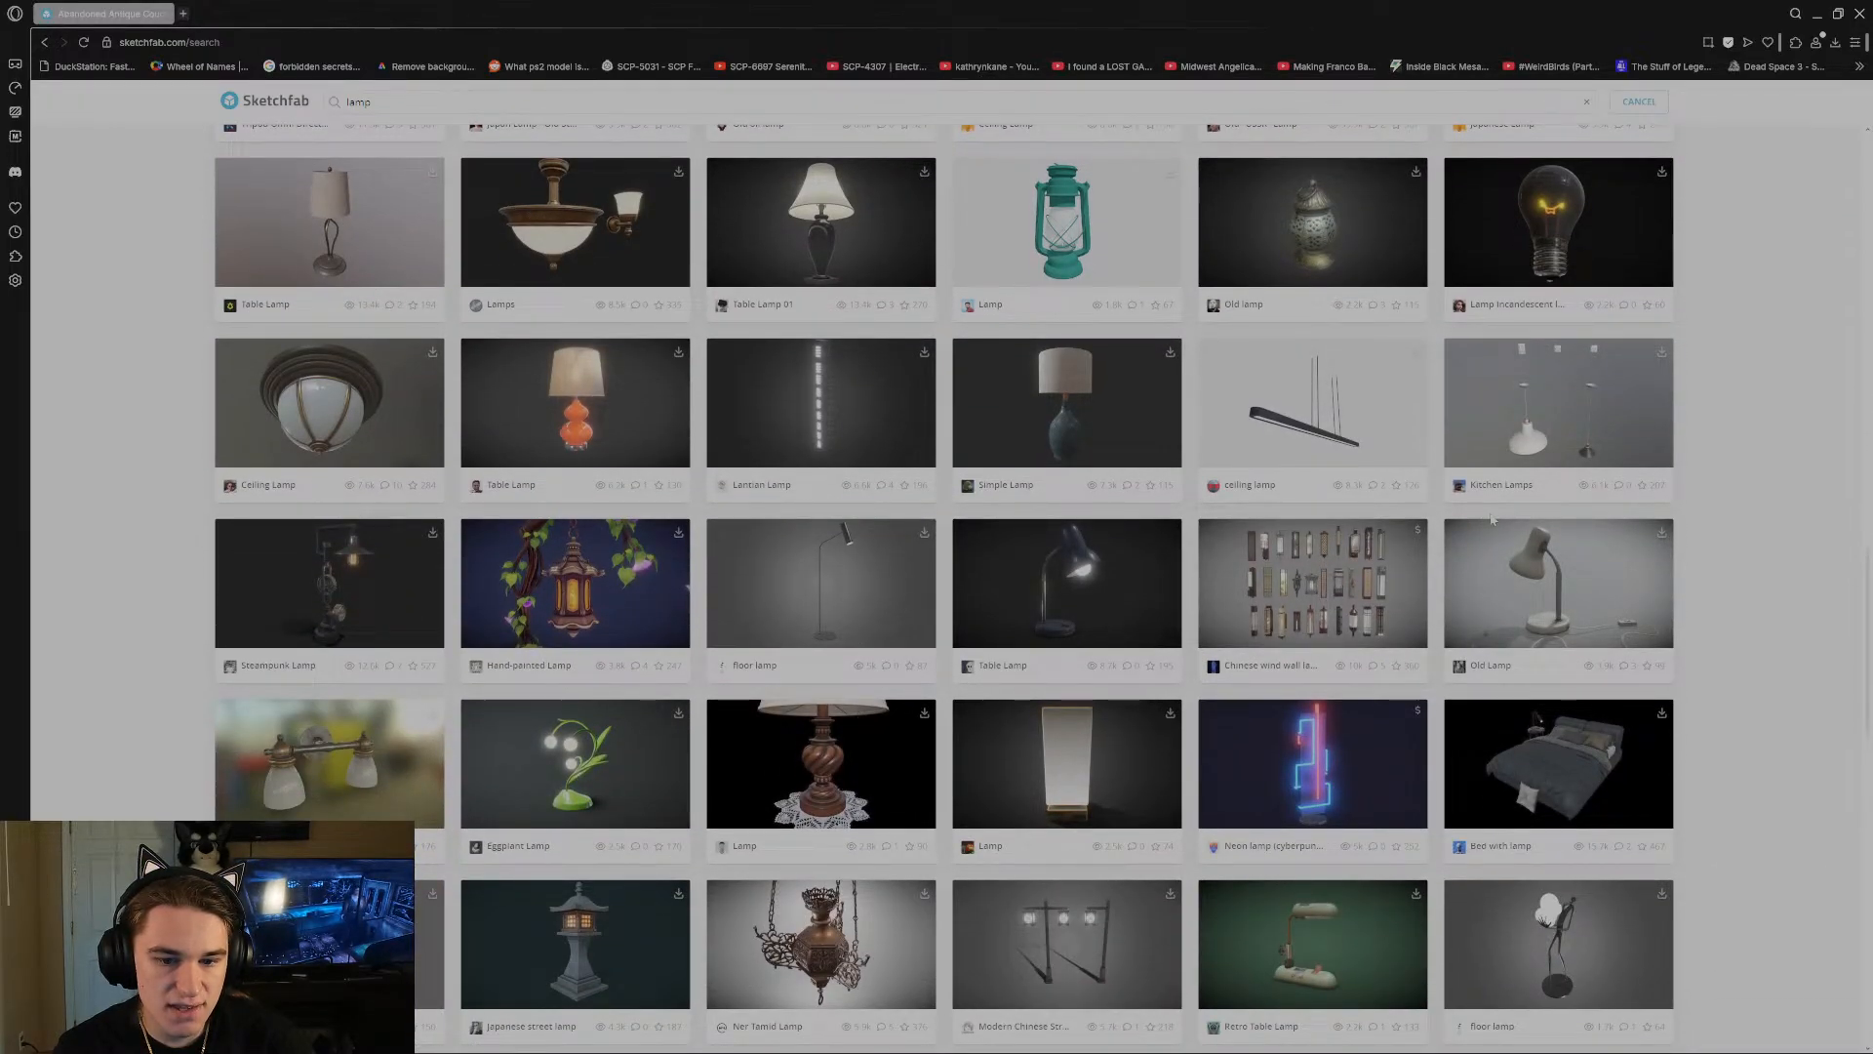
{"action": "scroll", "coordinate": [1490, 519], "scroll_direction": "down", "scroll_amount": 6}
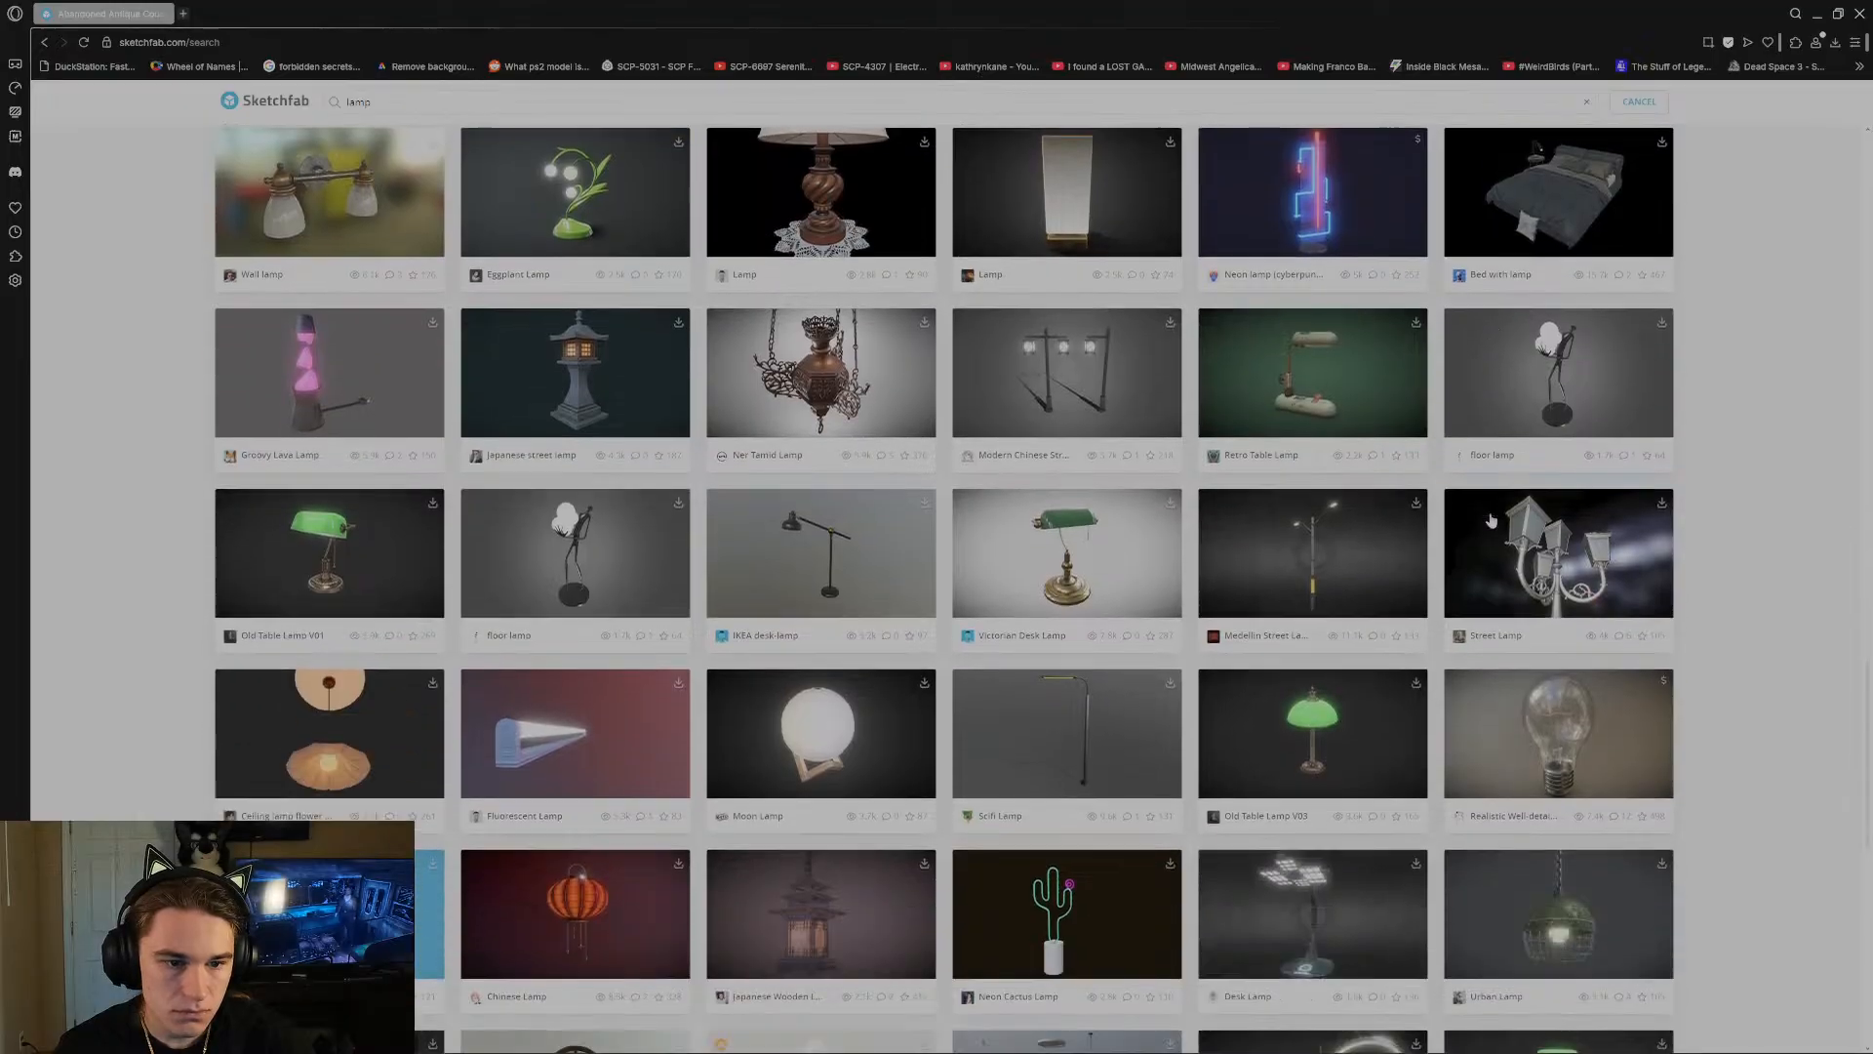
{"action": "scroll", "coordinate": [1491, 519], "scroll_direction": "down", "scroll_amount": 2}
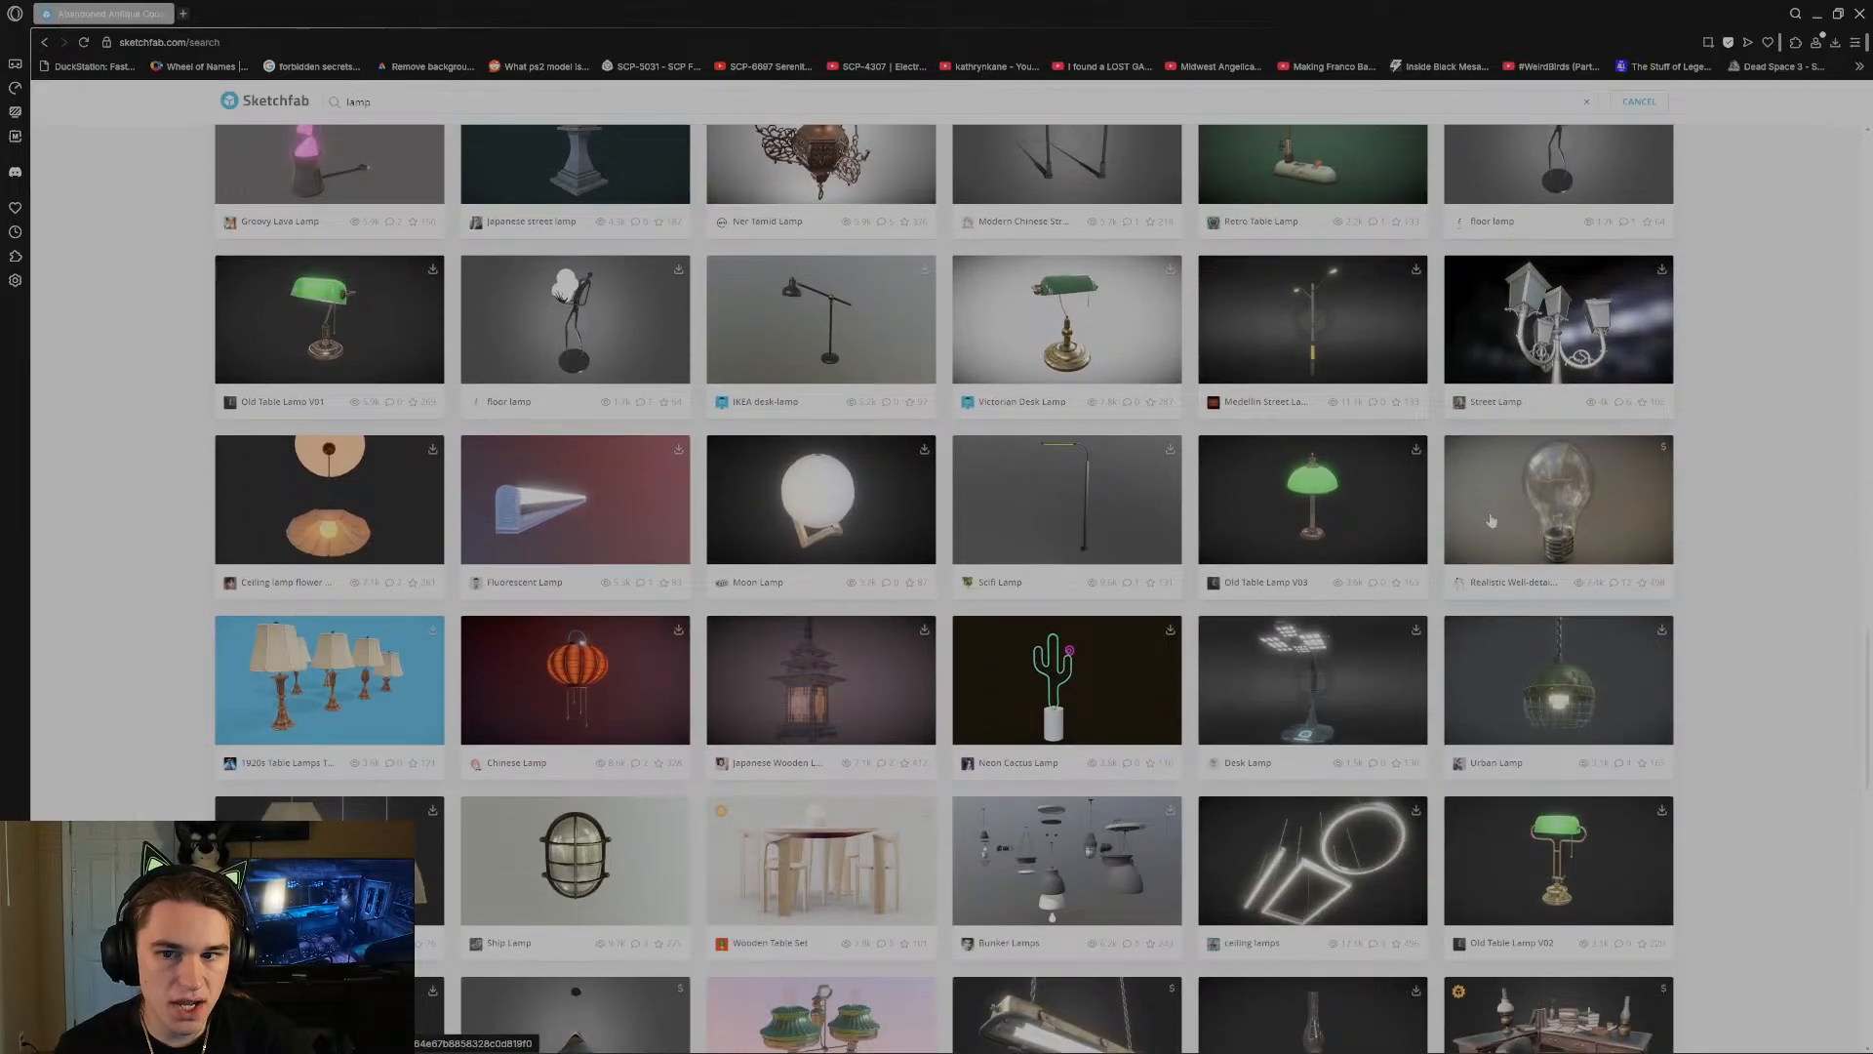
{"action": "scroll", "coordinate": [1491, 519], "scroll_direction": "down", "scroll_amount": 2}
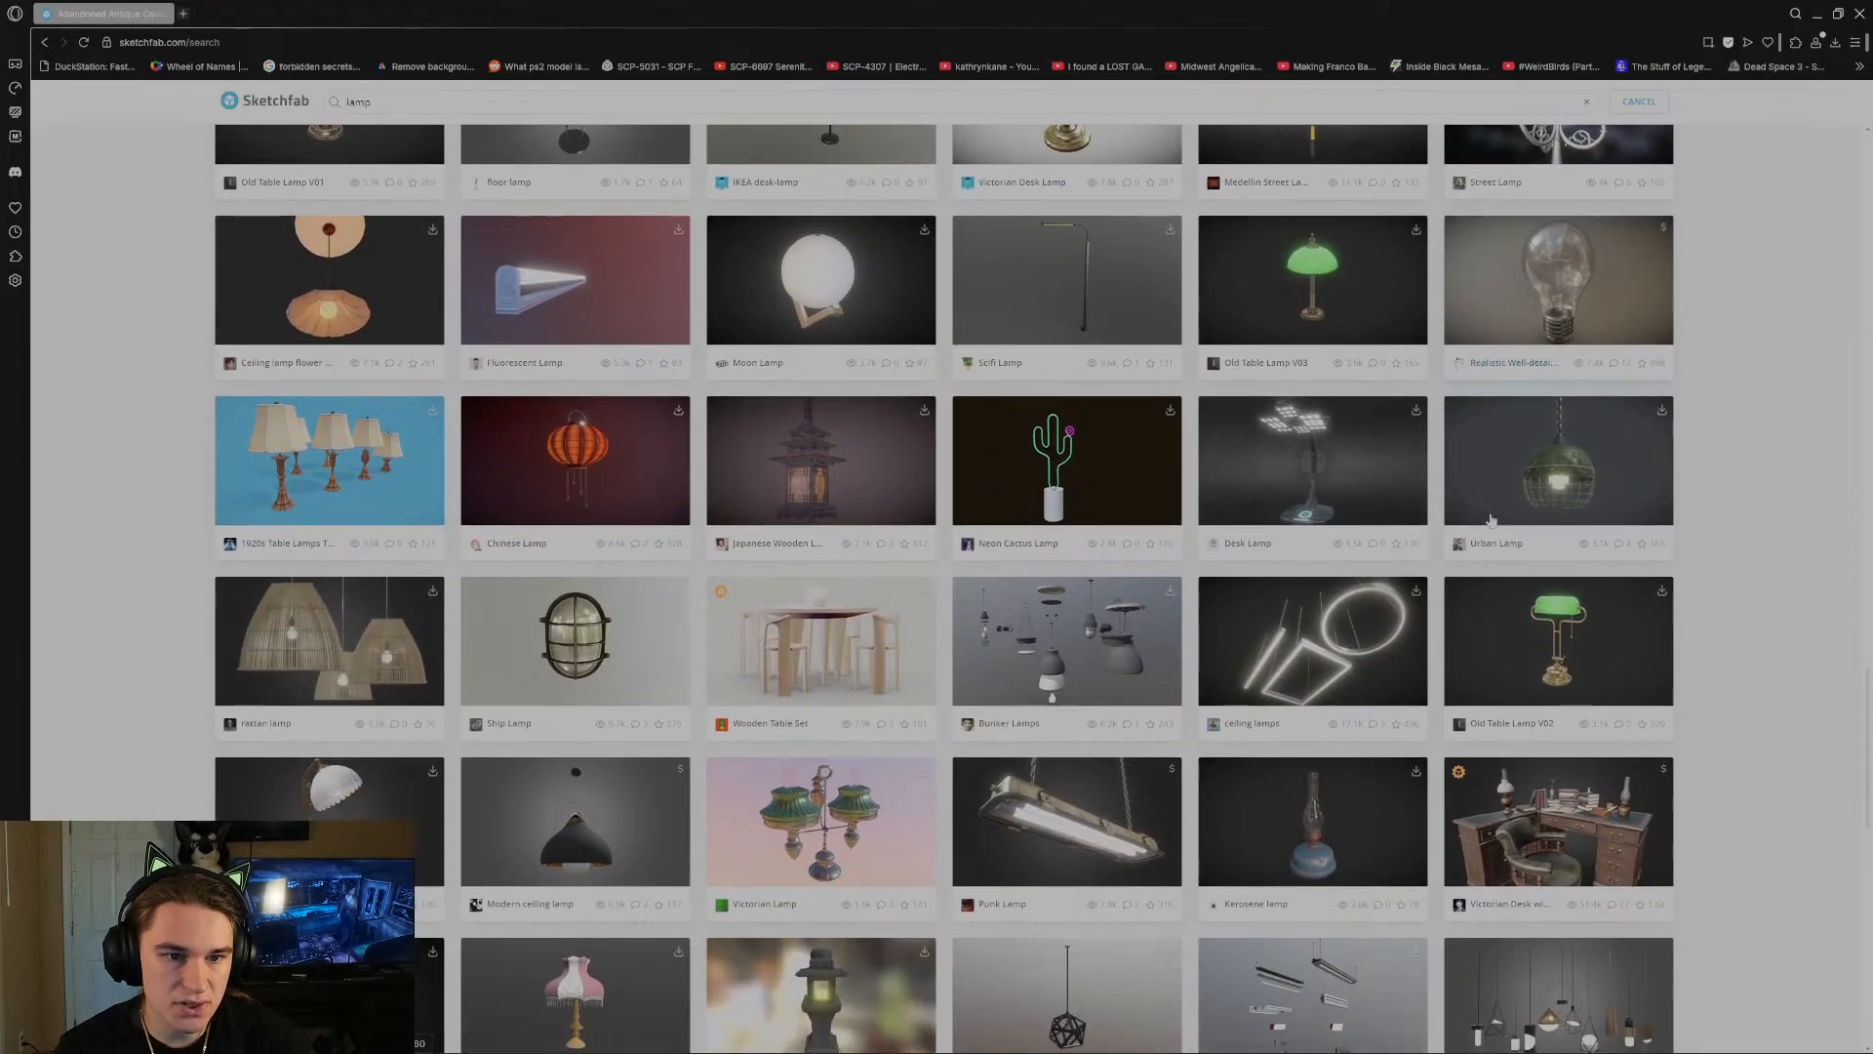
{"action": "scroll", "coordinate": [1491, 519], "scroll_direction": "down", "scroll_amount": 2}
{"action": "scroll", "coordinate": [1491, 519], "scroll_direction": "down", "scroll_amount": 3}
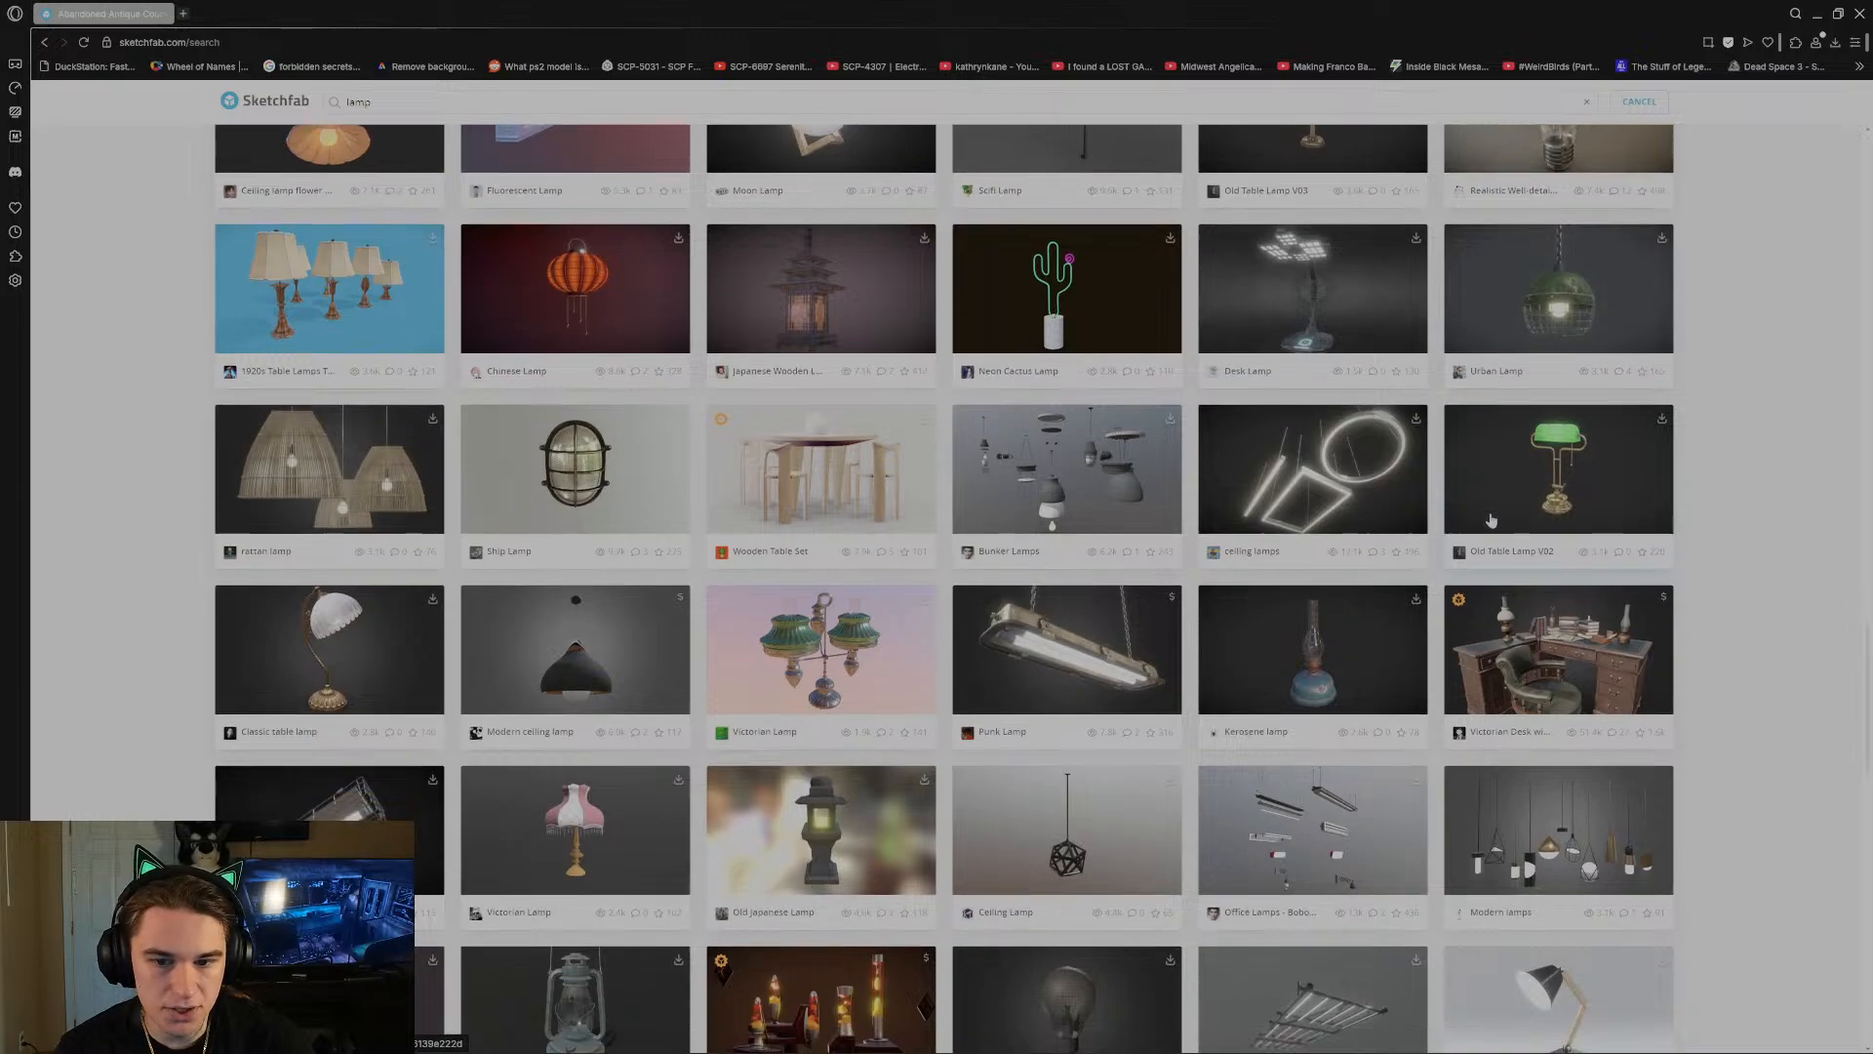
{"action": "scroll", "coordinate": [1490, 520], "scroll_direction": "down", "scroll_amount": 3}
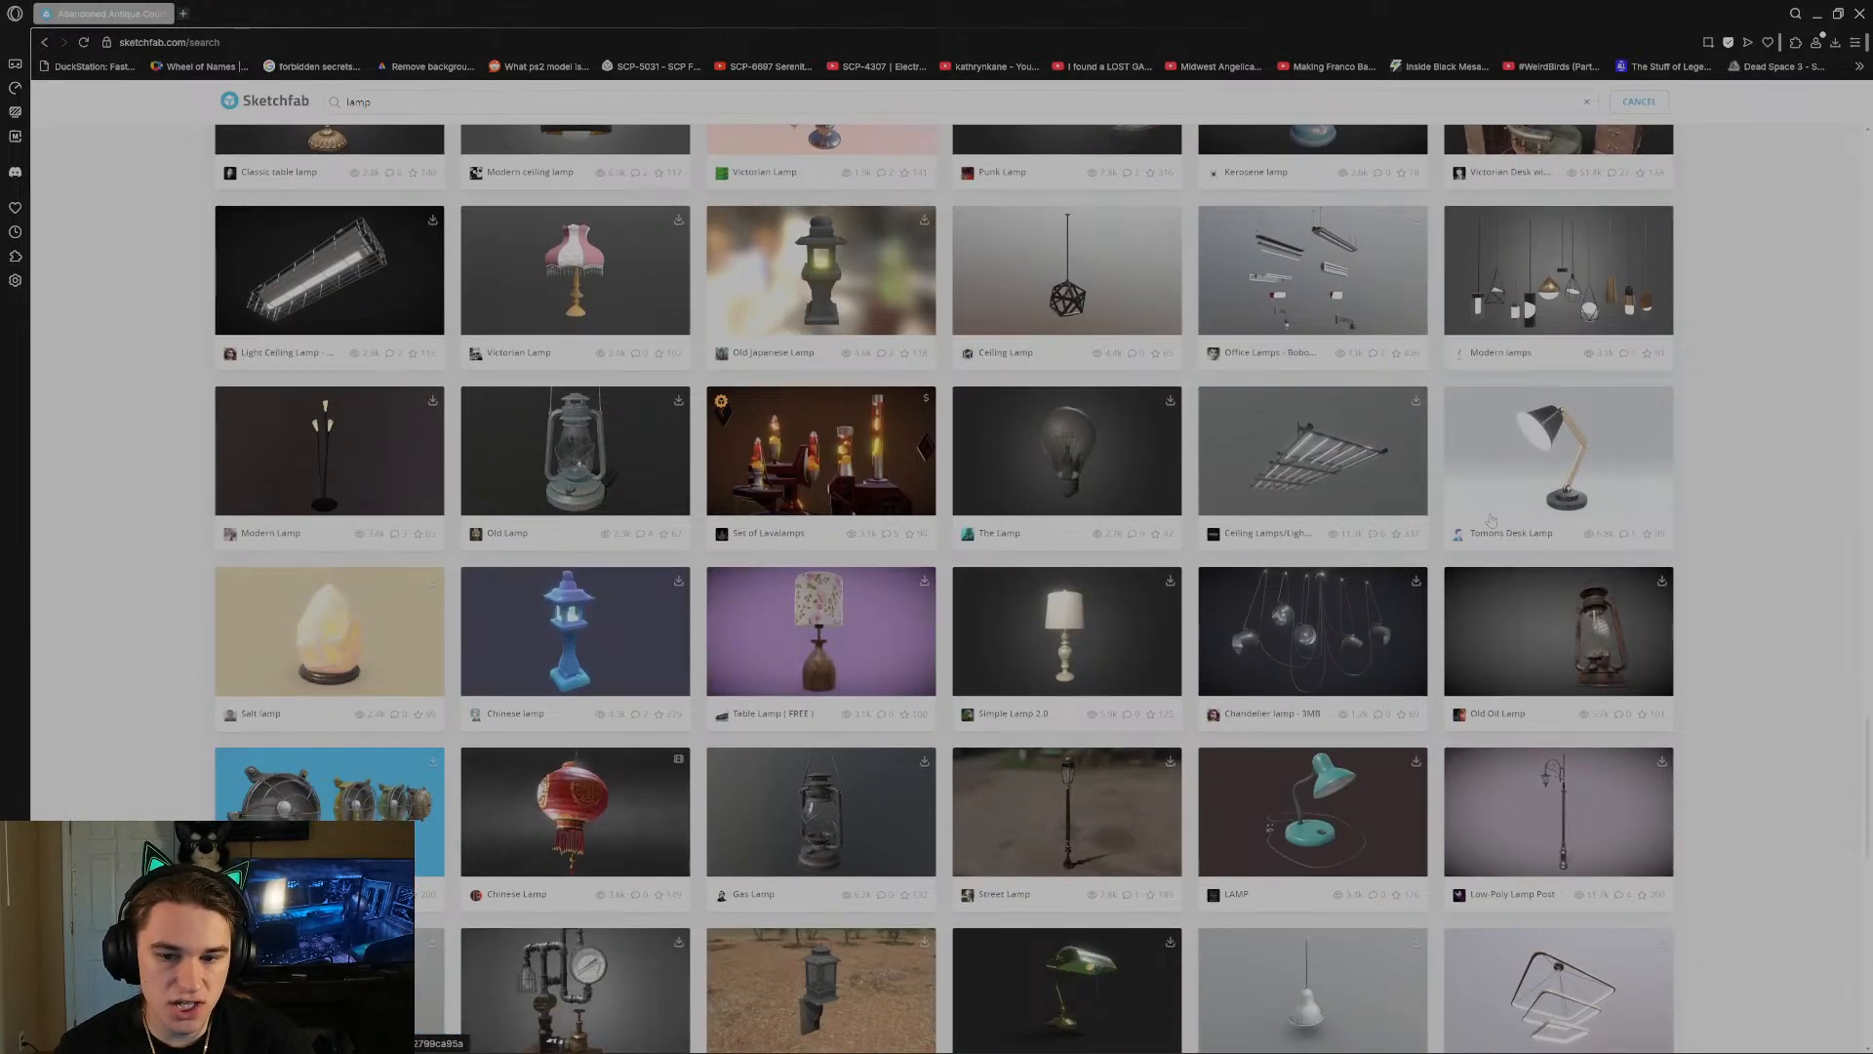
{"action": "scroll", "coordinate": [1491, 519], "scroll_direction": "down", "scroll_amount": 4}
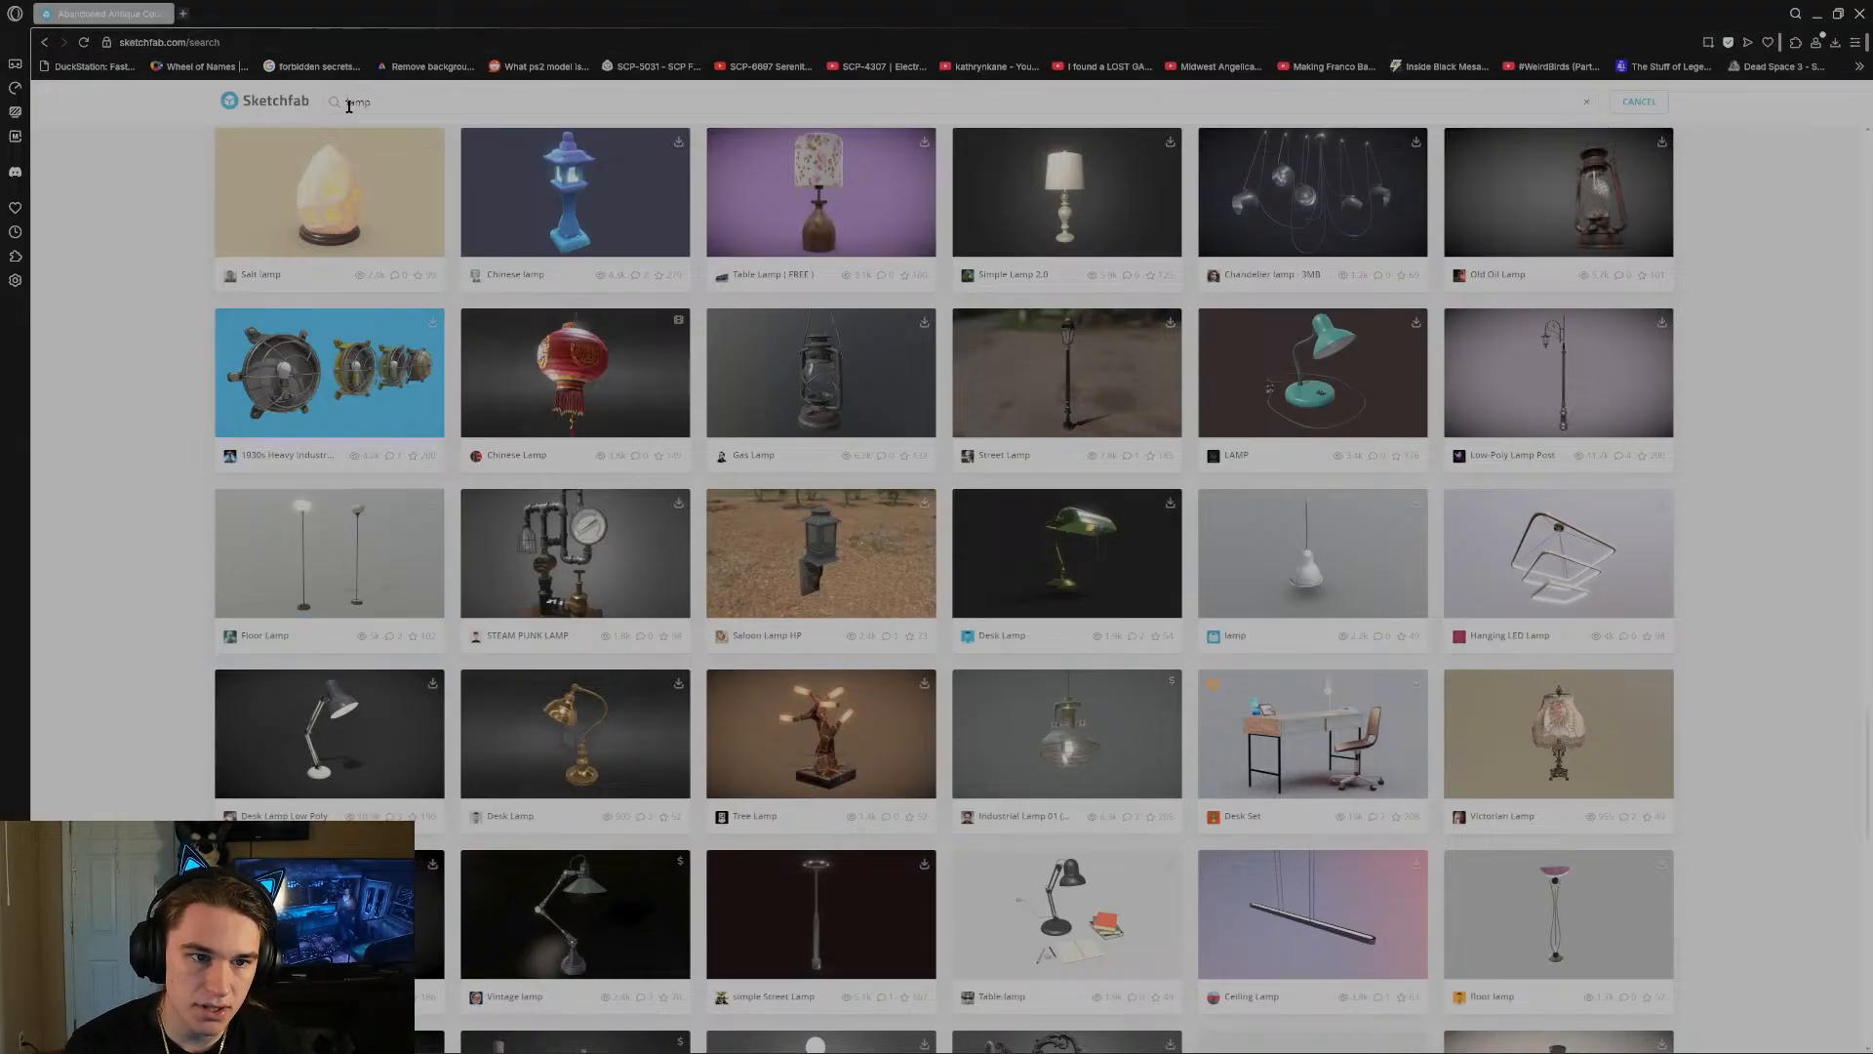
Narrow the Sketchfab model search to "floor lamp".
{"action": "type", "text": "floor"}
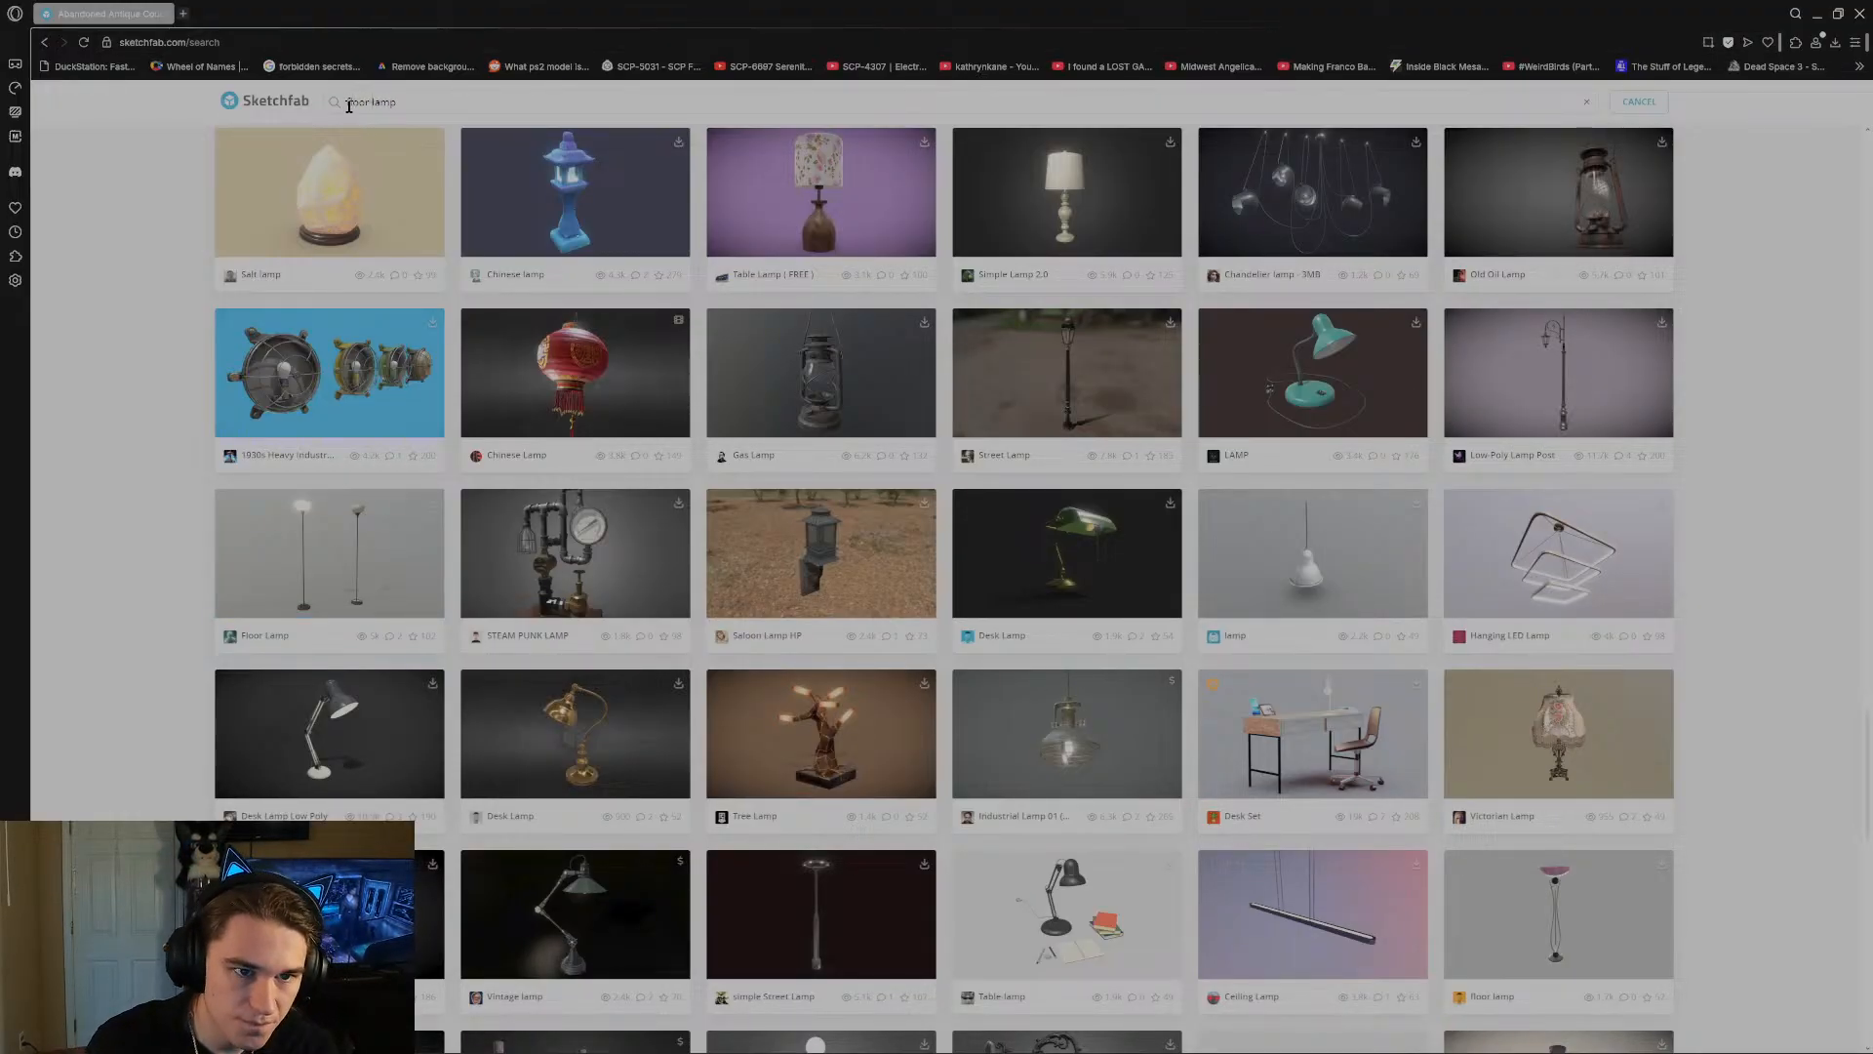
{"action": "key", "text": "Return"}
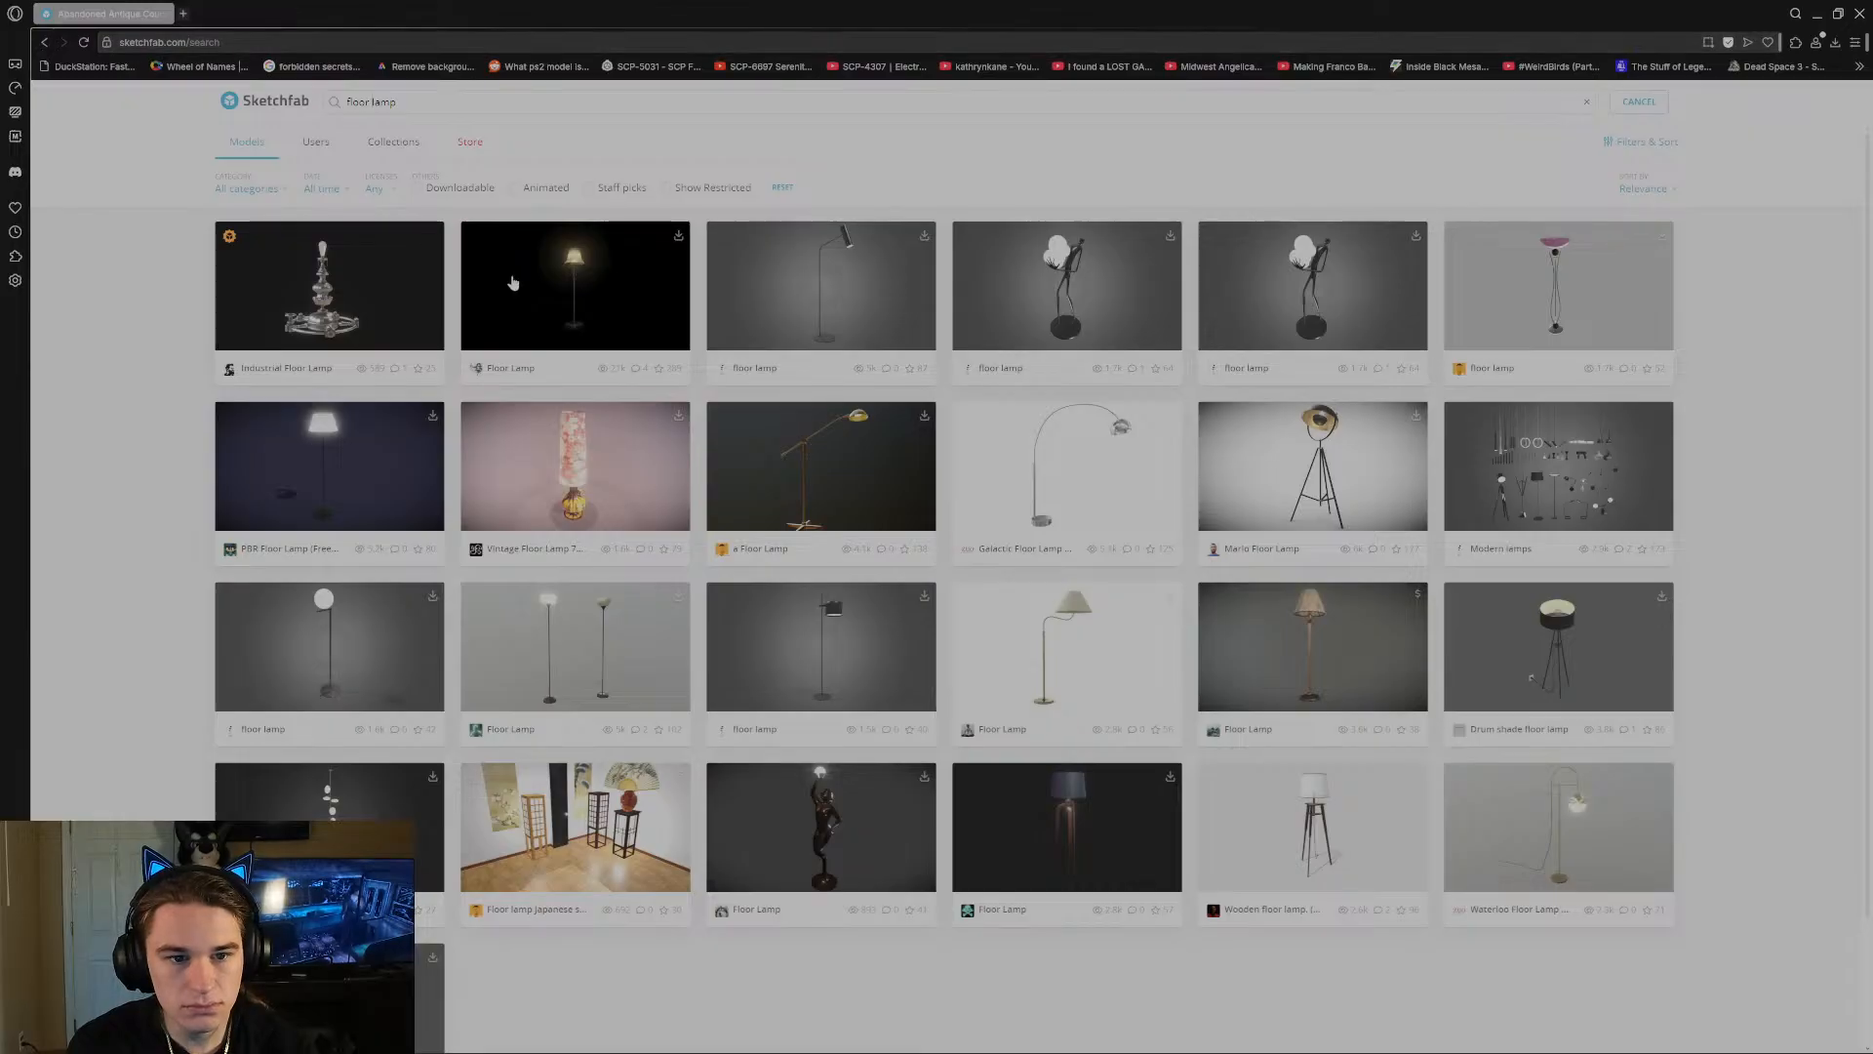
Look through the floor lamp results and open the glowing Floor Lamp and the 1920s Standing Floor Lamps in separate tabs.
{"action": "middle_click", "coordinate": [513, 283]}
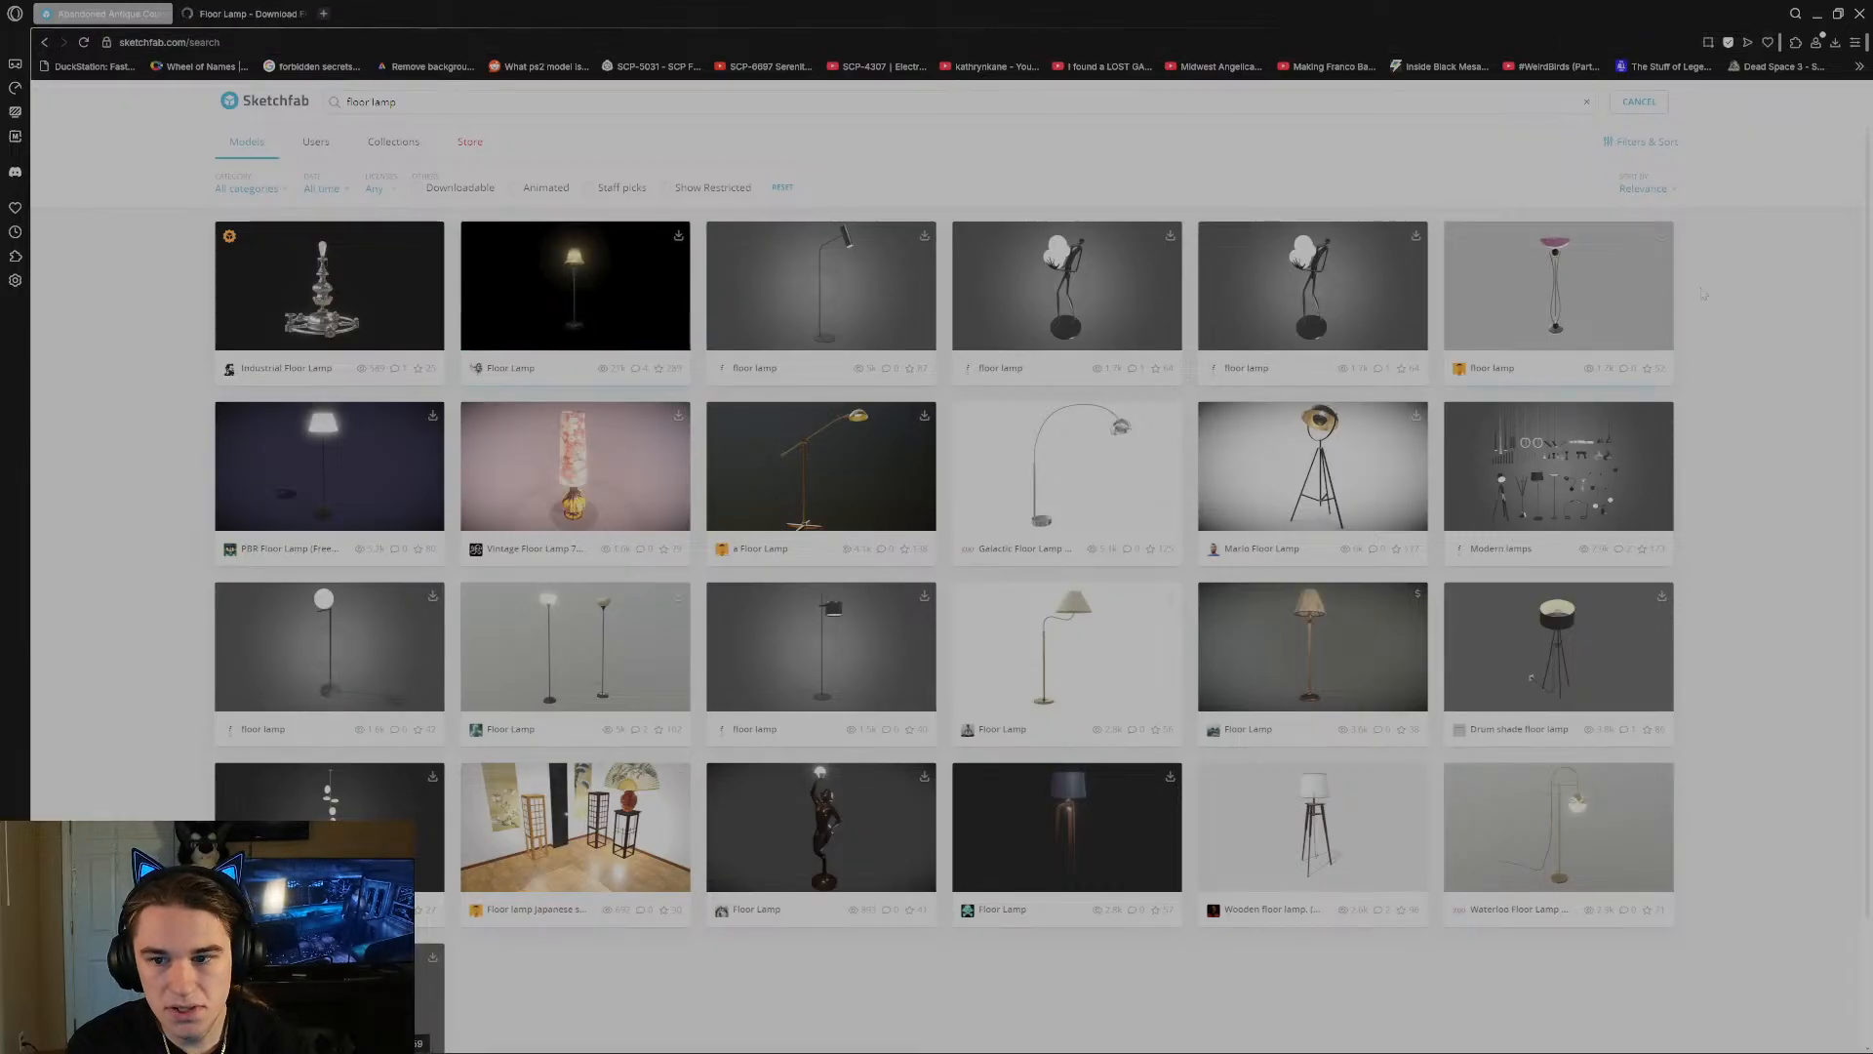
{"action": "scroll", "coordinate": [1754, 288], "scroll_direction": "down", "scroll_amount": 2}
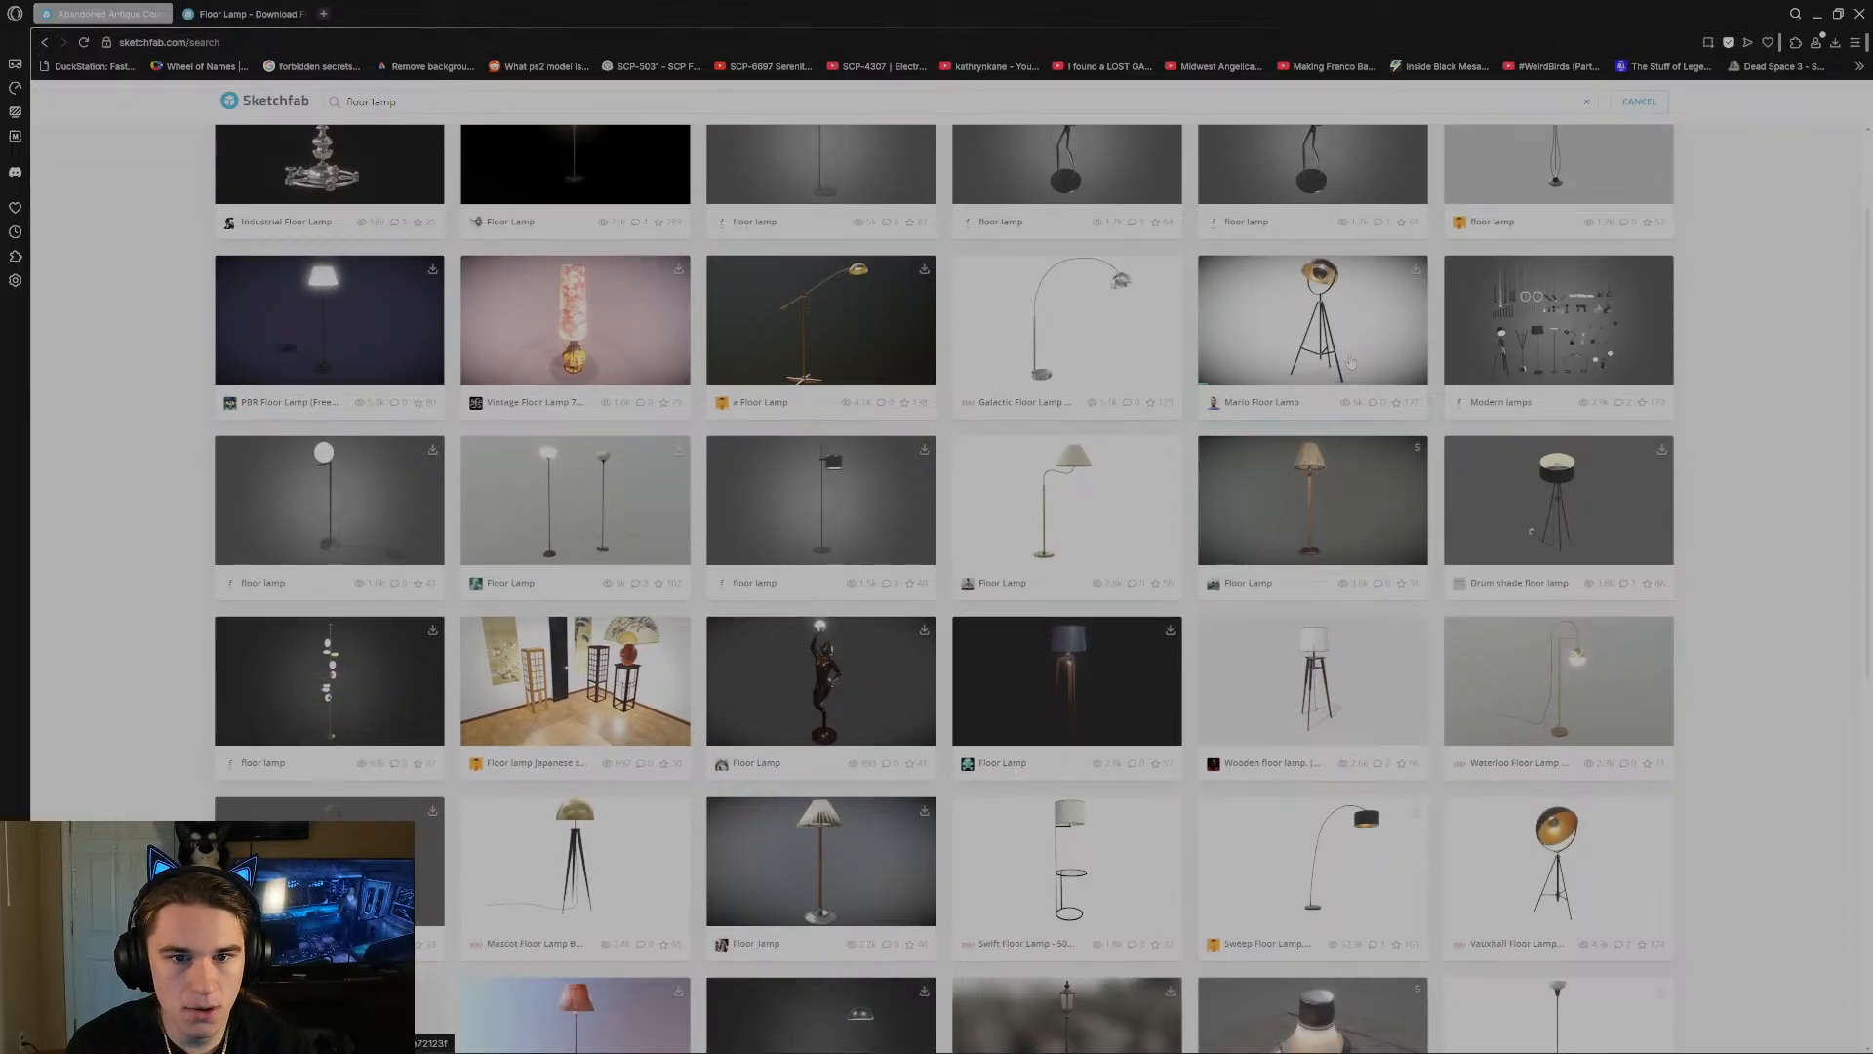
{"action": "scroll", "coordinate": [800, 319], "scroll_direction": "down", "scroll_amount": 2}
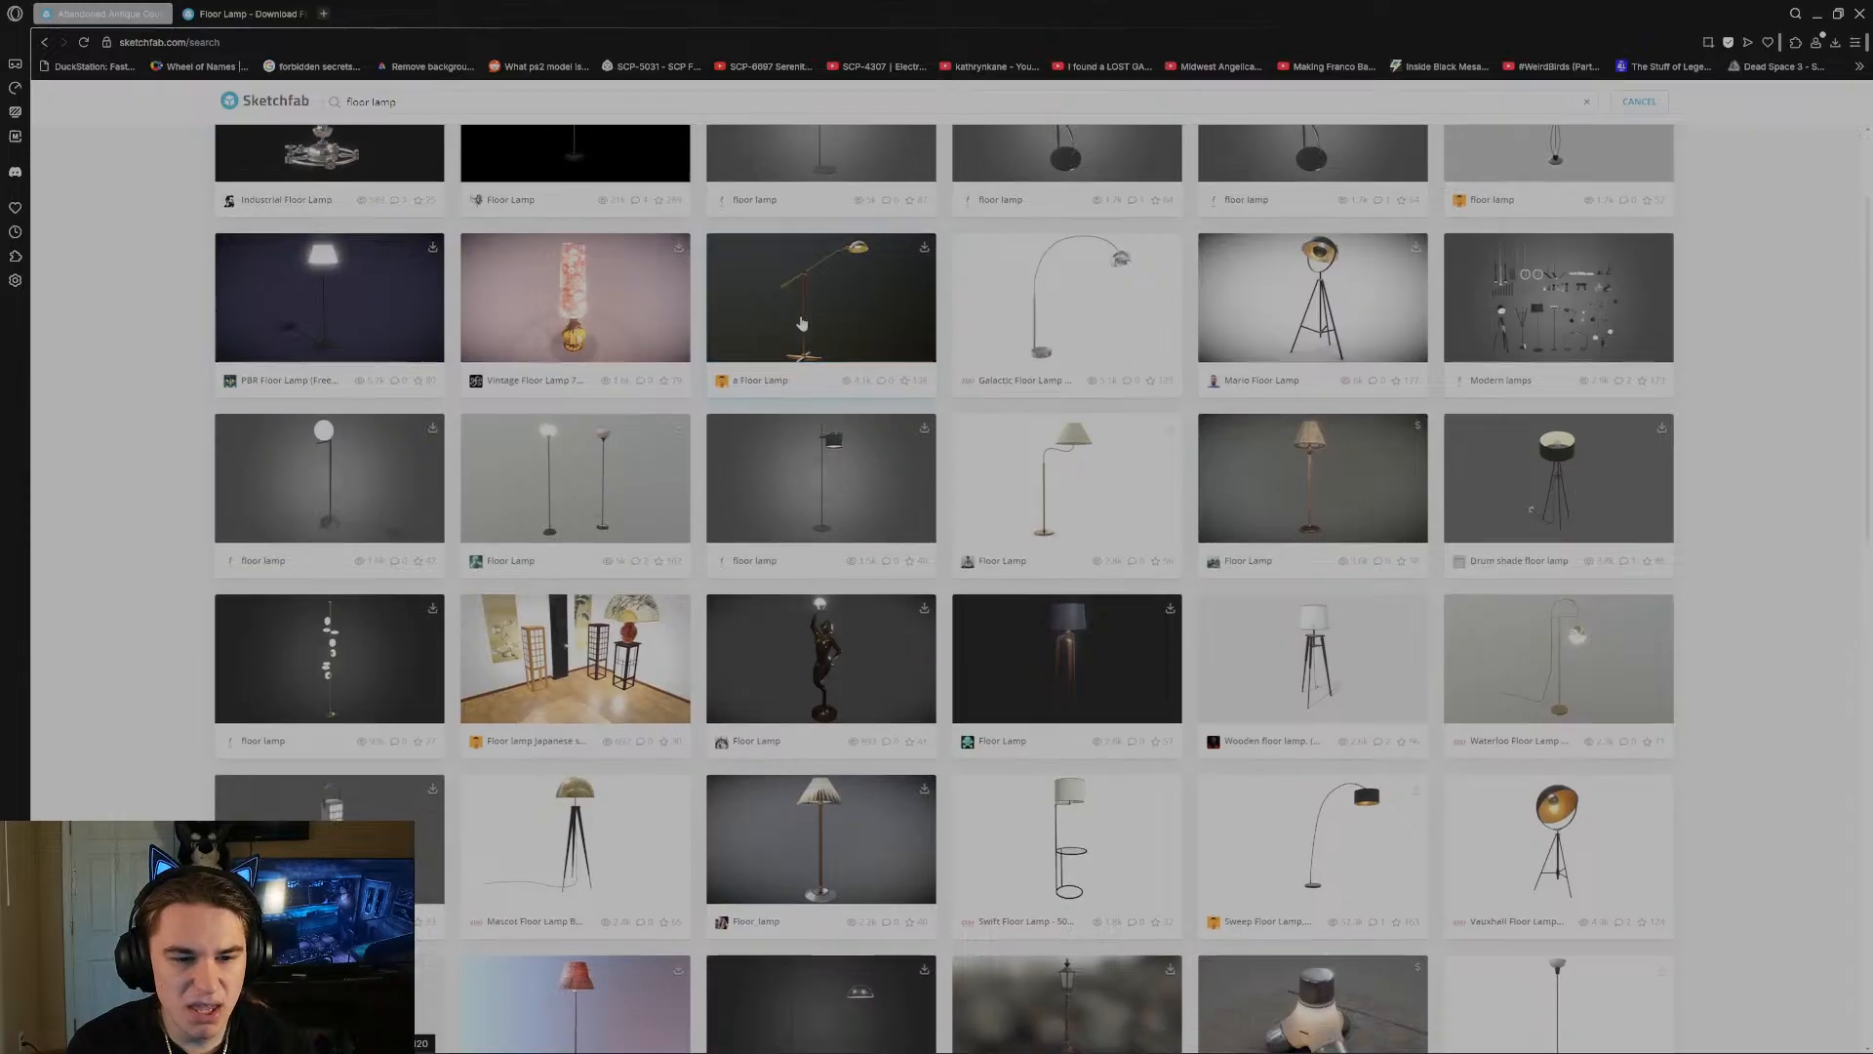
{"action": "scroll", "coordinate": [802, 323], "scroll_direction": "down", "scroll_amount": 1}
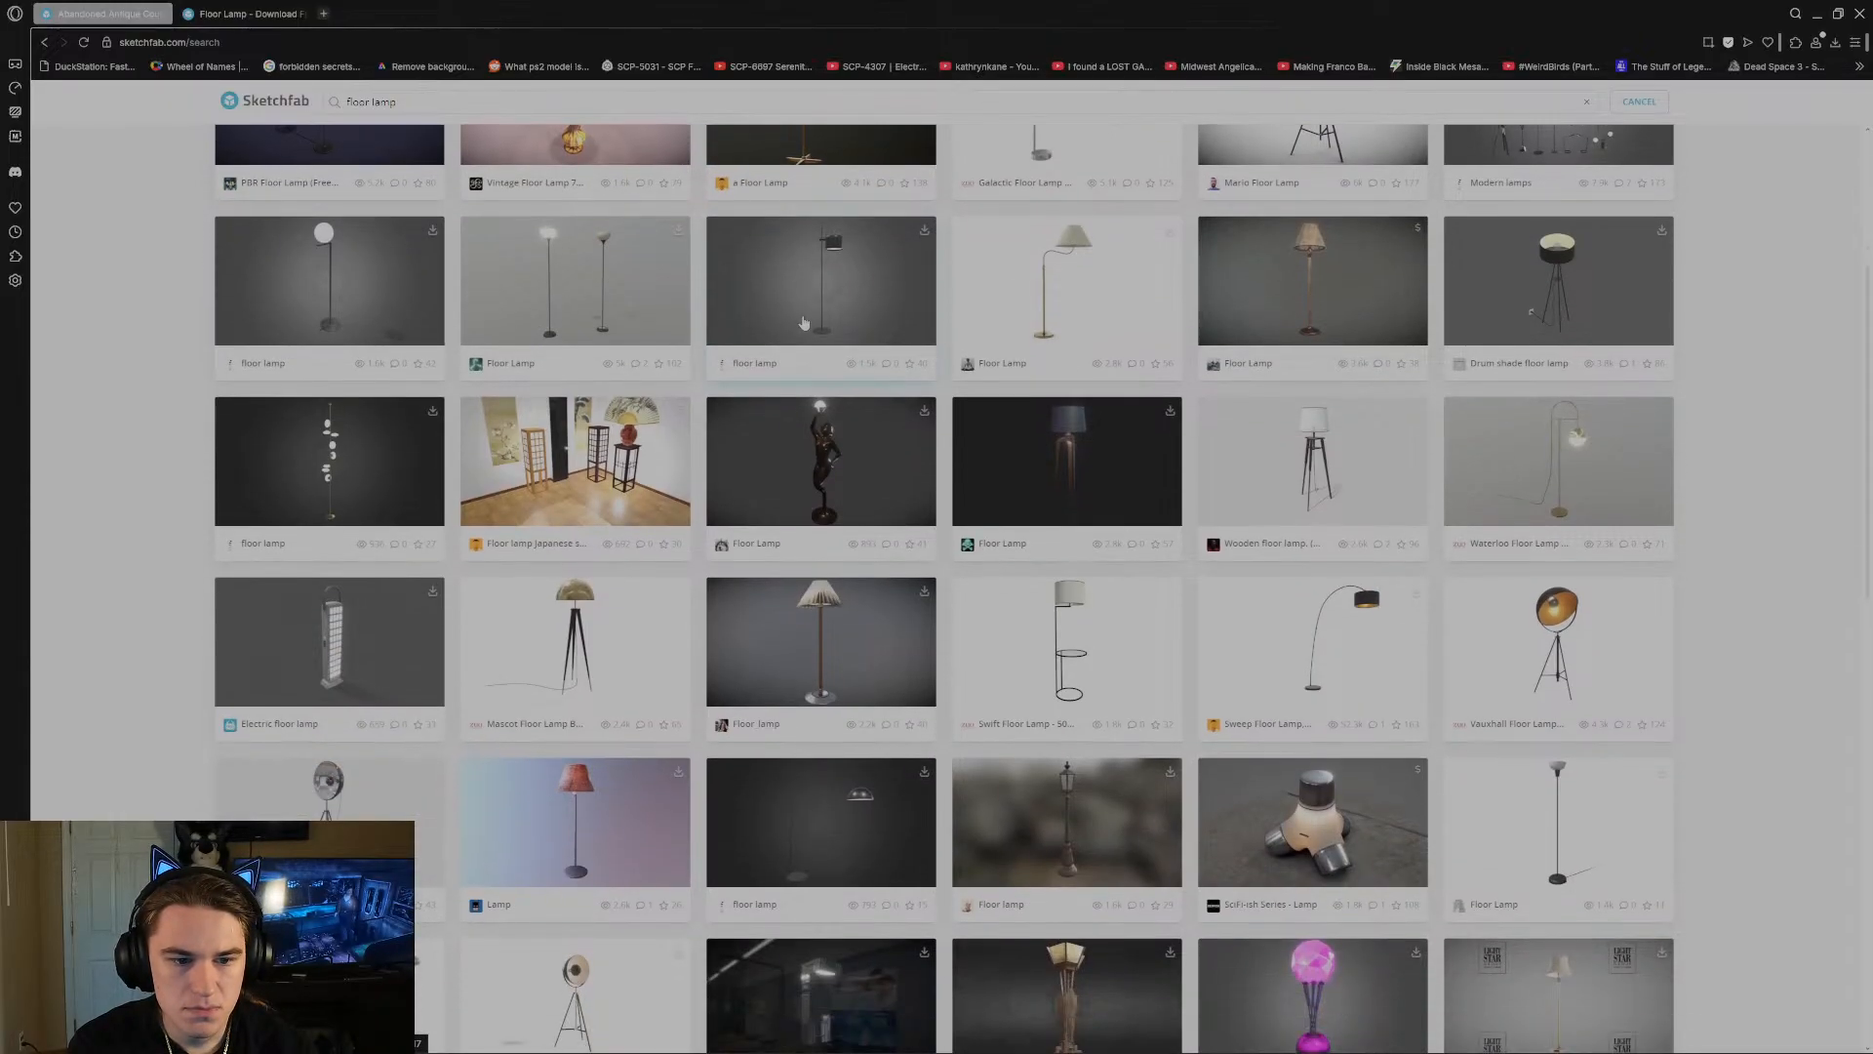
{"action": "scroll", "coordinate": [1519, 470], "scroll_direction": "down", "scroll_amount": 2}
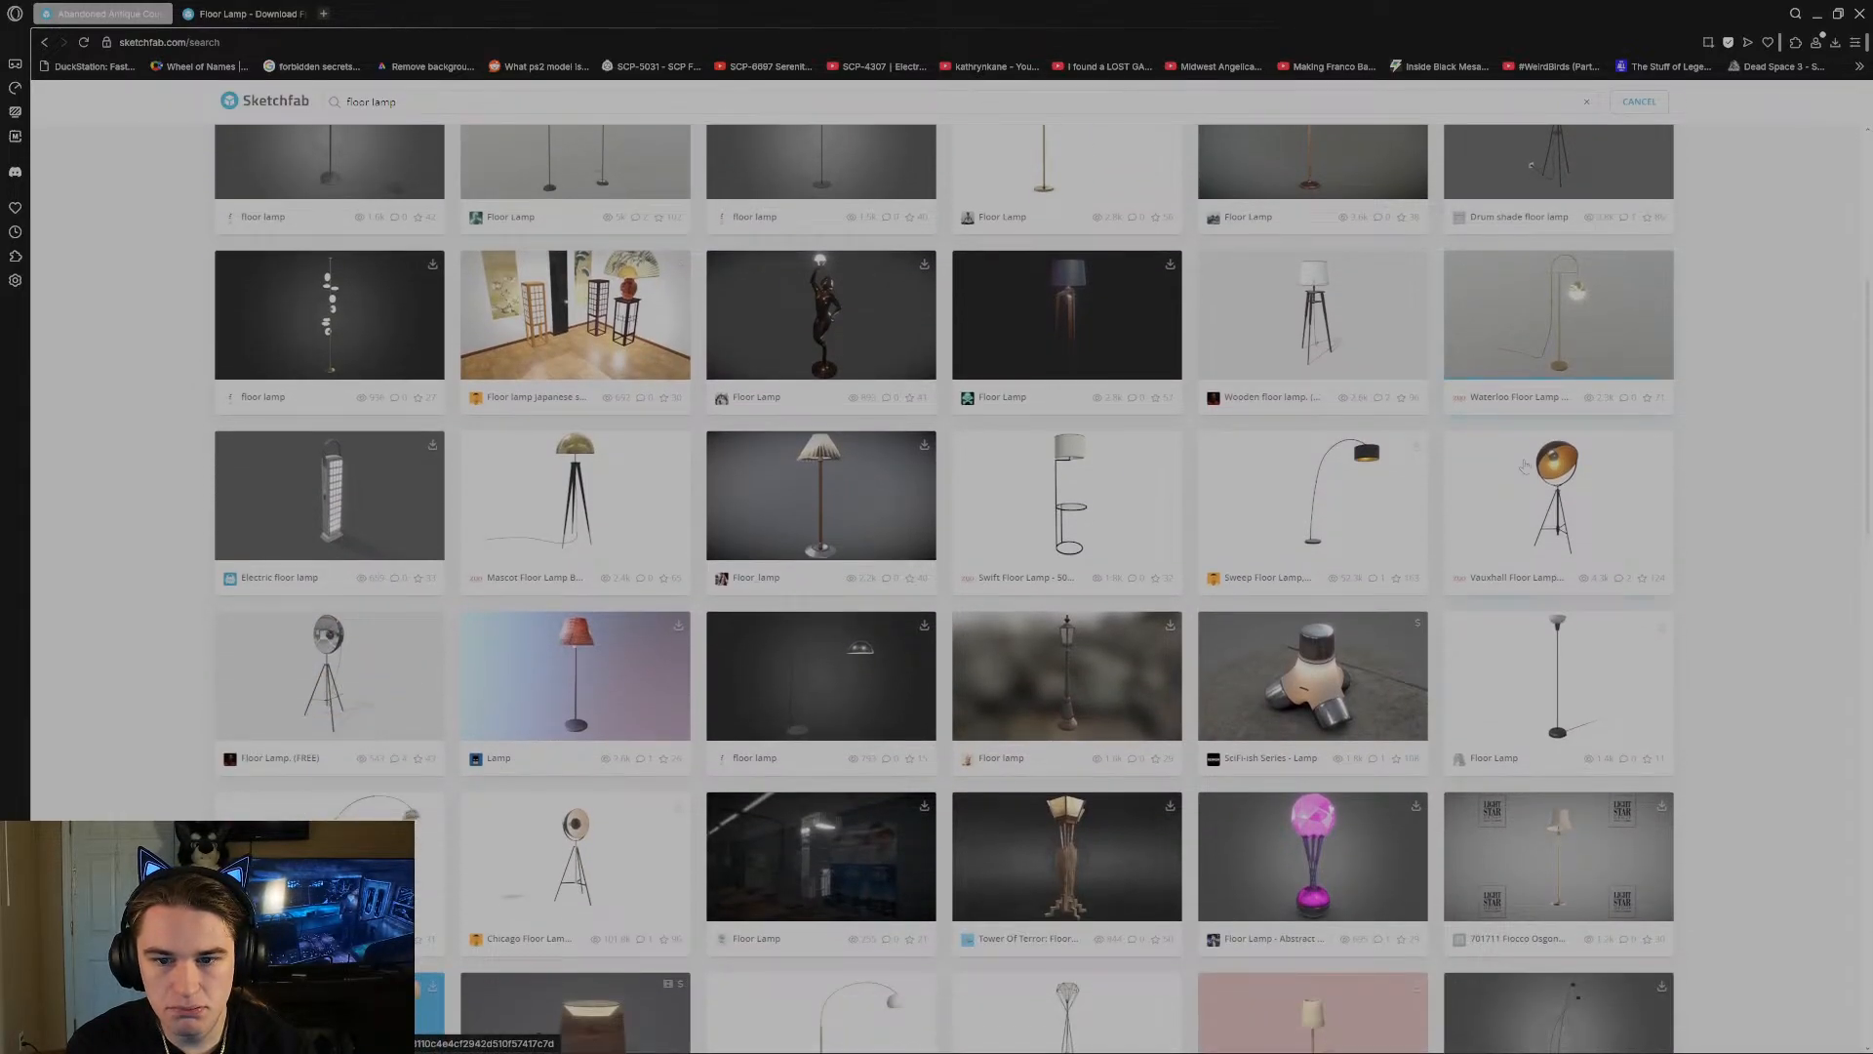
{"action": "scroll", "coordinate": [1526, 465], "scroll_direction": "down", "scroll_amount": 2}
{"action": "scroll", "coordinate": [1527, 465], "scroll_direction": "down", "scroll_amount": 5}
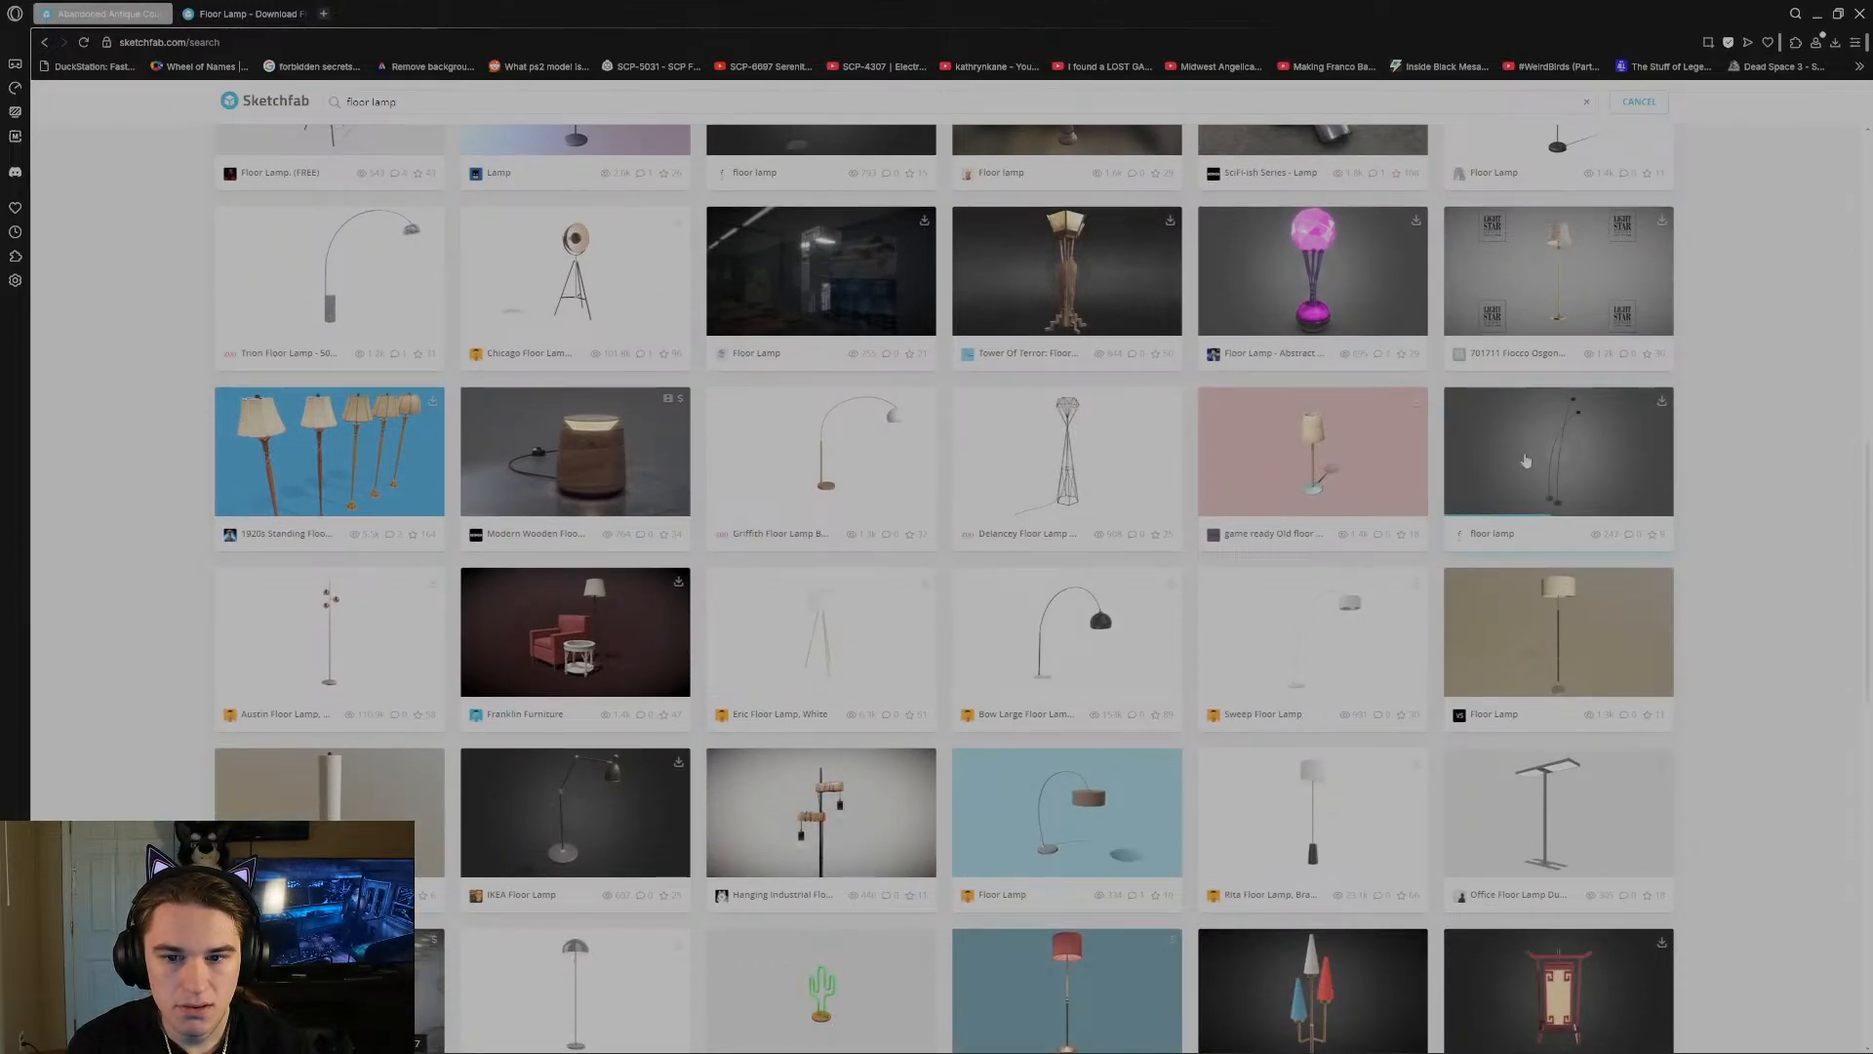
{"action": "middle_click", "coordinate": [340, 452]}
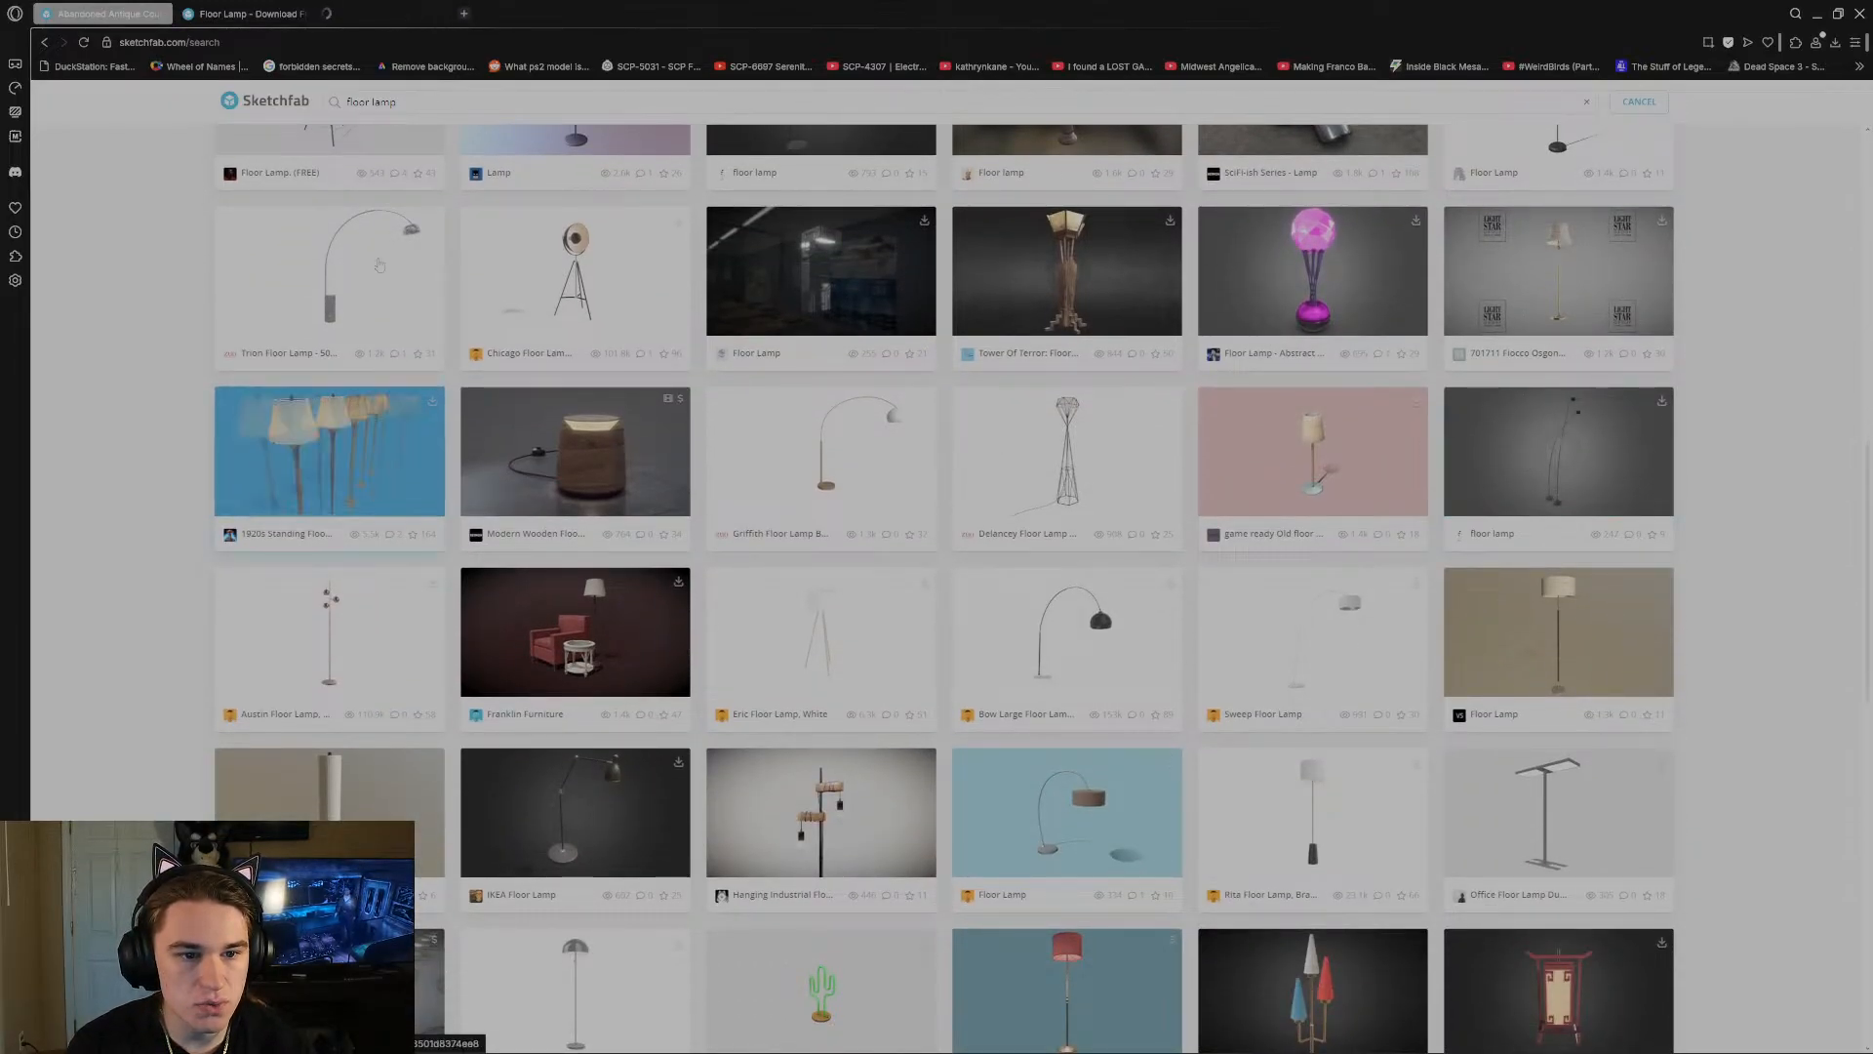
Inspect the 1920s Standing Floor Lamps Type A model from another angle and check its description and licence.
{"action": "key", "text": "ctrl+Tab"}
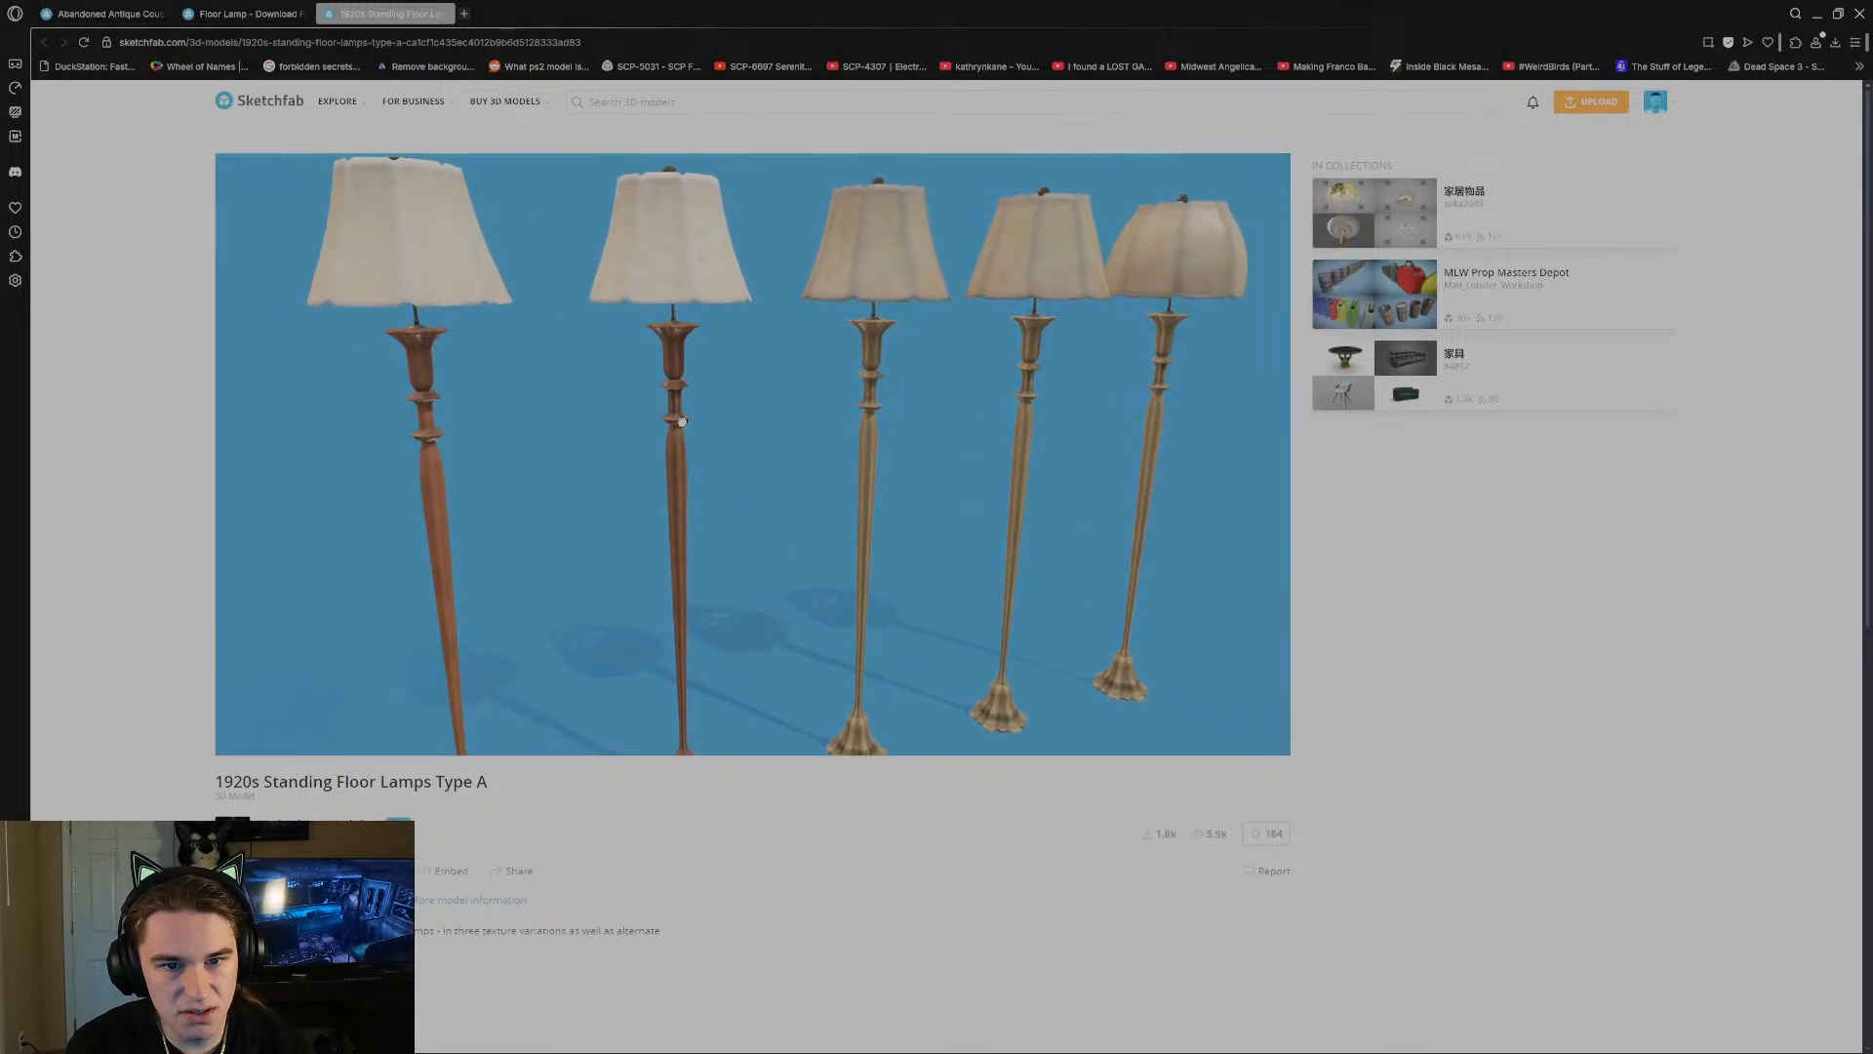
{"action": "left_click_drag", "start_coordinate": [770, 391], "coordinate": [803, 426]}
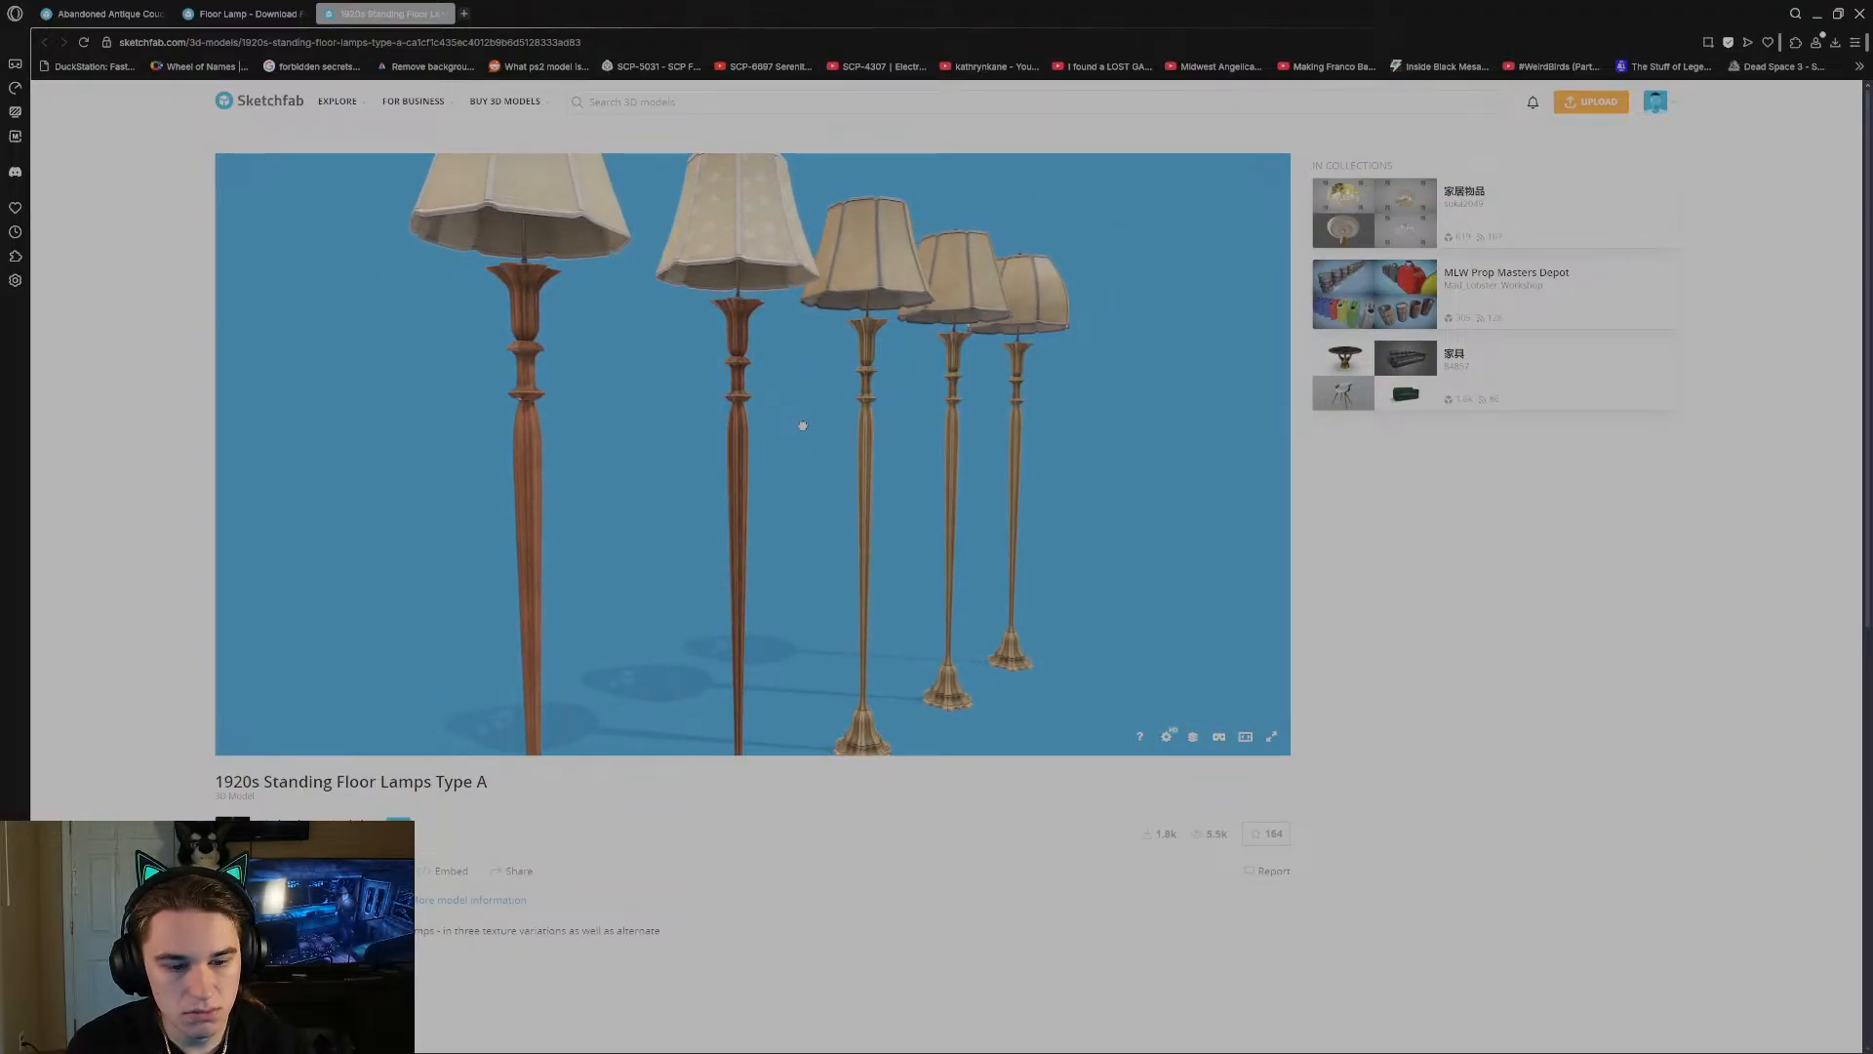
{"action": "scroll", "coordinate": [185, 578], "scroll_direction": "down", "scroll_amount": 3}
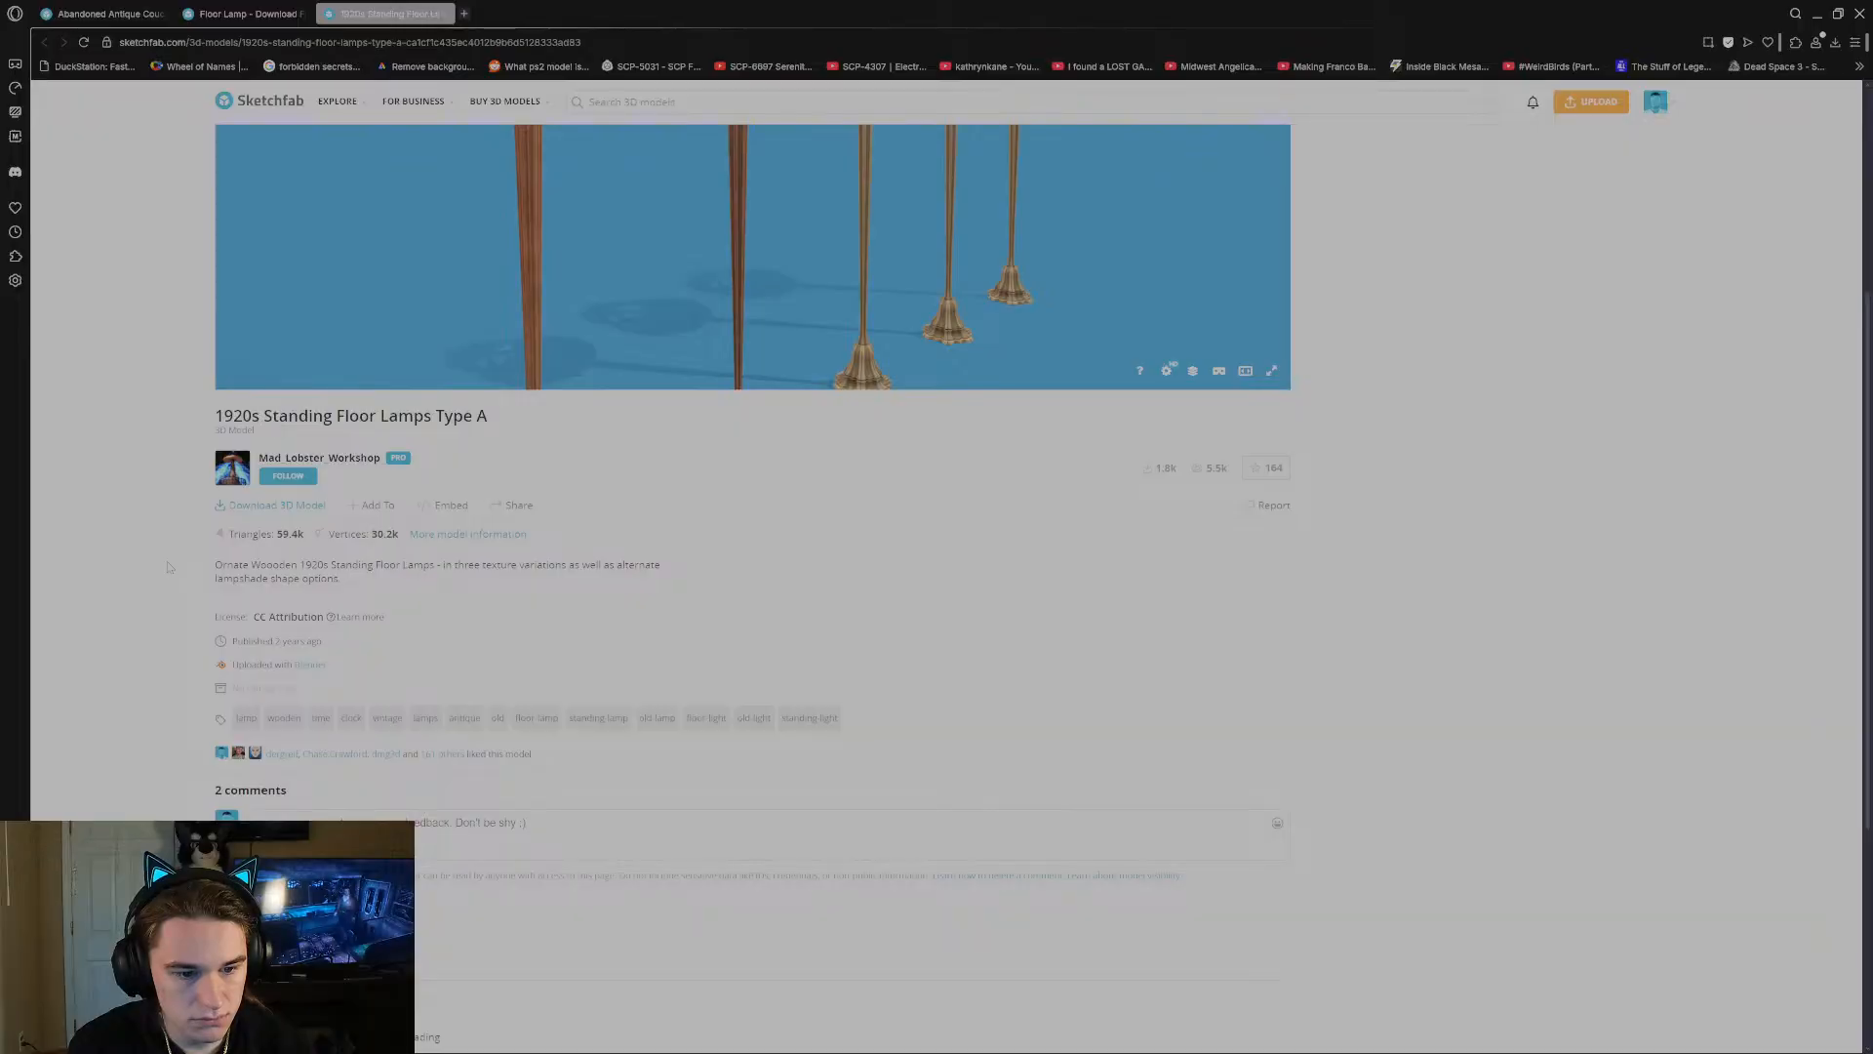
{"action": "scroll", "coordinate": [168, 567], "scroll_direction": "down", "scroll_amount": 1}
{"action": "scroll", "coordinate": [167, 567], "scroll_direction": "up", "scroll_amount": 4}
Discard the other Floor Lamp page, download 1920s Standing Floor Lamps Type A as GLB with 4k textures, and close its page.
{"action": "left_click", "coordinate": [233, 8]}
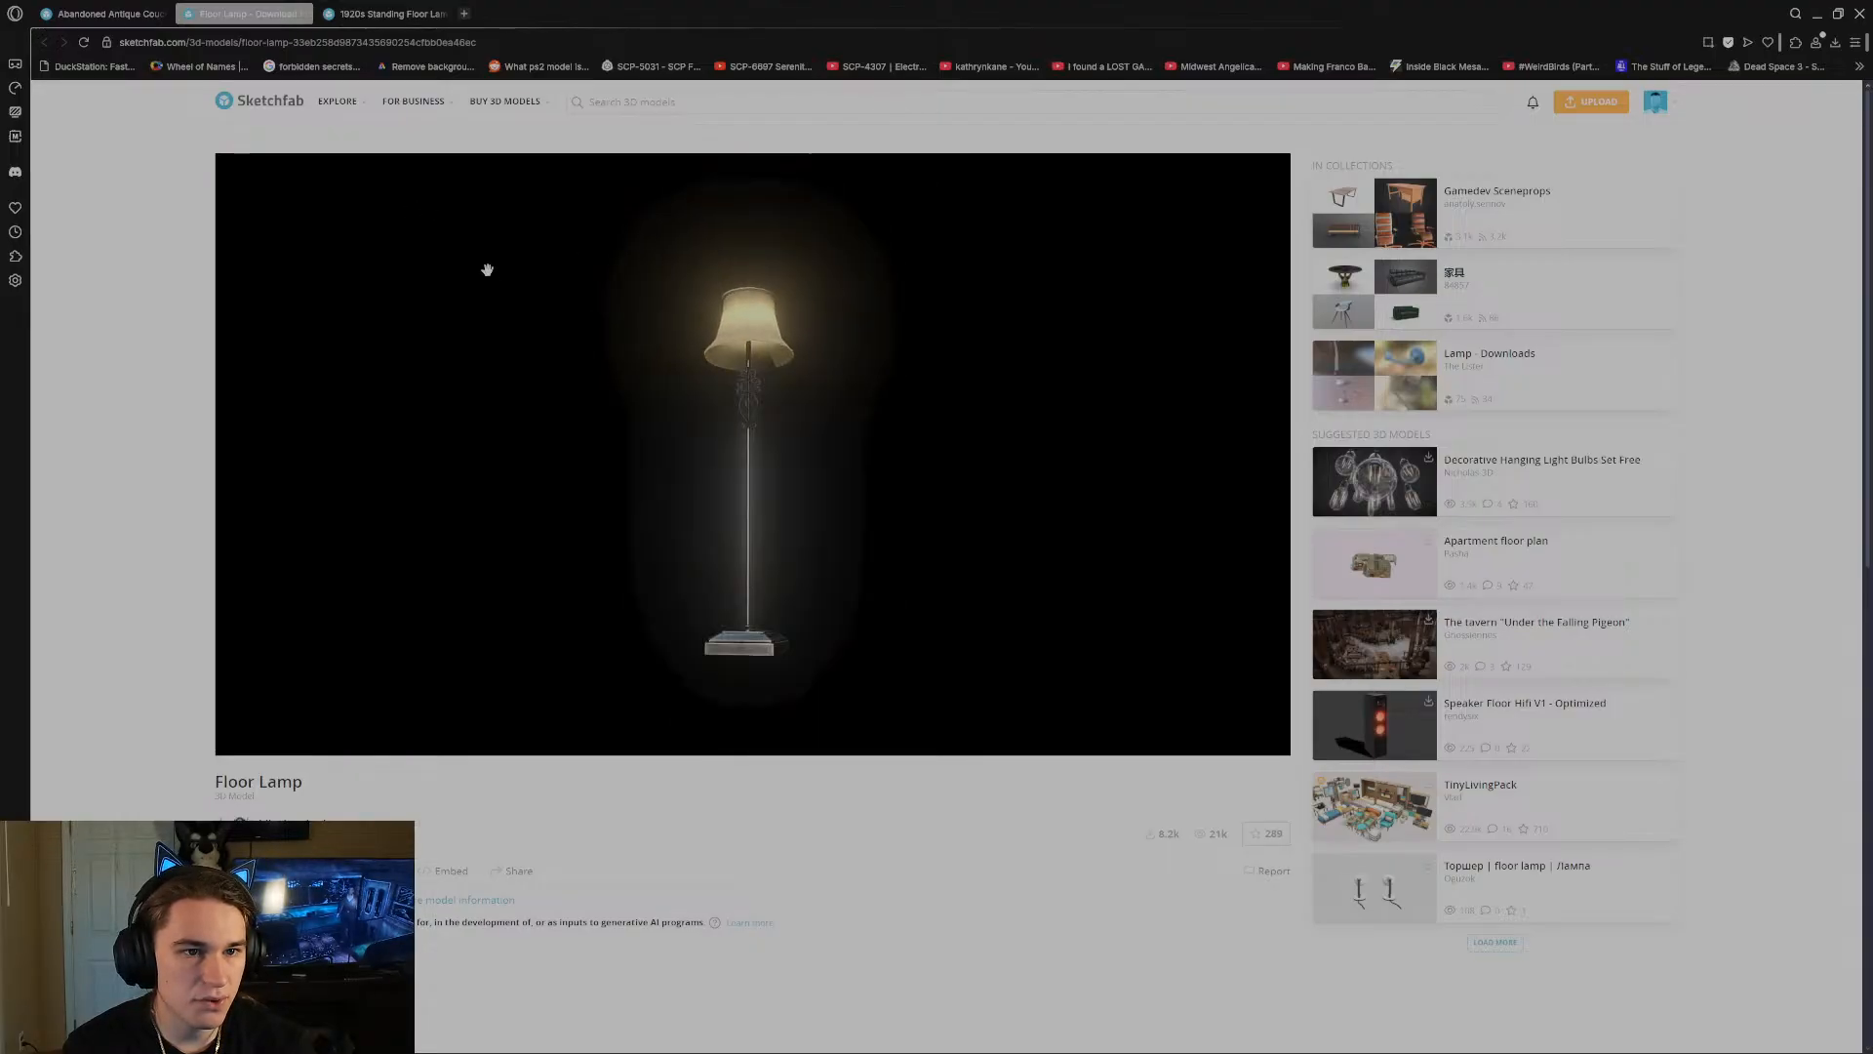
{"action": "left_click", "coordinate": [301, 14]}
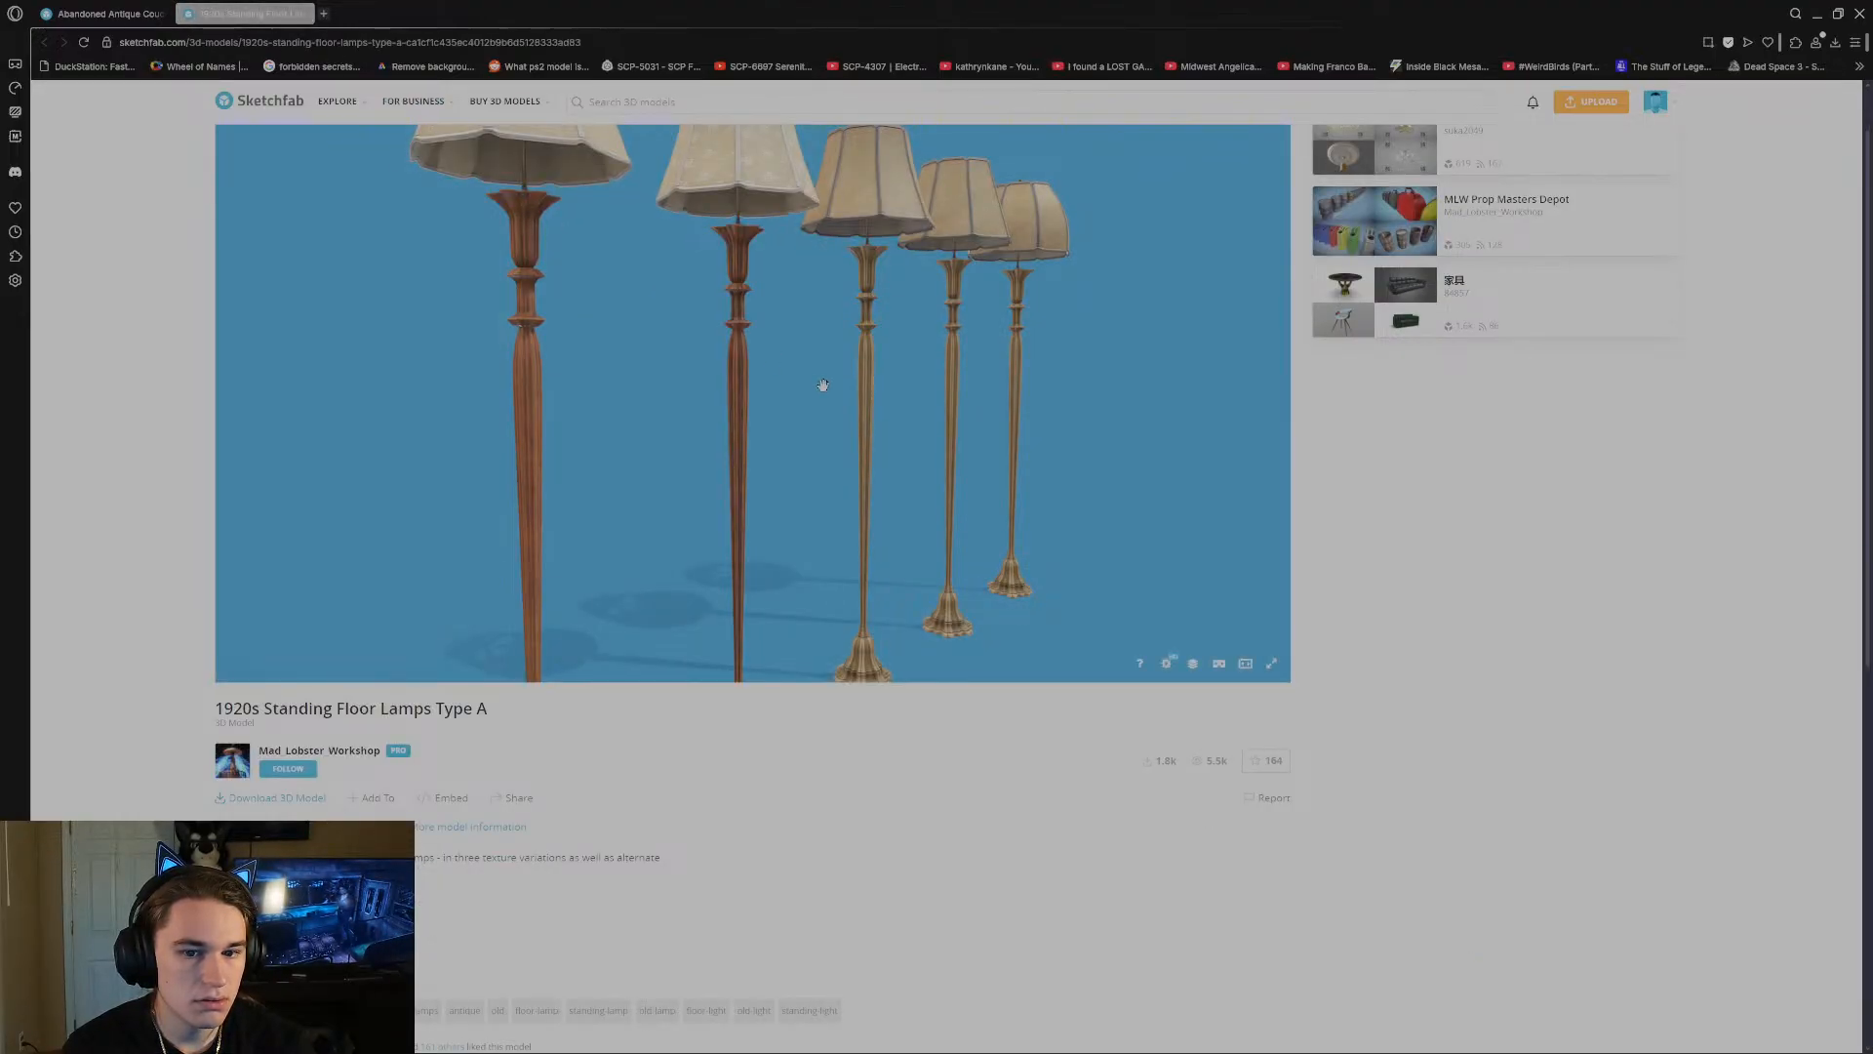
{"action": "mouse_move", "coordinate": [821, 386]}
{"action": "left_mouse_down"}
{"action": "mouse_move", "coordinate": [783, 386]}
{"action": "mouse_move", "coordinate": [829, 390]}
{"action": "left_mouse_up"}
{"action": "left_click", "coordinate": [277, 798]}
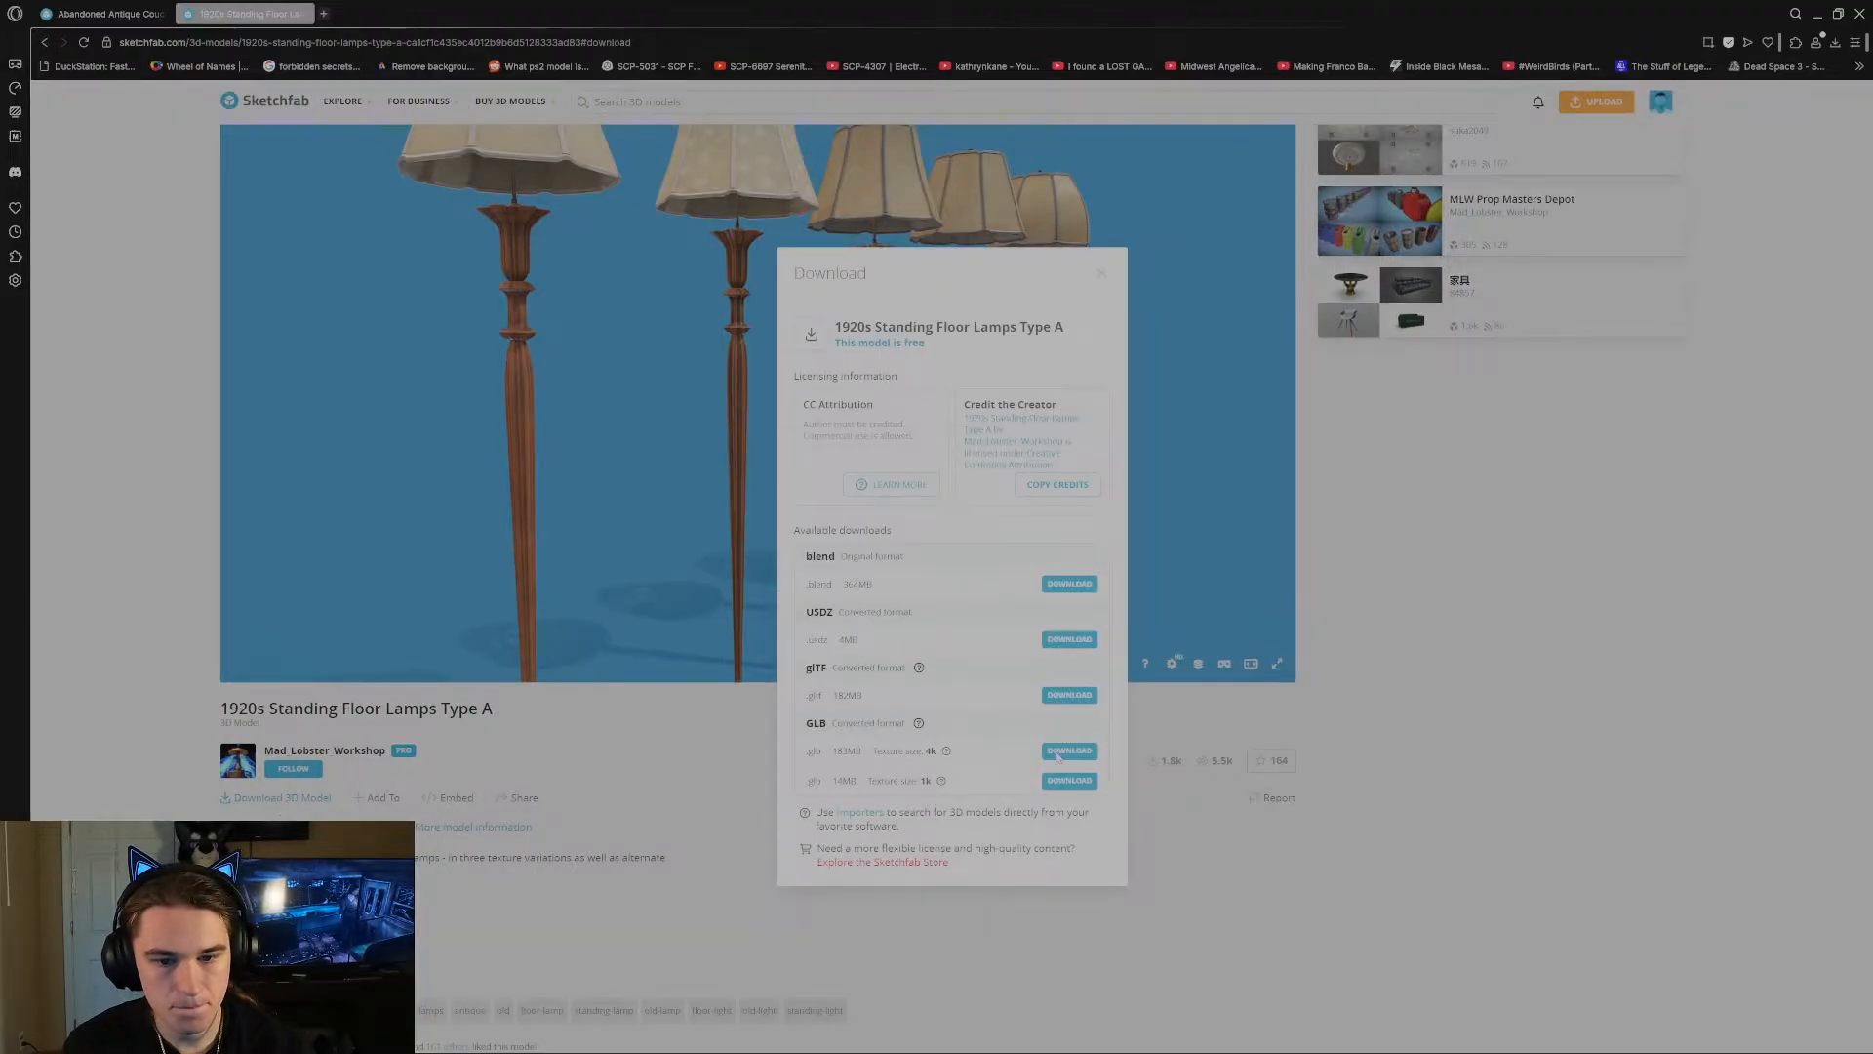
{"action": "left_click", "coordinate": [1069, 752]}
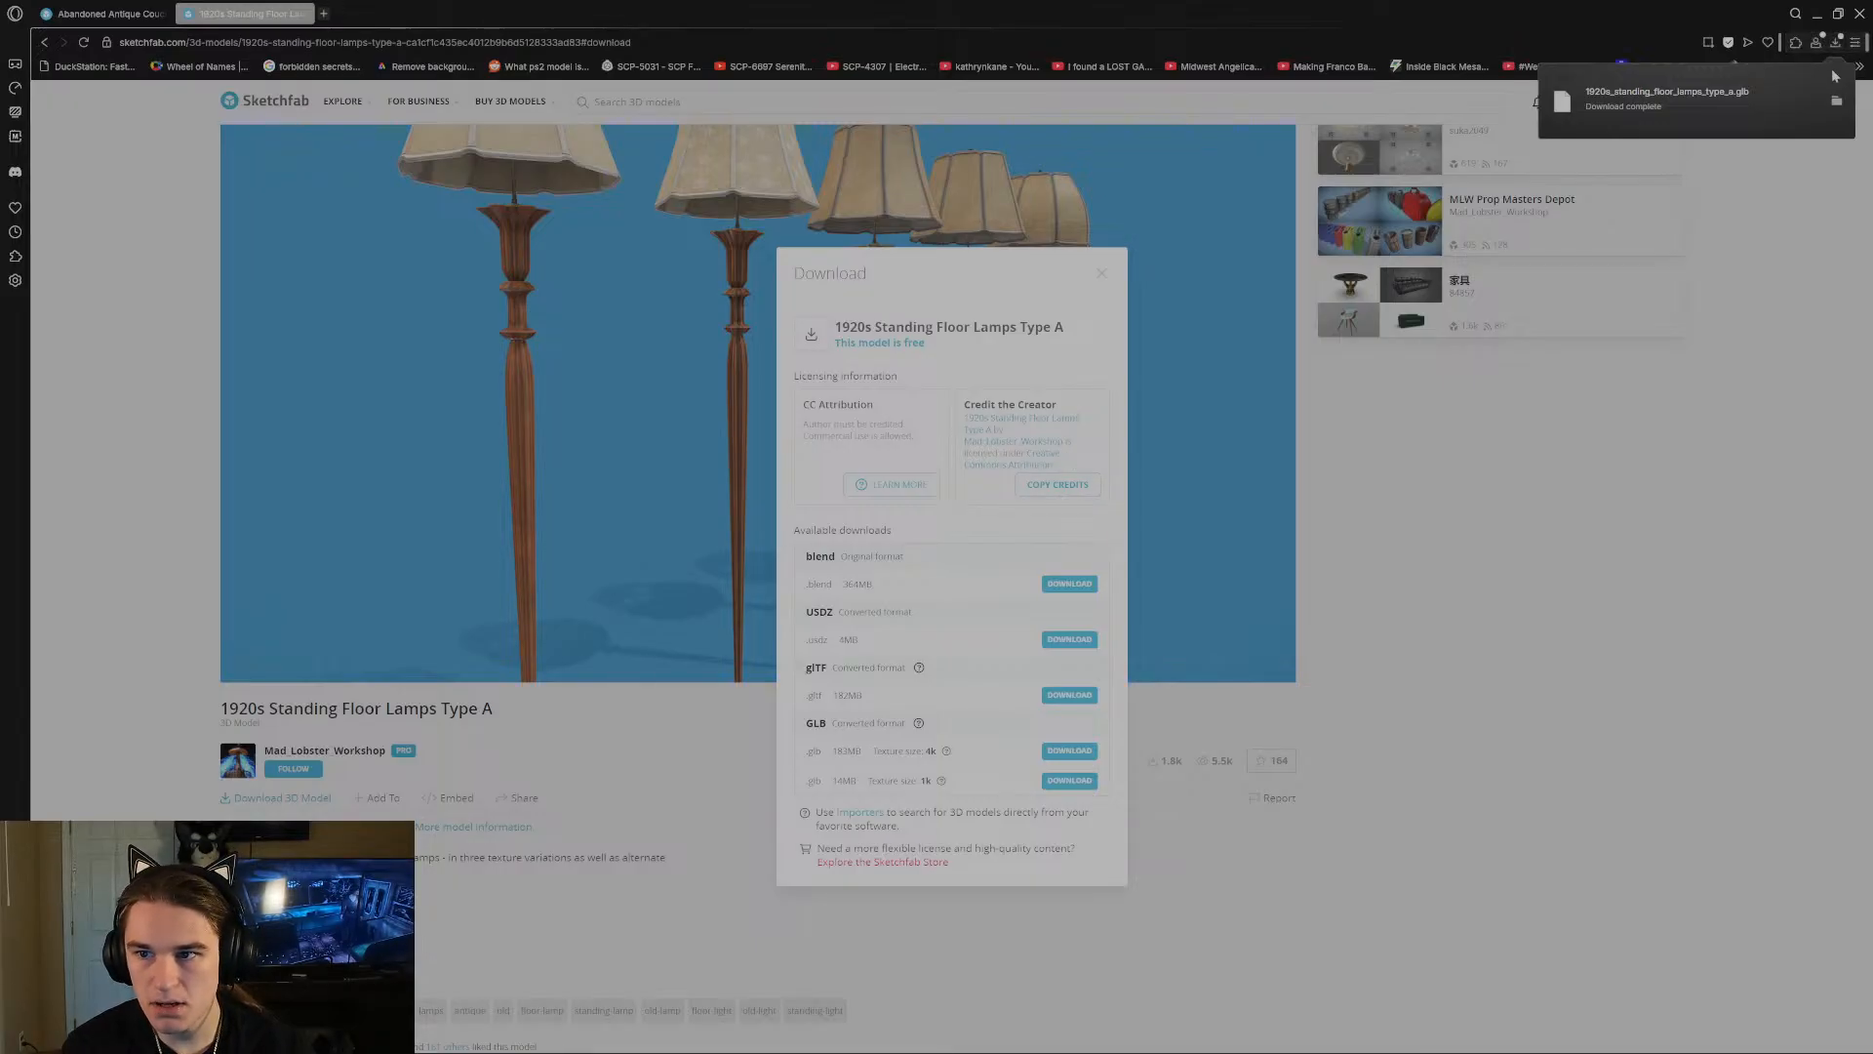
{"action": "left_click", "coordinate": [1860, 167]}
{"action": "left_click", "coordinate": [1768, 43]}
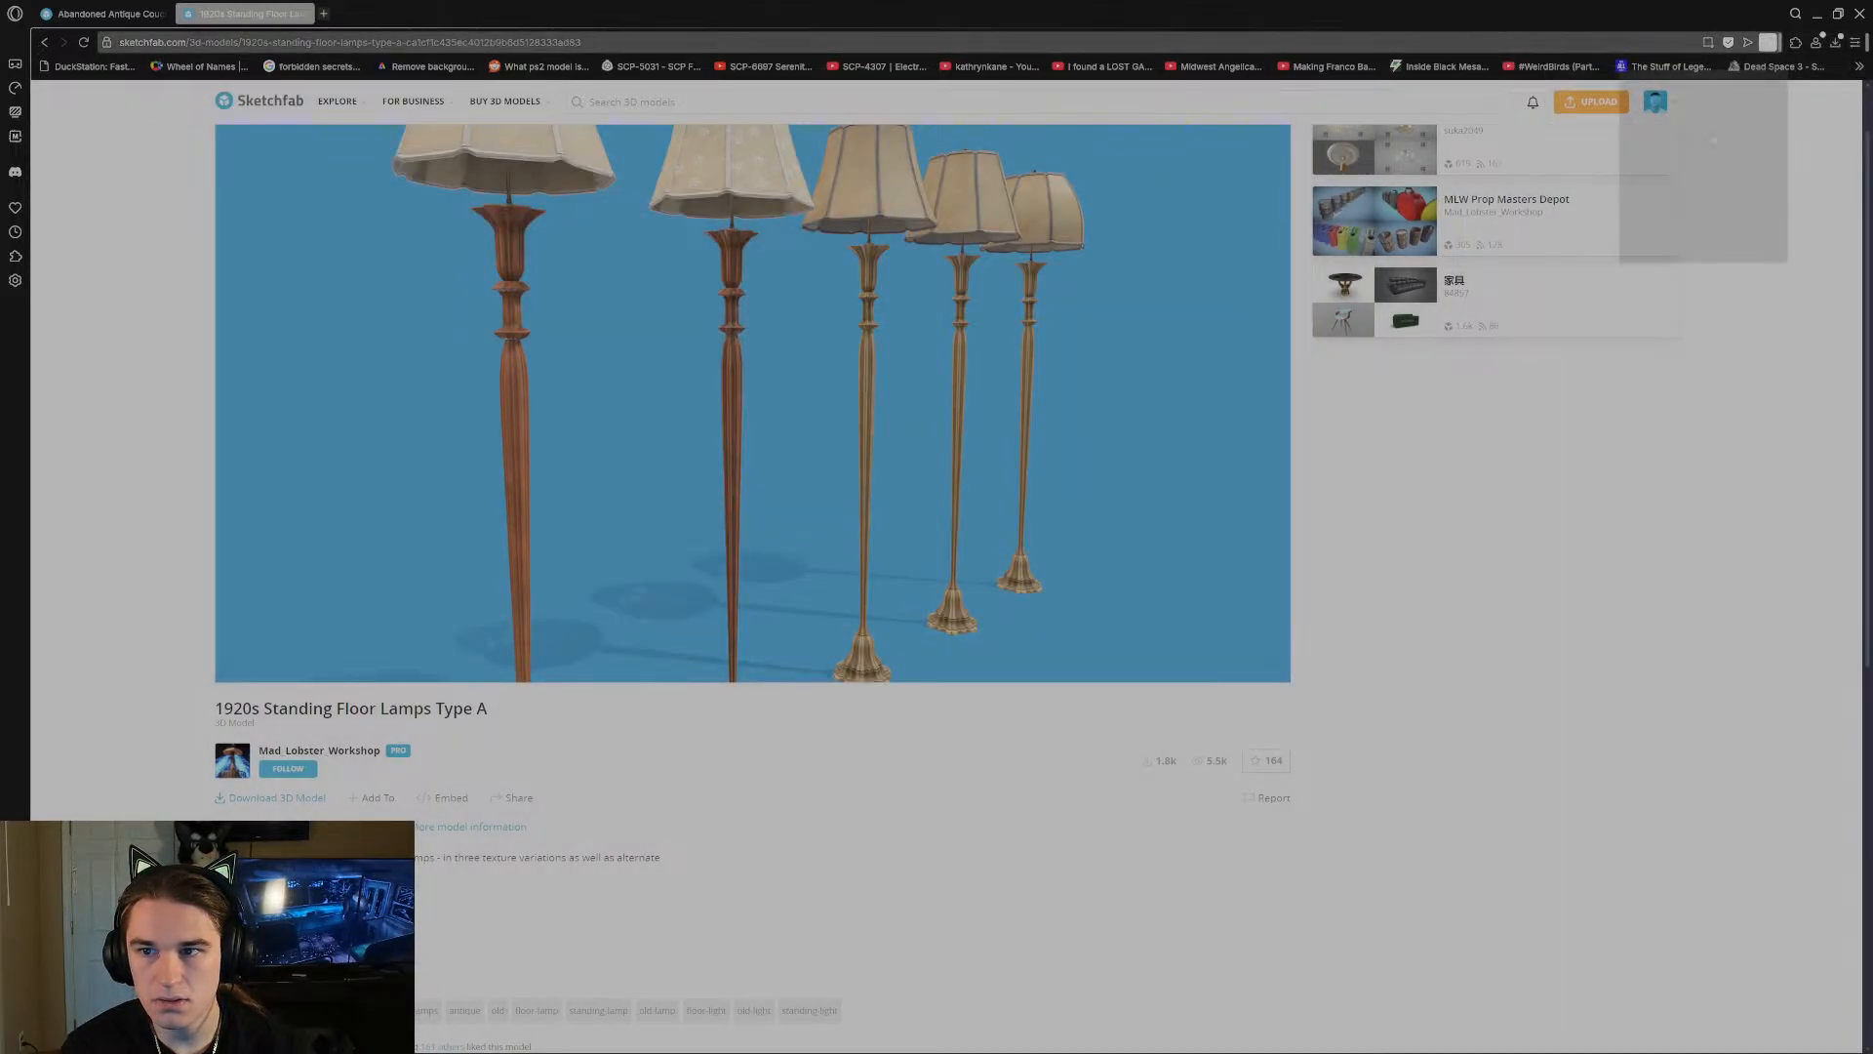
{"action": "left_click", "coordinate": [302, 14]}
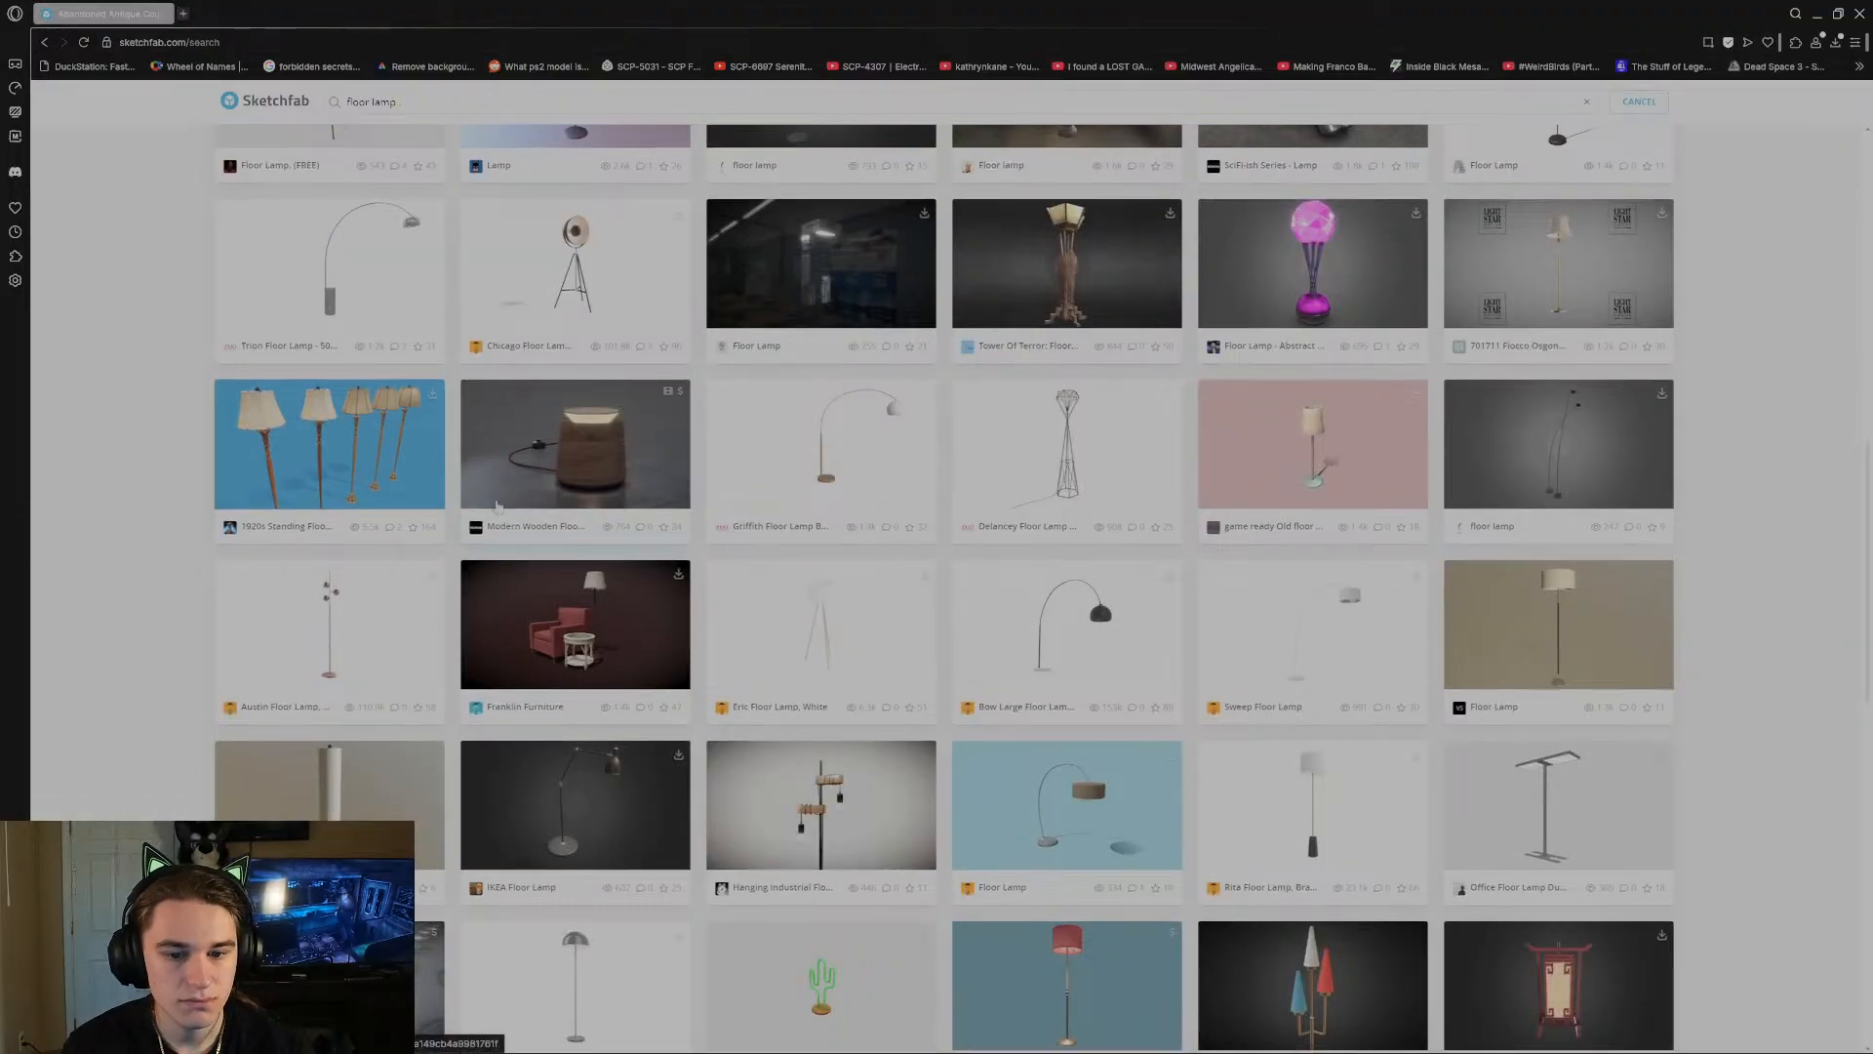
Skim the remaining floor lamp results and change the model search to "ladder".
{"action": "scroll", "coordinate": [493, 504], "scroll_direction": "down", "scroll_amount": 8}
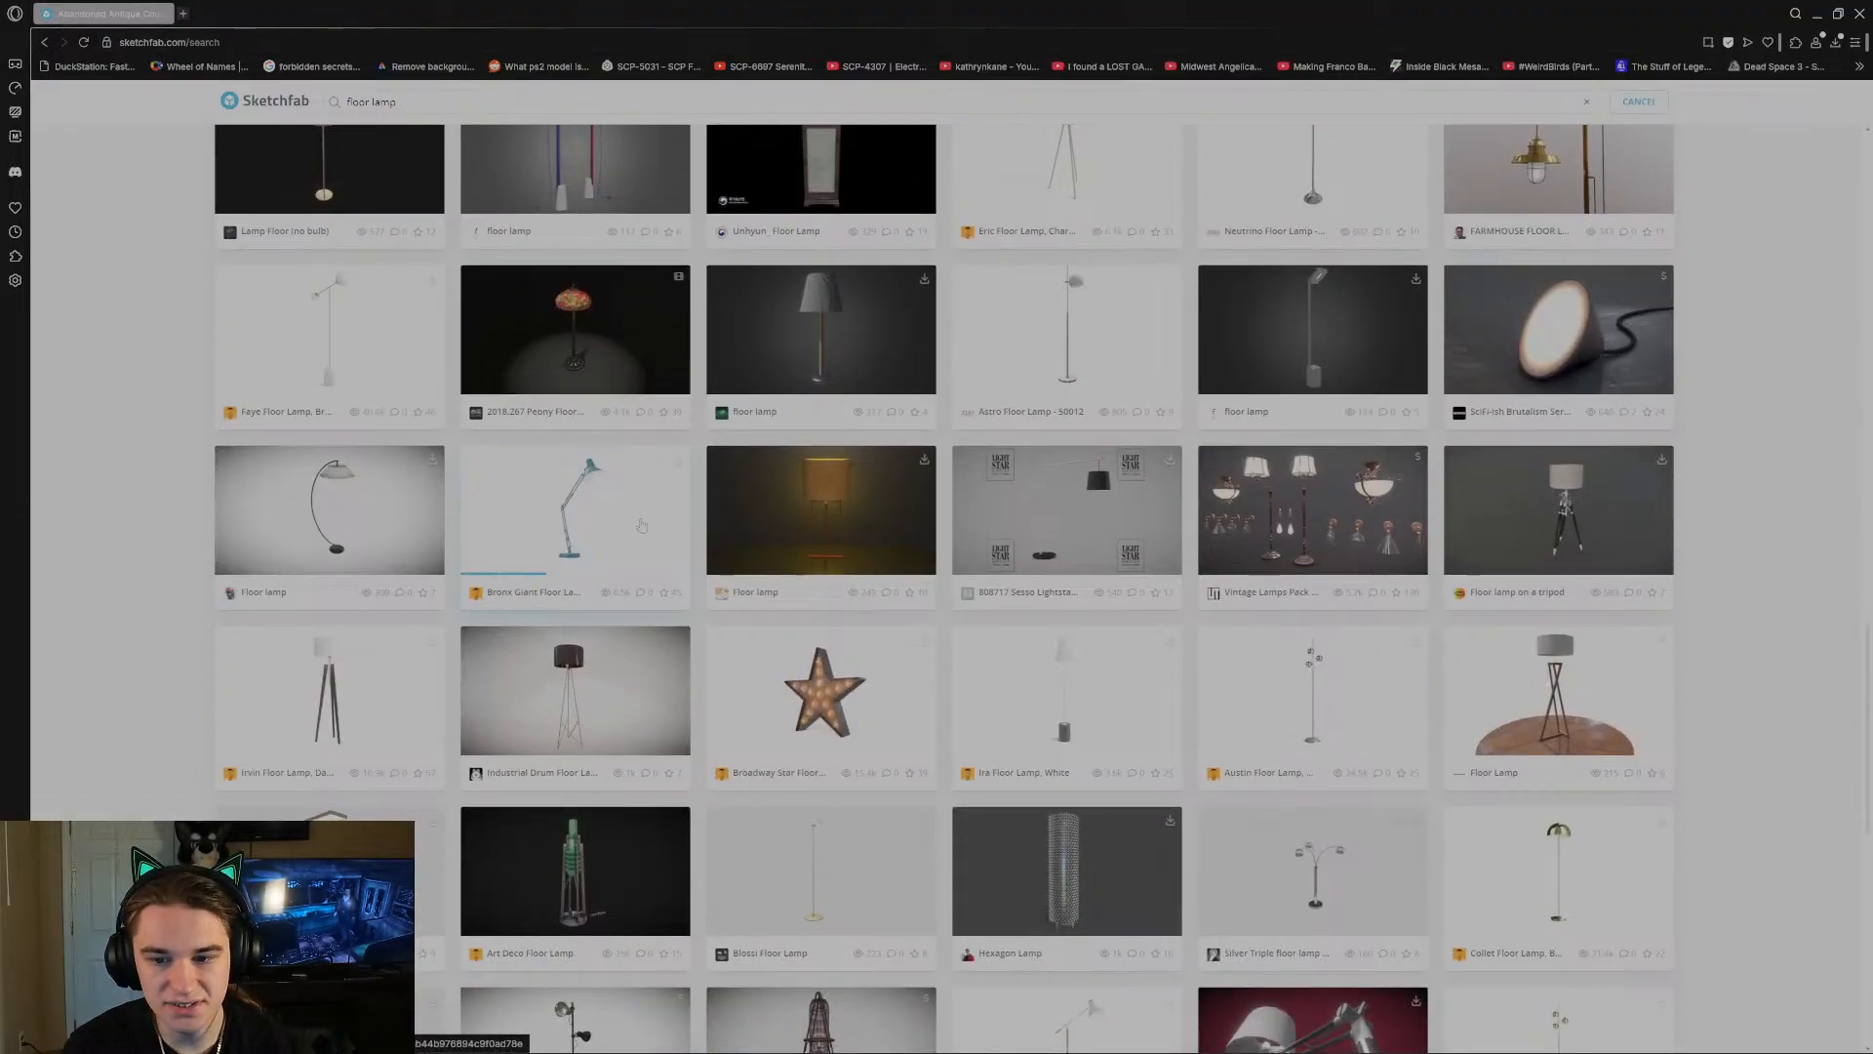
{"action": "scroll", "coordinate": [565, 259], "scroll_direction": "down", "scroll_amount": 9}
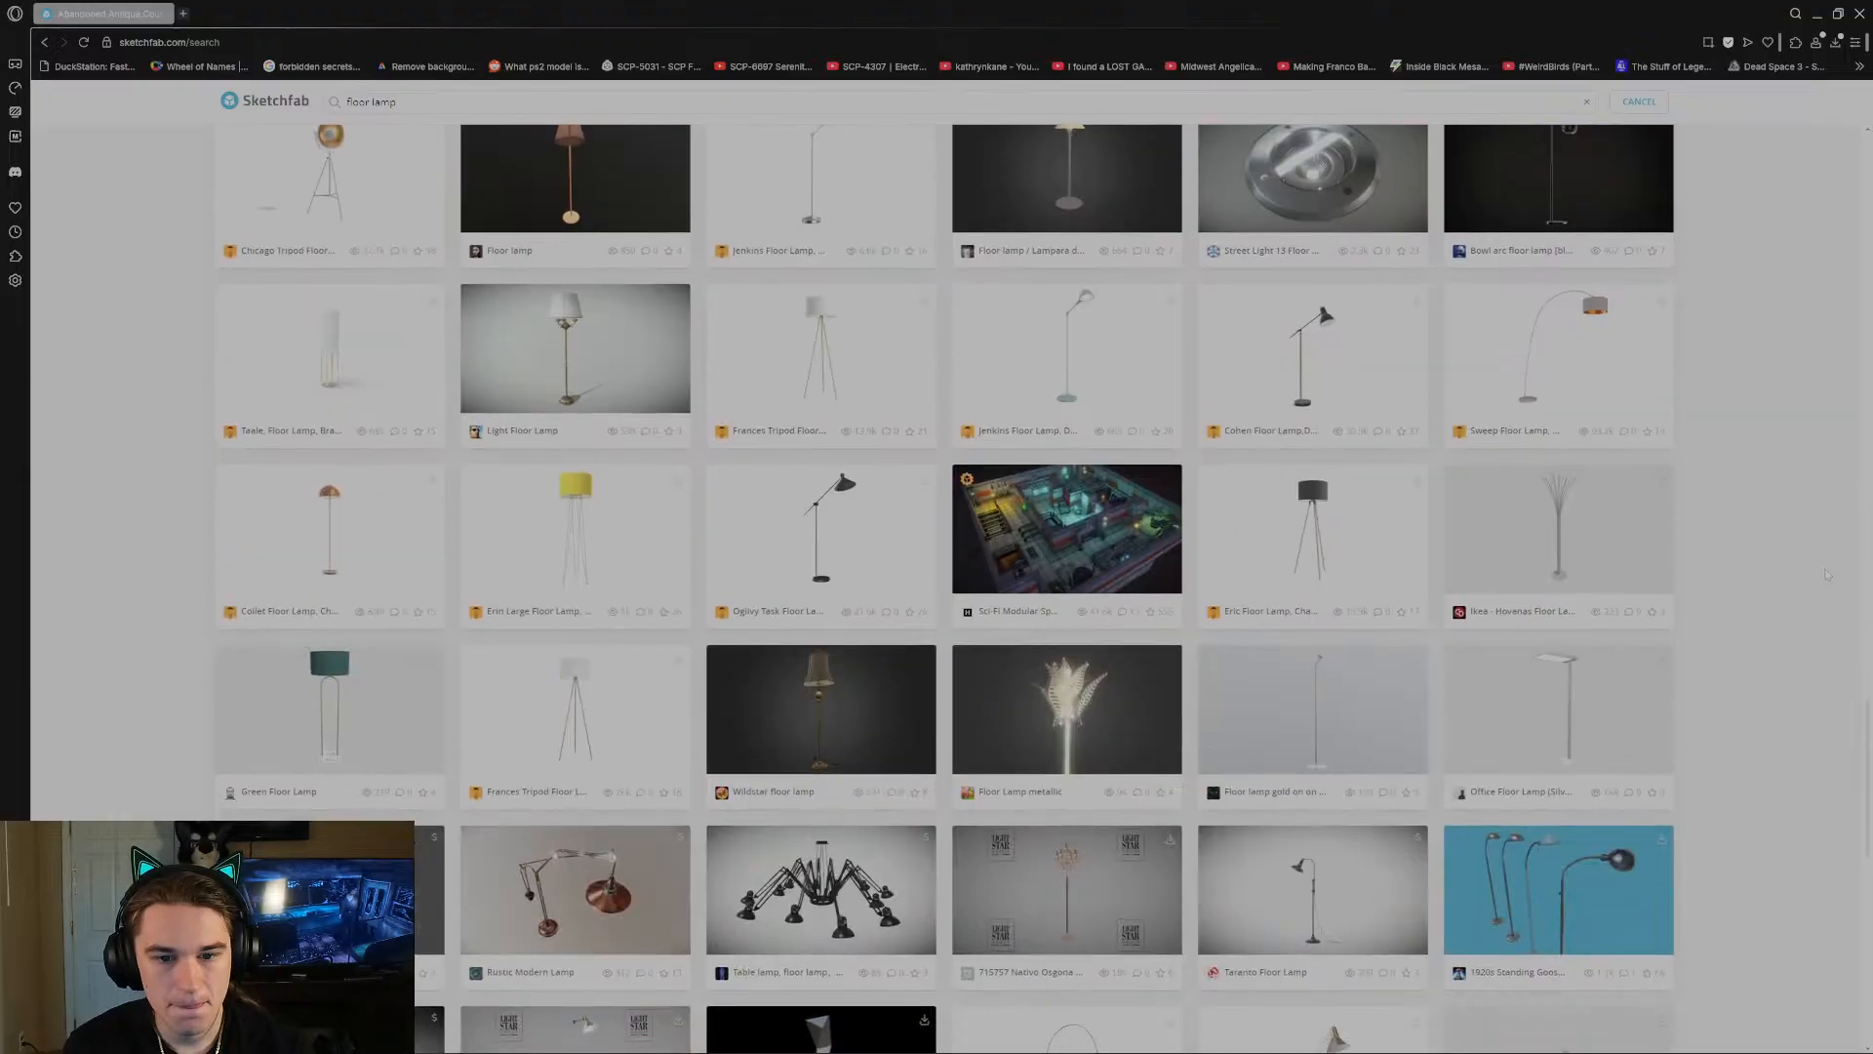
{"action": "scroll", "coordinate": [1332, 507], "scroll_direction": "up", "scroll_amount": 5}
{"action": "key", "text": "BackSpace"}
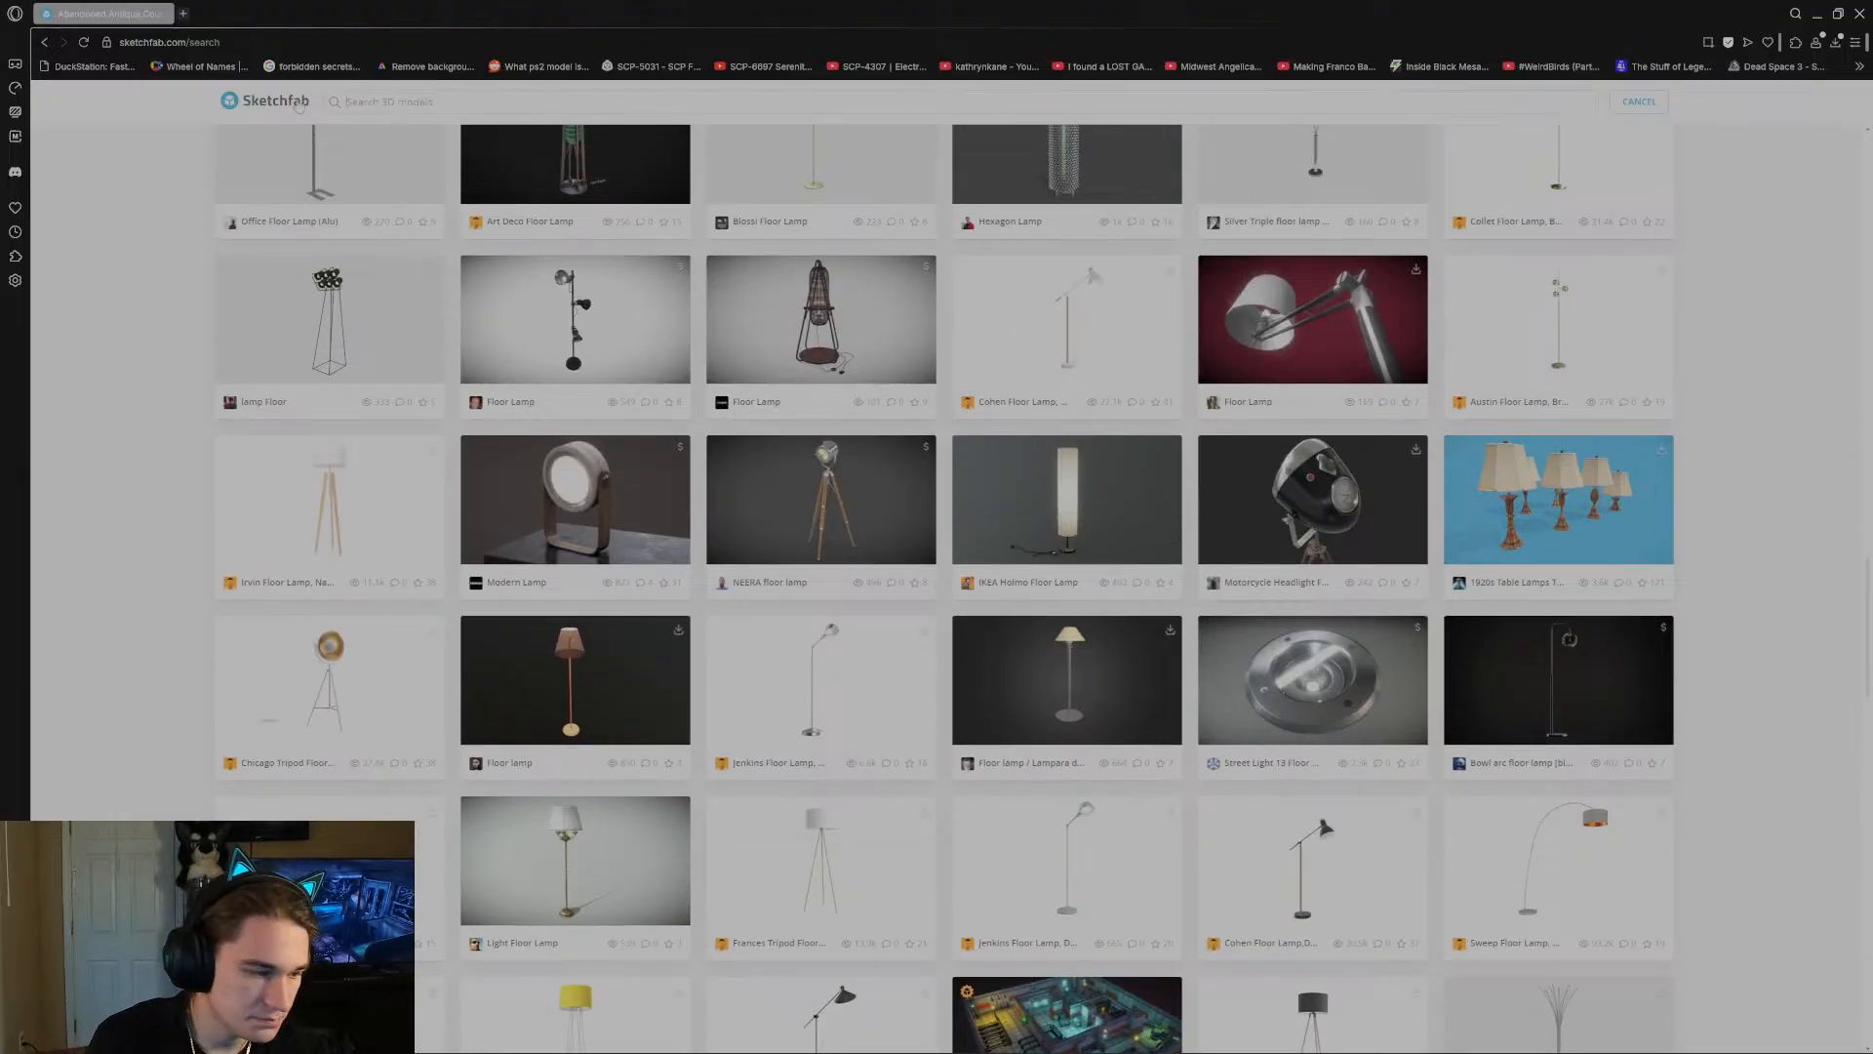
{"action": "type", "text": "ladder"}
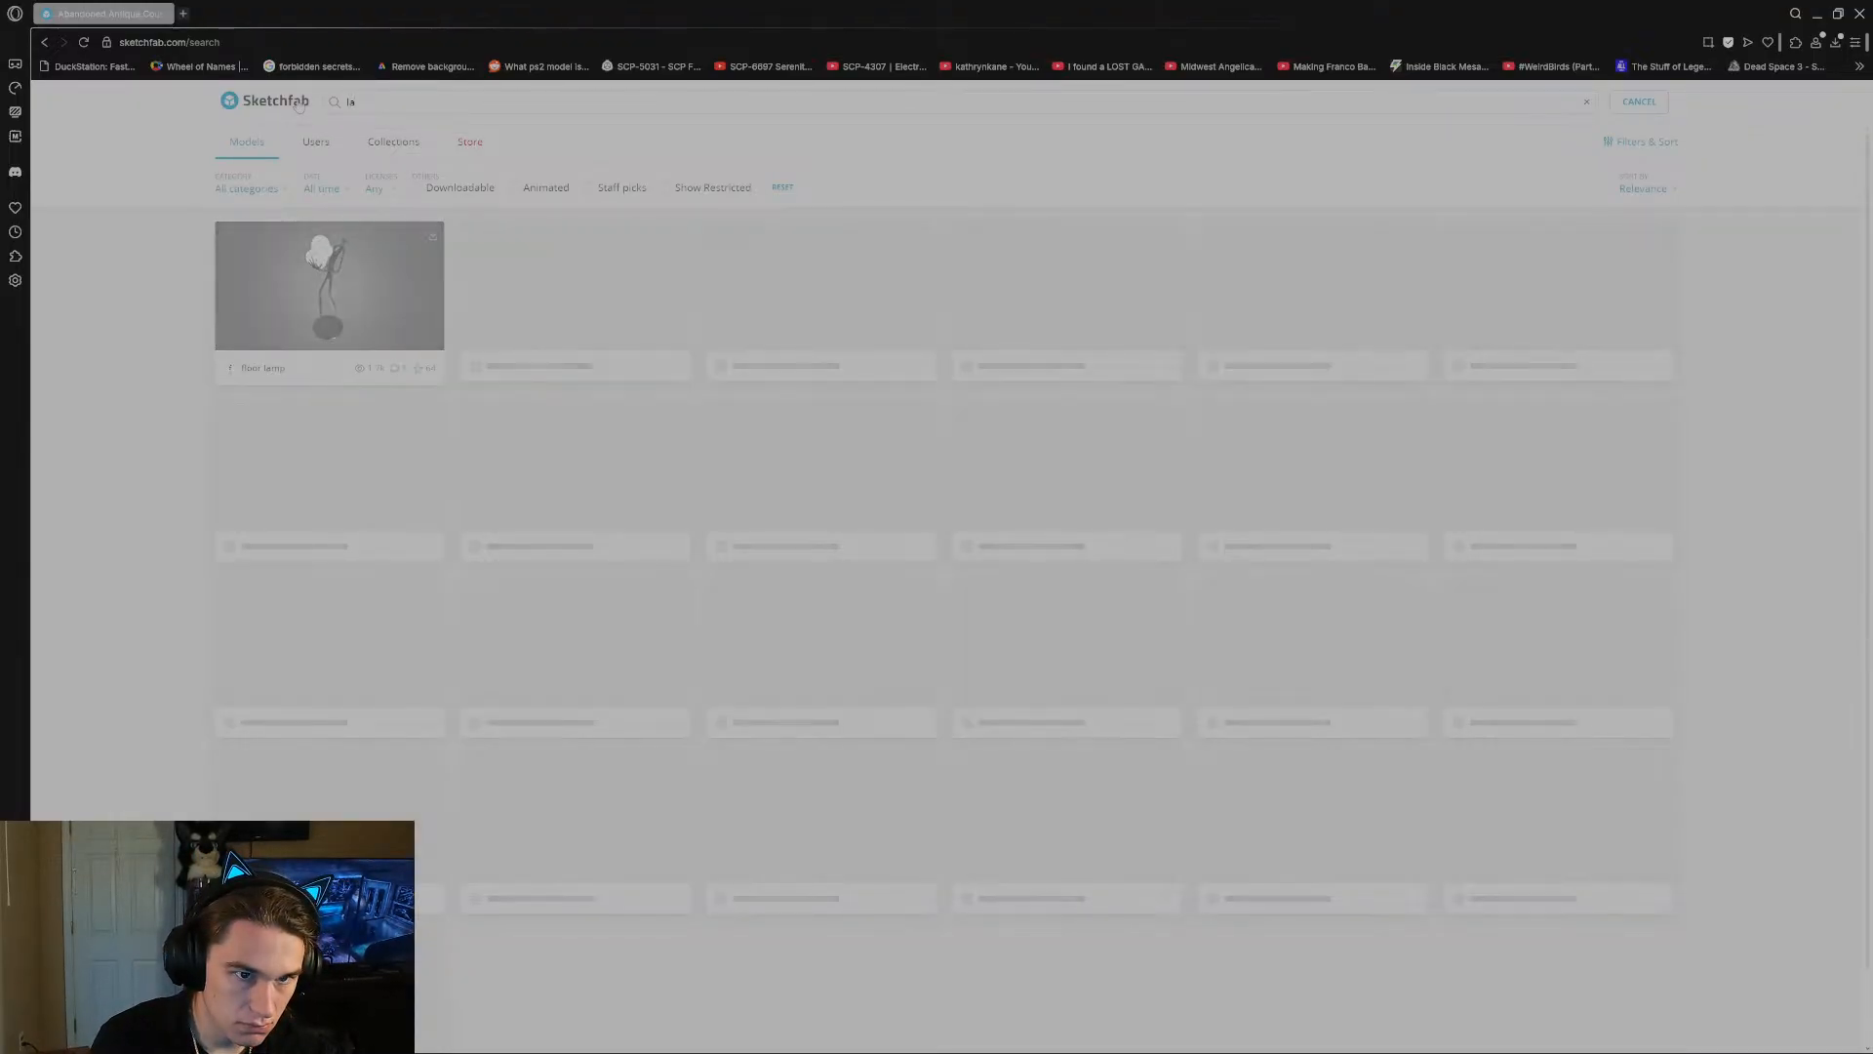
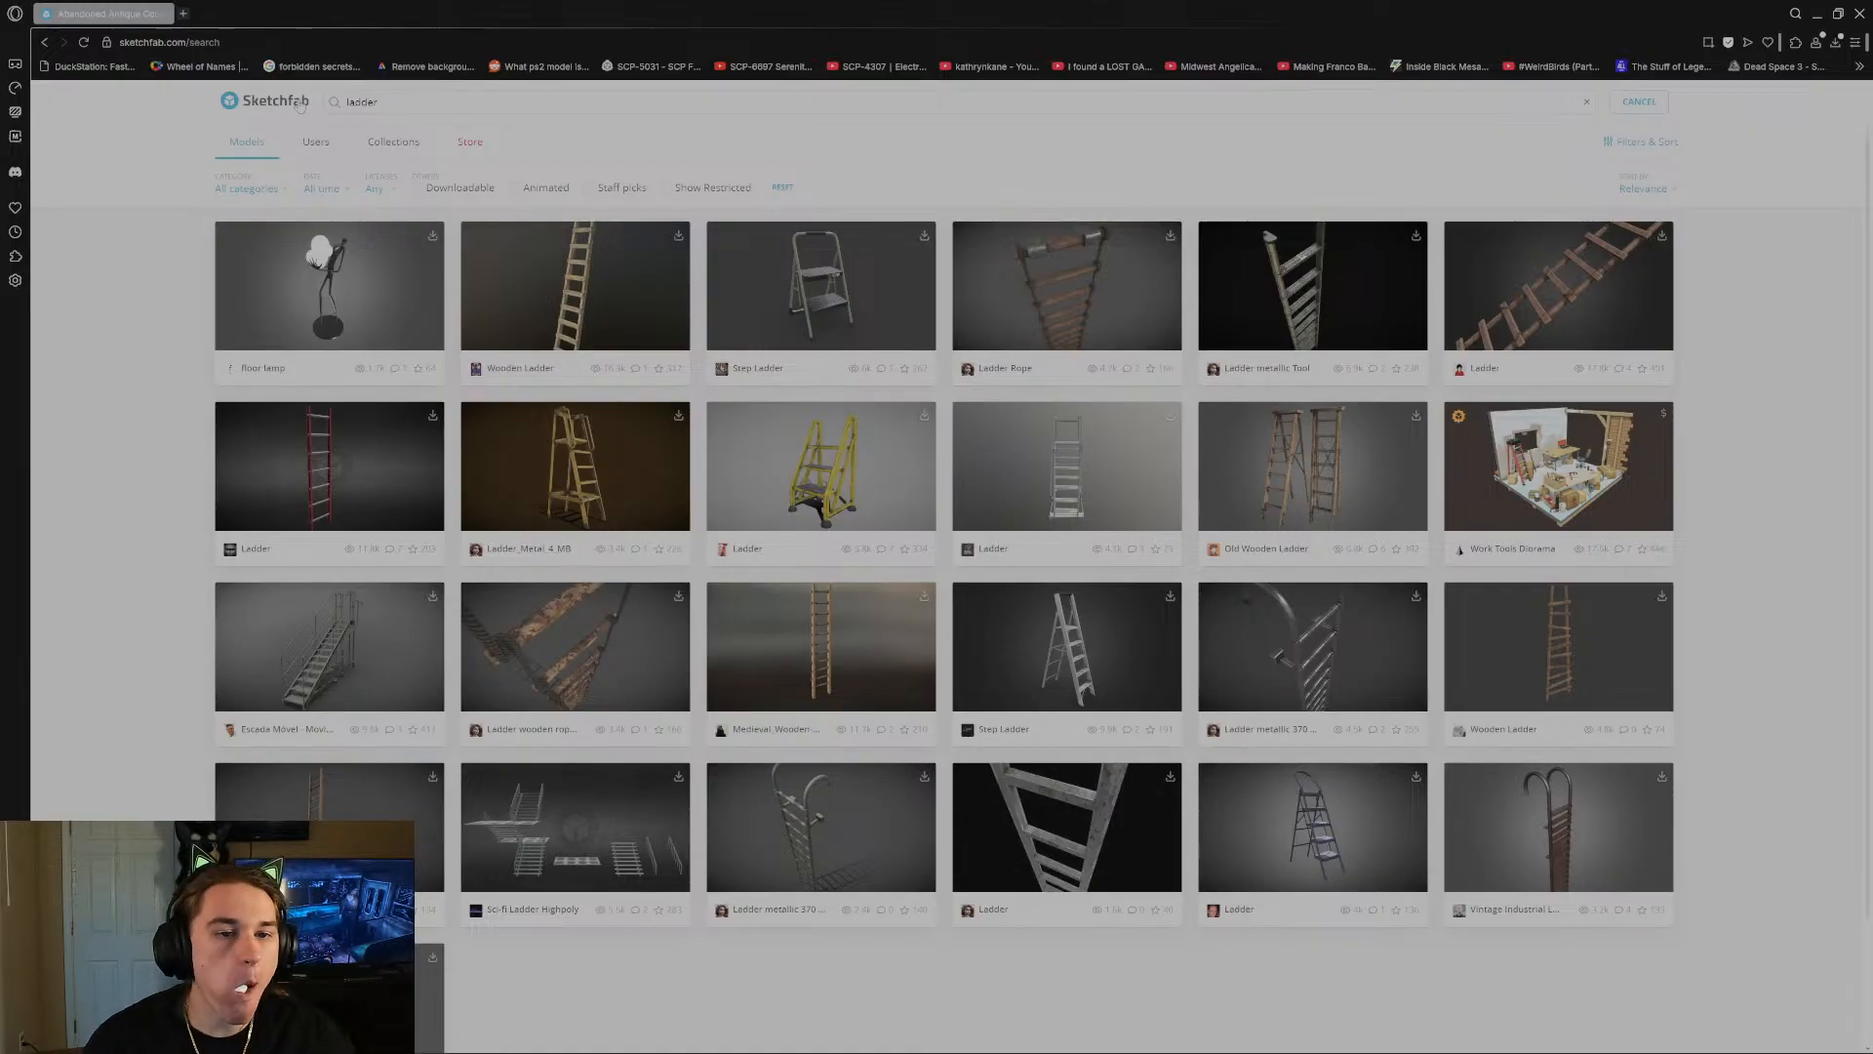
Browse the ladder results and open Ladder_Metal_4_MB and the grey folding Ladder model in separate tabs.
{"action": "scroll", "coordinate": [1039, 597], "scroll_direction": "down", "scroll_amount": 3}
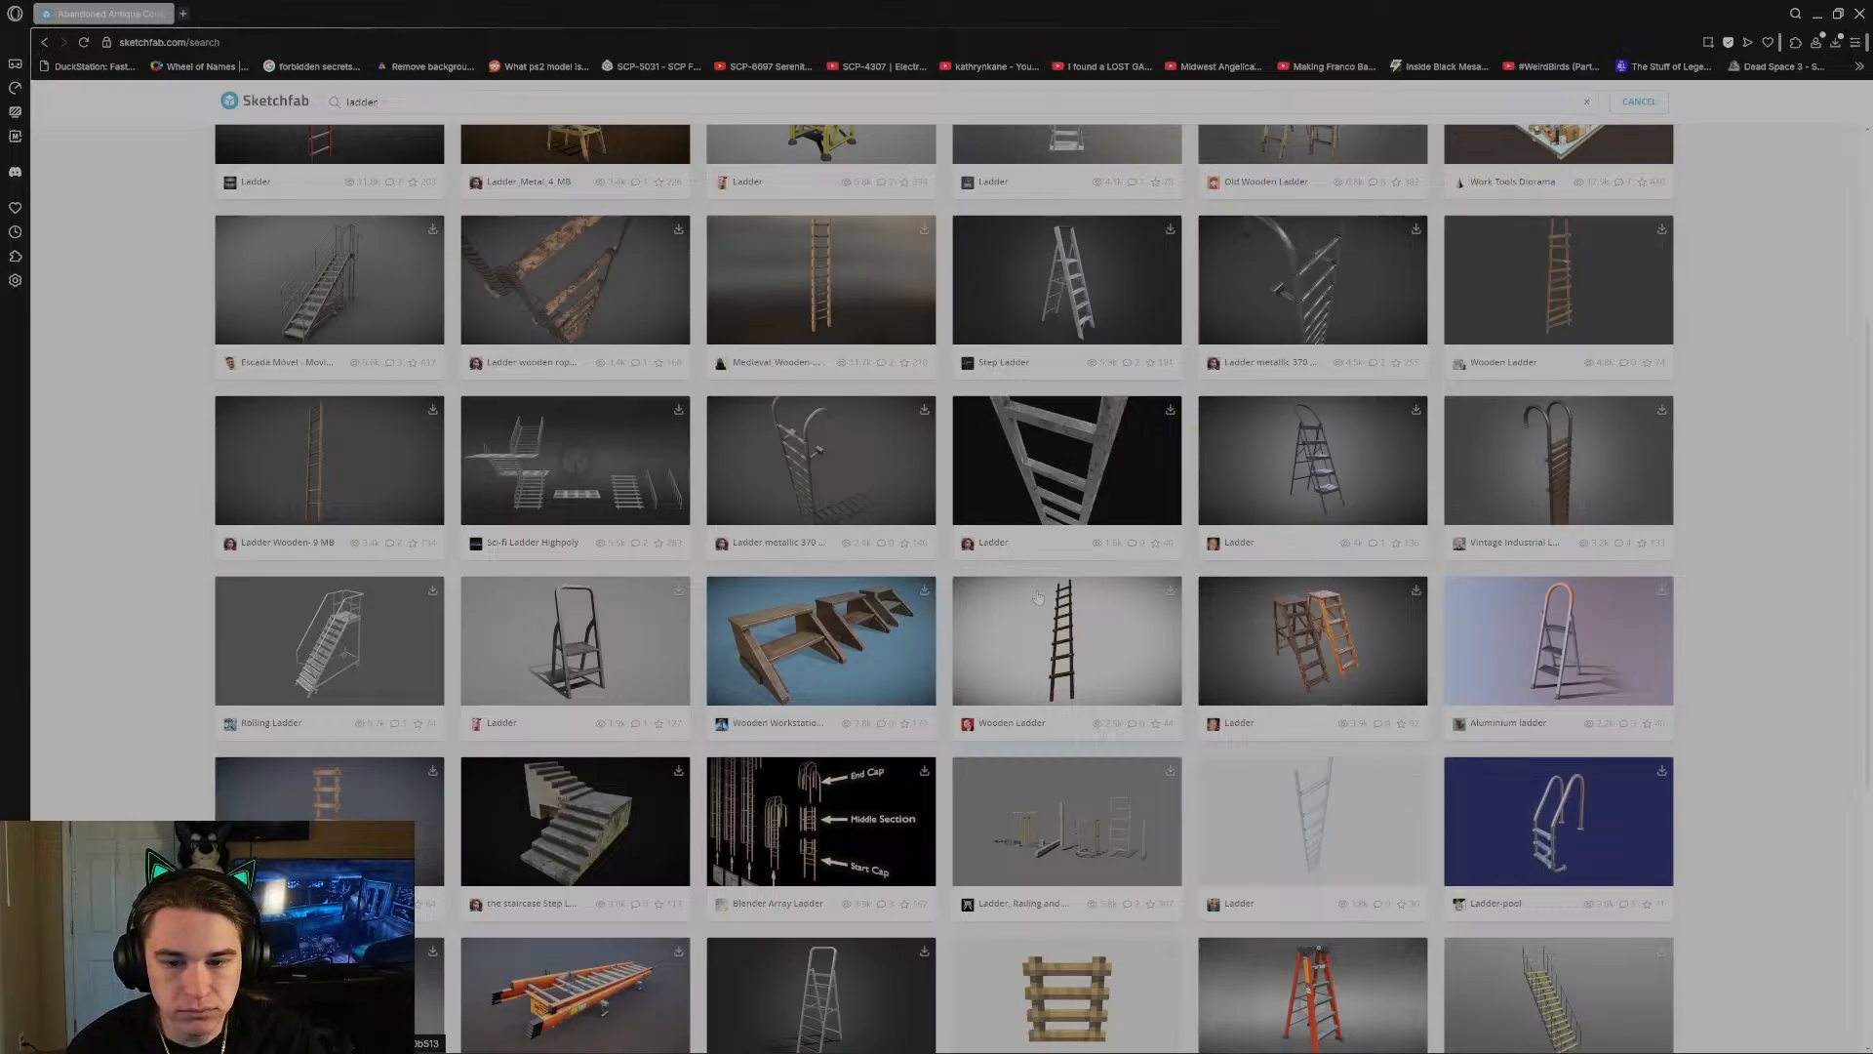
{"action": "scroll", "coordinate": [1039, 597], "scroll_direction": "up", "scroll_amount": 5}
{"action": "middle_click", "coordinate": [545, 464]}
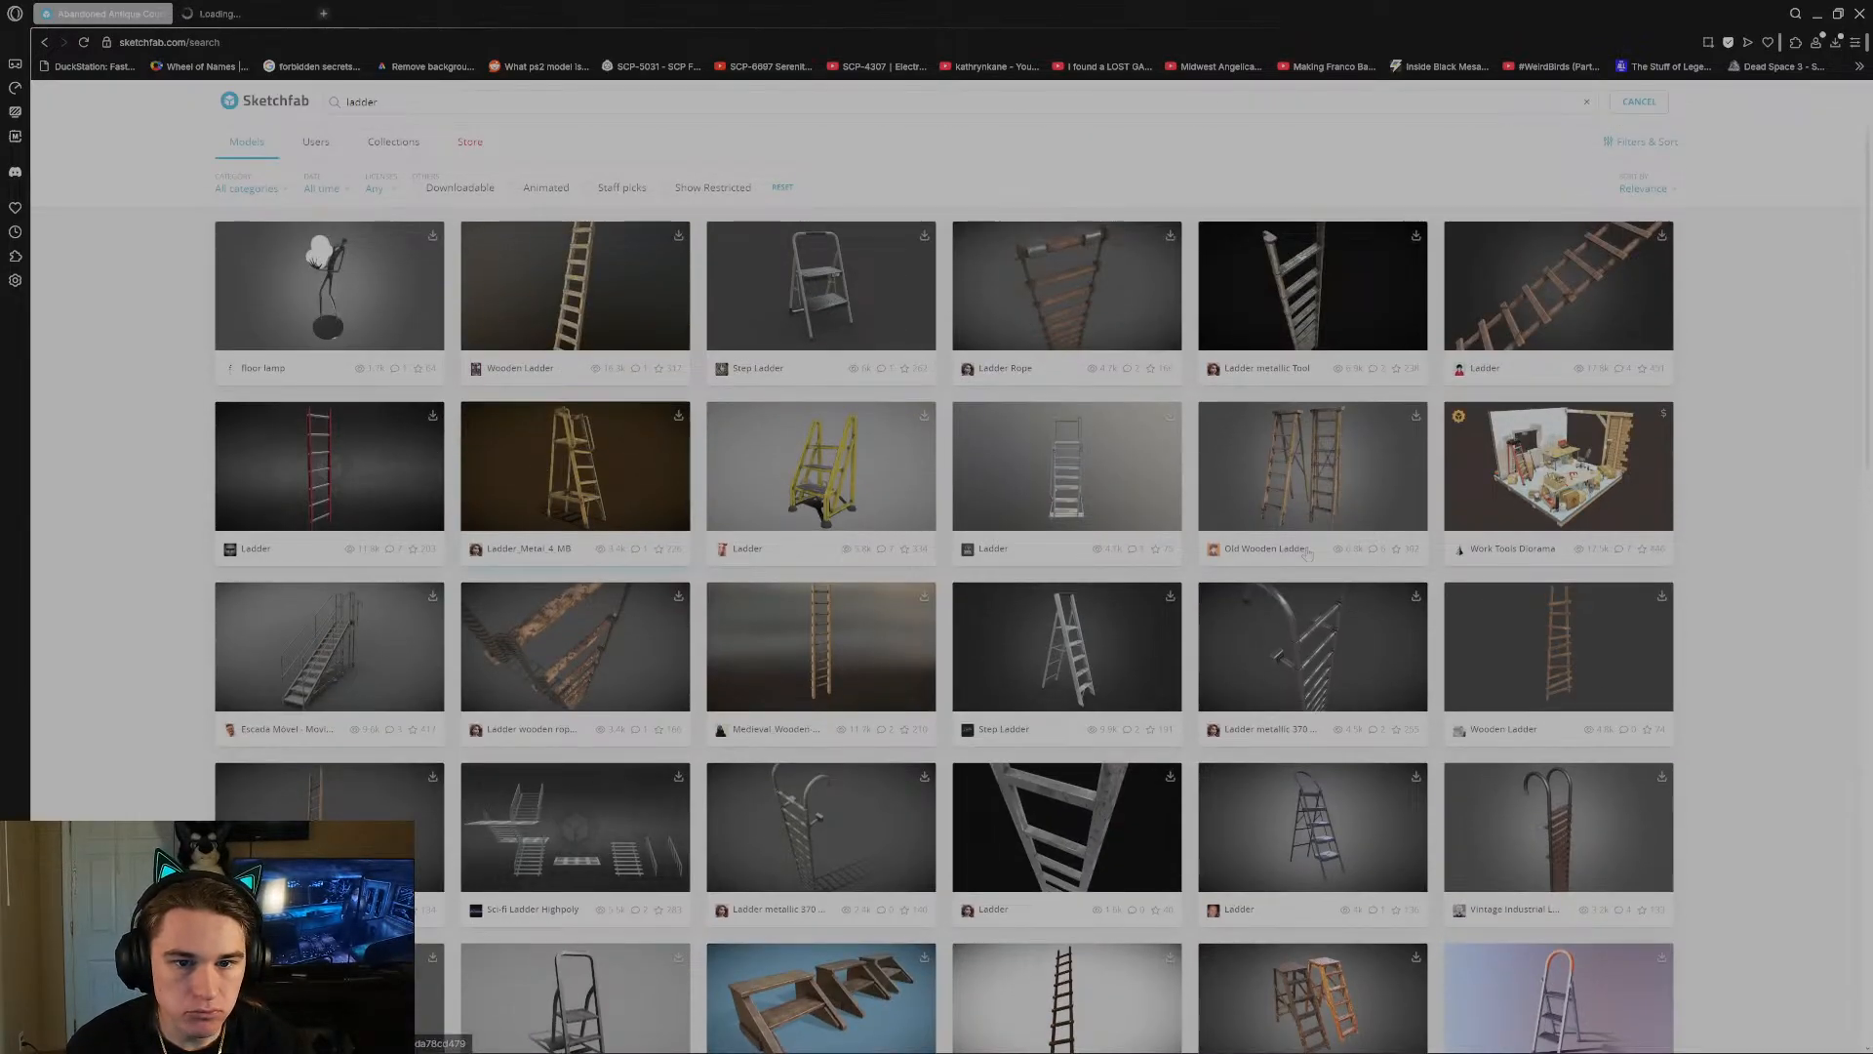
{"action": "scroll", "coordinate": [1298, 561], "scroll_direction": "down", "scroll_amount": 6}
{"action": "scroll", "coordinate": [1298, 561], "scroll_direction": "down", "scroll_amount": 3}
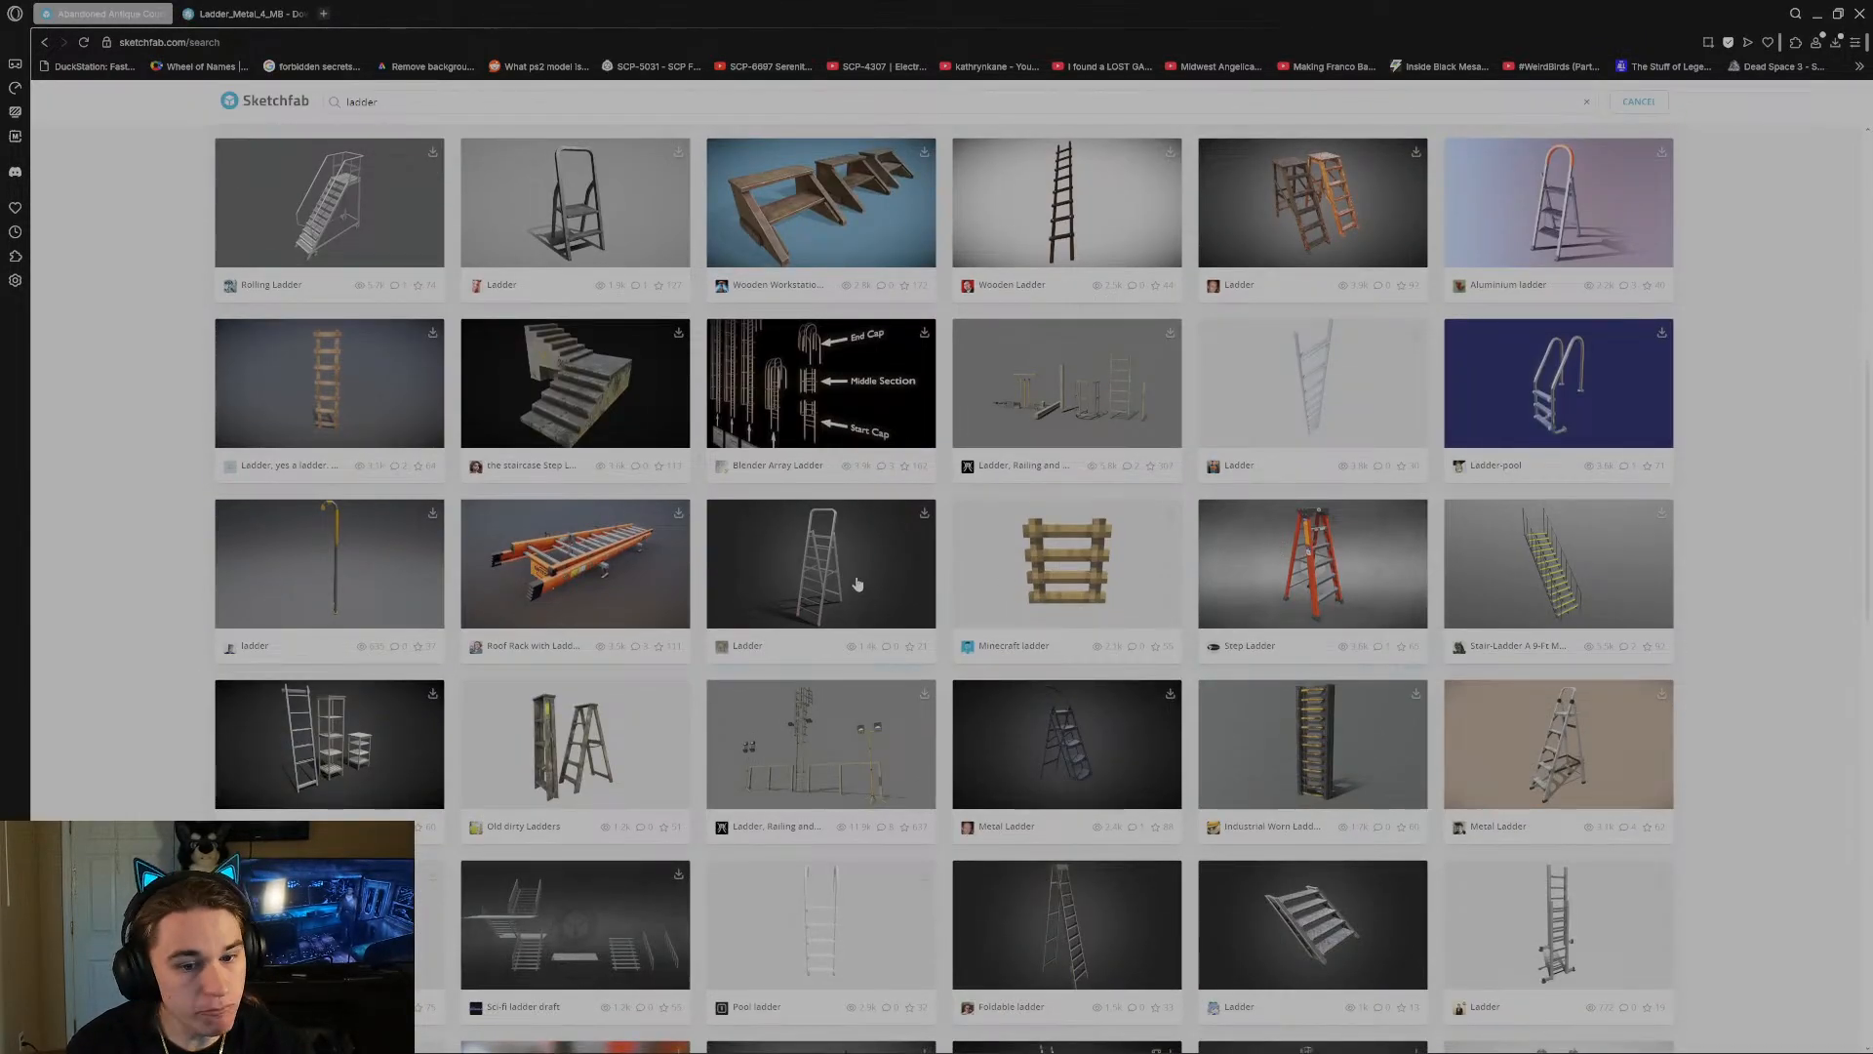
{"action": "middle_click", "coordinate": [856, 584]}
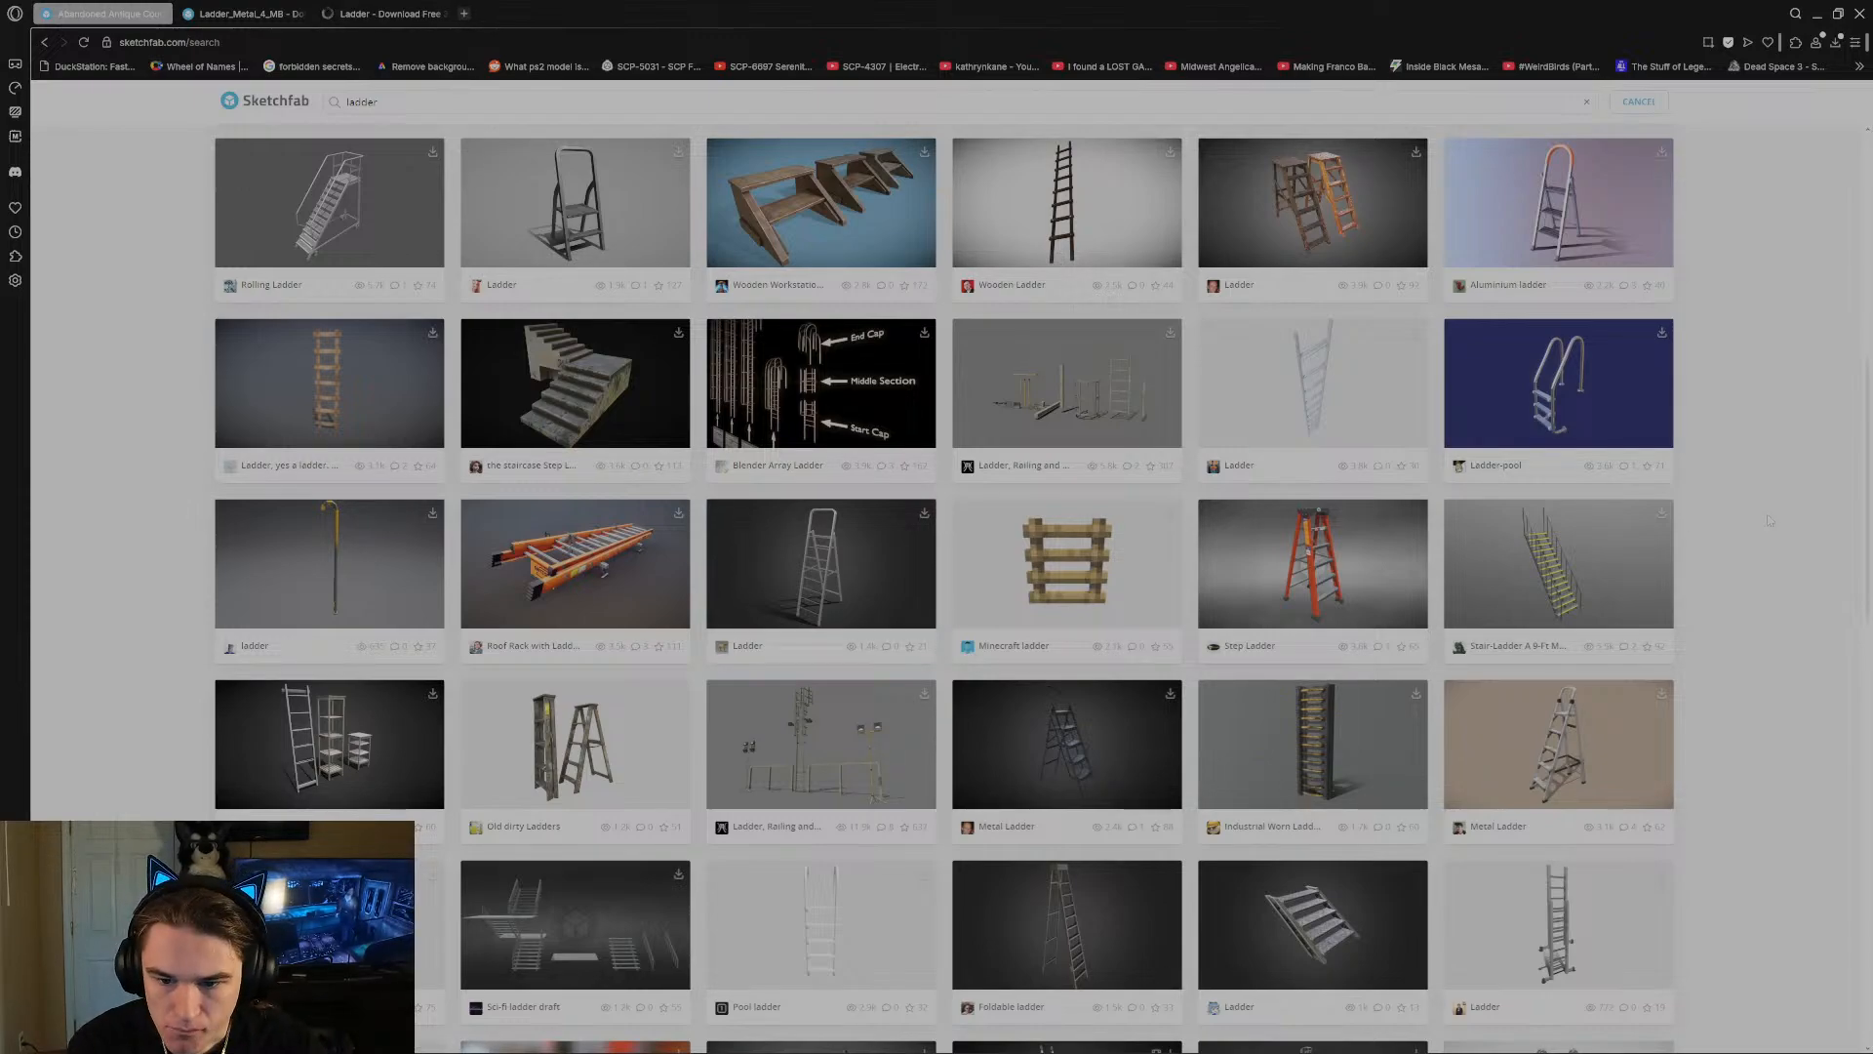
Look further down the ladder results for another step ladder that suits the room.
{"action": "scroll", "coordinate": [1769, 521], "scroll_direction": "down", "scroll_amount": 4}
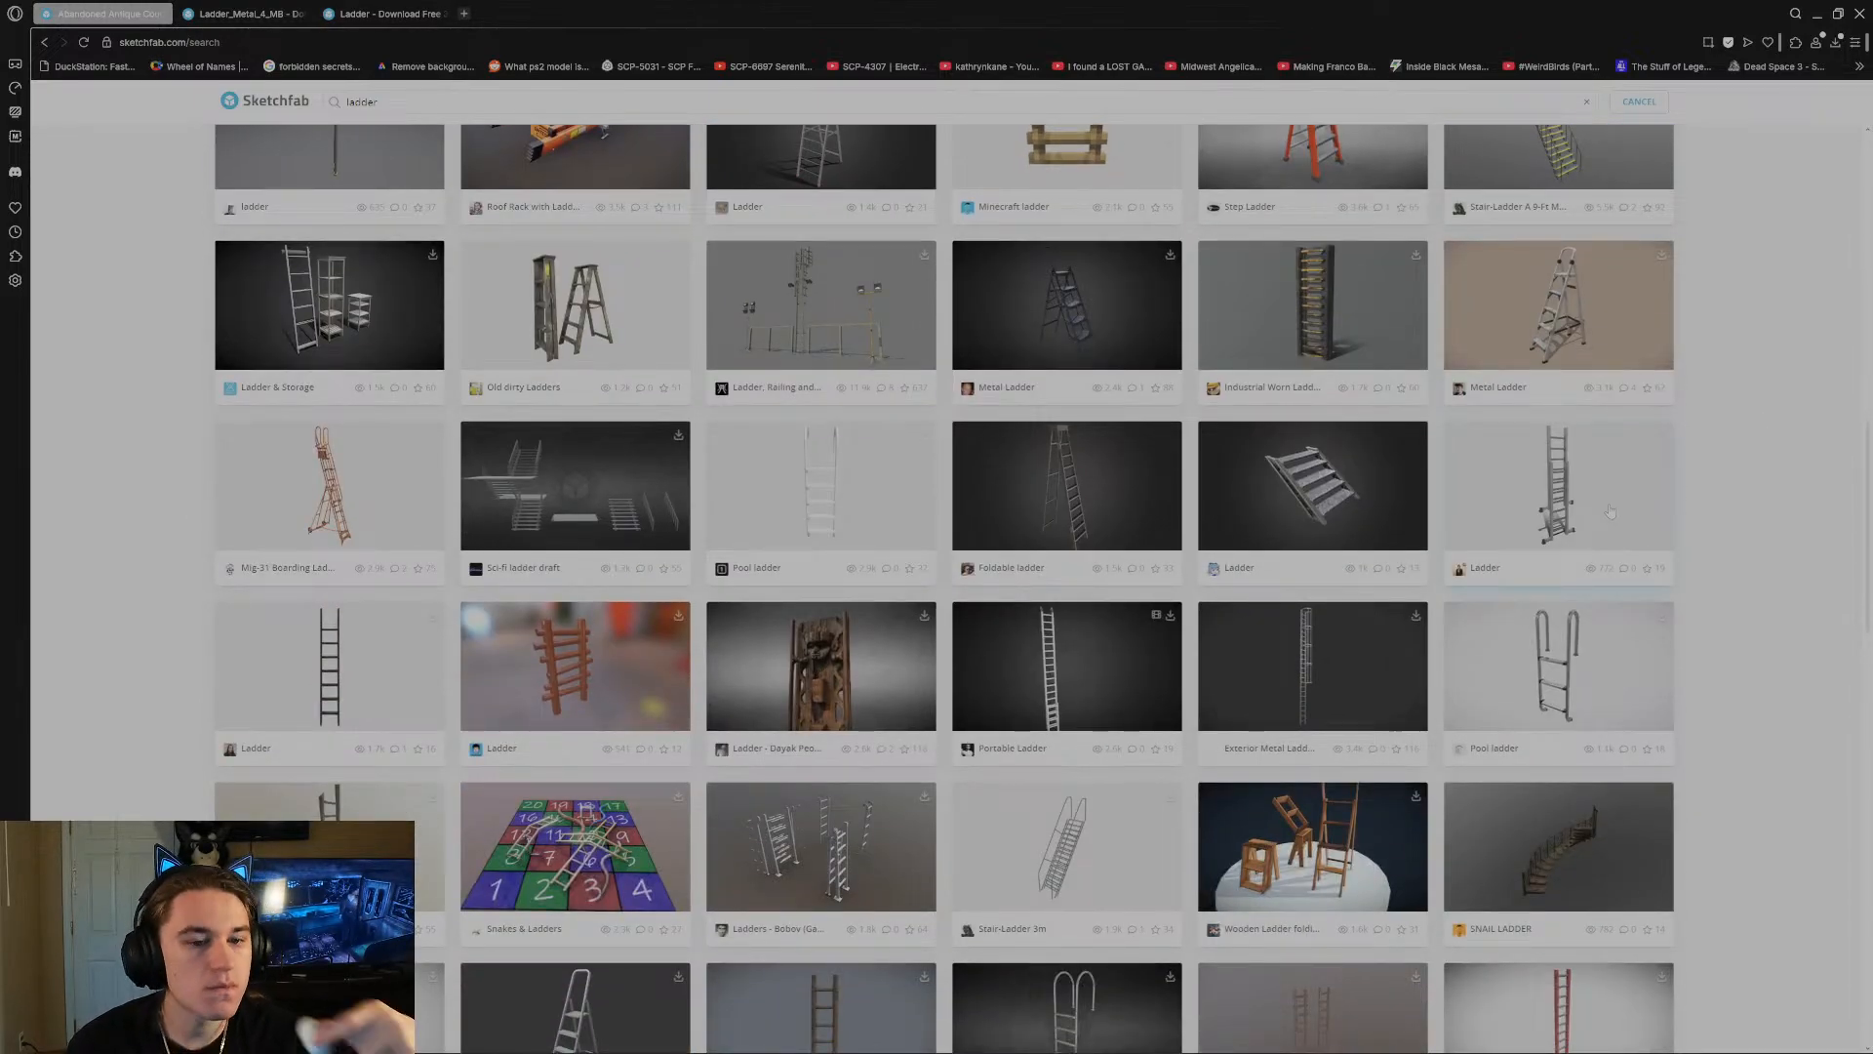
{"action": "scroll", "coordinate": [1695, 485], "scroll_direction": "down", "scroll_amount": 4}
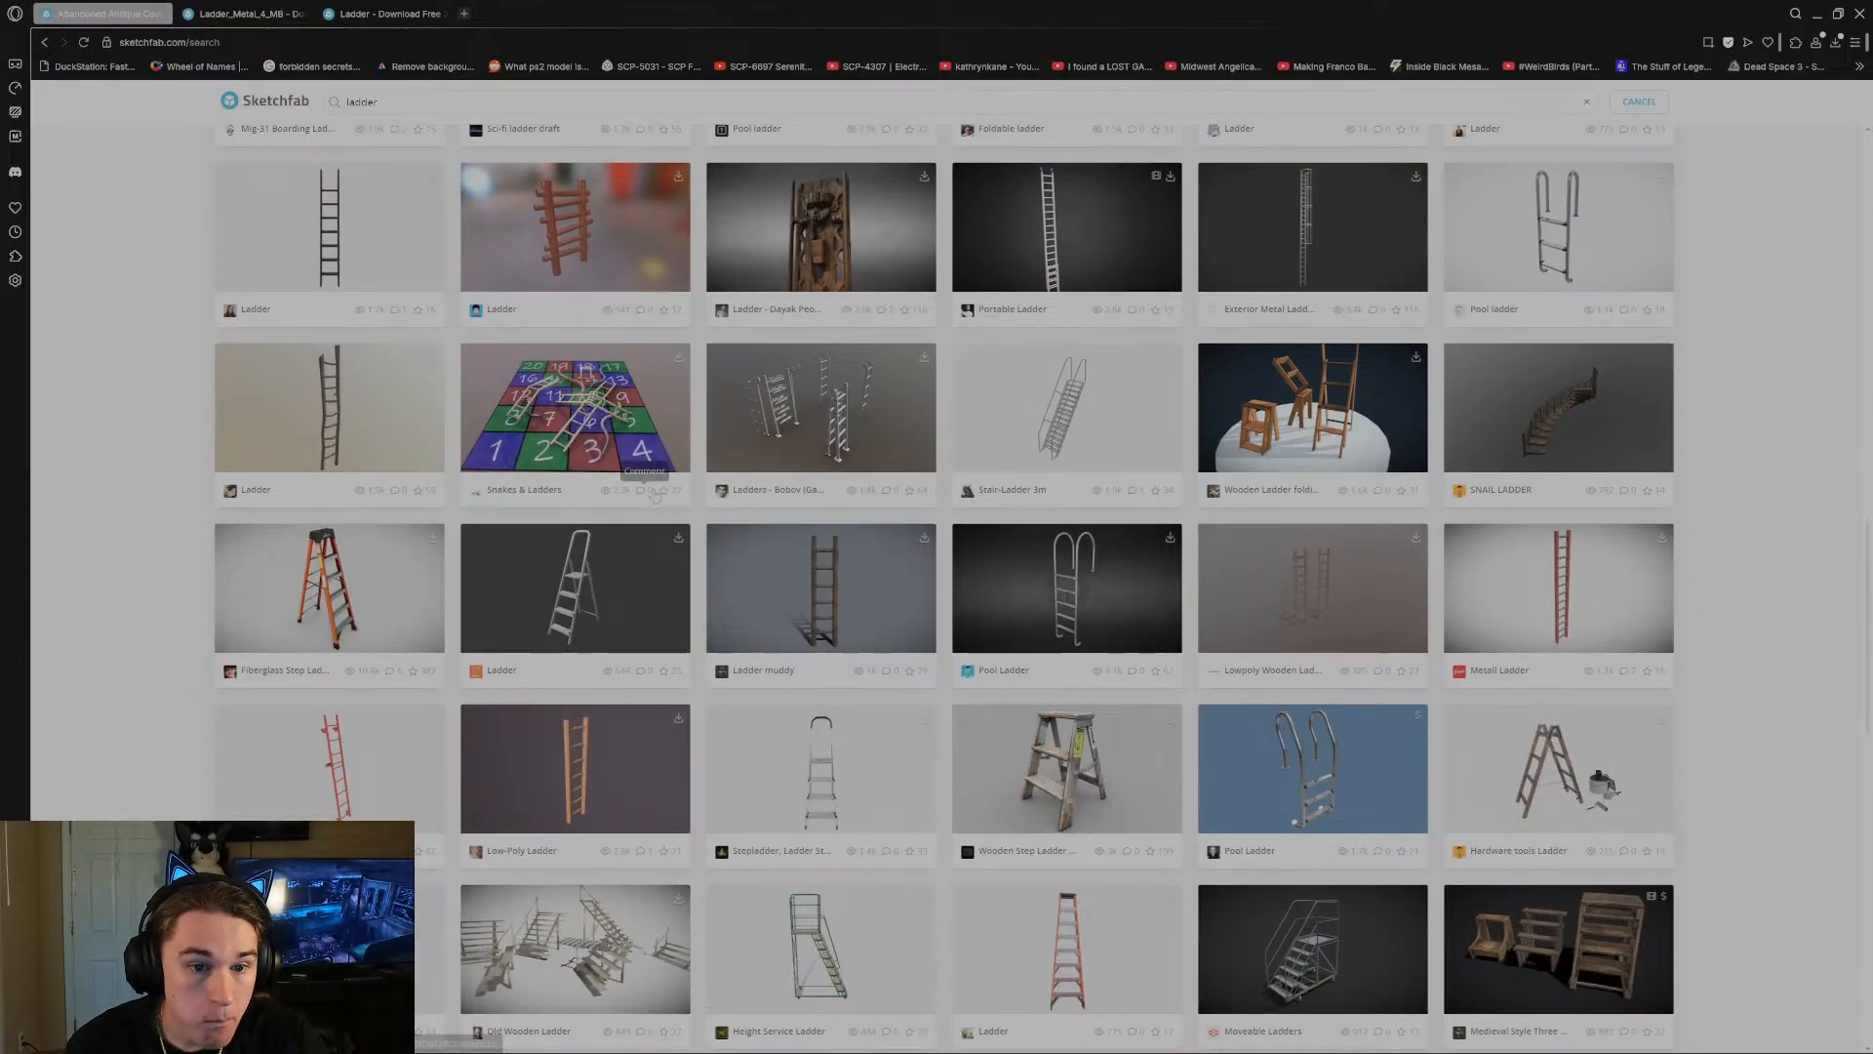
{"action": "scroll", "coordinate": [1746, 554], "scroll_direction": "down", "scroll_amount": 3}
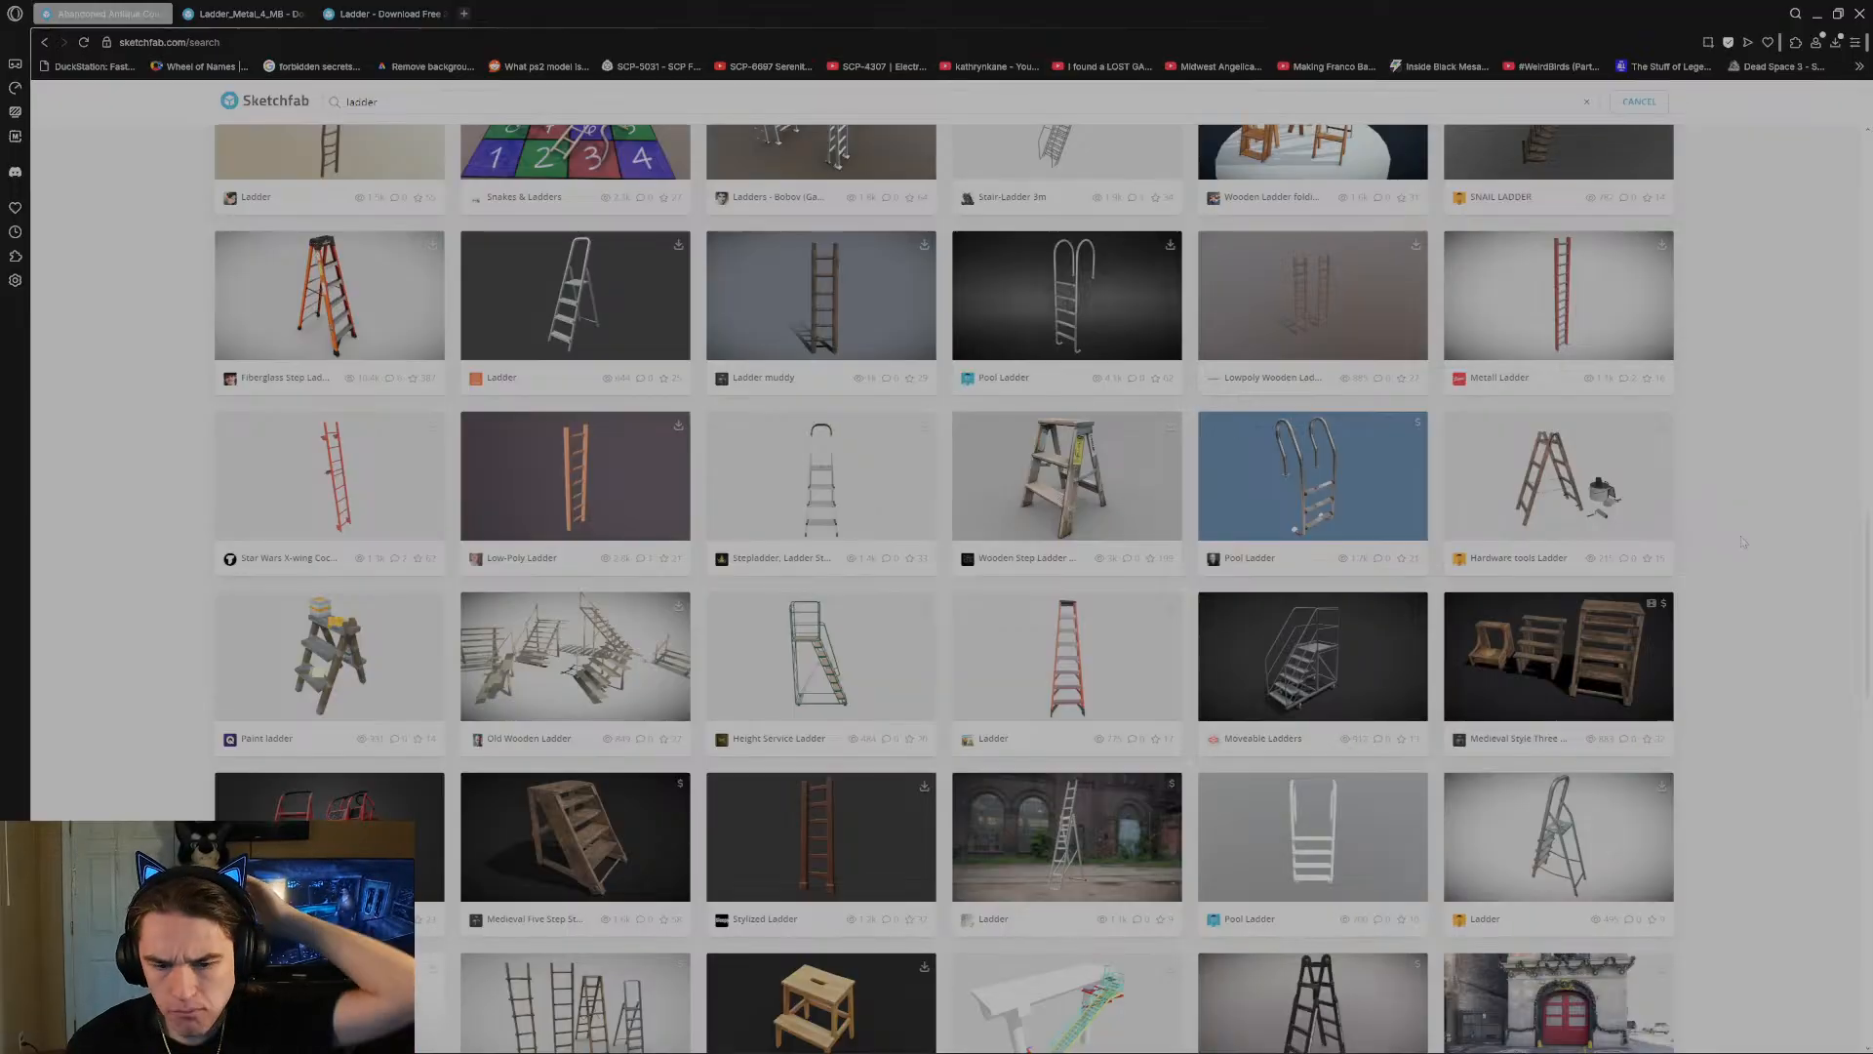
{"action": "scroll", "coordinate": [1743, 542], "scroll_direction": "down", "scroll_amount": 3}
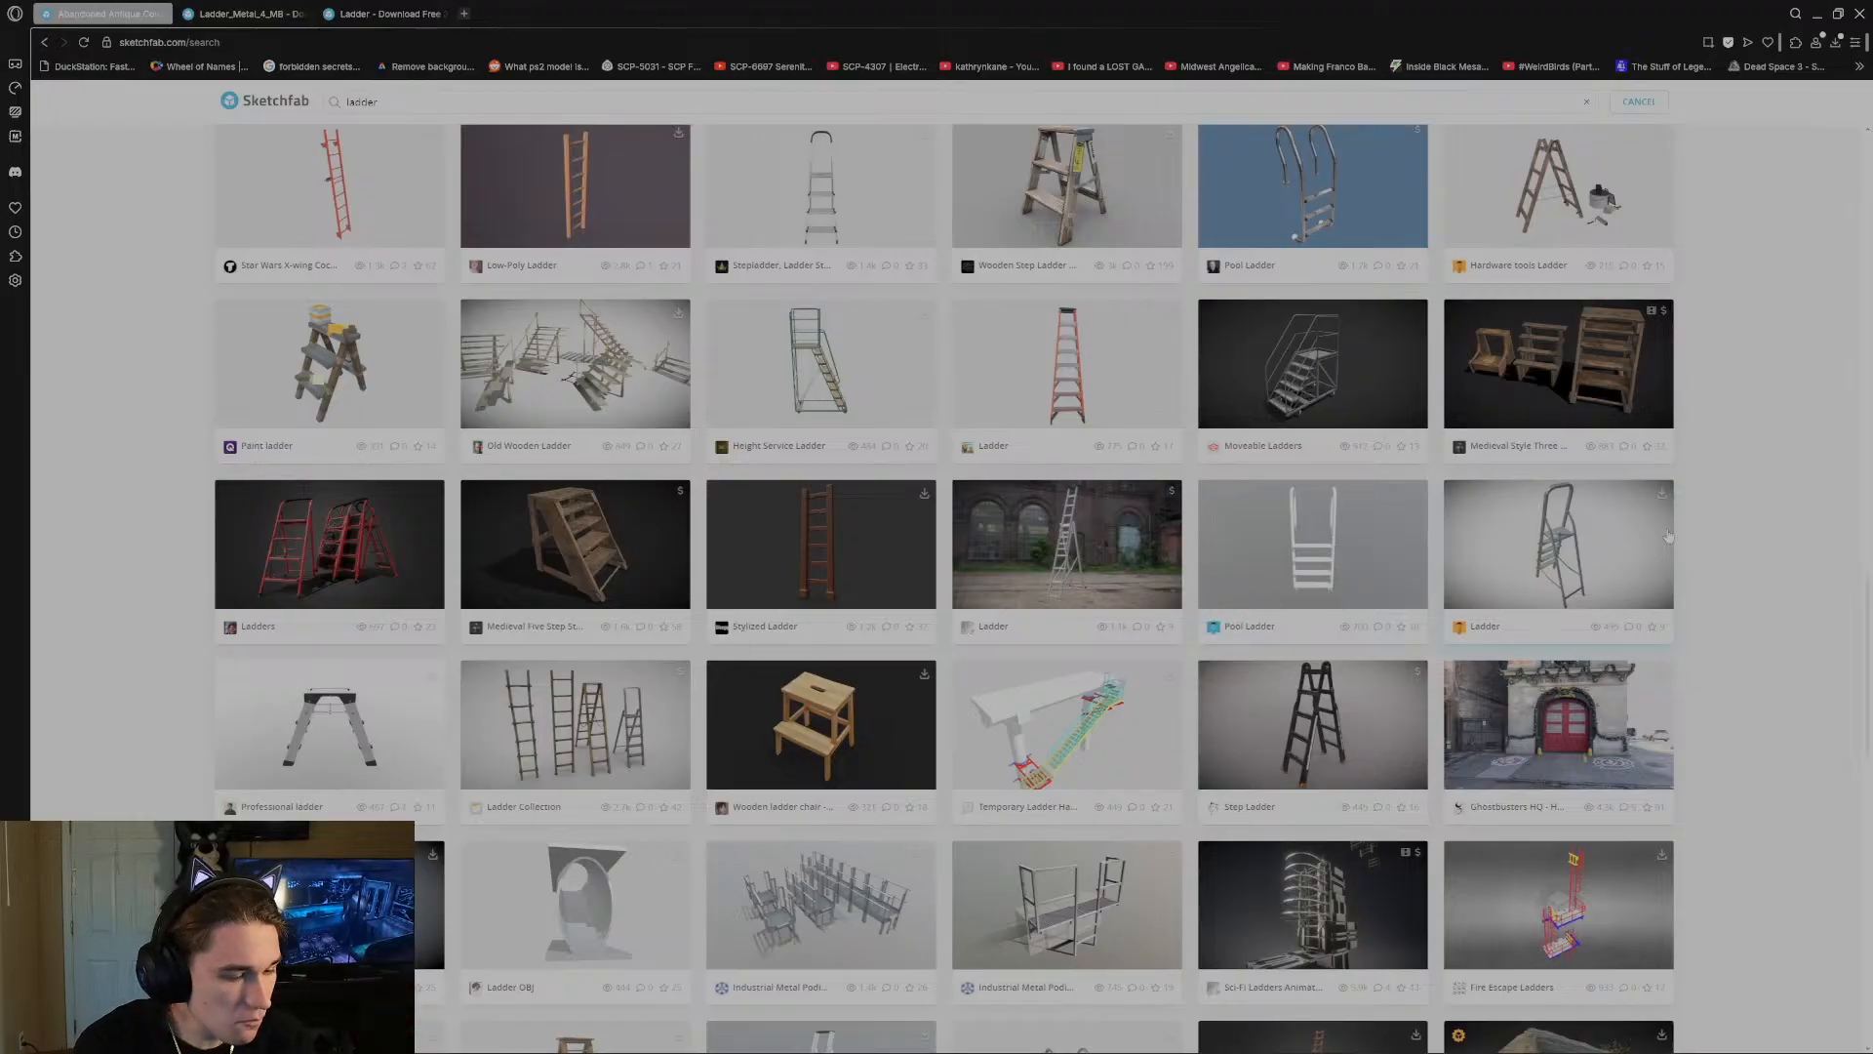
{"action": "scroll", "coordinate": [1650, 540], "scroll_direction": "down", "scroll_amount": 2}
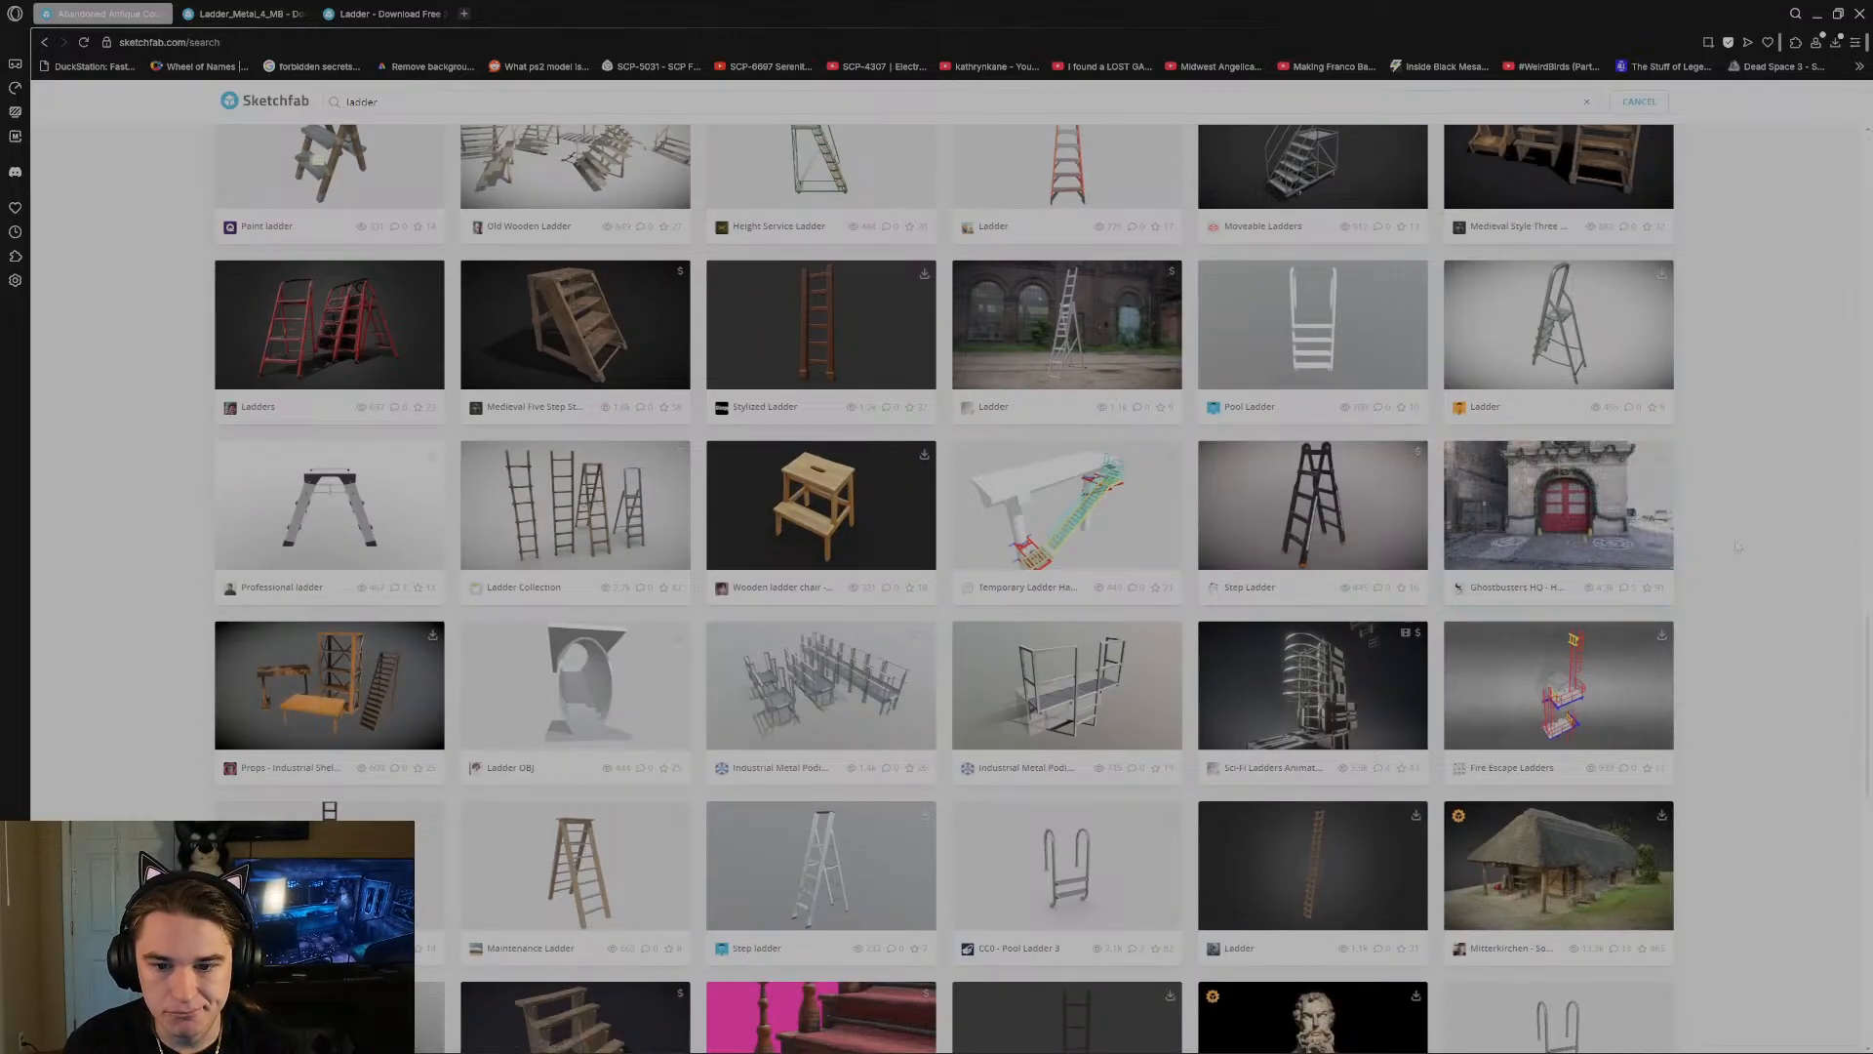
{"action": "scroll", "coordinate": [1735, 540], "scroll_direction": "down", "scroll_amount": 2}
{"action": "scroll", "coordinate": [1735, 540], "scroll_direction": "down", "scroll_amount": 2}
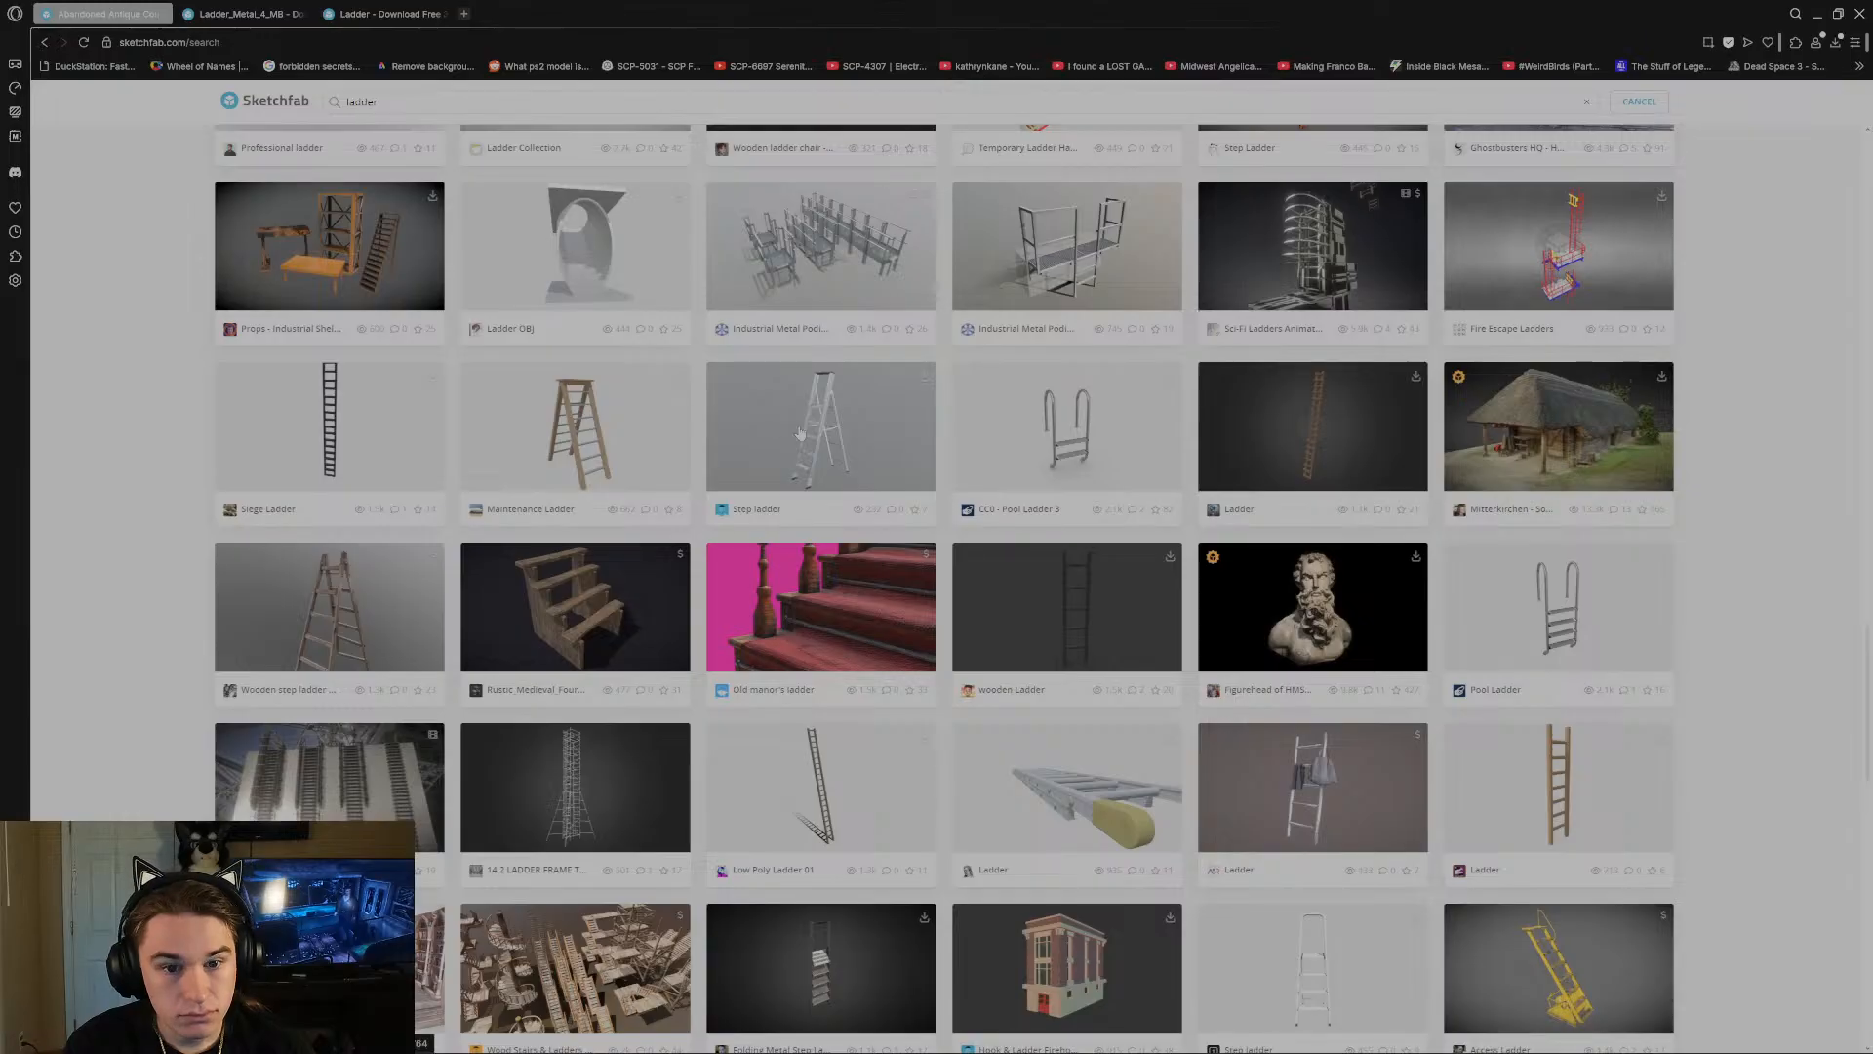
Open the white Step ladder model, inspect it and bring up its download options, and close the Ladder_Metal_4_MB page.
{"action": "left_click", "coordinate": [835, 434]}
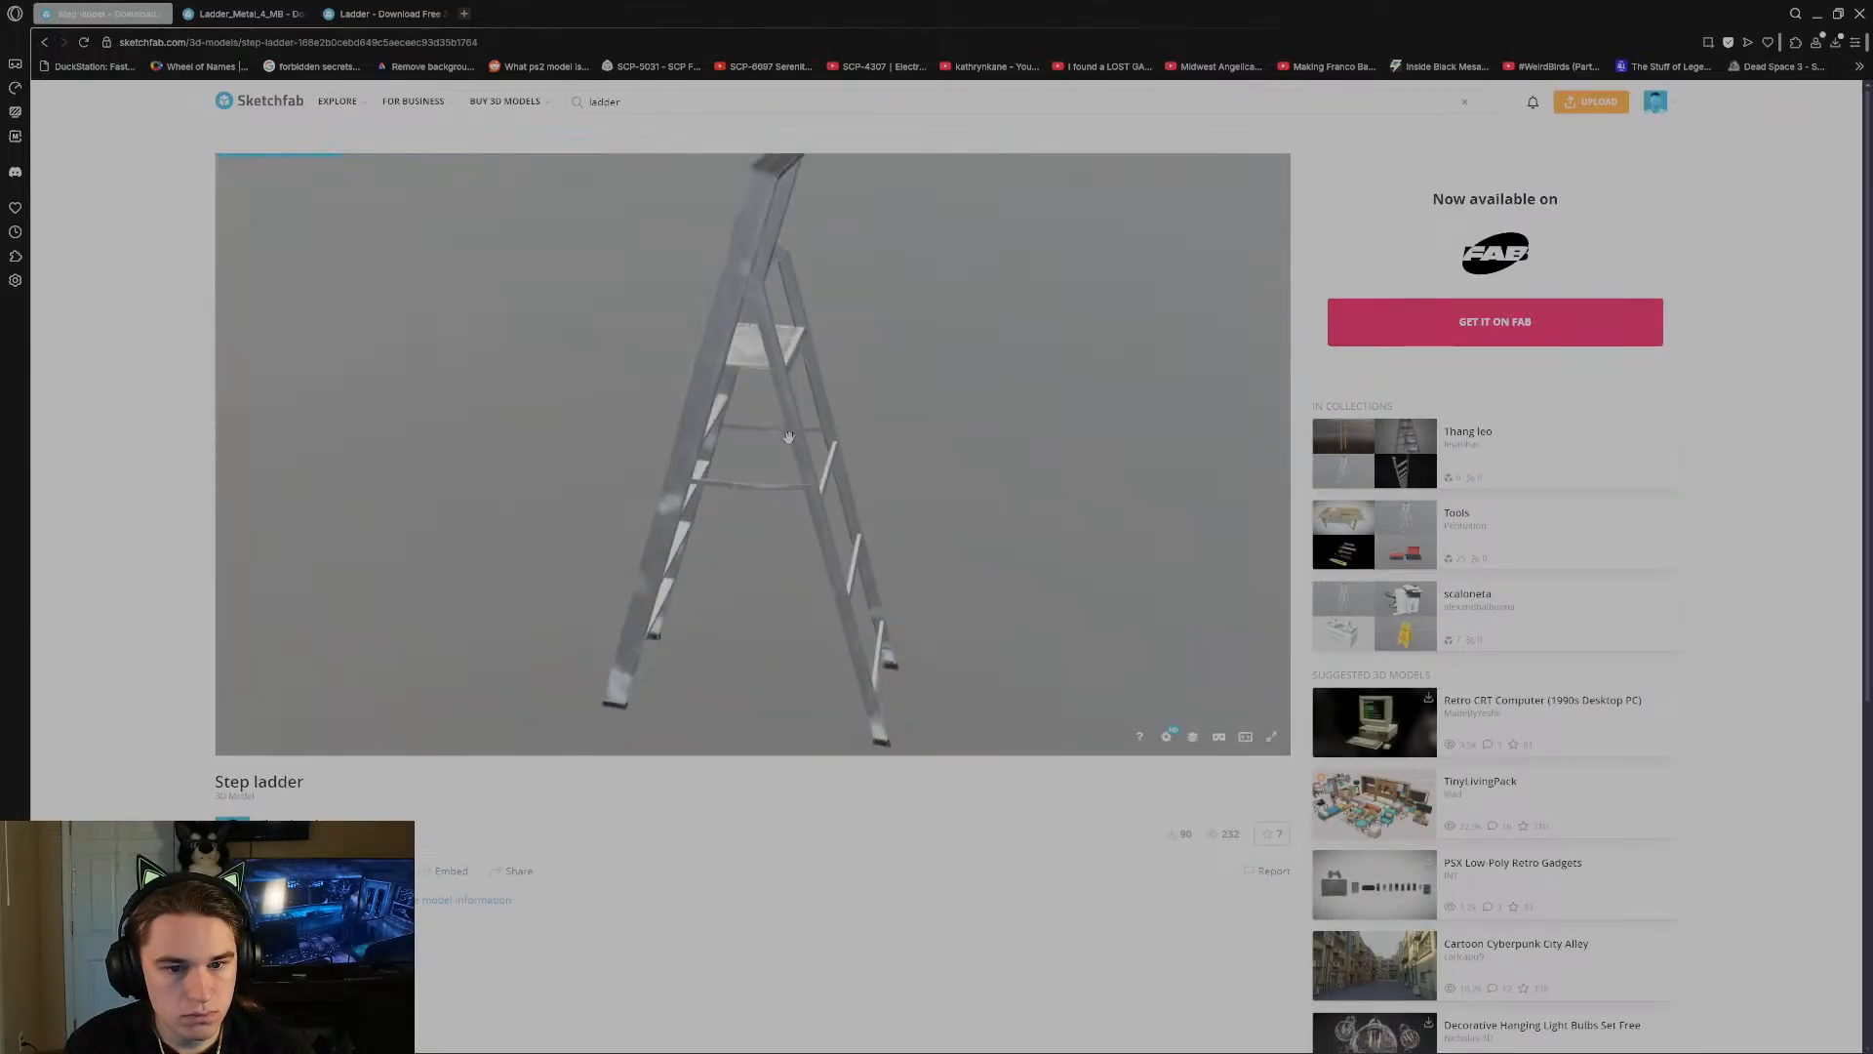
{"action": "mouse_move", "coordinate": [701, 461]}
{"action": "left_mouse_down"}
{"action": "mouse_move", "coordinate": [812, 466]}
{"action": "mouse_move", "coordinate": [815, 482]}
{"action": "mouse_move", "coordinate": [761, 483]}
{"action": "mouse_move", "coordinate": [790, 488]}
{"action": "mouse_move", "coordinate": [773, 599]}
{"action": "mouse_move", "coordinate": [770, 487]}
{"action": "mouse_move", "coordinate": [849, 472]}
{"action": "mouse_move", "coordinate": [878, 488]}
{"action": "mouse_move", "coordinate": [615, 494]}
{"action": "left_mouse_up"}
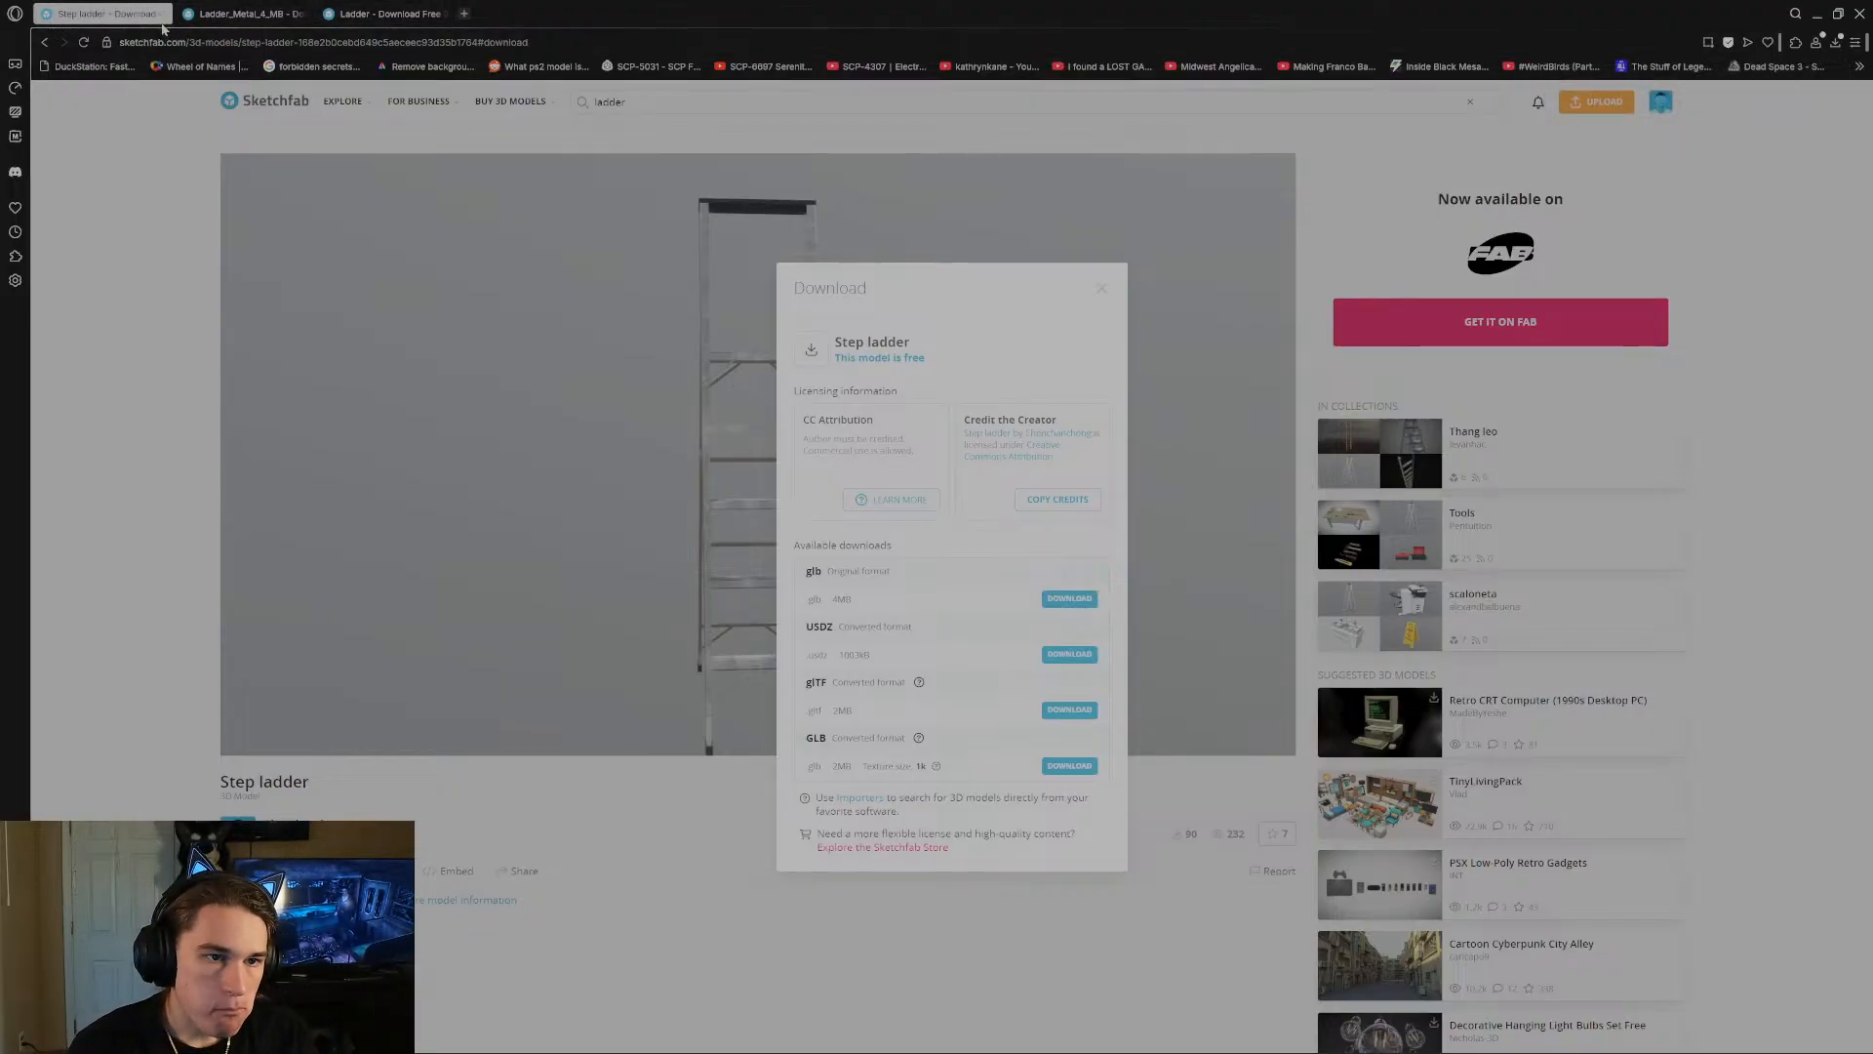
{"action": "left_click", "coordinate": [302, 14]}
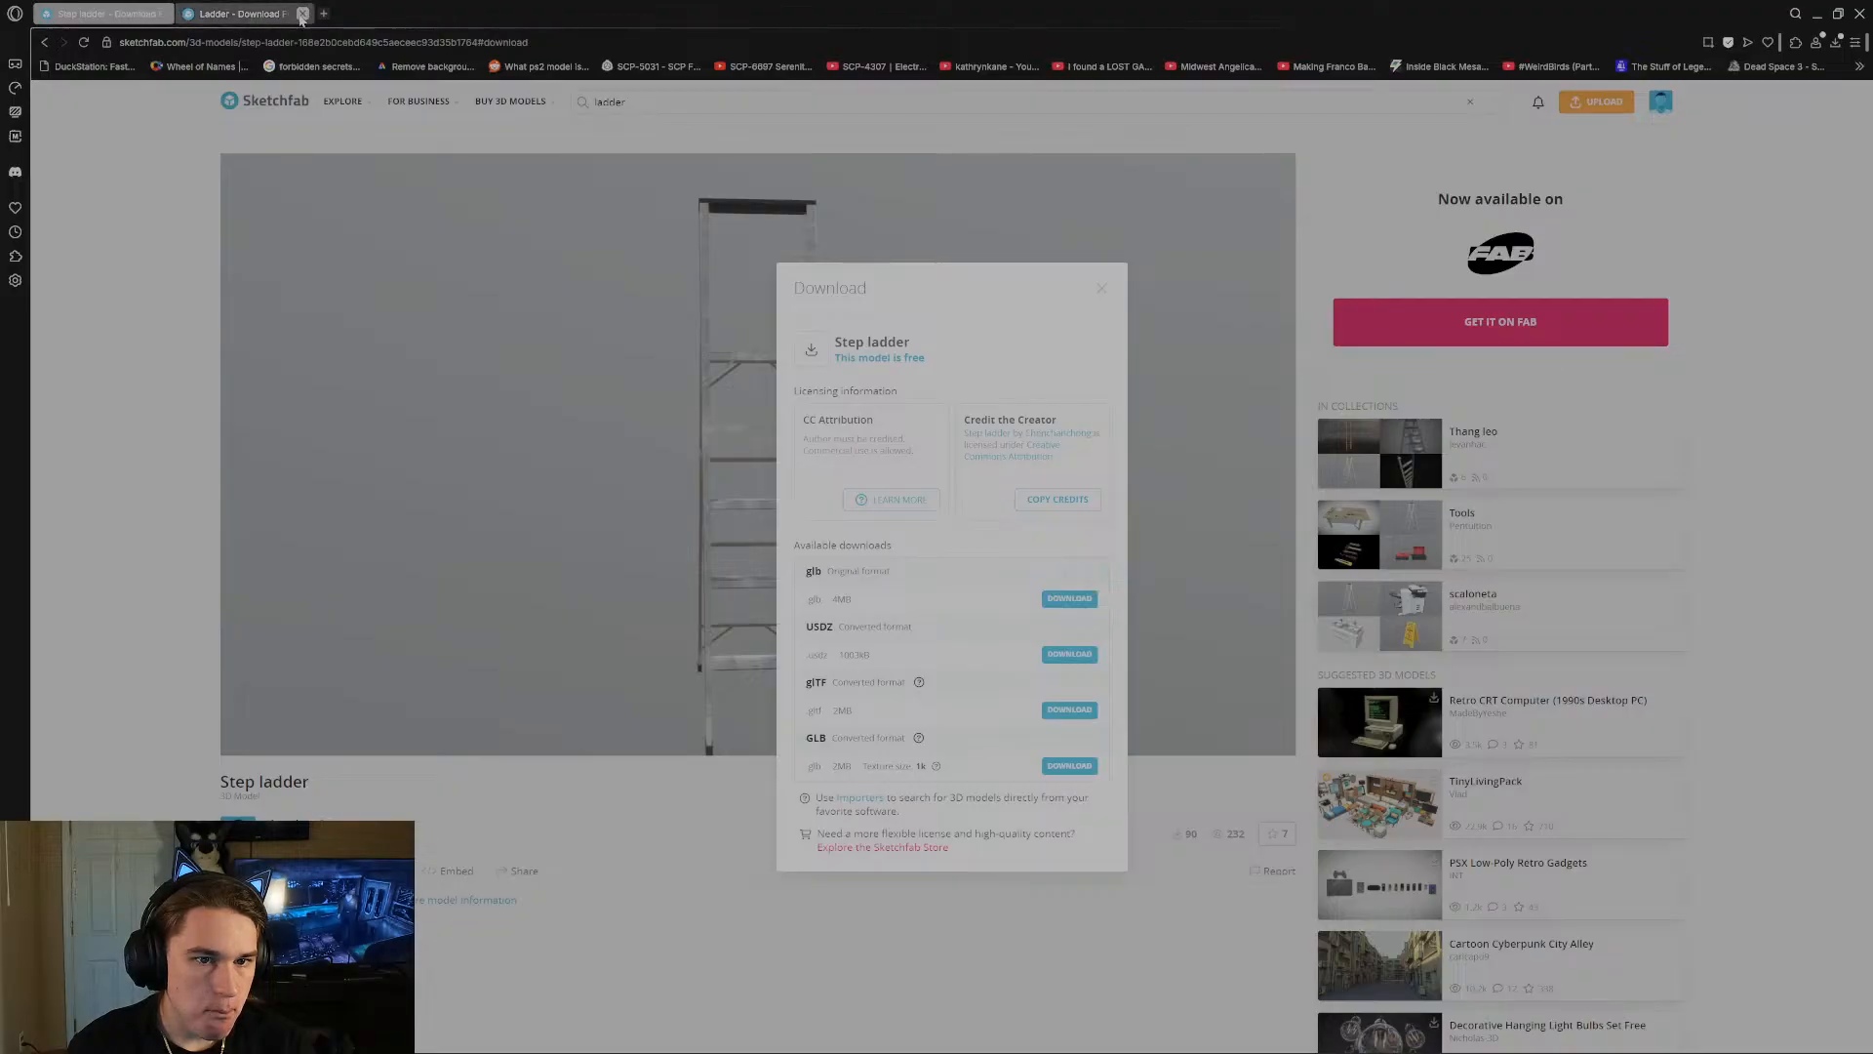
Close the ladder model's download tab and open an empty Sketchfab model search.
{"action": "left_click", "coordinate": [303, 15]}
{"action": "left_click", "coordinate": [678, 95]}
{"action": "left_click", "coordinate": [678, 98]}
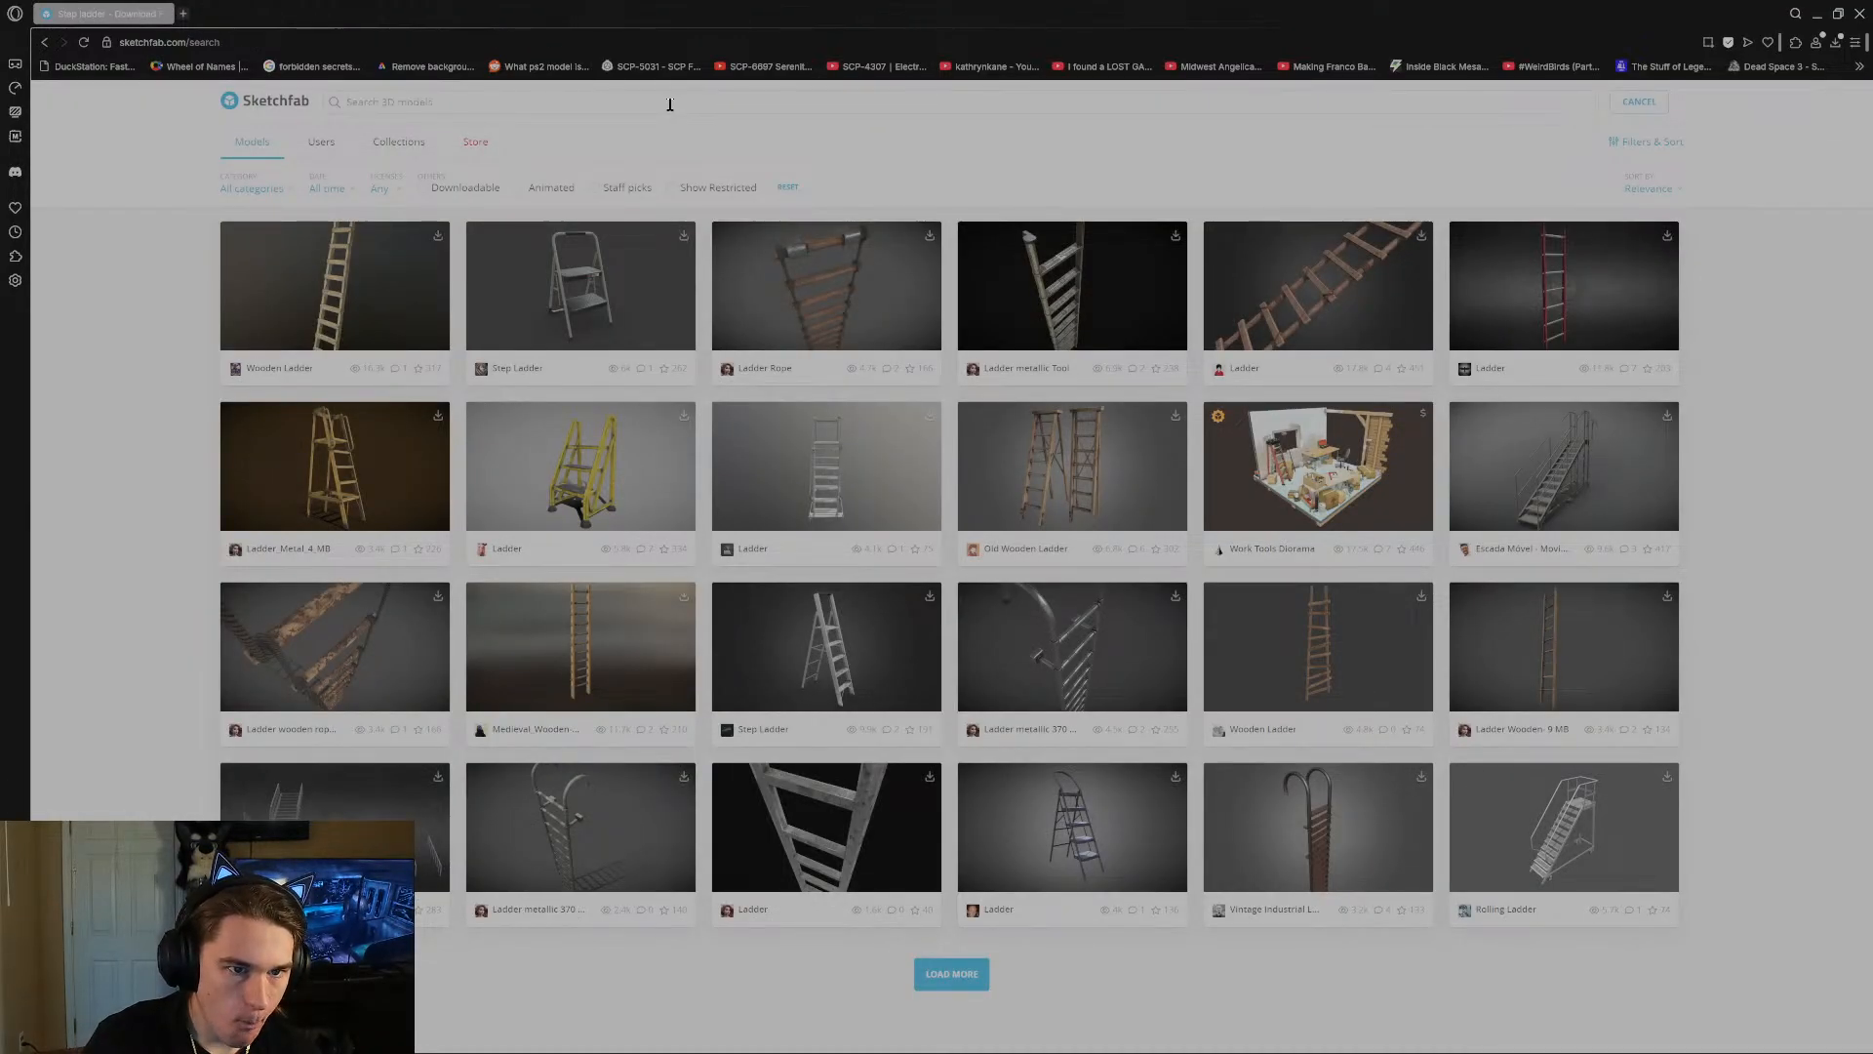
{"action": "type", "text": "ca"}
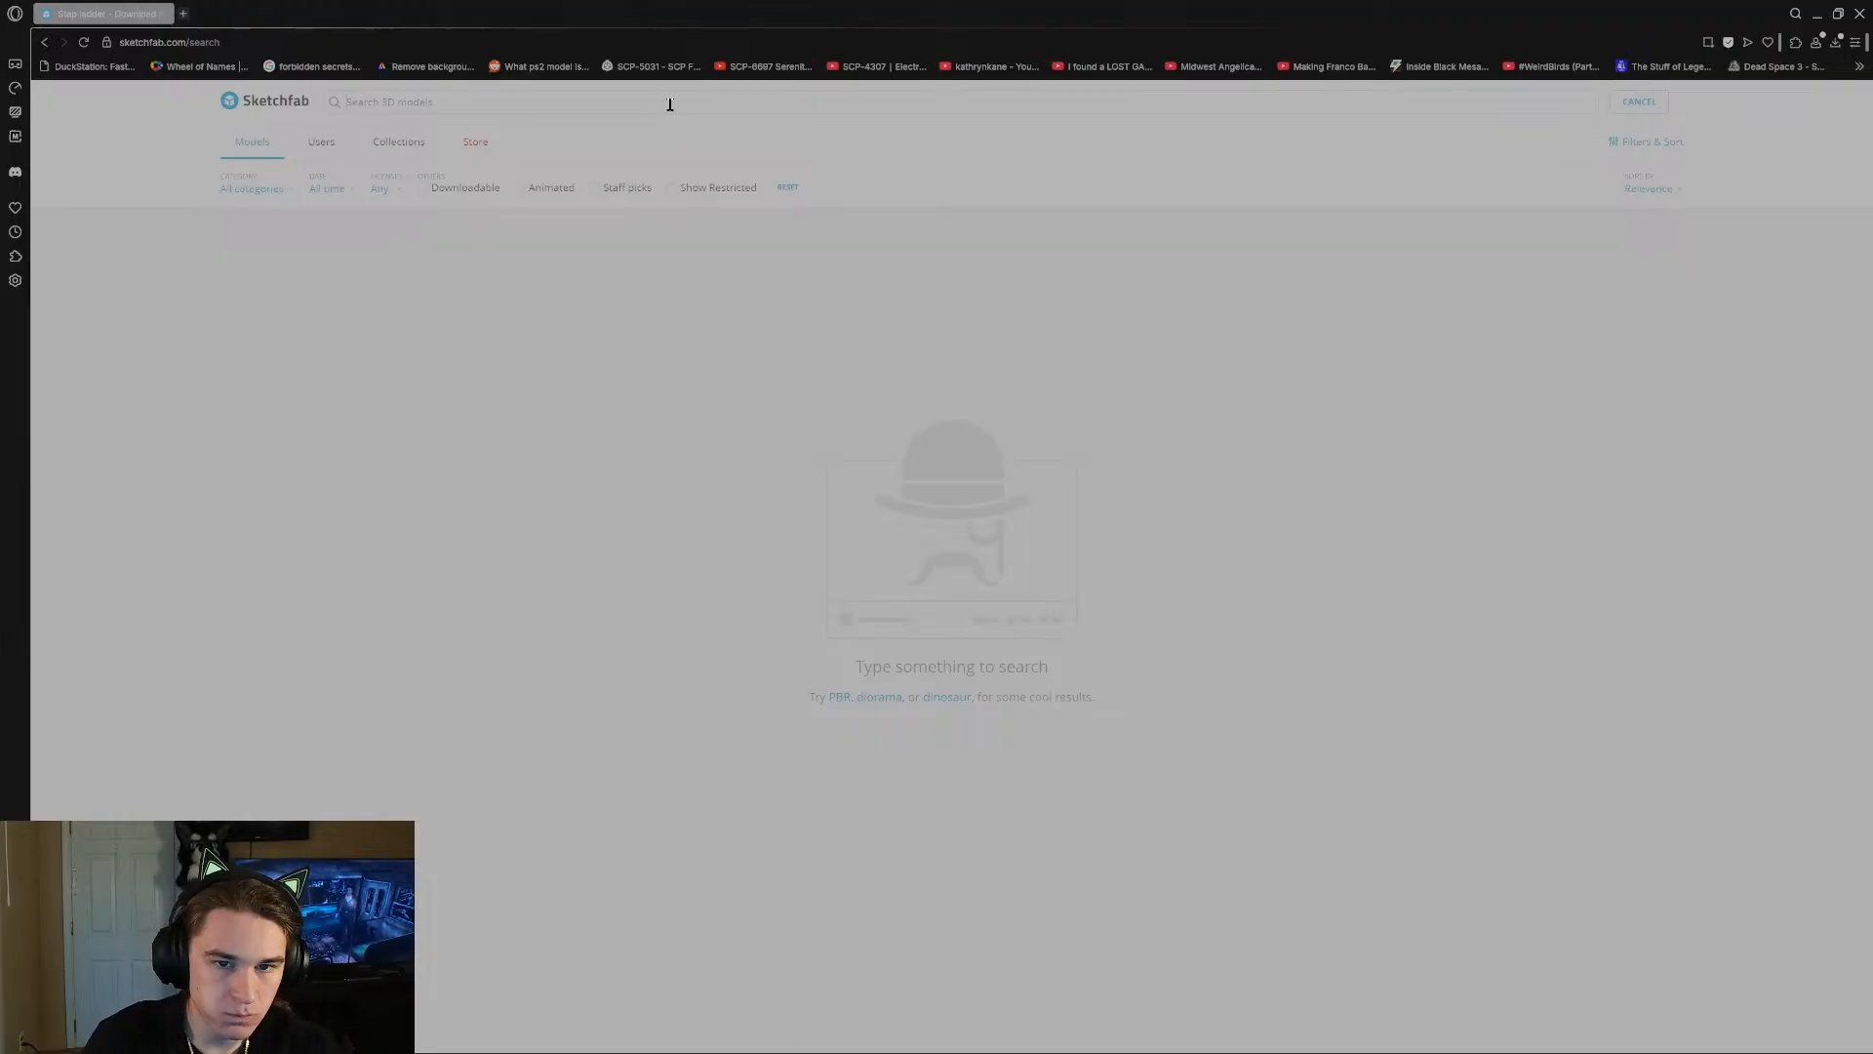
Switch to Blender, examine the slatted divider room and wallpapered corridors in a walkthrough, and select the wallpapered wall object.
{"action": "left_click", "coordinate": [1817, 13]}
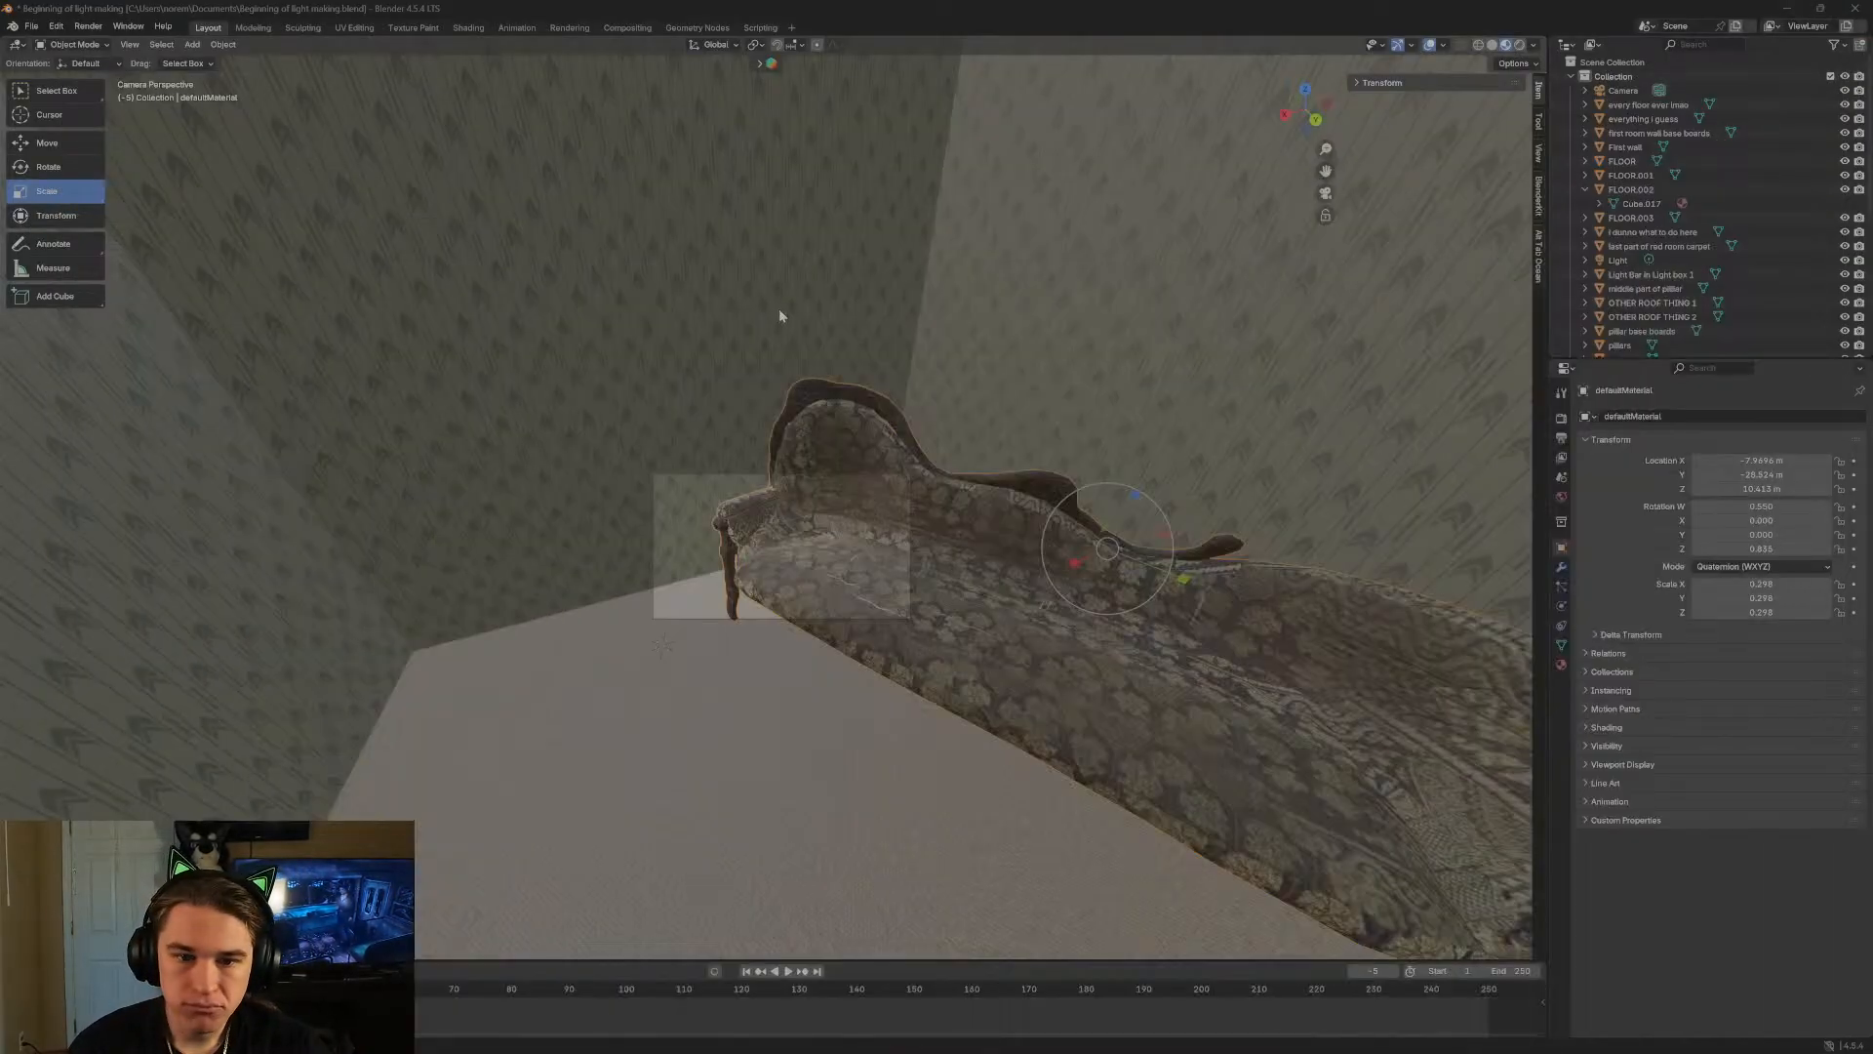
{"action": "key", "text": "shift+grave"}
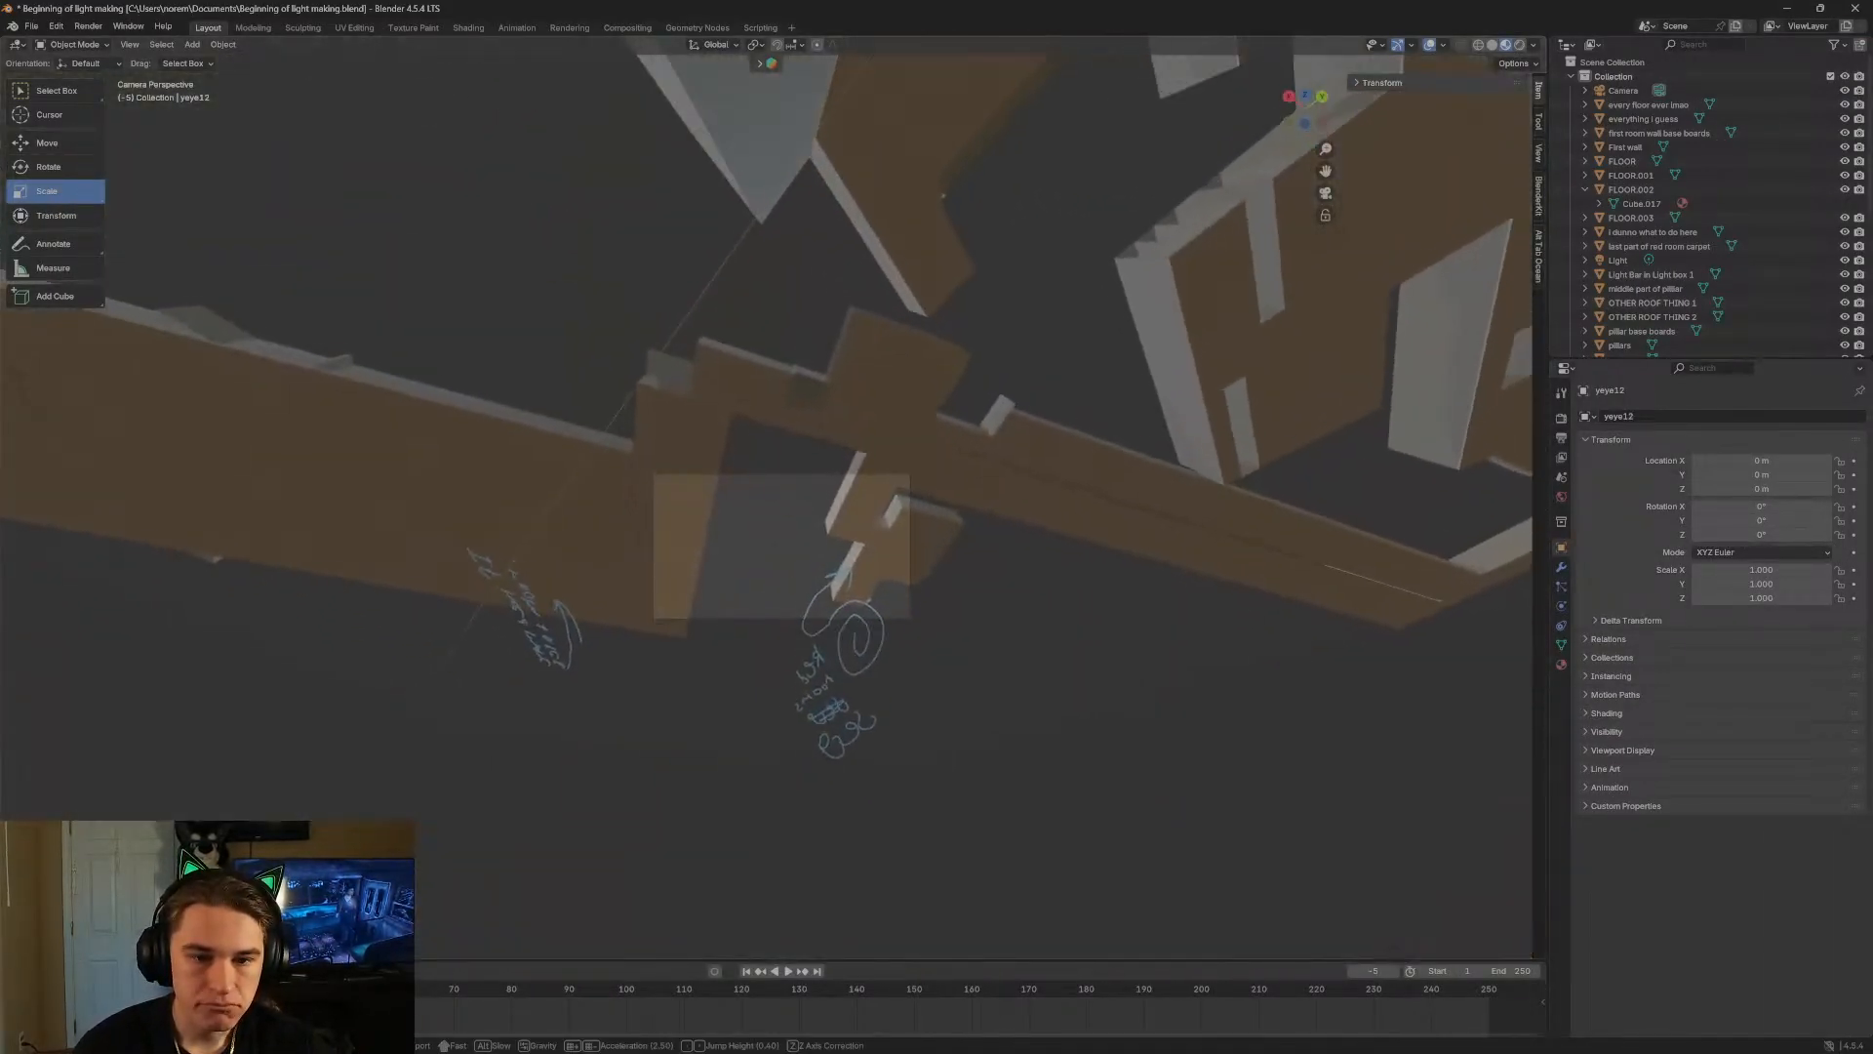
{"action": "key", "text": "w"}
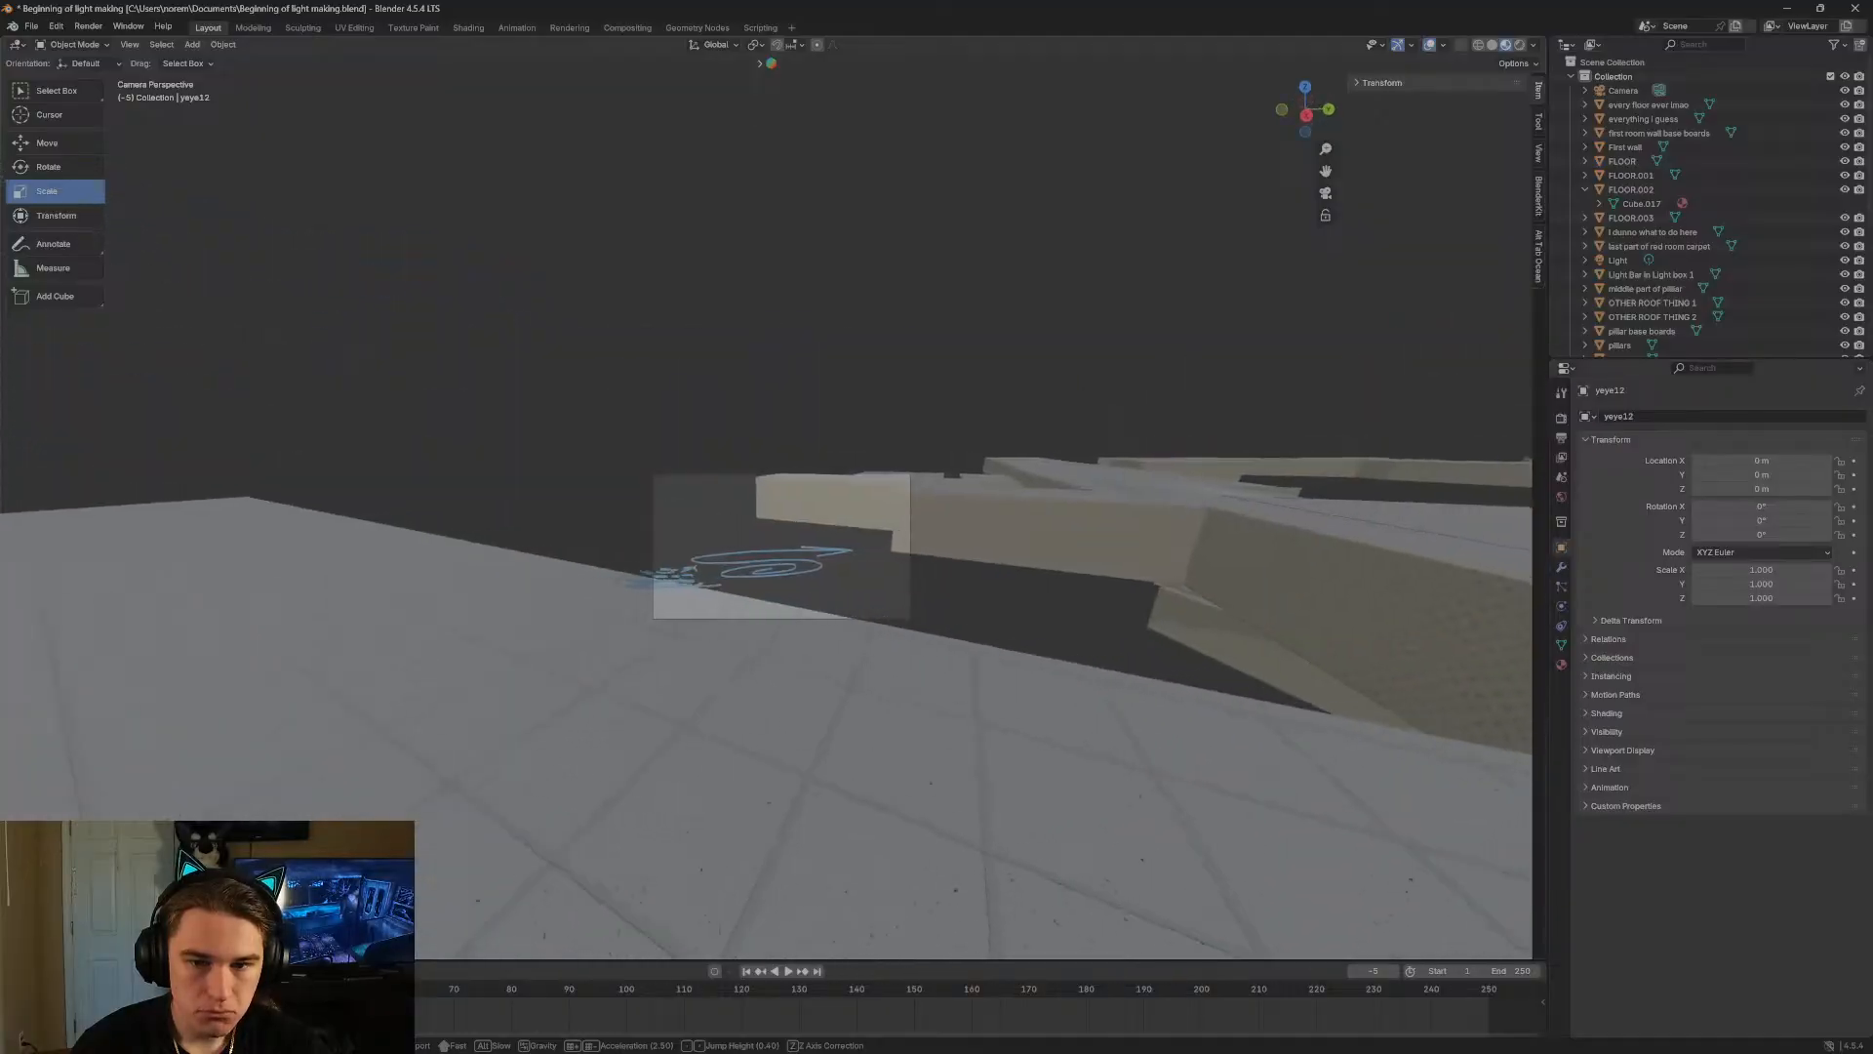
{"action": "key", "text": "w"}
{"action": "key", "text": "d"}
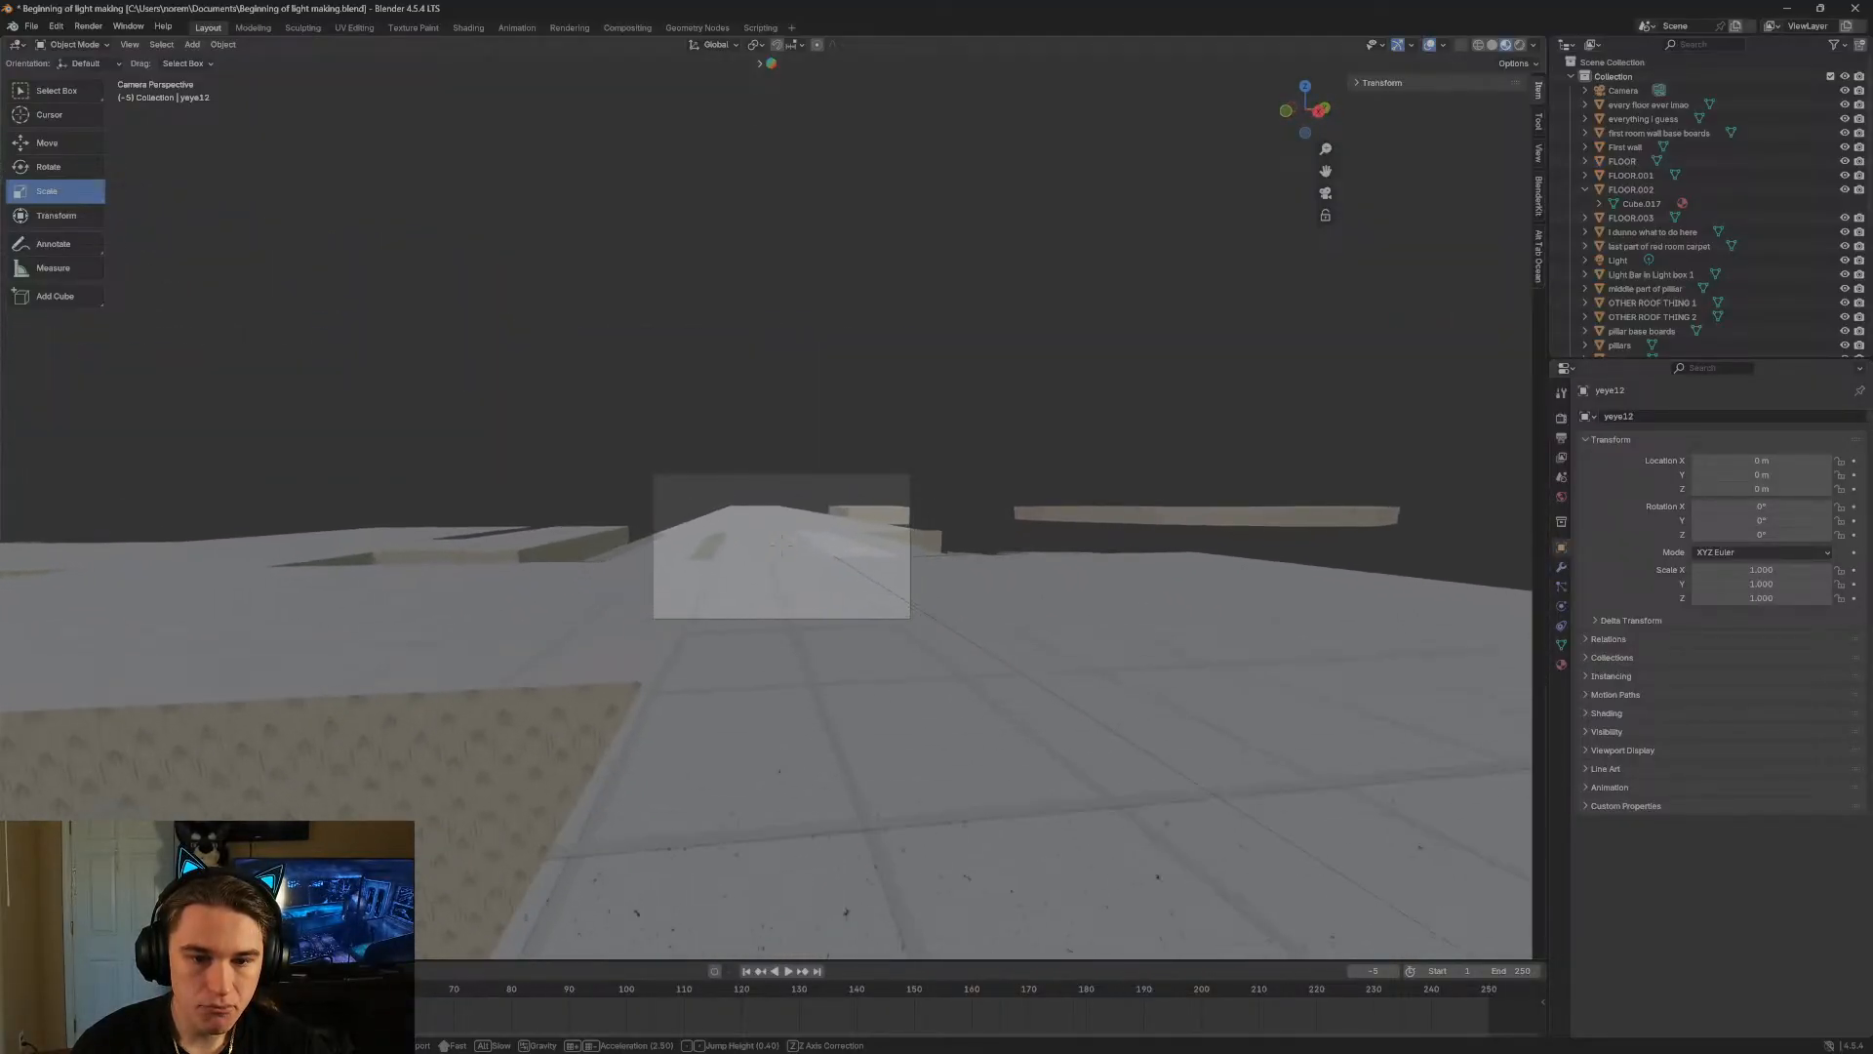
{"action": "key", "text": "w"}
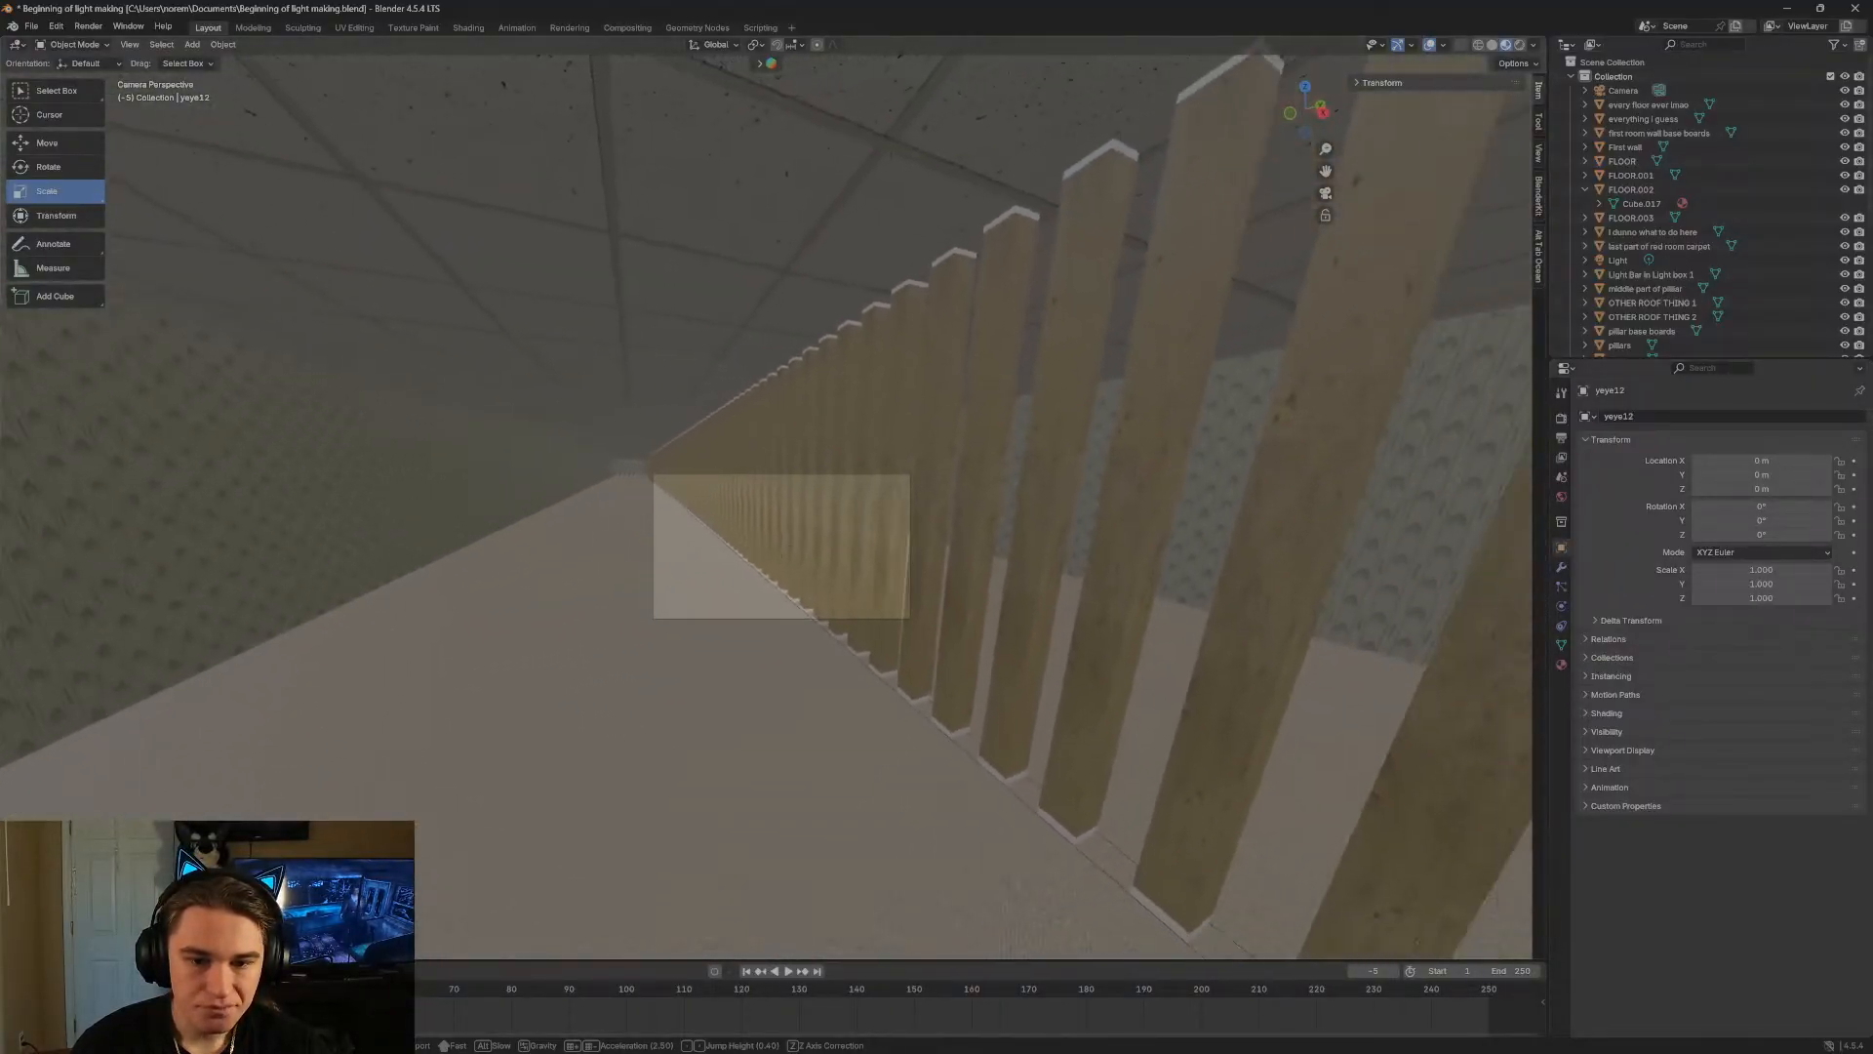
{"action": "key", "text": "s"}
{"action": "key", "text": "w"}
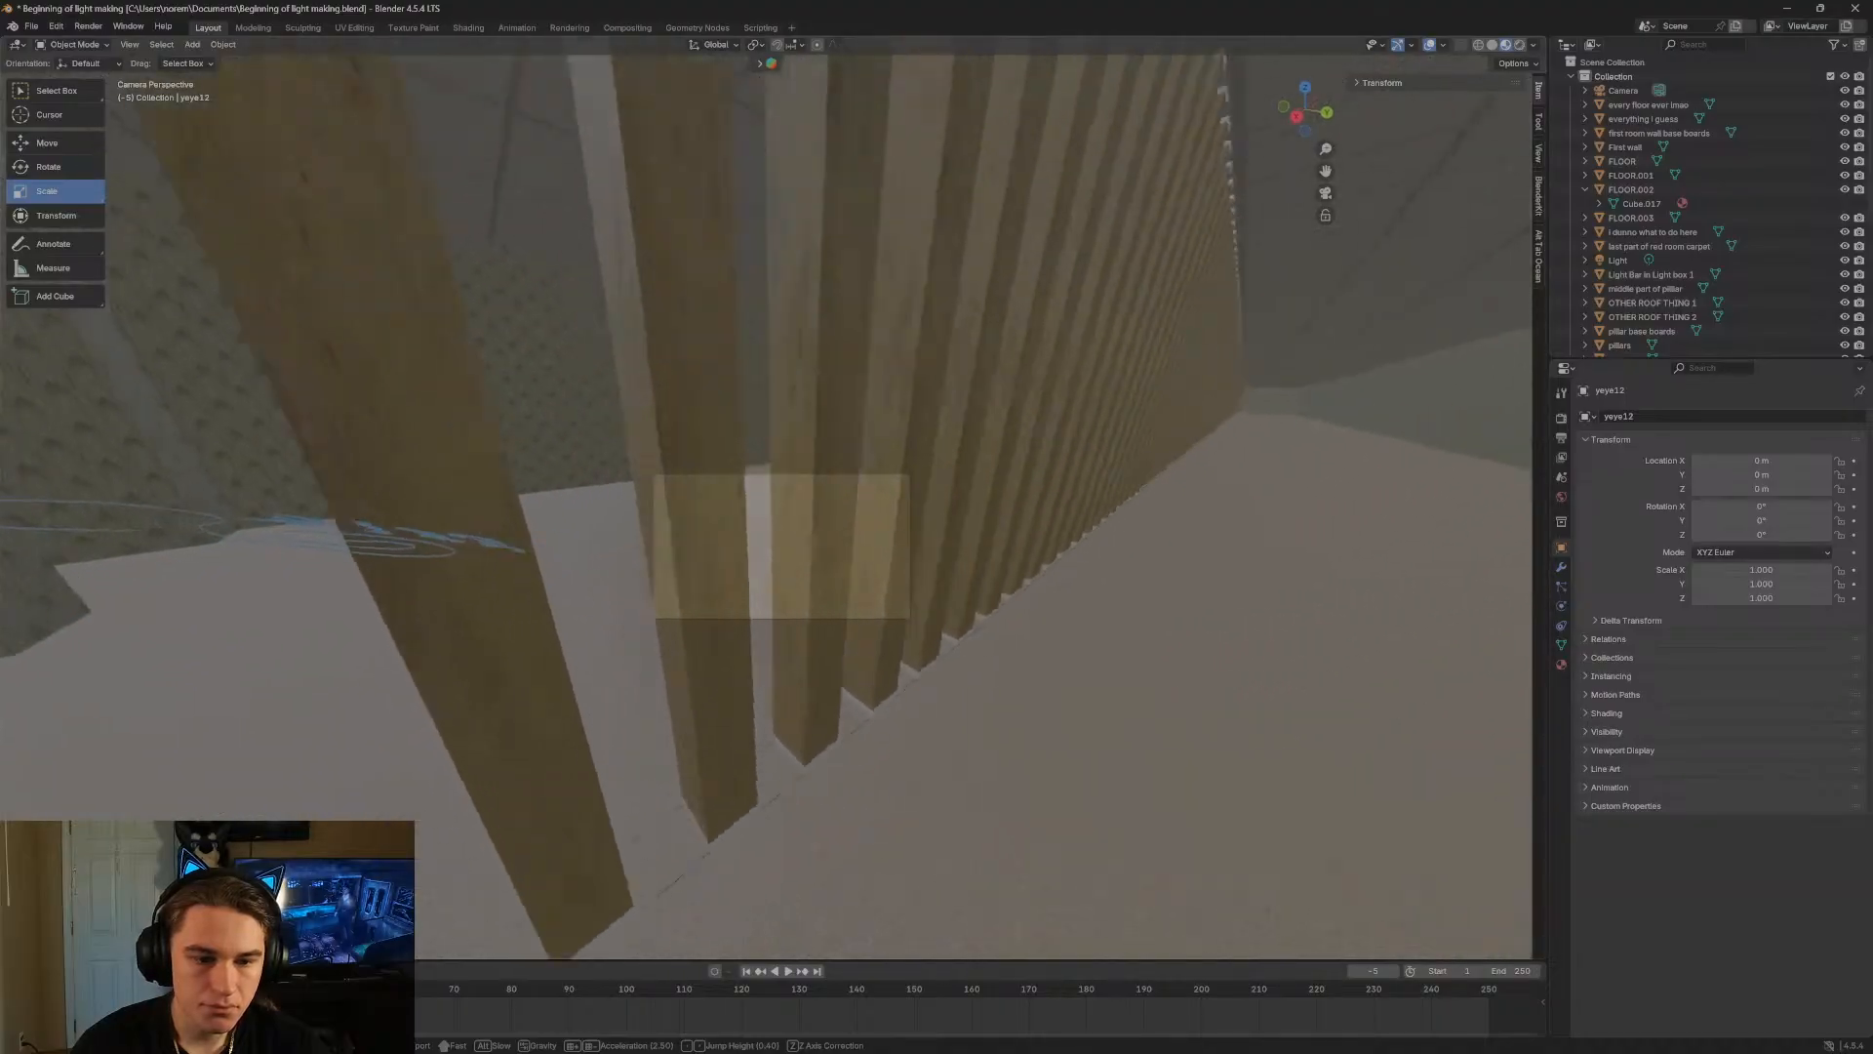
{"action": "key", "text": "d"}
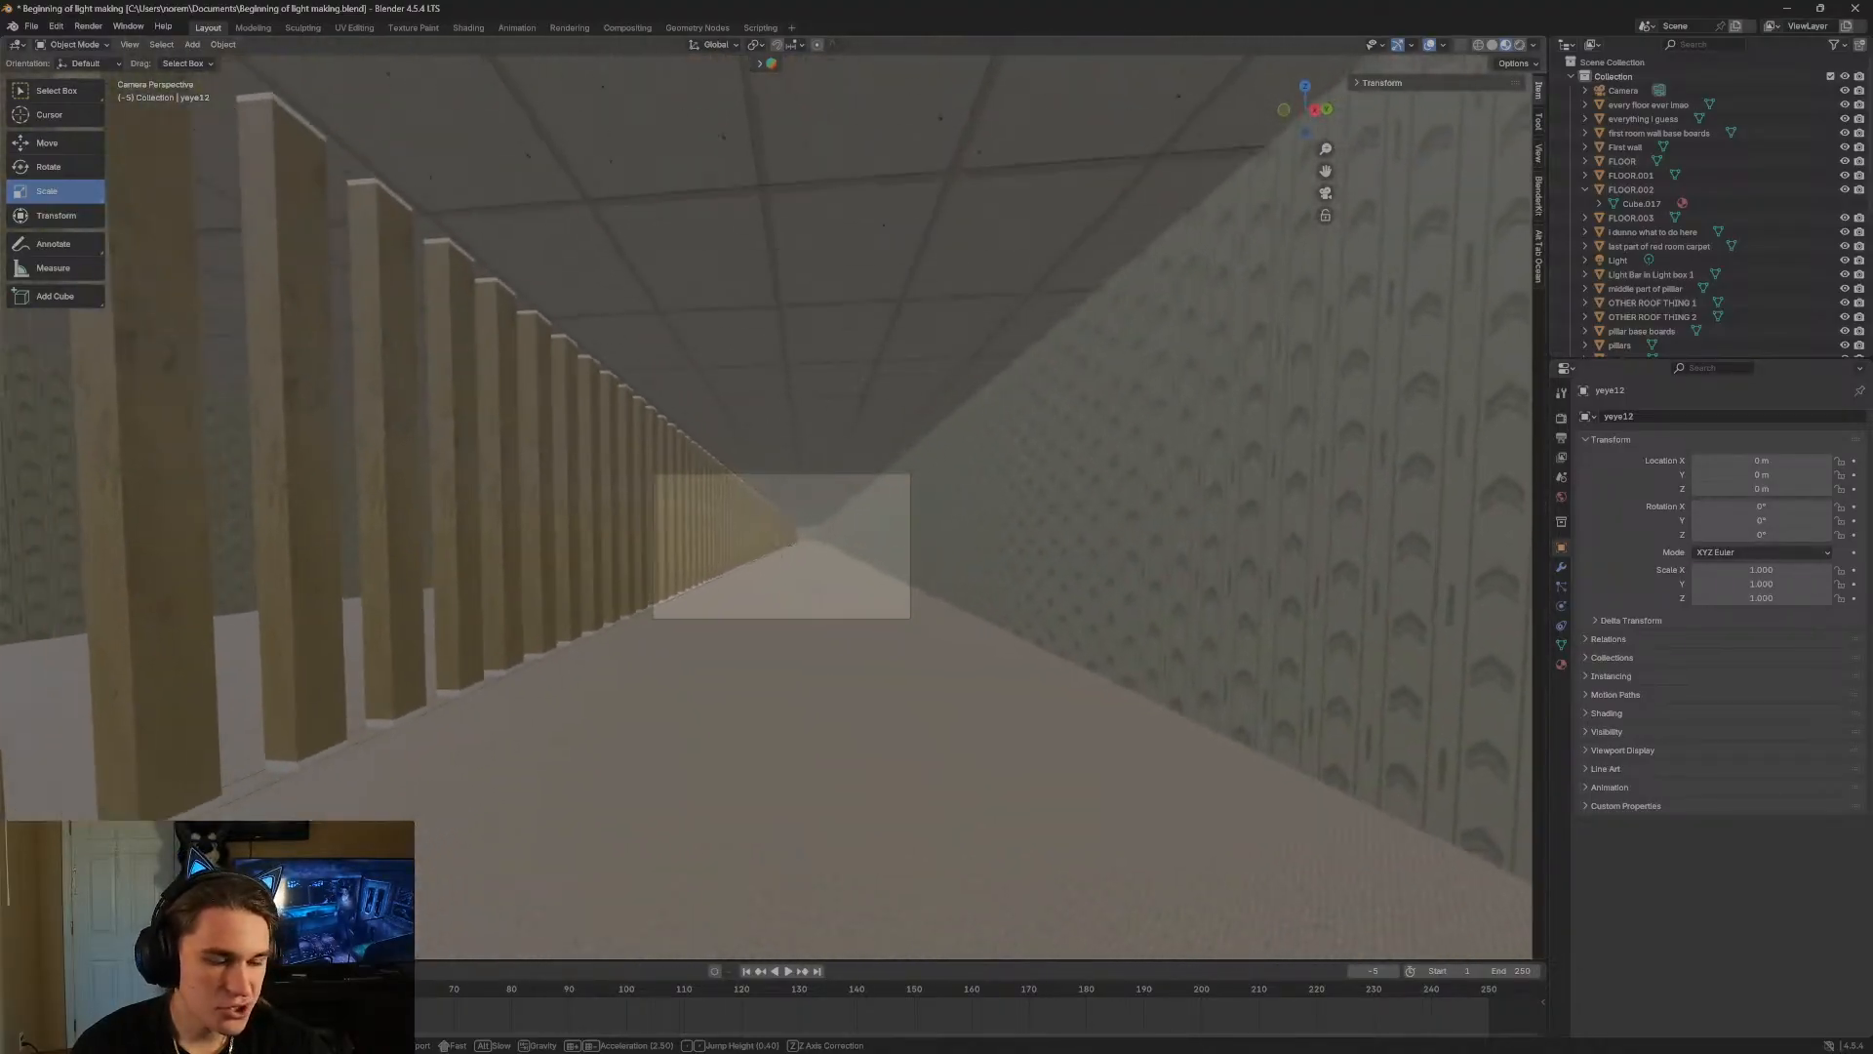
{"action": "key", "text": "w"}
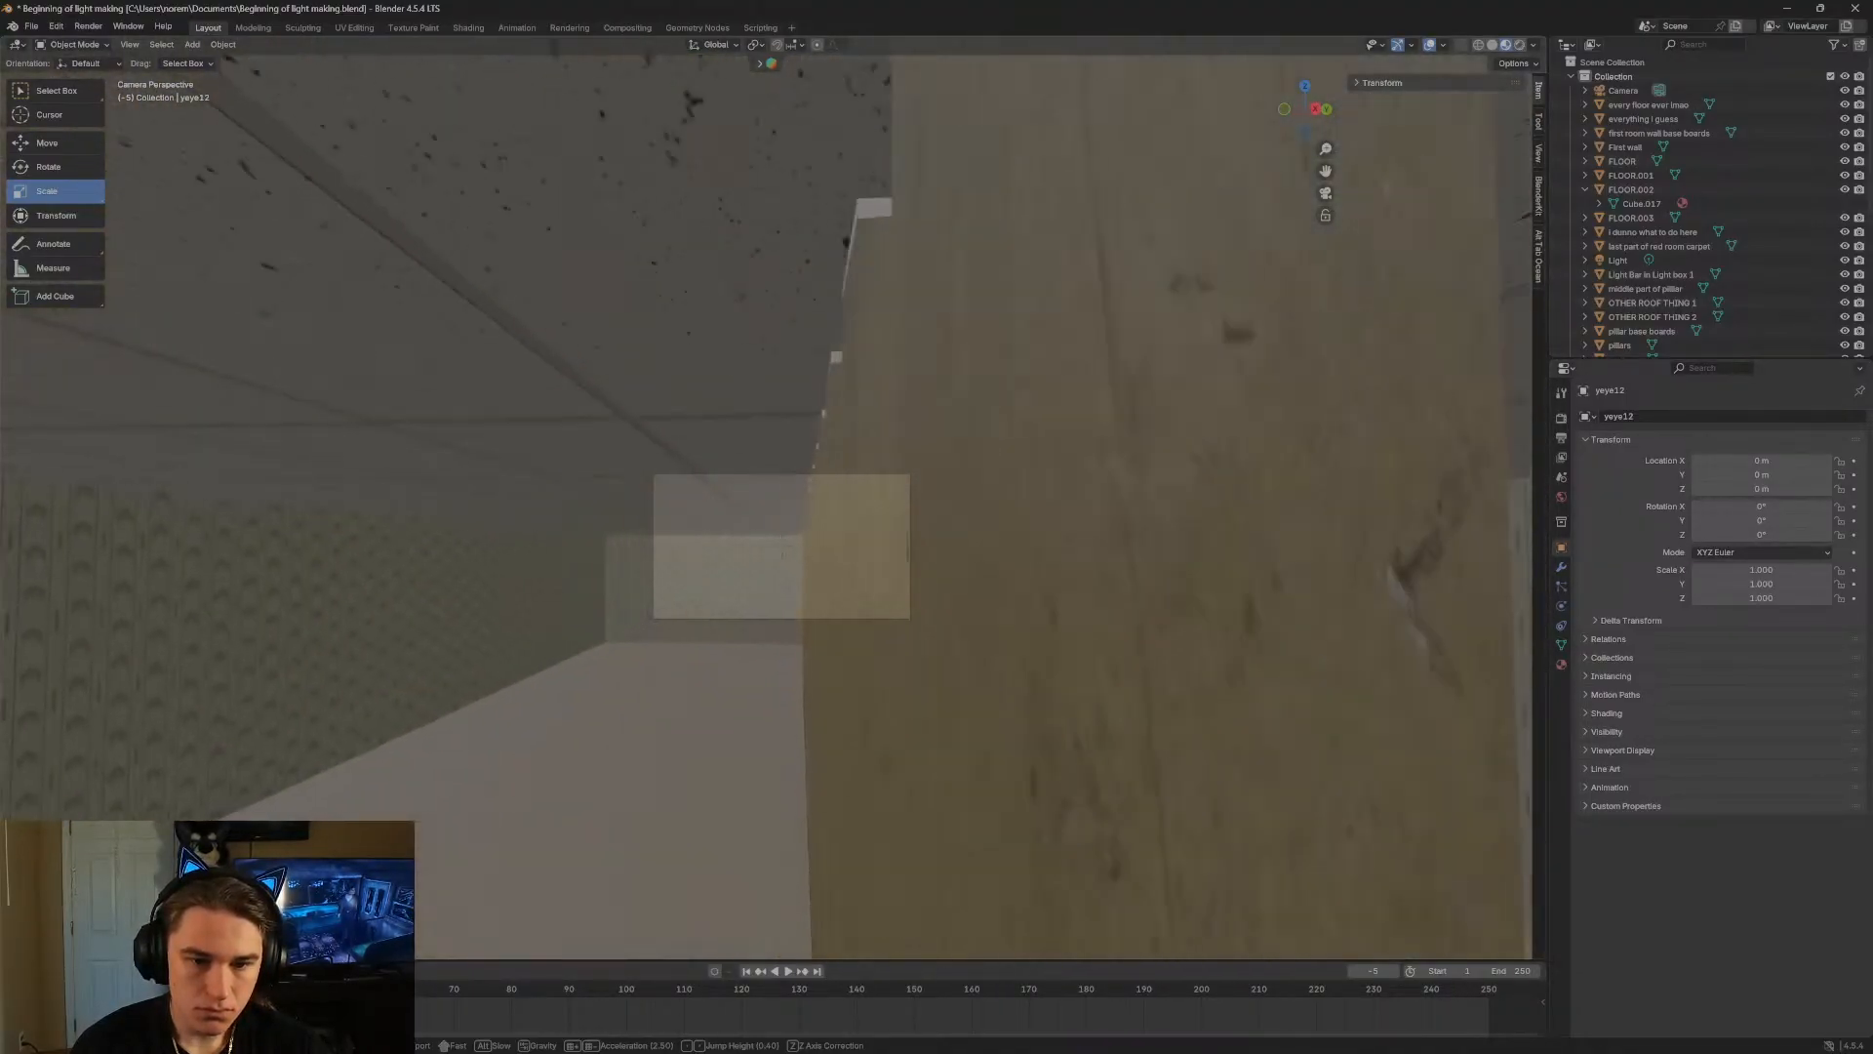
{"action": "key", "text": "w"}
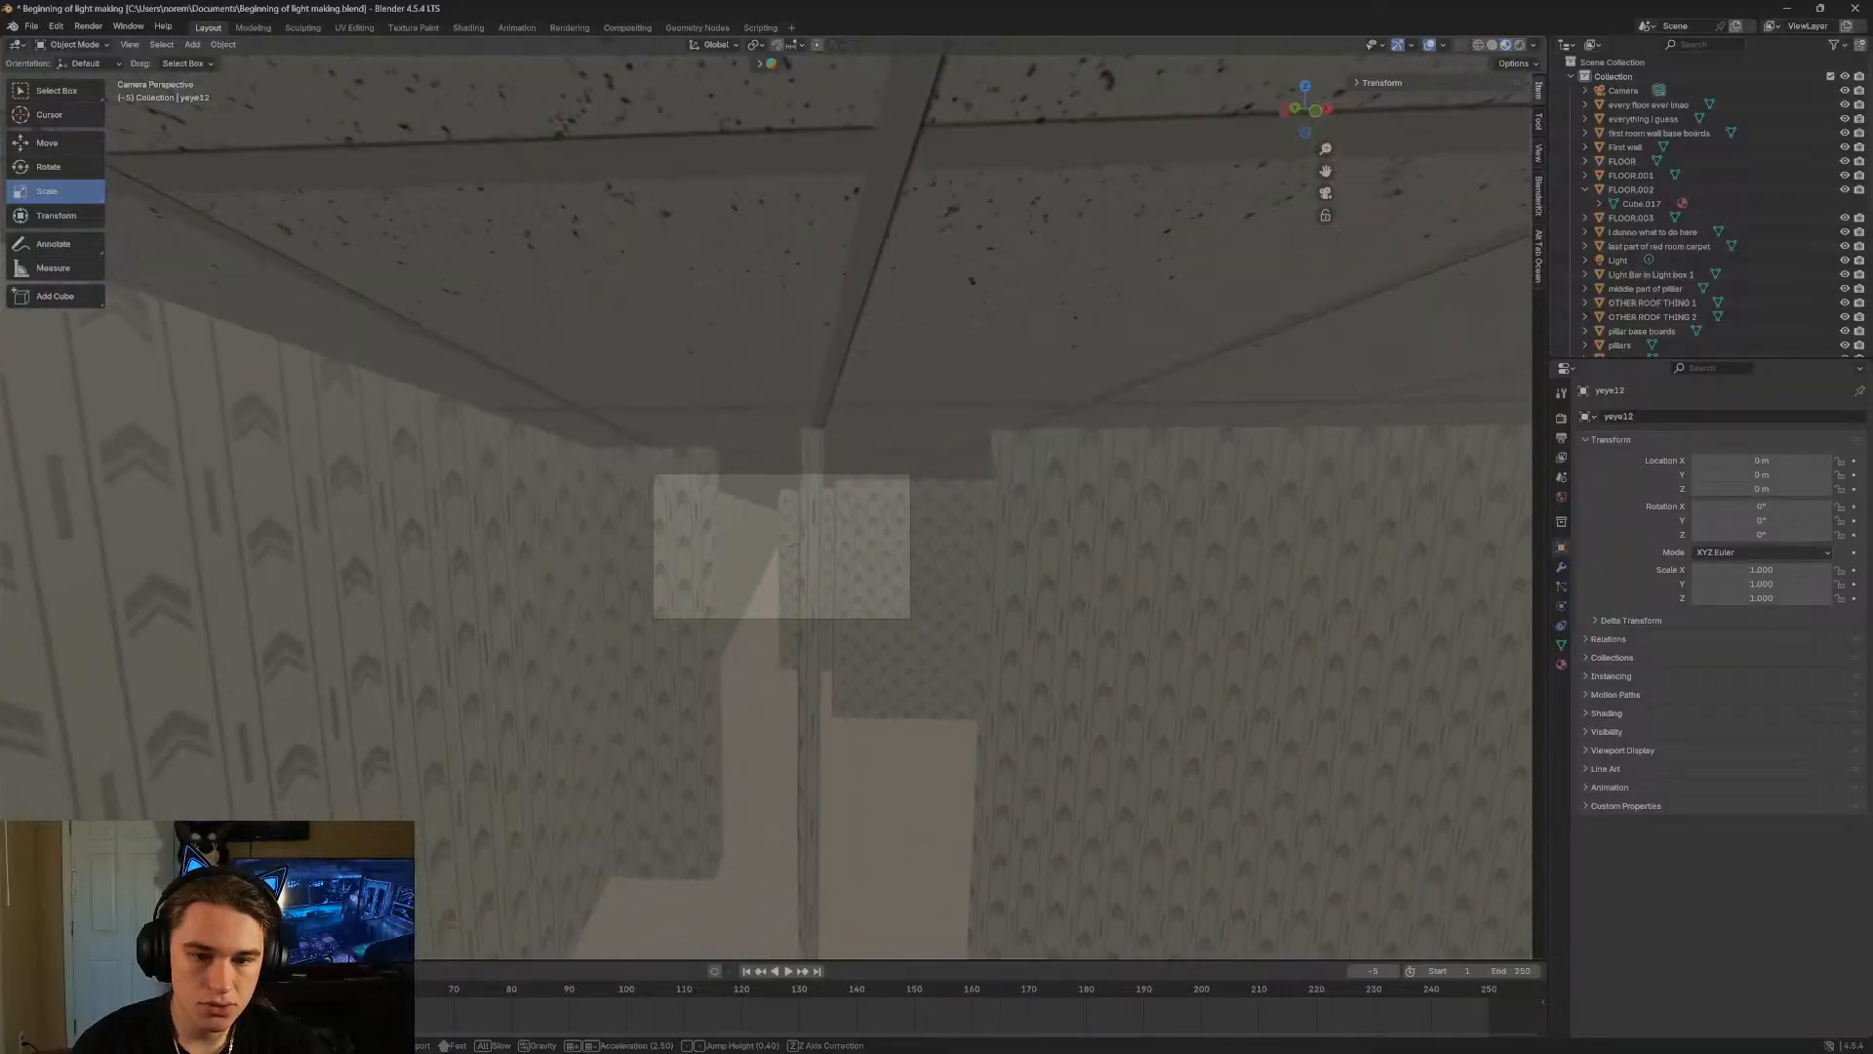
{"action": "key", "text": "w"}
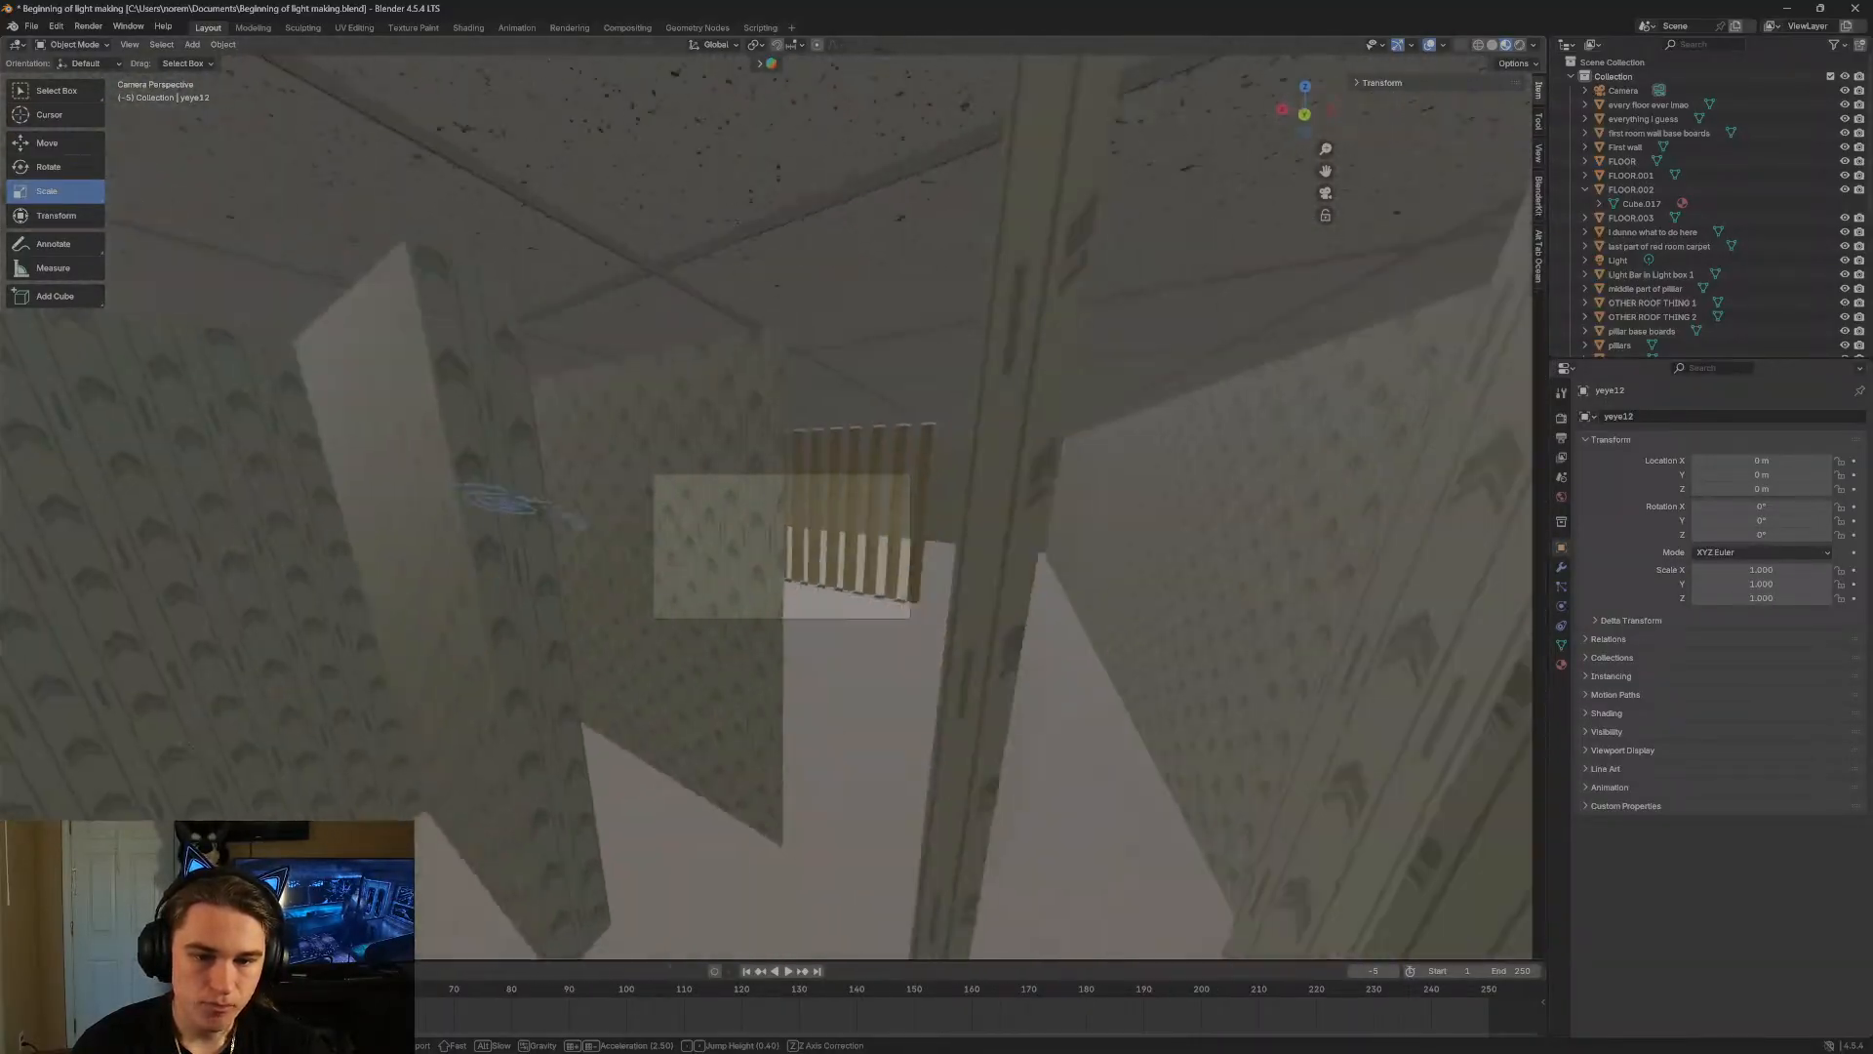
{"action": "left_click", "coordinate": [811, 253]}
{"action": "left_click", "coordinate": [811, 253]}
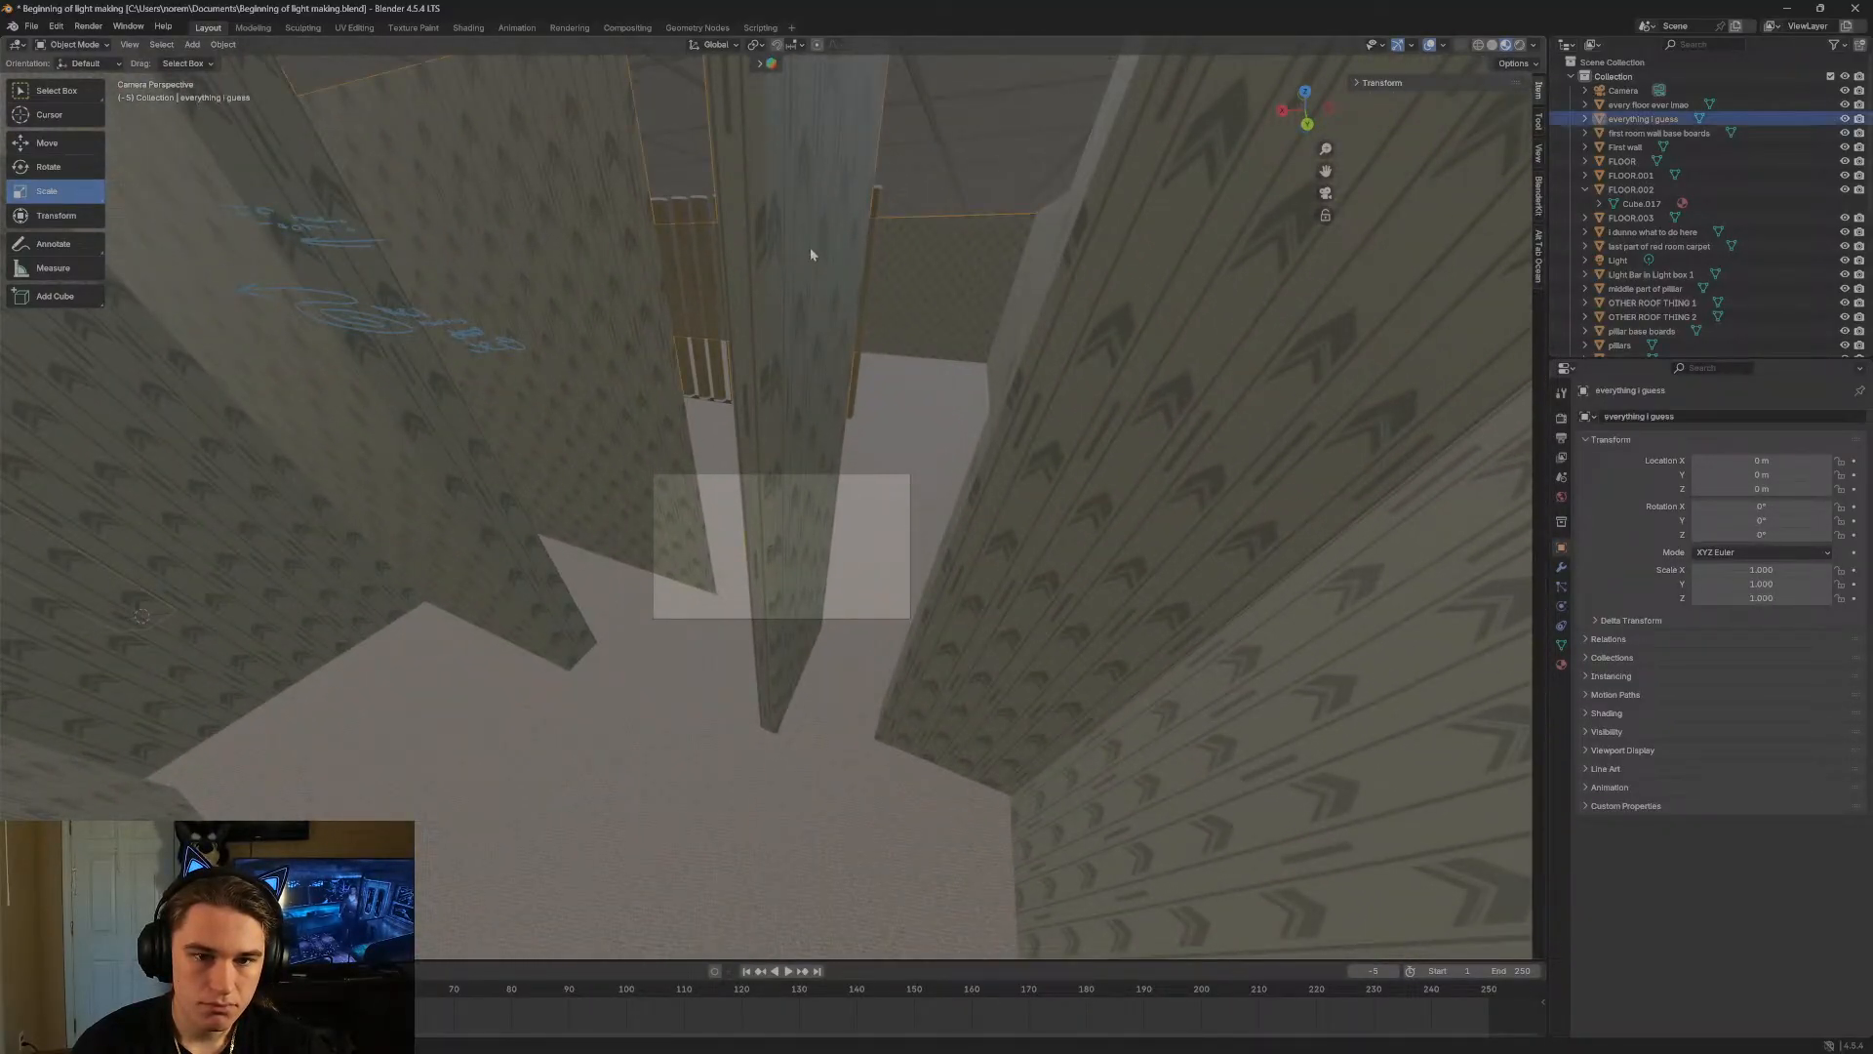
Examine the wallpapered partitions and the passages between them beside the long slatted divider from several viewpoints.
{"action": "key", "text": "shift+grave"}
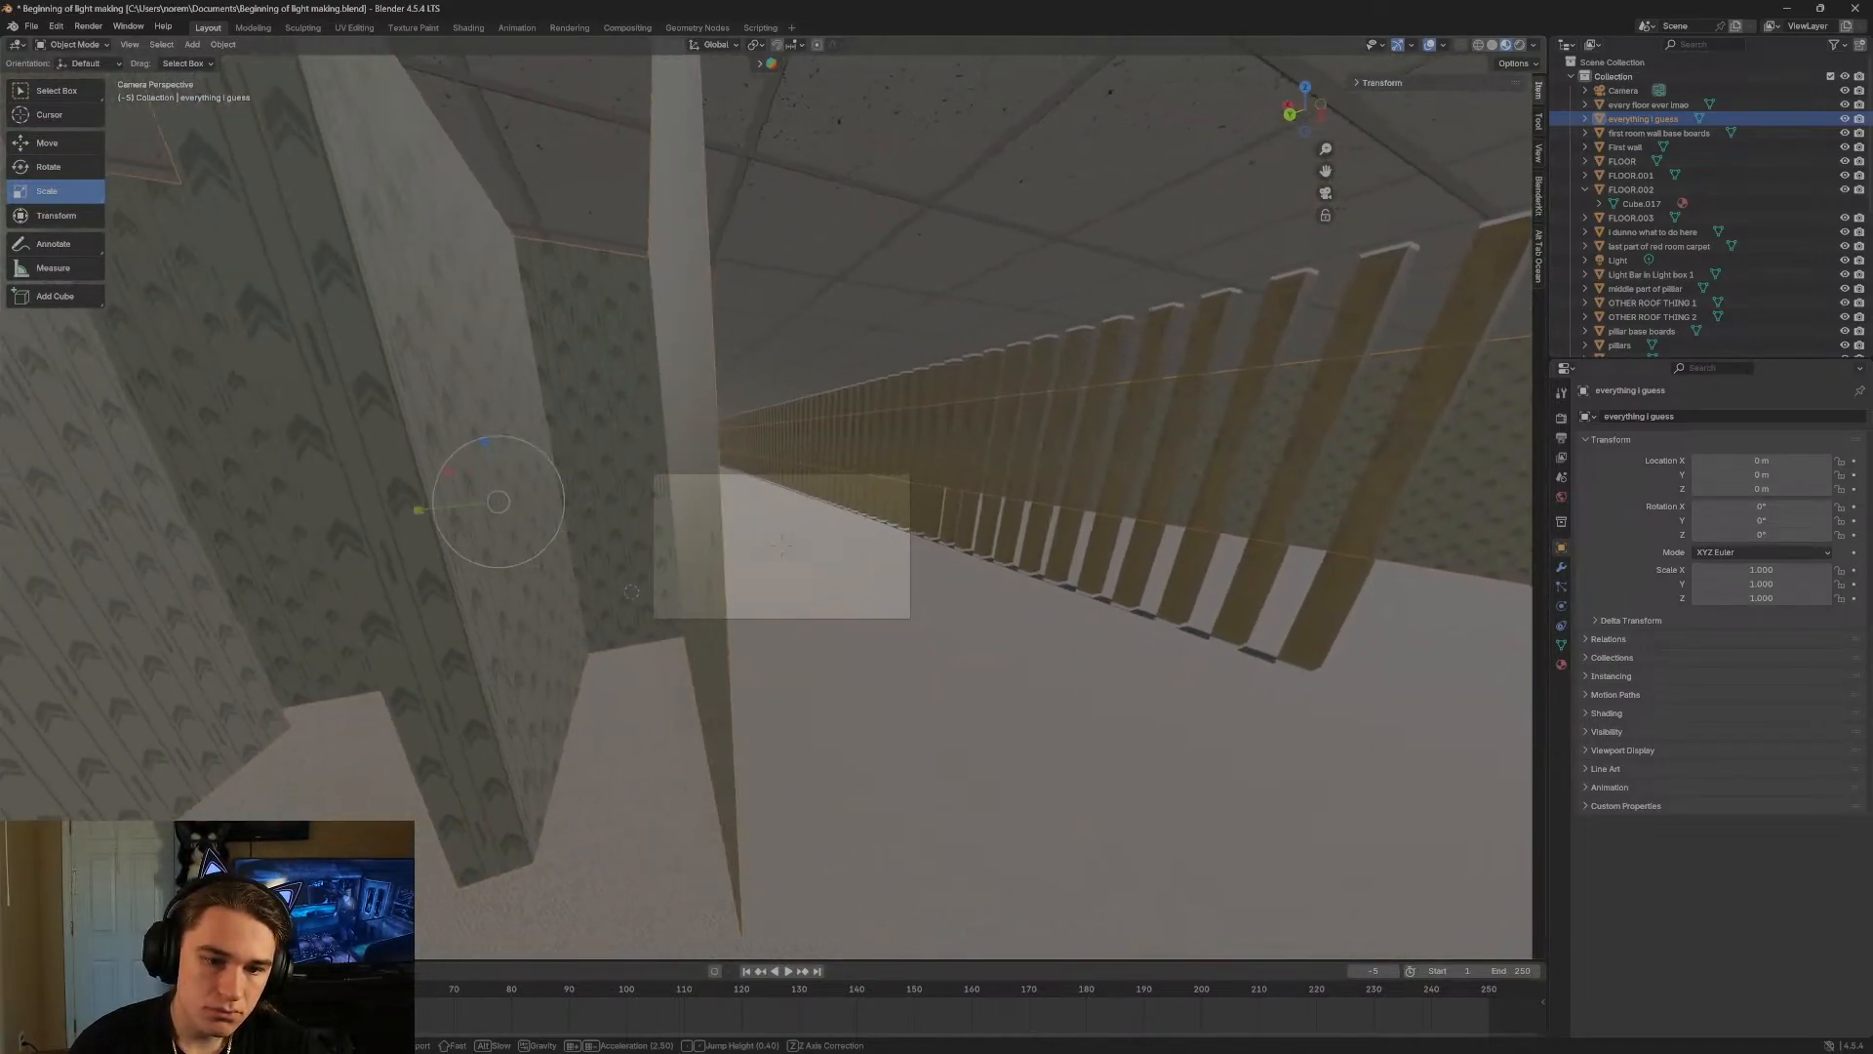
{"action": "left_click", "coordinate": [740, 357]}
{"action": "key", "text": "shift+grave"}
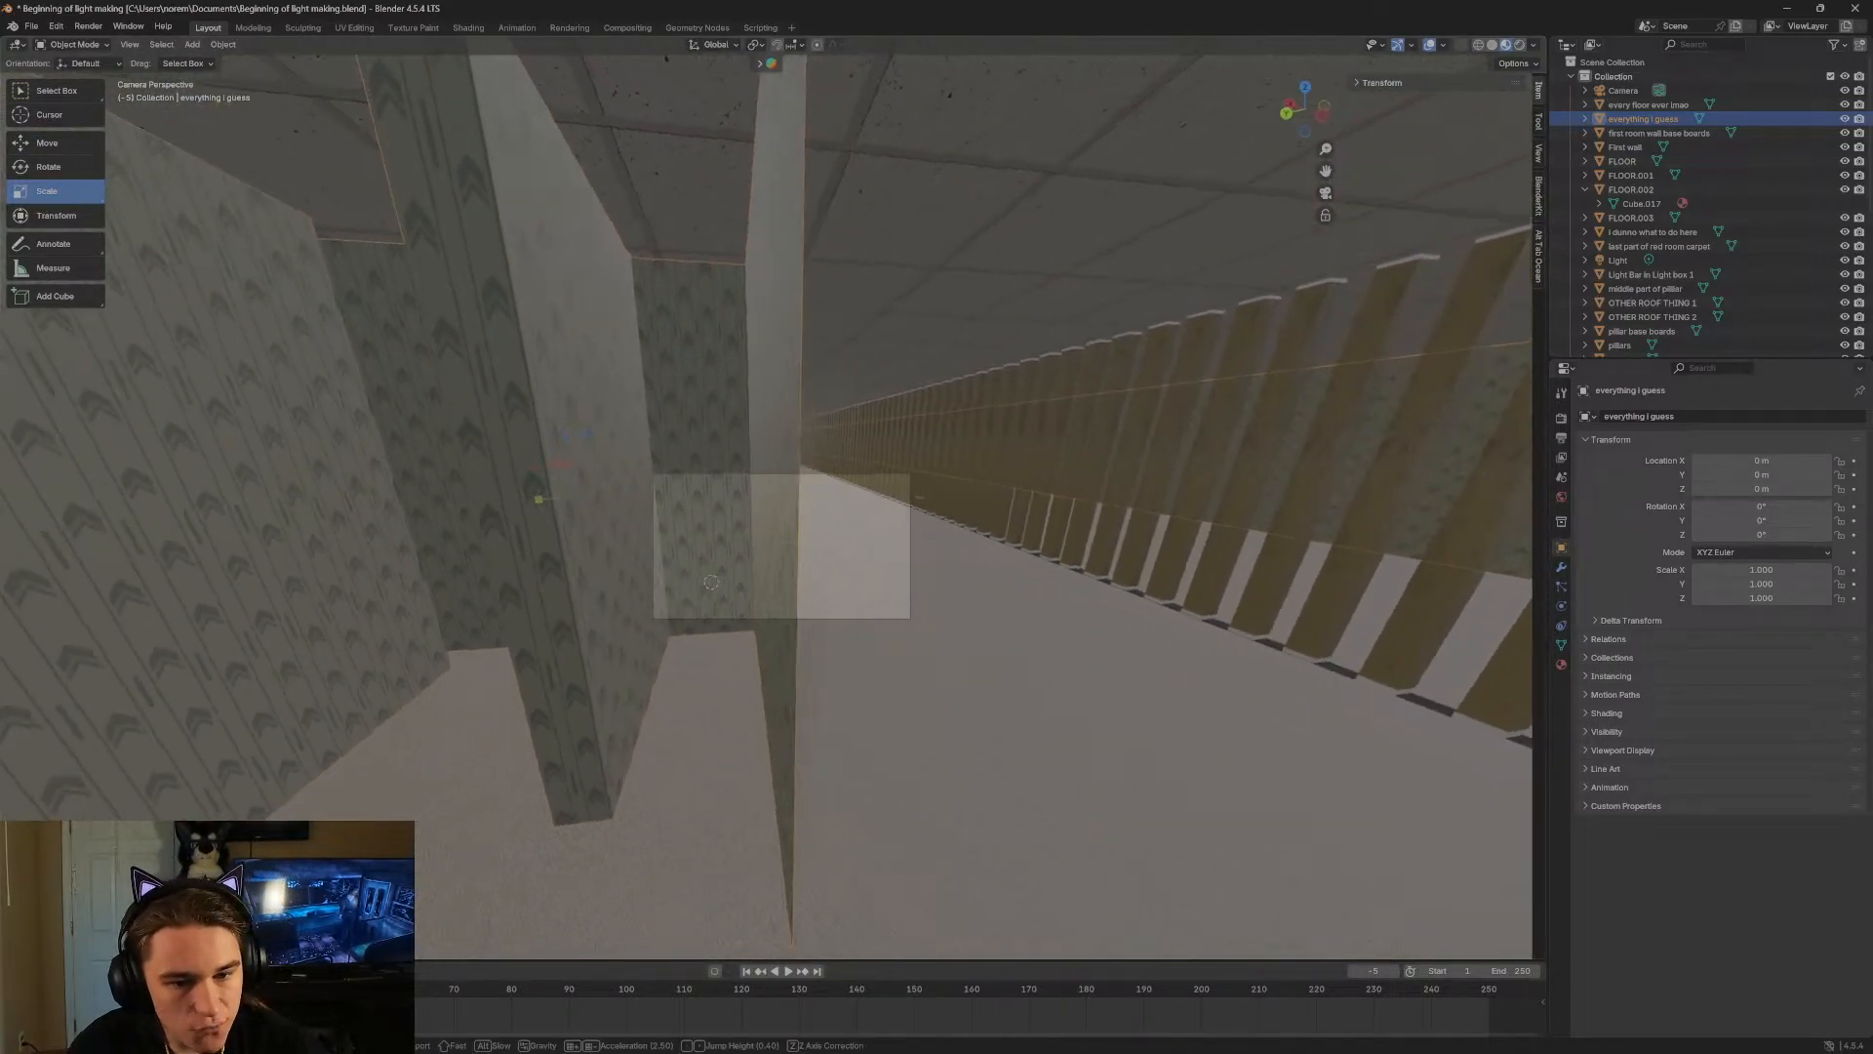
{"action": "key", "text": "a"}
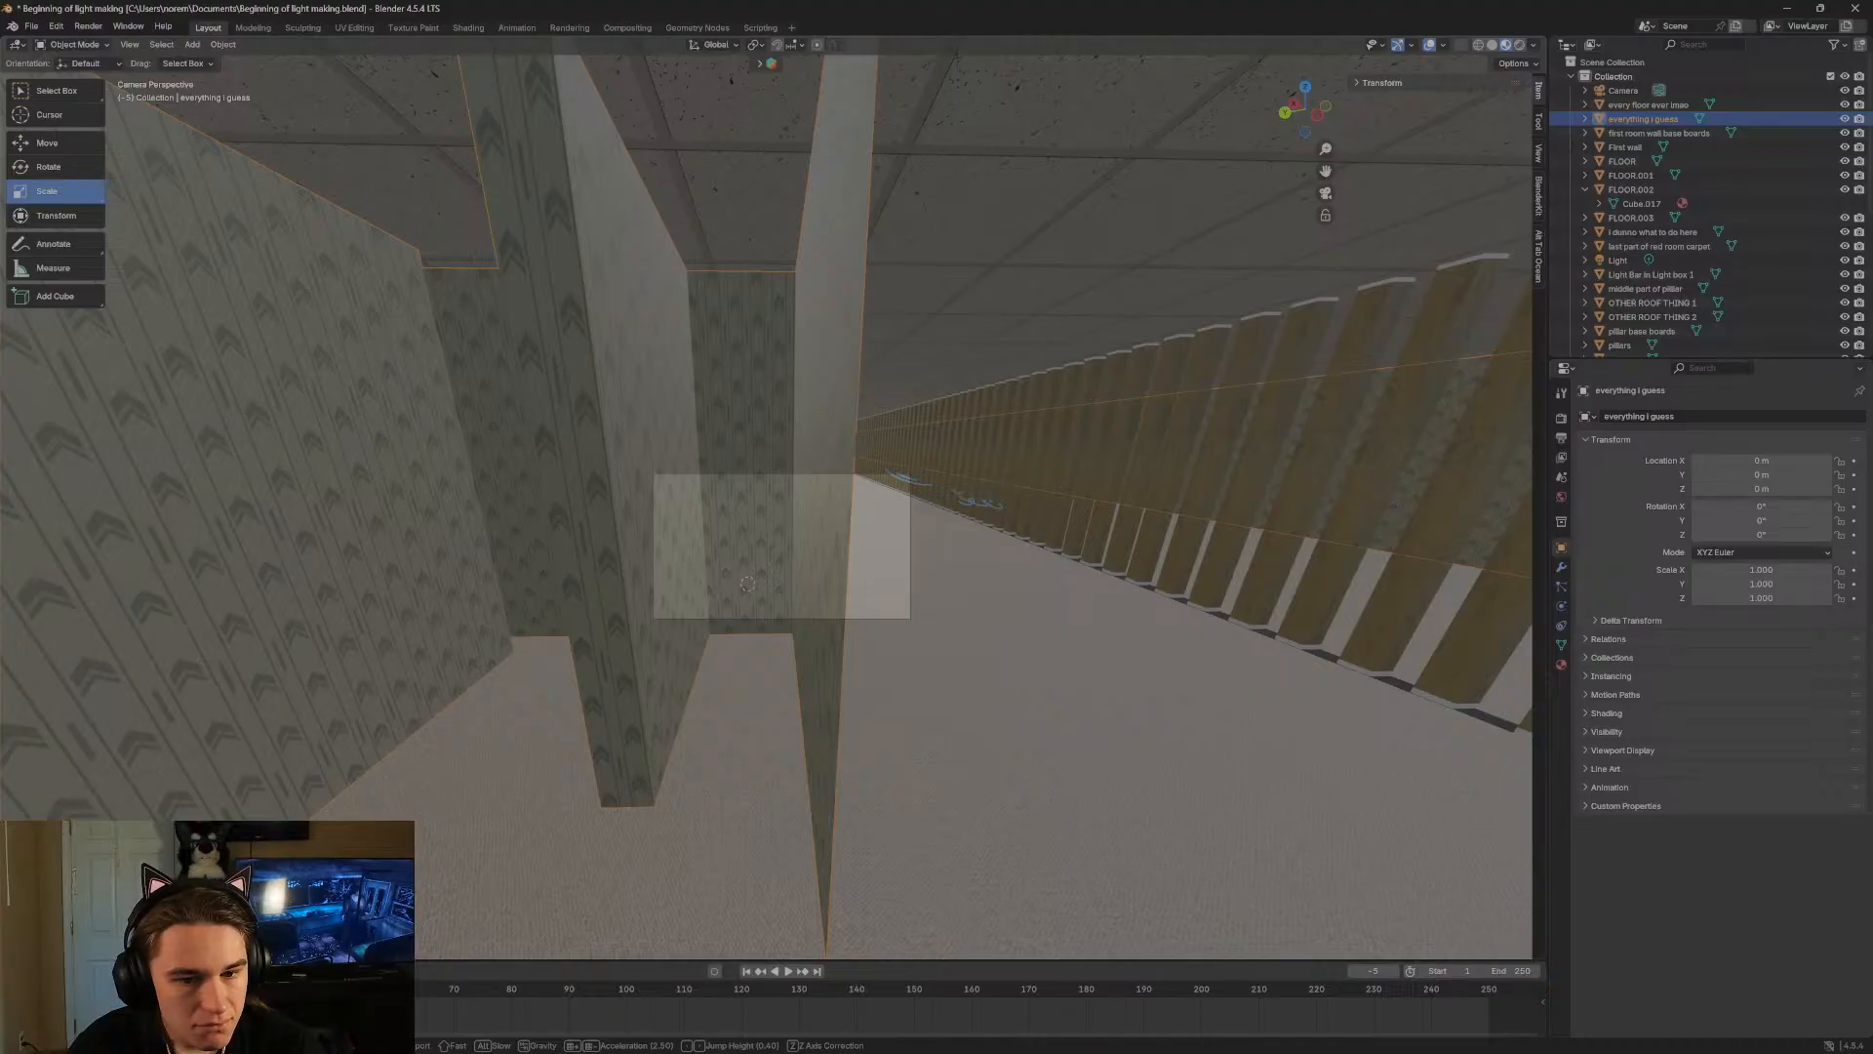
{"action": "key", "text": "d"}
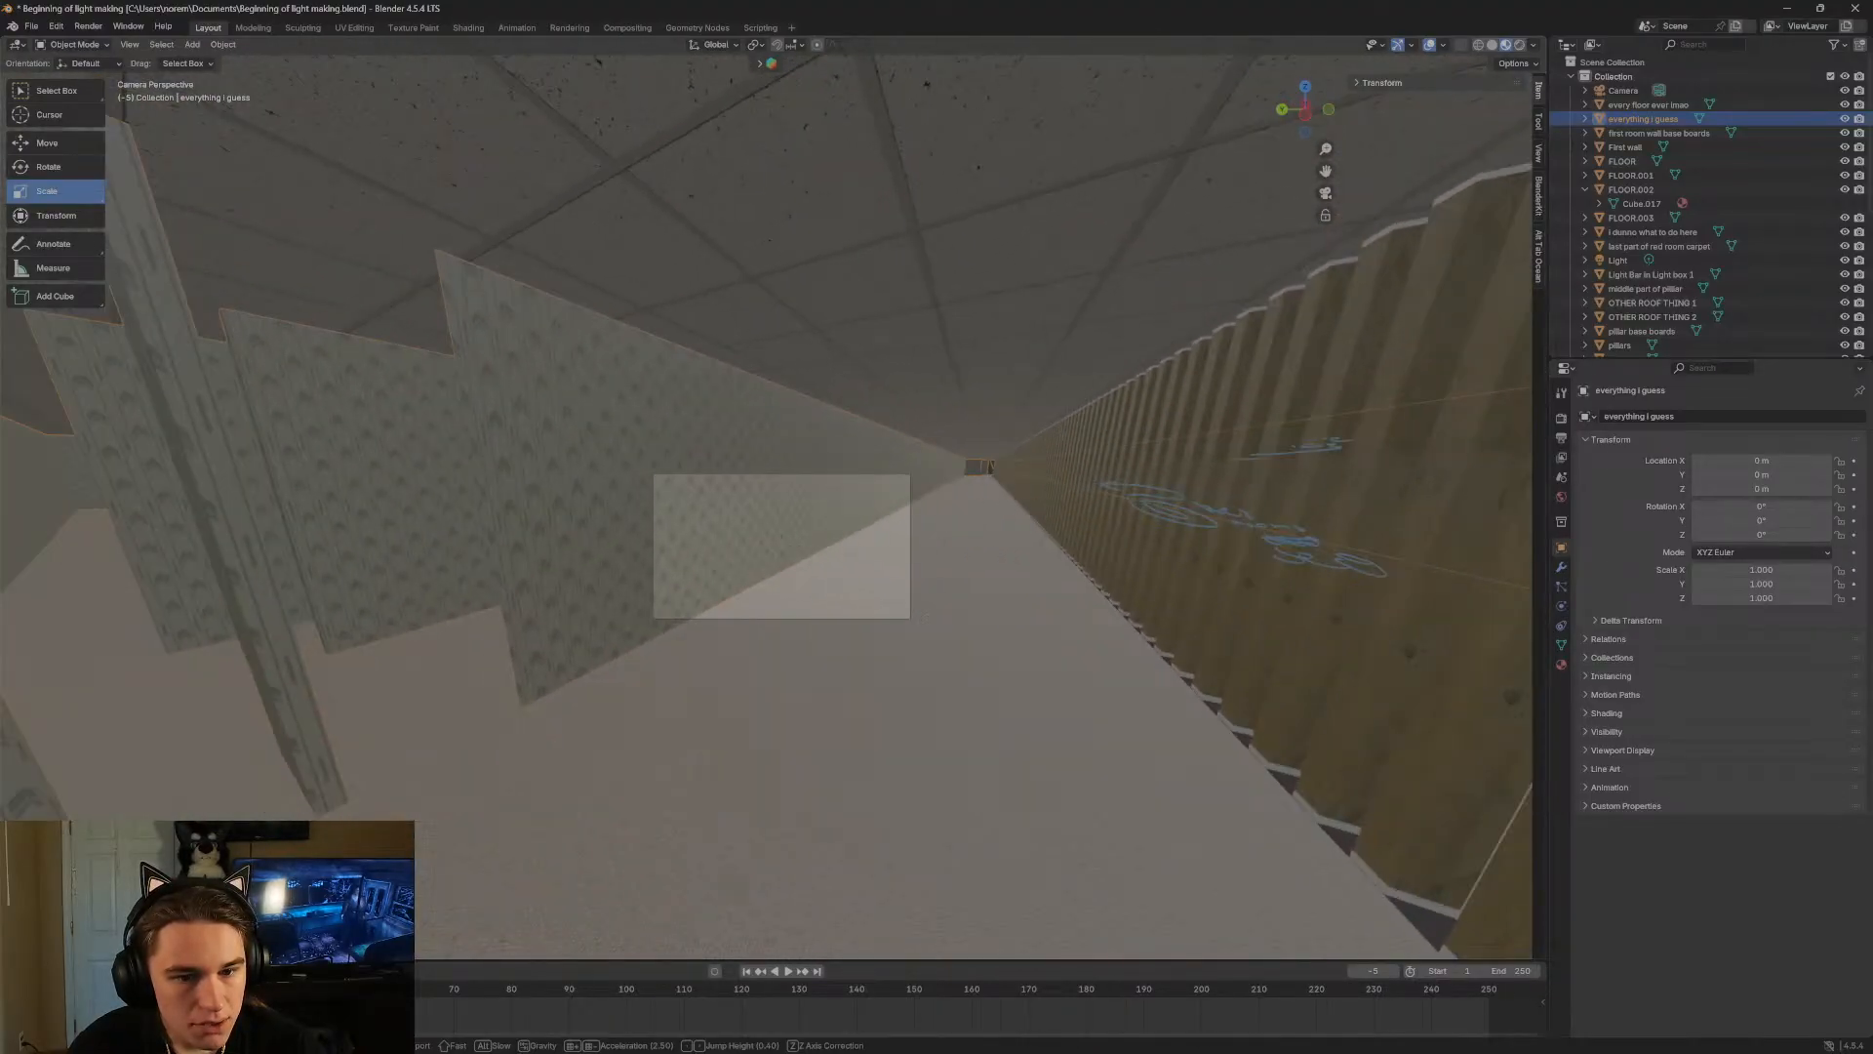
{"action": "key", "text": "a"}
{"action": "left_click", "coordinate": [727, 386]}
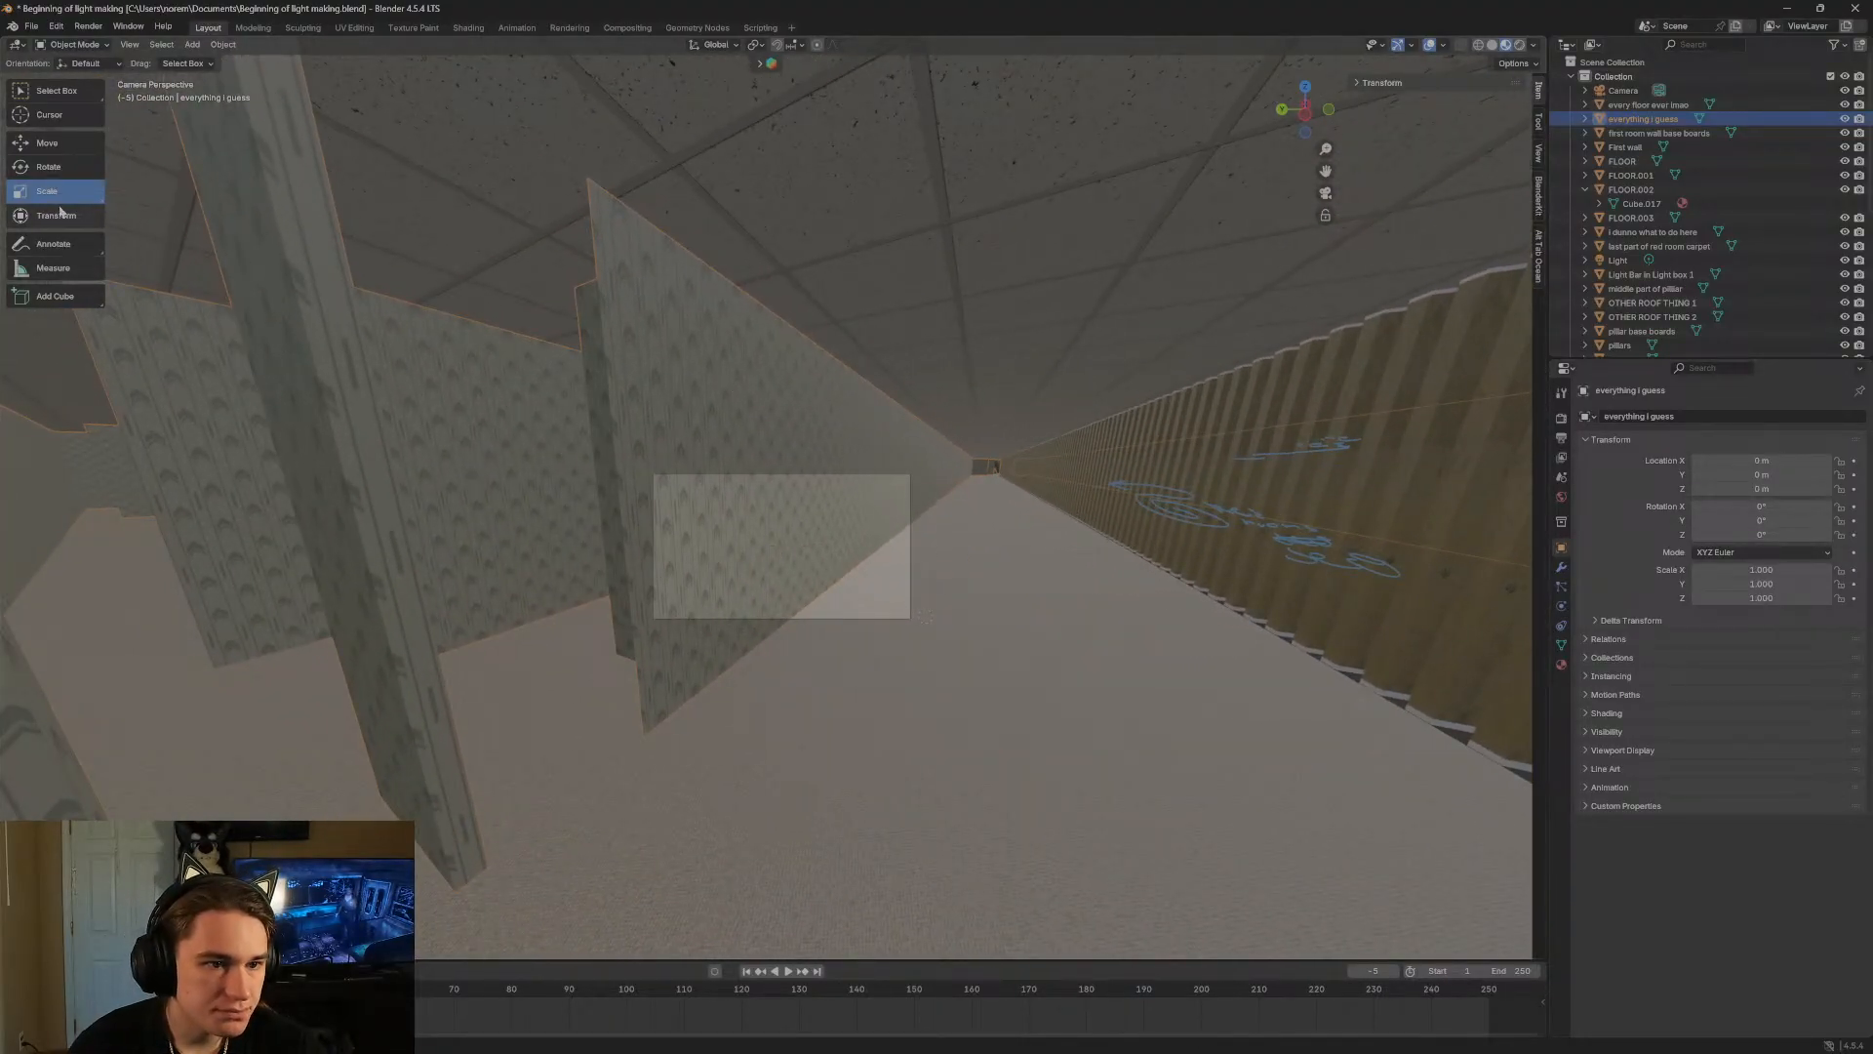
{"action": "key", "text": "shift+grave"}
{"action": "key", "text": "a"}
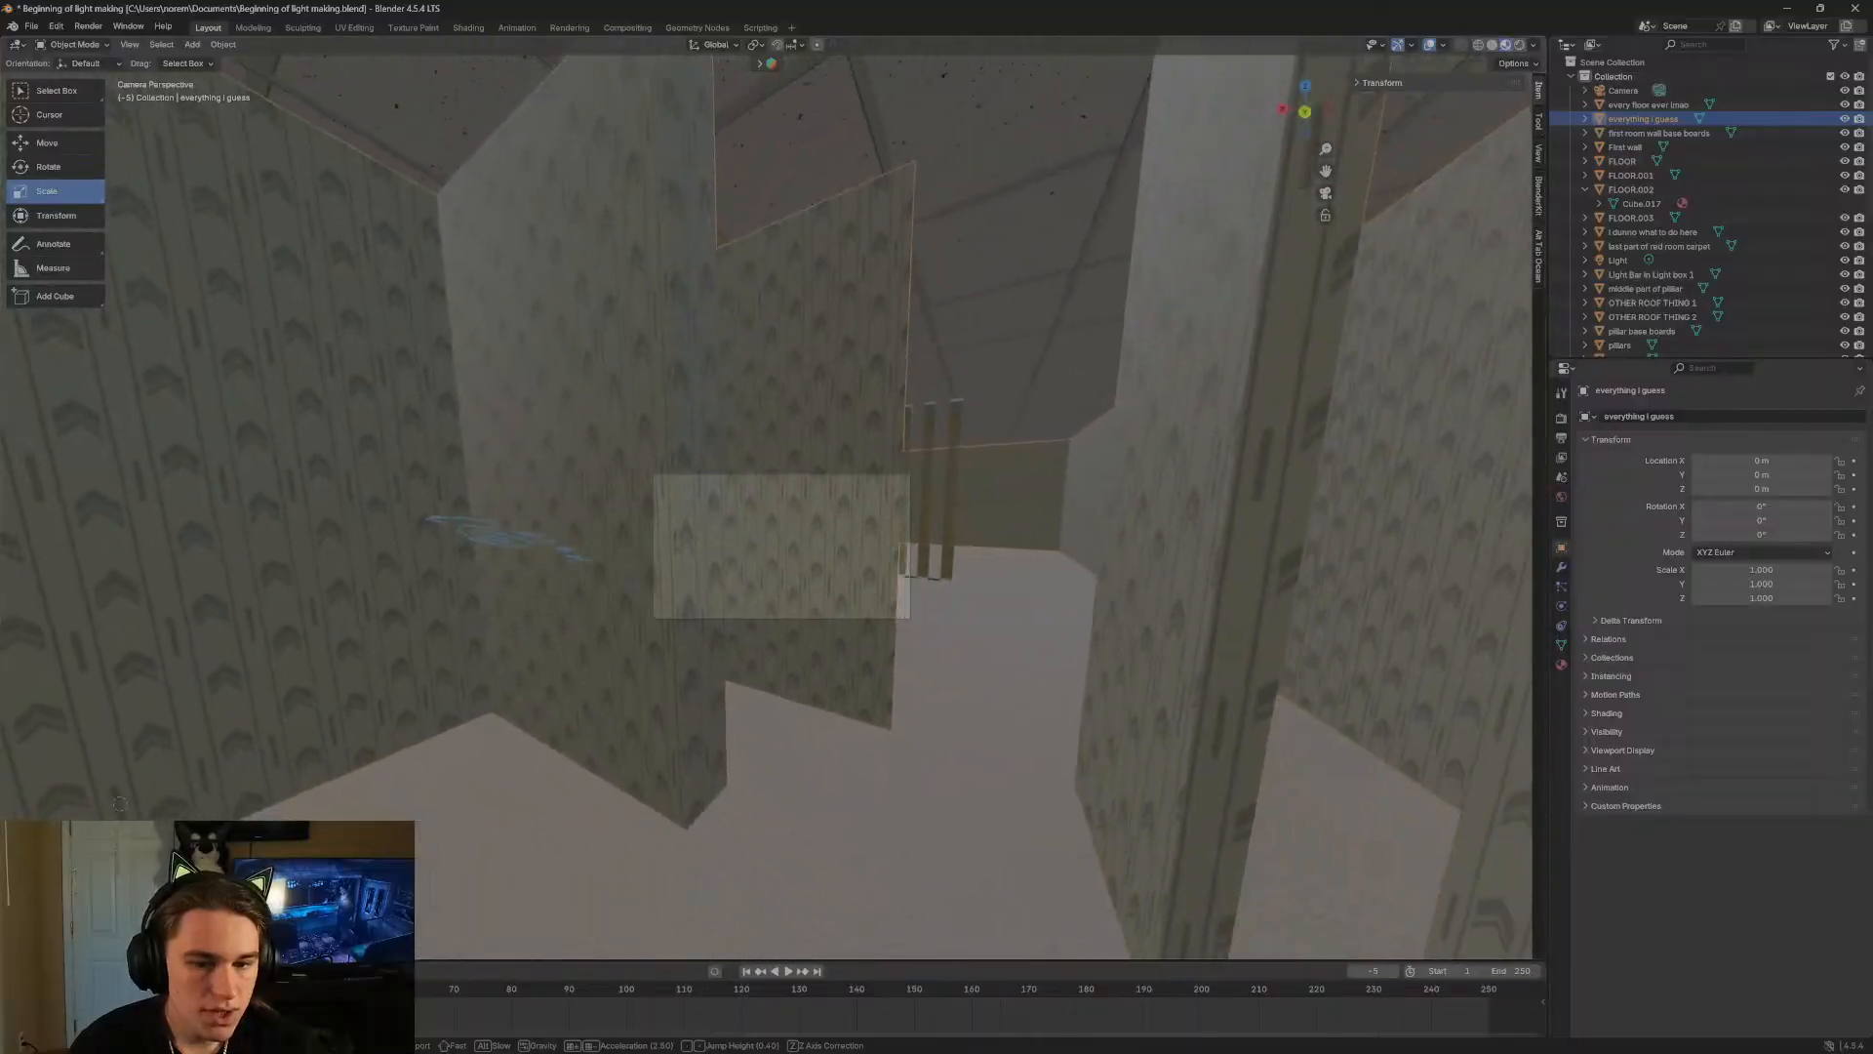
{"action": "key", "text": "d"}
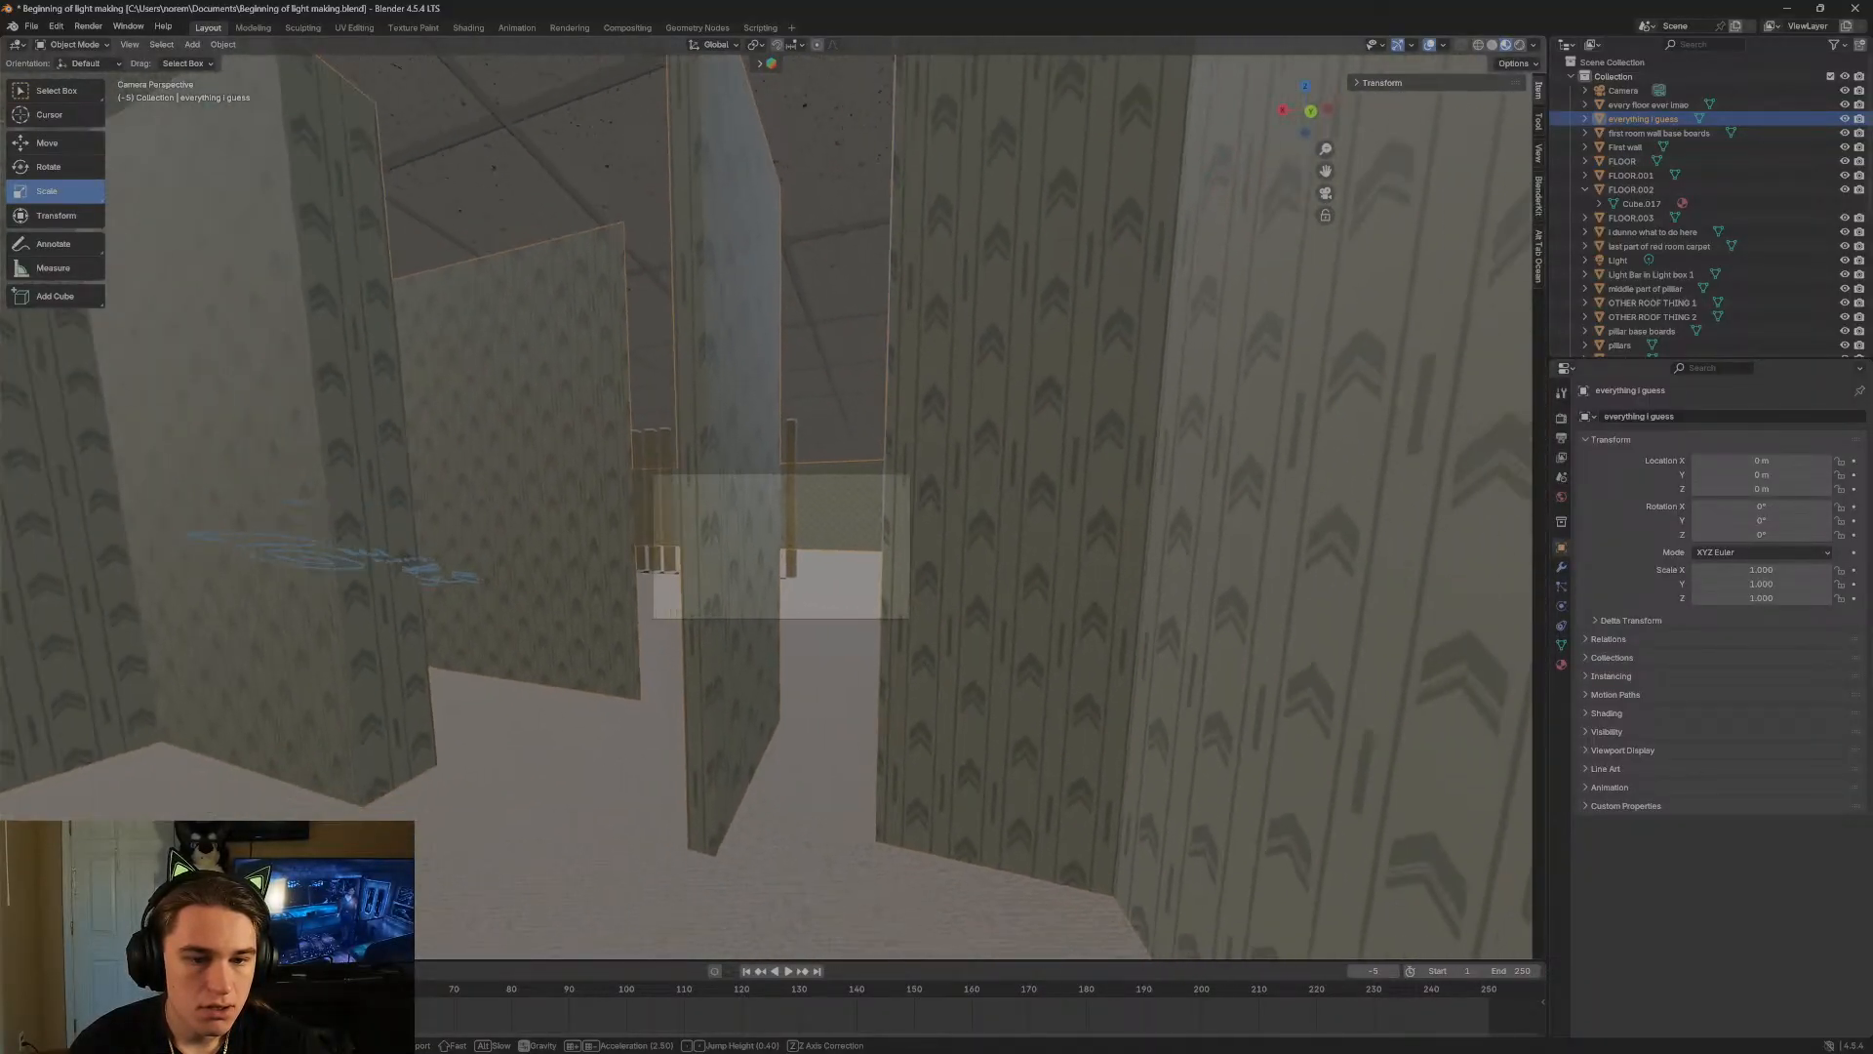
{"action": "key", "text": "s"}
{"action": "key", "text": "w"}
{"action": "key", "text": "d"}
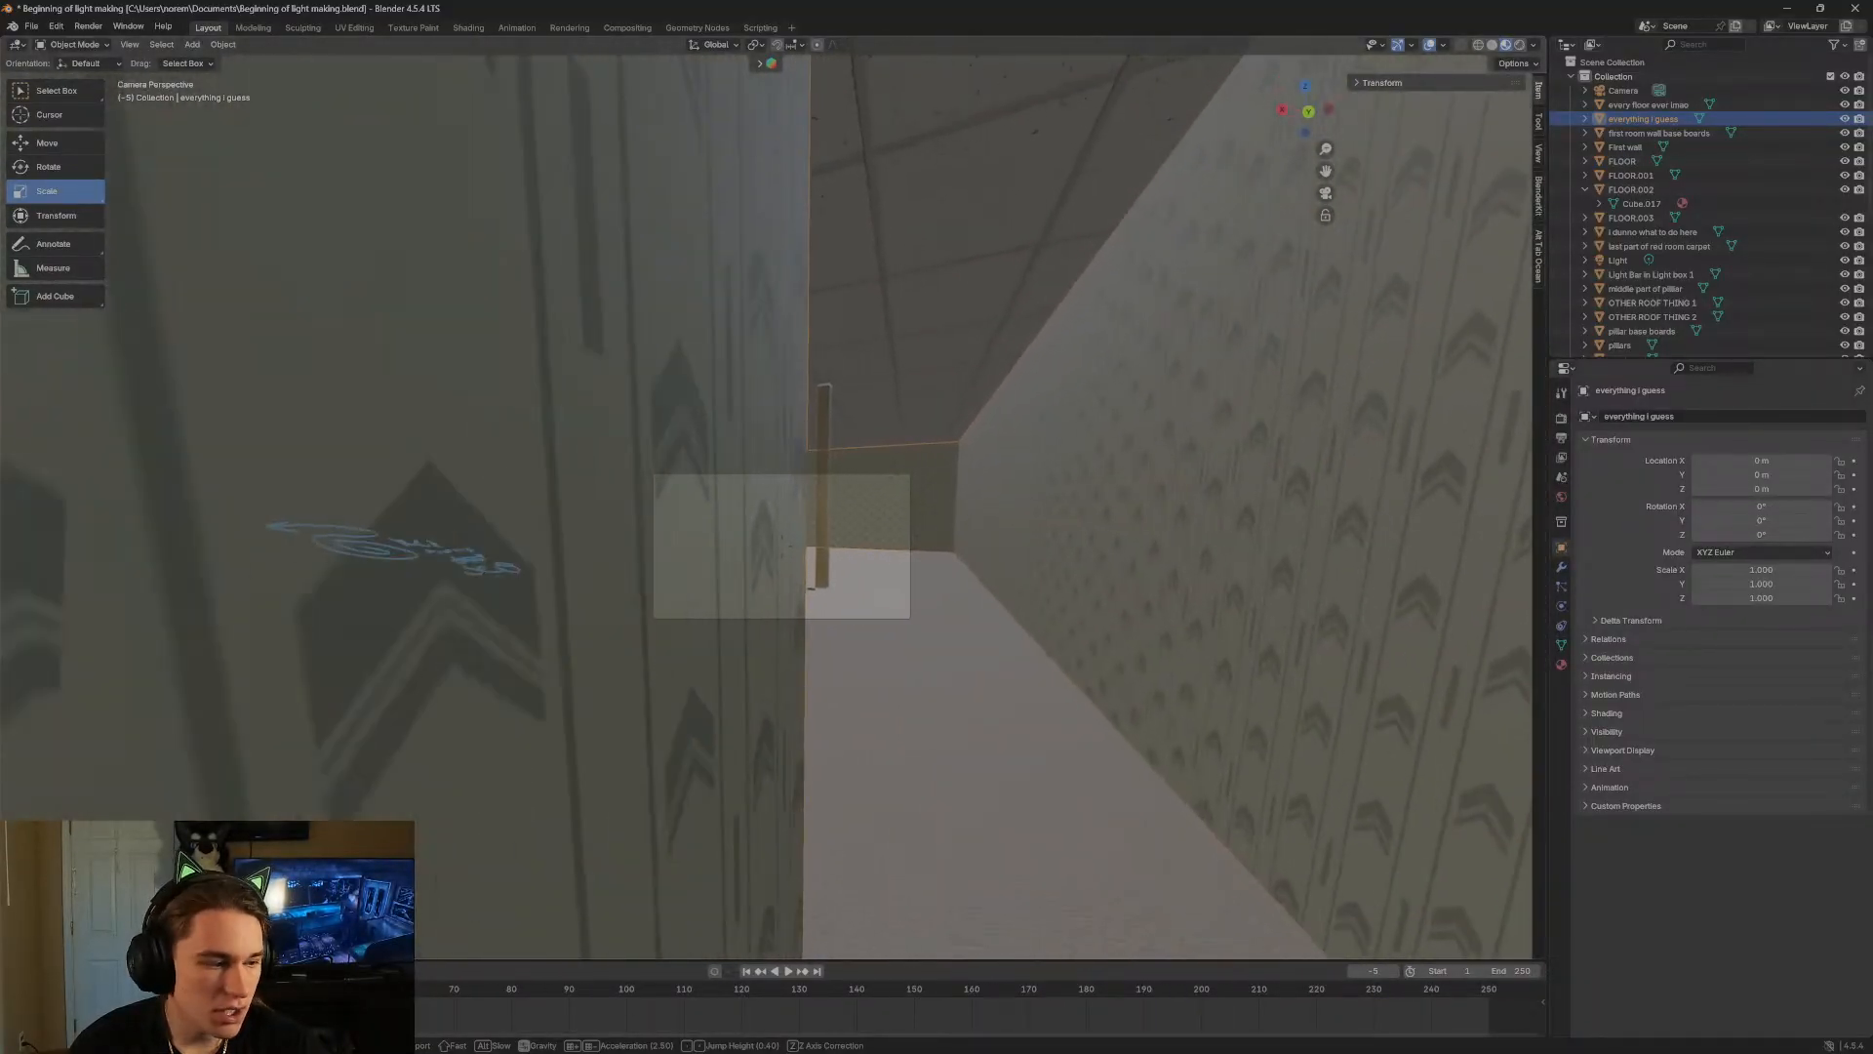
{"action": "key", "text": "s"}
{"action": "key", "text": "w"}
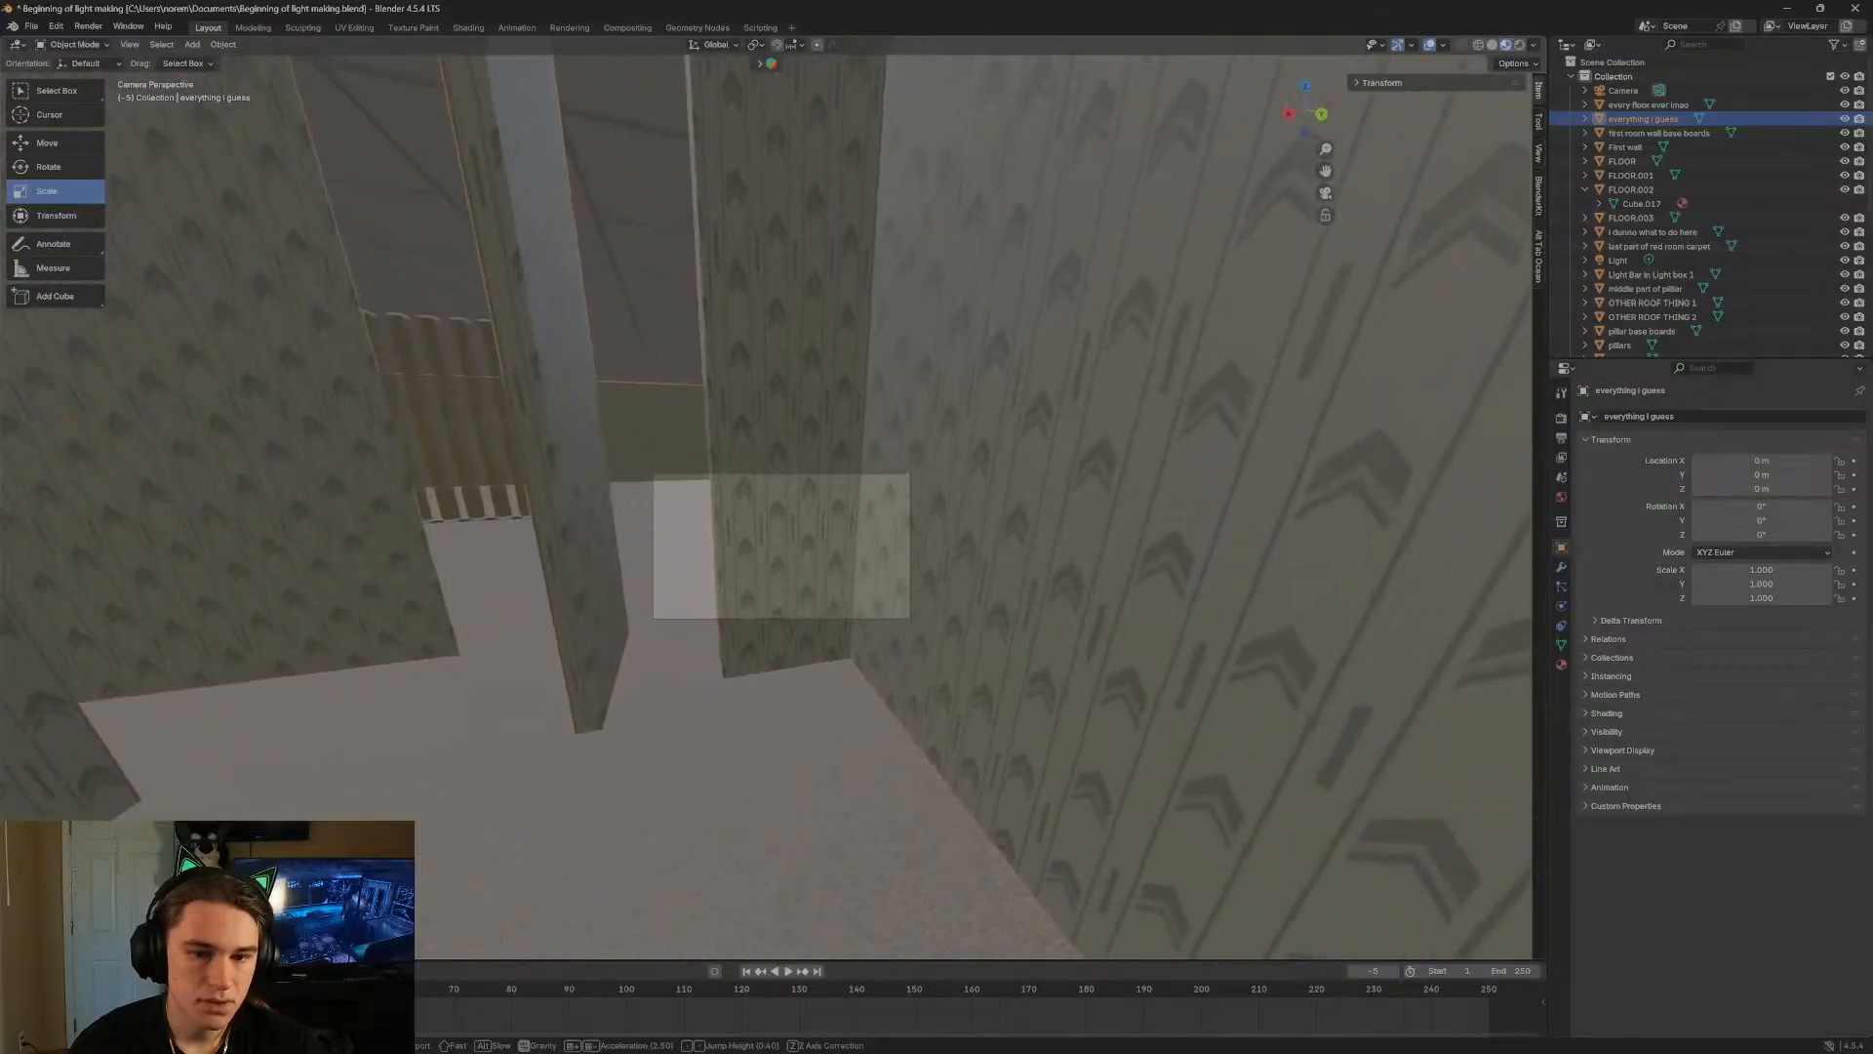
{"action": "key", "text": "w"}
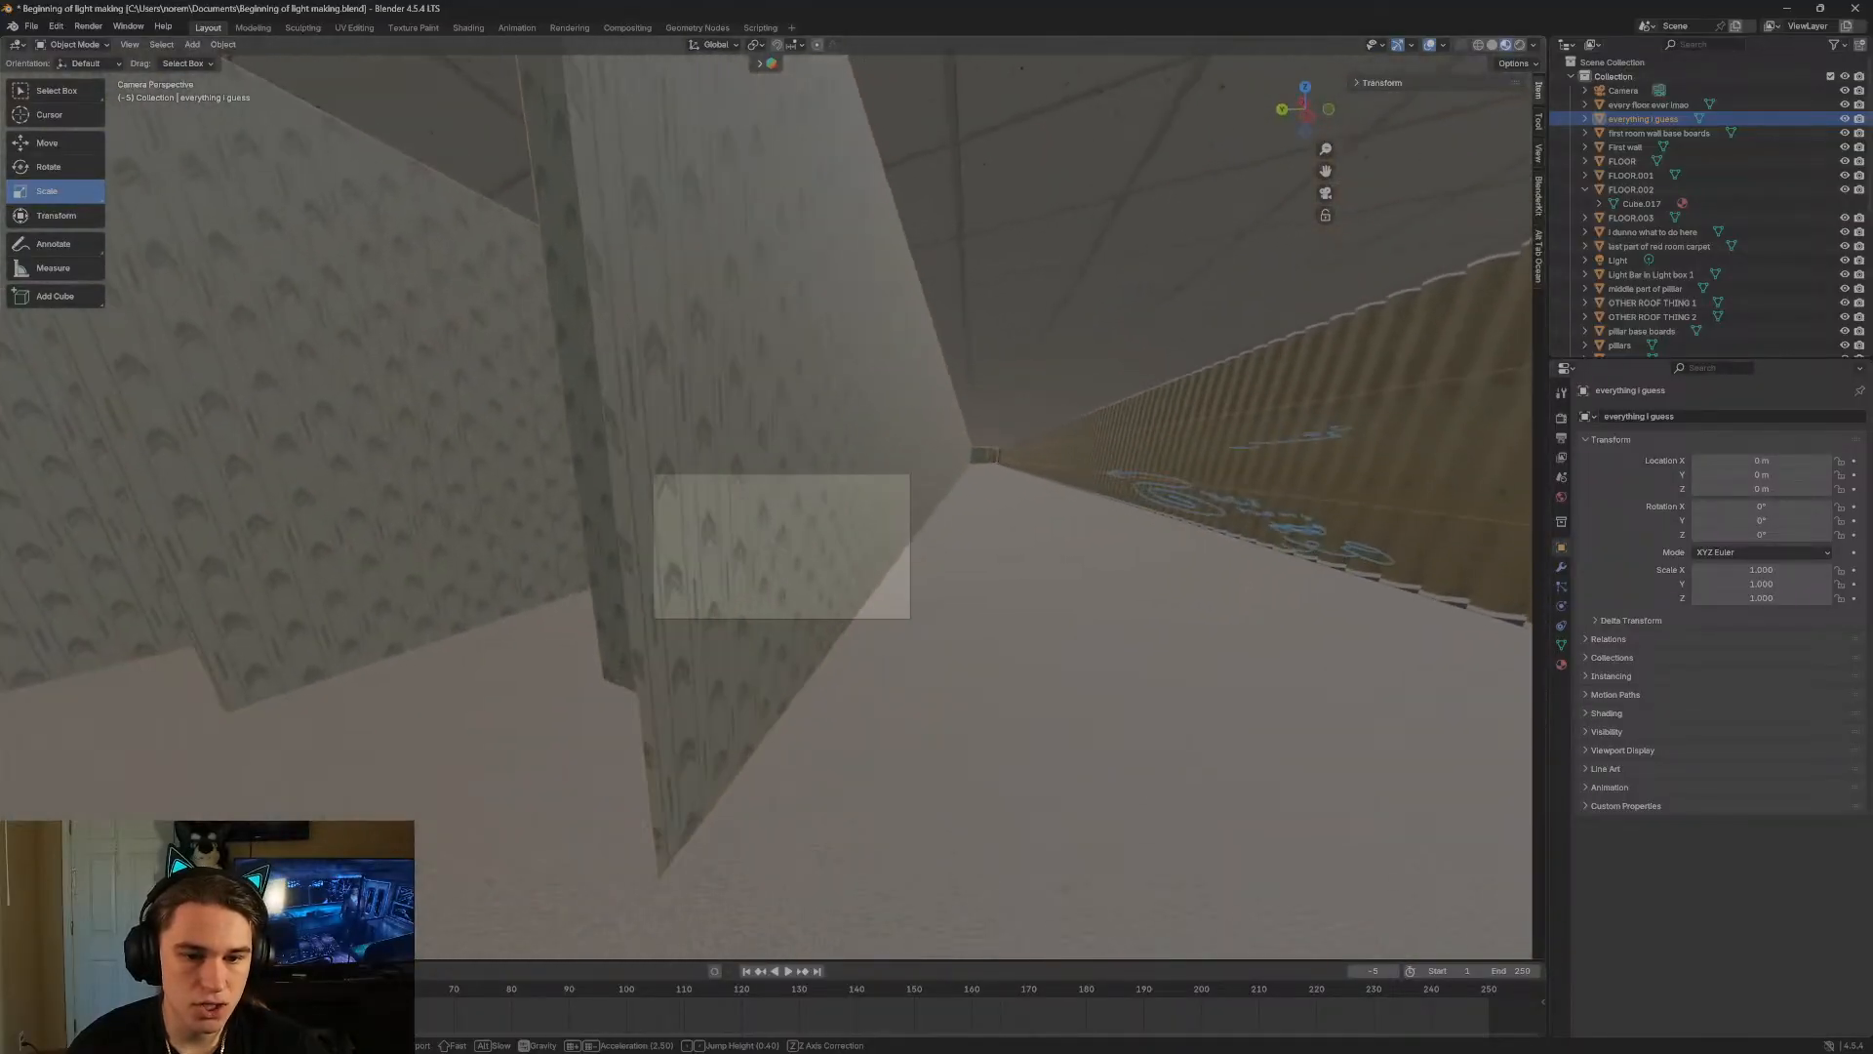
{"action": "key", "text": "s"}
{"action": "left_click", "coordinate": [680, 476]}
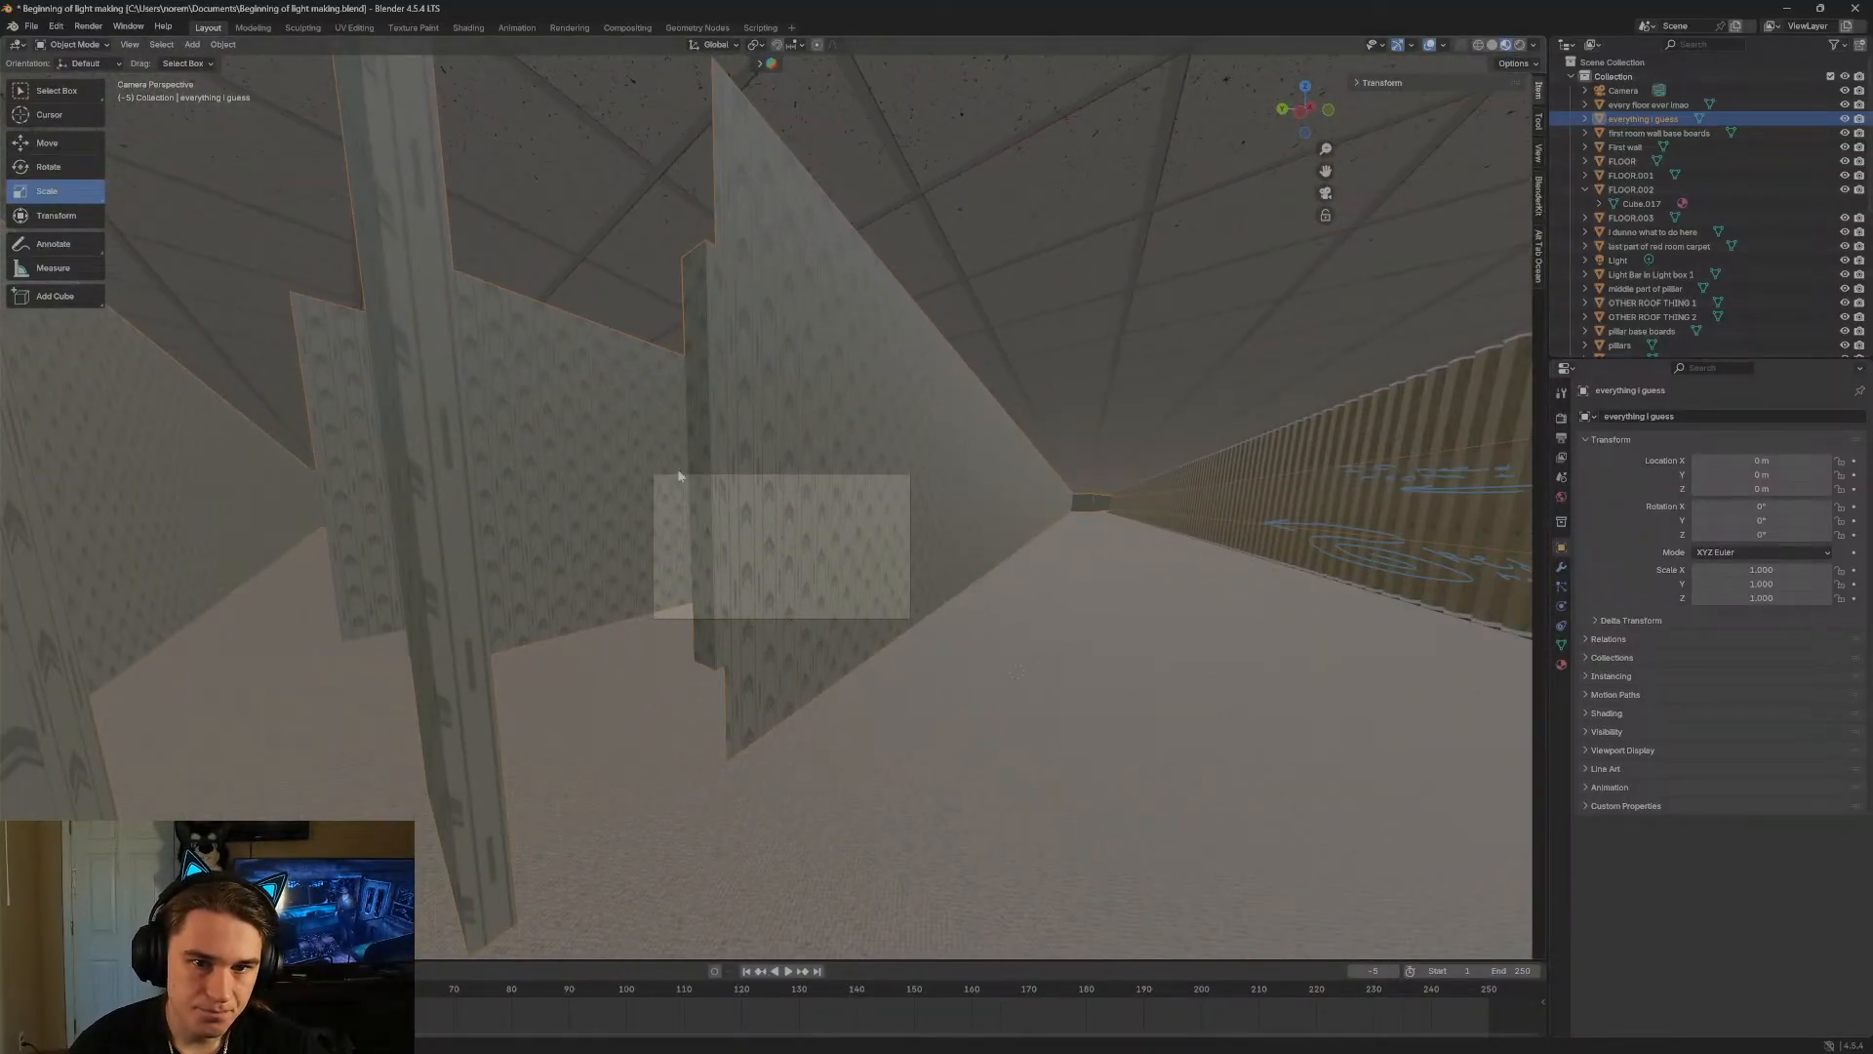
Inspect the building from above the roof and inside the long wallpapered hallway with the tiled ceiling.
{"action": "key", "text": "shift+grave"}
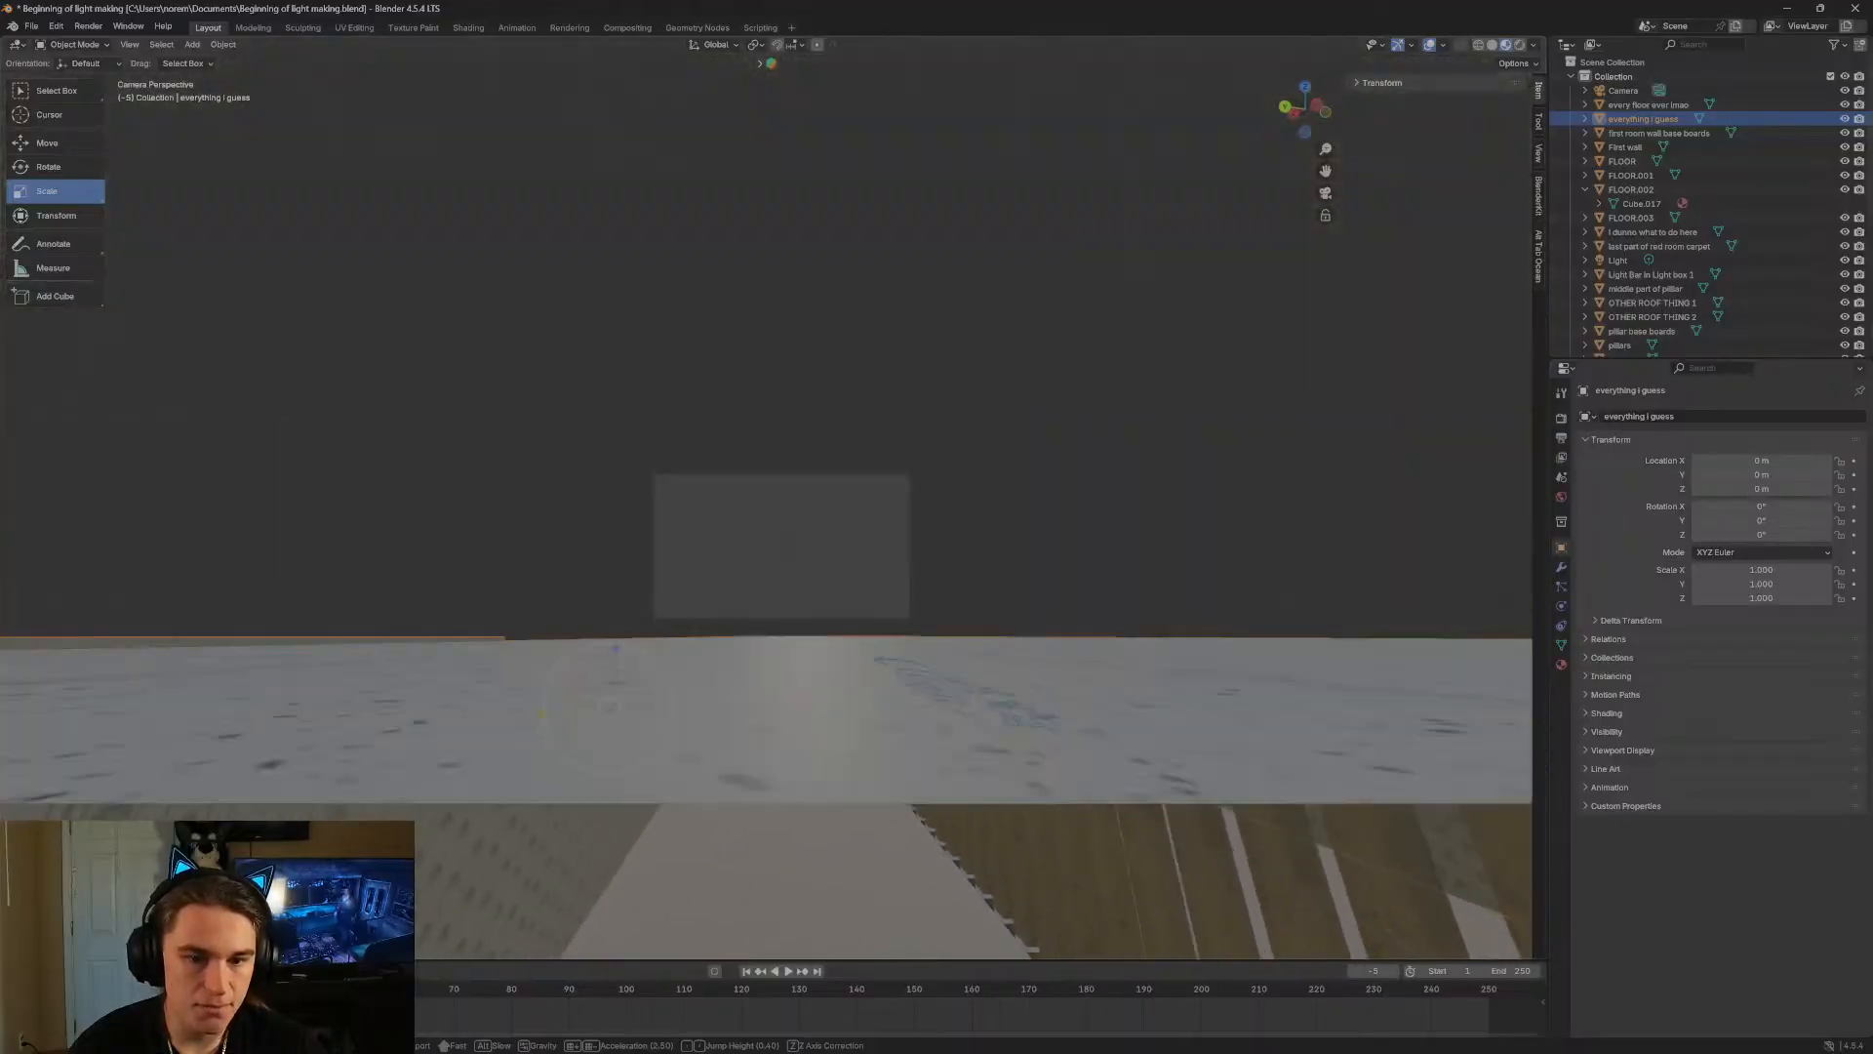
{"action": "key", "text": "w"}
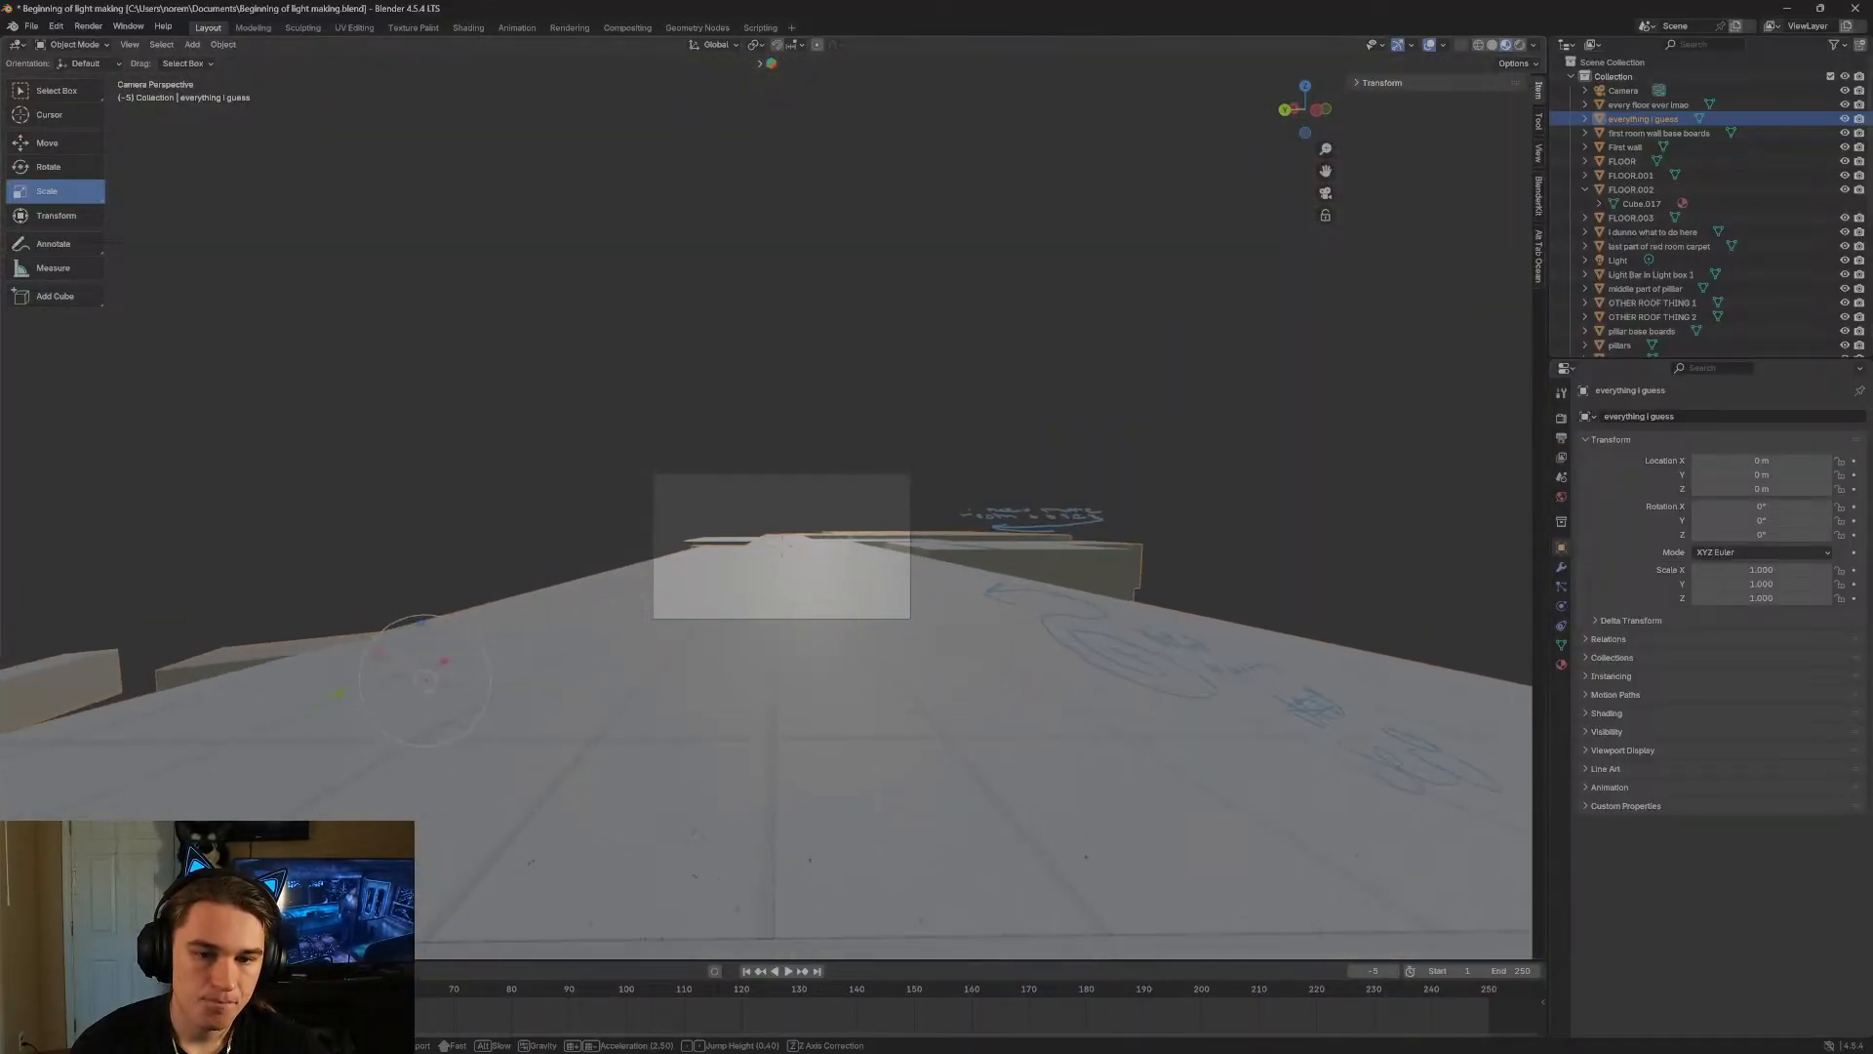
{"action": "key", "text": "w"}
{"action": "key", "text": "q"}
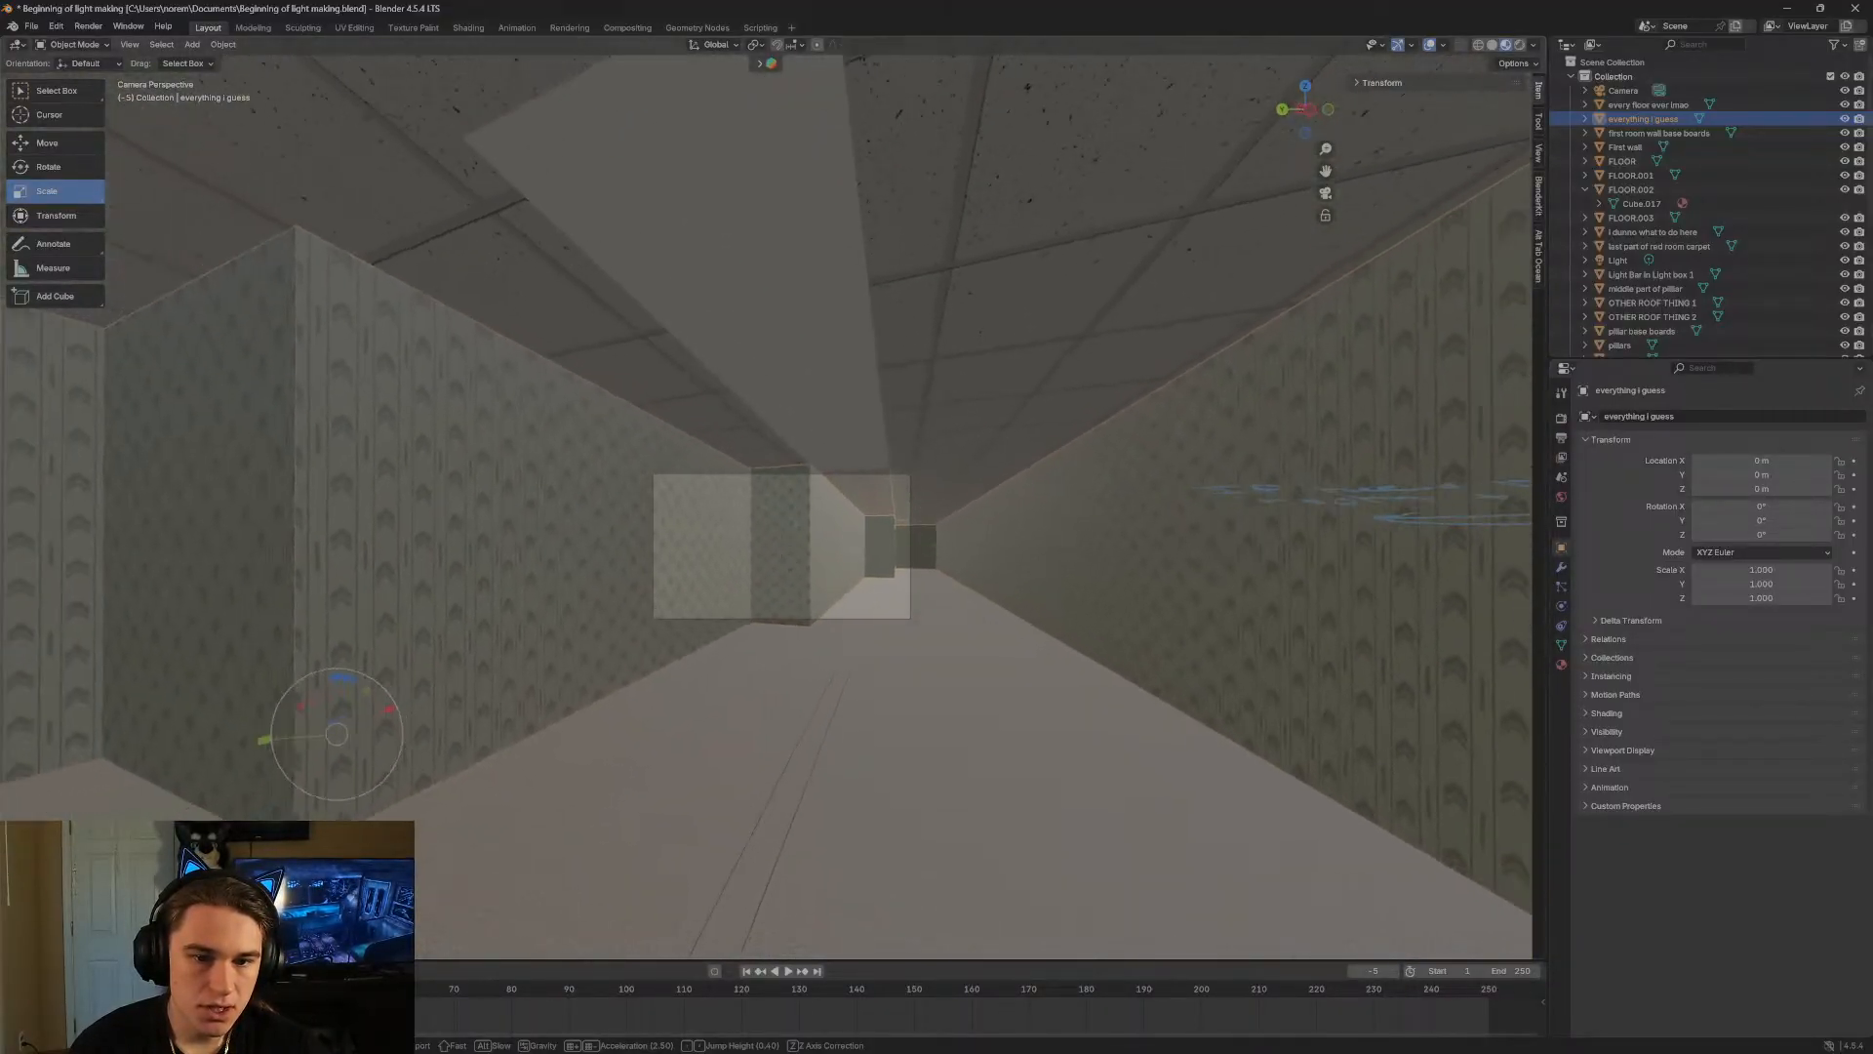
{"action": "left_click", "coordinate": [679, 475]}
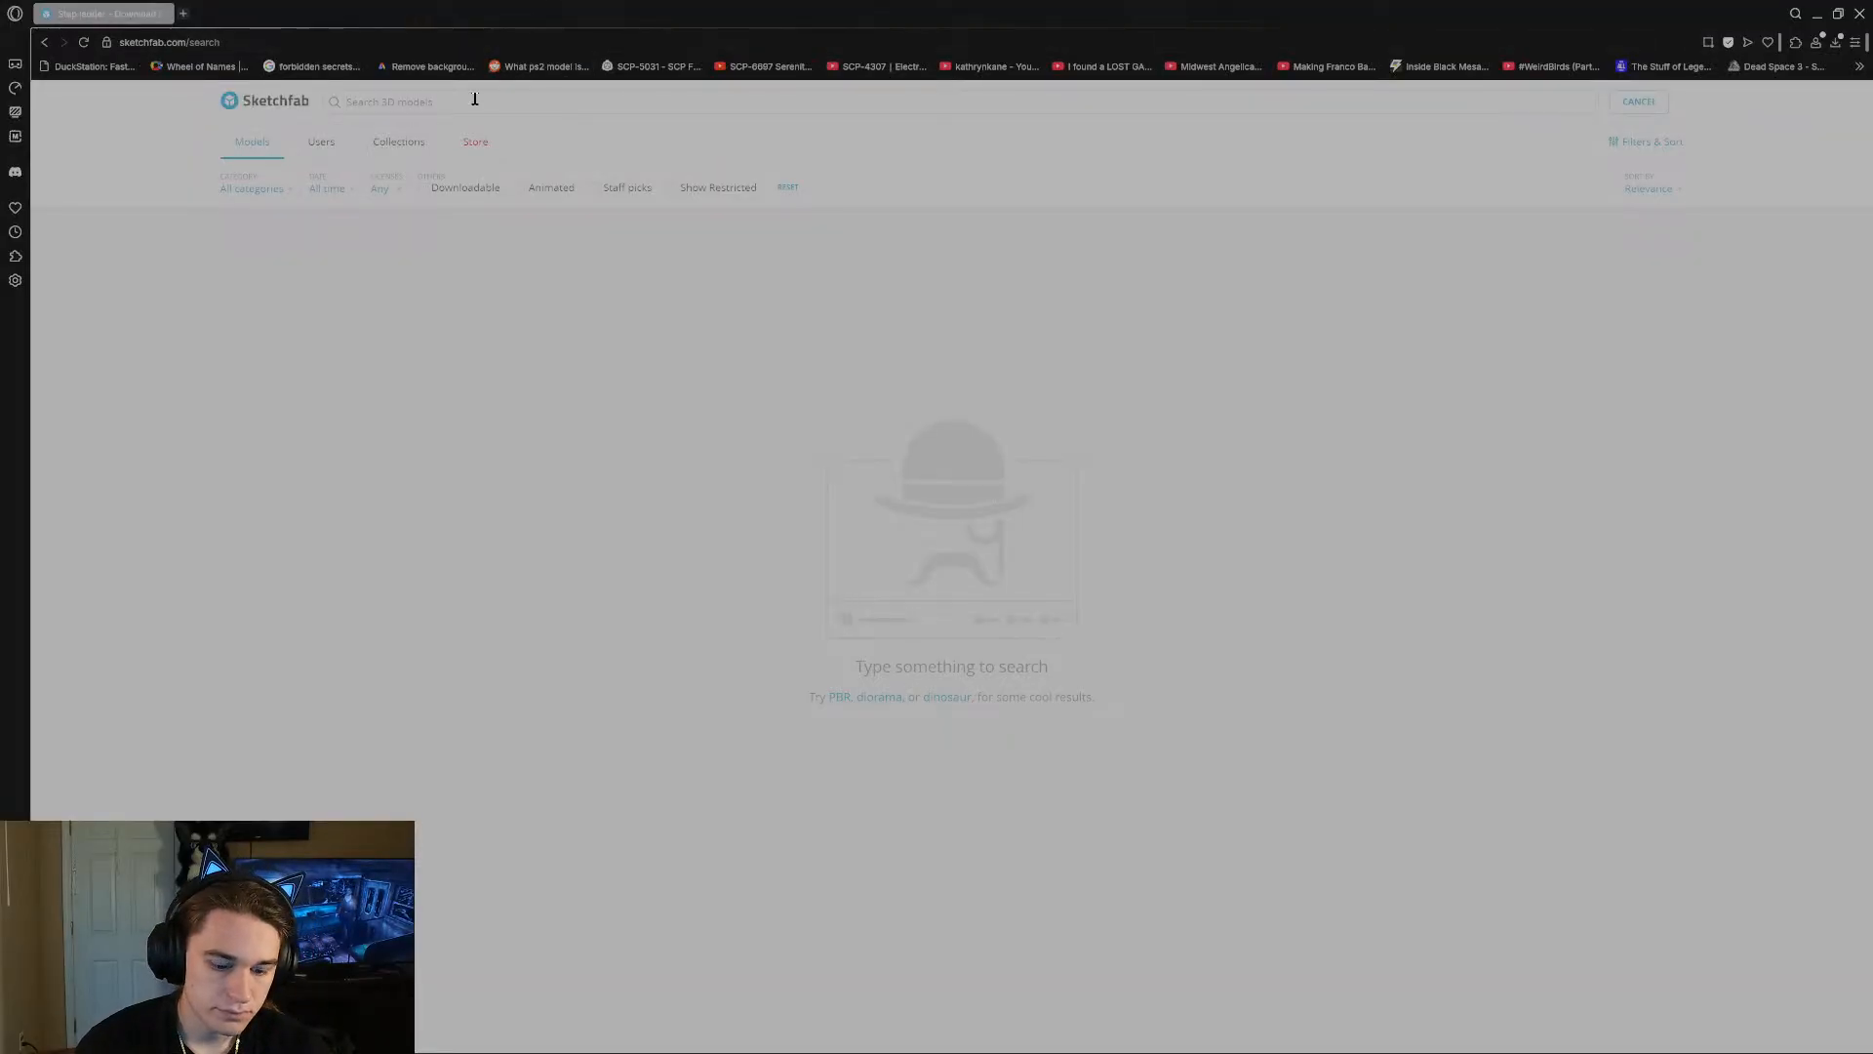
Switch to Sketchfab, search the models for "ceiling parts" and browse the results.
{"action": "left_click", "coordinate": [475, 99]}
{"action": "type", "text": "ceiling parts"}
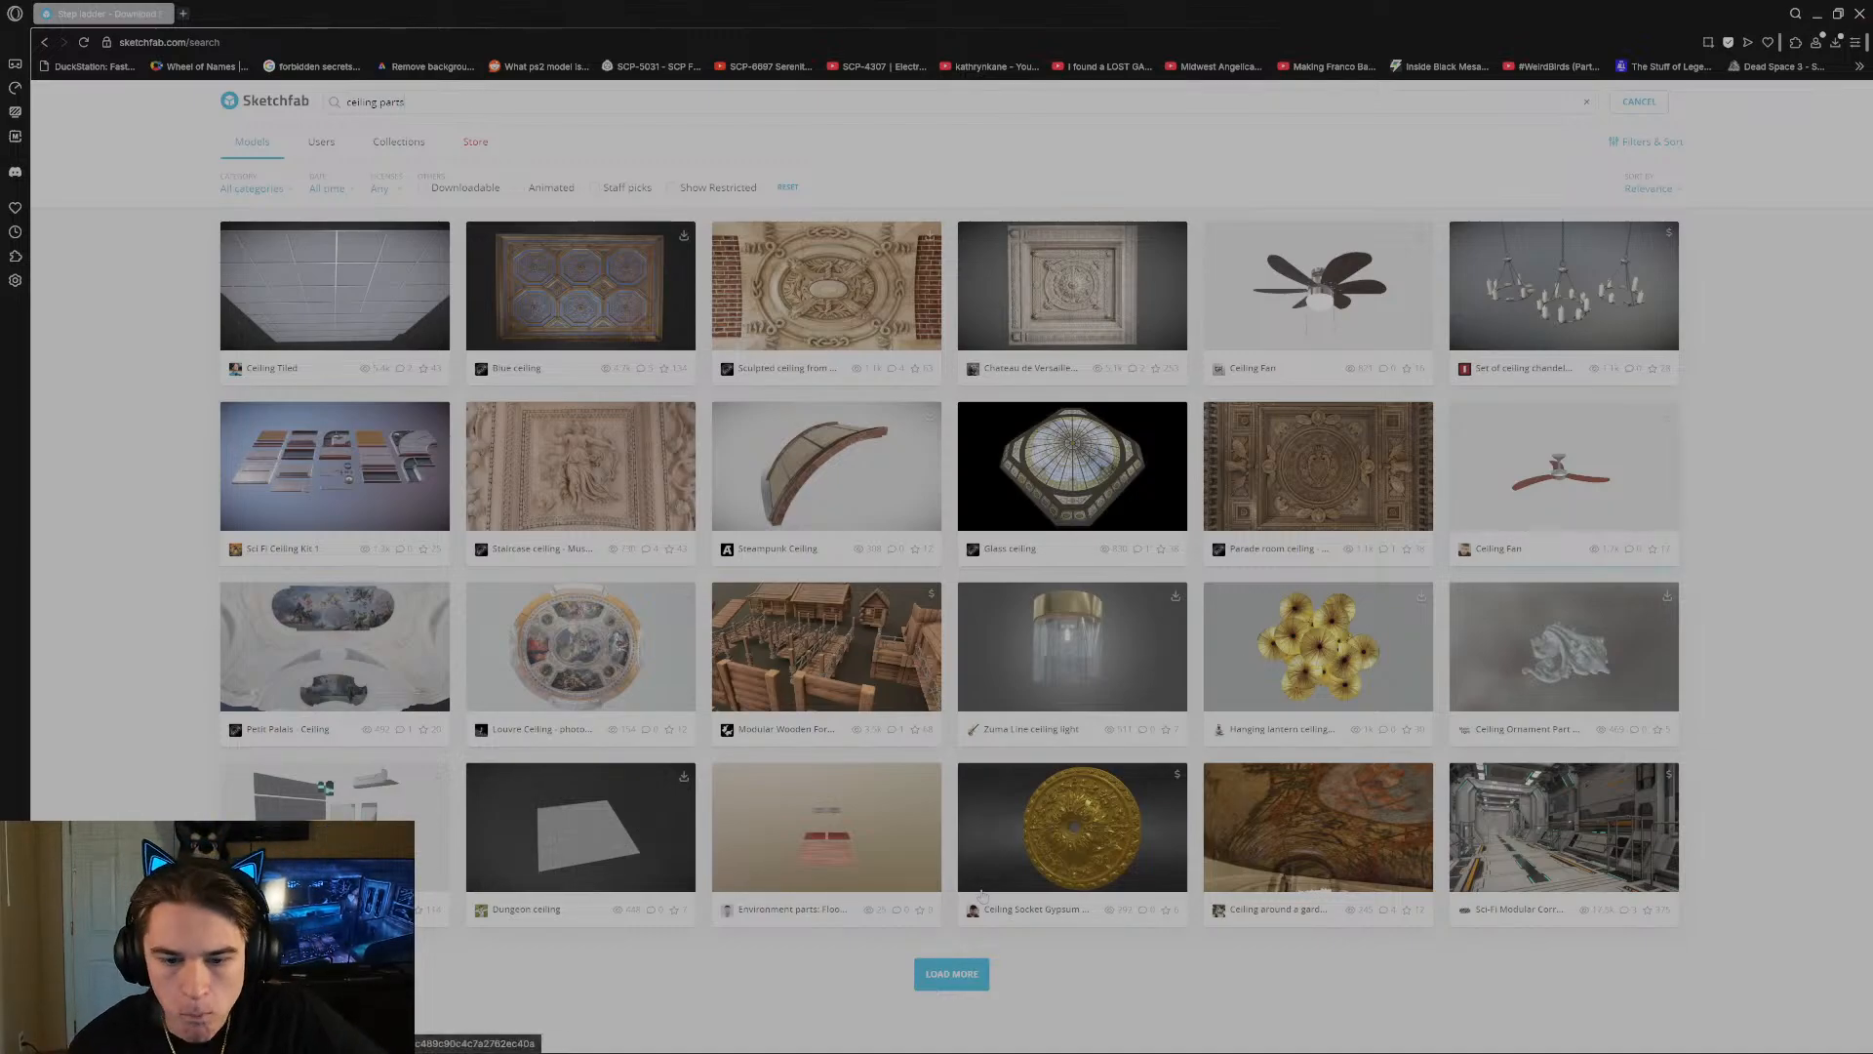
{"action": "scroll", "coordinate": [856, 709], "scroll_direction": "down", "scroll_amount": 4}
{"action": "scroll", "coordinate": [857, 712], "scroll_direction": "down", "scroll_amount": 3}
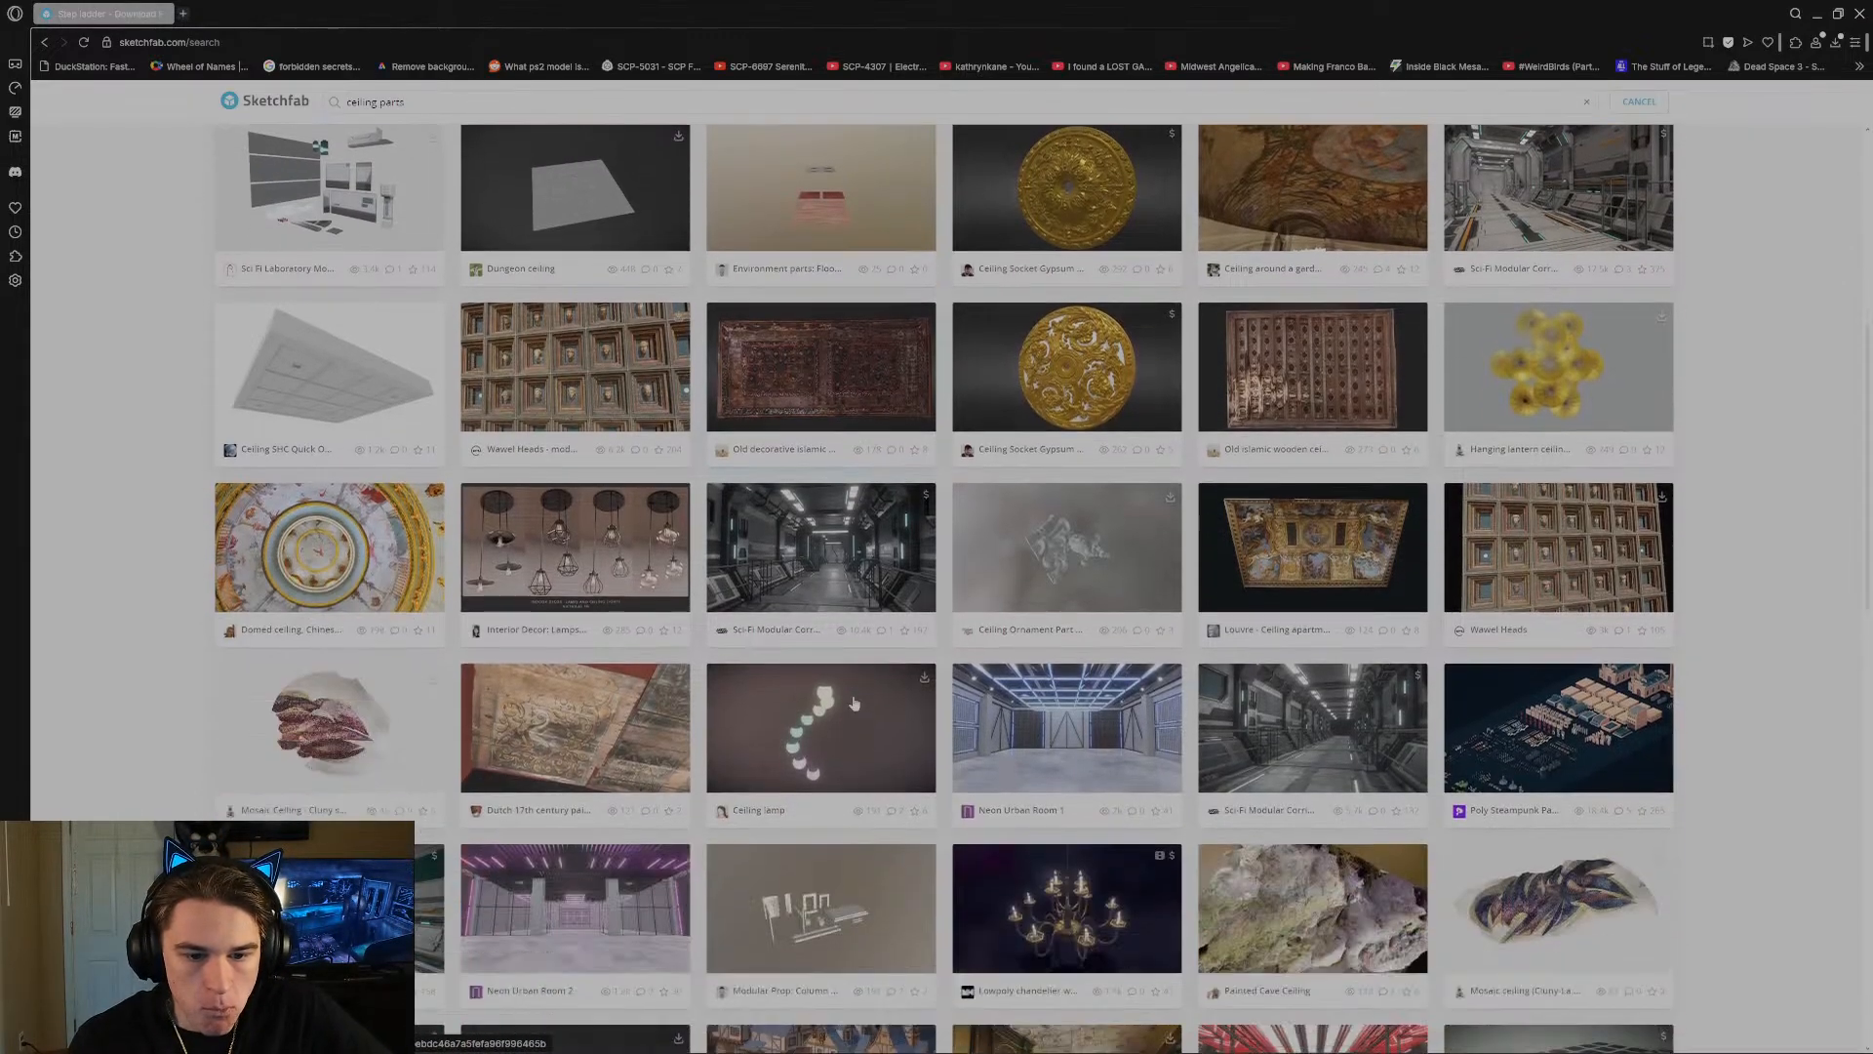
{"action": "scroll", "coordinate": [857, 711], "scroll_direction": "up", "scroll_amount": 7}
Search the Sketchfab models for "scrap", load more results and look through them for usable props.
{"action": "left_click_drag", "start_coordinate": [426, 104], "coordinate": [314, 109]}
{"action": "type", "text": "scrap"}
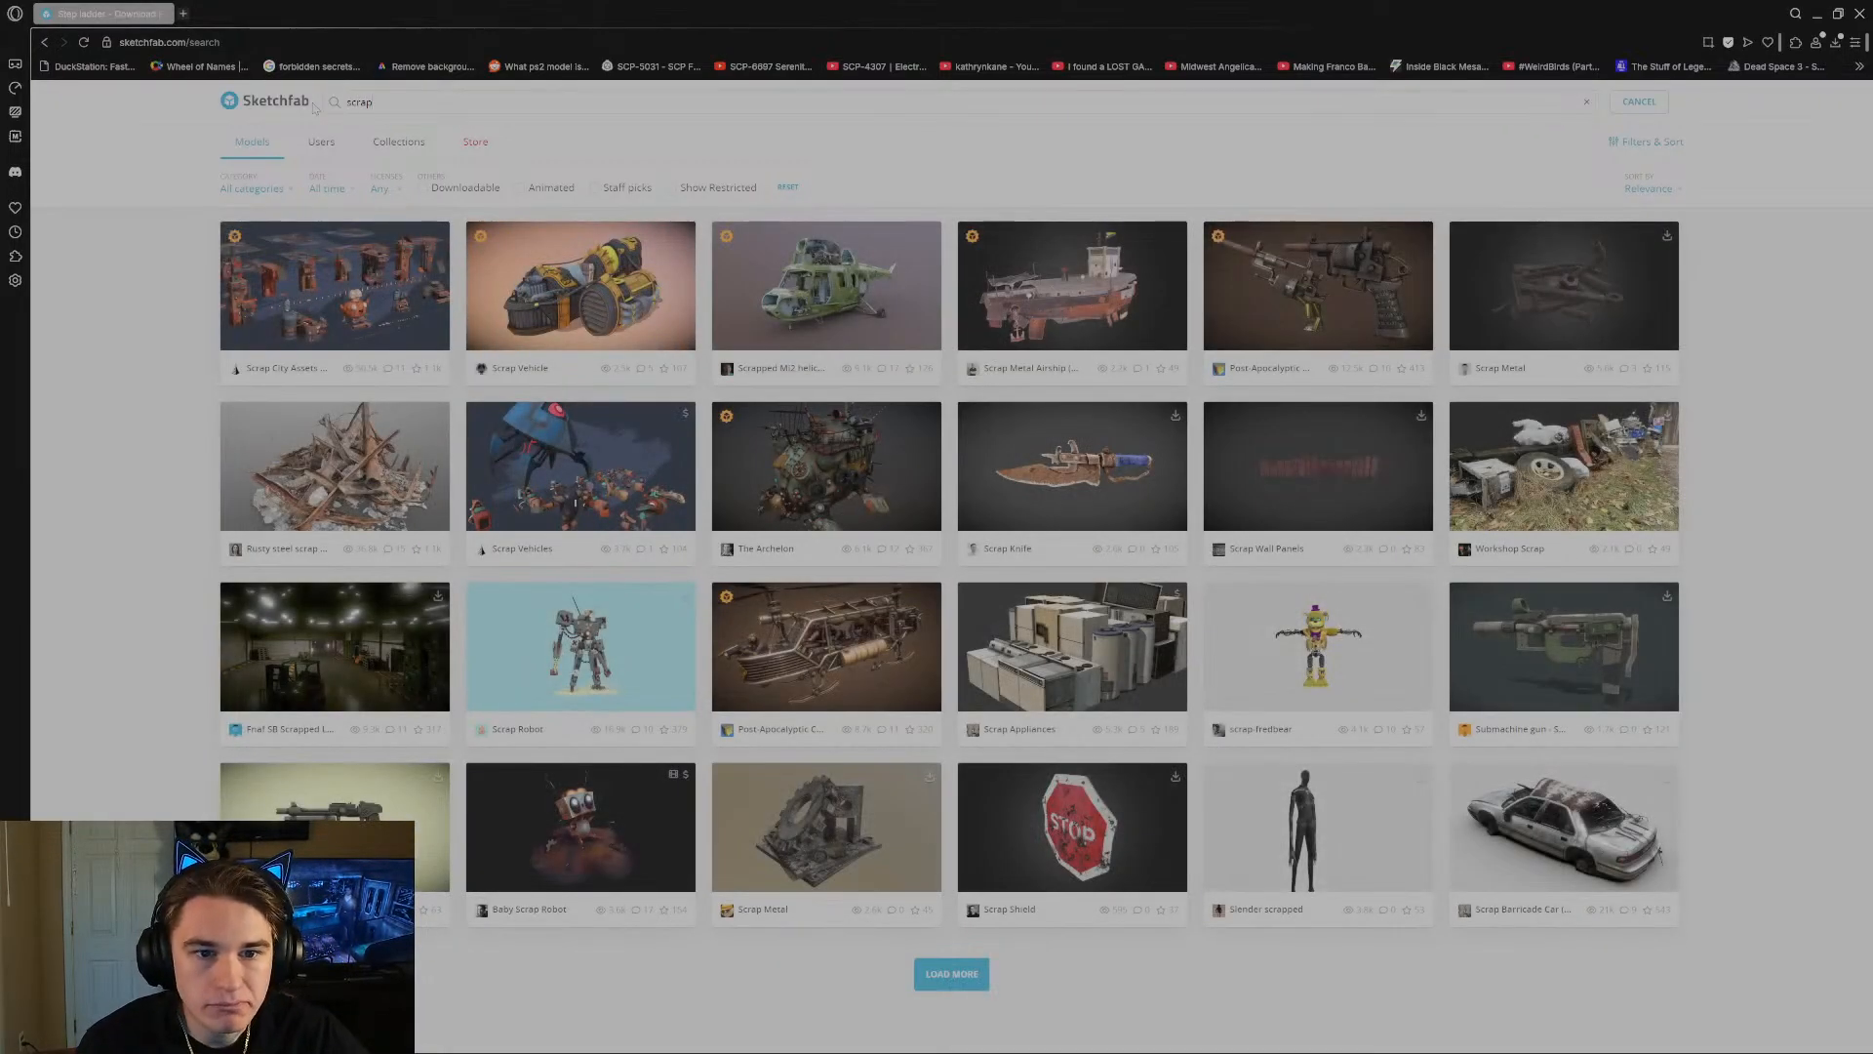
{"action": "left_click", "coordinate": [939, 971]}
{"action": "scroll", "coordinate": [210, 683], "scroll_direction": "down", "scroll_amount": 3}
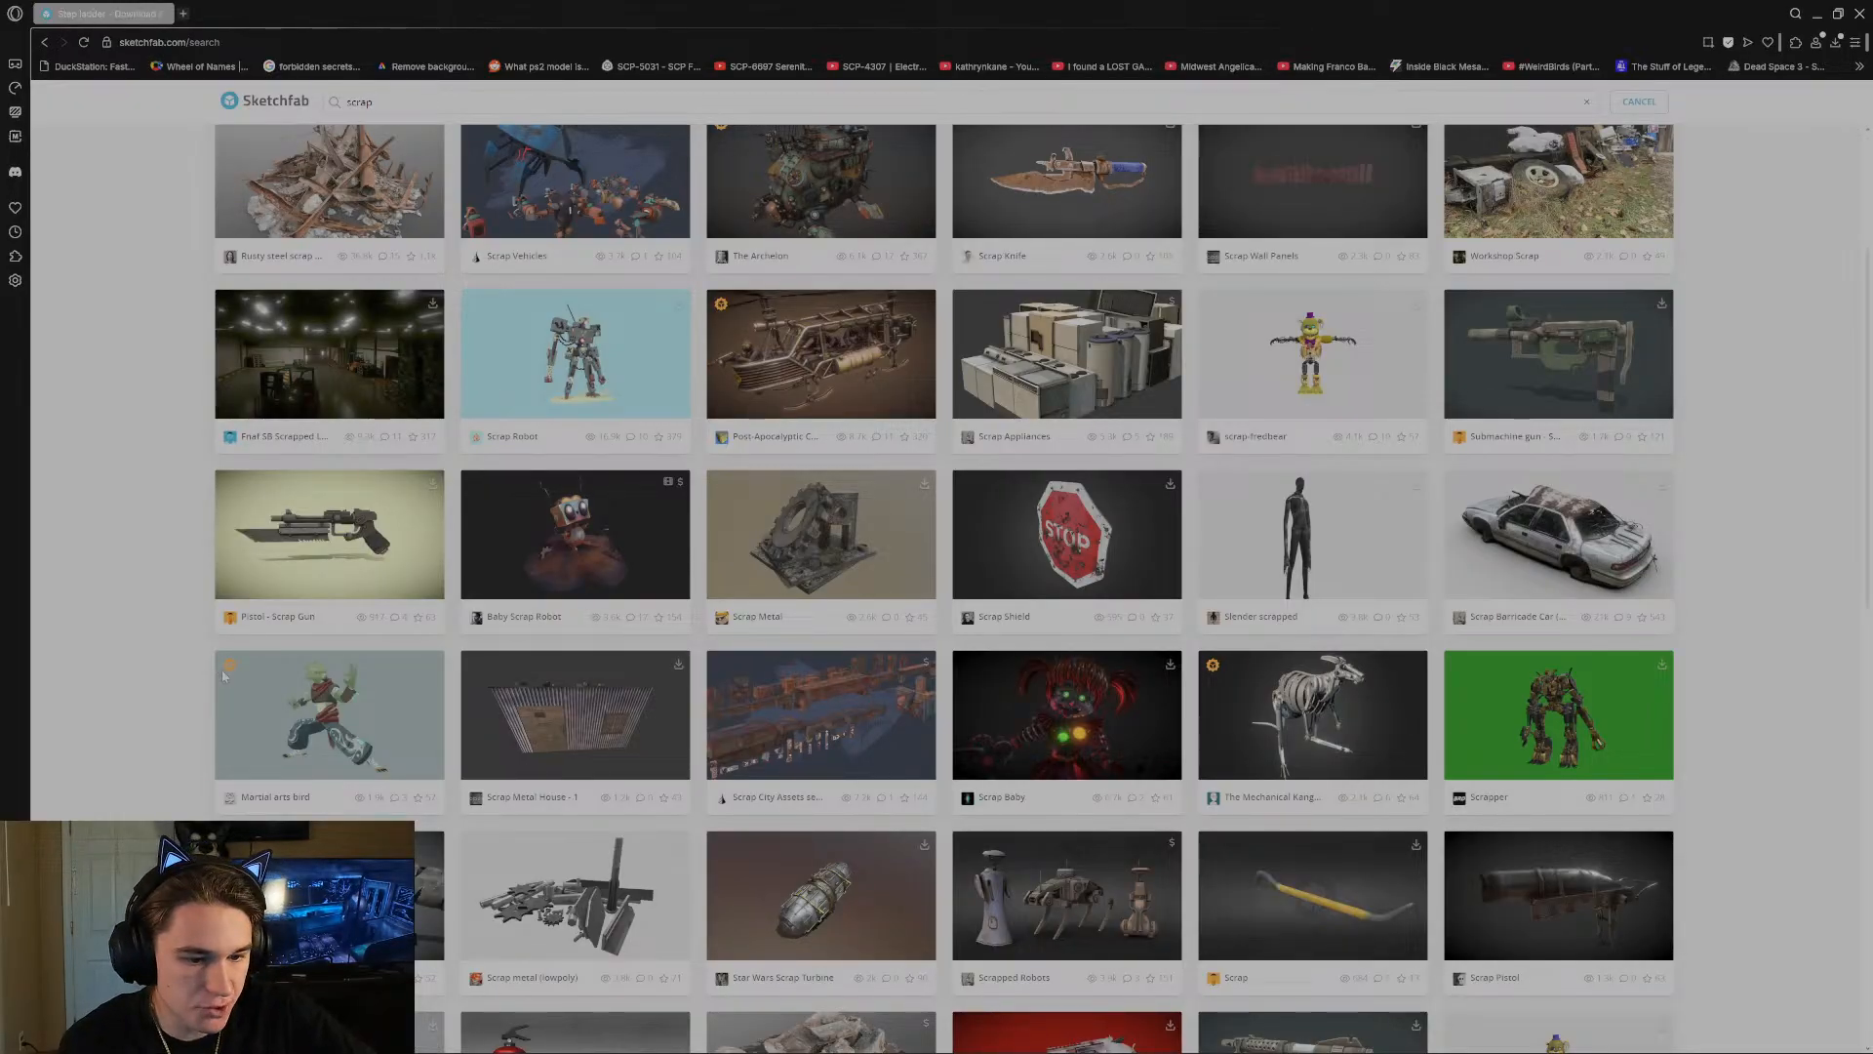
{"action": "scroll", "coordinate": [224, 675], "scroll_direction": "down", "scroll_amount": 4}
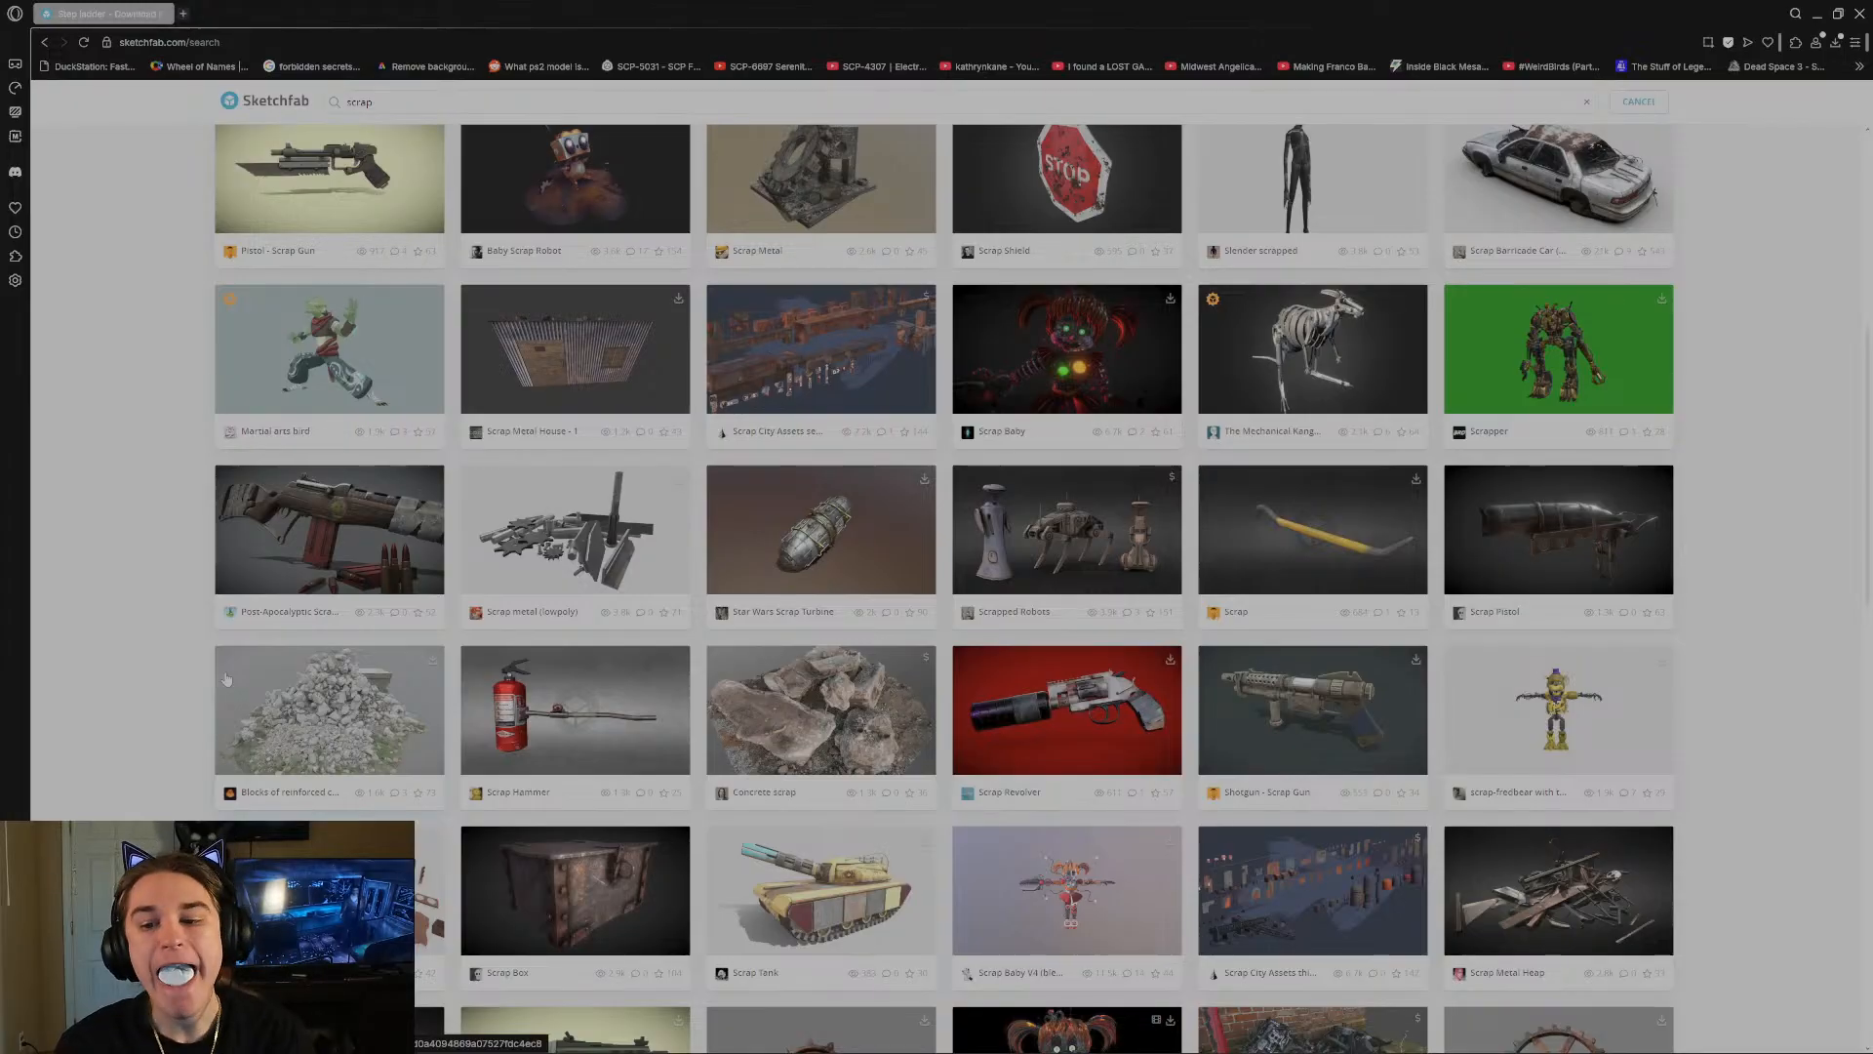
{"action": "scroll", "coordinate": [599, 647], "scroll_direction": "down", "scroll_amount": 5}
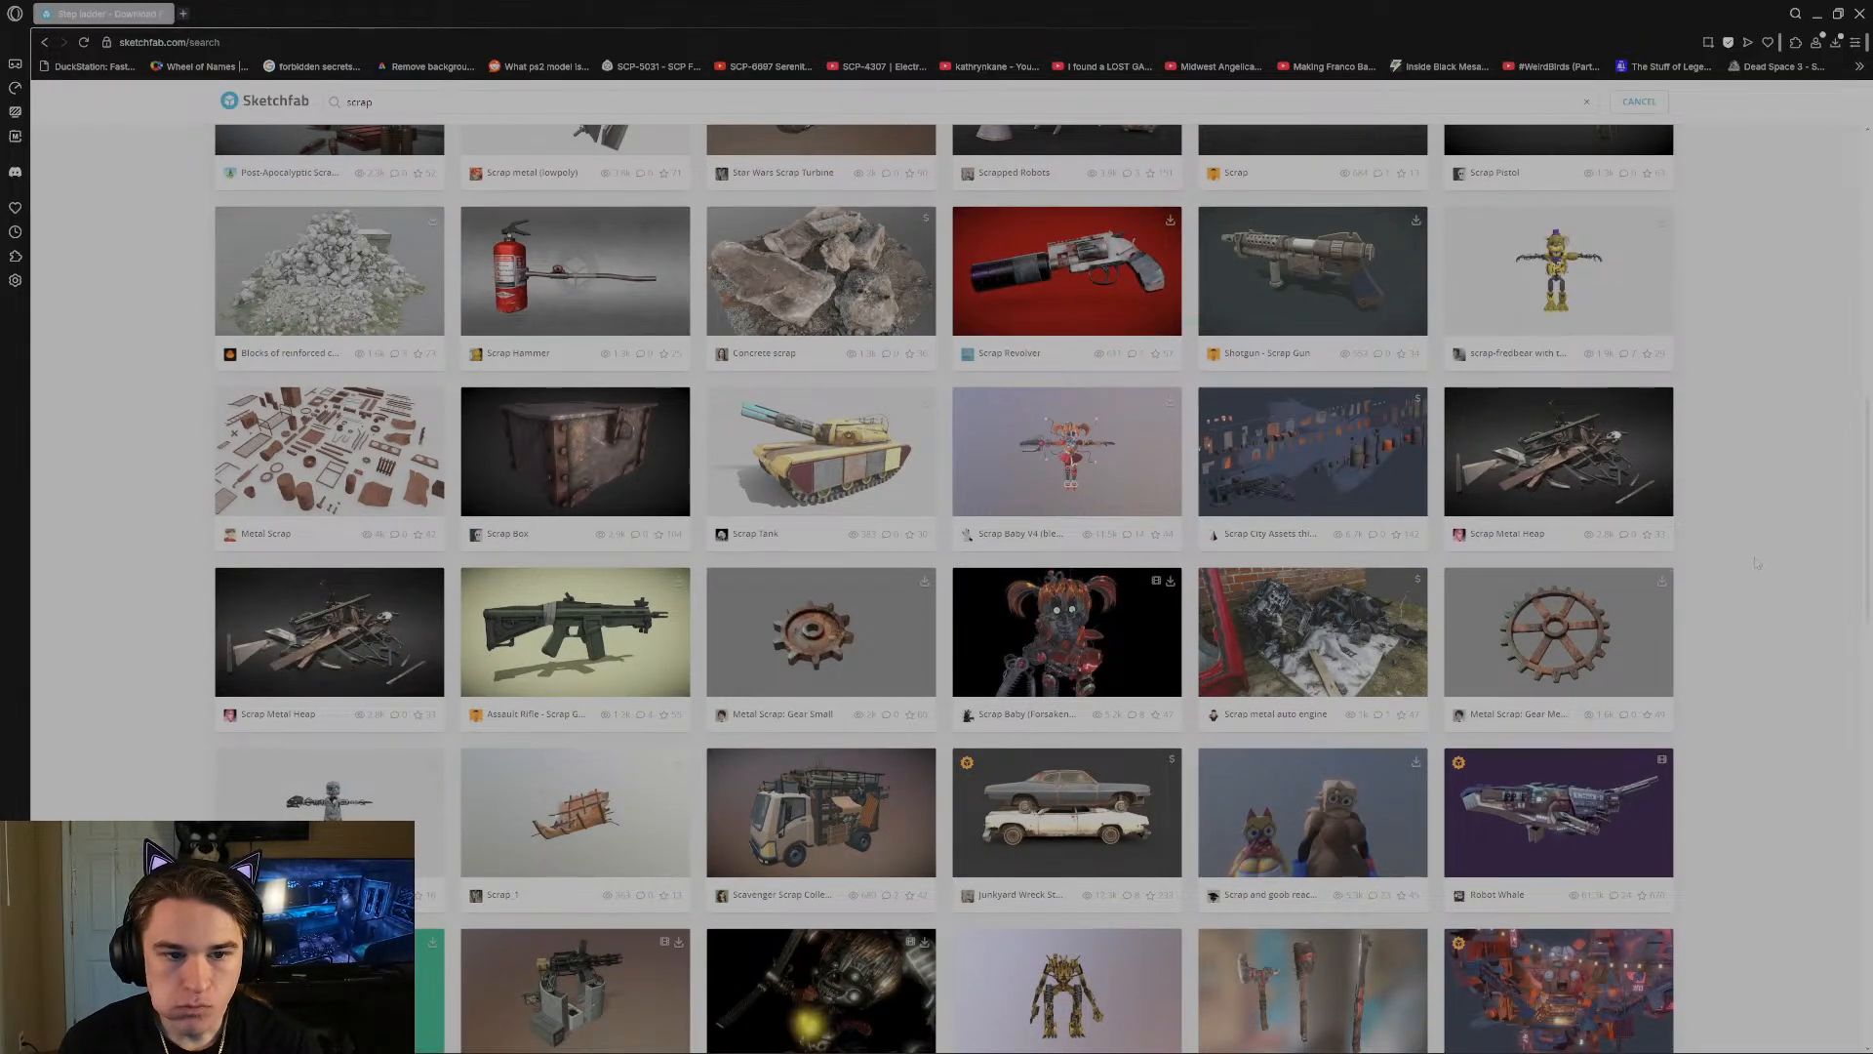
{"action": "scroll", "coordinate": [1756, 563], "scroll_direction": "down", "scroll_amount": 1}
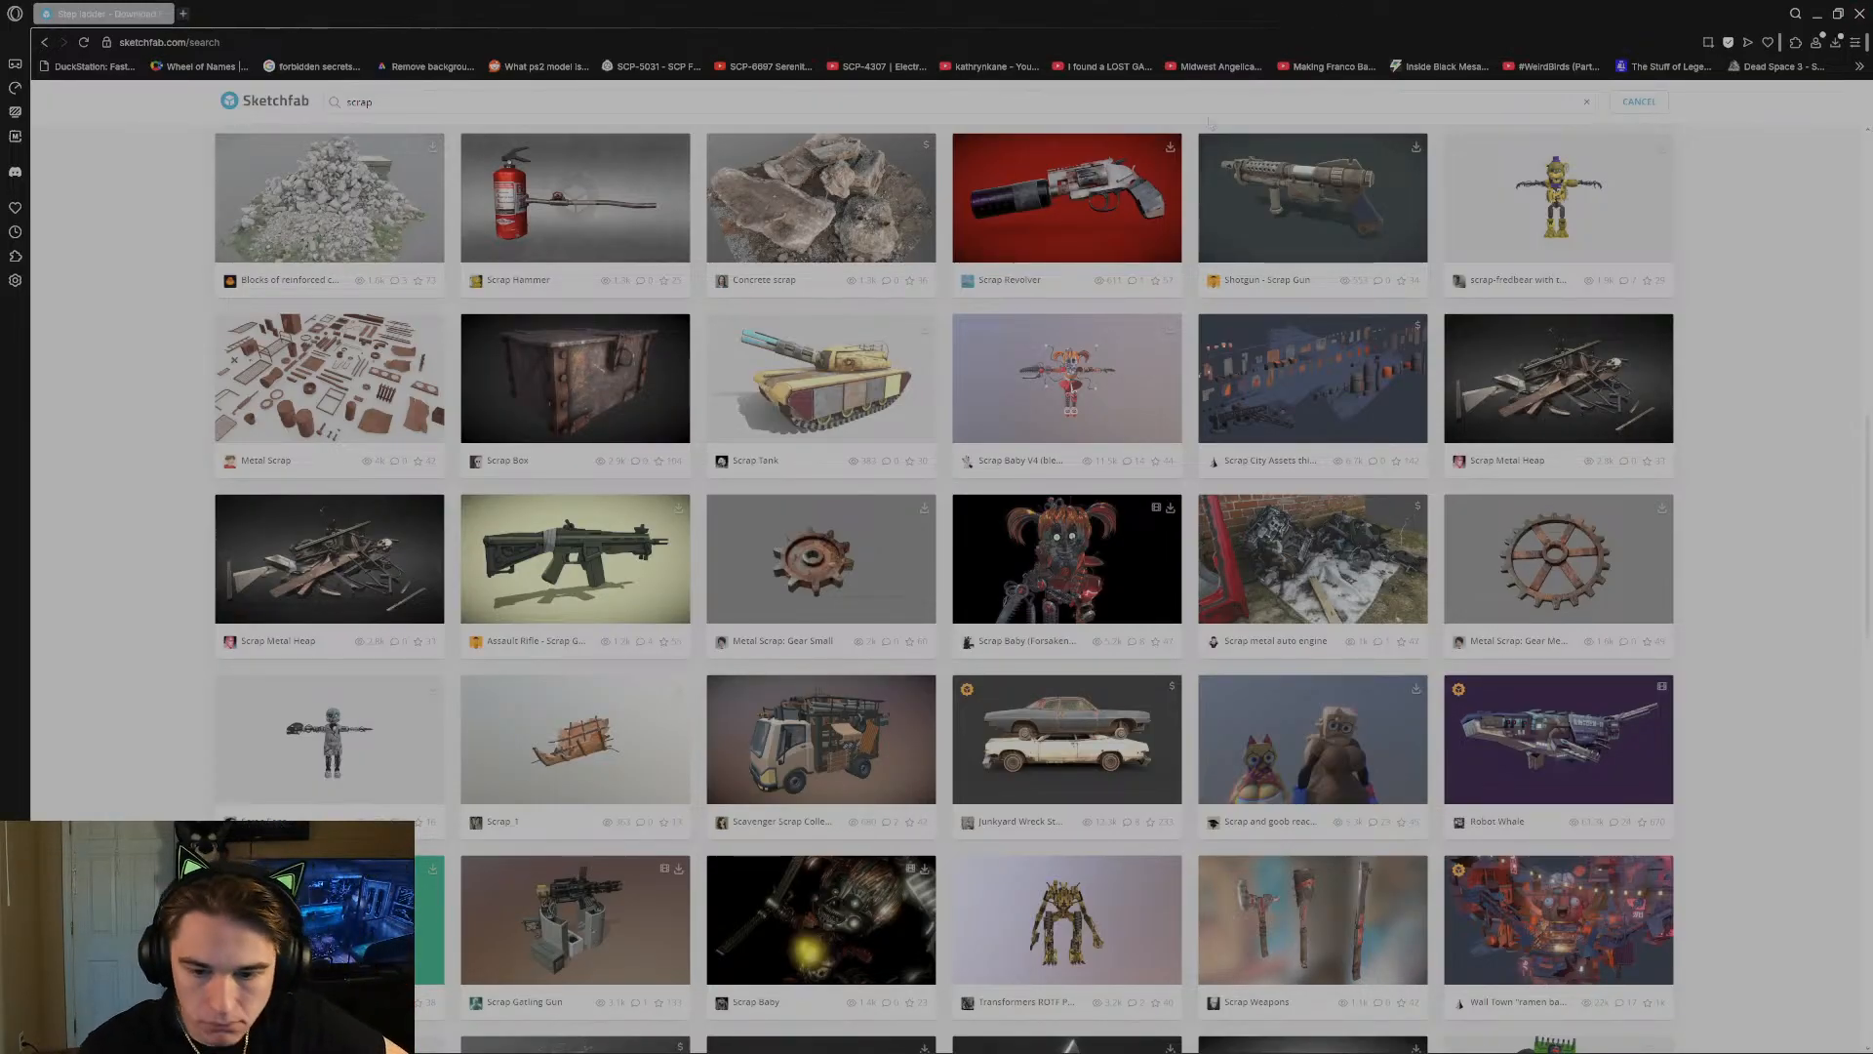
Look further down the "scrap" results on Sketchfab for props that could furnish the rooms.
{"action": "scroll", "coordinate": [758, 565], "scroll_direction": "down", "scroll_amount": 7}
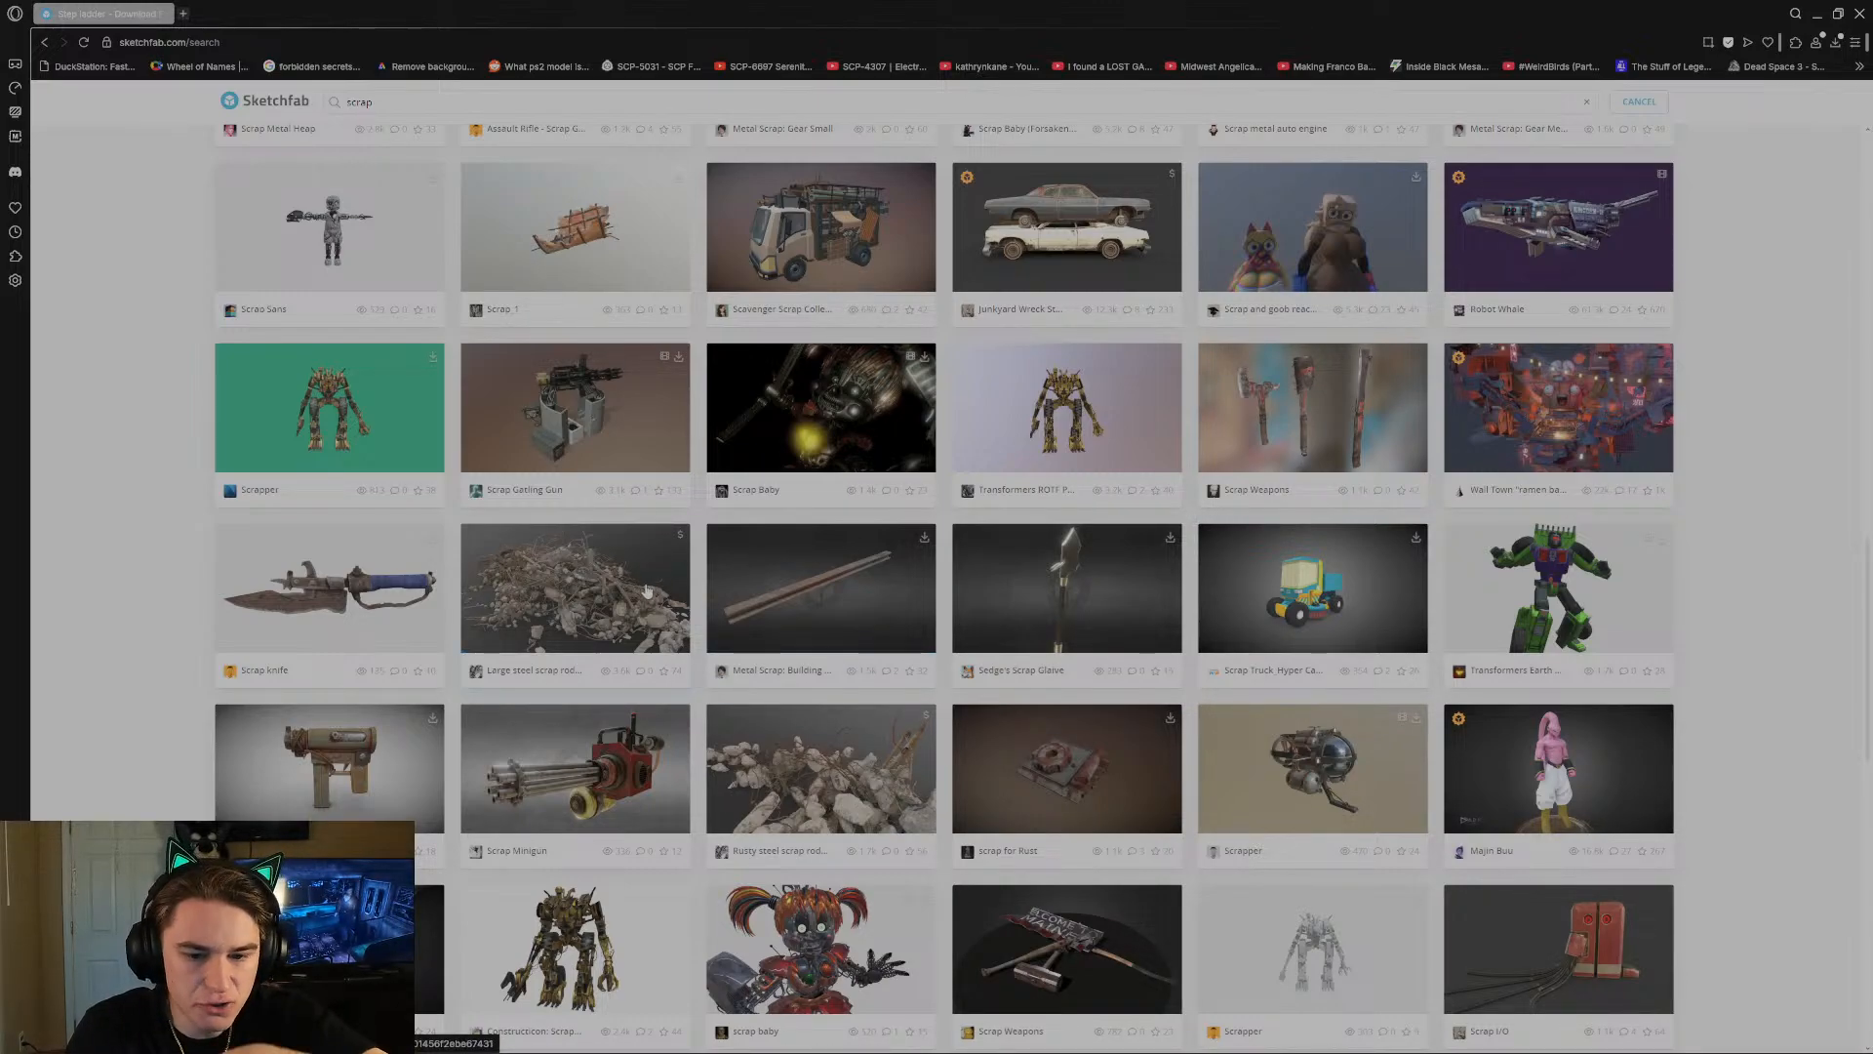
{"action": "scroll", "coordinate": [649, 605], "scroll_direction": "down", "scroll_amount": 6}
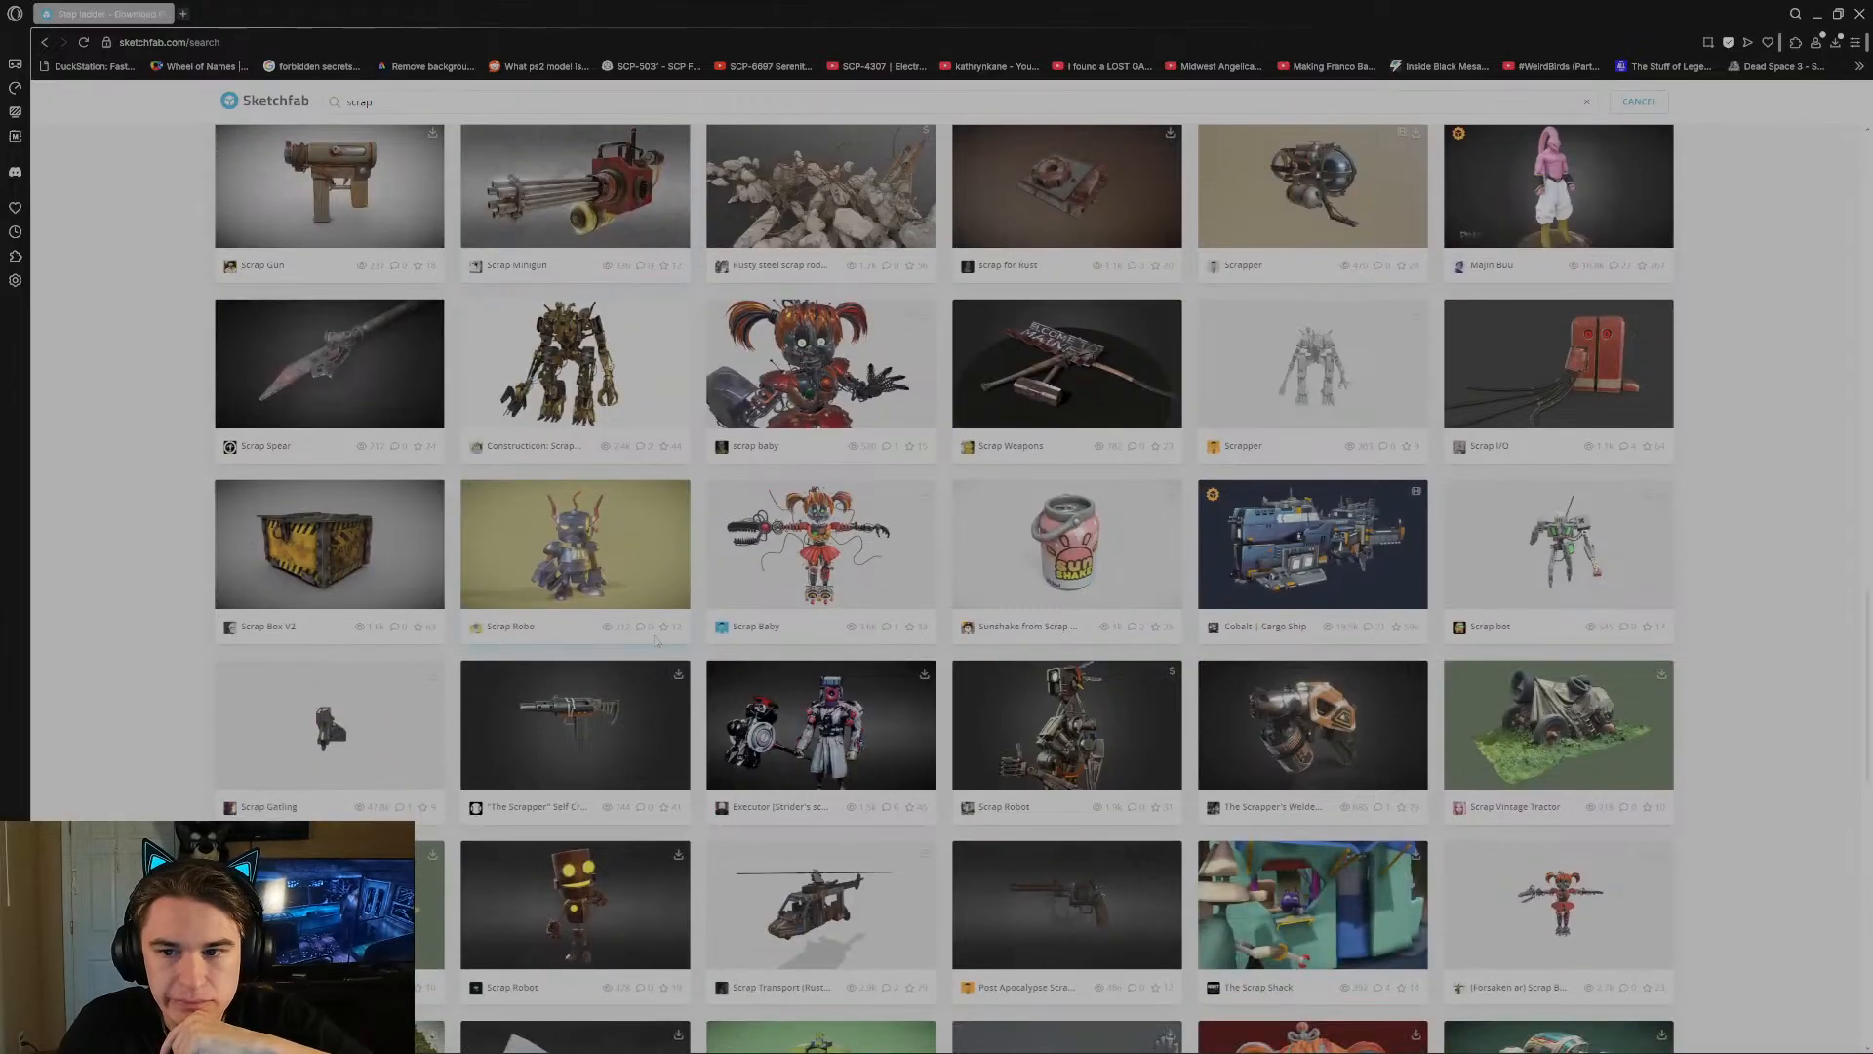
{"action": "scroll", "coordinate": [658, 643], "scroll_direction": "down", "scroll_amount": 3}
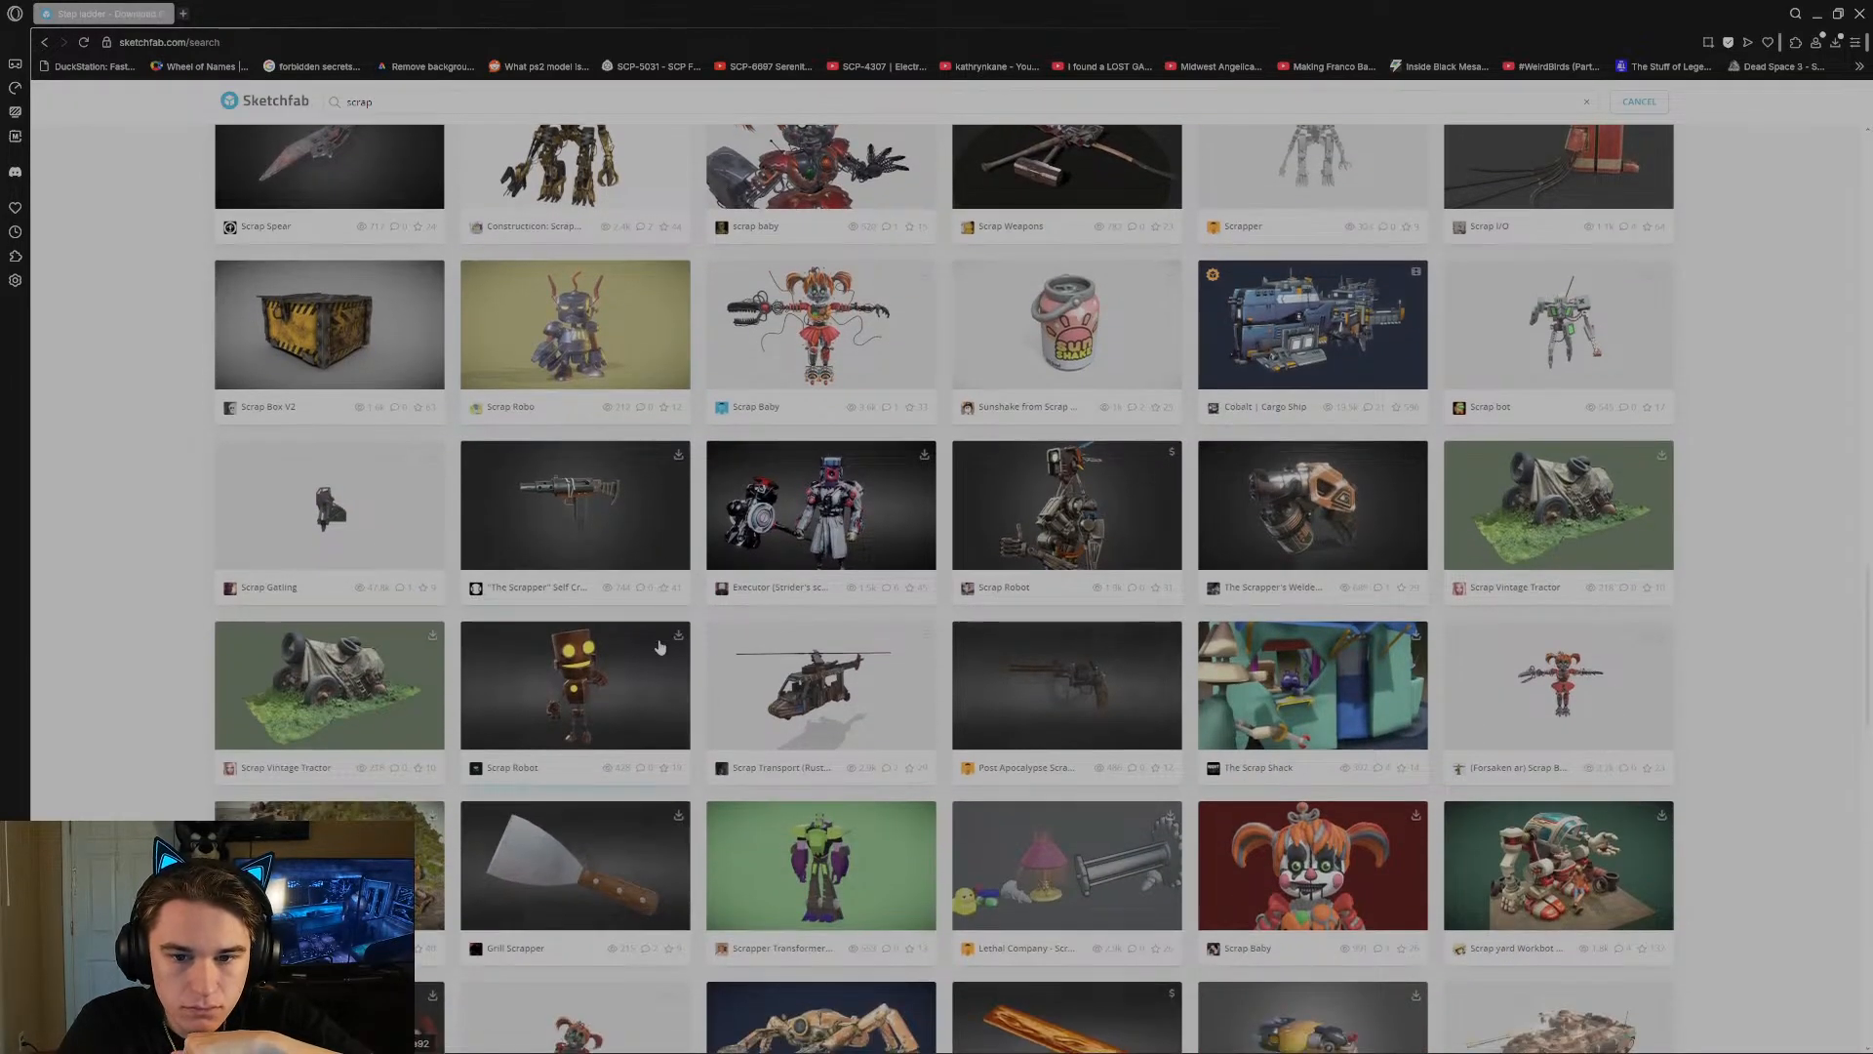
{"action": "scroll", "coordinate": [659, 647], "scroll_direction": "down", "scroll_amount": 3}
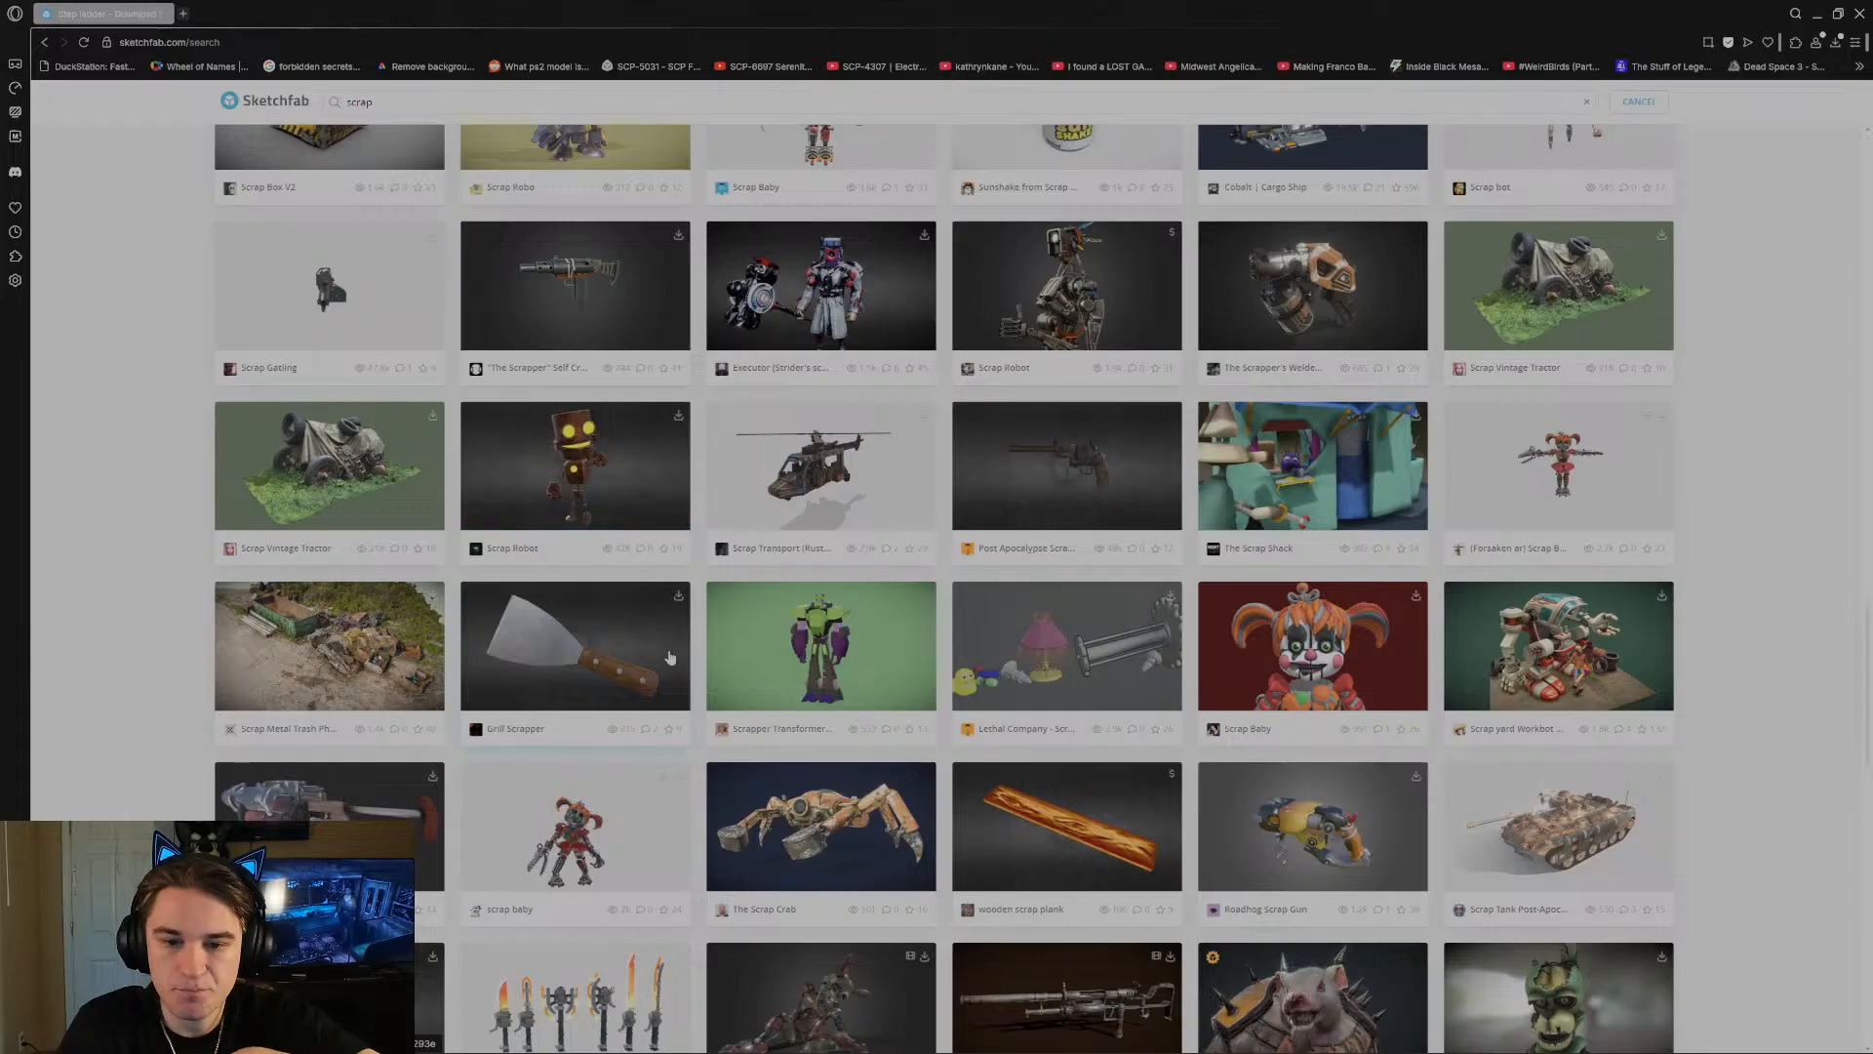
{"action": "scroll", "coordinate": [673, 663], "scroll_direction": "down", "scroll_amount": 5}
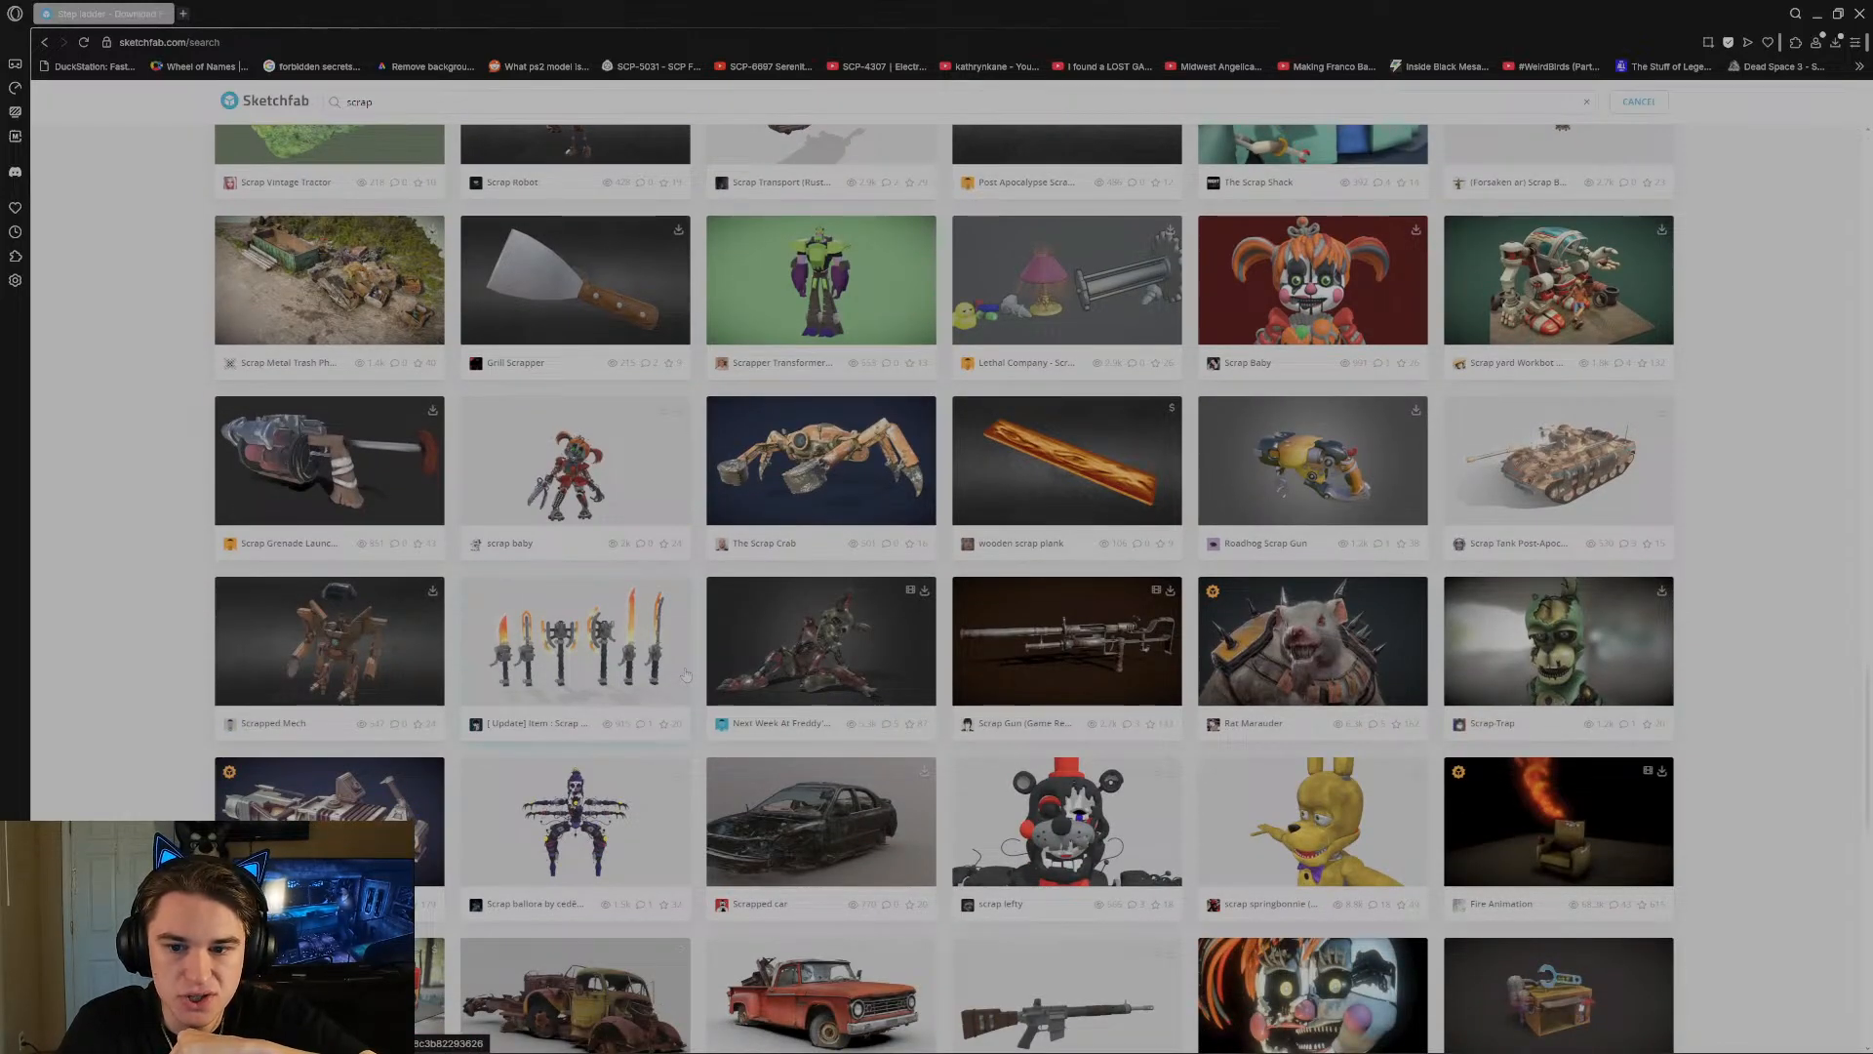
{"action": "scroll", "coordinate": [686, 674], "scroll_direction": "down", "scroll_amount": 6}
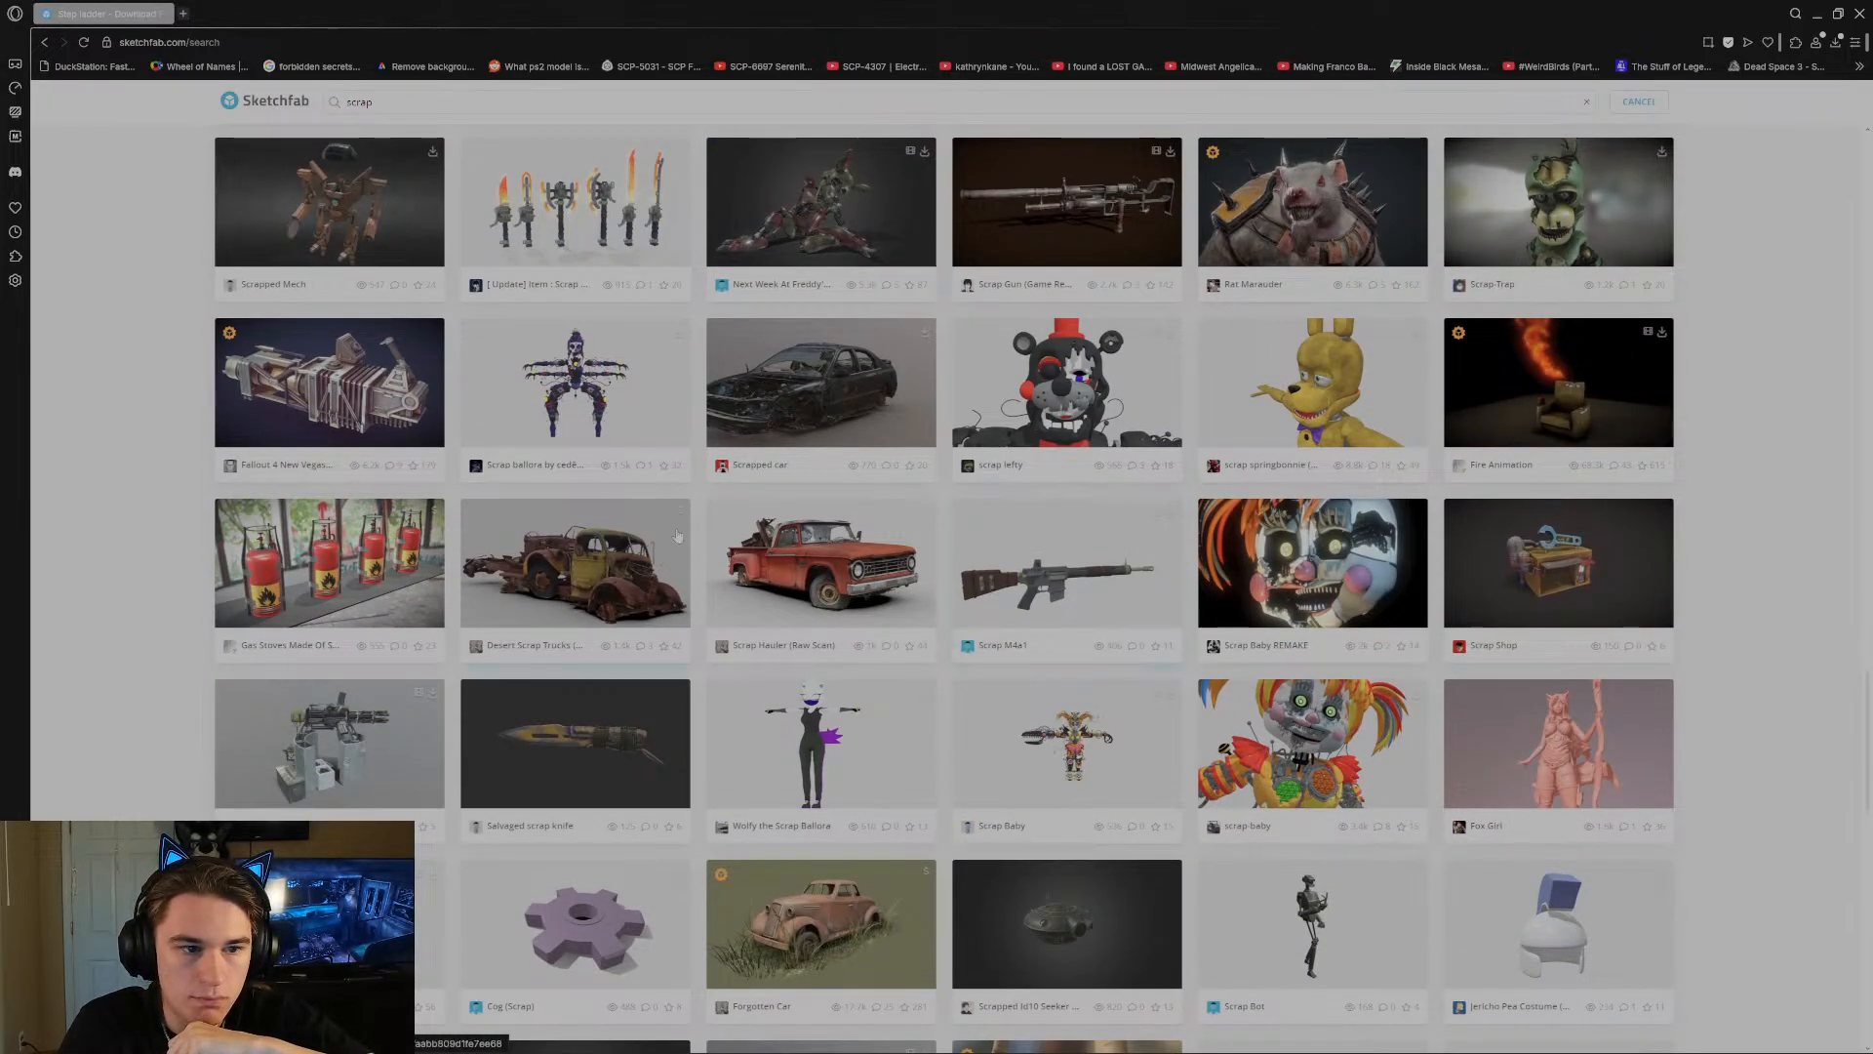
{"action": "scroll", "coordinate": [680, 536], "scroll_direction": "down", "scroll_amount": 3}
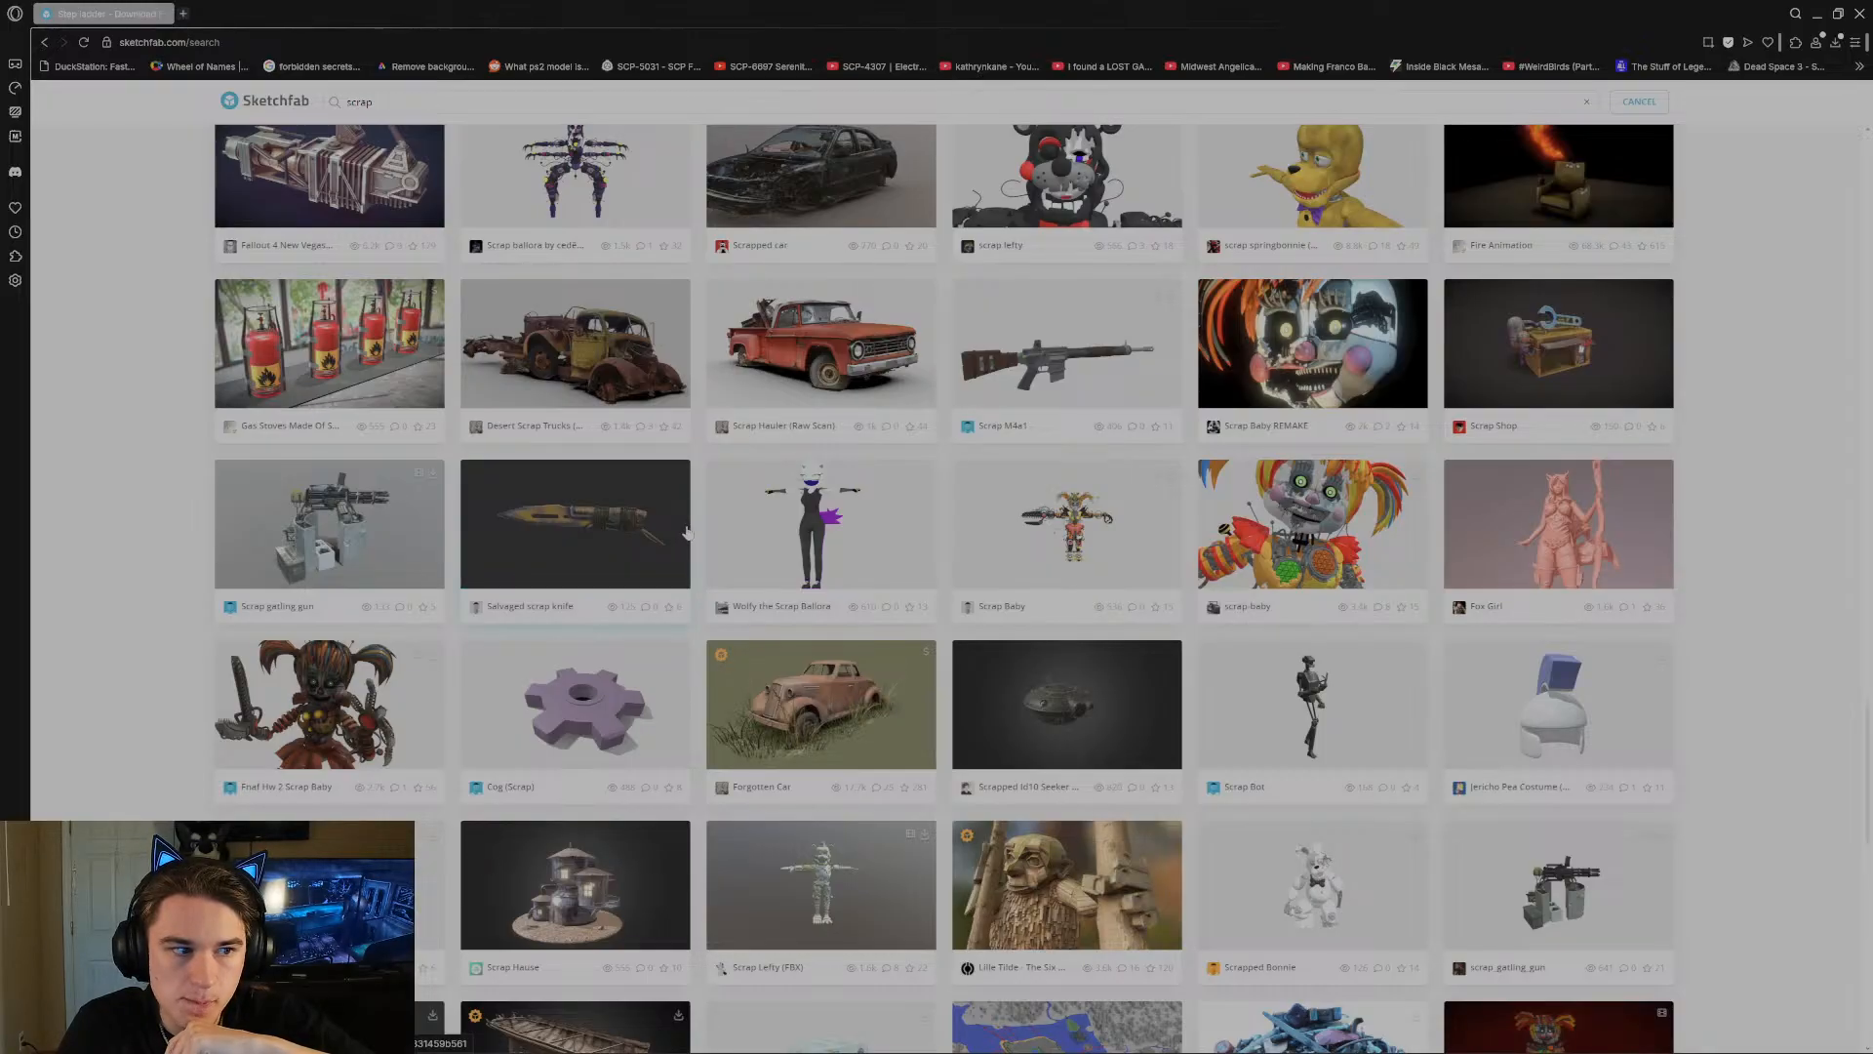
{"action": "scroll", "coordinate": [694, 532], "scroll_direction": "down", "scroll_amount": 7}
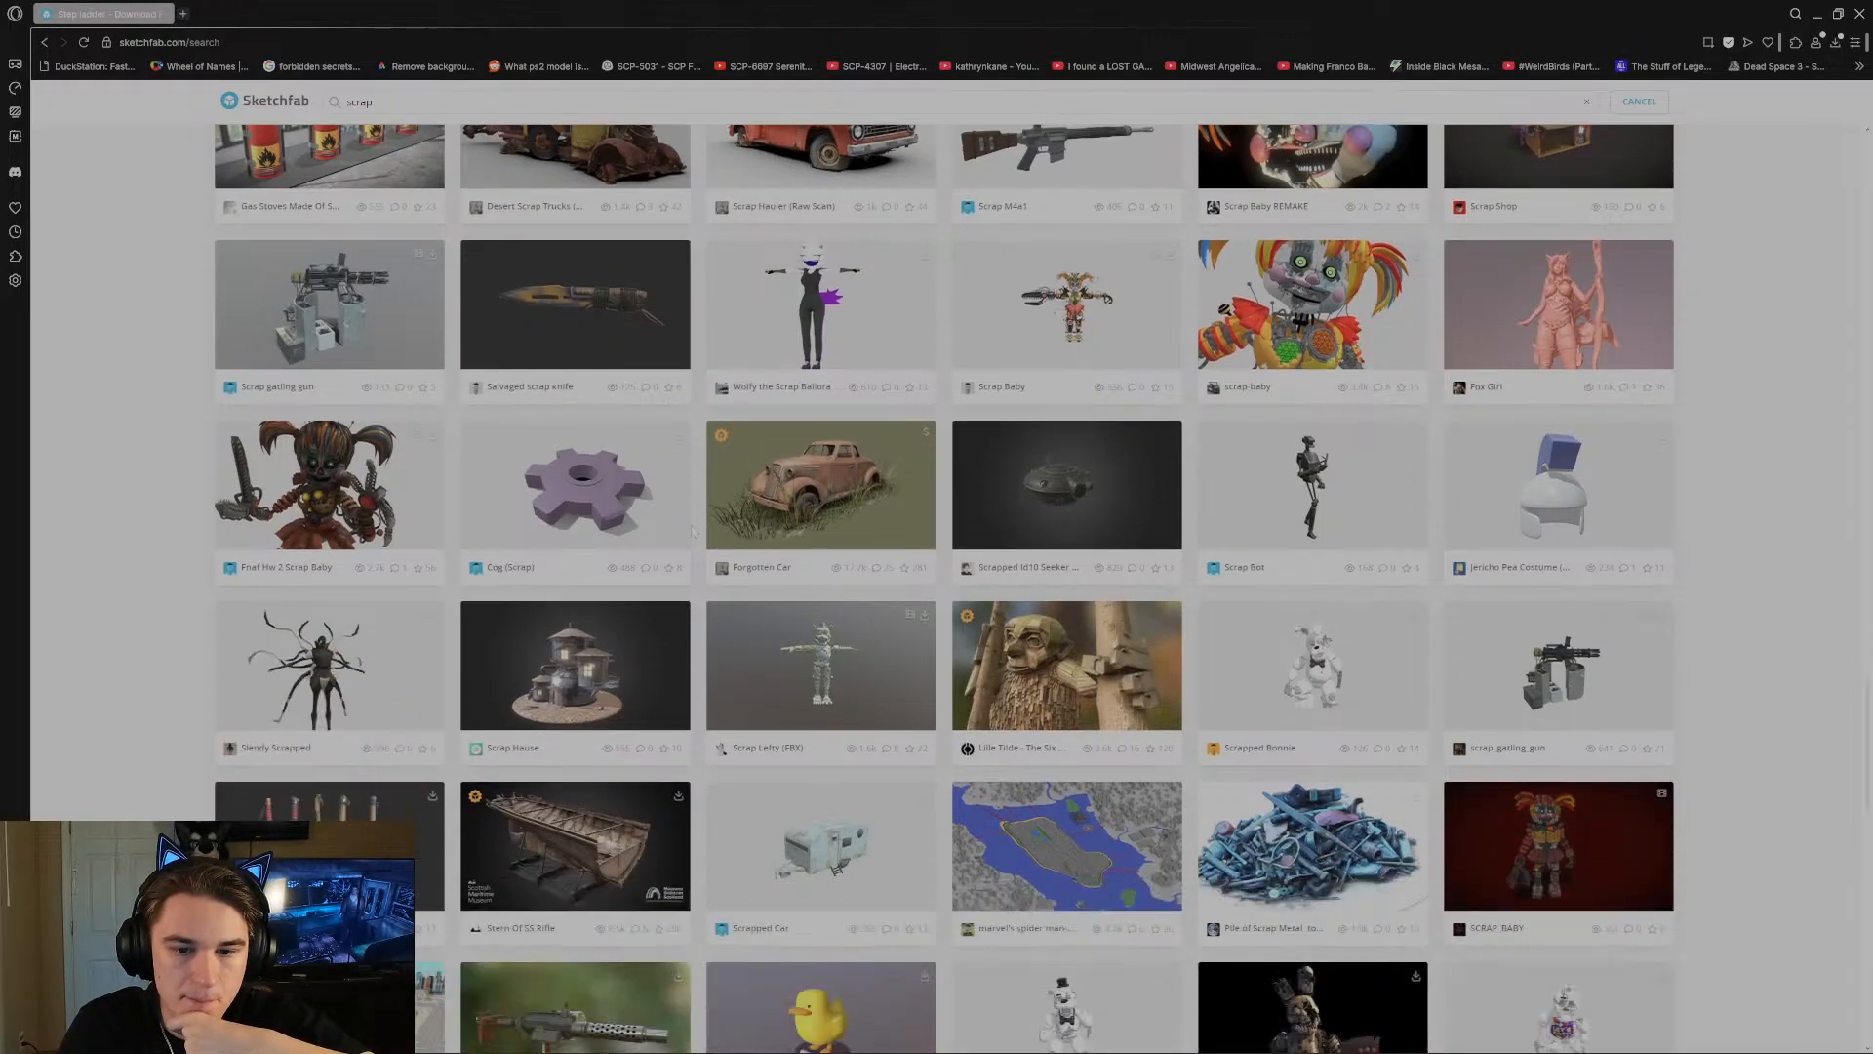
{"action": "scroll", "coordinate": [694, 533], "scroll_direction": "down", "scroll_amount": 5}
{"action": "scroll", "coordinate": [701, 542], "scroll_direction": "down", "scroll_amount": 11}
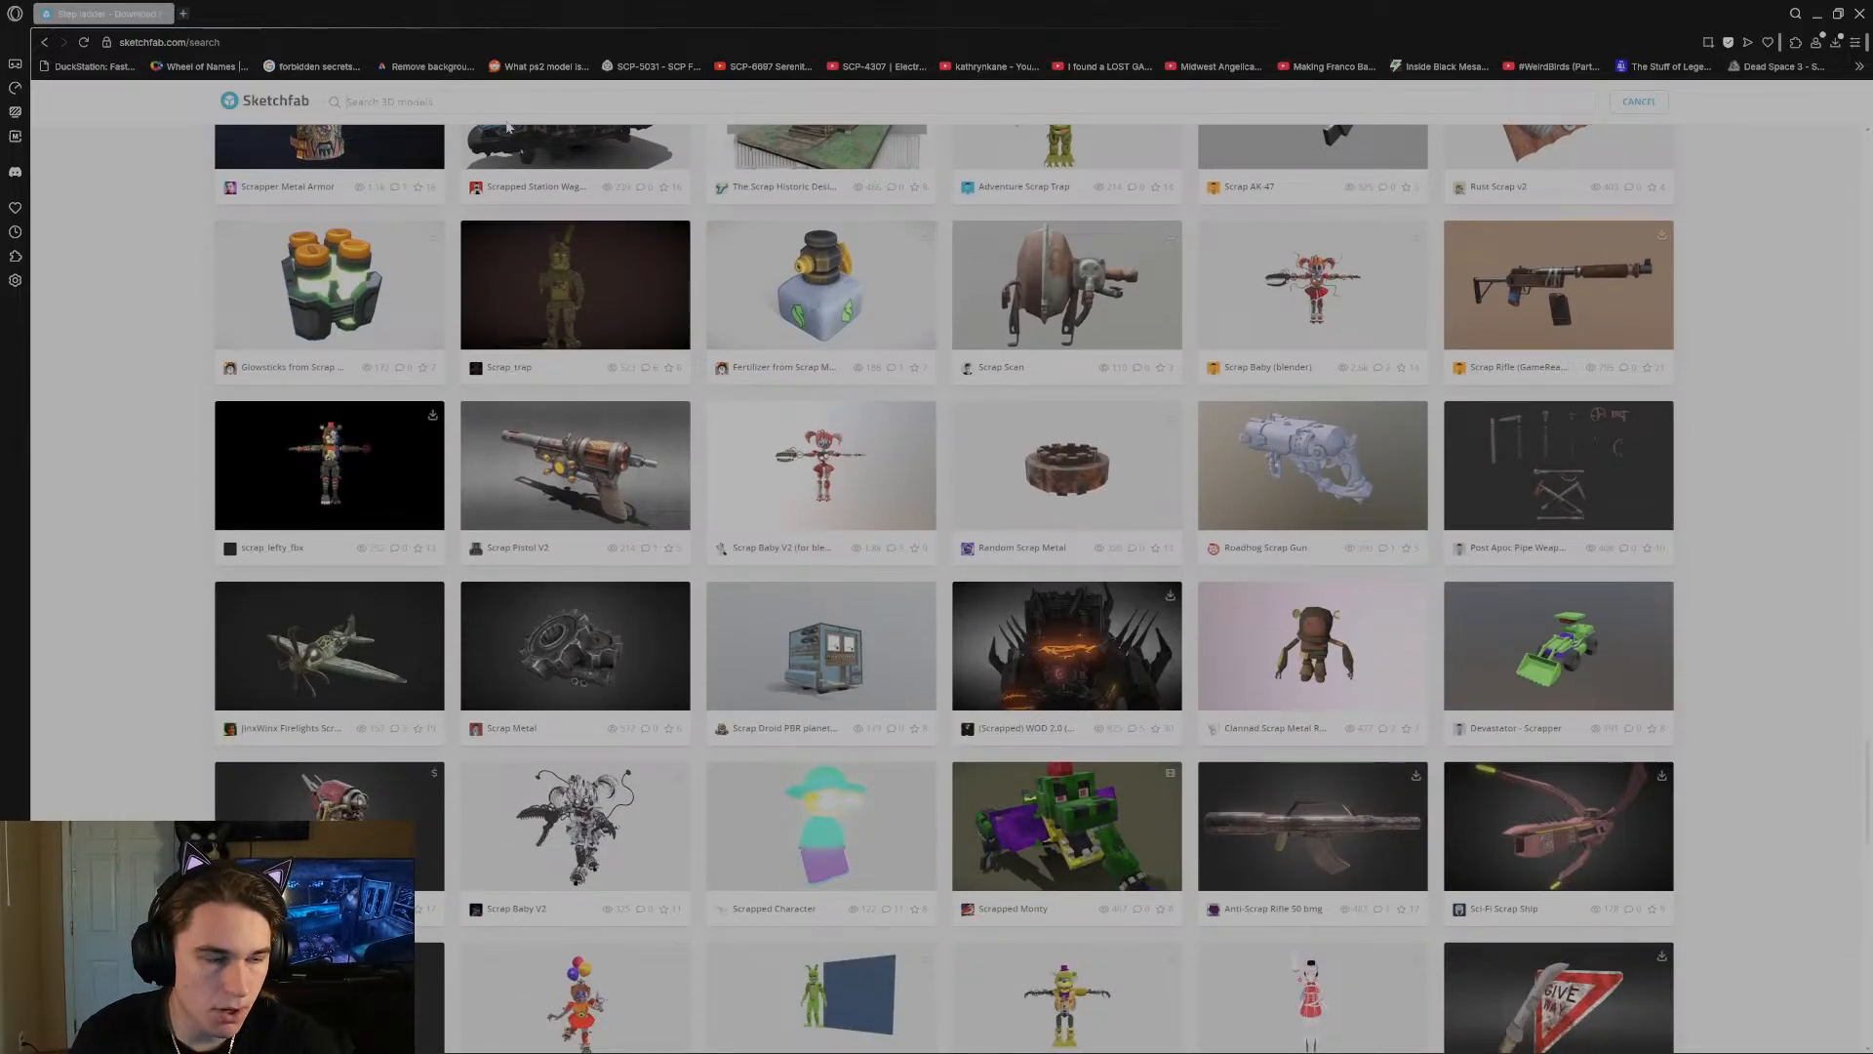
Search the Sketchfab models for "parts", load more results and browse them for usable props.
{"action": "type", "text": "parts"}
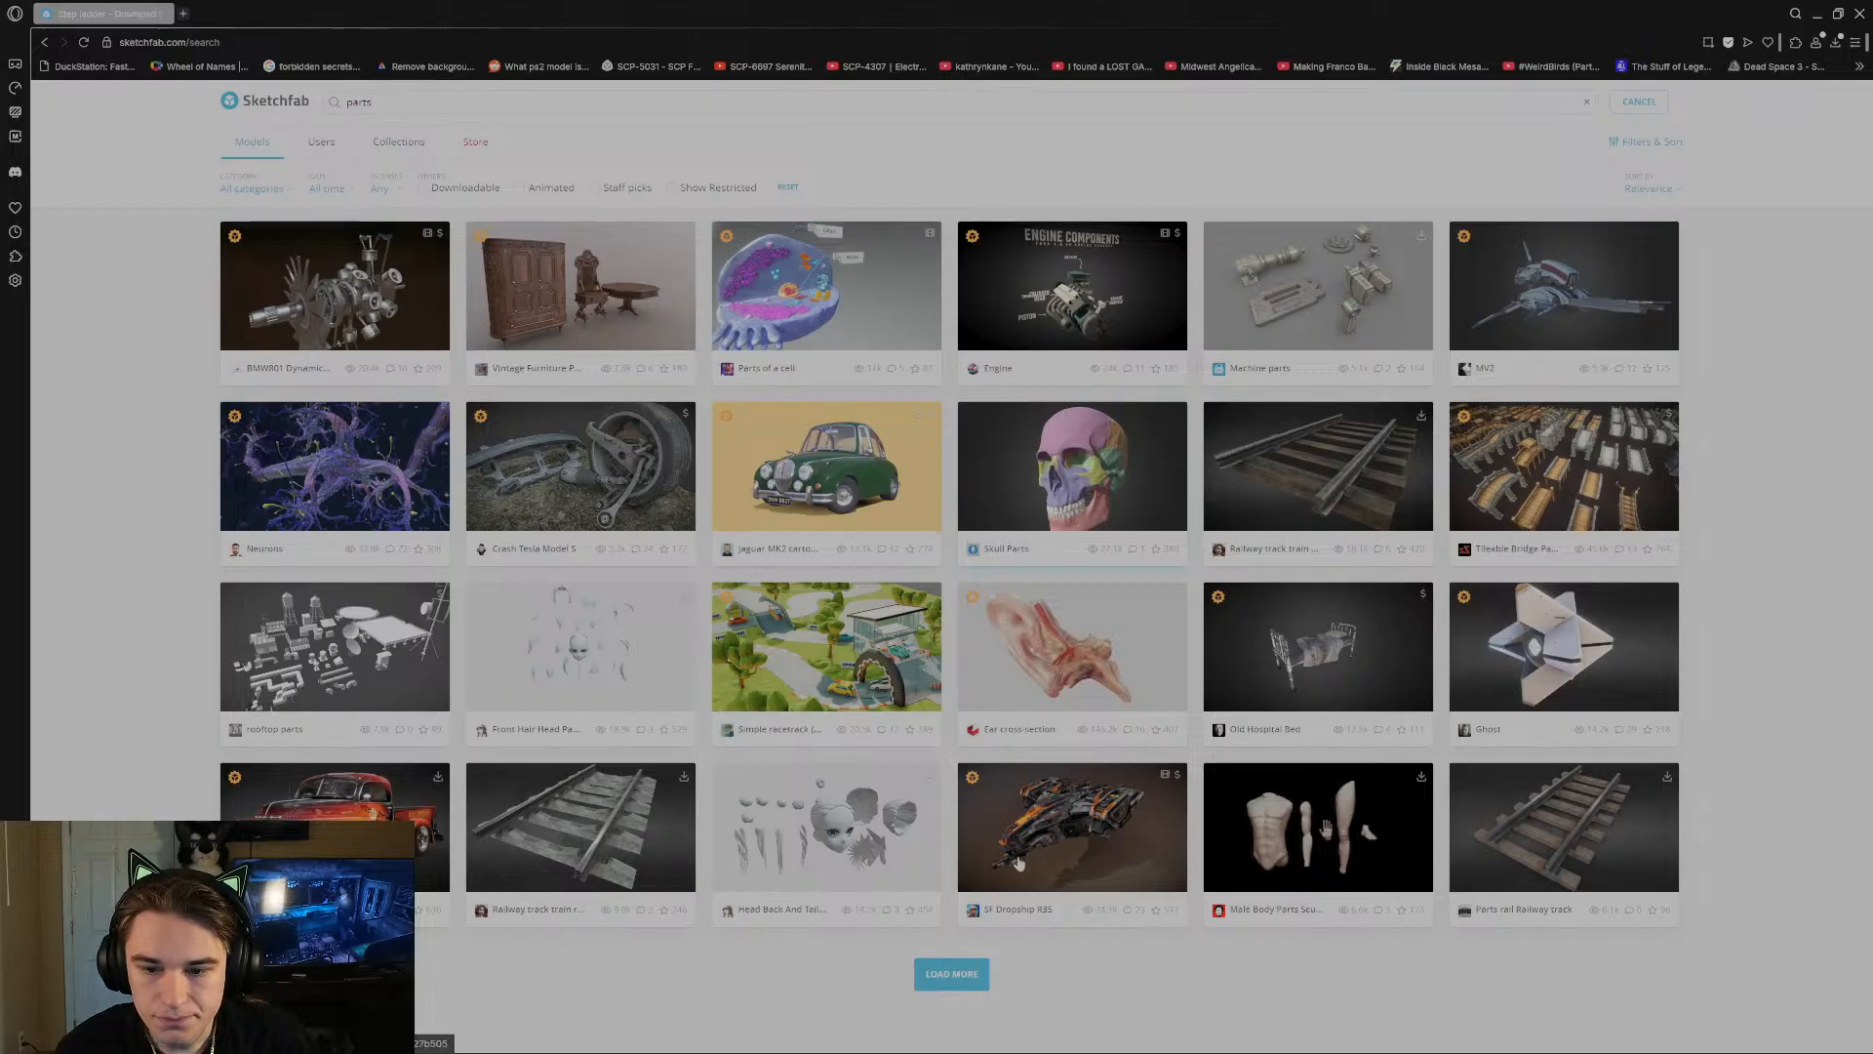
{"action": "left_click", "coordinate": [951, 973]}
{"action": "scroll", "coordinate": [787, 693], "scroll_direction": "down", "scroll_amount": 3}
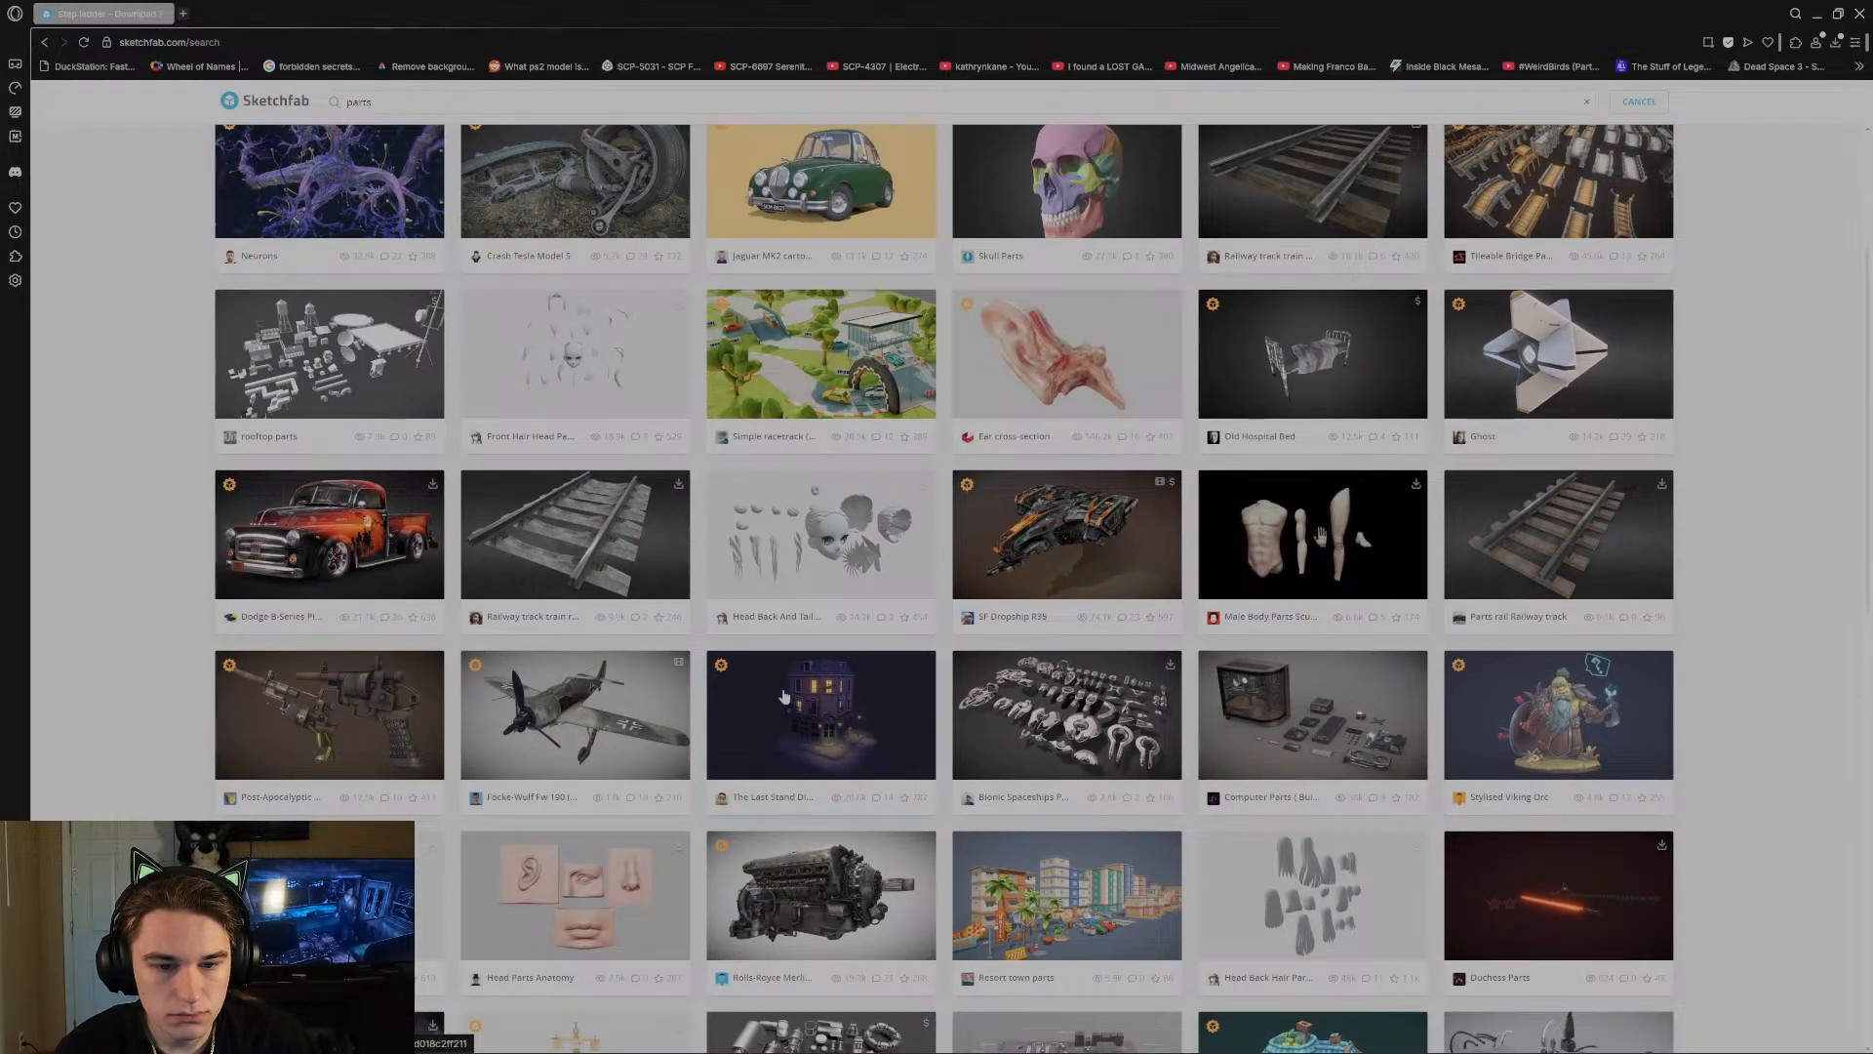
{"action": "scroll", "coordinate": [785, 695], "scroll_direction": "down", "scroll_amount": 2}
{"action": "scroll", "coordinate": [781, 696], "scroll_direction": "down", "scroll_amount": 3}
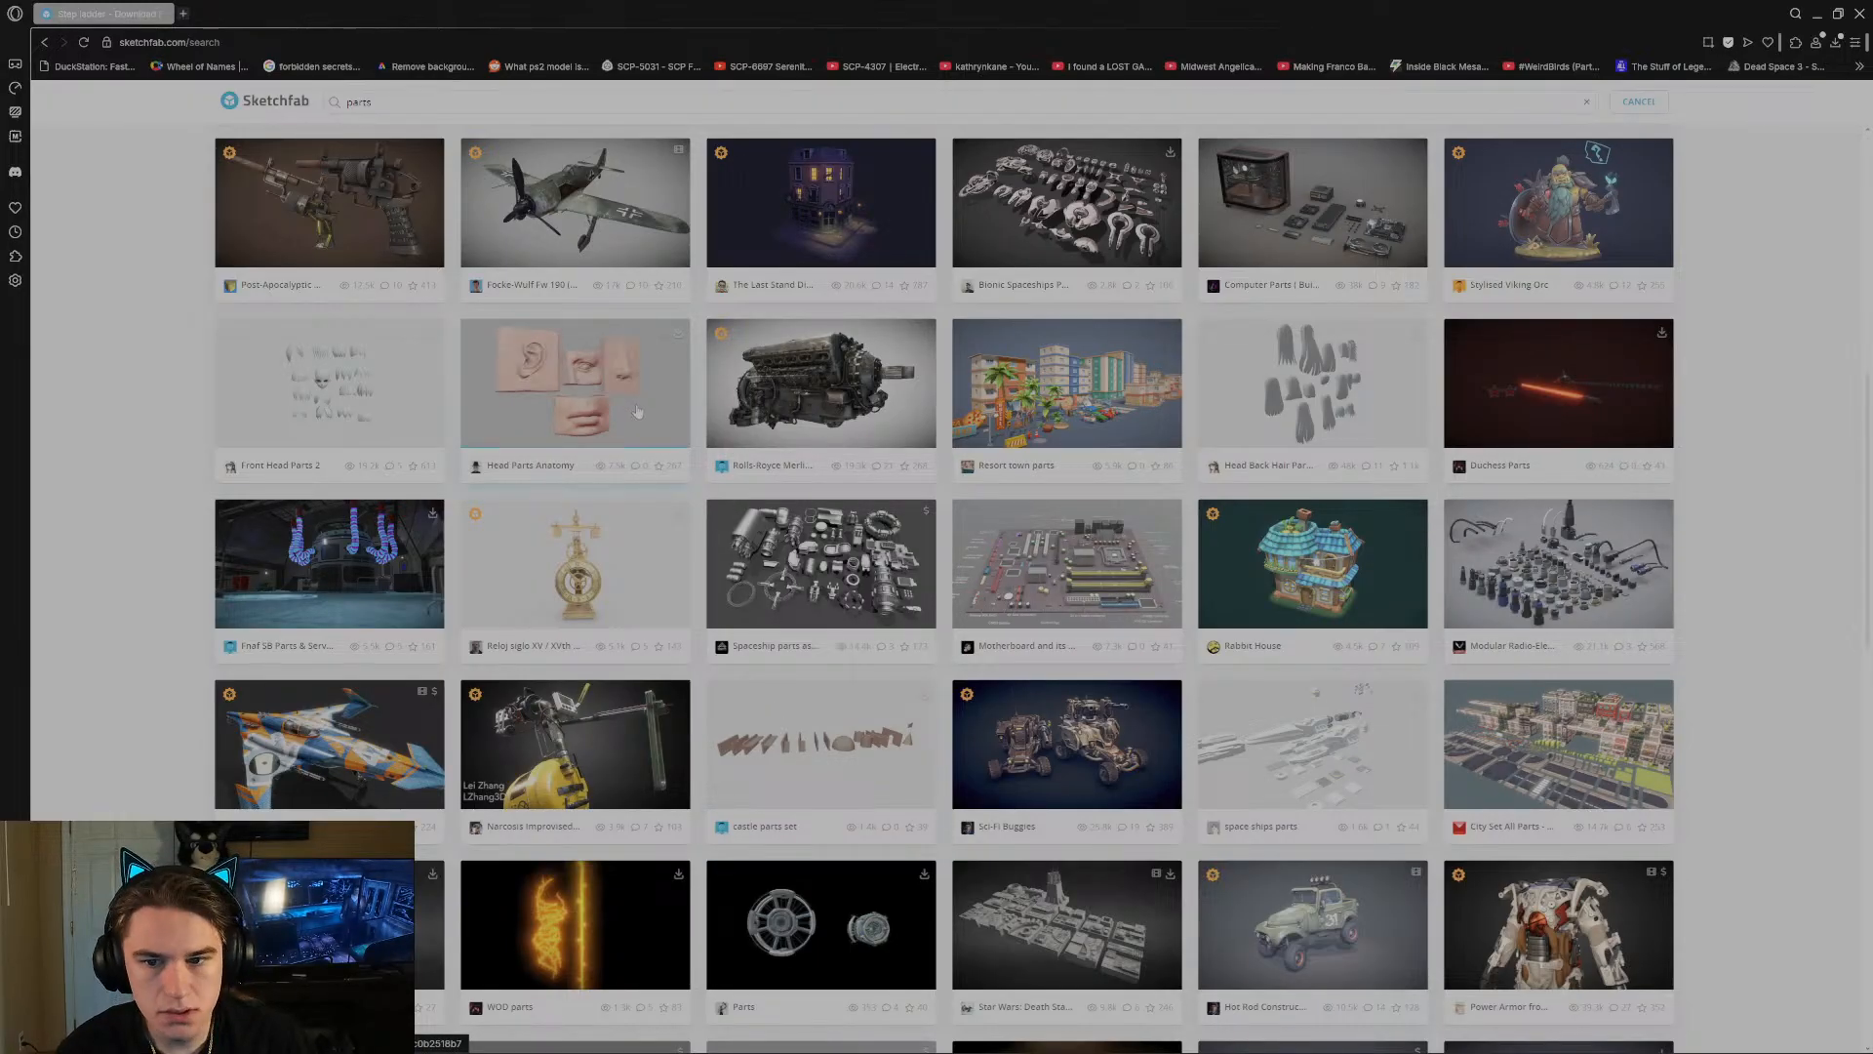
{"action": "scroll", "coordinate": [634, 410], "scroll_direction": "down", "scroll_amount": 2}
{"action": "scroll", "coordinate": [639, 416], "scroll_direction": "down", "scroll_amount": 3}
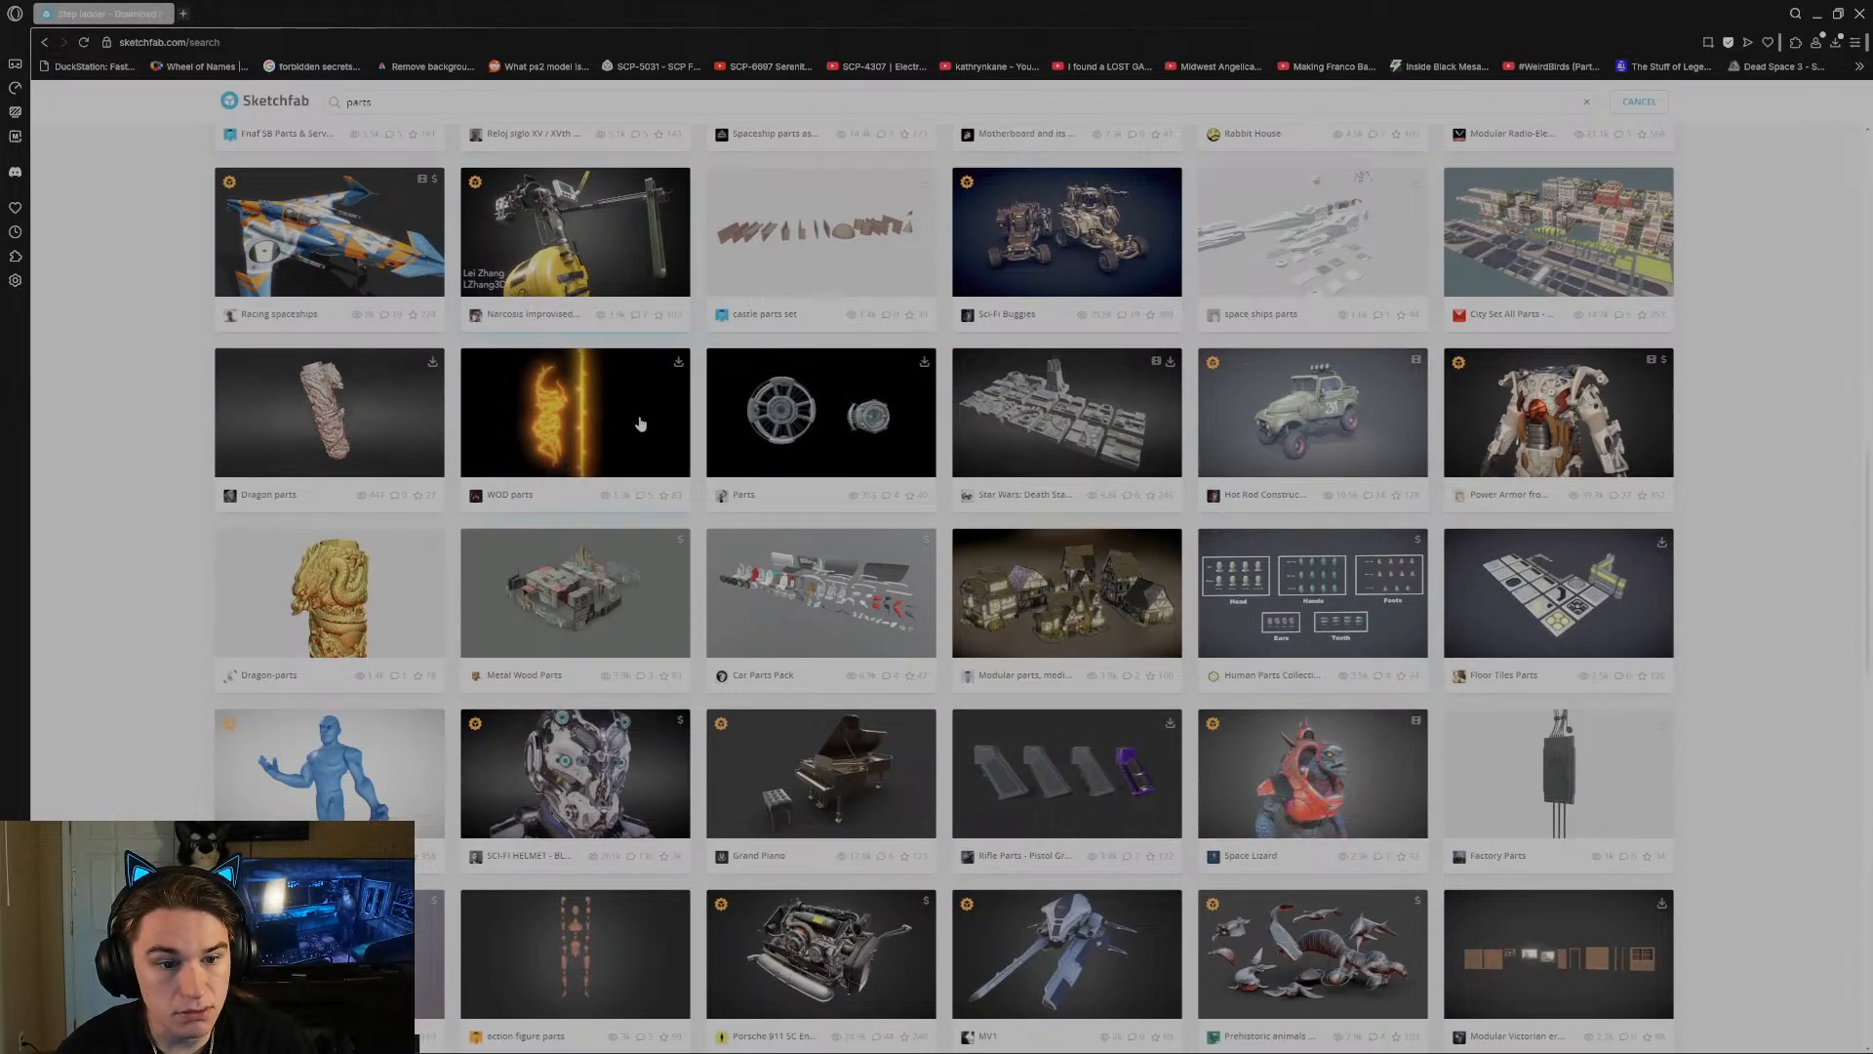
{"action": "scroll", "coordinate": [640, 423], "scroll_direction": "down", "scroll_amount": 4}
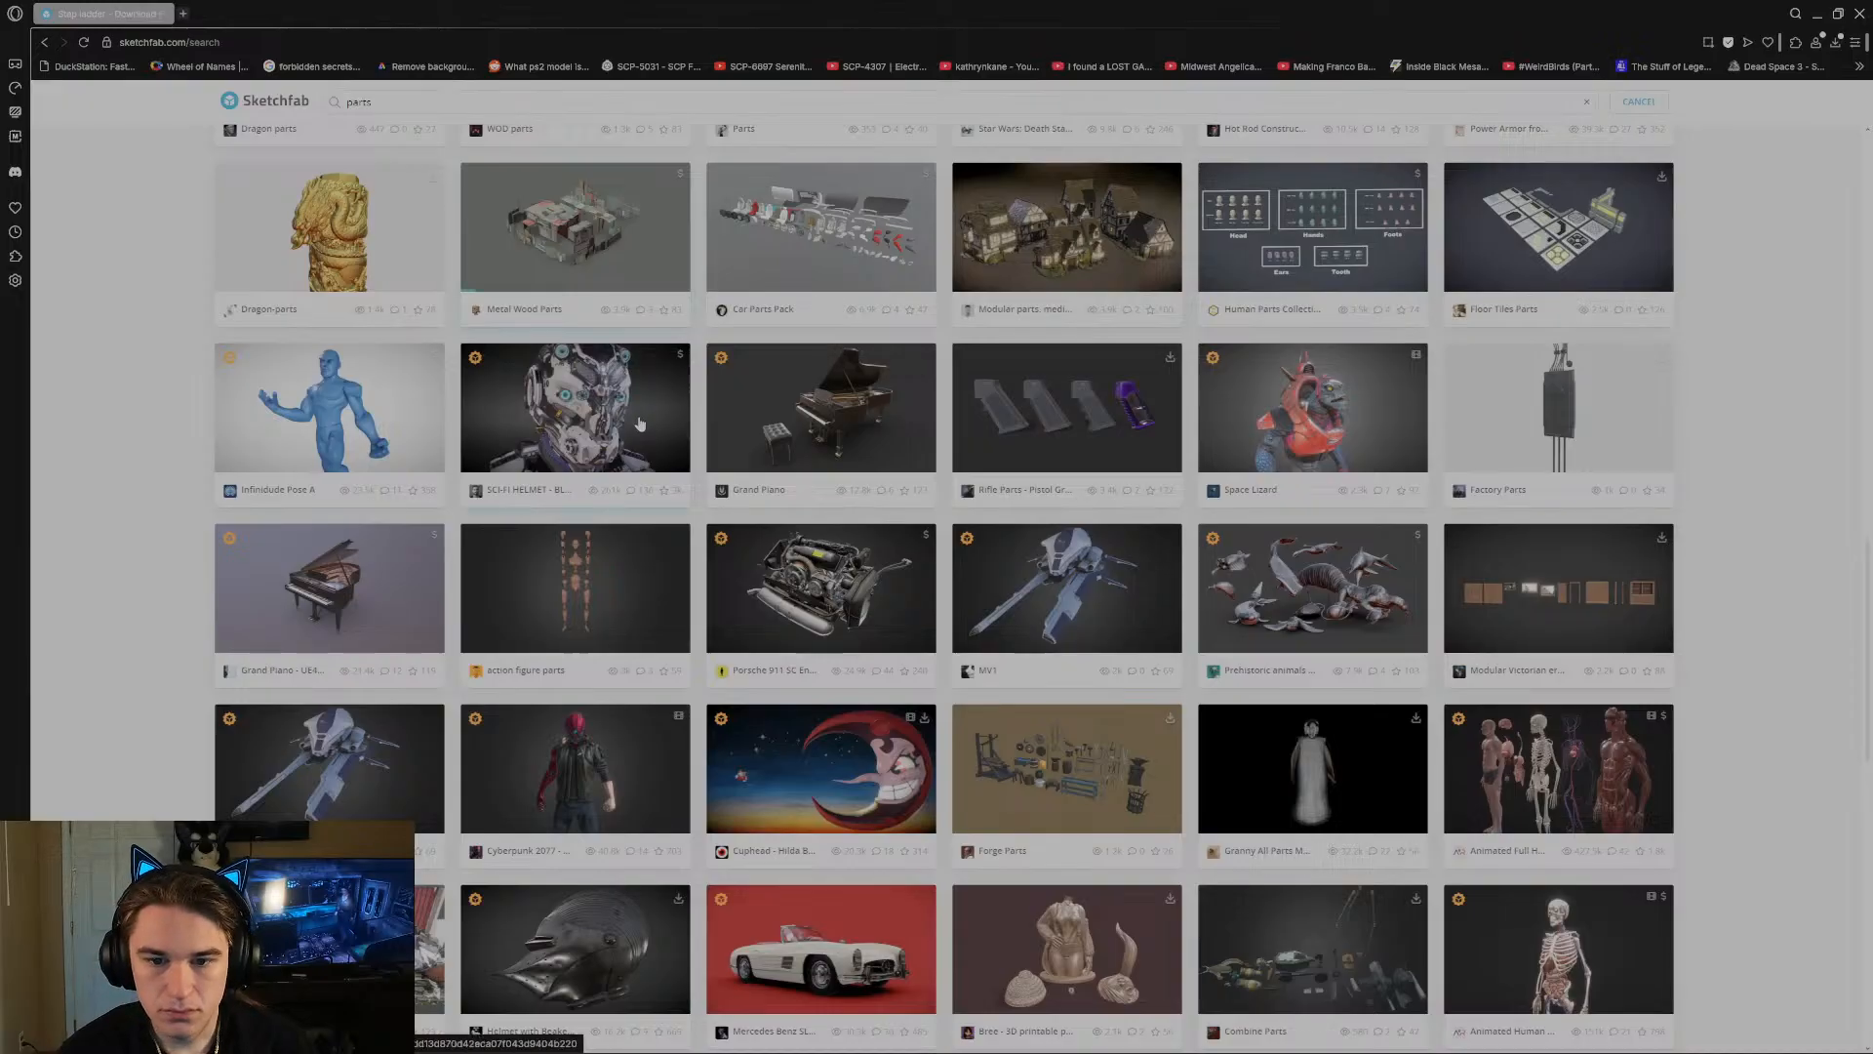
{"action": "scroll", "coordinate": [904, 435], "scroll_direction": "down", "scroll_amount": 6}
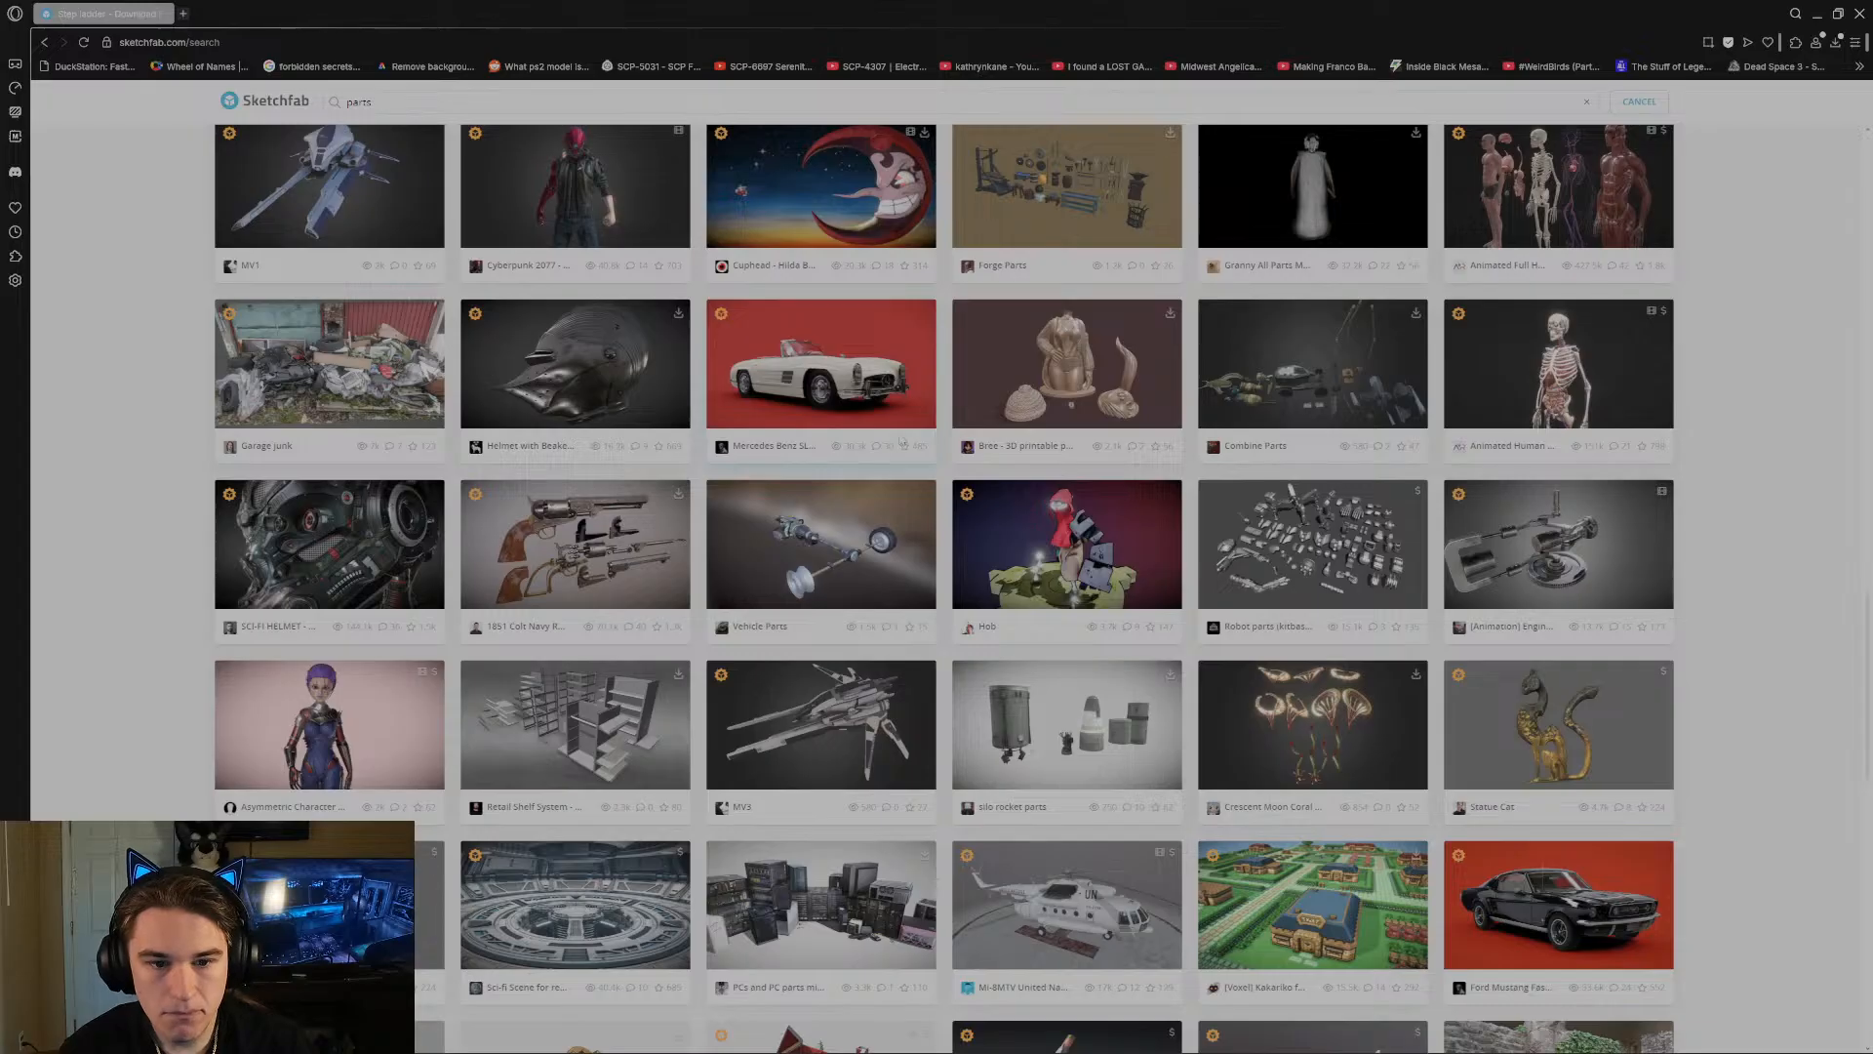
Open the 1851 Colt Navy Revolver model, inspect it from another angle and return to the search results.
{"action": "left_click", "coordinate": [513, 517]}
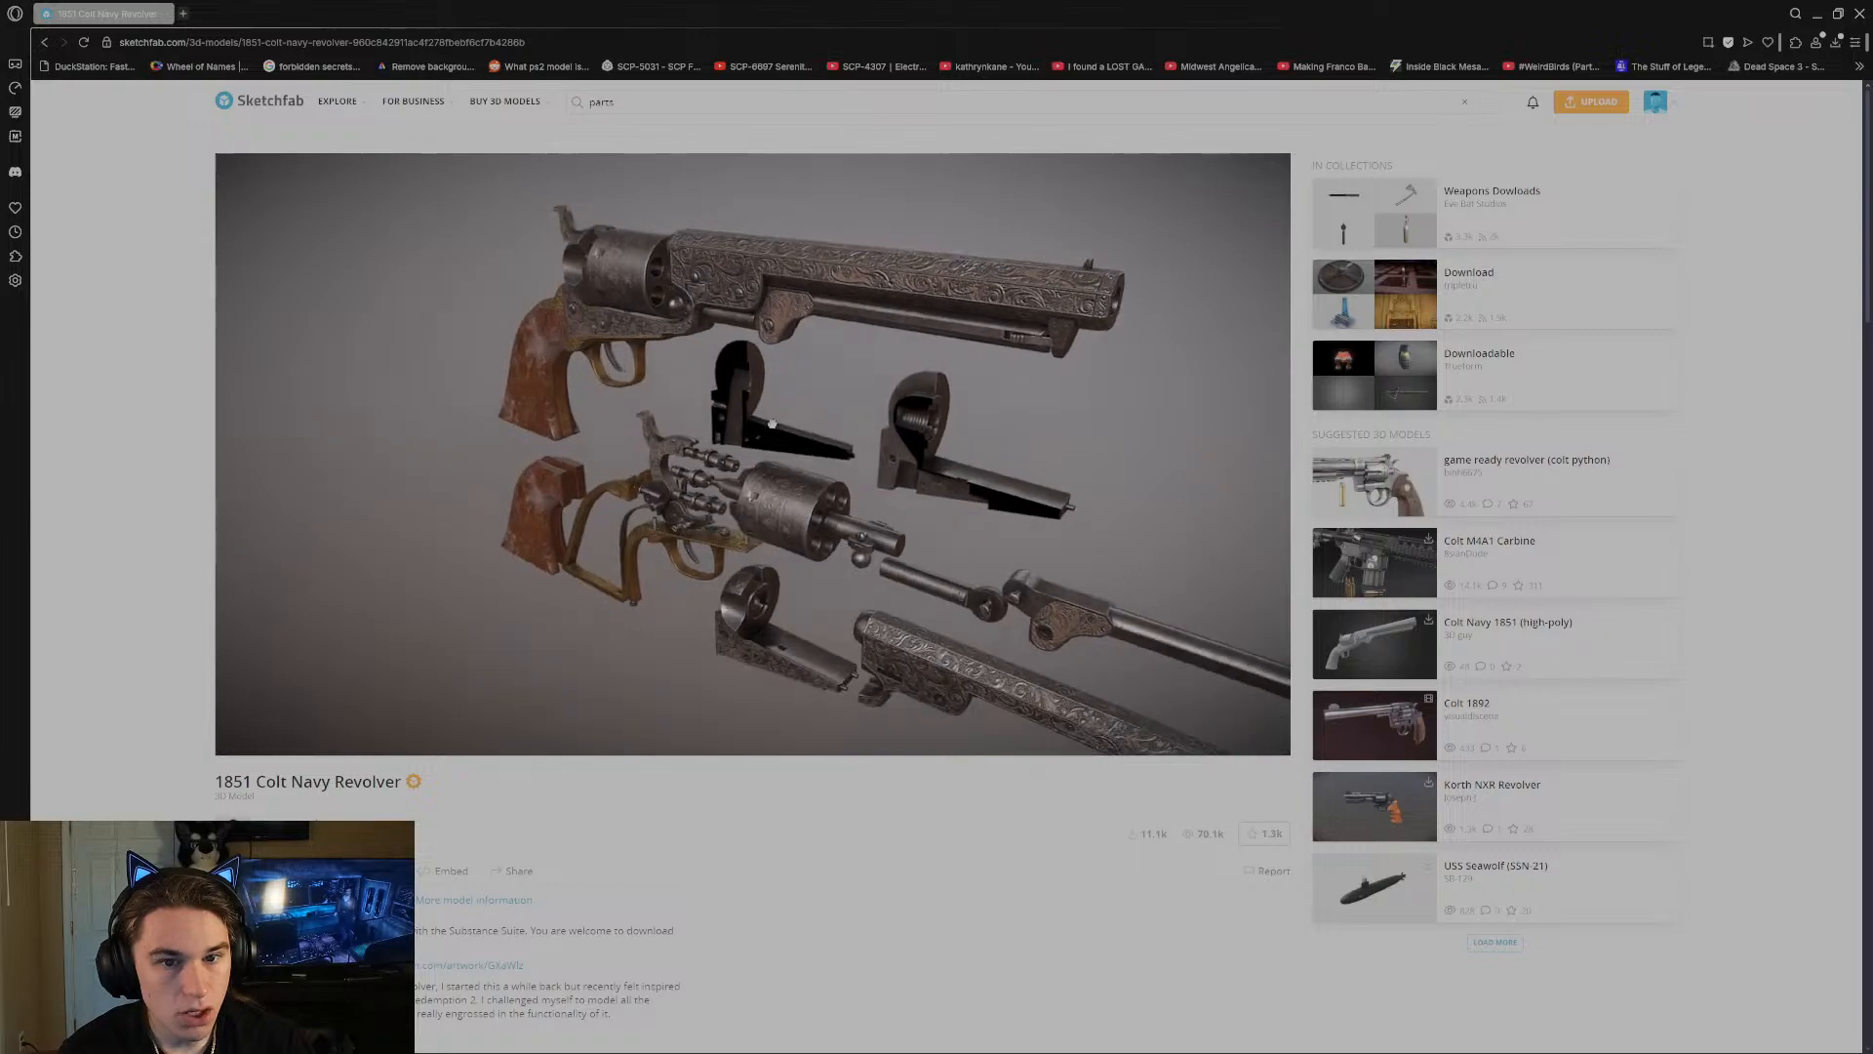
{"action": "left_click_drag", "start_coordinate": [772, 424], "coordinate": [863, 403]}
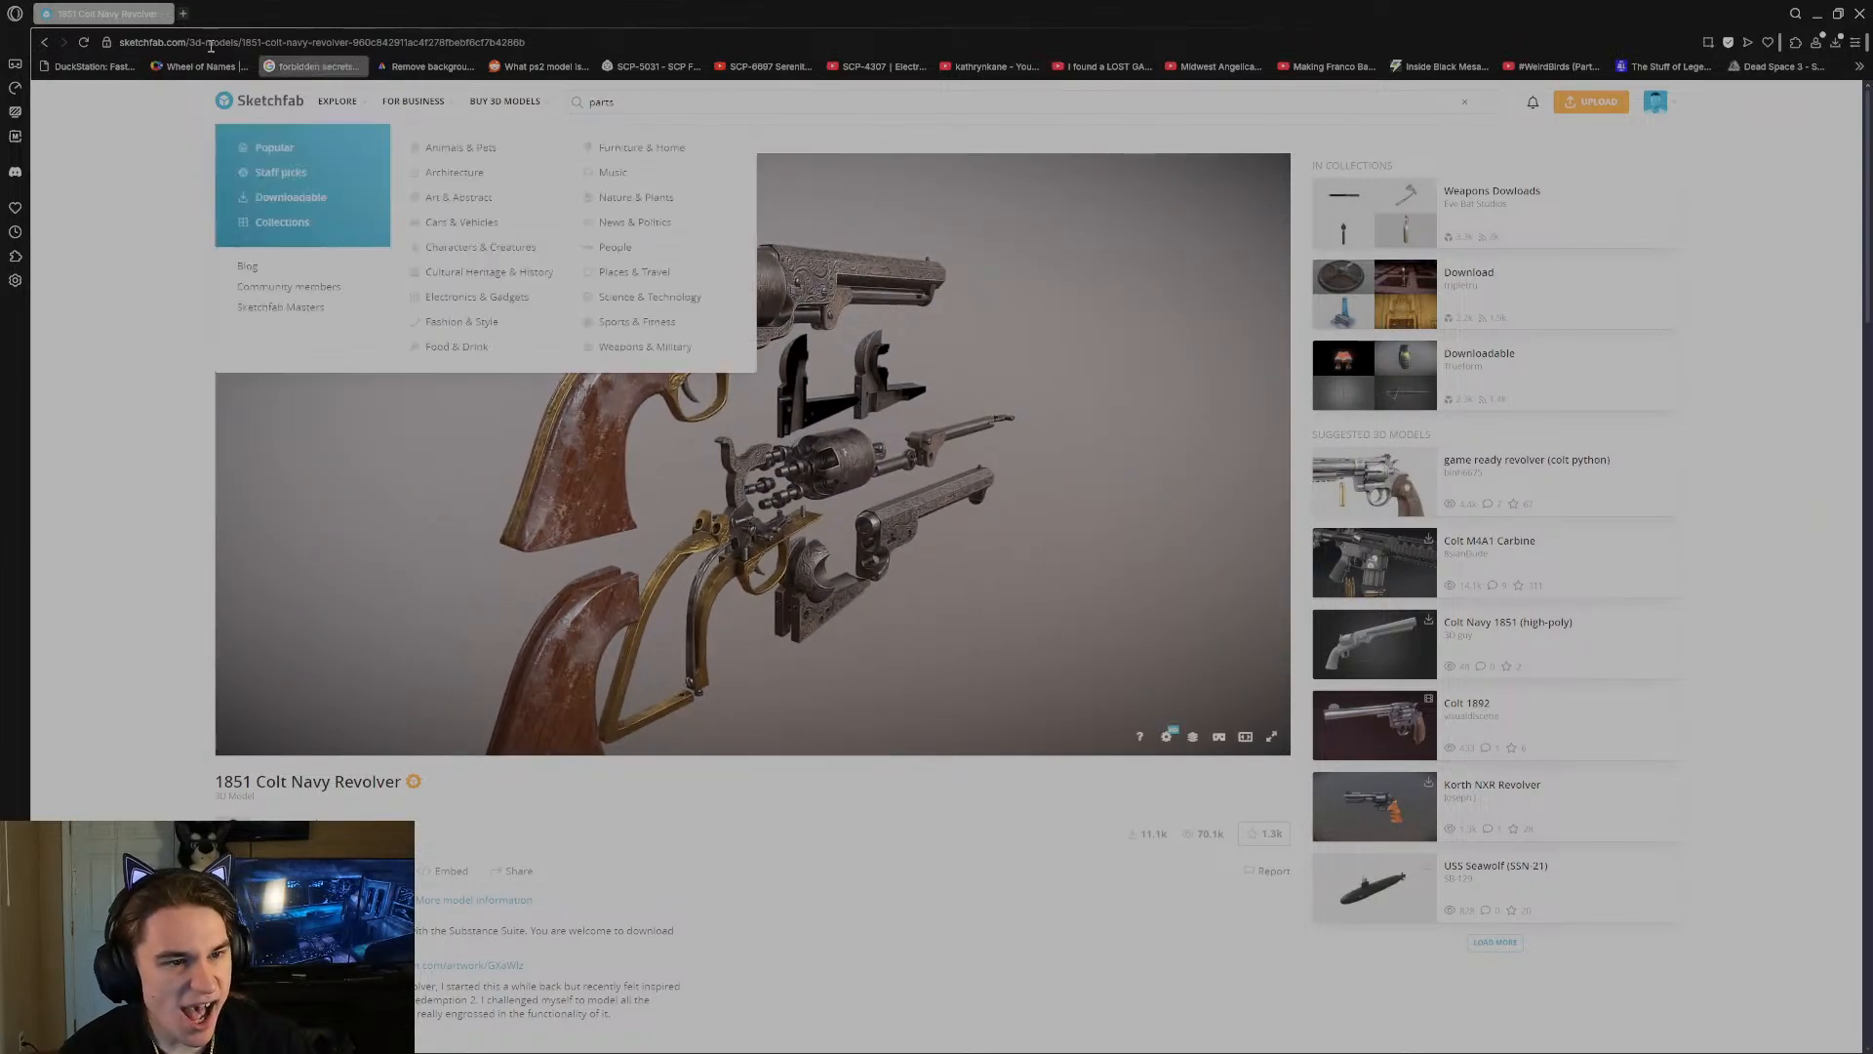
{"action": "left_click", "coordinate": [45, 43]}
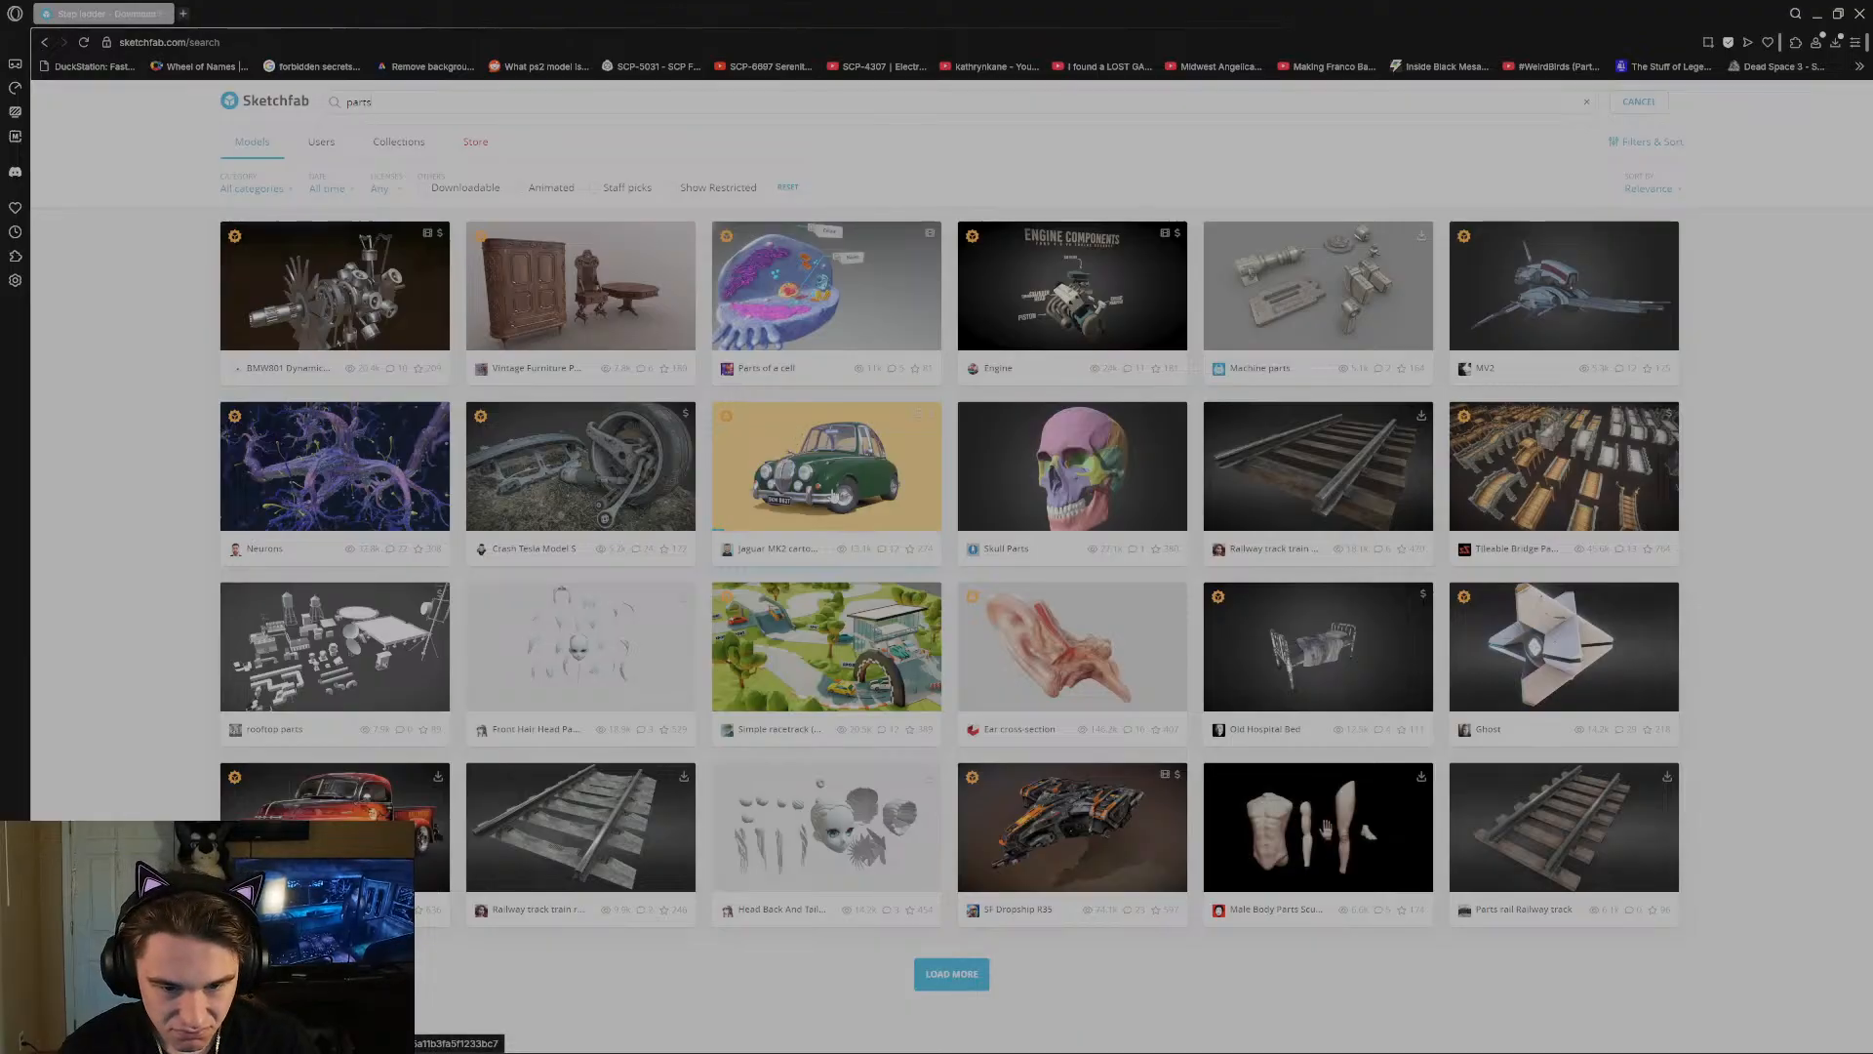
Load more "parts" results again and look through the models further down the list.
{"action": "left_click", "coordinate": [952, 974]}
{"action": "scroll", "coordinate": [871, 771], "scroll_direction": "down", "scroll_amount": 20}
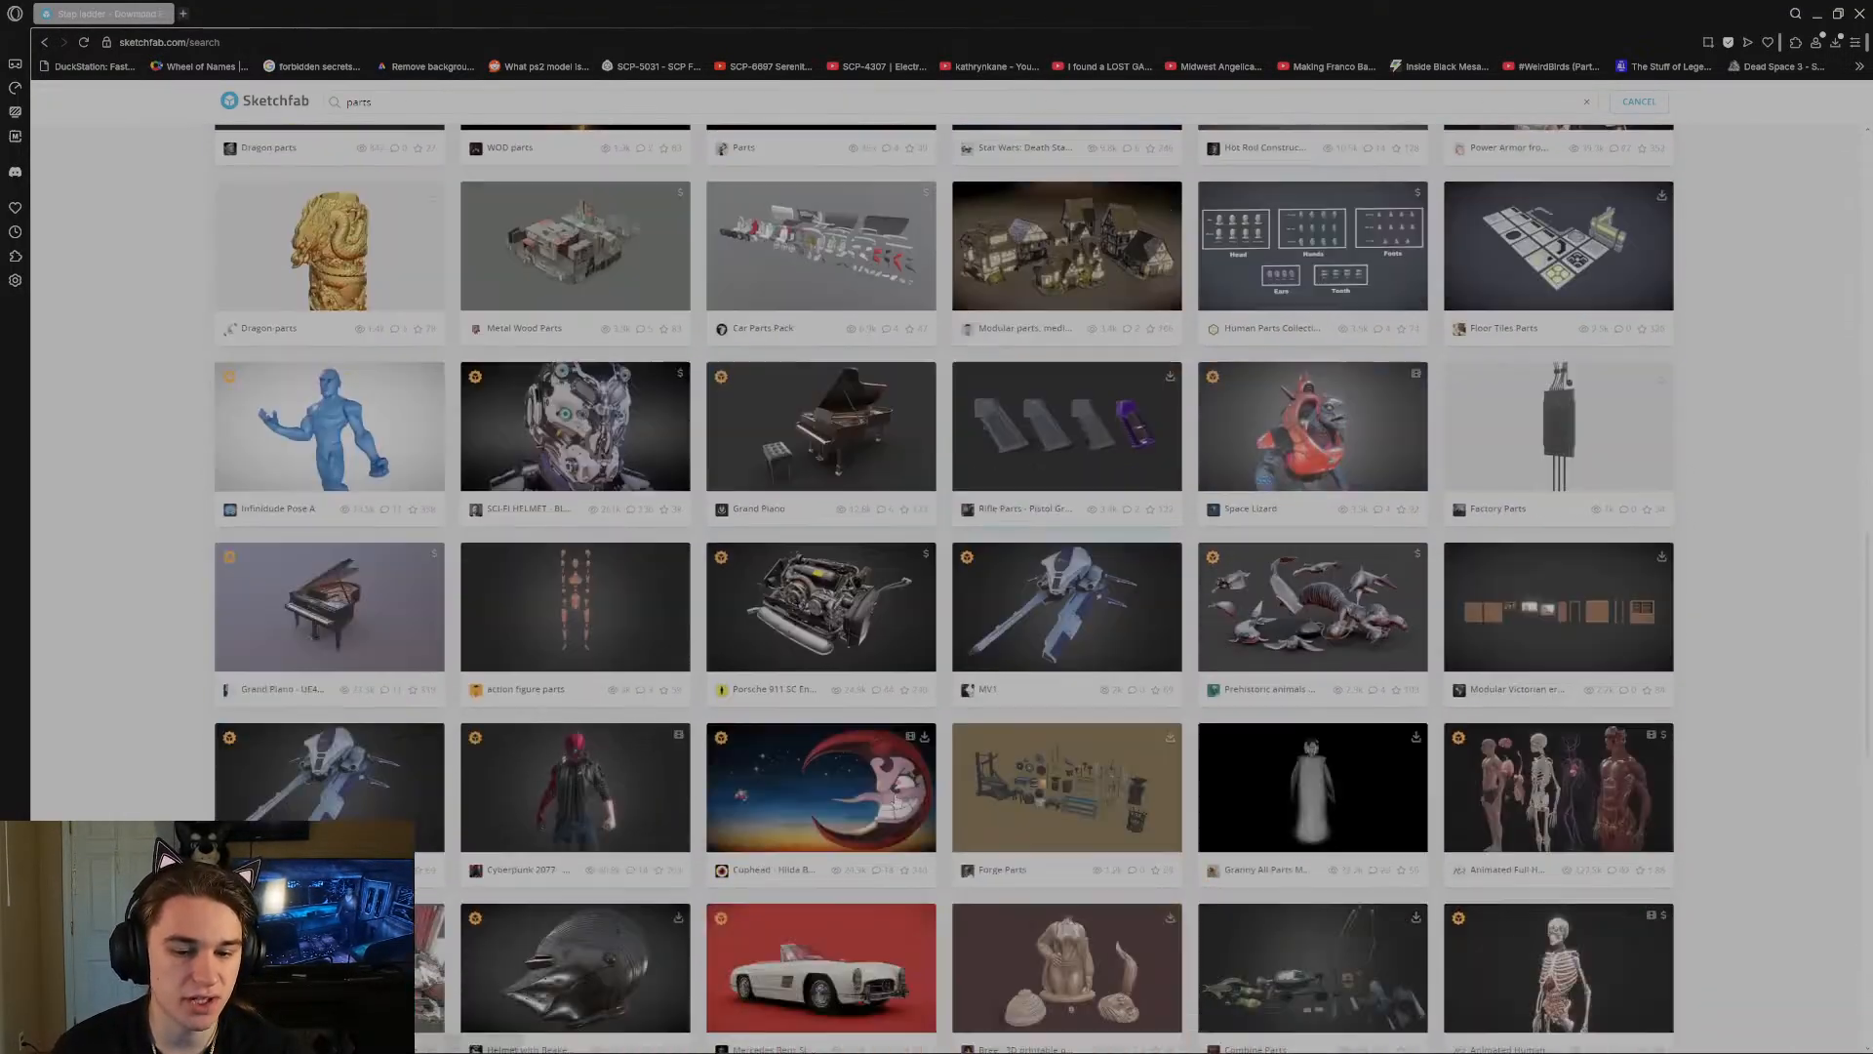
{"action": "scroll", "coordinate": [878, 722], "scroll_direction": "down", "scroll_amount": 3}
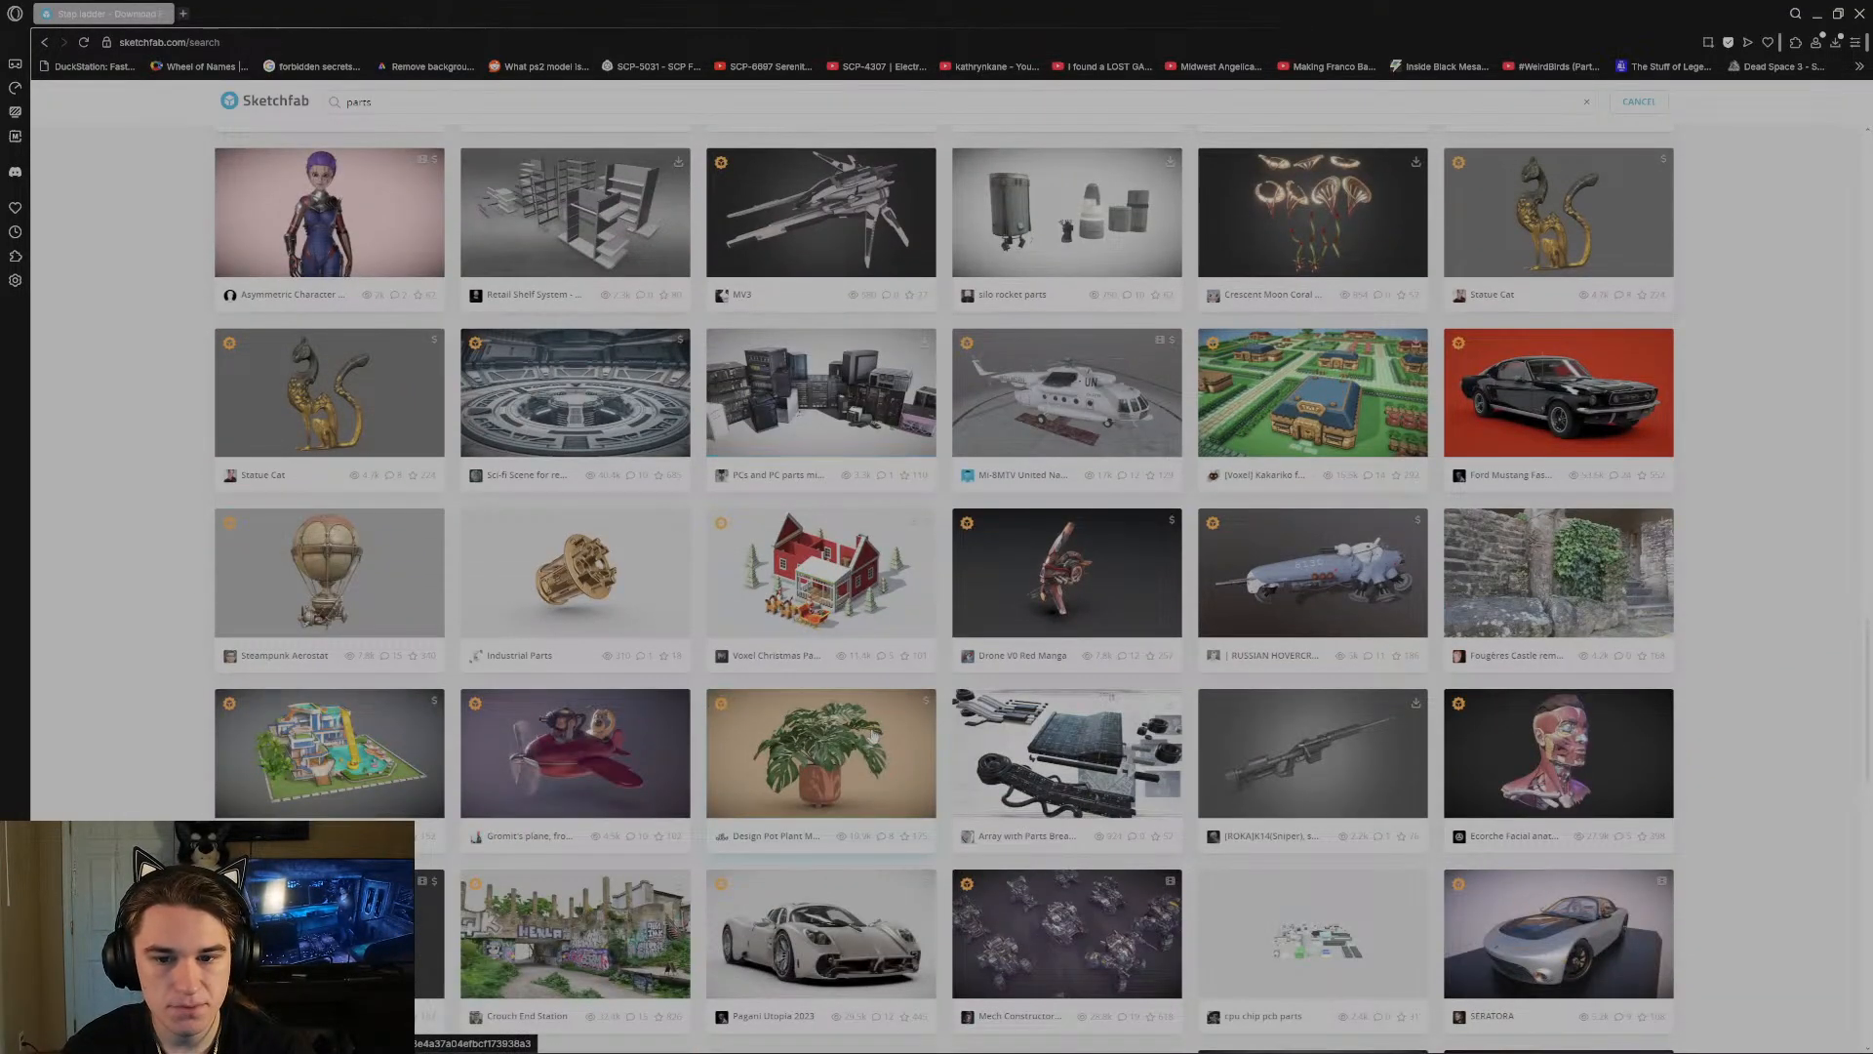
{"action": "scroll", "coordinate": [873, 742], "scroll_direction": "down", "scroll_amount": 3}
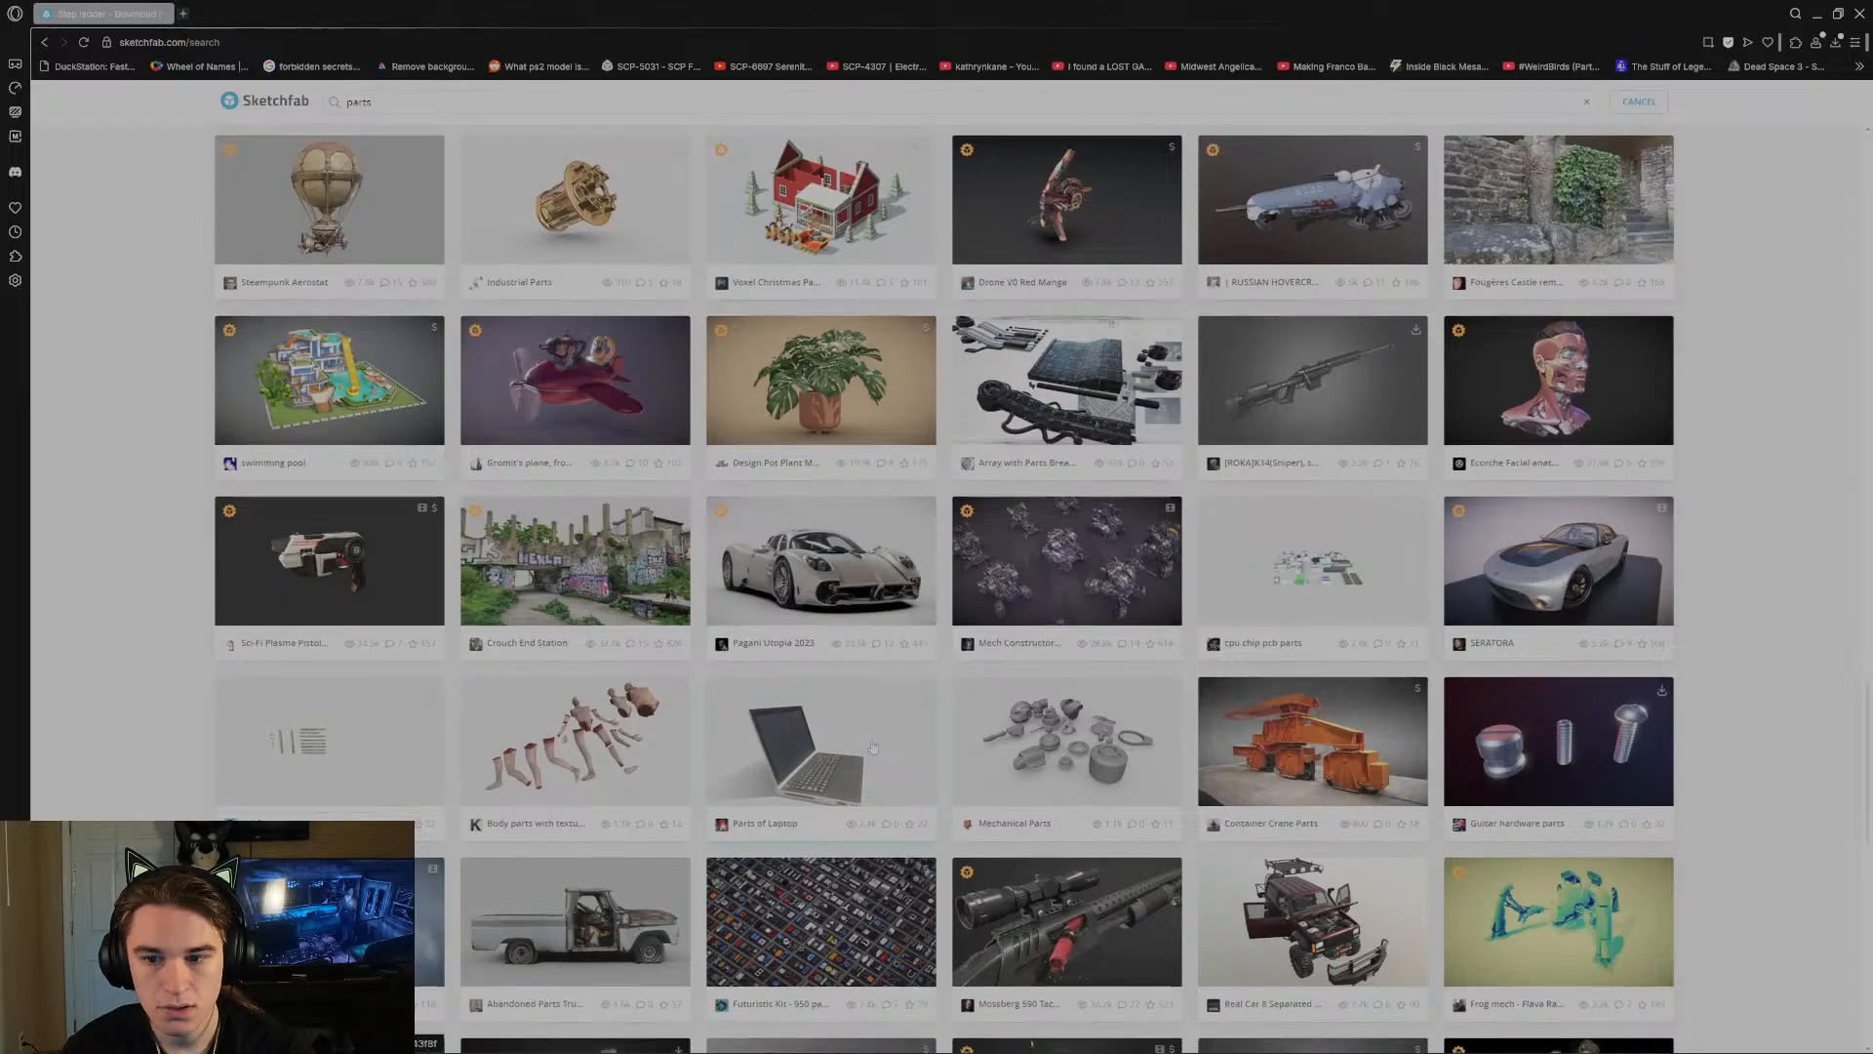
{"action": "scroll", "coordinate": [873, 748], "scroll_direction": "down", "scroll_amount": 4}
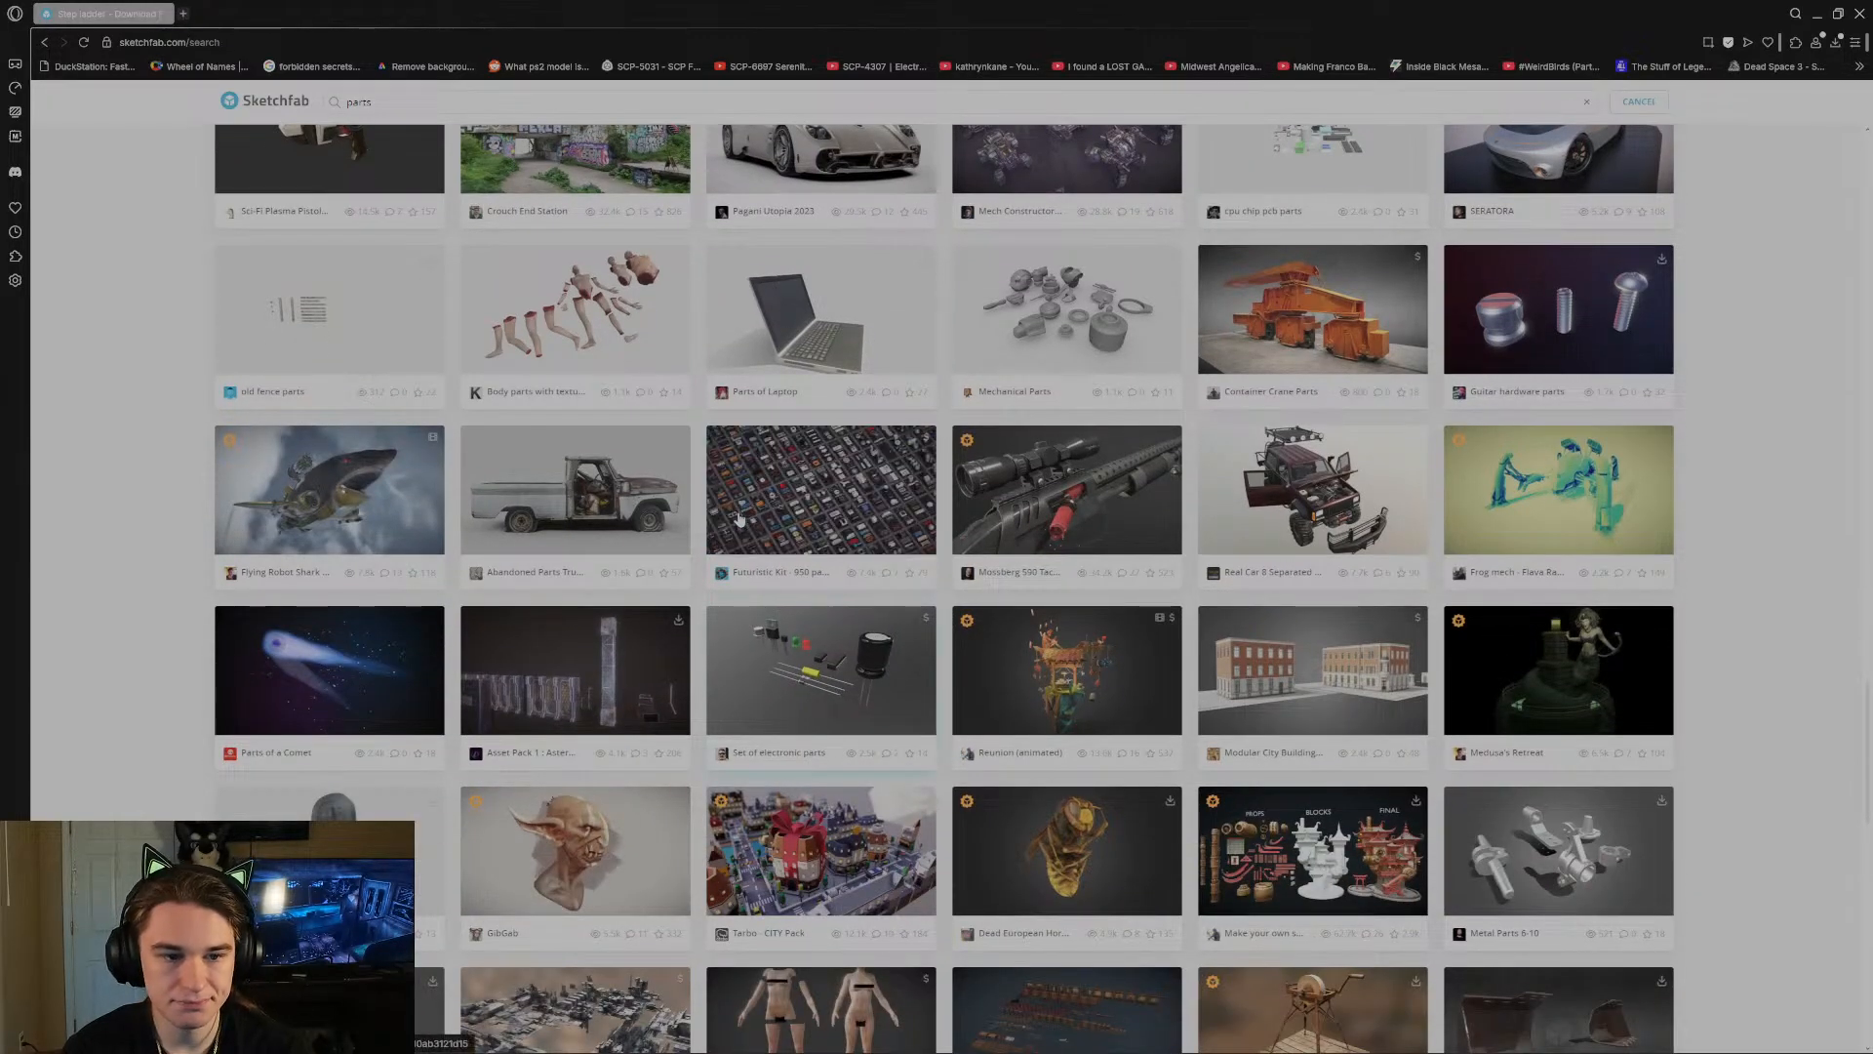
{"action": "scroll", "coordinate": [724, 465], "scroll_direction": "down", "scroll_amount": 4}
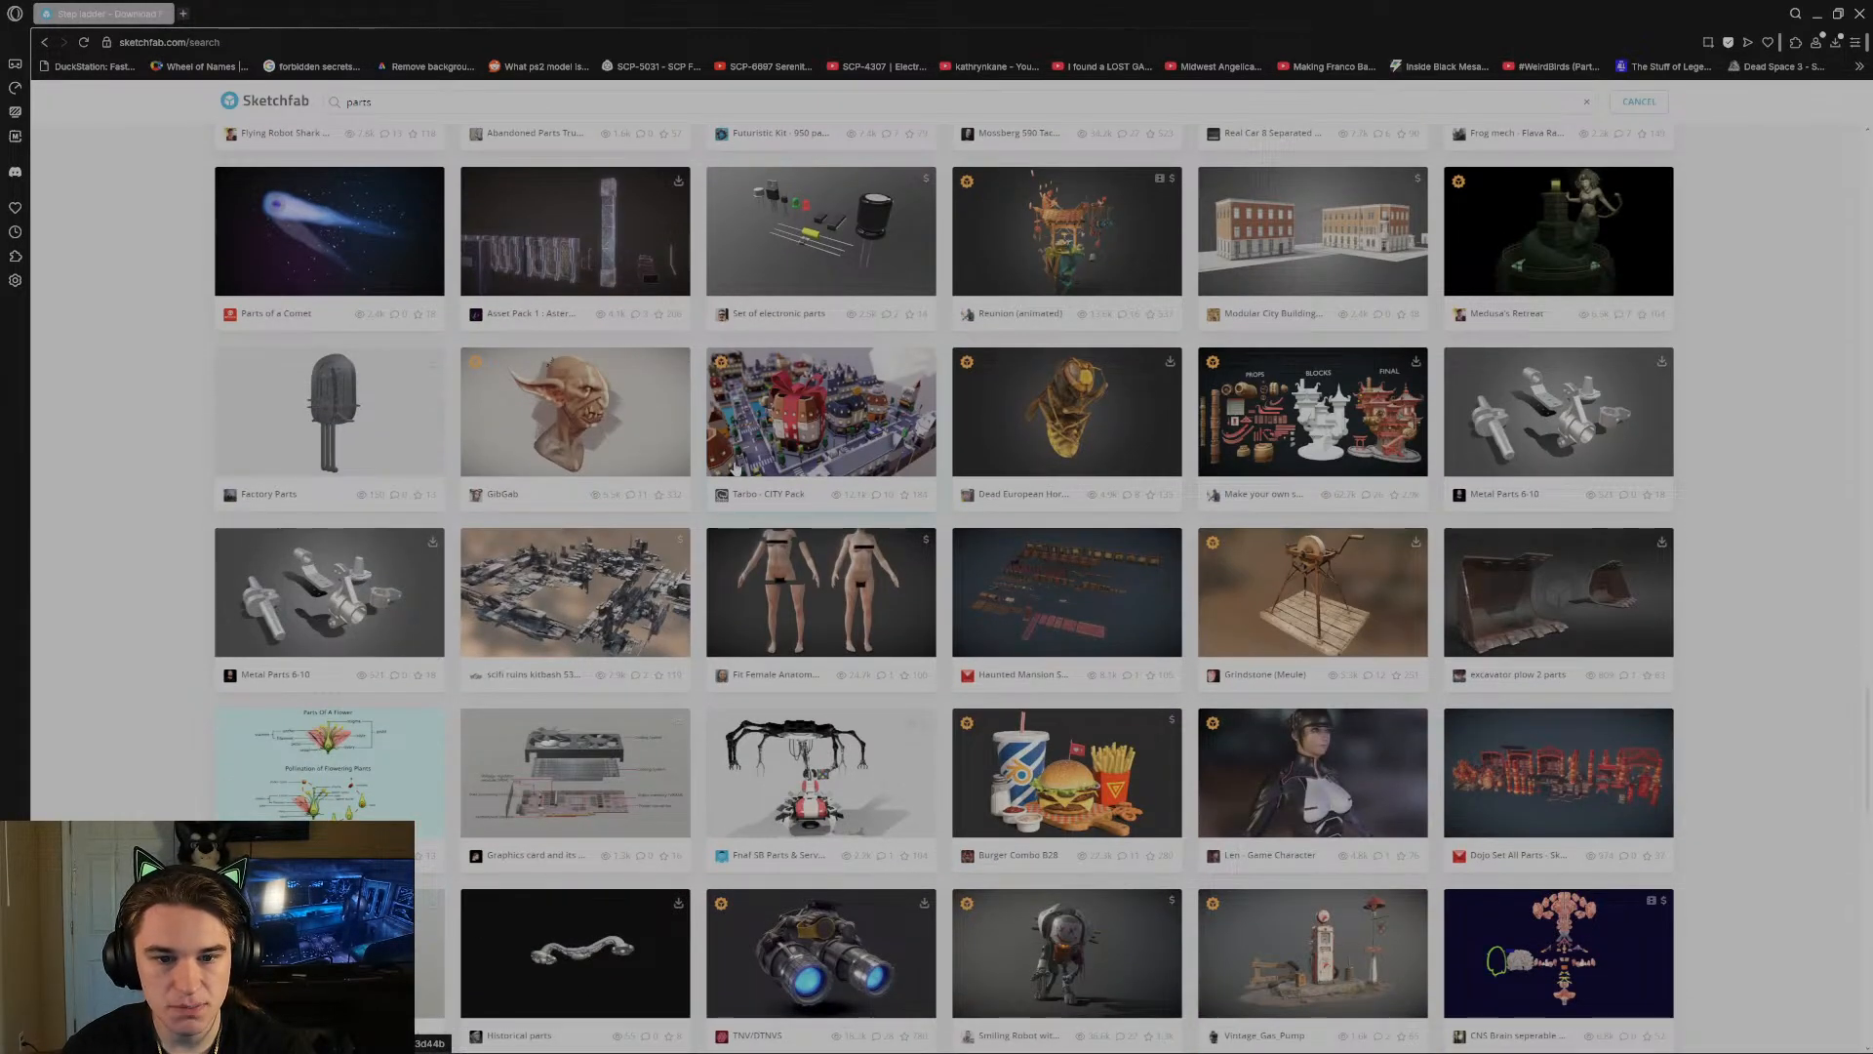
{"action": "scroll", "coordinate": [735, 468], "scroll_direction": "down", "scroll_amount": 6}
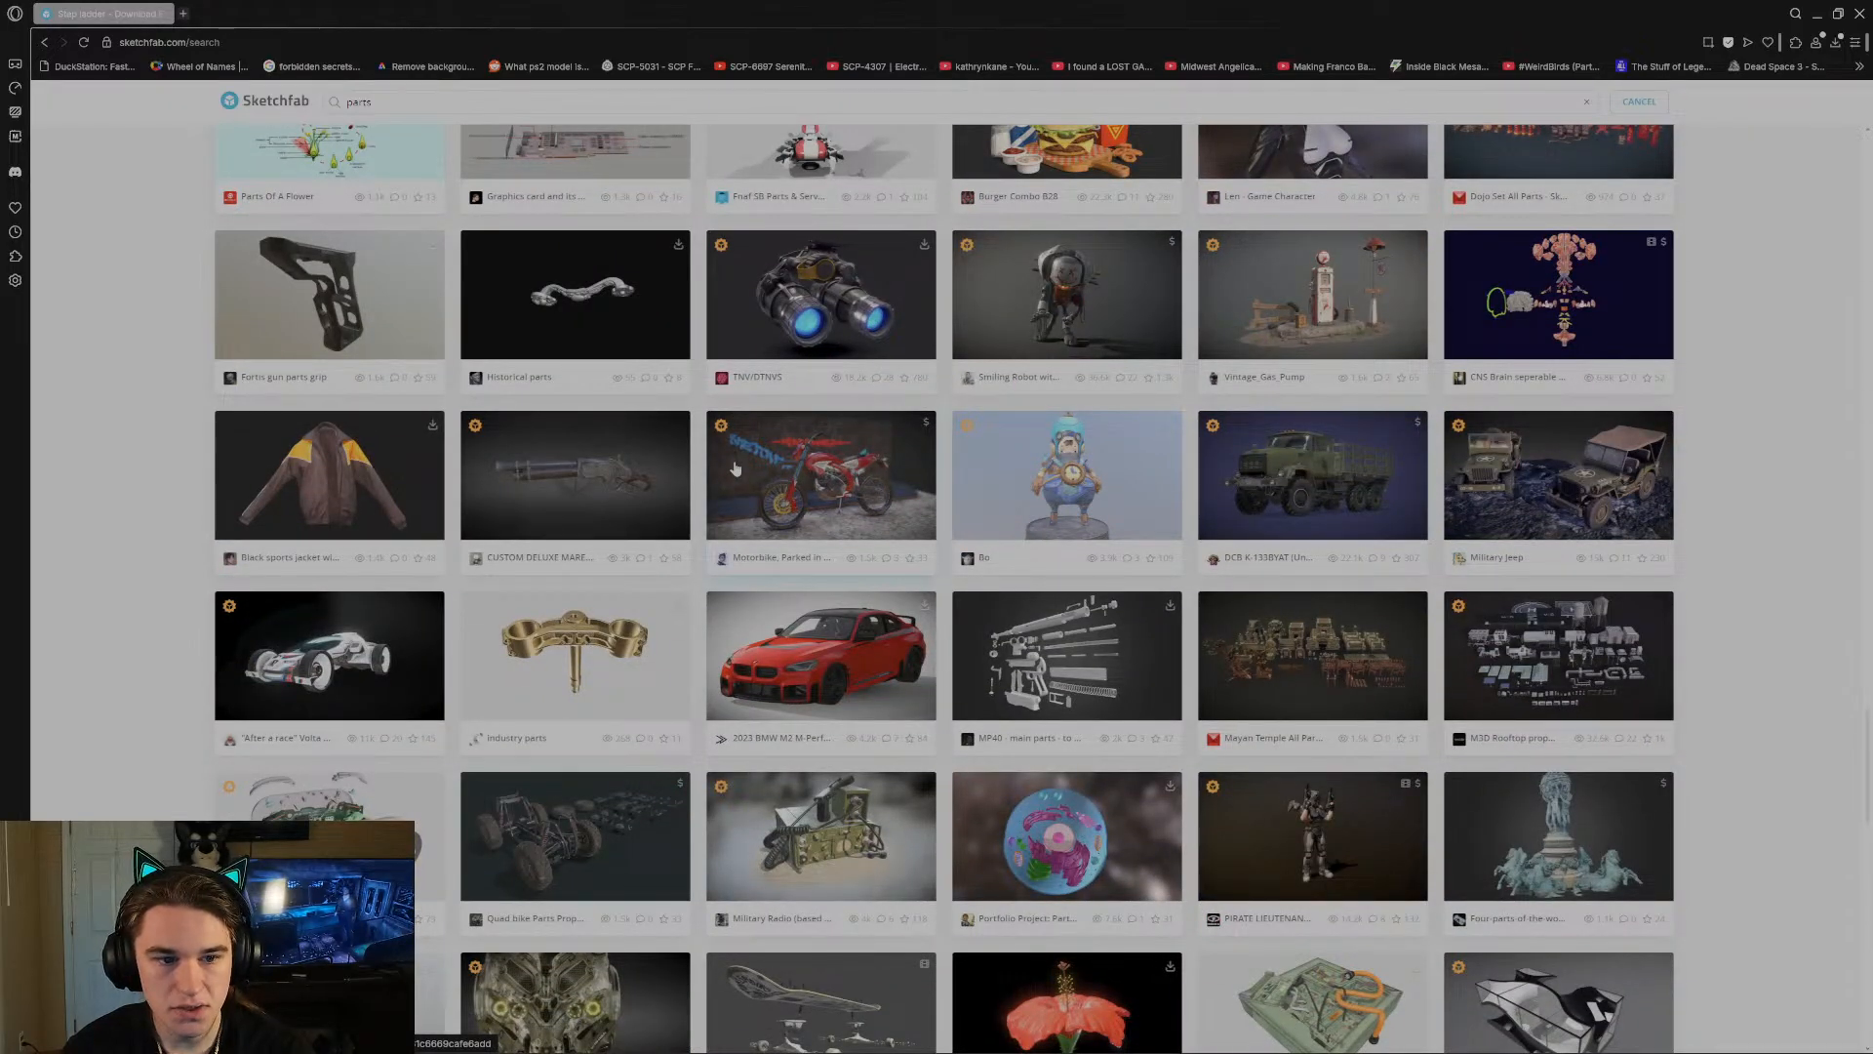
{"action": "scroll", "coordinate": [736, 470], "scroll_direction": "down", "scroll_amount": 3}
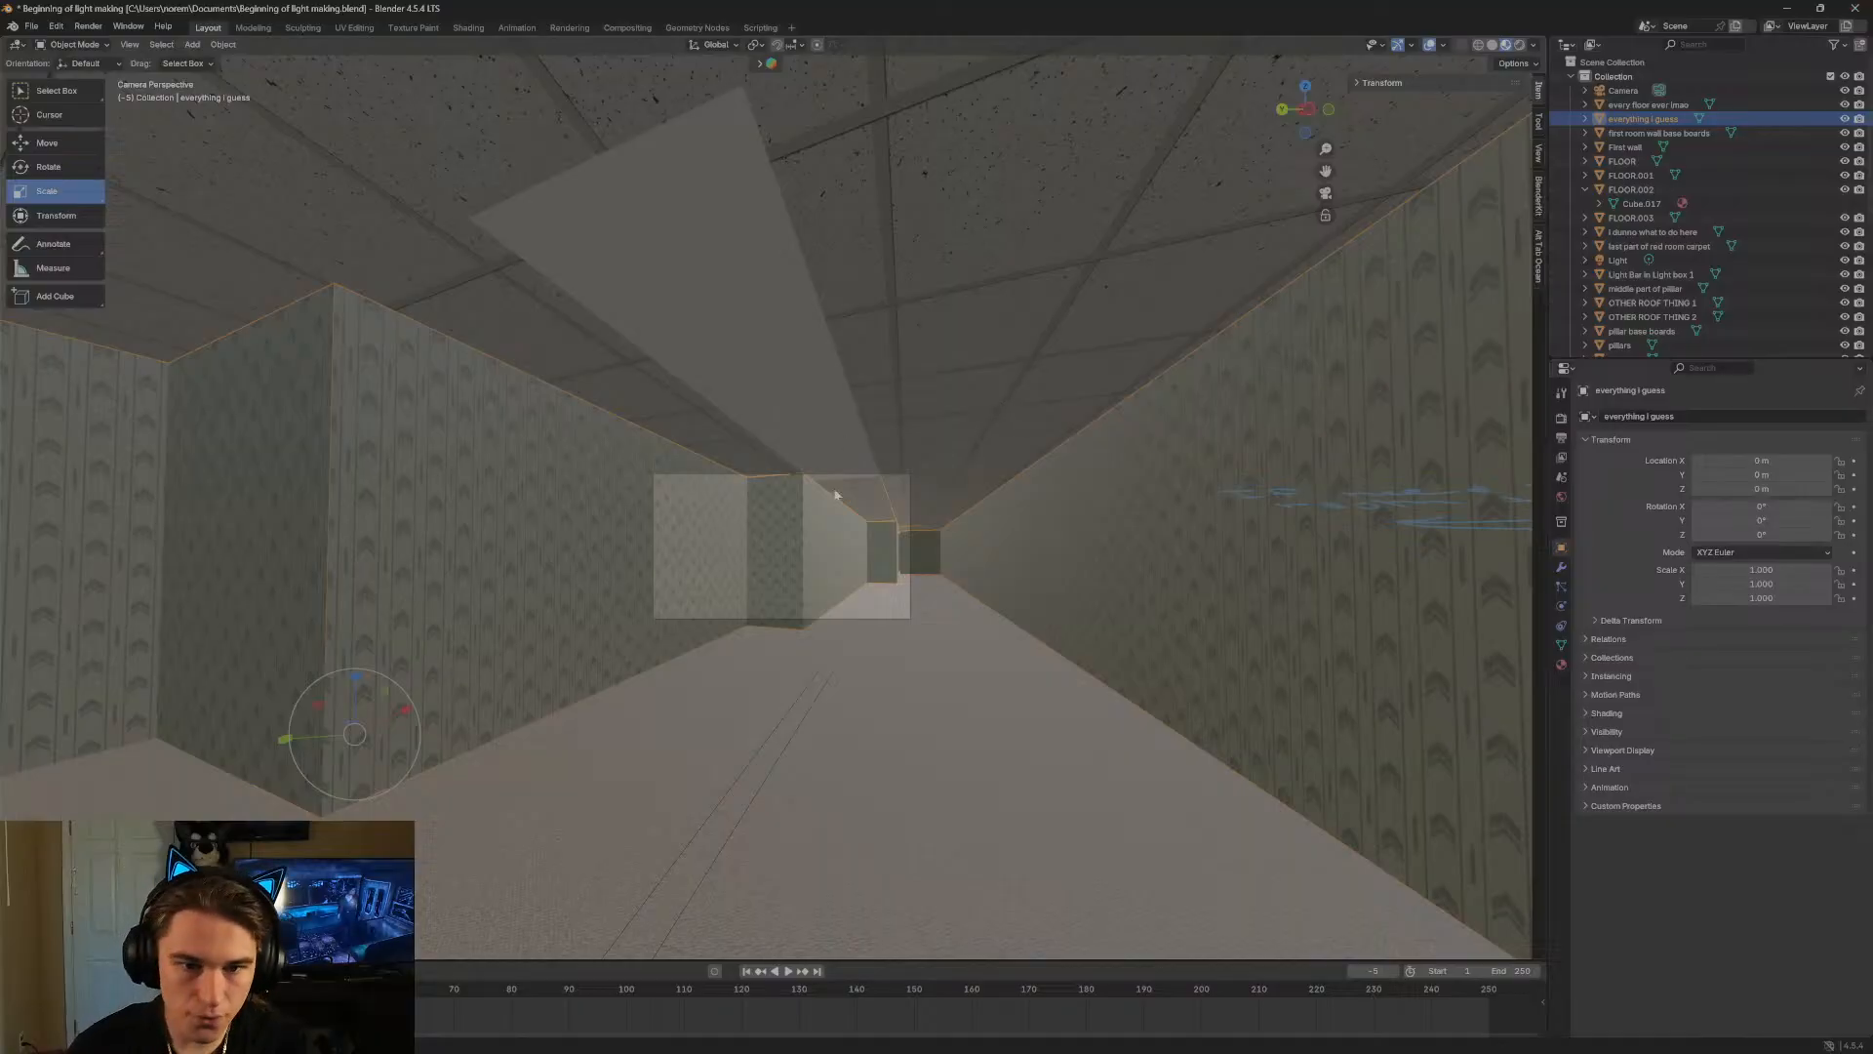
Switch to Blender and walk from the wallpapered hallway past the roof to the patterned sofa, examining its room.
{"action": "key", "text": "shift+grave"}
{"action": "key", "text": "w"}
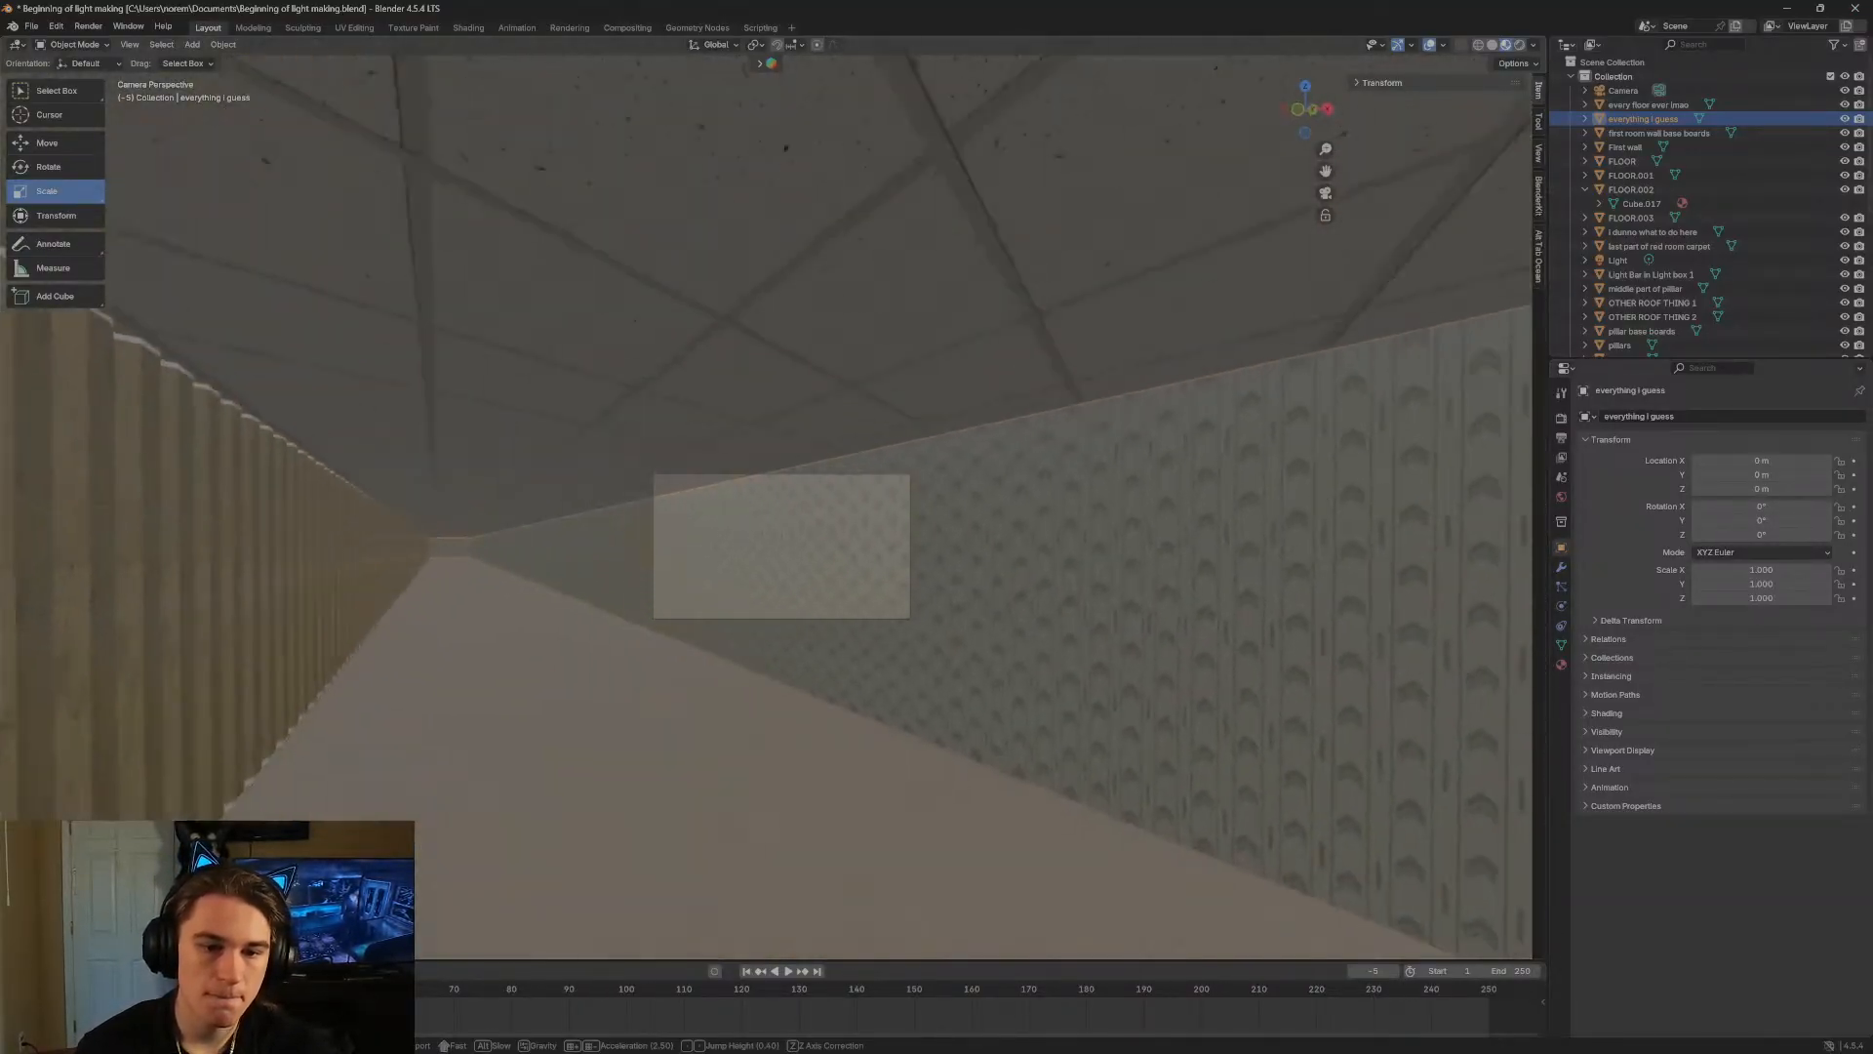
{"action": "key", "text": "w"}
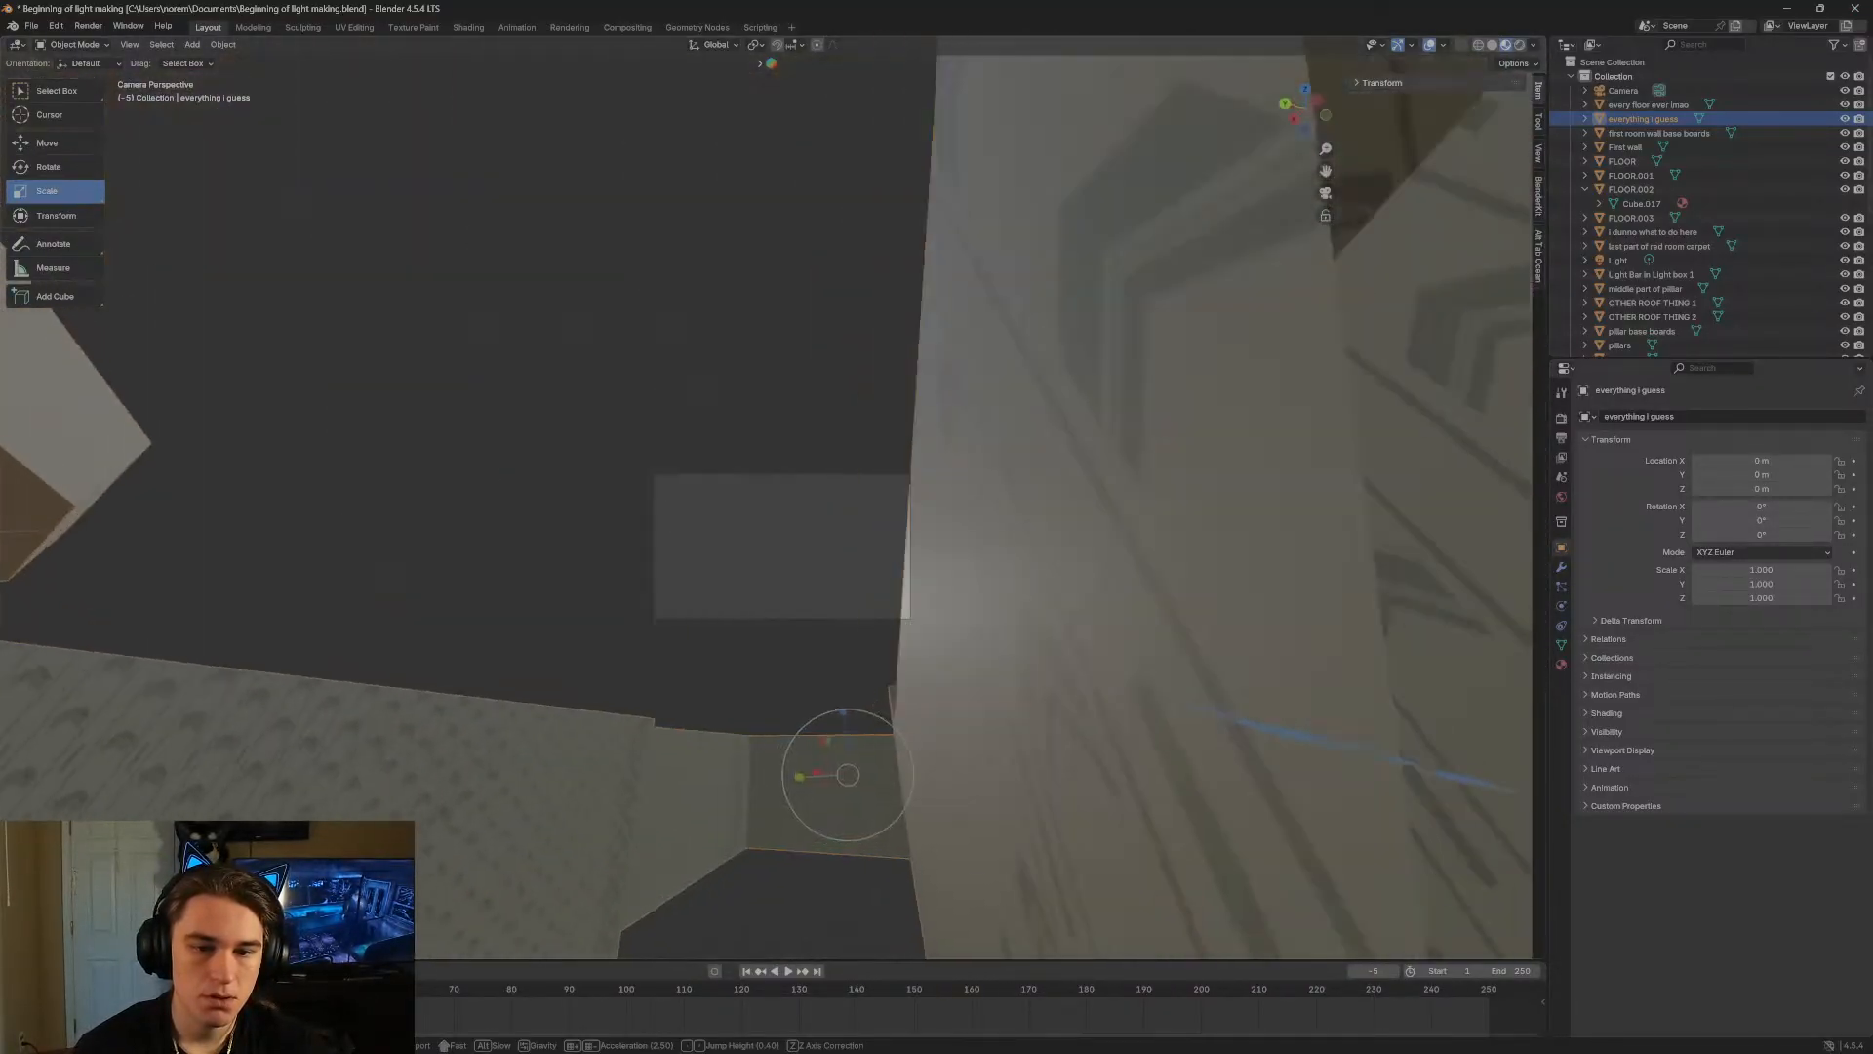
{"action": "key", "text": "w"}
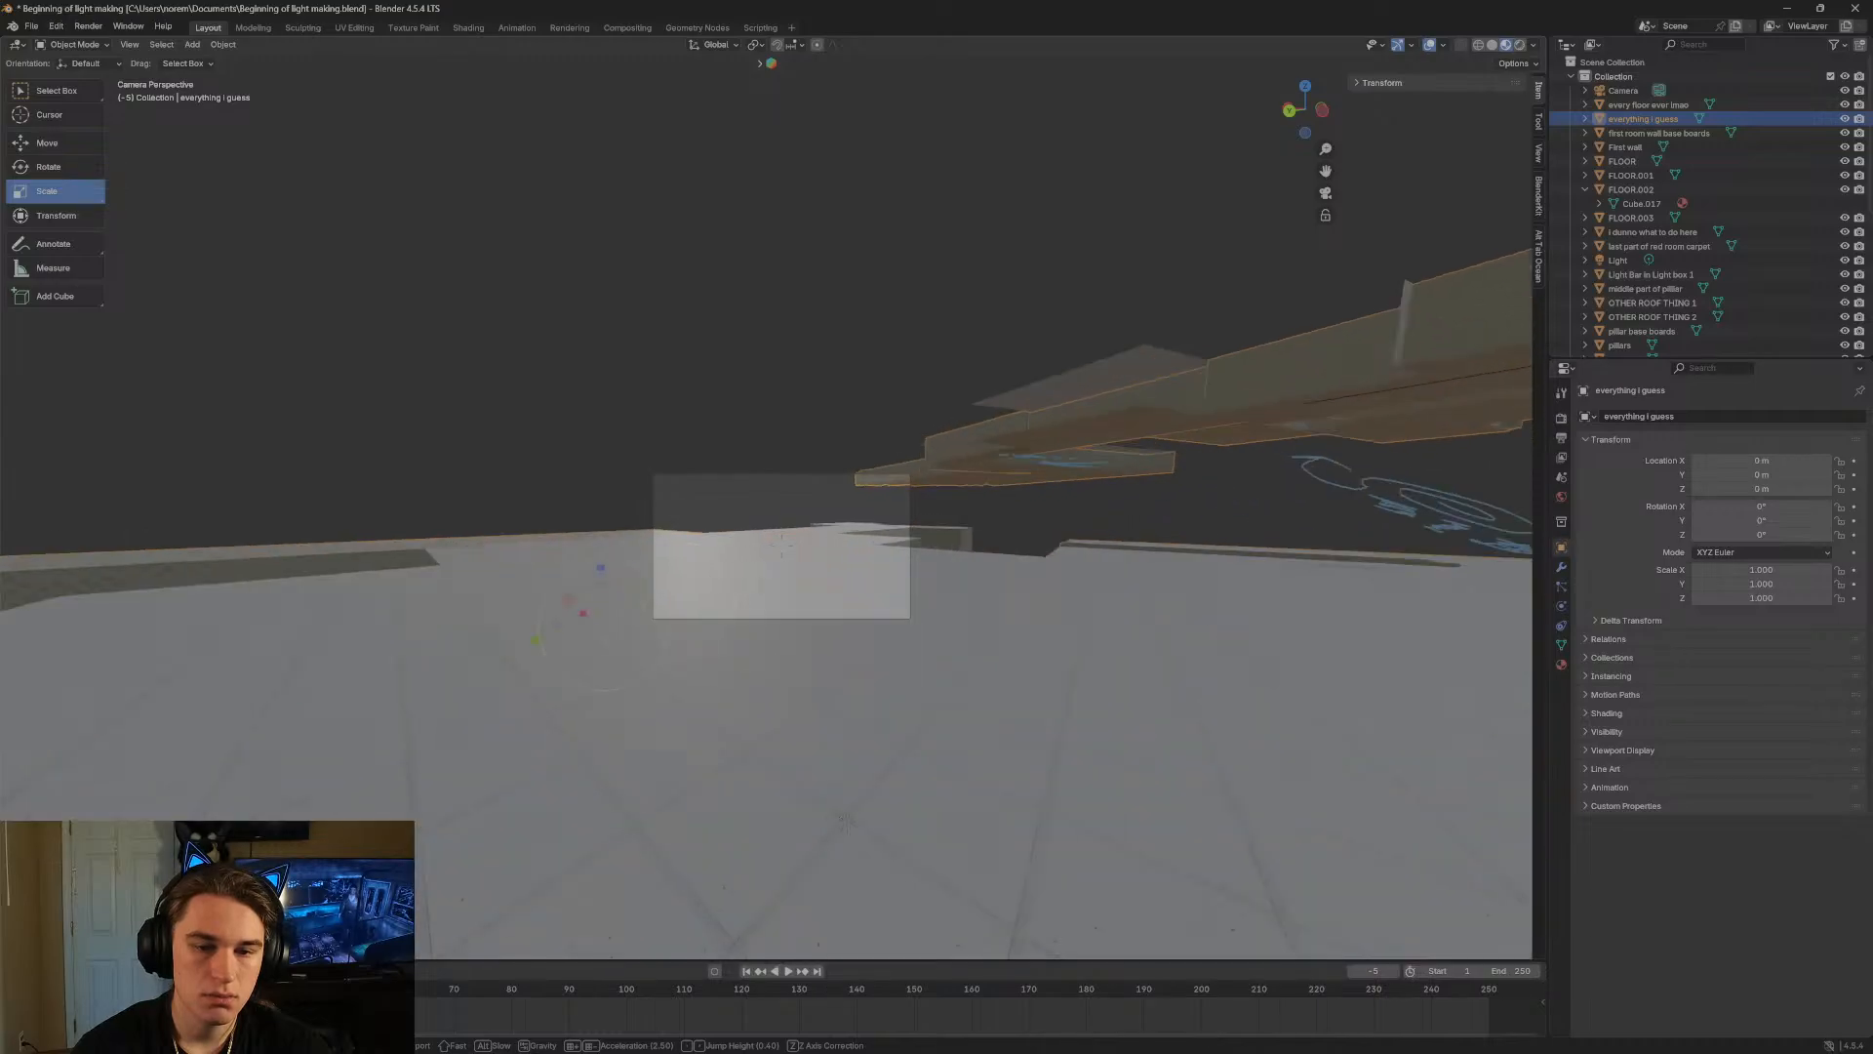
{"action": "key", "text": "w"}
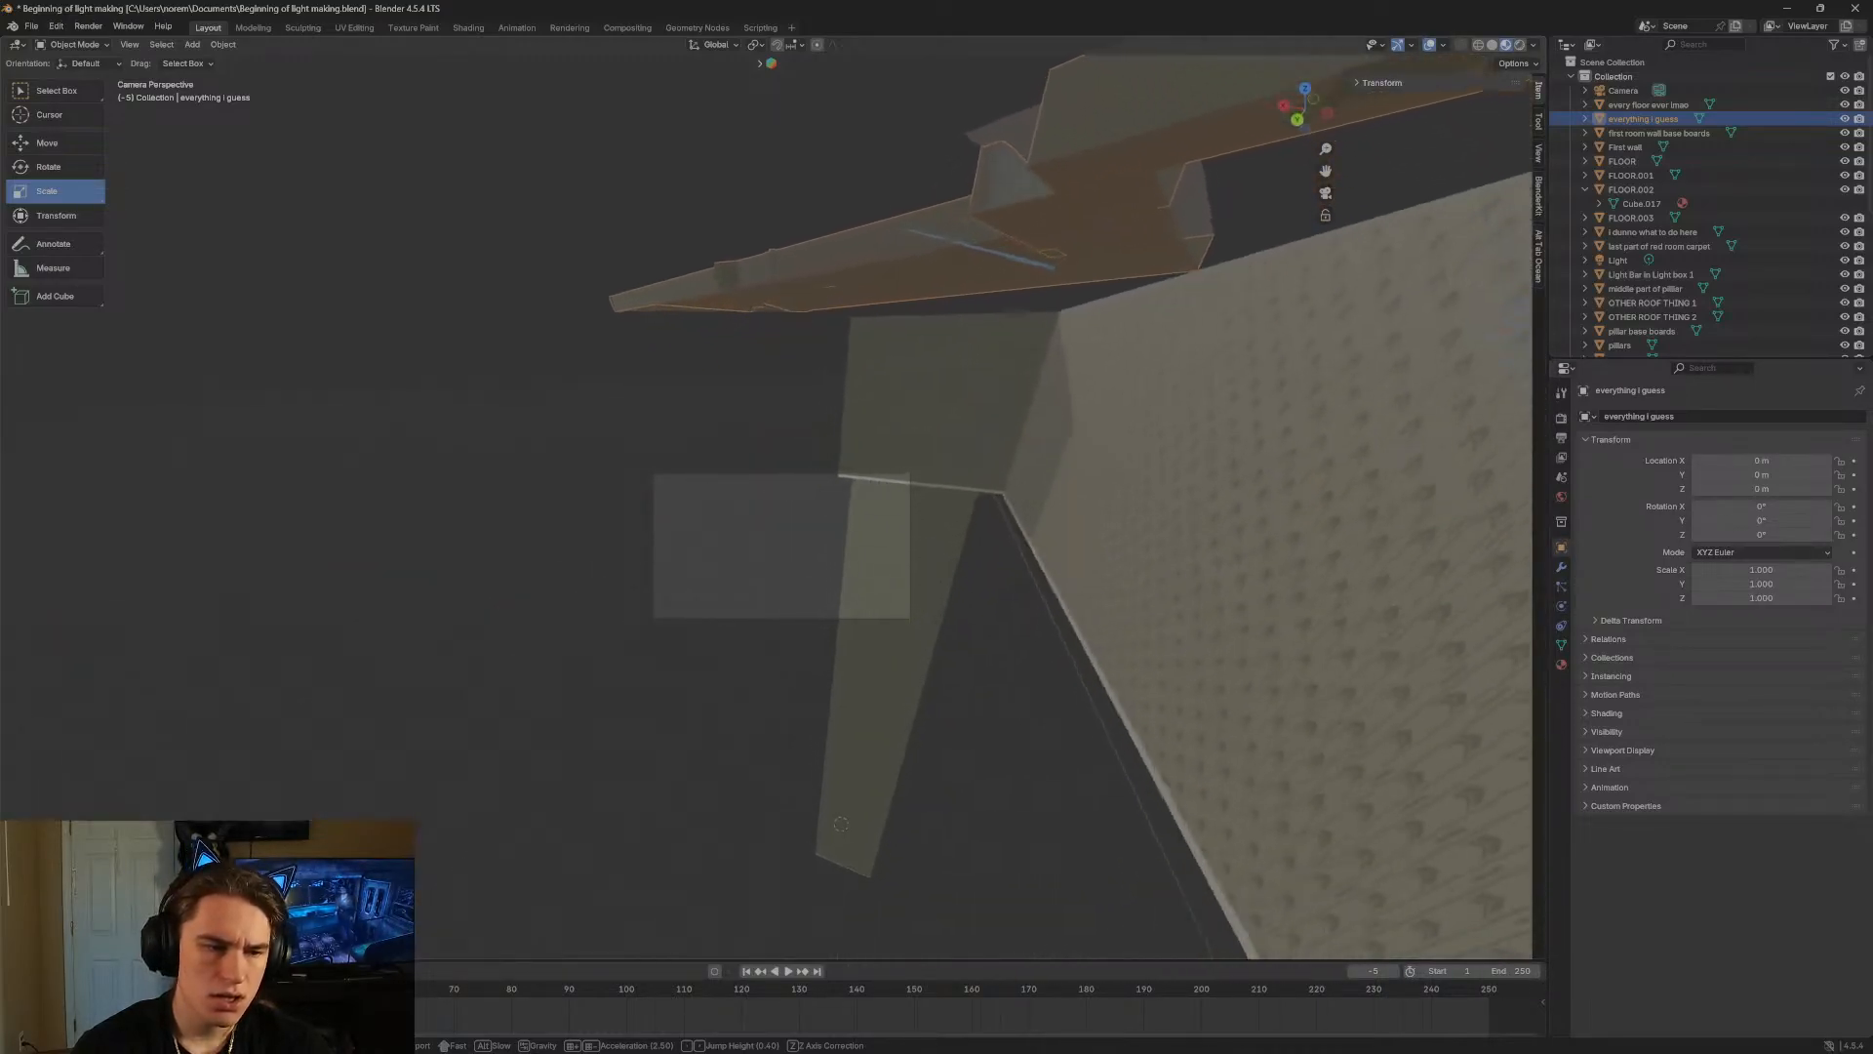
{"action": "key", "text": "w"}
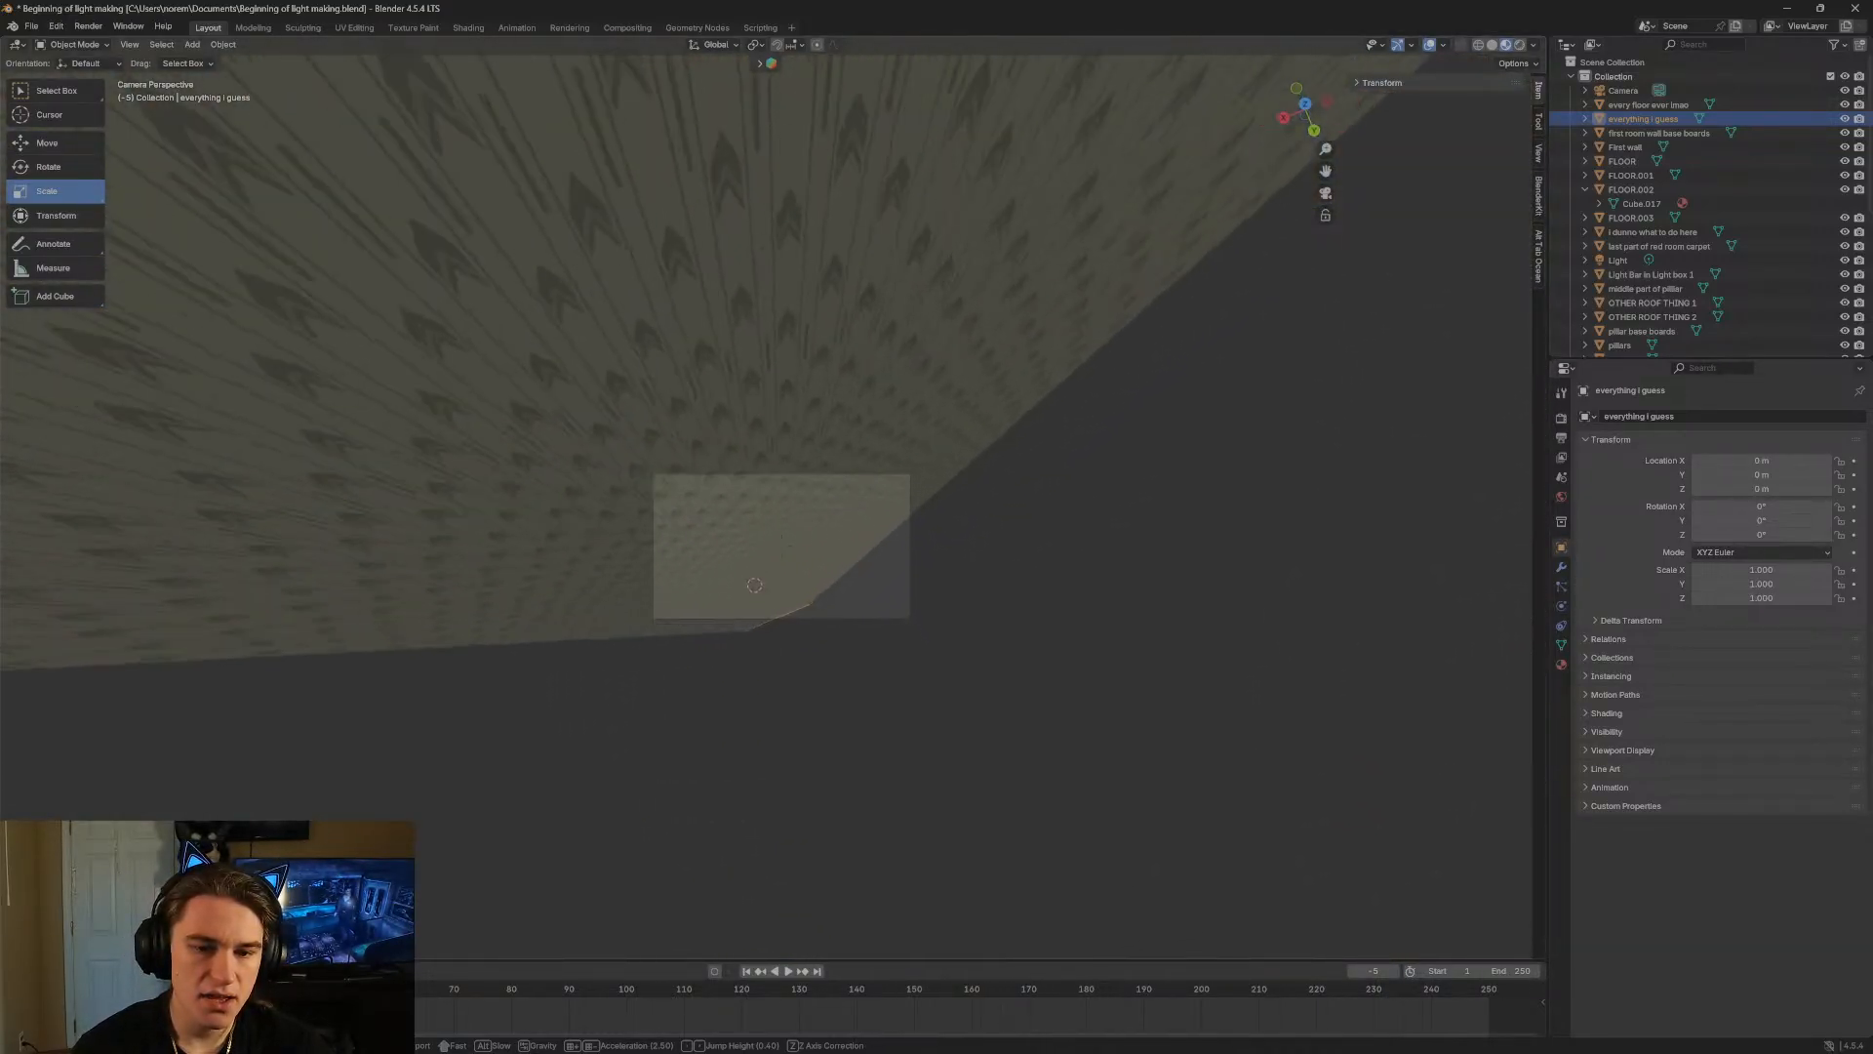
{"action": "key", "text": "w"}
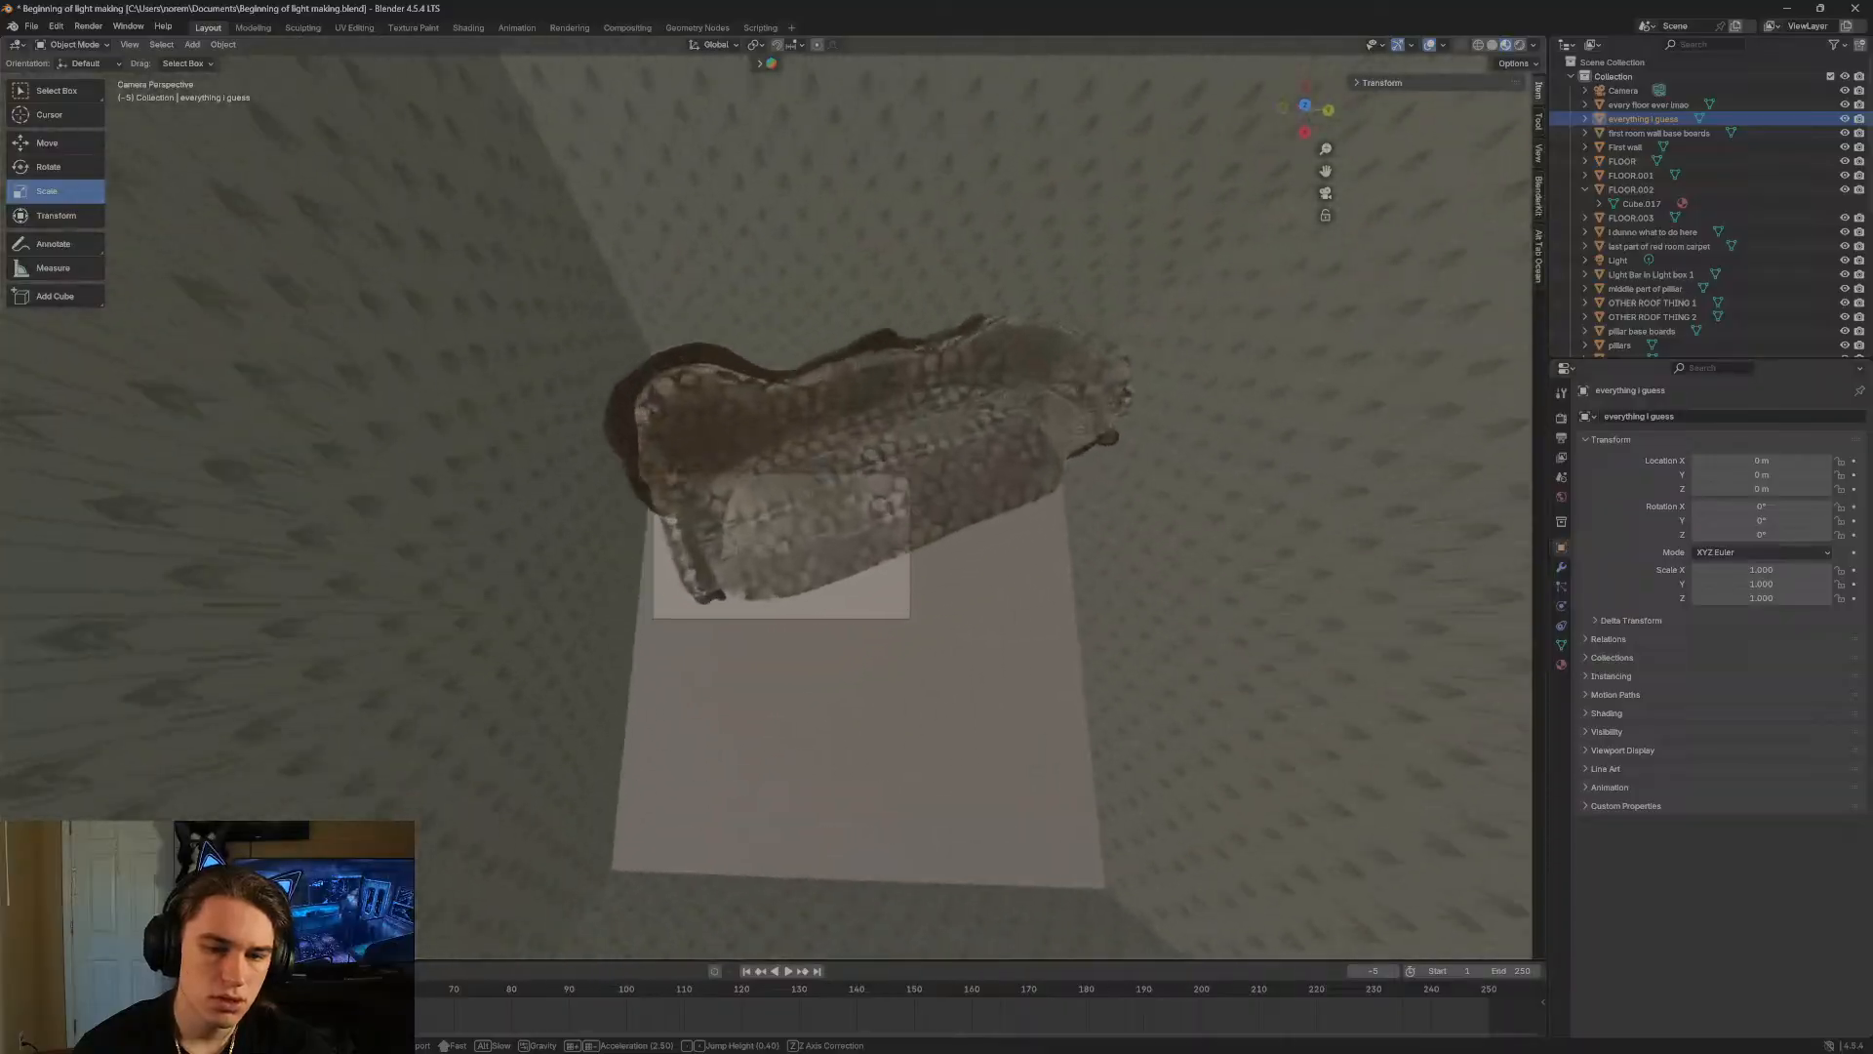
{"action": "key", "text": "w"}
{"action": "key", "text": "s"}
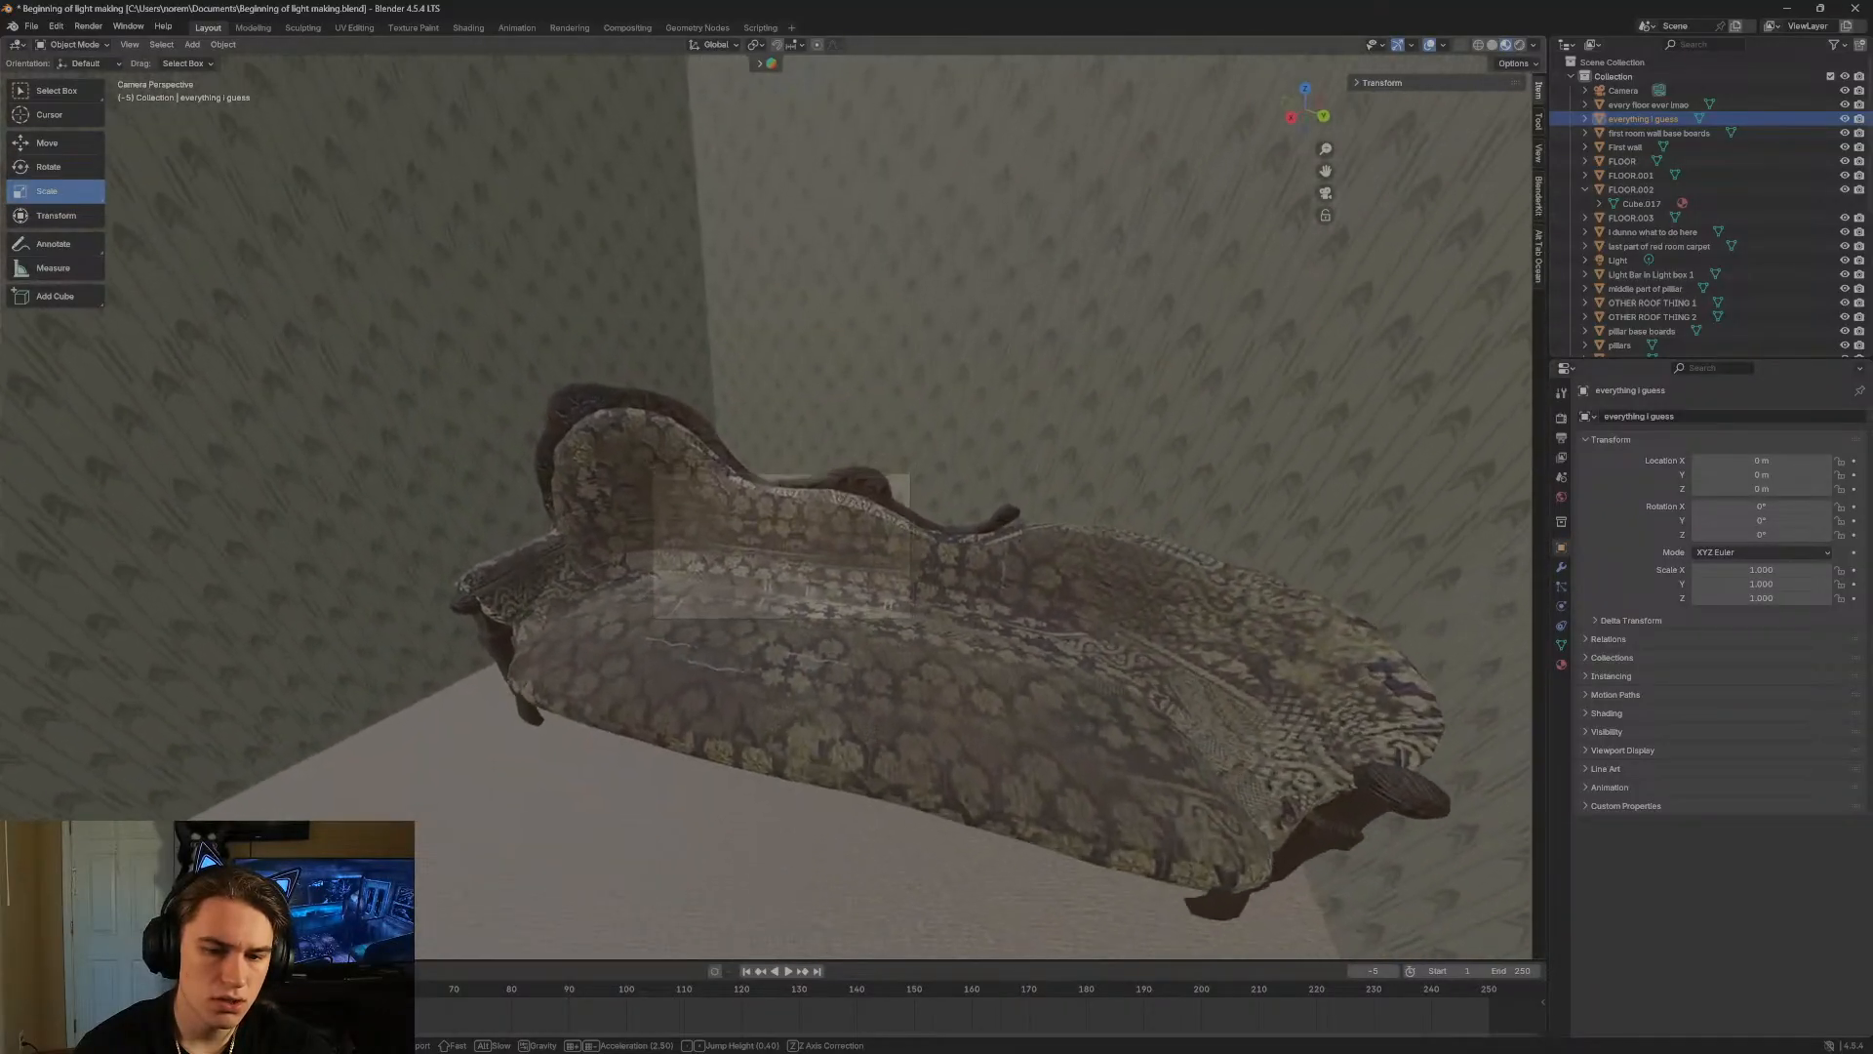
{"action": "key", "text": "w"}
{"action": "key", "text": "s"}
{"action": "key", "text": "w"}
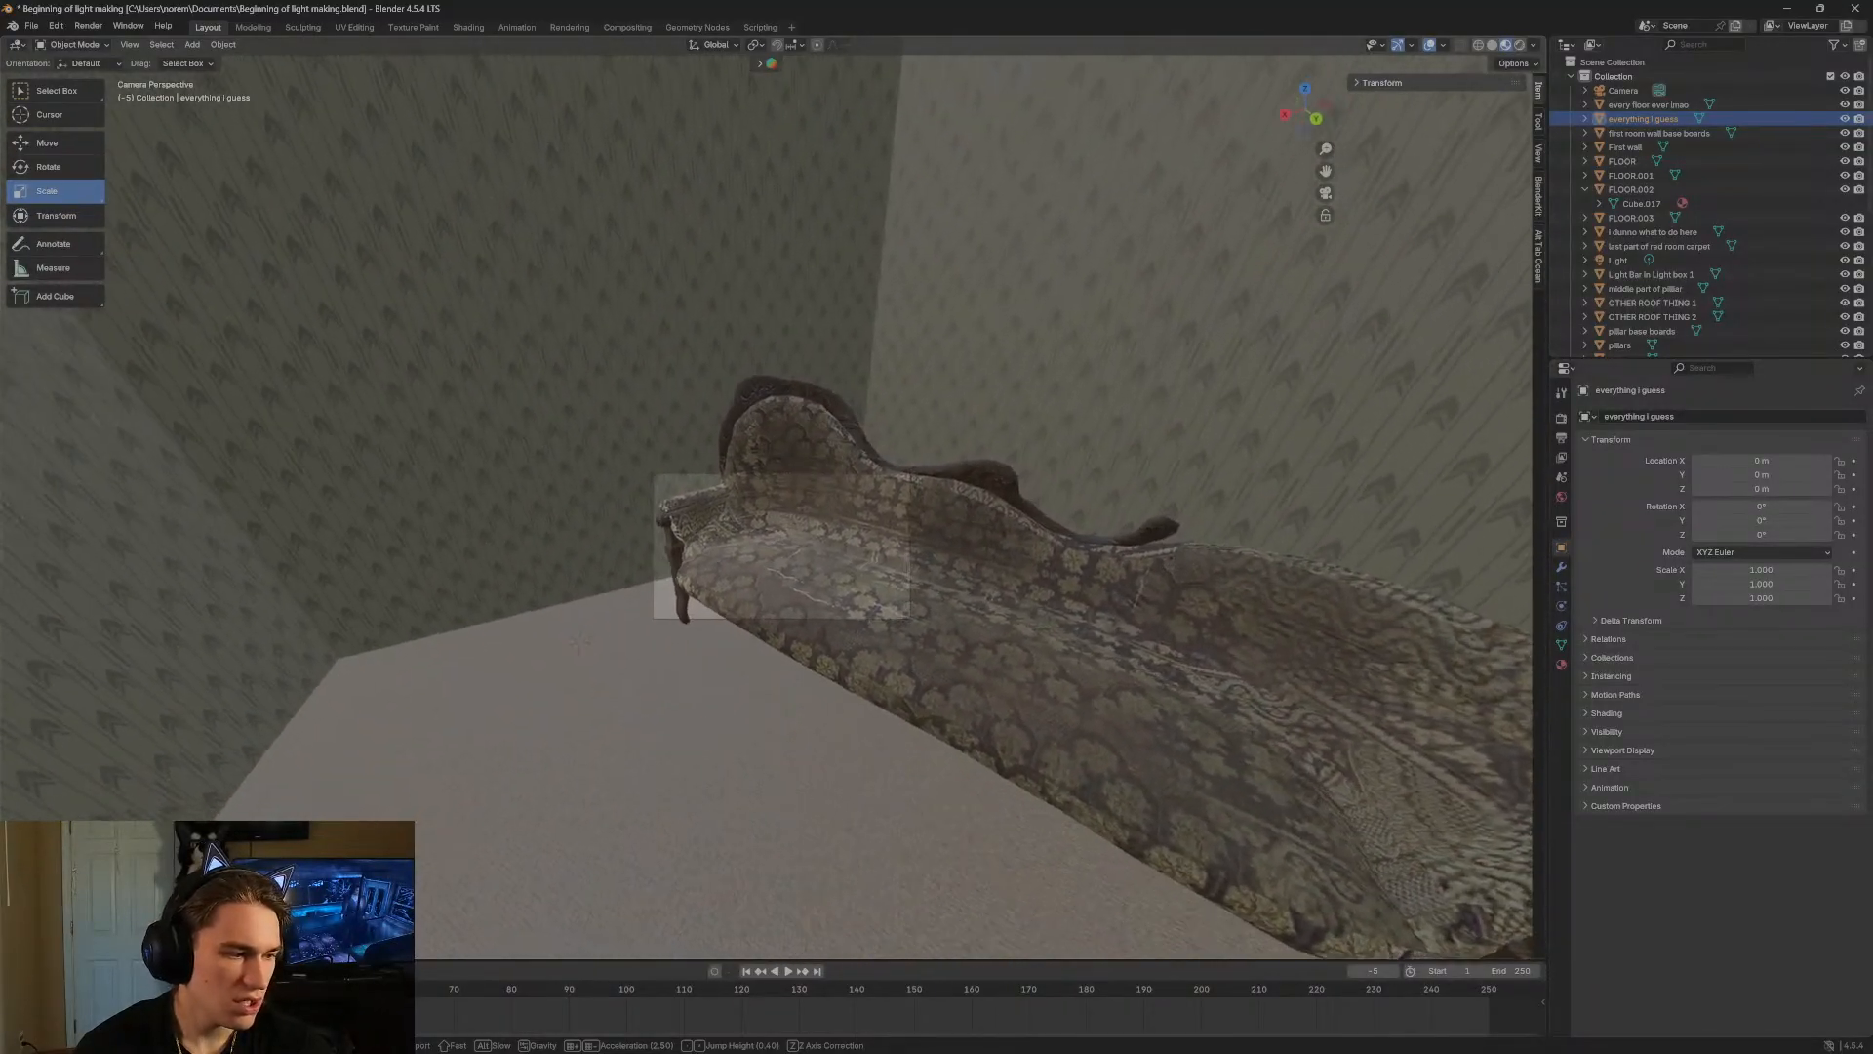
{"action": "left_click", "coordinate": [830, 507]}
Place the 3D cursor on the carpet in front of the patterned sofa.
{"action": "left_click", "coordinate": [59, 91]}
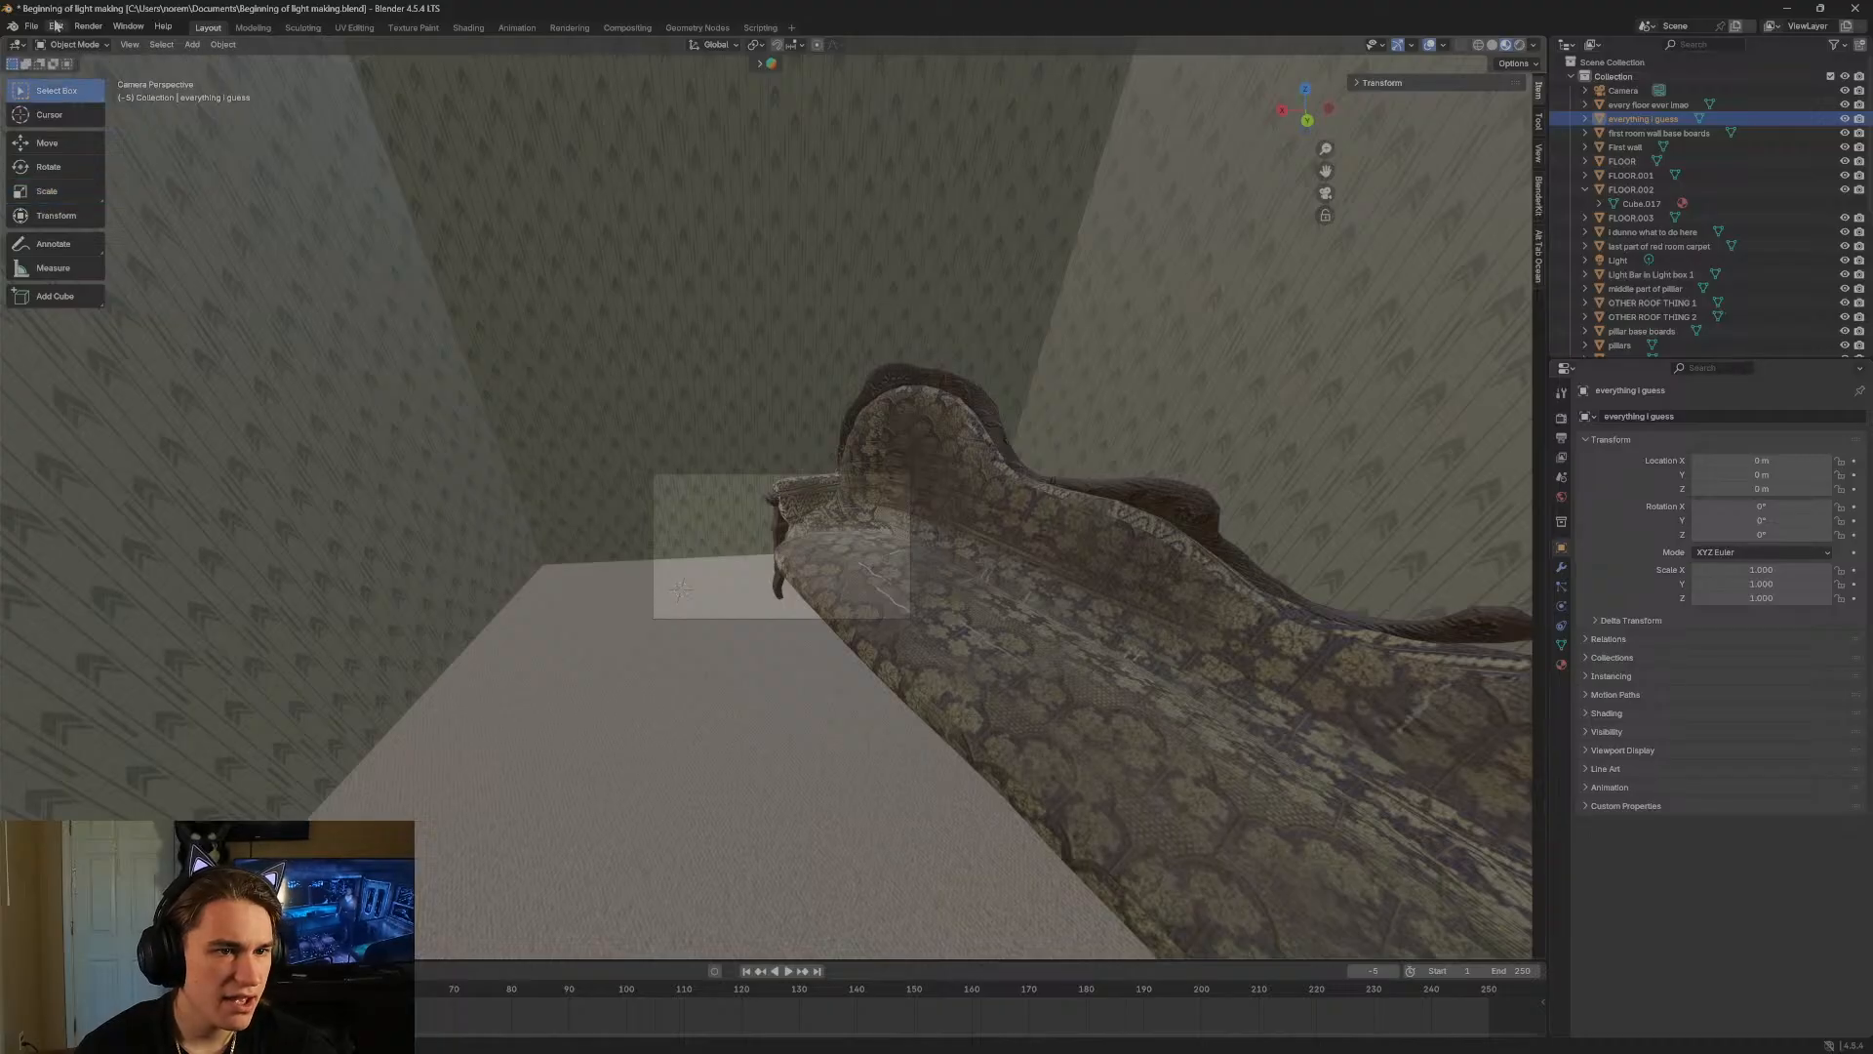
{"action": "left_click", "coordinate": [54, 115]}
{"action": "left_click_drag", "start_coordinate": [612, 625], "coordinate": [634, 624]}
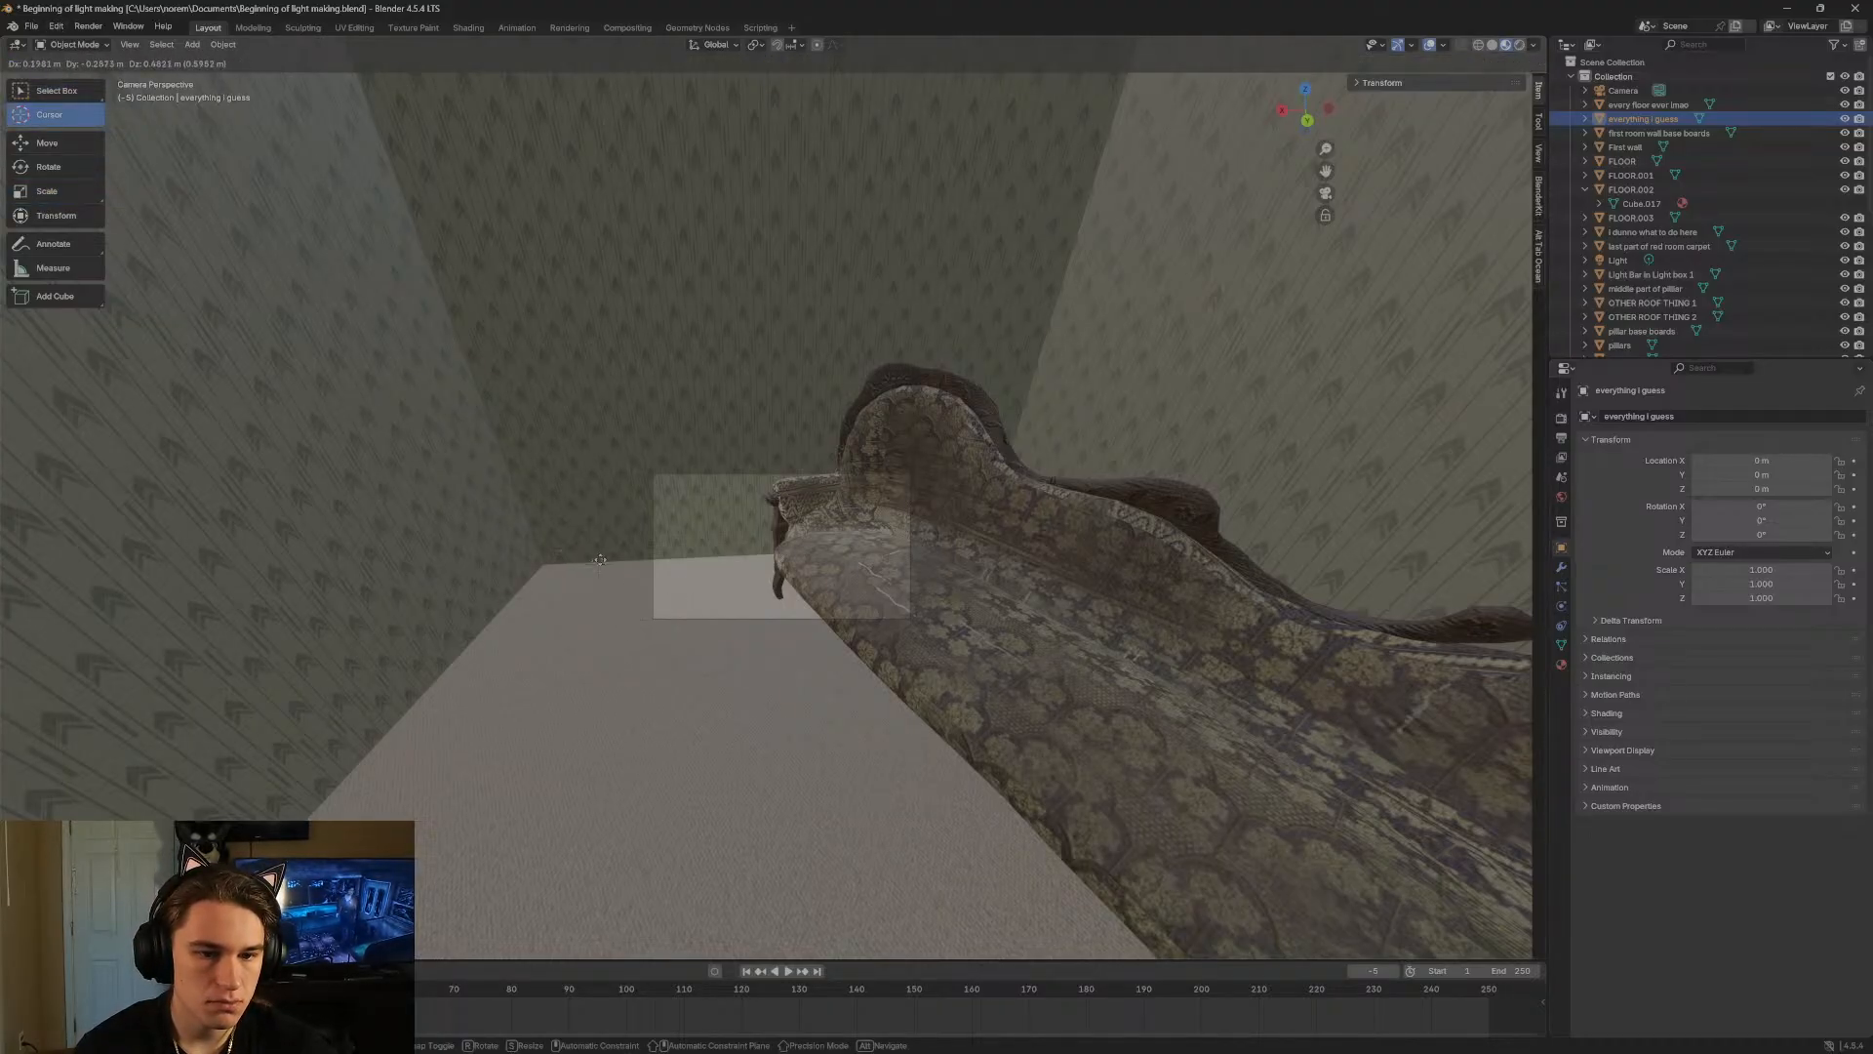
{"action": "left_click_drag", "start_coordinate": [599, 624], "coordinate": [599, 623]}
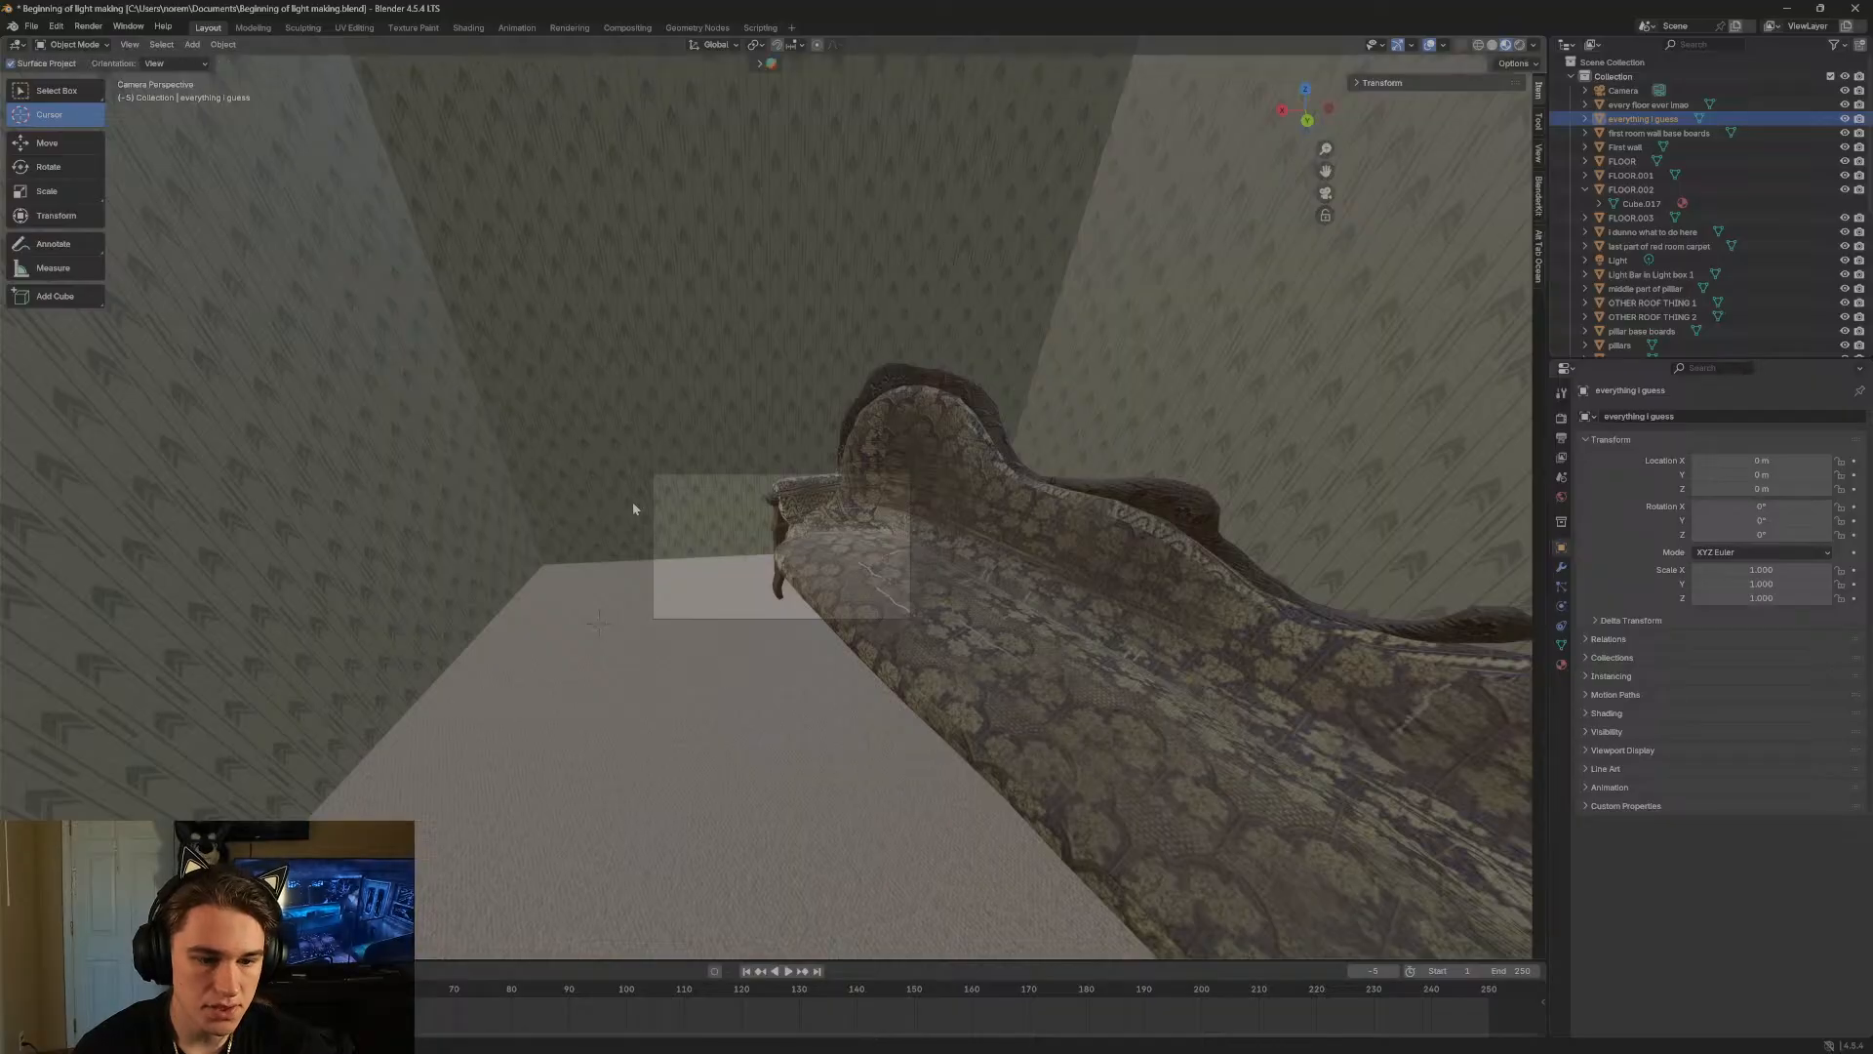
{"action": "key", "text": "shift+grave"}
{"action": "left_click", "coordinate": [633, 504]}
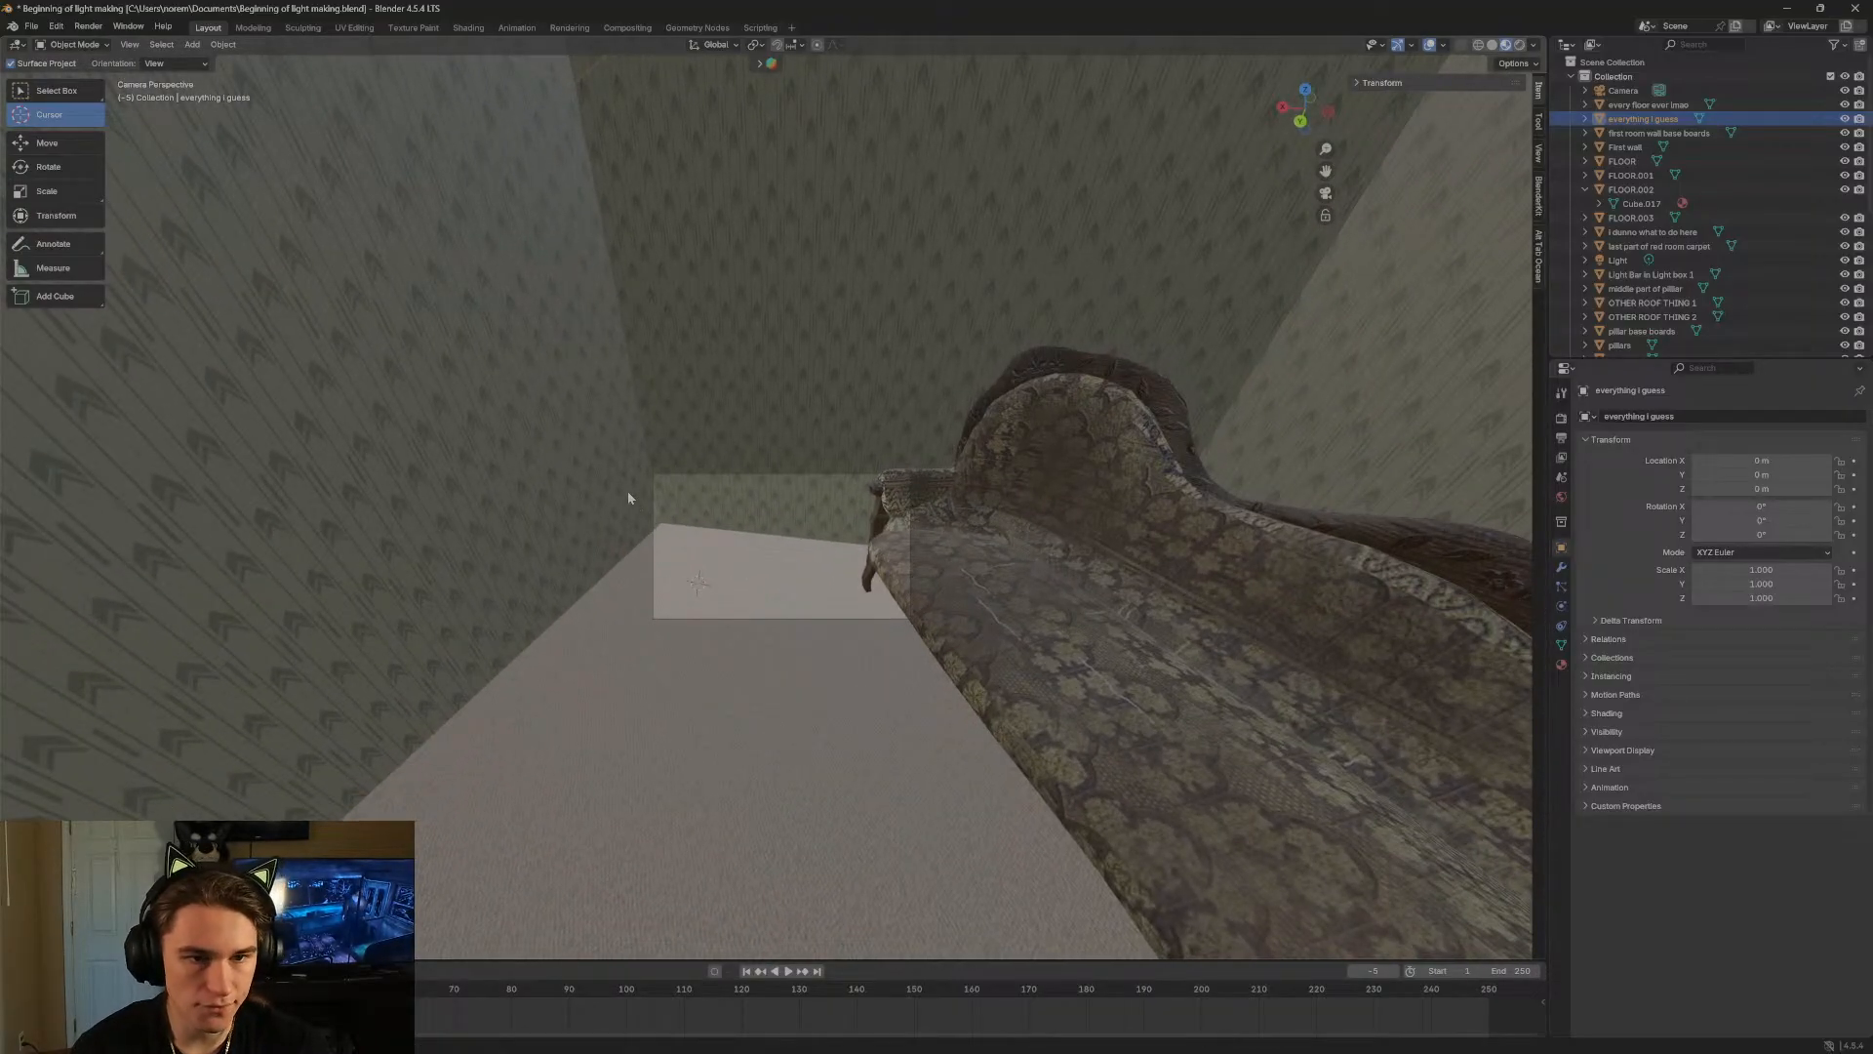
Import the glTF model 1920s_standing_floor_lamps_type_a.glb from the Downloads folder.
{"action": "left_click", "coordinate": [57, 28]}
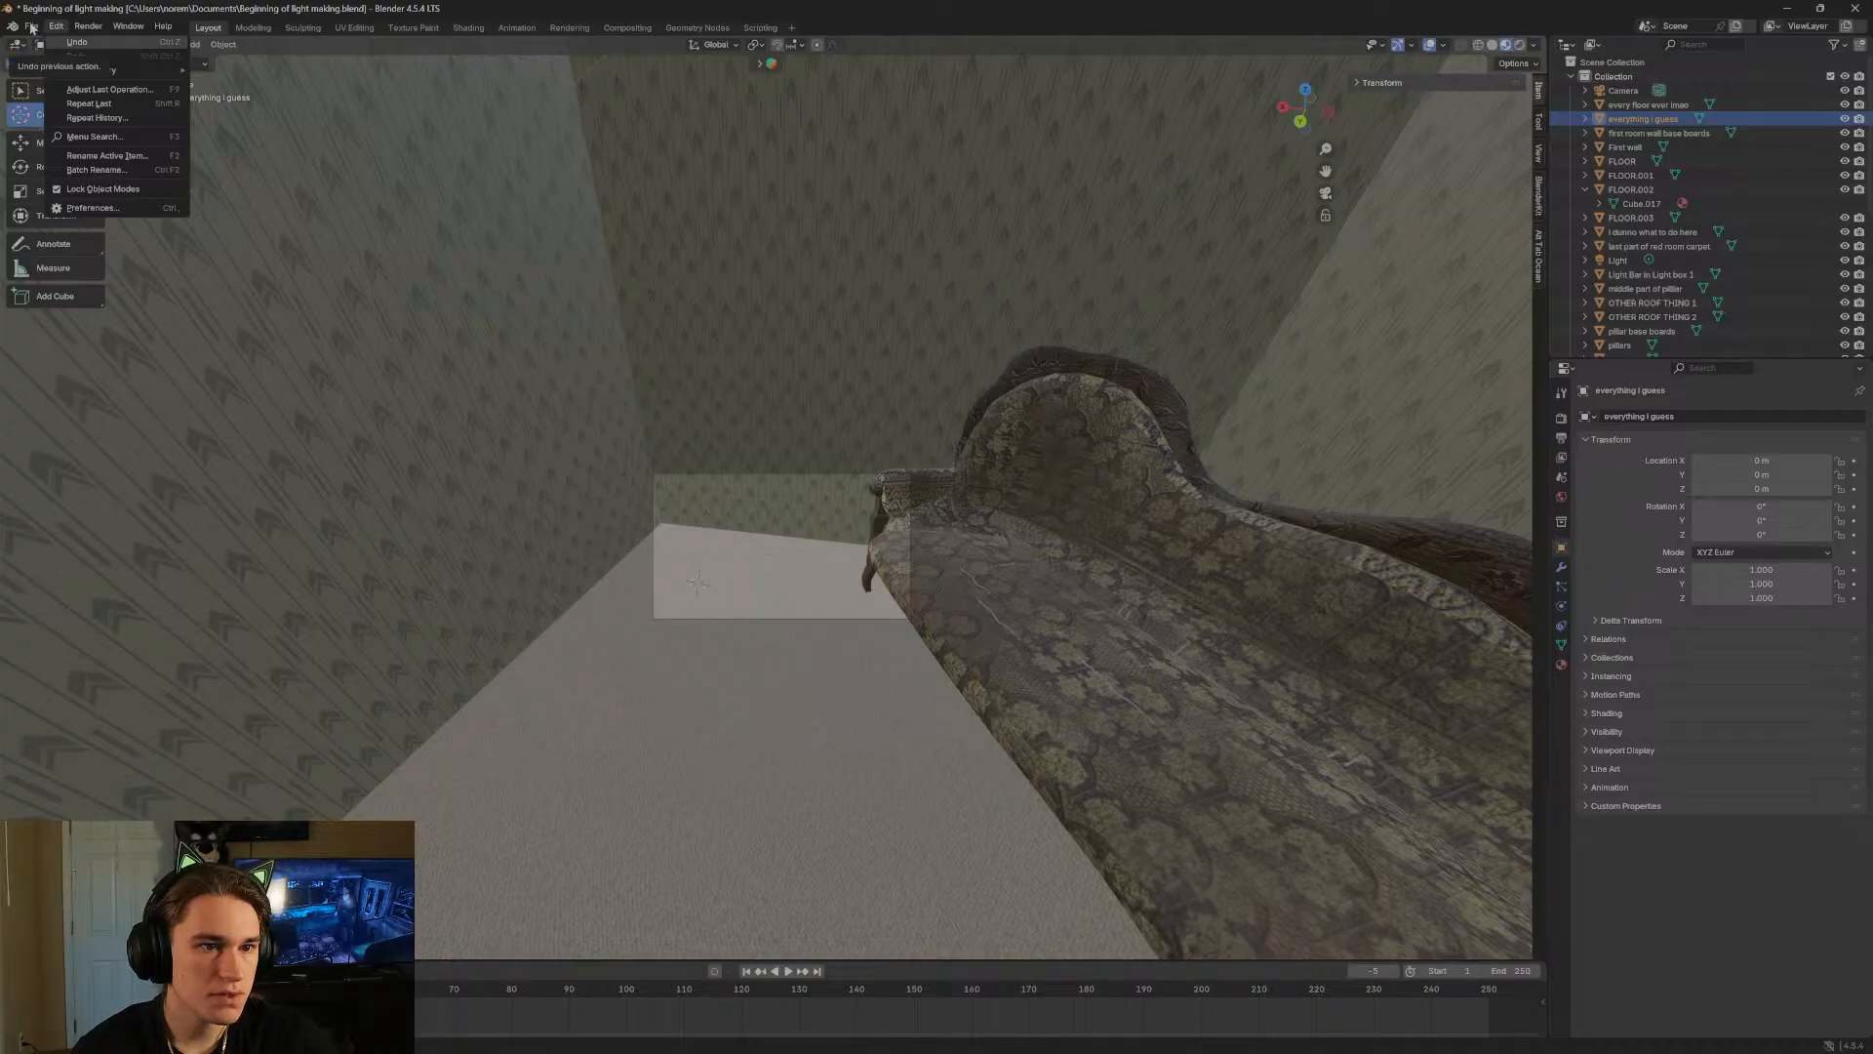
{"action": "left_click", "coordinate": [31, 27]}
{"action": "left_click", "coordinate": [32, 28]}
{"action": "mouse_move", "coordinate": [169, 229]}
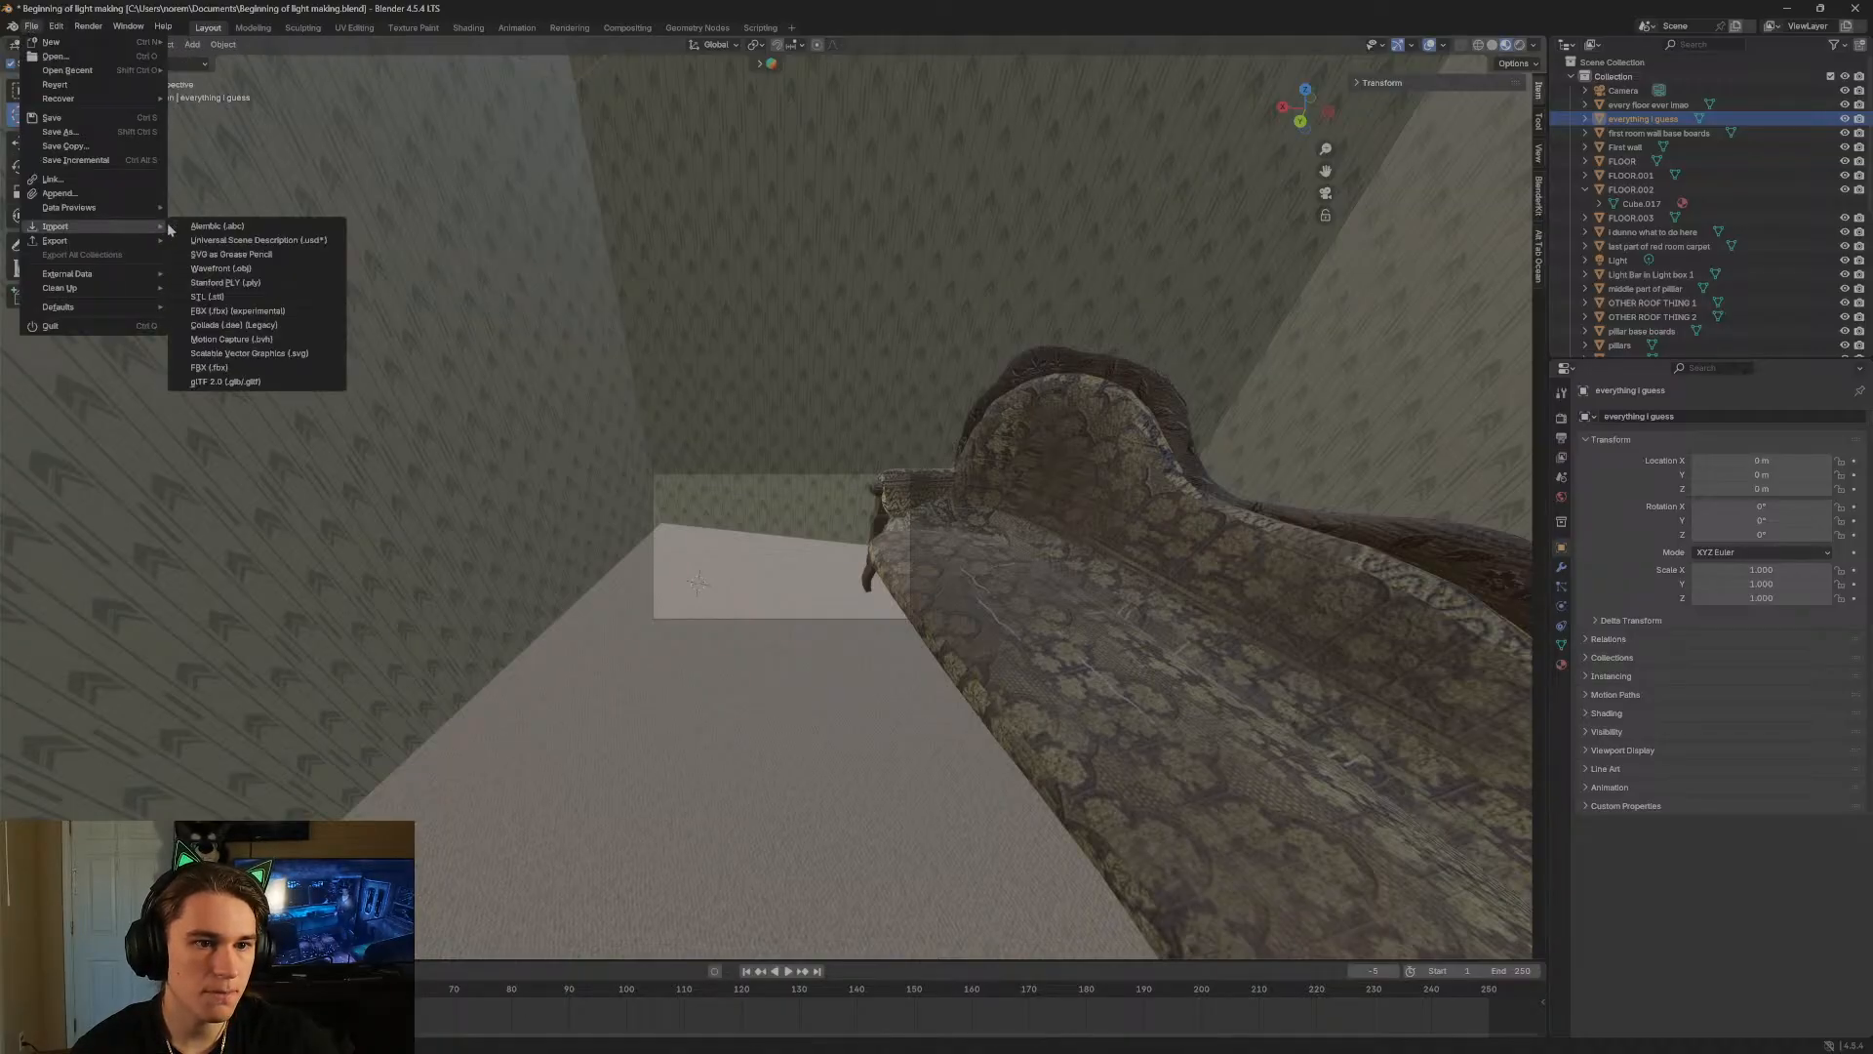
{"action": "left_click", "coordinate": [255, 382]}
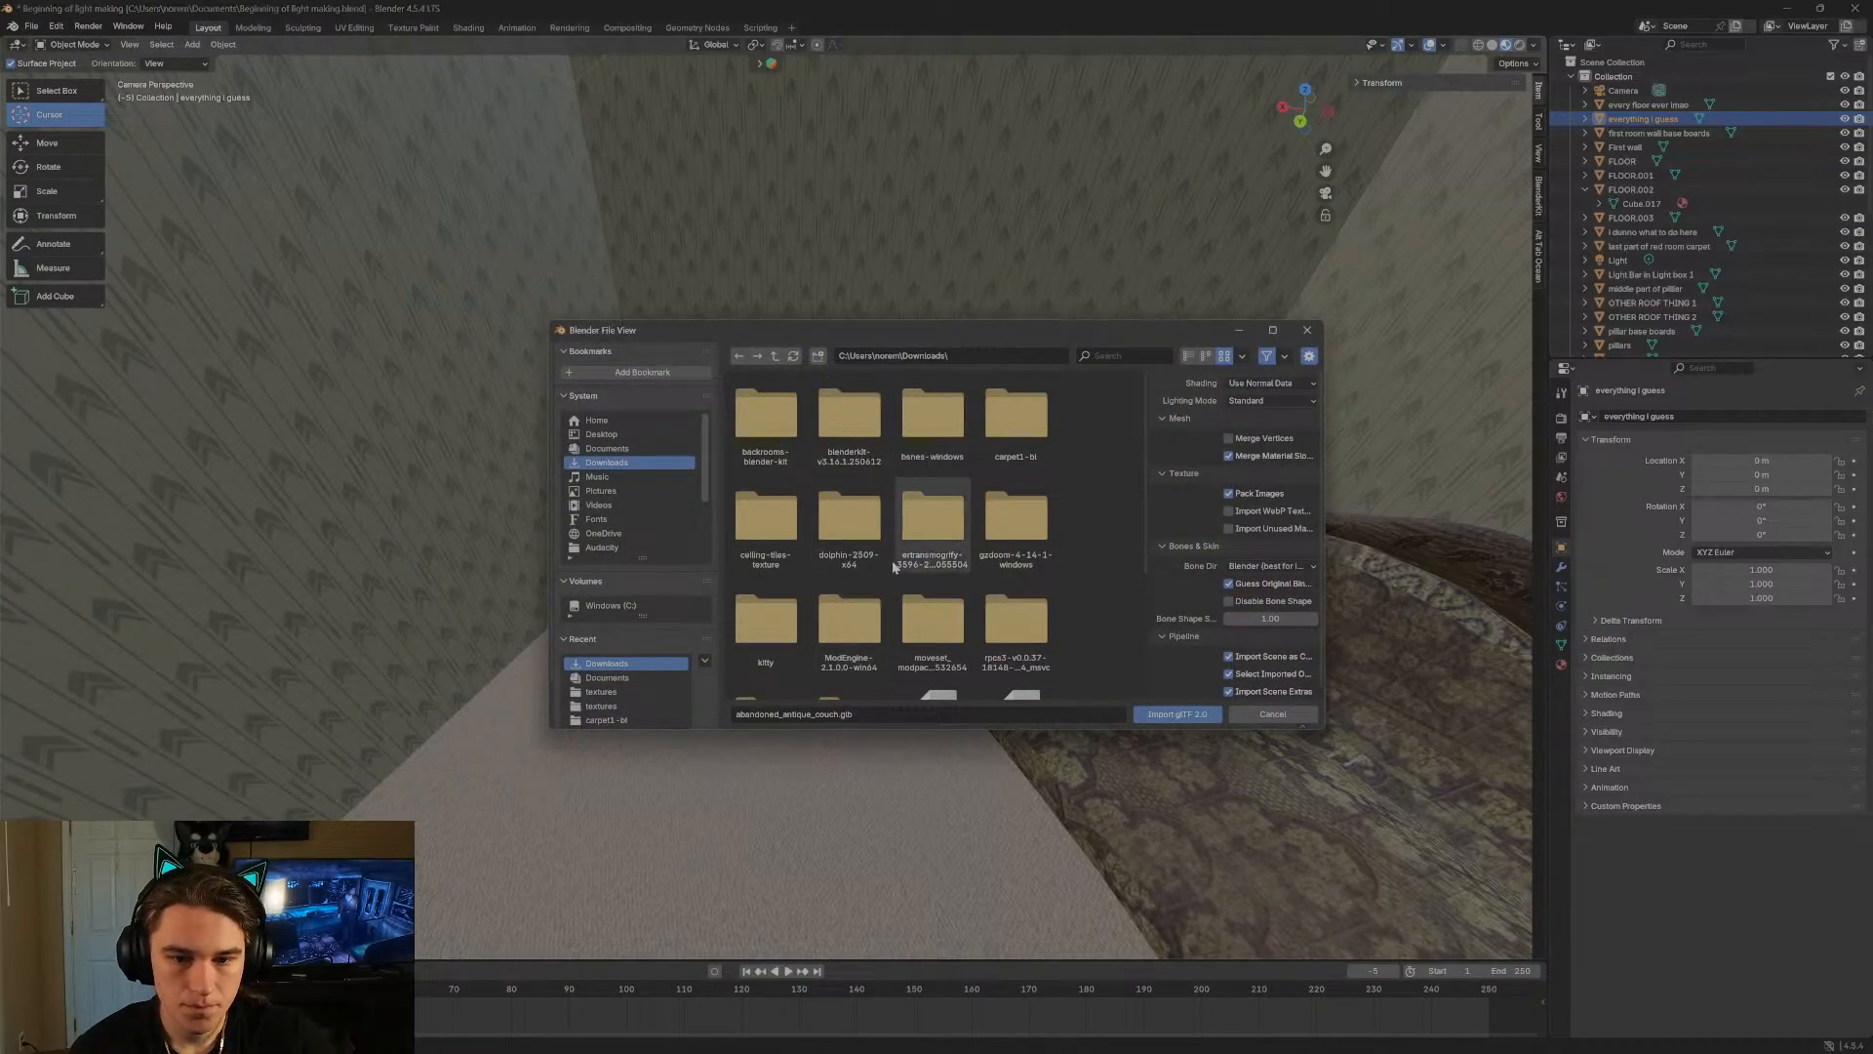
{"action": "scroll", "coordinate": [894, 568], "scroll_direction": "down", "scroll_amount": 2}
{"action": "scroll", "coordinate": [893, 568], "scroll_direction": "down", "scroll_amount": 2}
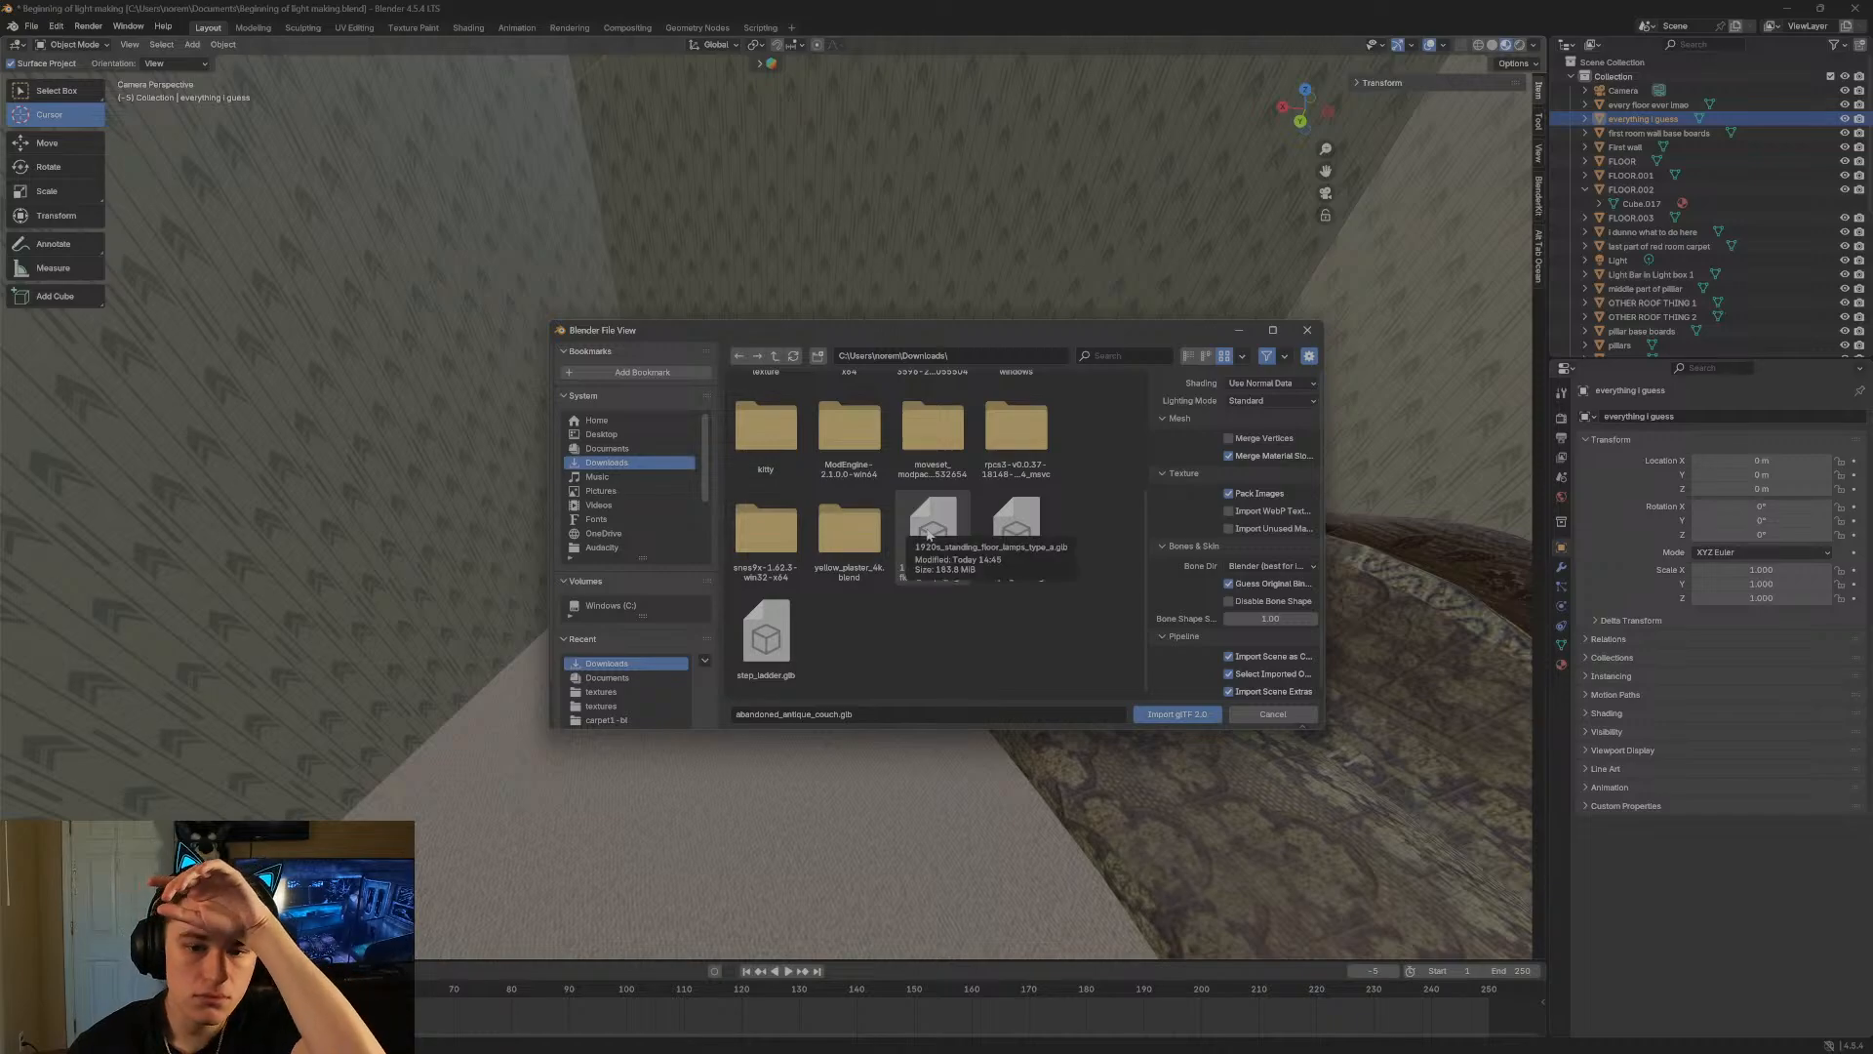
{"action": "double_click", "coordinate": [929, 536]}
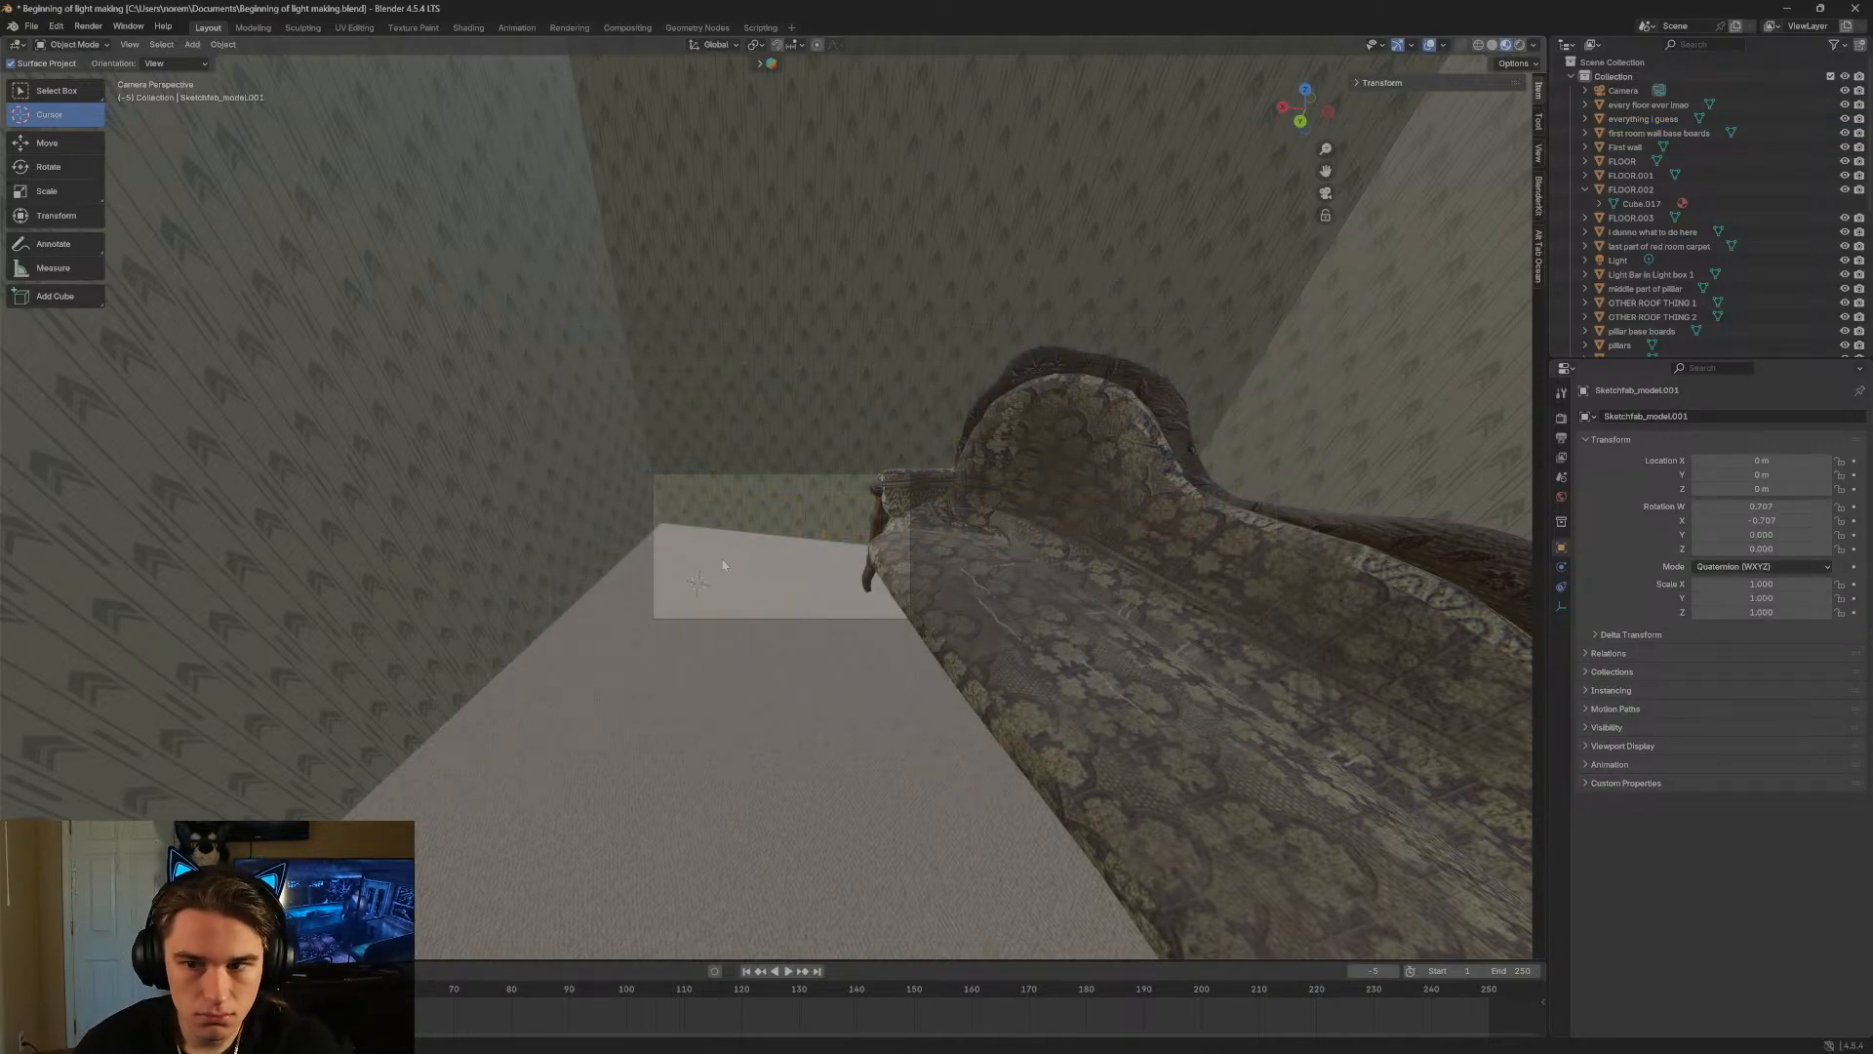
Locate the imported floor lamps by the wallpapered wall and move the set into the open room, raising it about 0.75 m.
{"action": "key", "text": "shift+grave"}
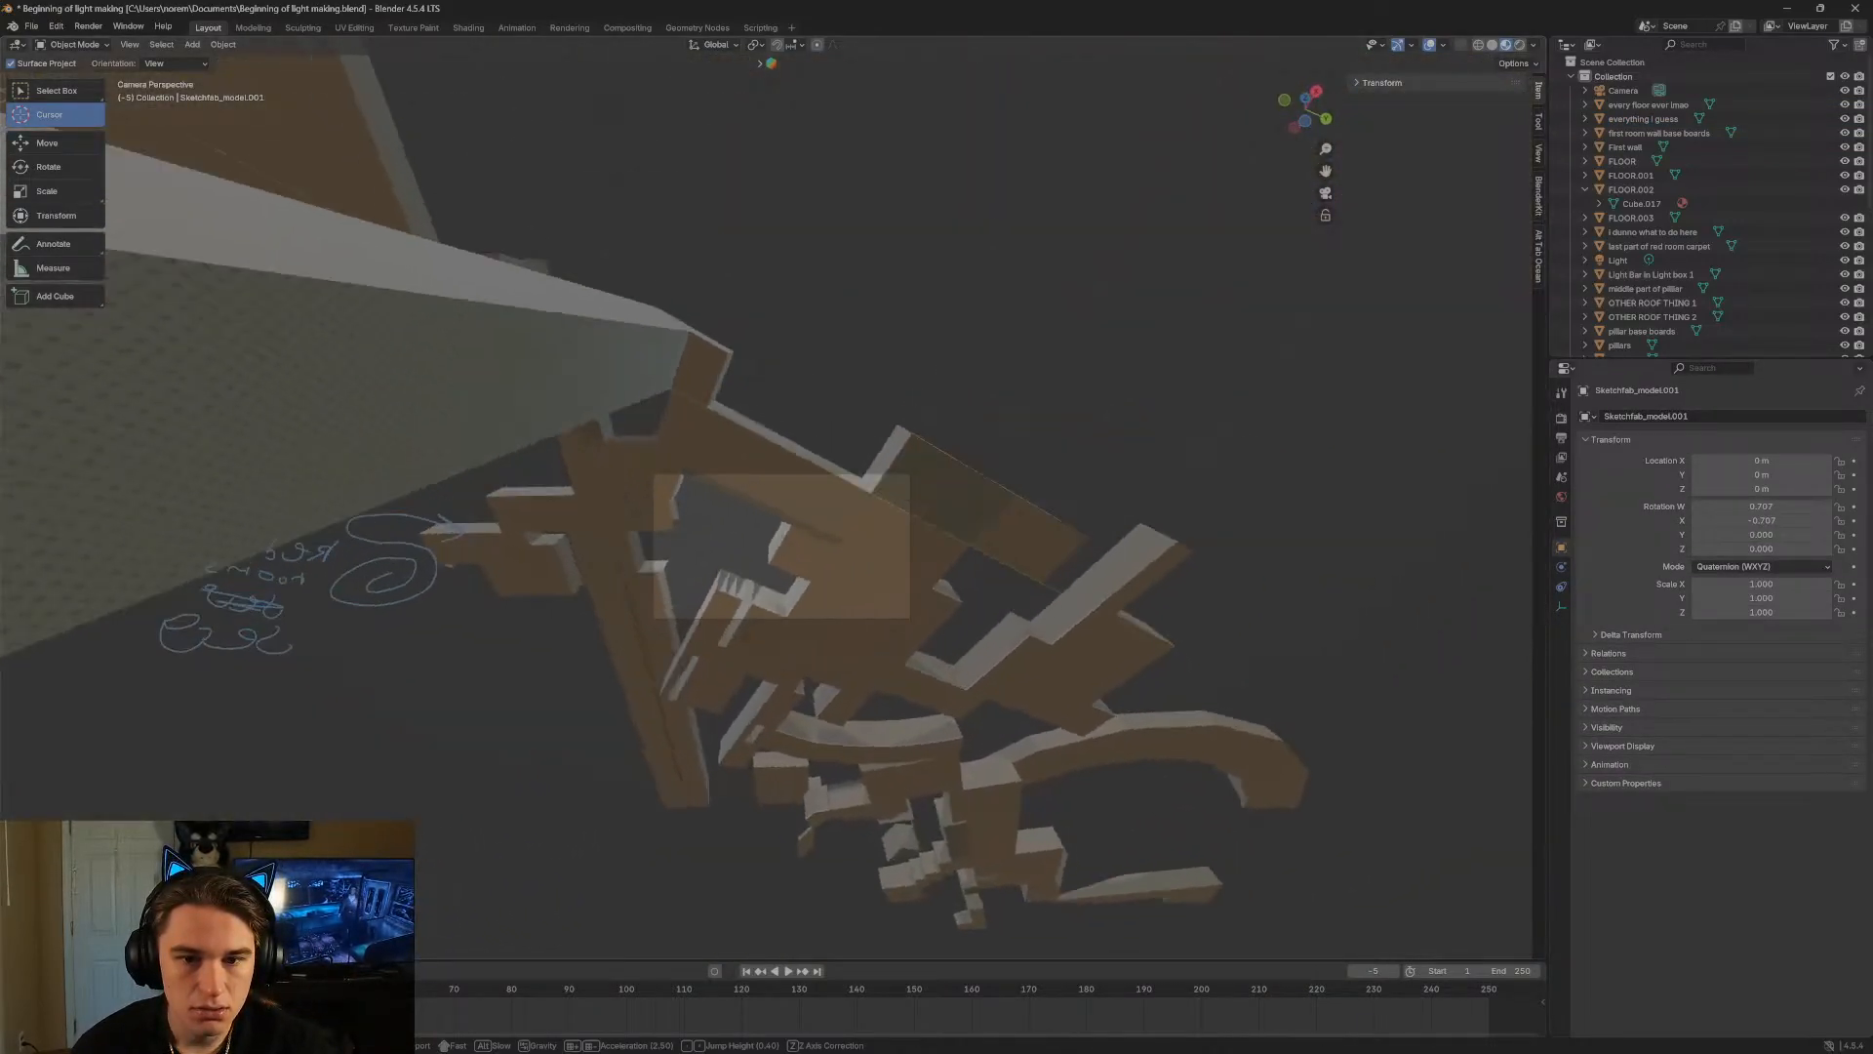
{"action": "key", "text": "w"}
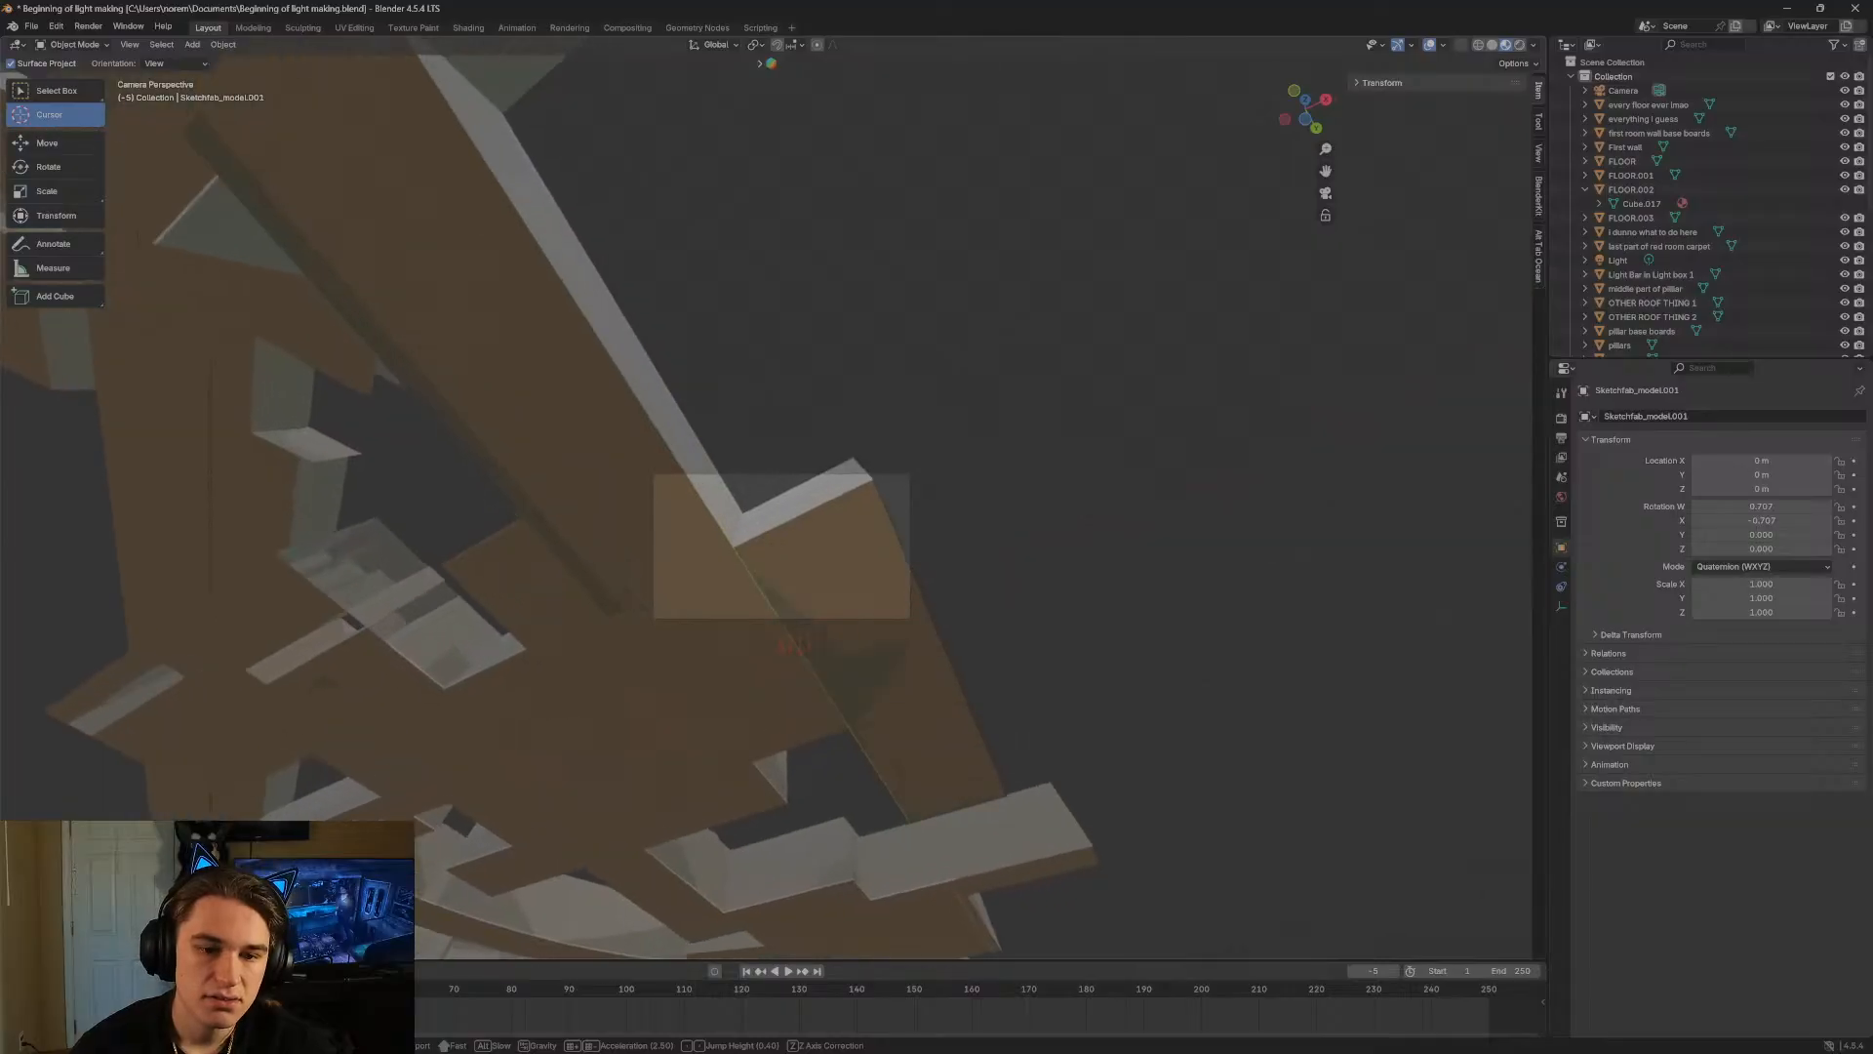
{"action": "key", "text": "w"}
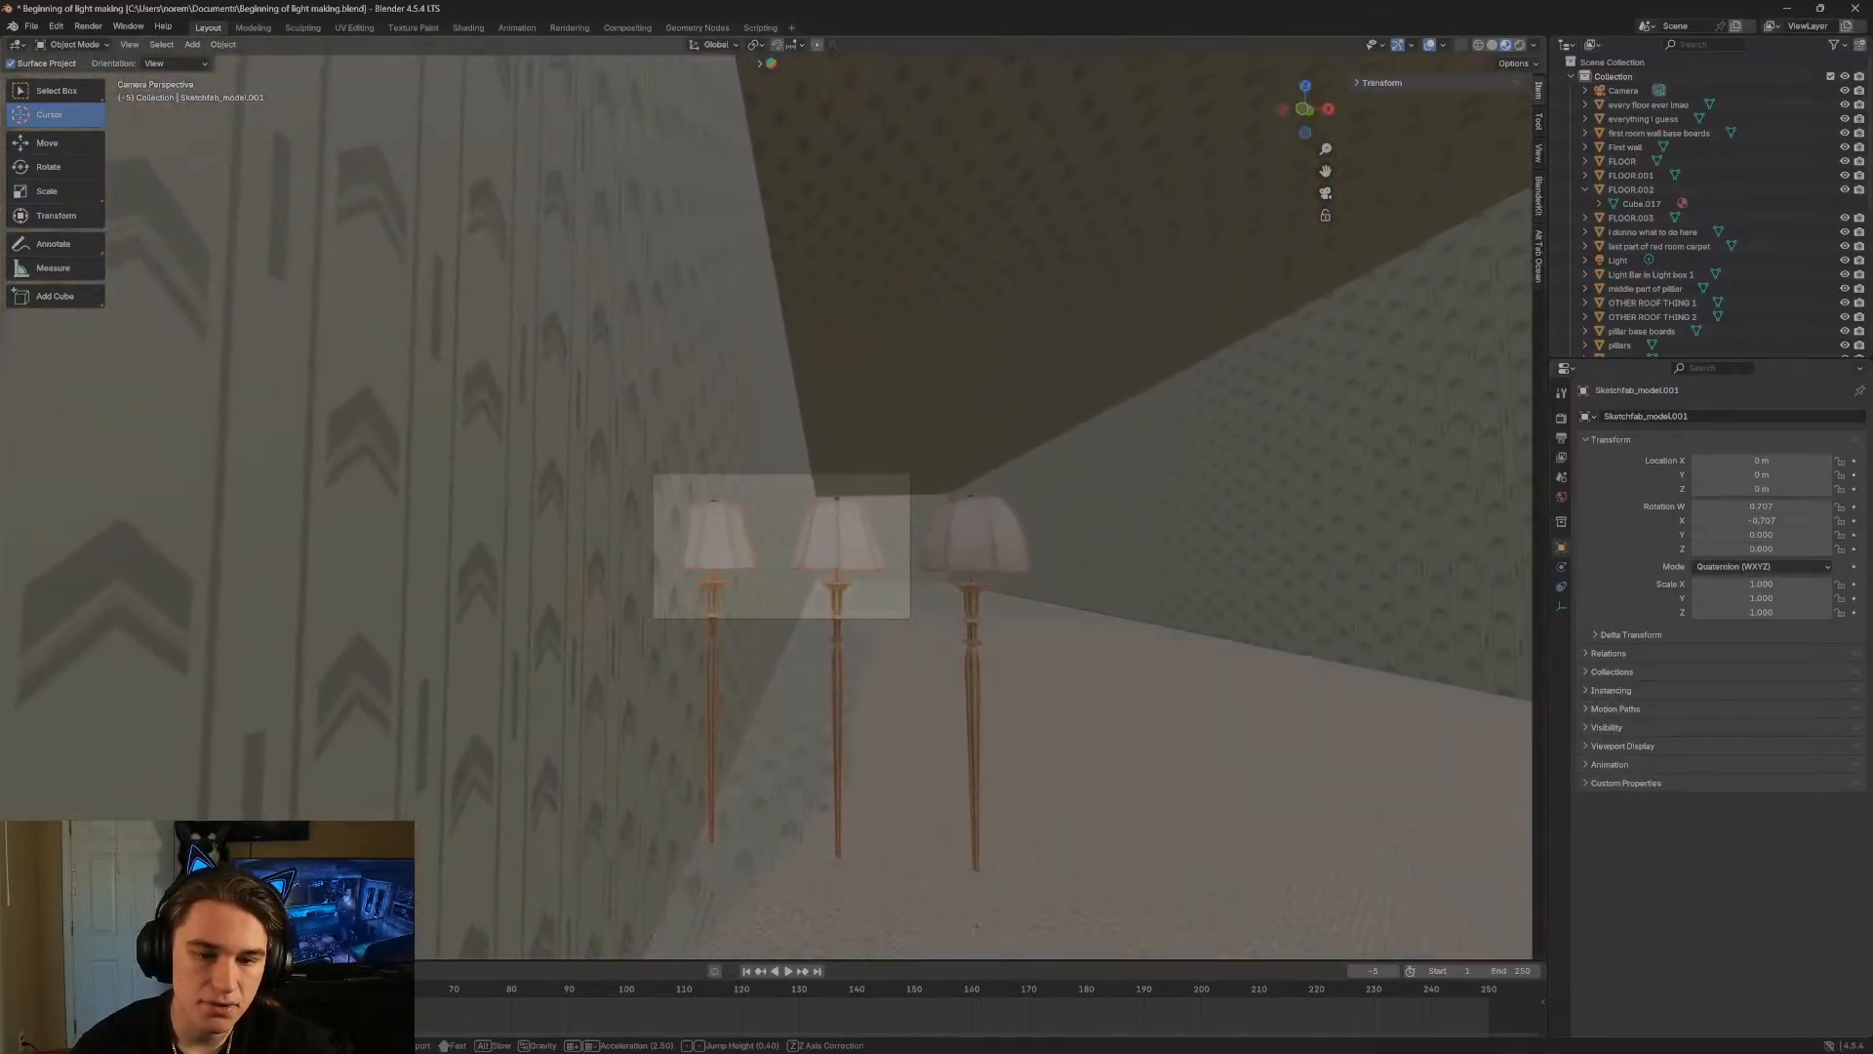
{"action": "key", "text": "s"}
{"action": "key", "text": "a"}
{"action": "key", "text": "d"}
{"action": "key", "text": "w"}
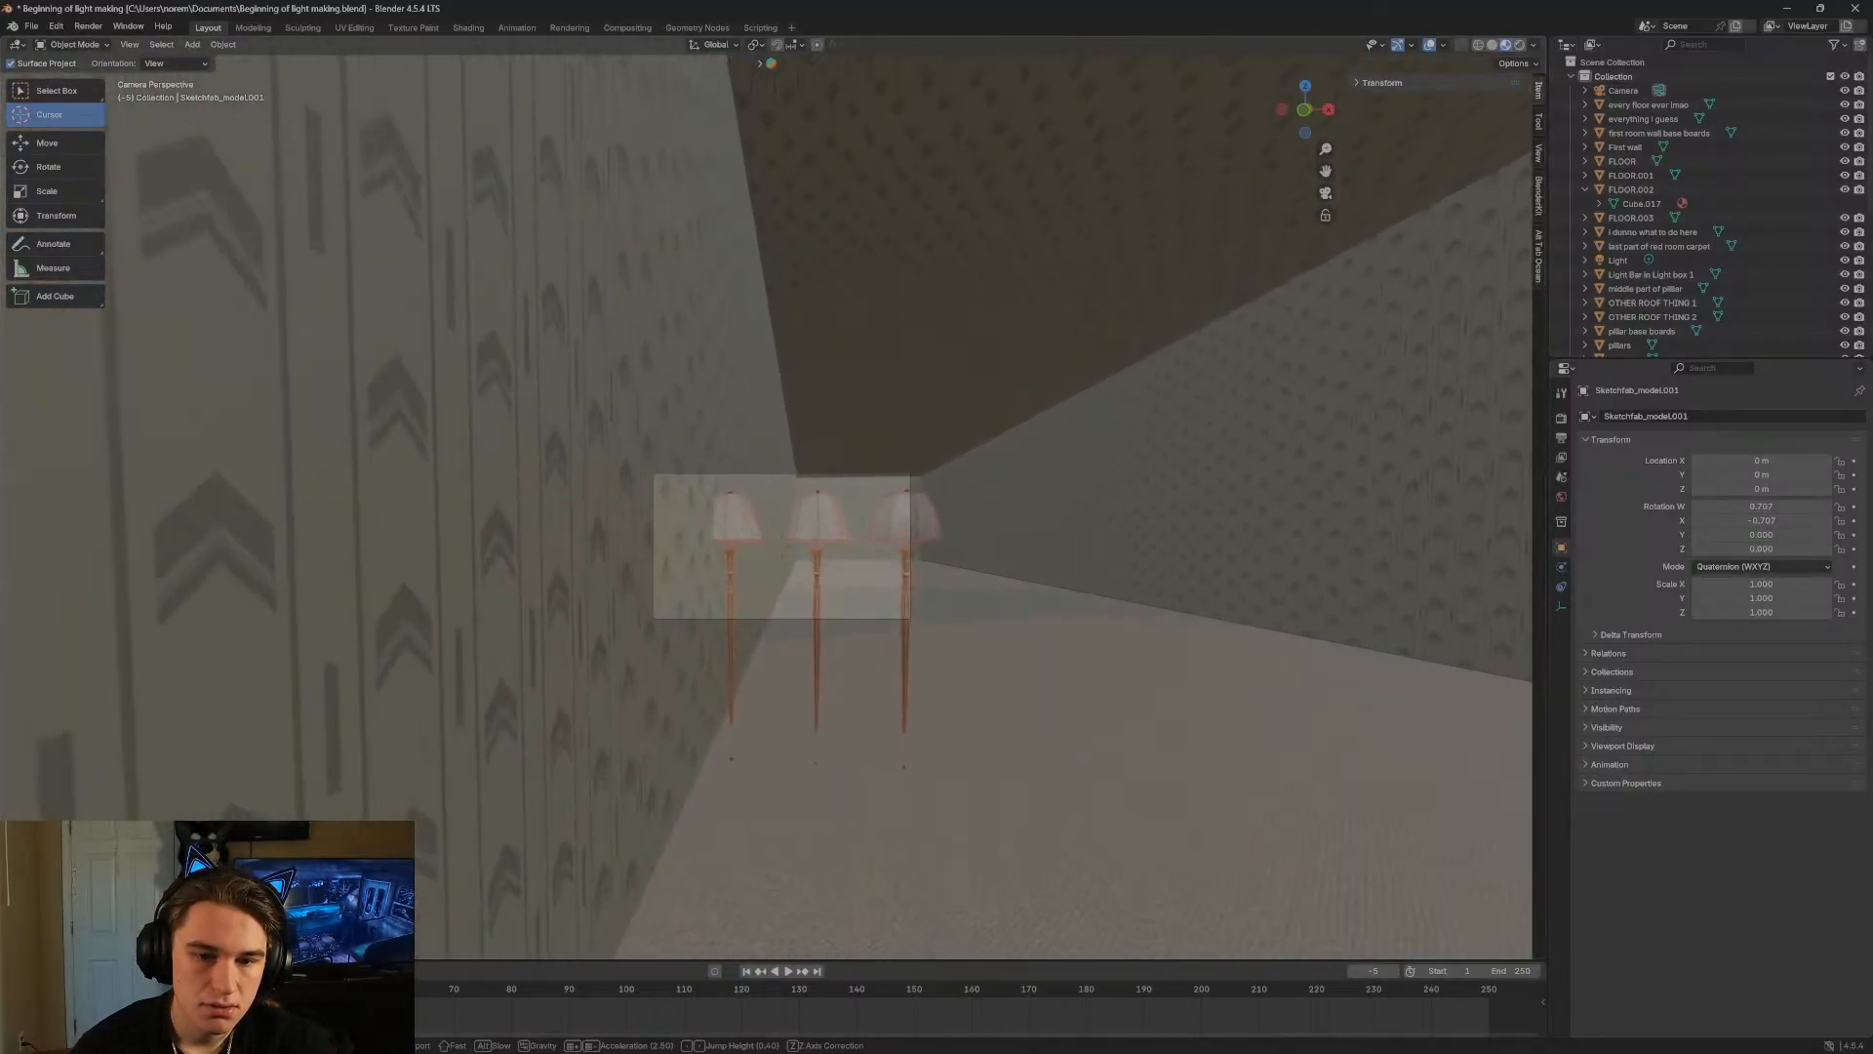
{"action": "key", "text": "w"}
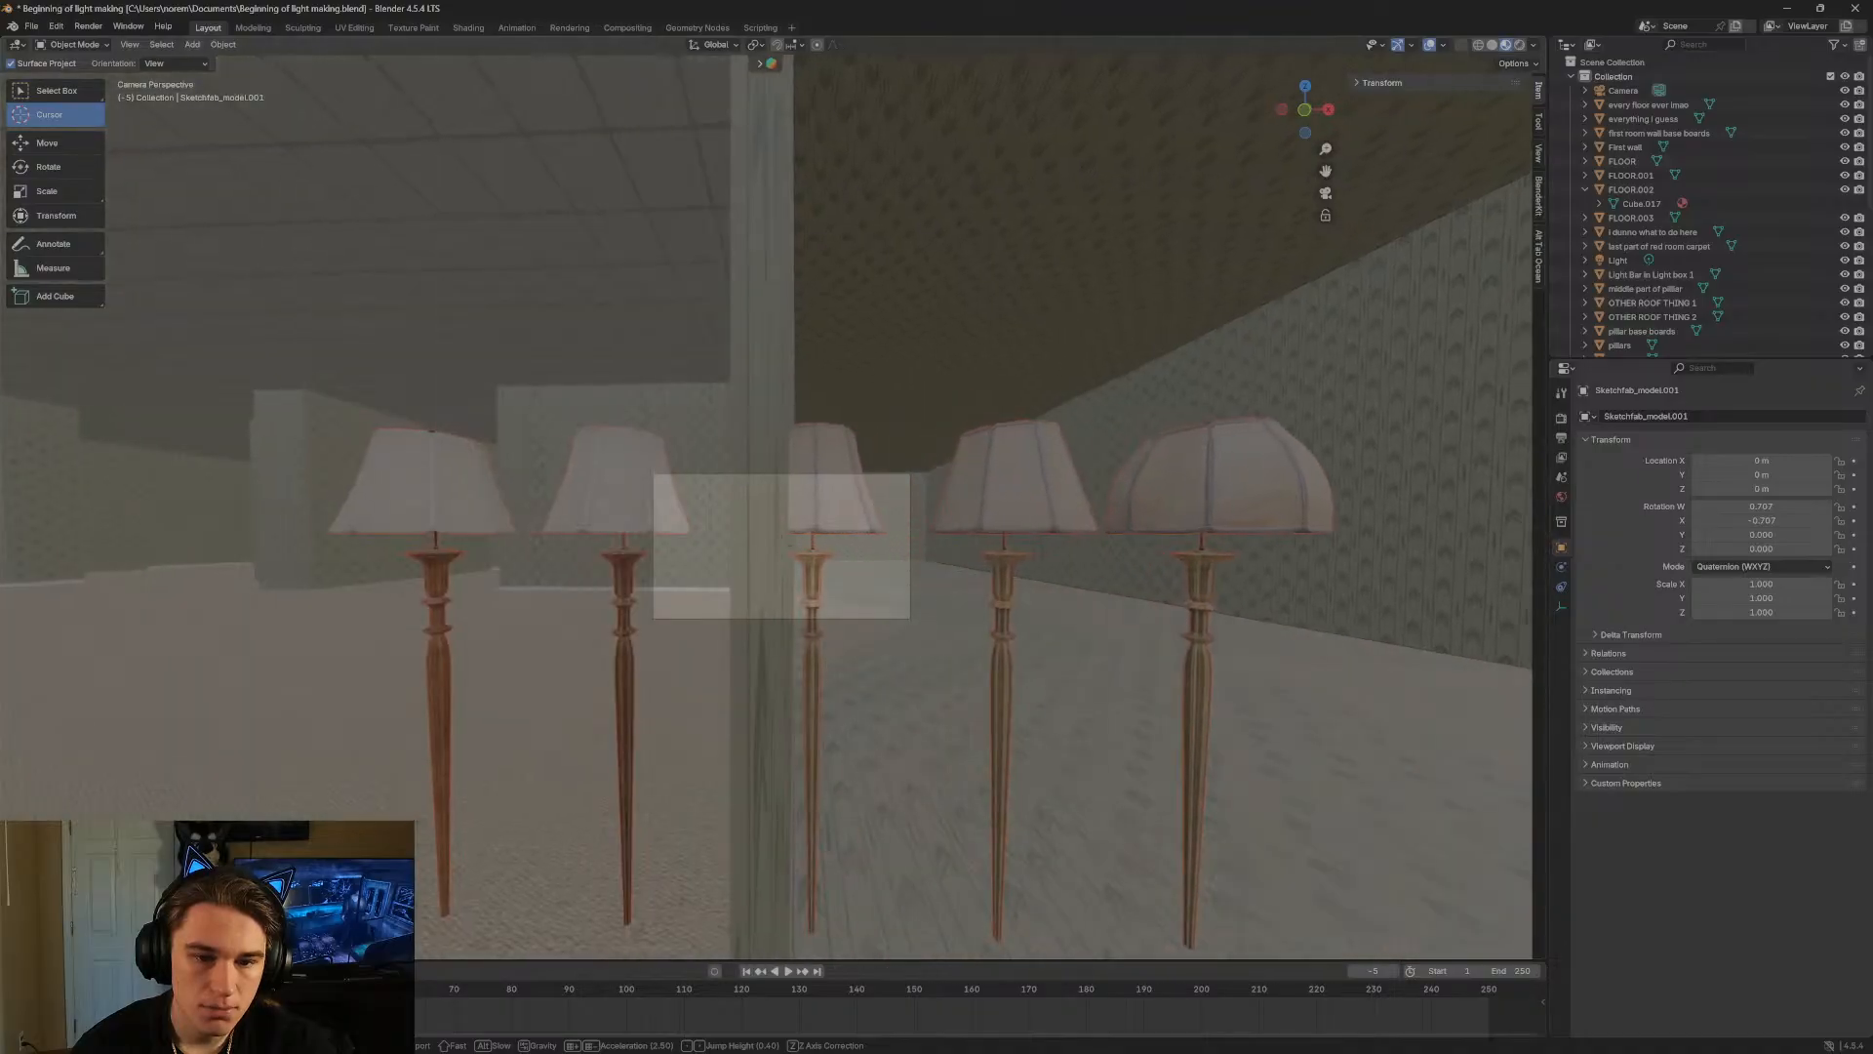
{"action": "key", "text": "s"}
{"action": "left_click", "coordinate": [447, 468]}
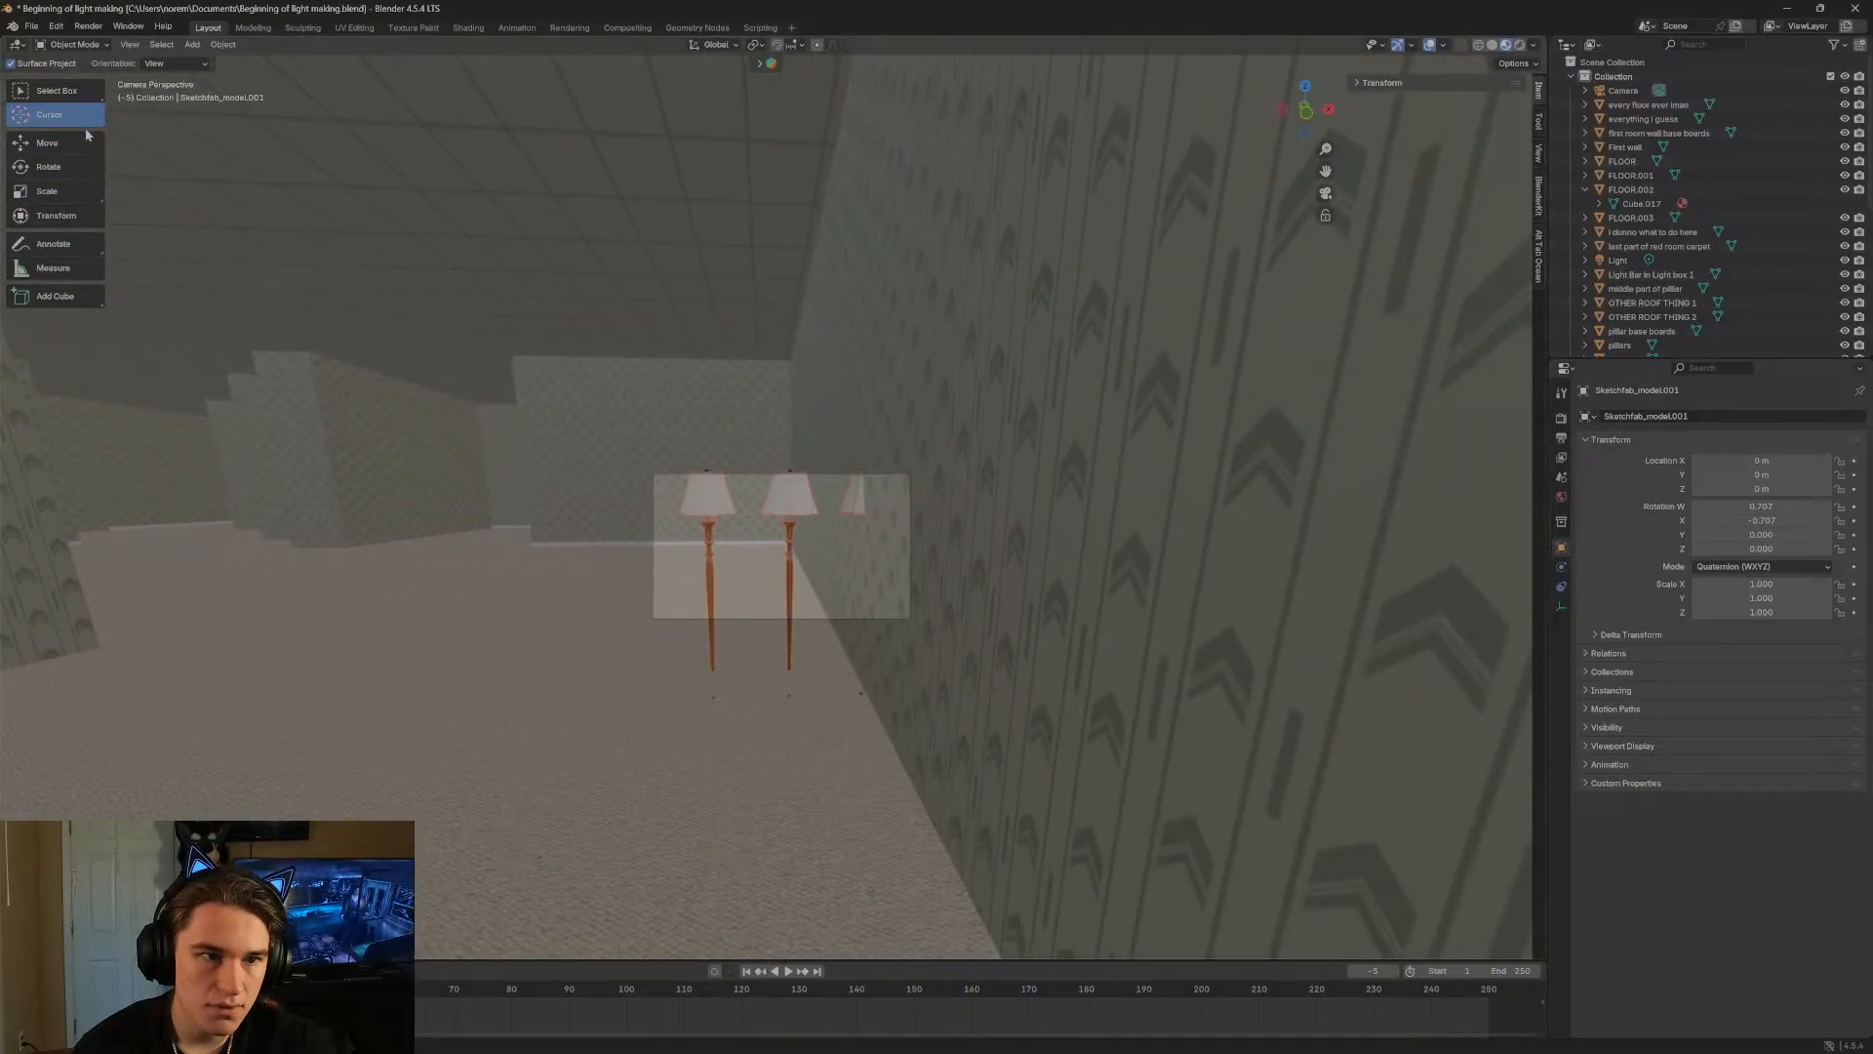
{"action": "left_click_drag", "start_coordinate": [858, 695], "coordinate": [523, 605]}
Examine the row of floor lamps and the surrounding room, including its walls, tiled ceiling and light fixture.
{"action": "key", "text": "s"}
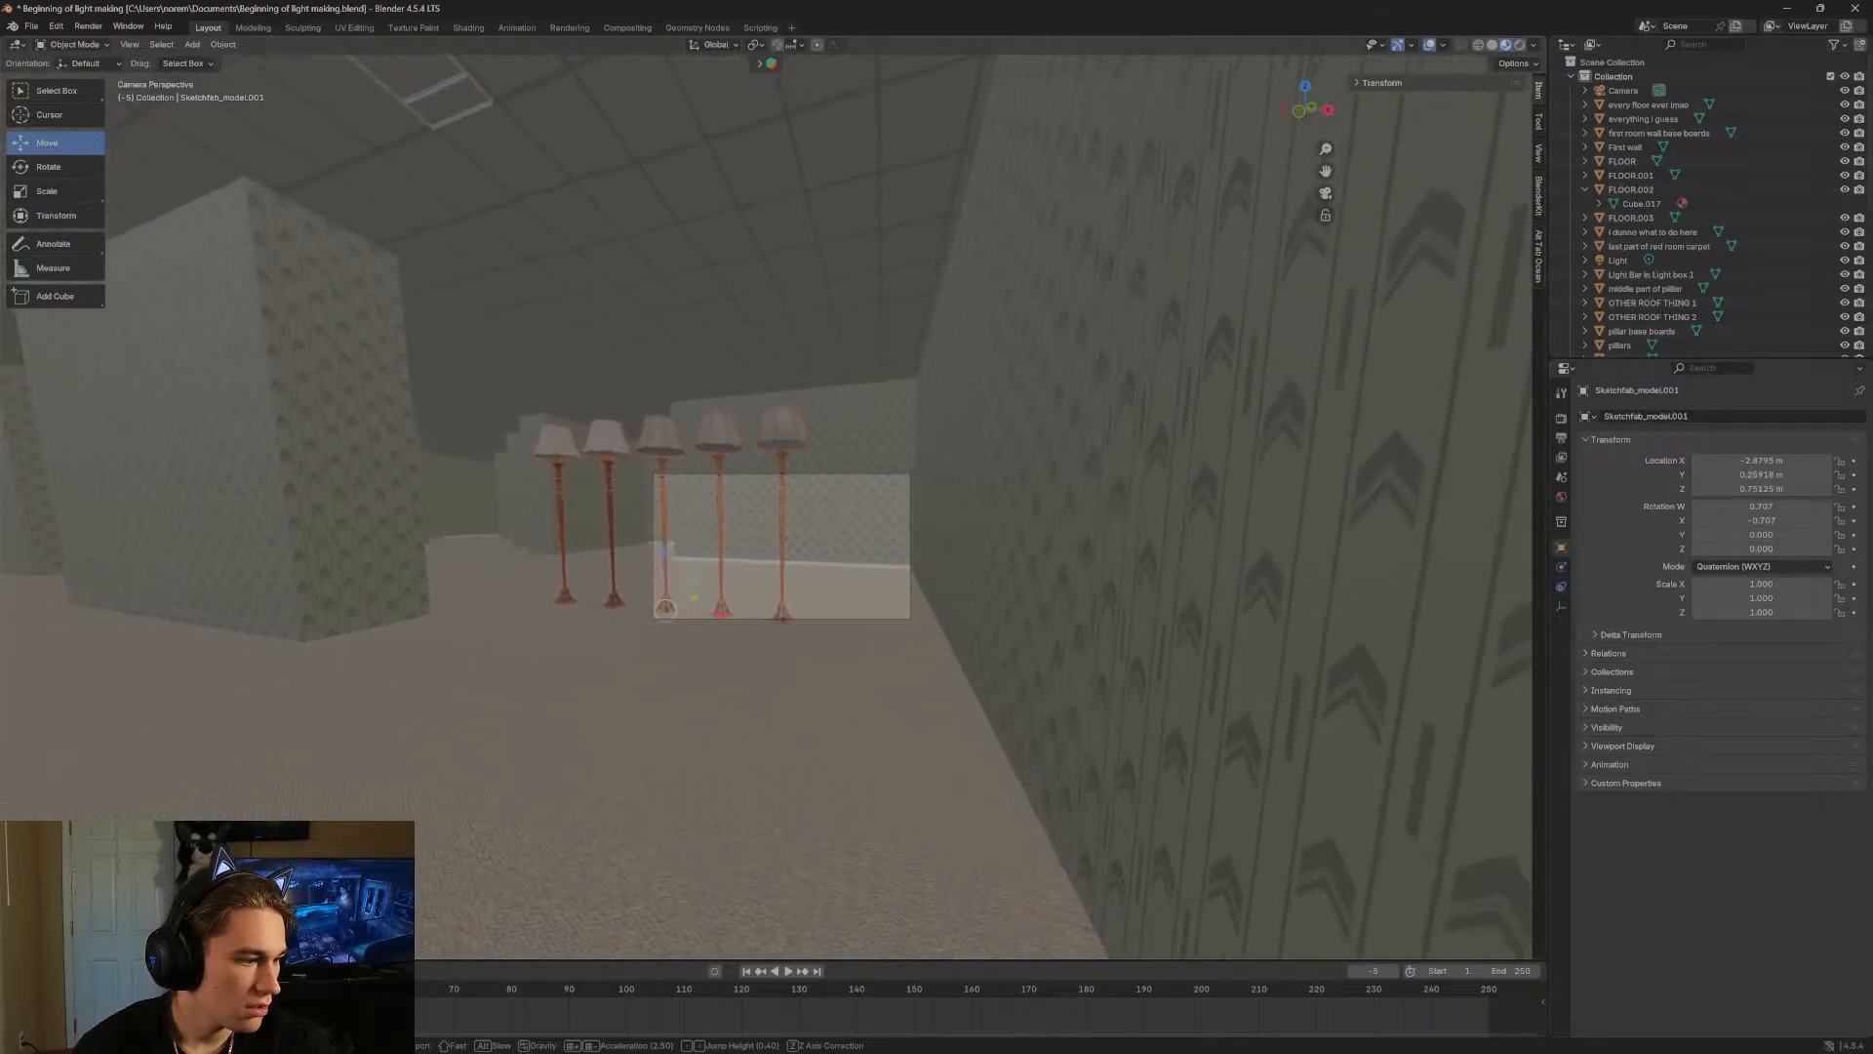
{"action": "key", "text": "w"}
{"action": "key", "text": "s"}
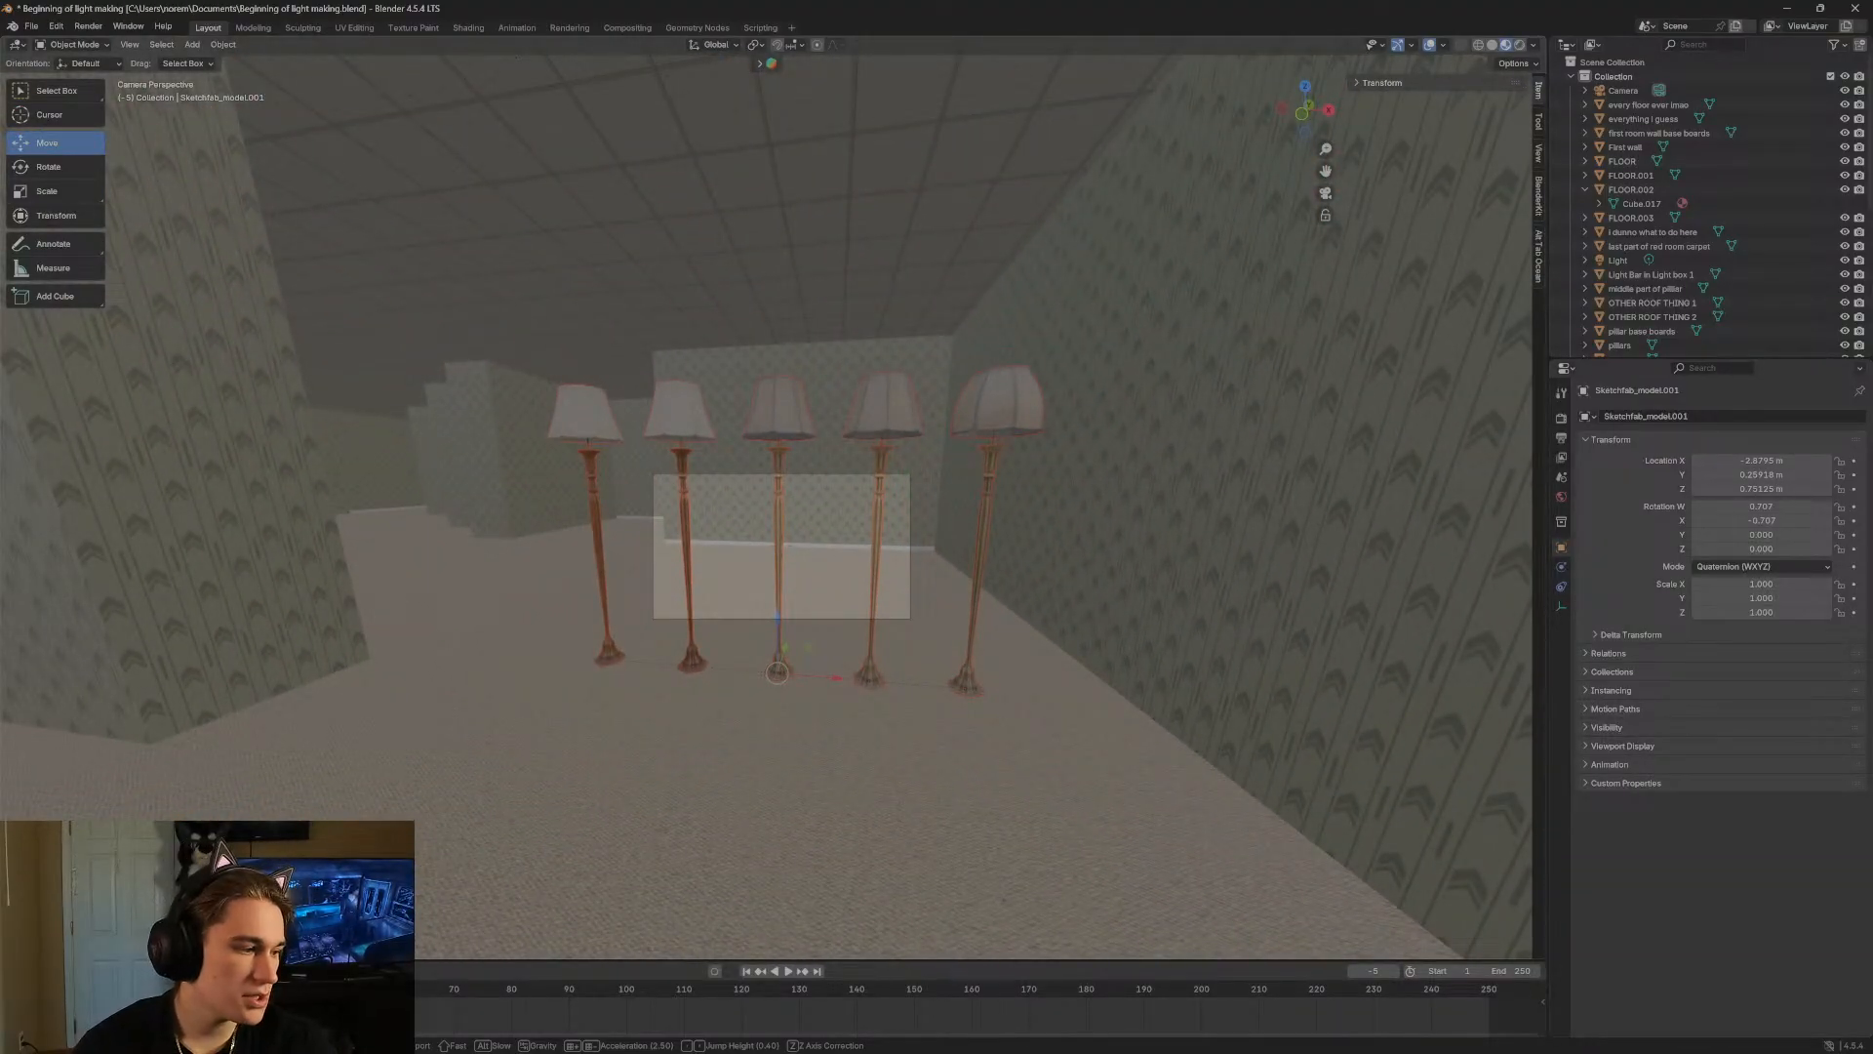
{"action": "key", "text": "w"}
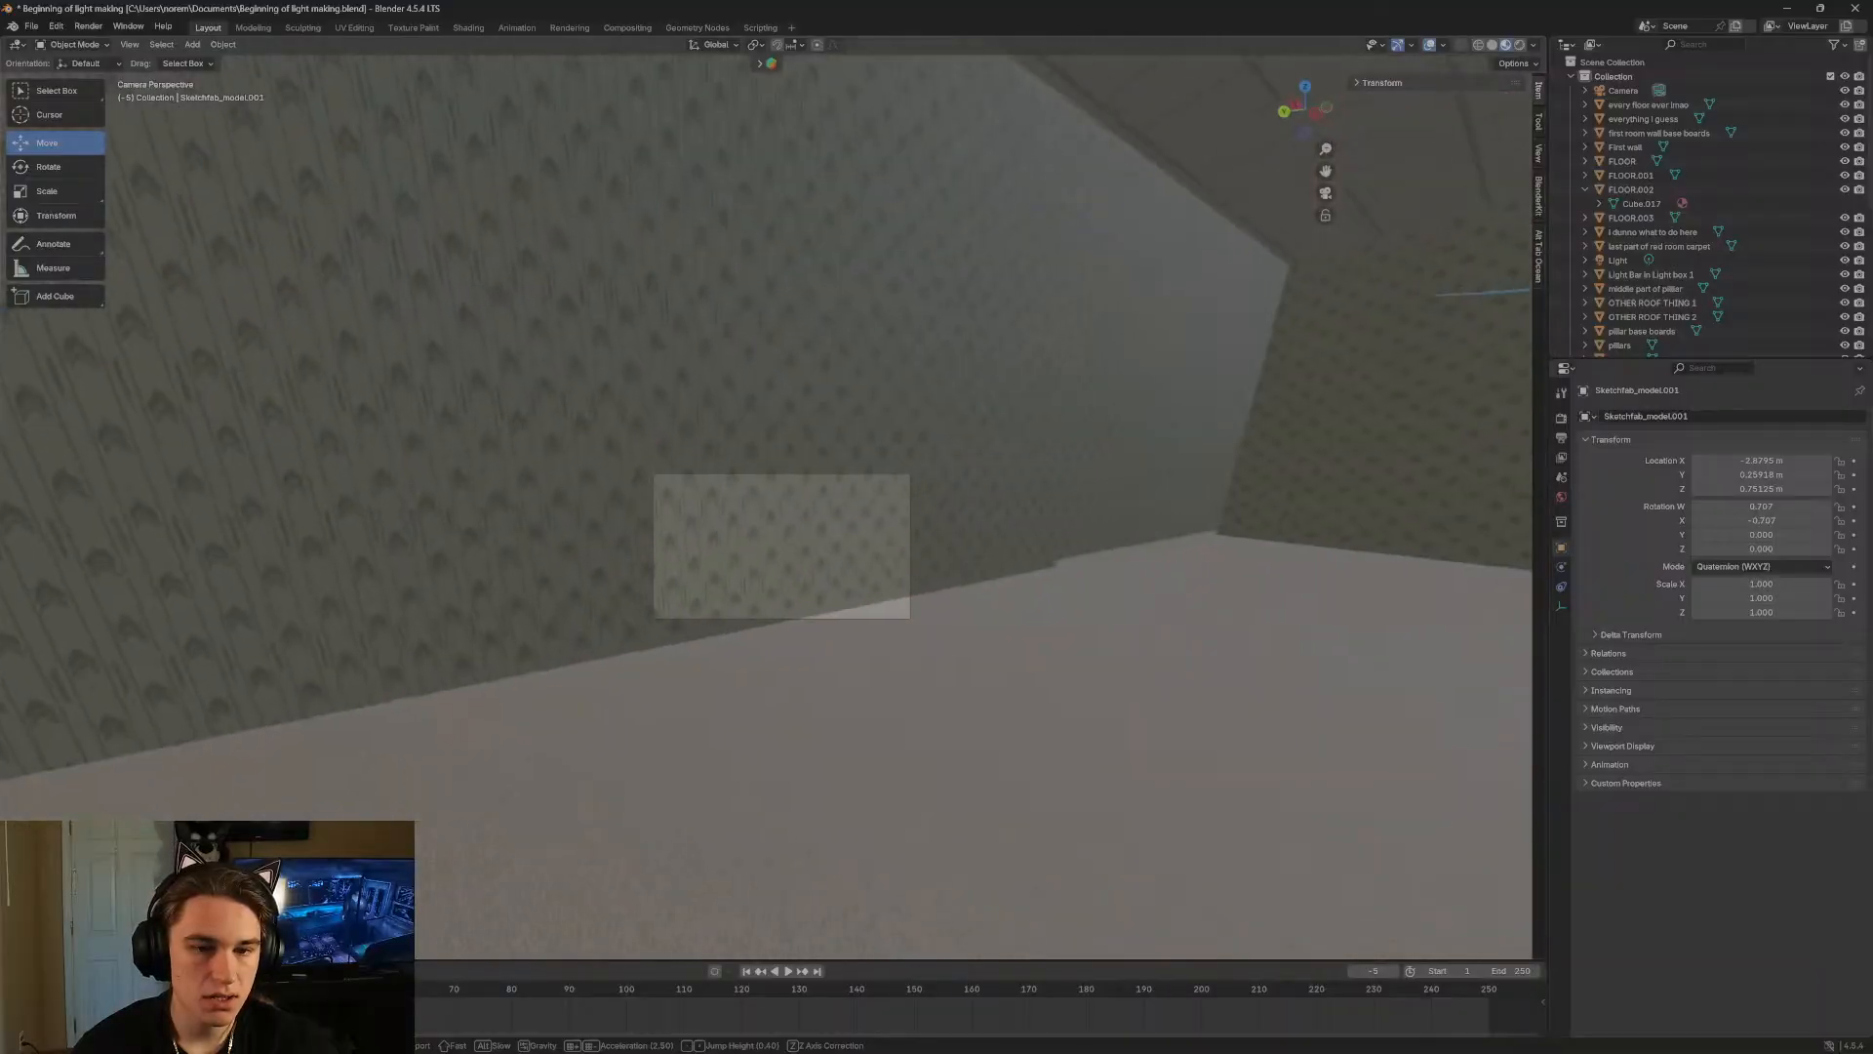
{"action": "key", "text": "s"}
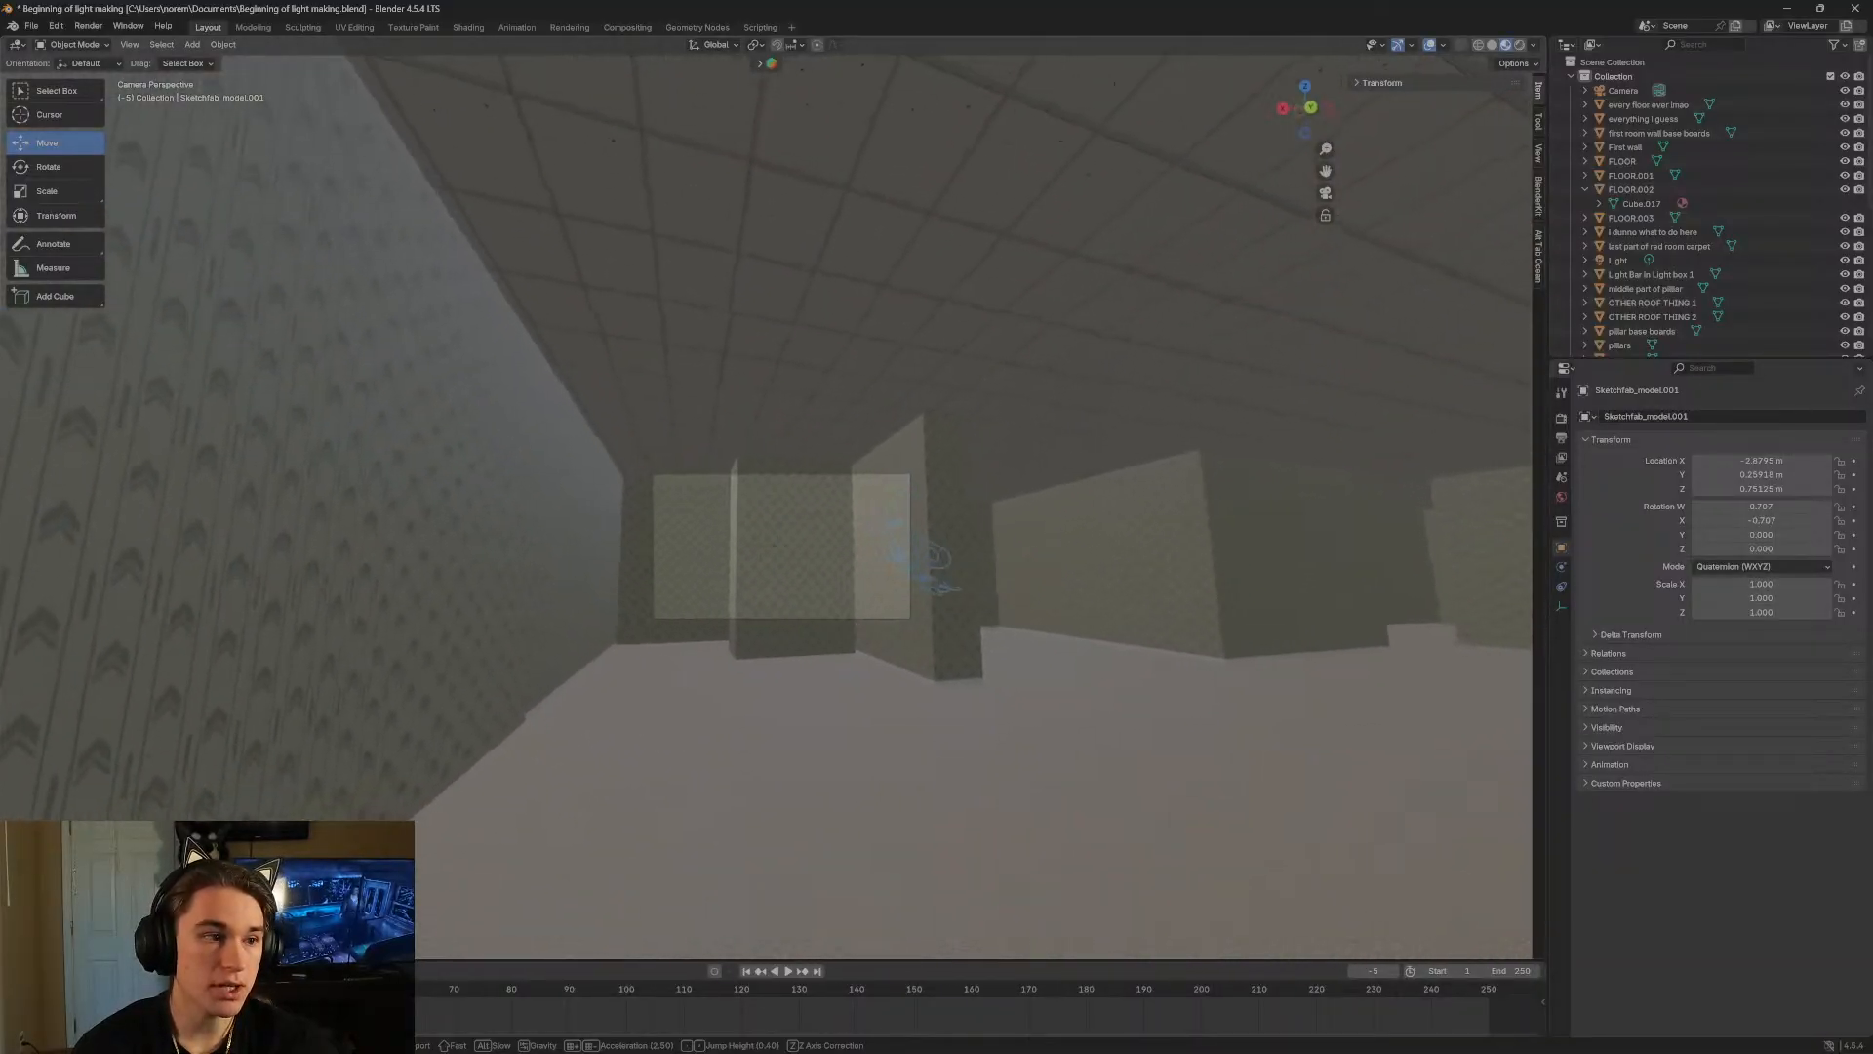
{"action": "key", "text": "w"}
{"action": "key", "text": "s"}
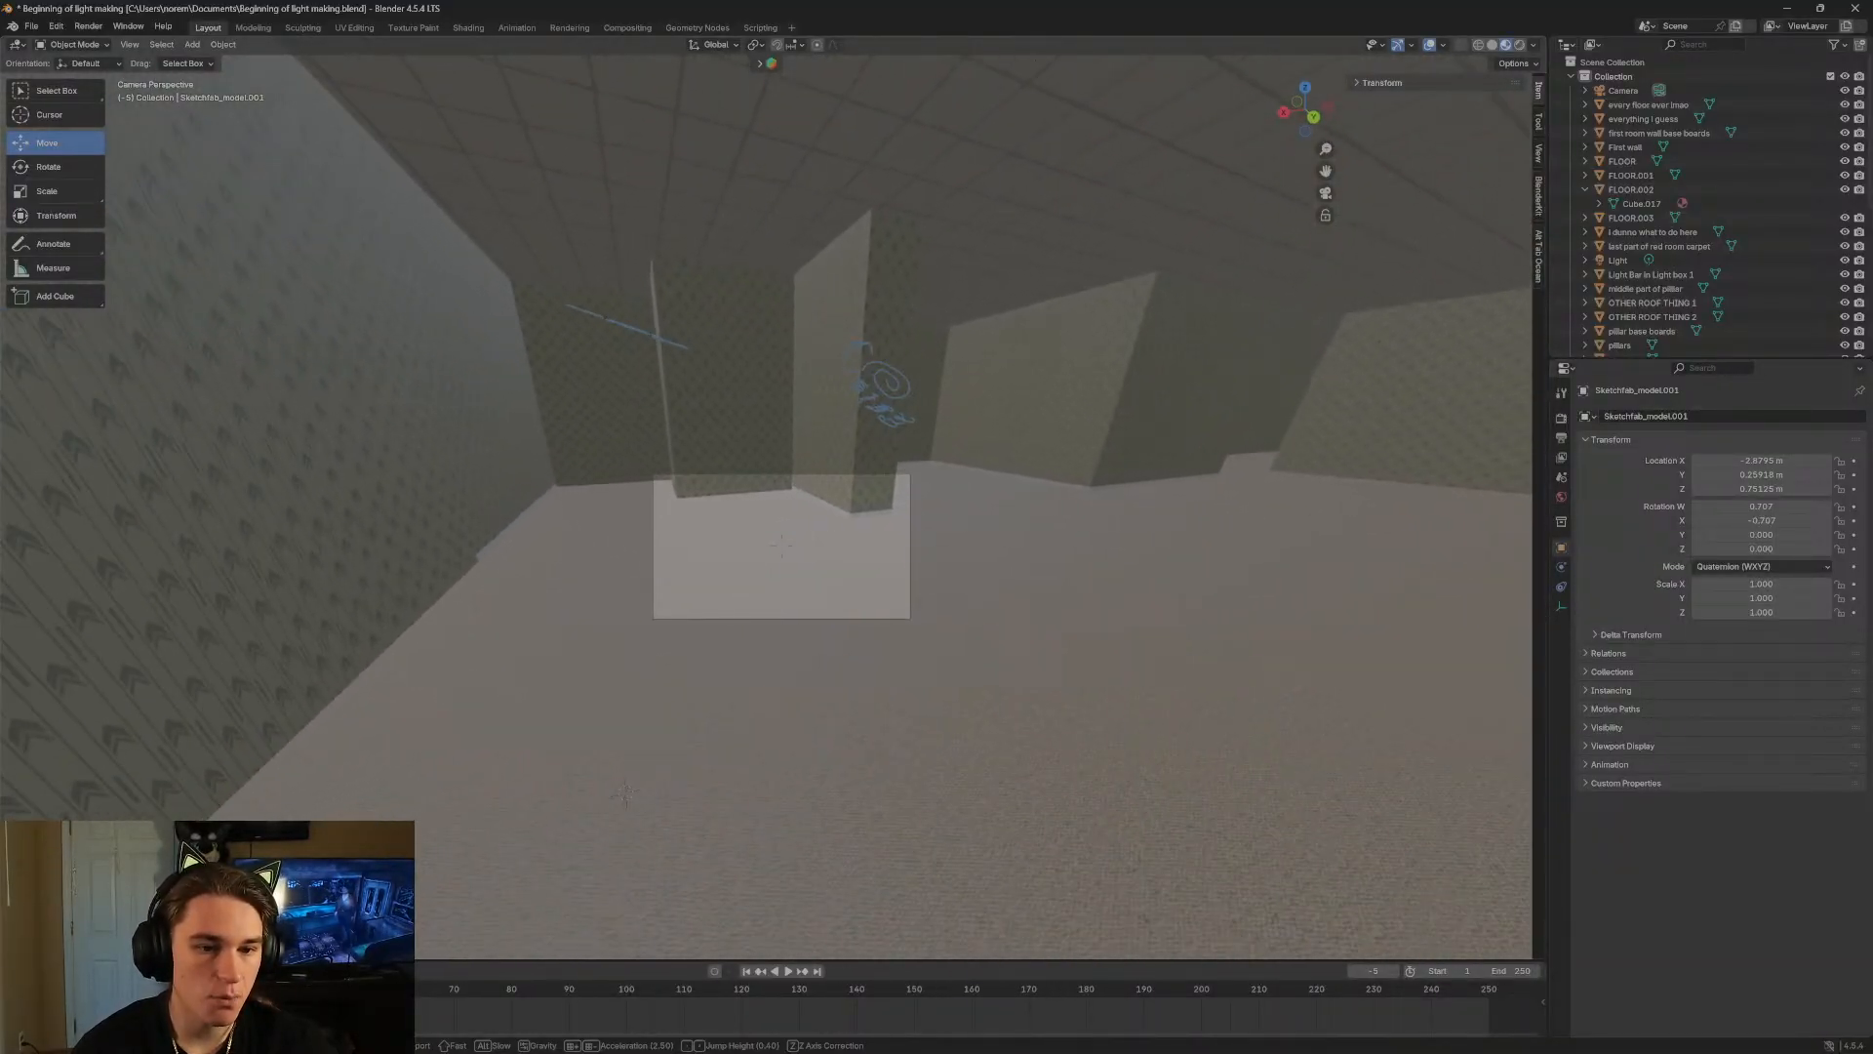
{"action": "key", "text": "w"}
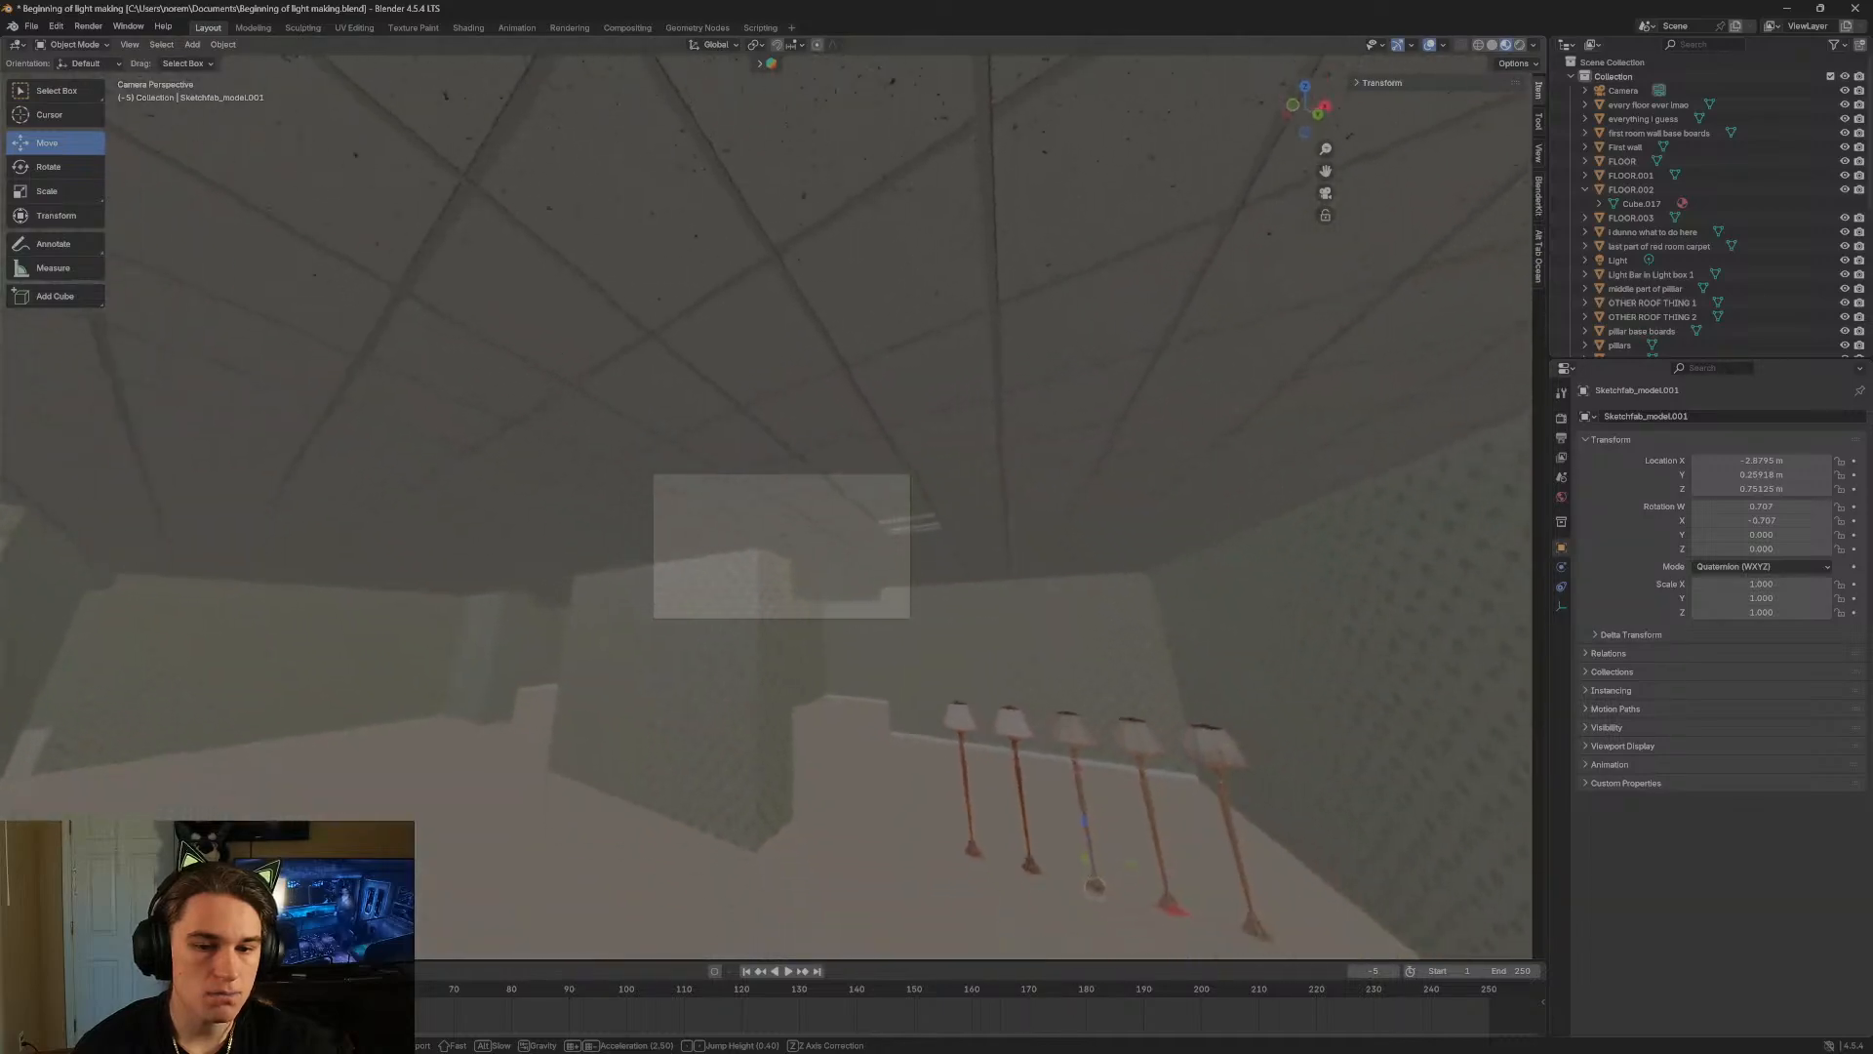
{"action": "key", "text": "w"}
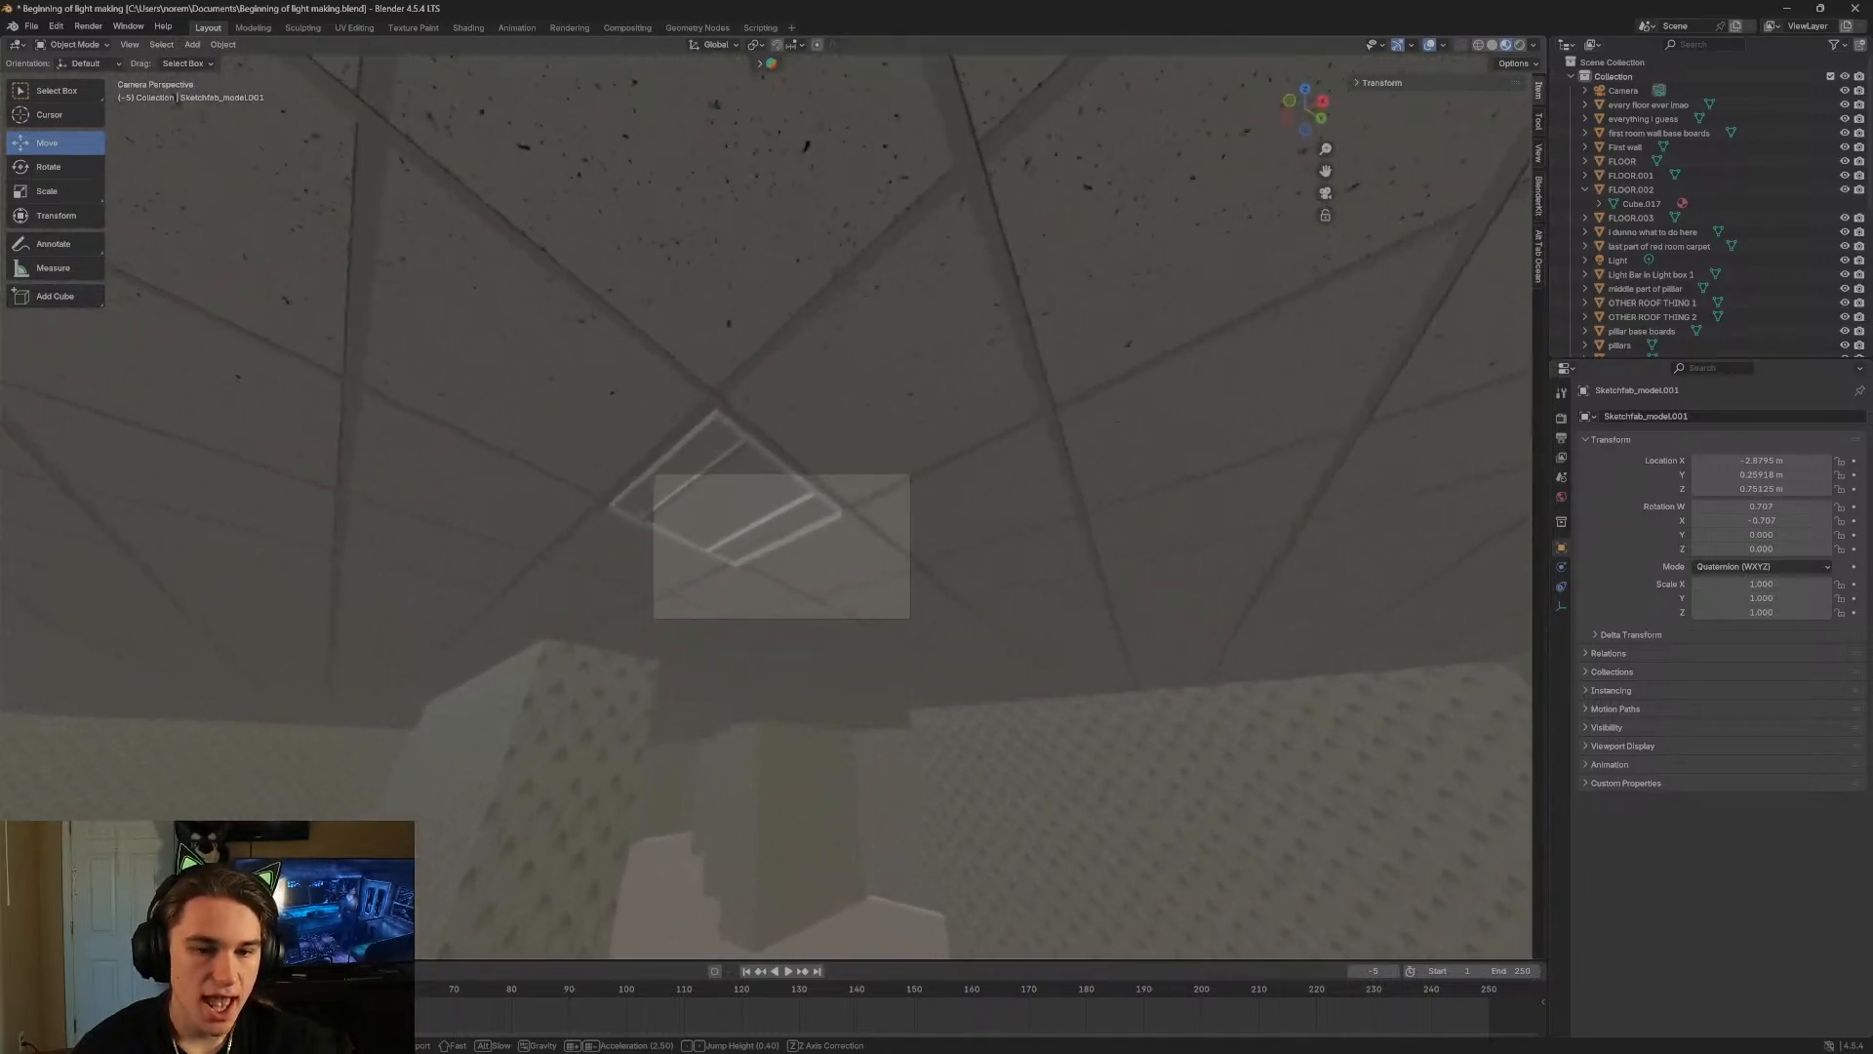
{"action": "key", "text": "s"}
{"action": "key", "text": "w"}
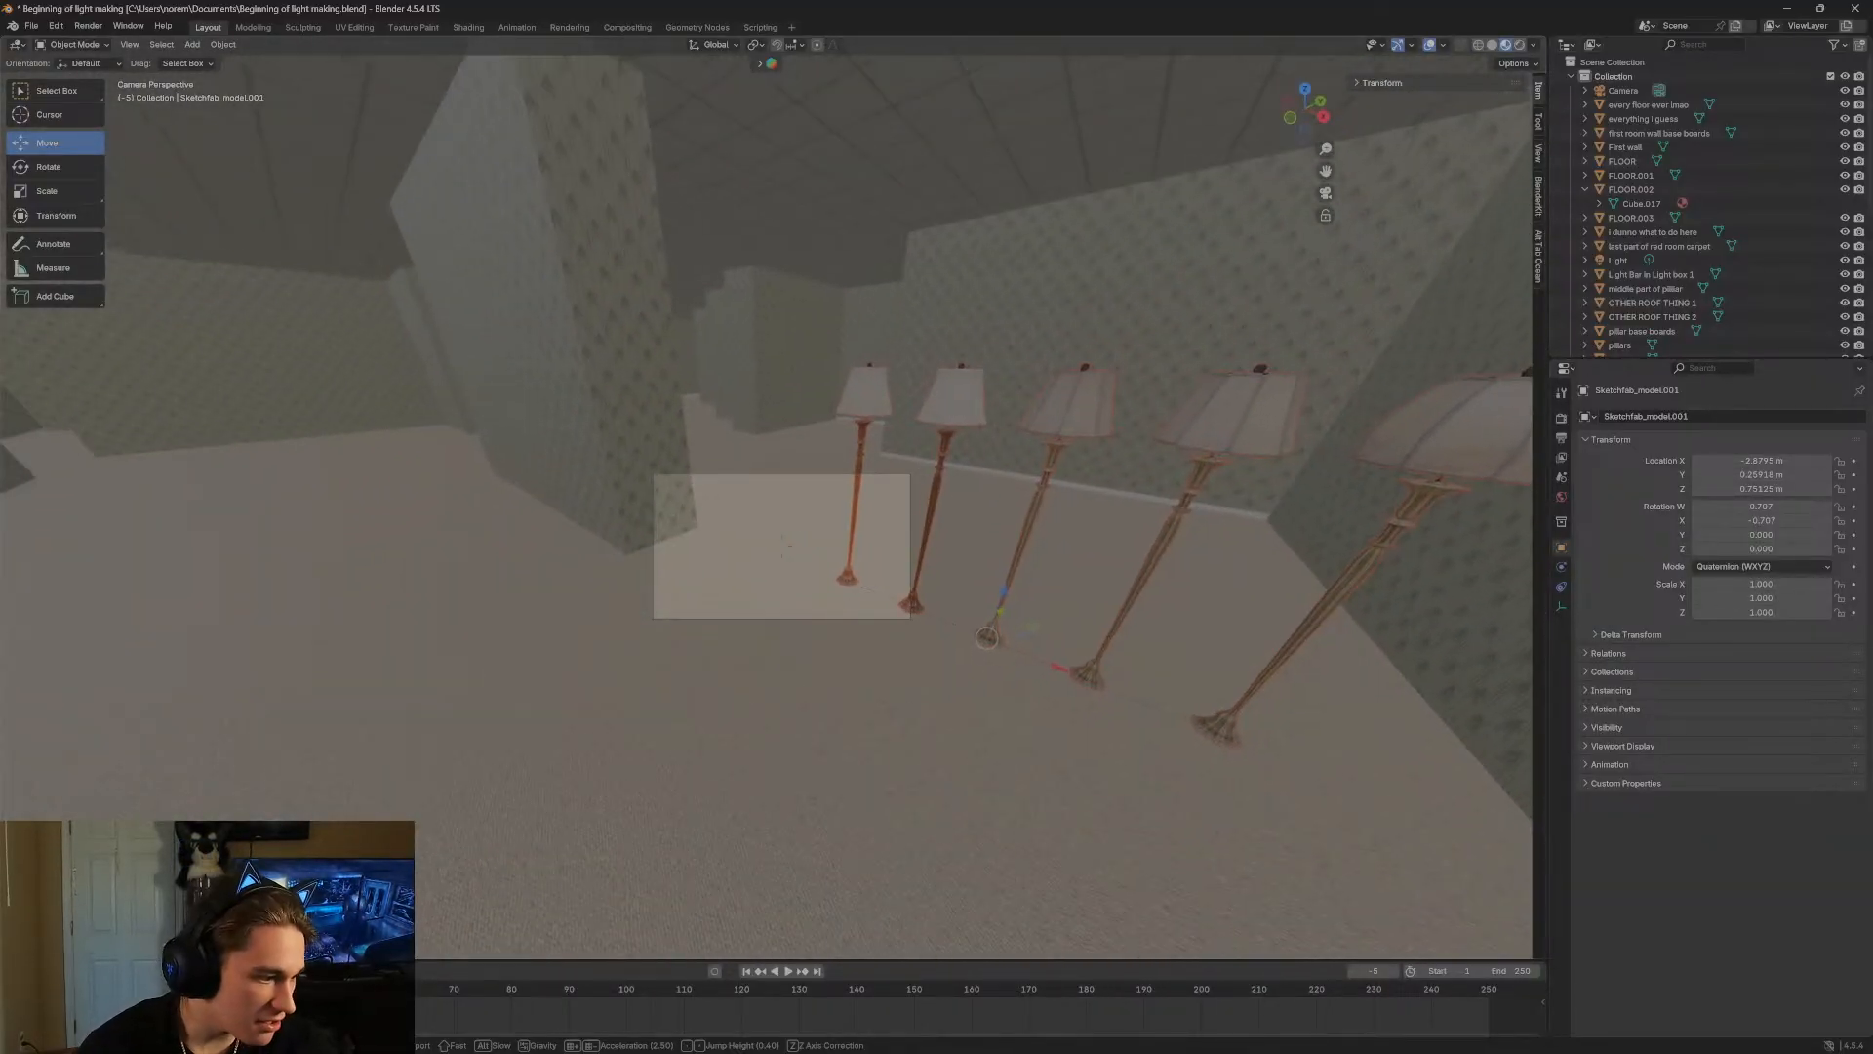
Walk through the neighbouring wallpapered corridors and return to the row of floor lamps.
{"action": "key", "text": "w"}
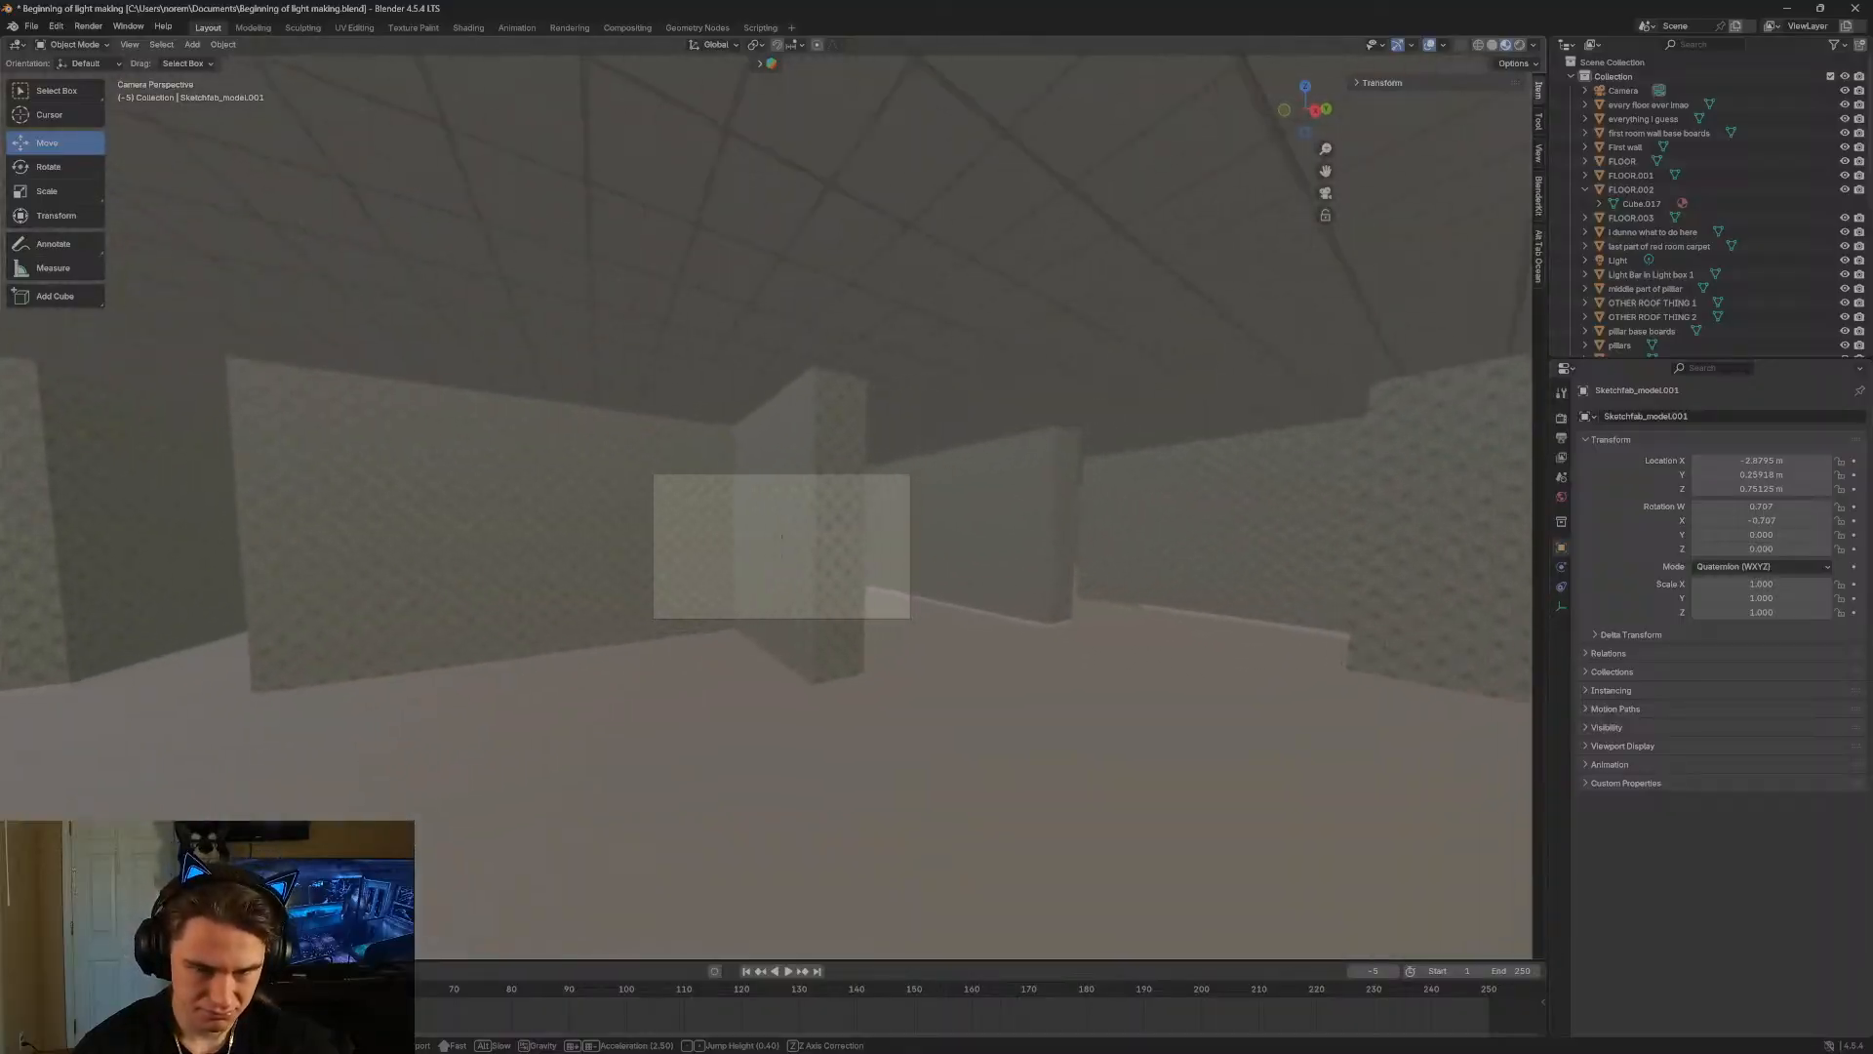
{"action": "key", "text": "w"}
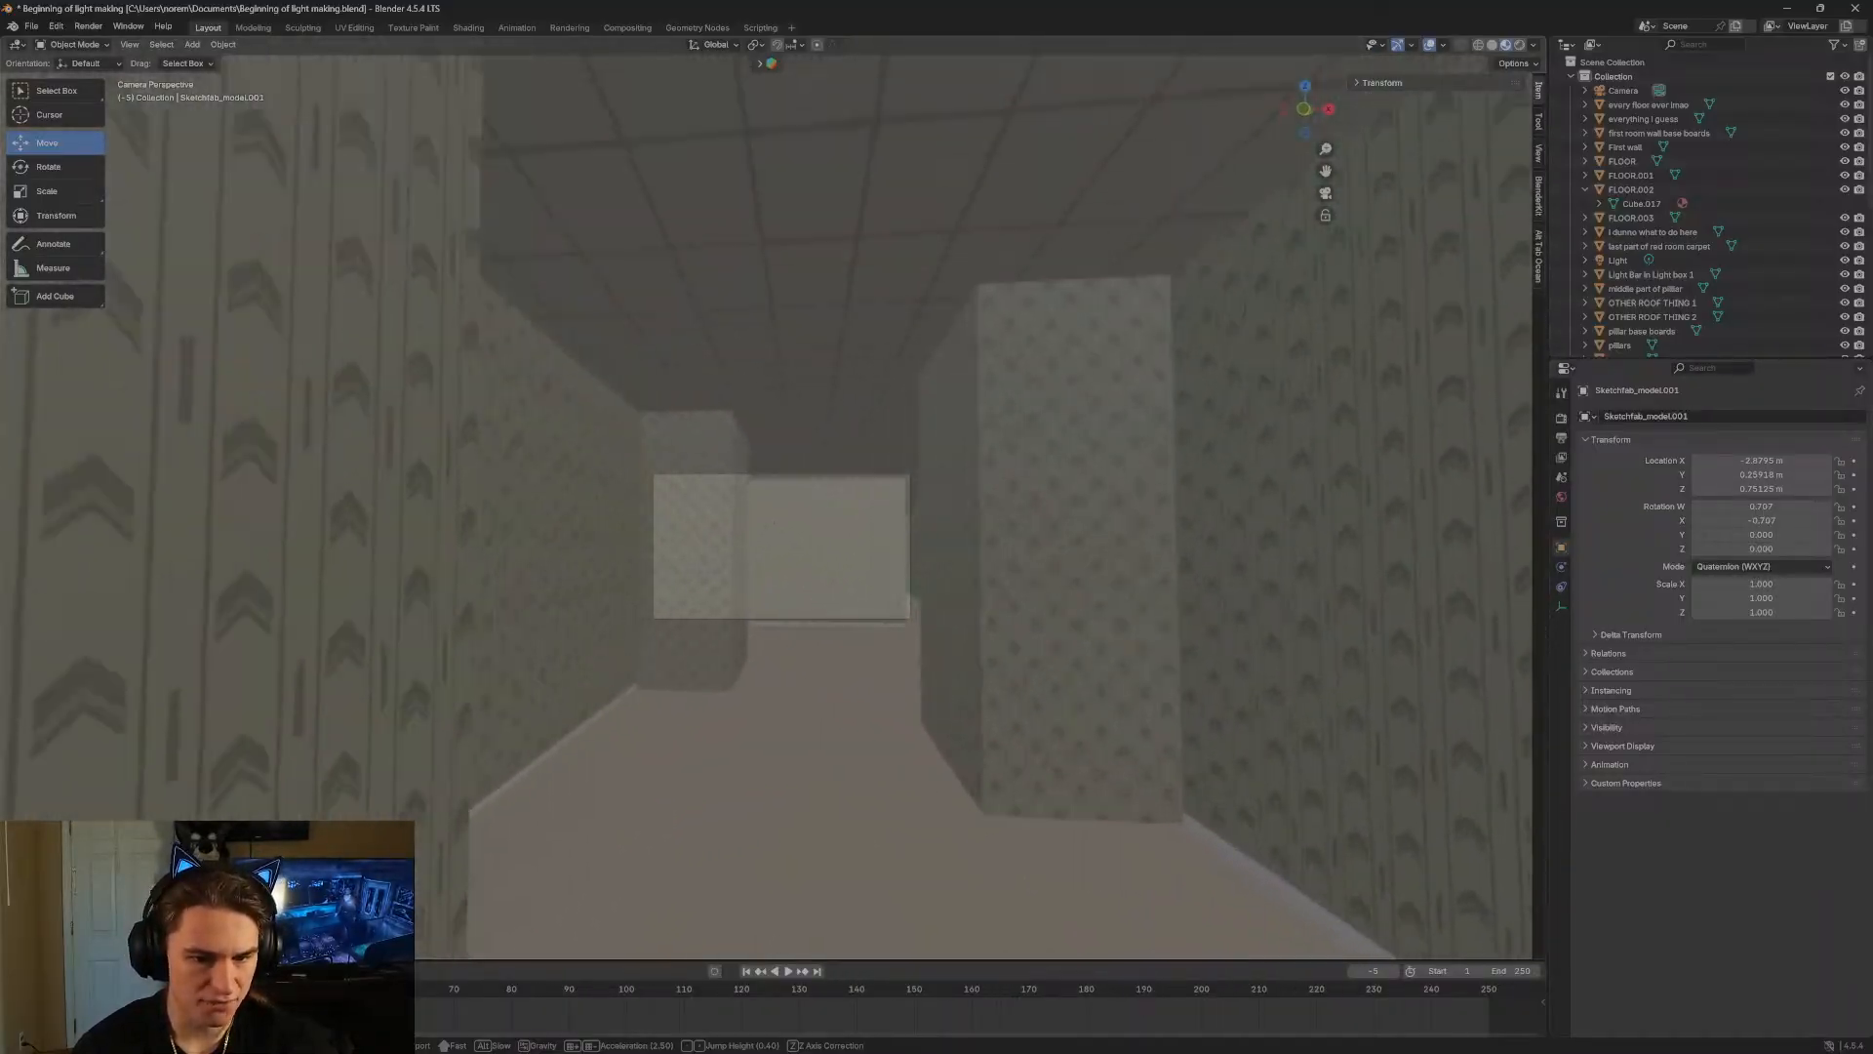
{"action": "key", "text": "w"}
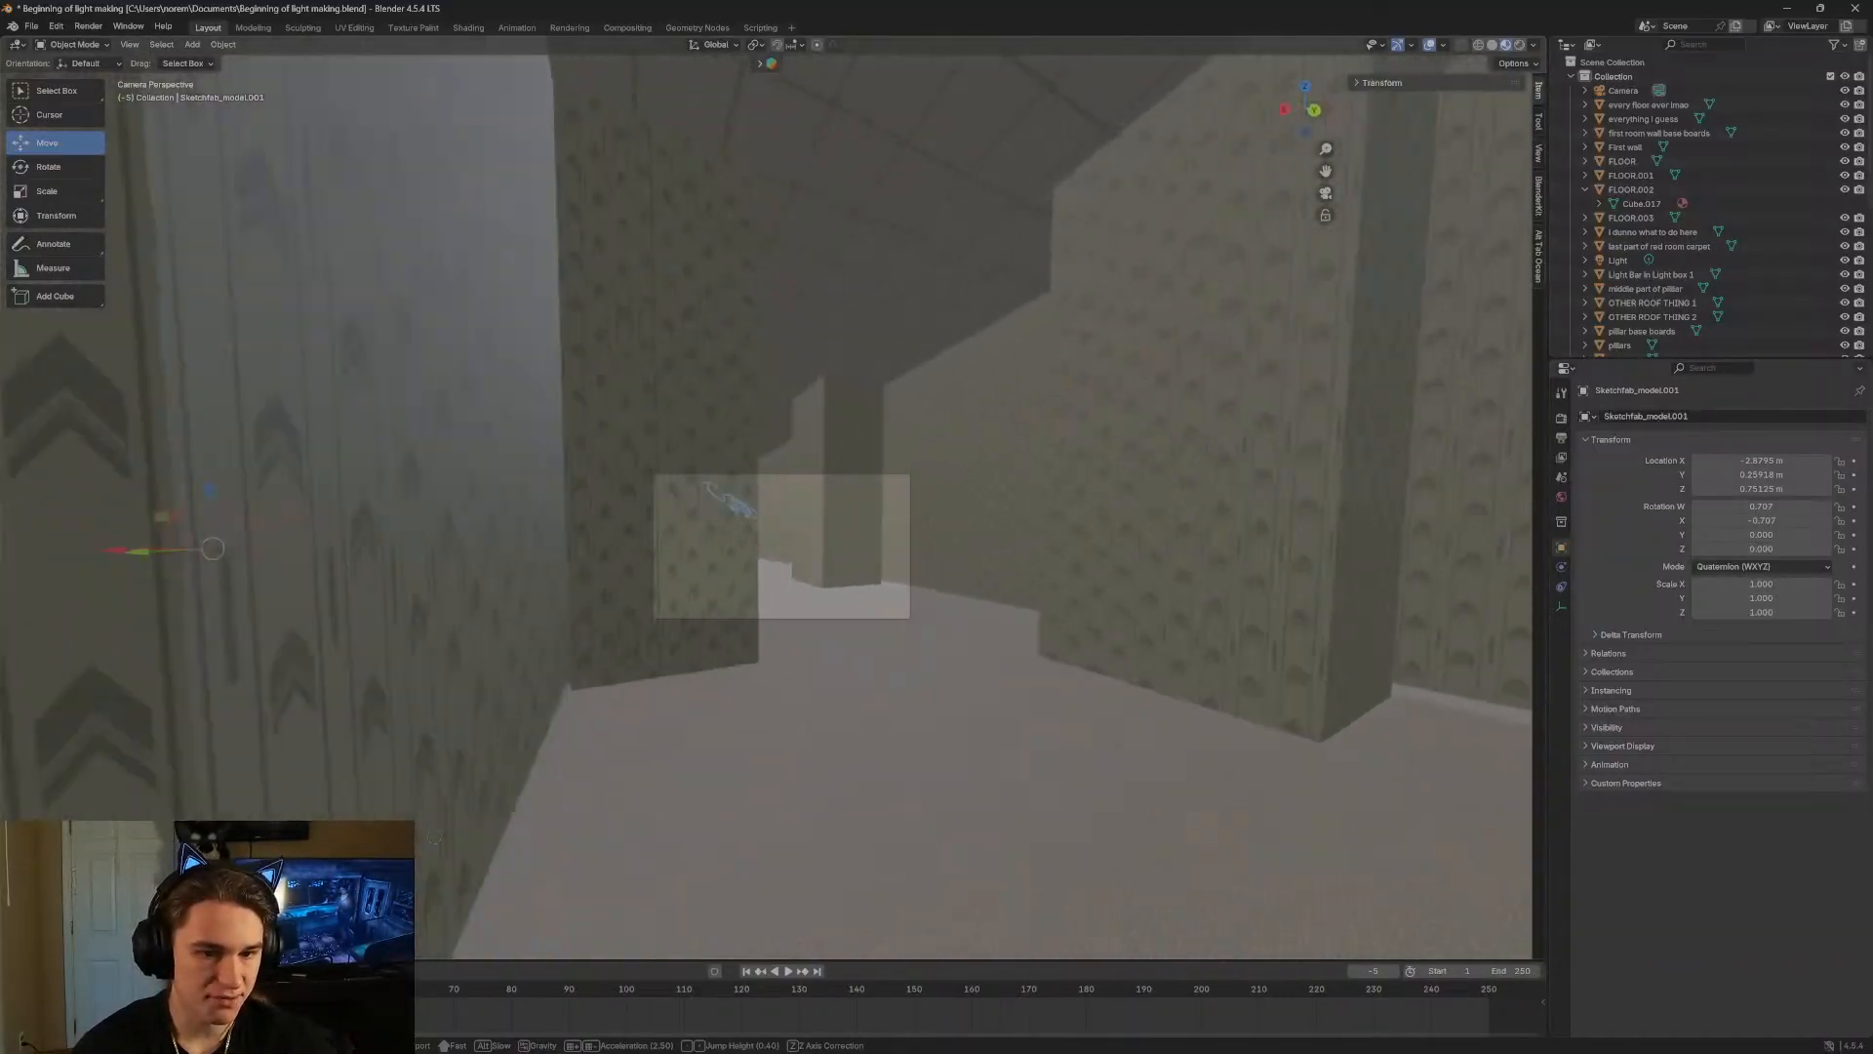
{"action": "key", "text": "w"}
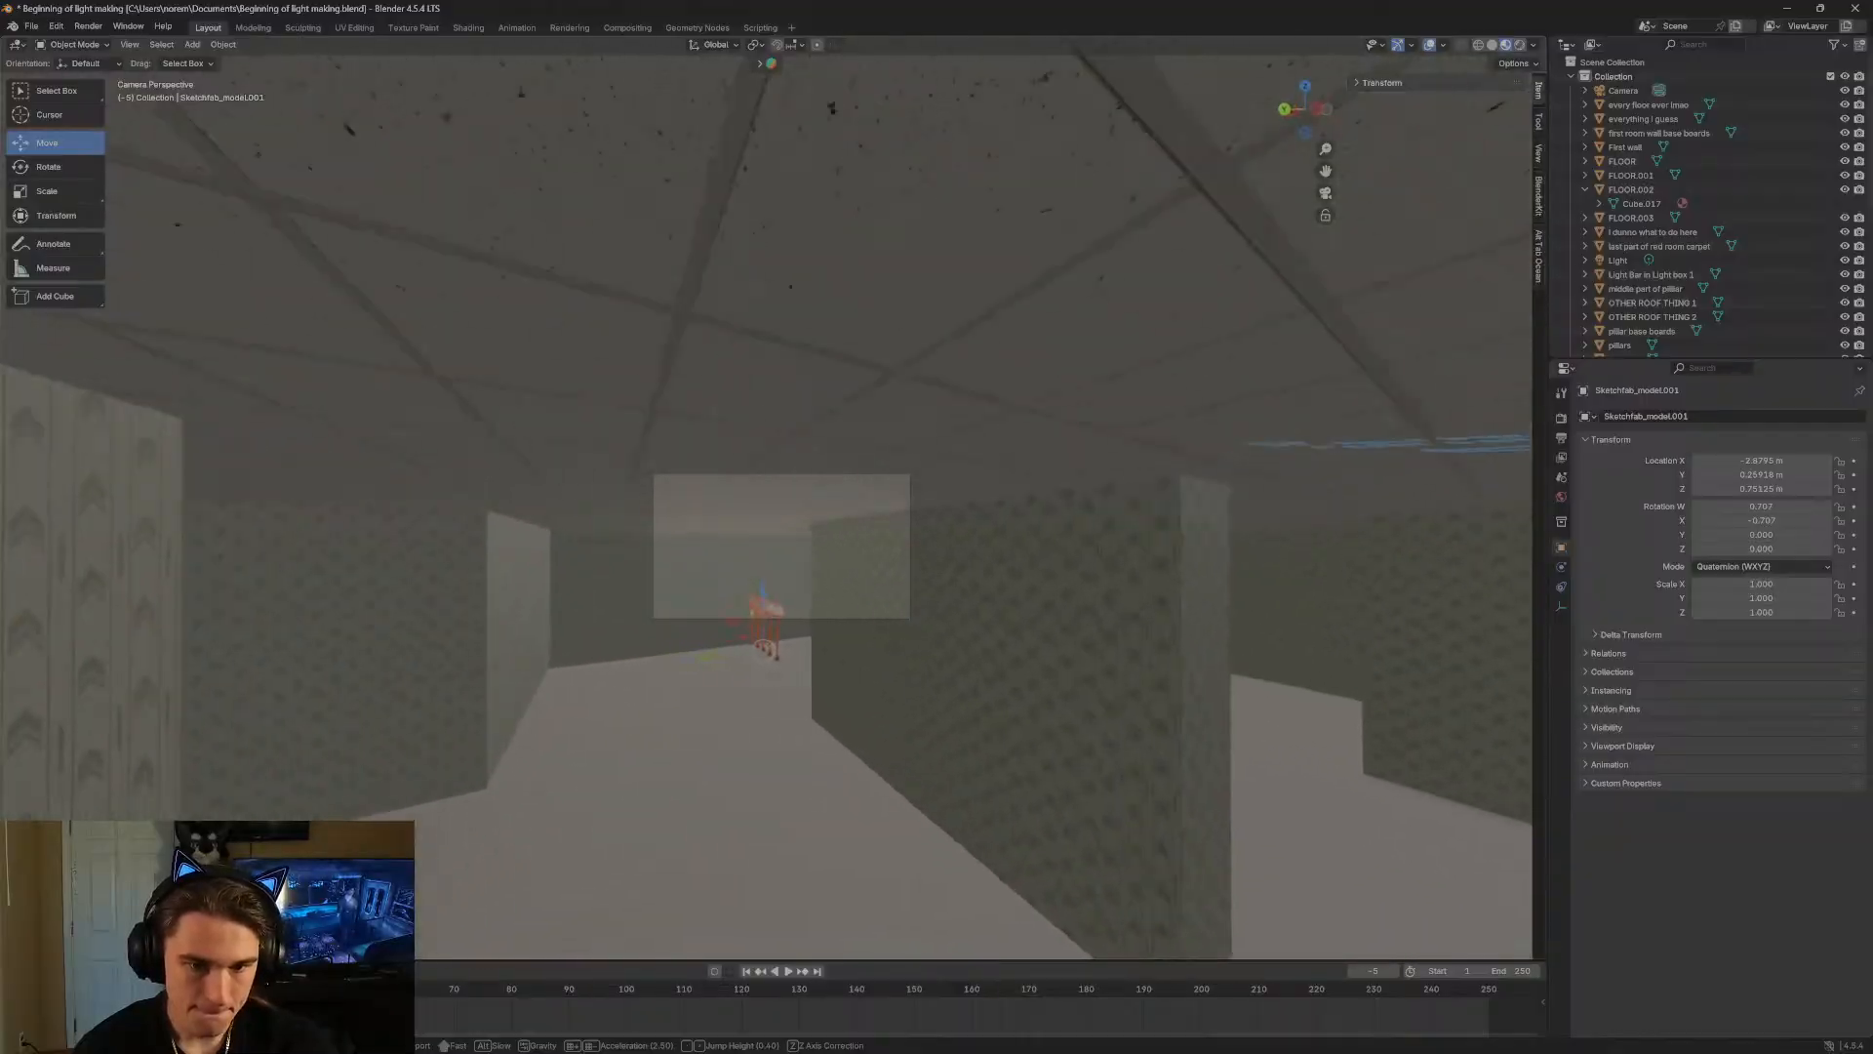
{"action": "key", "text": "w"}
{"action": "left_click", "coordinate": [642, 400]}
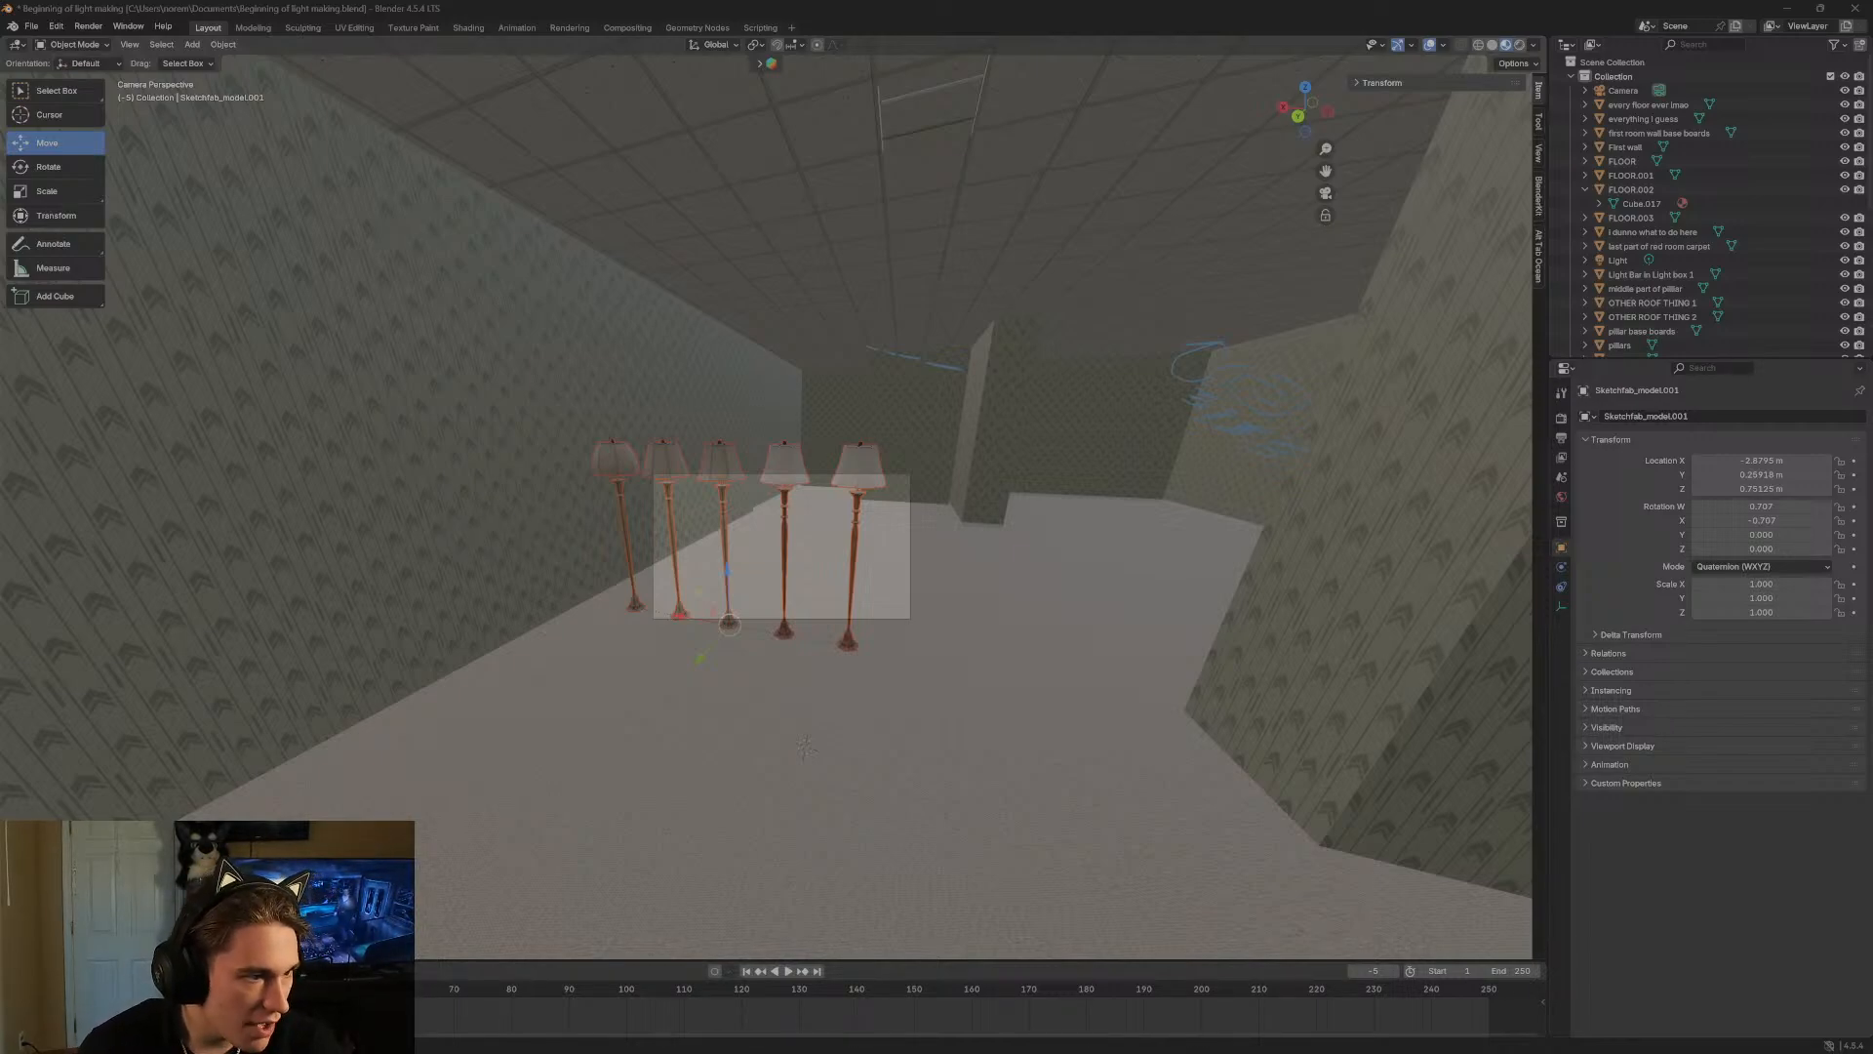
Switch to the browser's Backrooms wiki Levels List and open the Level 0.1, Level 0.2, Manila Room and Torment pages in separate tabs.
{"action": "left_click_drag", "start_coordinate": [532, 211], "coordinate": [541, 203]}
{"action": "left_click_drag", "start_coordinate": [900, 199], "coordinate": [904, 2]}
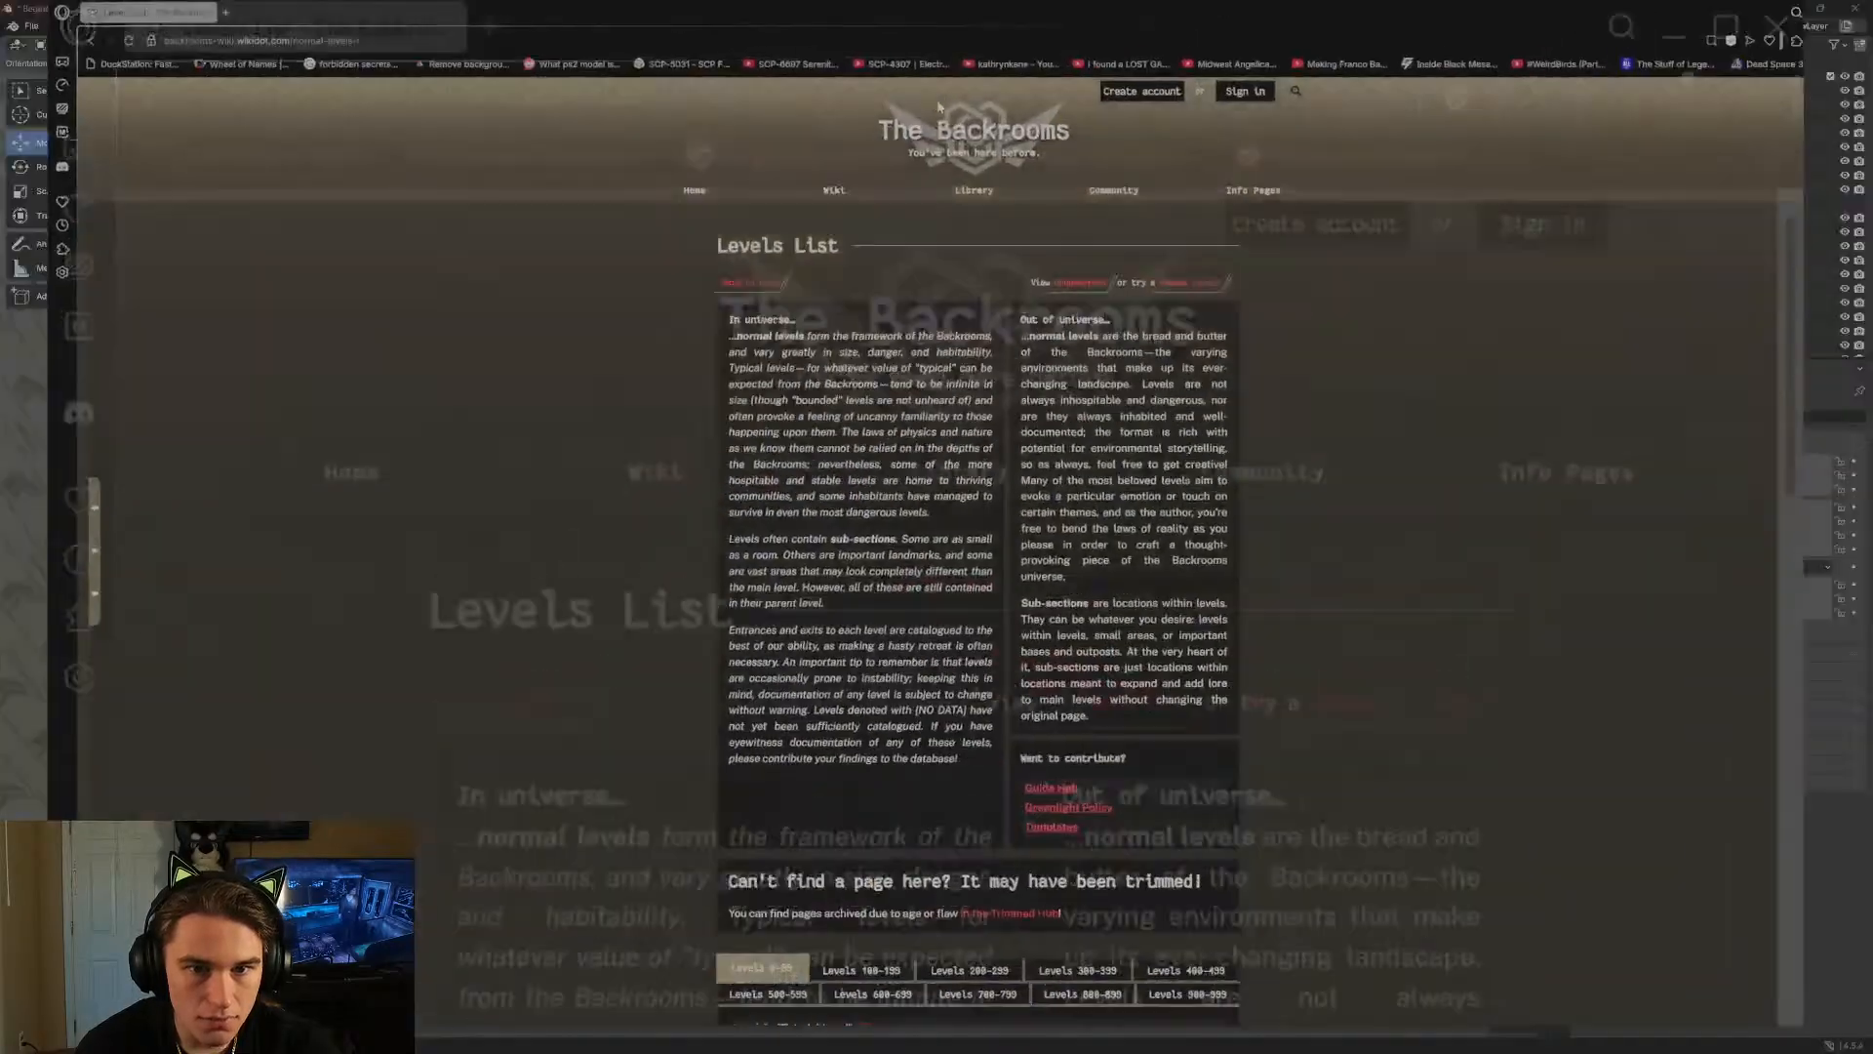
{"action": "scroll", "coordinate": [985, 355], "scroll_direction": "down", "scroll_amount": 8}
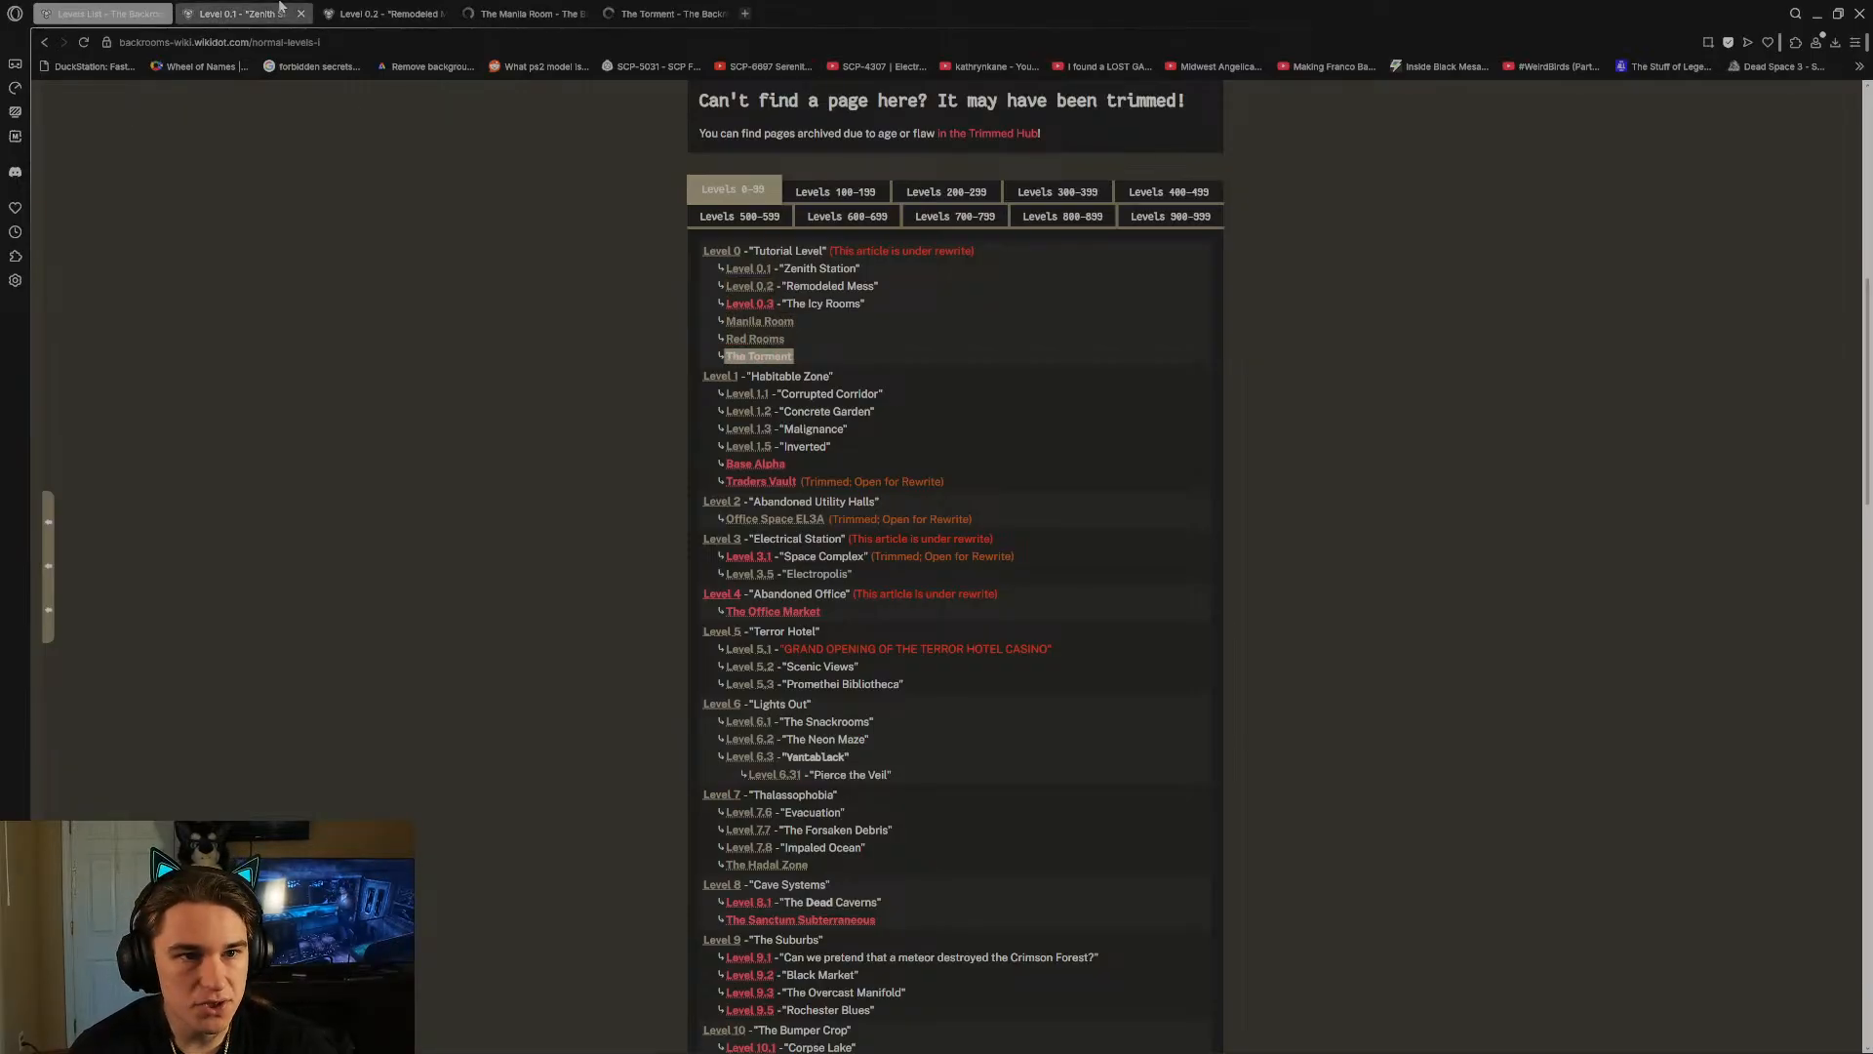
Read the Level 0.1 "Zenith Station" article, including its description and reference pictures.
{"action": "key", "text": "ctrl+Tab"}
{"action": "scroll", "coordinate": [1063, 494], "scroll_direction": "down", "scroll_amount": 10}
{"action": "scroll", "coordinate": [1062, 494], "scroll_direction": "down", "scroll_amount": 3}
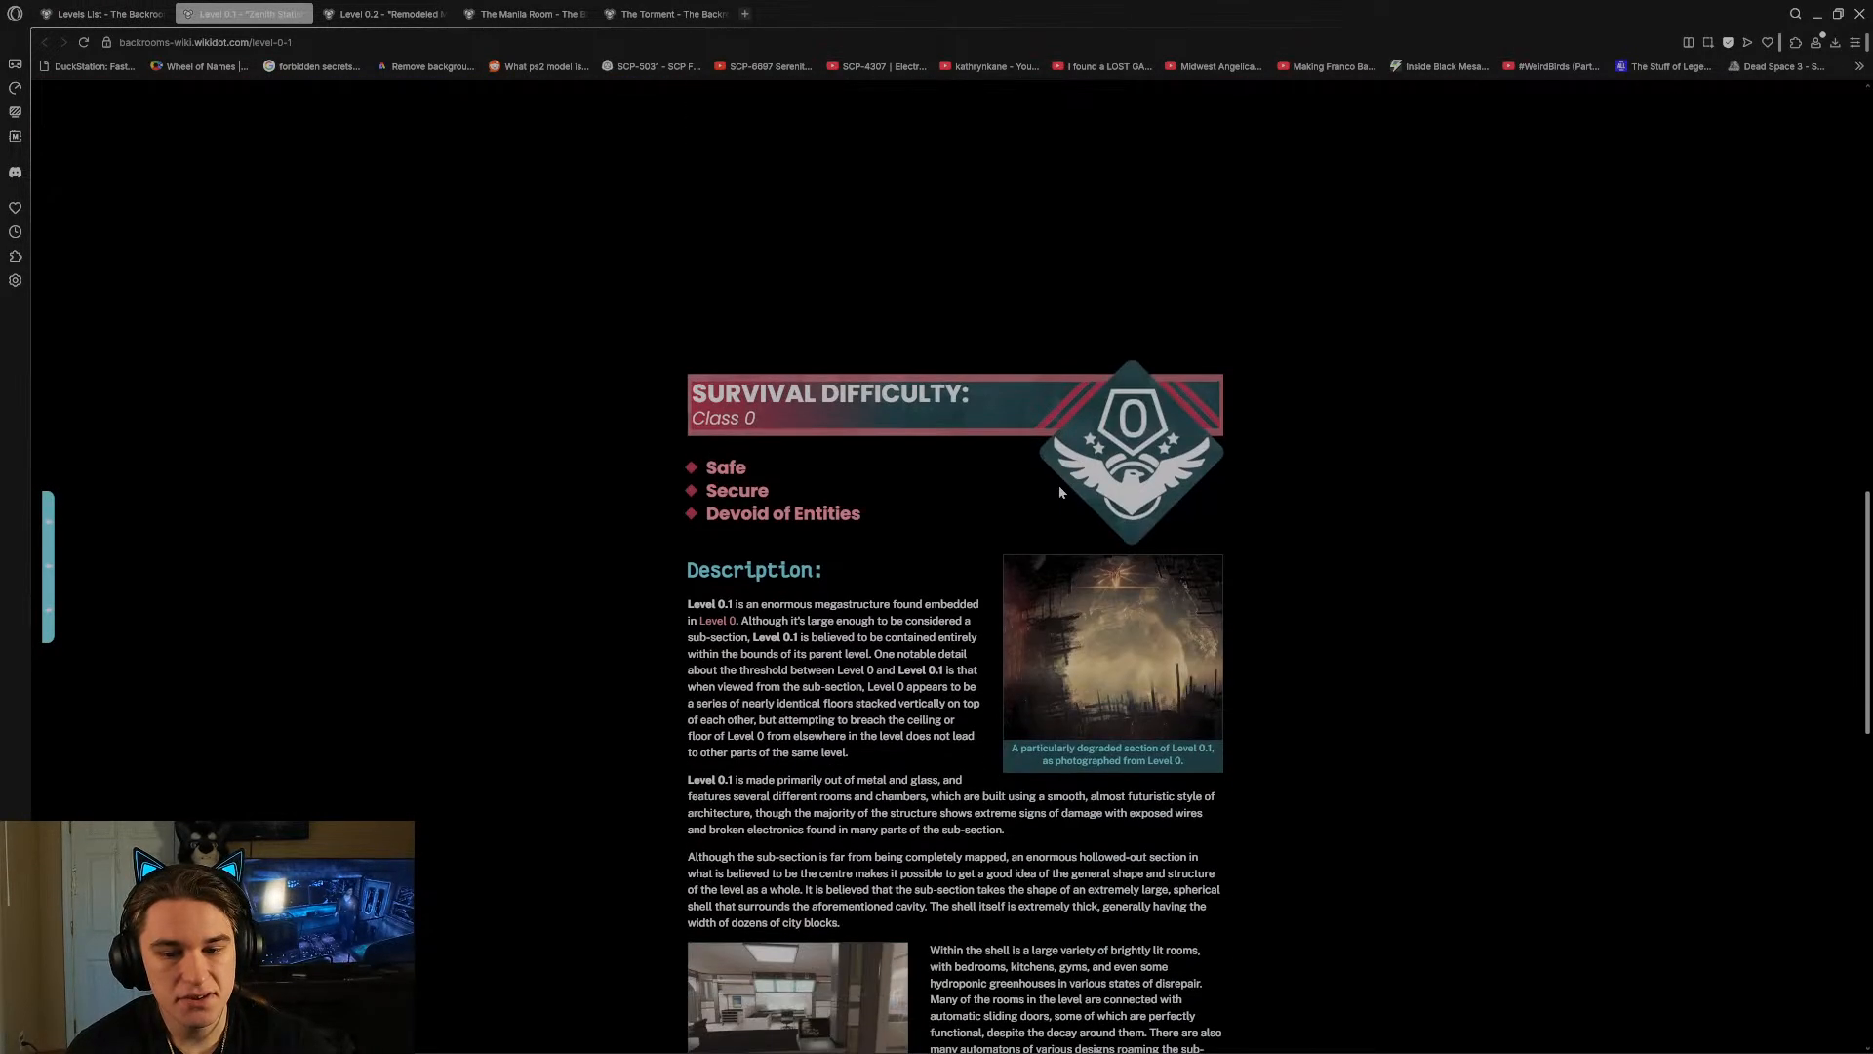
{"action": "scroll", "coordinate": [1103, 668], "scroll_direction": "down", "scroll_amount": 3}
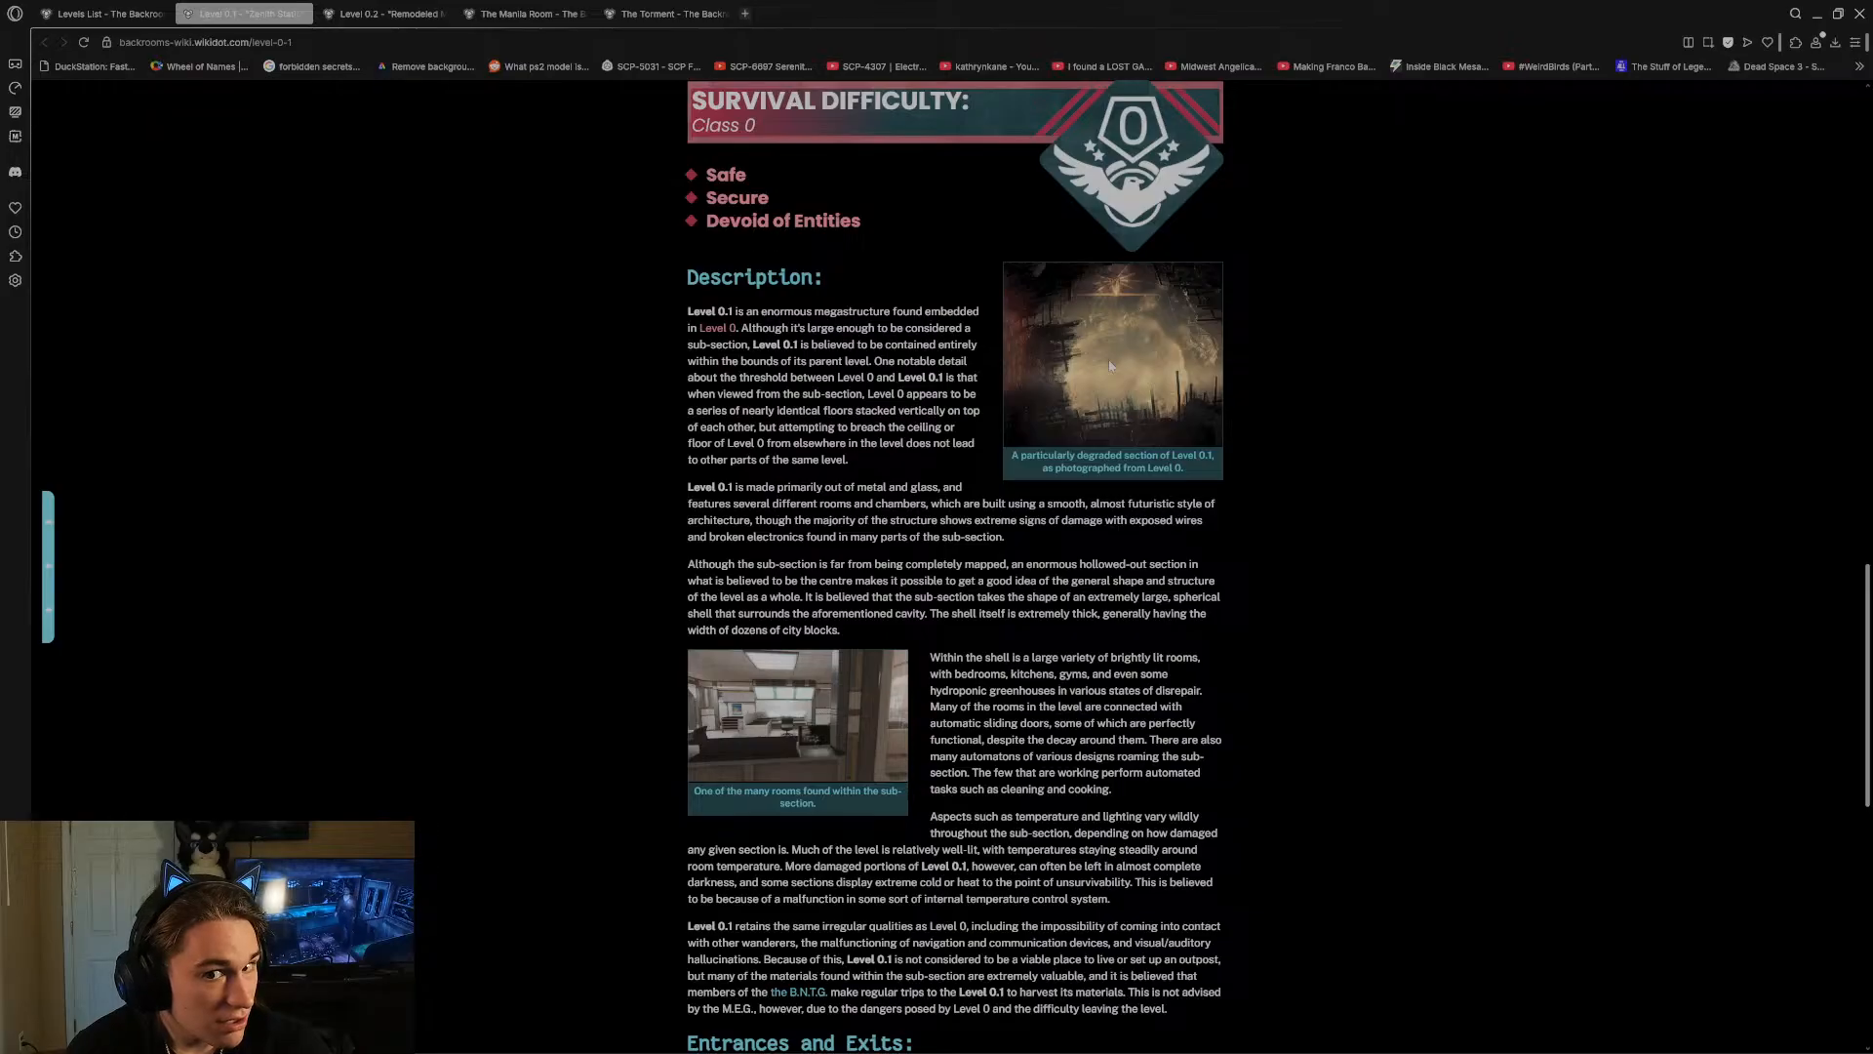
Look through the Level 0.2 "Remodeled Mess" article from its description down to the recovered documents.
{"action": "key", "text": "ctrl+Tab"}
{"action": "scroll", "coordinate": [862, 464], "scroll_direction": "down", "scroll_amount": 2}
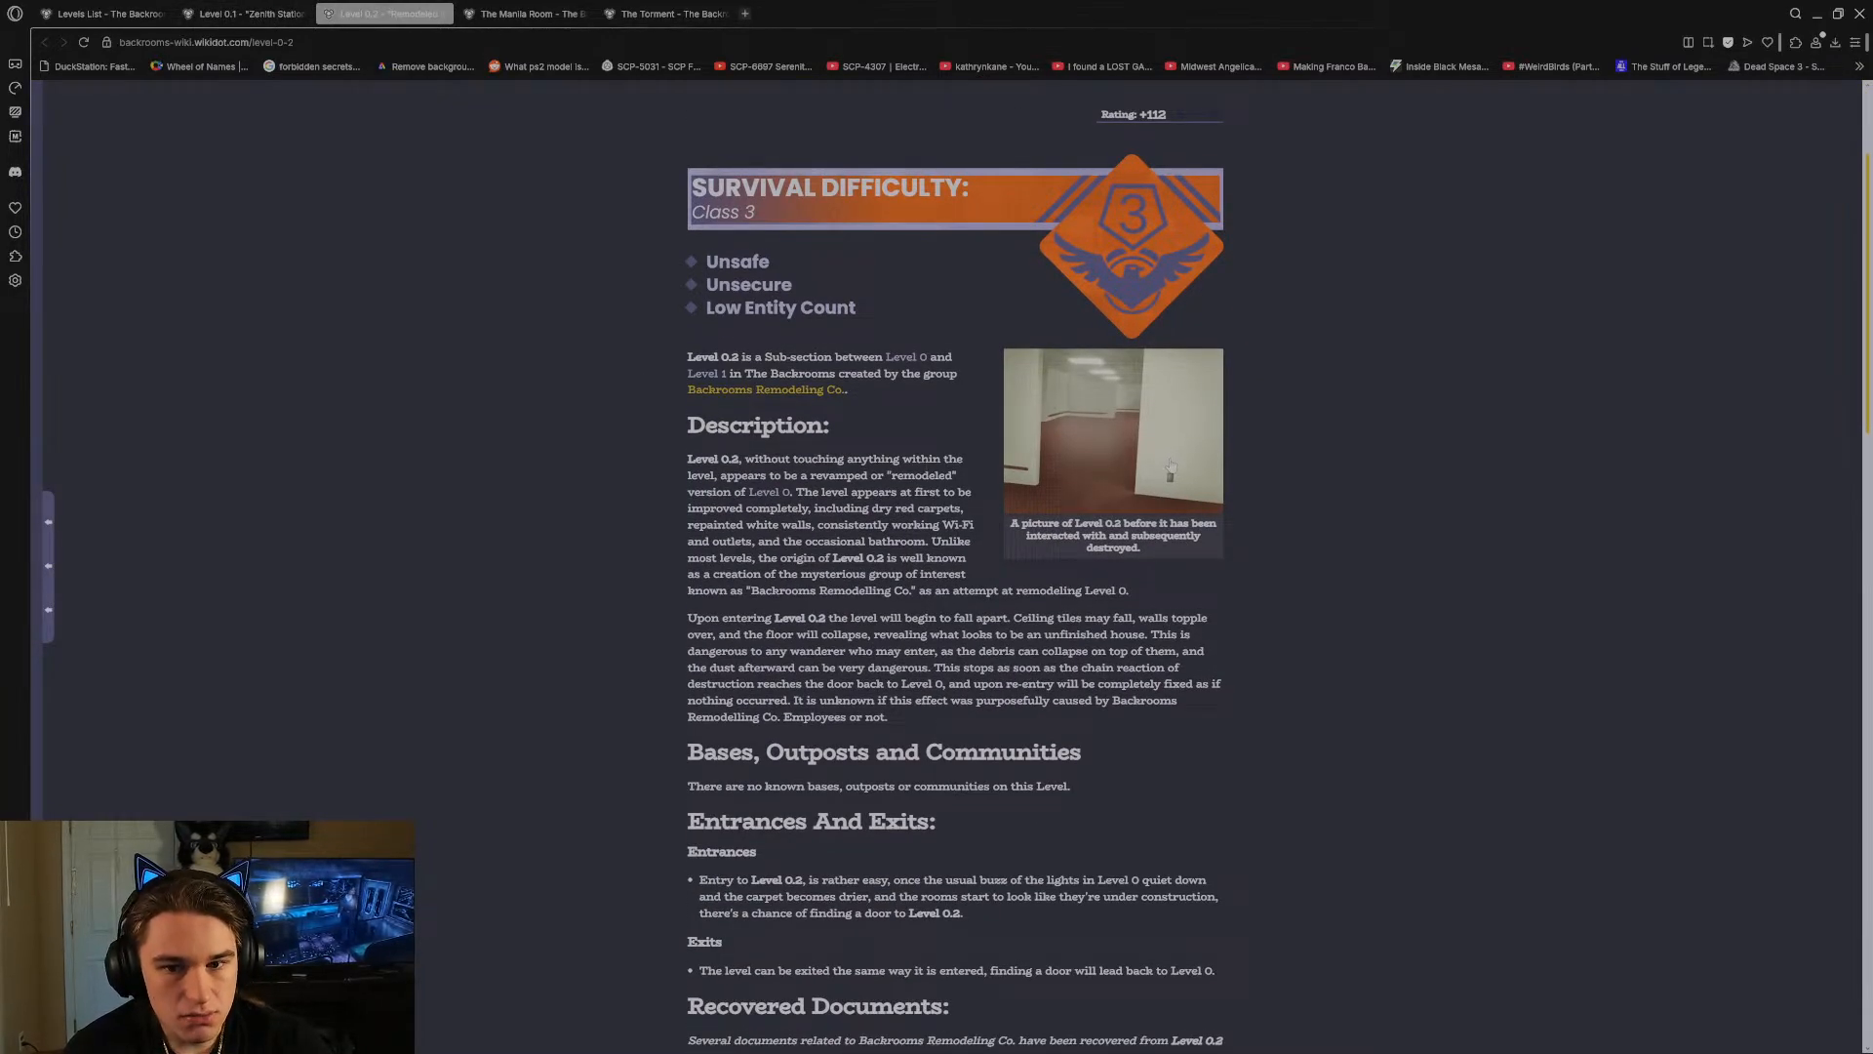
{"action": "scroll", "coordinate": [1171, 466], "scroll_direction": "down", "scroll_amount": 20}
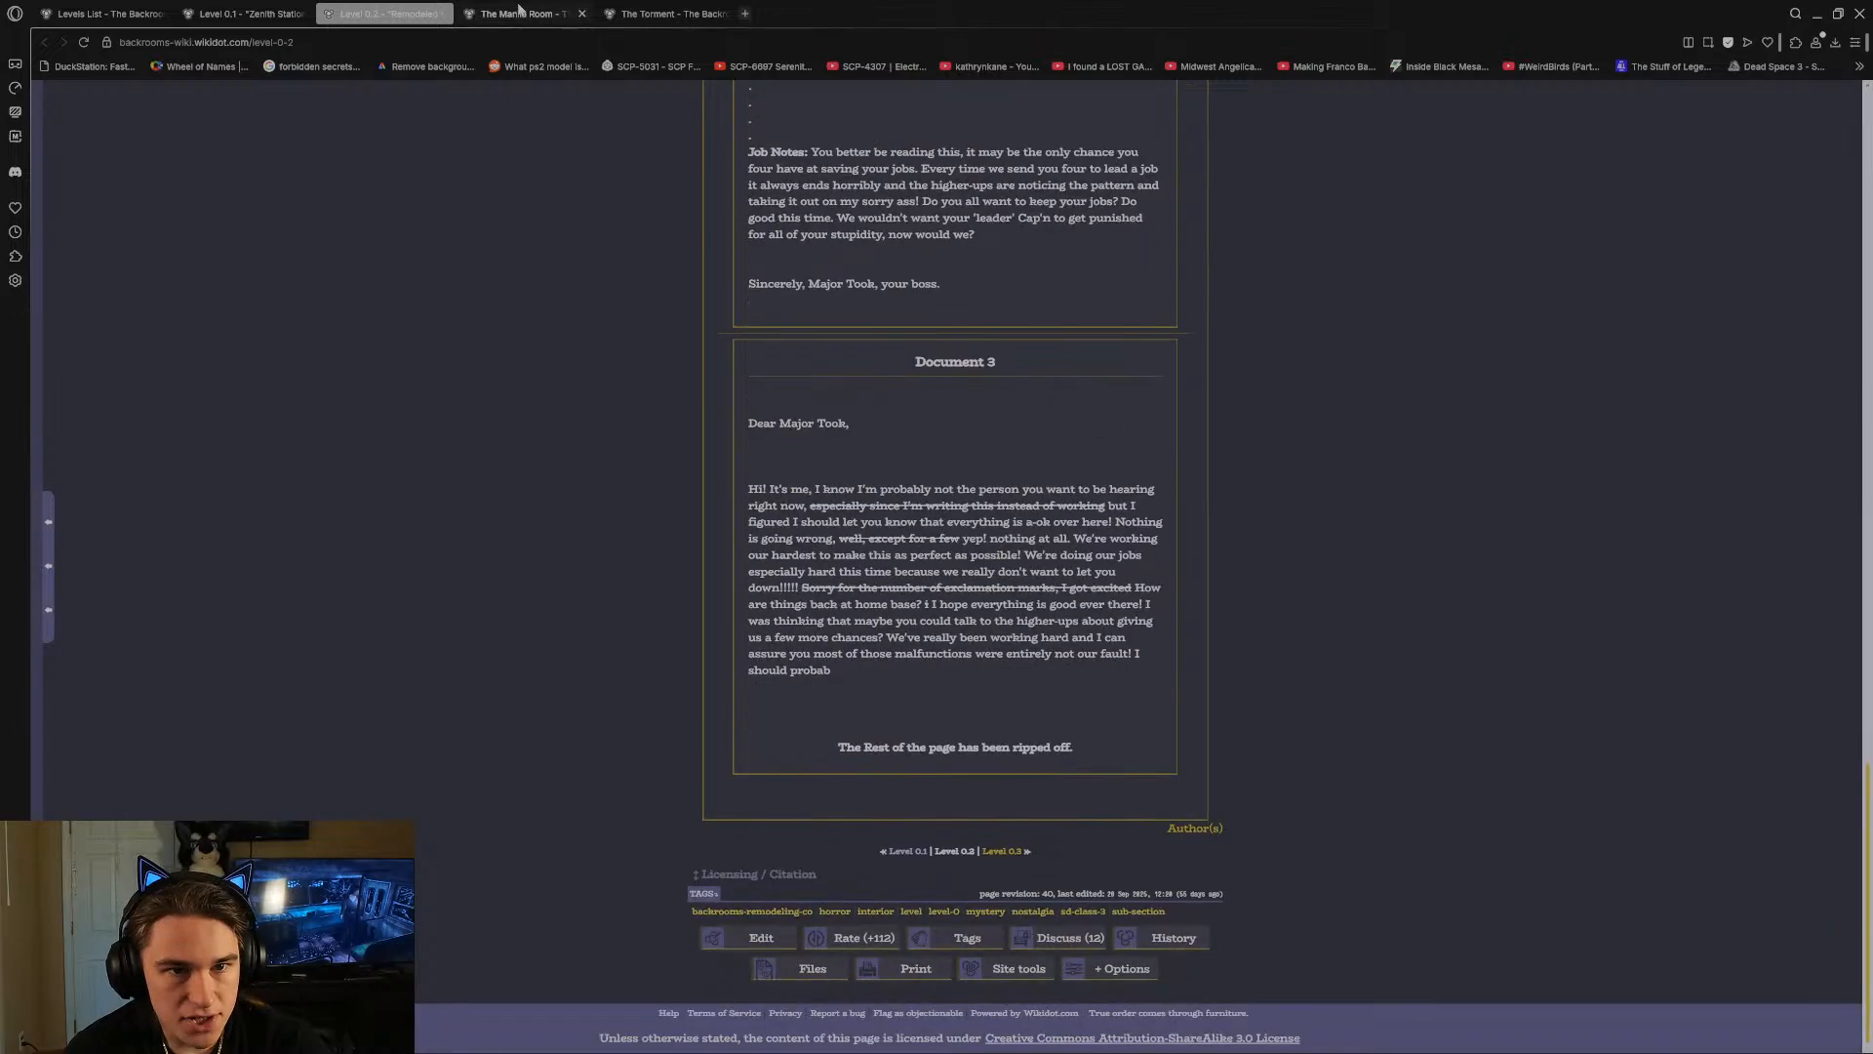
Look over the Manila Room article and the introduction of The Torment article.
{"action": "left_click", "coordinate": [520, 12]}
{"action": "scroll", "coordinate": [589, 506], "scroll_direction": "down", "scroll_amount": 1}
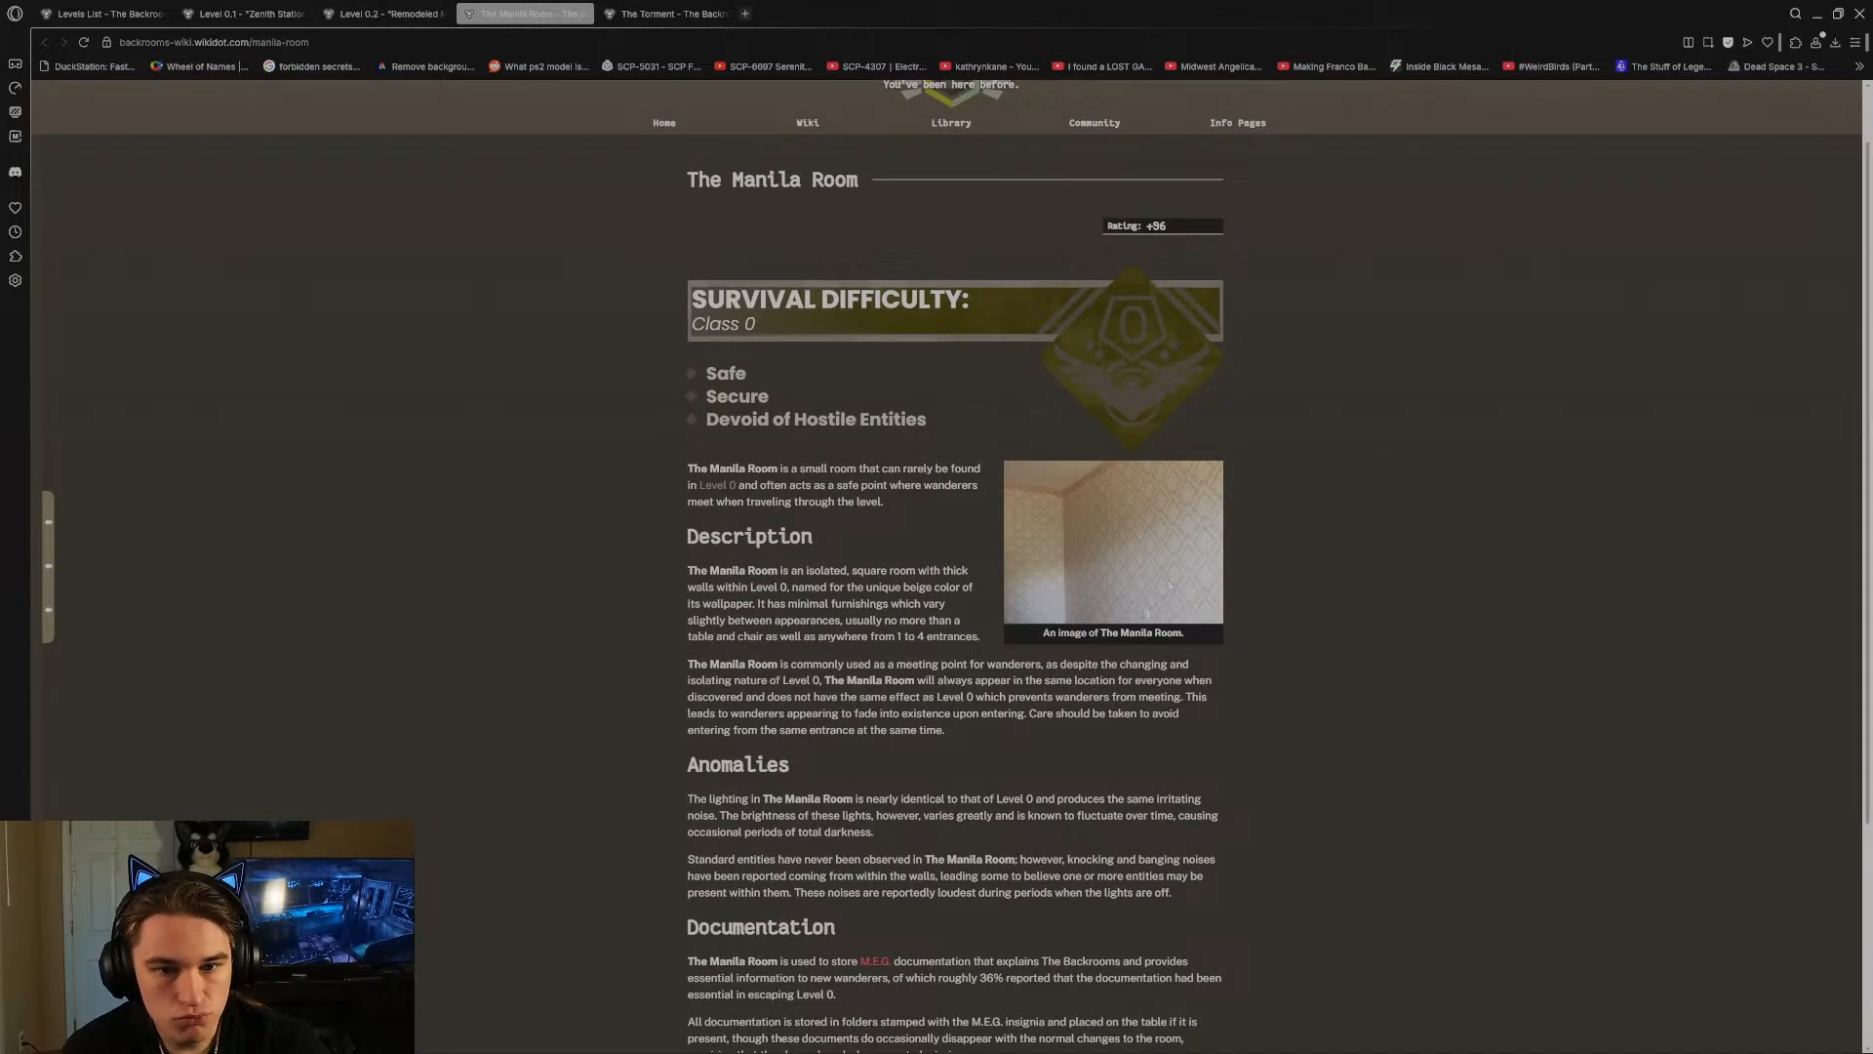
{"action": "left_click", "coordinate": [609, 7]}
{"action": "scroll", "coordinate": [765, 418], "scroll_direction": "down", "scroll_amount": 3}
{"action": "scroll", "coordinate": [765, 417], "scroll_direction": "up", "scroll_amount": 1}
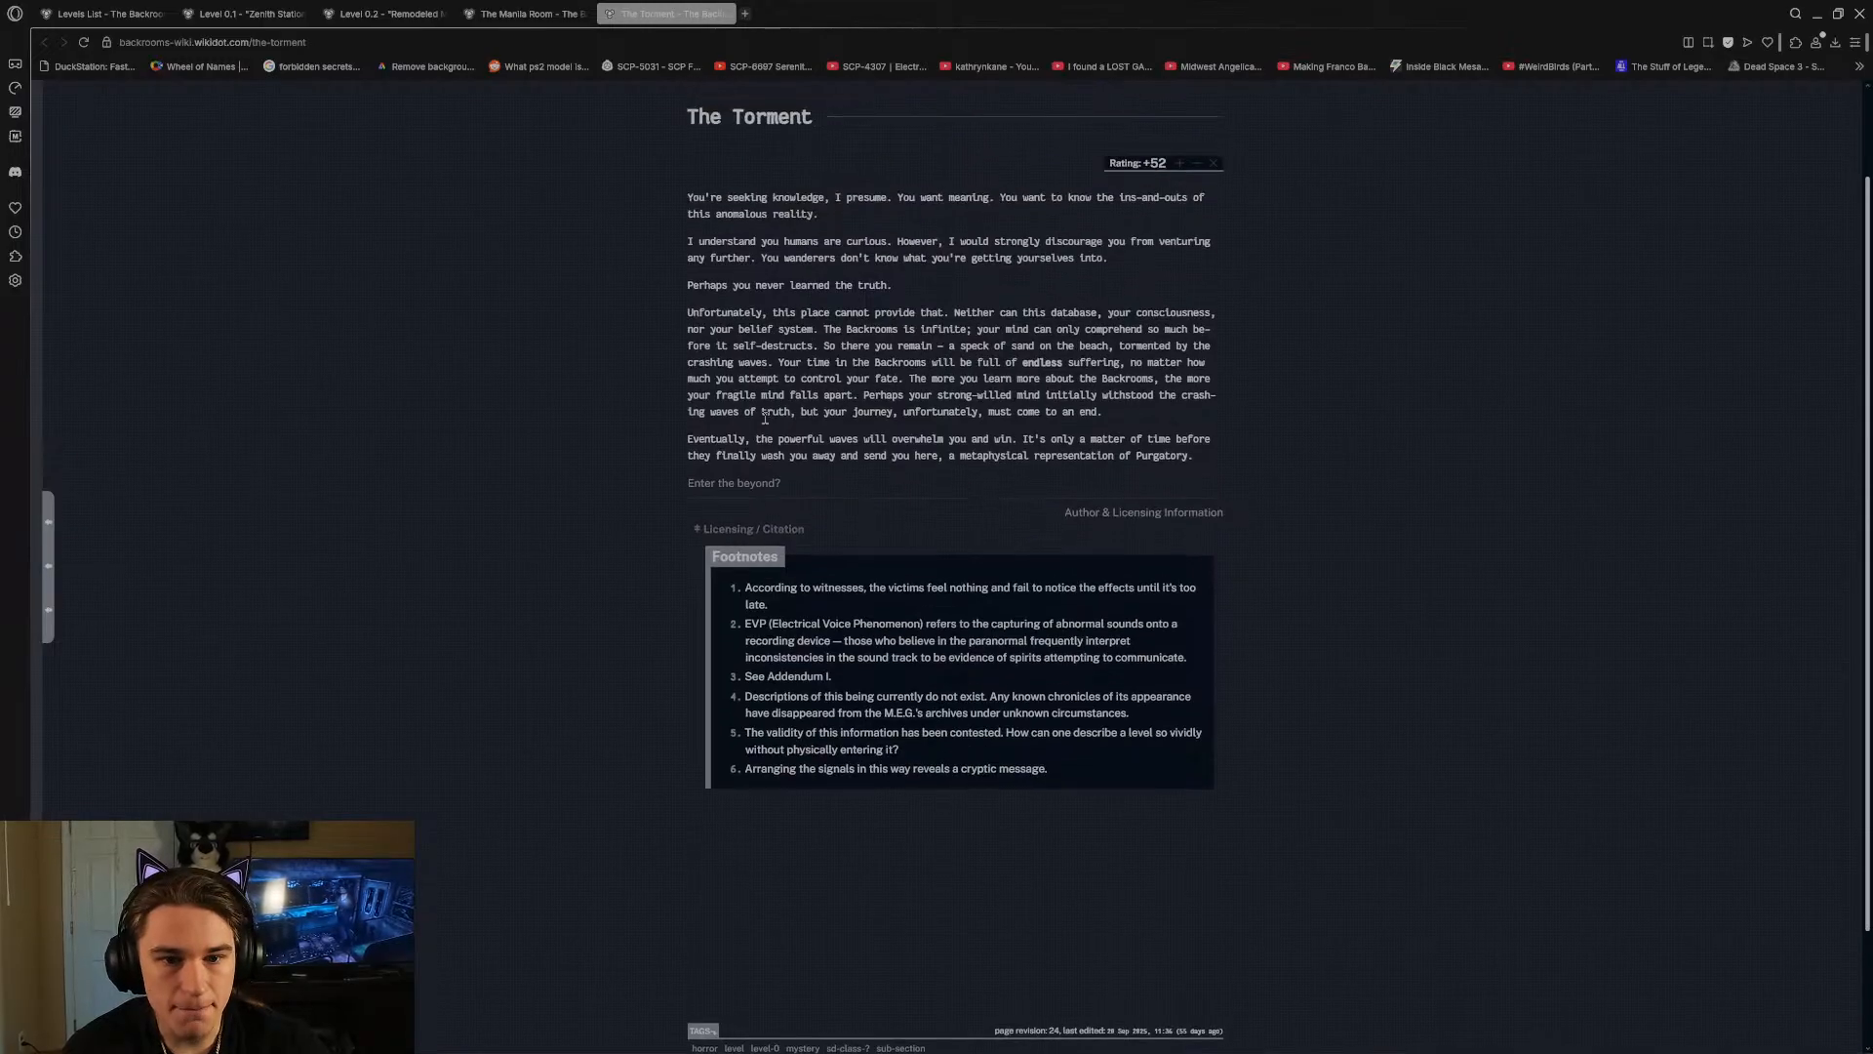
Reveal the hidden section of The Torment article and read its description, entrances and exits, addenda and footnotes.
{"action": "left_click", "coordinate": [766, 495]}
{"action": "scroll", "coordinate": [658, 476], "scroll_direction": "down", "scroll_amount": 4}
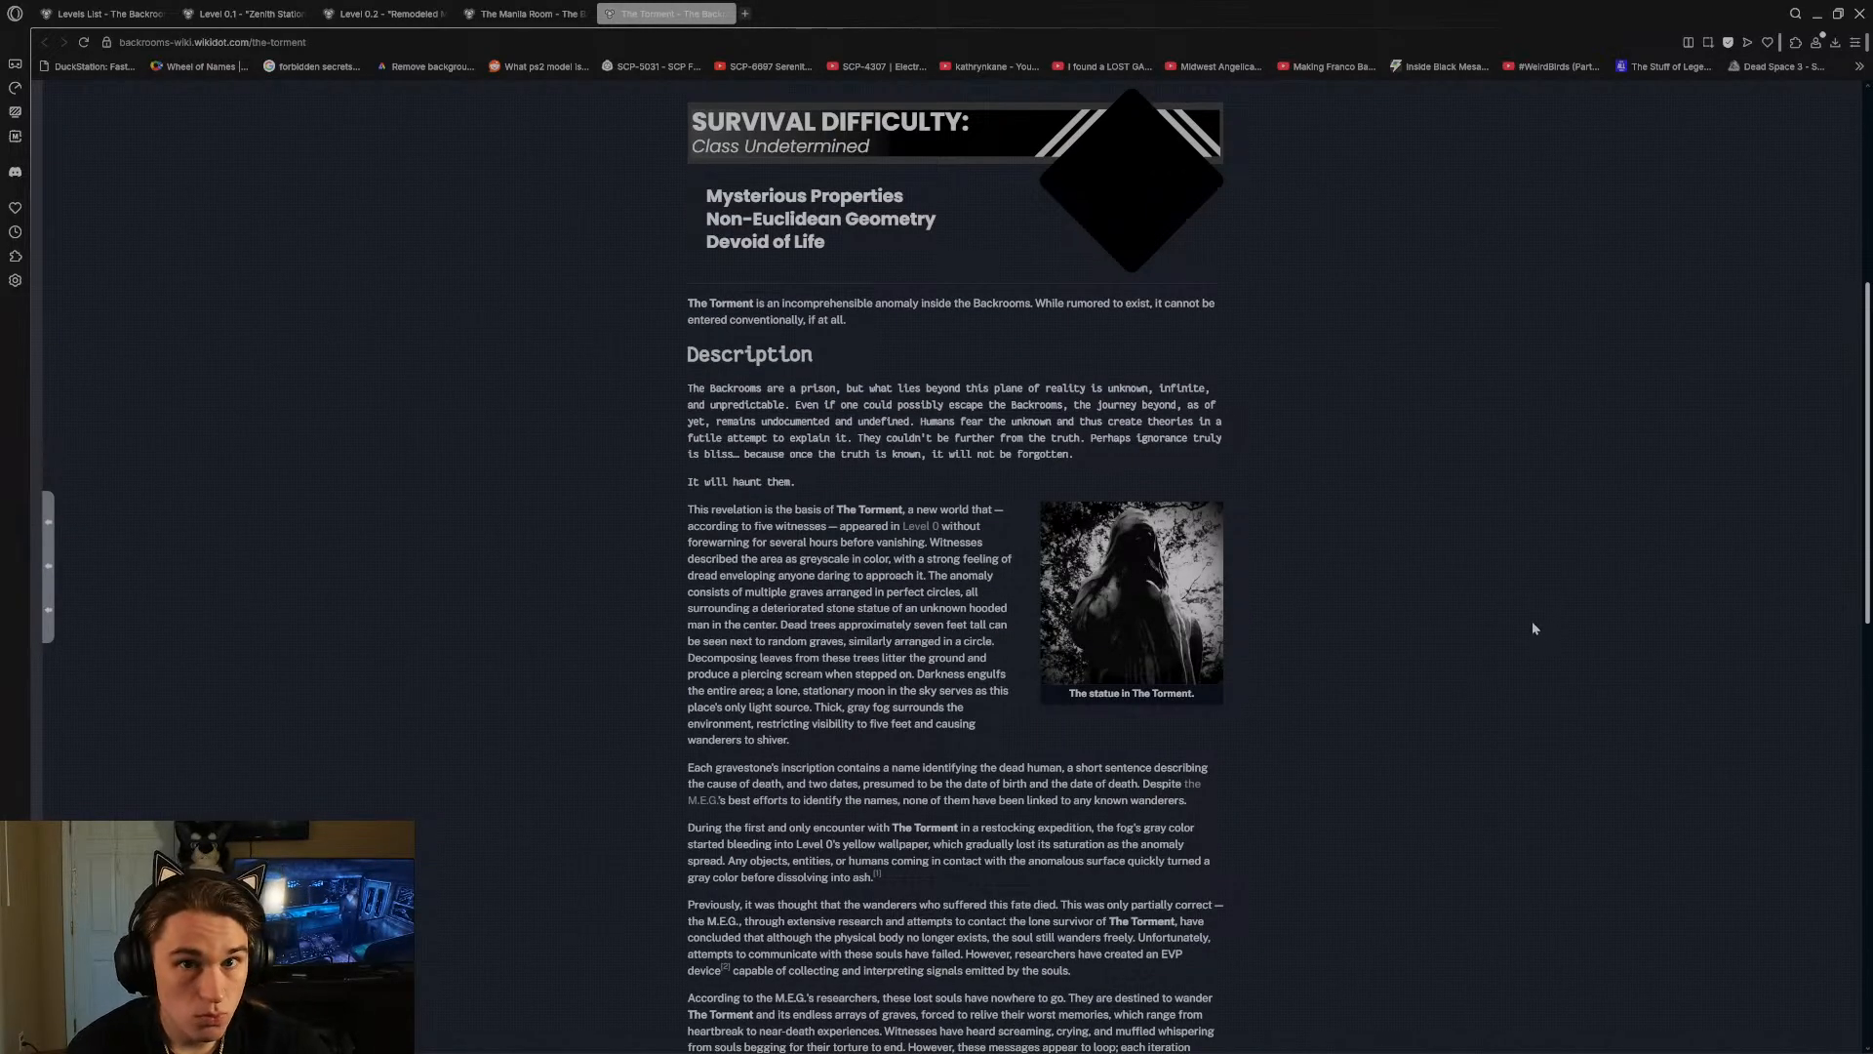
{"action": "scroll", "coordinate": [1303, 549], "scroll_direction": "down", "scroll_amount": 15}
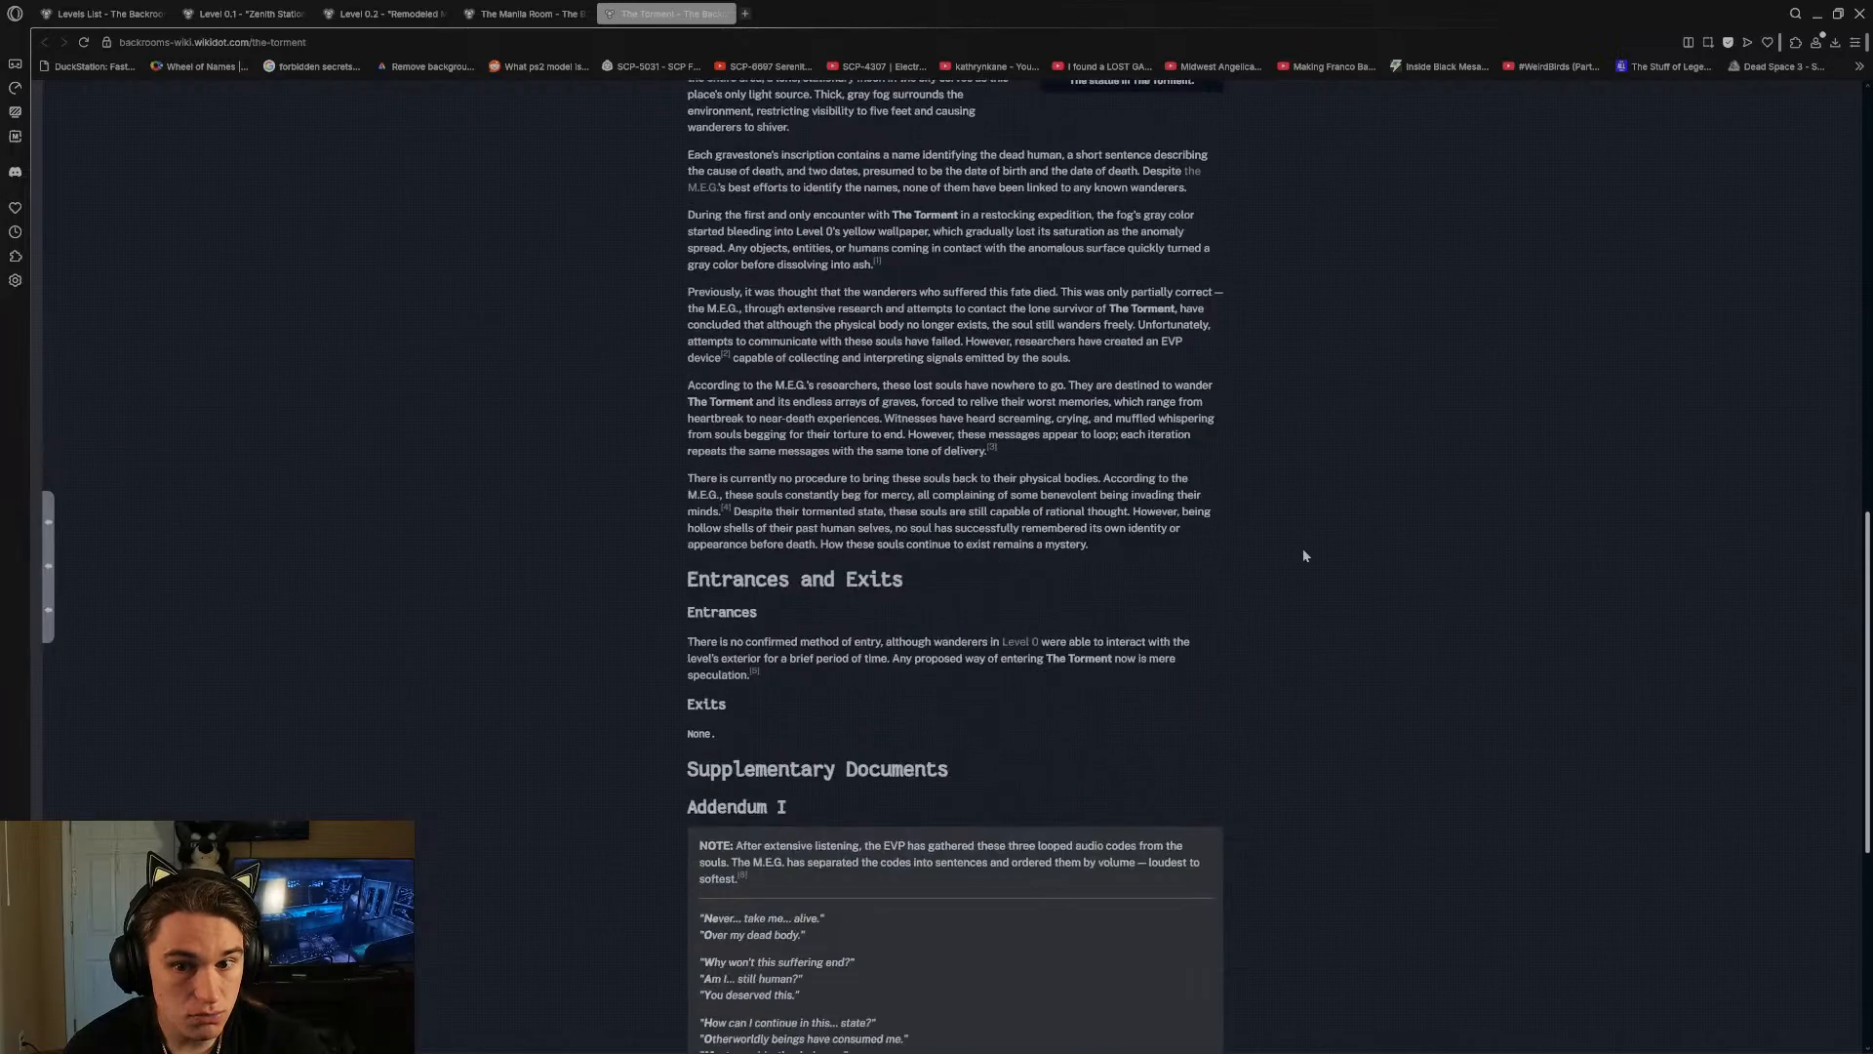
{"action": "scroll", "coordinate": [1282, 535], "scroll_direction": "up", "scroll_amount": 5}
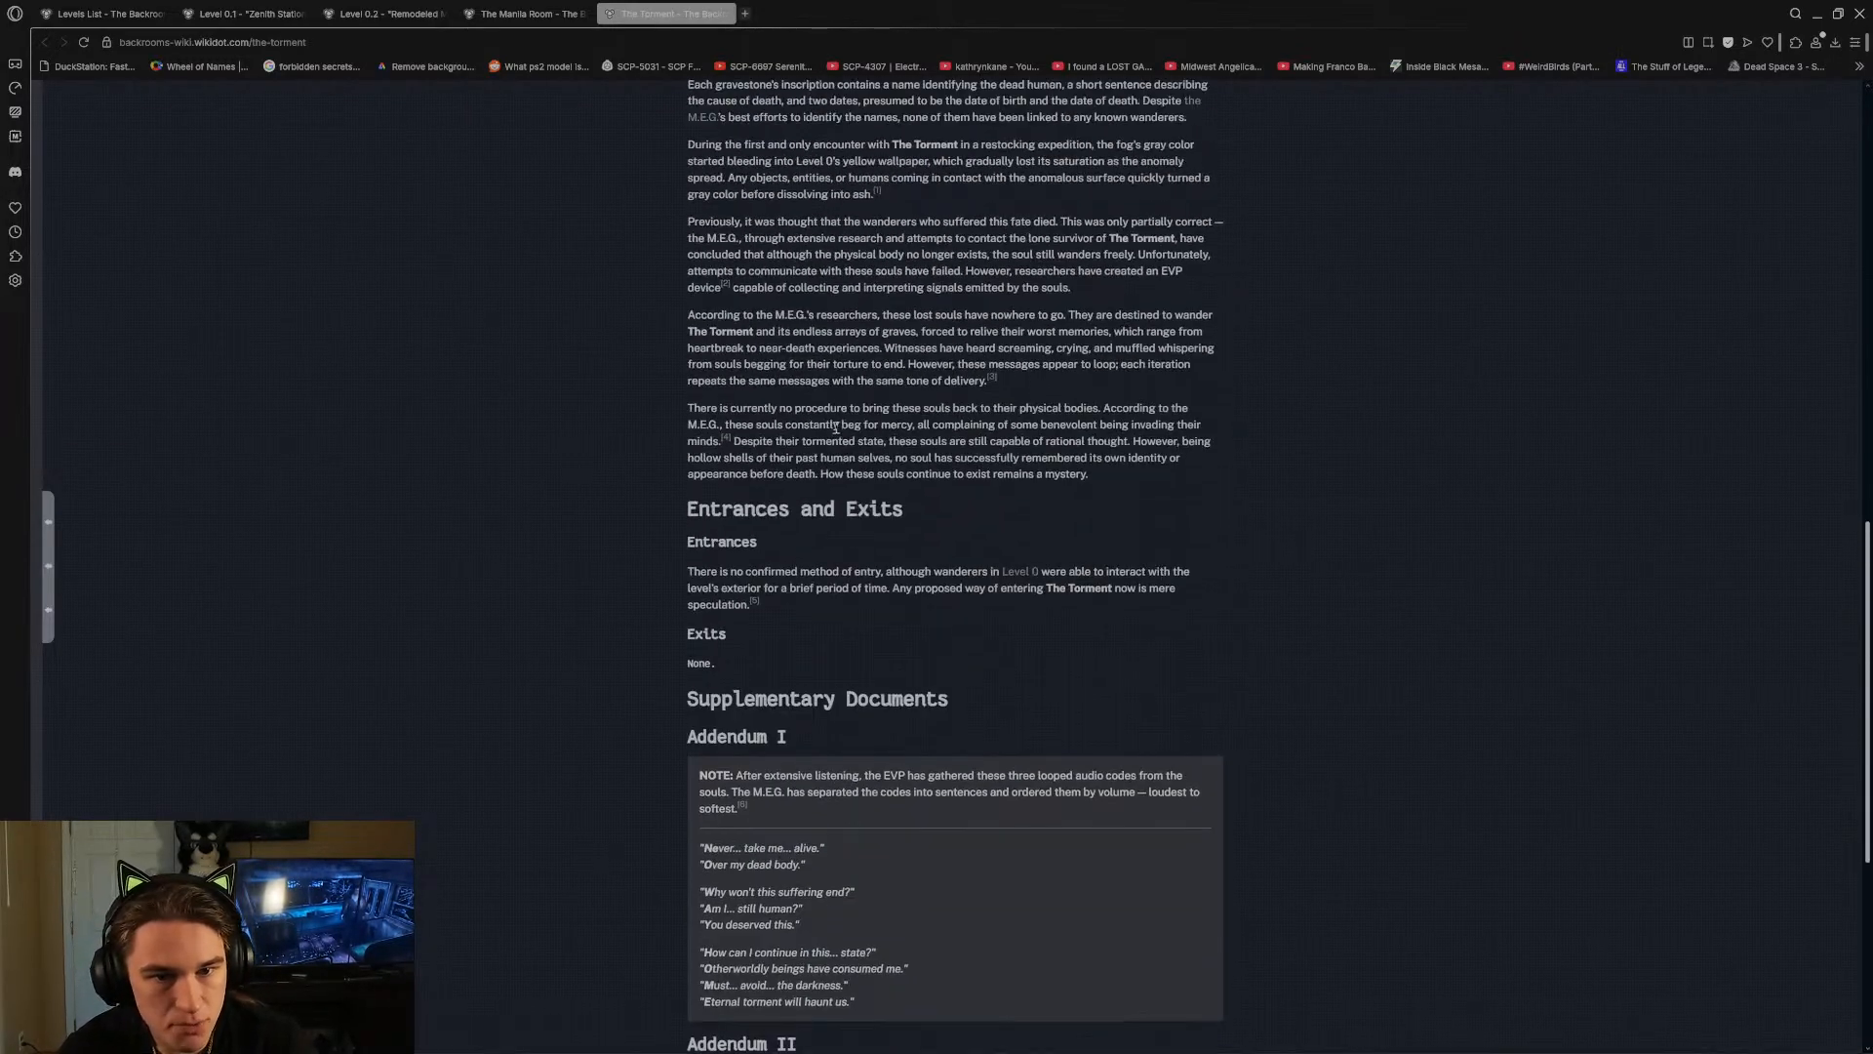
{"action": "scroll", "coordinate": [752, 897], "scroll_direction": "down", "scroll_amount": 3}
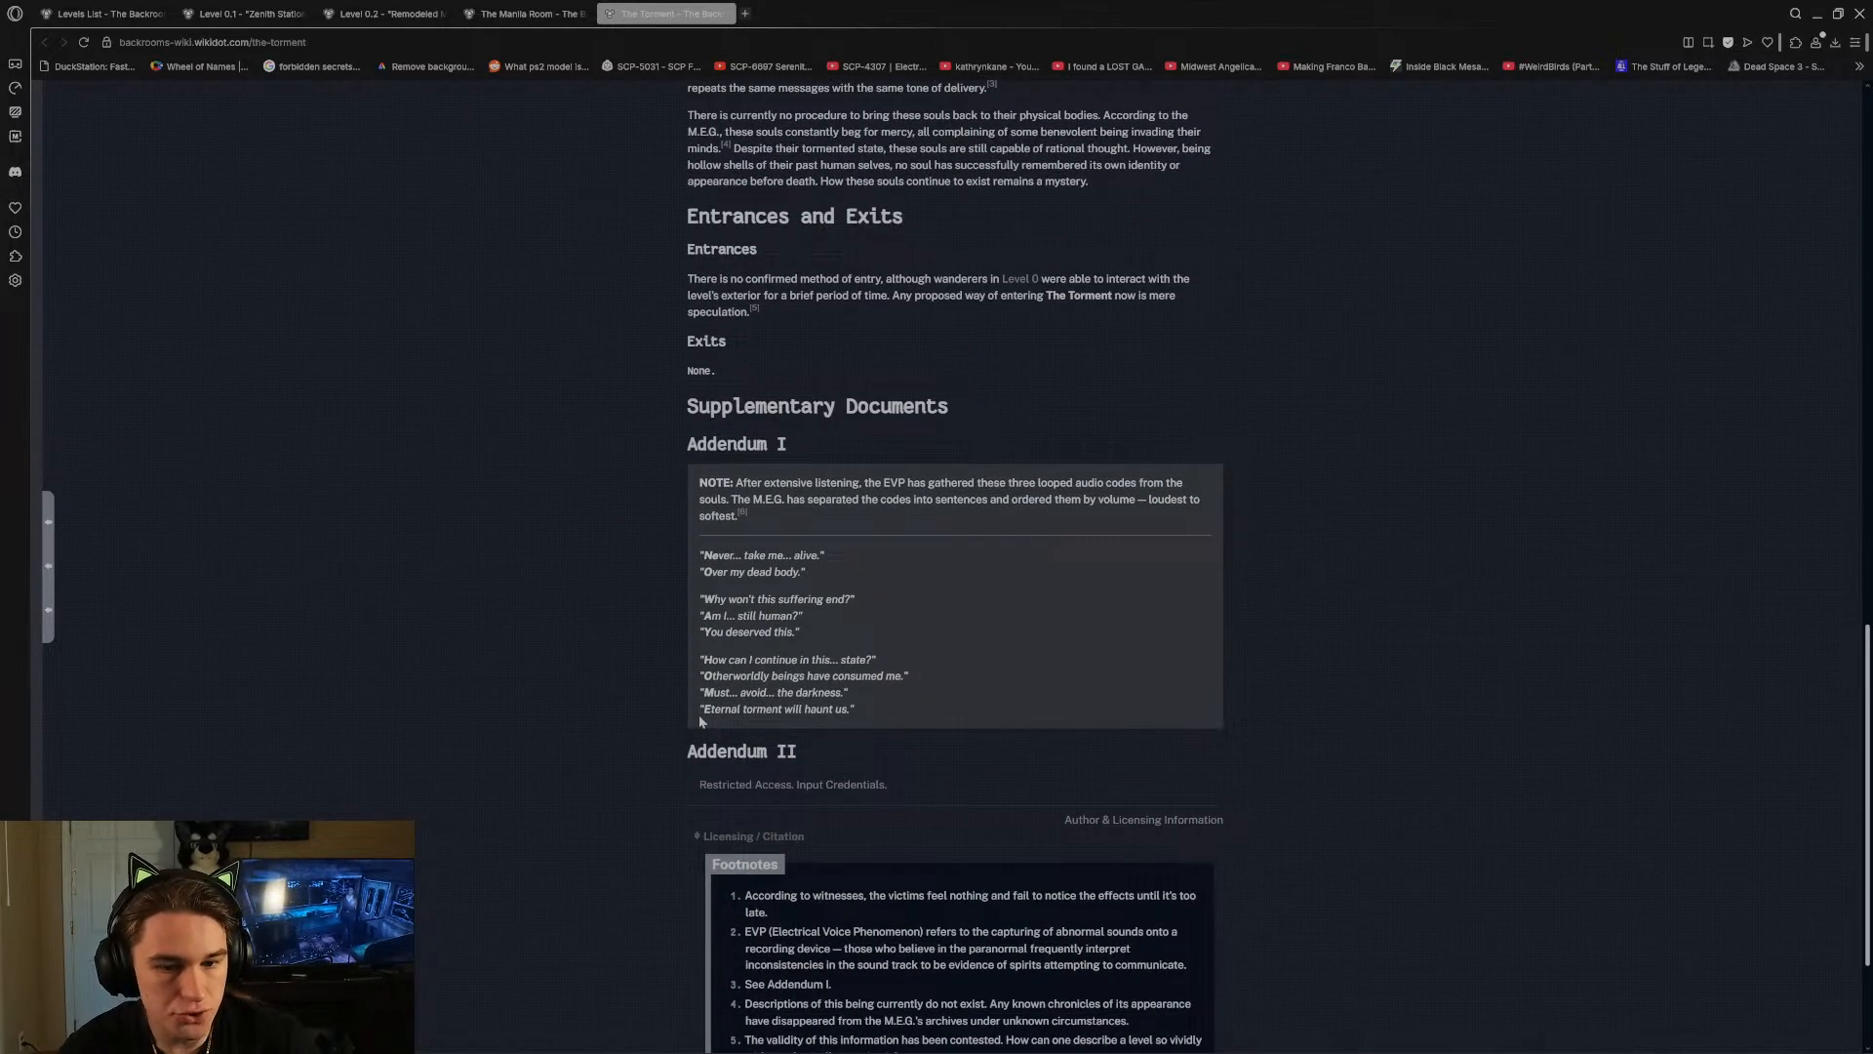
{"action": "scroll", "coordinate": [808, 783], "scroll_direction": "down", "scroll_amount": 2}
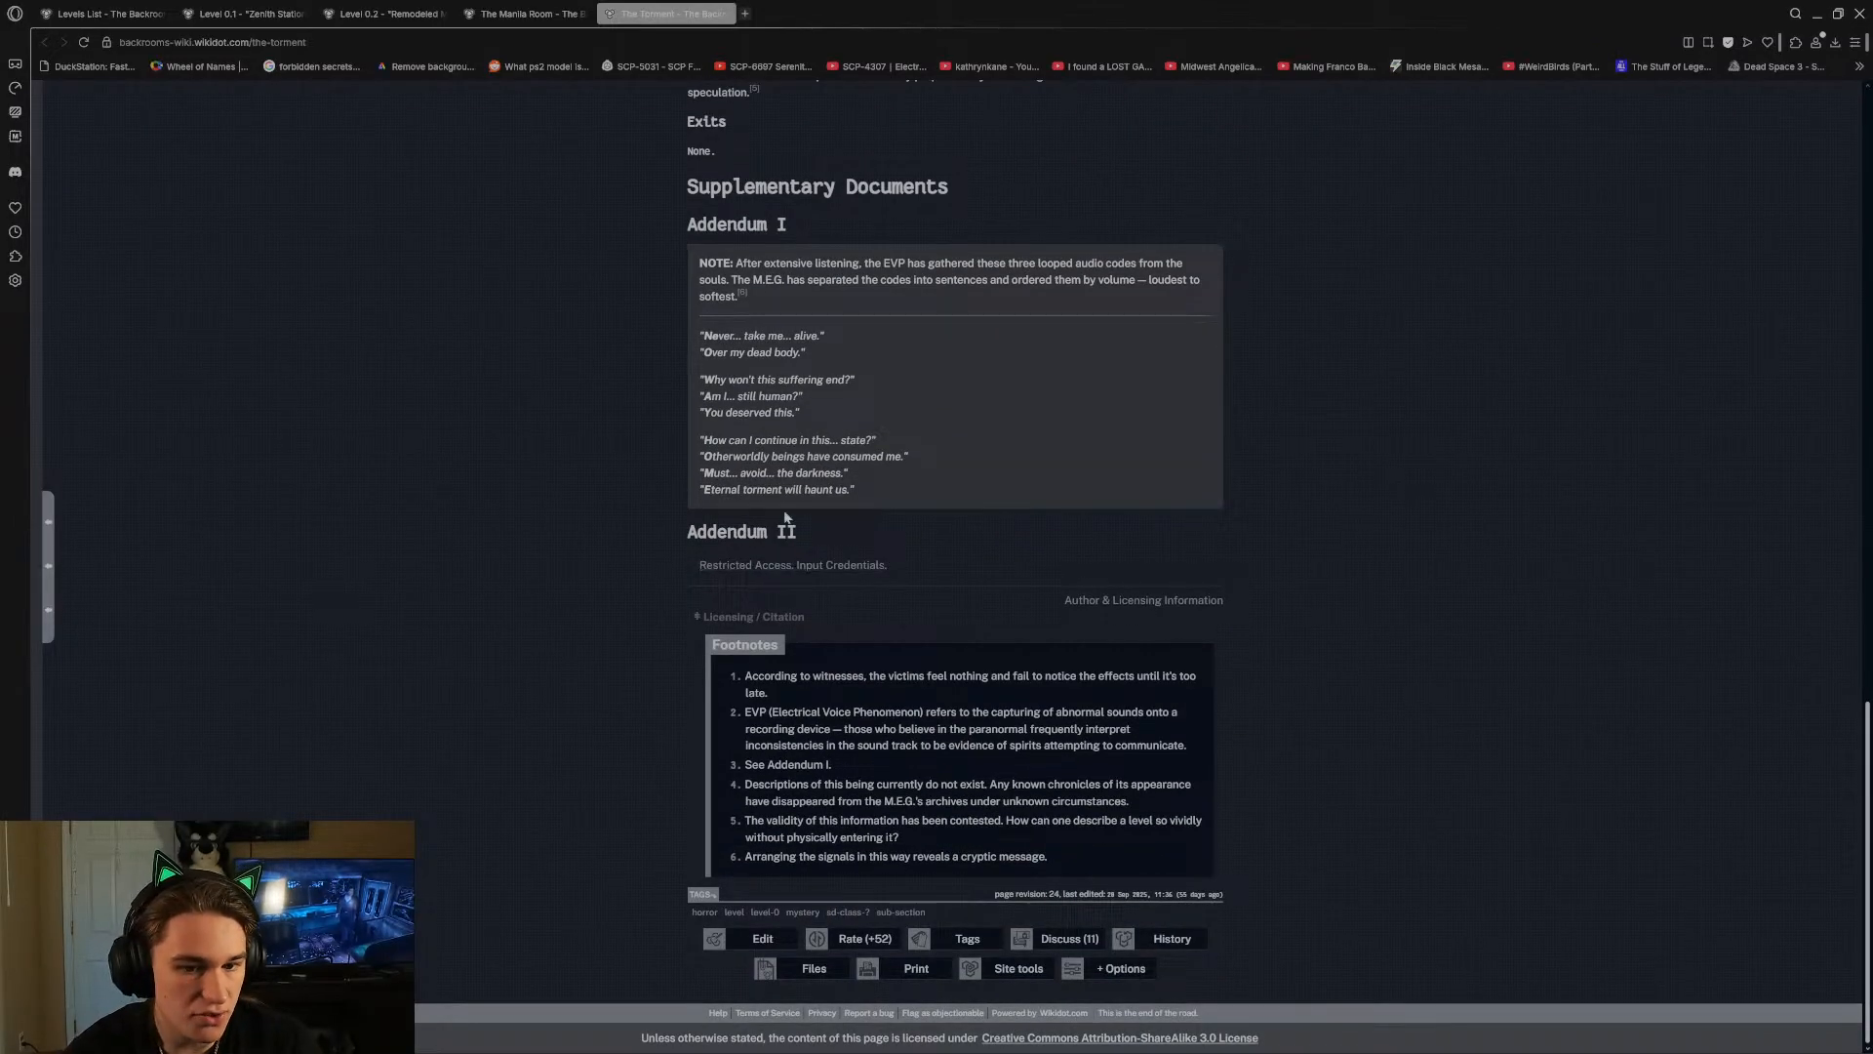
{"action": "scroll", "coordinate": [785, 517], "scroll_direction": "up", "scroll_amount": 20}
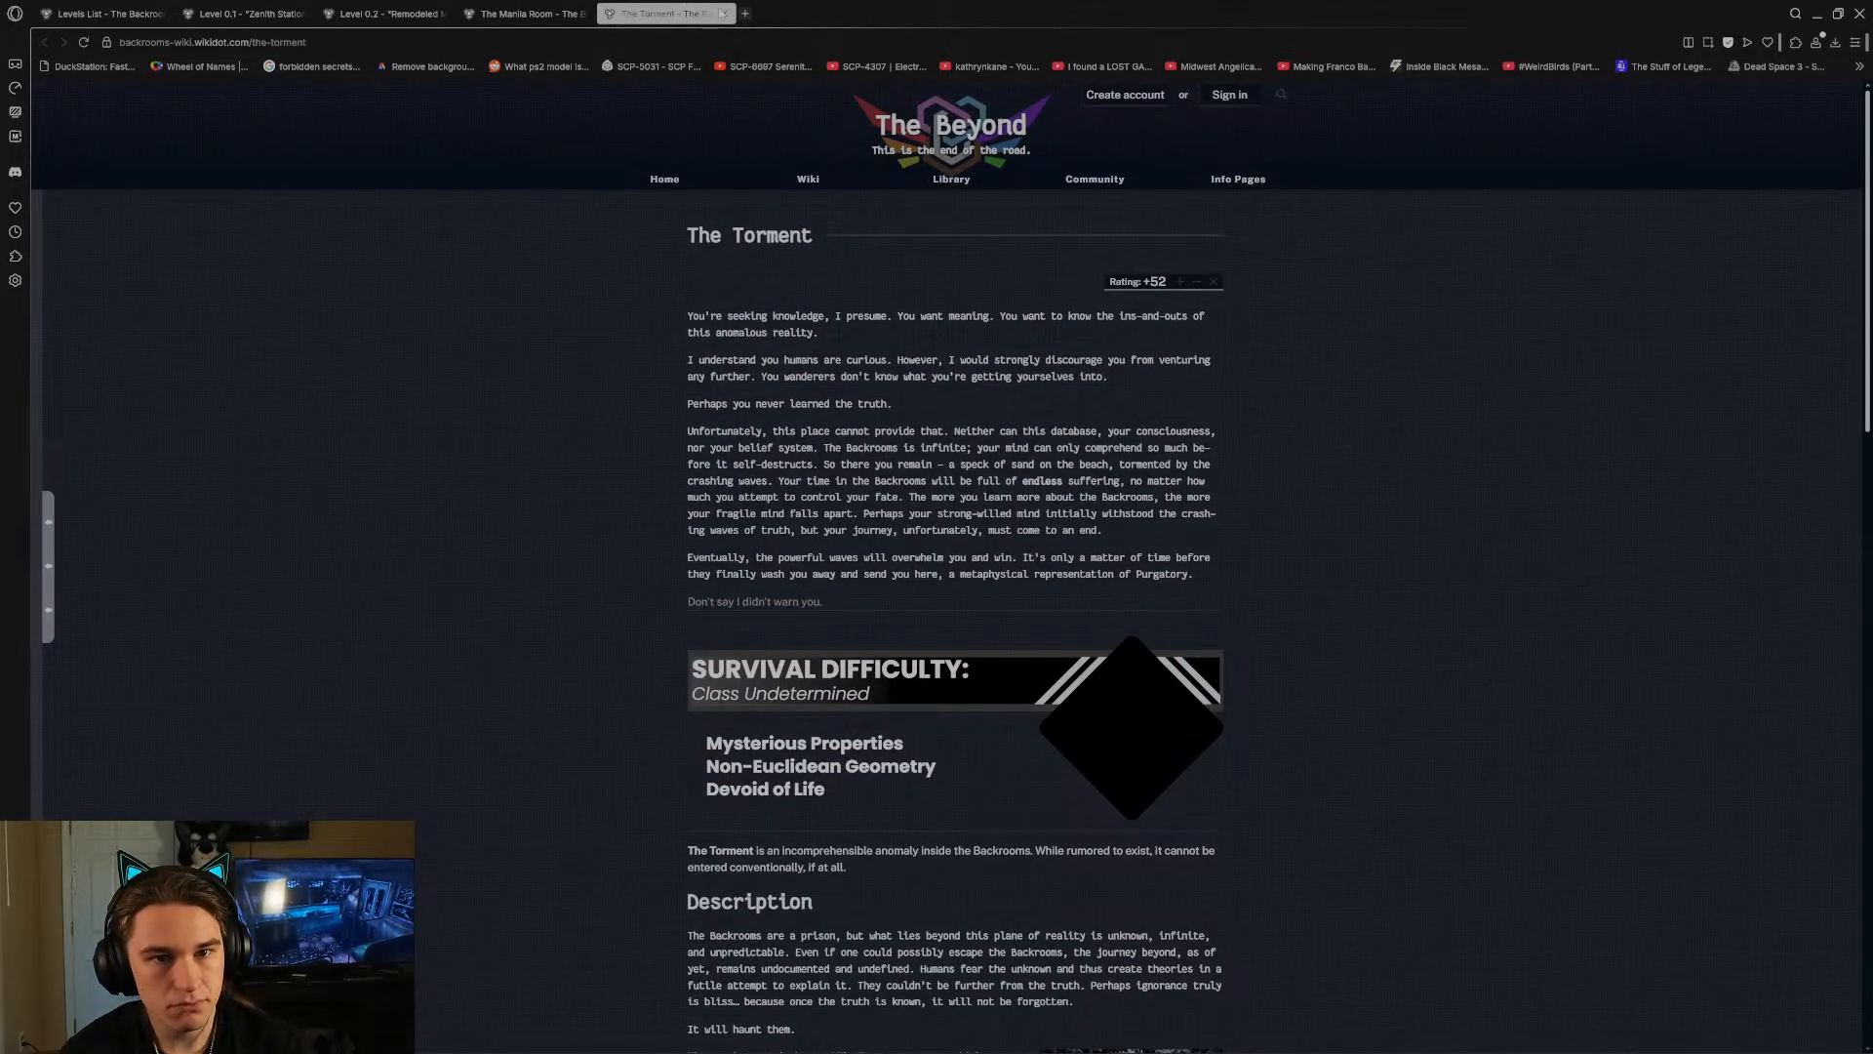
Close the Backrooms wiki article tabs and the browser window, and return to Blender.
{"action": "left_click", "coordinate": [744, 15]}
{"action": "left_click", "coordinate": [723, 14]}
{"action": "left_click", "coordinate": [723, 14]}
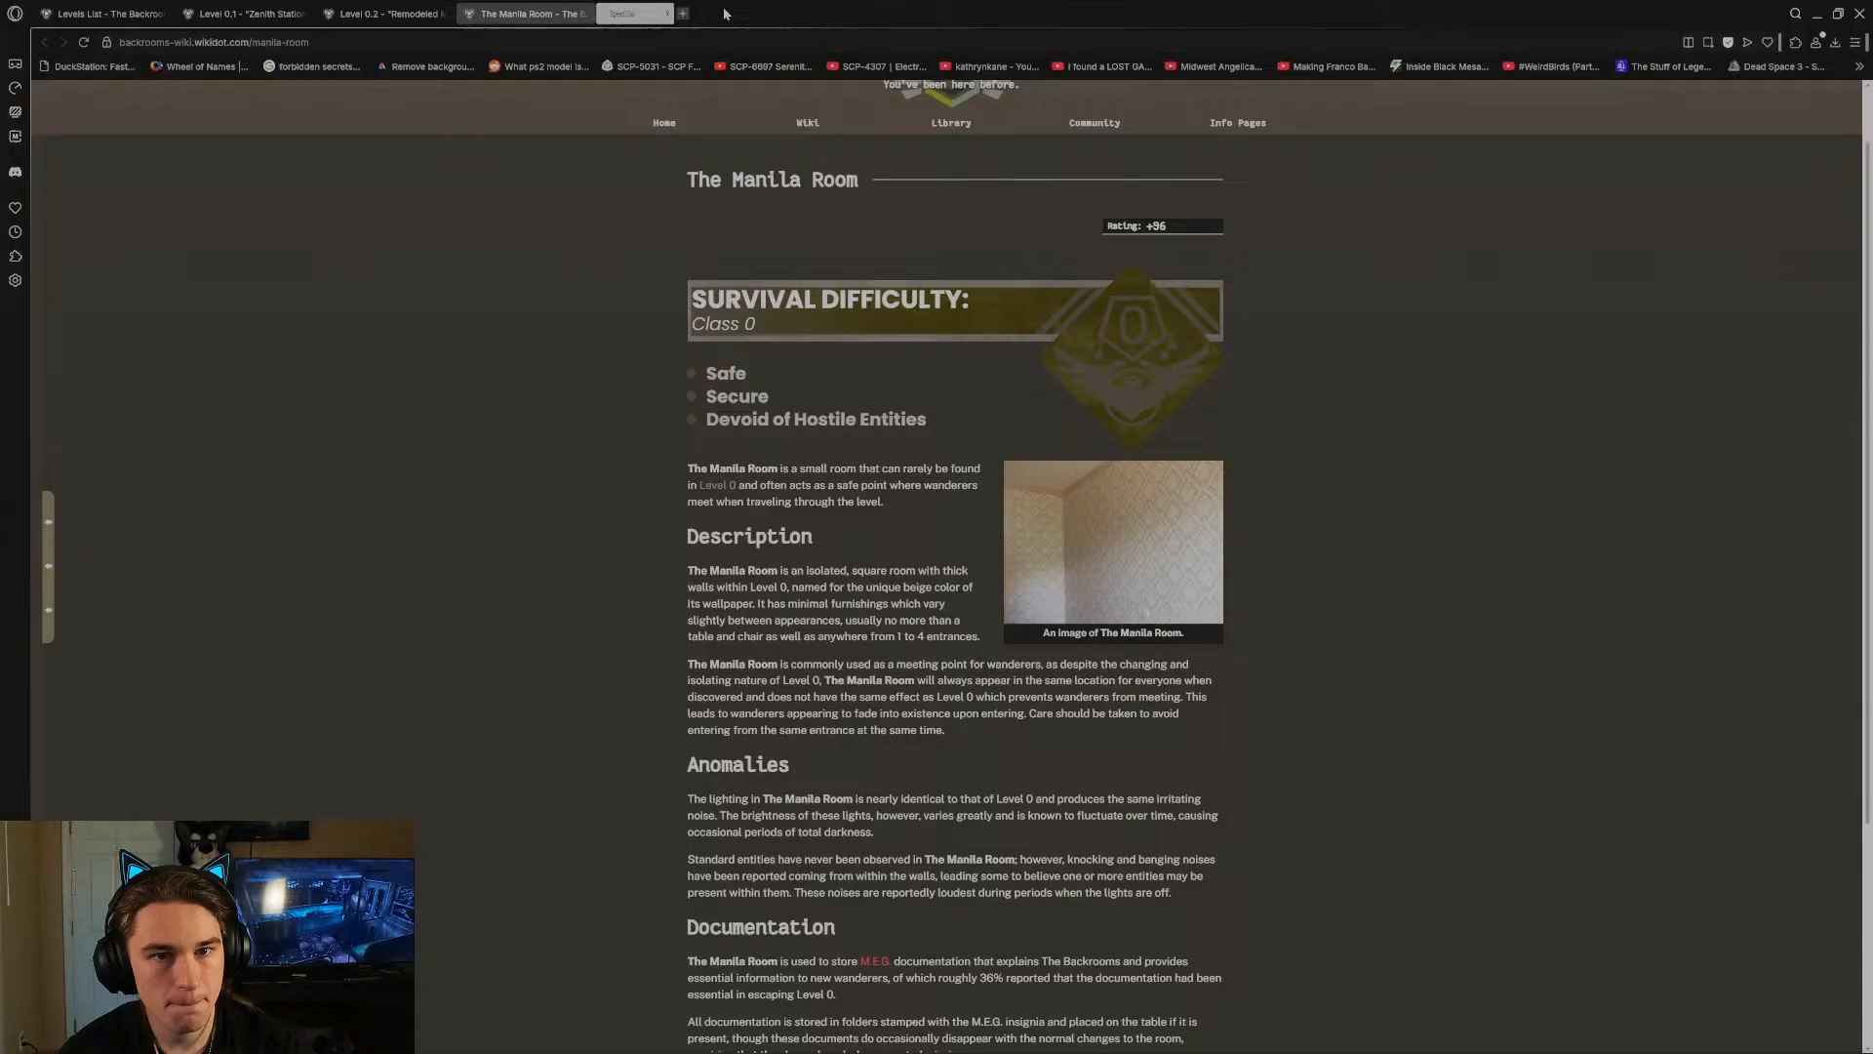
{"action": "left_click", "coordinate": [586, 14]}
{"action": "left_click", "coordinate": [446, 14]}
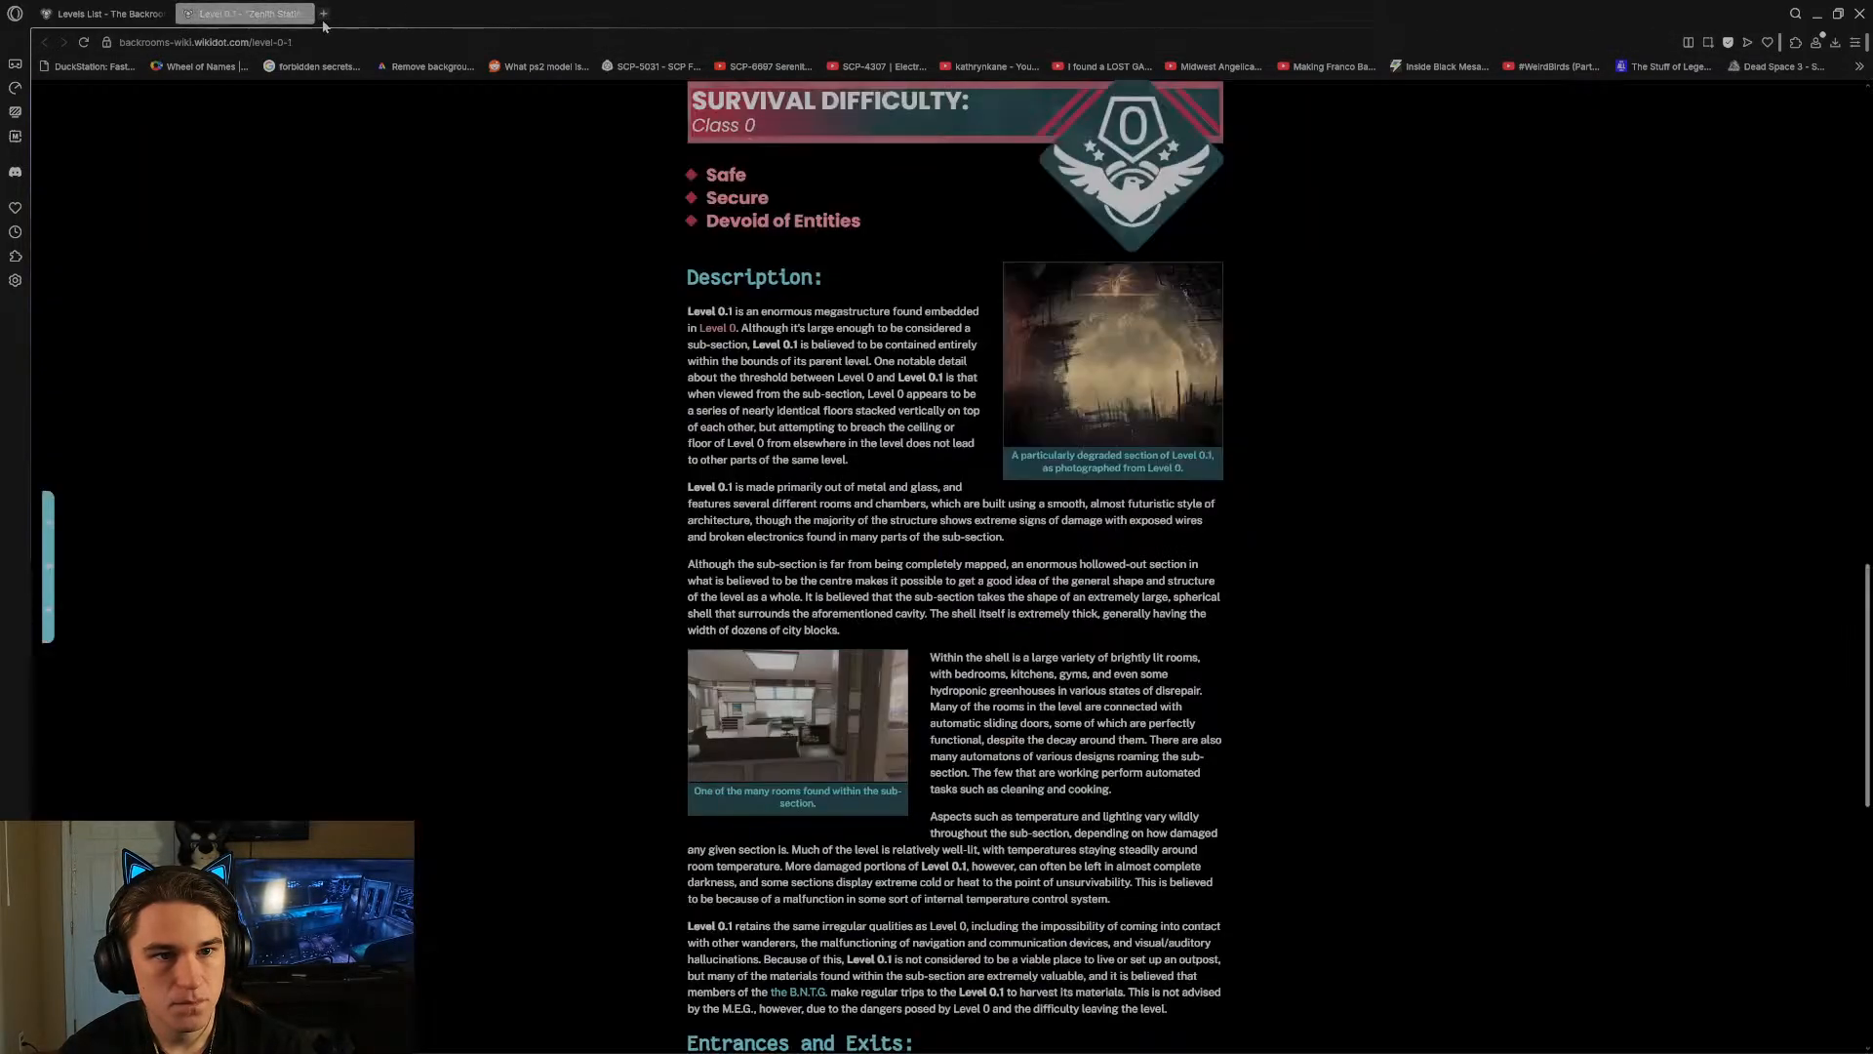
{"action": "left_click", "coordinate": [306, 13]}
{"action": "left_click", "coordinate": [1860, 14]}
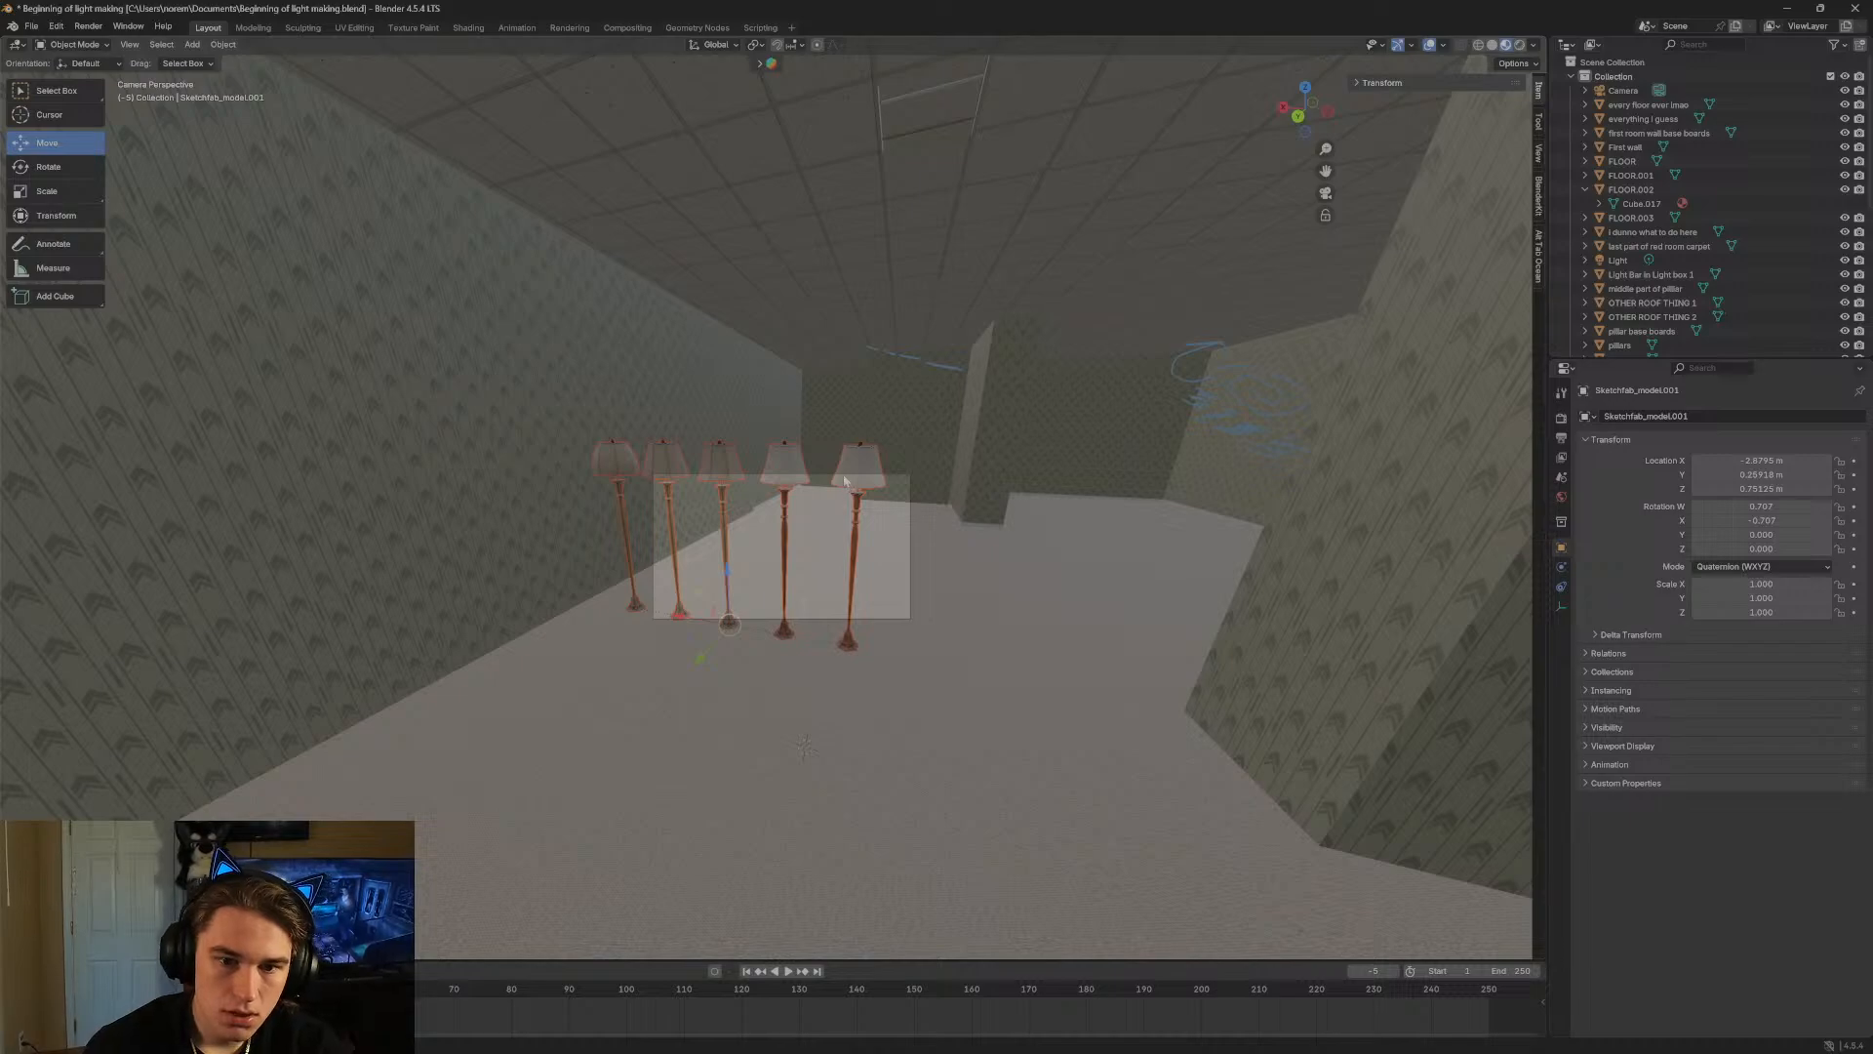
Delete the floor lamp at the end of the row farthest from the long patterned wall.
{"action": "left_click", "coordinate": [845, 477]}
{"action": "key", "text": "shift+grave"}
{"action": "key", "text": "w"}
{"action": "left_click", "coordinate": [844, 477]}
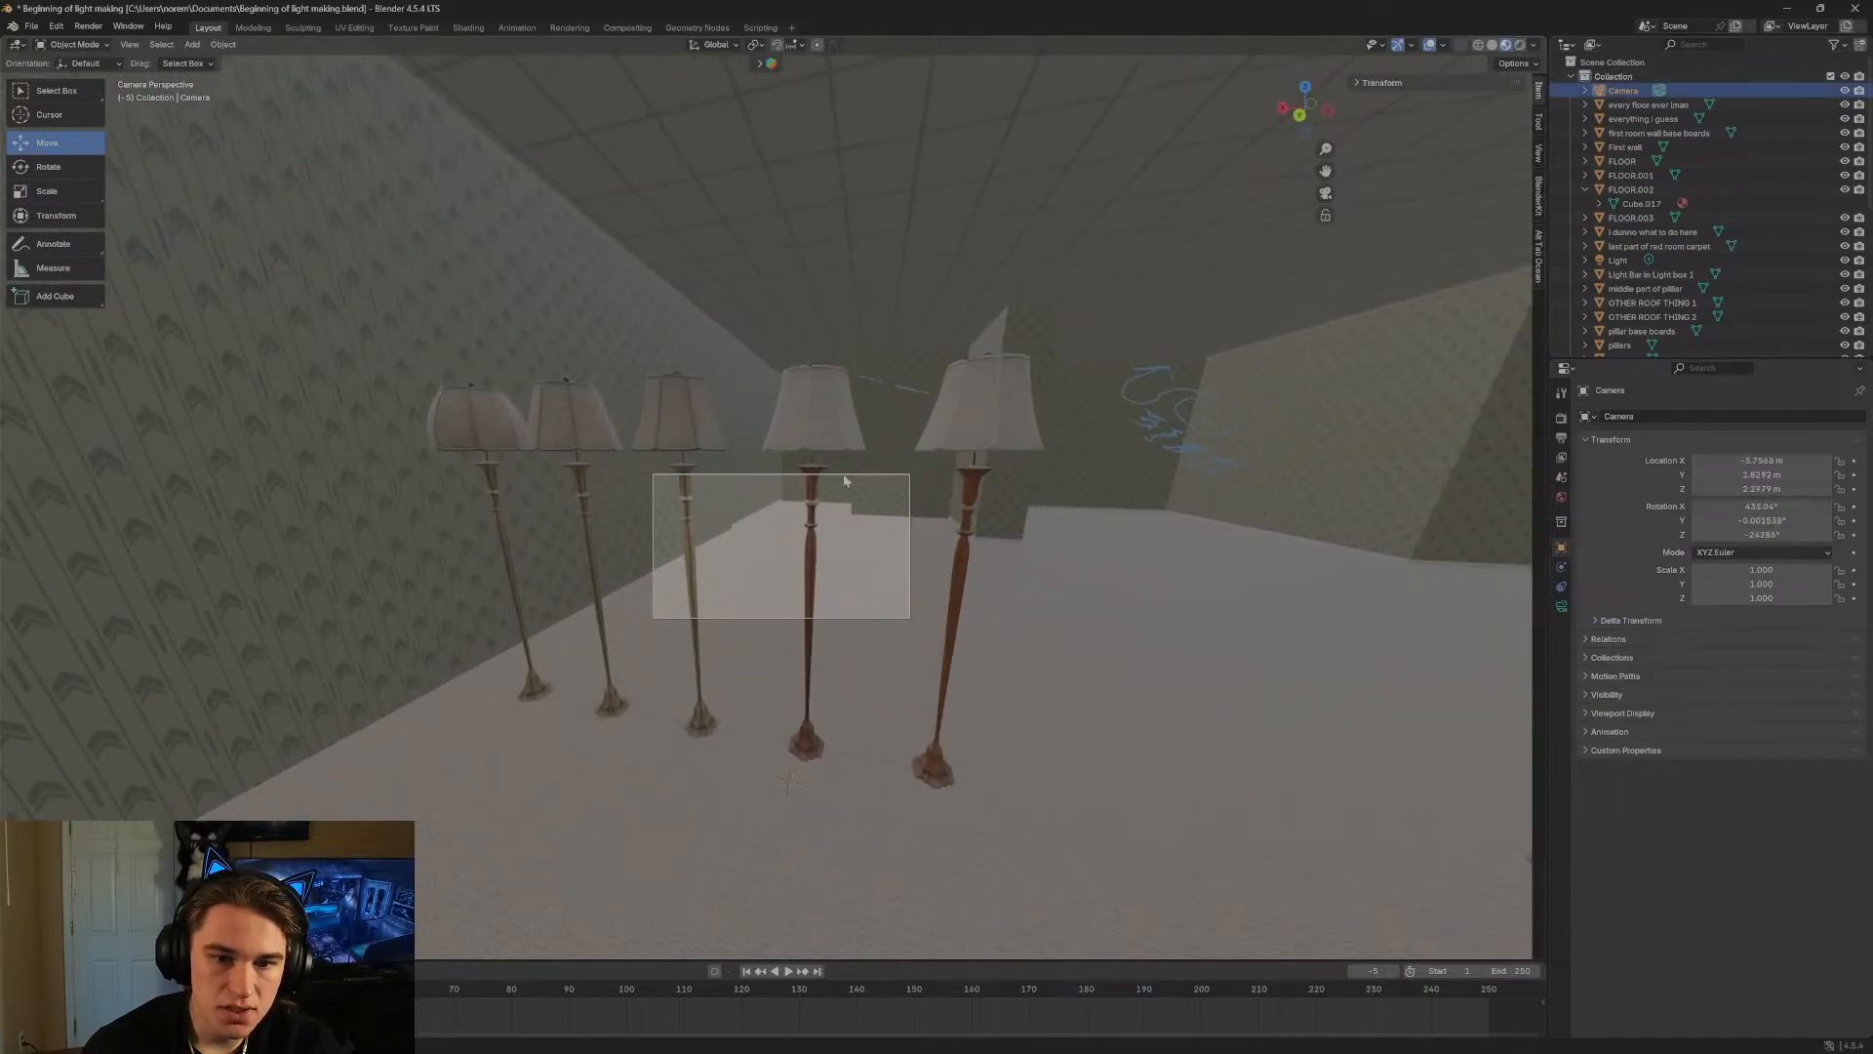
{"action": "left_click", "coordinate": [804, 418]}
{"action": "left_click", "coordinate": [974, 413]}
{"action": "key", "text": "shift+grave"}
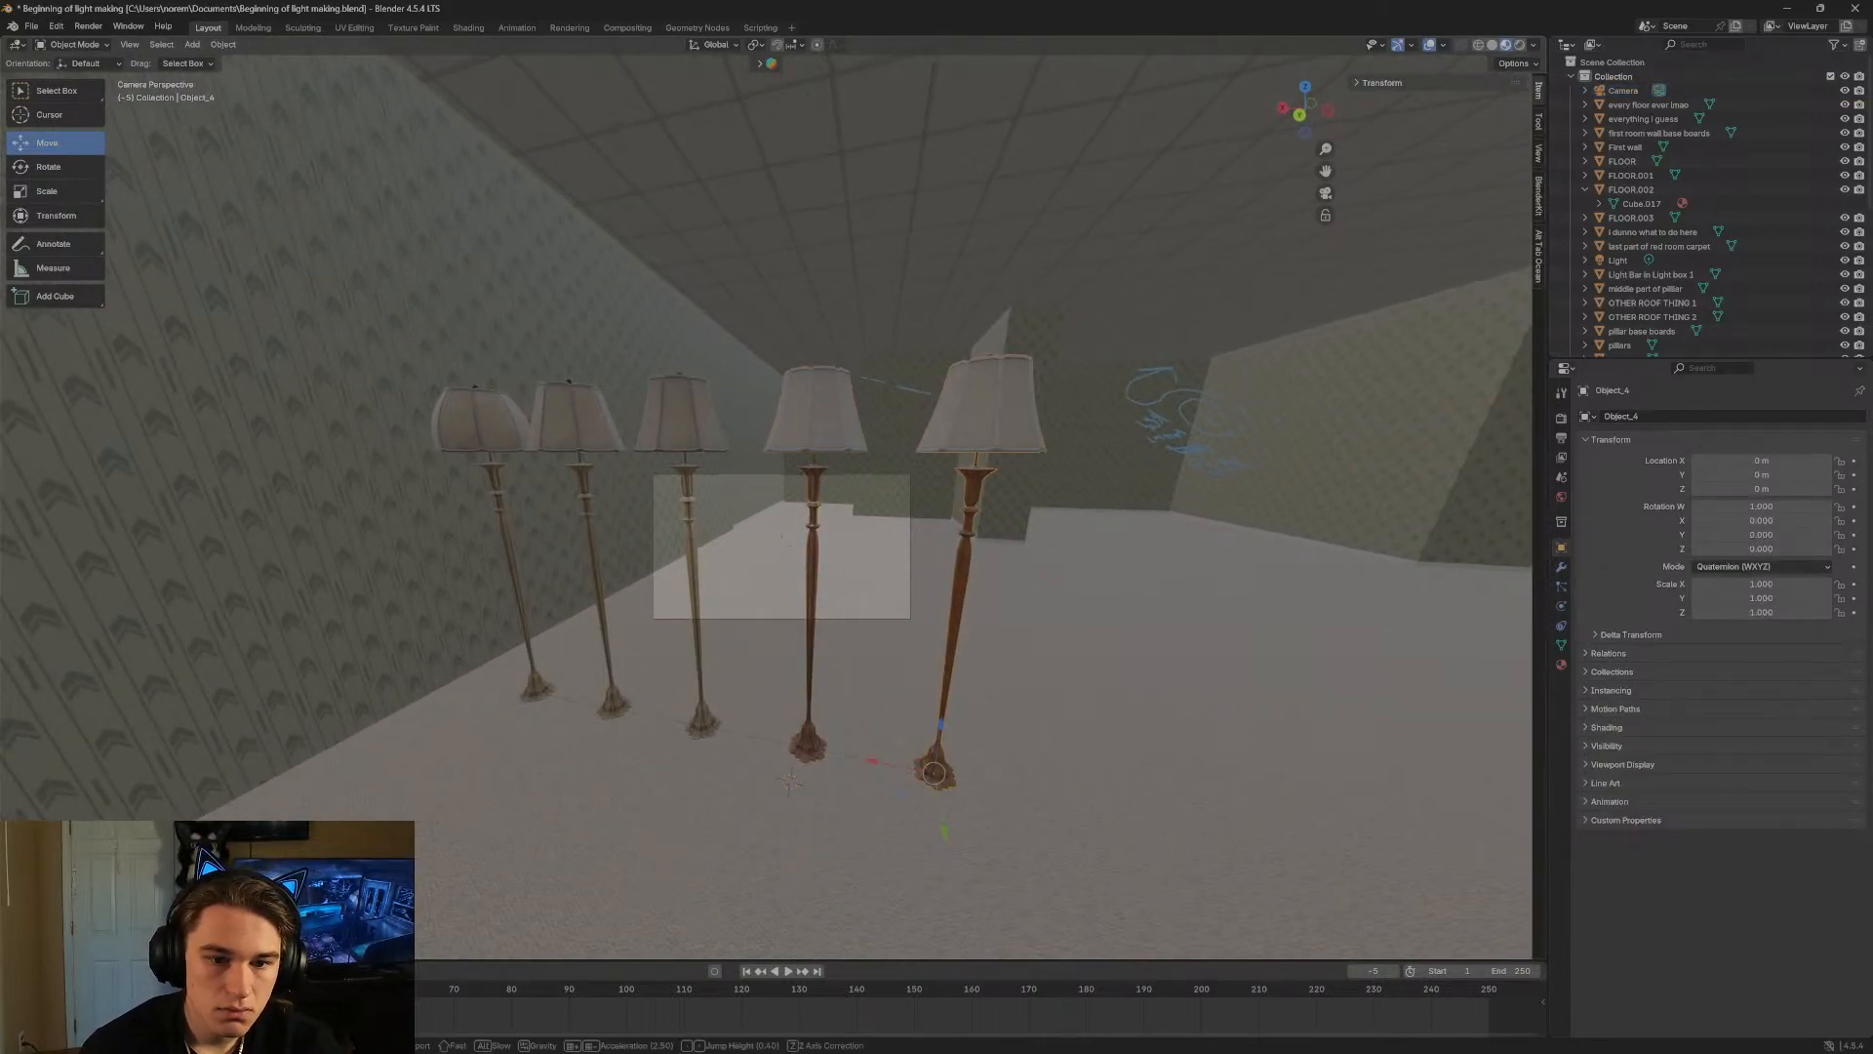
{"action": "key", "text": "w"}
{"action": "key", "text": "s"}
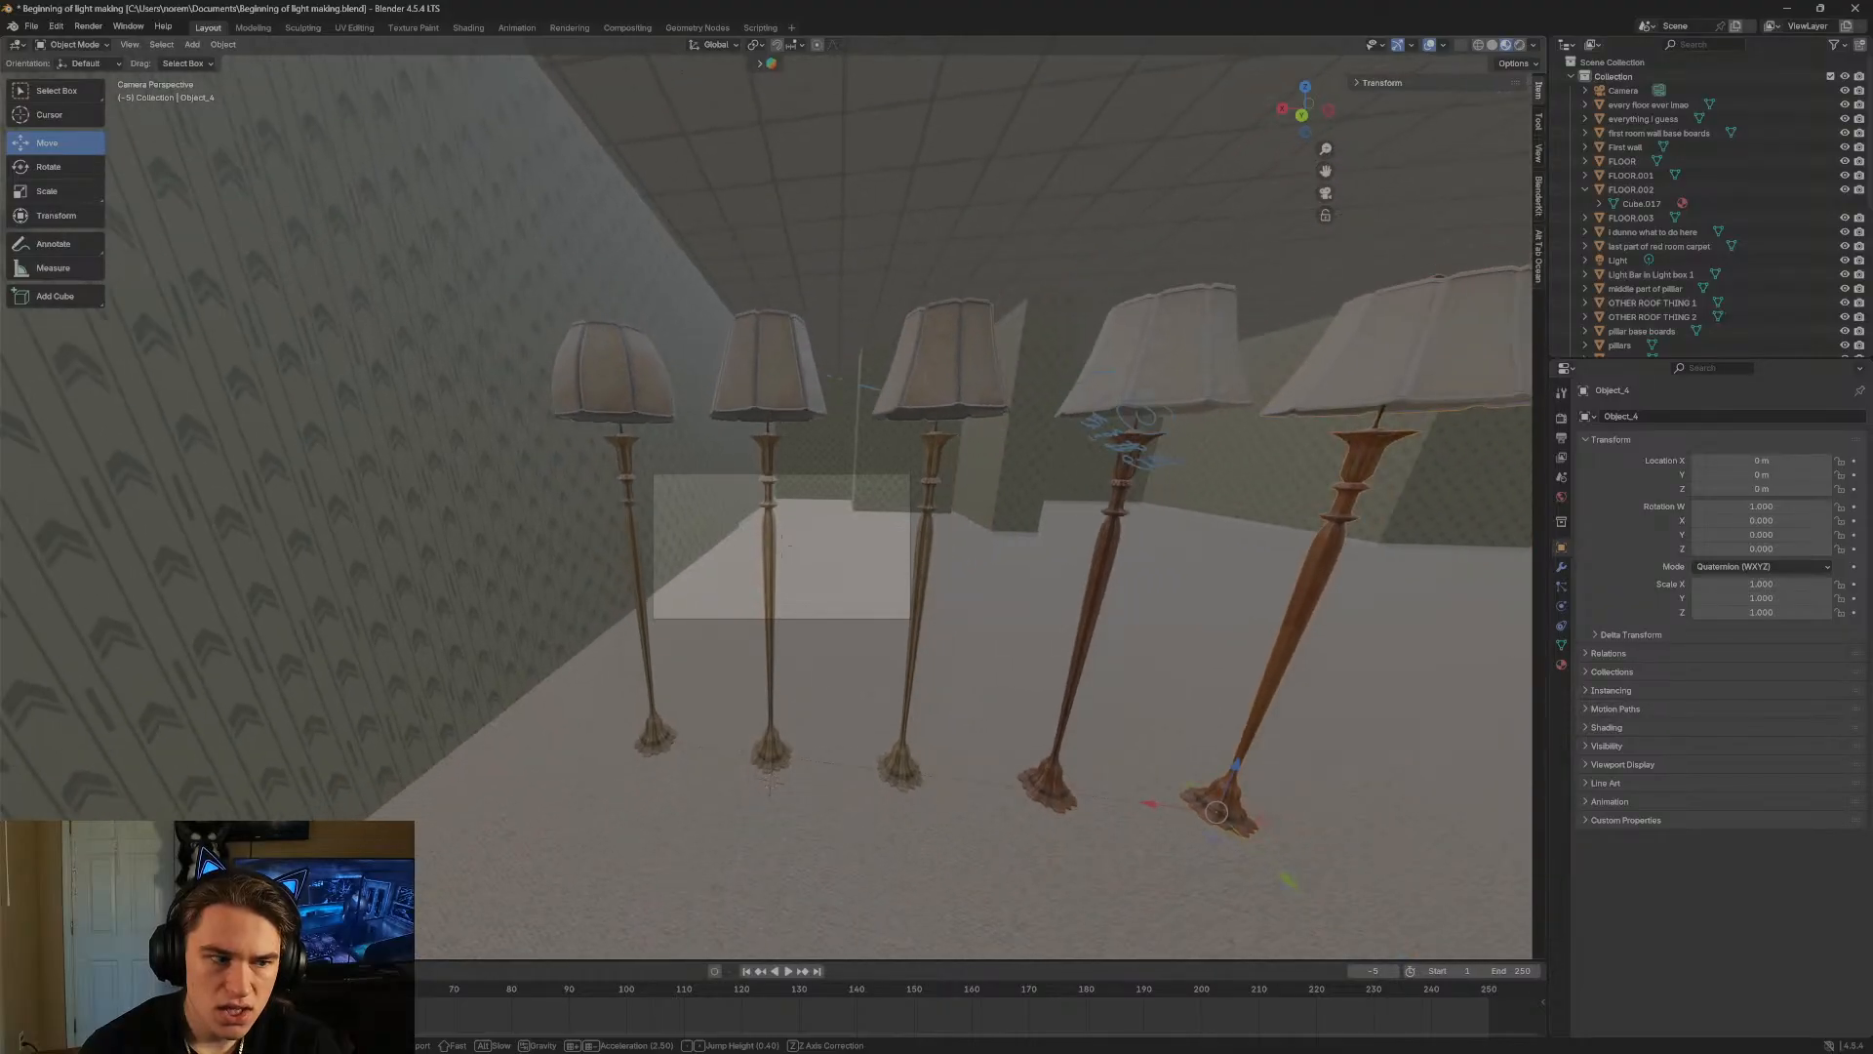
{"action": "key", "text": "d"}
{"action": "left_click", "coordinate": [1011, 386]}
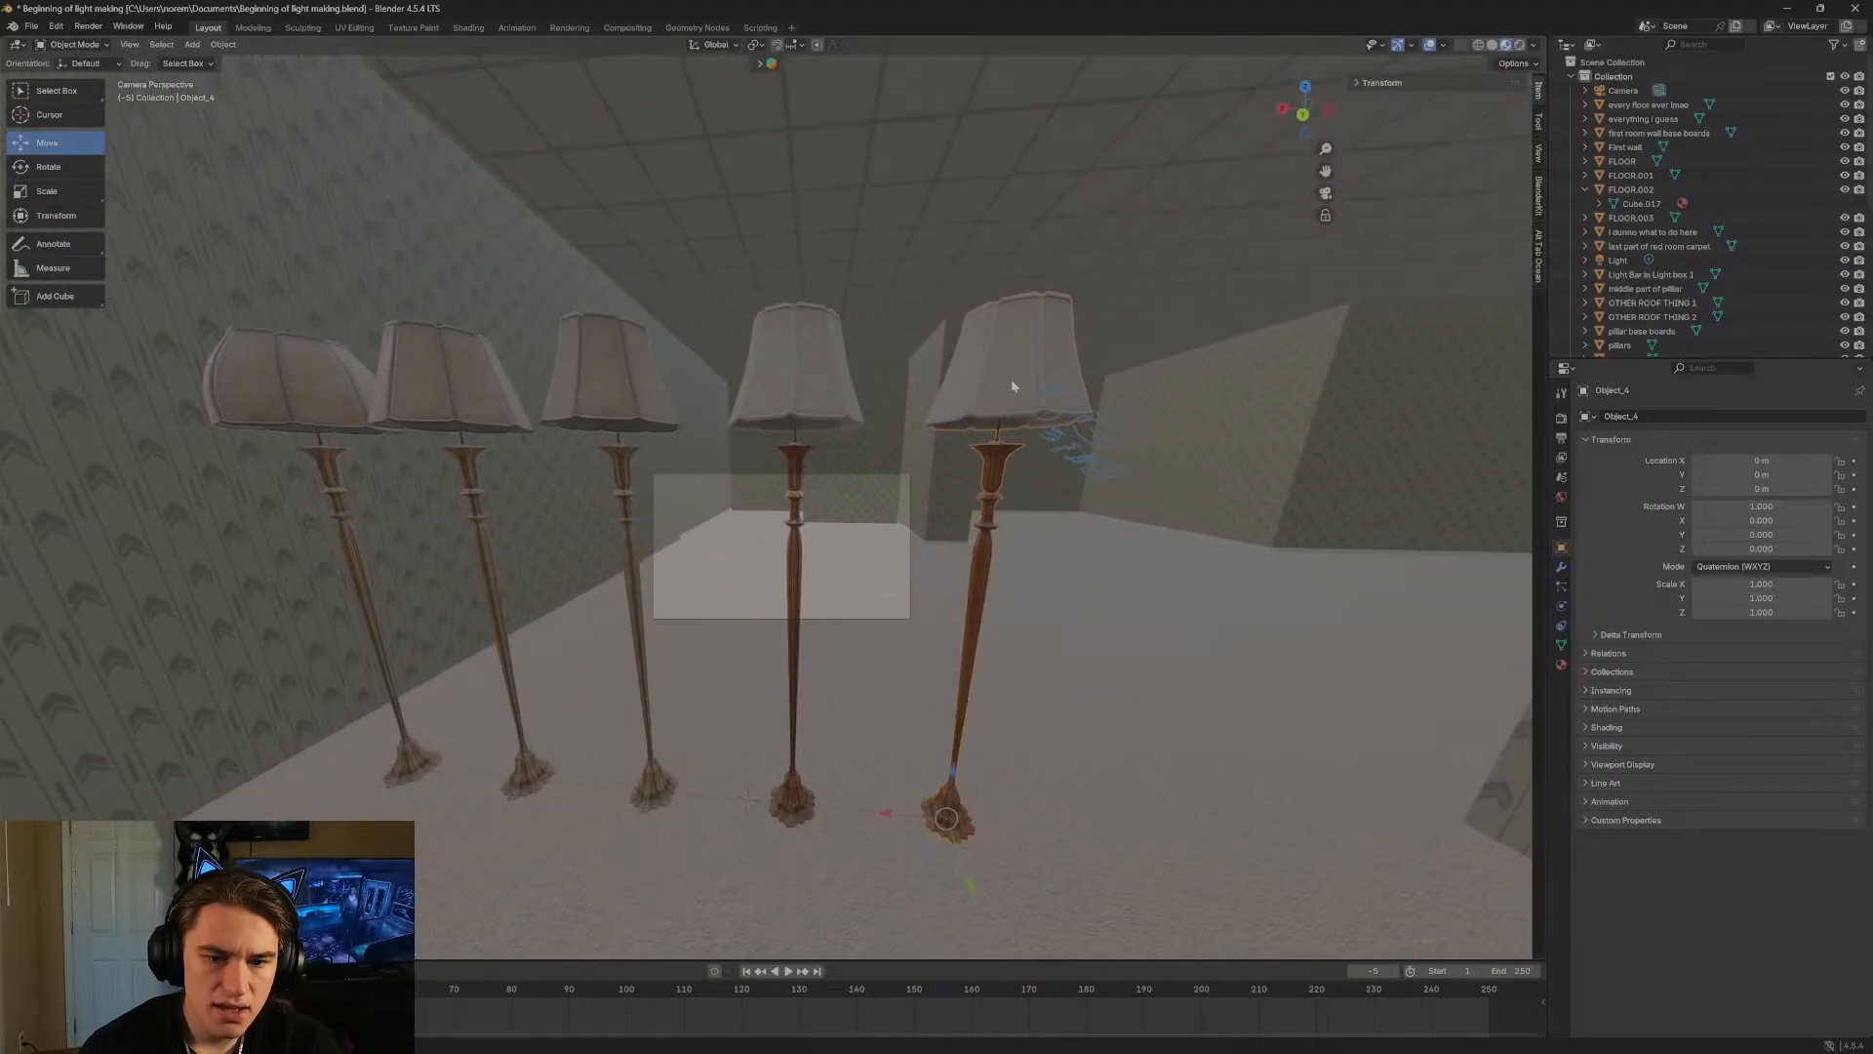
{"action": "left_click", "coordinate": [810, 376]}
{"action": "left_click", "coordinate": [999, 371]}
{"action": "right_click", "coordinate": [999, 371]}
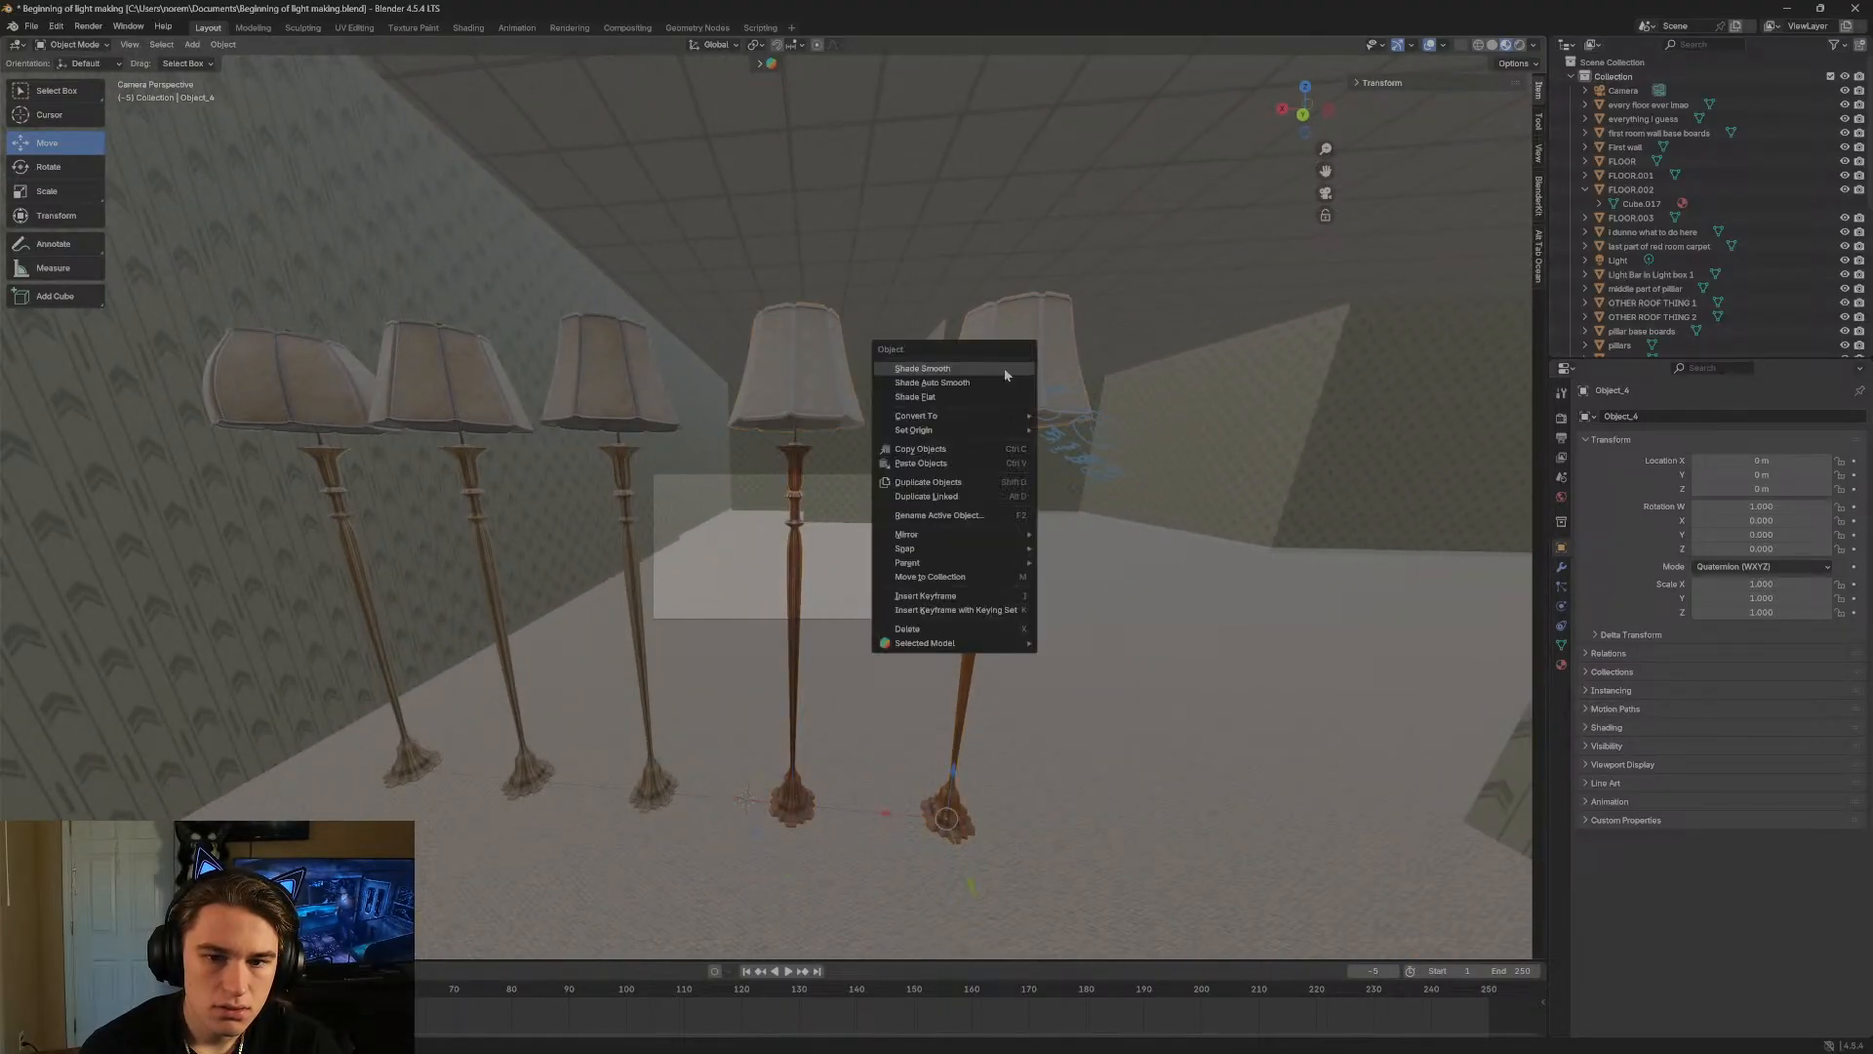
{"action": "left_click", "coordinate": [957, 628]}
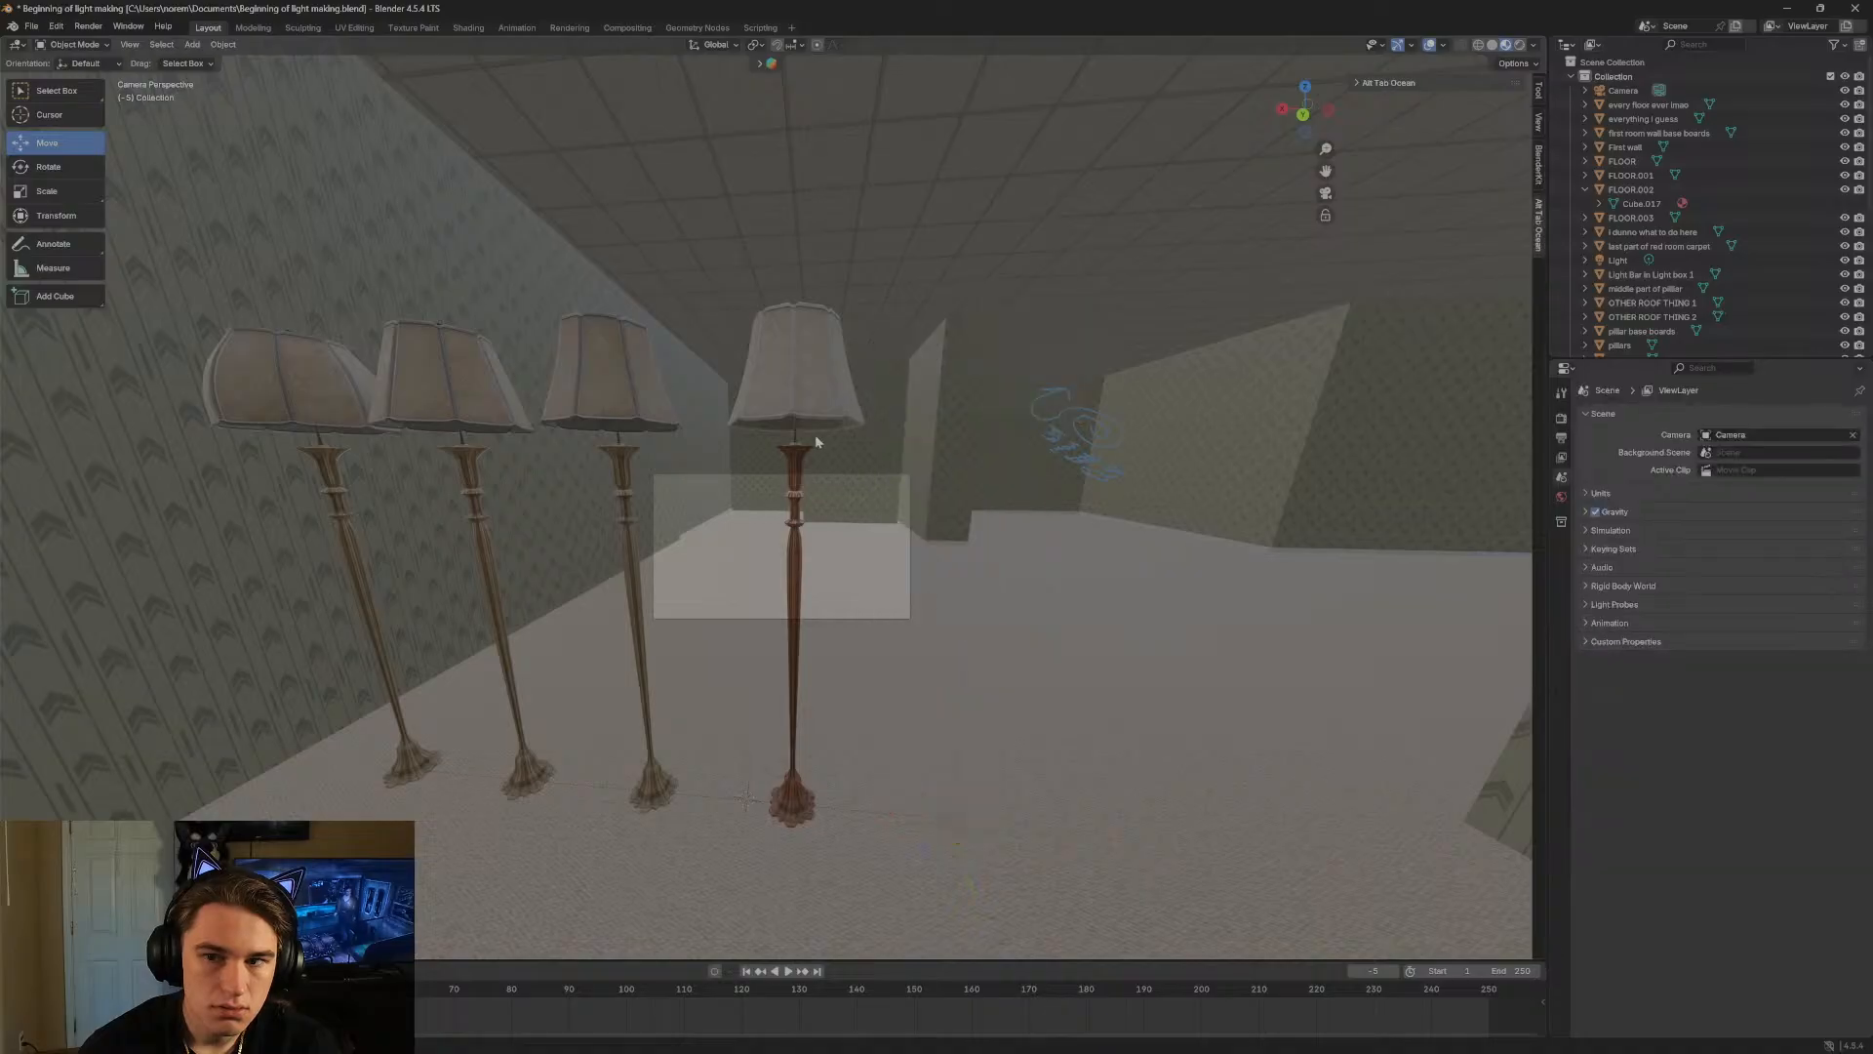
Delete three more floor lamps, keeping only the second one from the patterned wall.
{"action": "left_click", "coordinate": [784, 391]}
{"action": "scroll", "coordinate": [1708, 195], "scroll_direction": "down", "scroll_amount": 3}
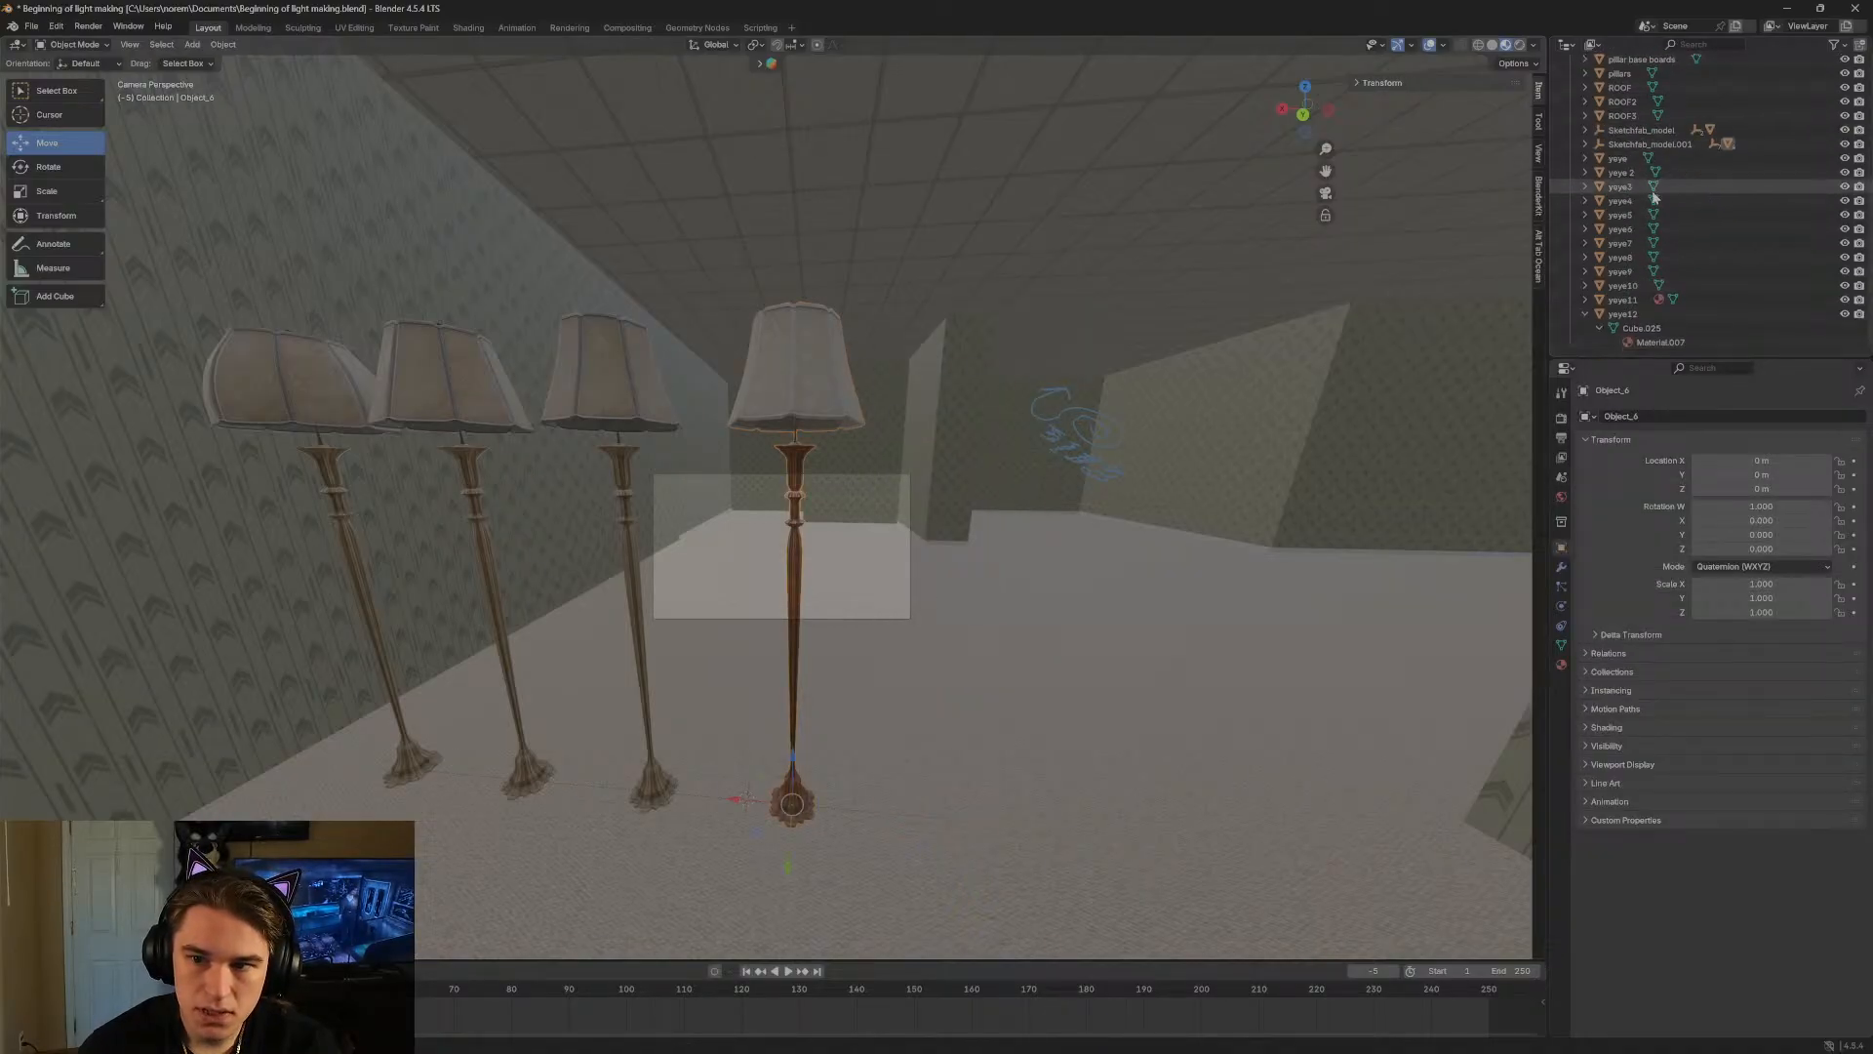
{"action": "scroll", "coordinate": [1708, 200], "scroll_direction": "up", "scroll_amount": 3}
{"action": "right_click", "coordinate": [777, 368]}
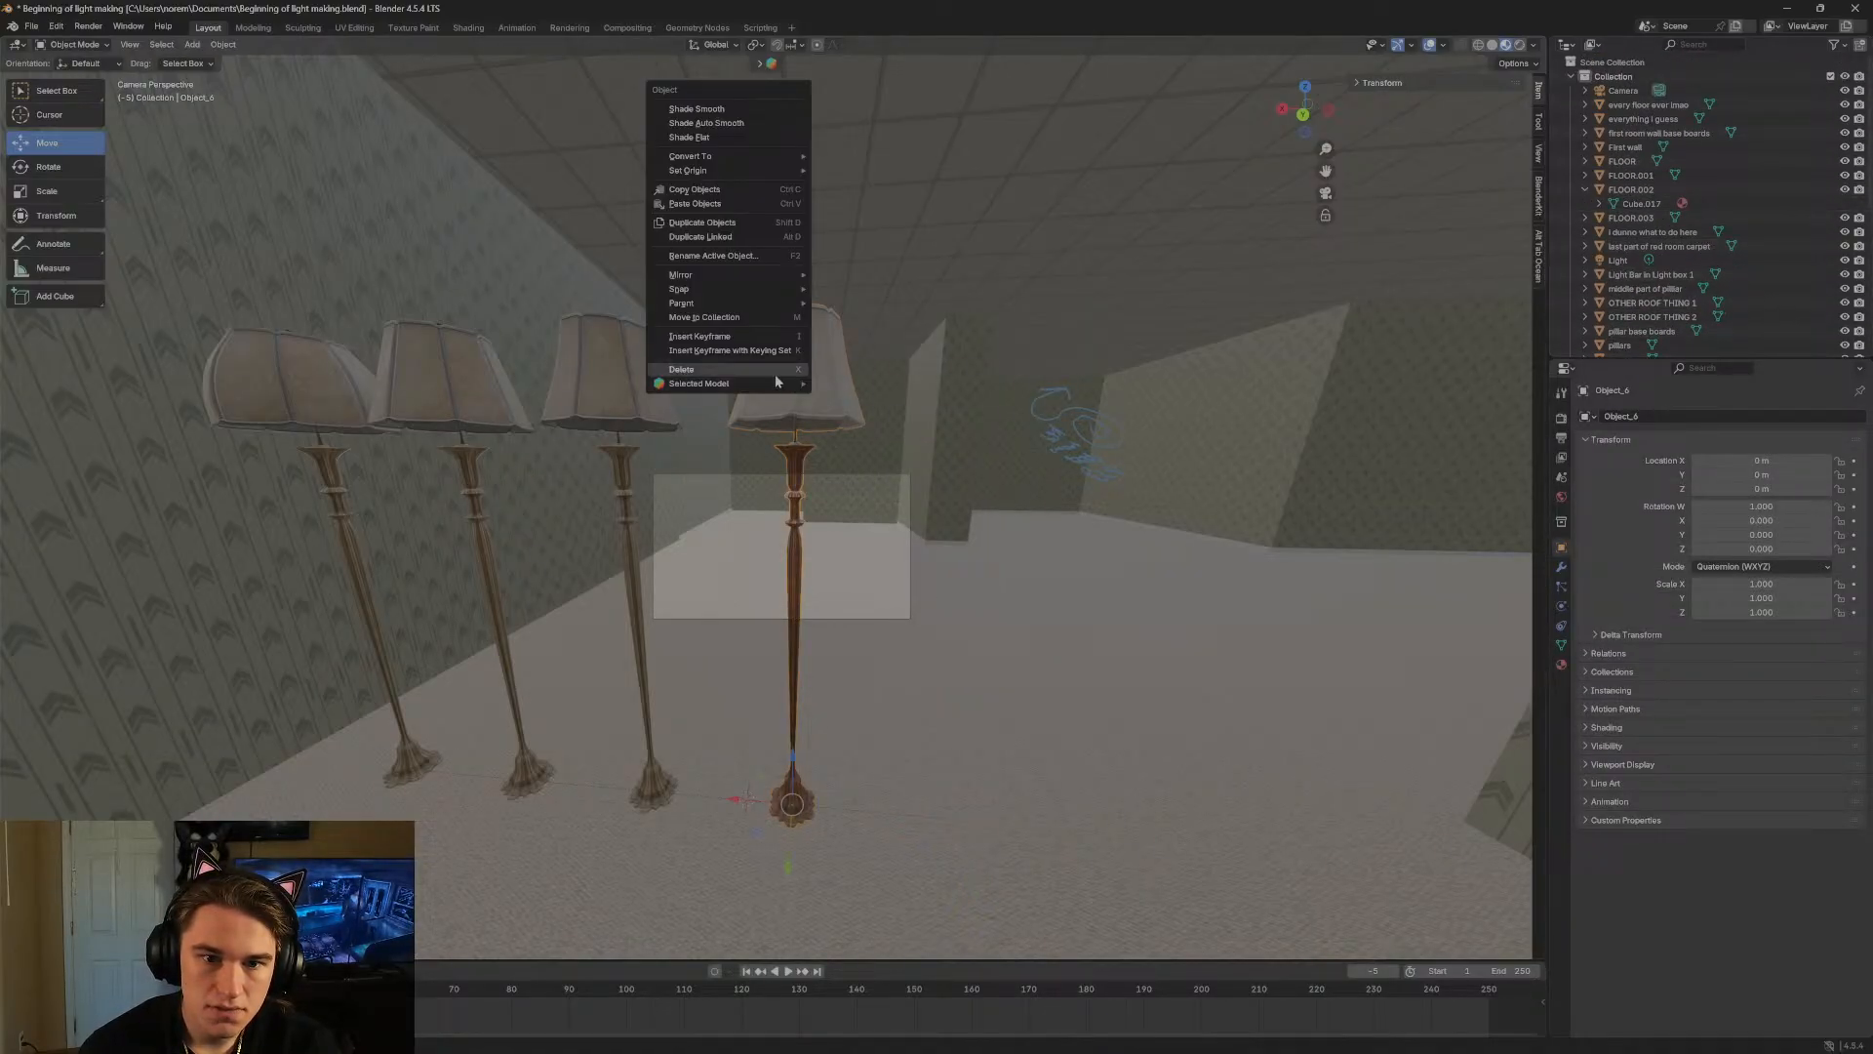
{"action": "left_click", "coordinate": [771, 373]}
{"action": "left_click", "coordinate": [631, 375]}
{"action": "right_click", "coordinate": [630, 375]}
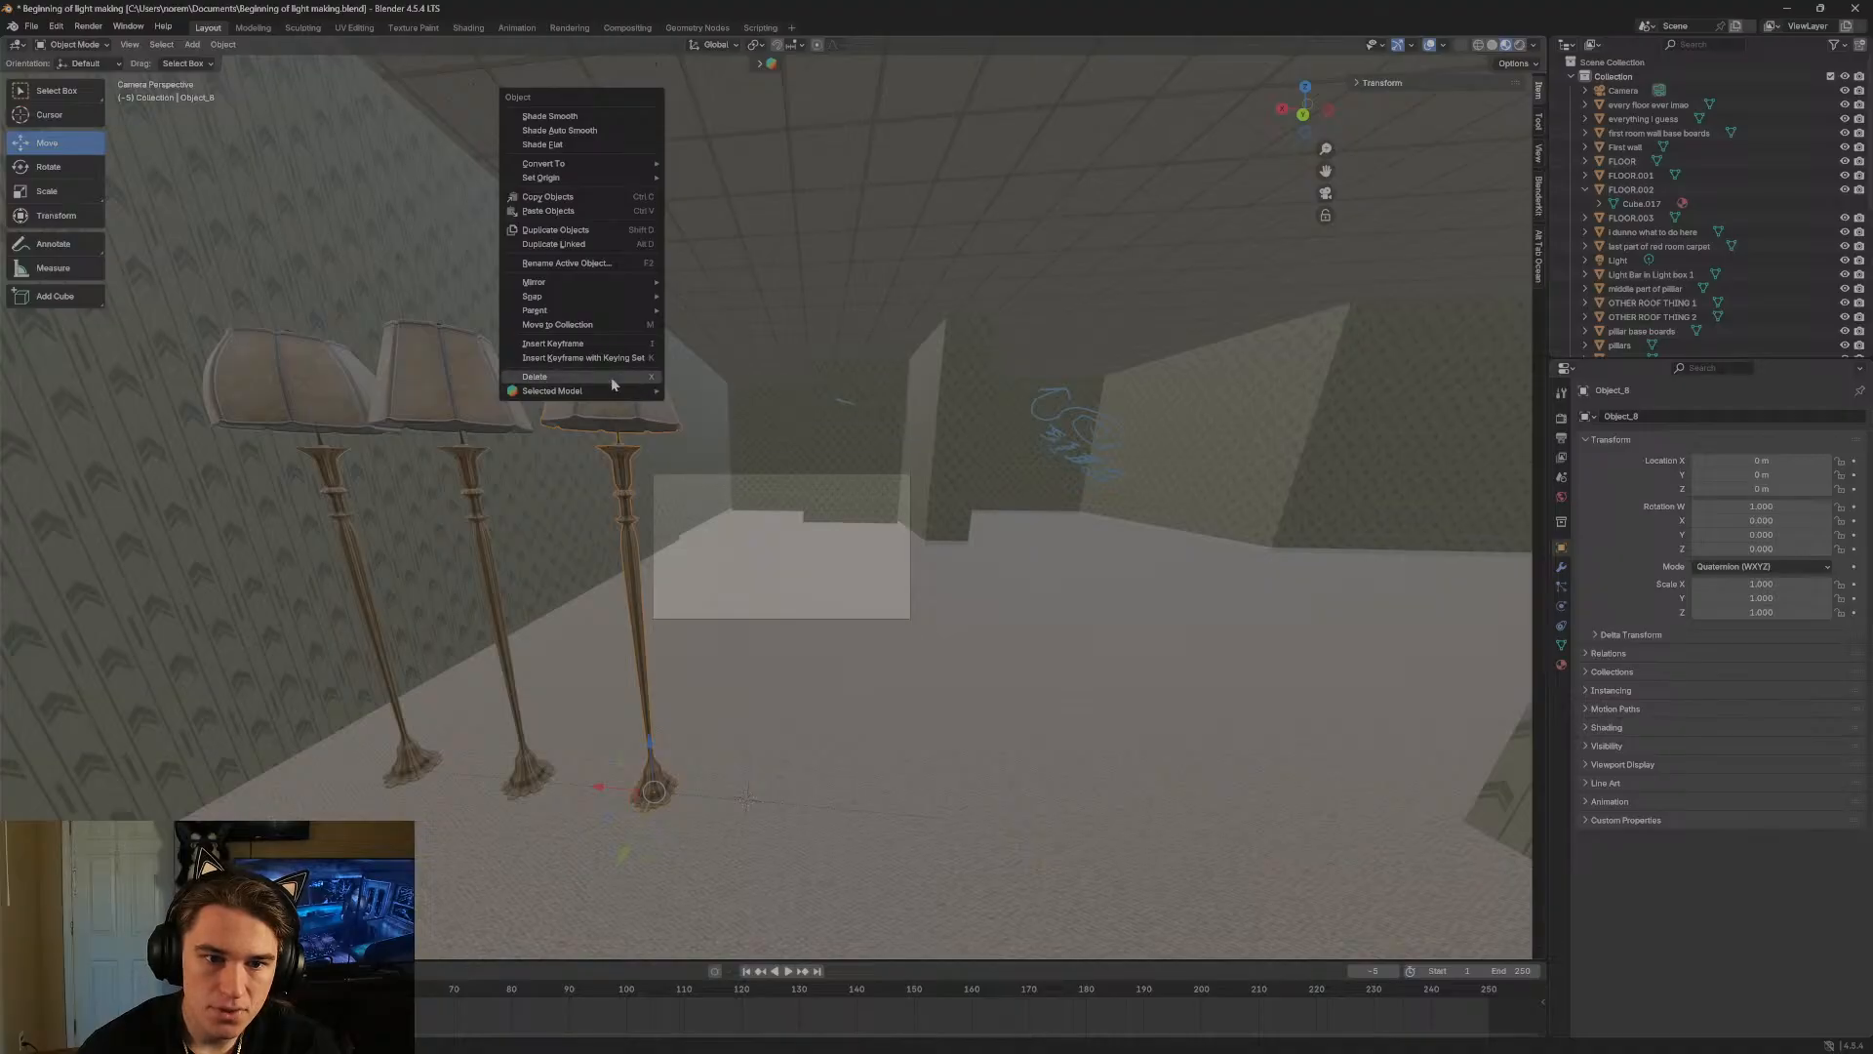
{"action": "left_click", "coordinate": [610, 377]}
{"action": "left_click", "coordinate": [315, 394]}
{"action": "right_click", "coordinate": [315, 394]}
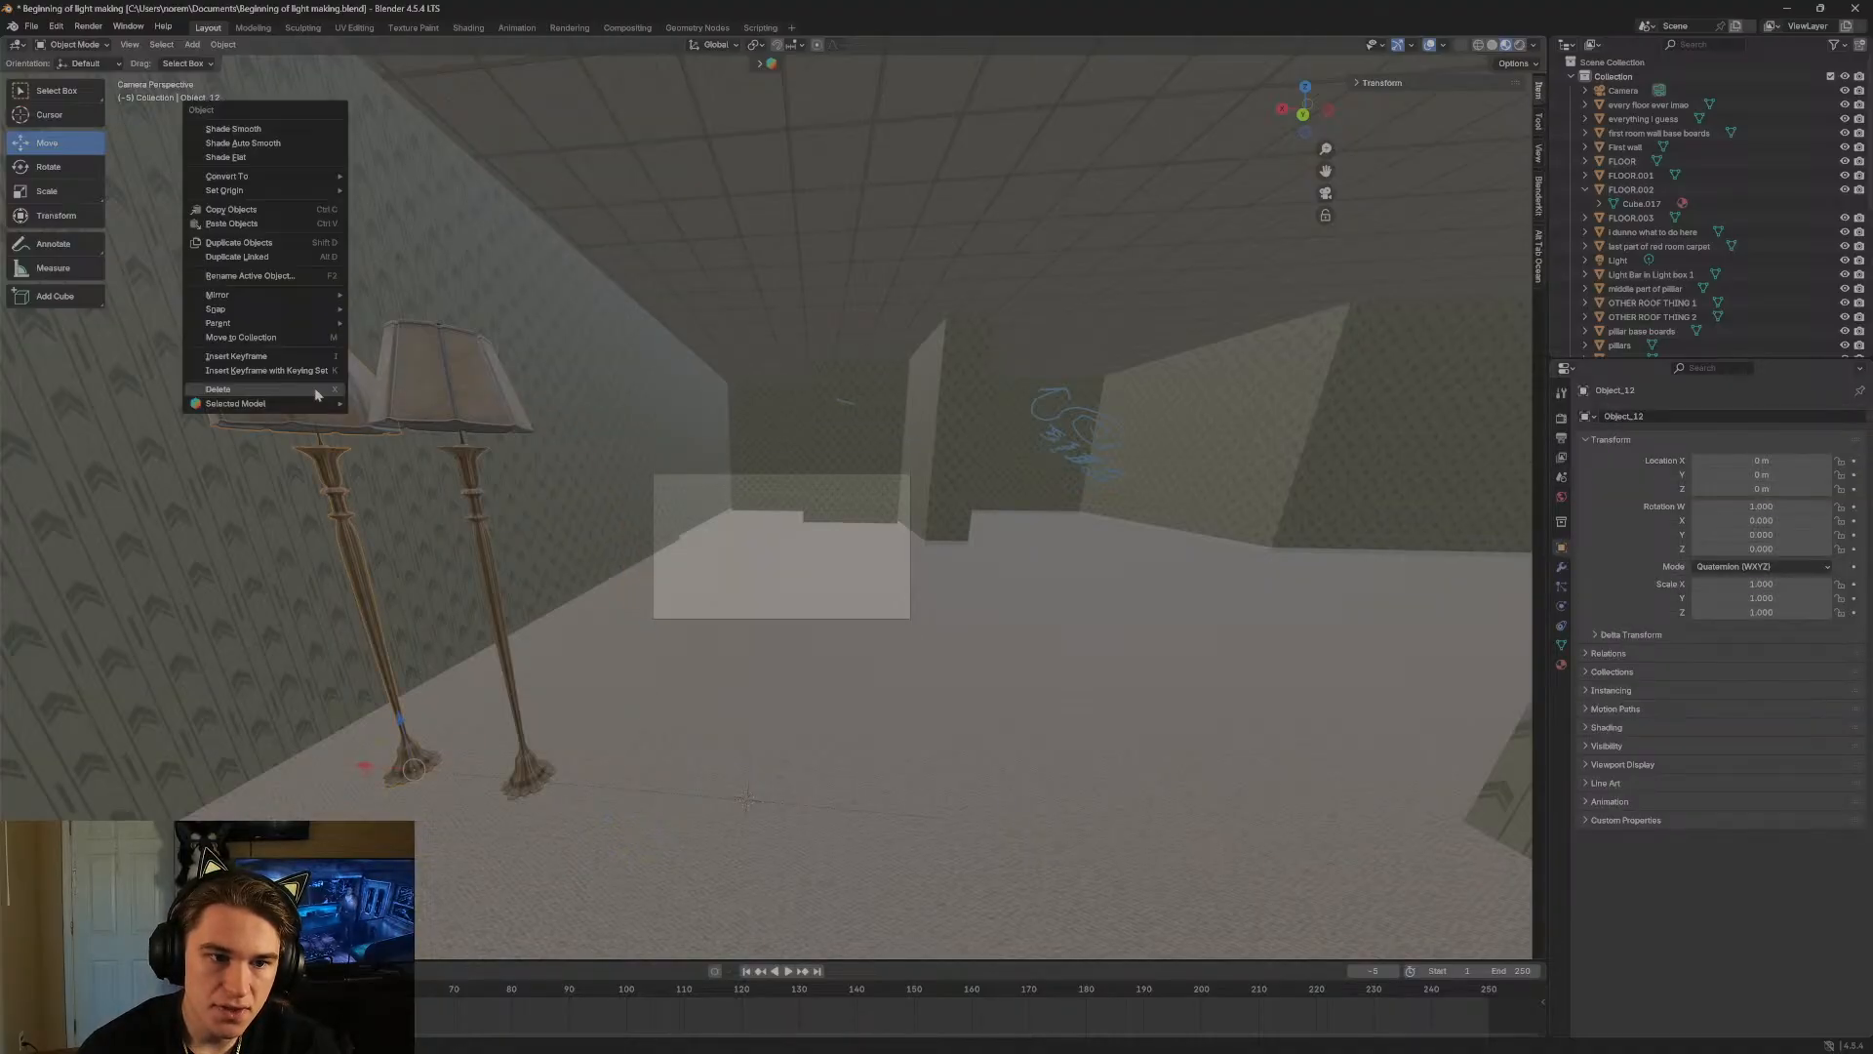
{"action": "left_click", "coordinate": [316, 394]}
Switch to the Select Box tool and select the remaining floor lamp by its base.
{"action": "key", "text": "shift+grave"}
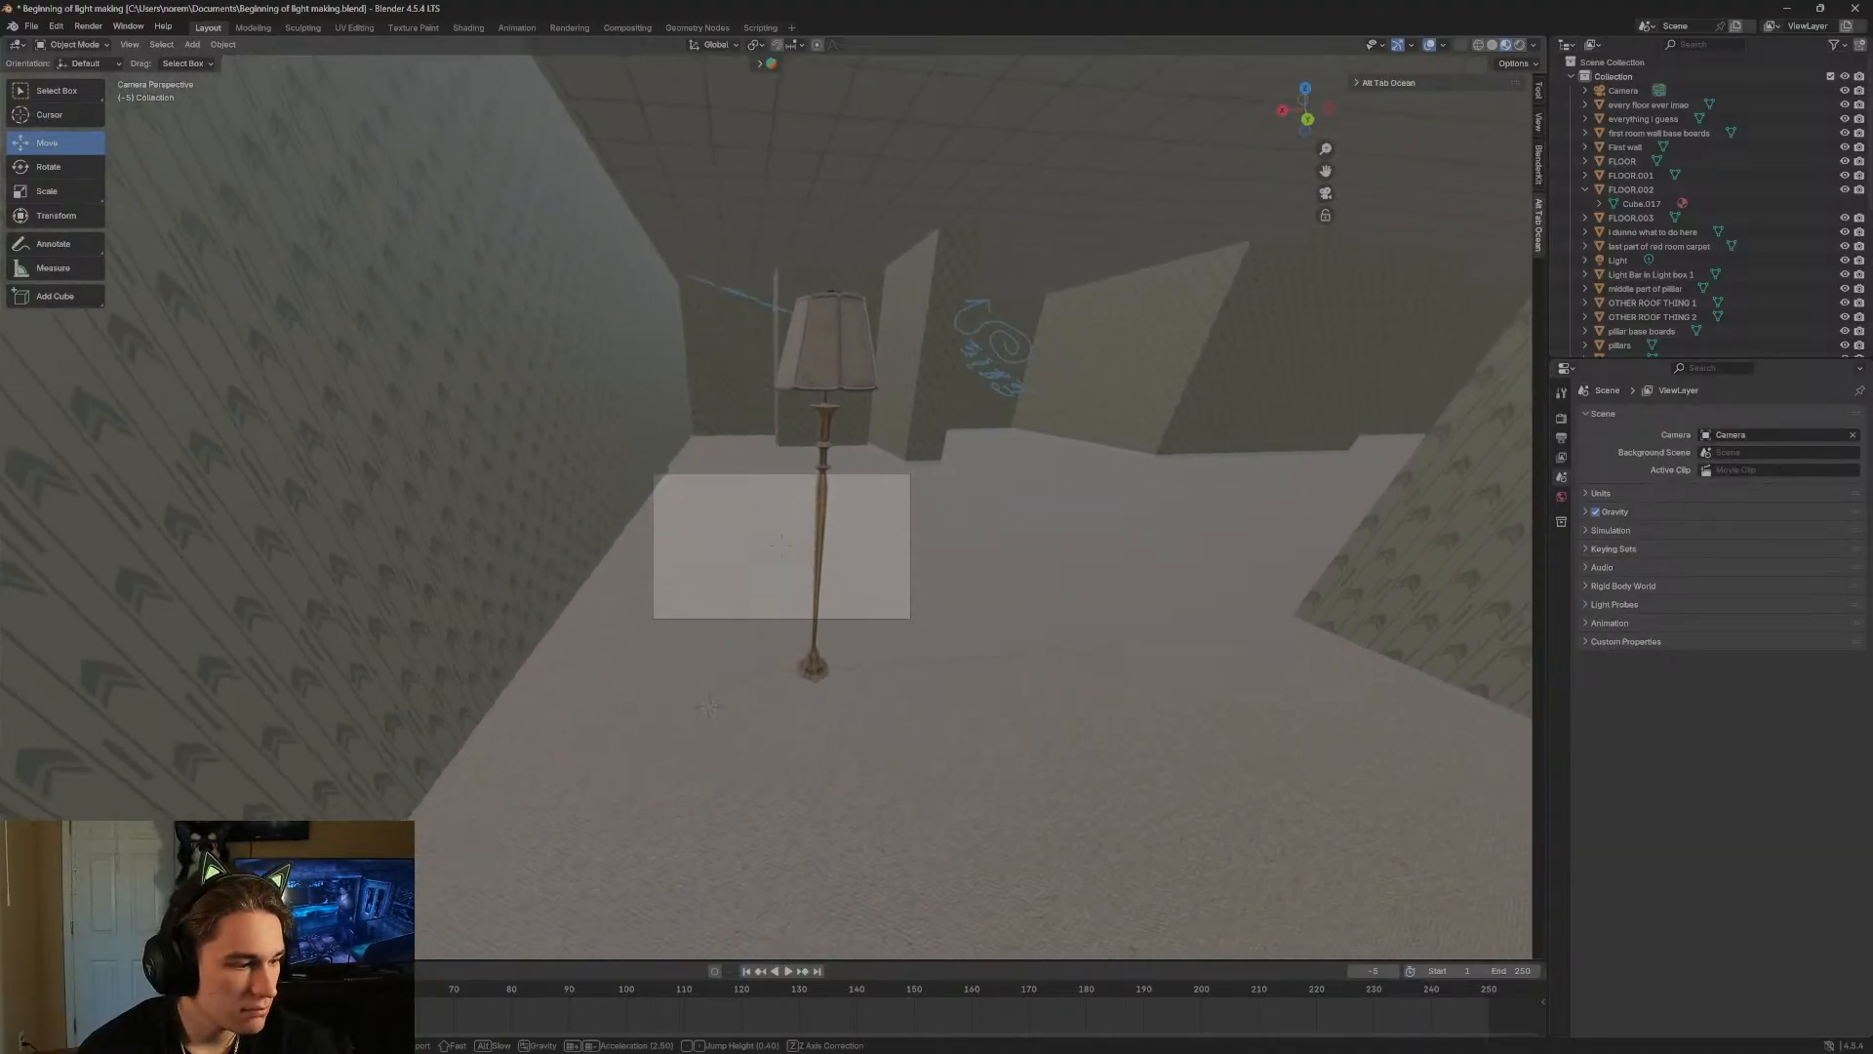
{"action": "key", "text": "s"}
{"action": "key", "text": "w"}
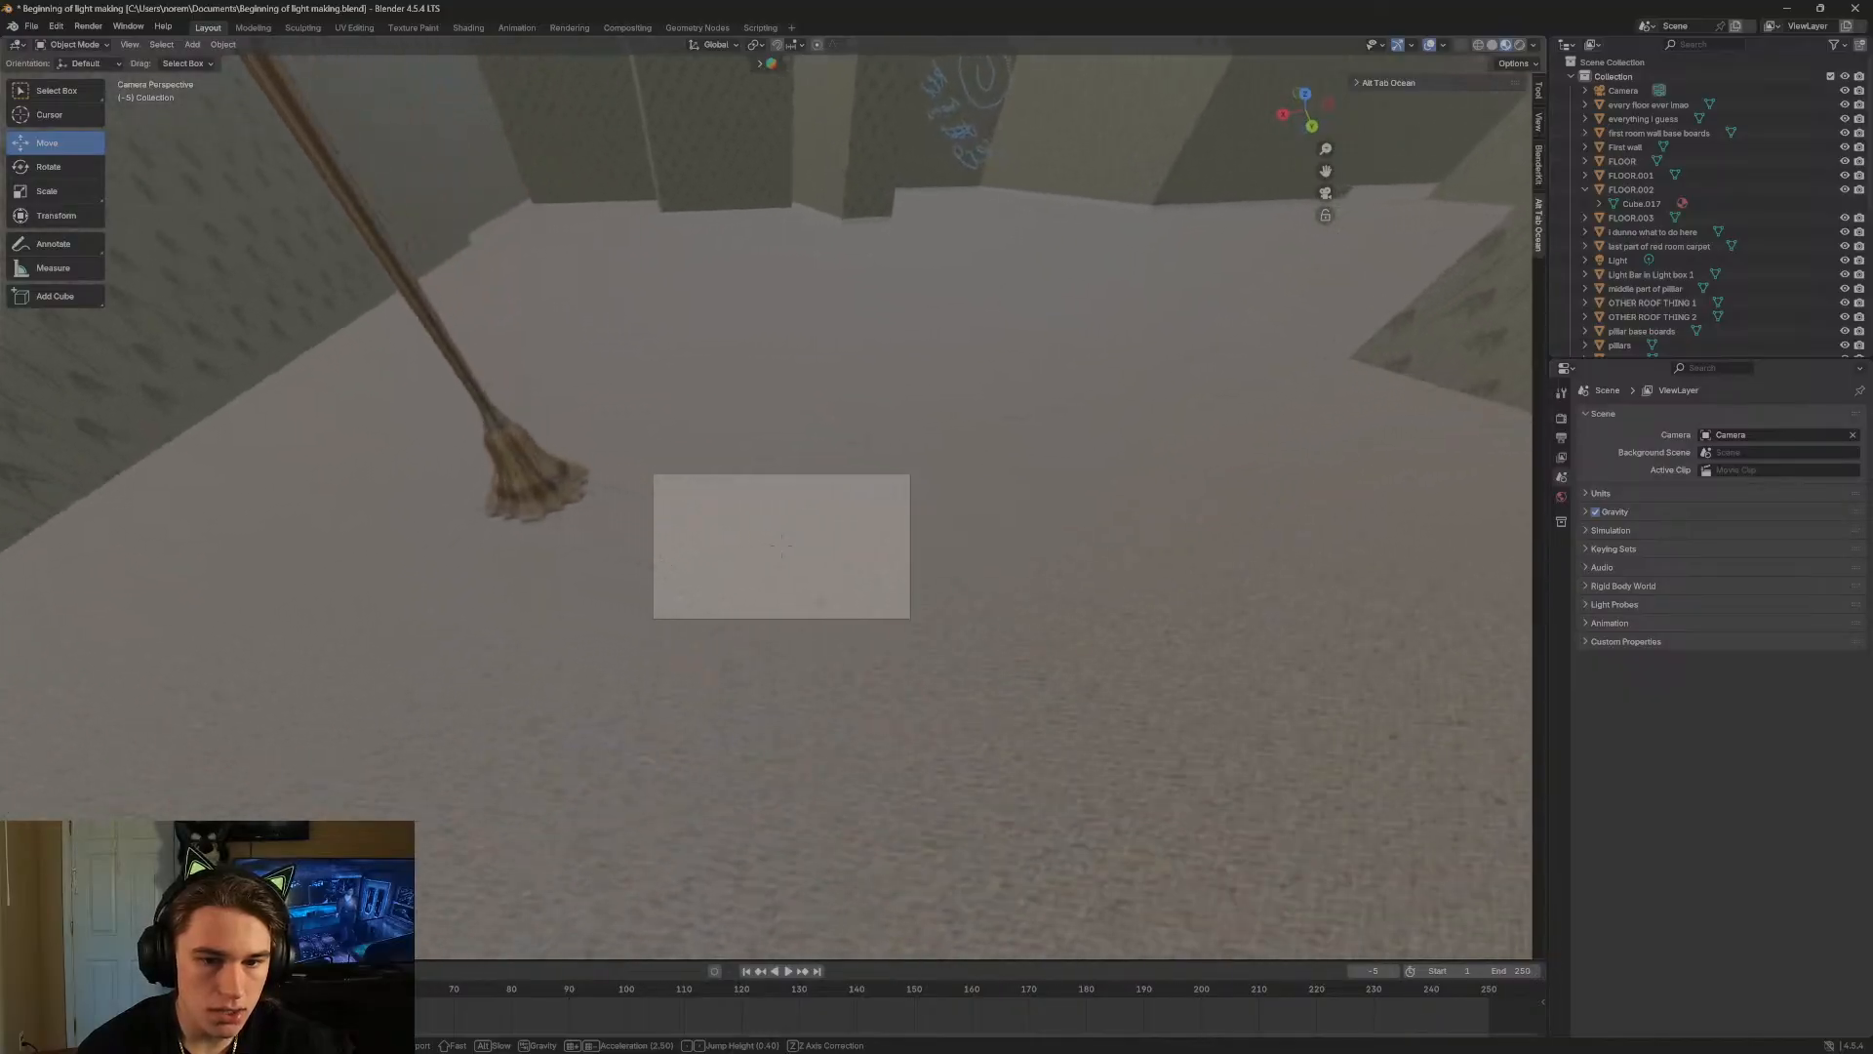
{"action": "left_click", "coordinate": [317, 391]}
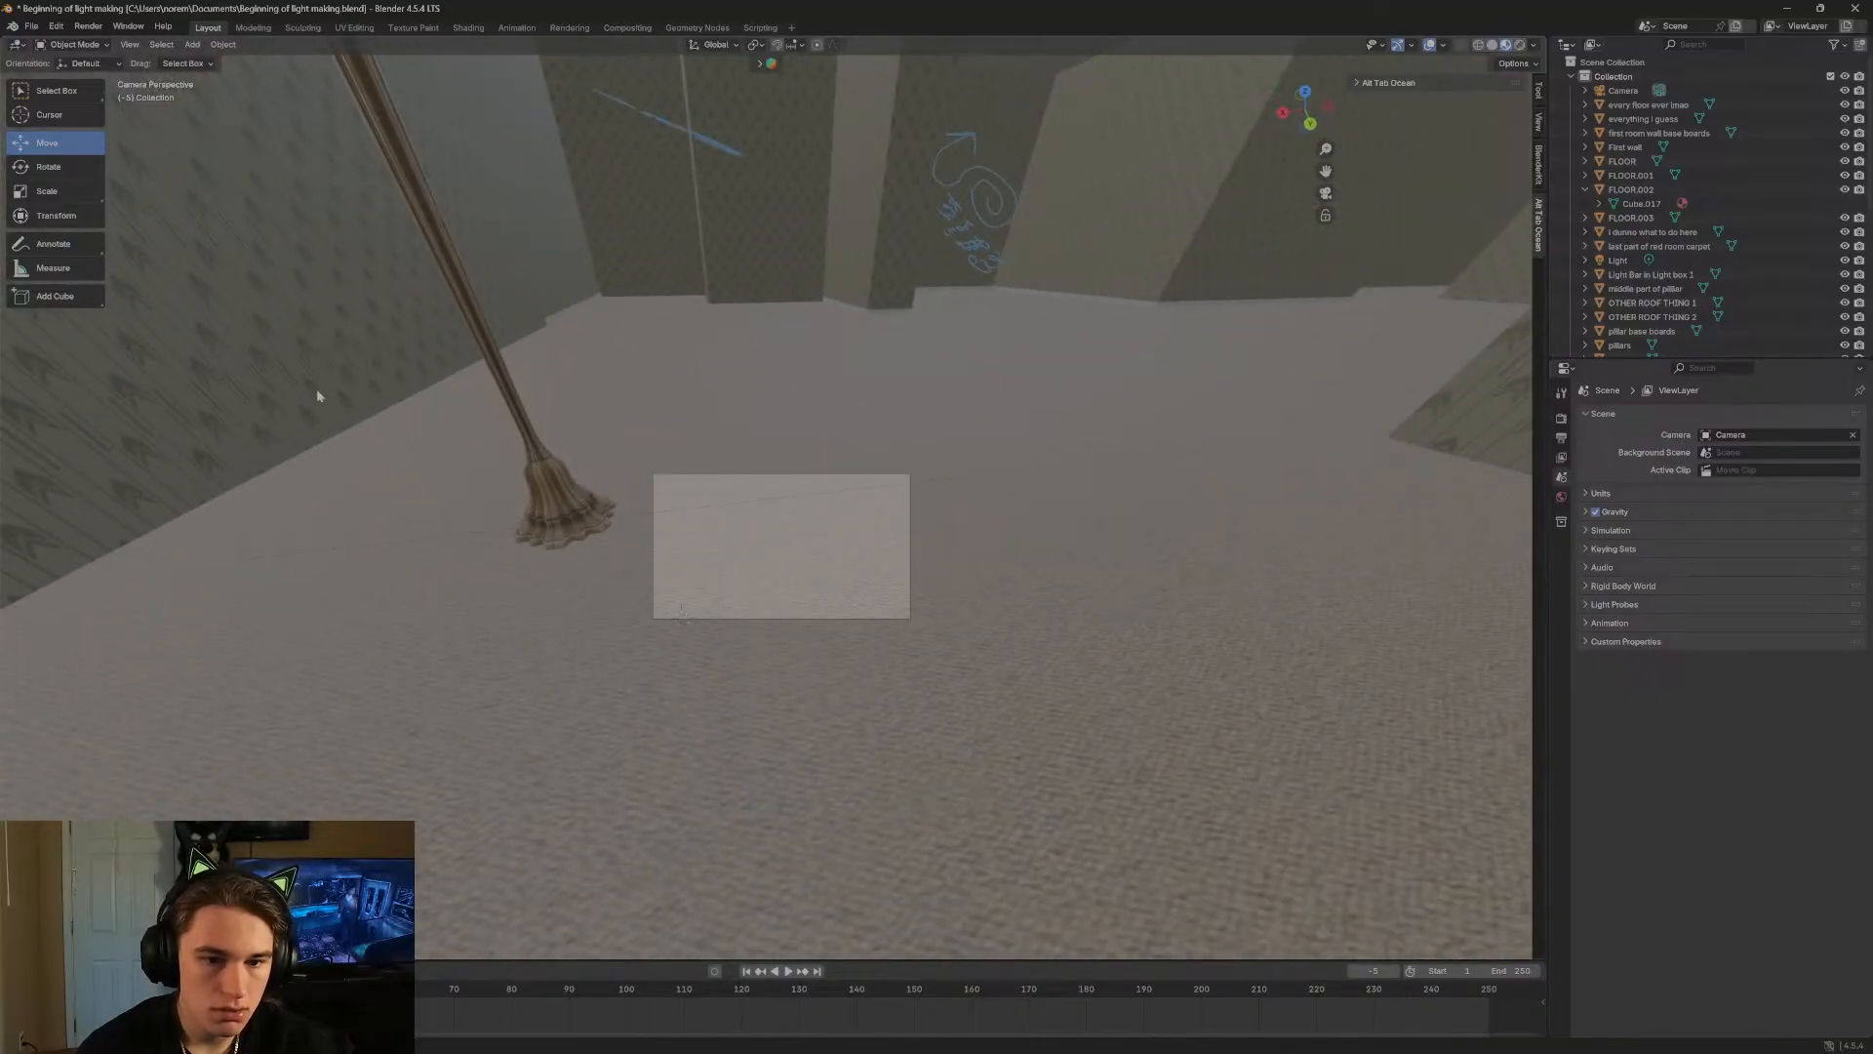
{"action": "left_click", "coordinate": [59, 91]}
{"action": "left_click", "coordinate": [645, 517]}
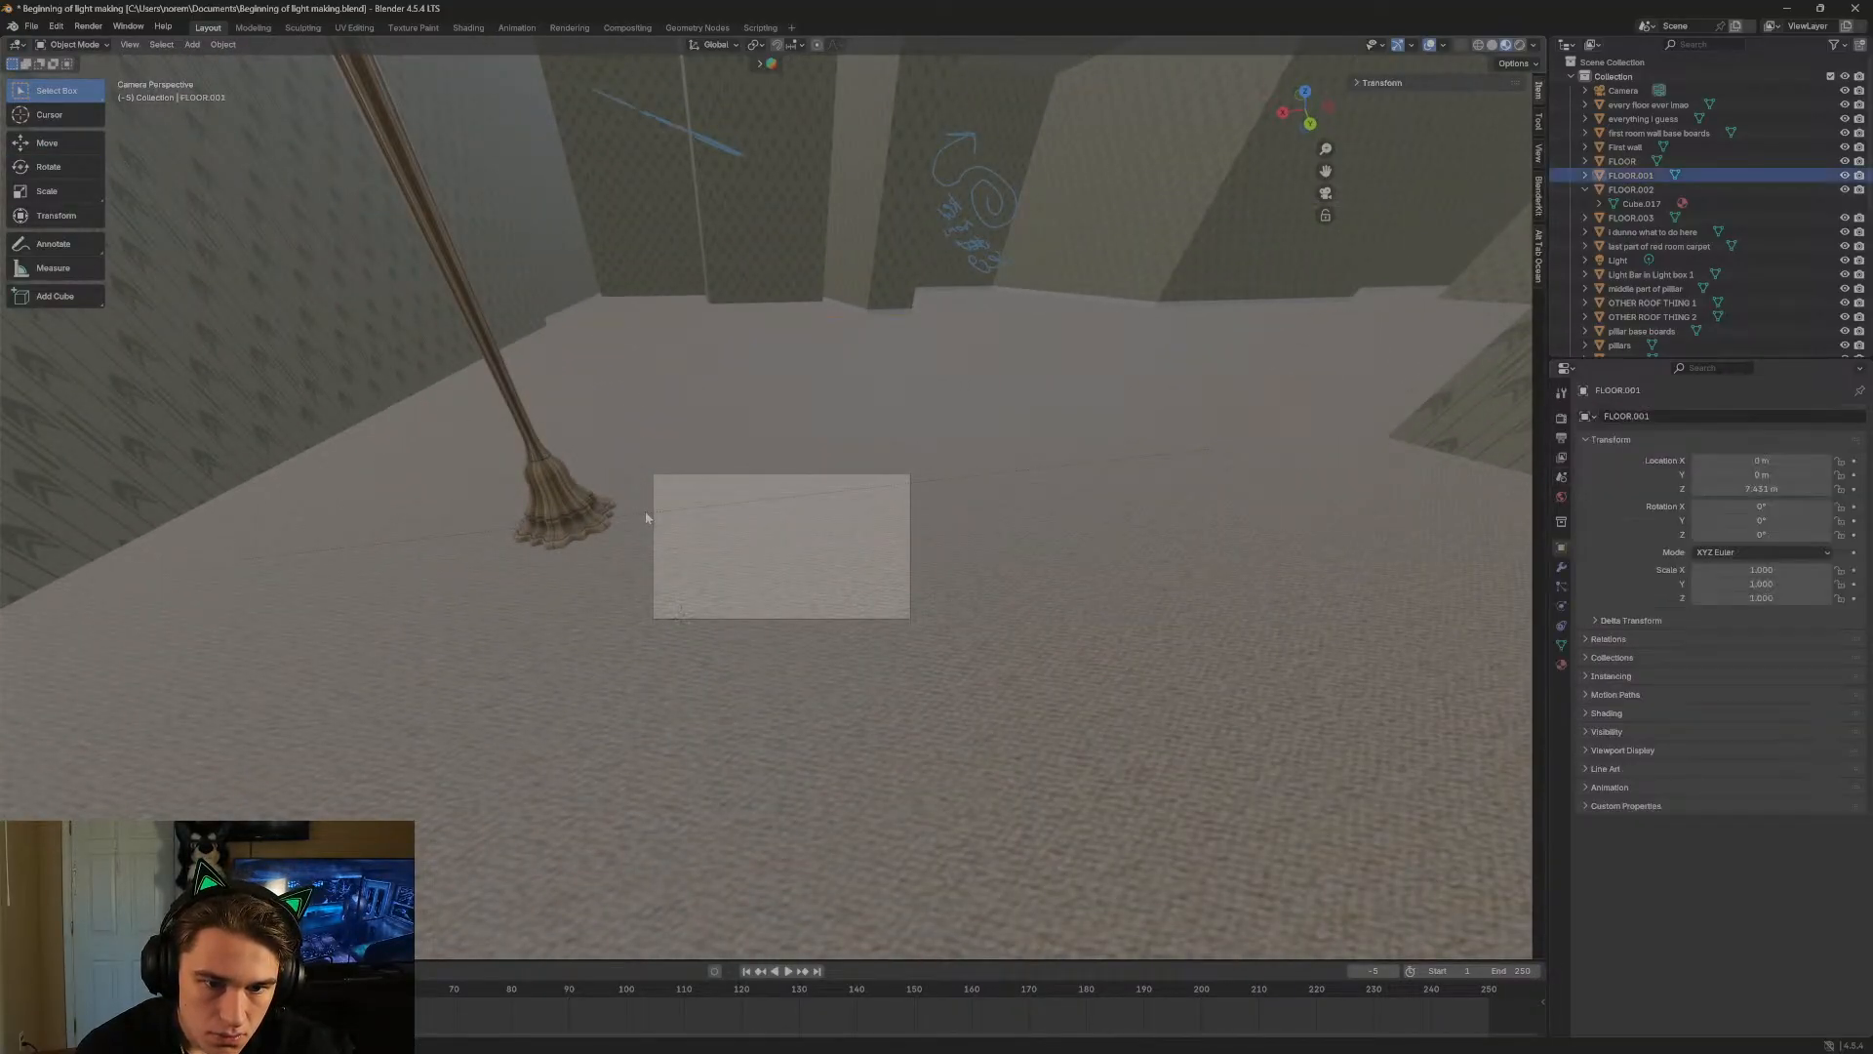
{"action": "left_click", "coordinate": [539, 493]}
Move the selected lamp out of its room towards the neighbouring section, to about X 4.8 m, Y -17.5 m, Z 0.2 m.
{"action": "key", "text": "shift+grave"}
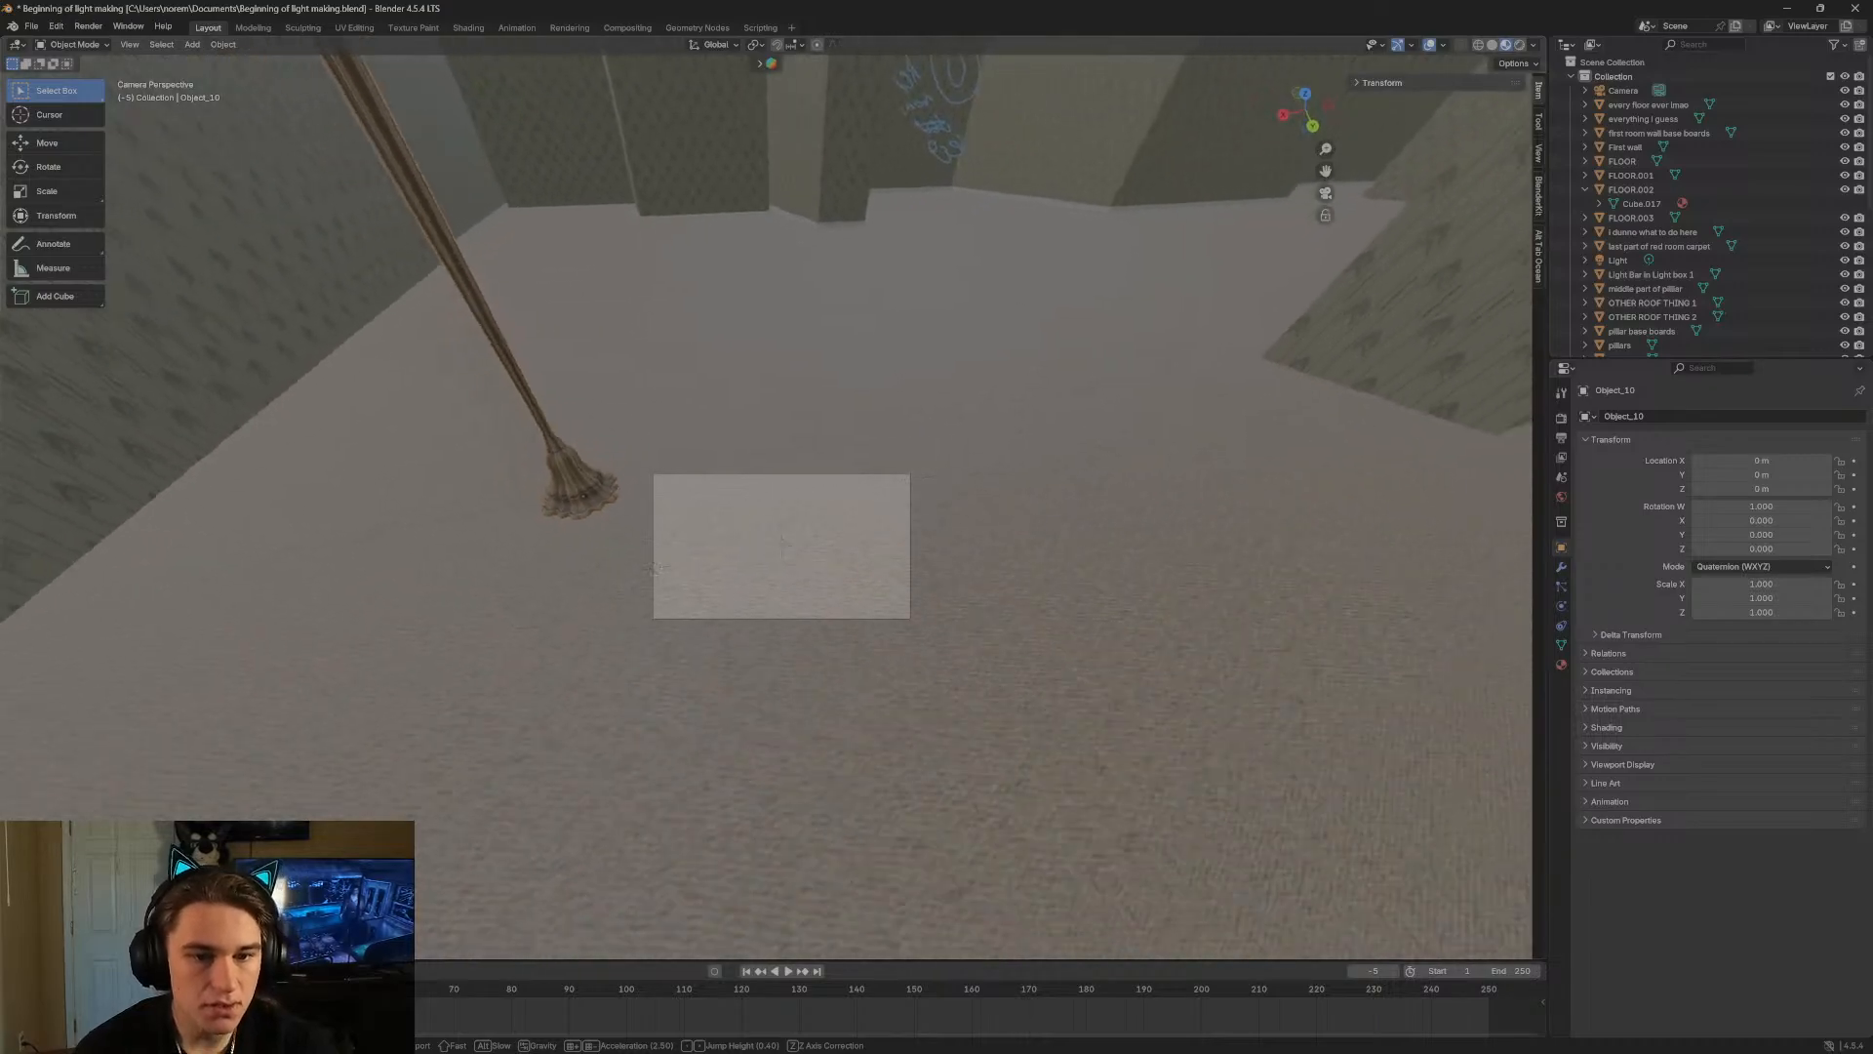
{"action": "key", "text": "w"}
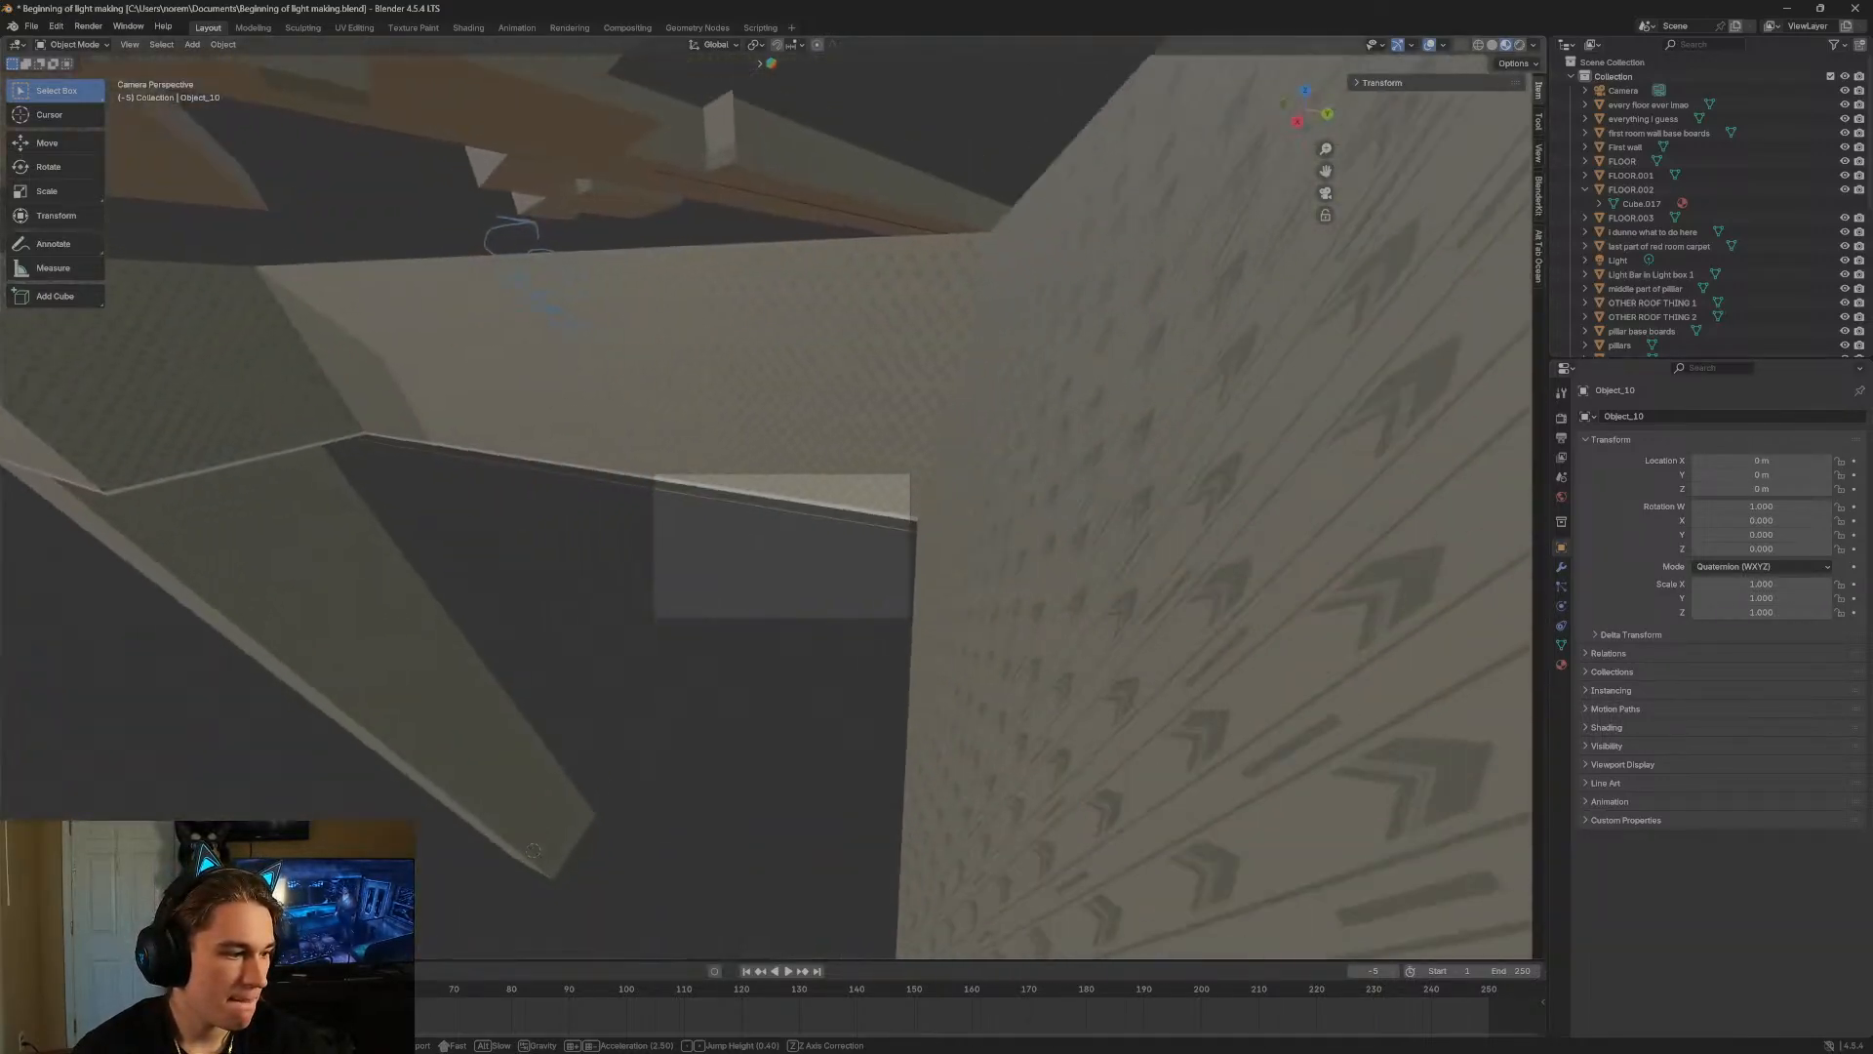
{"action": "key", "text": "w"}
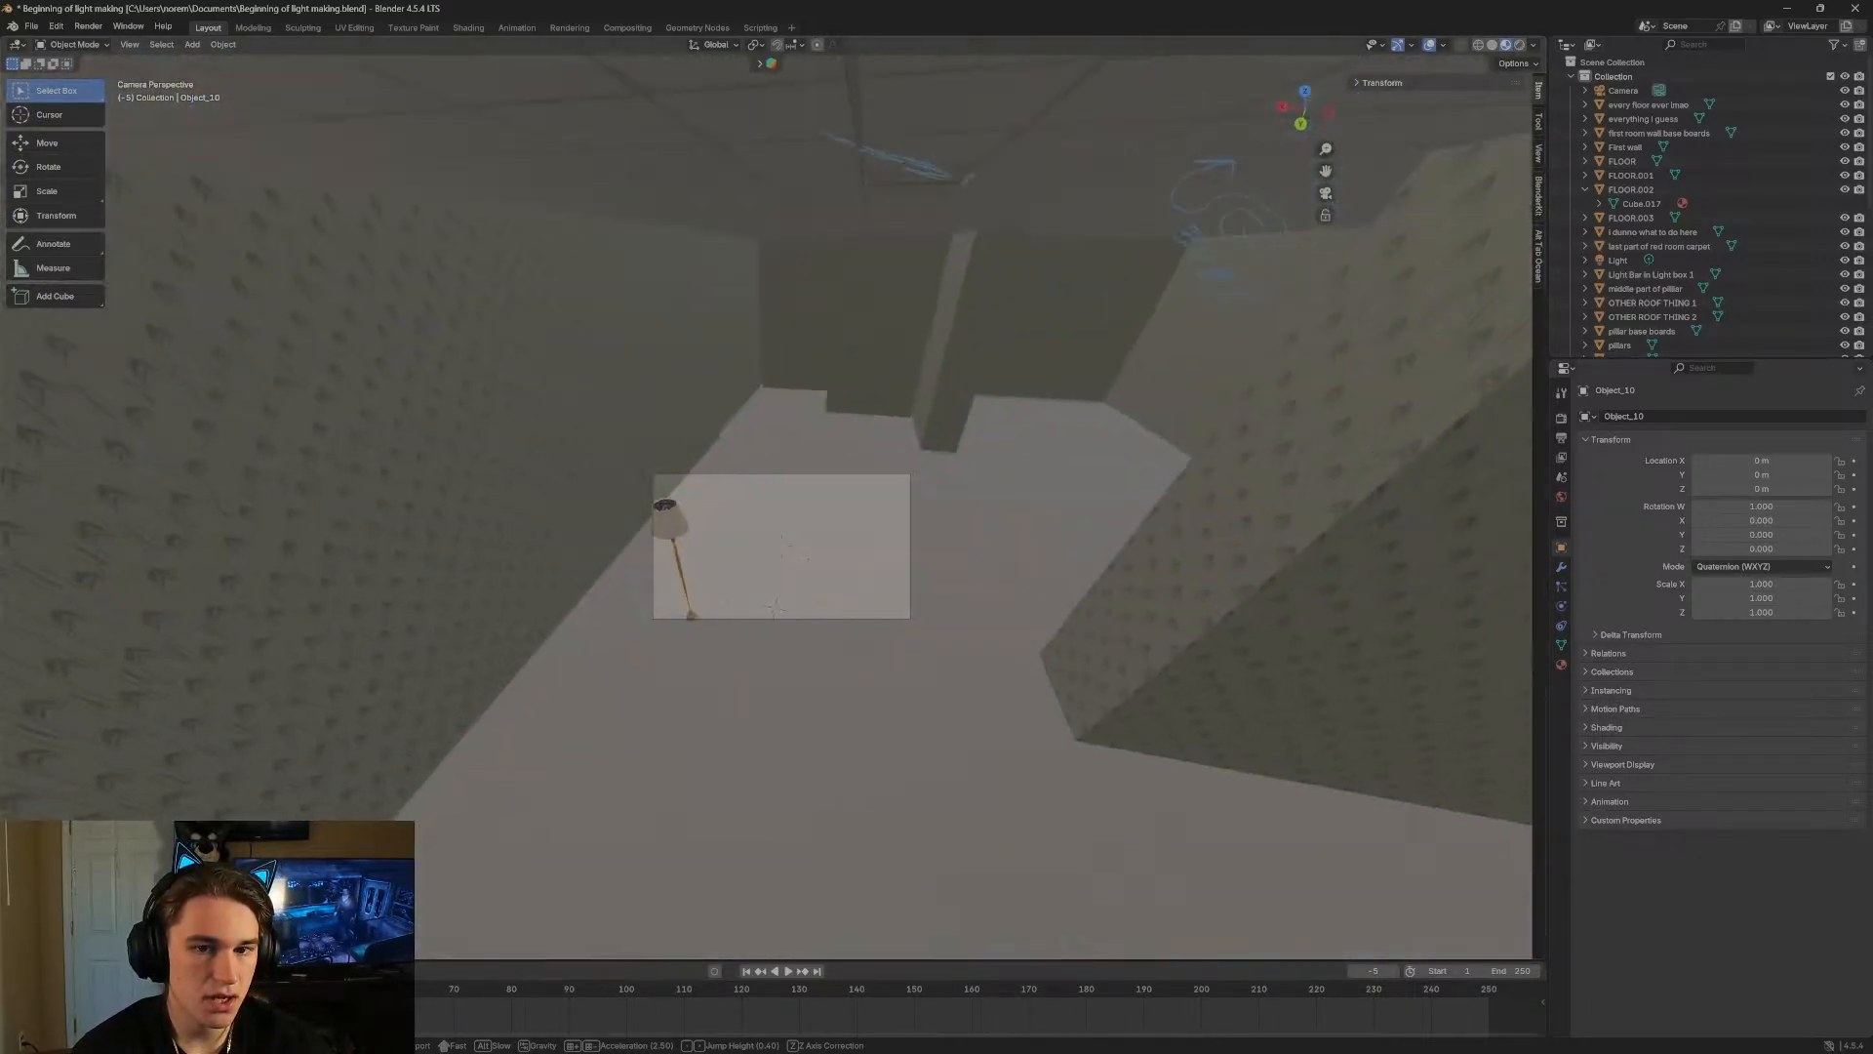
{"action": "key", "text": "s"}
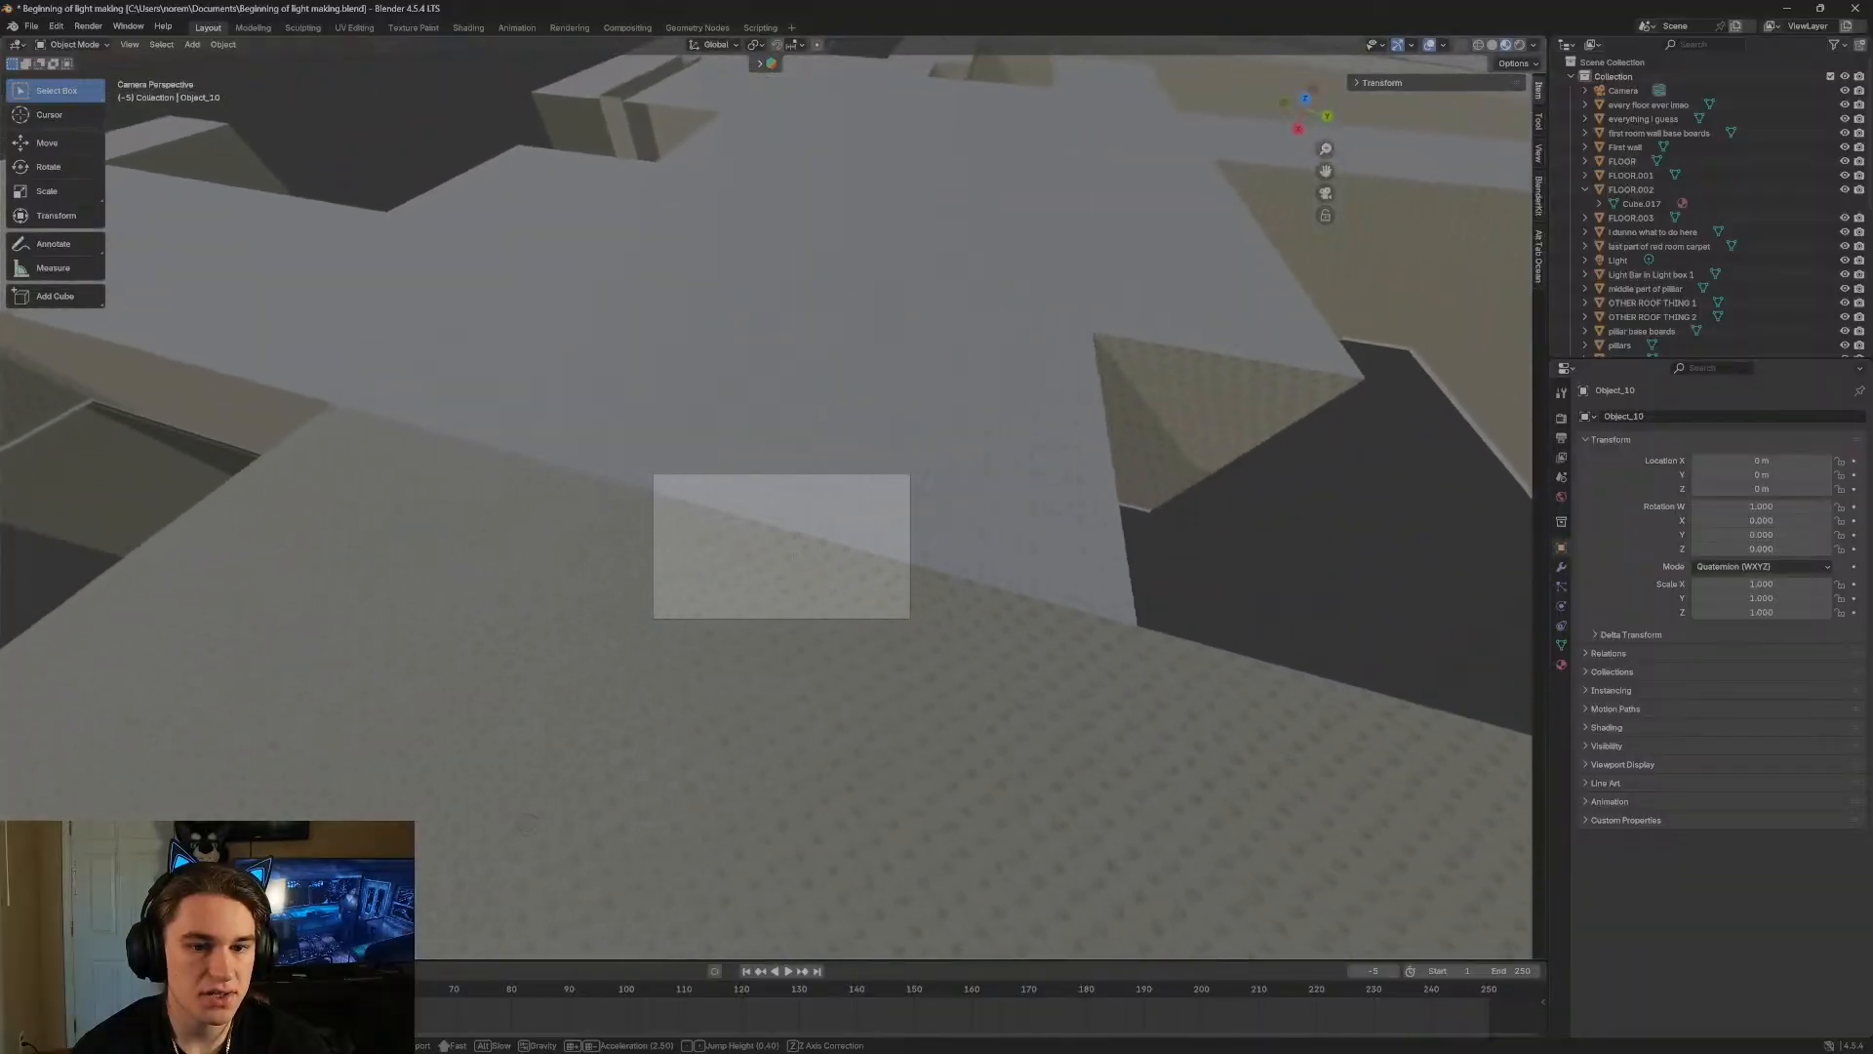
{"action": "left_click", "coordinate": [137, 325]}
{"action": "left_click", "coordinate": [61, 144]}
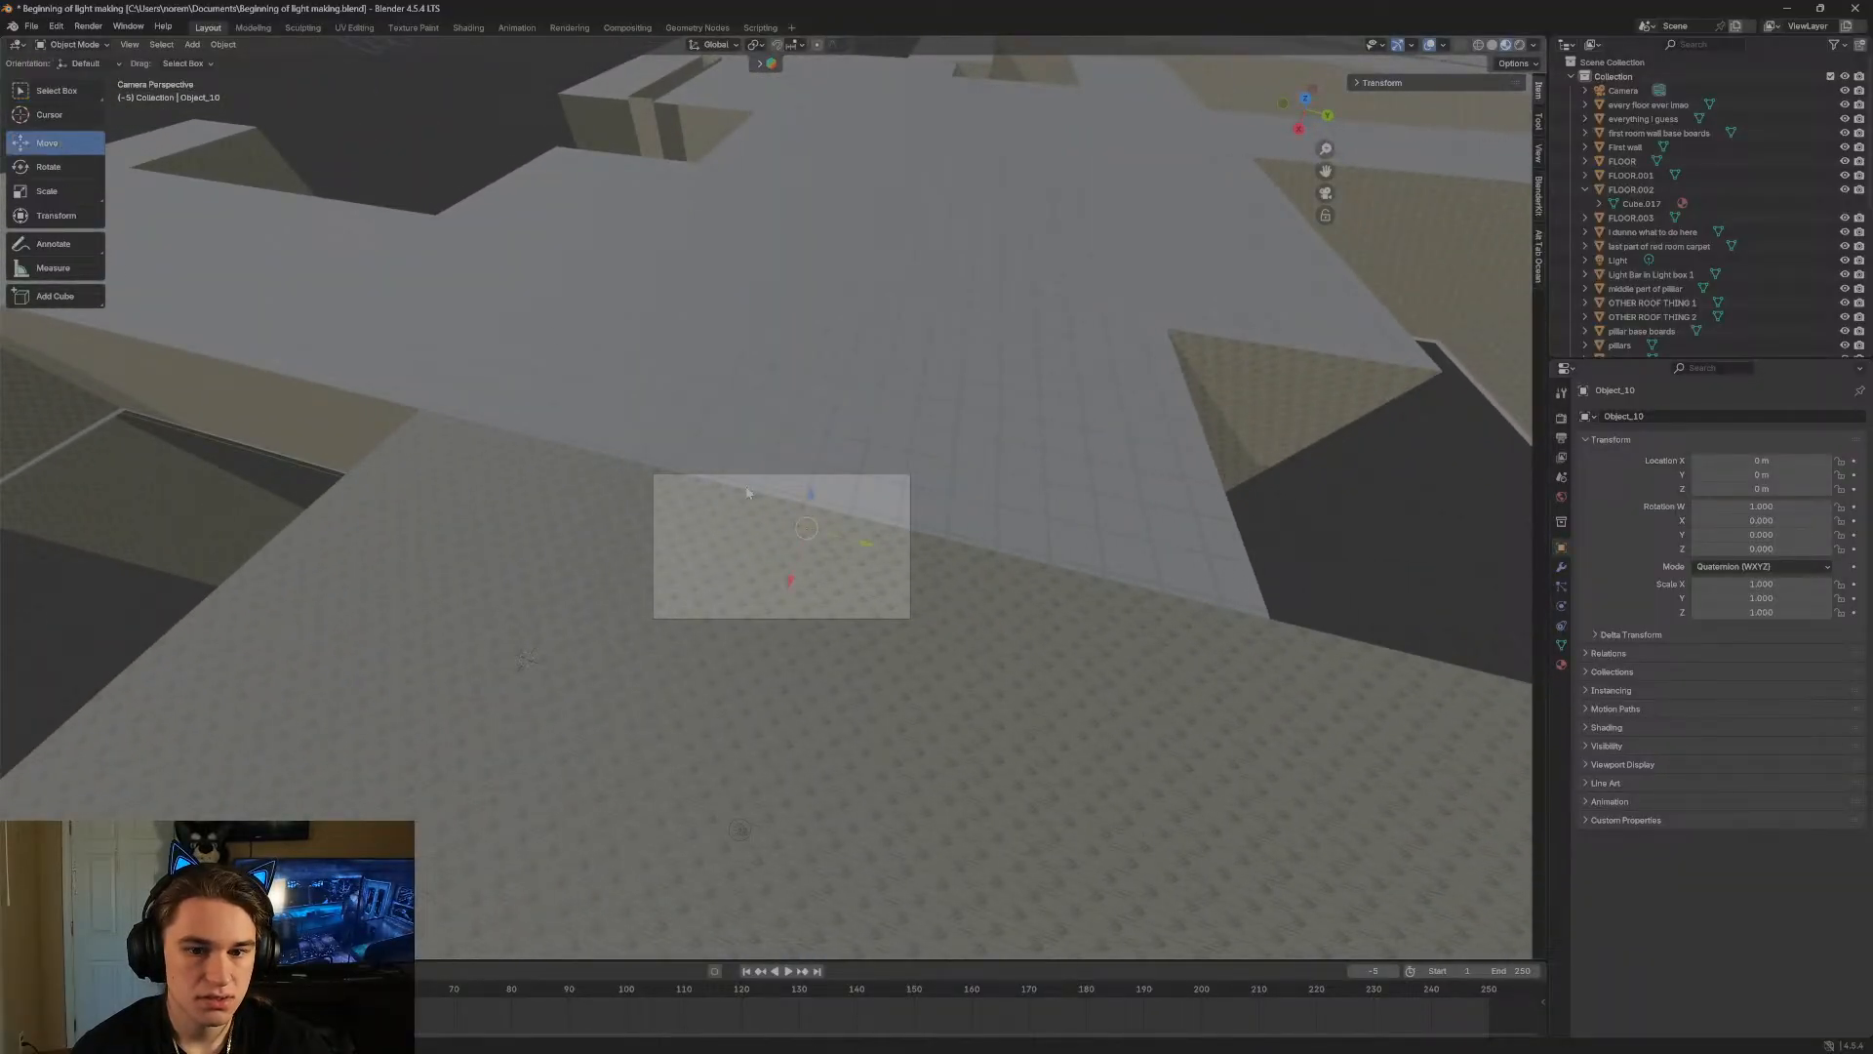
{"action": "left_click_drag", "start_coordinate": [800, 532], "coordinate": [618, 511]}
{"action": "left_click_drag", "start_coordinate": [250, 504], "coordinate": [184, 511]}
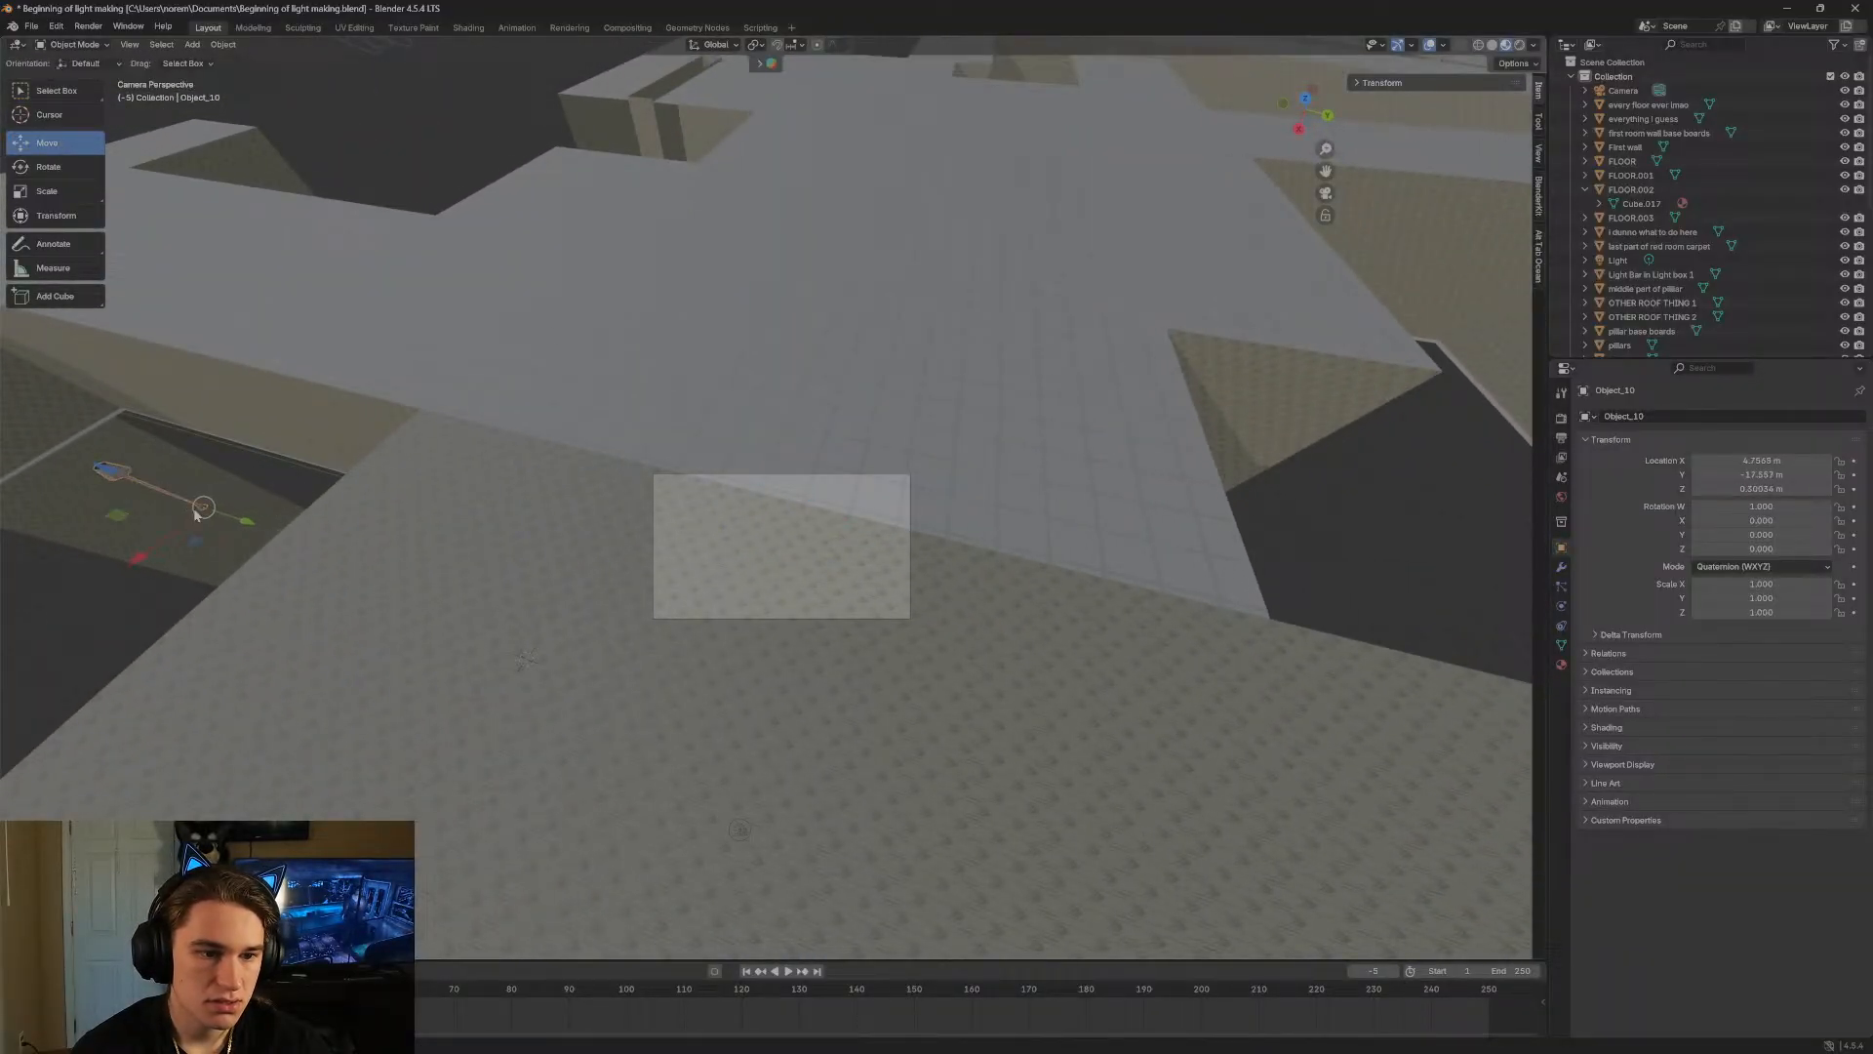
Move the selected floor lamp over and down into the tall wallpapered shaft, to about Y -32.9 m, Z -9.2 m.
{"action": "key", "text": "shift+grave"}
{"action": "key", "text": "w"}
{"action": "key", "text": "a"}
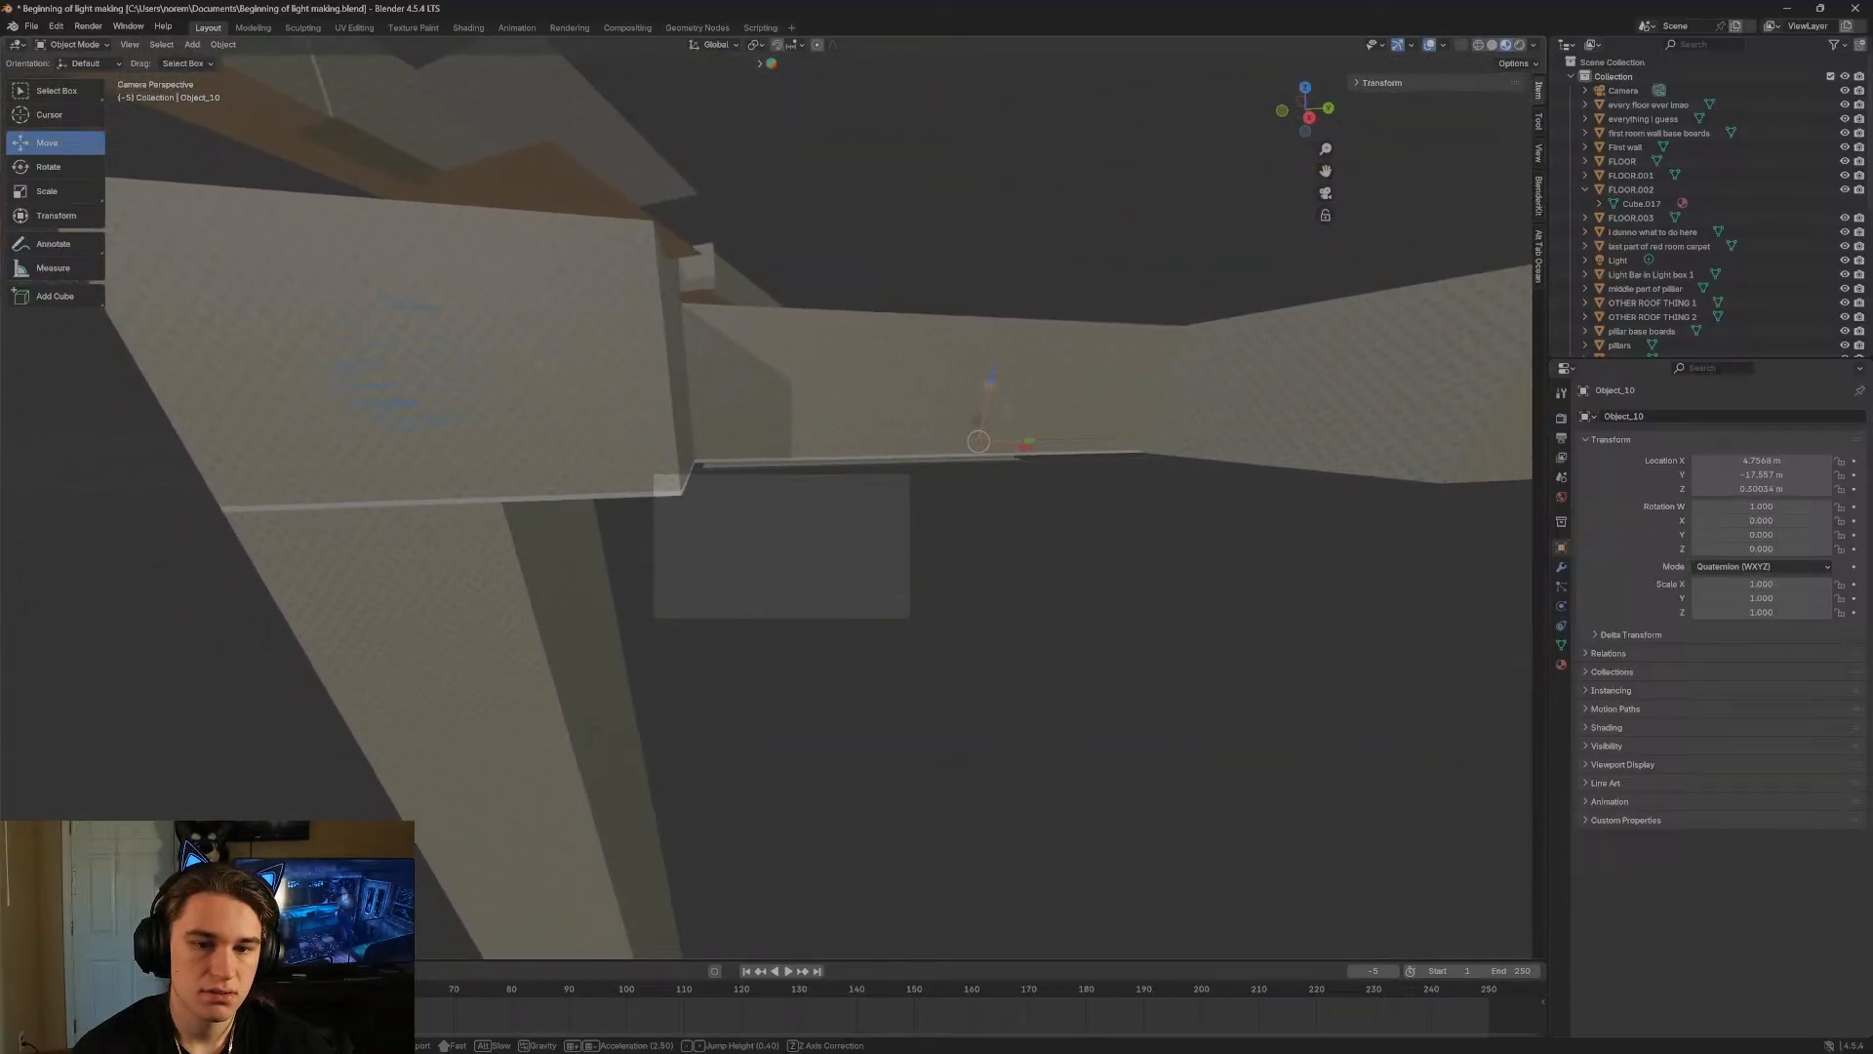
{"action": "left_click", "coordinate": [419, 515]}
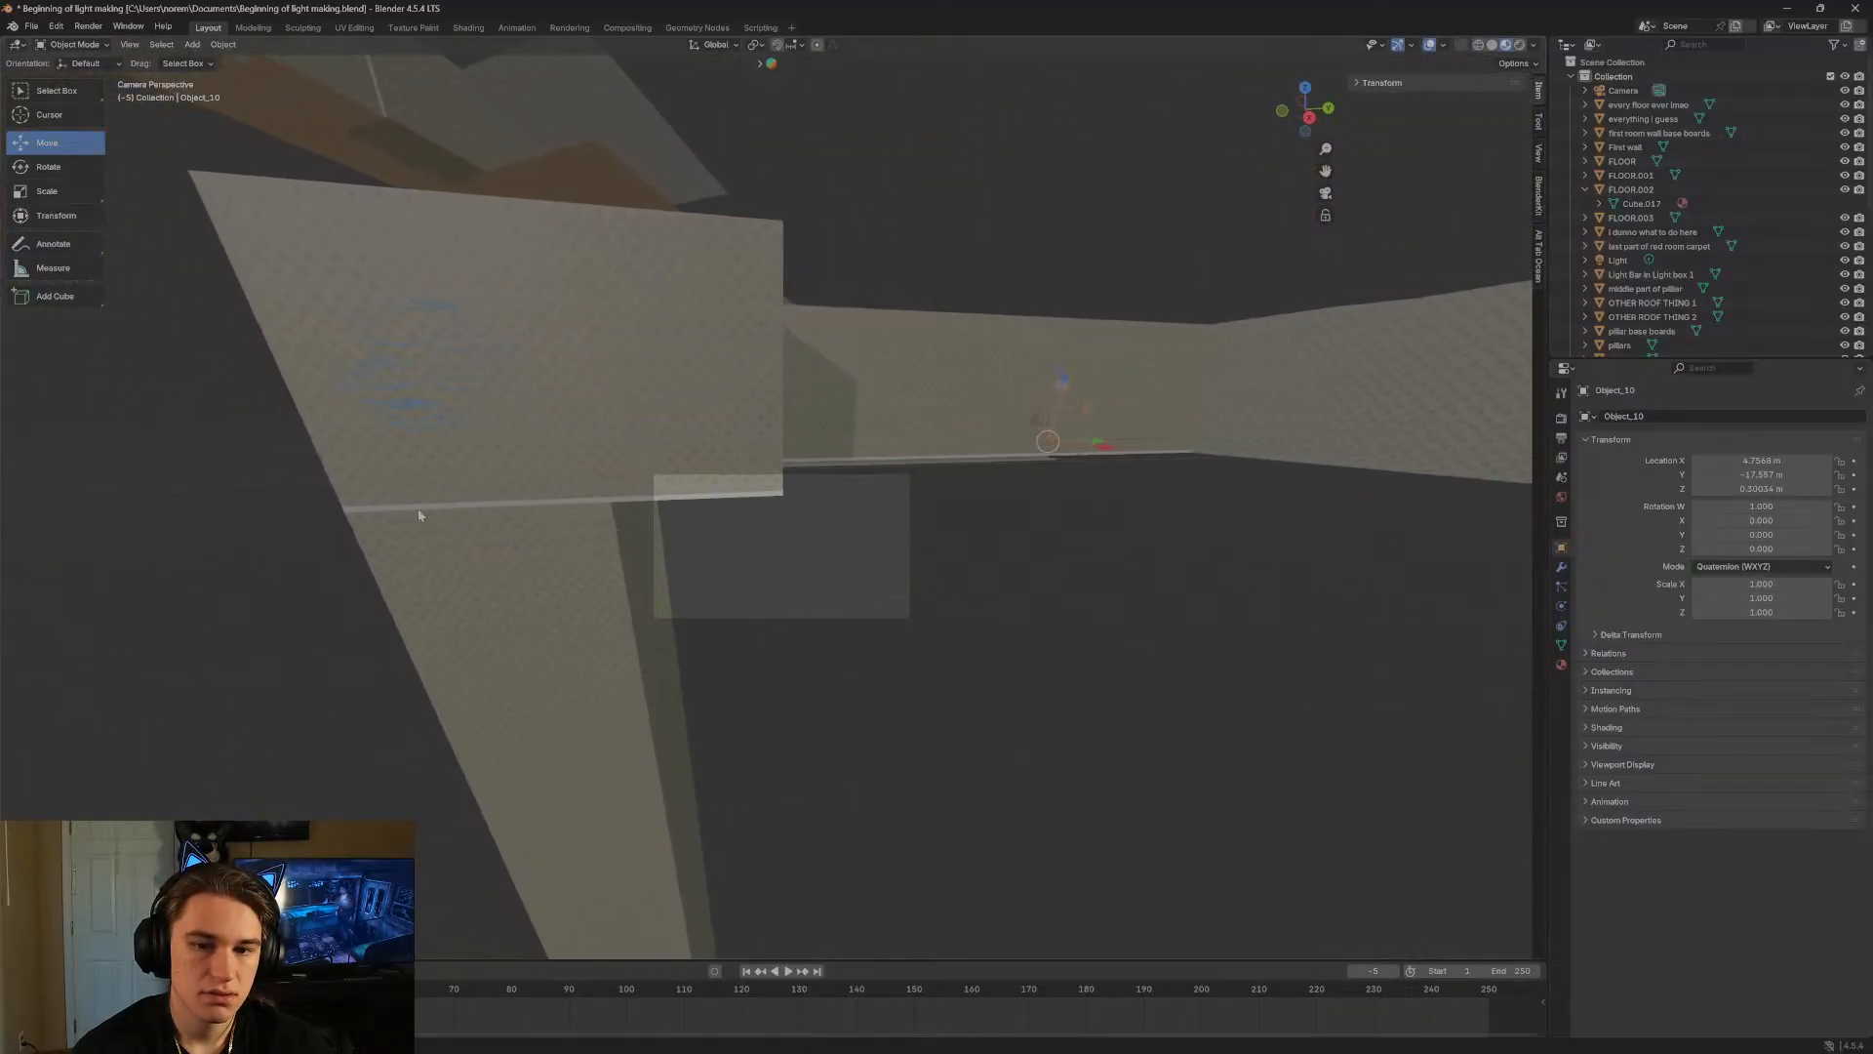
{"action": "left_click_drag", "start_coordinate": [1048, 451], "coordinate": [883, 528]}
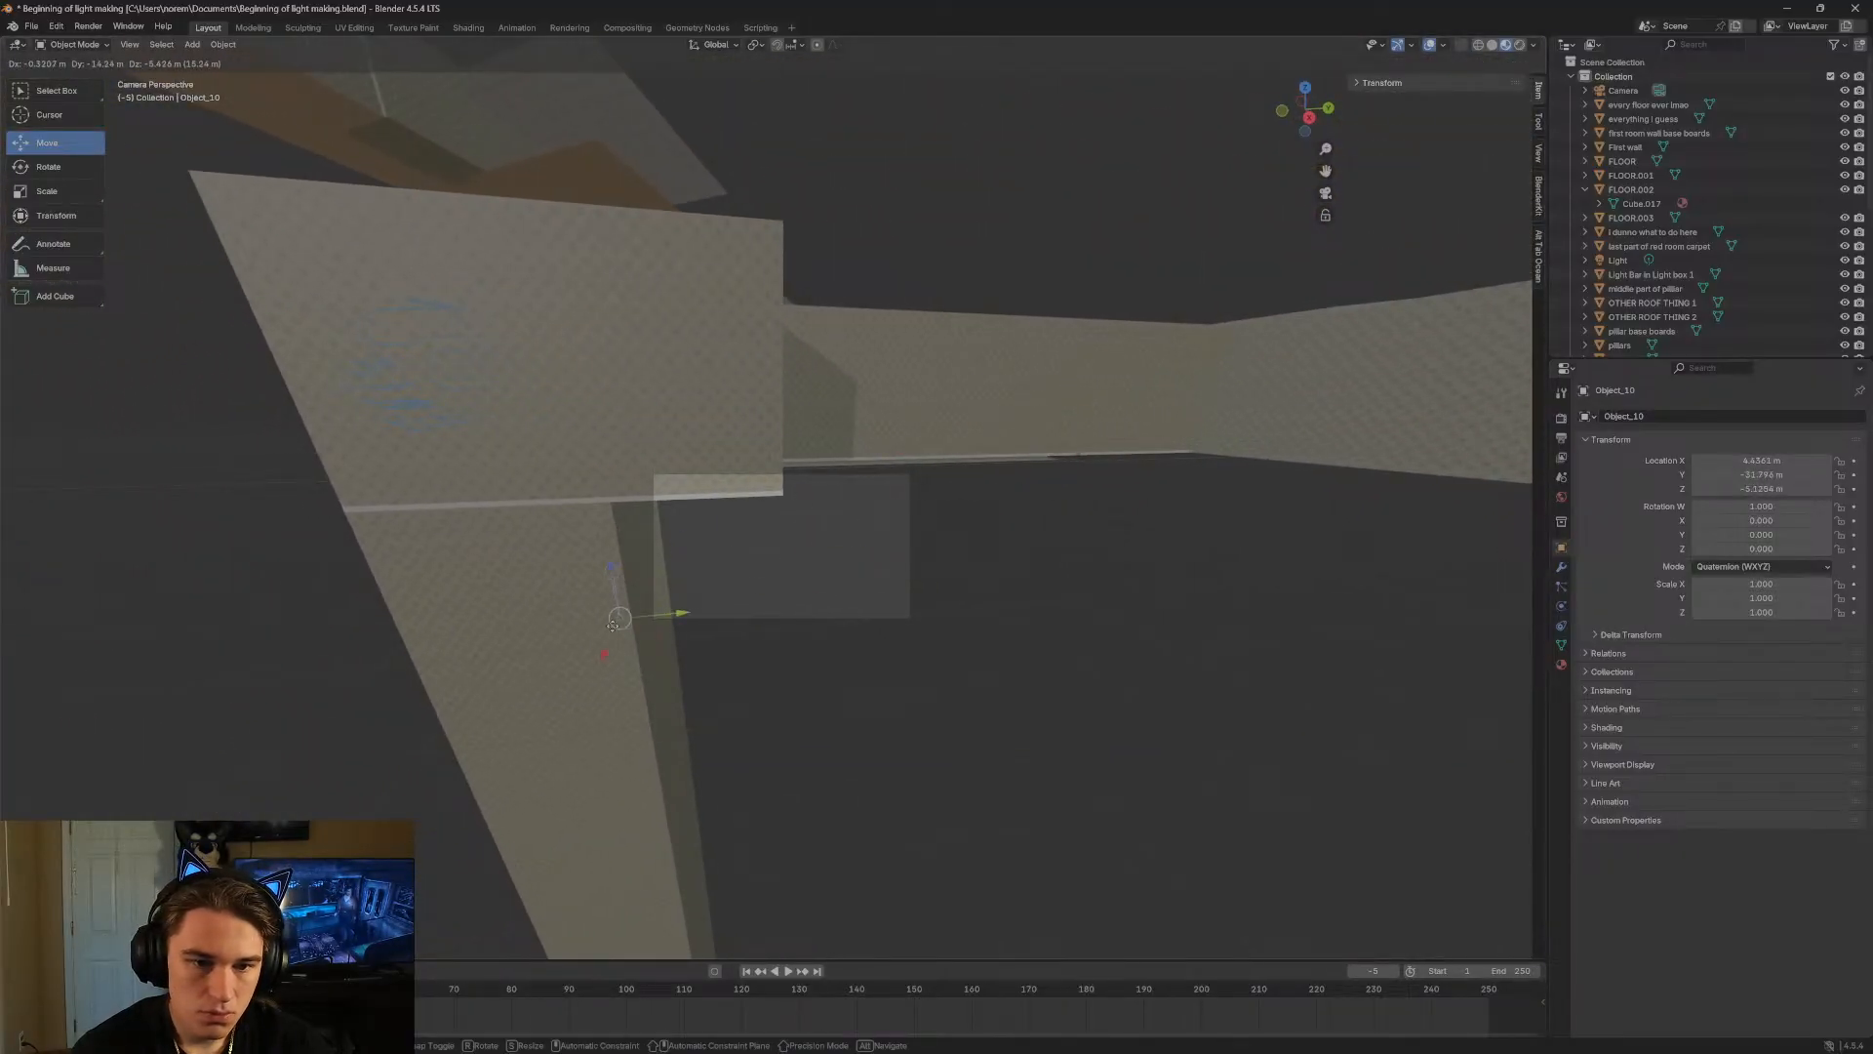
{"action": "left_click_drag", "start_coordinate": [589, 754], "coordinate": [591, 758]}
Lower the floor lamp straight down inside the shaft to about Z -32.6 m.
{"action": "key", "text": "shift+grave"}
{"action": "key", "text": "w"}
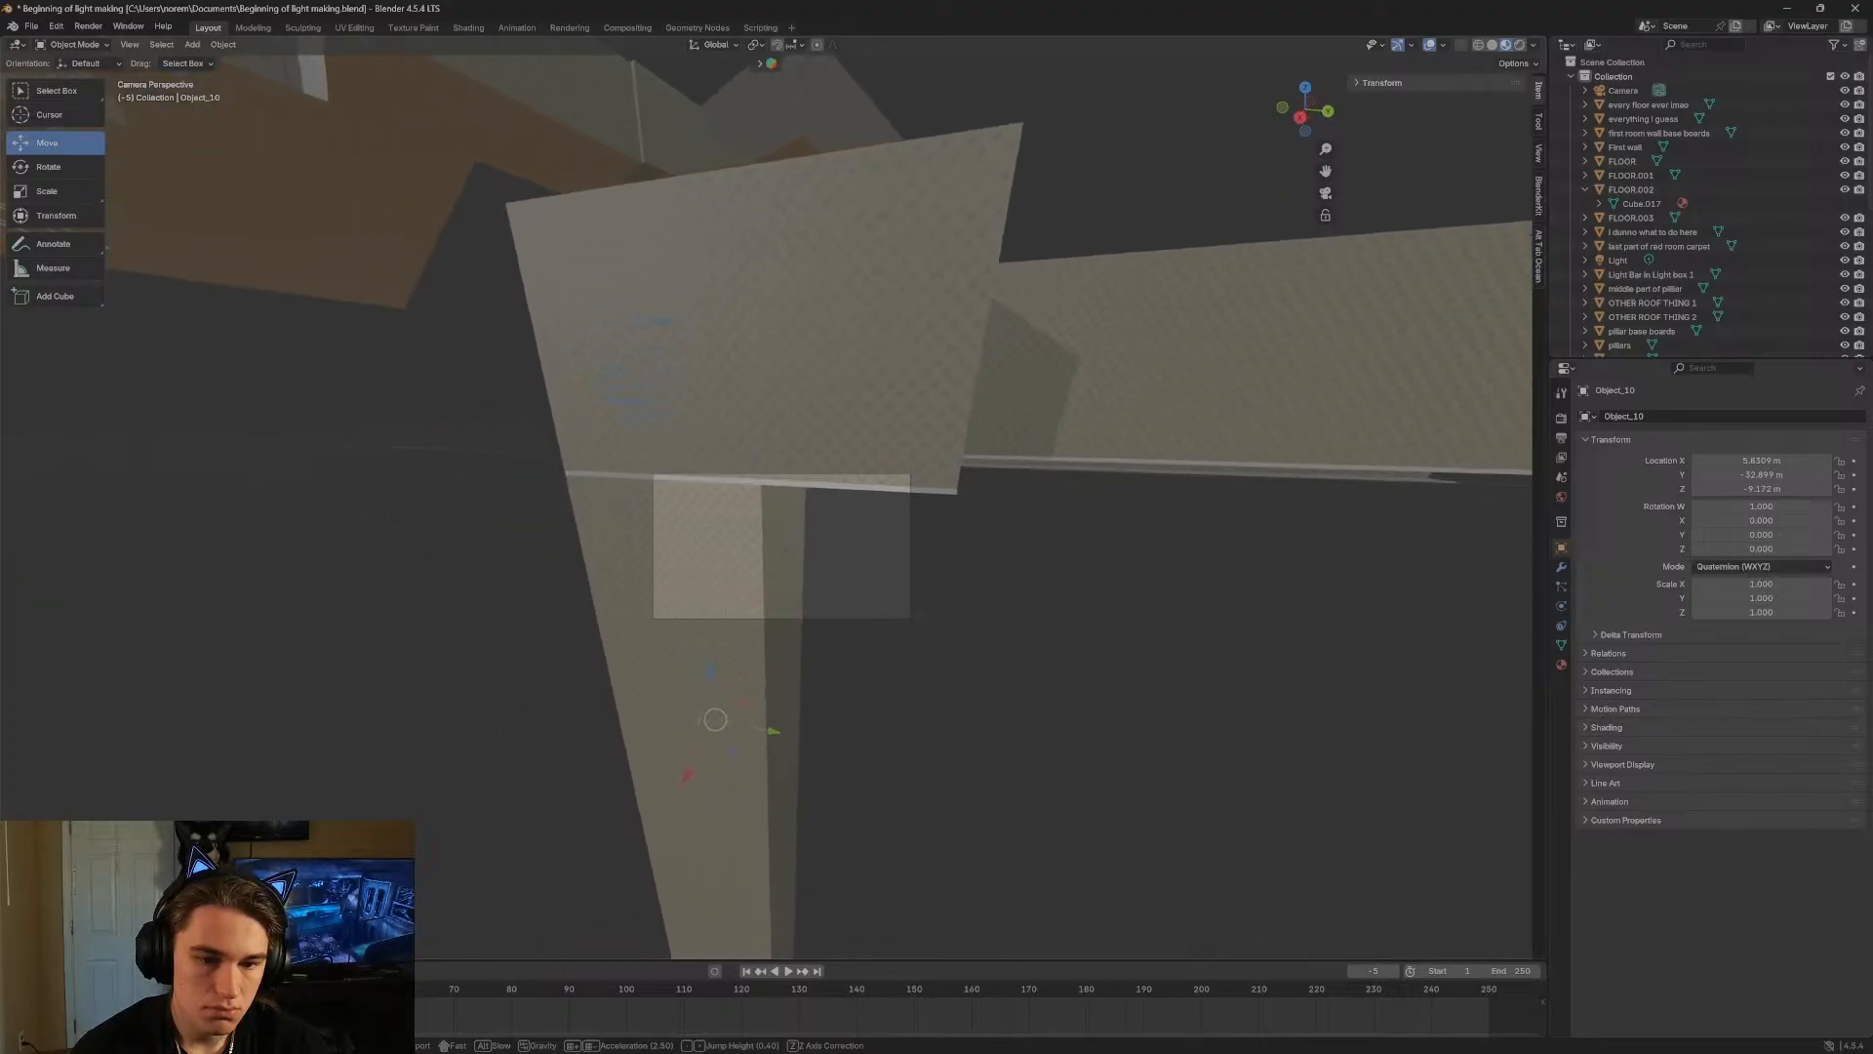
{"action": "key", "text": "w"}
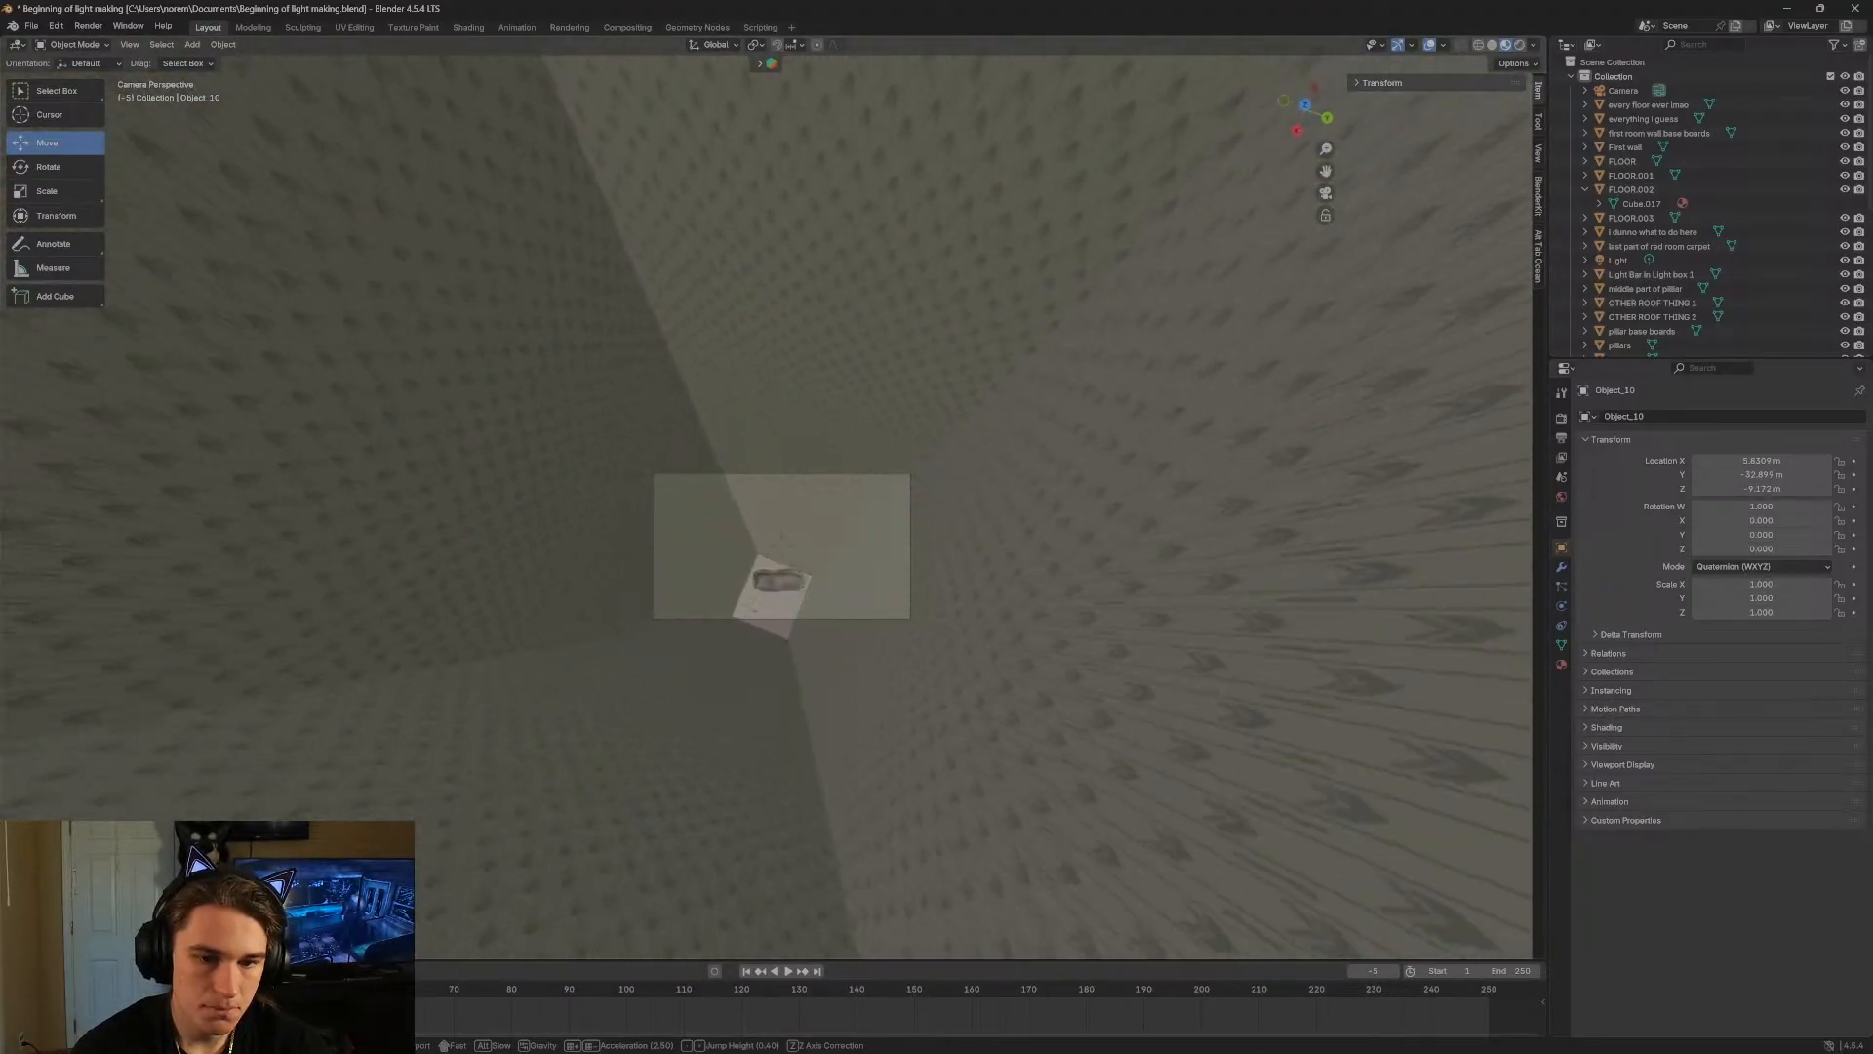
{"action": "key", "text": "w"}
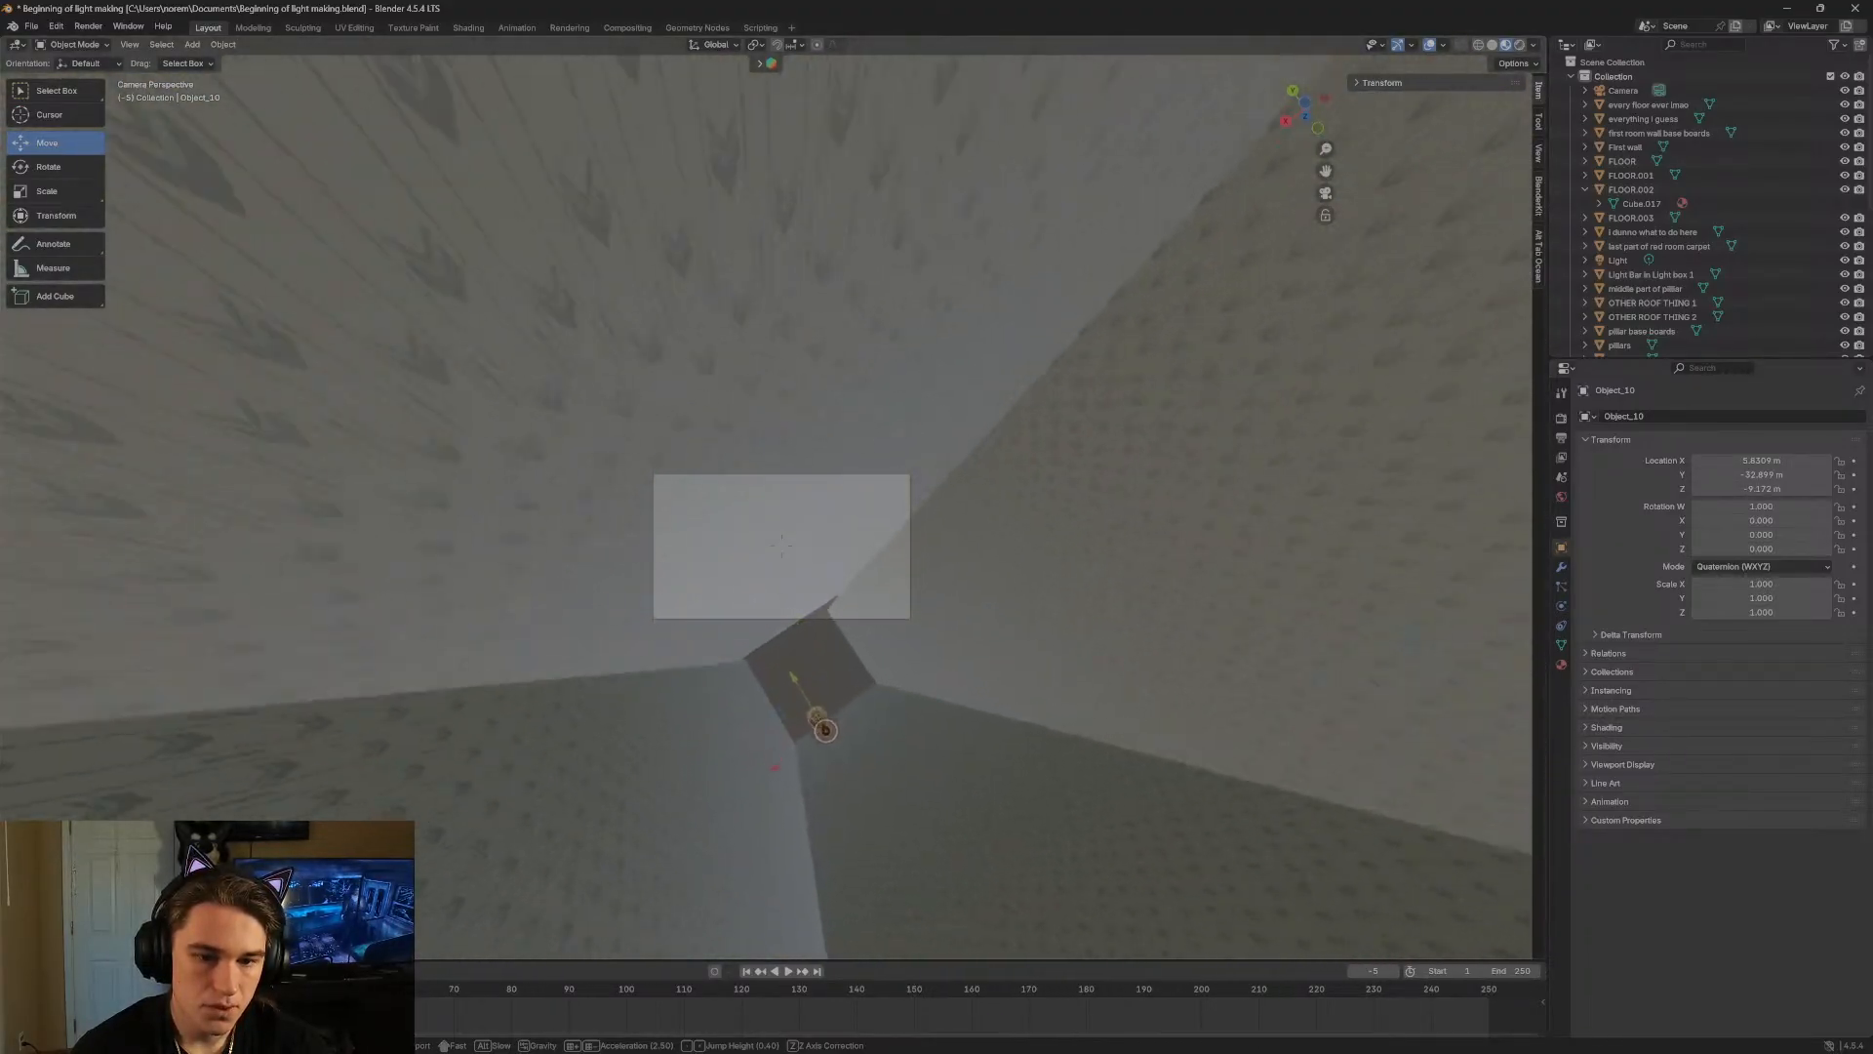
{"action": "key", "text": "w"}
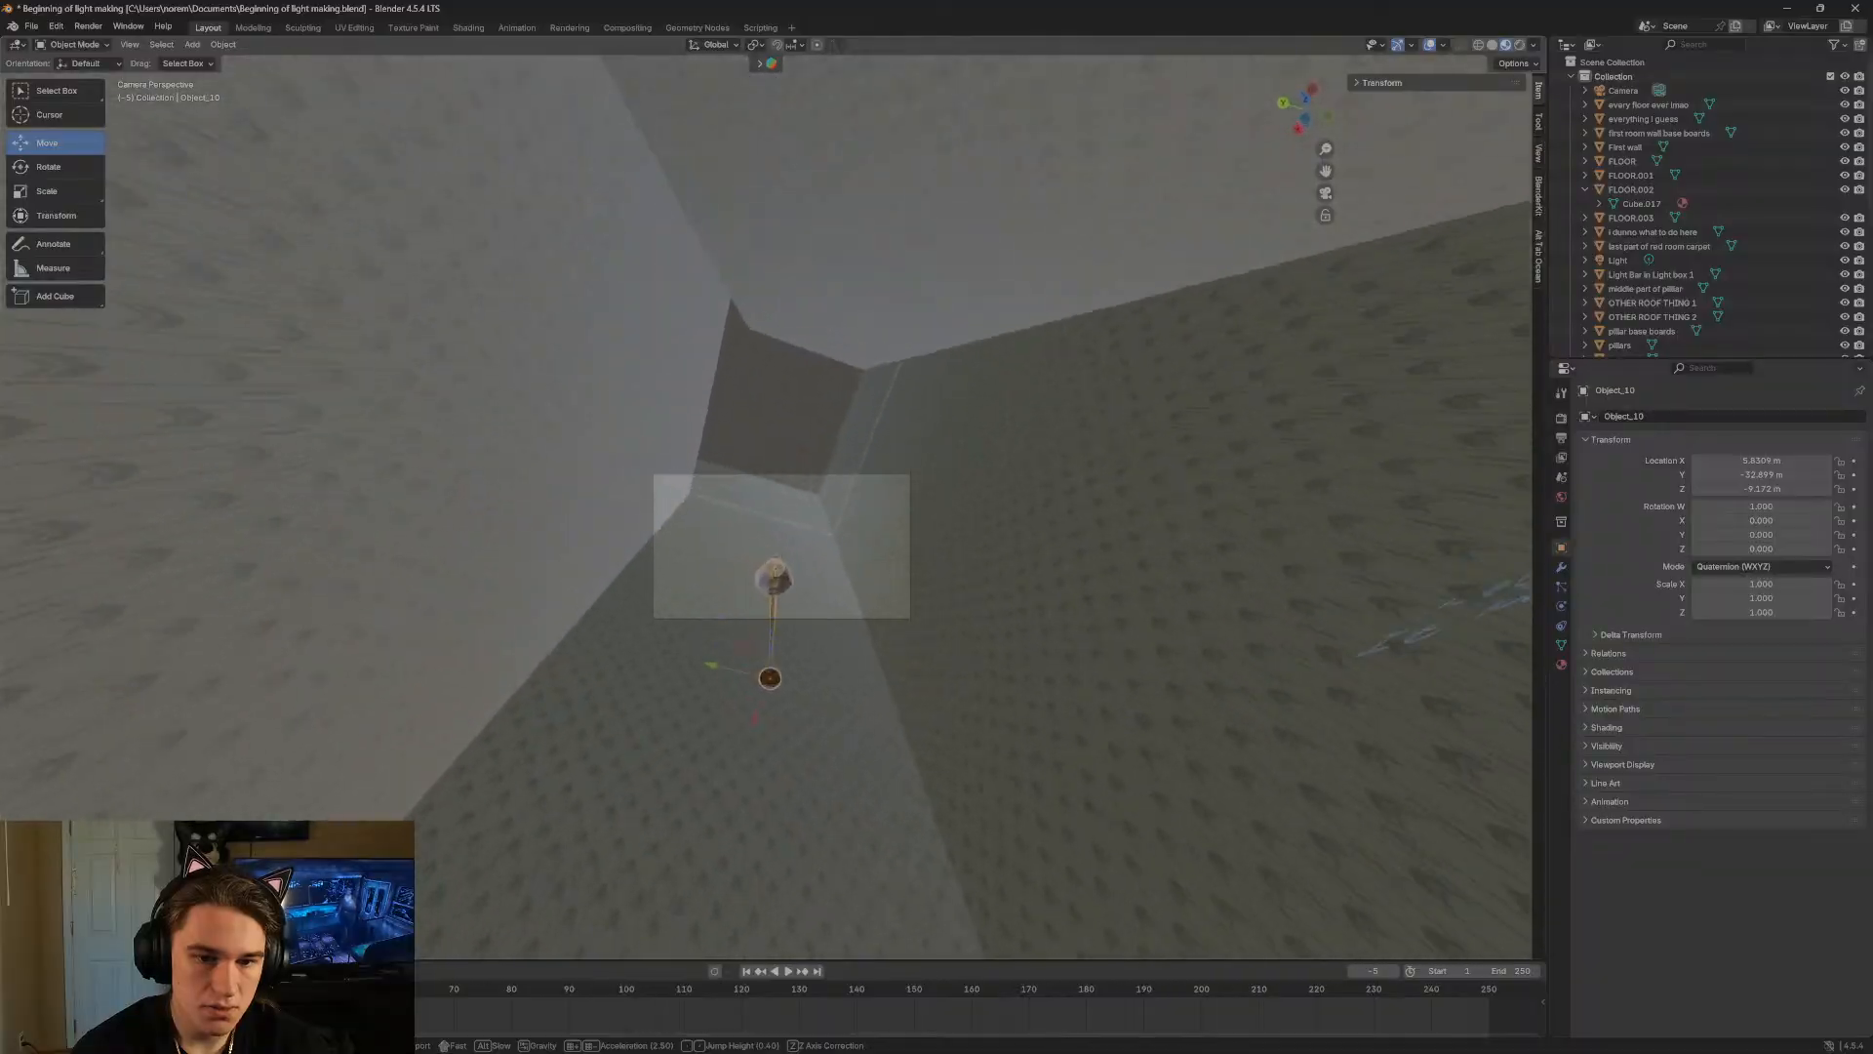
{"action": "key", "text": "d"}
{"action": "left_click", "coordinate": [591, 764]}
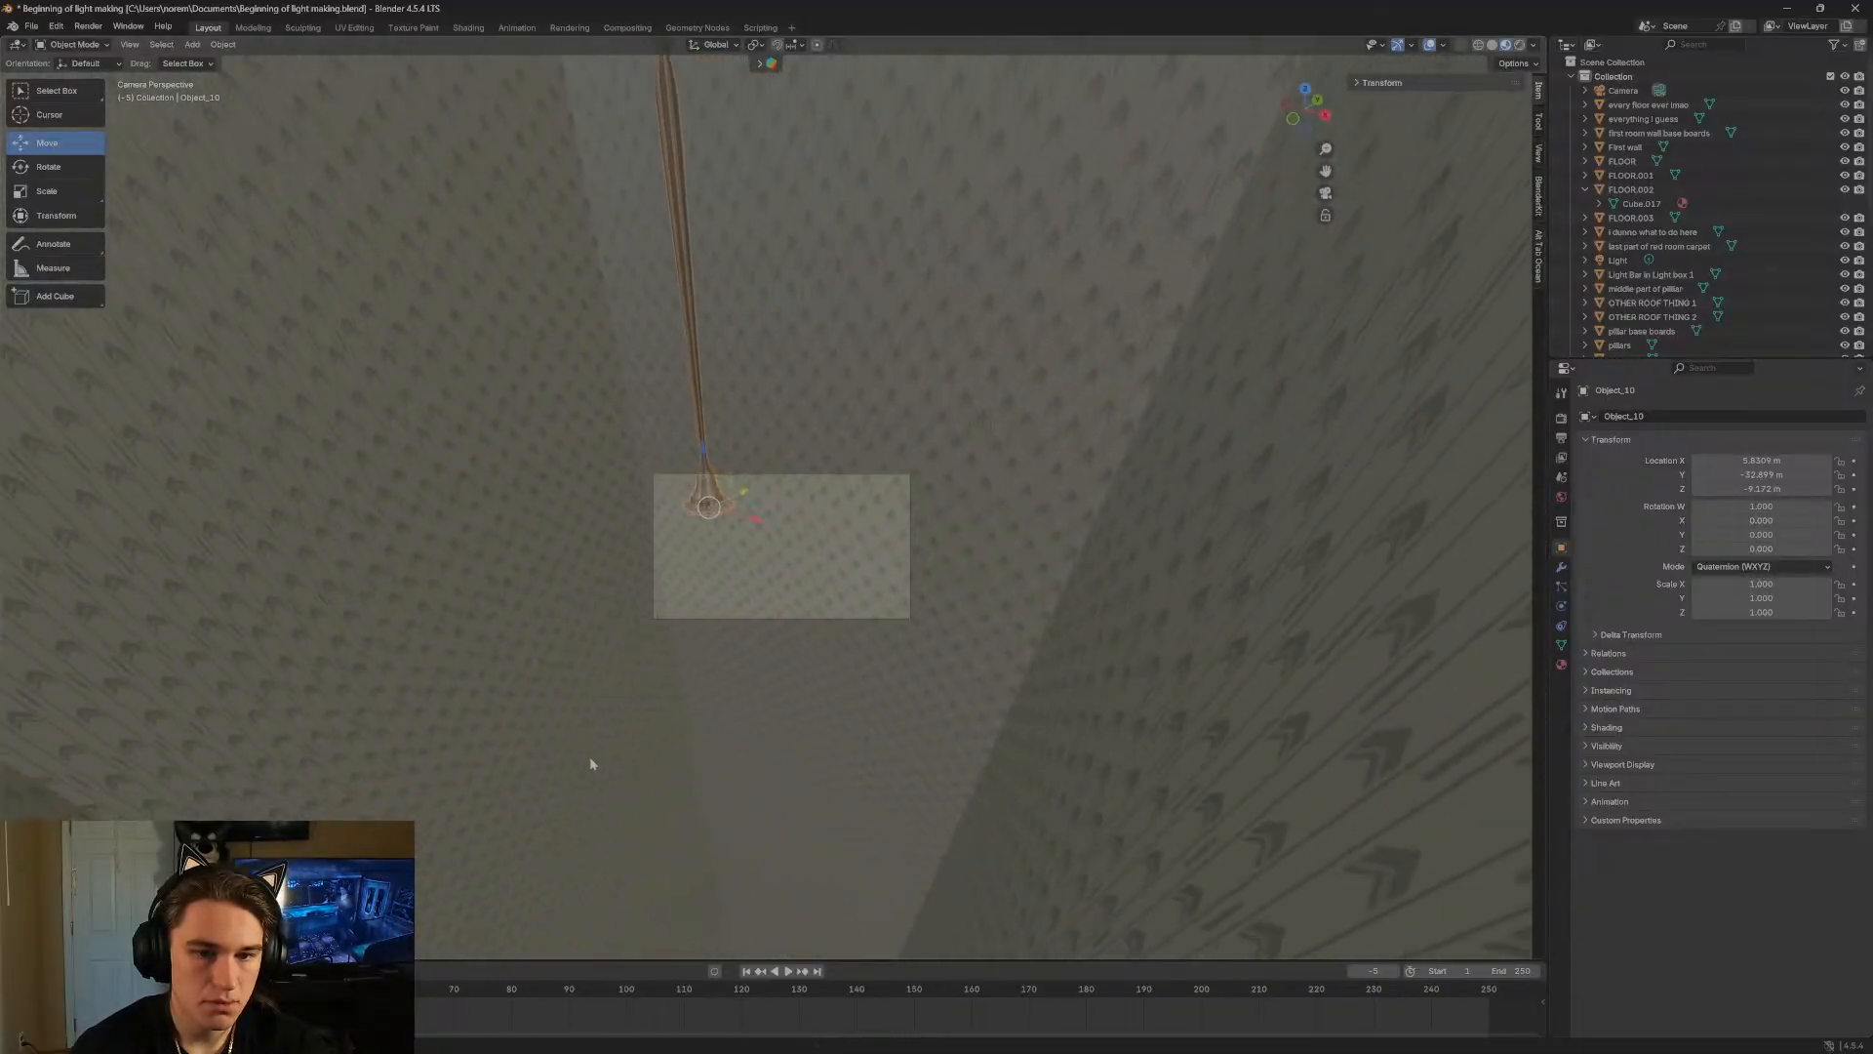
{"action": "left_click_drag", "start_coordinate": [703, 451], "coordinate": [749, 855]}
{"action": "key", "text": "shift+grave"}
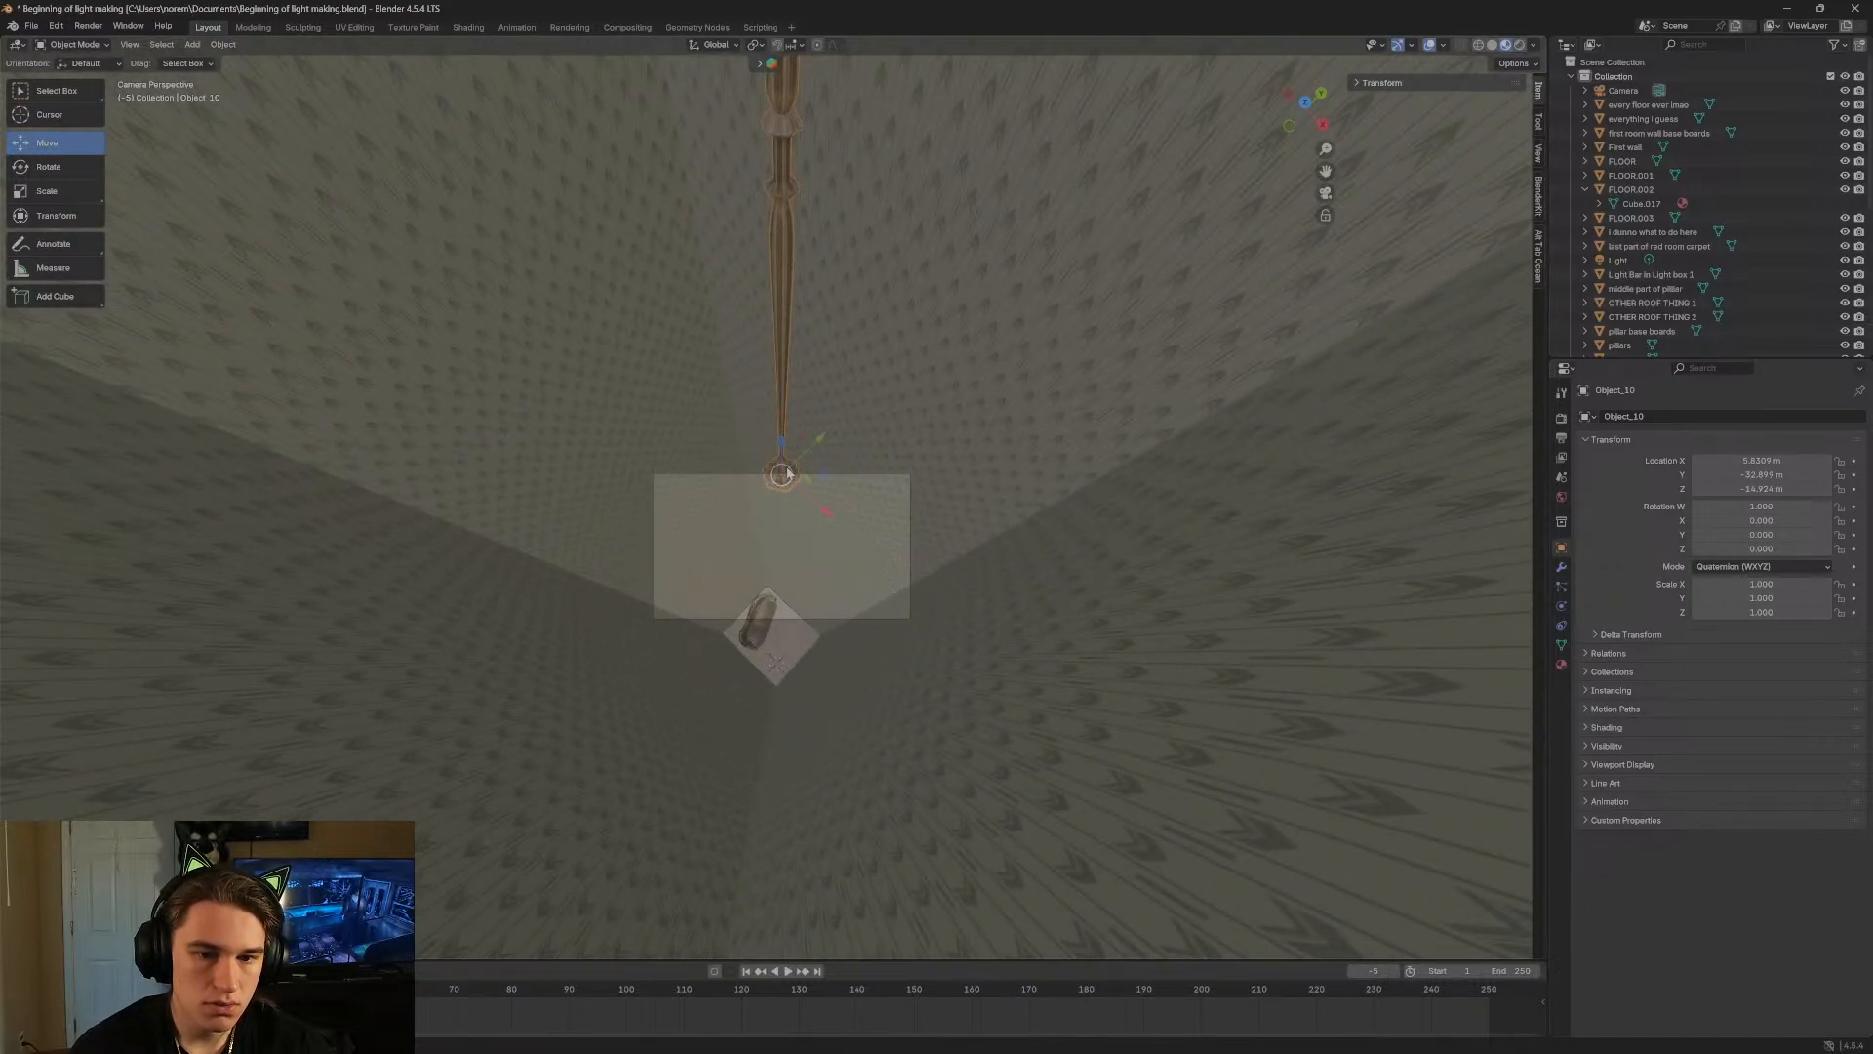
{"action": "left_click_drag", "start_coordinate": [782, 446], "coordinate": [781, 575]}
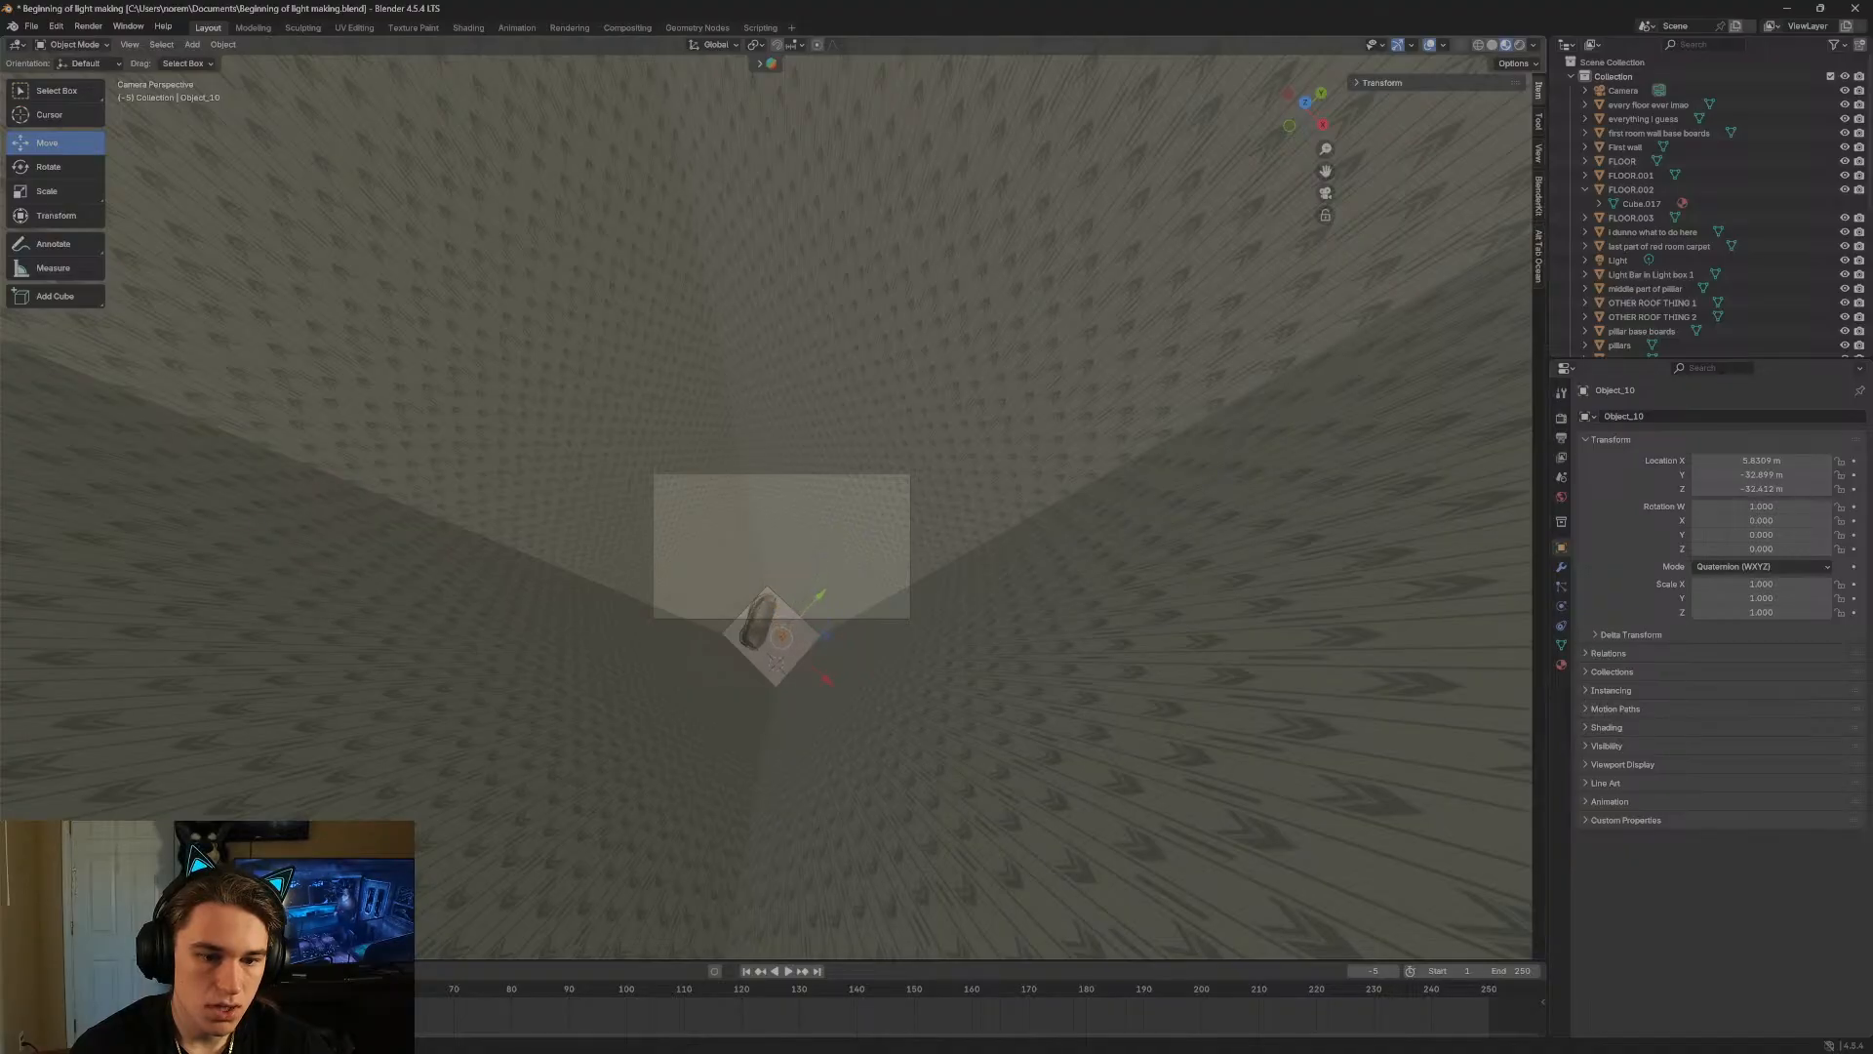
Bring the floor lamp down to the shaft's carpeted floor, near the corner beside the sofa, at about X 7.0 m, Z -39.4 m.
{"action": "key", "text": "w"}
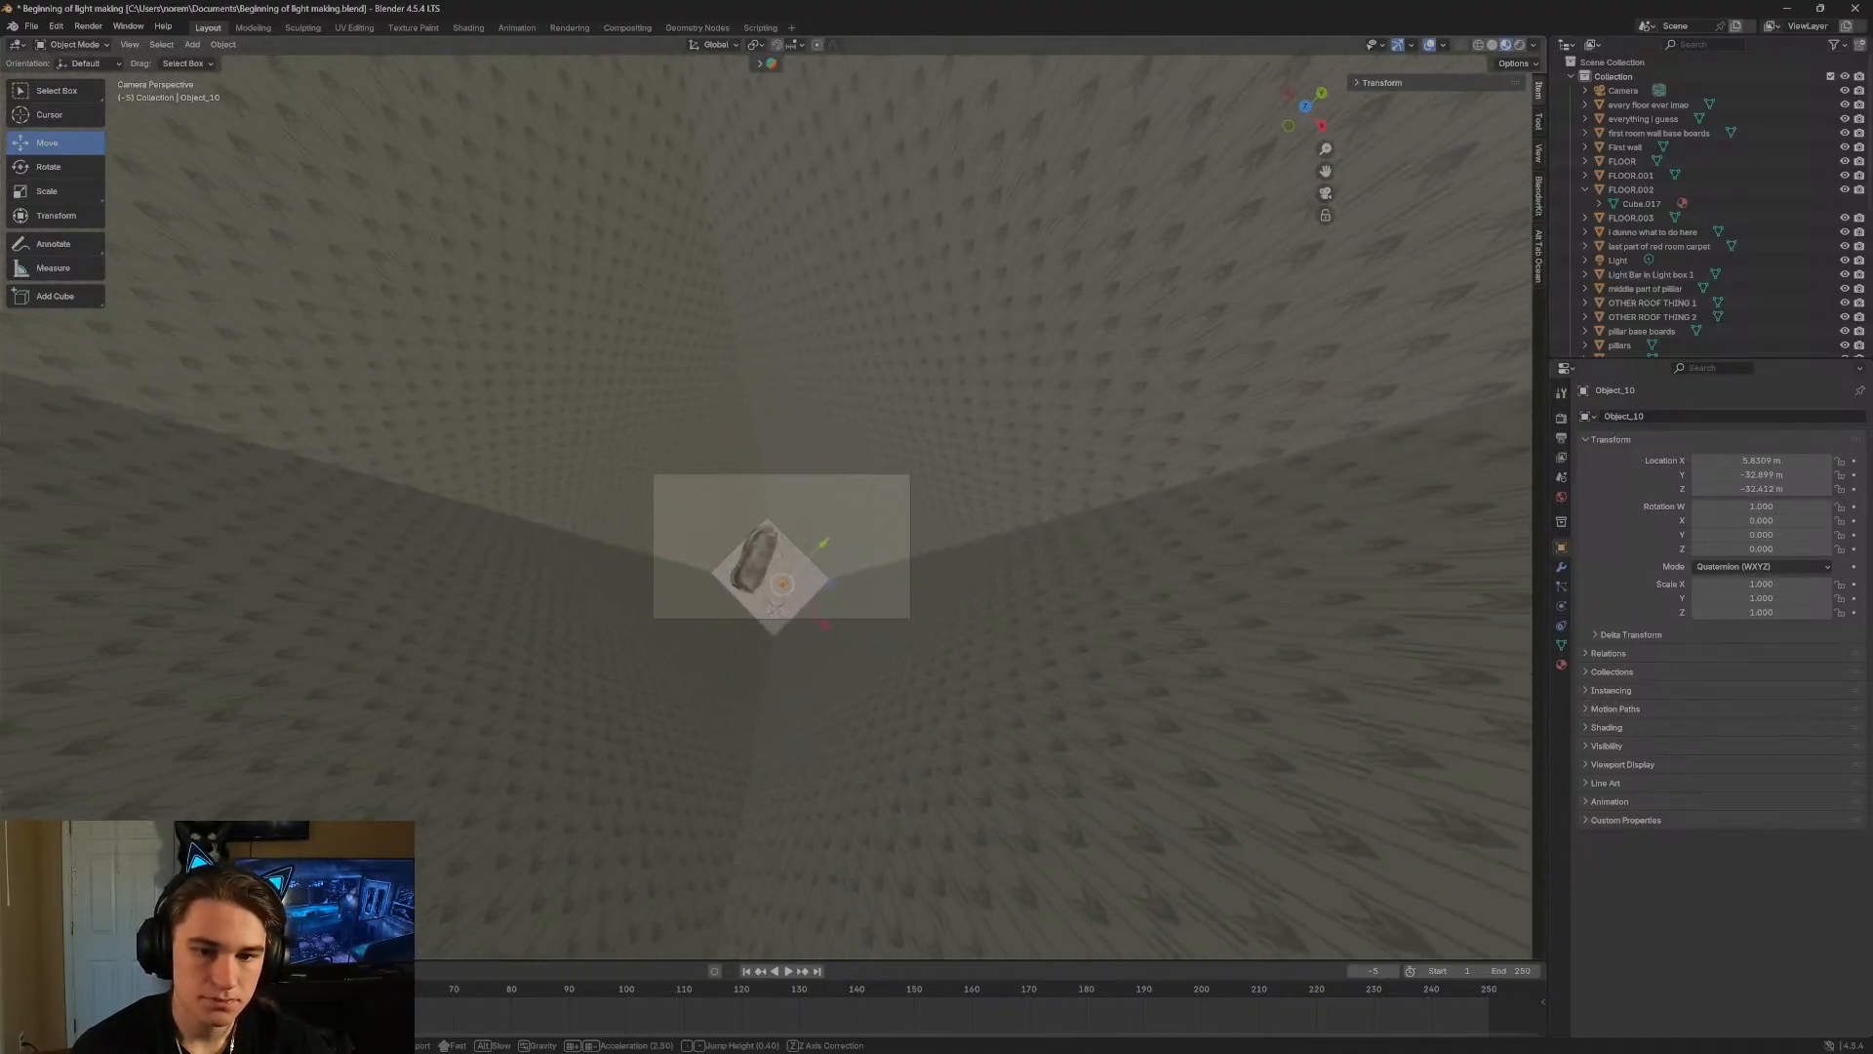
{"action": "key", "text": "w"}
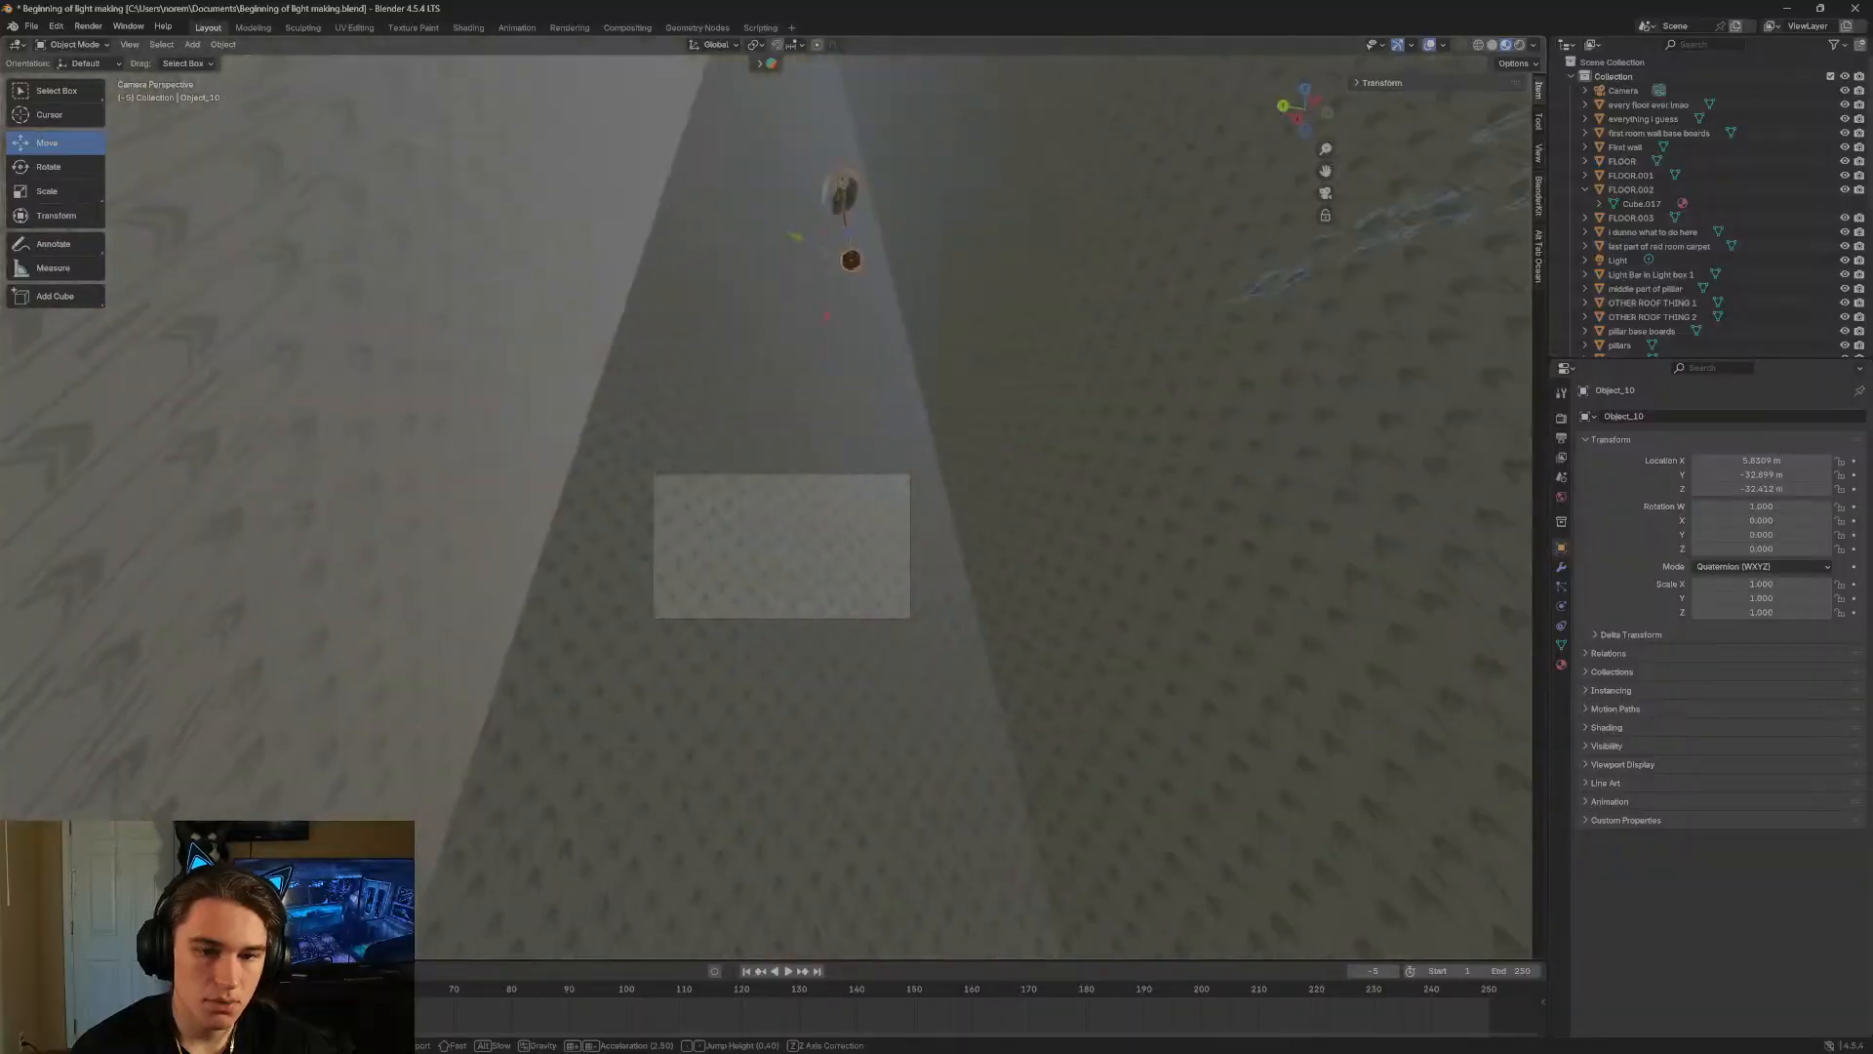
{"action": "key", "text": "d"}
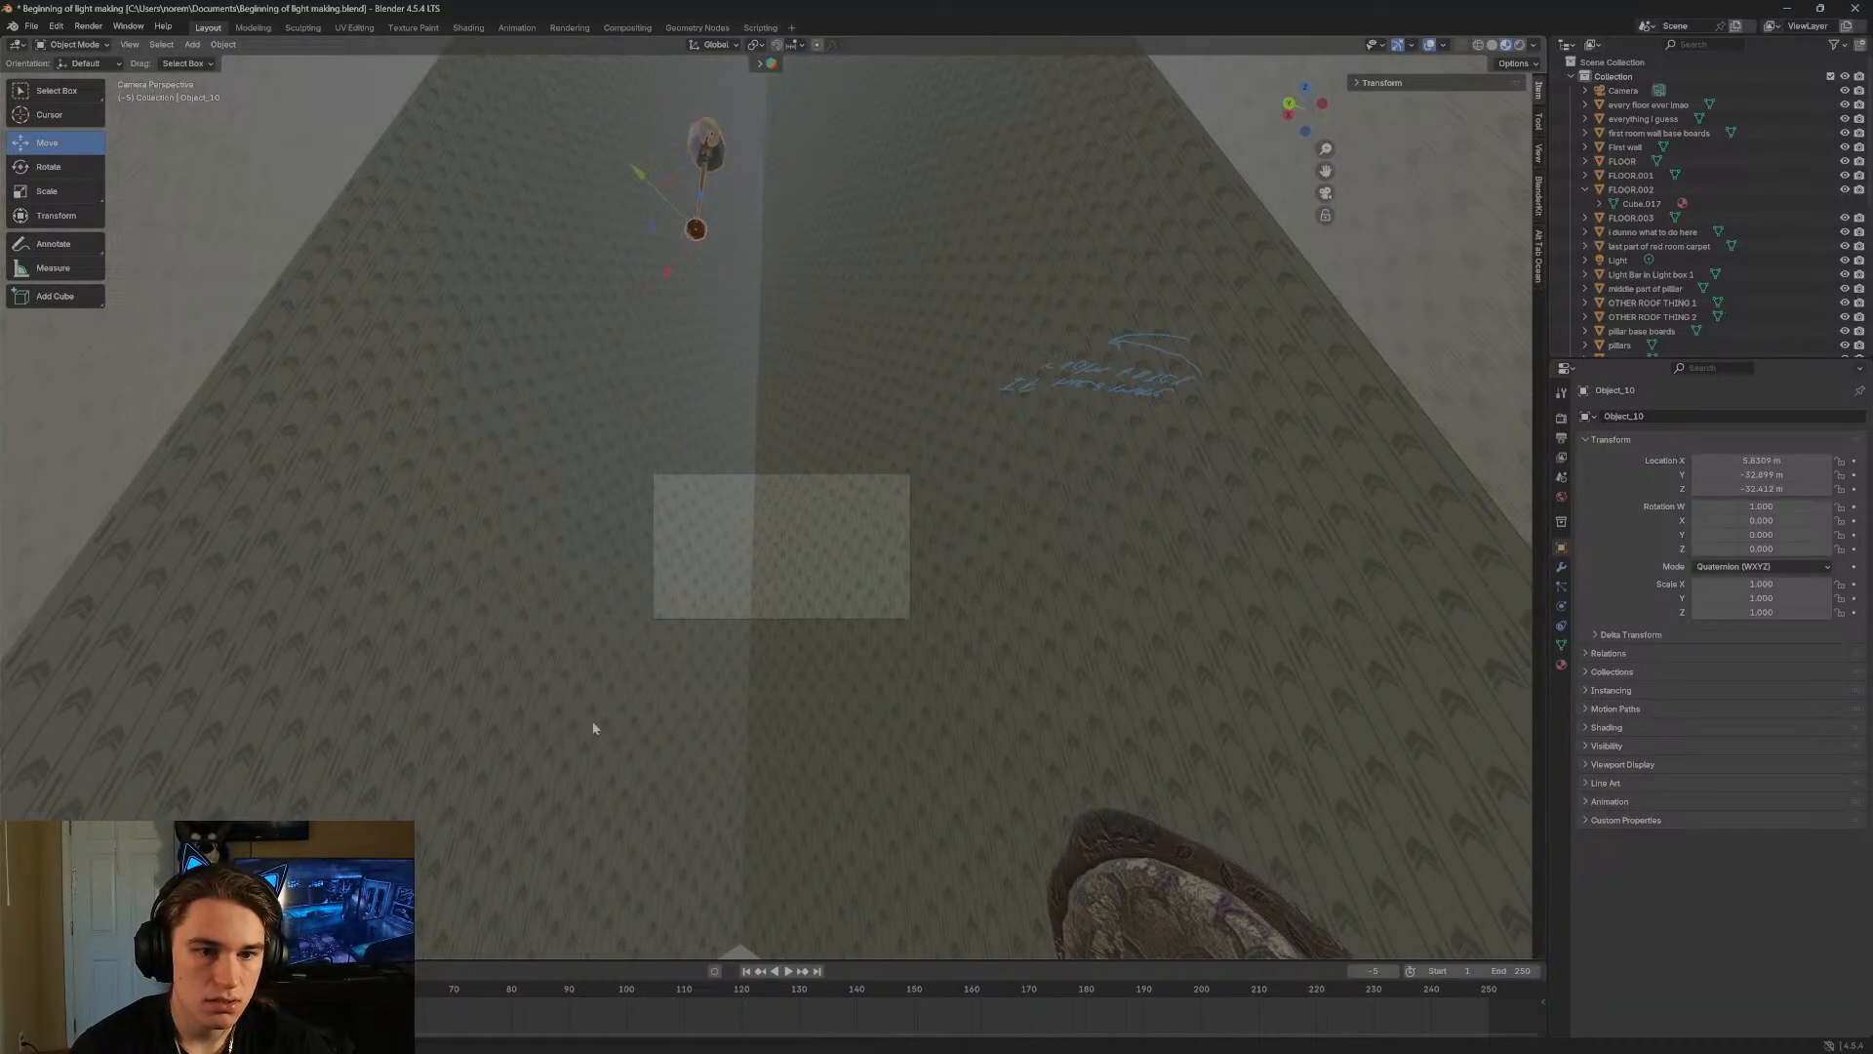
{"action": "left_click_drag", "start_coordinate": [702, 233], "coordinate": [737, 437]}
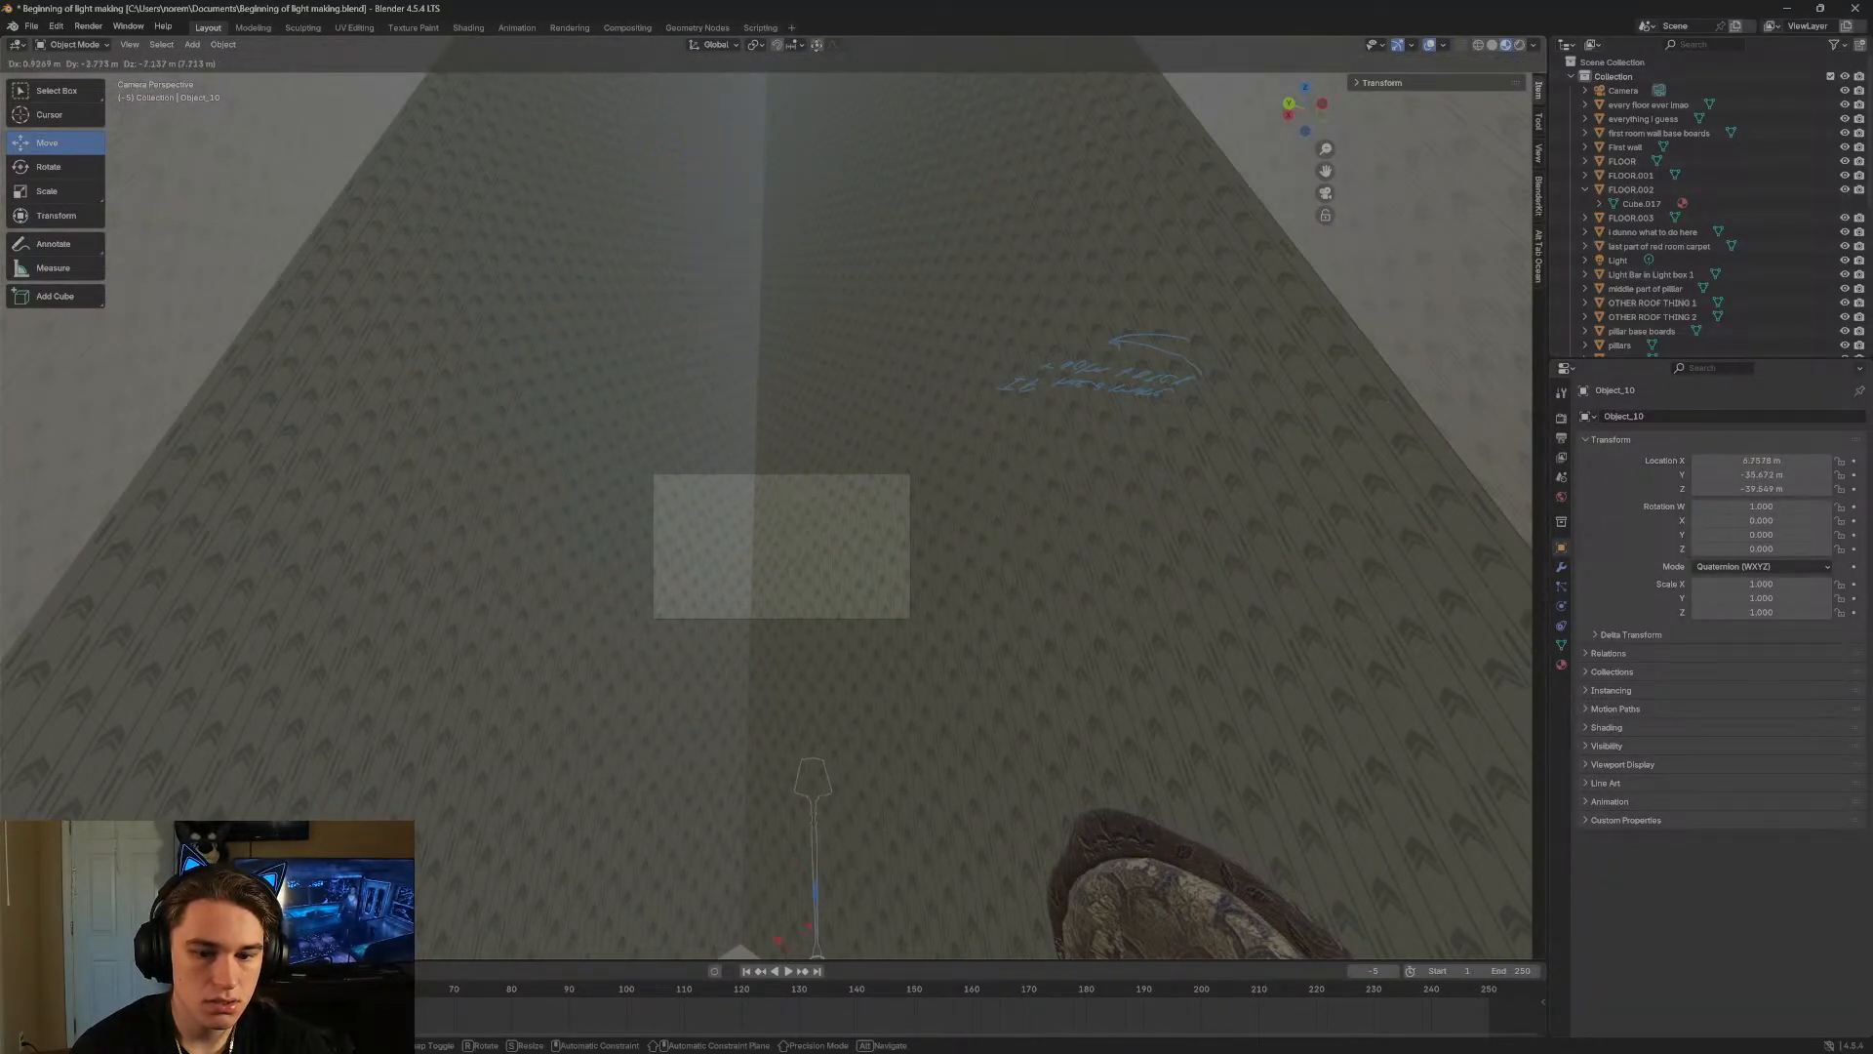
{"action": "left_click_drag", "start_coordinate": [817, 45], "coordinate": [774, 37]}
{"action": "middle_click_drag", "start_coordinate": [829, 318], "coordinate": [832, 448]}
{"action": "left_click_drag", "start_coordinate": [751, 635], "coordinate": [735, 649]}
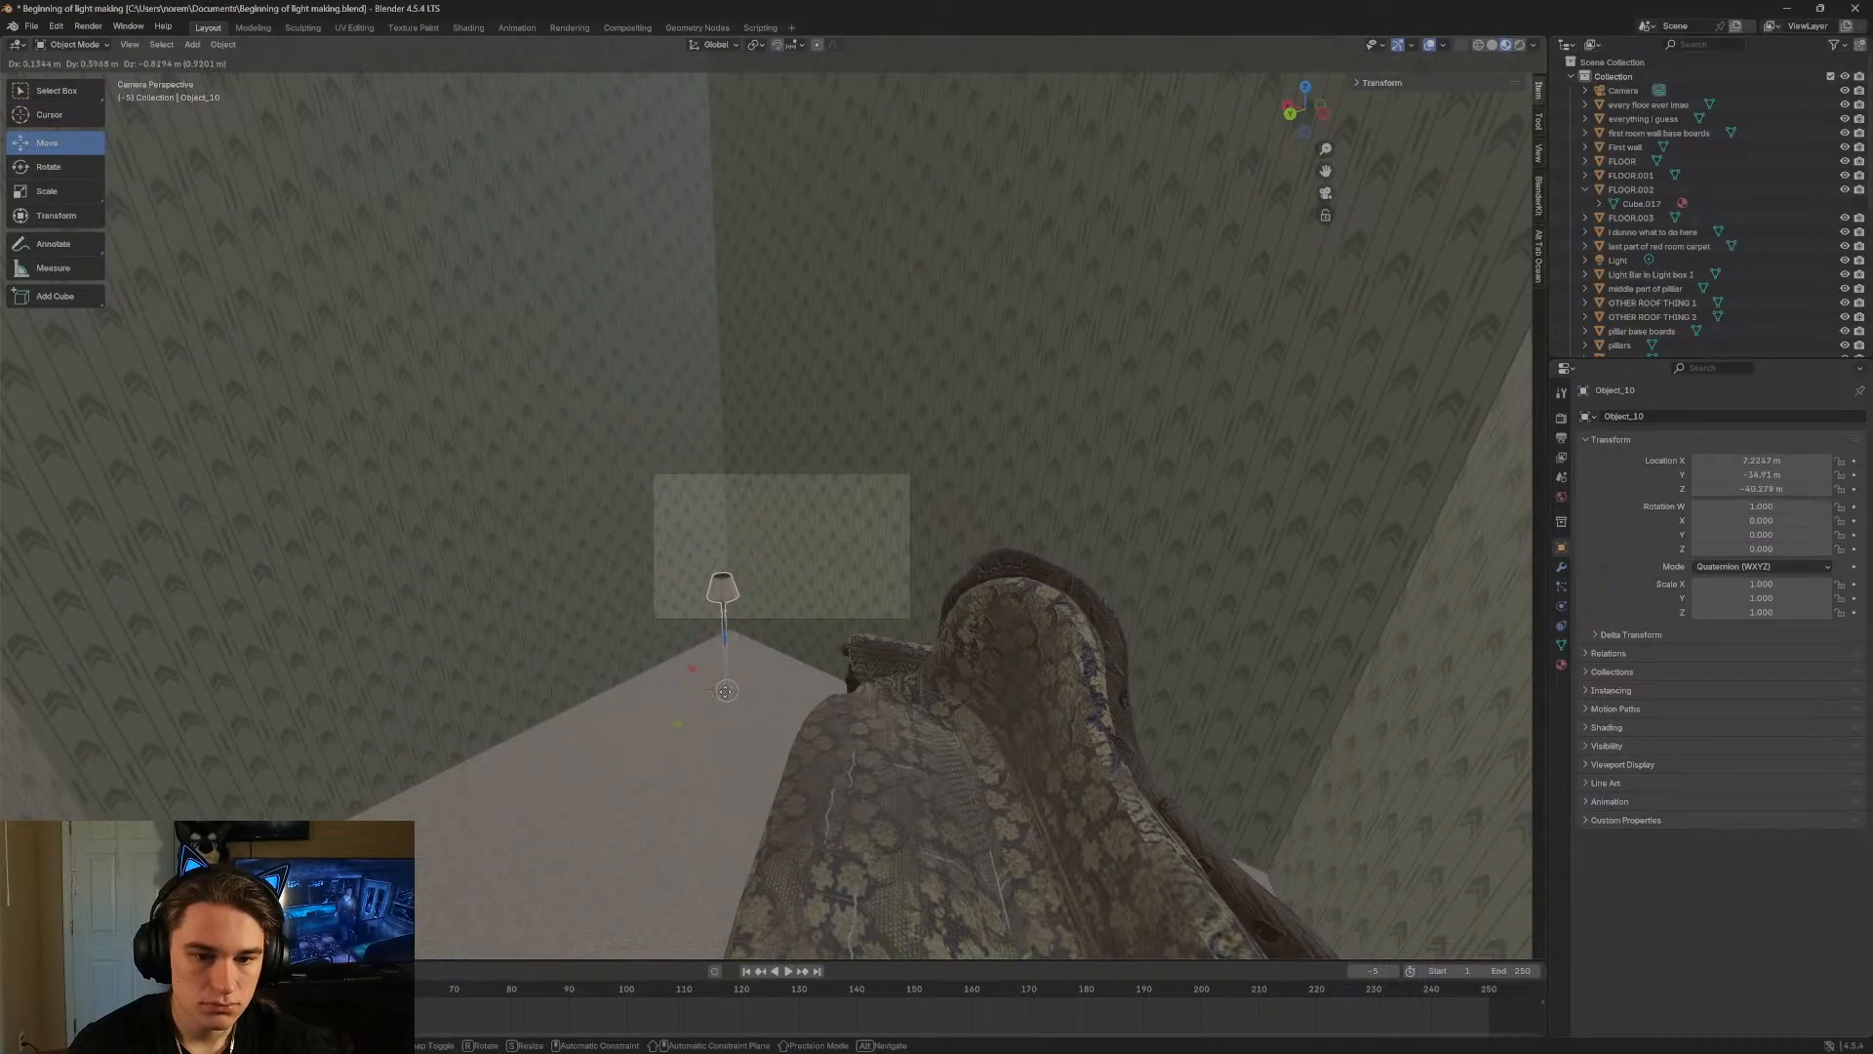
{"action": "key", "text": "z"}
{"action": "left_click_drag", "start_coordinate": [718, 808], "coordinate": [717, 757]}
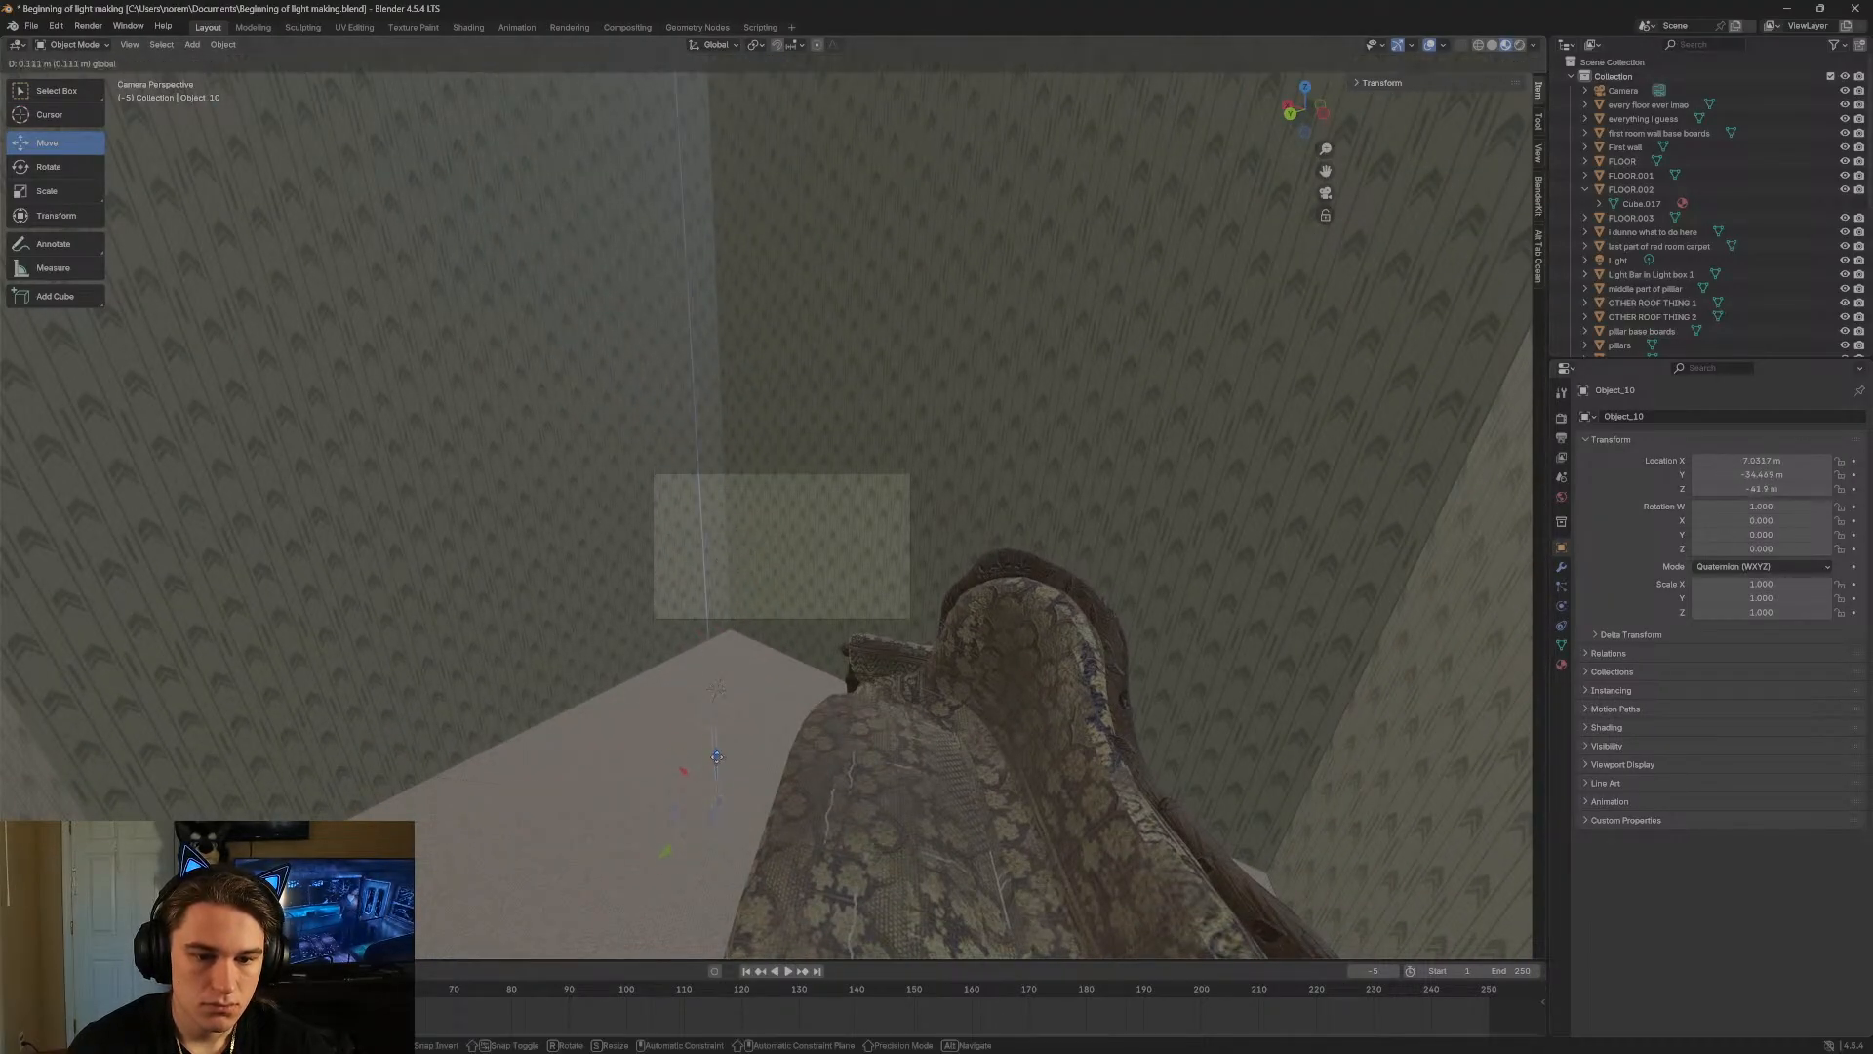
{"action": "left_click_drag", "start_coordinate": [718, 612], "coordinate": [717, 620]}
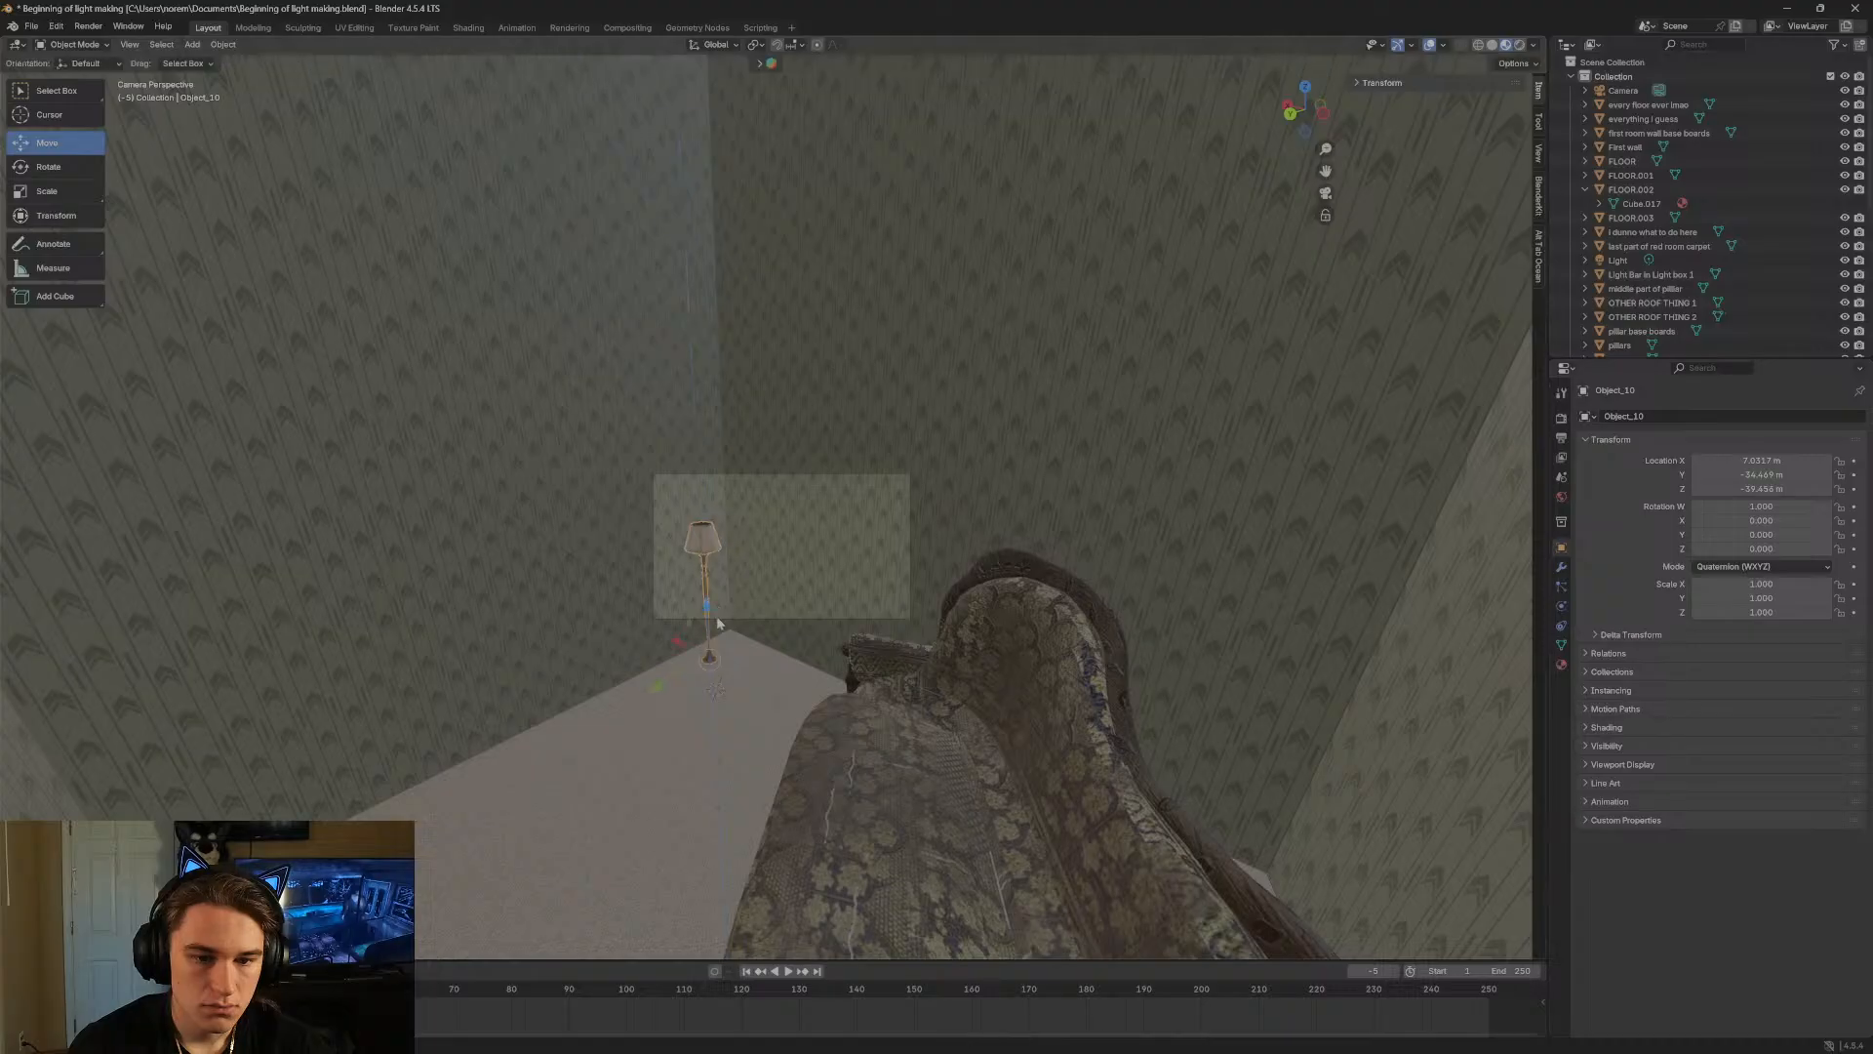
Seat the lamp's base on the carpet at about Z -39.5 m and shift it towards the sofa to about X 6.2 m.
{"action": "key", "text": "shift+grave"}
{"action": "key", "text": "w"}
{"action": "key", "text": "w"}
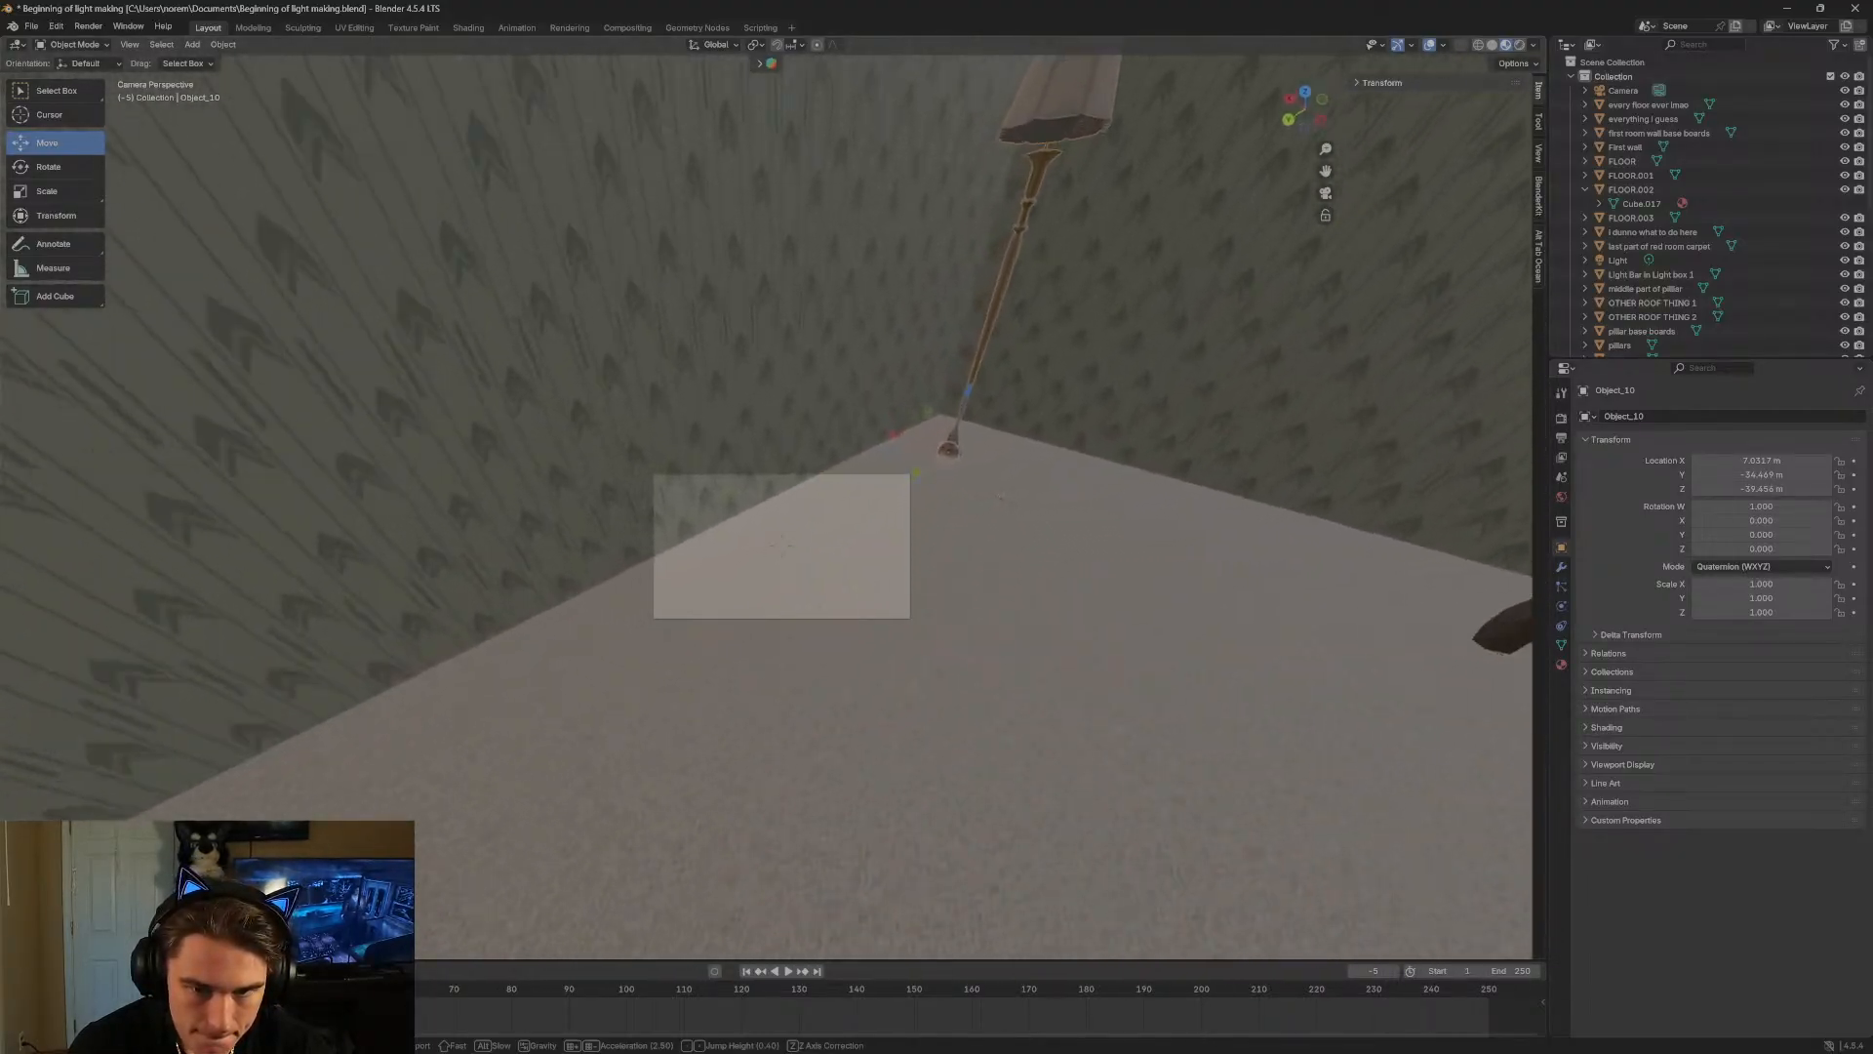
{"action": "key", "text": "s"}
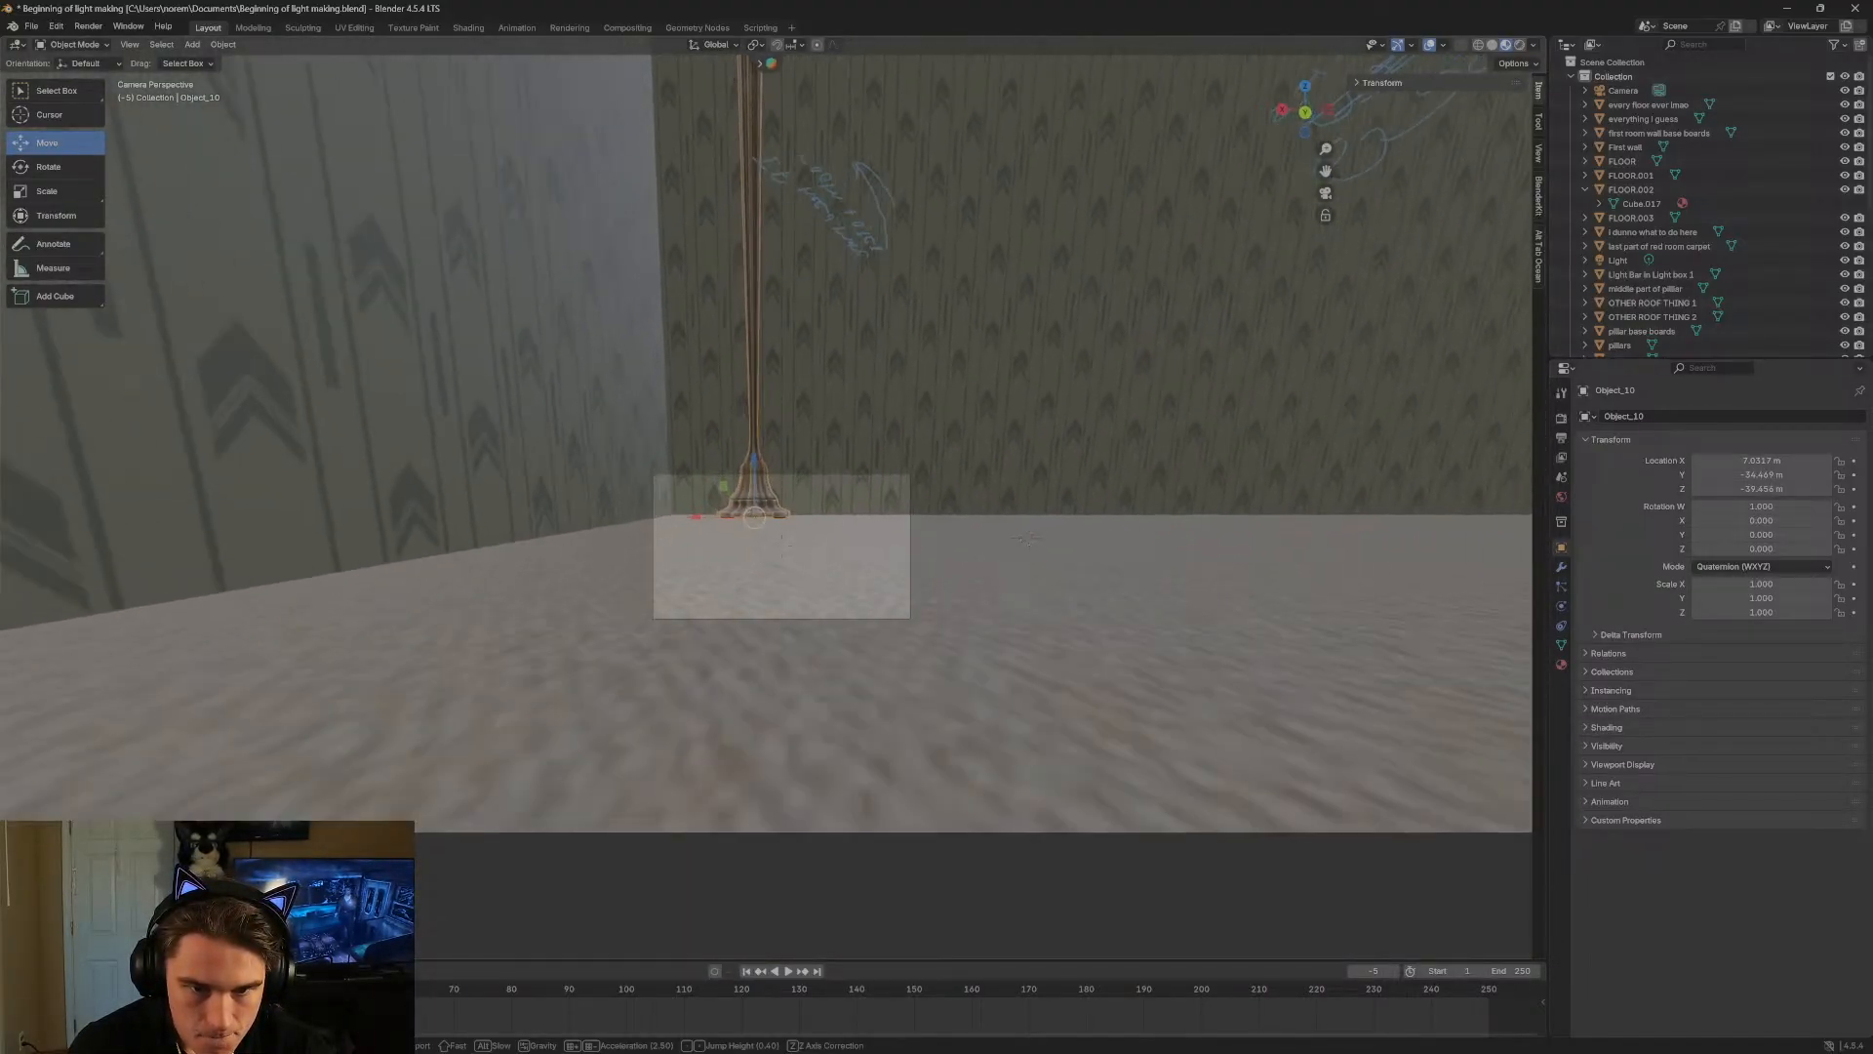
{"action": "left_click", "coordinate": [718, 622]}
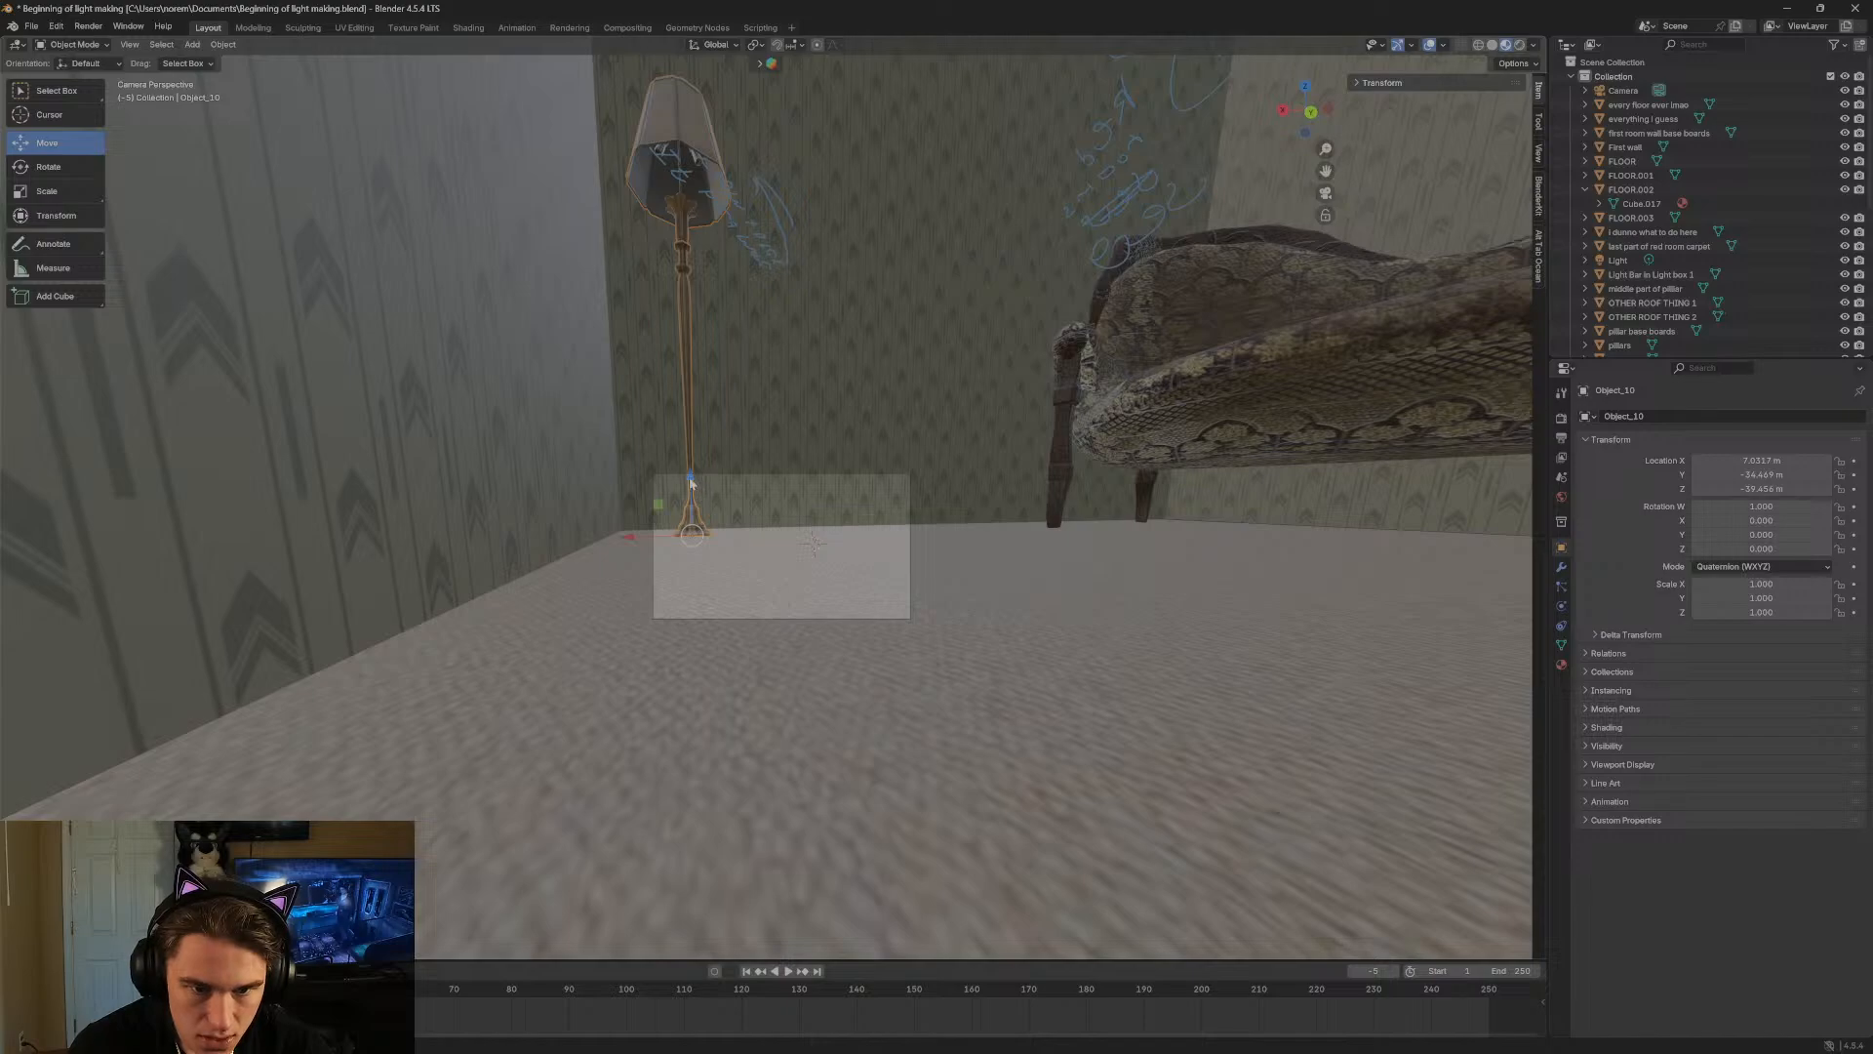
{"action": "left_click_drag", "start_coordinate": [689, 481], "coordinate": [690, 485]}
{"action": "left_click_drag", "start_coordinate": [627, 552], "coordinate": [775, 544]}
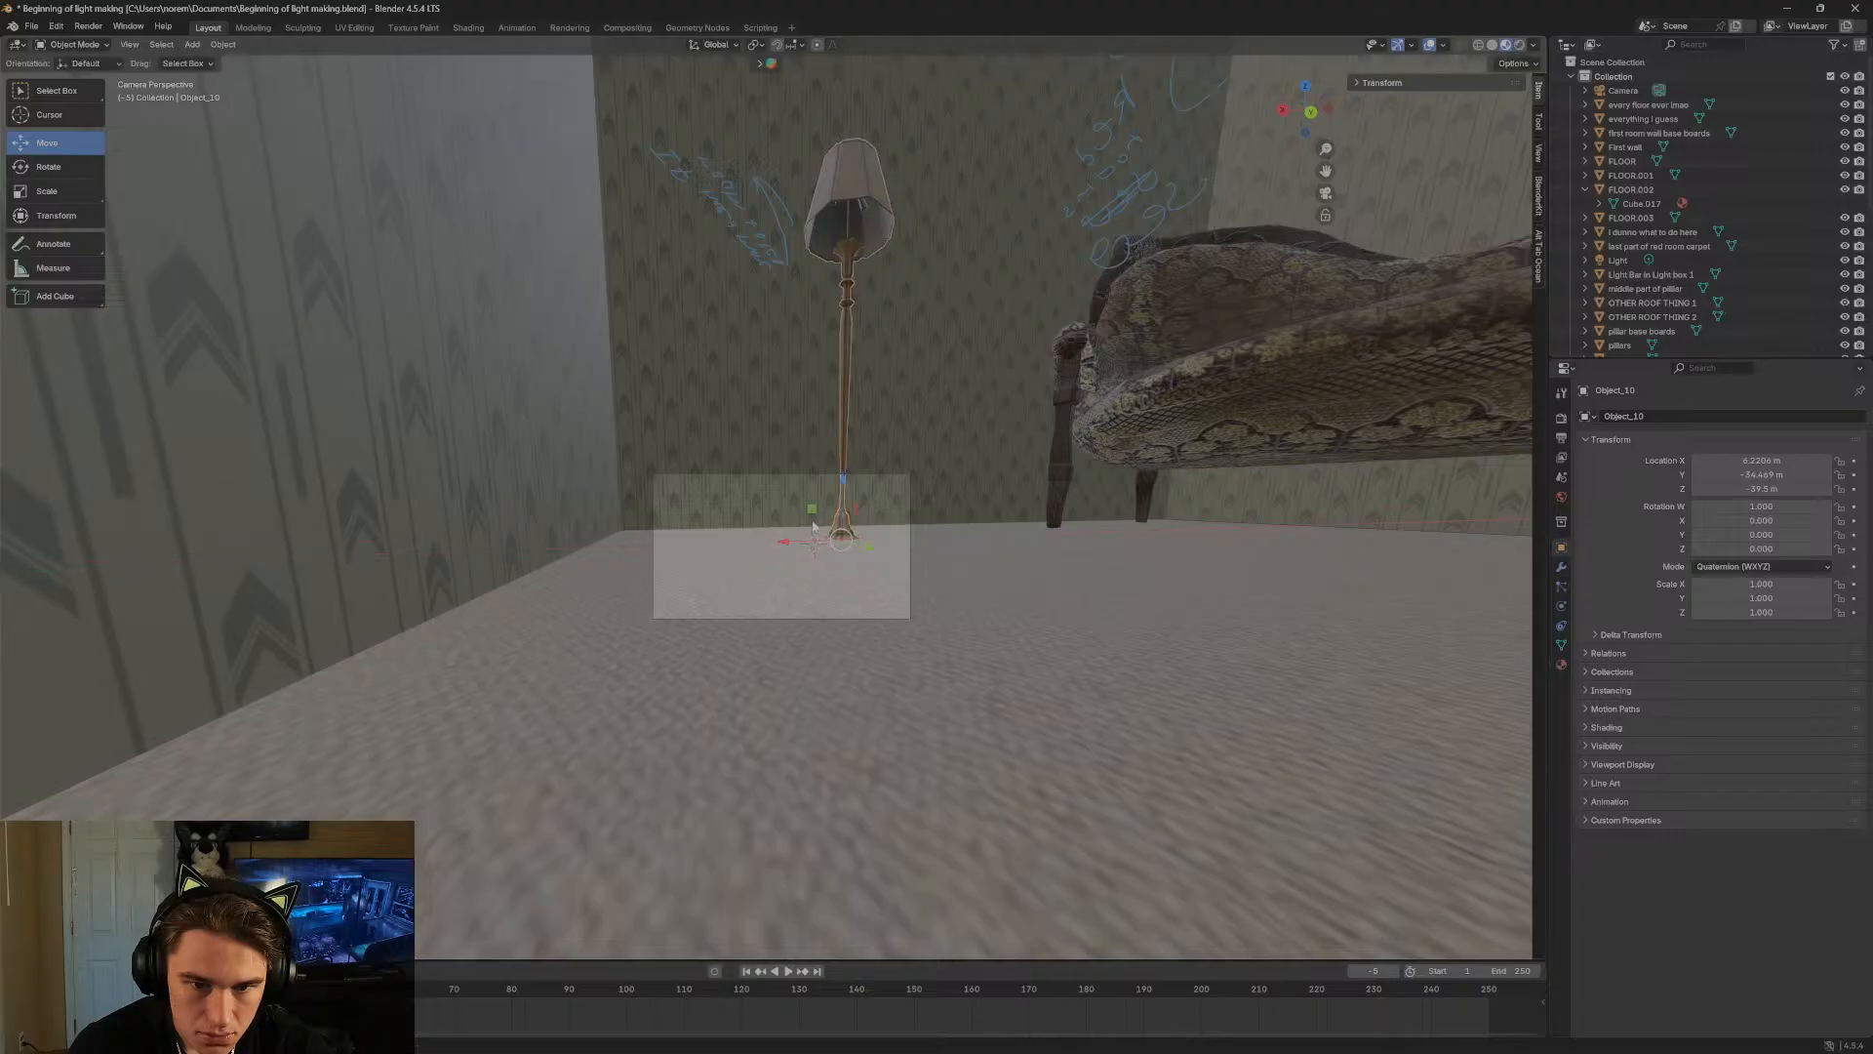
Examine the placement of the lamp and sofa from up close, from below the lampshade and from higher up the shaft.
{"action": "key", "text": "shift+grave"}
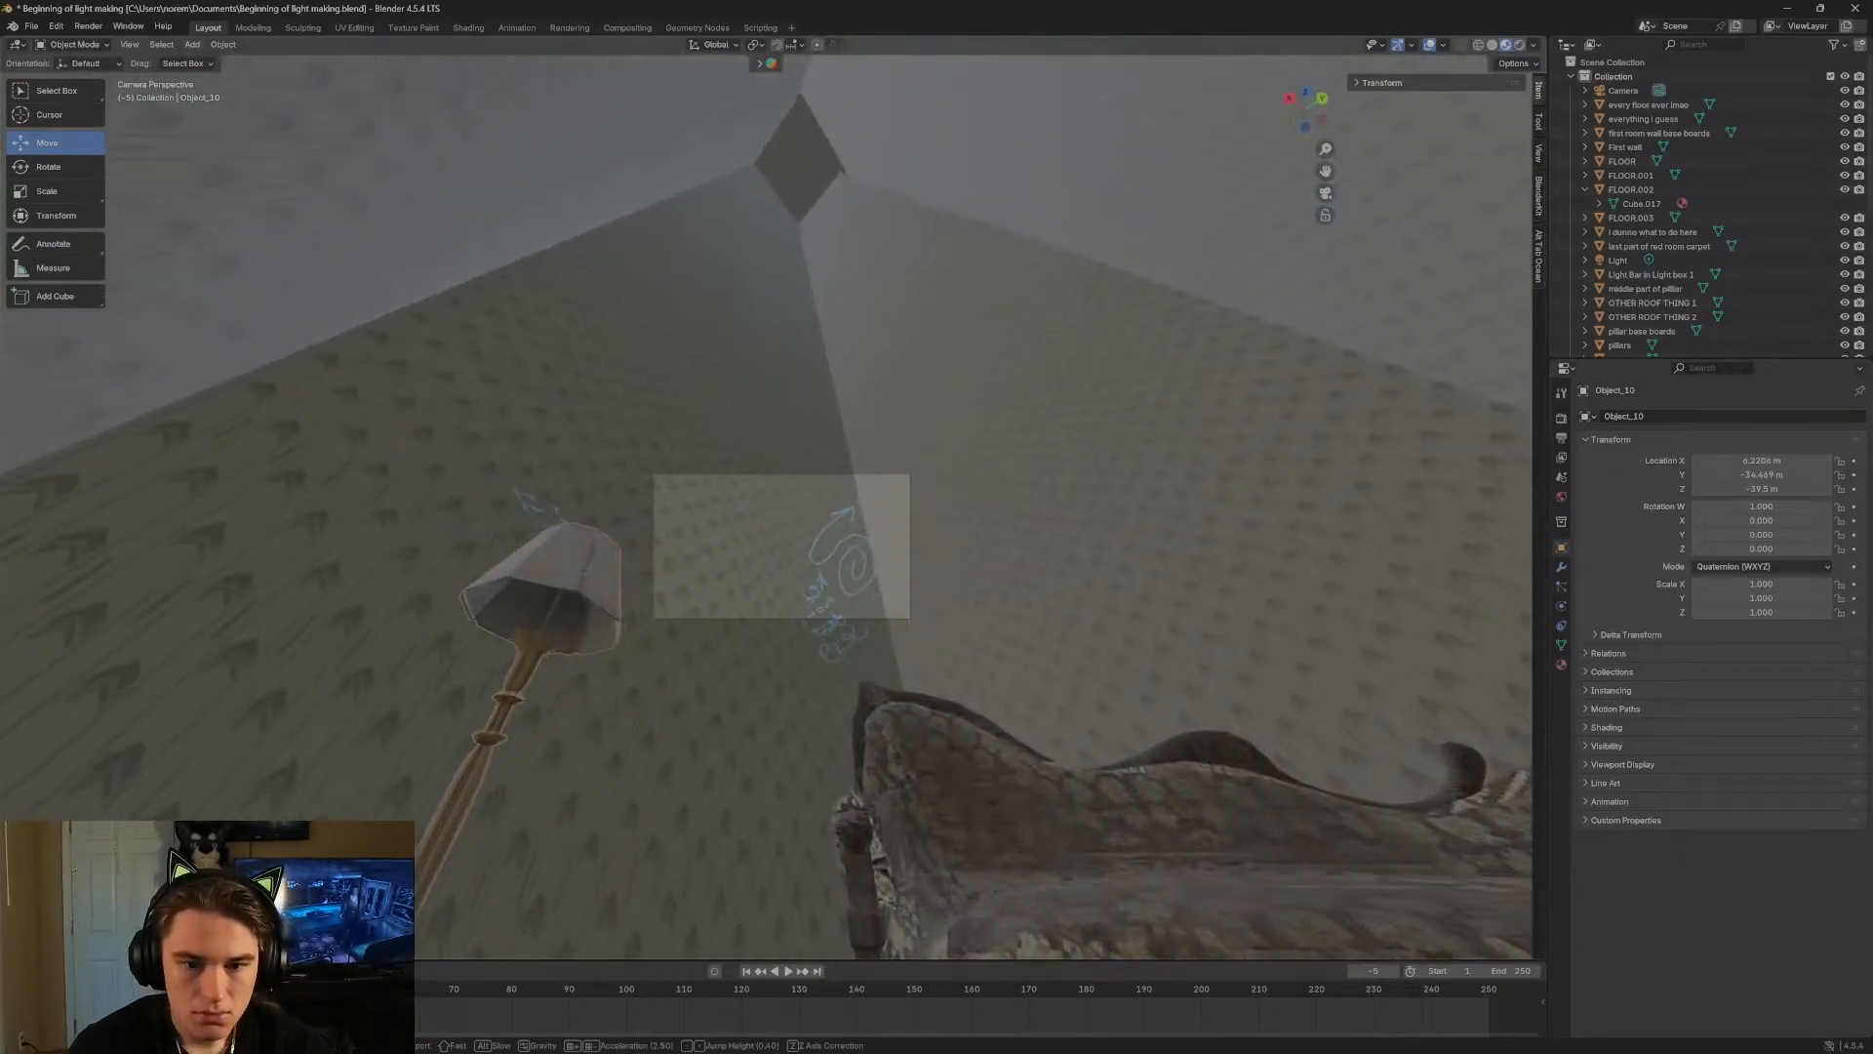
{"action": "key", "text": "s"}
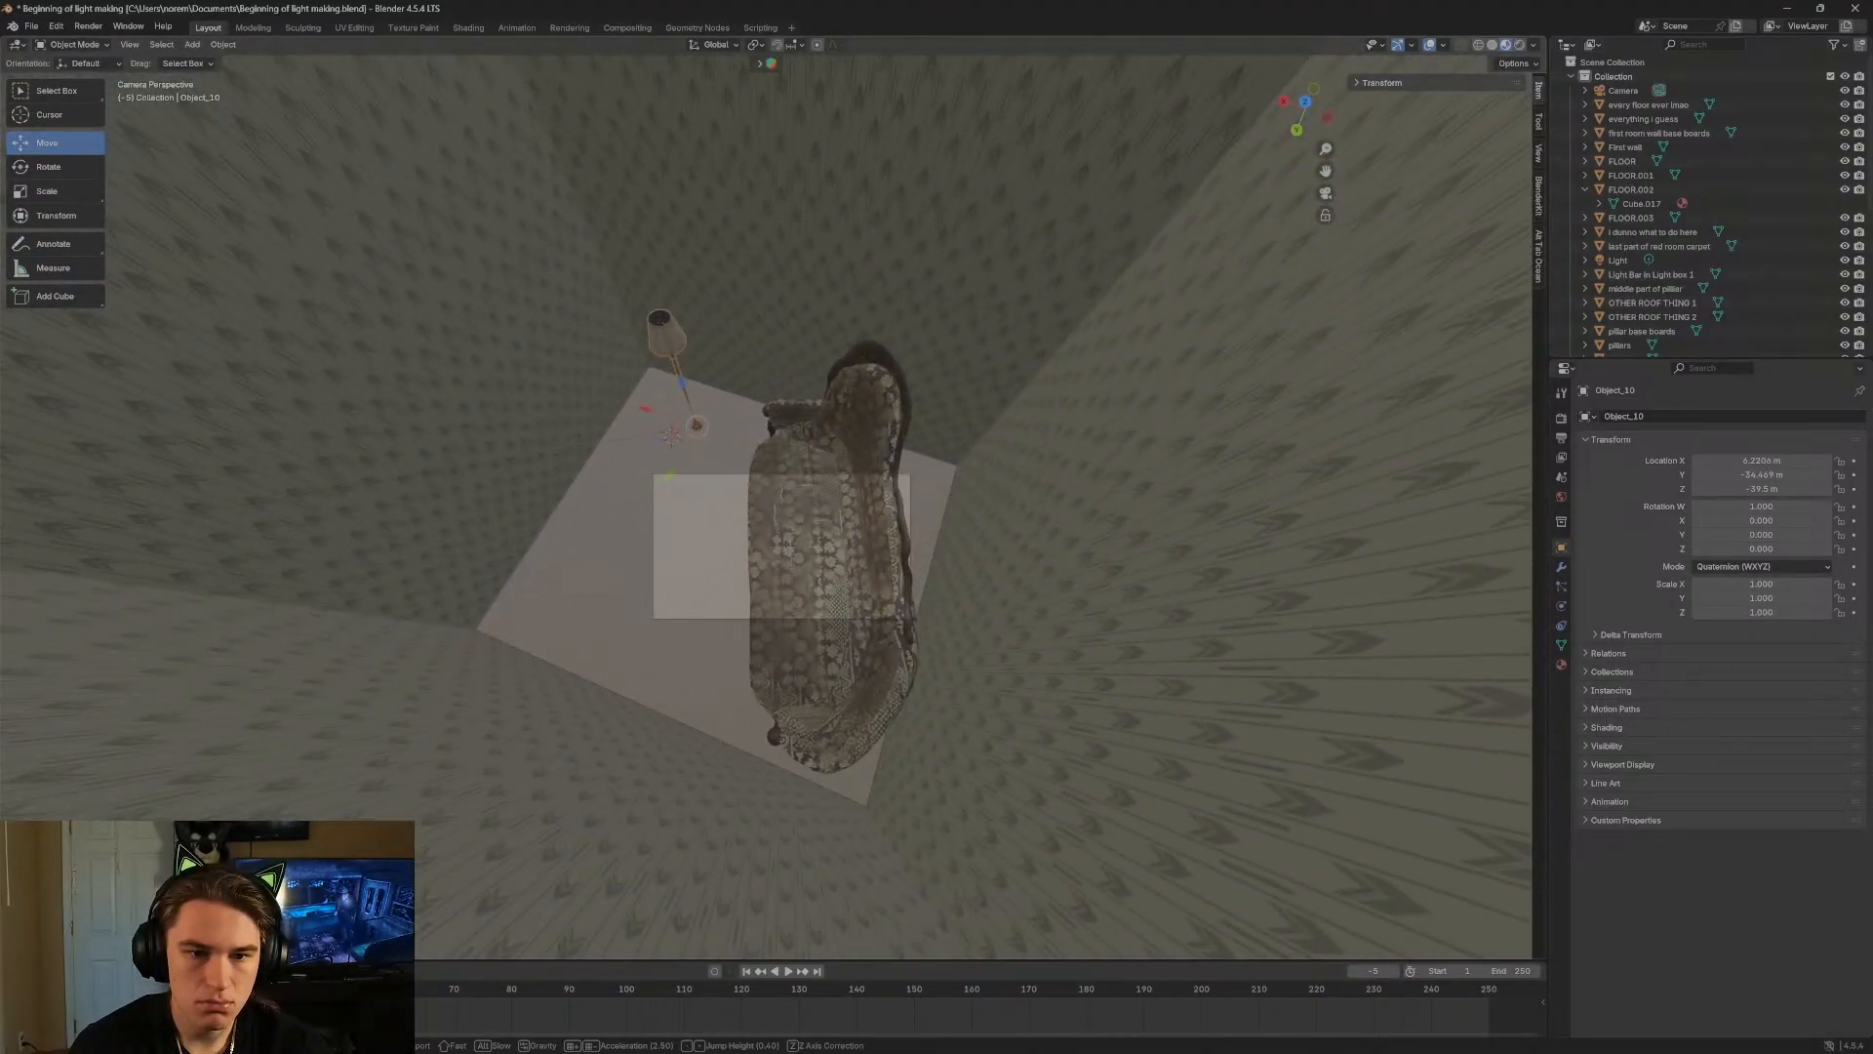
{"action": "key", "text": "w"}
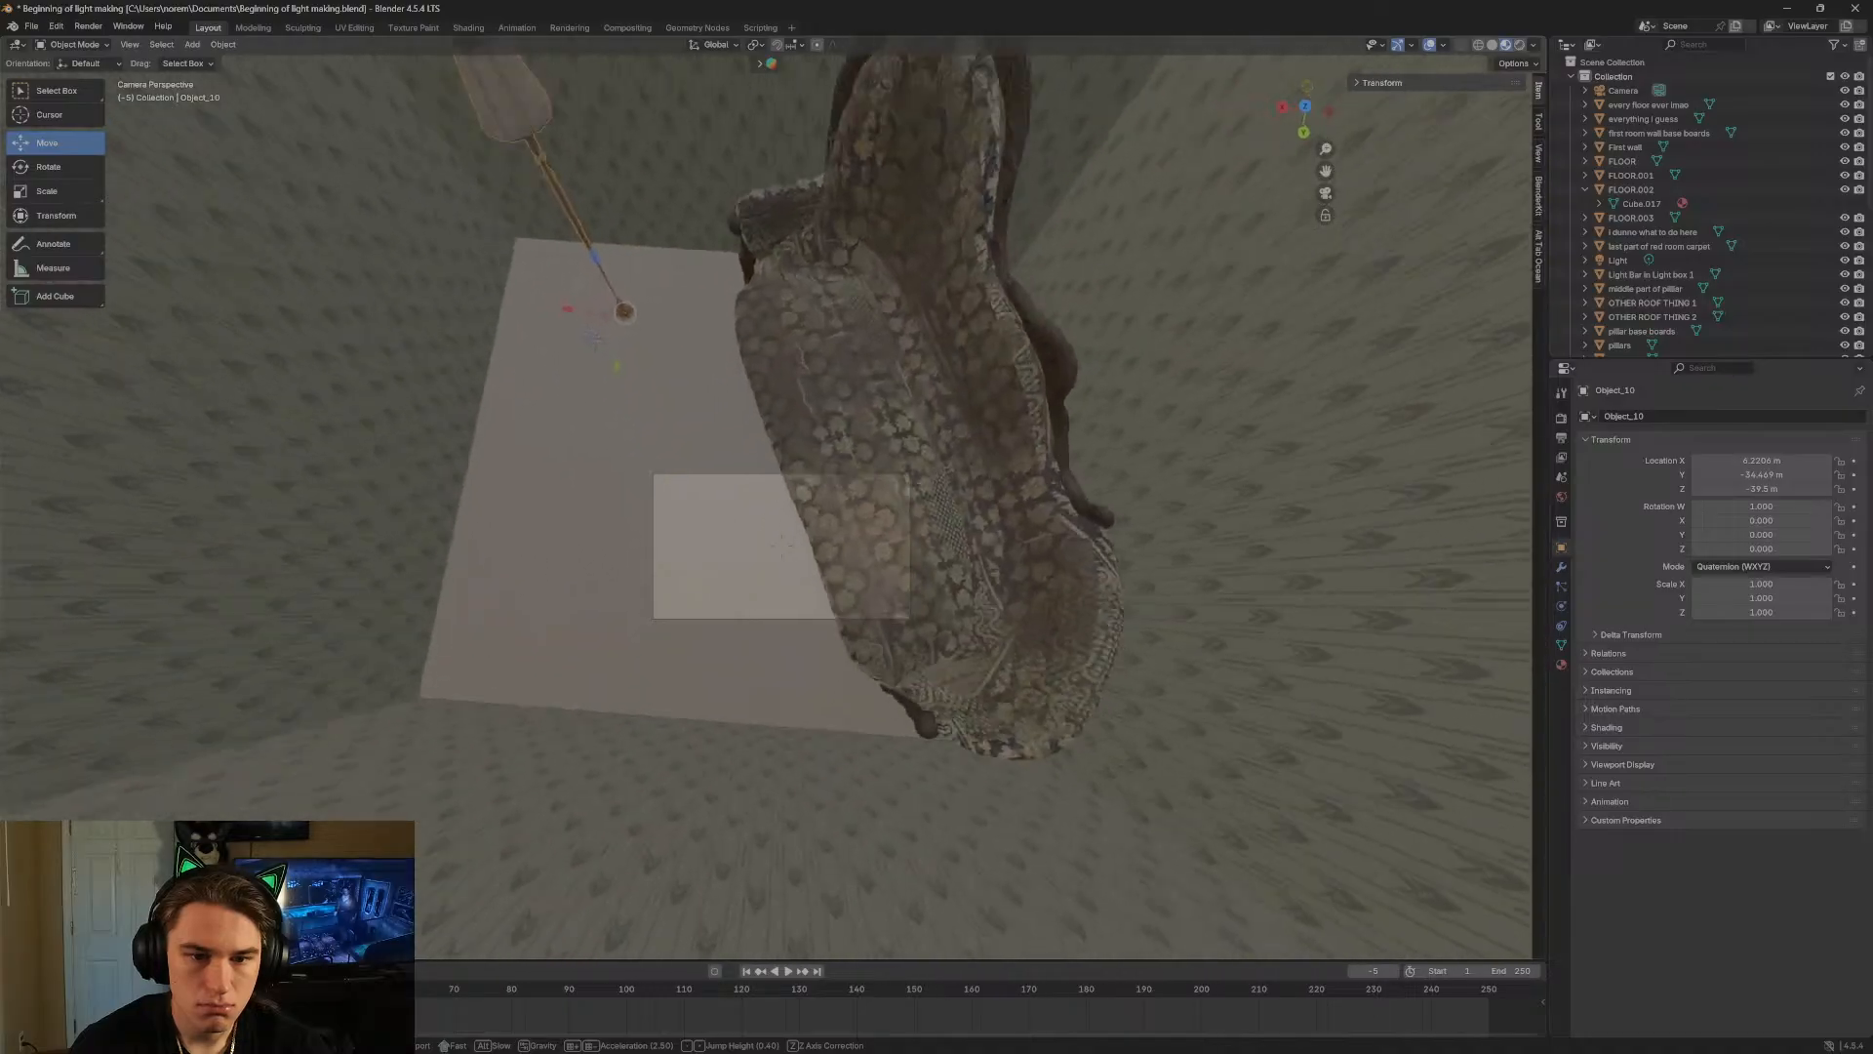
{"action": "key", "text": "s"}
{"action": "key", "text": "w"}
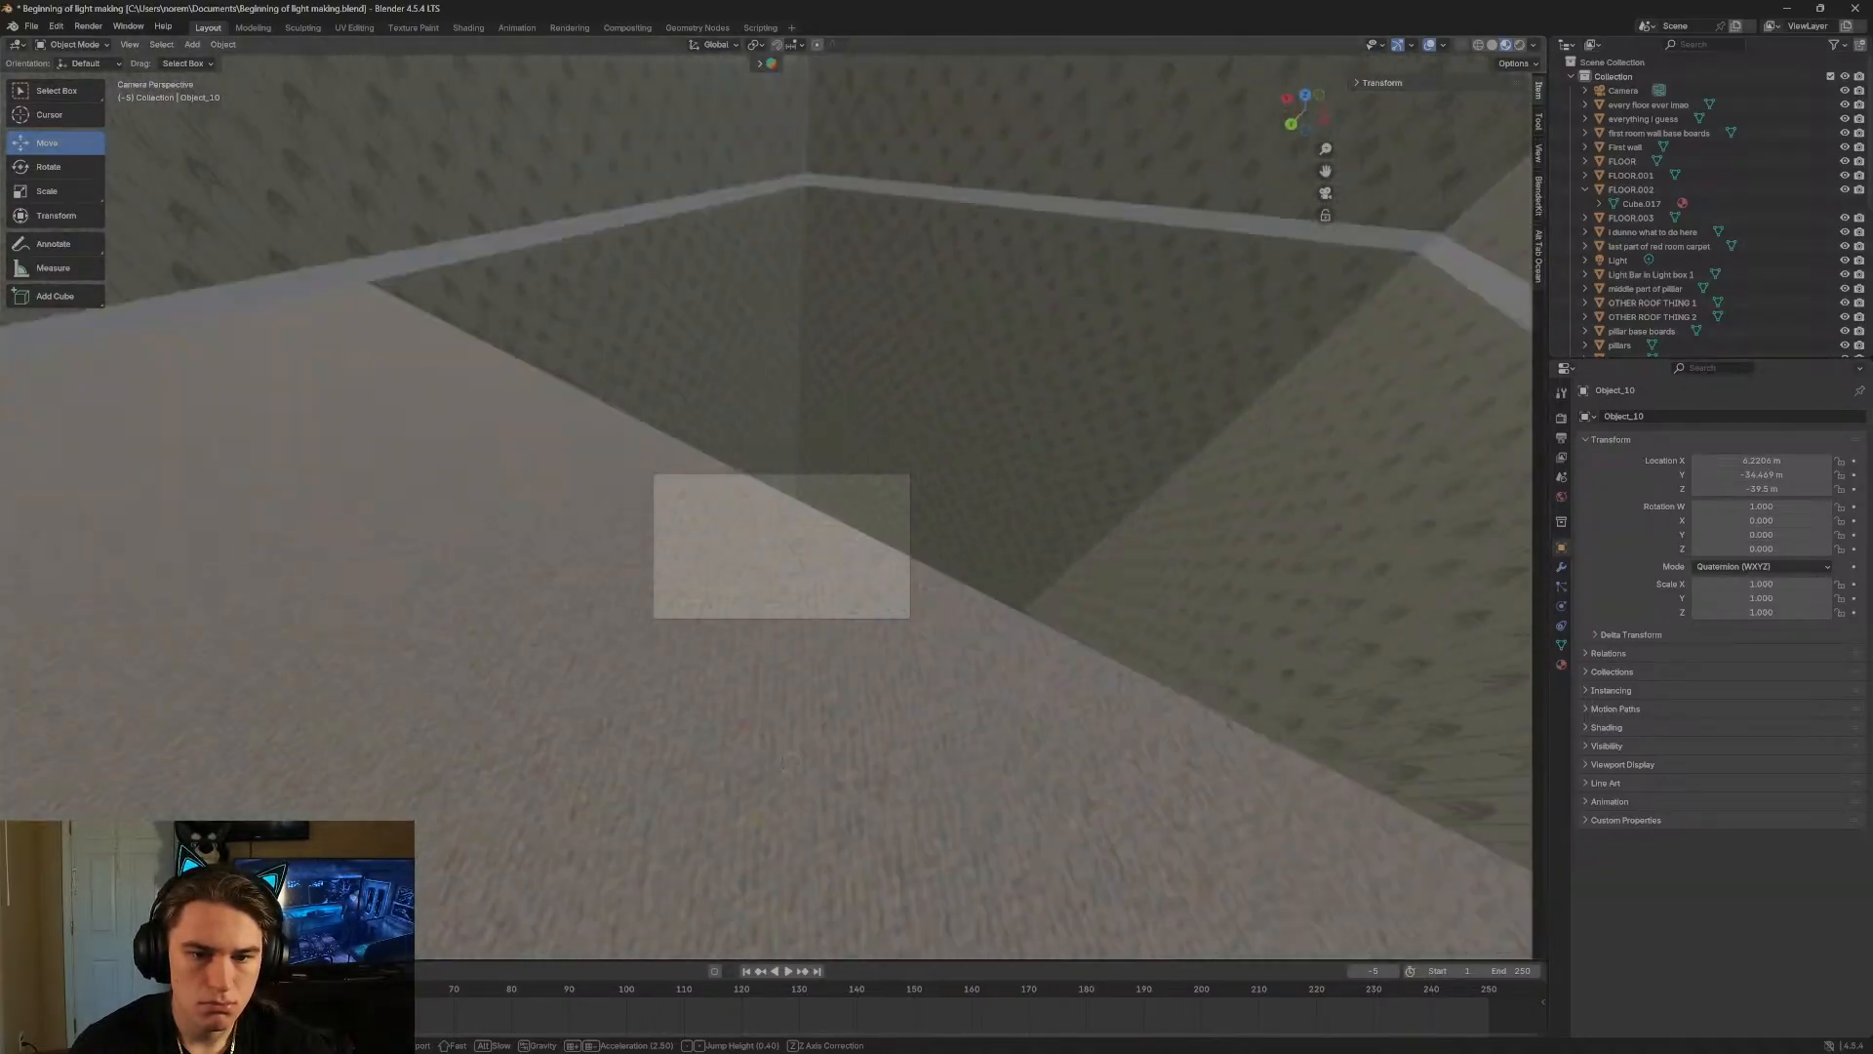
{"action": "key", "text": "s"}
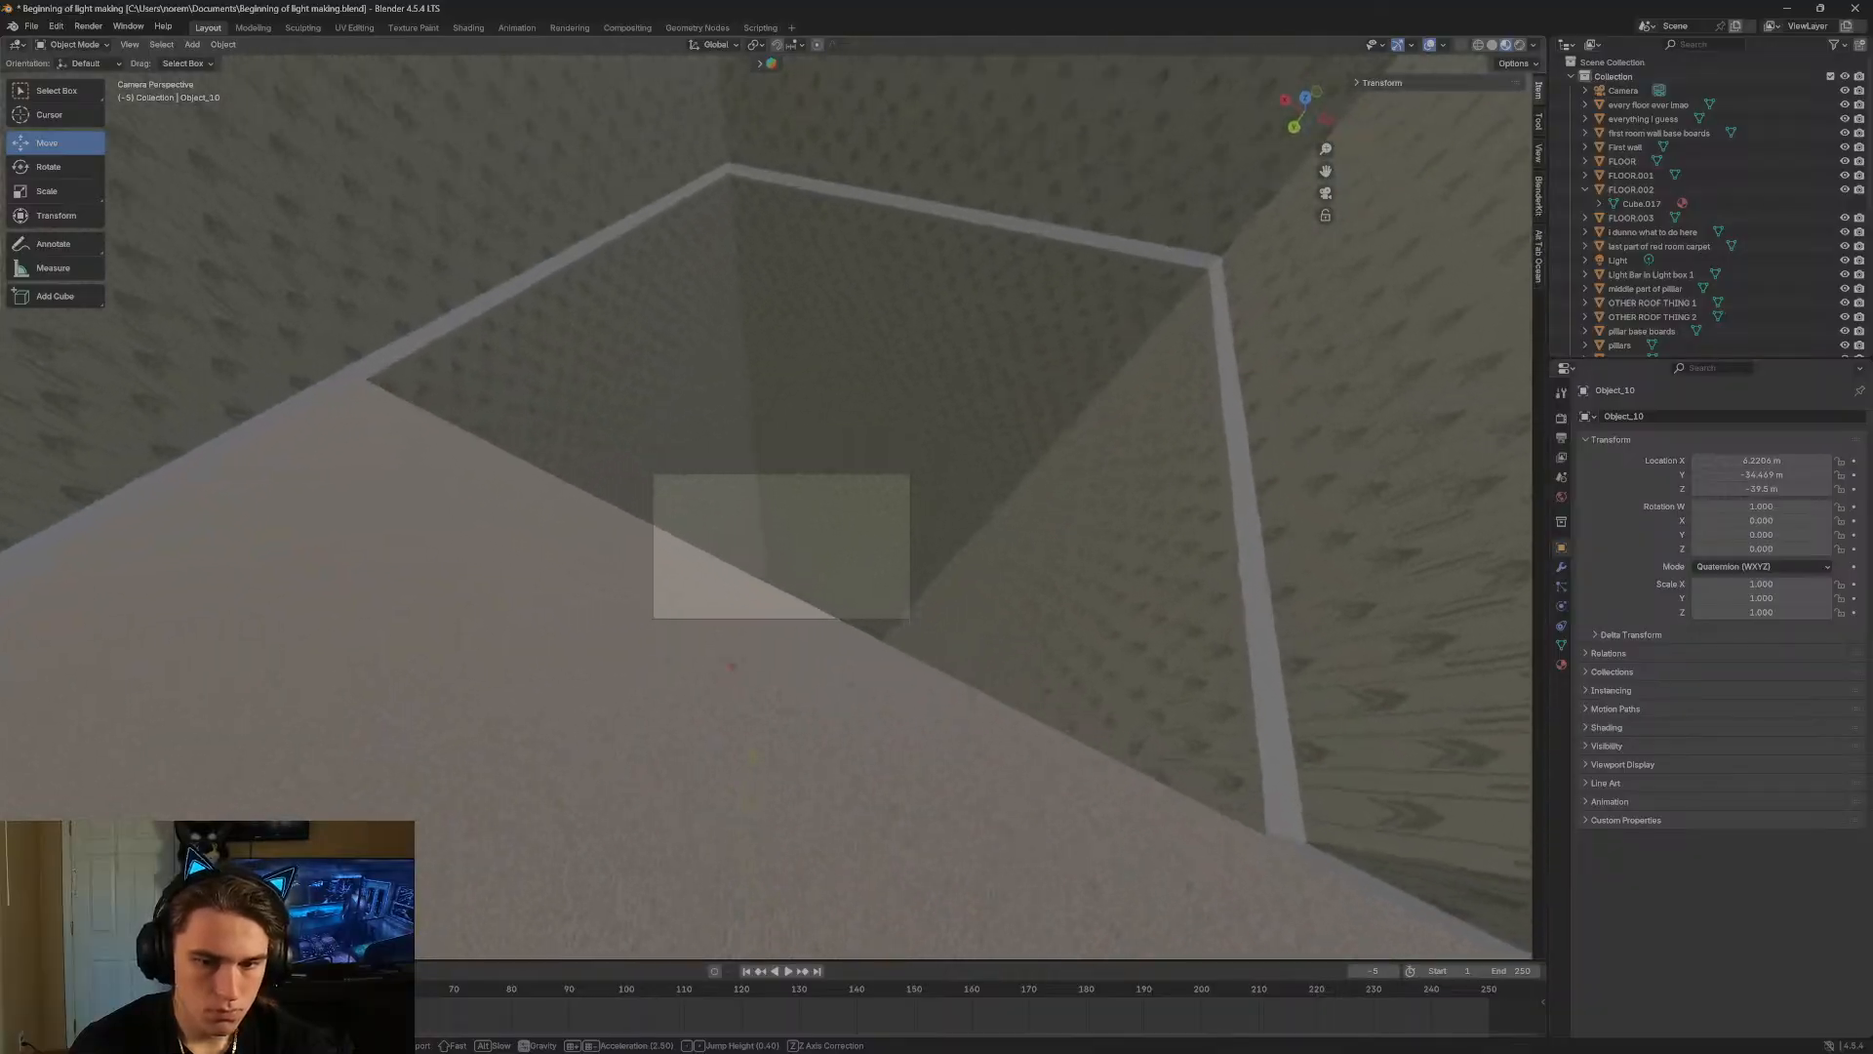
{"action": "key", "text": "w"}
{"action": "key", "text": "w"}
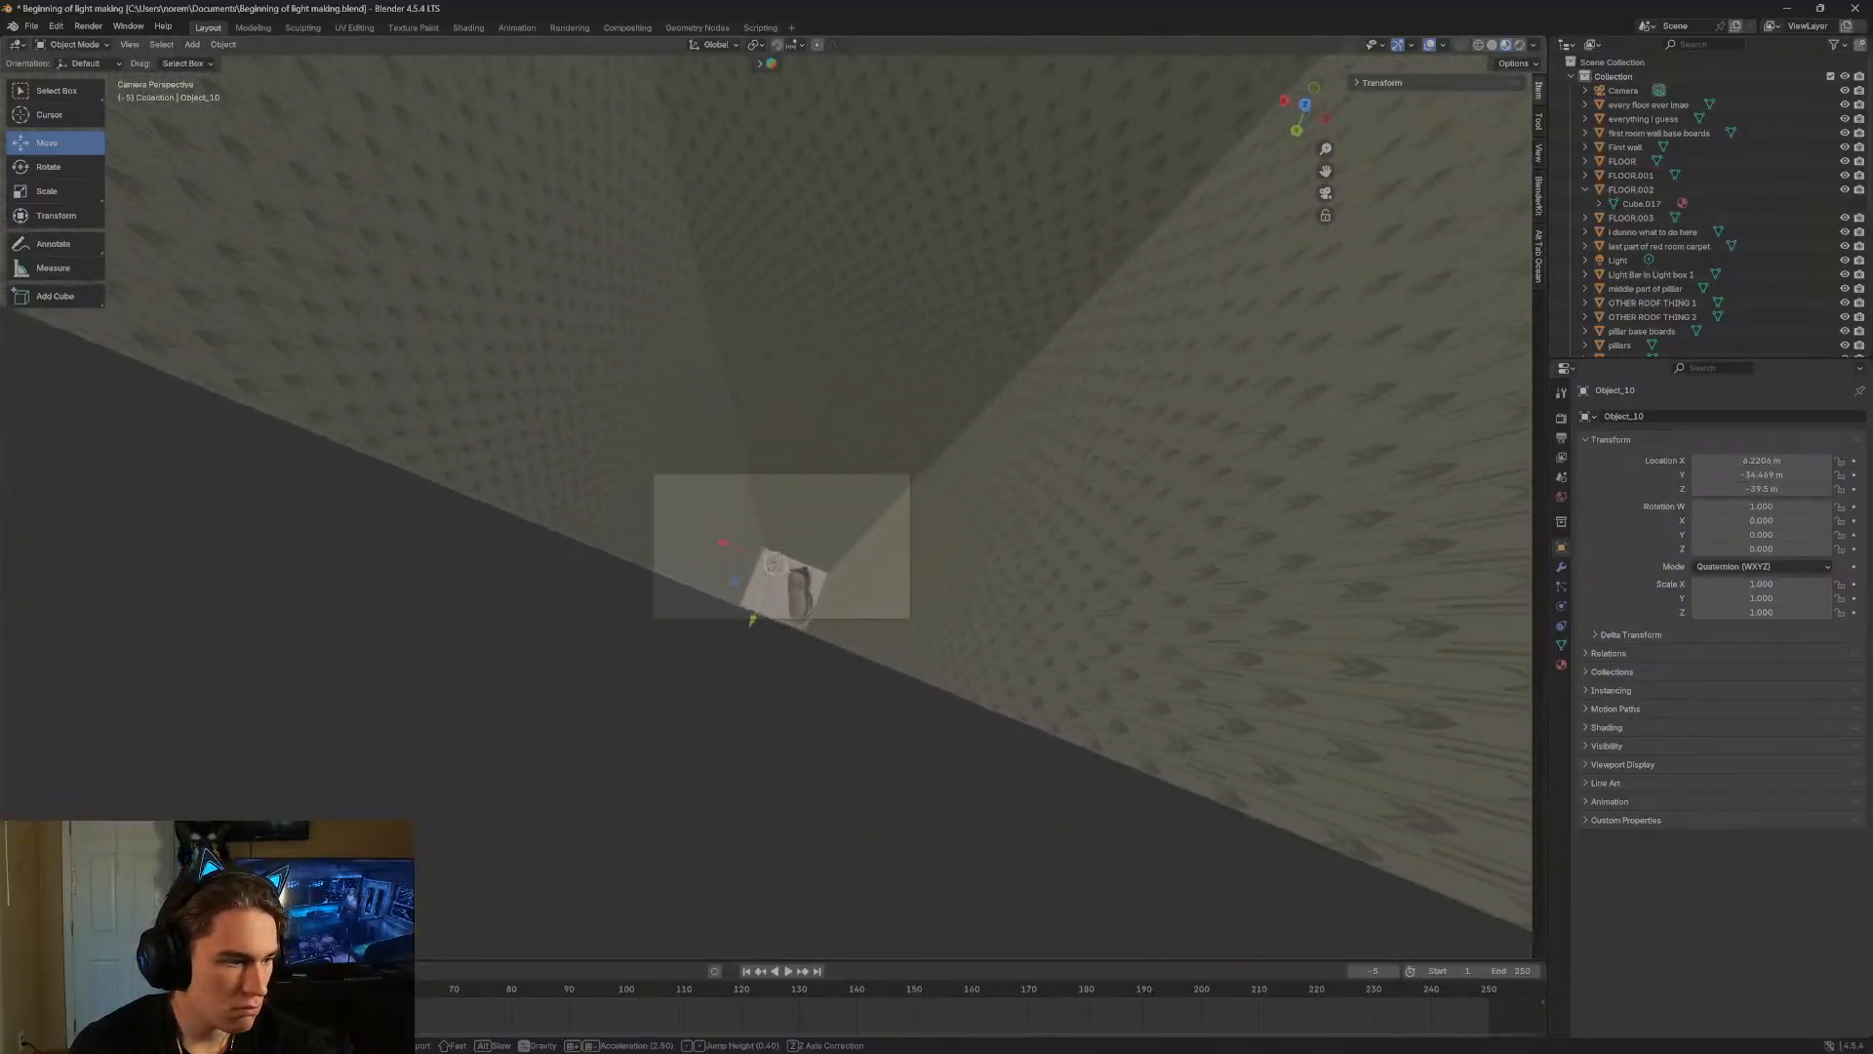
{"action": "key", "text": "w"}
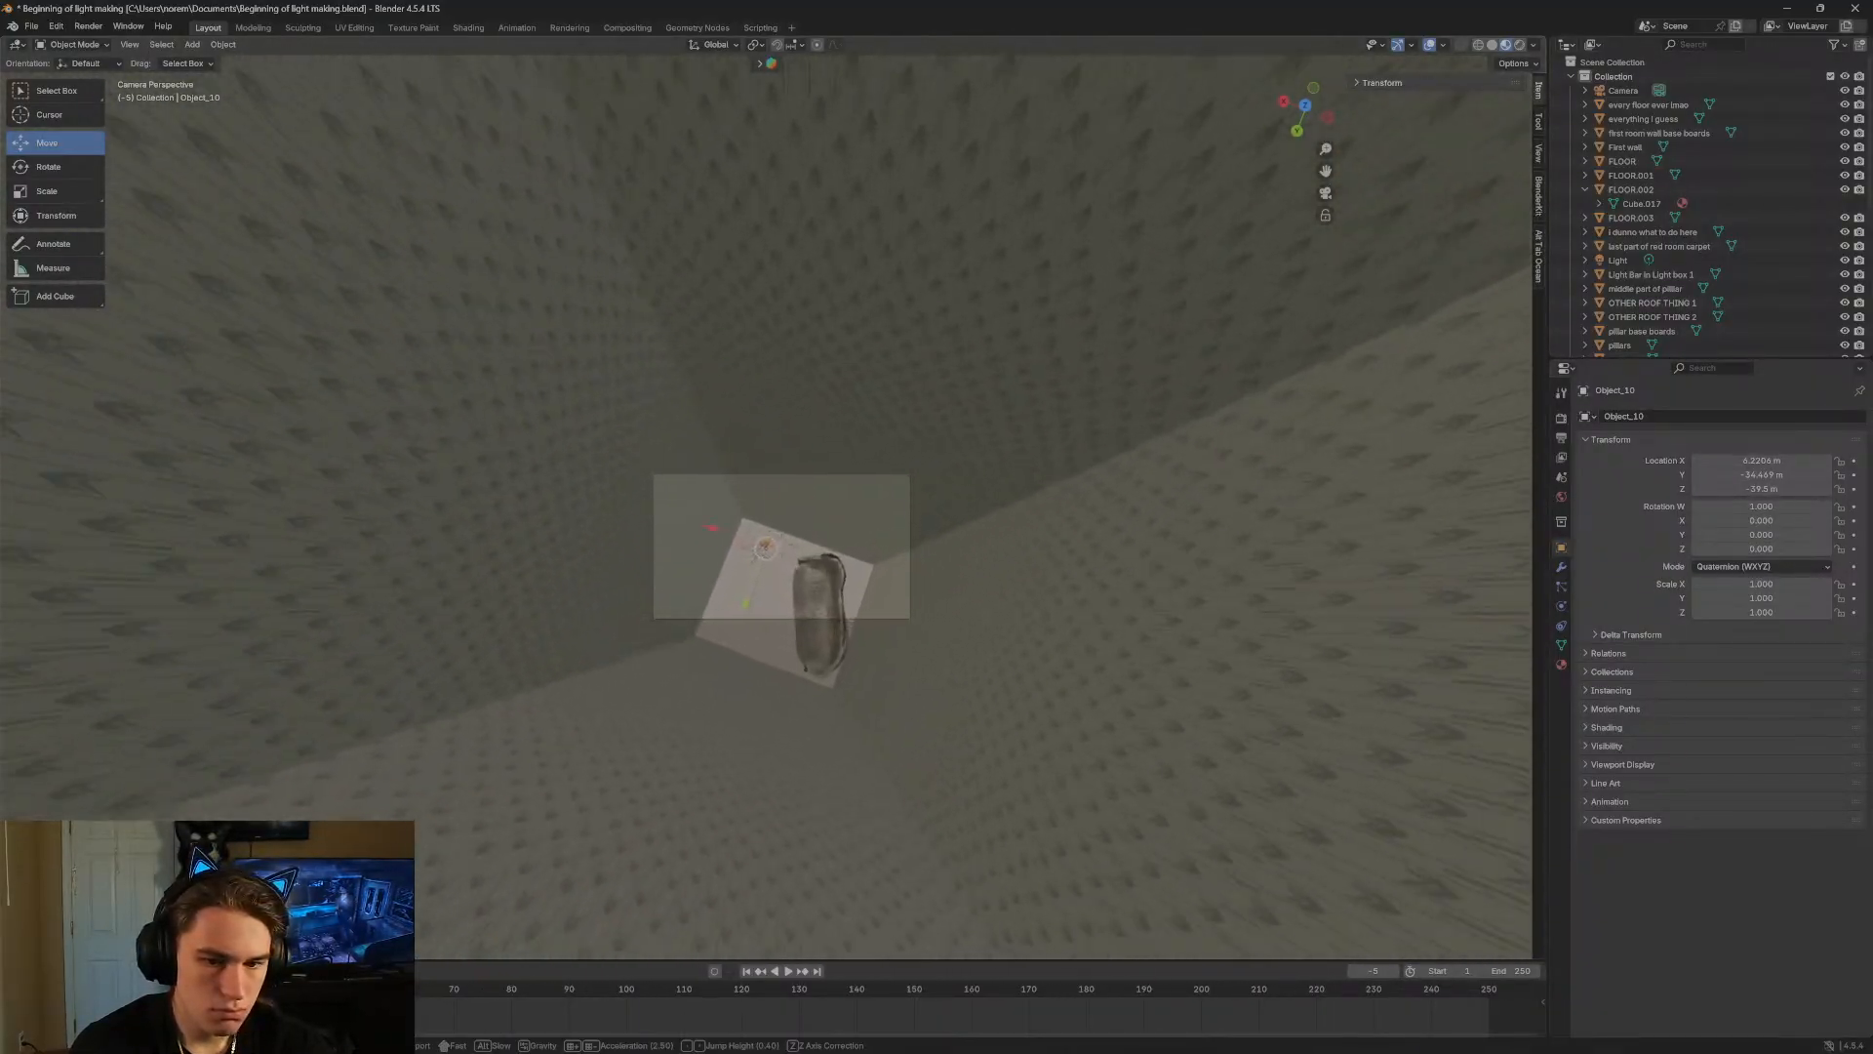
{"action": "key", "text": "w"}
{"action": "key", "text": "w"}
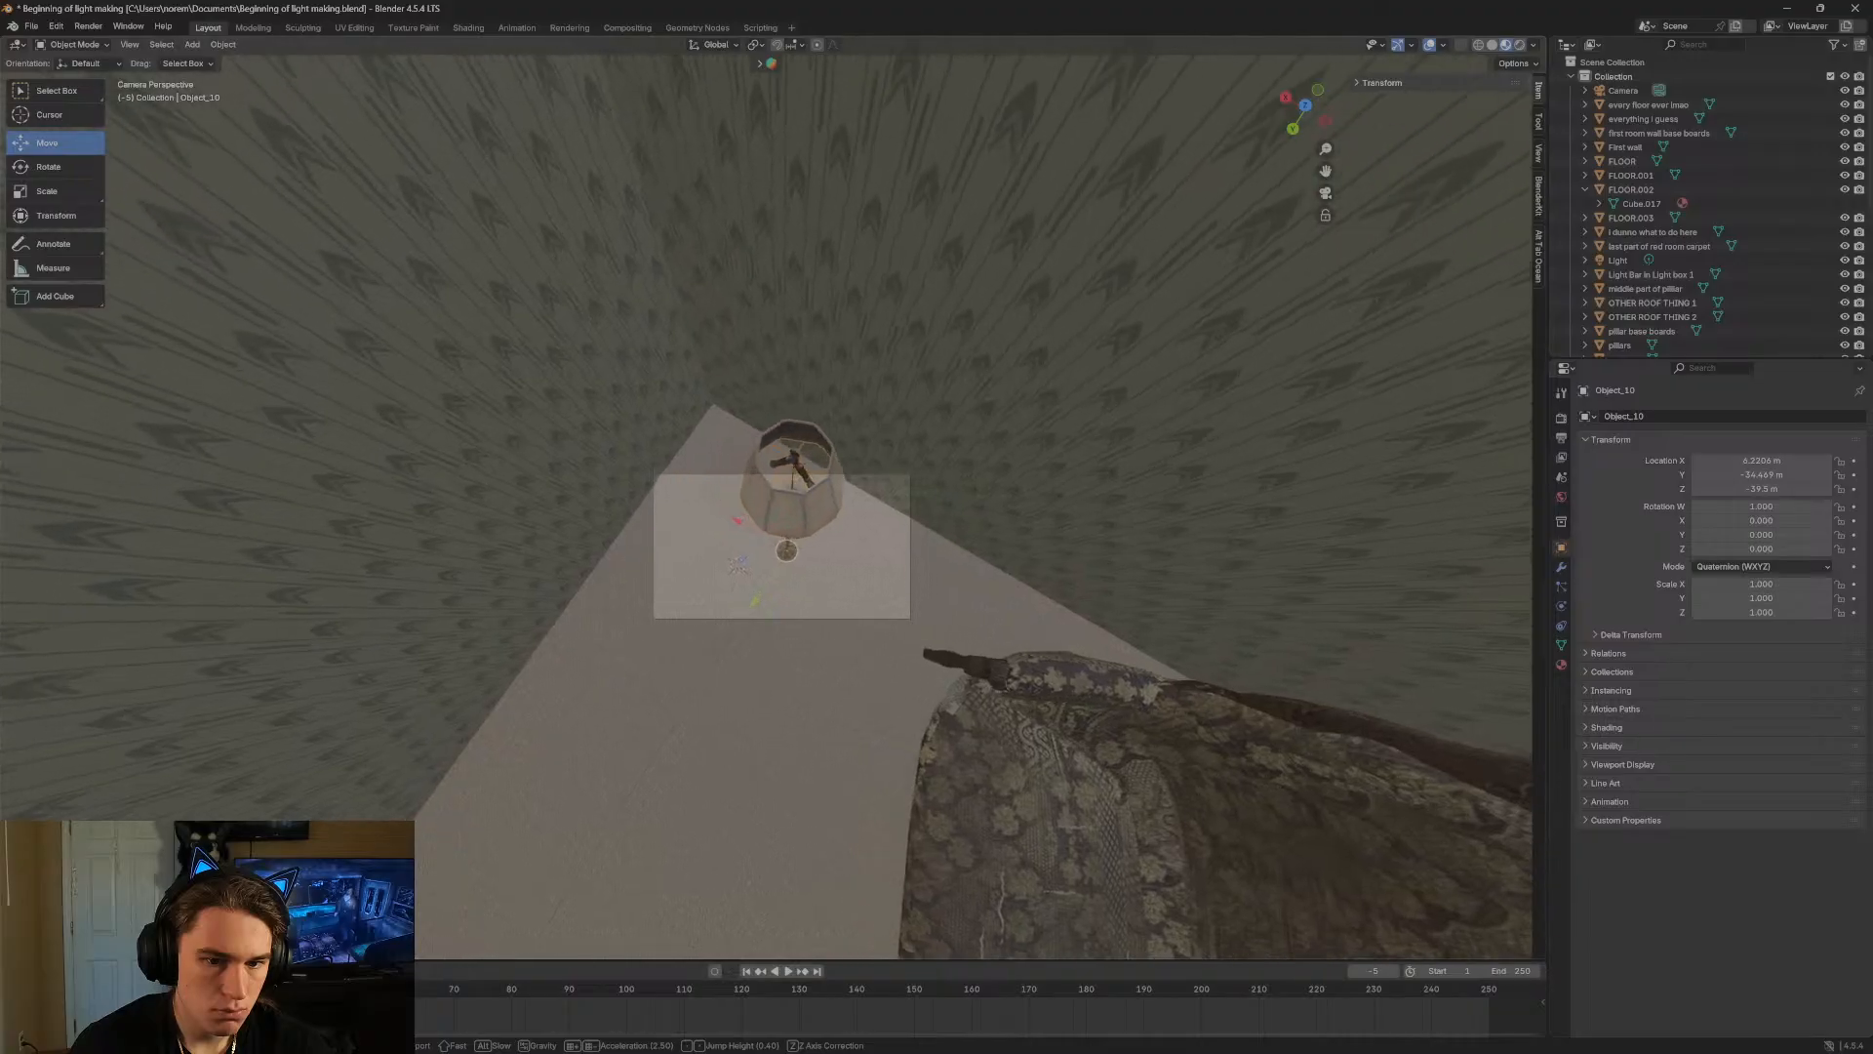
{"action": "key", "text": "w"}
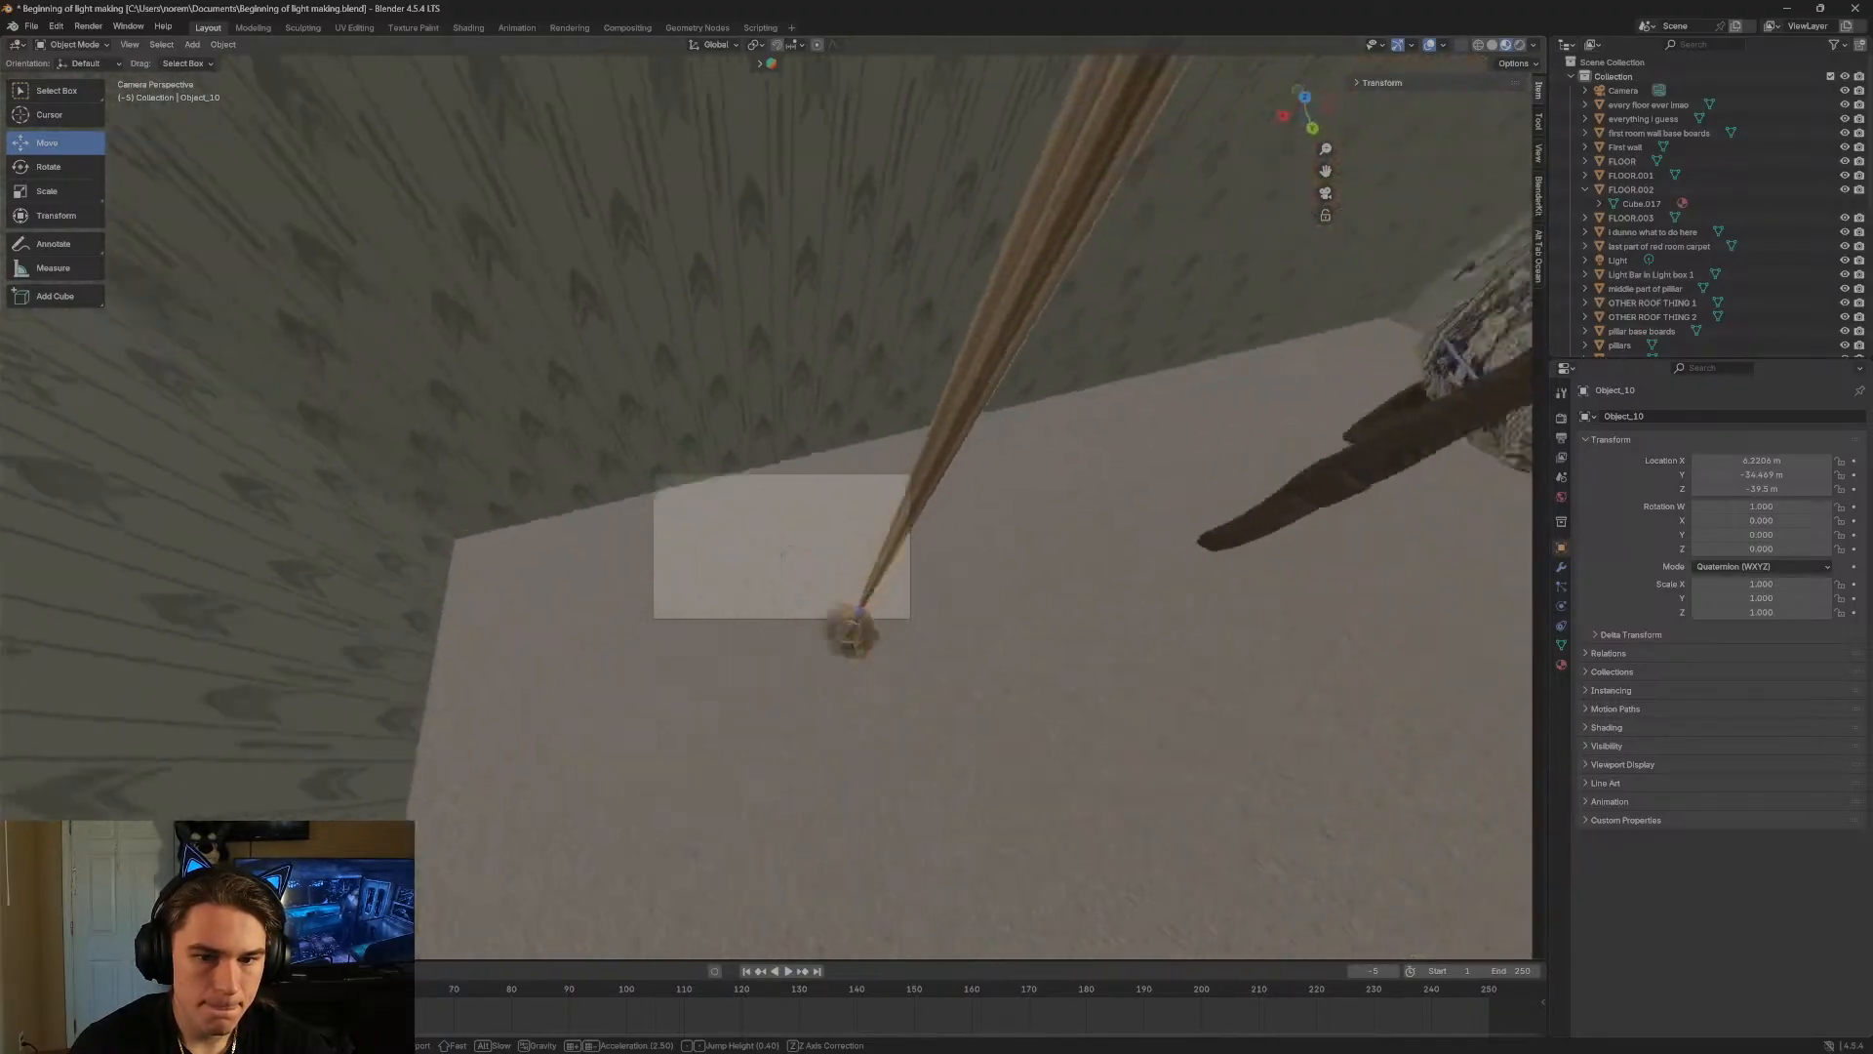
{"action": "key", "text": "w"}
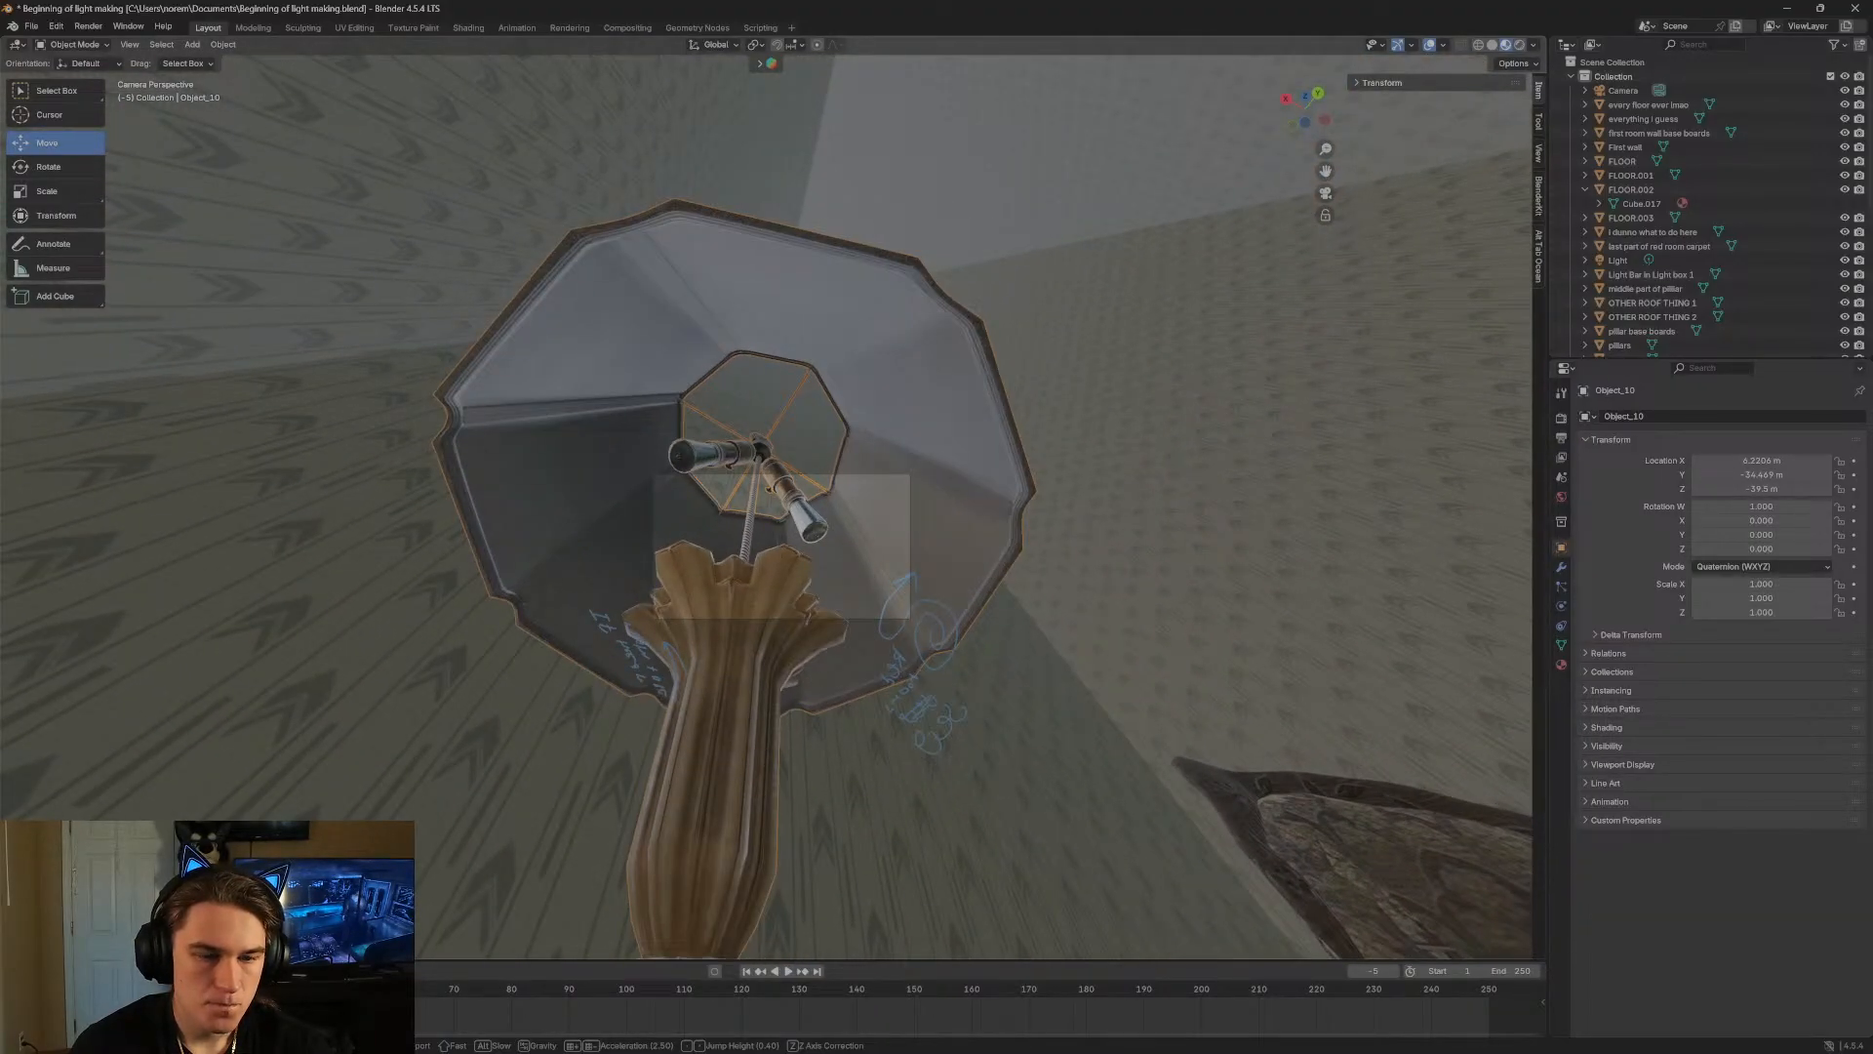
{"action": "key", "text": "s"}
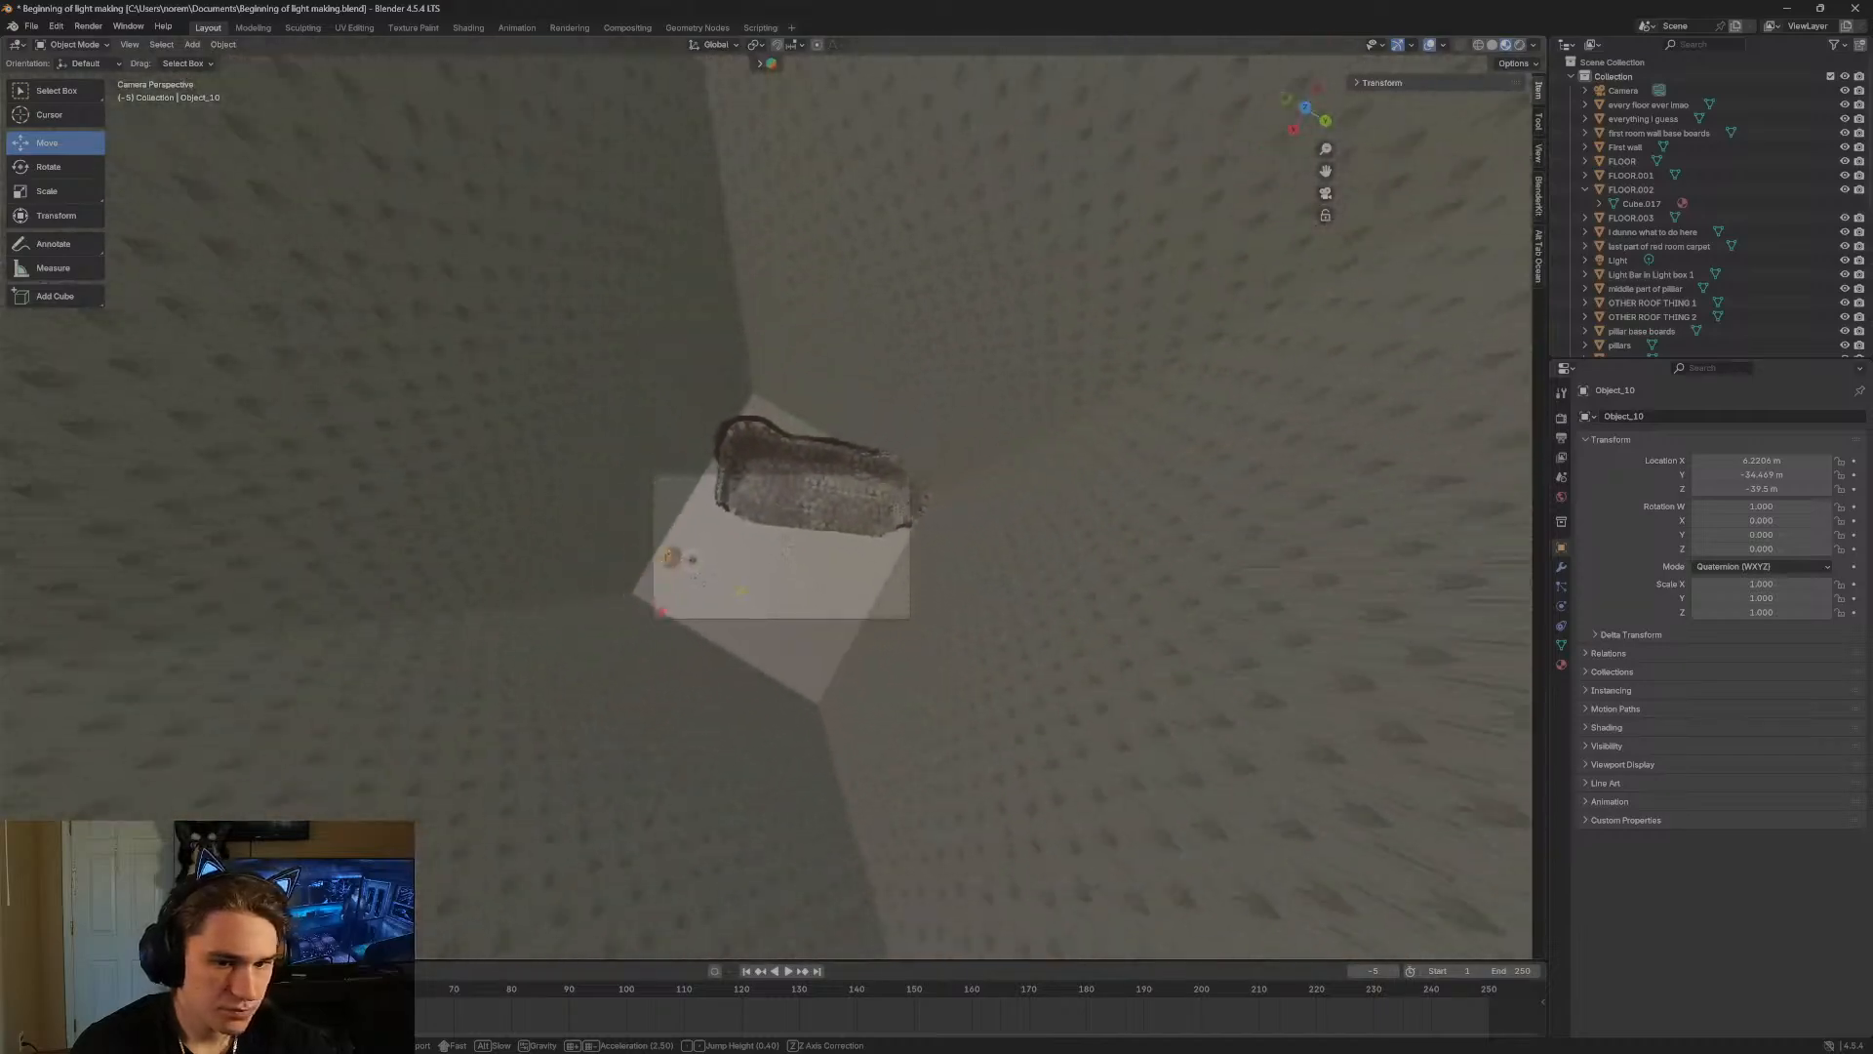
{"action": "key", "text": "w"}
{"action": "left_click", "coordinate": [872, 528]}
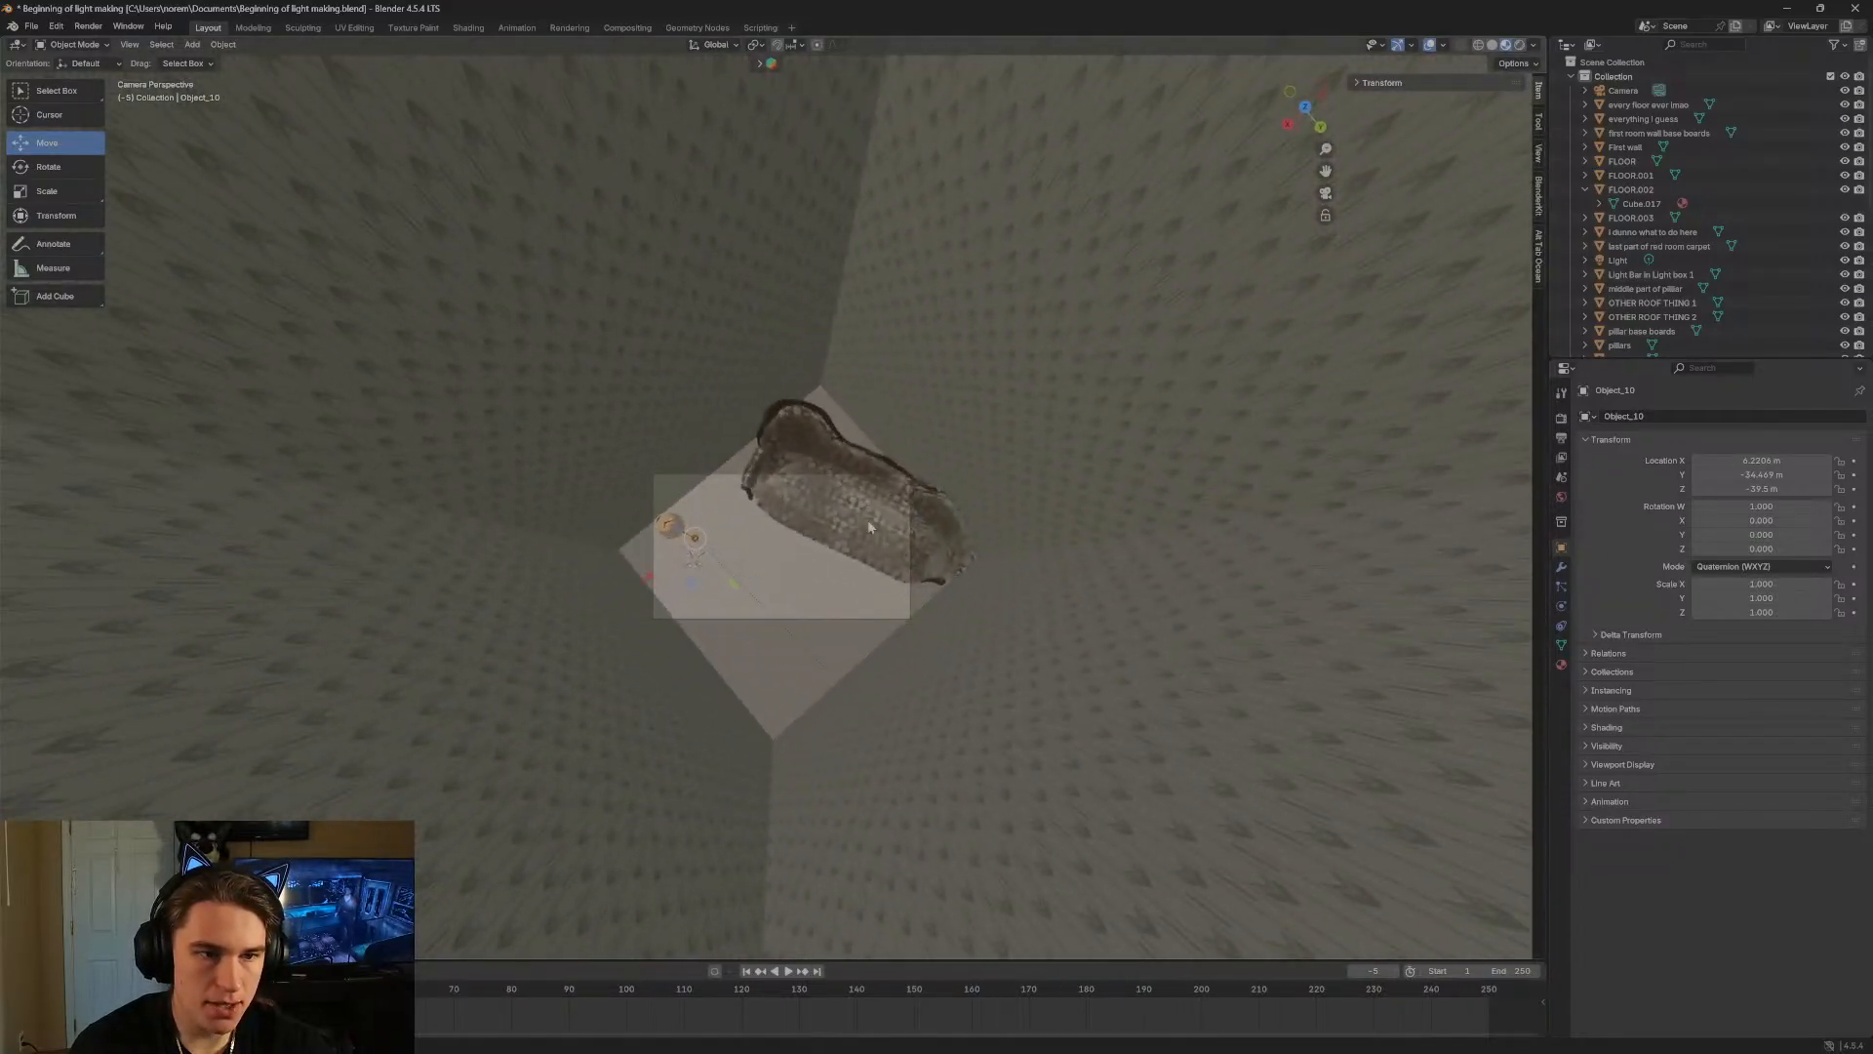
Save the Blender file under its existing name.
{"action": "left_click", "coordinate": [30, 26]}
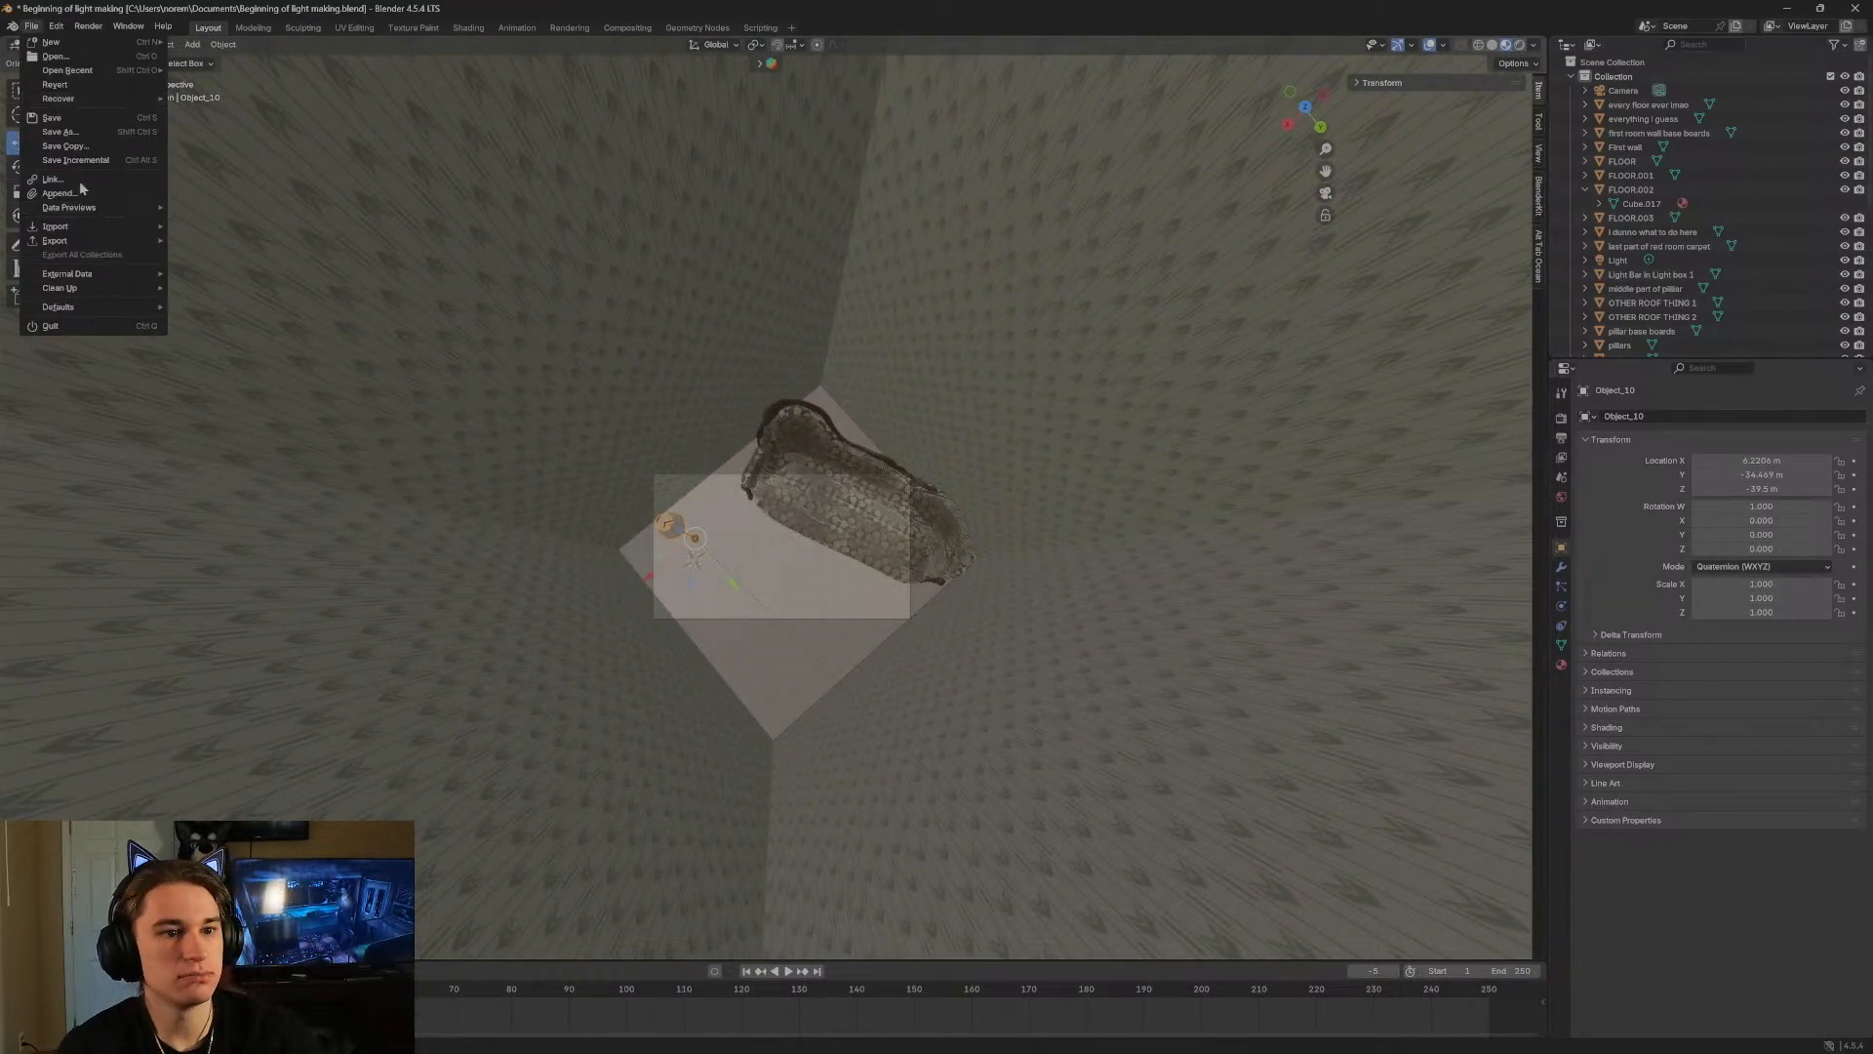
{"action": "left_click", "coordinate": [51, 117]}
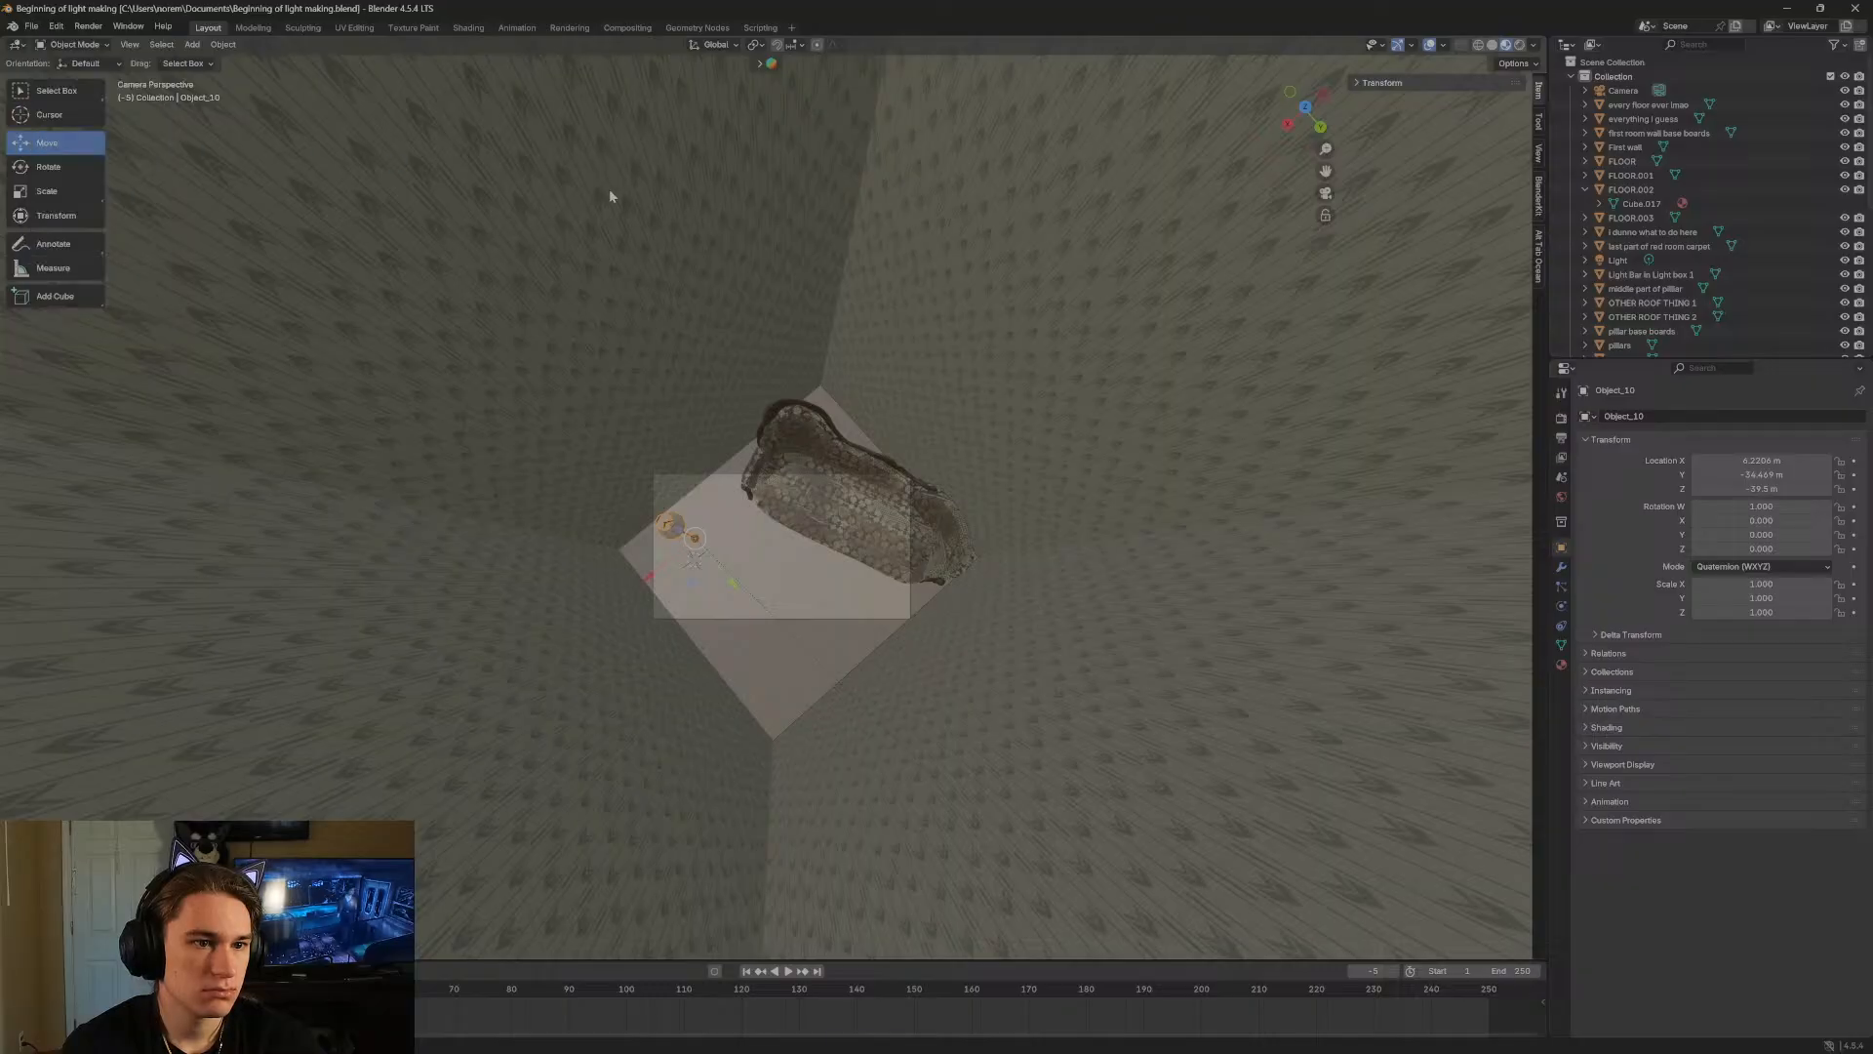
Fly up out of the deep shaft and examine the environment's roofs and walls from outside.
{"action": "key", "text": "shift+grave"}
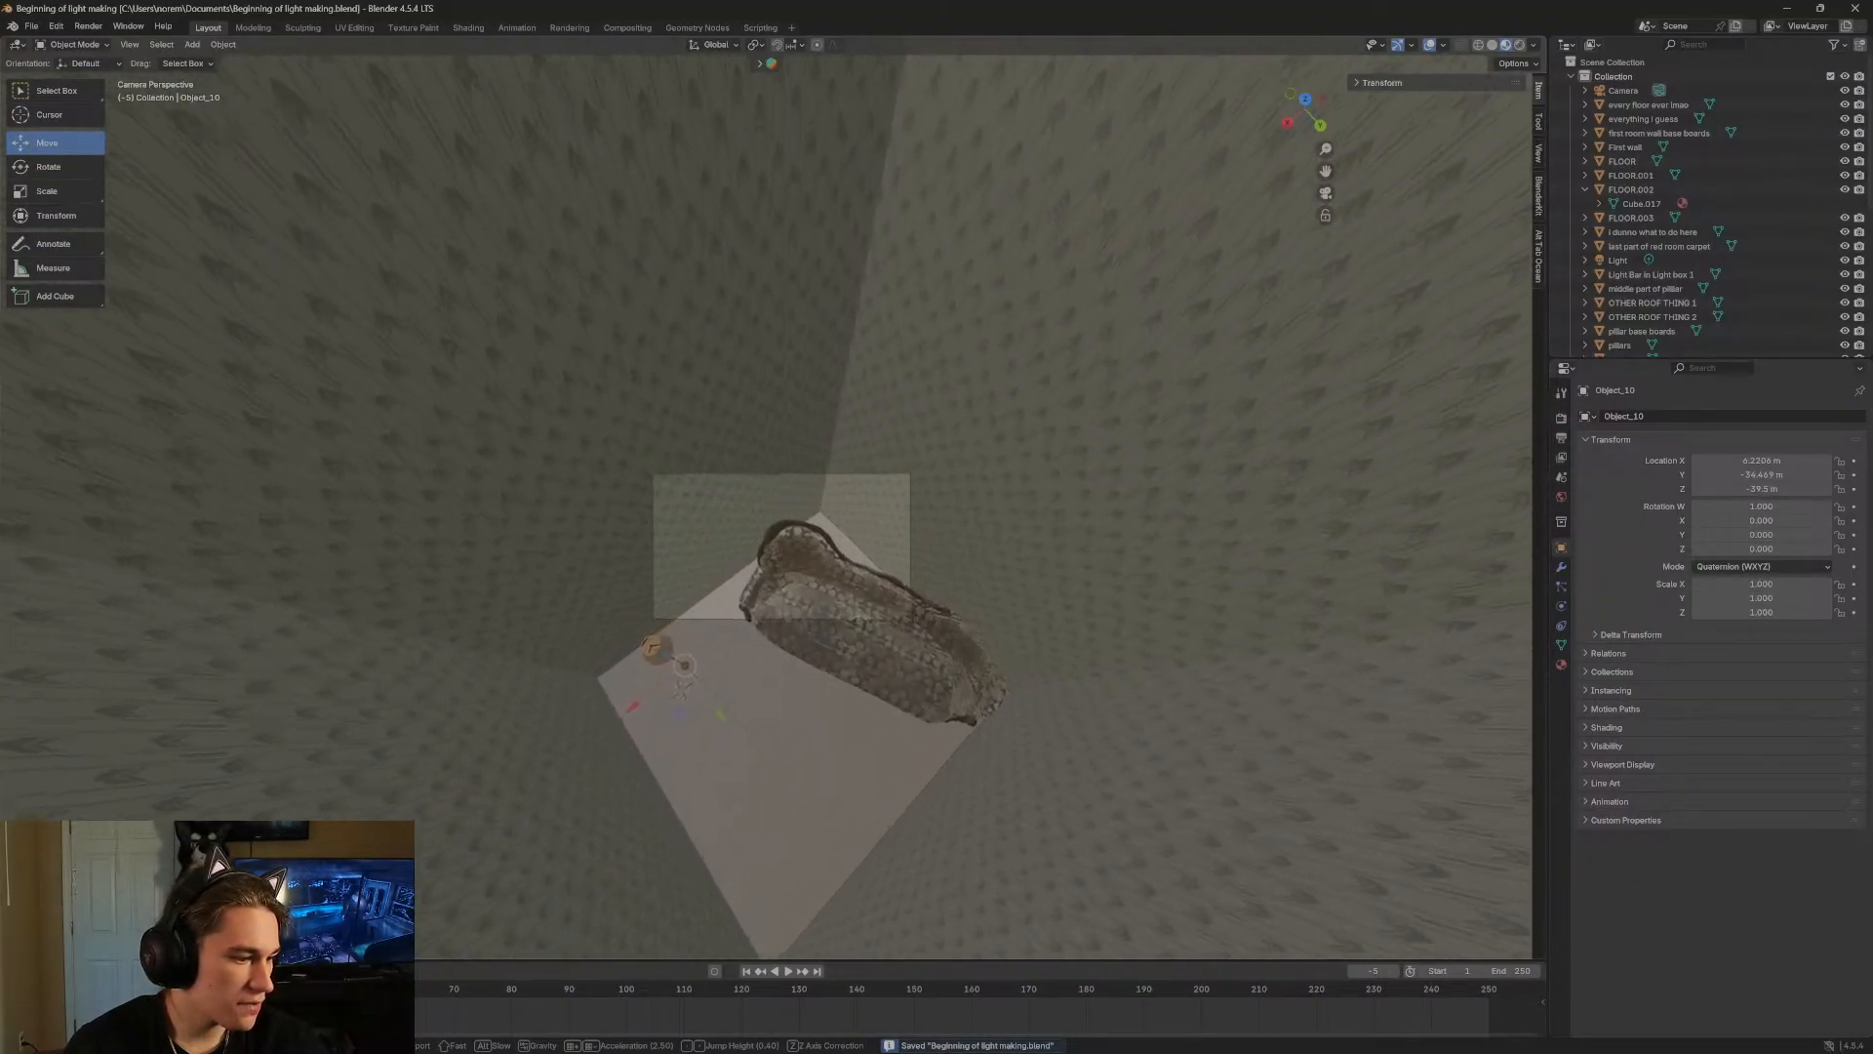
{"action": "key", "text": "w"}
{"action": "key", "text": "shift+s"}
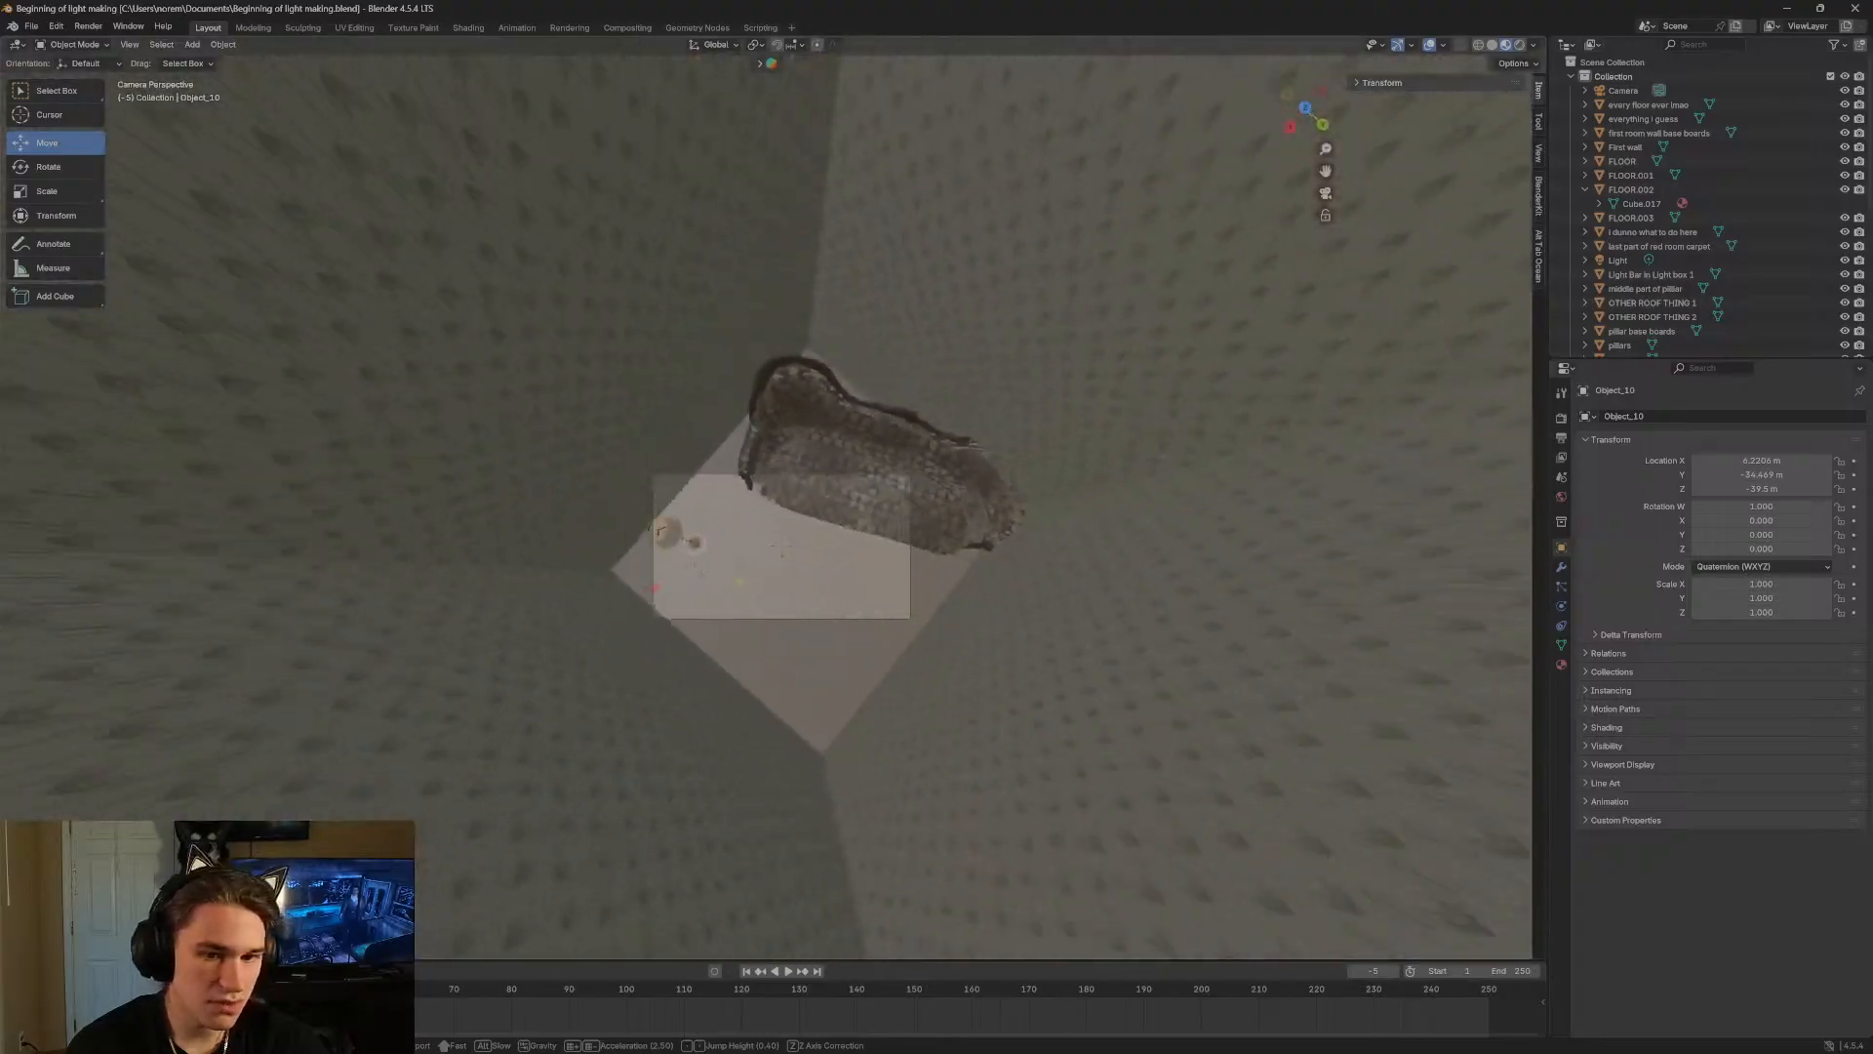
{"action": "key", "text": "shift+s"}
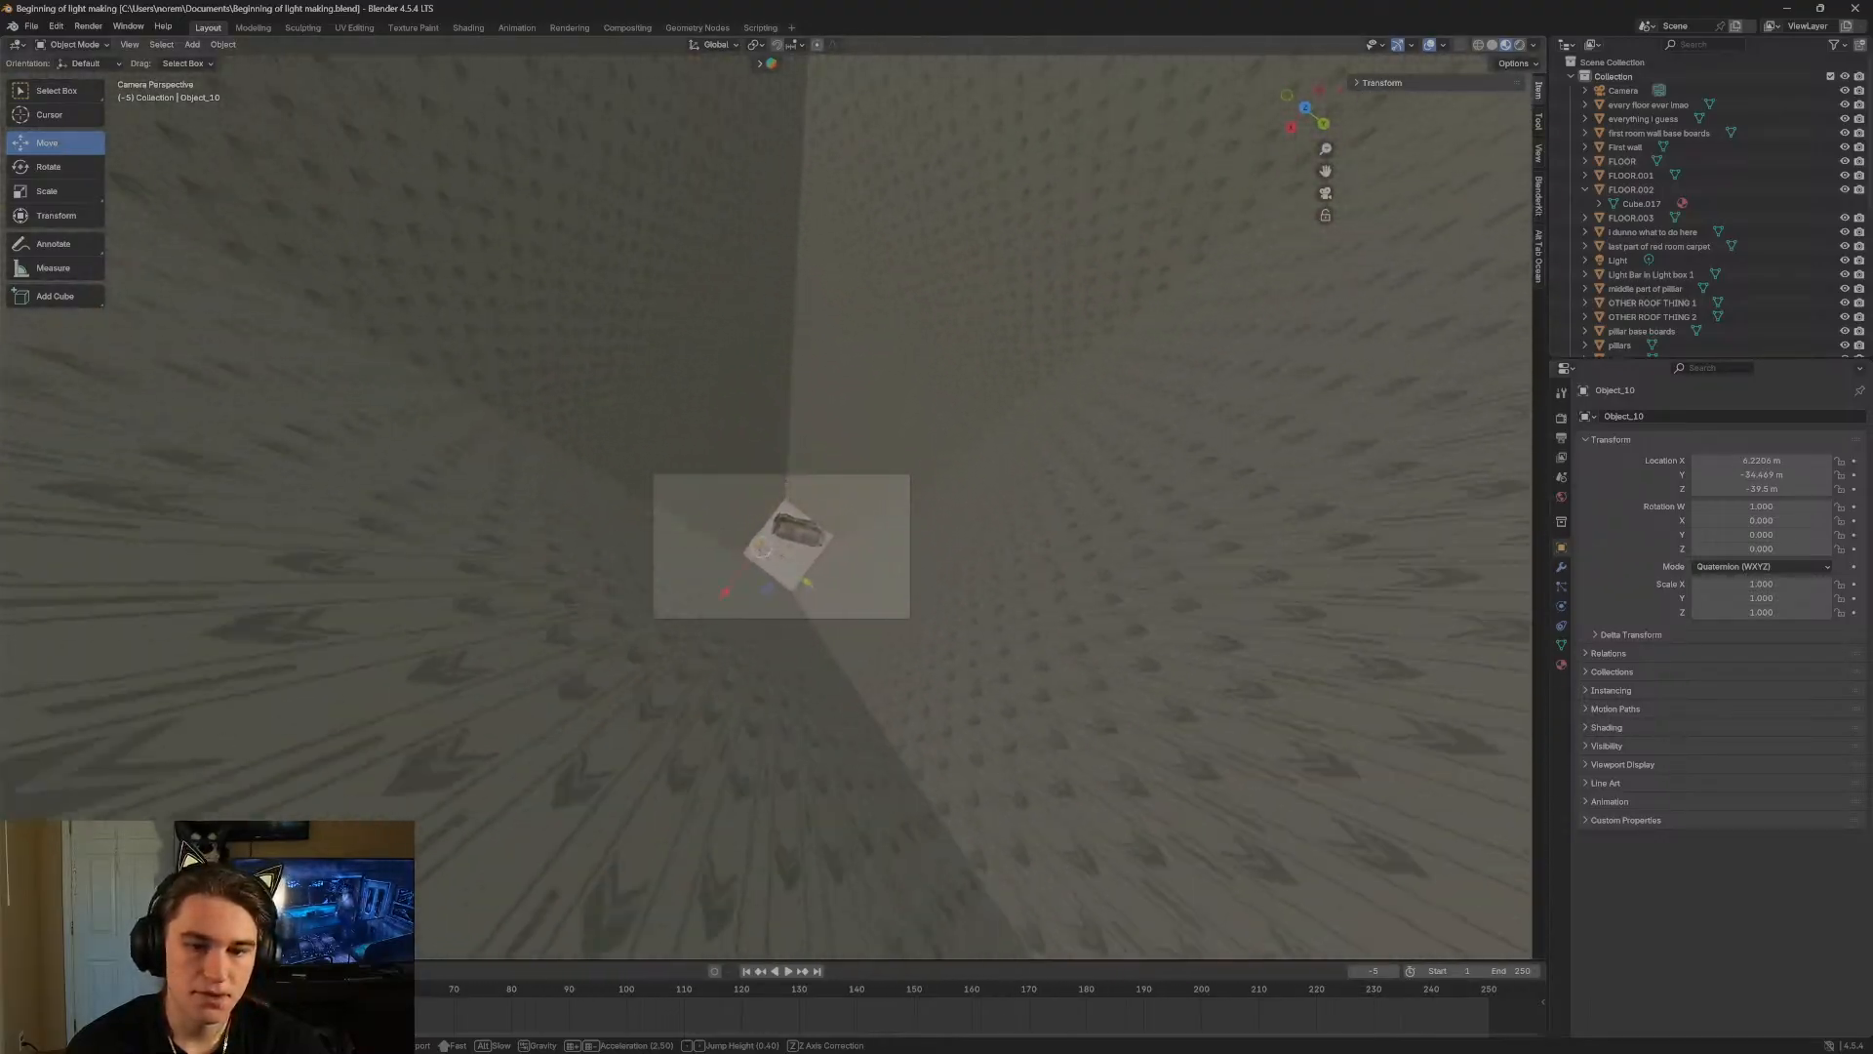
{"action": "key", "text": "shift+s"}
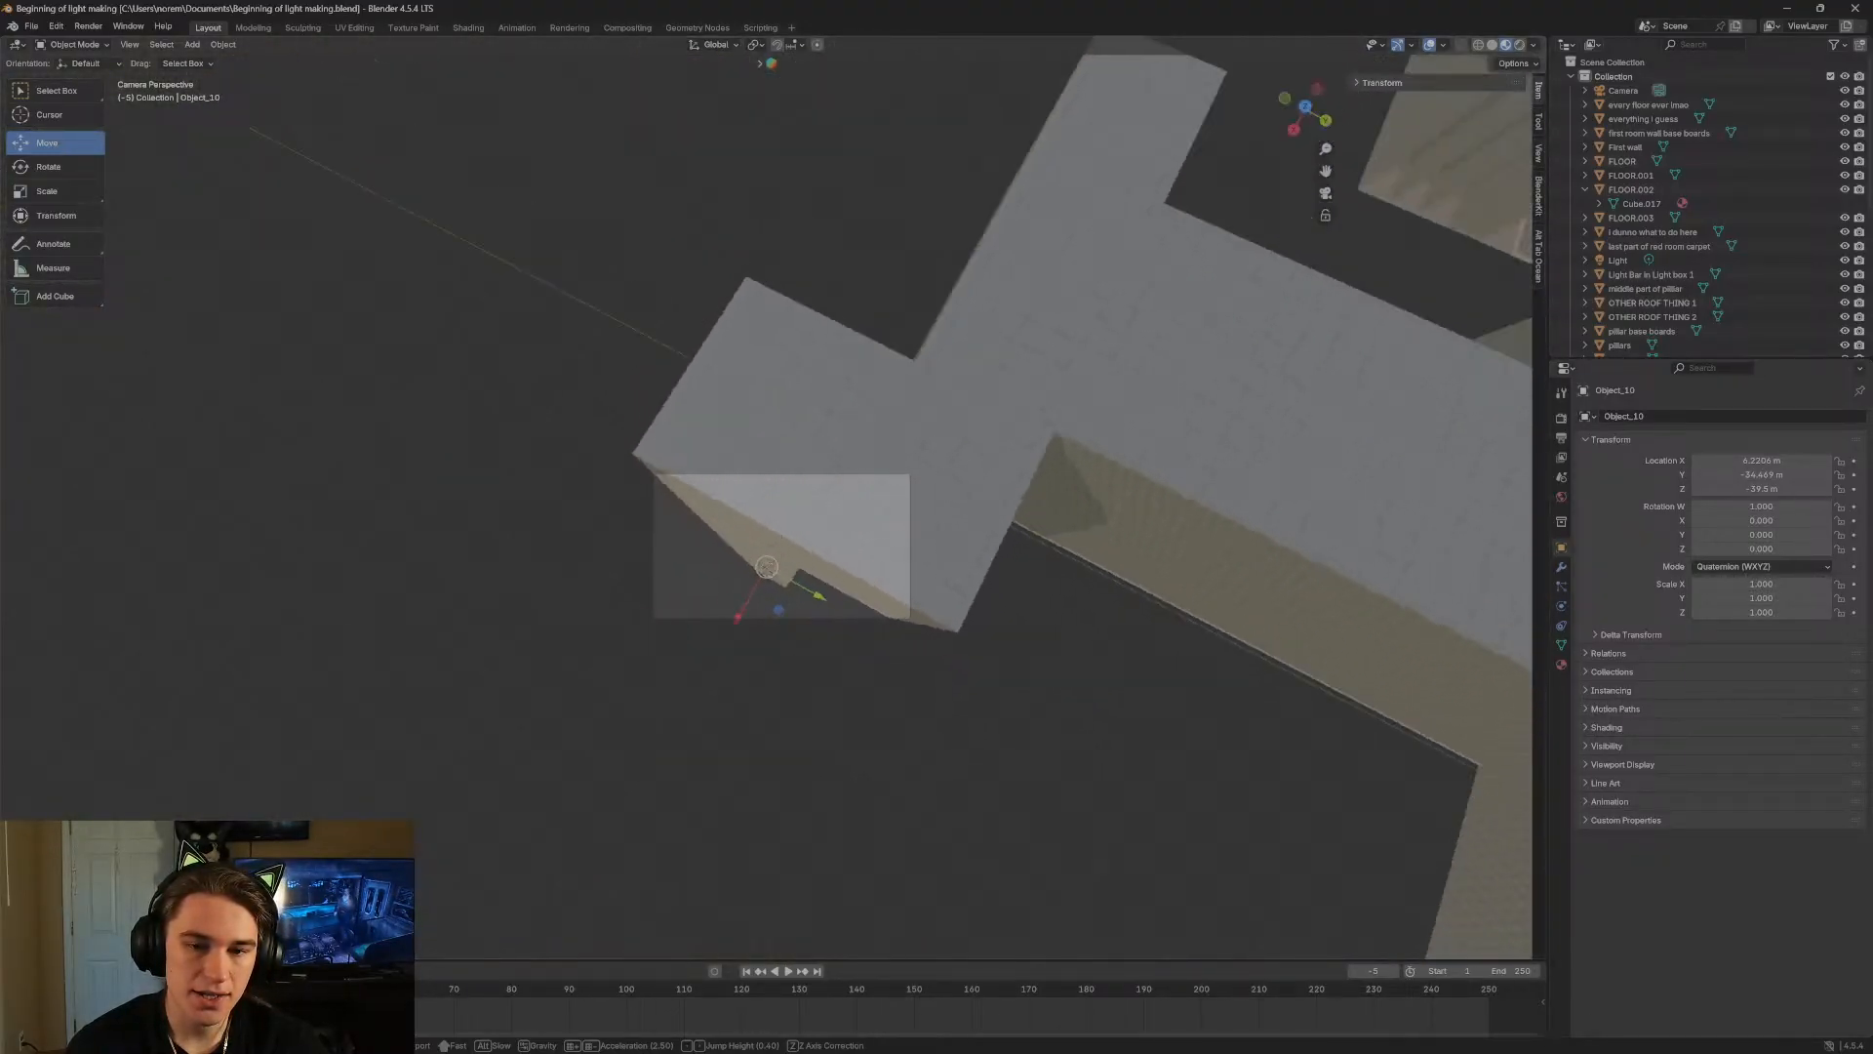
{"action": "key", "text": "w"}
{"action": "left_click", "coordinate": [857, 402]}
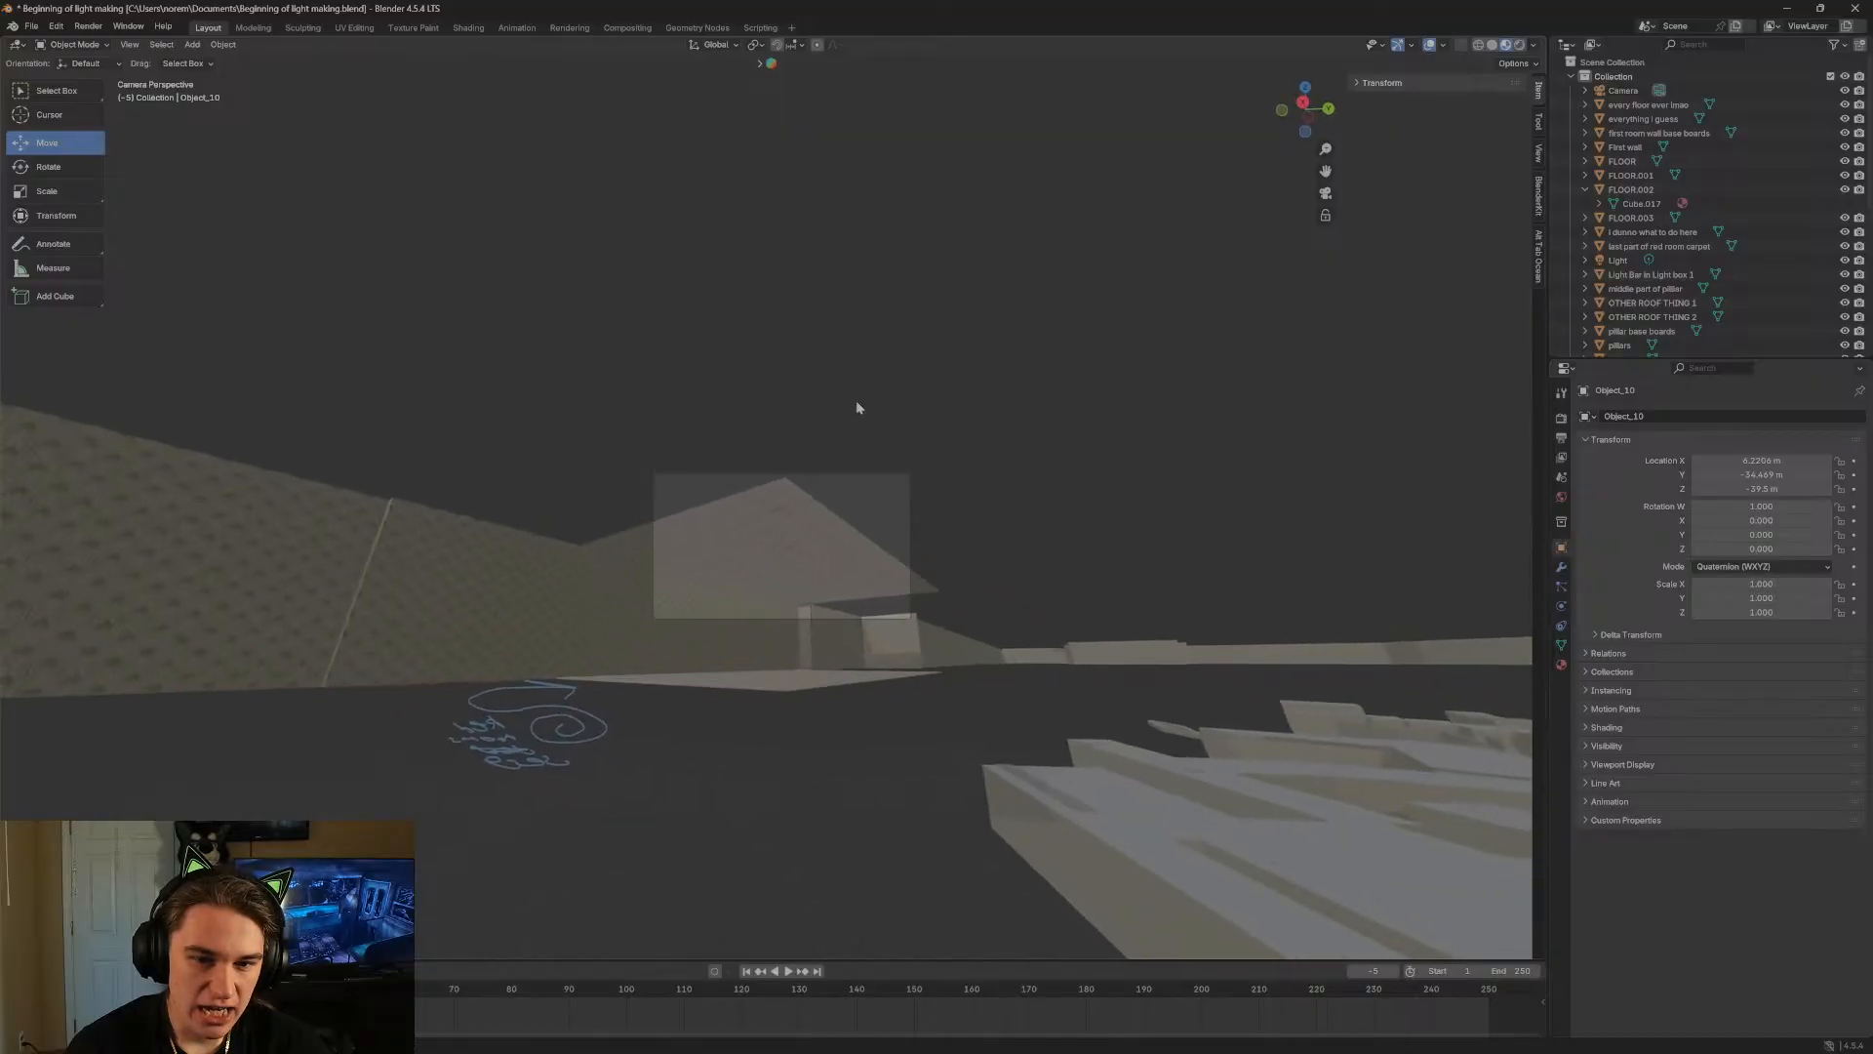
Examine the ROOF3 ceiling from outside and from within the hallways, up to the dark panel in the ceiling.
{"action": "left_click", "coordinate": [798, 515]}
{"action": "key", "text": "shift+grave"}
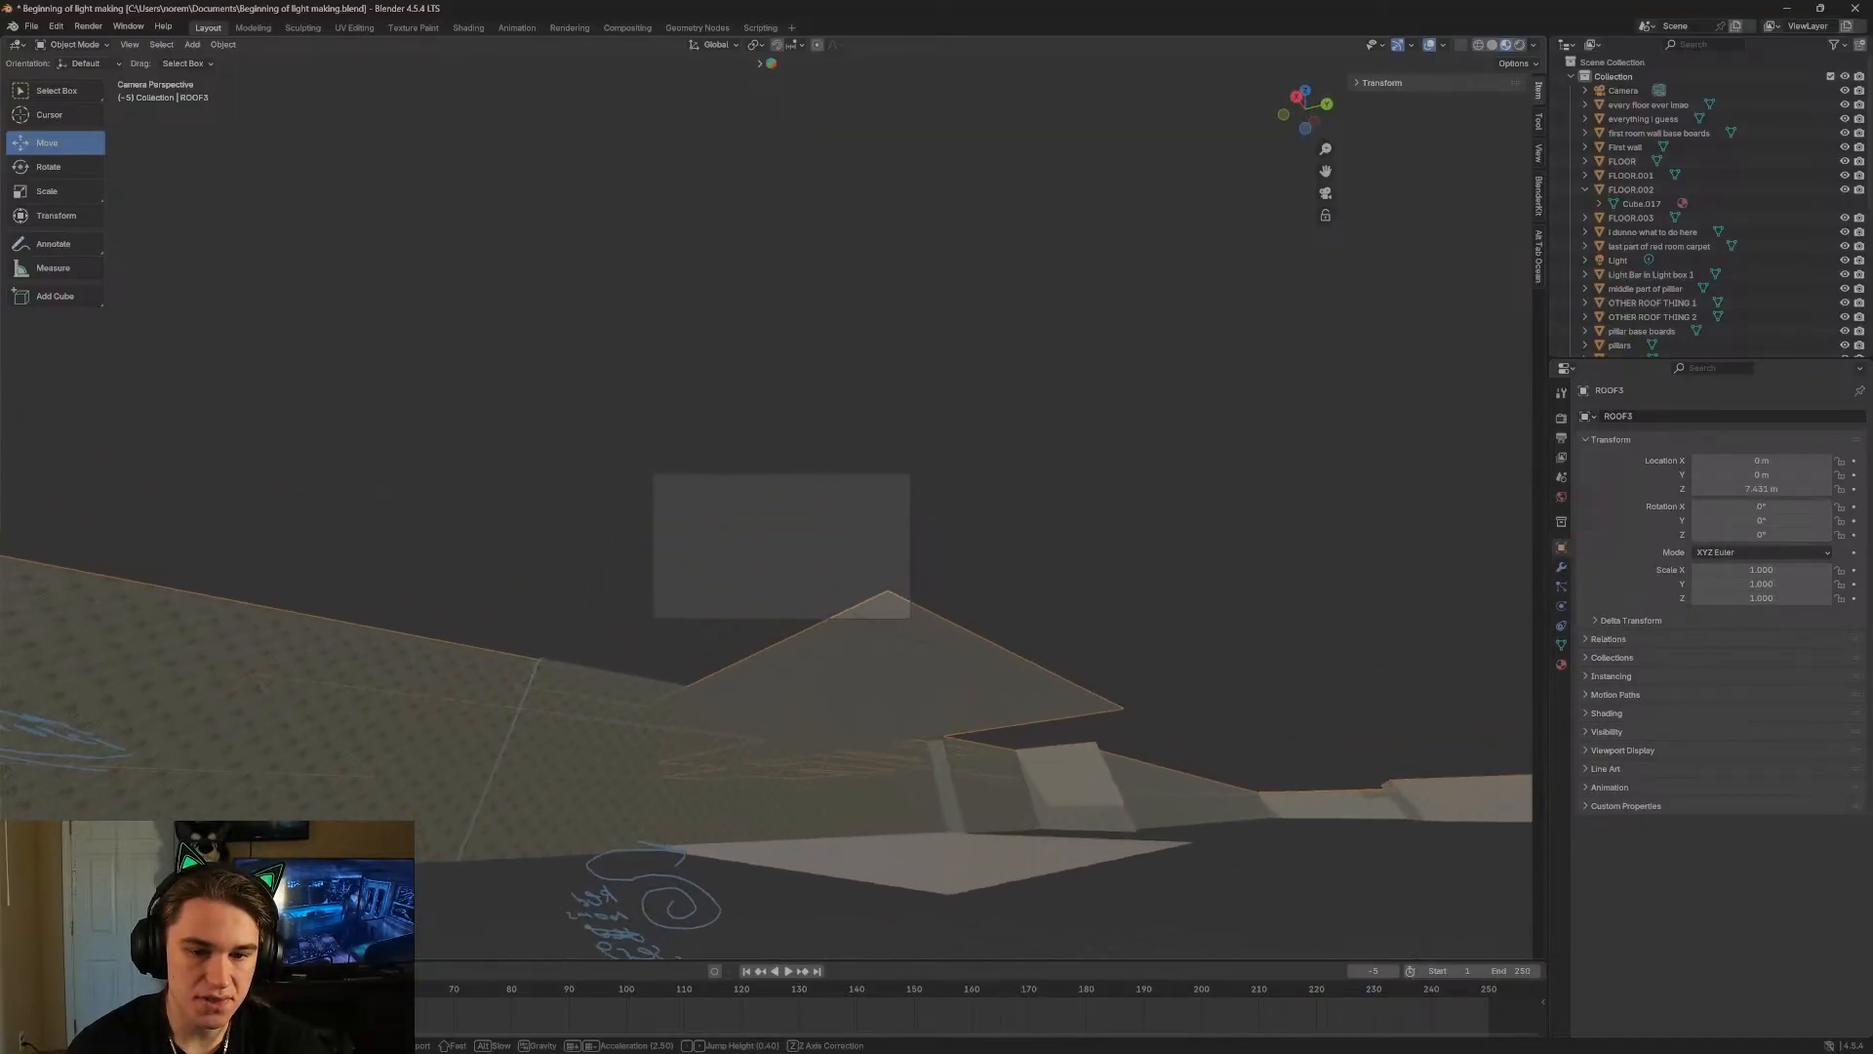
{"action": "key", "text": "s"}
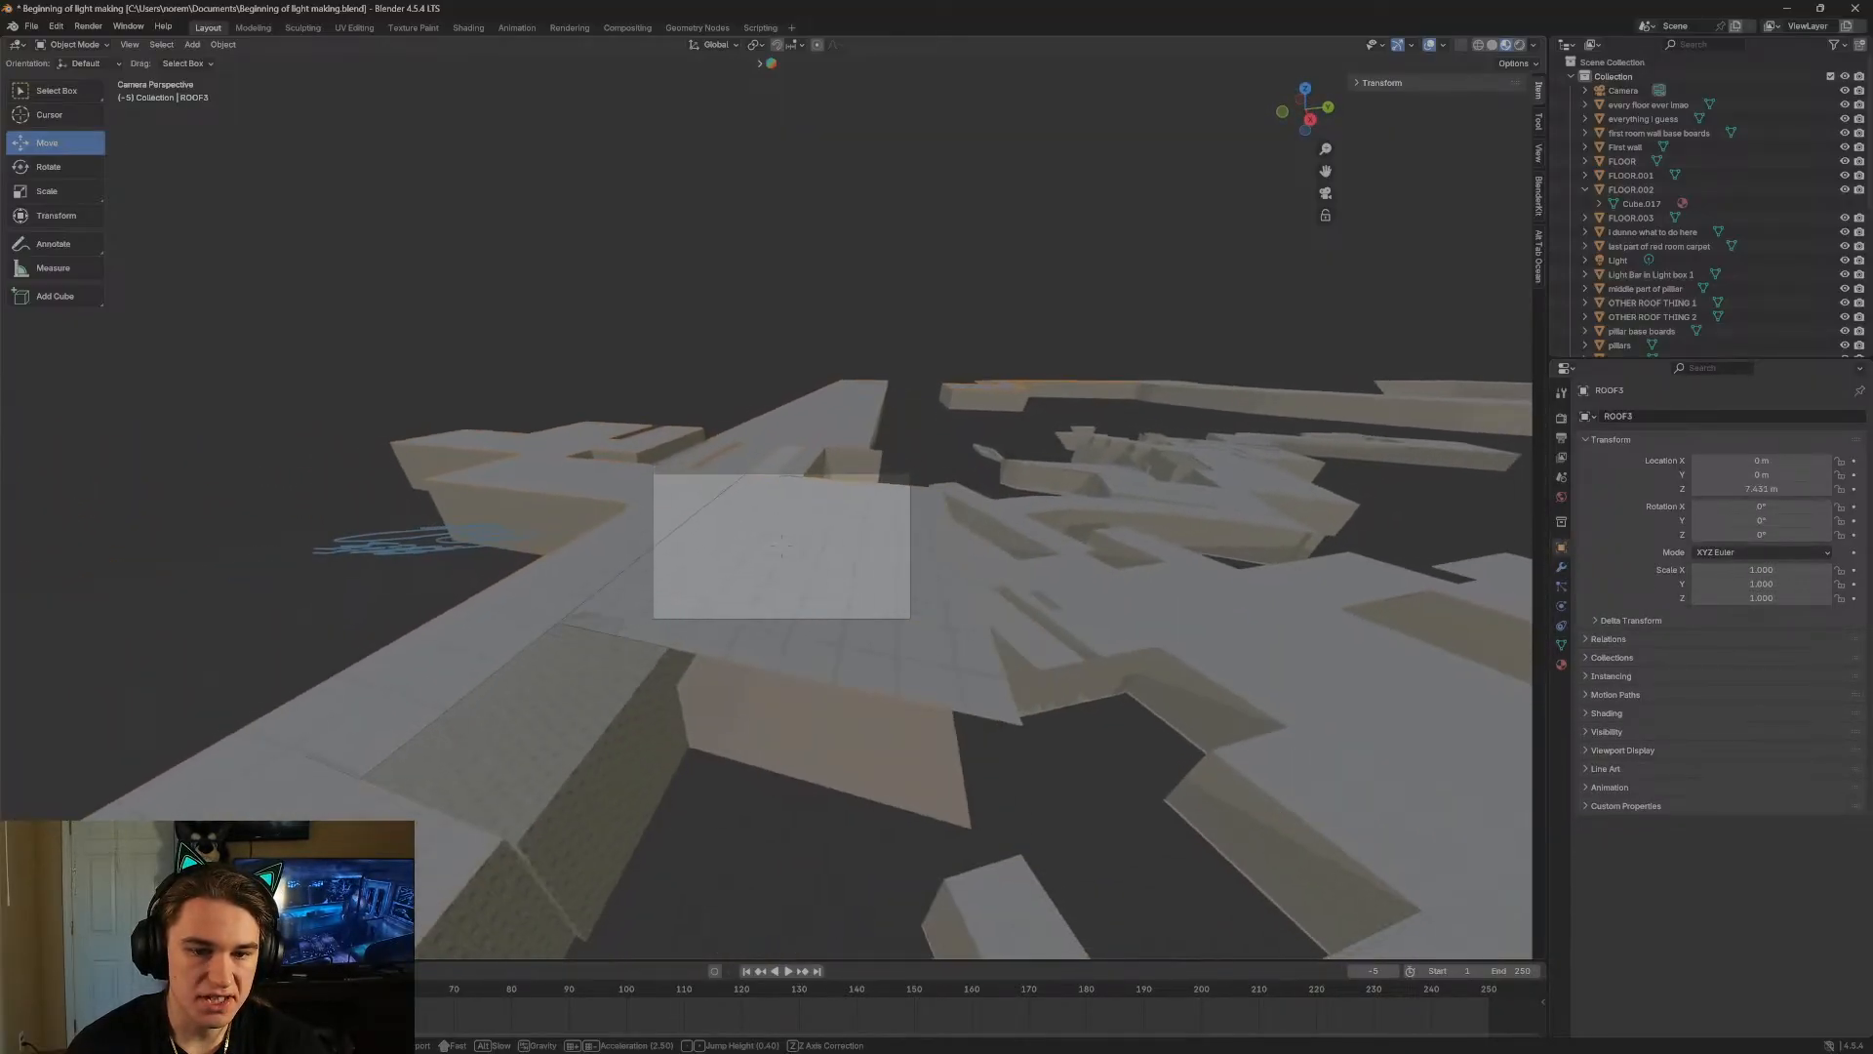
{"action": "key", "text": "w"}
{"action": "key", "text": "w"}
{"action": "key", "text": "w"}
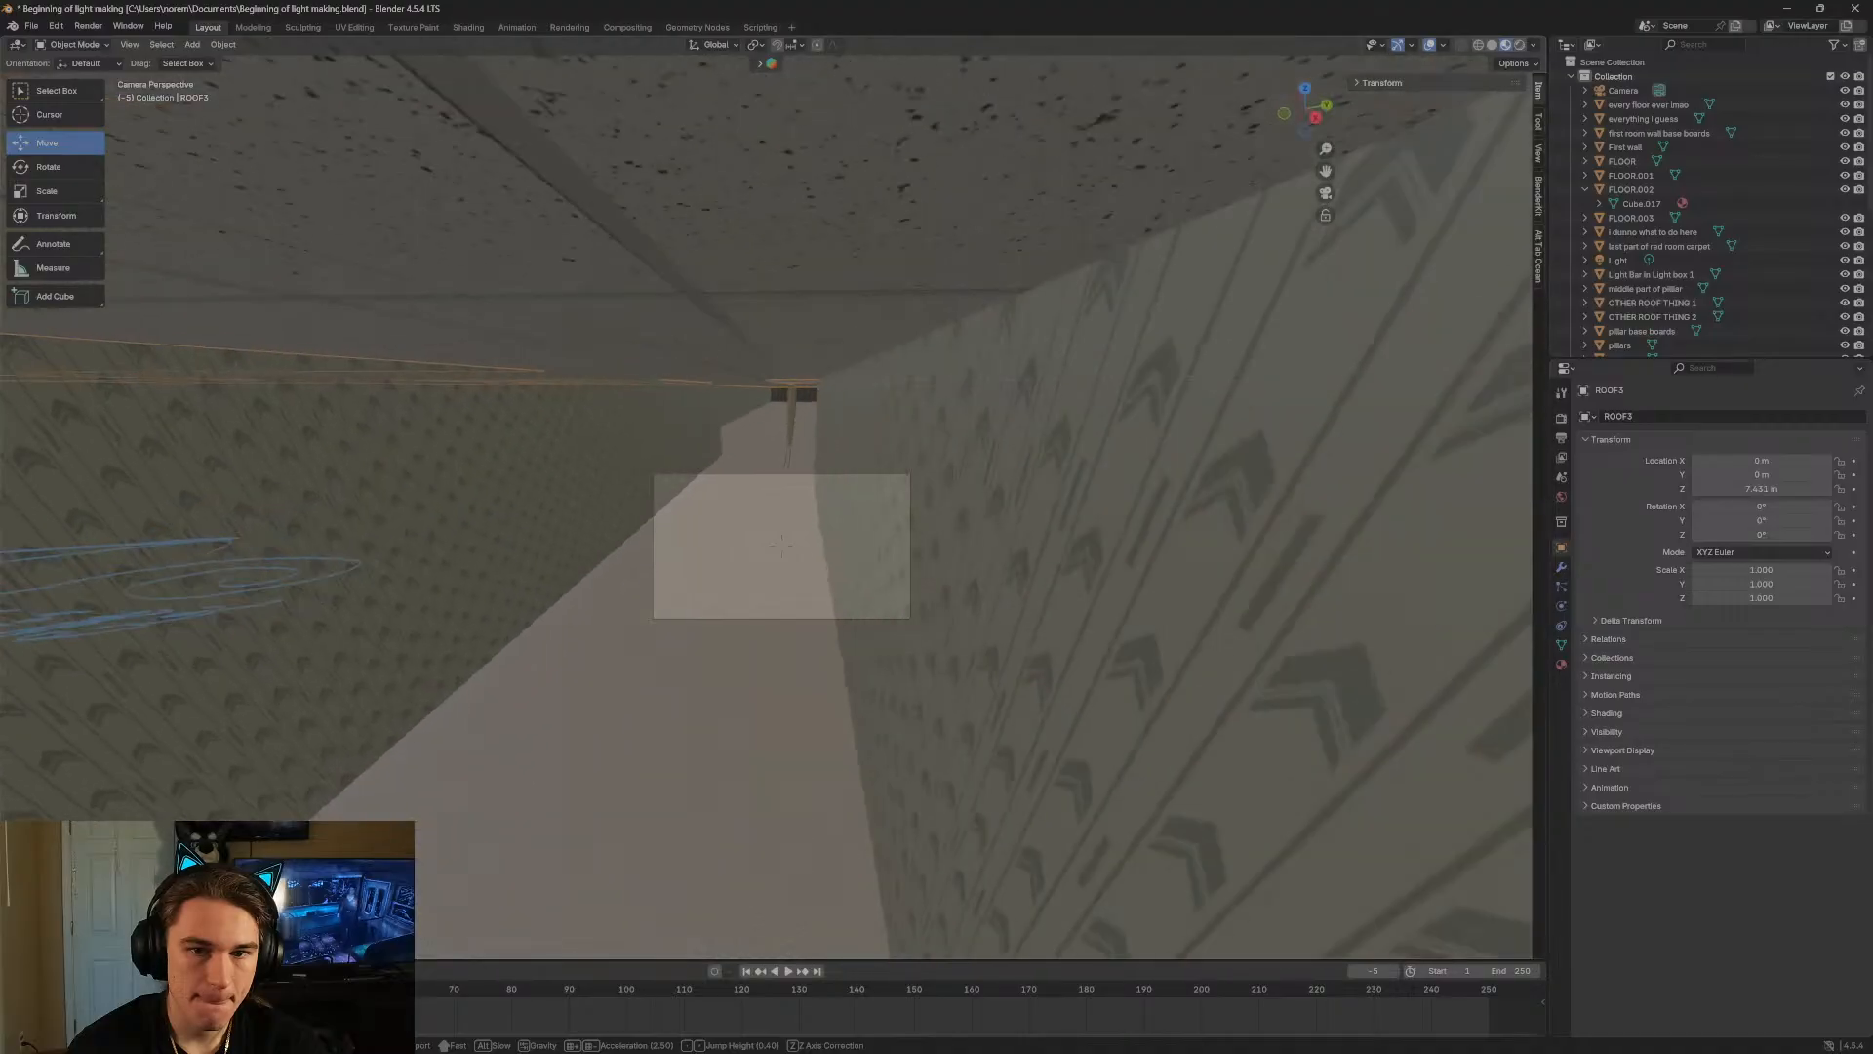
{"action": "key", "text": "s"}
{"action": "key", "text": "w"}
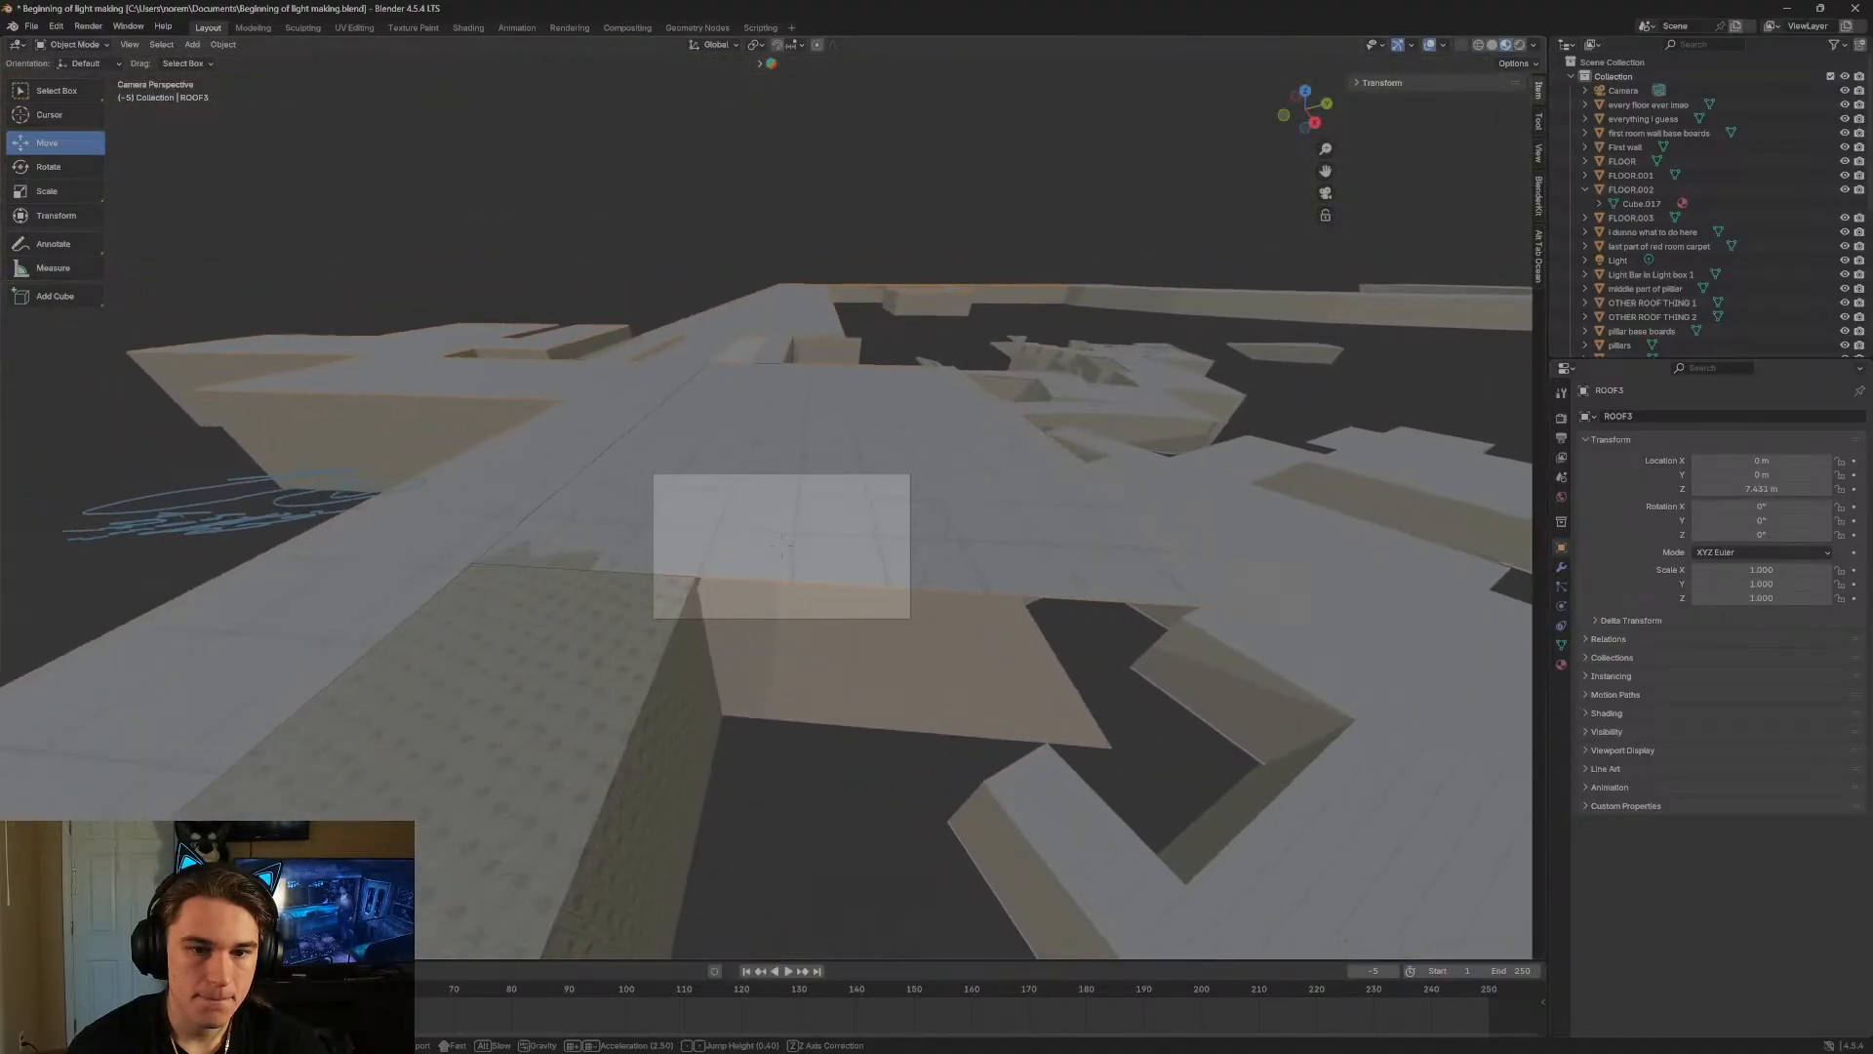
{"action": "left_click", "coordinate": [861, 500]}
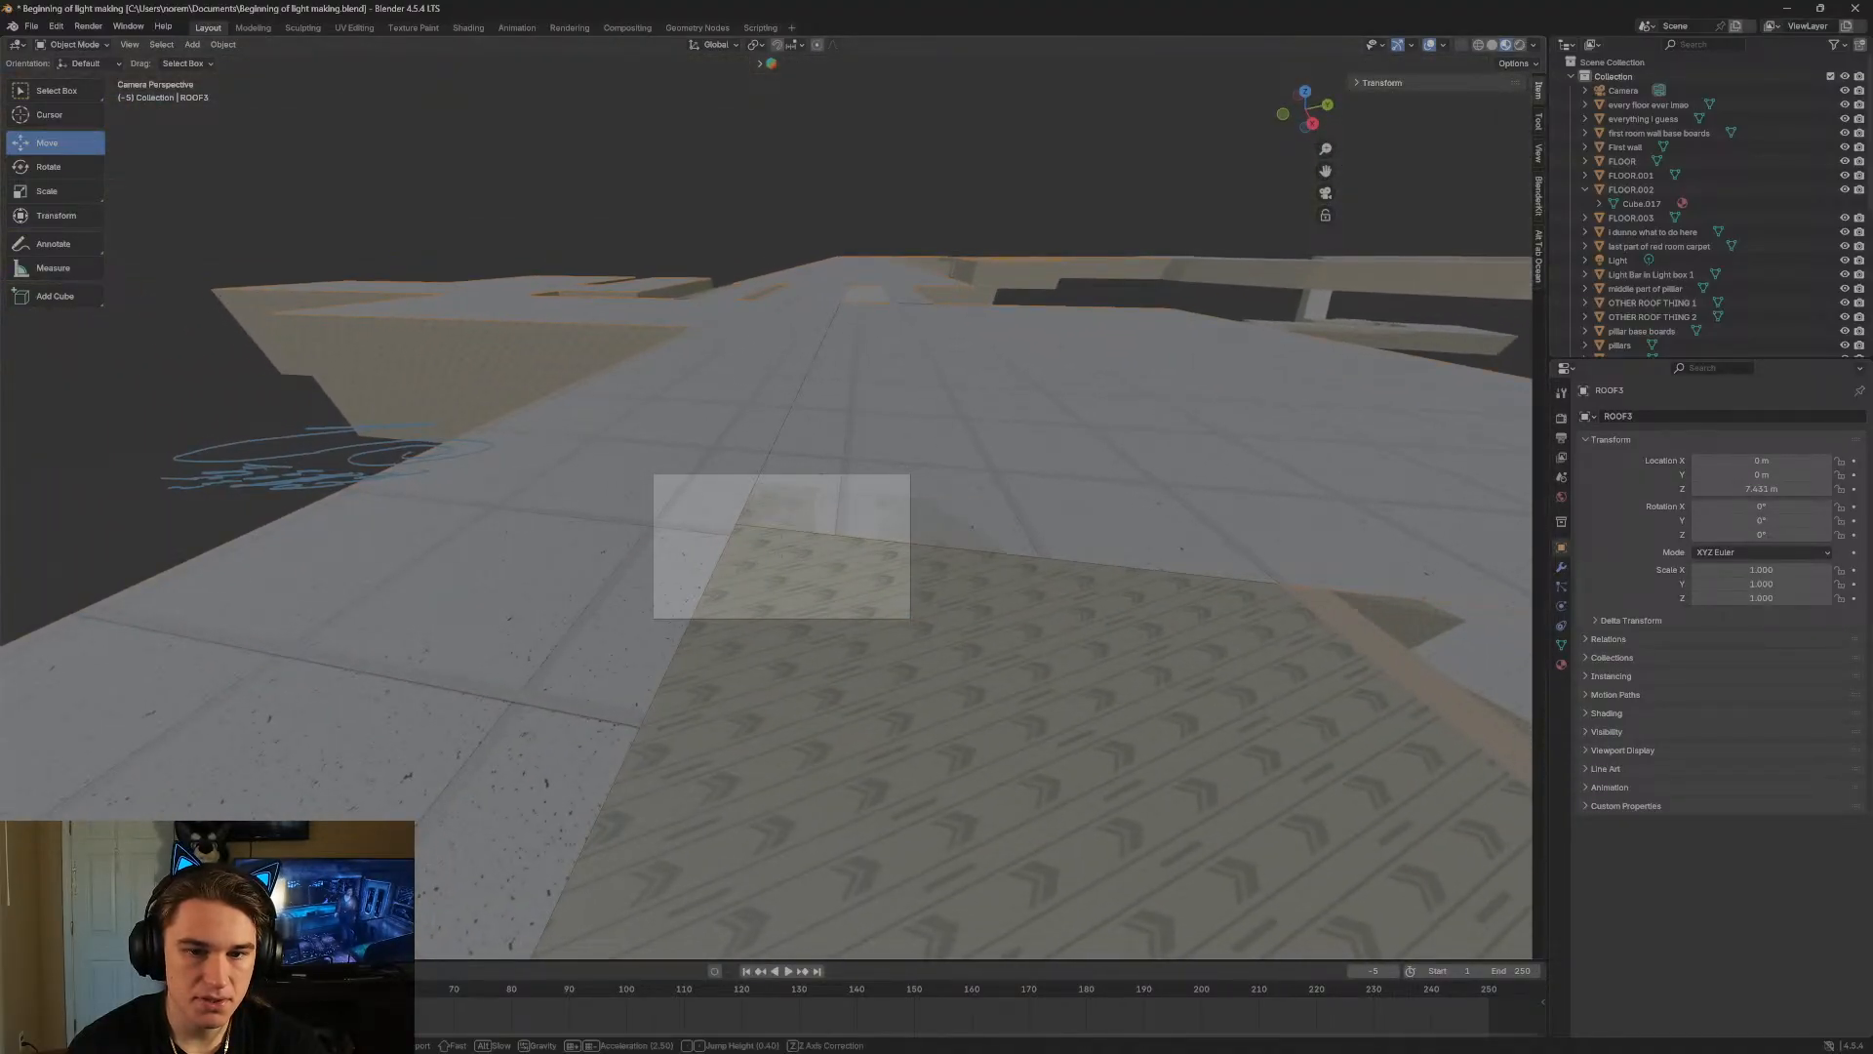
{"action": "key", "text": "w"}
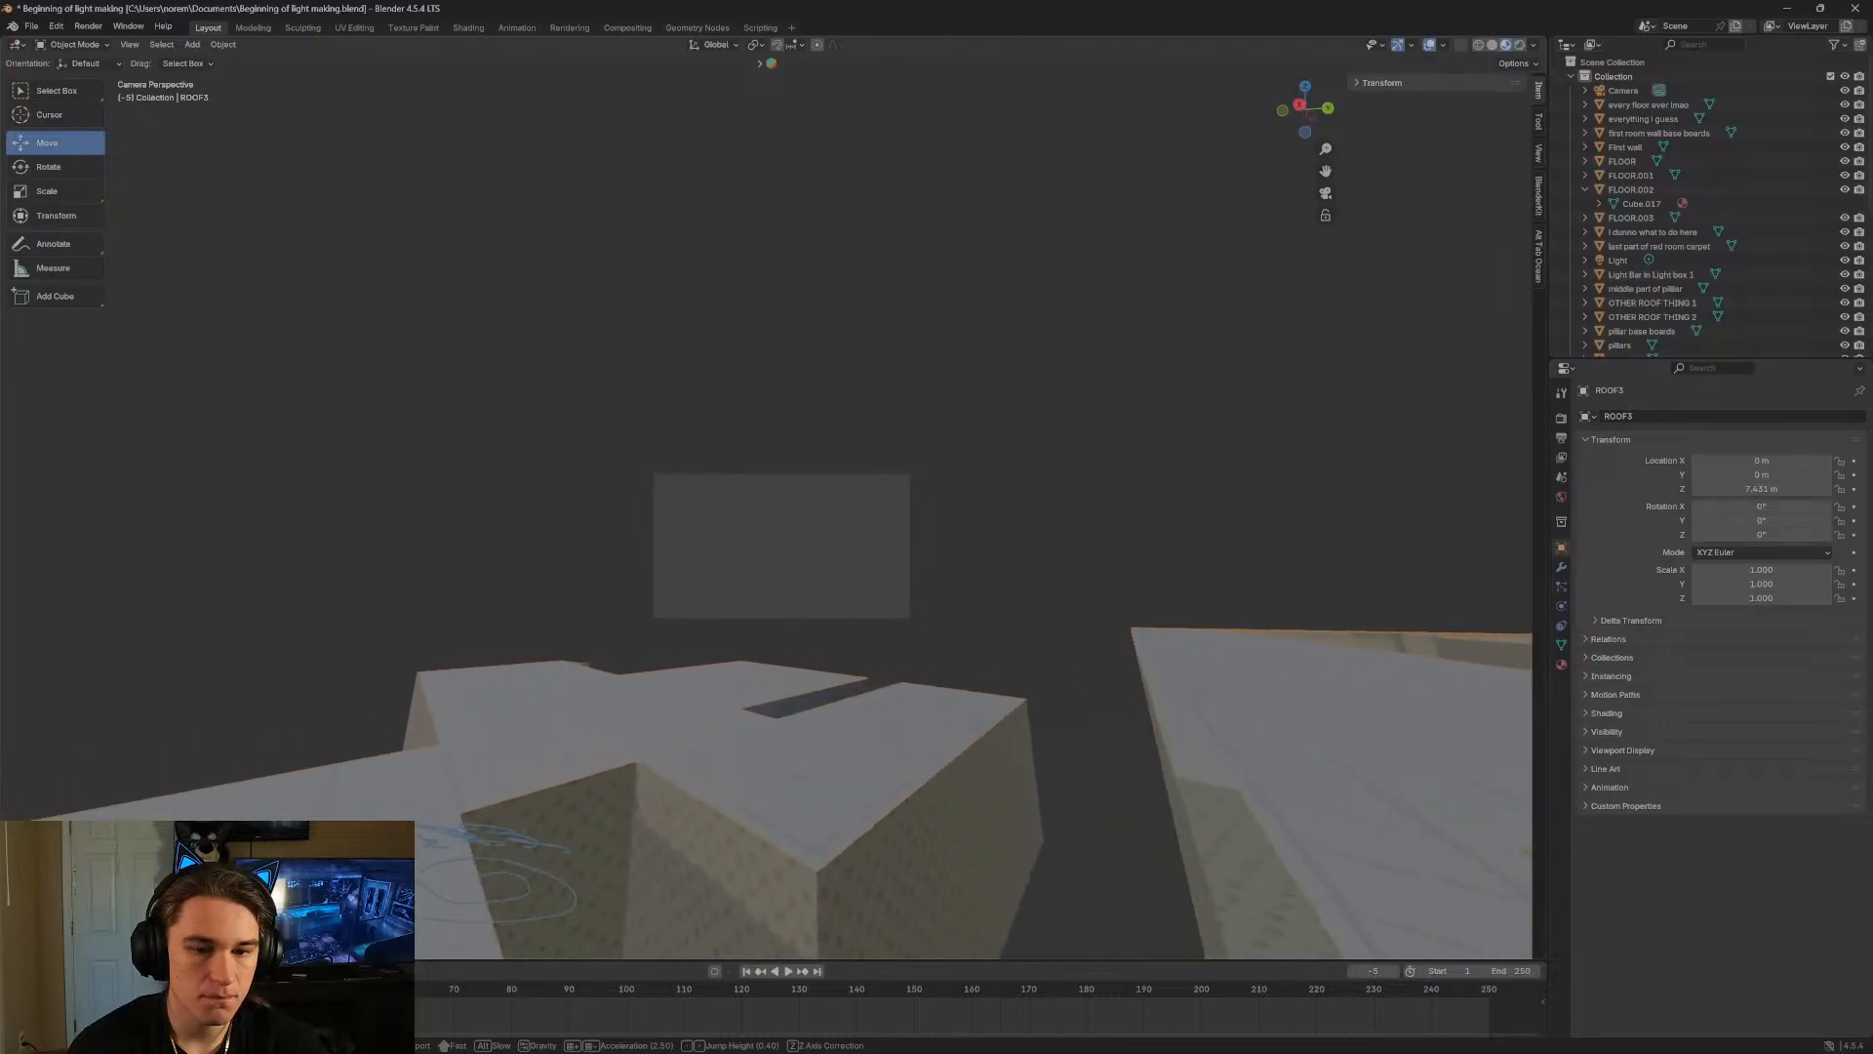
{"action": "key", "text": "w"}
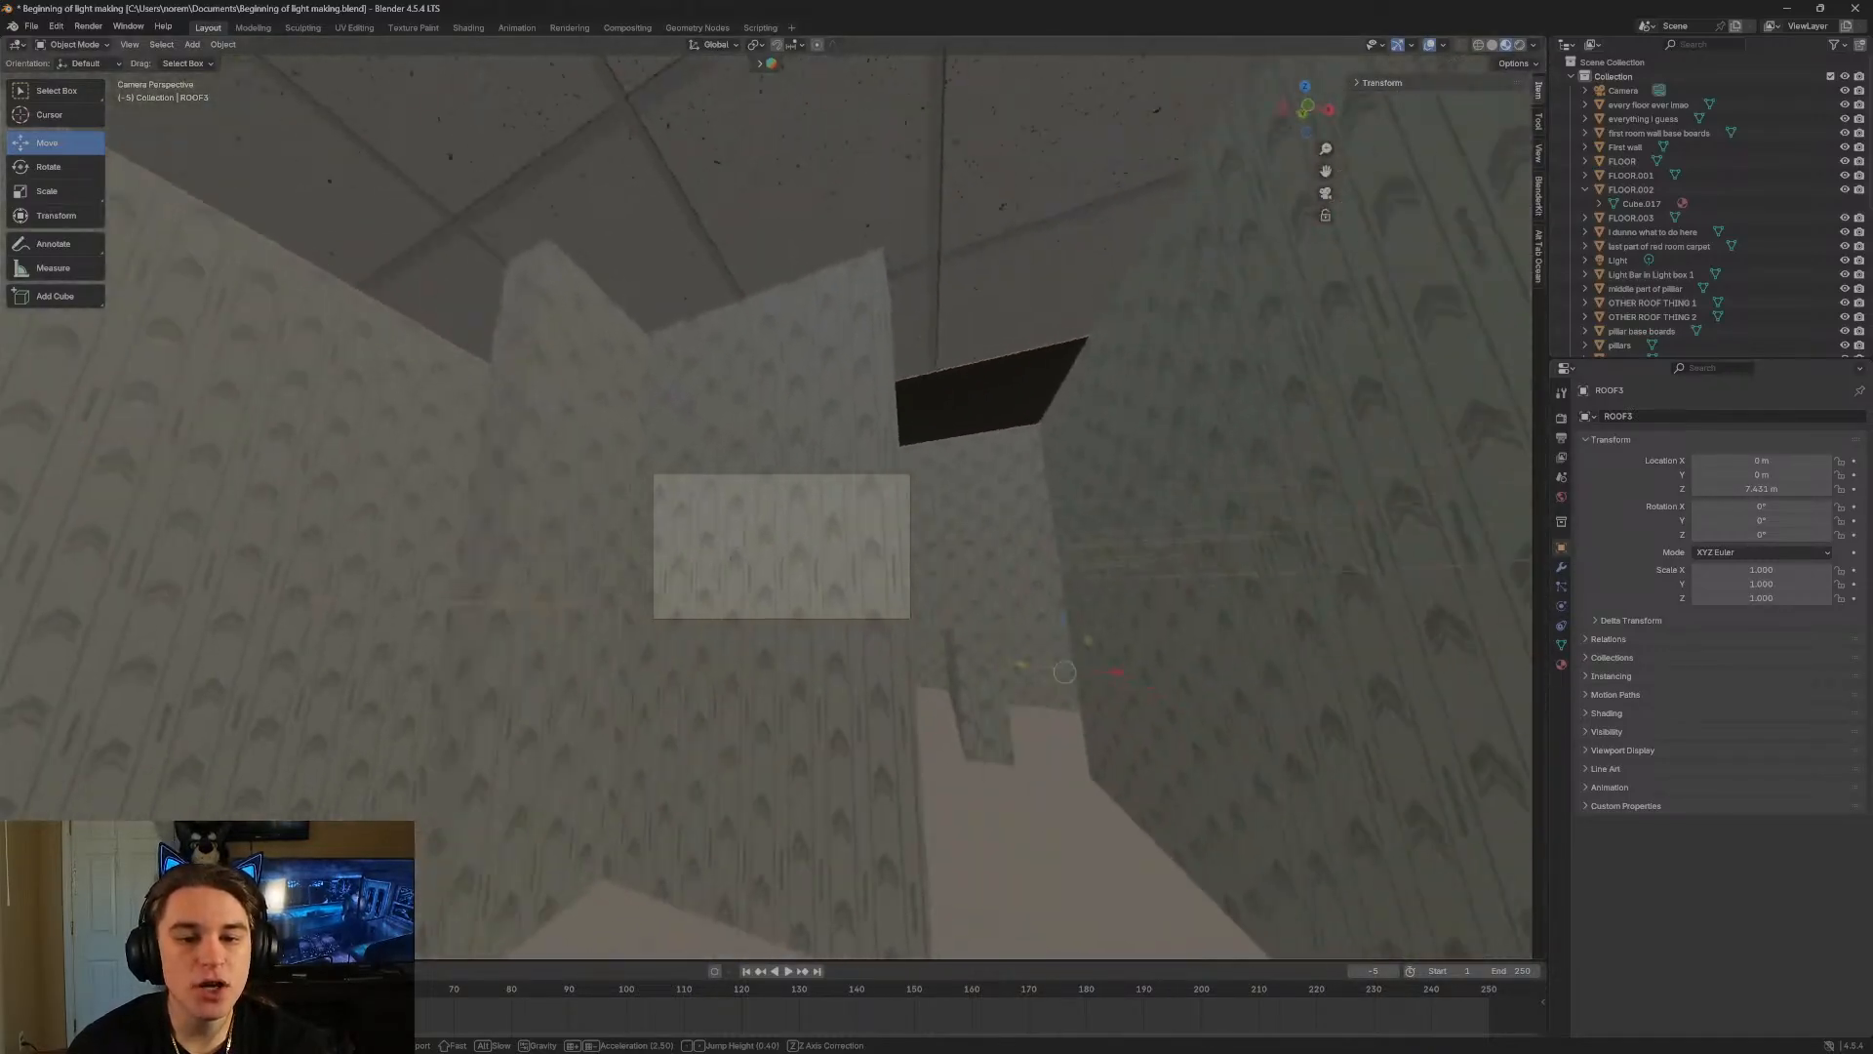
{"action": "key", "text": "w"}
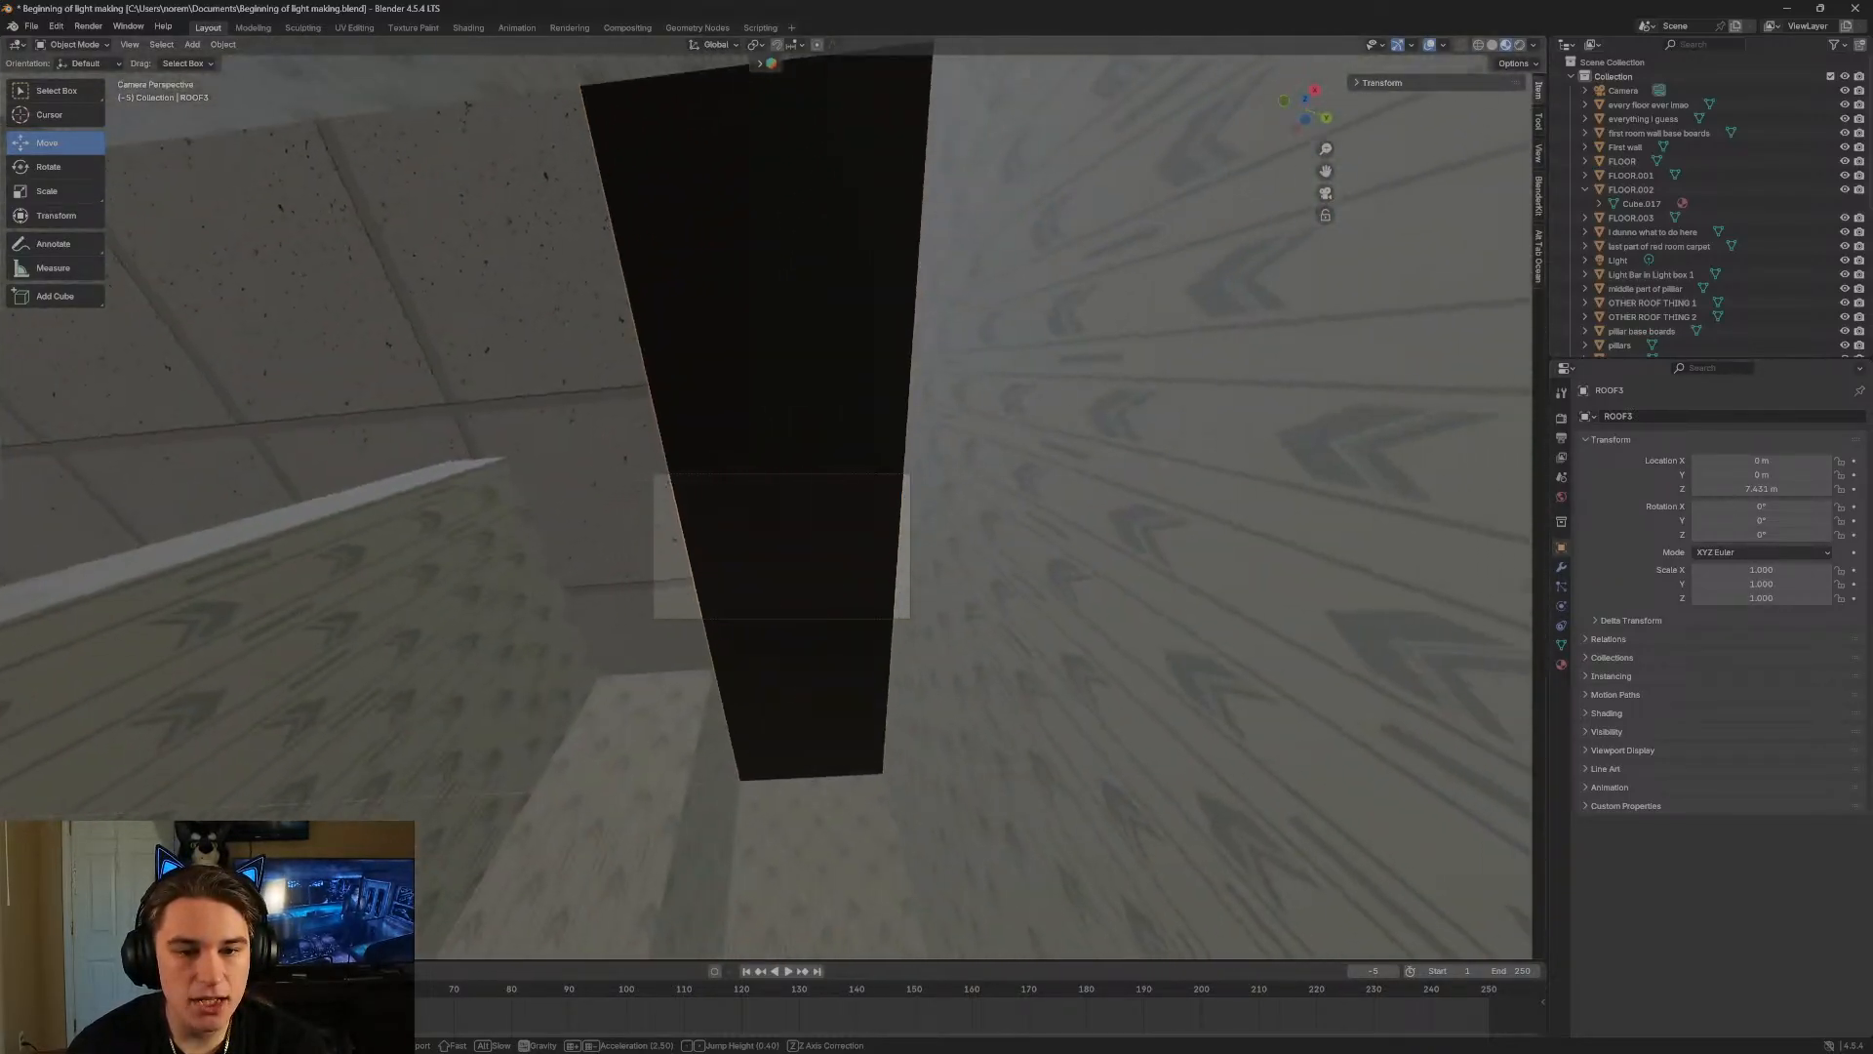
{"action": "key", "text": "s"}
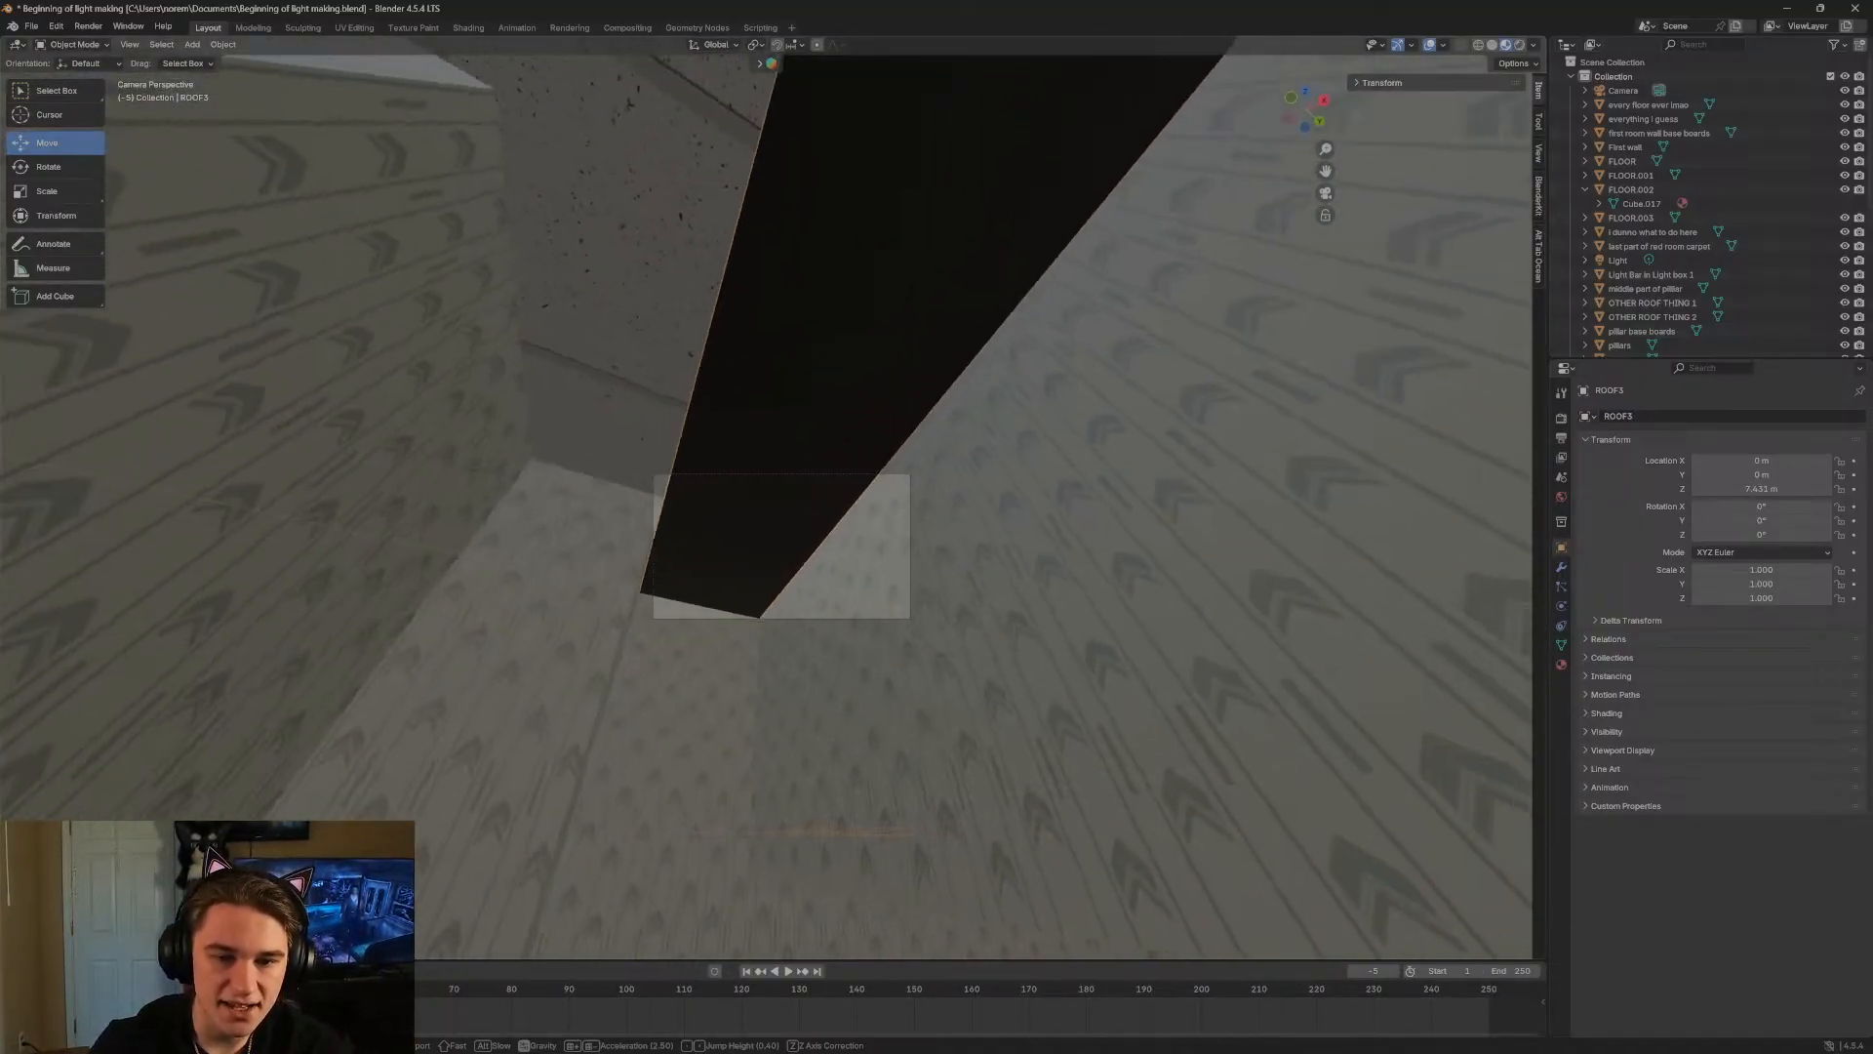
Try deleting the dark roof panel OTHER ROOF THING 2, and undo the deletion.
{"action": "left_click", "coordinate": [859, 388]}
{"action": "key", "text": "shift+grave"}
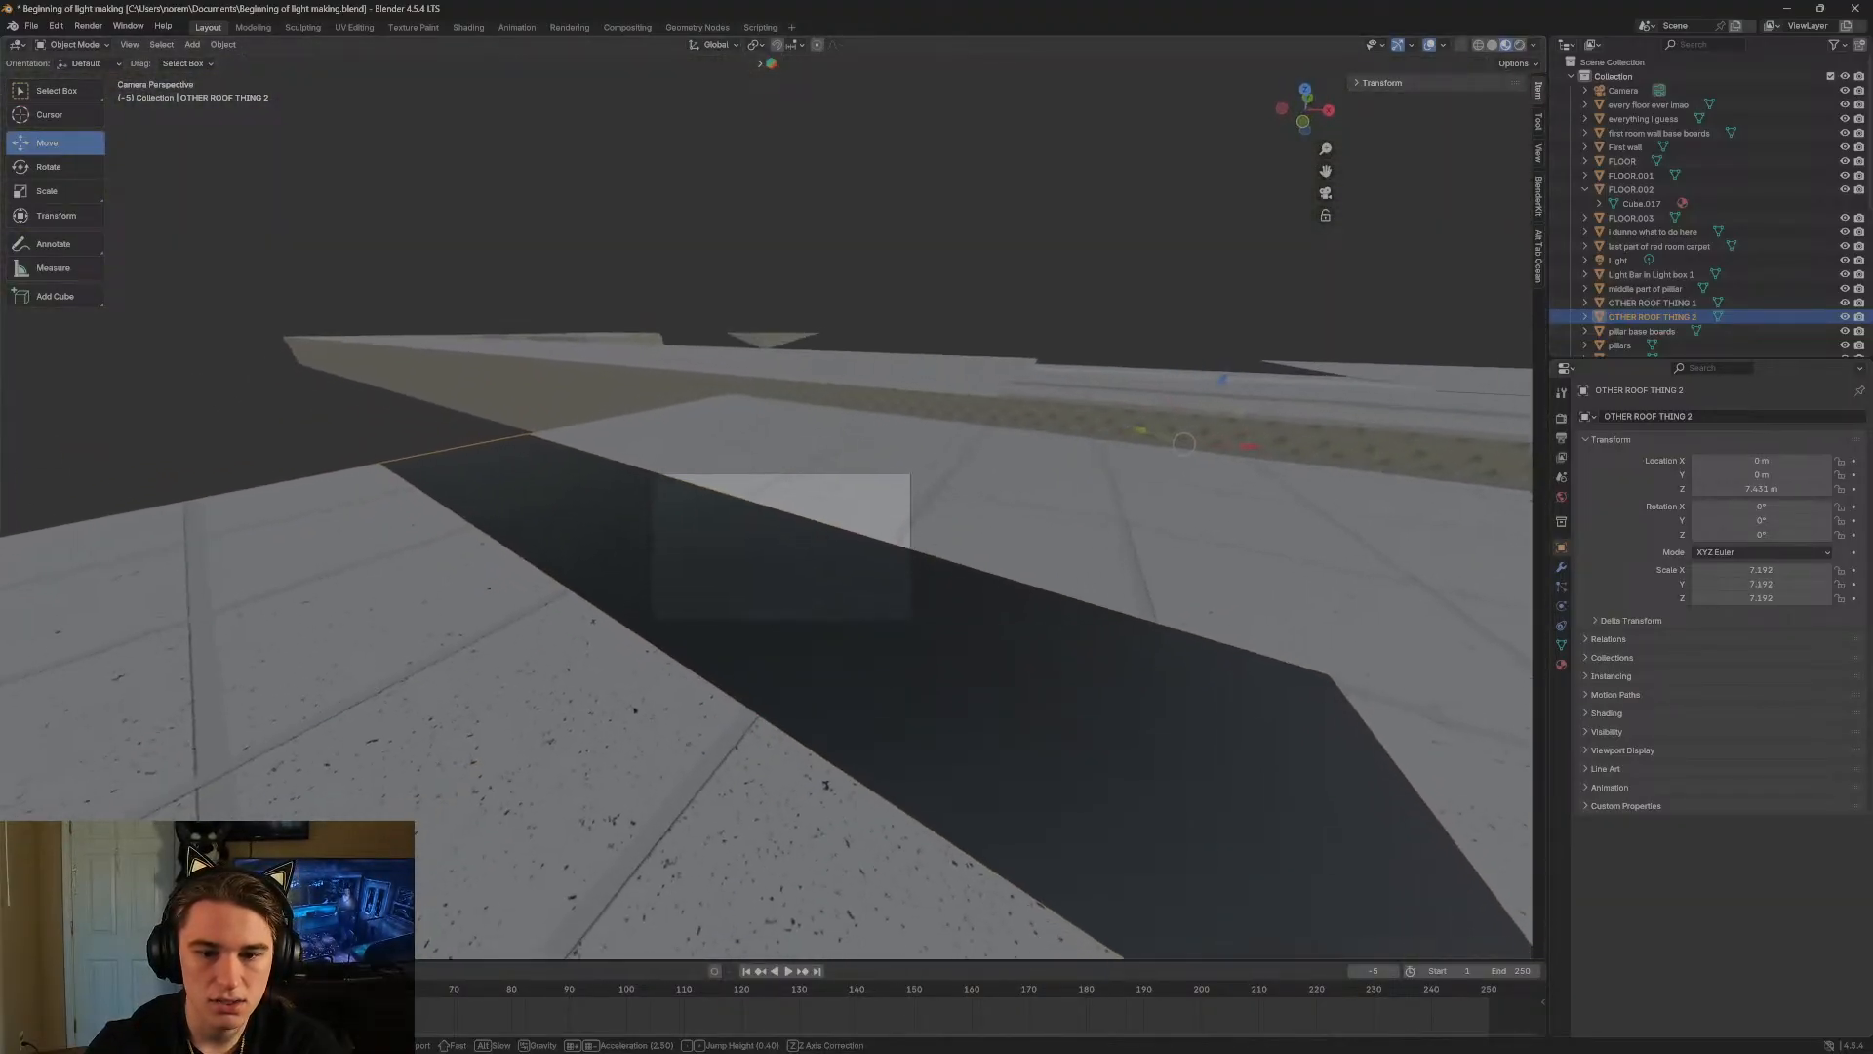
{"action": "left_click", "coordinate": [746, 419]}
{"action": "right_click", "coordinate": [682, 486]}
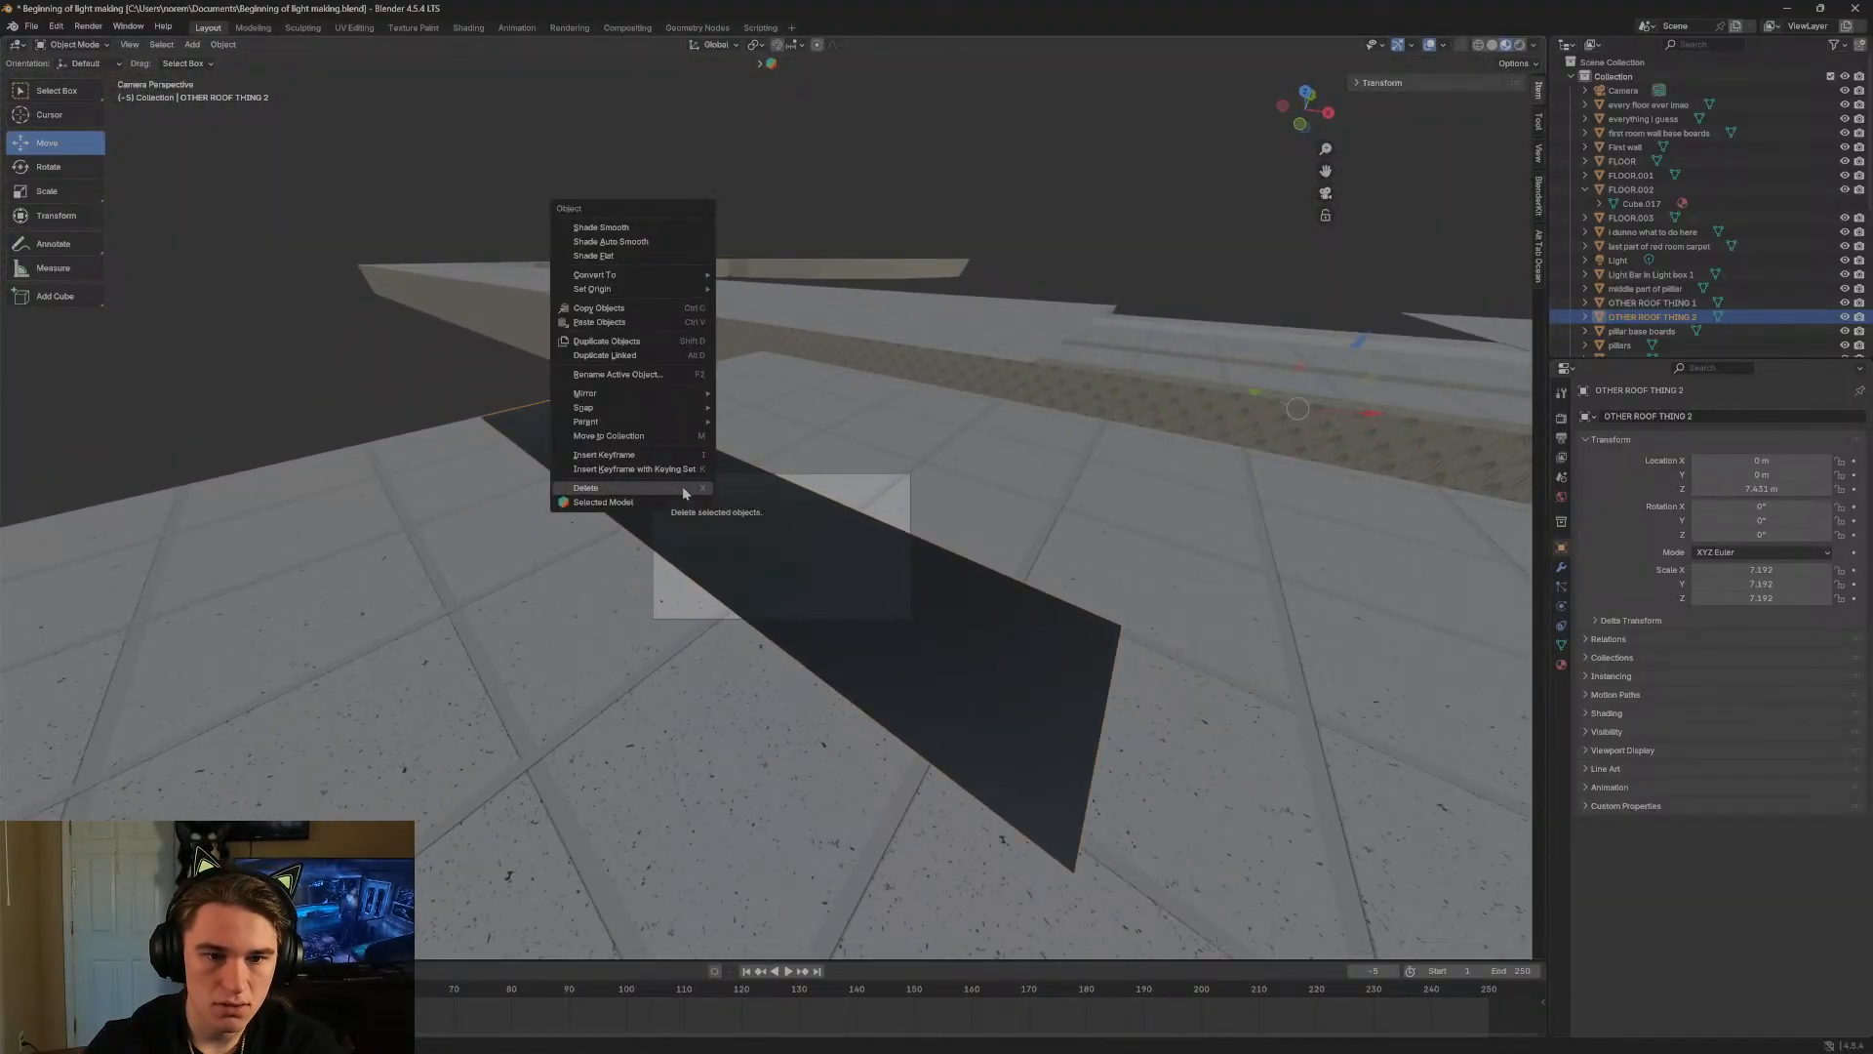
{"action": "left_click", "coordinate": [682, 486]}
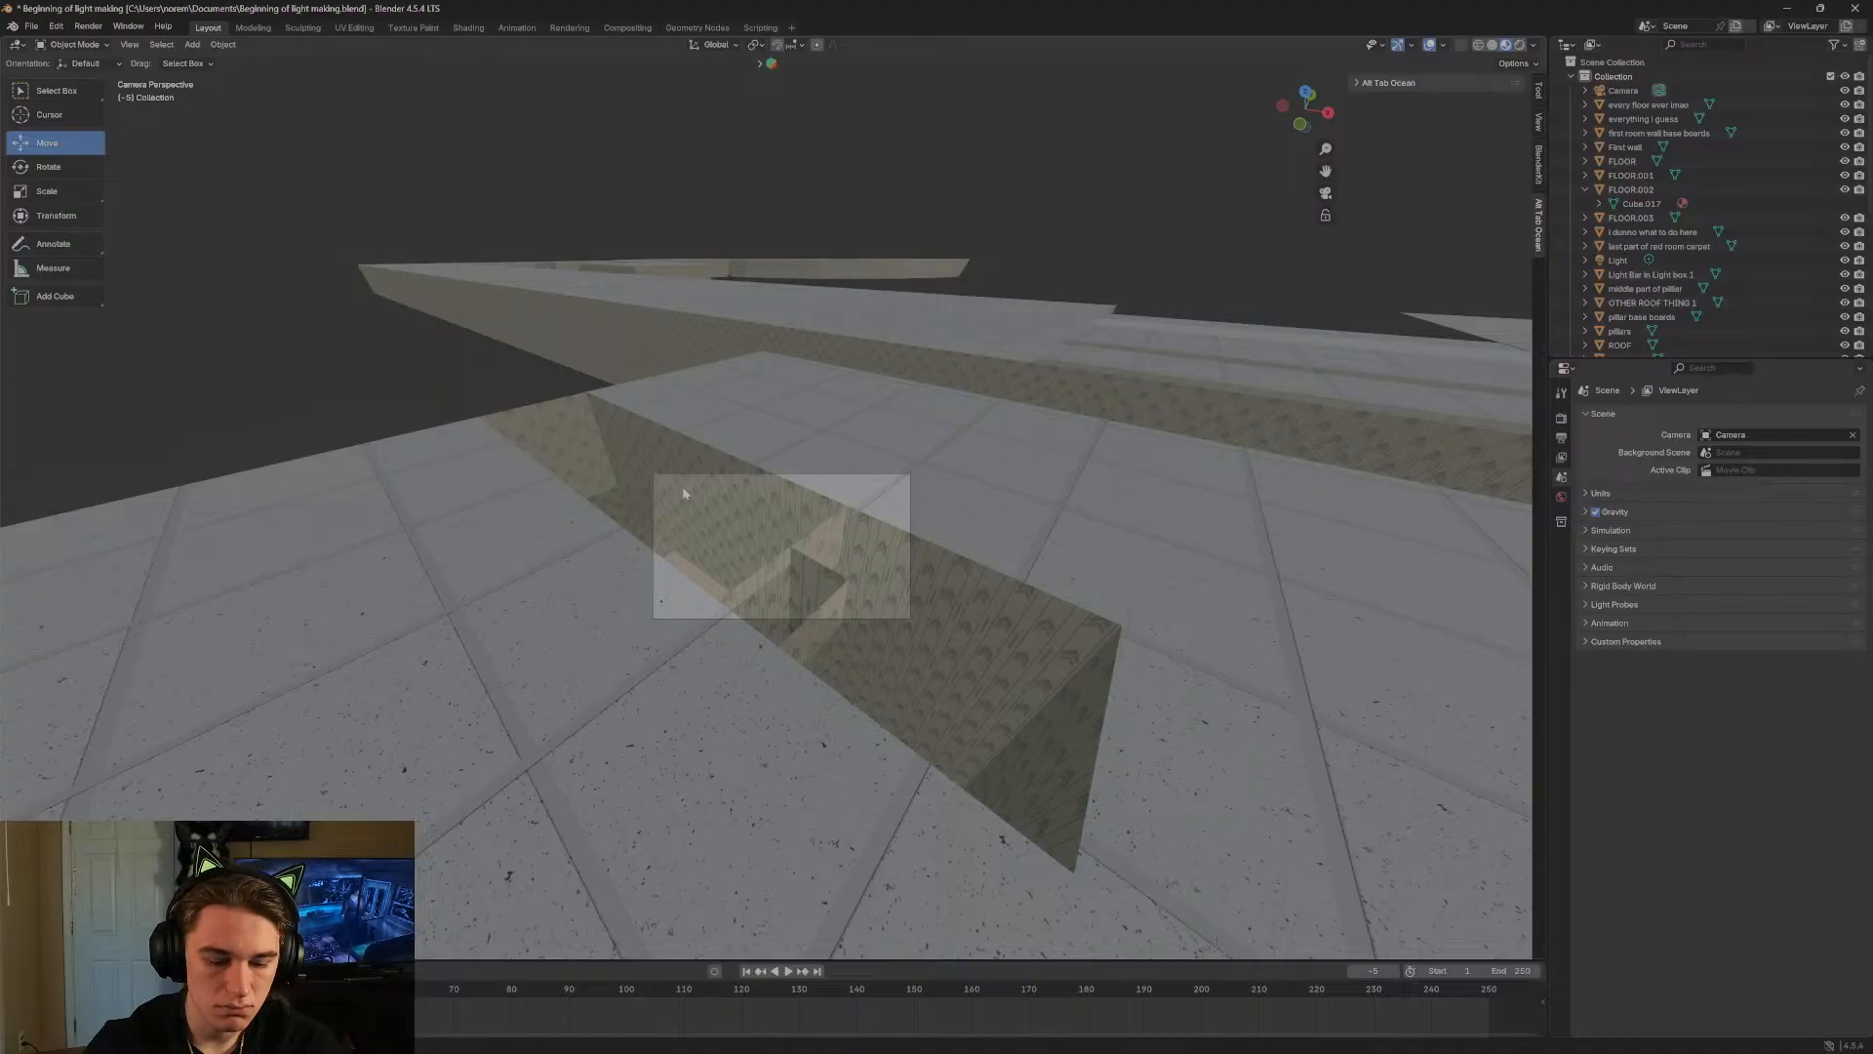
{"action": "key", "text": "ctrl+z"}
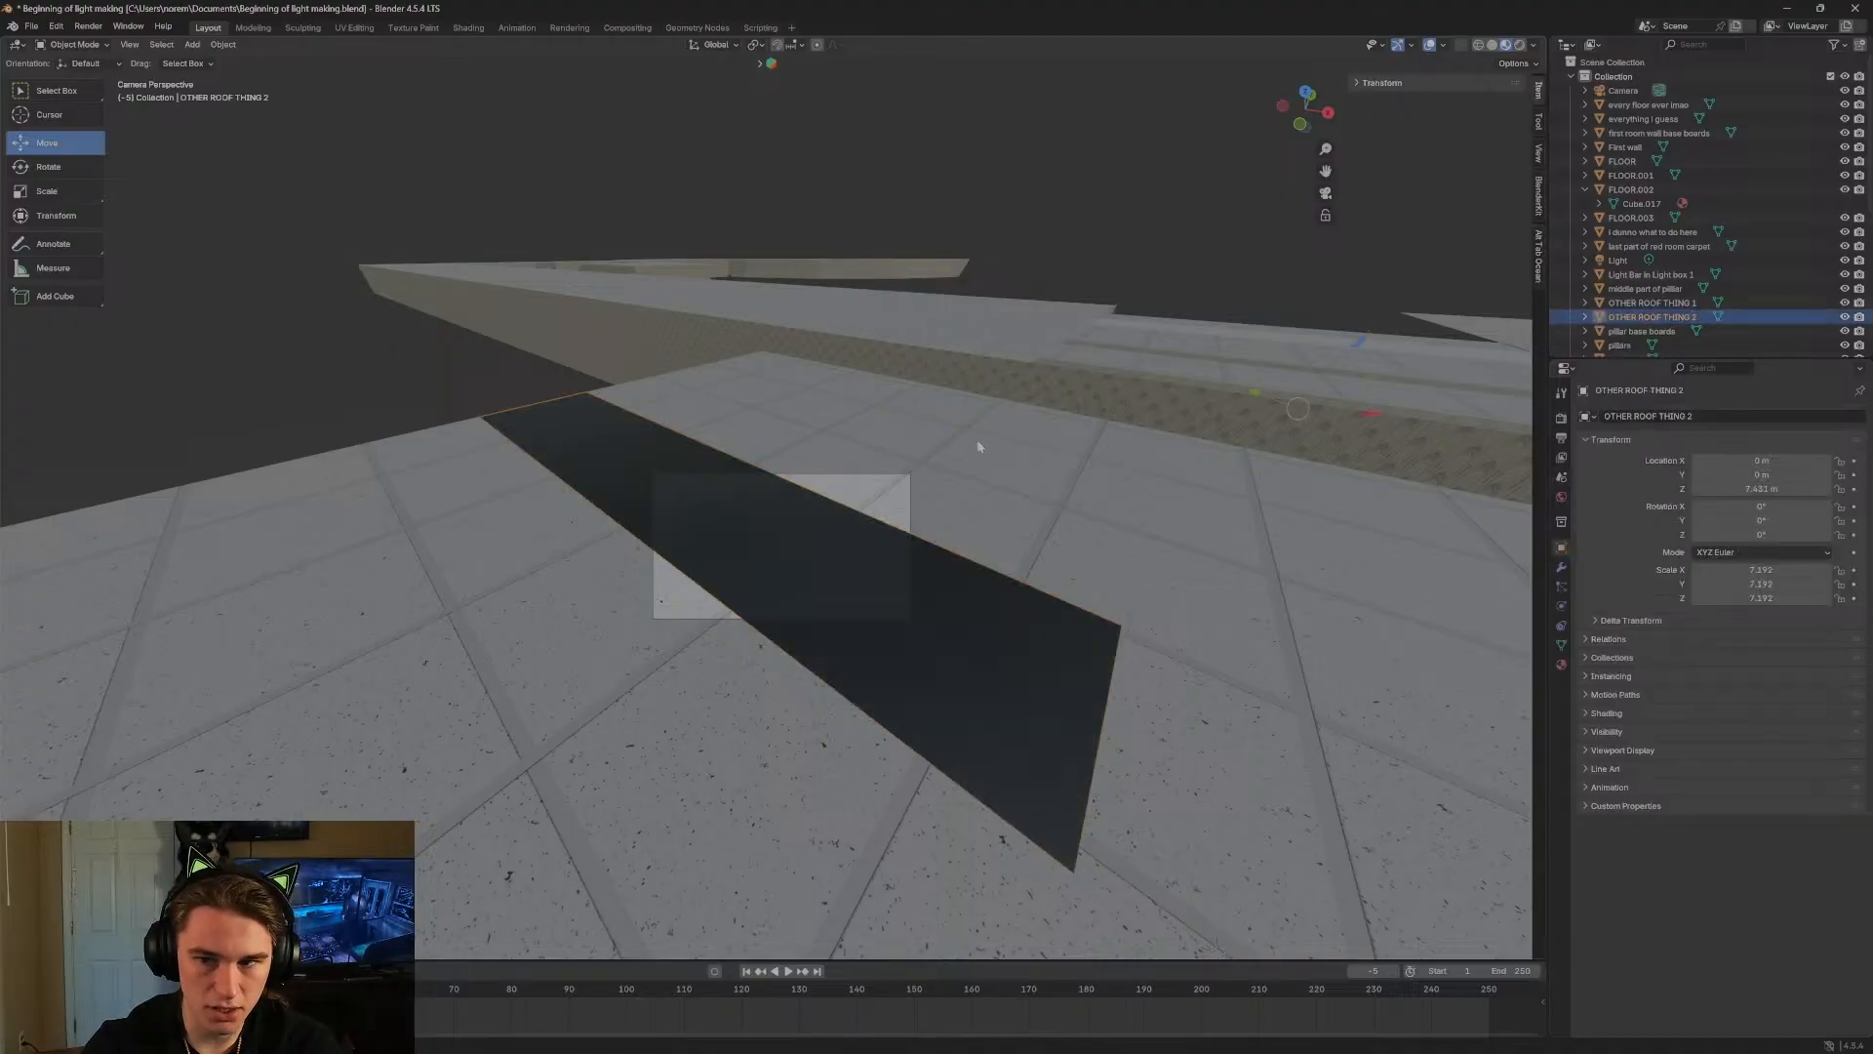
Unlink Material.001 from the first material slot of the roof panel OTHER ROOF THING 2.
{"action": "left_click", "coordinate": [1561, 665]}
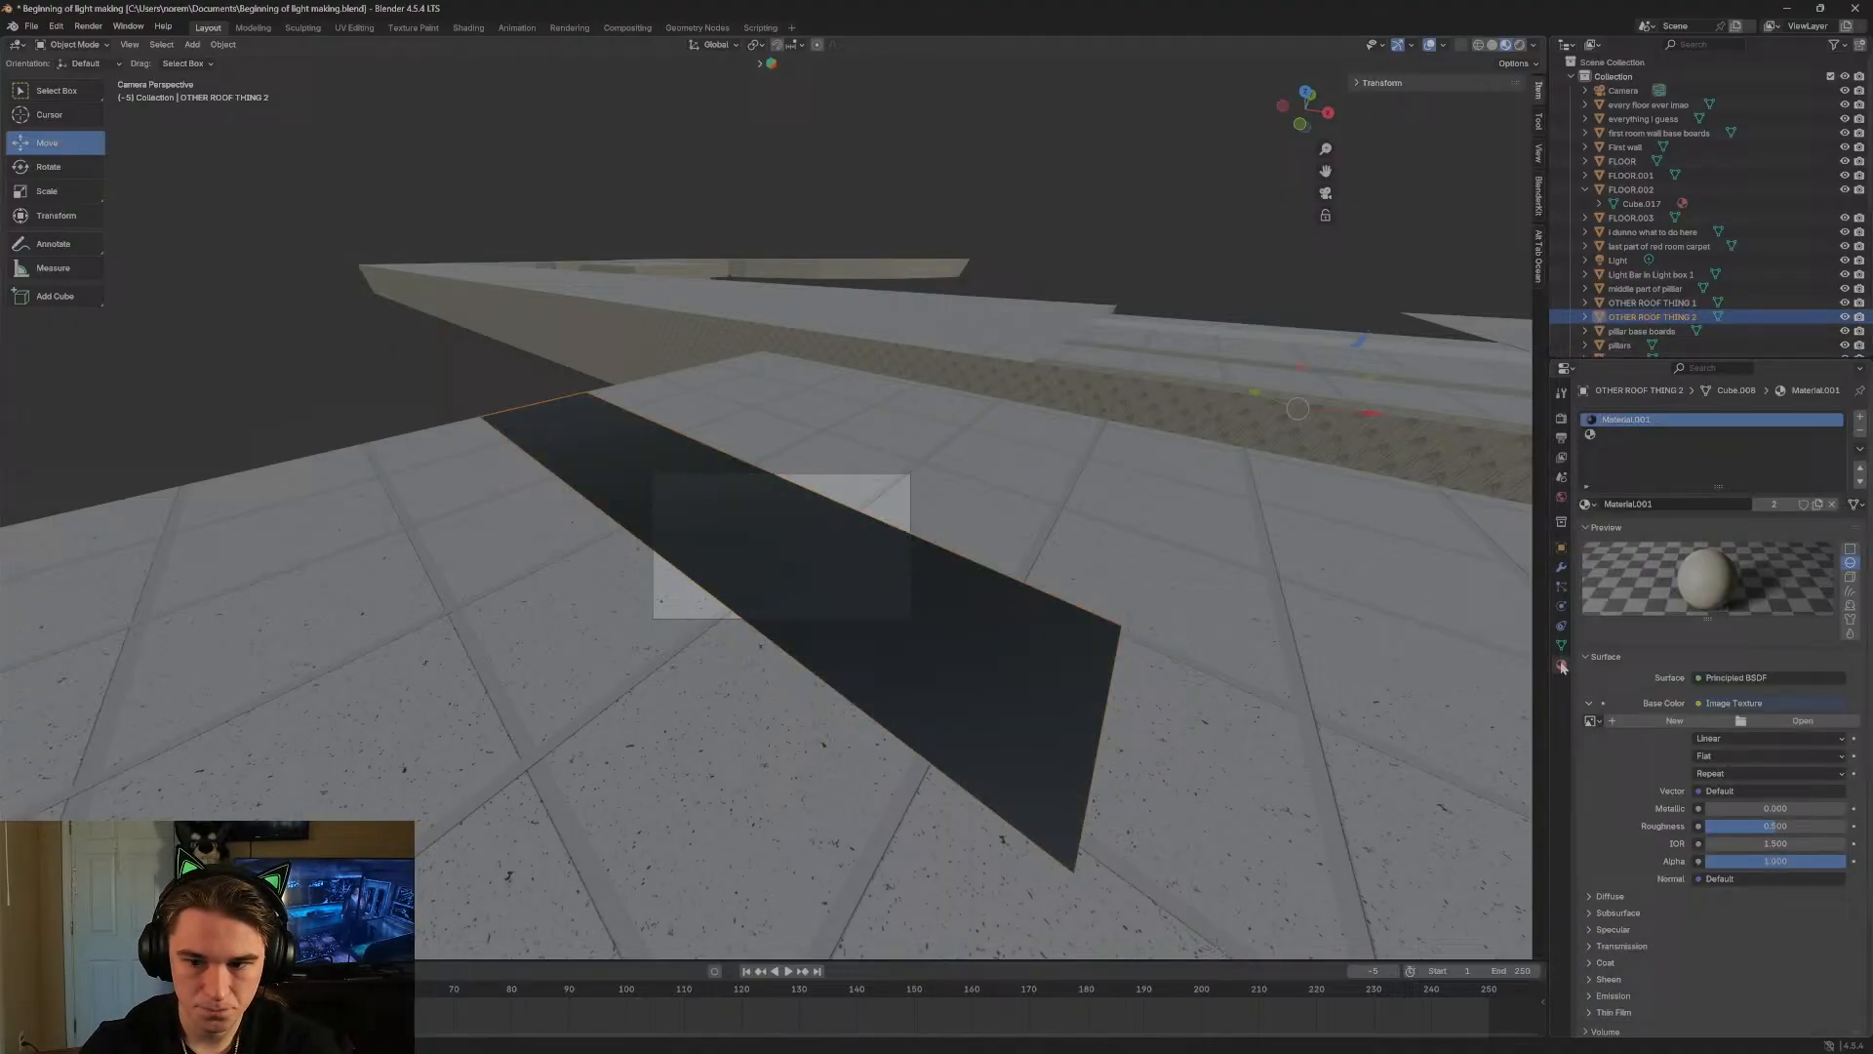
{"action": "left_click", "coordinate": [1833, 504]}
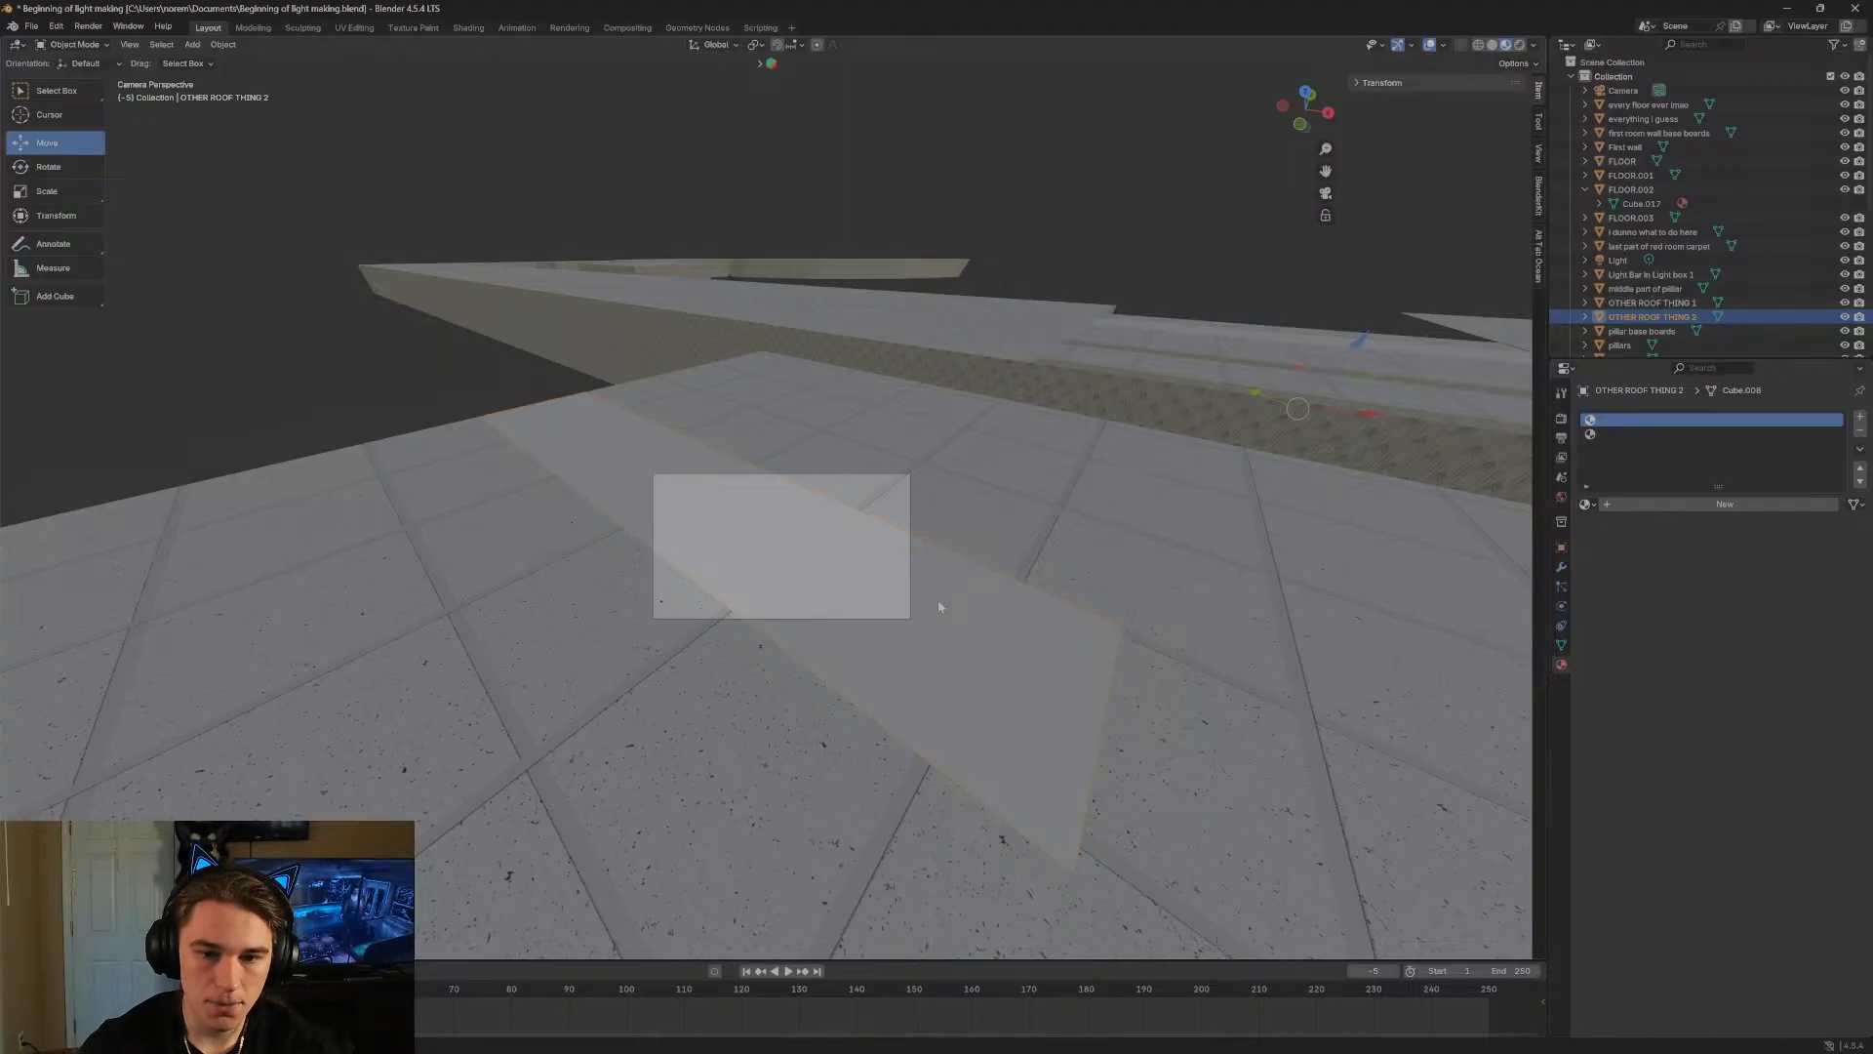
{"action": "left_click", "coordinate": [1561, 392]}
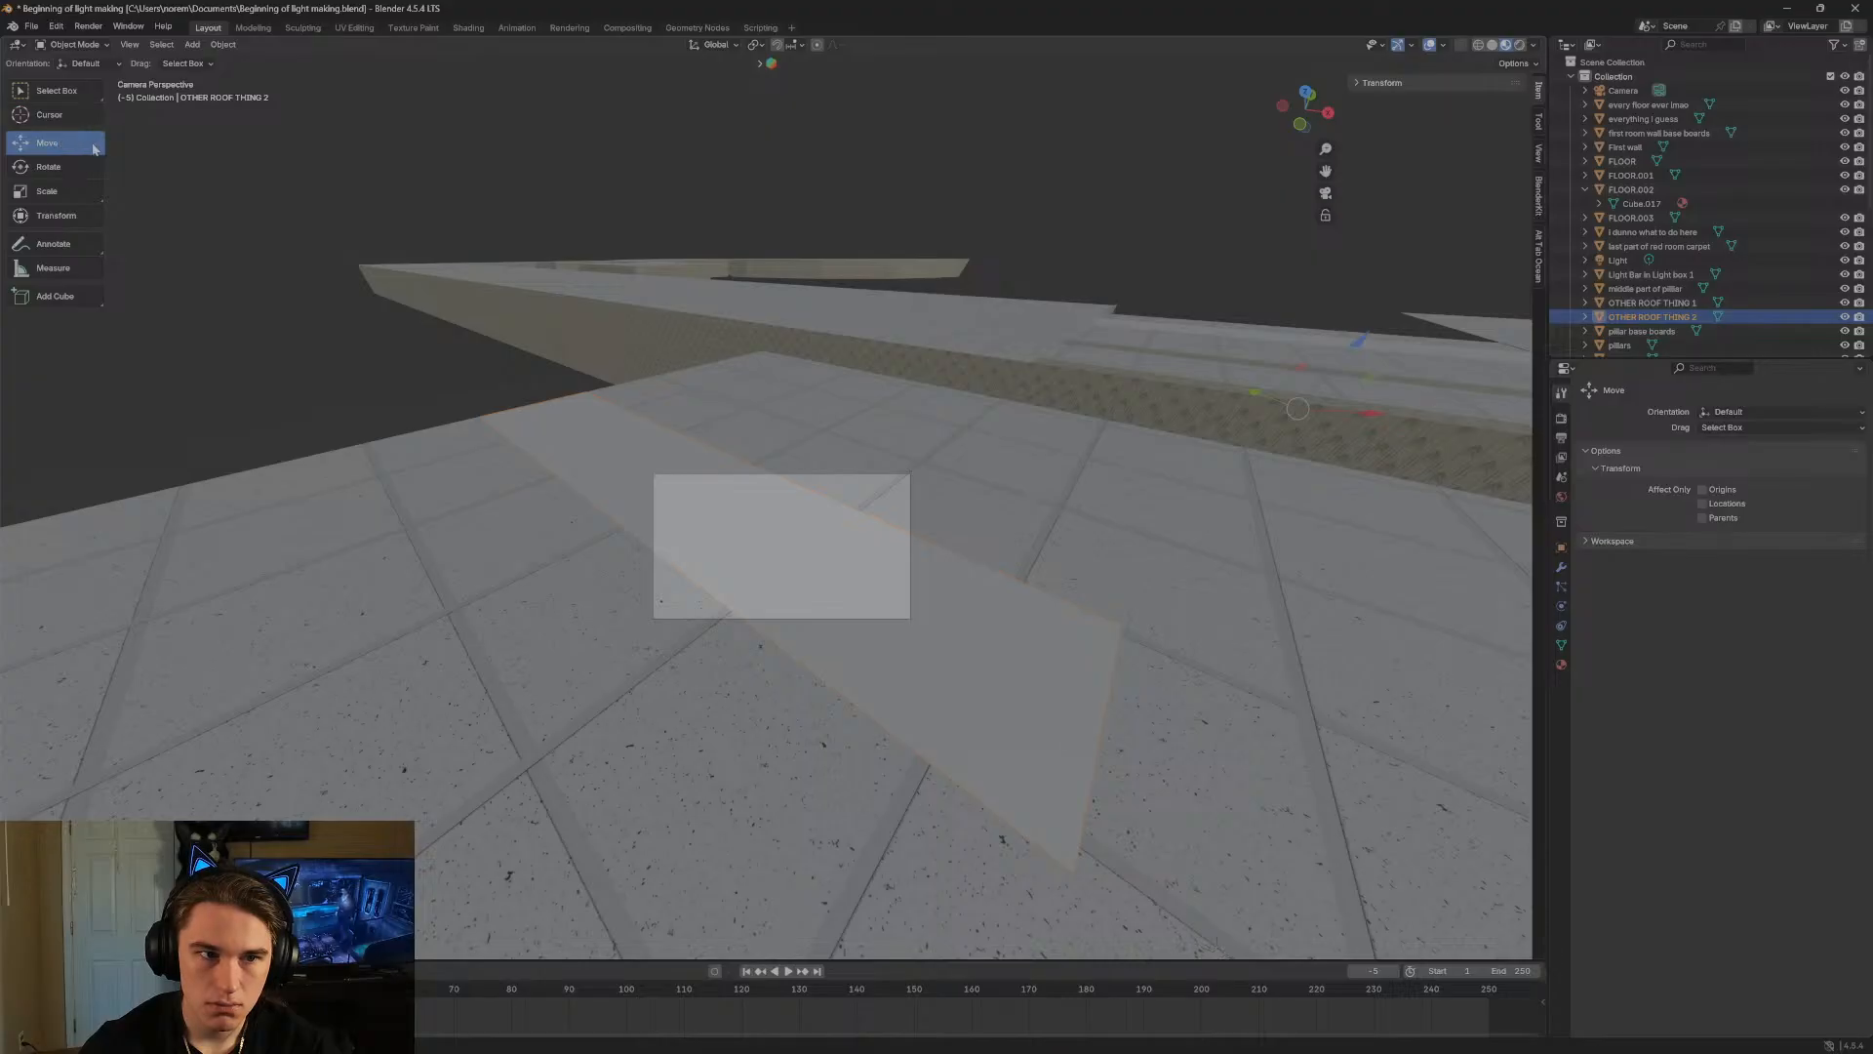
Examine the roof panel without its material from inside the hallway and from above the roof.
{"action": "key", "text": "shift+grave"}
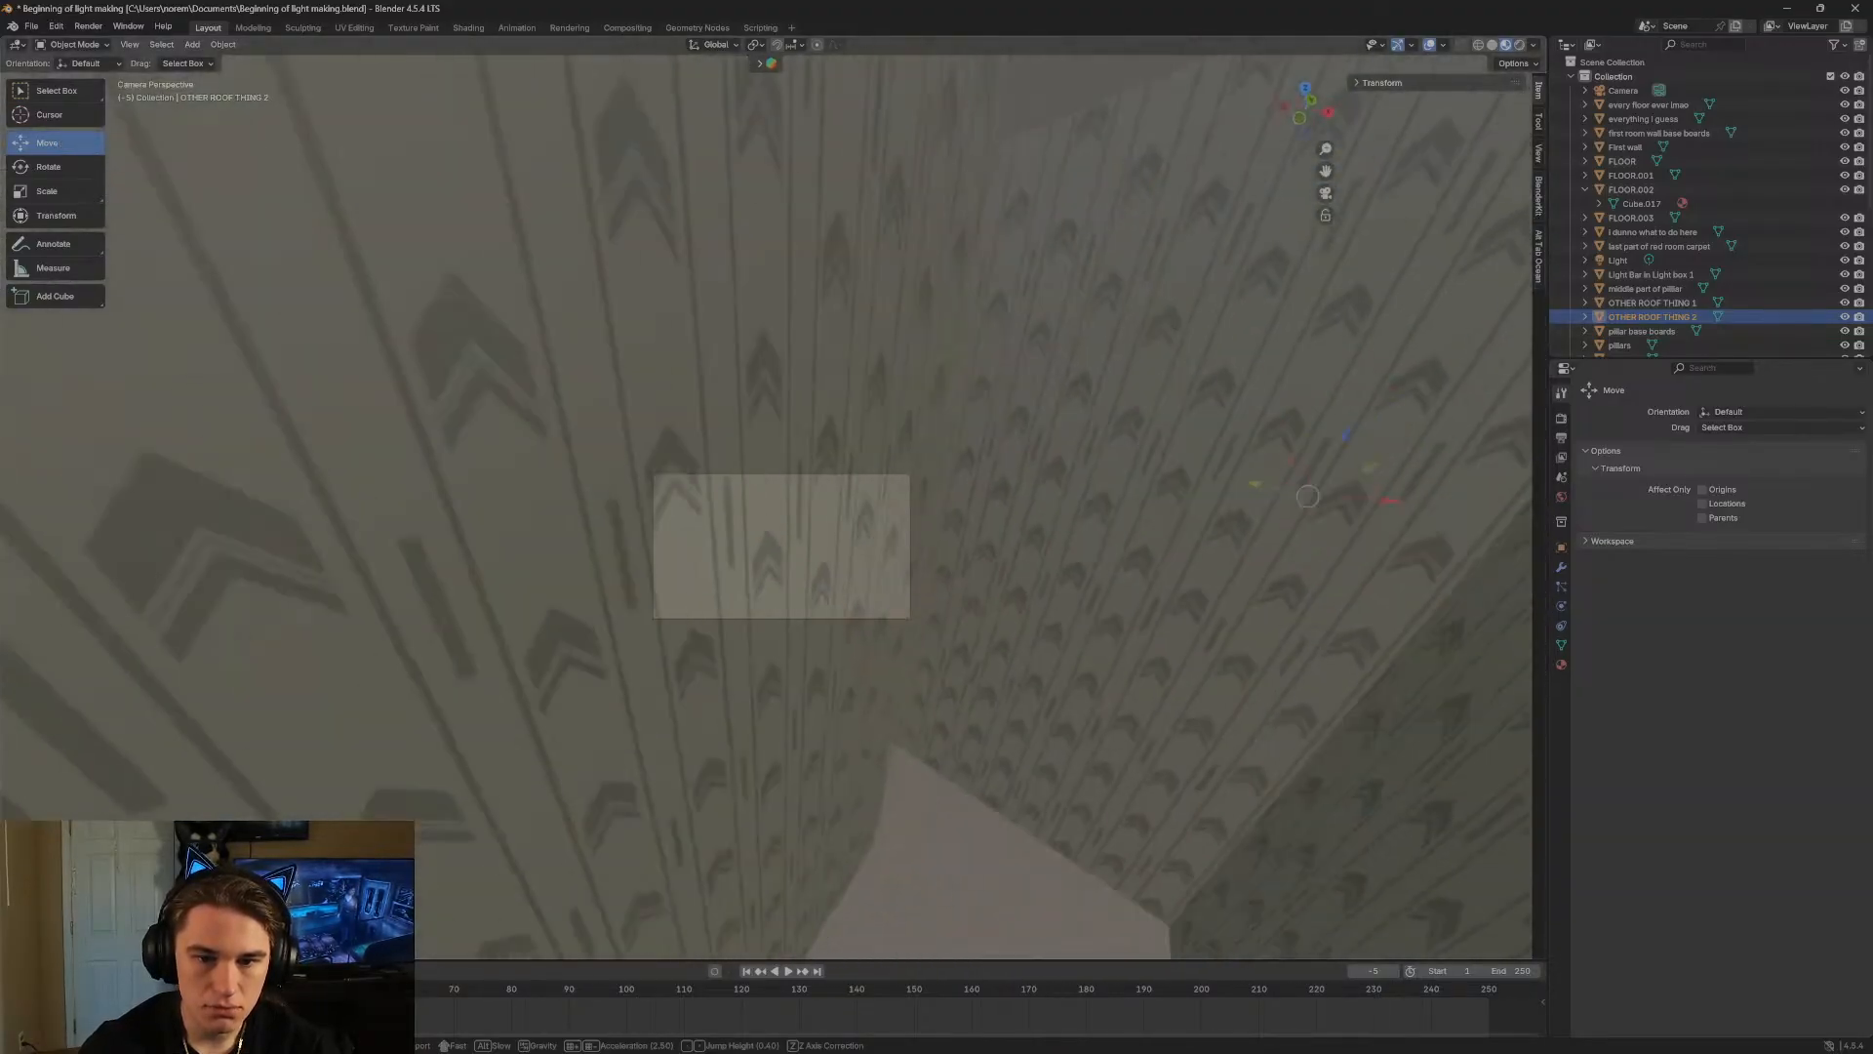
{"action": "key", "text": "w"}
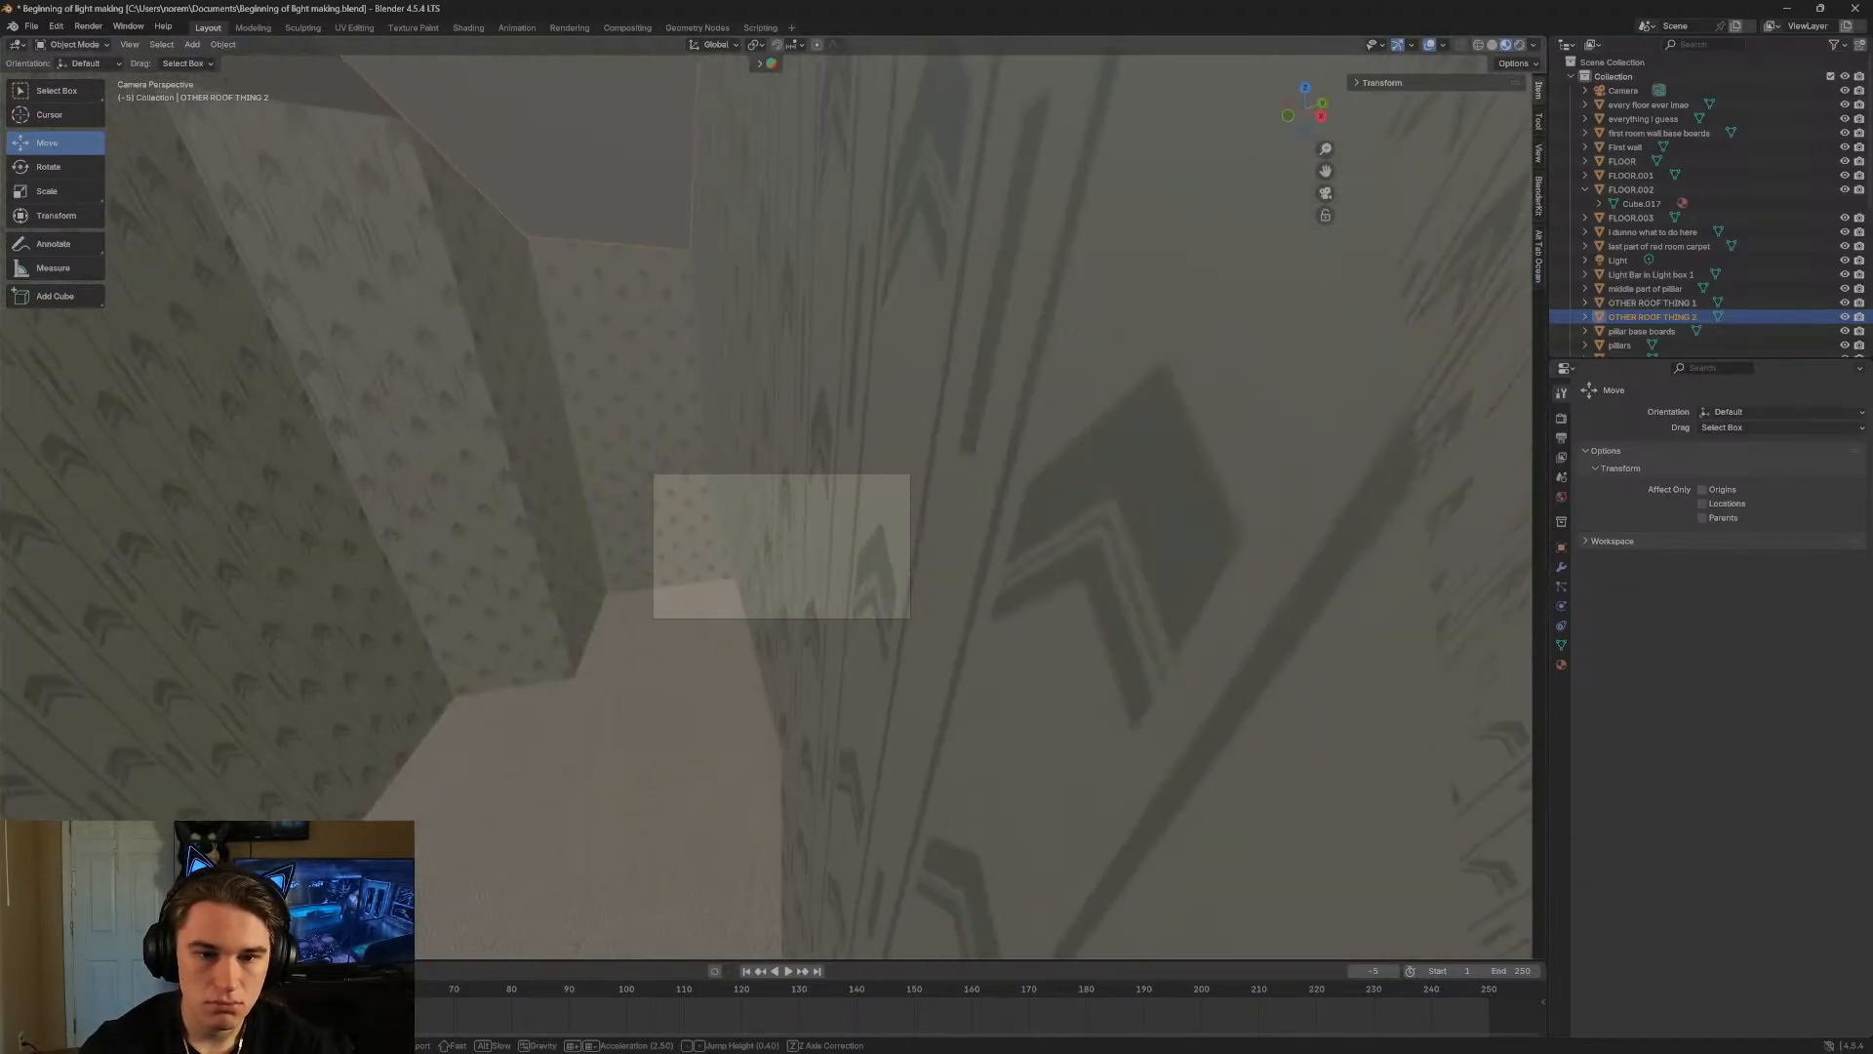
{"action": "key", "text": "a"}
{"action": "left_click", "coordinate": [816, 350]}
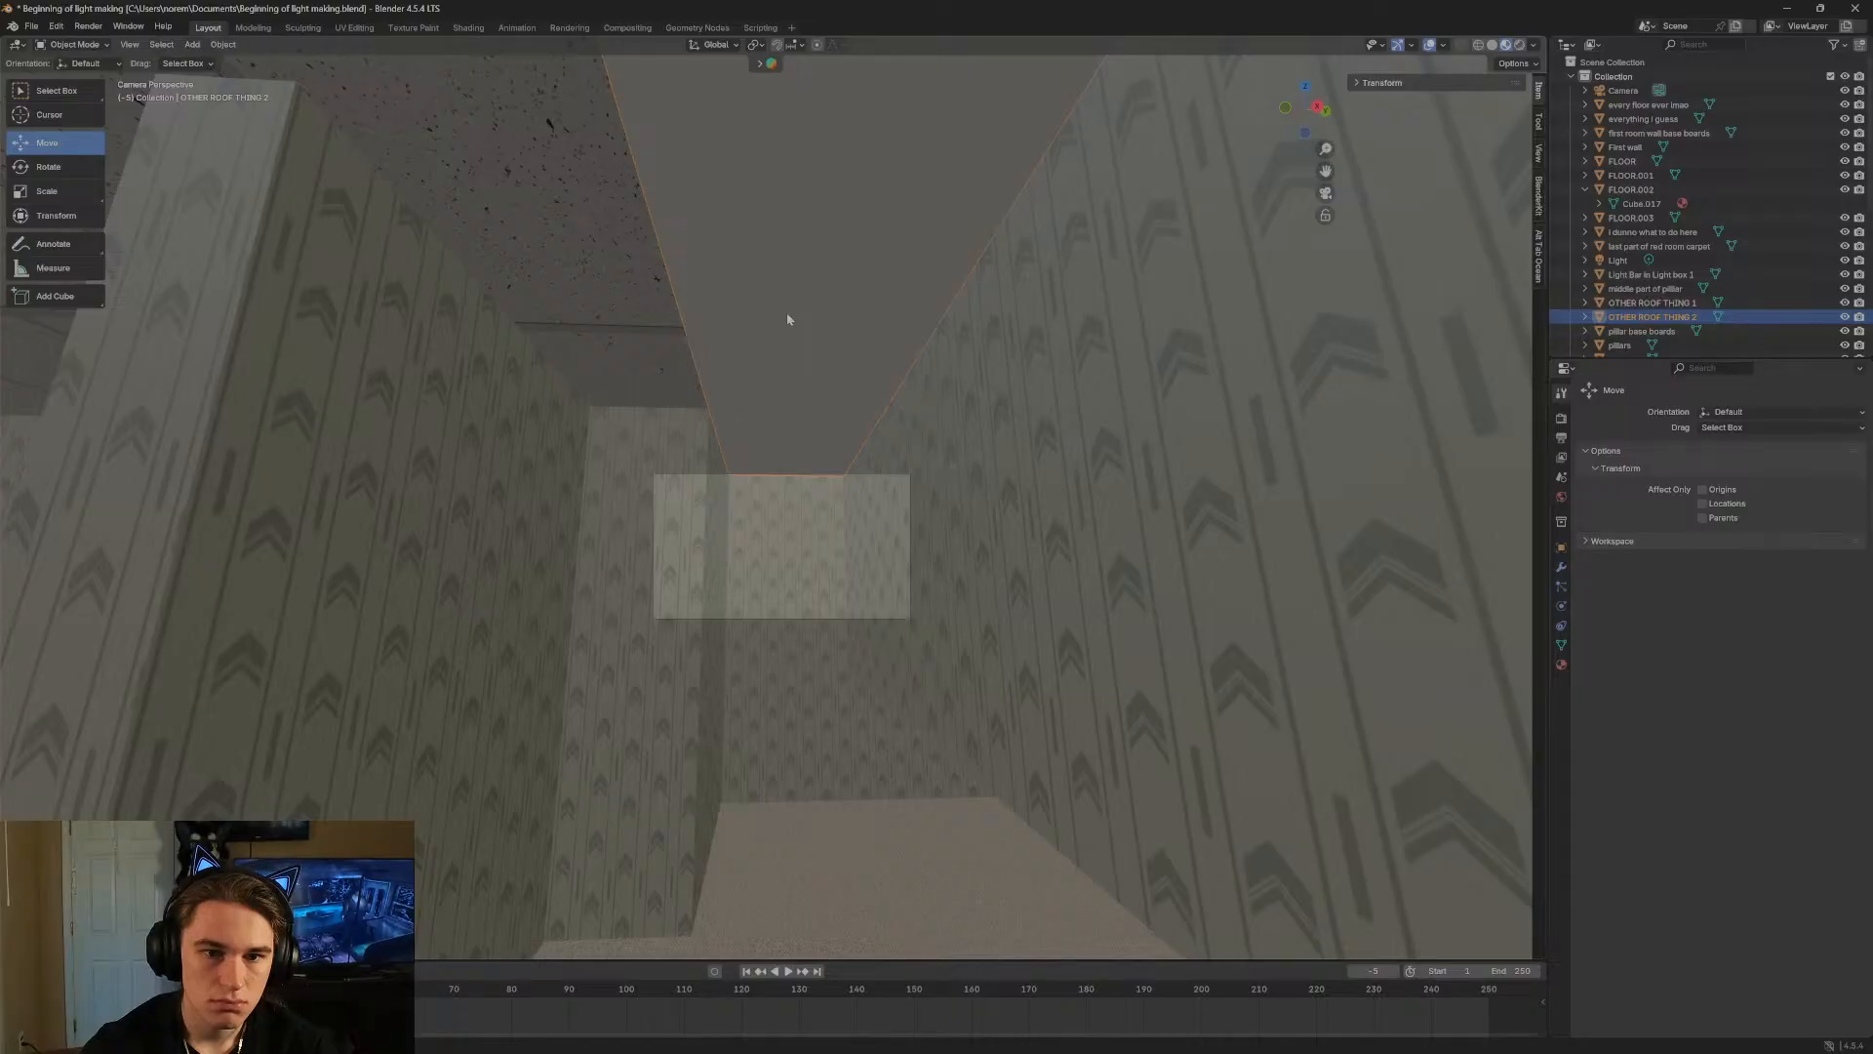
{"action": "key", "text": "shift+grave"}
{"action": "key", "text": "w"}
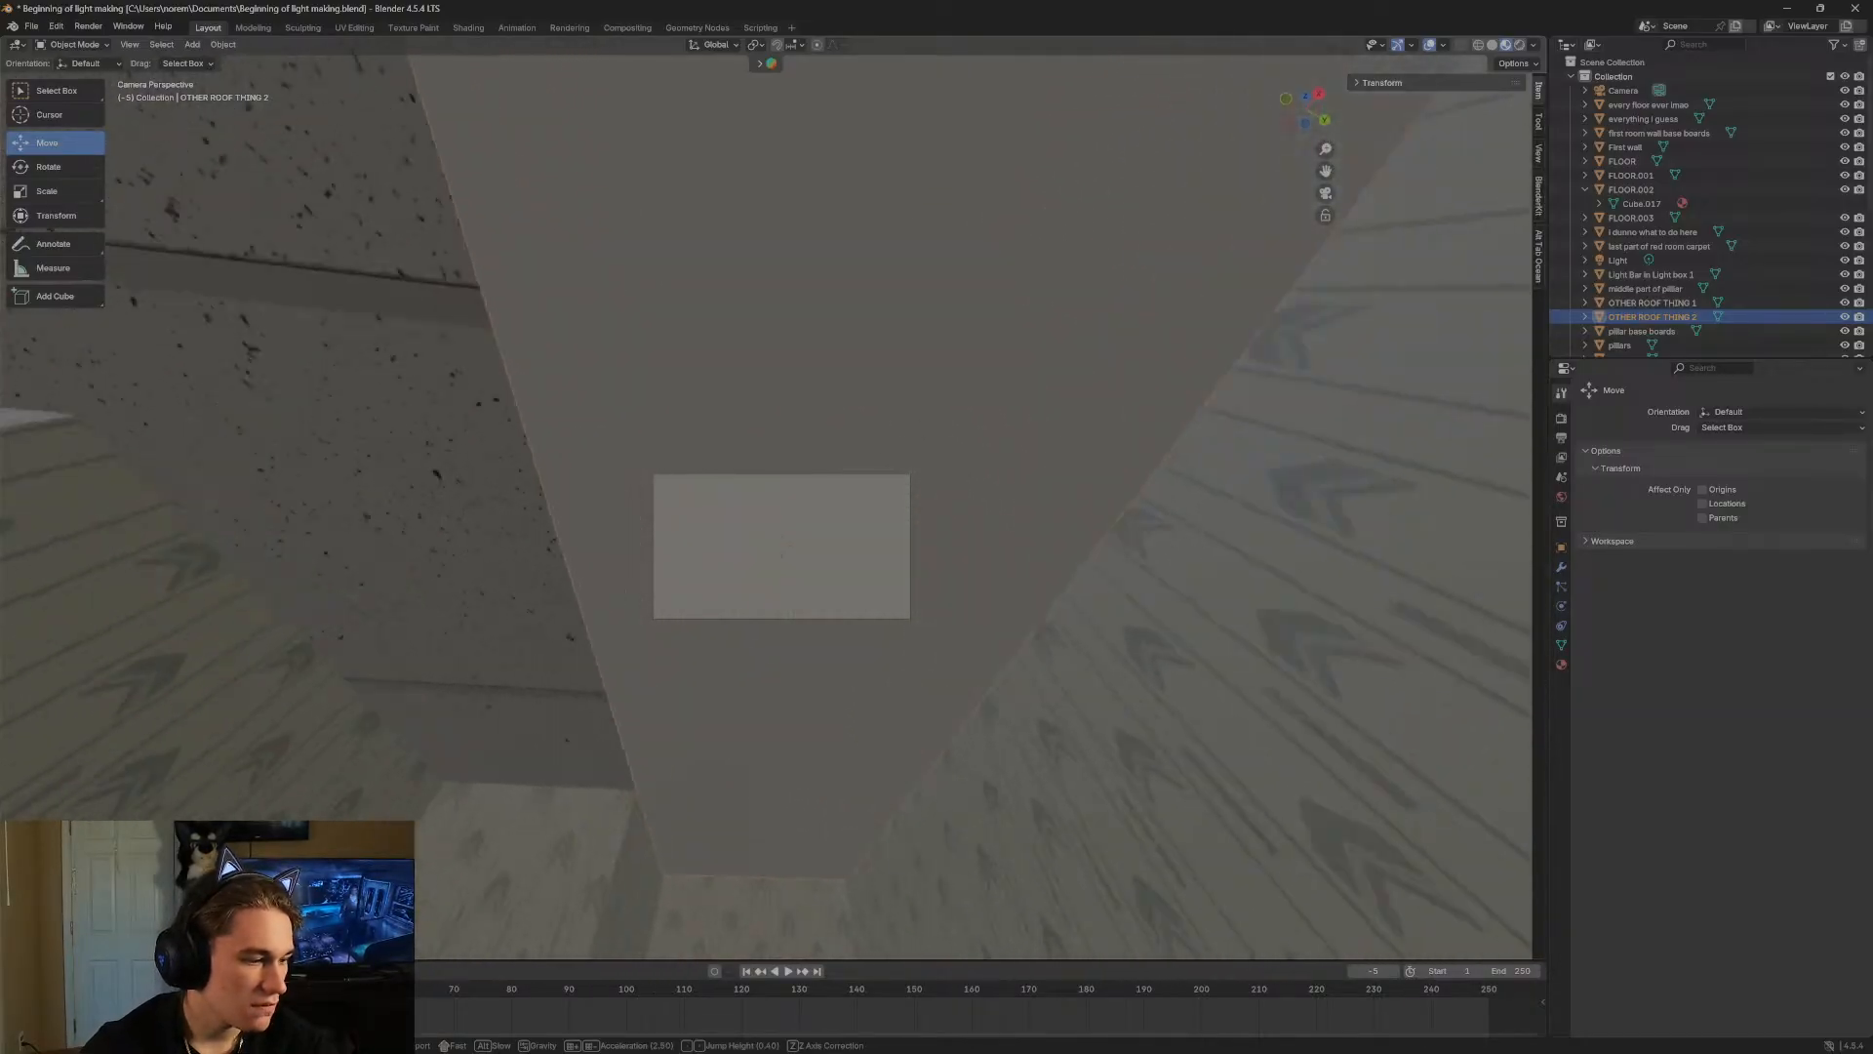
{"action": "key", "text": "w"}
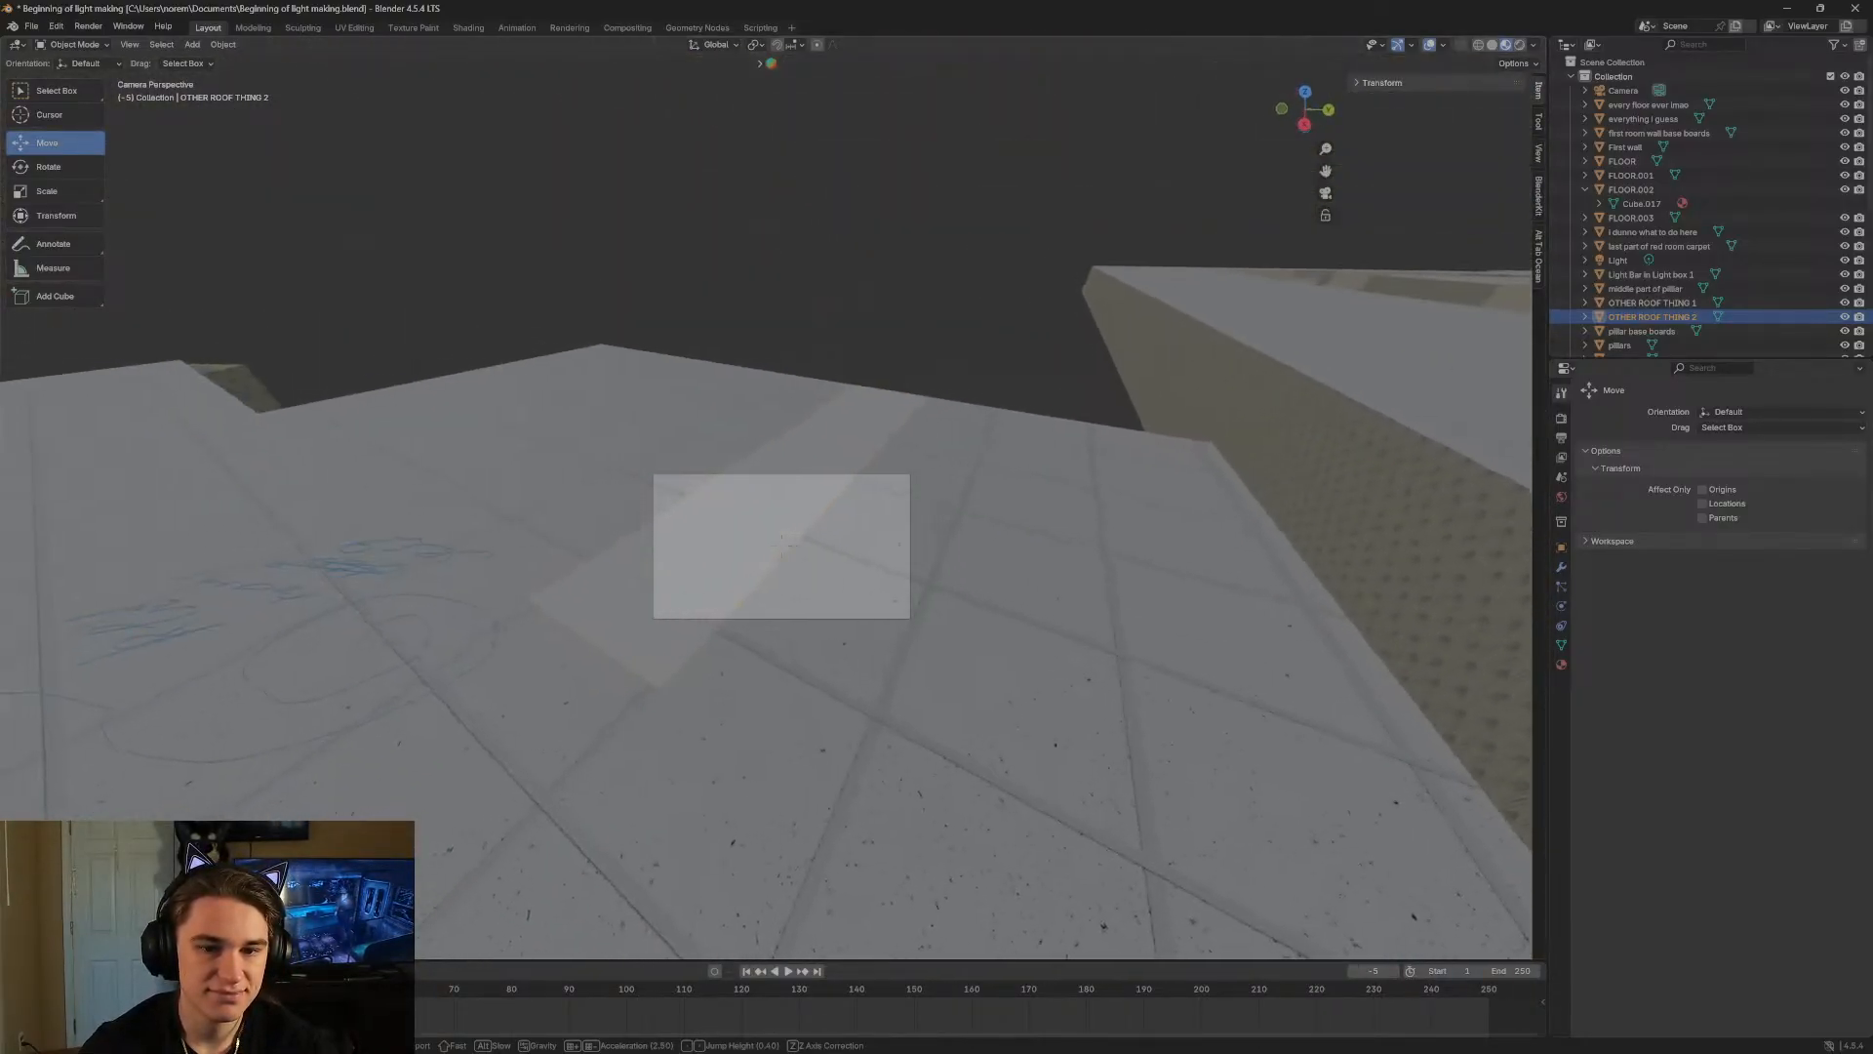
{"action": "left_click", "coordinate": [787, 320]}
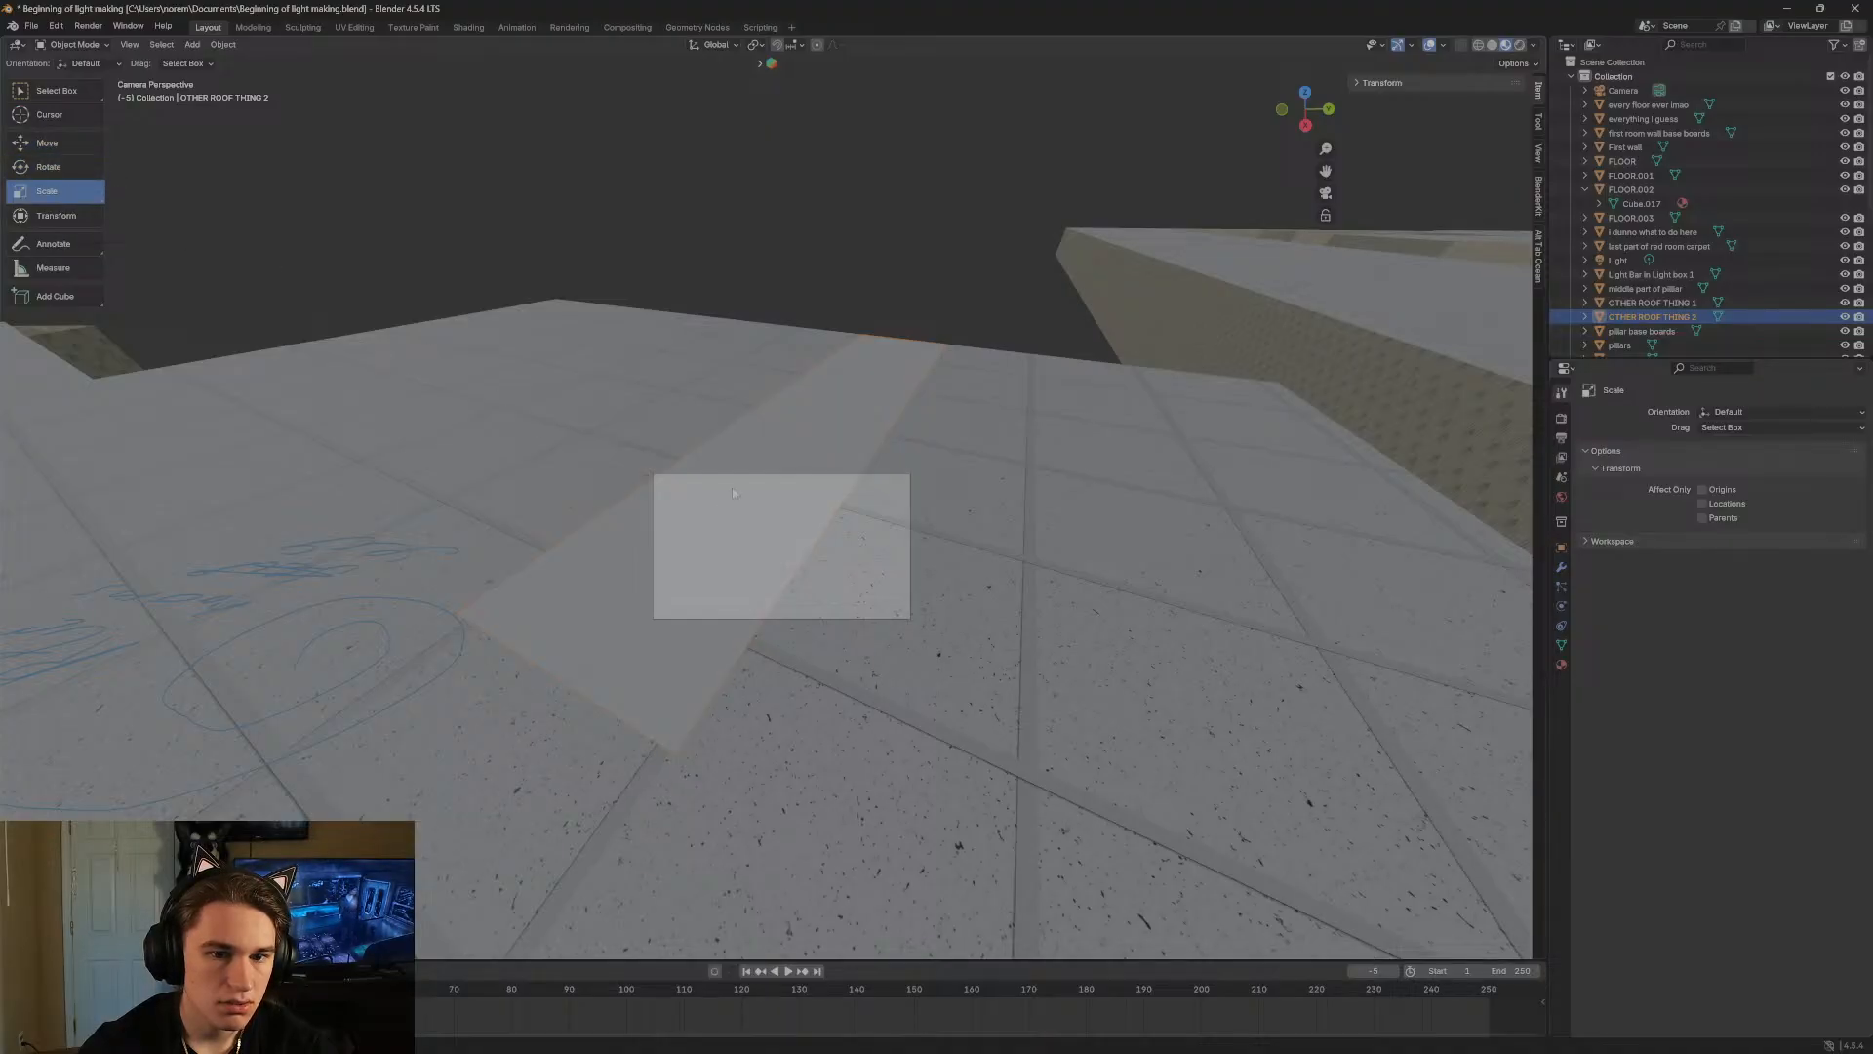
{"action": "left_click", "coordinate": [800, 435]}
{"action": "left_click", "coordinate": [800, 435]}
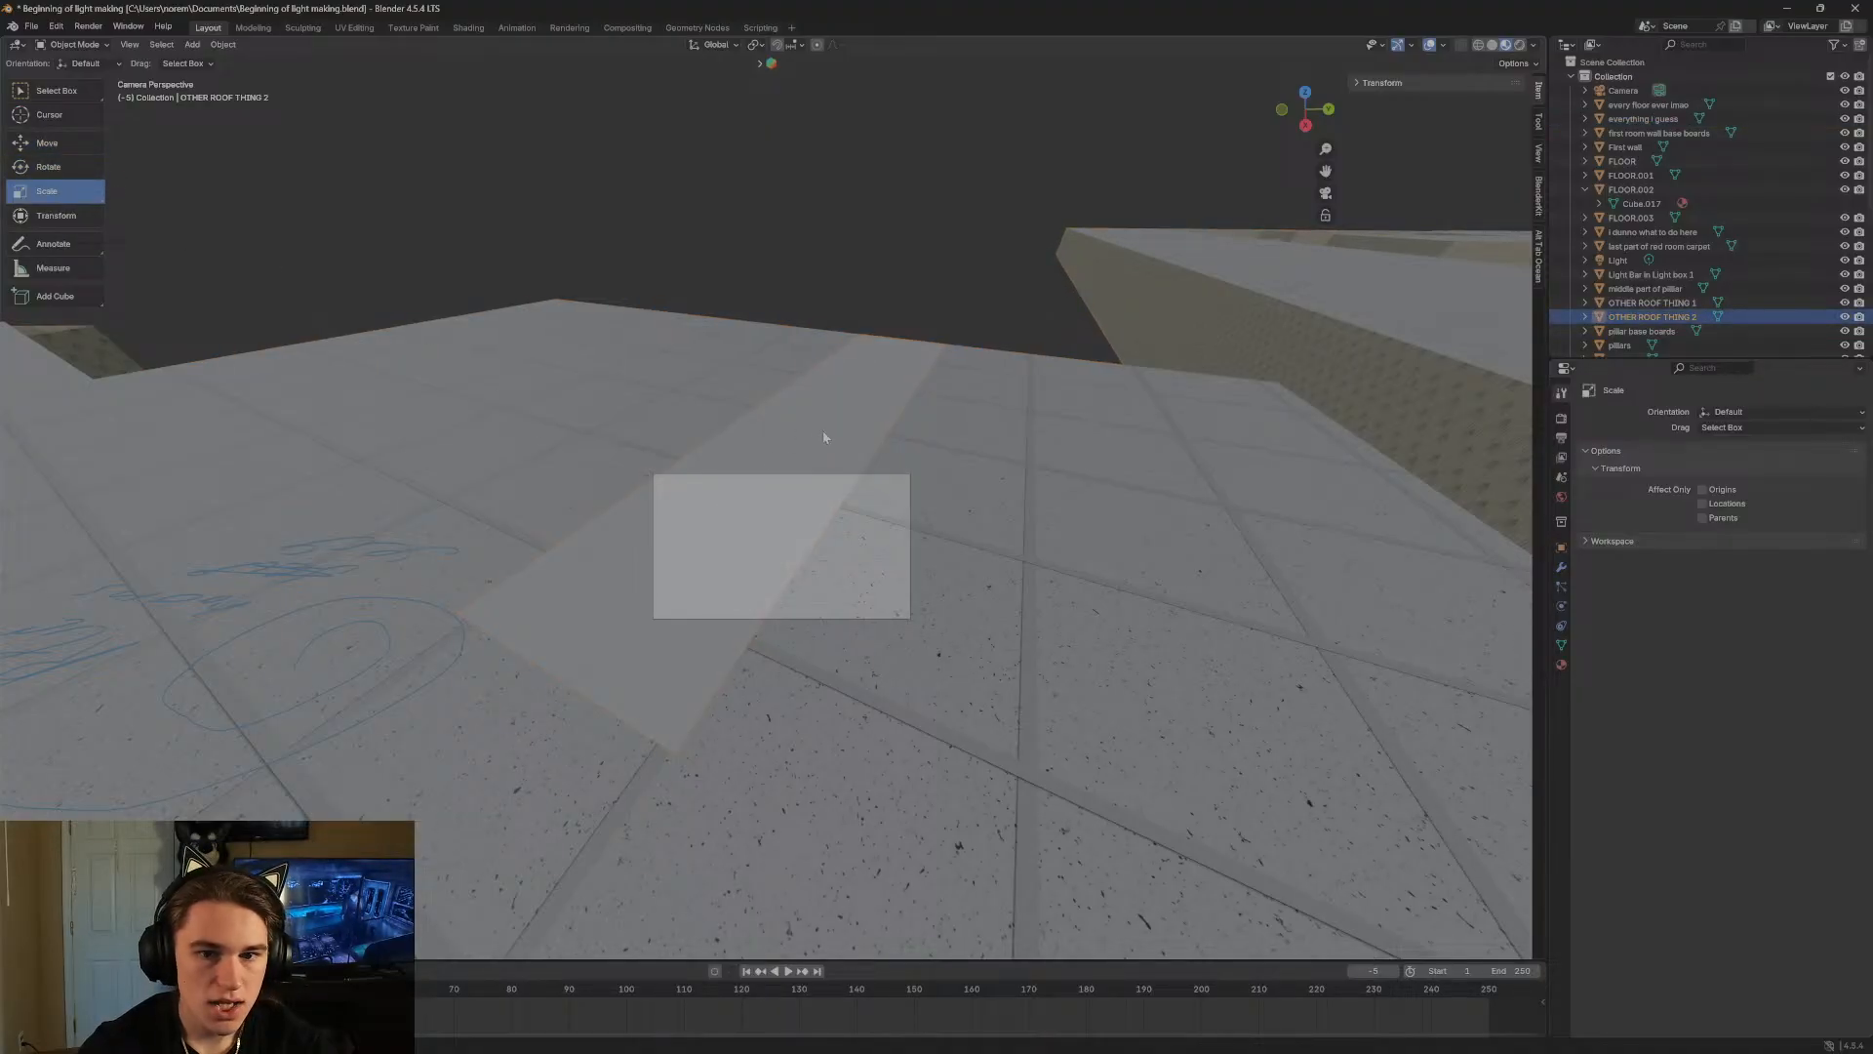
Give the roof panel a new material with an orange base color, and unlink that material again.
{"action": "left_click", "coordinate": [1562, 664]}
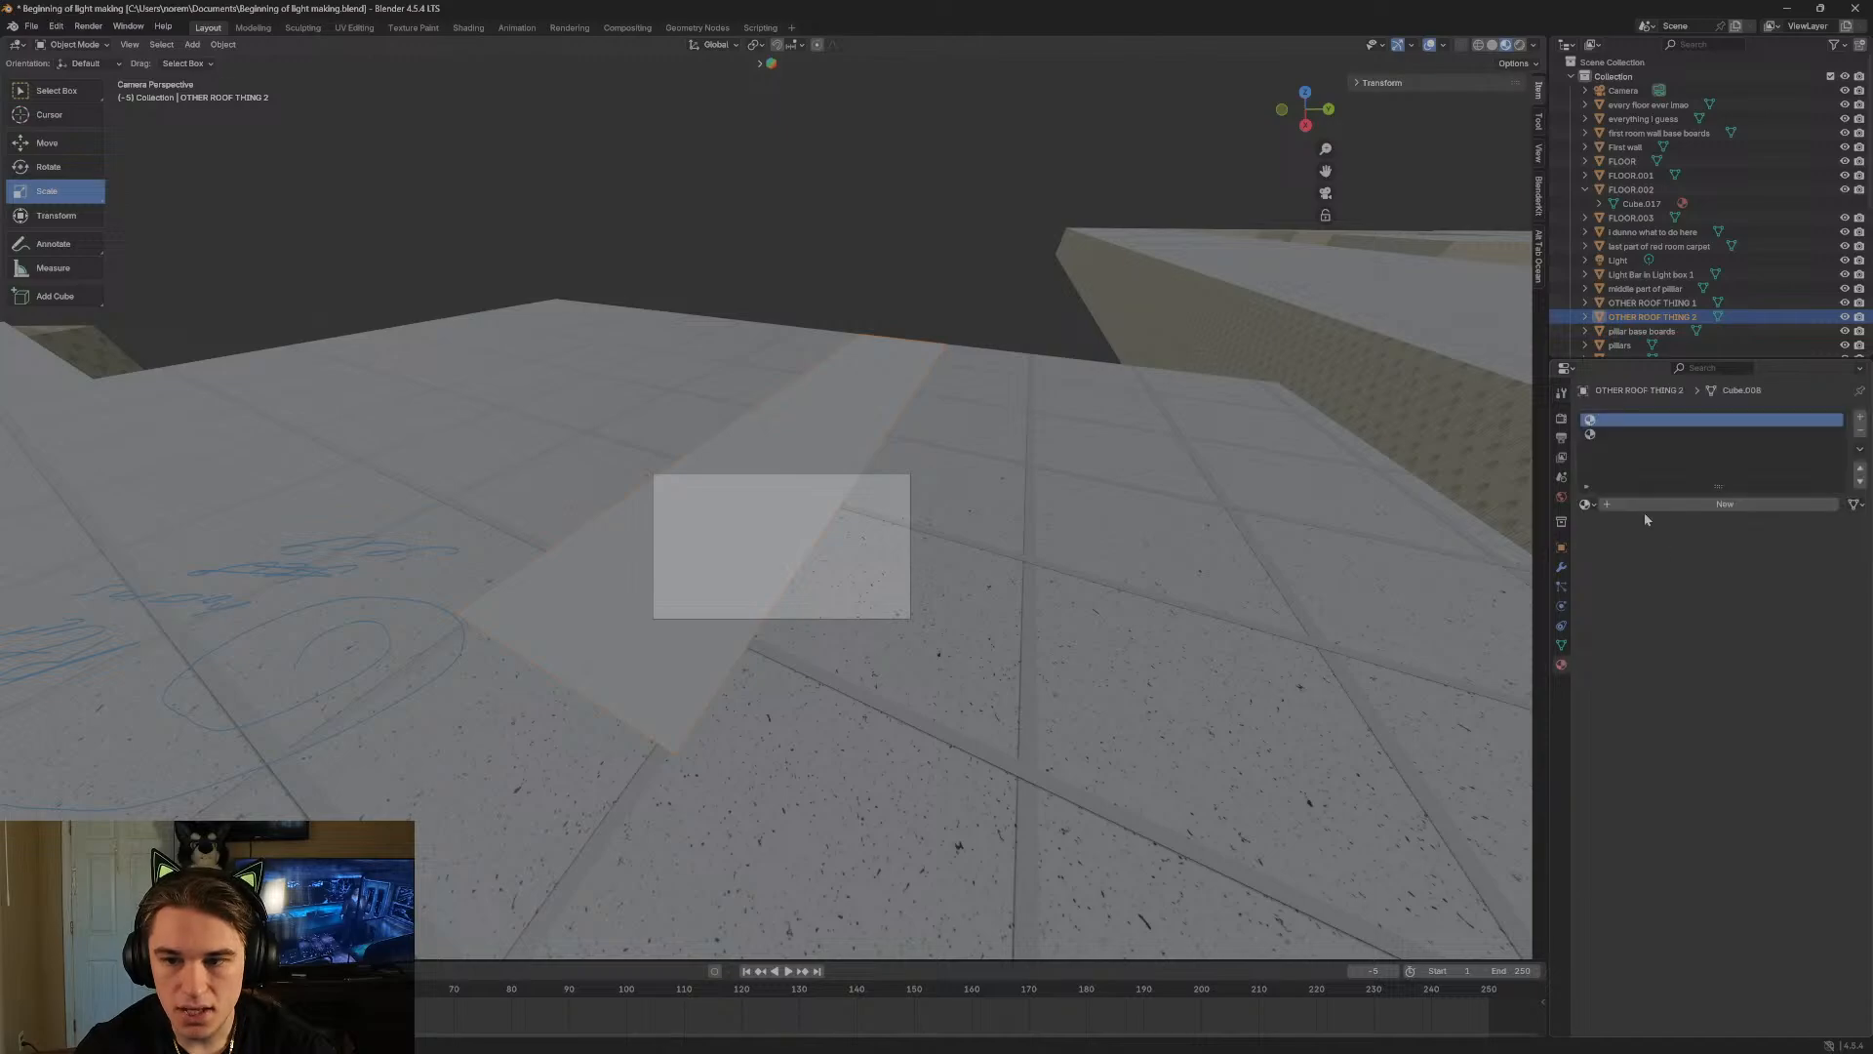
{"action": "left_click", "coordinate": [1659, 505]}
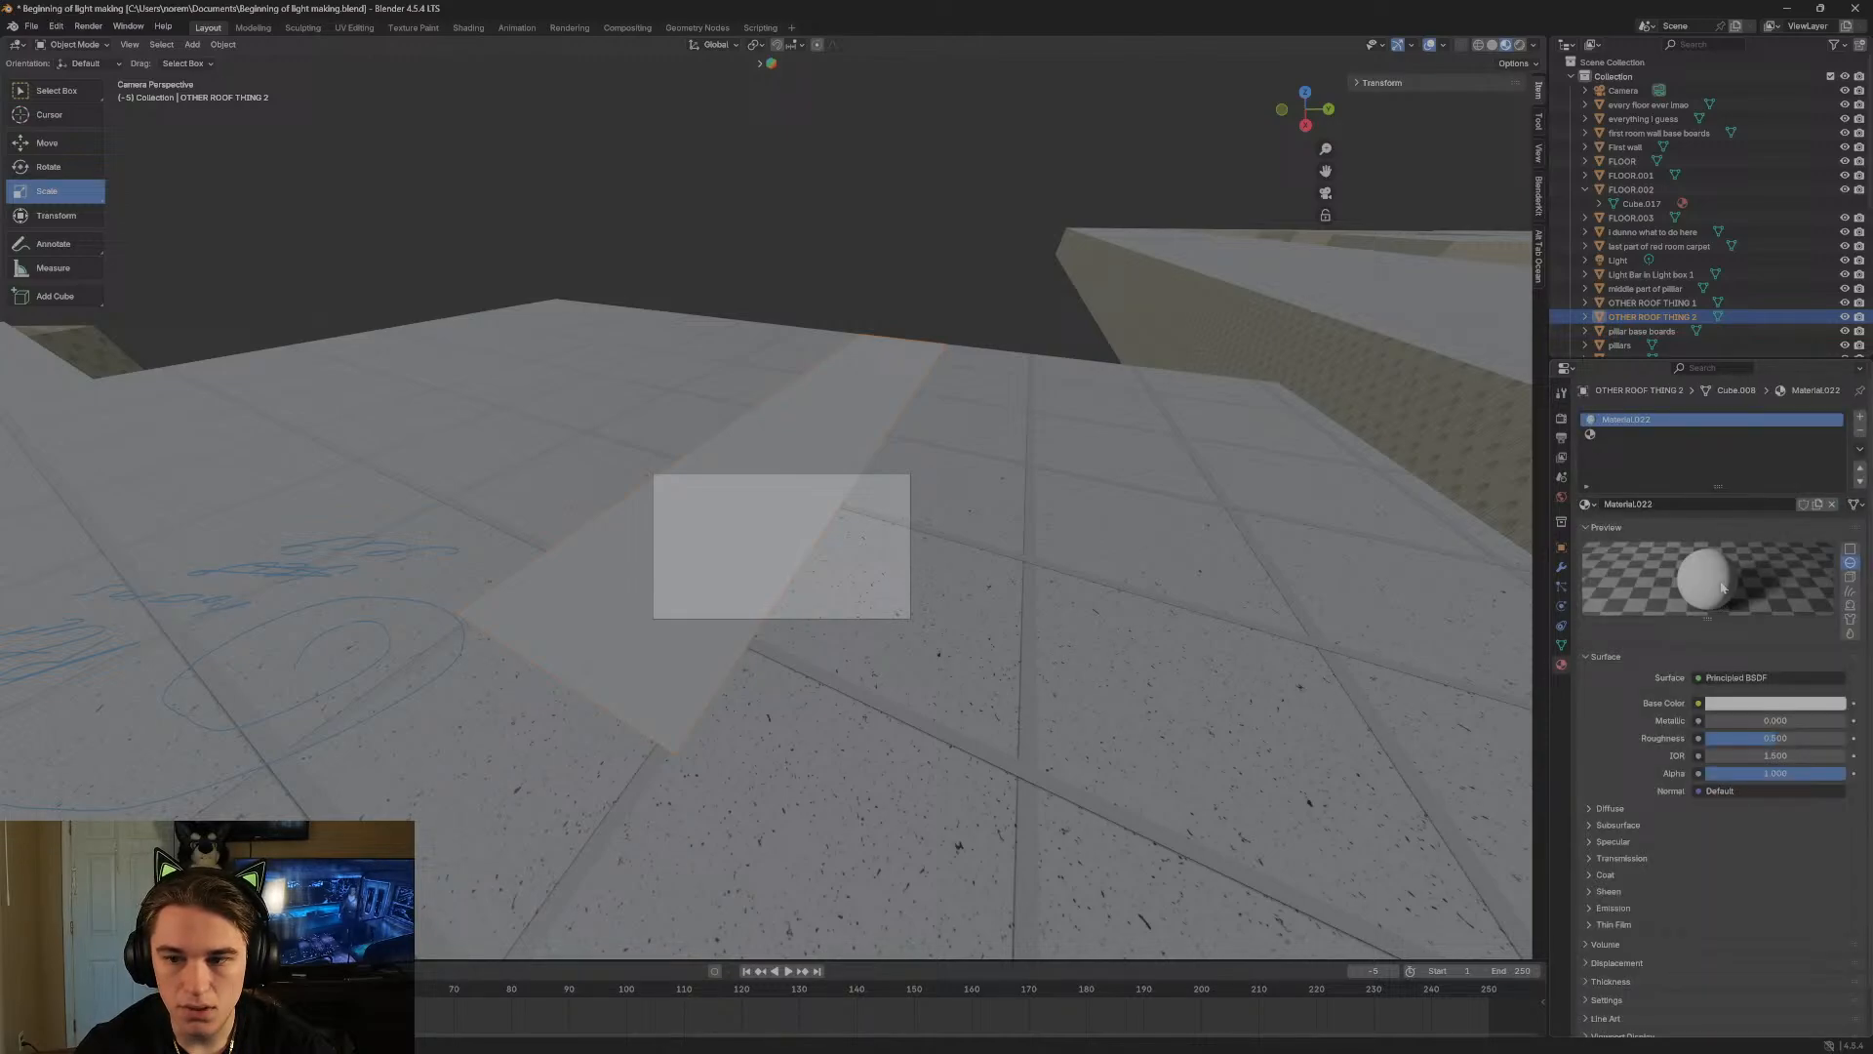
{"action": "left_click", "coordinate": [1756, 704]}
{"action": "left_click_drag", "start_coordinate": [1771, 535], "coordinate": [1751, 582]}
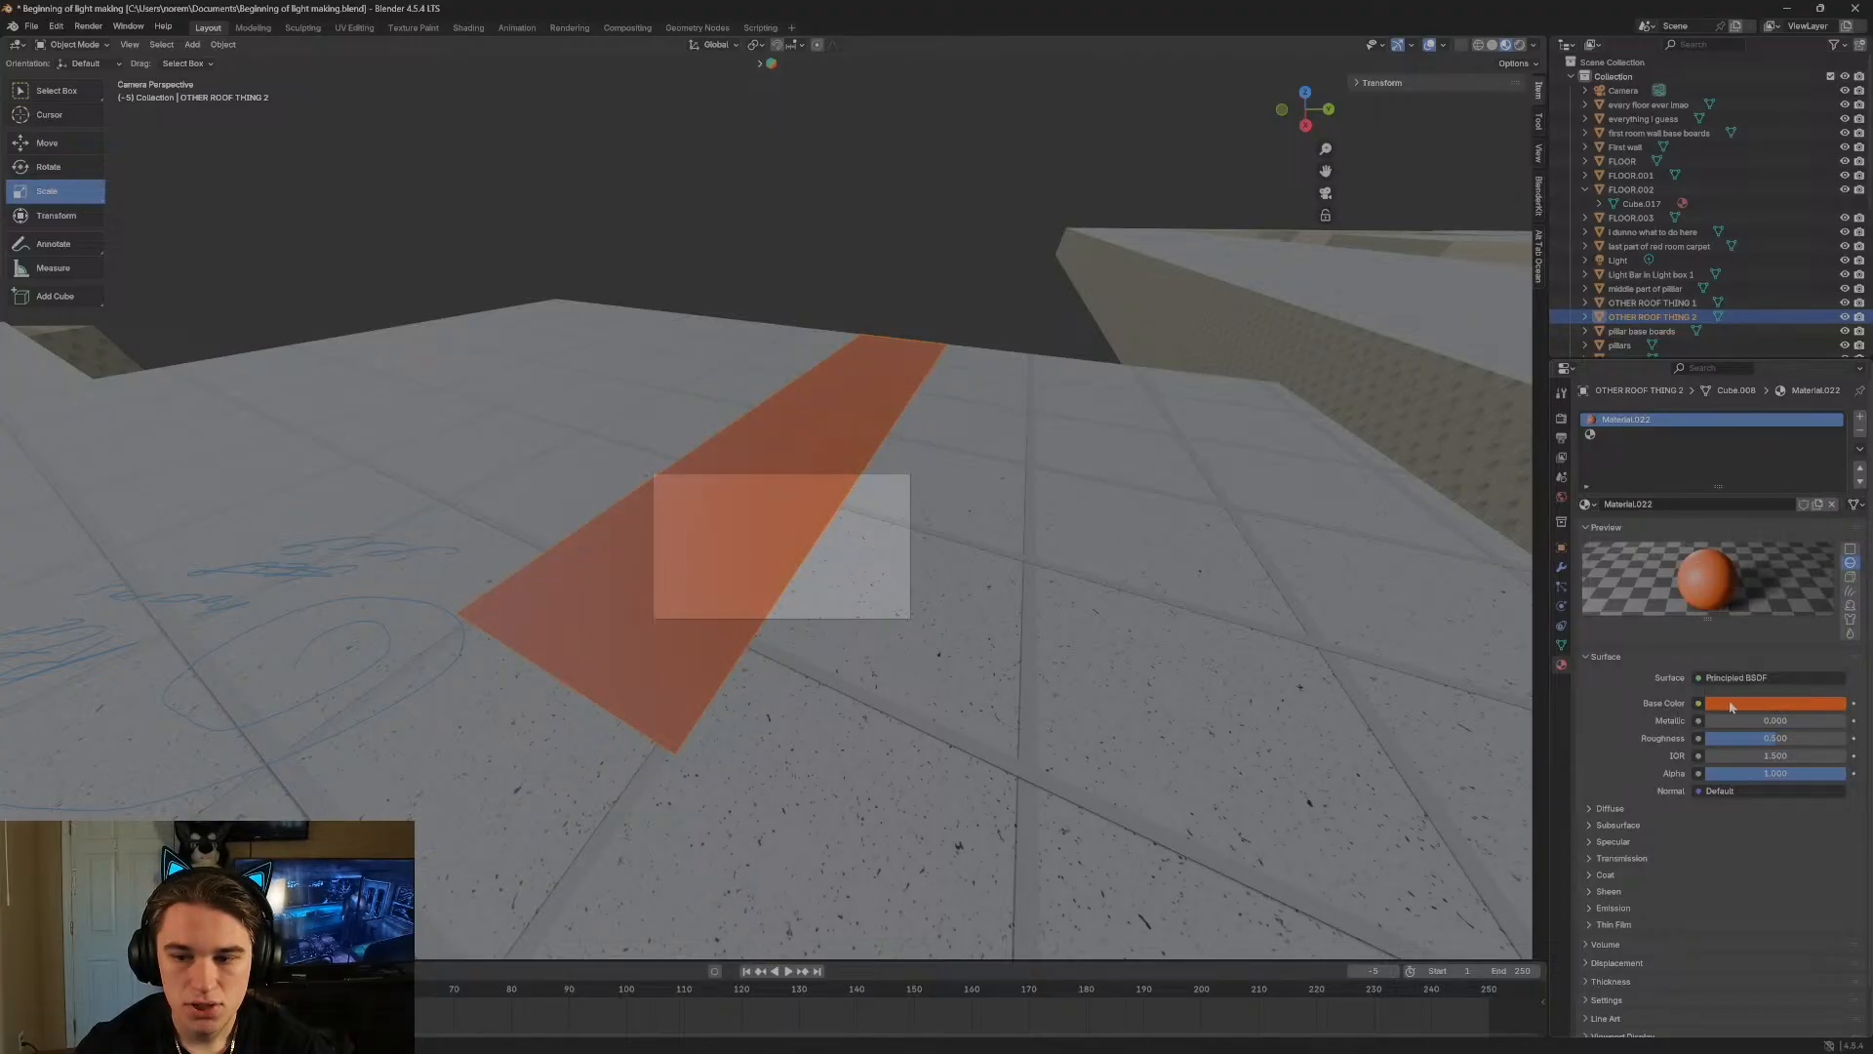
{"action": "left_click", "coordinate": [1699, 703]}
{"action": "left_click", "coordinate": [1704, 701]}
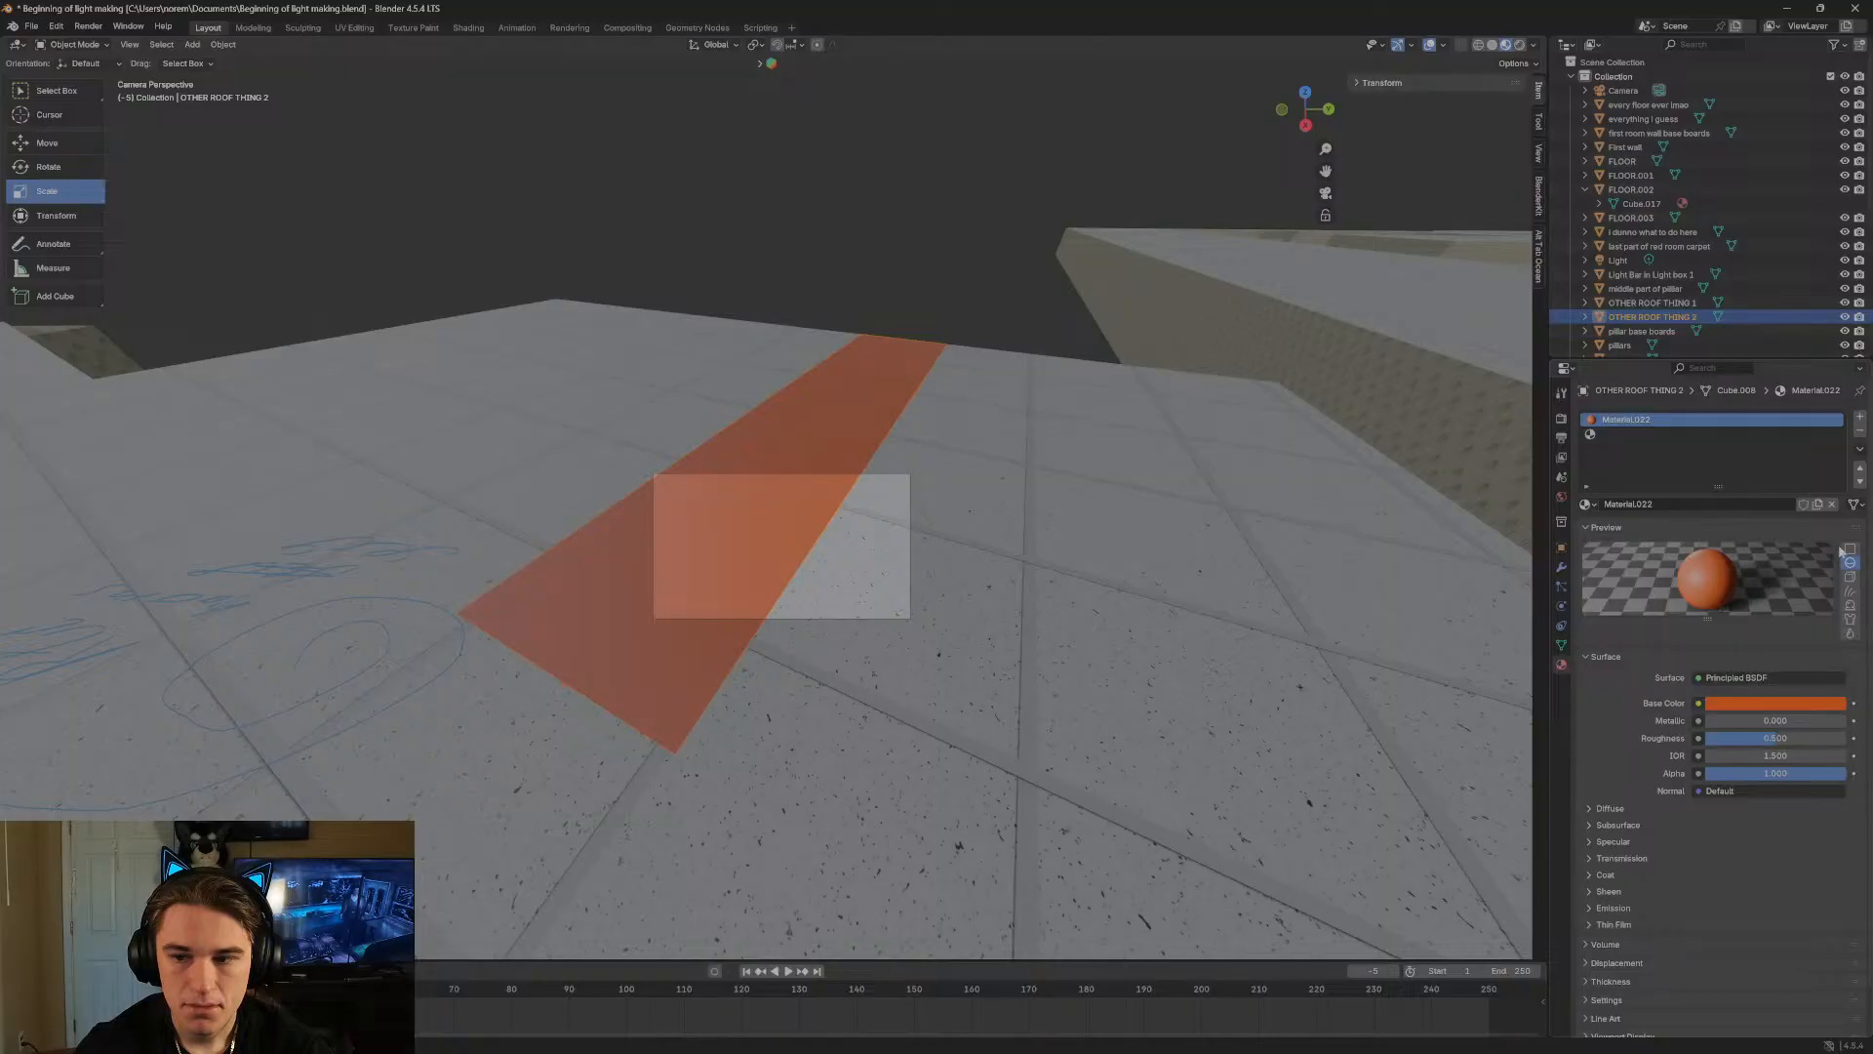
{"action": "left_click", "coordinate": [1833, 504]}
Rename the roof panel OTHER ROOF THING 2 as FIX THIS.
{"action": "key", "text": "shift+grave"}
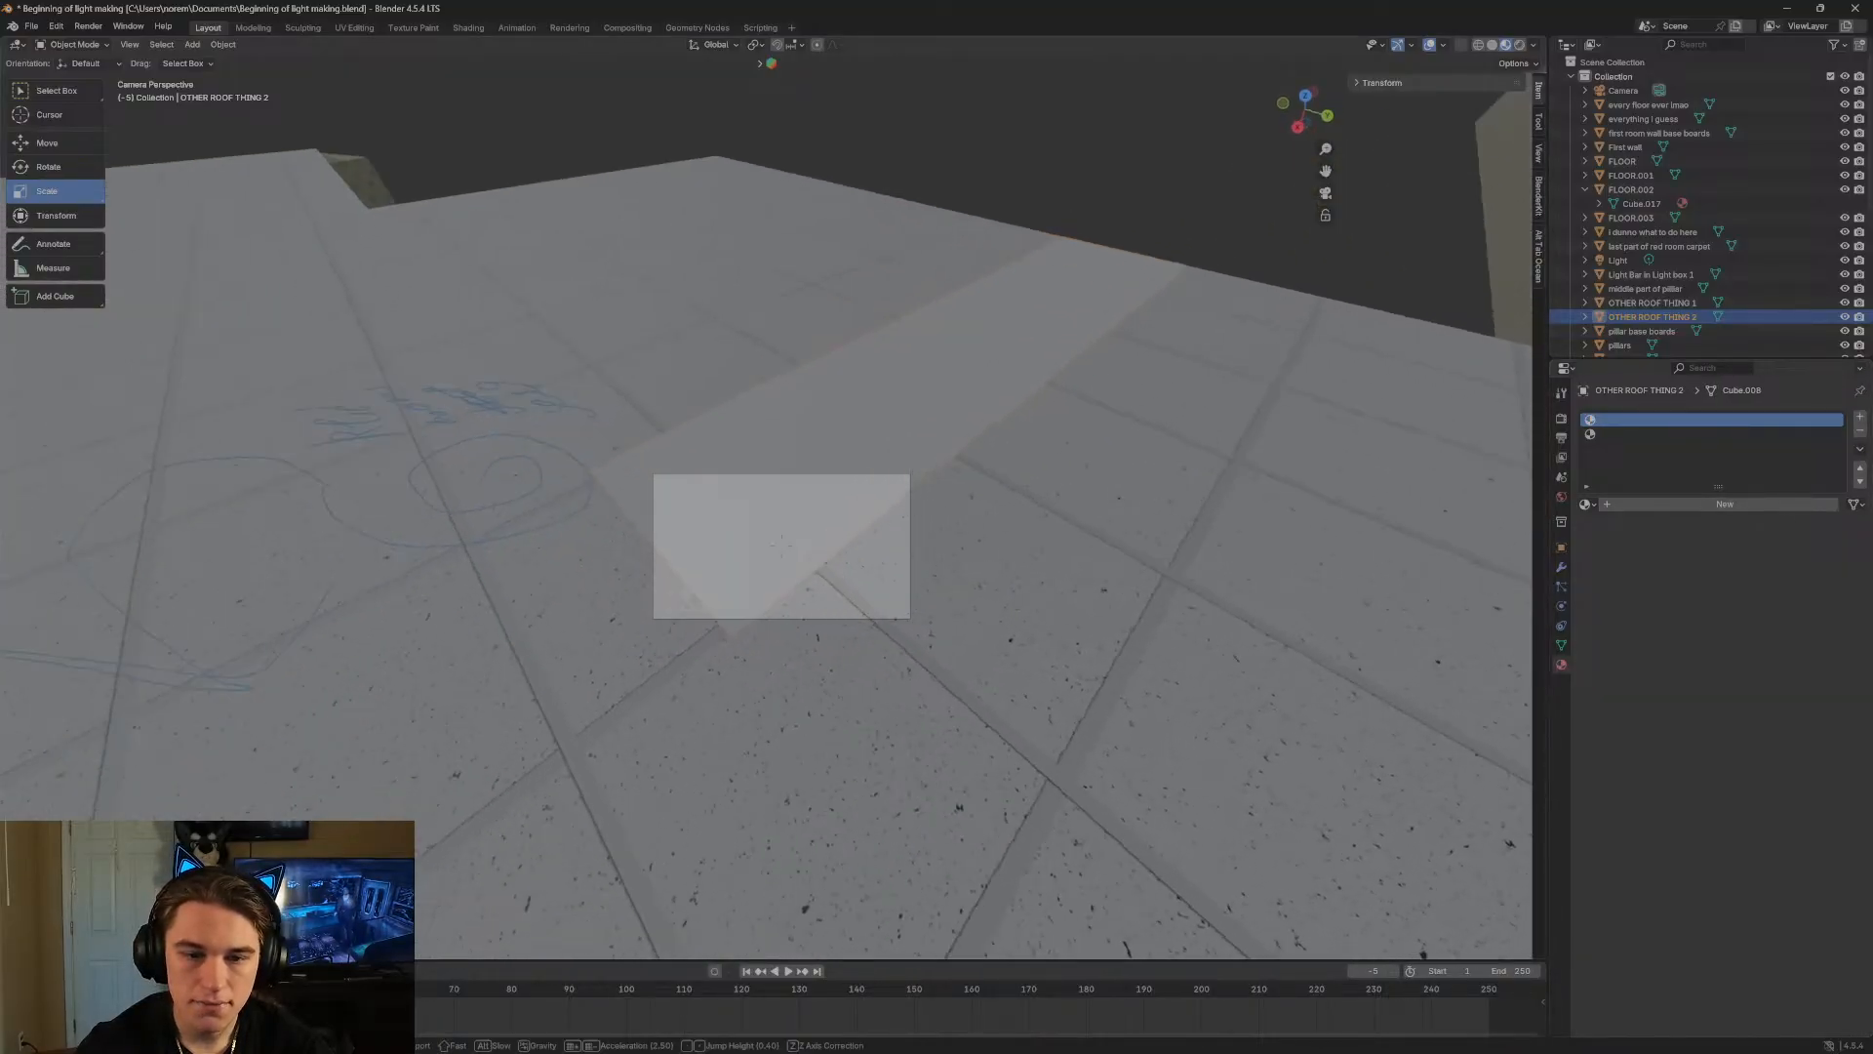
{"action": "key", "text": "w"}
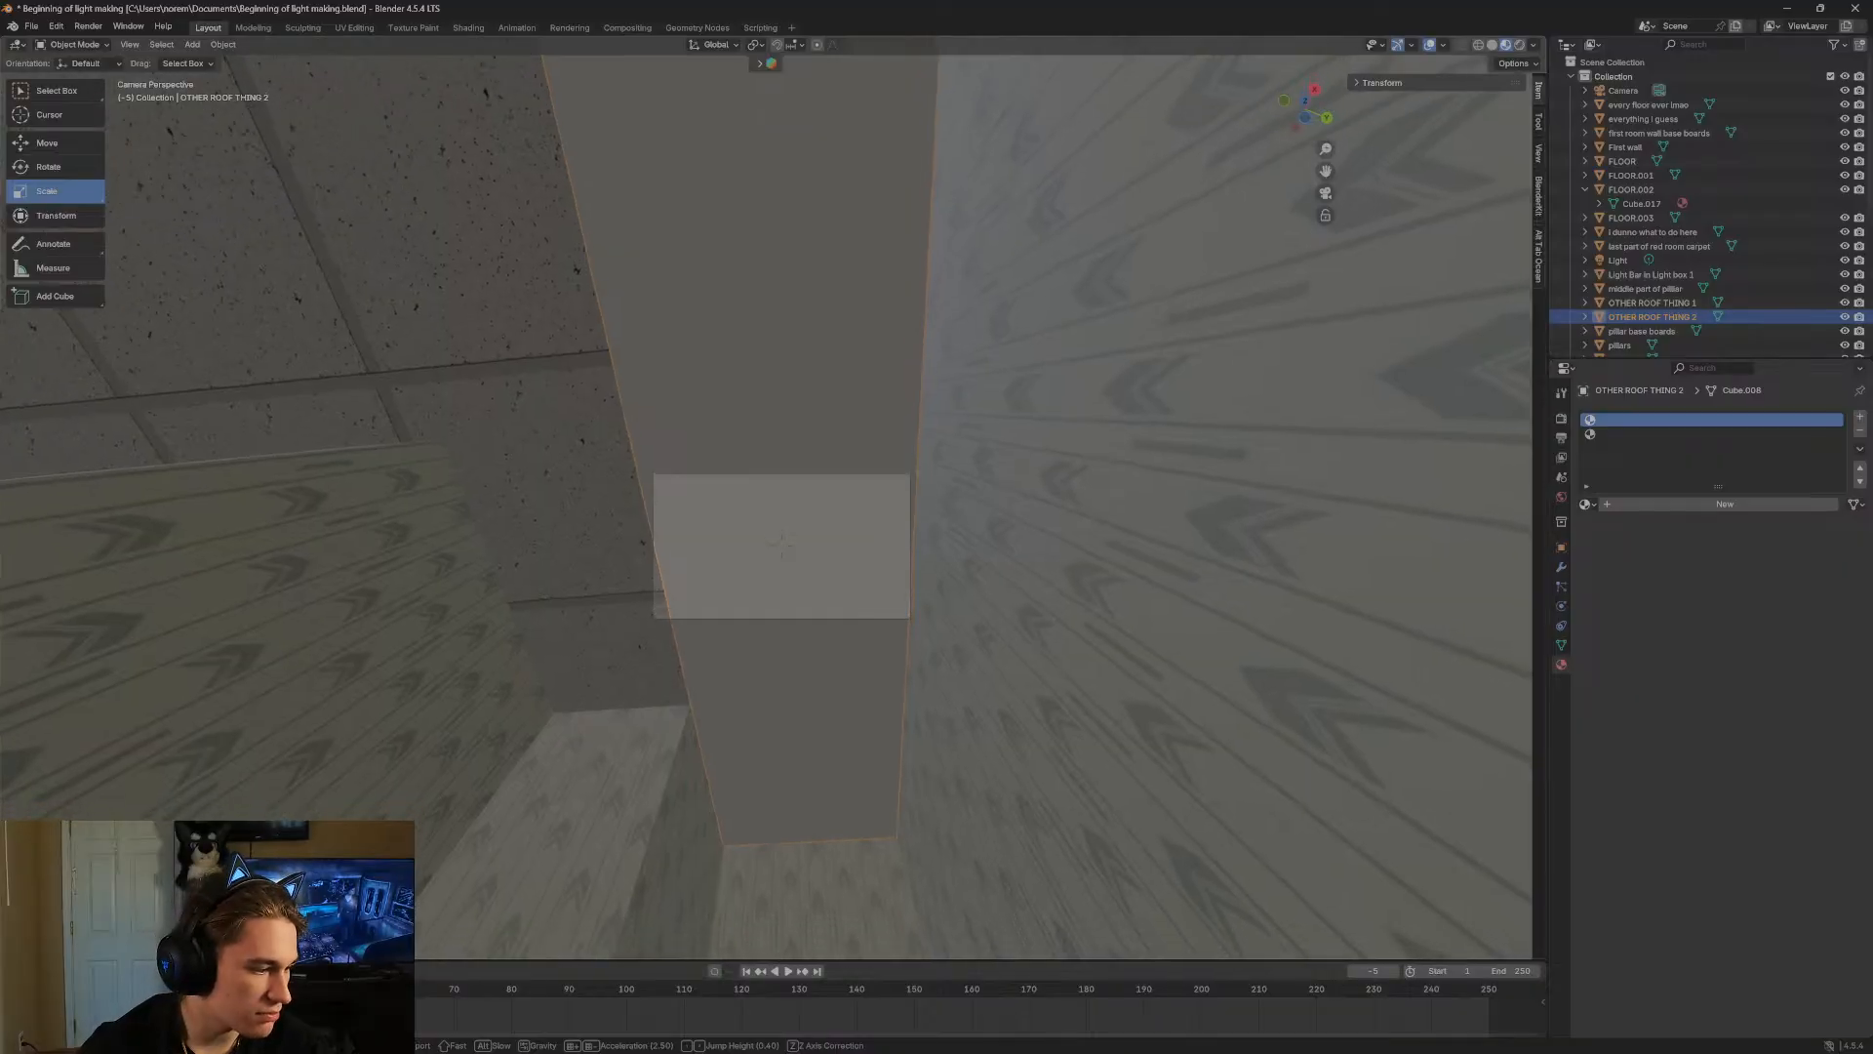
{"action": "key", "text": "w"}
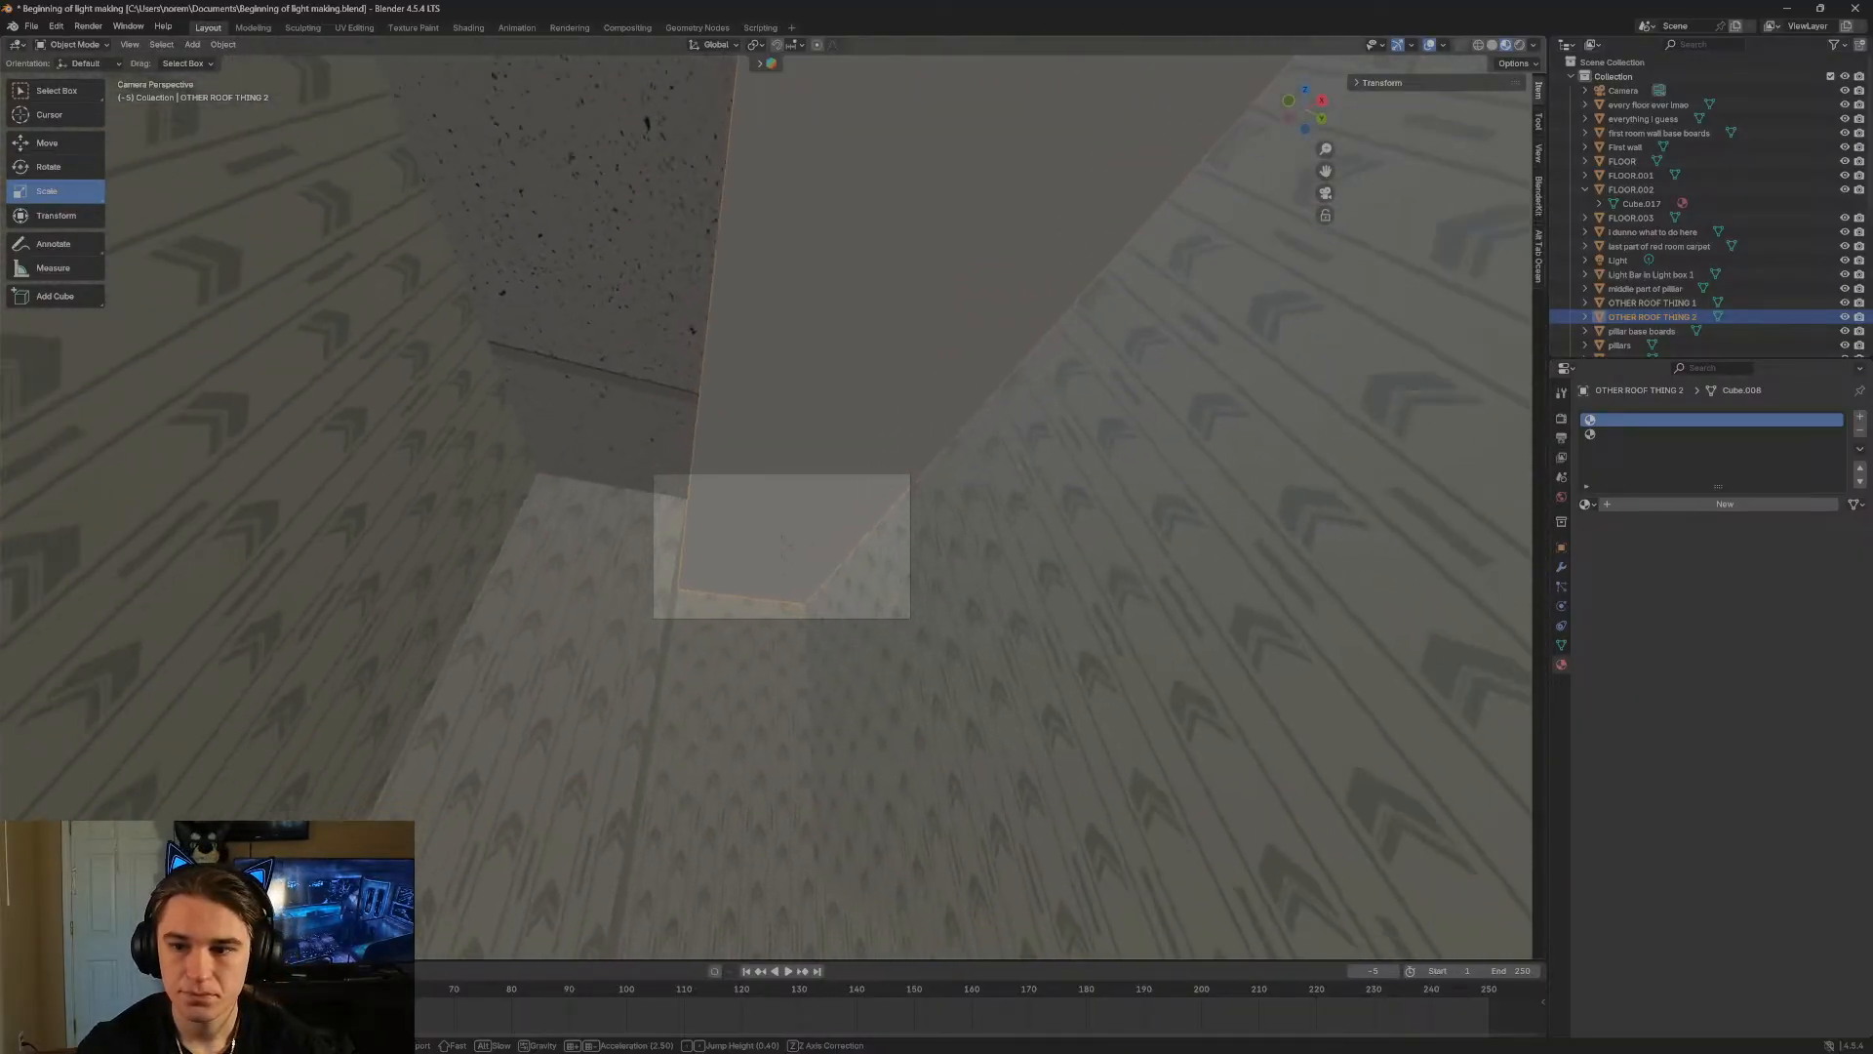
{"action": "left_click", "coordinate": [906, 461]}
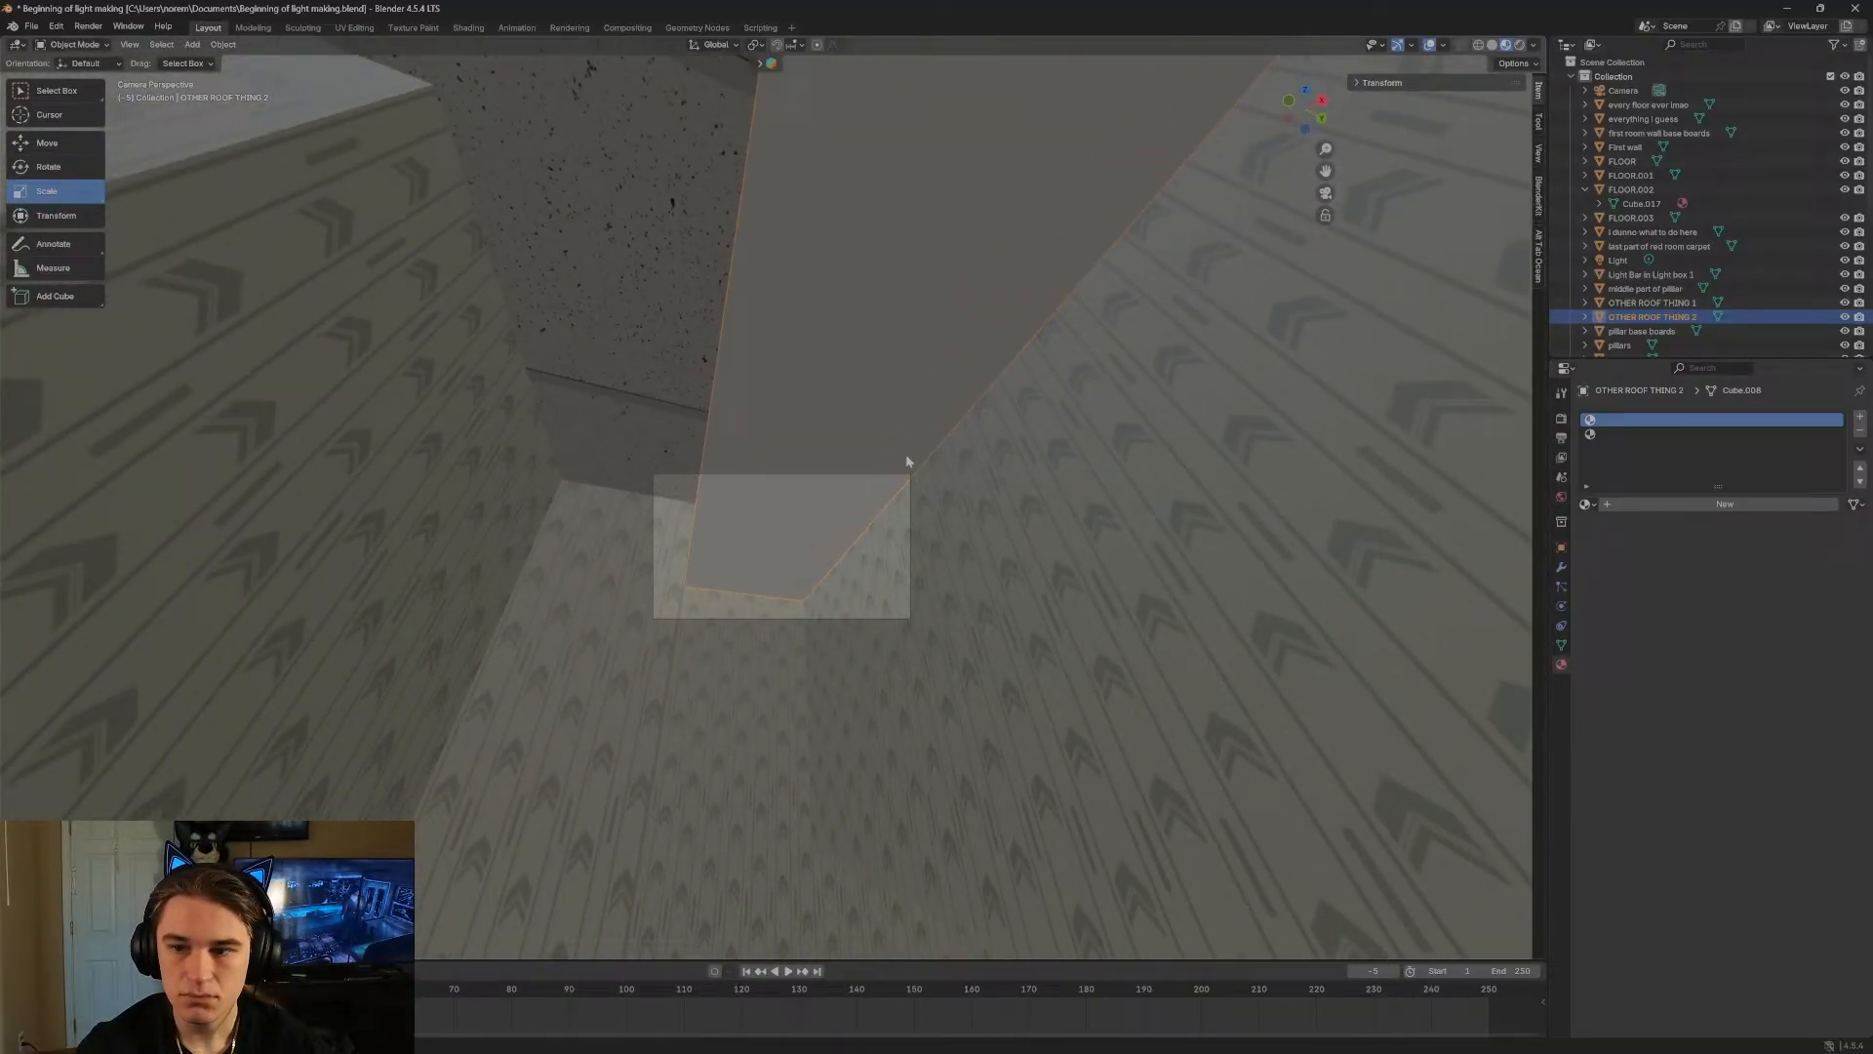
{"action": "double_click", "coordinate": [1656, 317]}
{"action": "scroll", "coordinate": [1655, 319], "scroll_direction": "down", "scroll_amount": 3}
{"action": "type", "text": "FIX THIS"}
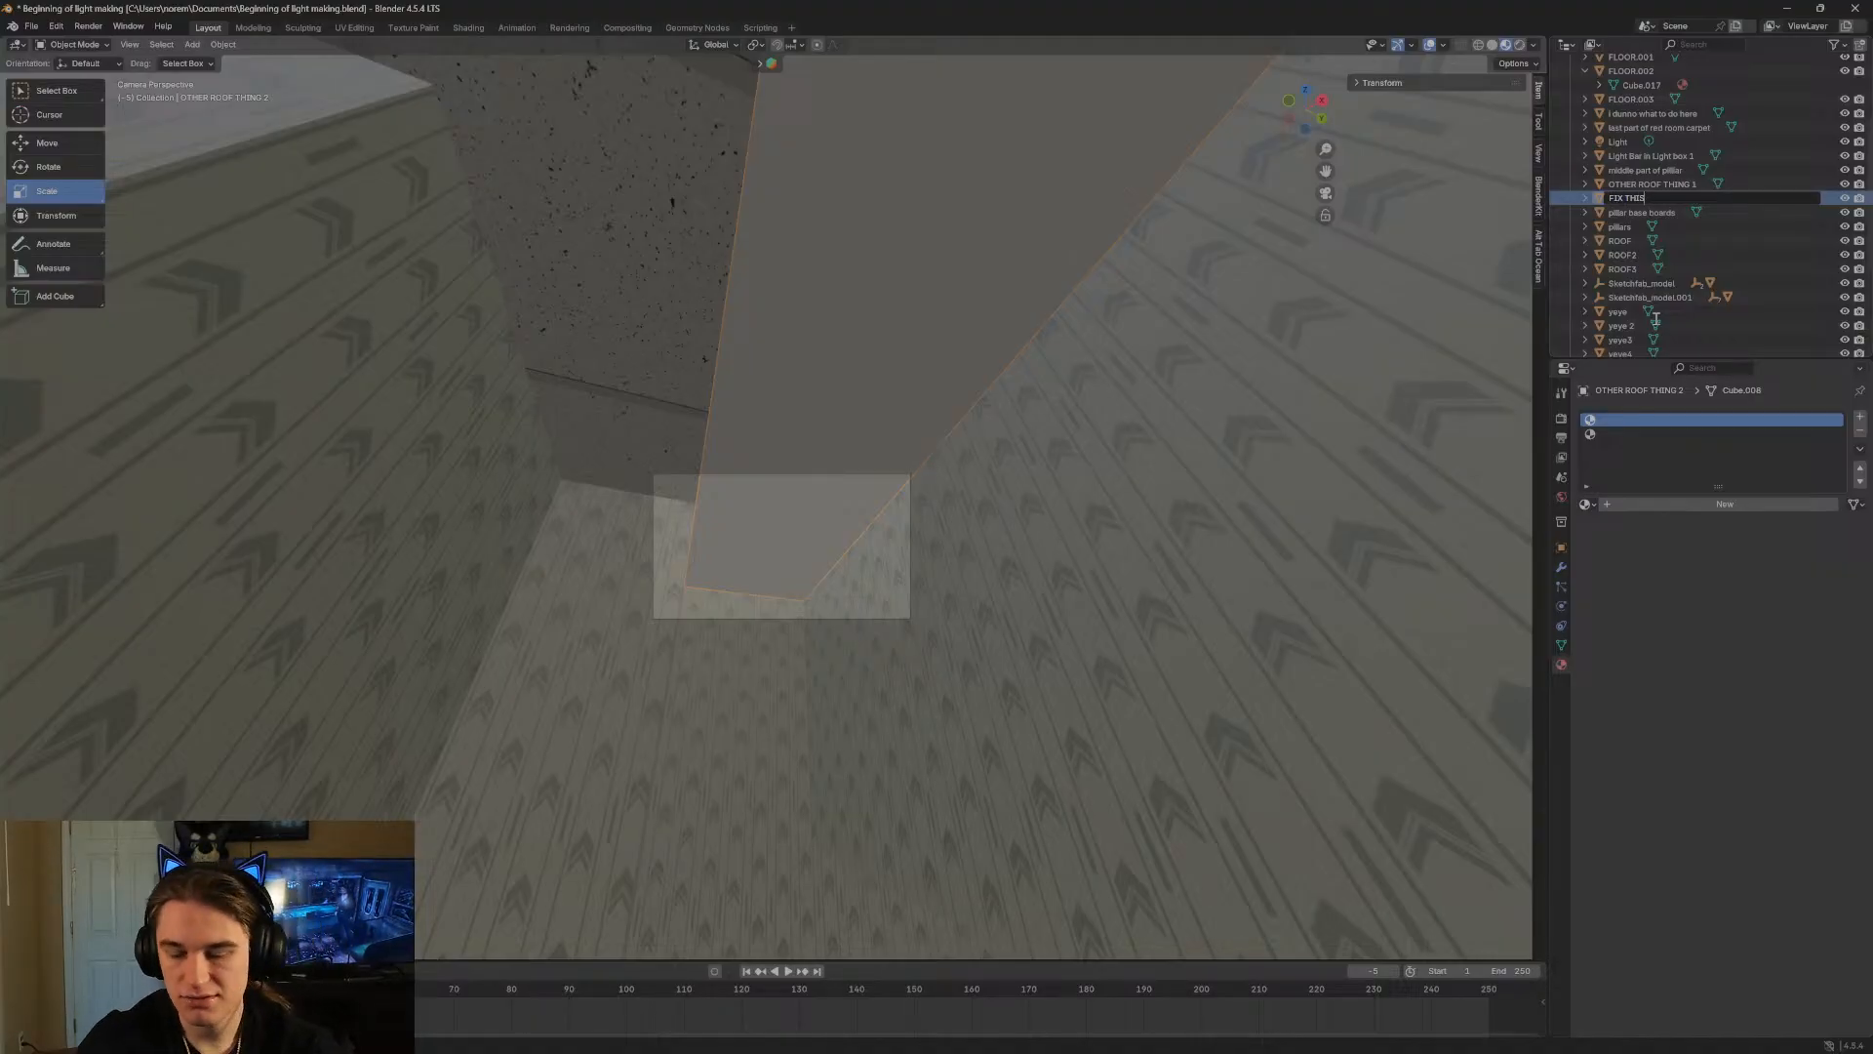
{"action": "key", "text": "Return"}
{"action": "scroll", "coordinate": [1656, 292], "scroll_direction": "up", "scroll_amount": 3}
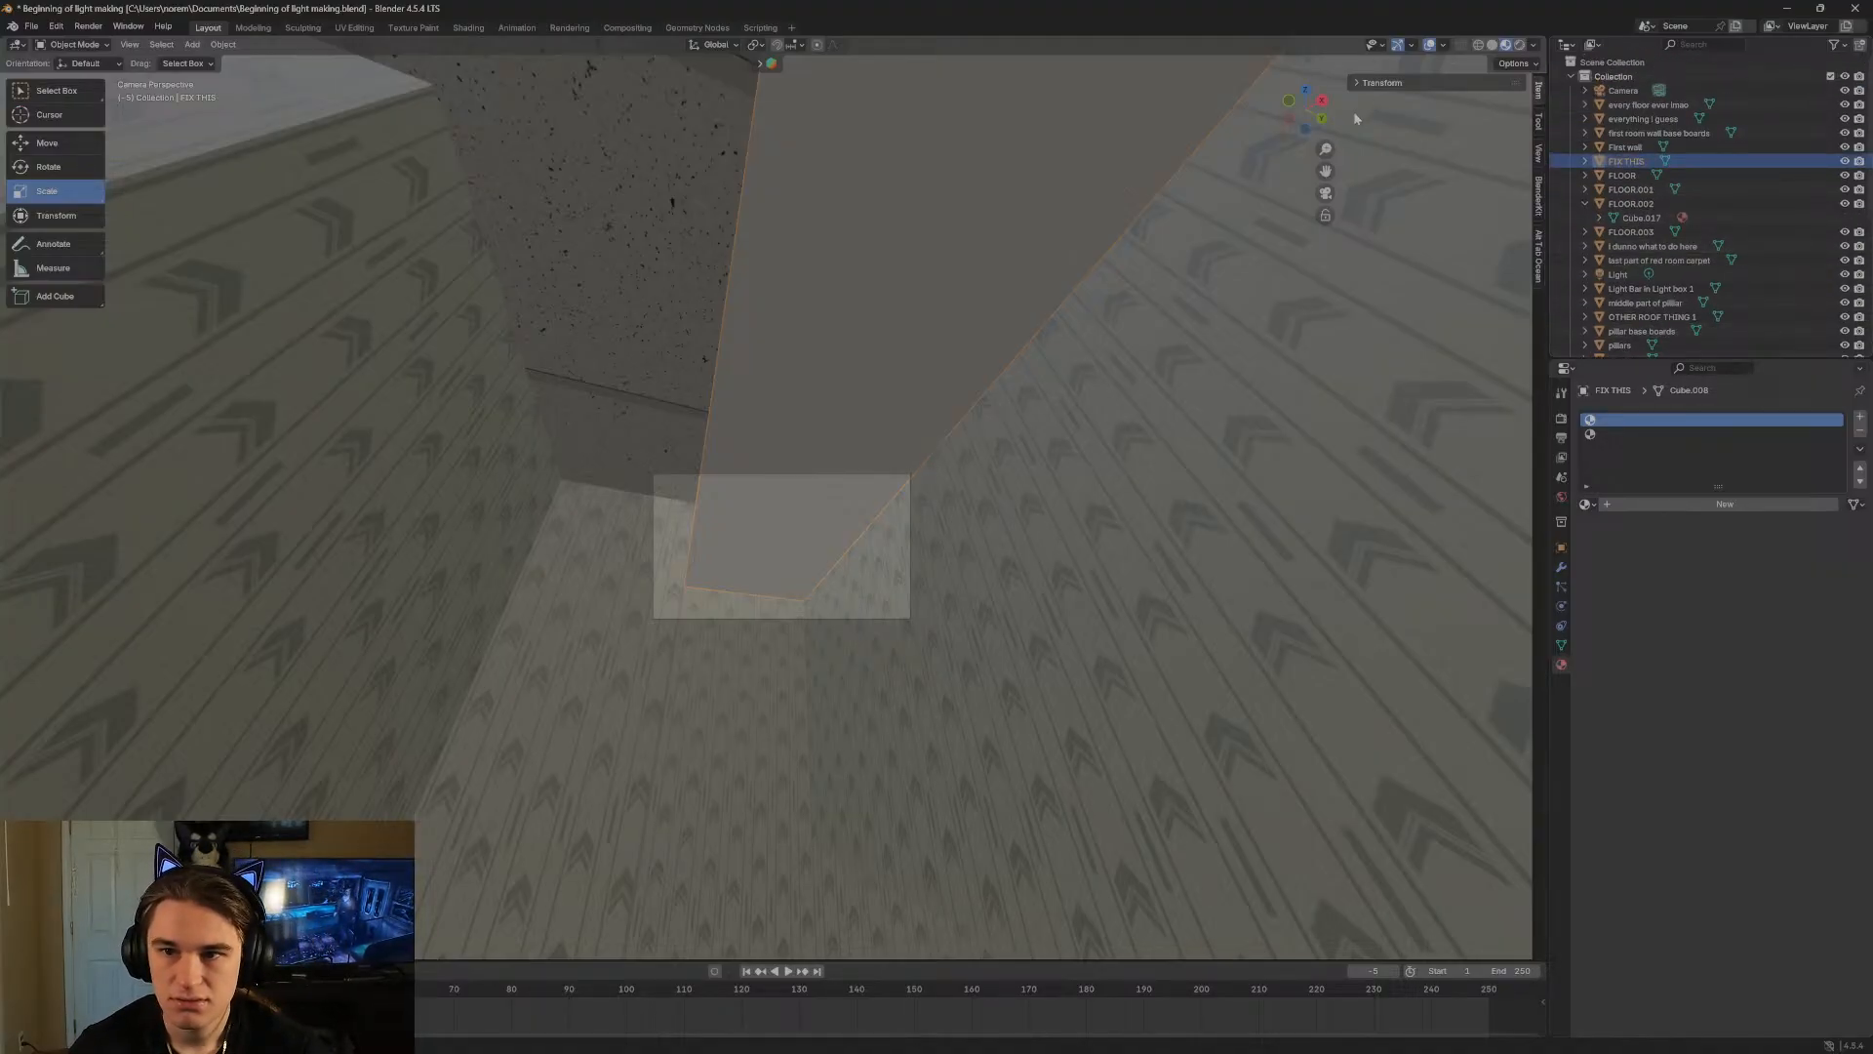
Examine the roof sections of the whole building from above.
{"action": "key", "text": "w"}
{"action": "key", "text": "shift+grave"}
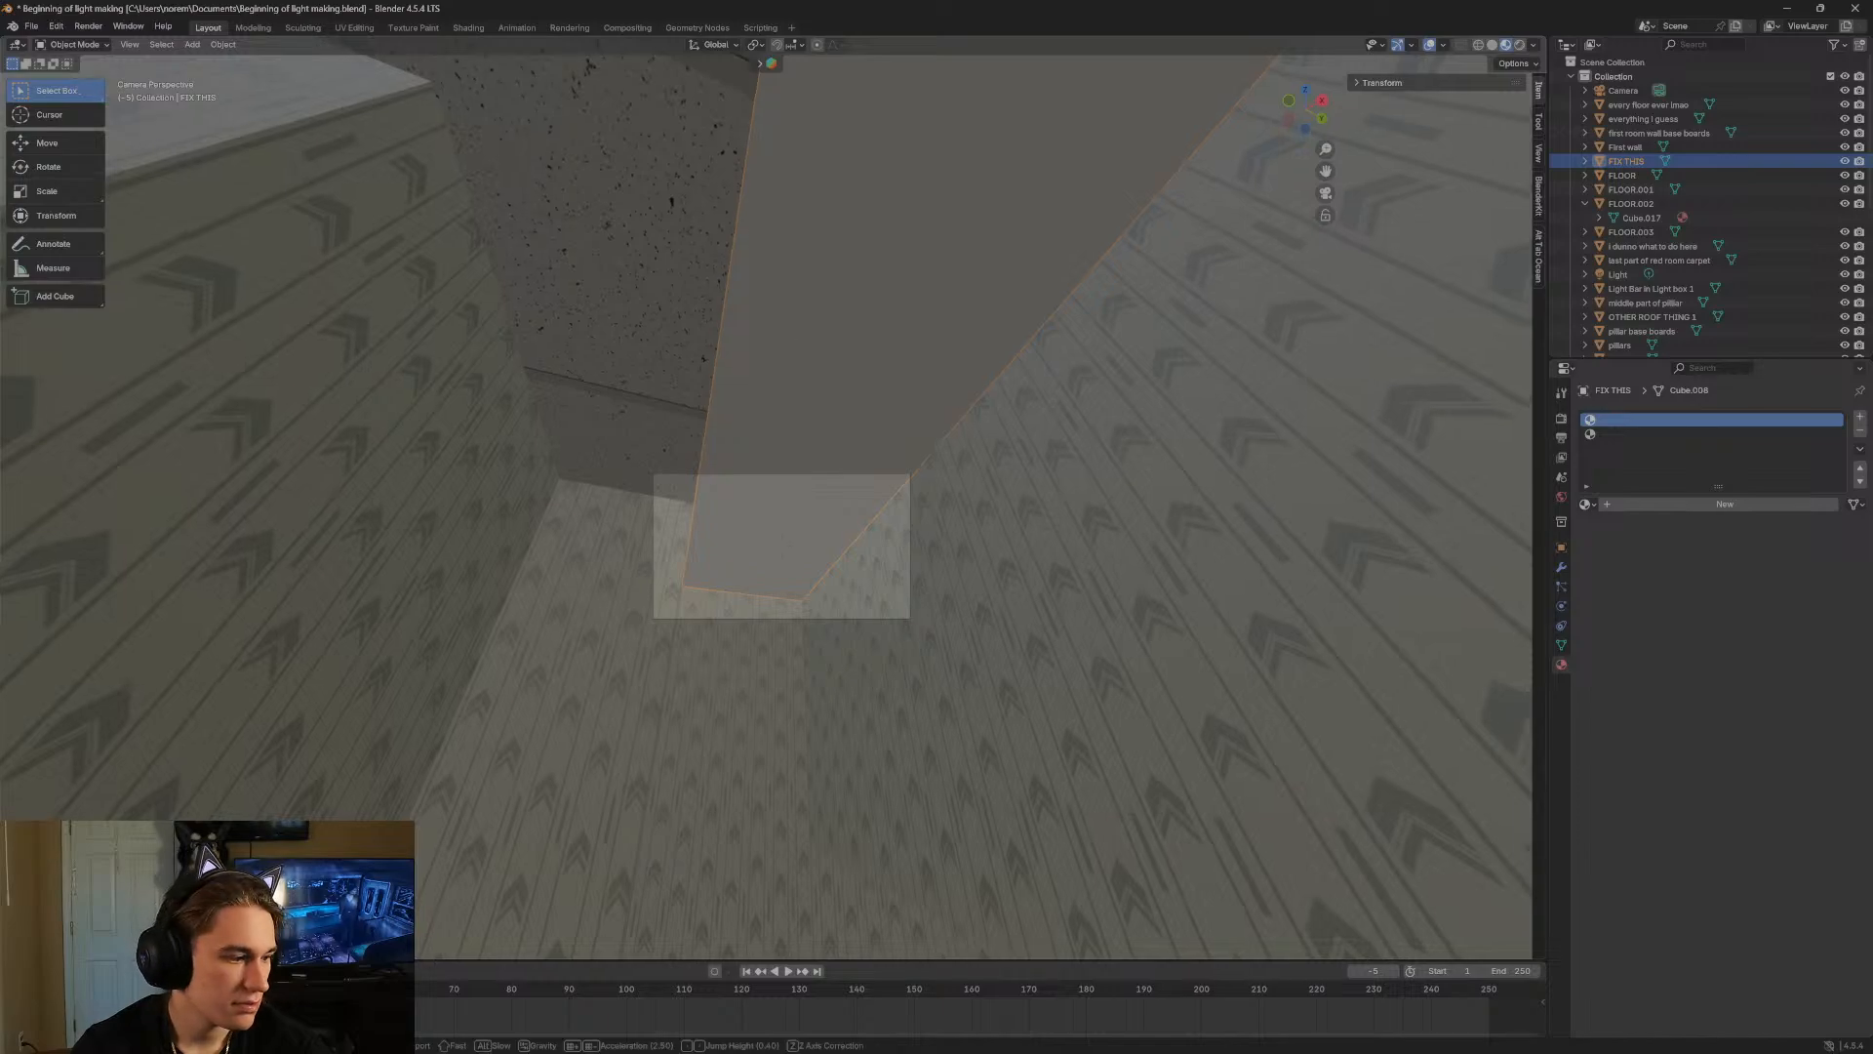
{"action": "key", "text": "s"}
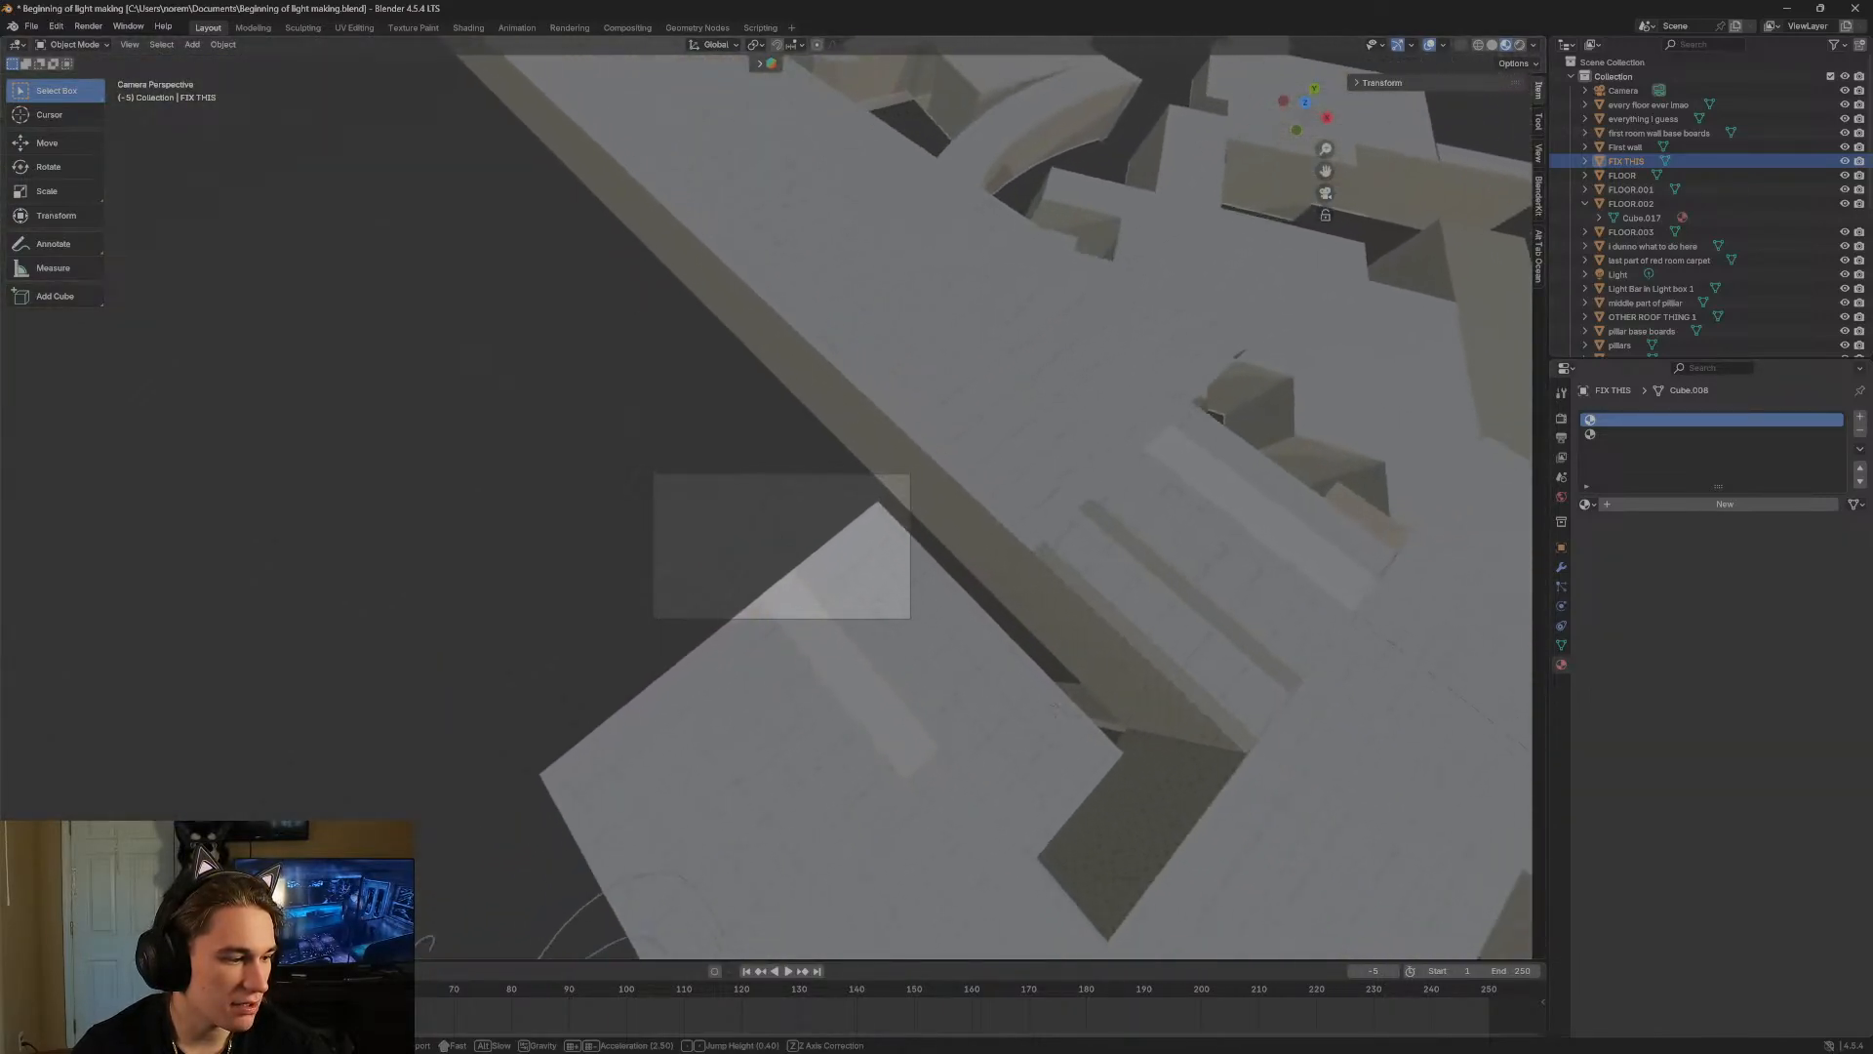
{"action": "key", "text": "w"}
{"action": "key", "text": "w"}
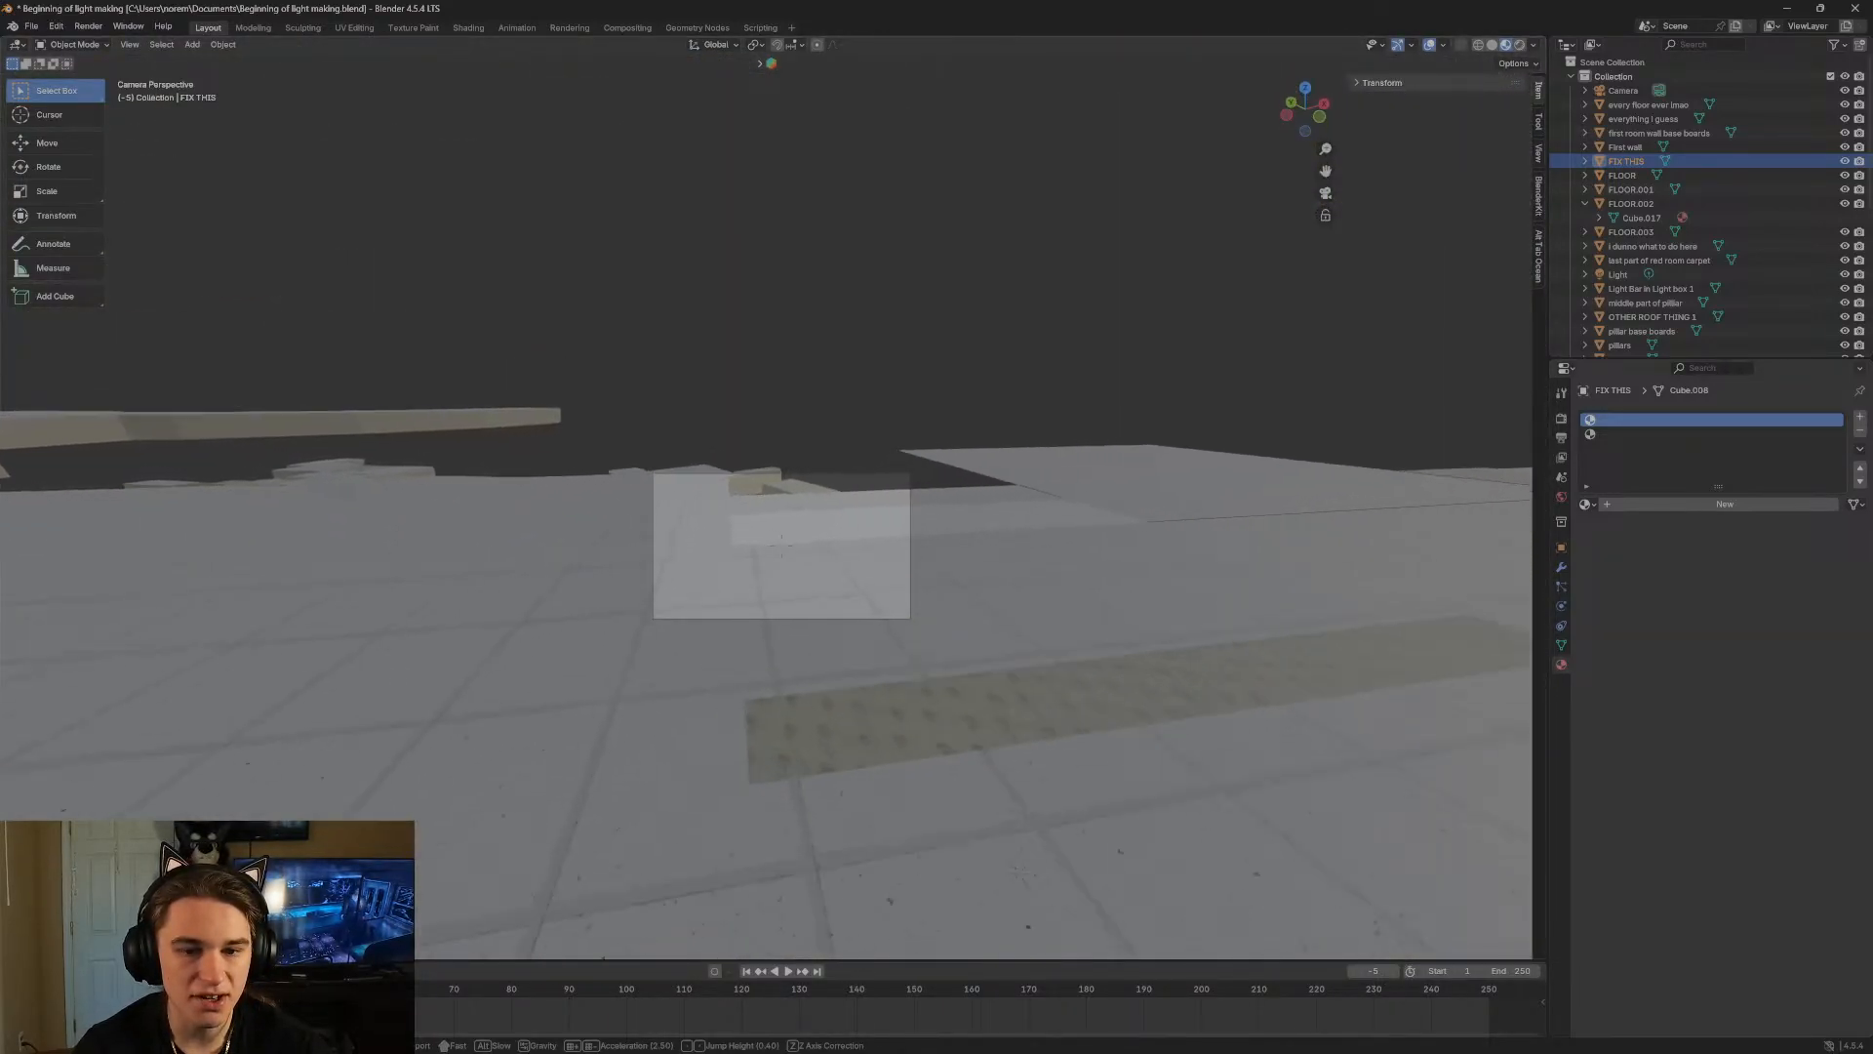
{"action": "key", "text": "s"}
{"action": "key", "text": "d"}
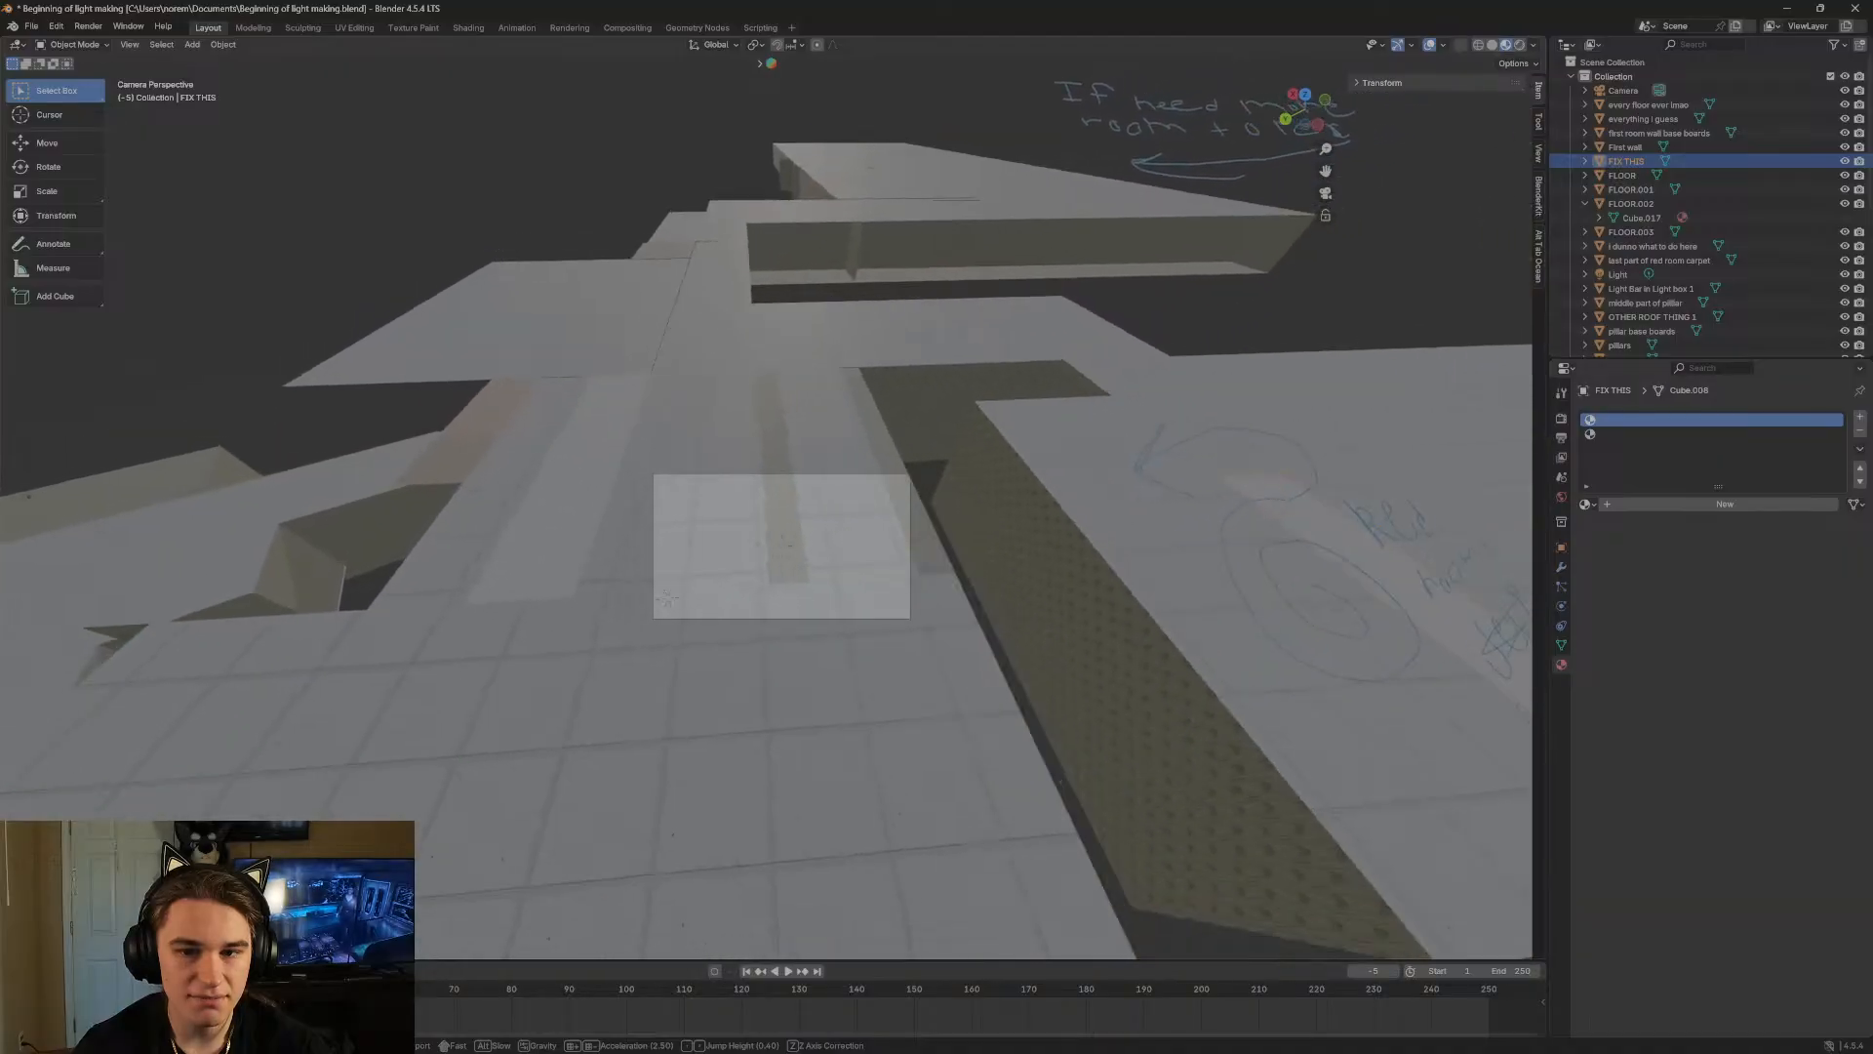
{"action": "left_click", "coordinate": [797, 331]}
{"action": "key", "text": "shift+grave"}
{"action": "key", "text": "w"}
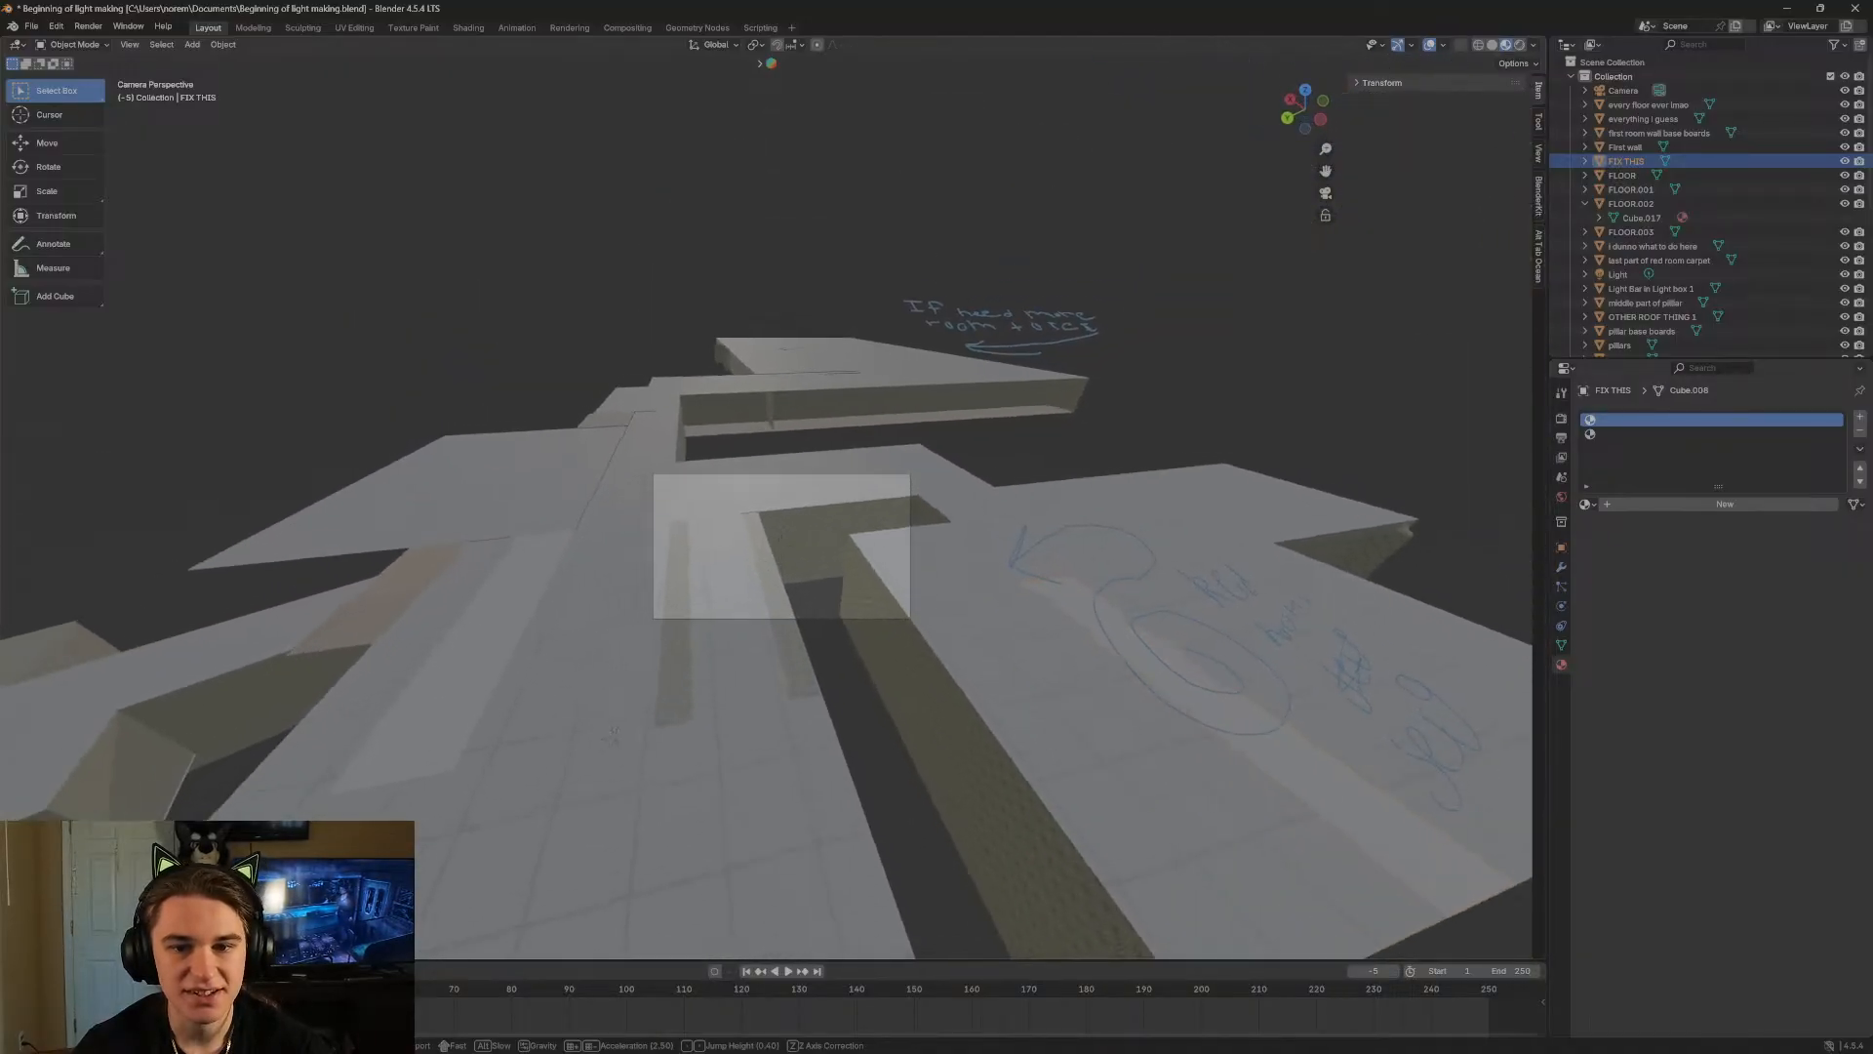
Go inside the hallways to the long row of pillars and select the middle part of pillar object.
{"action": "key", "text": "w"}
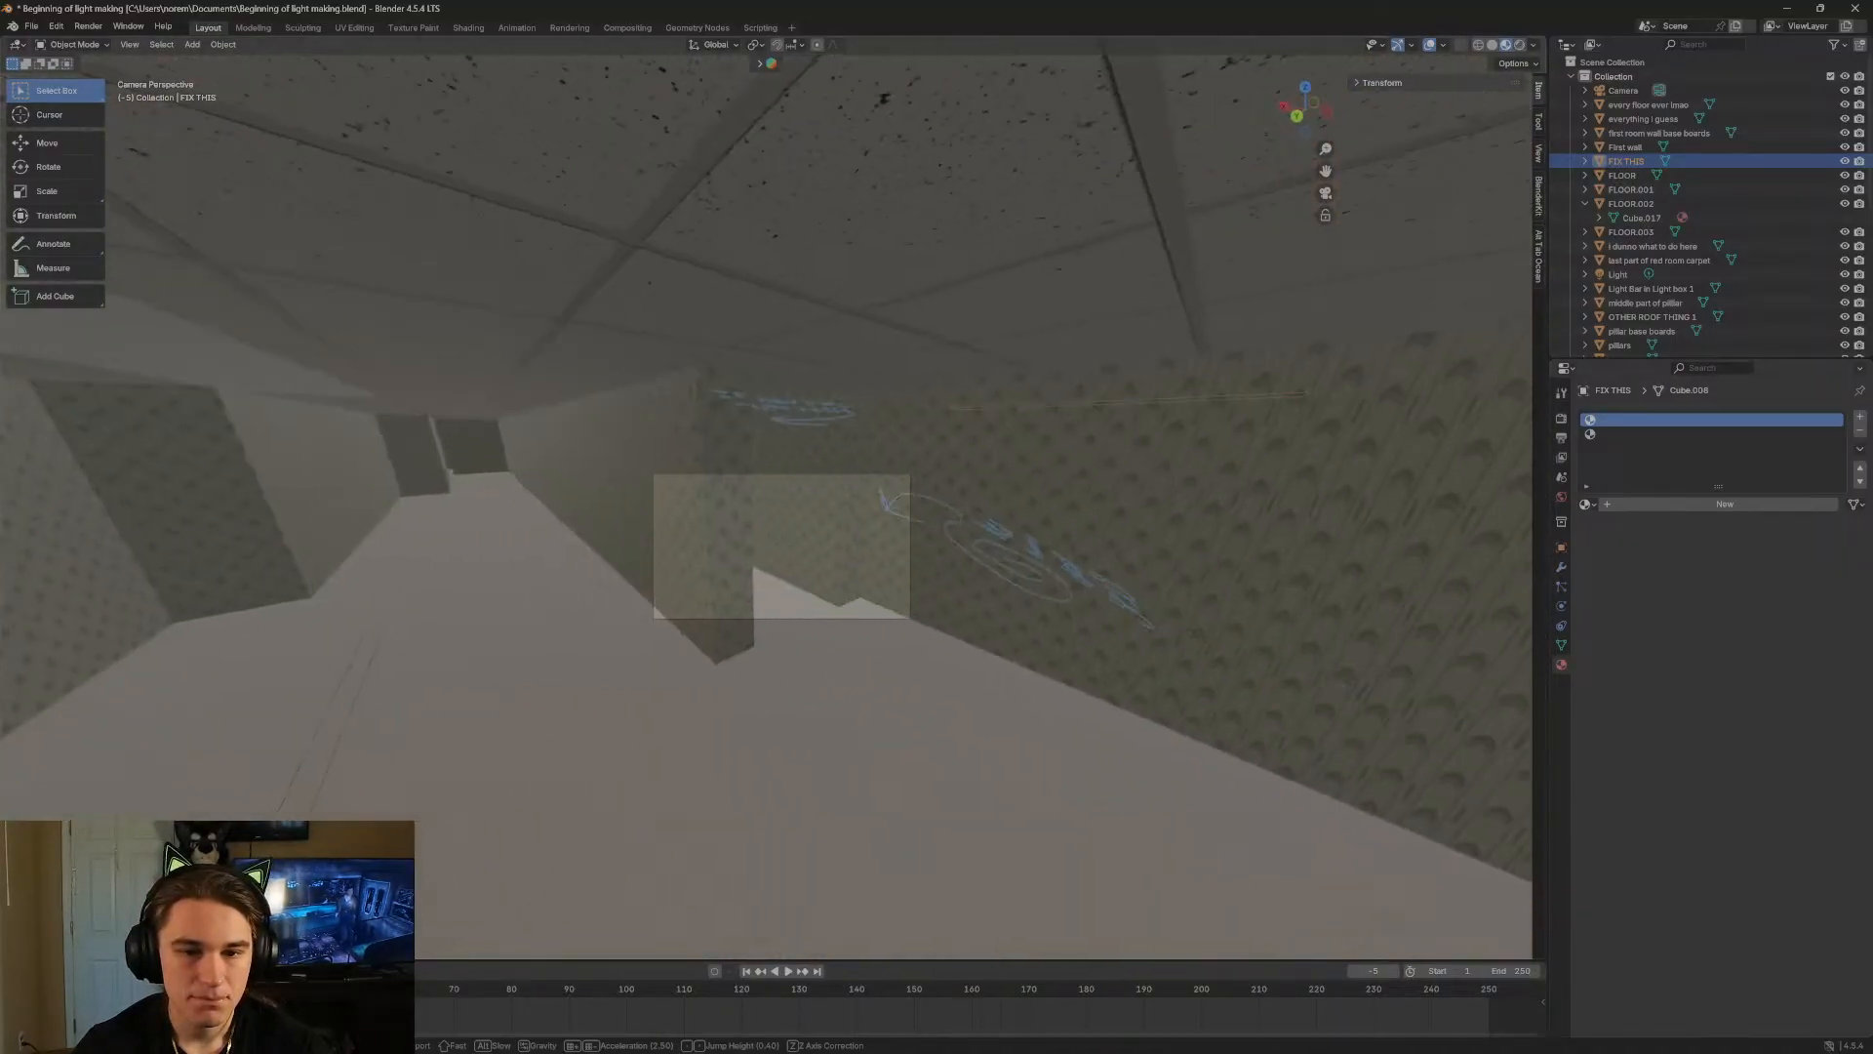
{"action": "key", "text": "s"}
{"action": "key", "text": "w"}
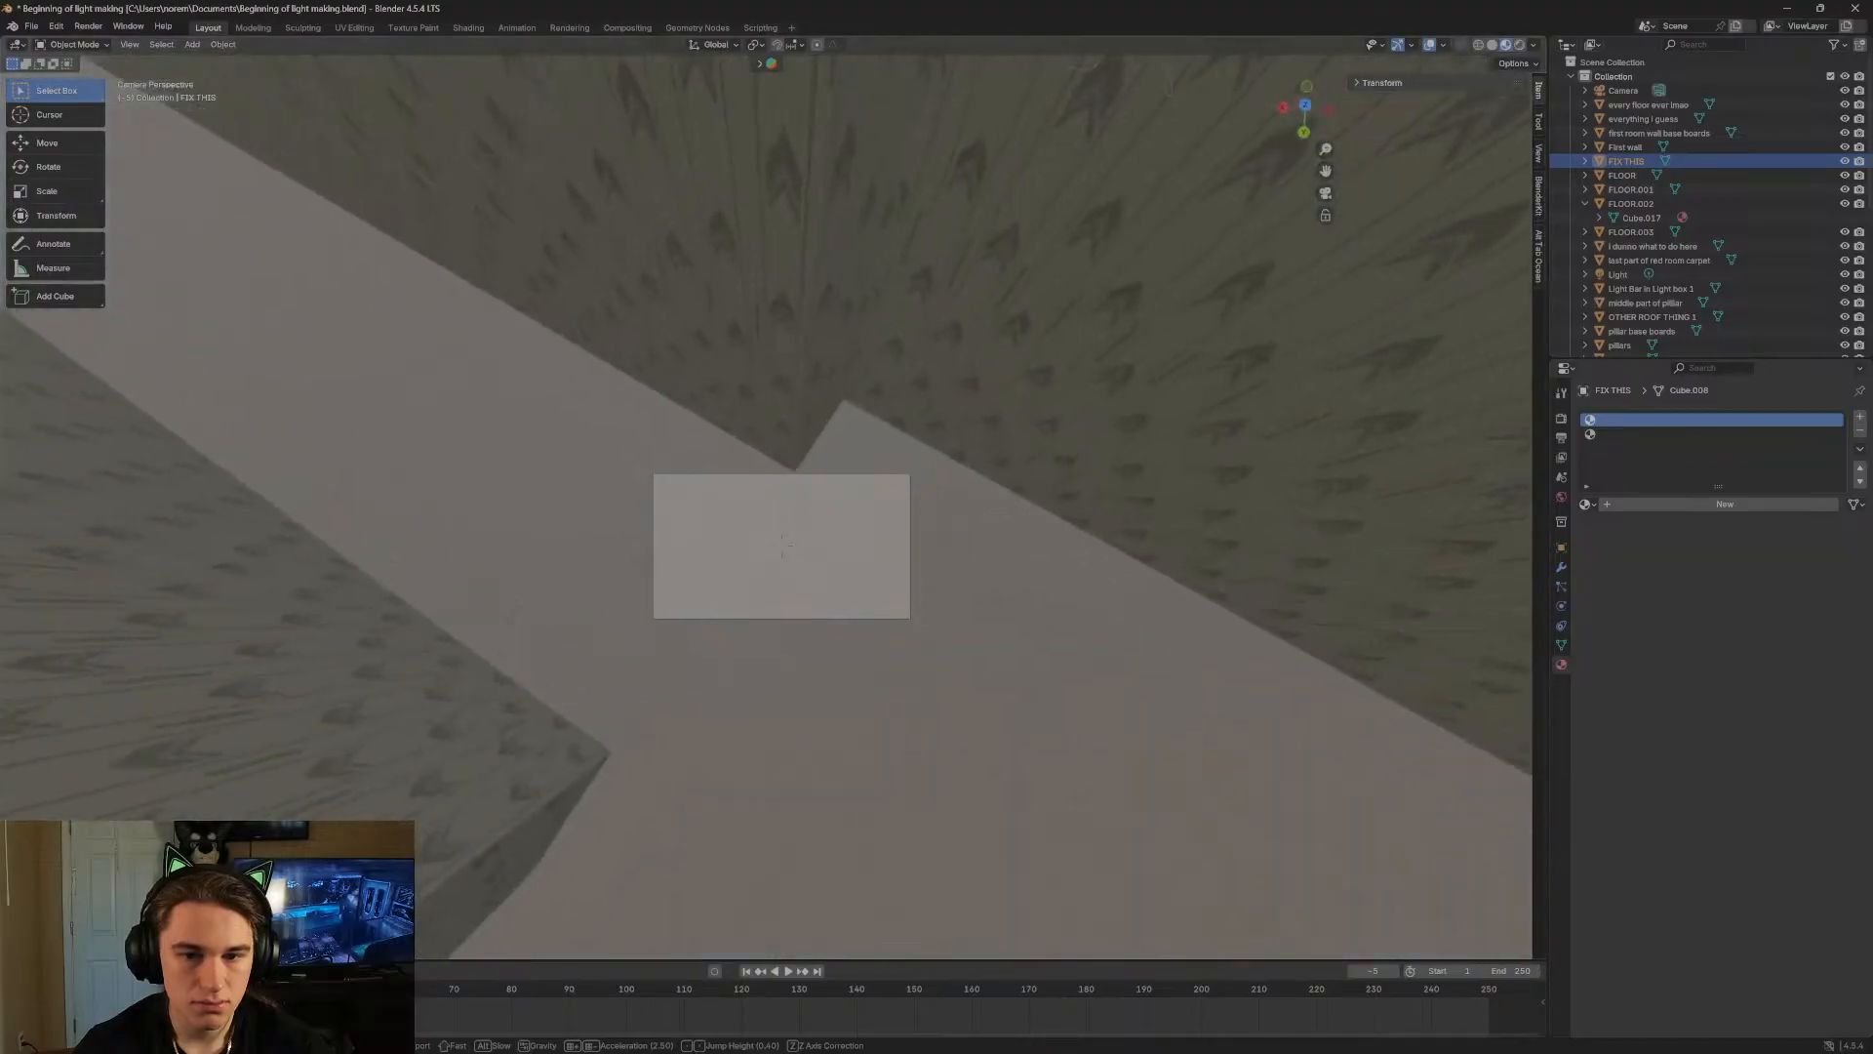
{"action": "key", "text": "w"}
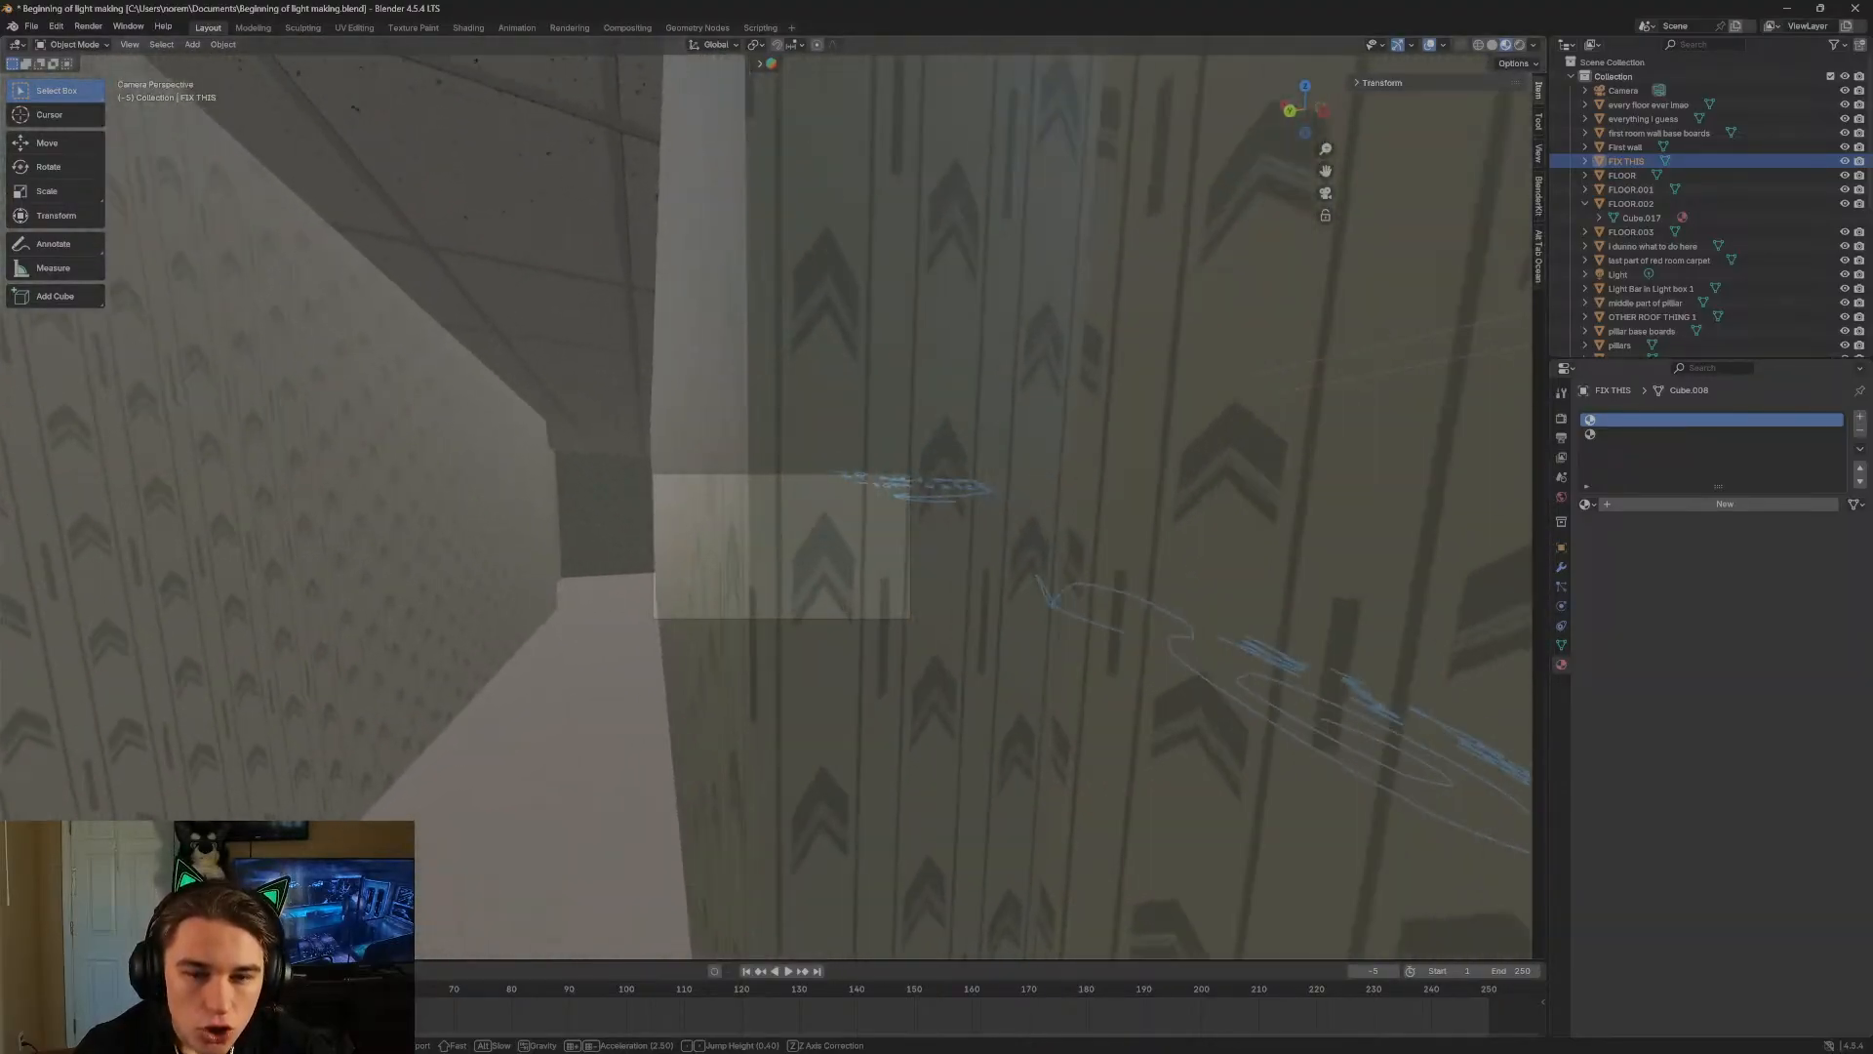
{"action": "key", "text": "w"}
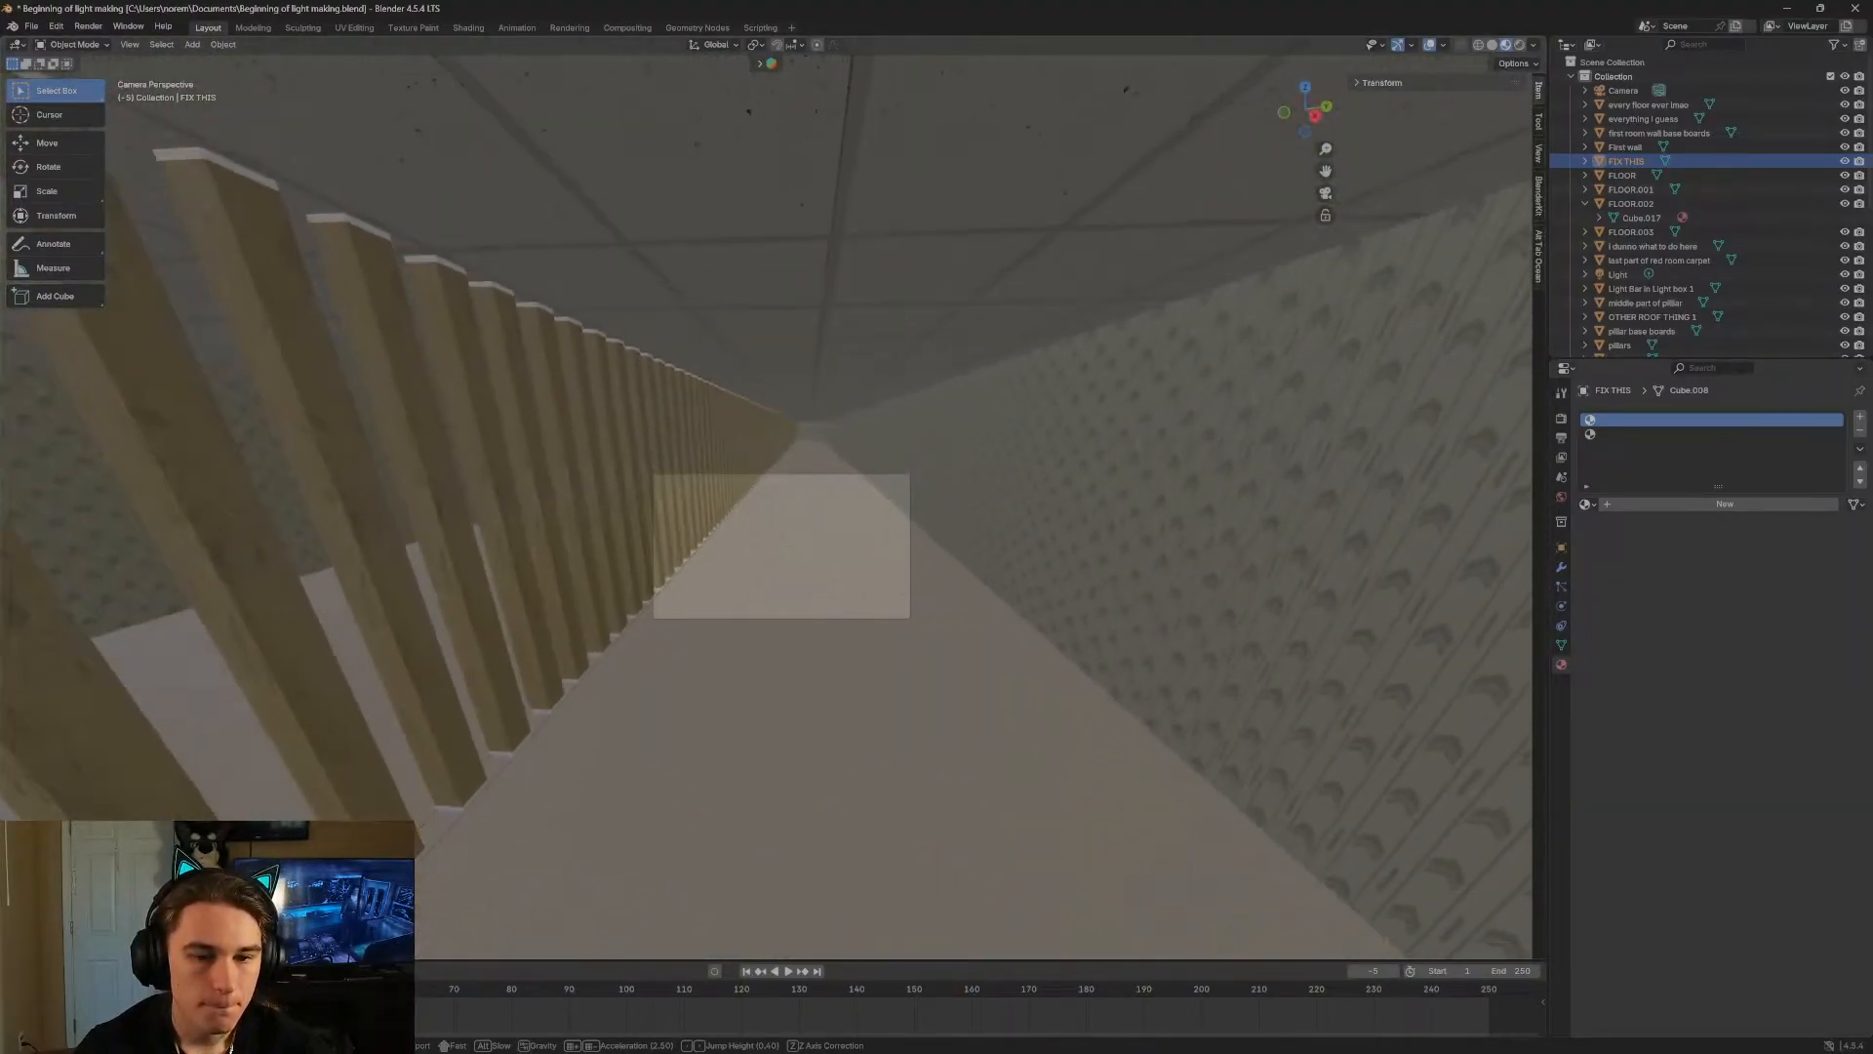
{"action": "left_click", "coordinate": [604, 406]}
{"action": "left_click", "coordinate": [761, 458]}
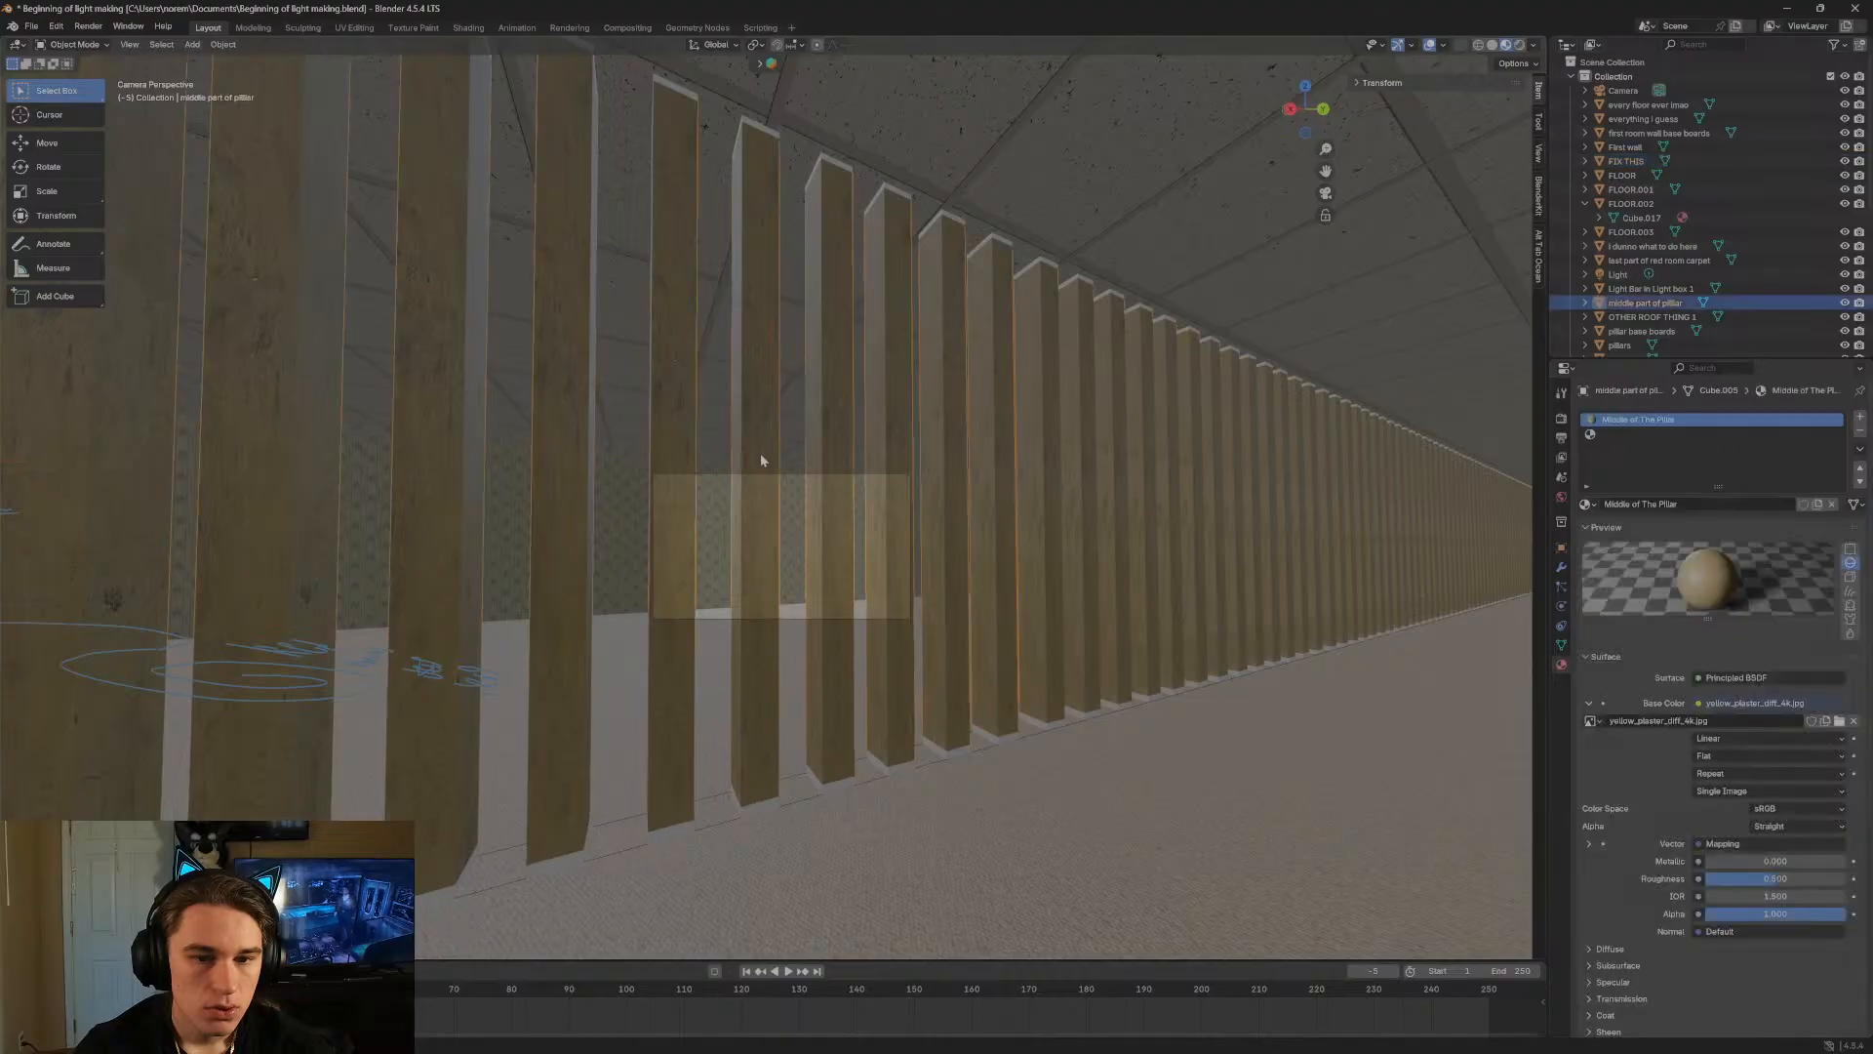
Try Closest interpolation on the pillars' yellow_plaster_diff_4k.jpg texture and examine the pillars close up.
{"action": "left_click", "coordinate": [1748, 739]}
{"action": "left_click", "coordinate": [1741, 791]}
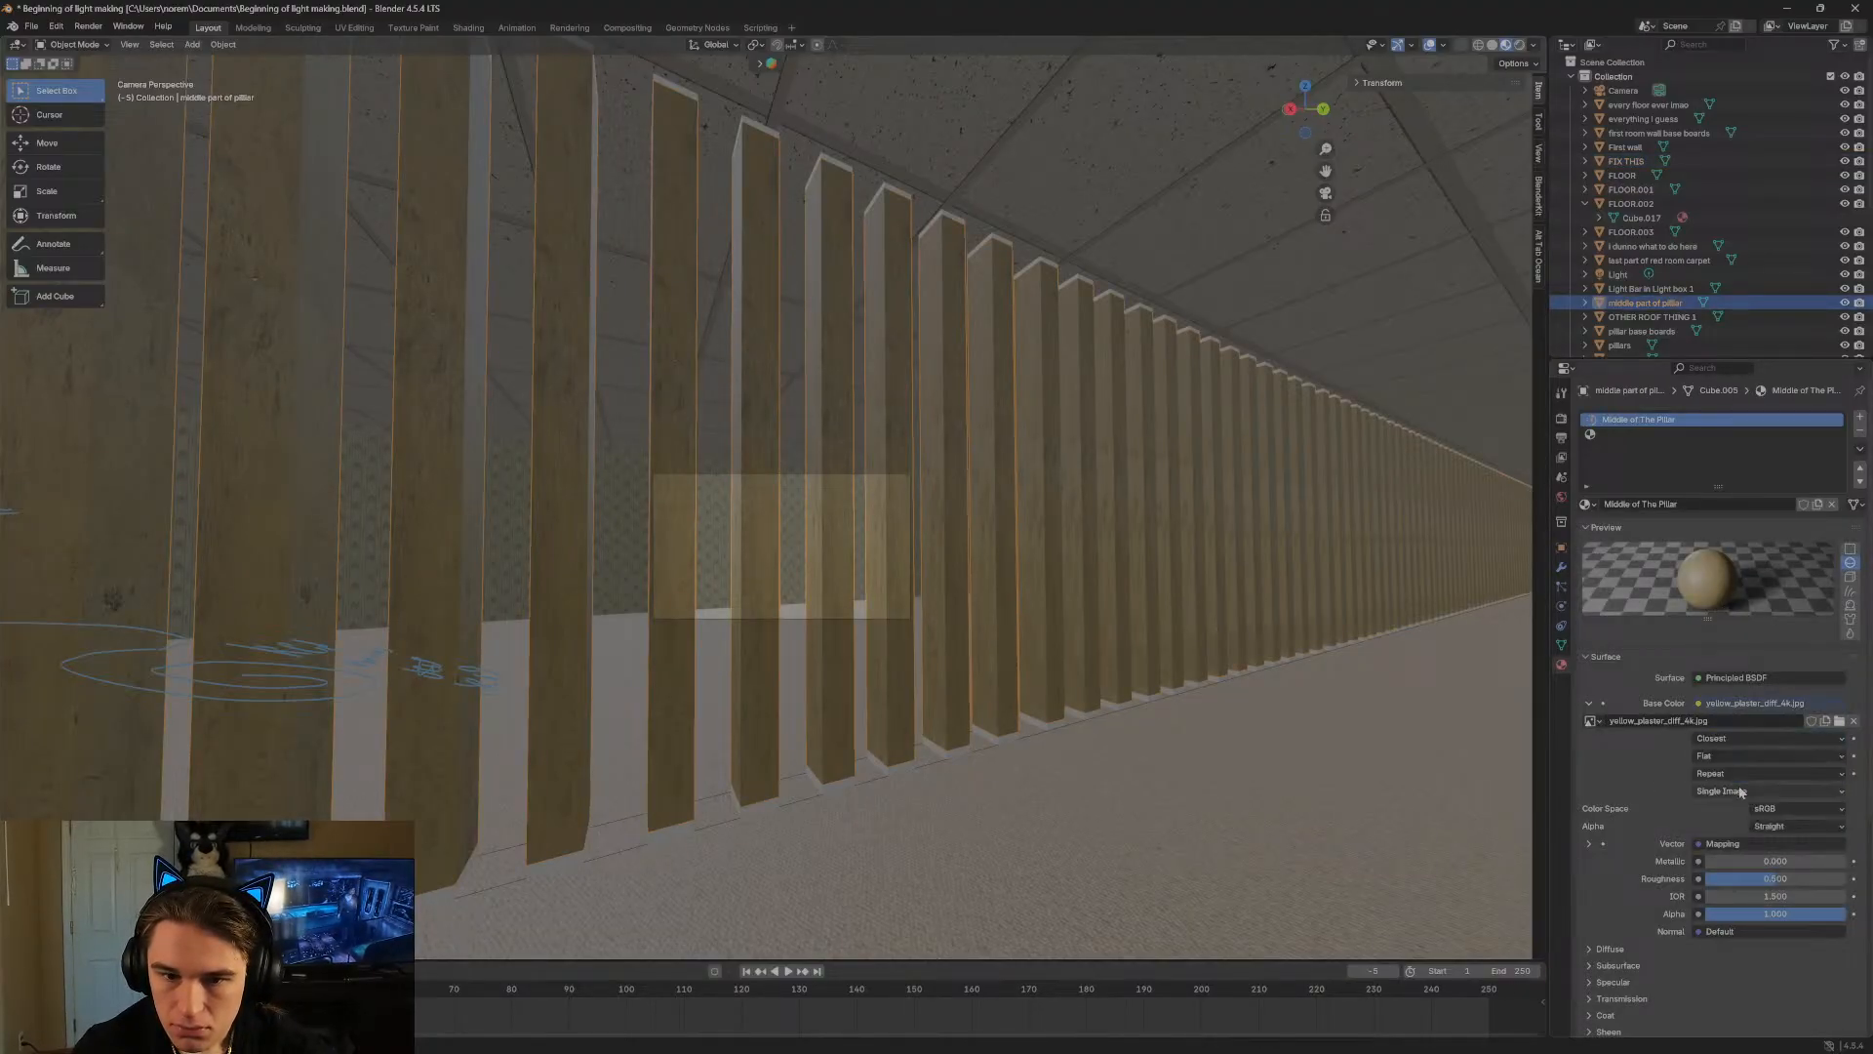
{"action": "key", "text": "shift+grave"}
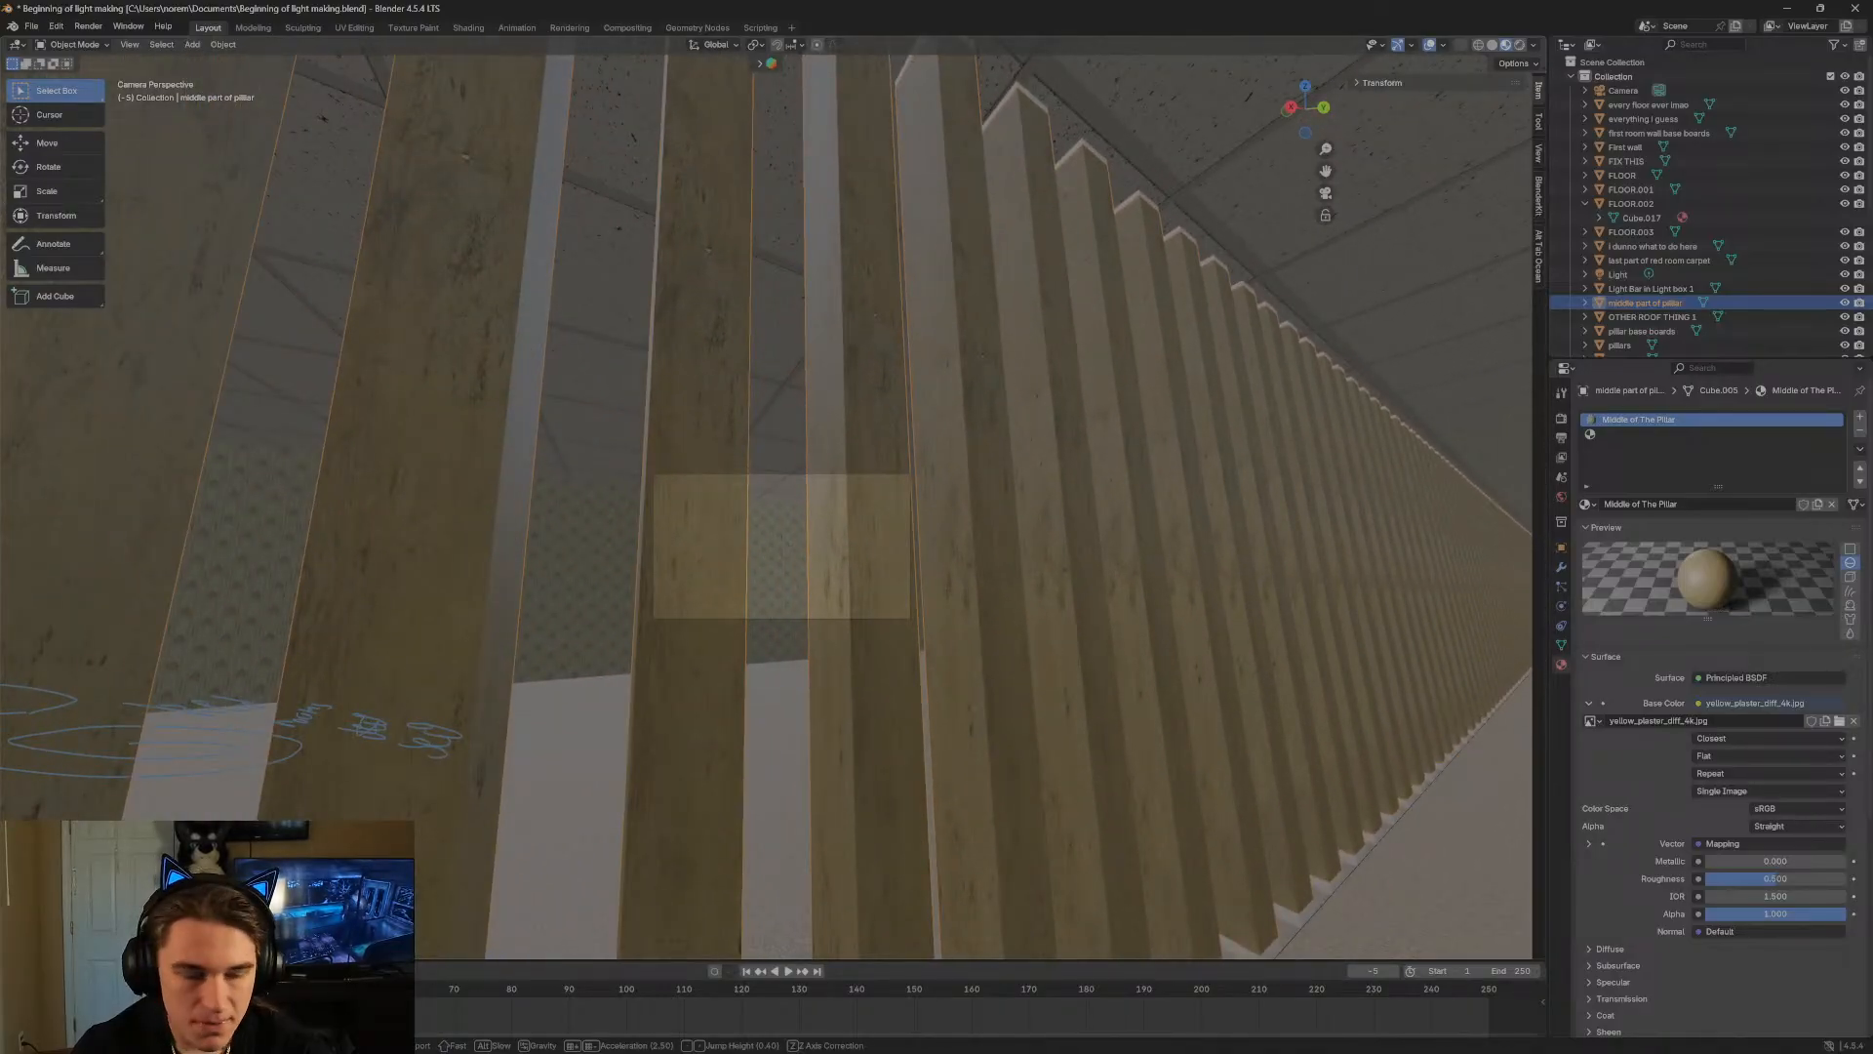
{"action": "key", "text": "s"}
{"action": "key", "text": "w"}
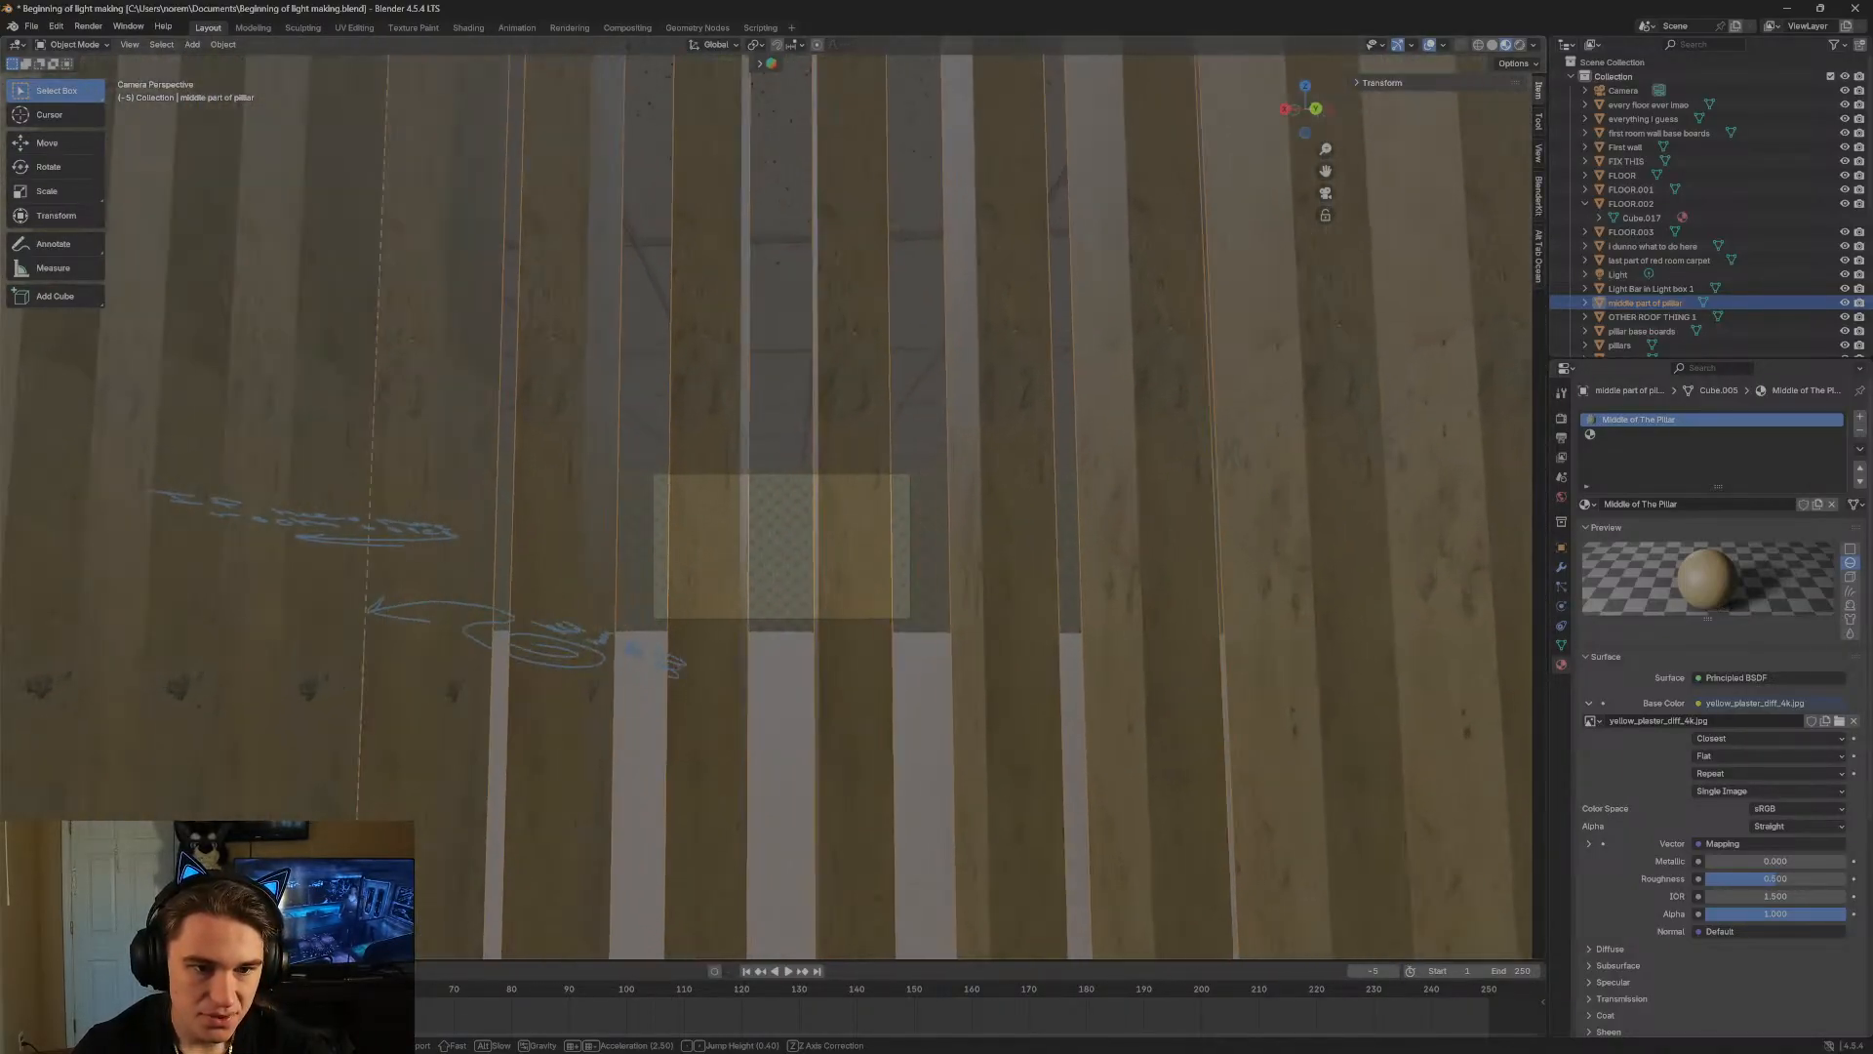
{"action": "key", "text": "s"}
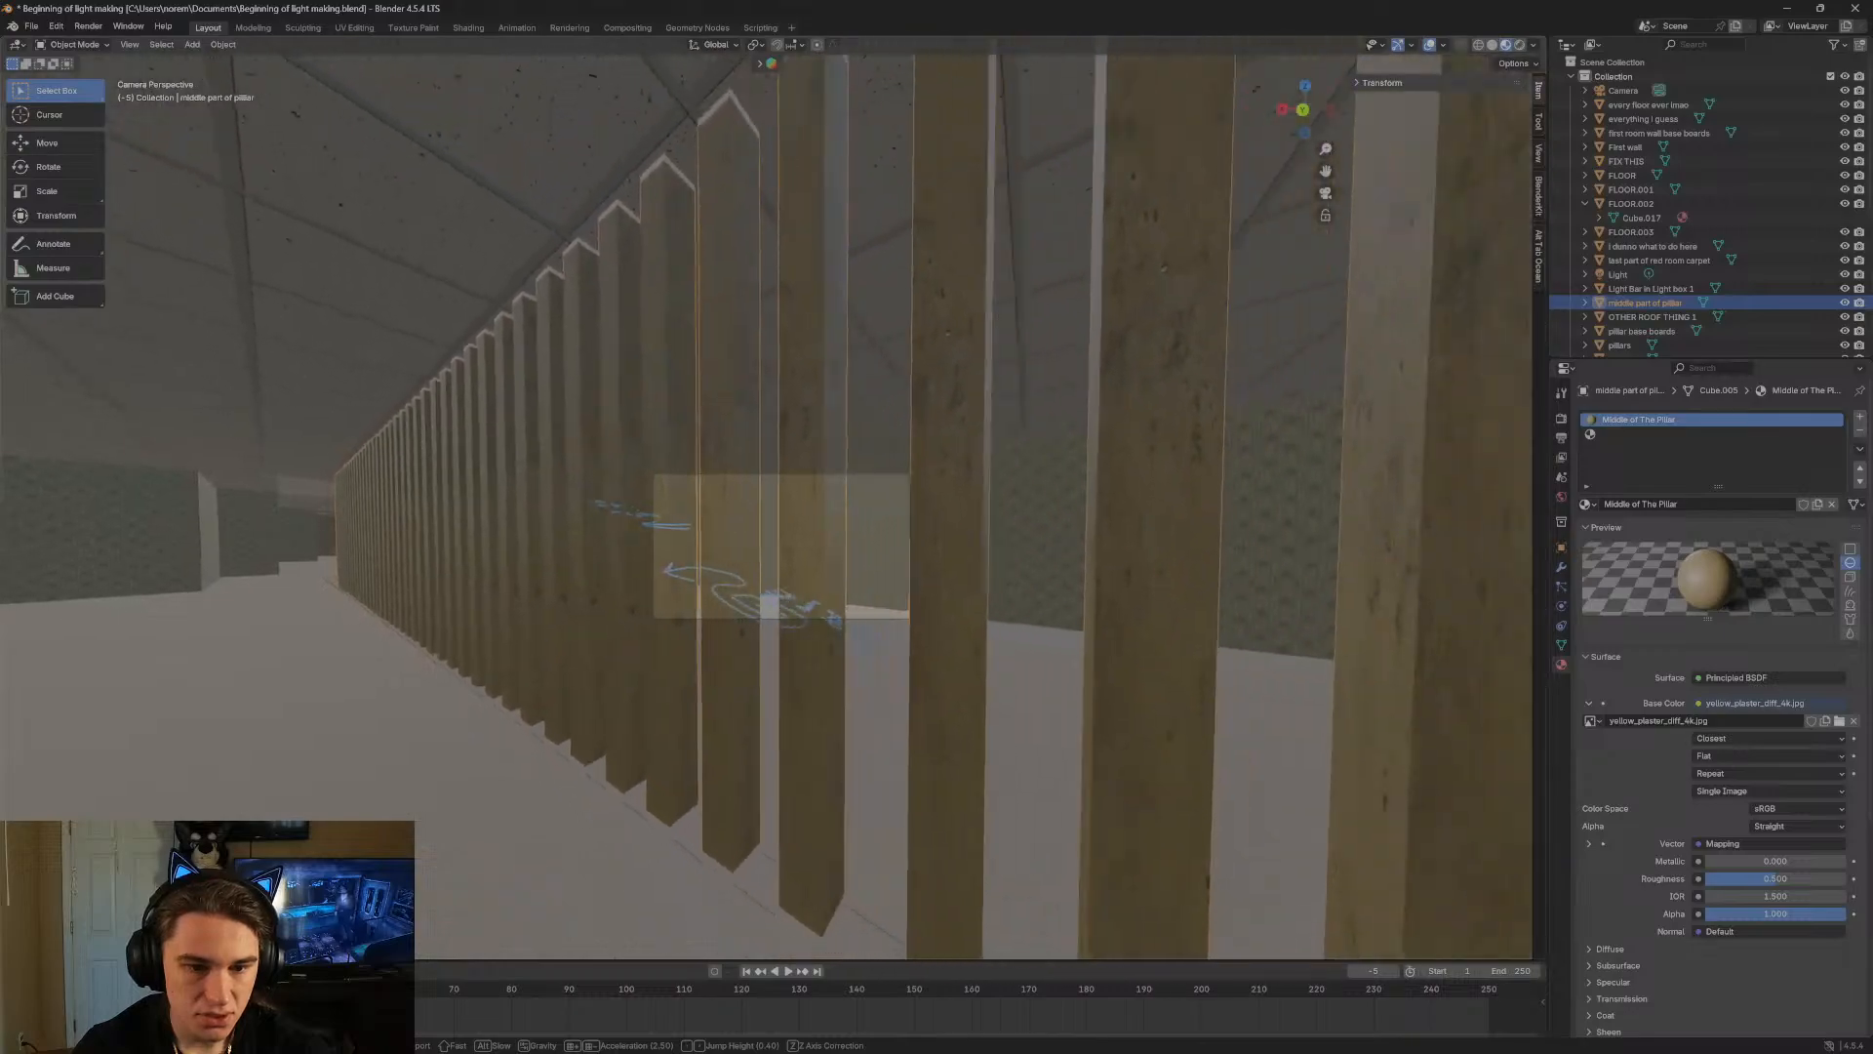
{"action": "key", "text": "w"}
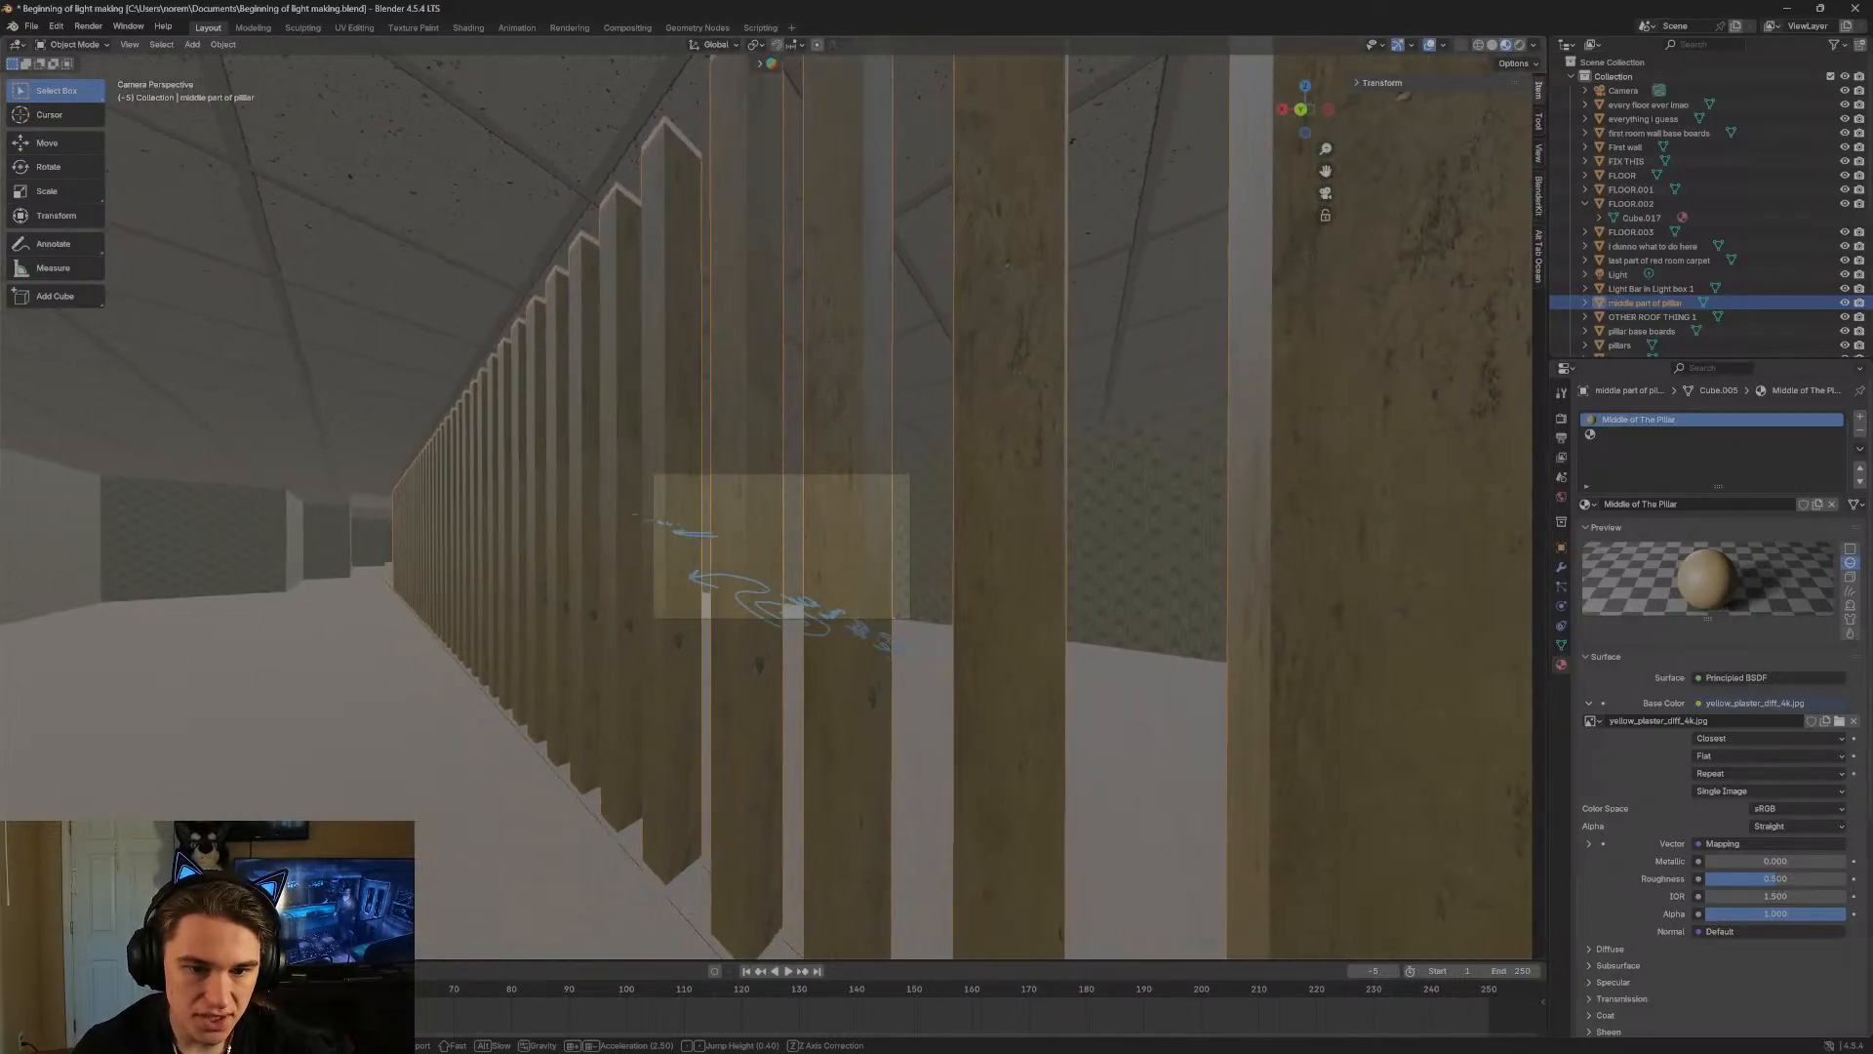
{"action": "left_click", "coordinate": [774, 507]}
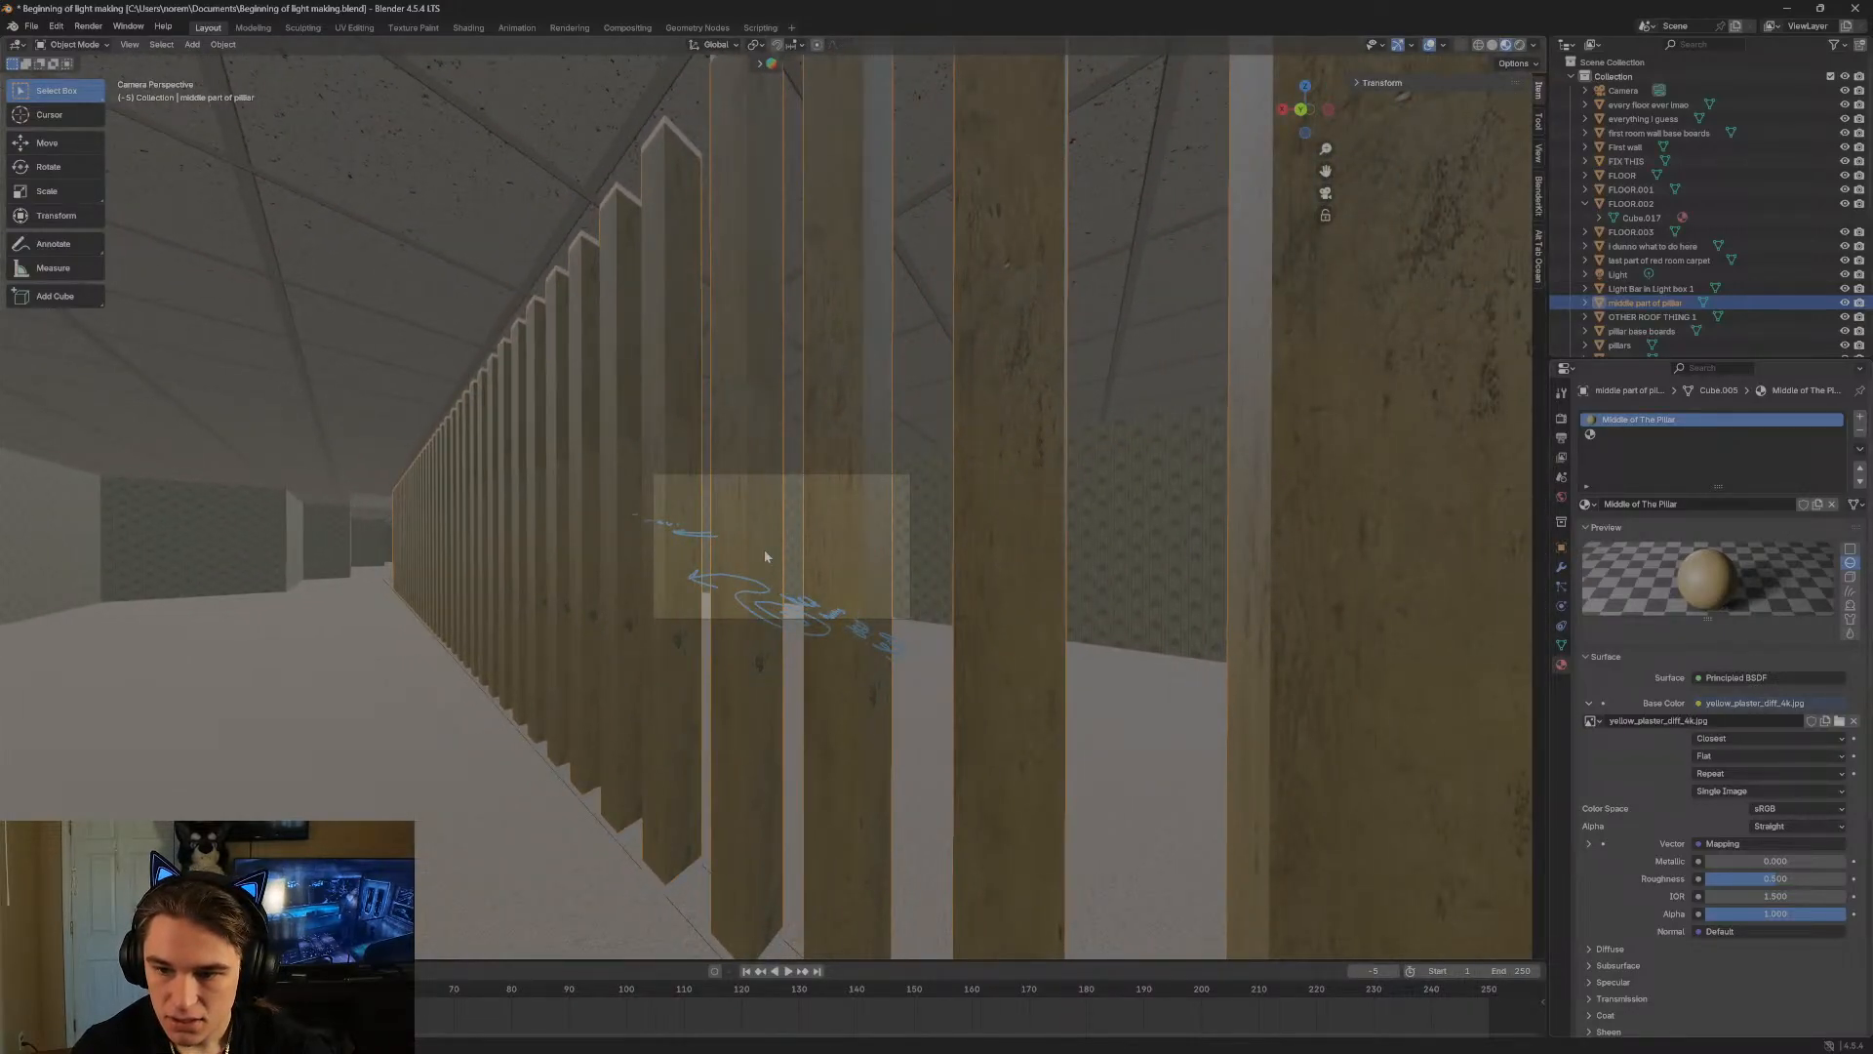
Try Image Sequence as the pillar texture's source, return it to Single Image, and look through the color space options.
{"action": "left_click", "coordinate": [1727, 790]}
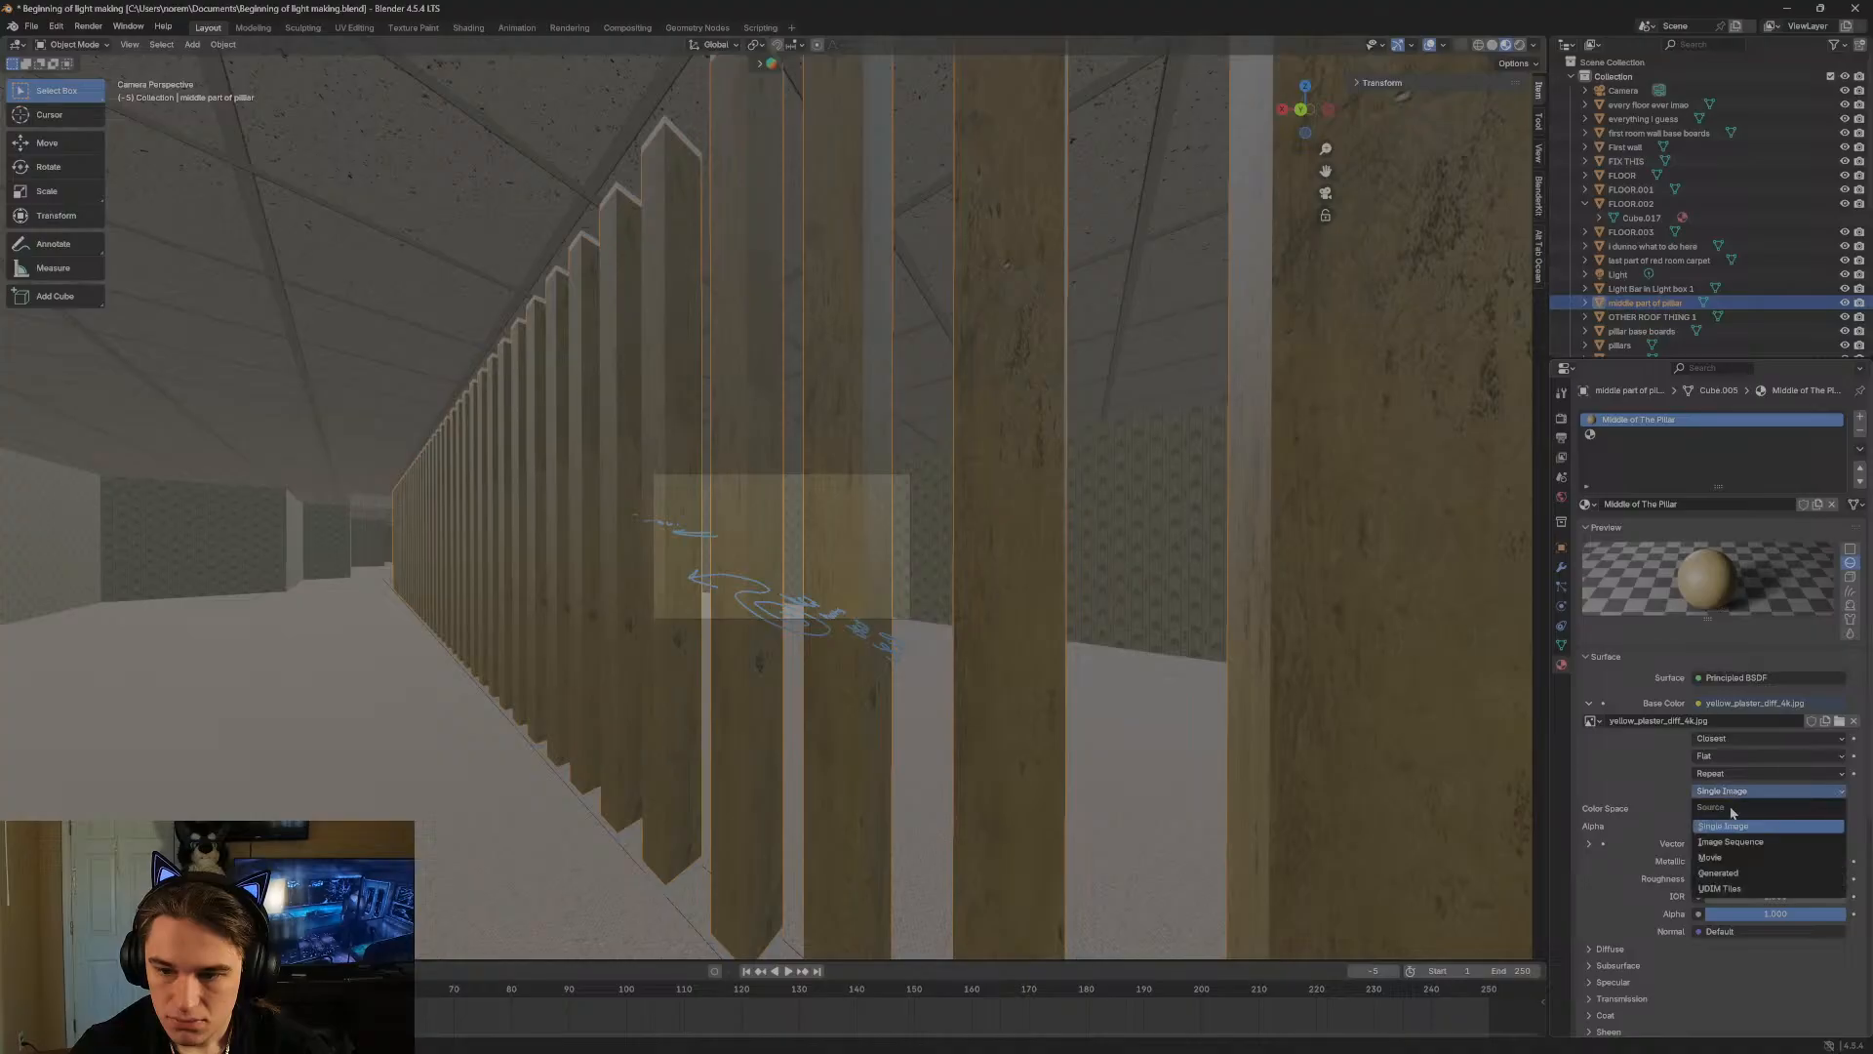
{"action": "left_click", "coordinate": [1727, 817]}
{"action": "left_click", "coordinate": [1732, 792]}
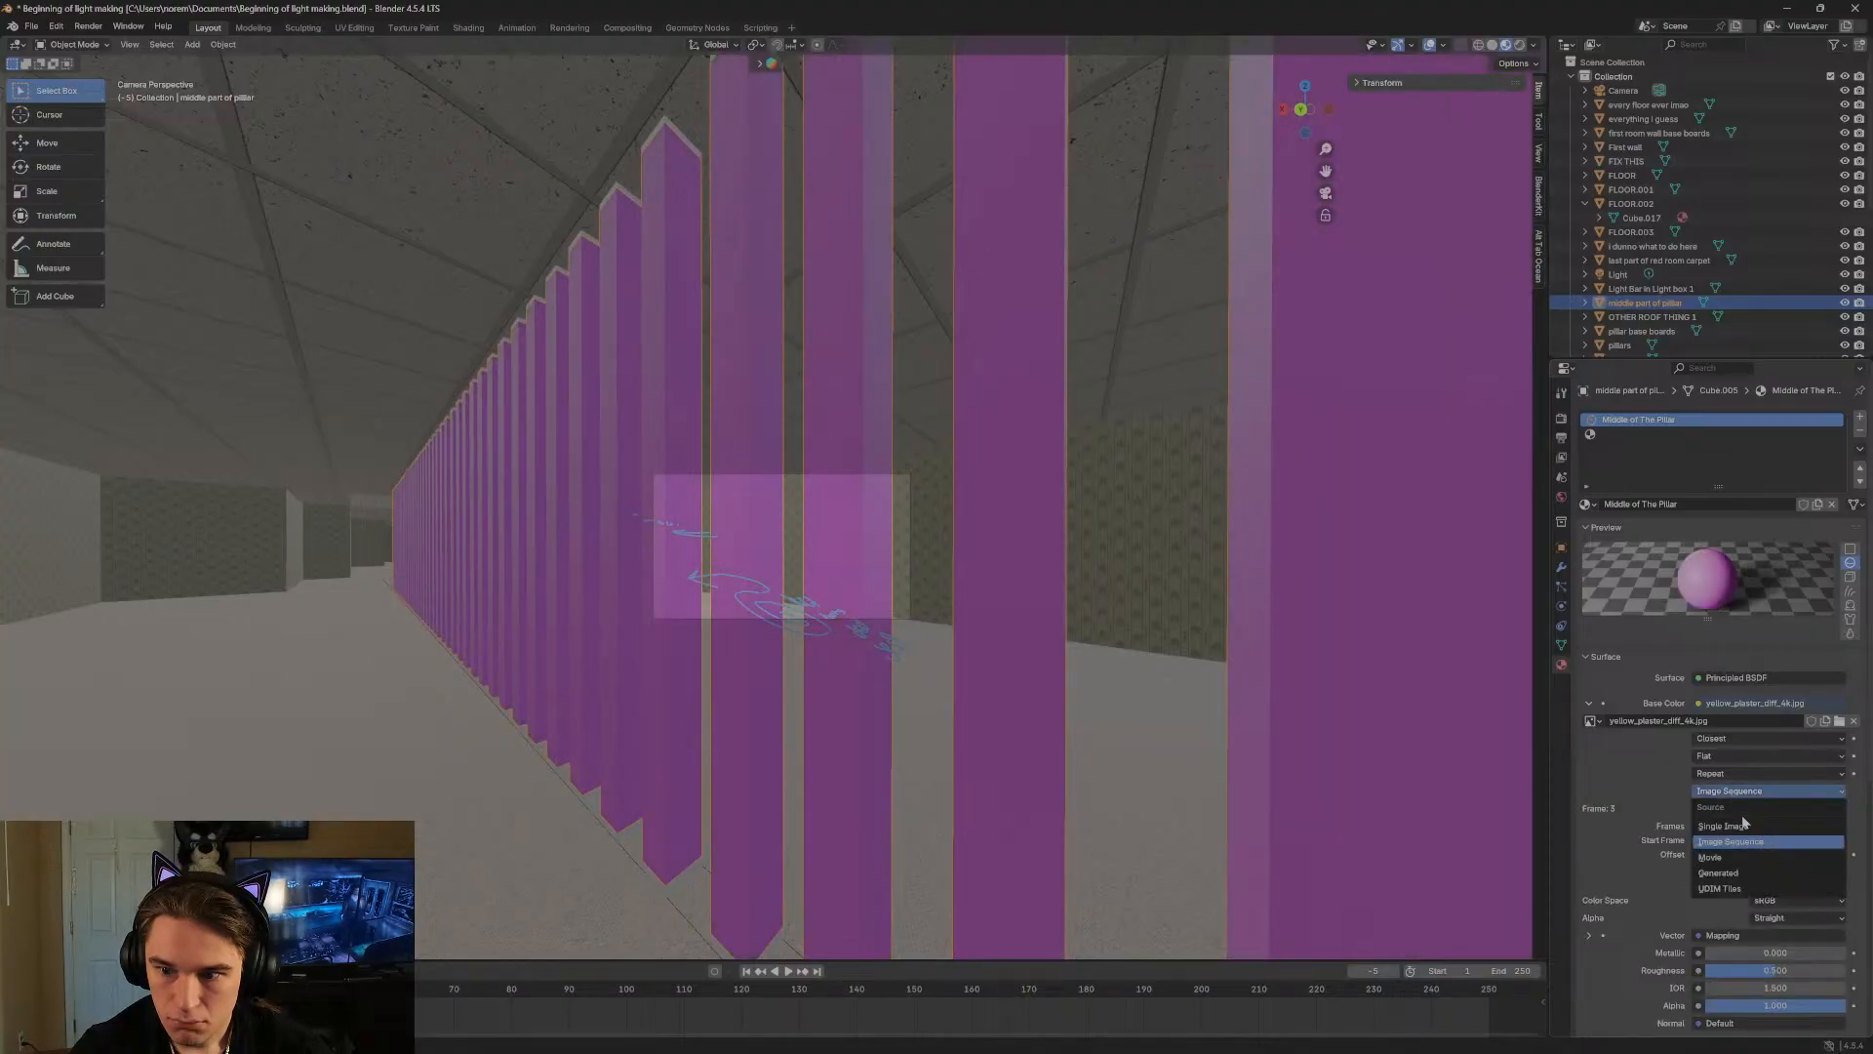
{"action": "left_click", "coordinate": [1747, 831]}
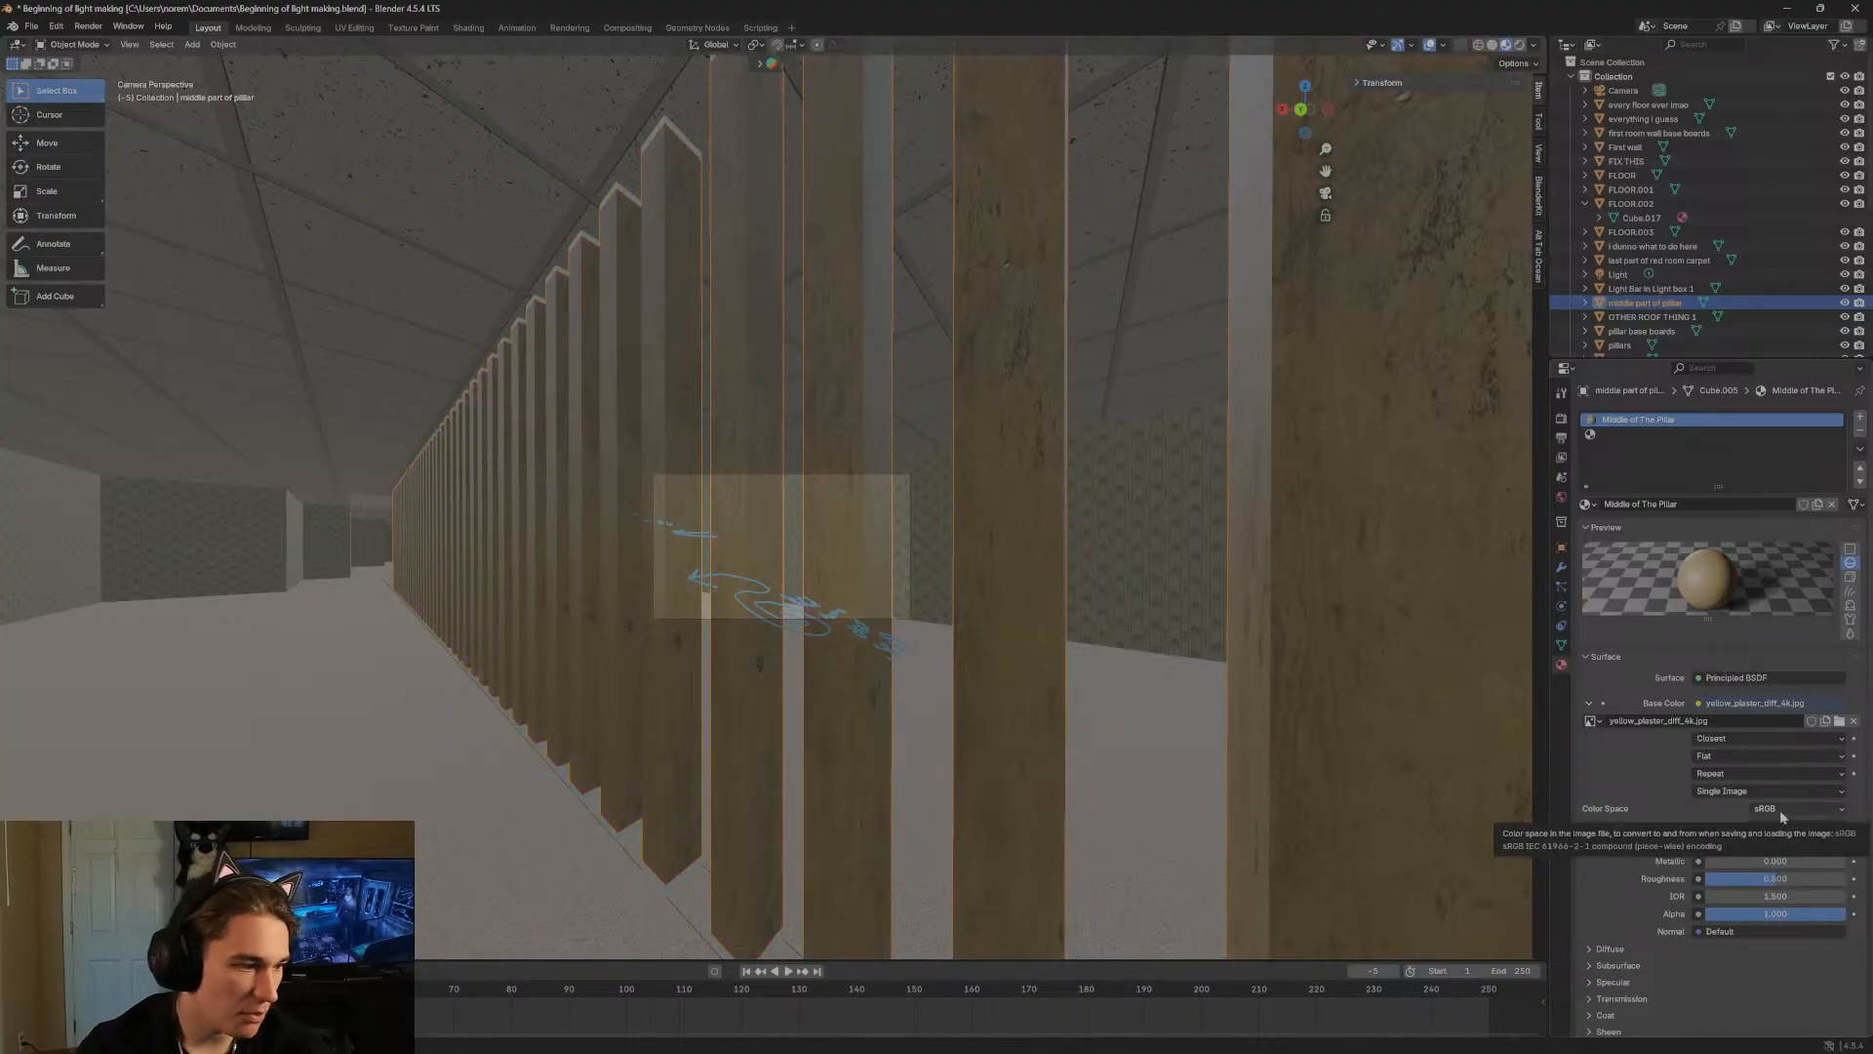
{"action": "left_click", "coordinate": [1782, 814]}
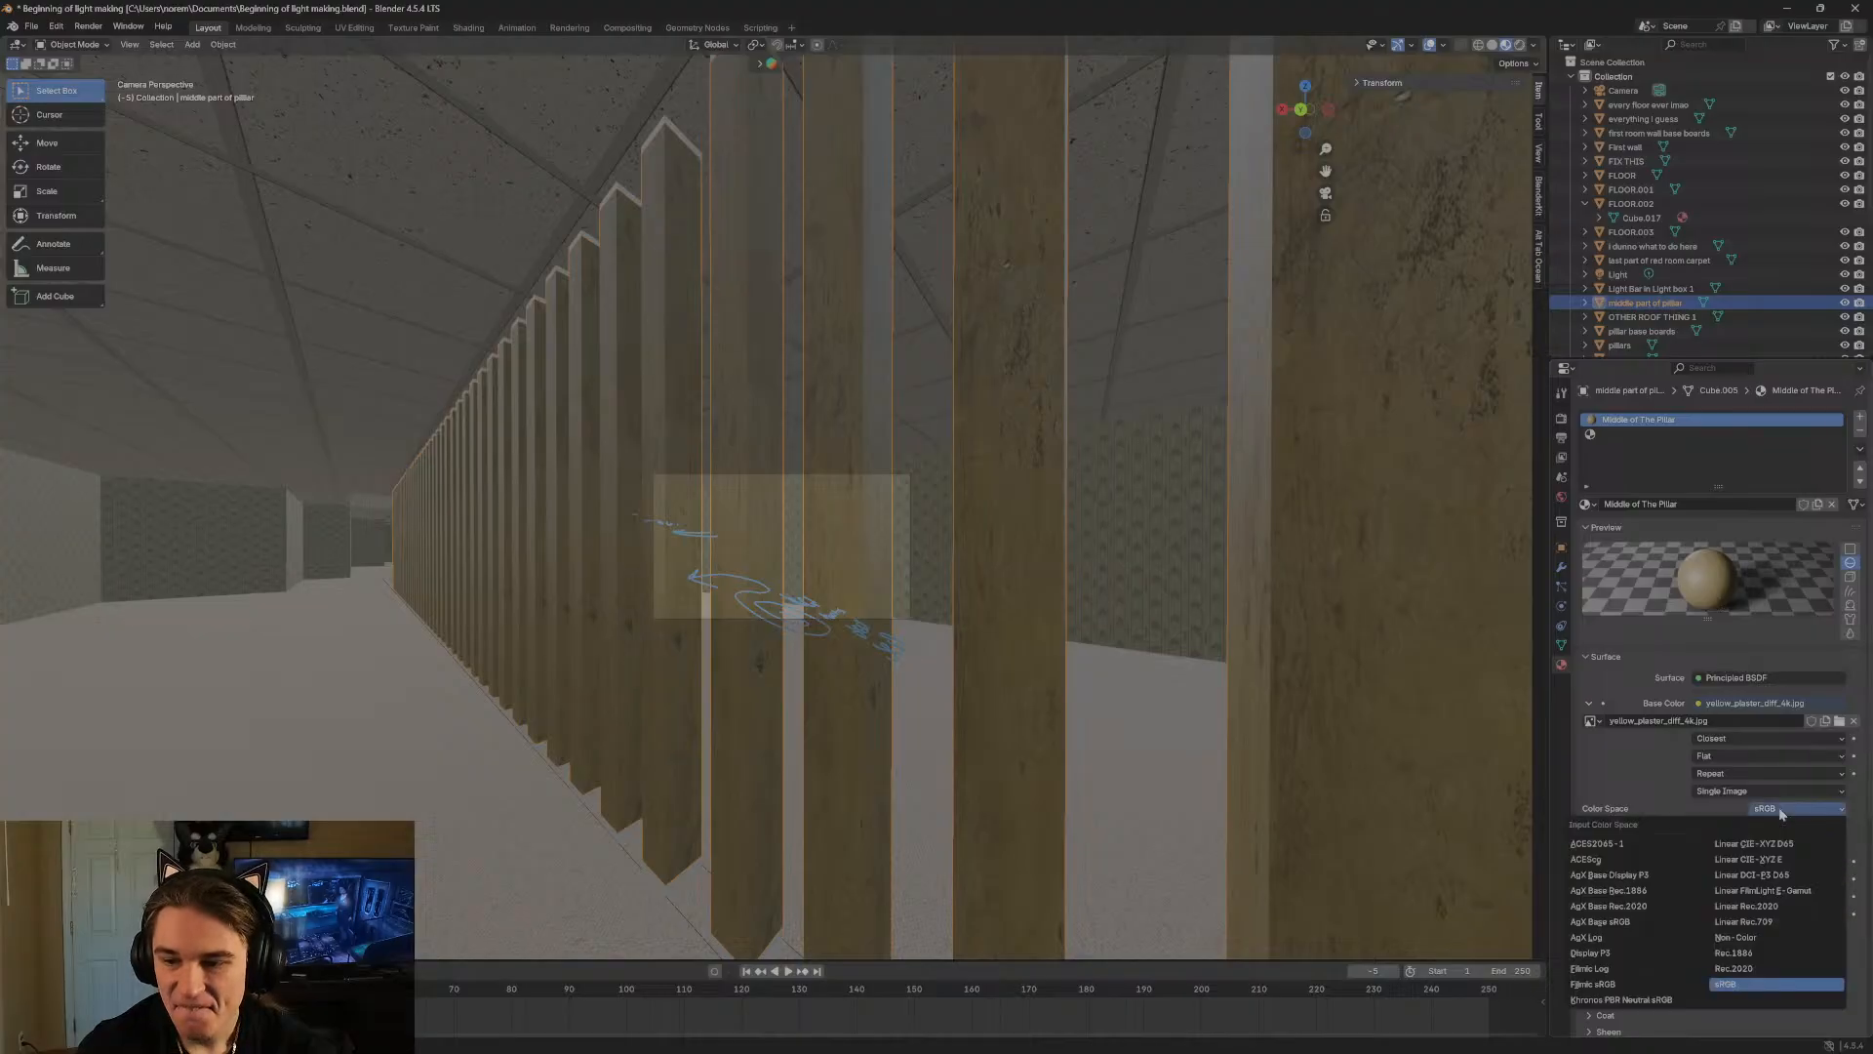
{"action": "left_click", "coordinate": [1781, 812]}
Try the Premultiplied and Channel Packed alpha modes on the pillar texture, and return it to Straight.
{"action": "left_click", "coordinate": [1783, 826]}
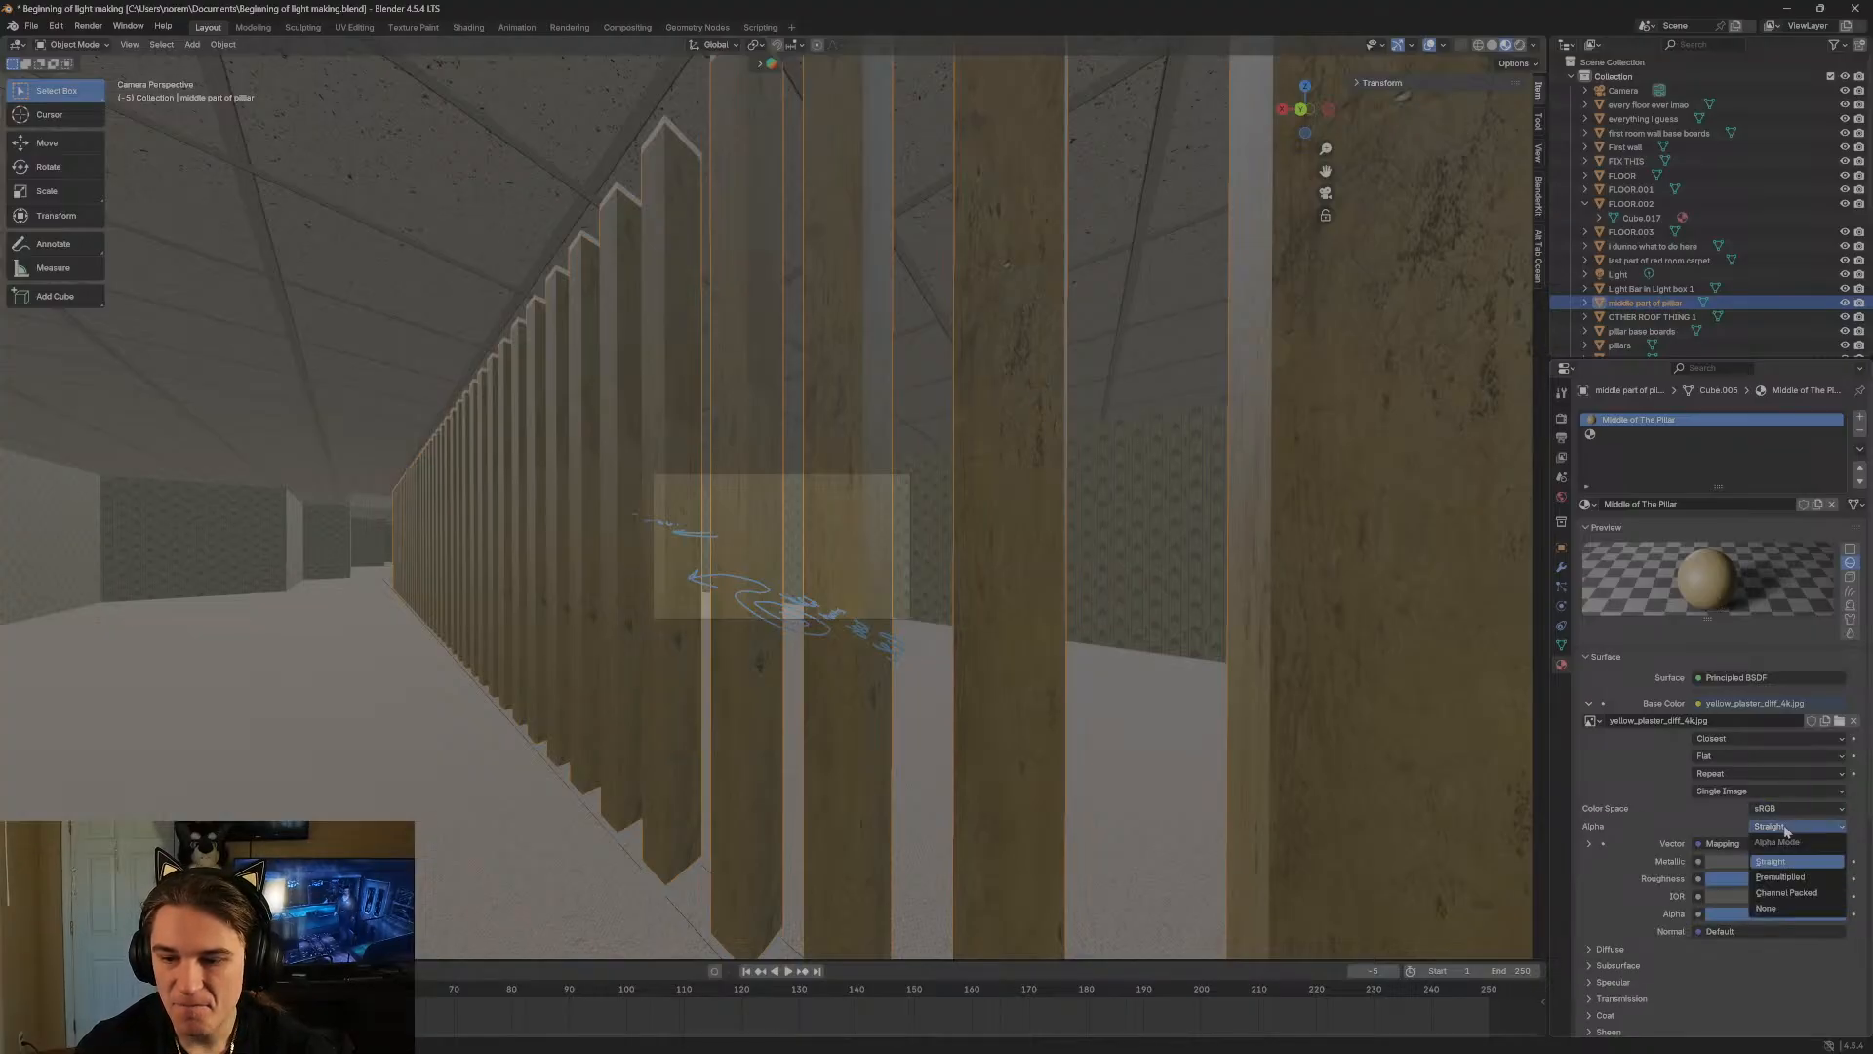
{"action": "left_click", "coordinate": [1783, 878]}
{"action": "left_click", "coordinate": [1785, 829]}
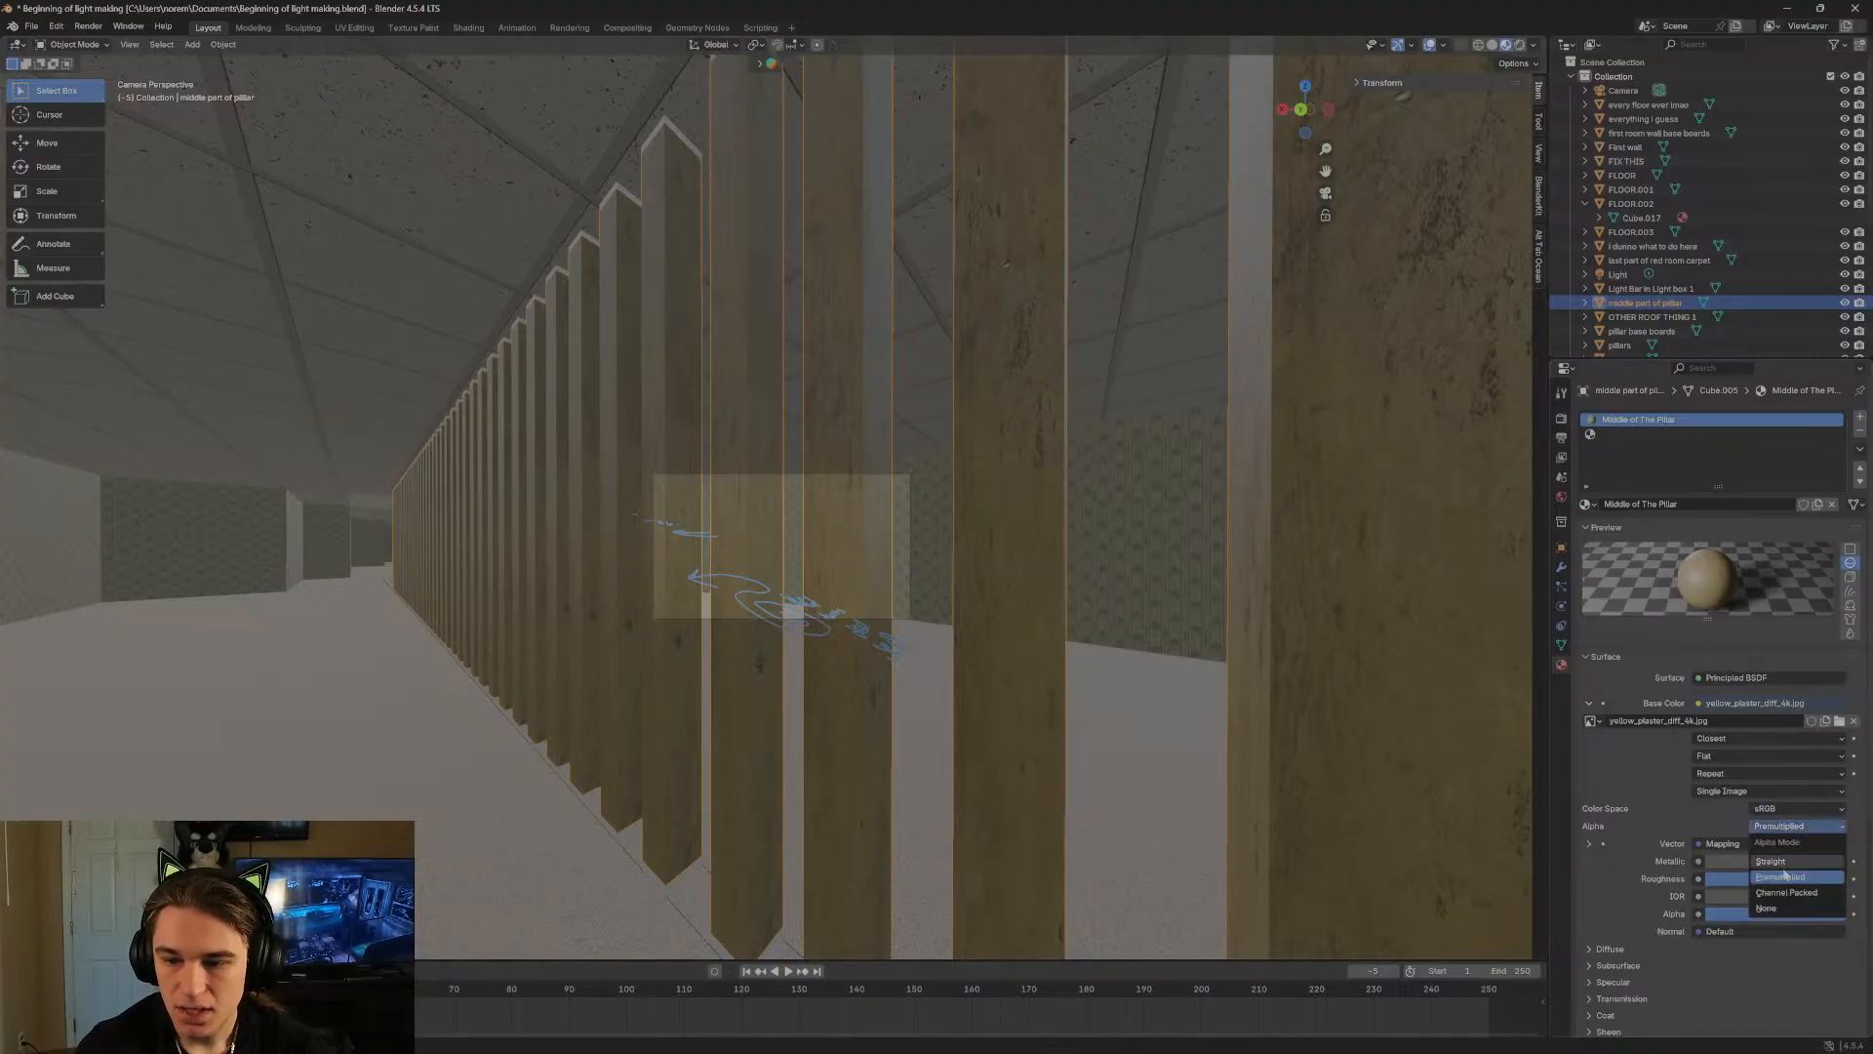
{"action": "left_click", "coordinate": [1791, 895]}
{"action": "left_click", "coordinate": [1795, 827]}
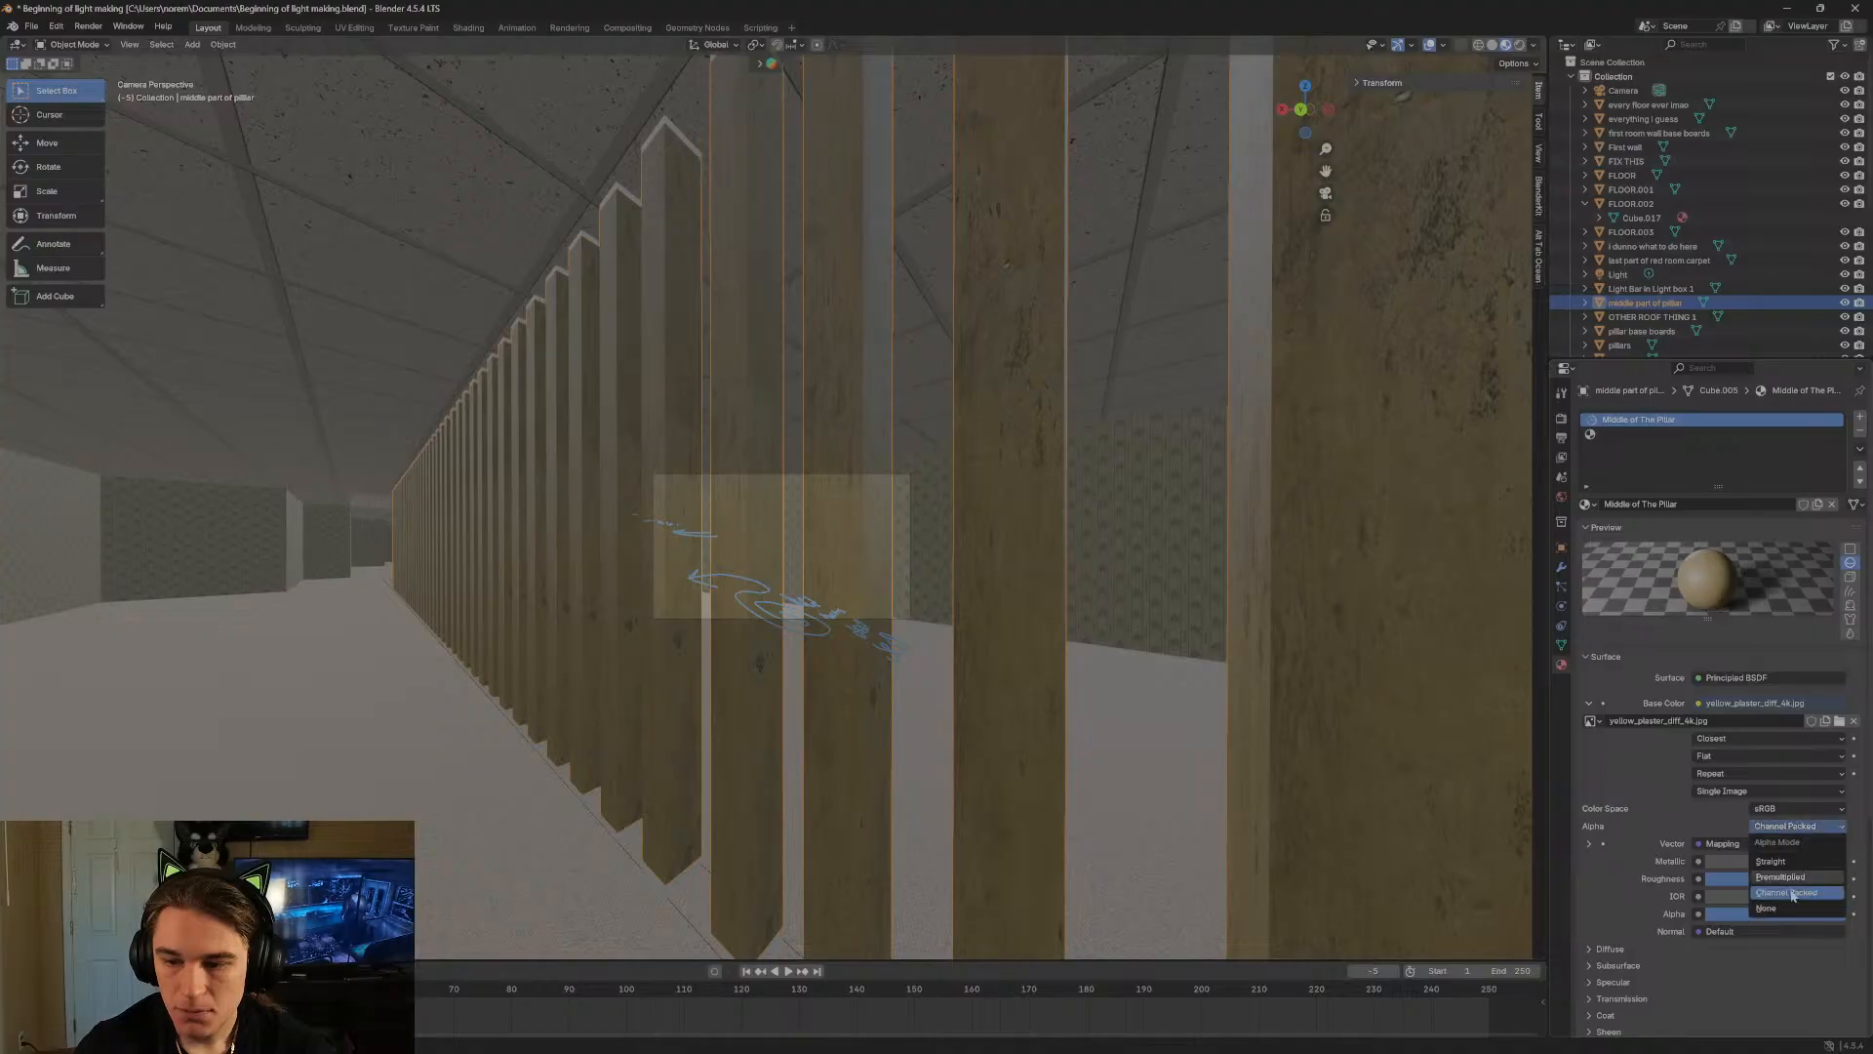
{"action": "left_click", "coordinate": [1783, 895]}
{"action": "left_click", "coordinate": [1782, 826]}
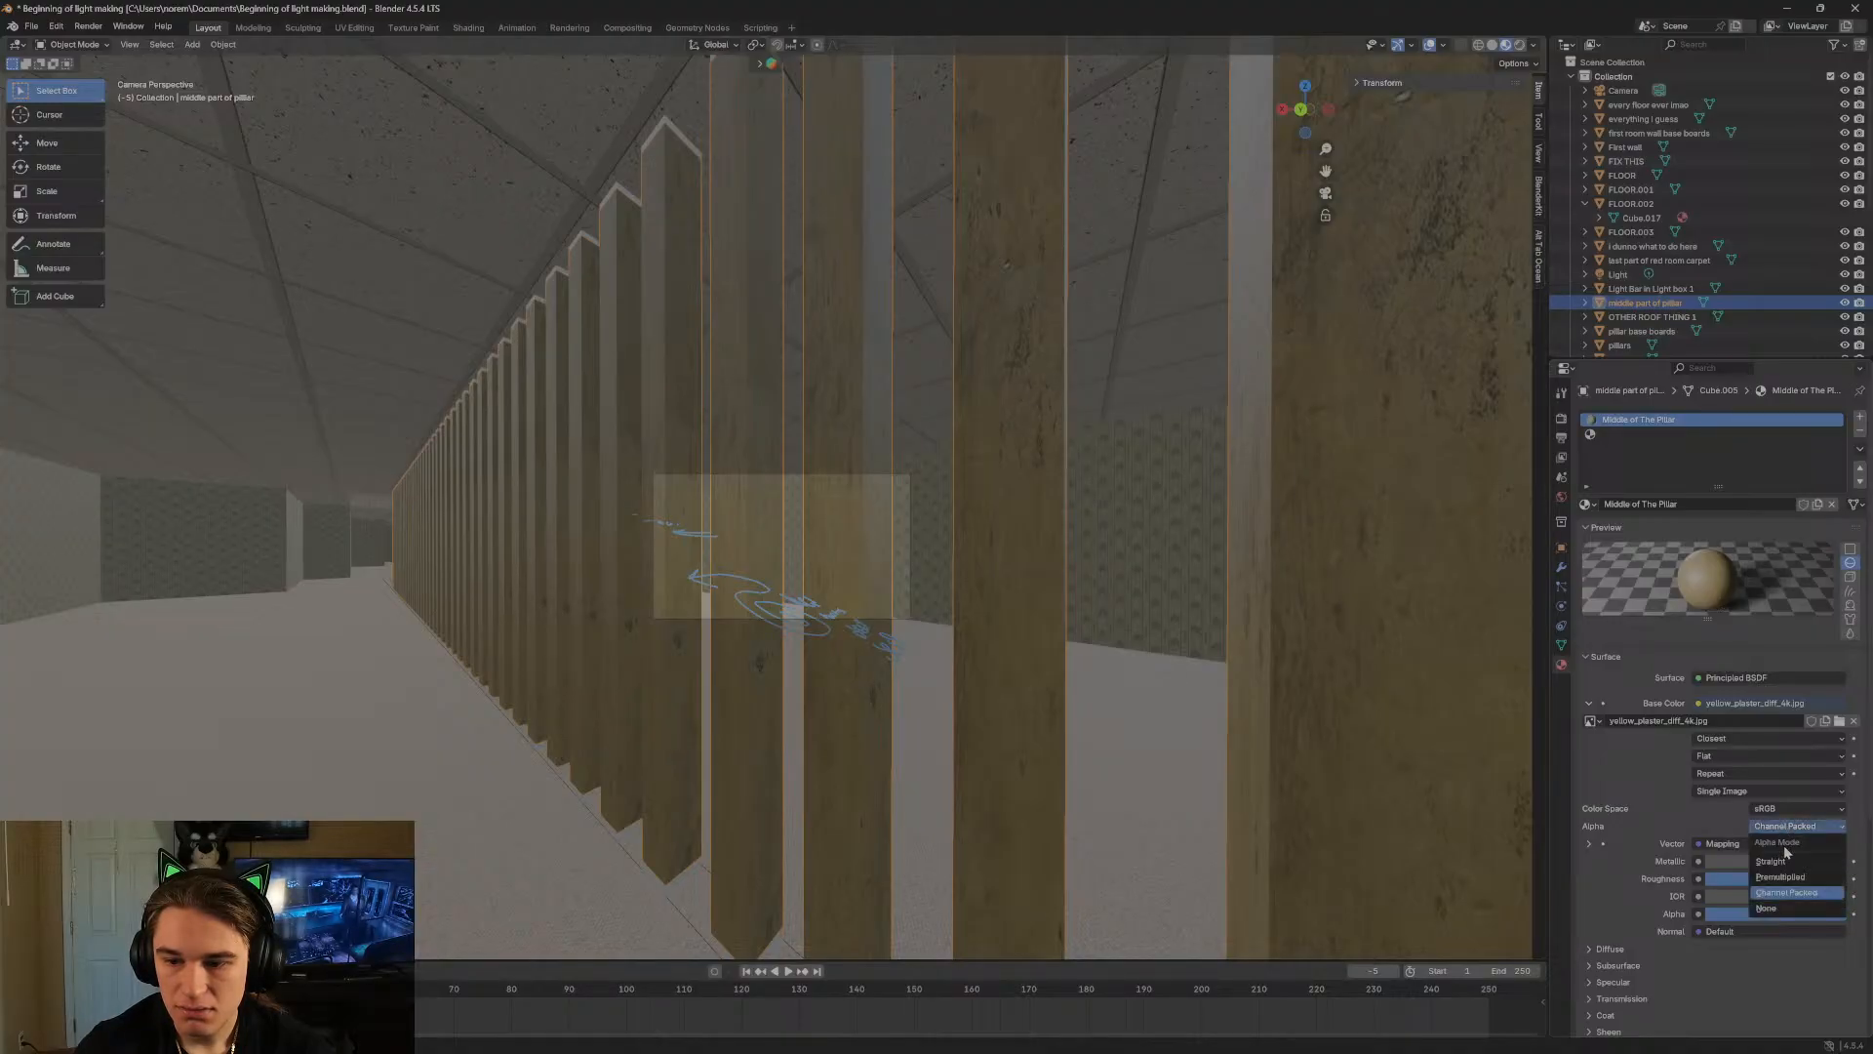
{"action": "left_click", "coordinate": [1788, 861]}
Try Cubic and Smart interpolation on the pillar texture, and return it to Linear.
{"action": "left_click", "coordinate": [1729, 746]}
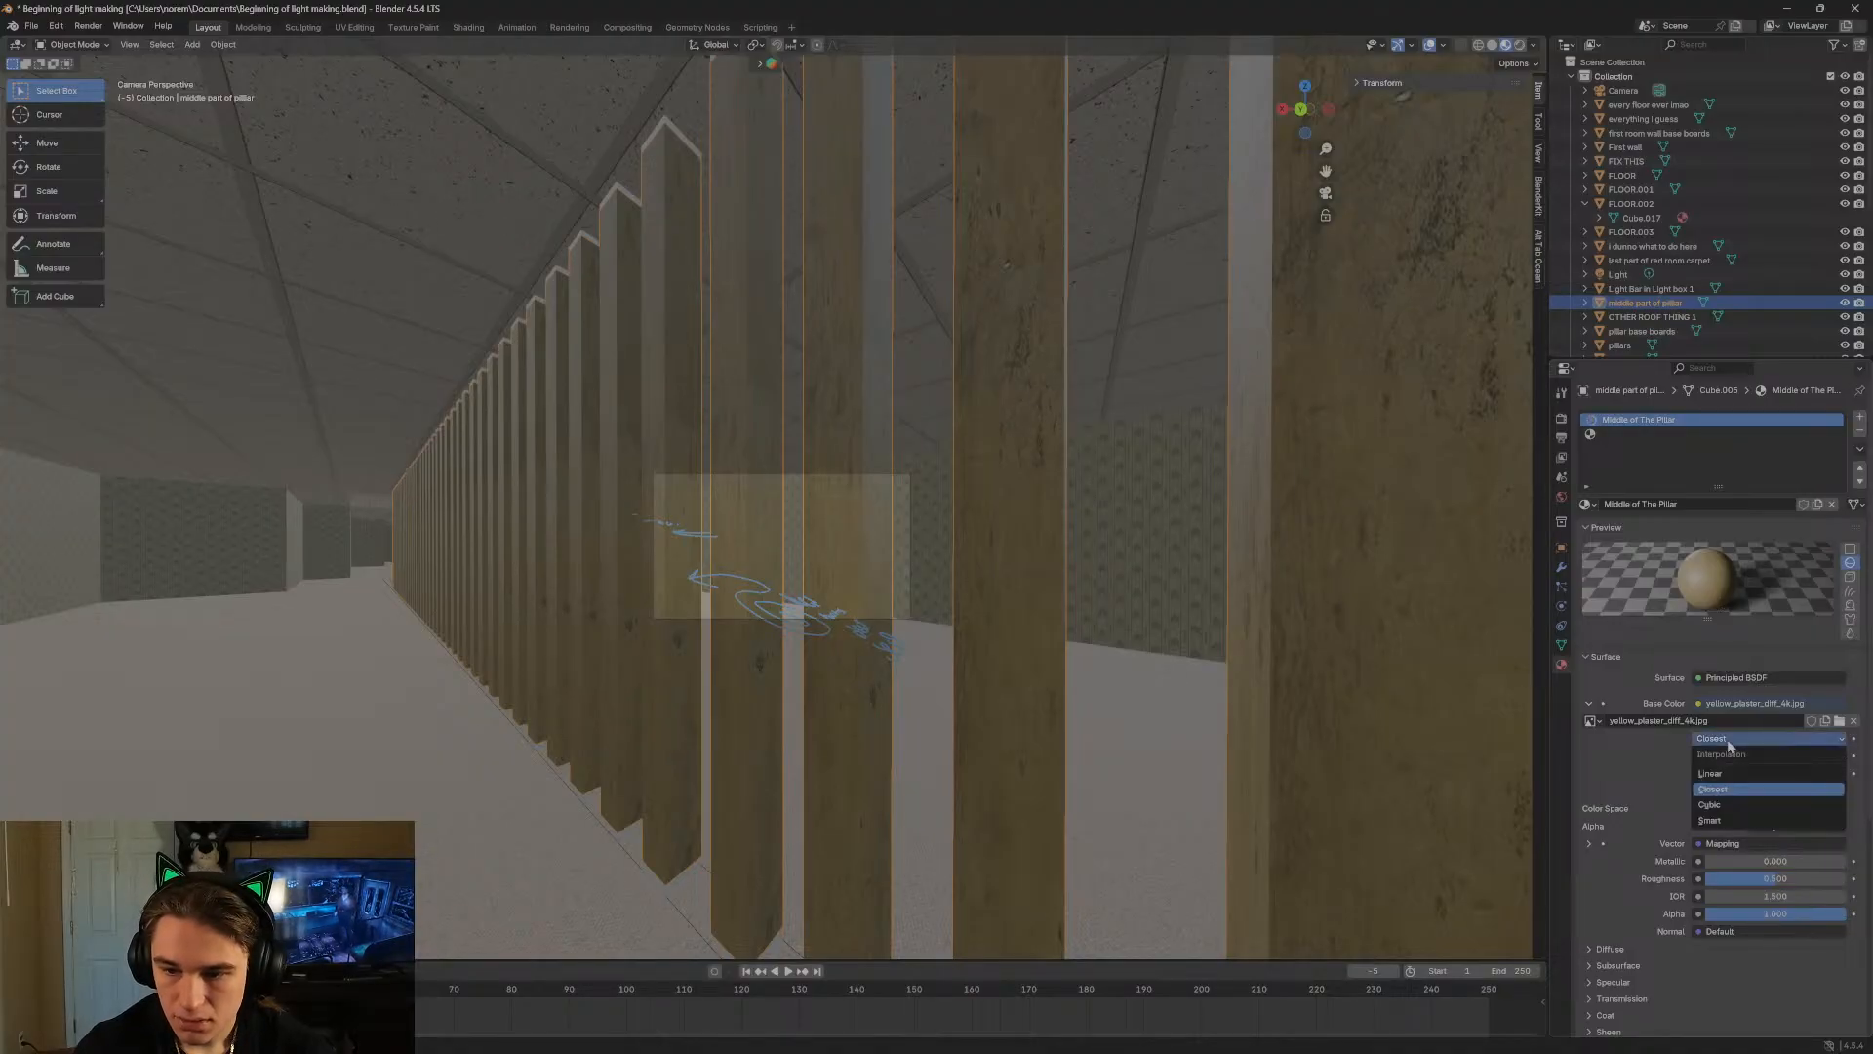
{"action": "left_click", "coordinate": [1729, 800]}
{"action": "left_click", "coordinate": [1760, 740]}
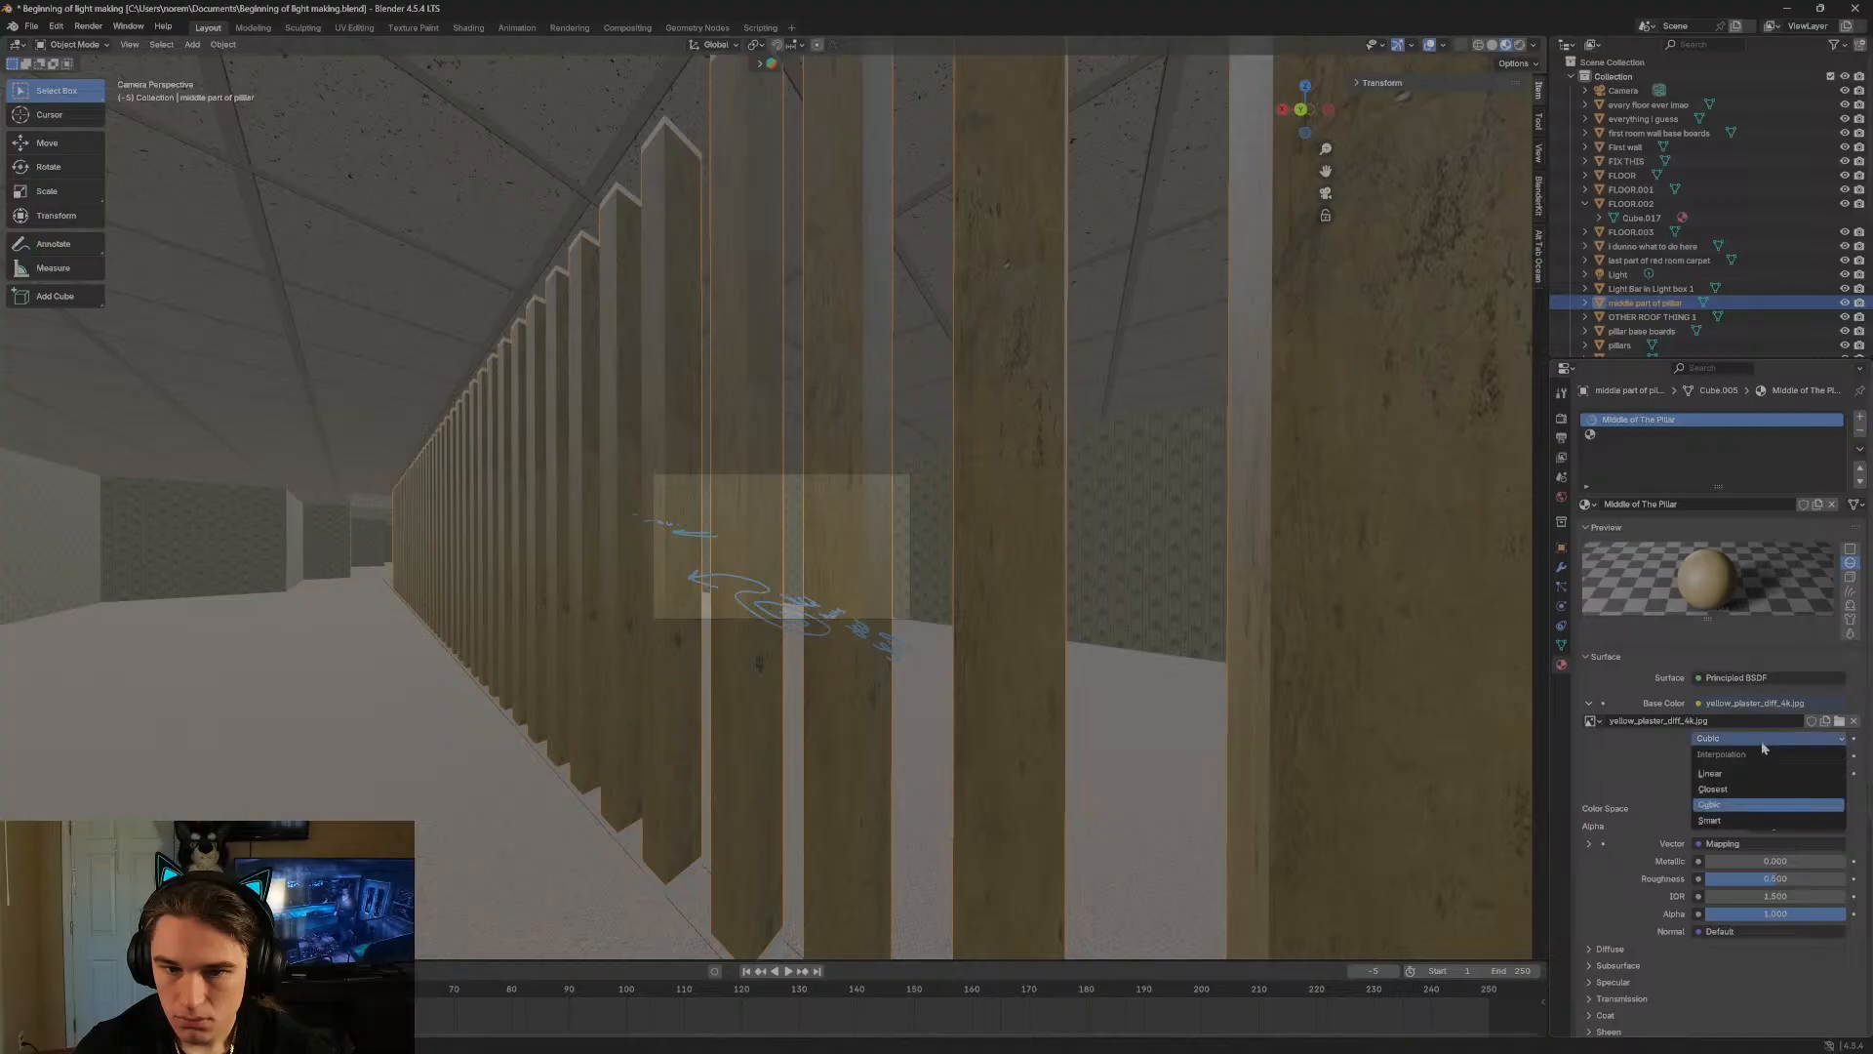
{"action": "left_click", "coordinate": [1753, 817]}
{"action": "left_click", "coordinate": [1741, 734]}
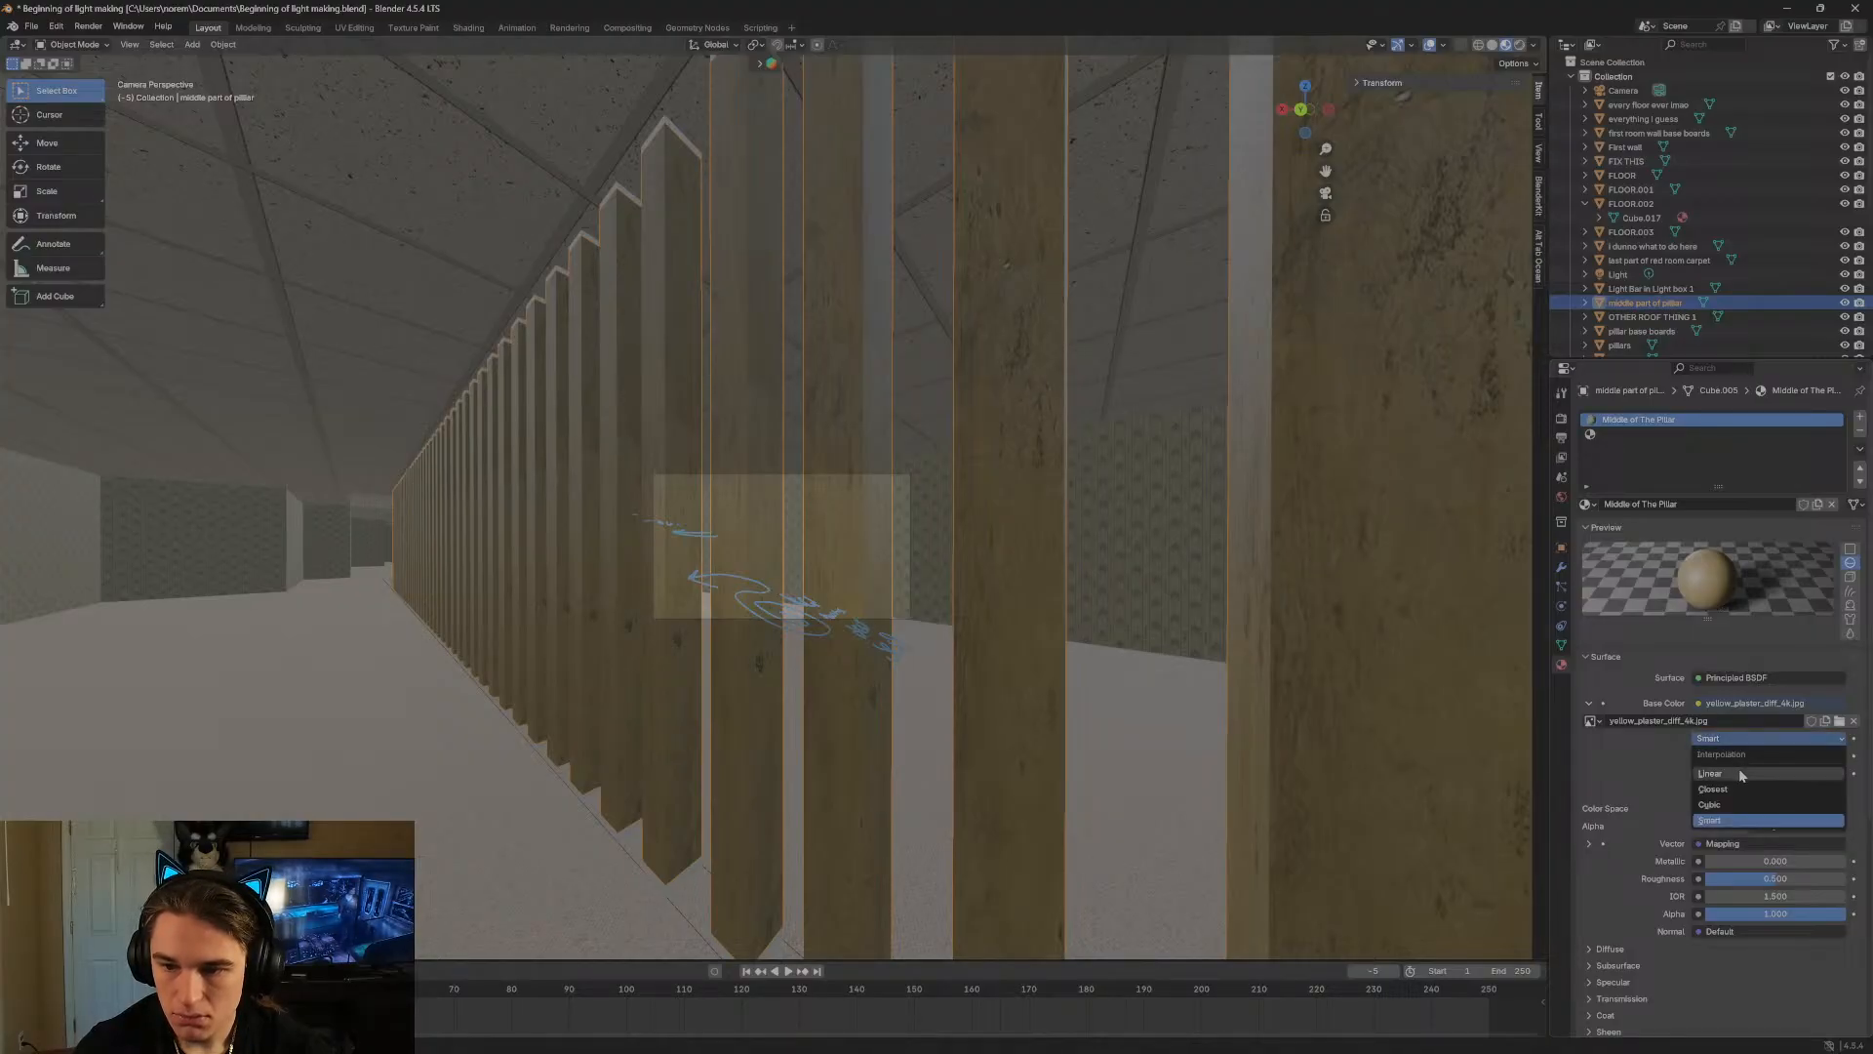
{"action": "left_click", "coordinate": [1738, 770]}
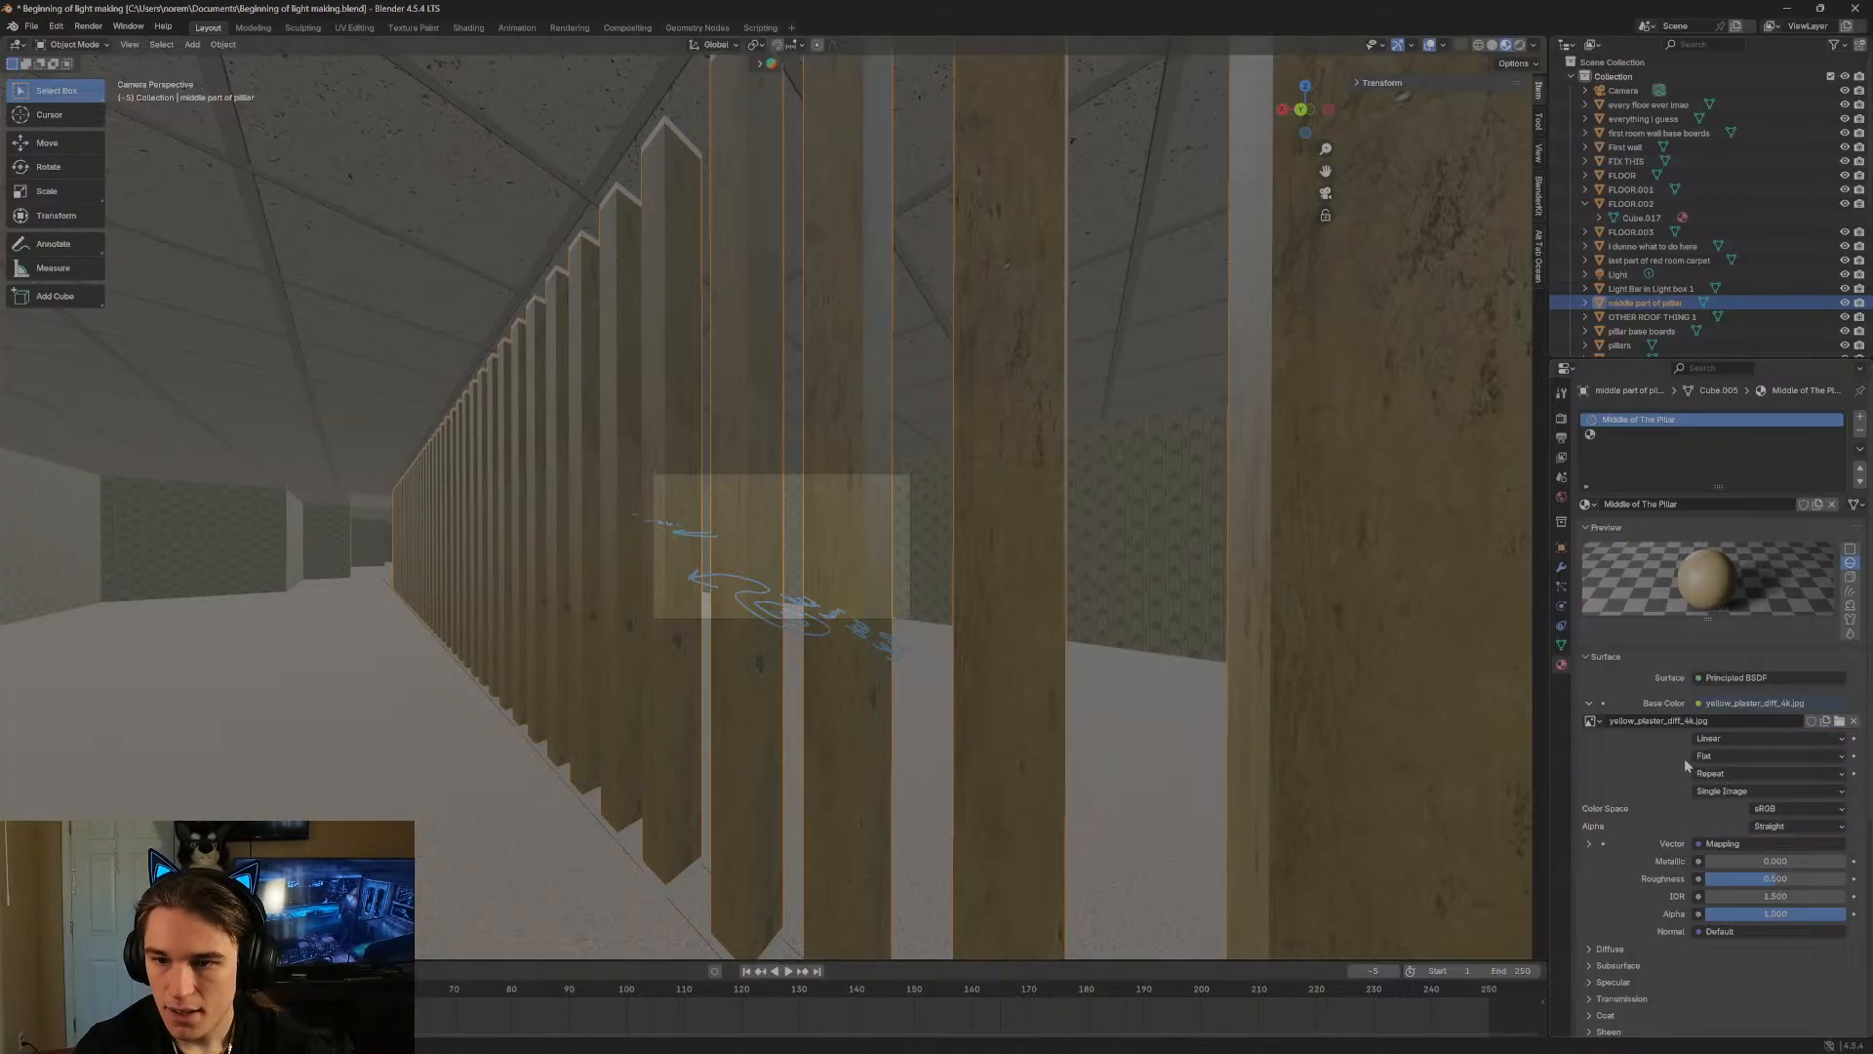
Open the pillar material's node setup in the Shading workspace and adjust the Mapping node's X and Y scale.
{"action": "left_click", "coordinate": [468, 27]}
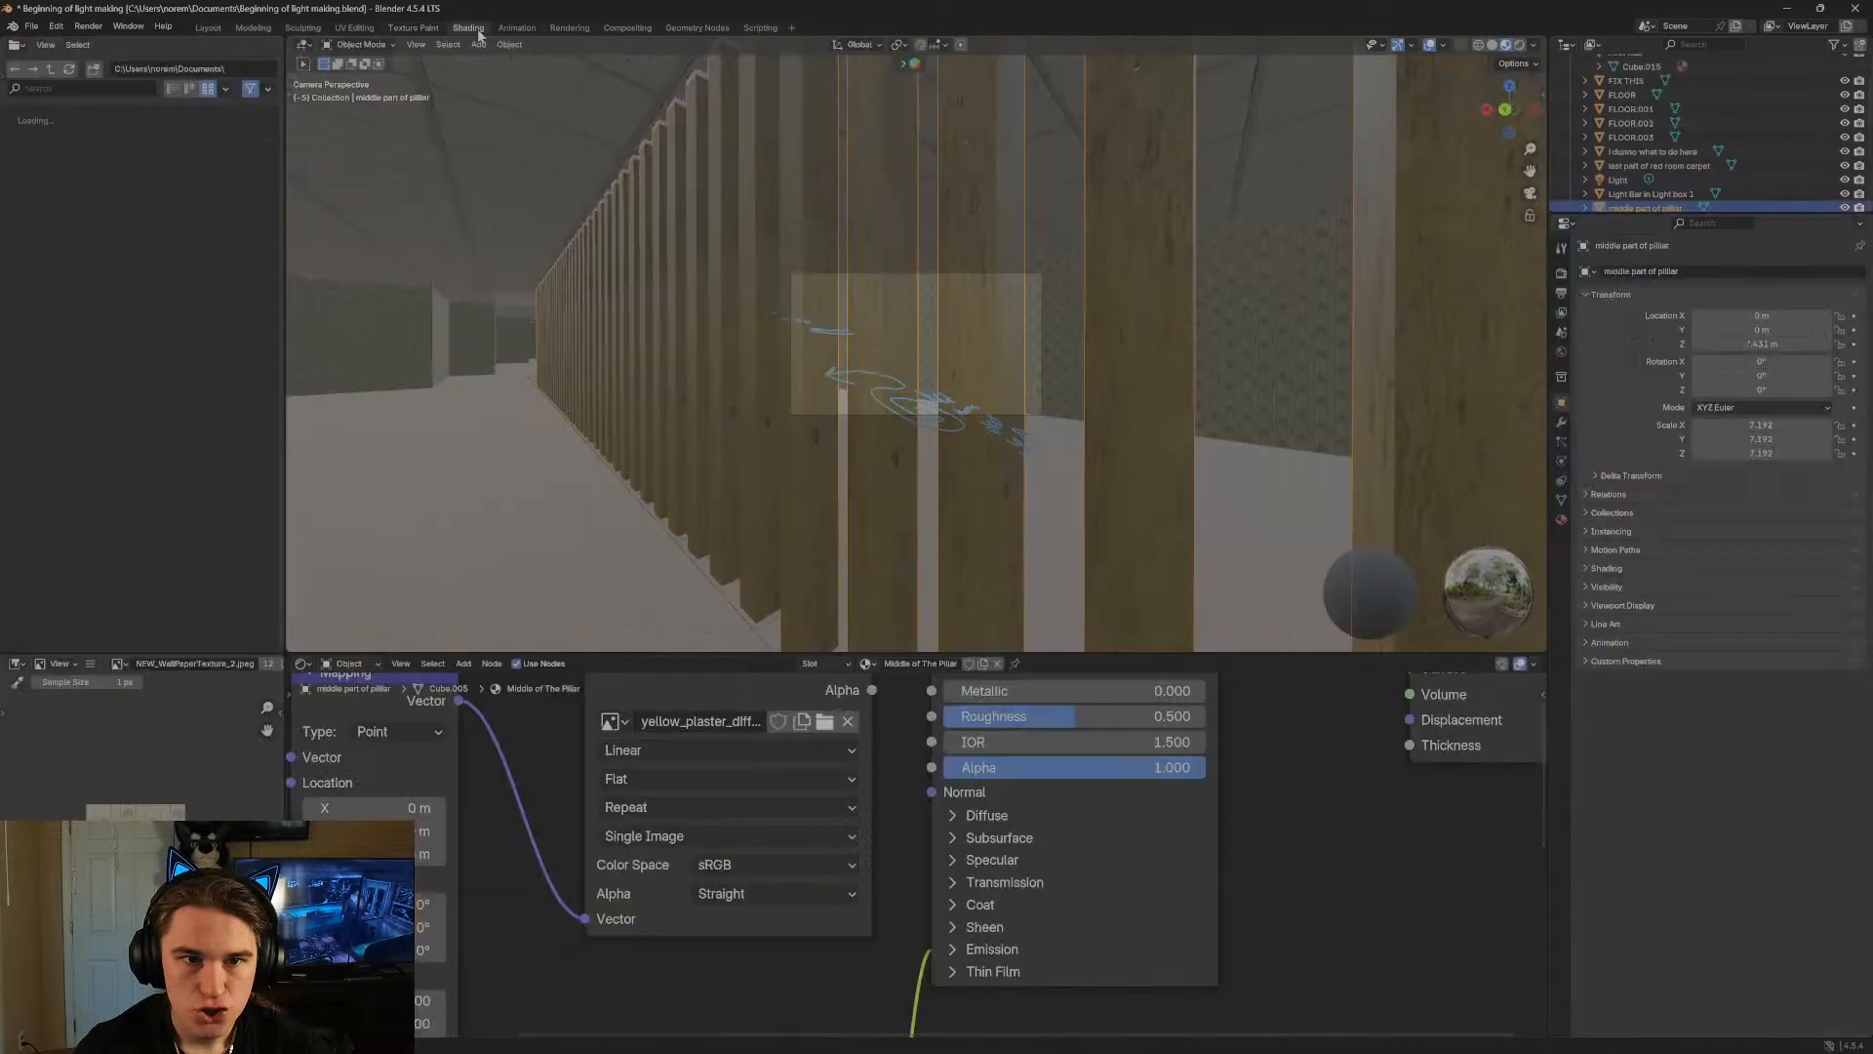
{"action": "key", "text": "Home"}
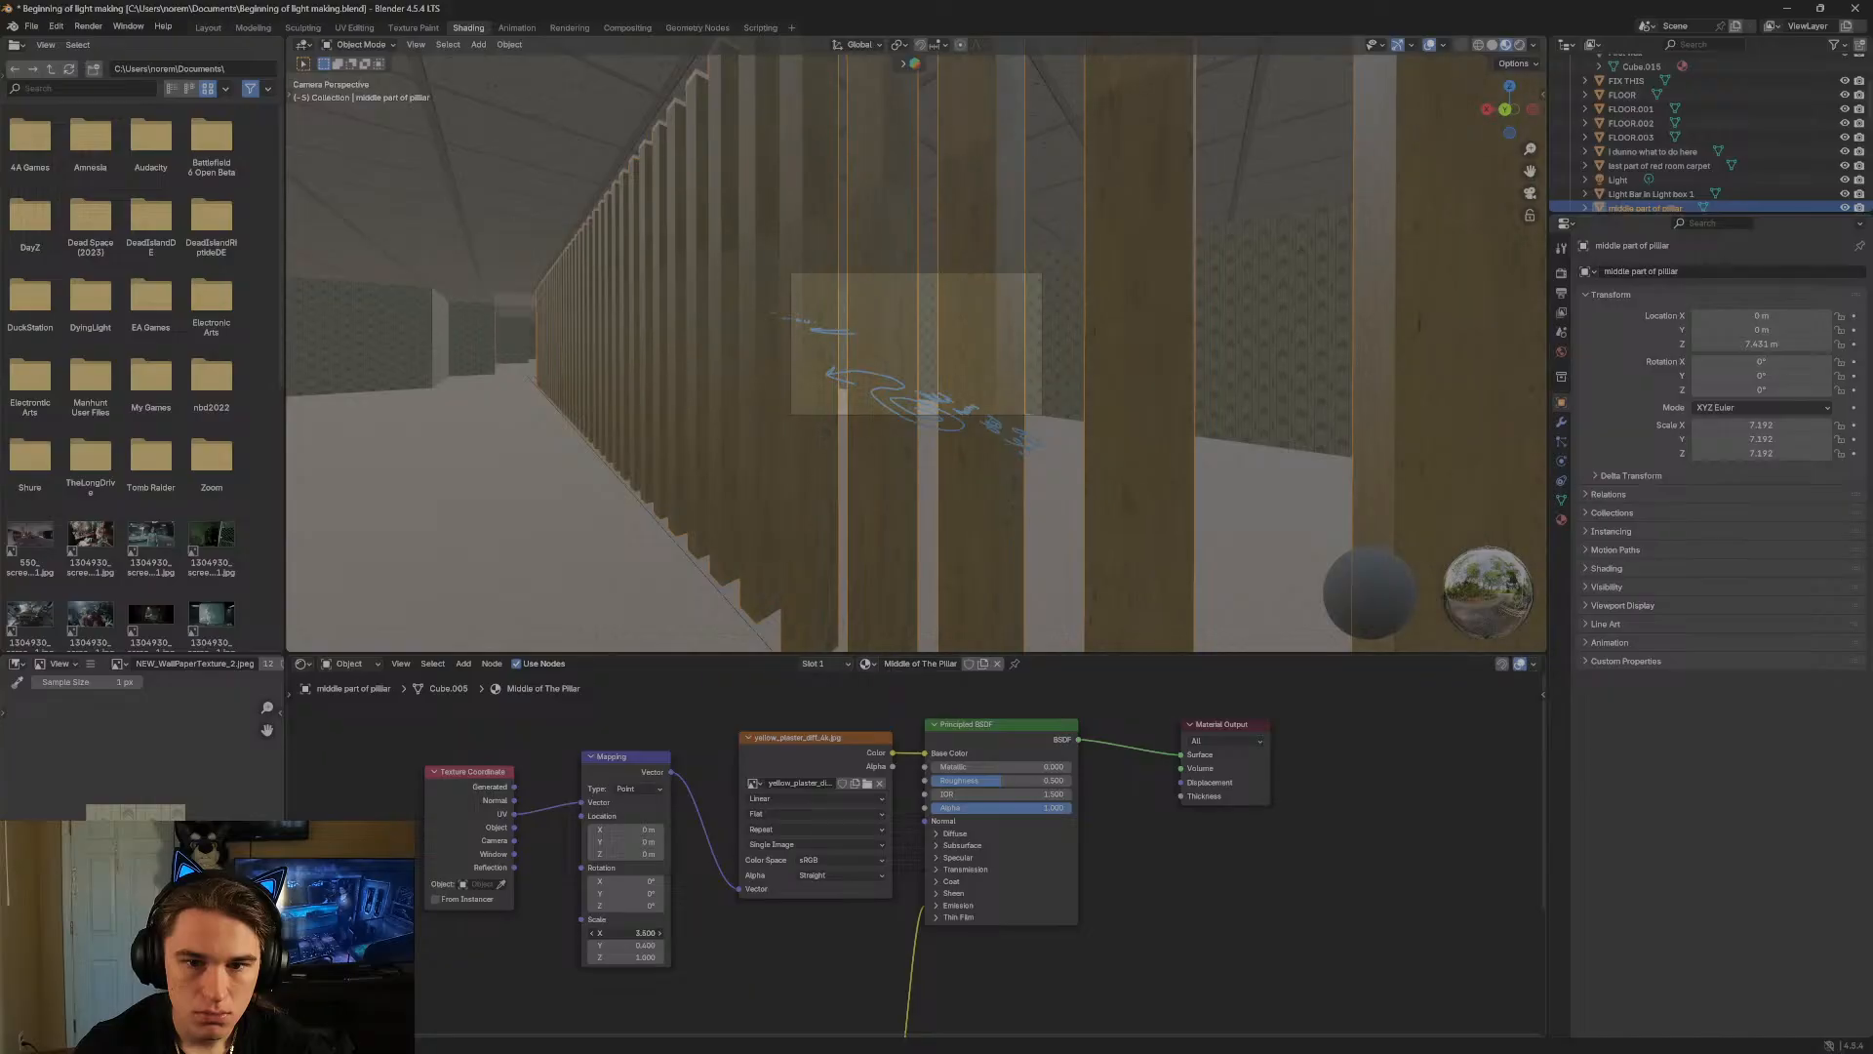
{"action": "mouse_move", "coordinate": [624, 932]}
{"action": "left_mouse_down"}
{"action": "mouse_move", "coordinate": [547, 932]}
{"action": "mouse_move", "coordinate": [659, 946]}
{"action": "left_mouse_up"}
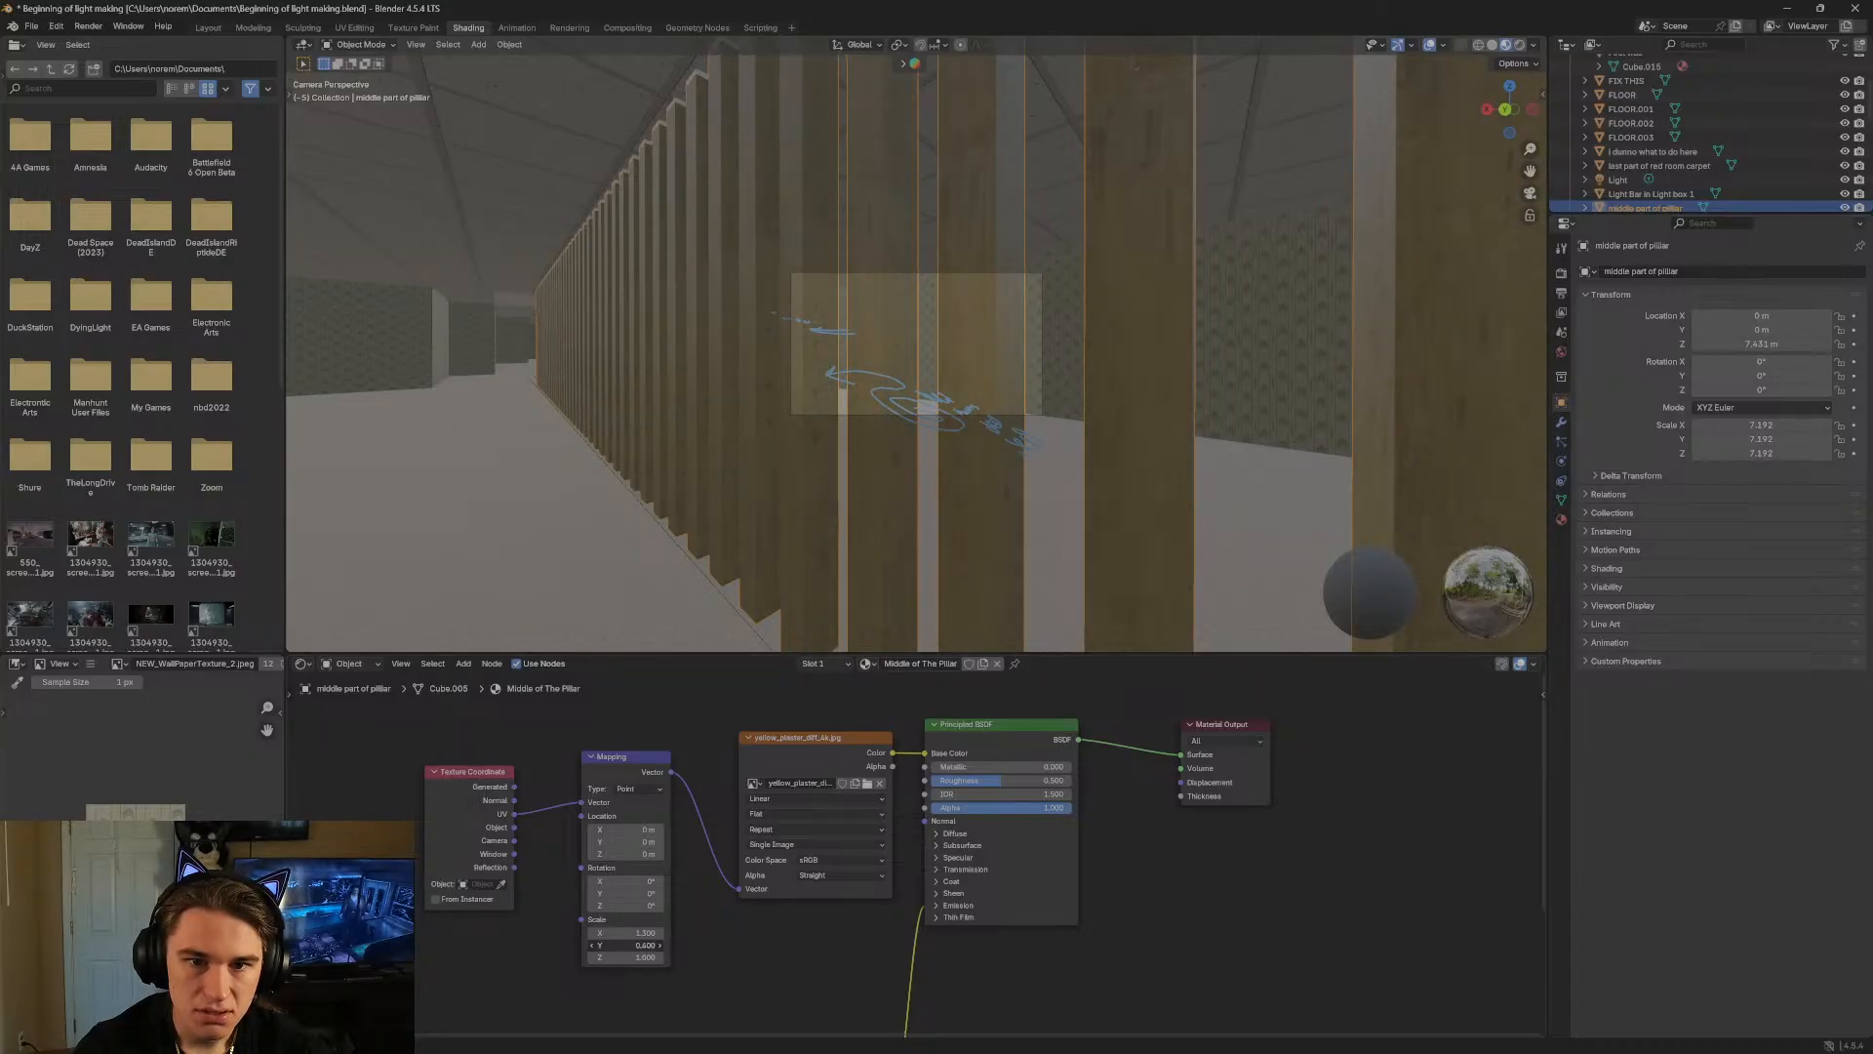
{"action": "left_click_drag", "start_coordinate": [624, 946], "coordinate": [632, 945]}
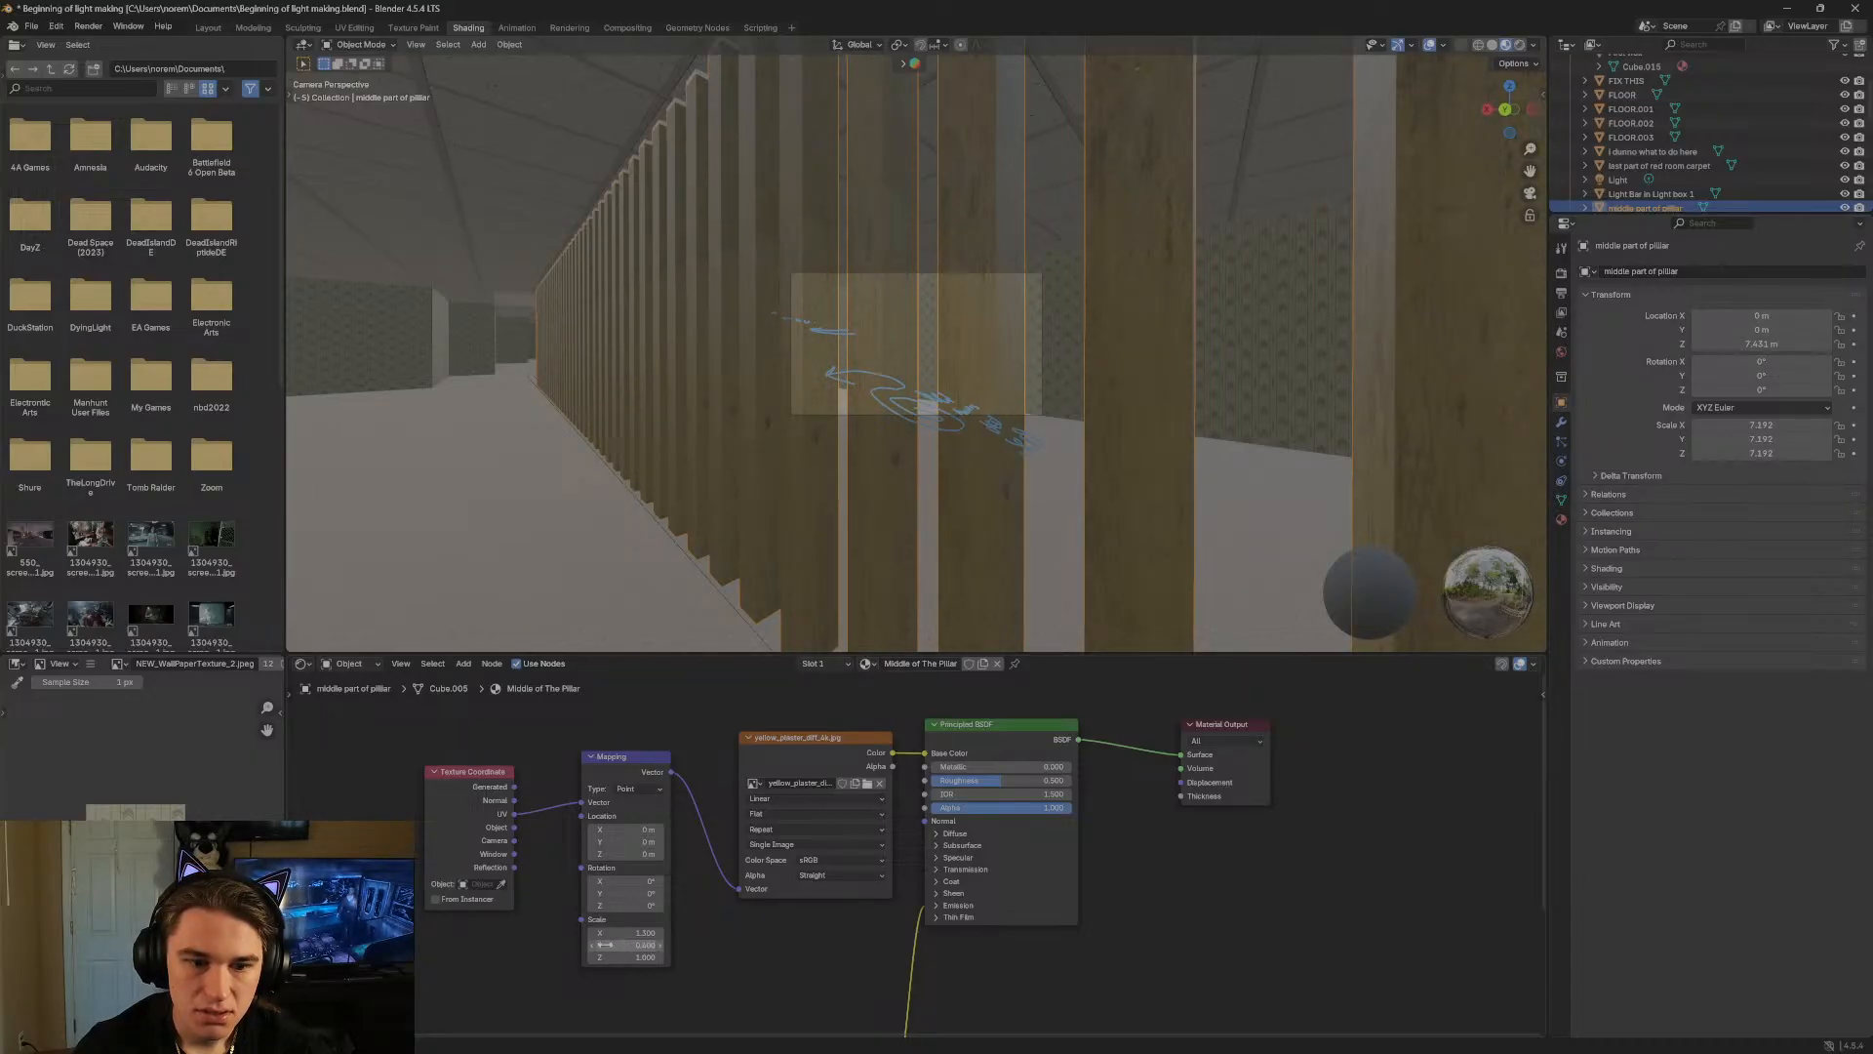
Try shifting the pillar texture along X, Y and Z with the Mapping node's location values.
{"action": "left_click", "coordinate": [477, 887]}
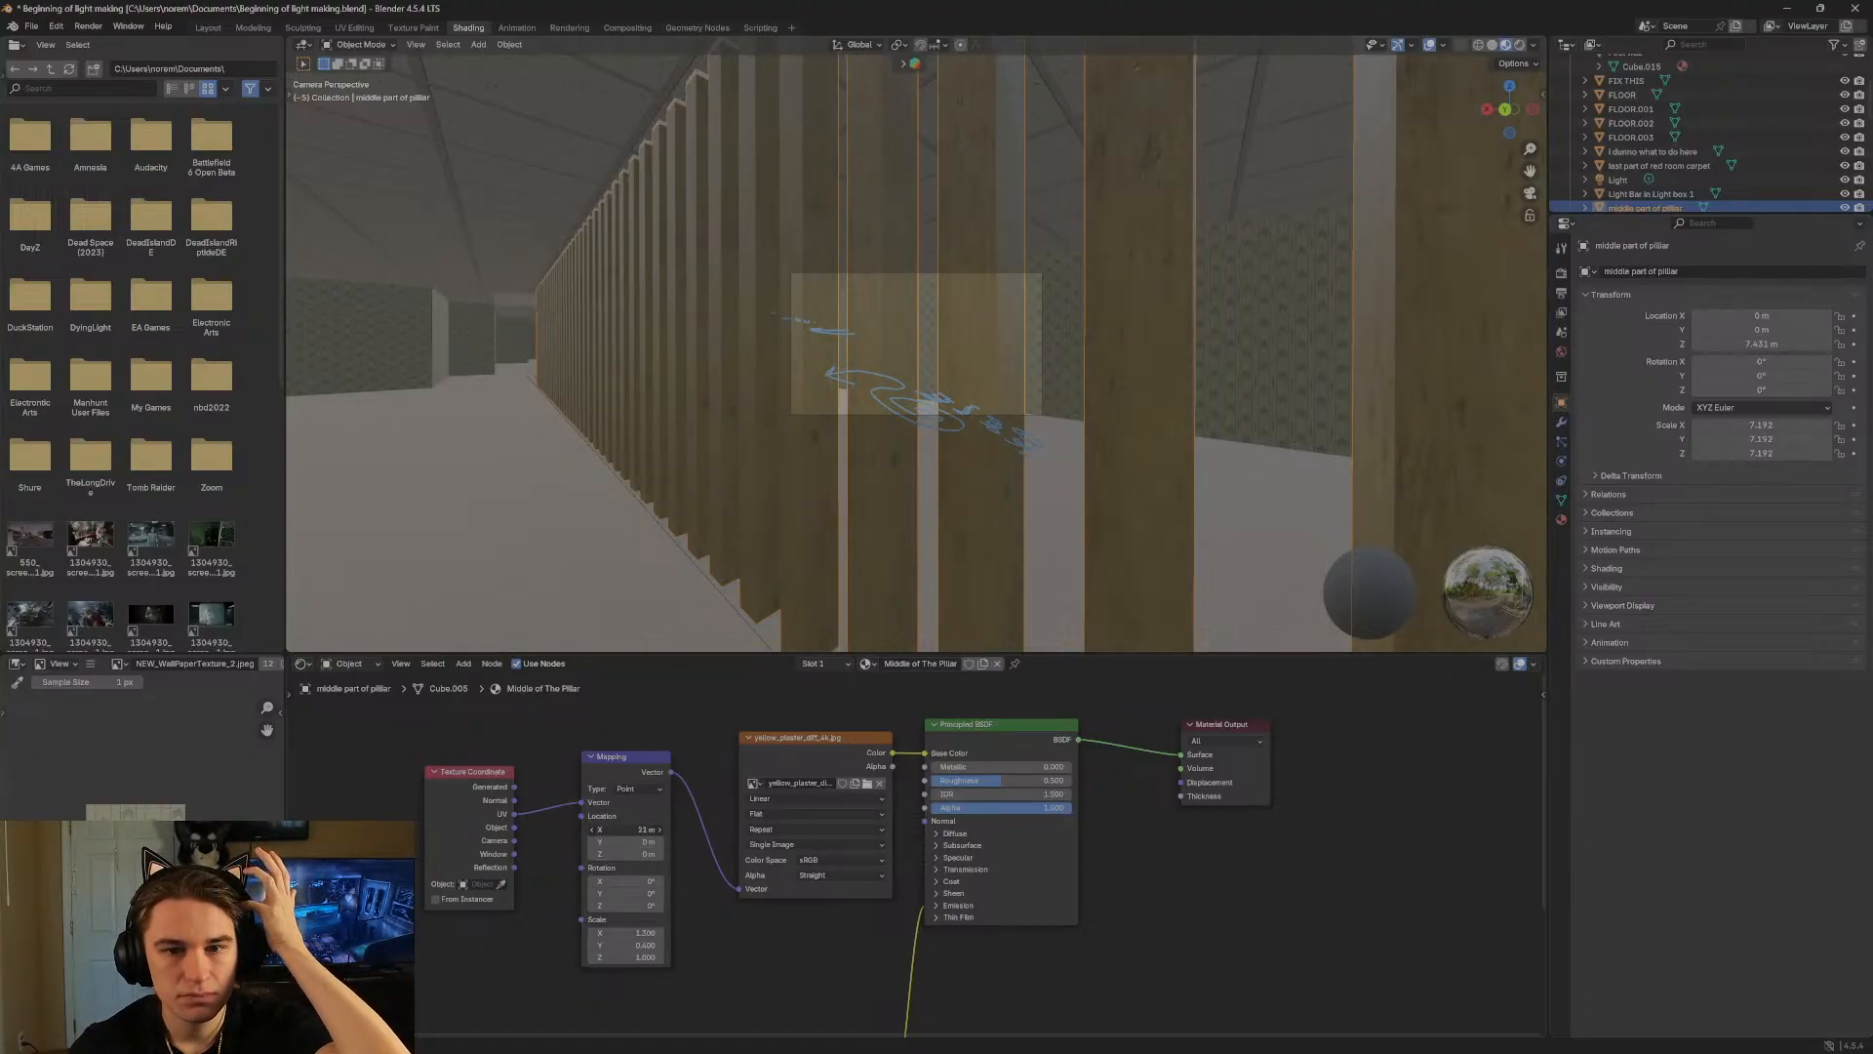
{"action": "left_click_drag", "start_coordinate": [613, 845], "coordinate": [654, 845]}
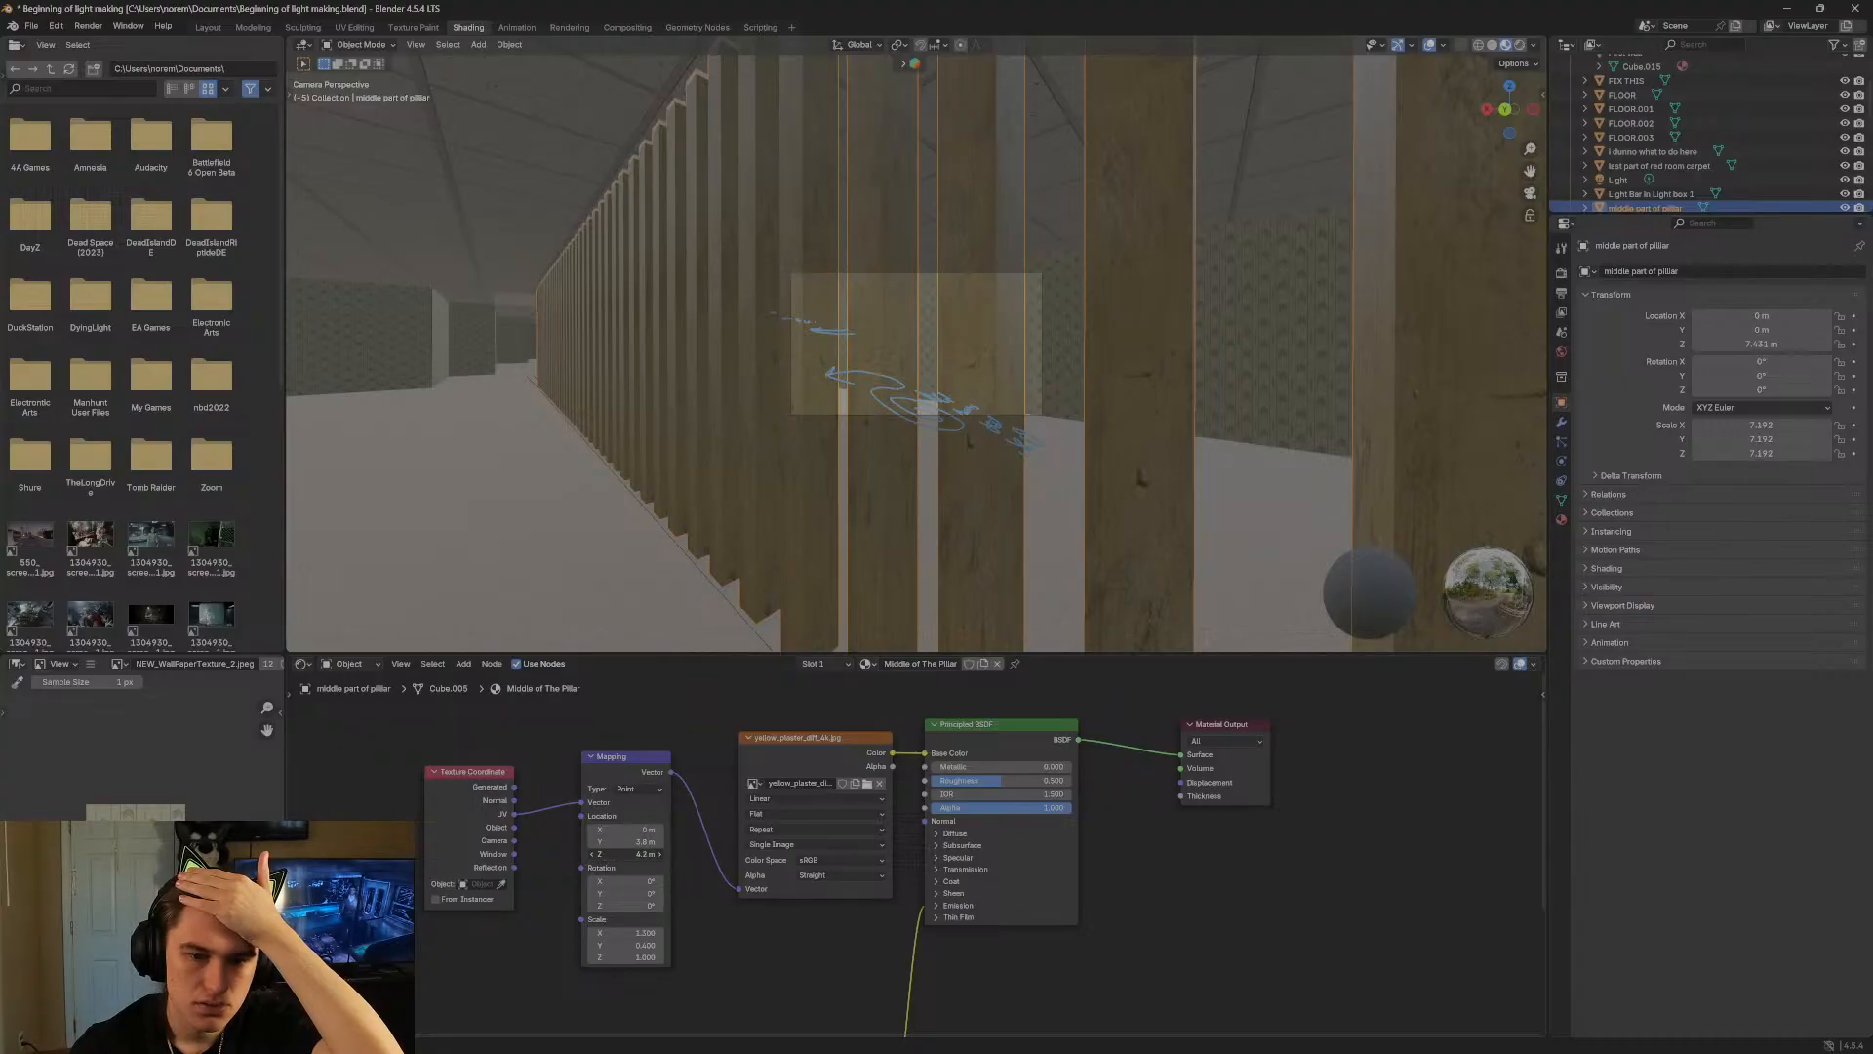
{"action": "right_click", "coordinate": [632, 853]}
{"action": "left_click_drag", "start_coordinate": [639, 854], "coordinate": [607, 842]}
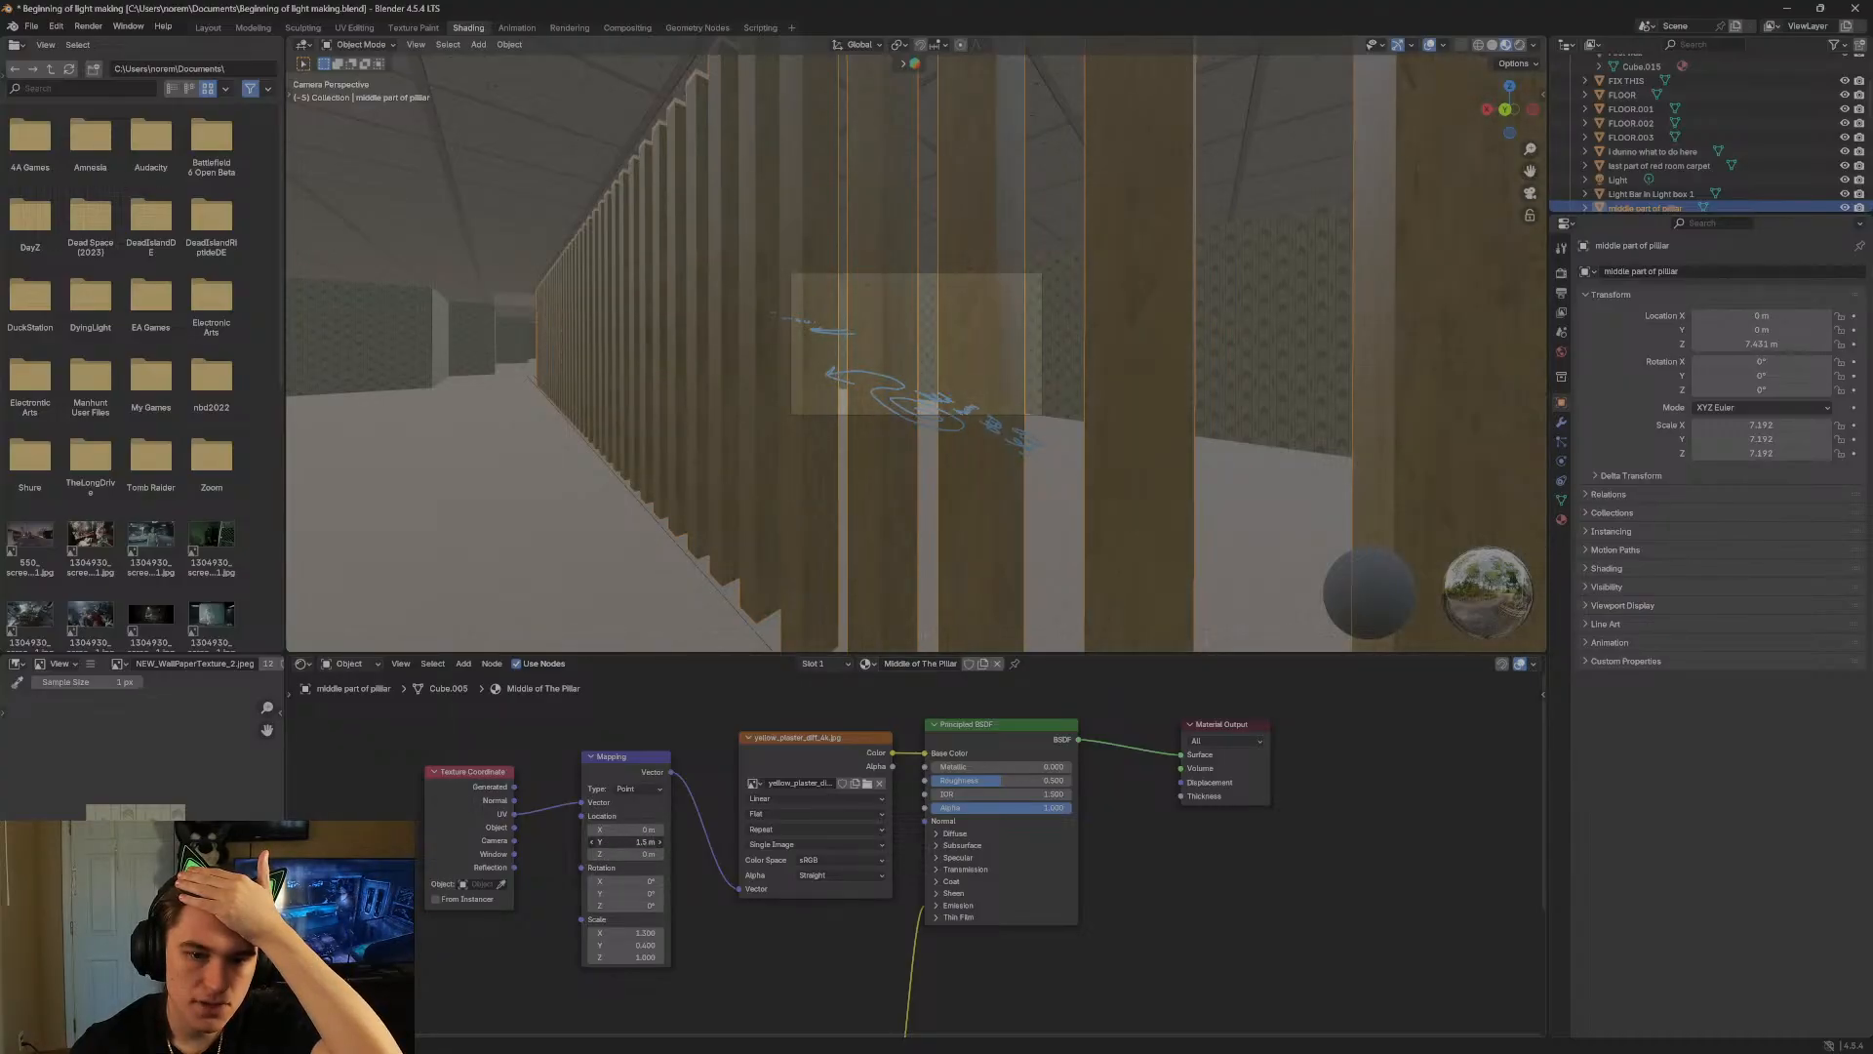
{"action": "right_click", "coordinate": [627, 842]}
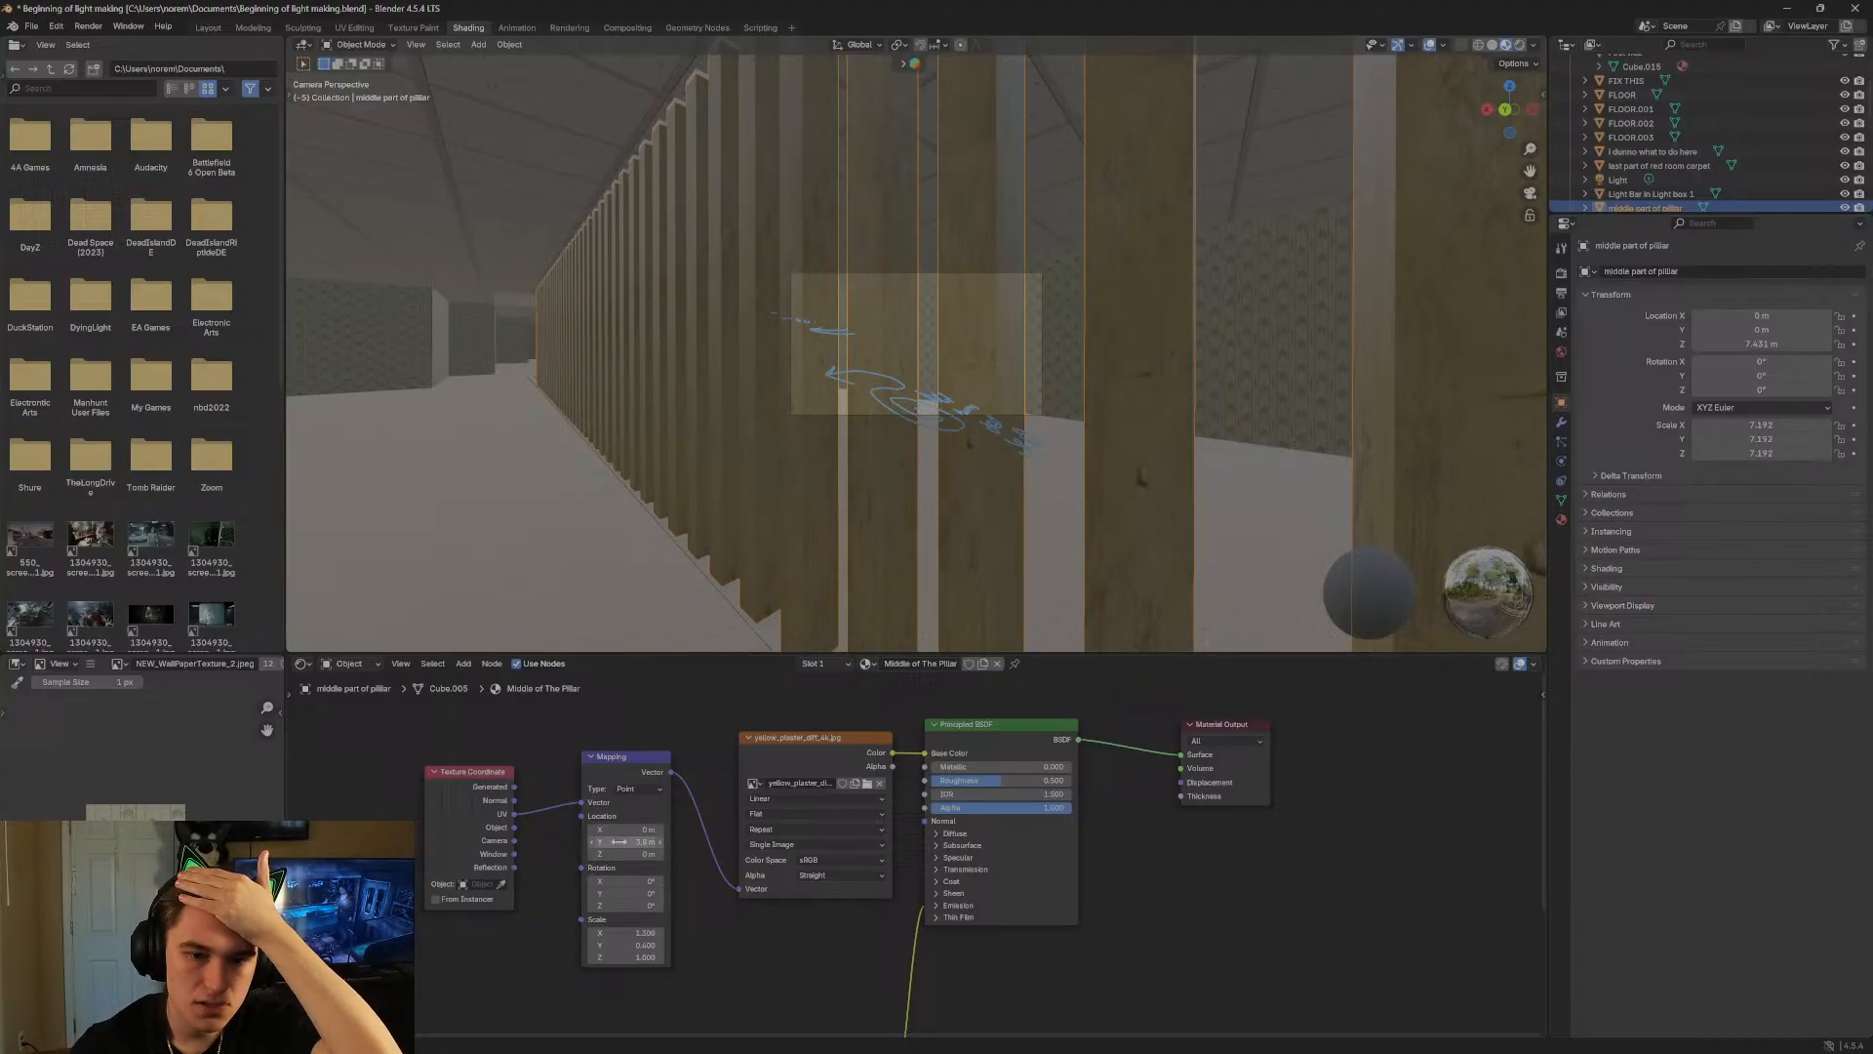
Try the Box, Sphere and Tube projections on the pillar texture, and return it to Flat.
{"action": "left_click", "coordinate": [829, 813]}
{"action": "left_click", "coordinate": [825, 831]}
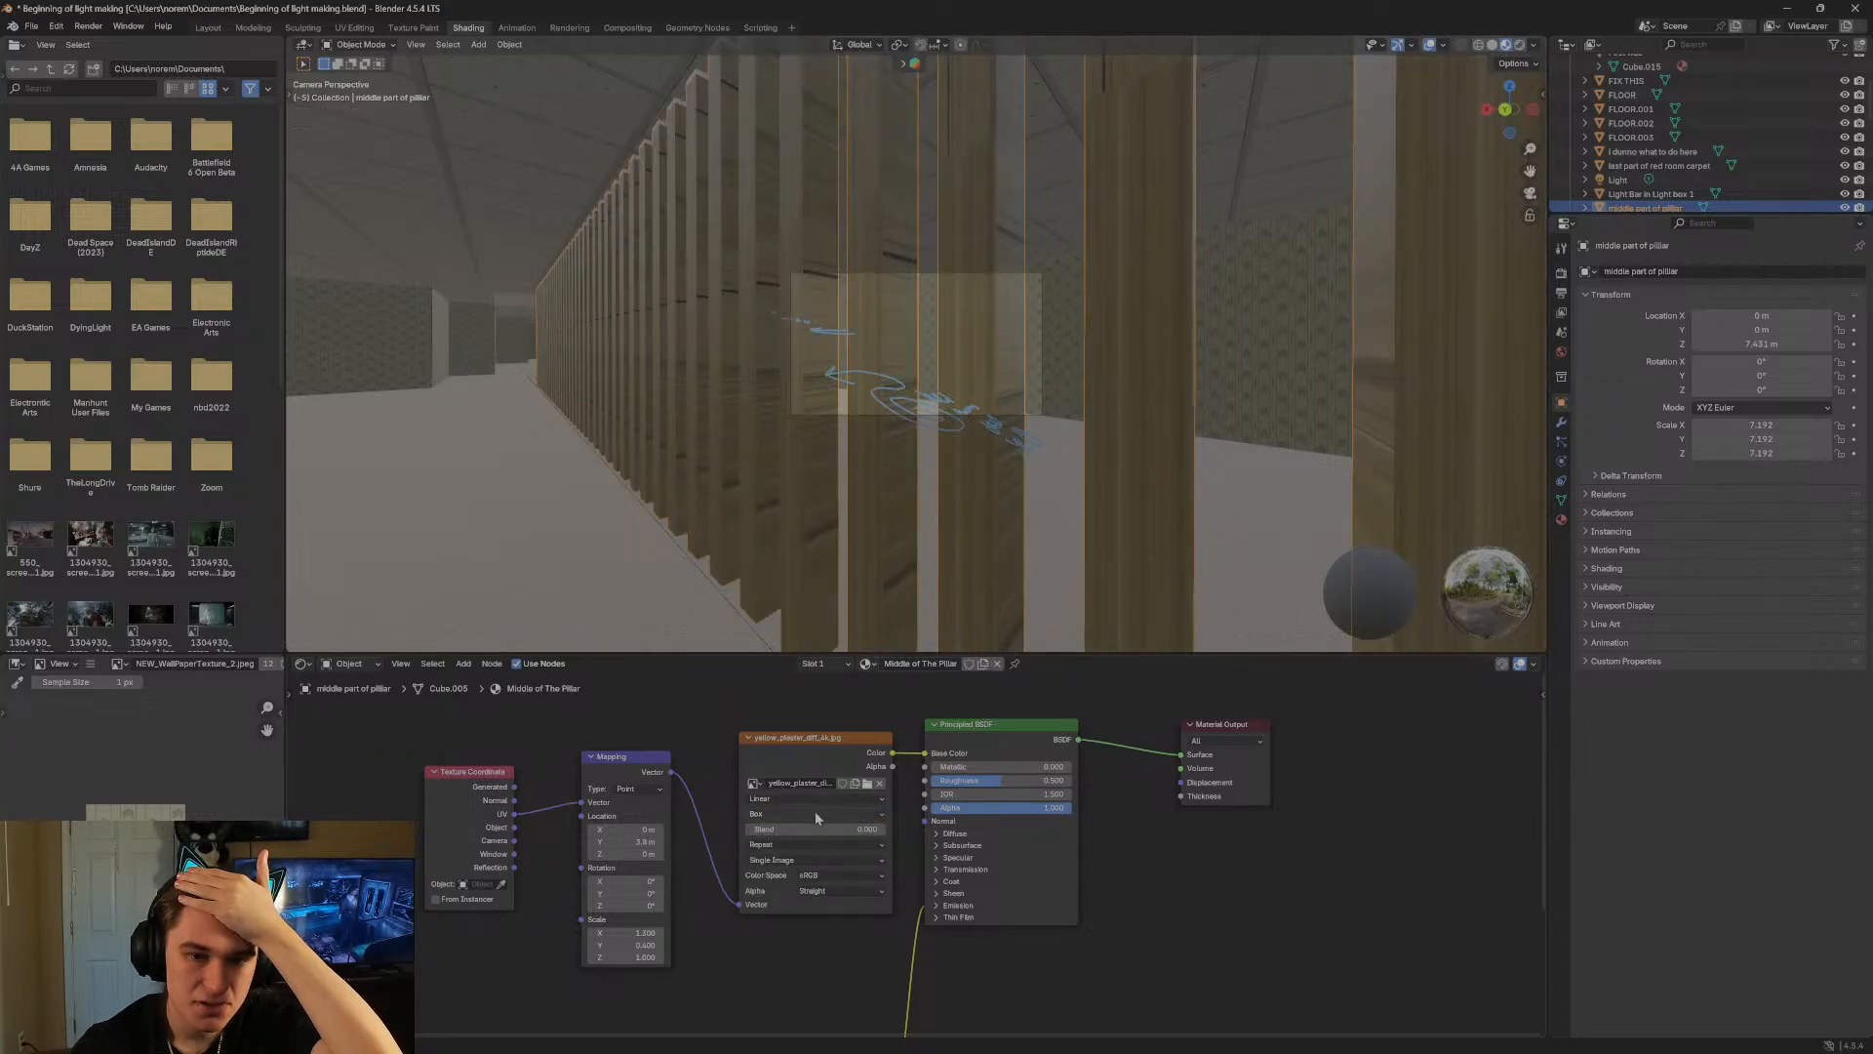
{"action": "left_click", "coordinate": [815, 811]}
{"action": "left_click", "coordinate": [809, 862]}
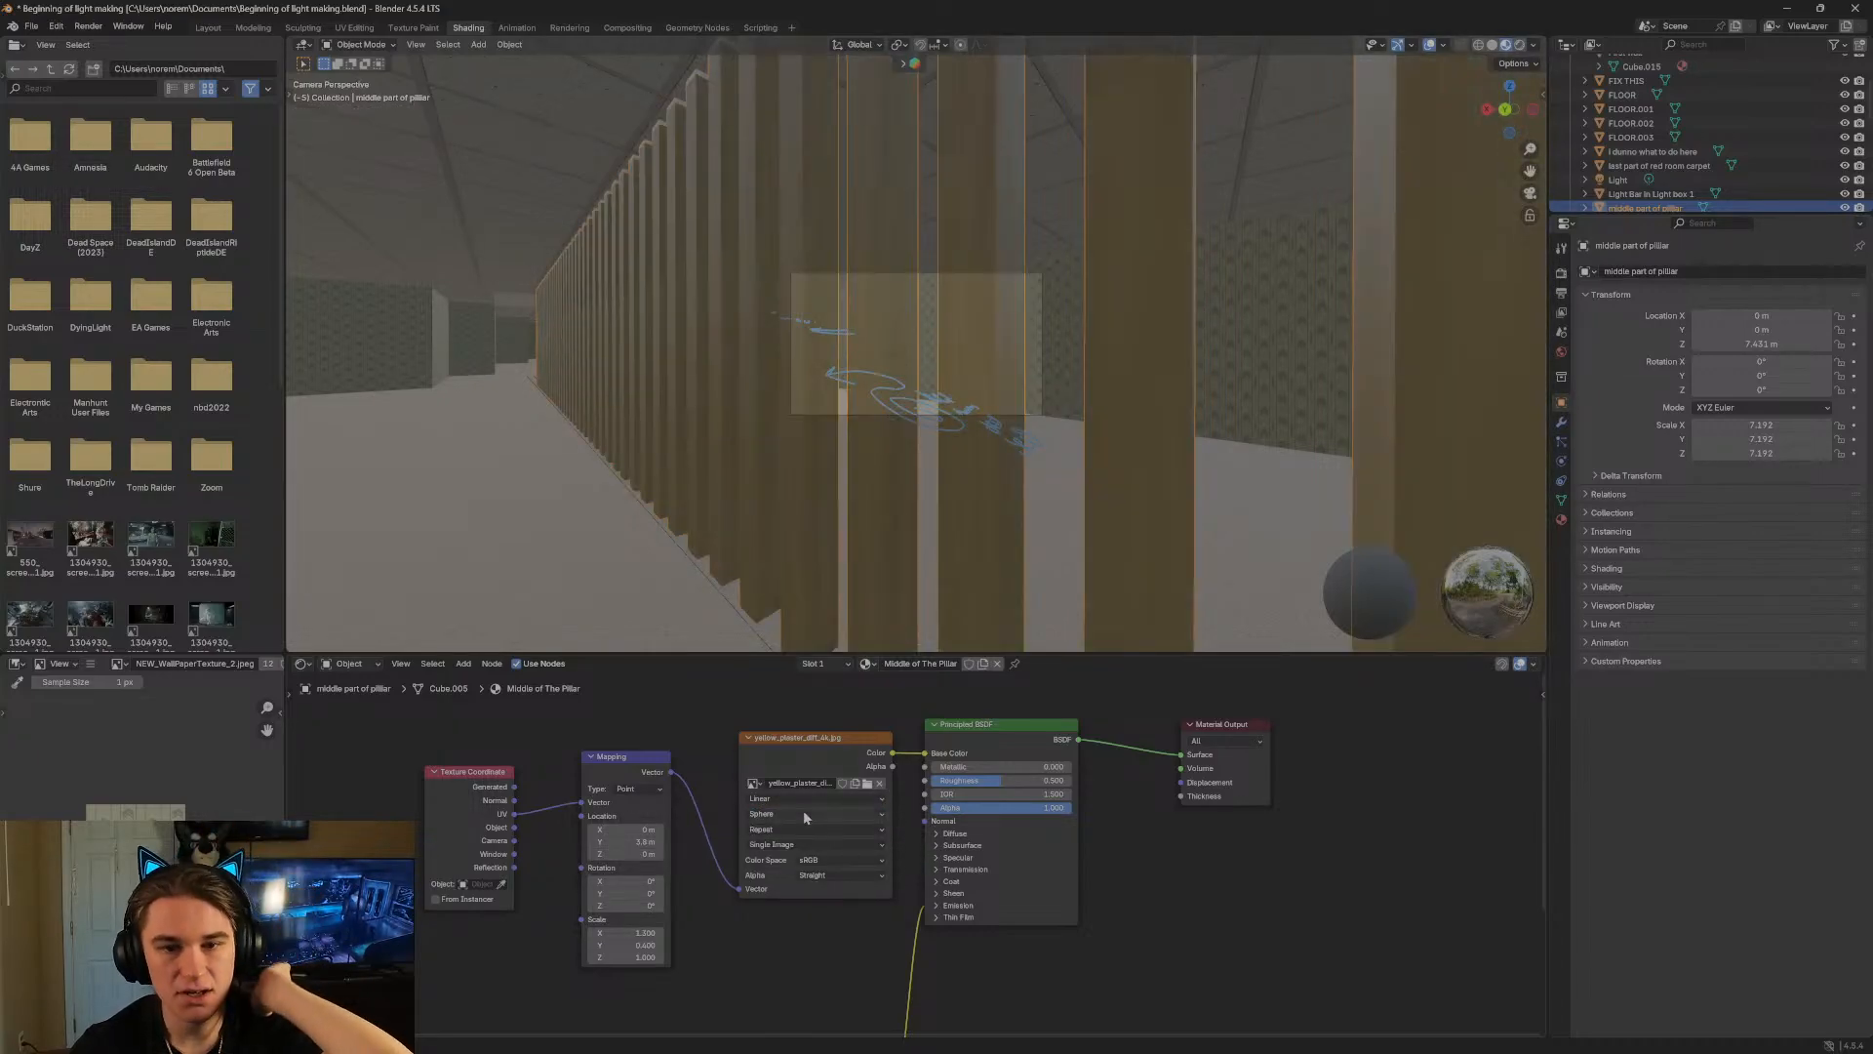
{"action": "left_click", "coordinate": [804, 811]}
{"action": "left_click", "coordinate": [812, 878]}
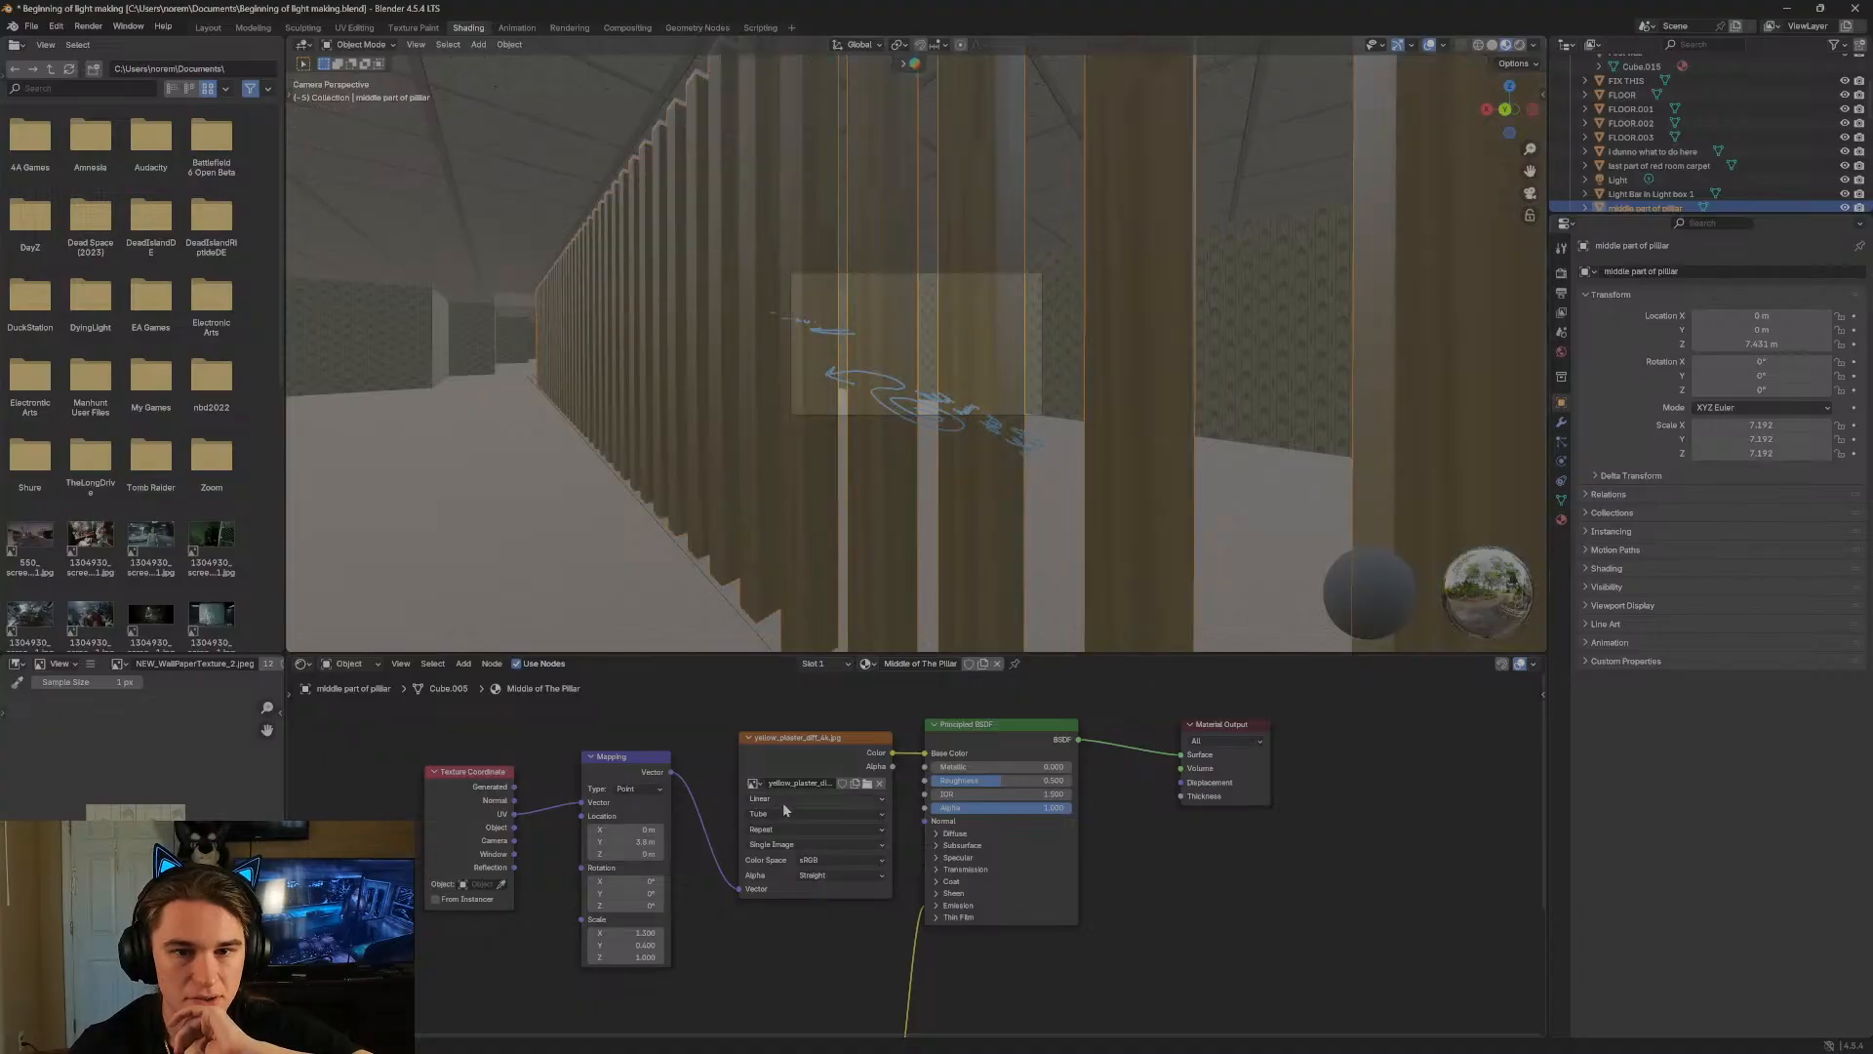
{"action": "left_click", "coordinate": [779, 799]}
{"action": "left_click", "coordinate": [792, 831]}
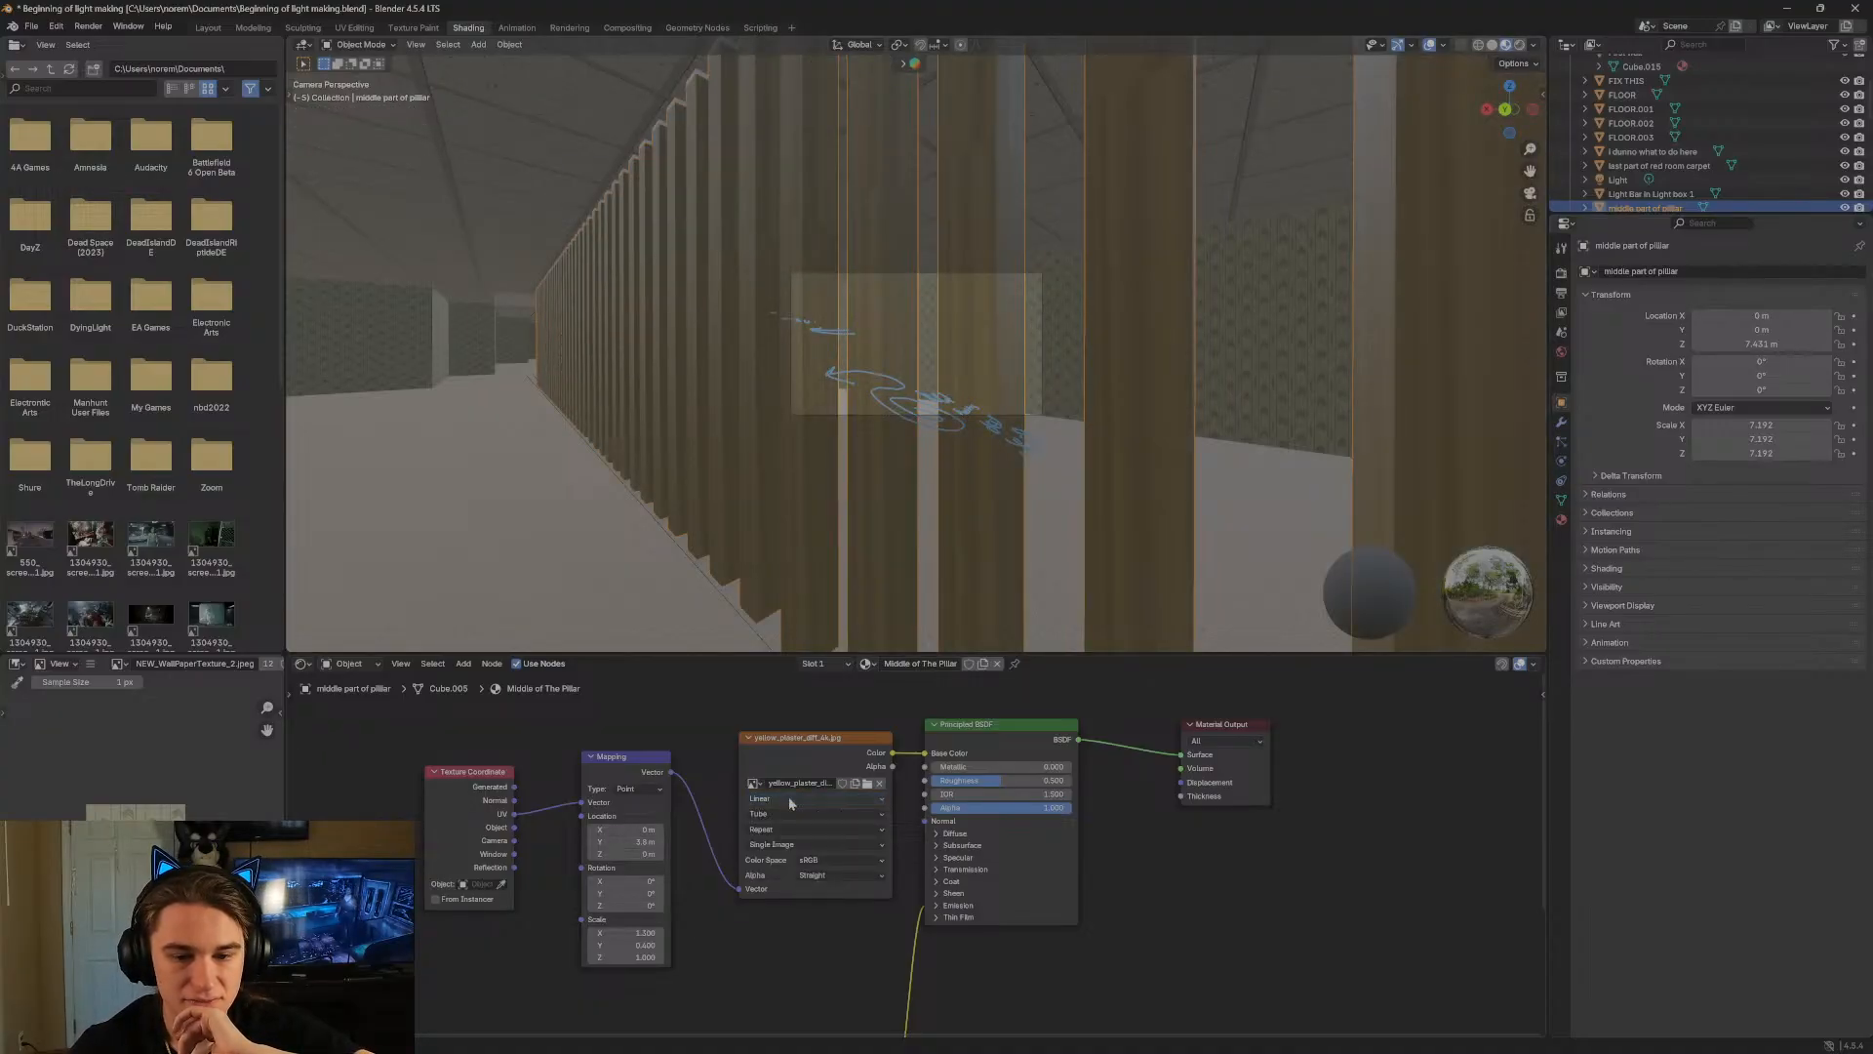
{"action": "left_click", "coordinate": [794, 815]}
{"action": "left_click", "coordinate": [794, 830]}
Try the Extend, Clip and Mirror extension modes on the pillar texture, and return it to Repeat.
{"action": "left_click", "coordinate": [793, 829]}
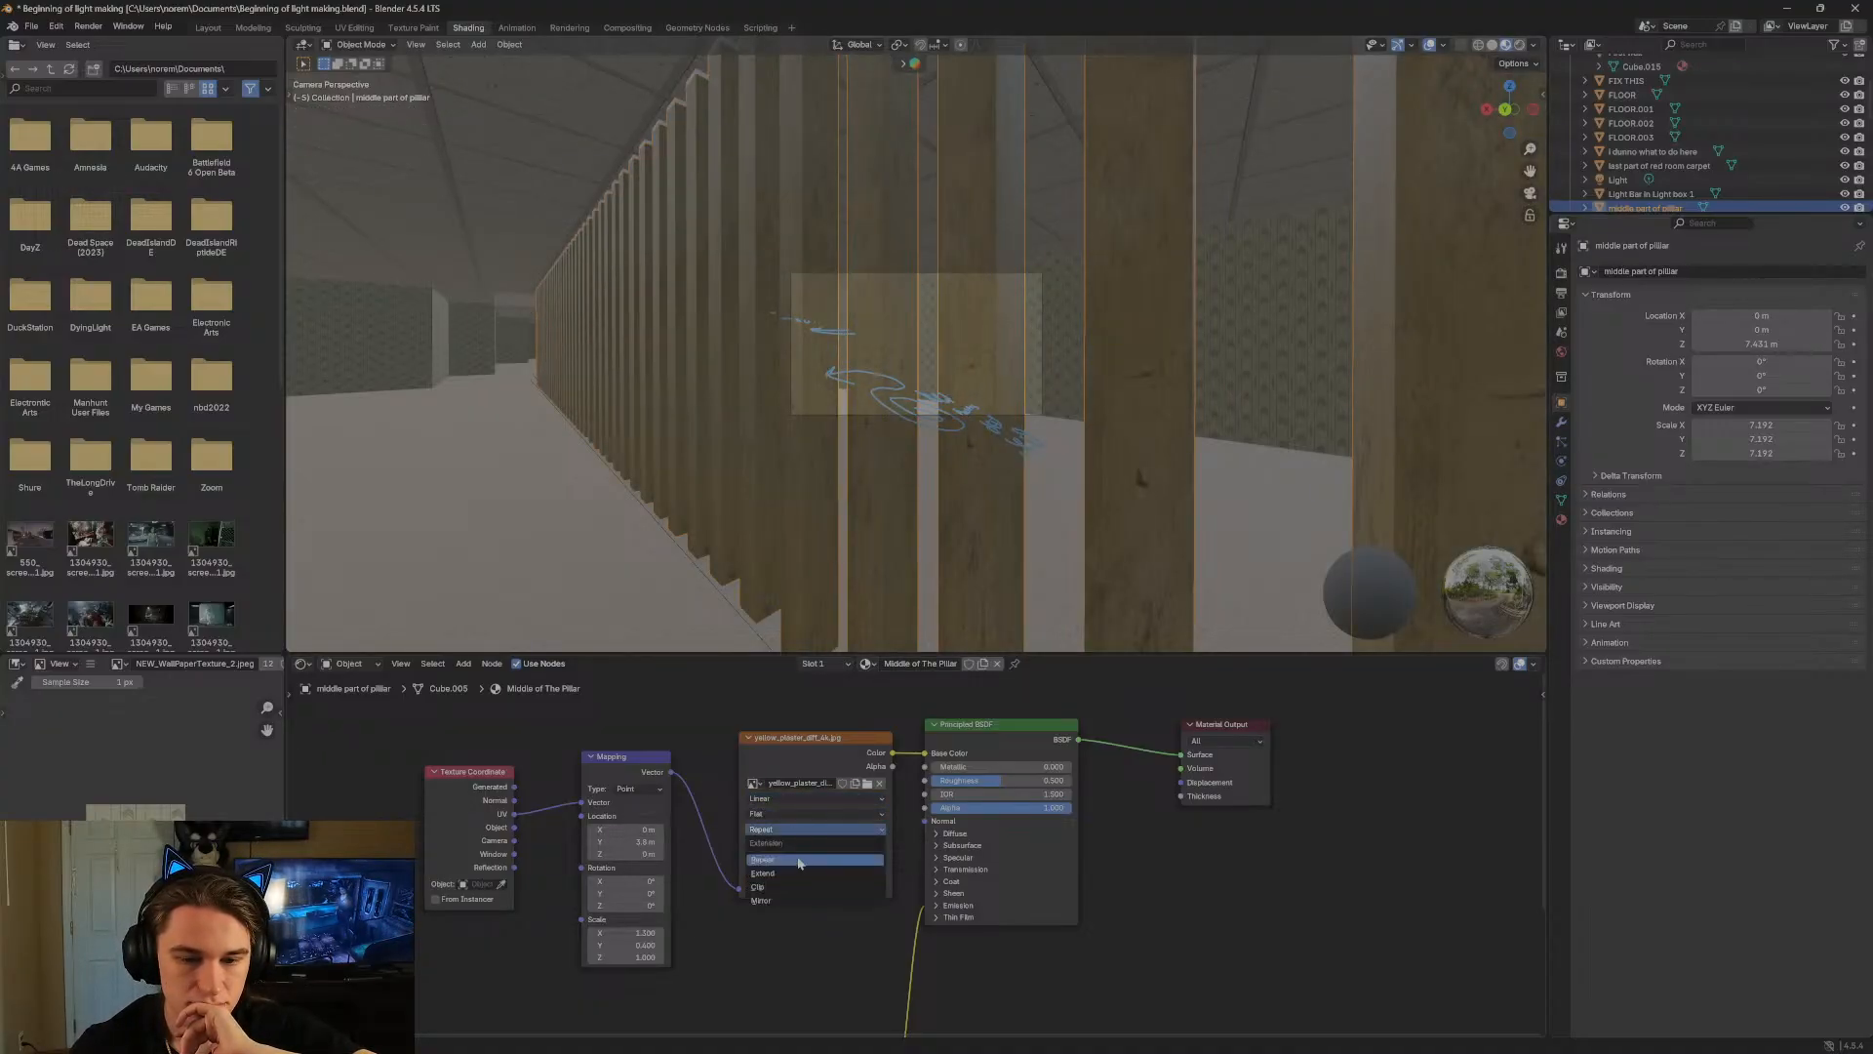
{"action": "left_click", "coordinate": [800, 872]}
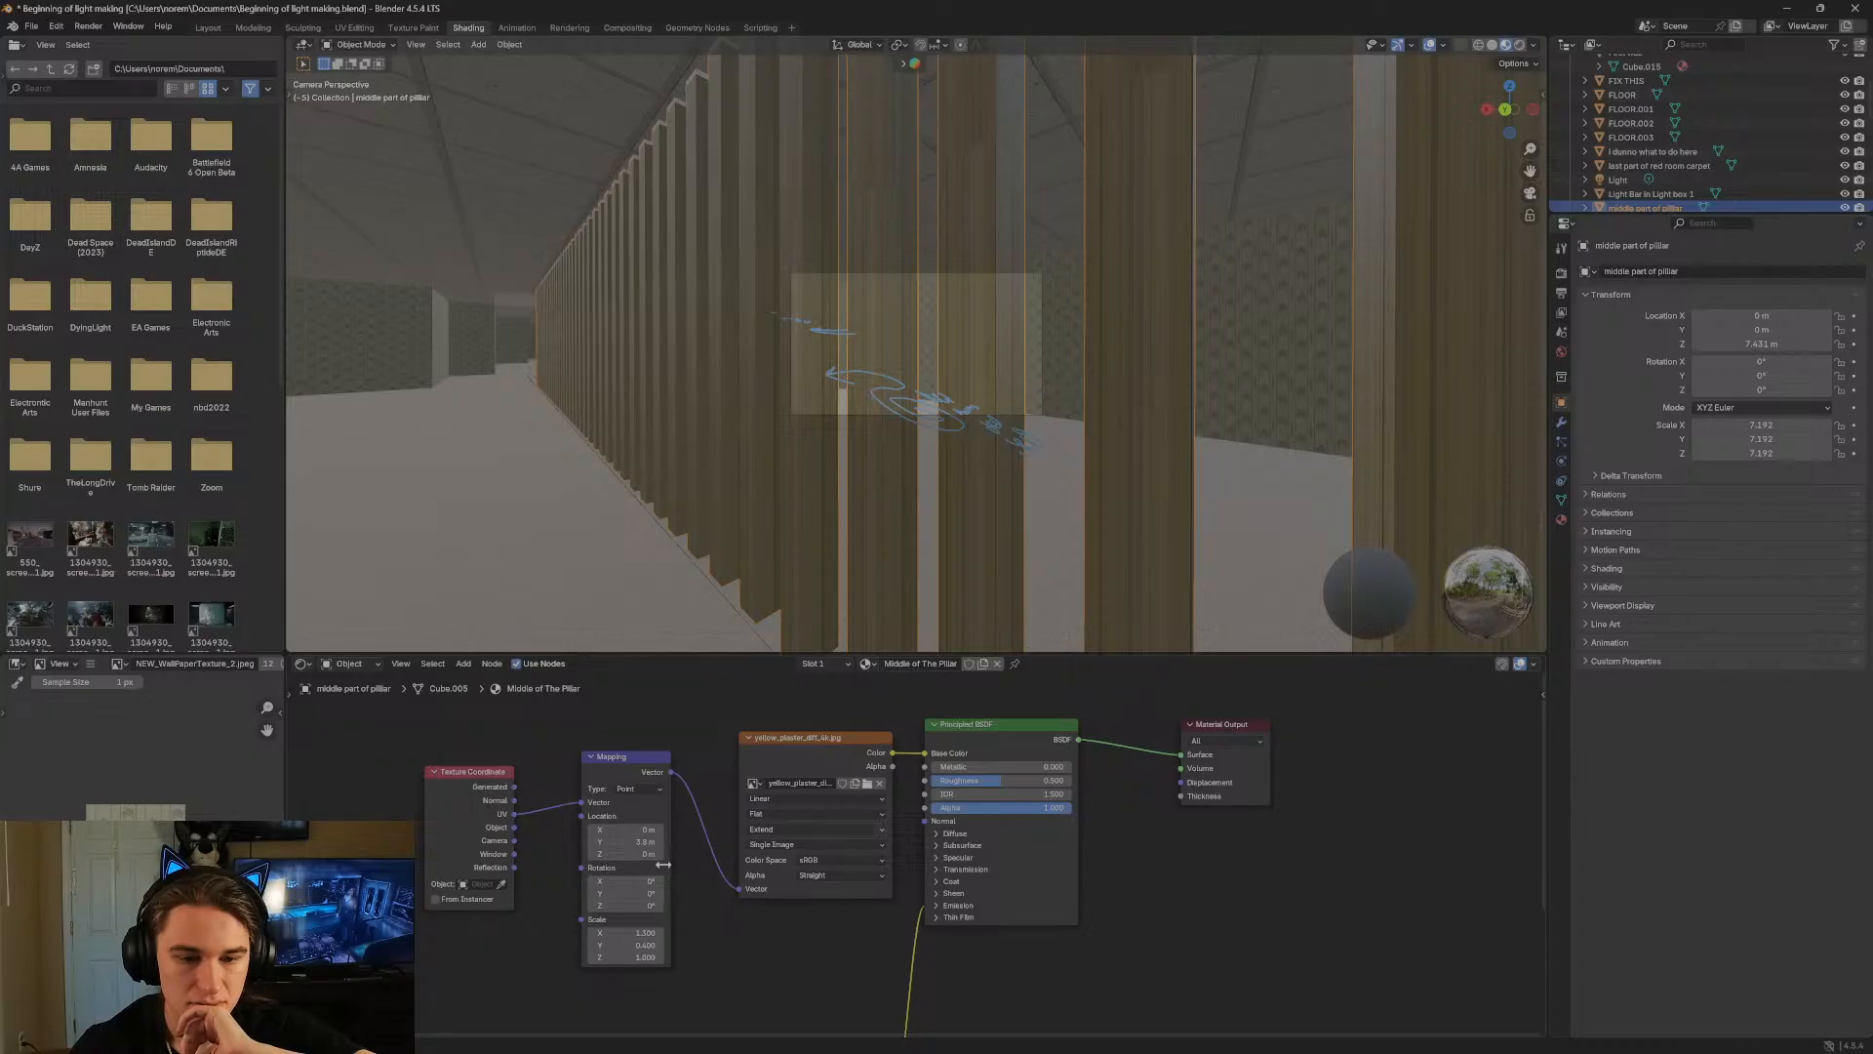
{"action": "left_click_drag", "start_coordinate": [642, 933], "coordinate": [520, 946]}
{"action": "right_click", "coordinate": [642, 946]}
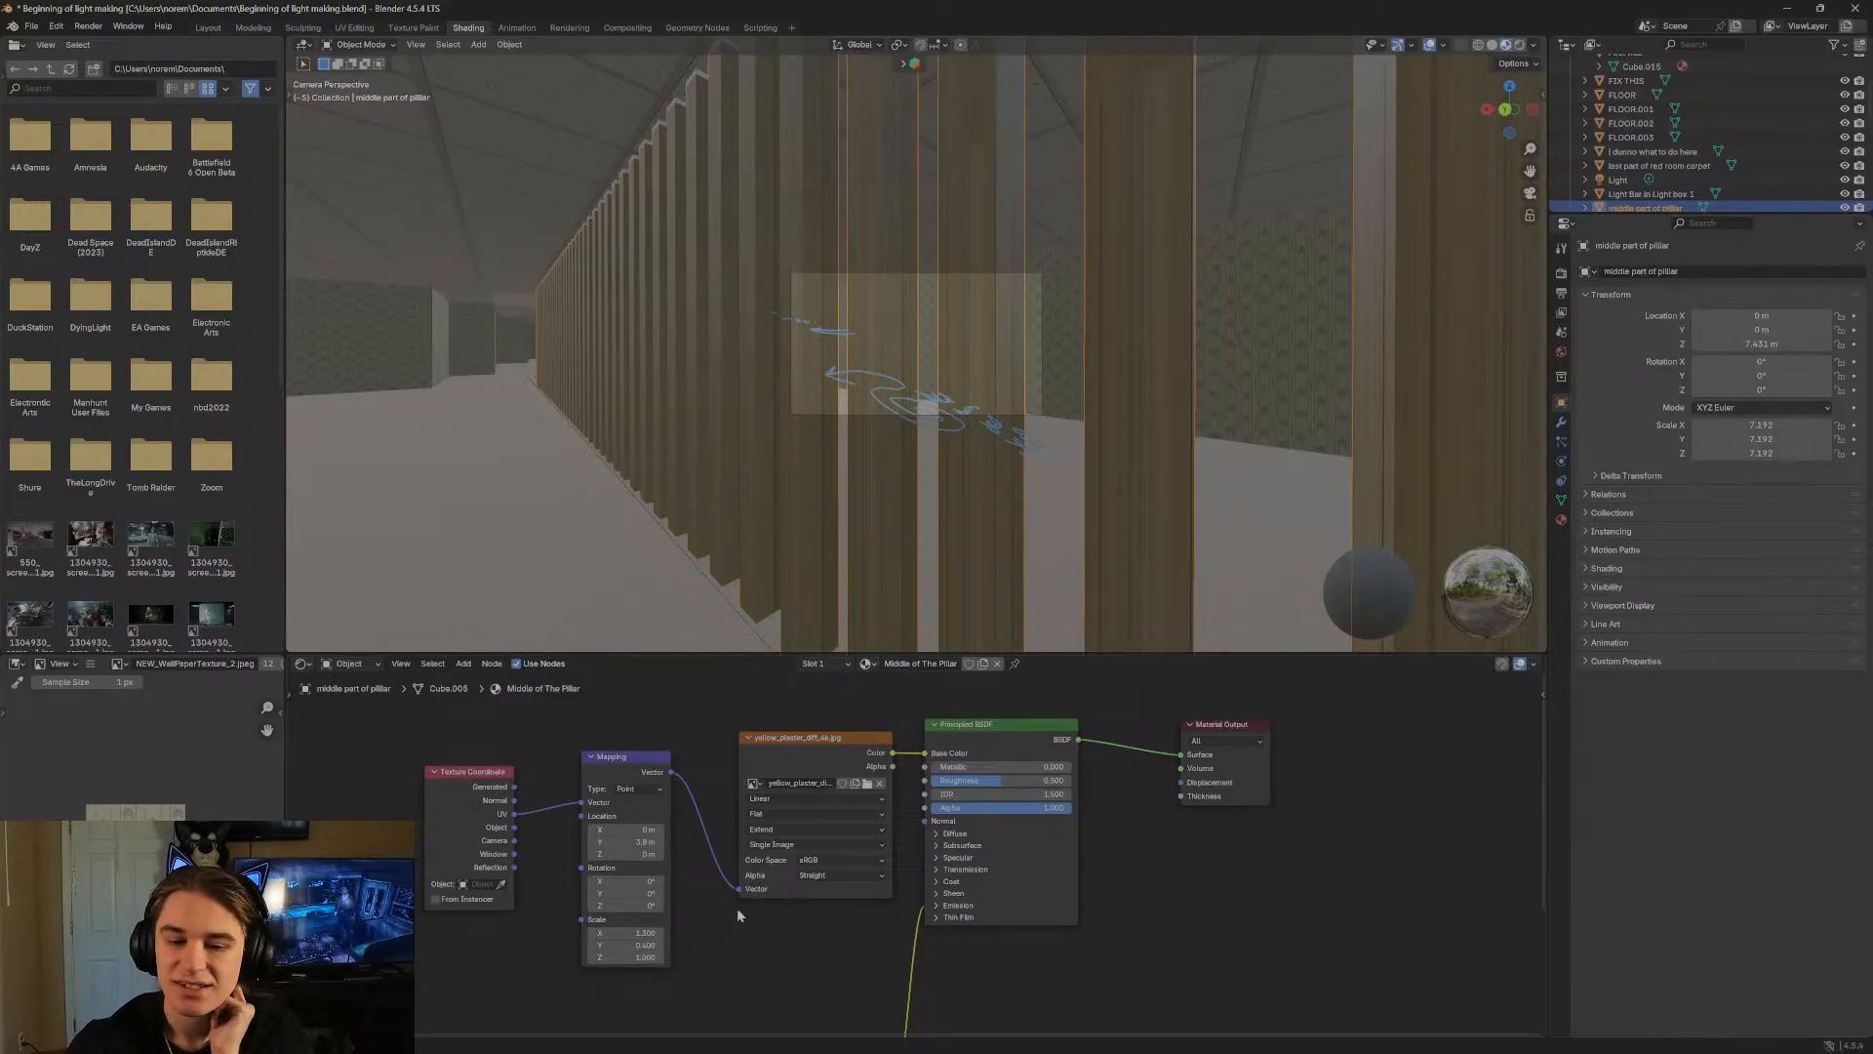
{"action": "left_click", "coordinate": [829, 829]}
{"action": "left_click", "coordinate": [806, 882]}
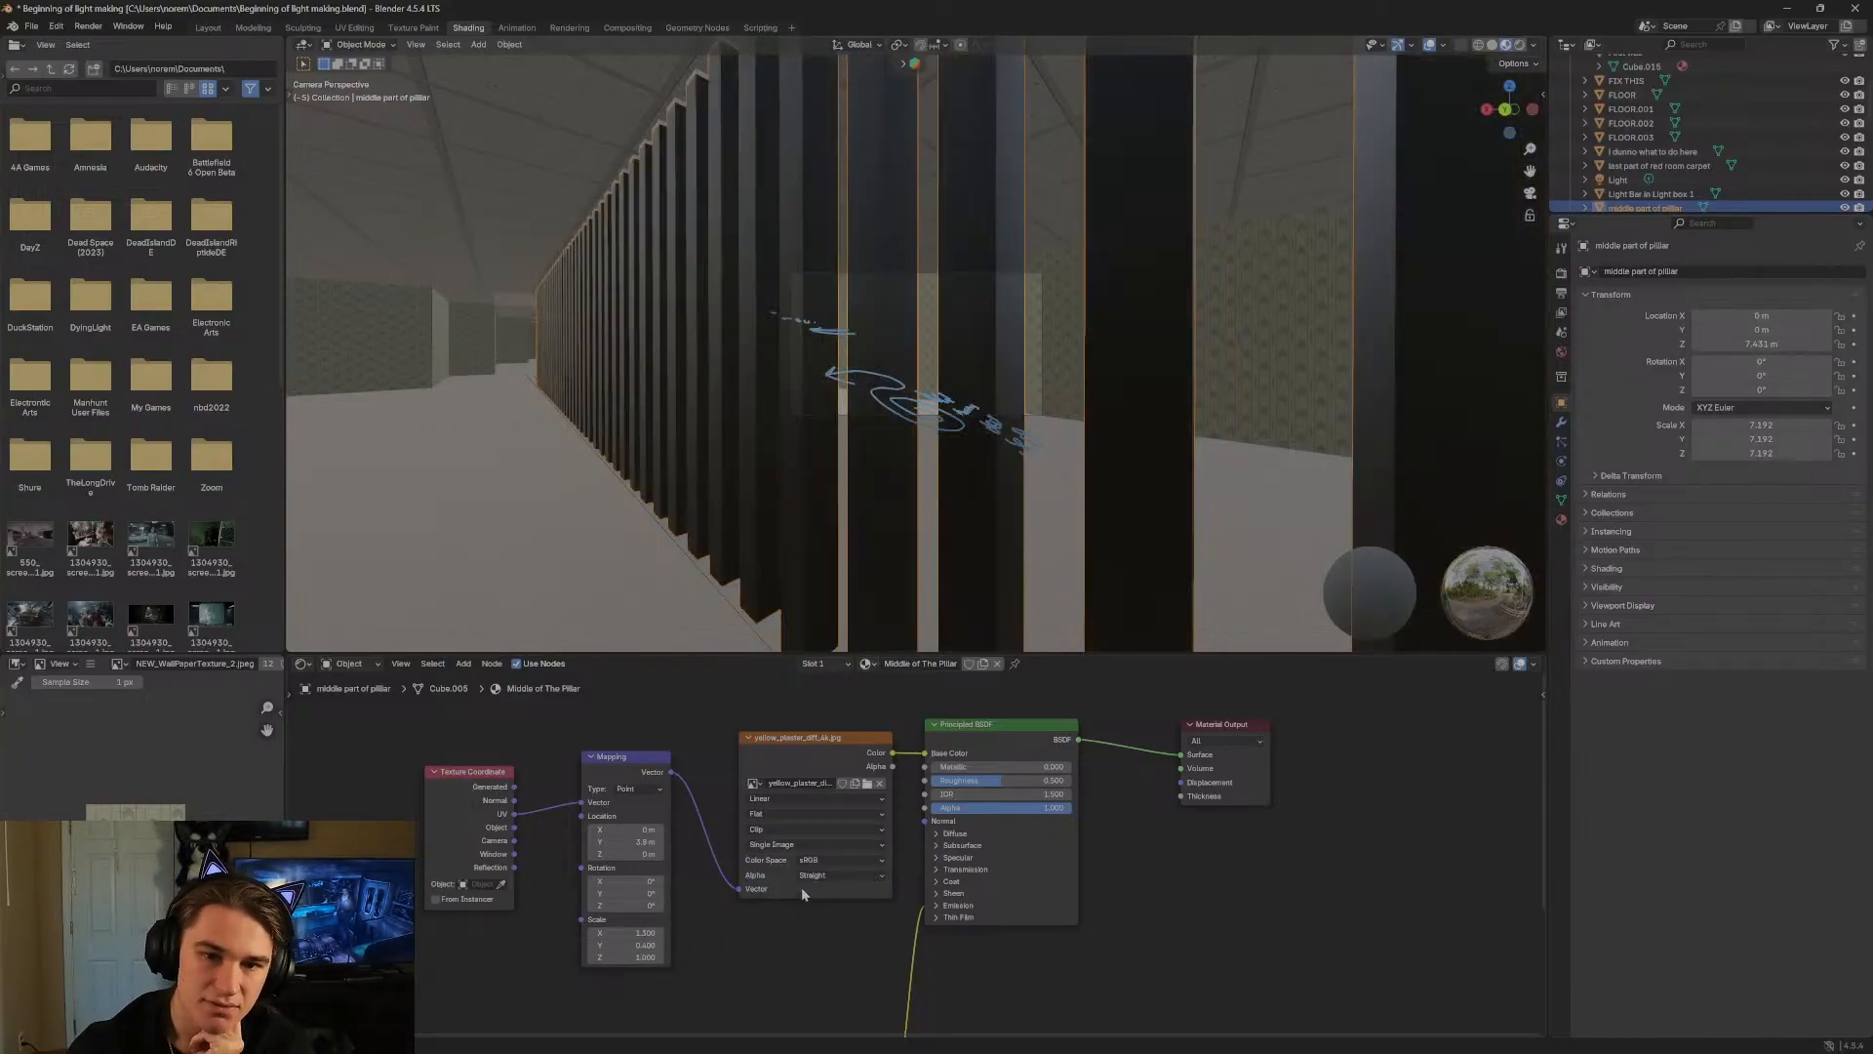
{"action": "left_click", "coordinate": [800, 831]}
{"action": "left_click", "coordinate": [810, 902]}
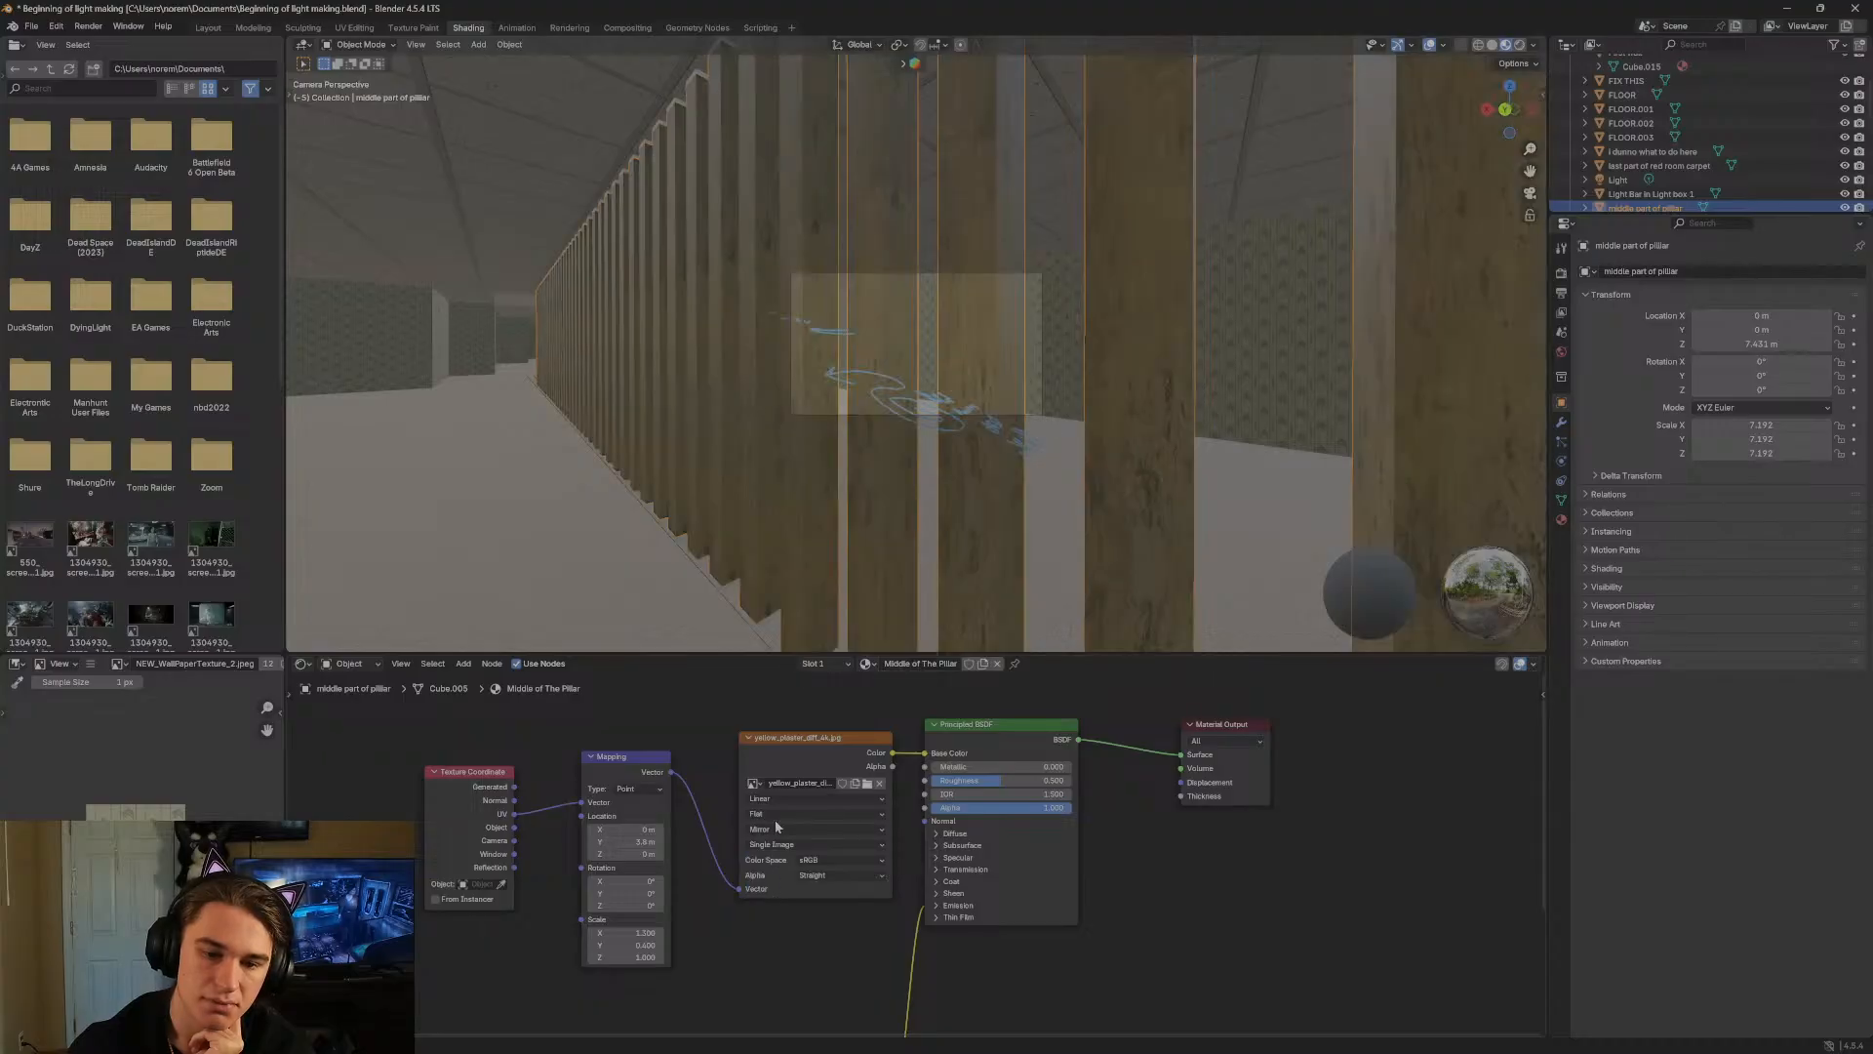
{"action": "left_click", "coordinate": [777, 830]}
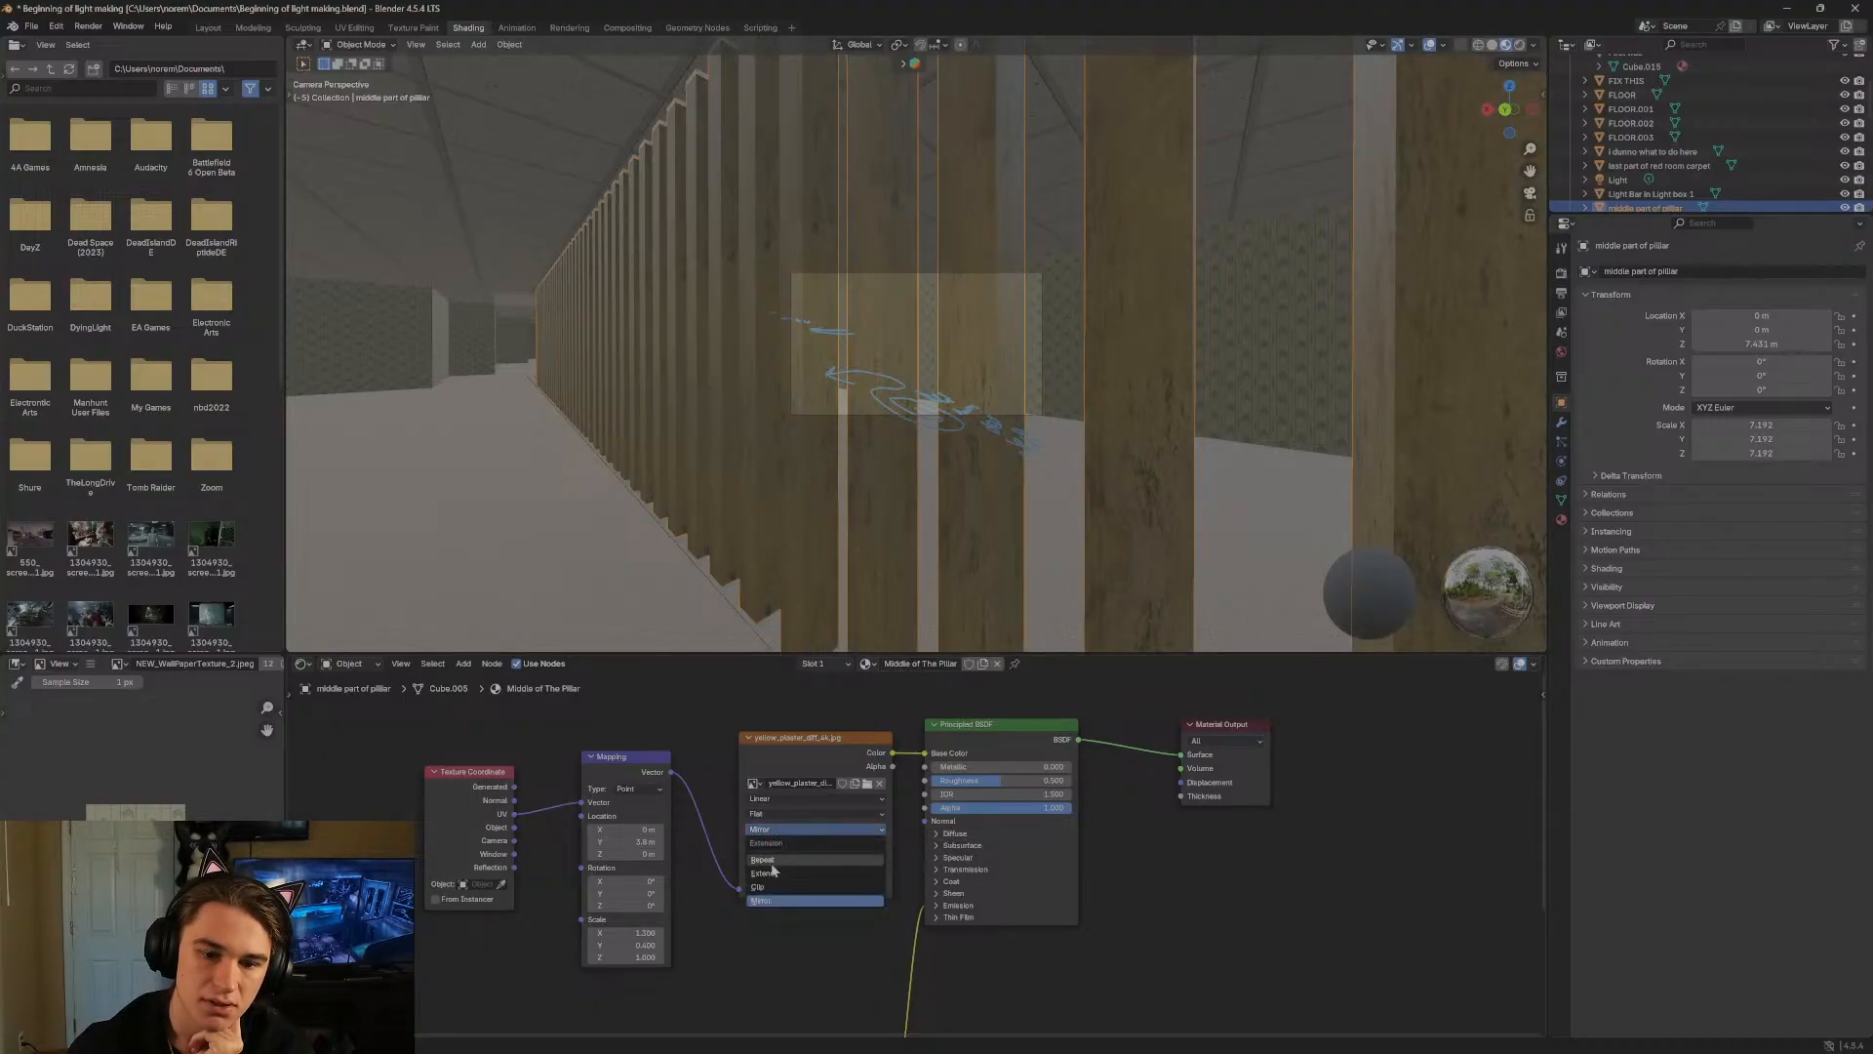
{"action": "left_click", "coordinate": [773, 868]}
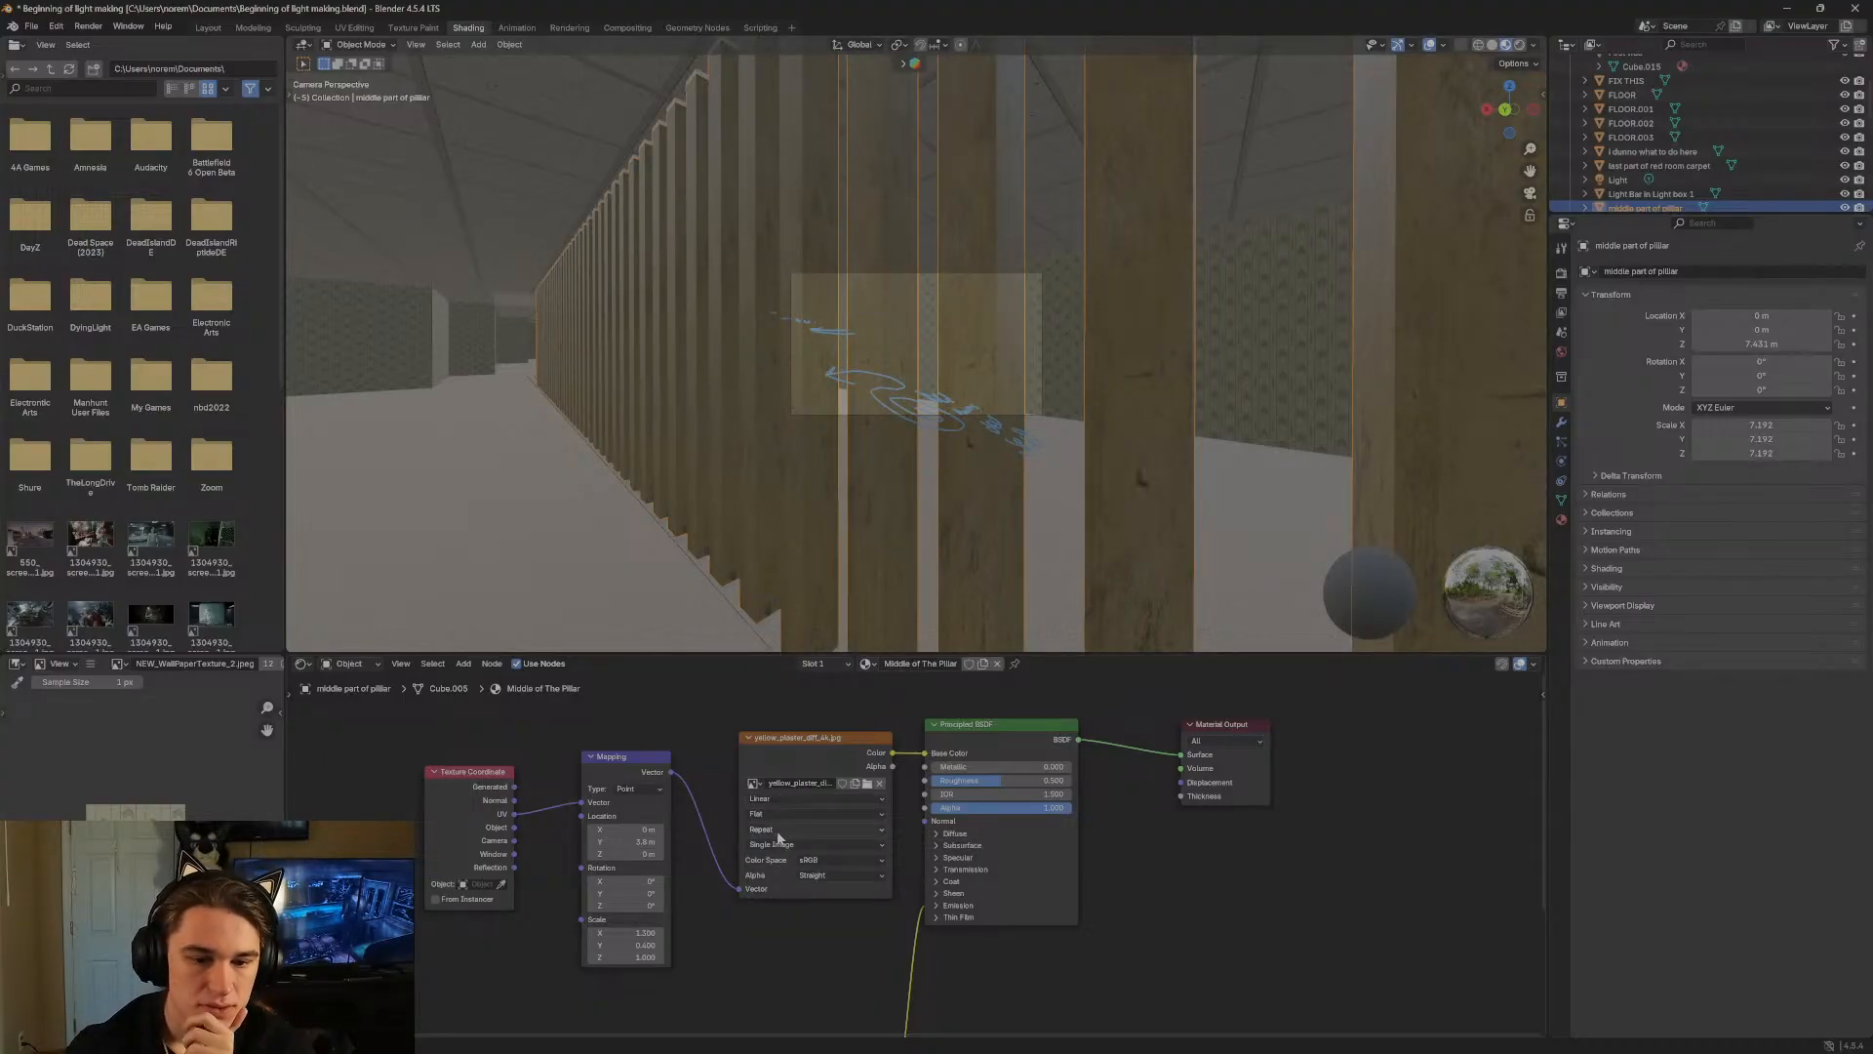
Try Image Sequence, Movie, Generated and UDIM Tiles as the pillar texture's source, and return it to Single Image.
{"action": "left_click", "coordinate": [783, 845]}
{"action": "left_click", "coordinate": [778, 862]}
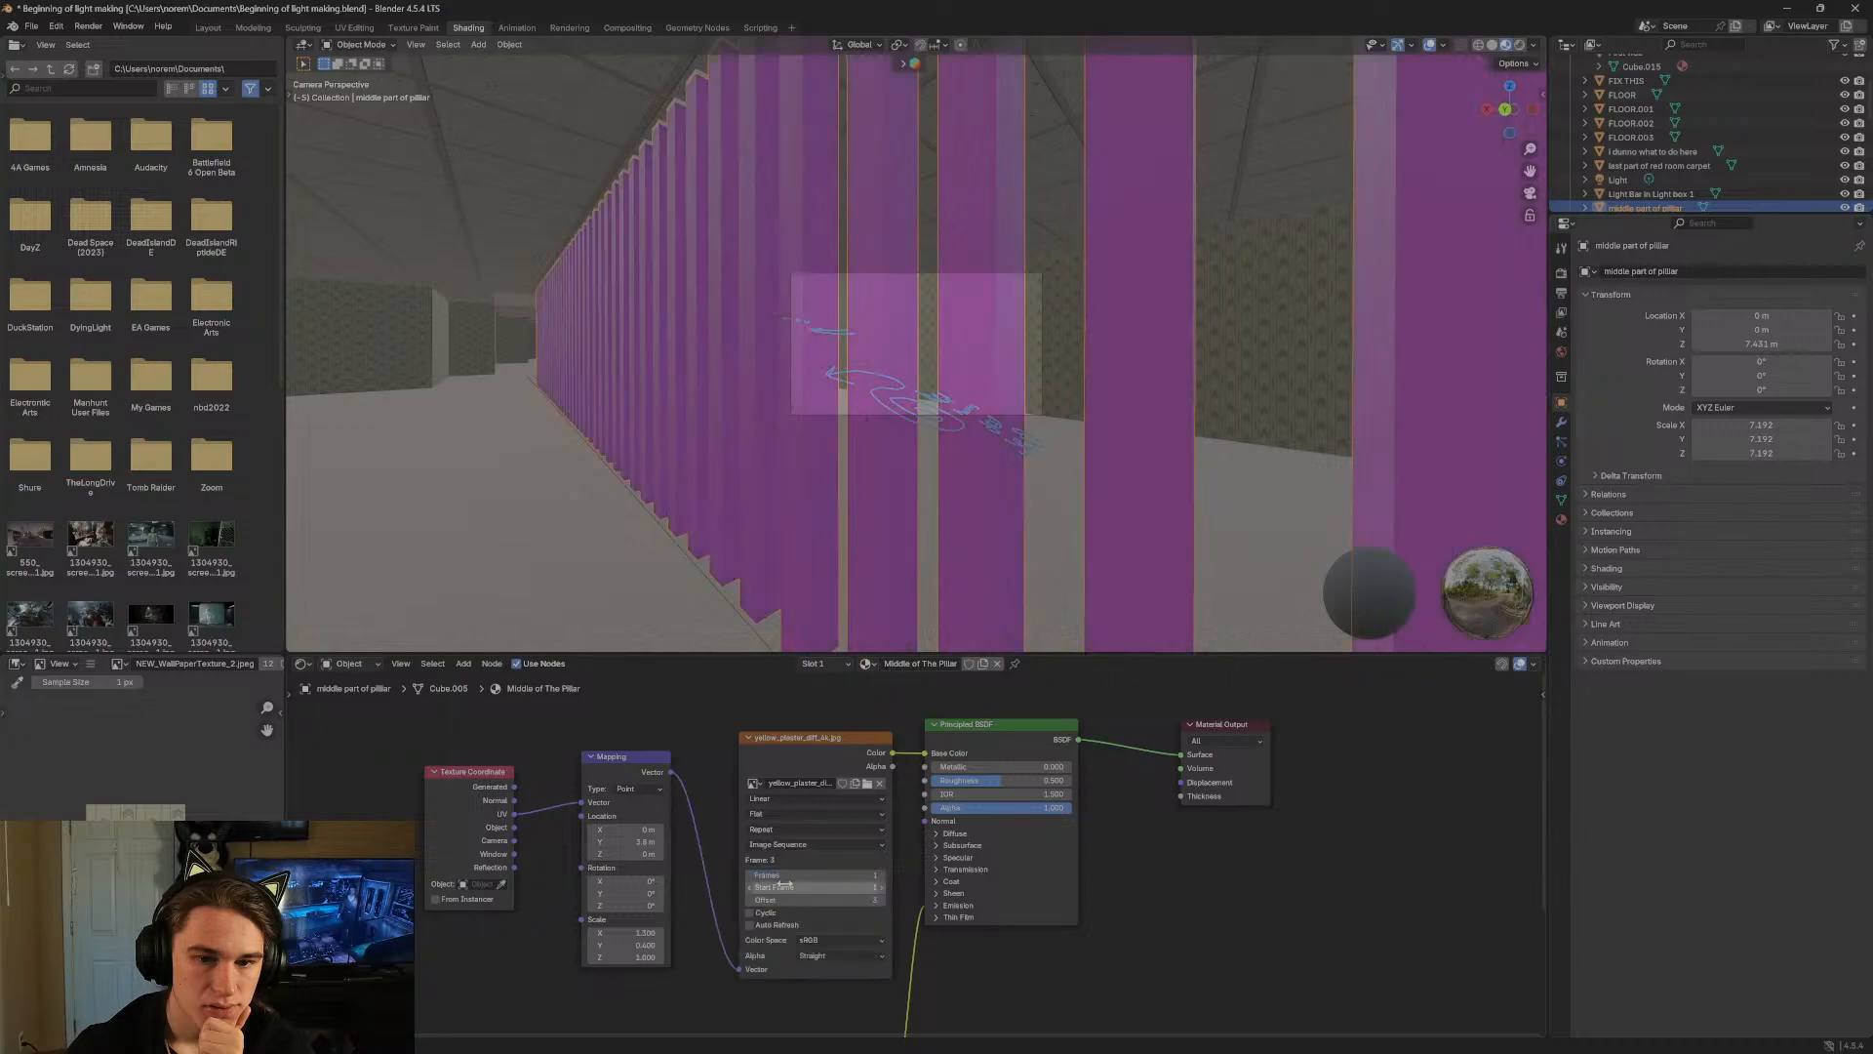
{"action": "left_click", "coordinate": [778, 845]}
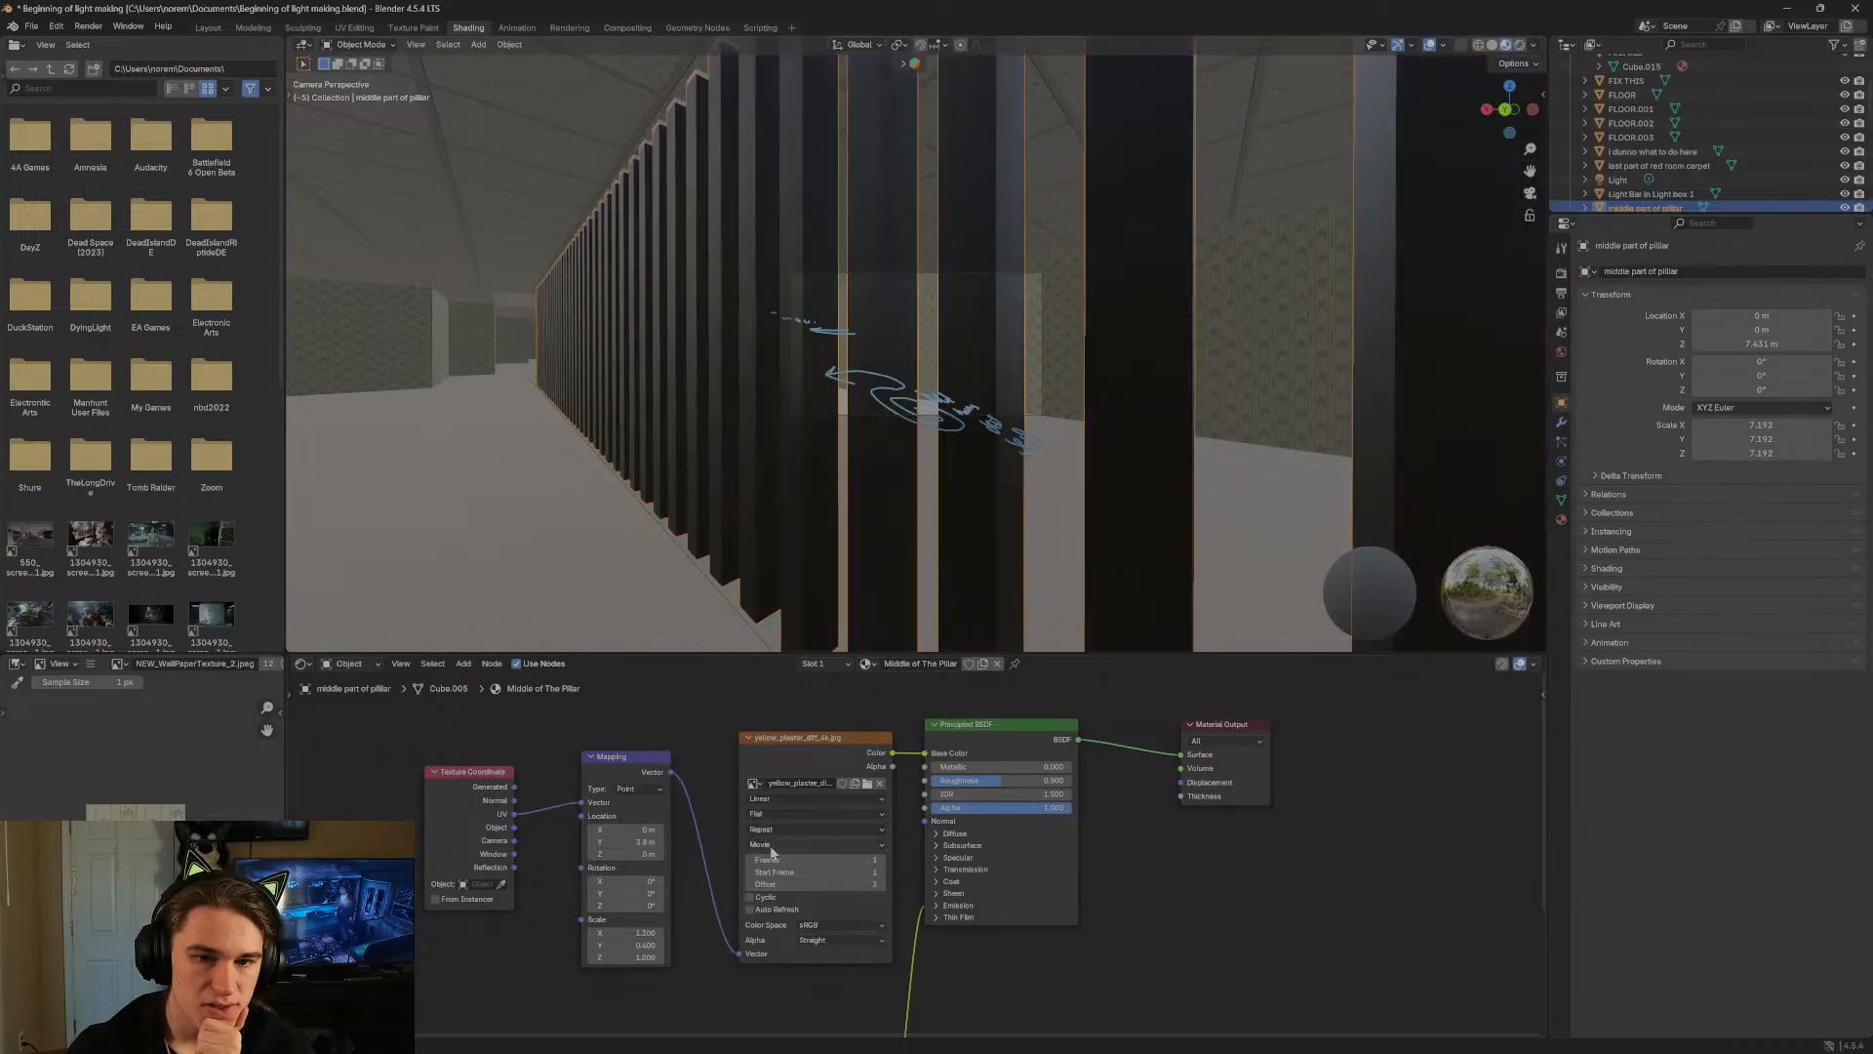
{"action": "left_click", "coordinate": [771, 916]}
{"action": "left_click", "coordinate": [785, 845]}
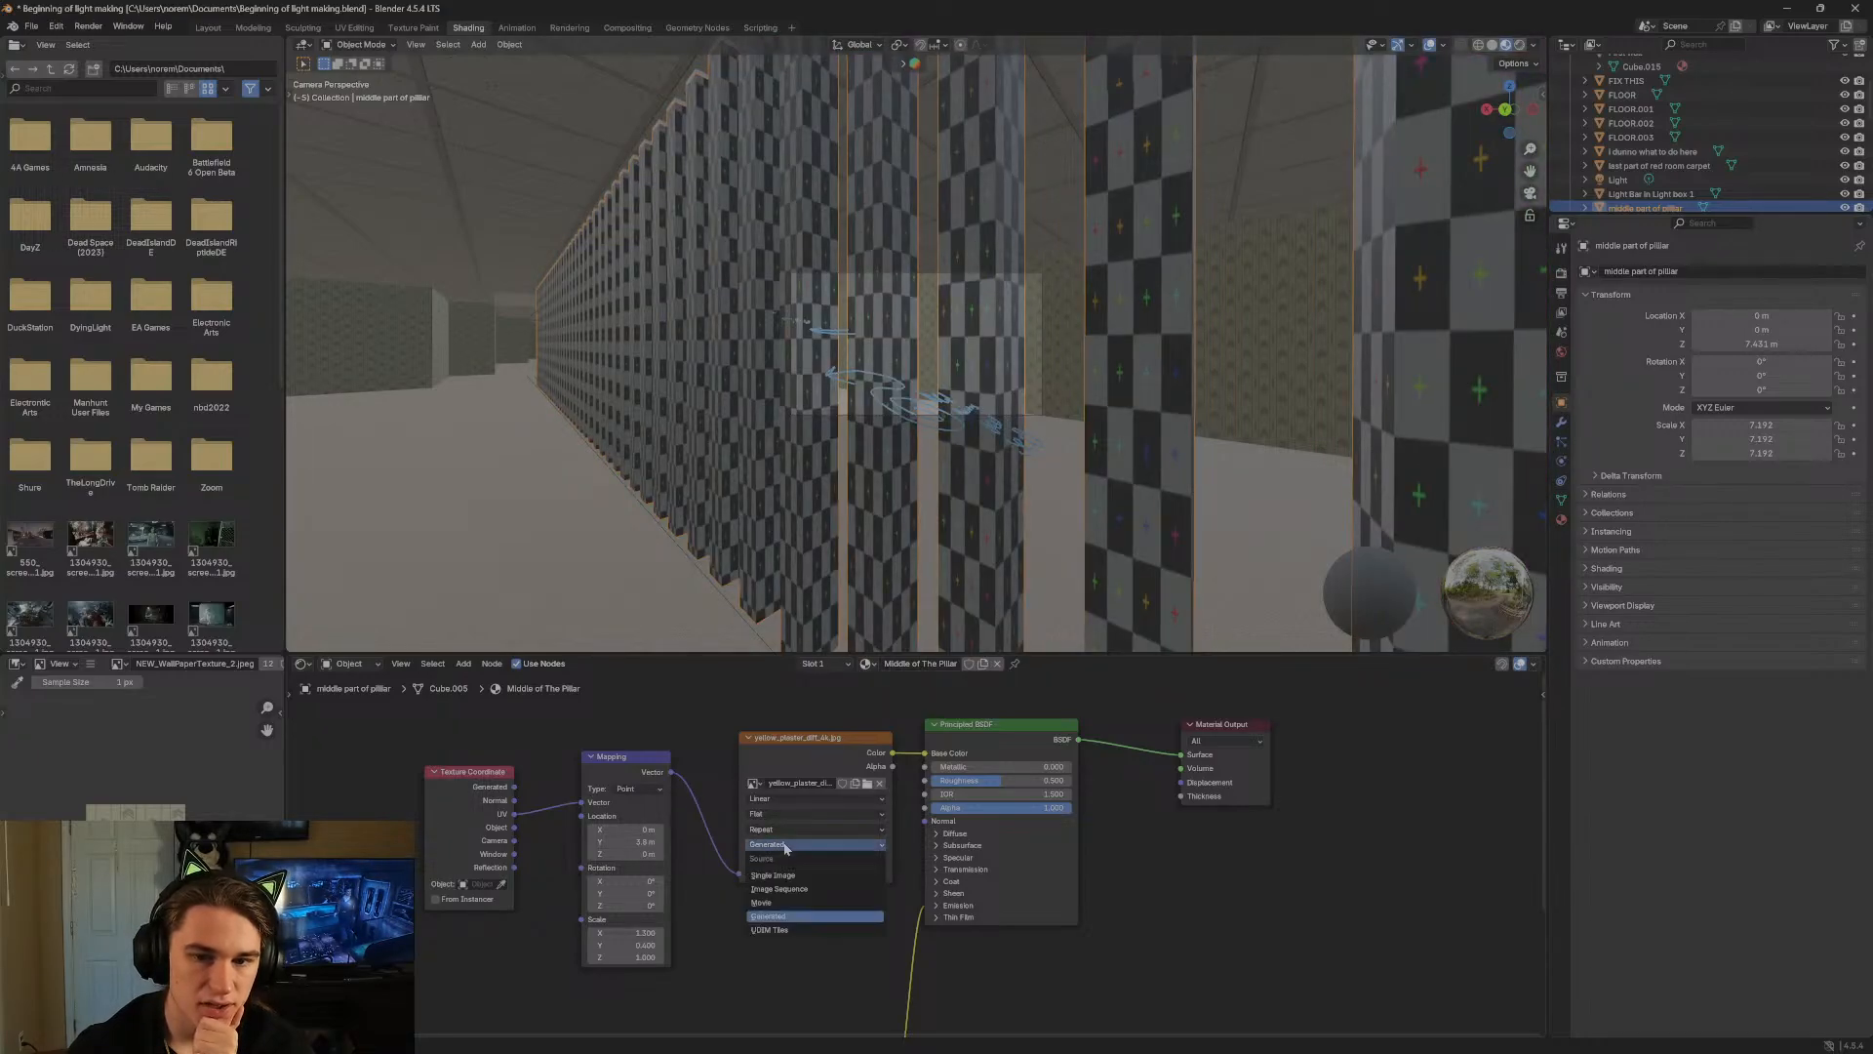
{"action": "left_click", "coordinate": [783, 923]}
{"action": "left_click", "coordinate": [766, 845]}
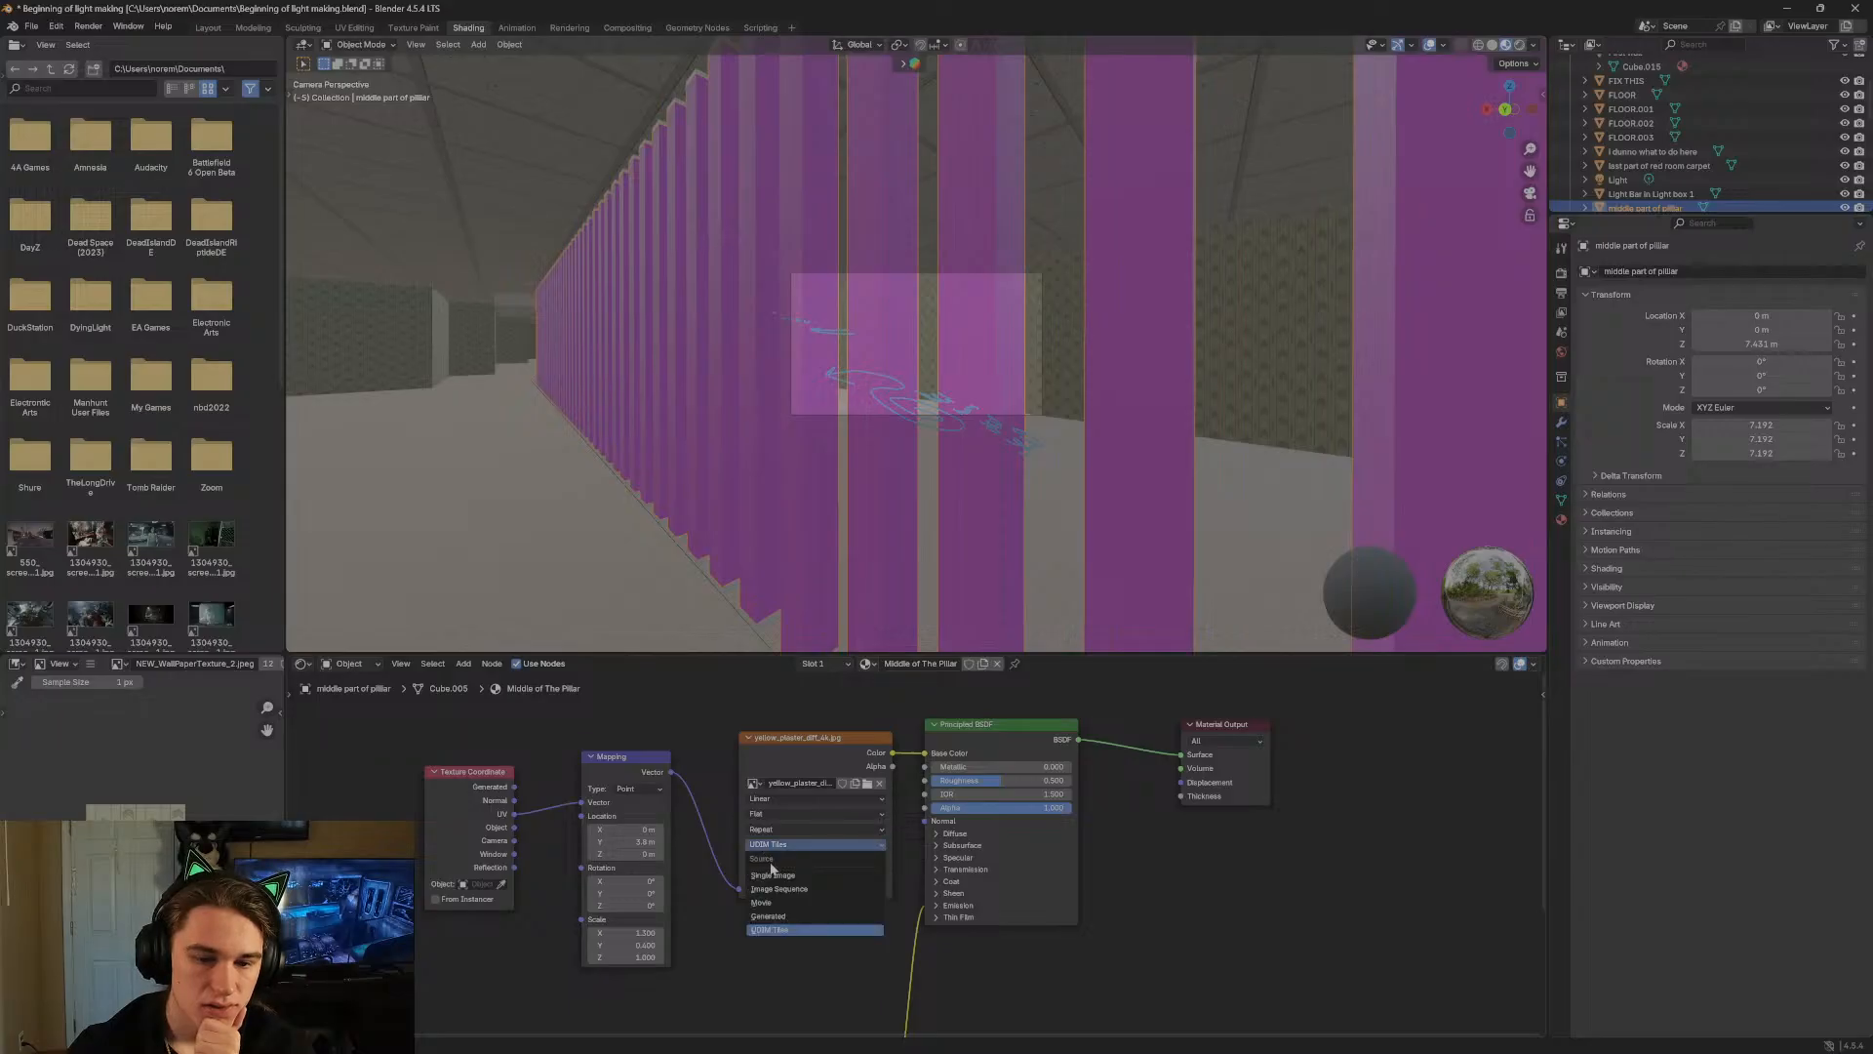
{"action": "left_click", "coordinate": [777, 878]}
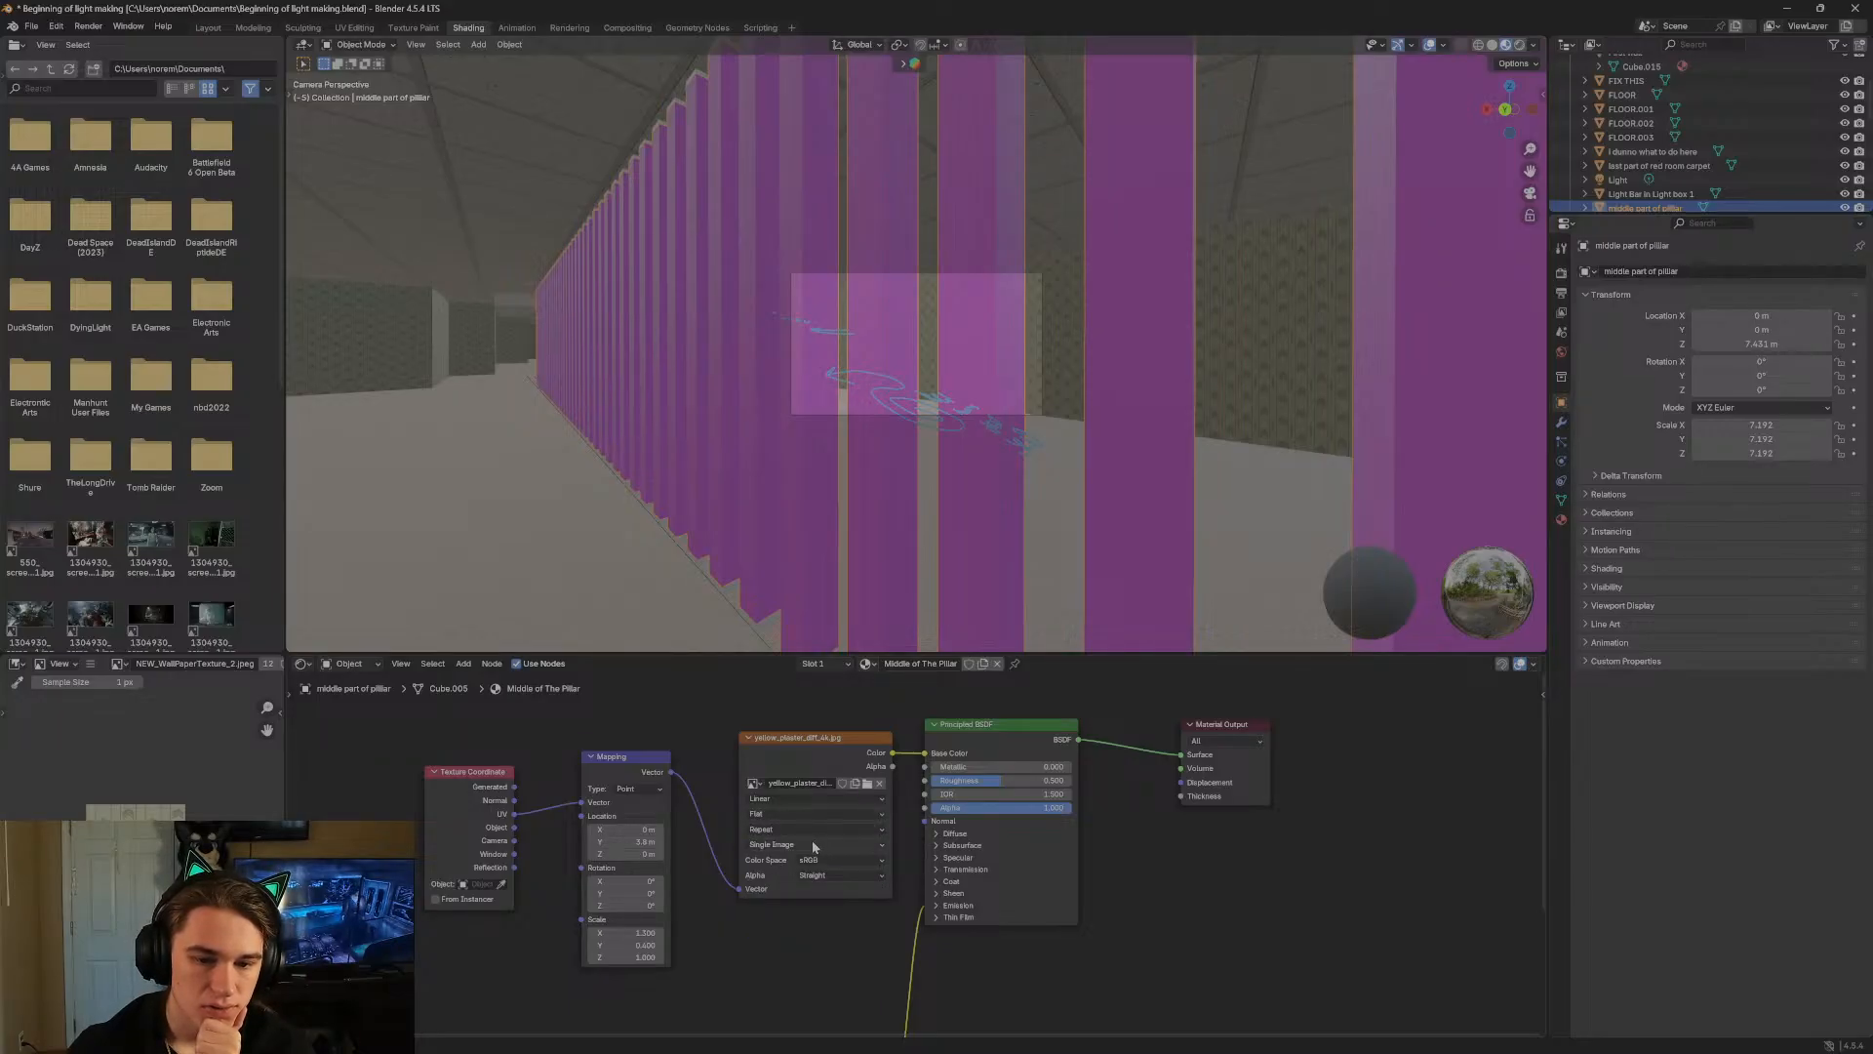
{"action": "left_click", "coordinate": [792, 798]}
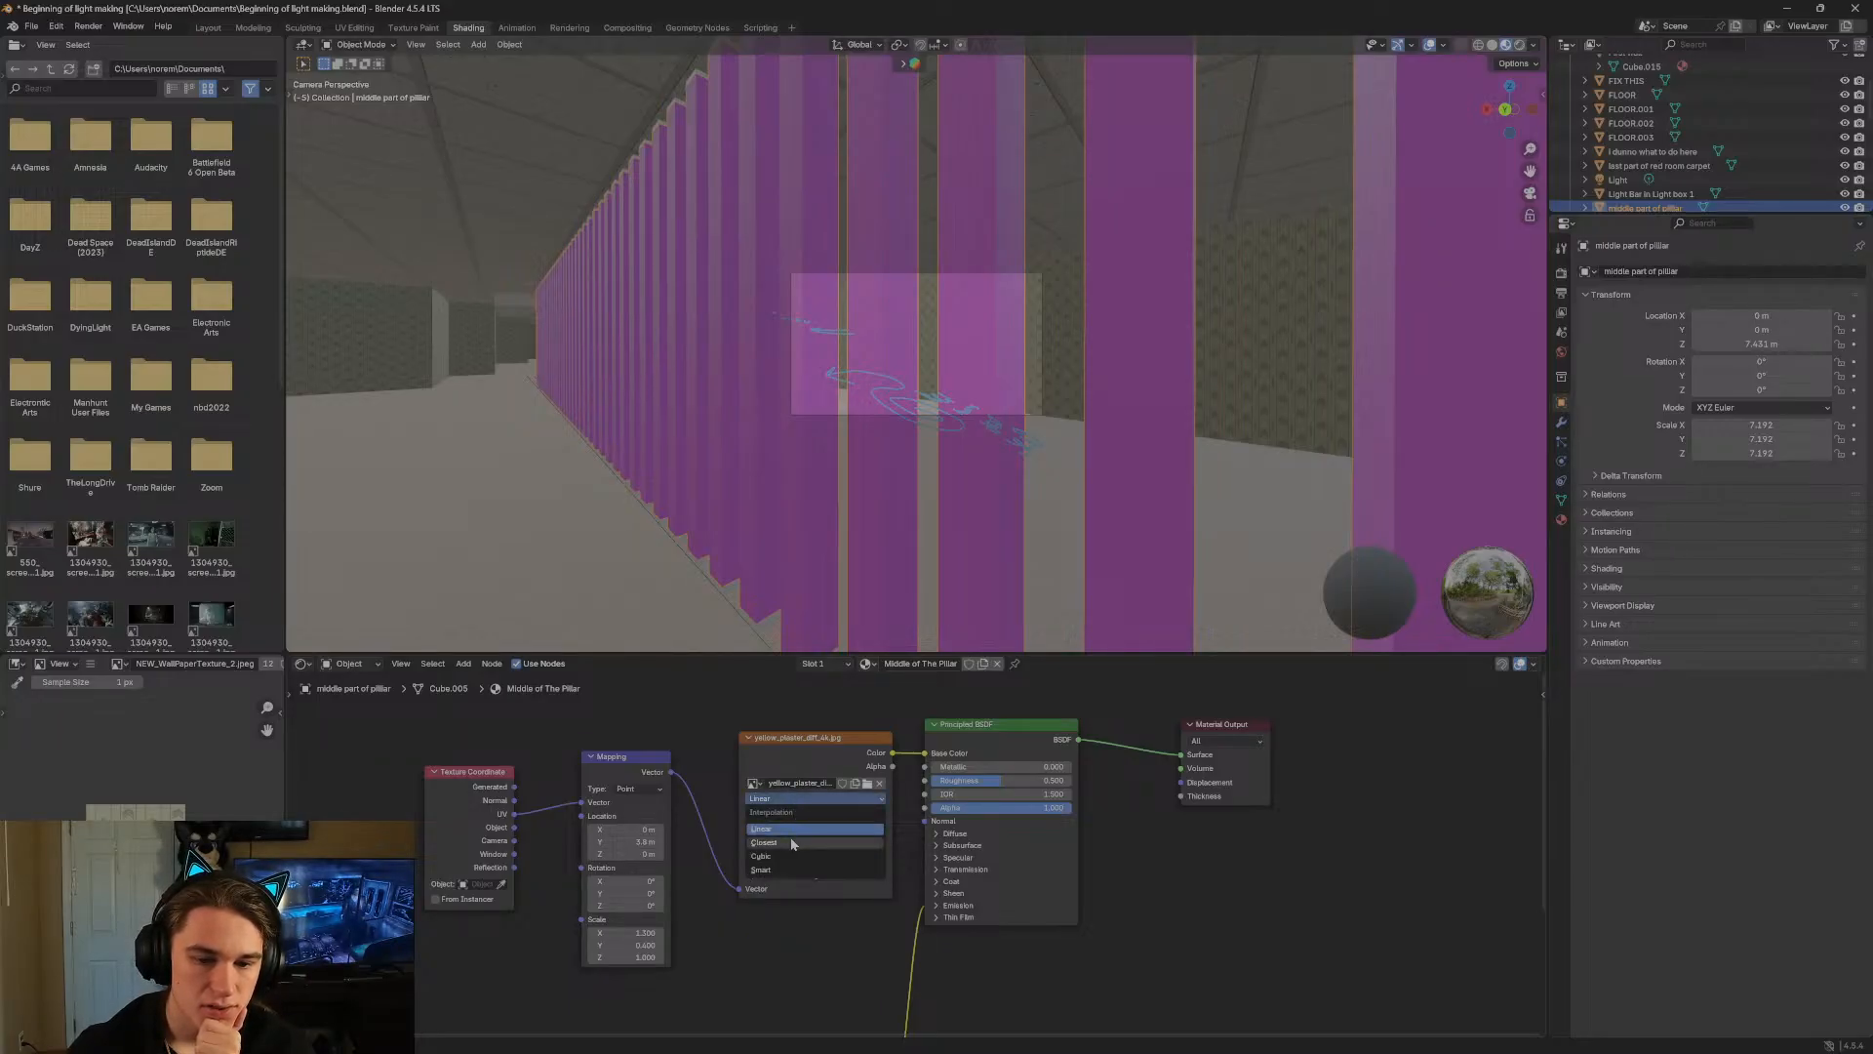
{"action": "left_click", "coordinate": [793, 816]}
{"action": "left_click", "coordinate": [786, 800]}
{"action": "left_click", "coordinate": [786, 835]}
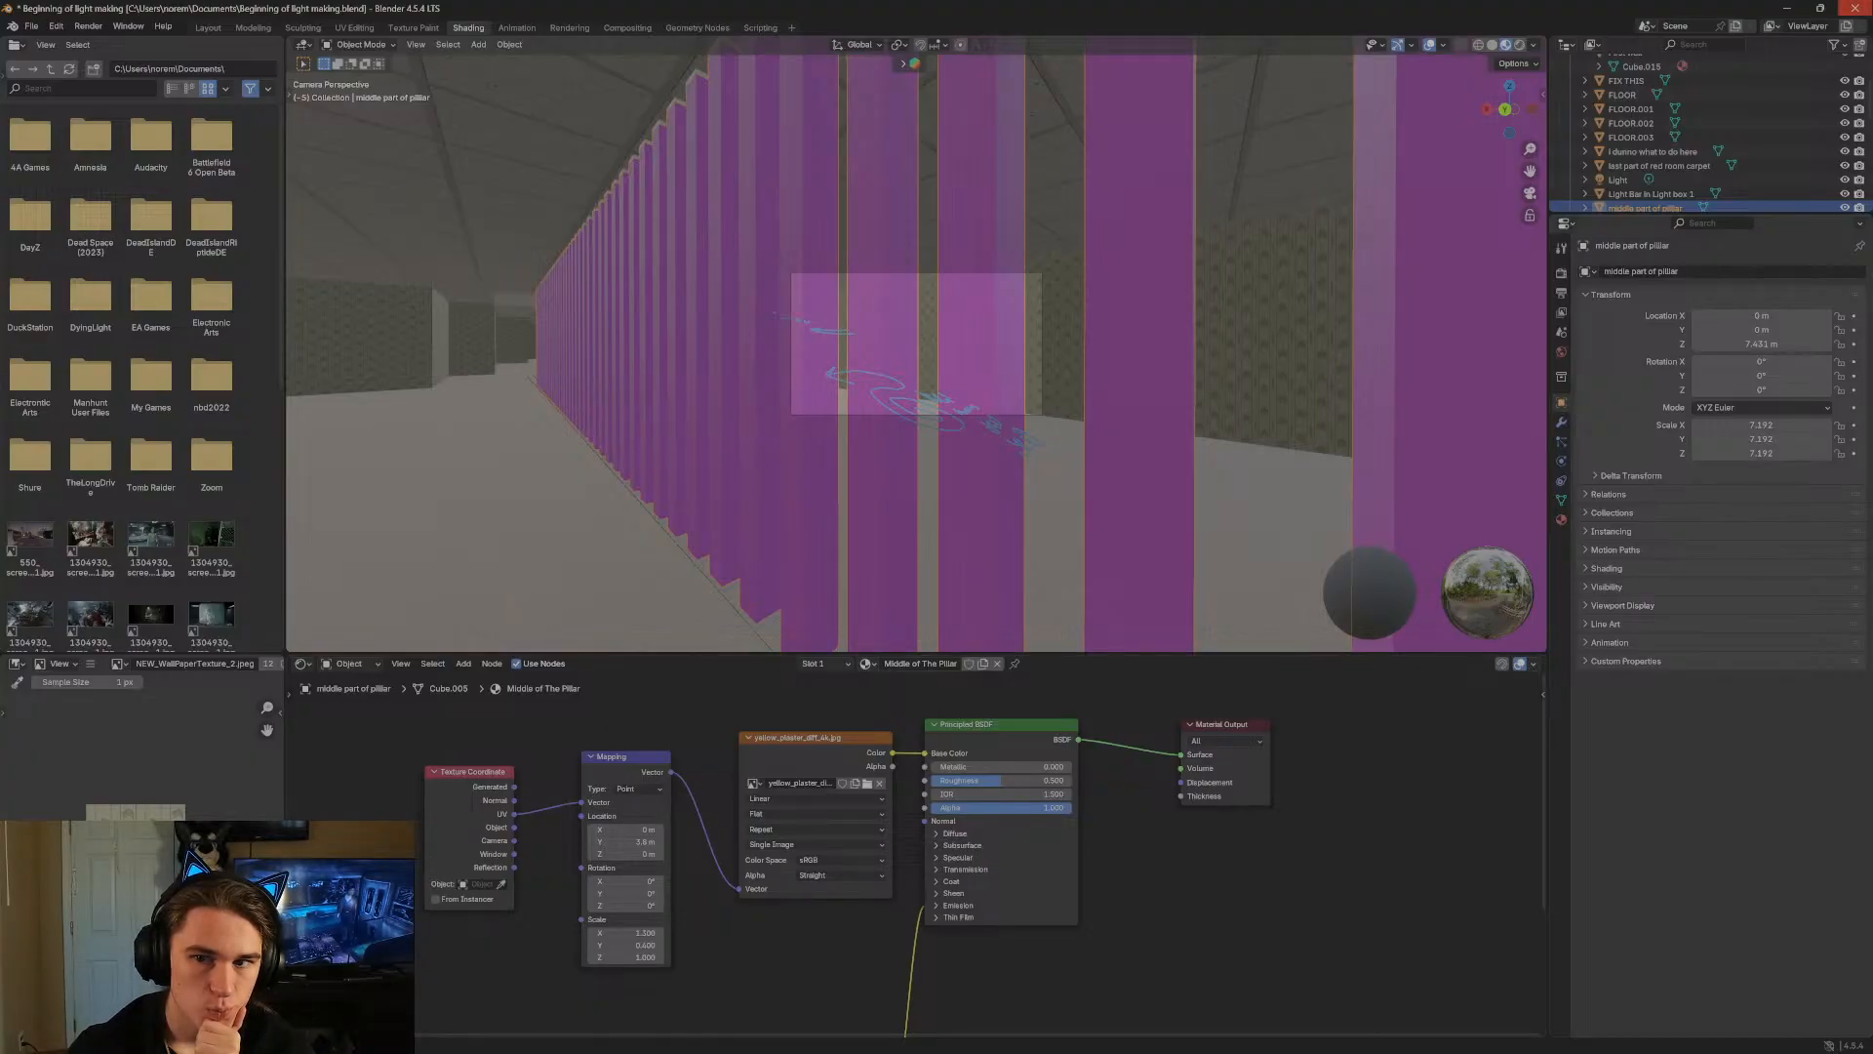
Close Blender without saving, relaunch it, and open the recent file Beginning of light making.blend.
{"action": "left_click", "coordinate": [1855, 8]}
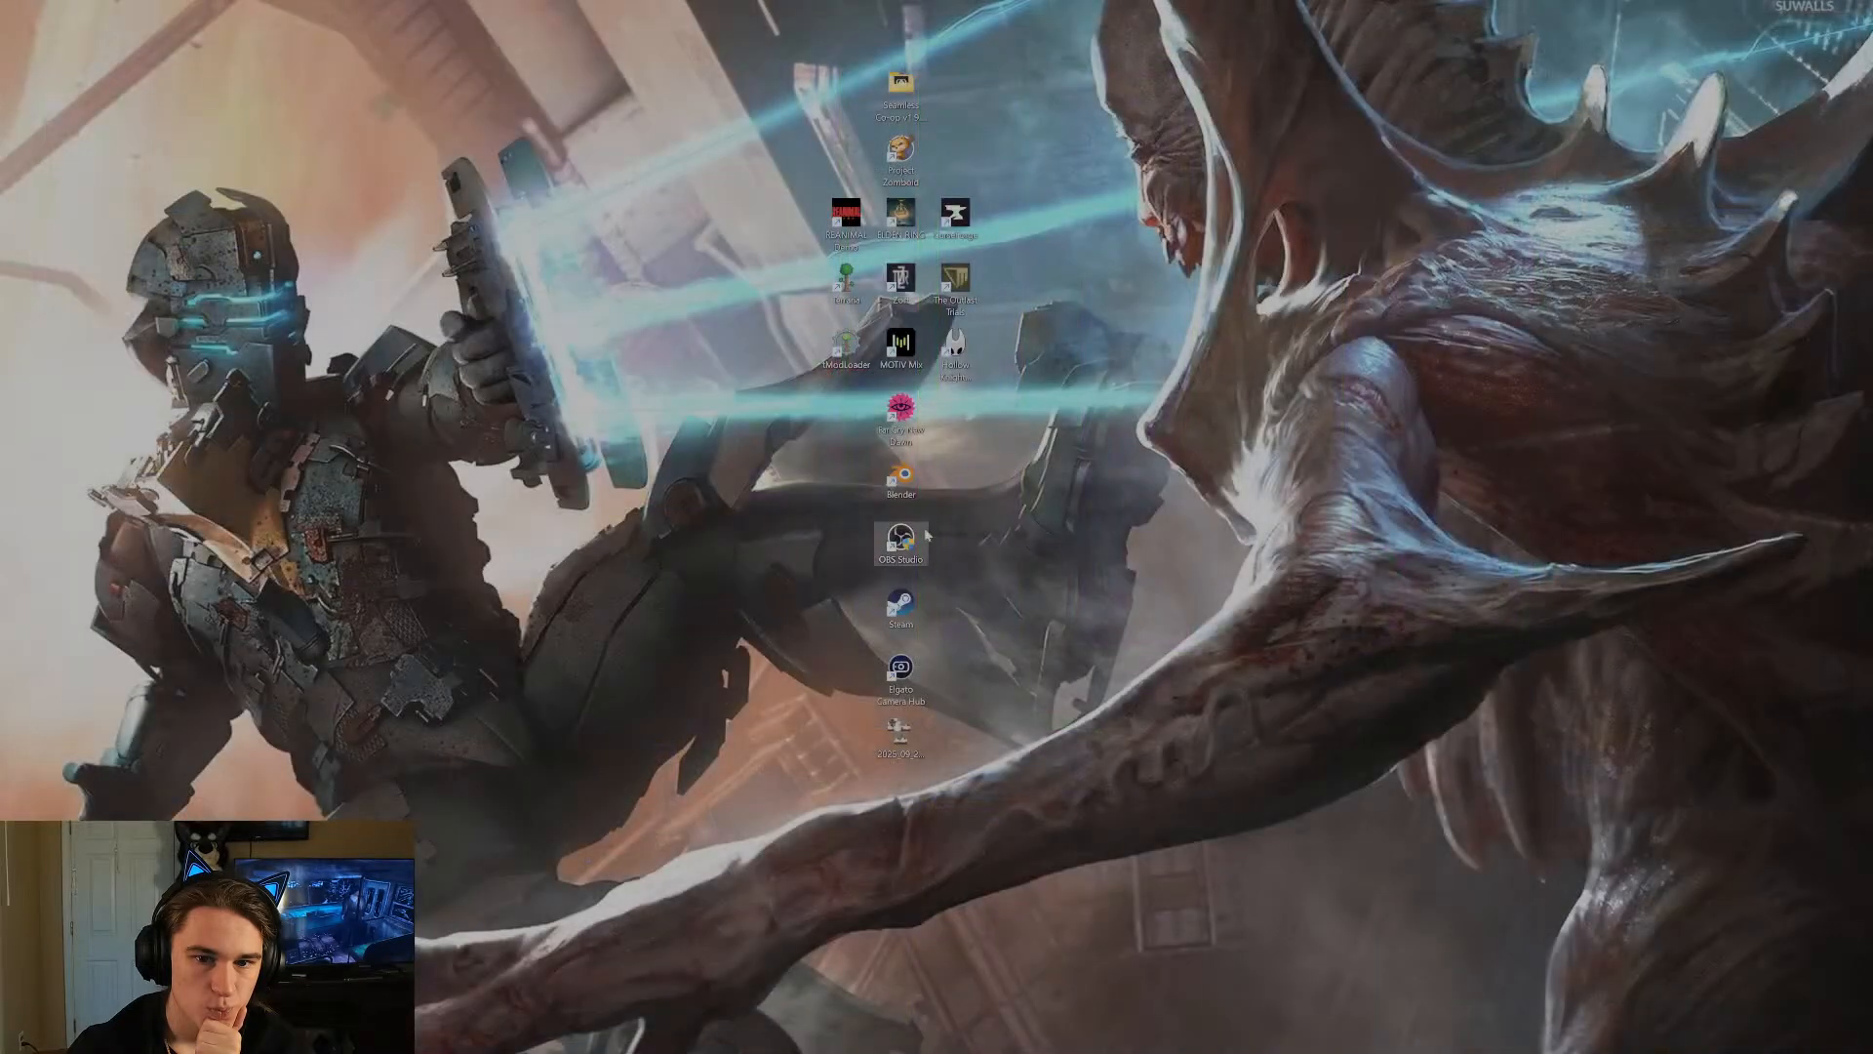
{"action": "double_click", "coordinate": [900, 473]}
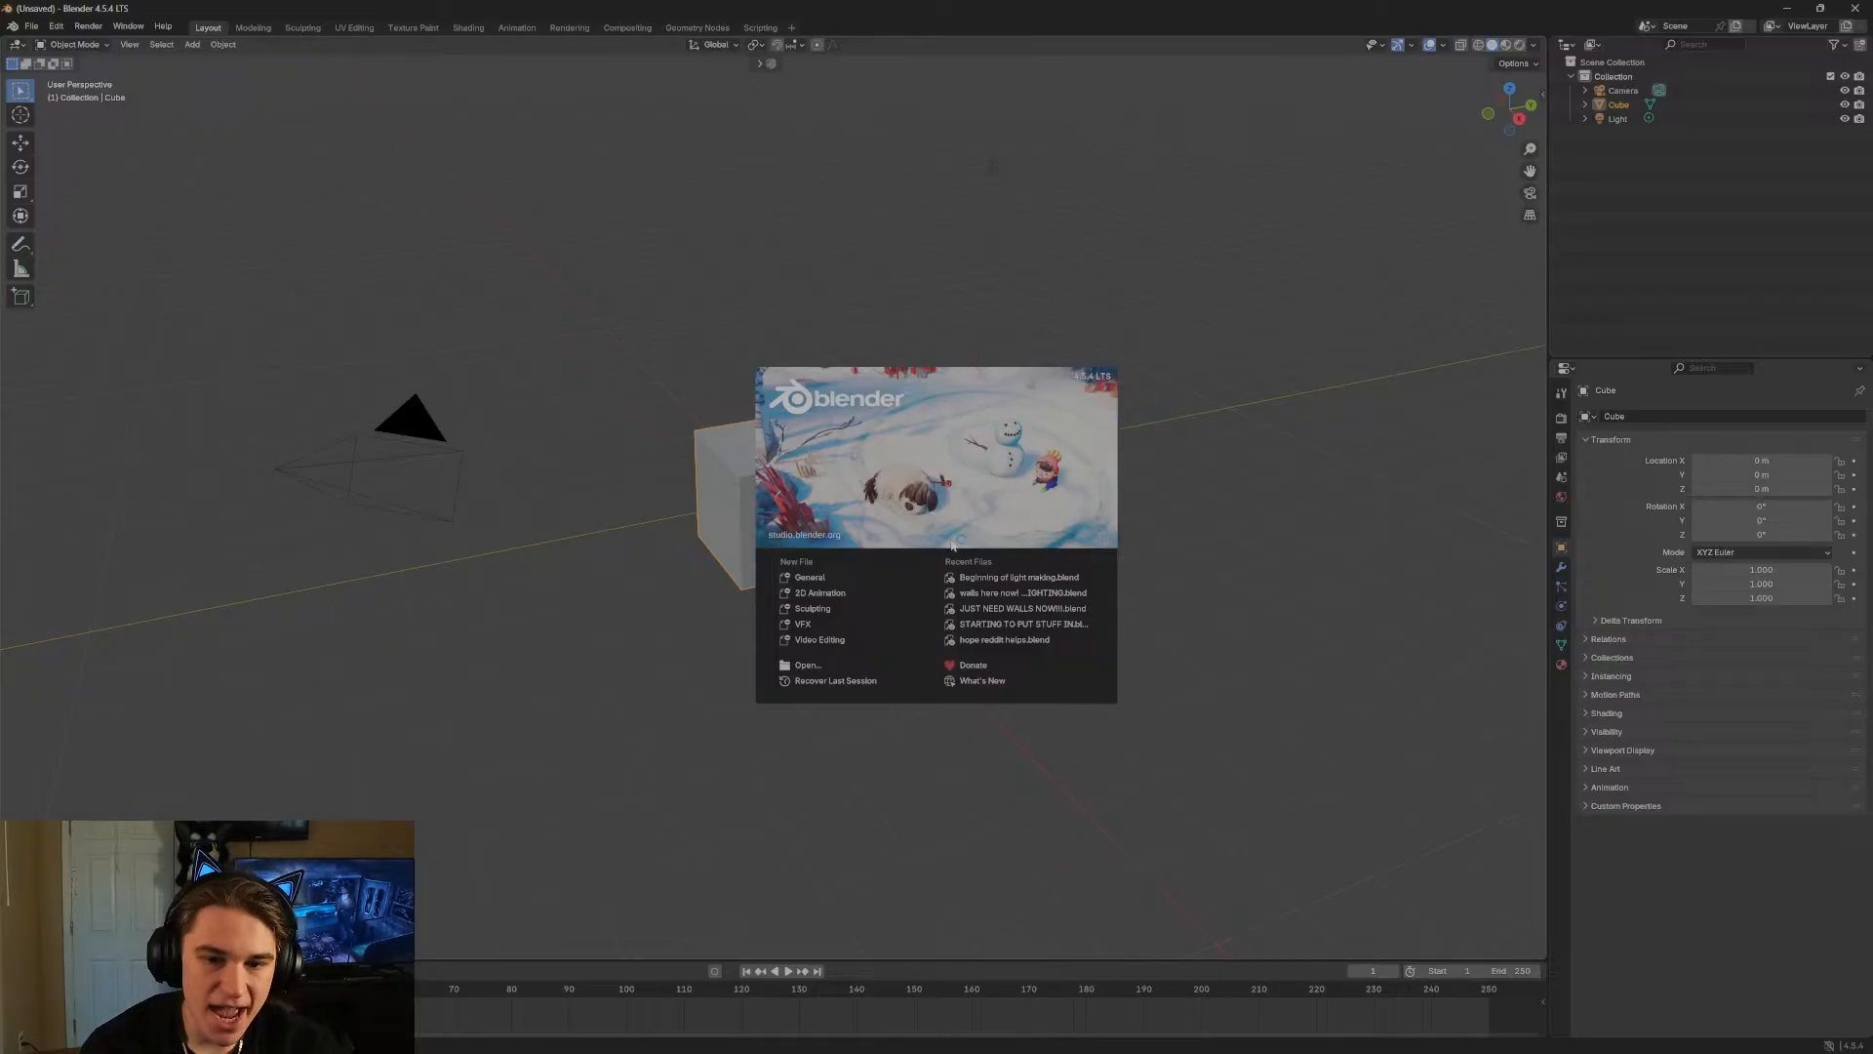
{"action": "left_click", "coordinate": [1016, 577]}
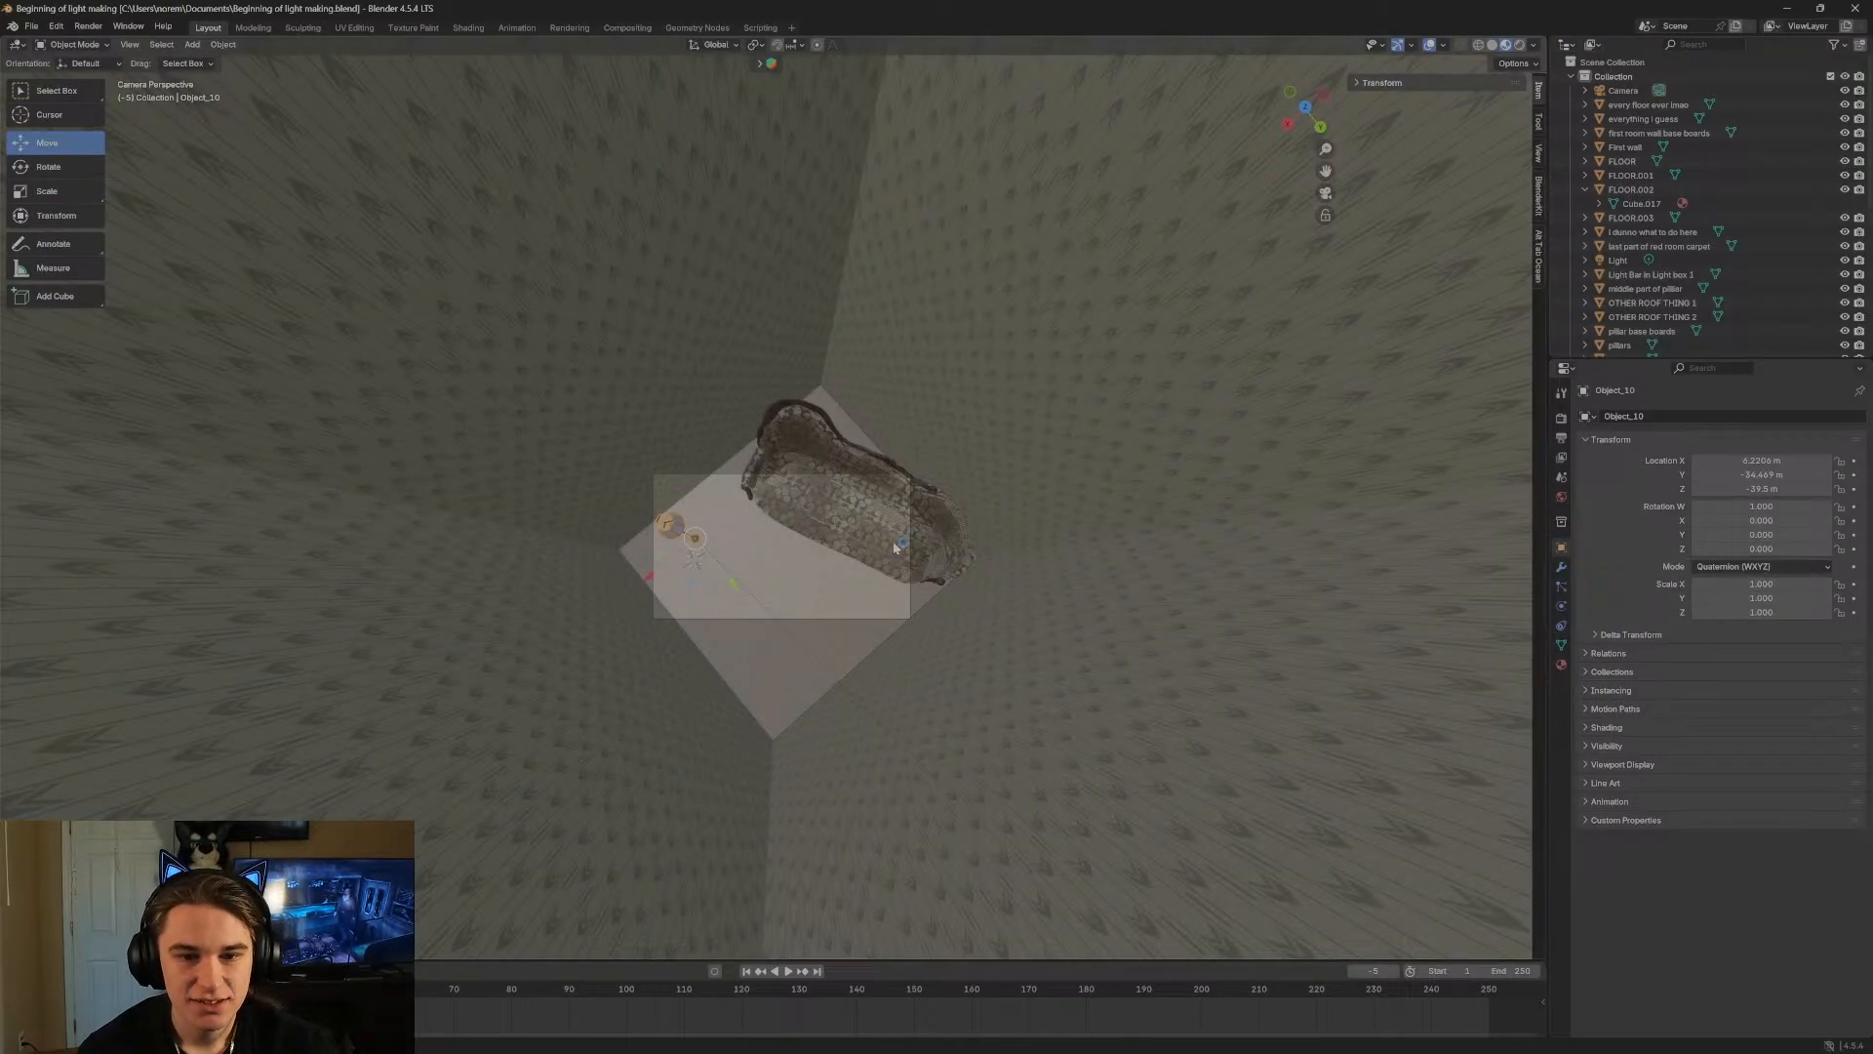
Fly out of the wallpapered shaft and examine the environment from outside, above the walls and roof.
{"action": "key", "text": "shift+grave"}
{"action": "key", "text": "w"}
{"action": "key", "text": "s"}
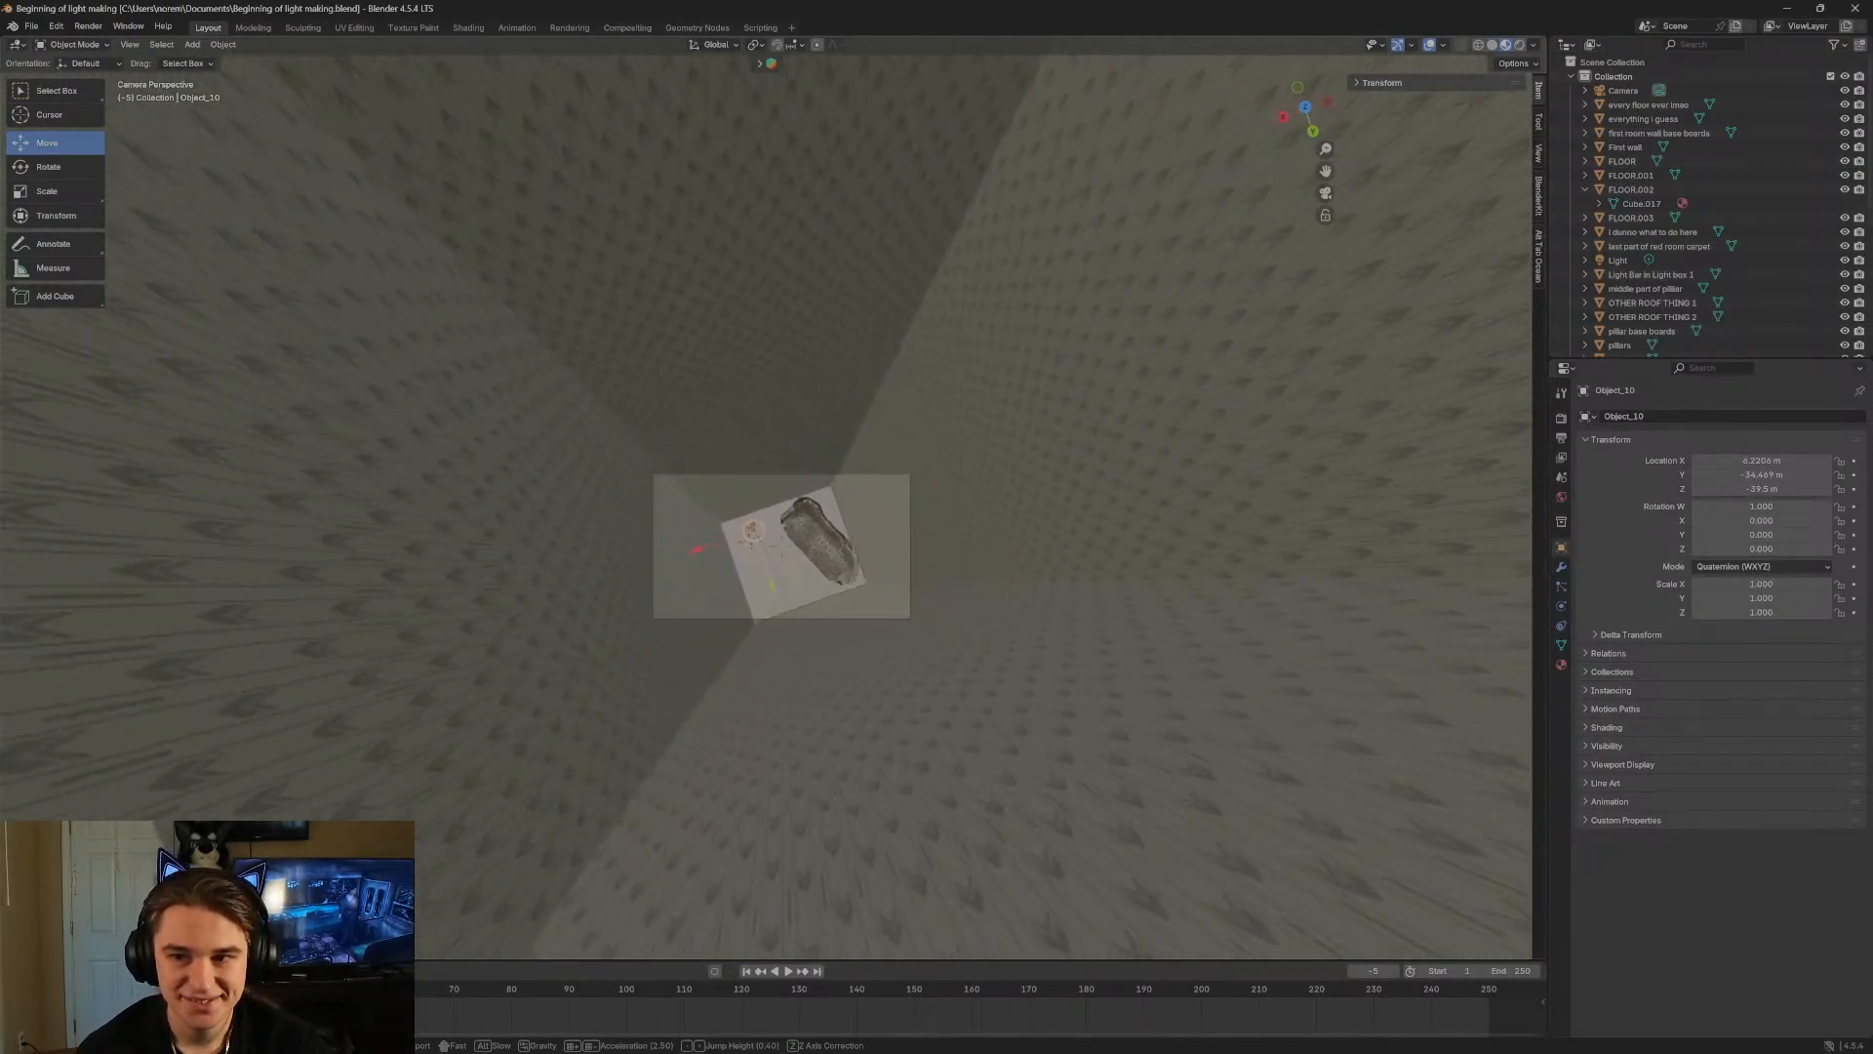
{"action": "key", "text": "s"}
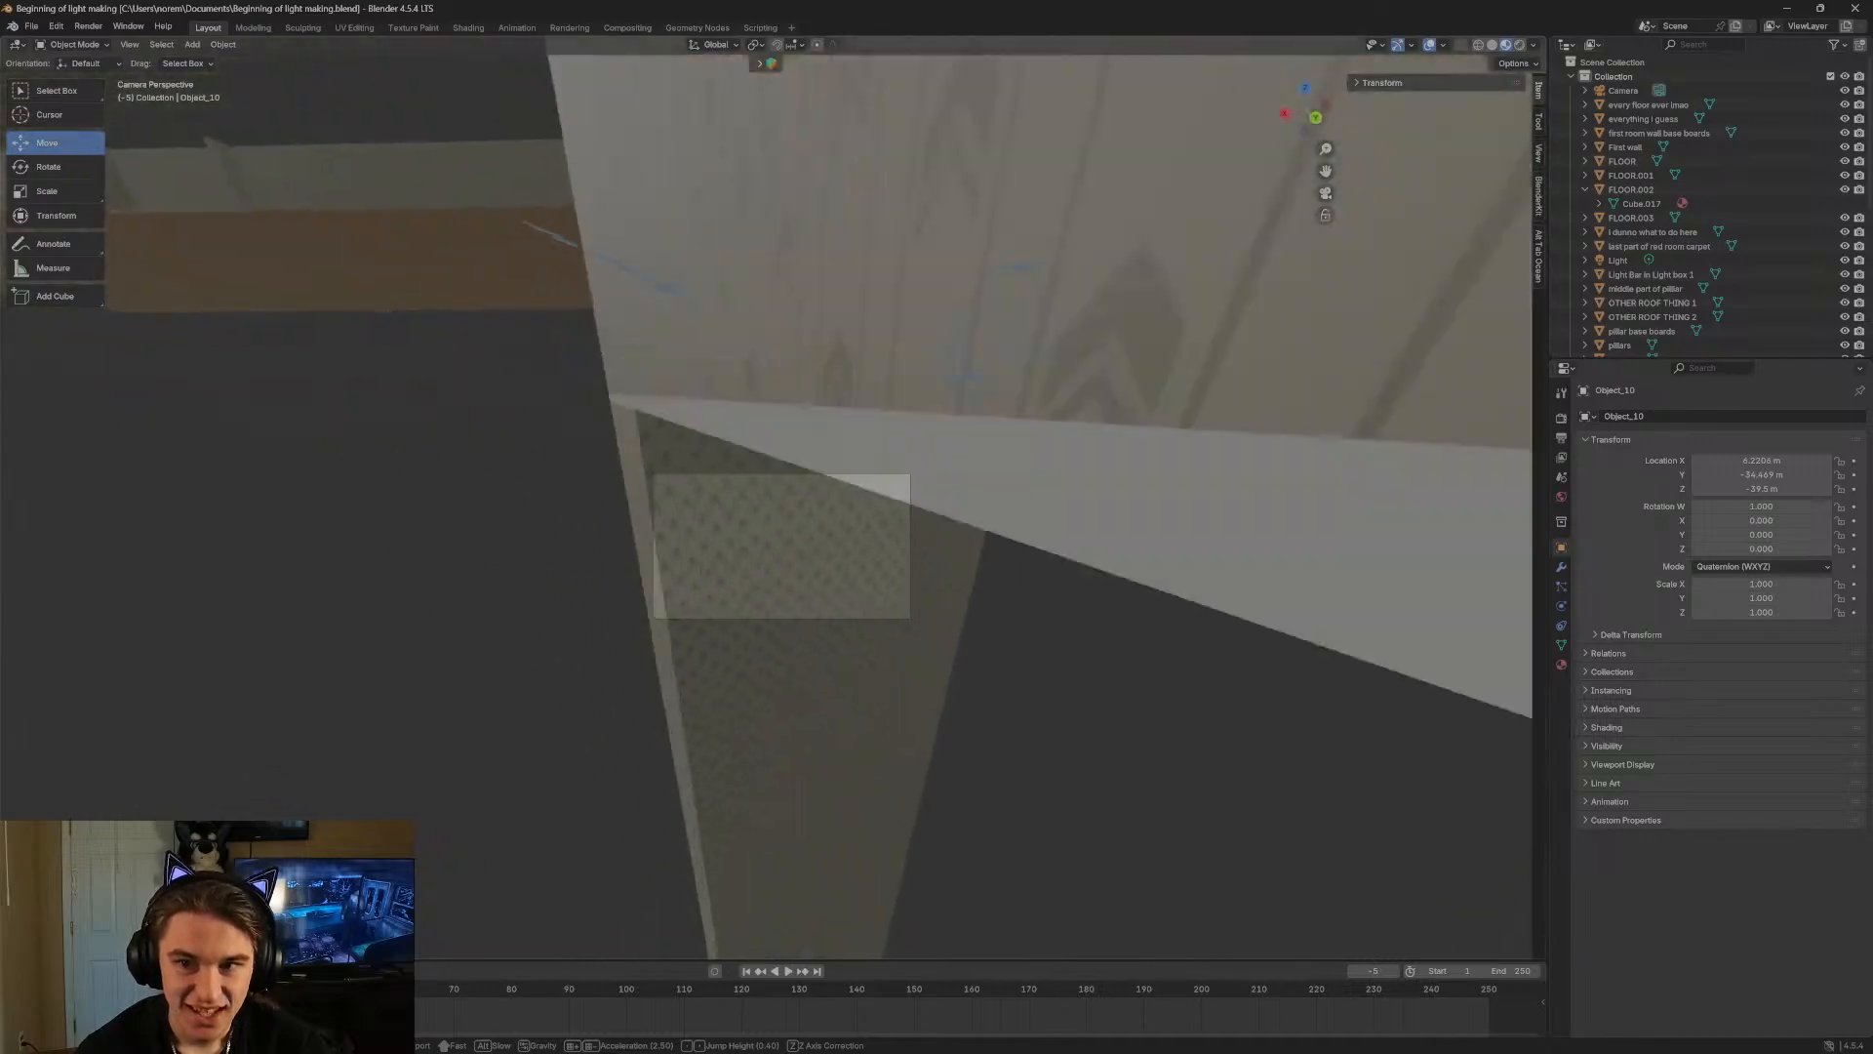
{"action": "key", "text": "s"}
{"action": "key", "text": "w"}
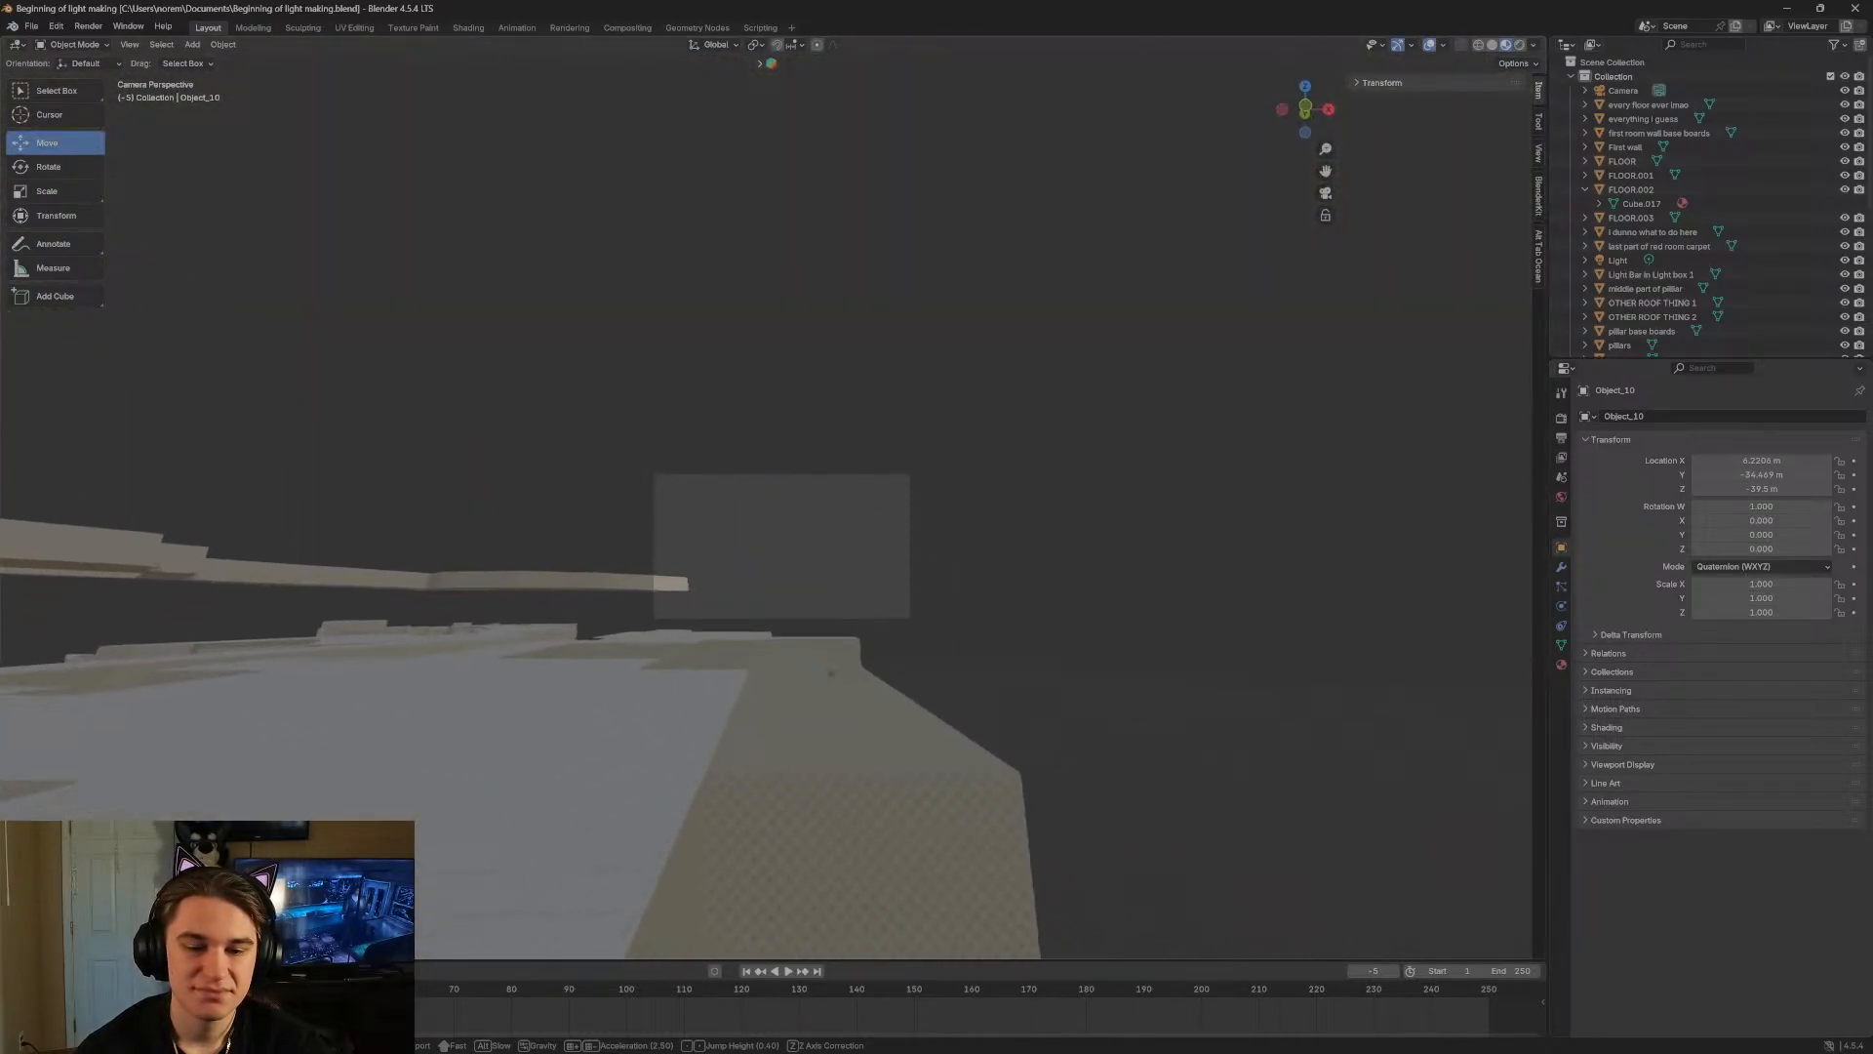
{"action": "key", "text": "w"}
{"action": "left_click", "coordinate": [1087, 531]}
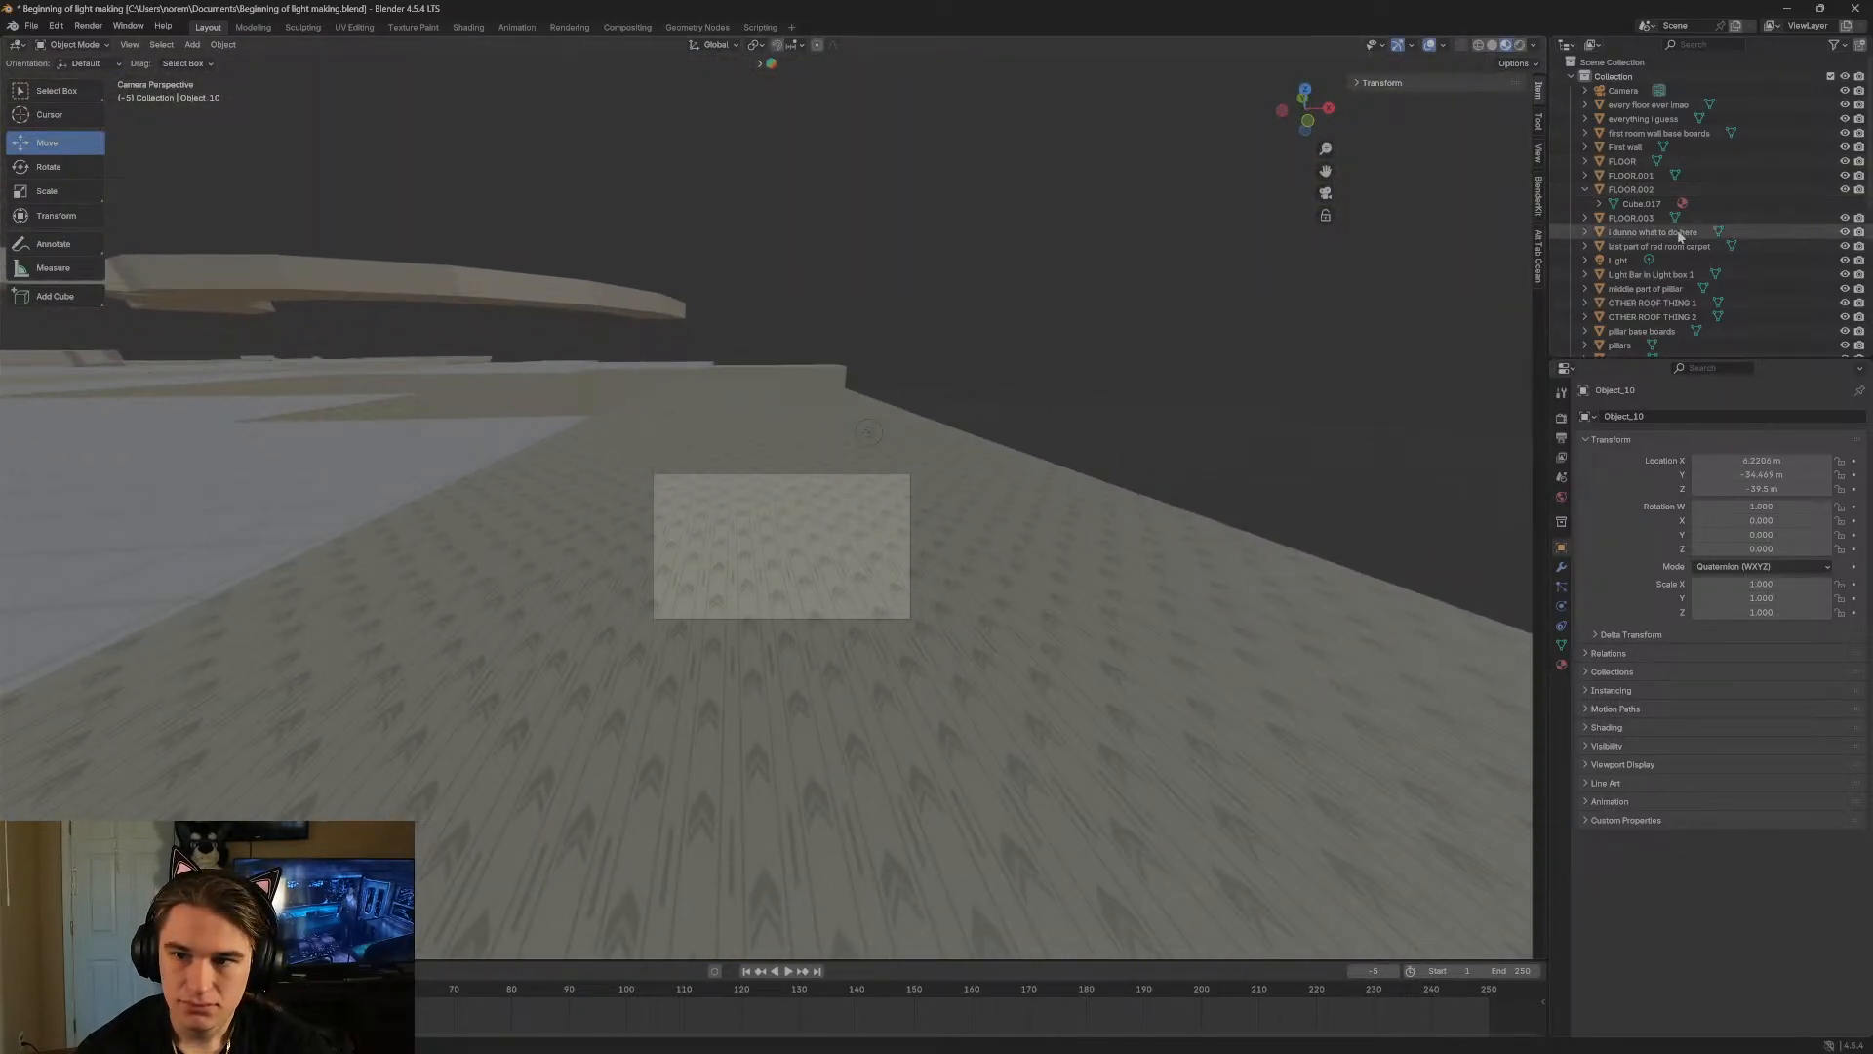
Delete the Light object from the scene collection.
{"action": "left_click", "coordinate": [1618, 260]}
{"action": "right_click", "coordinate": [1617, 260]}
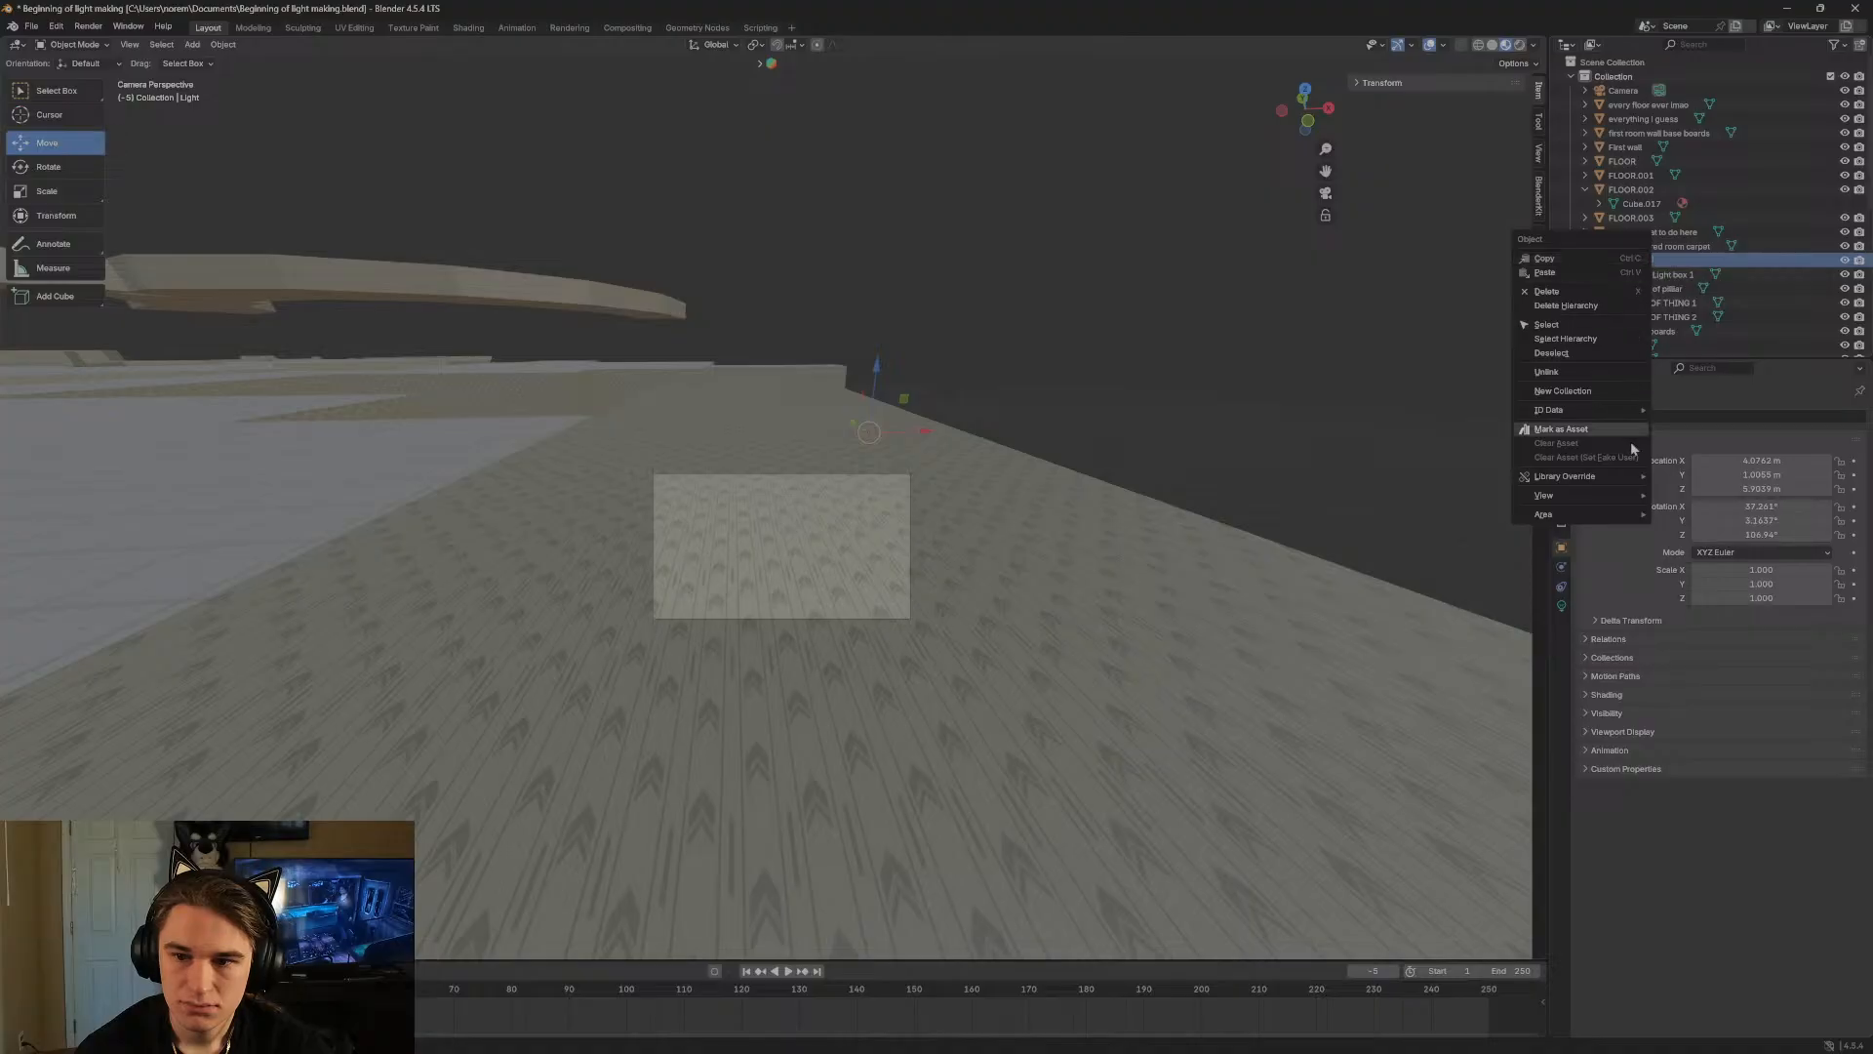
{"action": "left_click", "coordinate": [1551, 291]}
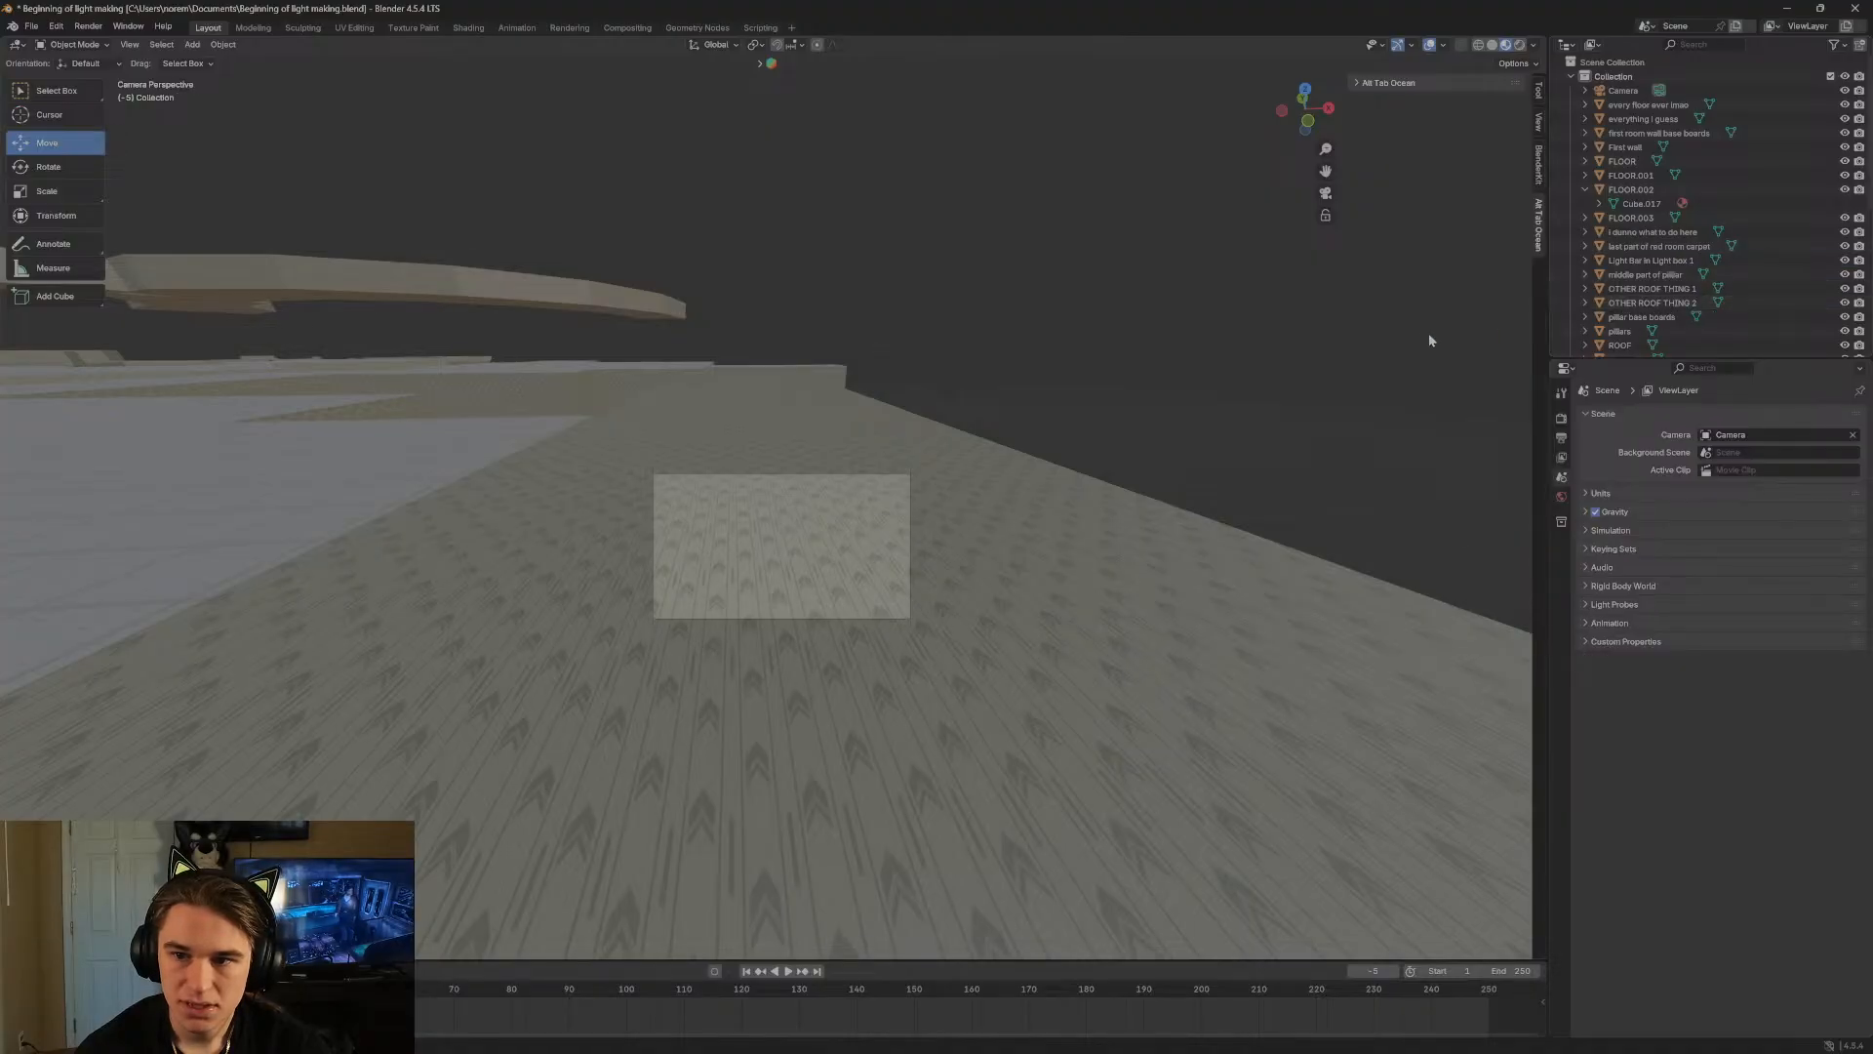
Fly inside the room up to the ceiling light box and select Light Bar in Light box 1.
{"action": "key", "text": "shift+grave"}
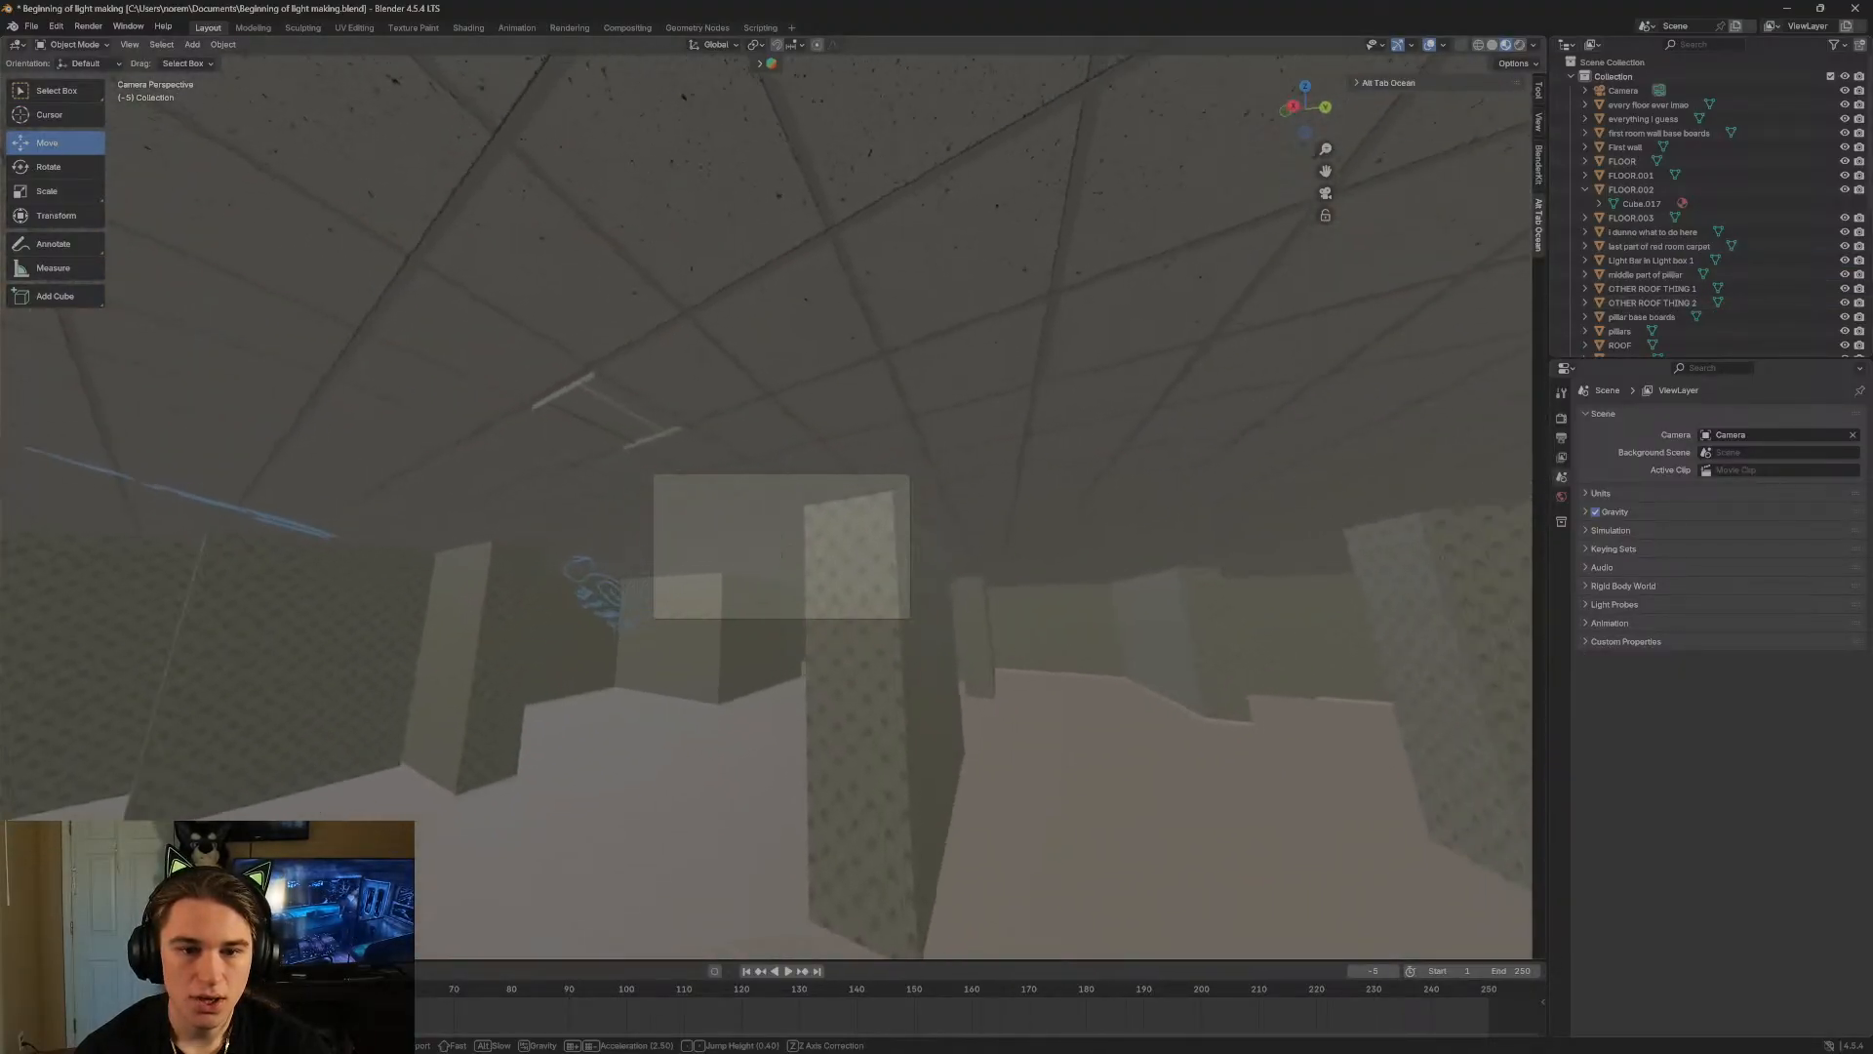
{"action": "key", "text": "w"}
{"action": "key", "text": "a"}
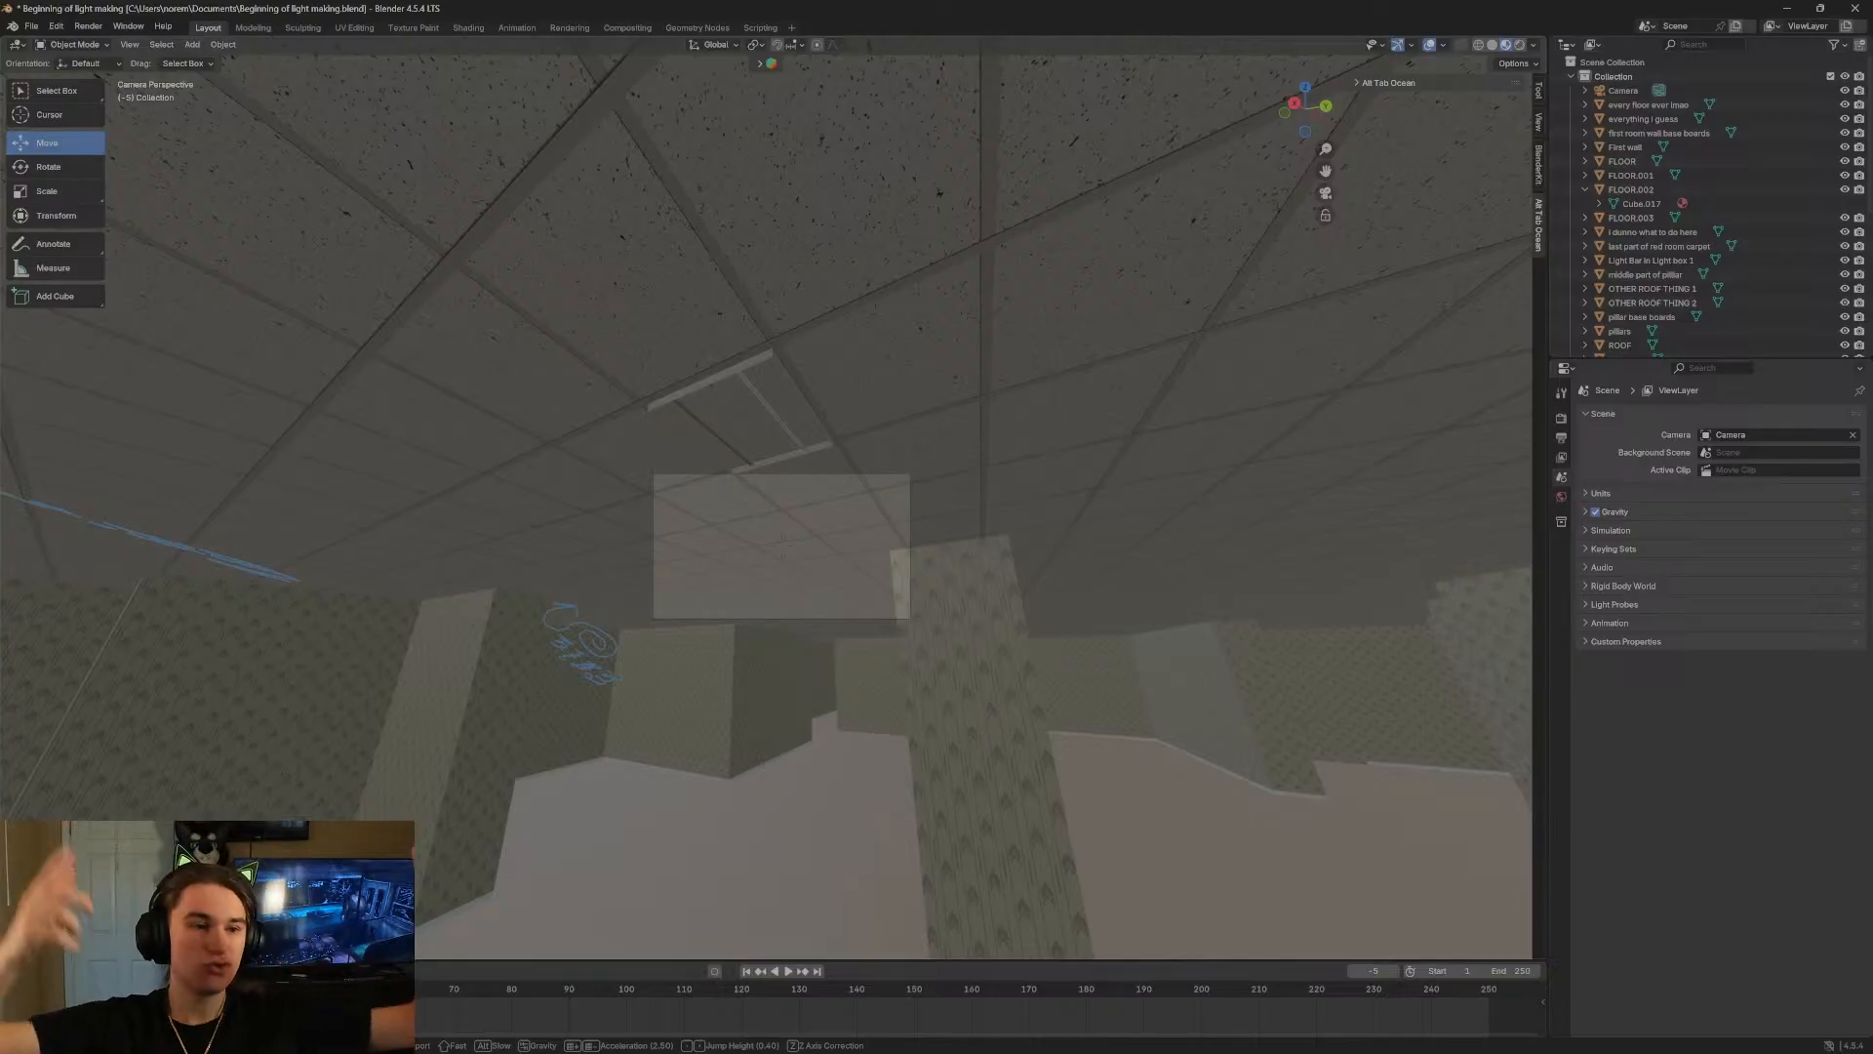
{"action": "key", "text": "w"}
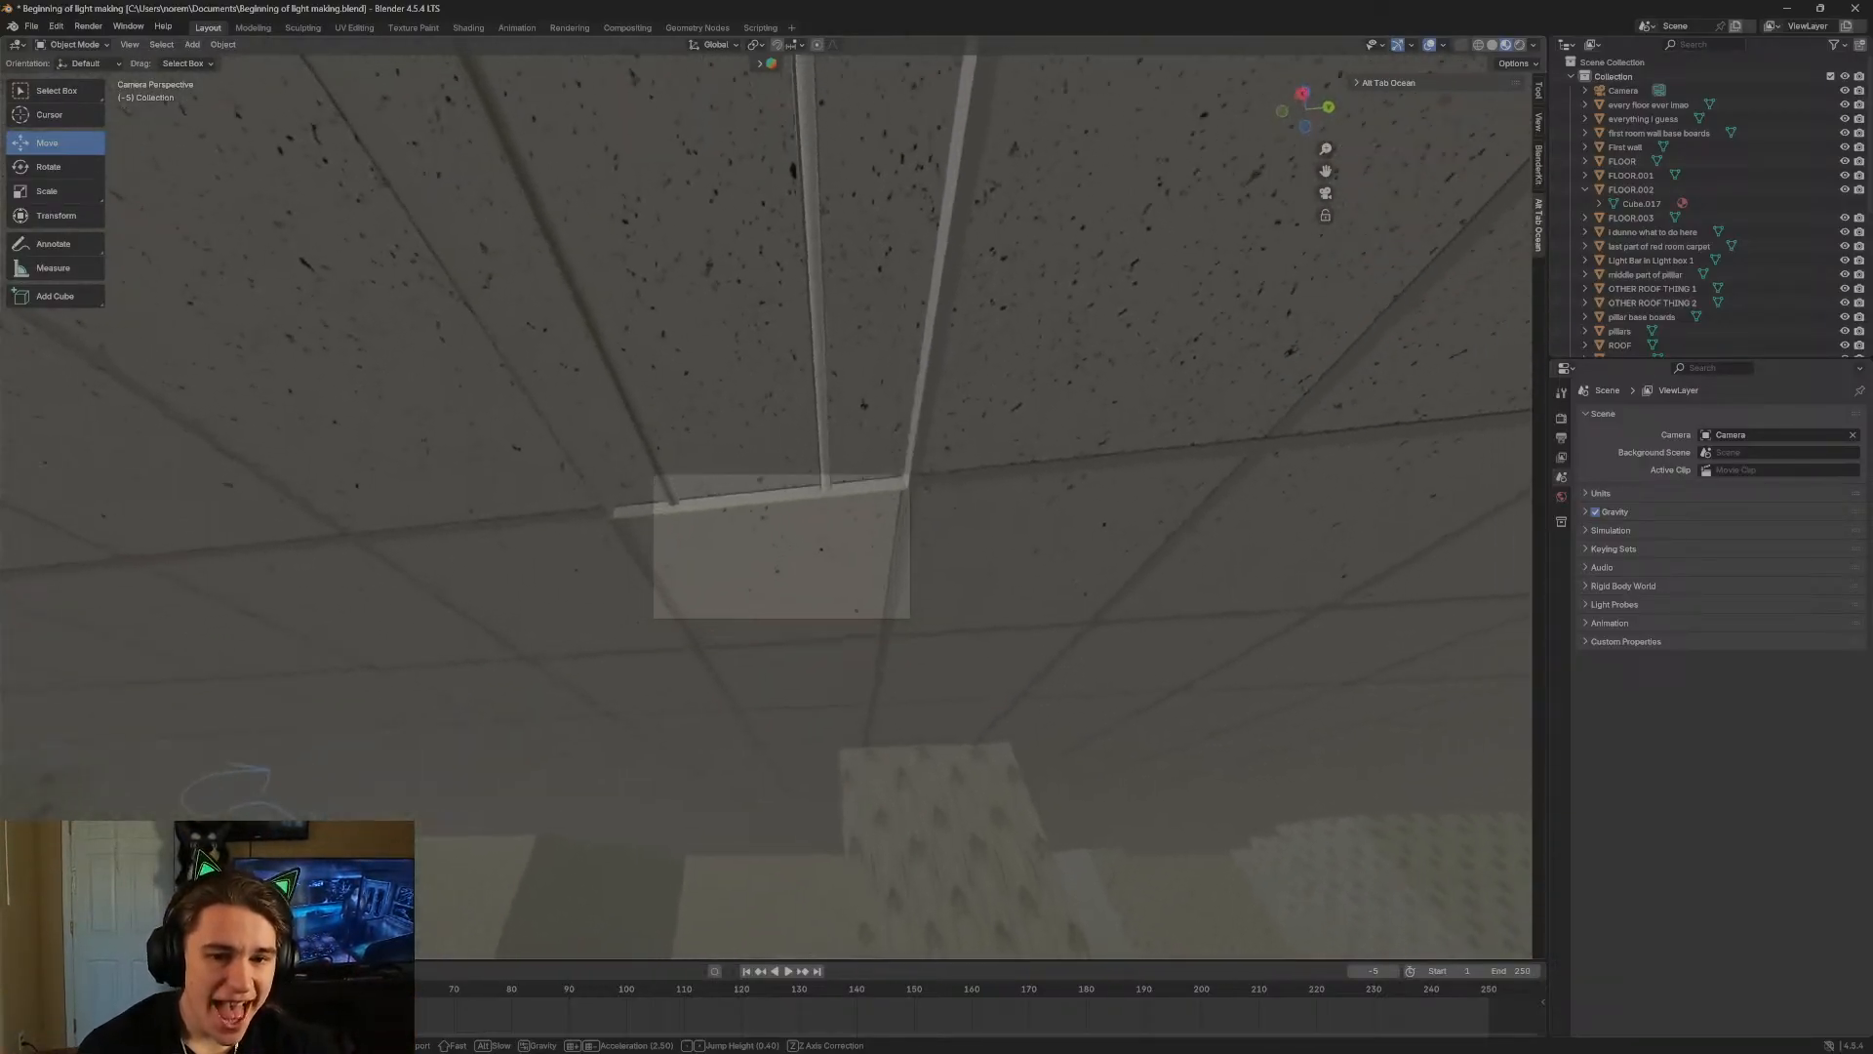
{"action": "key", "text": "s"}
{"action": "key", "text": "w"}
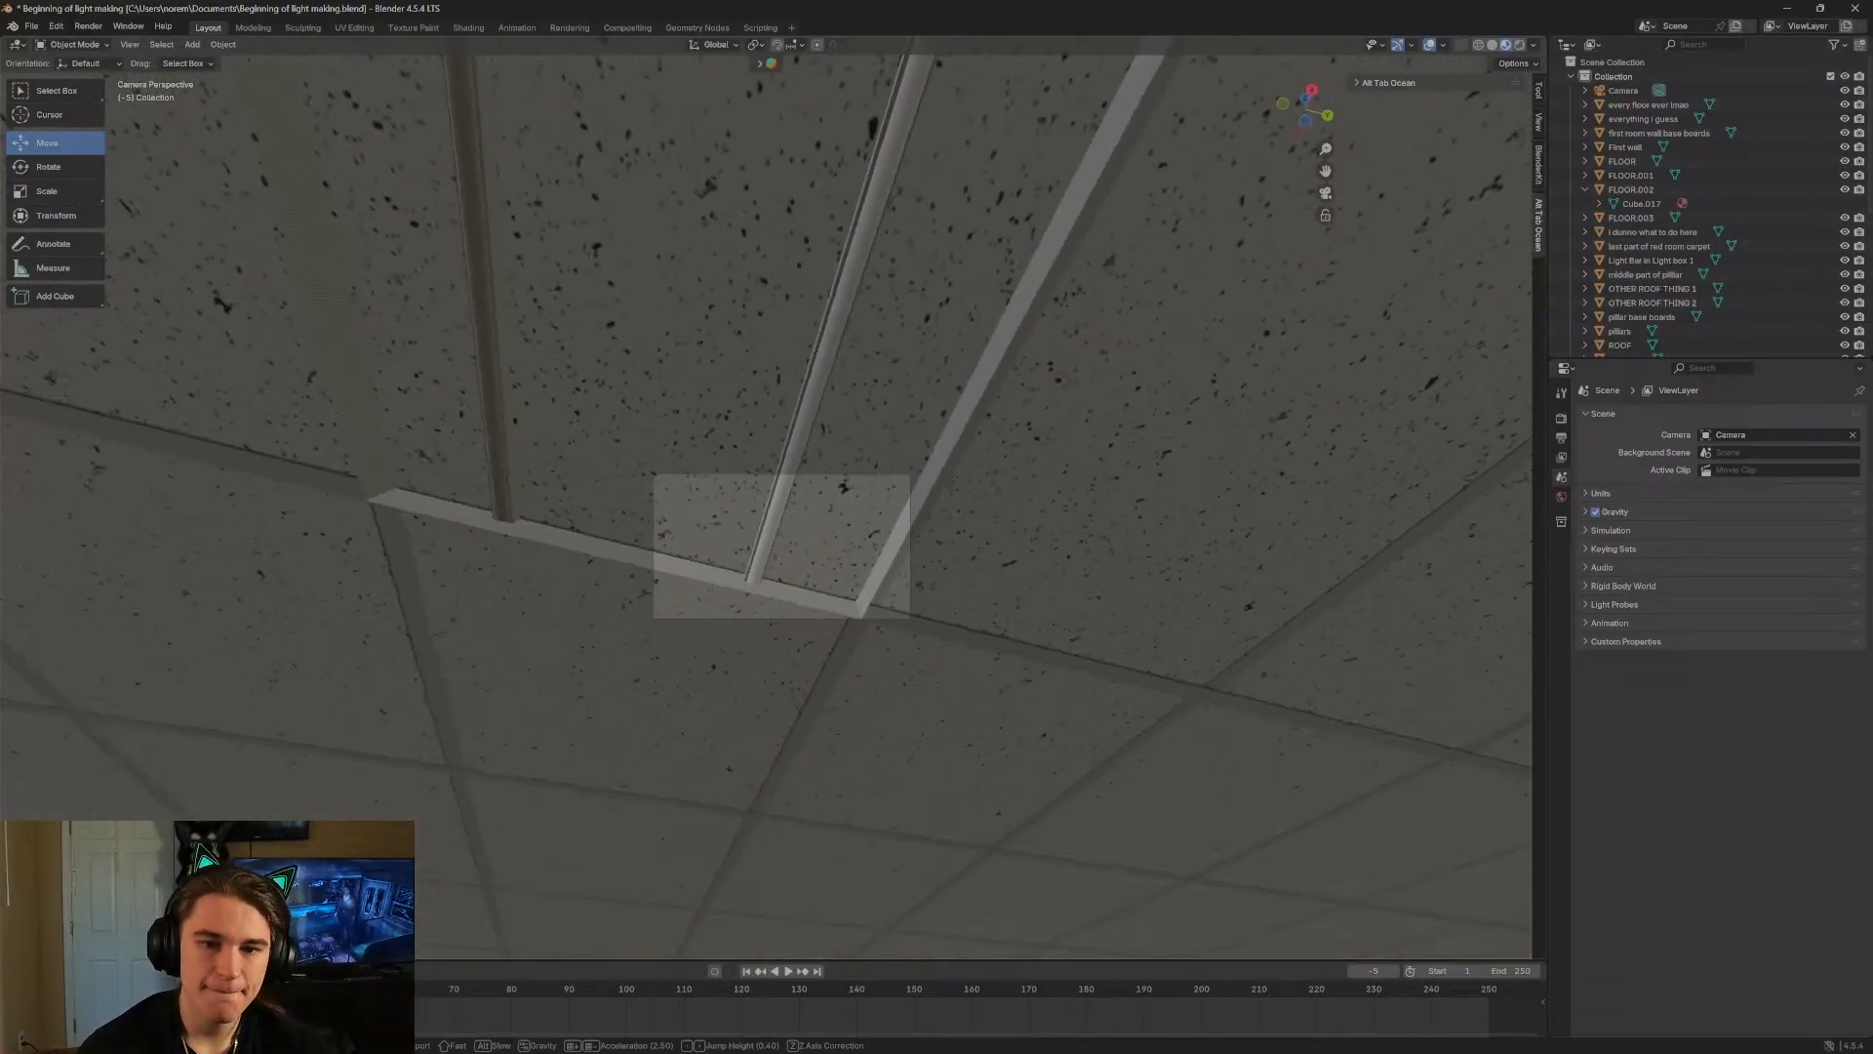
{"action": "left_click", "coordinate": [1229, 306]}
{"action": "left_click", "coordinate": [835, 326]}
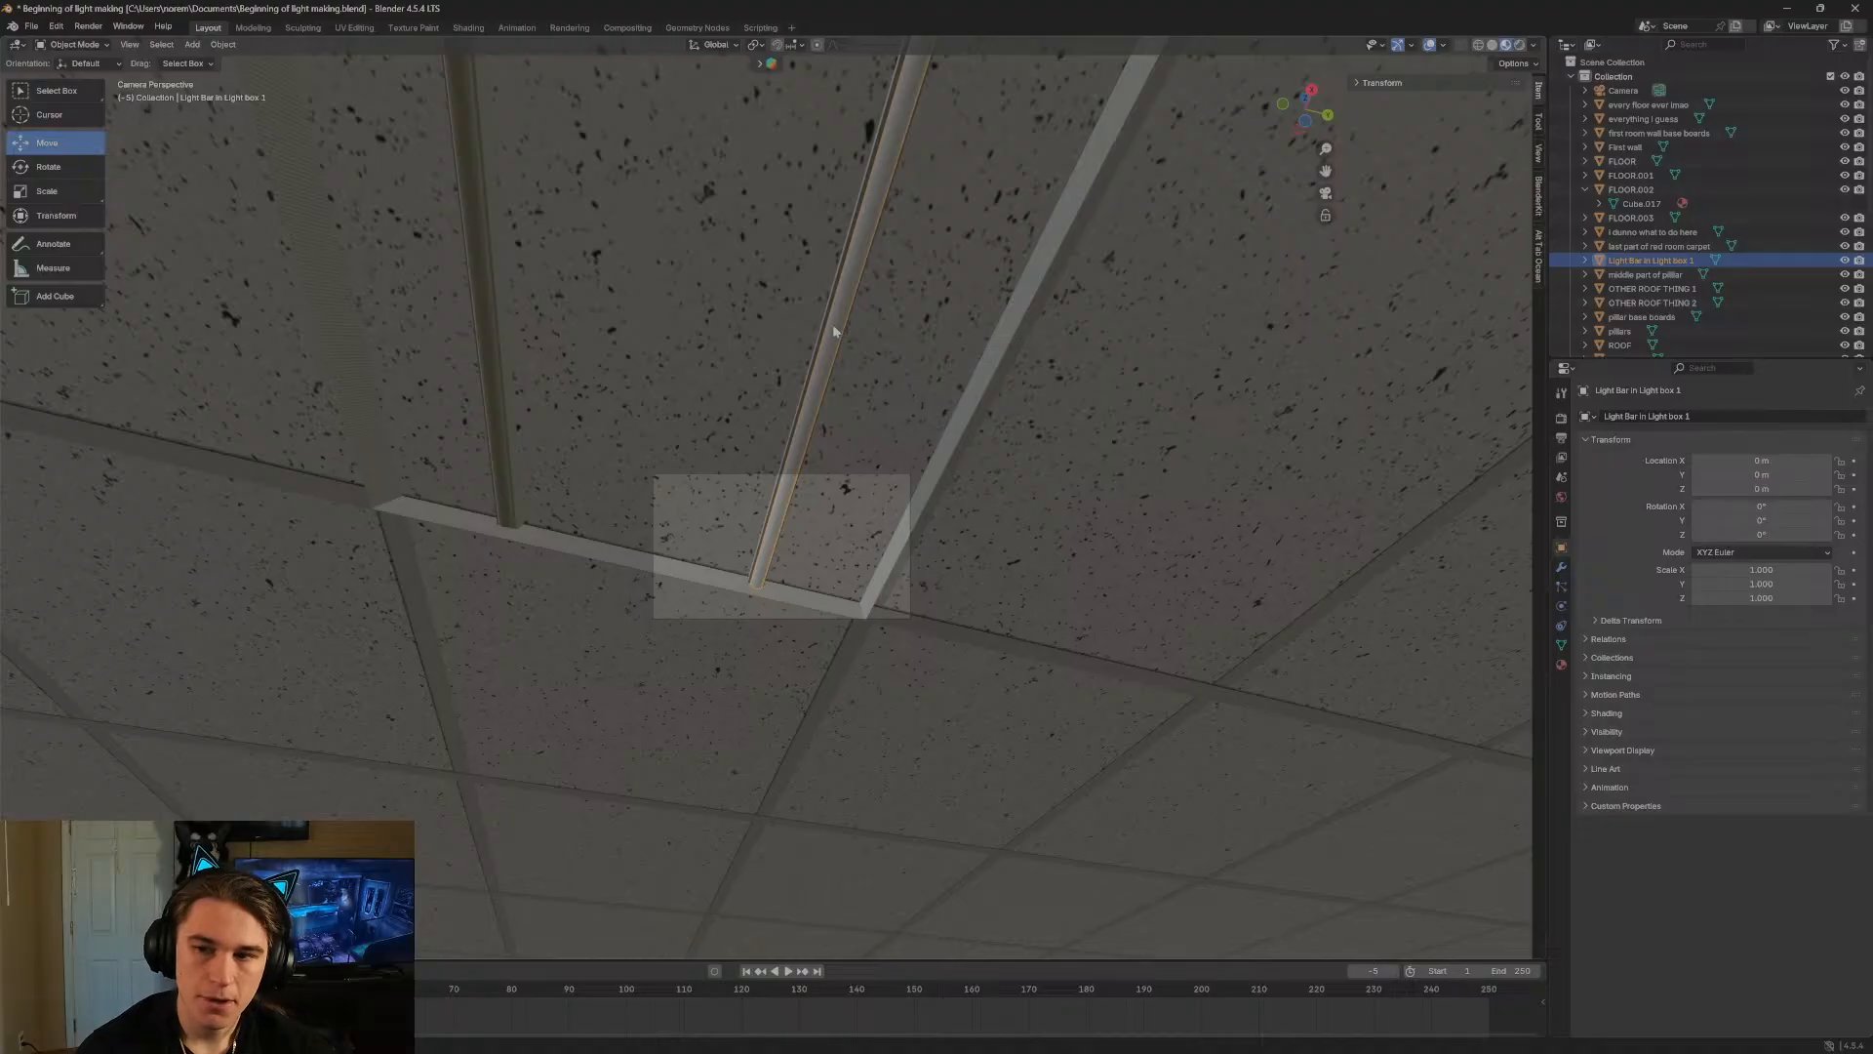
Examine the light box's parts from a straighter view, selecting the roof and reselecting the light bar.
{"action": "key", "text": "shift+grave"}
{"action": "key", "text": "w"}
{"action": "left_click", "coordinate": [720, 334]}
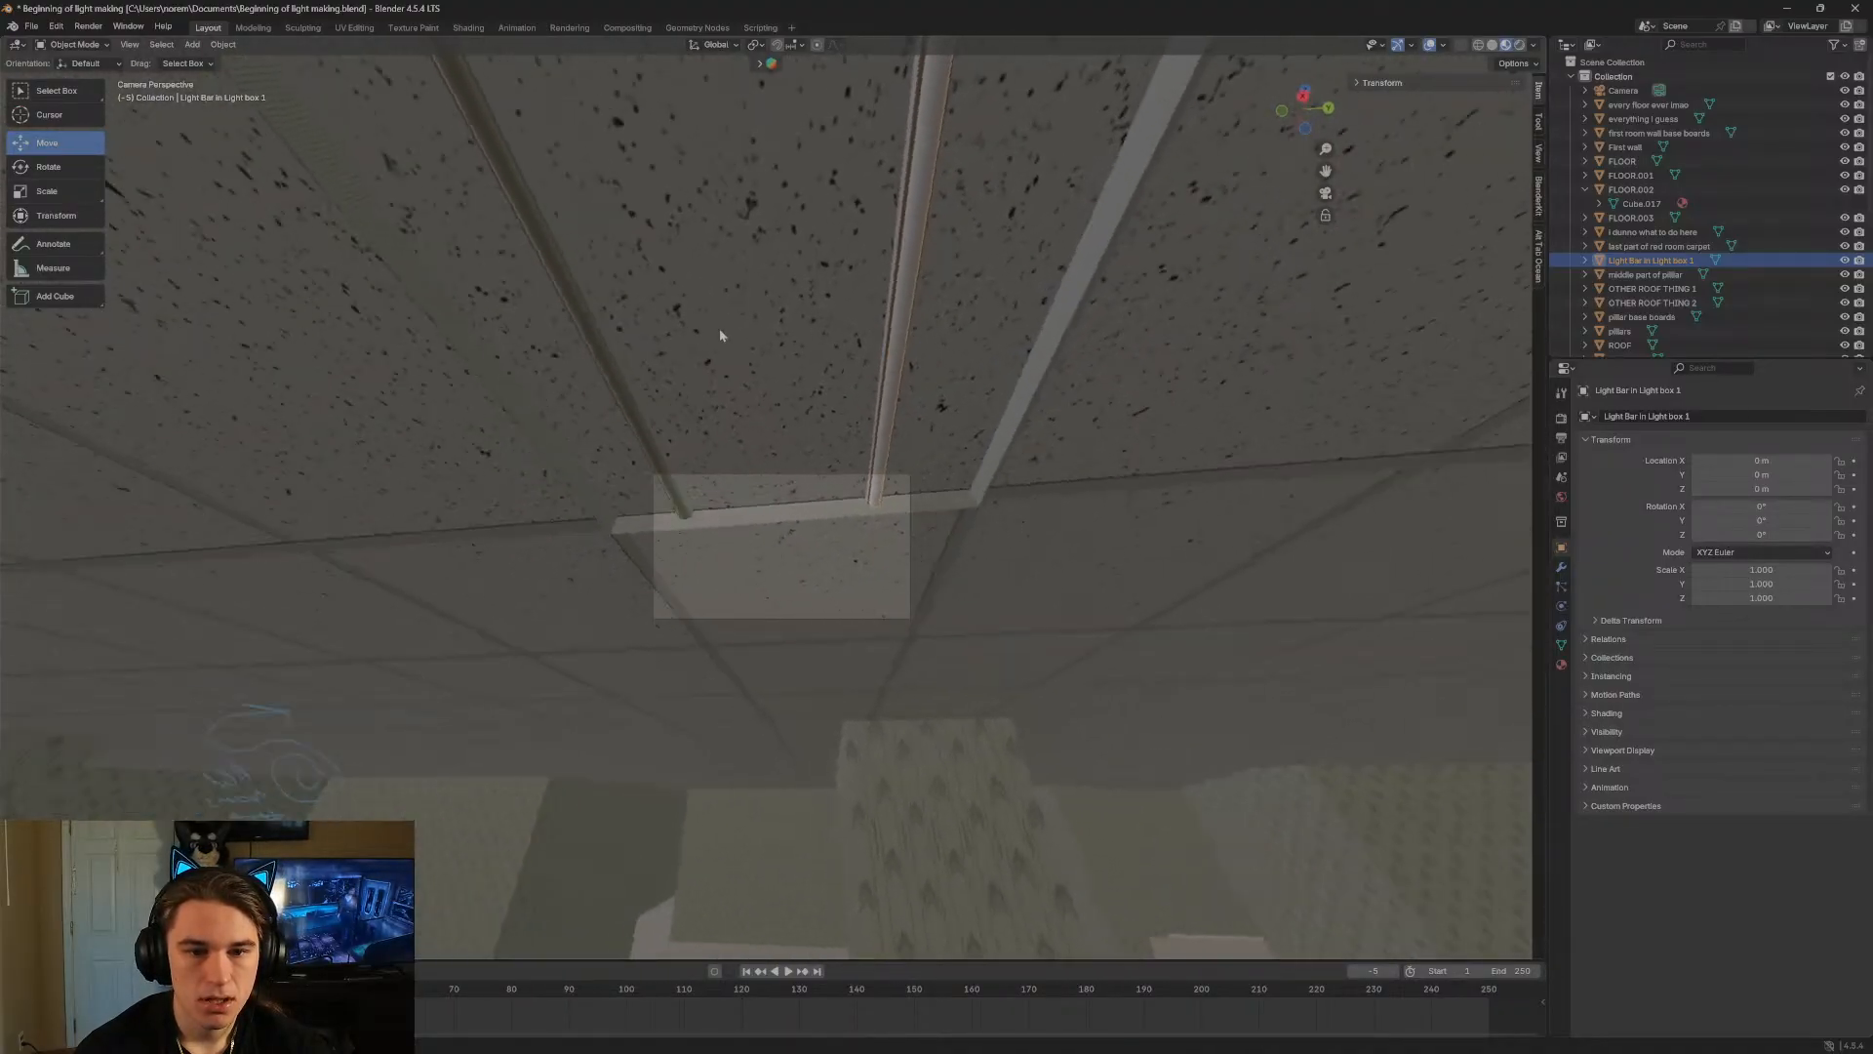
{"action": "left_click", "coordinate": [592, 347]}
{"action": "left_click", "coordinate": [595, 347]}
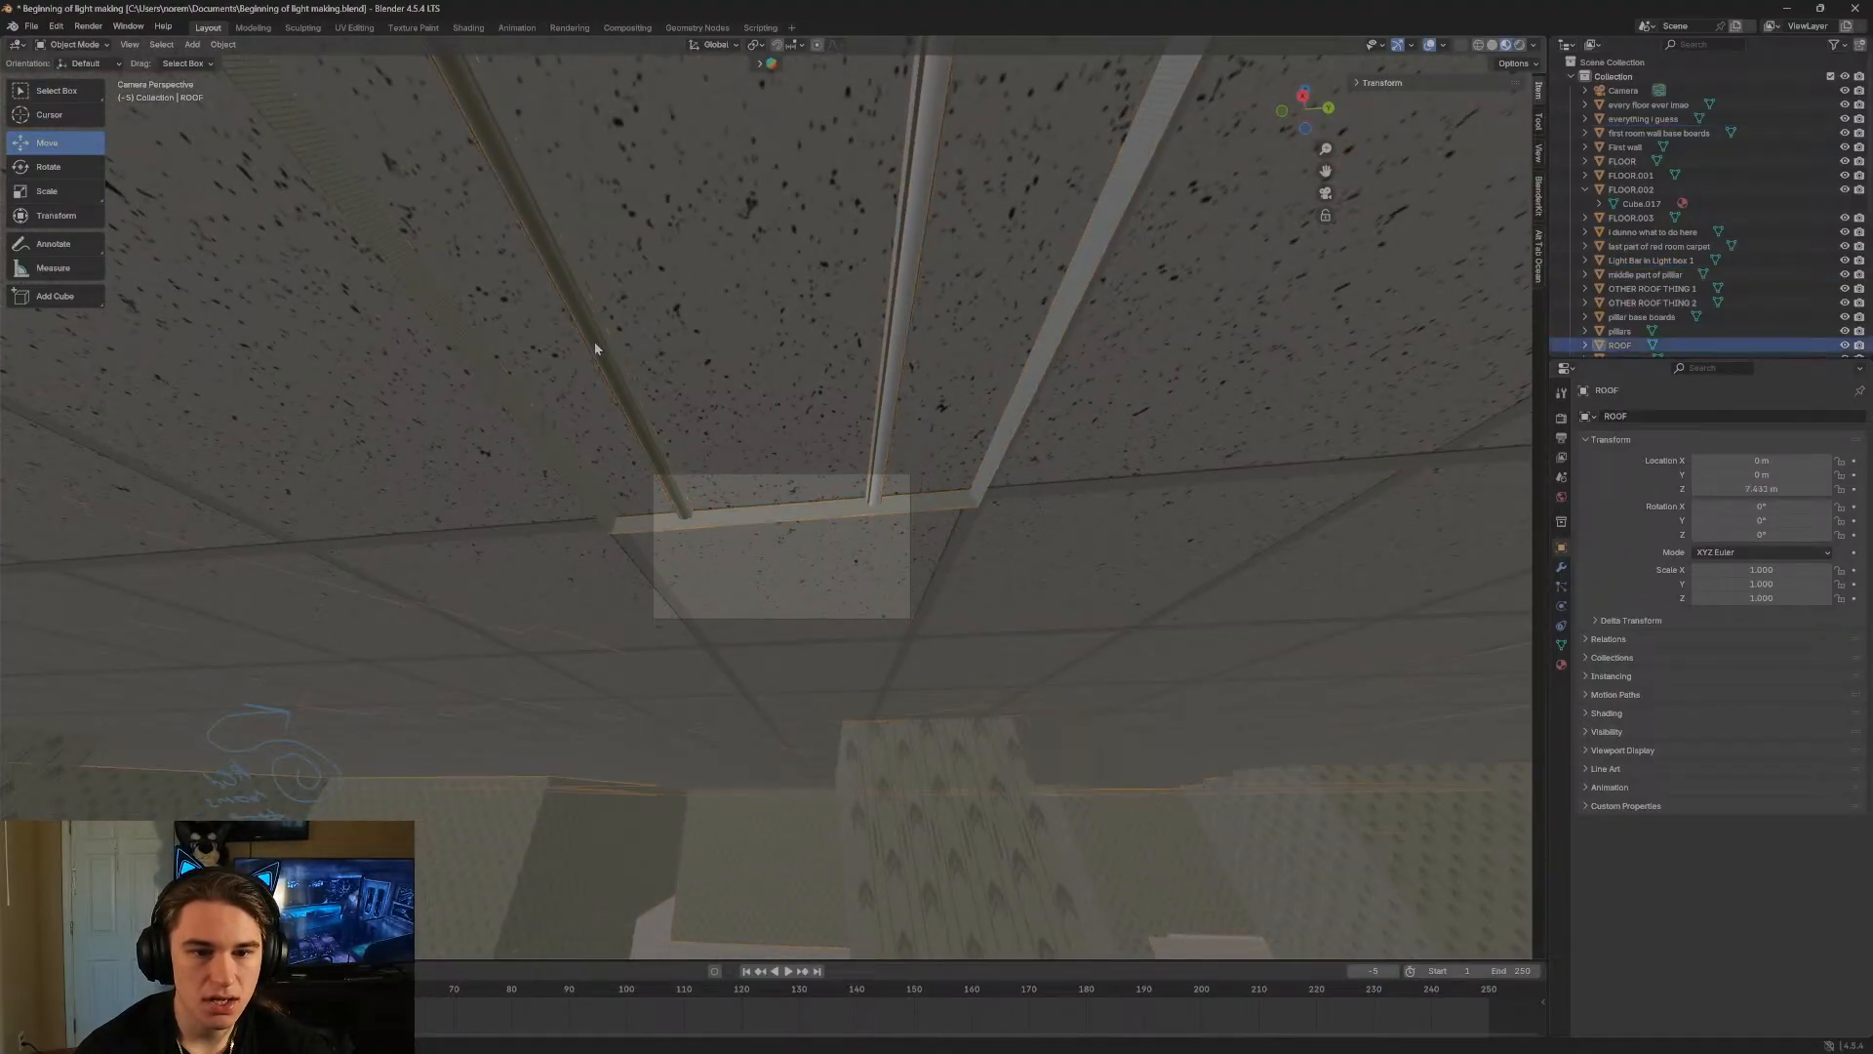
{"action": "left_click", "coordinate": [595, 347]}
{"action": "left_click", "coordinate": [595, 349]}
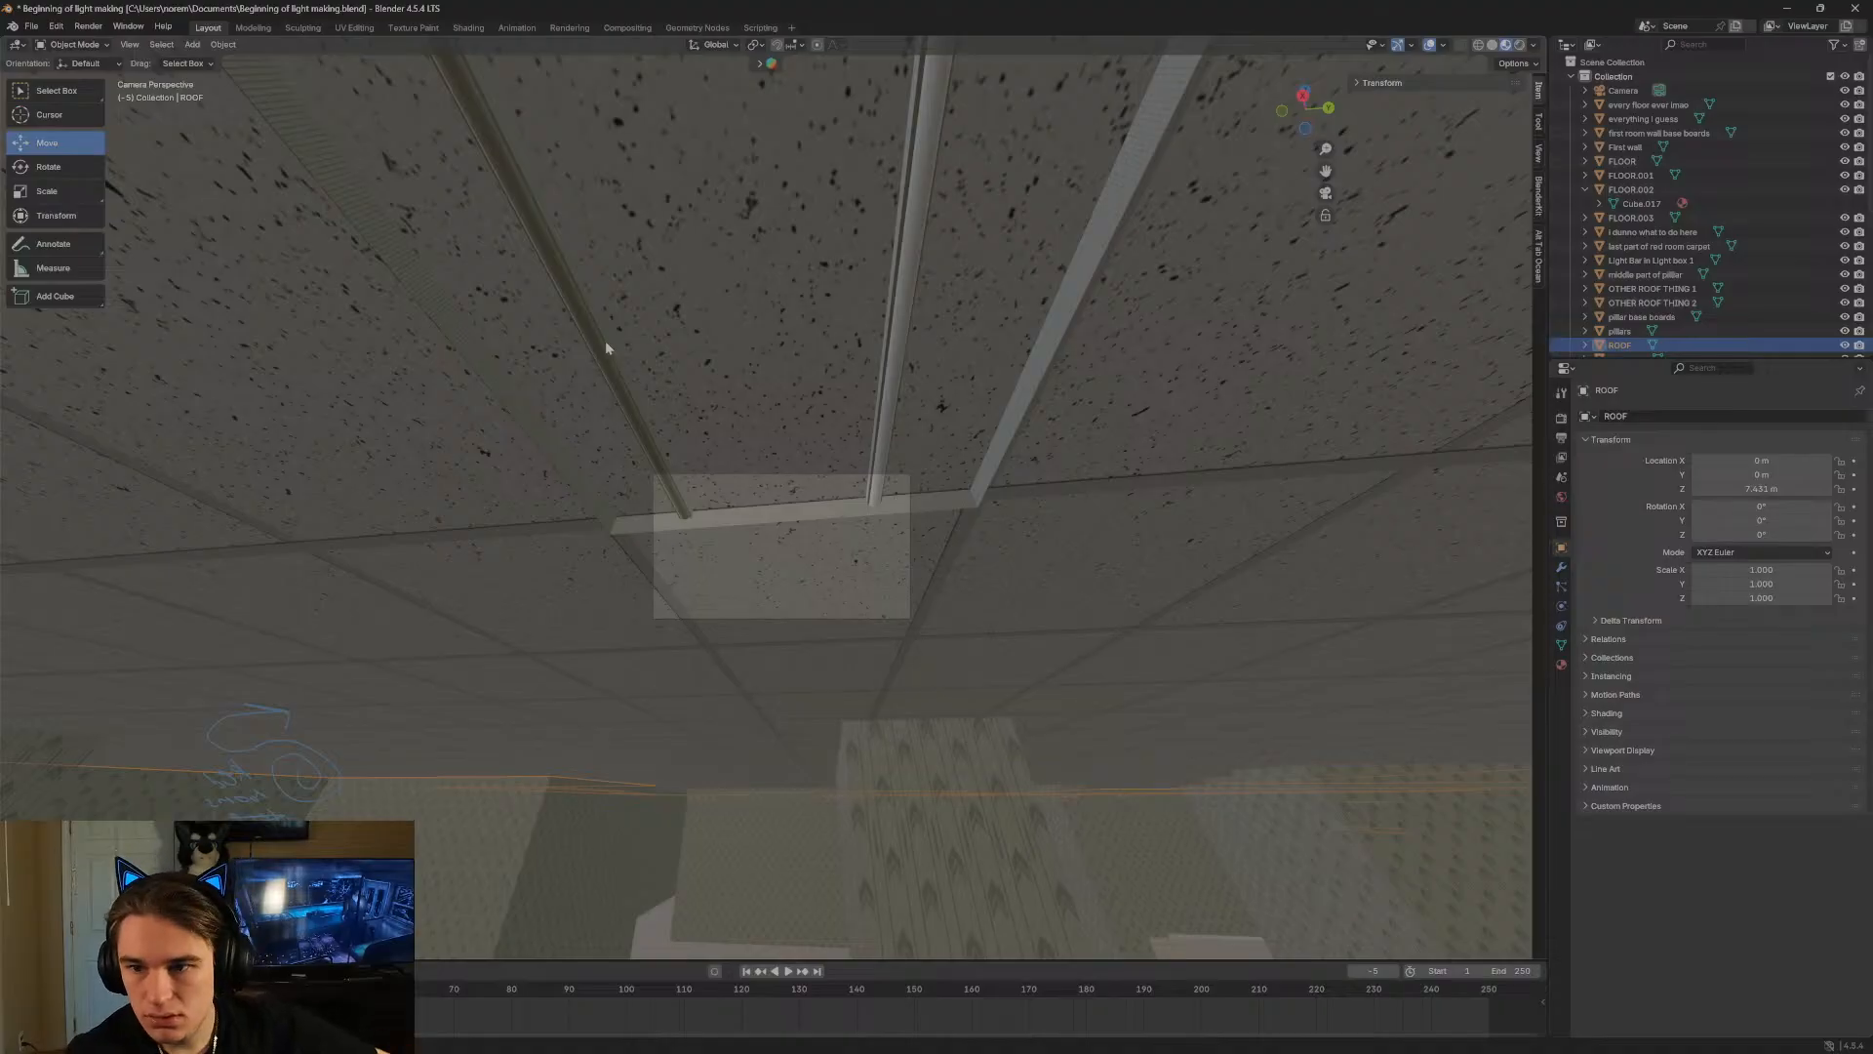
{"action": "left_click", "coordinate": [908, 284]}
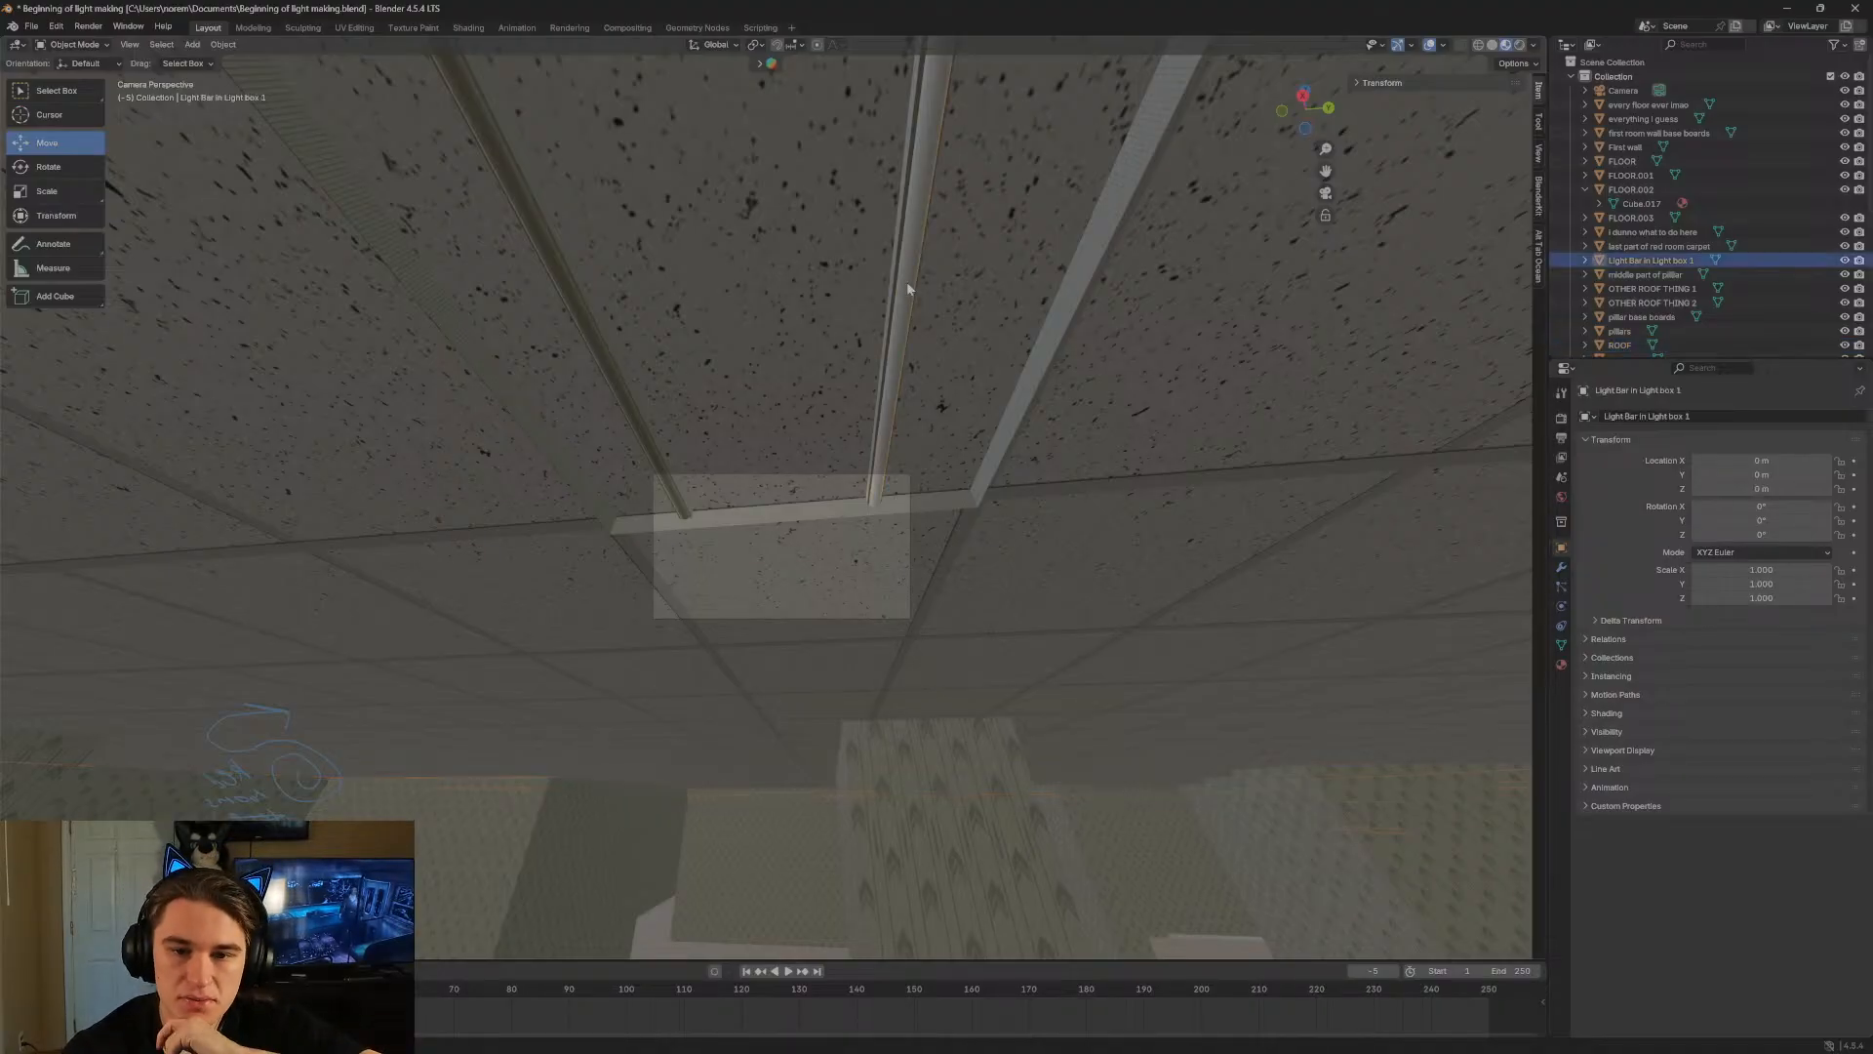
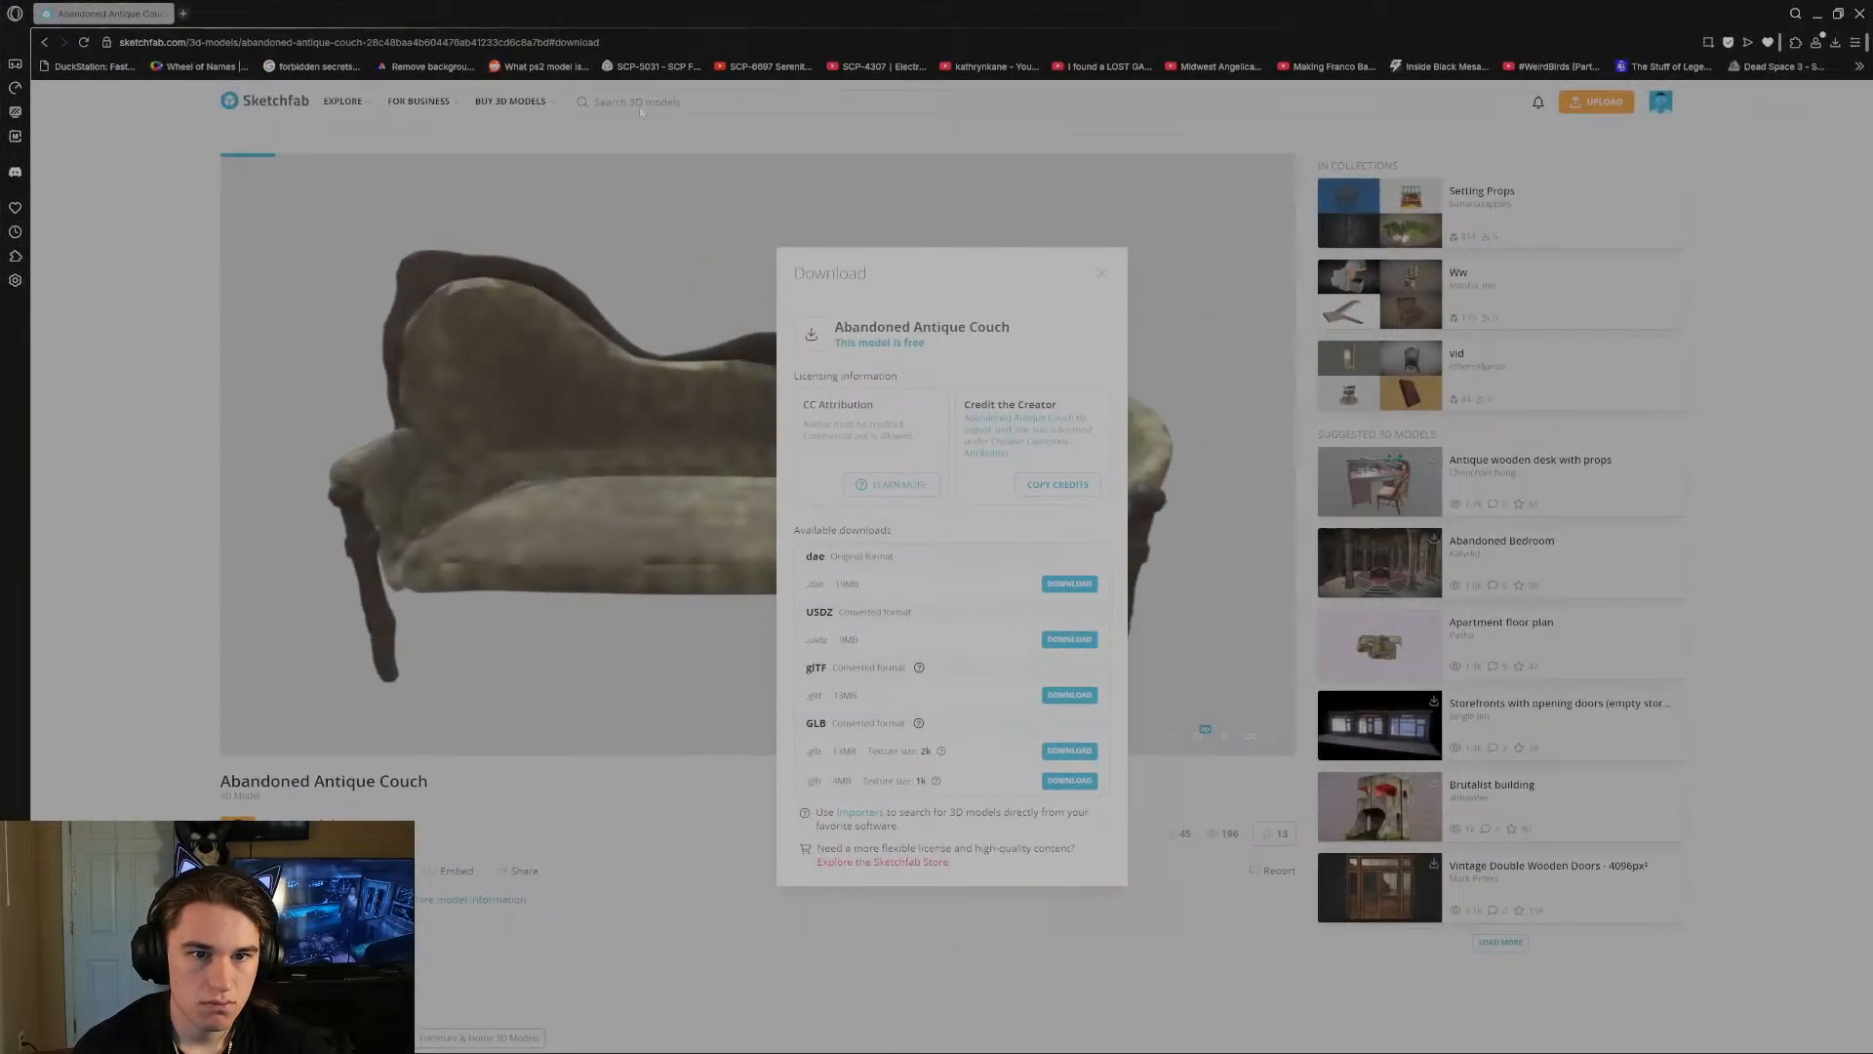
Switch to Sketchfab in the browser, search for "glass", and open the Glass and Metal Construct #0001 model.
{"action": "left_click", "coordinate": [695, 105]}
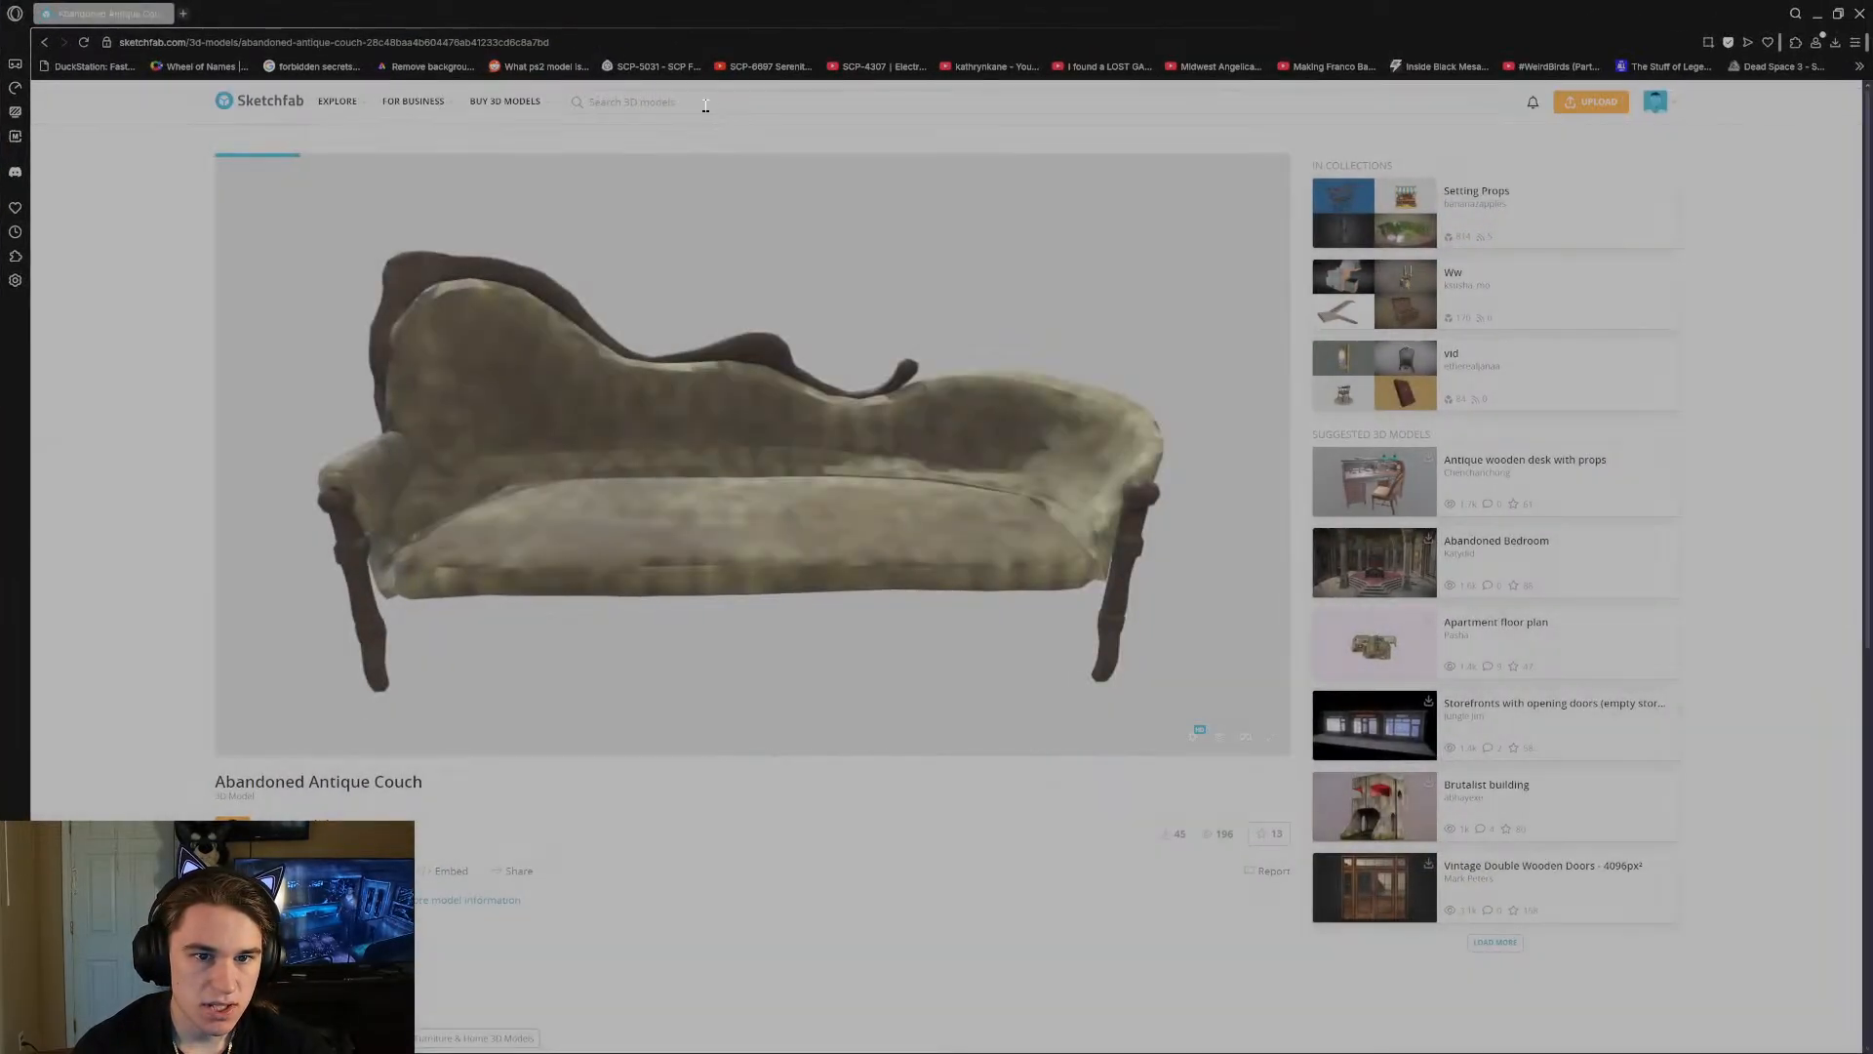
{"action": "left_click", "coordinate": [702, 104]}
{"action": "type", "text": "glass"}
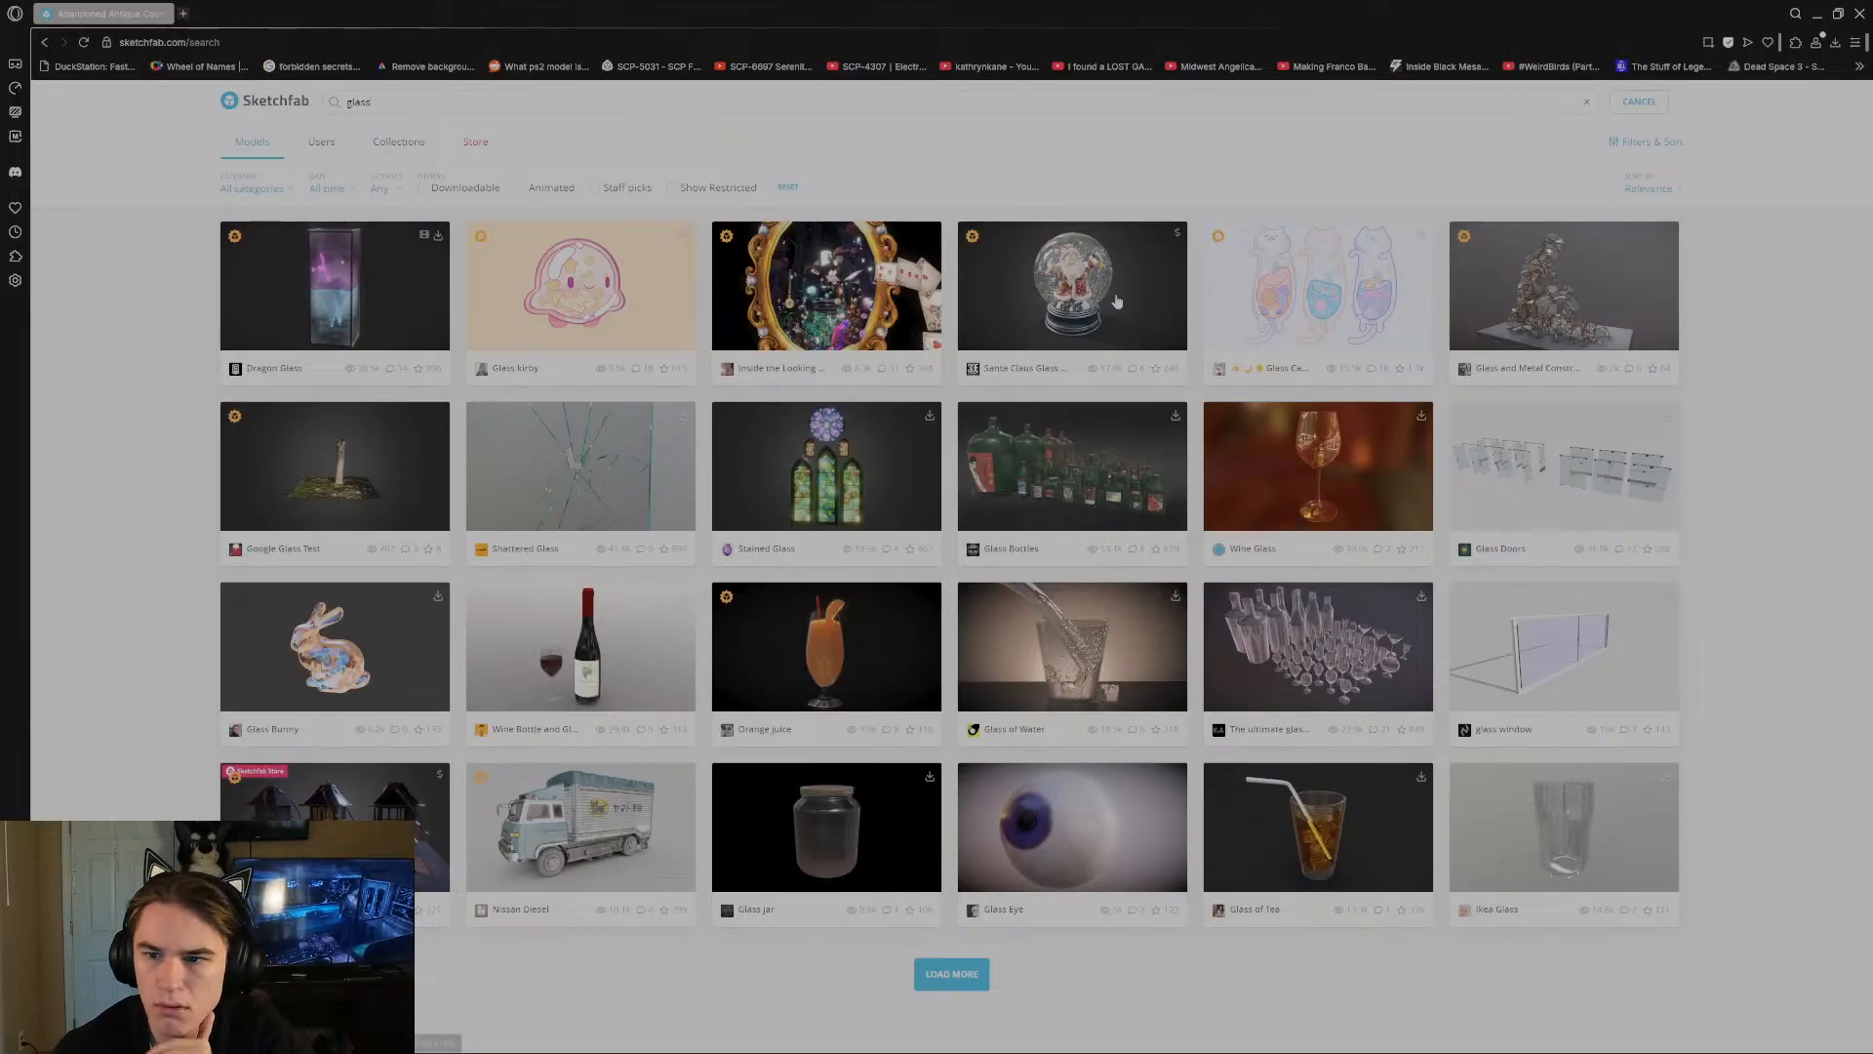
{"action": "left_click", "coordinate": [1592, 322]}
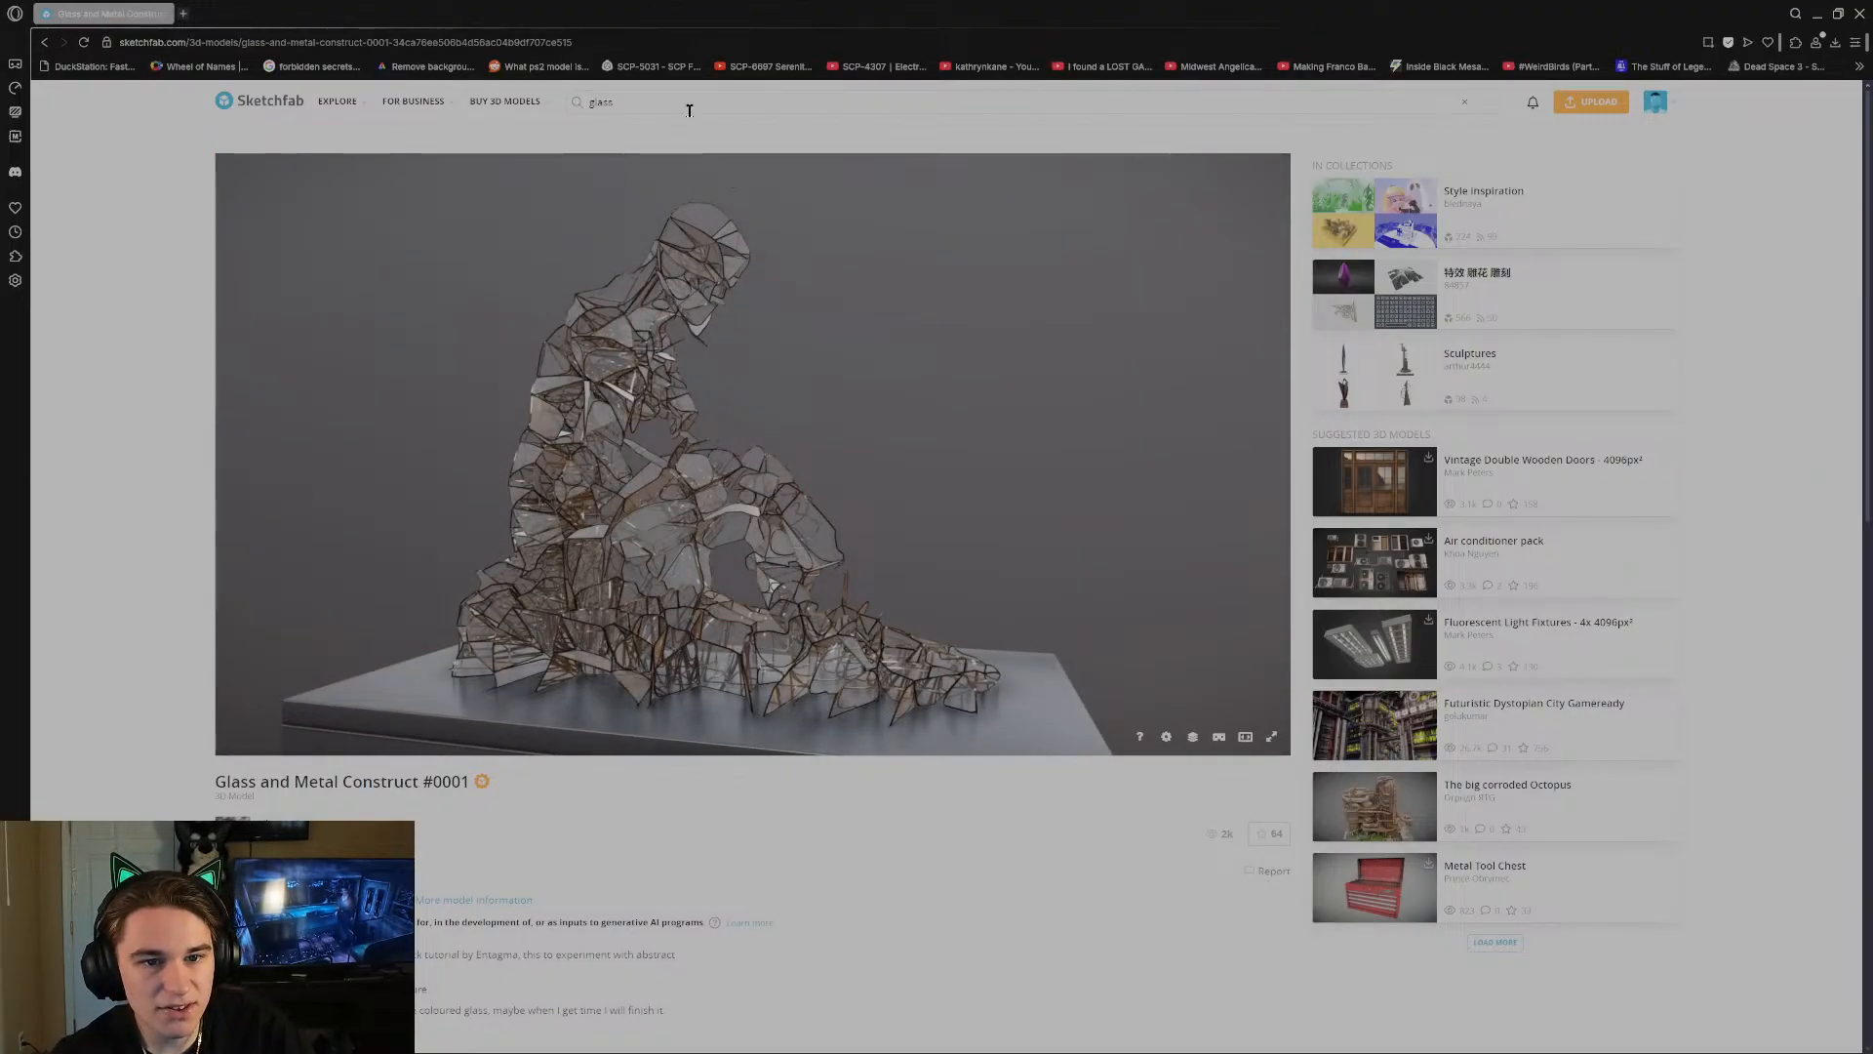
Search Sketchfab for "glass pane", load more results, and look through them for a usable glass panel.
{"action": "type", "text": "pane"}
{"action": "key", "text": "Return"}
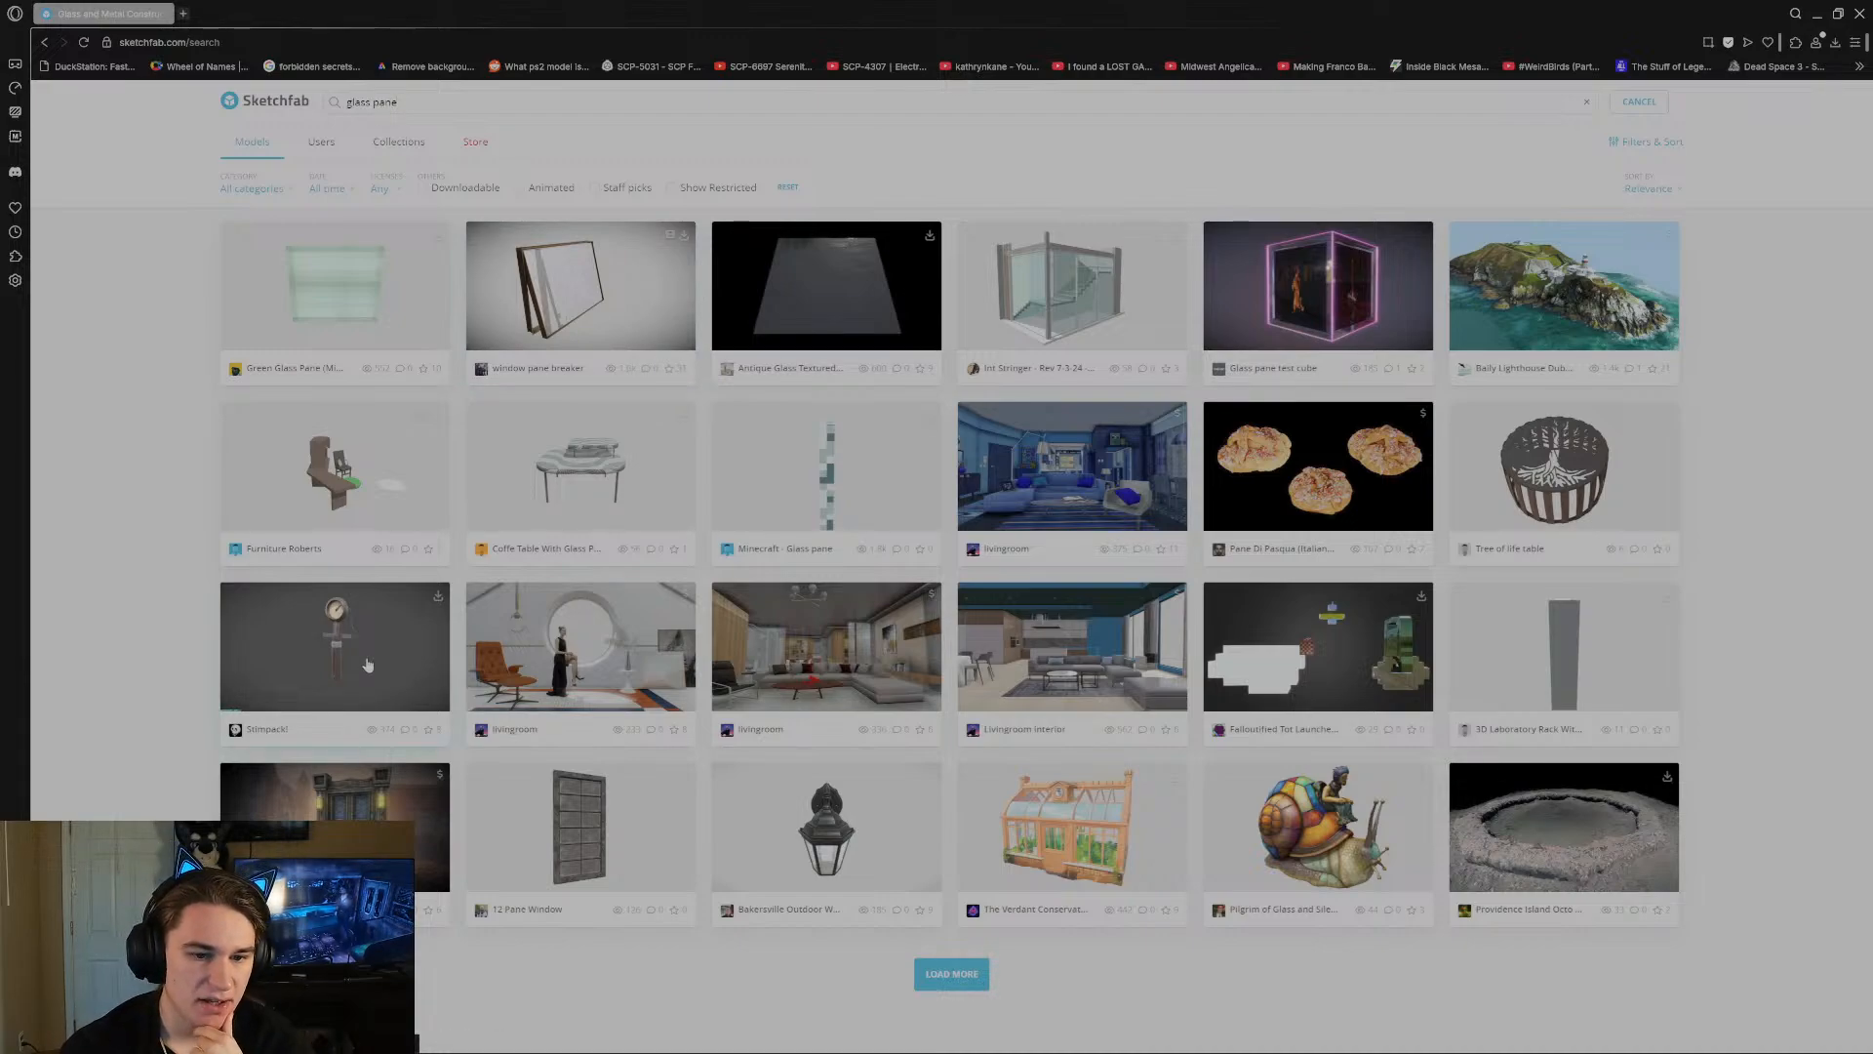
{"action": "left_click", "coordinate": [961, 973]}
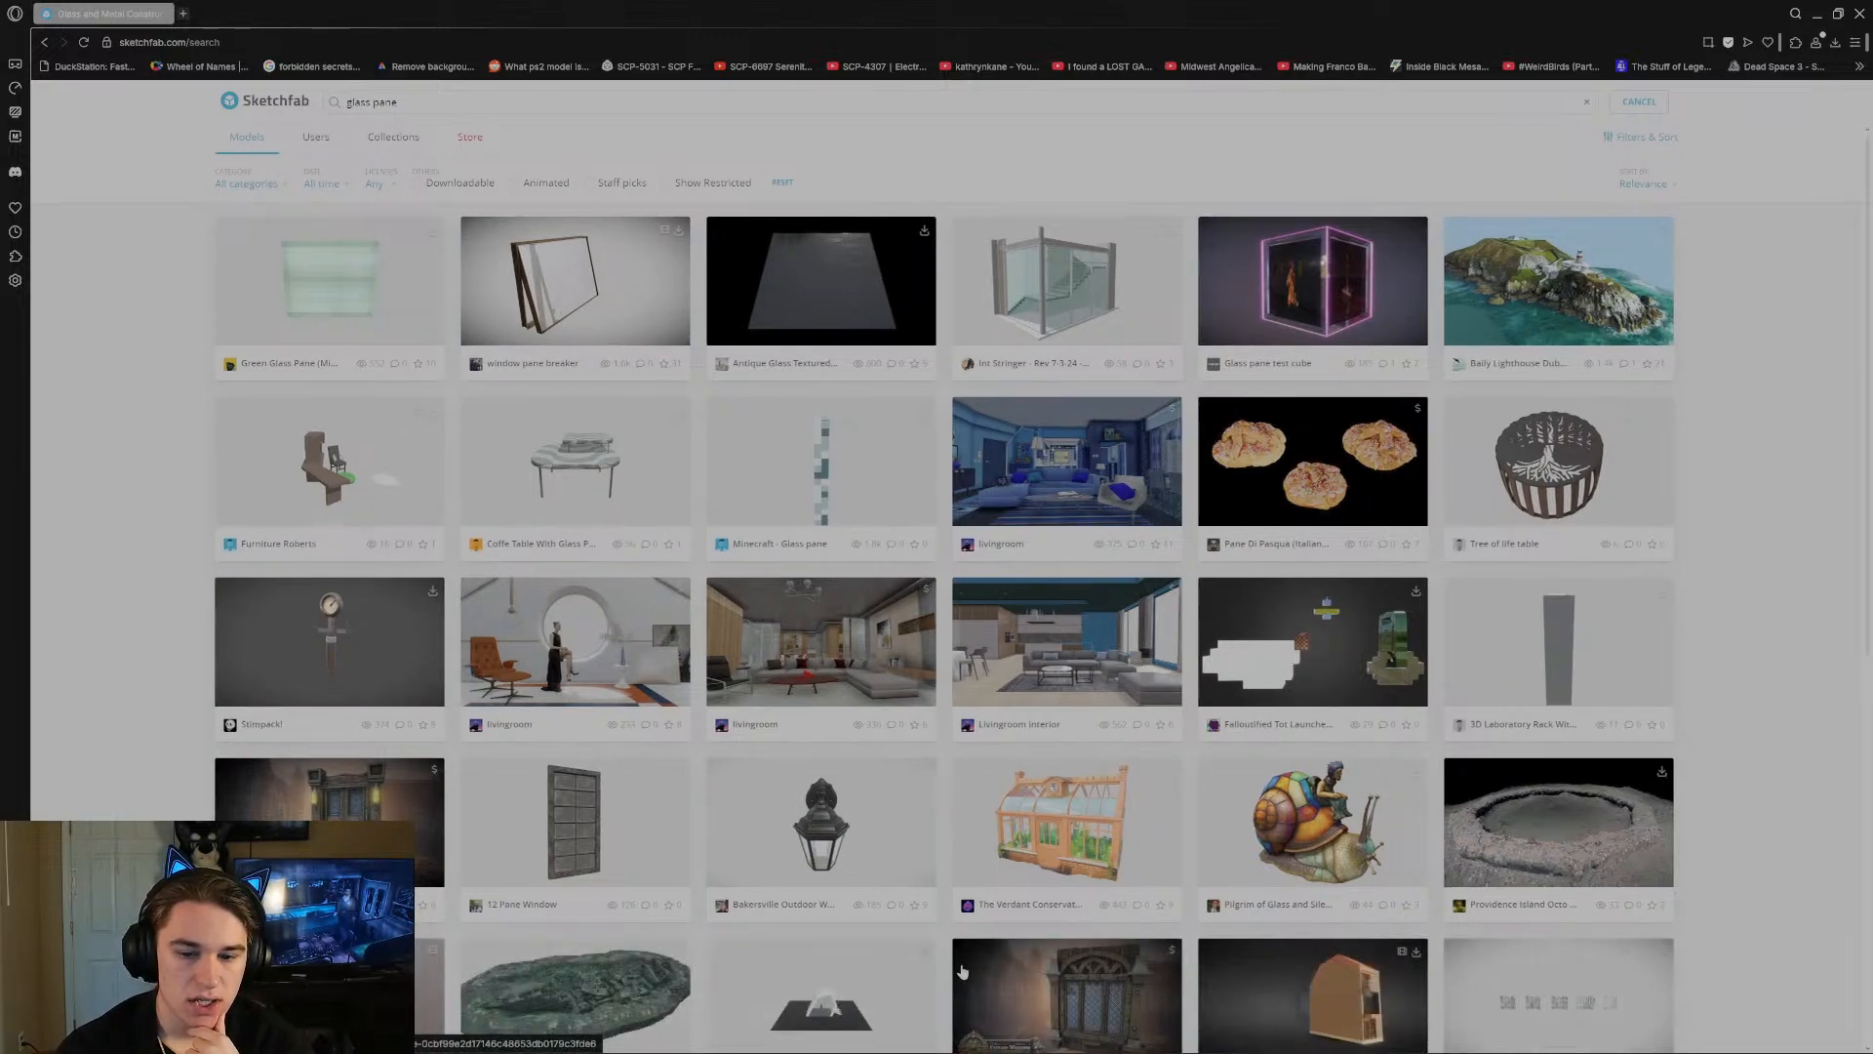
{"action": "scroll", "coordinate": [960, 973], "scroll_direction": "down", "scroll_amount": 6}
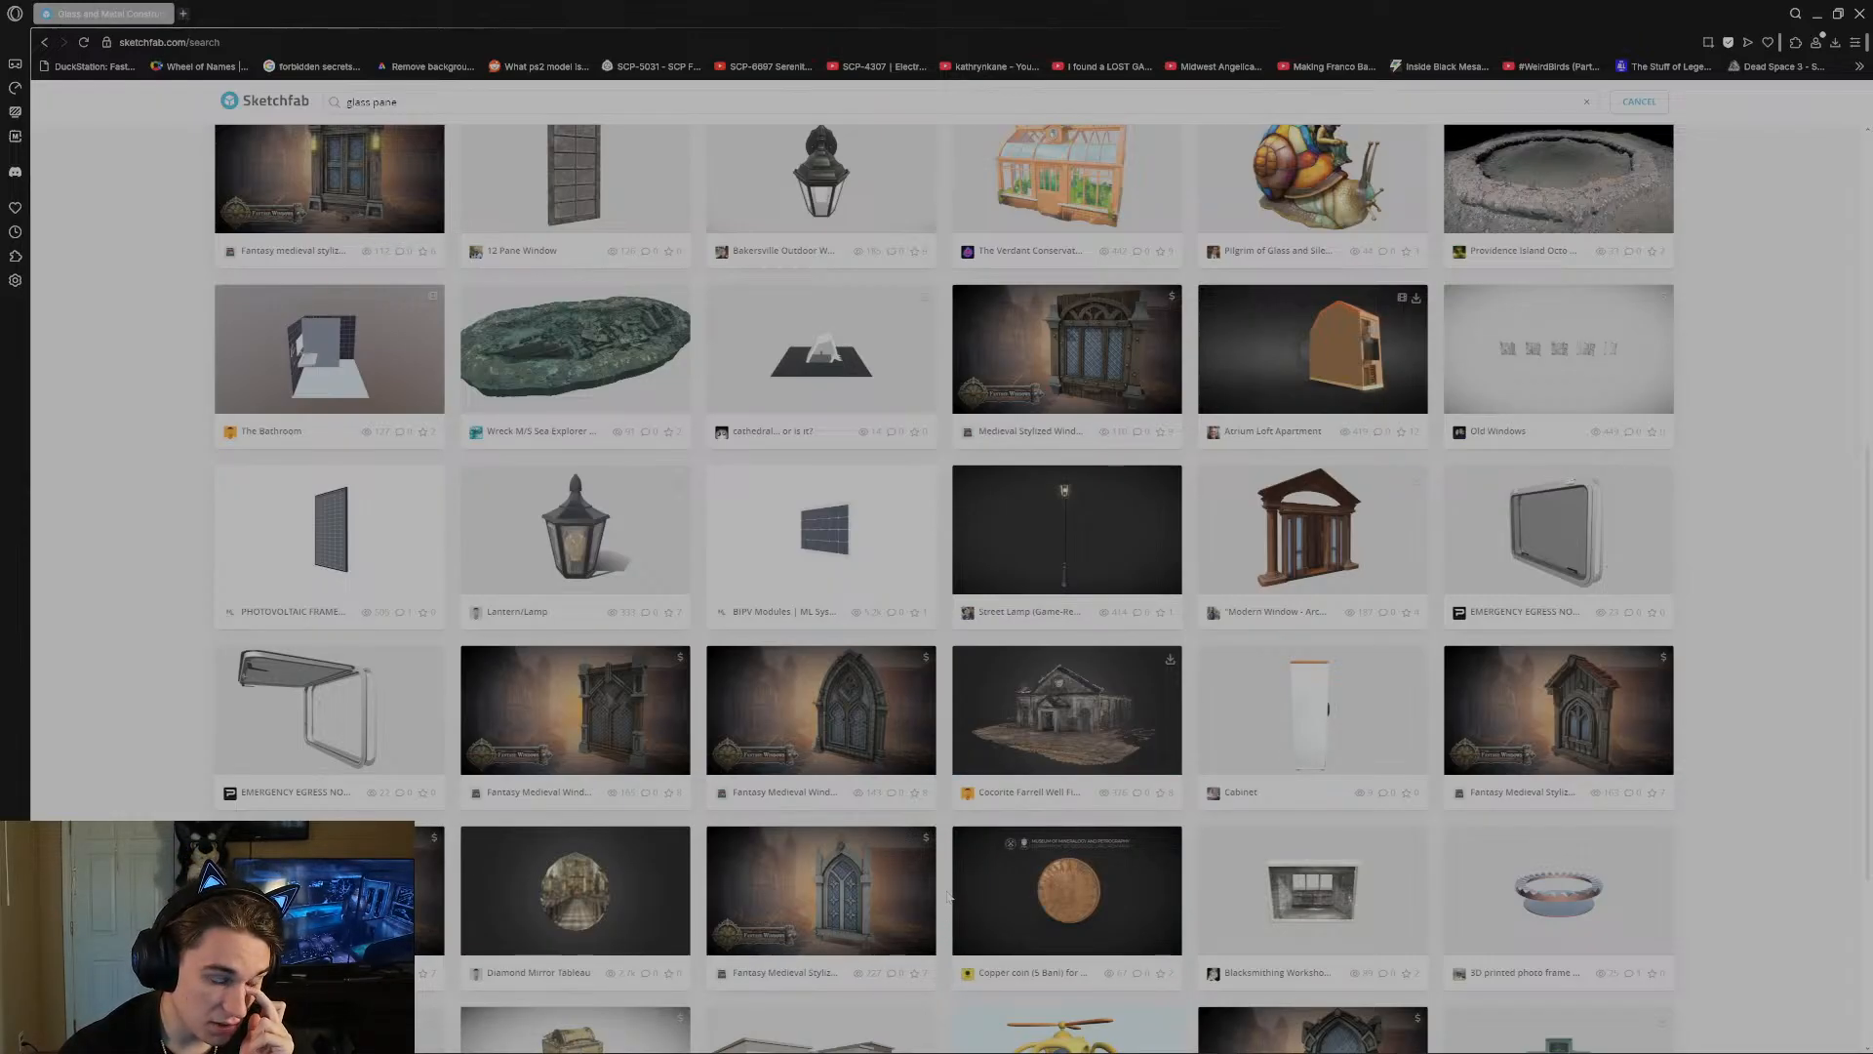
{"action": "scroll", "coordinate": [947, 894], "scroll_direction": "down", "scroll_amount": 4}
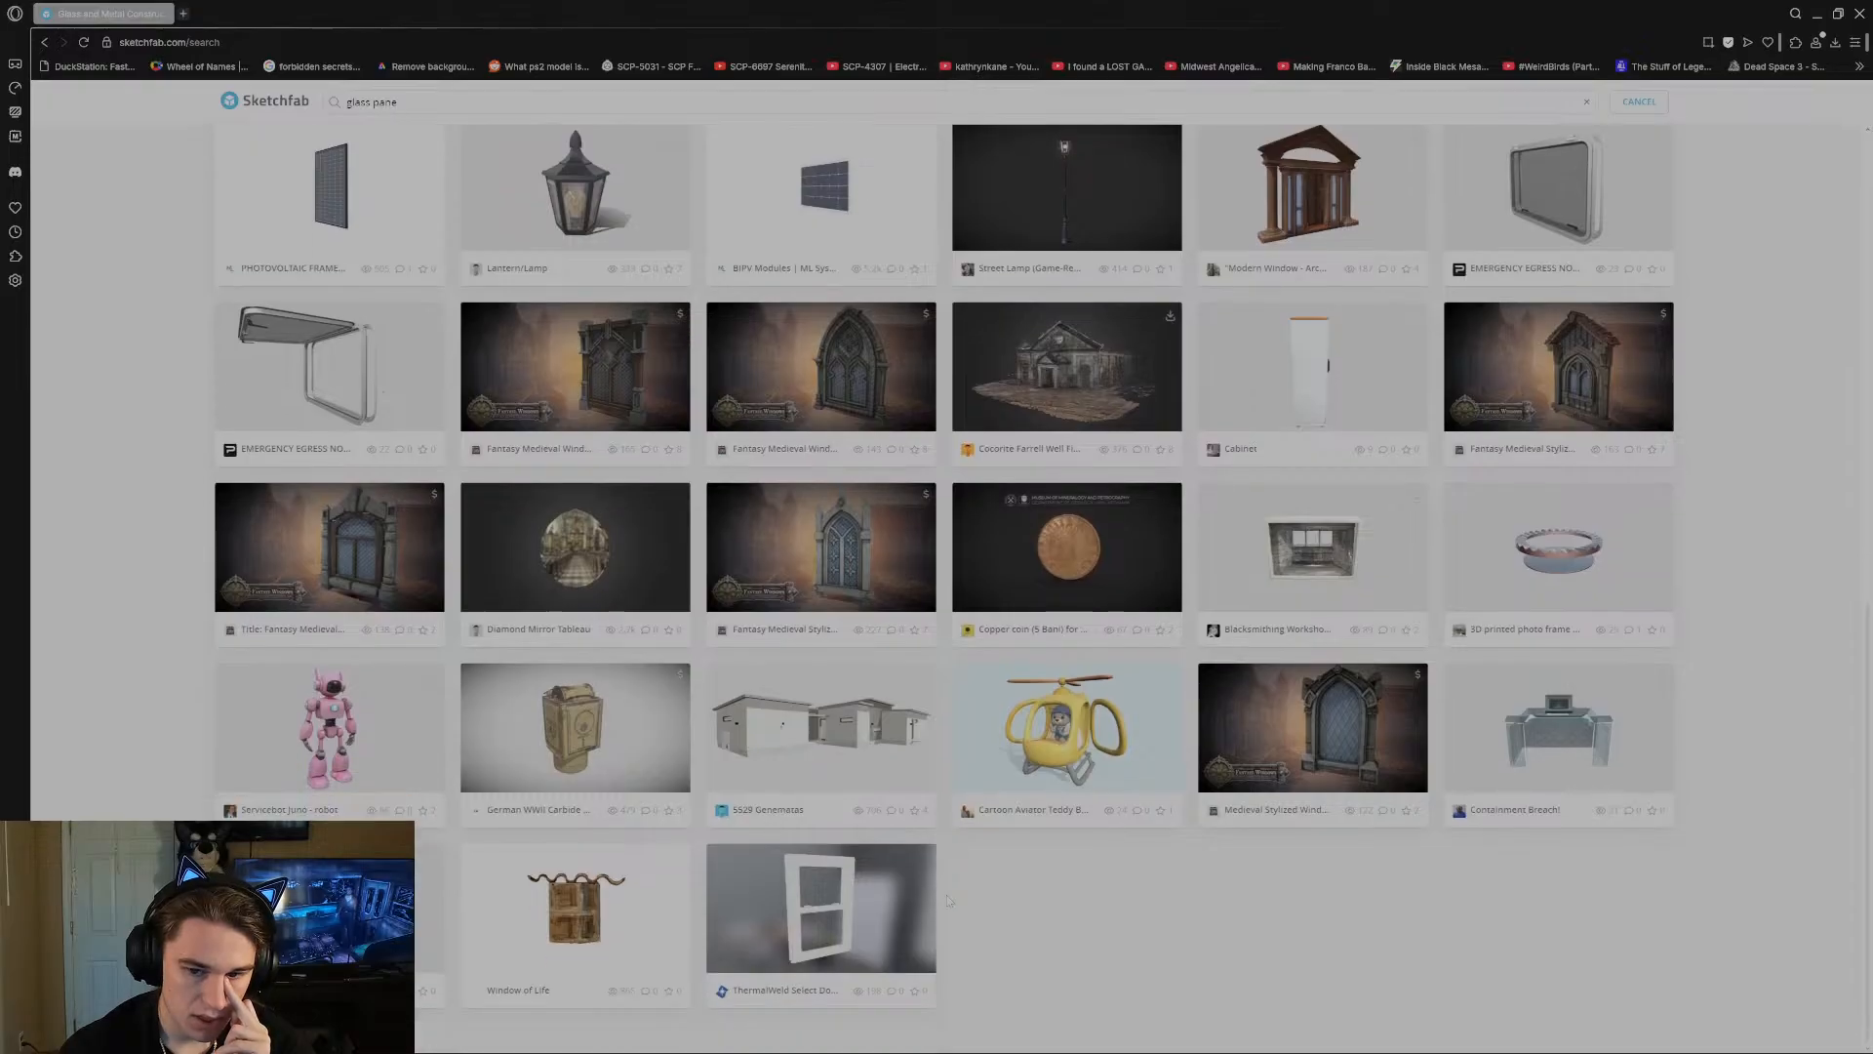
{"action": "scroll", "coordinate": [682, 526], "scroll_direction": "up", "scroll_amount": 10}
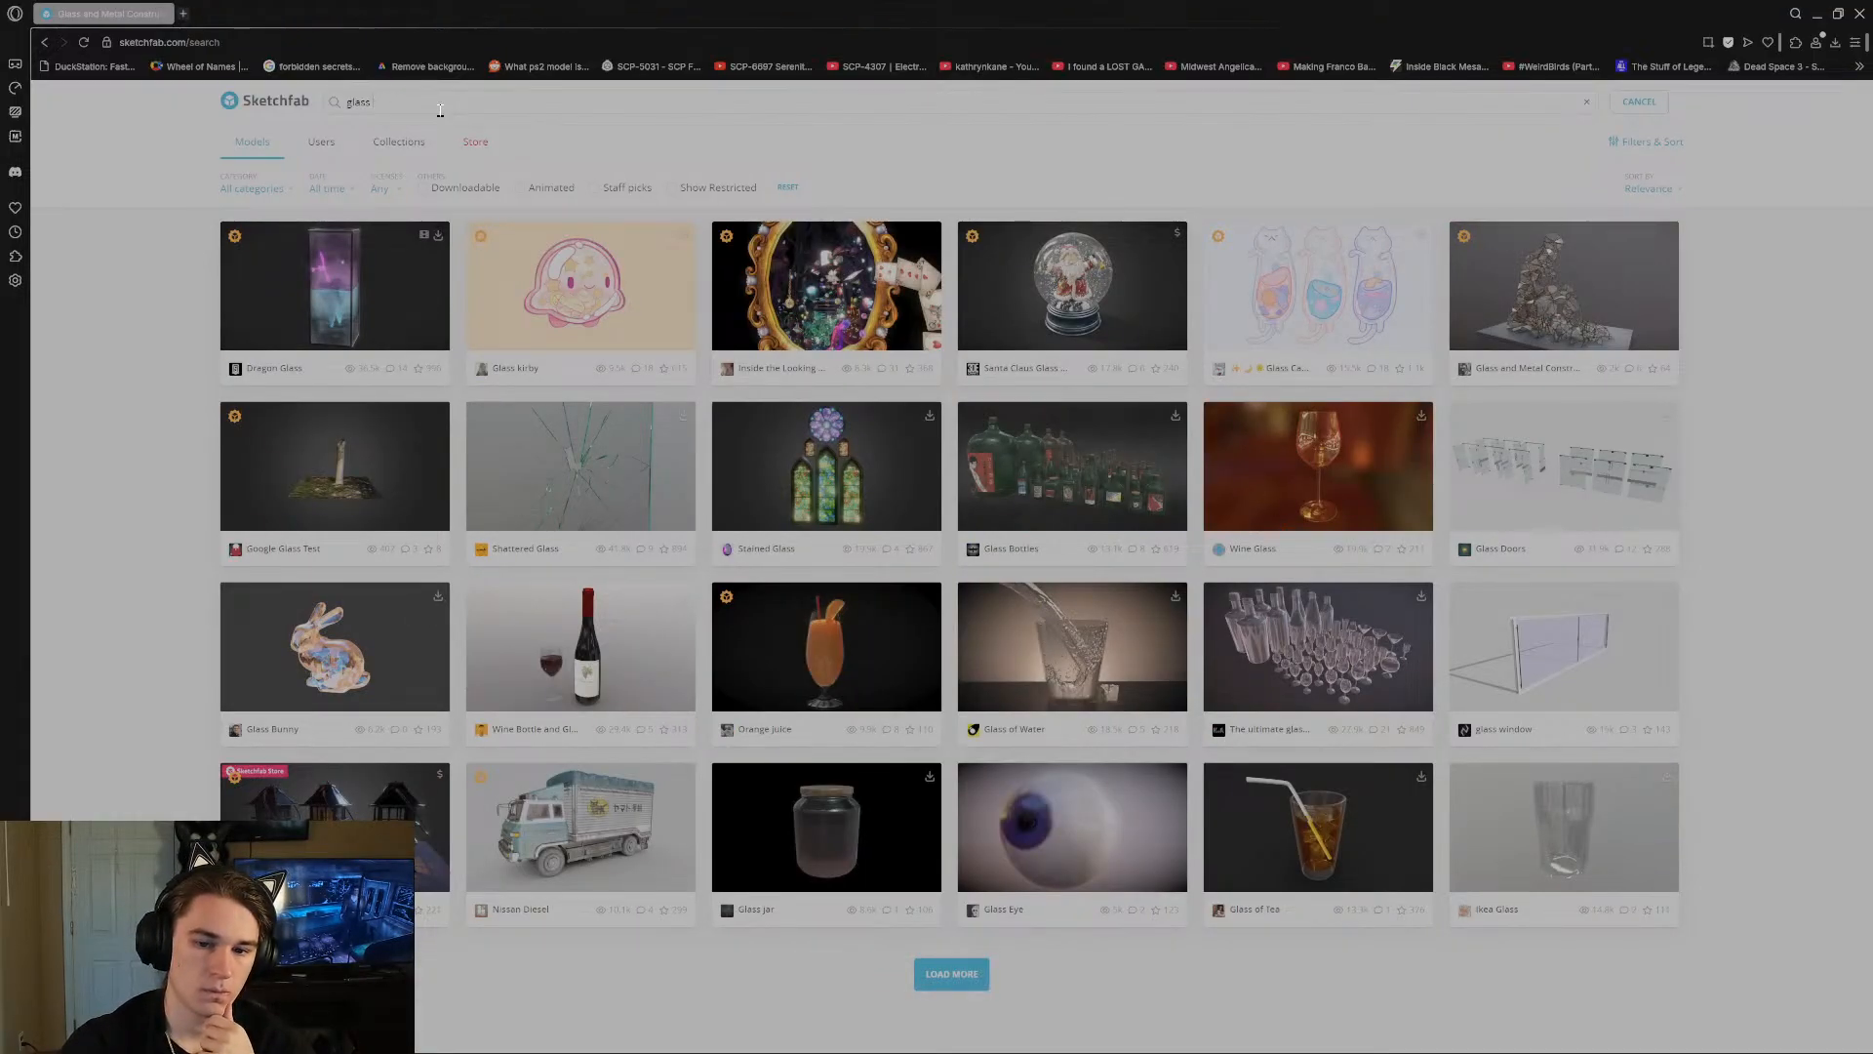
Replace the model search with "flourecent lights".
{"action": "key", "text": "BackSpace"}
{"action": "key", "text": "BackSpace"}
{"action": "key", "text": "BackSpace"}
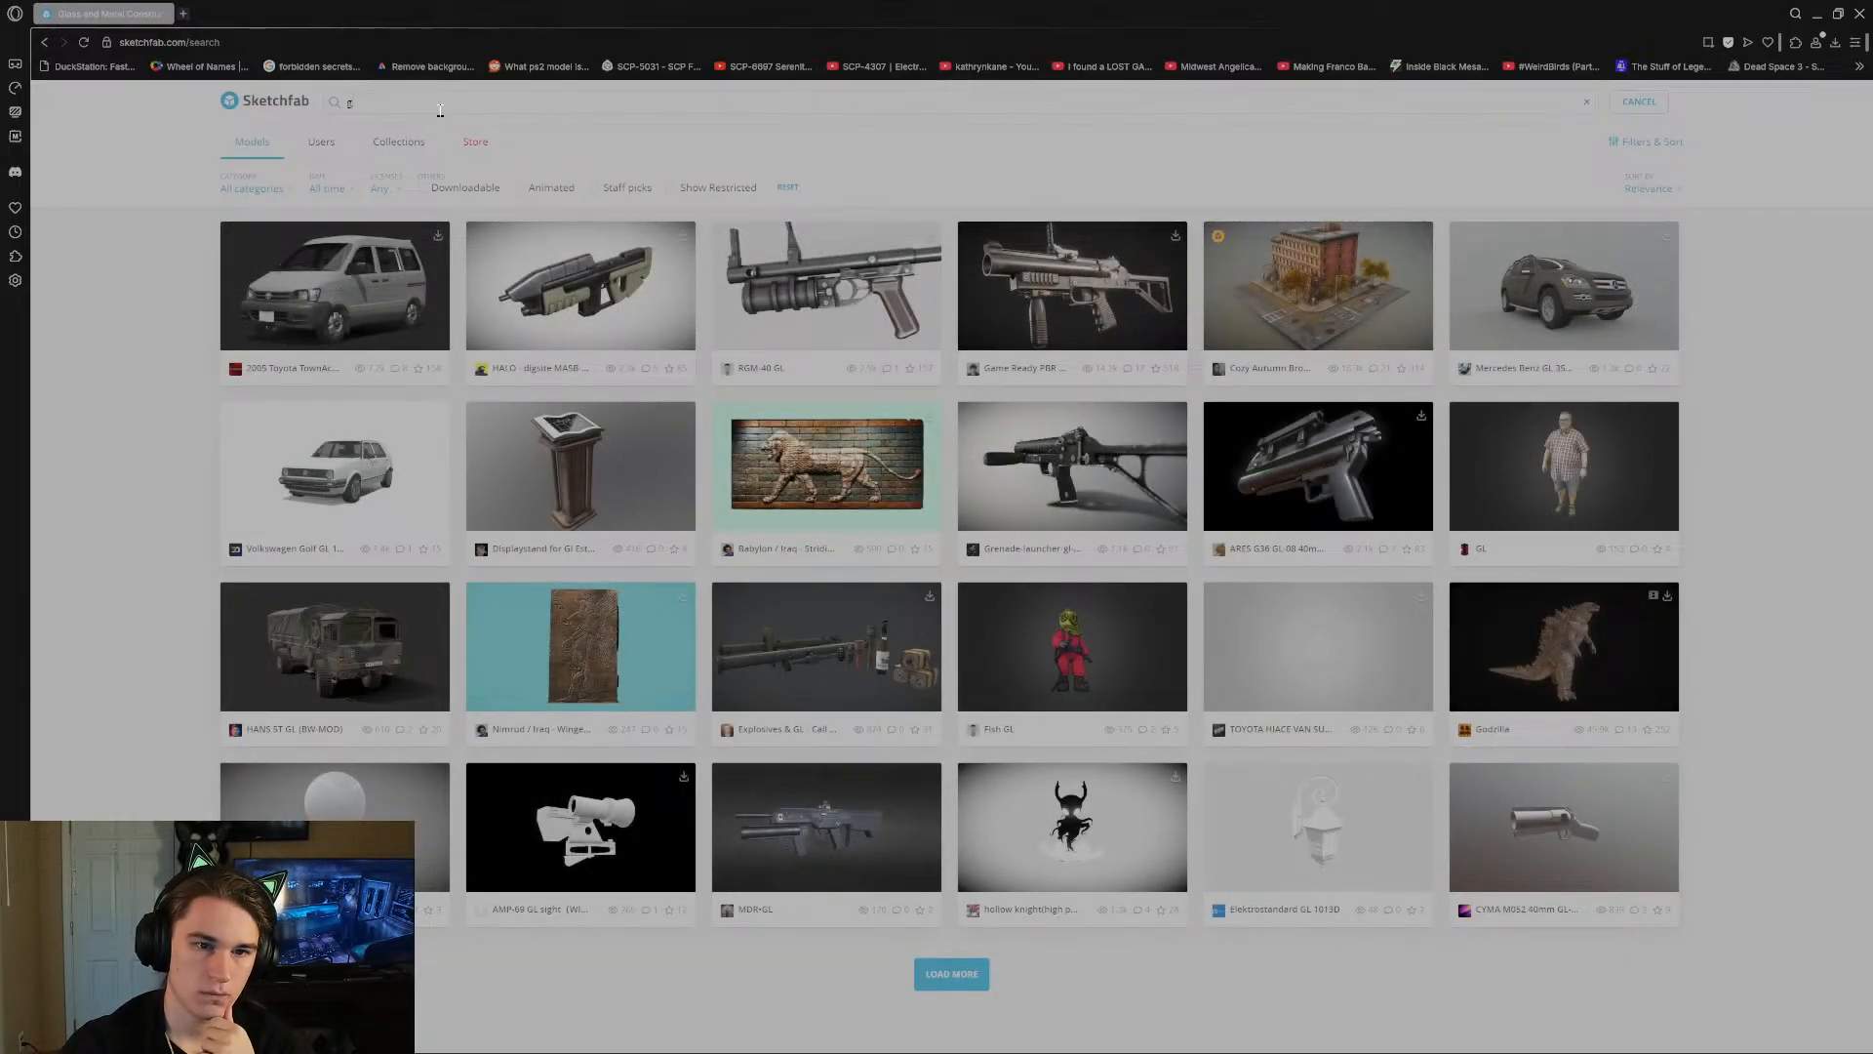
{"action": "key", "text": "BackSpace"}
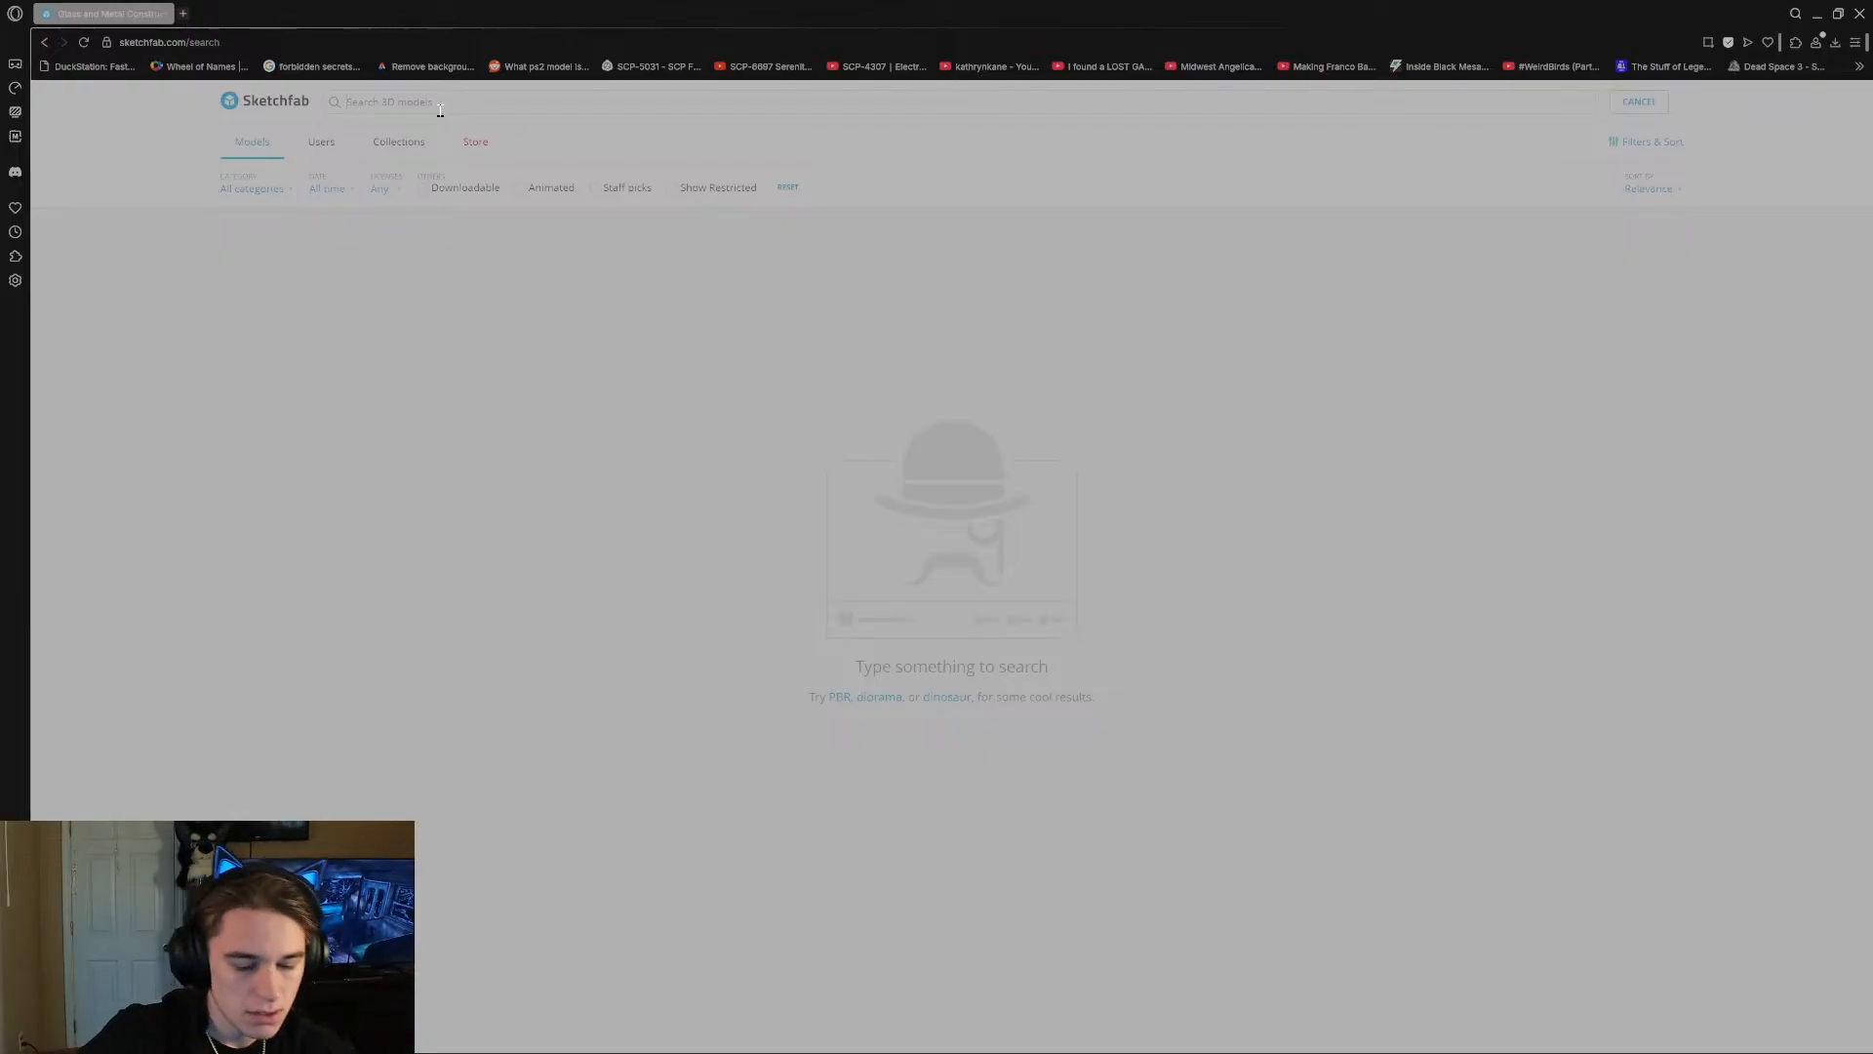
{"action": "type", "text": "flour"}
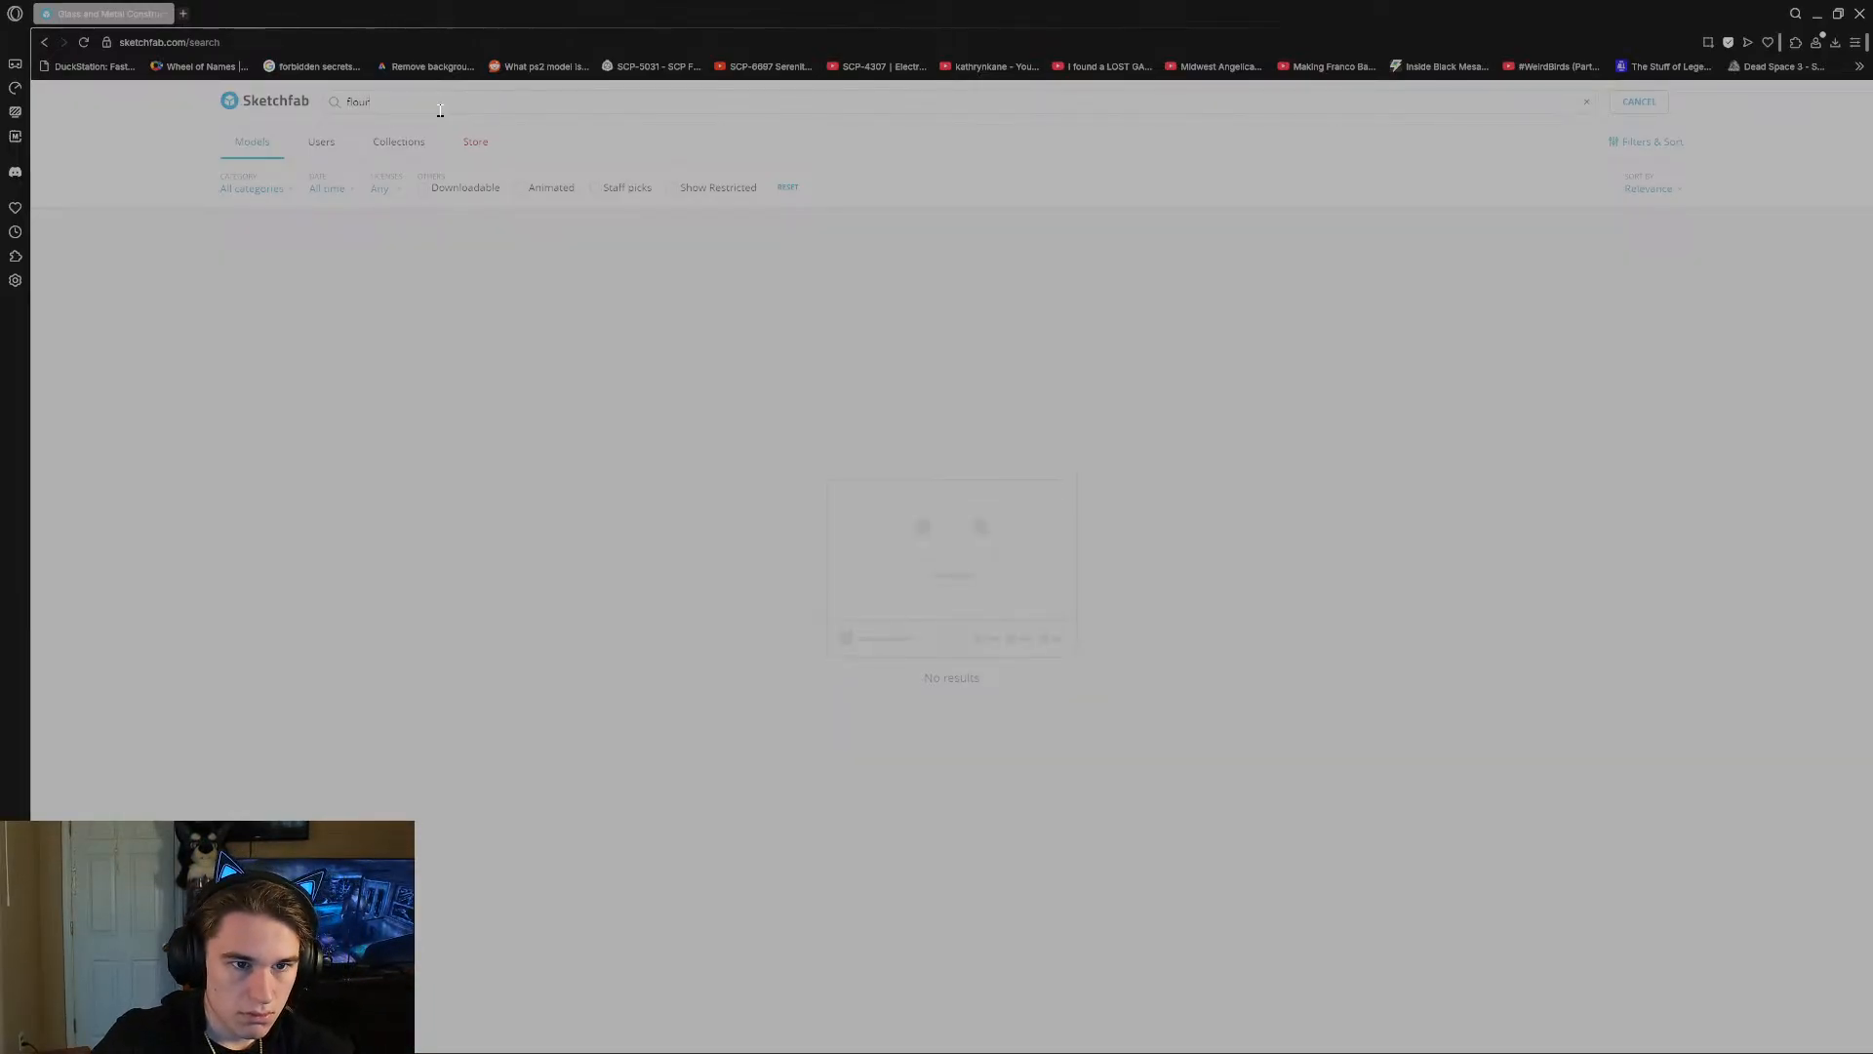
{"action": "type", "text": "ecent"}
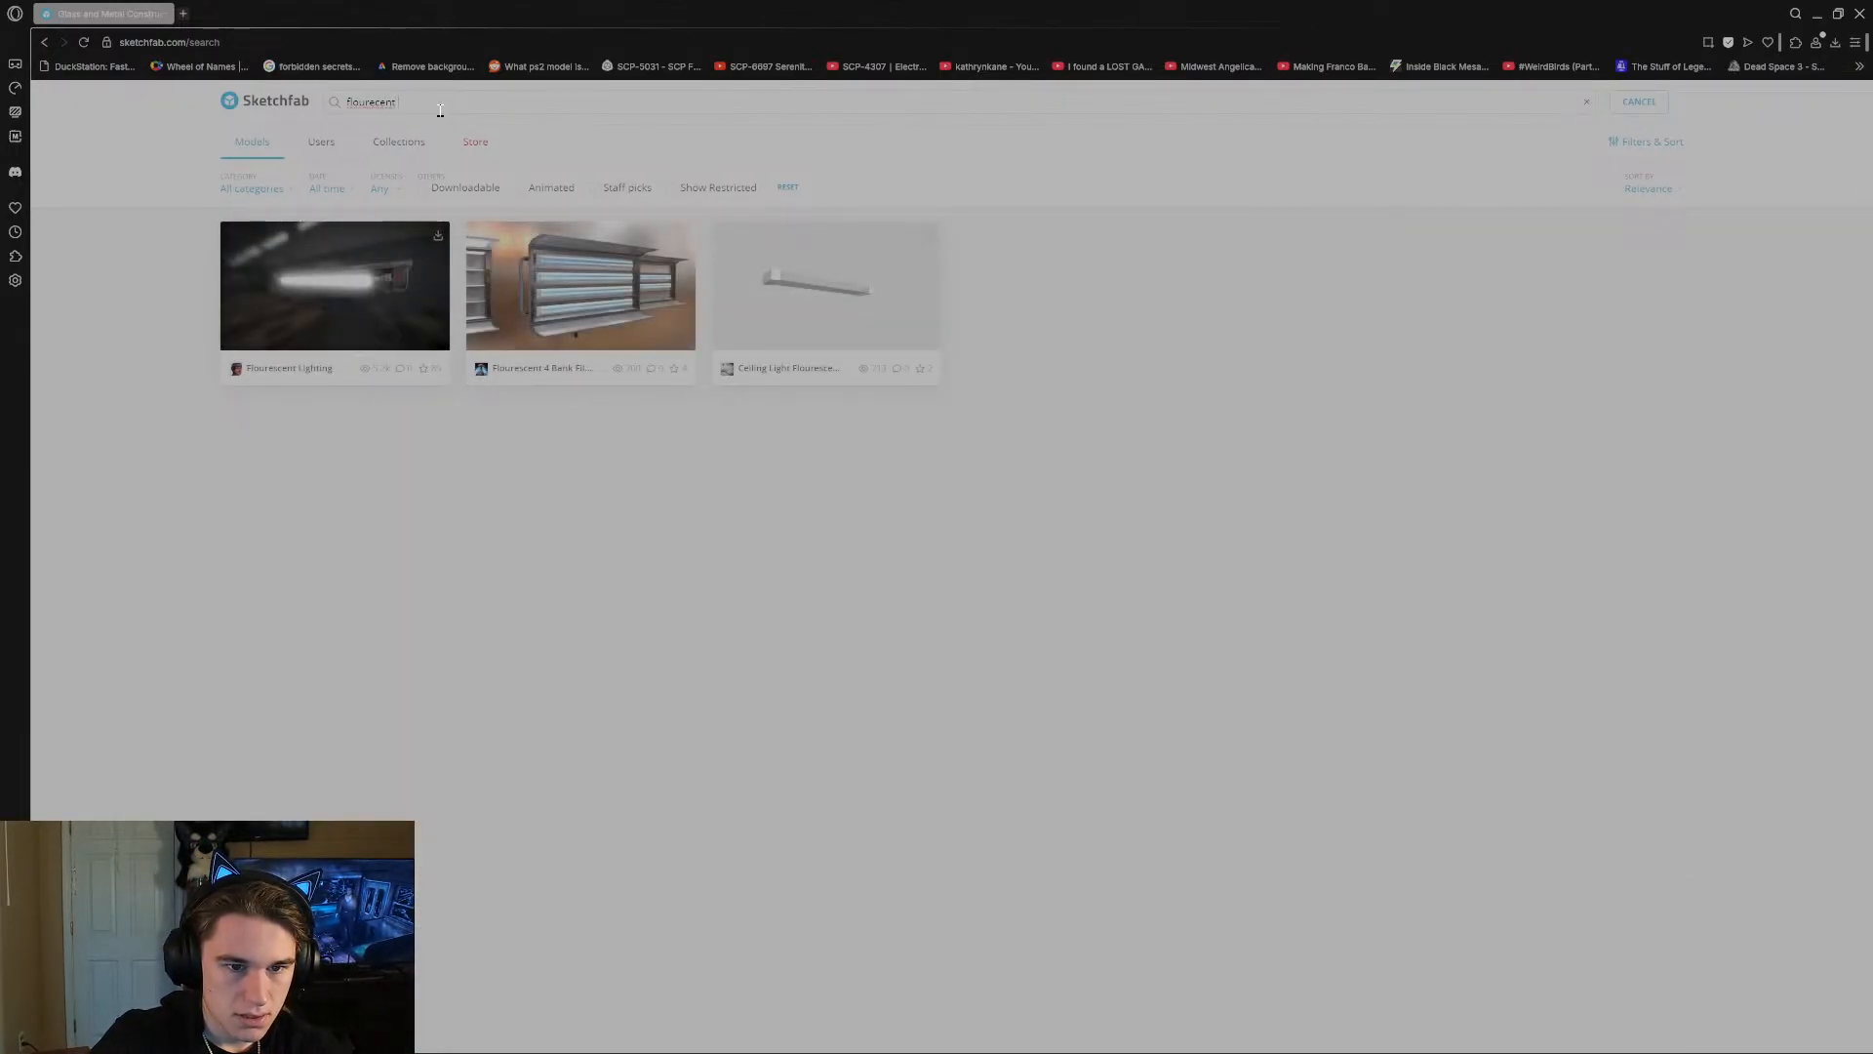
{"action": "type", "text": " lights"}
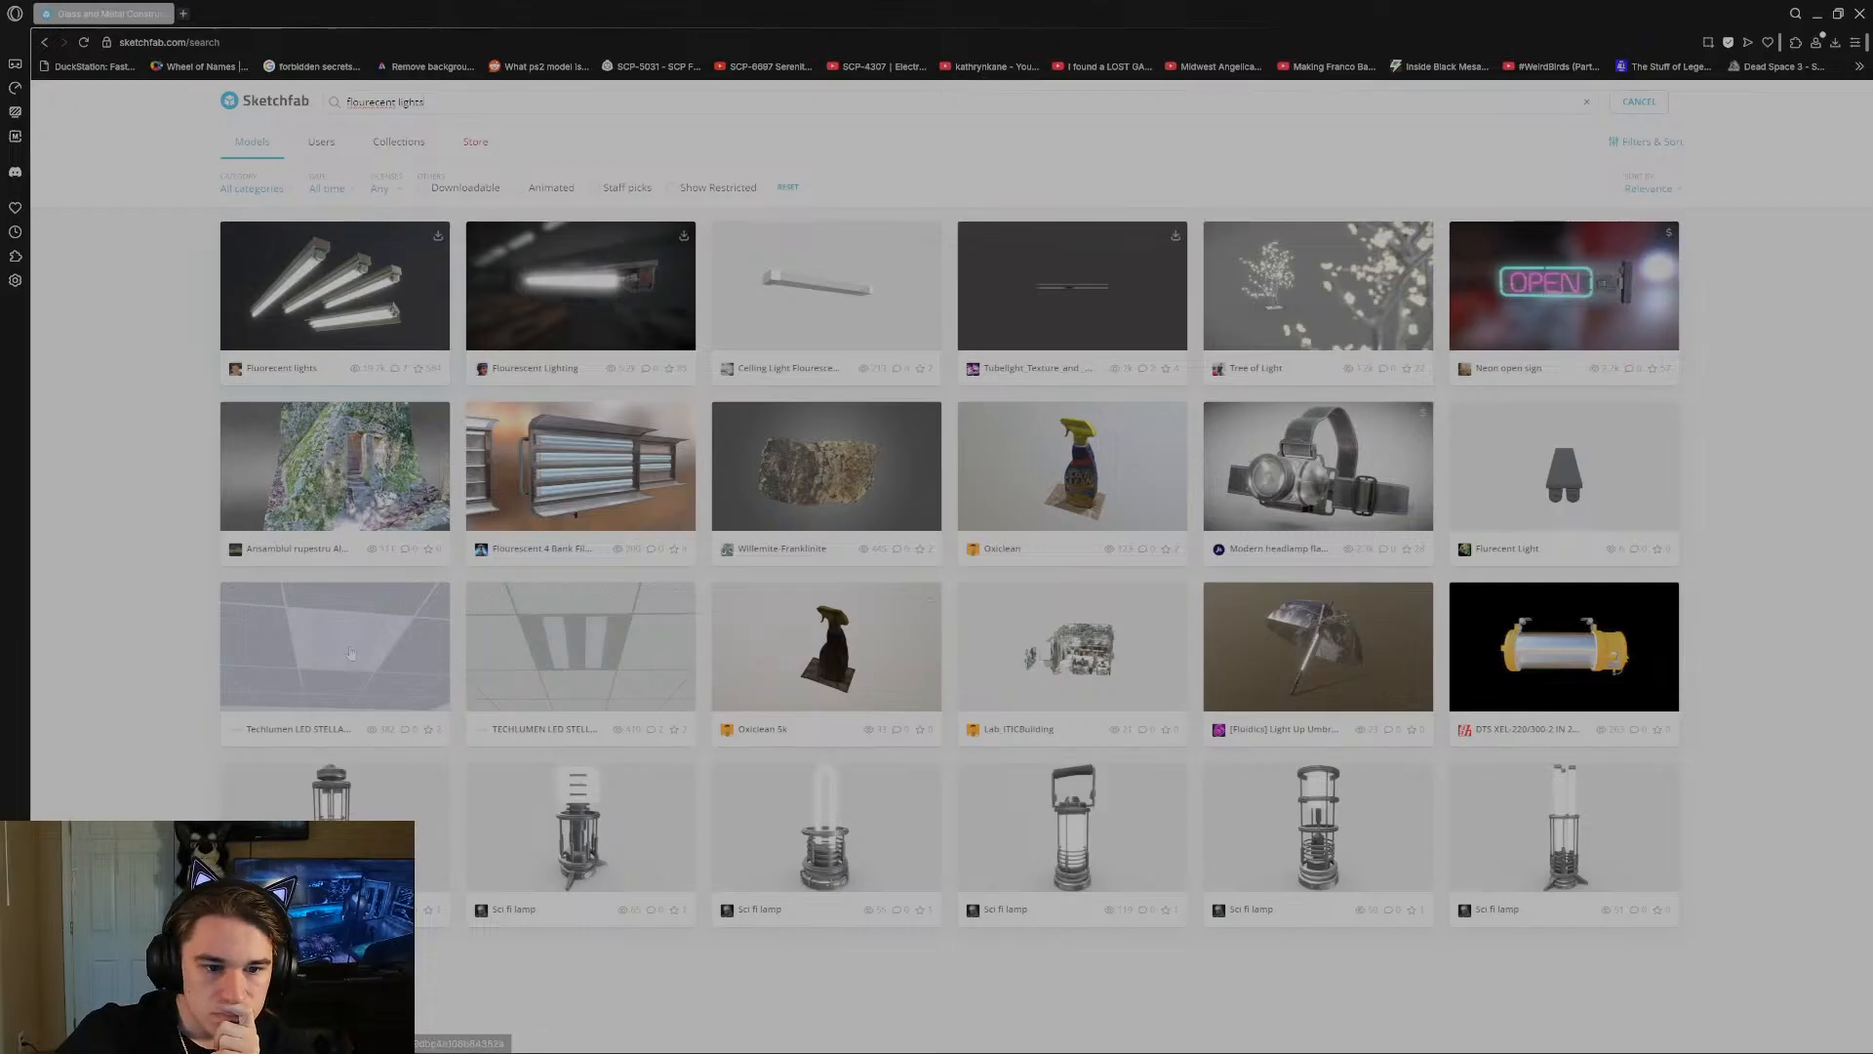
Inspect the TECHLUMEN LED STELLAR SERIES ceiling panel model and its page details, and return to the search results.
{"action": "left_click", "coordinate": [634, 670]}
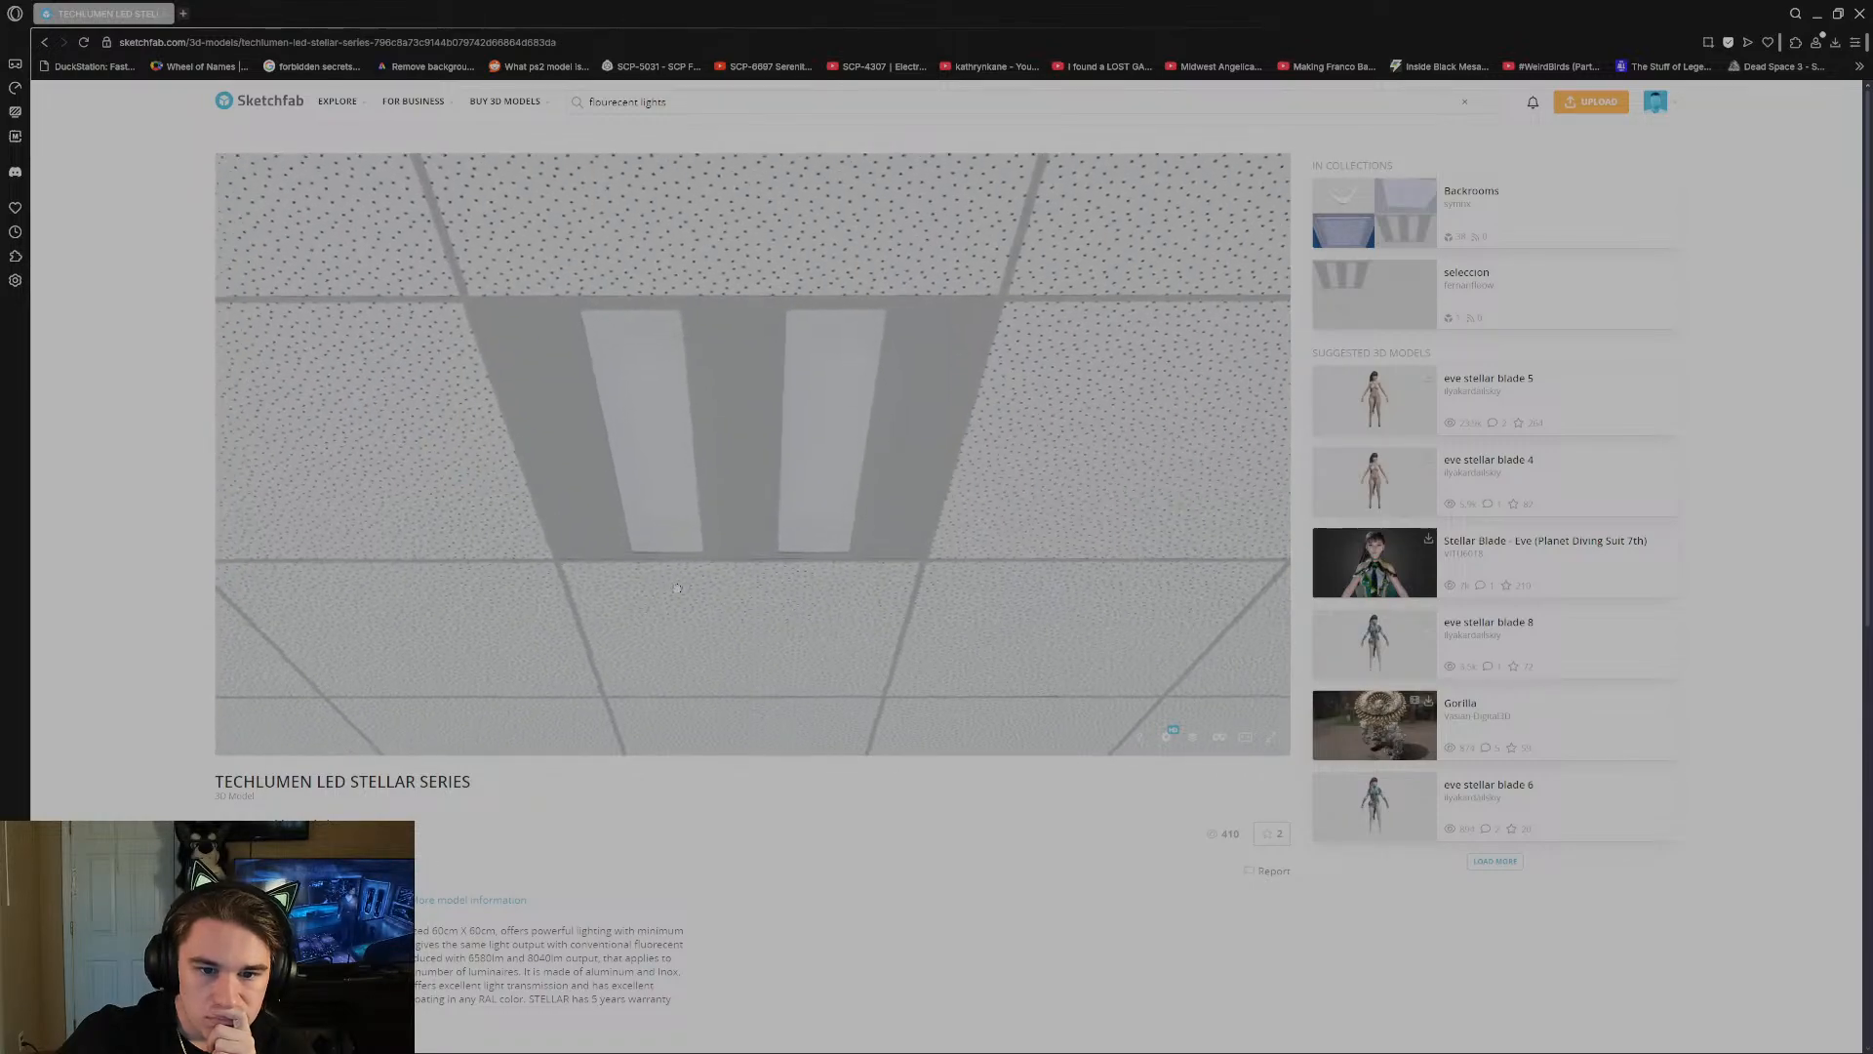
{"action": "left_click_drag", "start_coordinate": [673, 583], "coordinate": [742, 377]}
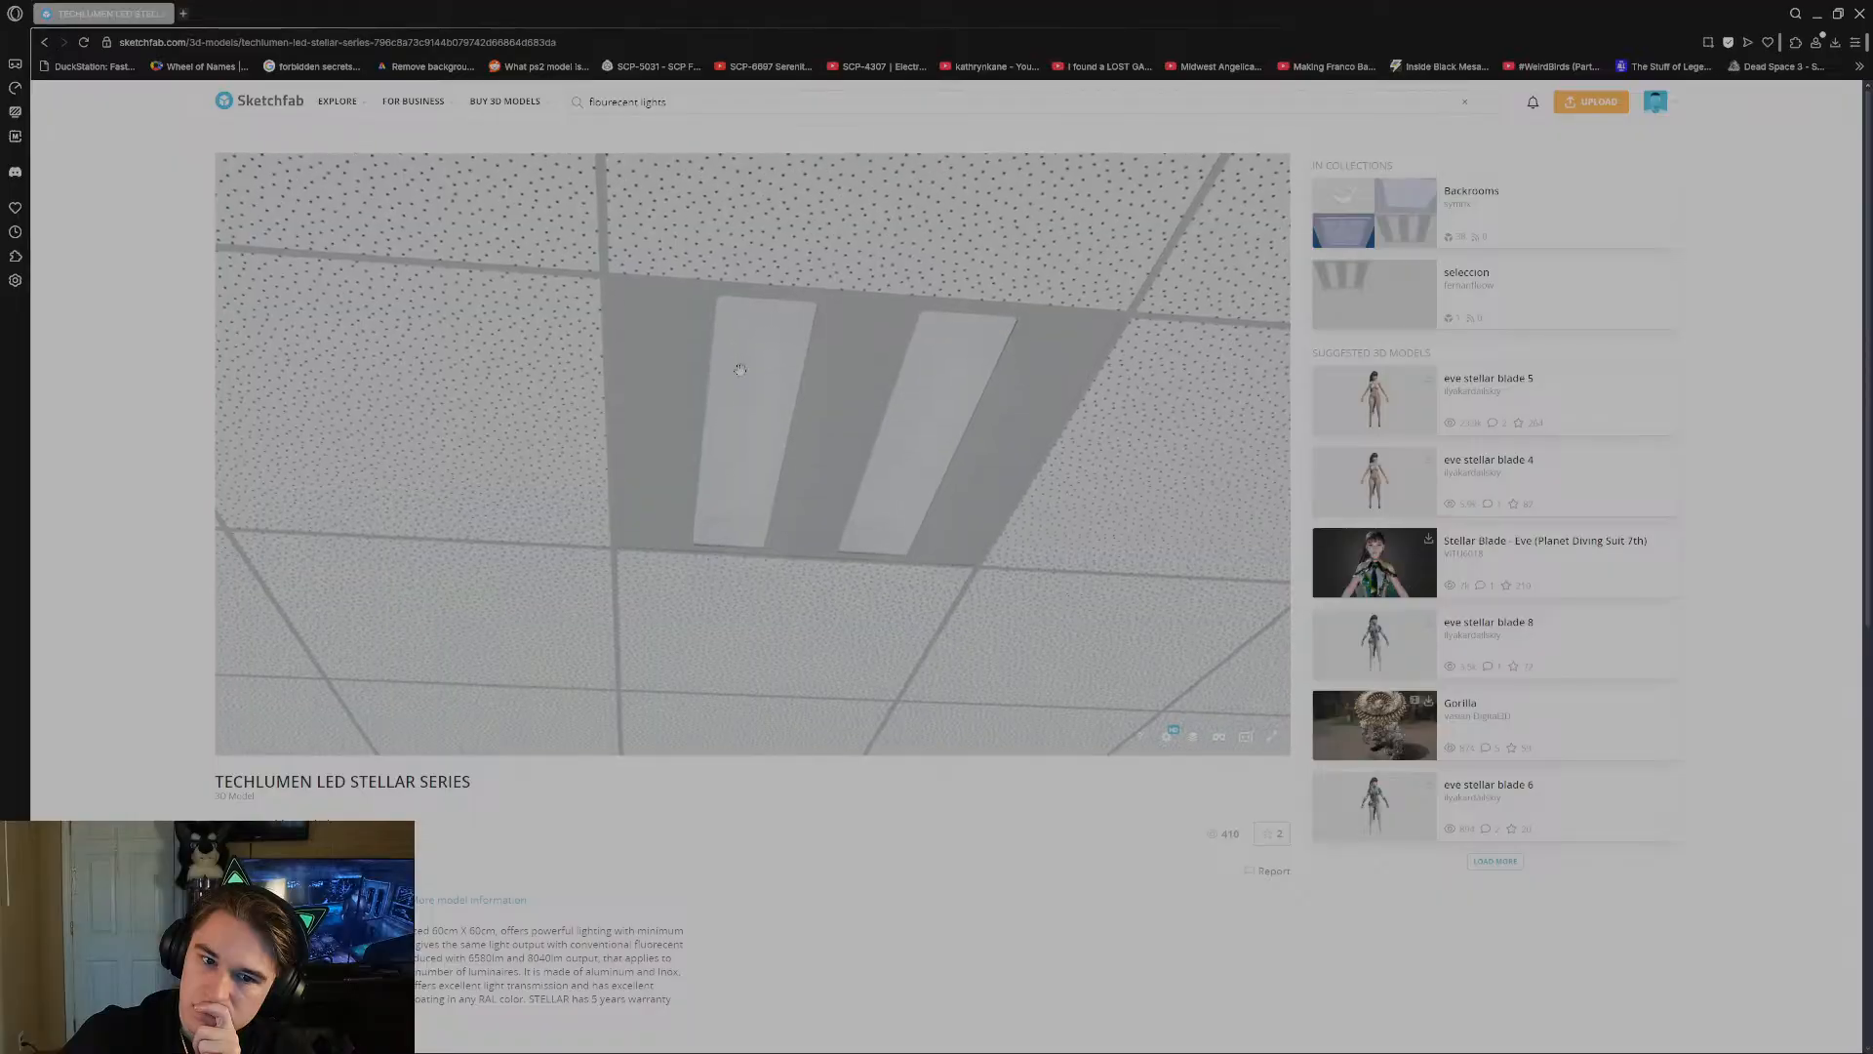
{"action": "scroll", "coordinate": [740, 371], "scroll_direction": "up", "scroll_amount": 5}
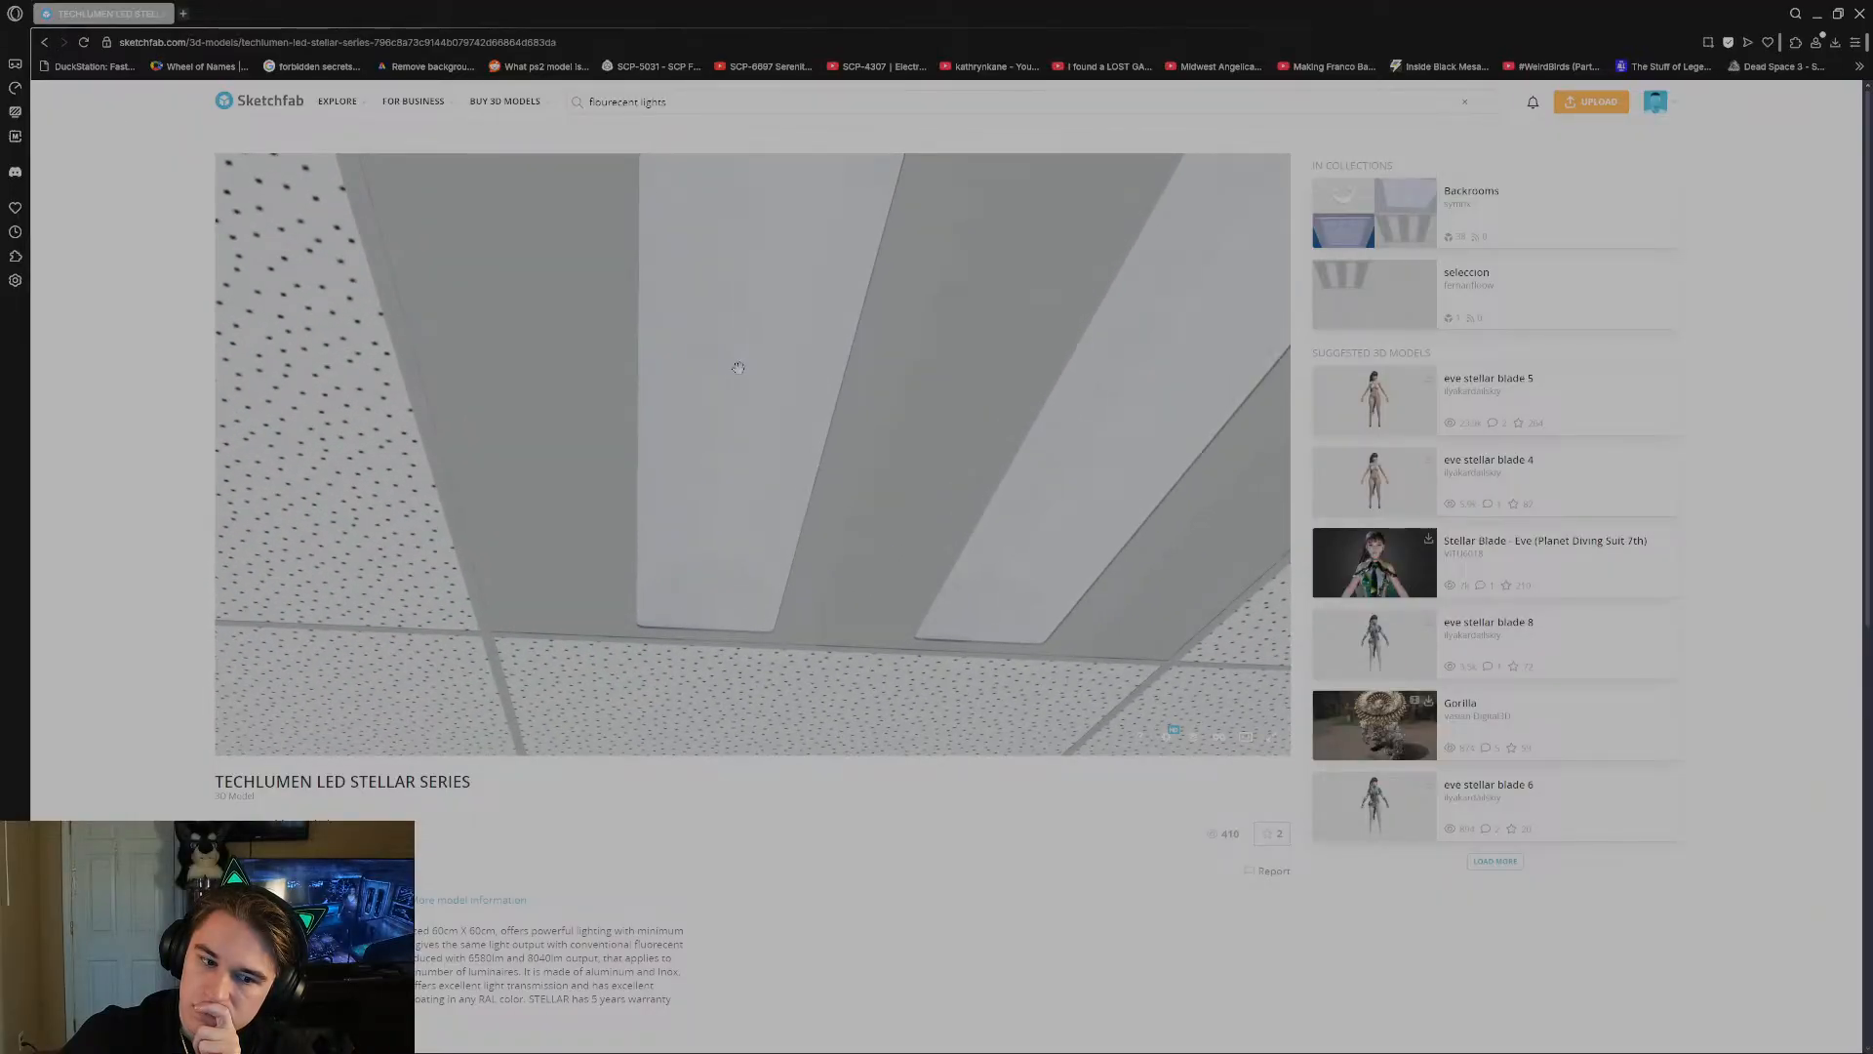
{"action": "scroll", "coordinate": [672, 812], "scroll_direction": "down", "scroll_amount": 2}
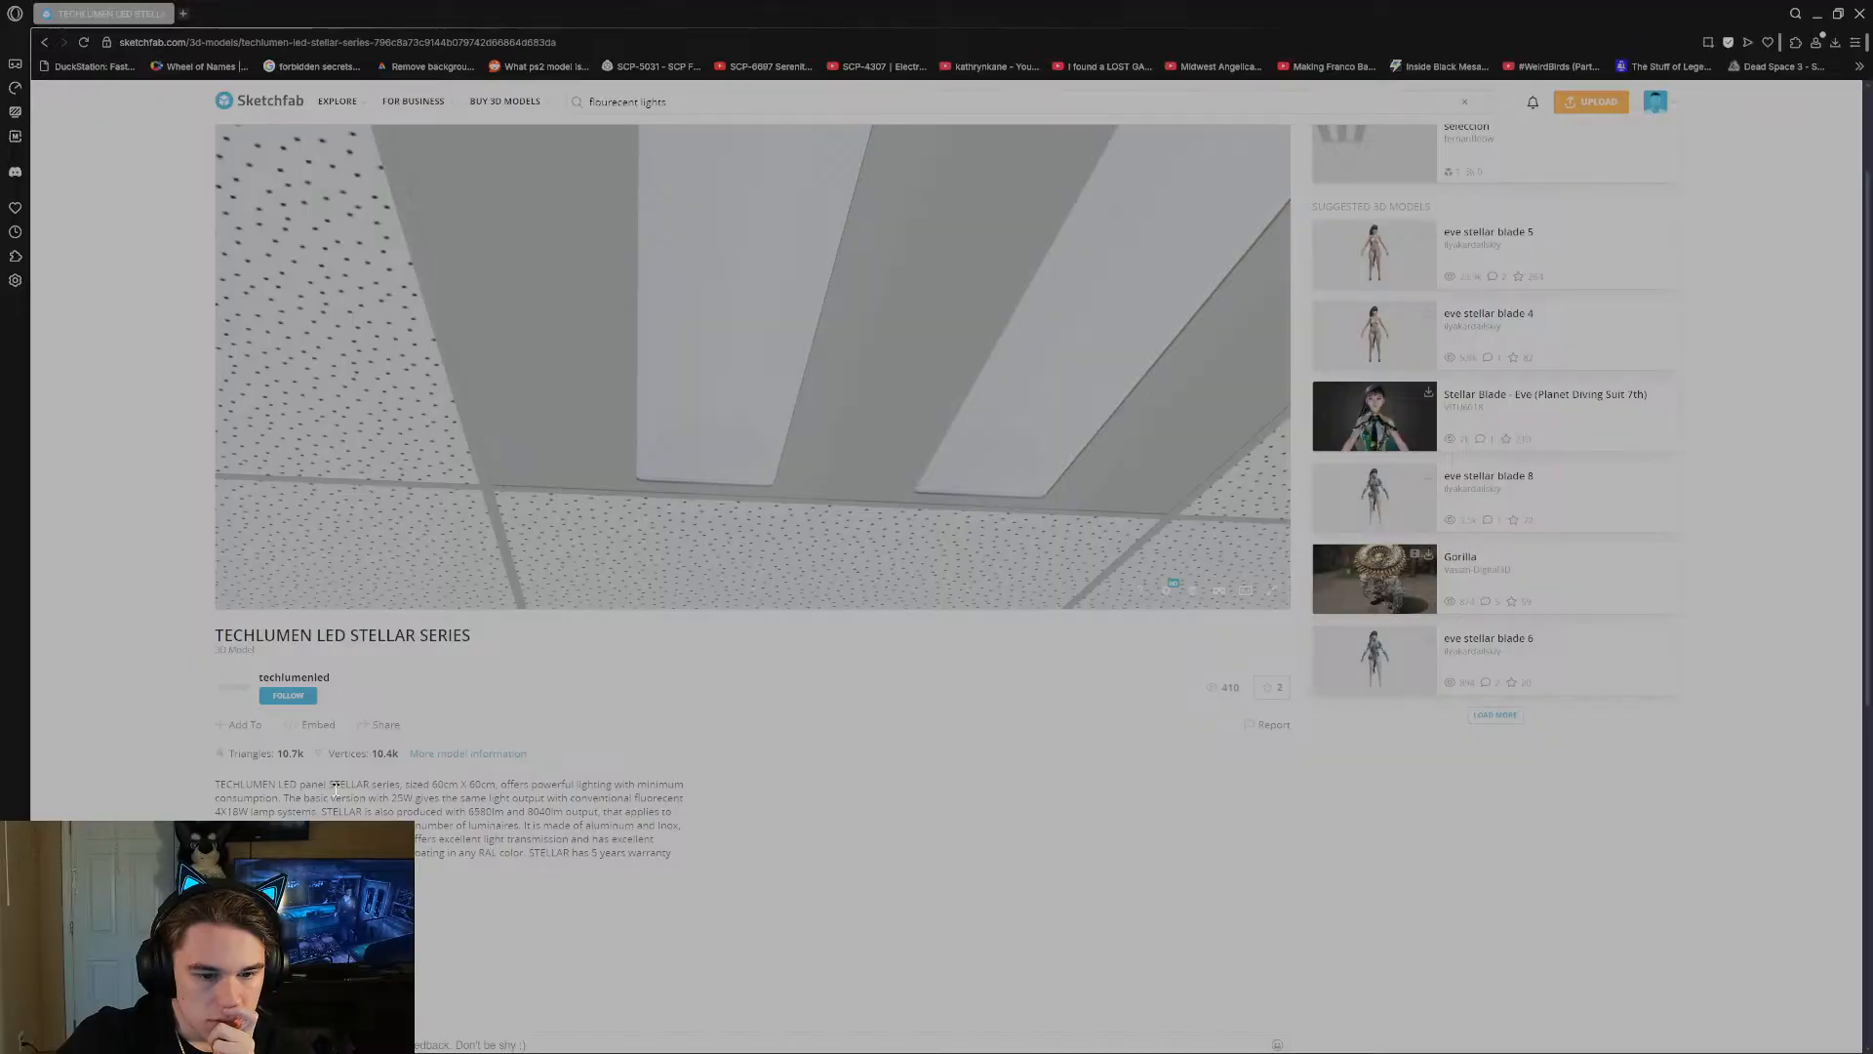
{"action": "scroll", "coordinate": [335, 788], "scroll_direction": "down", "scroll_amount": 3}
{"action": "scroll", "coordinate": [139, 680], "scroll_direction": "down", "scroll_amount": 4}
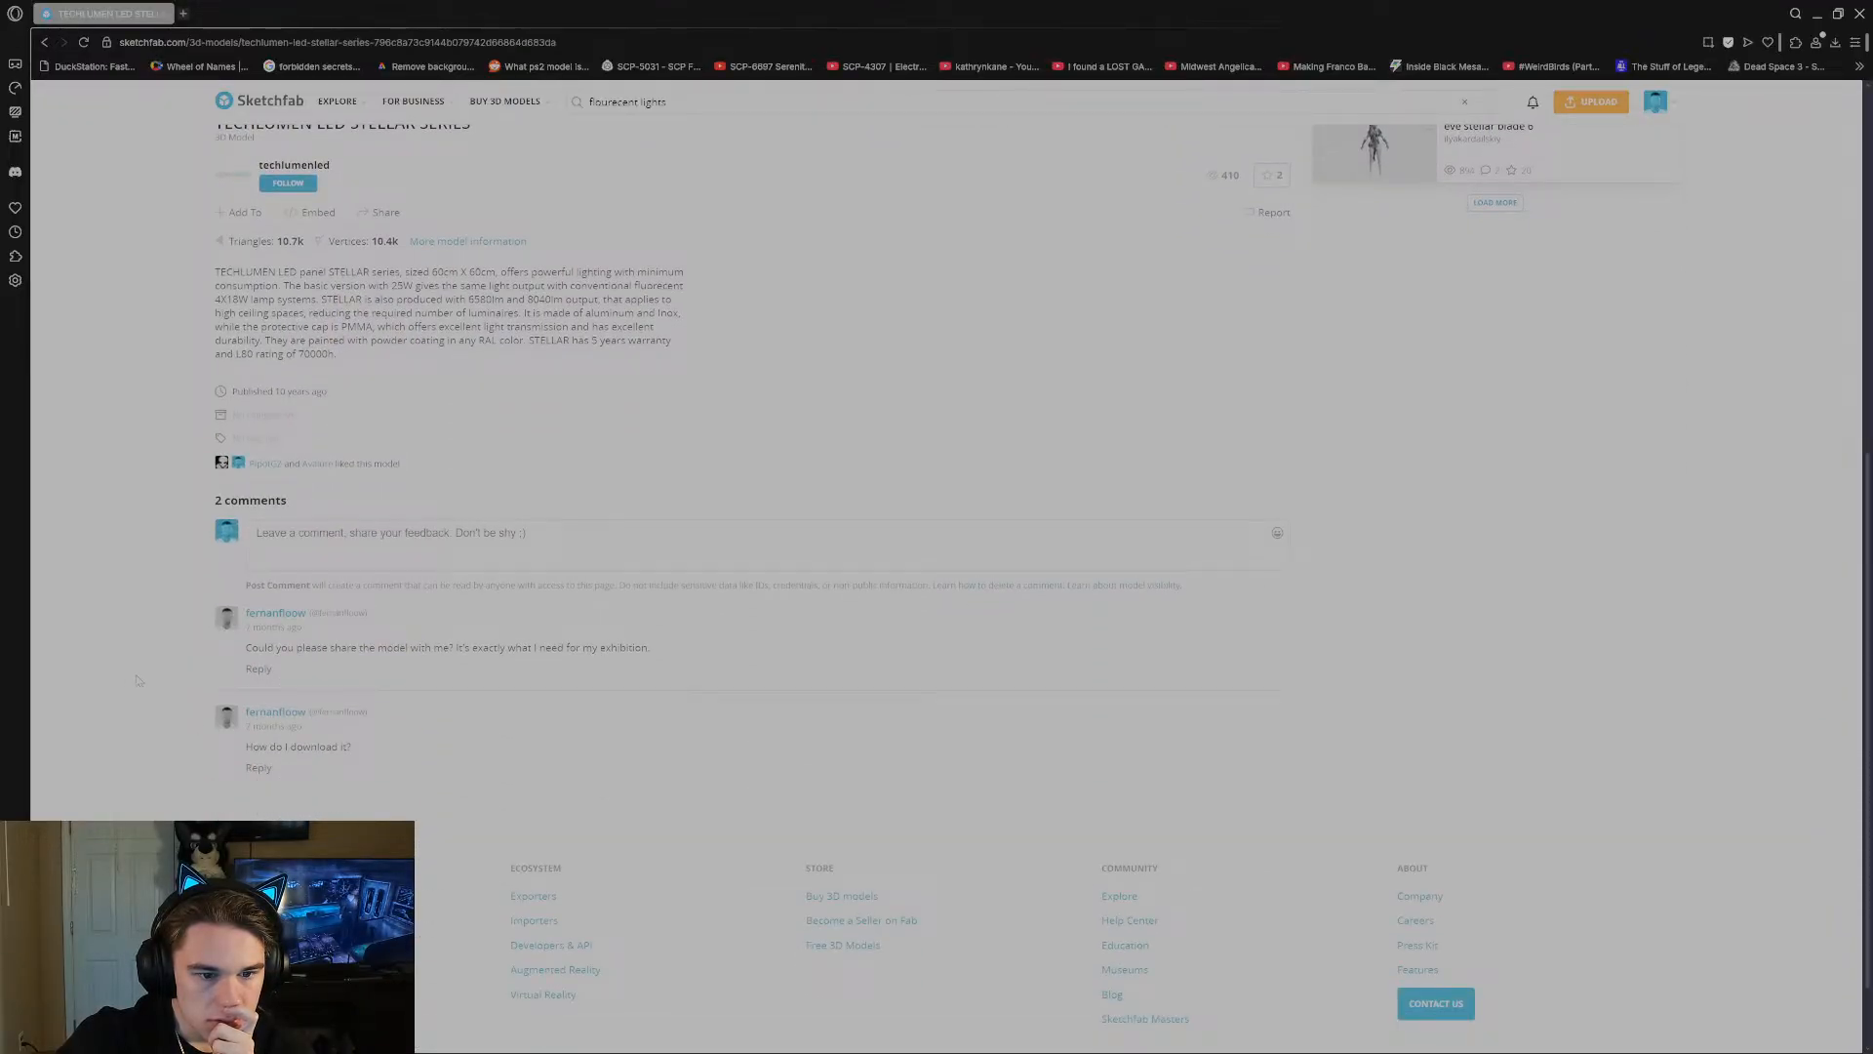
{"action": "scroll", "coordinate": [138, 680], "scroll_direction": "up", "scroll_amount": 5}
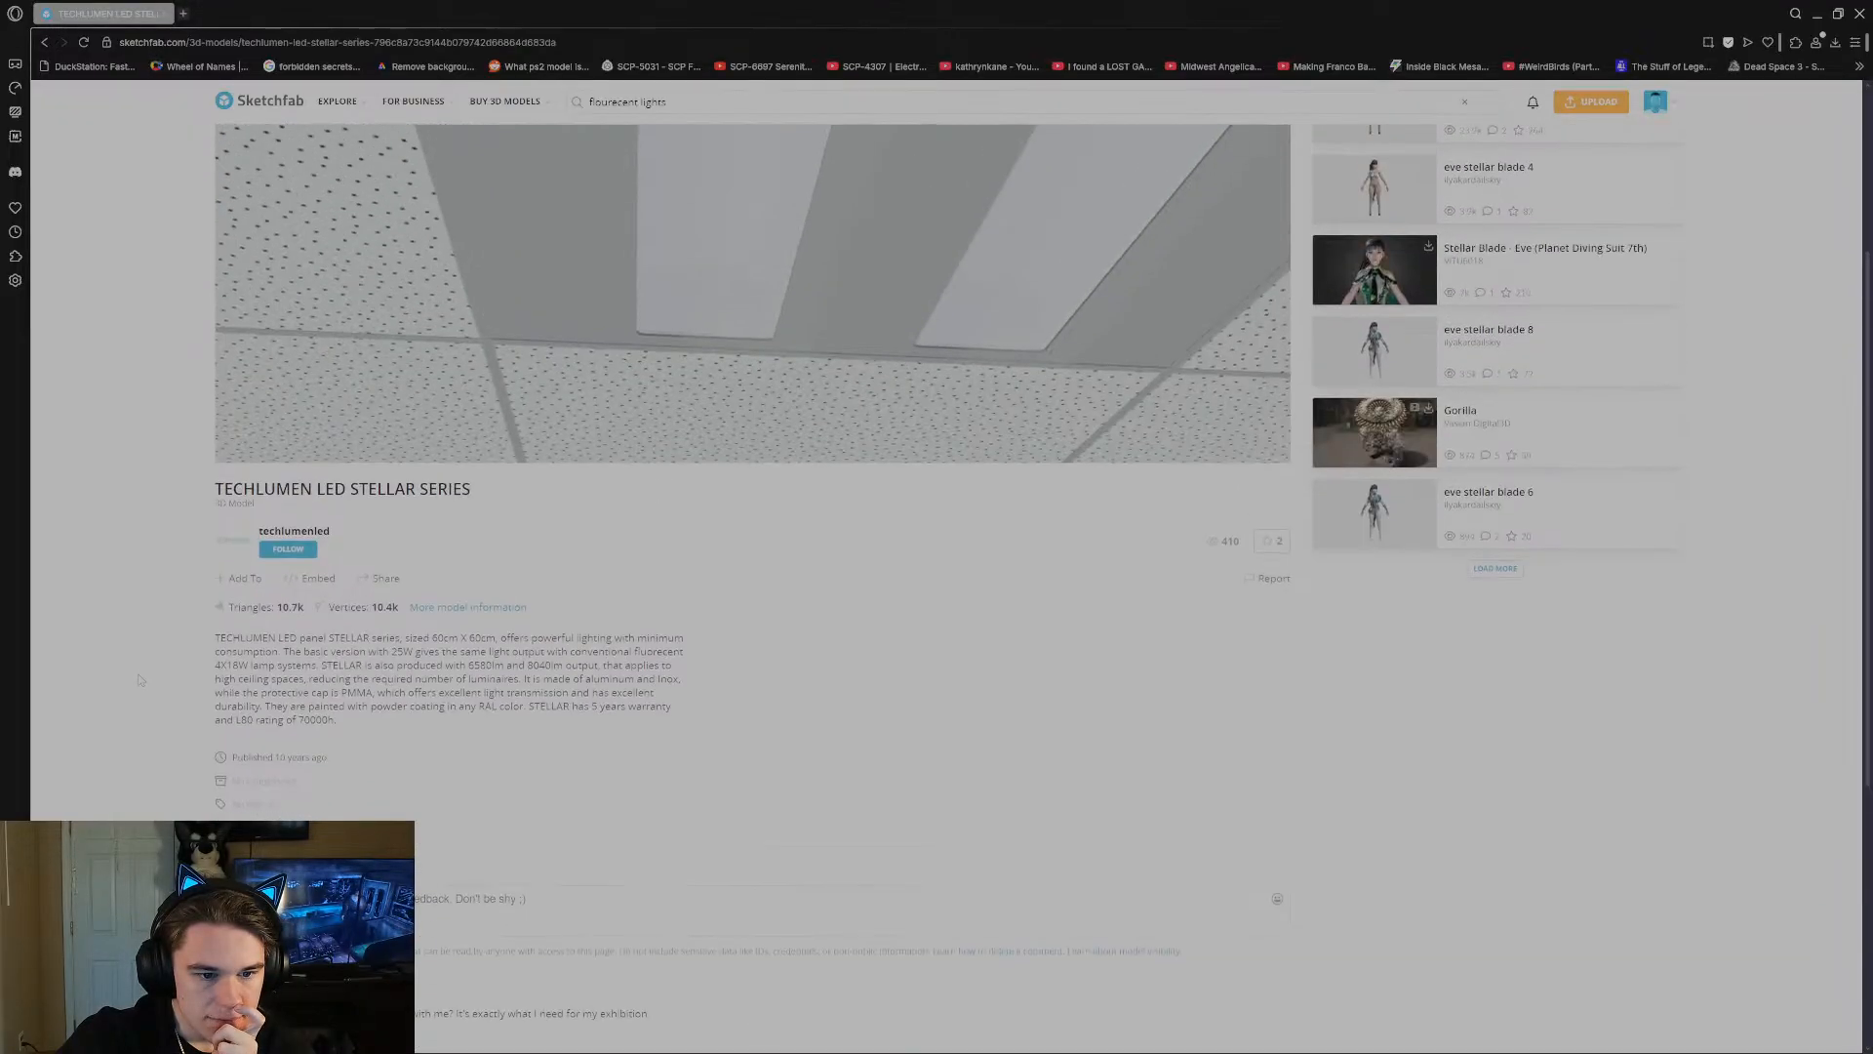
{"action": "scroll", "coordinate": [138, 680], "scroll_direction": "up", "scroll_amount": 3}
{"action": "key", "text": "alt+Left"}
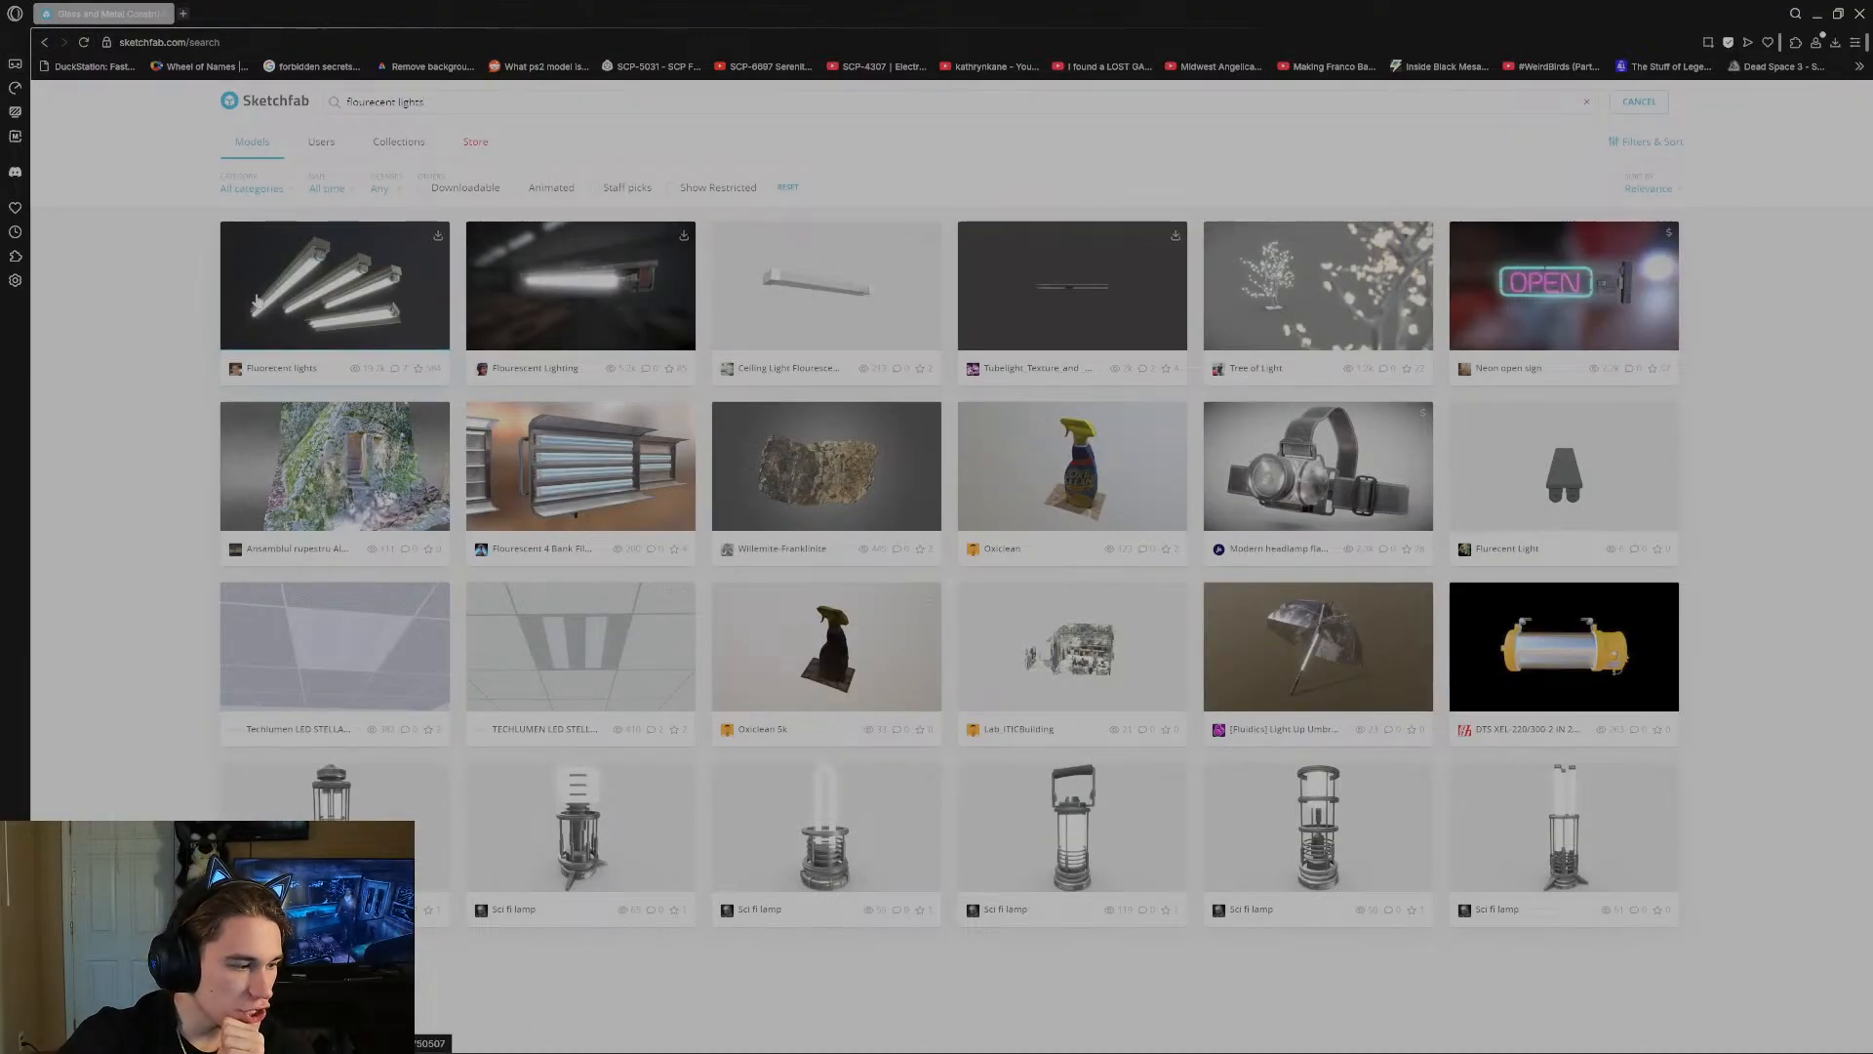
Open the Fluorecent lights model, download it as GLB with 2k textures, and return to Blender.
{"action": "left_click", "coordinate": [256, 292]}
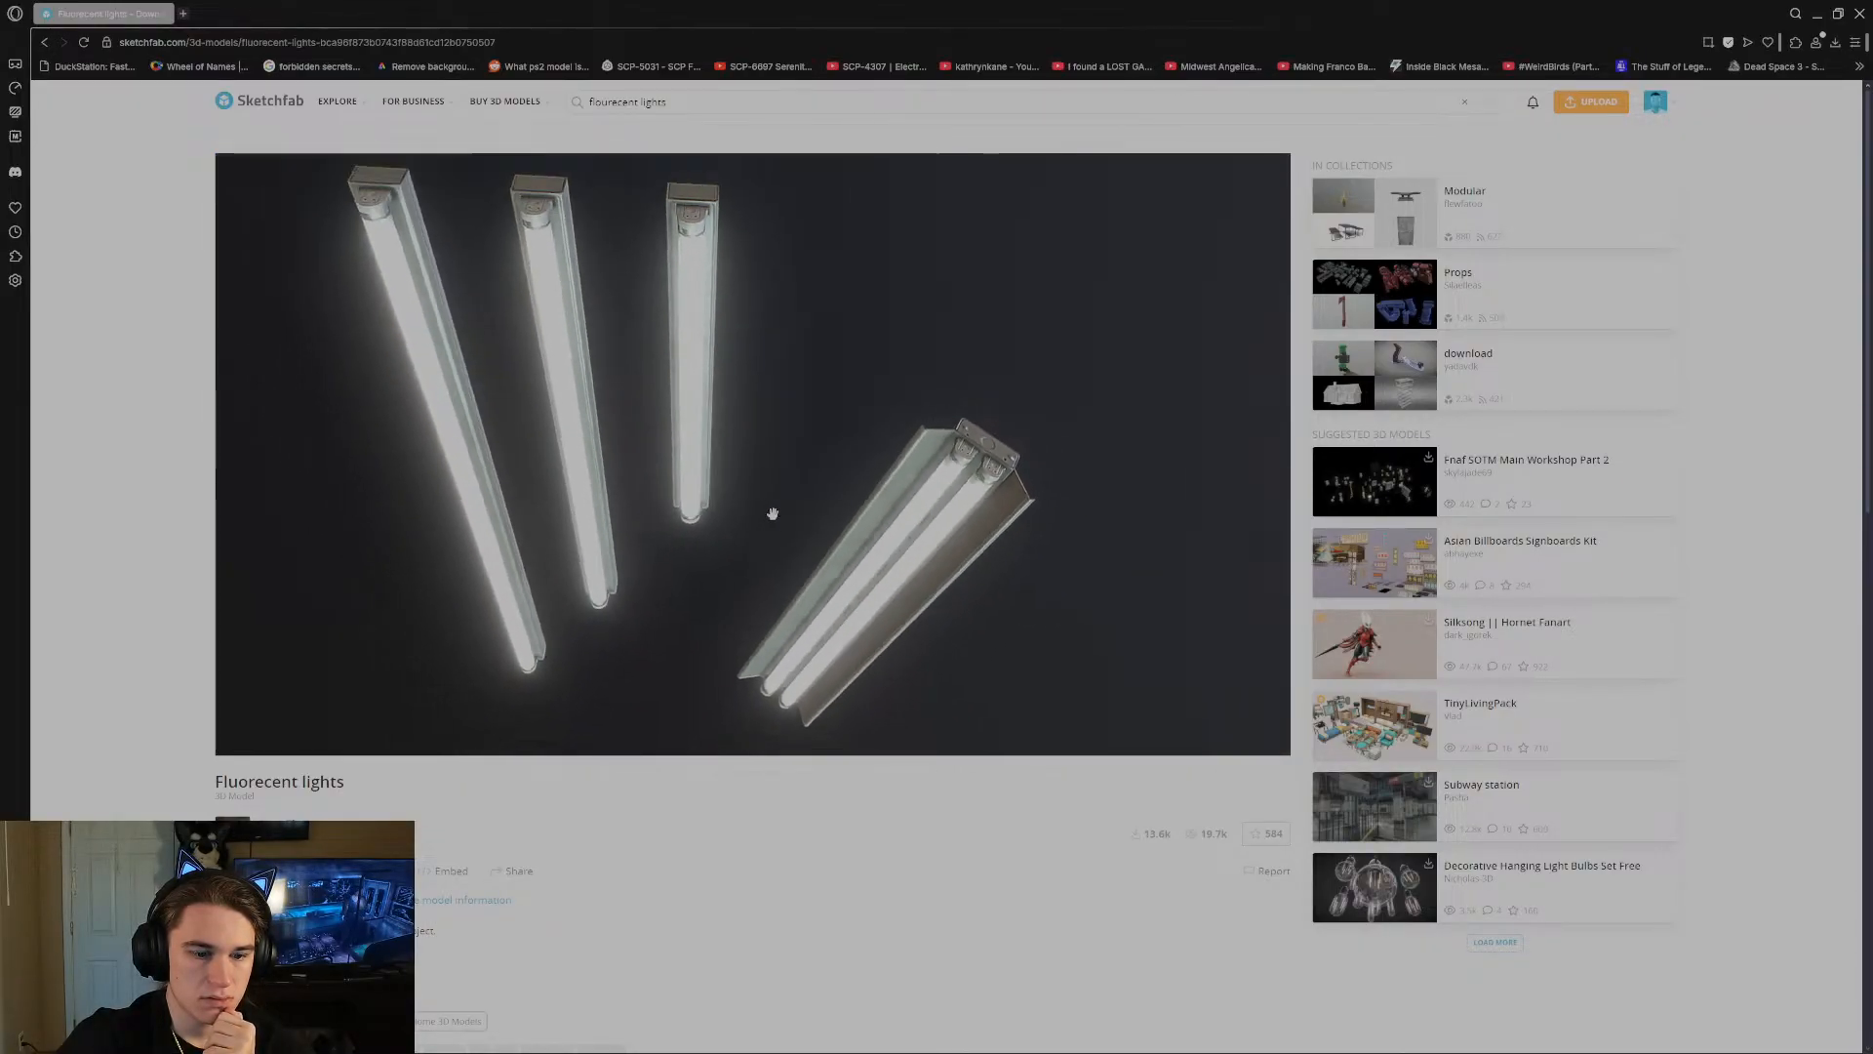
{"action": "scroll", "coordinate": [605, 835], "scroll_direction": "down", "scroll_amount": 4}
{"action": "scroll", "coordinate": [605, 831], "scroll_direction": "down", "scroll_amount": 3}
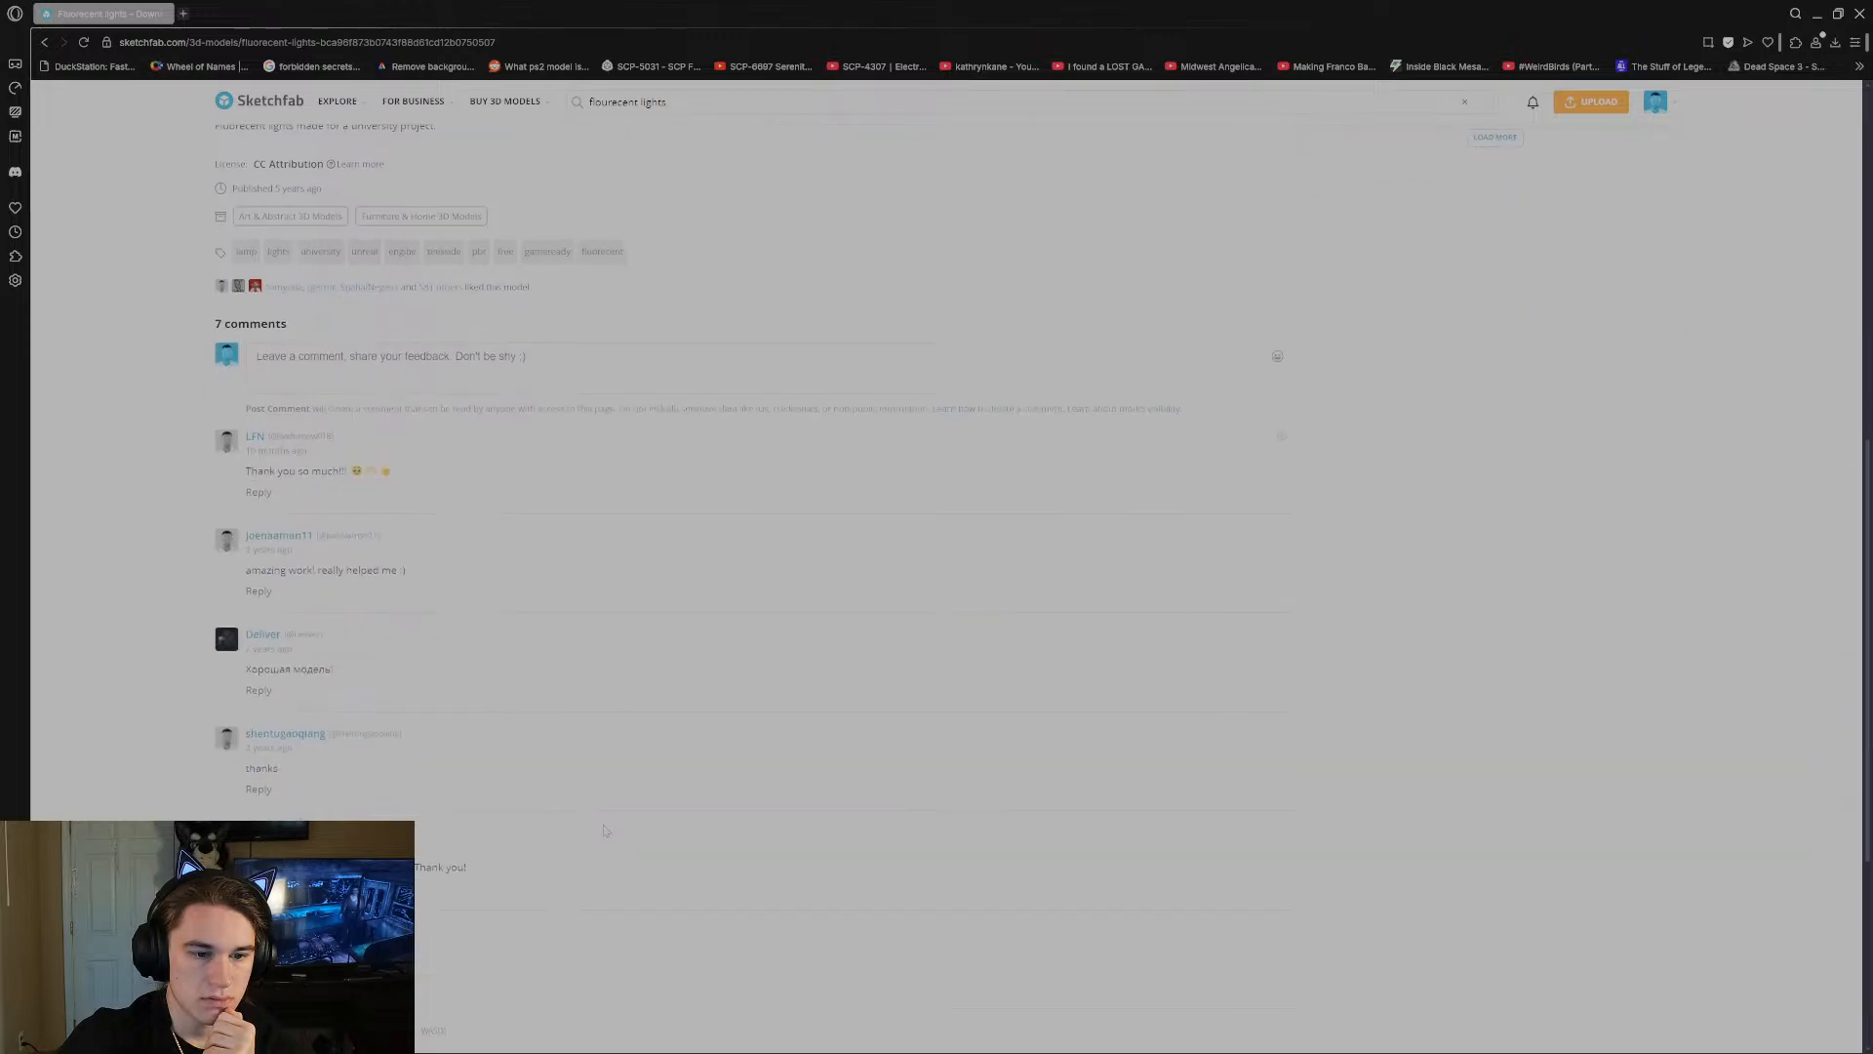
{"action": "scroll", "coordinate": [605, 830], "scroll_direction": "down", "scroll_amount": 2}
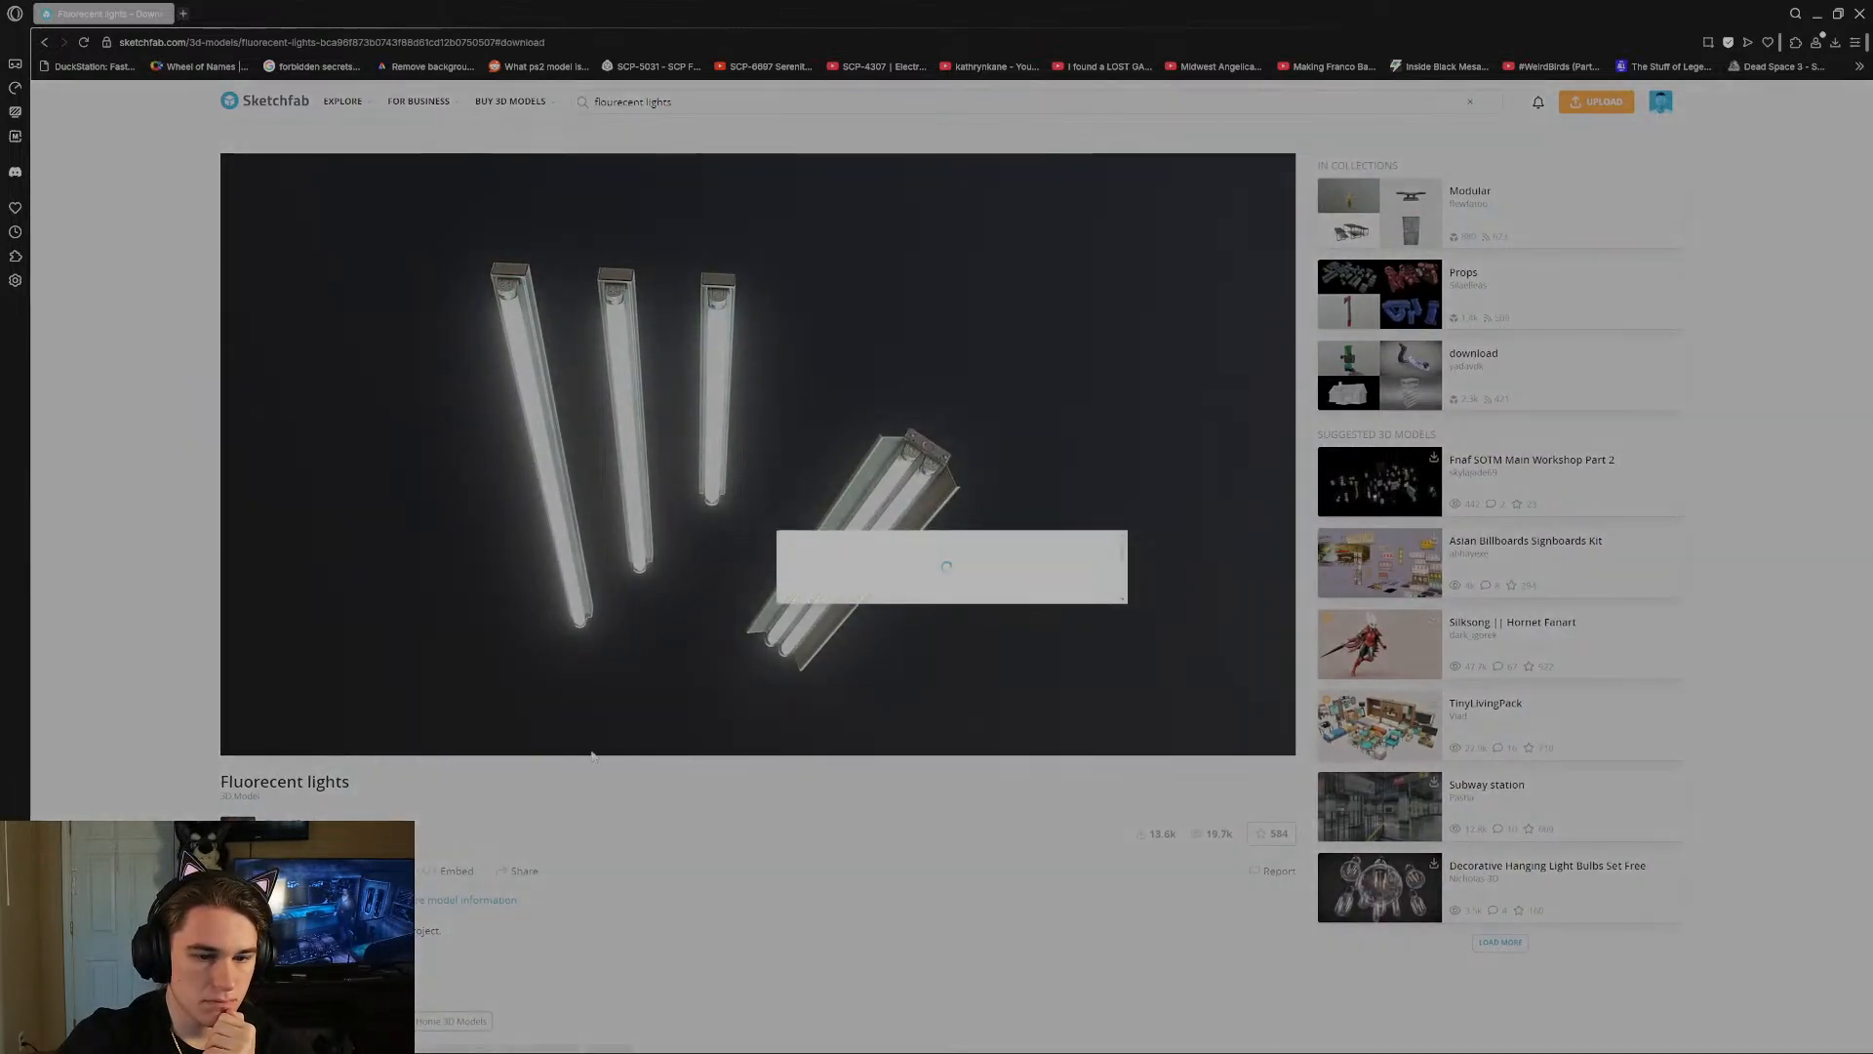
{"action": "left_click", "coordinate": [1061, 754]}
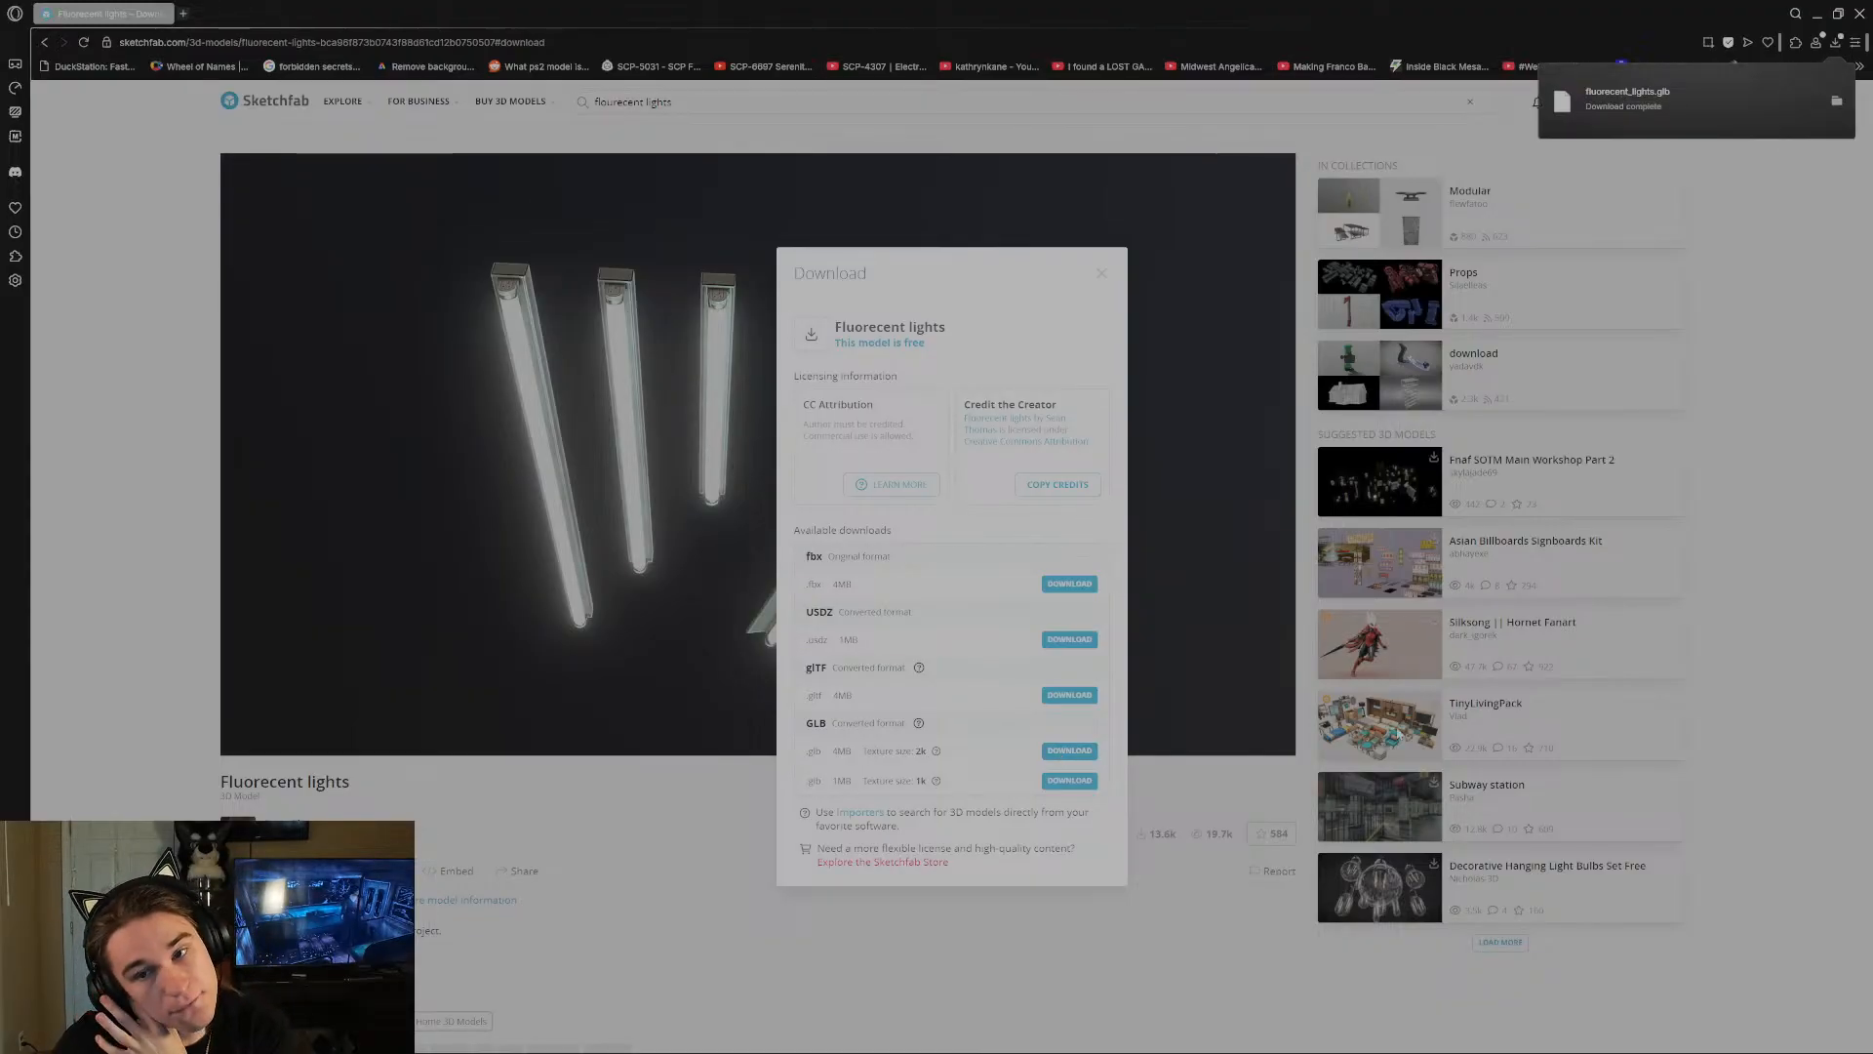
{"action": "left_click", "coordinate": [1097, 92]}
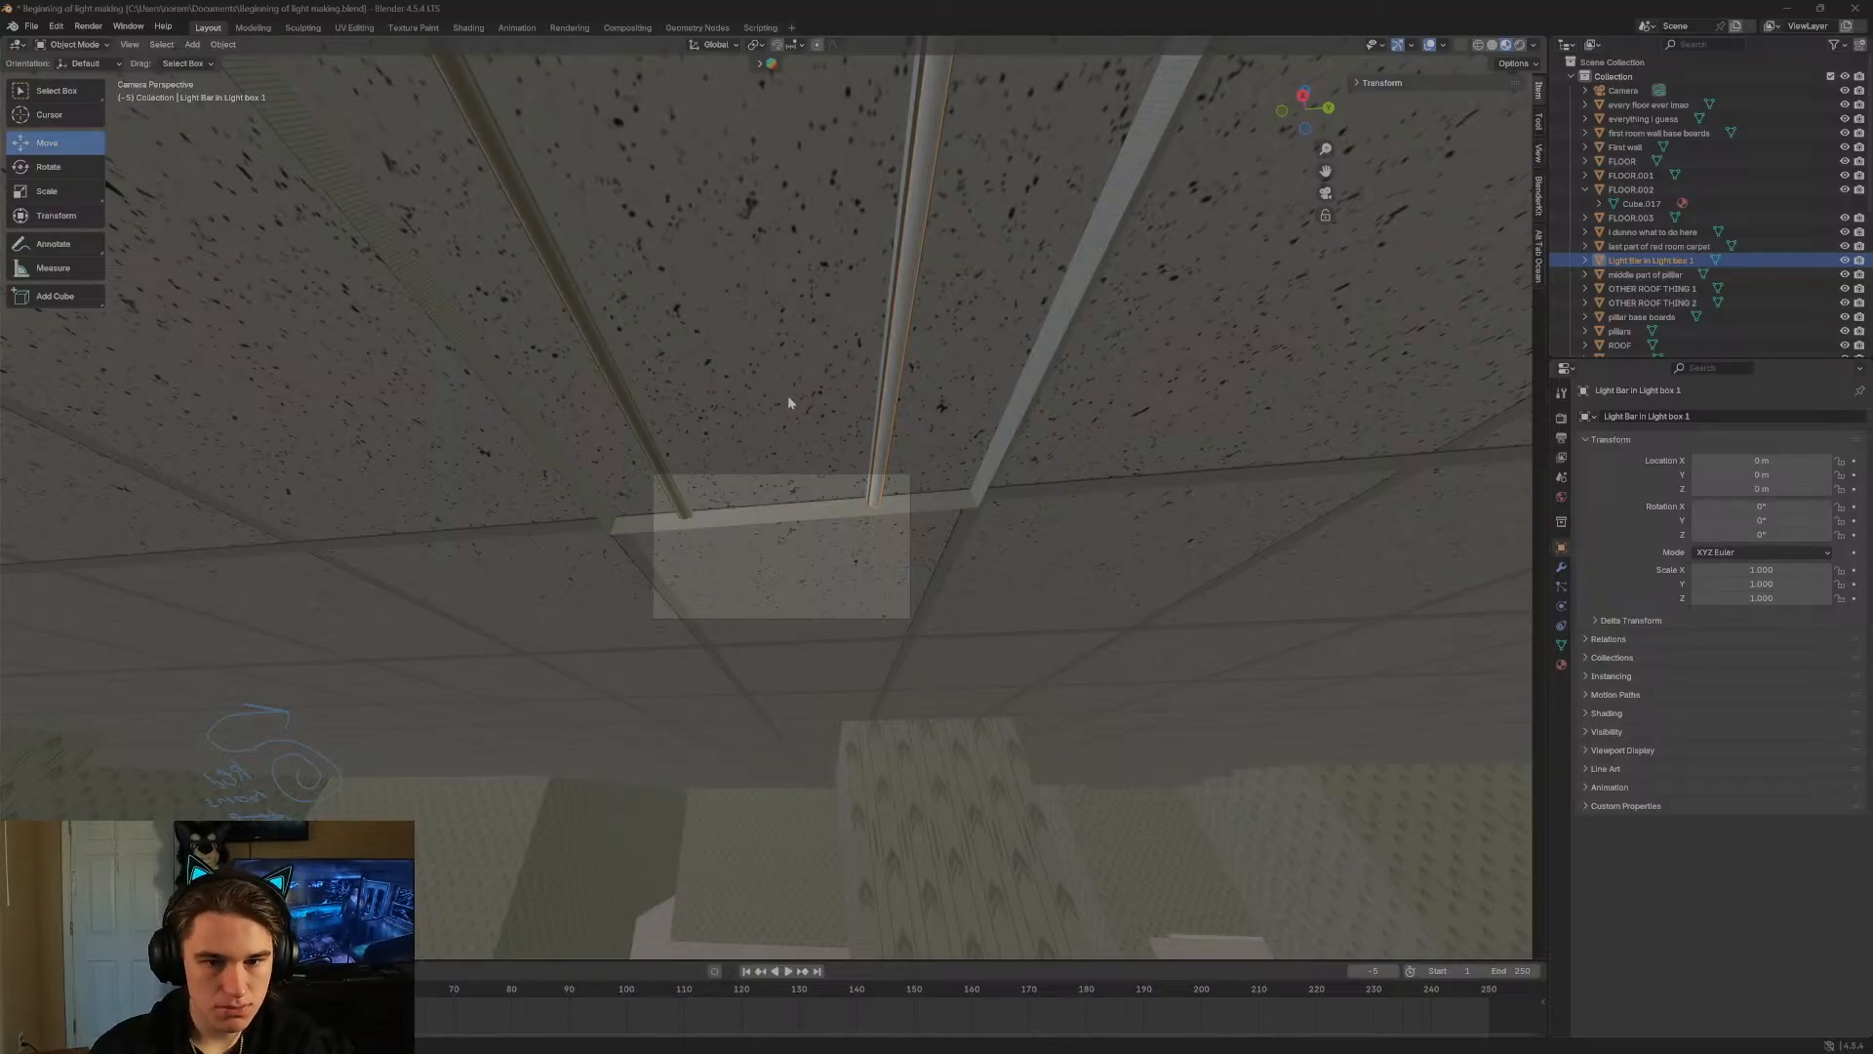
Select the wall object "everything I guess" and start editing its mesh.
{"action": "left_click", "coordinate": [789, 422]}
{"action": "key", "text": "shift+grave"}
{"action": "left_click", "coordinate": [767, 460]}
{"action": "left_click", "coordinate": [767, 460]}
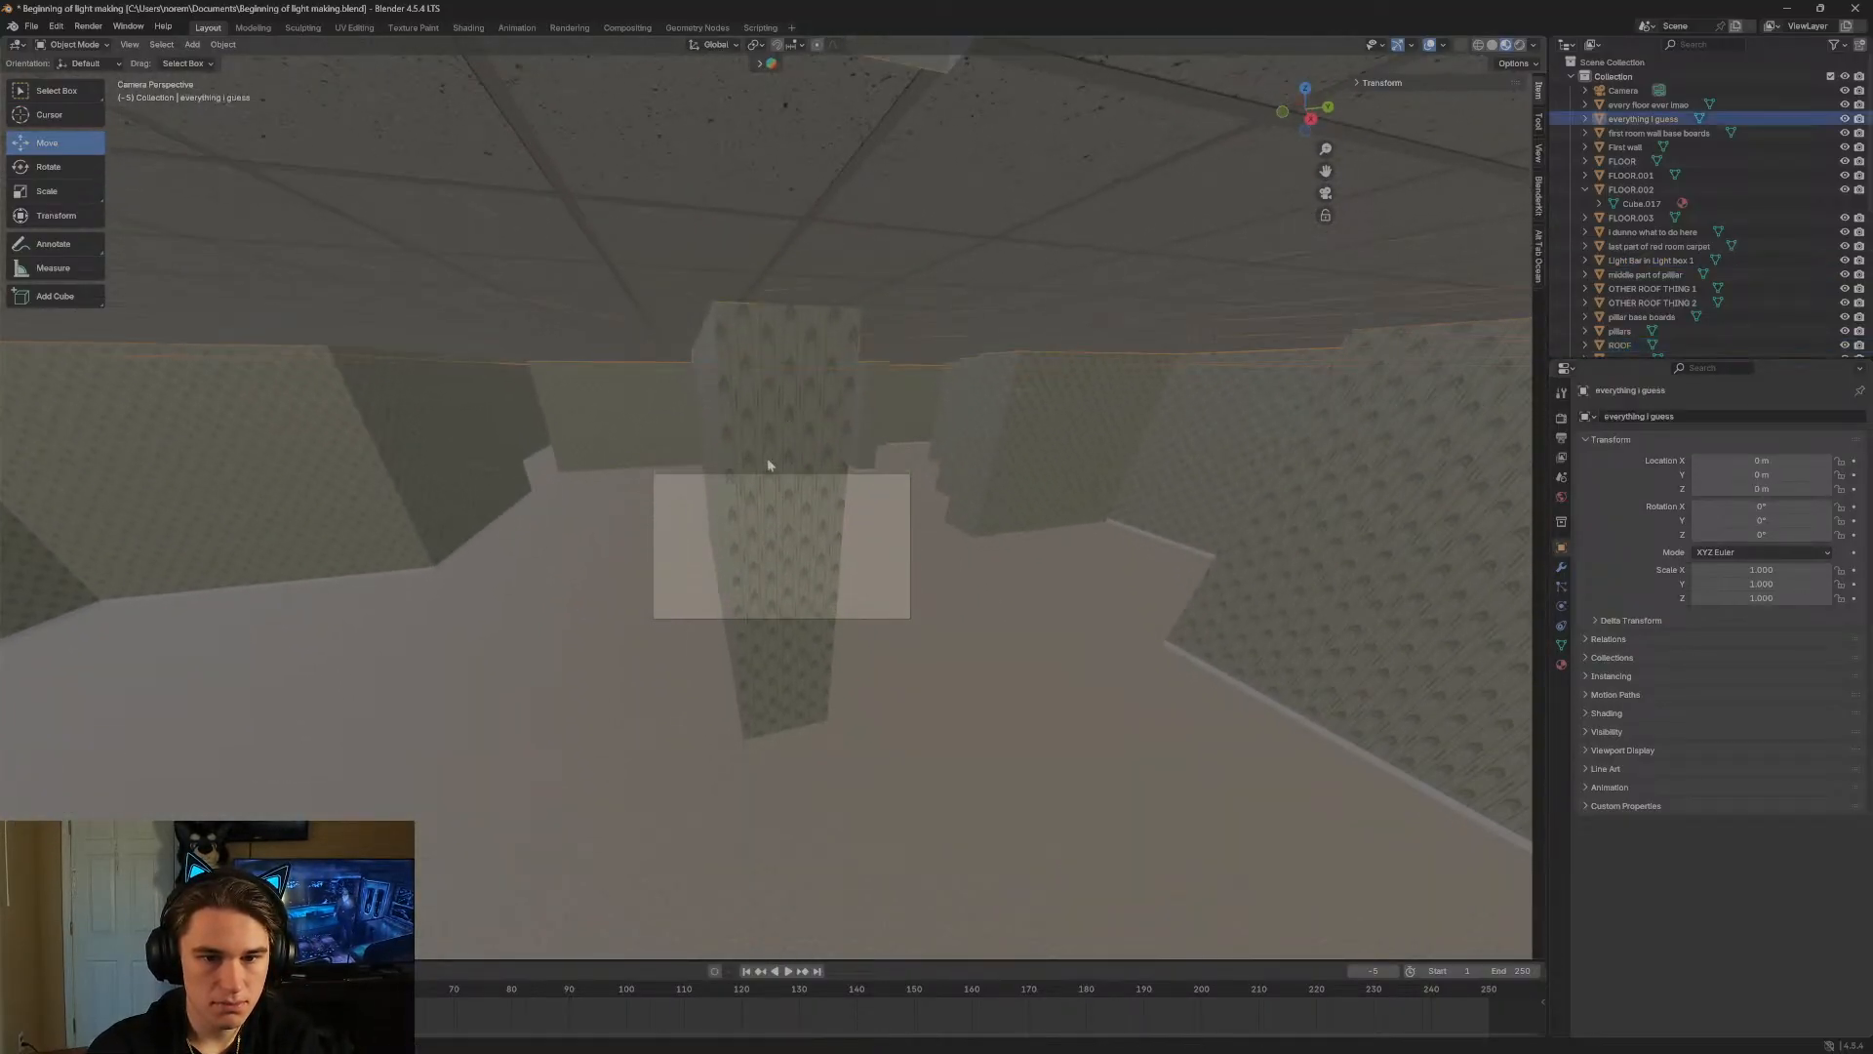
{"action": "key", "text": "shift+grave"}
{"action": "key", "text": "w"}
{"action": "left_click", "coordinate": [761, 460]}
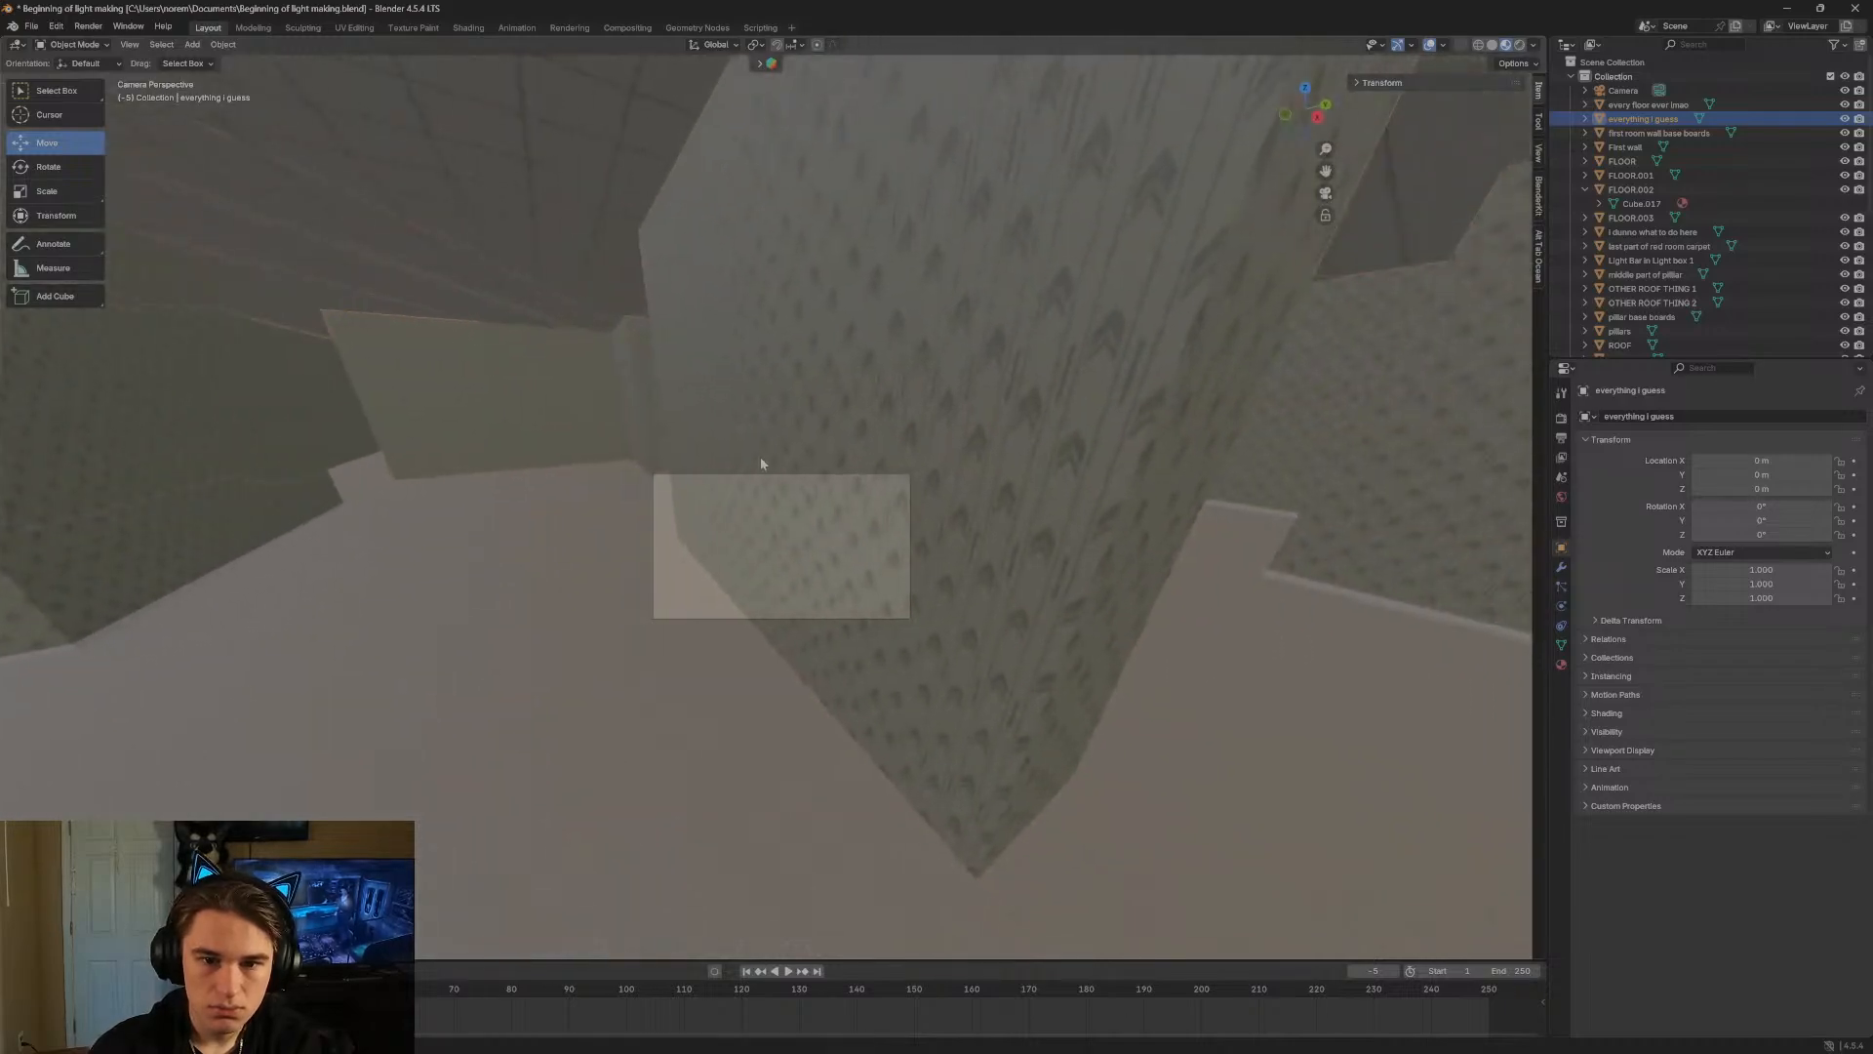
{"action": "left_click", "coordinate": [73, 44]}
{"action": "left_click", "coordinate": [68, 79]}
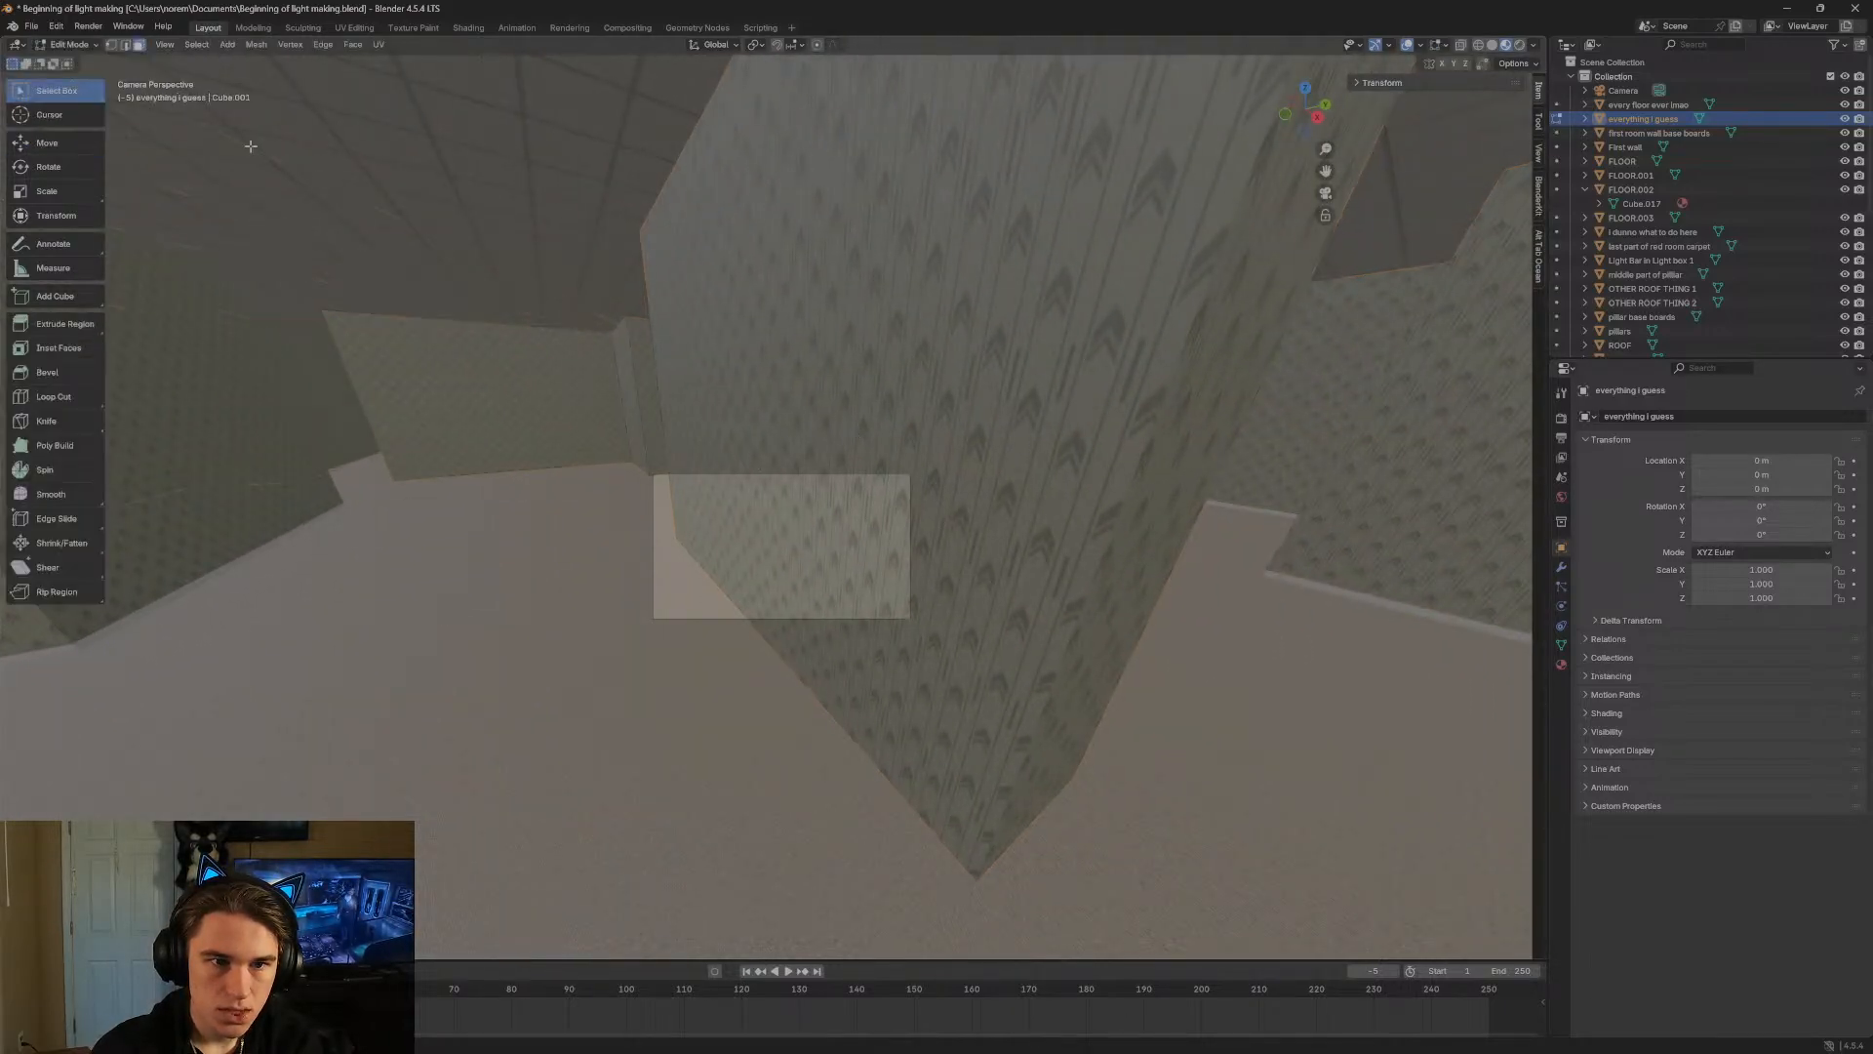
Select the wallpapered faces around the freestanding pillar, going around it to include its far side.
{"action": "key", "text": "shift+grave"}
{"action": "key", "text": "d"}
{"action": "left_click", "coordinate": [963, 327]}
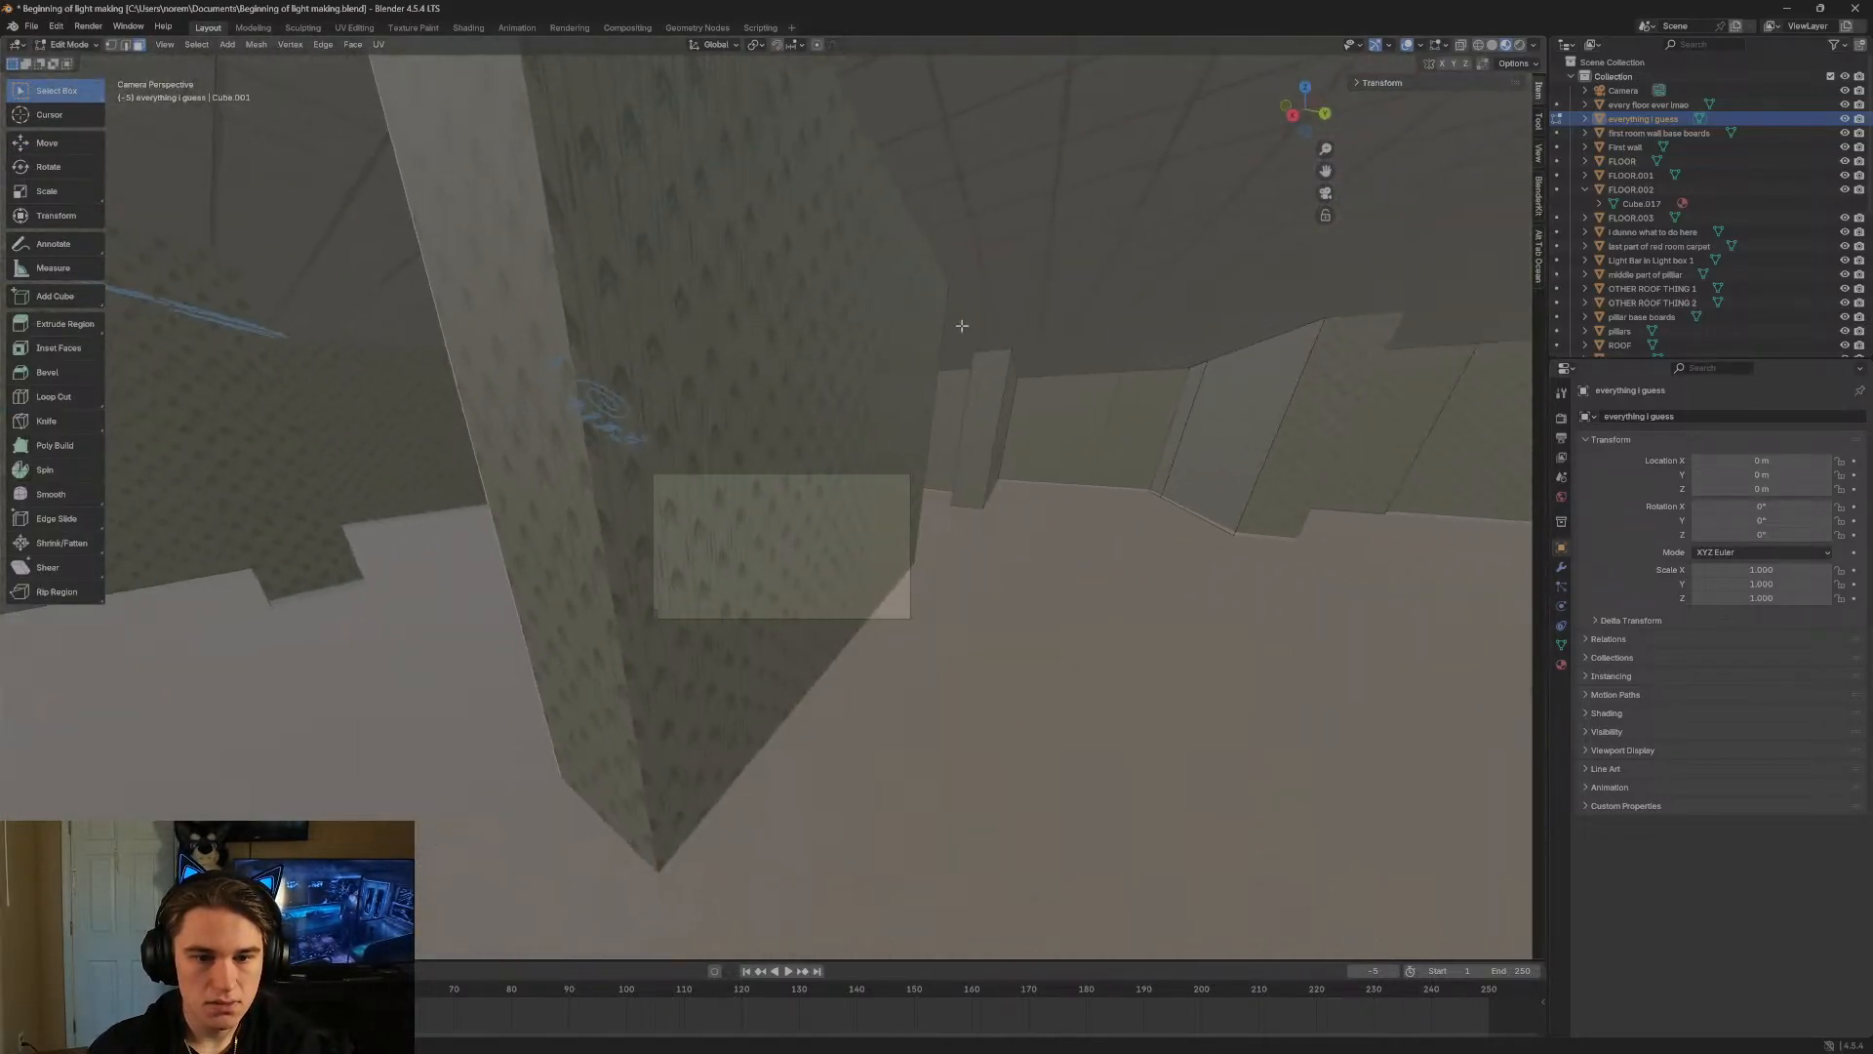
{"action": "left_click", "coordinate": [771, 391]}
{"action": "left_click", "coordinate": [561, 442], "text": "shift"}
{"action": "key", "text": "shift+grave"}
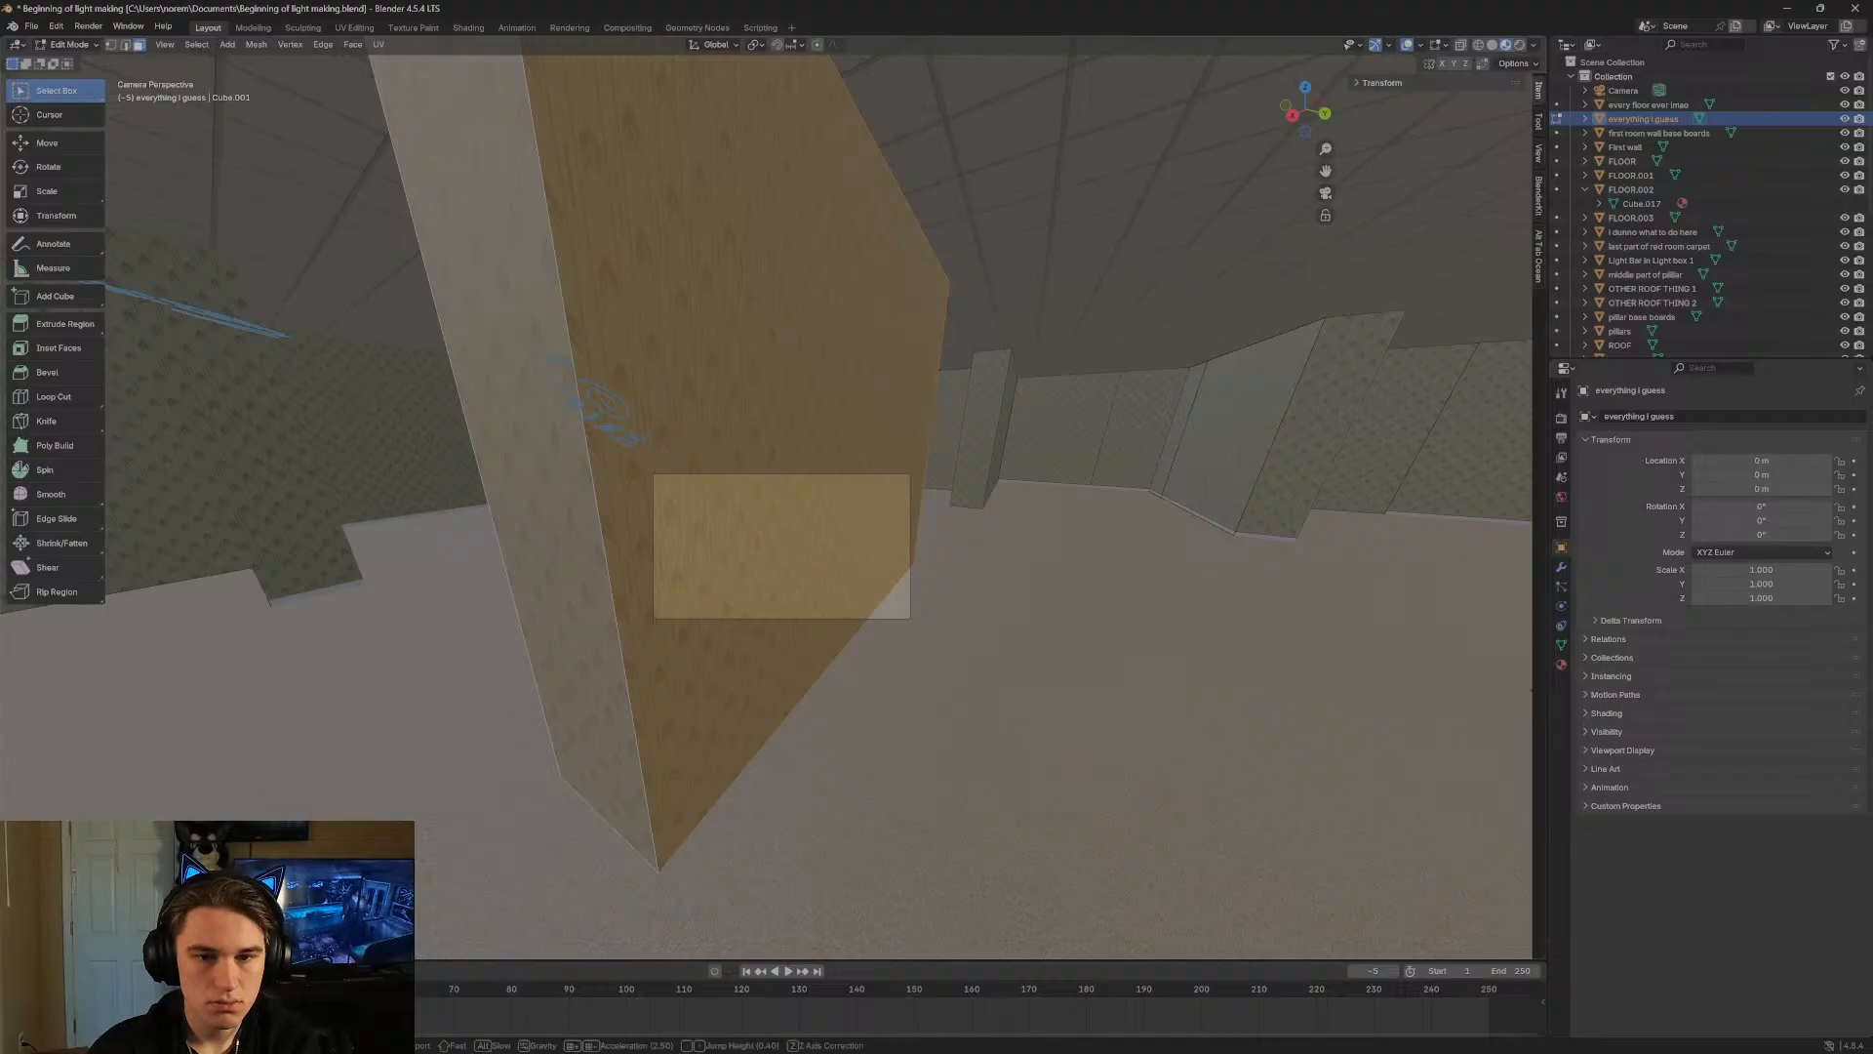
{"action": "left_click", "coordinate": [698, 441]}
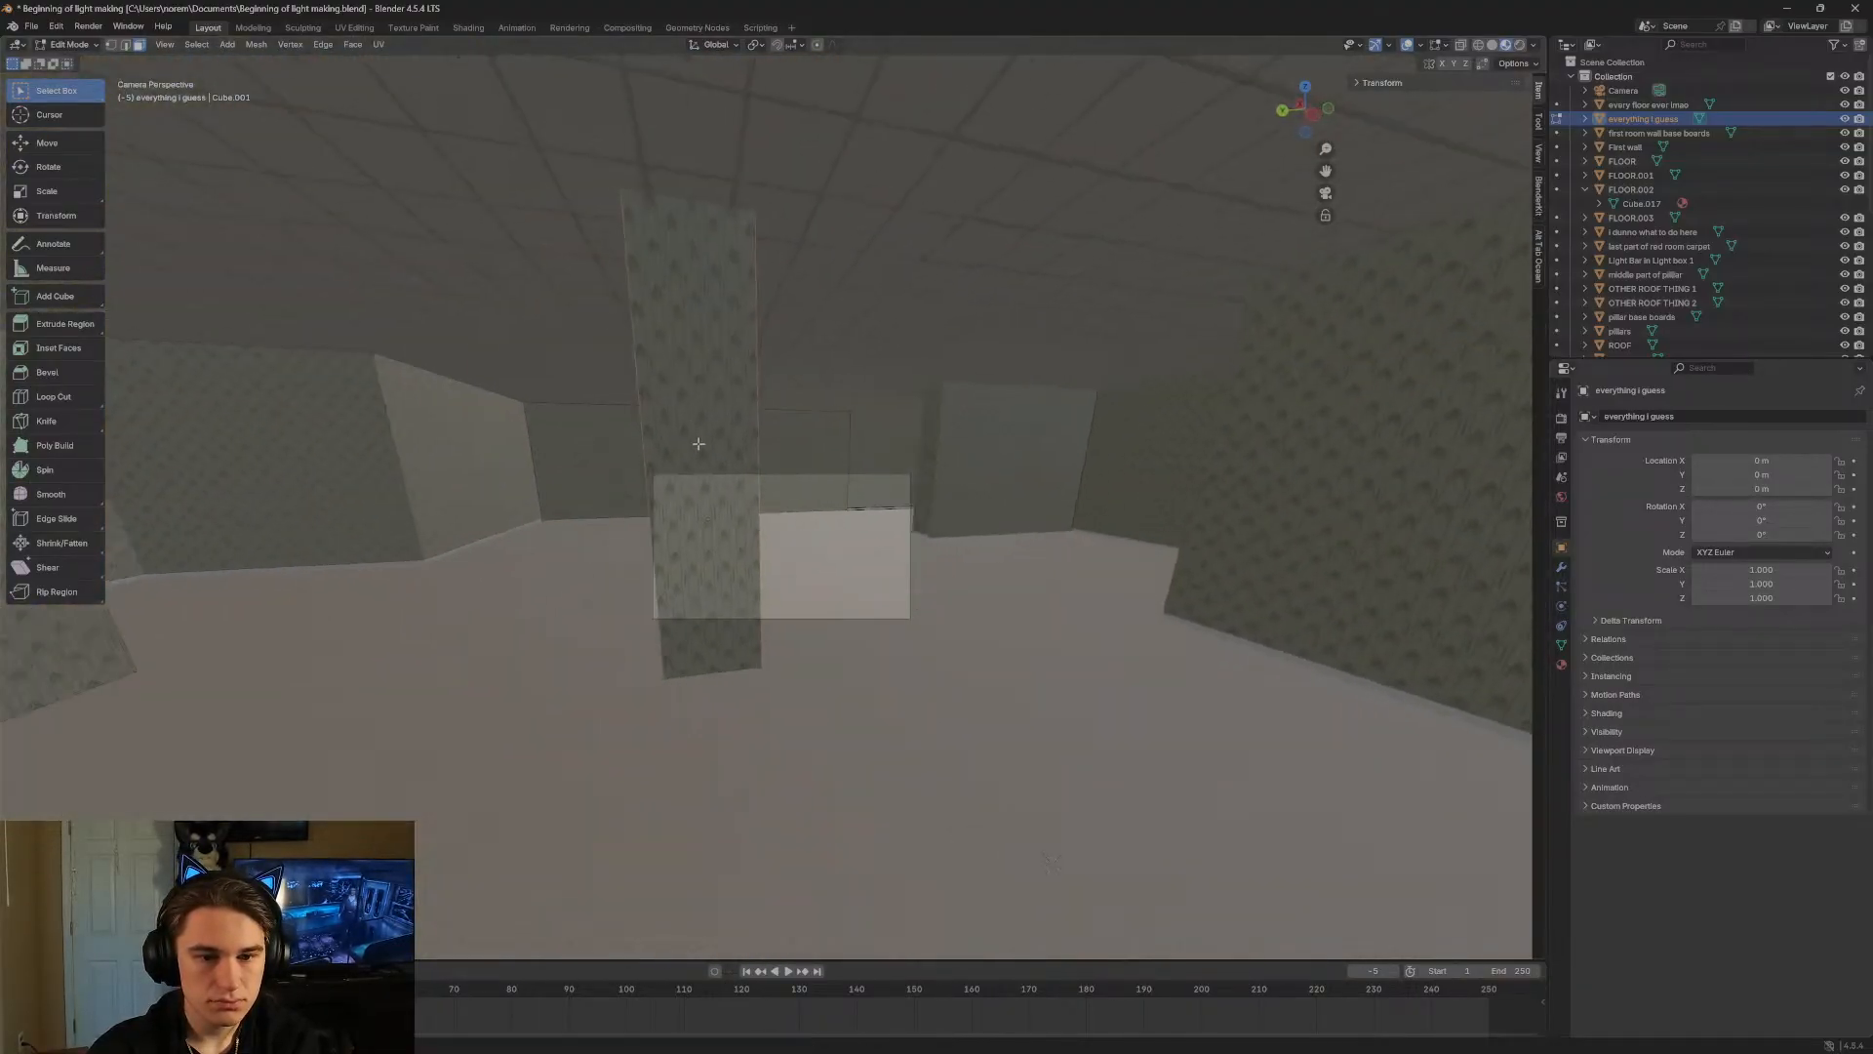
{"action": "left_click", "coordinate": [699, 441], "text": "shift"}
Rotate the selected freestanding pillar a quarter turn about its vertical axis.
{"action": "key", "text": "shift+grave"}
{"action": "key", "text": "w"}
{"action": "left_click", "coordinate": [792, 361]}
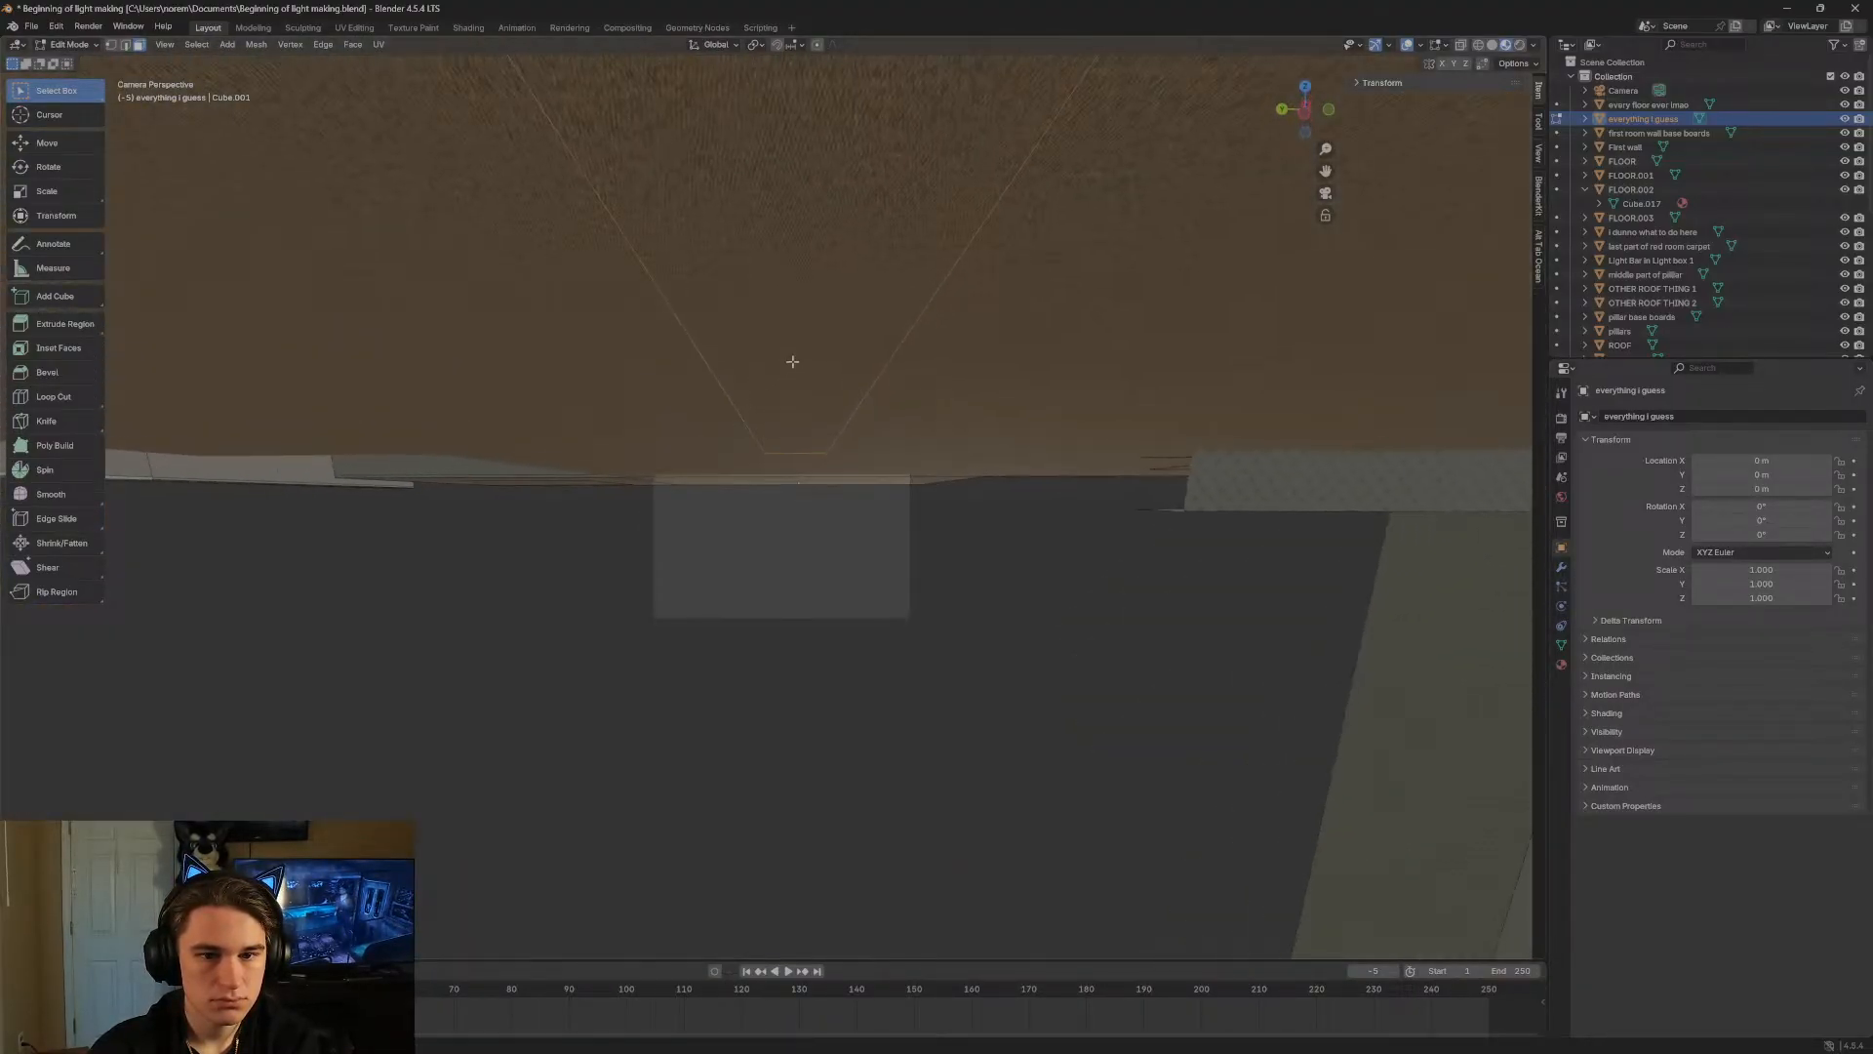
{"action": "key", "text": "shift+grave"}
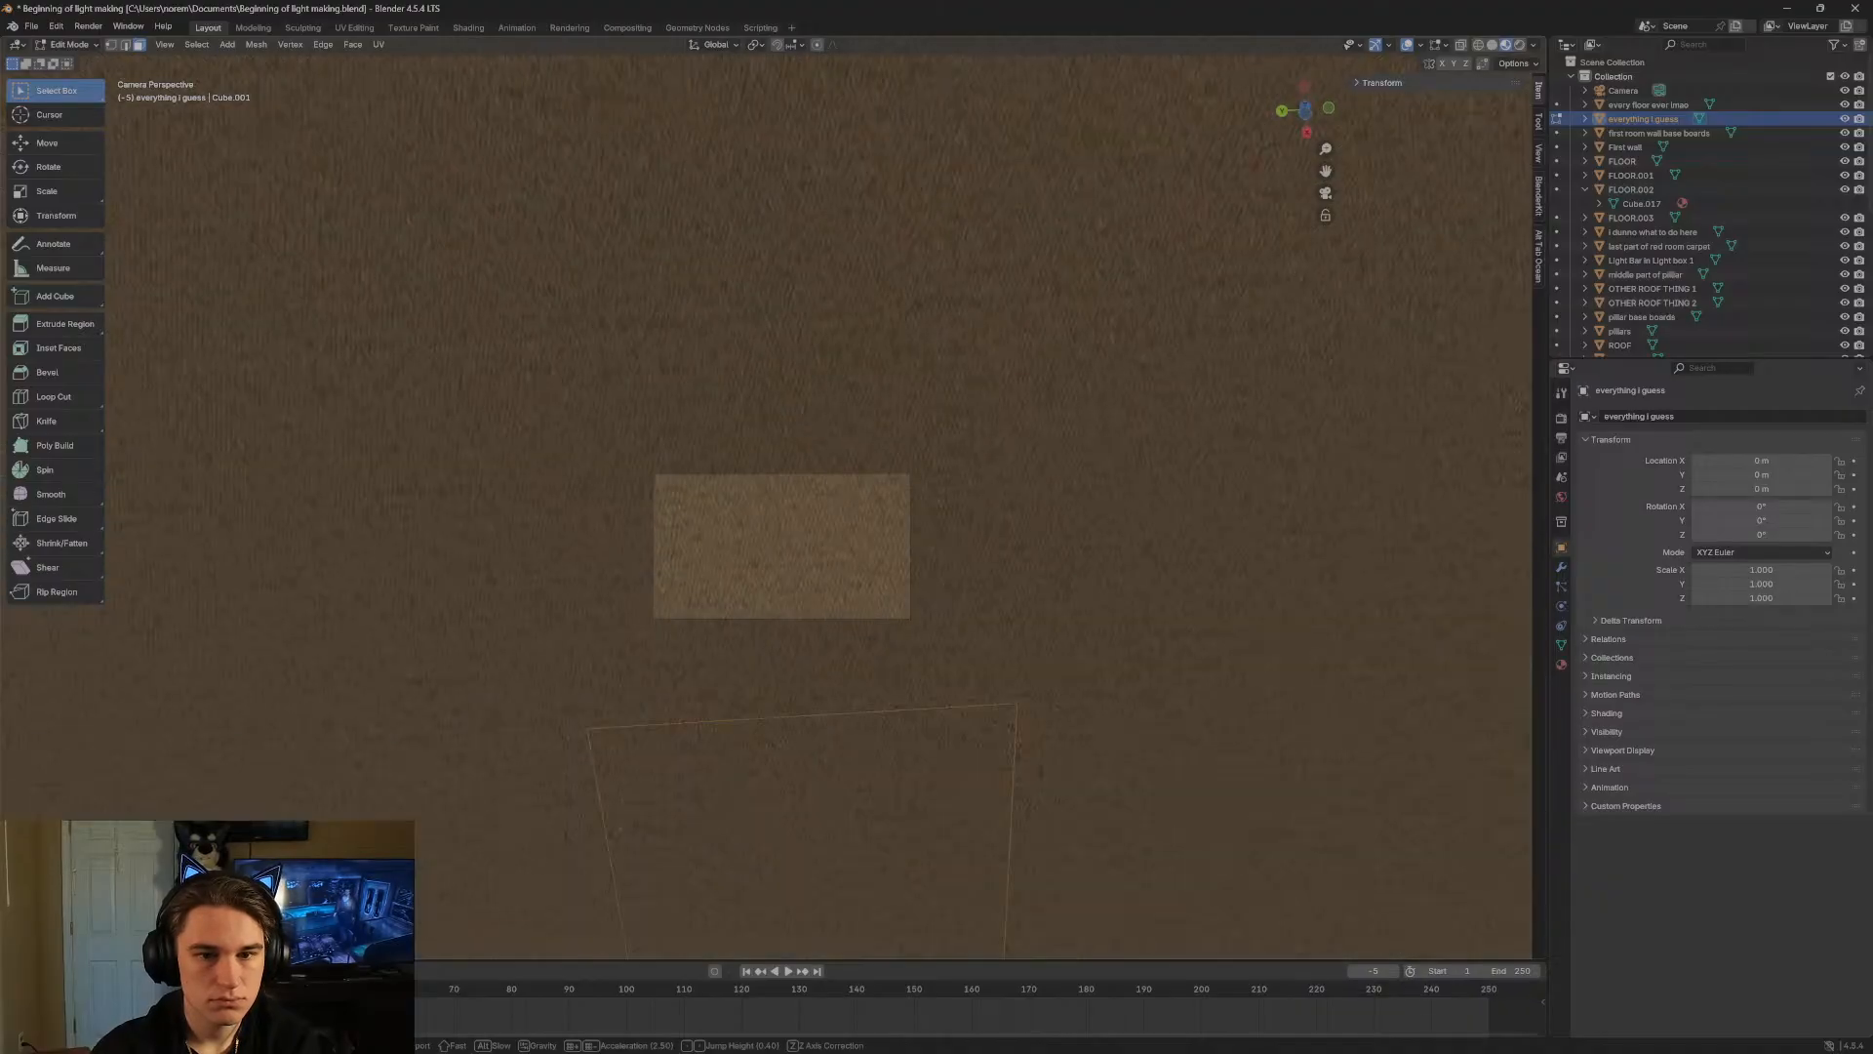
{"action": "key", "text": "w"}
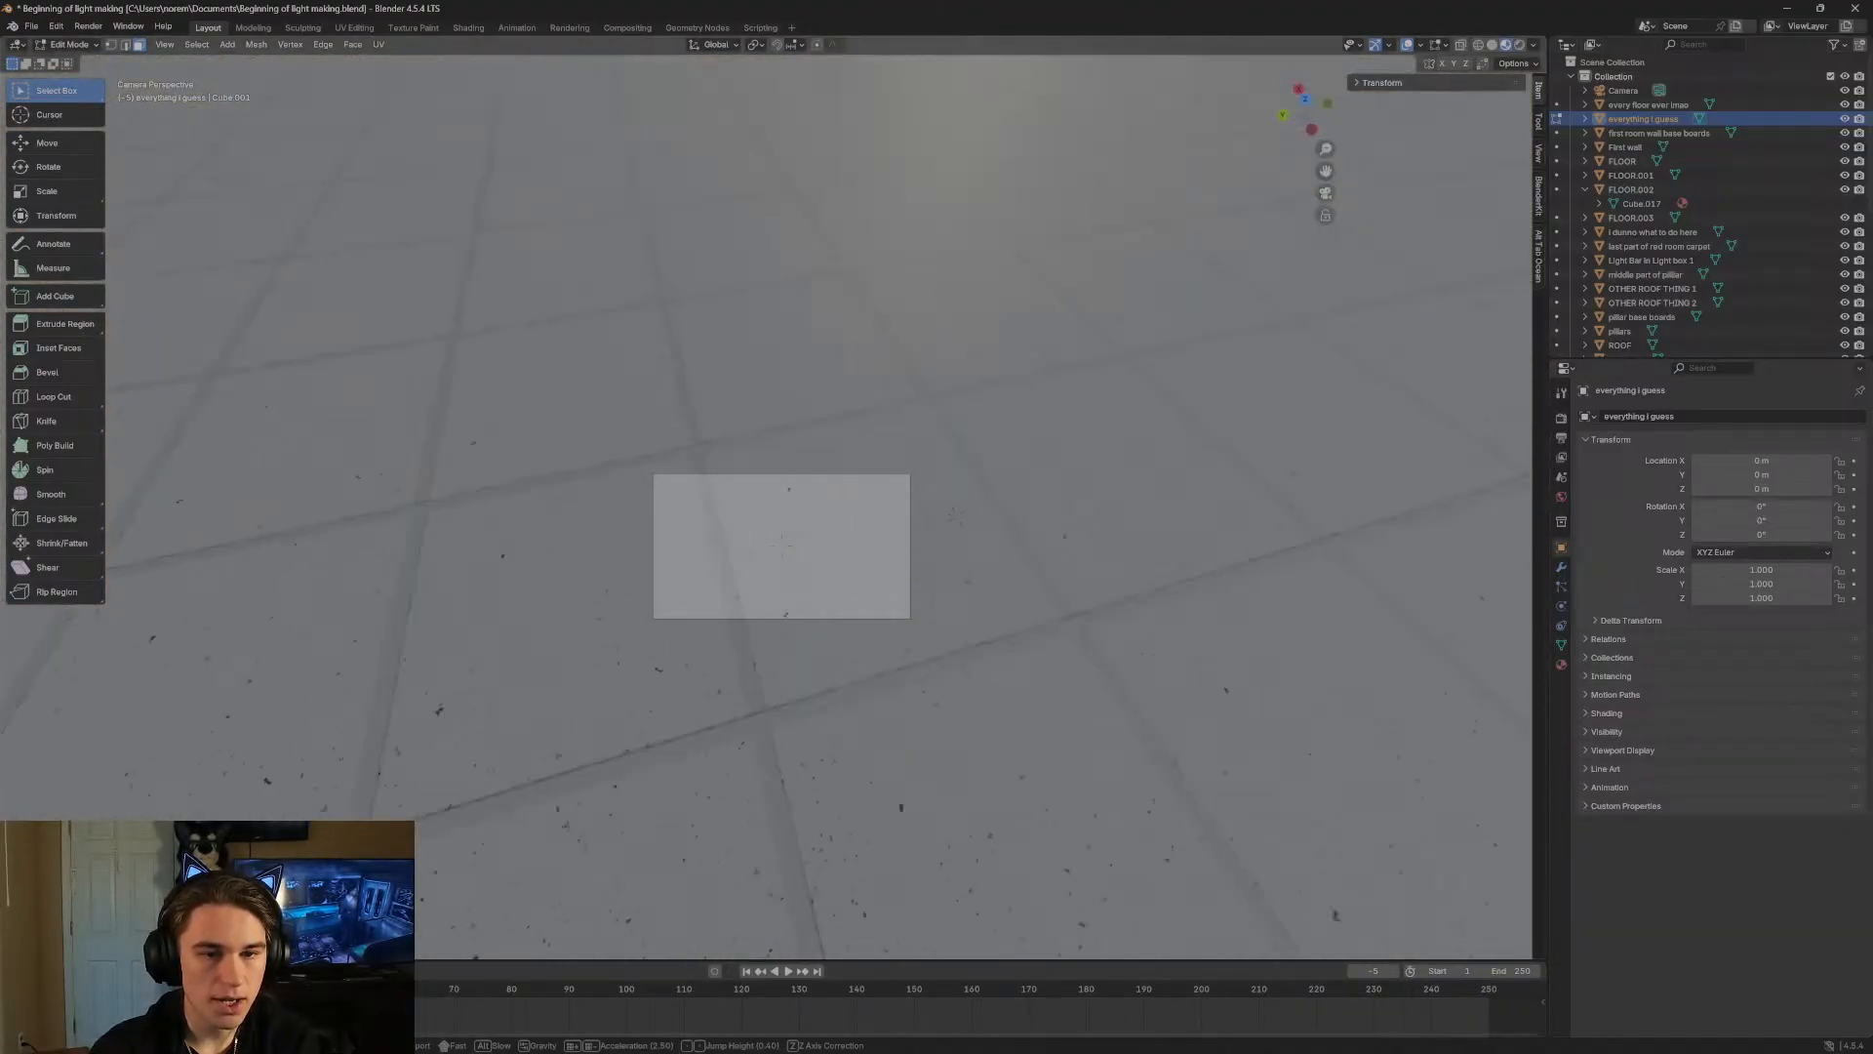
{"action": "key", "text": "w"}
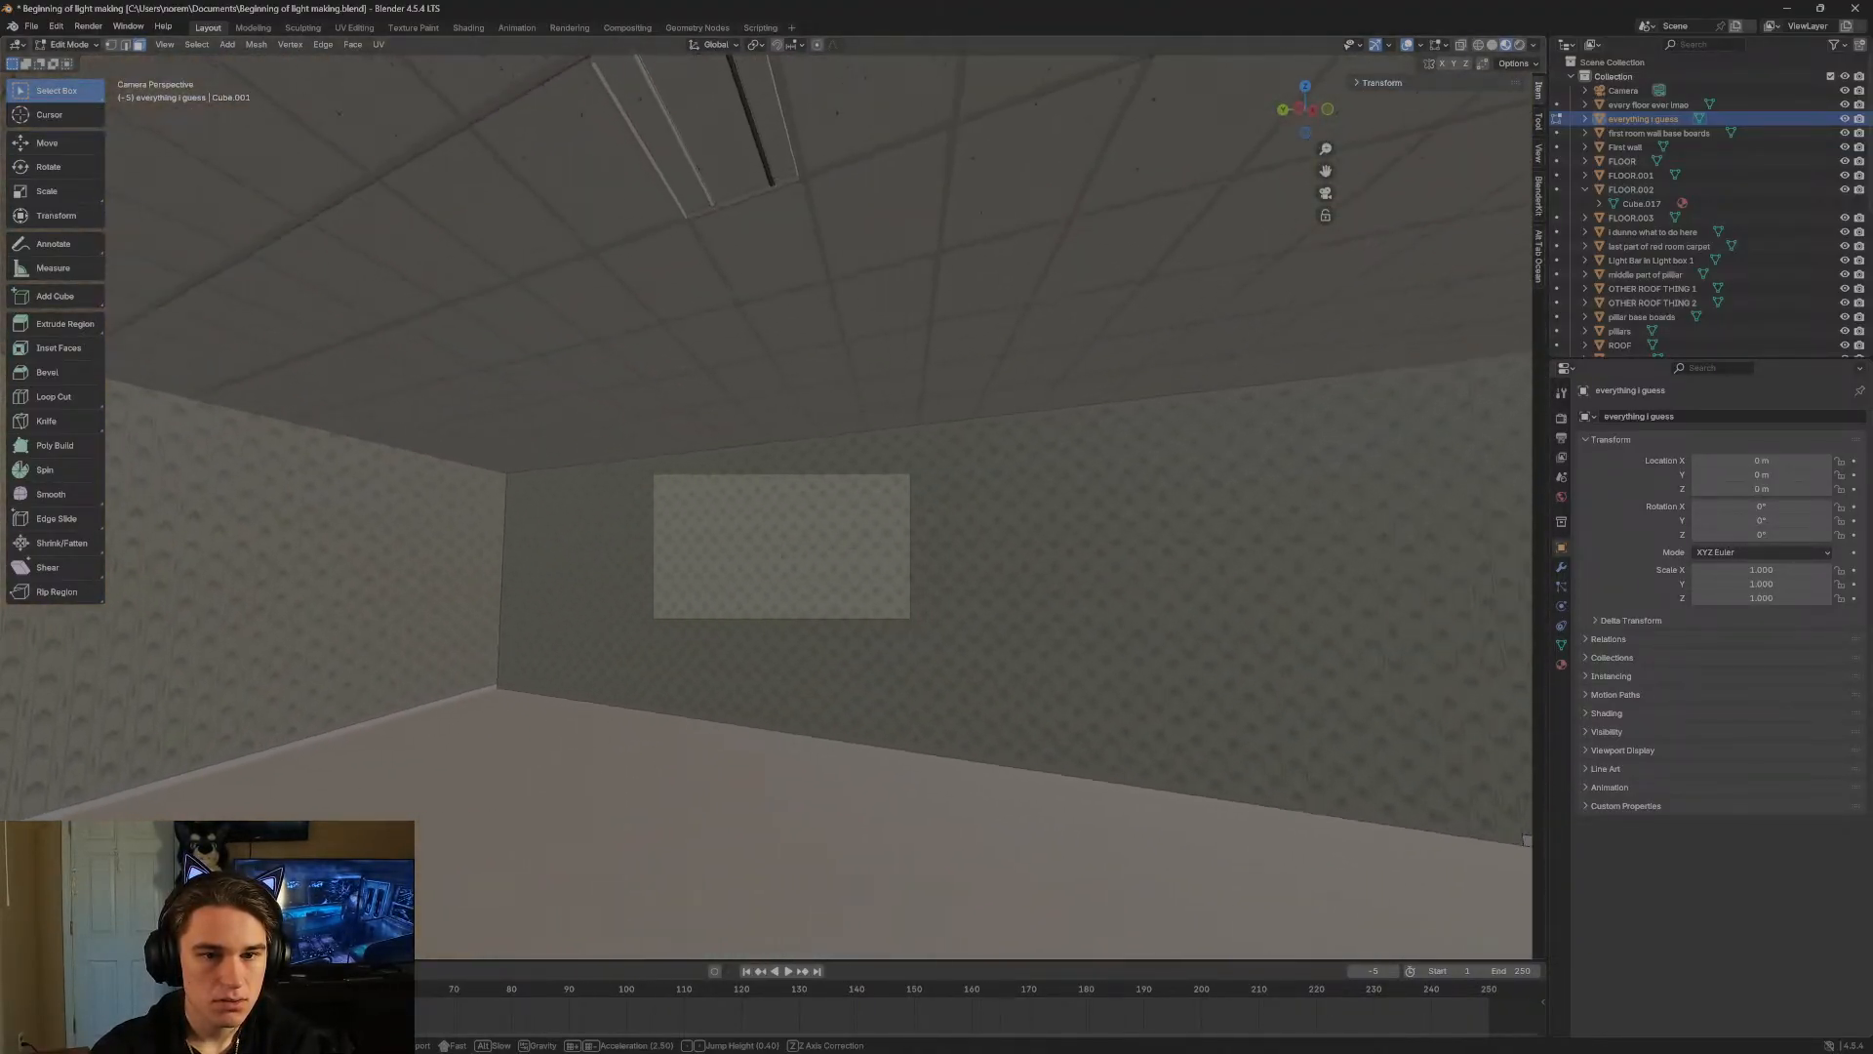
{"action": "key", "text": "w"}
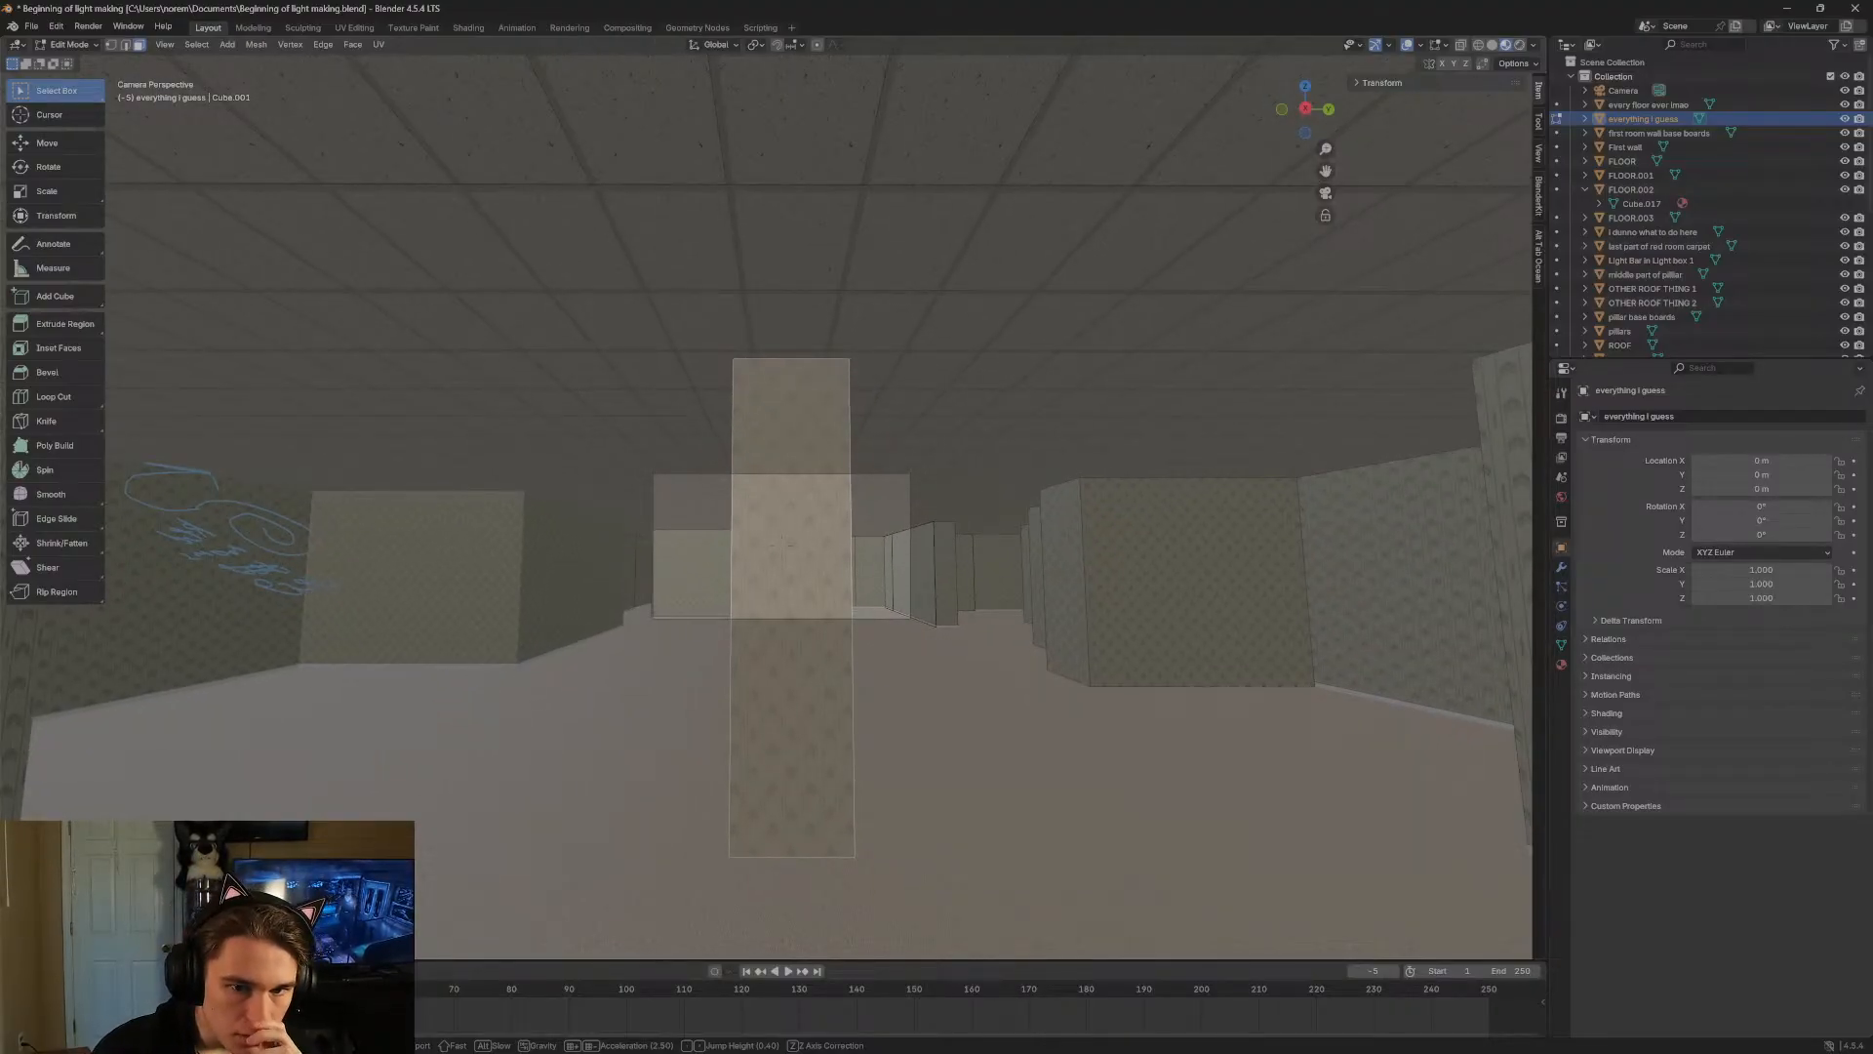
{"action": "key", "text": "w"}
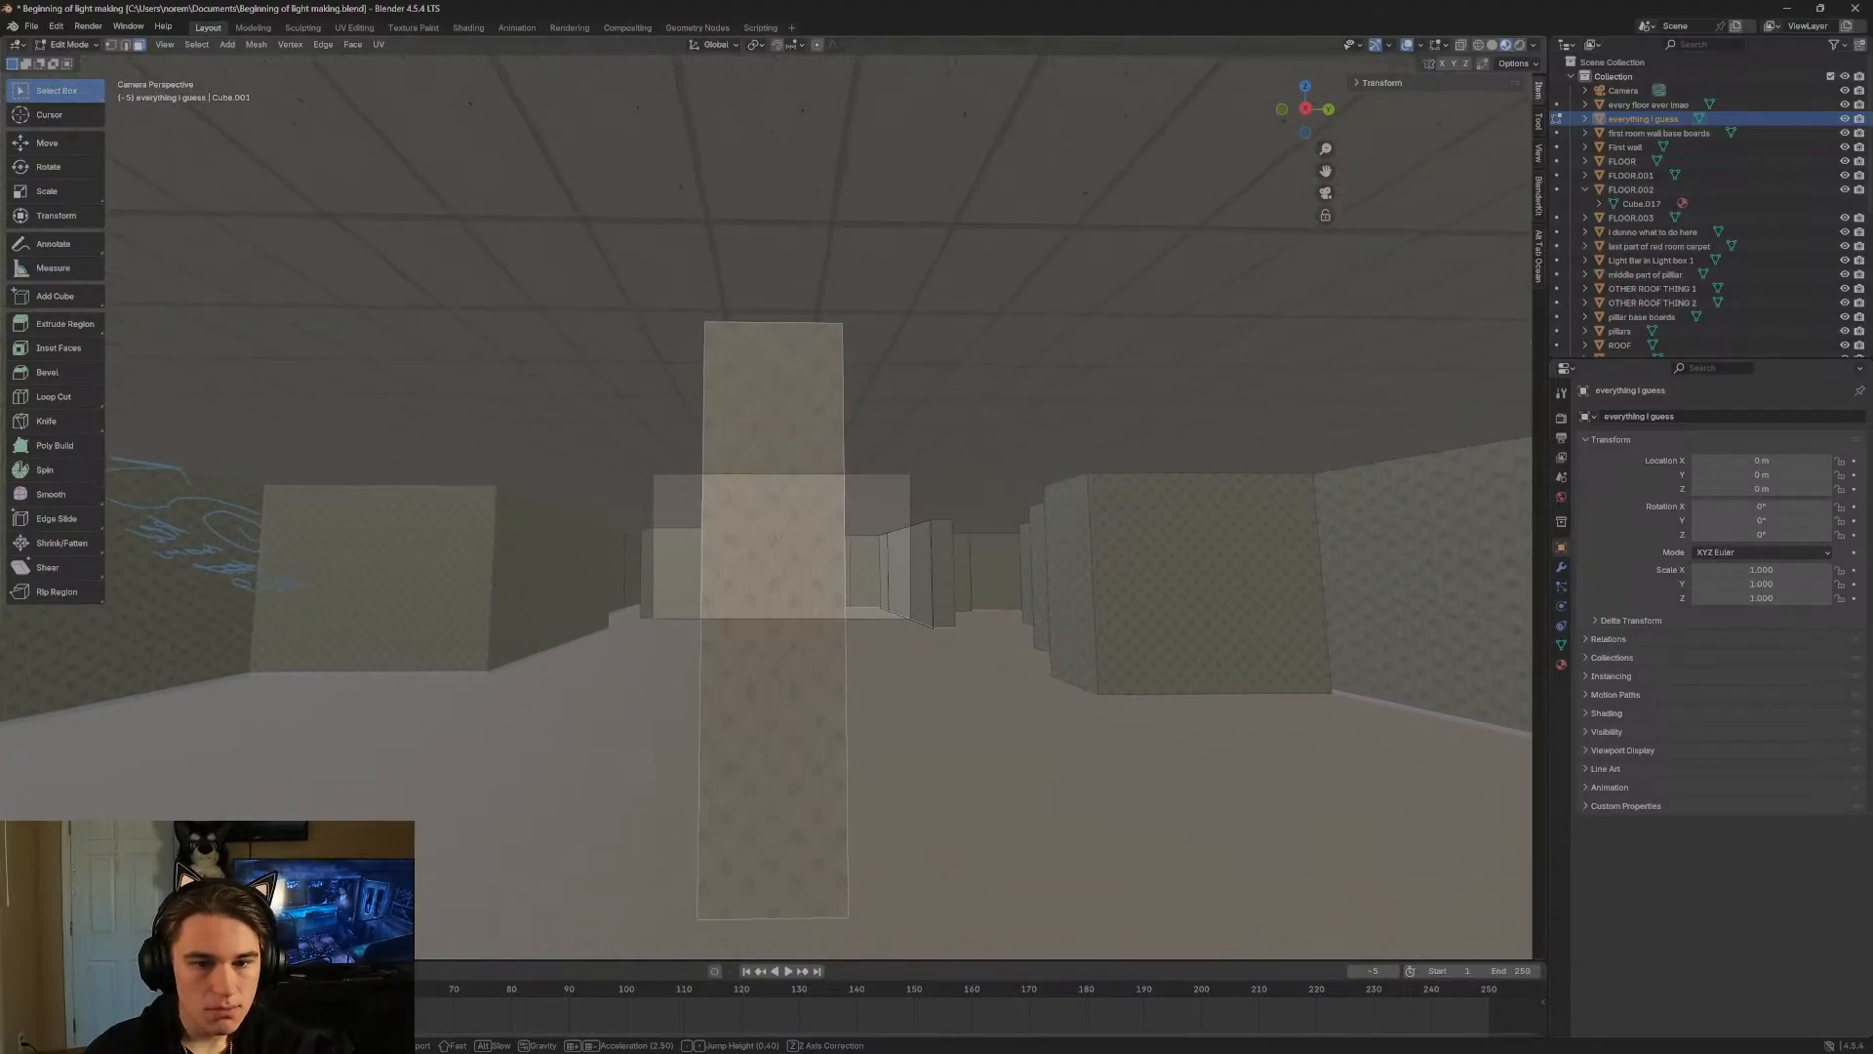
{"action": "left_click", "coordinate": [800, 353]}
{"action": "left_click", "coordinate": [74, 166]}
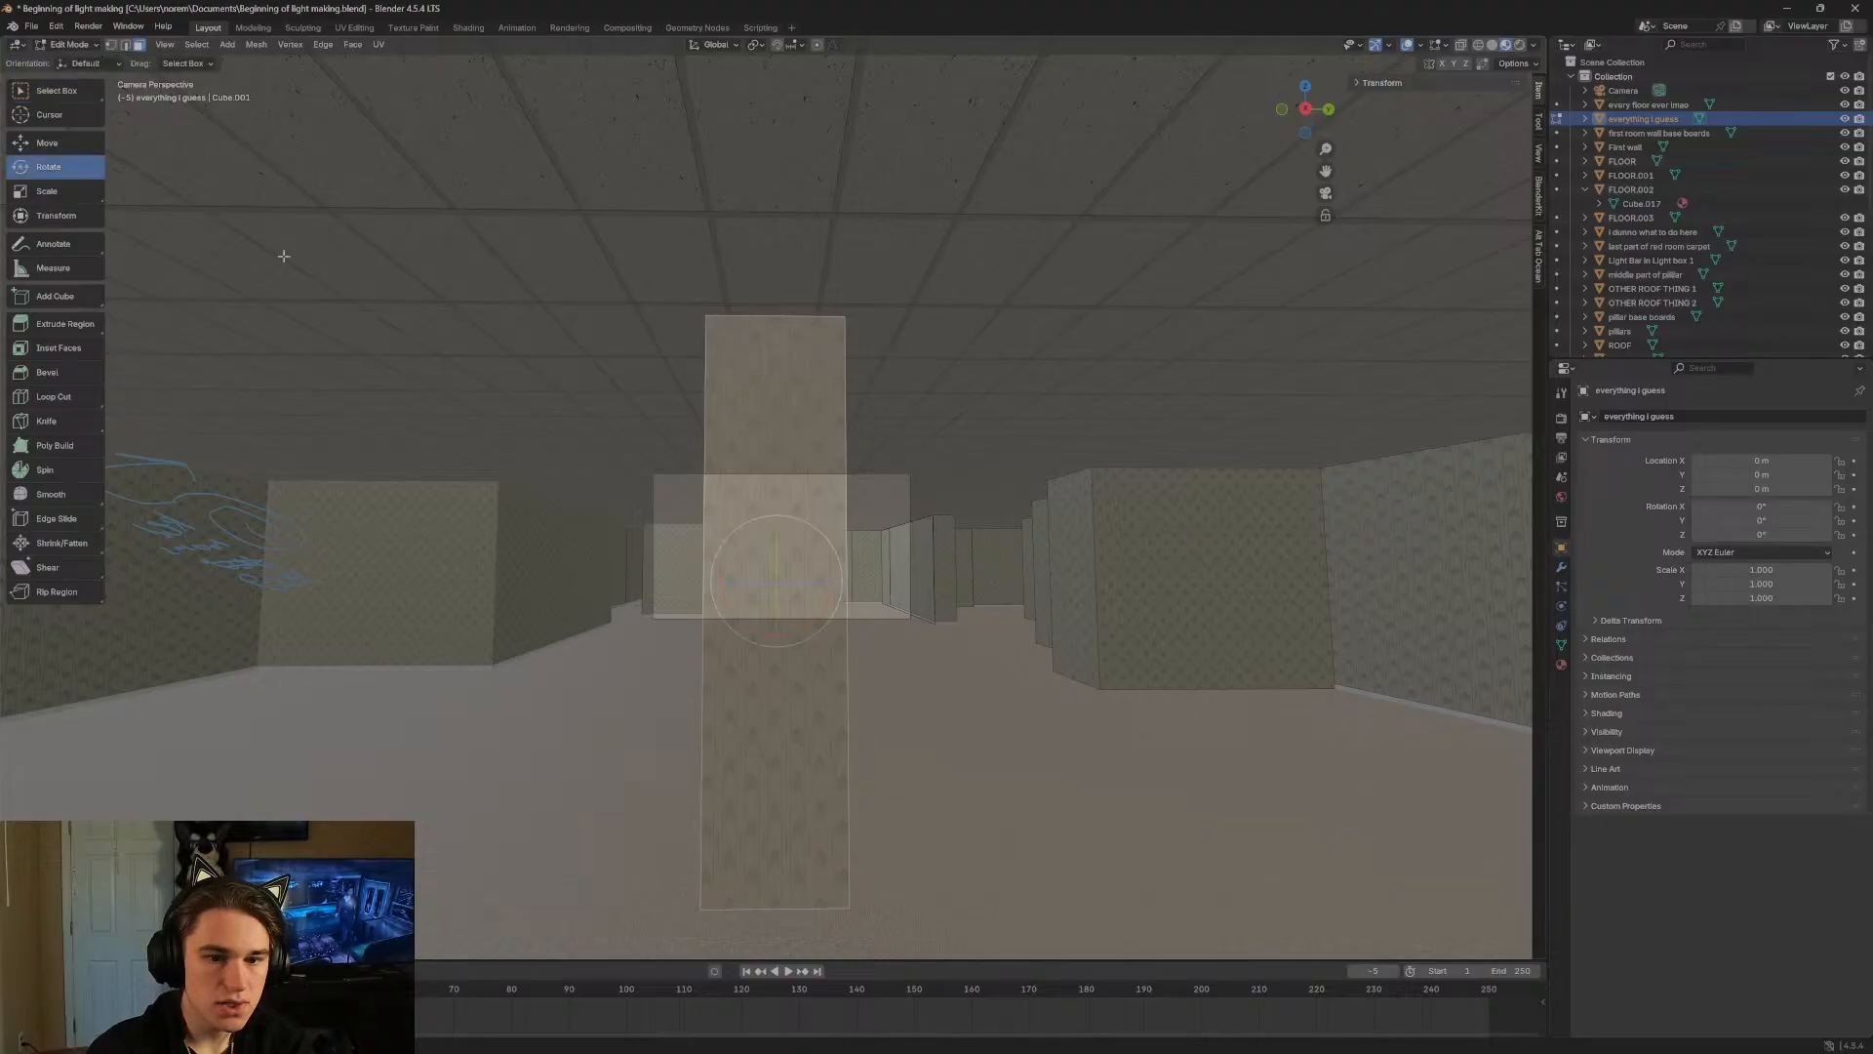
{"action": "left_click_drag", "start_coordinate": [785, 583], "coordinate": [776, 584]}
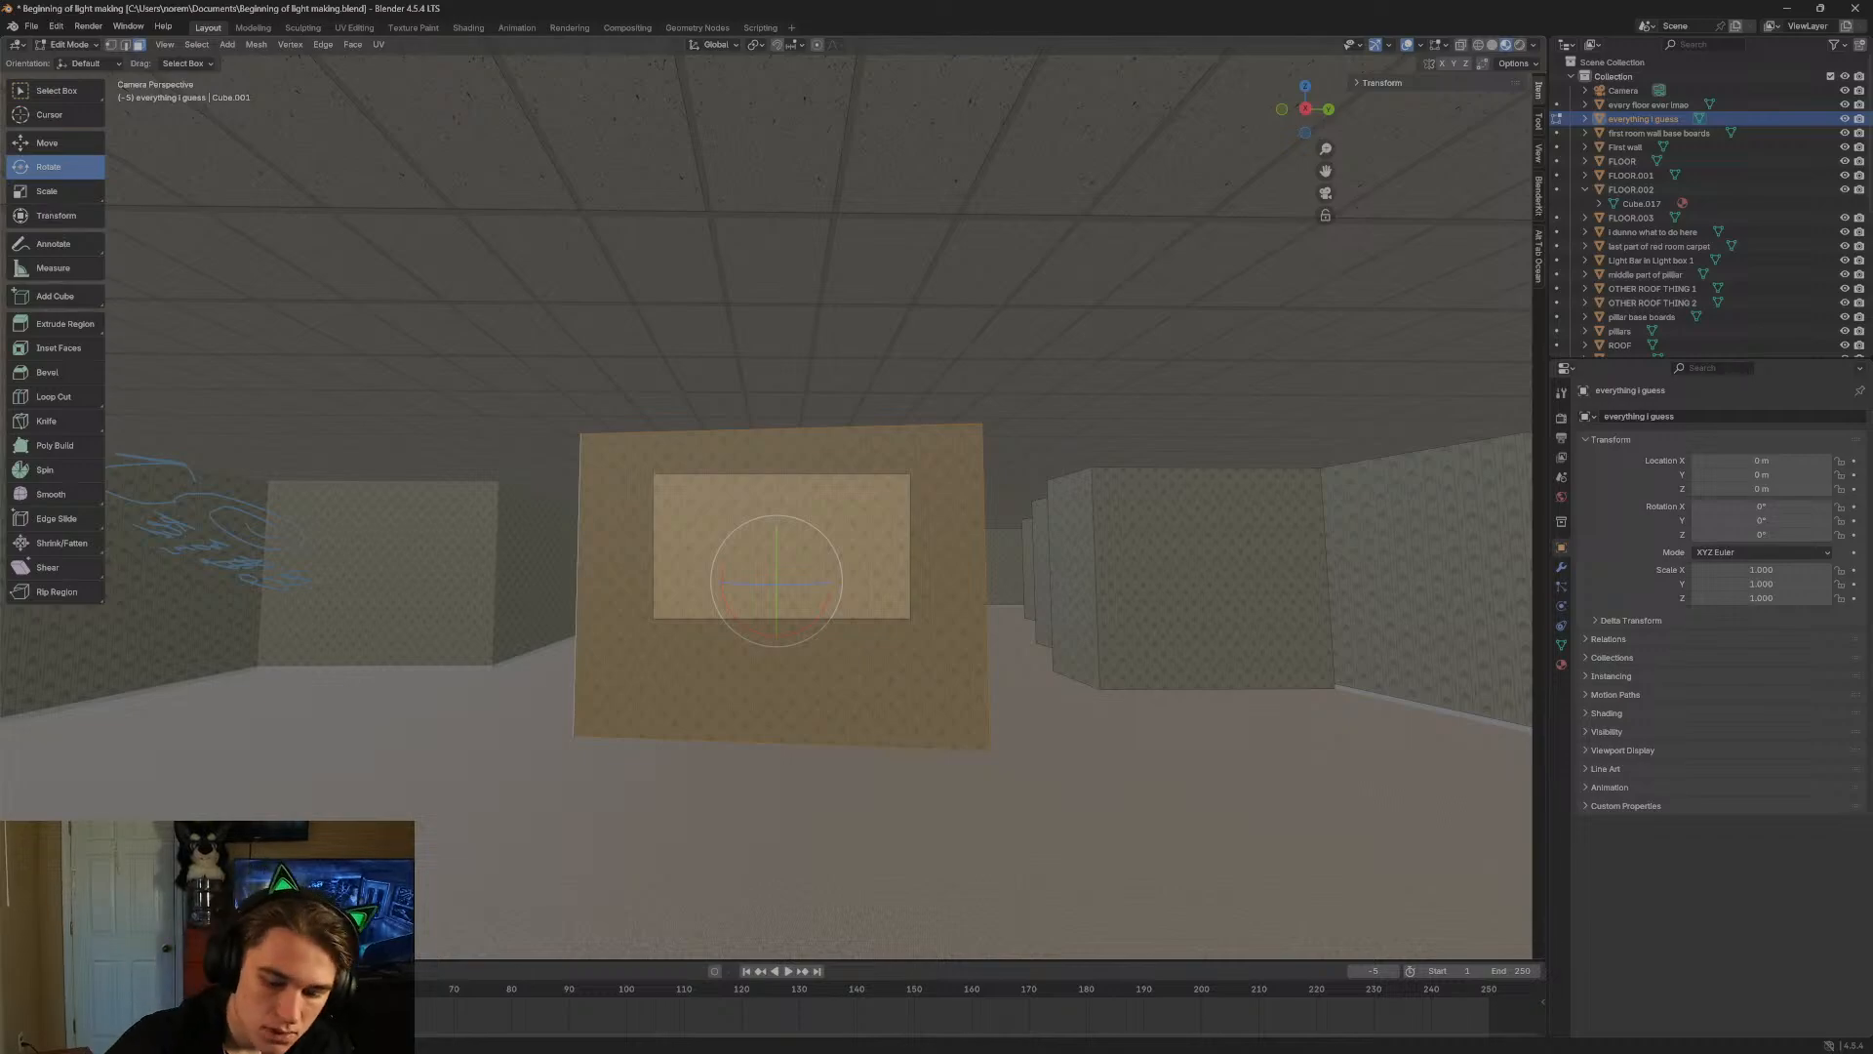
{"action": "key", "text": "Return"}
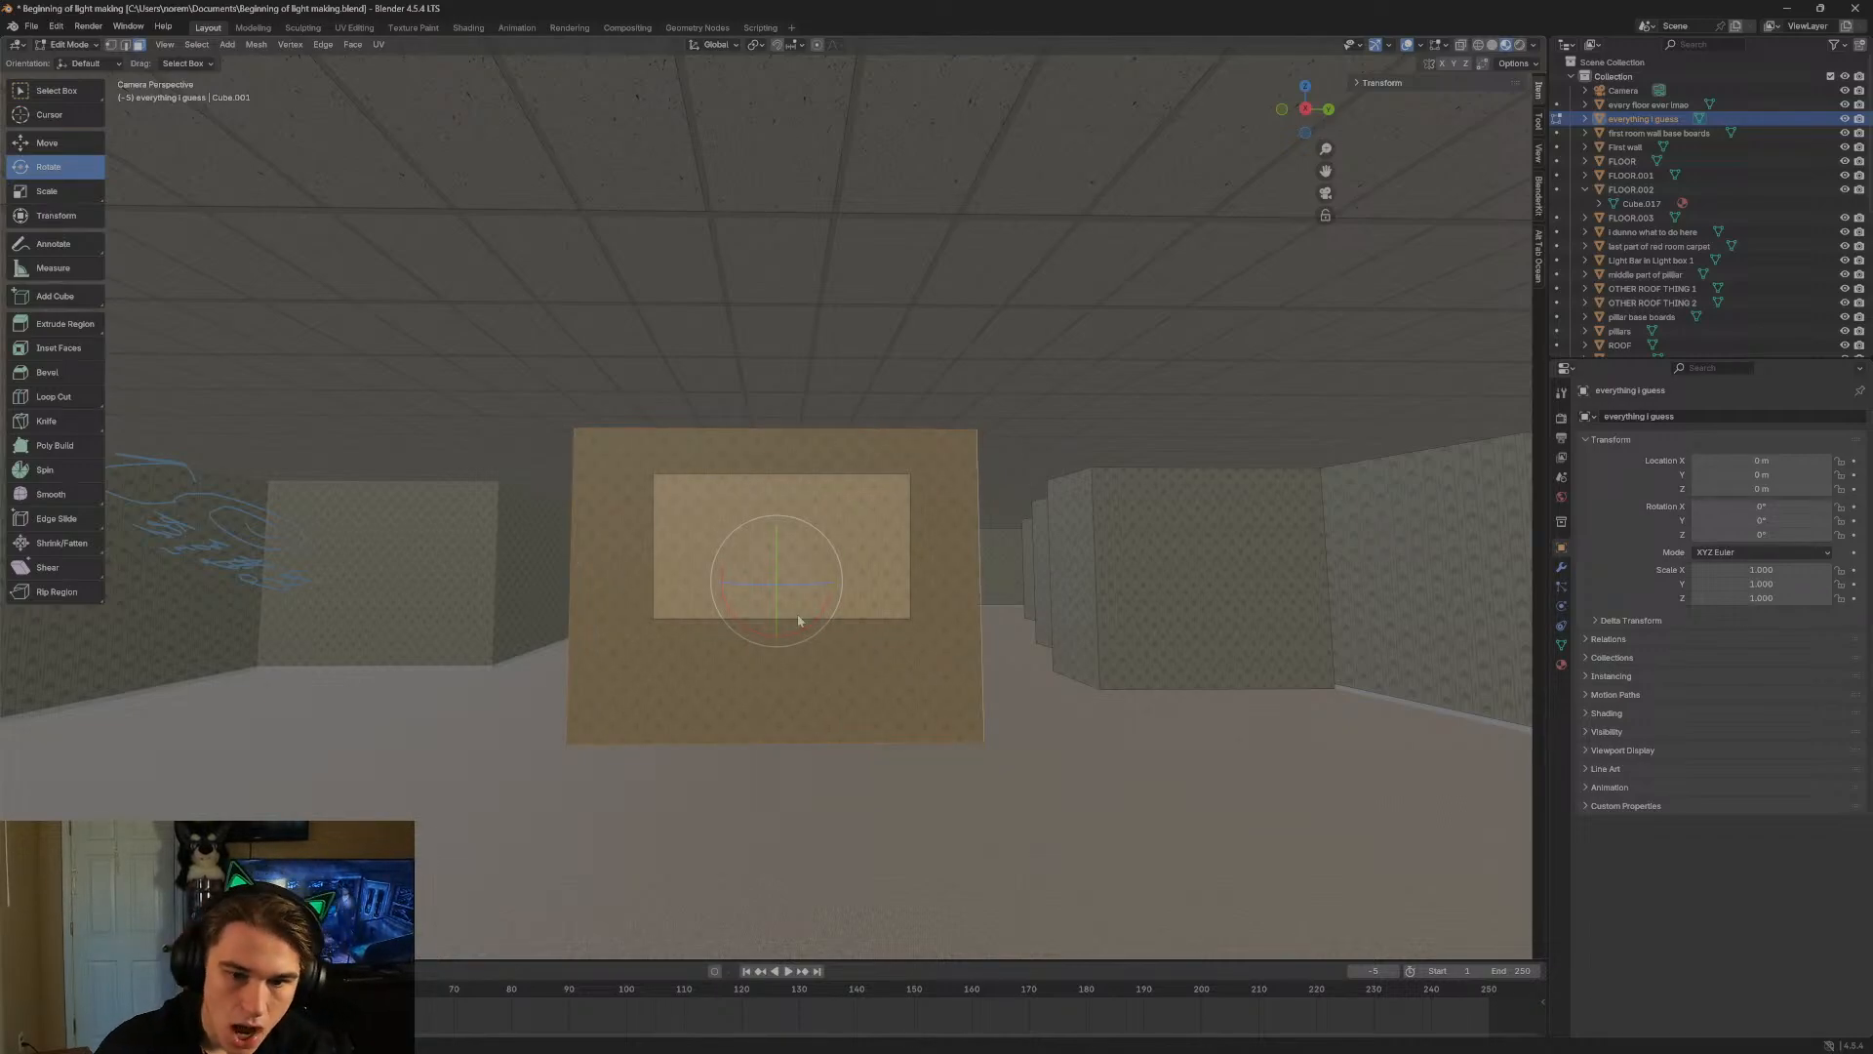
Move the rotated pillar slightly sideways along the X axis, relative to the ceiling tile grid.
{"action": "key", "text": "shift+grave"}
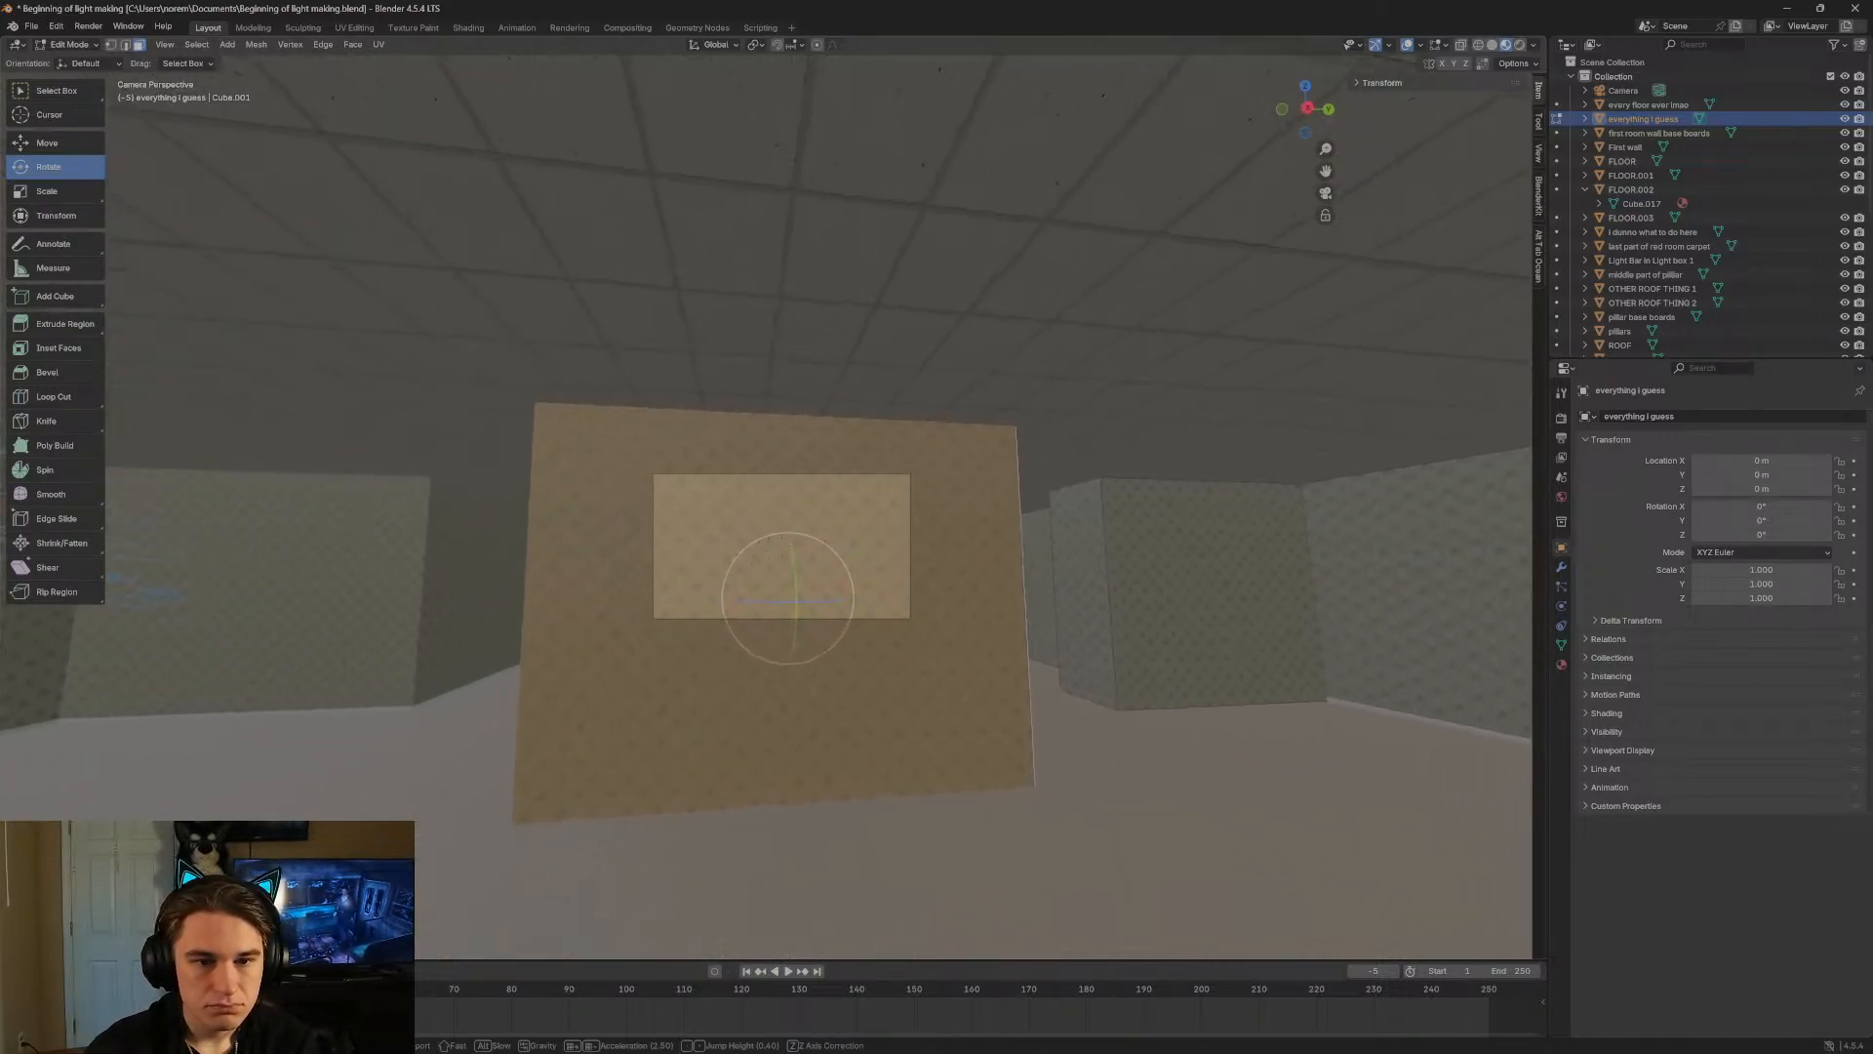
{"action": "key", "text": "w"}
{"action": "key", "text": "a"}
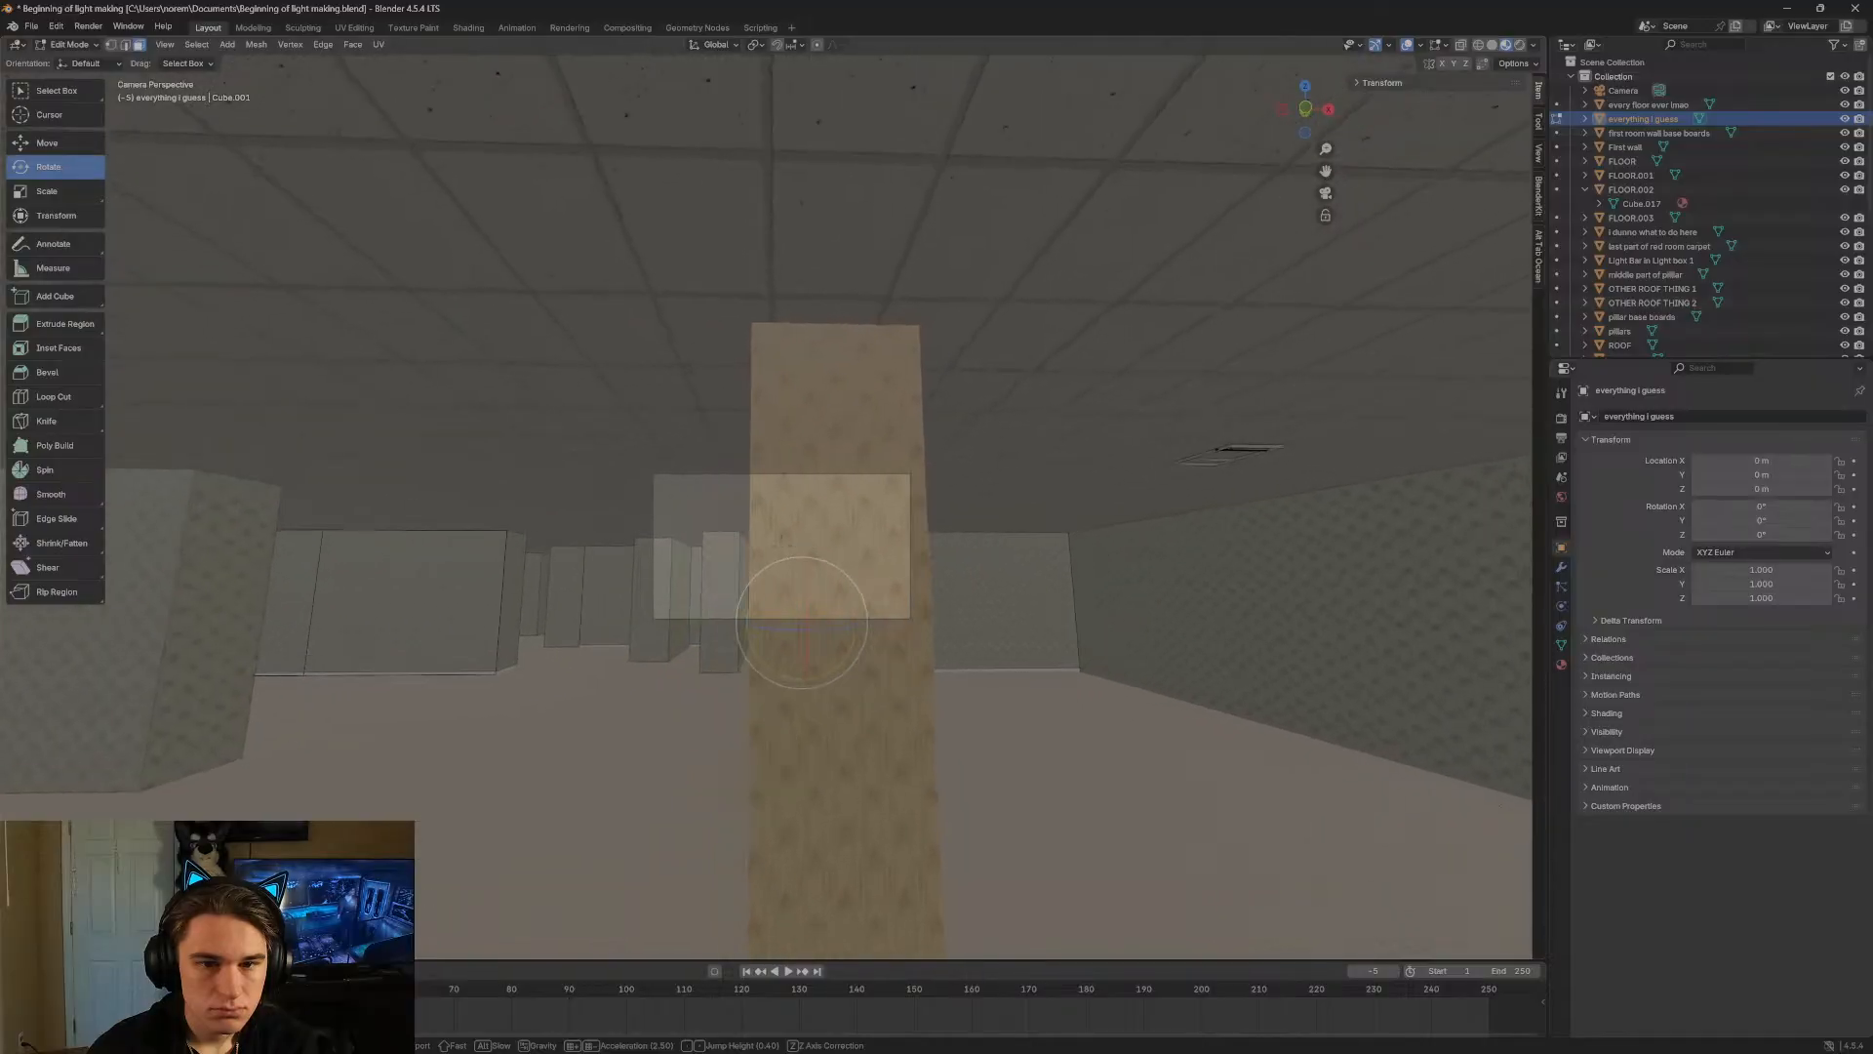
{"action": "key", "text": "w"}
{"action": "key", "text": "w"}
{"action": "key", "text": "d"}
{"action": "left_click", "coordinate": [1036, 536]}
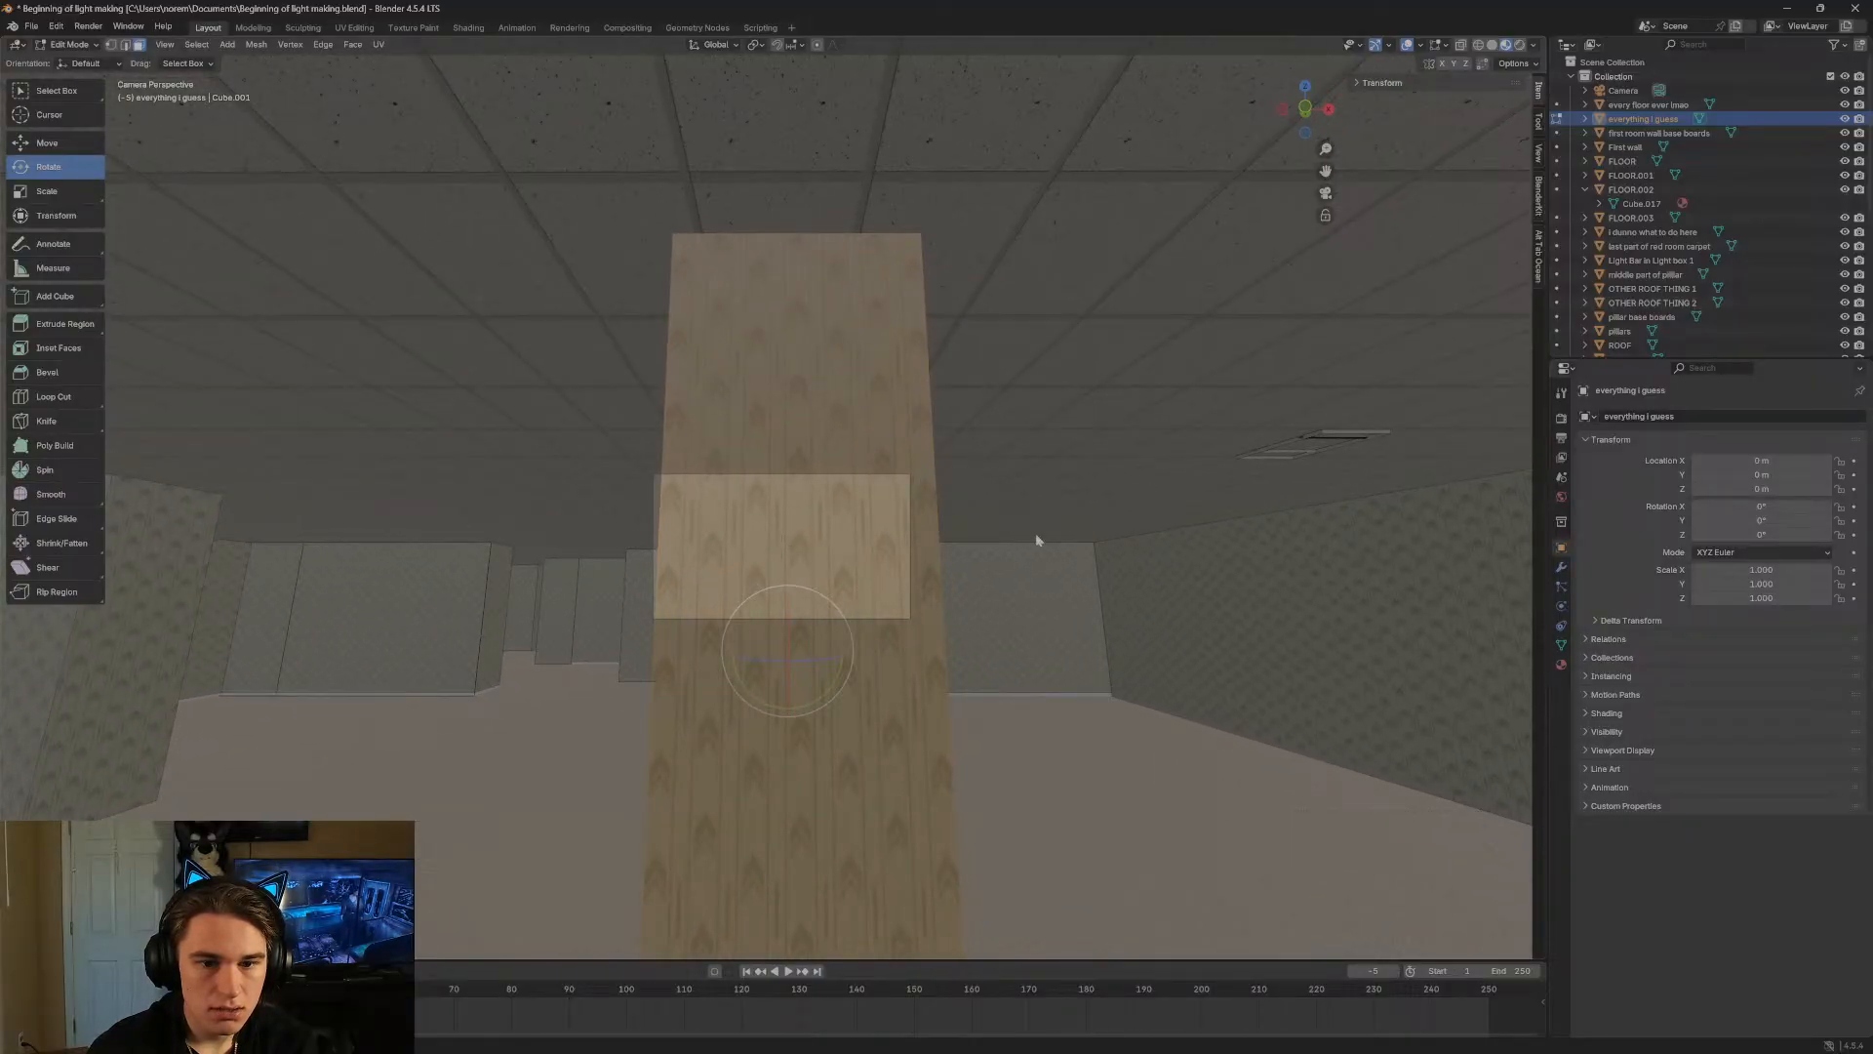
{"action": "left_click", "coordinate": [35, 144]}
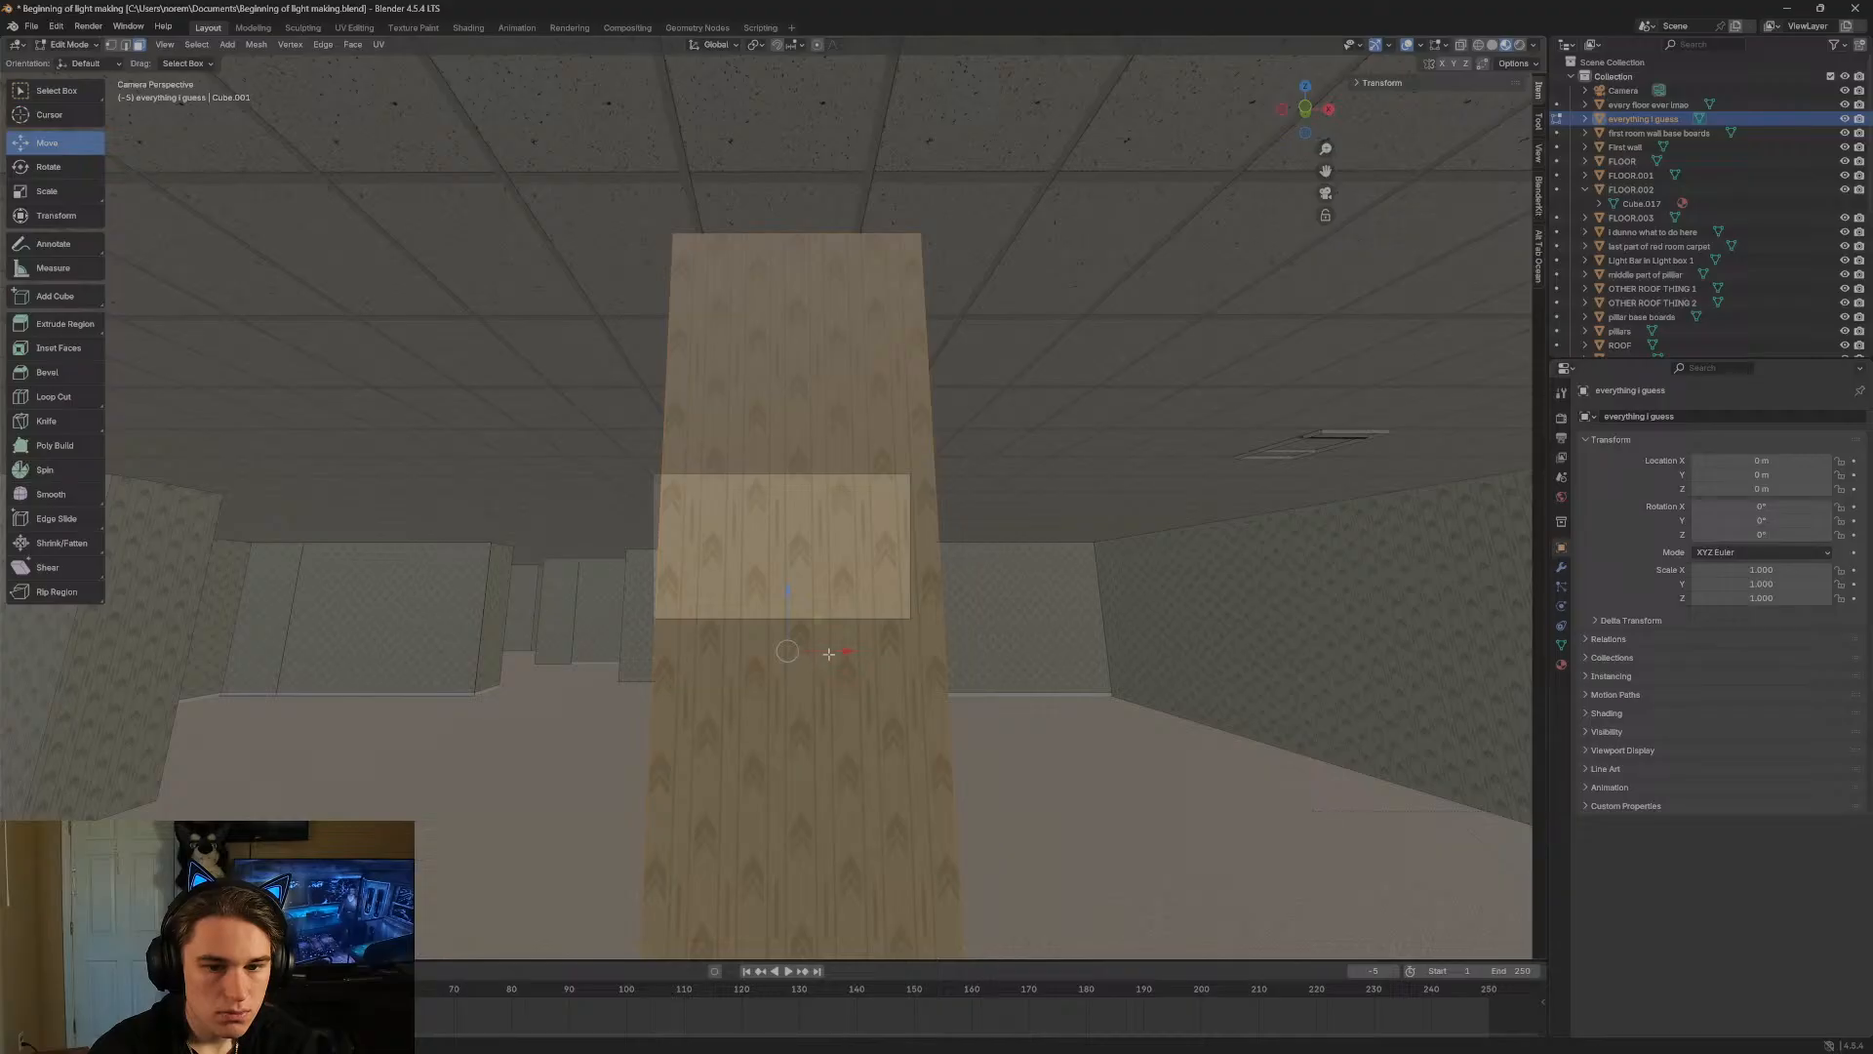
{"action": "left_click_drag", "start_coordinate": [827, 649], "coordinate": [817, 649]}
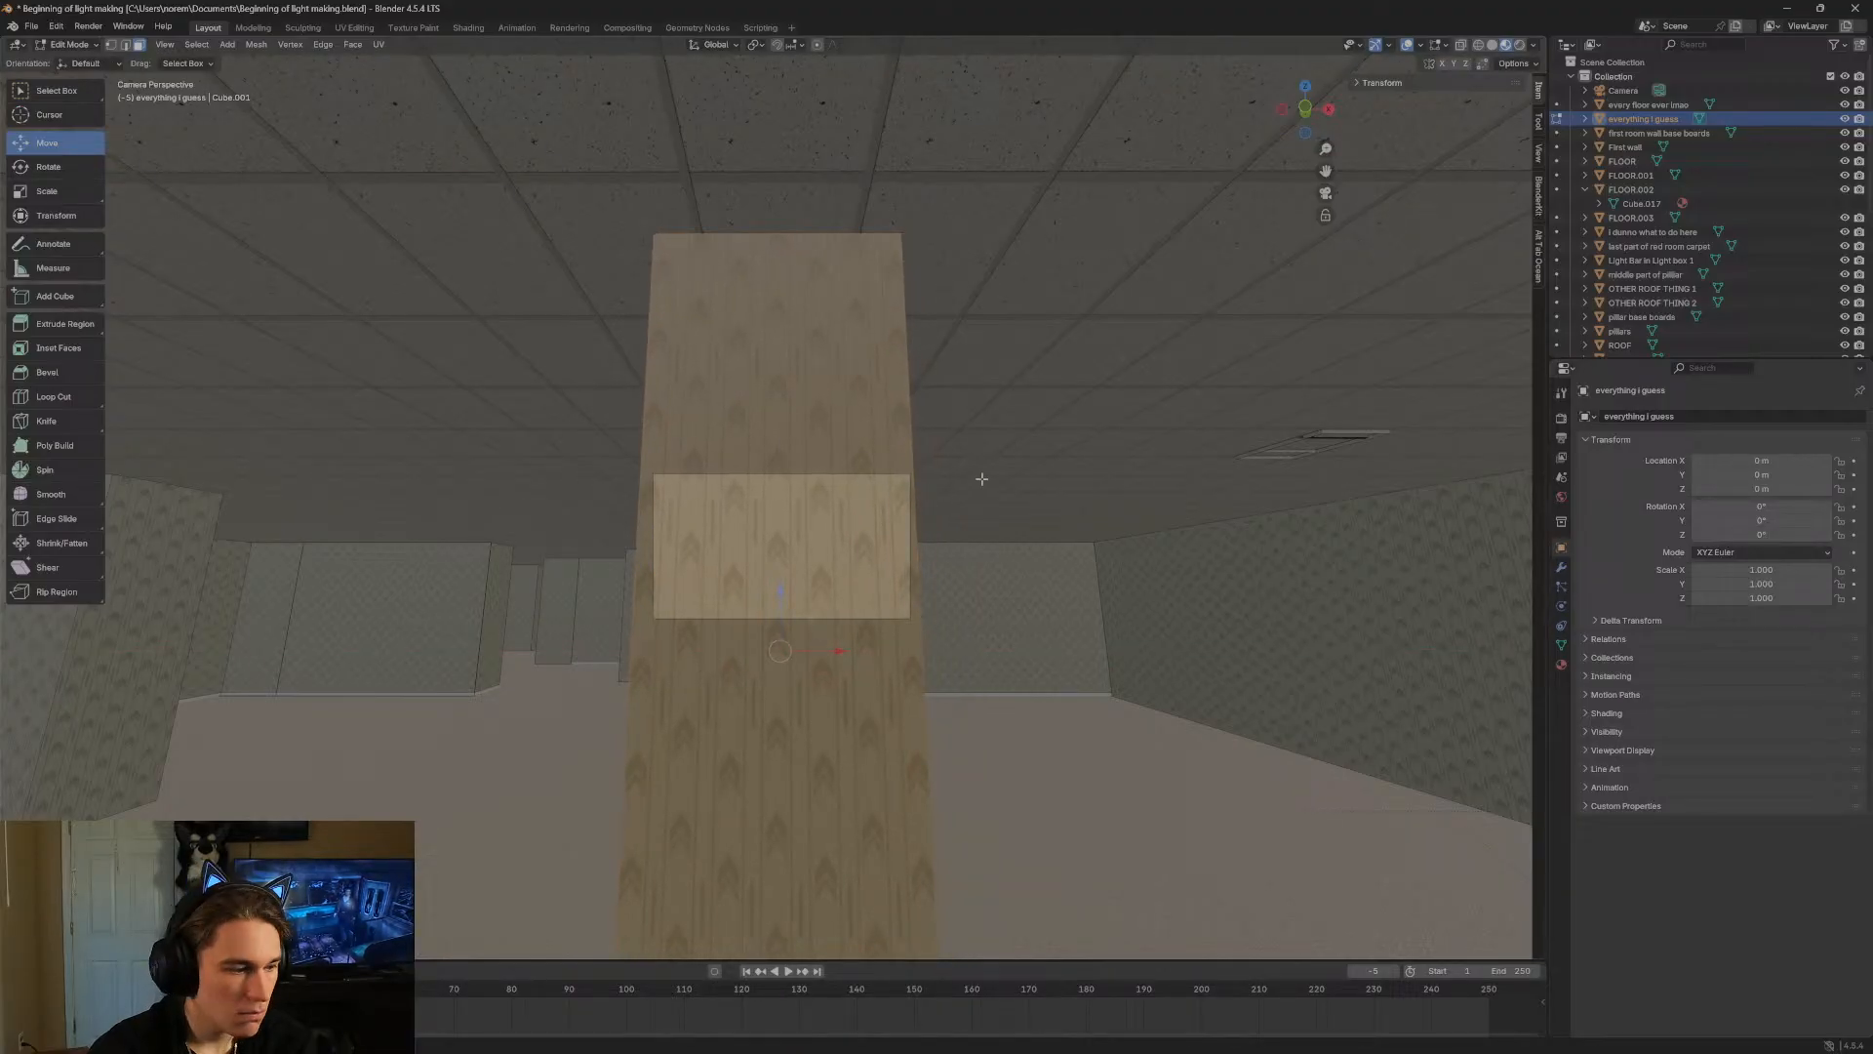
Examine the pillar's placement from several sides against the surrounding walls, ceiling grid and light box, and clear the selection.
{"action": "key", "text": "shift+grave"}
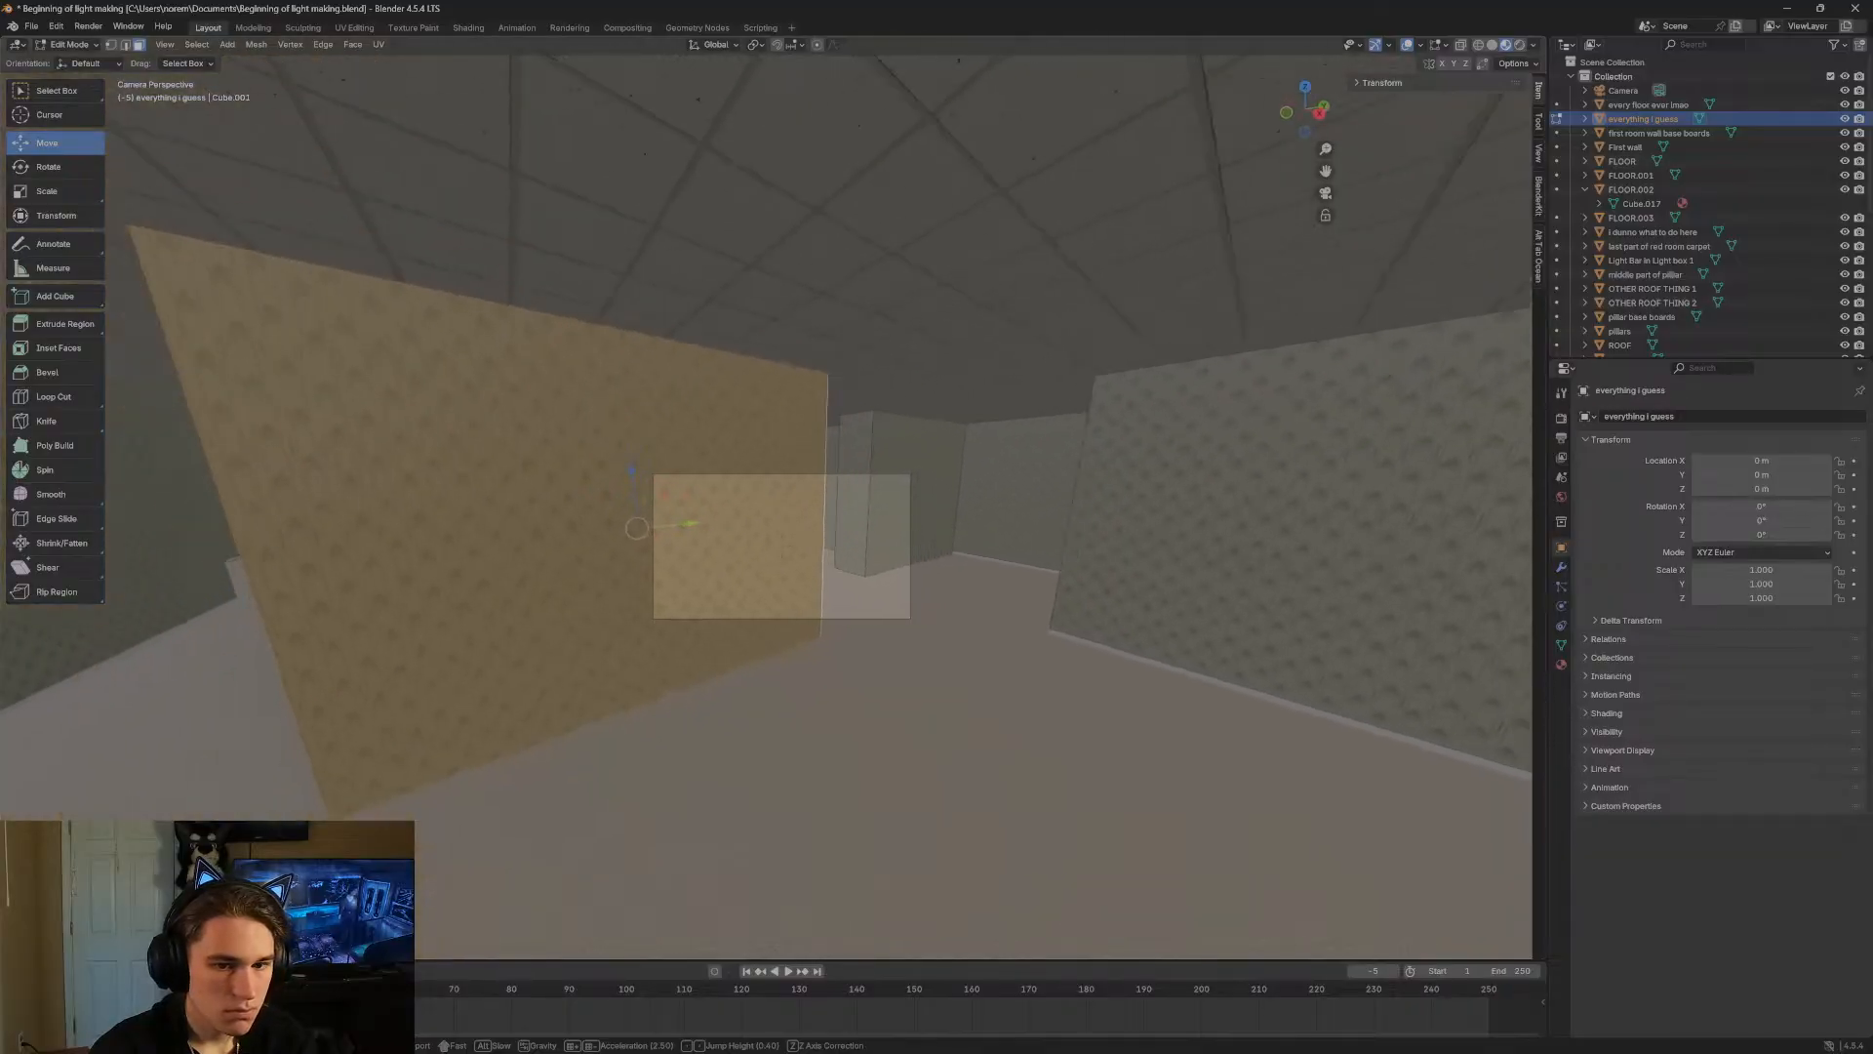
{"action": "key", "text": "d"}
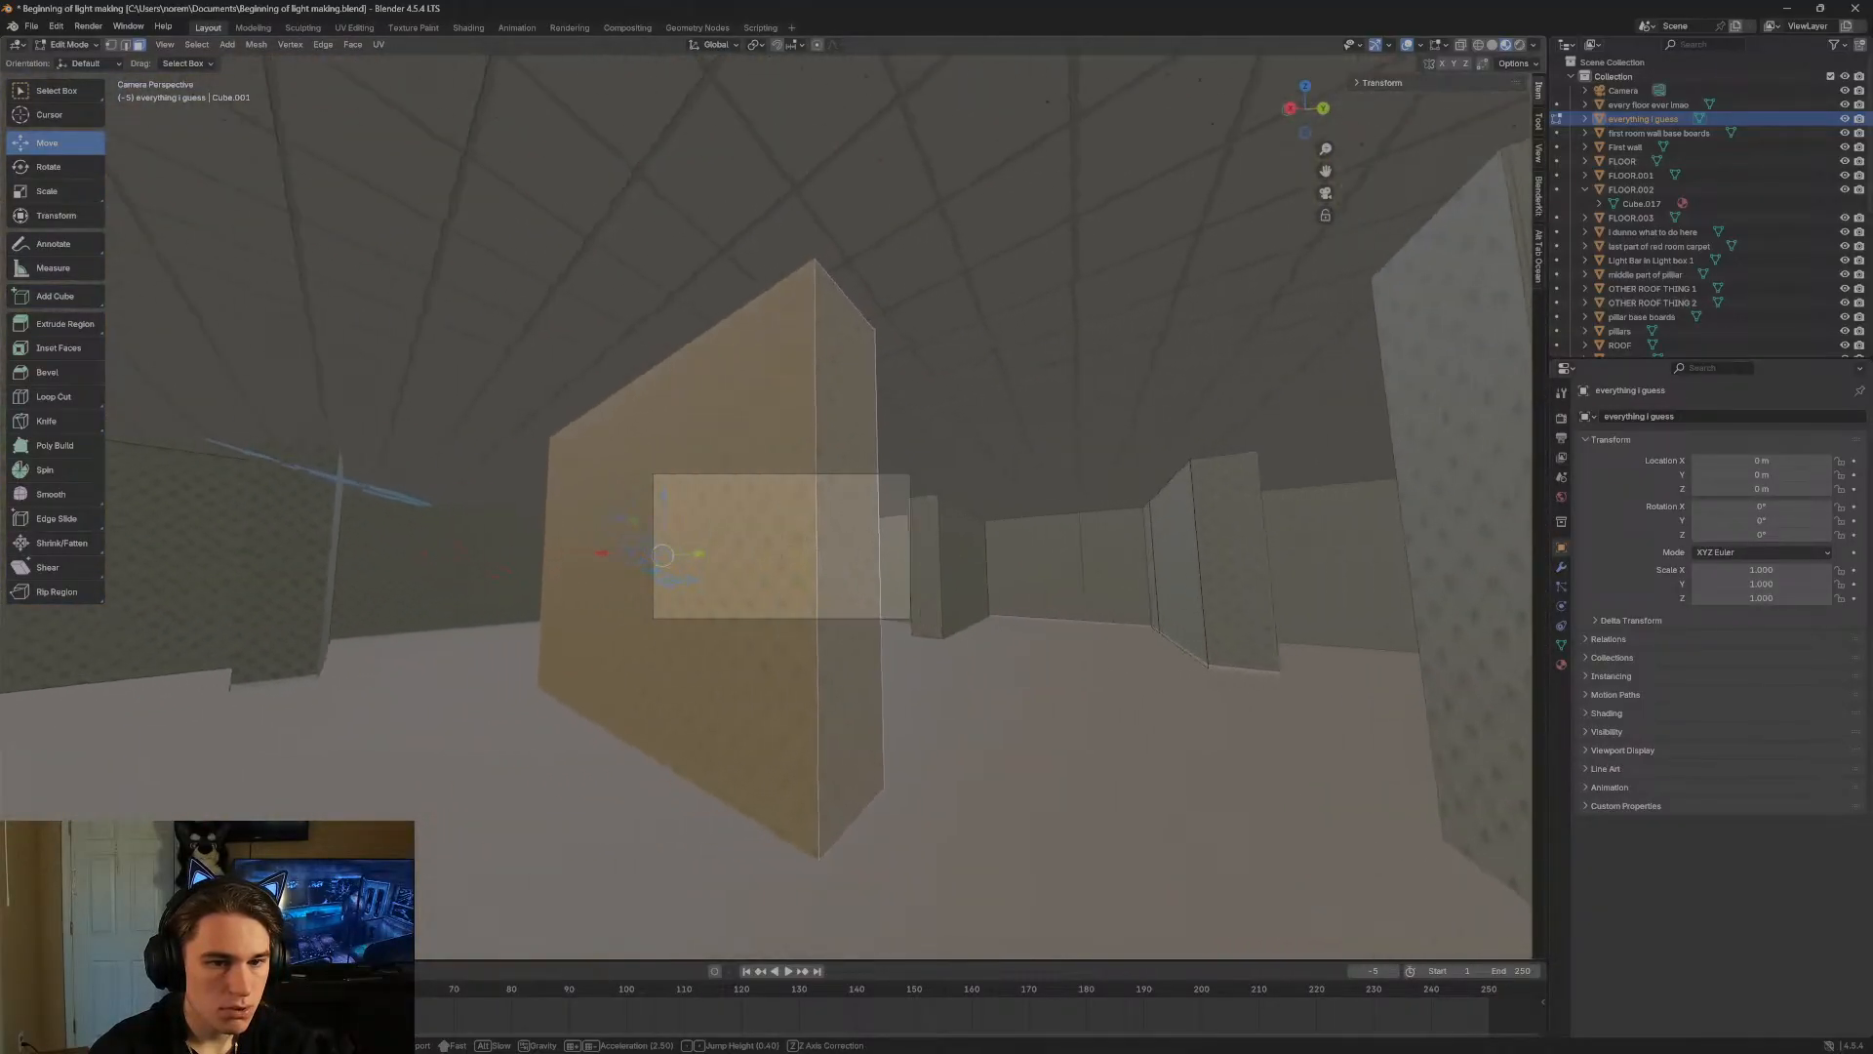
{"action": "key", "text": "a"}
{"action": "key", "text": "s"}
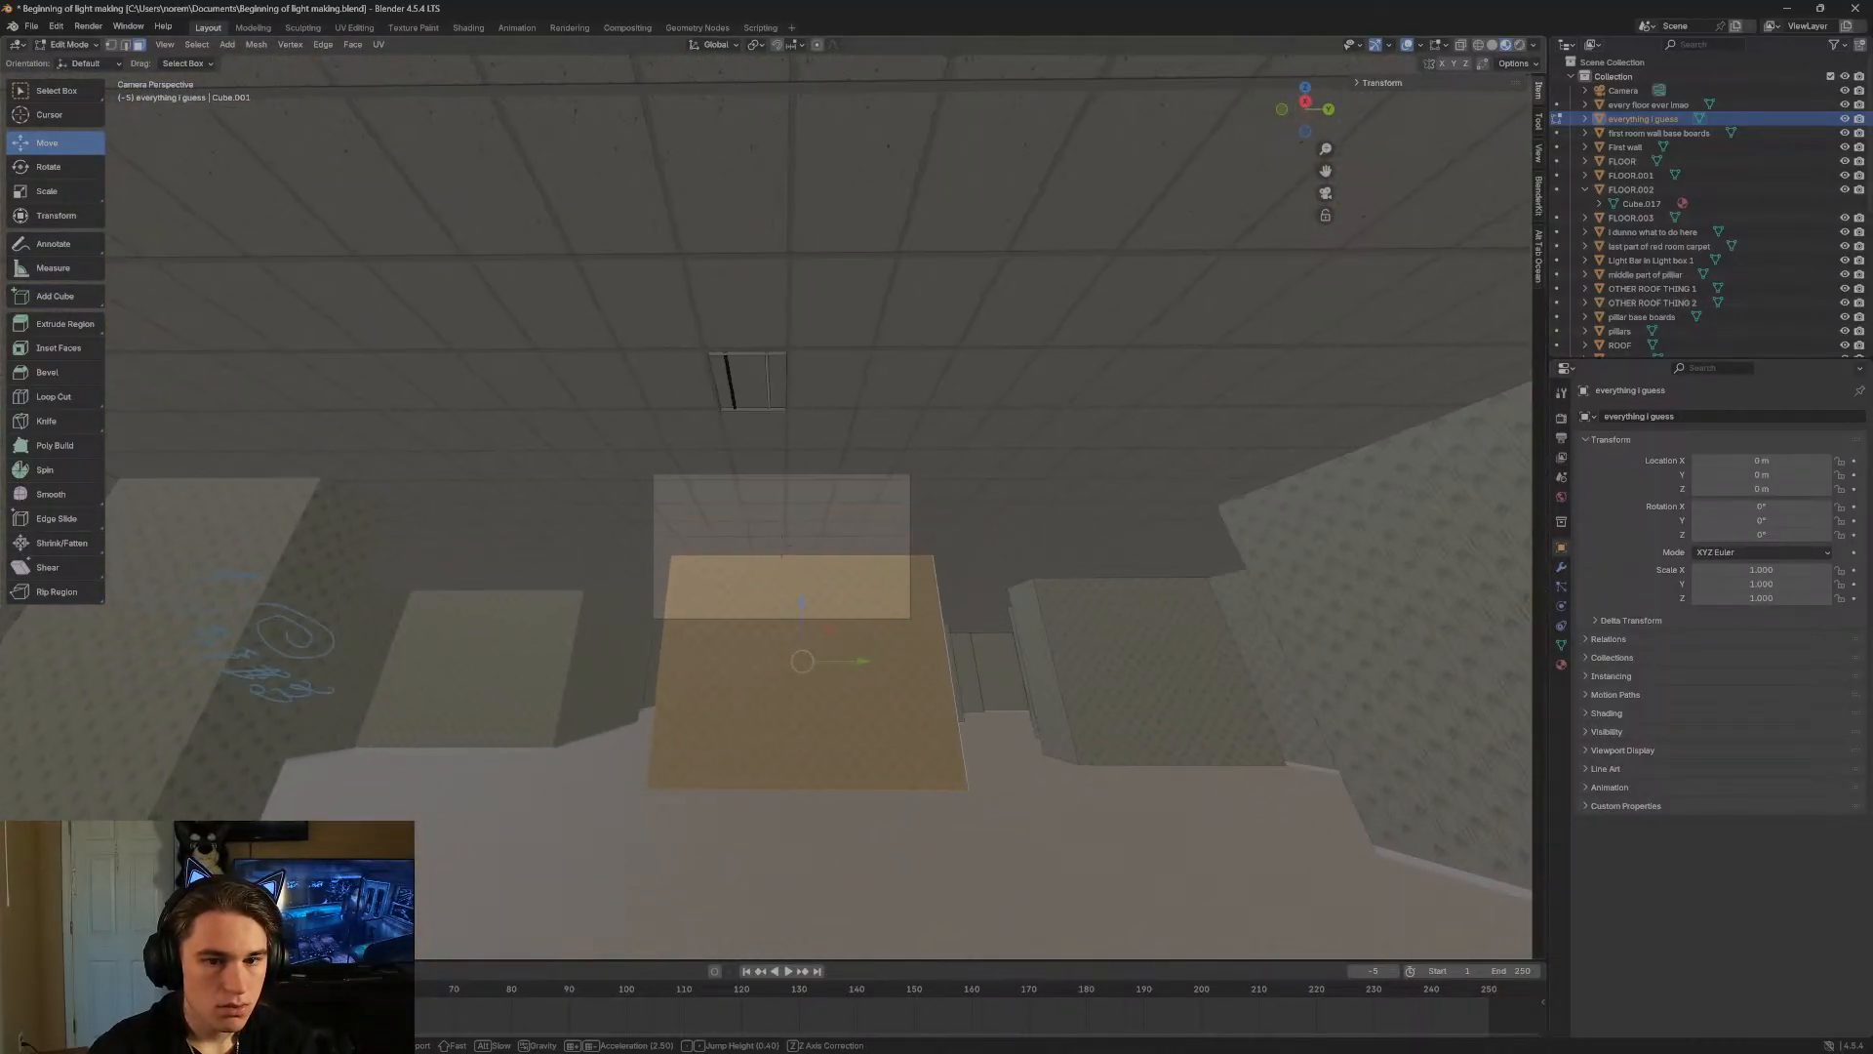
{"action": "key", "text": "d"}
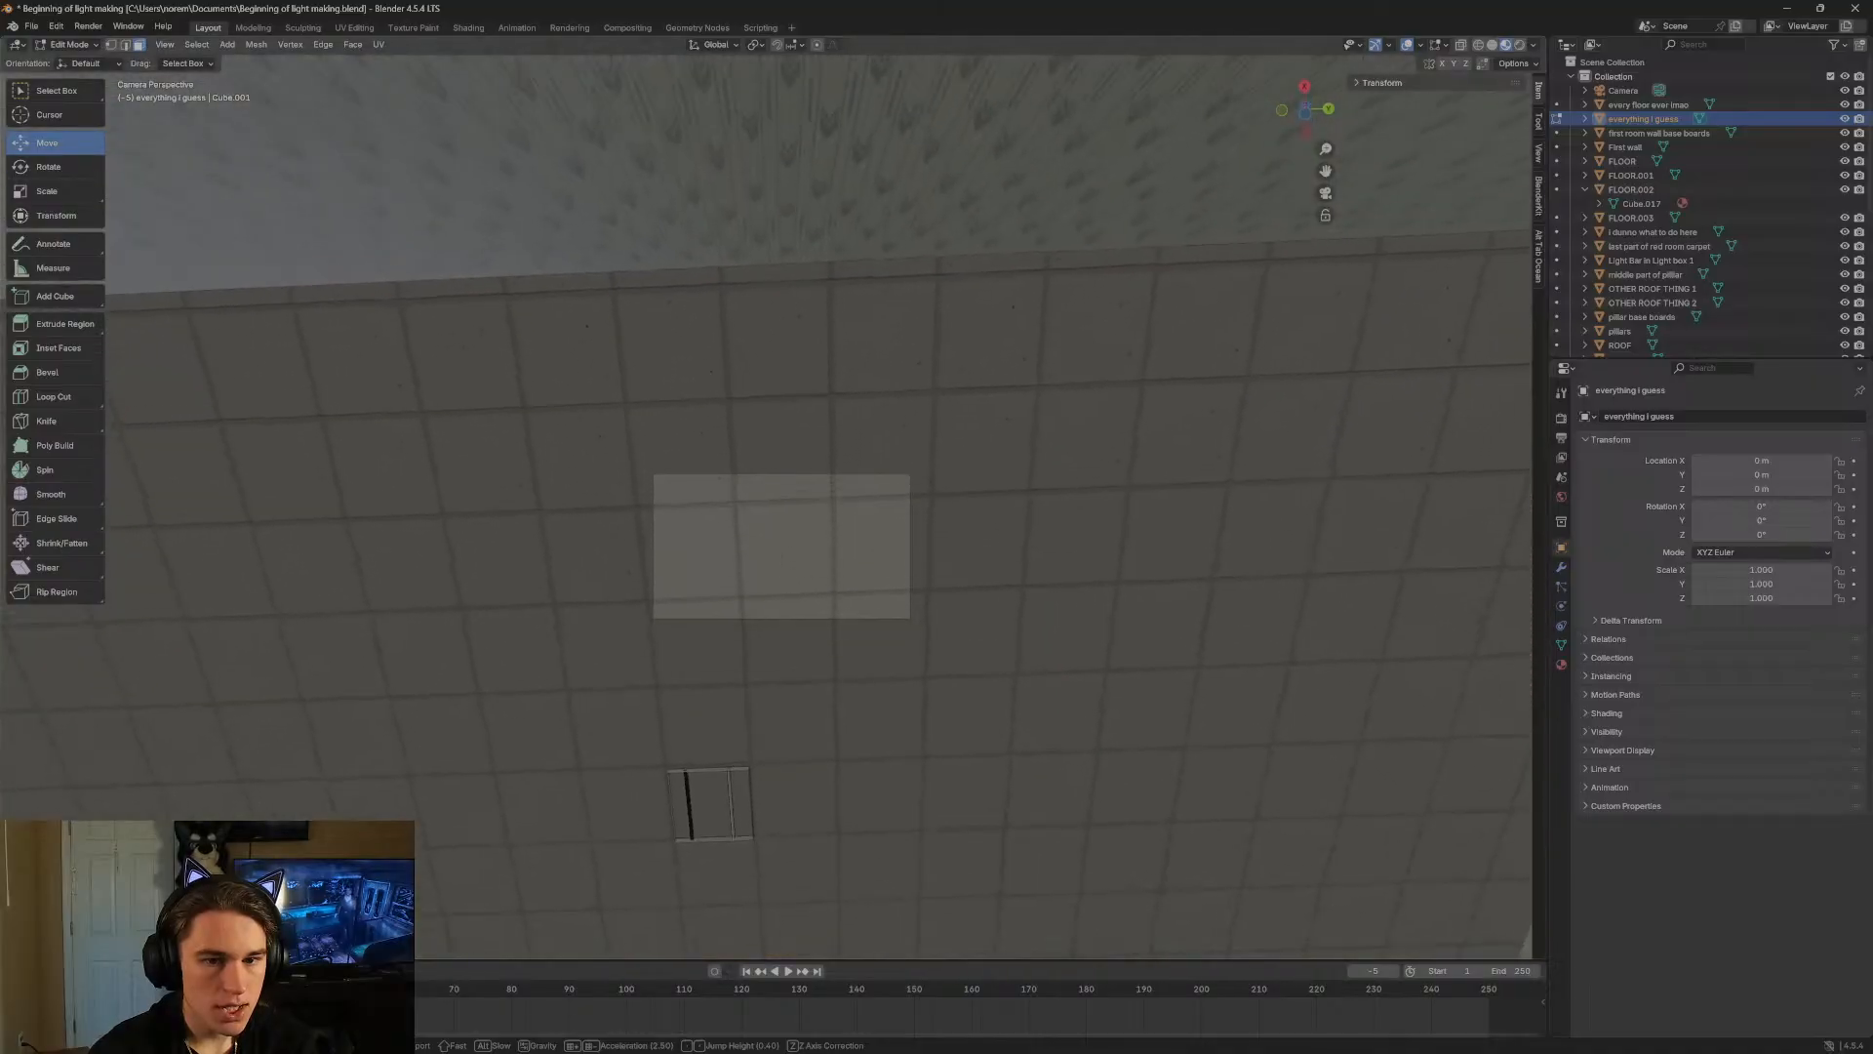
{"action": "key", "text": "w"}
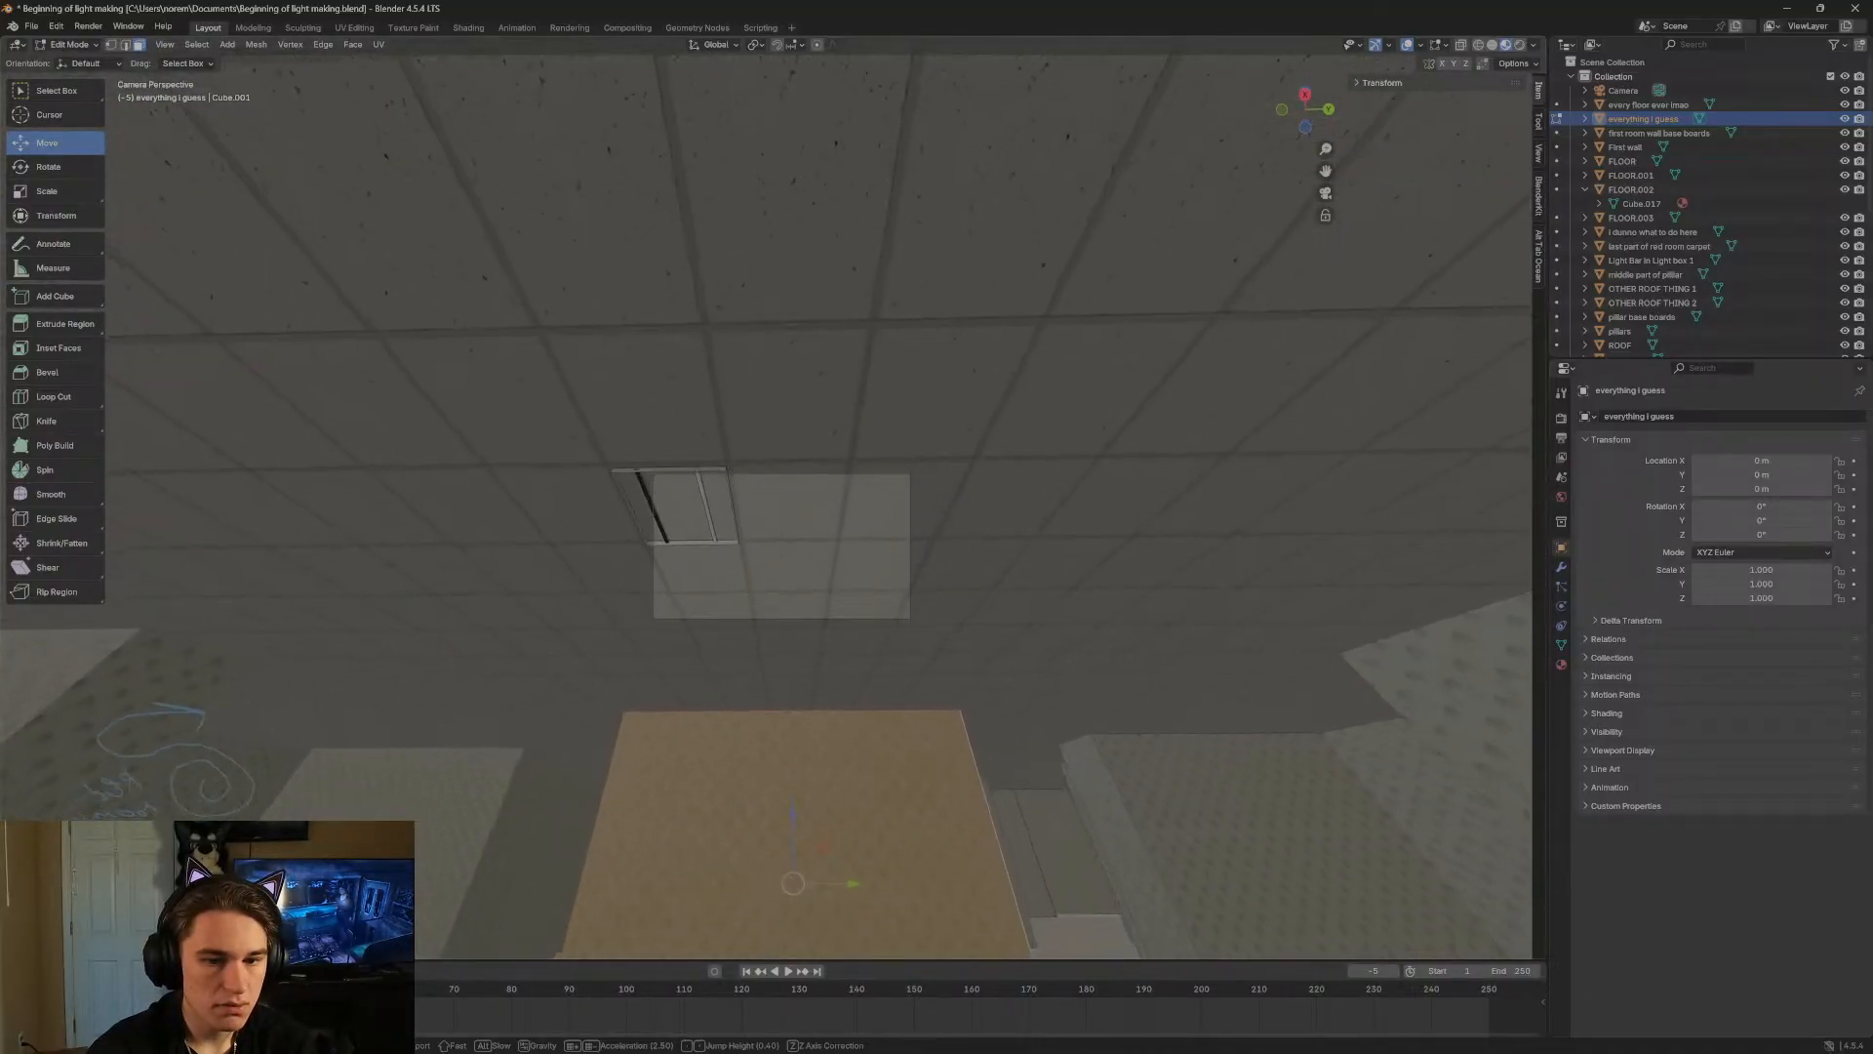
{"action": "left_click", "coordinate": [988, 483]}
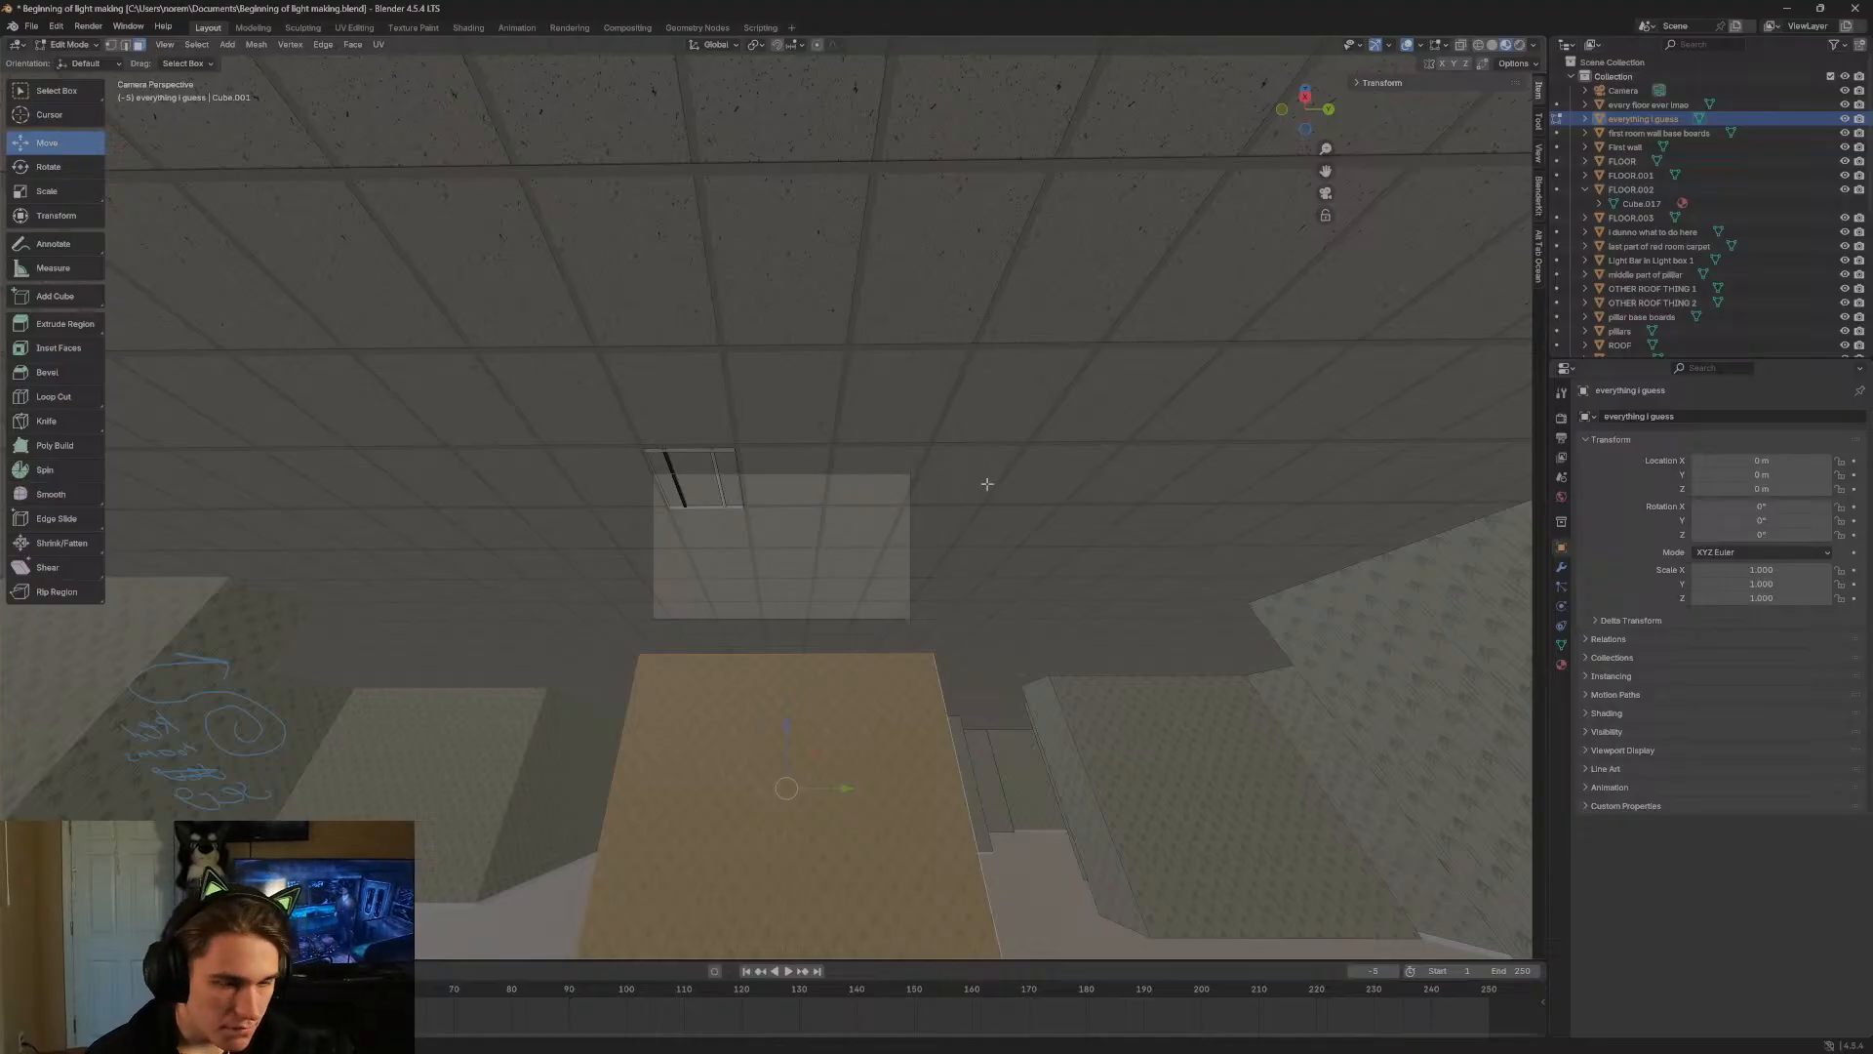
{"action": "middle_click_drag", "start_coordinate": [741, 472], "coordinate": [747, 491]}
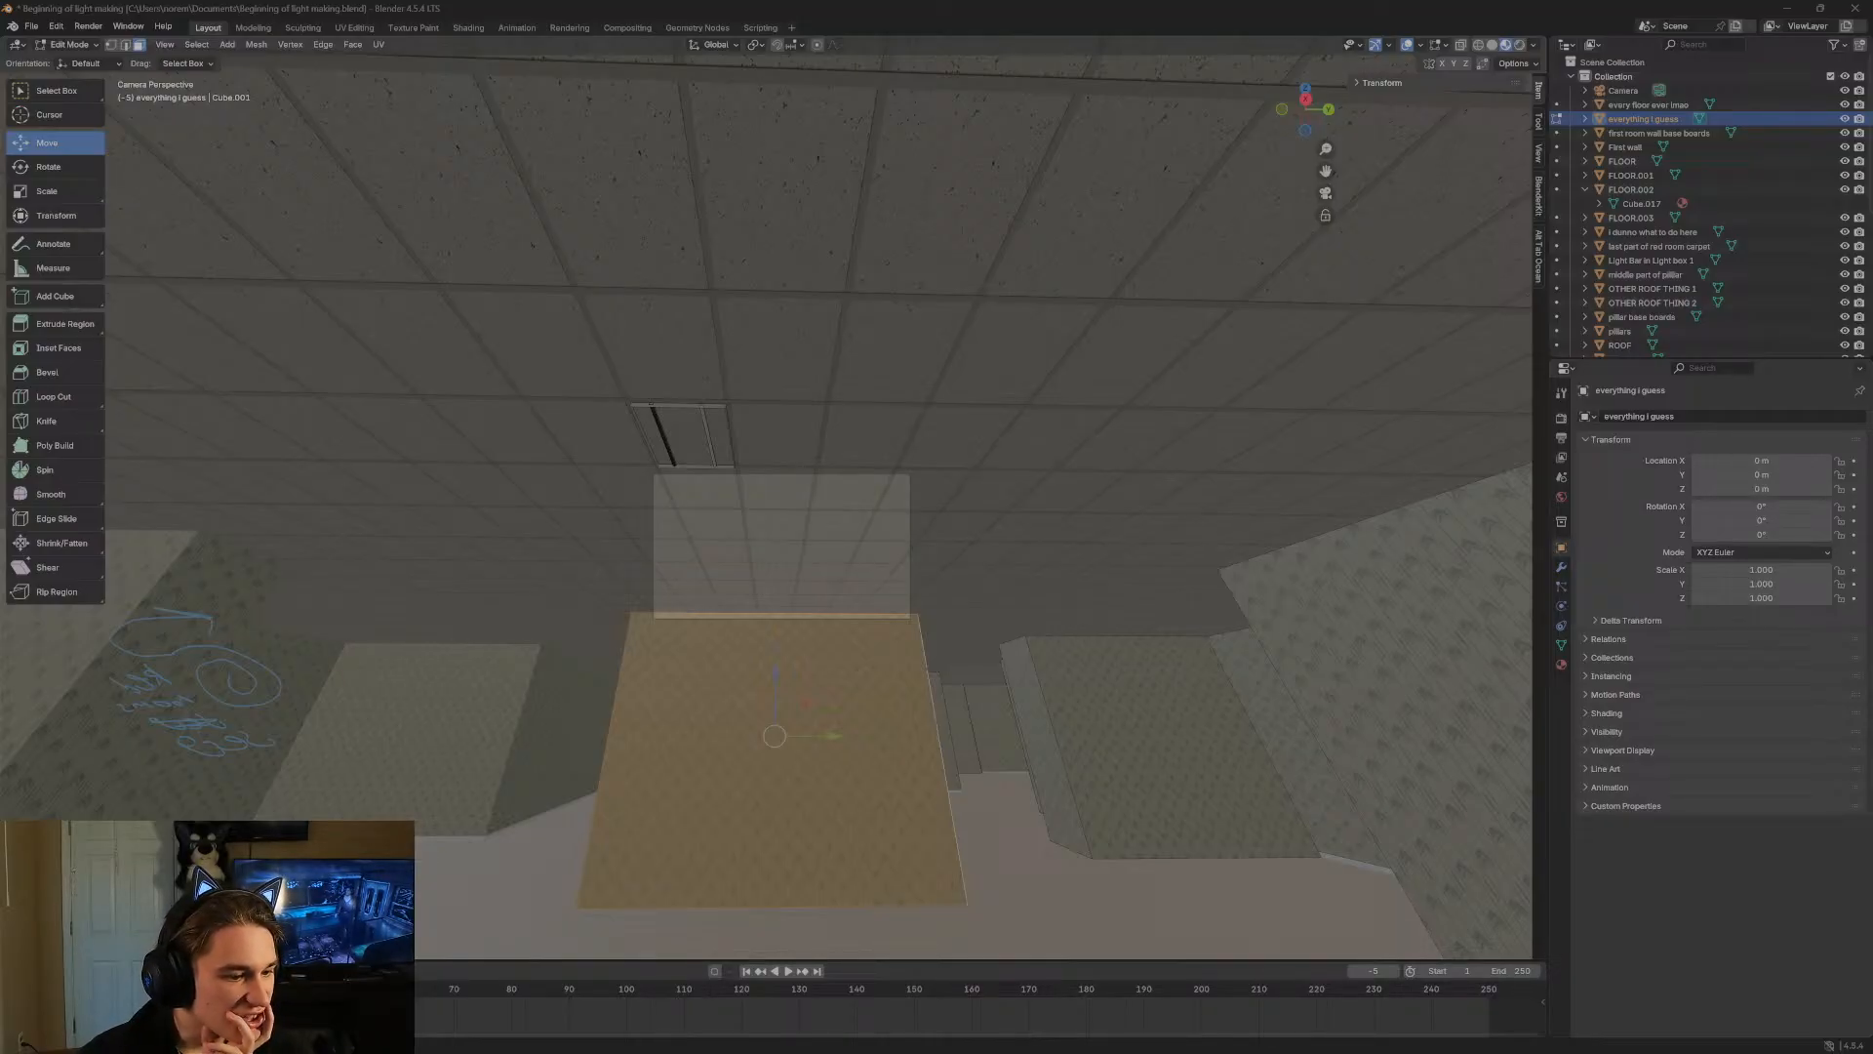
{"action": "left_click", "coordinate": [749, 452]}
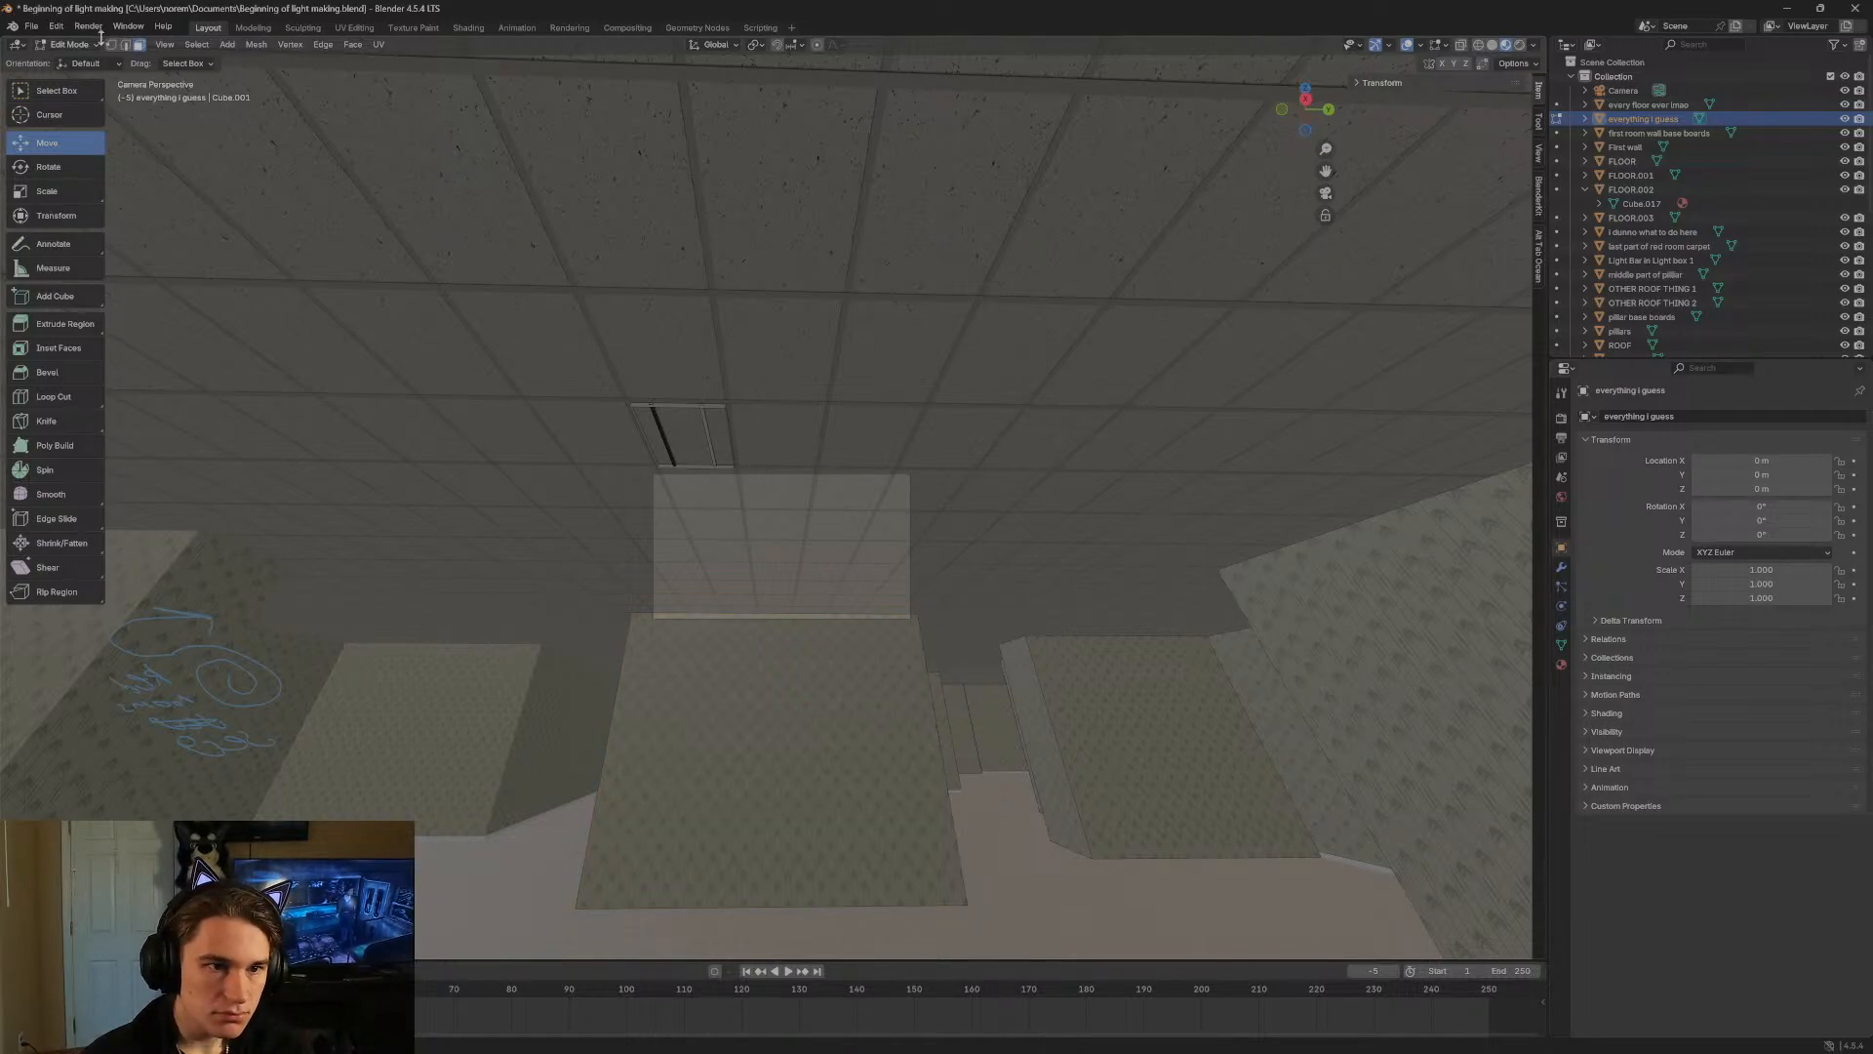
Delete the near face of the ceiling light box's frame and try selecting the light bars inside it.
{"action": "key", "text": "shift+grave"}
{"action": "key", "text": "s"}
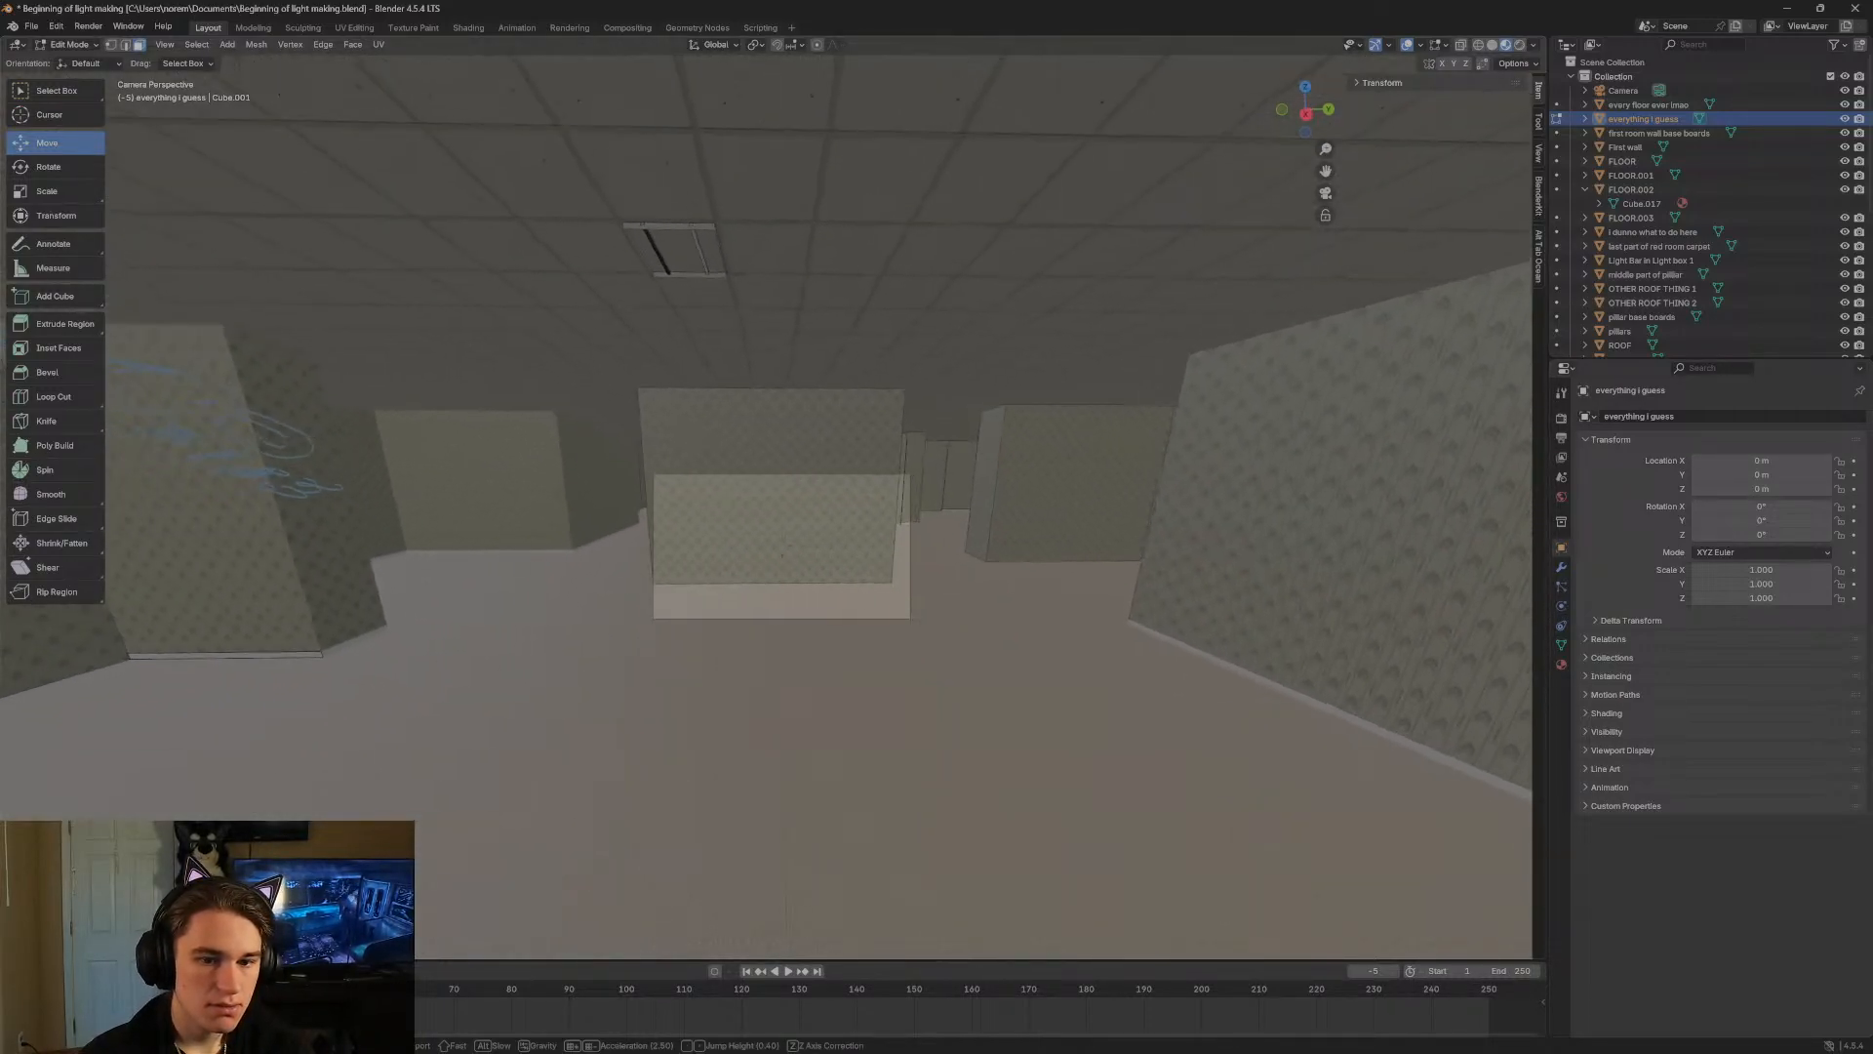
{"action": "key", "text": "w"}
{"action": "left_click", "coordinate": [328, 376]}
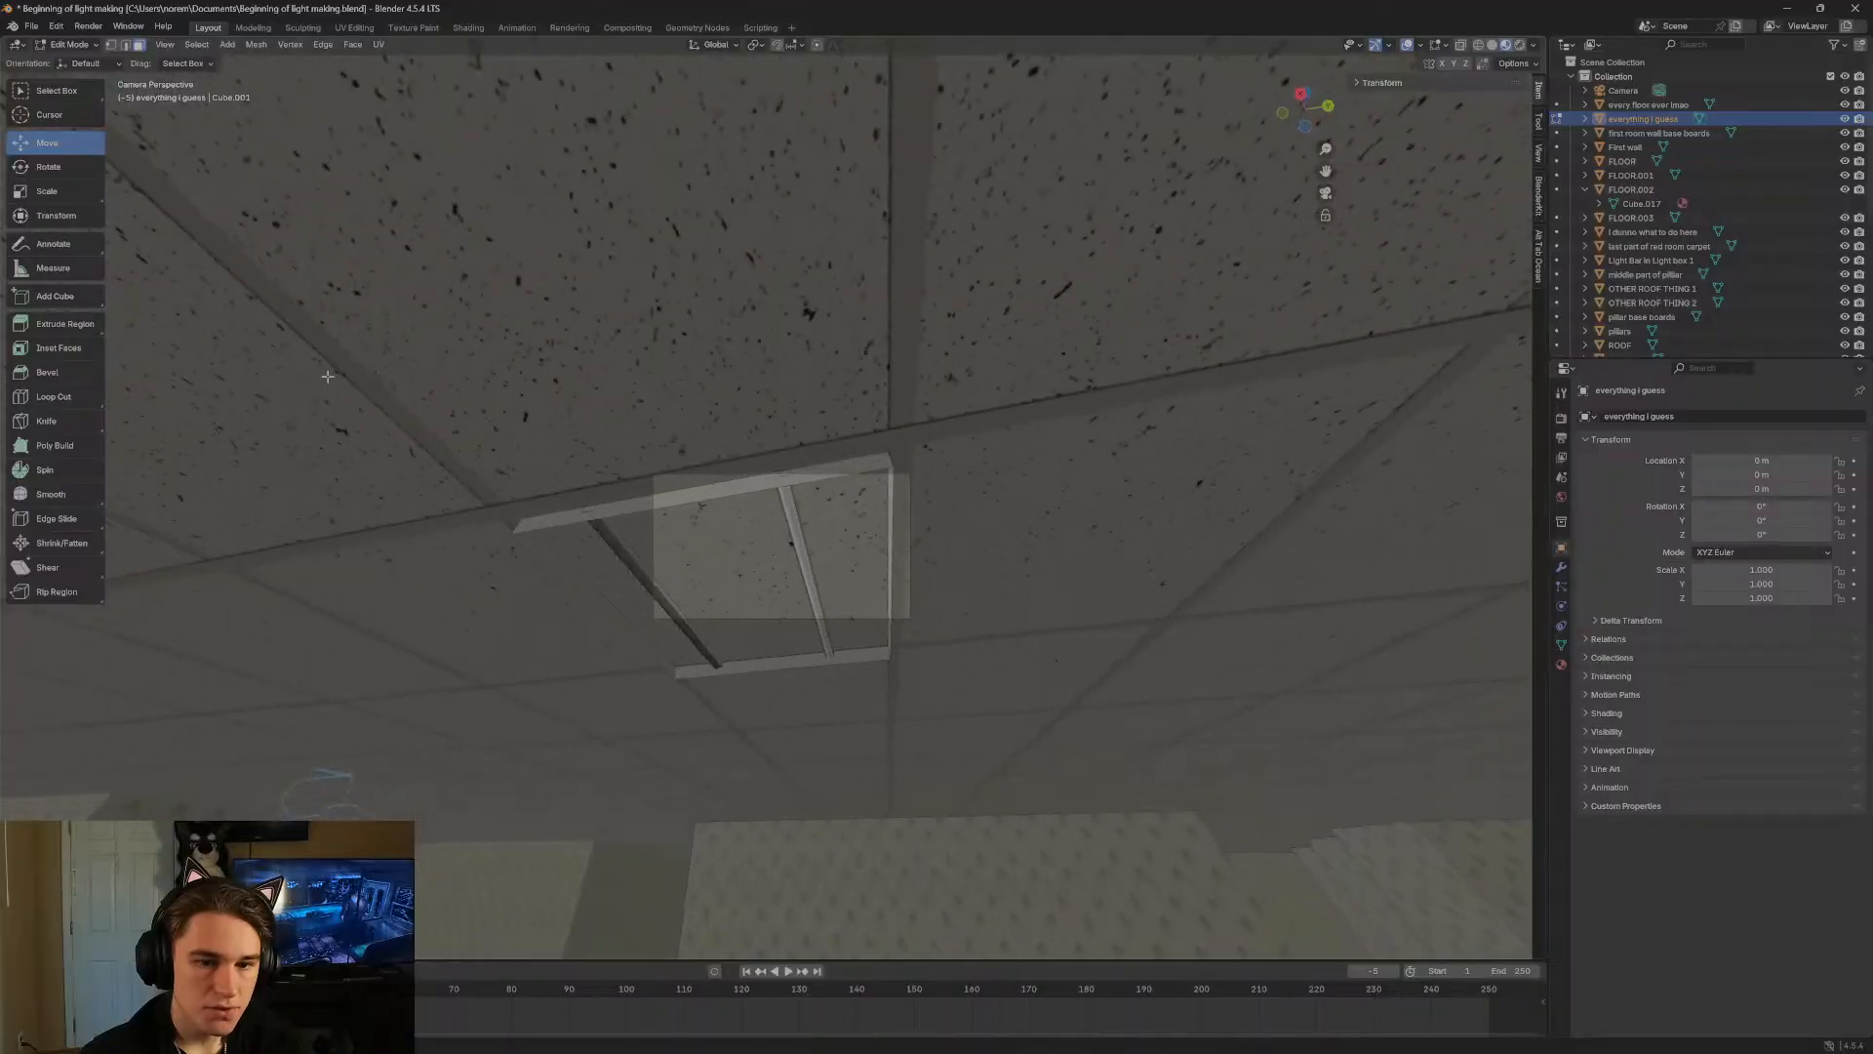
{"action": "left_click", "coordinate": [601, 519]}
{"action": "right_click", "coordinate": [600, 519]}
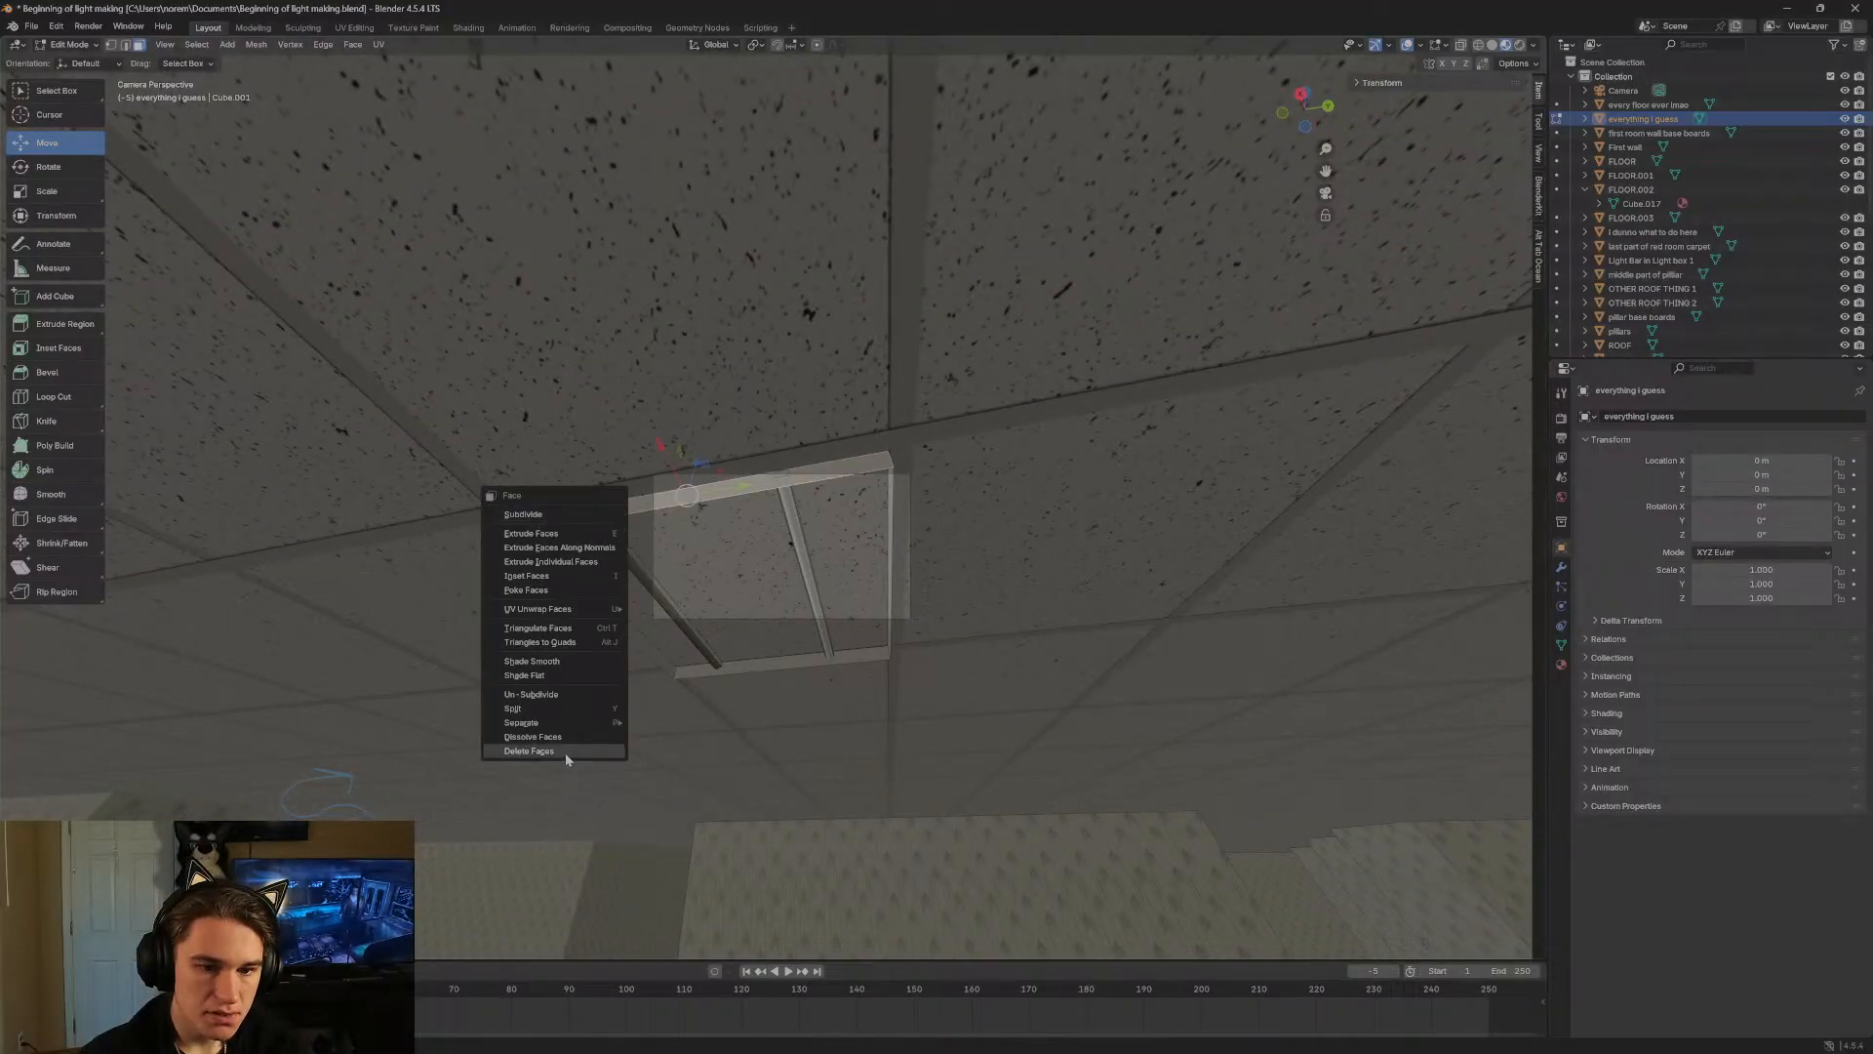
{"action": "left_click", "coordinate": [565, 752]}
{"action": "left_click", "coordinate": [618, 551]}
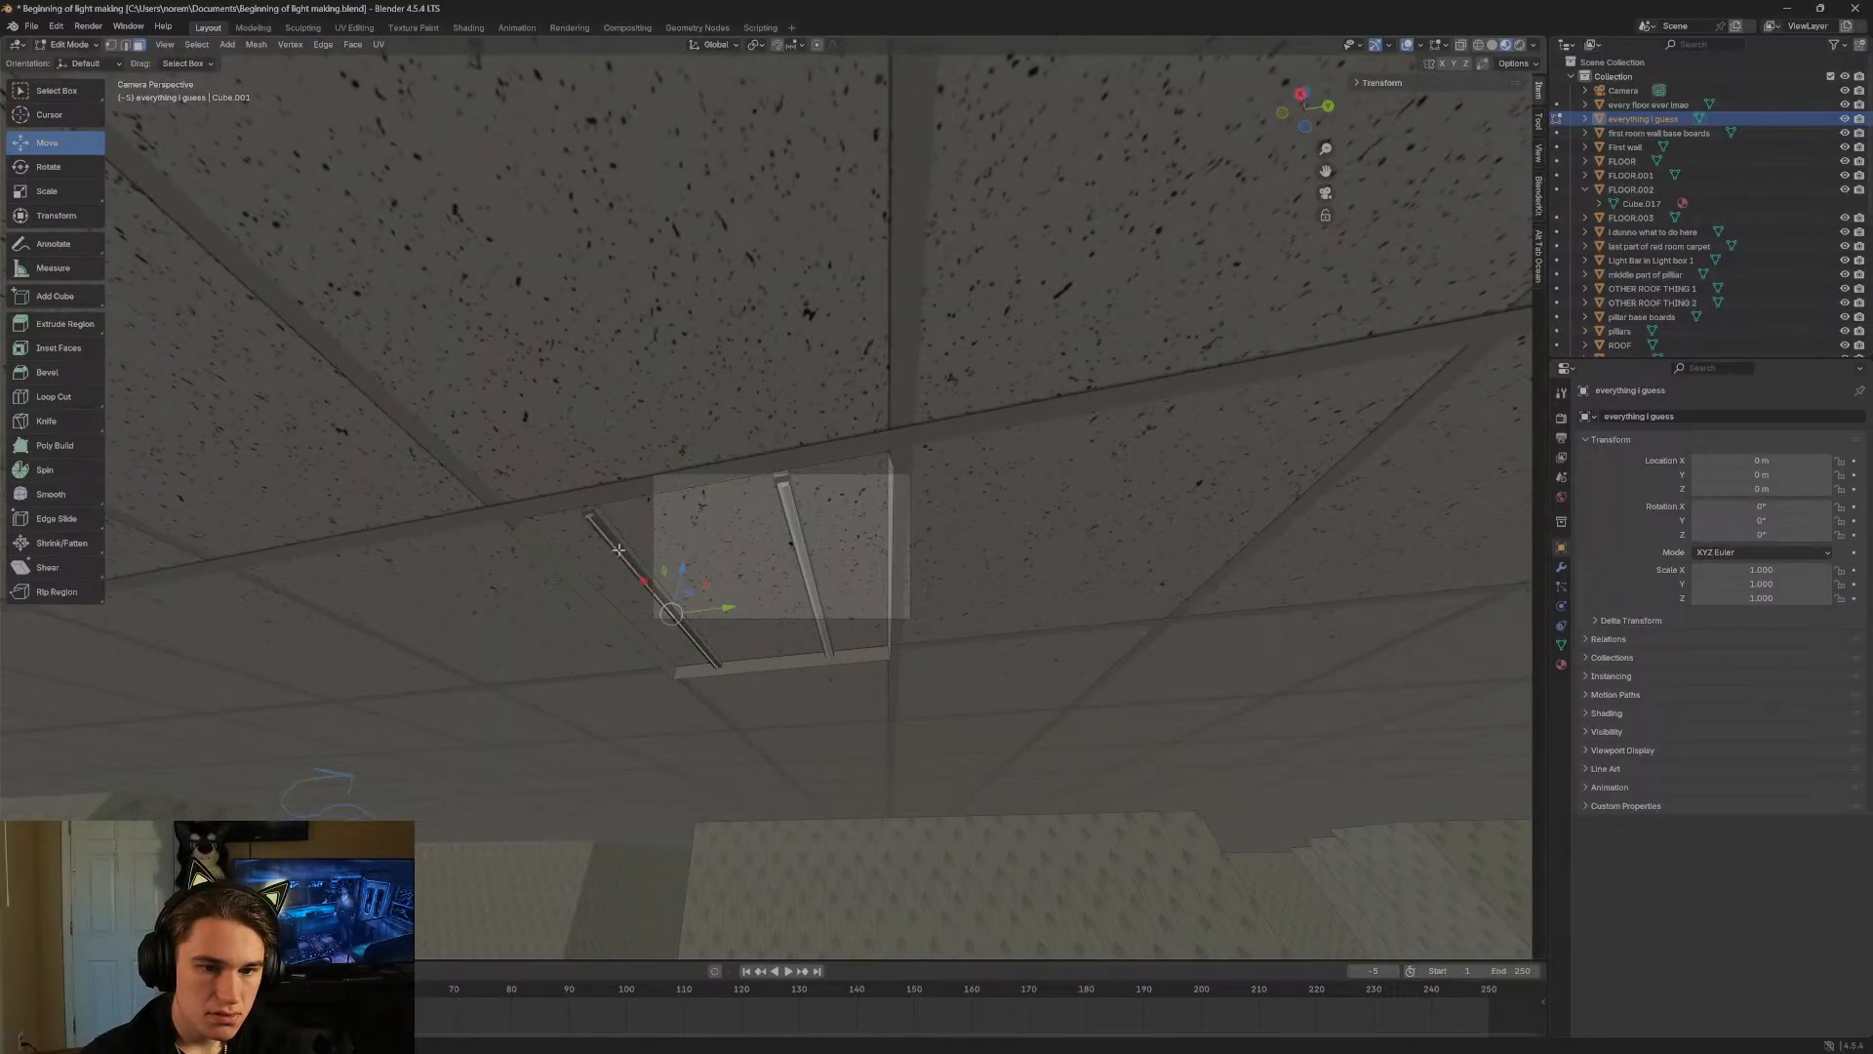
{"action": "left_click", "coordinate": [794, 509]}
{"action": "right_click", "coordinate": [794, 509]}
{"action": "left_click", "coordinate": [794, 509]}
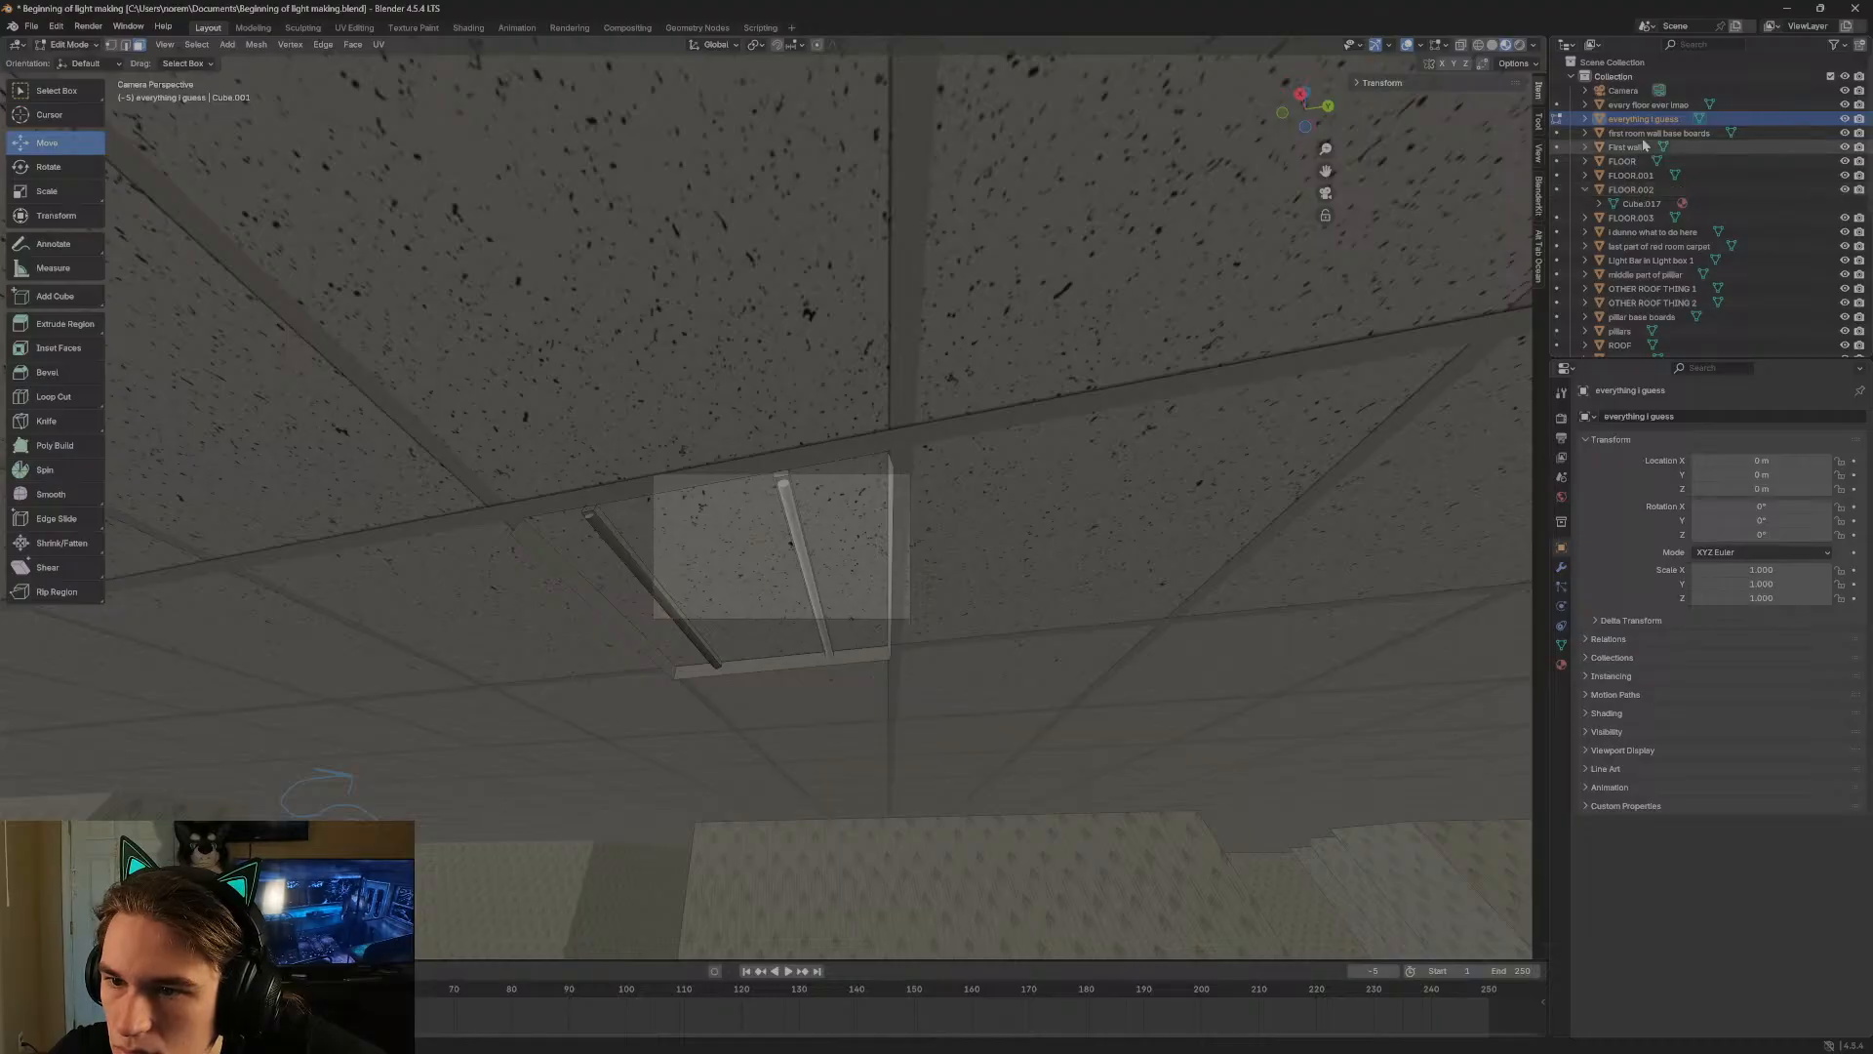
Find Sketchfab_model in the object list, select it and open its name for editing.
{"action": "scroll", "coordinate": [1647, 195], "scroll_direction": "down", "scroll_amount": 3}
{"action": "scroll", "coordinate": [1648, 205], "scroll_direction": "down", "scroll_amount": 3}
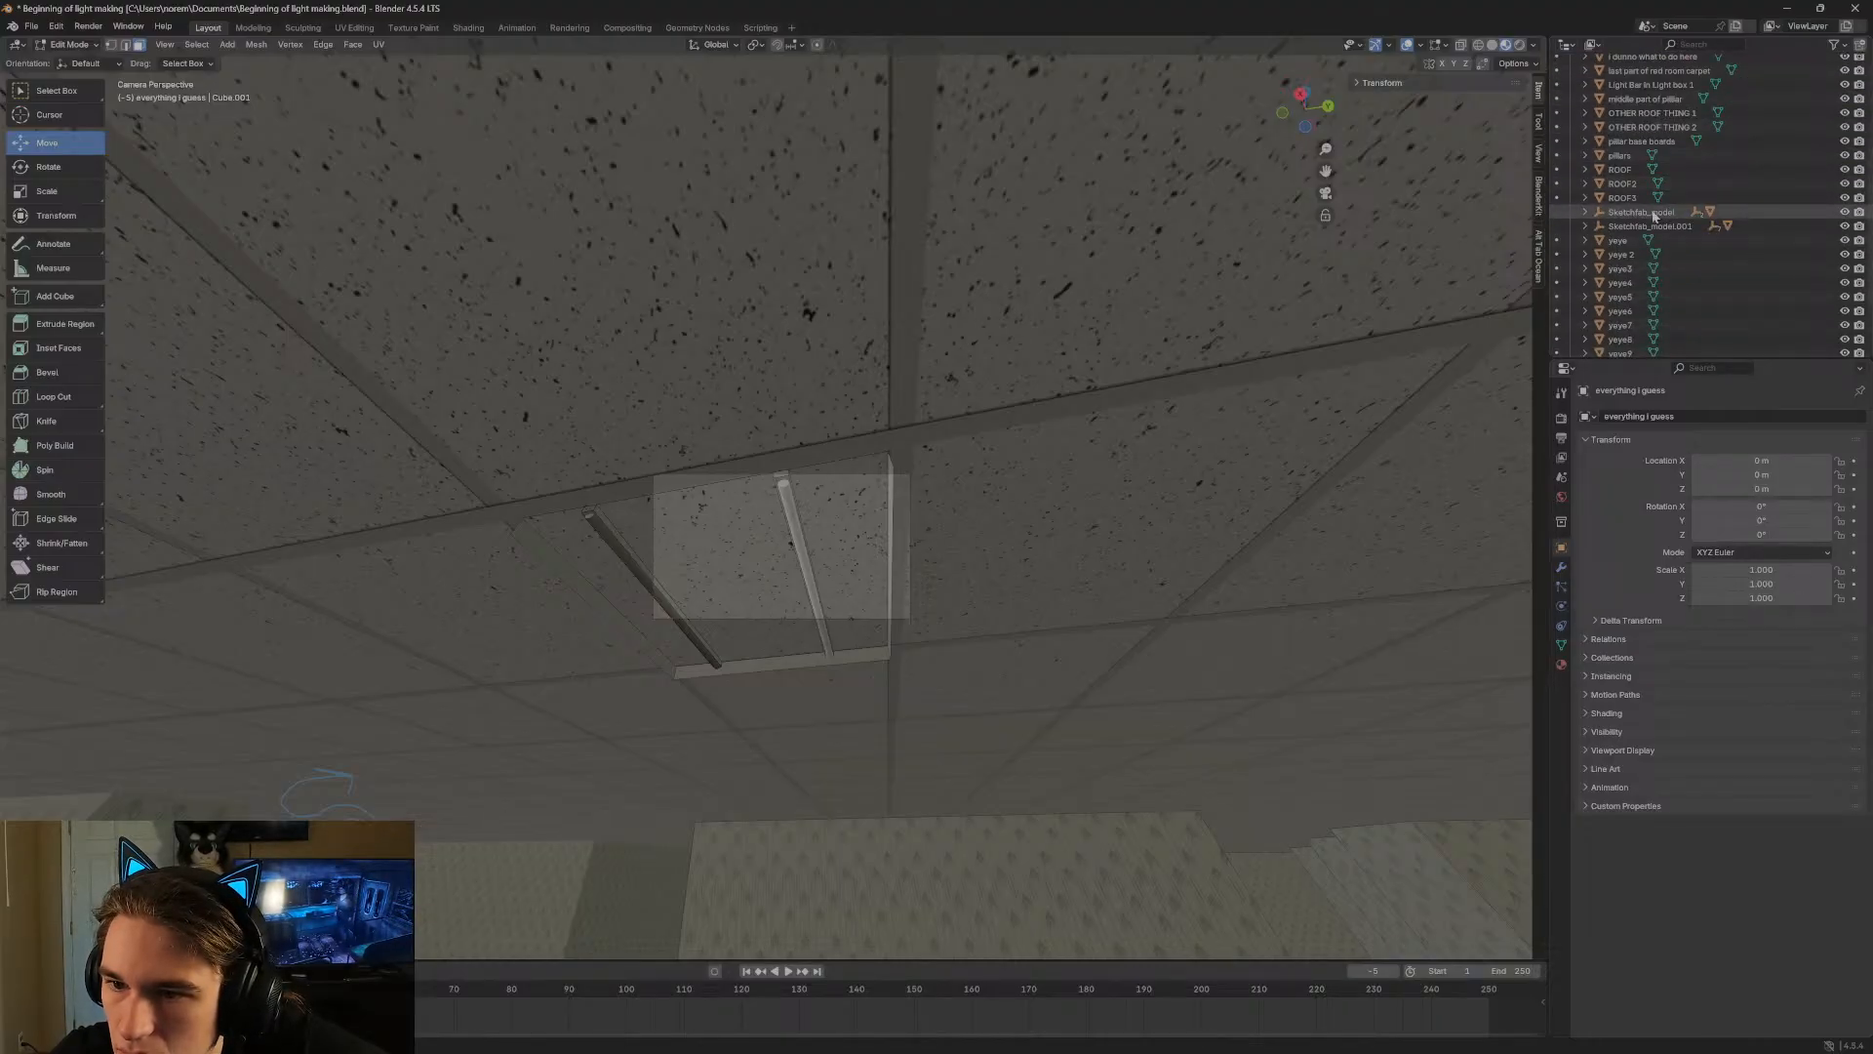
{"action": "double_click", "coordinate": [1652, 214]}
{"action": "scroll", "coordinate": [1653, 212], "scroll_direction": "down", "scroll_amount": 1}
{"action": "key", "text": "Return"}
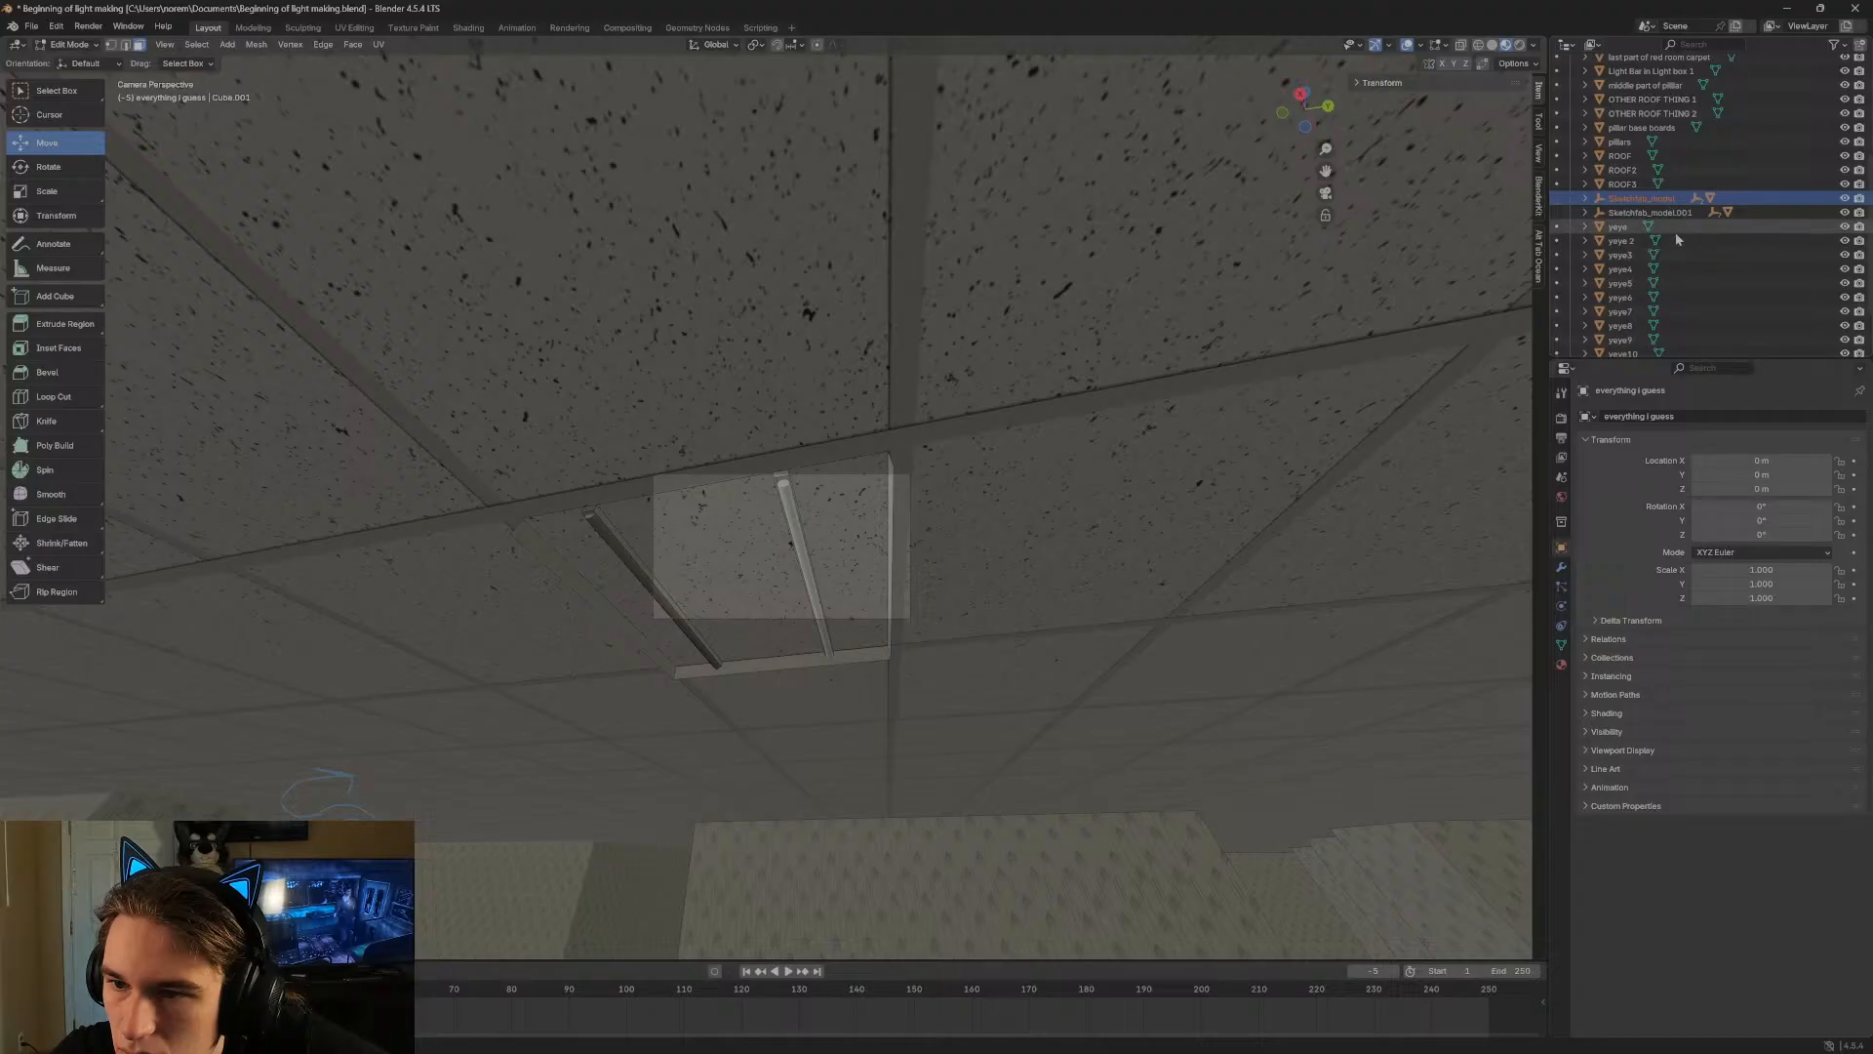
Find the Light Bar in Light box 1 object in the object list and delete it.
{"action": "scroll", "coordinate": [1645, 240], "scroll_direction": "down", "scroll_amount": 2}
{"action": "scroll", "coordinate": [1644, 240], "scroll_direction": "up", "scroll_amount": 9}
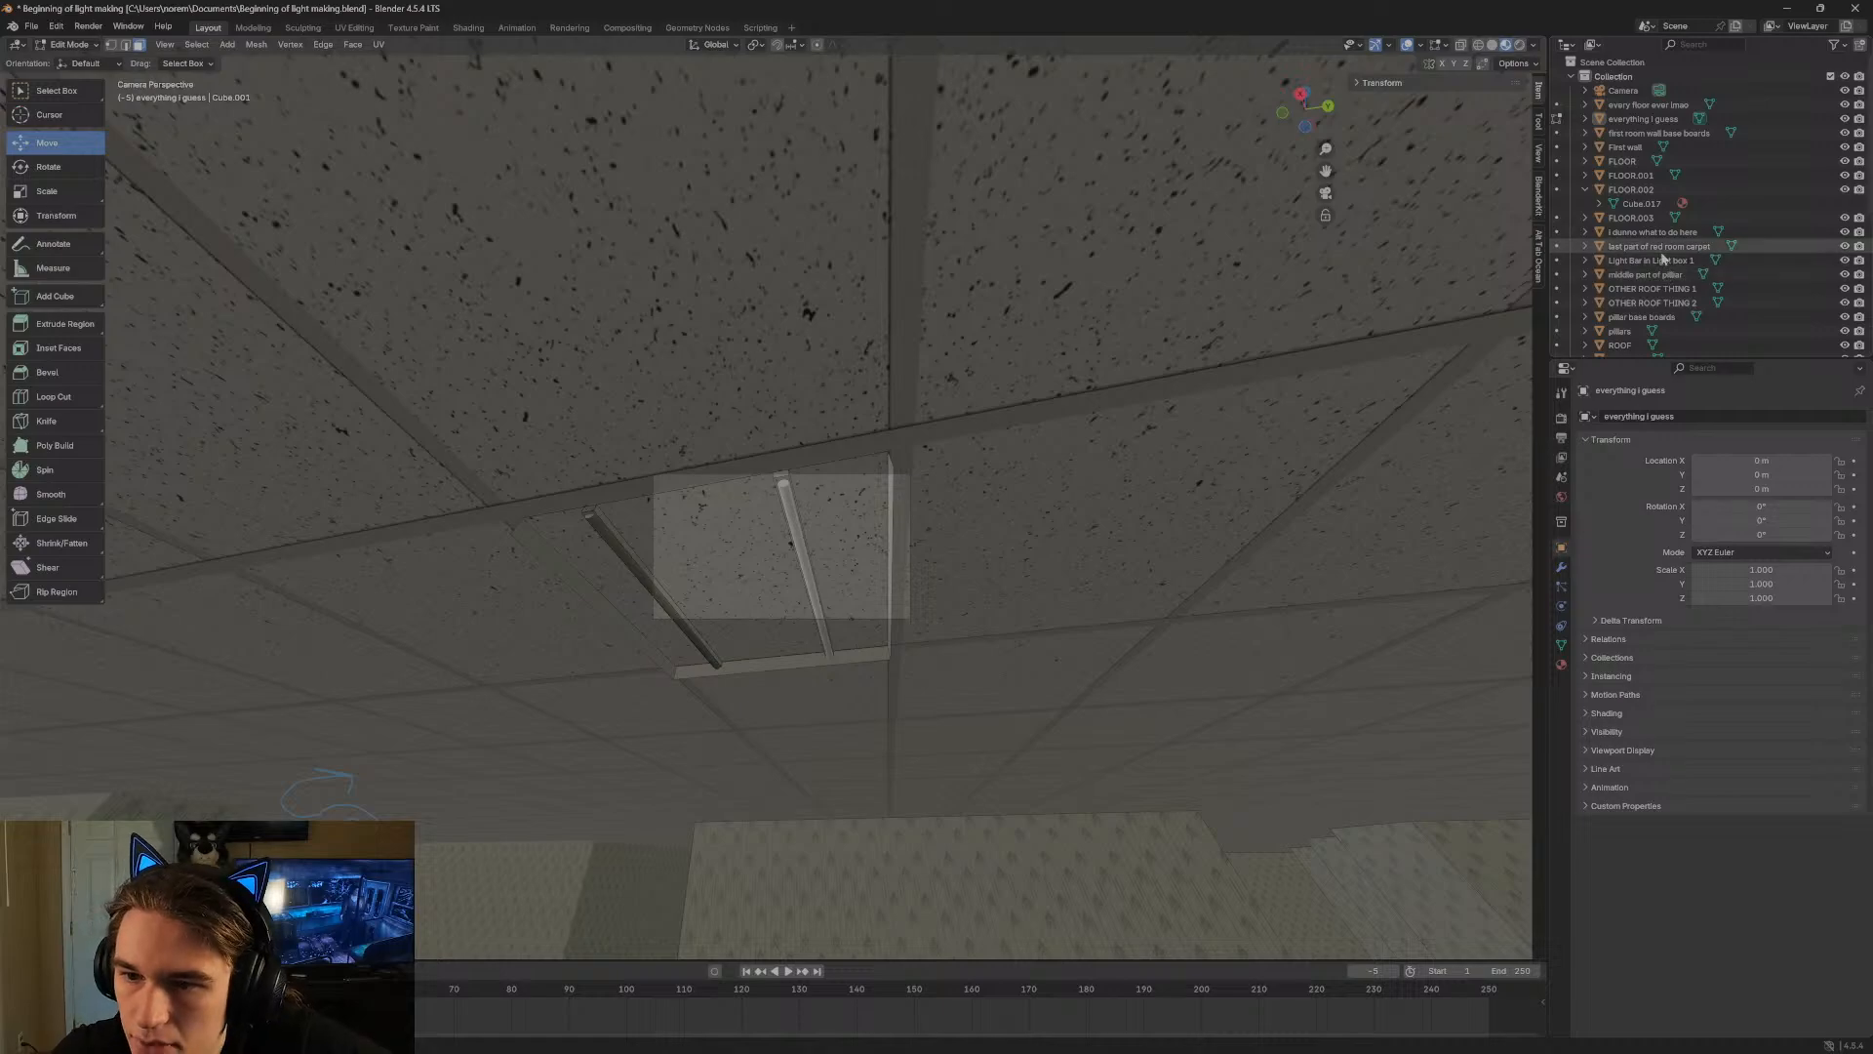
{"action": "left_click", "coordinate": [1662, 261]}
{"action": "right_click", "coordinate": [1625, 263]}
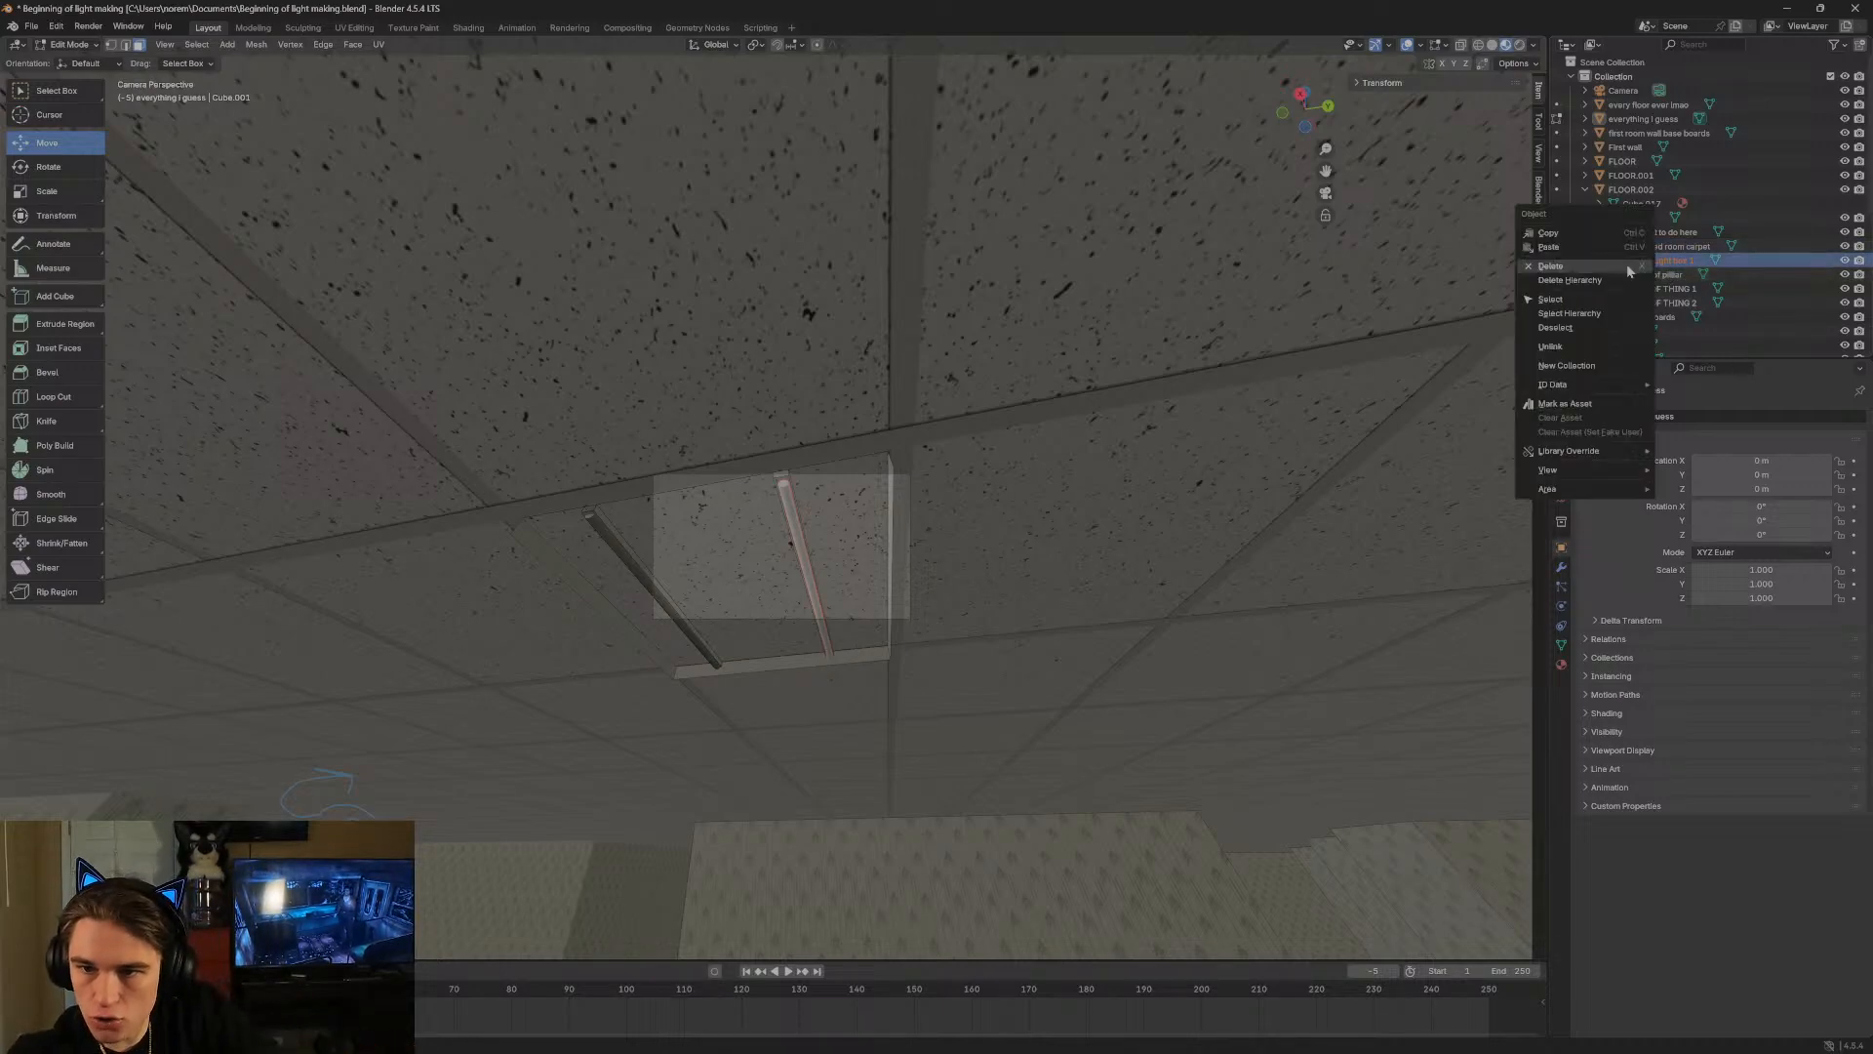
{"action": "left_click", "coordinate": [1618, 282]}
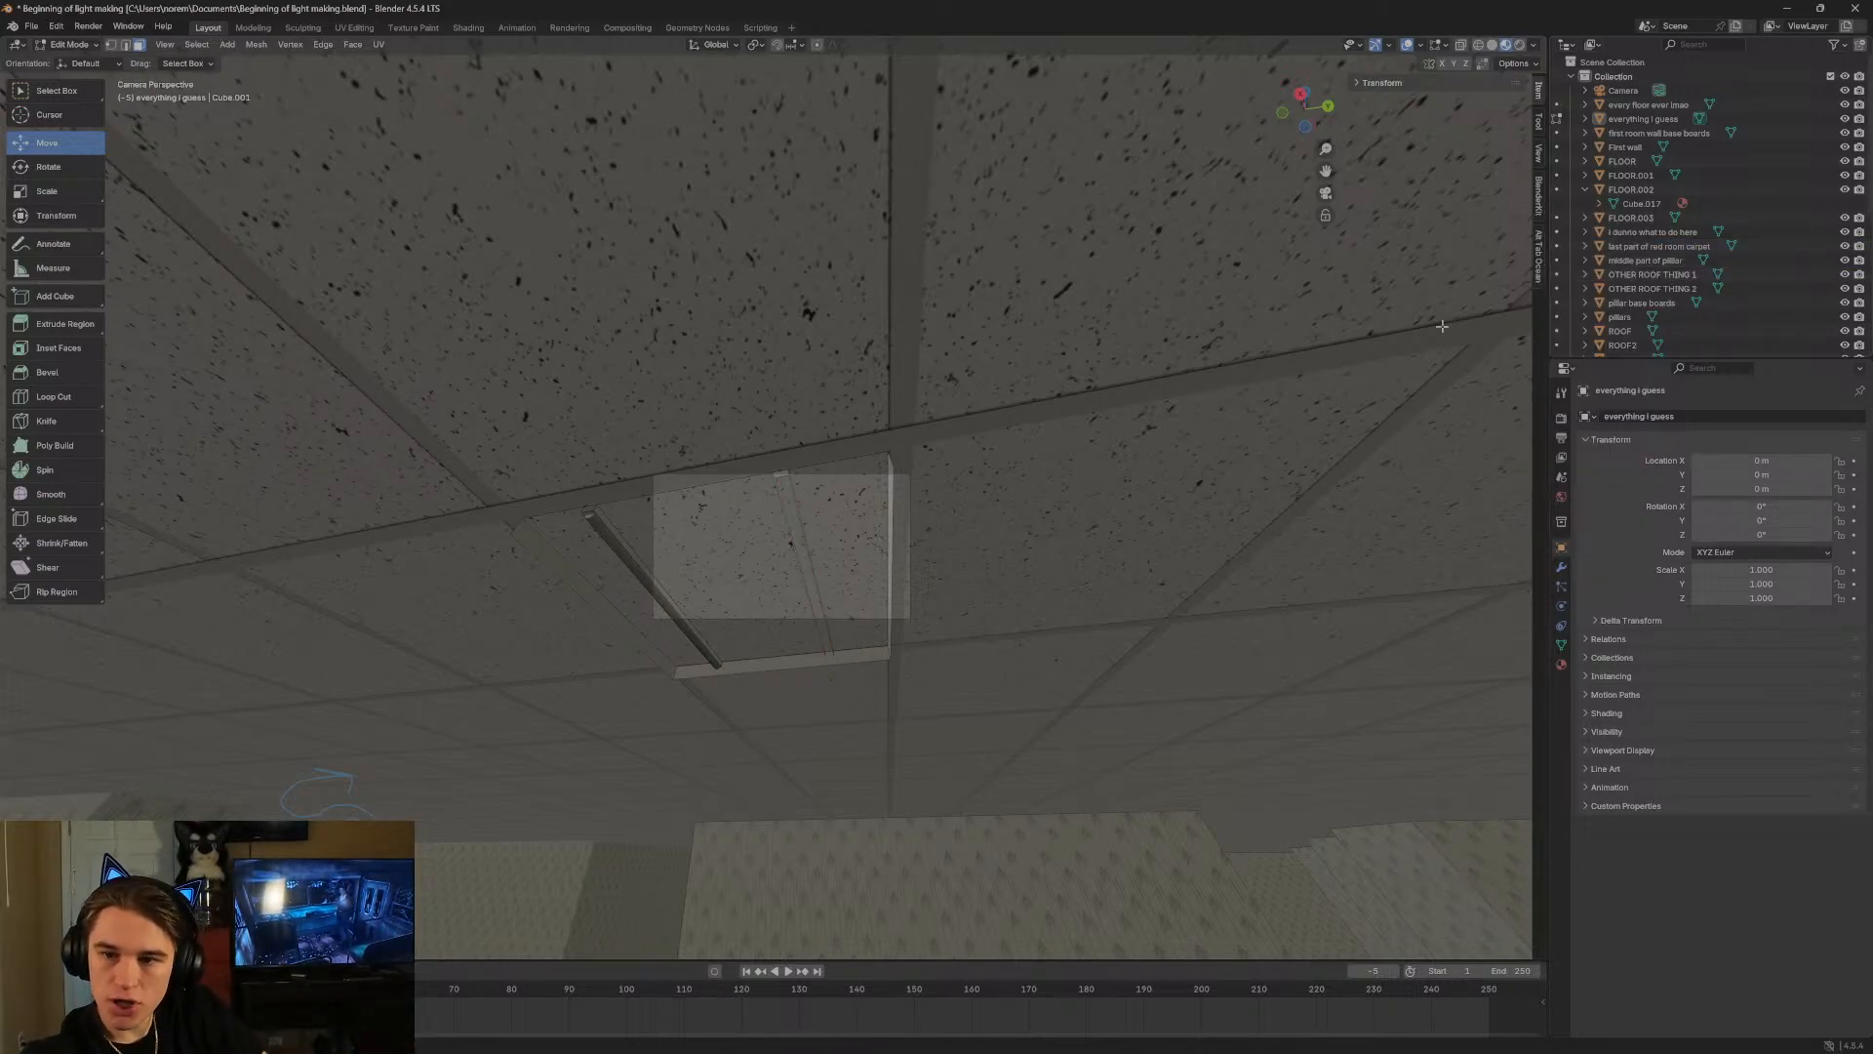
Select the end and side faces of the ceiling light box frame, plus the leftover middle bar faces, and delete them.
{"action": "key", "text": "shift+grave"}
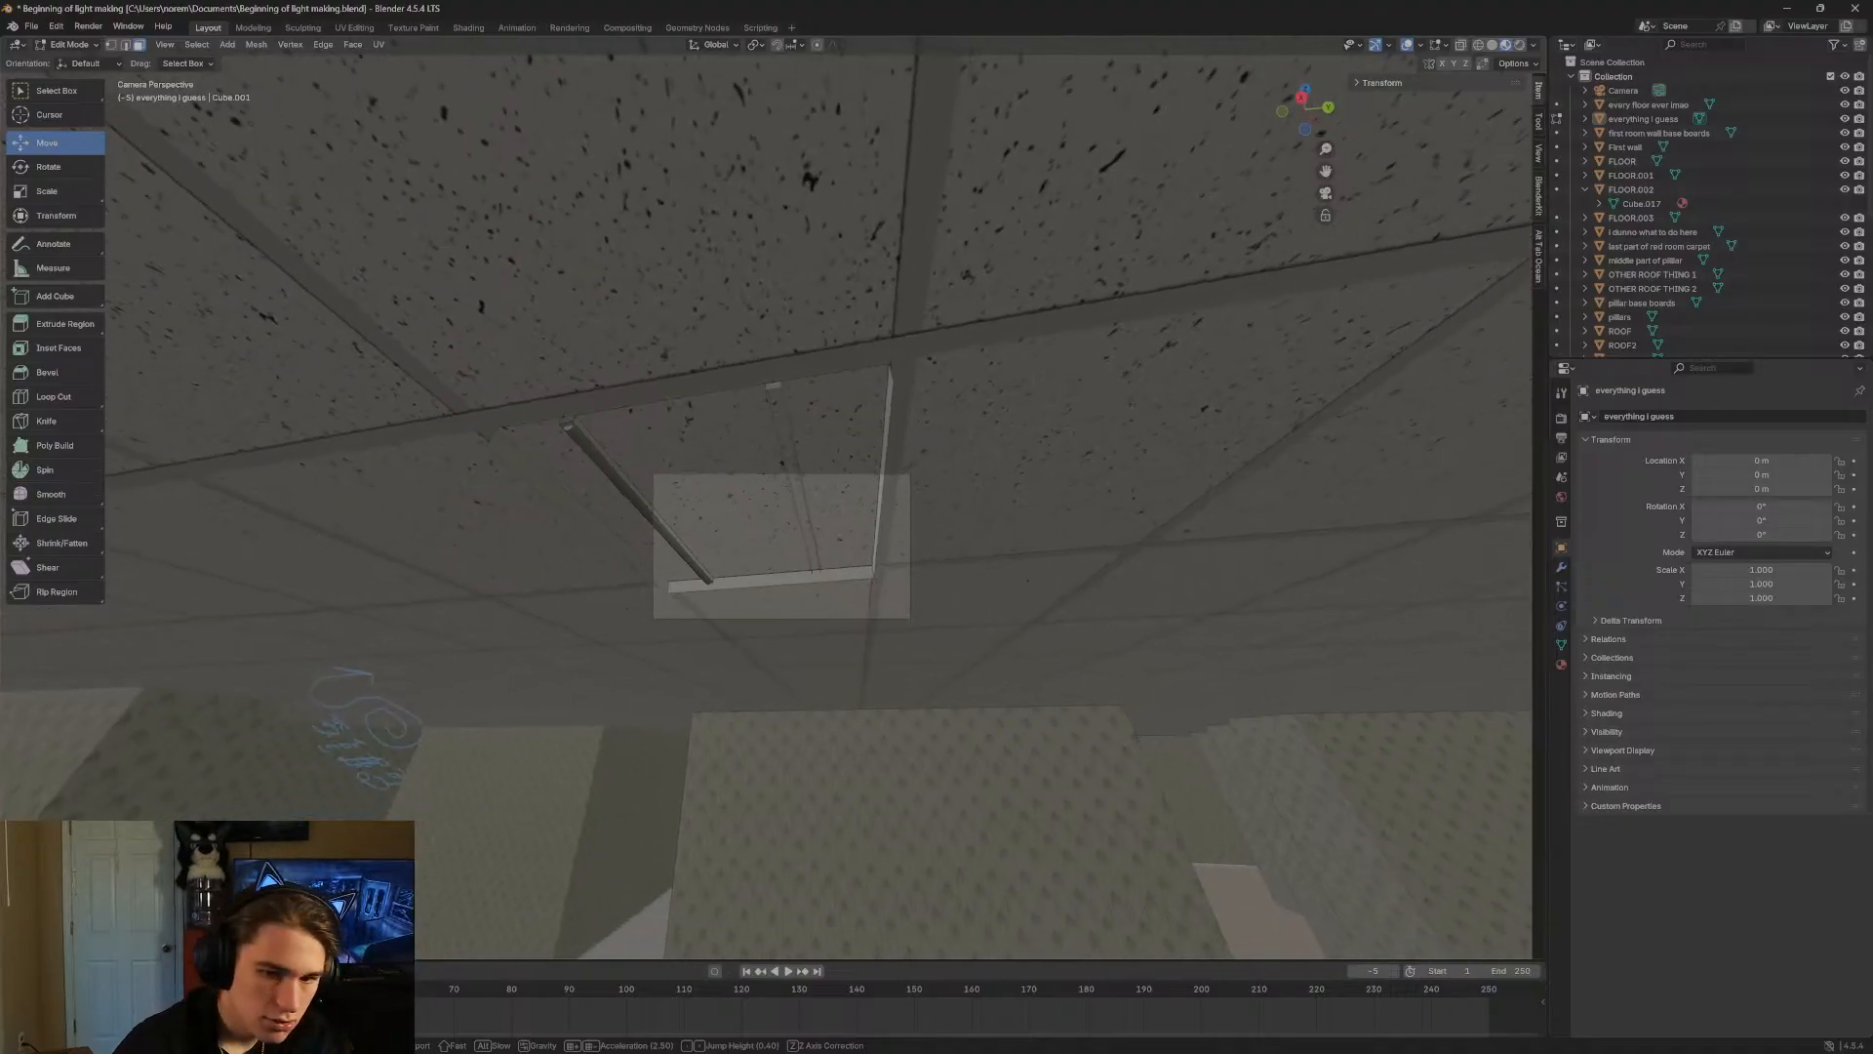
{"action": "key", "text": "s"}
{"action": "left_click", "coordinate": [684, 548]}
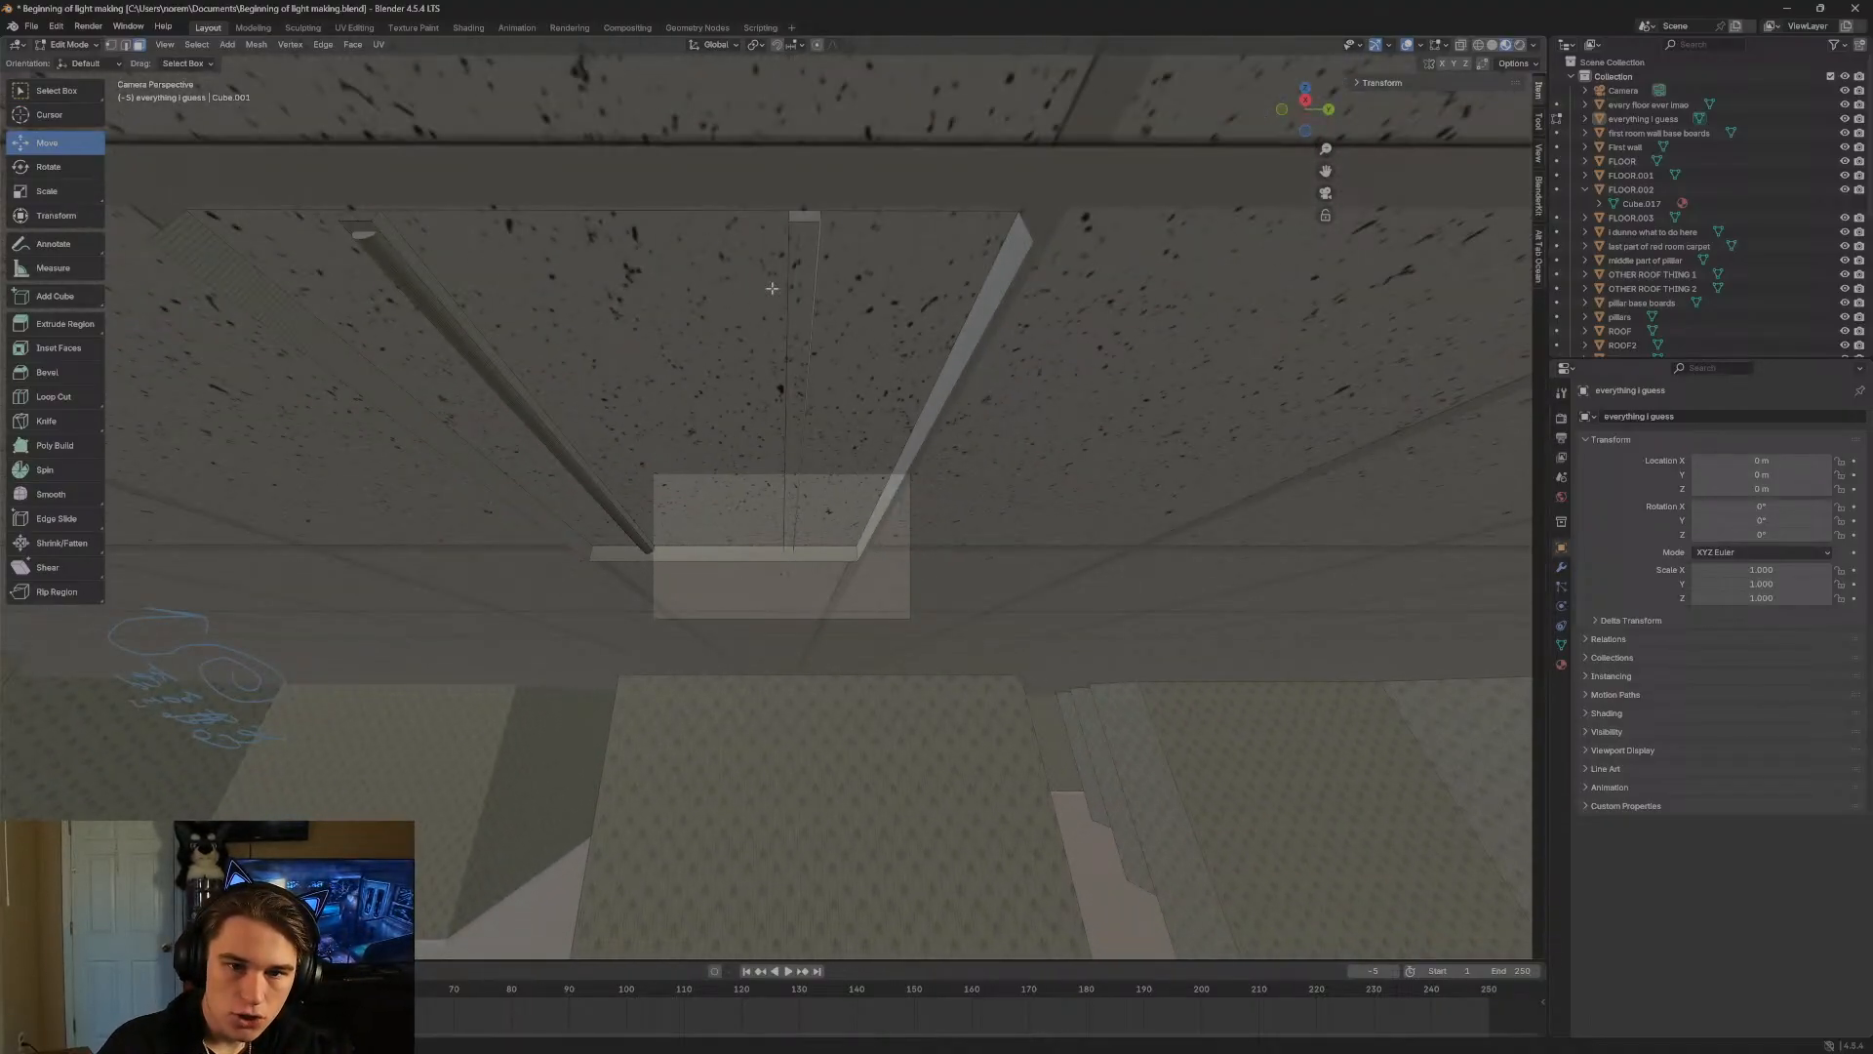
{"action": "left_click", "coordinate": [802, 213]}
{"action": "left_click", "coordinate": [976, 315], "text": "shift"}
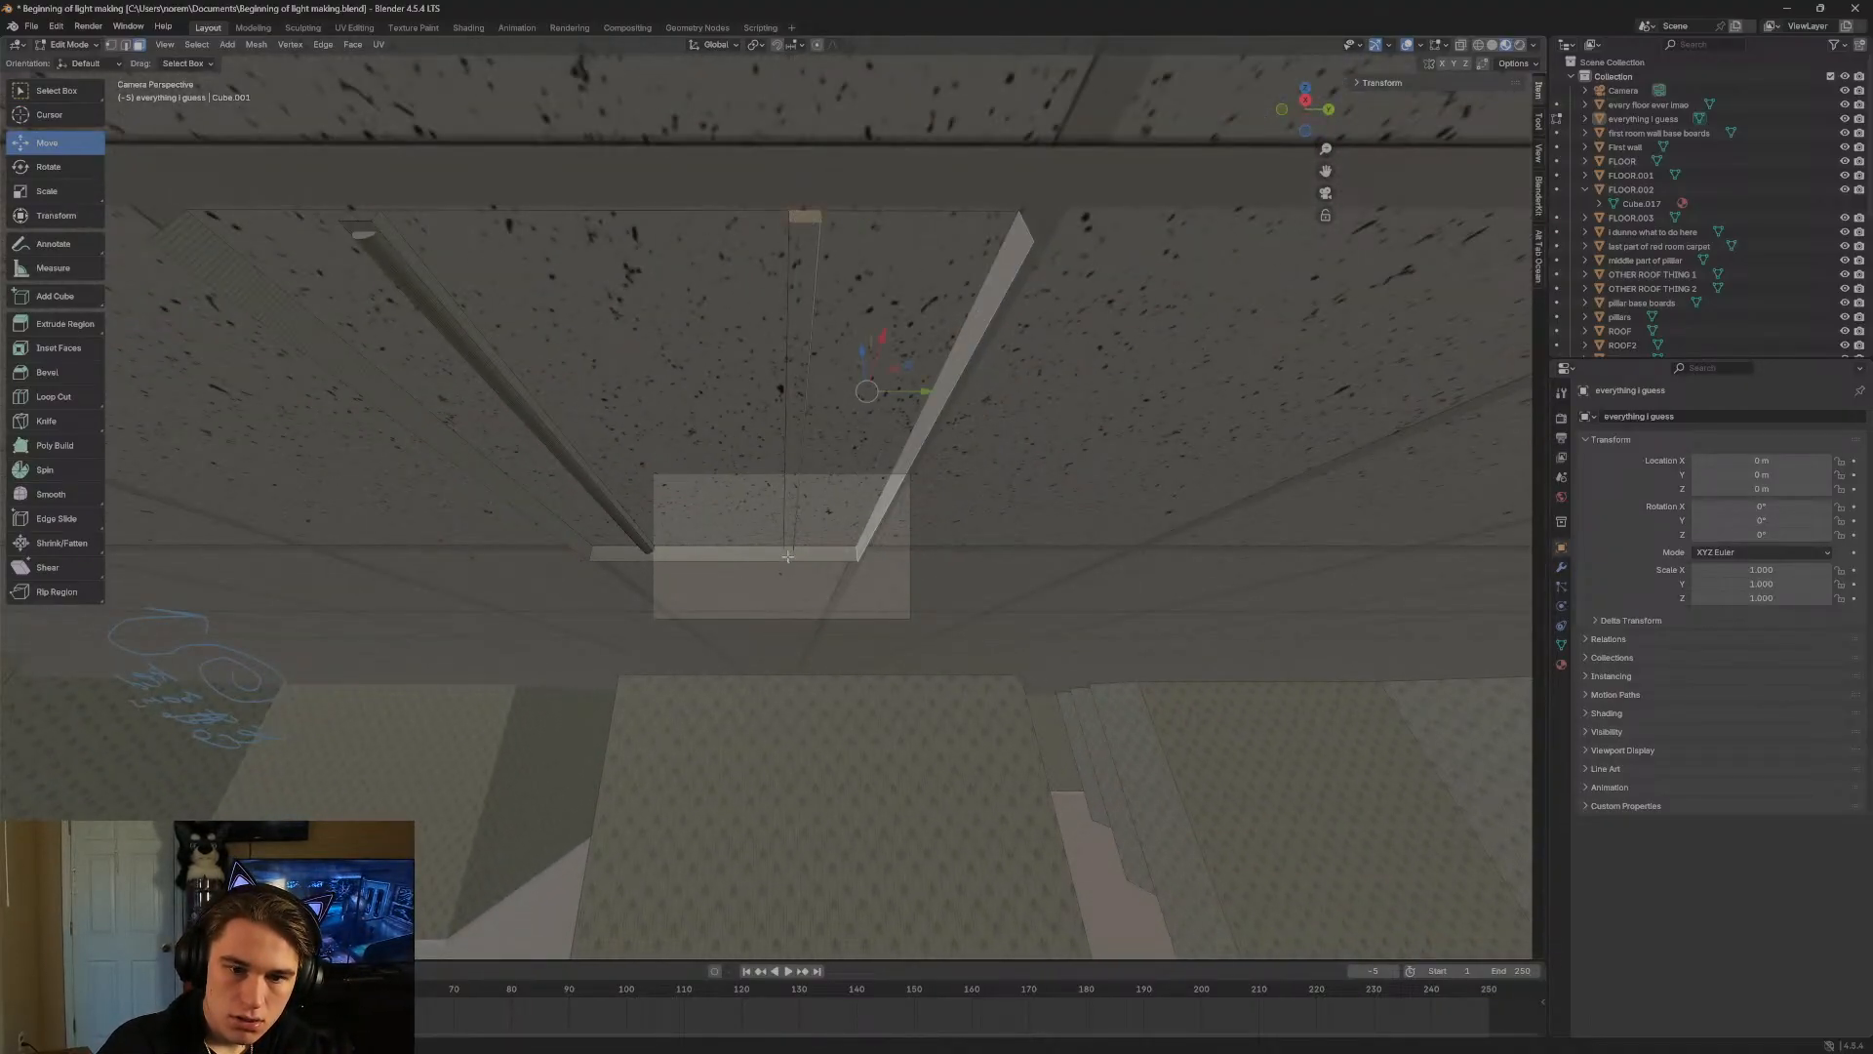
{"action": "left_click", "coordinate": [787, 556], "text": "shift"}
{"action": "key", "text": "shift+grave"}
{"action": "key", "text": "a"}
{"action": "left_click", "coordinate": [787, 552]}
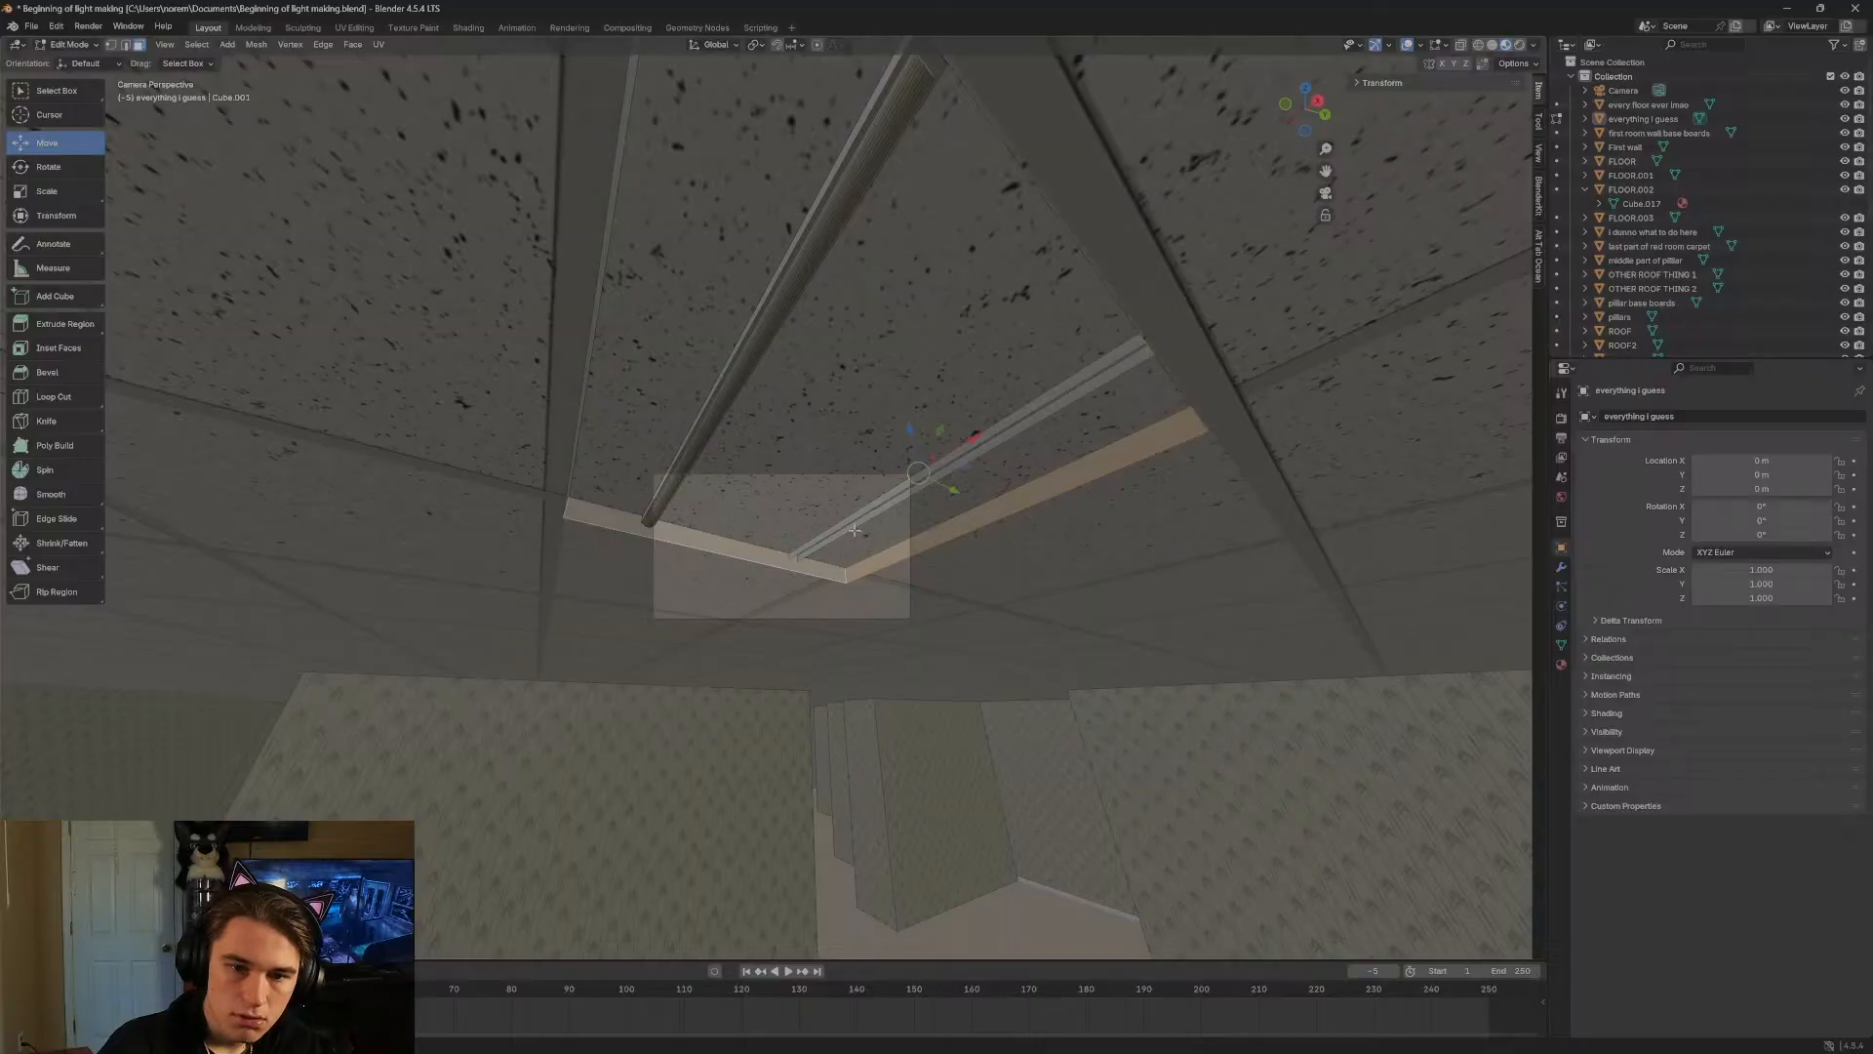
{"action": "left_click", "coordinate": [846, 519], "text": "shift"}
{"action": "left_click", "coordinate": [856, 525], "text": "shift"}
{"action": "right_click", "coordinate": [856, 525]}
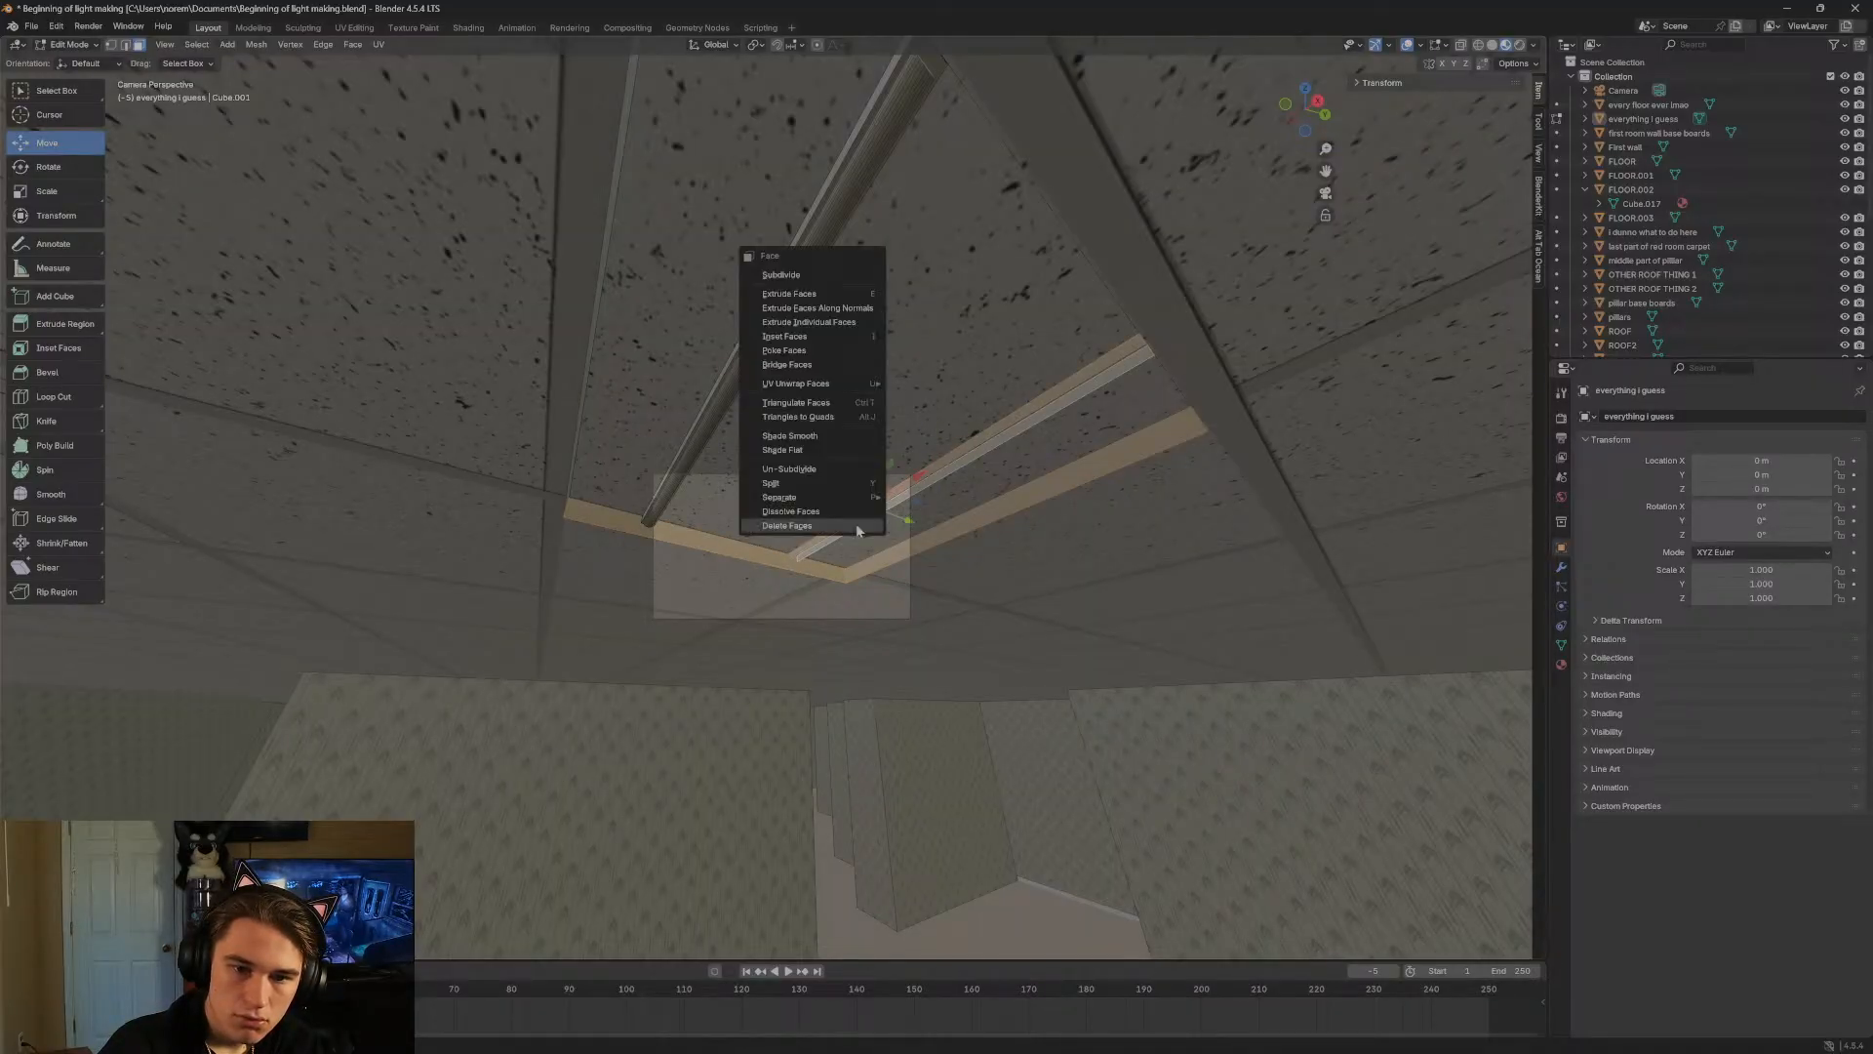
{"action": "left_click", "coordinate": [857, 525]}
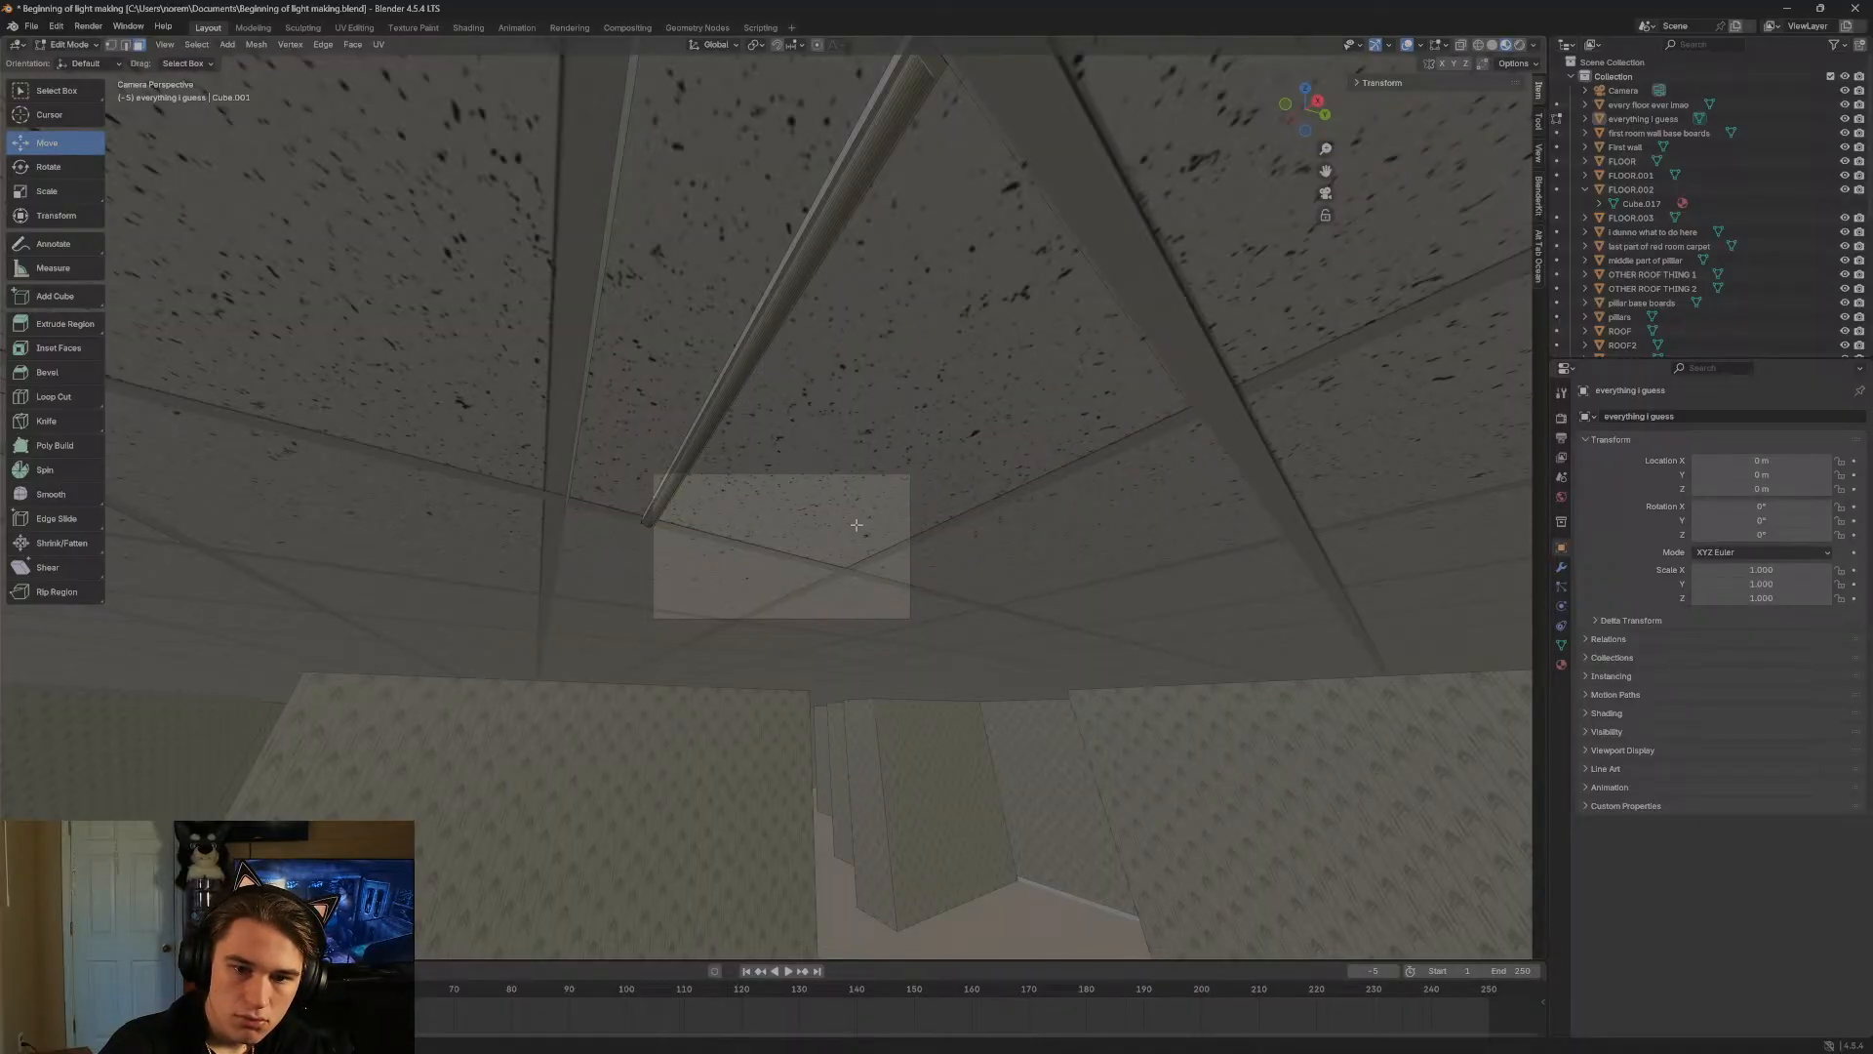
Delete the last long frame strip on the opposite side of the light box, beside the remaining light tube.
{"action": "left_click", "coordinate": [597, 353]}
{"action": "right_click", "coordinate": [609, 353]}
{"action": "left_click", "coordinate": [597, 353]}
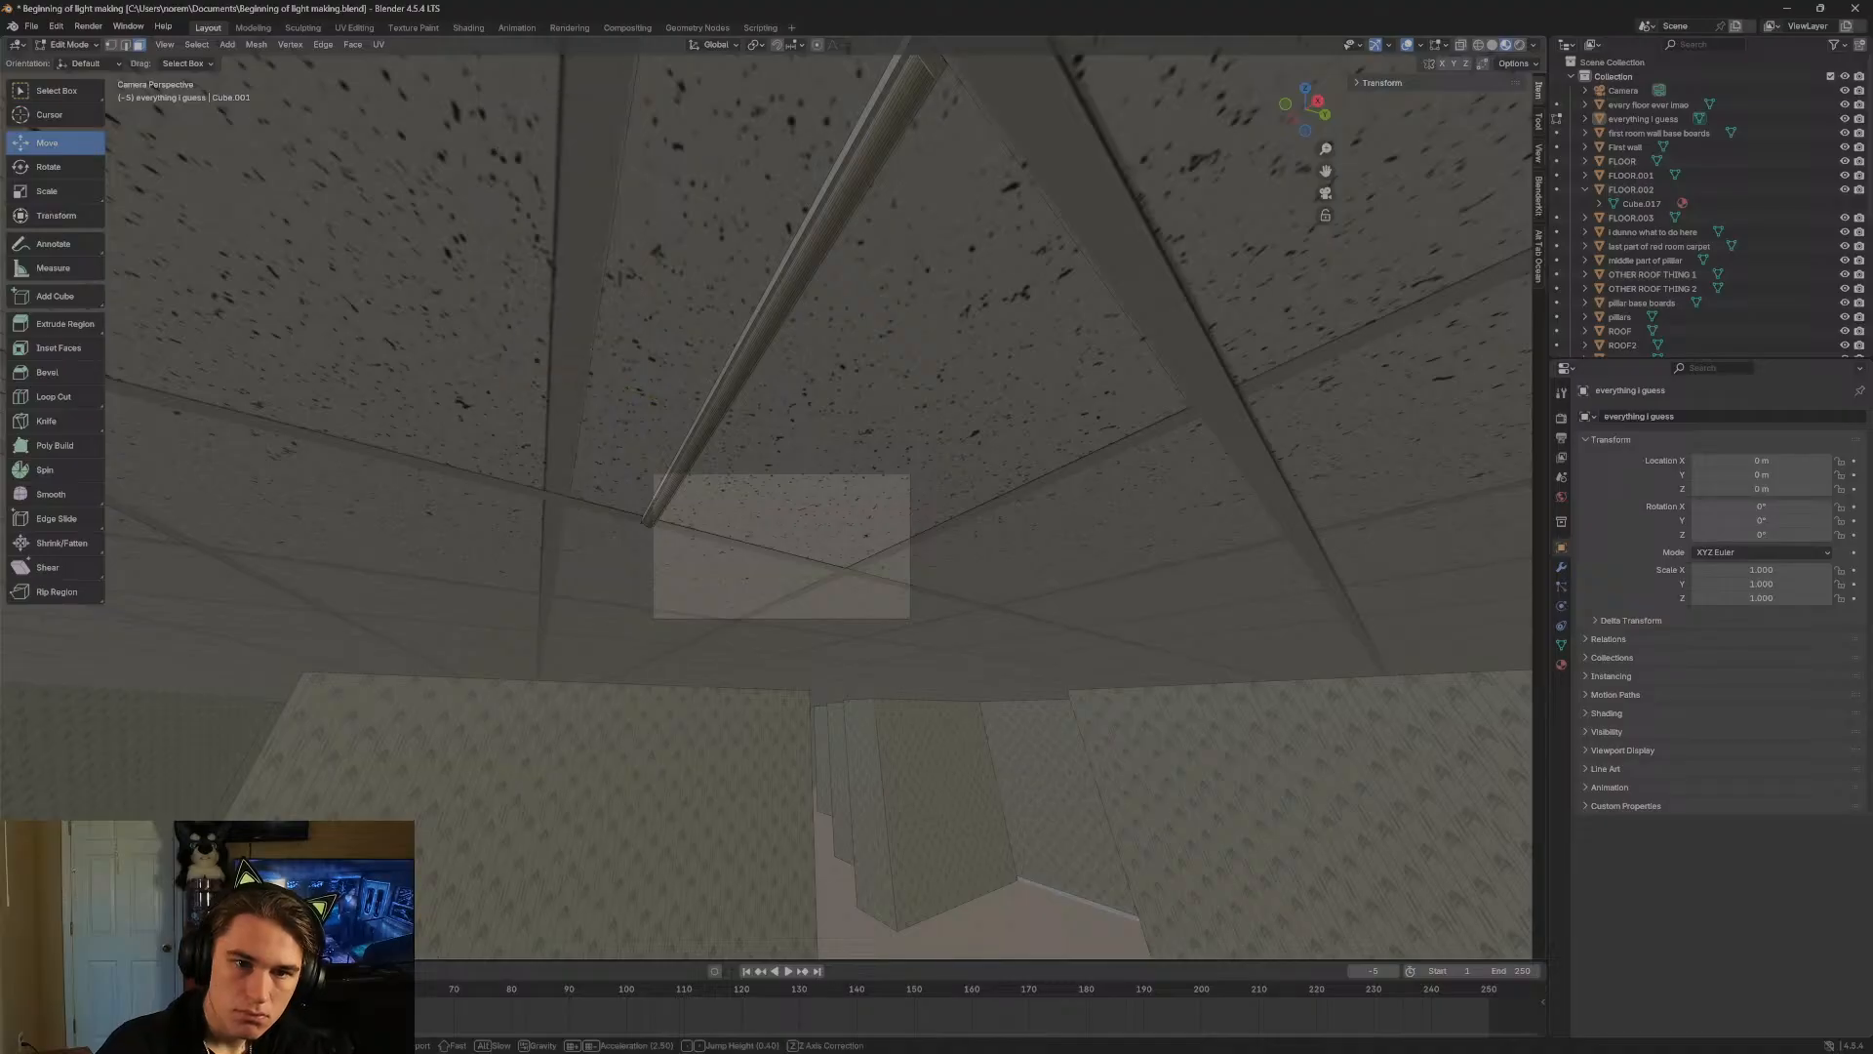
Delete the long flat faces of the bar running along the top of the remaining light tube, one by one.
{"action": "key", "text": "shift+grave"}
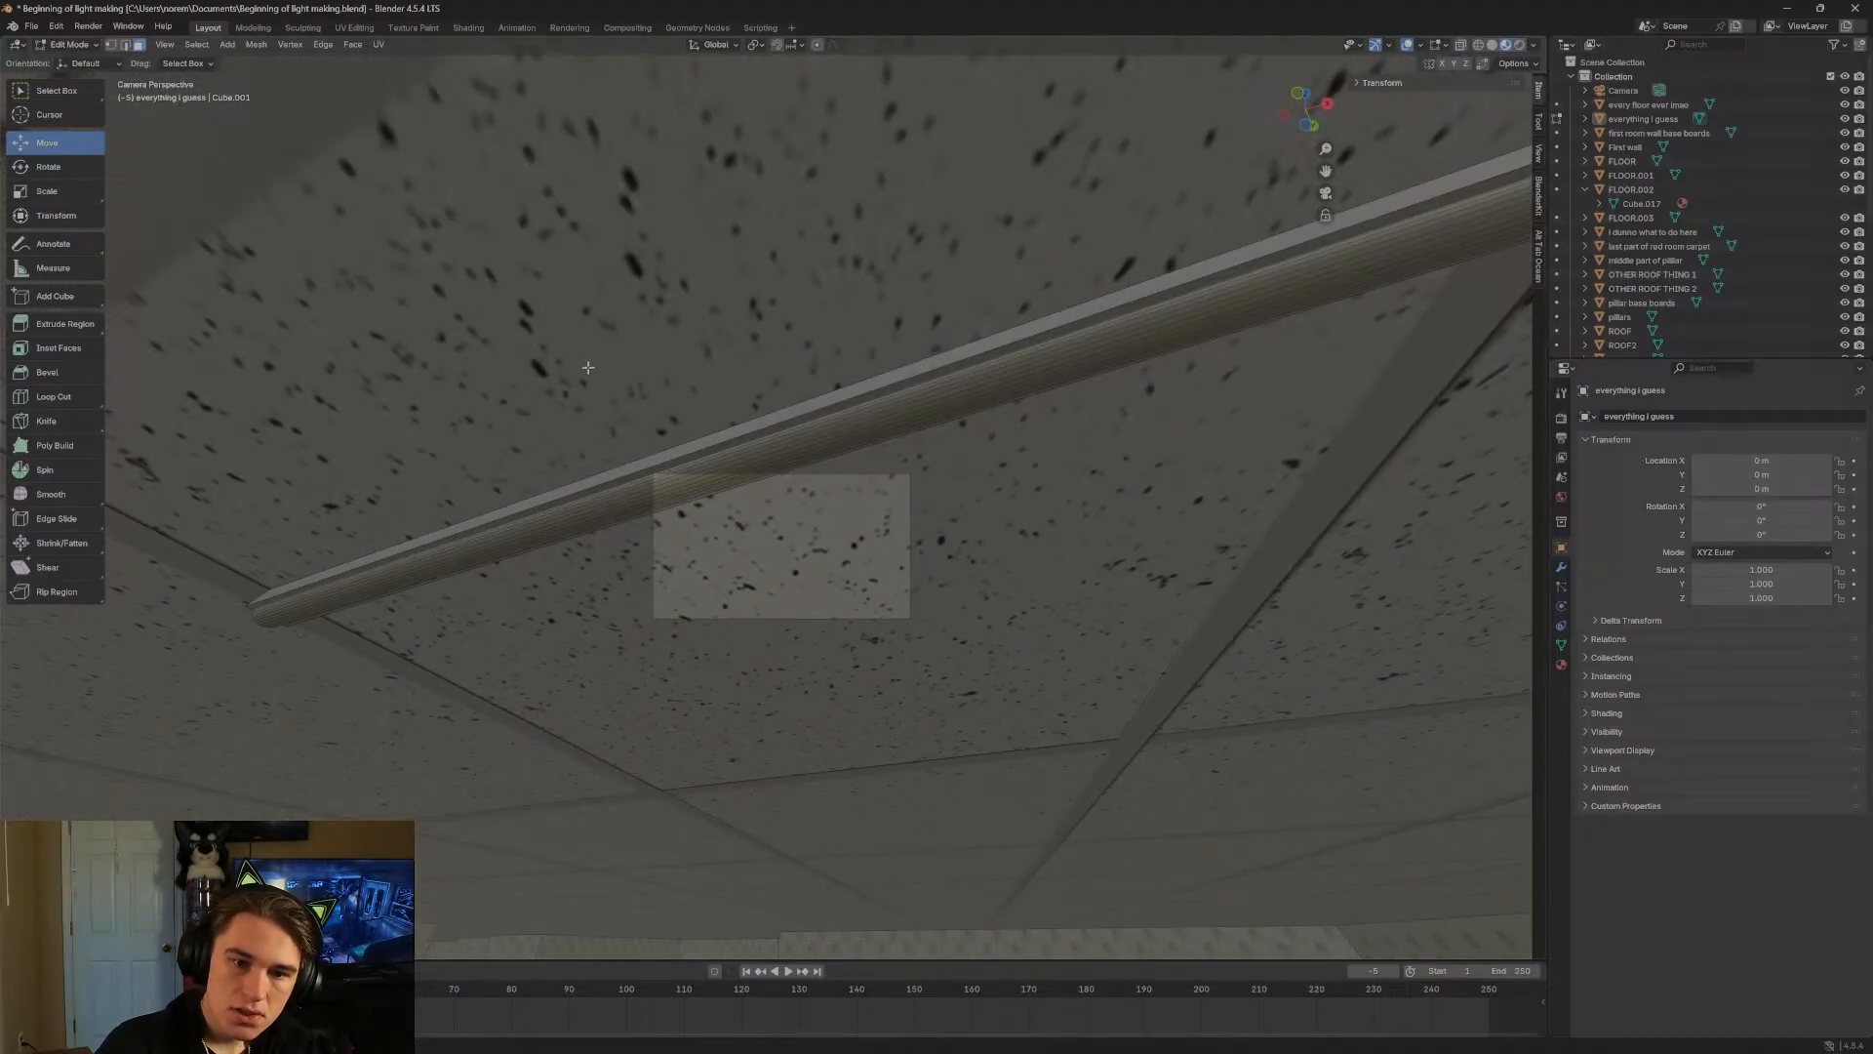
{"action": "left_click", "coordinate": [619, 474]}
{"action": "right_click", "coordinate": [618, 475]}
{"action": "left_click", "coordinate": [617, 475]}
{"action": "left_click", "coordinate": [617, 475]}
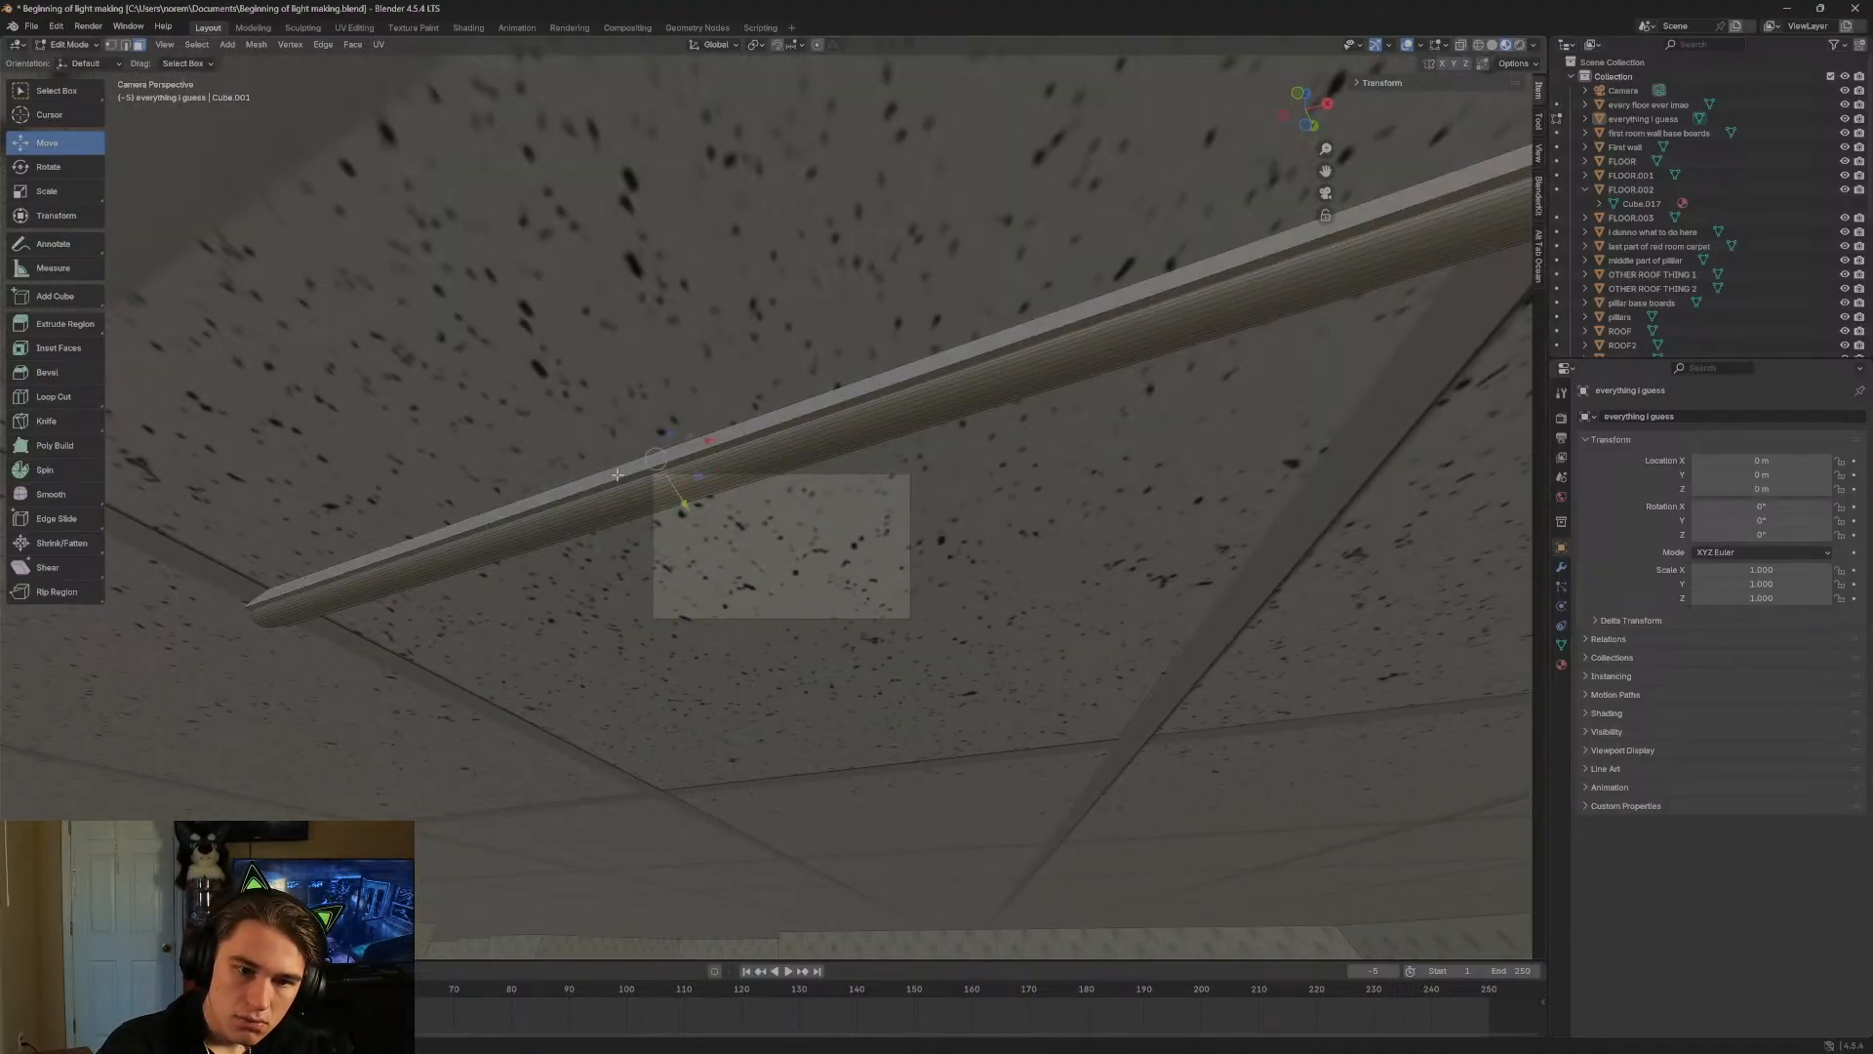
{"action": "right_click", "coordinate": [617, 476]}
{"action": "left_click", "coordinate": [617, 475]}
{"action": "left_click", "coordinate": [588, 479]}
{"action": "right_click", "coordinate": [588, 479]}
{"action": "left_click", "coordinate": [589, 479]}
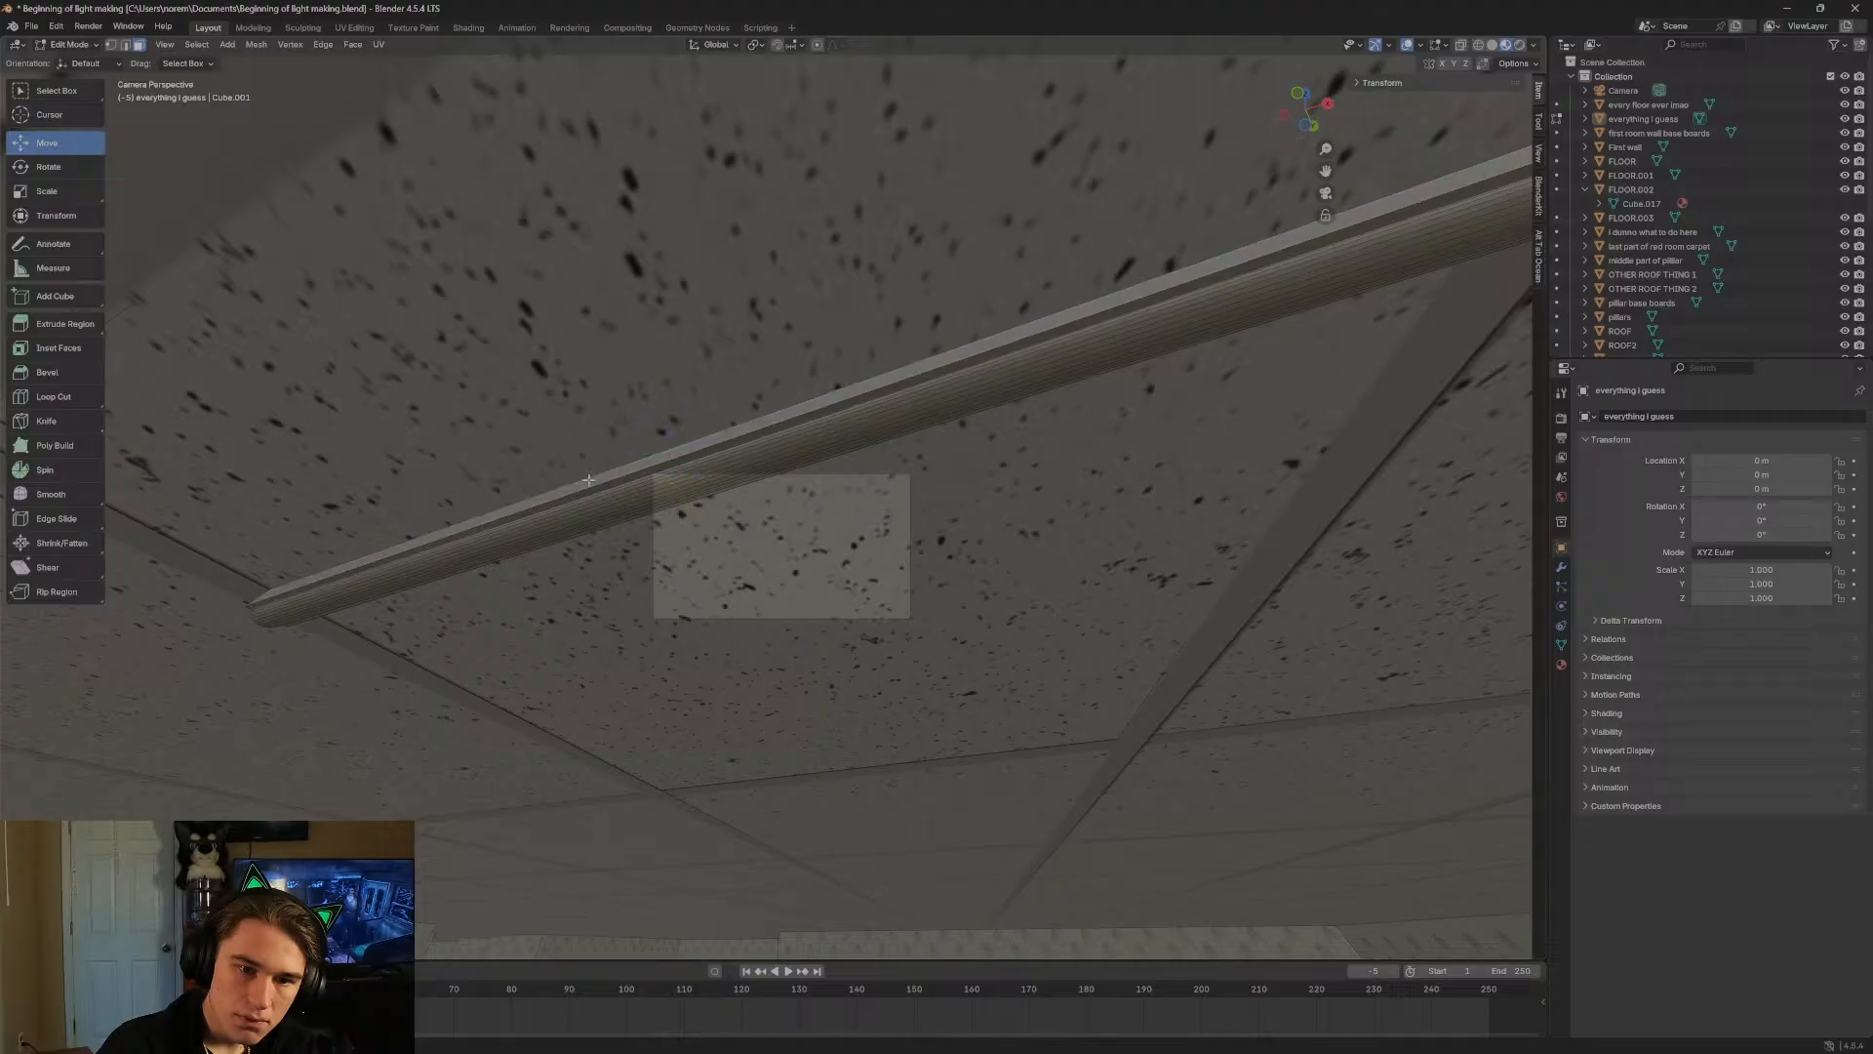
{"action": "left_click", "coordinate": [588, 479]}
{"action": "right_click", "coordinate": [588, 479]}
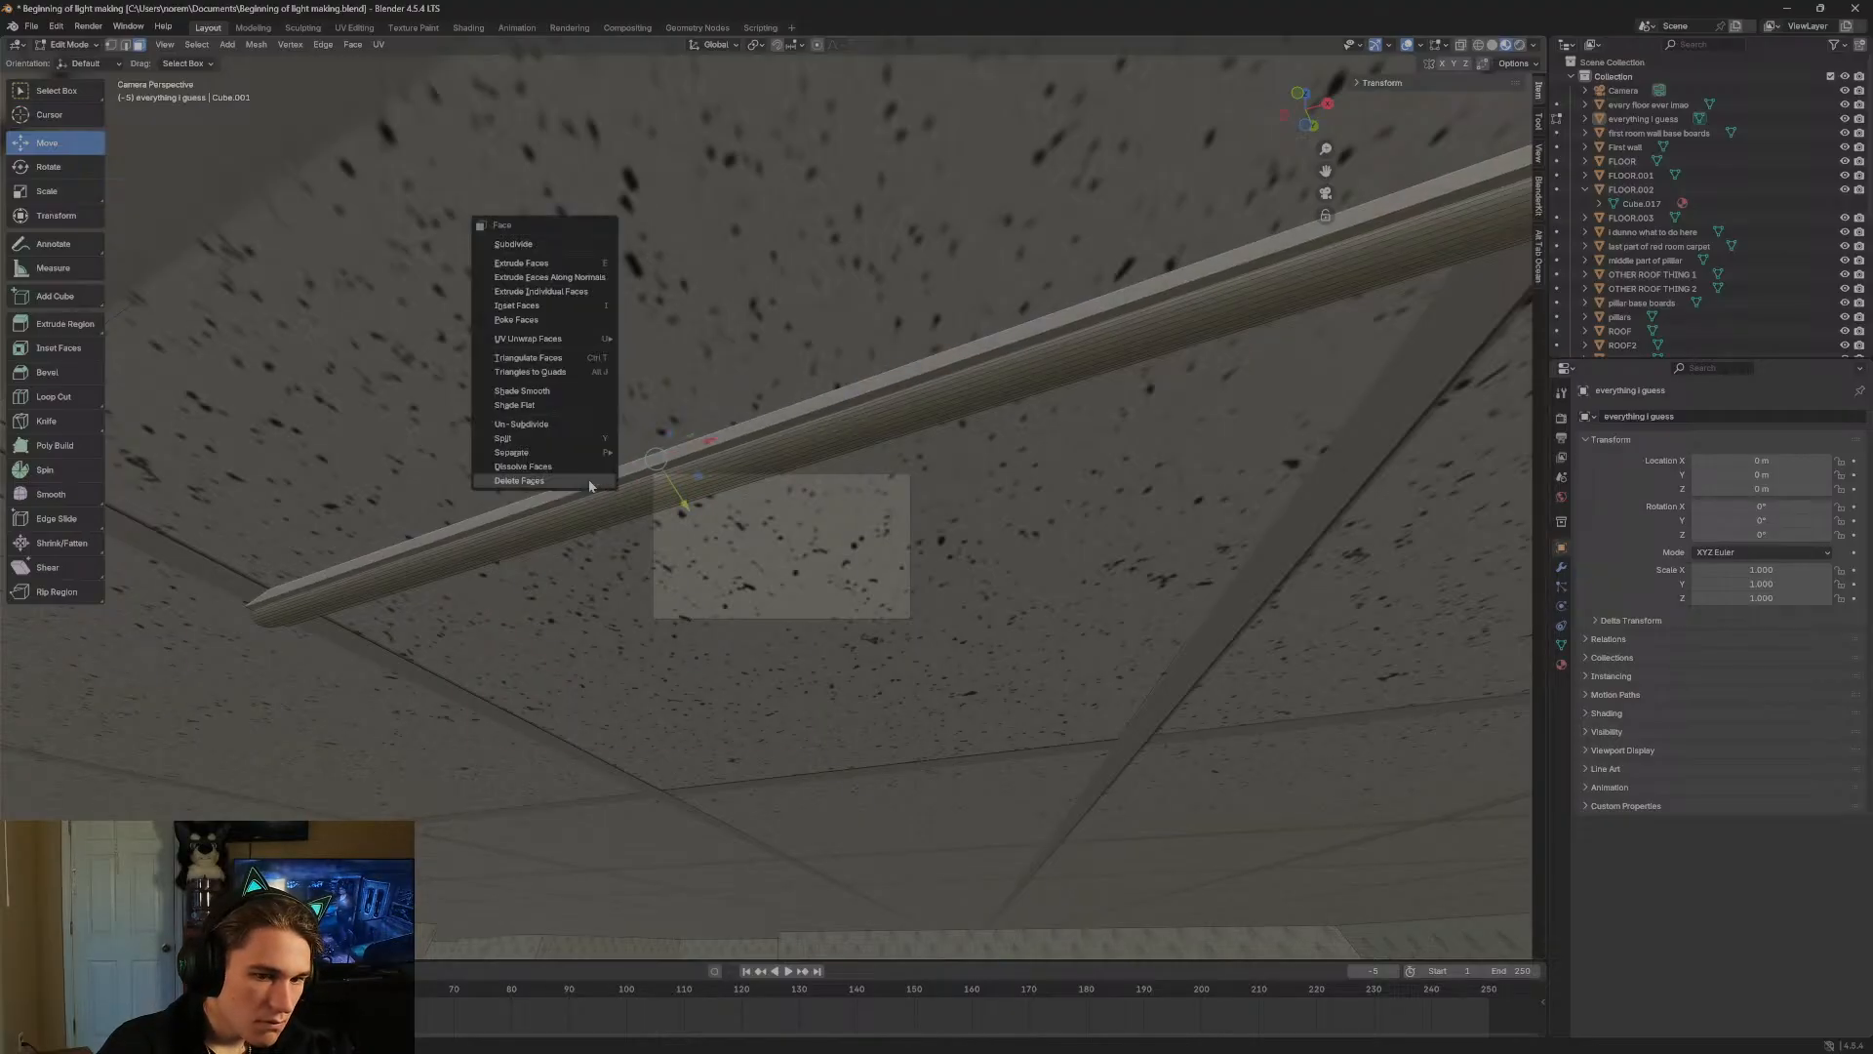
{"action": "left_click", "coordinate": [588, 479]}
Delete the leftover bar faces around the near end of the light tube one by one, and select the tube's side.
{"action": "key", "text": "shift+grave"}
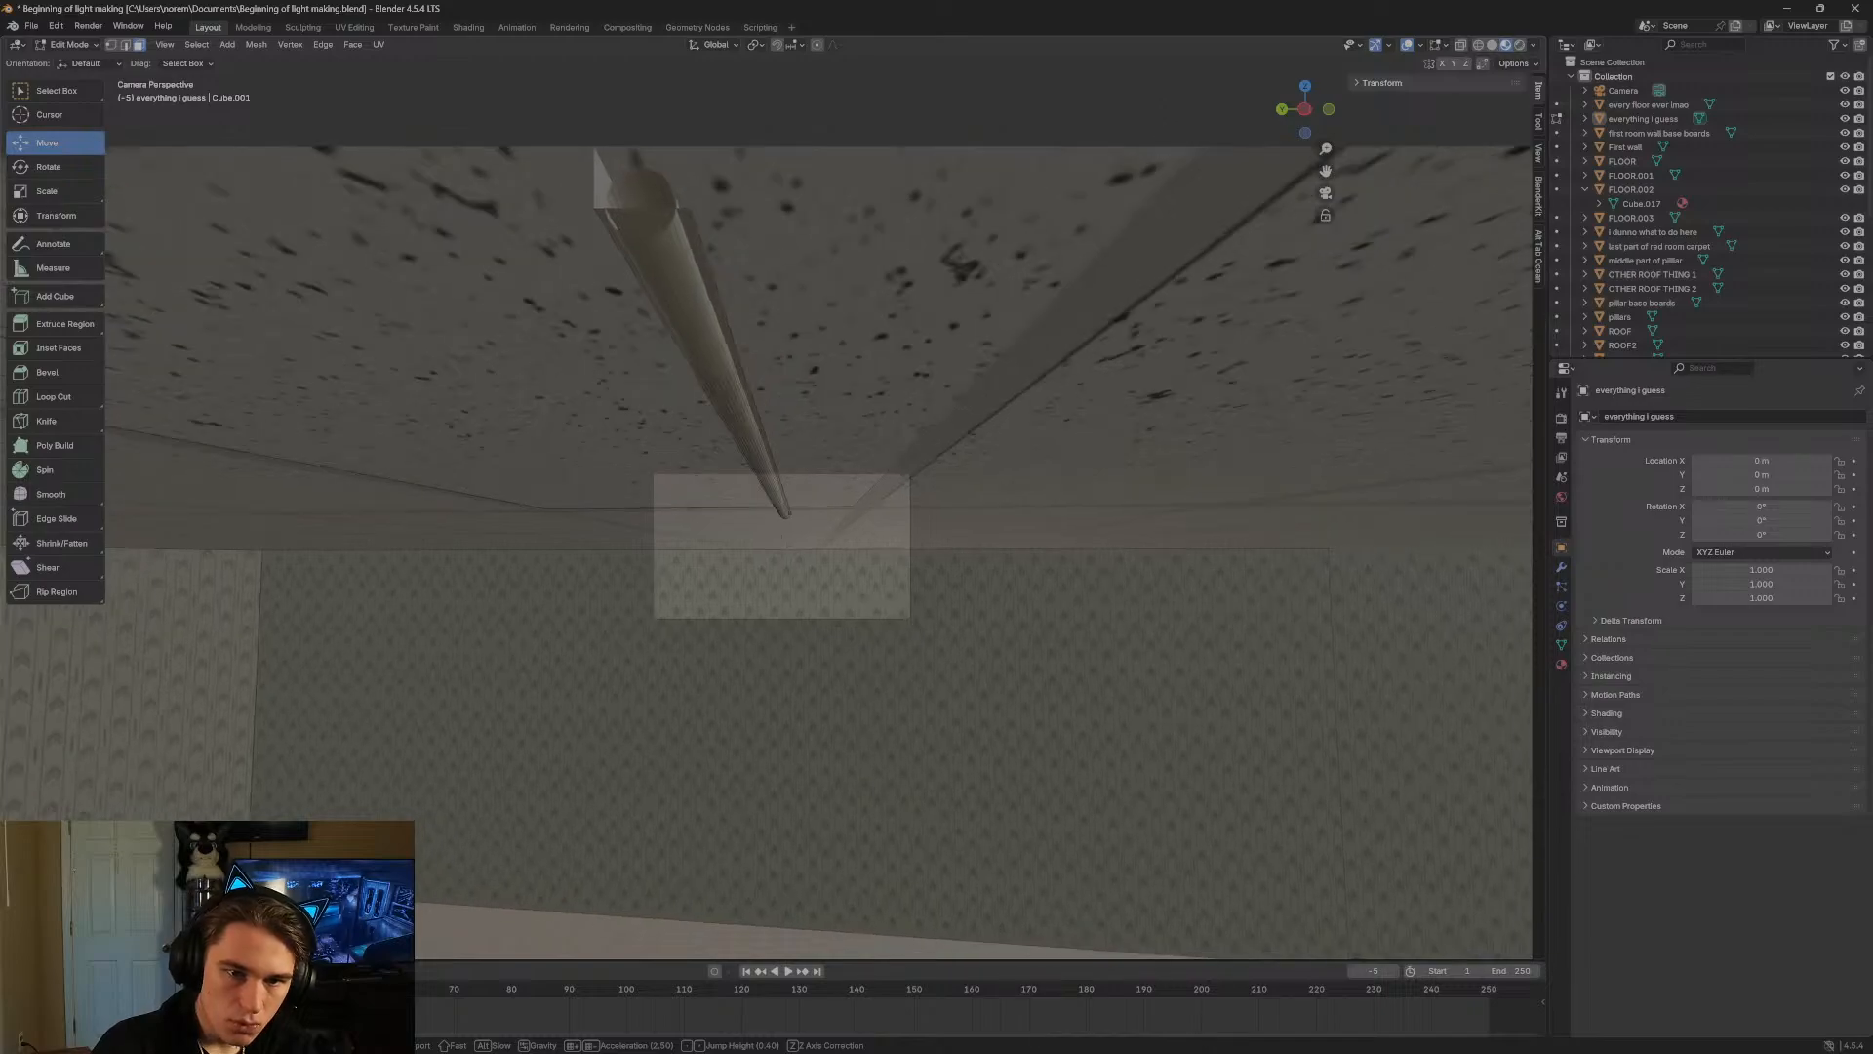
{"action": "left_click", "coordinate": [543, 279]}
{"action": "left_click", "coordinate": [605, 193]}
{"action": "right_click", "coordinate": [605, 195]}
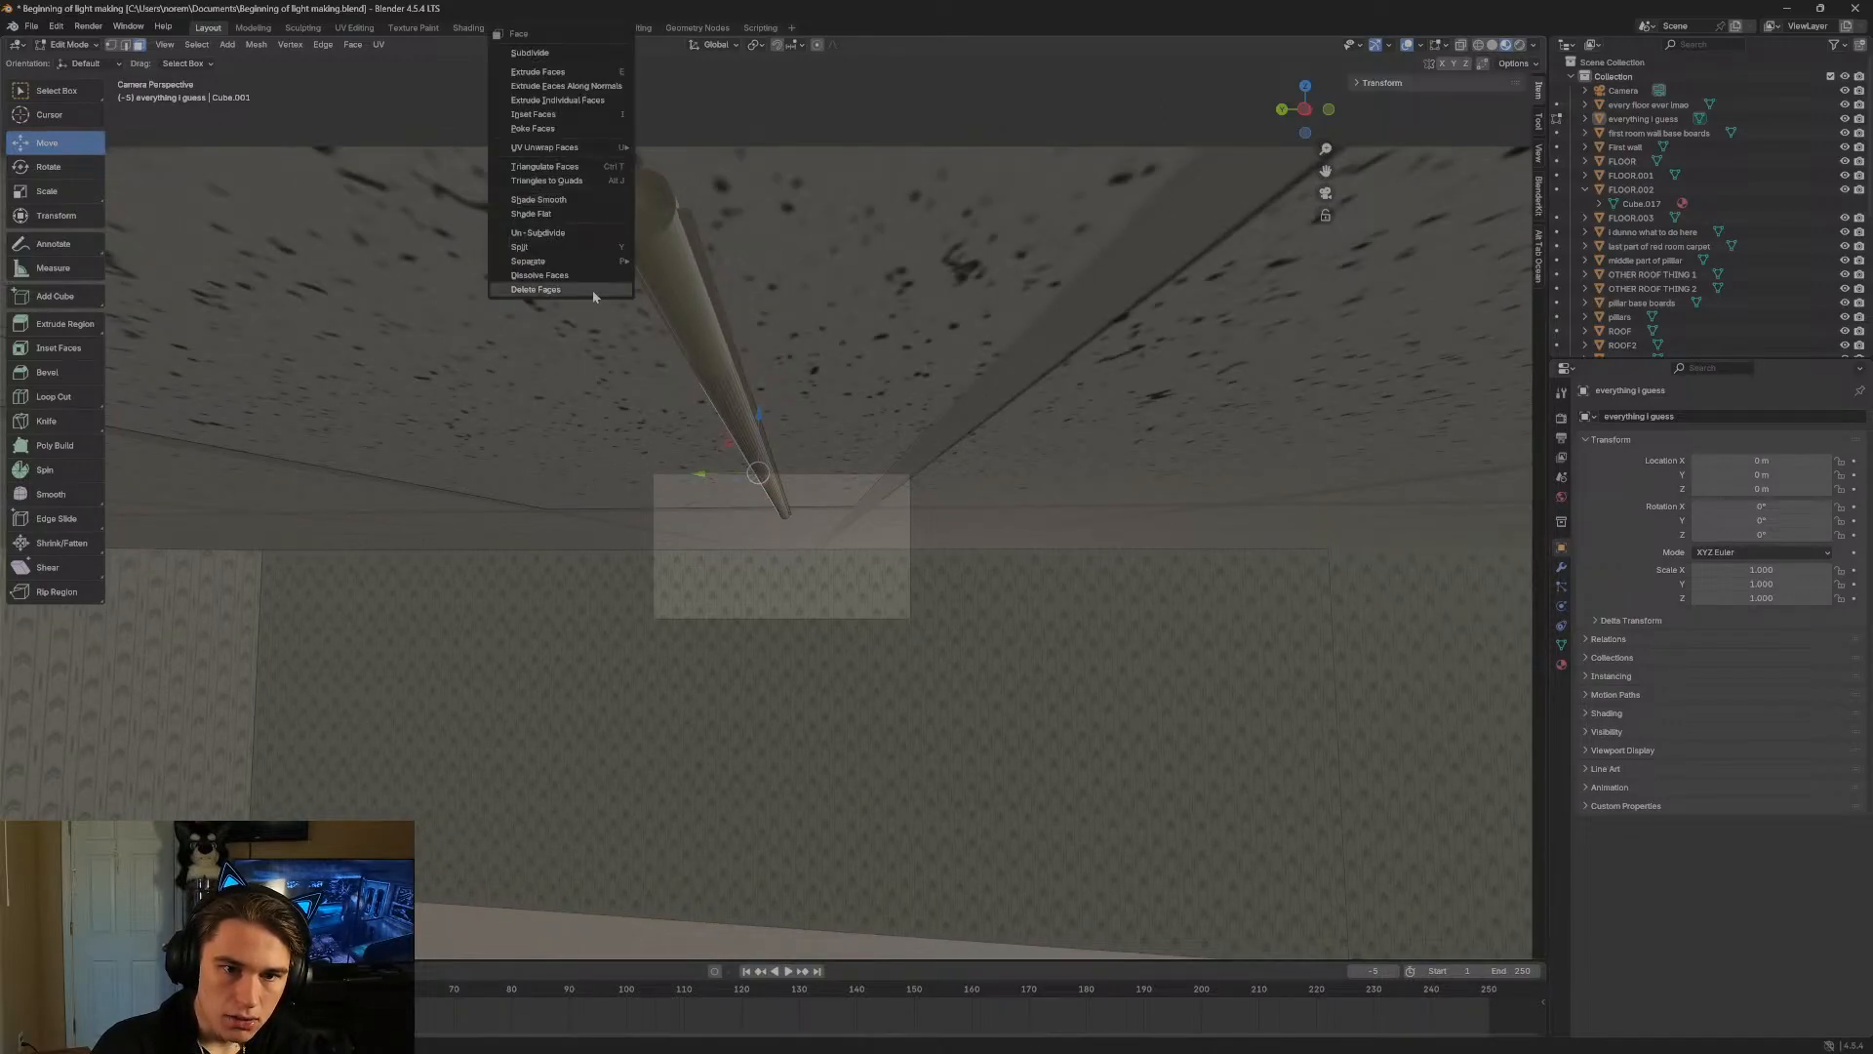
{"action": "left_click", "coordinate": [594, 291]}
{"action": "left_click", "coordinate": [602, 203]}
{"action": "right_click", "coordinate": [602, 203]}
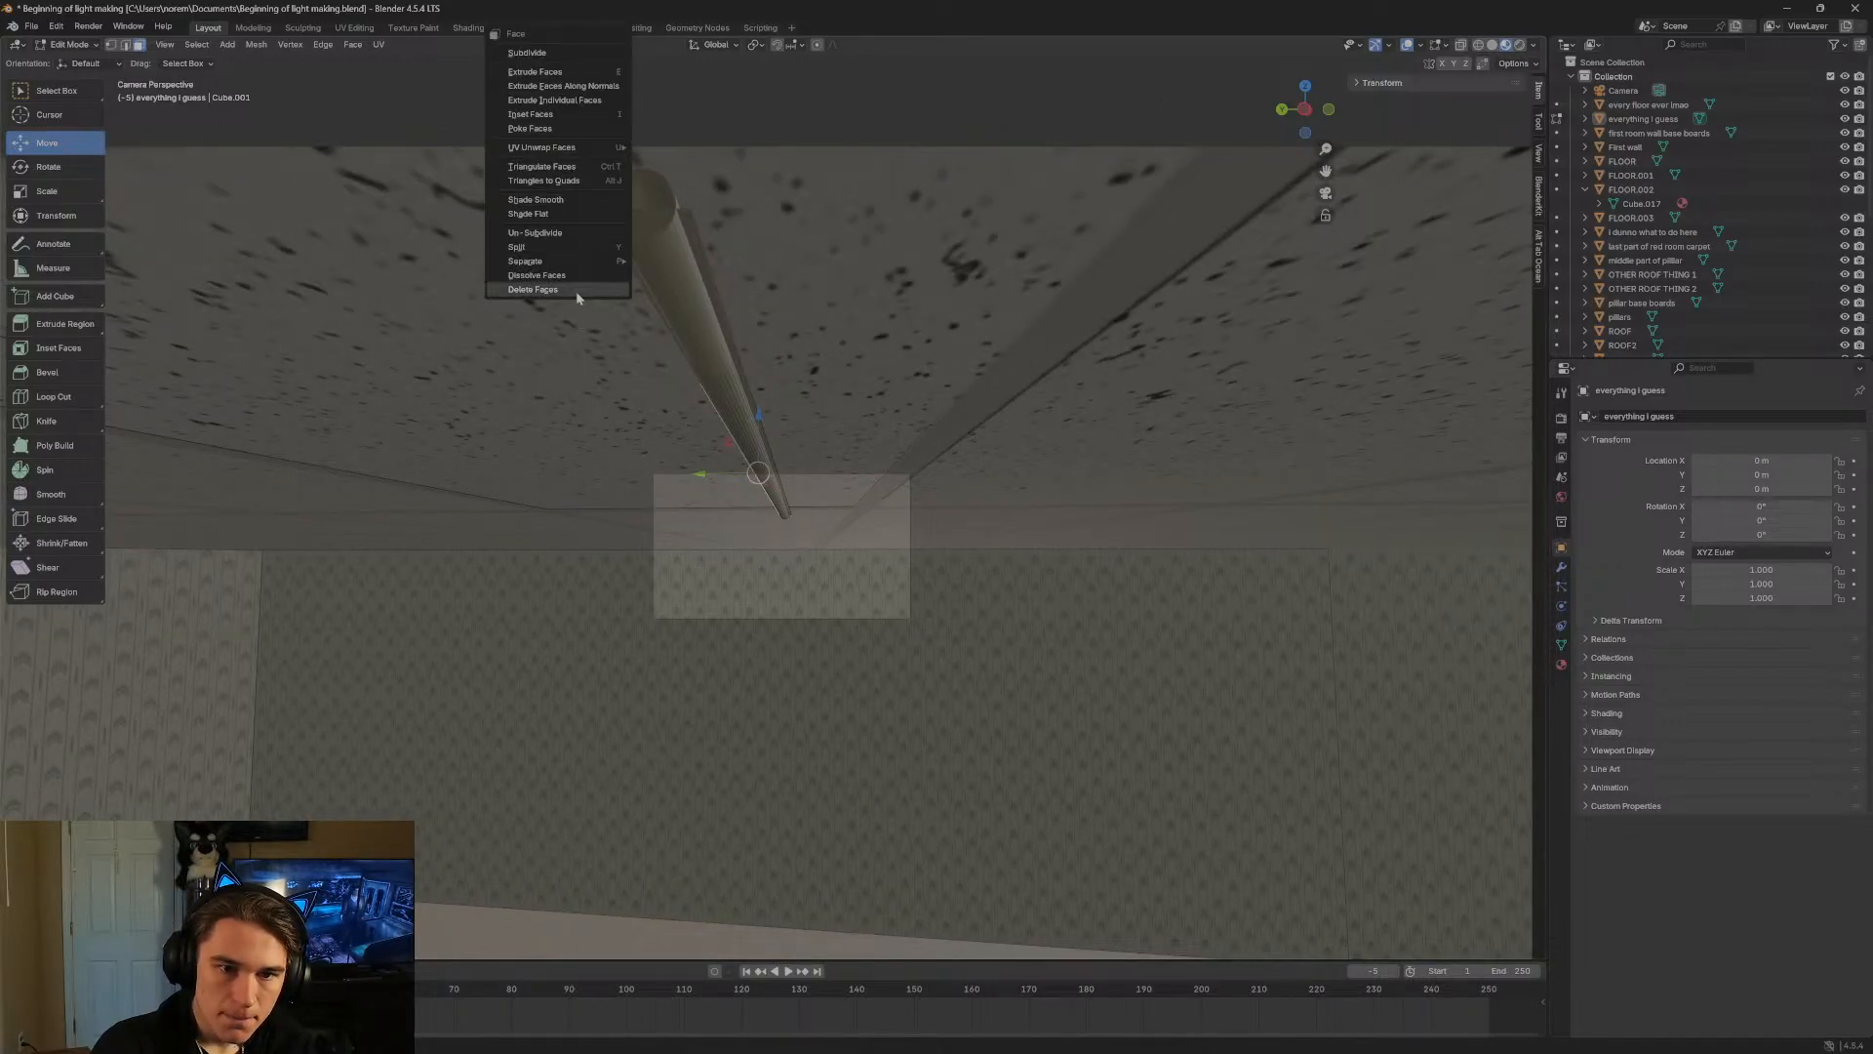
{"action": "left_click", "coordinate": [575, 290]}
{"action": "left_click", "coordinate": [602, 192]}
{"action": "right_click", "coordinate": [602, 191]}
{"action": "left_click", "coordinate": [590, 280]}
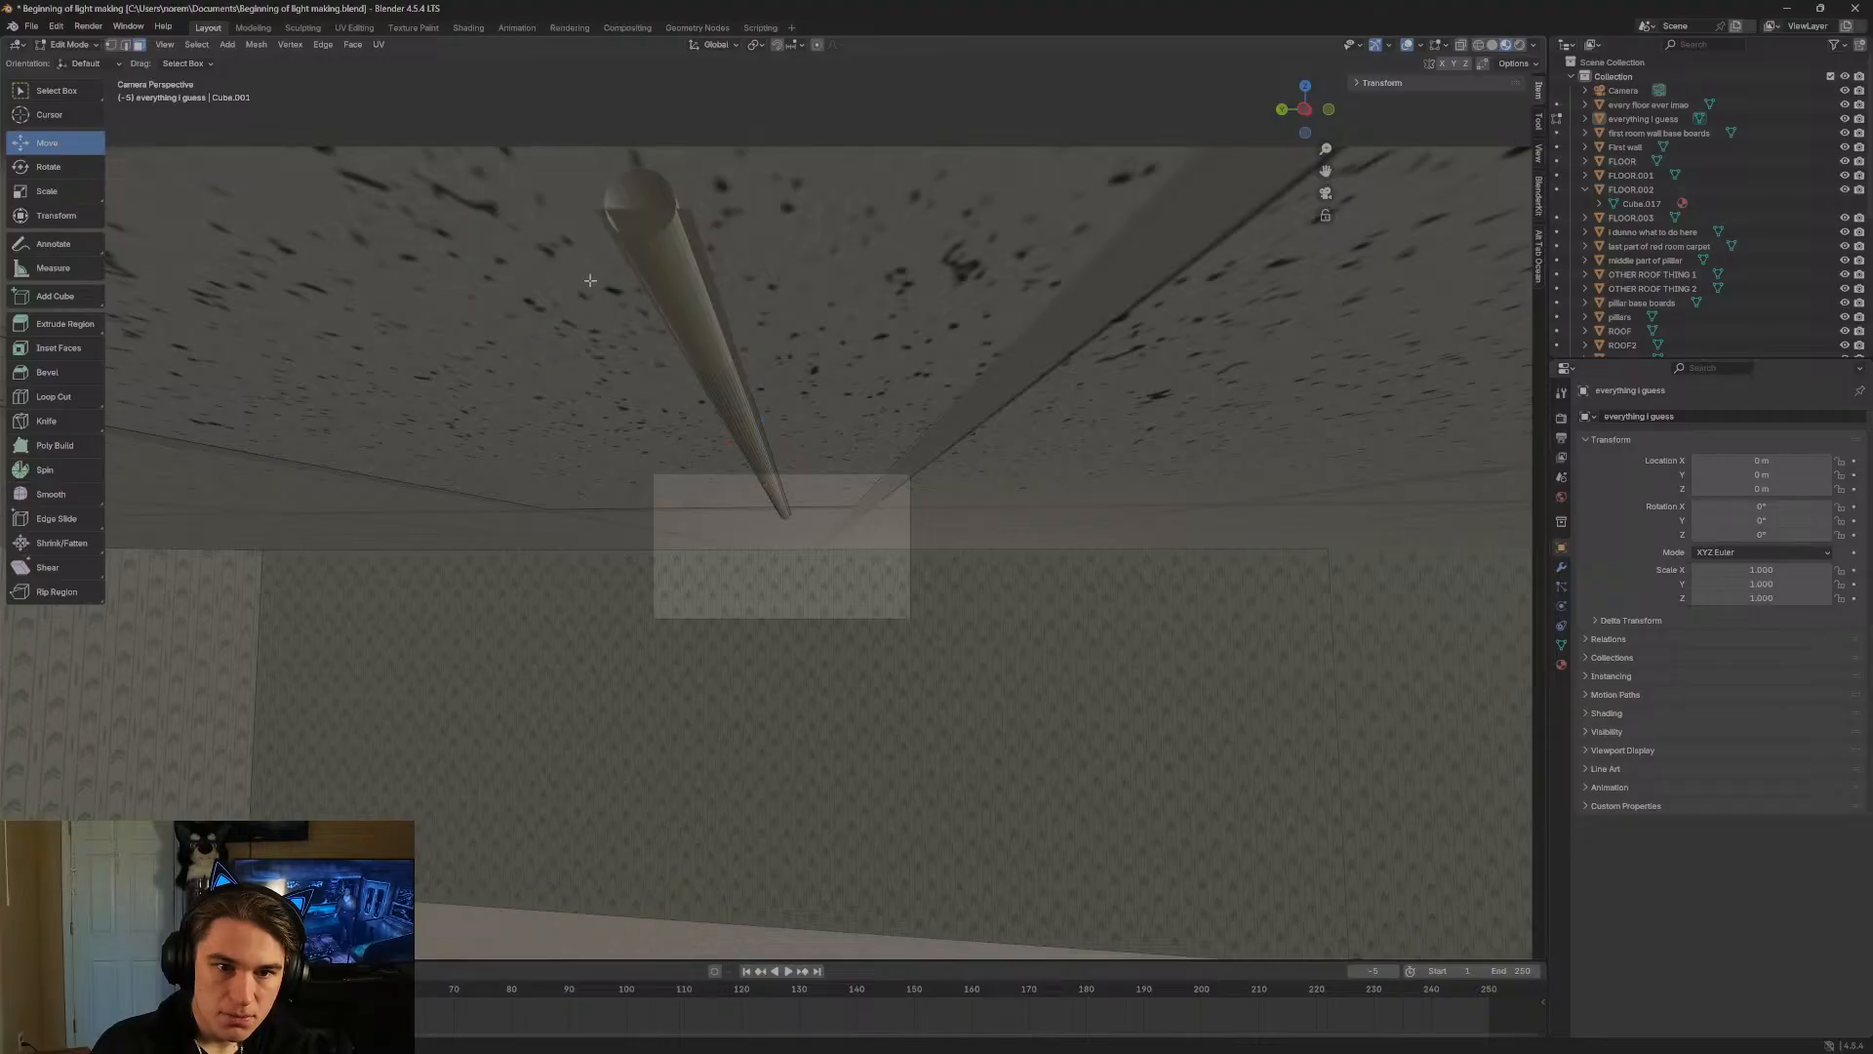
{"action": "left_click", "coordinate": [608, 210]}
{"action": "right_click", "coordinate": [601, 213]}
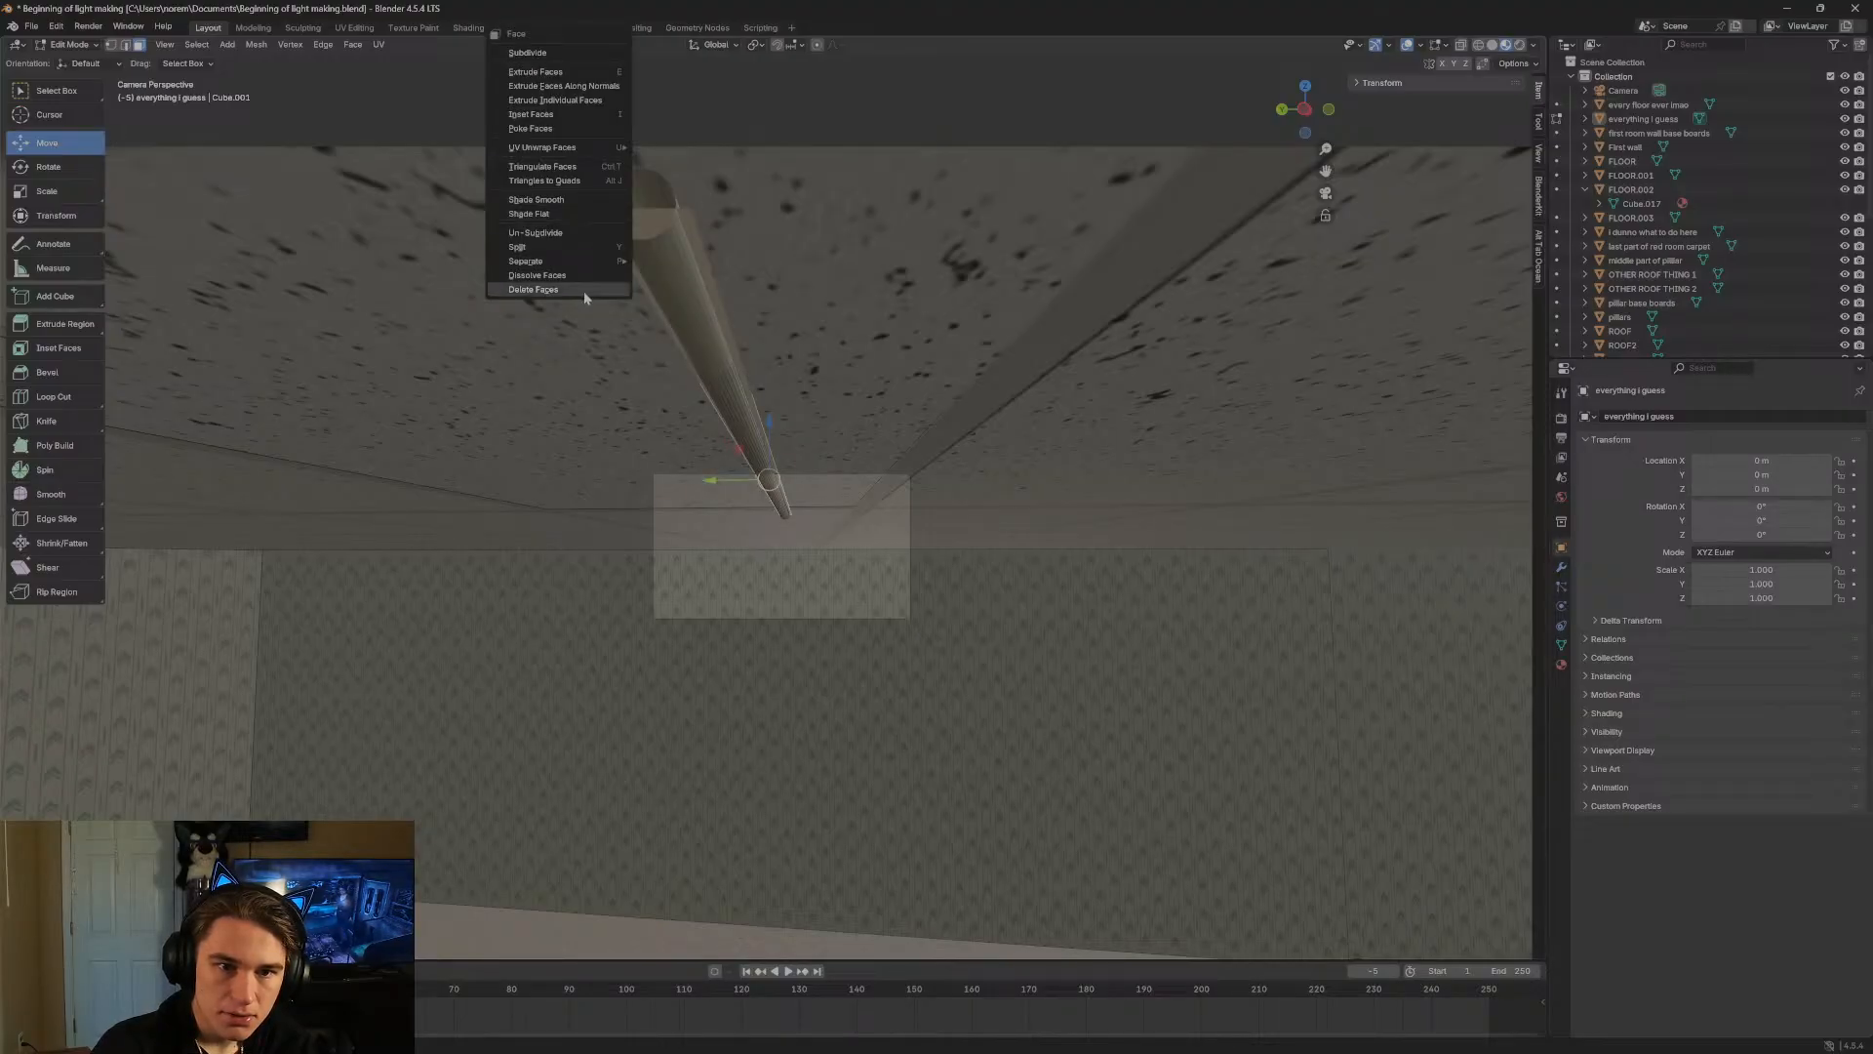
{"action": "left_click", "coordinate": [583, 290]}
{"action": "right_click", "coordinate": [628, 226]}
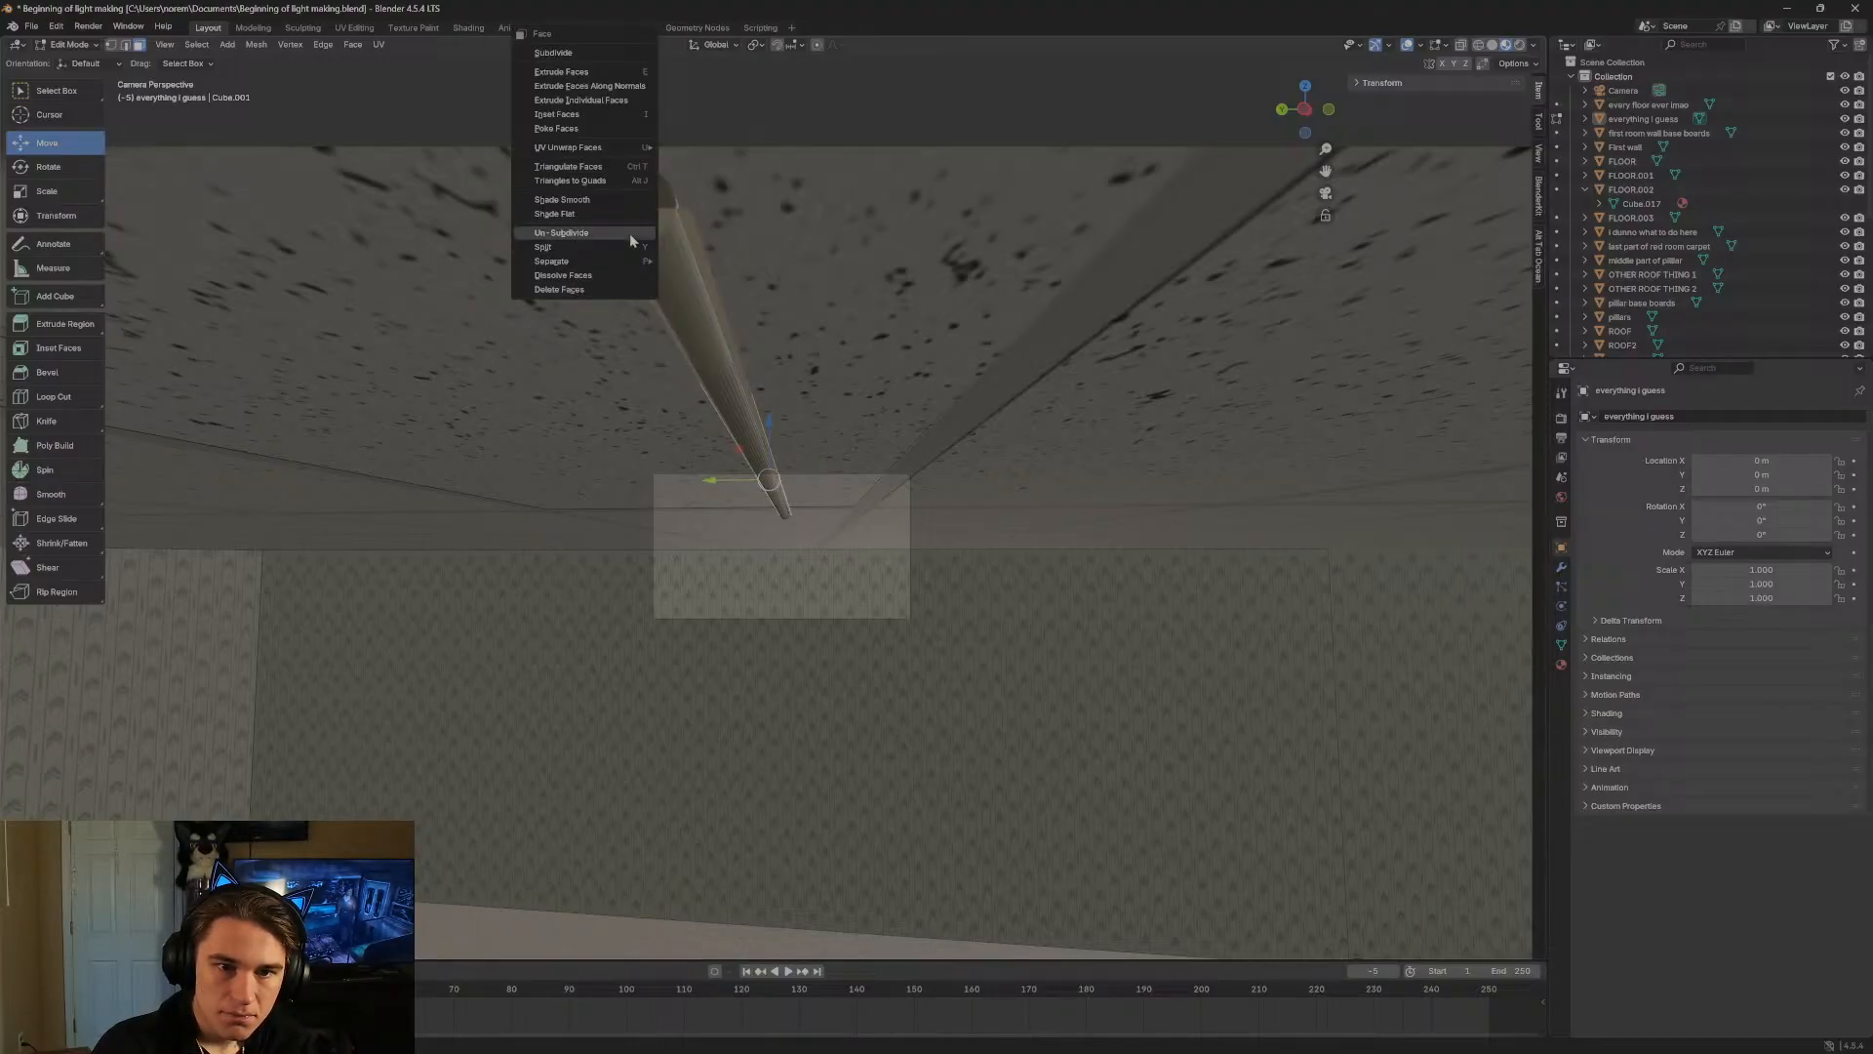
{"action": "left_click", "coordinate": [616, 289]}
{"action": "left_click", "coordinate": [672, 263]}
{"action": "left_click", "coordinate": [686, 269]}
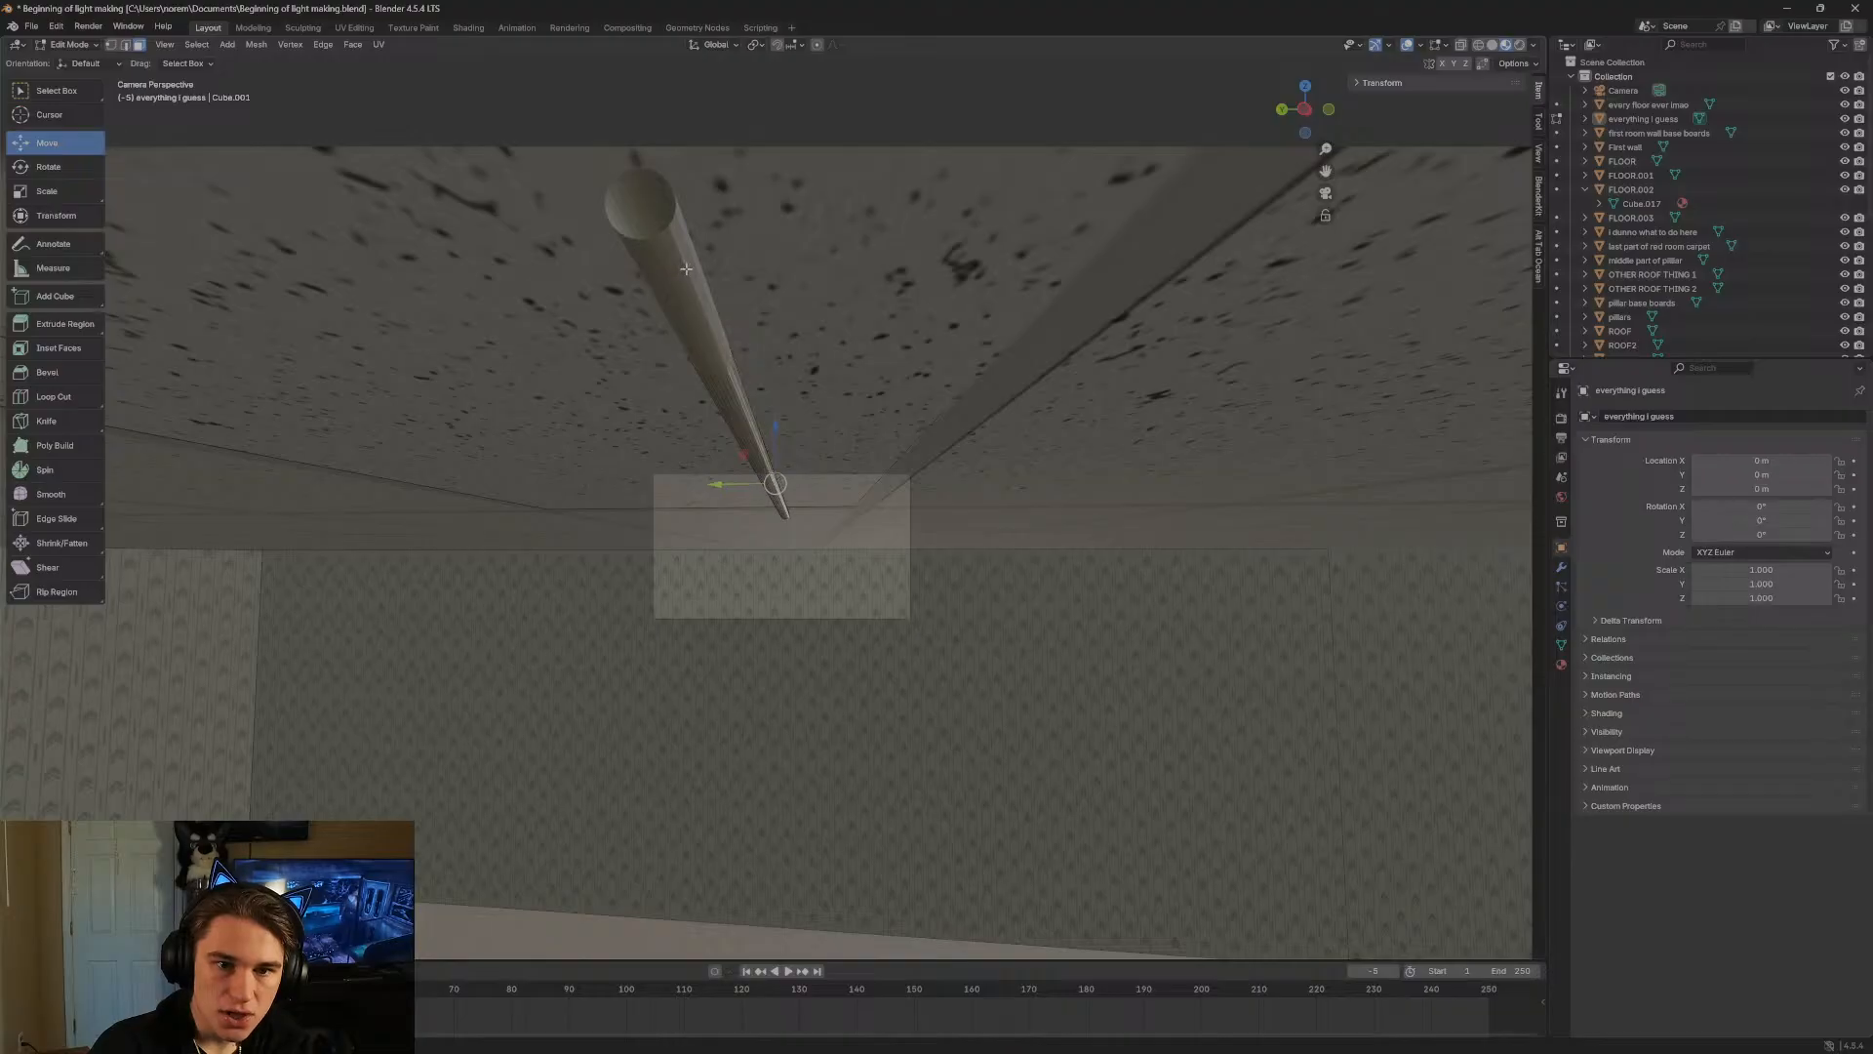
Select all geometry linked to the cylindrical light tube beneath the ceiling and delete its faces.
{"action": "left_click", "coordinate": [196, 43]}
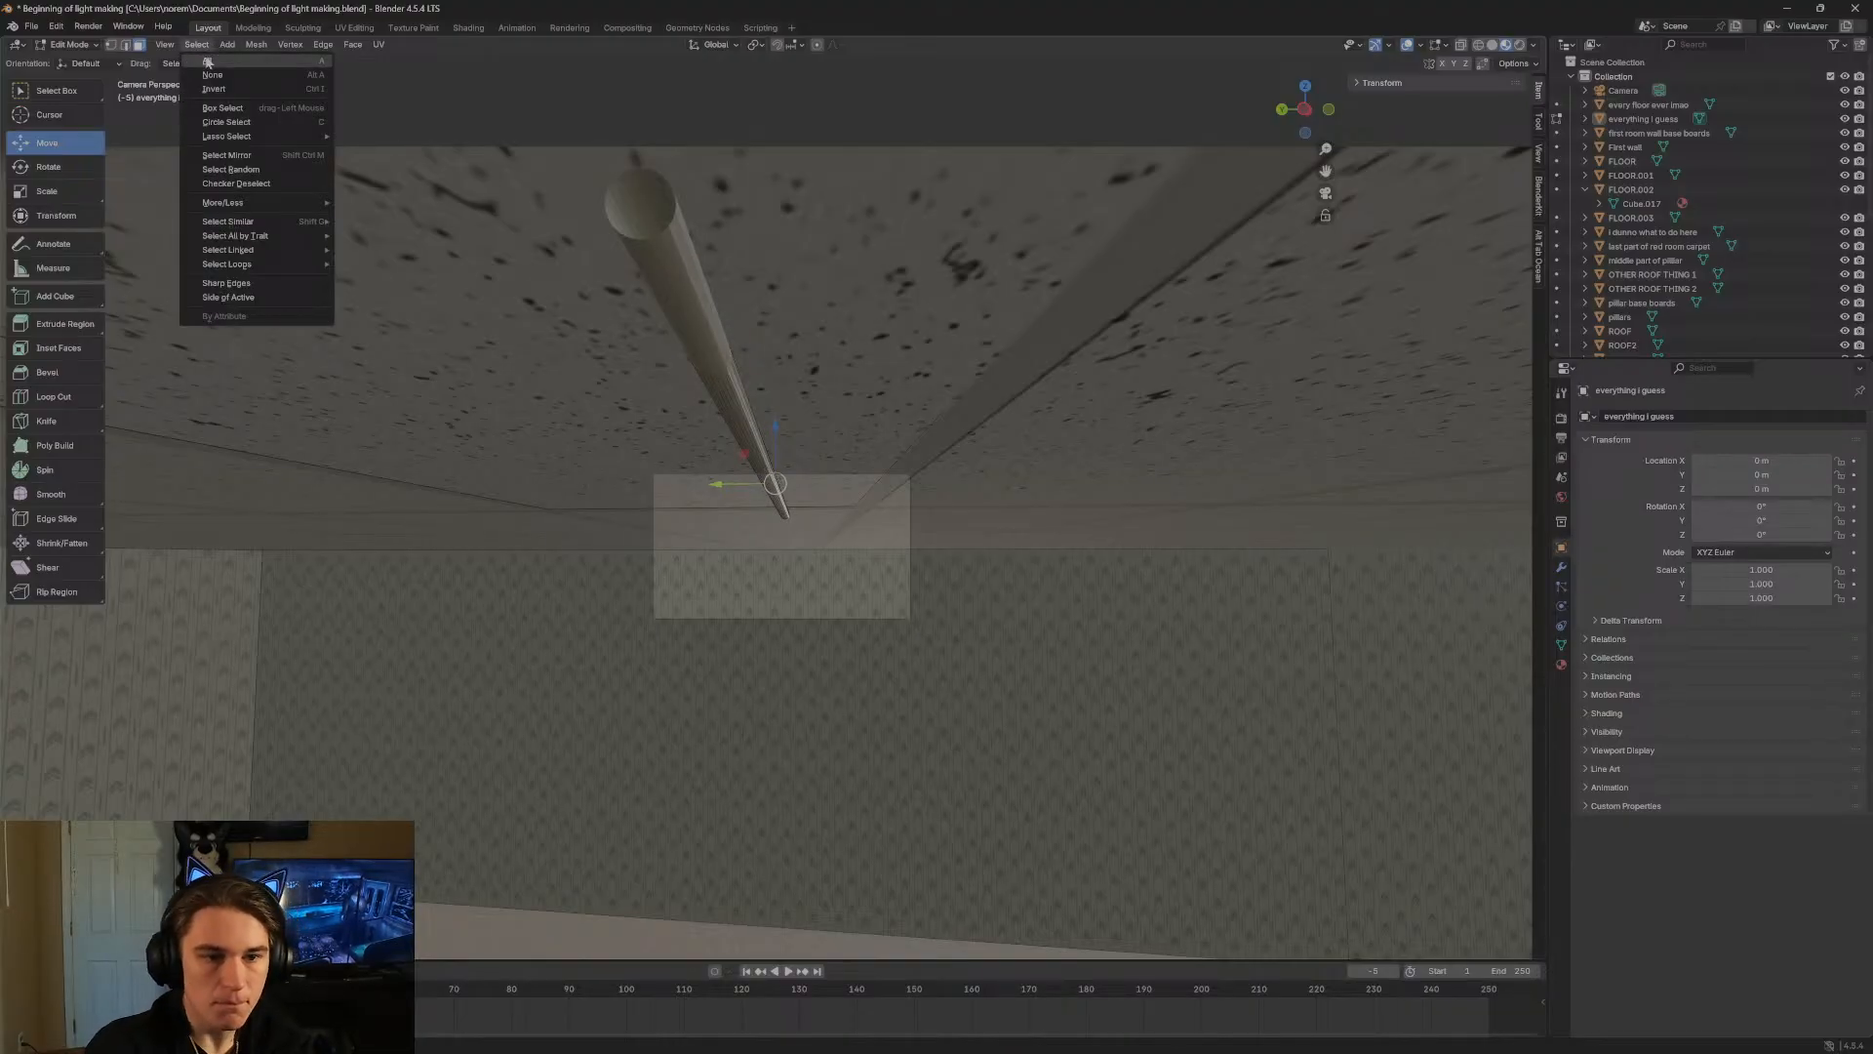
{"action": "mouse_move", "coordinate": [257, 224]}
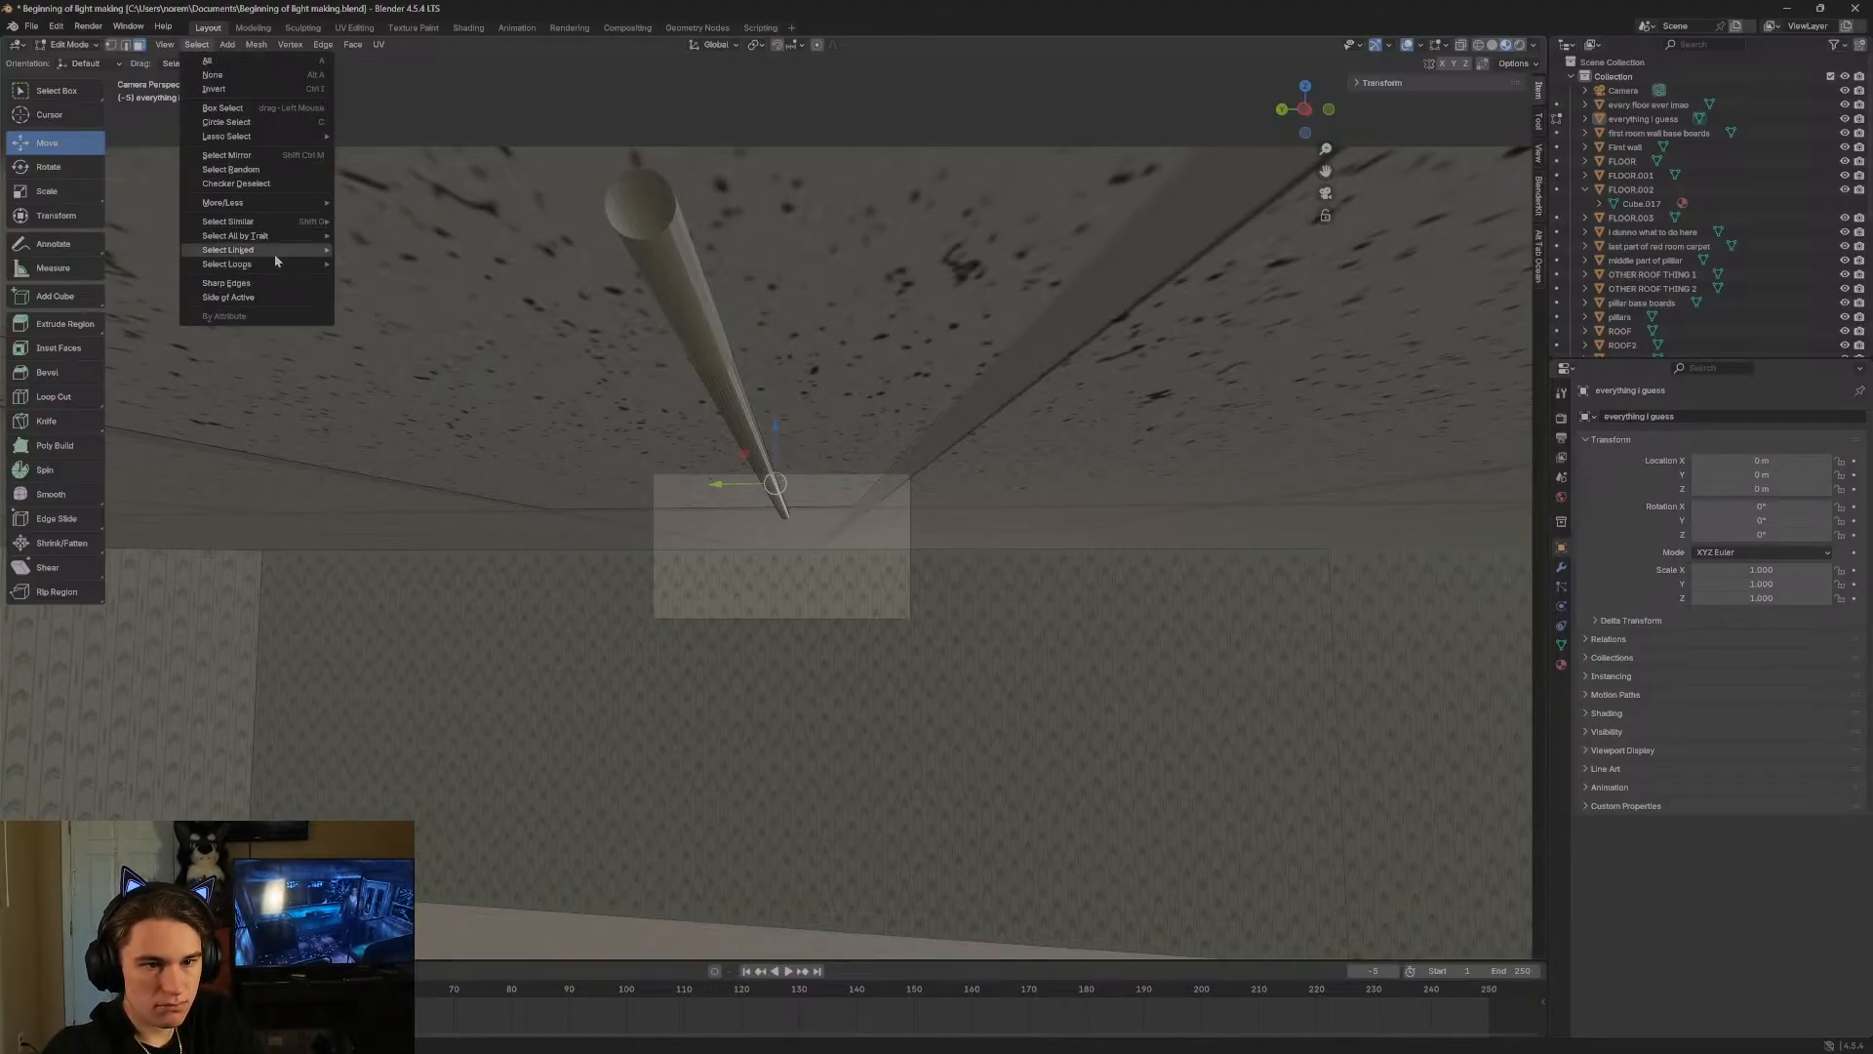
{"action": "mouse_move", "coordinate": [248, 256]}
{"action": "left_click", "coordinate": [372, 249]}
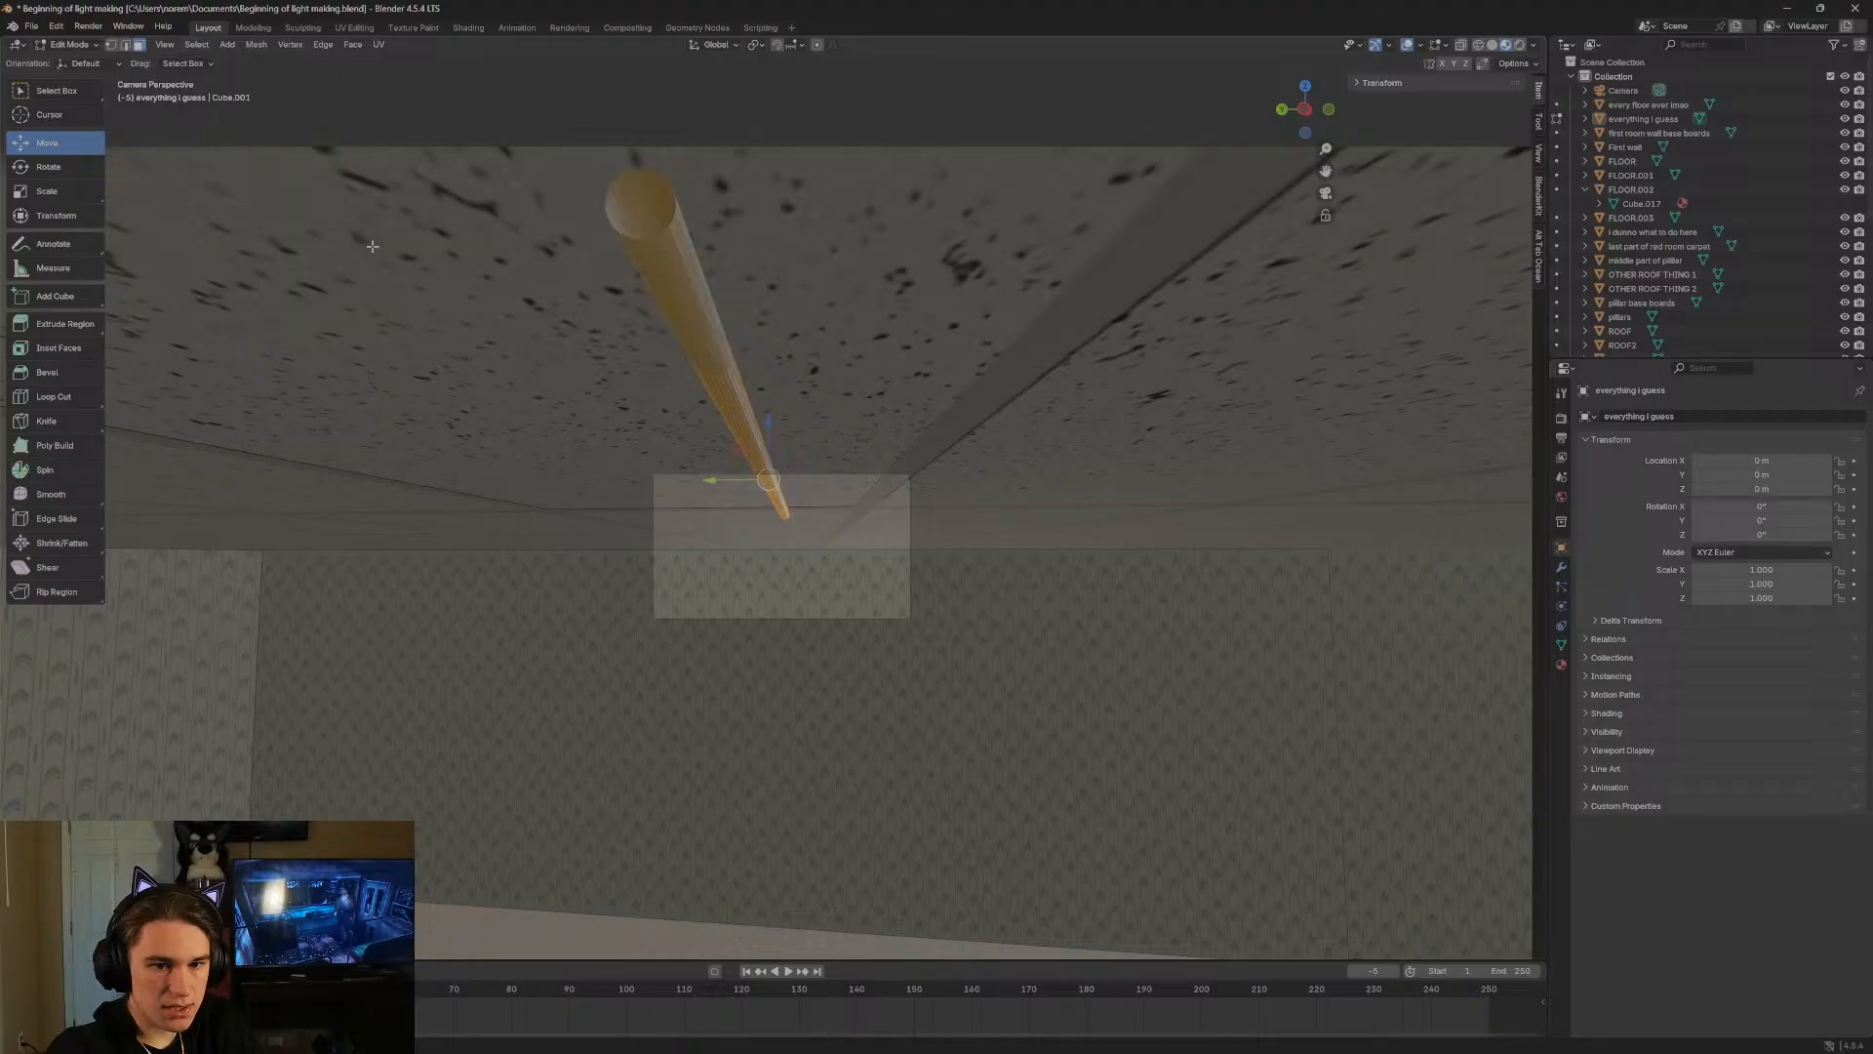
{"action": "right_click", "coordinate": [679, 344]}
{"action": "left_click", "coordinate": [623, 590]}
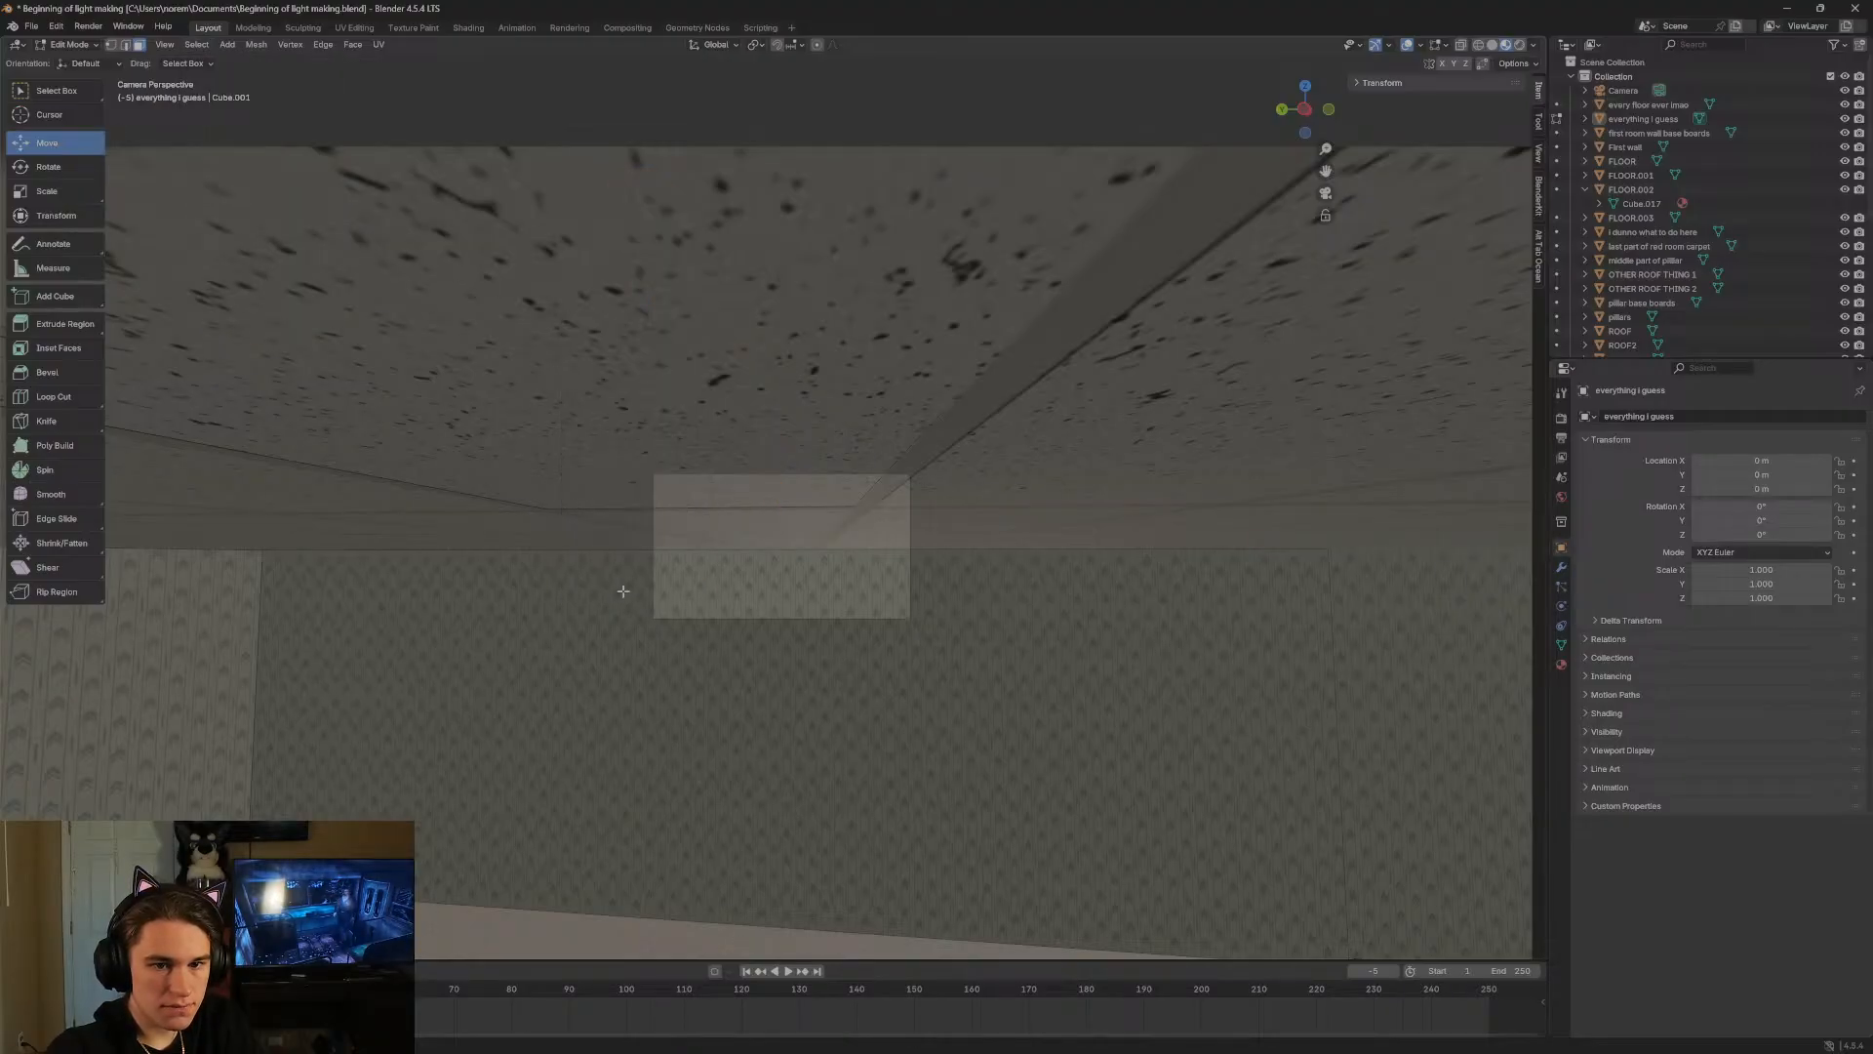
Delete the four edges outlining the leftover rectangular frame around a single ceiling tile.
{"action": "key", "text": "shift+grave"}
{"action": "key", "text": "w"}
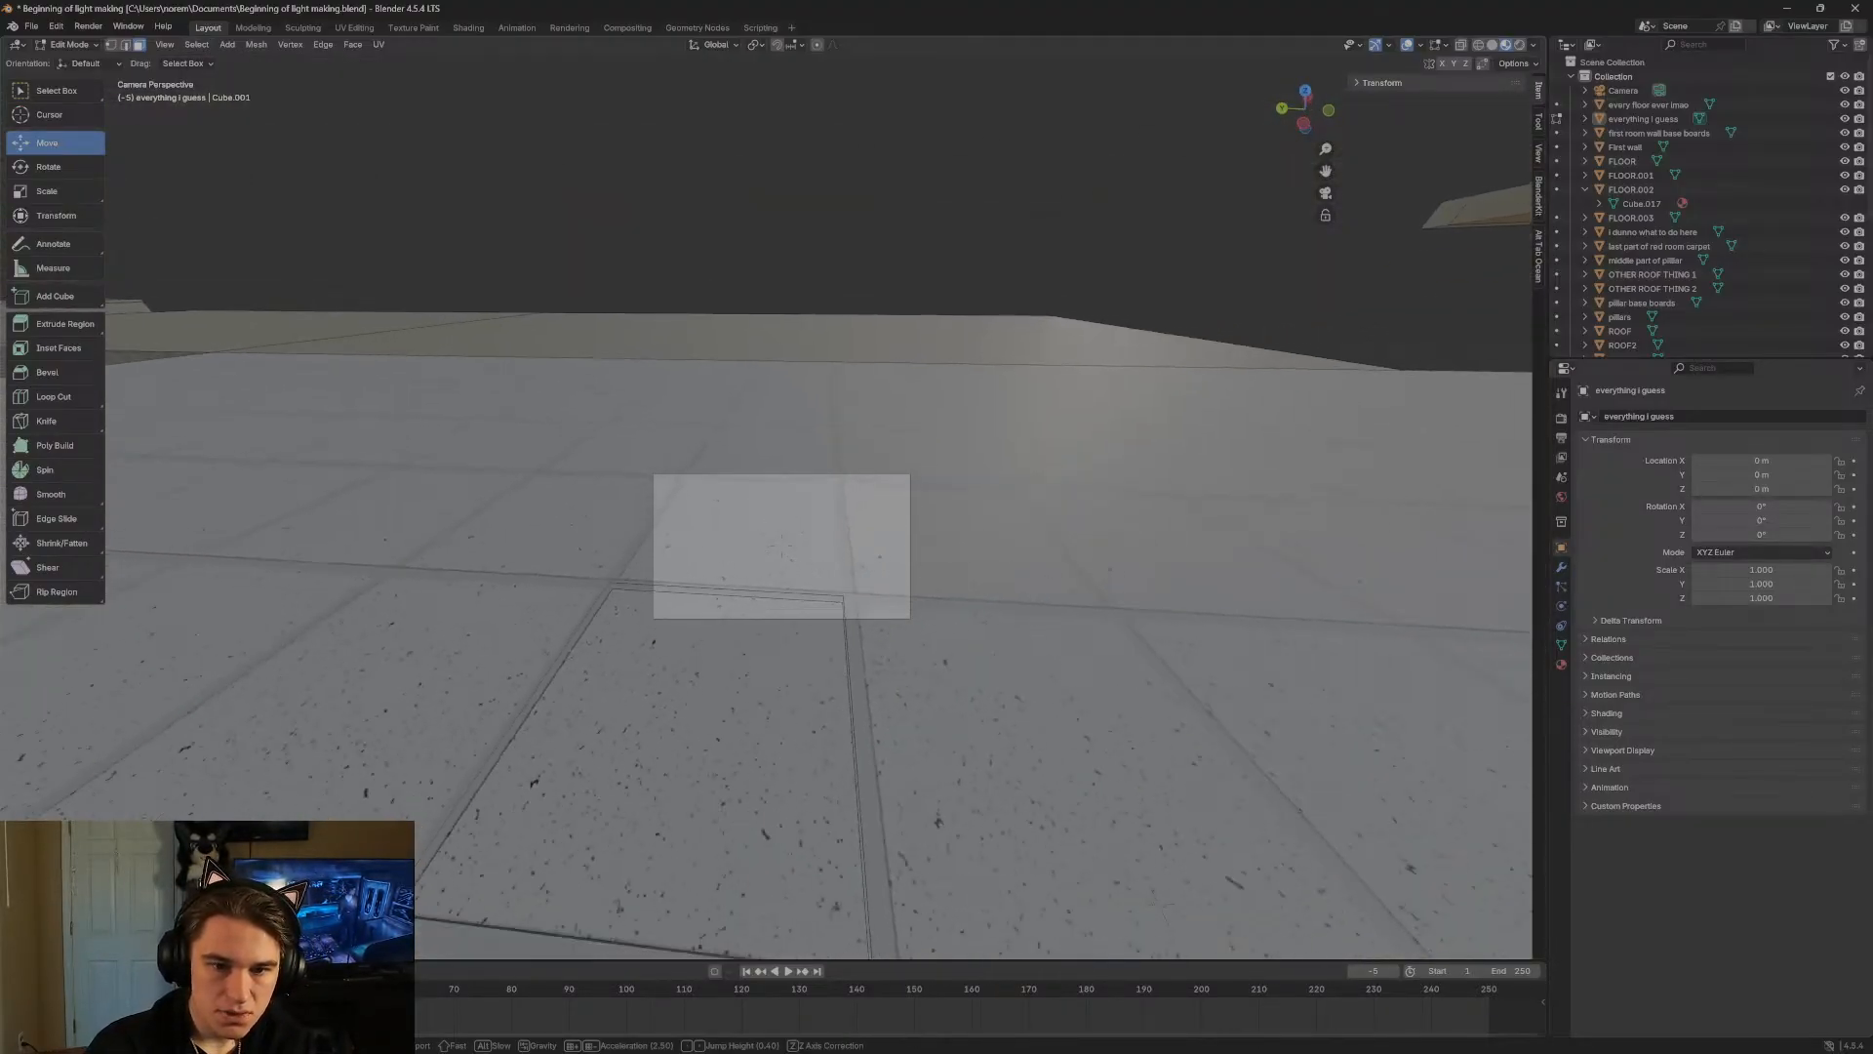
{"action": "key", "text": "w"}
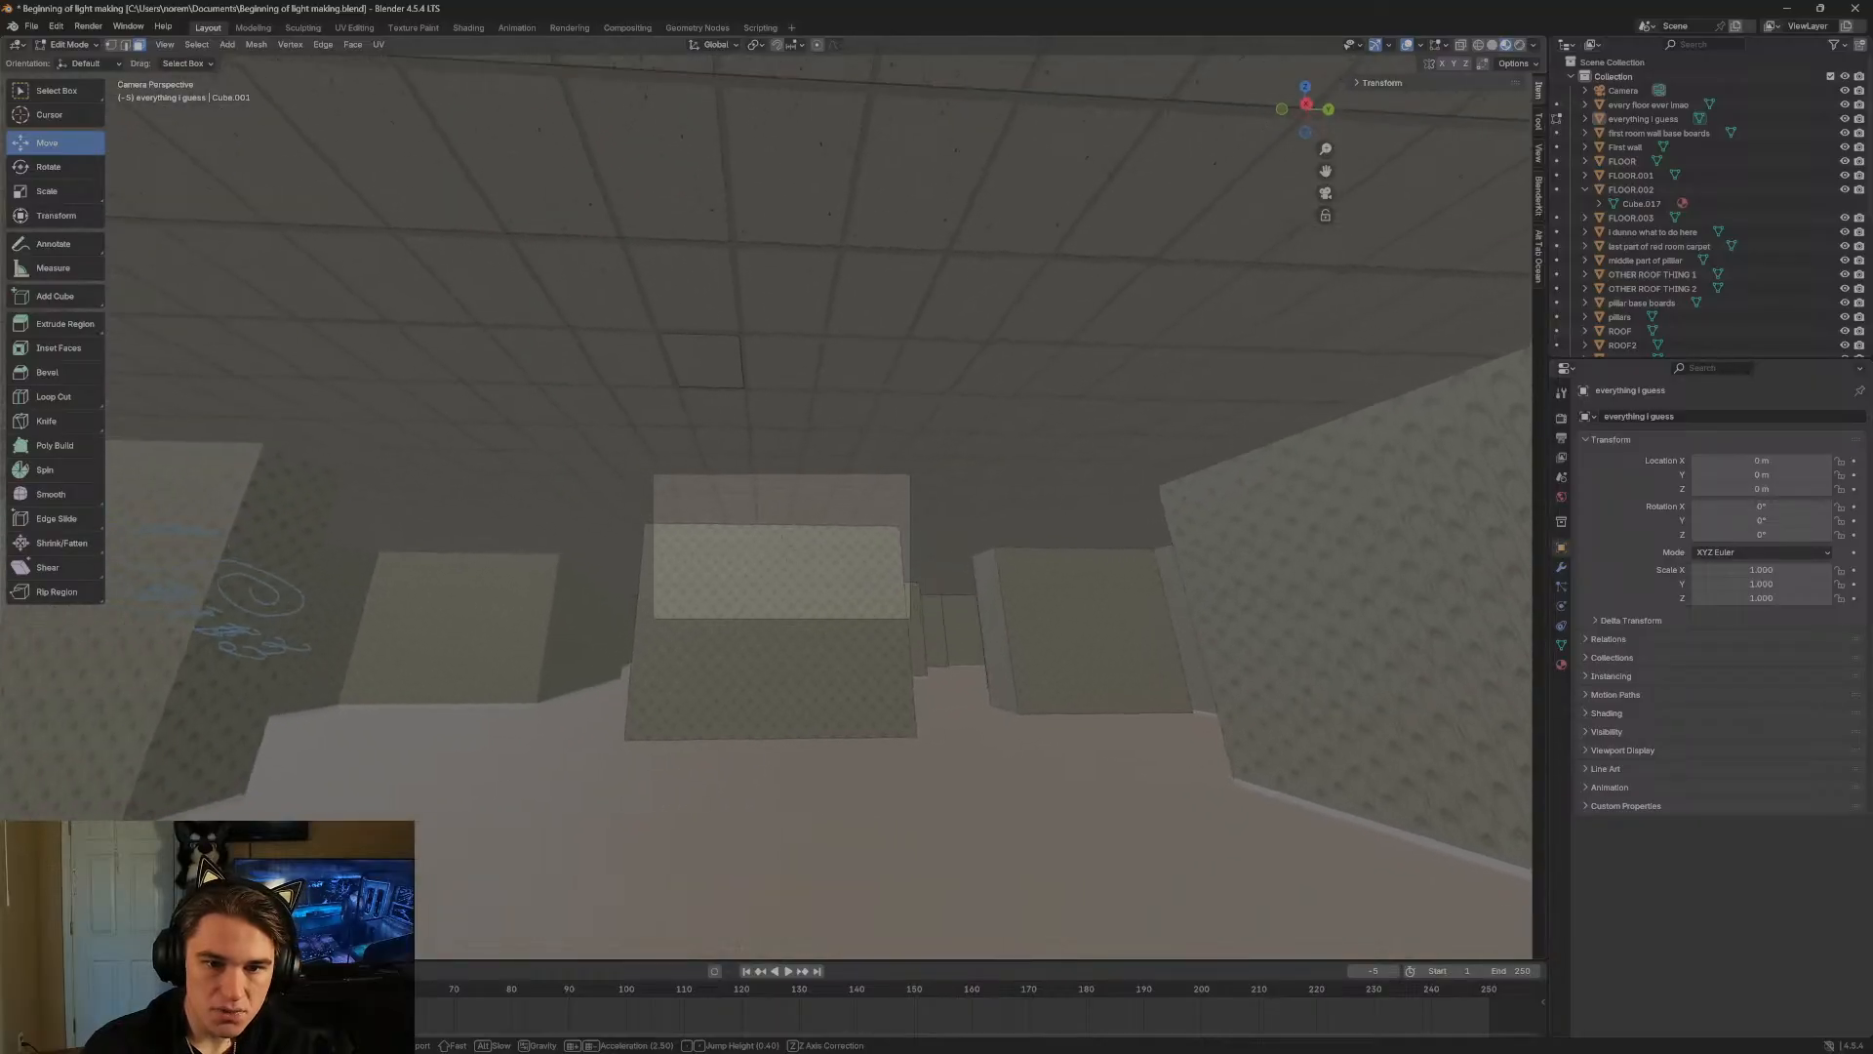
{"action": "left_click", "coordinate": [771, 463]}
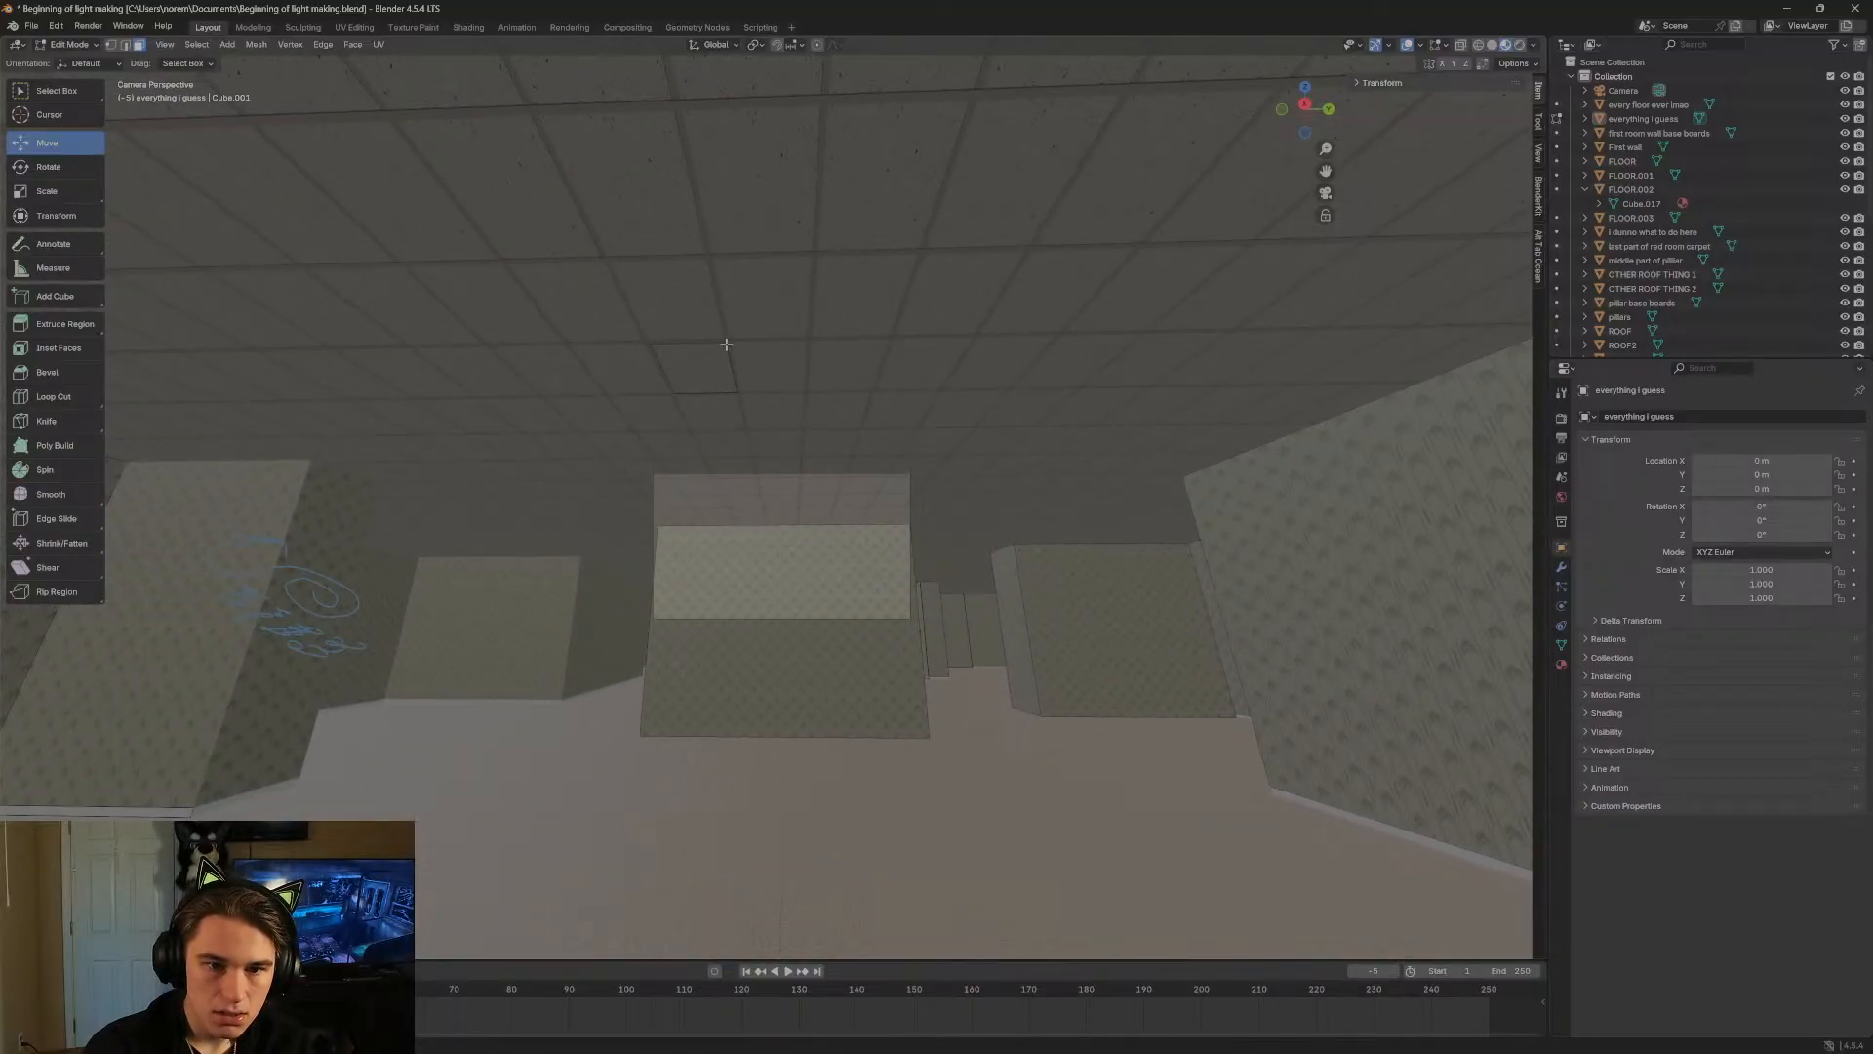
{"action": "key", "text": "shift+grave"}
{"action": "key", "text": "w"}
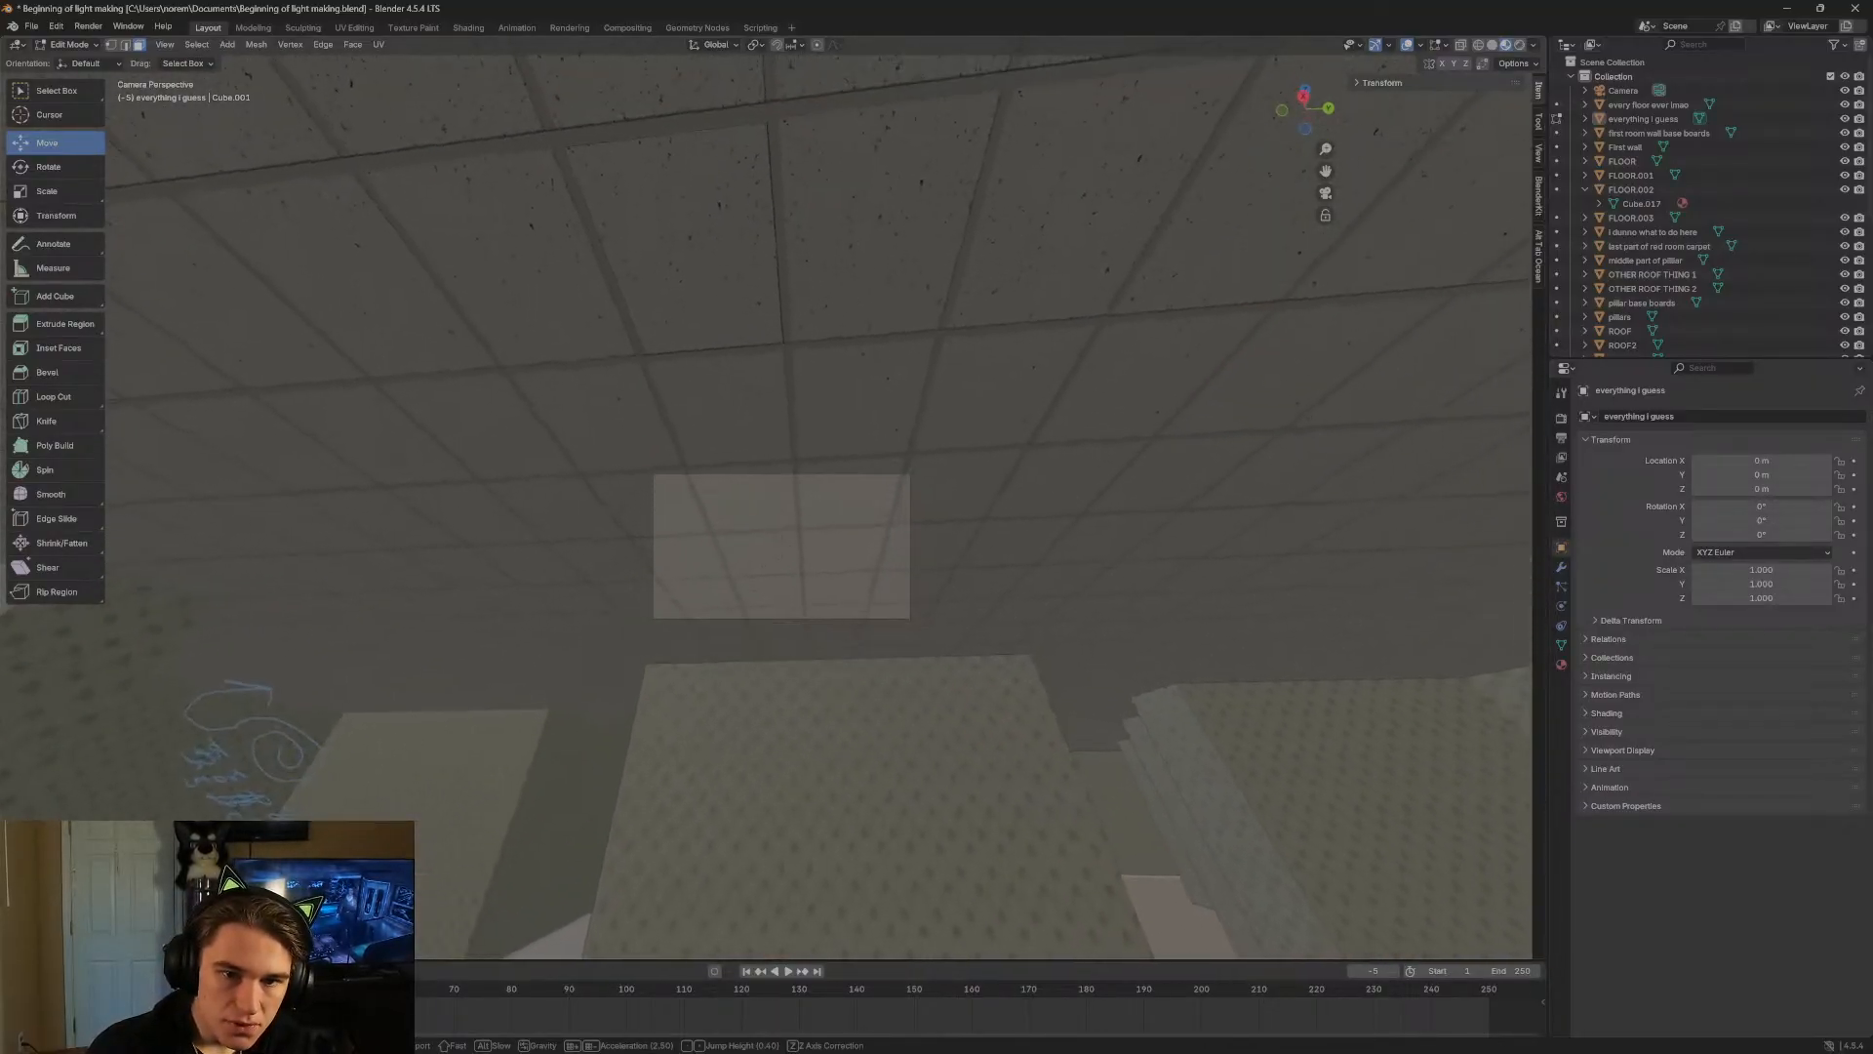
{"action": "left_click", "coordinate": [750, 420]}
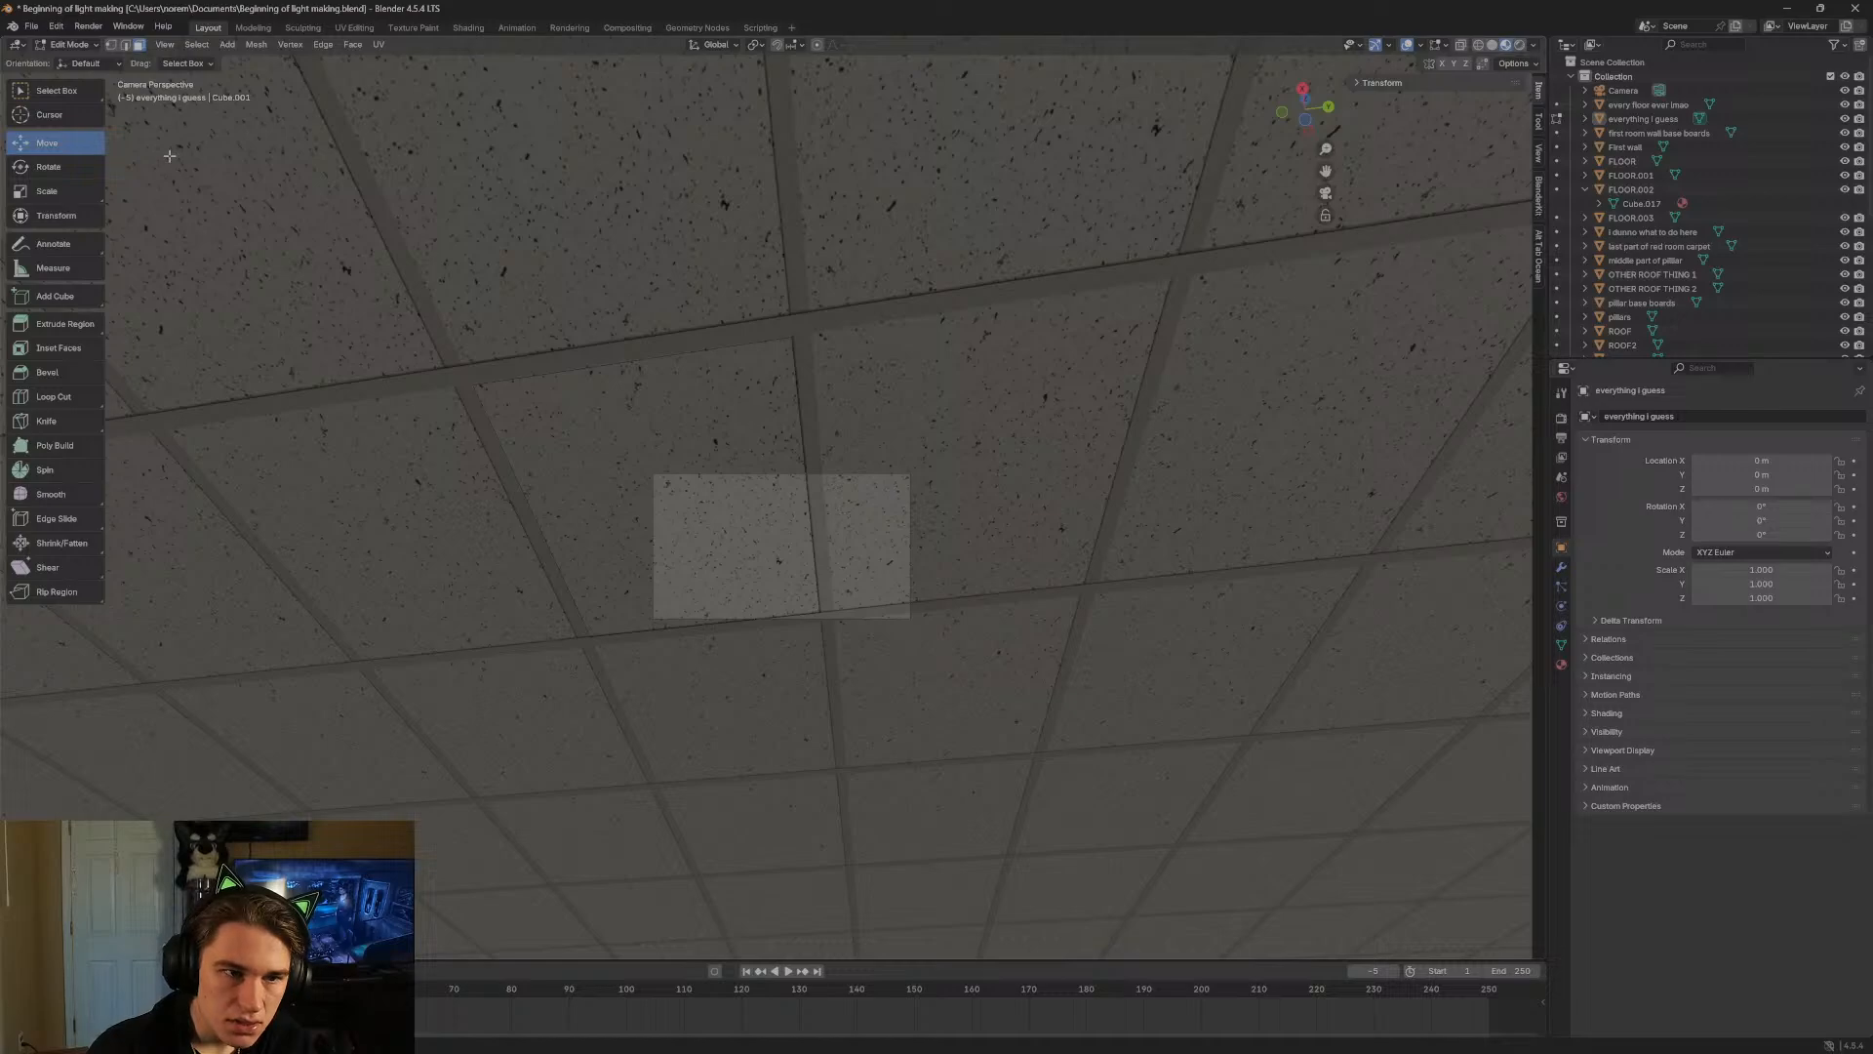
{"action": "left_click", "coordinate": [748, 344]}
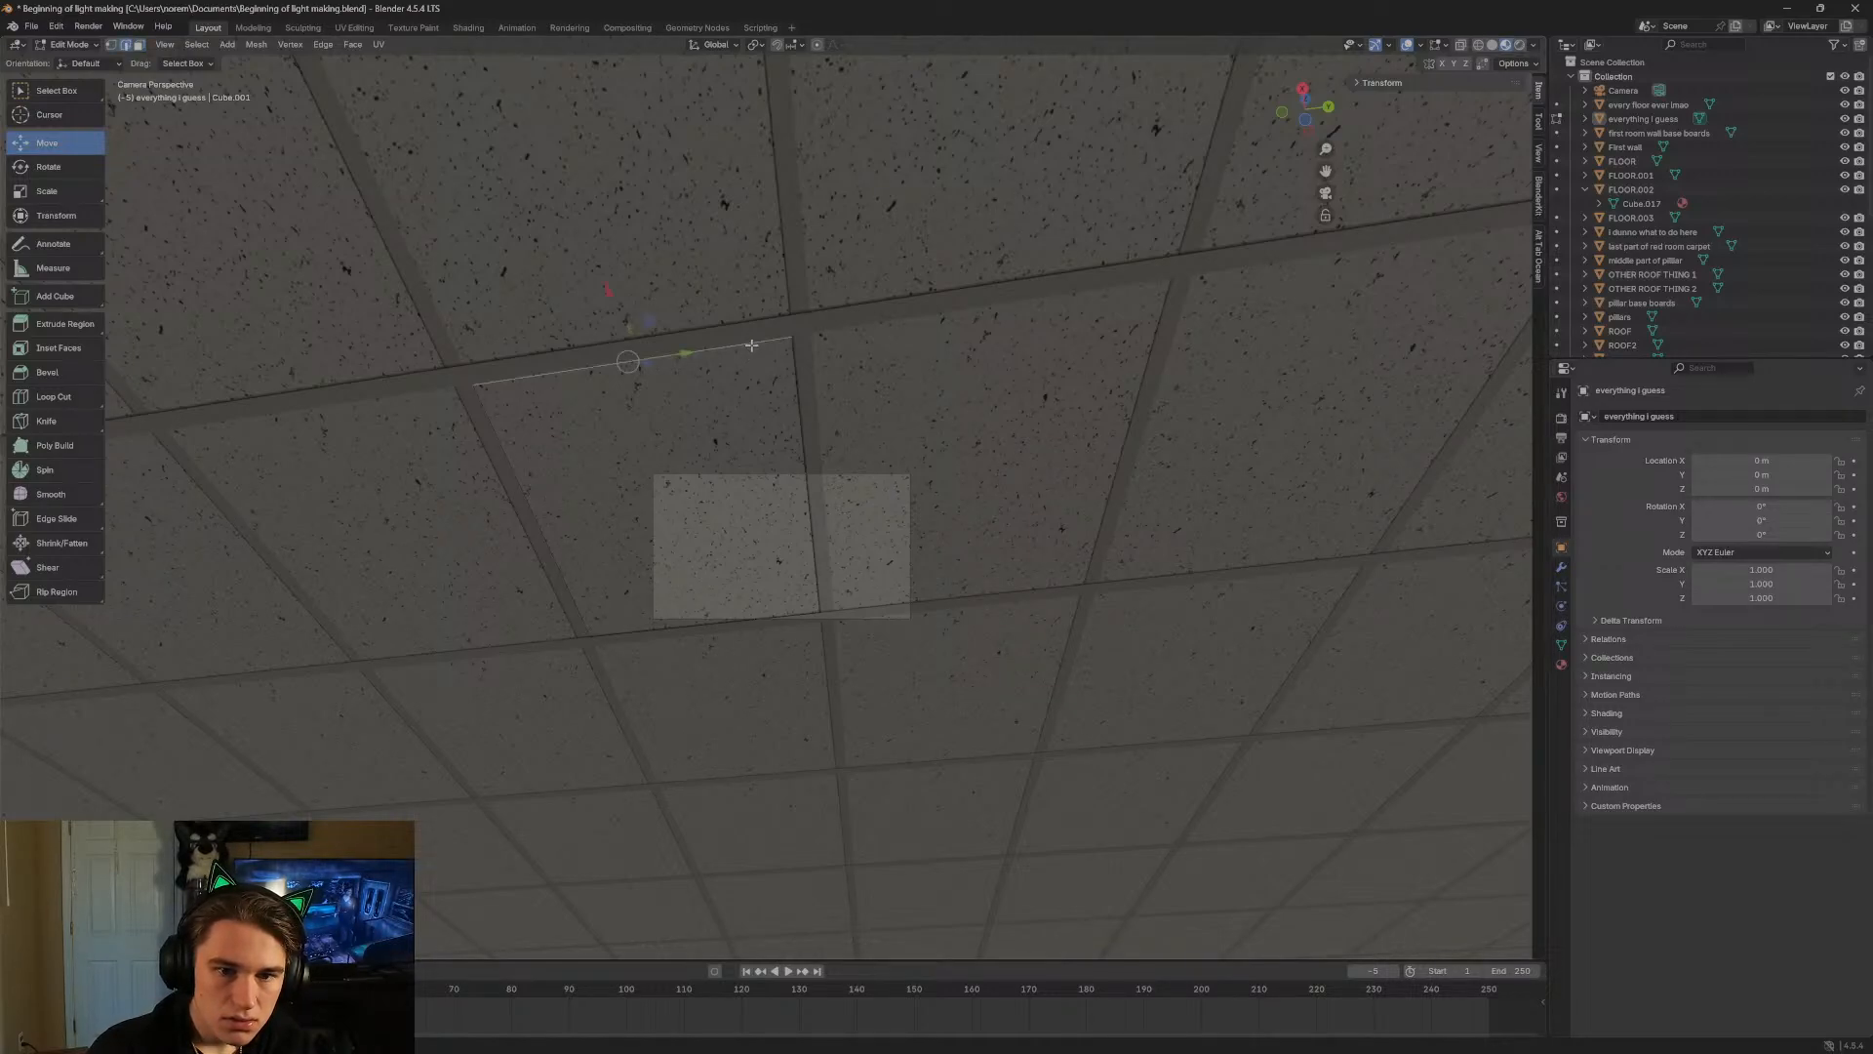
{"action": "left_click", "coordinate": [797, 387], "text": "shift"}
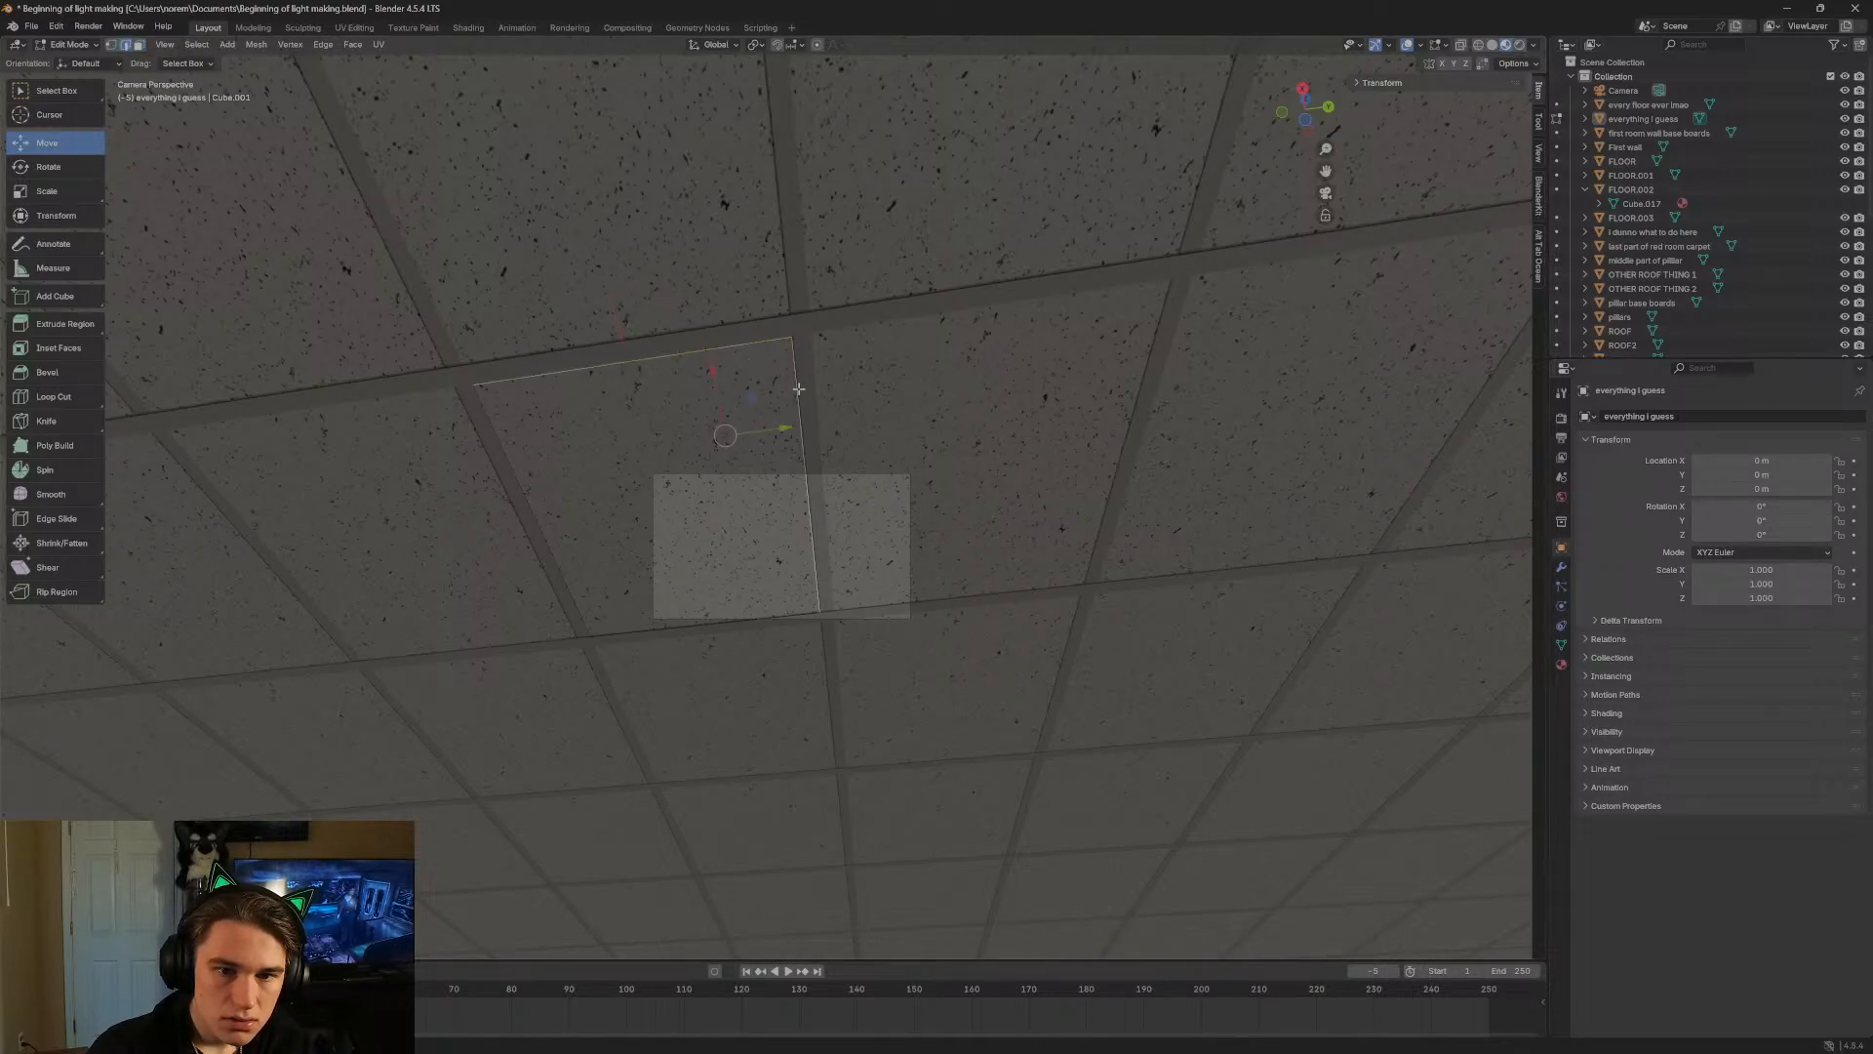
{"action": "left_click", "coordinate": [743, 622], "text": "shift"}
{"action": "left_click", "coordinate": [552, 551], "text": "shift"}
{"action": "right_click", "coordinate": [560, 542]}
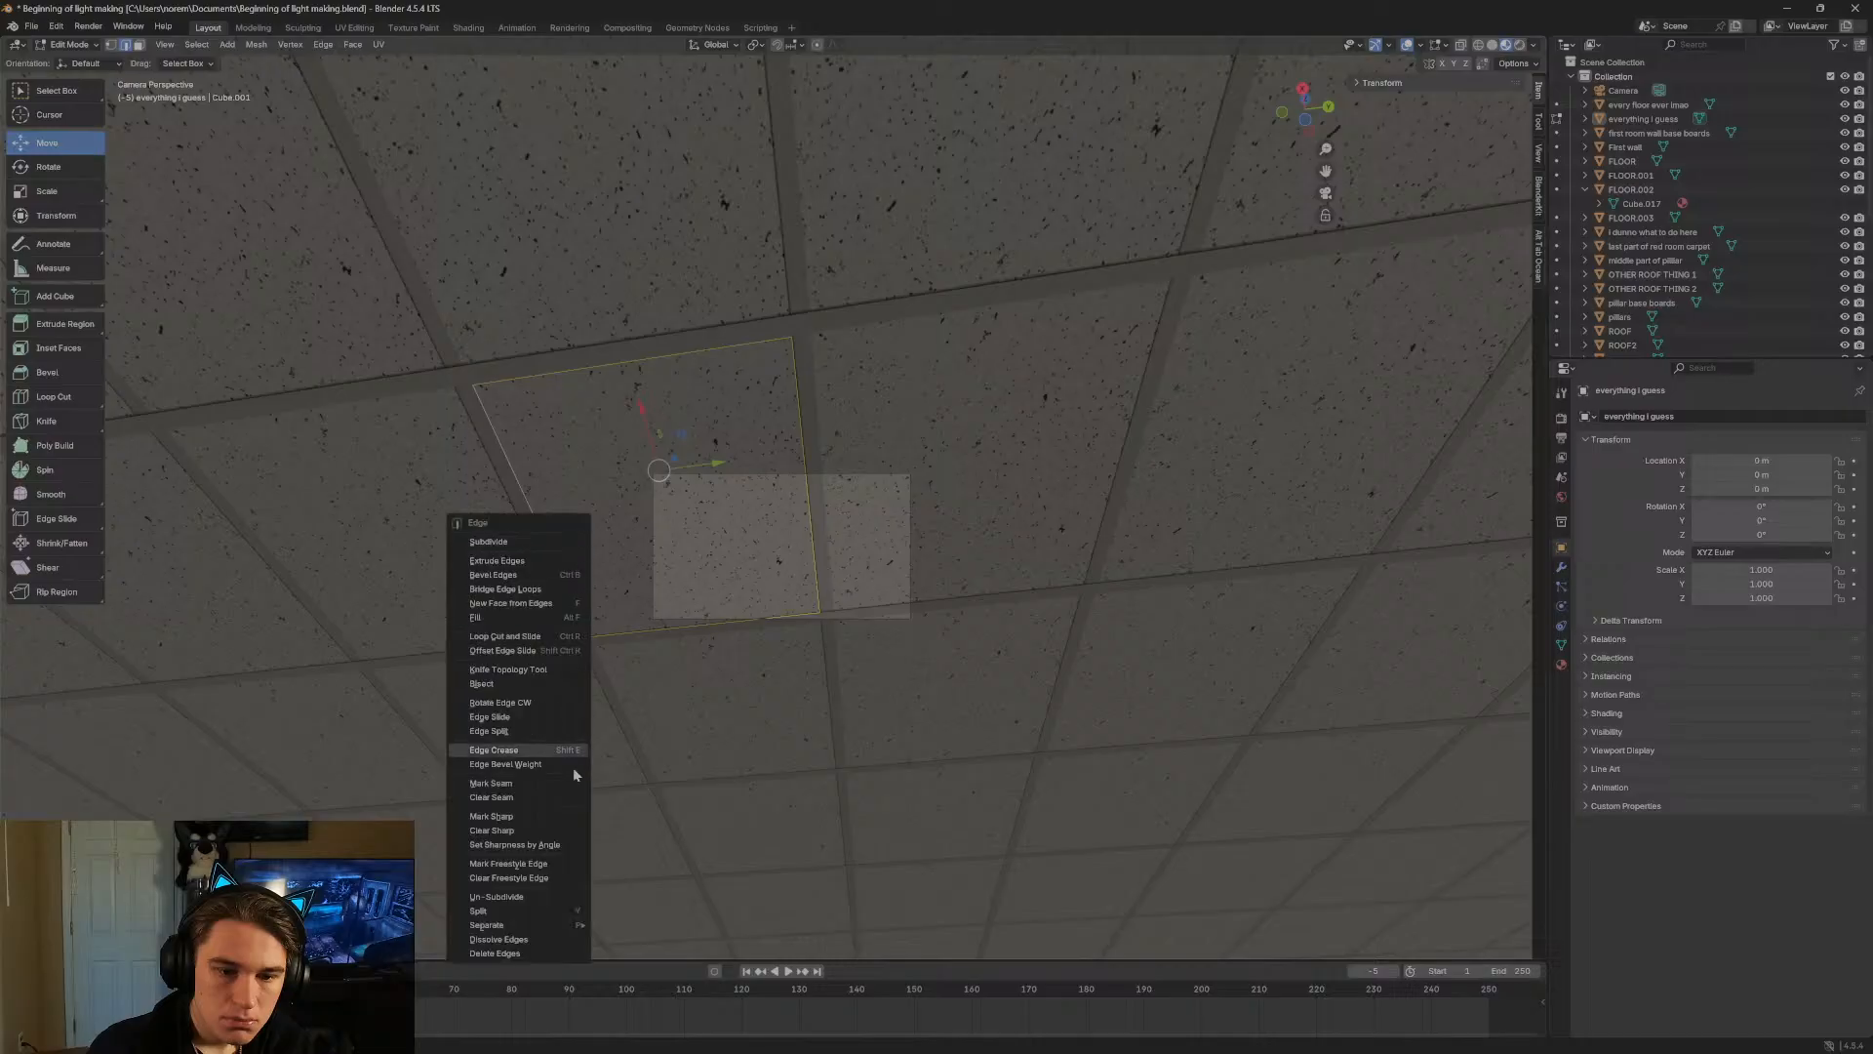
{"action": "left_click", "coordinate": [532, 952]}
Delete the second set of four overlapping edges left around the same ceiling tile.
{"action": "left_click", "coordinate": [801, 411]}
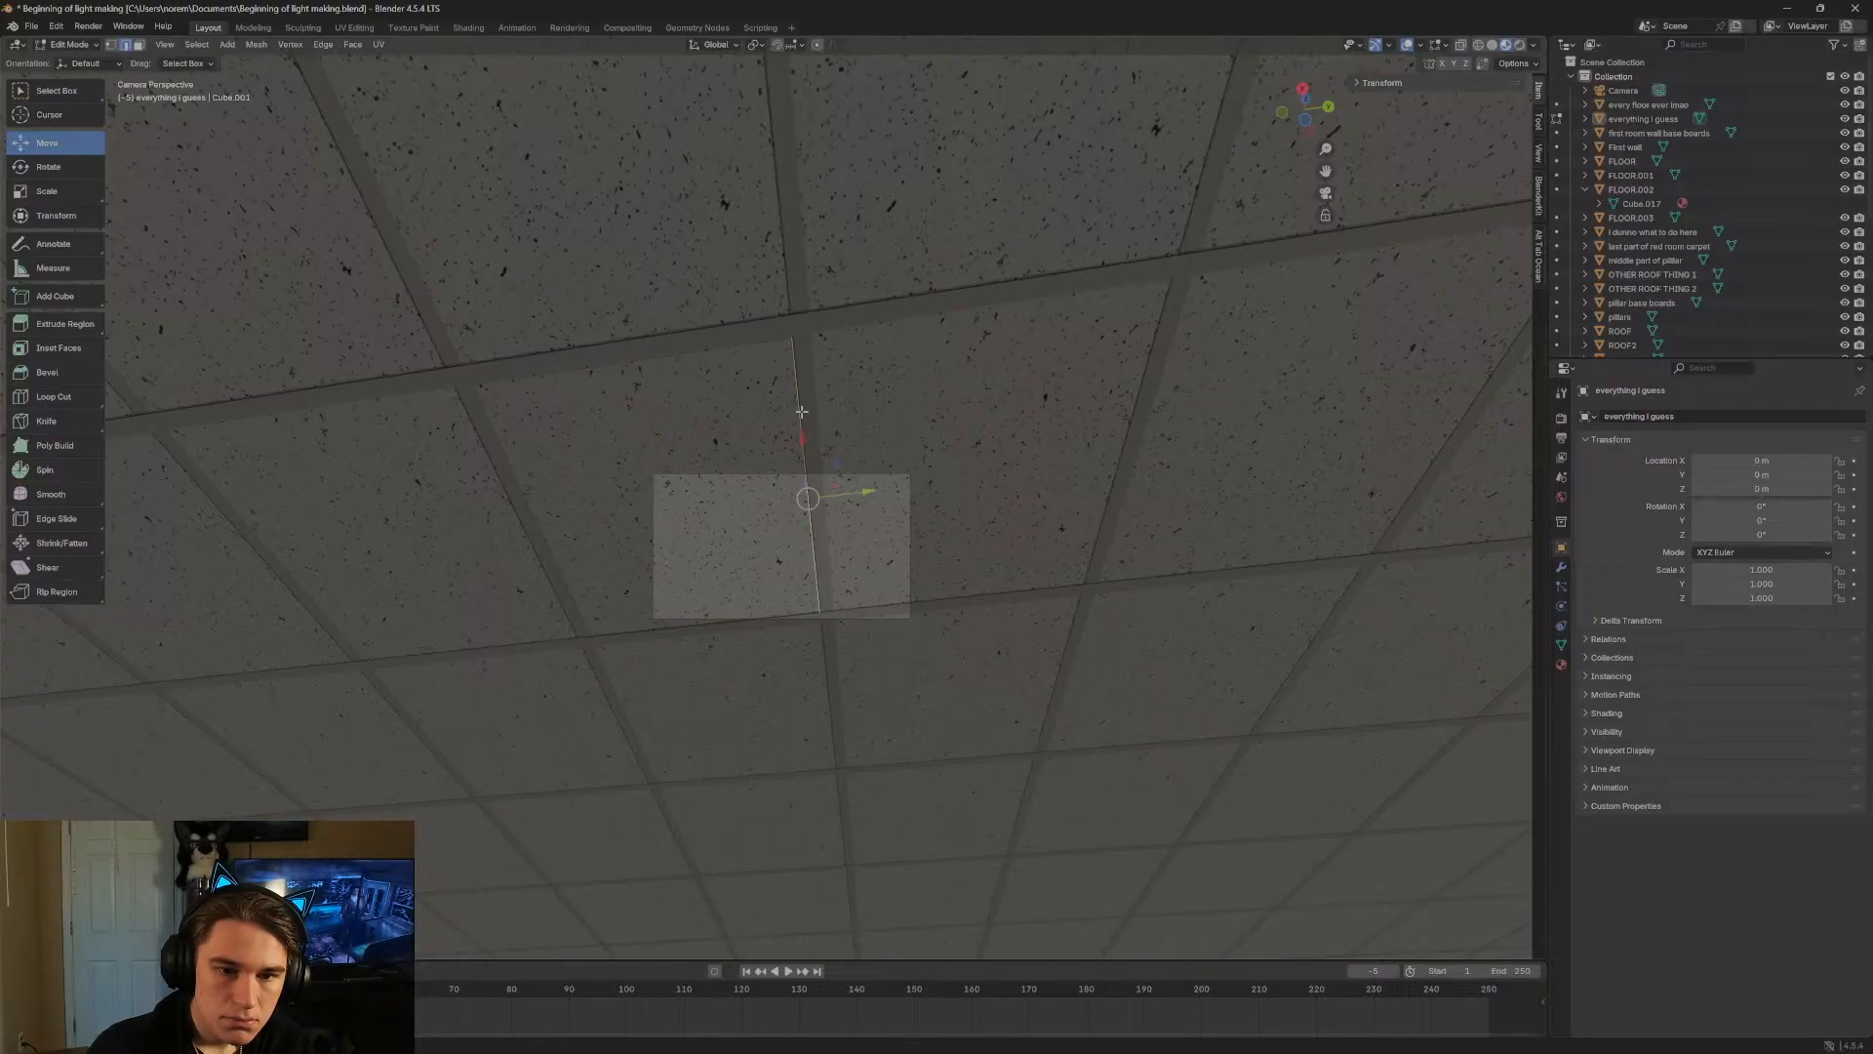
{"action": "left_click", "coordinate": [750, 341], "text": "shift"}
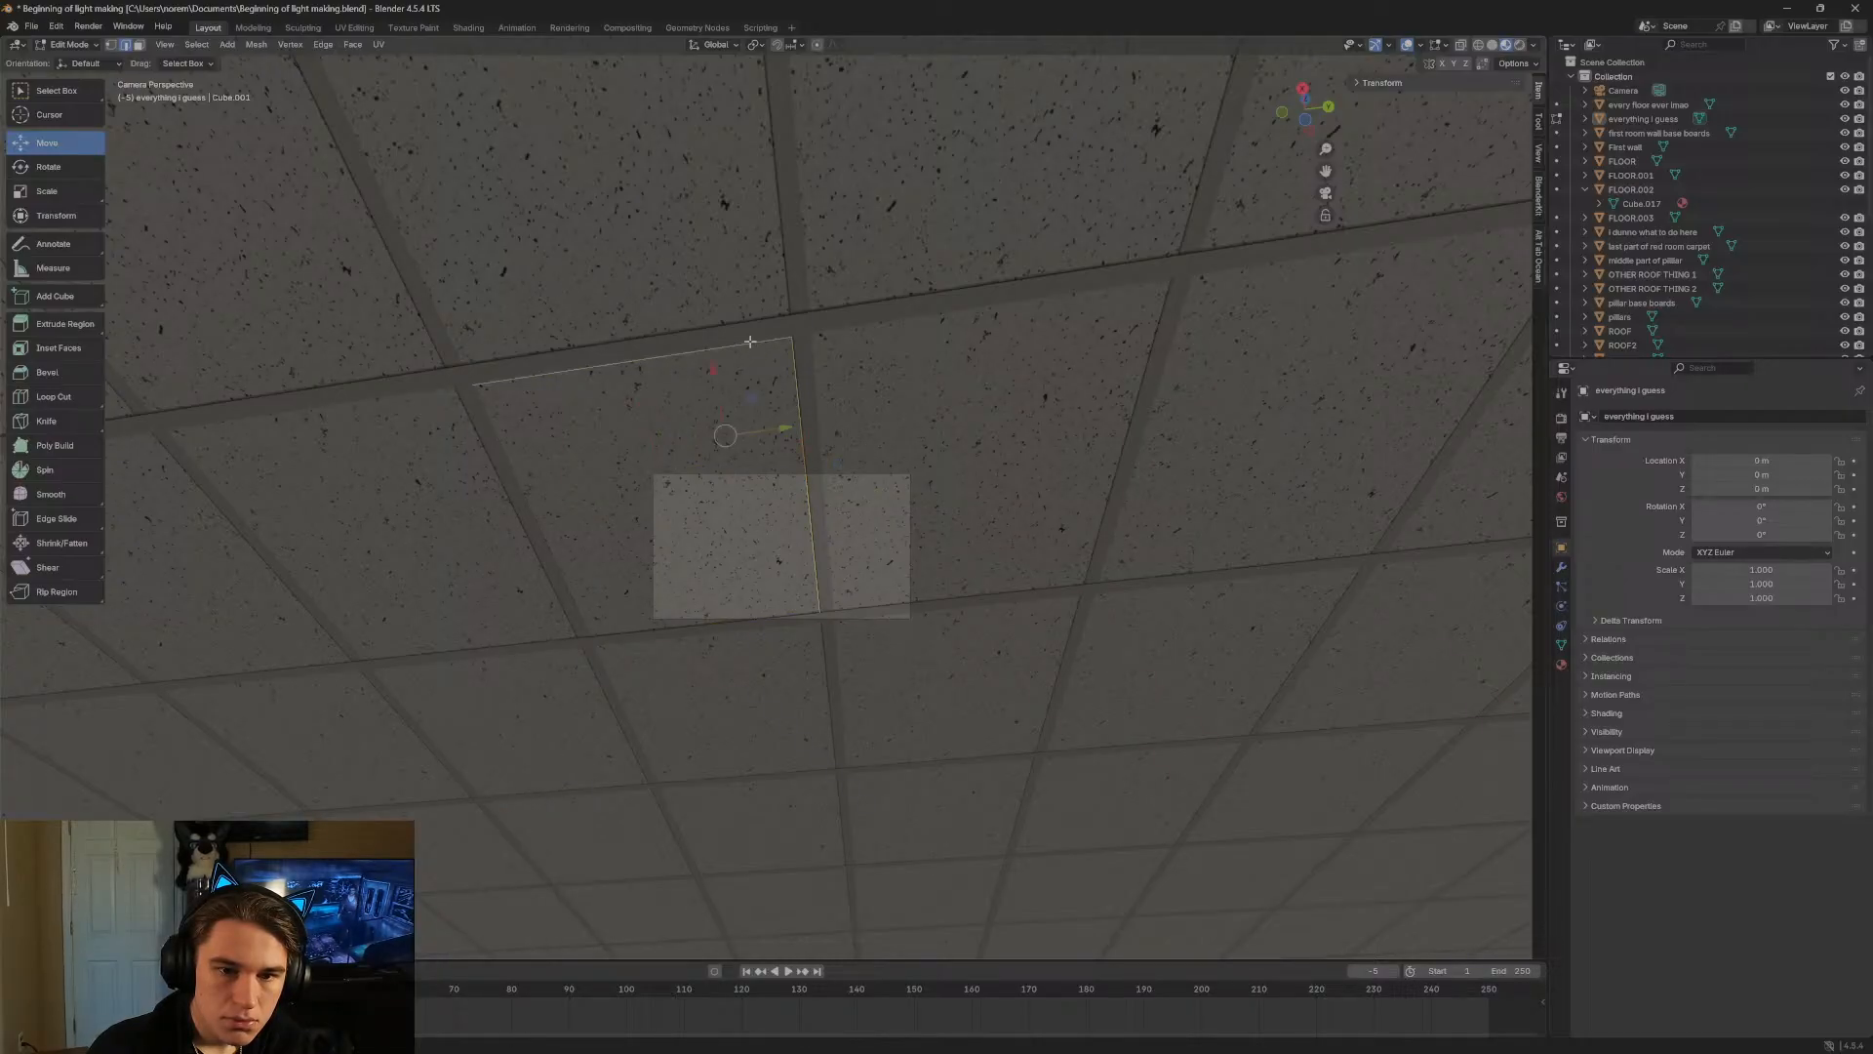
{"action": "left_click", "coordinate": [504, 450], "text": "shift"}
{"action": "right_click", "coordinate": [656, 629]}
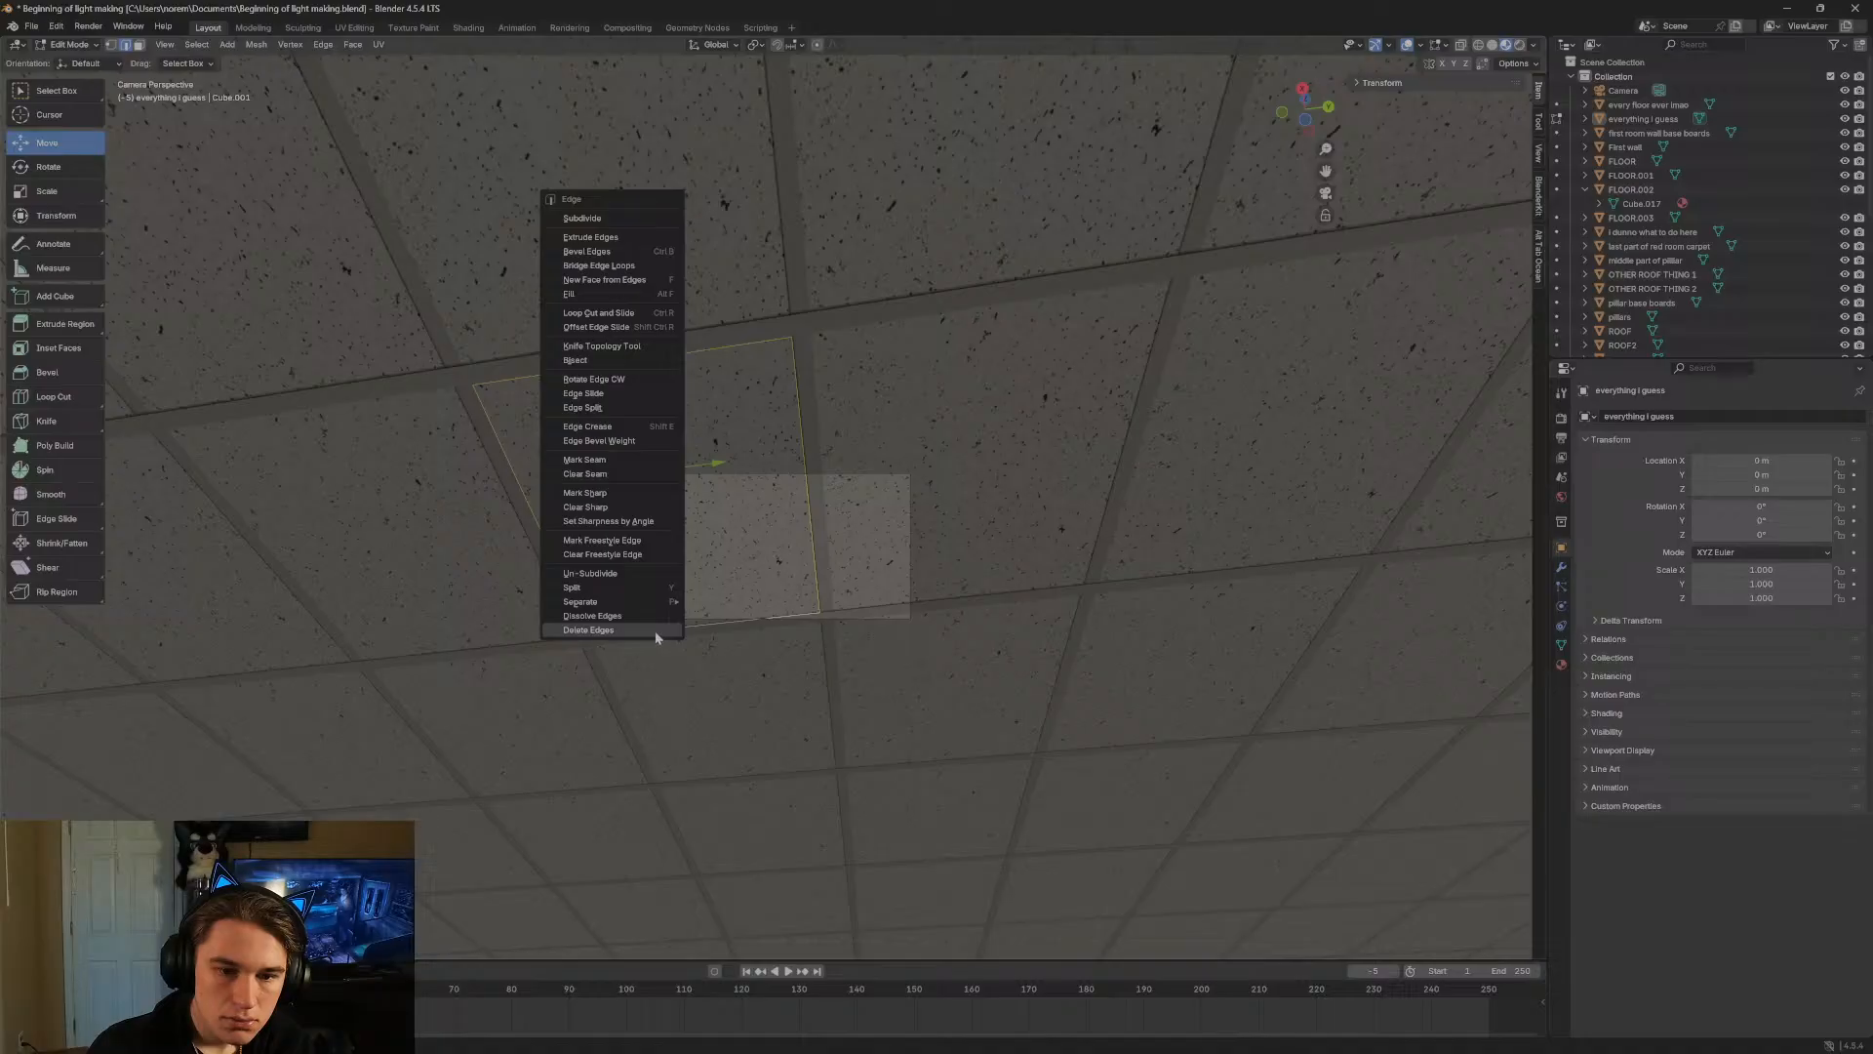
{"action": "left_click", "coordinate": [654, 631]}
{"action": "left_click", "coordinate": [562, 584], "text": "shift"}
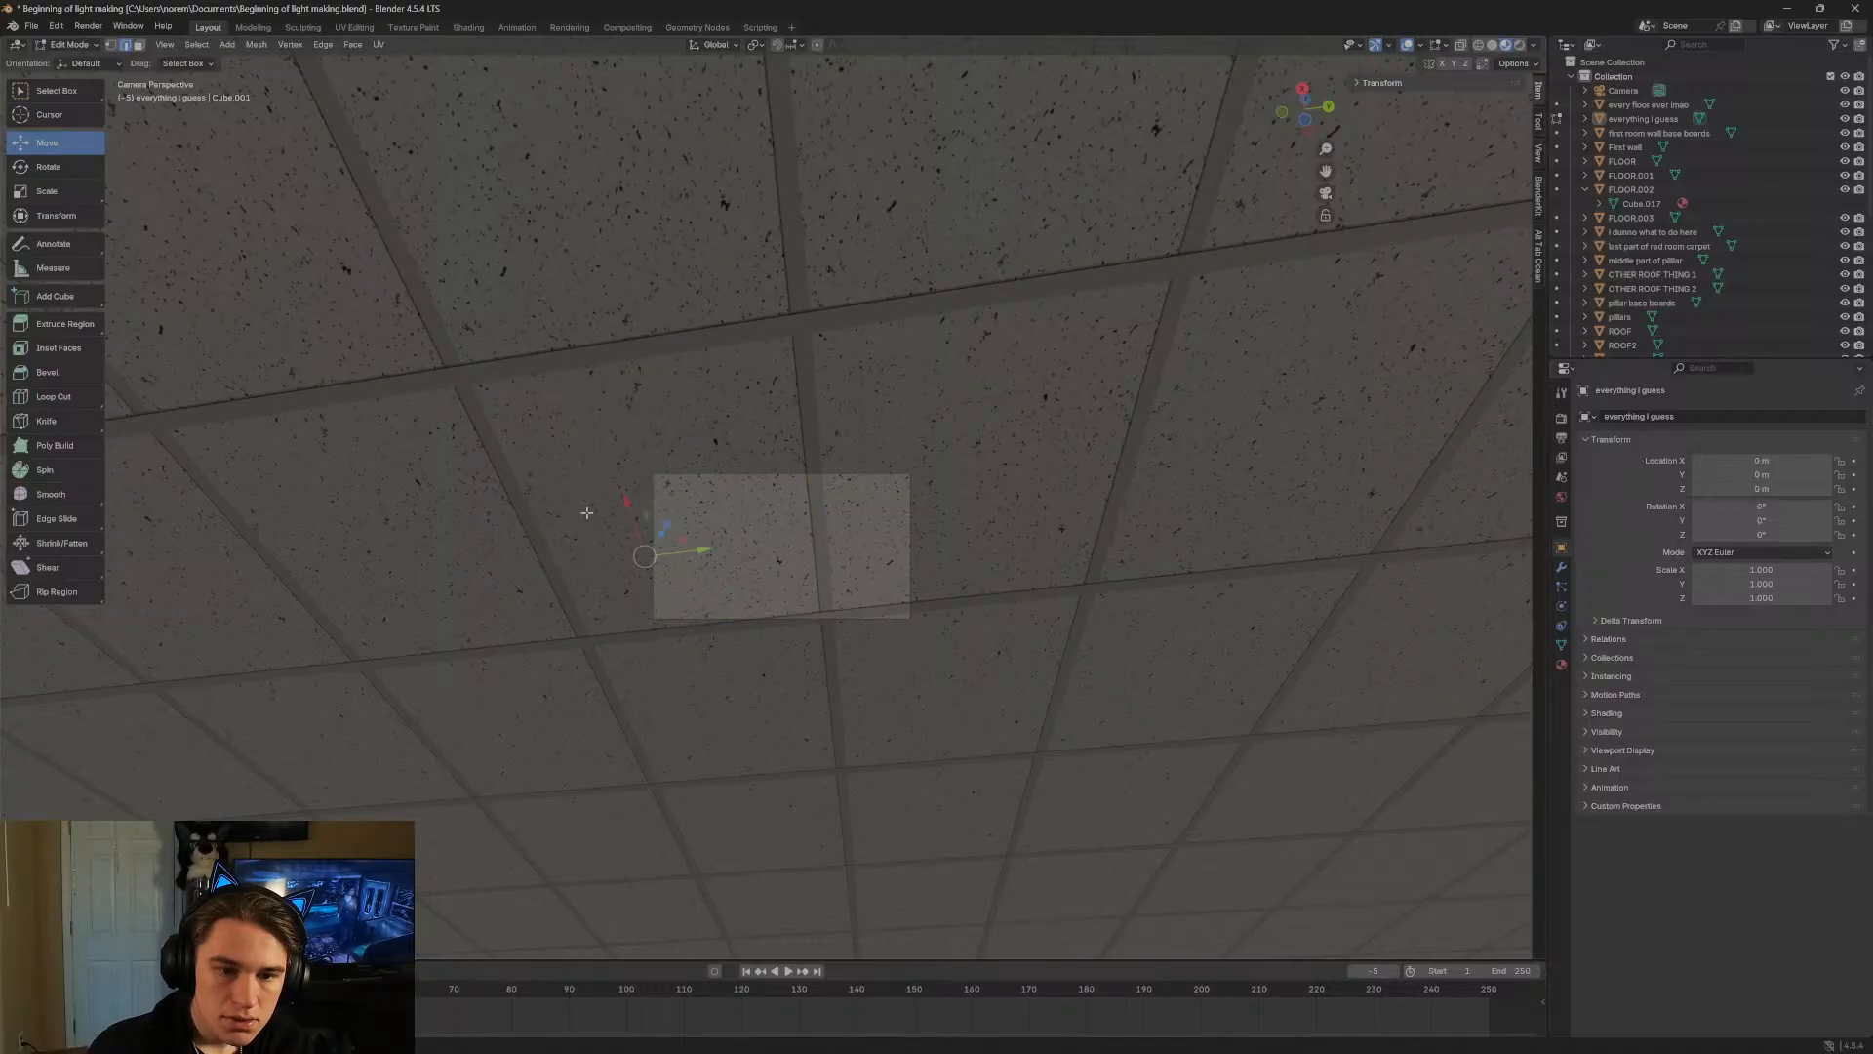
{"action": "left_click", "coordinate": [525, 440], "text": "shift"}
Examine the ceiling grid and walls from inside the room.
{"action": "key", "text": "shift+grave"}
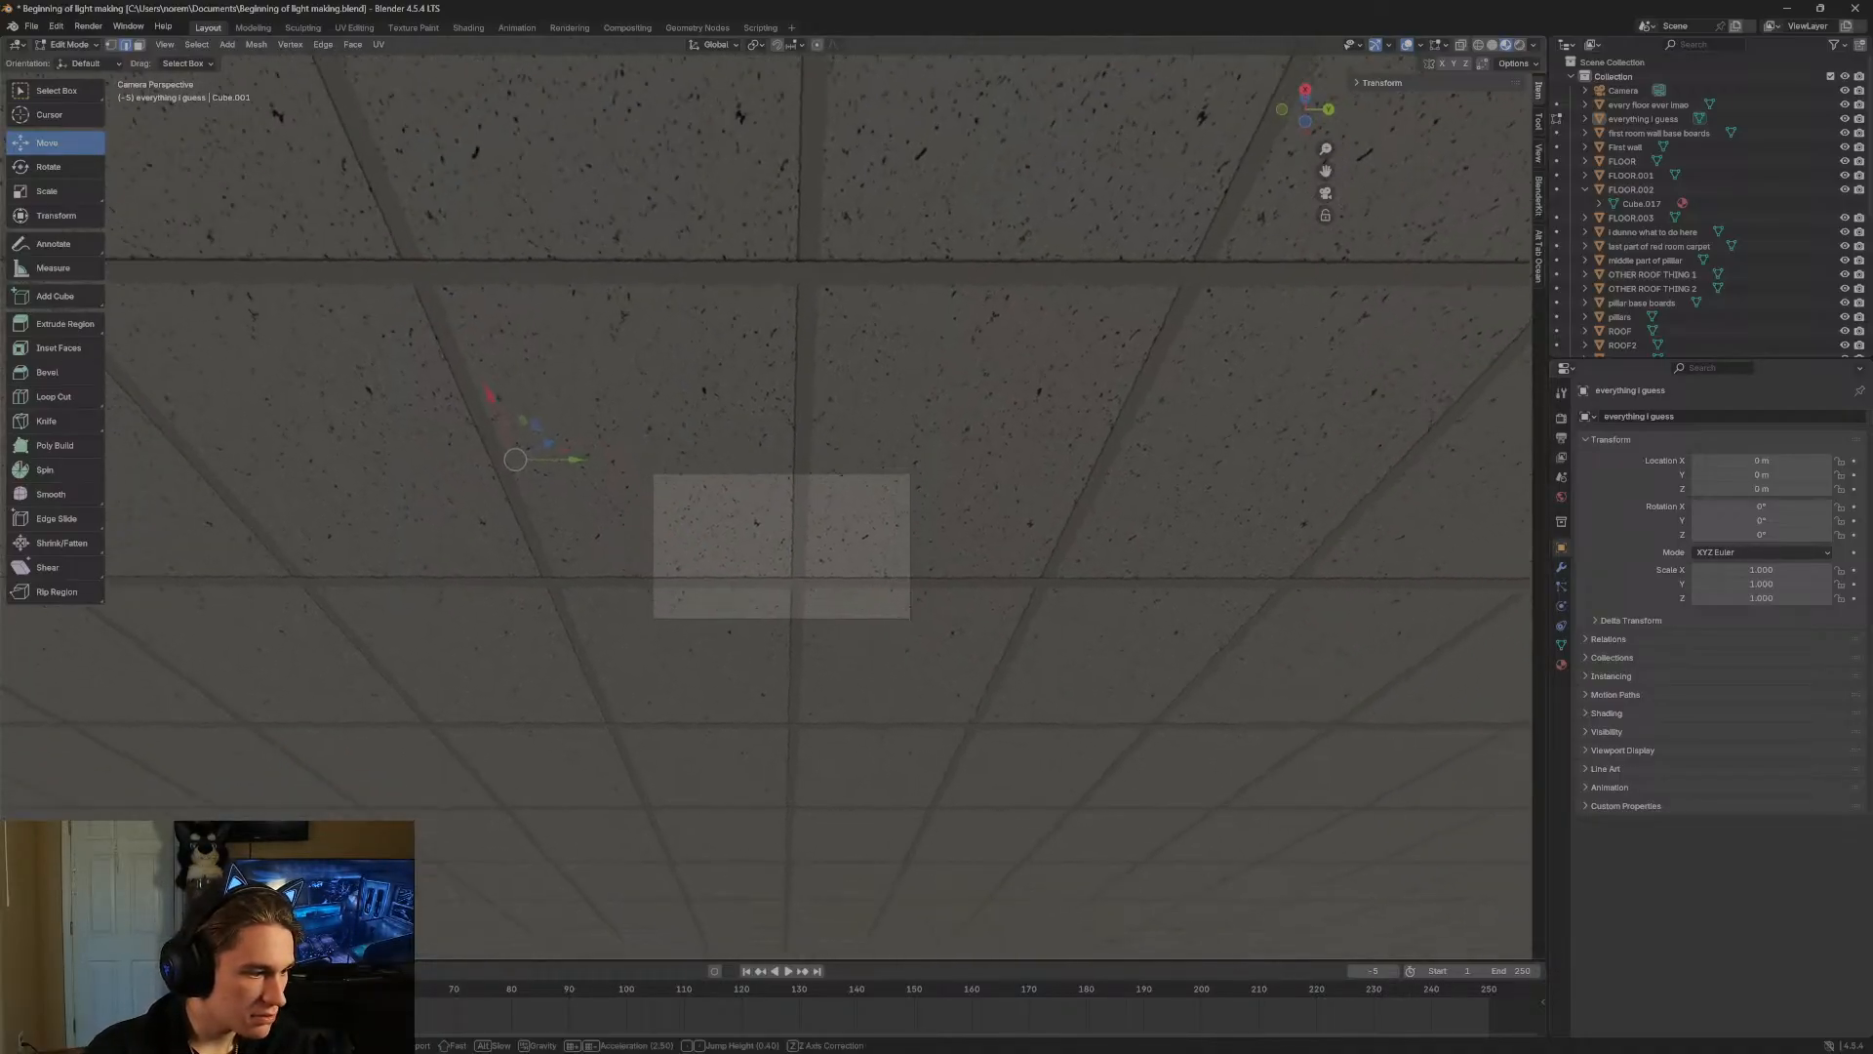
{"action": "key", "text": "s"}
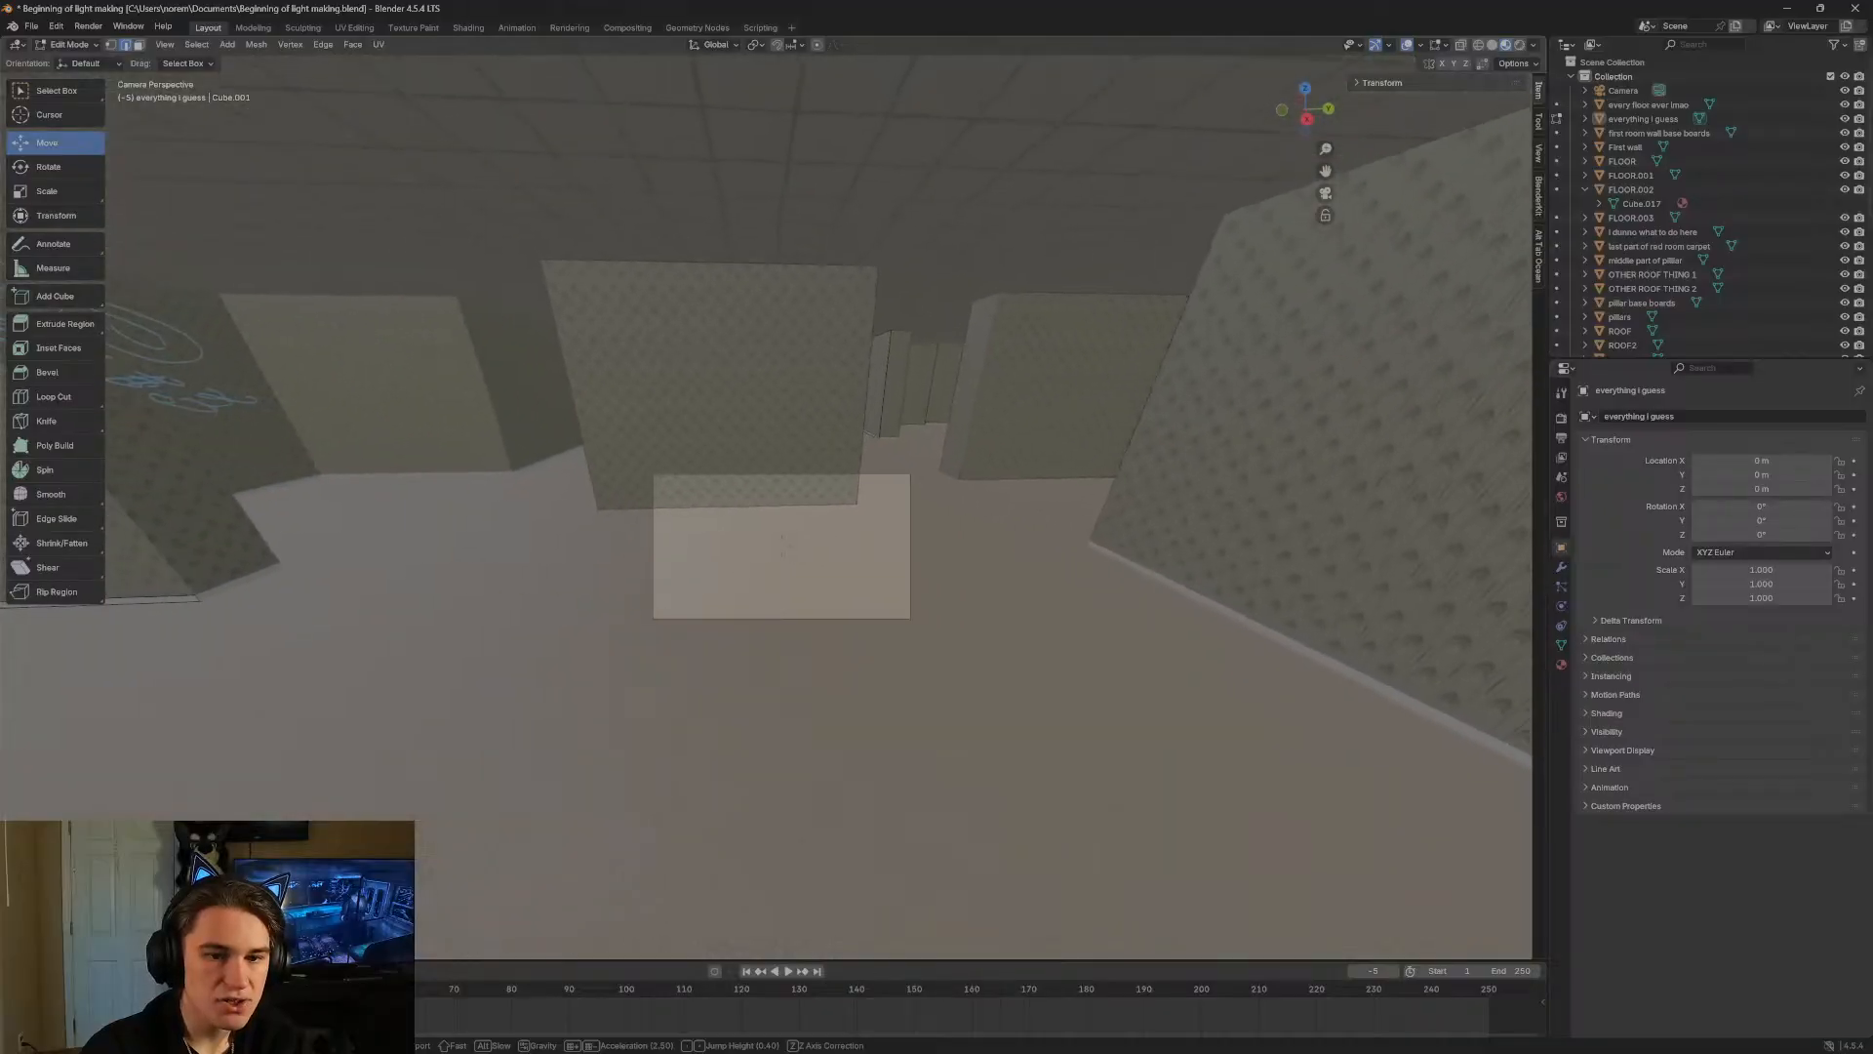
{"action": "left_click", "coordinate": [527, 410]}
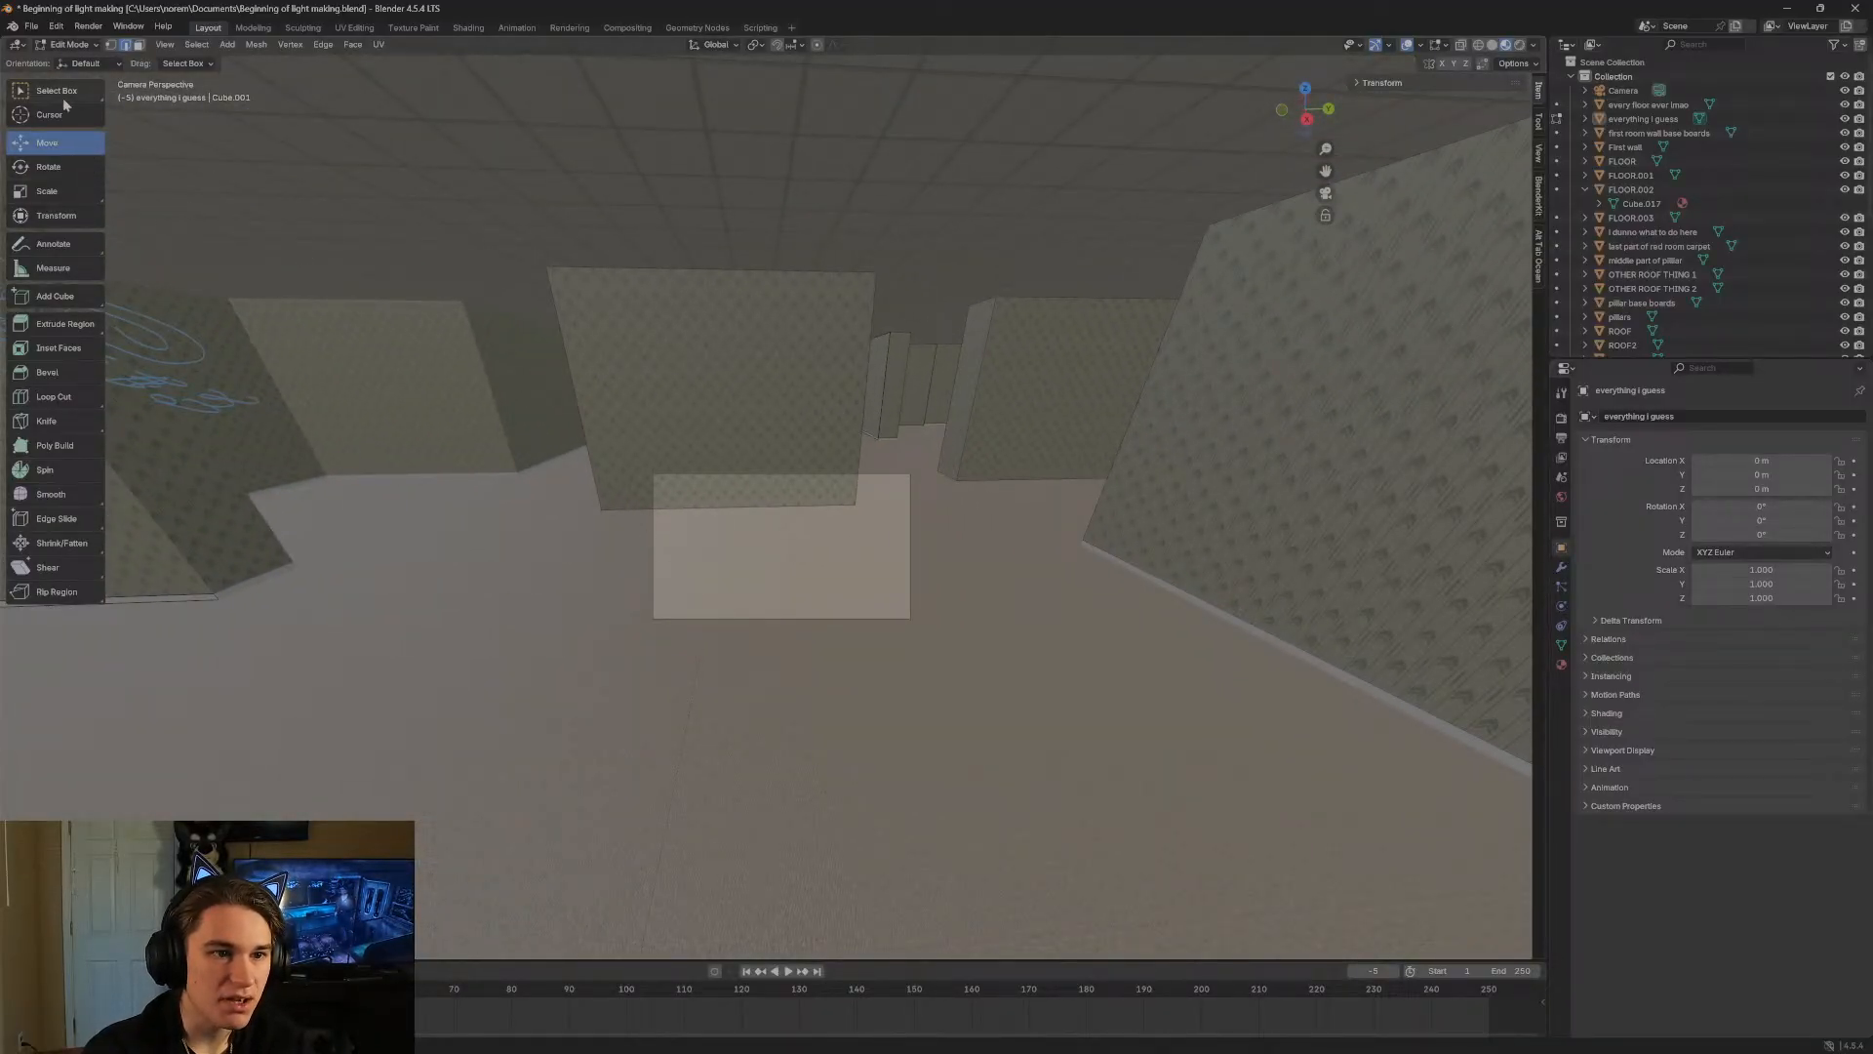
{"action": "key", "text": "shift+grave"}
{"action": "key", "text": "w"}
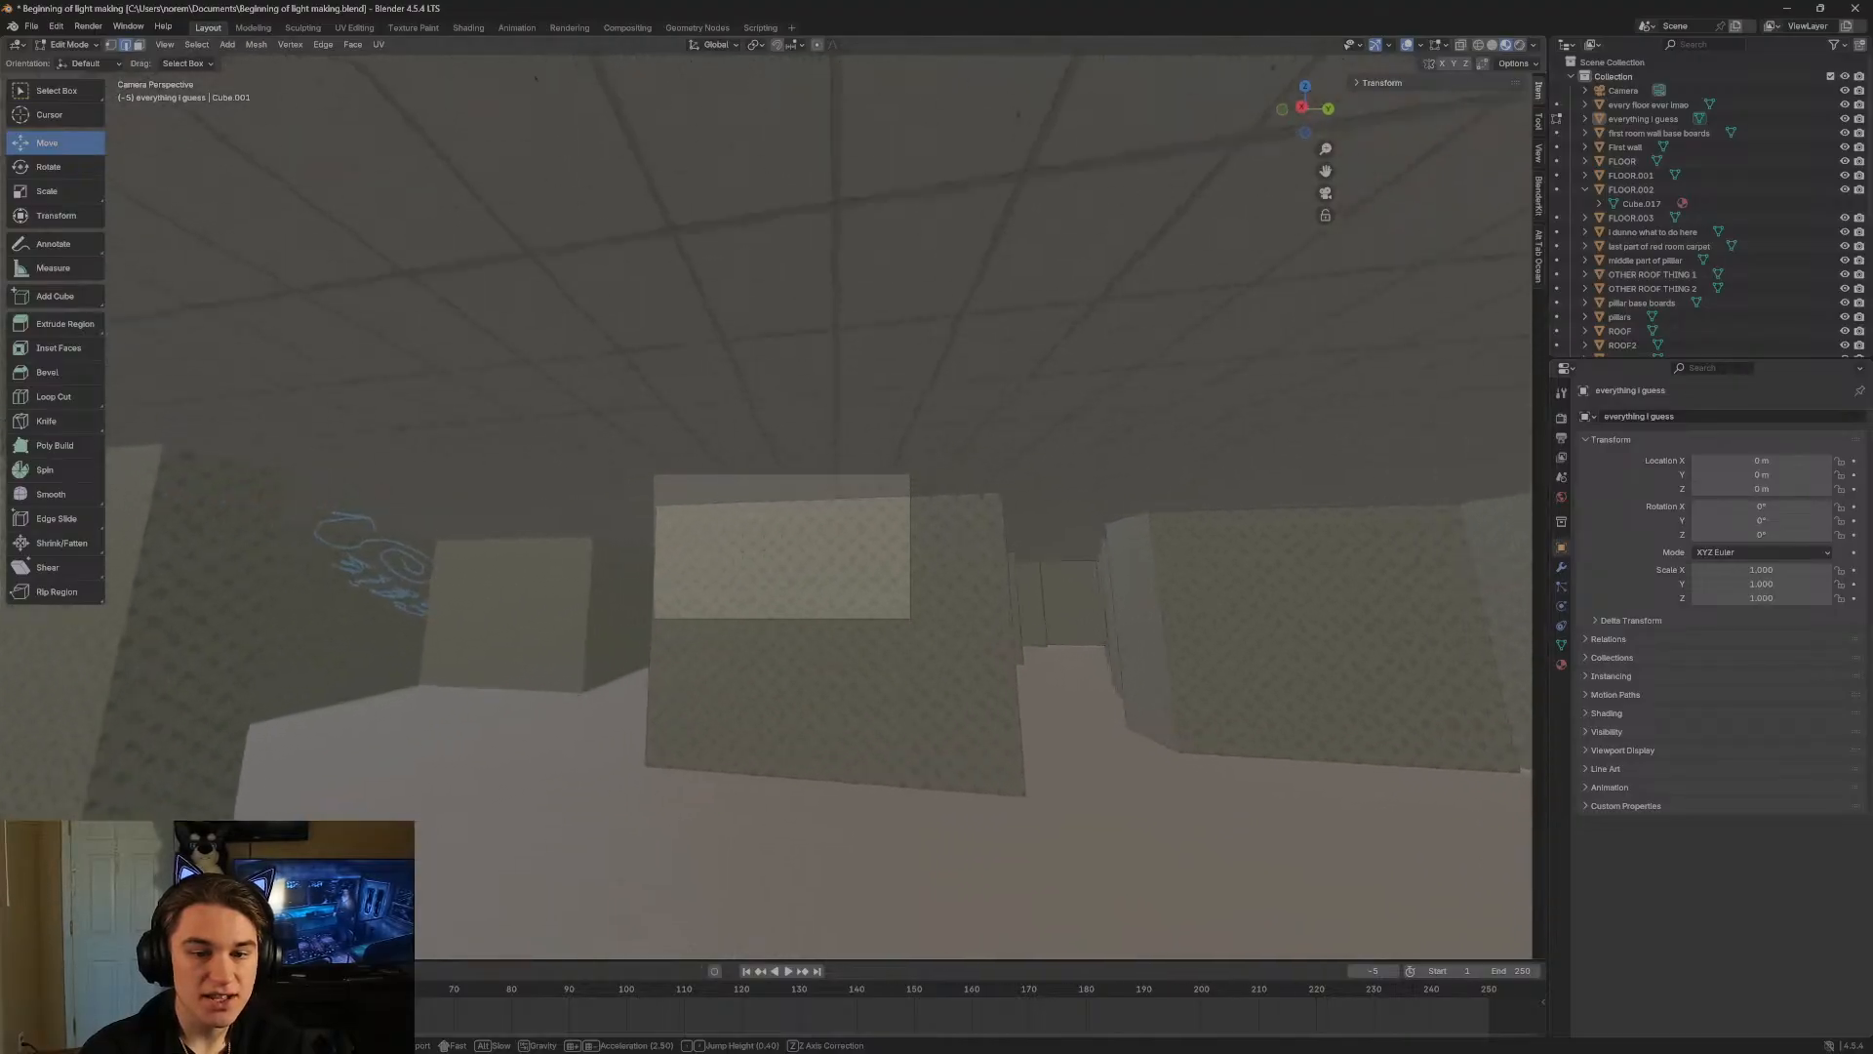
{"action": "key", "text": "s"}
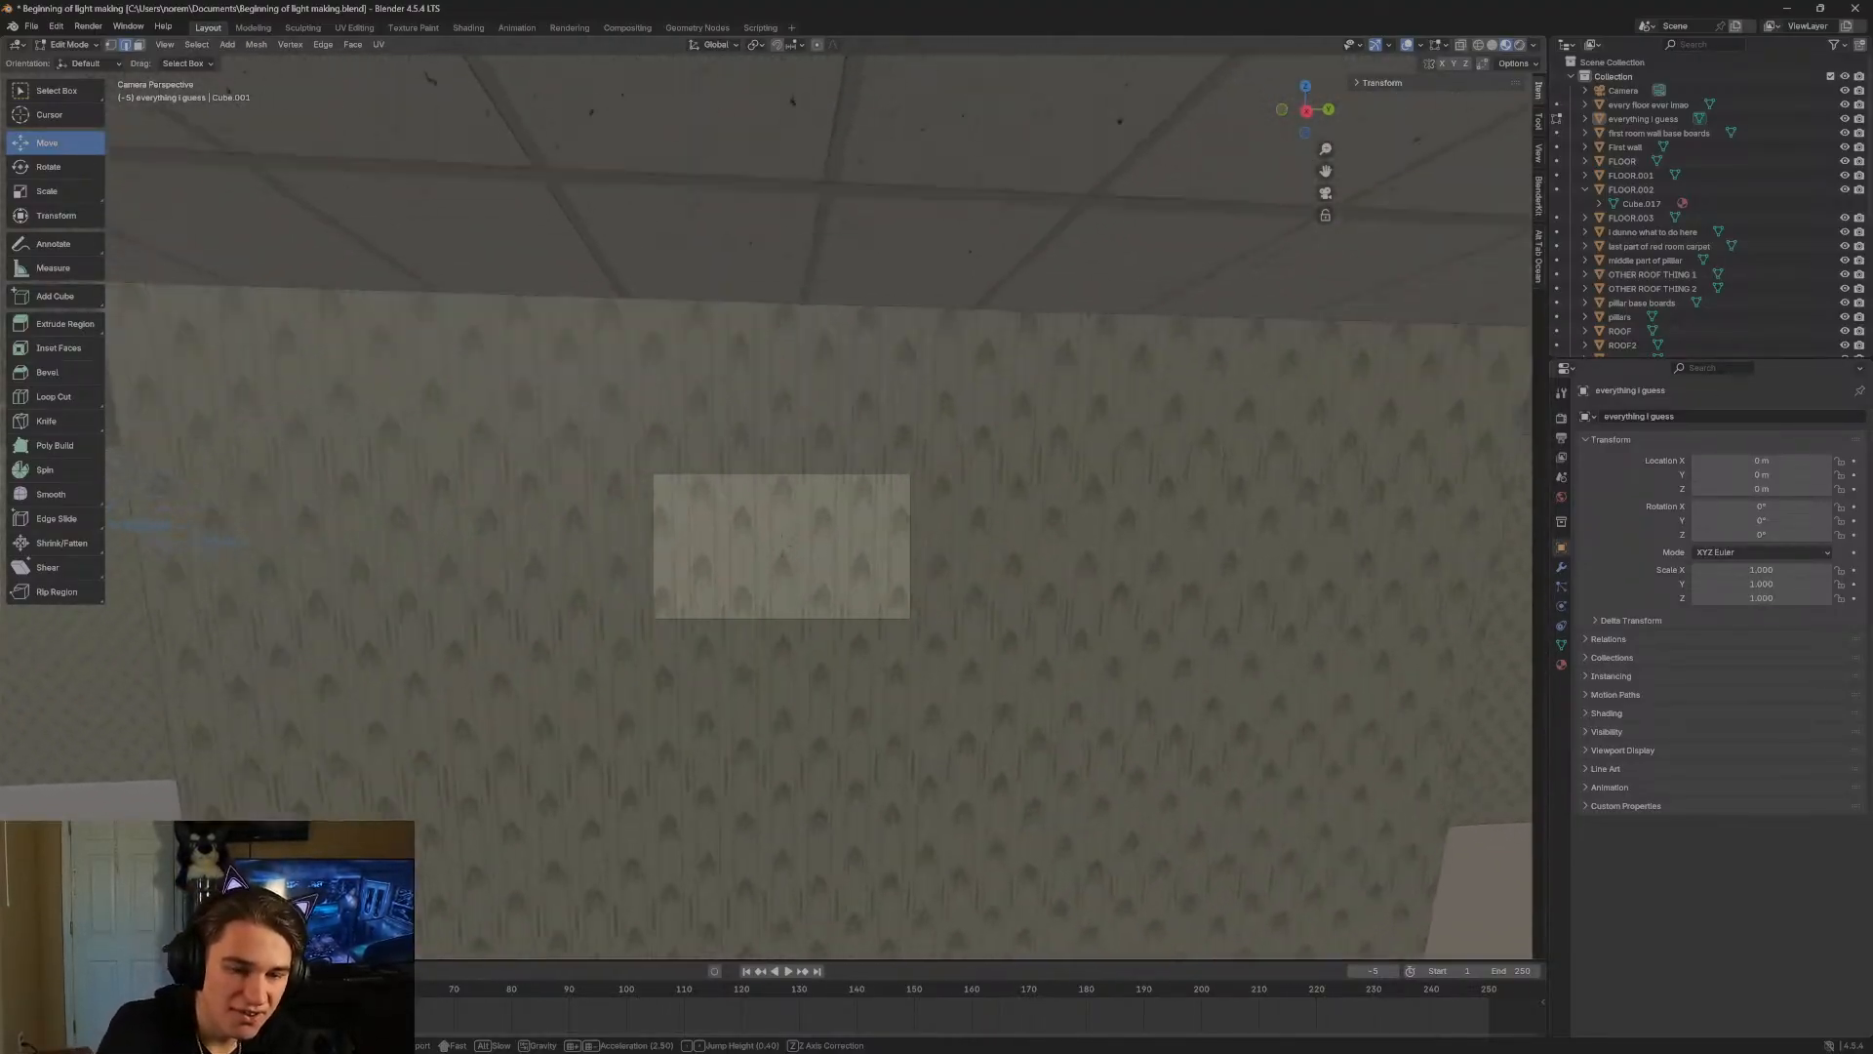
{"action": "key", "text": "w"}
{"action": "key", "text": "d"}
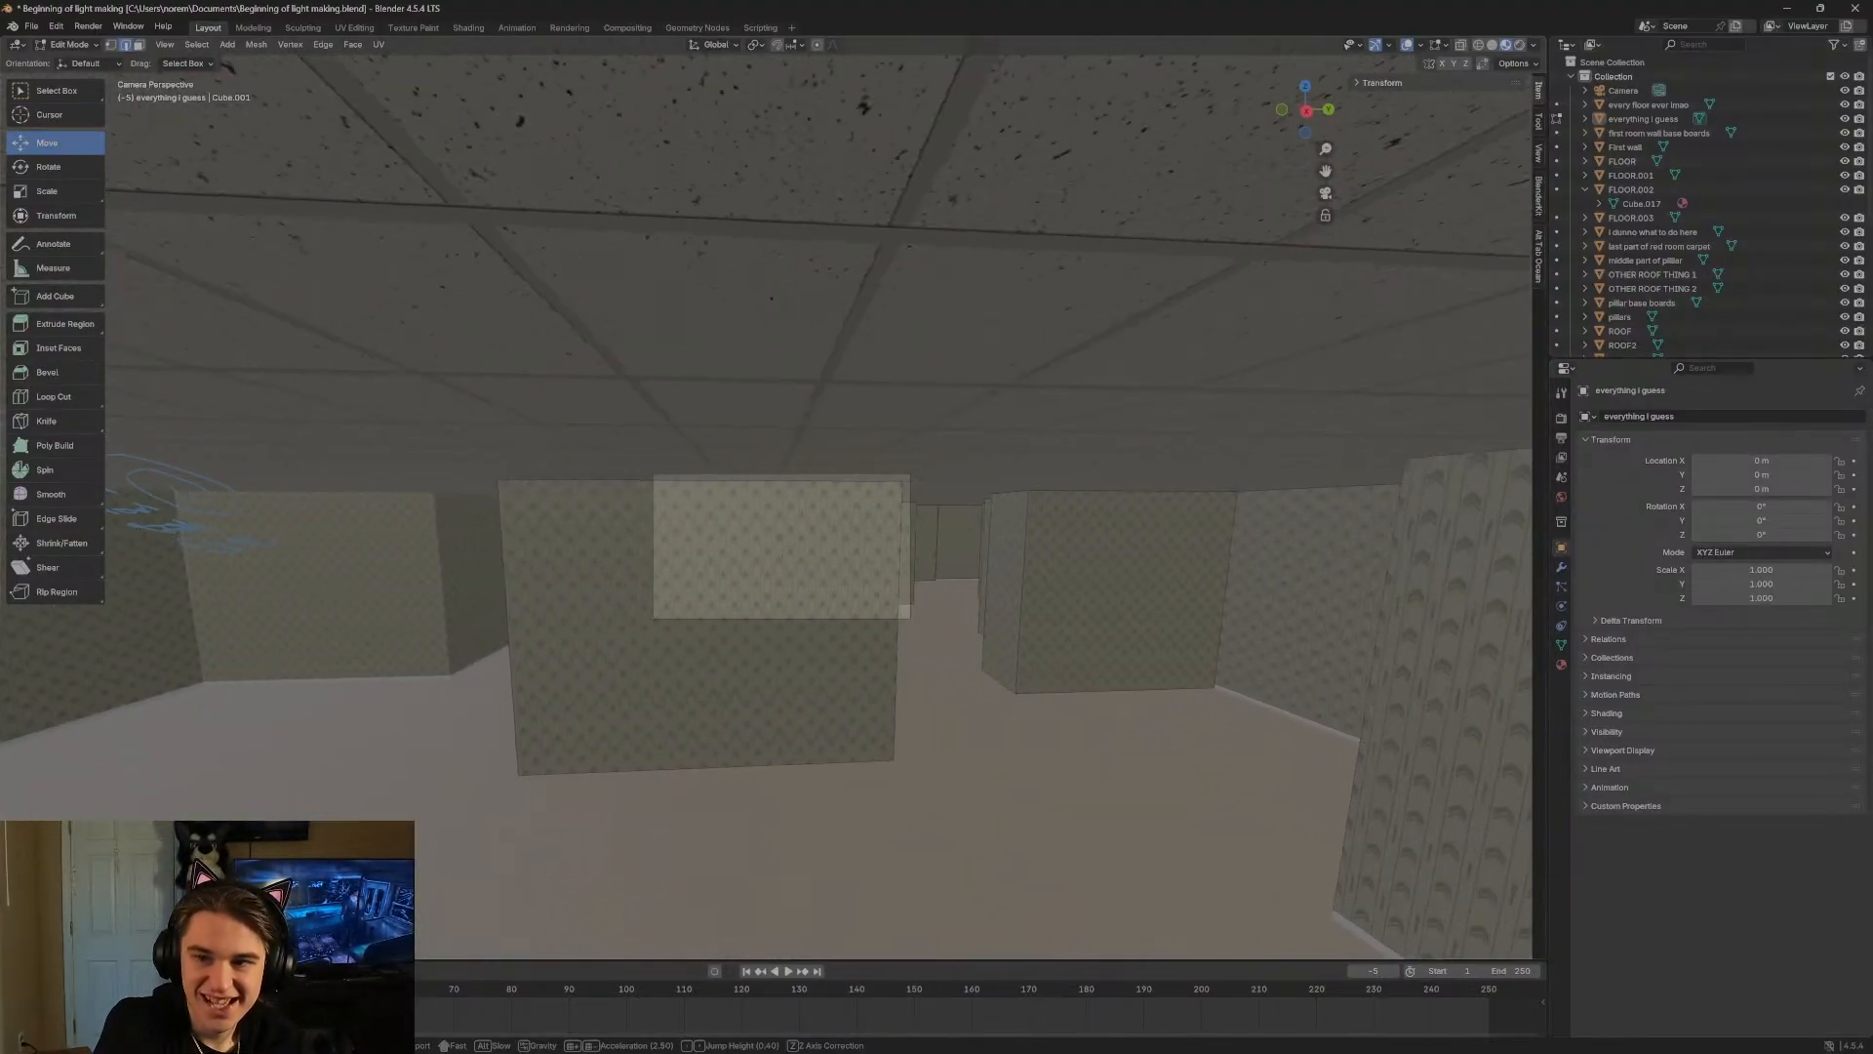
{"action": "key", "text": "a"}
{"action": "key", "text": "w"}
{"action": "key", "text": "s"}
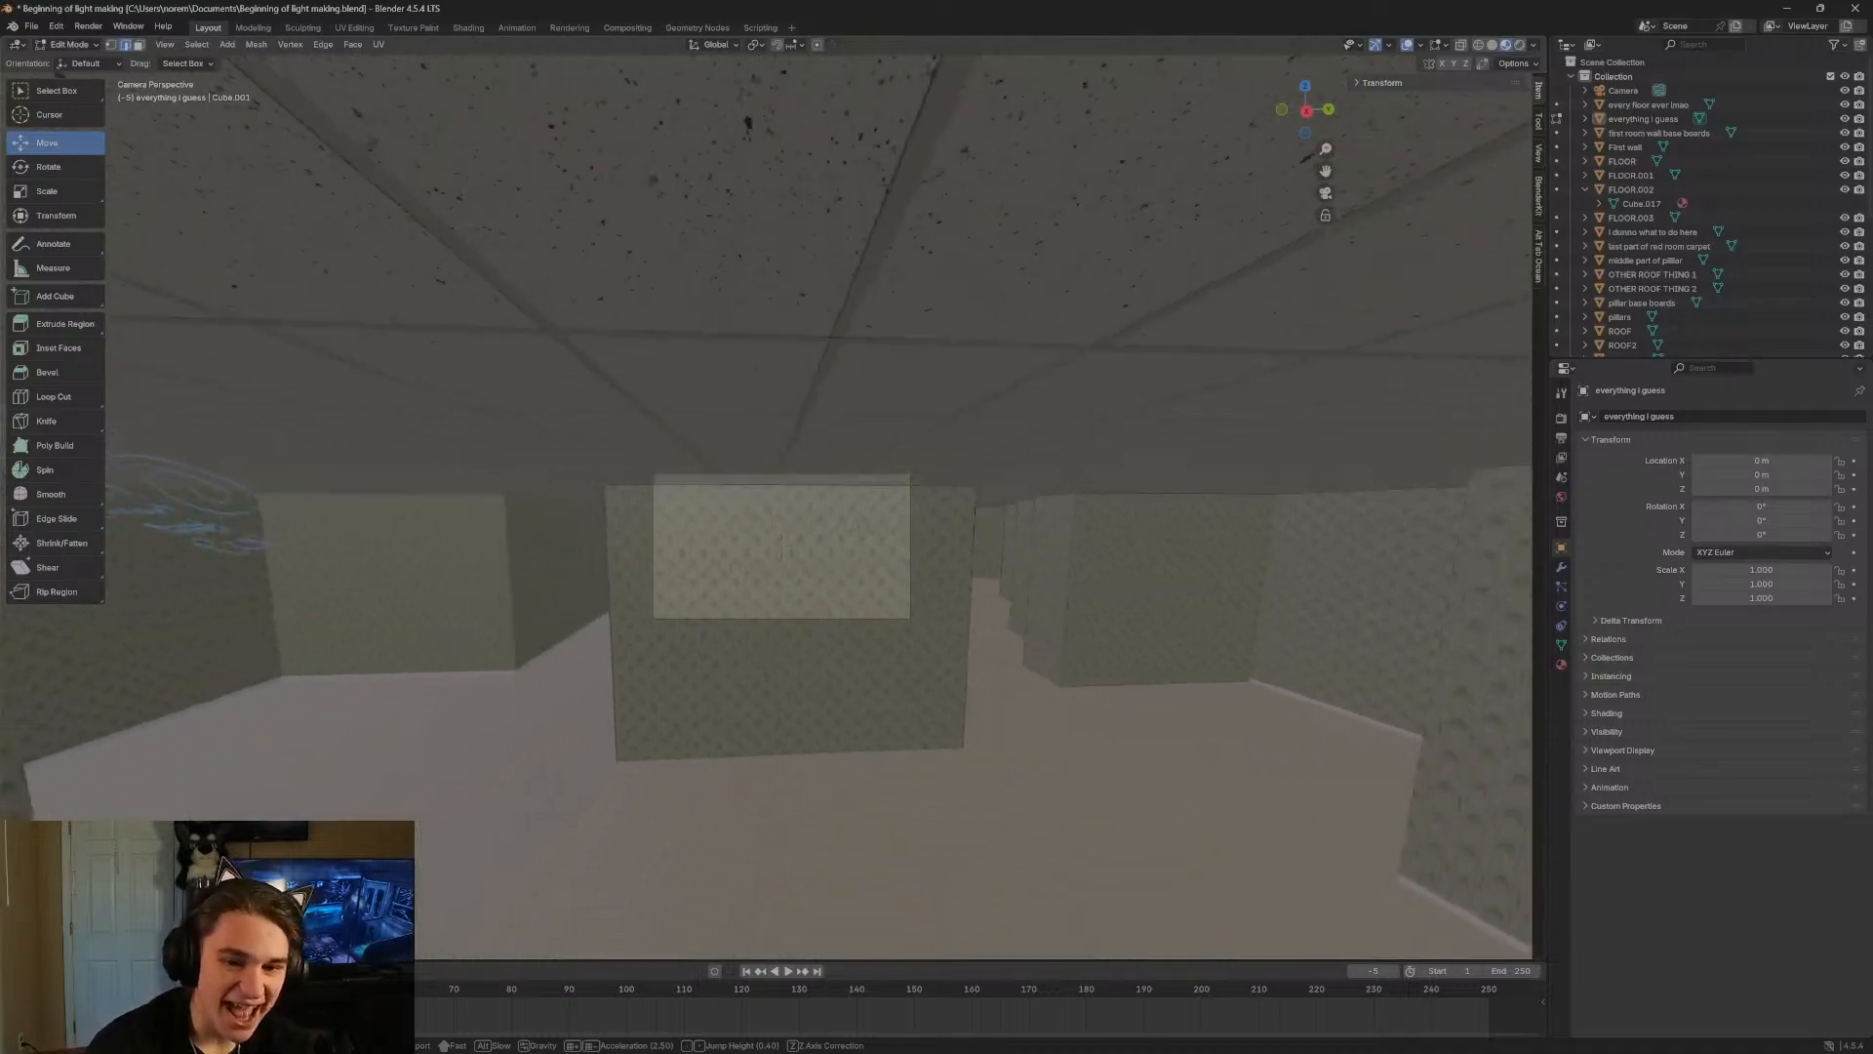
{"action": "key", "text": "w"}
{"action": "key", "text": "s"}
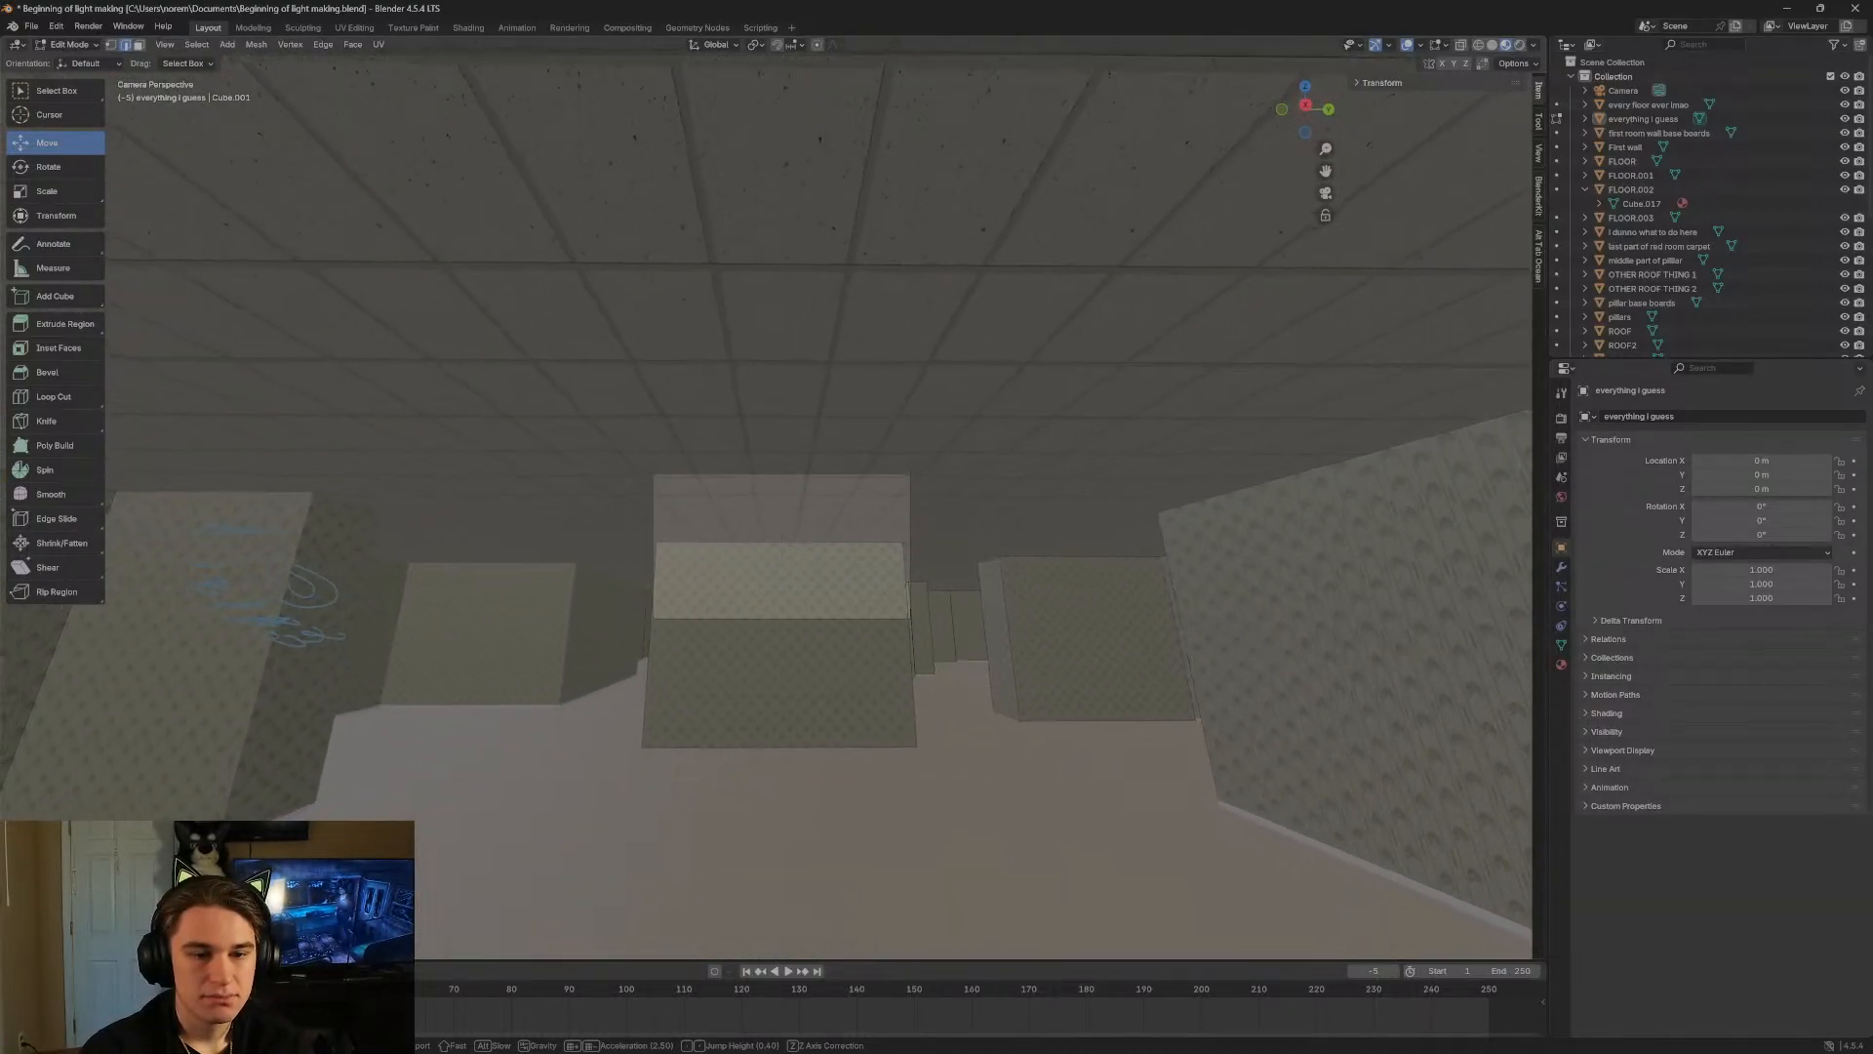
{"action": "key", "text": "w"}
{"action": "key", "text": "w"}
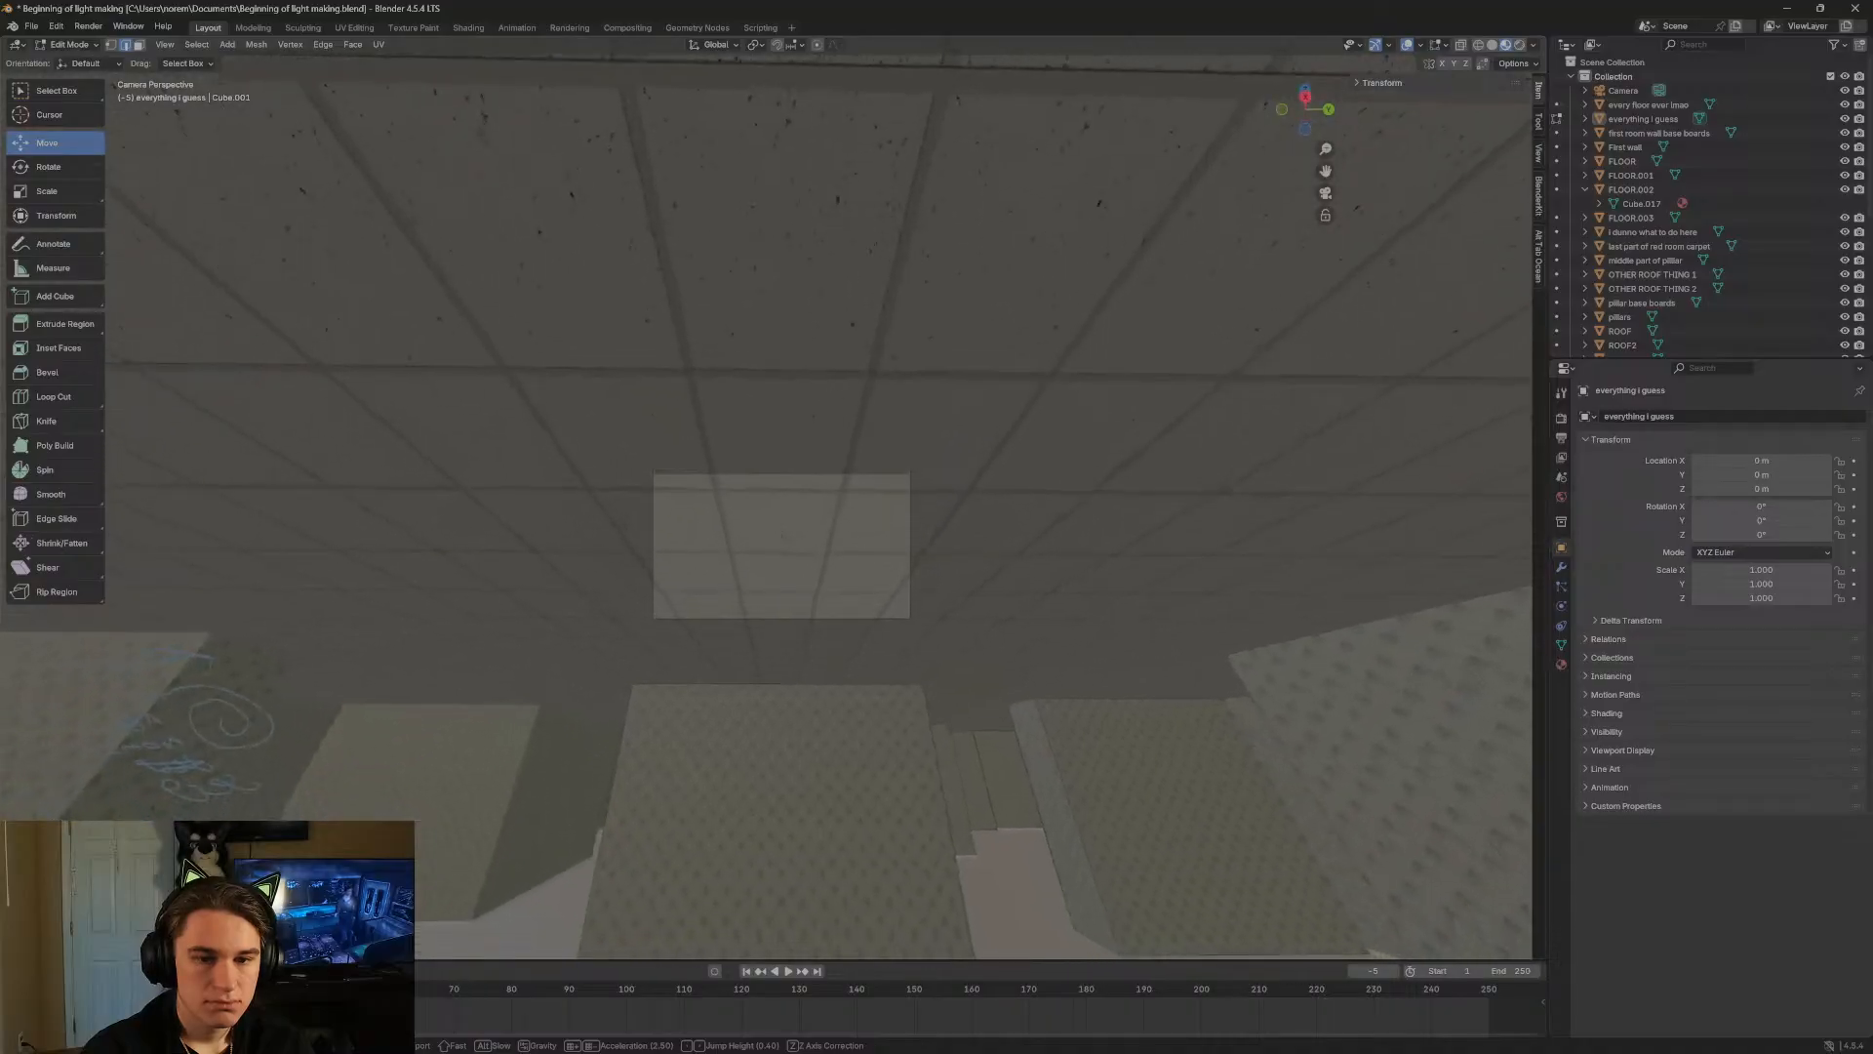
{"action": "left_click", "coordinate": [96, 102]}
Save the file, and import fluorescent_lights.glb from the Downloads folder as a glTF 2.0 model.
{"action": "left_click", "coordinate": [31, 26]}
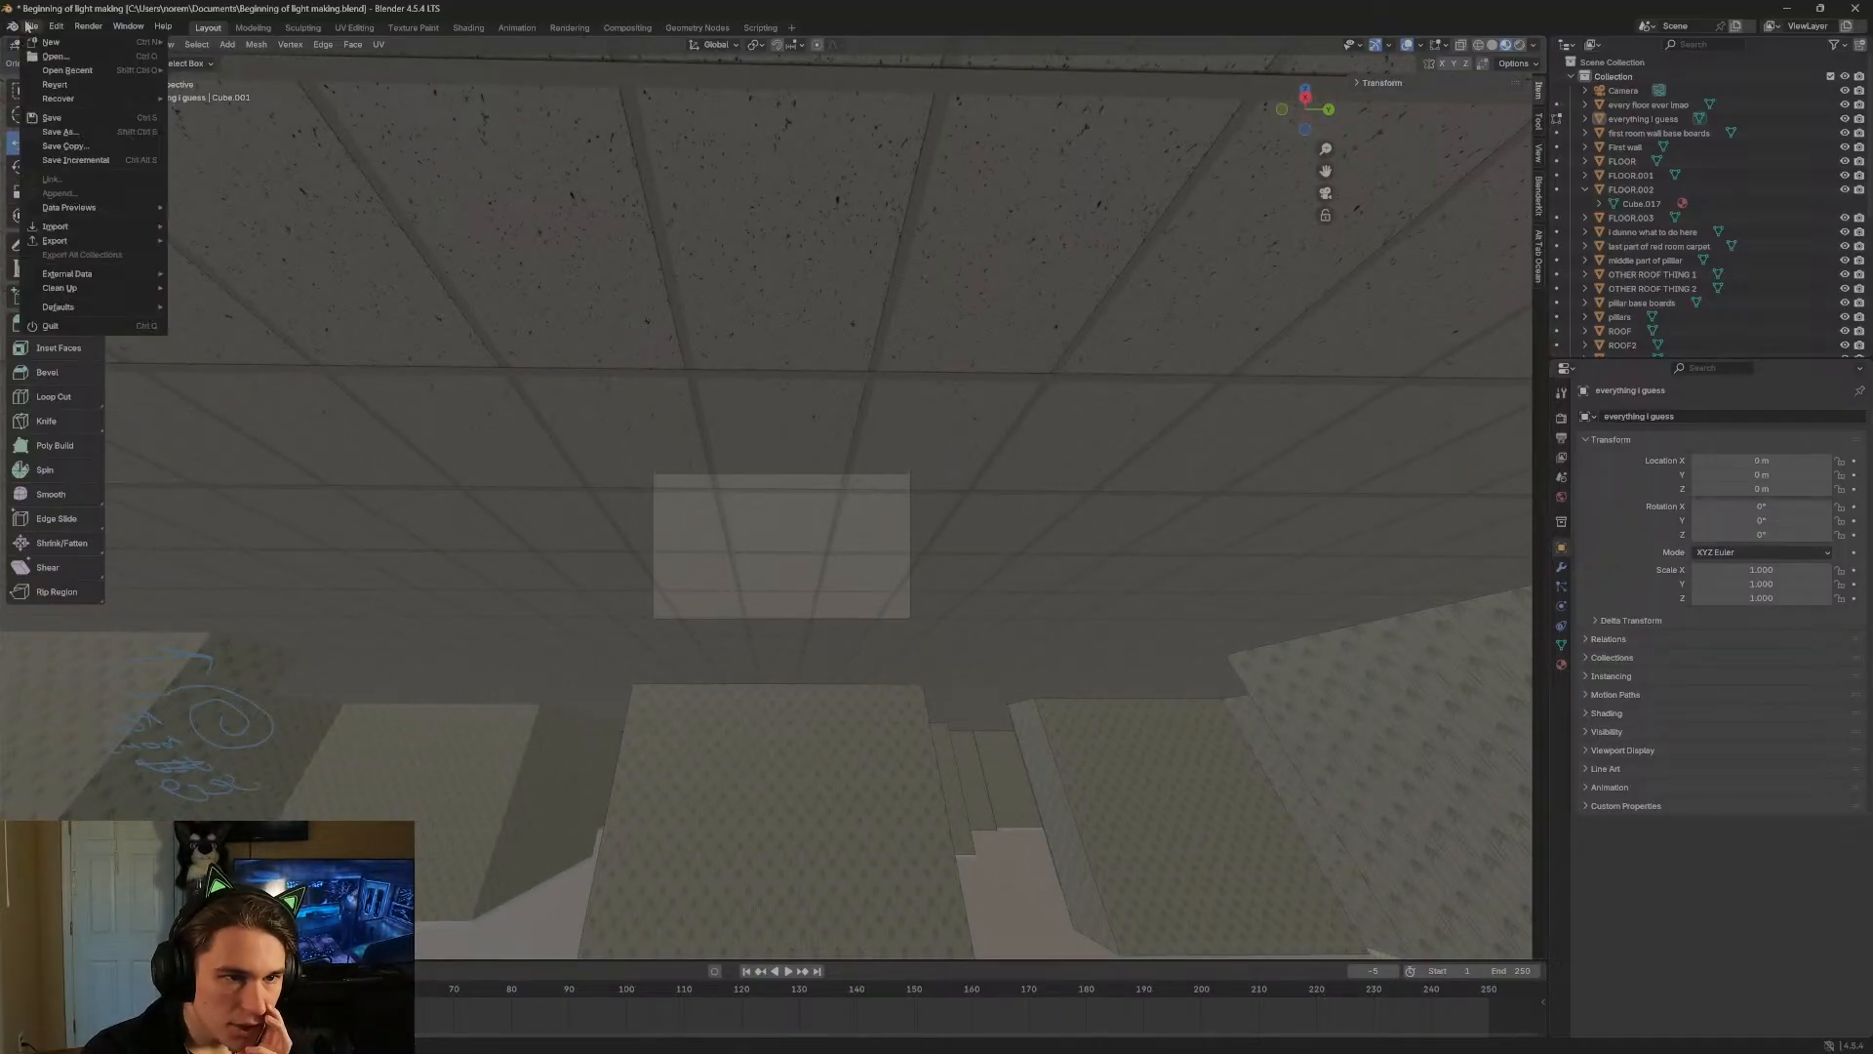
{"action": "left_click", "coordinate": [54, 117]}
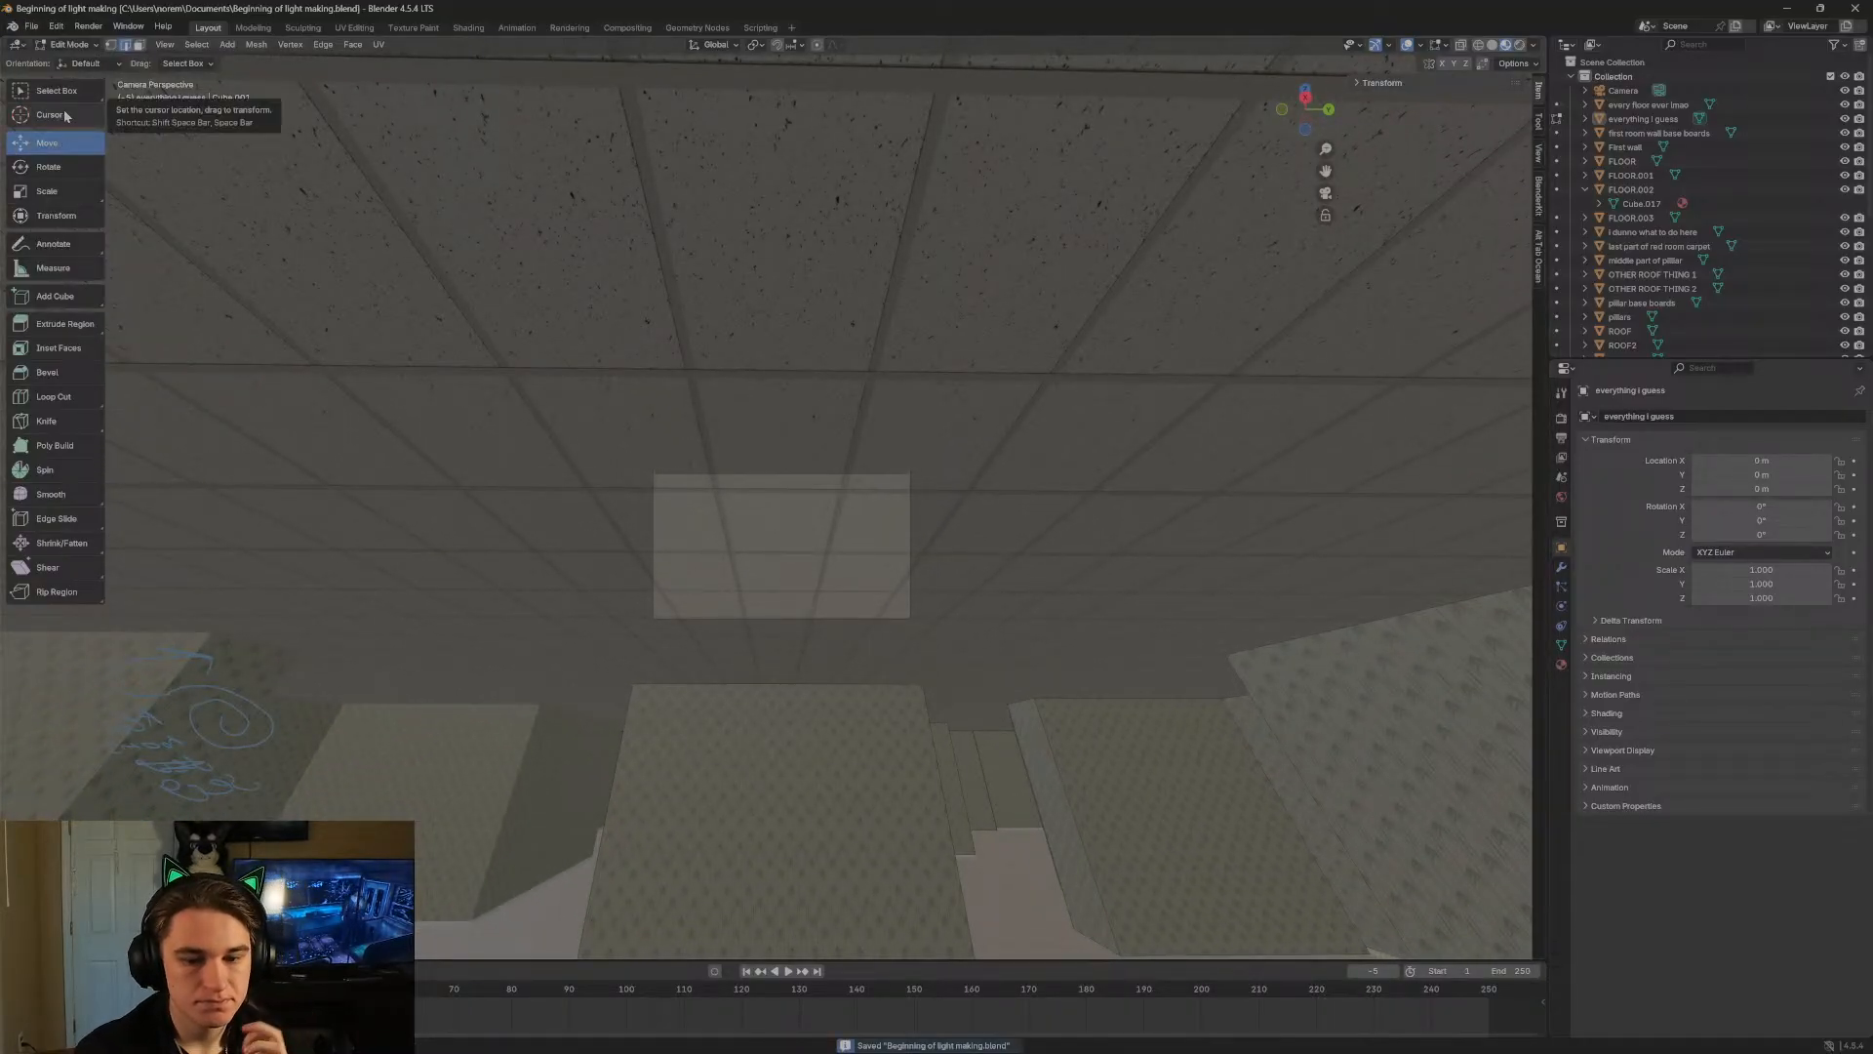
{"action": "left_click", "coordinate": [31, 27]}
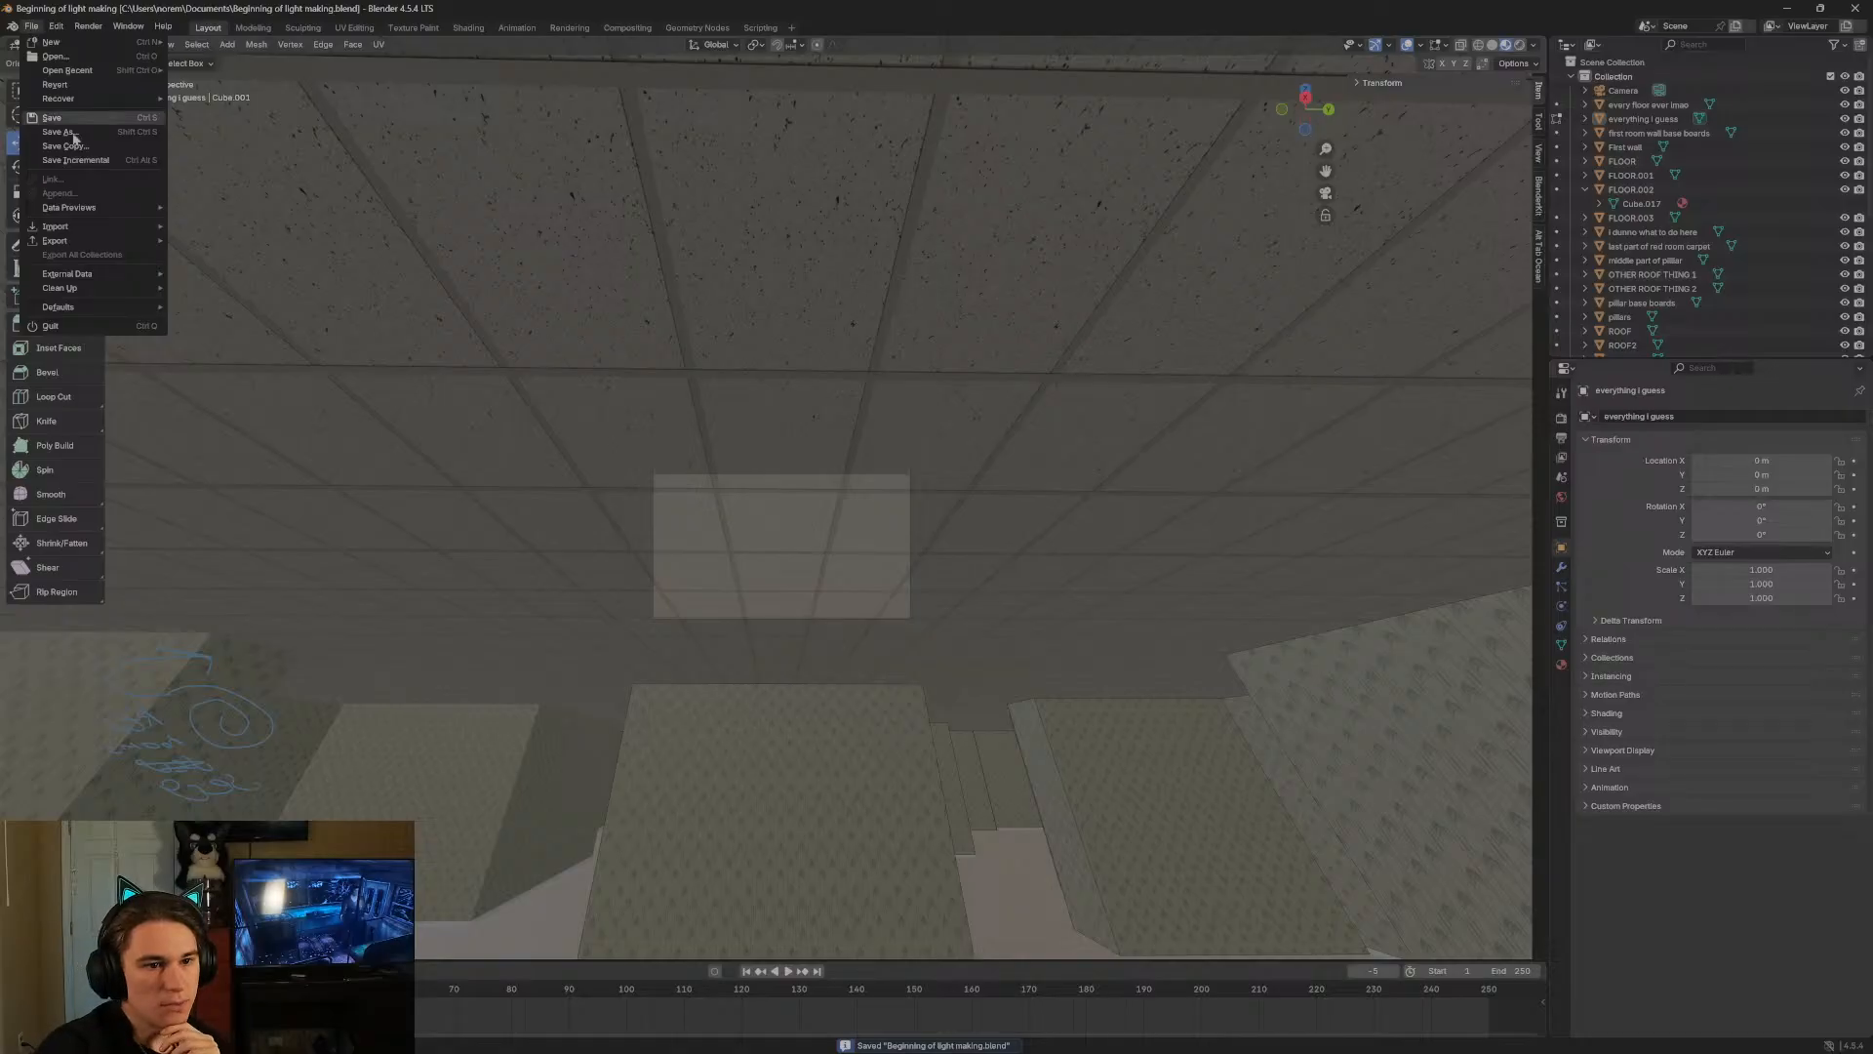
{"action": "mouse_move", "coordinate": [108, 226]}
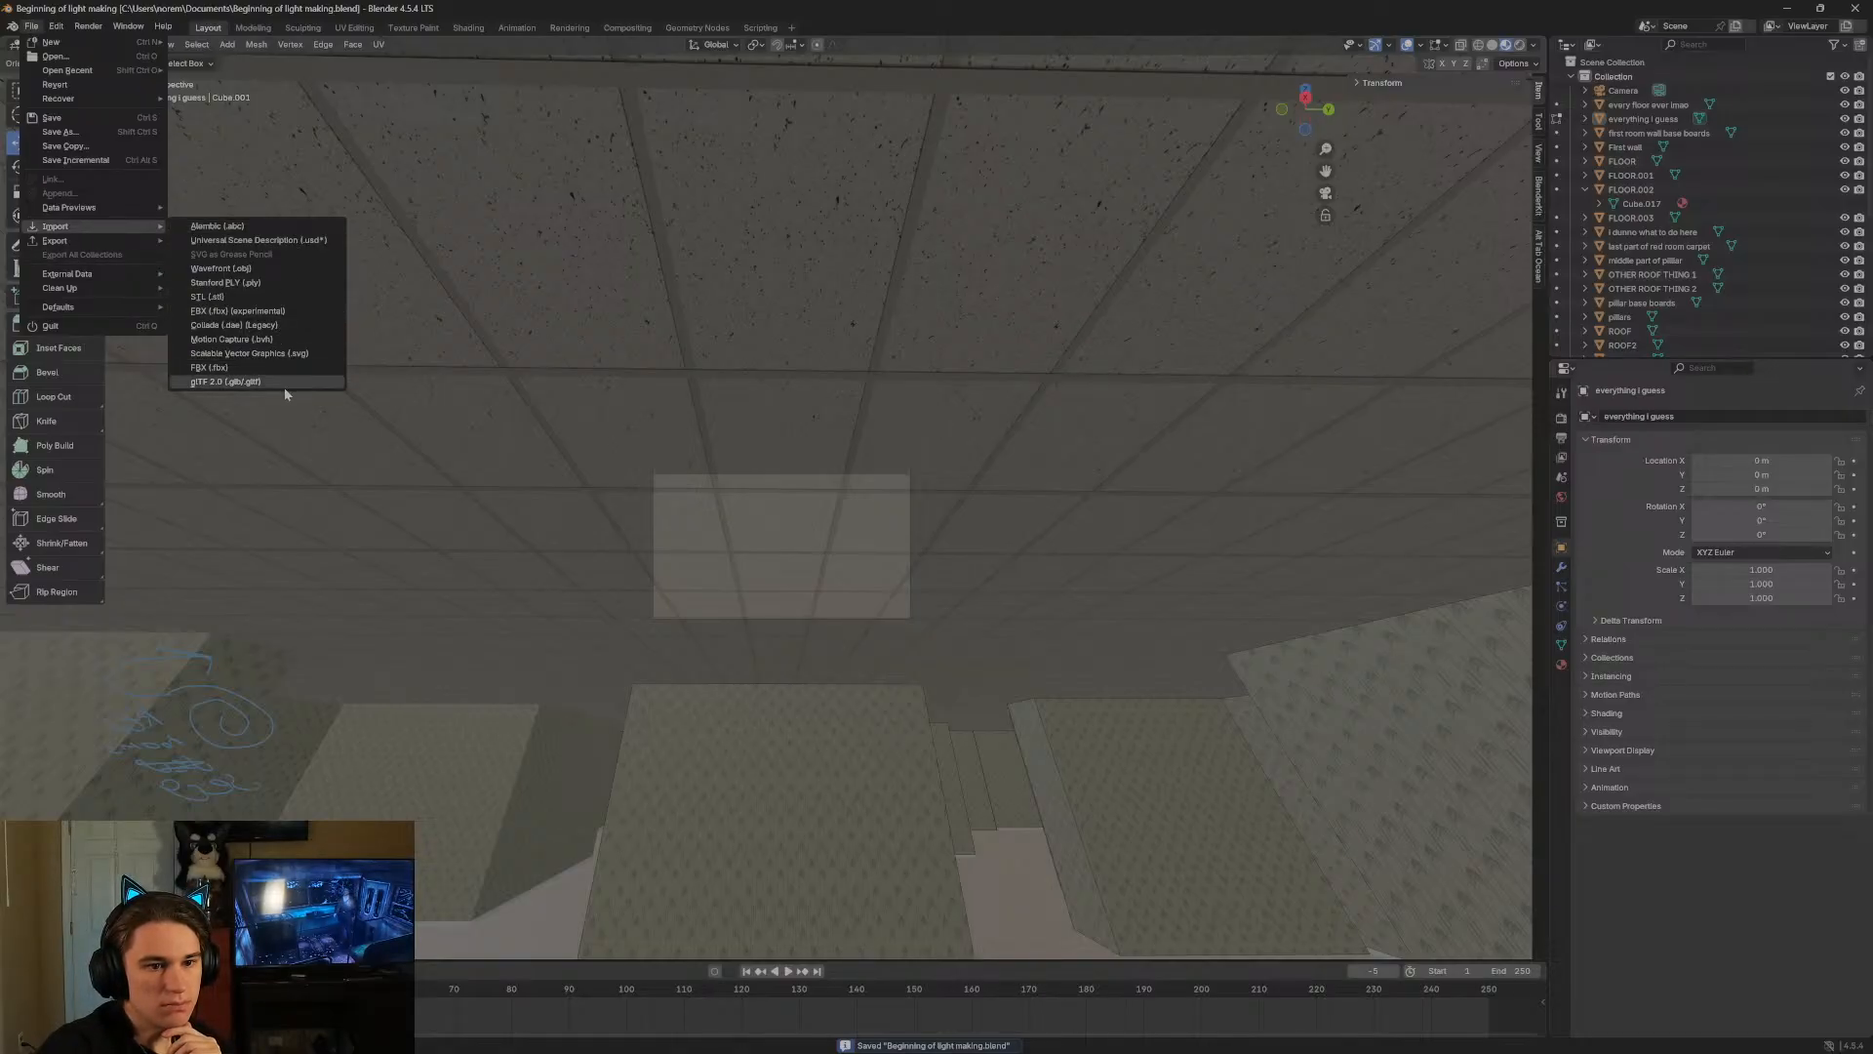
{"action": "left_click", "coordinate": [234, 381]}
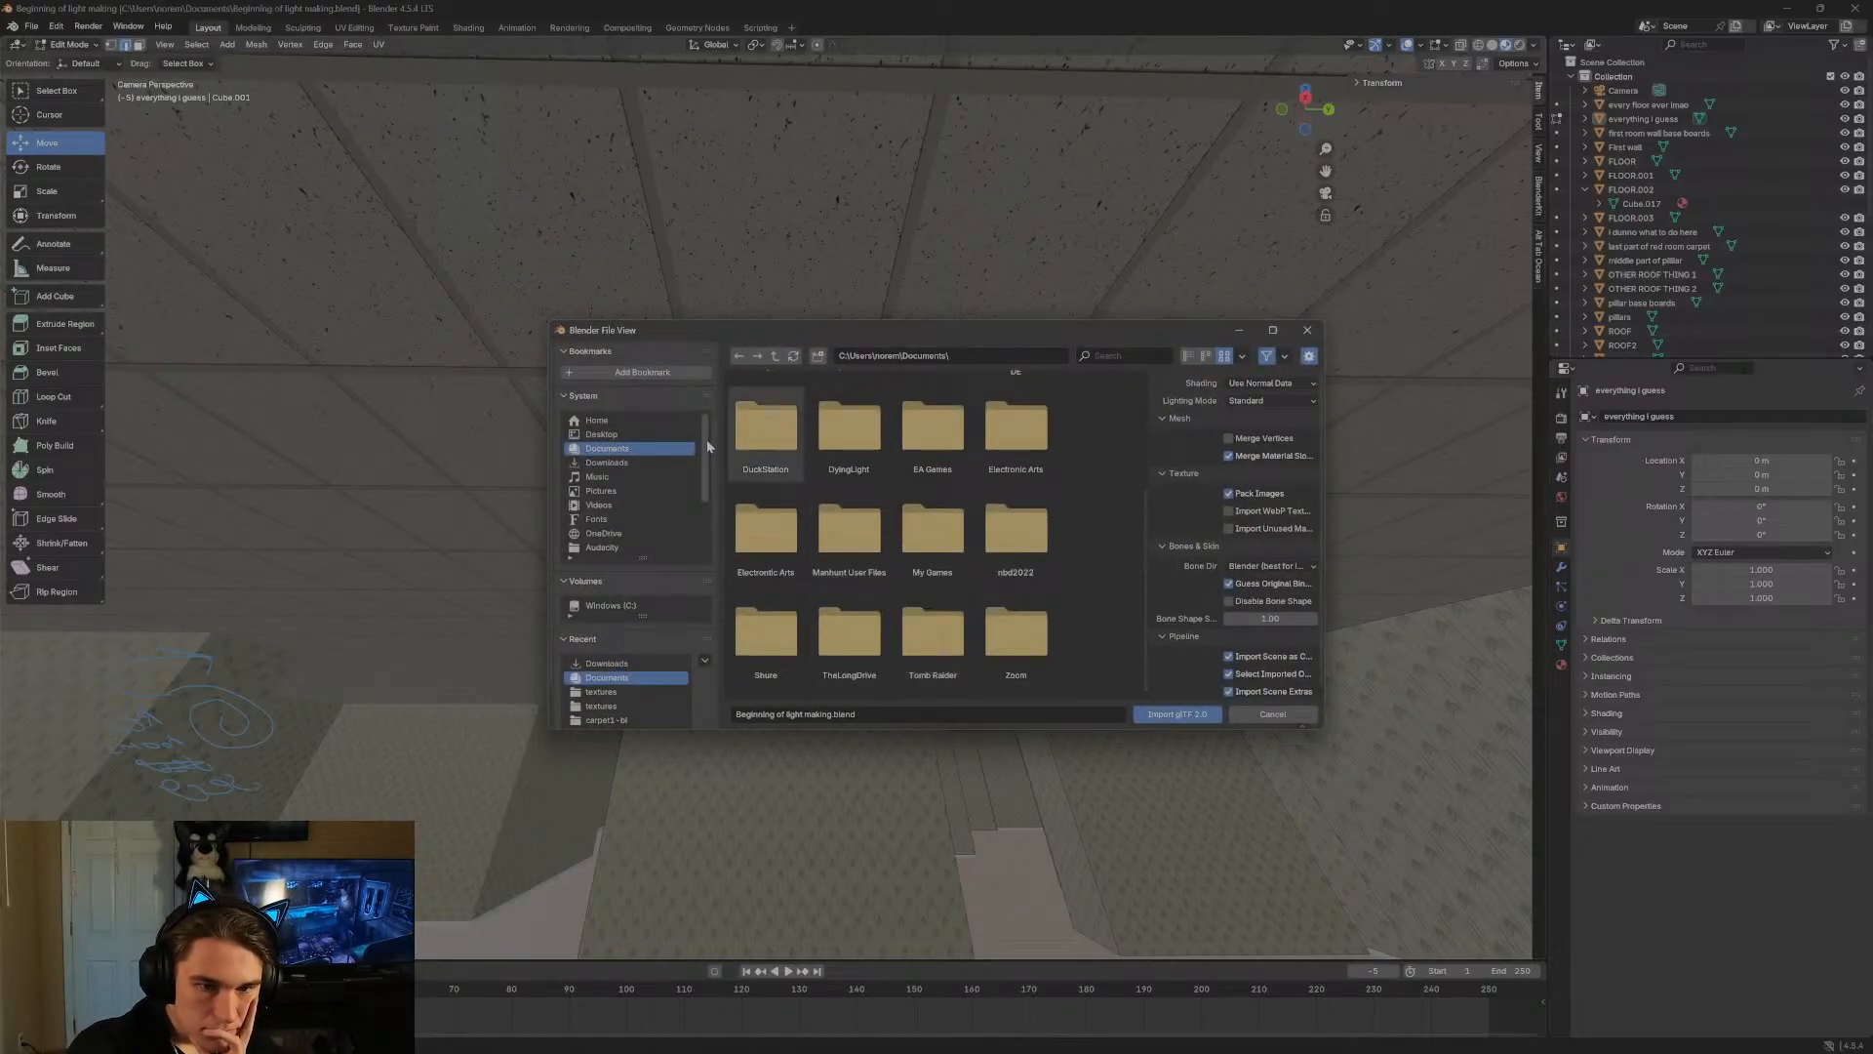
{"action": "left_click", "coordinate": [606, 462]}
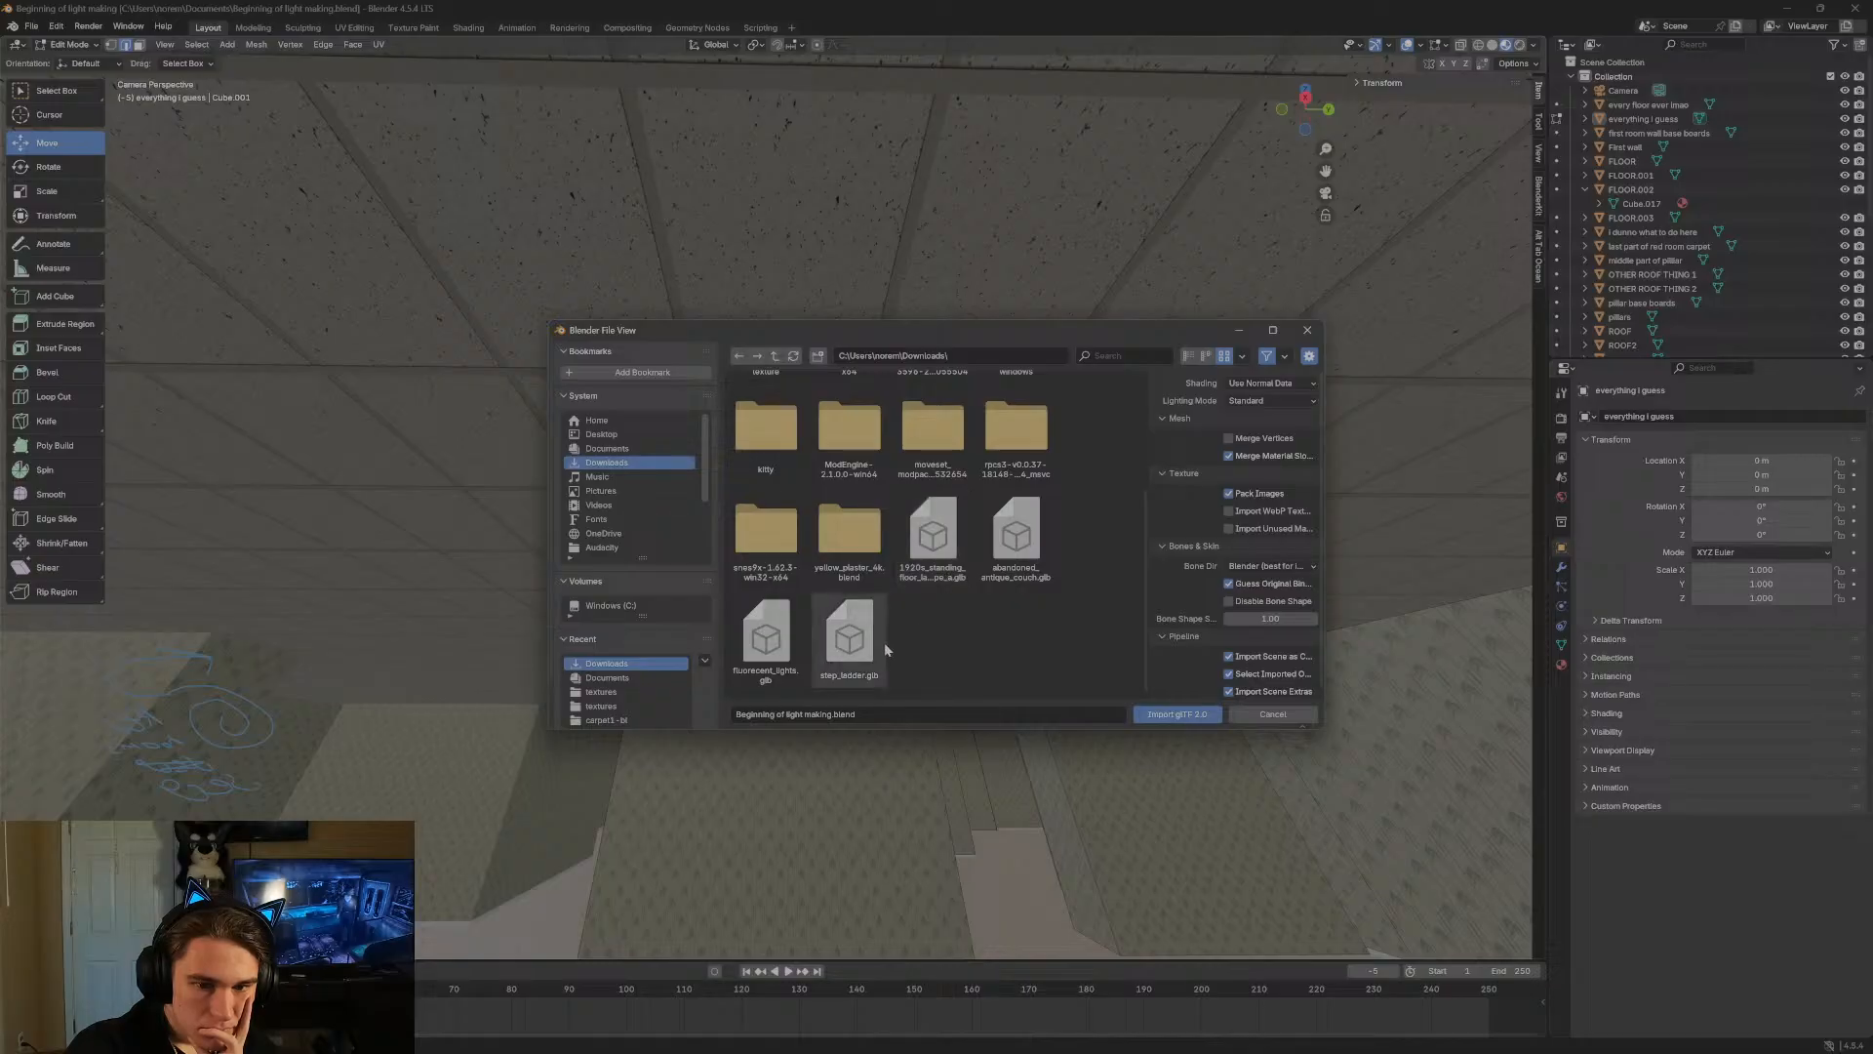
{"action": "double_click", "coordinate": [767, 641]}
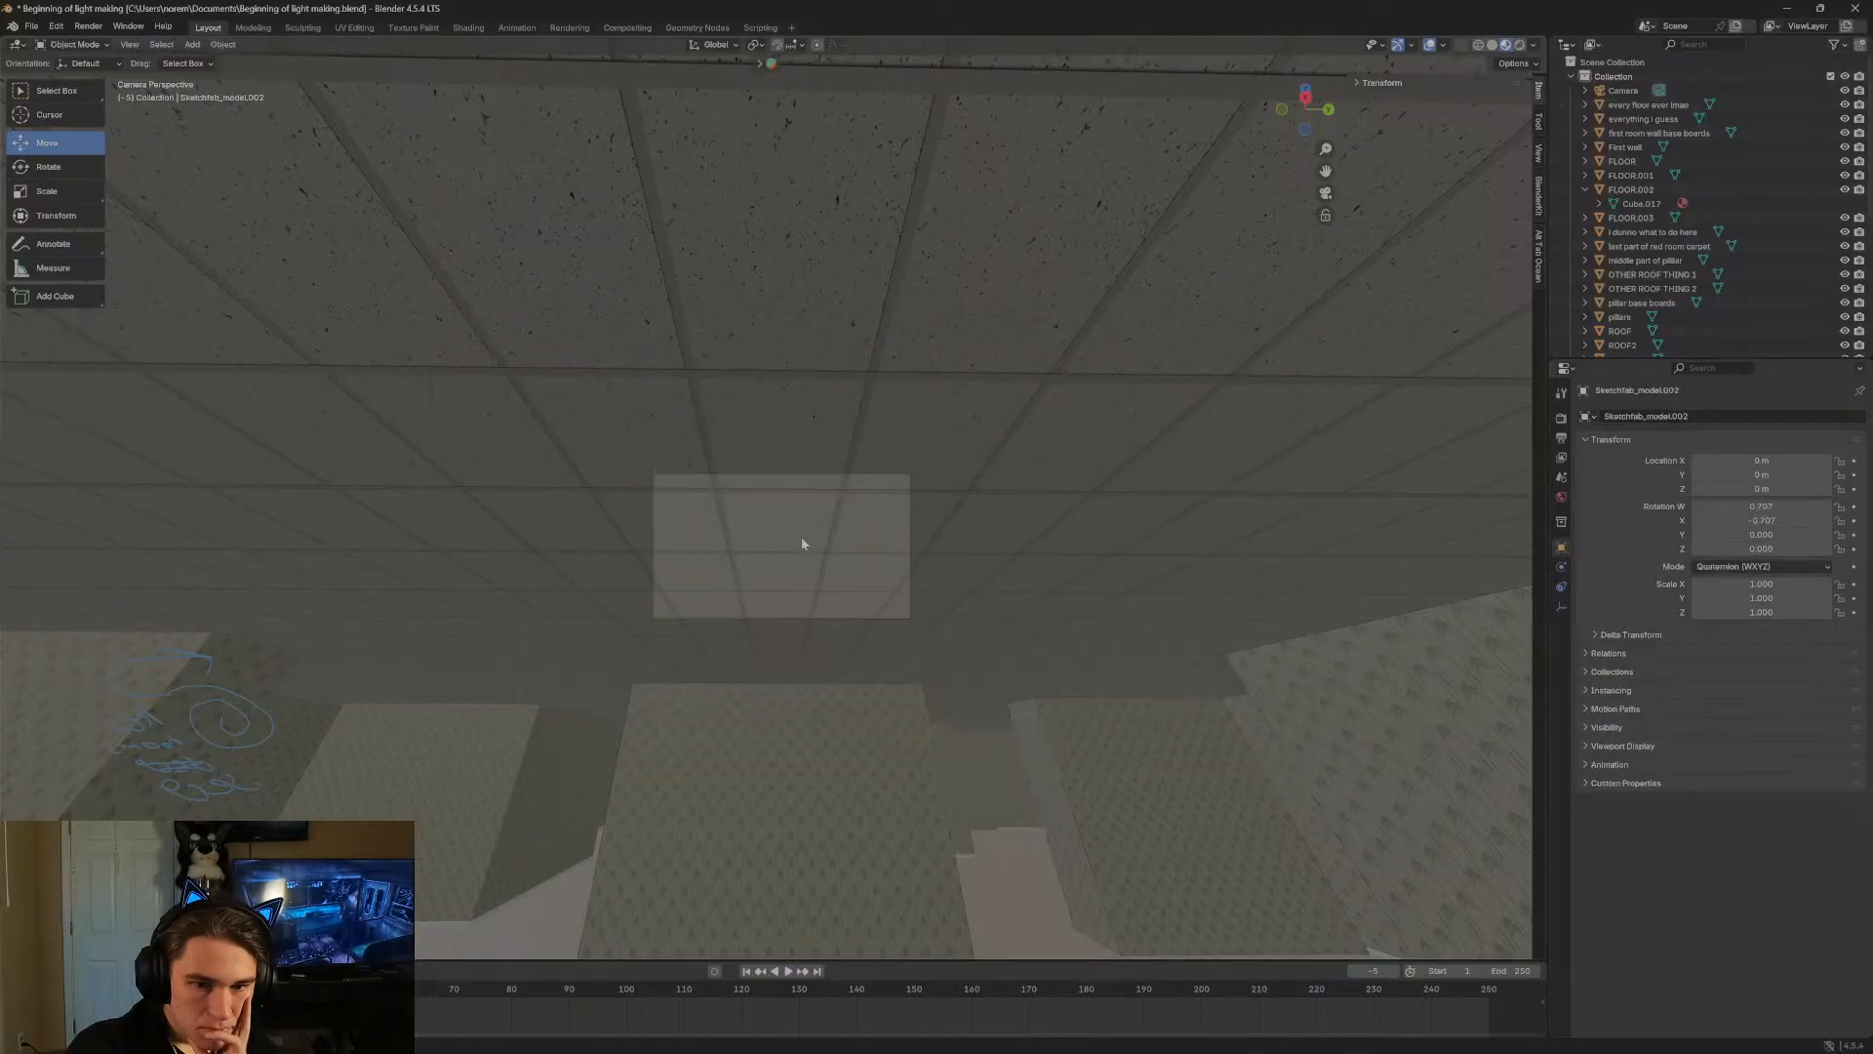
Scale the imported fluorescent light model down uniformly to about 0.133.
{"action": "key", "text": "shift+grave"}
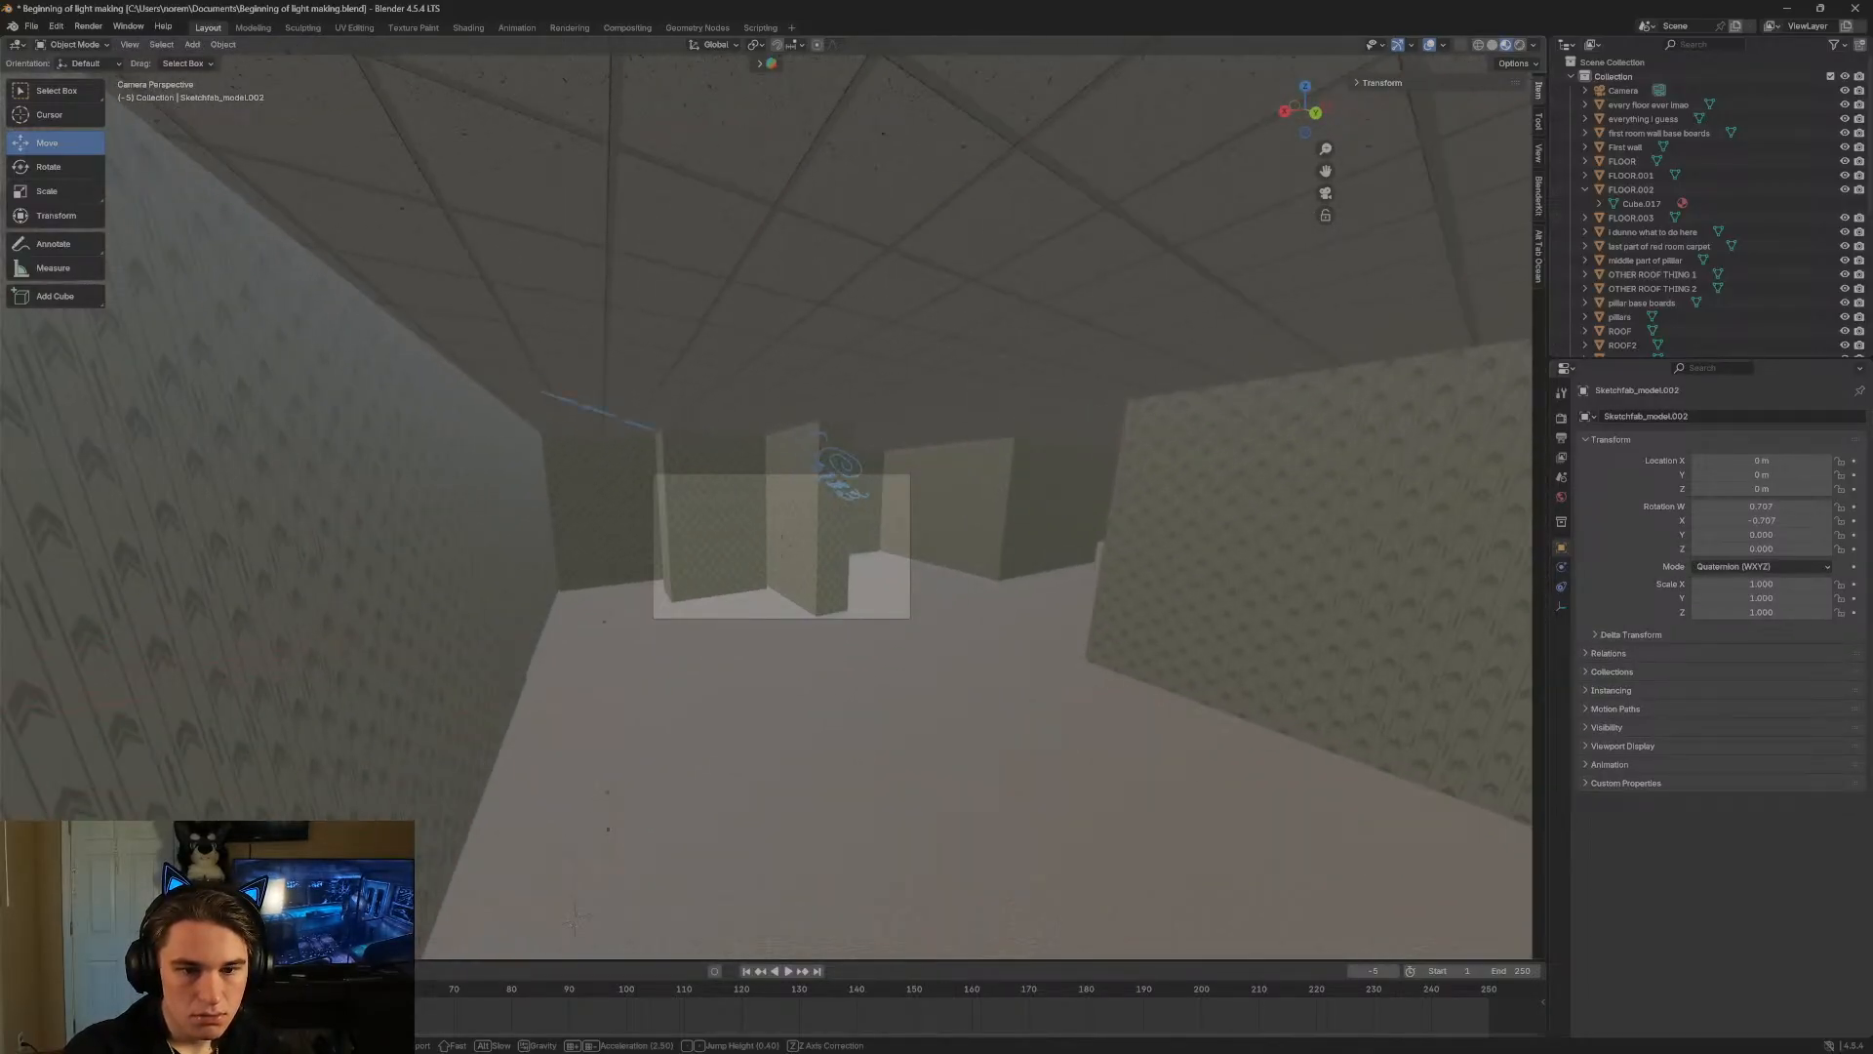
{"action": "key", "text": "w"}
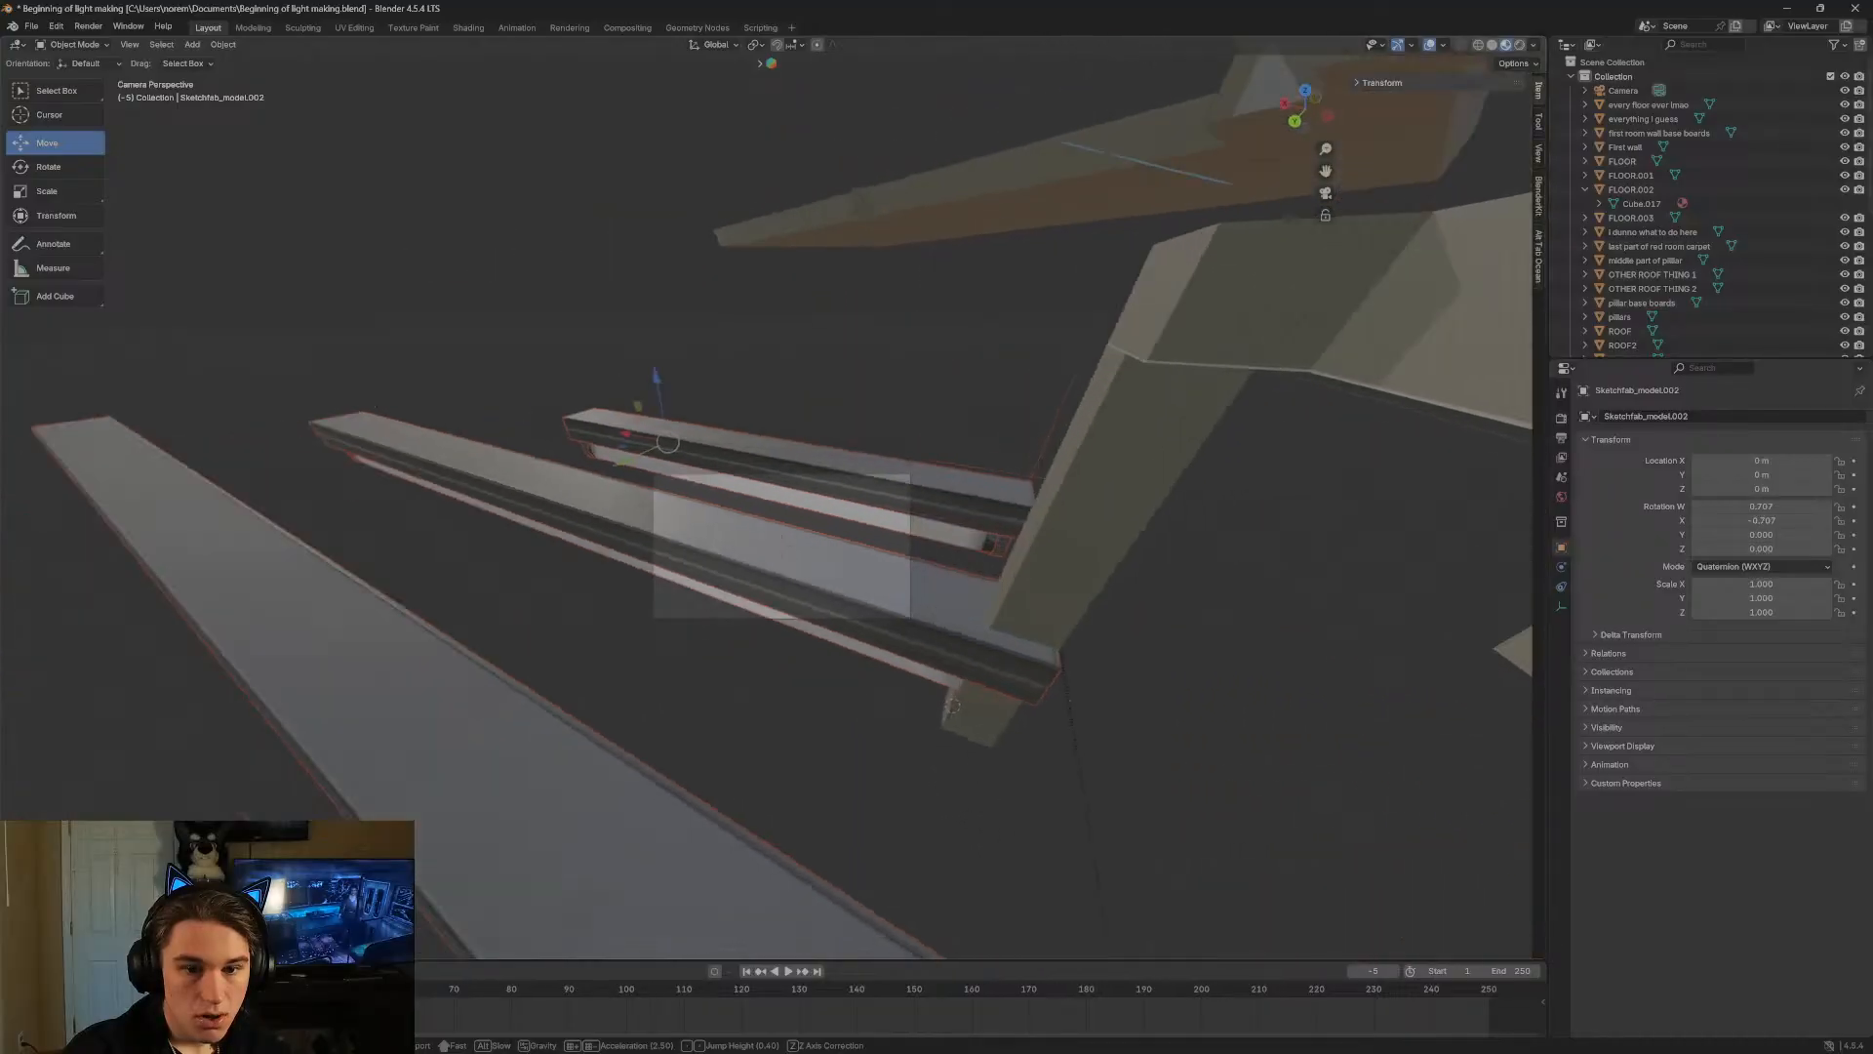
{"action": "key", "text": "a"}
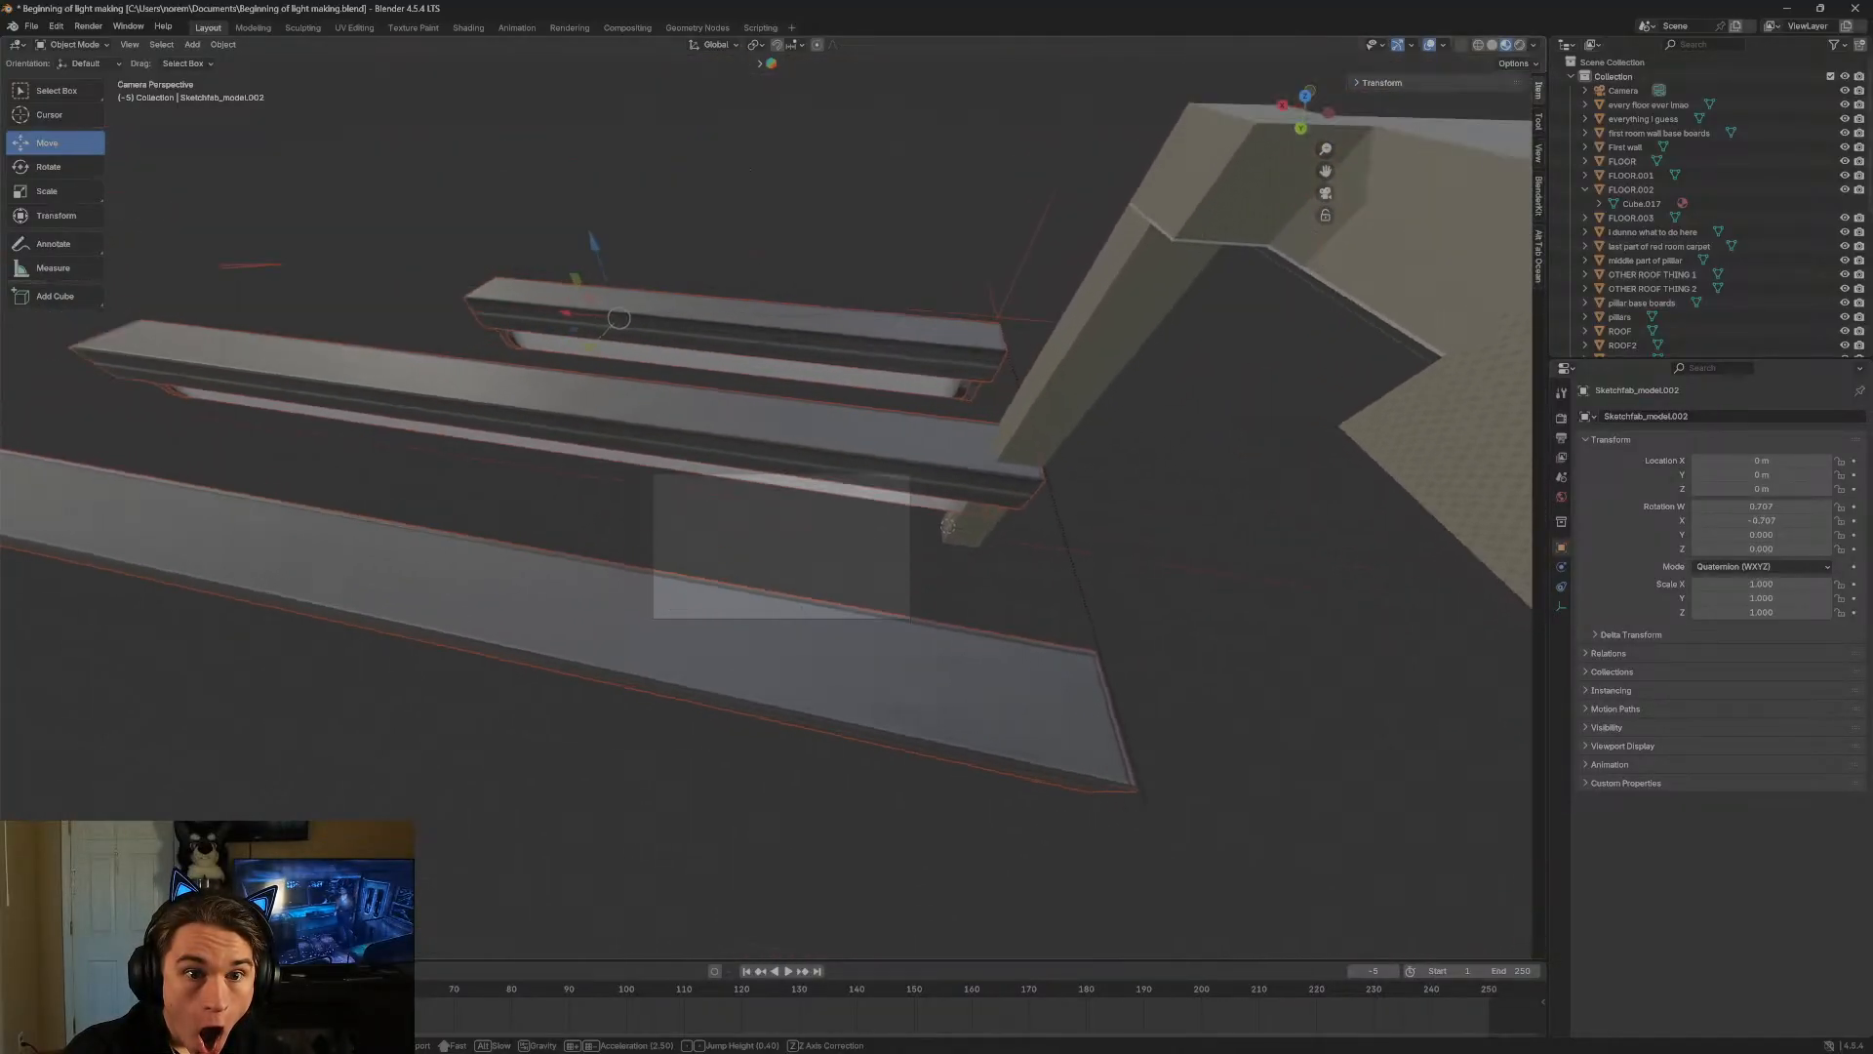
{"action": "left_click", "coordinate": [745, 489]}
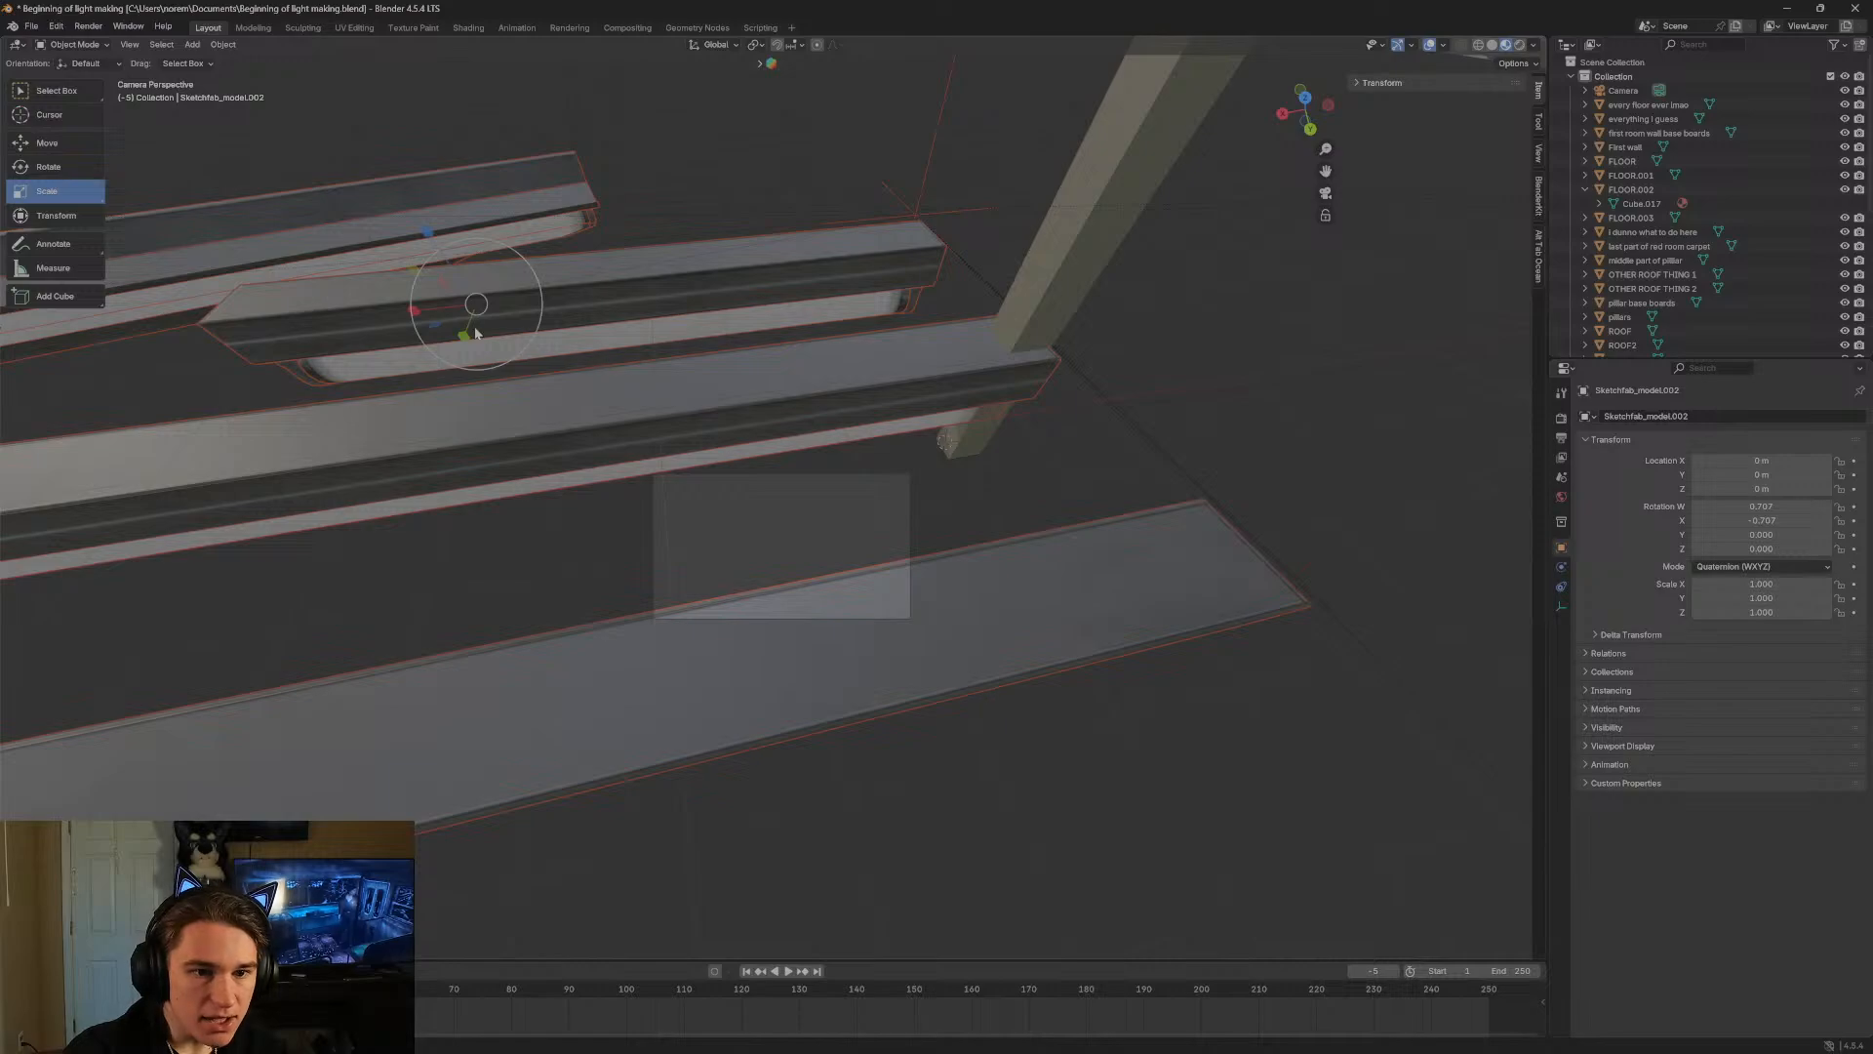
{"action": "left_click_drag", "start_coordinate": [415, 311], "coordinate": [1178, 262]}
{"action": "right_click", "coordinate": [1178, 261]}
{"action": "key", "text": "s"}
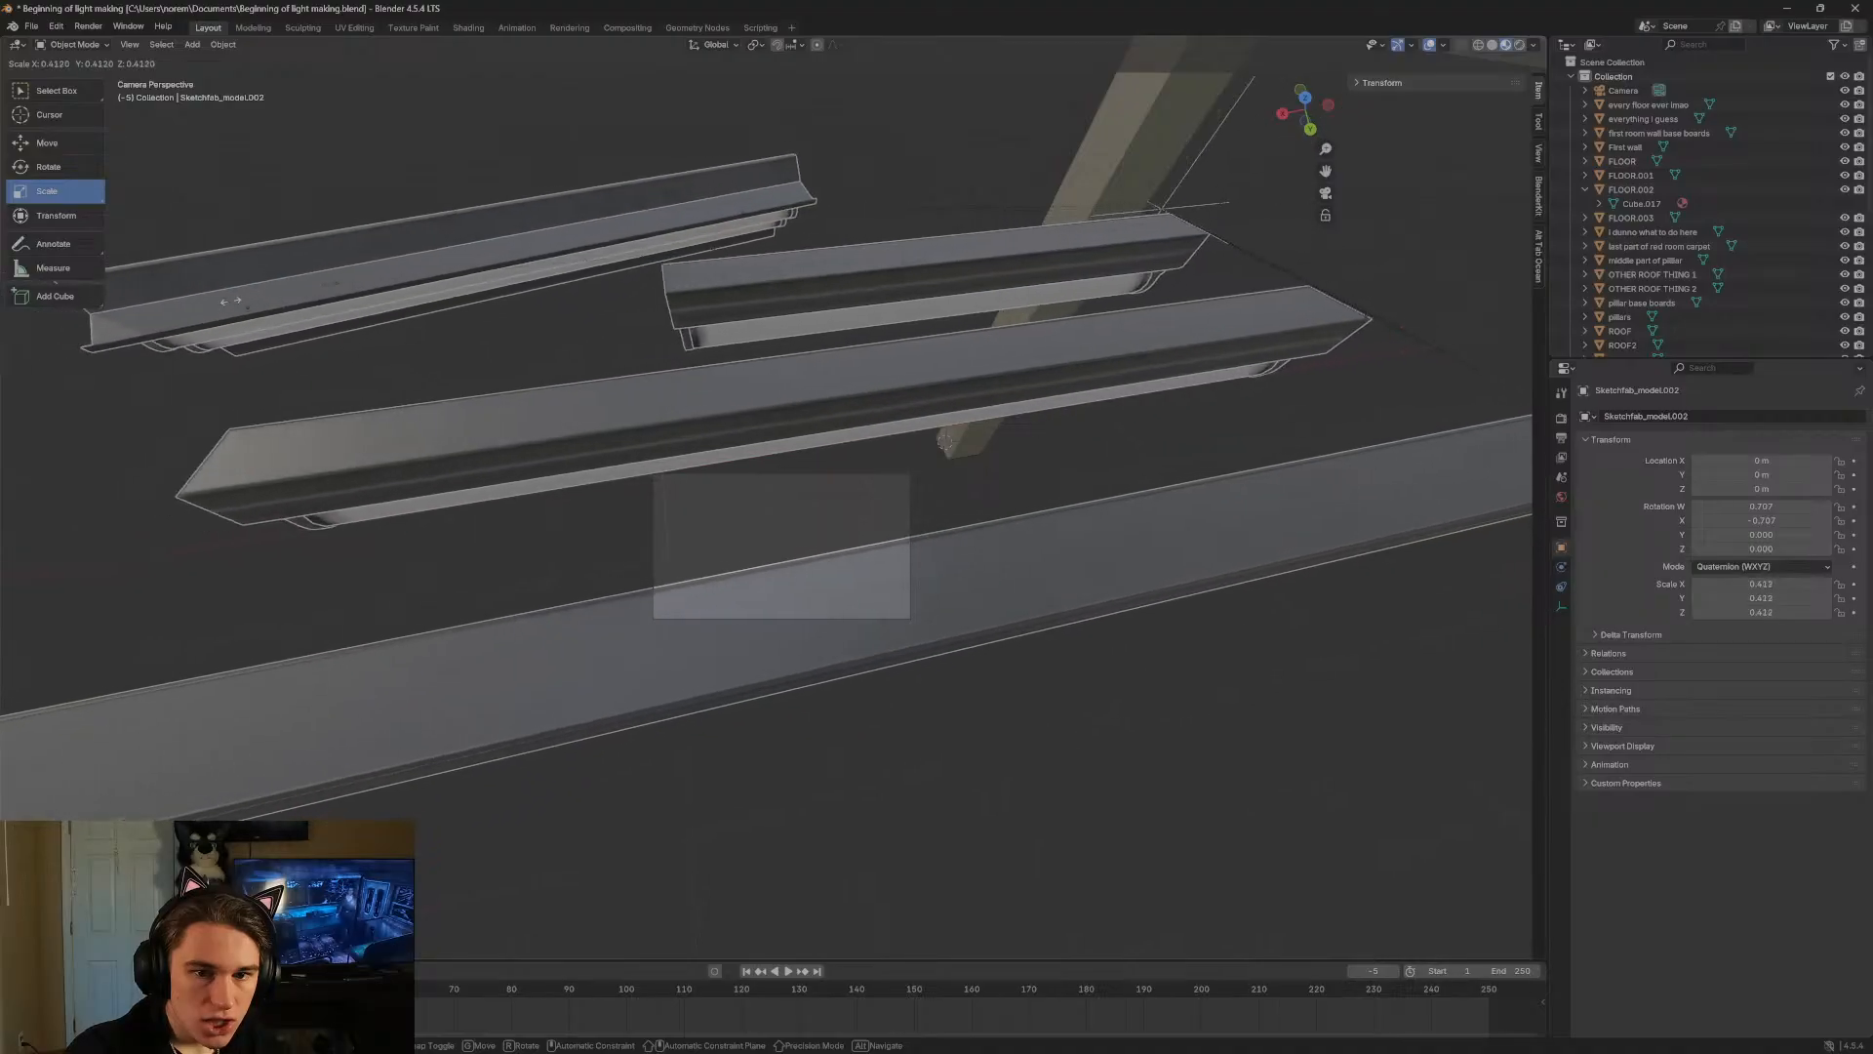
{"action": "left_click", "coordinate": [715, 280]}
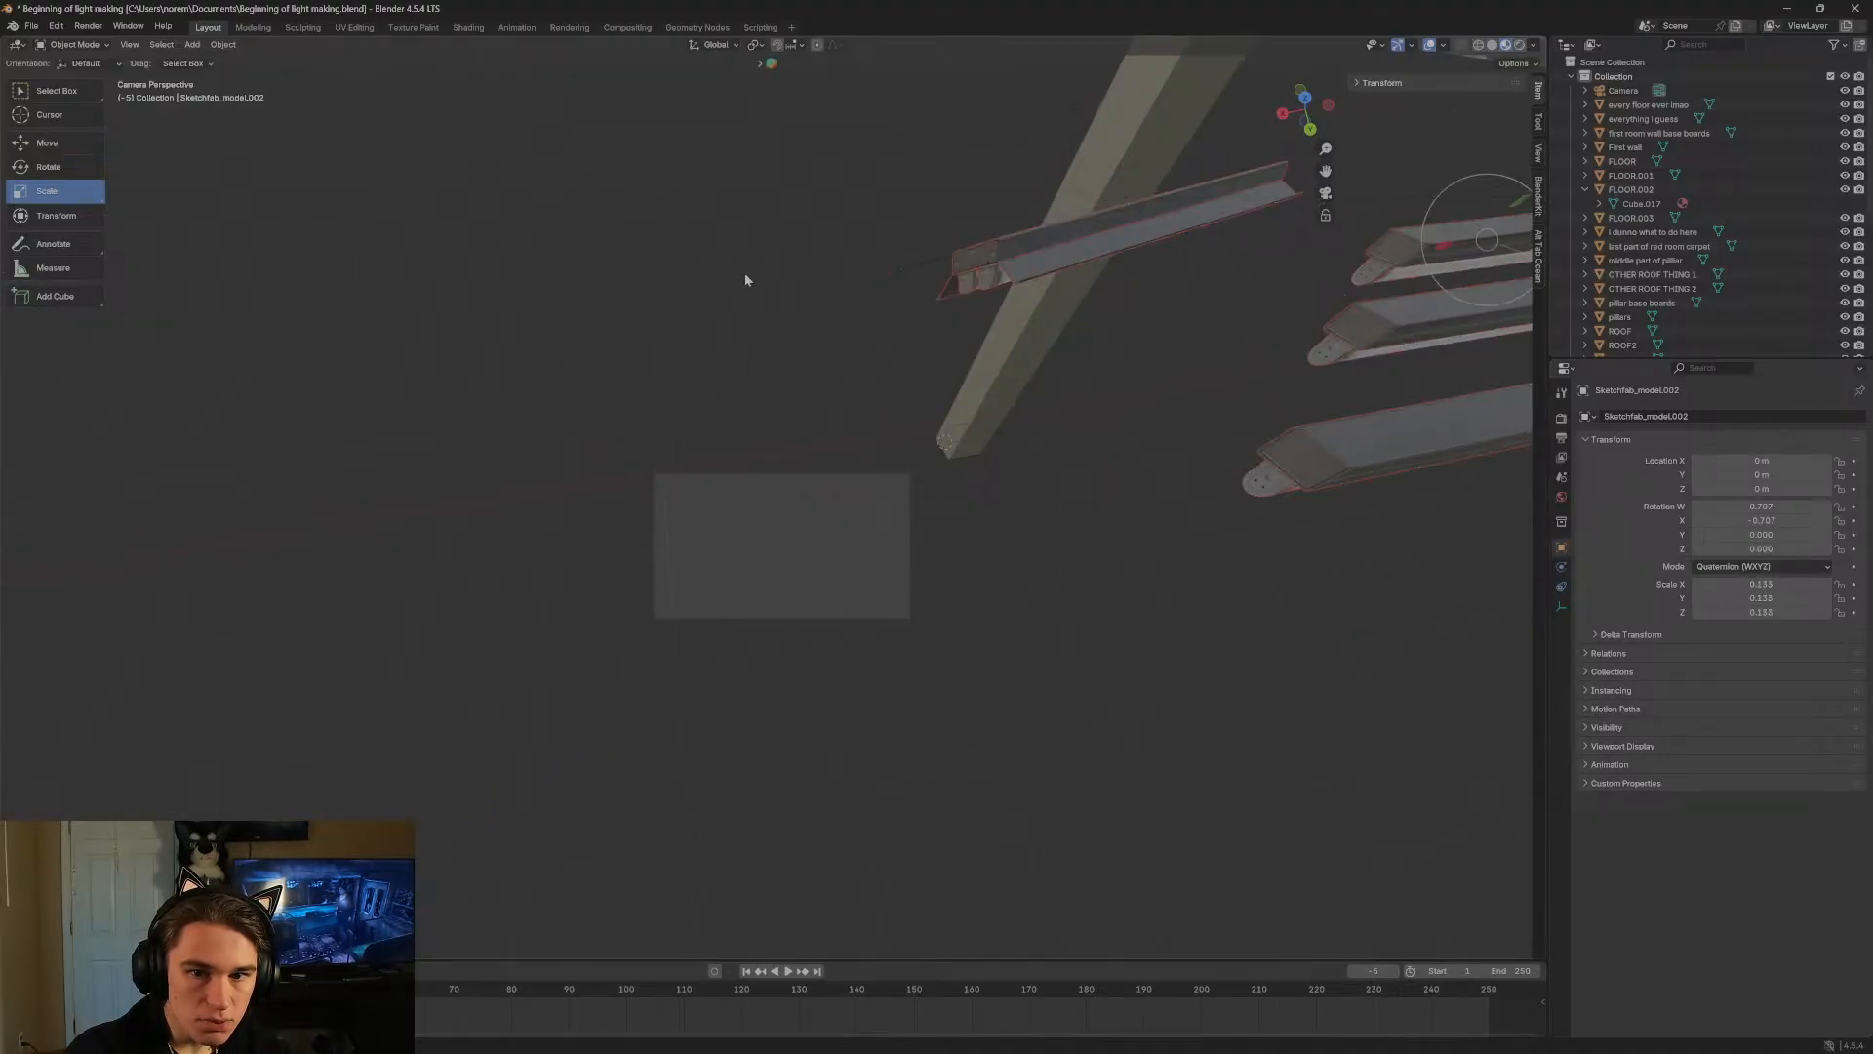
Shrink the fluorescent light model further, to a uniform scale of about 0.018.
{"action": "key", "text": "shift+grave"}
{"action": "key", "text": "w"}
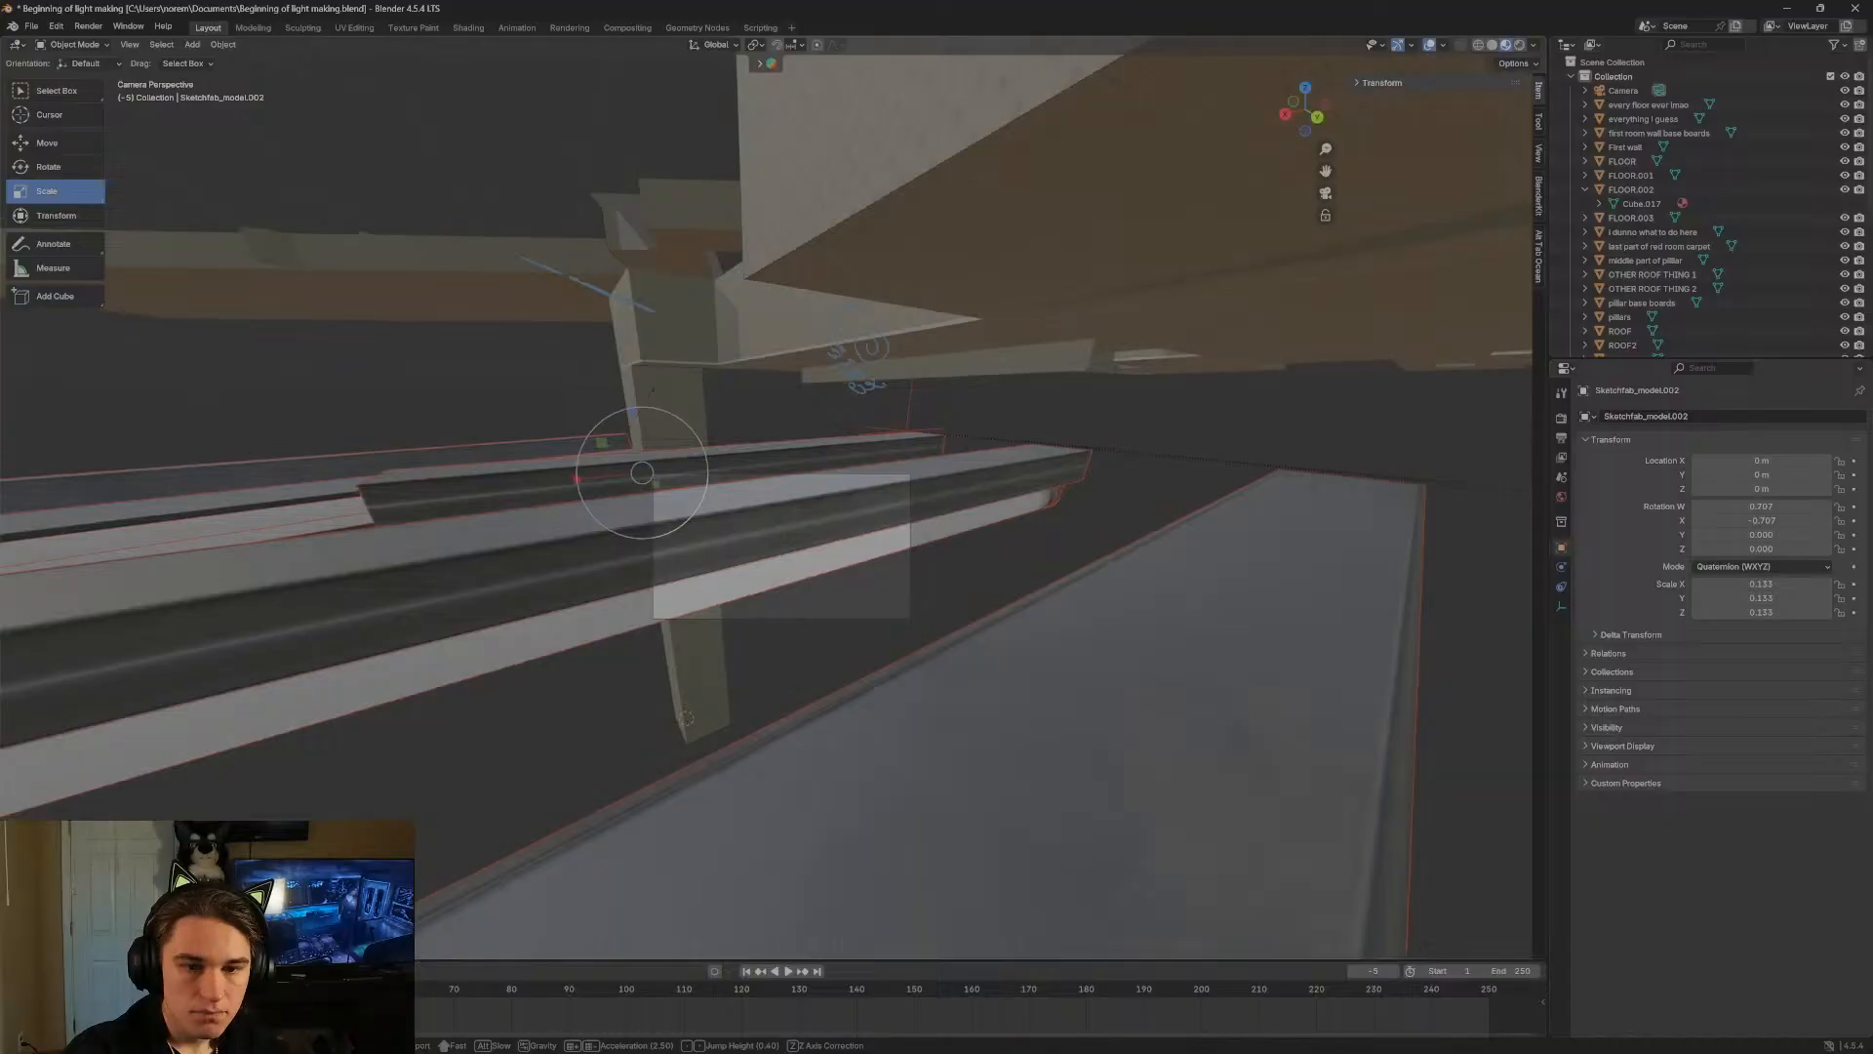
{"action": "left_click", "coordinate": [796, 282]}
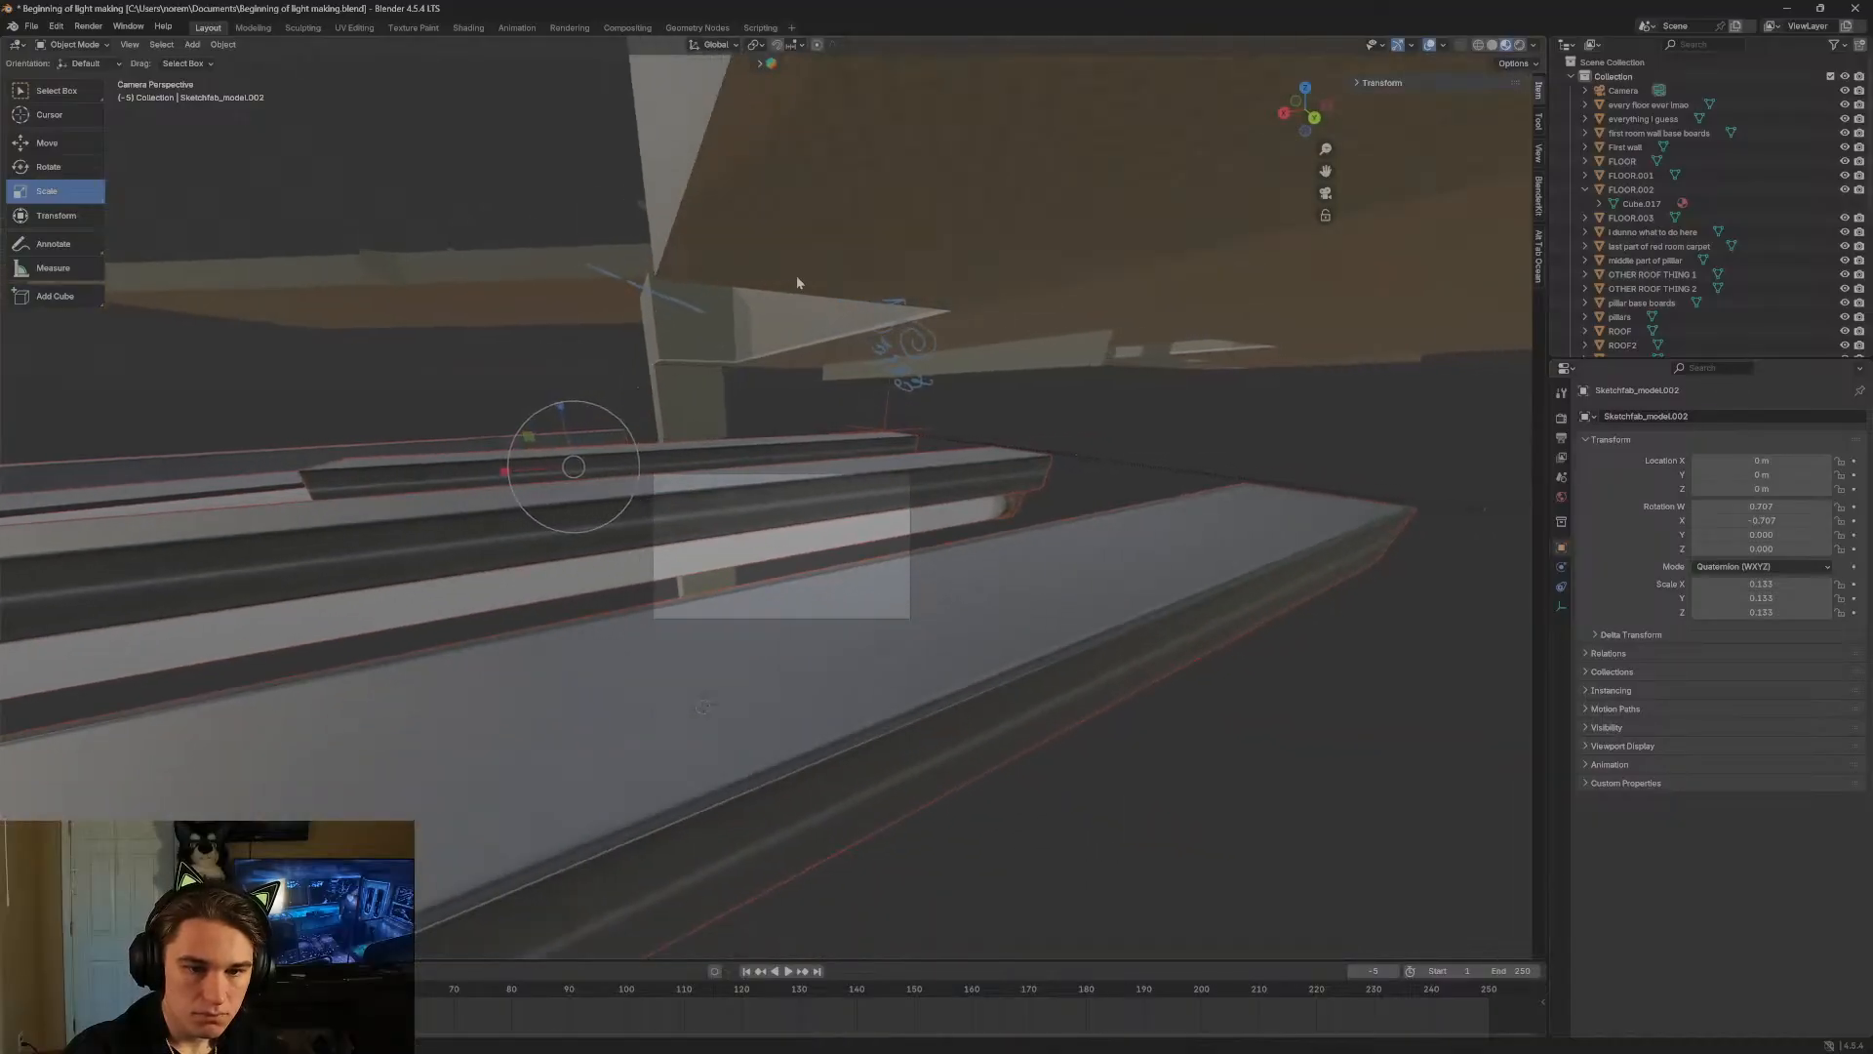
{"action": "left_click", "coordinate": [719, 463]}
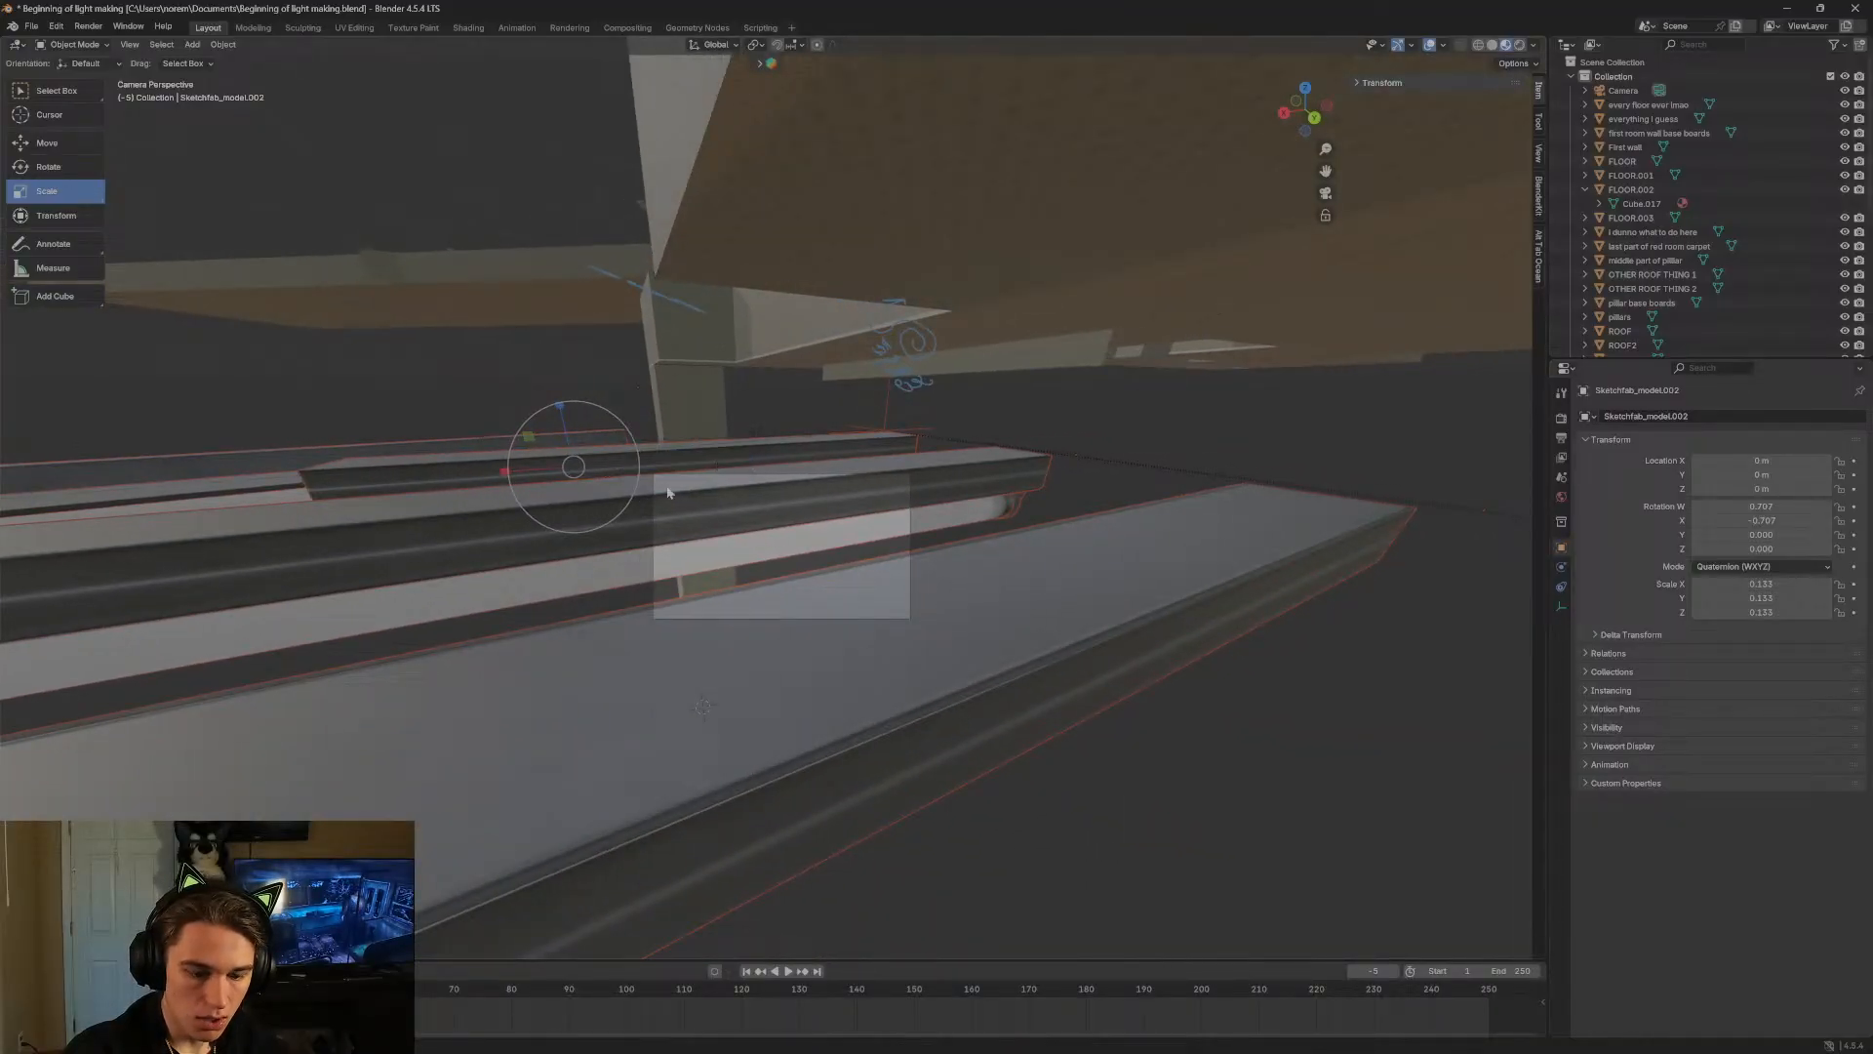
{"action": "key", "text": "s"}
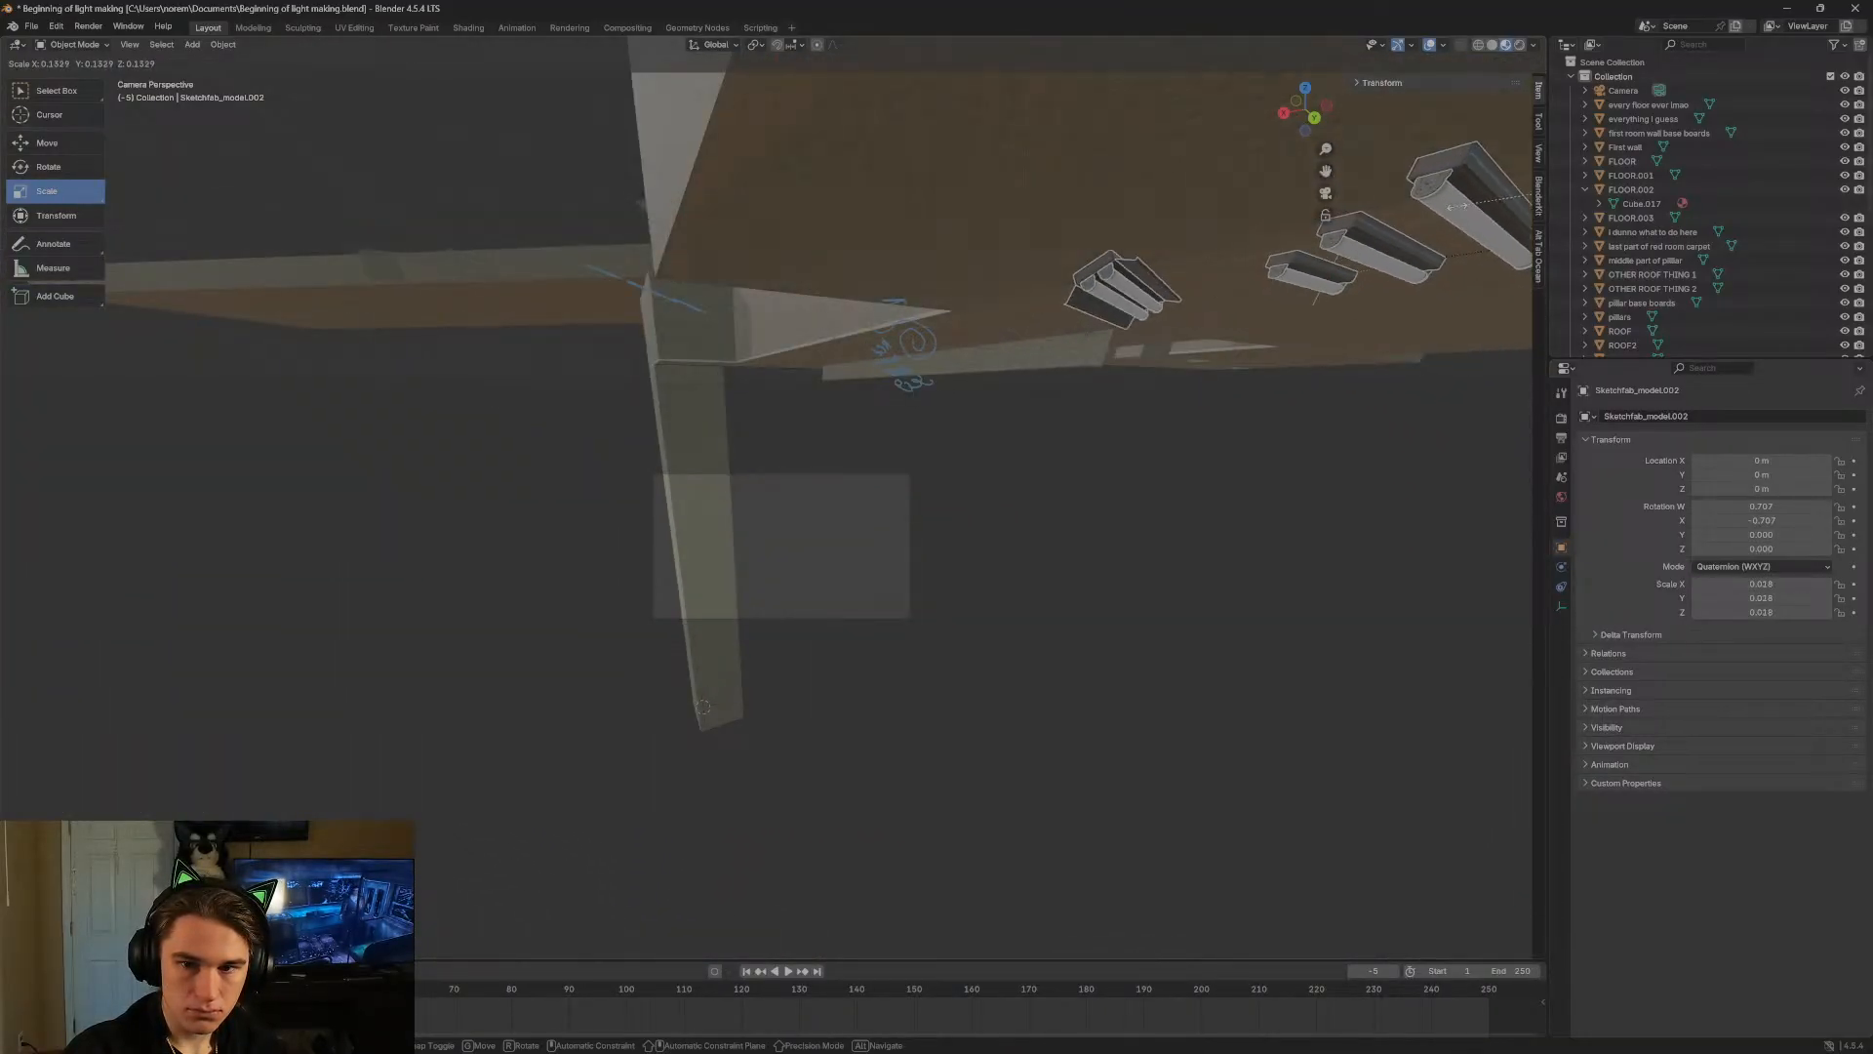
{"action": "left_click", "coordinate": [1405, 218]}
Move the scaled fluorescent lights up from beneath the floor into the room, to about 1.93 m on Z.
{"action": "key", "text": "shift+grave"}
{"action": "key", "text": "w"}
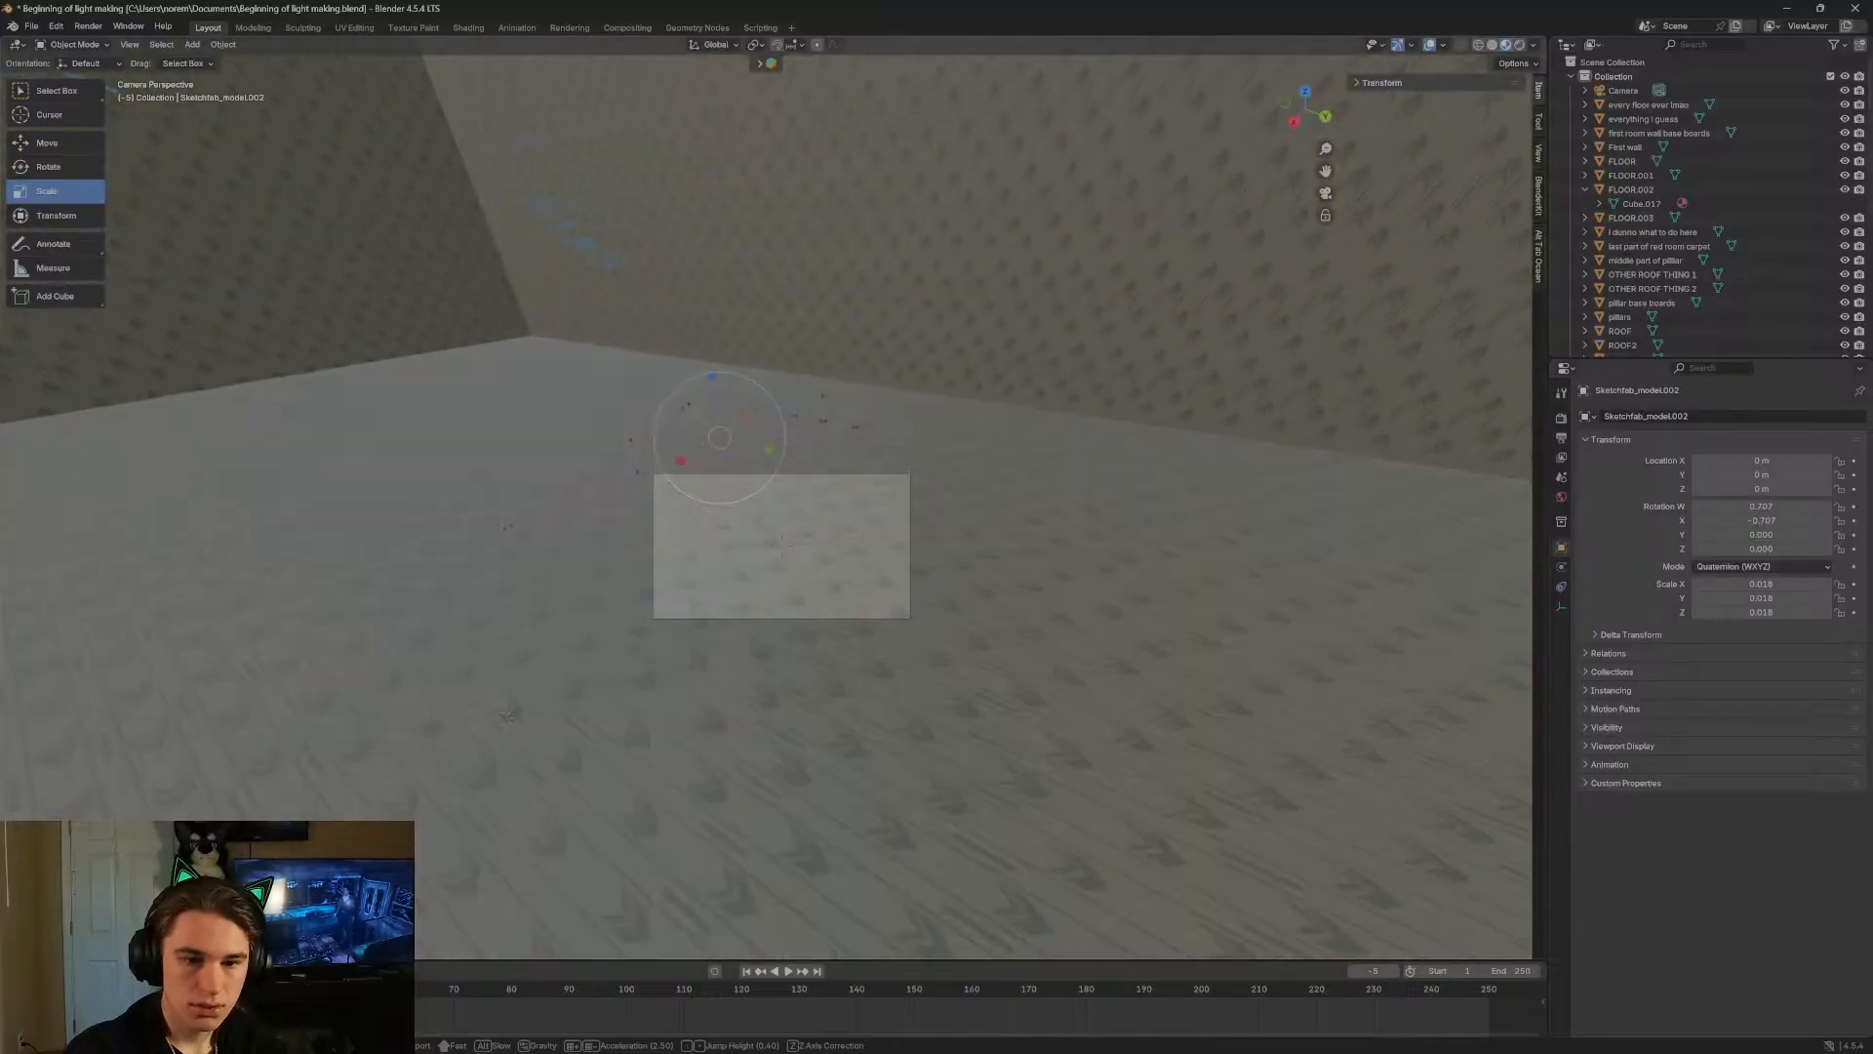
{"action": "key", "text": "w"}
{"action": "left_click", "coordinate": [909, 232]}
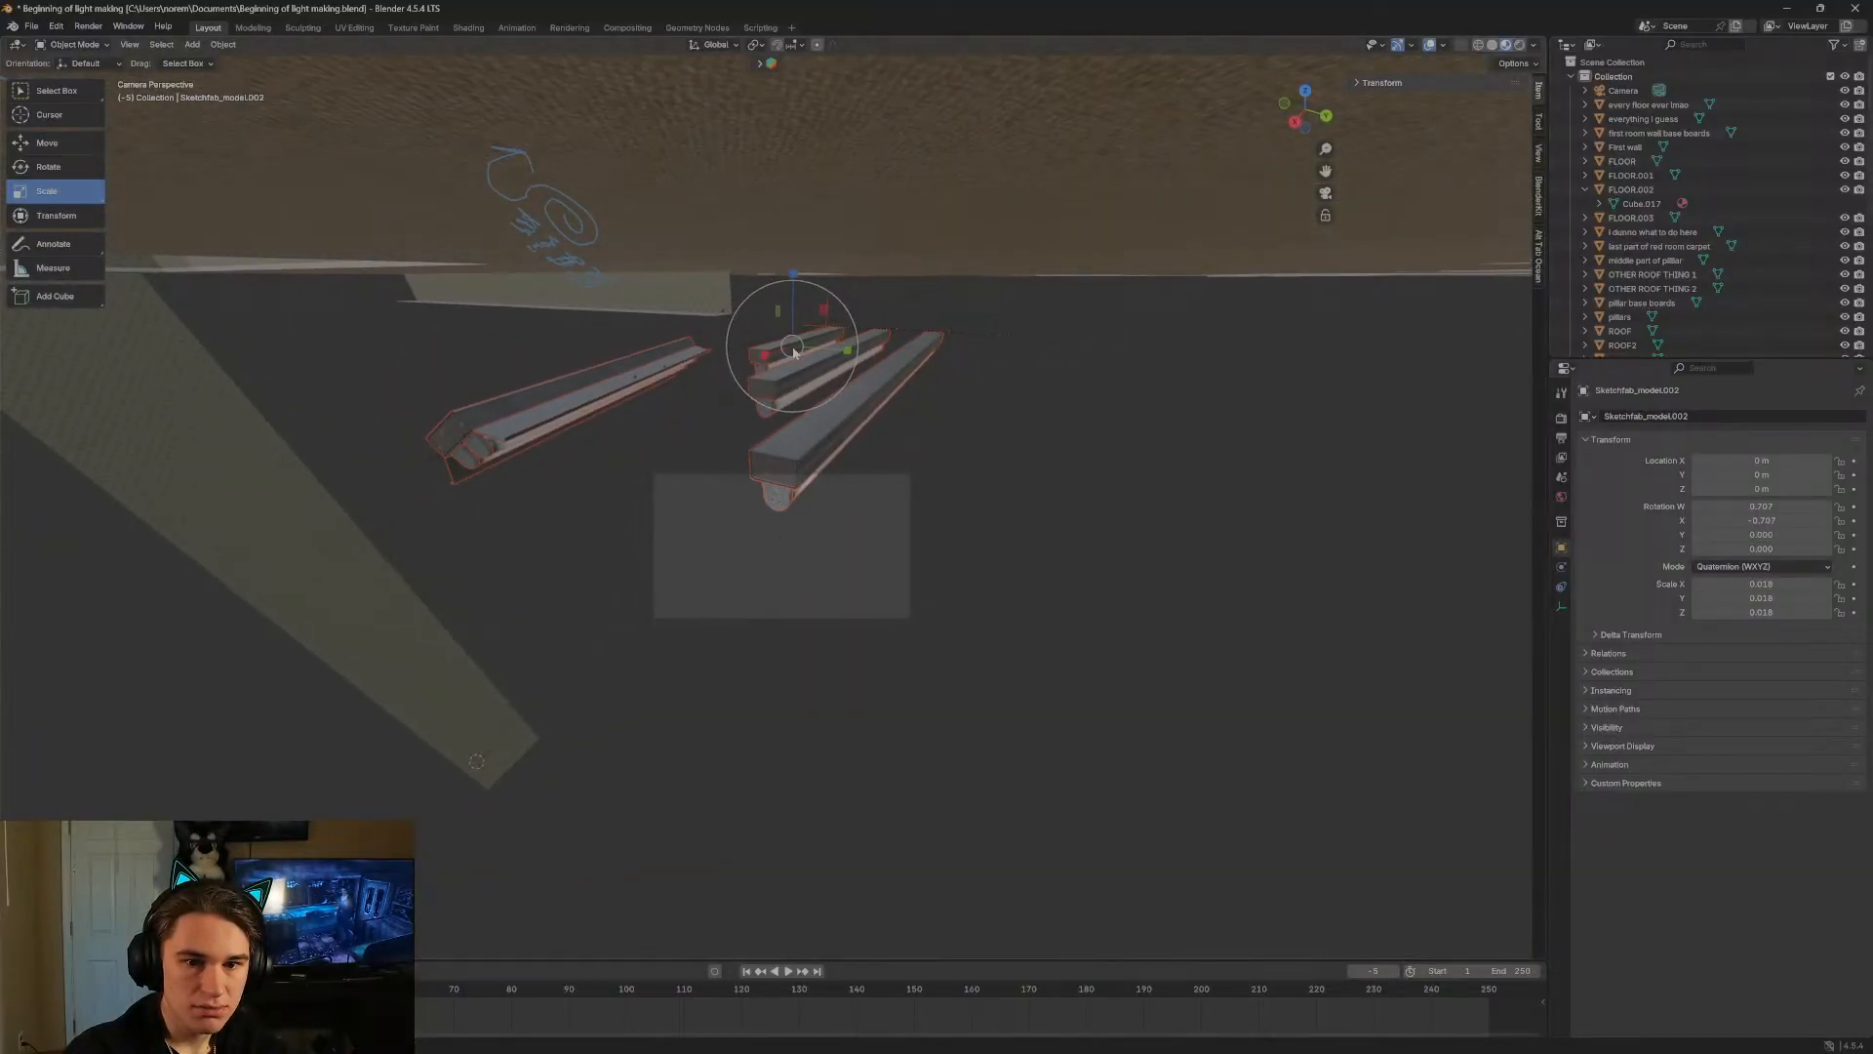
{"action": "left_click", "coordinate": [36, 146]}
{"action": "left_click_drag", "start_coordinate": [792, 345], "coordinate": [1209, 109]}
Move the fluorescent lights closer to the ceiling, placing them at about -0.54 m on X and 3.16 m on Y.
{"action": "key", "text": "shift+grave"}
{"action": "key", "text": "w"}
{"action": "key", "text": "w"}
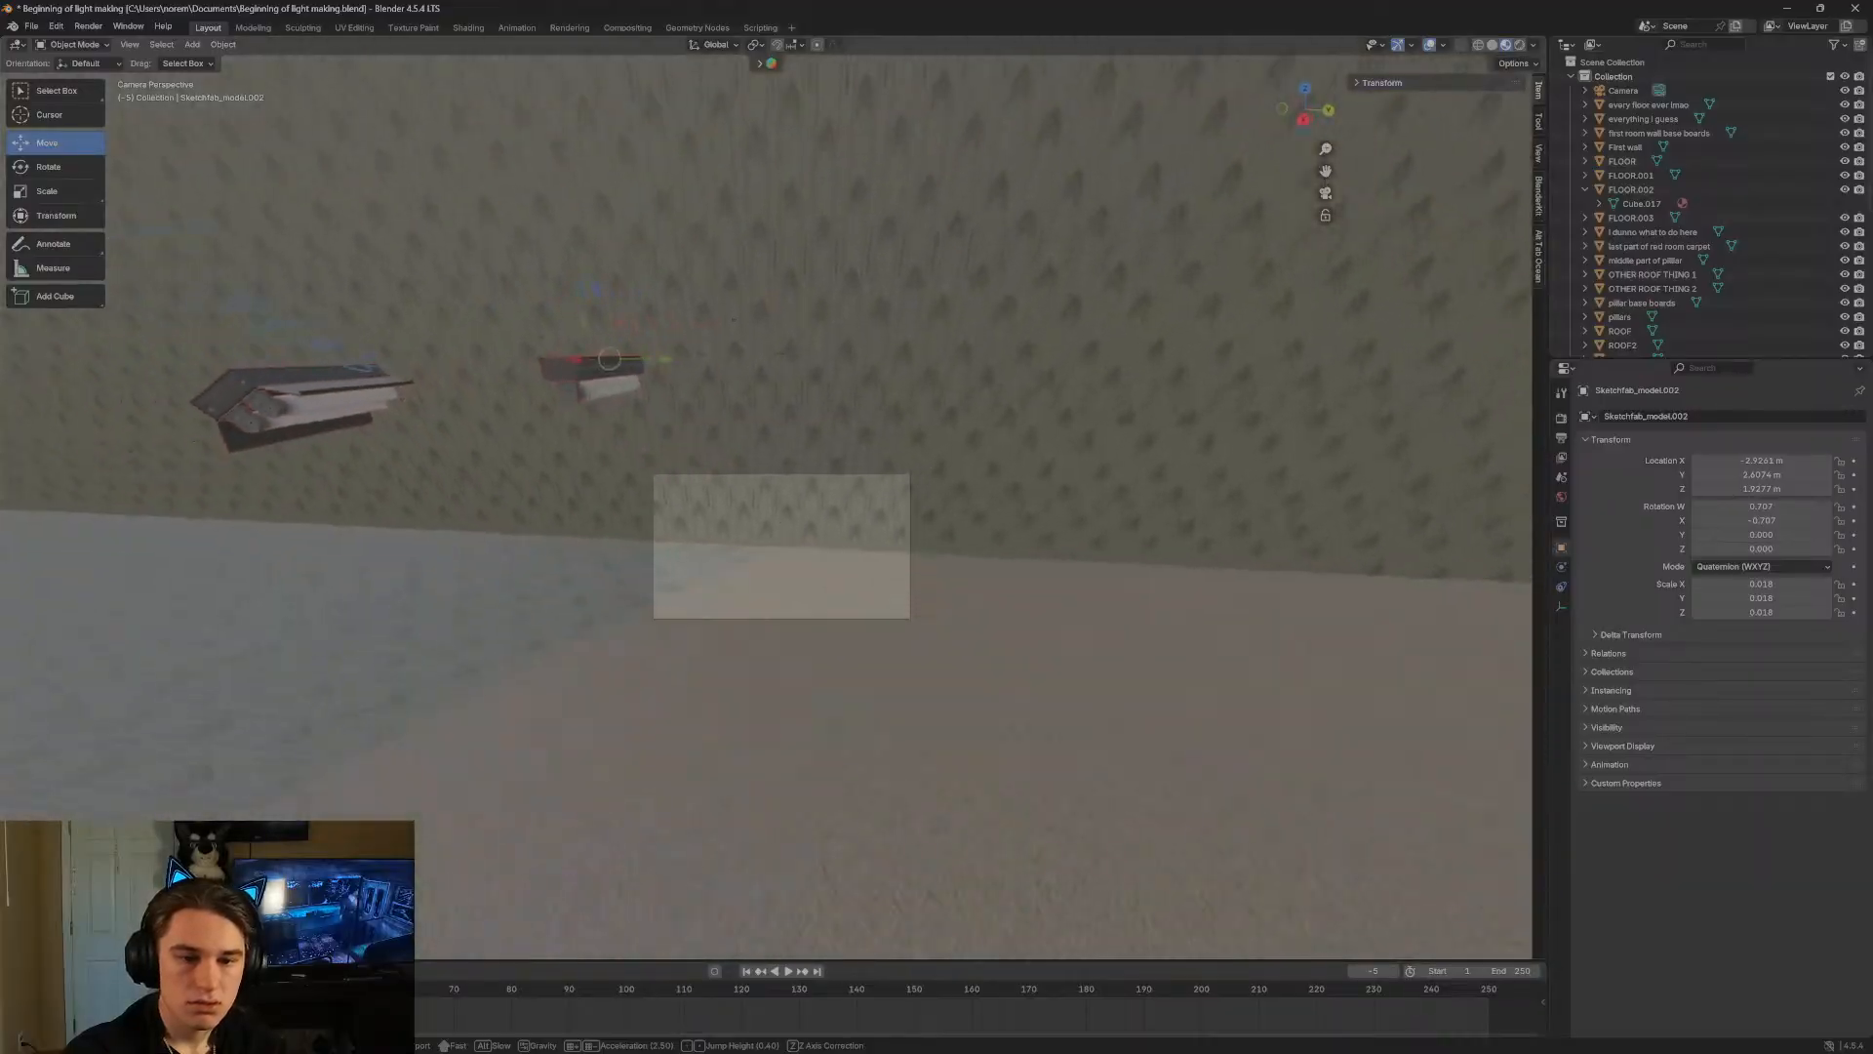
{"action": "key", "text": "w"}
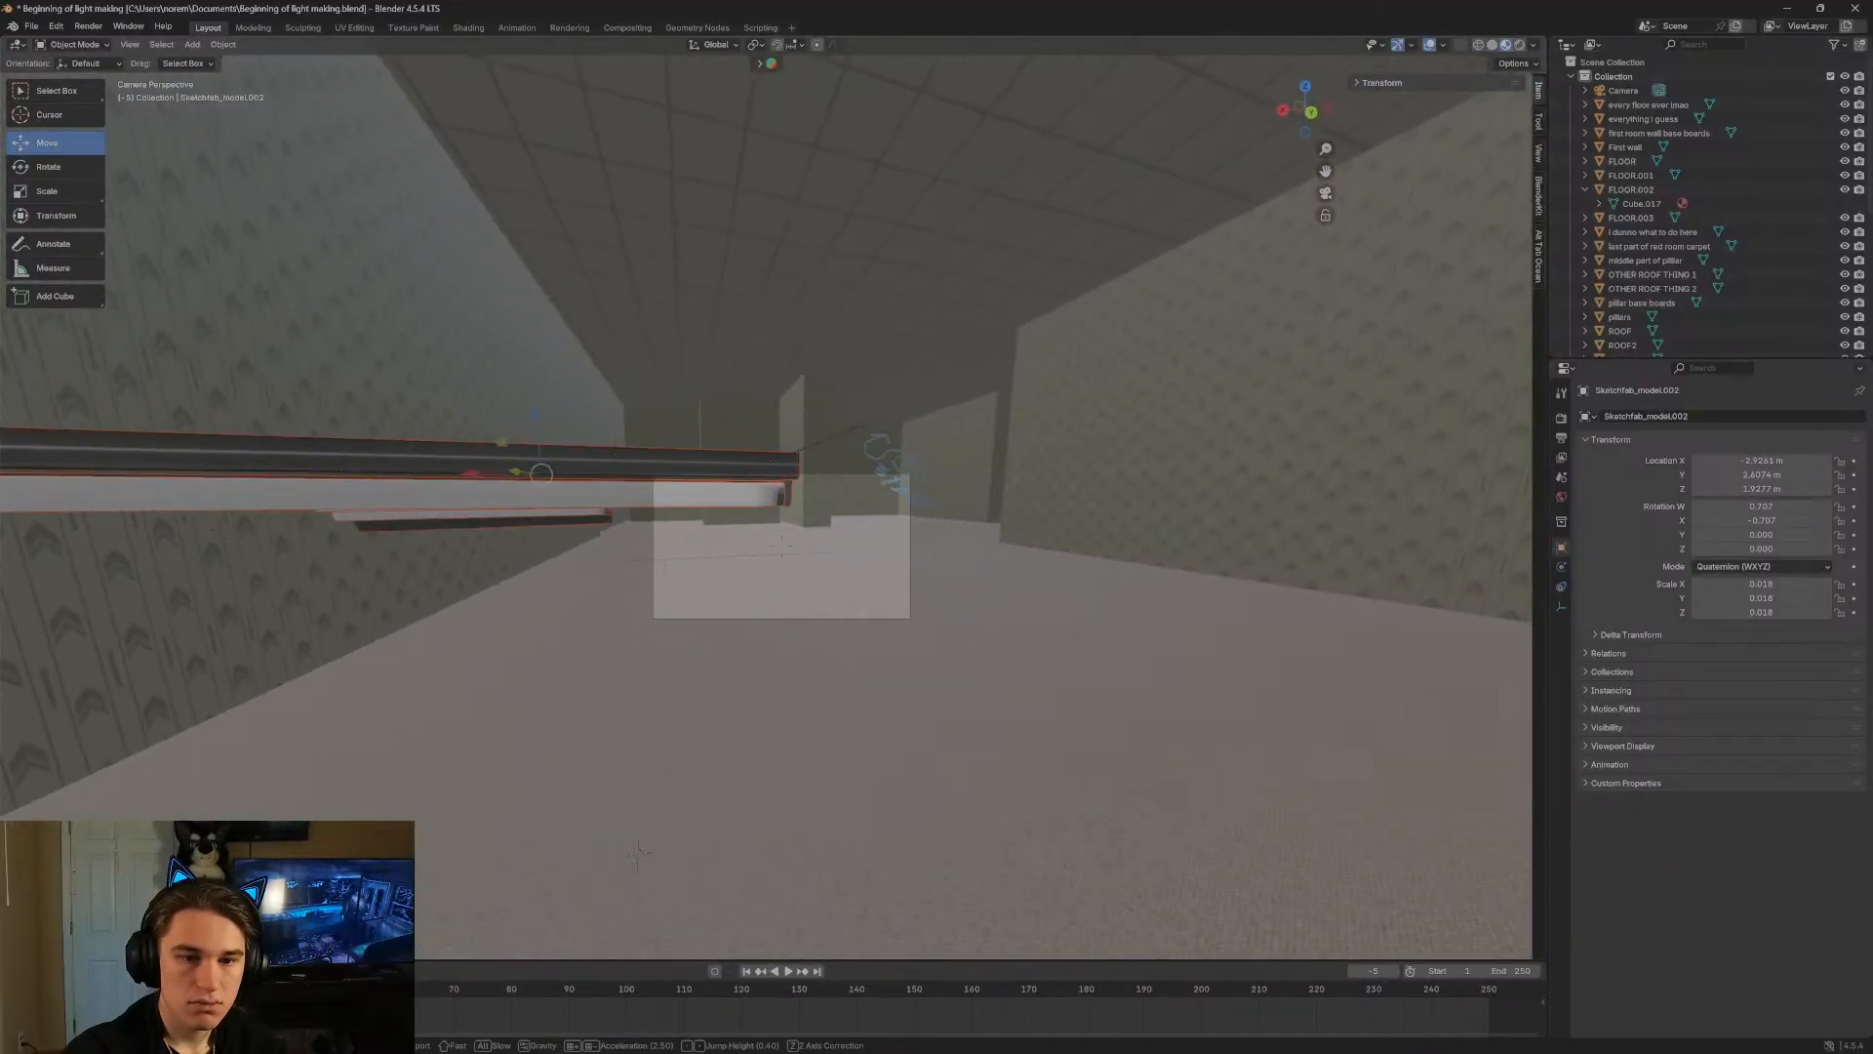
{"action": "left_click", "coordinate": [680, 426]}
{"action": "key", "text": "g"}
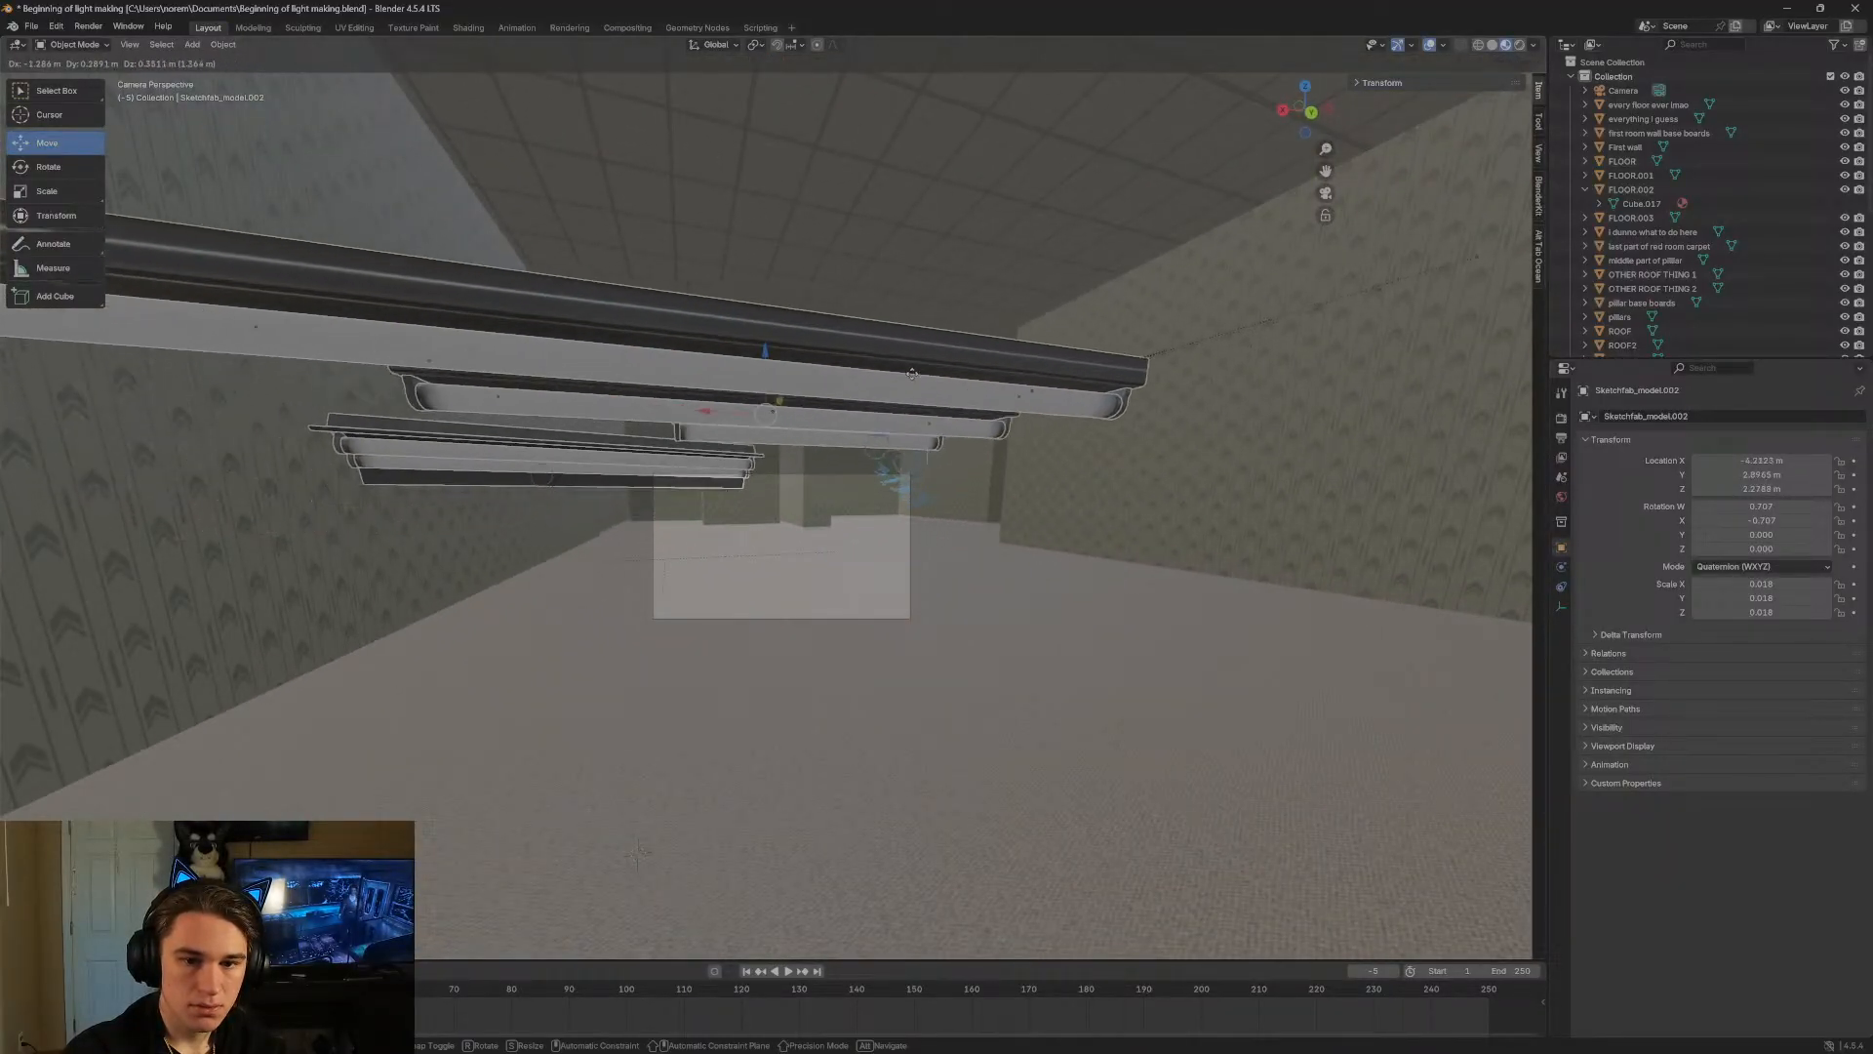
{"action": "left_click", "coordinate": [1264, 289]}
Shift the fluorescent lights along the Y axis to about 1.38 m.
{"action": "key", "text": "shift+grave"}
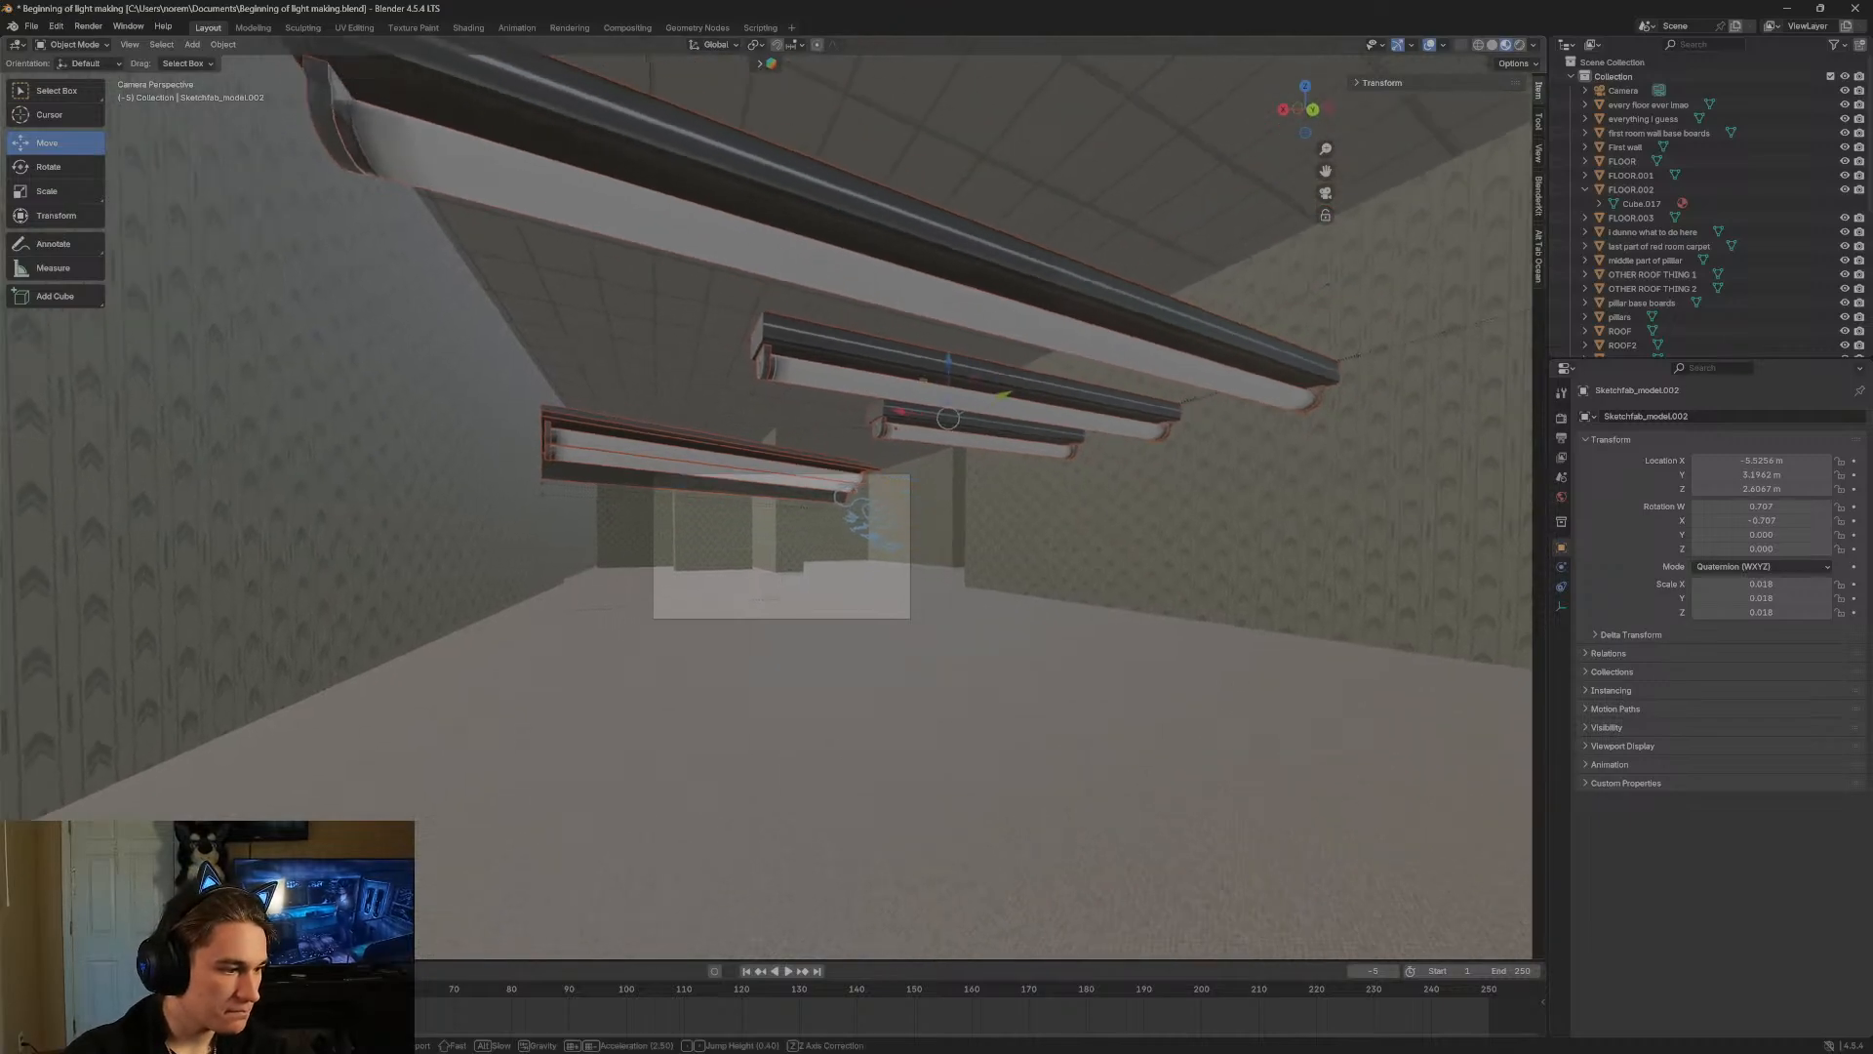
{"action": "key", "text": "w"}
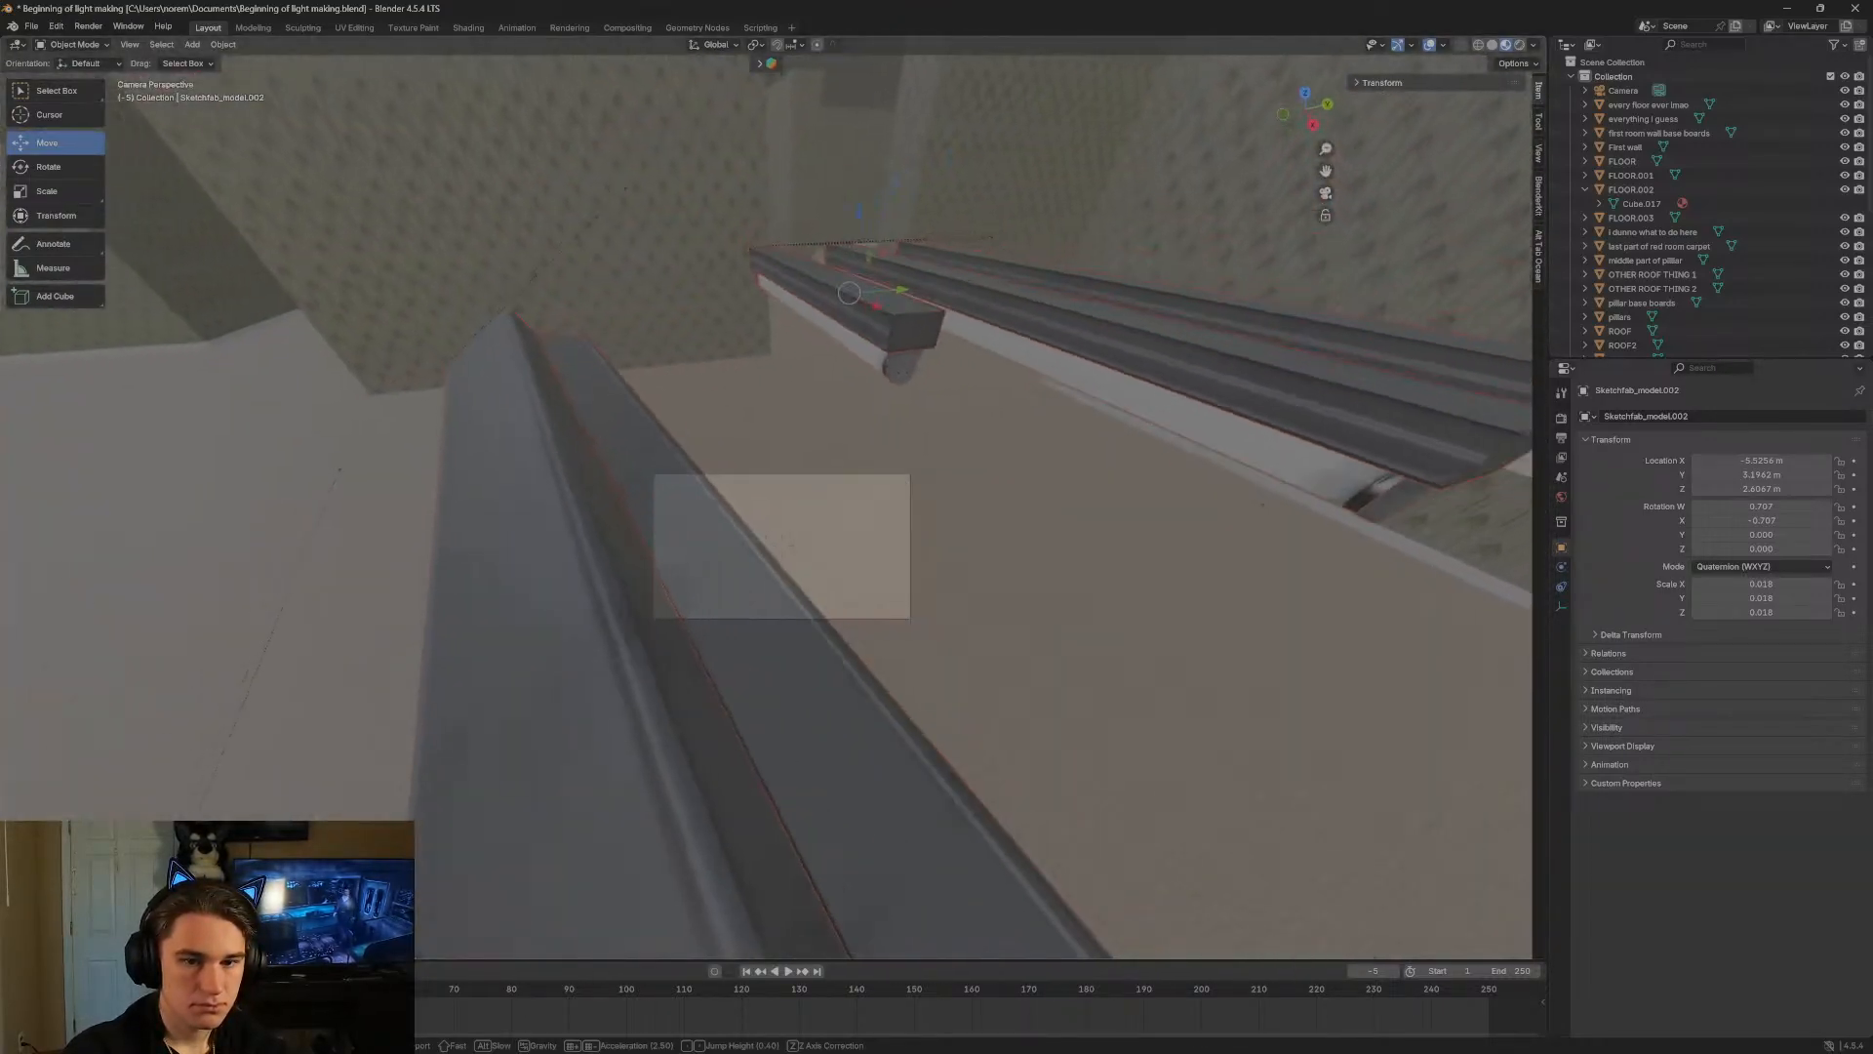
{"action": "left_click", "coordinate": [1151, 327]}
{"action": "left_click_drag", "start_coordinate": [897, 426], "coordinate": [667, 423]}
Delete the housing and the tube of the outermost single fixture in the row of fluorescent lights.
{"action": "key", "text": "shift+grave"}
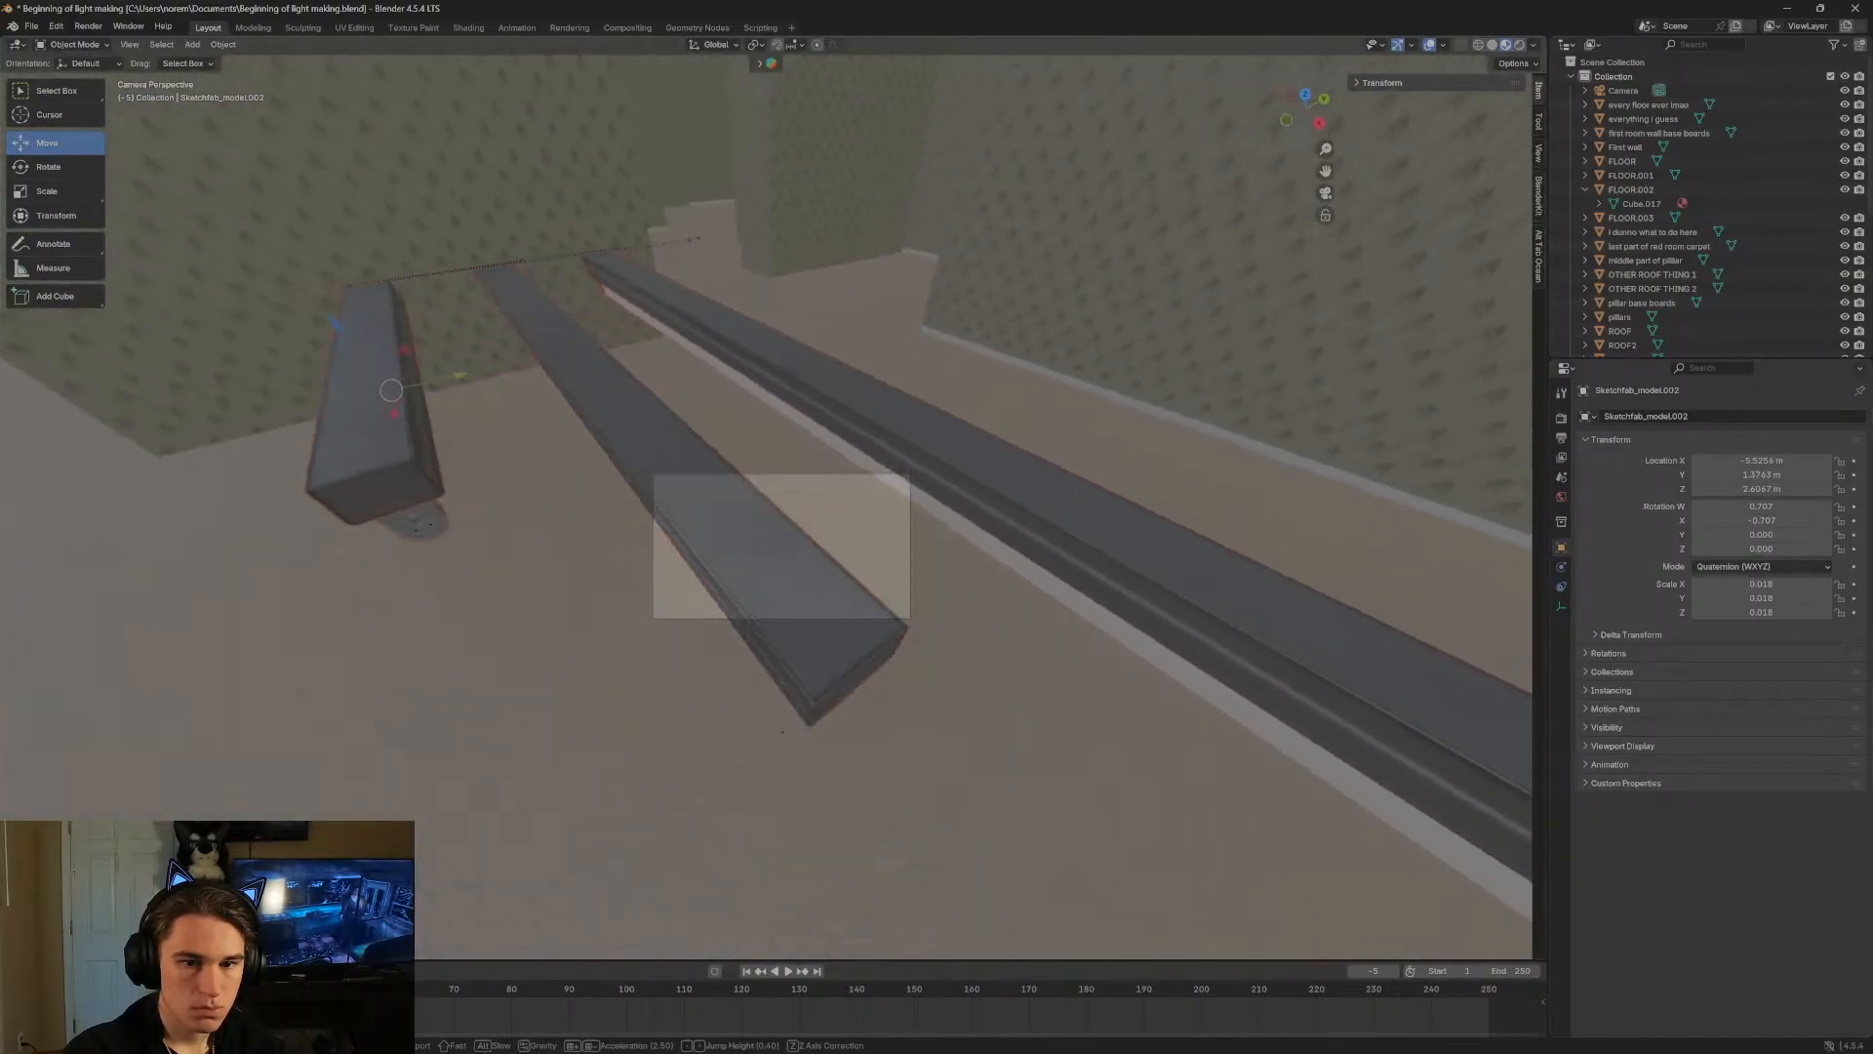
{"action": "left_click", "coordinate": [665, 415]}
{"action": "left_click", "coordinate": [735, 408]}
{"action": "right_click", "coordinate": [736, 408]}
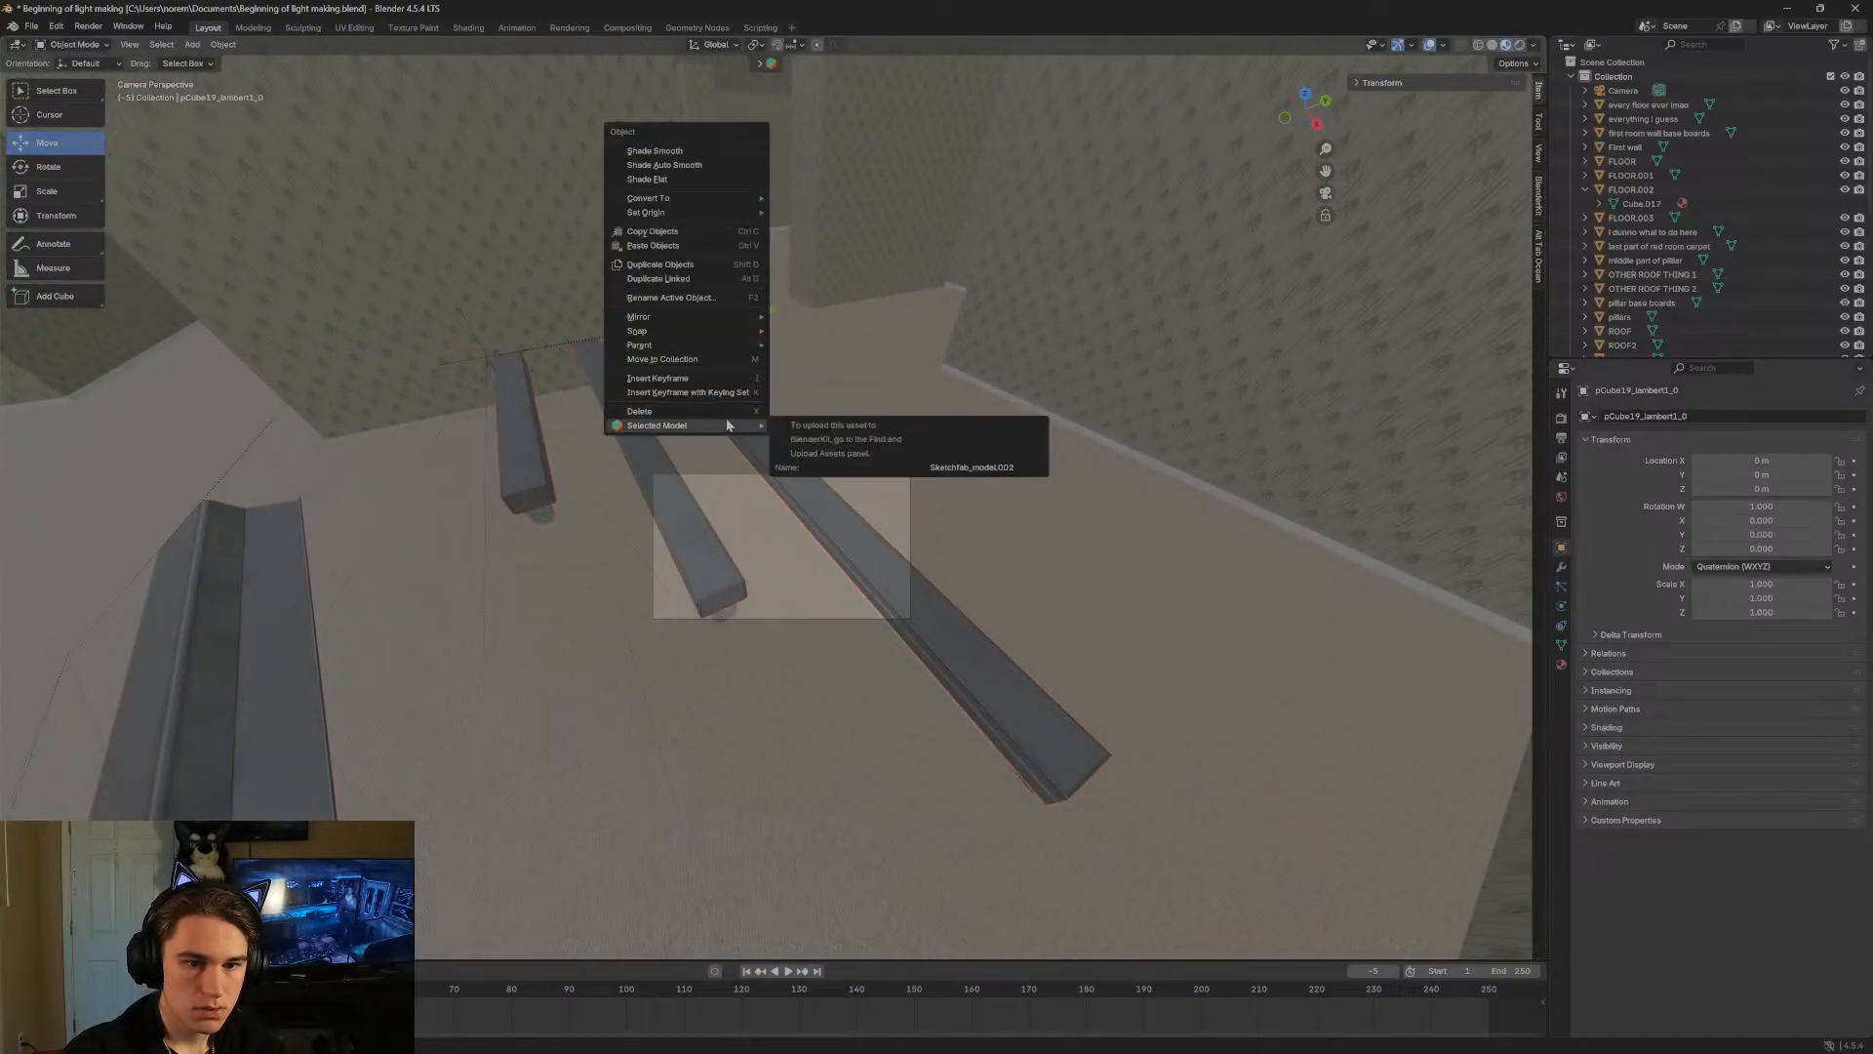
{"action": "left_click", "coordinate": [718, 413]}
{"action": "left_click", "coordinate": [714, 407]}
{"action": "right_click", "coordinate": [714, 407]}
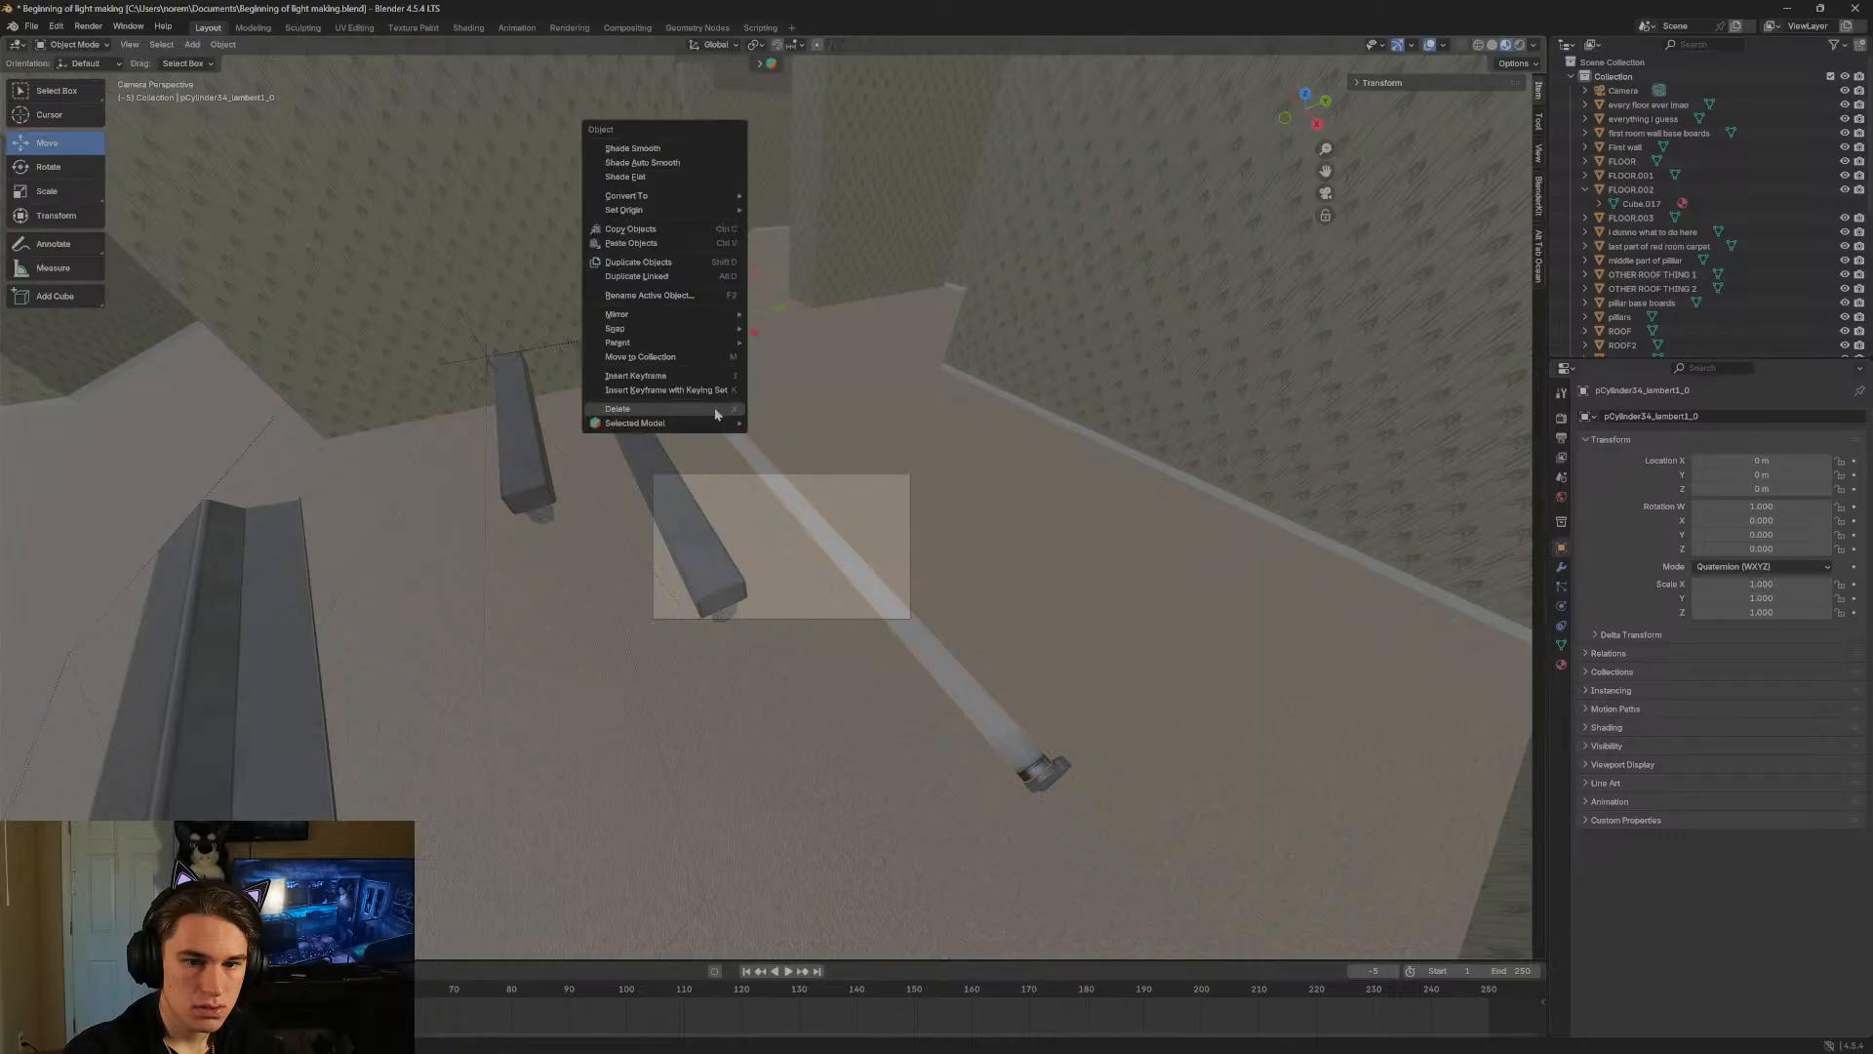
{"action": "left_click", "coordinate": [716, 409]}
Delete the two end caps left over from the outermost light fixture.
{"action": "left_click", "coordinate": [1048, 772]}
{"action": "right_click", "coordinate": [1052, 770]}
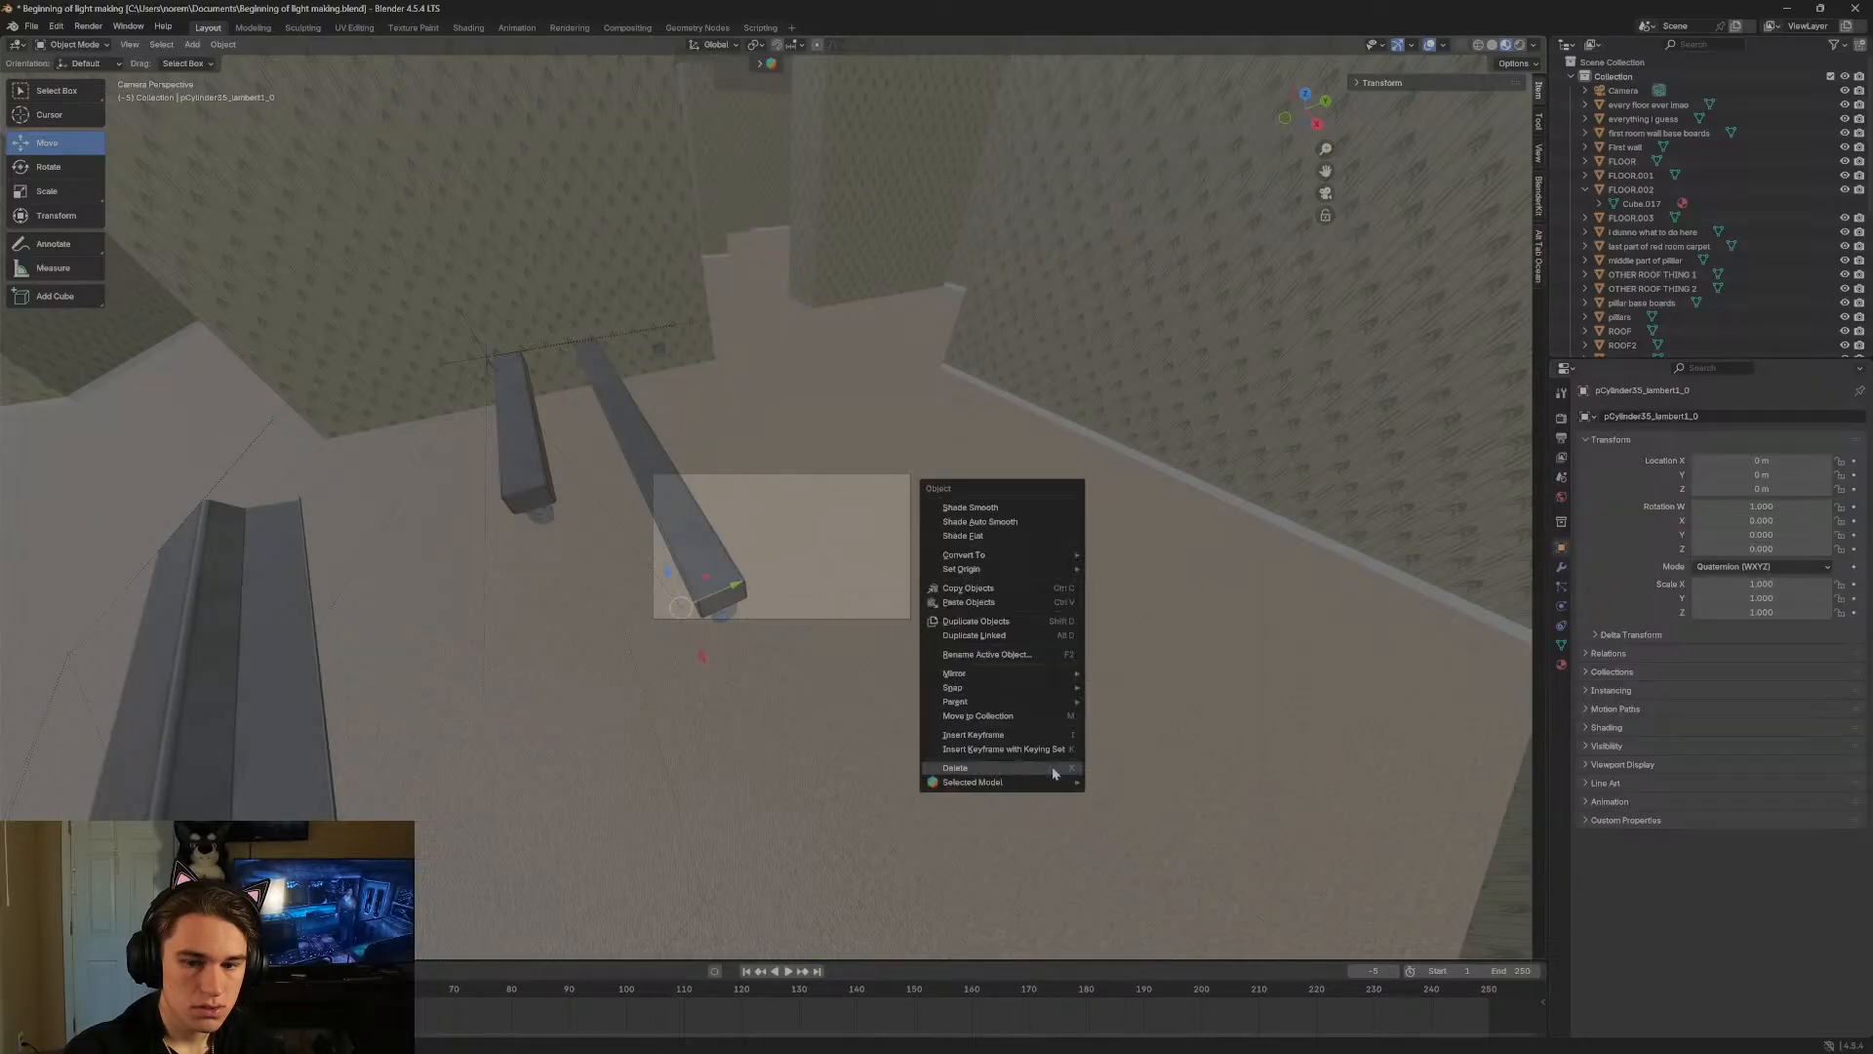
{"action": "left_click", "coordinate": [1053, 771]}
{"action": "left_click", "coordinate": [661, 349]}
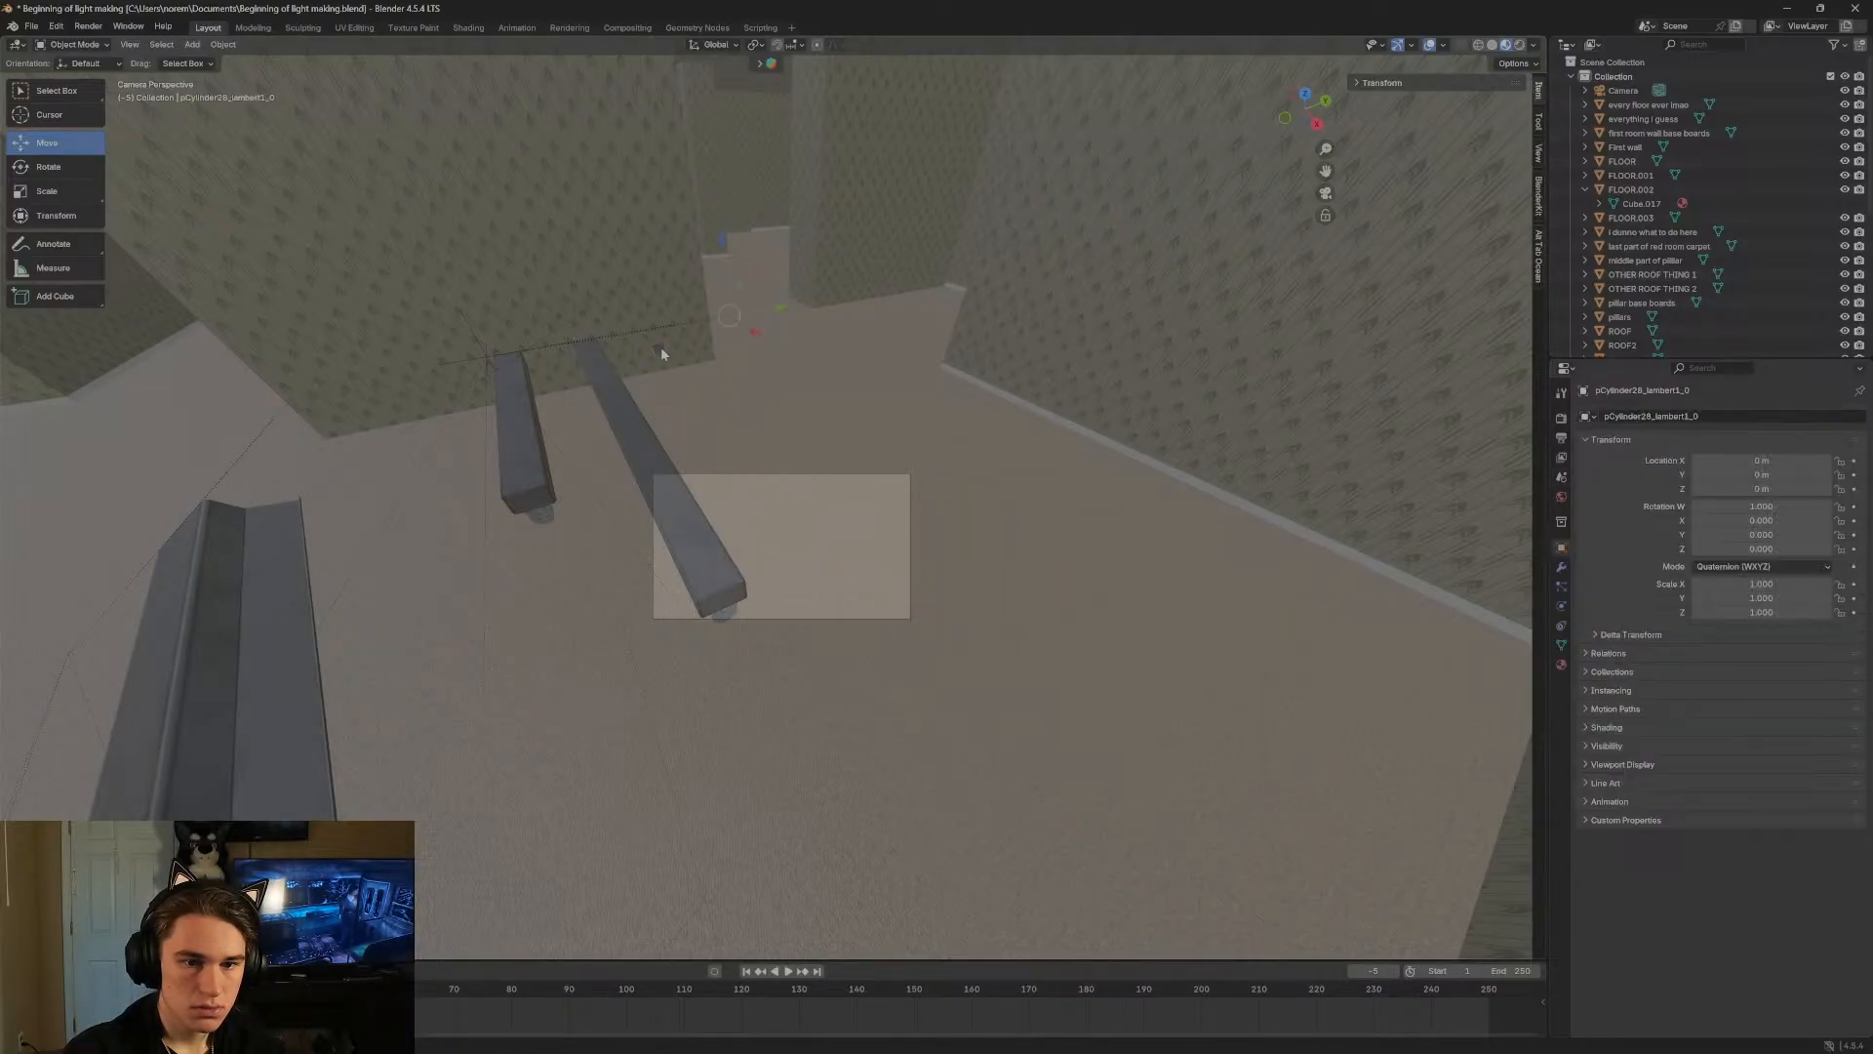
{"action": "right_click", "coordinate": [661, 349]}
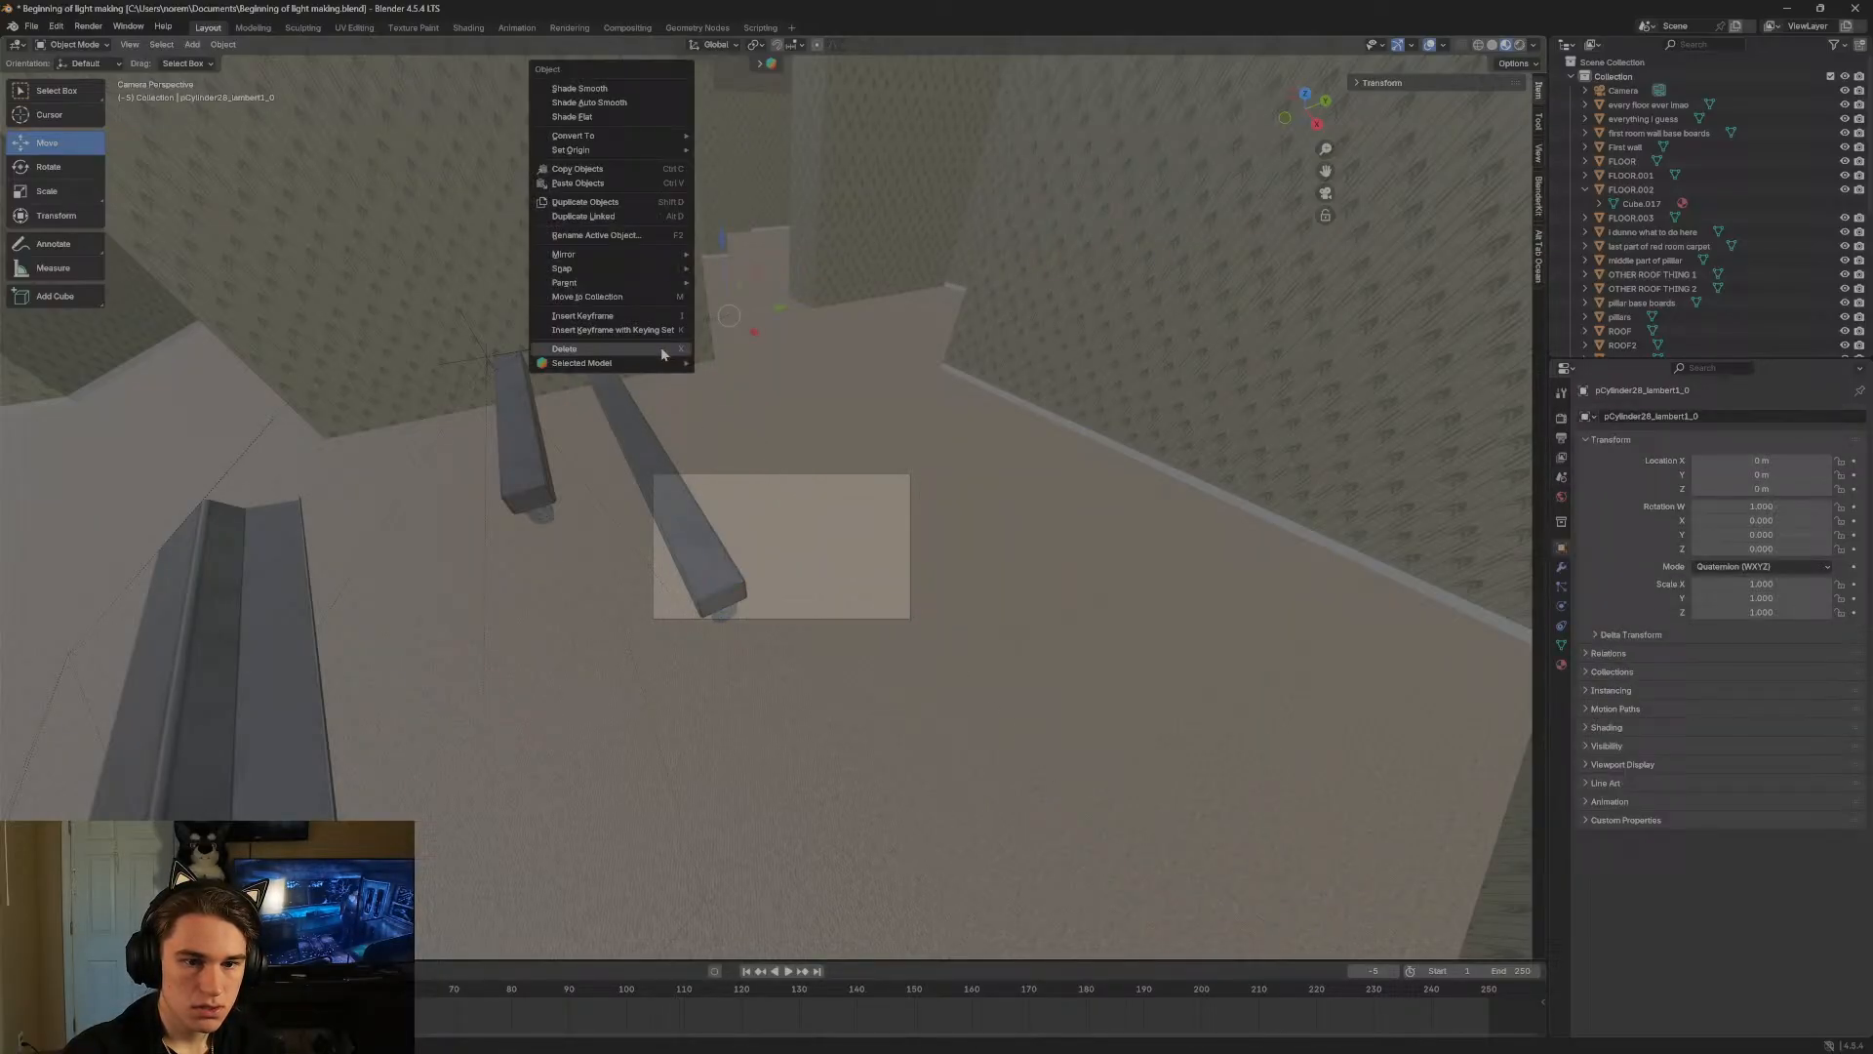
Try to select the children of the middle fixture's housing with Select Grouped.
{"action": "right_click", "coordinate": [612, 406]}
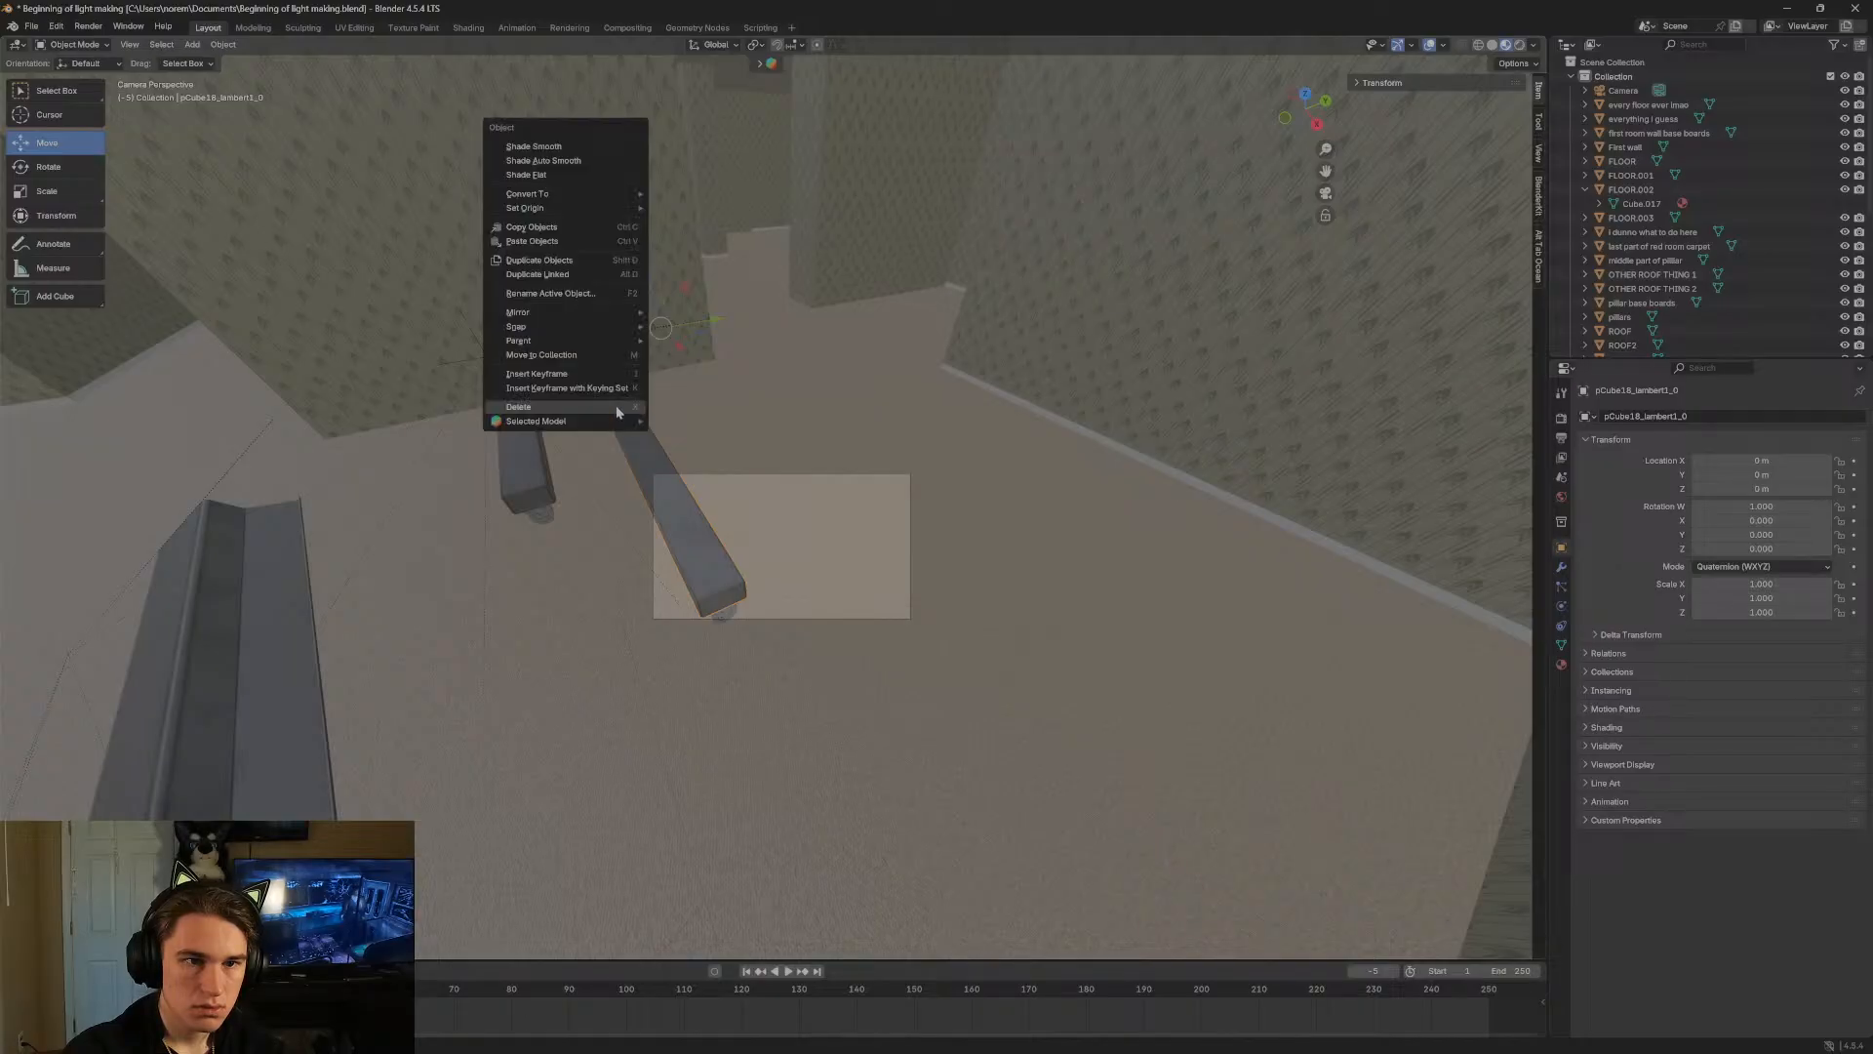
{"action": "left_click", "coordinate": [163, 45]}
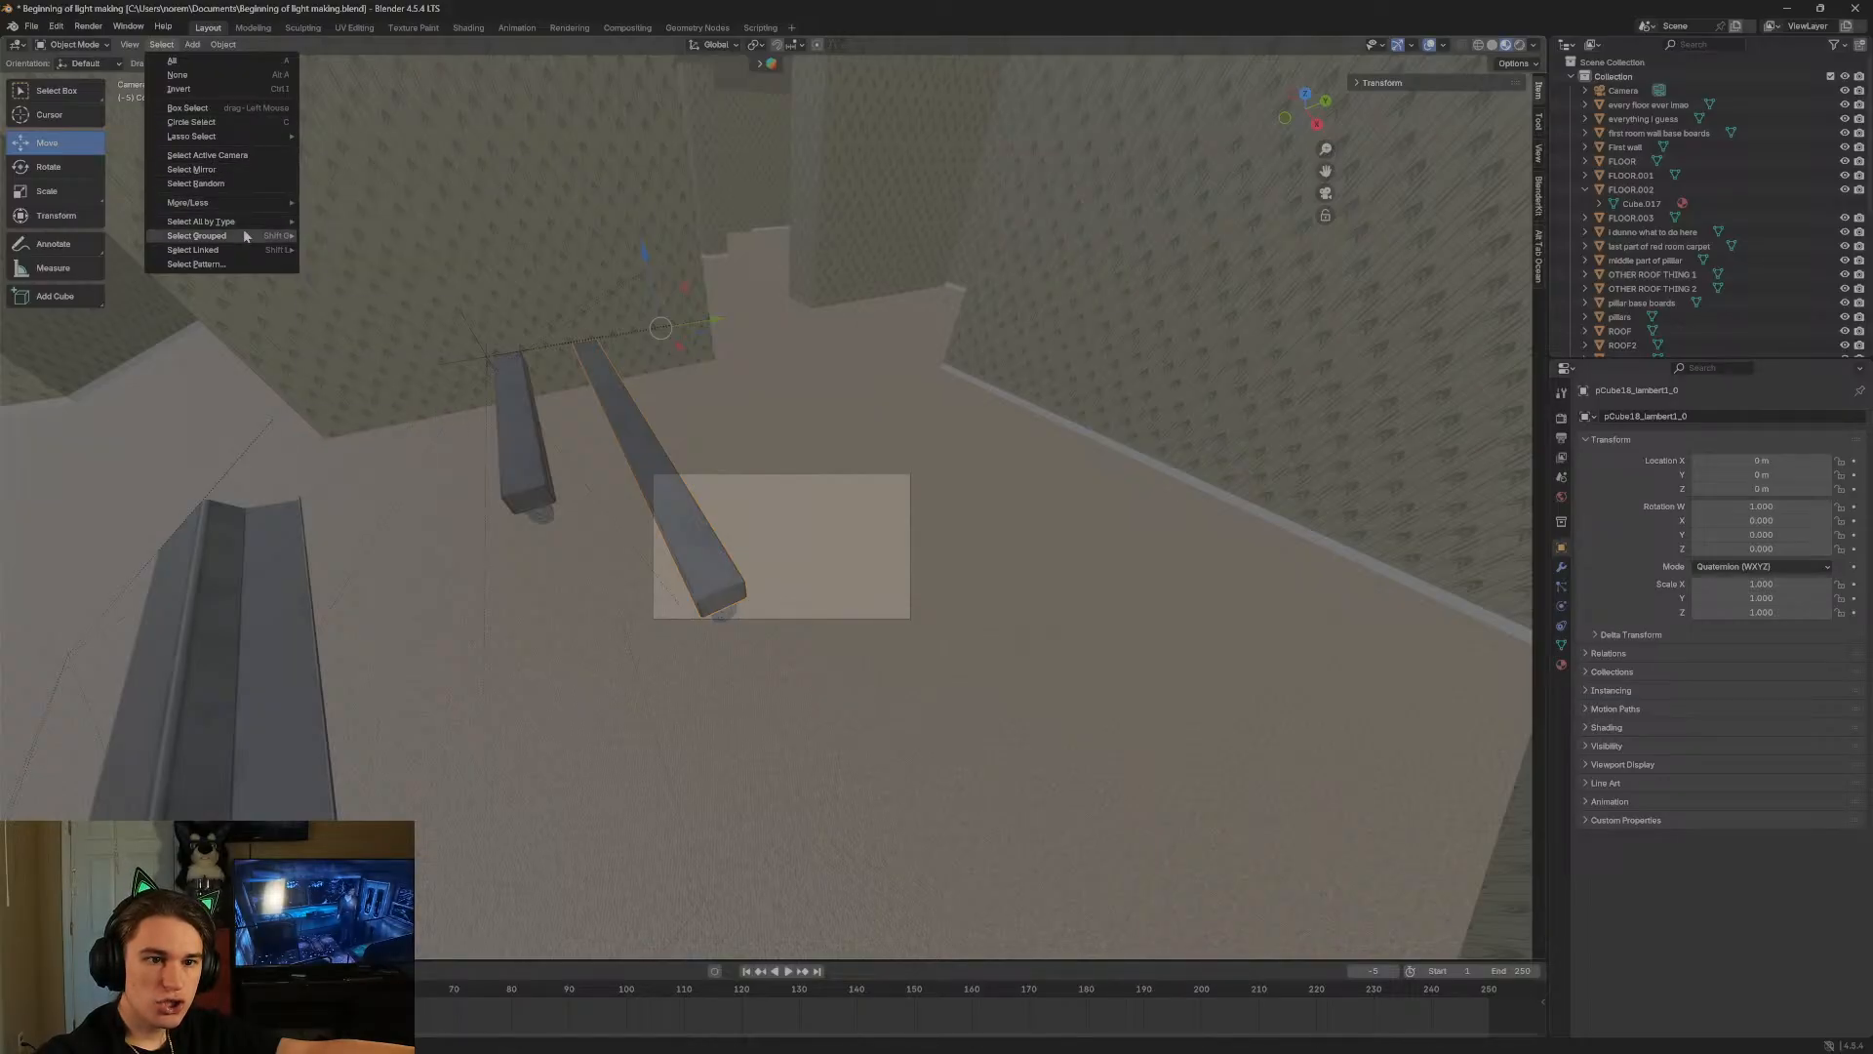
{"action": "mouse_move", "coordinate": [246, 236]}
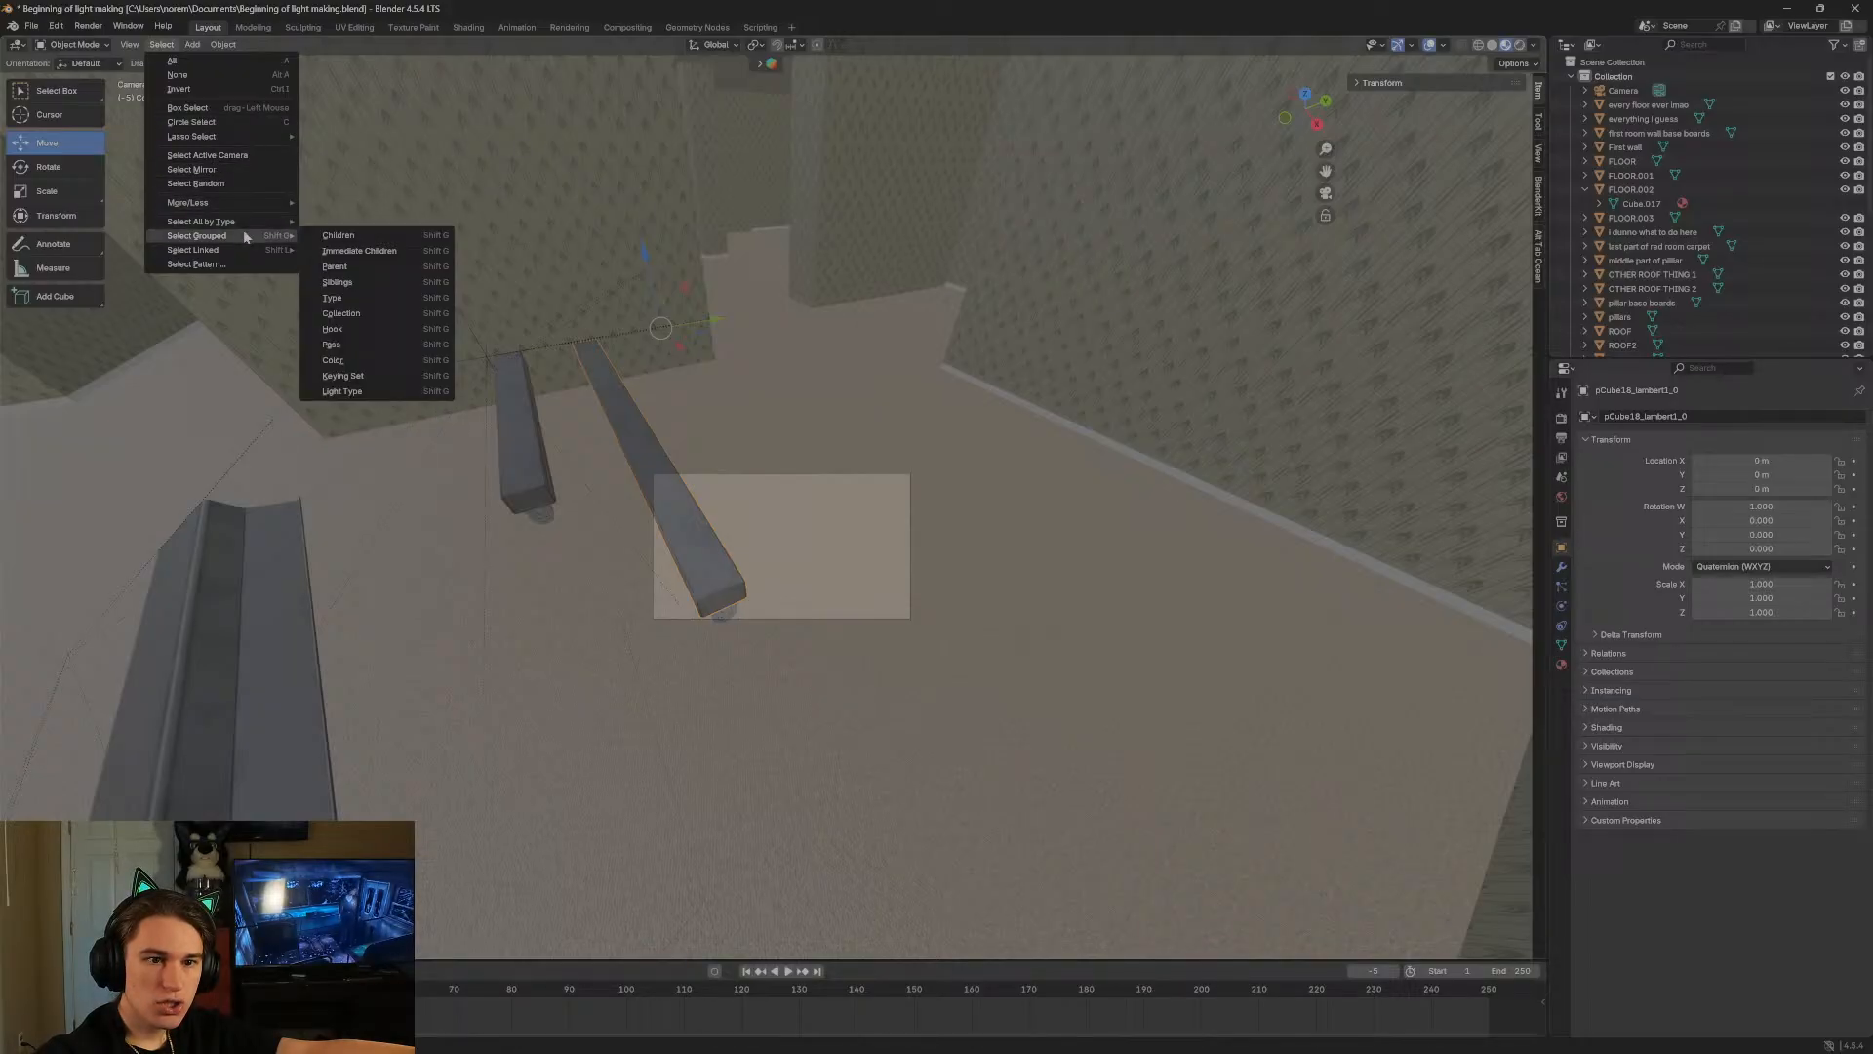
{"action": "left_click", "coordinate": [371, 241]}
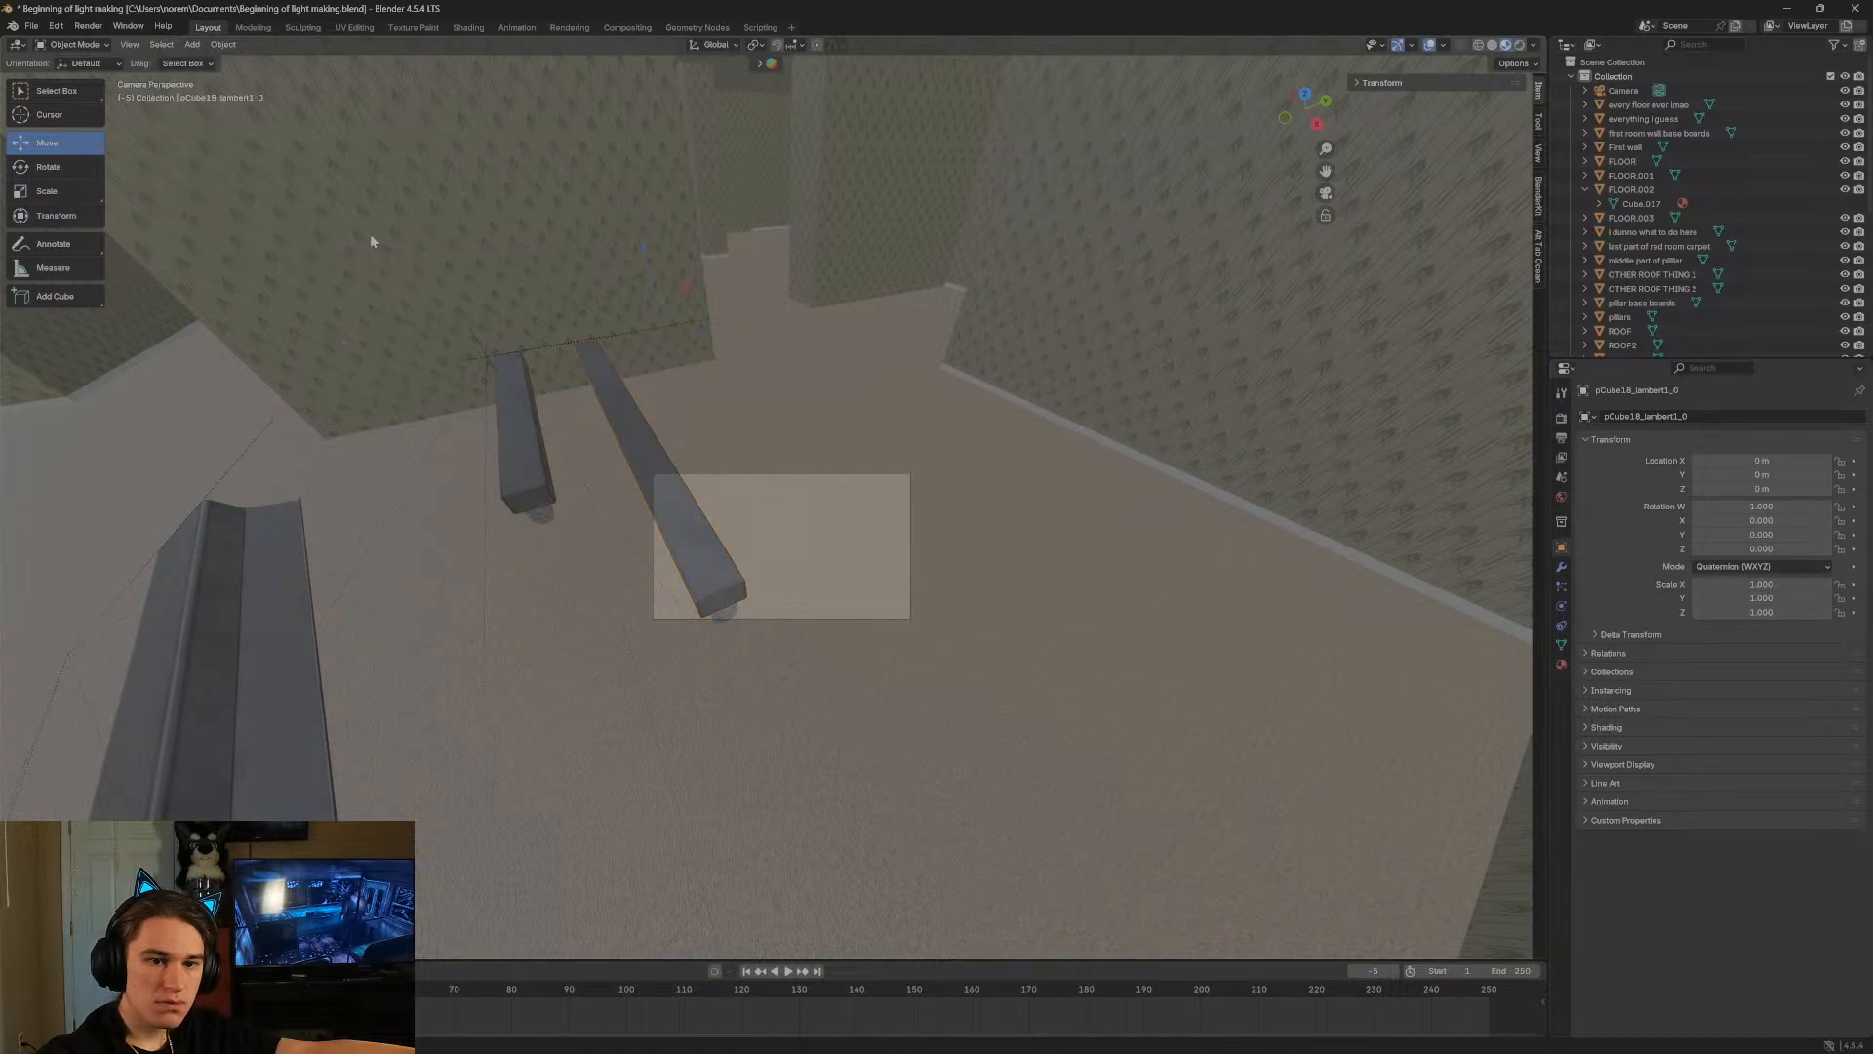
Delete the housing and the tube of the middle light fixture.
{"action": "right_click", "coordinate": [630, 431]}
{"action": "mouse_move", "coordinate": [635, 449]}
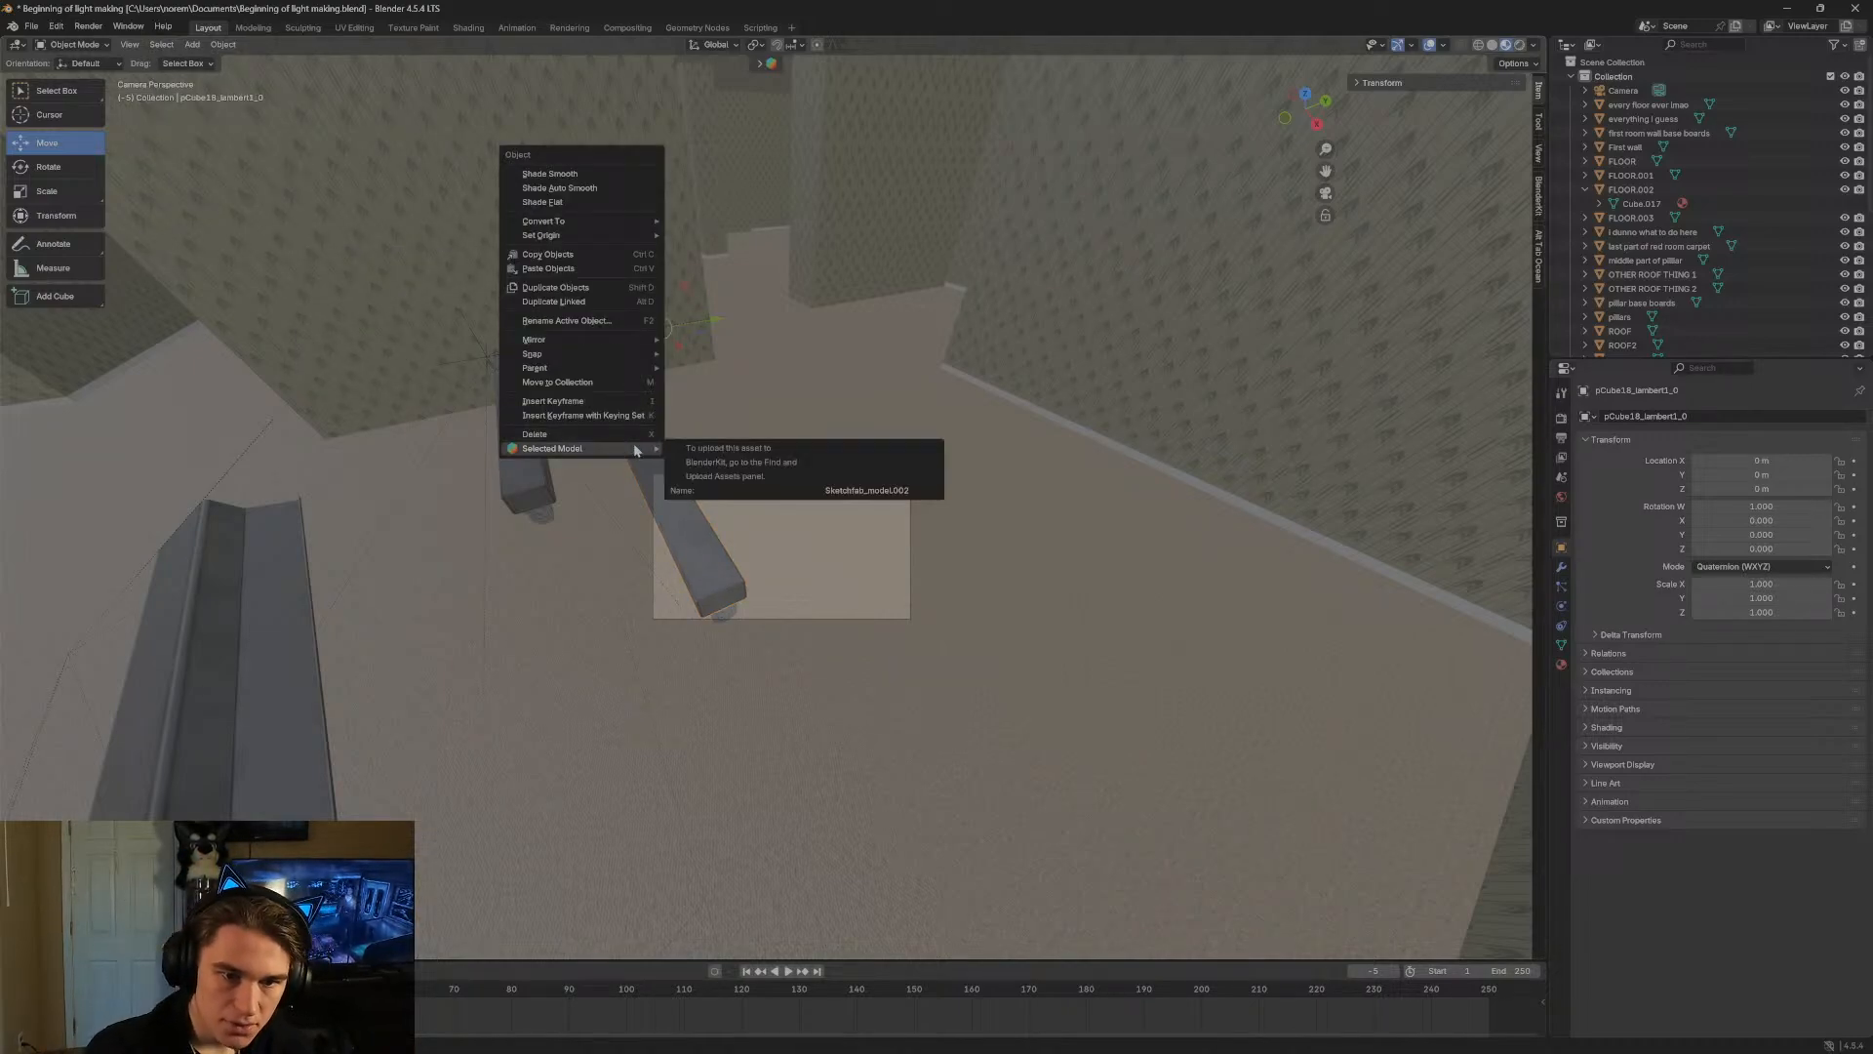
{"action": "left_click", "coordinate": [629, 446]}
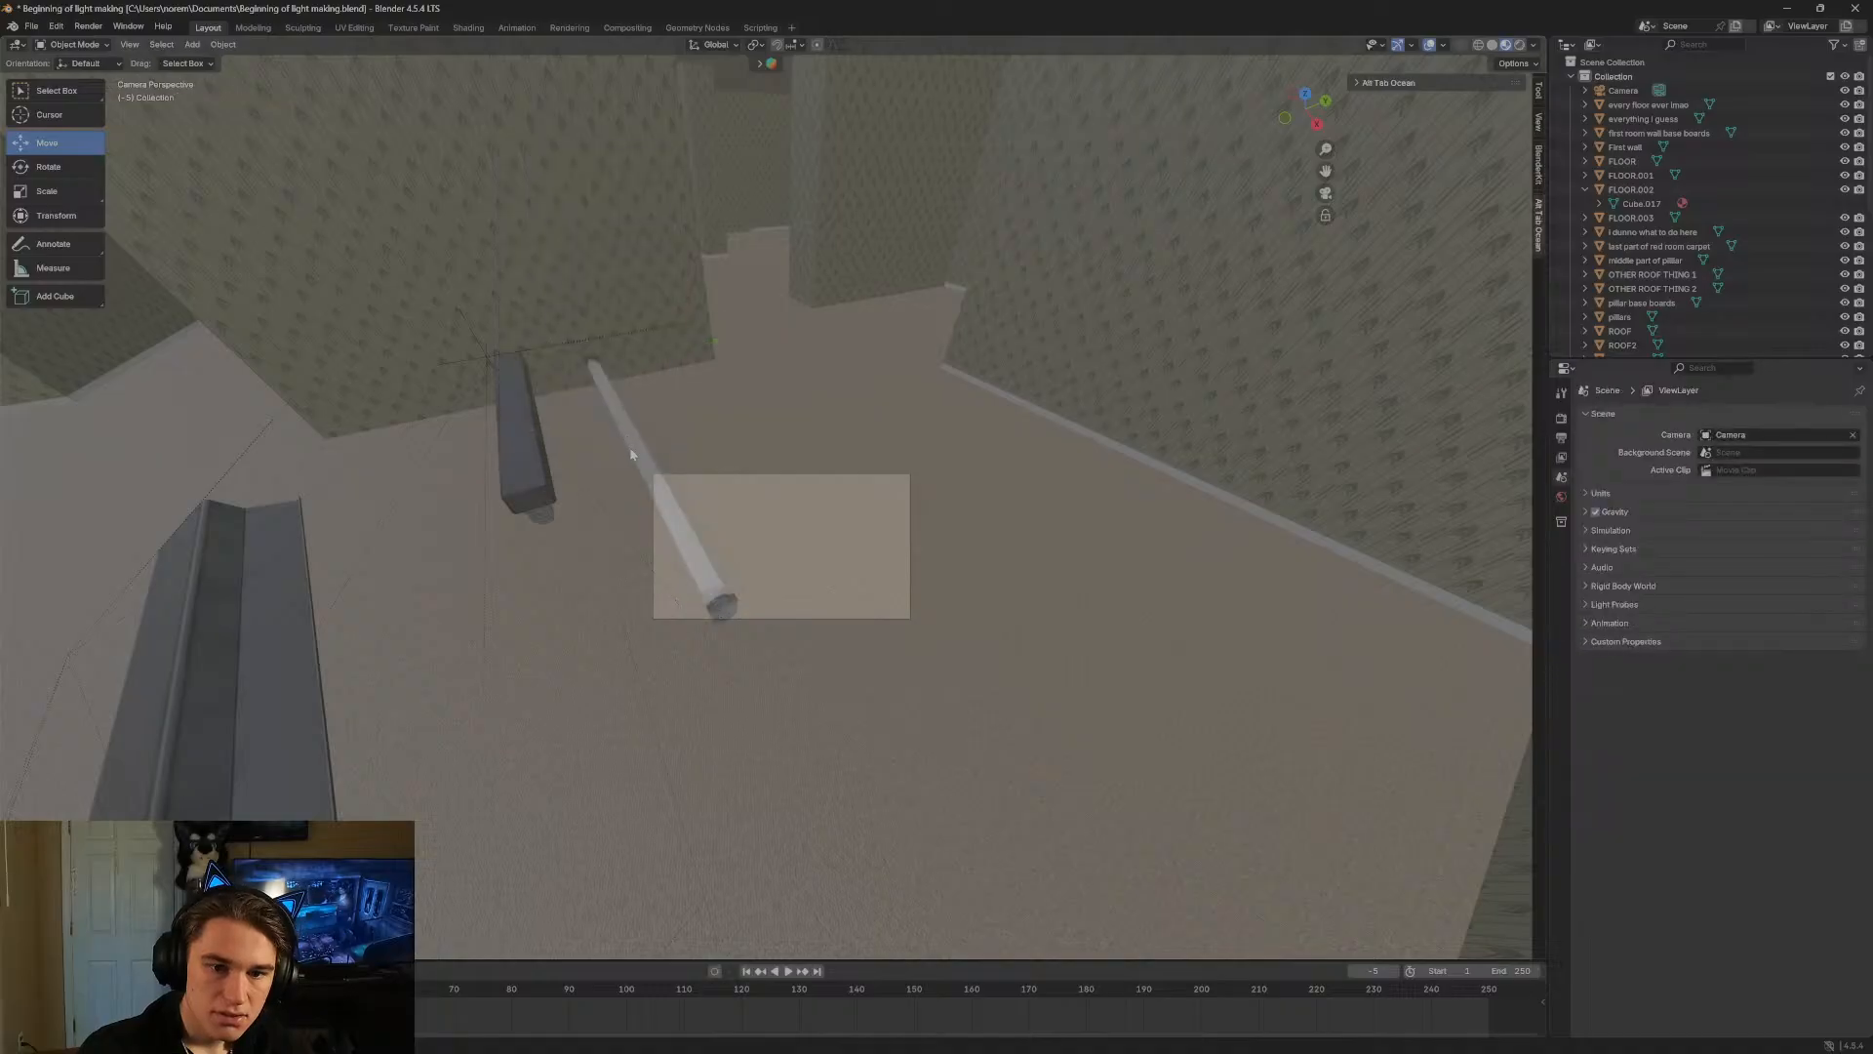
{"action": "right_click", "coordinate": [629, 462]}
{"action": "left_click", "coordinate": [615, 449]}
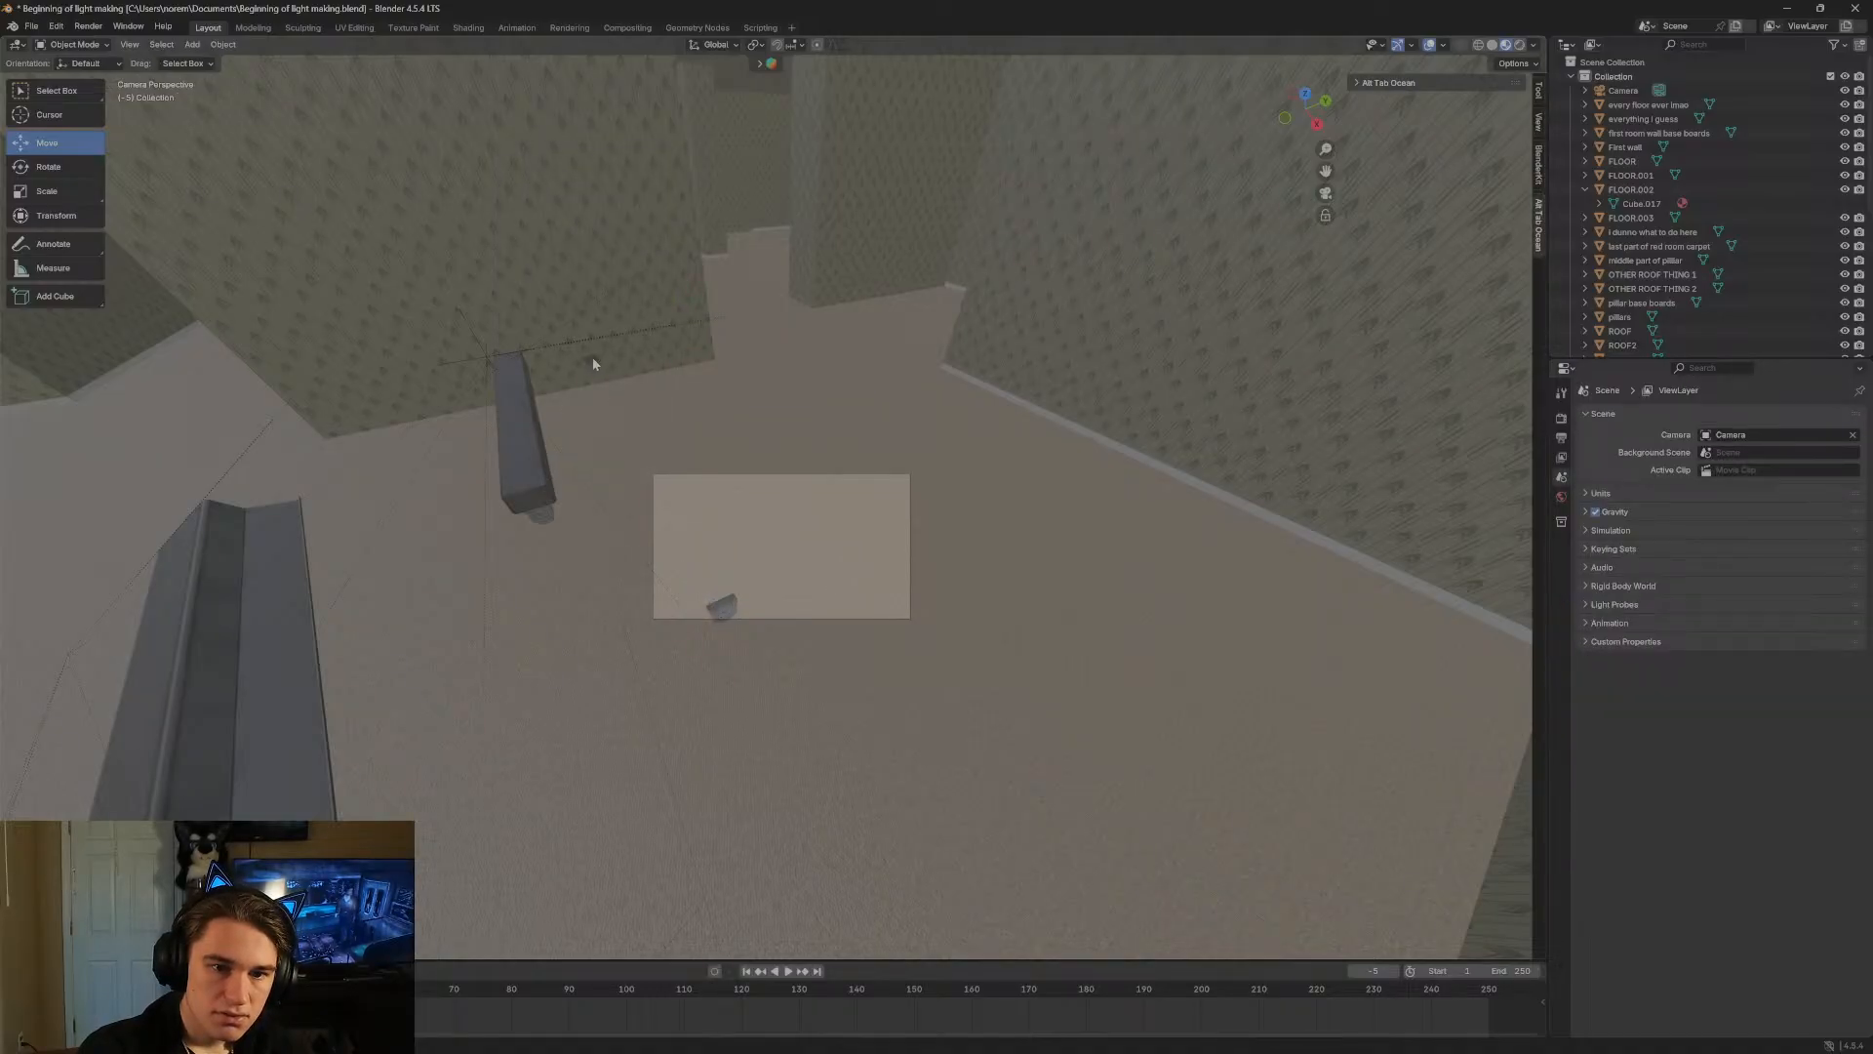
Delete the two end caps left over from the middle light fixture.
{"action": "left_click", "coordinate": [594, 364]}
{"action": "right_click", "coordinate": [593, 364]}
{"action": "left_click", "coordinate": [599, 376]}
{"action": "left_click", "coordinate": [724, 611]}
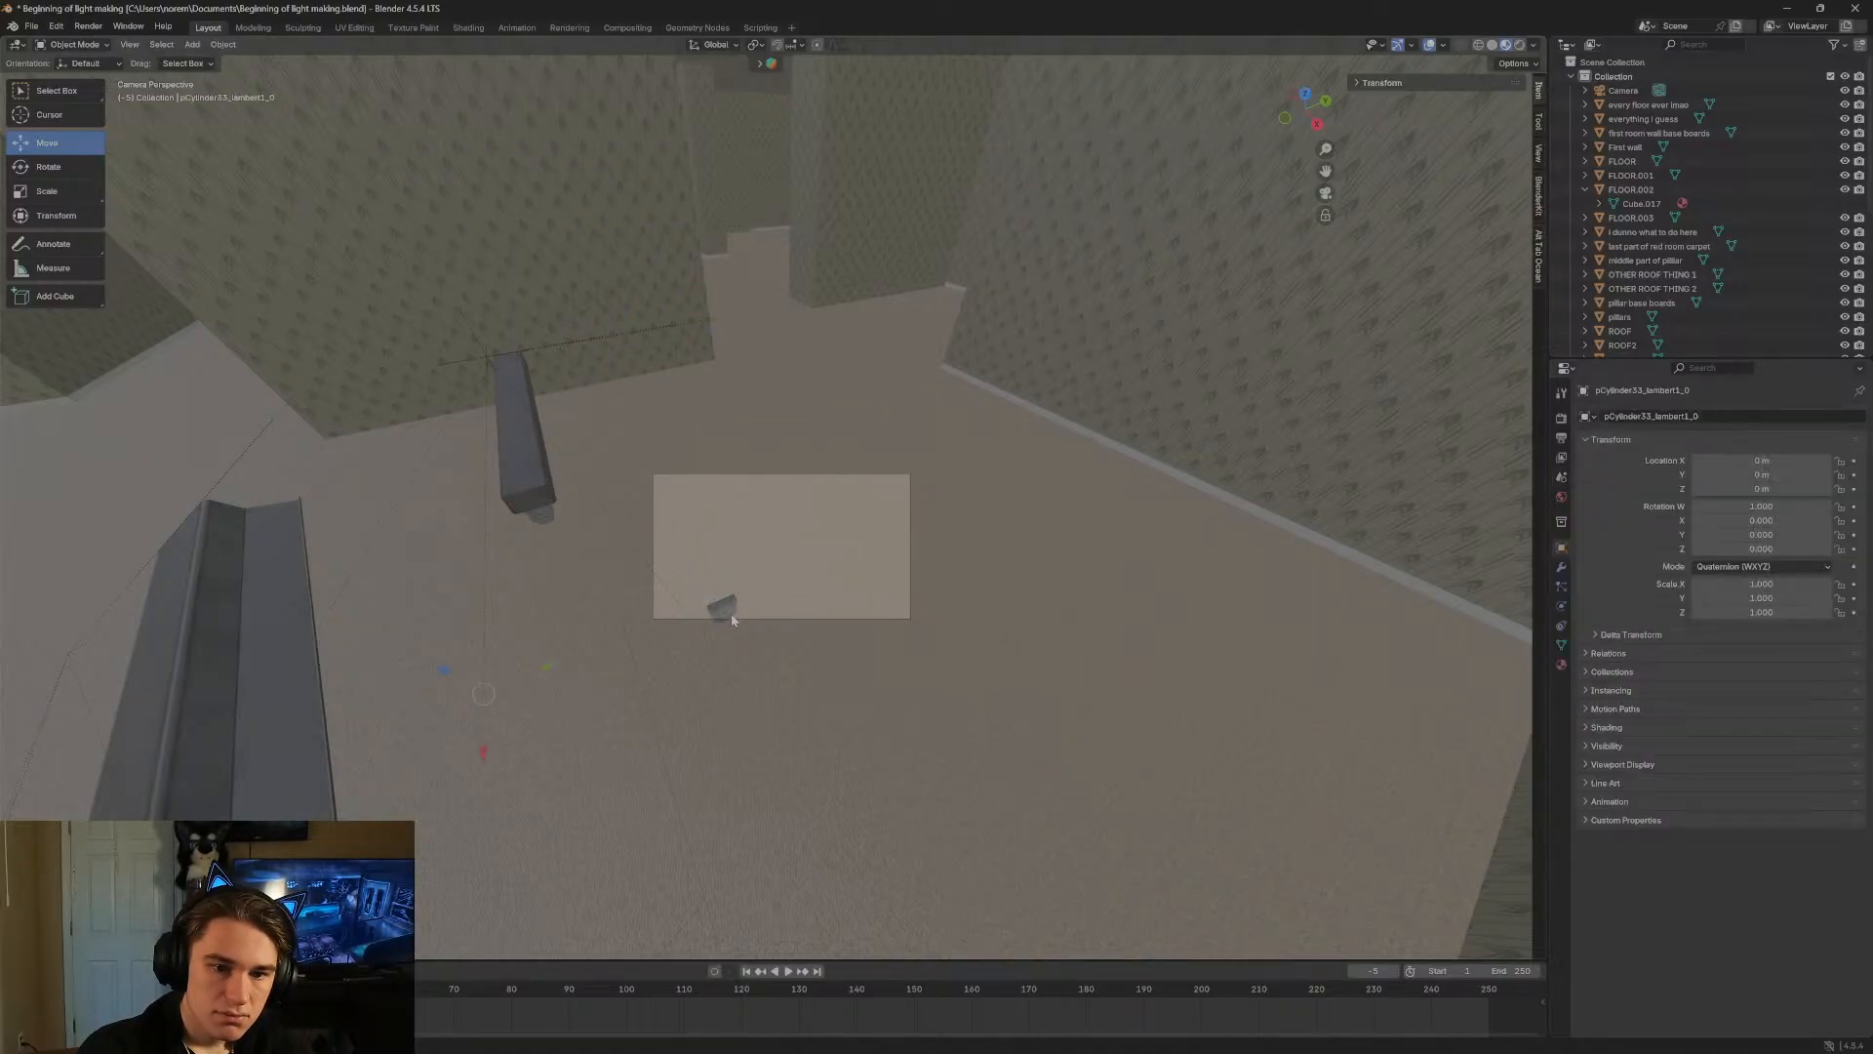
{"action": "right_click", "coordinate": [722, 611]}
{"action": "left_click", "coordinate": [722, 619]}
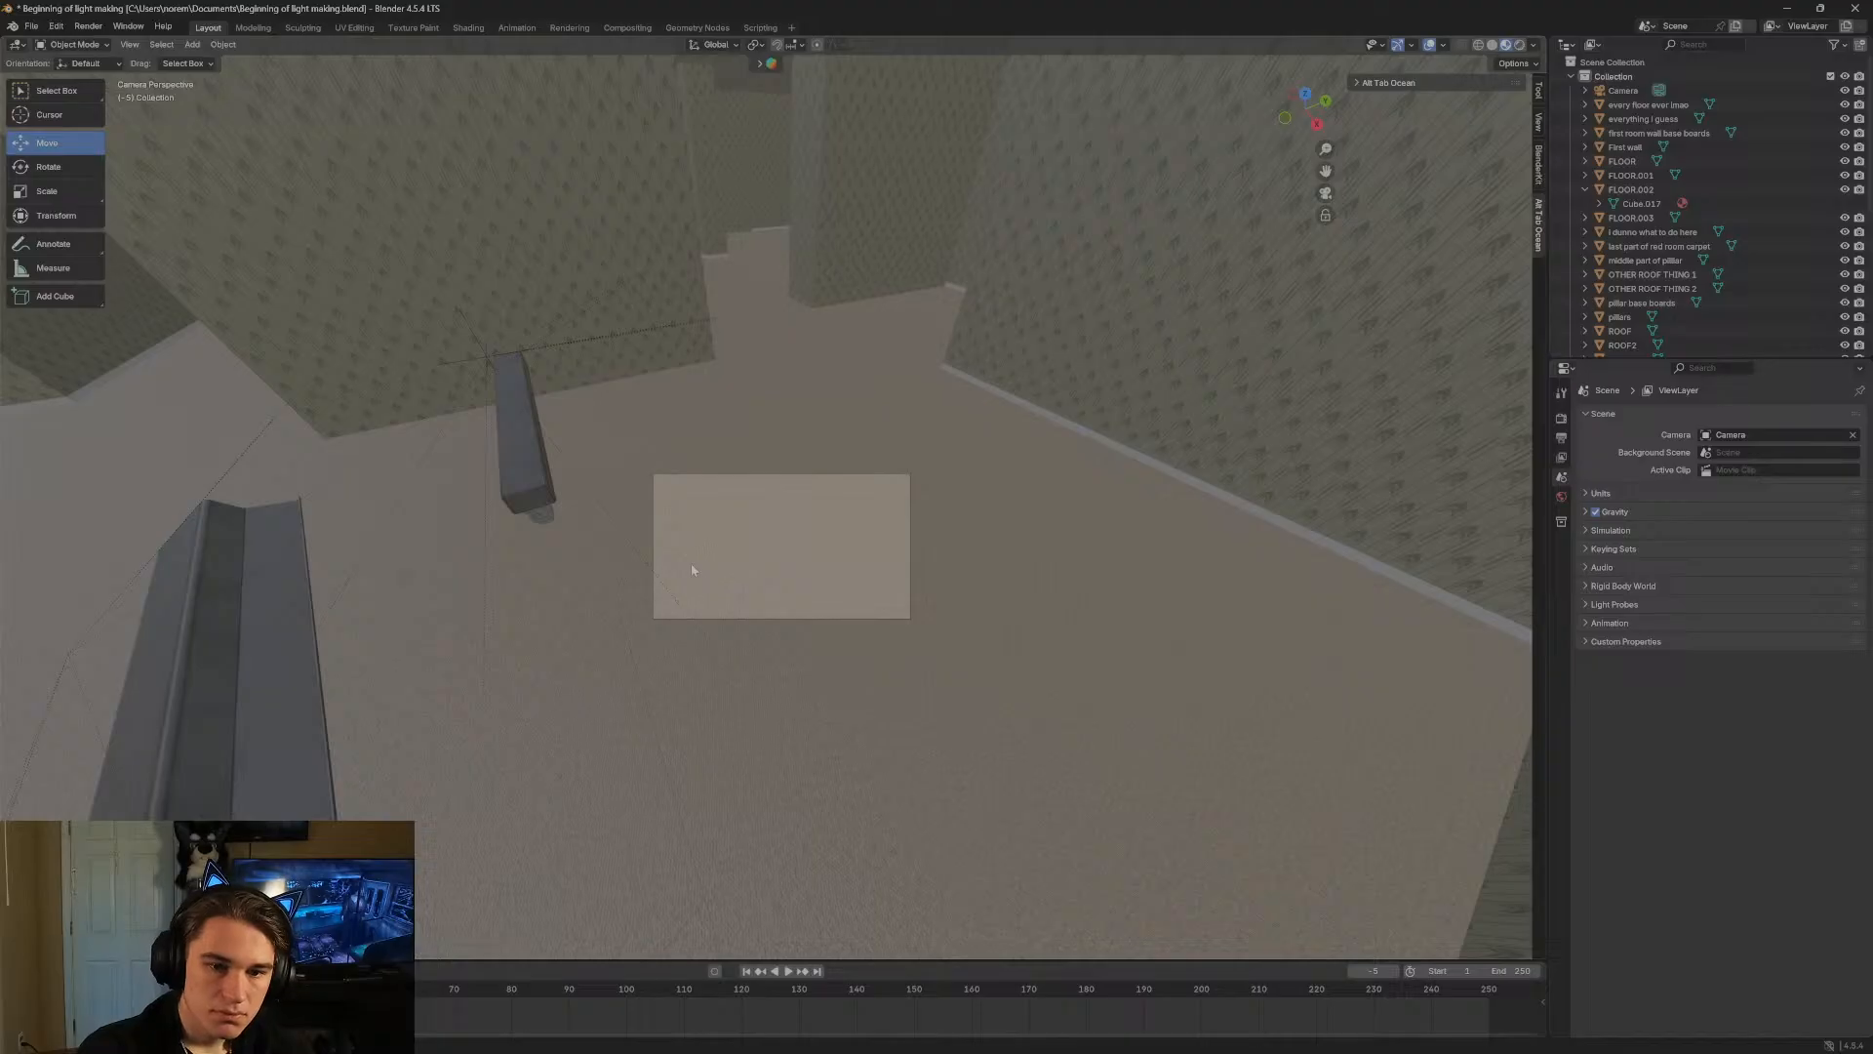
Try to delete a tube and part of the housing of the double-tube light fixture together, and undo the deletion.
{"action": "left_click", "coordinate": [728, 529]}
{"action": "key", "text": "shift+grave"}
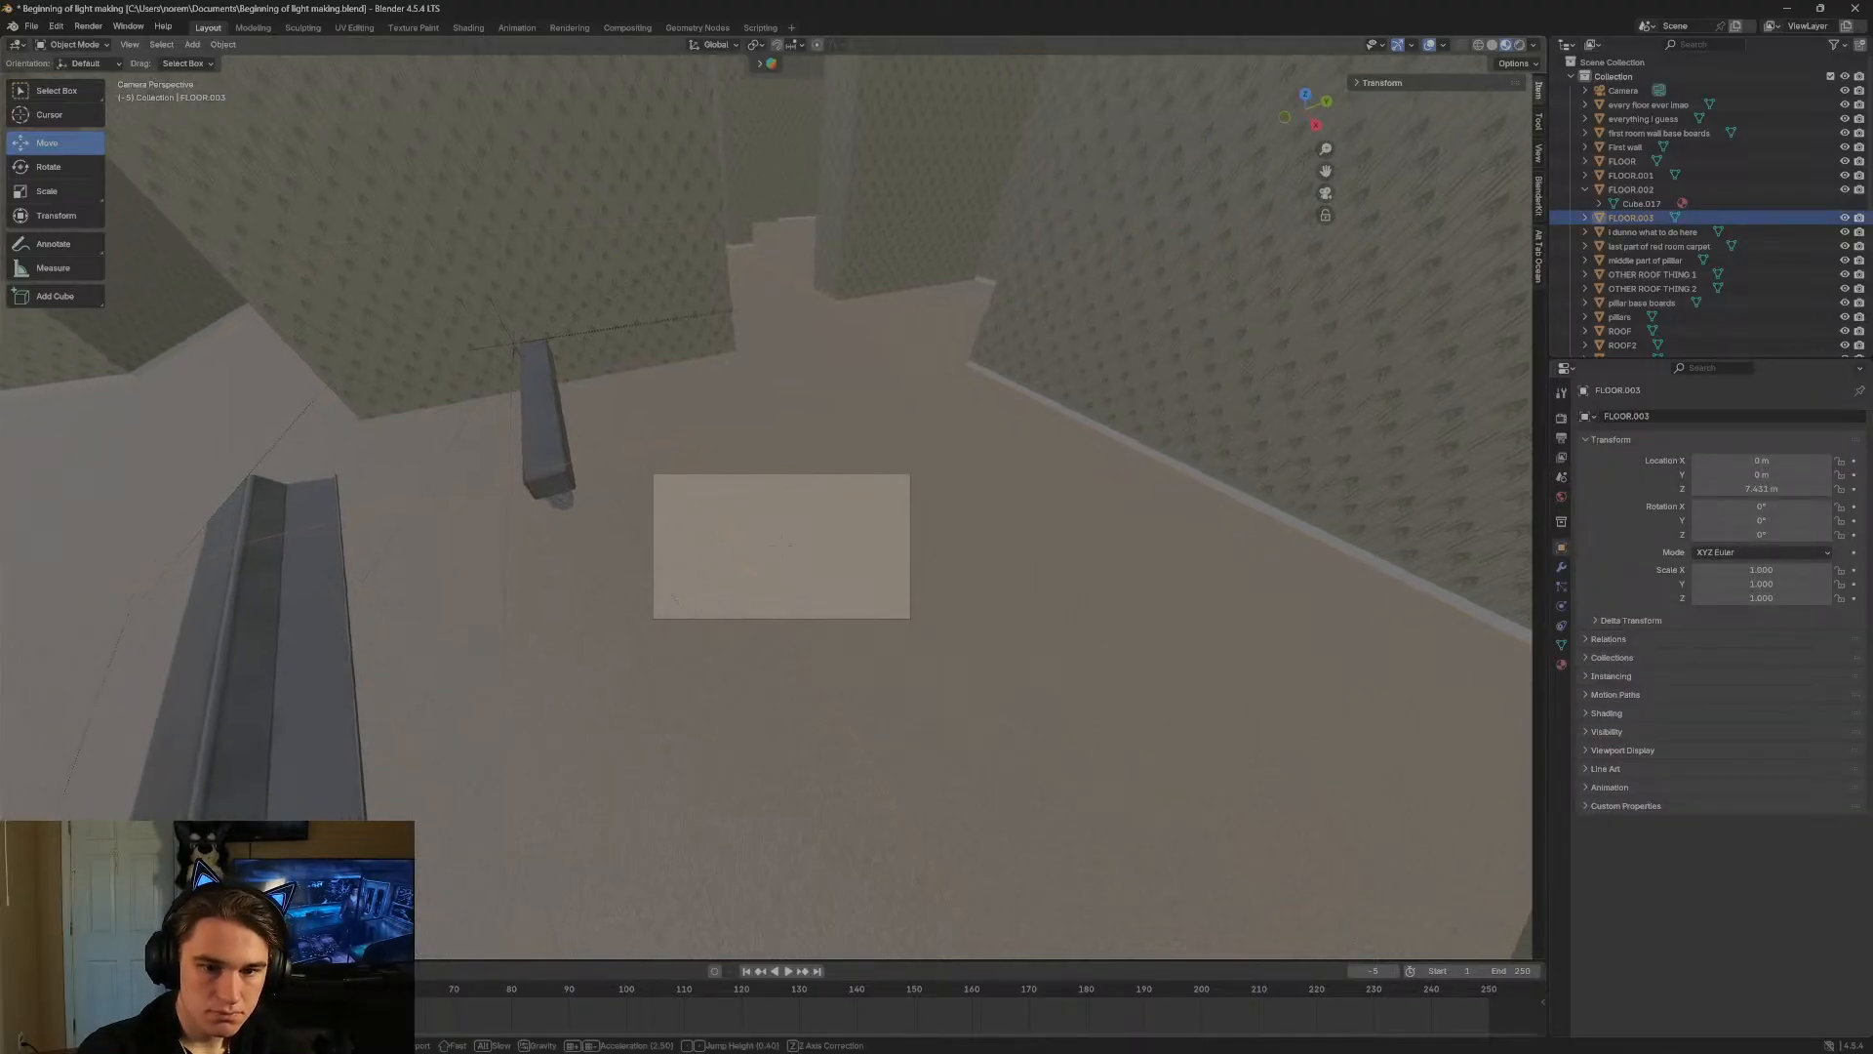
{"action": "key", "text": "s"}
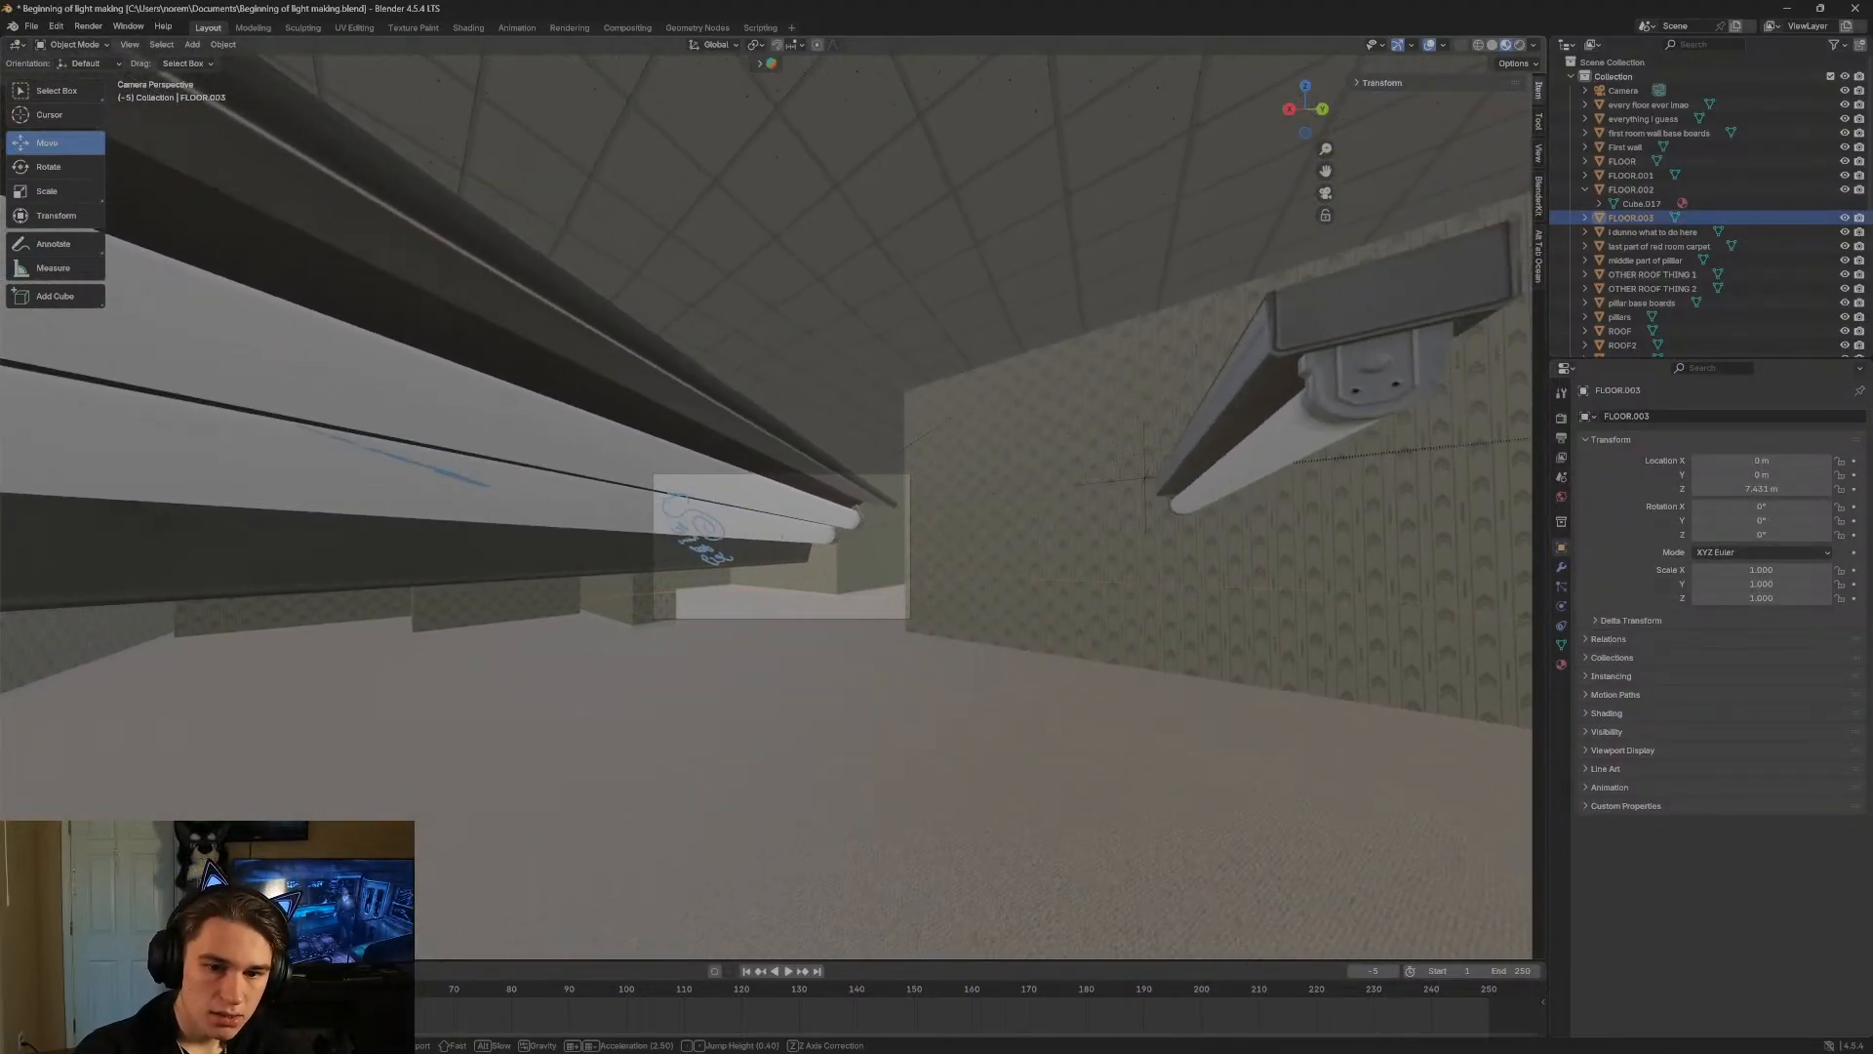
{"action": "key", "text": "d"}
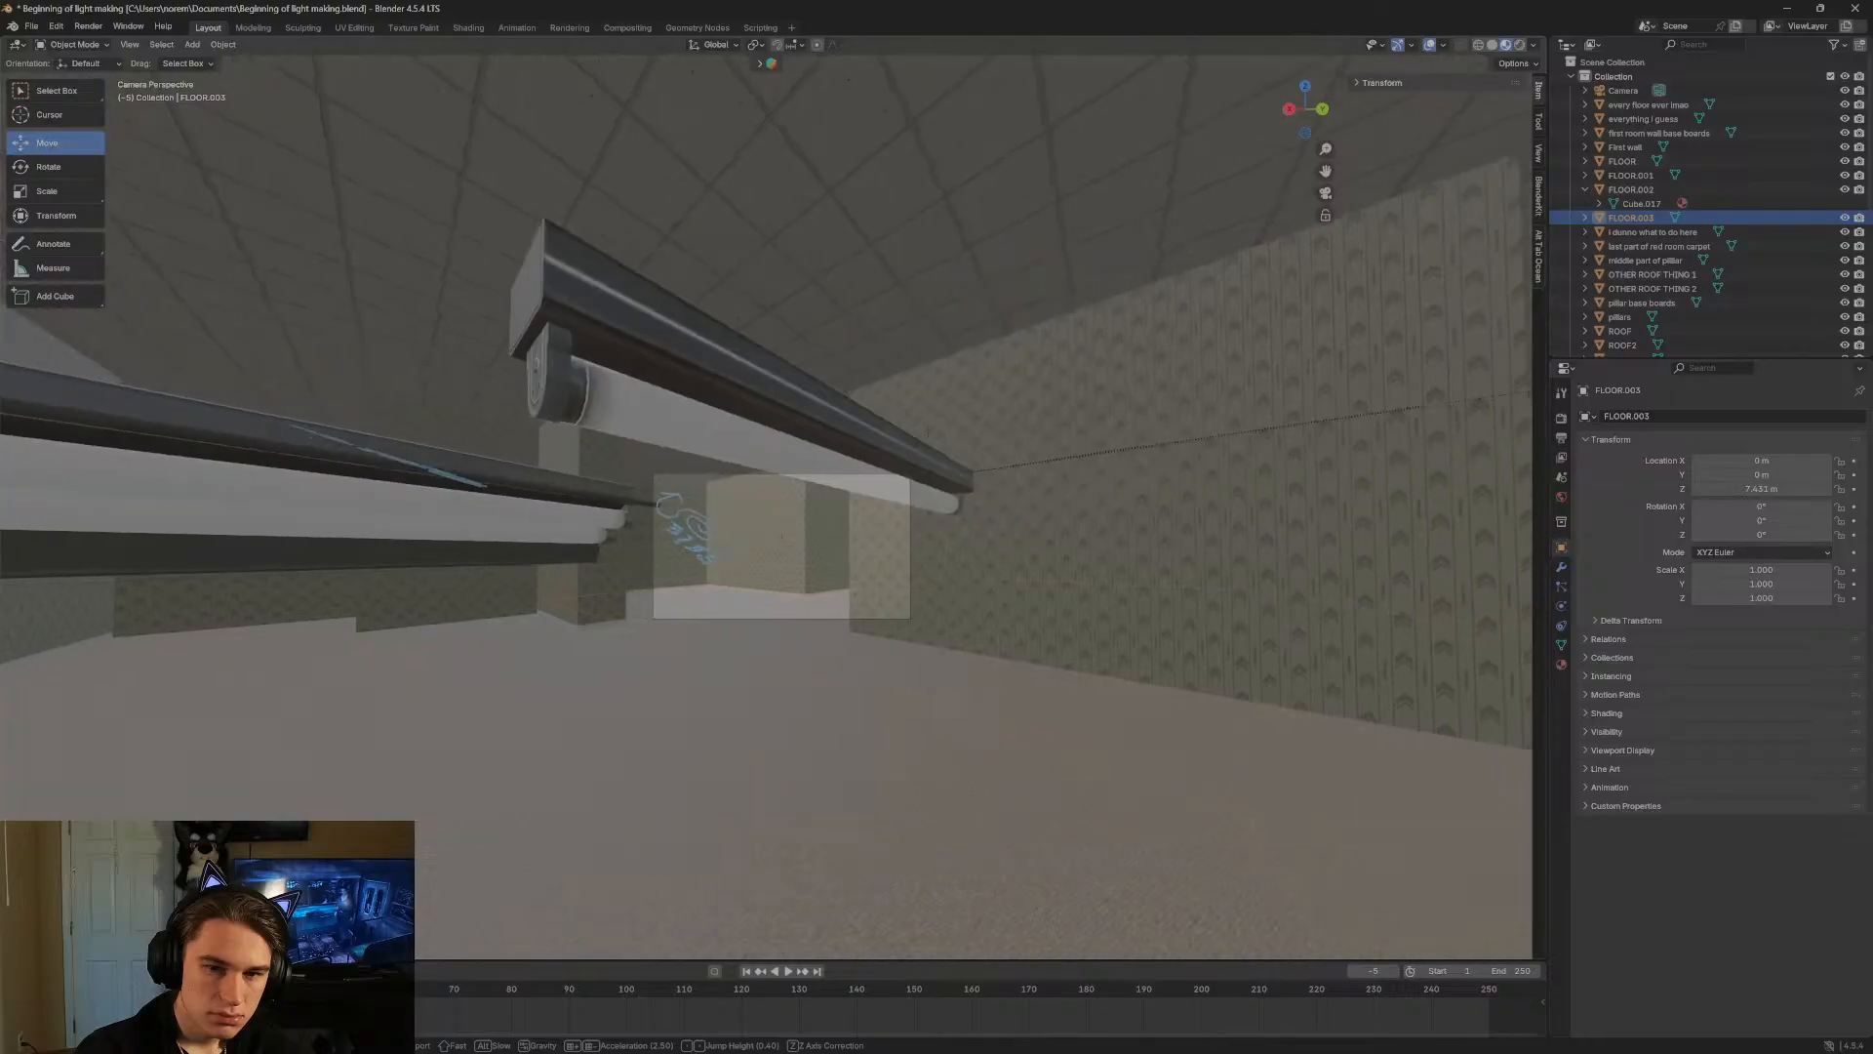
{"action": "key", "text": "w"}
{"action": "key", "text": "s"}
{"action": "key", "text": "a"}
{"action": "key", "text": "w"}
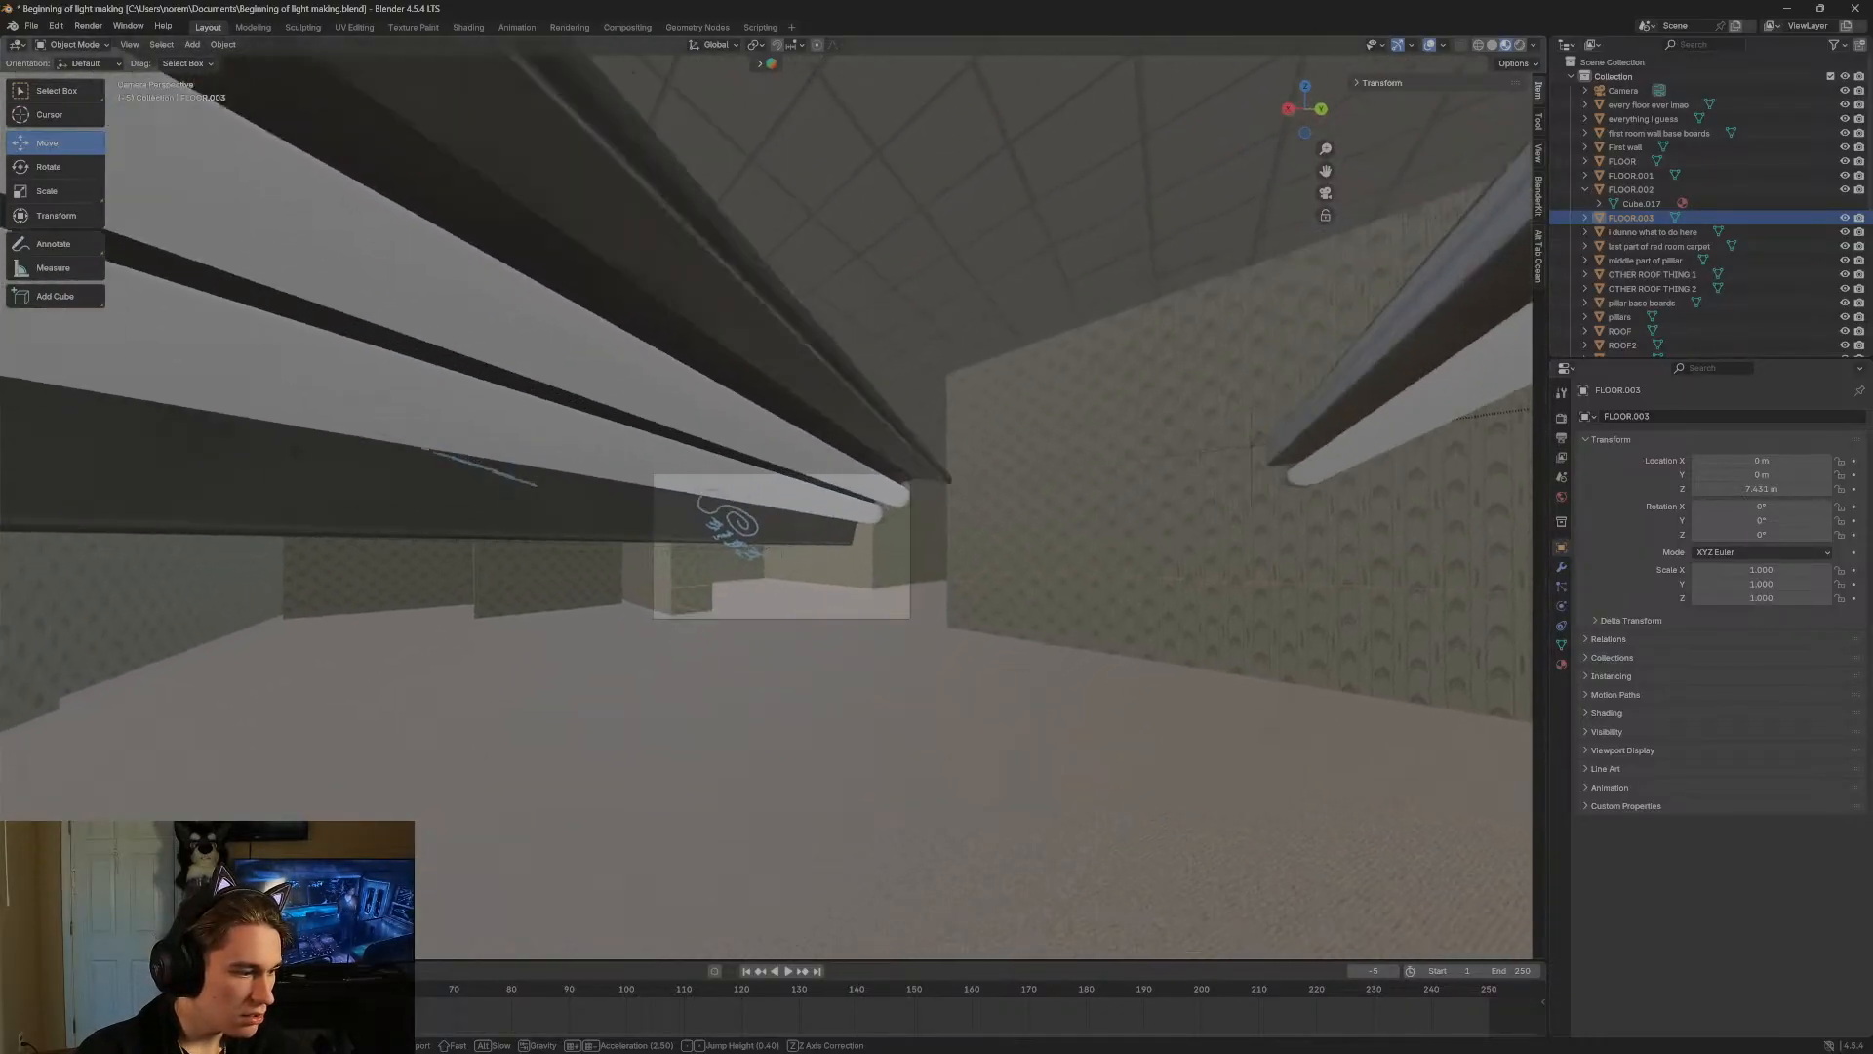
{"action": "key", "text": "s"}
{"action": "key", "text": "s"}
{"action": "key", "text": "w"}
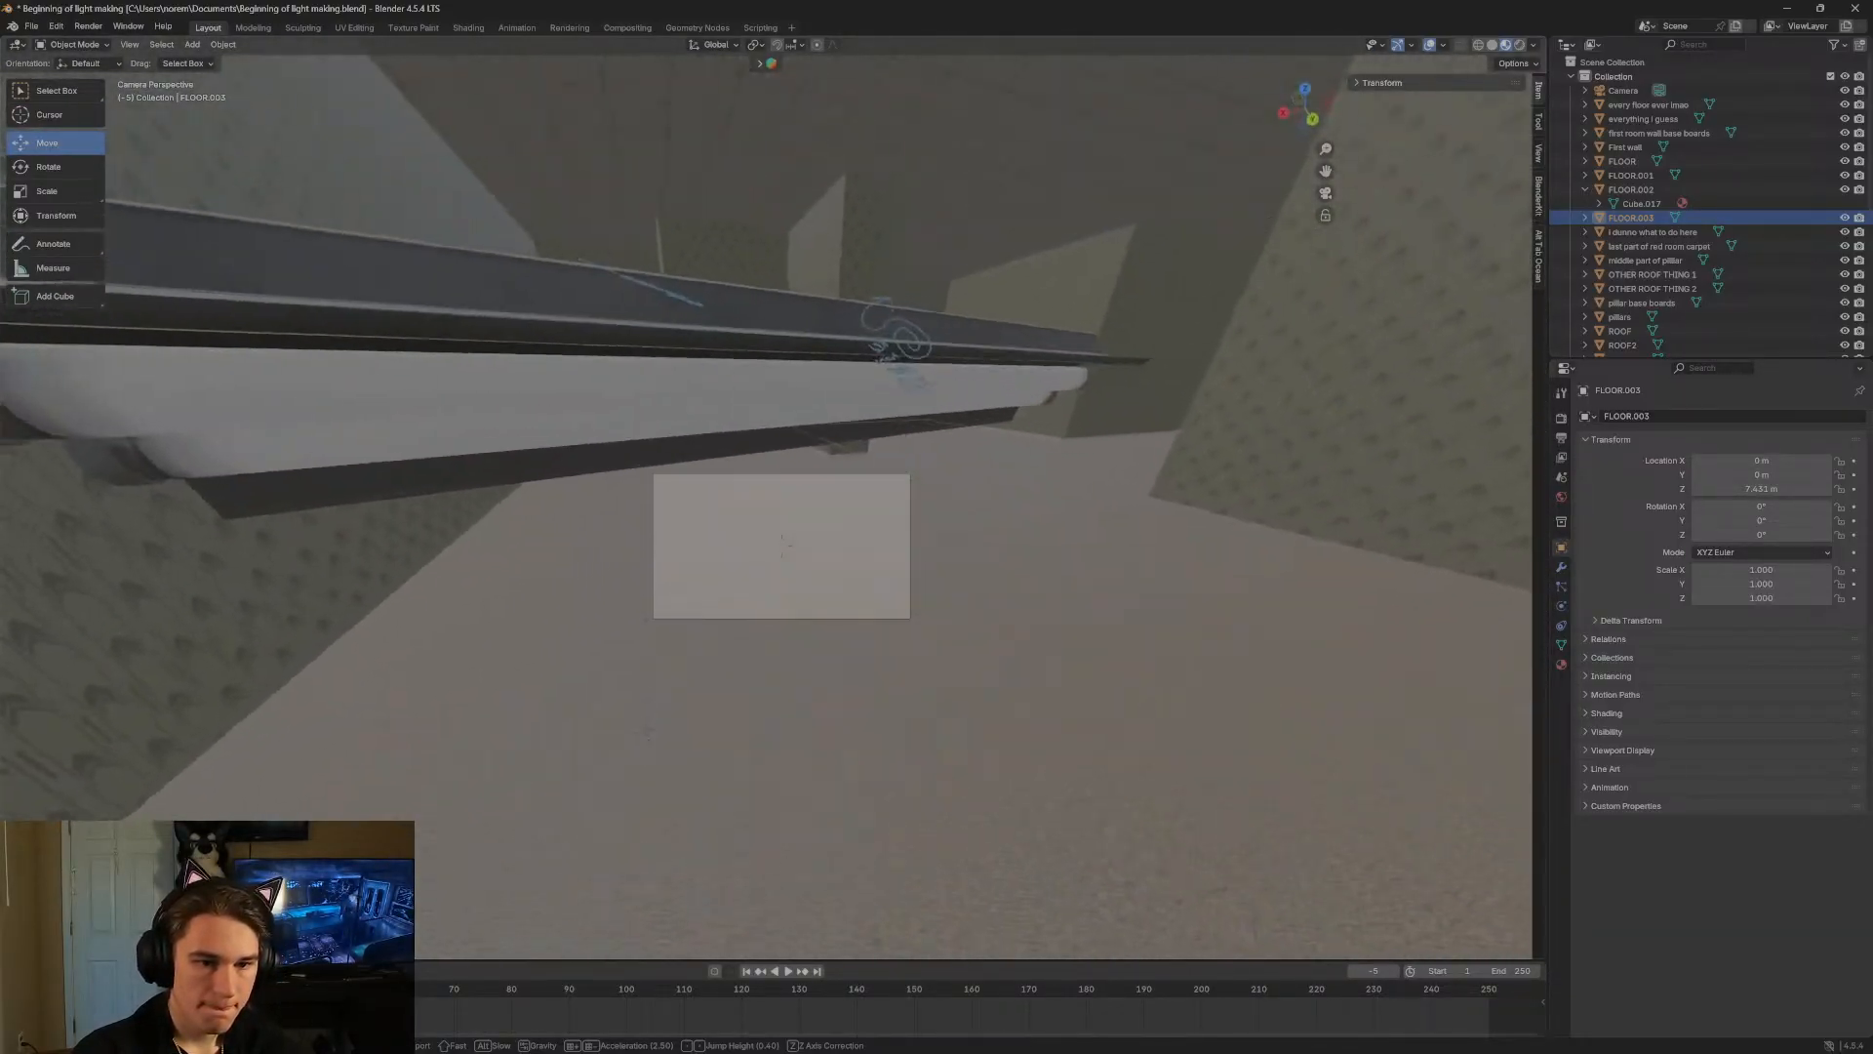
{"action": "left_click", "coordinate": [656, 422]}
{"action": "left_click", "coordinate": [669, 338], "text": "shift"}
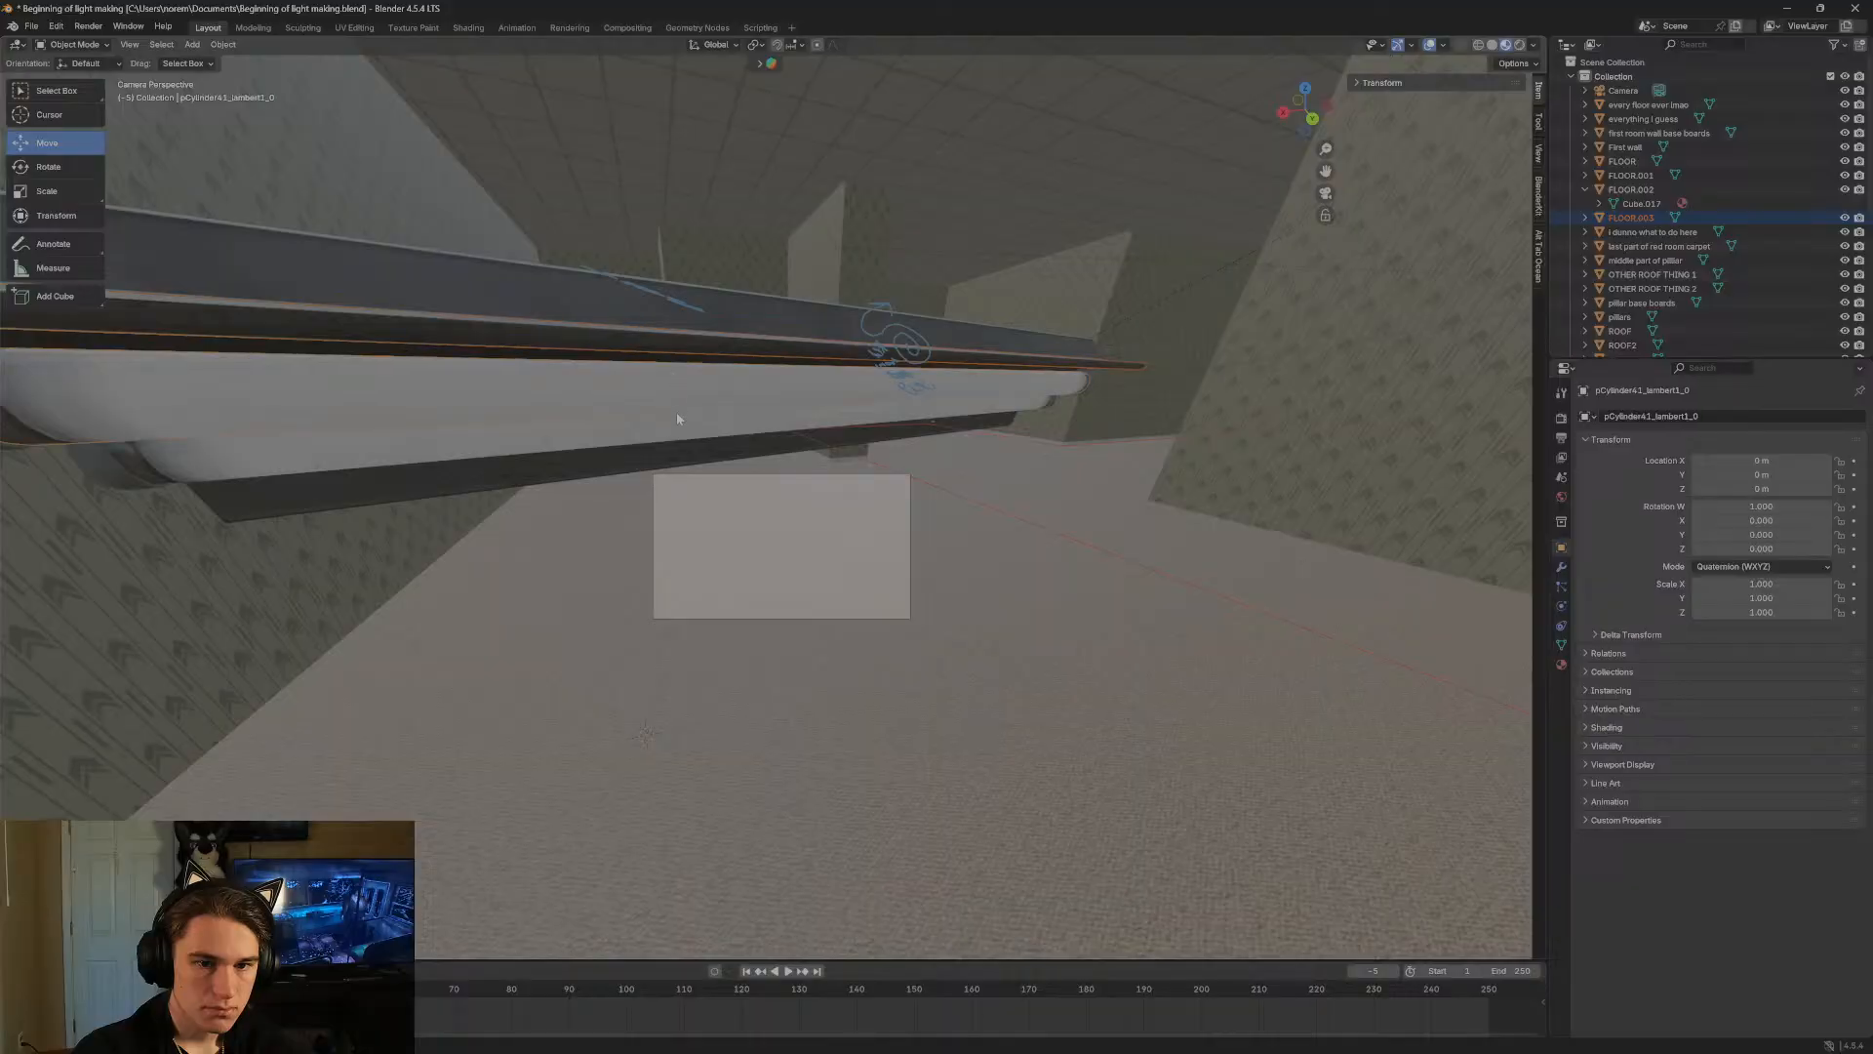
{"action": "right_click", "coordinate": [681, 447]}
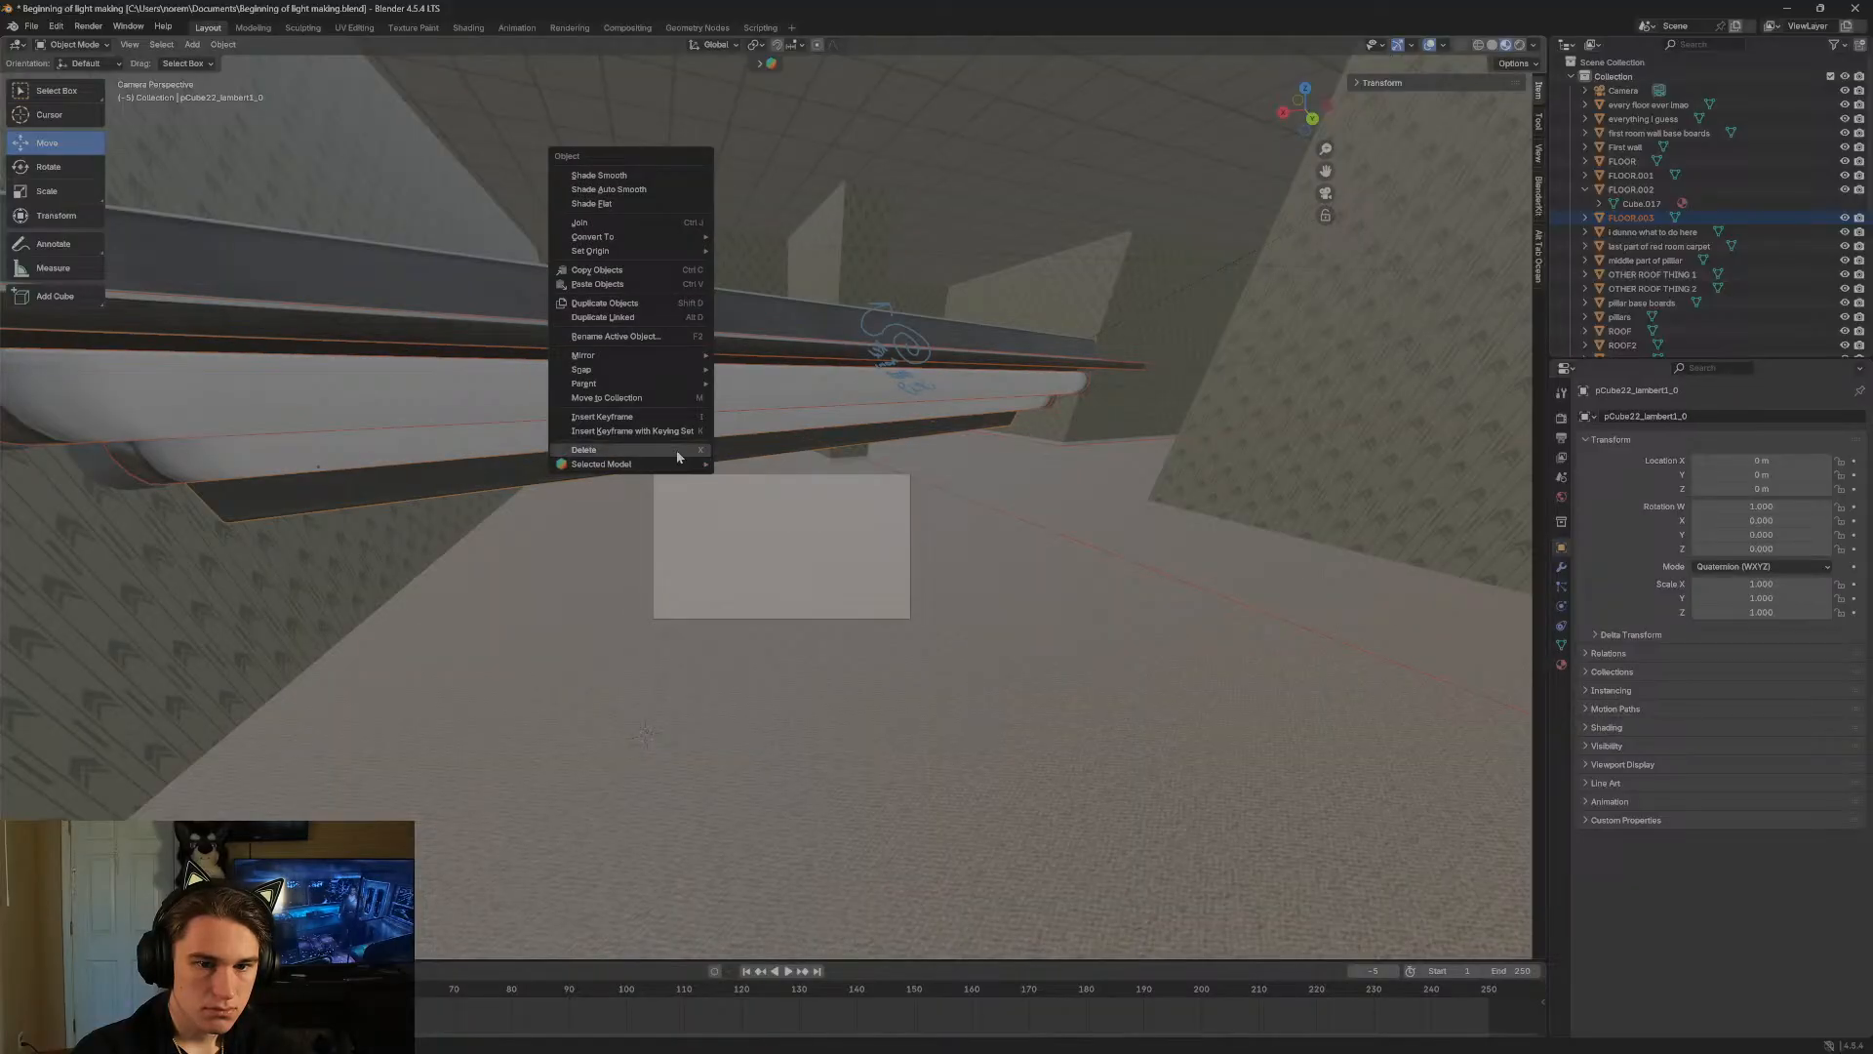
{"action": "left_click", "coordinate": [677, 449]}
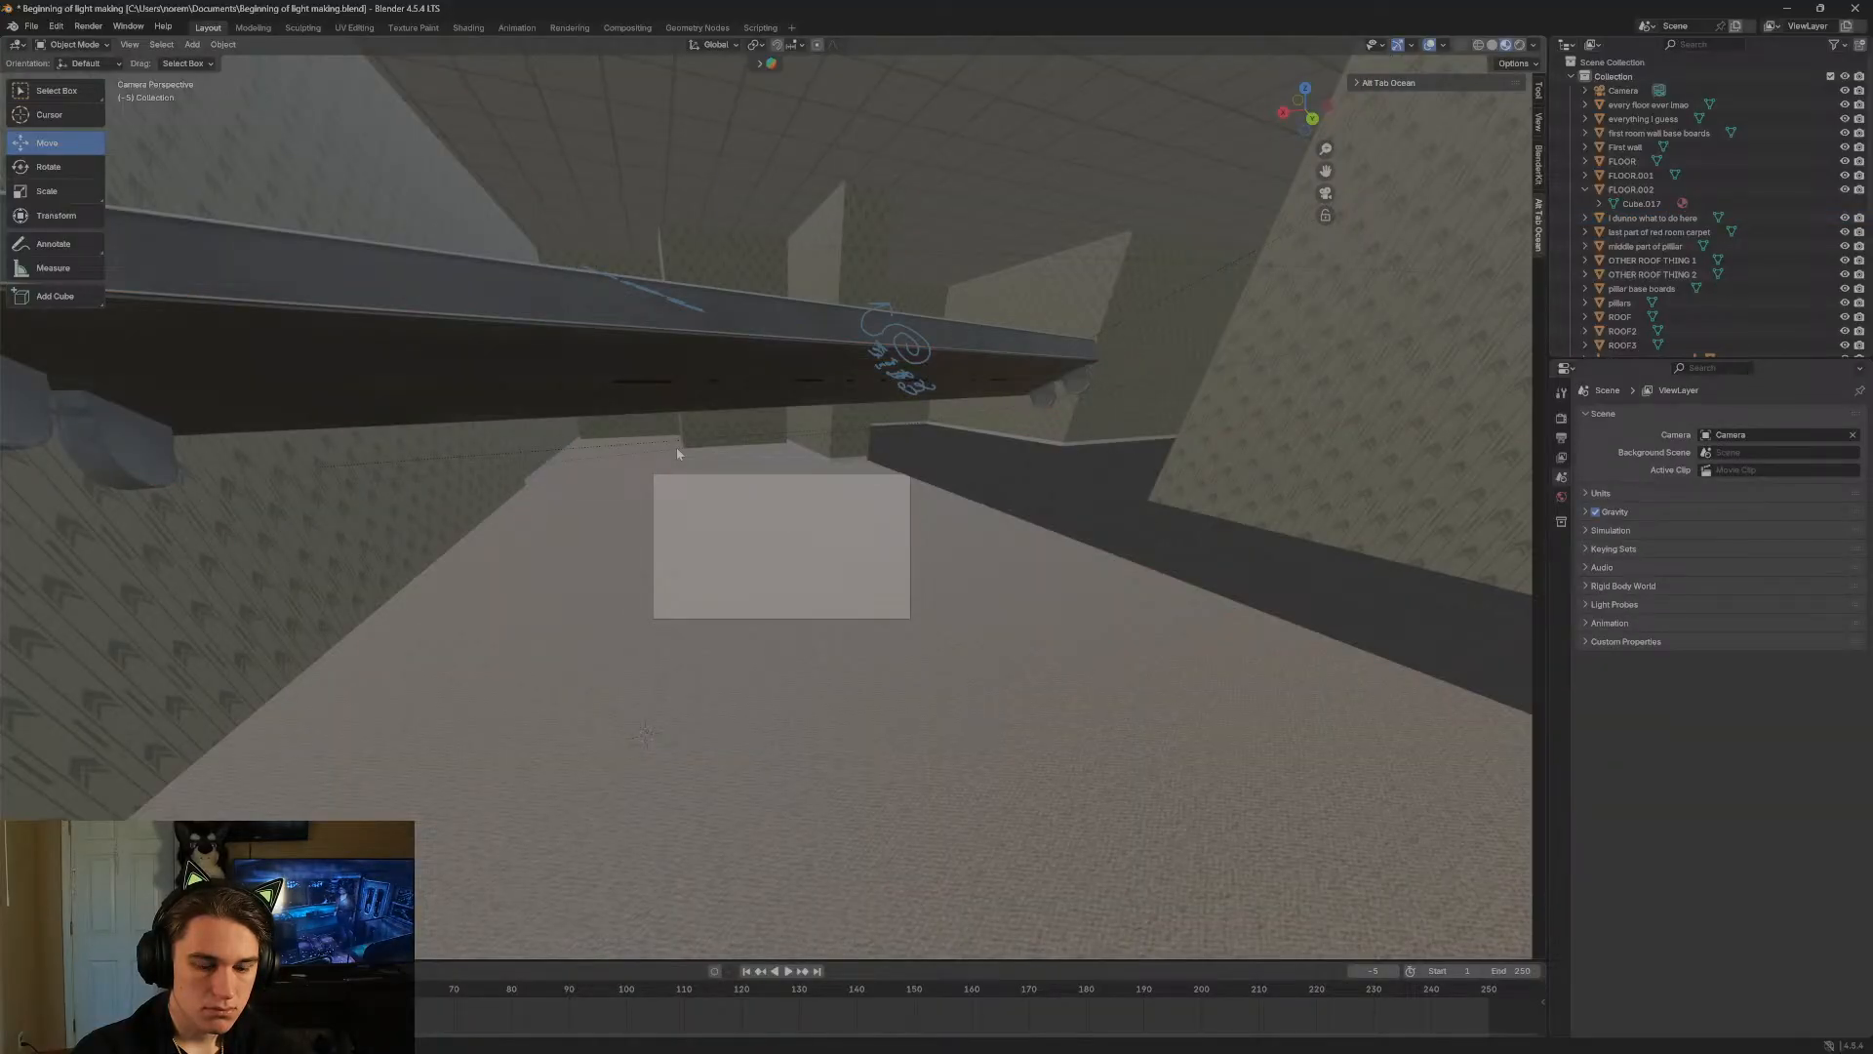
{"action": "key", "text": "ctrl+z"}
Delete the two upper housing pieces of the double-tube light fixture one at a time.
{"action": "middle_click_drag", "start_coordinate": [929, 443], "coordinate": [1020, 465]}
{"action": "left_click", "coordinate": [1020, 465]}
{"action": "left_click", "coordinate": [621, 424]}
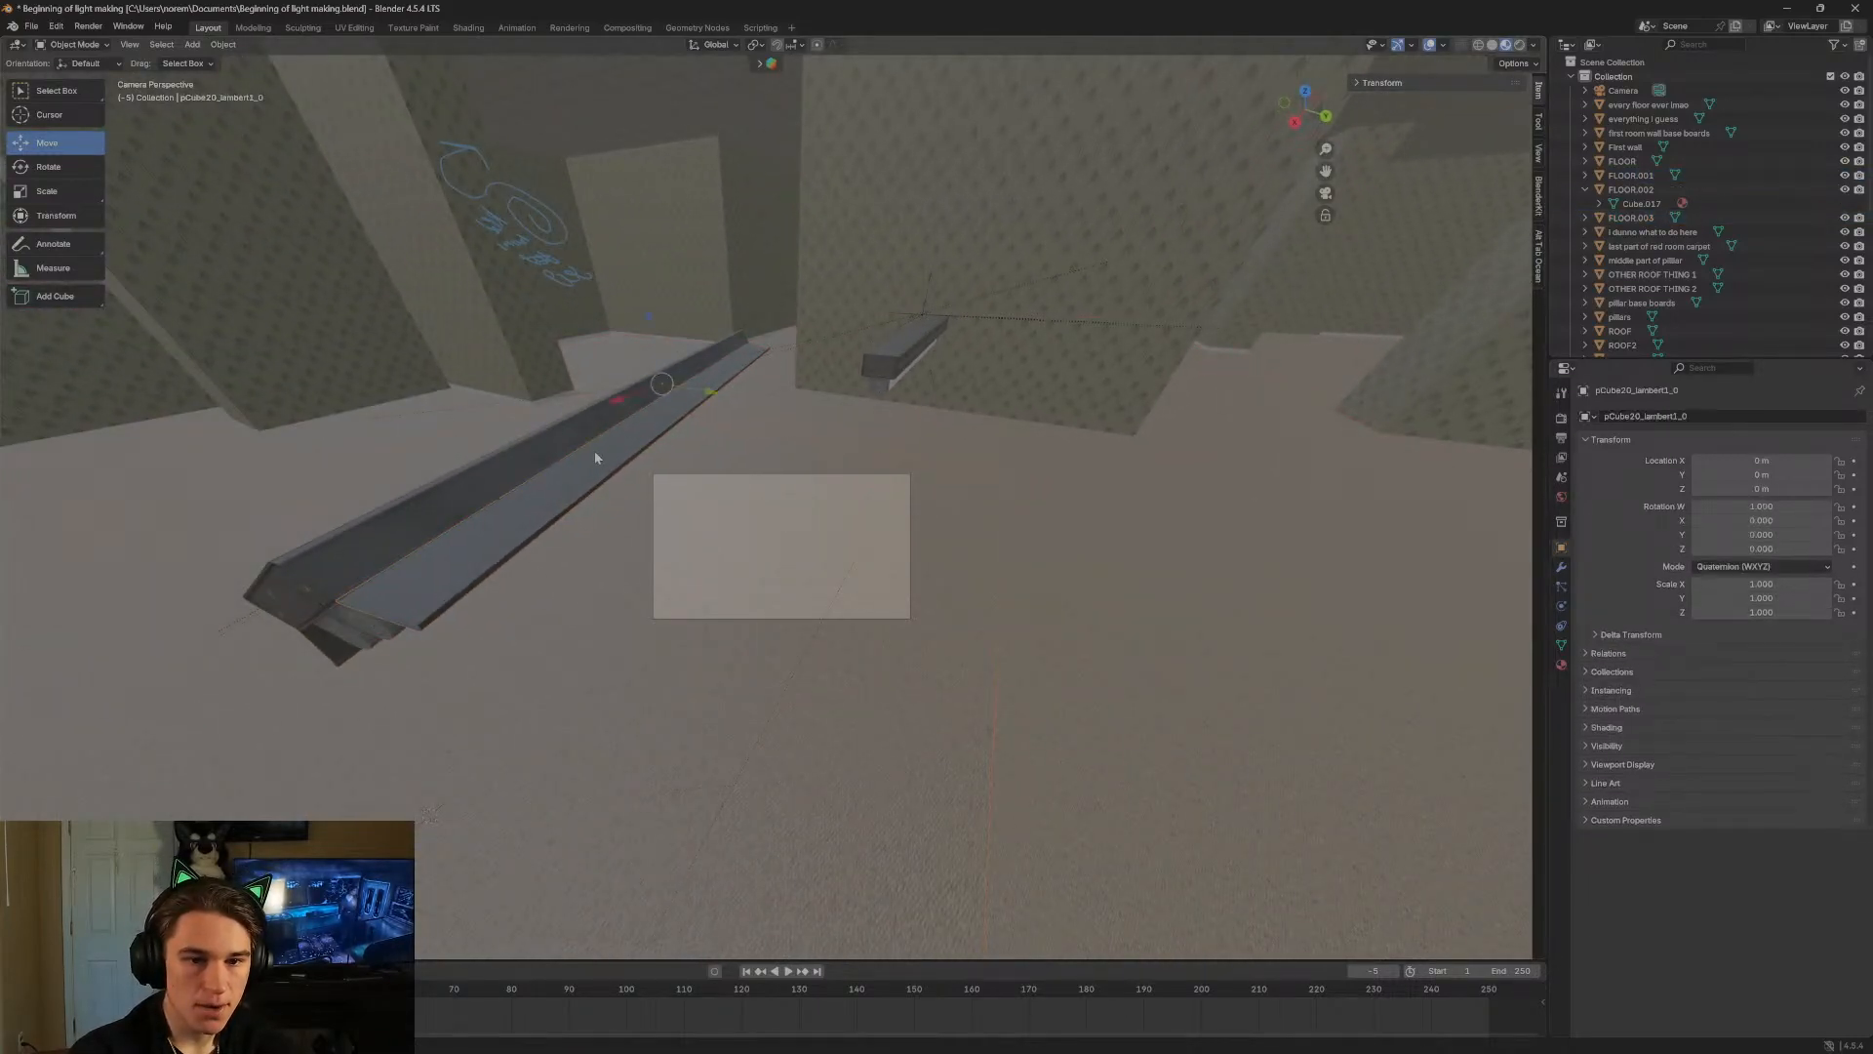
{"action": "right_click", "coordinate": [594, 448]}
{"action": "left_click", "coordinate": [594, 452]}
{"action": "left_click", "coordinate": [514, 452]}
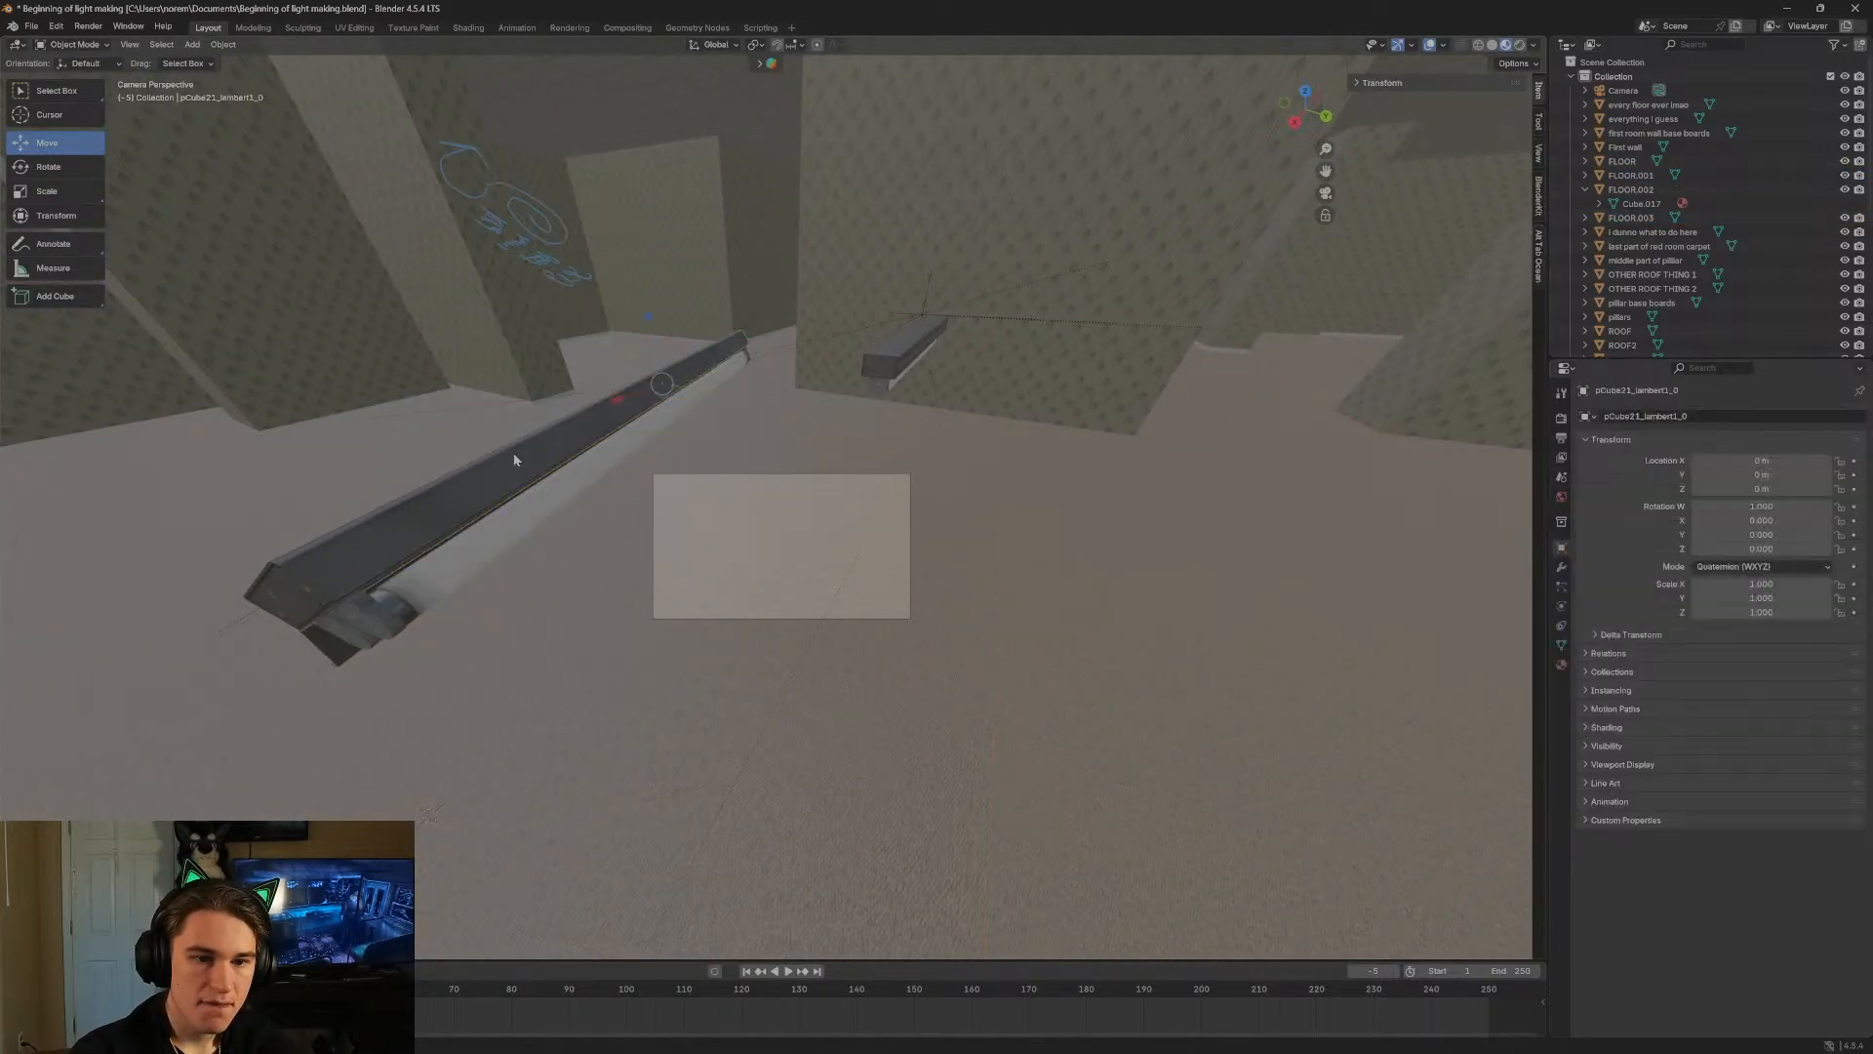
{"action": "right_click", "coordinate": [514, 452]}
{"action": "left_click", "coordinate": [514, 452]}
Delete both tubes and the leftover dark housing strip of the double-tube light fixture.
{"action": "left_click", "coordinate": [506, 520]}
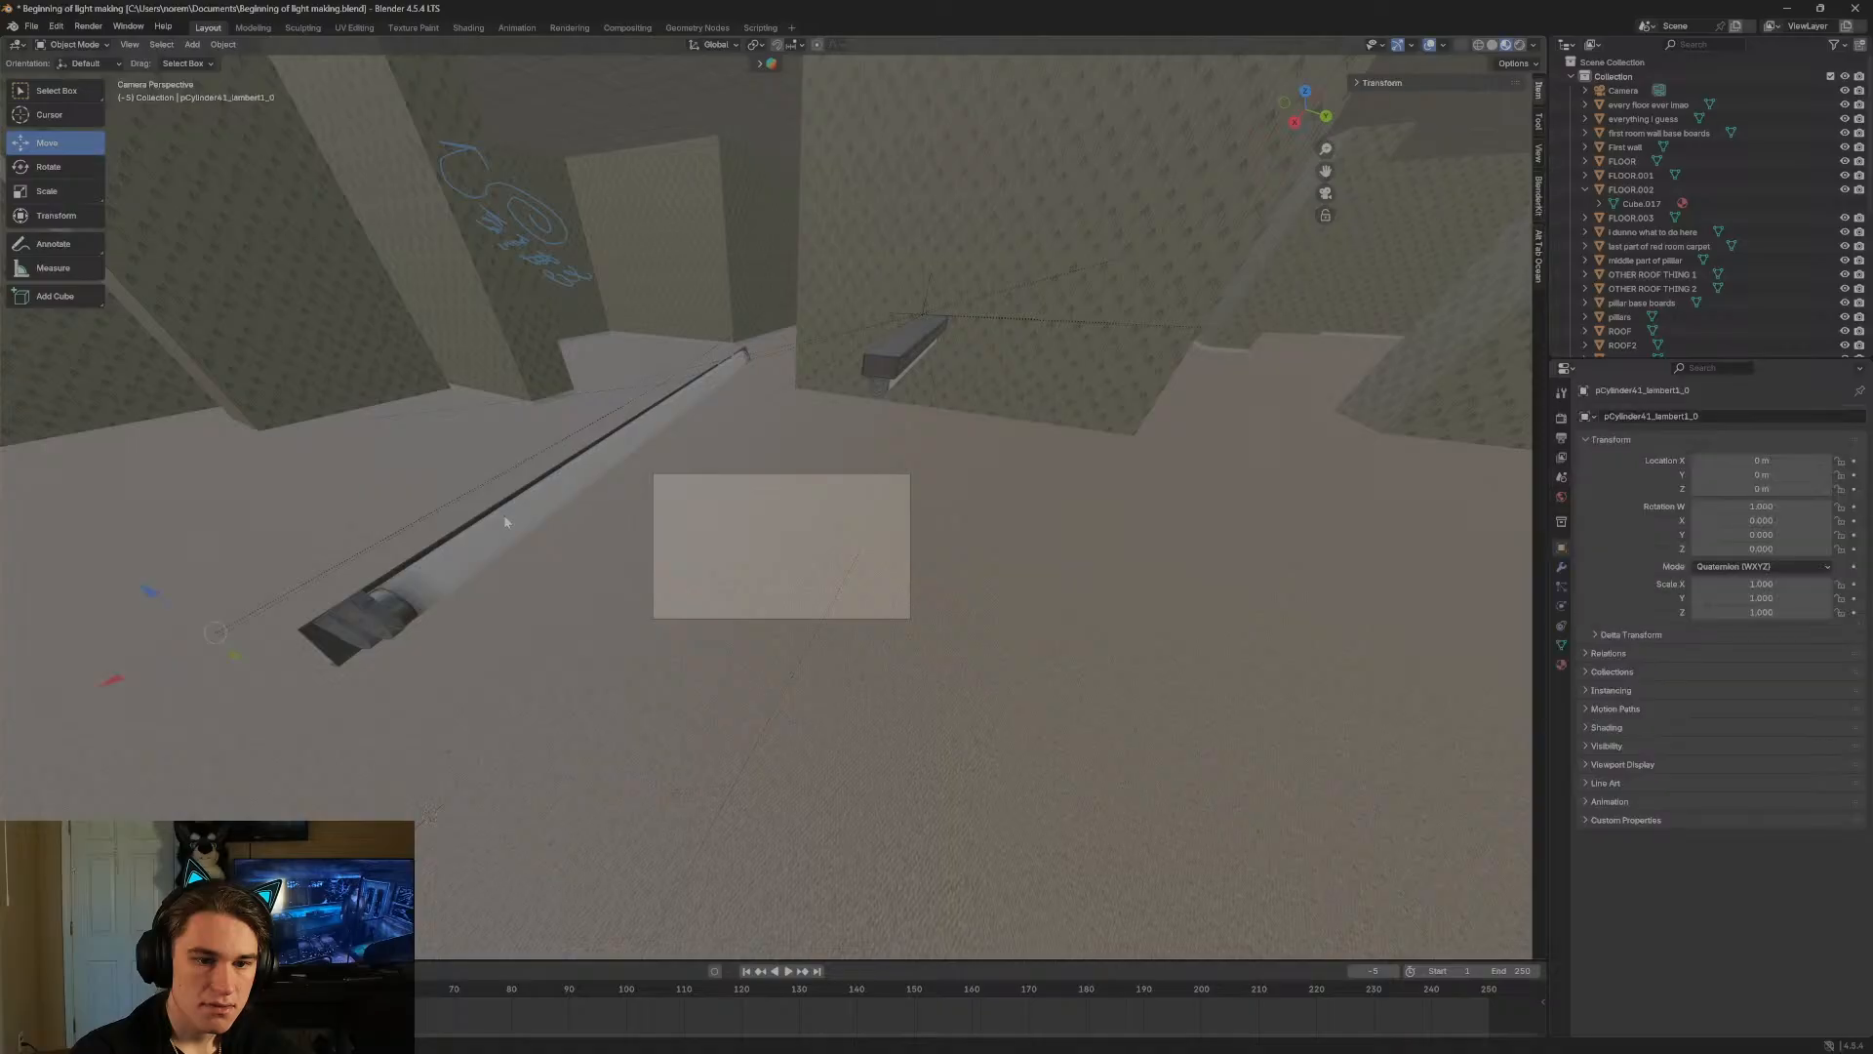
{"action": "right_click", "coordinate": [505, 520]}
{"action": "left_click", "coordinate": [505, 517]}
{"action": "left_click", "coordinate": [506, 520]}
{"action": "right_click", "coordinate": [505, 520]}
{"action": "left_click", "coordinate": [505, 517]}
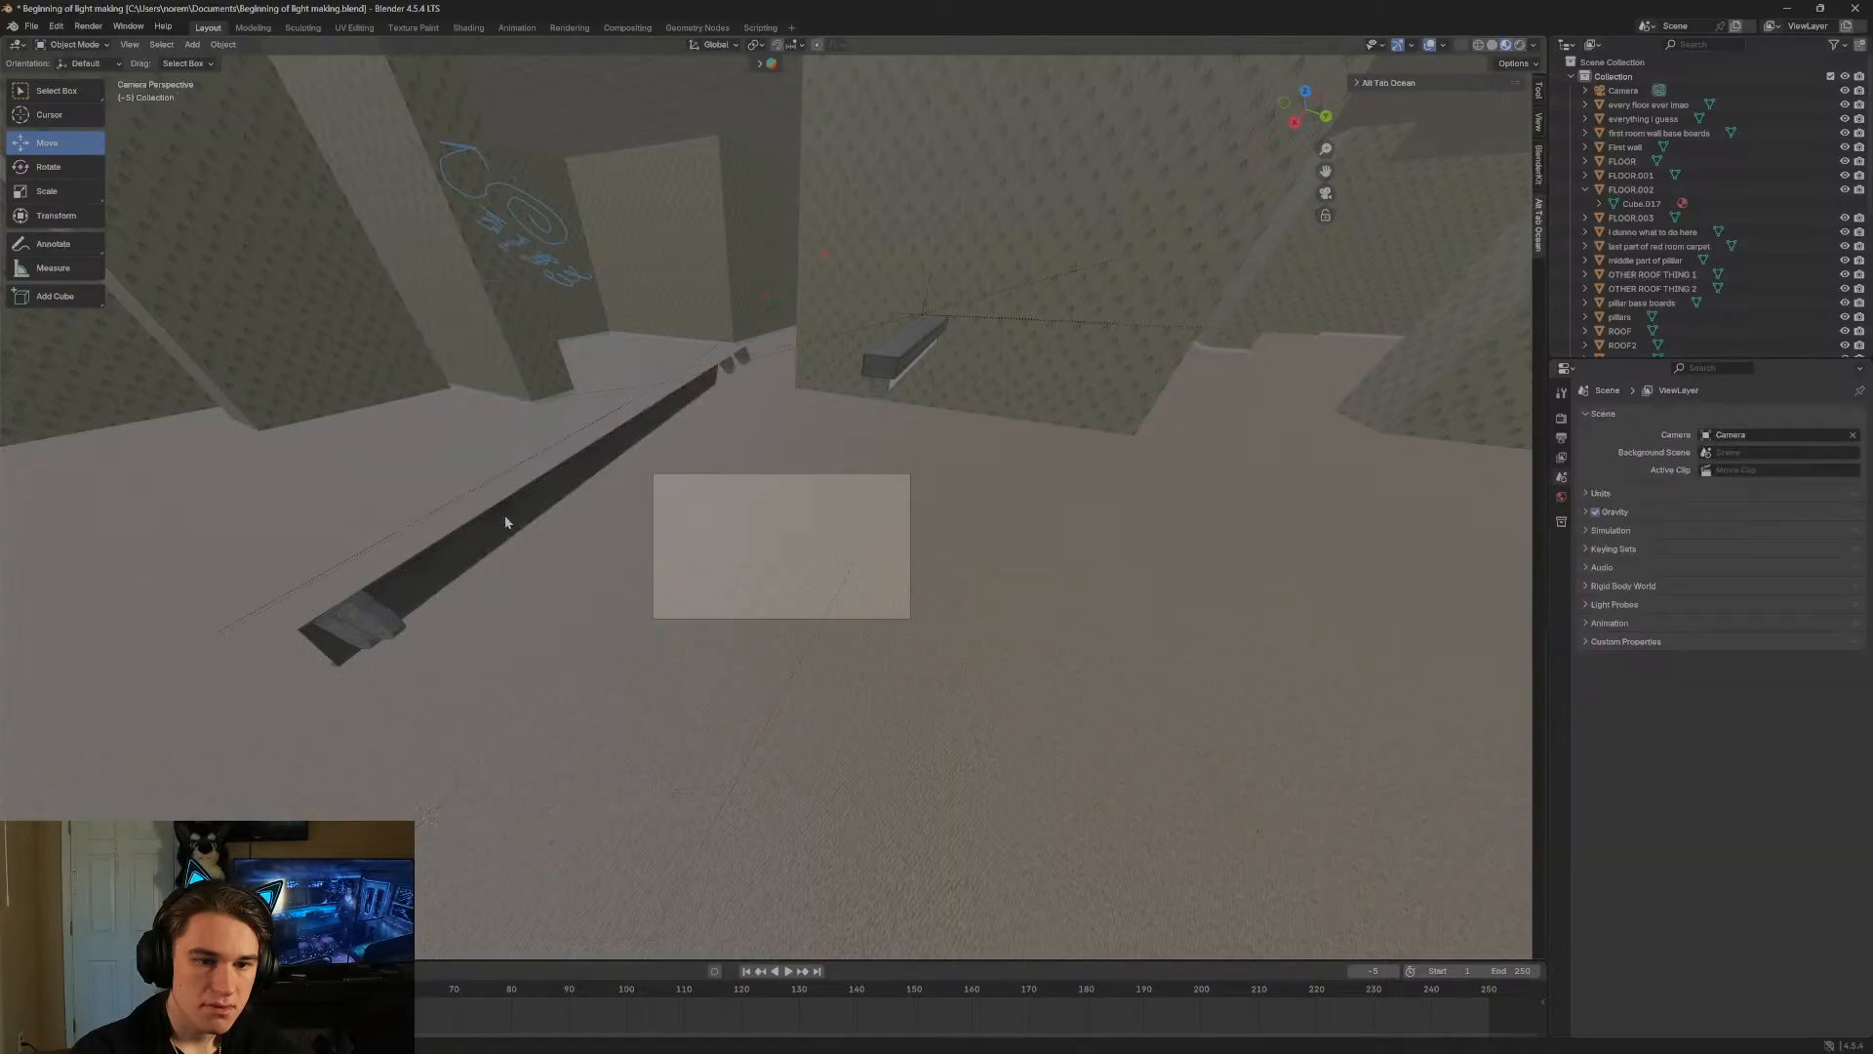
{"action": "left_click", "coordinate": [506, 515]}
{"action": "right_click", "coordinate": [505, 515]}
{"action": "left_click", "coordinate": [505, 517]}
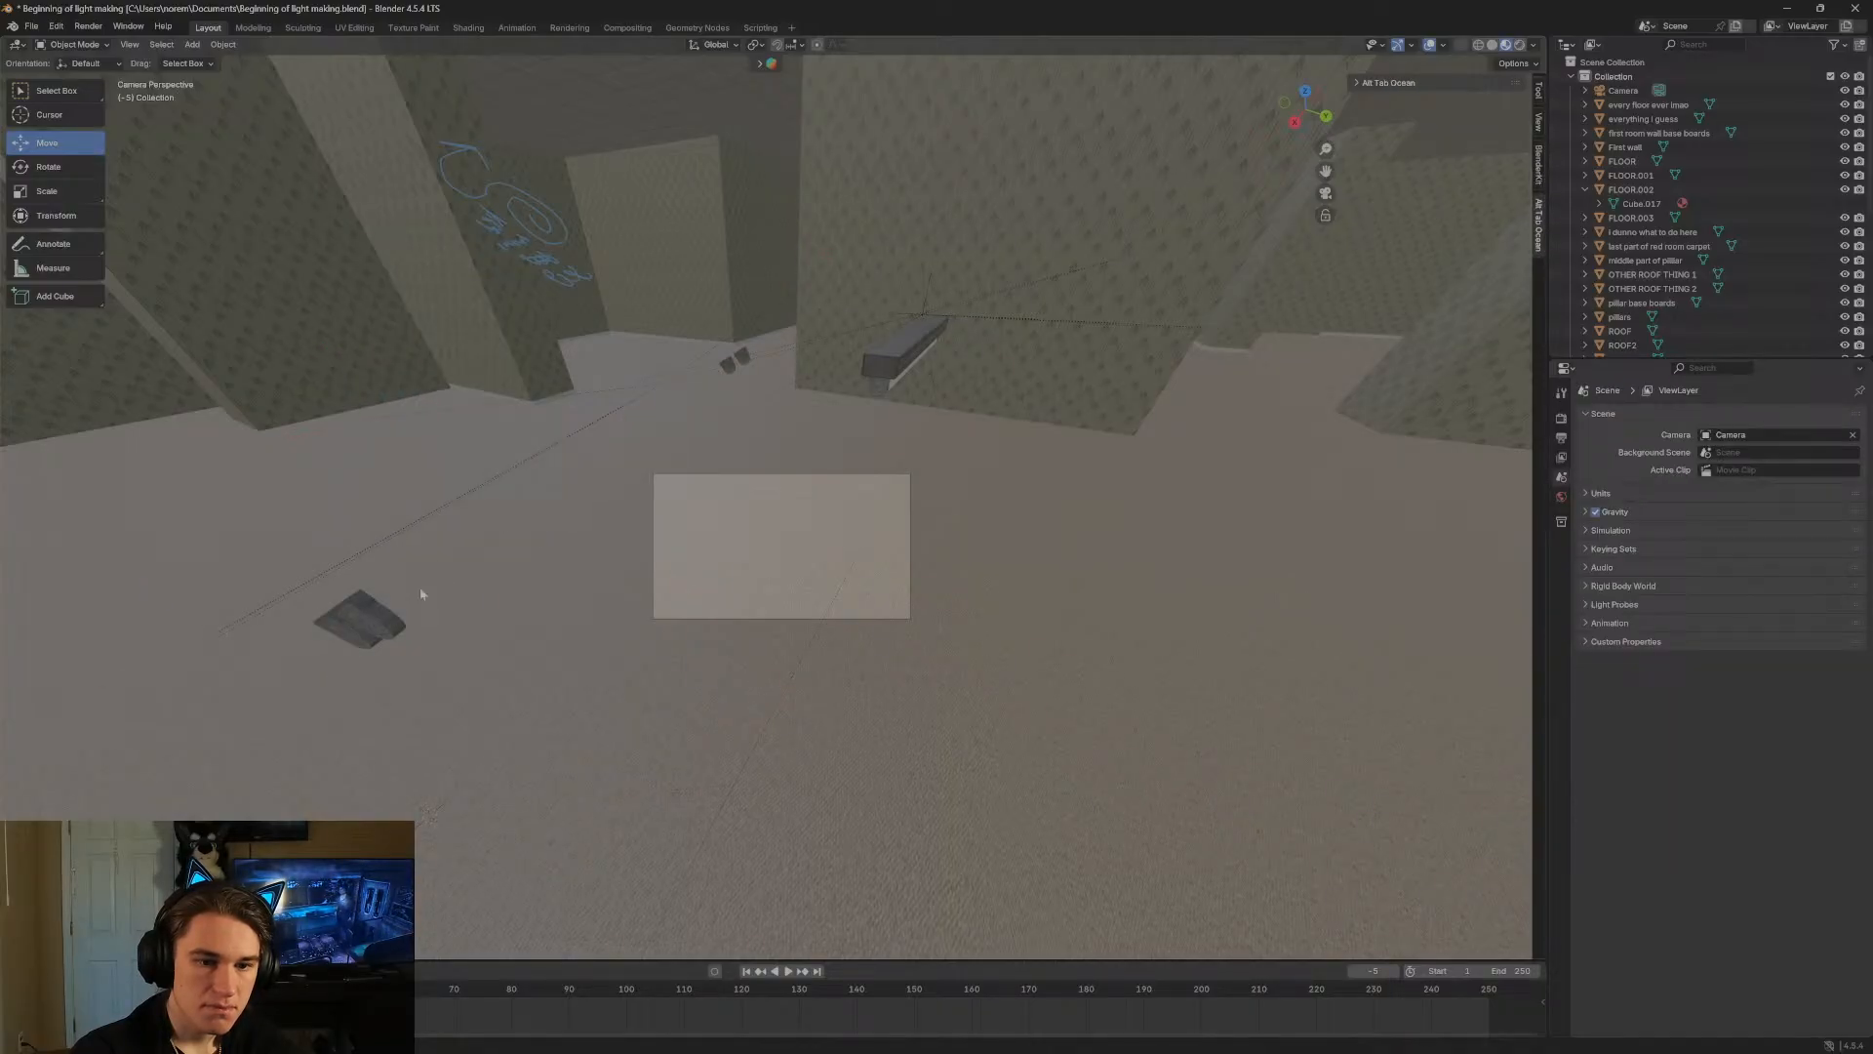
Delete the two end caps left at the near end of the double-tube light fixture.
{"action": "left_click", "coordinate": [372, 615]}
{"action": "right_click", "coordinate": [372, 614]}
{"action": "left_click", "coordinate": [372, 616]}
{"action": "left_click", "coordinate": [349, 625]}
{"action": "right_click", "coordinate": [349, 625]}
{"action": "left_click", "coordinate": [349, 625]}
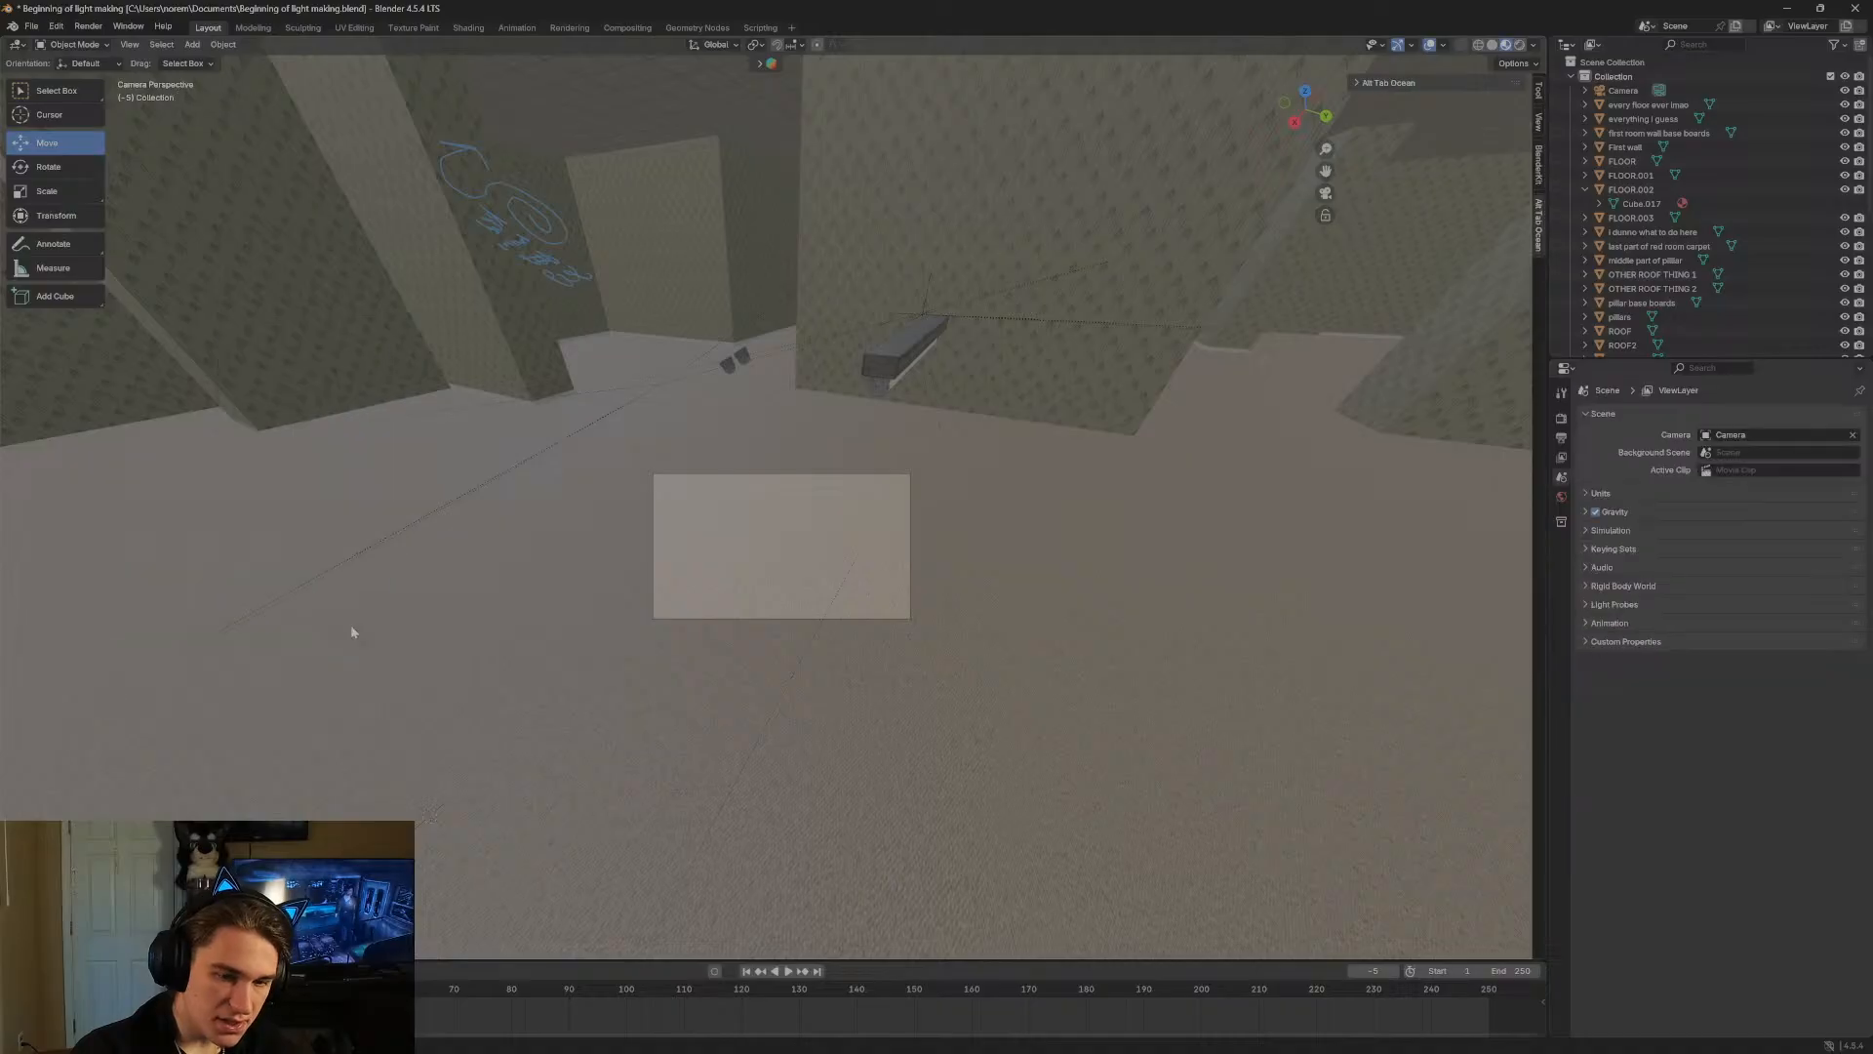
Delete the two end caps left at the far end of the double-tube light fixture.
{"action": "key", "text": "shift+grave"}
{"action": "key", "text": "w"}
{"action": "left_click", "coordinate": [566, 672]}
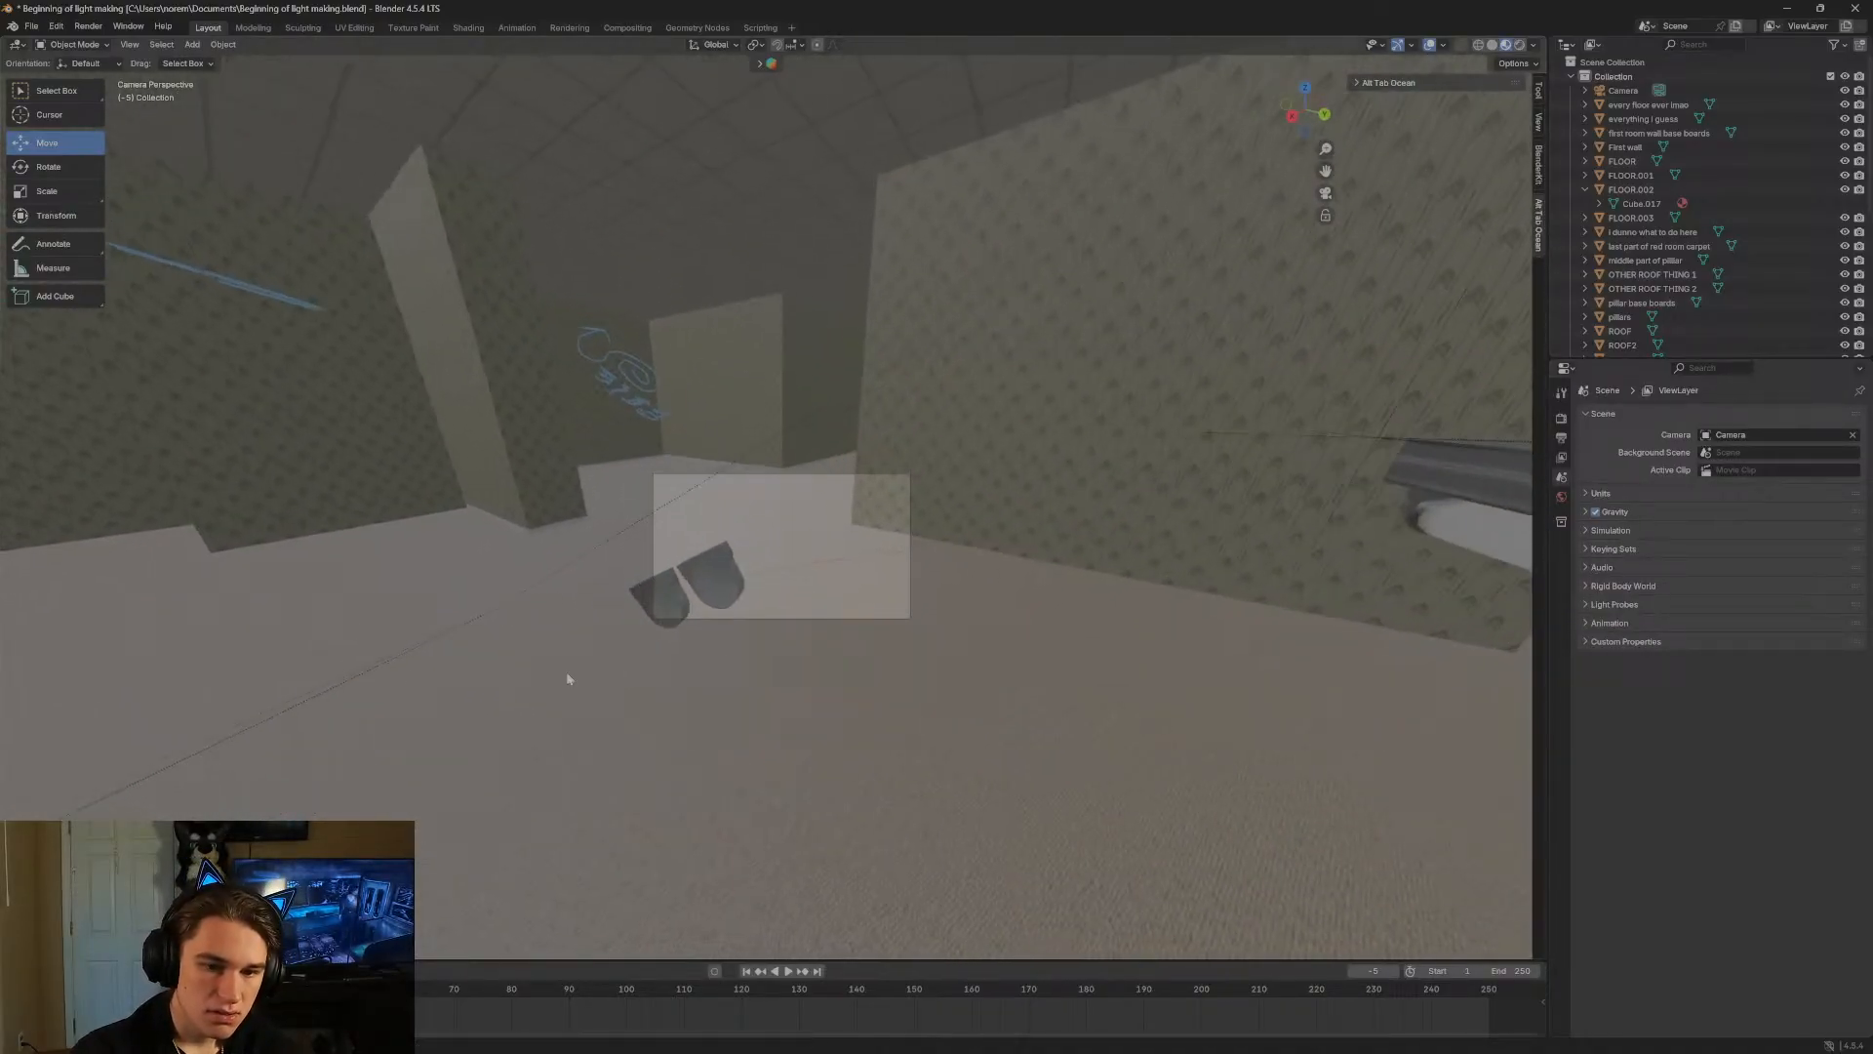
{"action": "left_click", "coordinate": [717, 564]}
{"action": "right_click", "coordinate": [717, 564]}
{"action": "left_click", "coordinate": [717, 570]}
{"action": "left_click", "coordinate": [665, 591]}
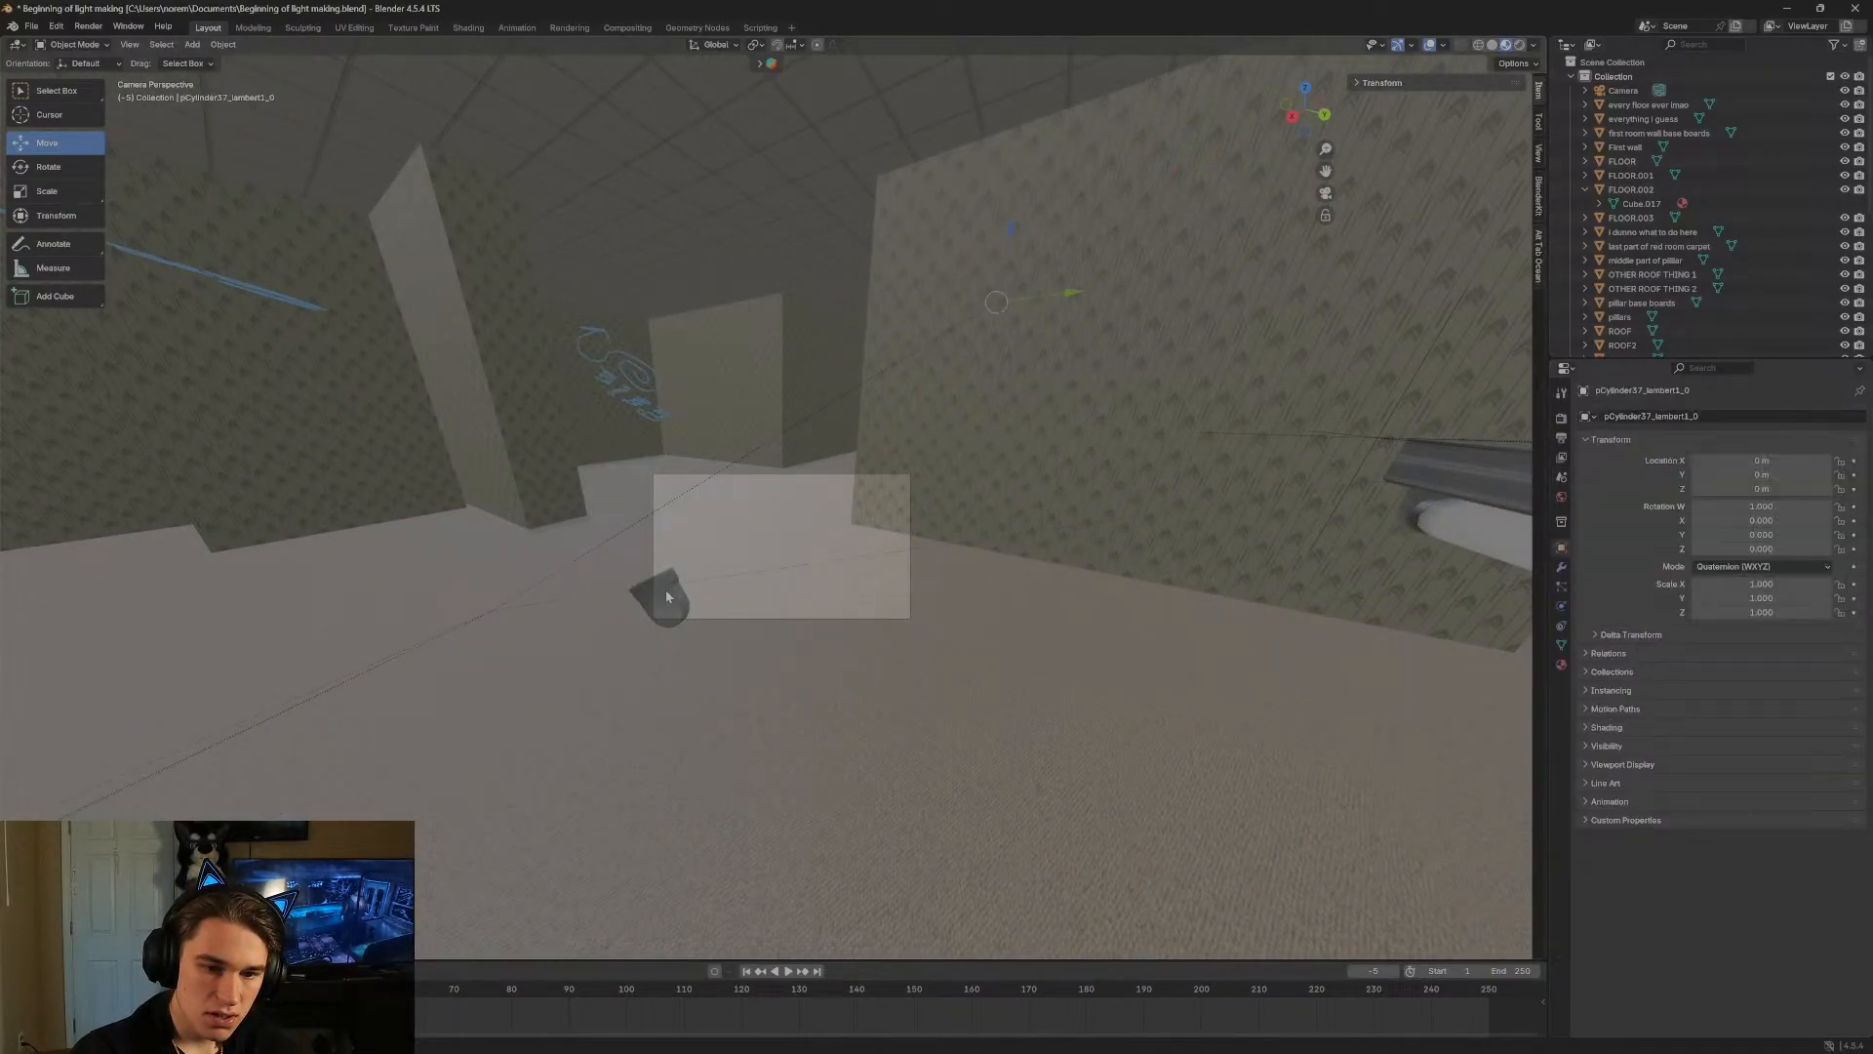
{"action": "right_click", "coordinate": [665, 590]}
{"action": "left_click", "coordinate": [666, 589]}
Select the housing of the single-tube light fixture that remains in the room.
{"action": "key", "text": "shift+grave"}
{"action": "key", "text": "w"}
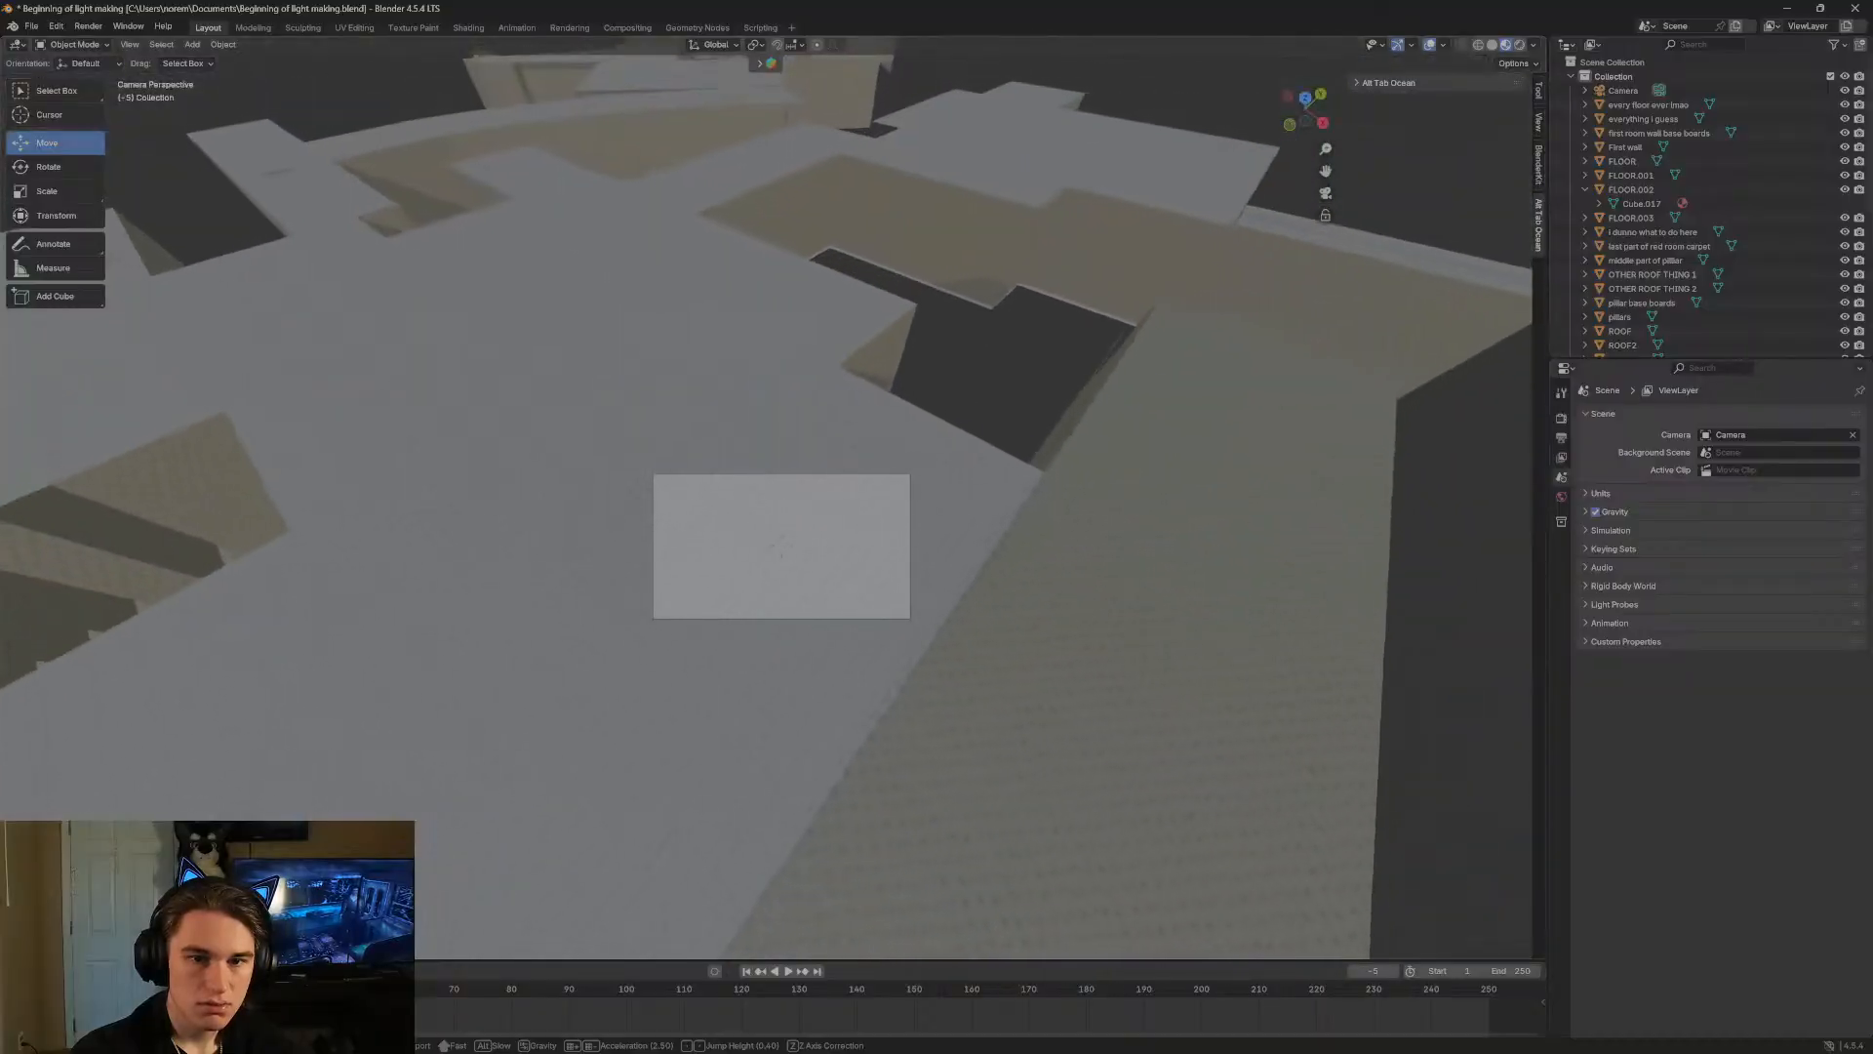
{"action": "key", "text": "w"}
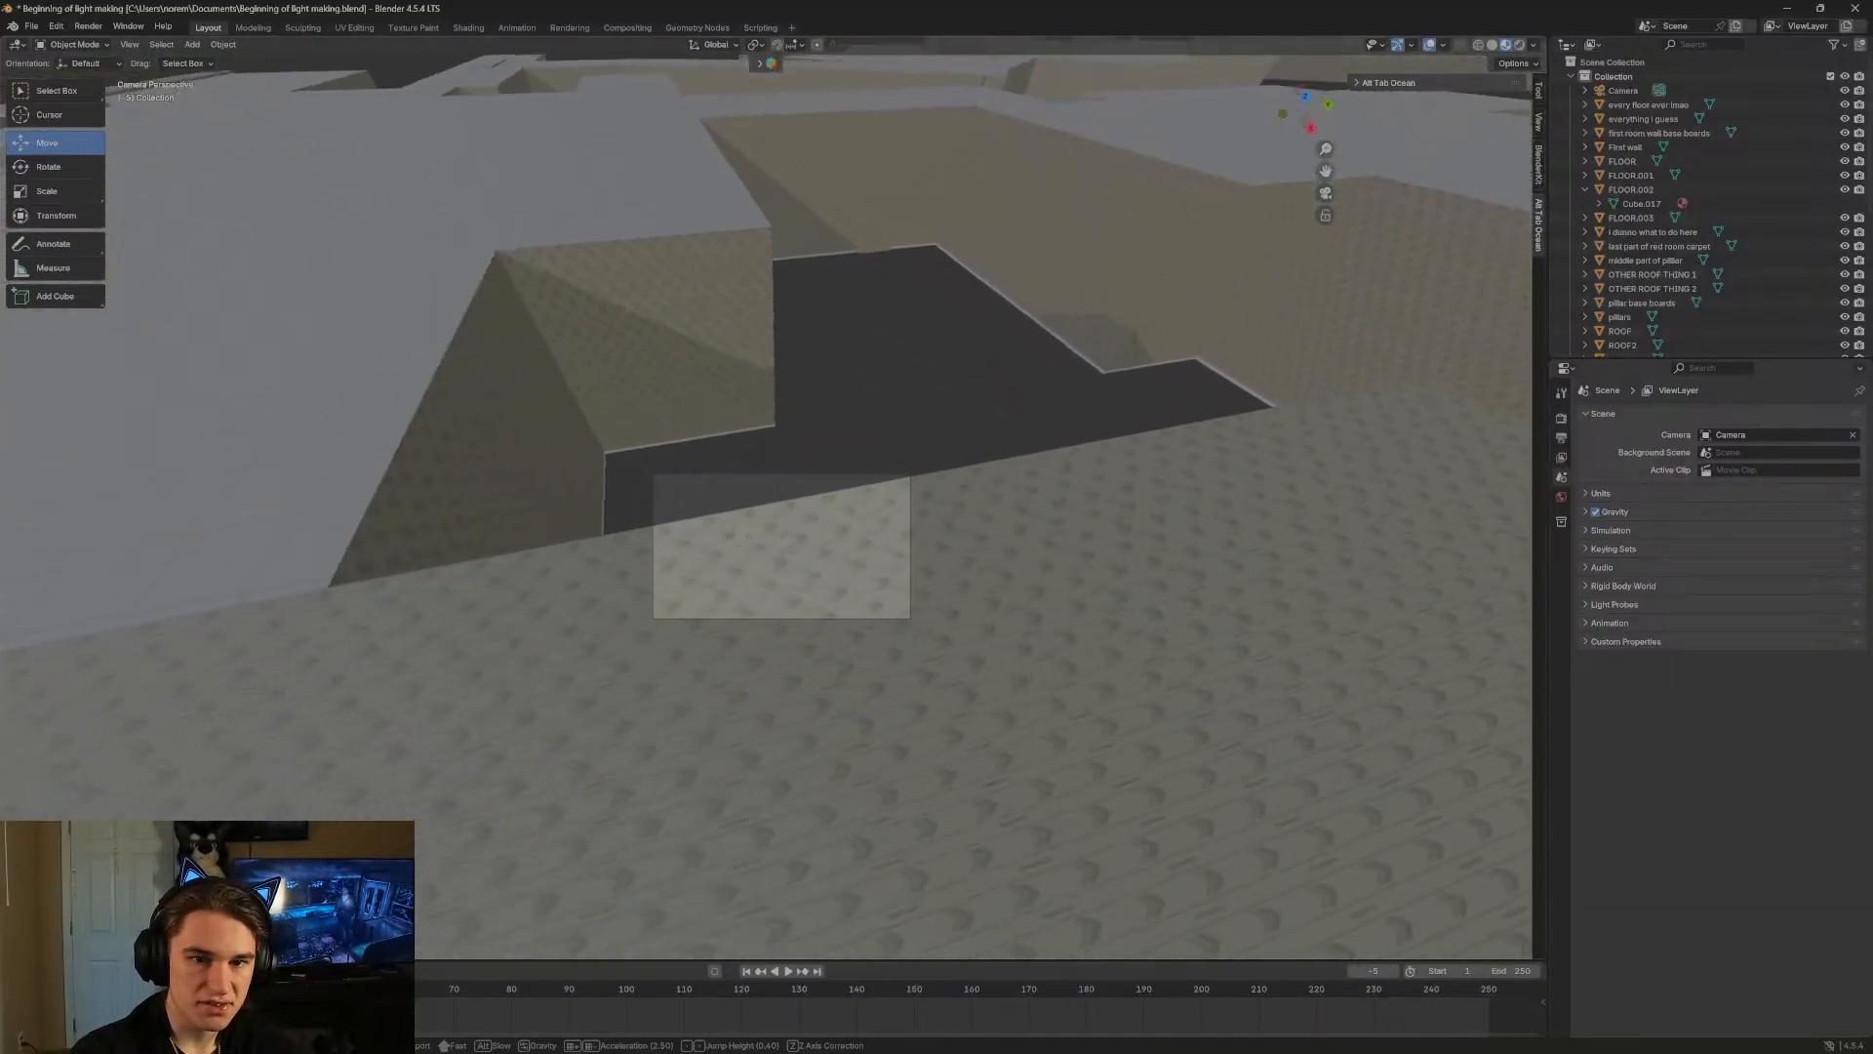
{"action": "key", "text": "w"}
{"action": "key", "text": "s"}
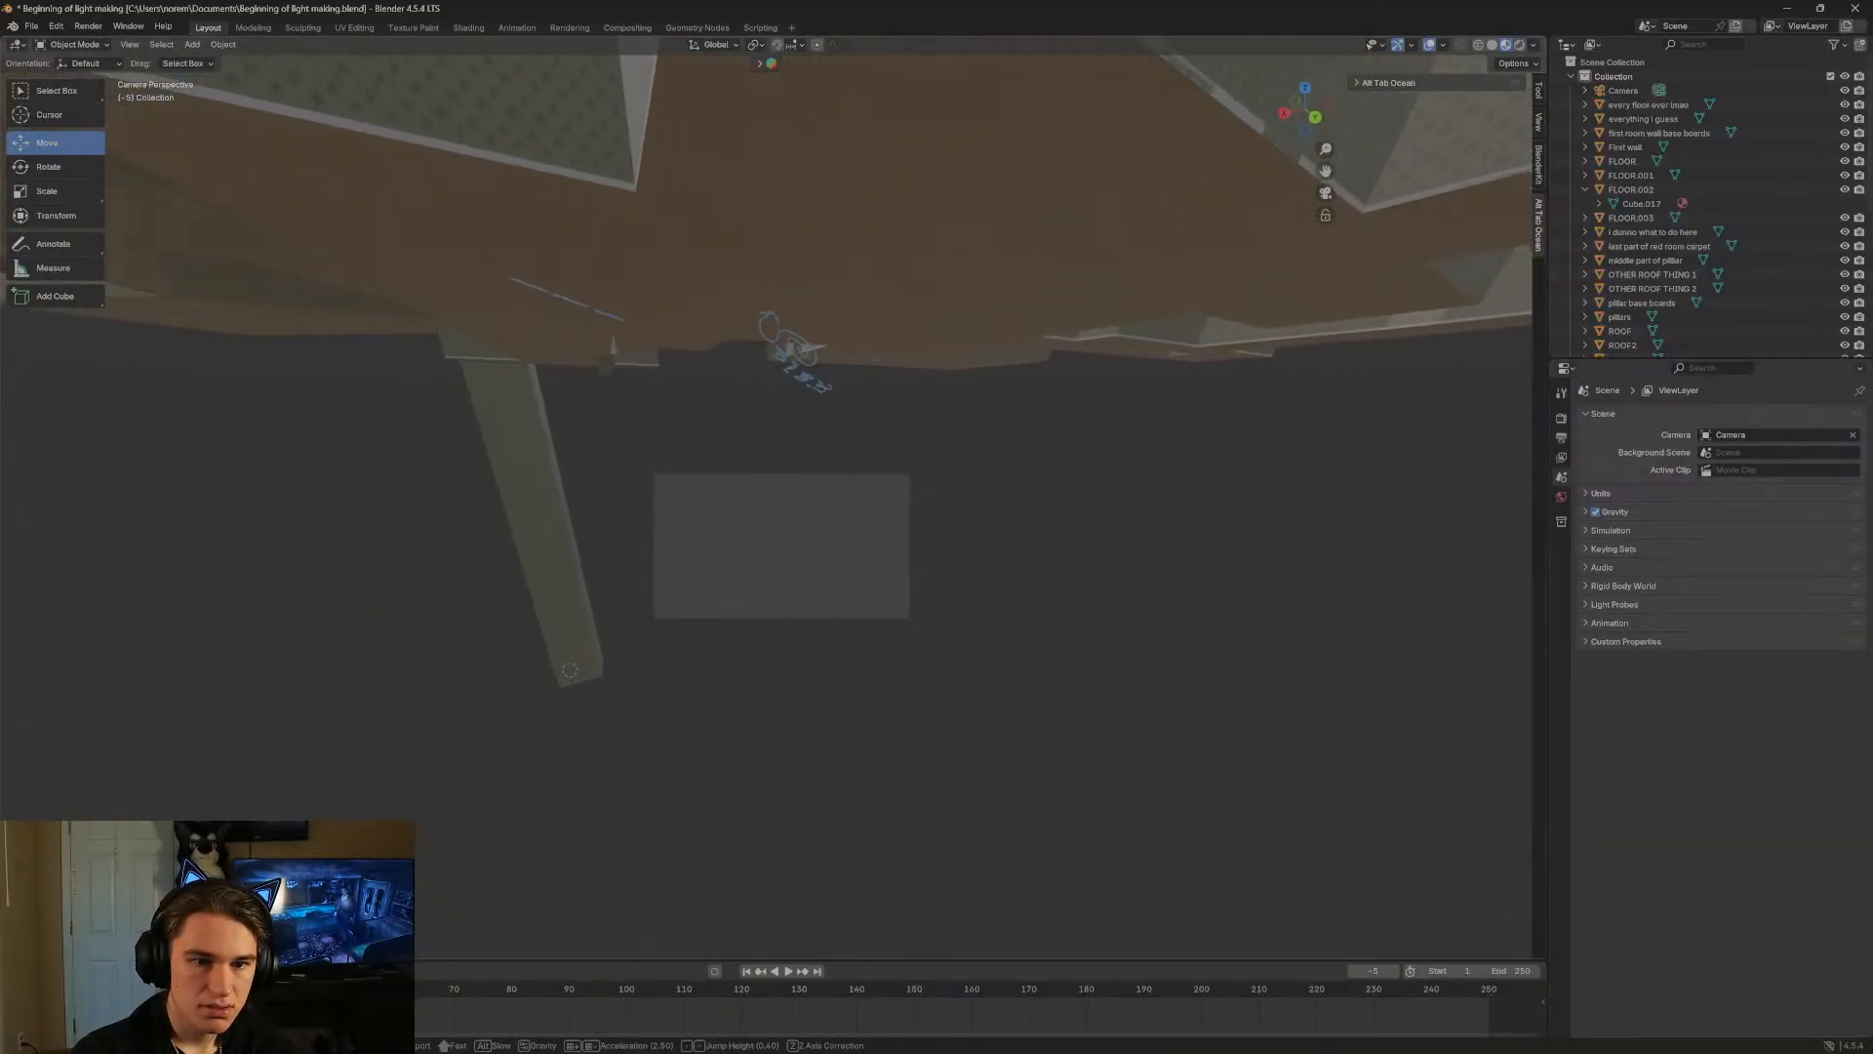
{"action": "key", "text": "w"}
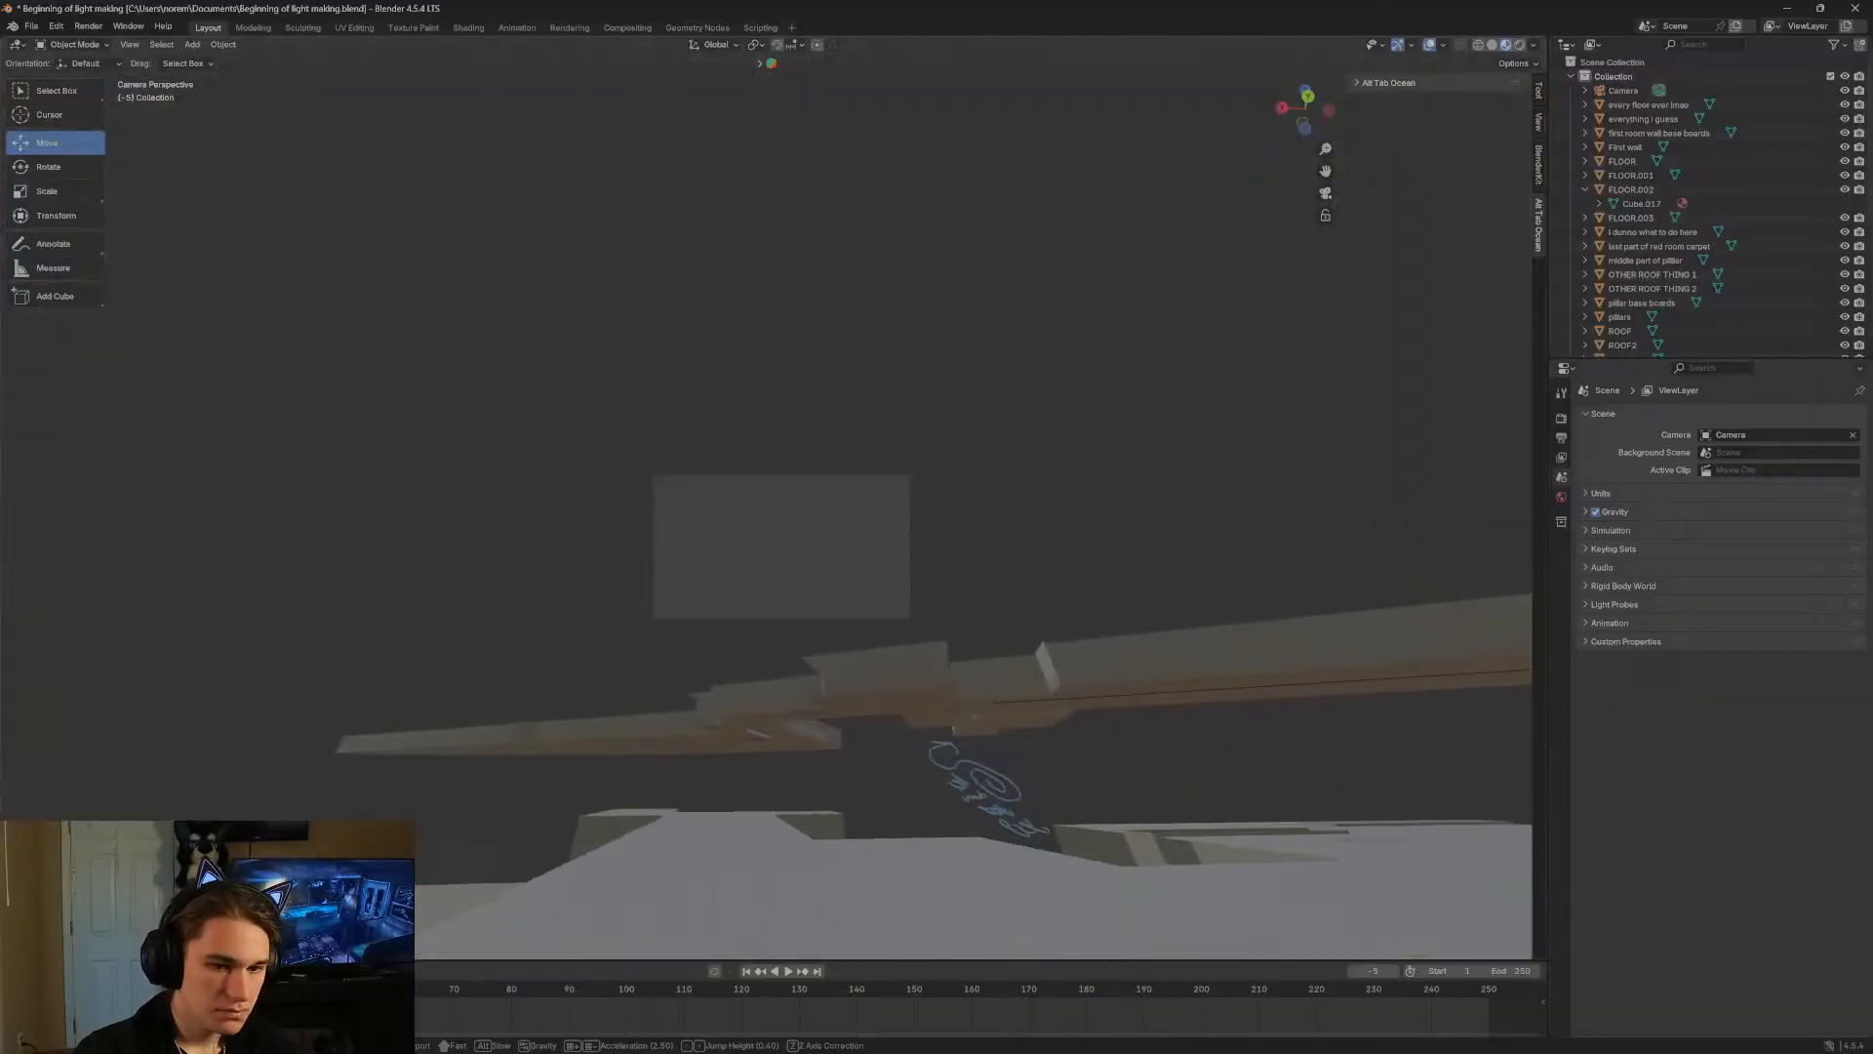
{"action": "key", "text": "w"}
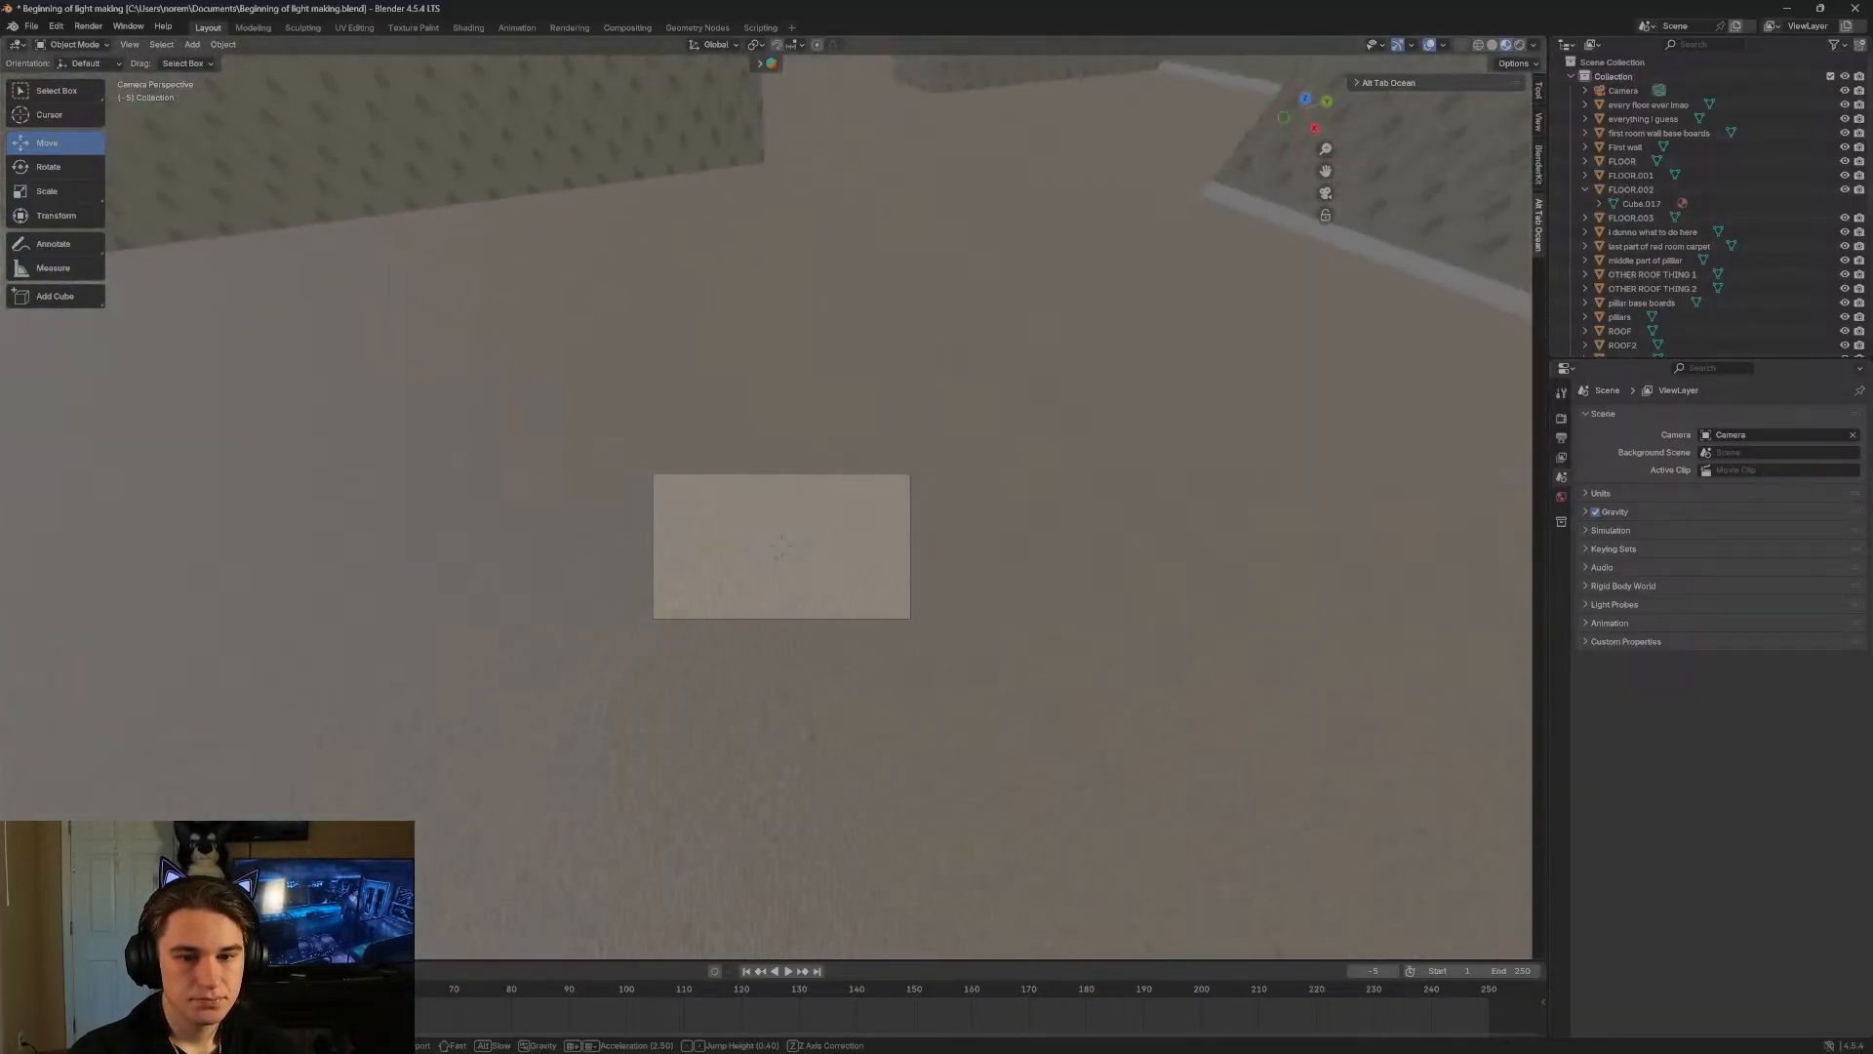
{"action": "left_click", "coordinate": [782, 547]}
{"action": "left_click", "coordinate": [768, 377]}
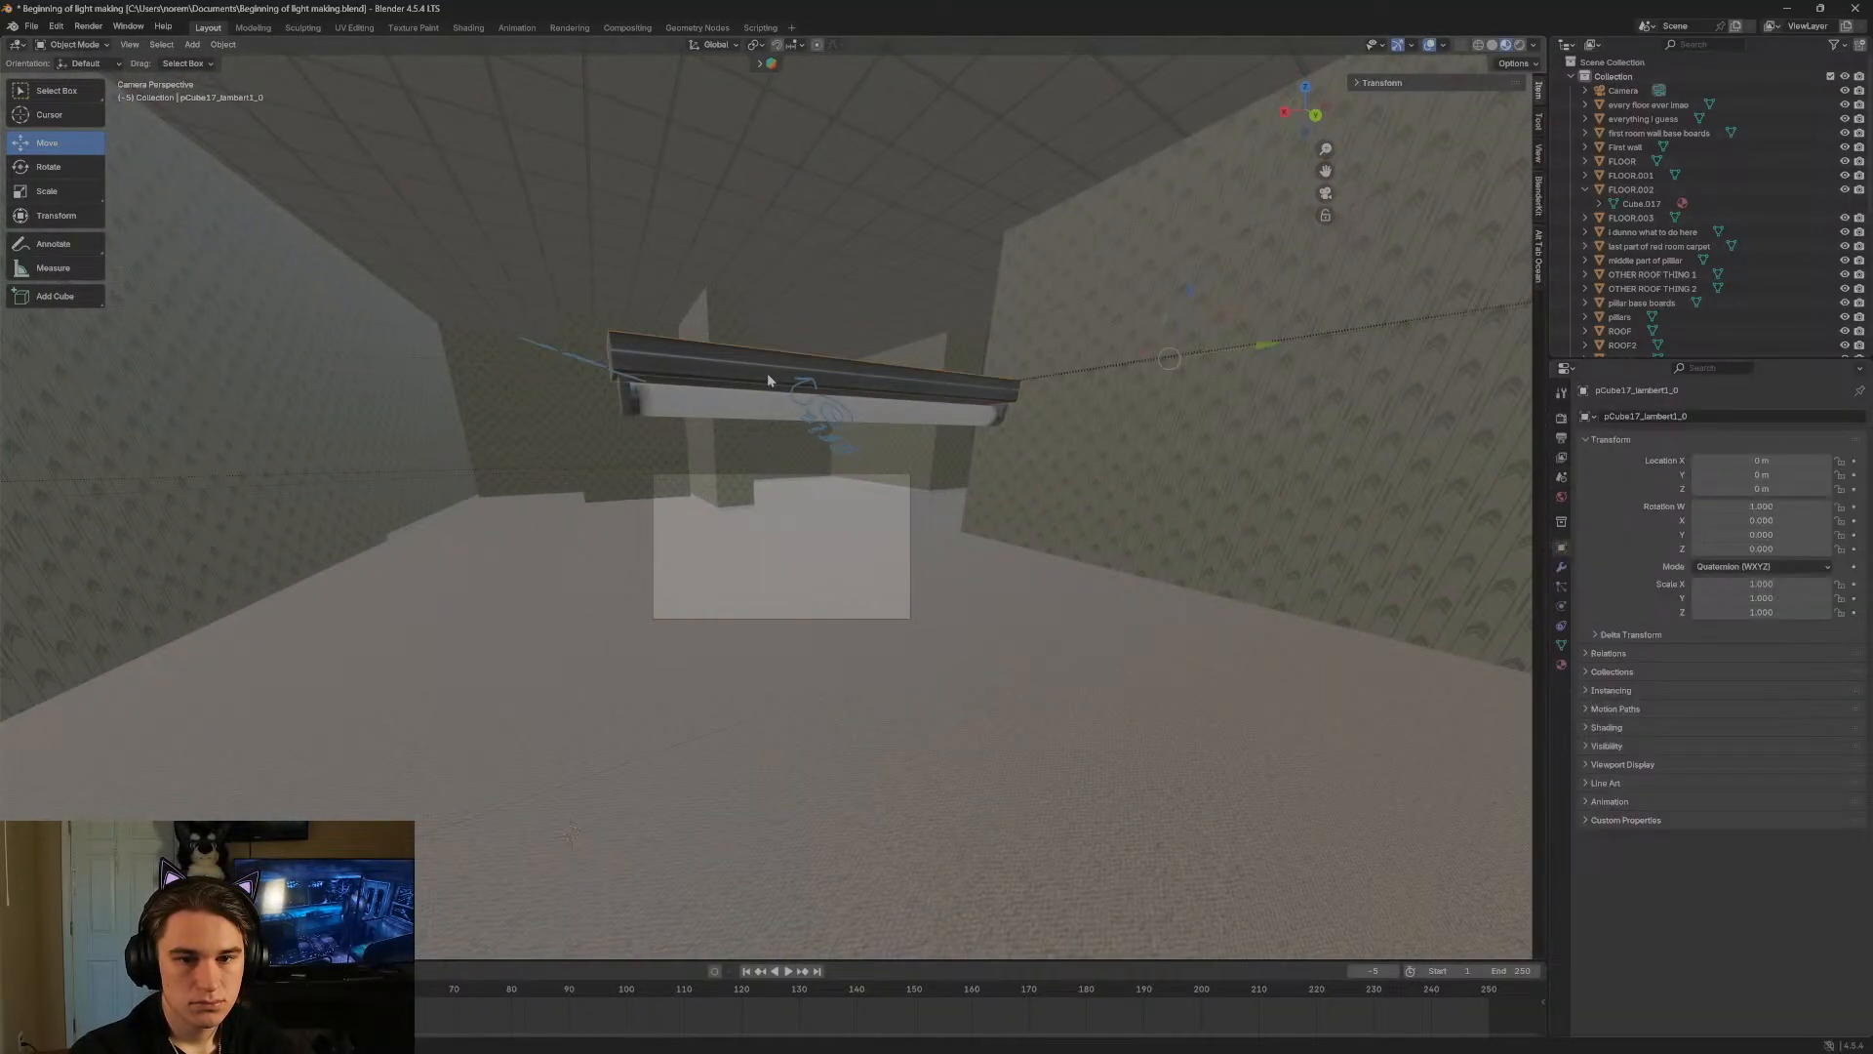
{"action": "right_click", "coordinate": [767, 373]}
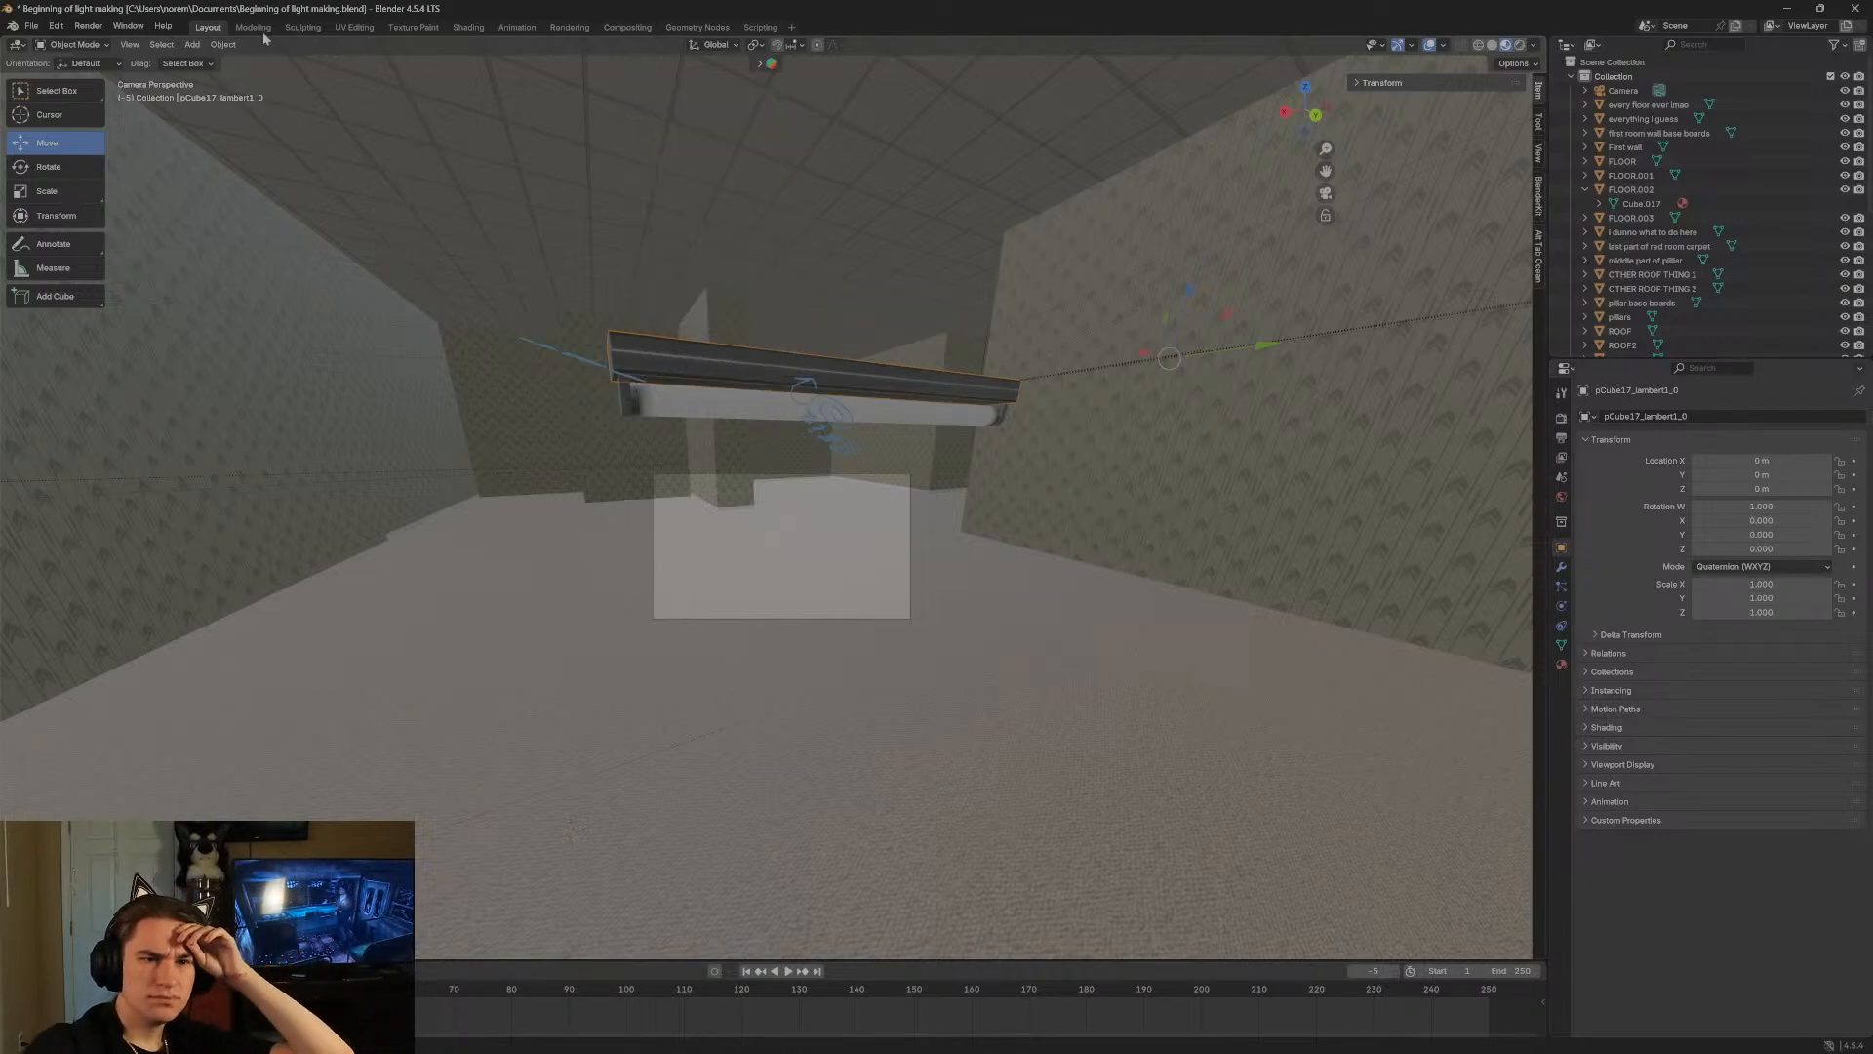
{"action": "left_click", "coordinate": [160, 45]}
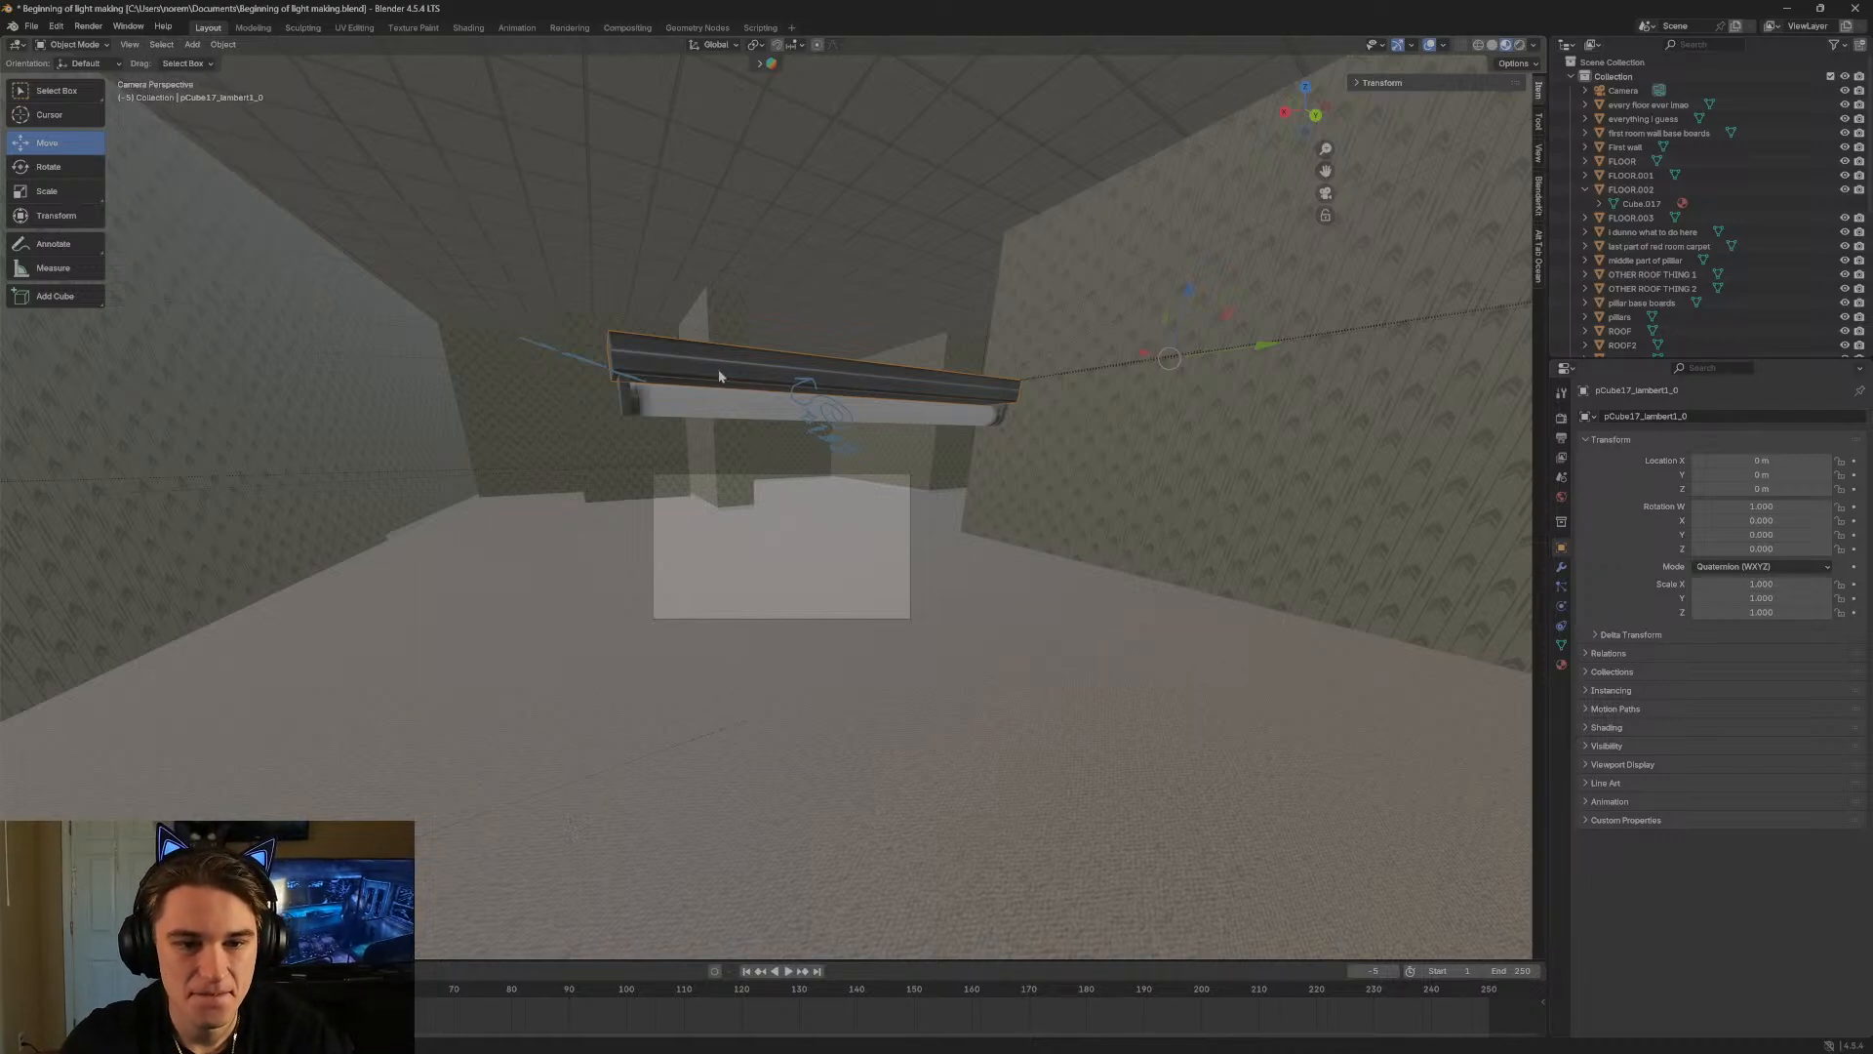
Examine the remaining light fixture from below and the ceiling tile grid above it.
{"action": "key", "text": "shift+grave"}
{"action": "key", "text": "s"}
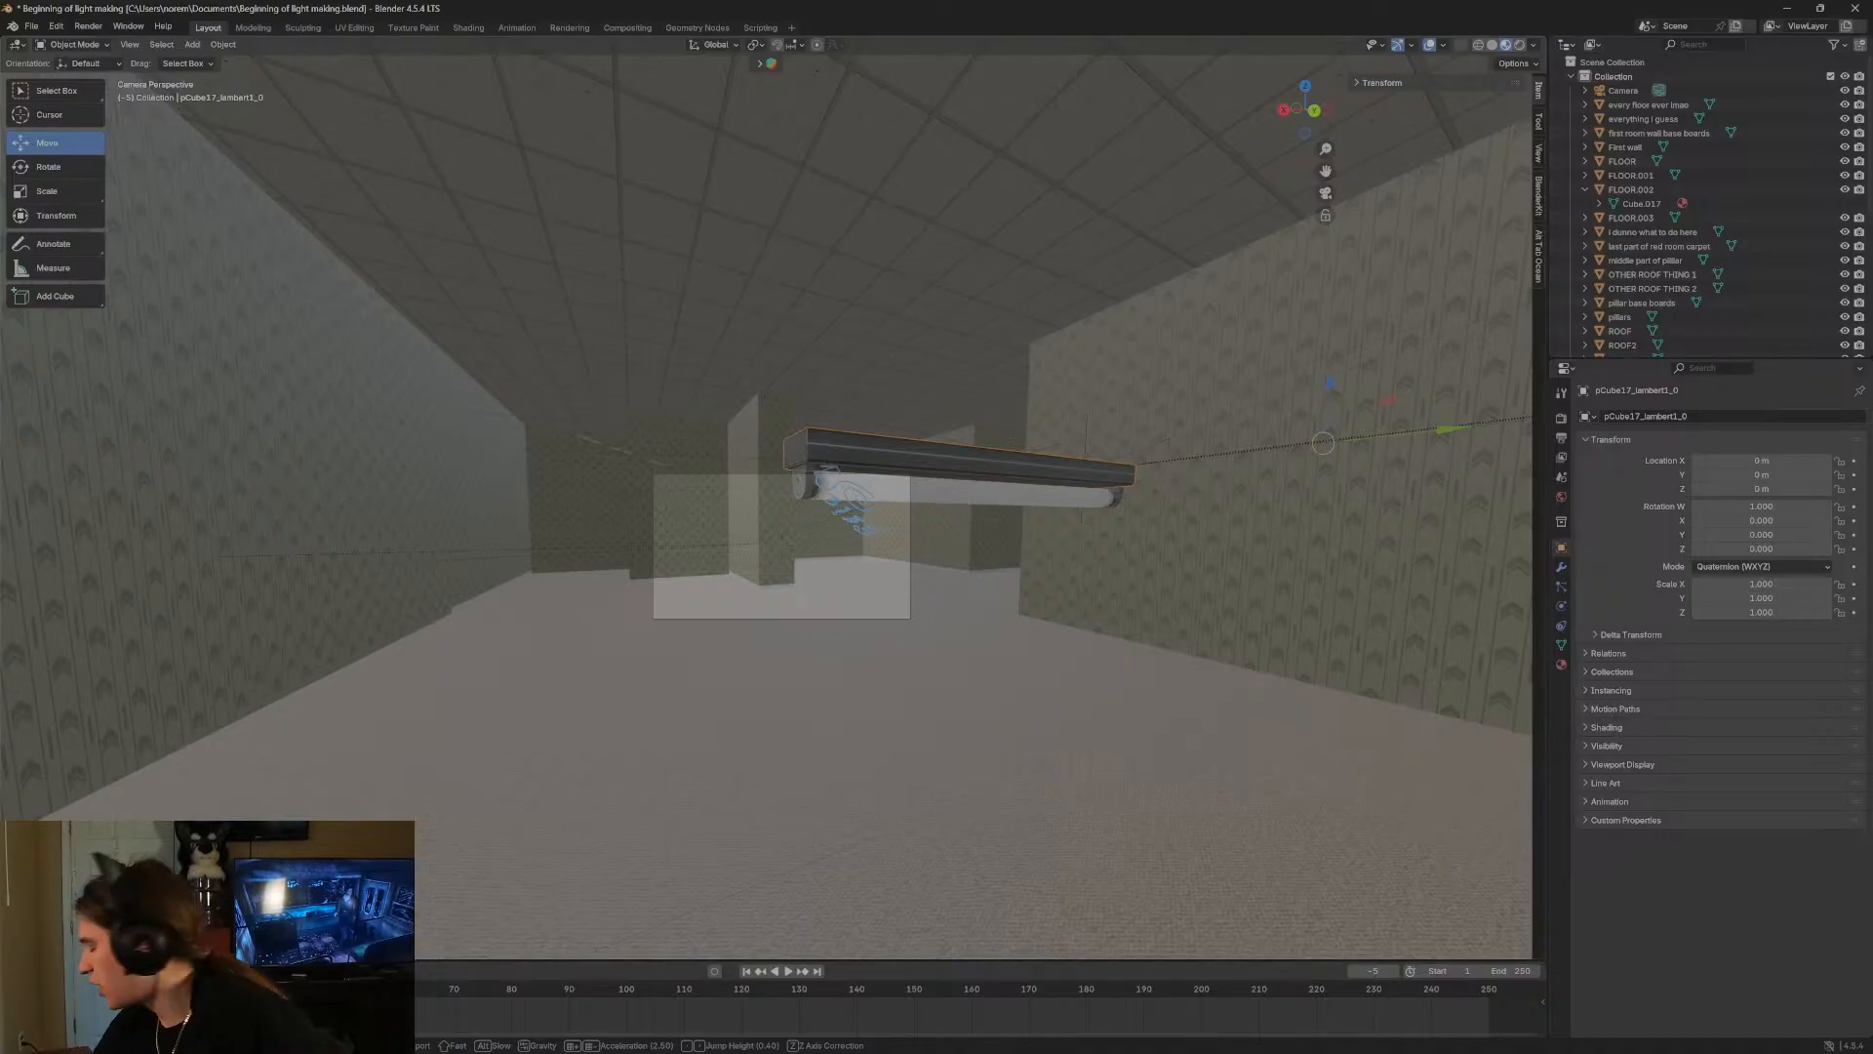
{"action": "key", "text": "w"}
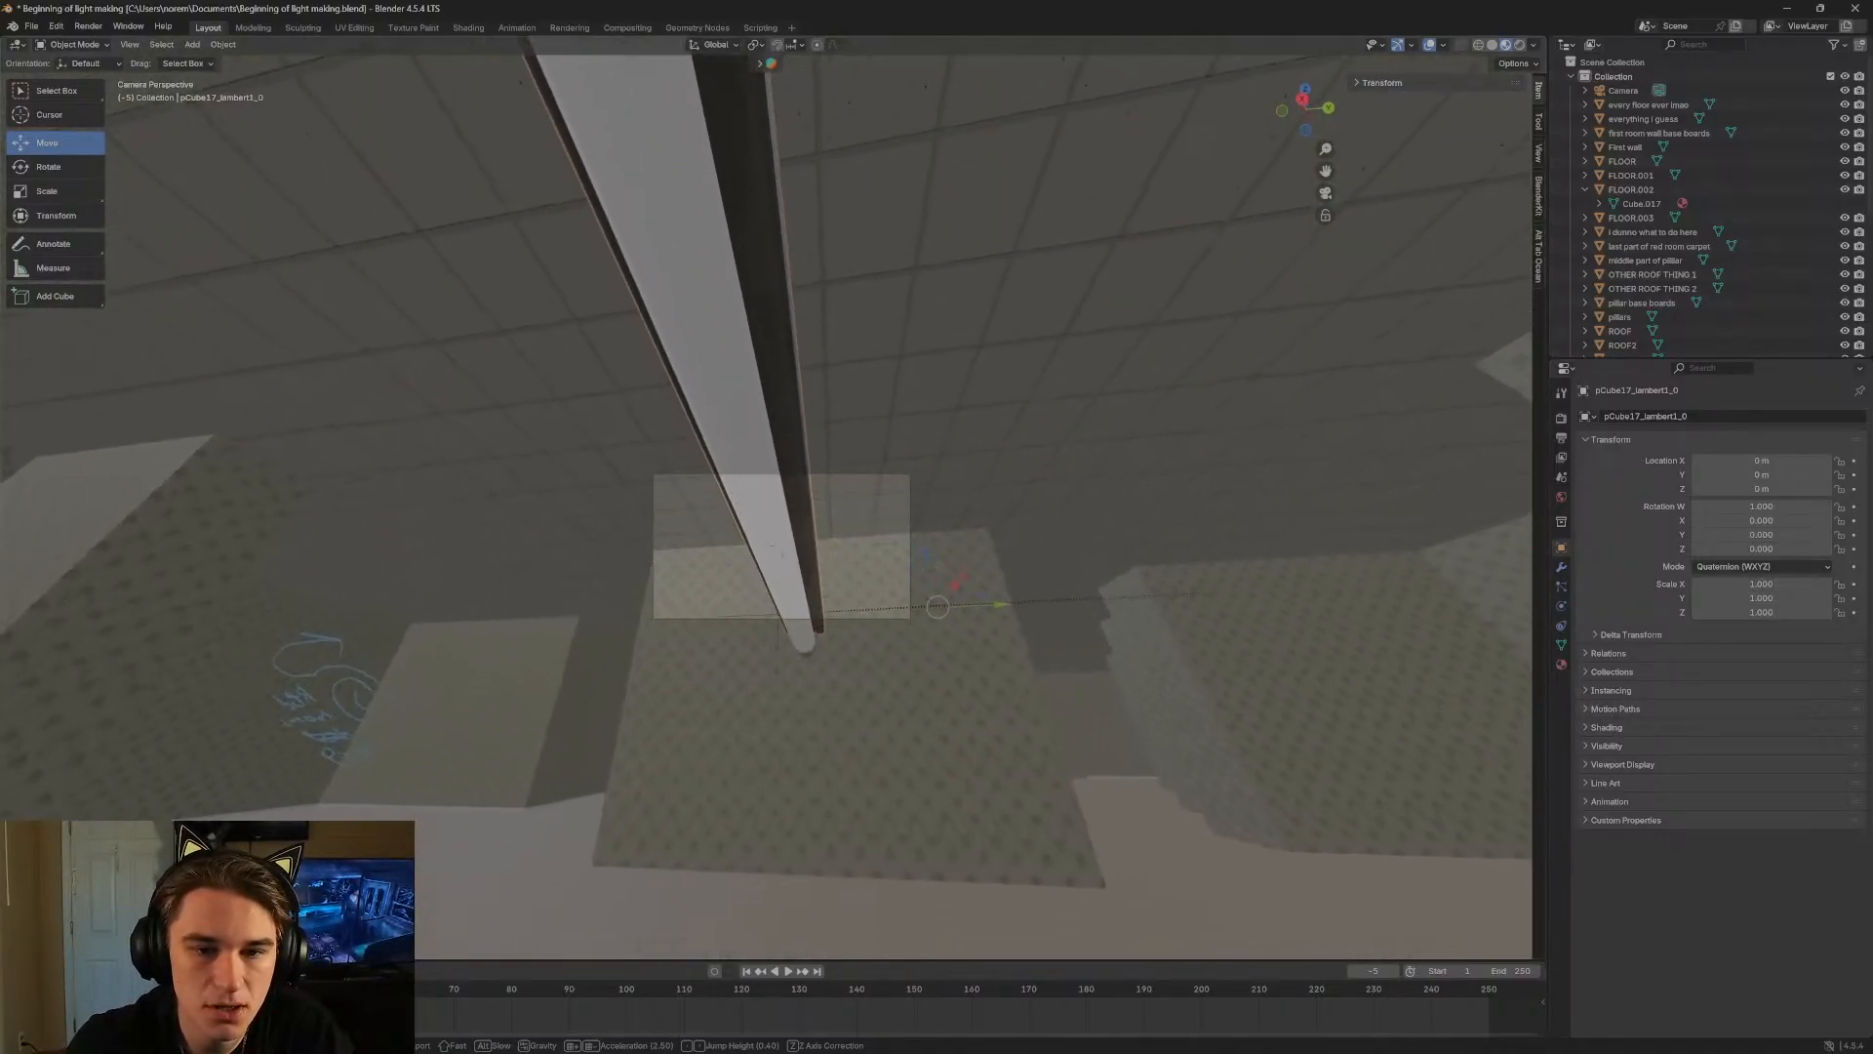
{"action": "key", "text": "s"}
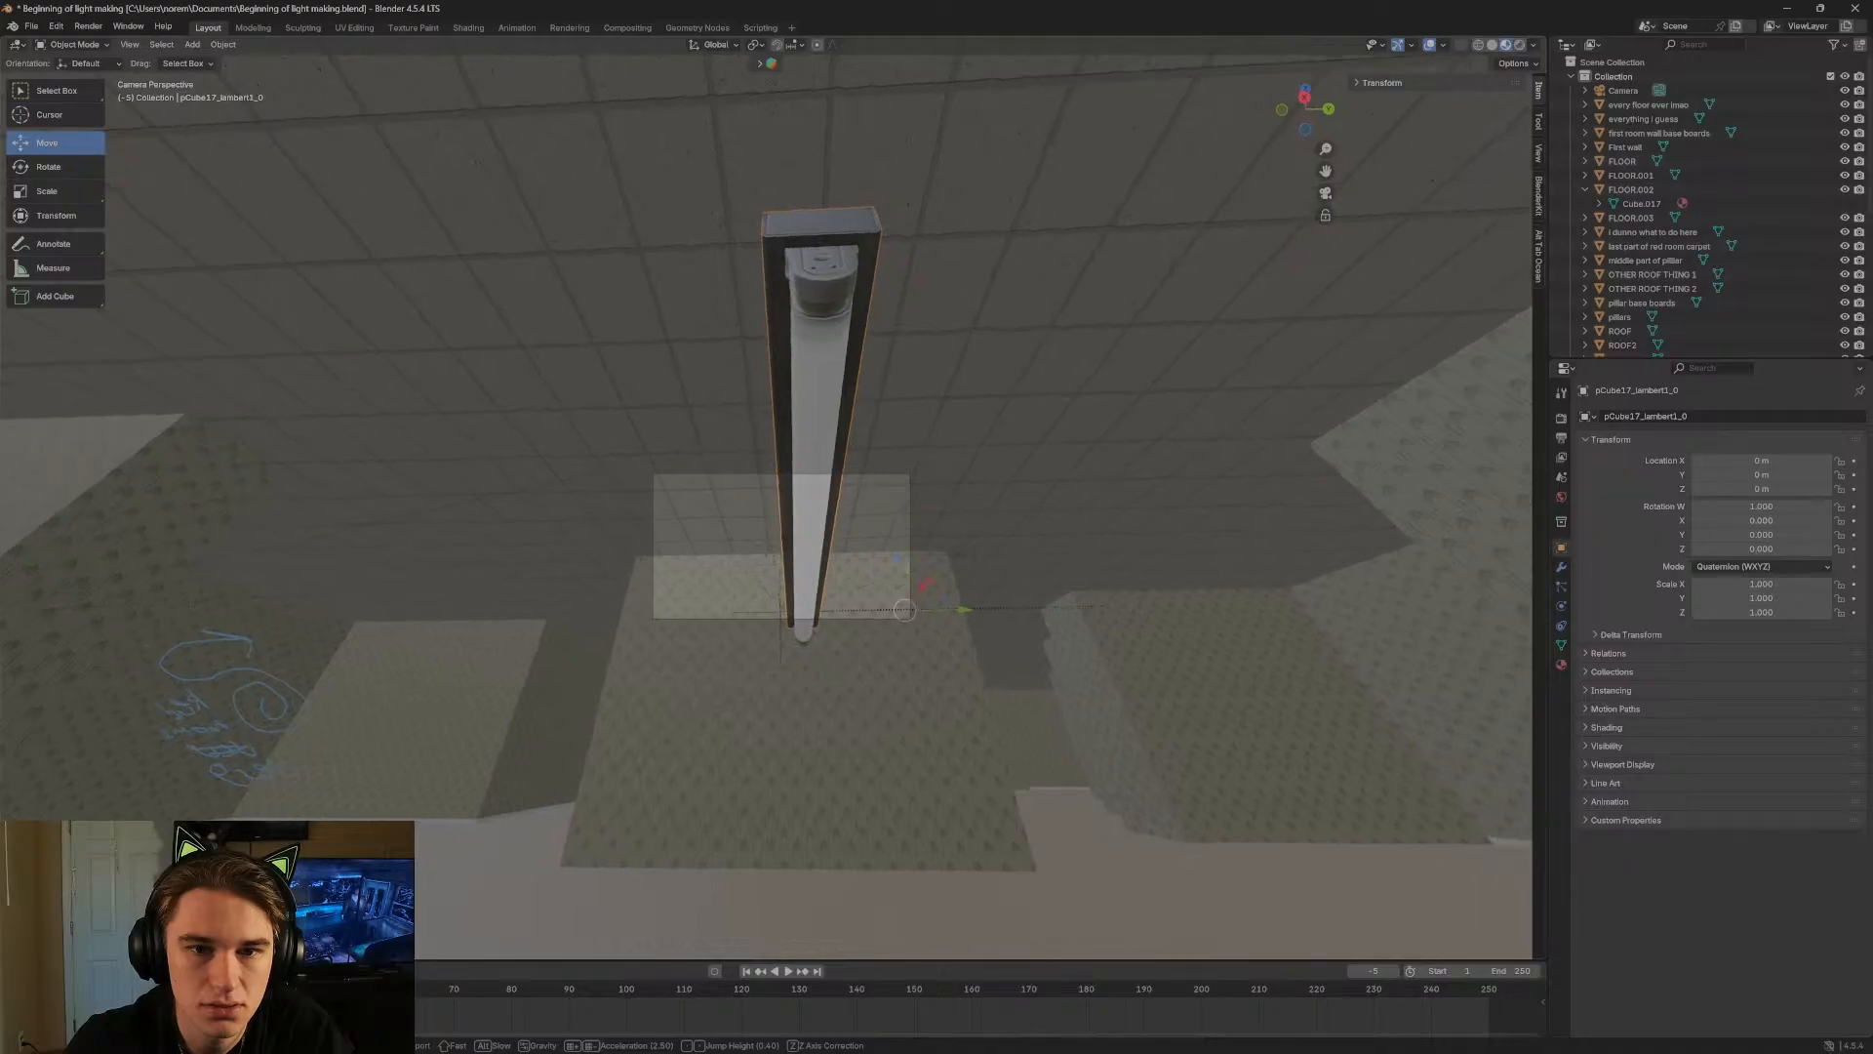
{"action": "key", "text": "a"}
{"action": "key", "text": "w"}
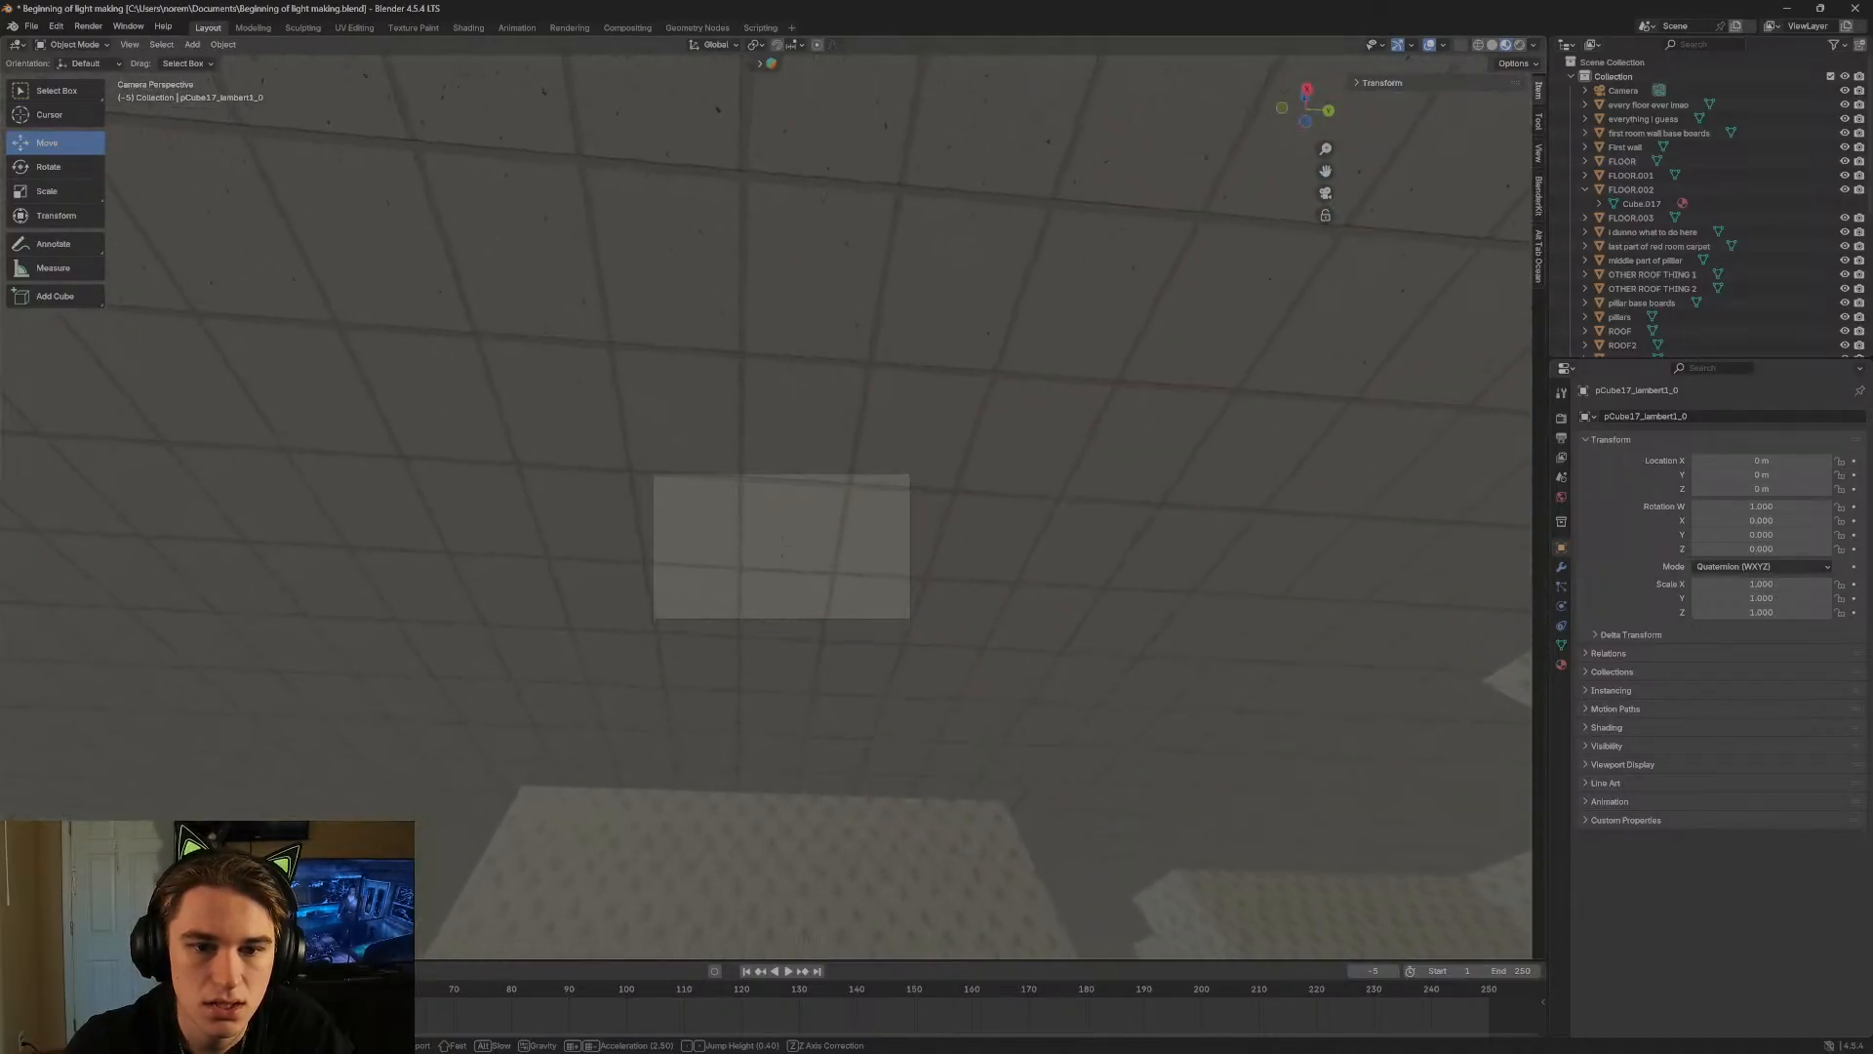
{"action": "key", "text": "s"}
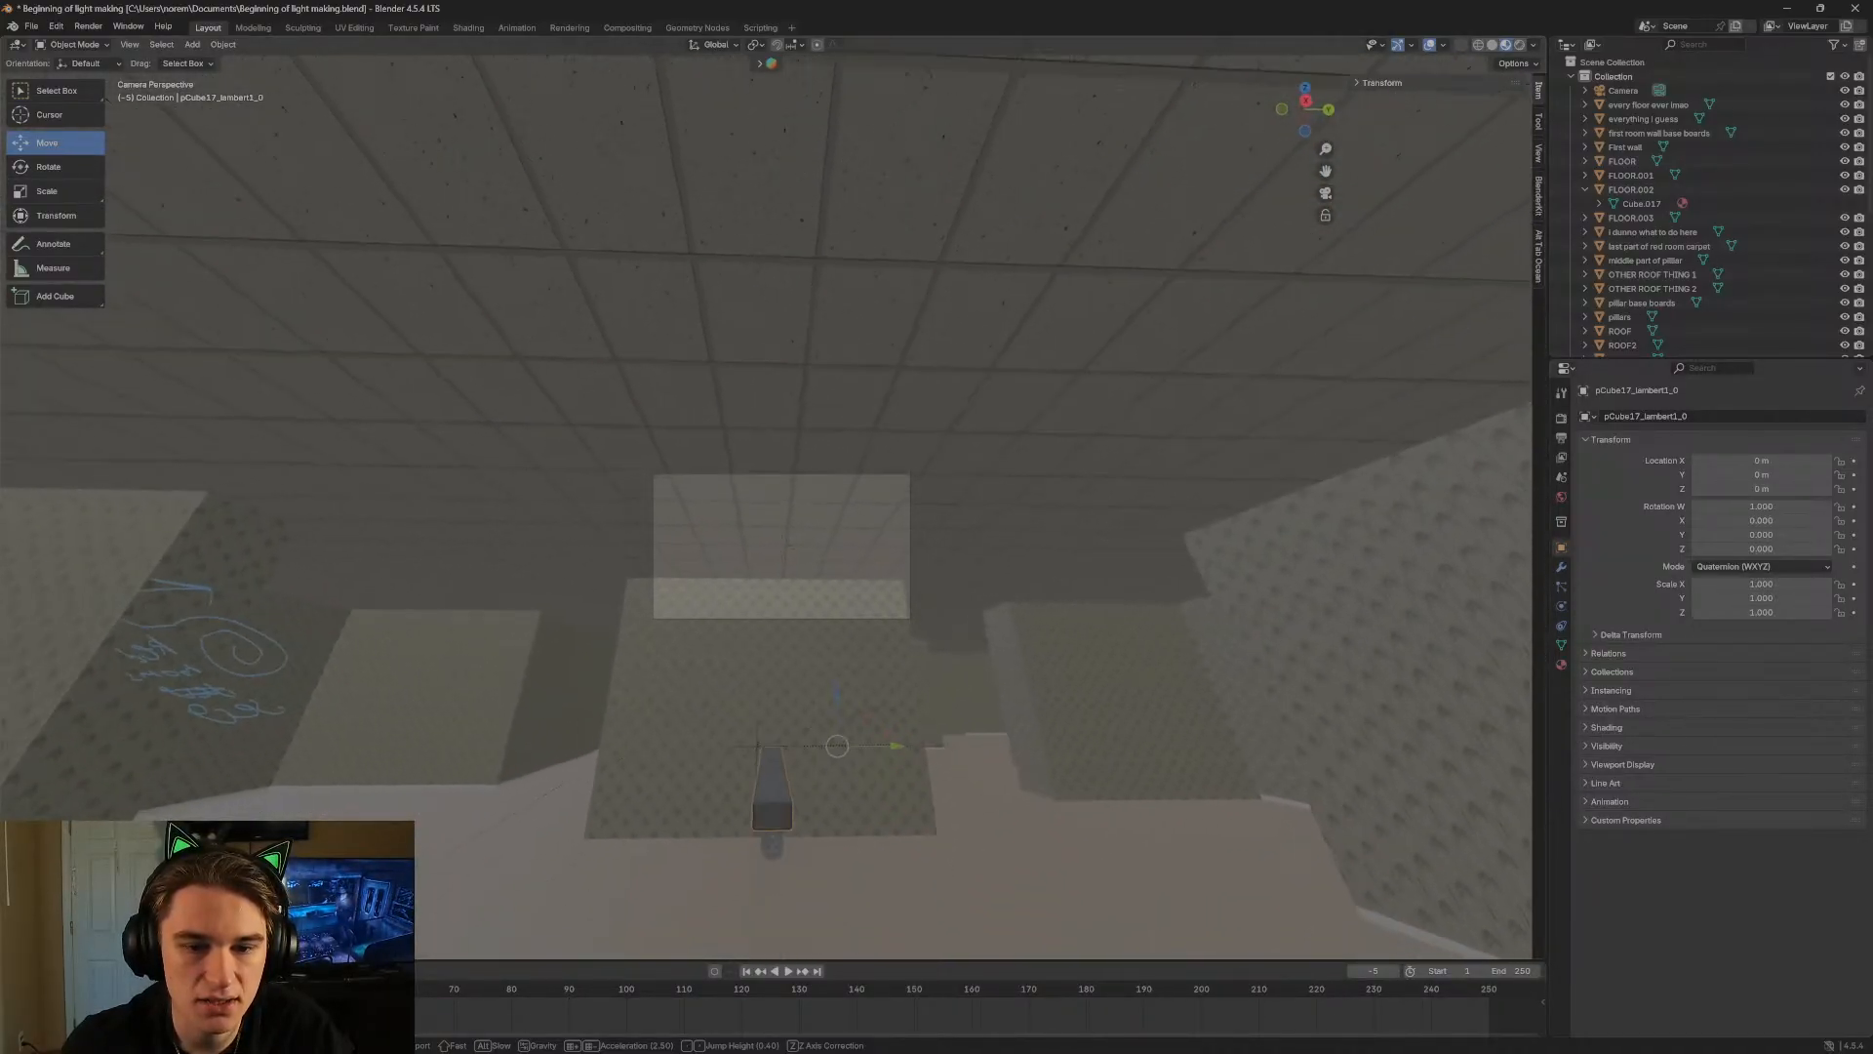
{"action": "key", "text": "w"}
{"action": "key", "text": "s"}
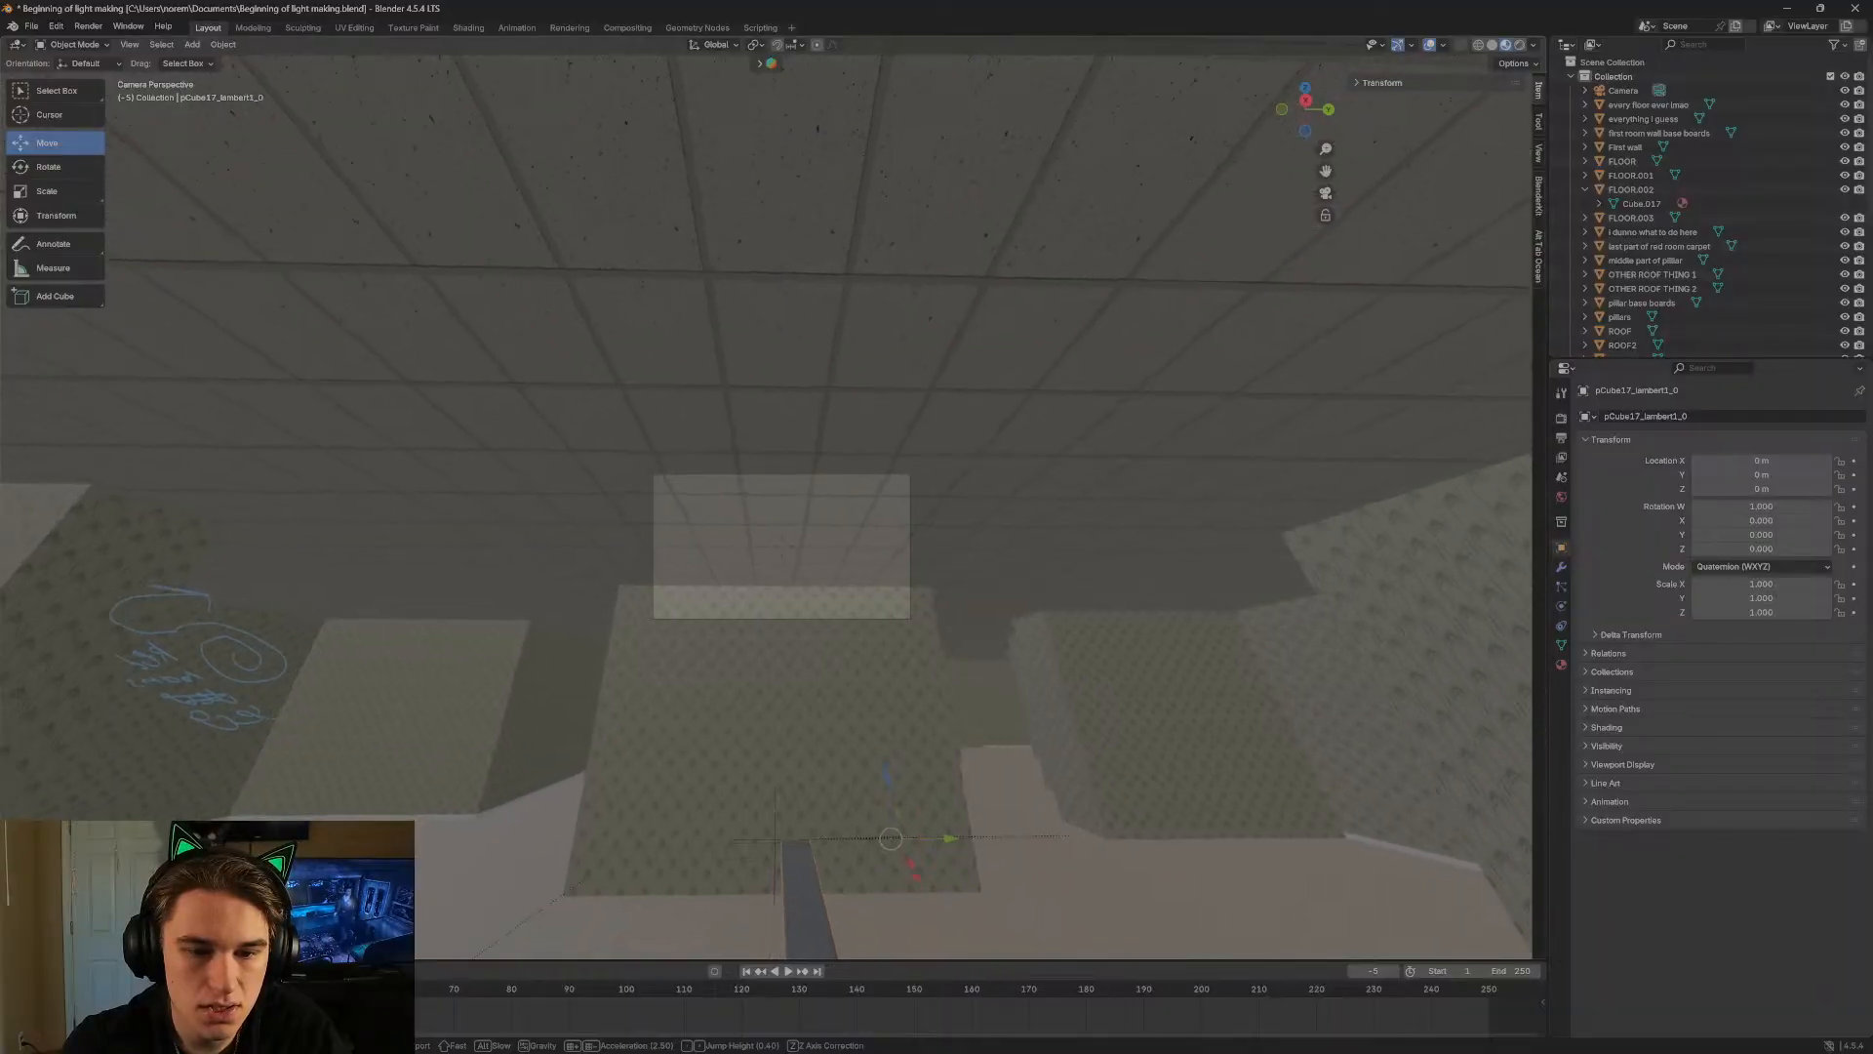
{"action": "key", "text": "w"}
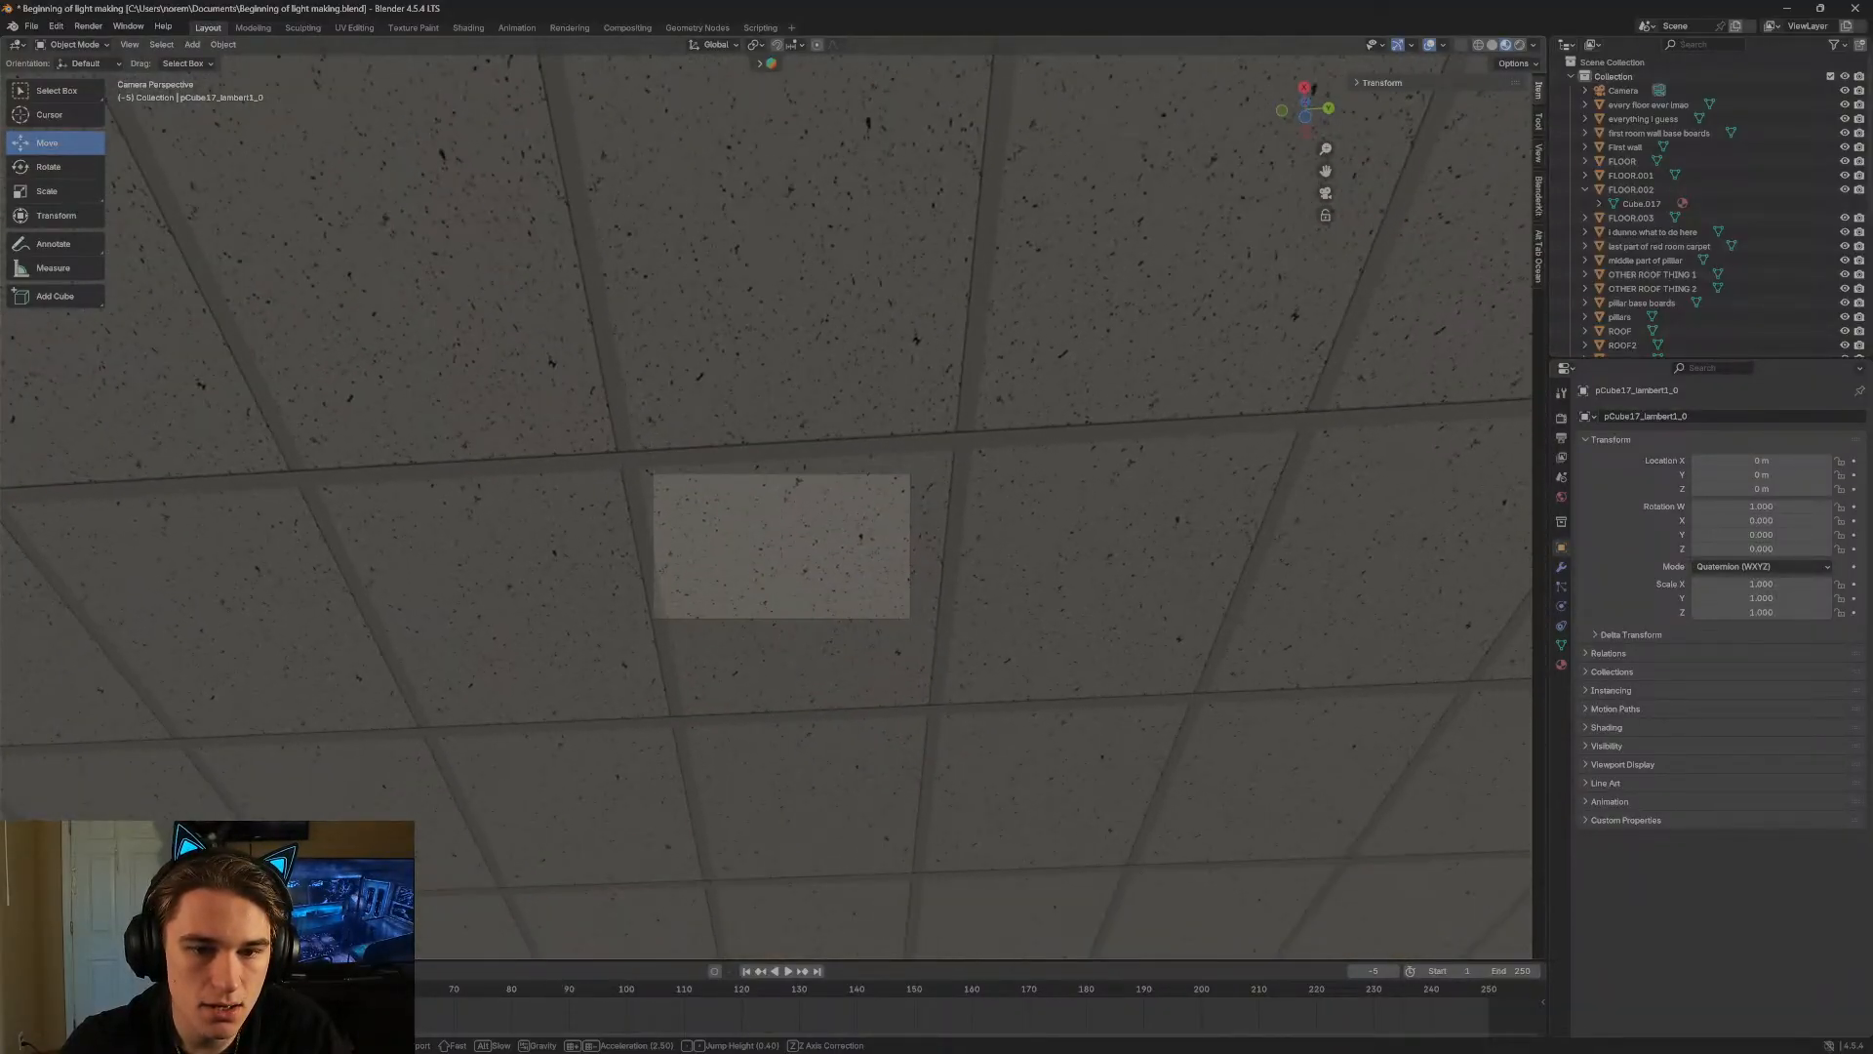
{"action": "key", "text": "s"}
{"action": "key", "text": "s"}
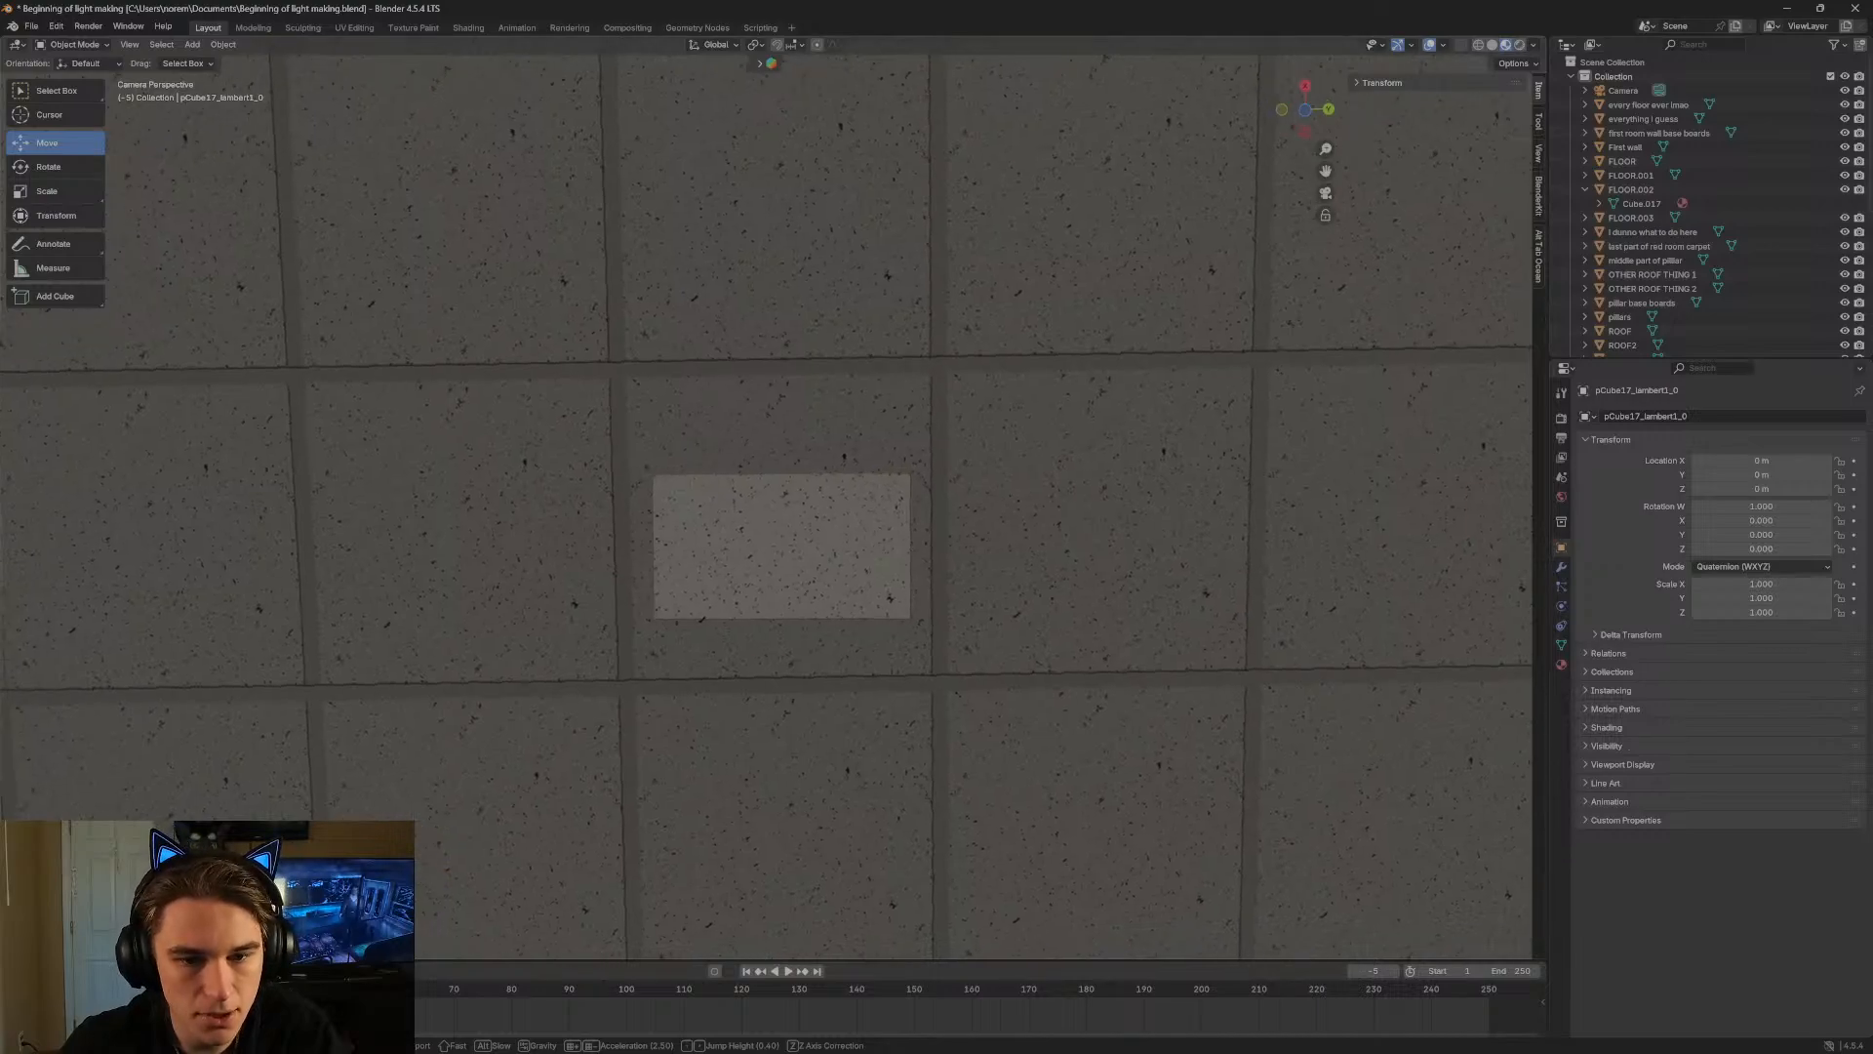
{"action": "left_click", "coordinate": [719, 371]}
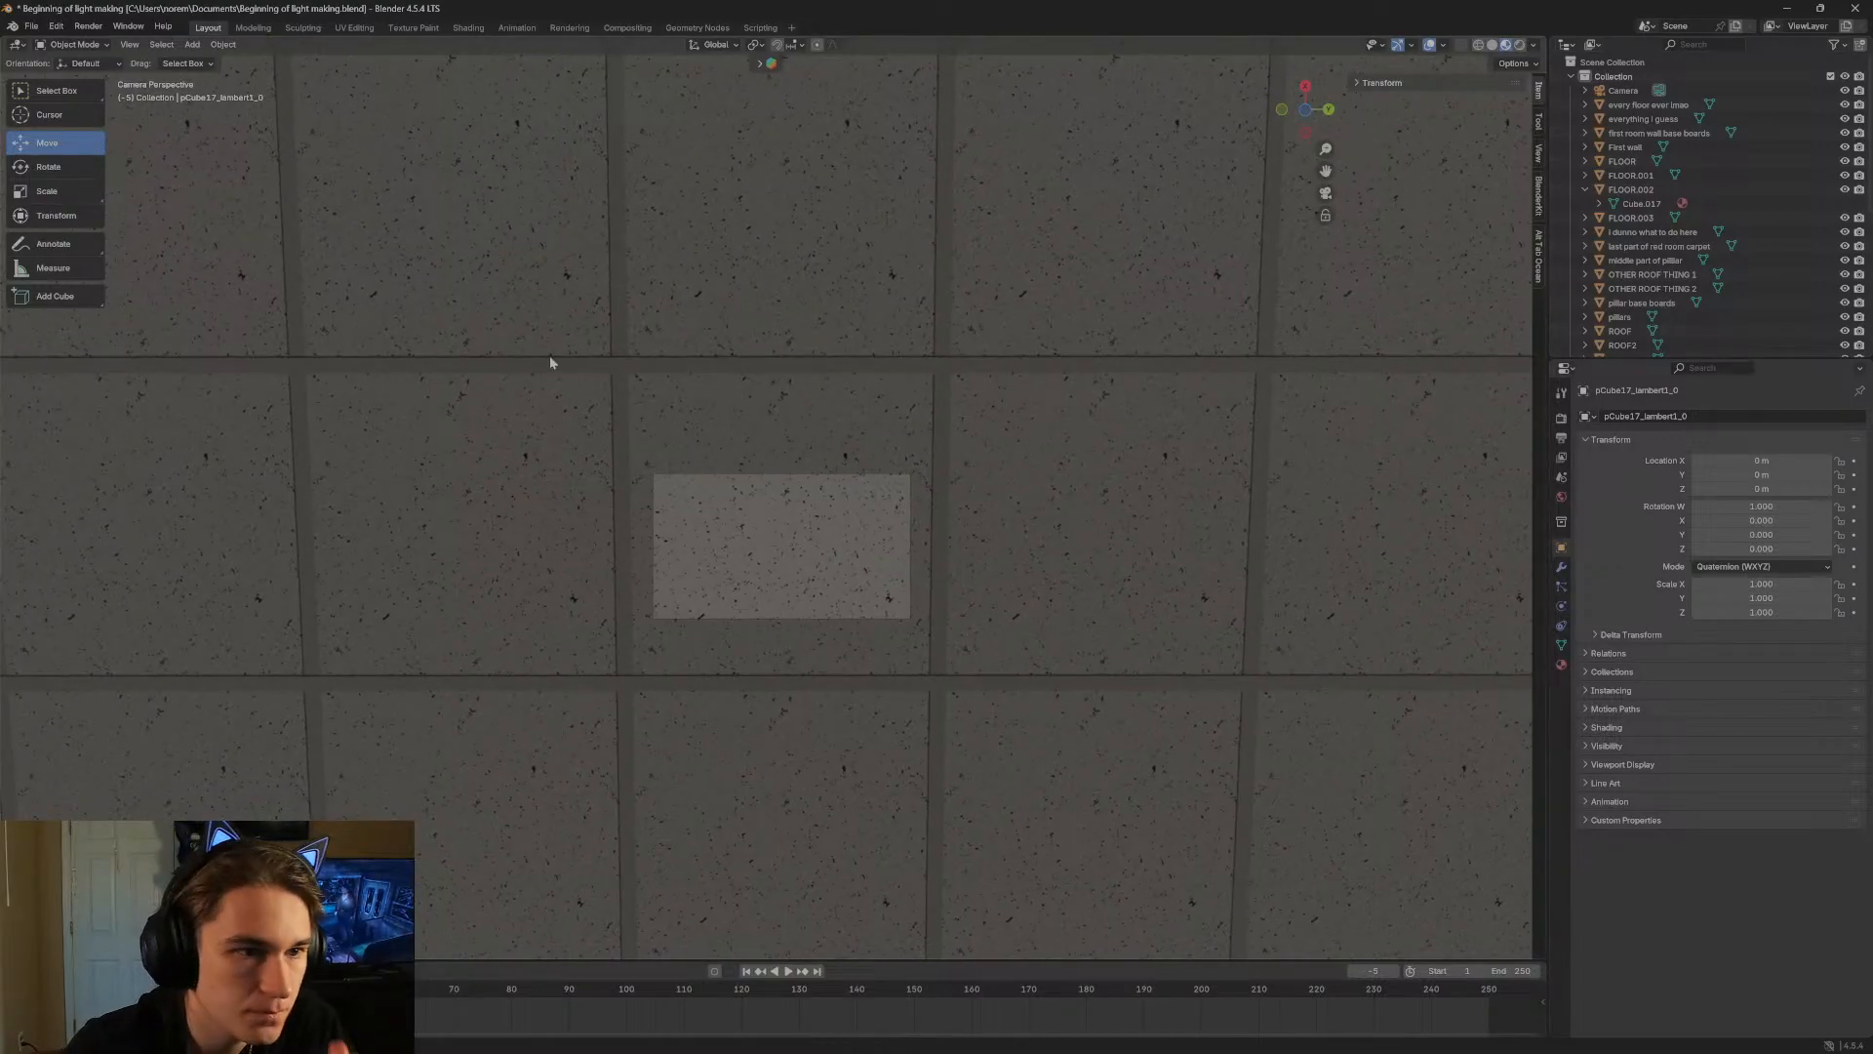
Enter Edit Mode on the light fixture's housing and try to box-select a single ceiling tile.
{"action": "left_click", "coordinate": [56, 295]}
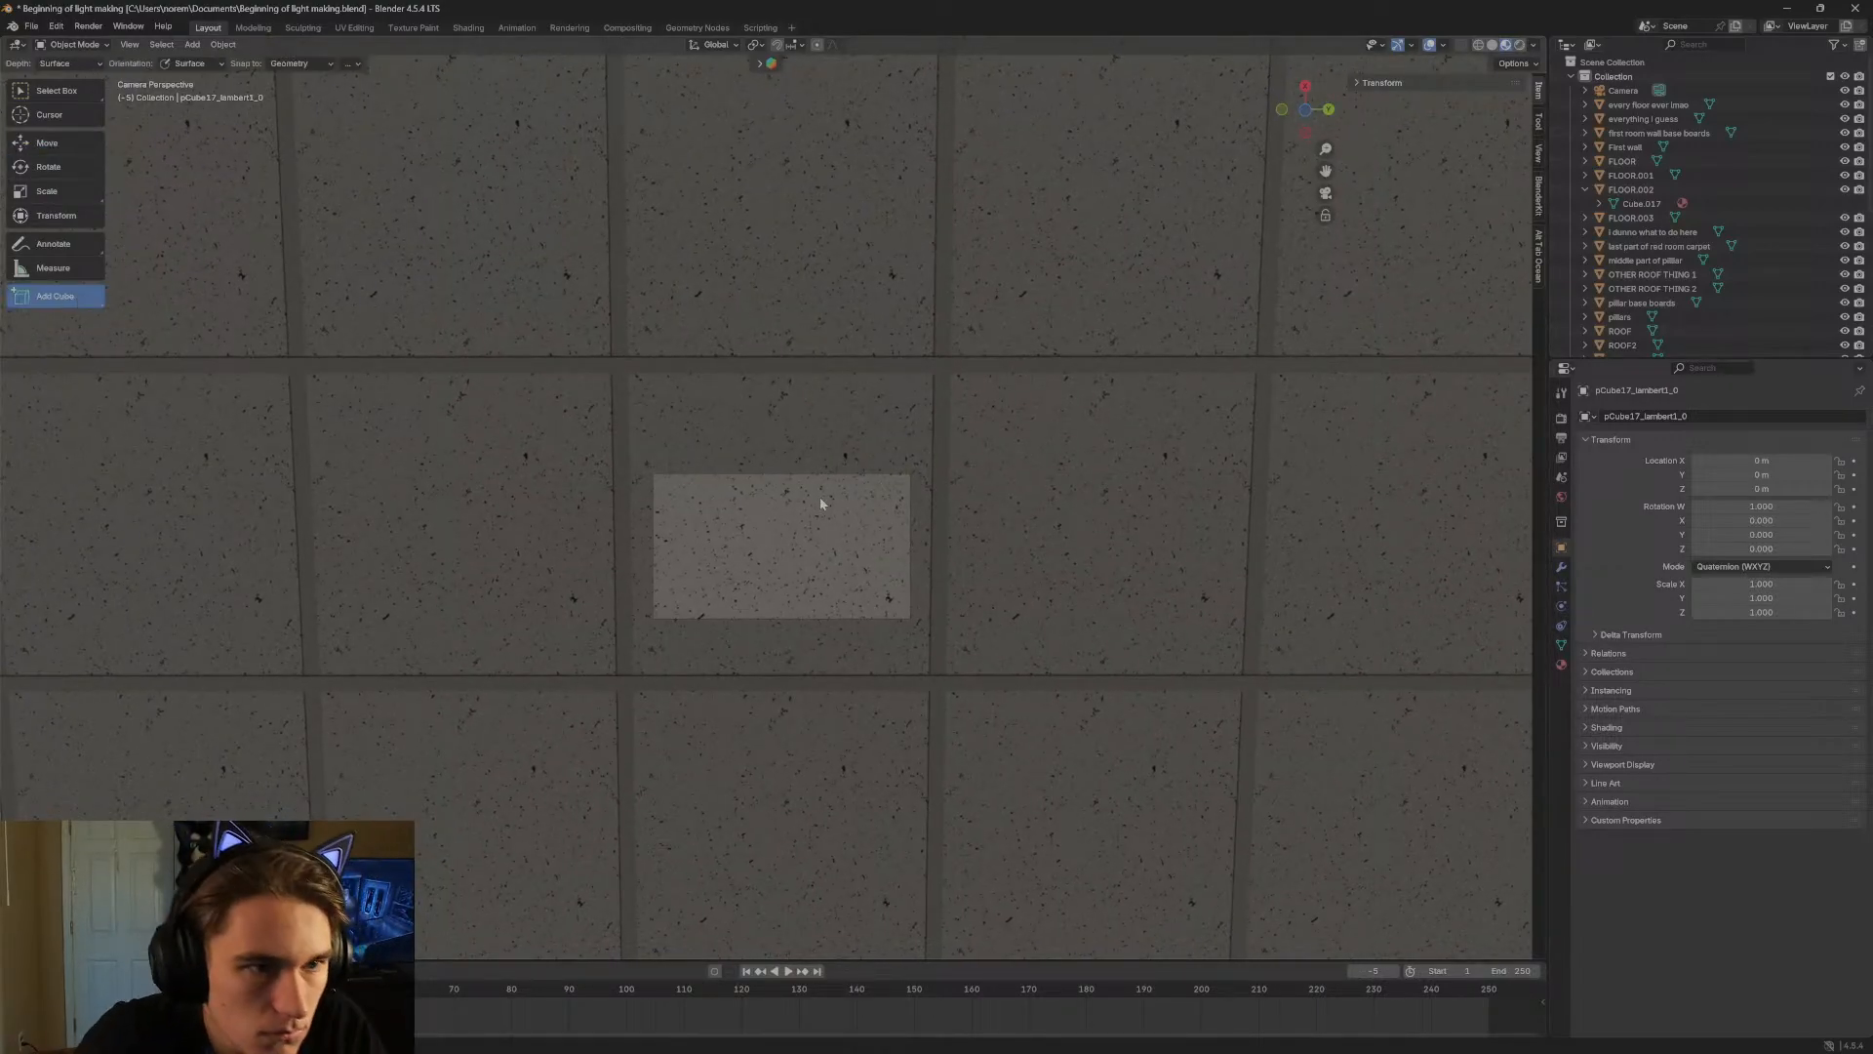
{"action": "left_click", "coordinate": [73, 44]}
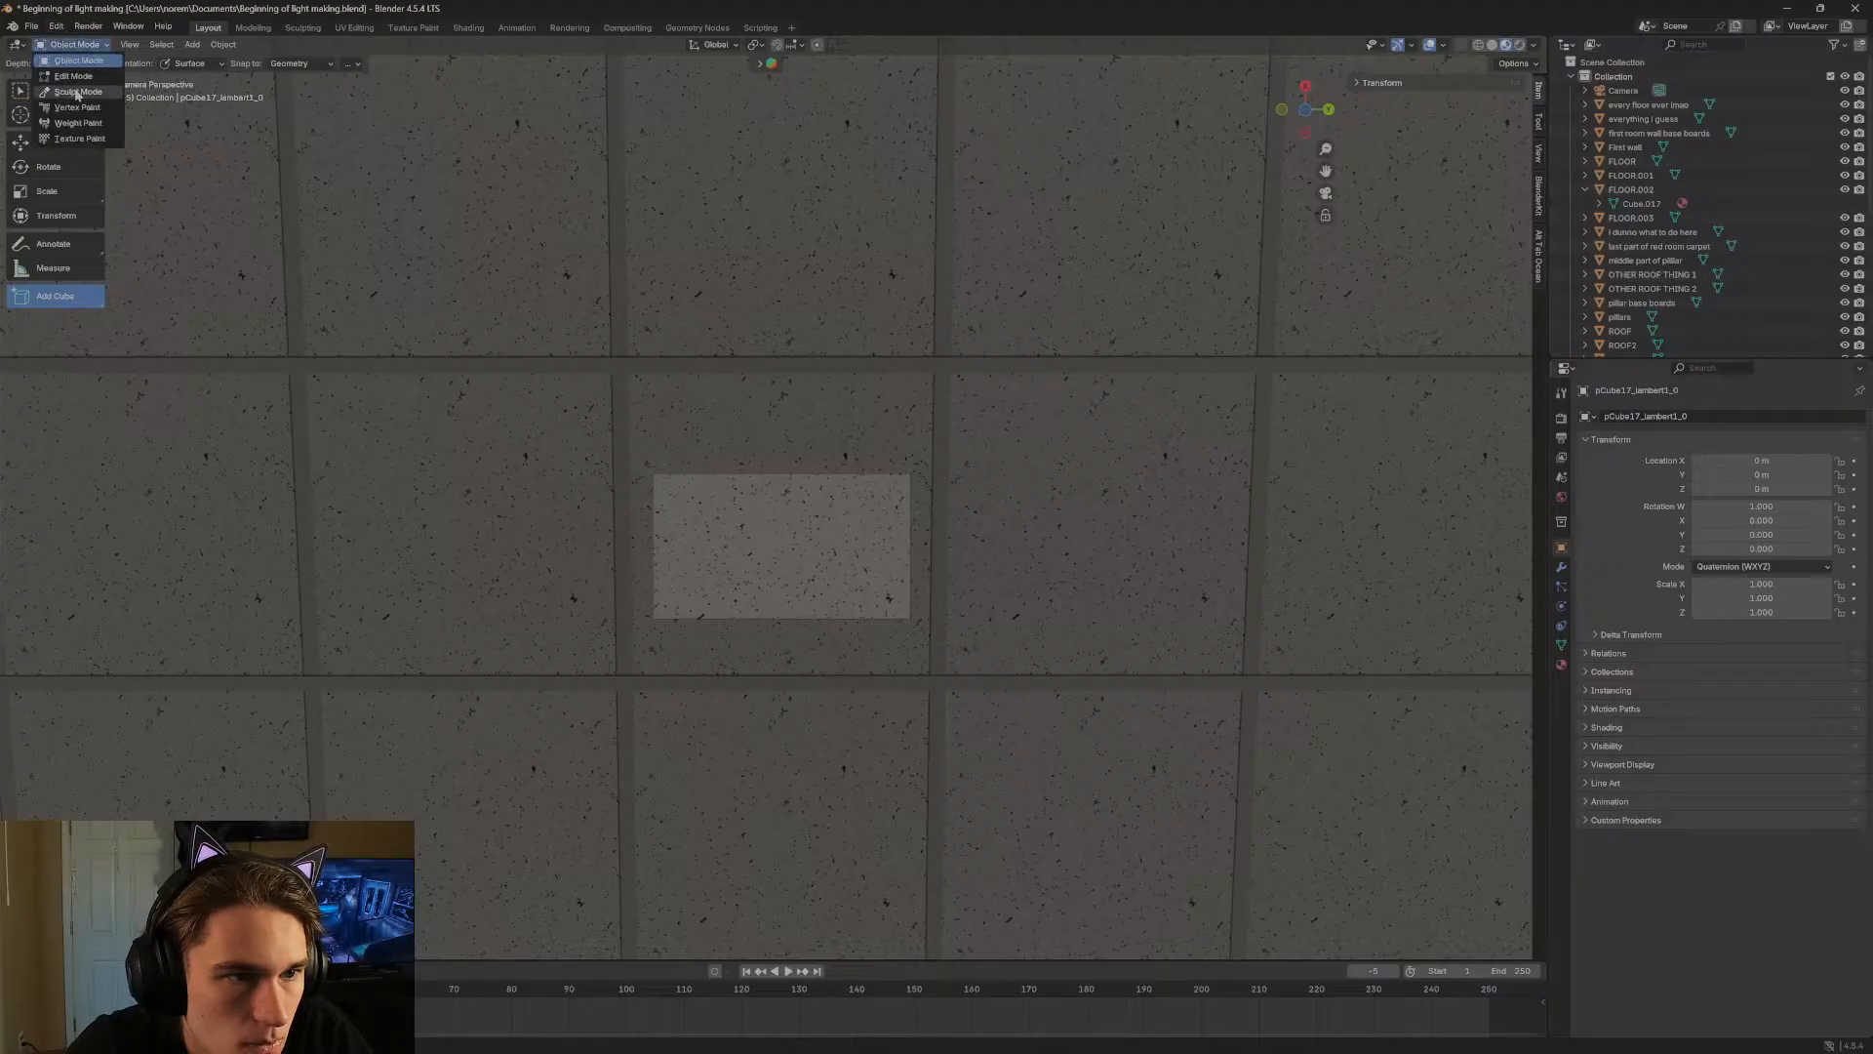
{"action": "left_click", "coordinate": [71, 67]}
{"action": "left_click", "coordinate": [44, 91]}
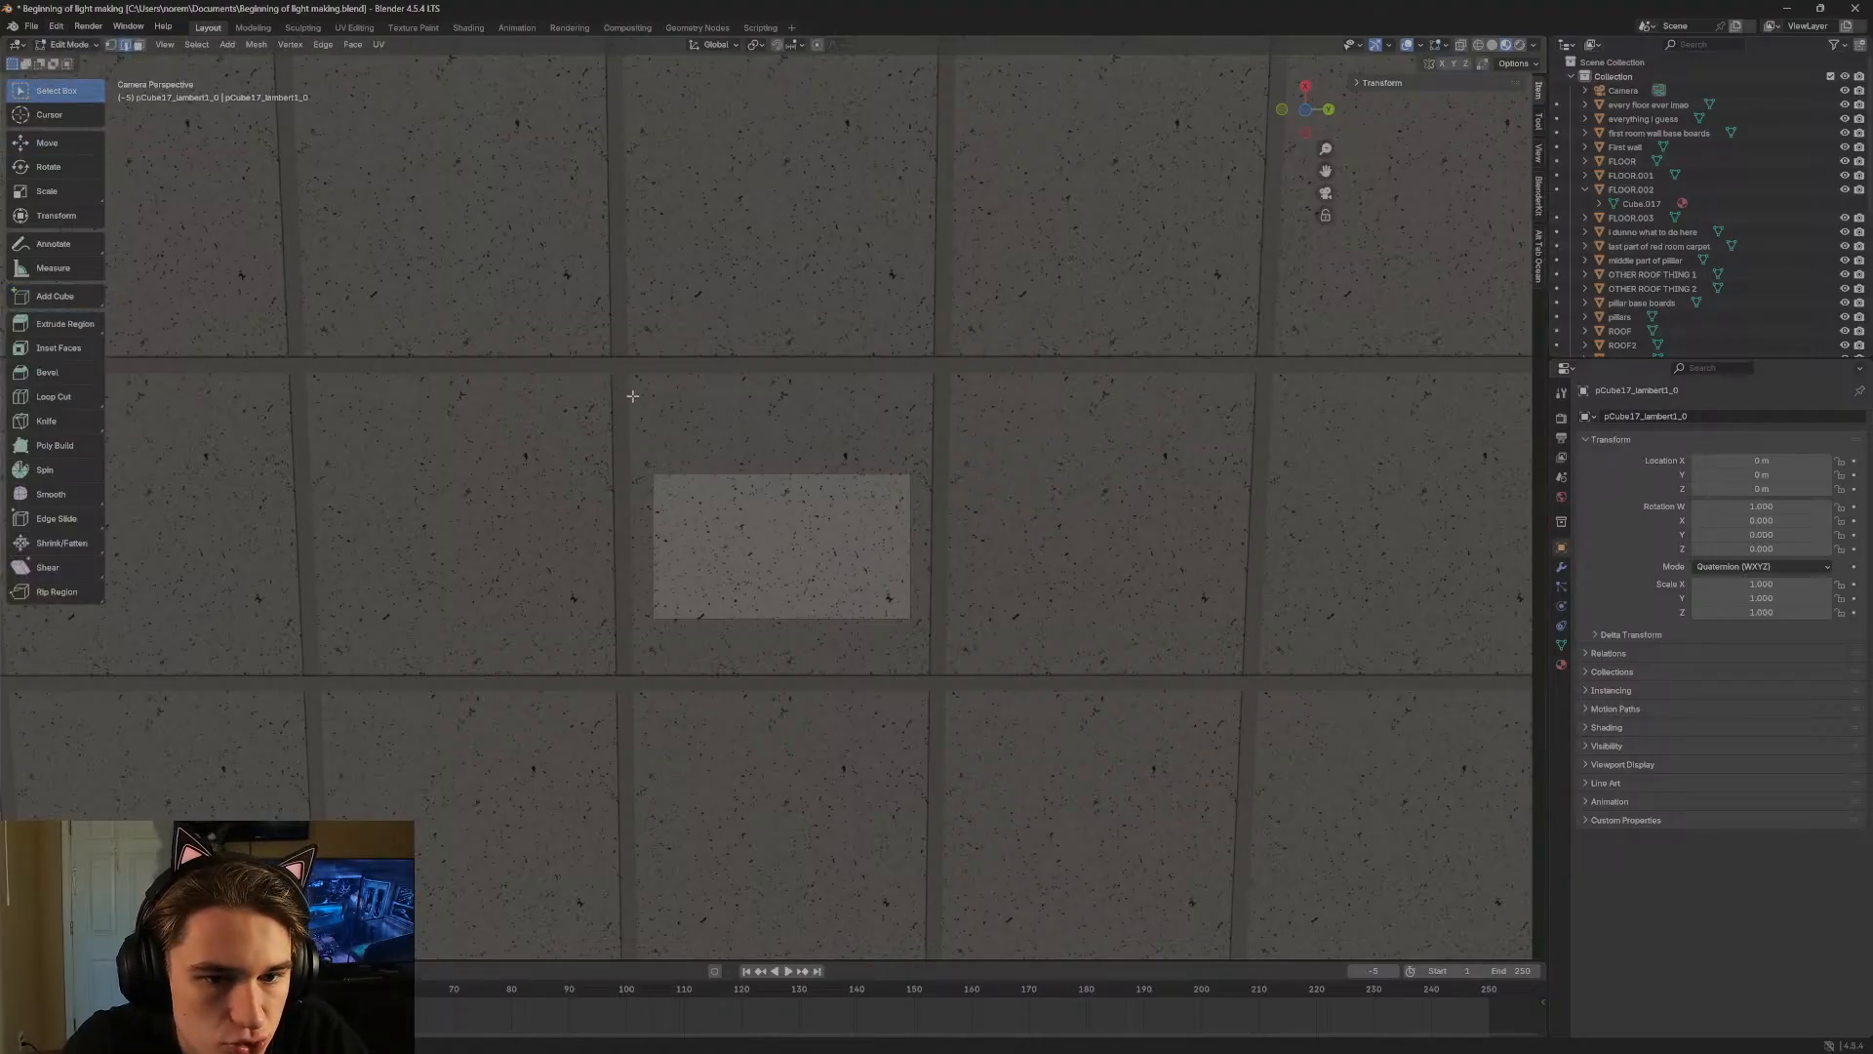
{"action": "left_click_drag", "start_coordinate": [630, 375], "coordinate": [788, 559]}
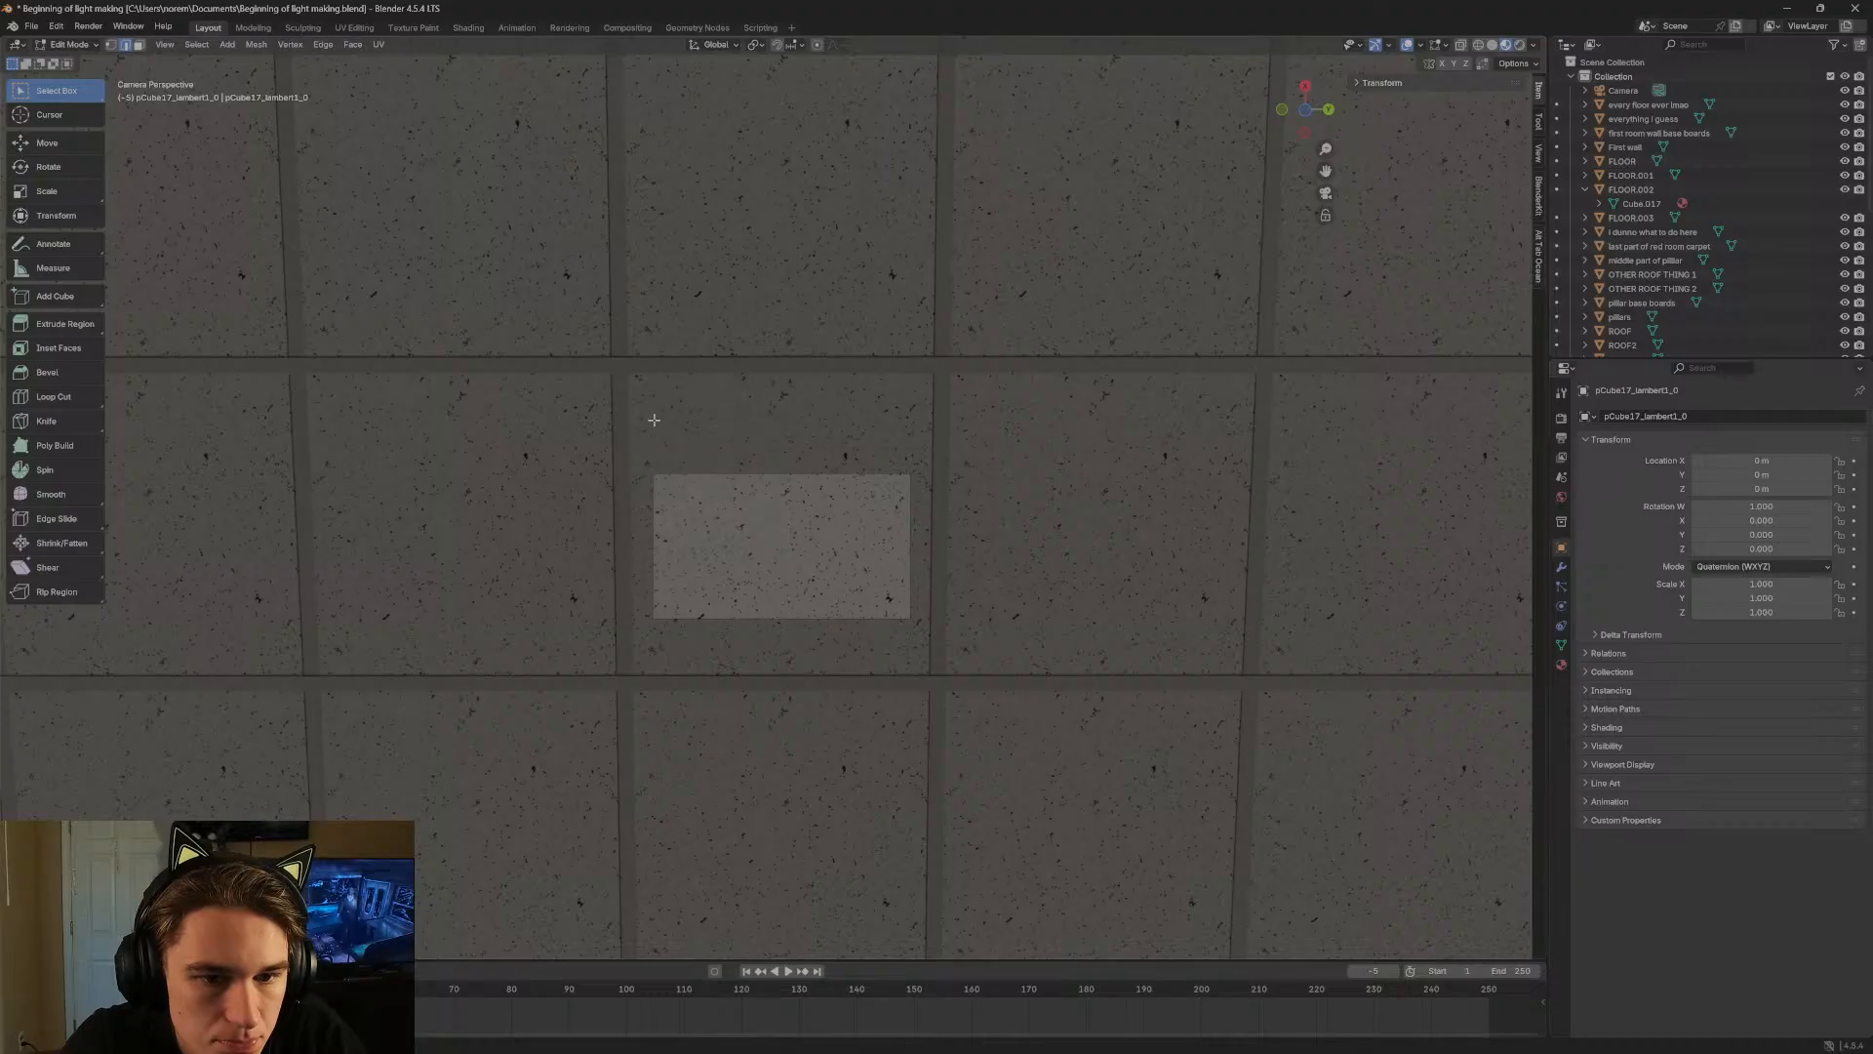
{"action": "left_click_drag", "start_coordinate": [629, 371], "coordinate": [930, 674]}
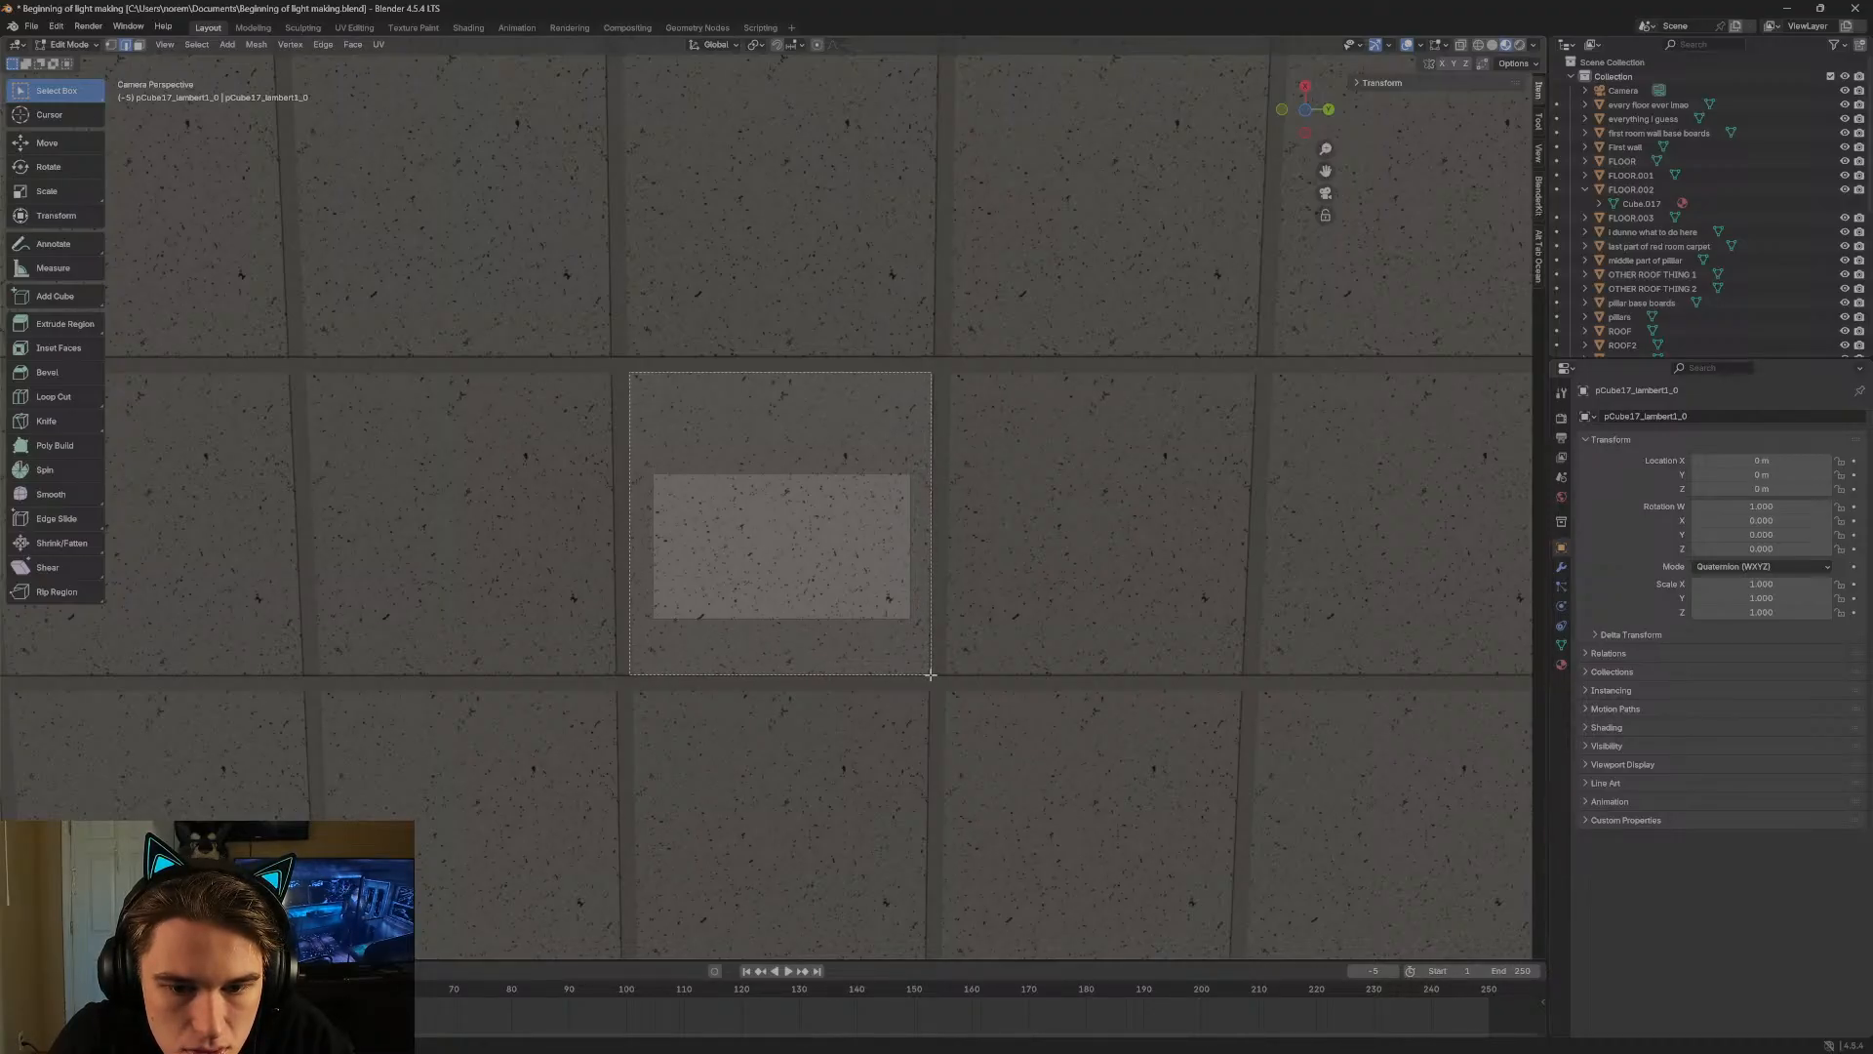
{"action": "left_click_drag", "start_coordinate": [930, 674], "coordinate": [928, 673]}
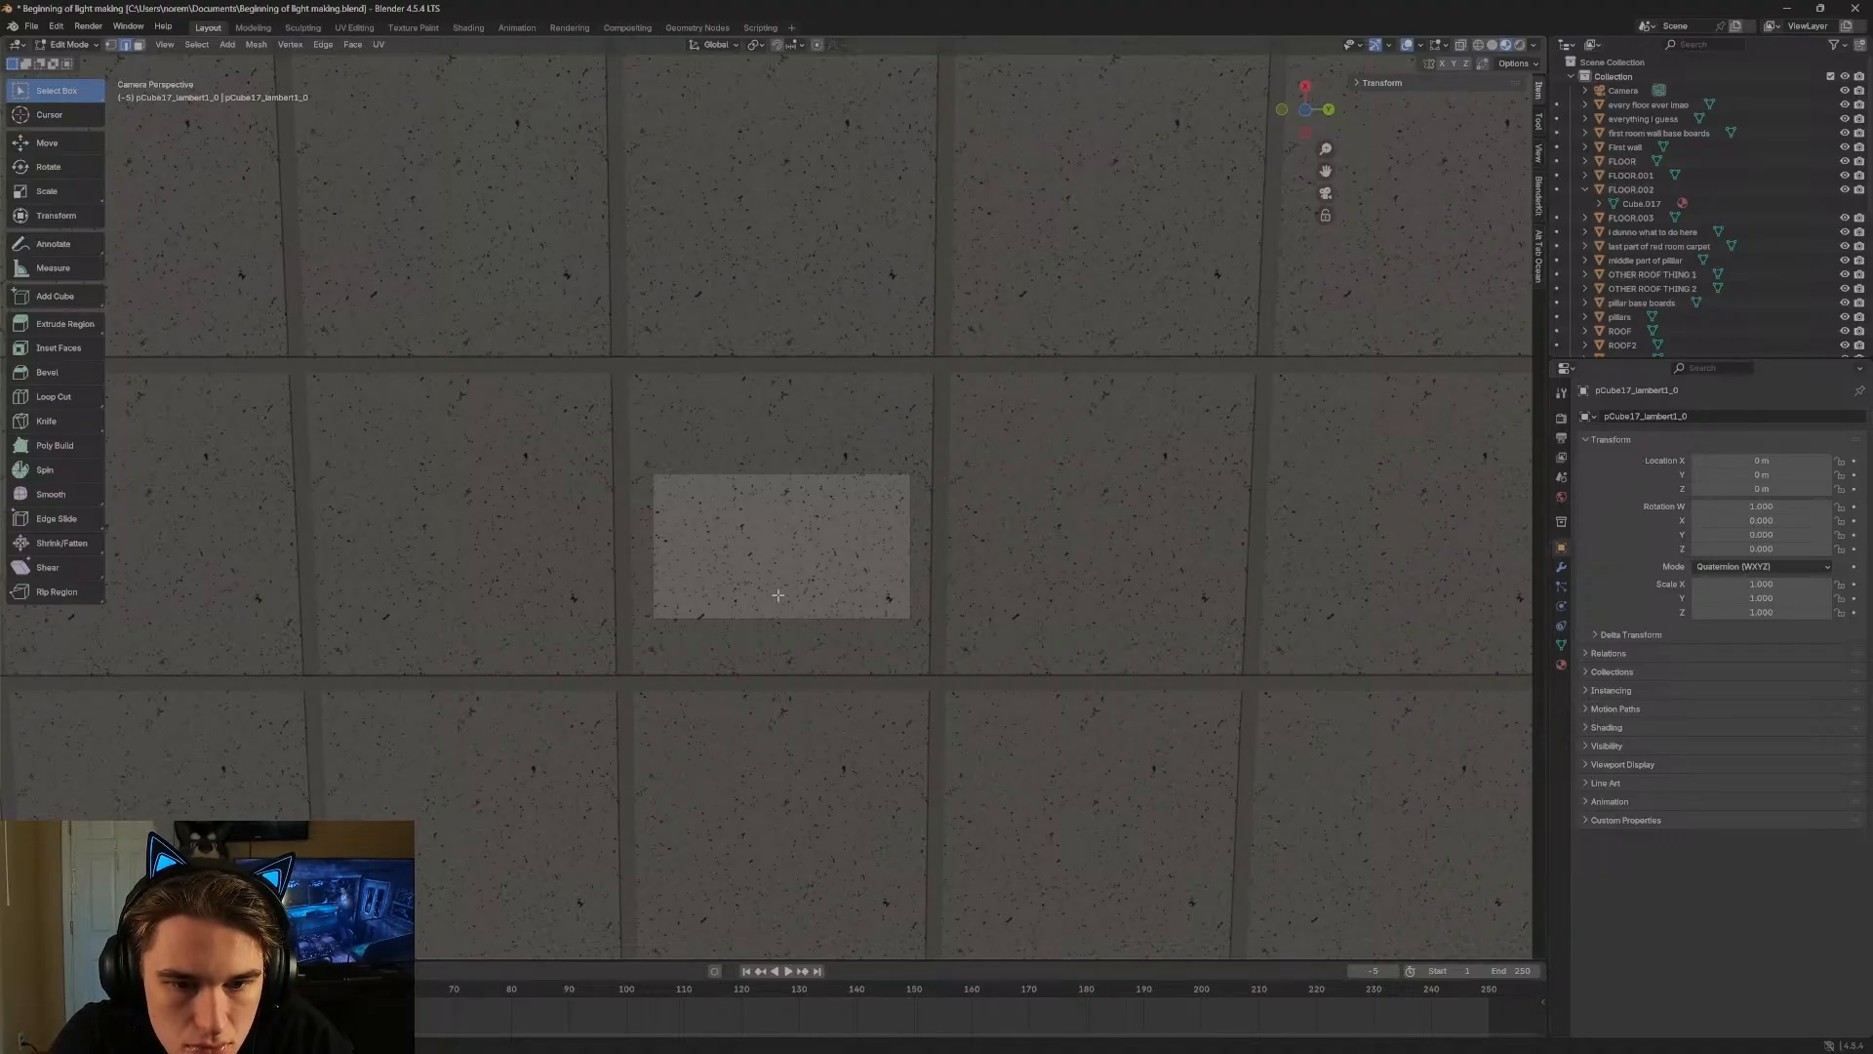
Try to draw a new cube that covers exactly one ceiling tile.
{"action": "key", "text": "shift+grave"}
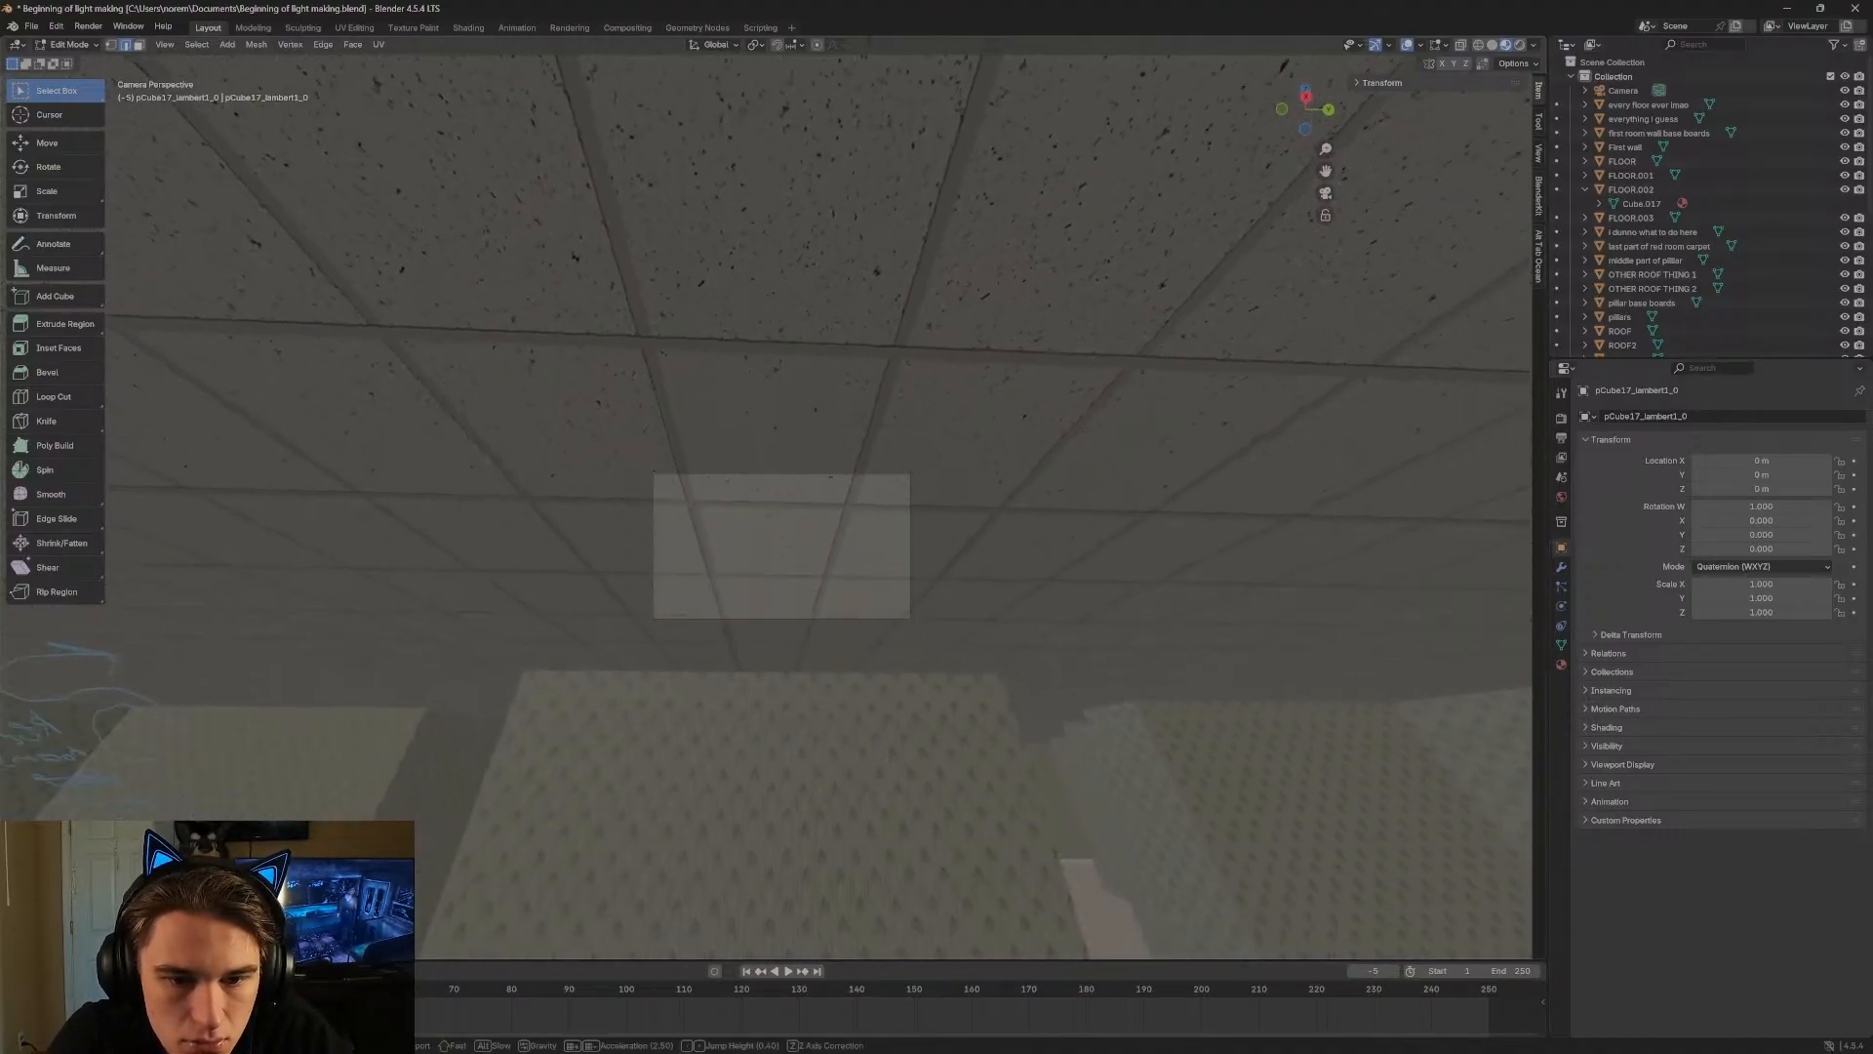
{"action": "key", "text": "s"}
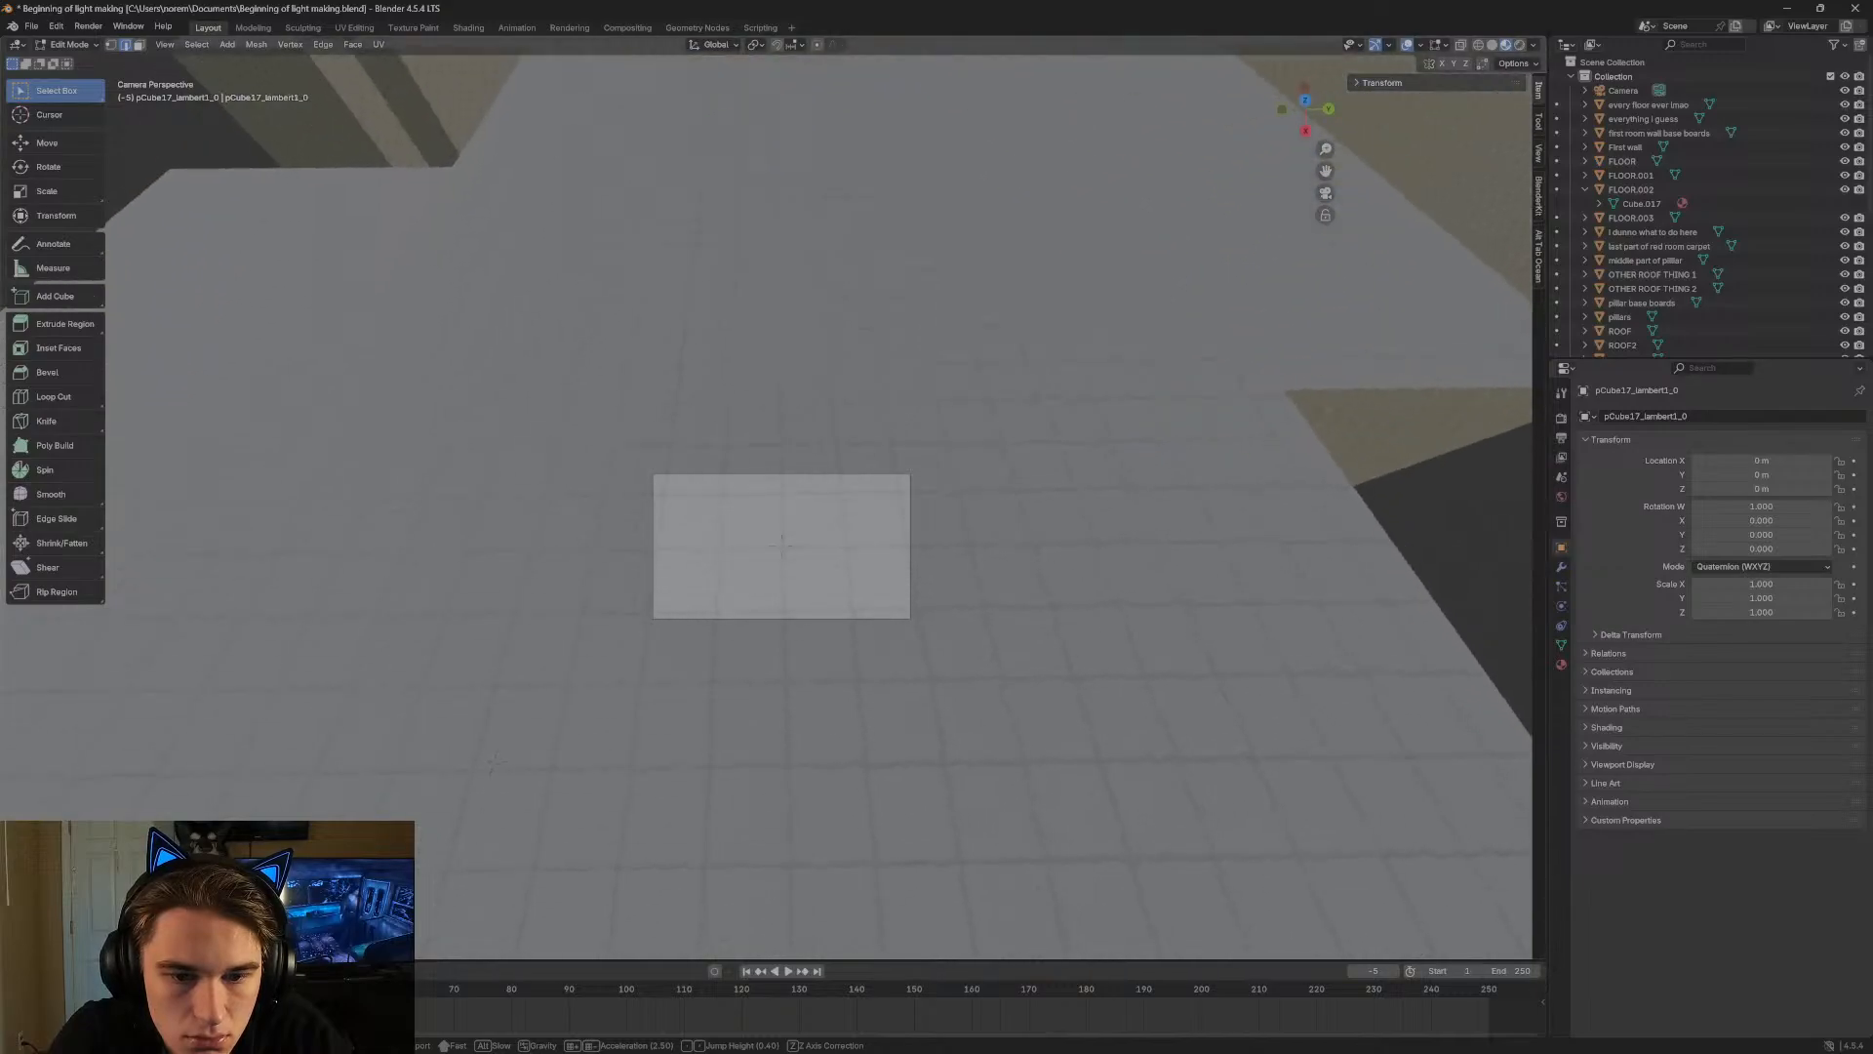
{"action": "key", "text": "w"}
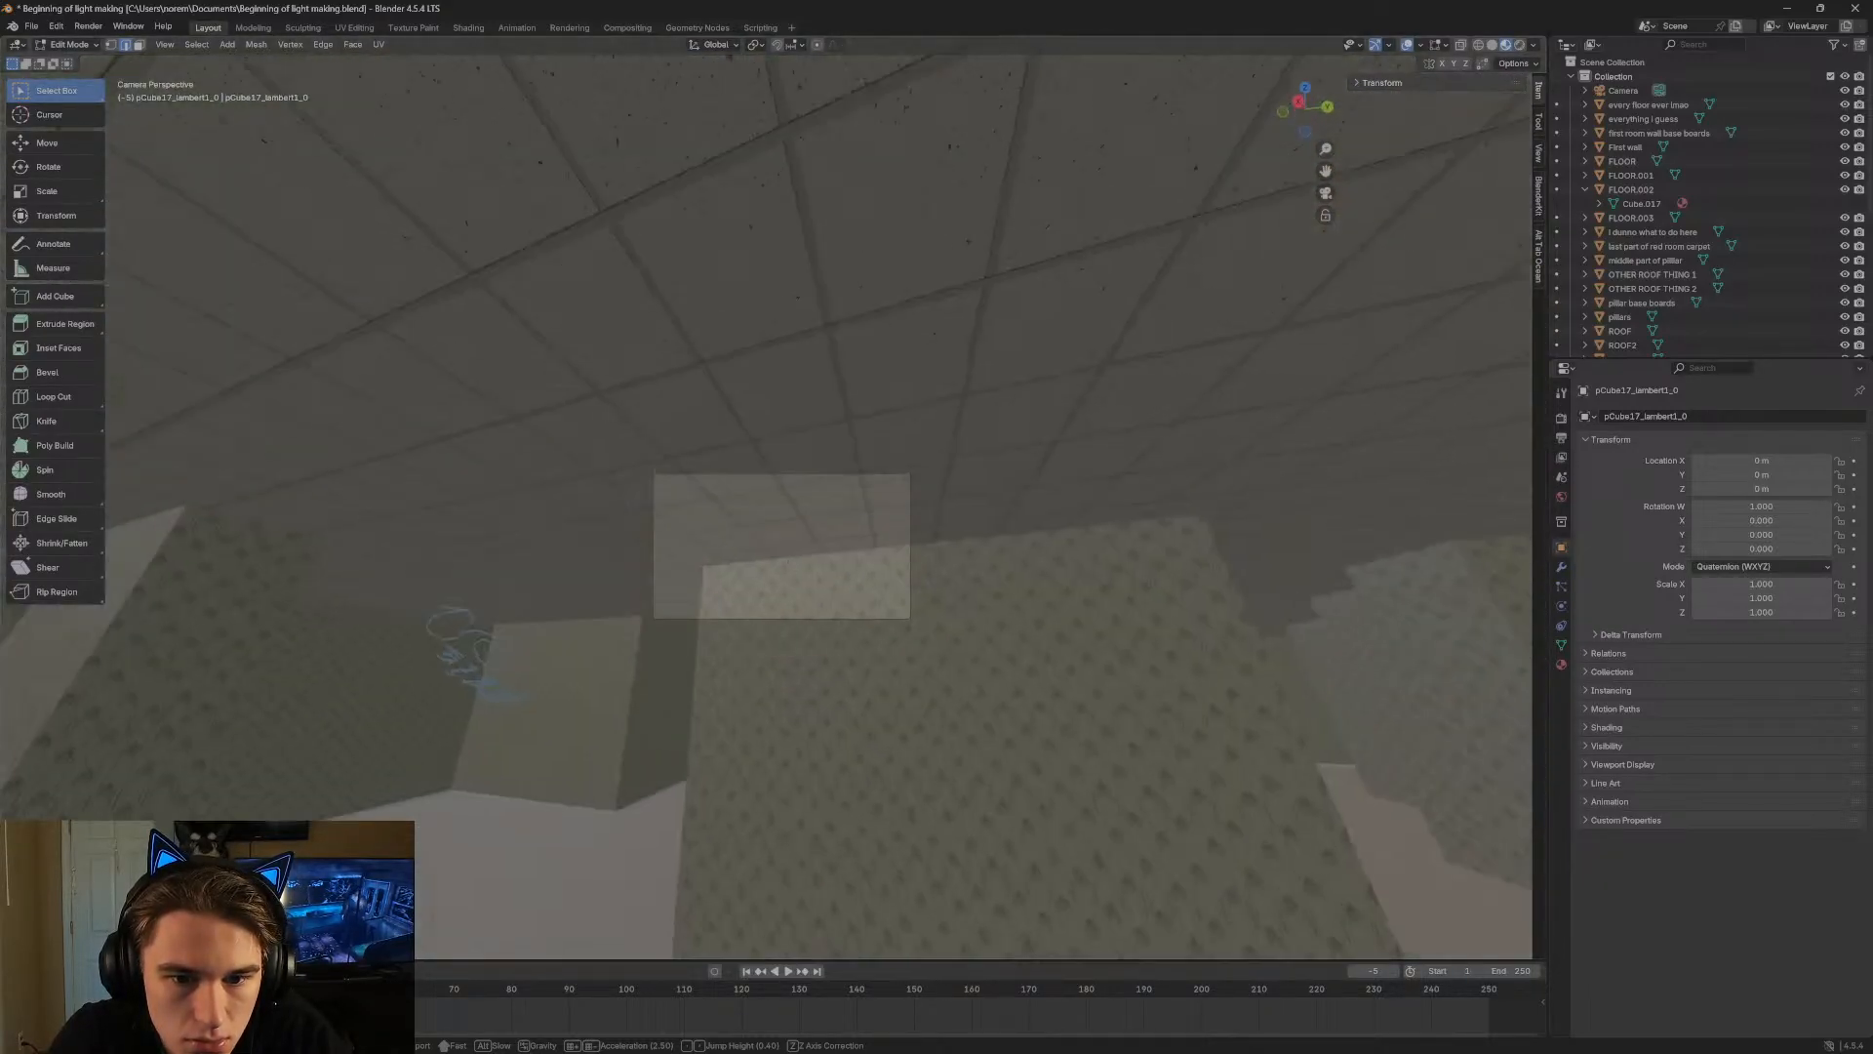
{"action": "key", "text": "s"}
{"action": "key", "text": "s"}
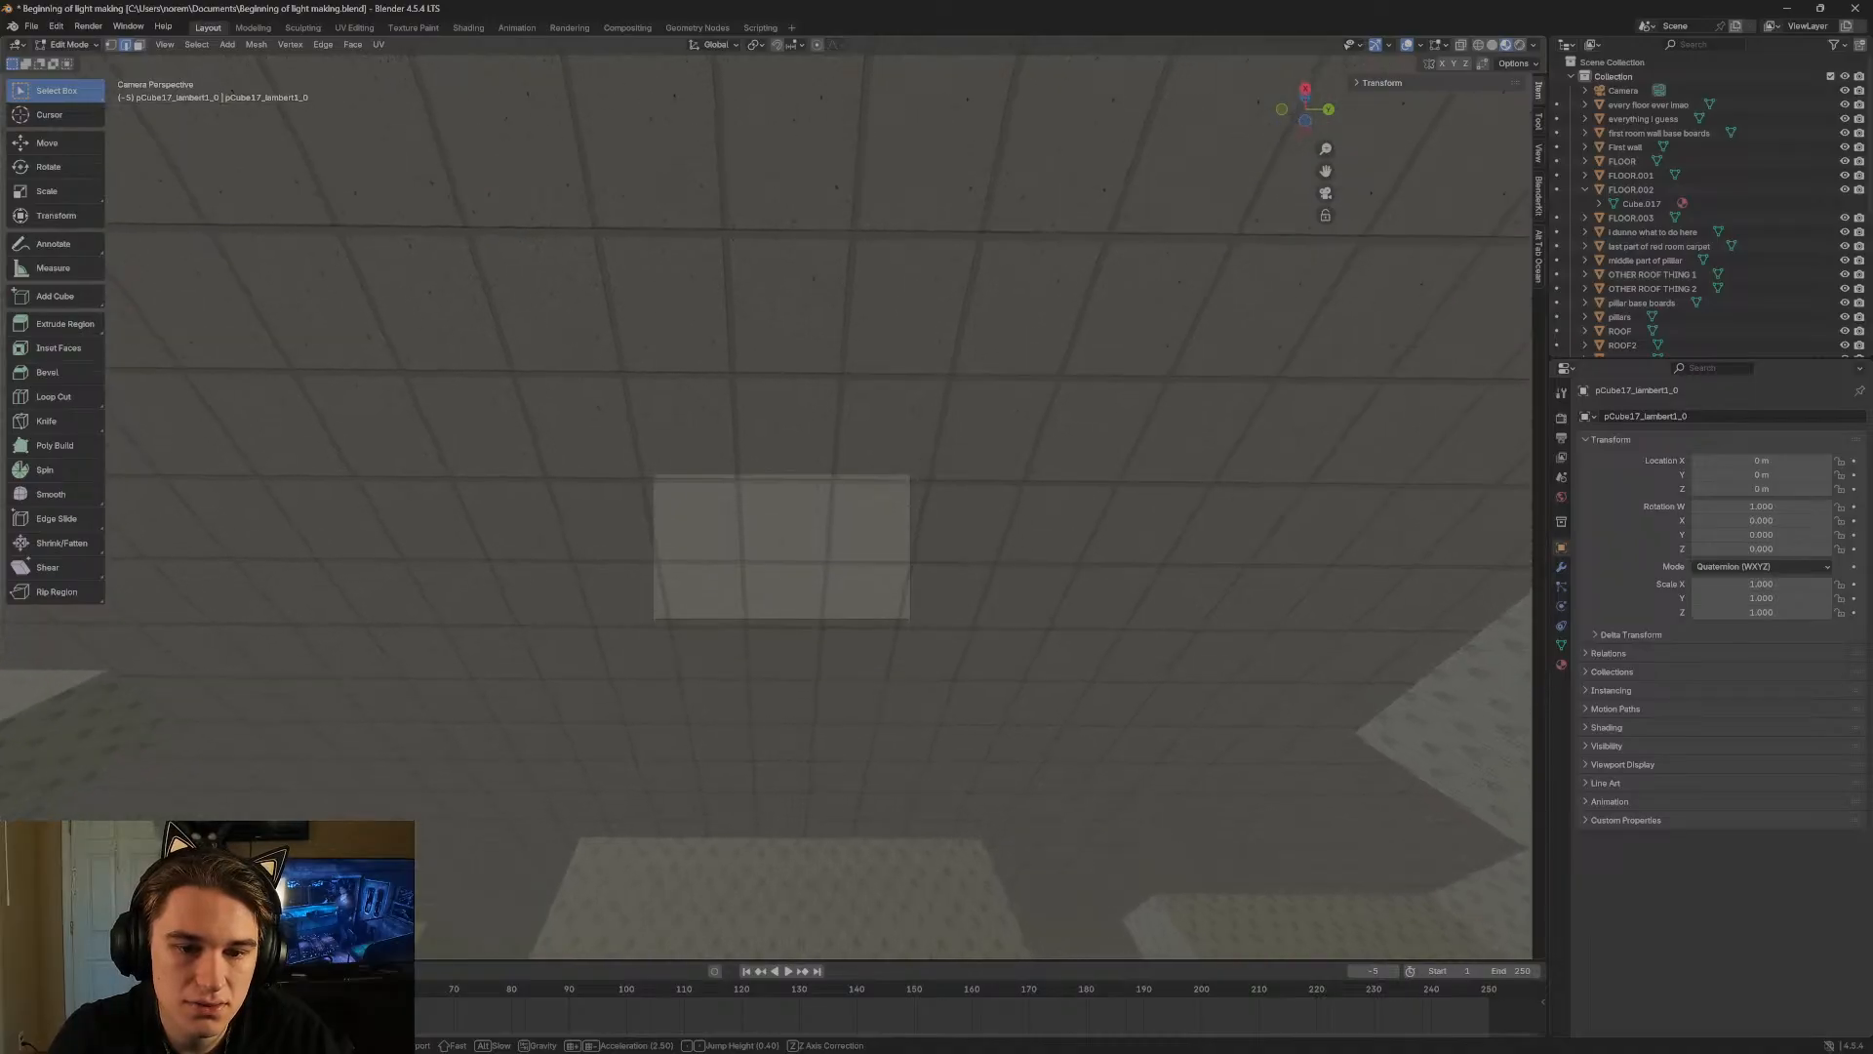
{"action": "key", "text": "w"}
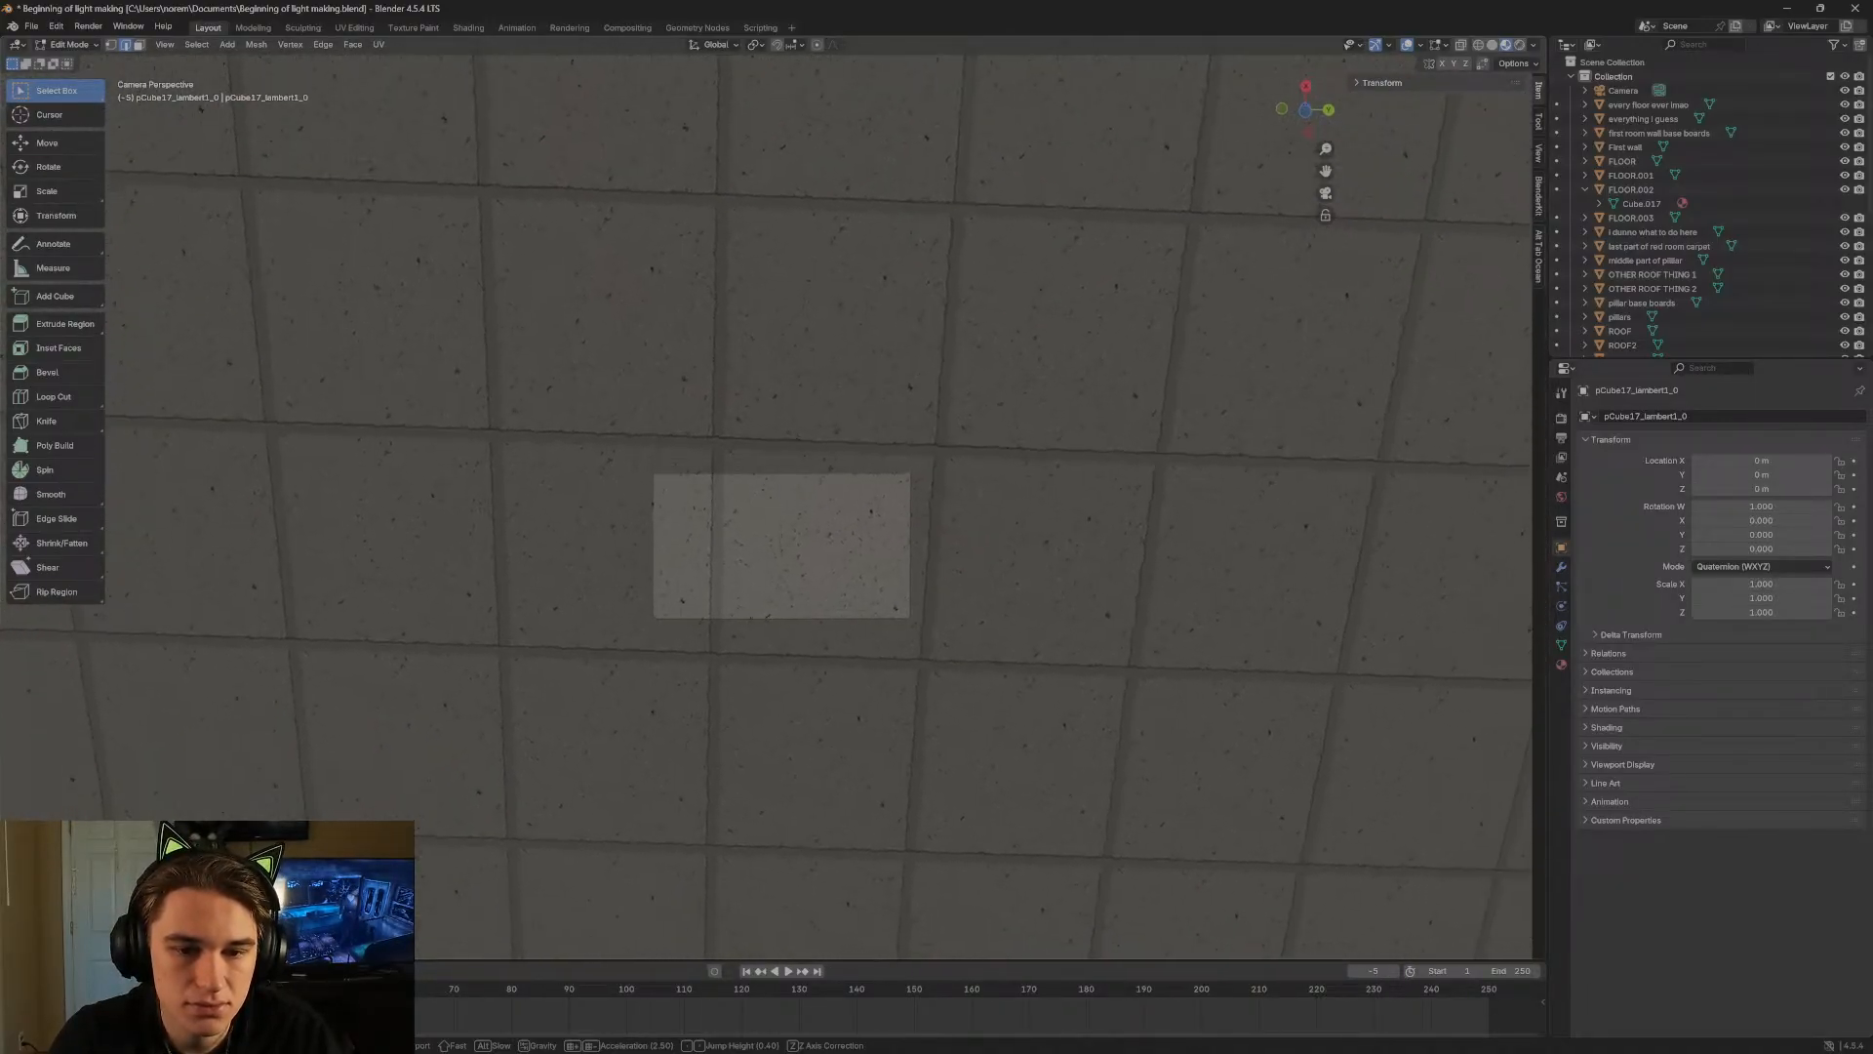
{"action": "key", "text": "Return"}
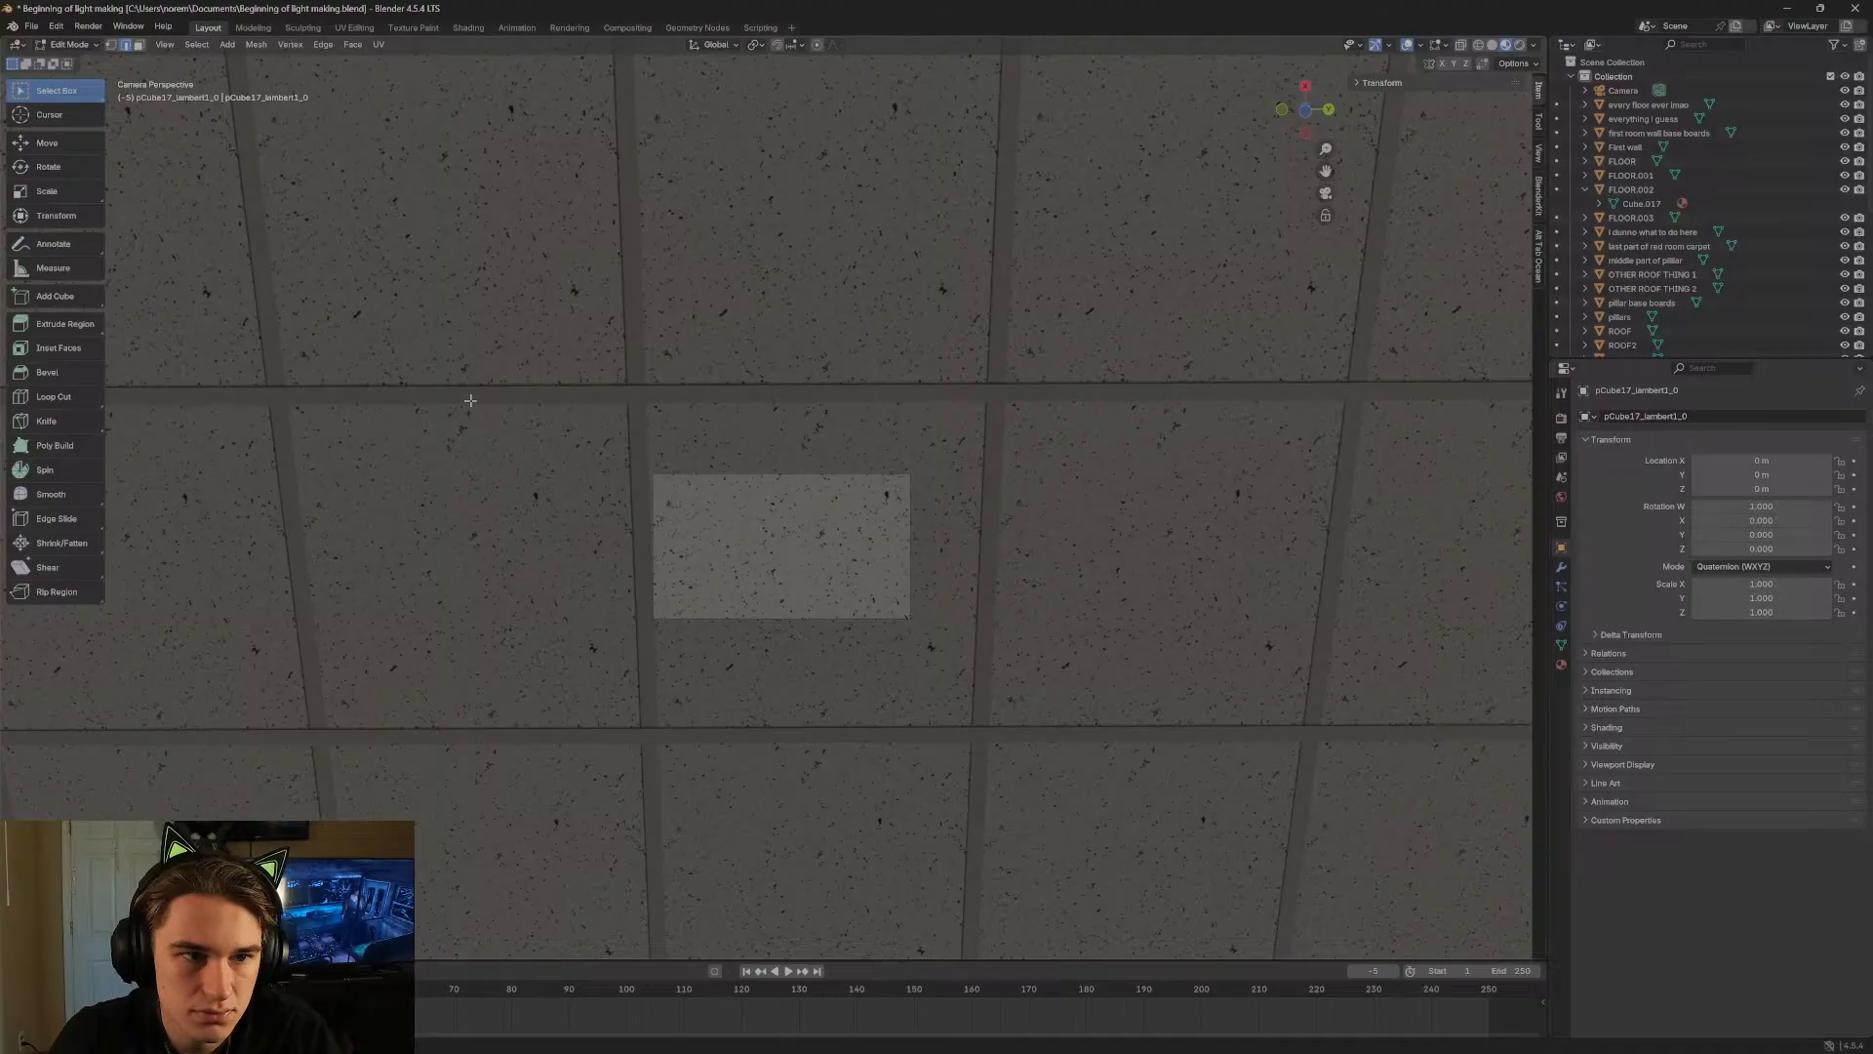
{"action": "left_click", "coordinate": [86, 299]}
{"action": "left_click_drag", "start_coordinate": [646, 404], "coordinate": [972, 726]}
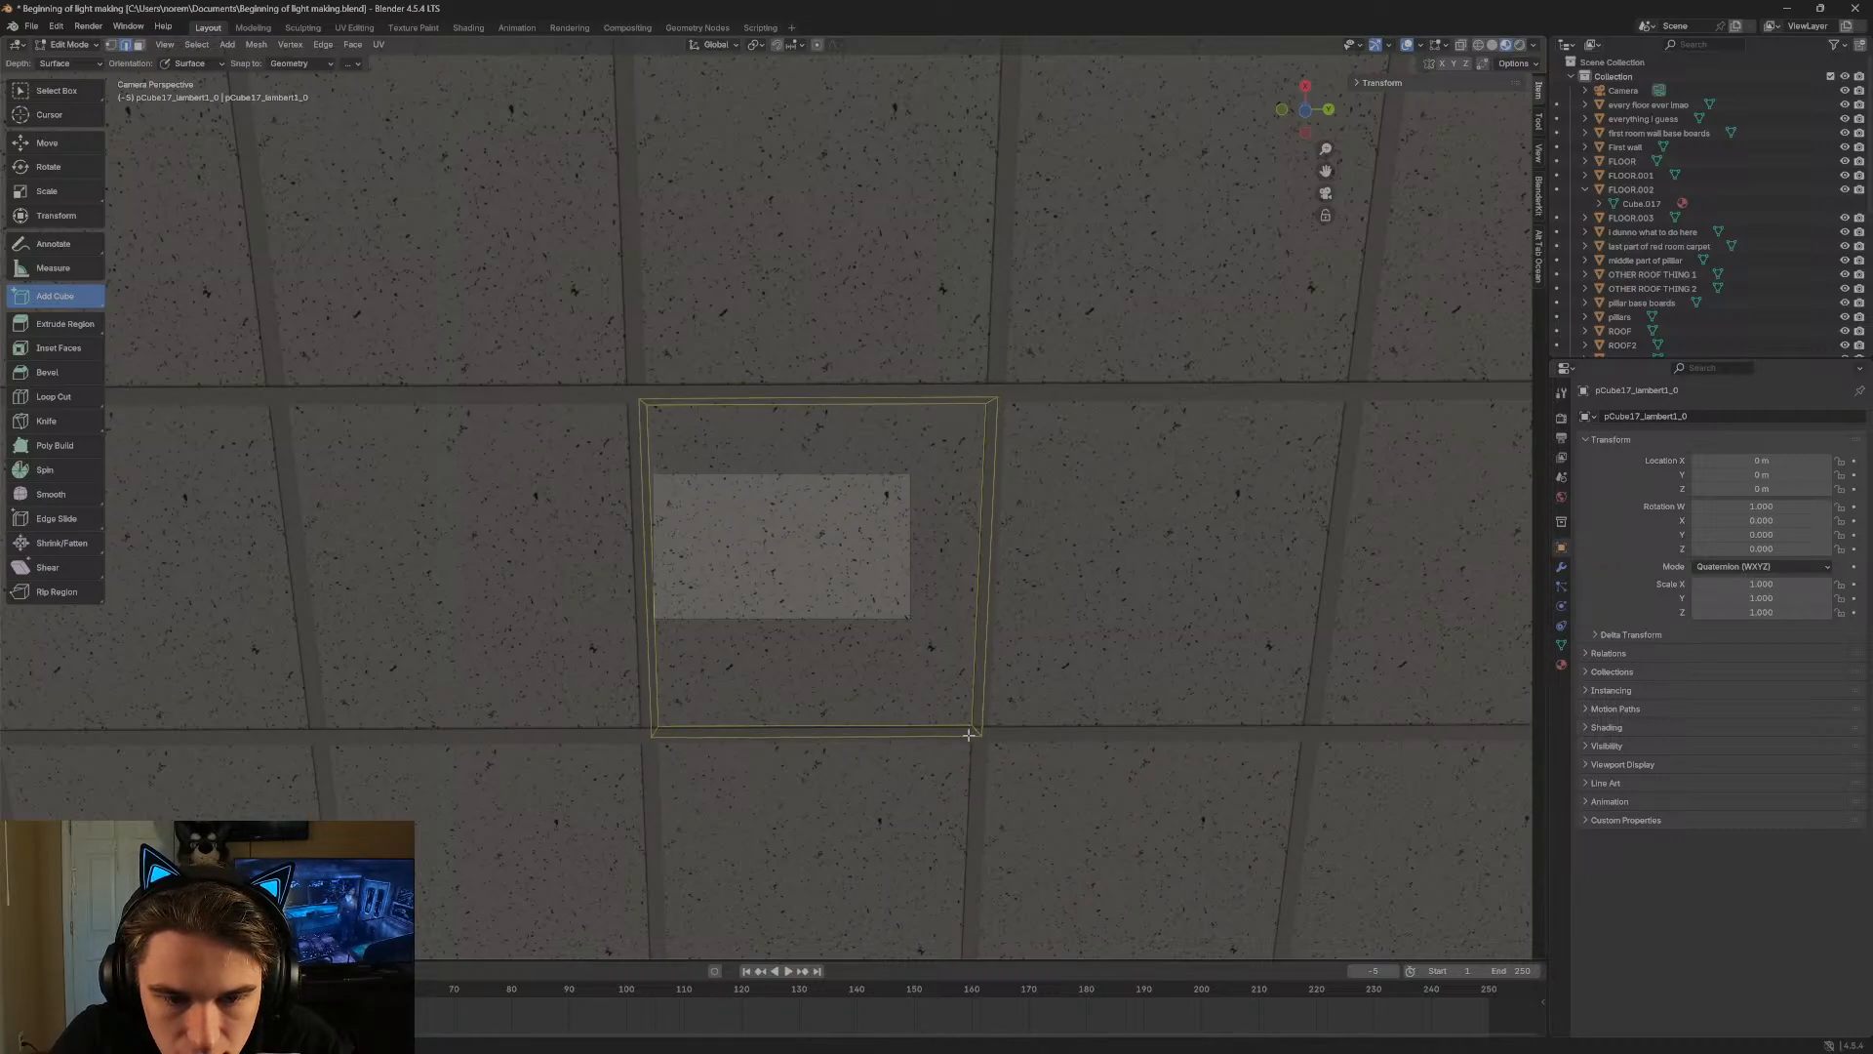
{"action": "left_click", "coordinate": [966, 752]}
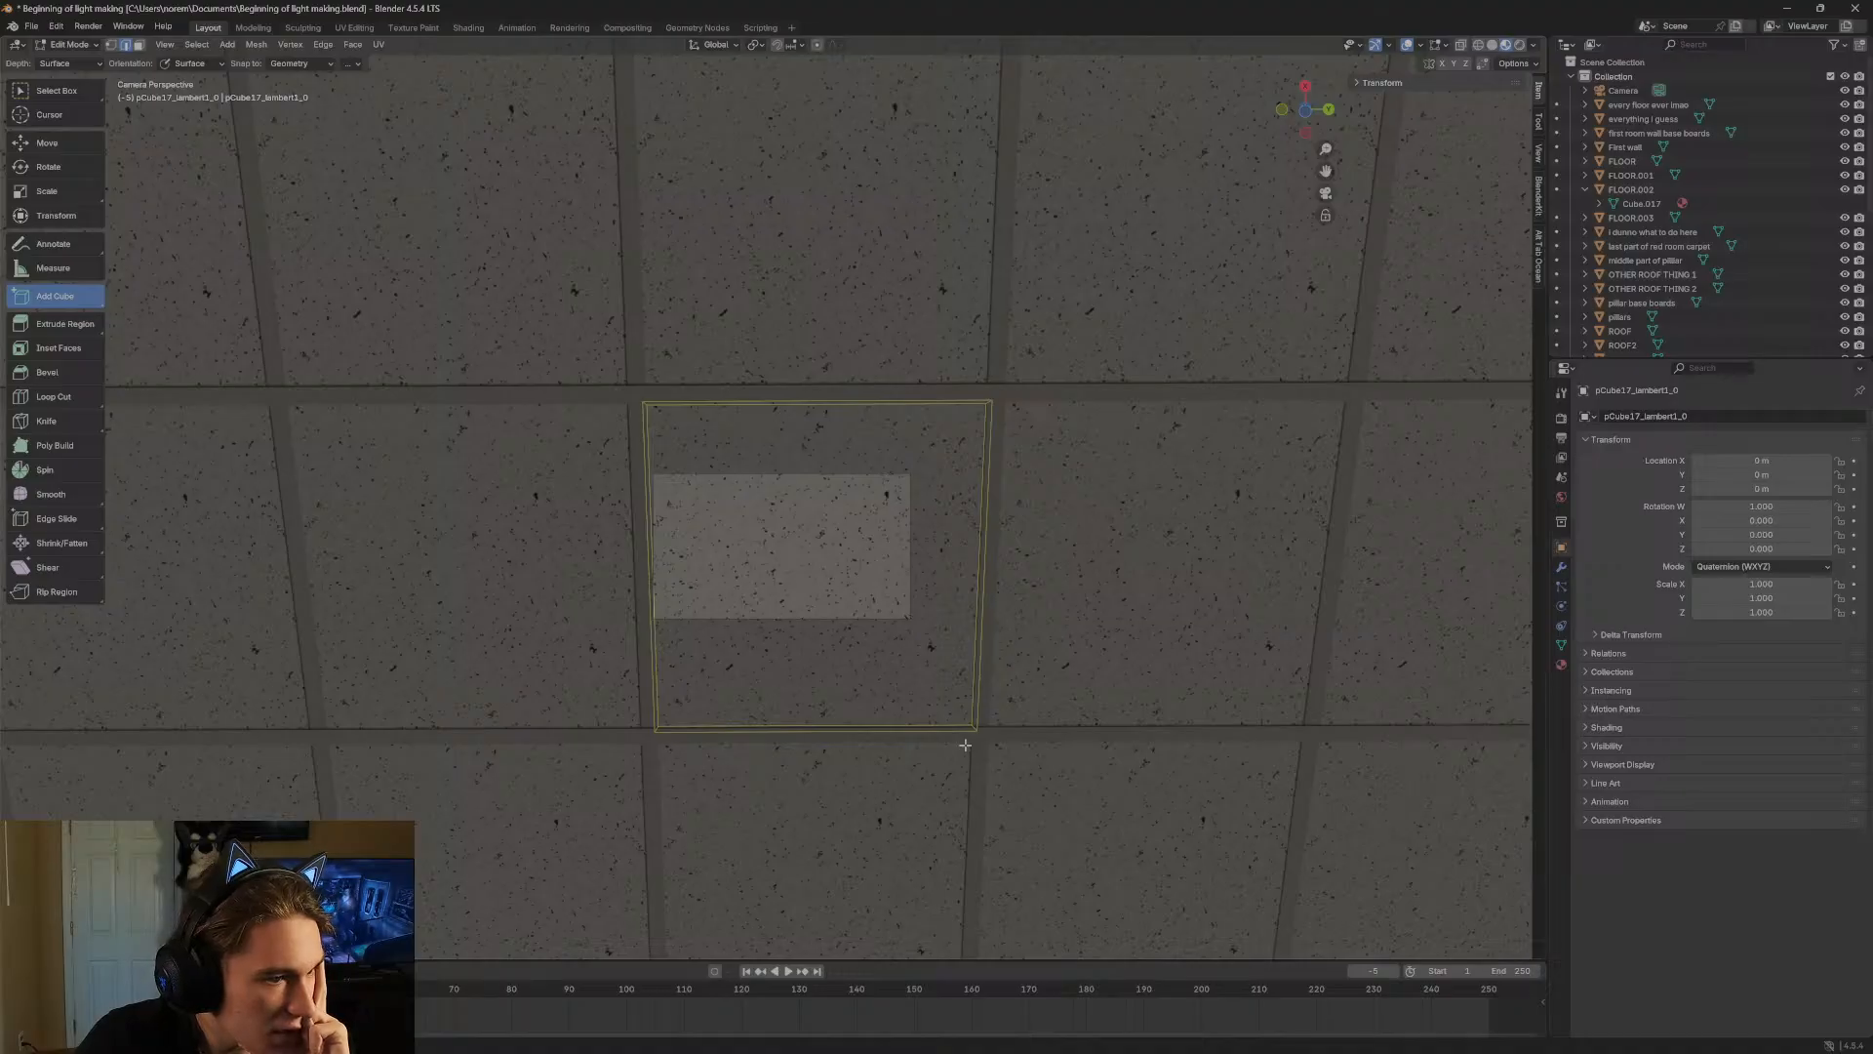
{"action": "key", "text": "alt+a"}
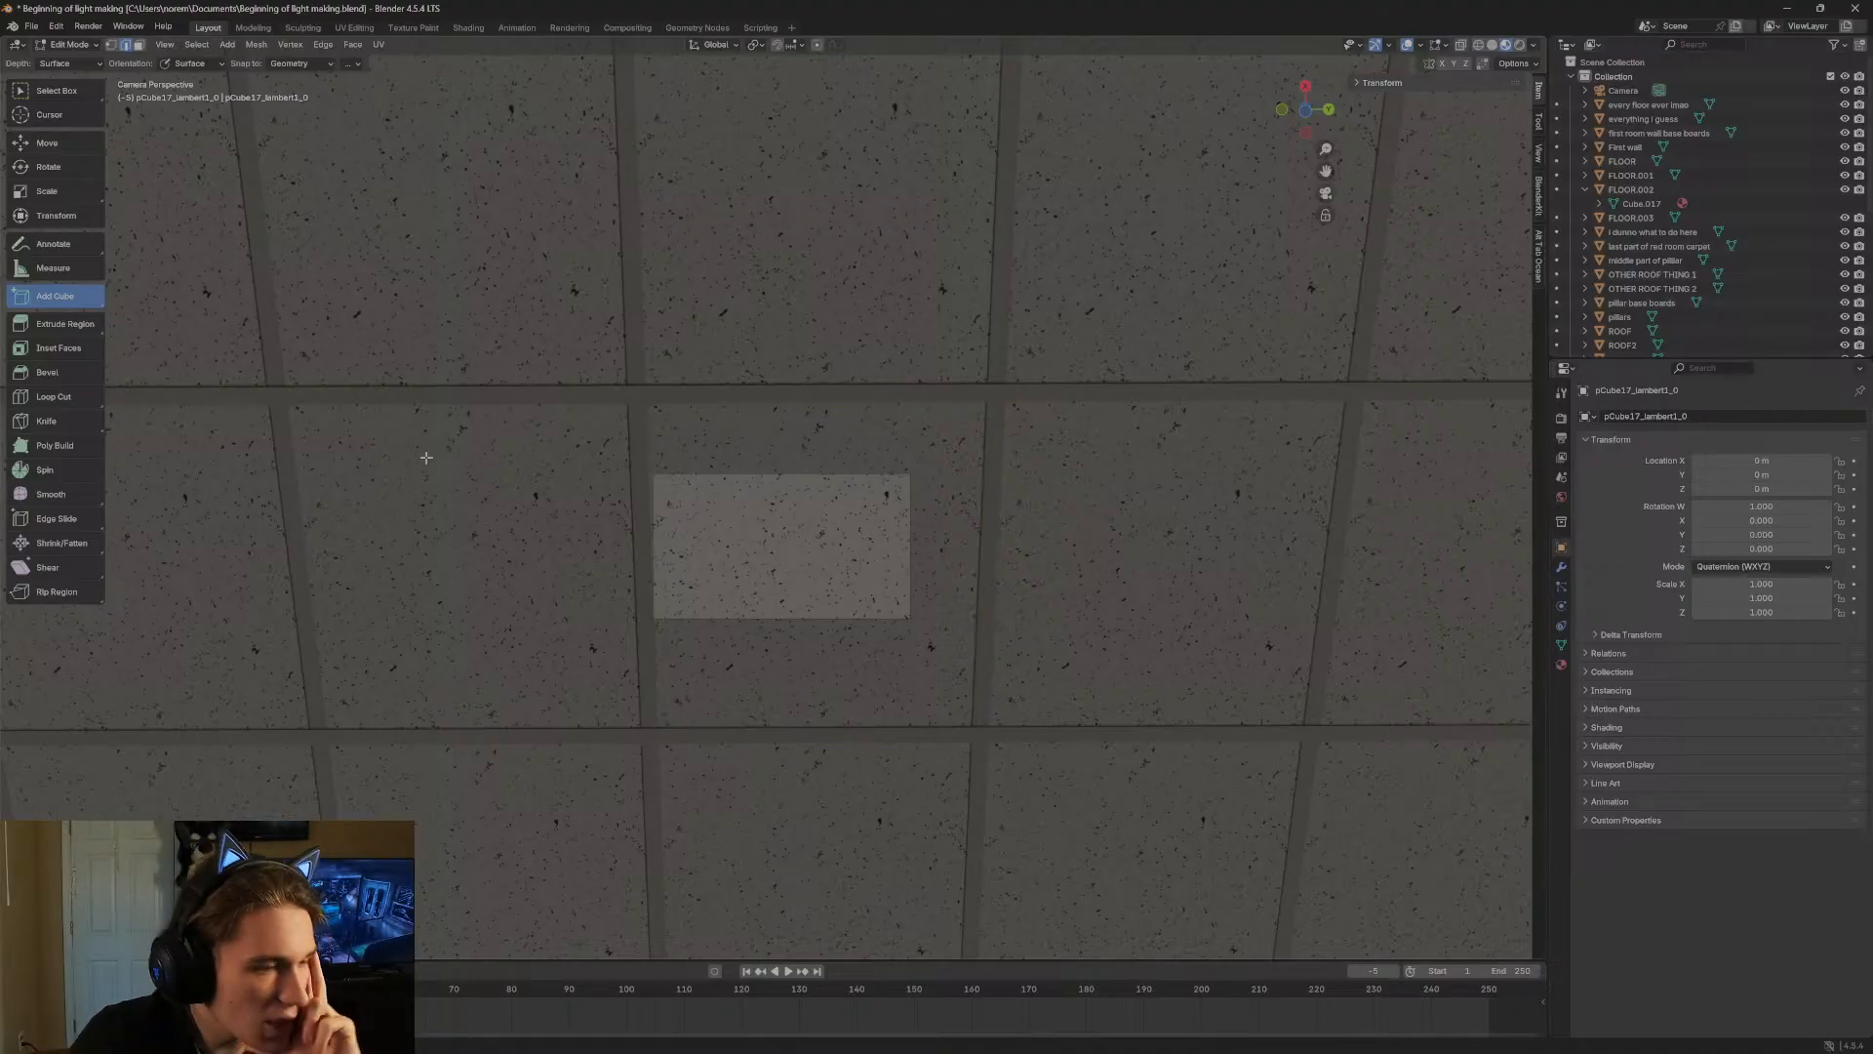
Switch to the browser, check the chat in Twitch's Stream Manager, and return to Blender.
{"action": "left_click_drag", "start_coordinate": [0, 82], "coordinate": [587, 168]}
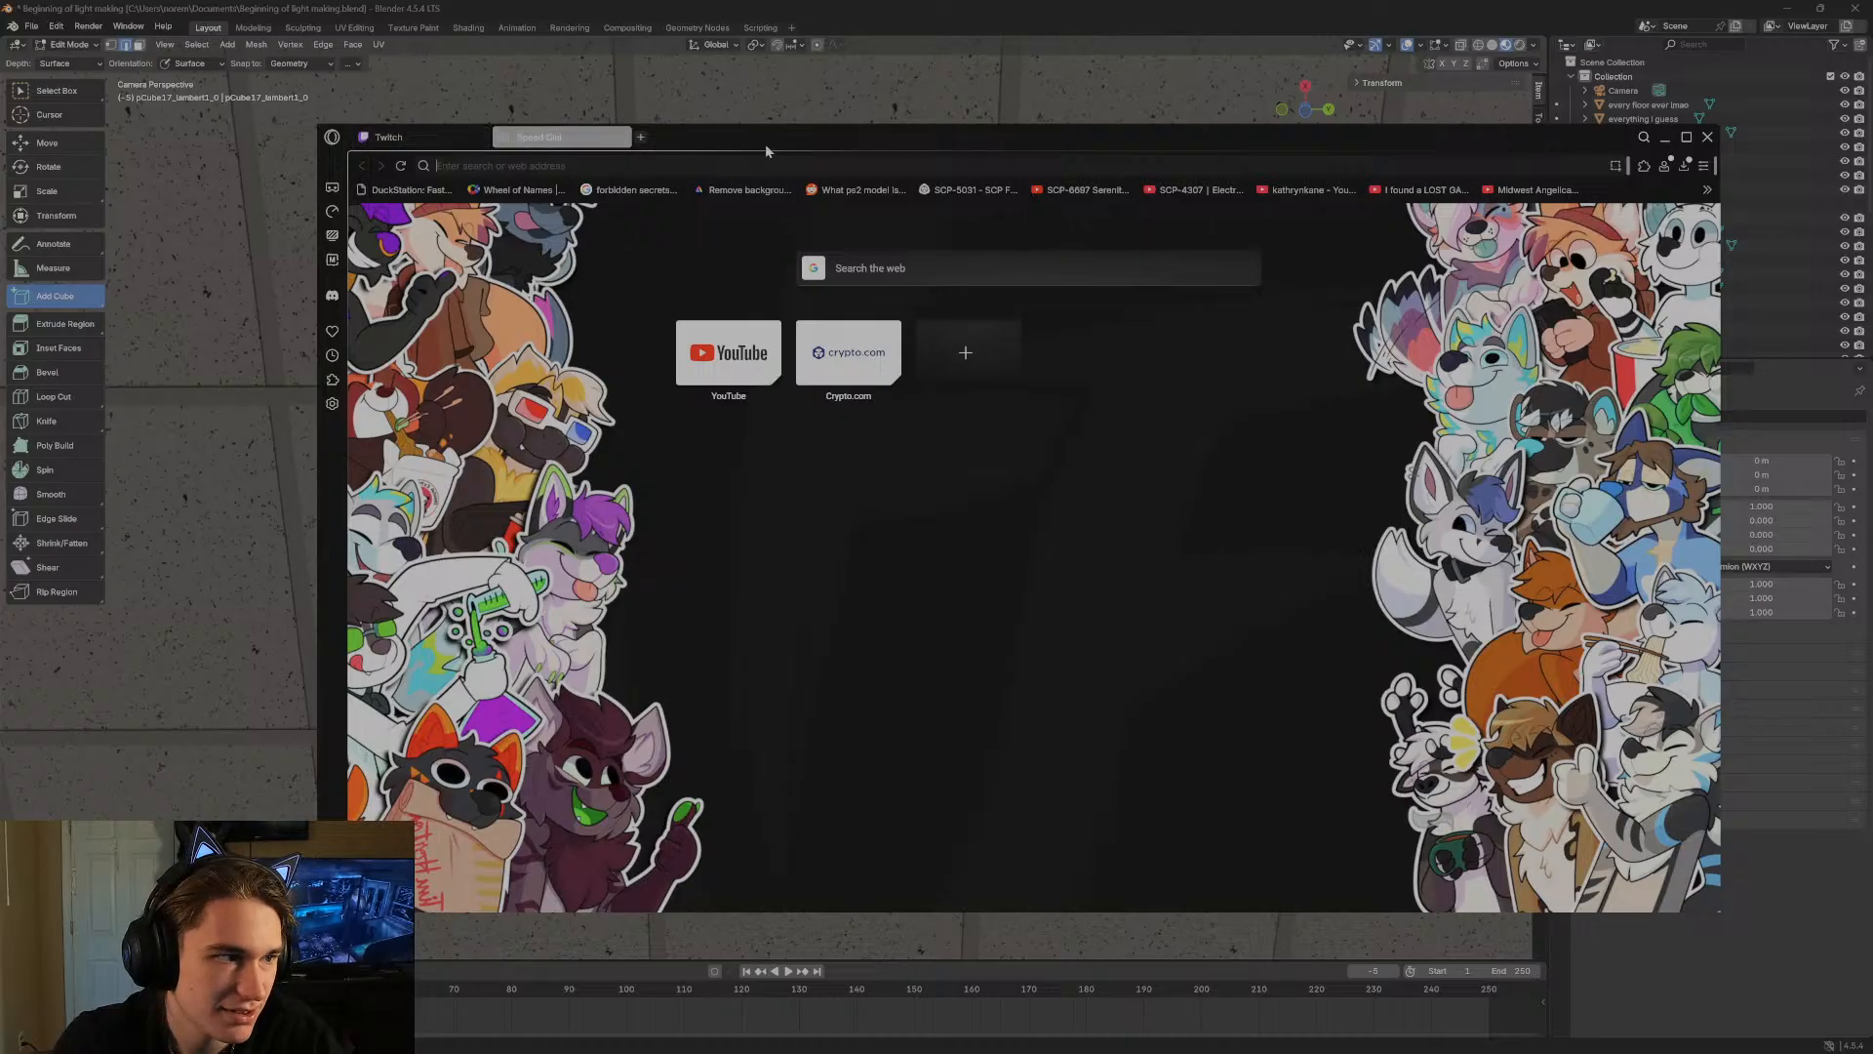
{"action": "left_click", "coordinate": [382, 136]}
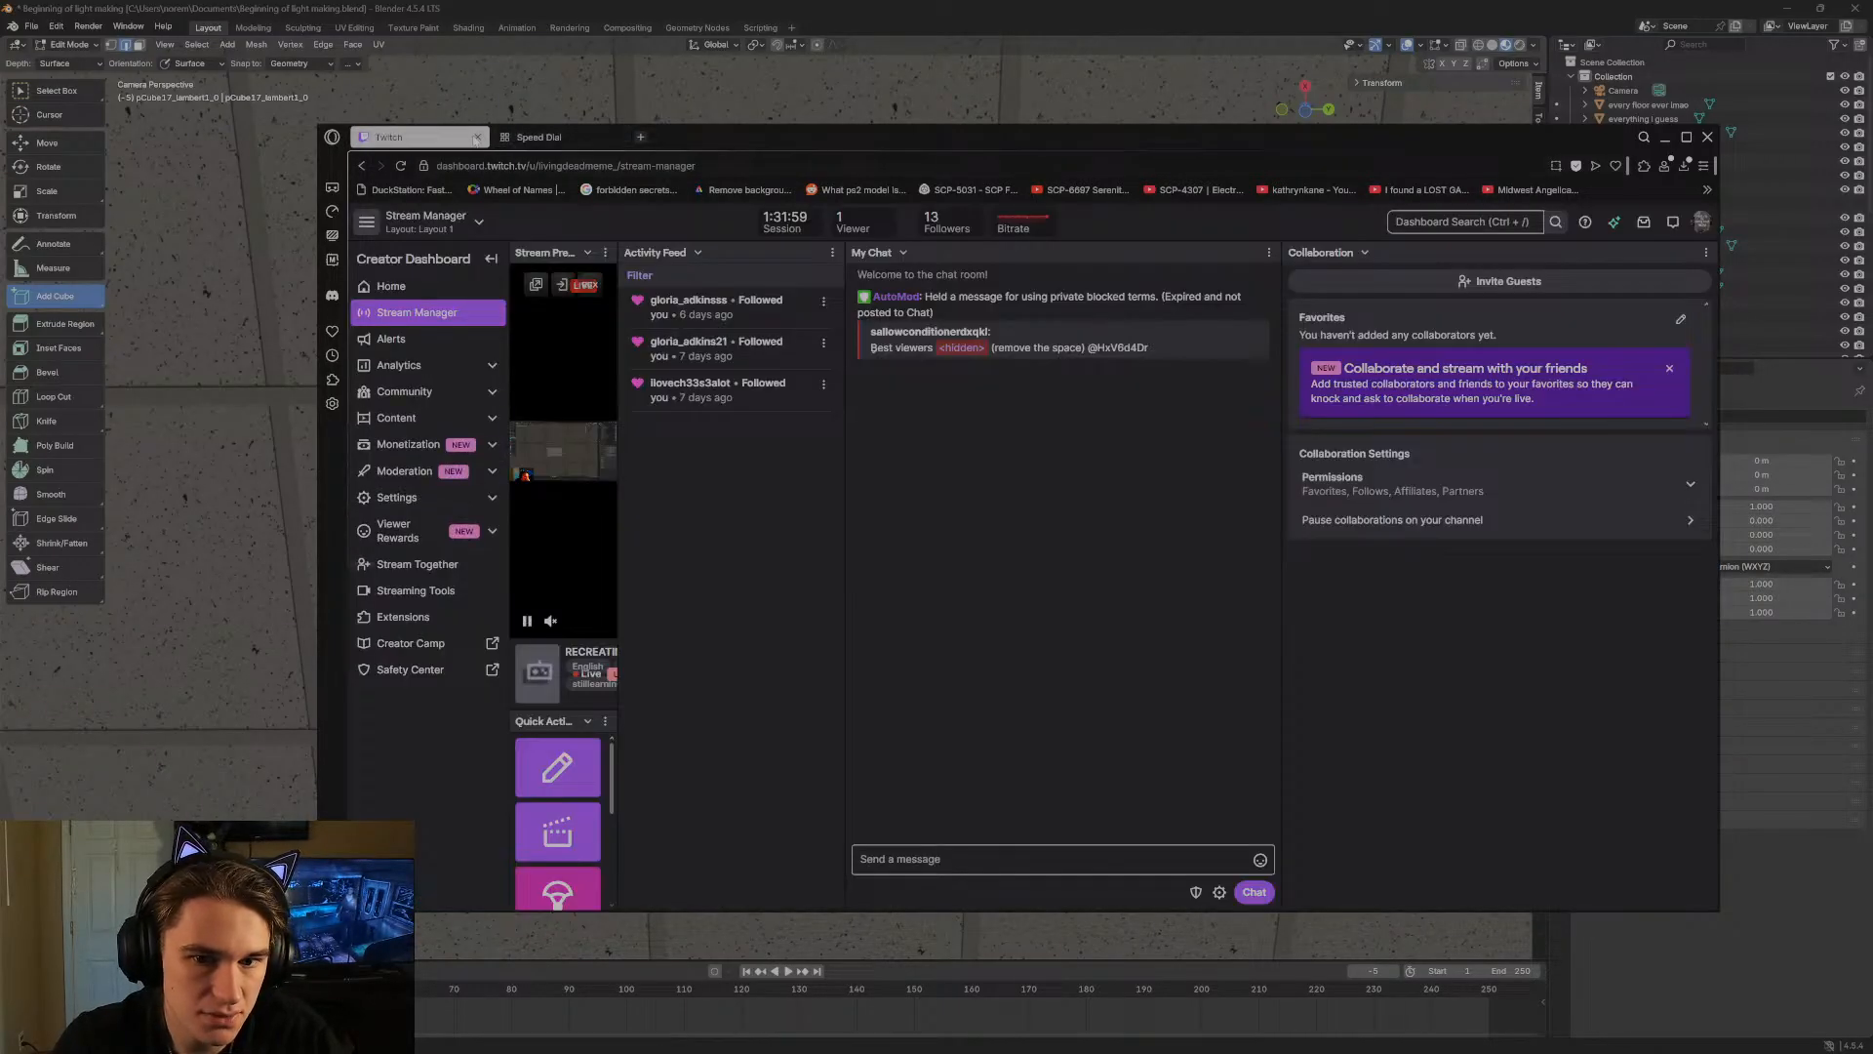
{"action": "left_click_drag", "start_coordinate": [564, 139], "coordinate": [566, 152]}
{"action": "double_click", "coordinate": [817, 138]}
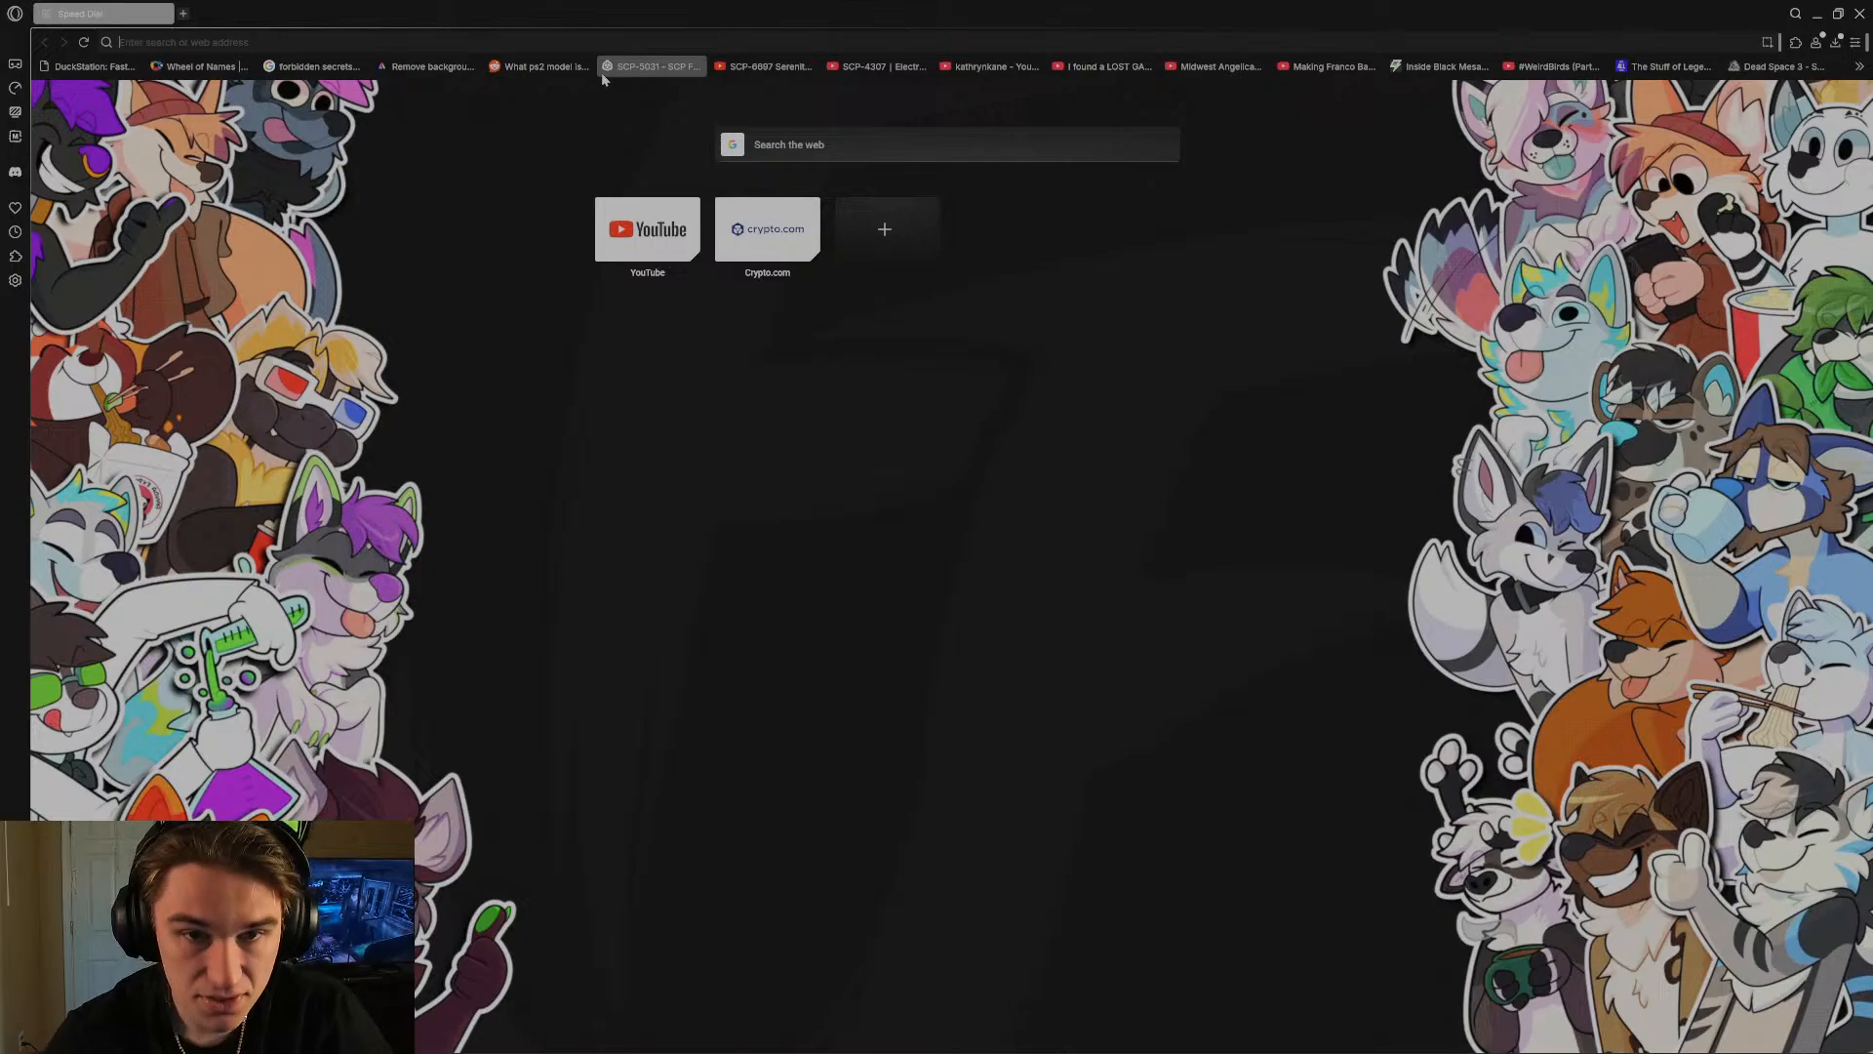
{"action": "key", "text": "alt+Tab"}
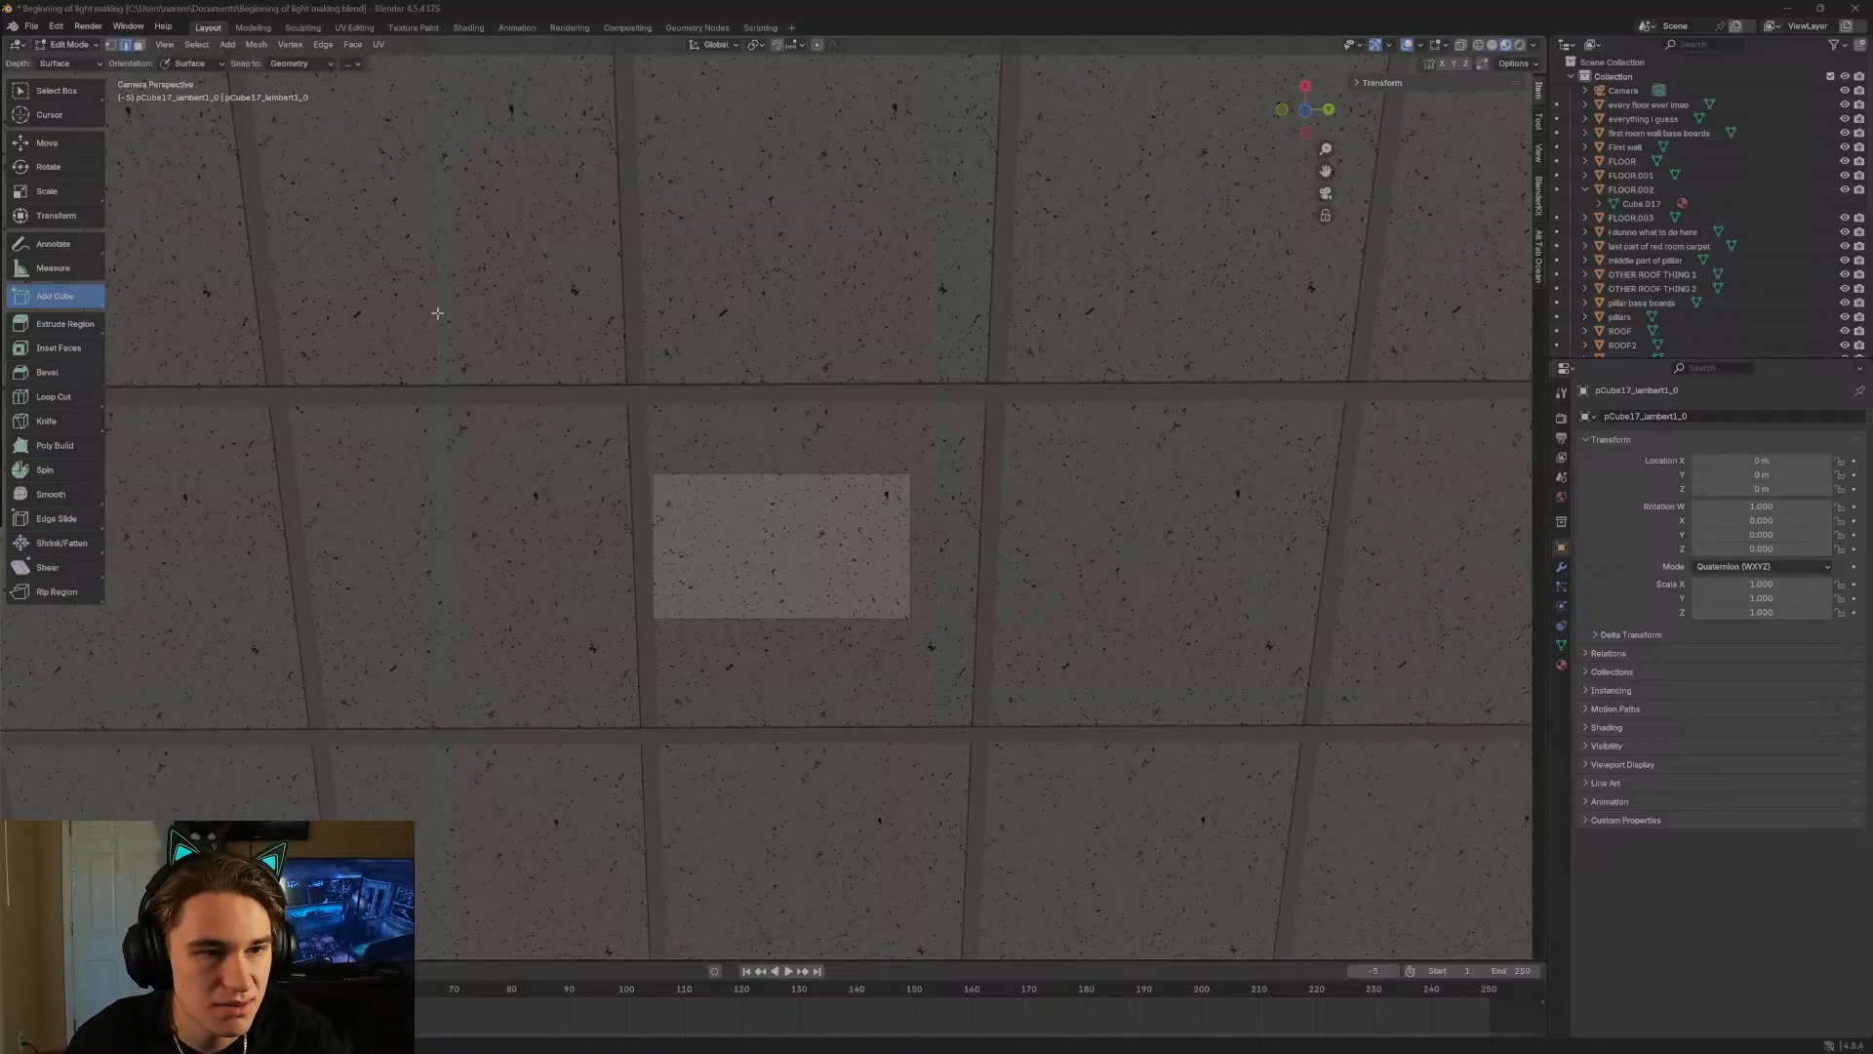
Examine the ceiling tile grid from near and far inside the room.
{"action": "left_click", "coordinate": [60, 92]}
{"action": "key", "text": "shift+grave"}
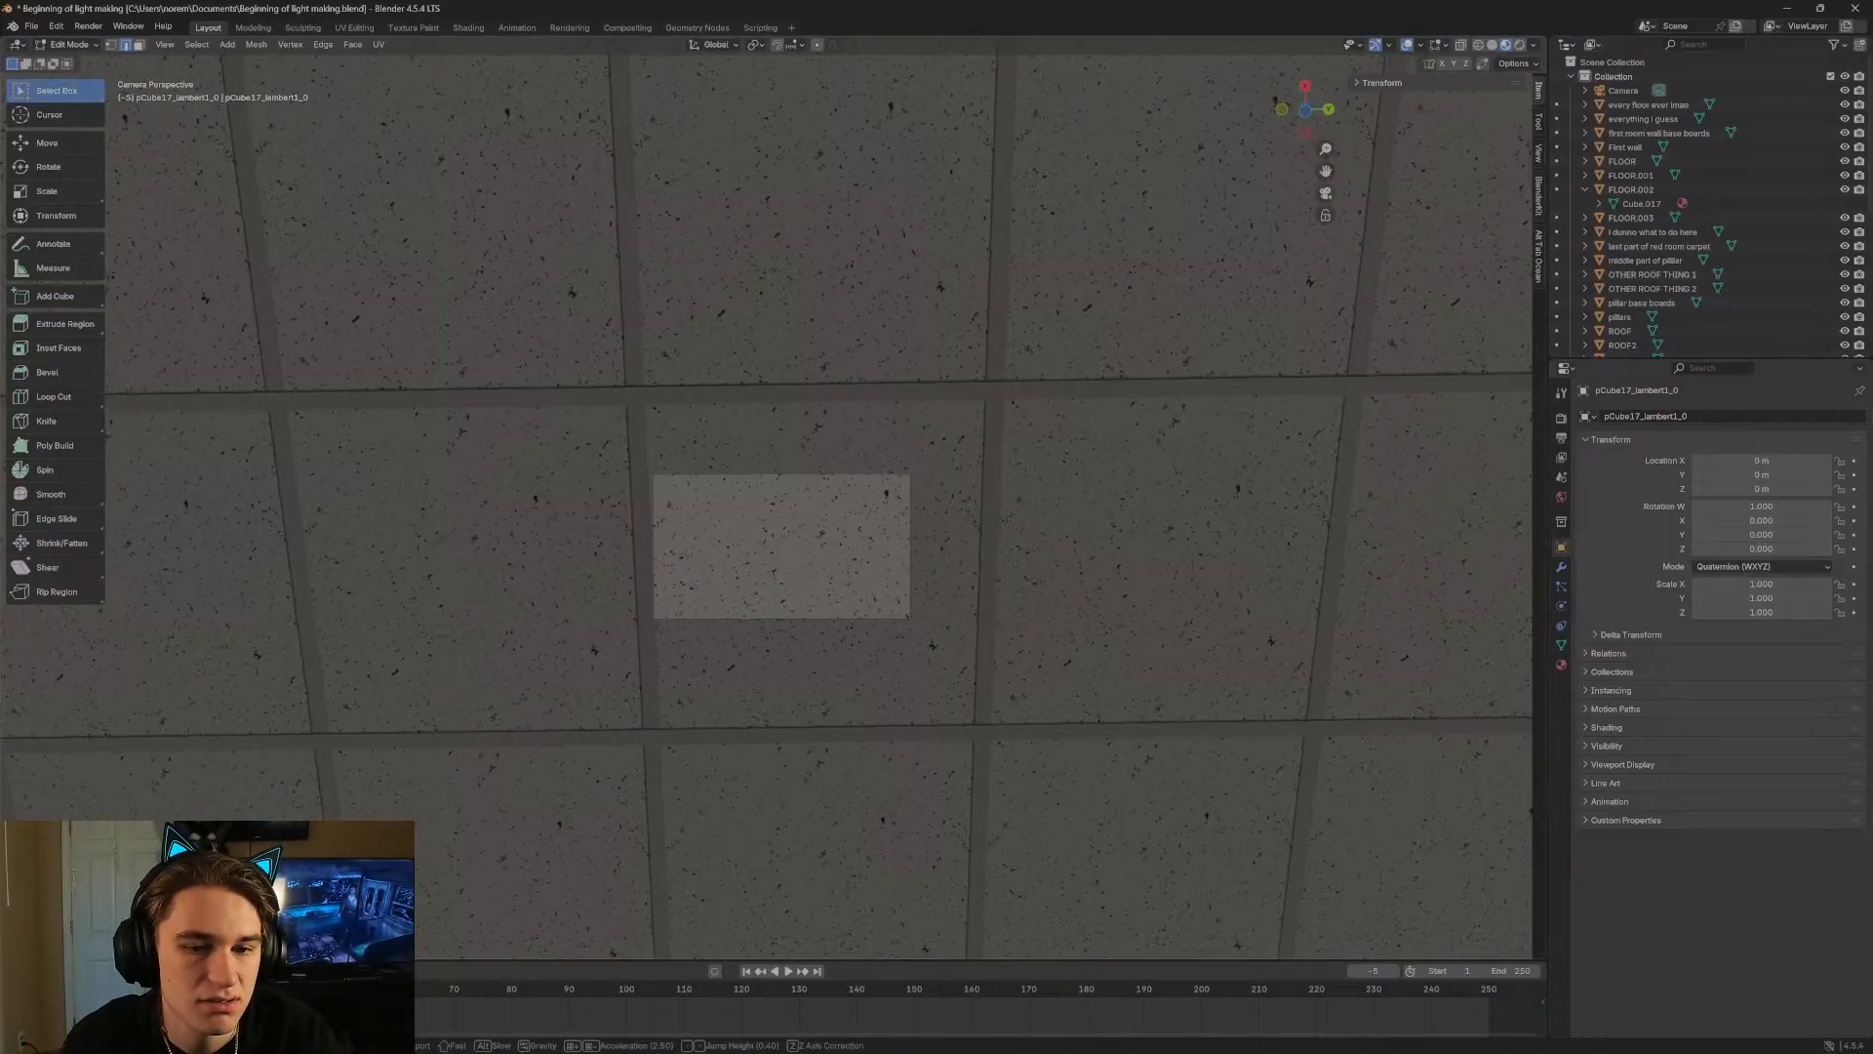
{"action": "key", "text": "s"}
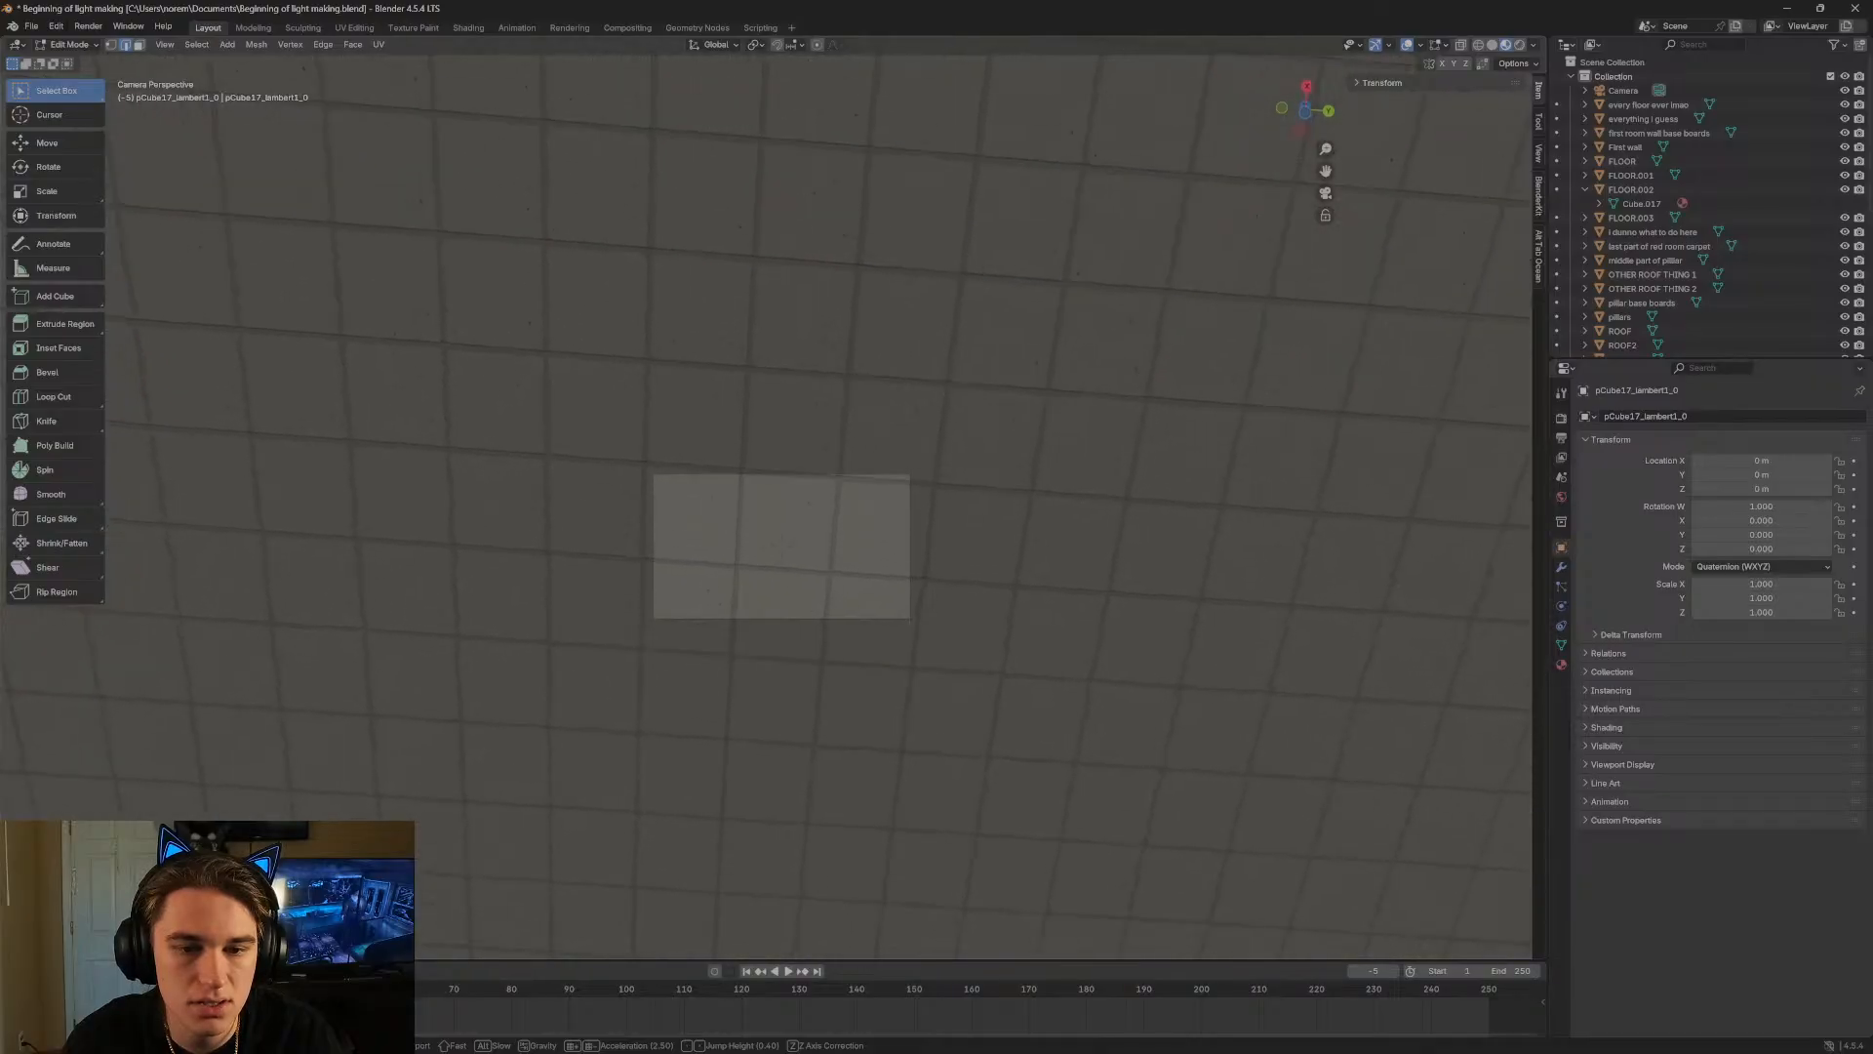
{"action": "key", "text": "w"}
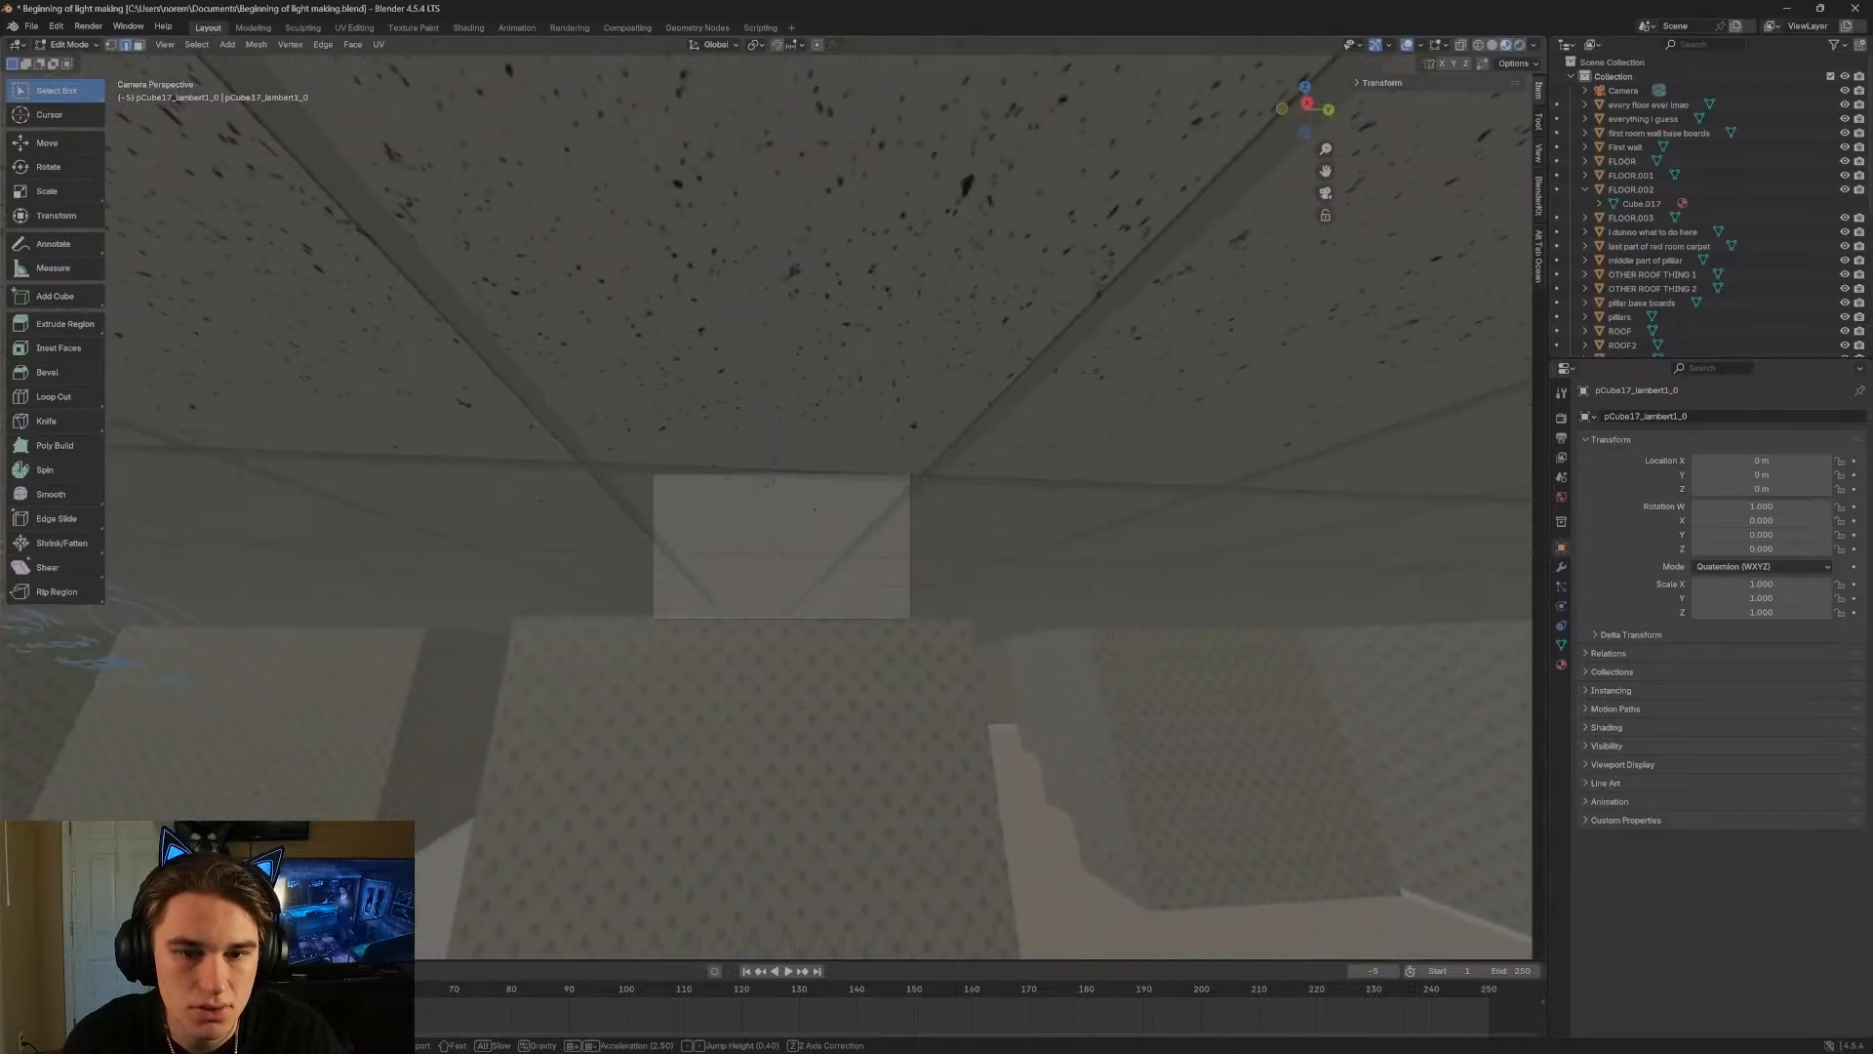
{"action": "key", "text": "w"}
{"action": "key", "text": "s"}
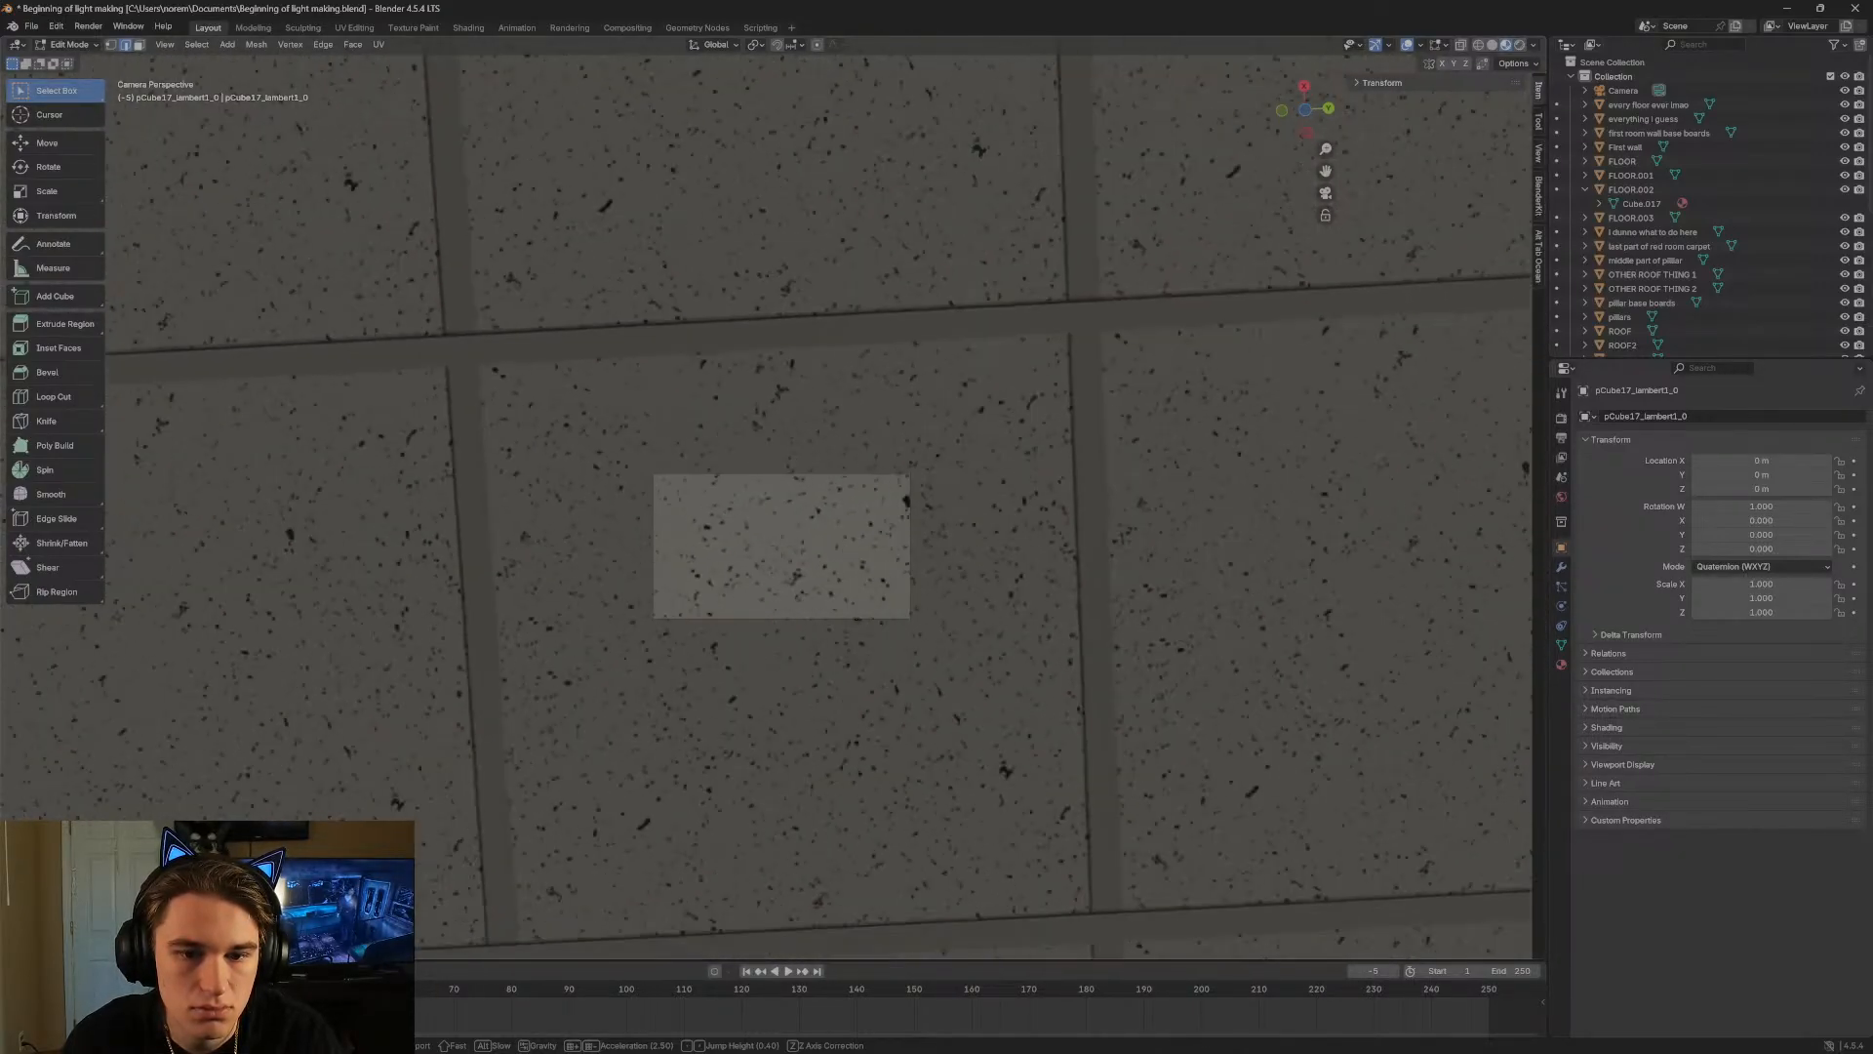
{"action": "left_click", "coordinate": [762, 614]}
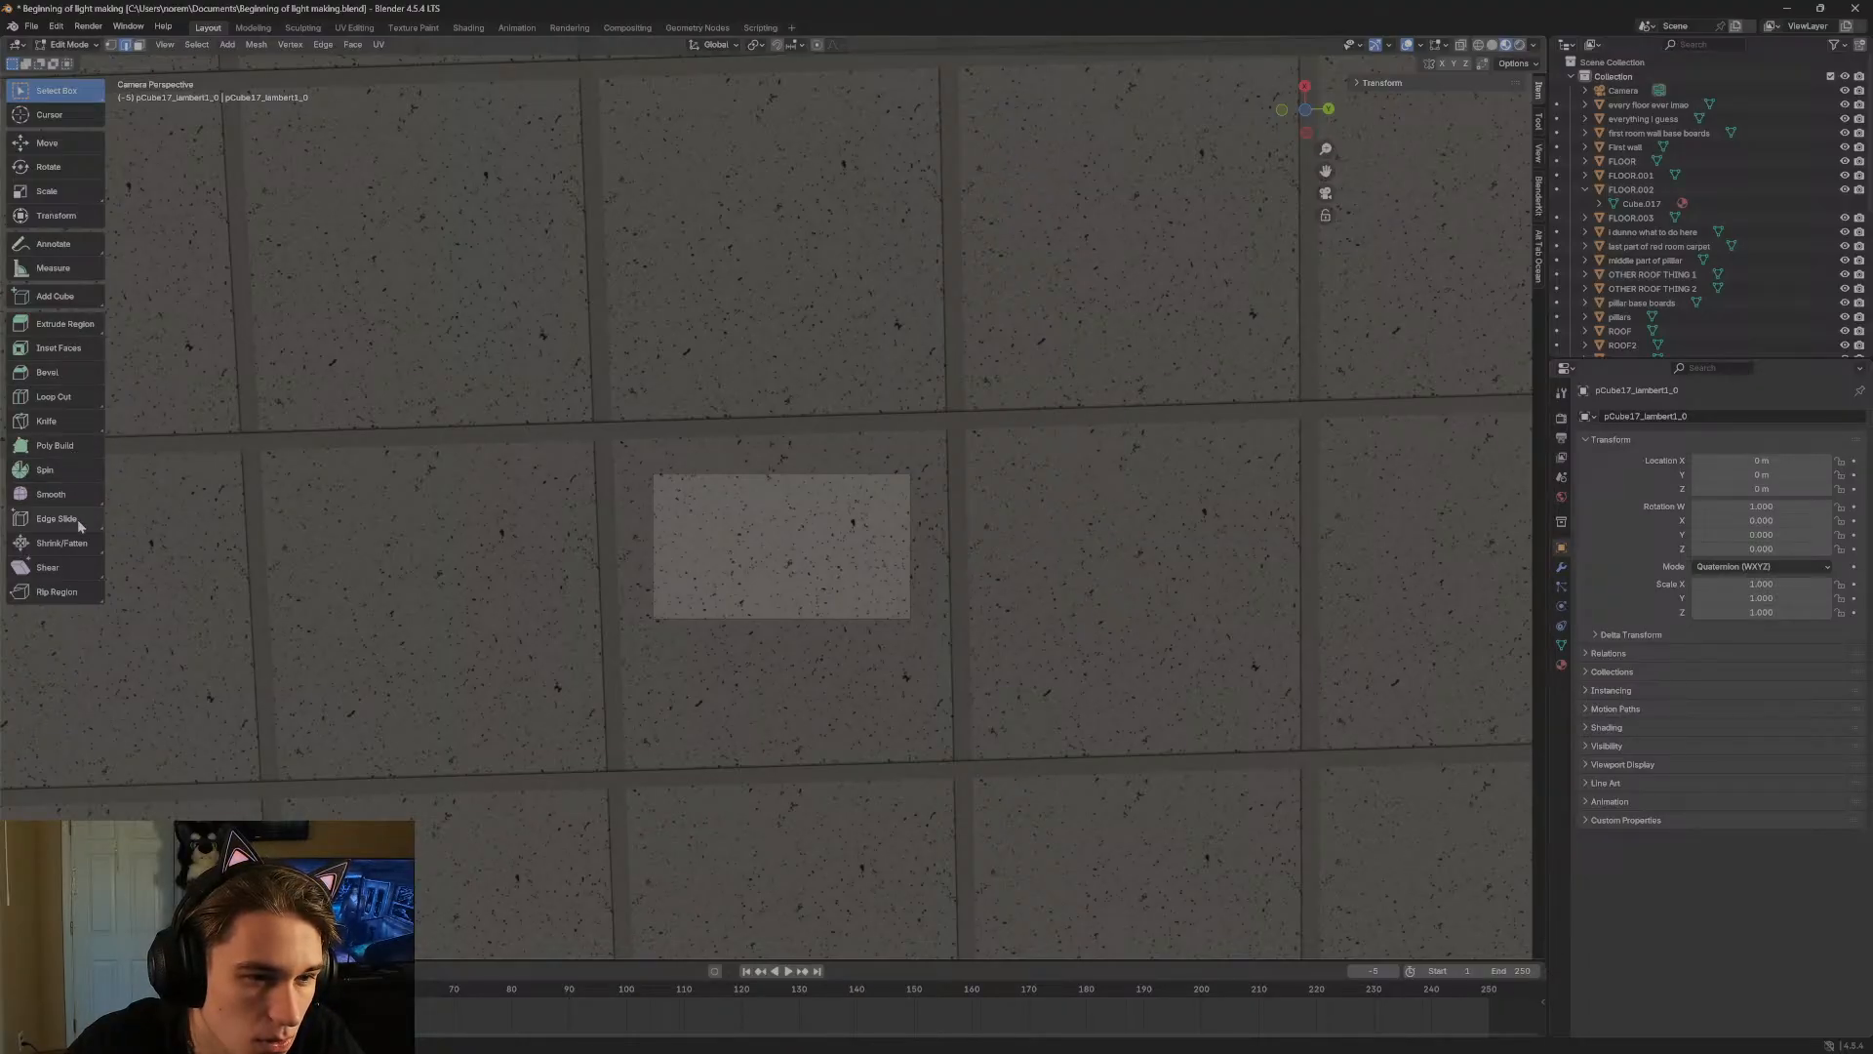
{"action": "left_click", "coordinate": [54, 296]}
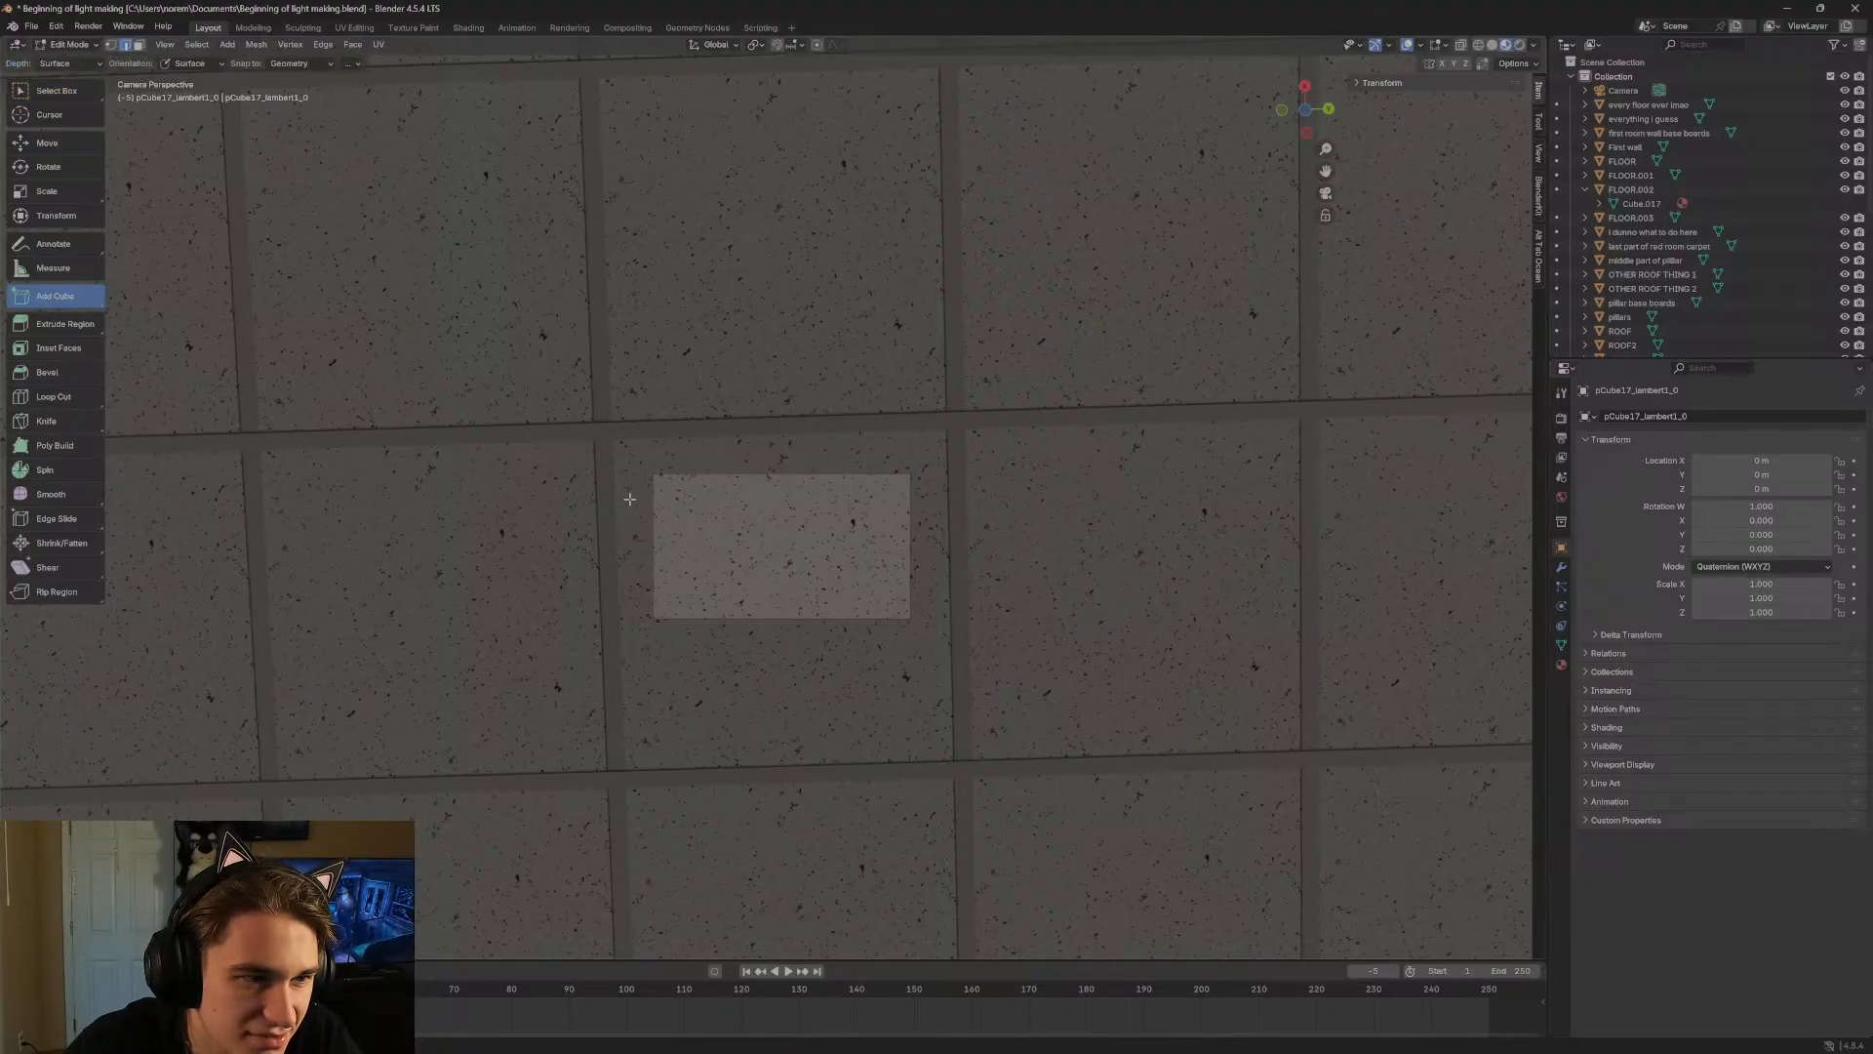
Switch to the browser and search Google Images for "level zero backrooms" reference pictures.
{"action": "left_click_drag", "start_coordinate": [0, 256], "coordinate": [961, 265]}
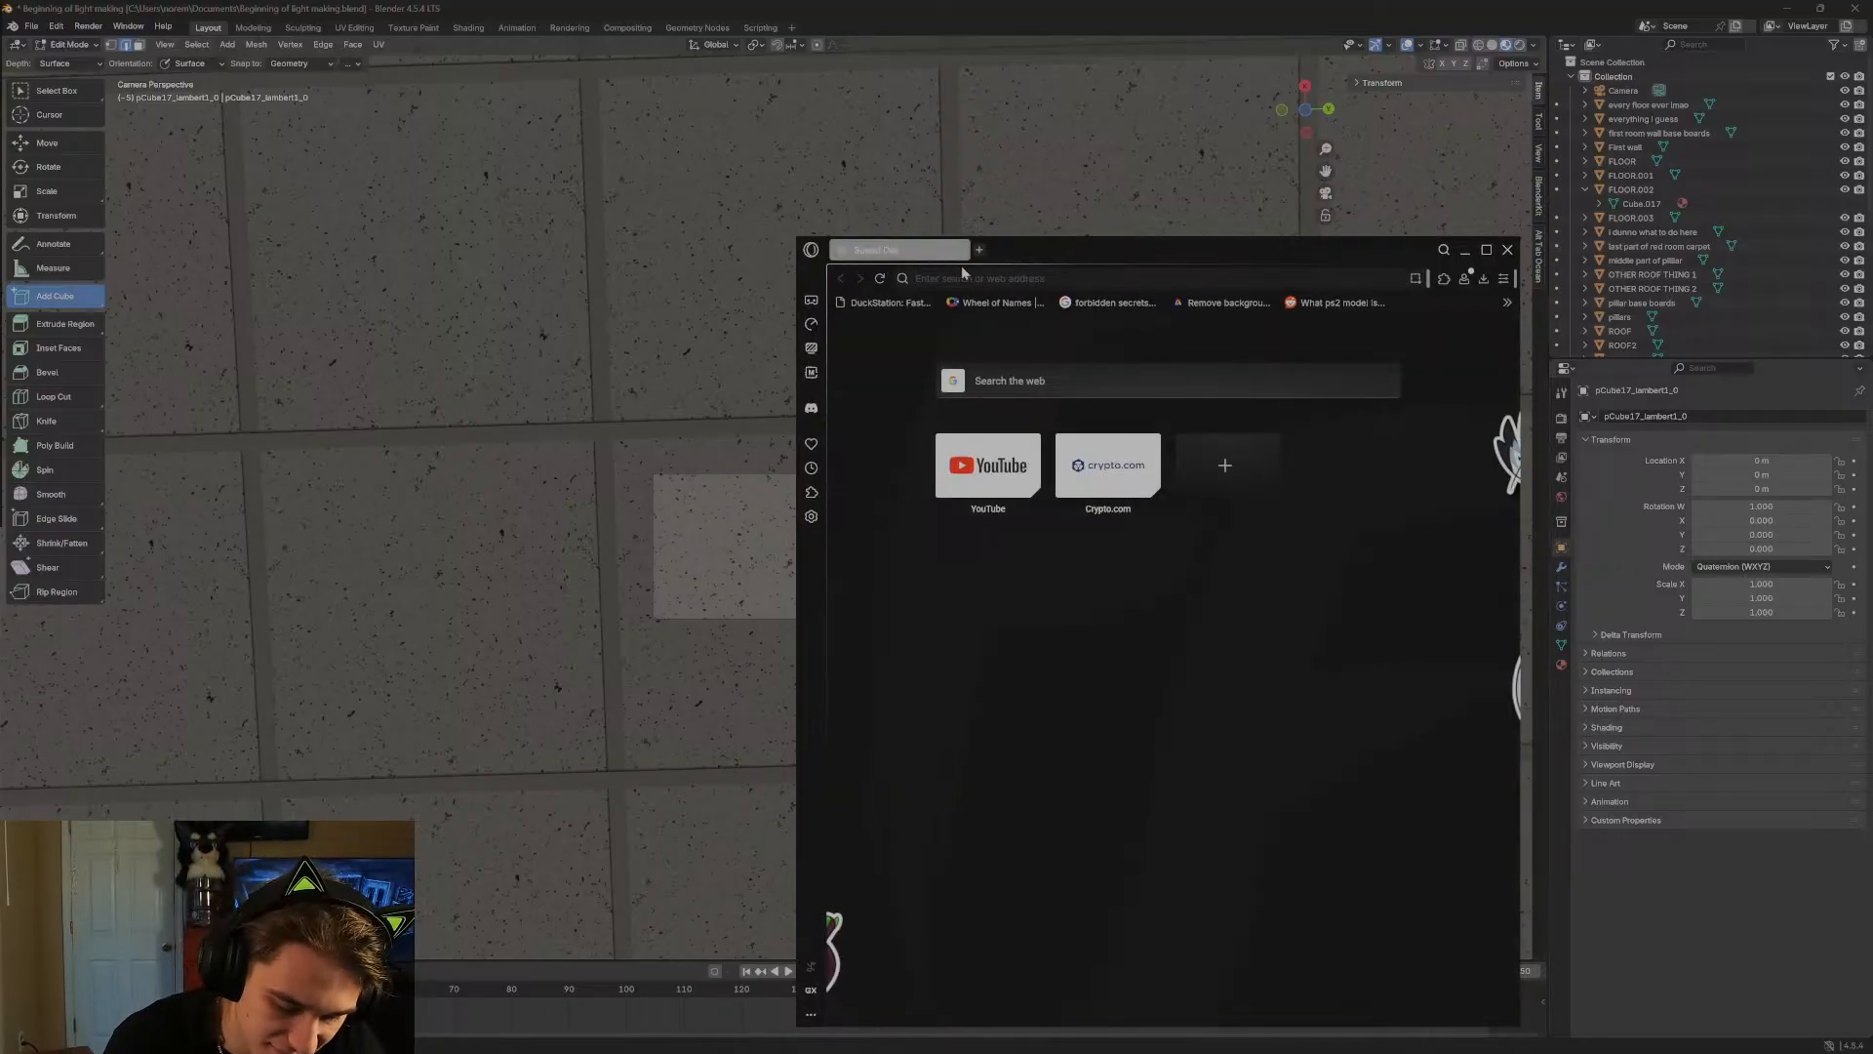
{"action": "type", "text": "level zero"}
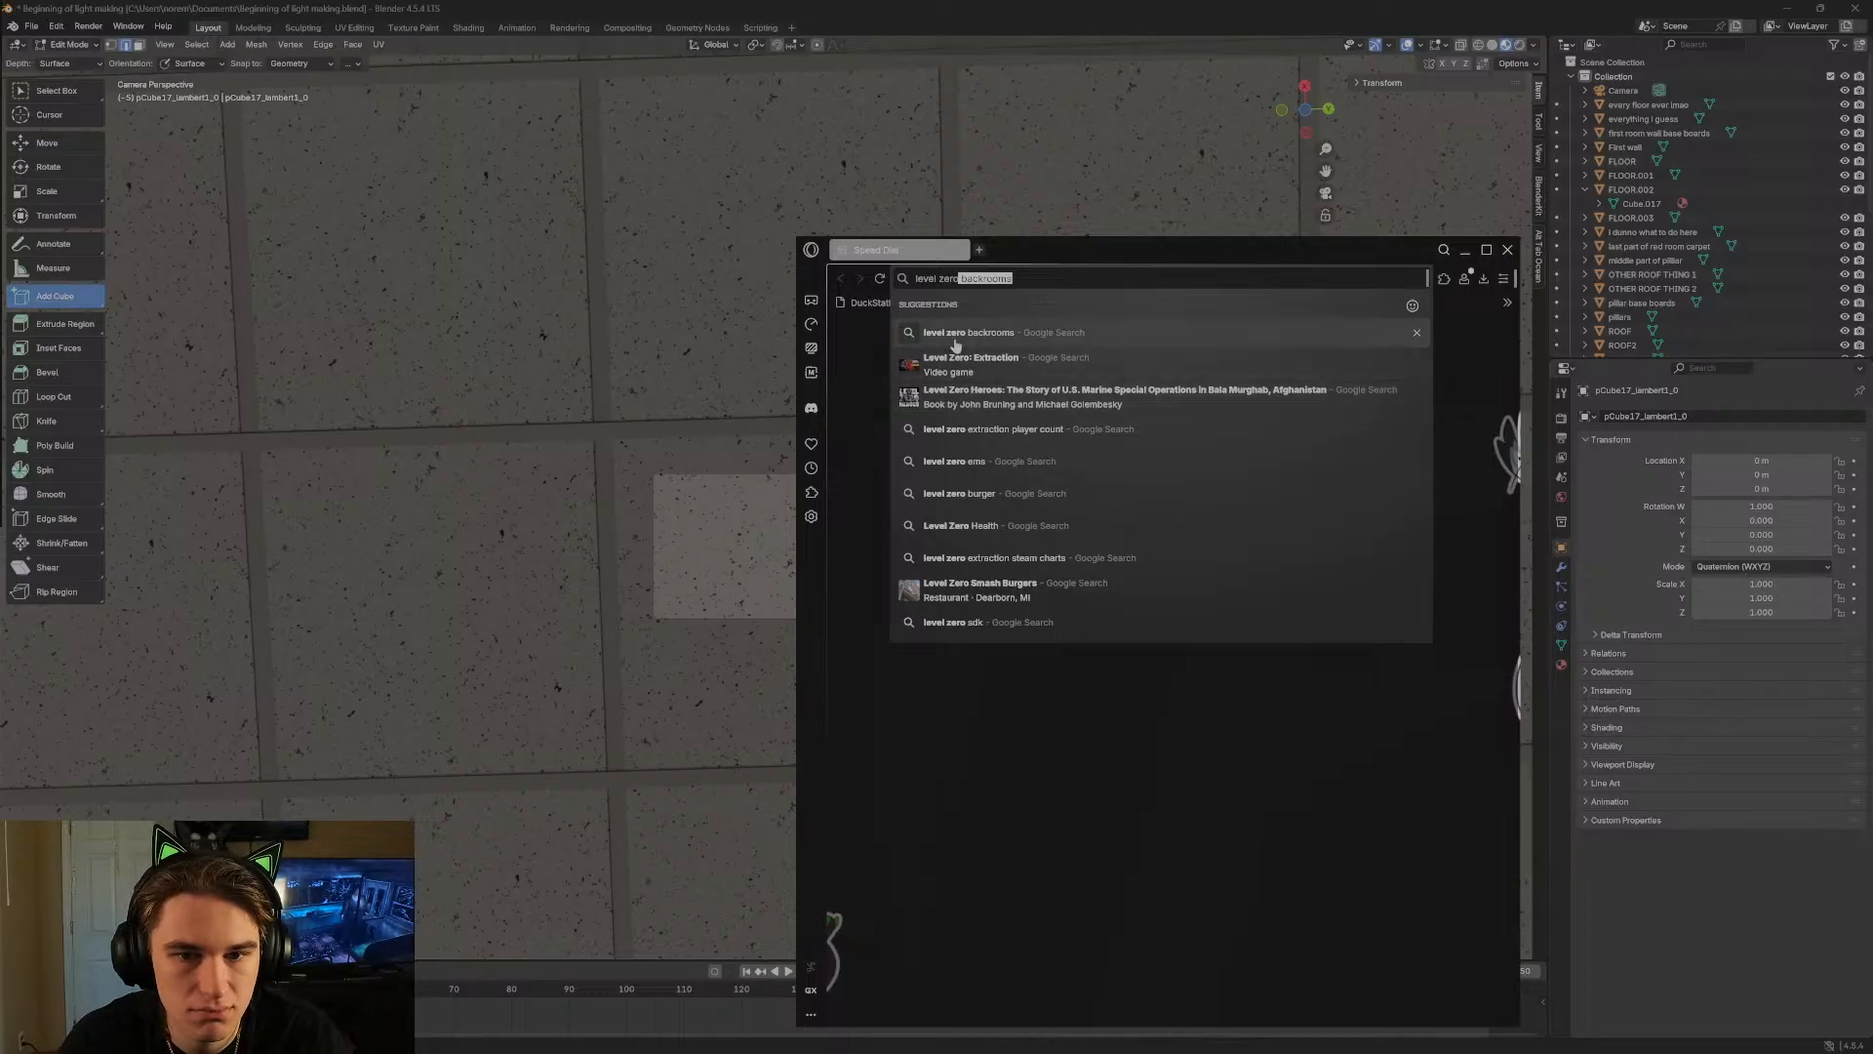
{"action": "key", "text": "Return"}
{"action": "left_click", "coordinate": [1486, 250]}
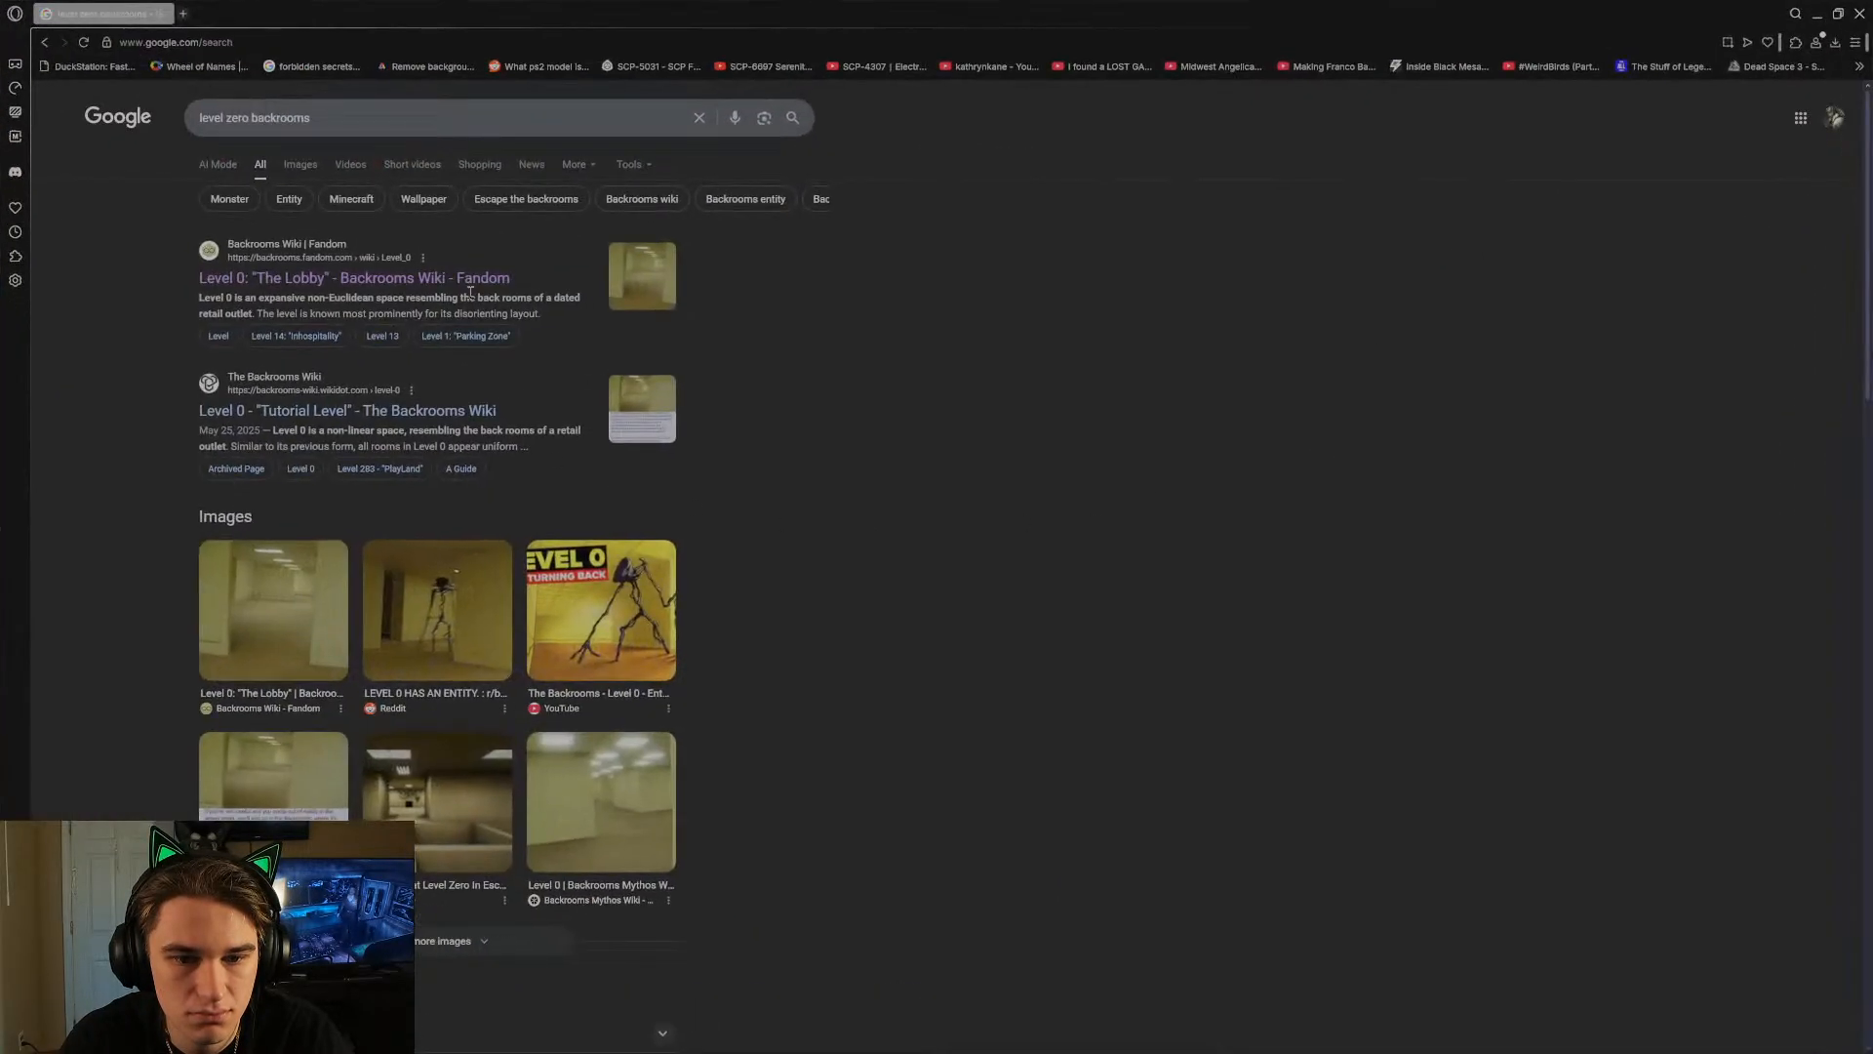
{"action": "left_click", "coordinate": [335, 262]}
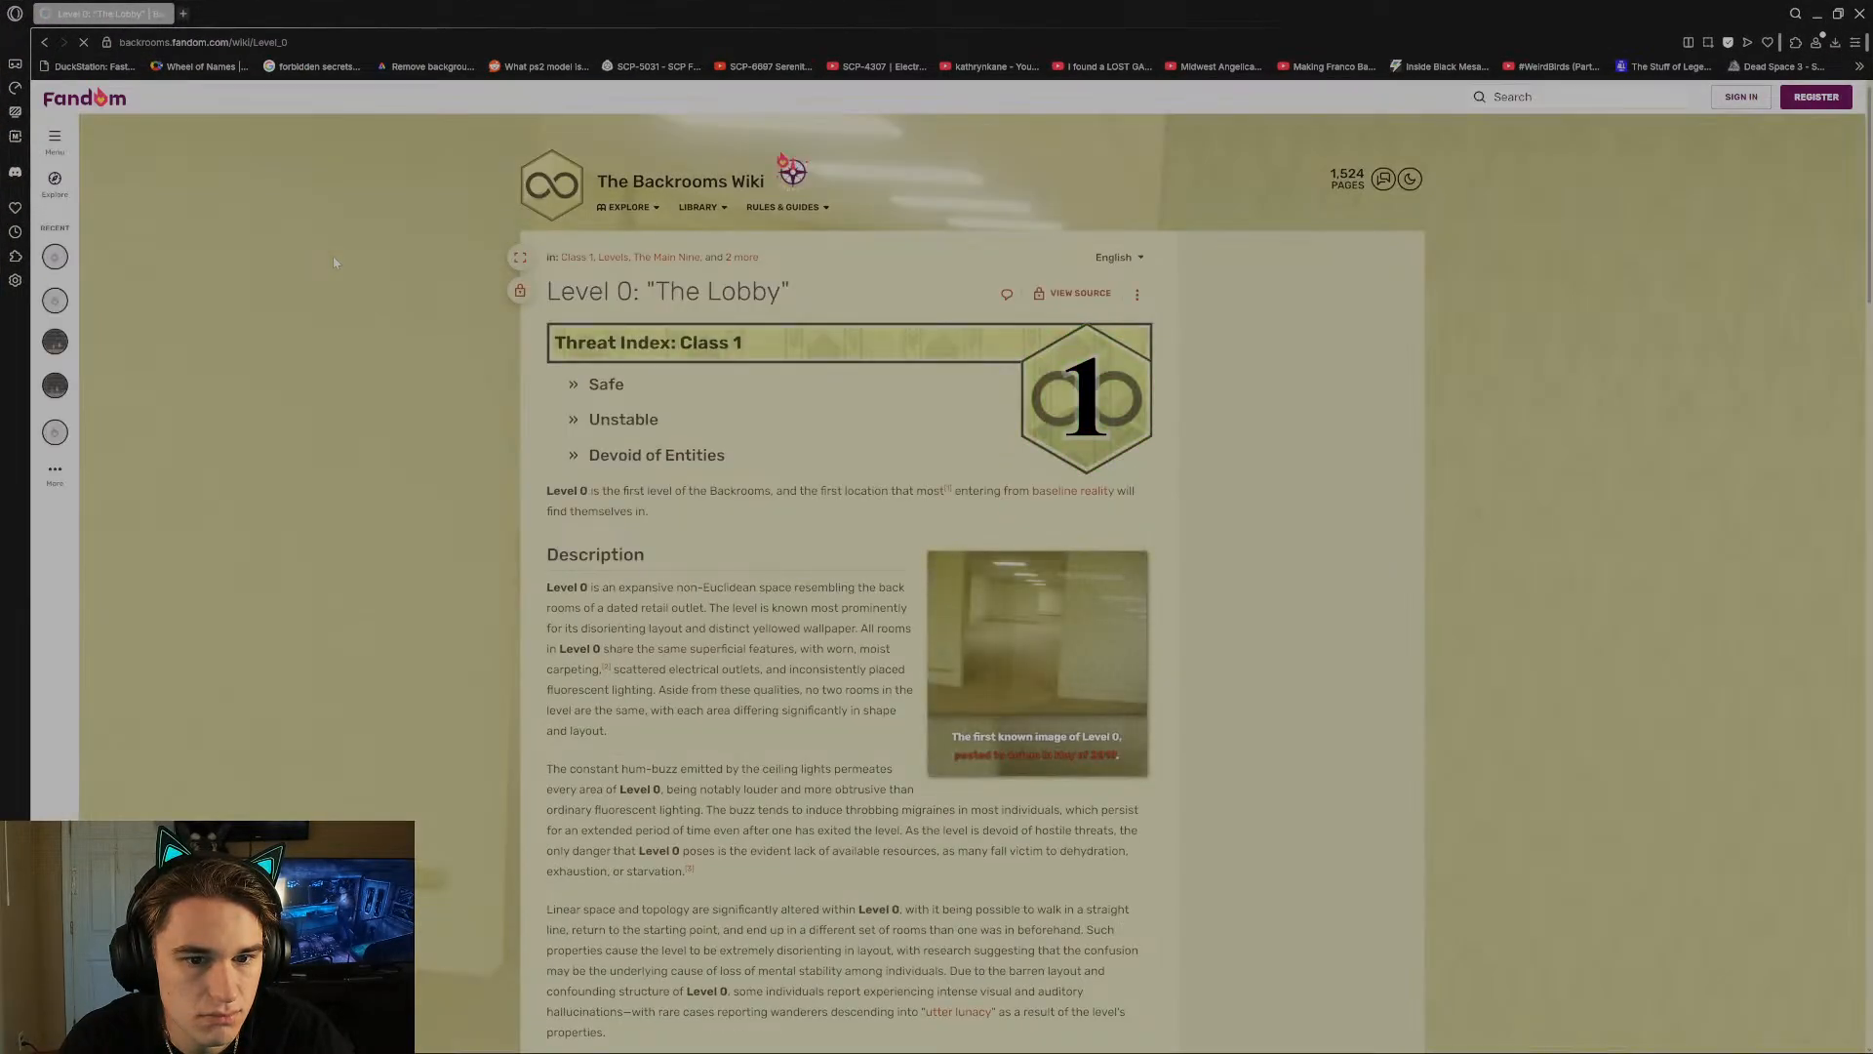
{"action": "left_click", "coordinate": [43, 42]}
{"action": "left_click", "coordinate": [301, 164]}
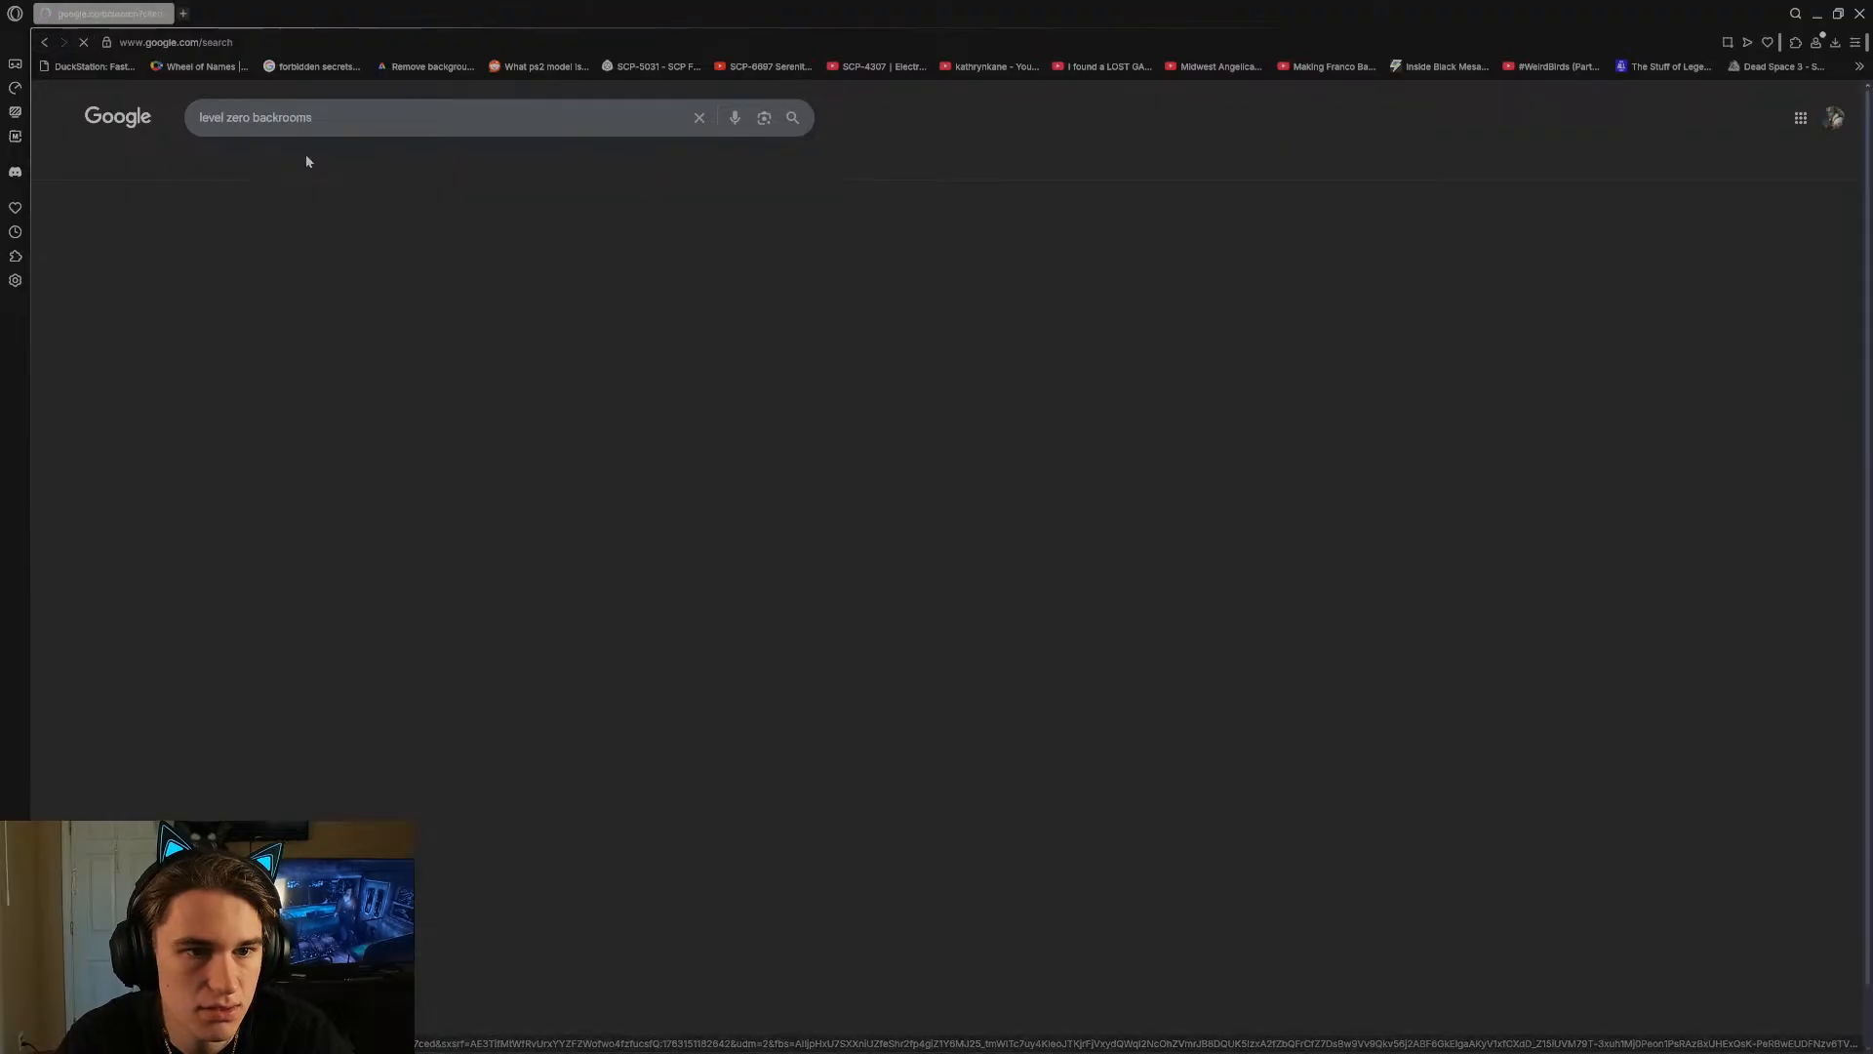
View the Backrooms Wiki "The Lobby" picture and the Reddit Level 0 picture as lighting references, and return to Blender.
{"action": "left_click", "coordinate": [610, 312]}
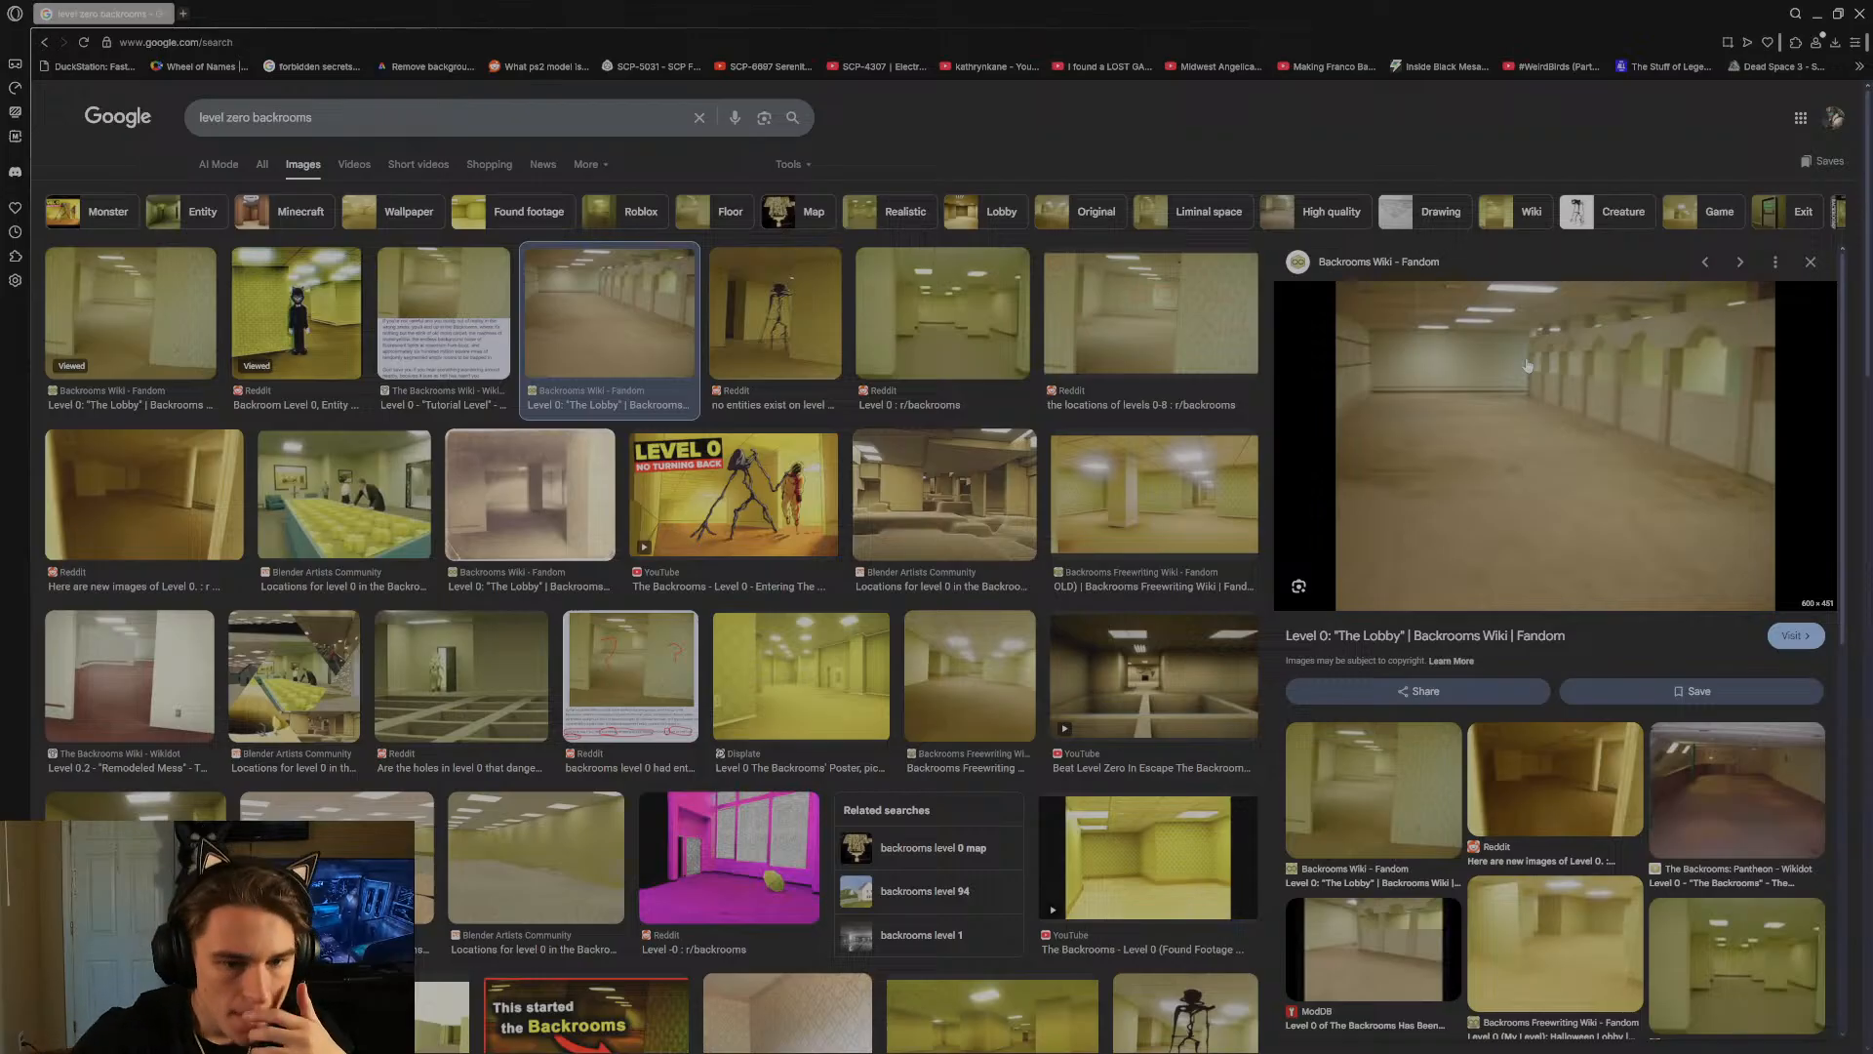
{"action": "left_click", "coordinate": [160, 471]}
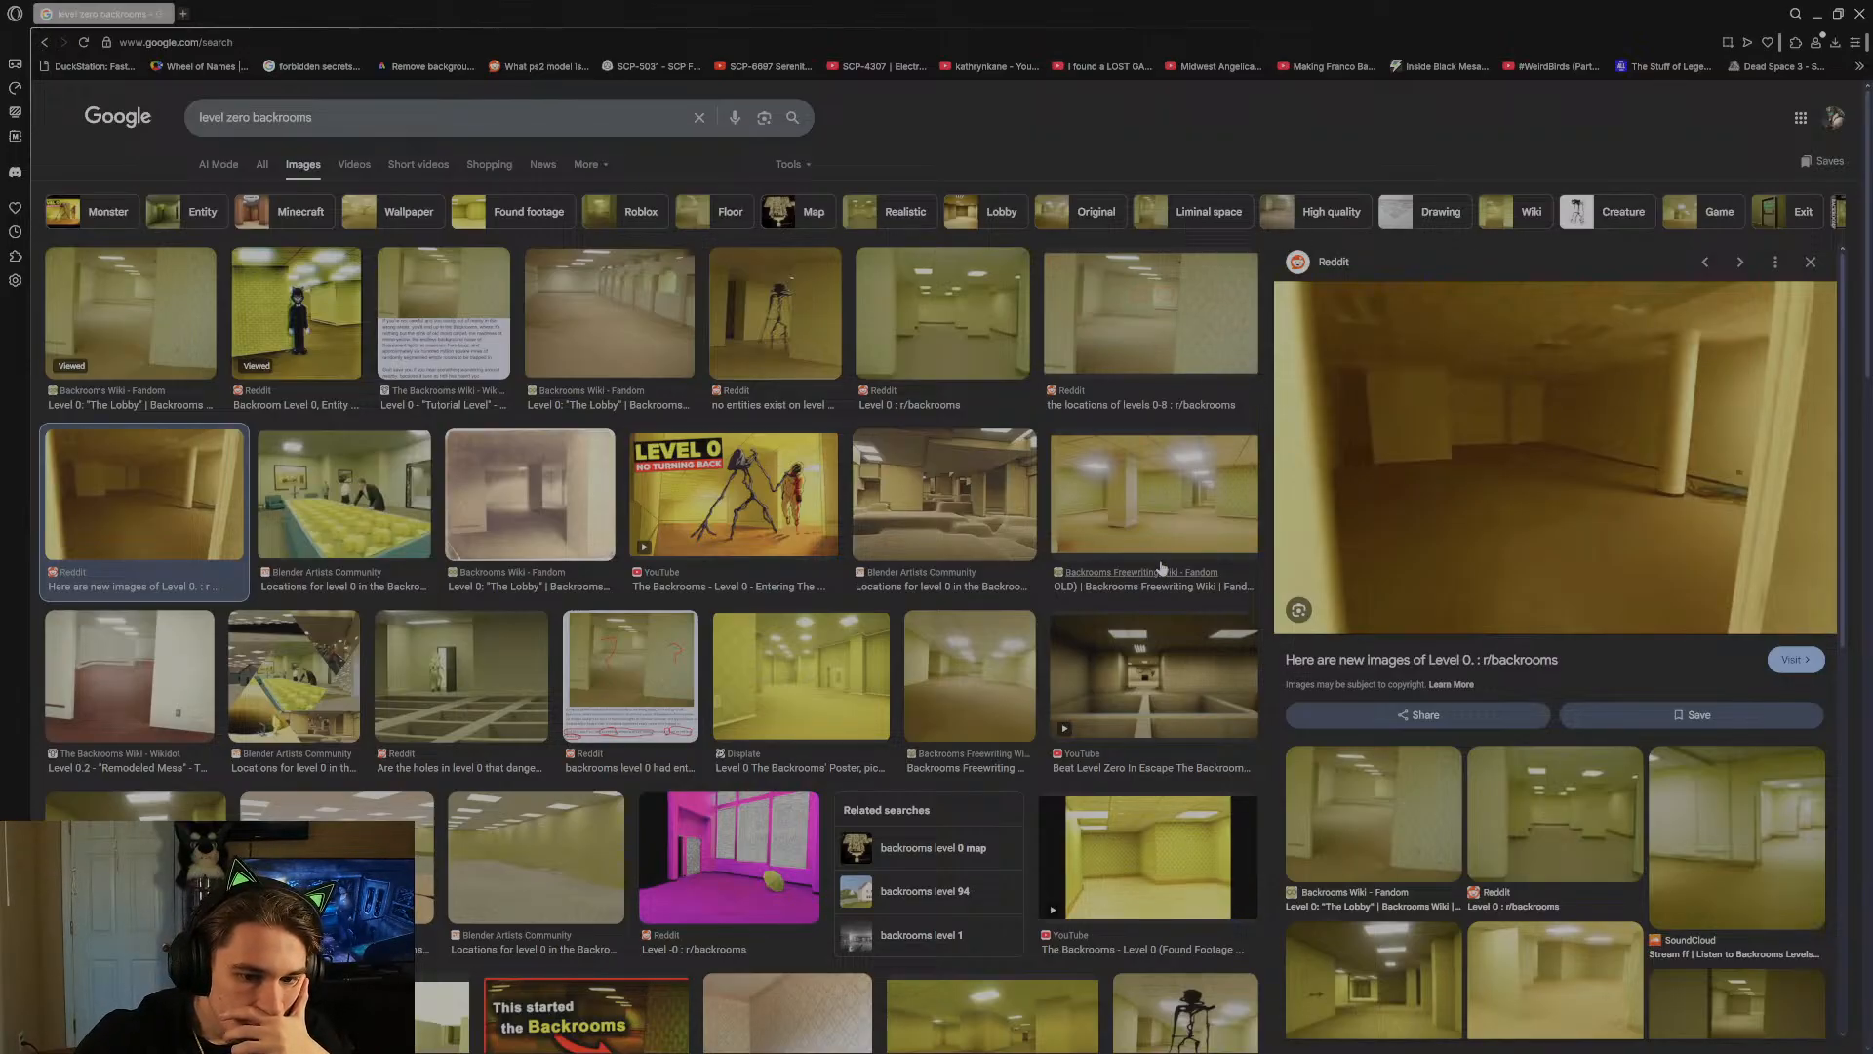
{"action": "left_click", "coordinate": [1811, 261]}
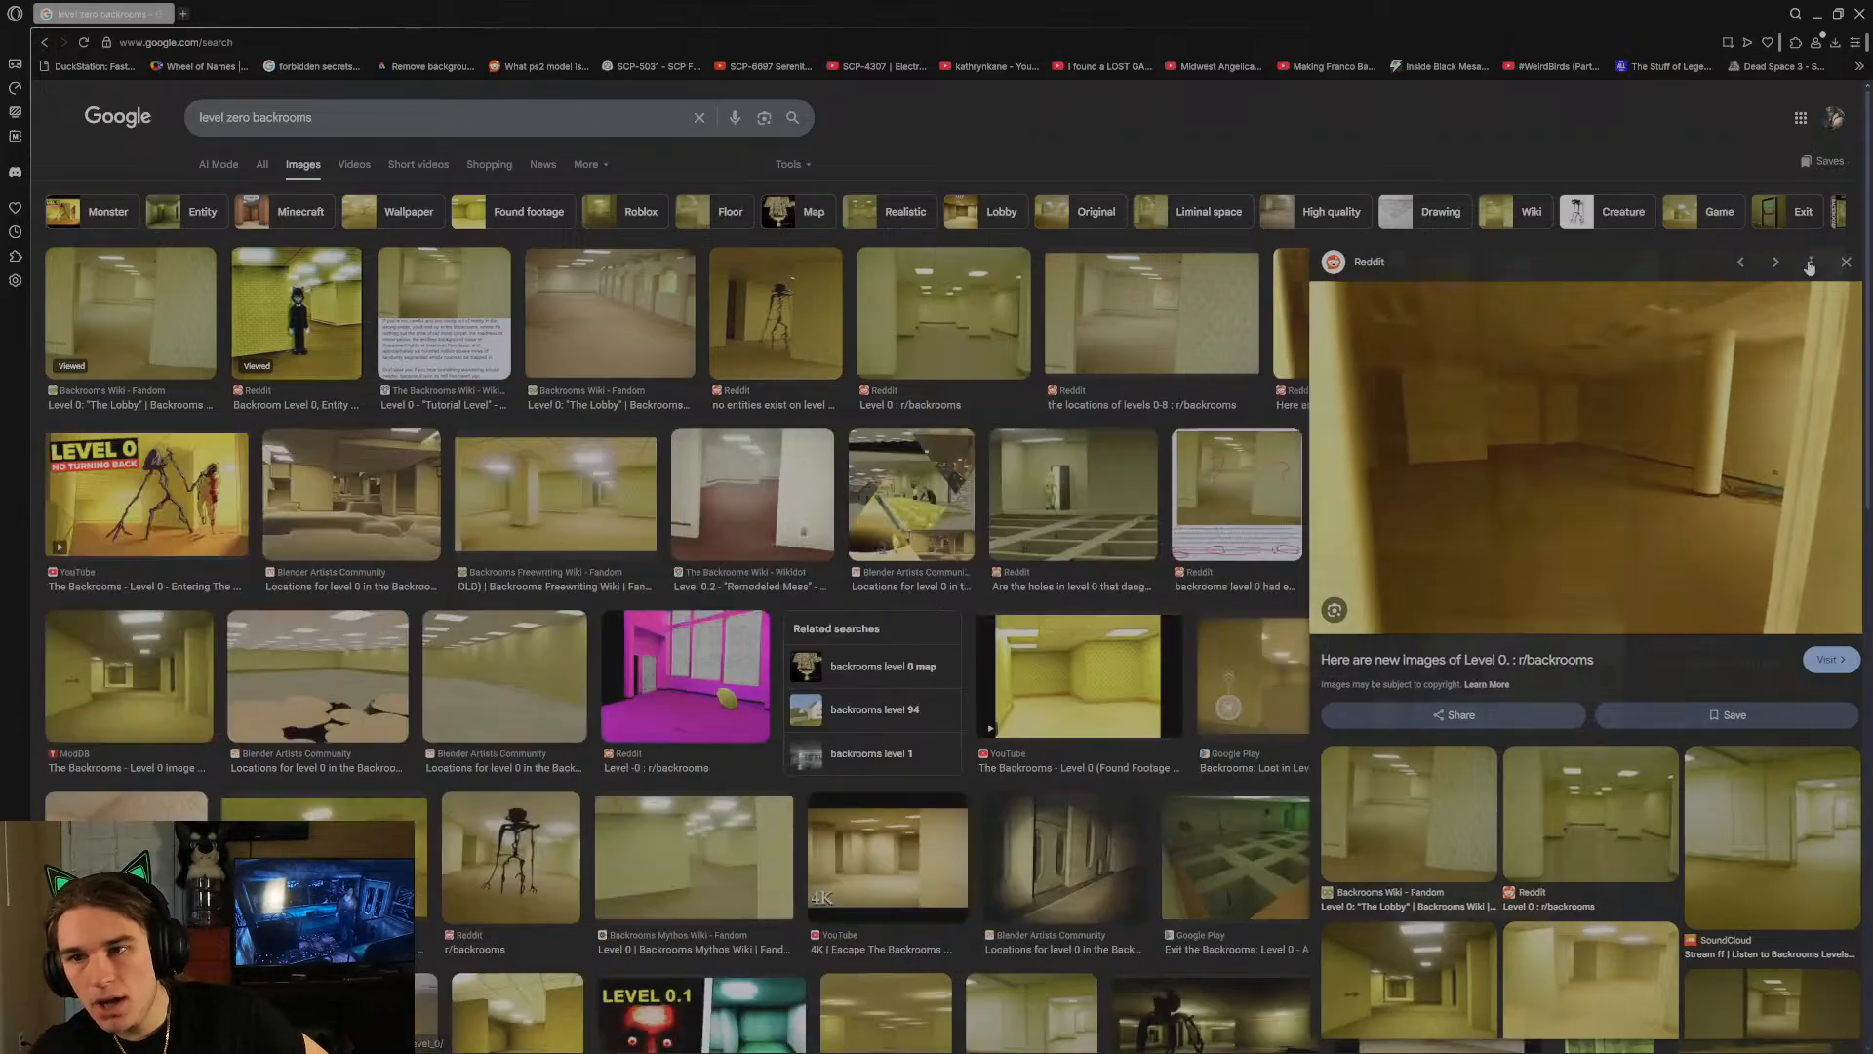
{"action": "left_click", "coordinate": [1817, 14]}
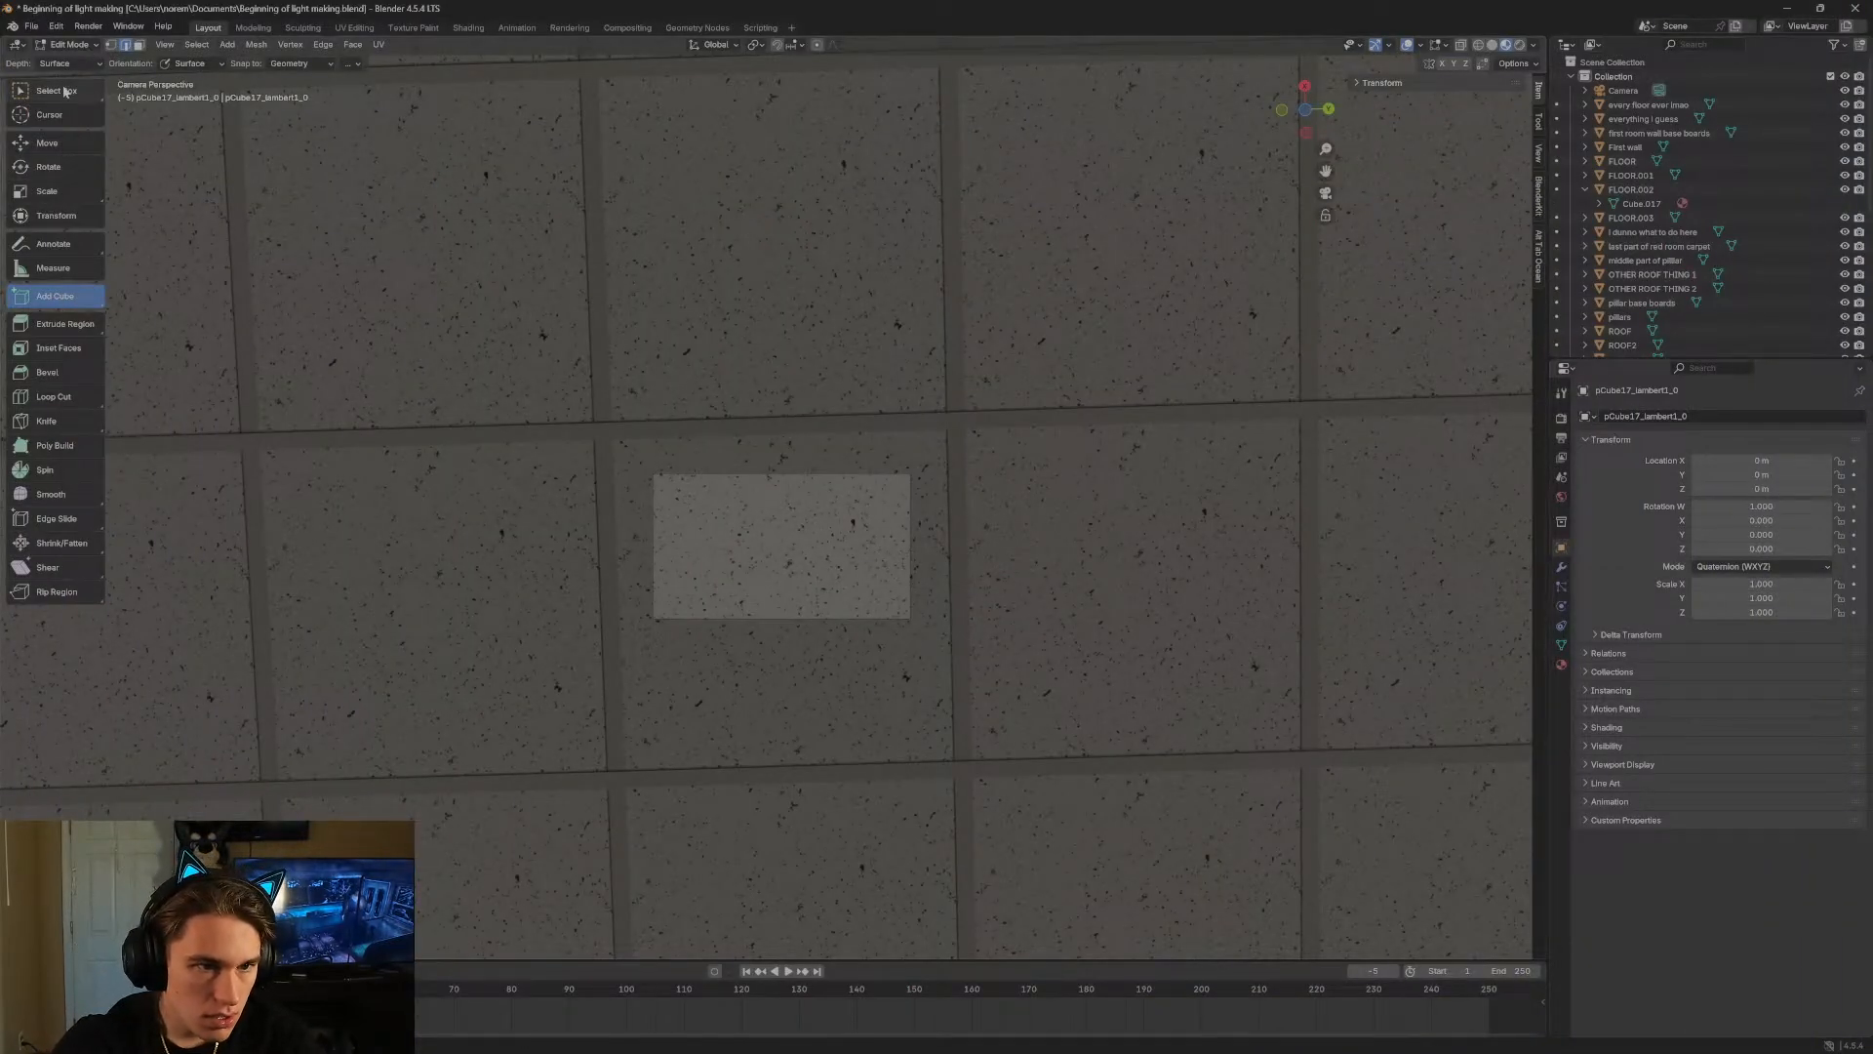
Activate the Select Box tool in place of Add Cube and try to select part of the fluorescent fixture's housing.
{"action": "key", "text": "w"}
{"action": "key", "text": "shift+grave"}
{"action": "key", "text": "w"}
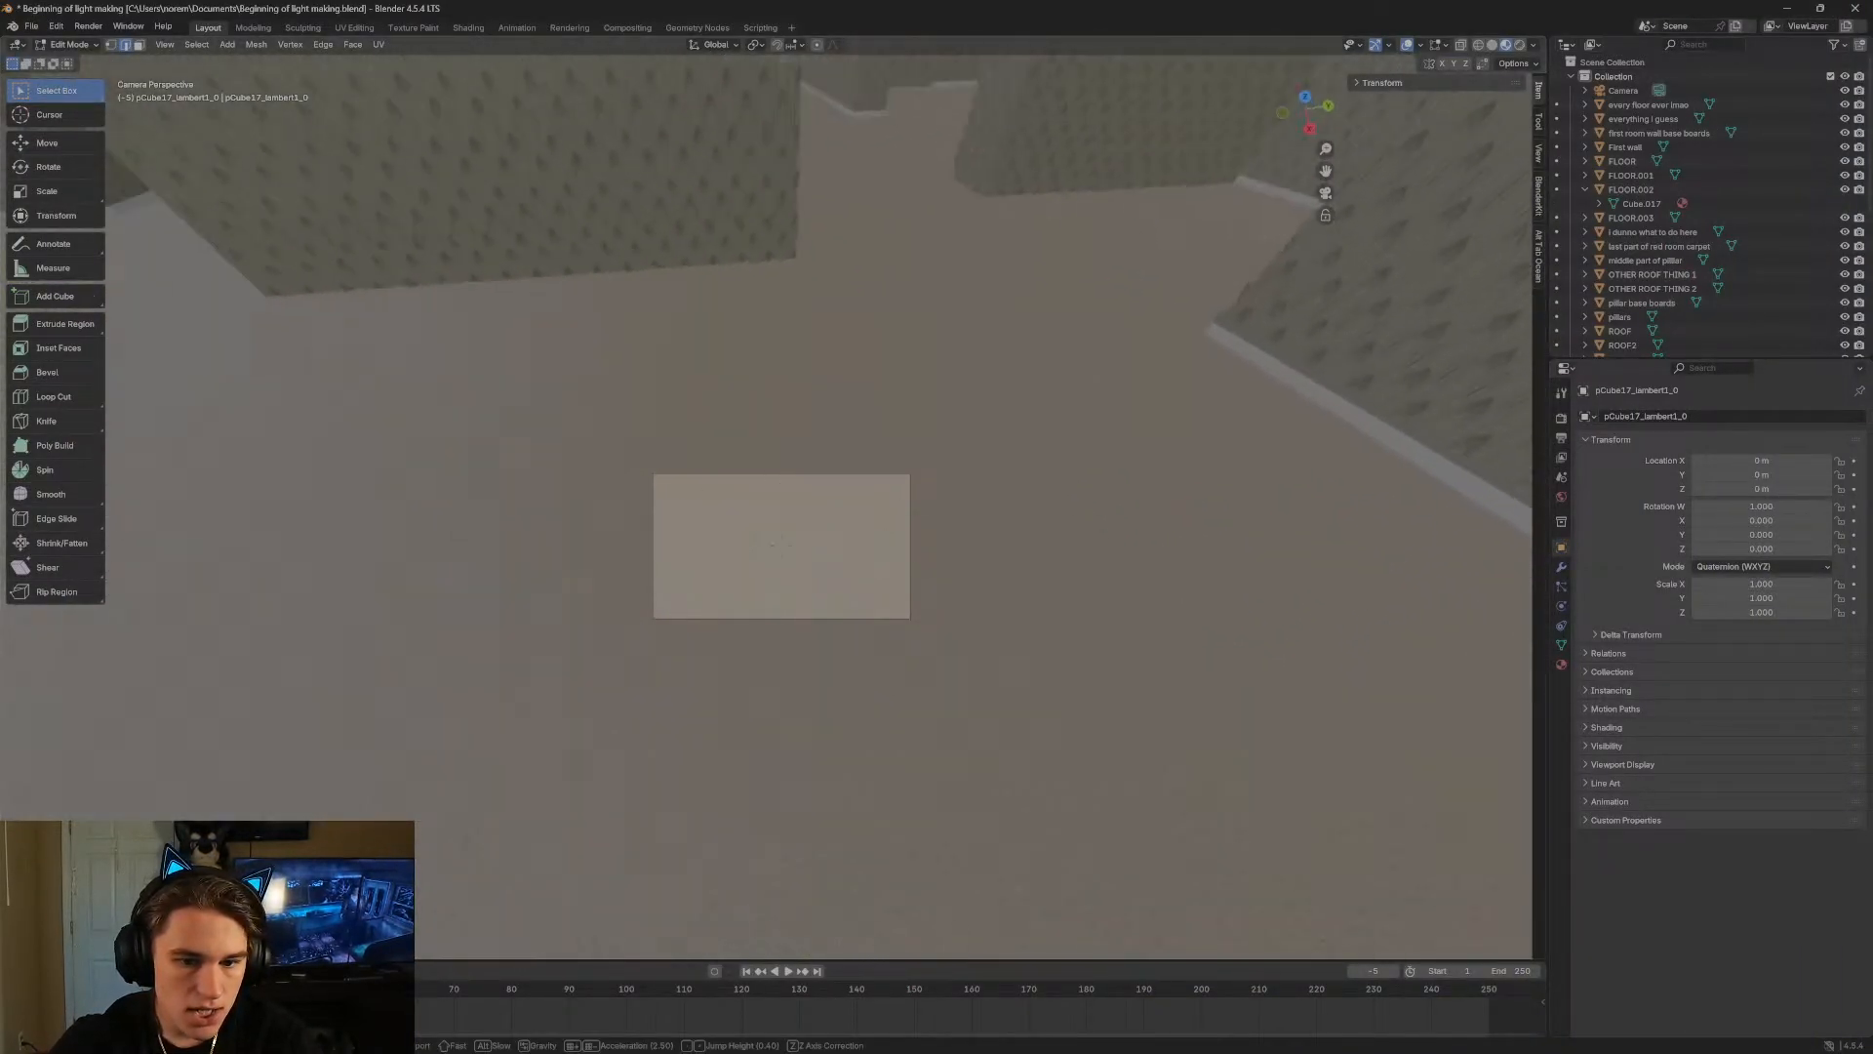
{"action": "left_click", "coordinate": [790, 467]}
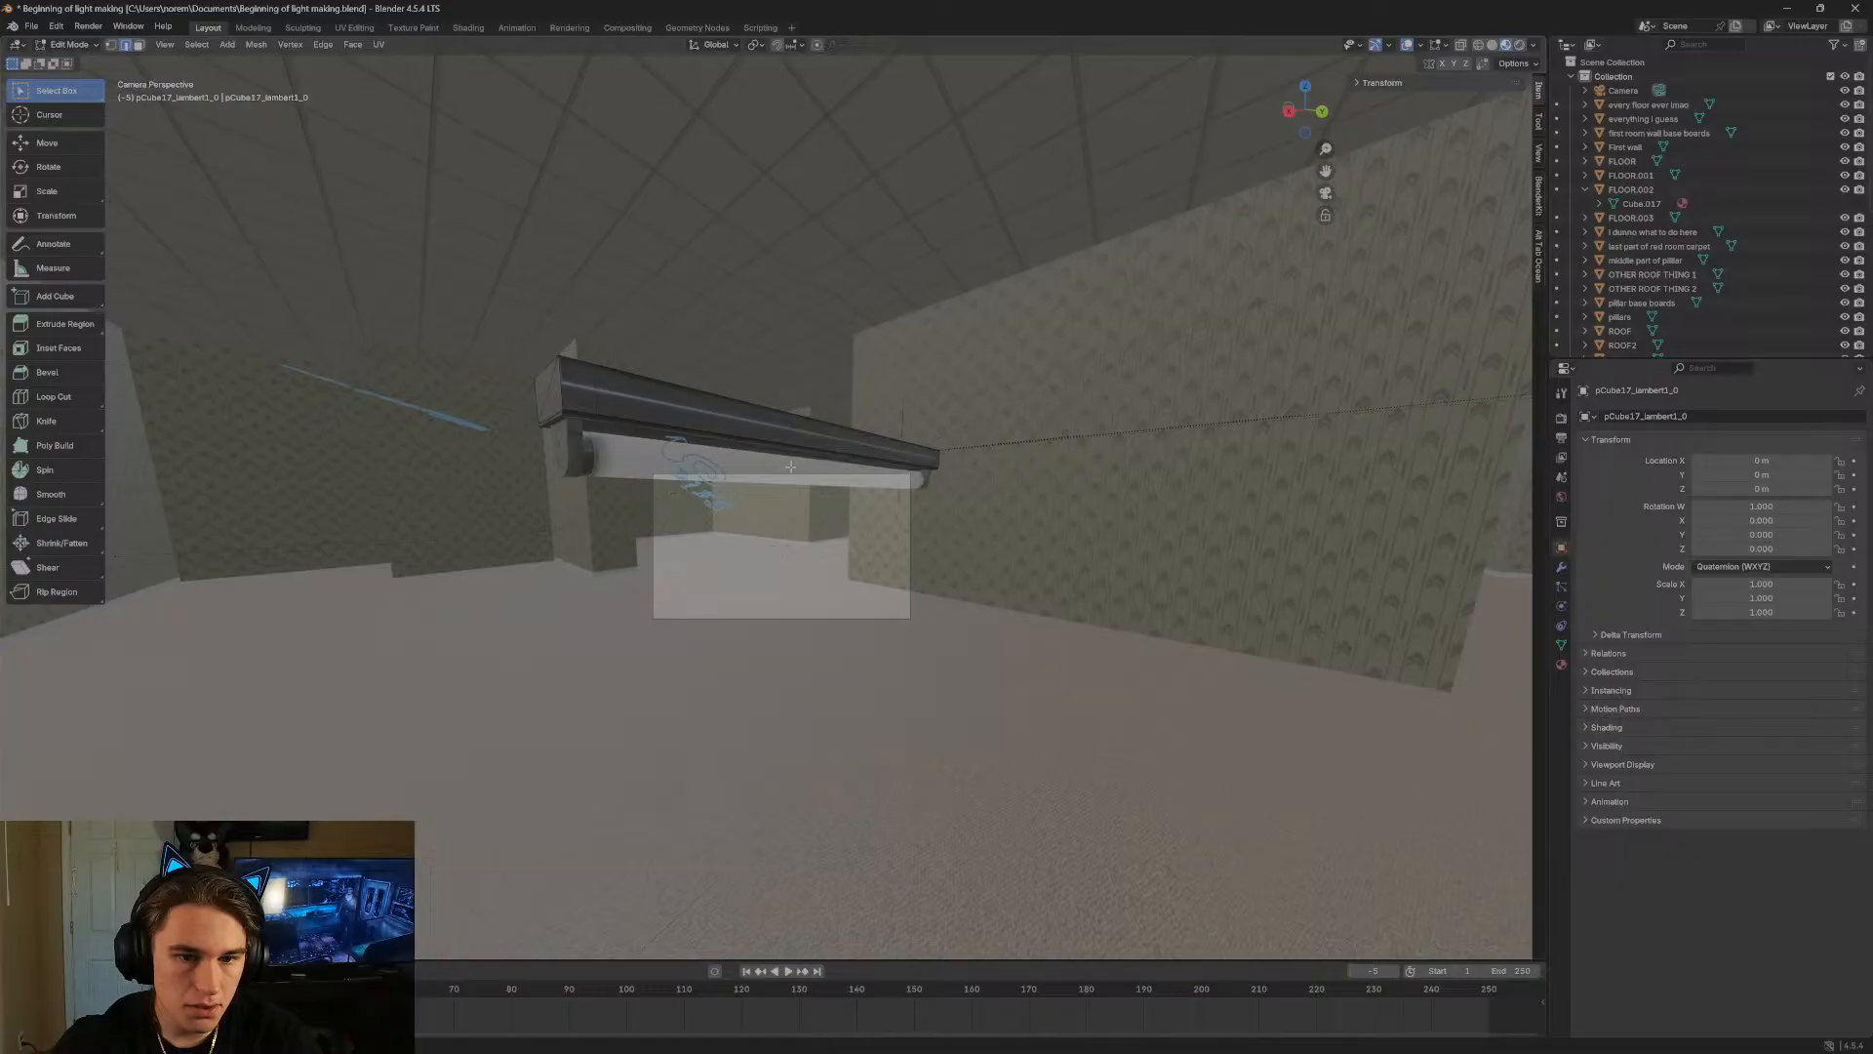
{"action": "left_click", "coordinate": [721, 420]}
{"action": "left_click", "coordinate": [719, 446]}
{"action": "left_click", "coordinate": [717, 431]}
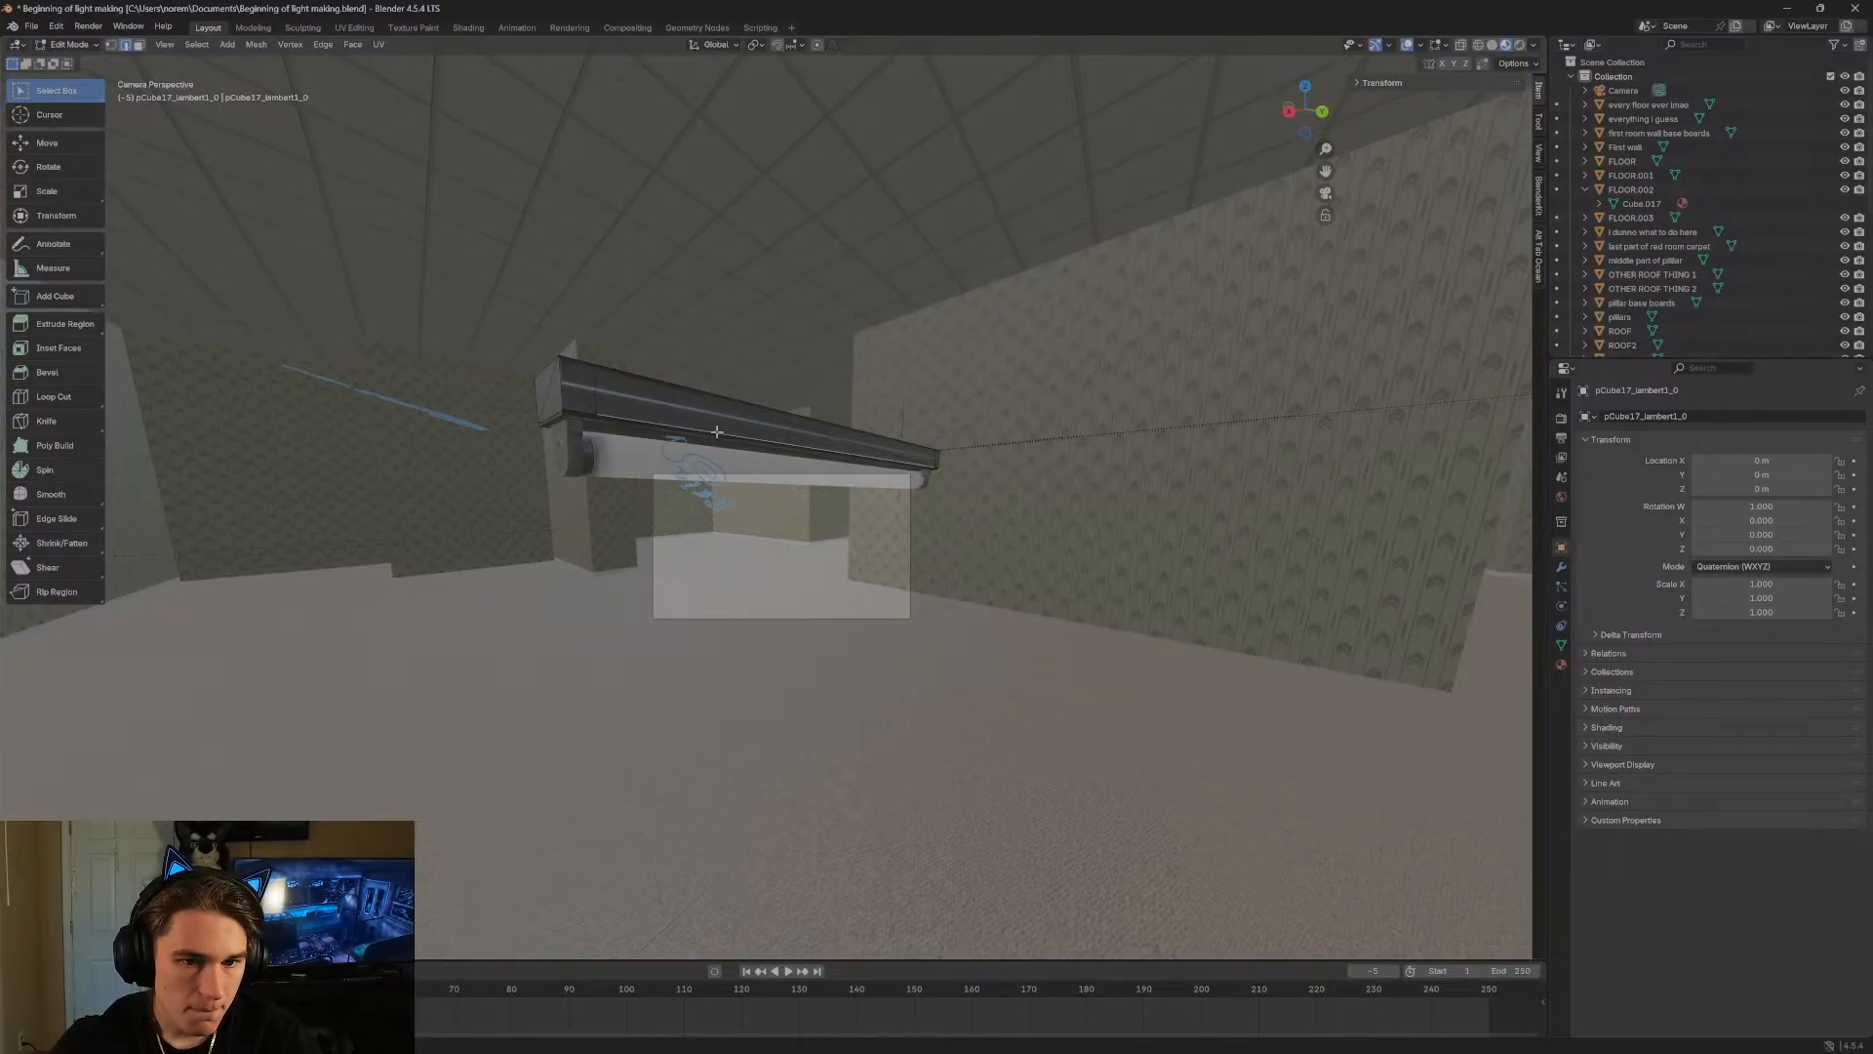
Switch to face selection and select a face on the long side of the fixture's housing.
{"action": "key", "text": "shift+grave"}
{"action": "key", "text": "a"}
{"action": "left_click", "coordinate": [717, 431]}
{"action": "left_click", "coordinate": [704, 426]}
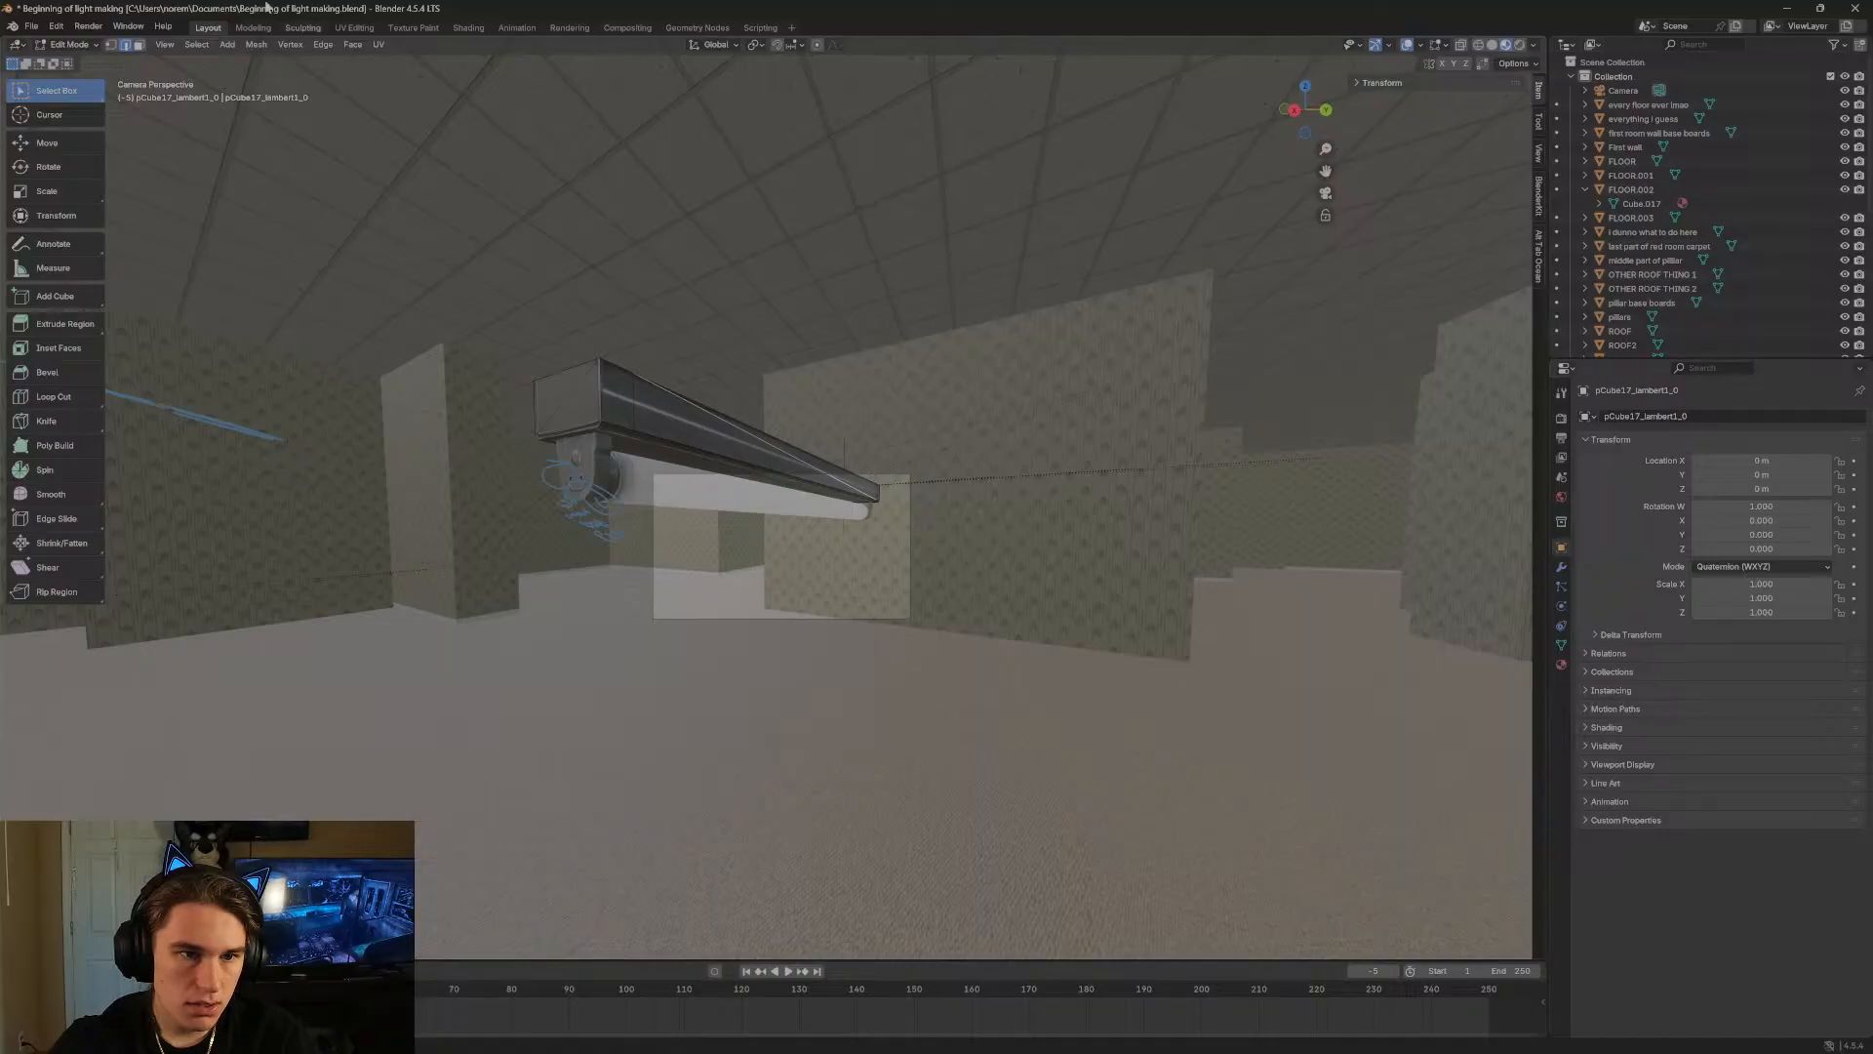
{"action": "left_click", "coordinate": [139, 45]}
{"action": "left_click", "coordinate": [692, 435]}
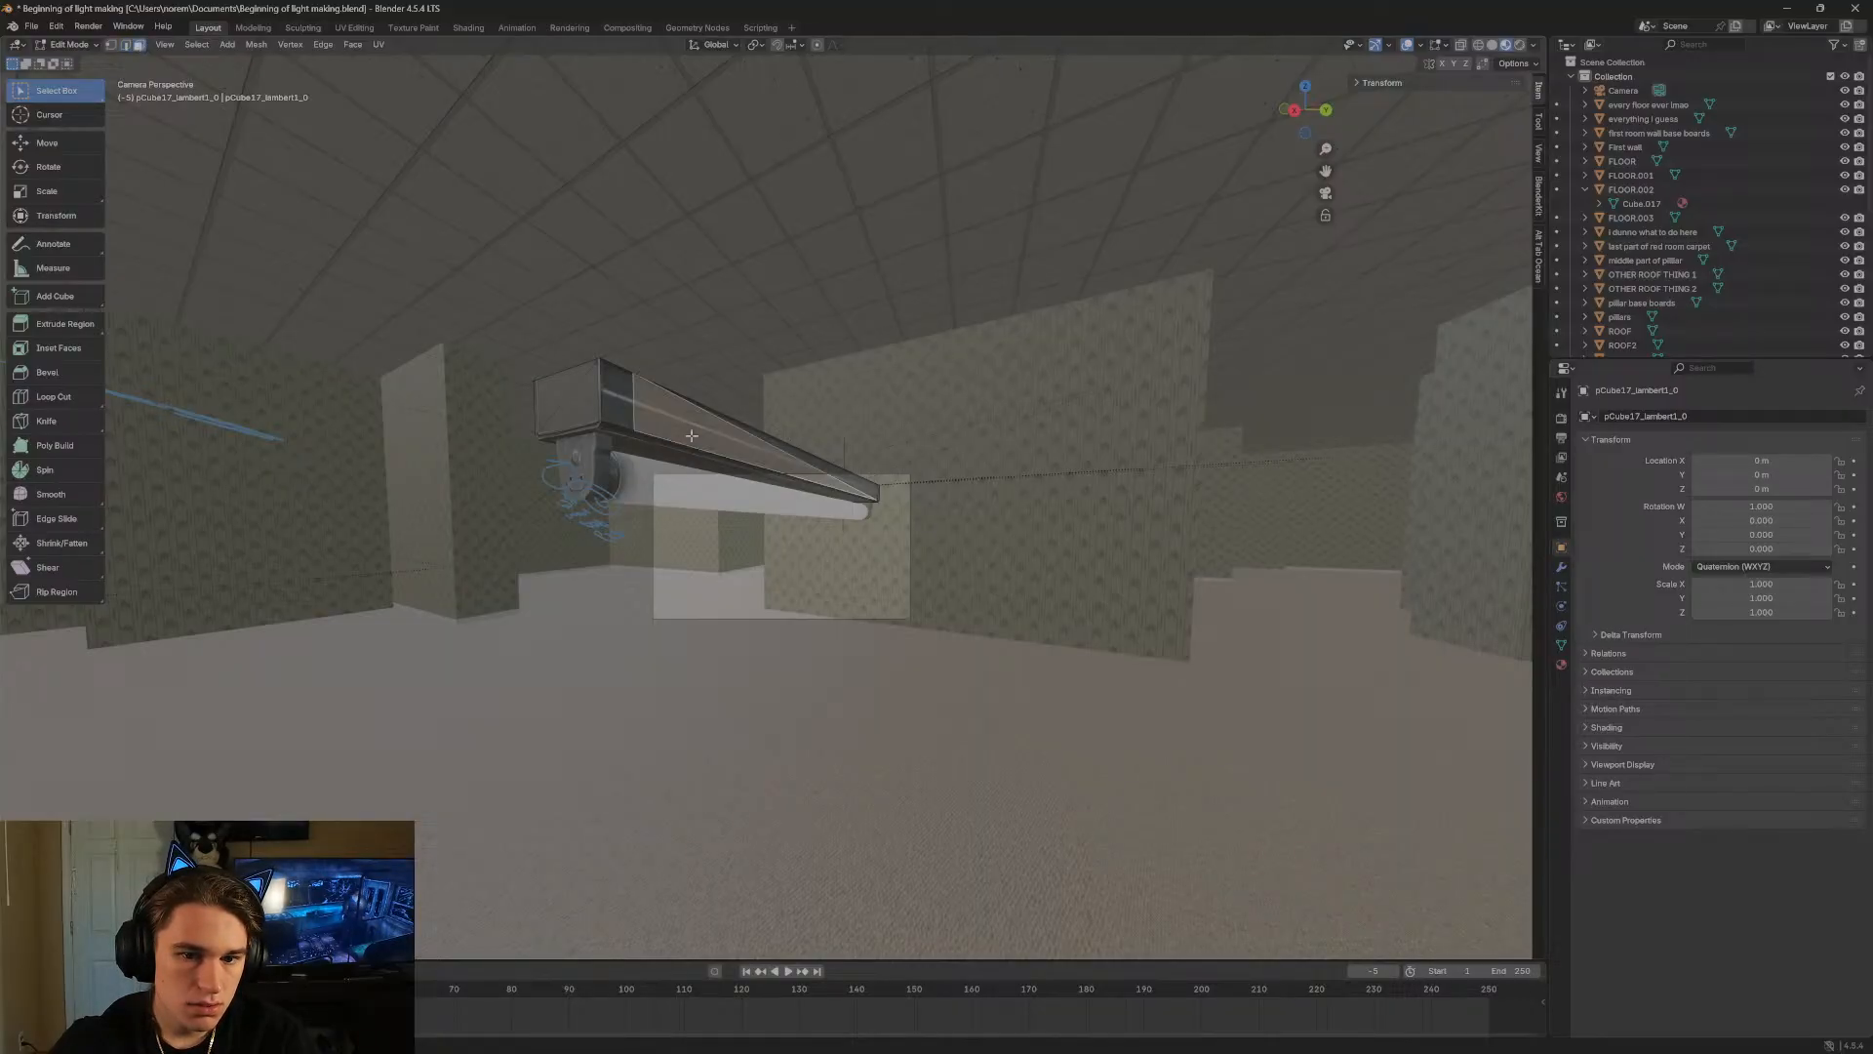
Examine the fixture from the side and the layout of the whole level from above its roofs.
{"action": "key", "text": "shift+grave"}
{"action": "key", "text": "w"}
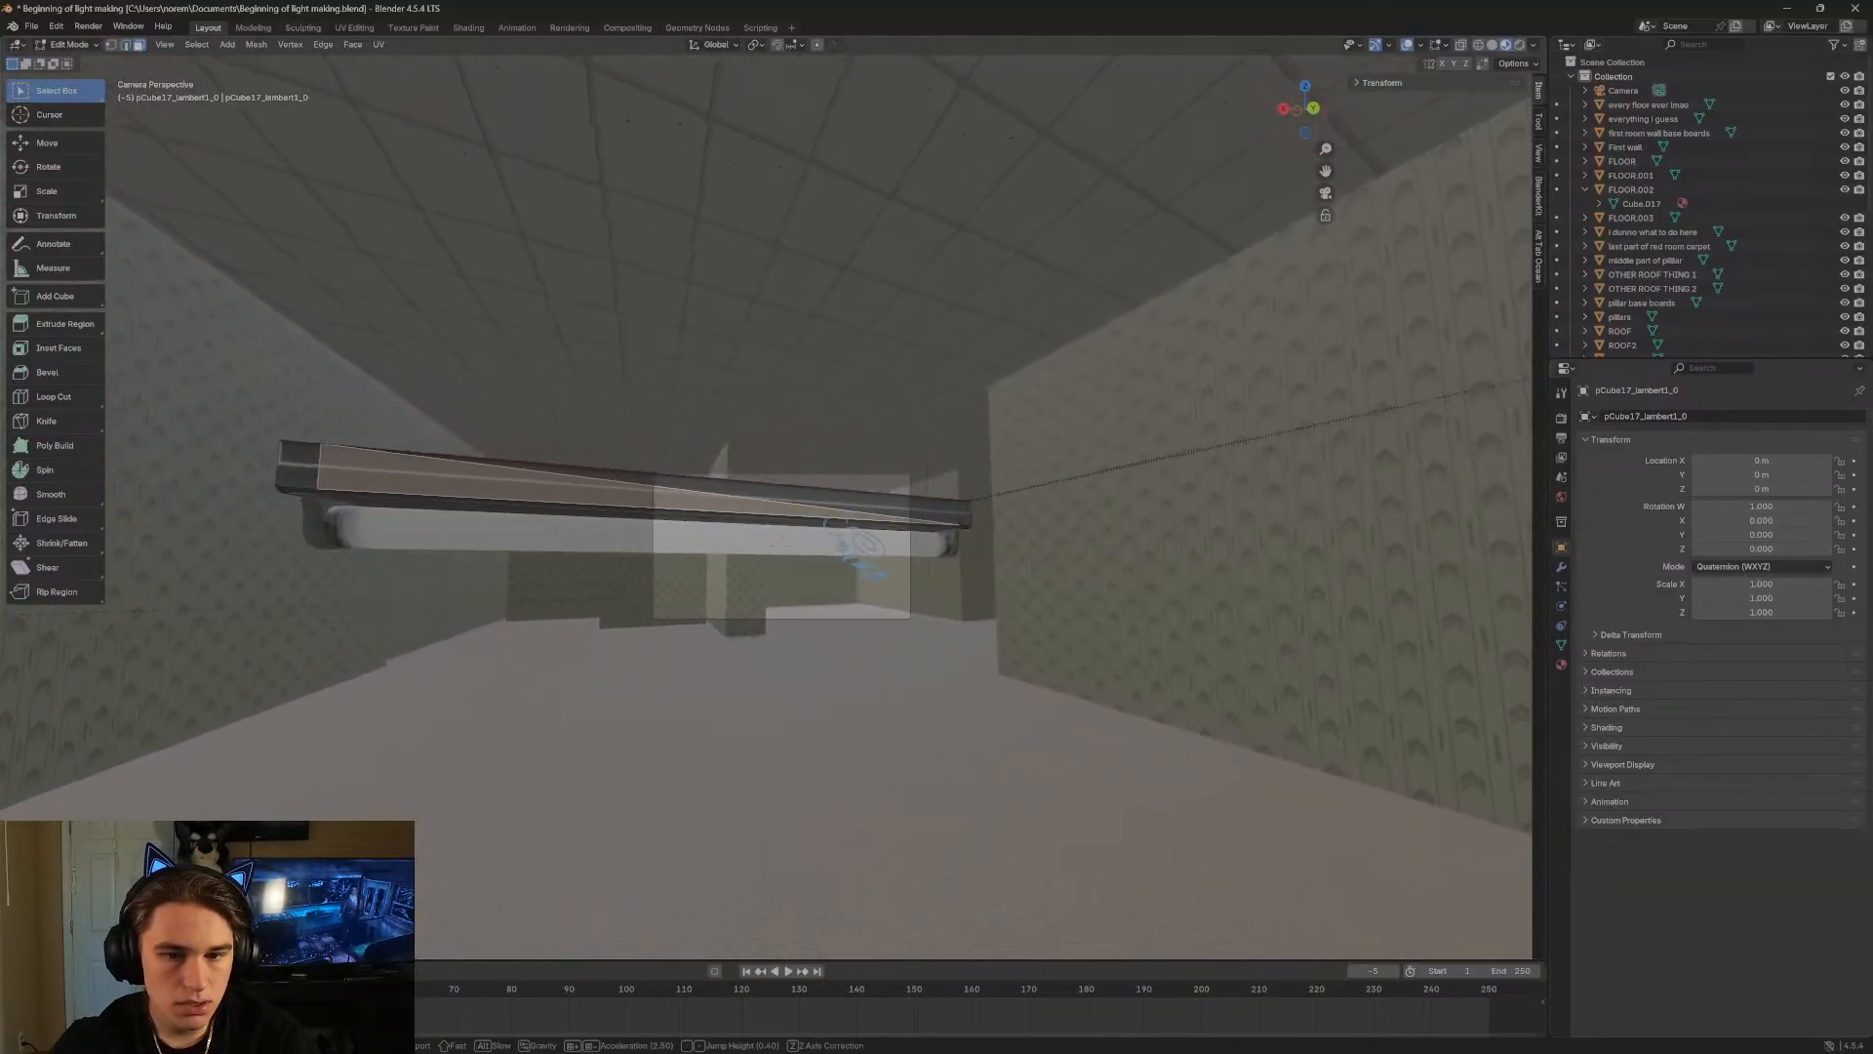
{"action": "key", "text": "s"}
{"action": "key", "text": "a"}
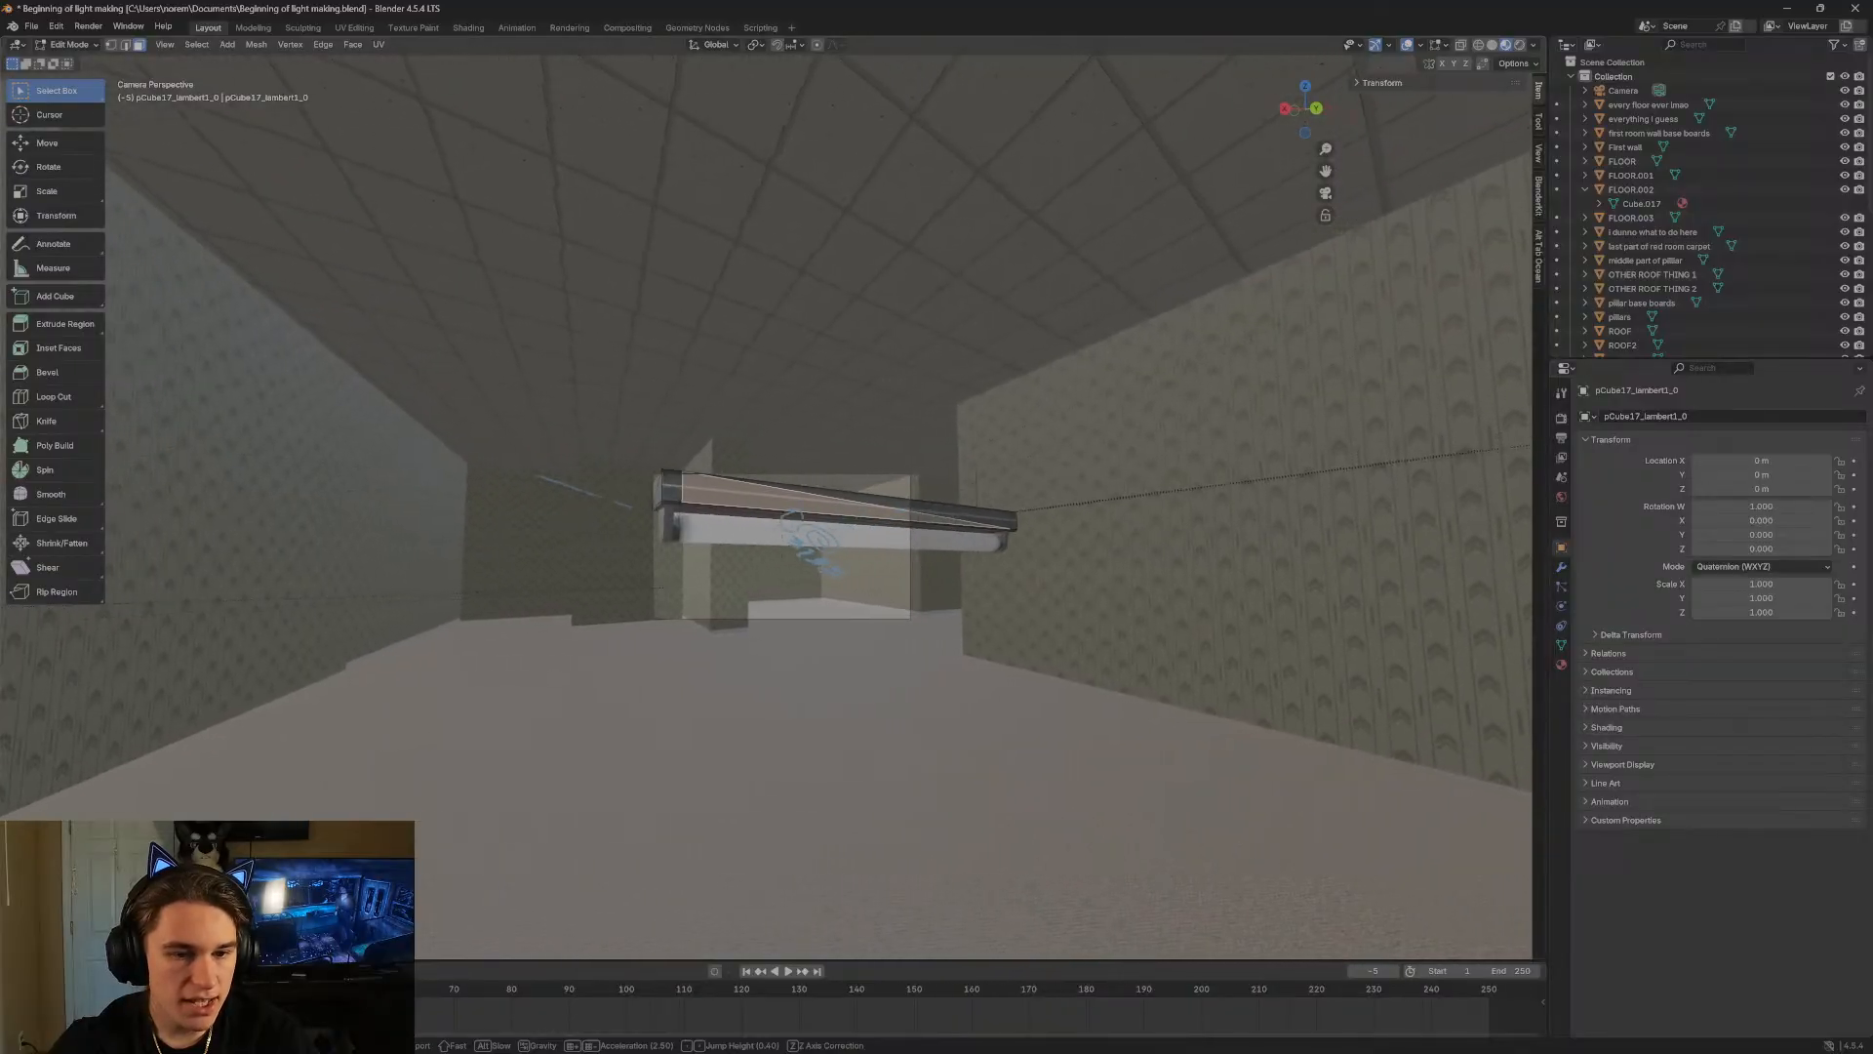
{"action": "left_click", "coordinate": [715, 409]}
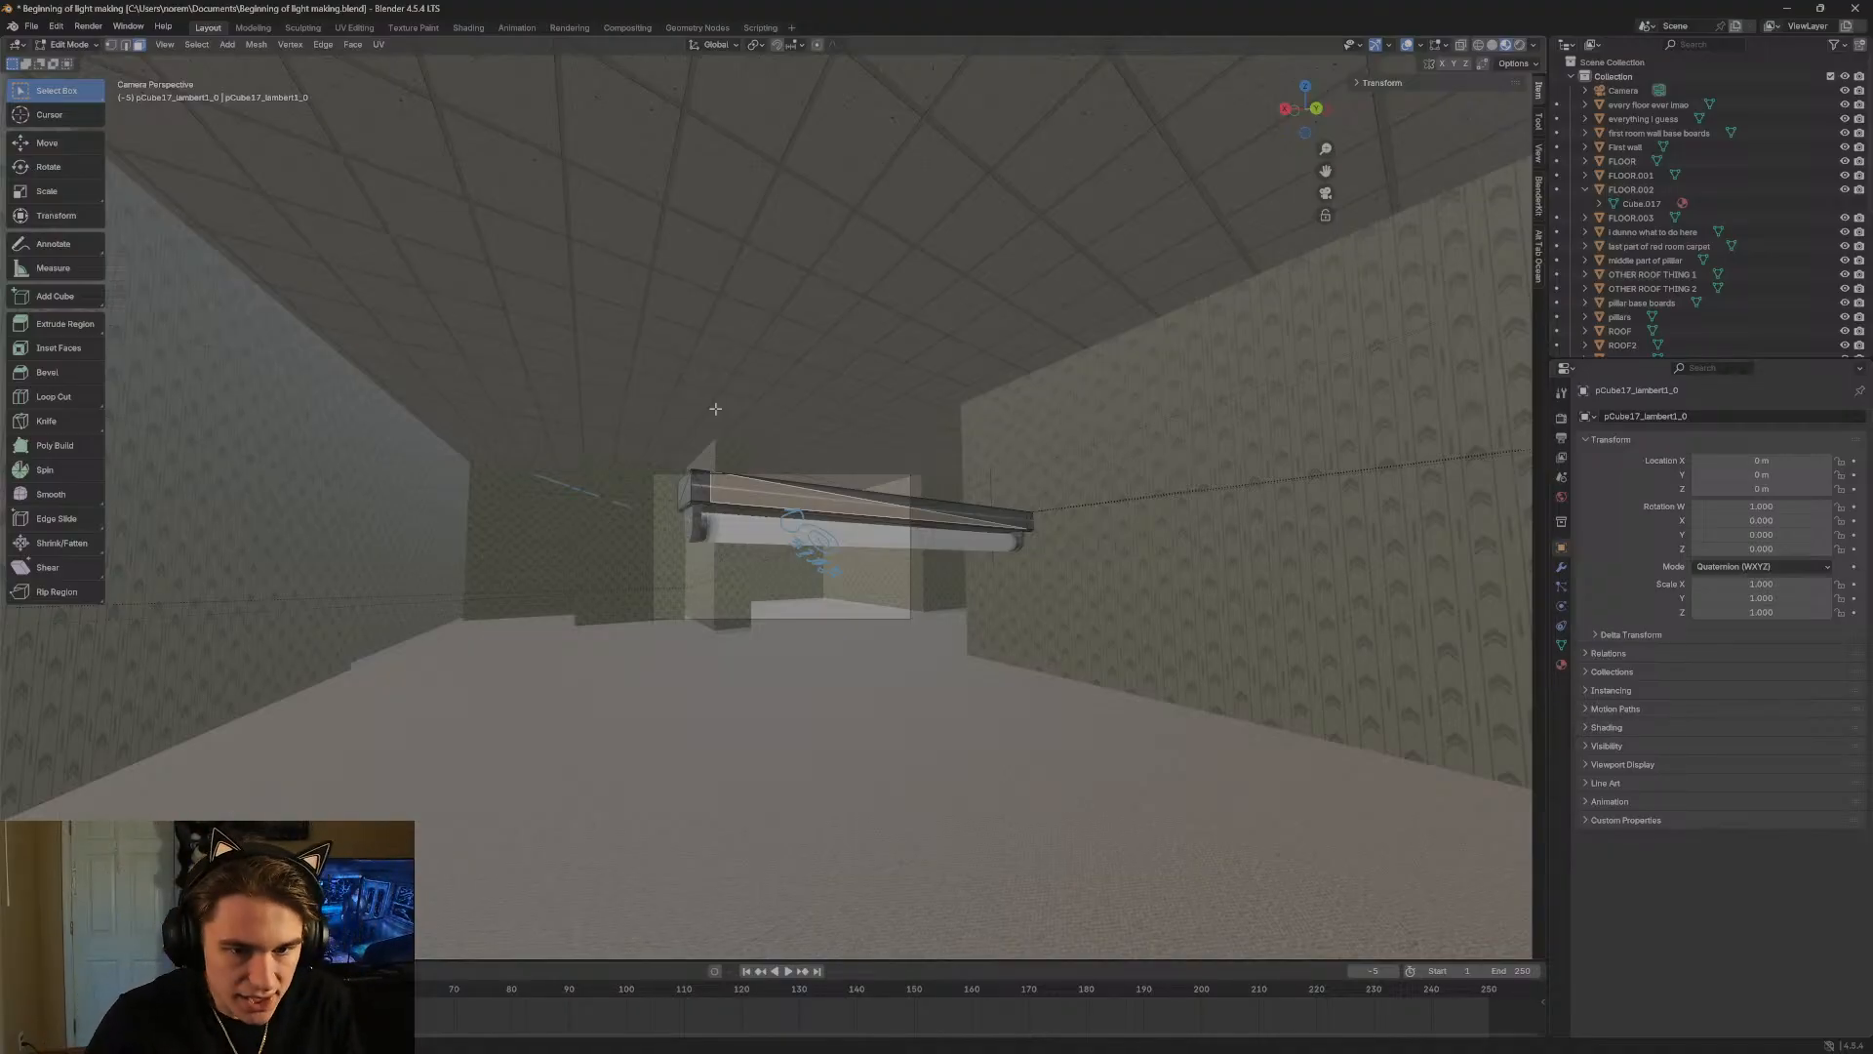
{"action": "key", "text": "shift+grave"}
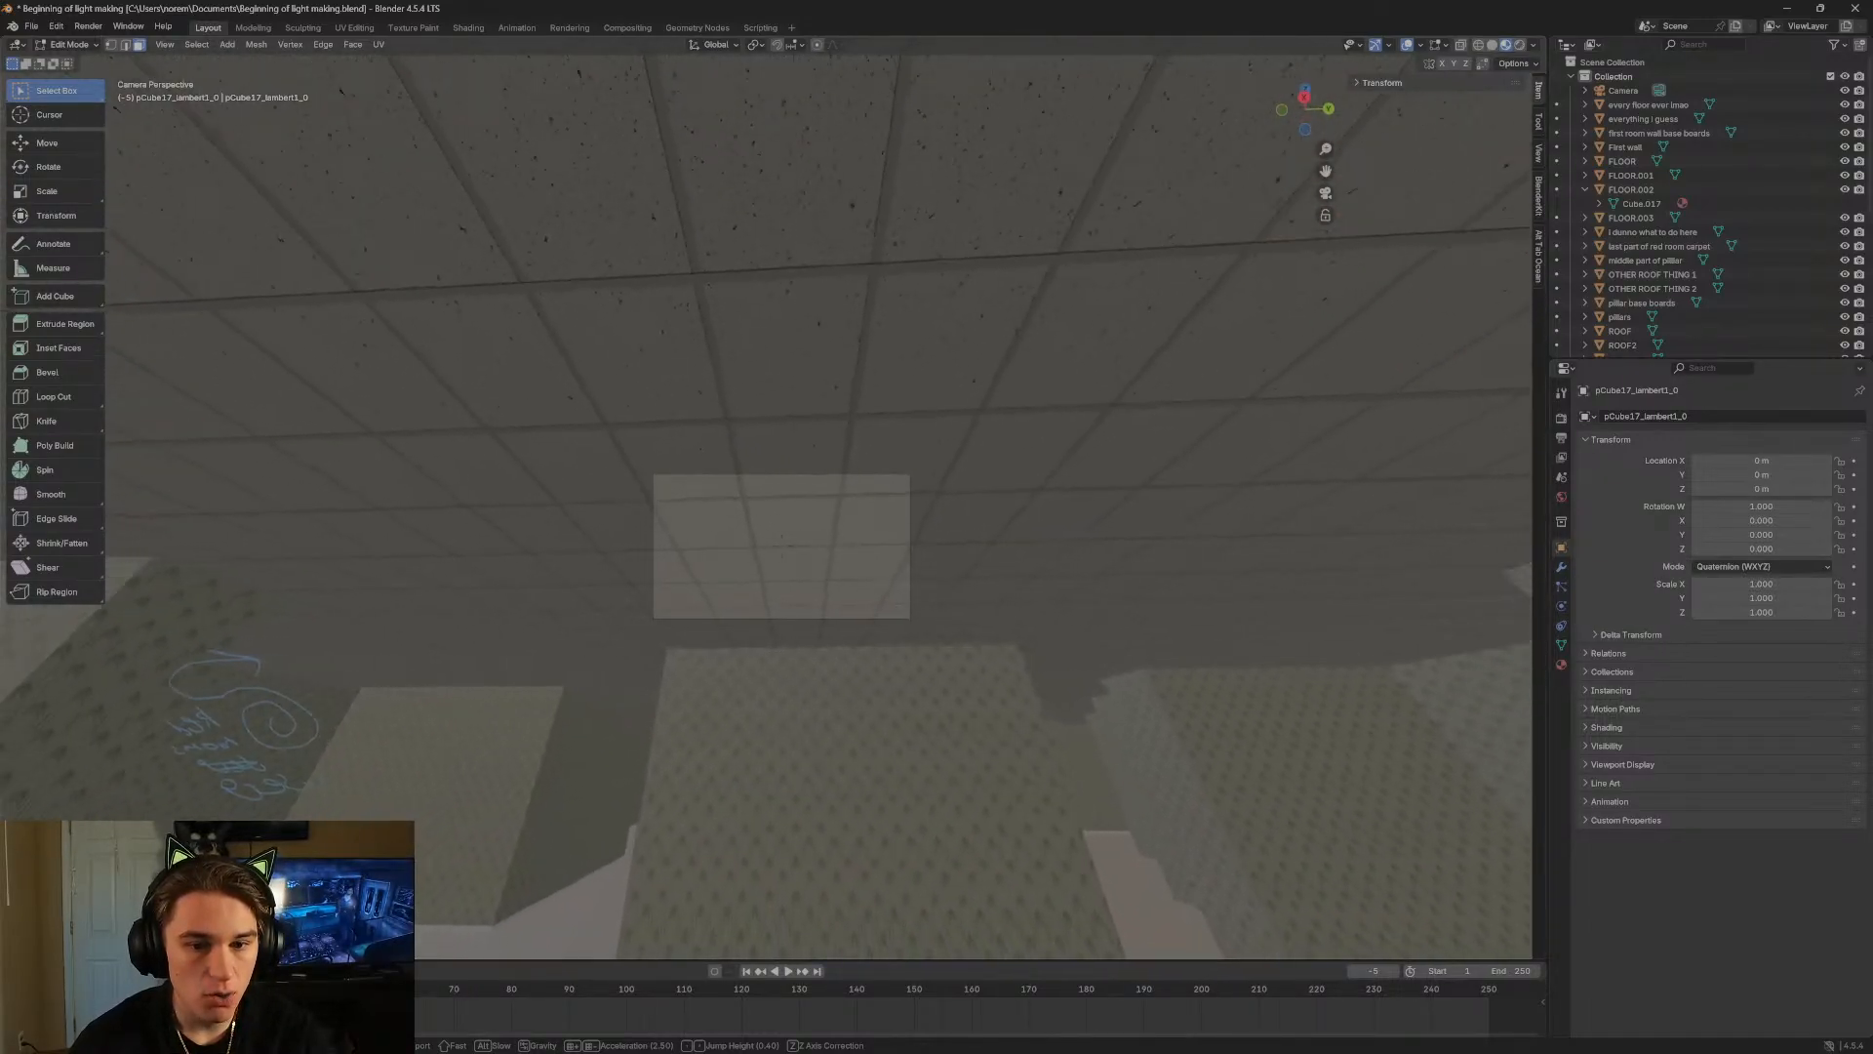
{"action": "key", "text": "e"}
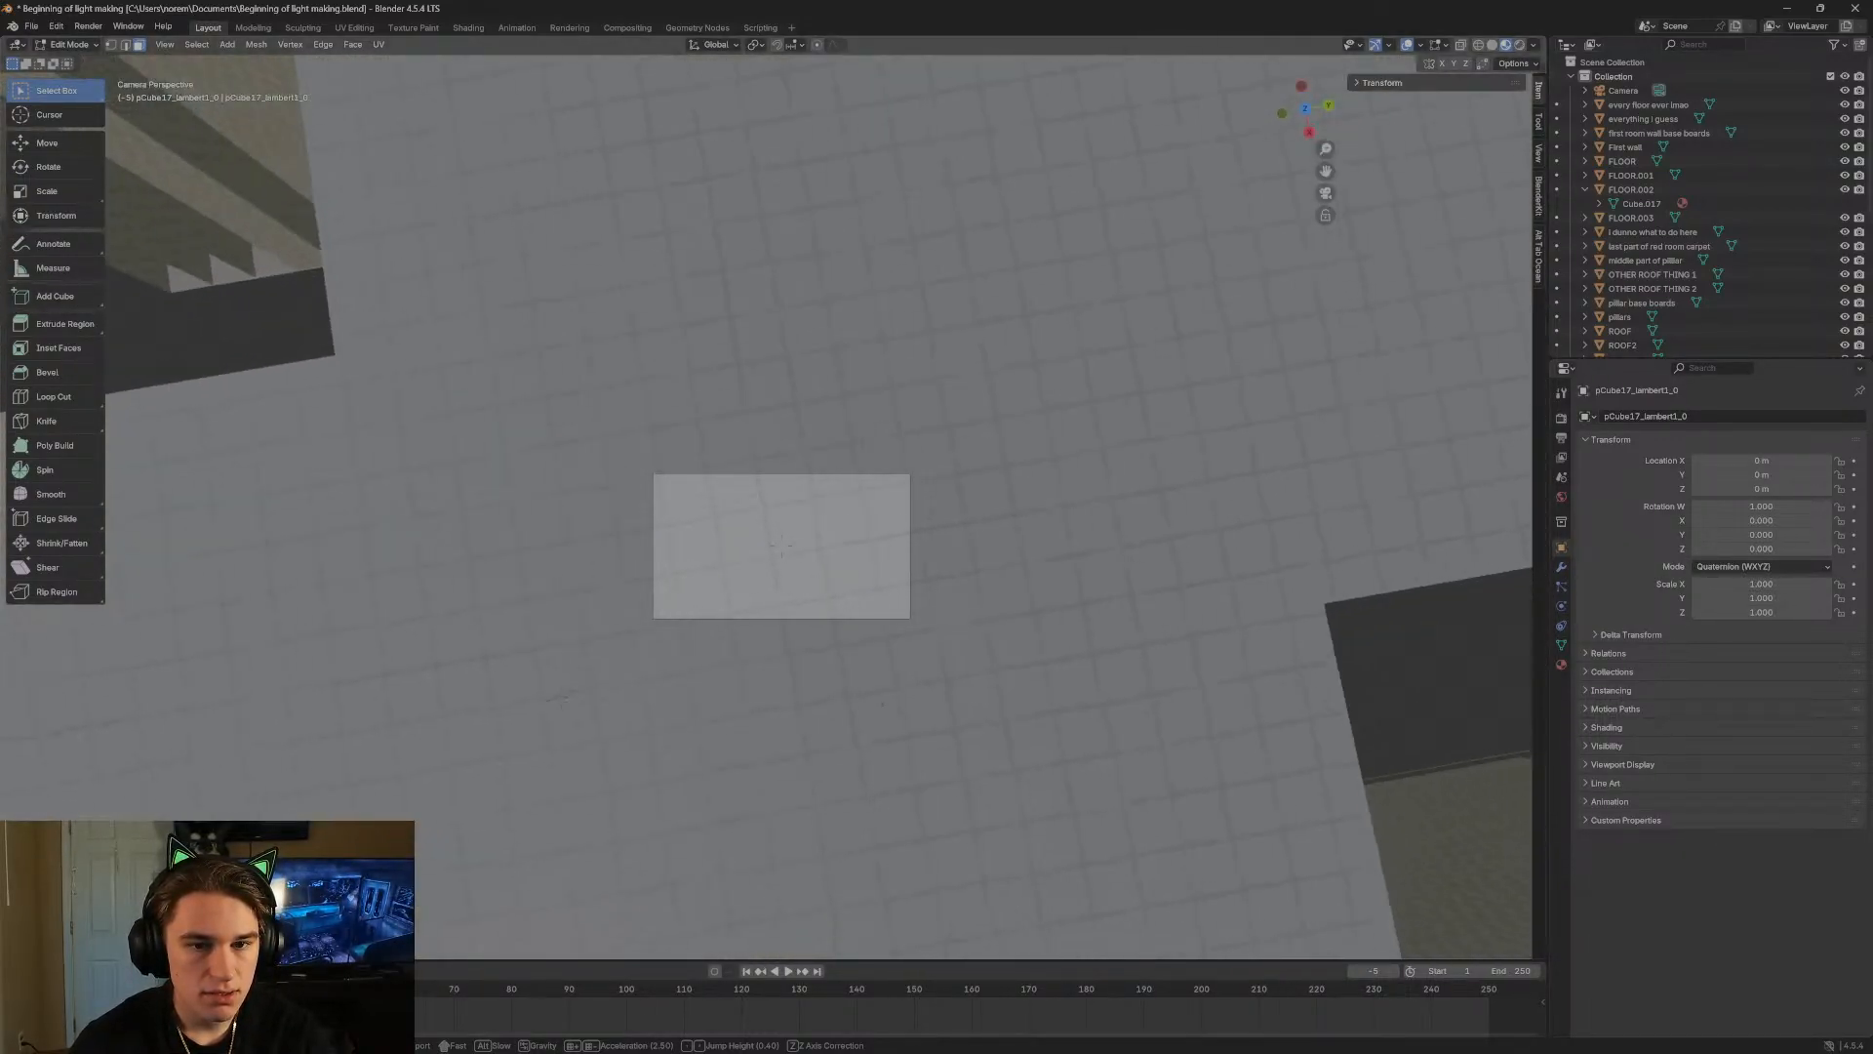
{"action": "key", "text": "s"}
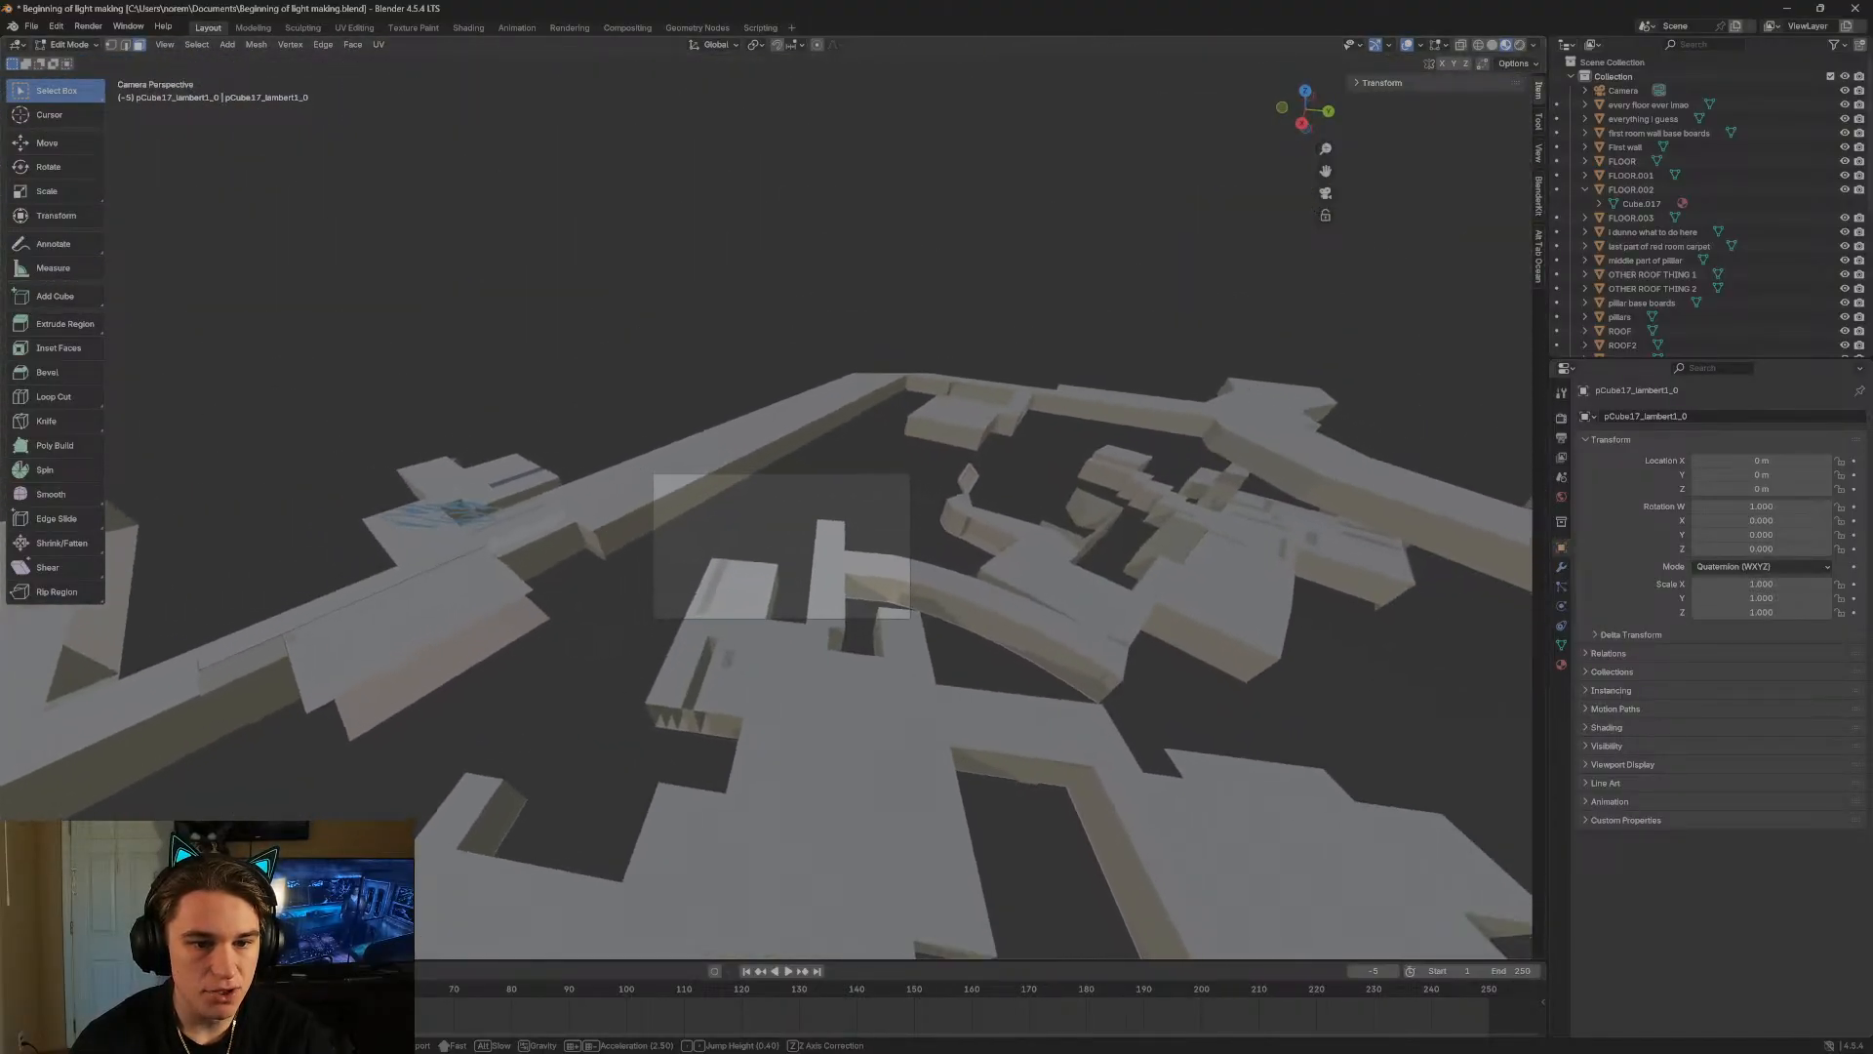
{"action": "key", "text": "w"}
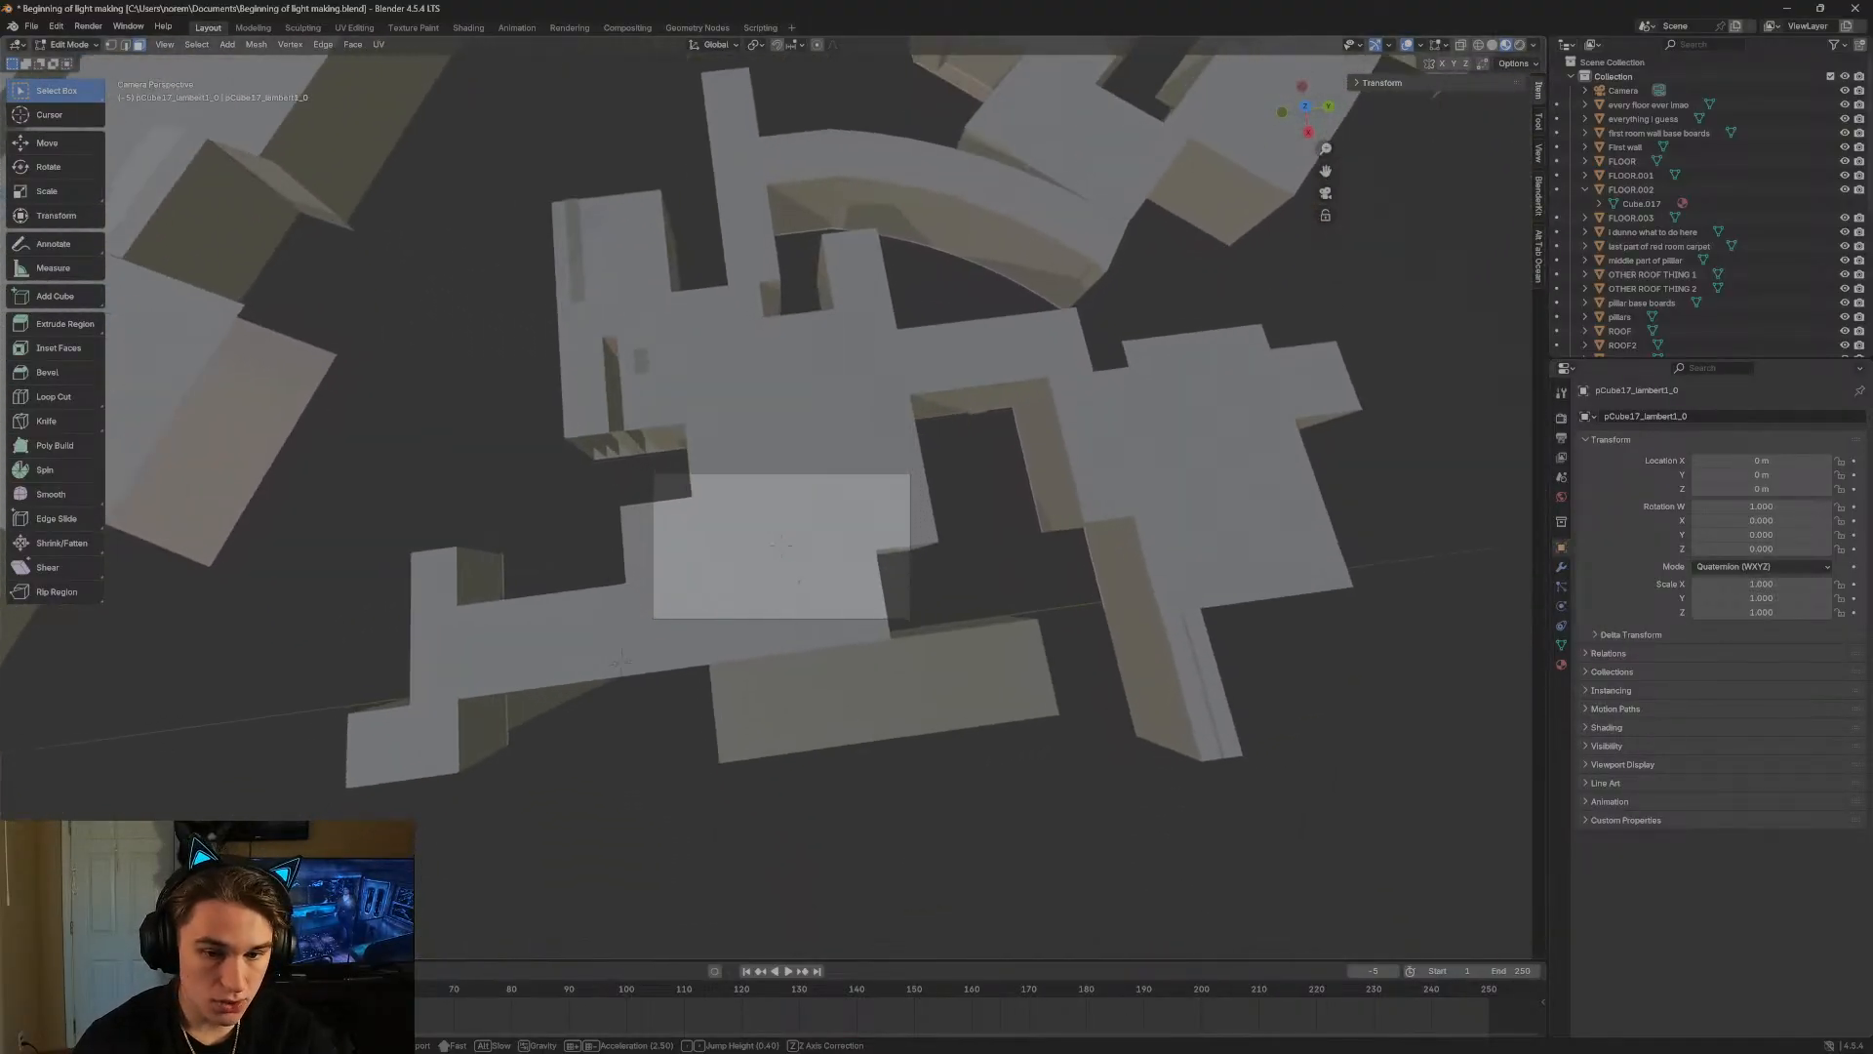
{"action": "key", "text": "w"}
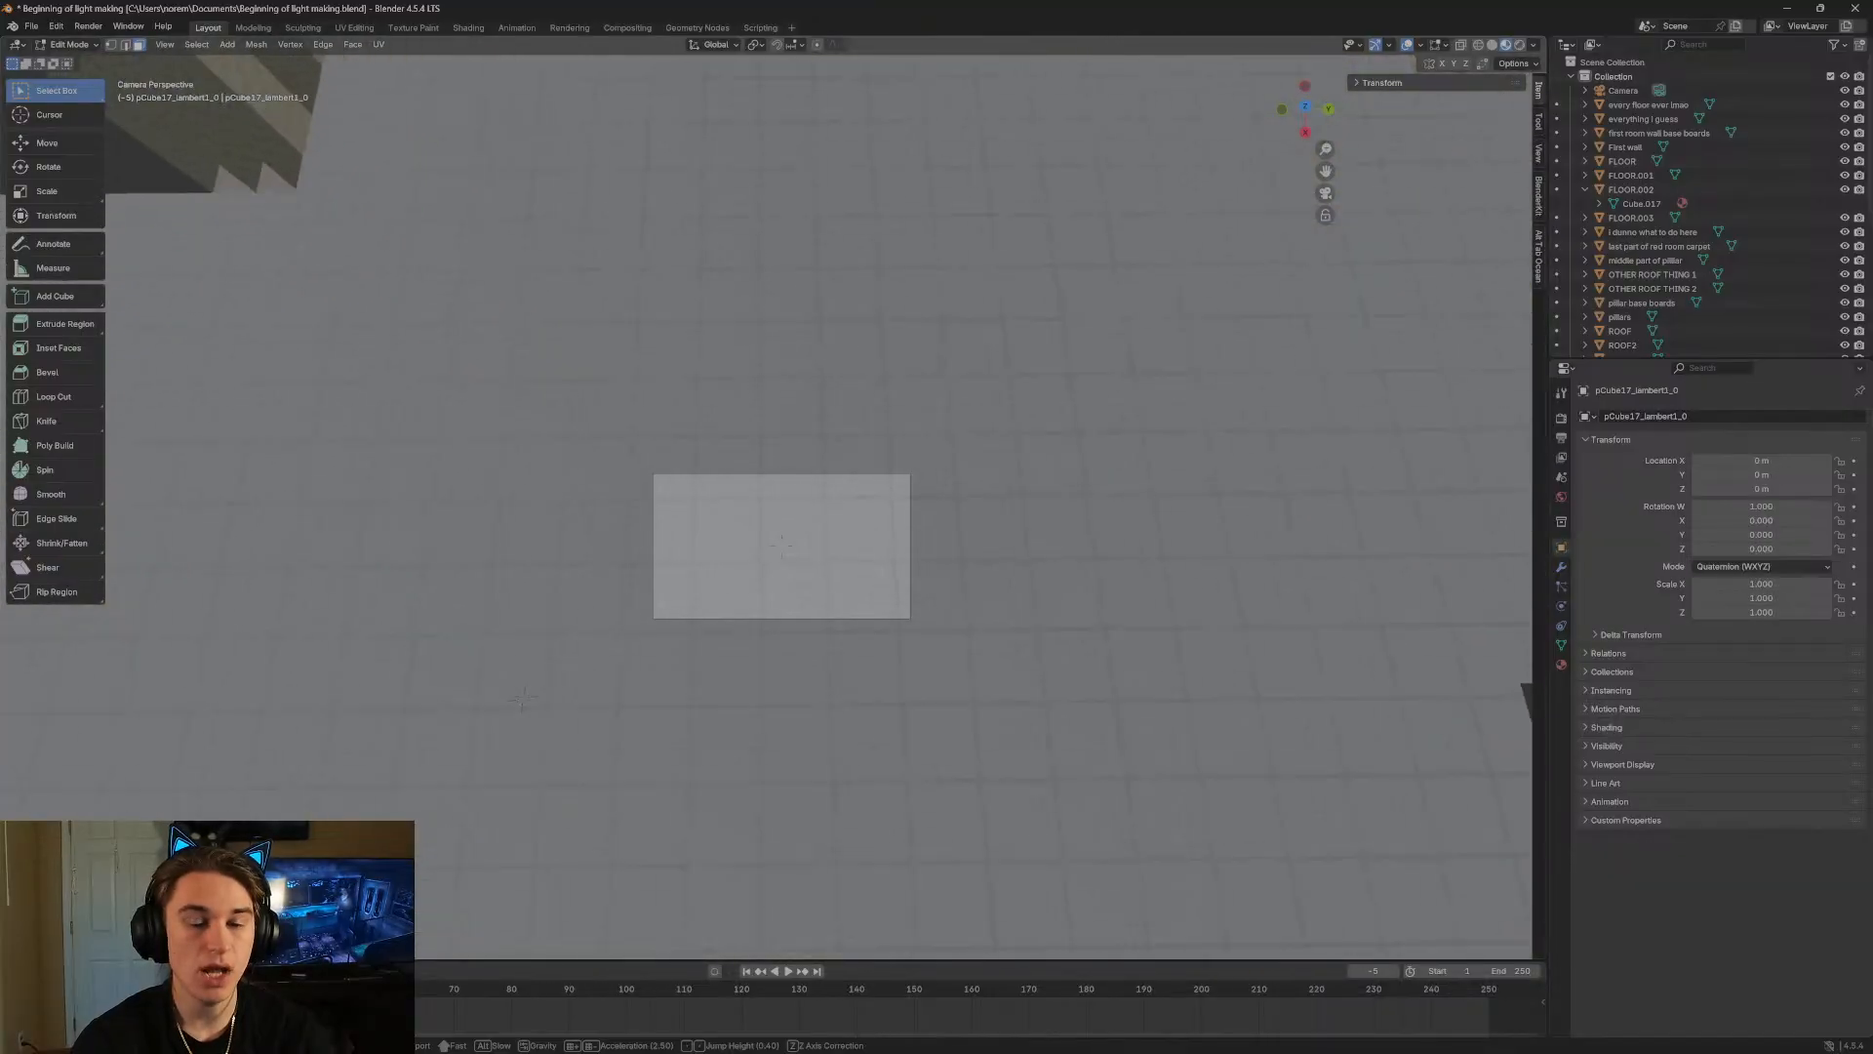
Examine the fixture's placement in the room relative to the ceiling tile grid.
{"action": "key", "text": "s"}
{"action": "key", "text": "w"}
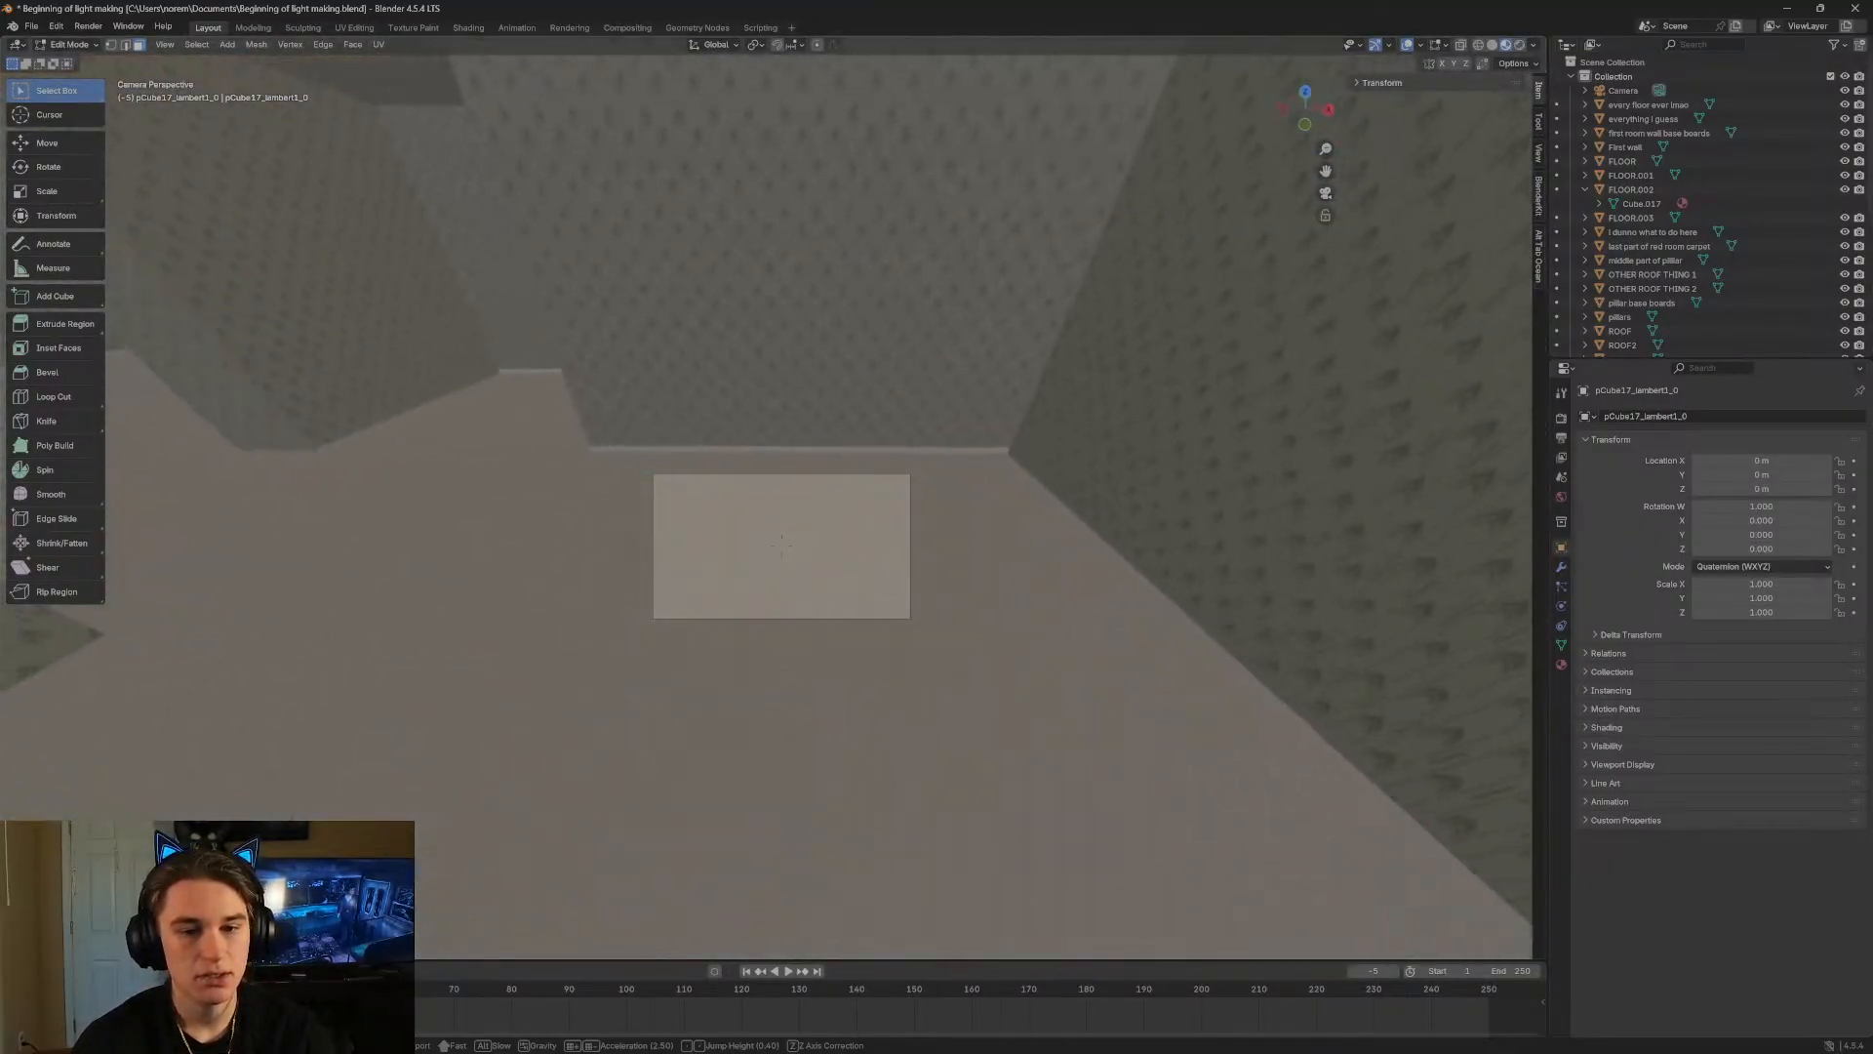
{"action": "key", "text": "a"}
{"action": "key", "text": "d"}
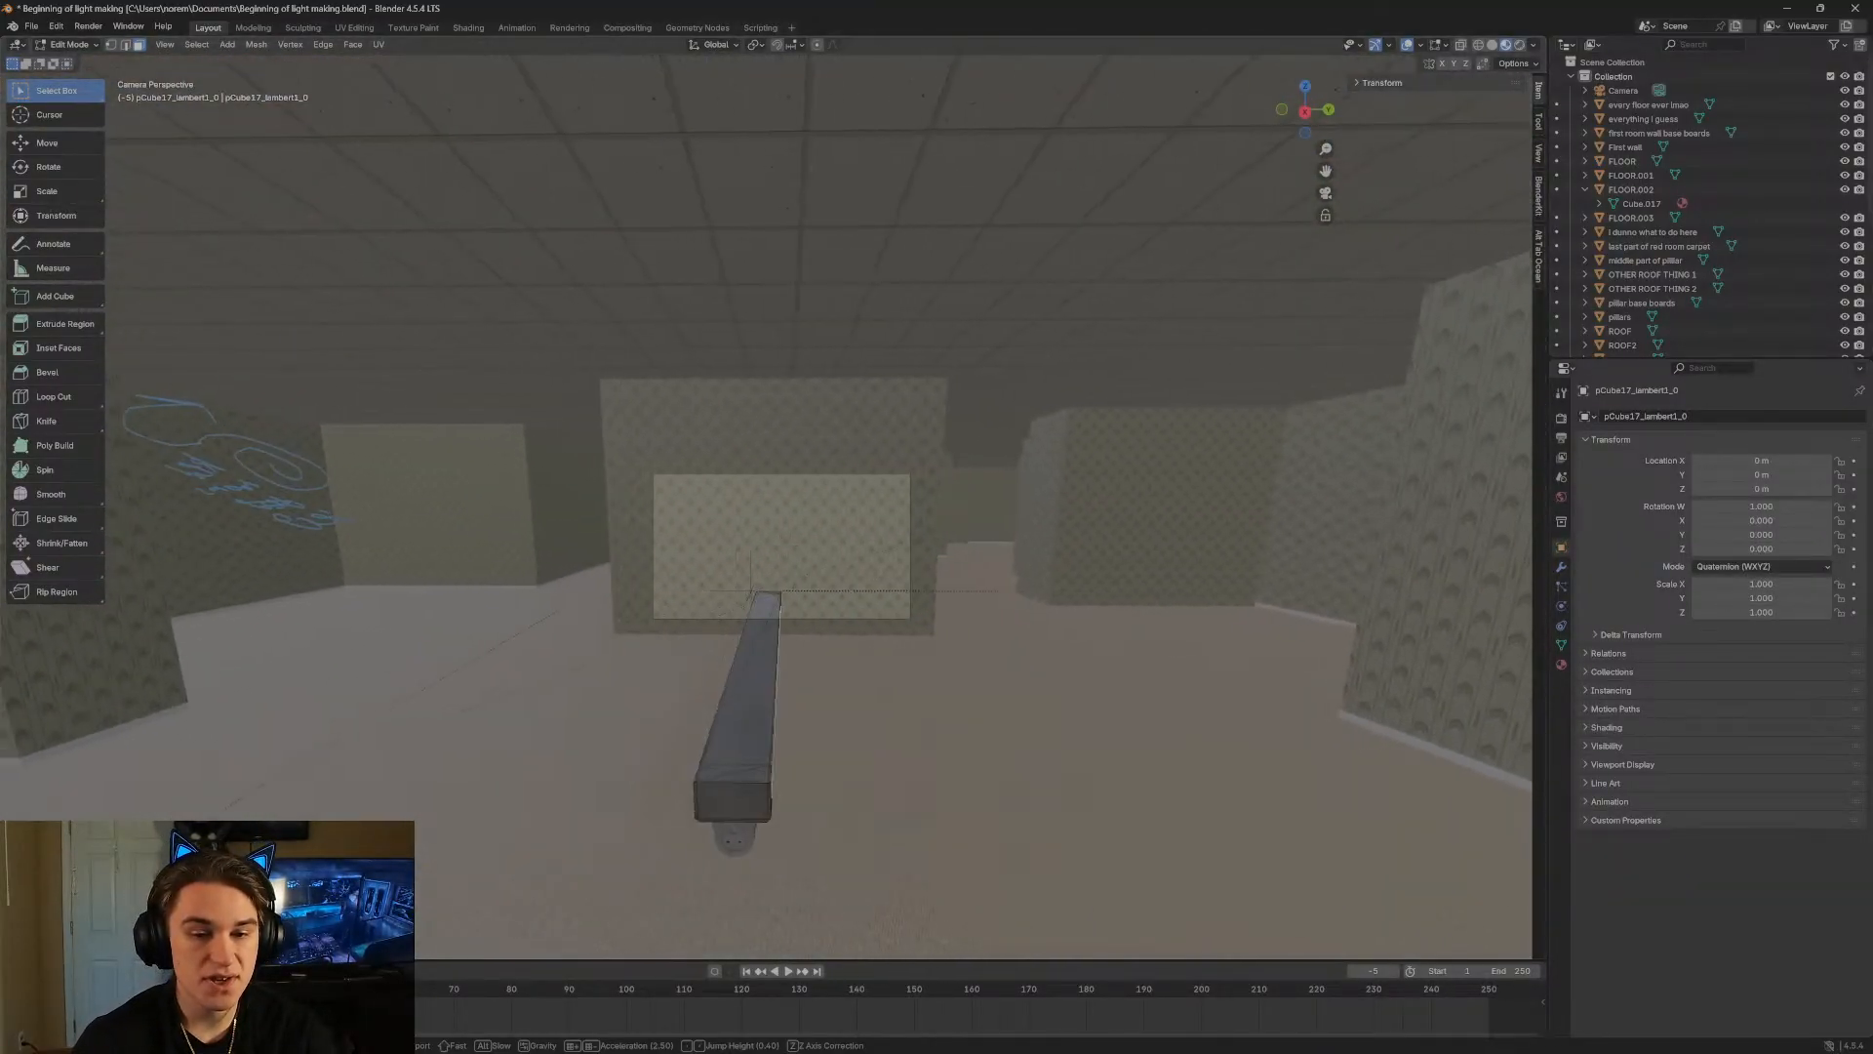
{"action": "key", "text": "a"}
{"action": "key", "text": "w"}
{"action": "key", "text": "w"}
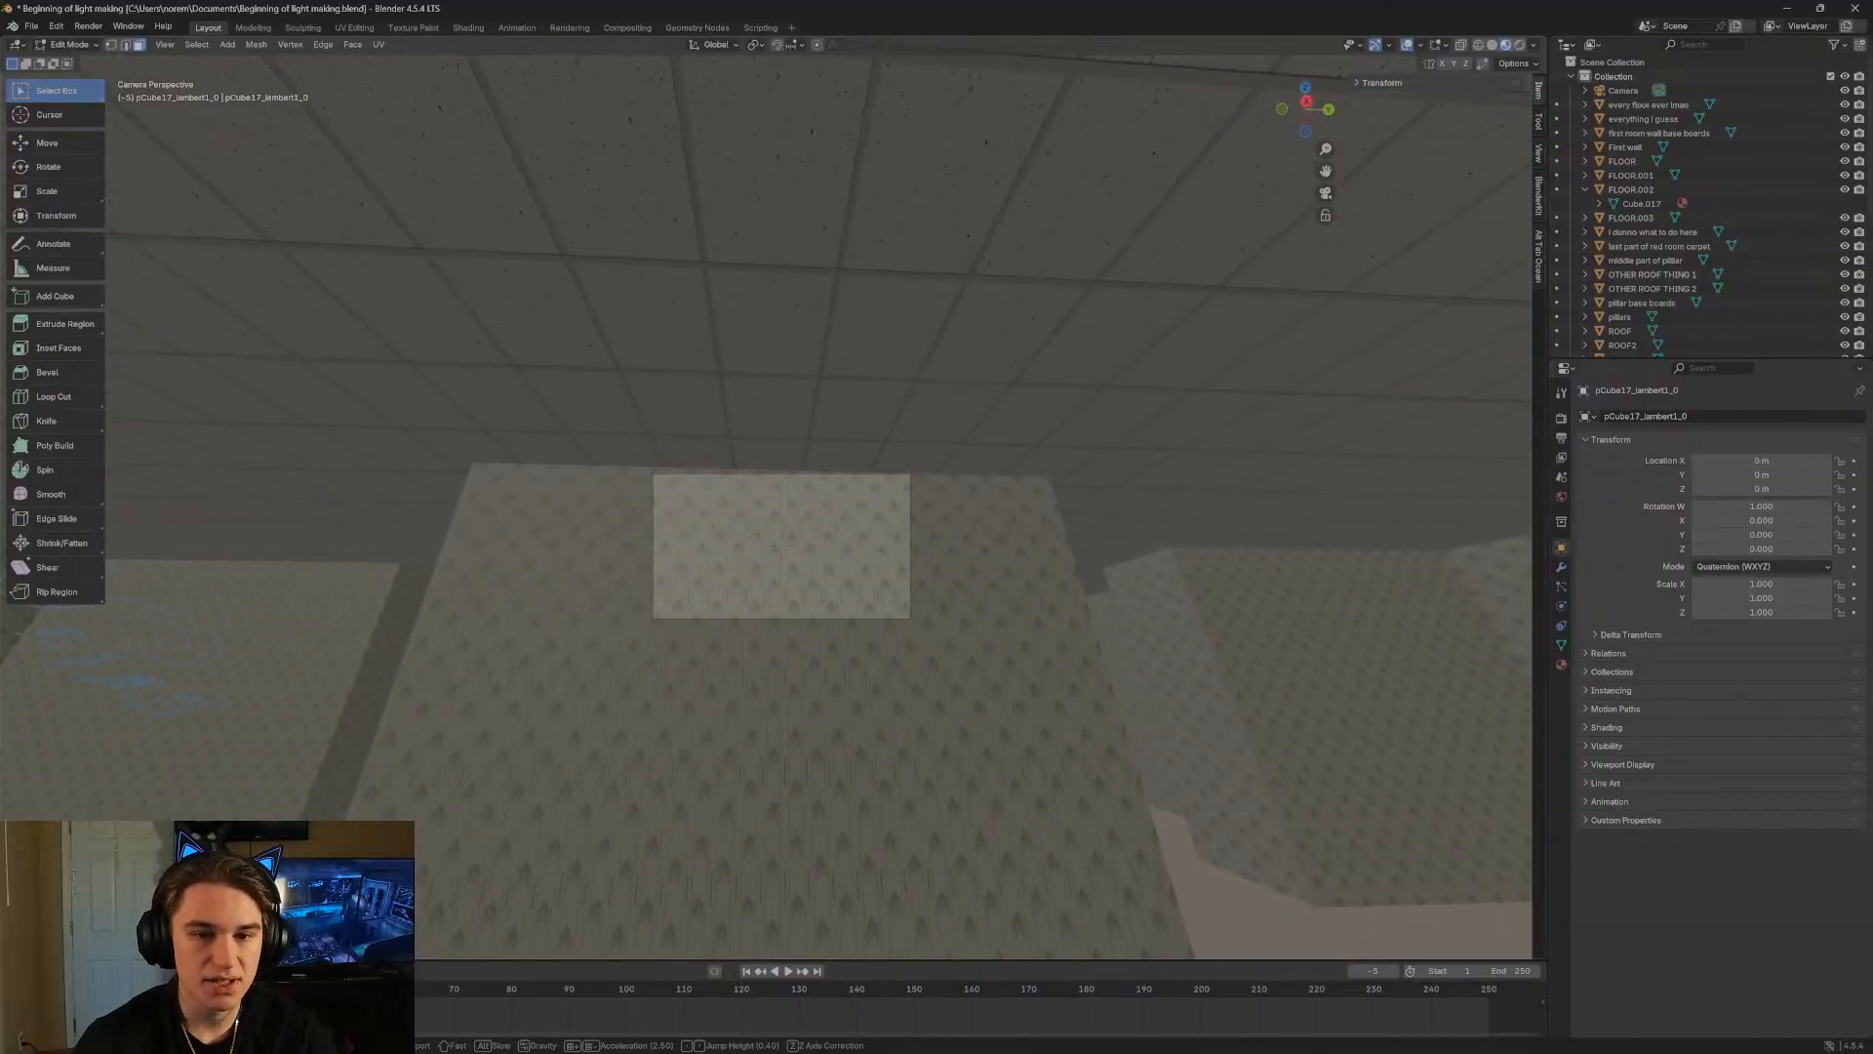
{"action": "key", "text": "s"}
{"action": "key", "text": "w"}
{"action": "left_click", "coordinate": [953, 334]}
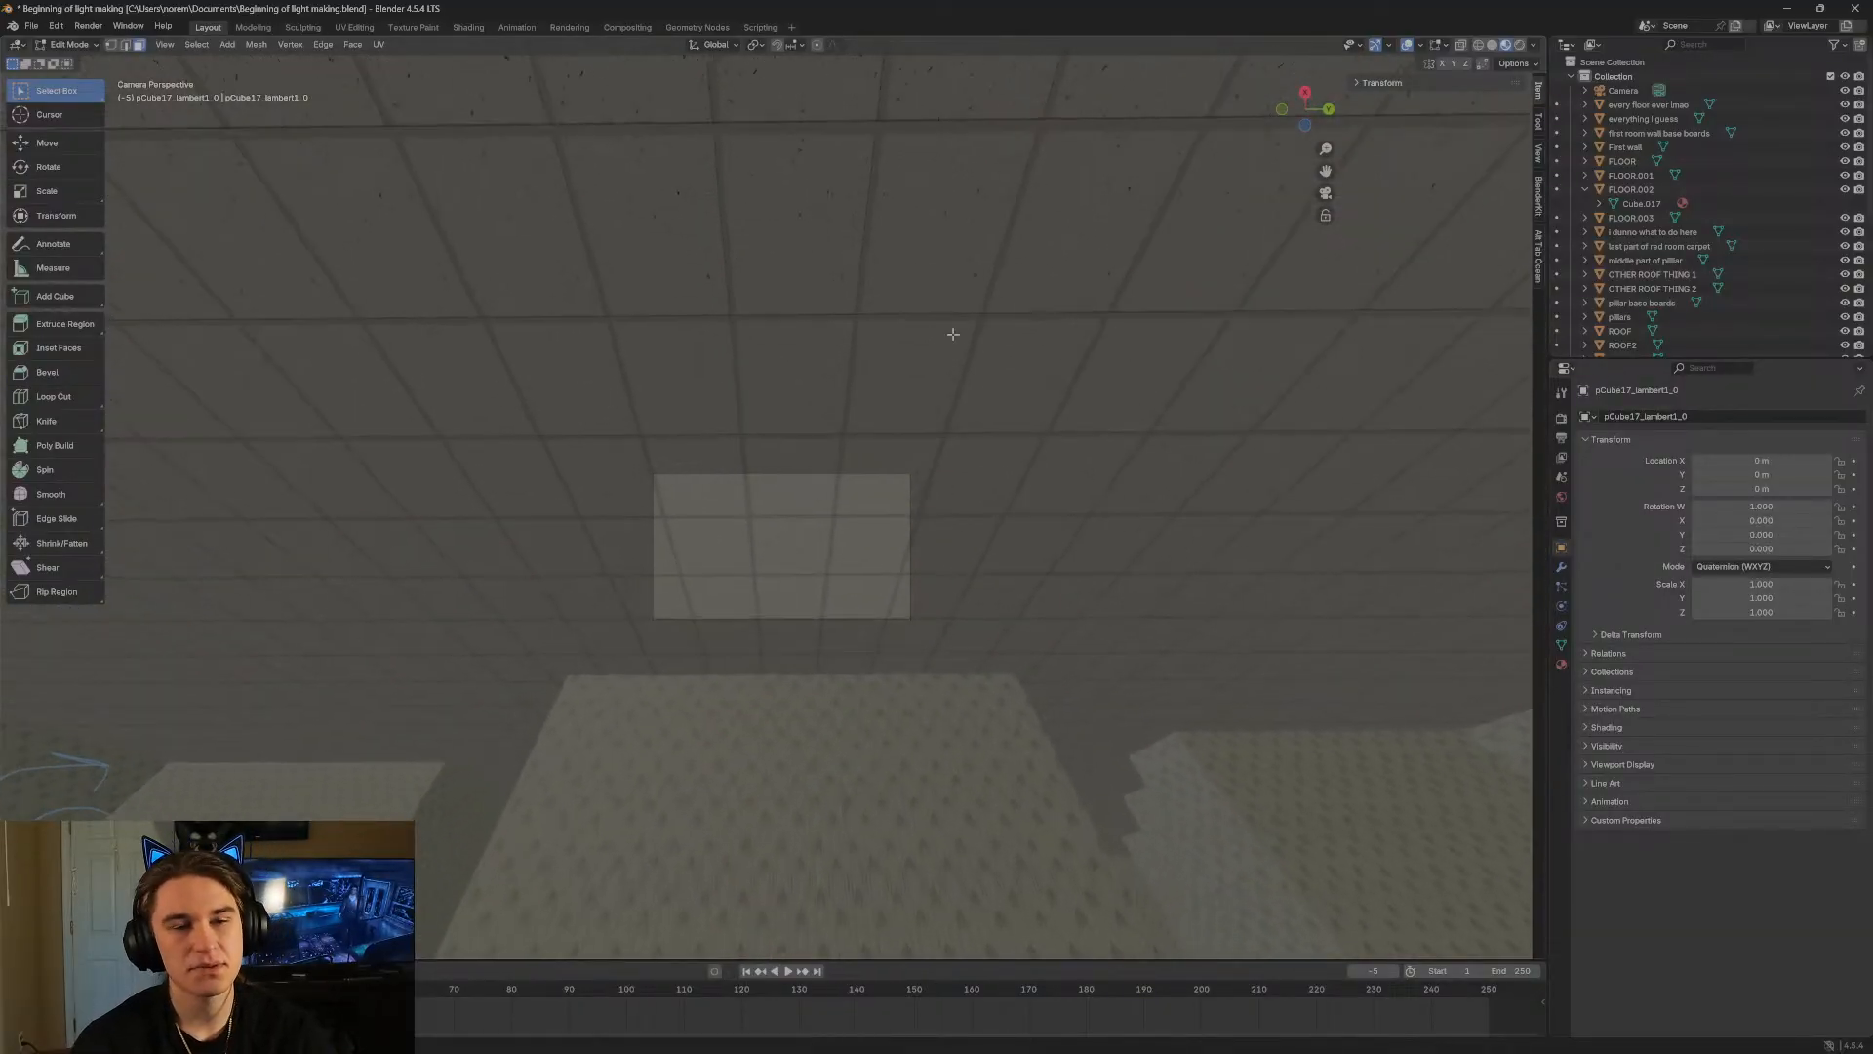
Save the current Blender file under its existing name.
{"action": "left_click", "coordinate": [31, 26]}
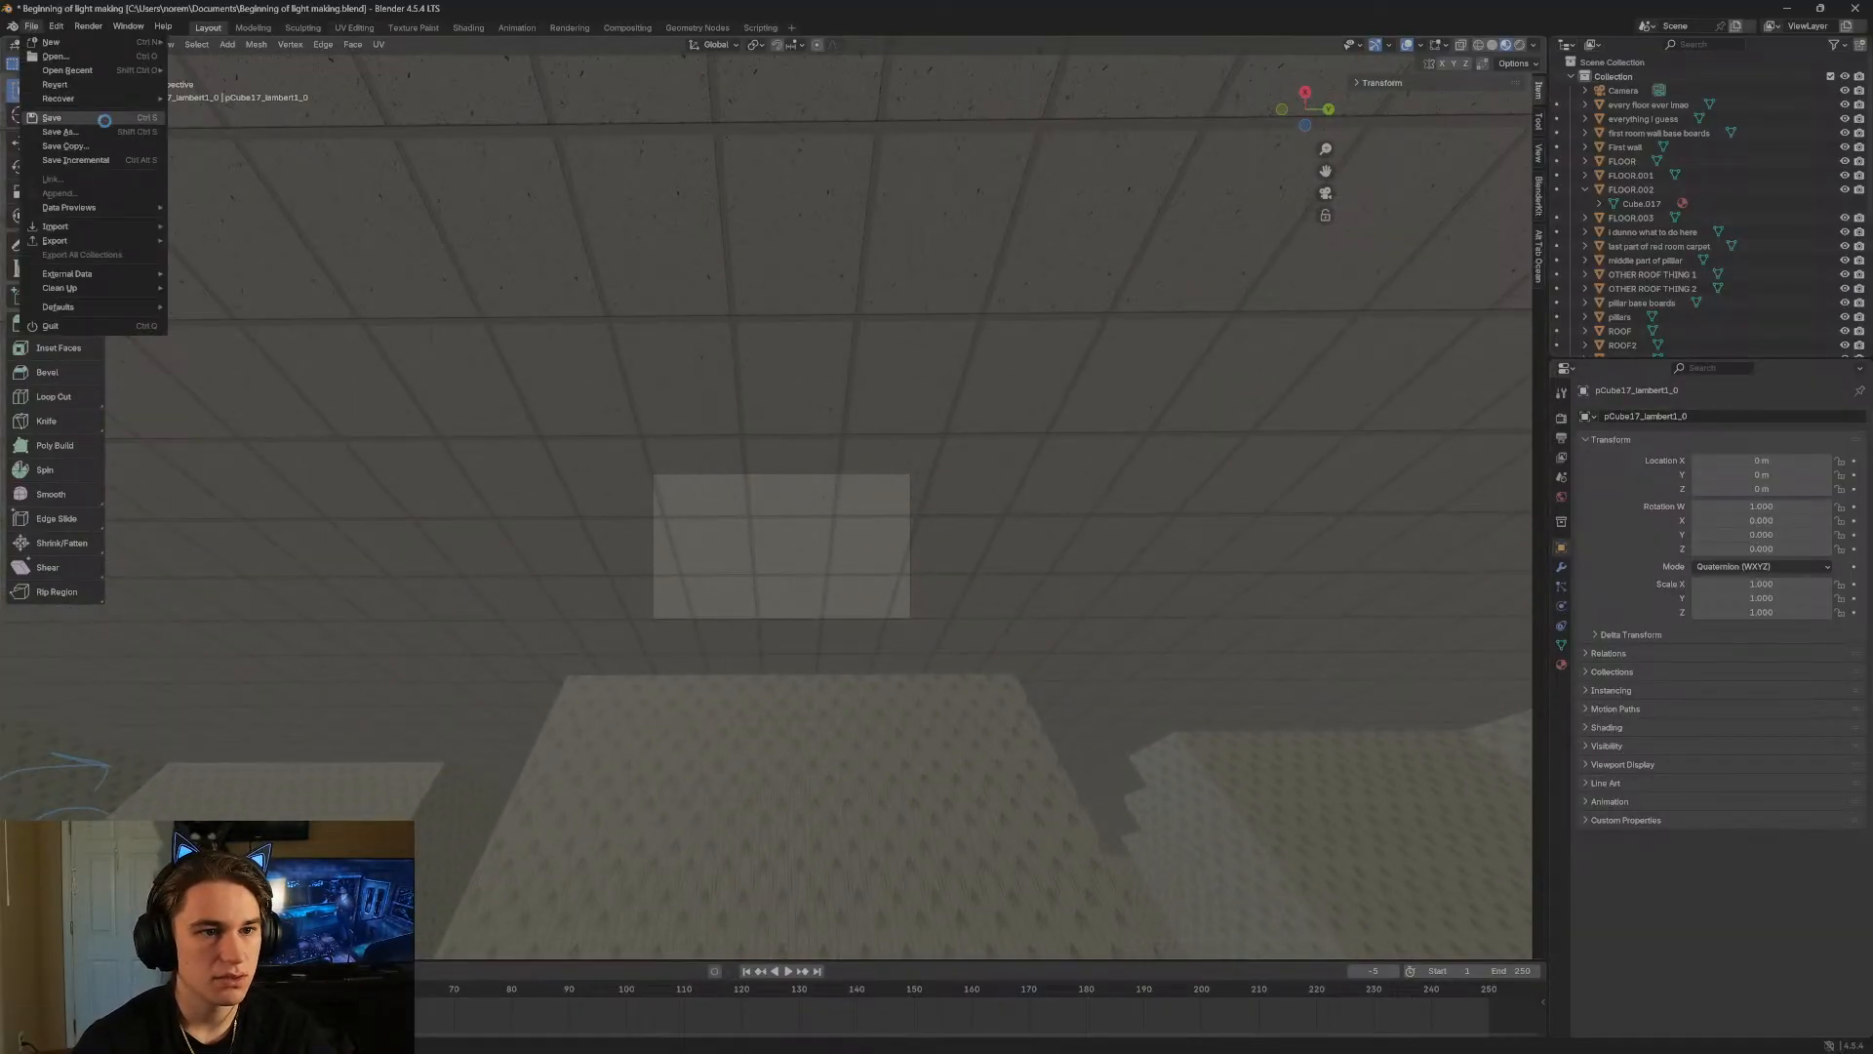
{"action": "left_click", "coordinate": [105, 120]}
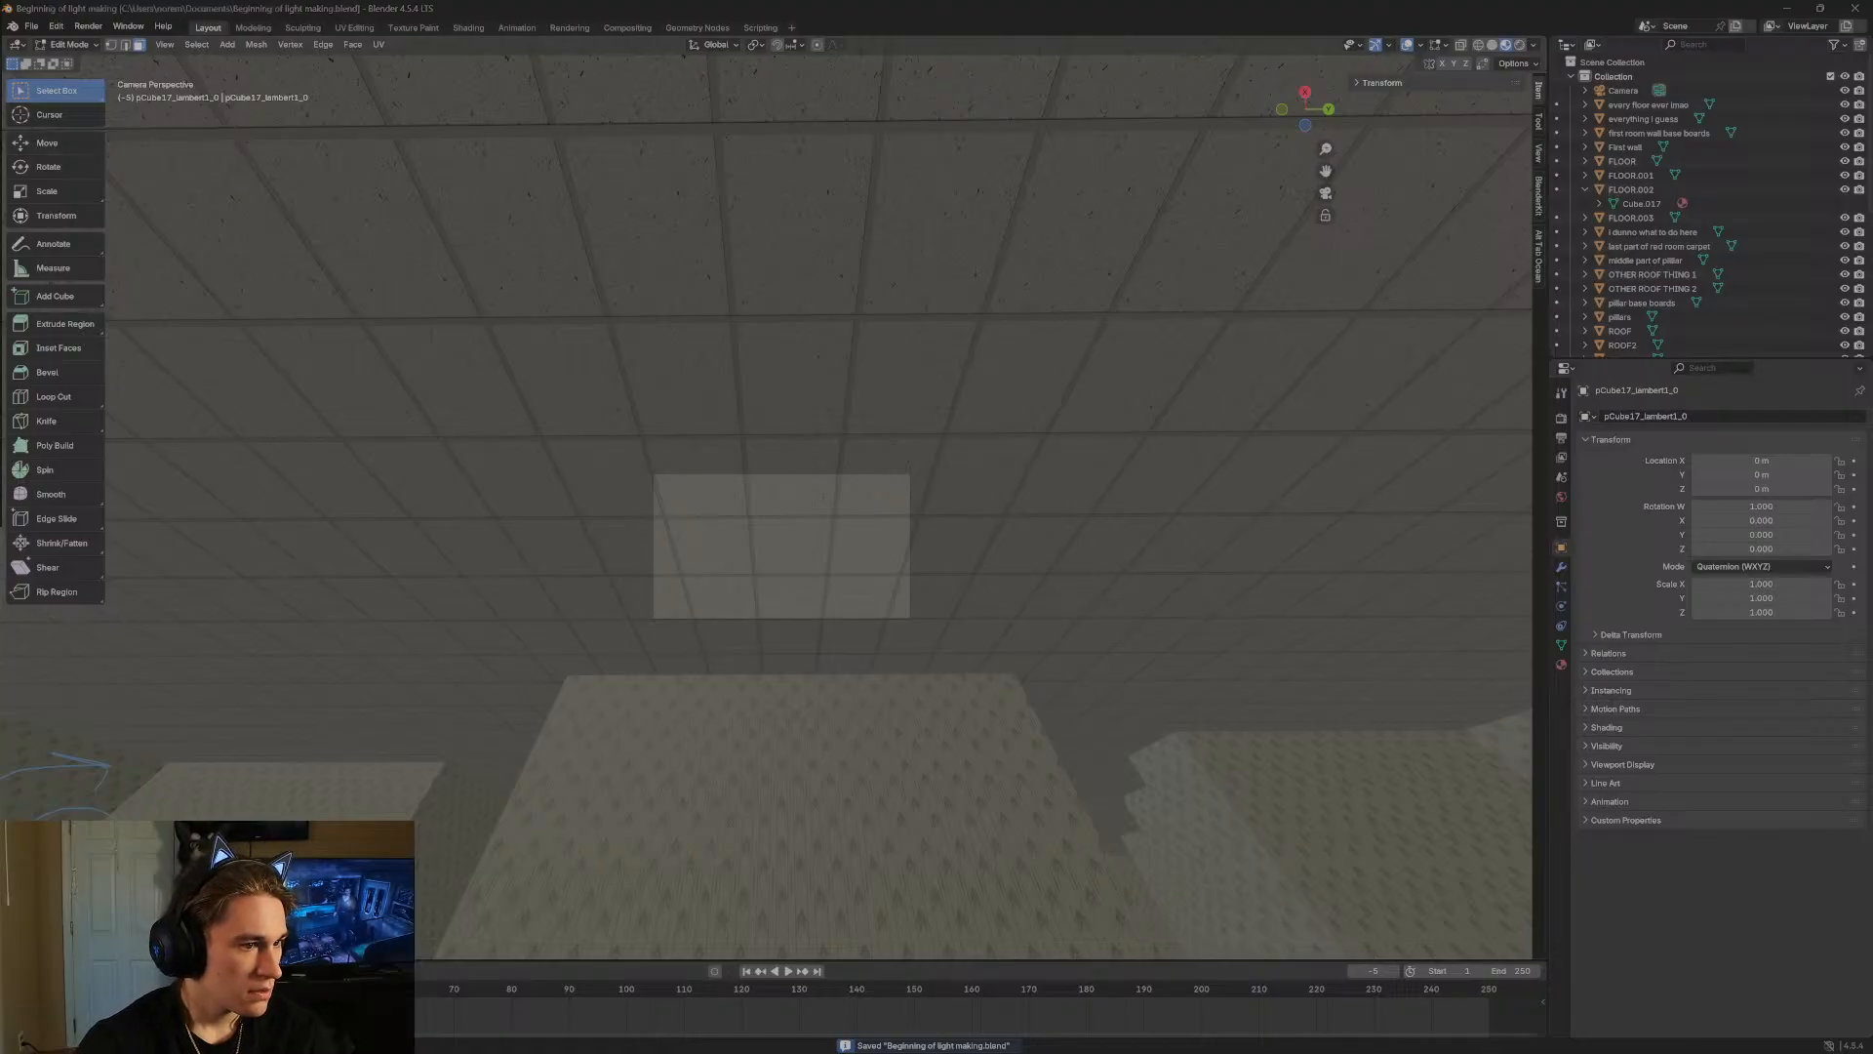
{"action": "left_click_drag", "start_coordinate": [2, 142], "coordinate": [617, 256]}
{"action": "double_click", "coordinate": [944, 247]}
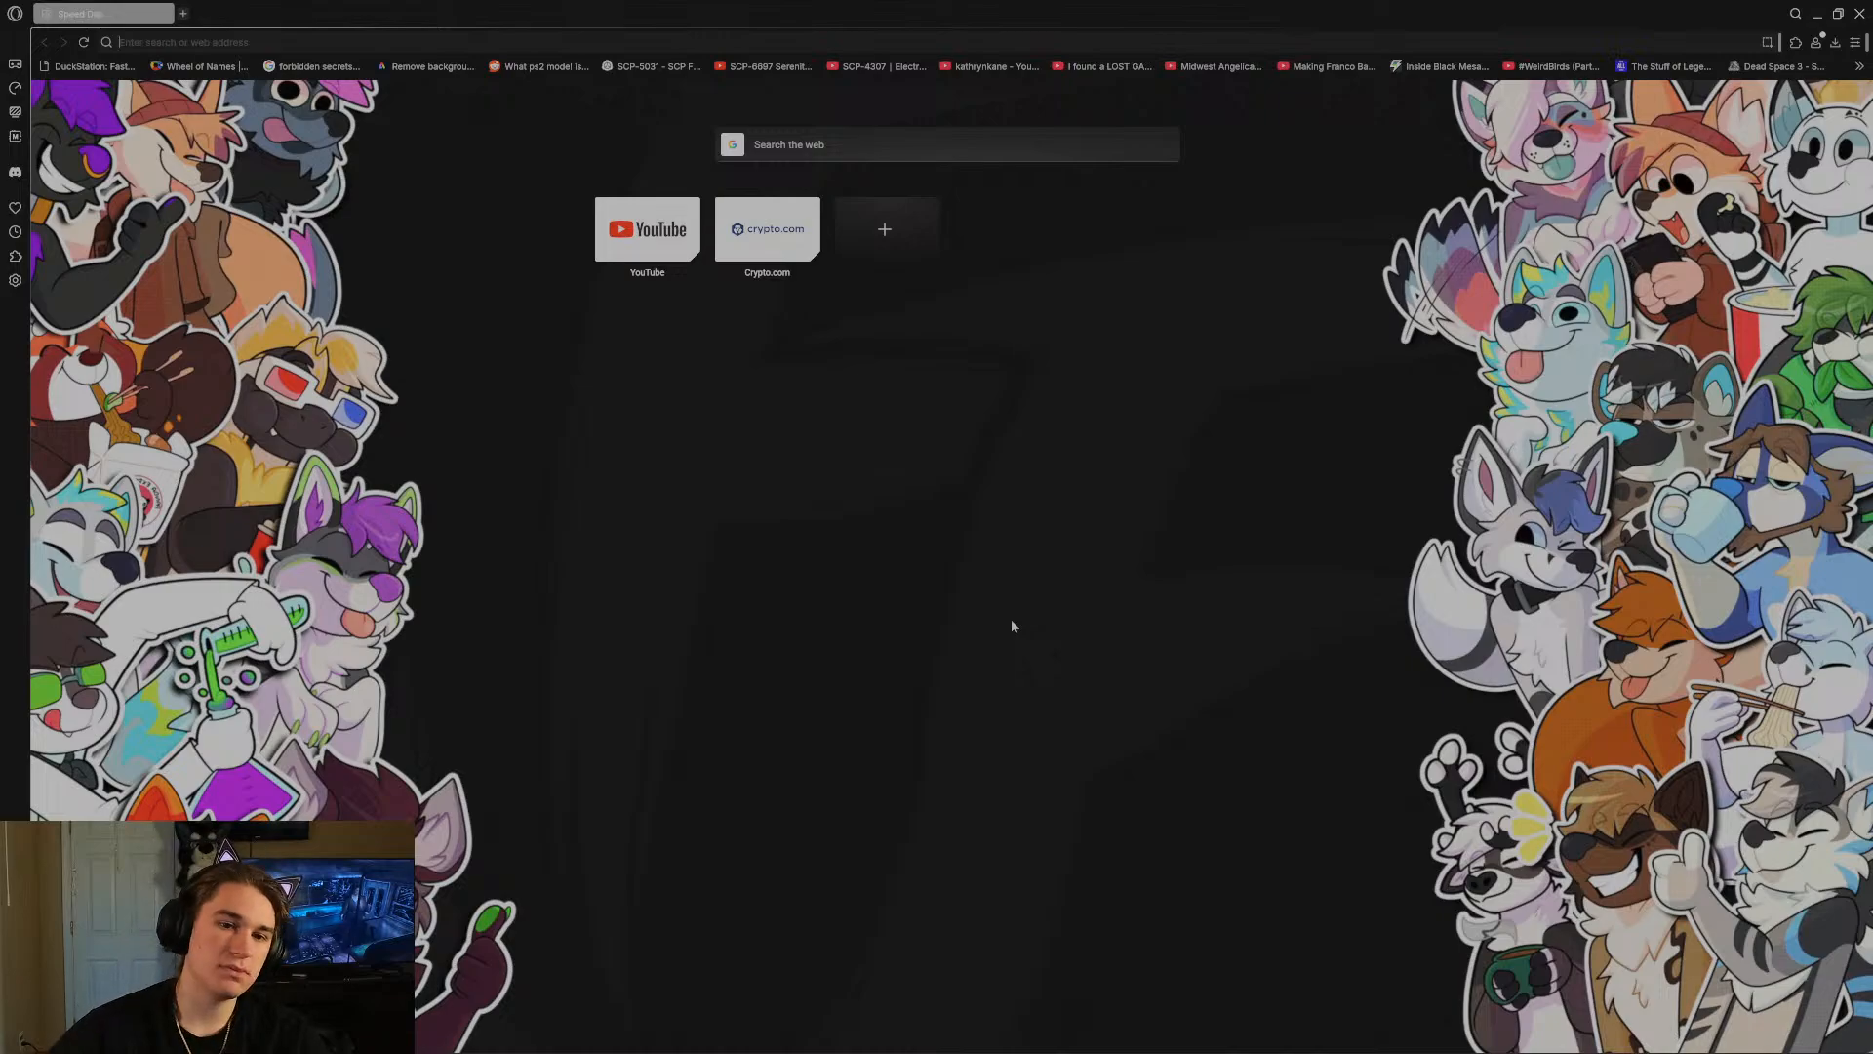
{"action": "left_click", "coordinate": [1854, 10]}
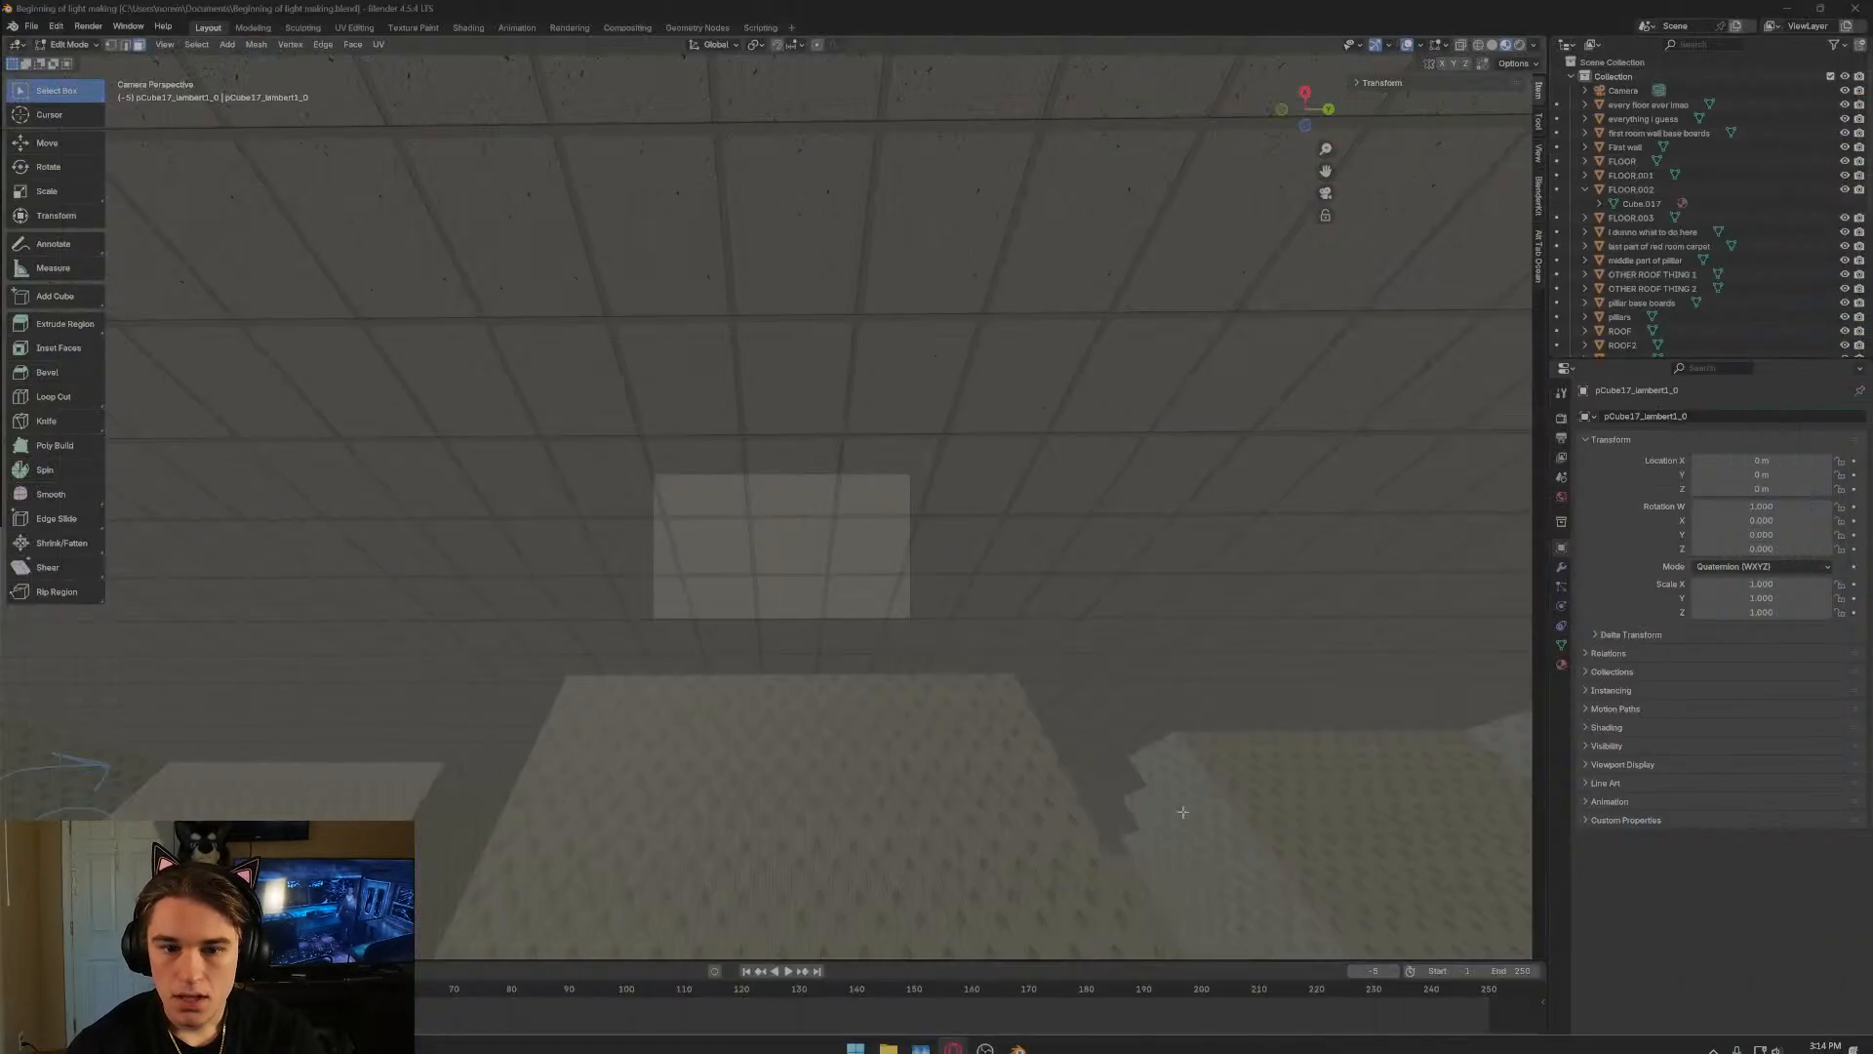
Inspect the ceiling tile texture up close and the spacing of the tile grid from further away.
{"action": "key", "text": "shift+grave"}
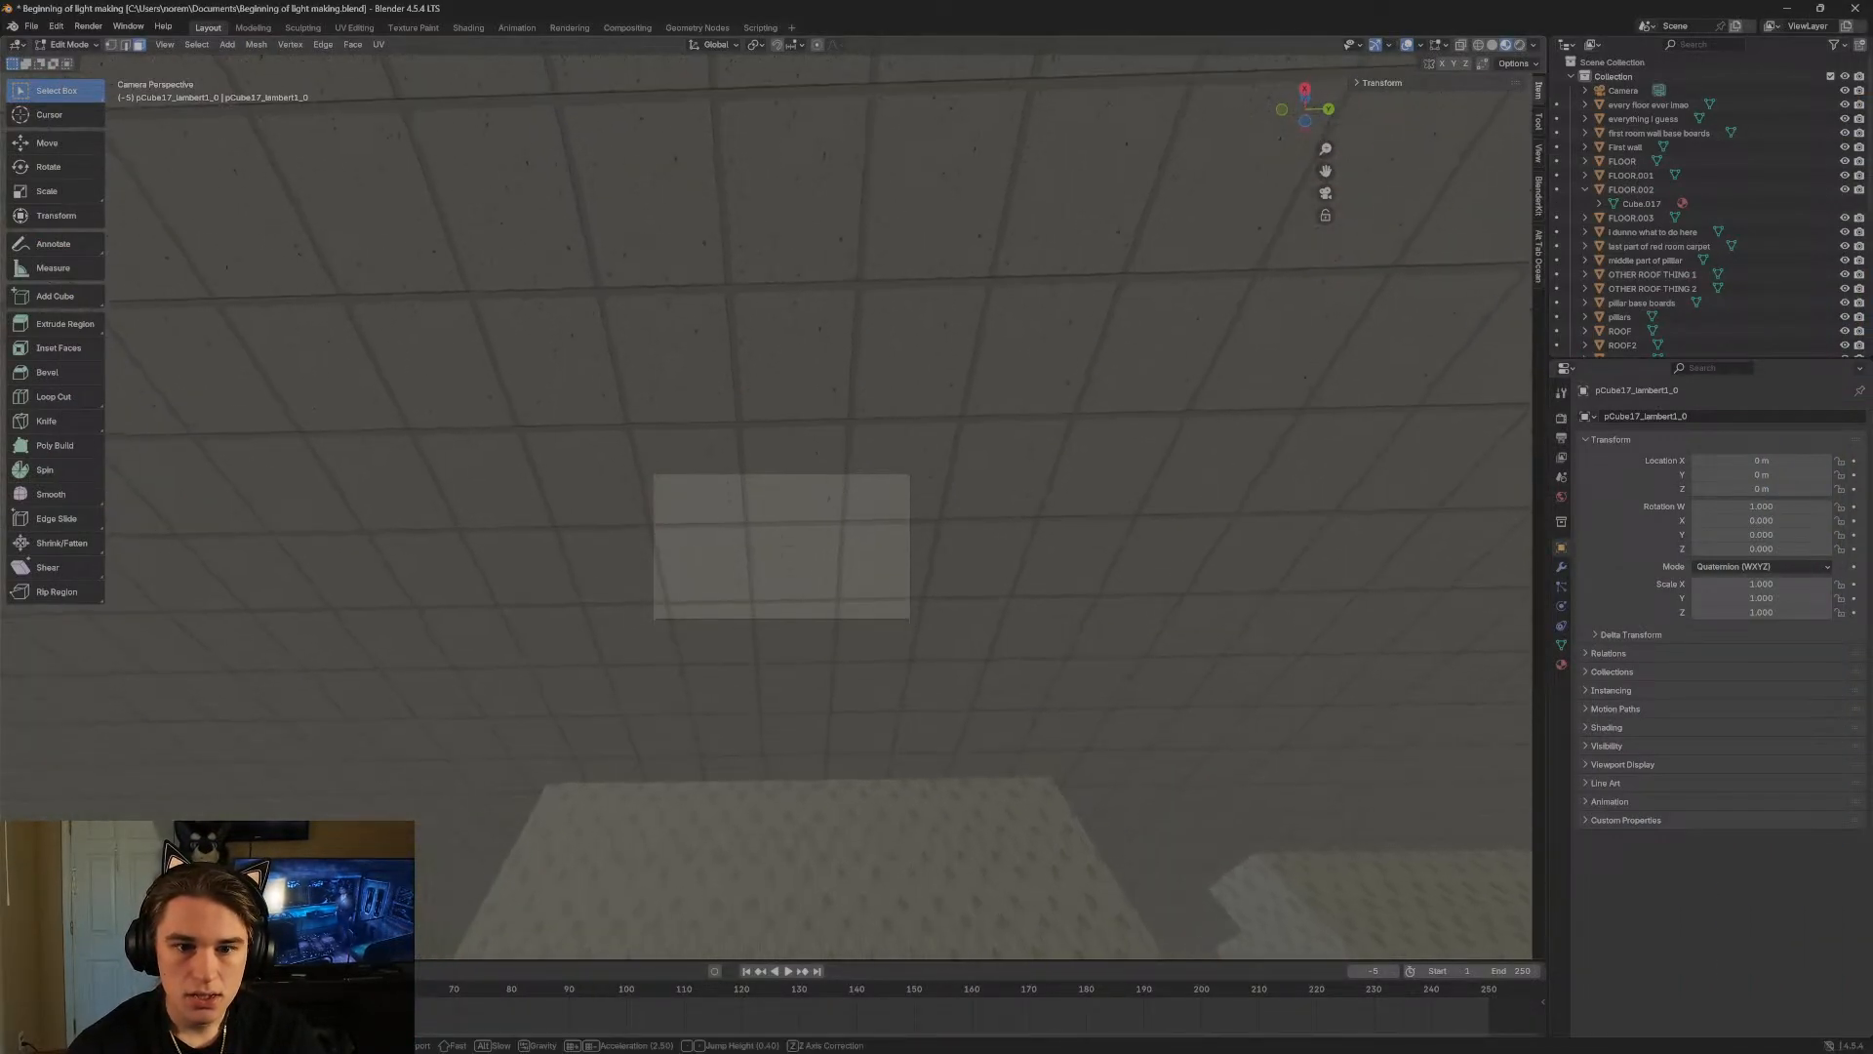
{"action": "key", "text": "s"}
{"action": "key", "text": "w"}
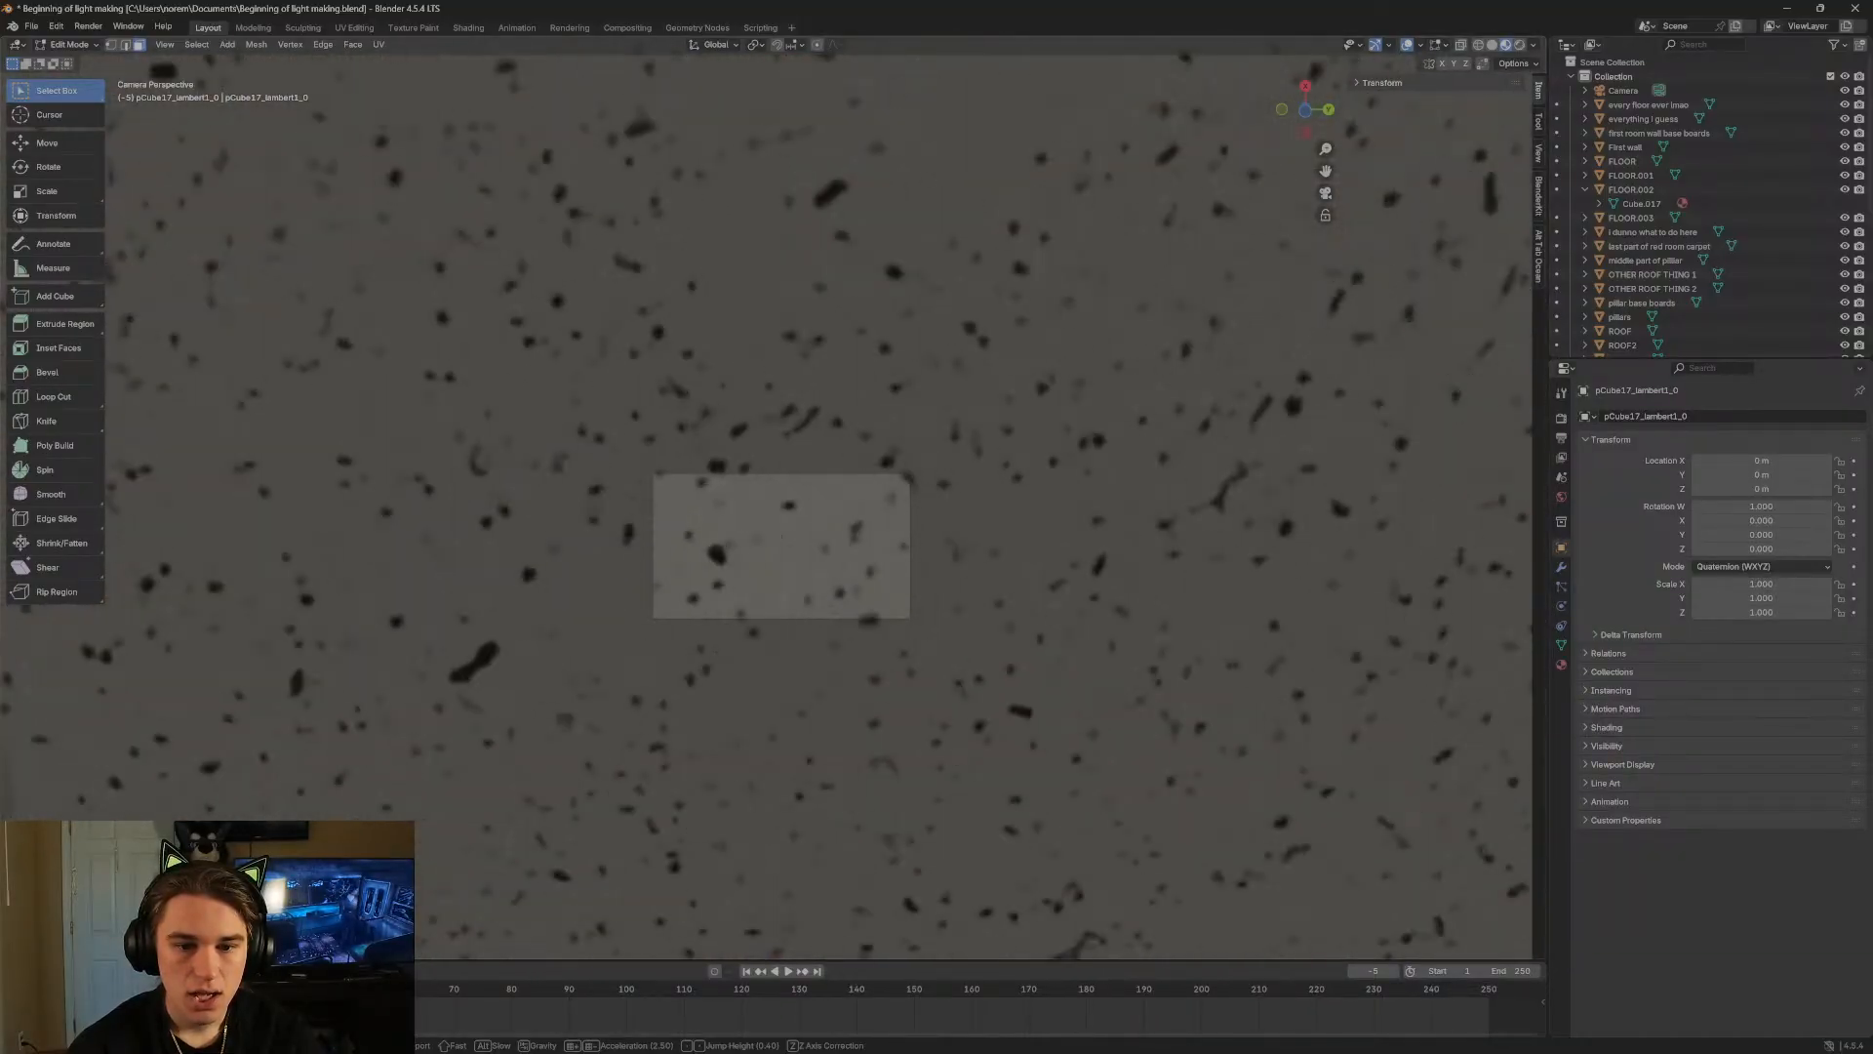
{"action": "key", "text": "s"}
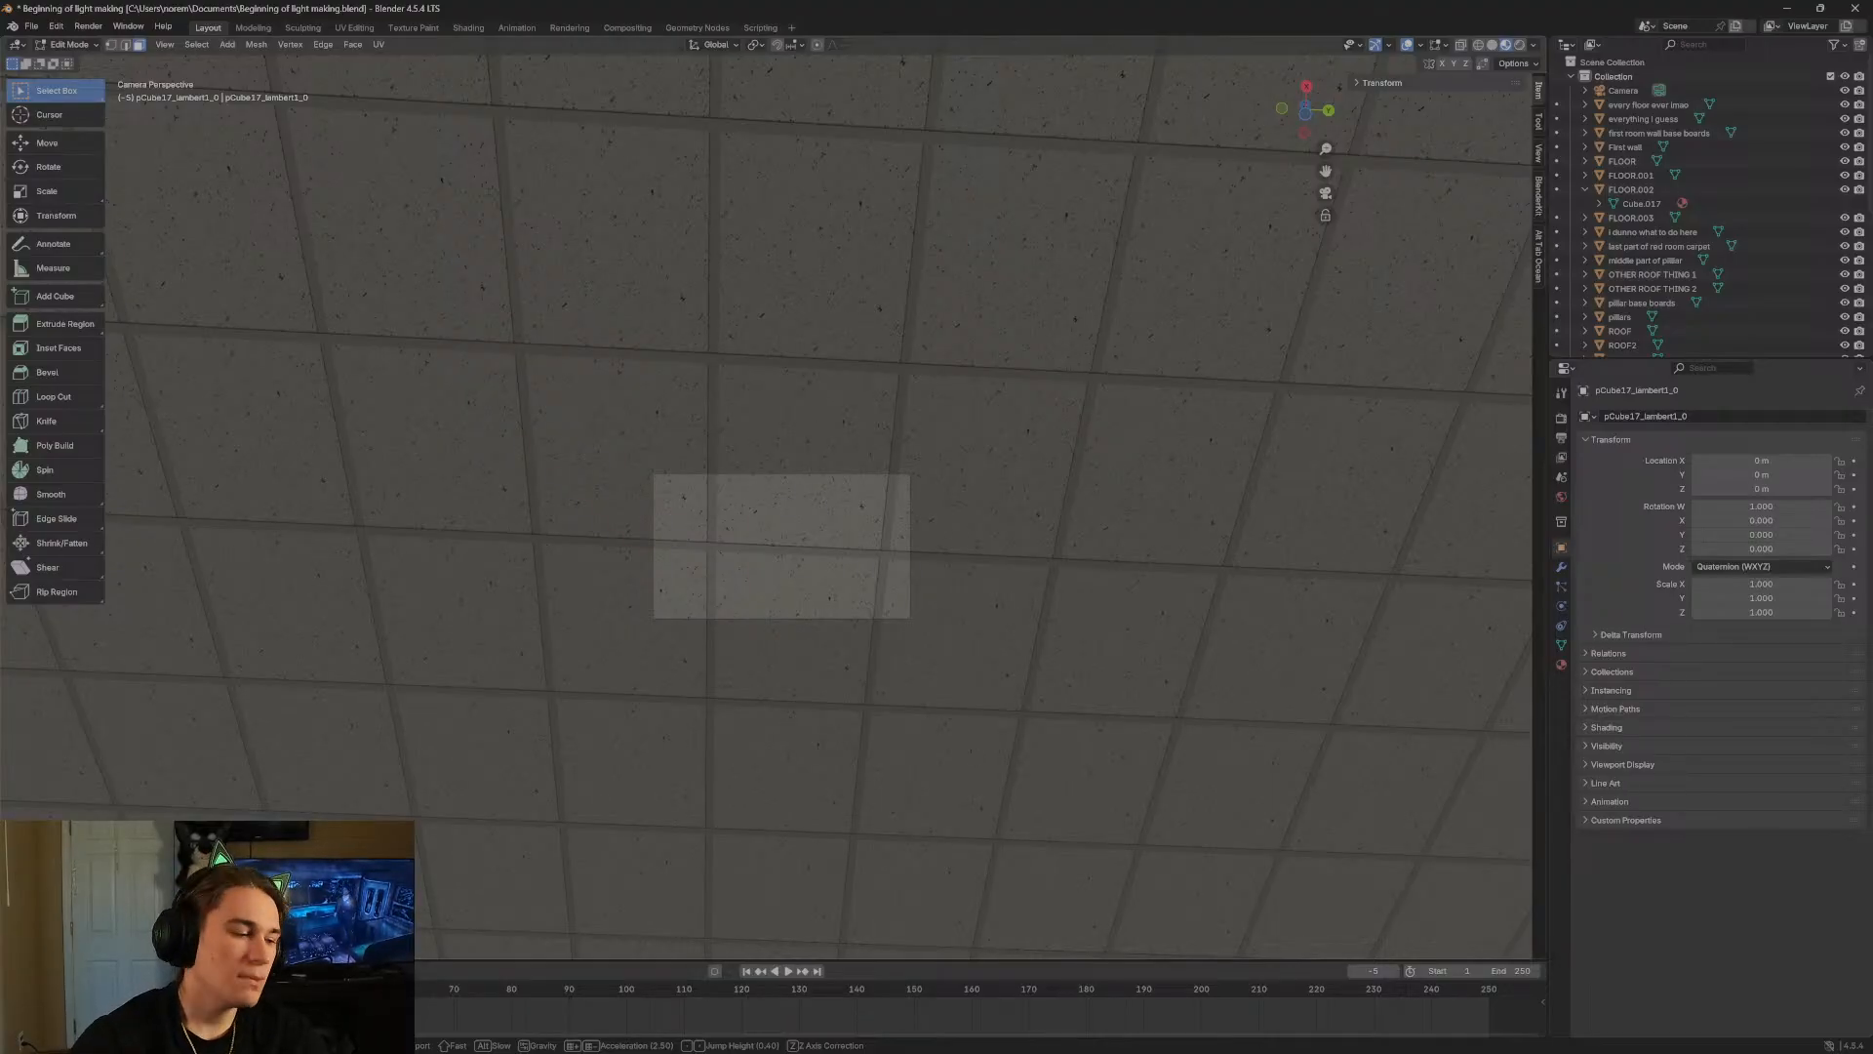
{"action": "key", "text": "w"}
{"action": "key", "text": "s"}
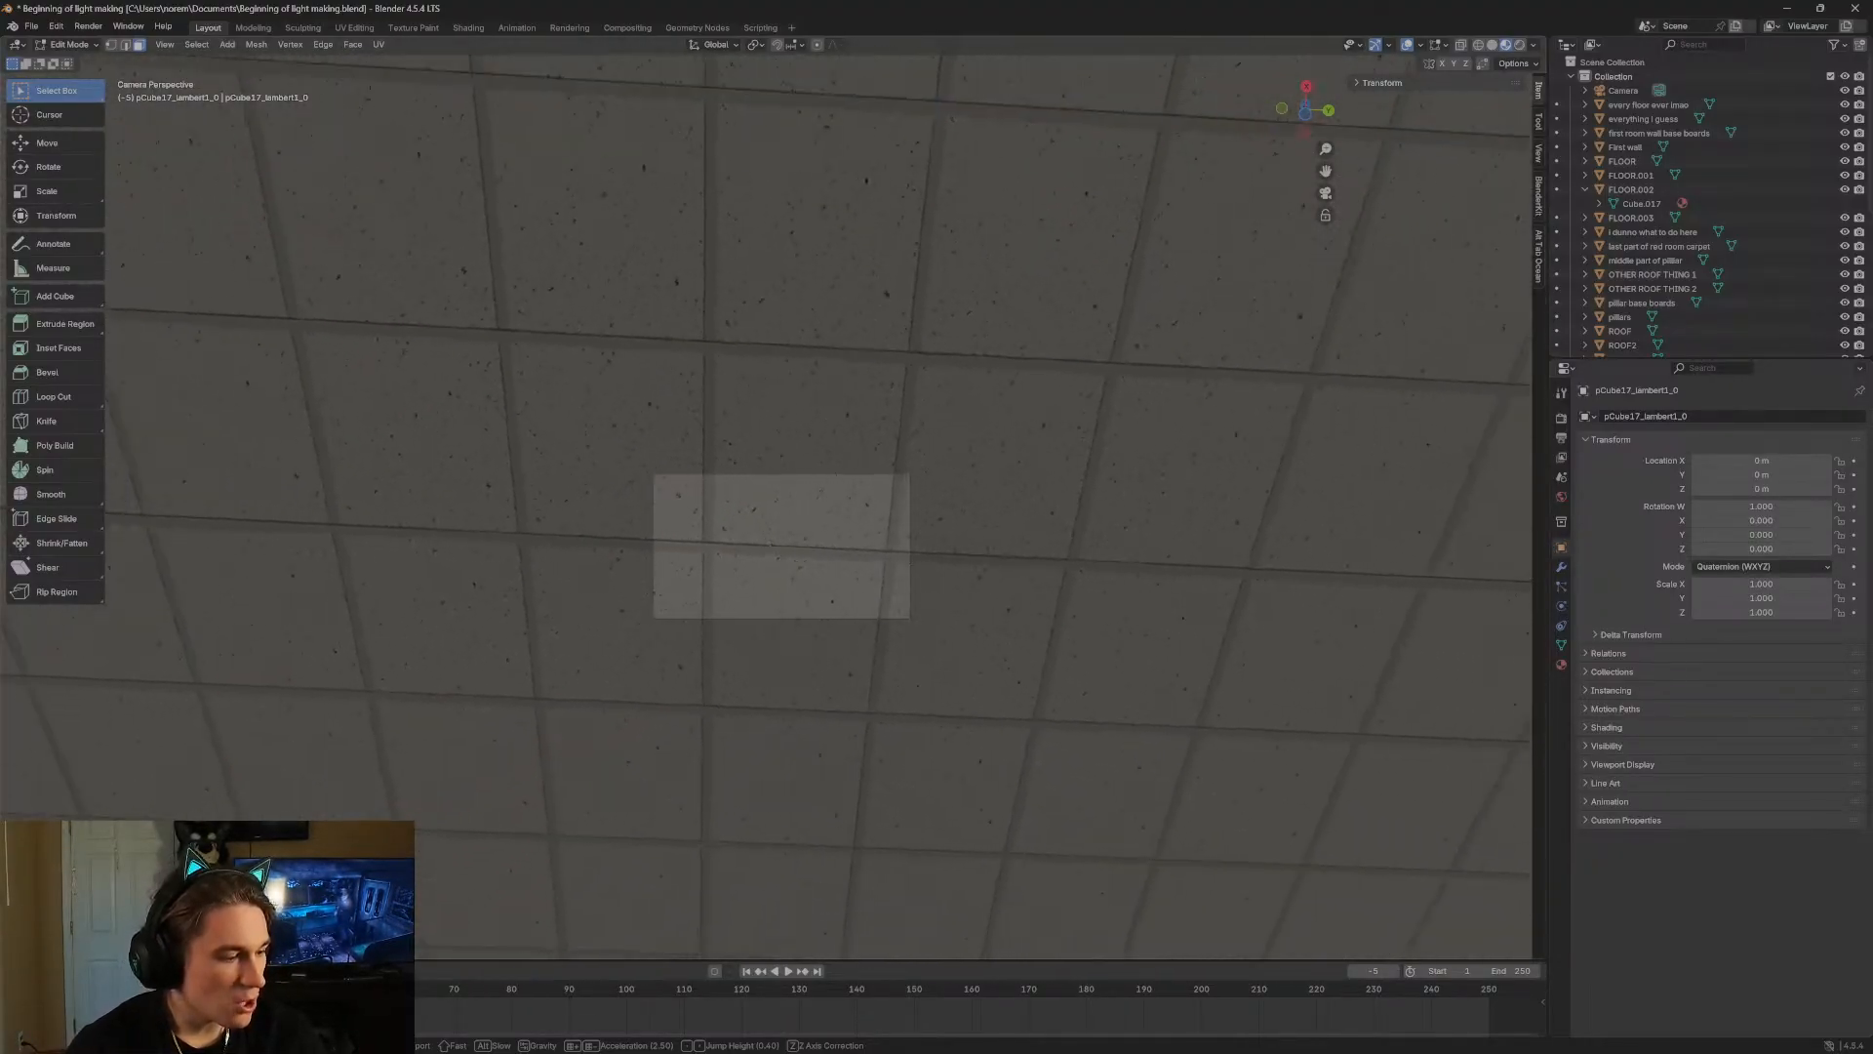
{"action": "left_click", "coordinate": [790, 425]}
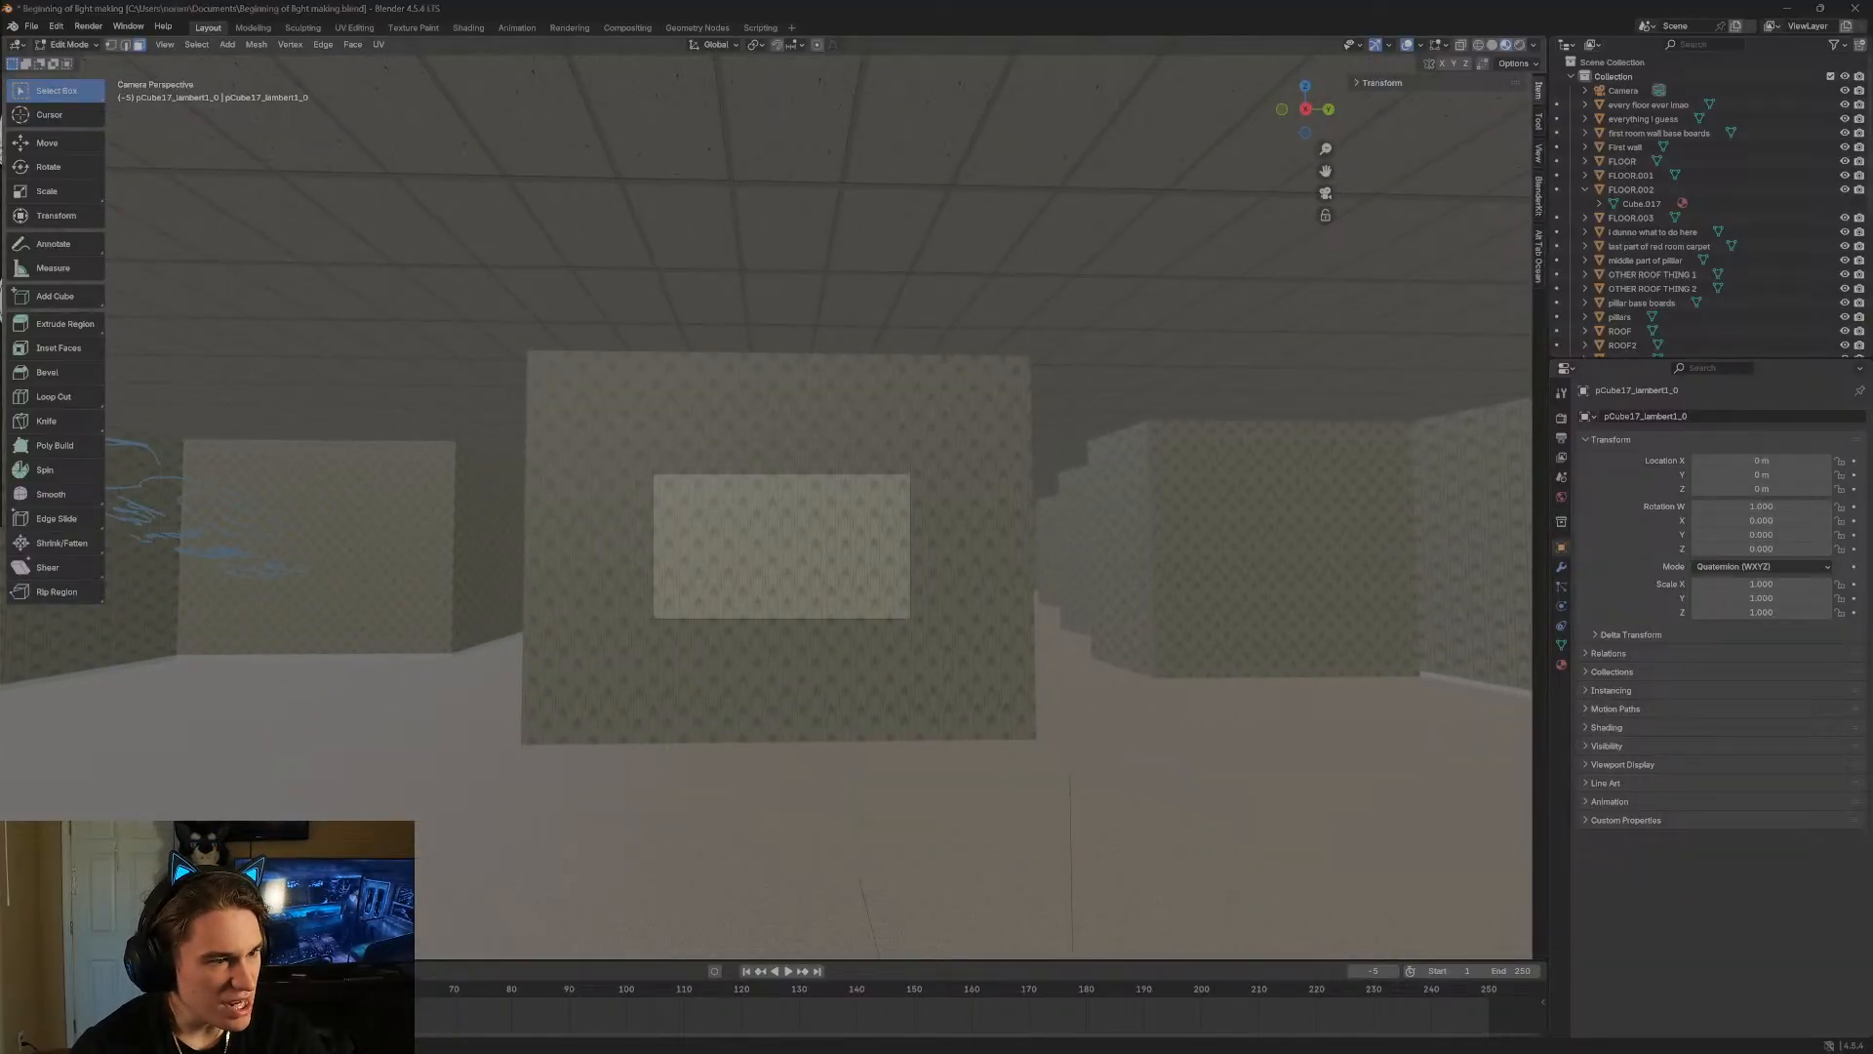
Switch to the browser and search Google for "hello neighbor 3".
{"action": "left_click_drag", "start_coordinate": [0, 137], "coordinate": [767, 221]}
{"action": "double_click", "coordinate": [949, 209]}
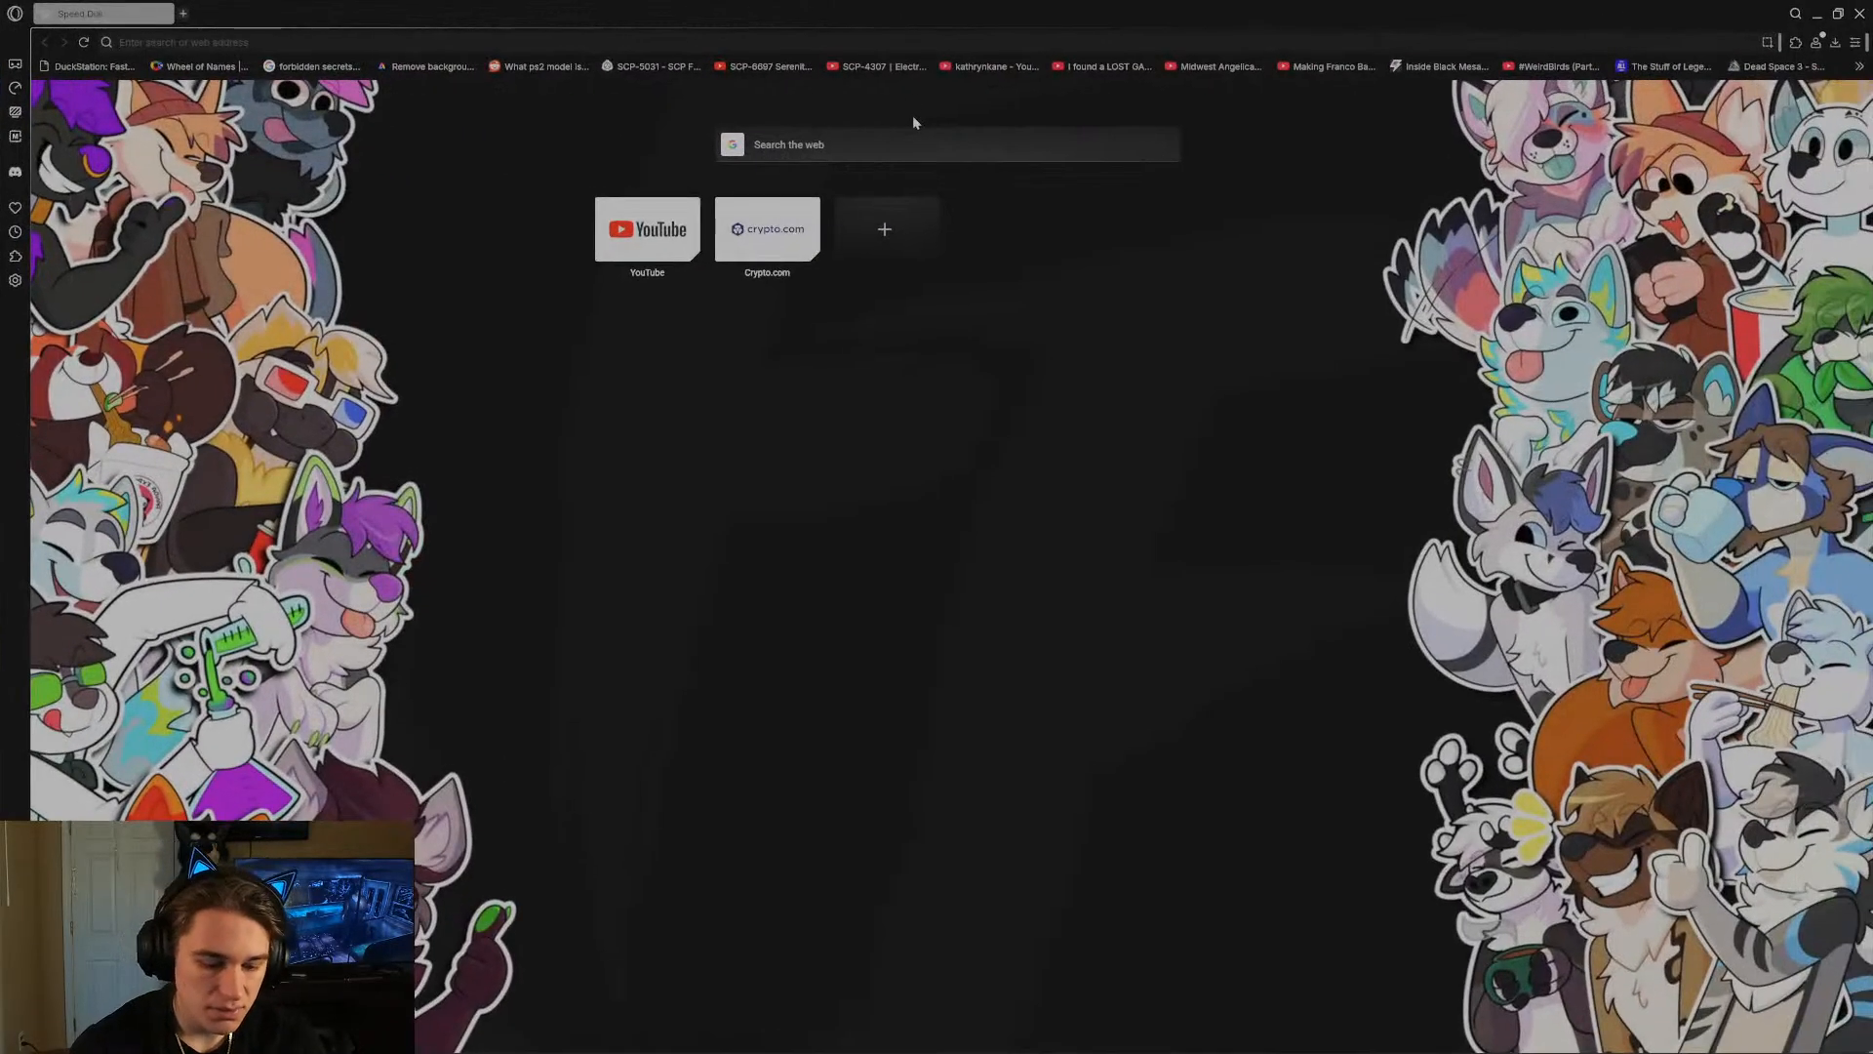
{"action": "type", "text": "hello nei"}
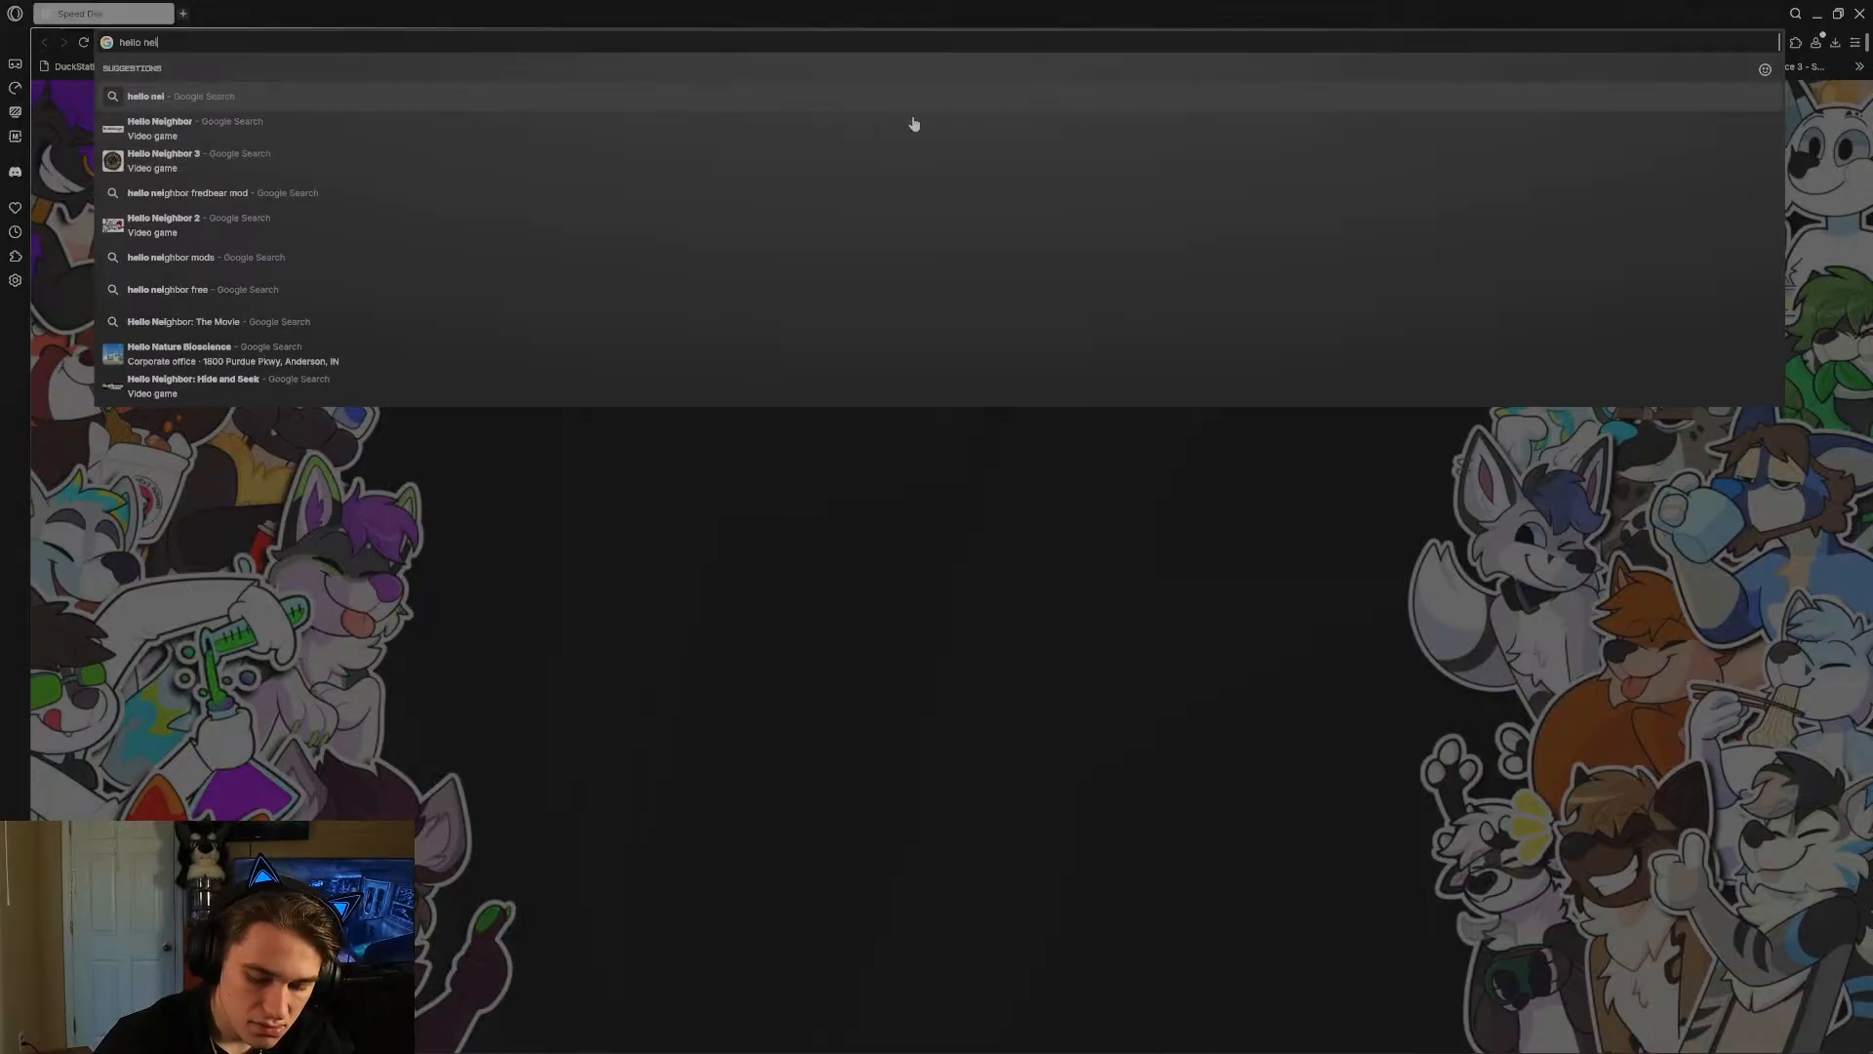
{"action": "type", "text": "ghbor "}
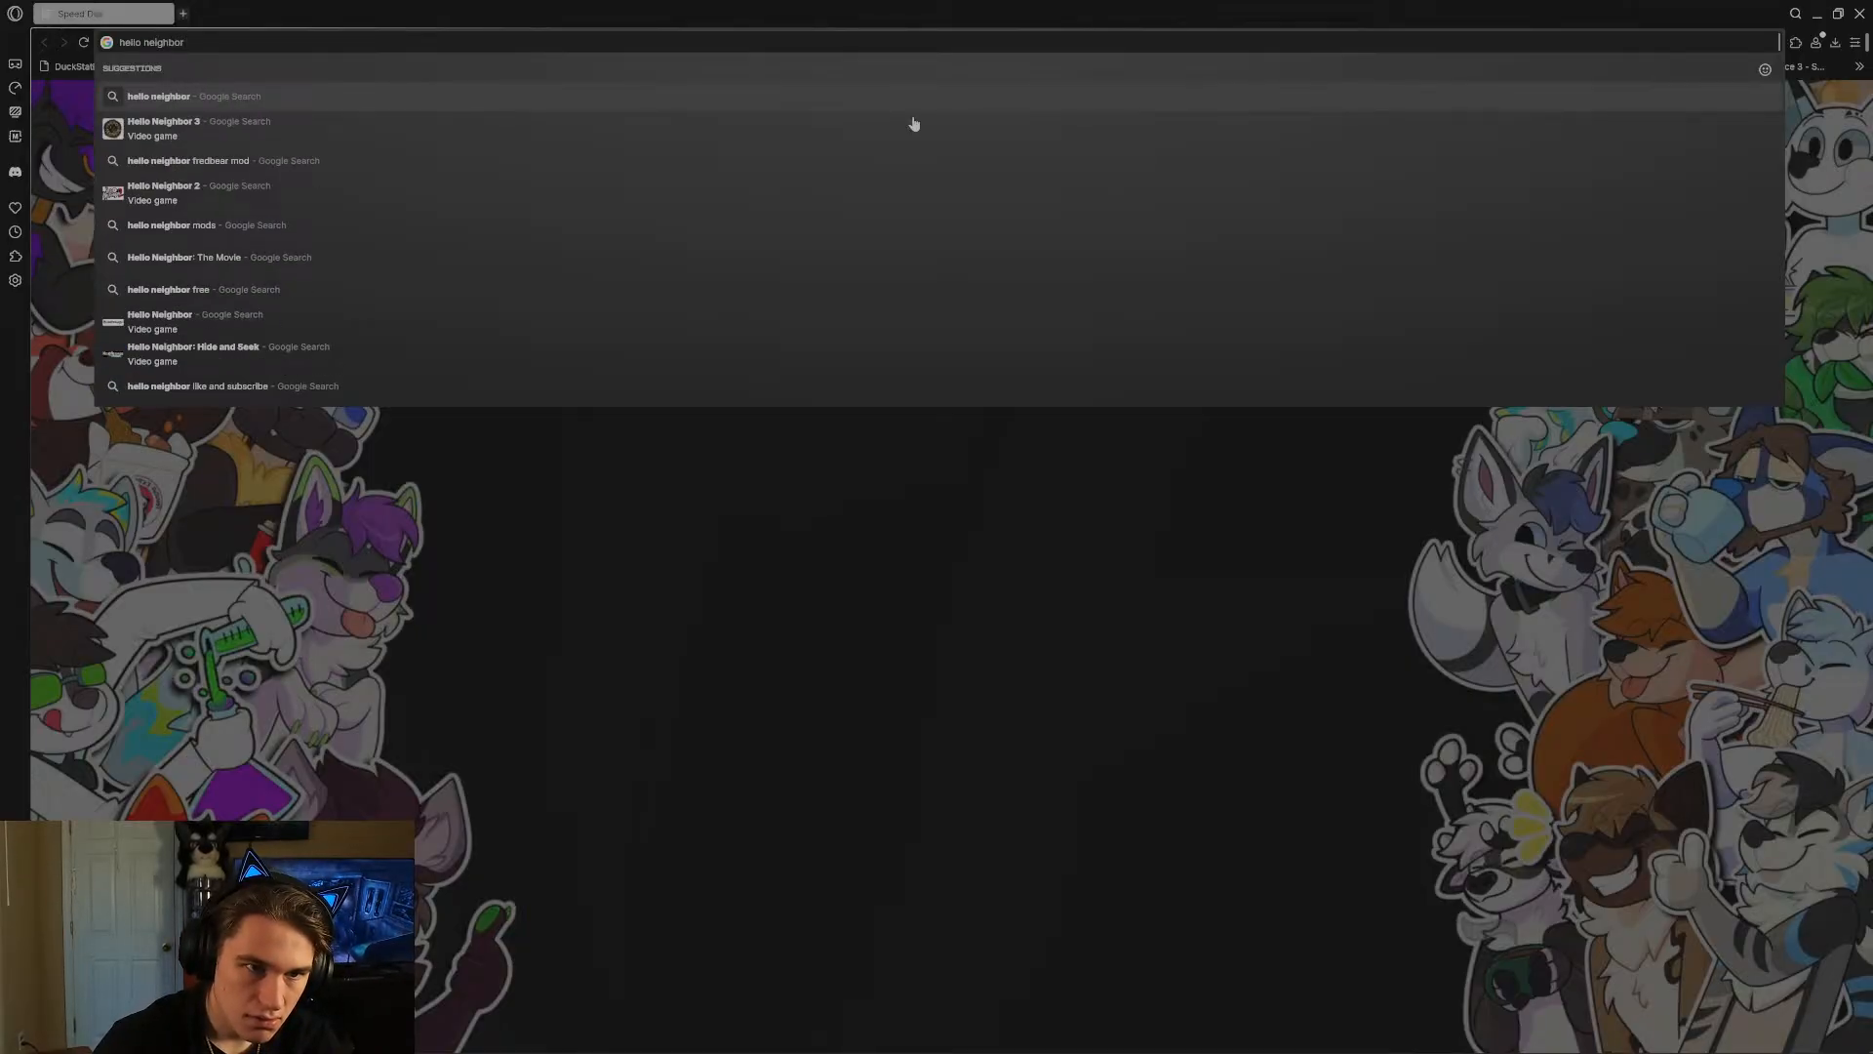
{"action": "type", "text": "3"}
{"action": "key", "text": "Return"}
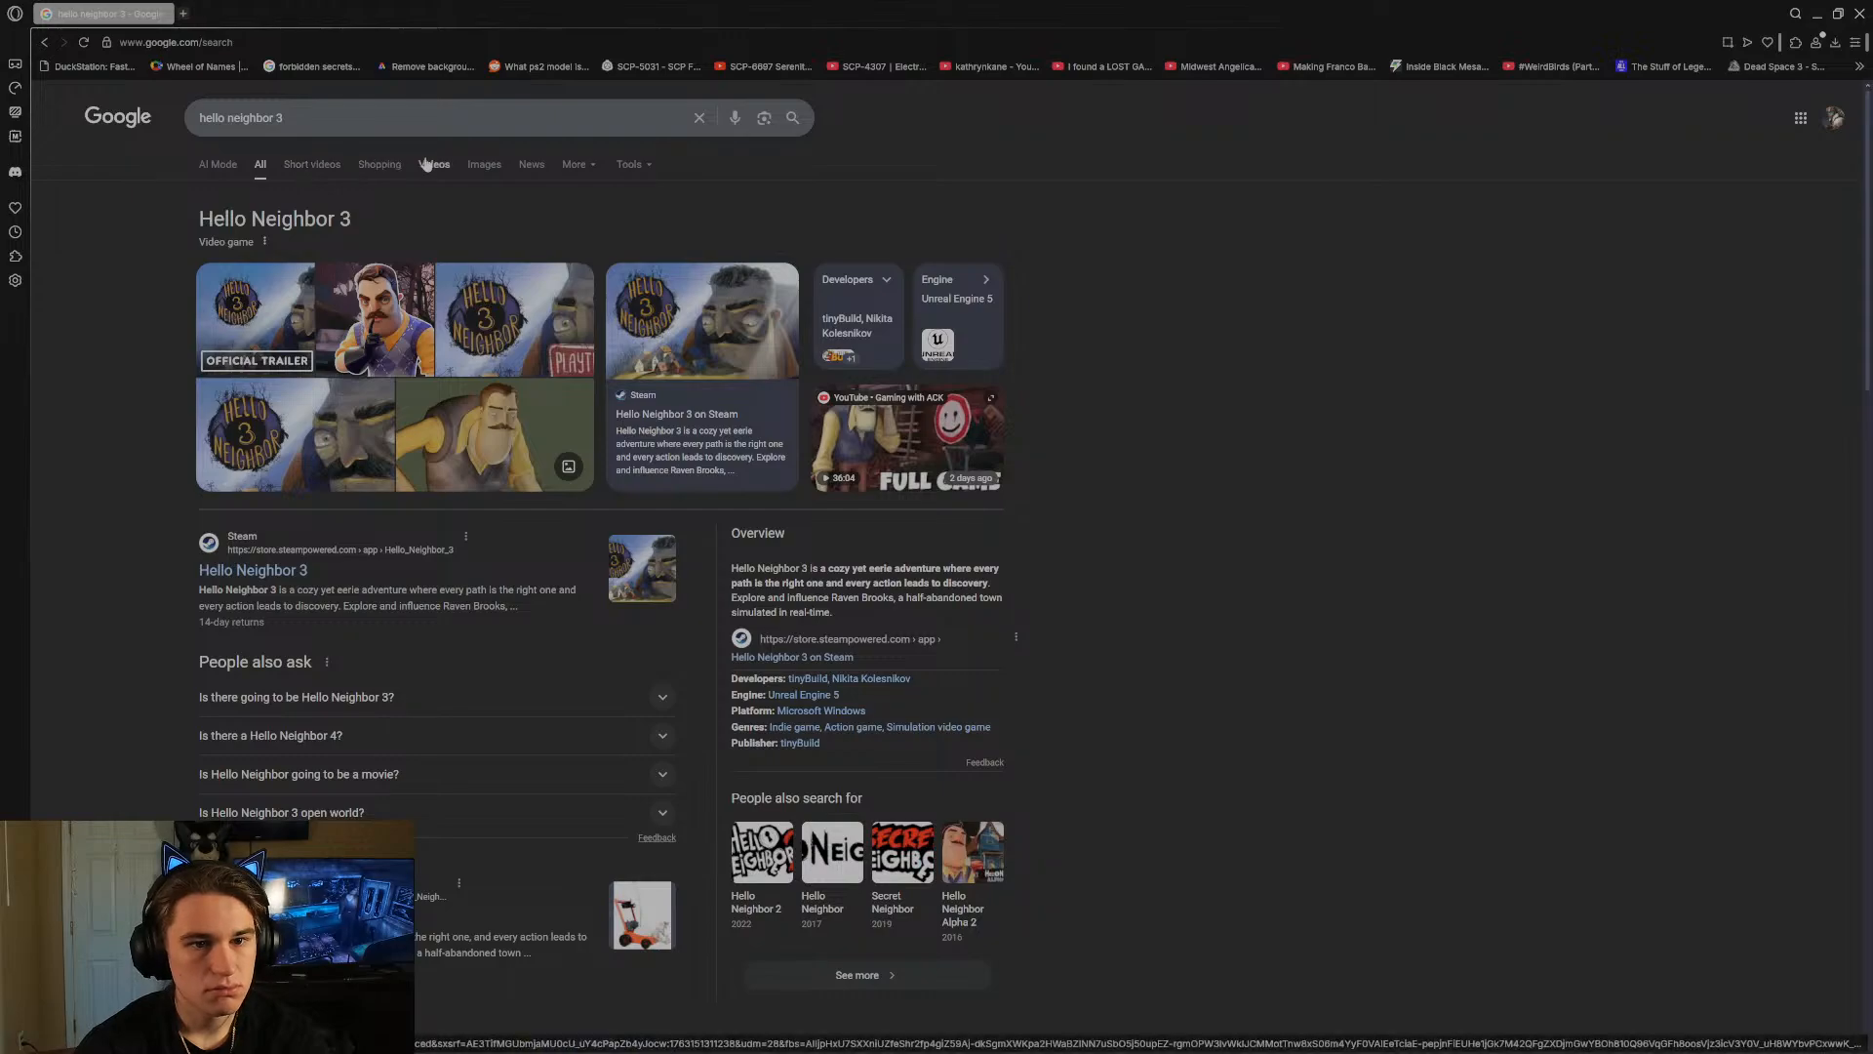
Browse the Hello Neighbor 3 image results, previewing the 4Gamer character line-up and the Game Jolt bird-masked character.
{"action": "left_click", "coordinate": [480, 164]}
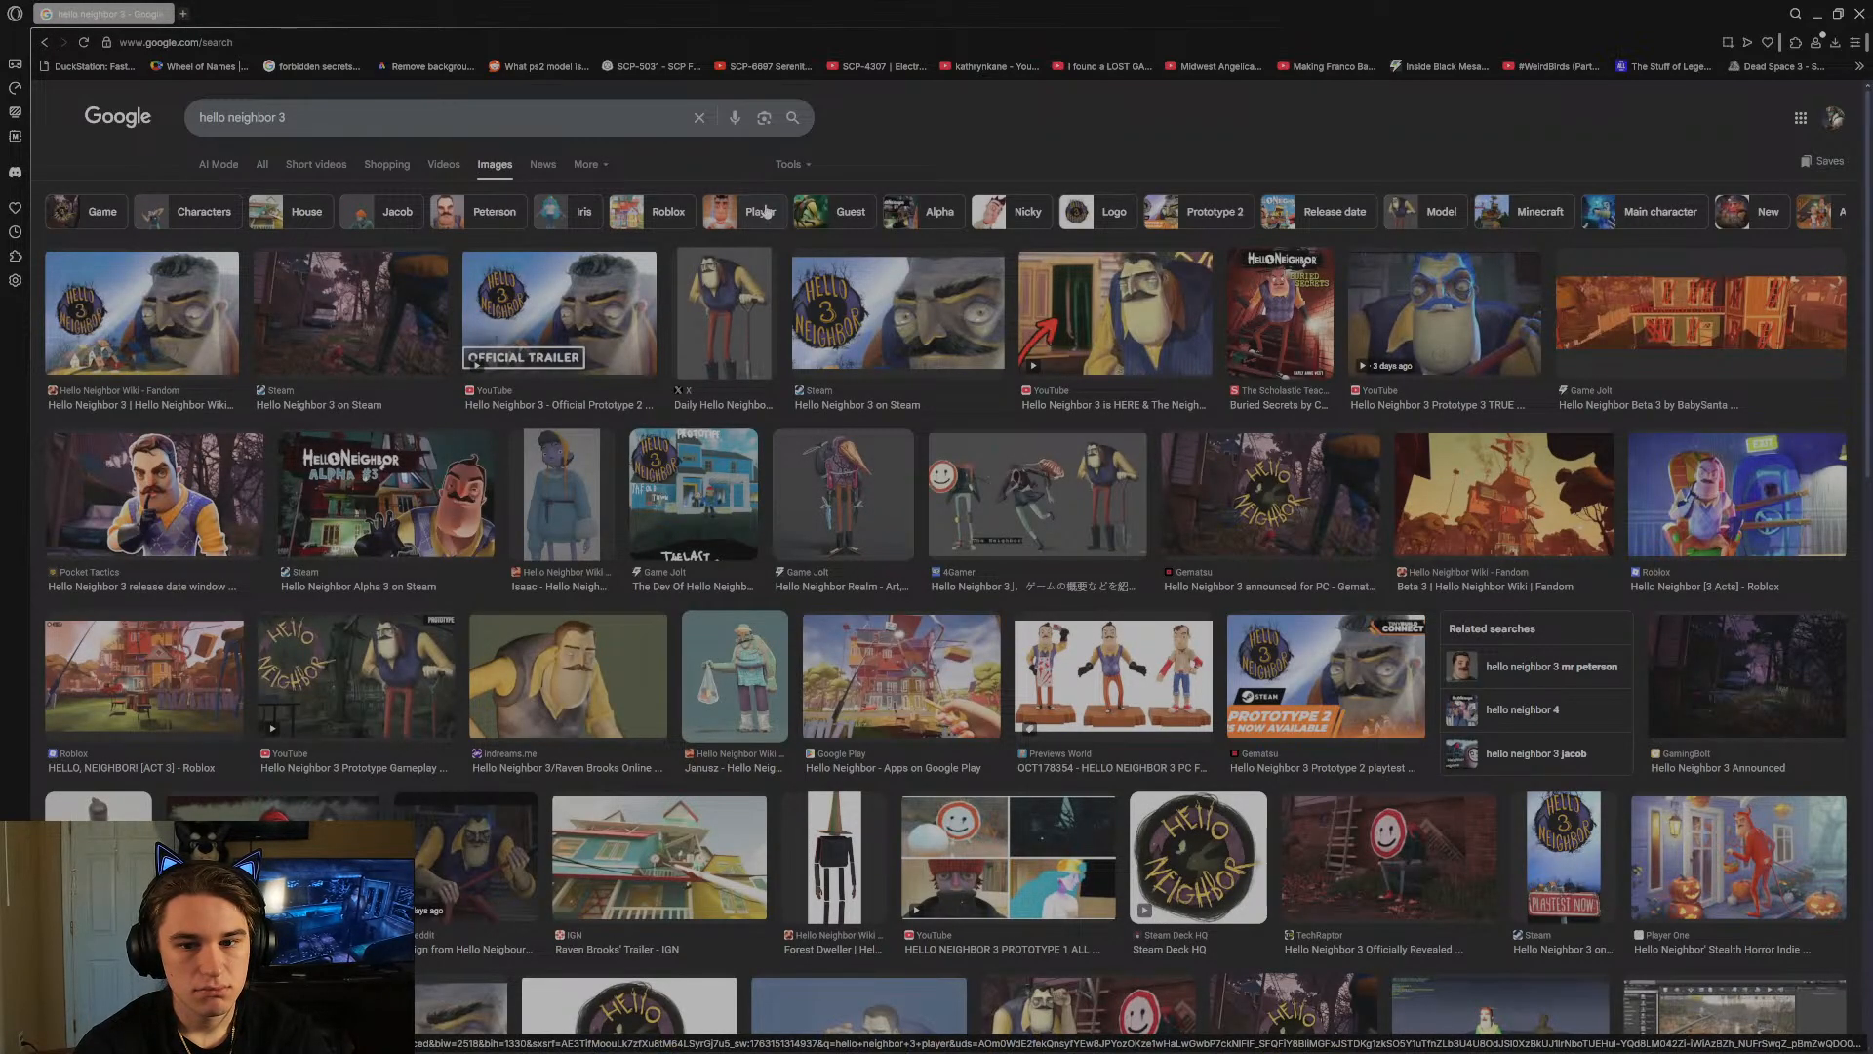
{"action": "left_click", "coordinate": [1107, 512]}
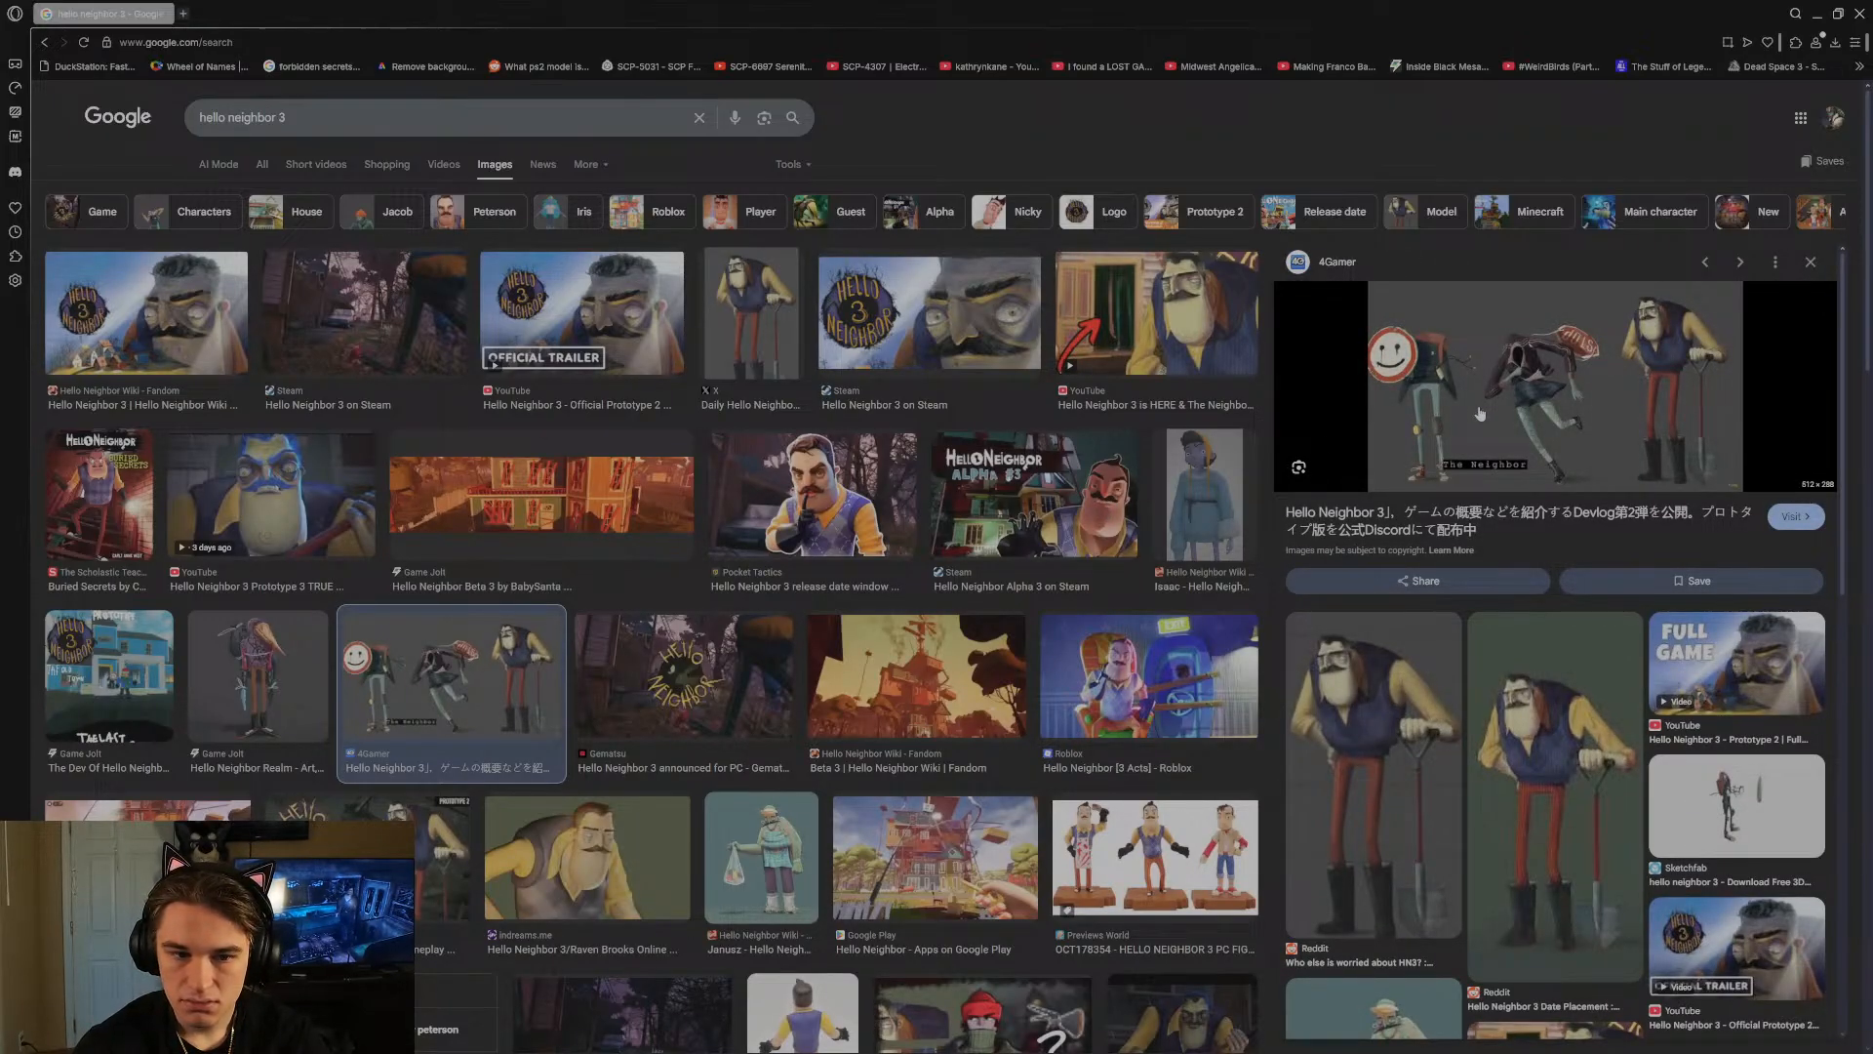
{"action": "left_click", "coordinate": [306, 662]}
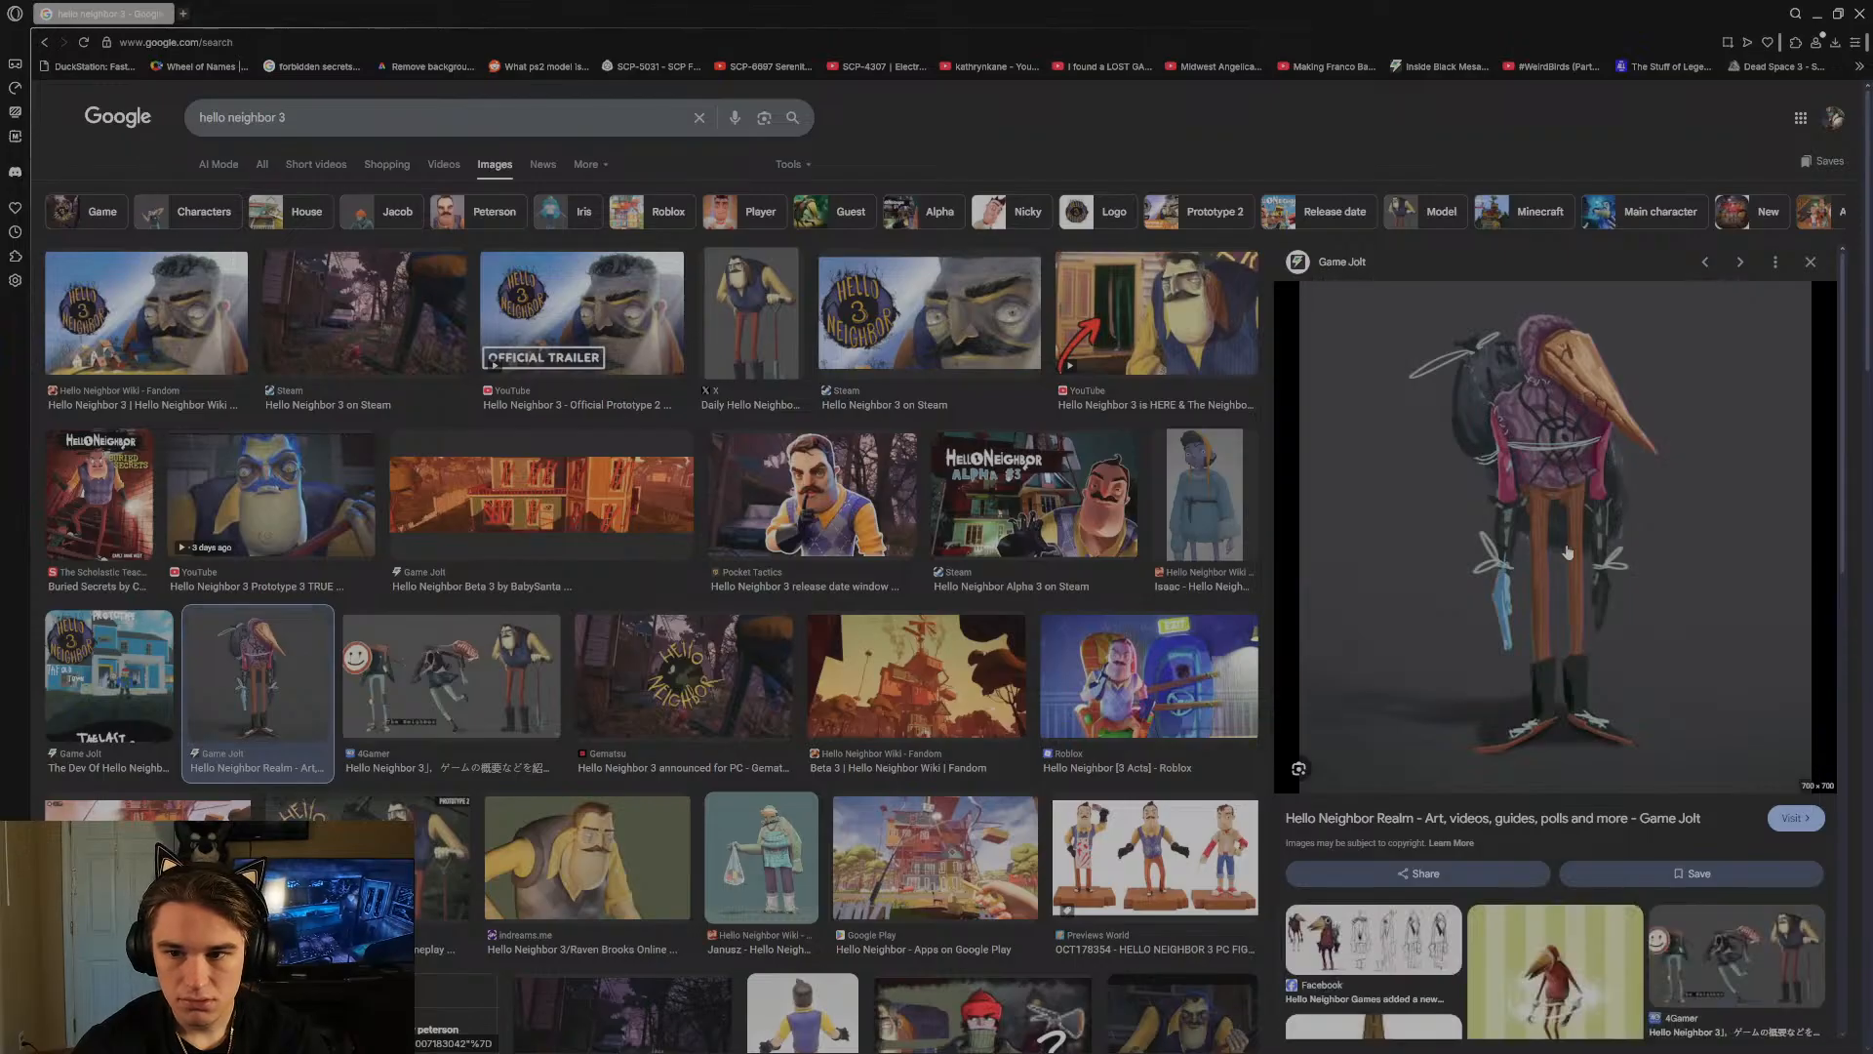
{"action": "left_click", "coordinate": [1815, 264]}
{"action": "scroll", "coordinate": [1781, 536], "scroll_direction": "down", "scroll_amount": 5}
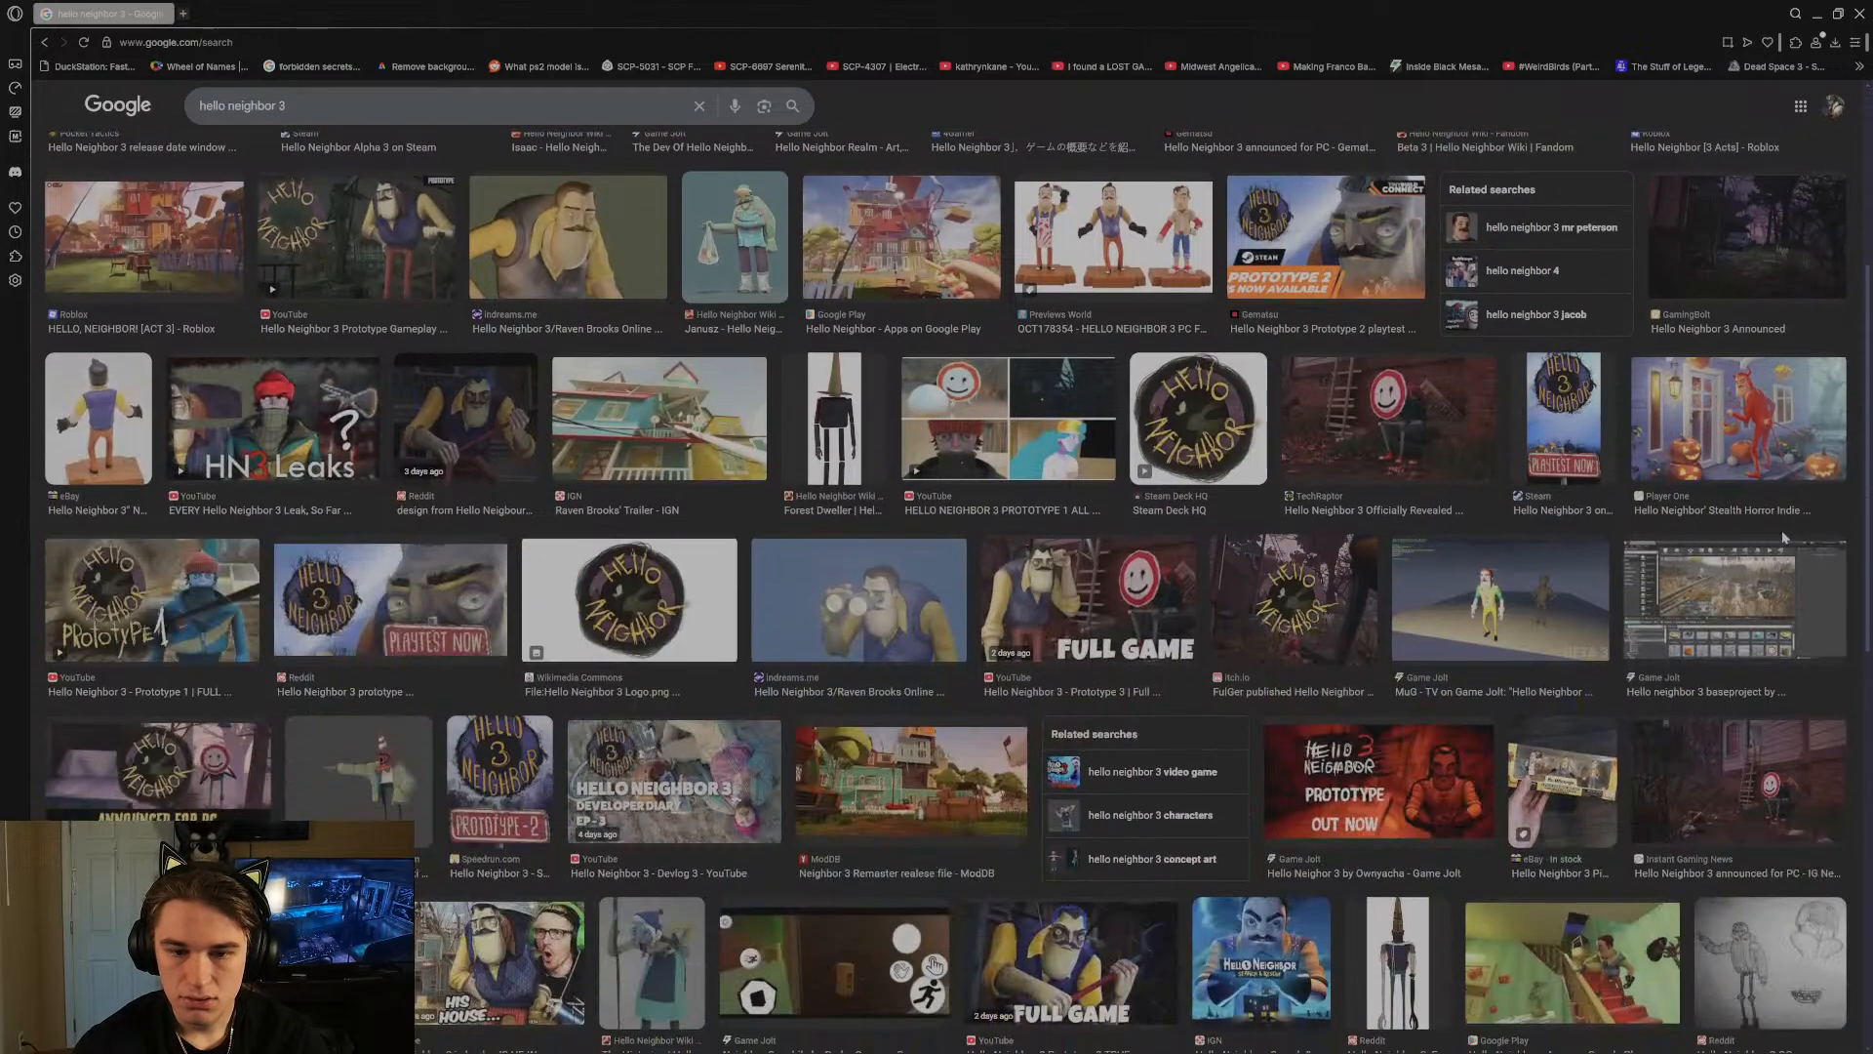
{"action": "scroll", "coordinate": [1782, 538], "scroll_direction": "down", "scroll_amount": 5}
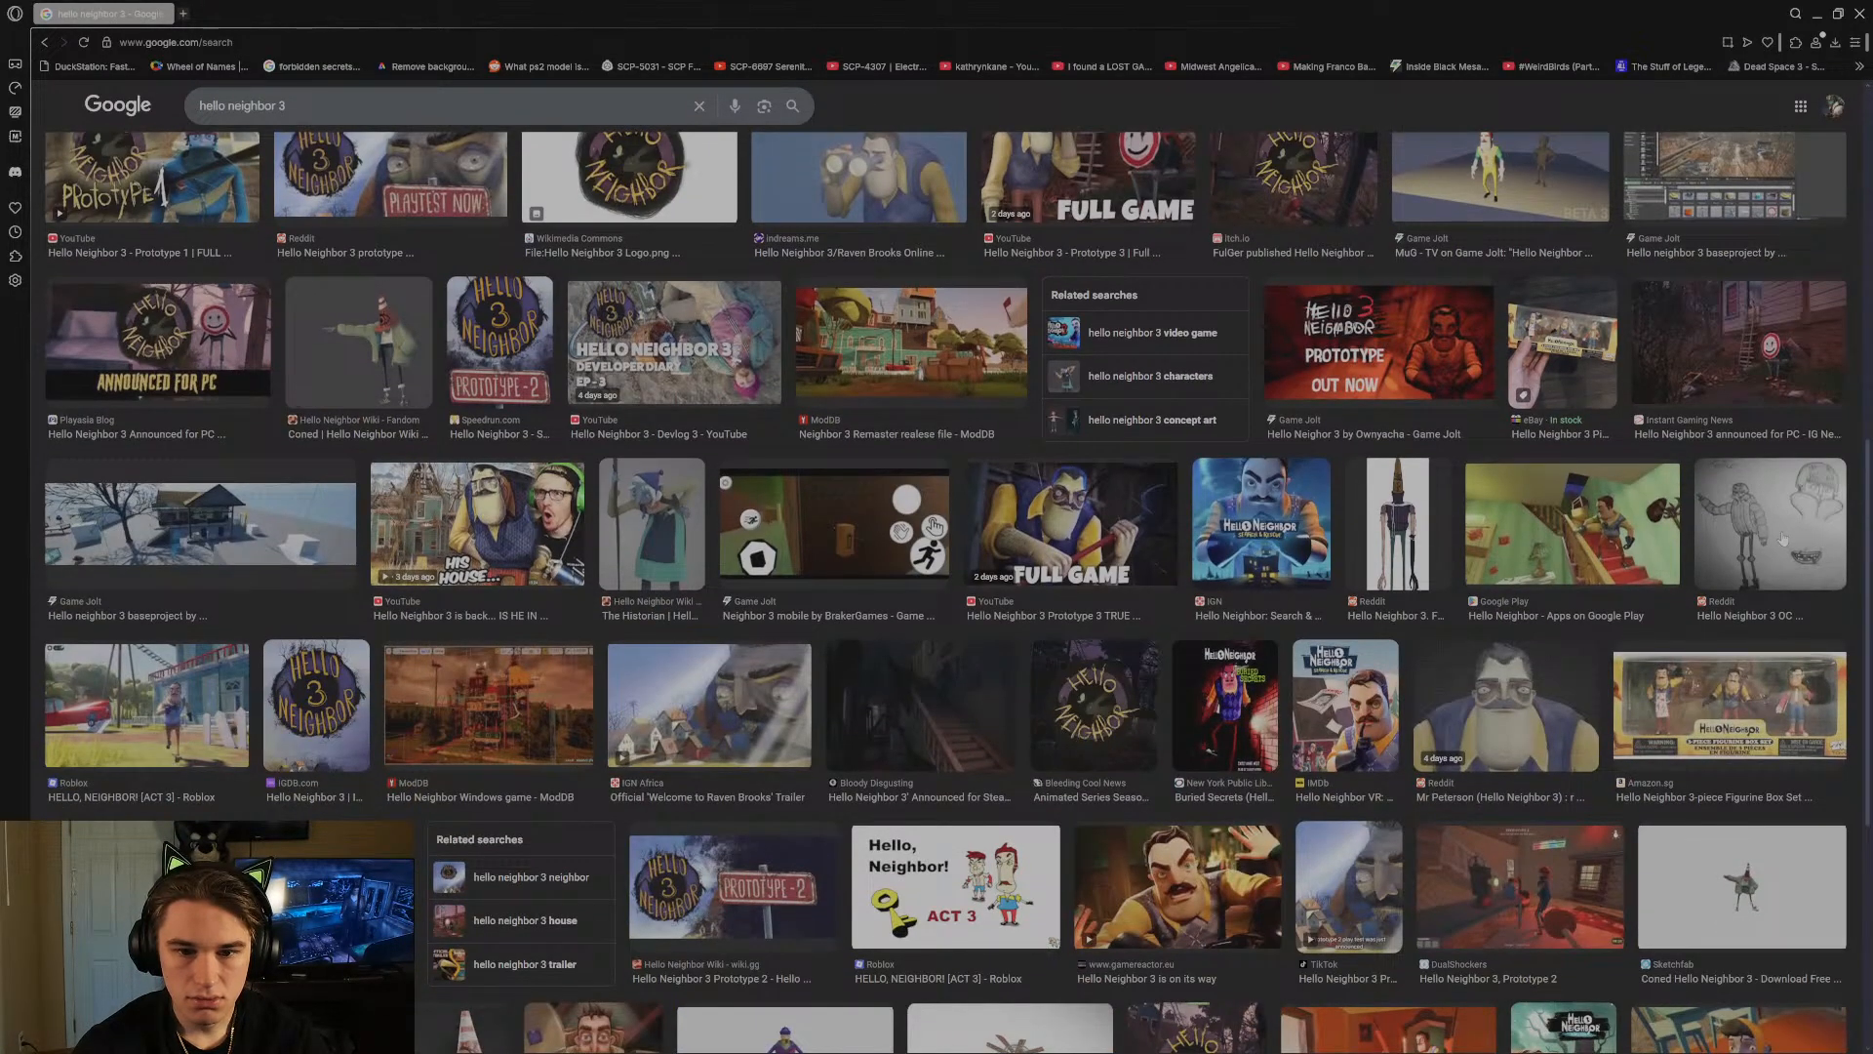
Switch back to Blender and inspect the imported fluorescent fixture's housing and tube from above and below.
{"action": "scroll", "coordinate": [1787, 540], "scroll_direction": "up", "scroll_amount": 8}
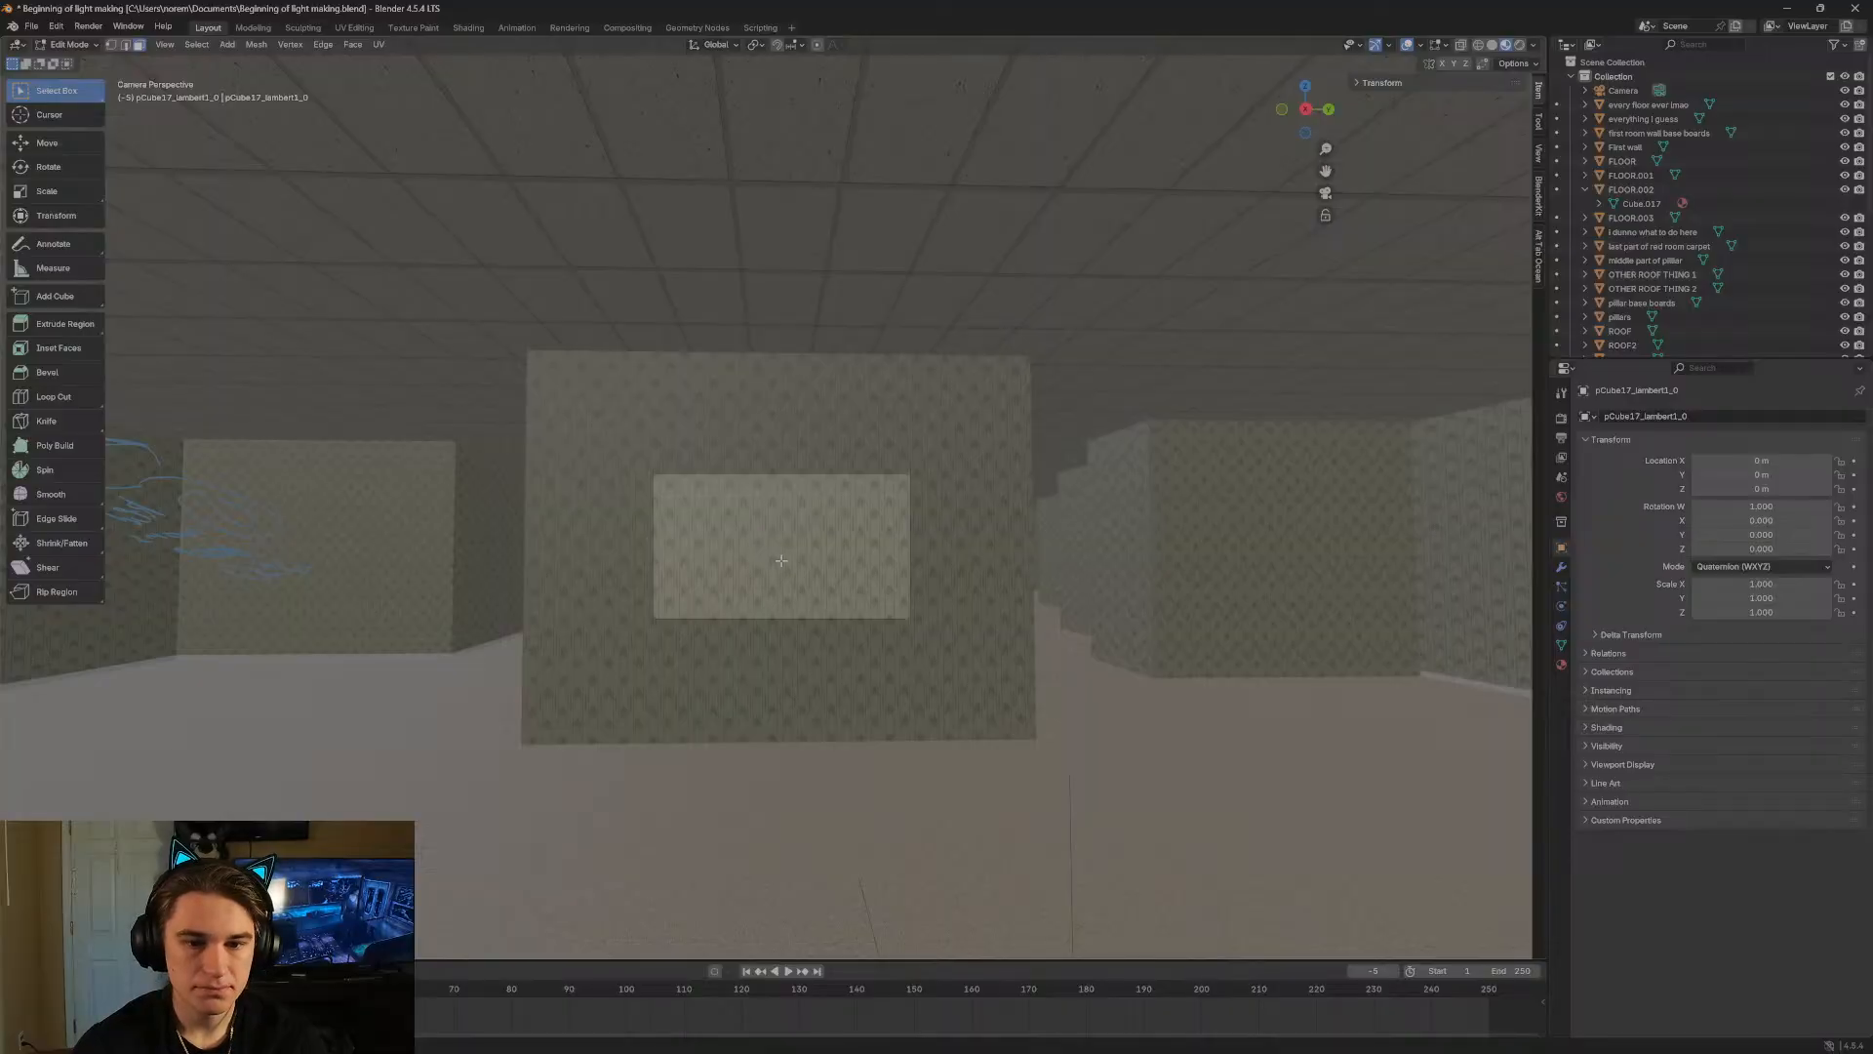
{"action": "key", "text": "shift+grave"}
{"action": "key", "text": "s"}
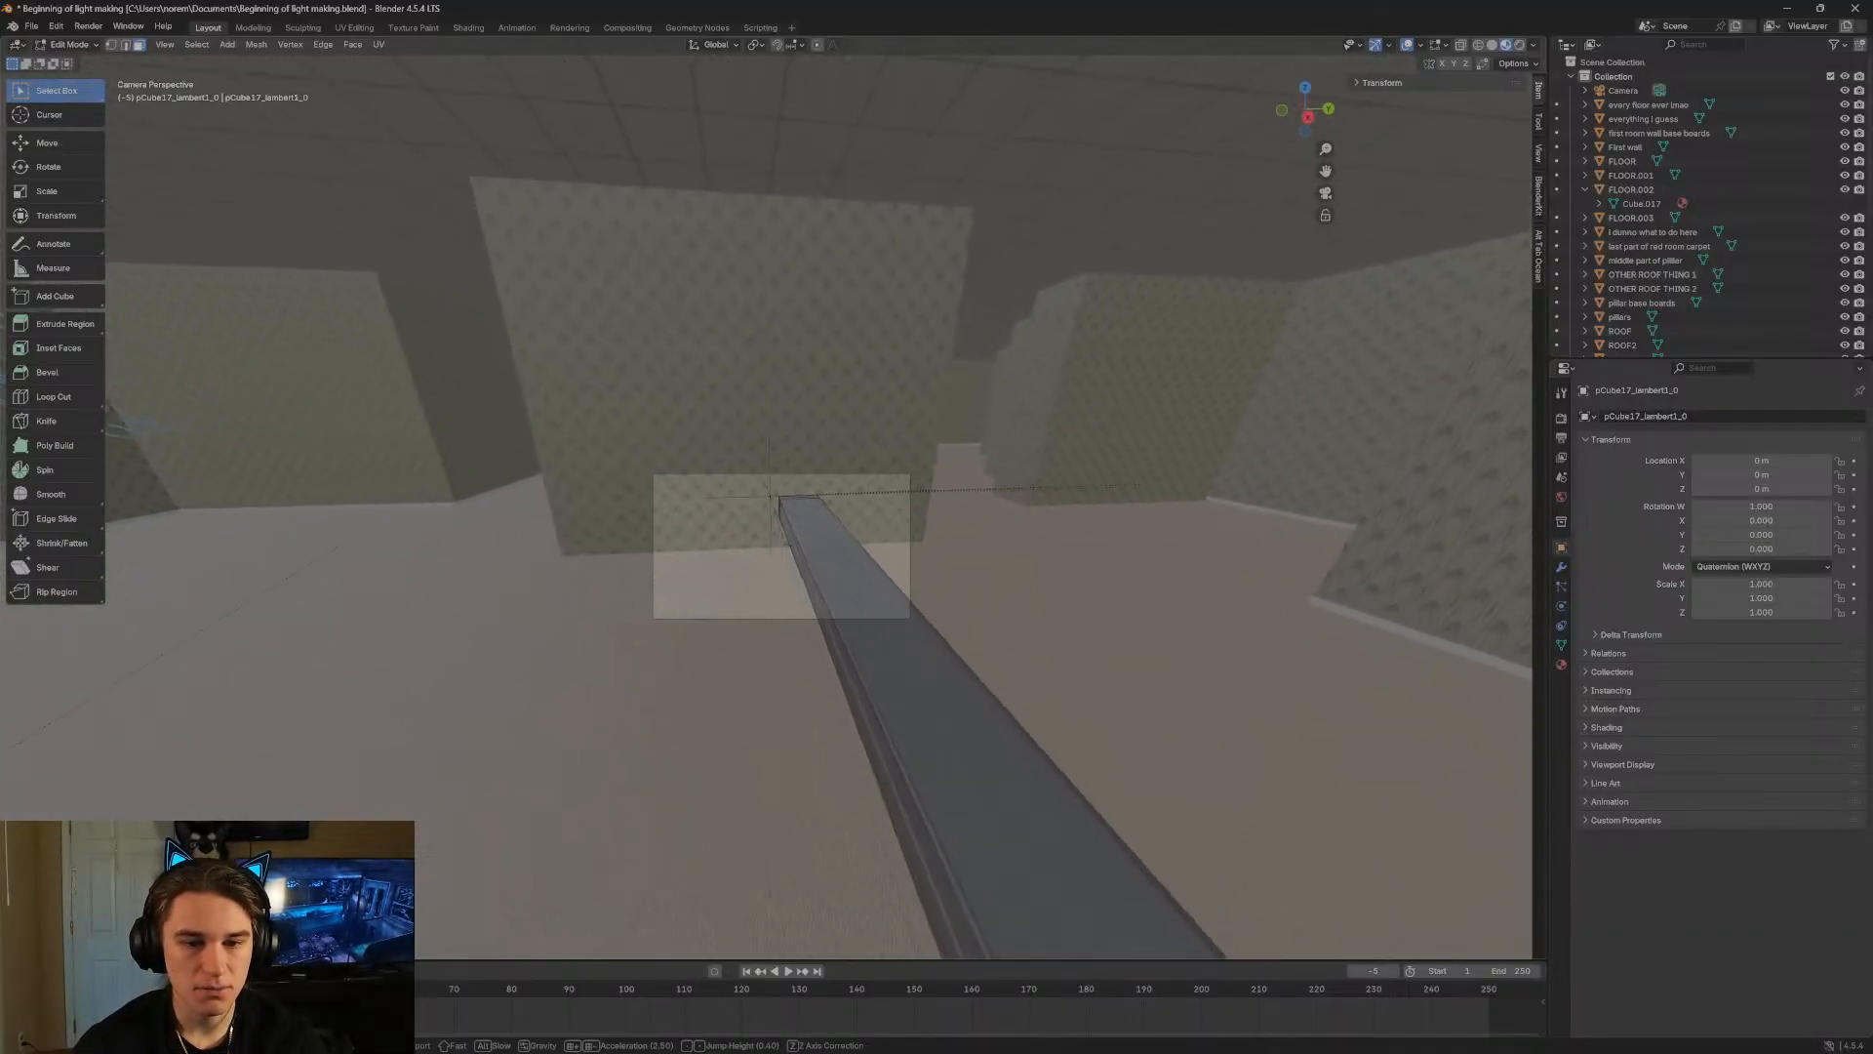
{"action": "left_click", "coordinate": [781, 559]}
{"action": "left_click", "coordinate": [857, 523]}
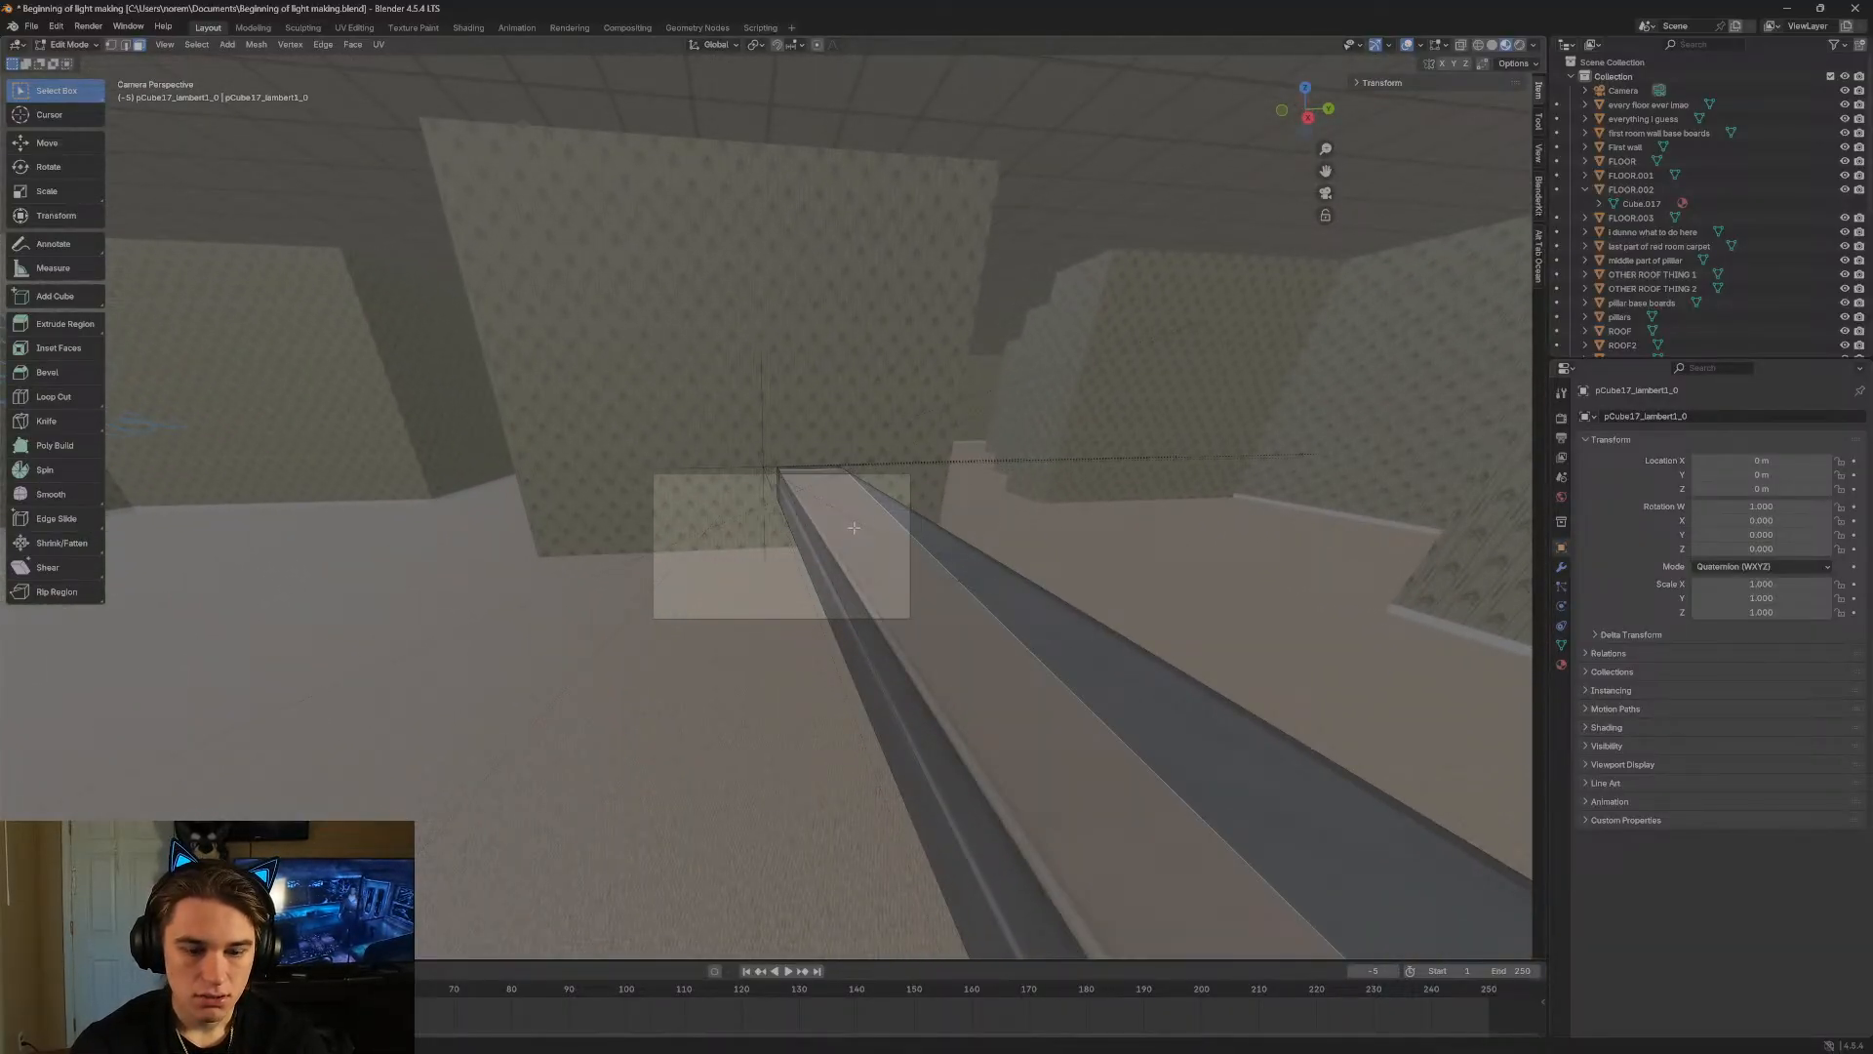
{"action": "key", "text": "shift+grave"}
{"action": "key", "text": "q"}
{"action": "left_click", "coordinate": [736, 332]}
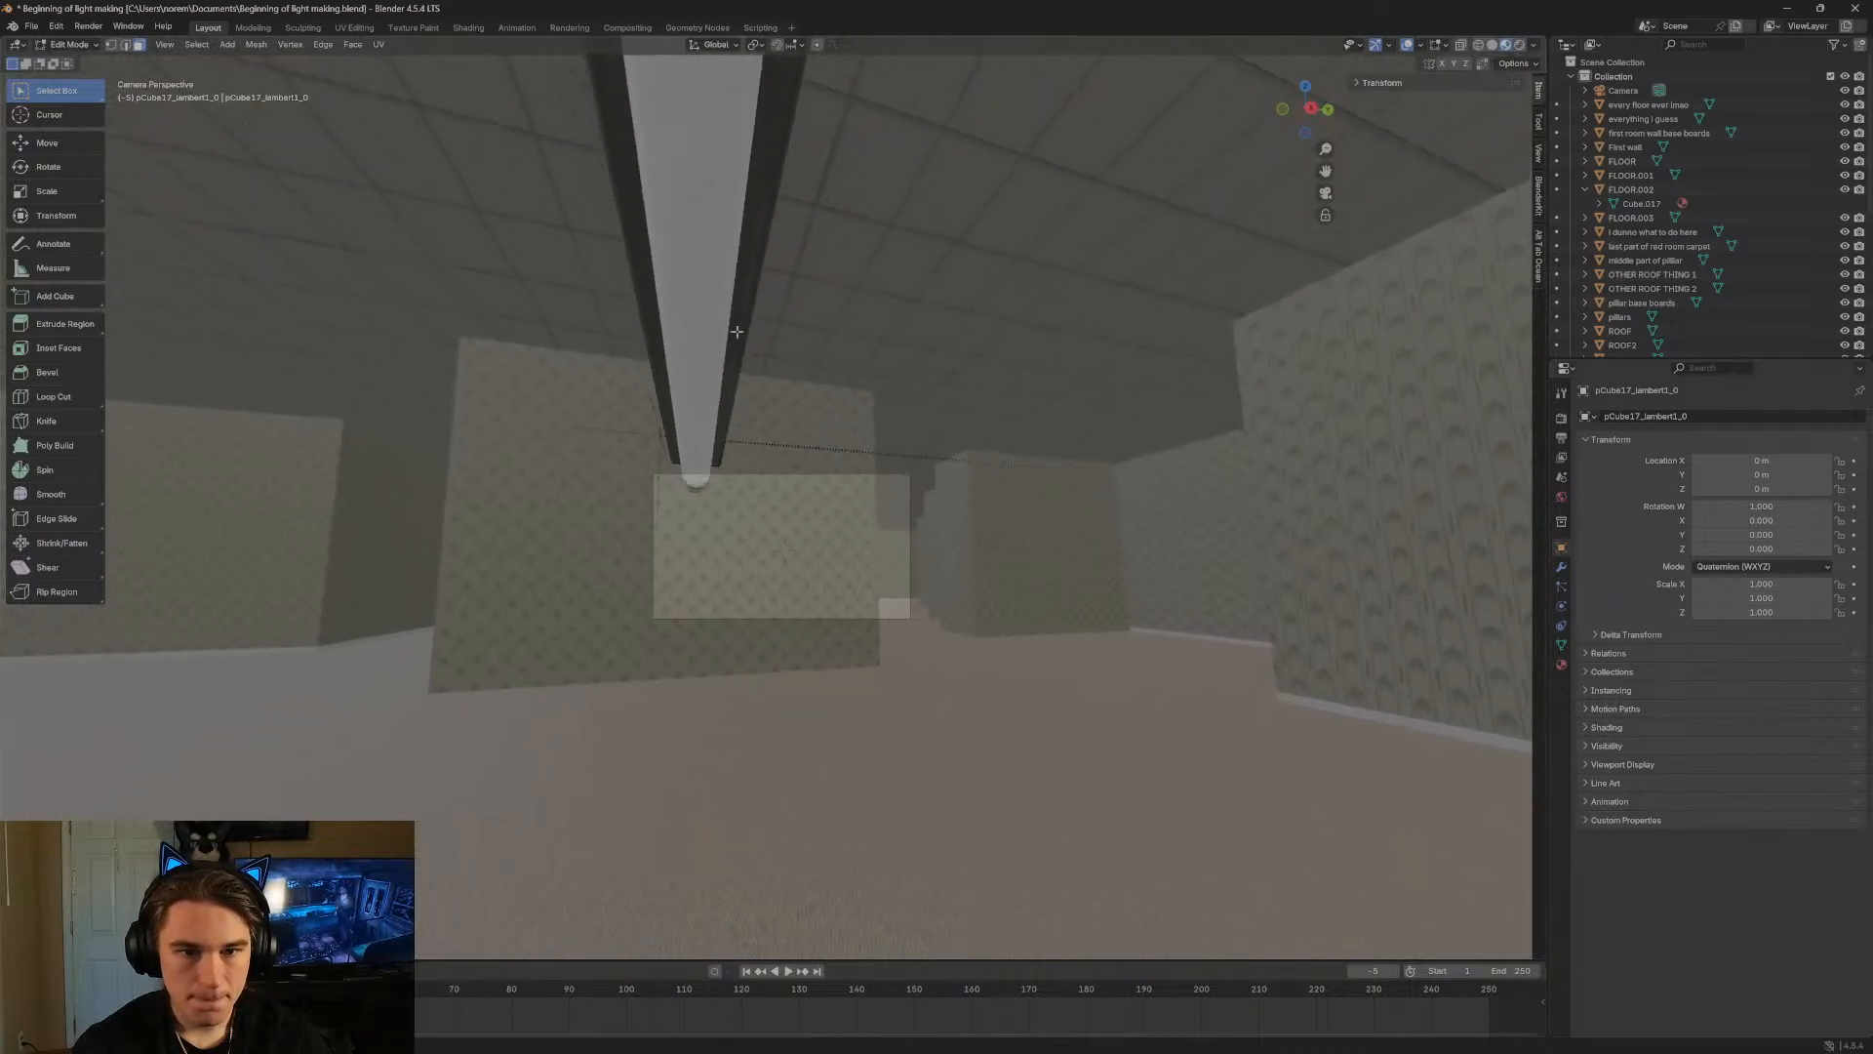
{"action": "left_click", "coordinate": [737, 332]}
{"action": "middle_click_drag", "start_coordinate": [700, 303], "coordinate": [748, 354]}
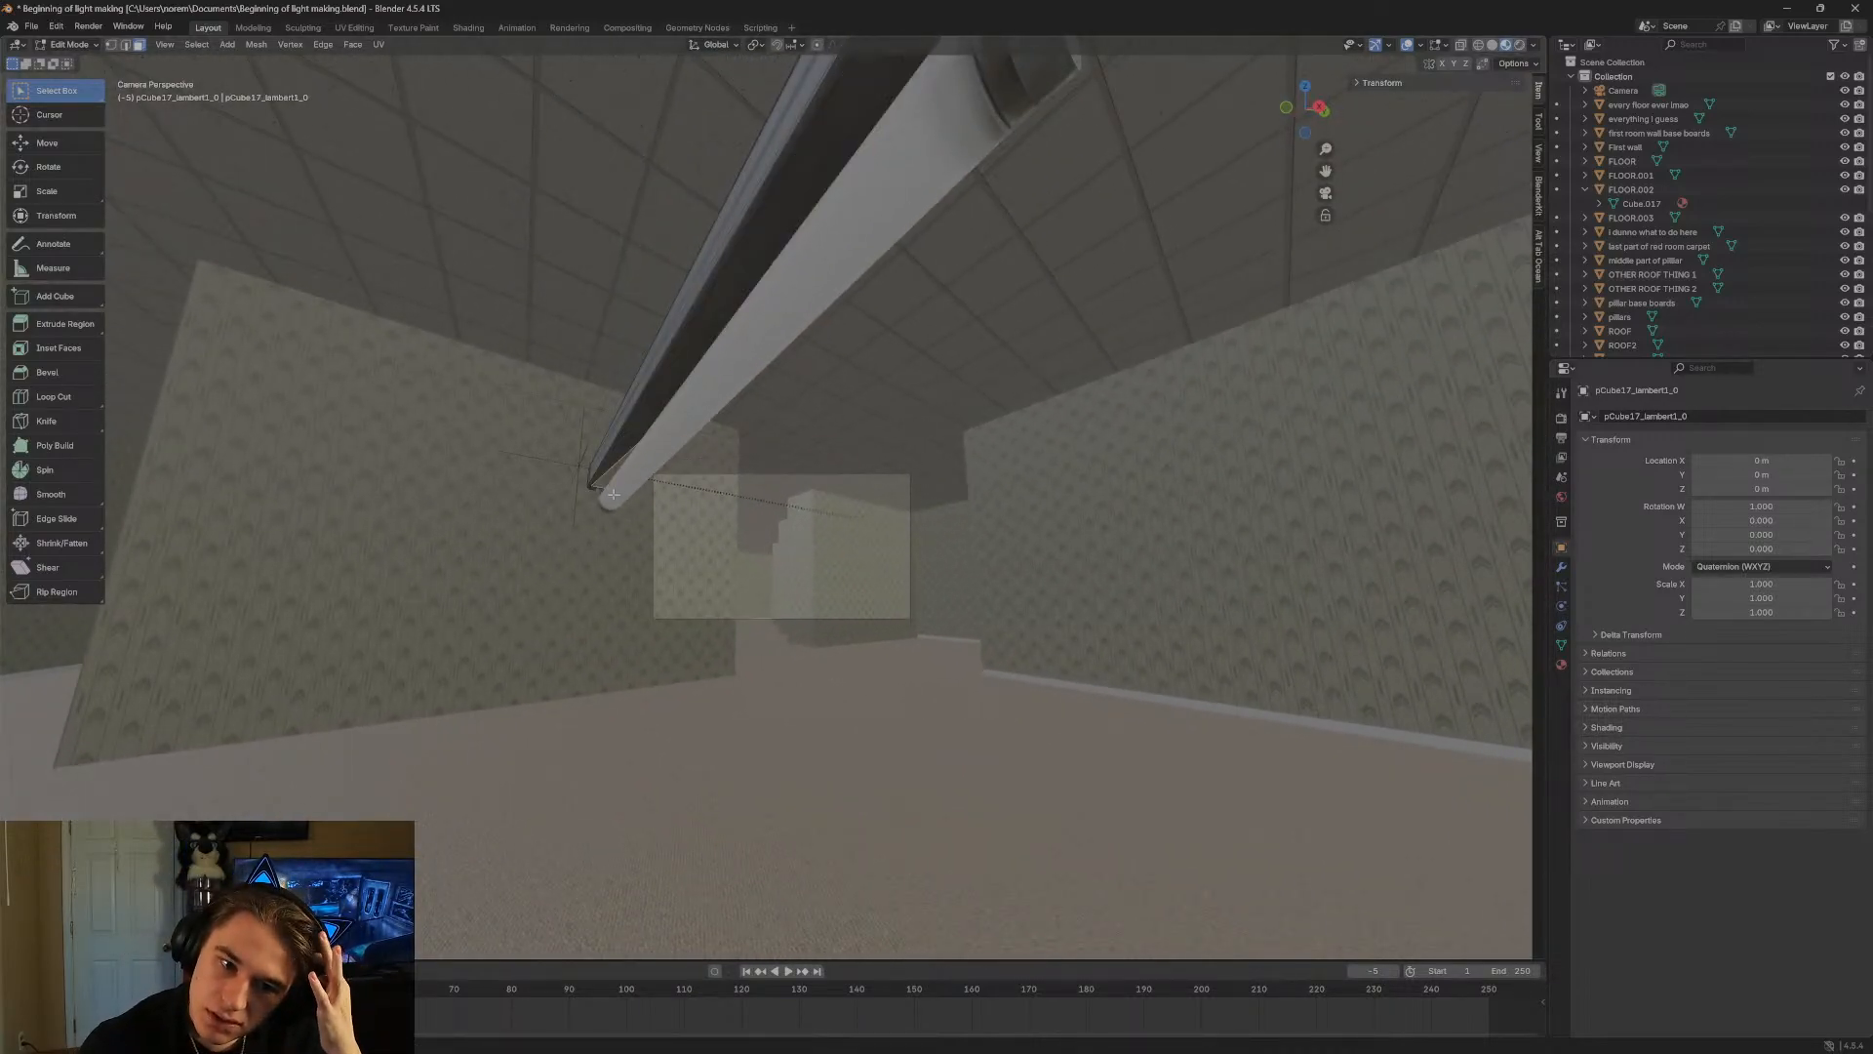
{"action": "left_click", "coordinate": [913, 175]}
{"action": "left_click", "coordinate": [1021, 99]}
{"action": "left_click", "coordinate": [942, 143]}
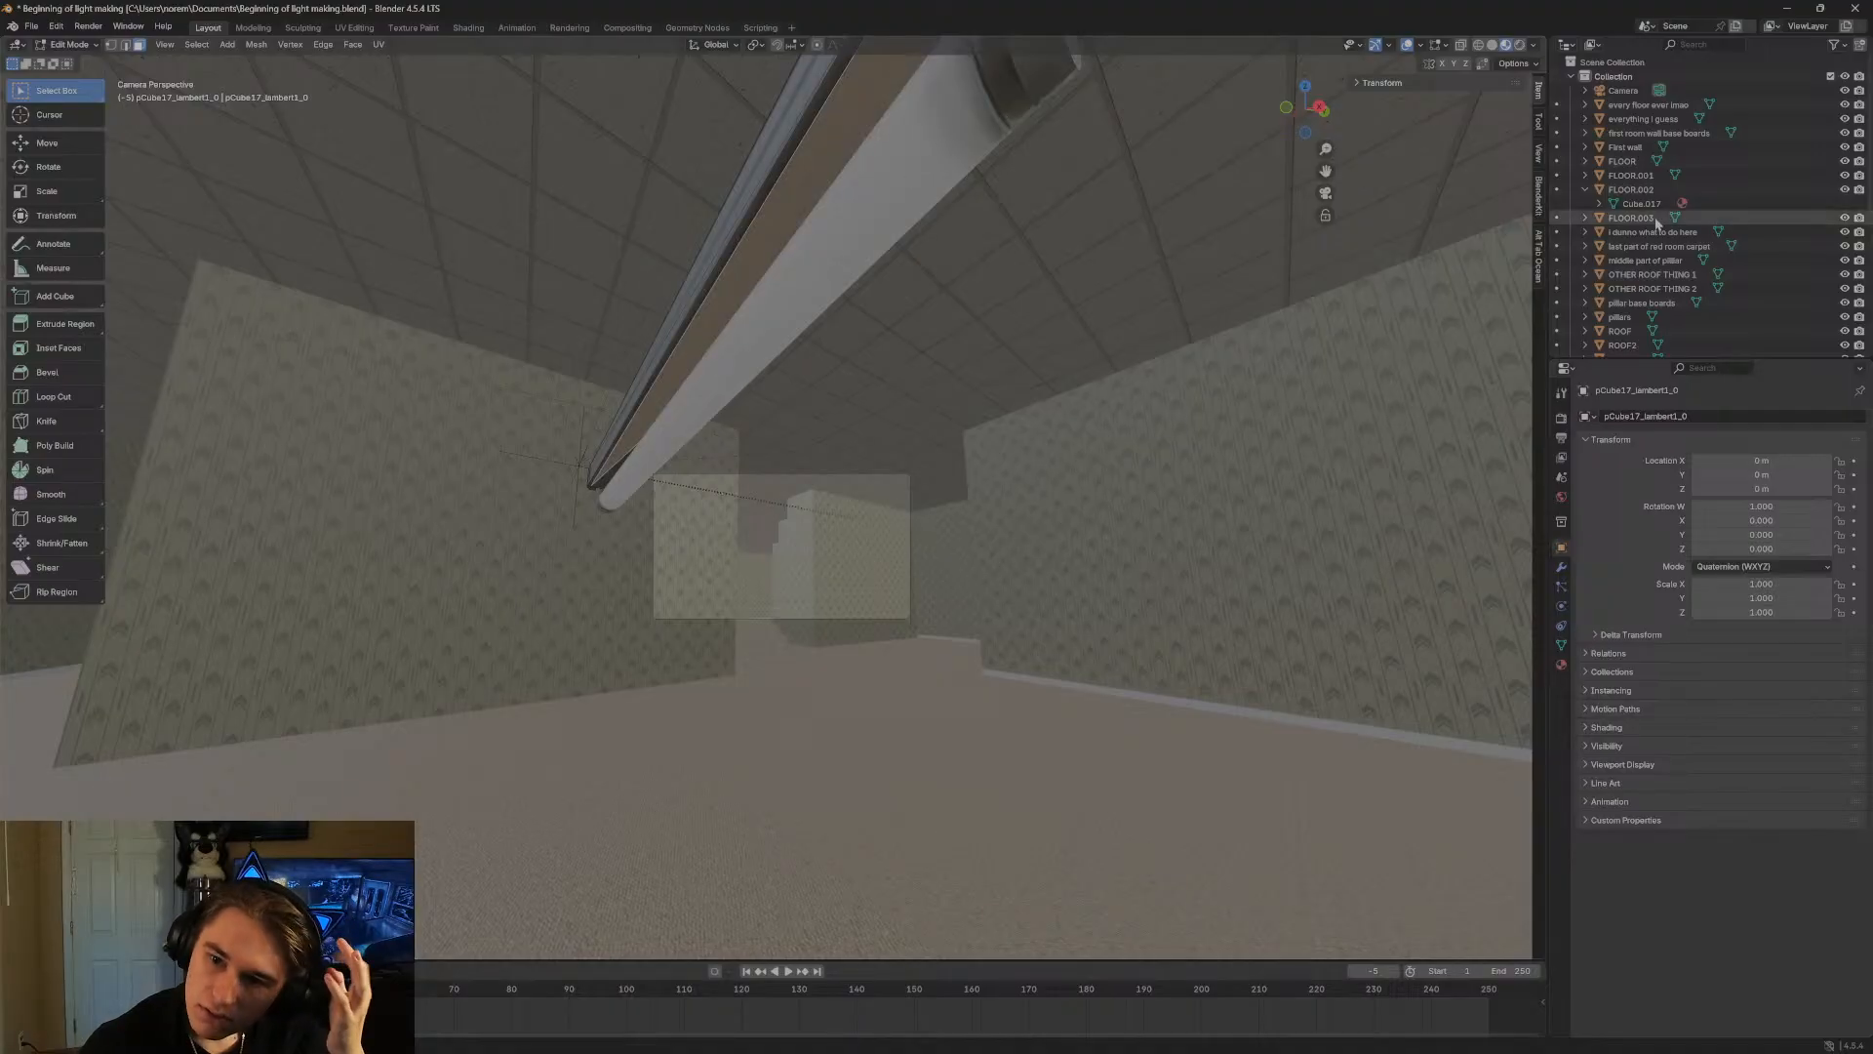
Return to Object Mode and select the Sketchfab_model.002 object.
{"action": "scroll", "coordinate": [1698, 221], "scroll_direction": "down", "scroll_amount": 5}
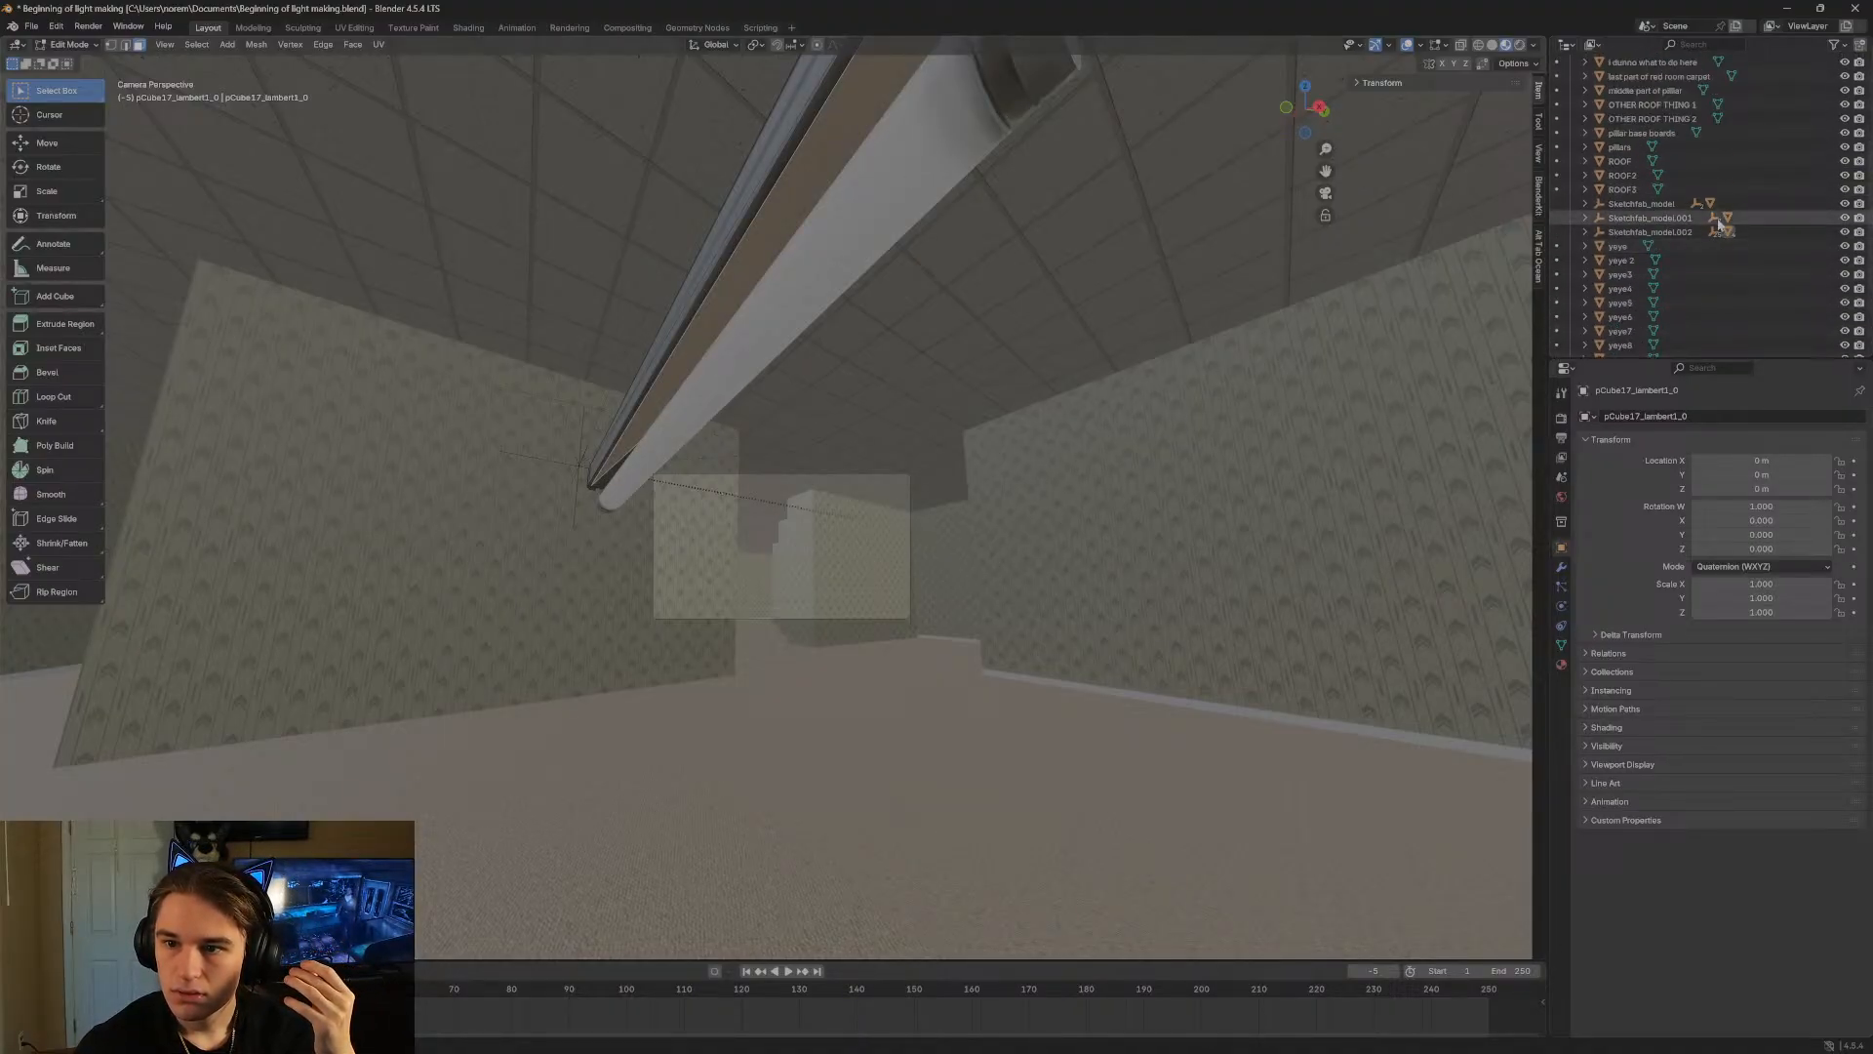
{"action": "left_click", "coordinate": [1646, 205]}
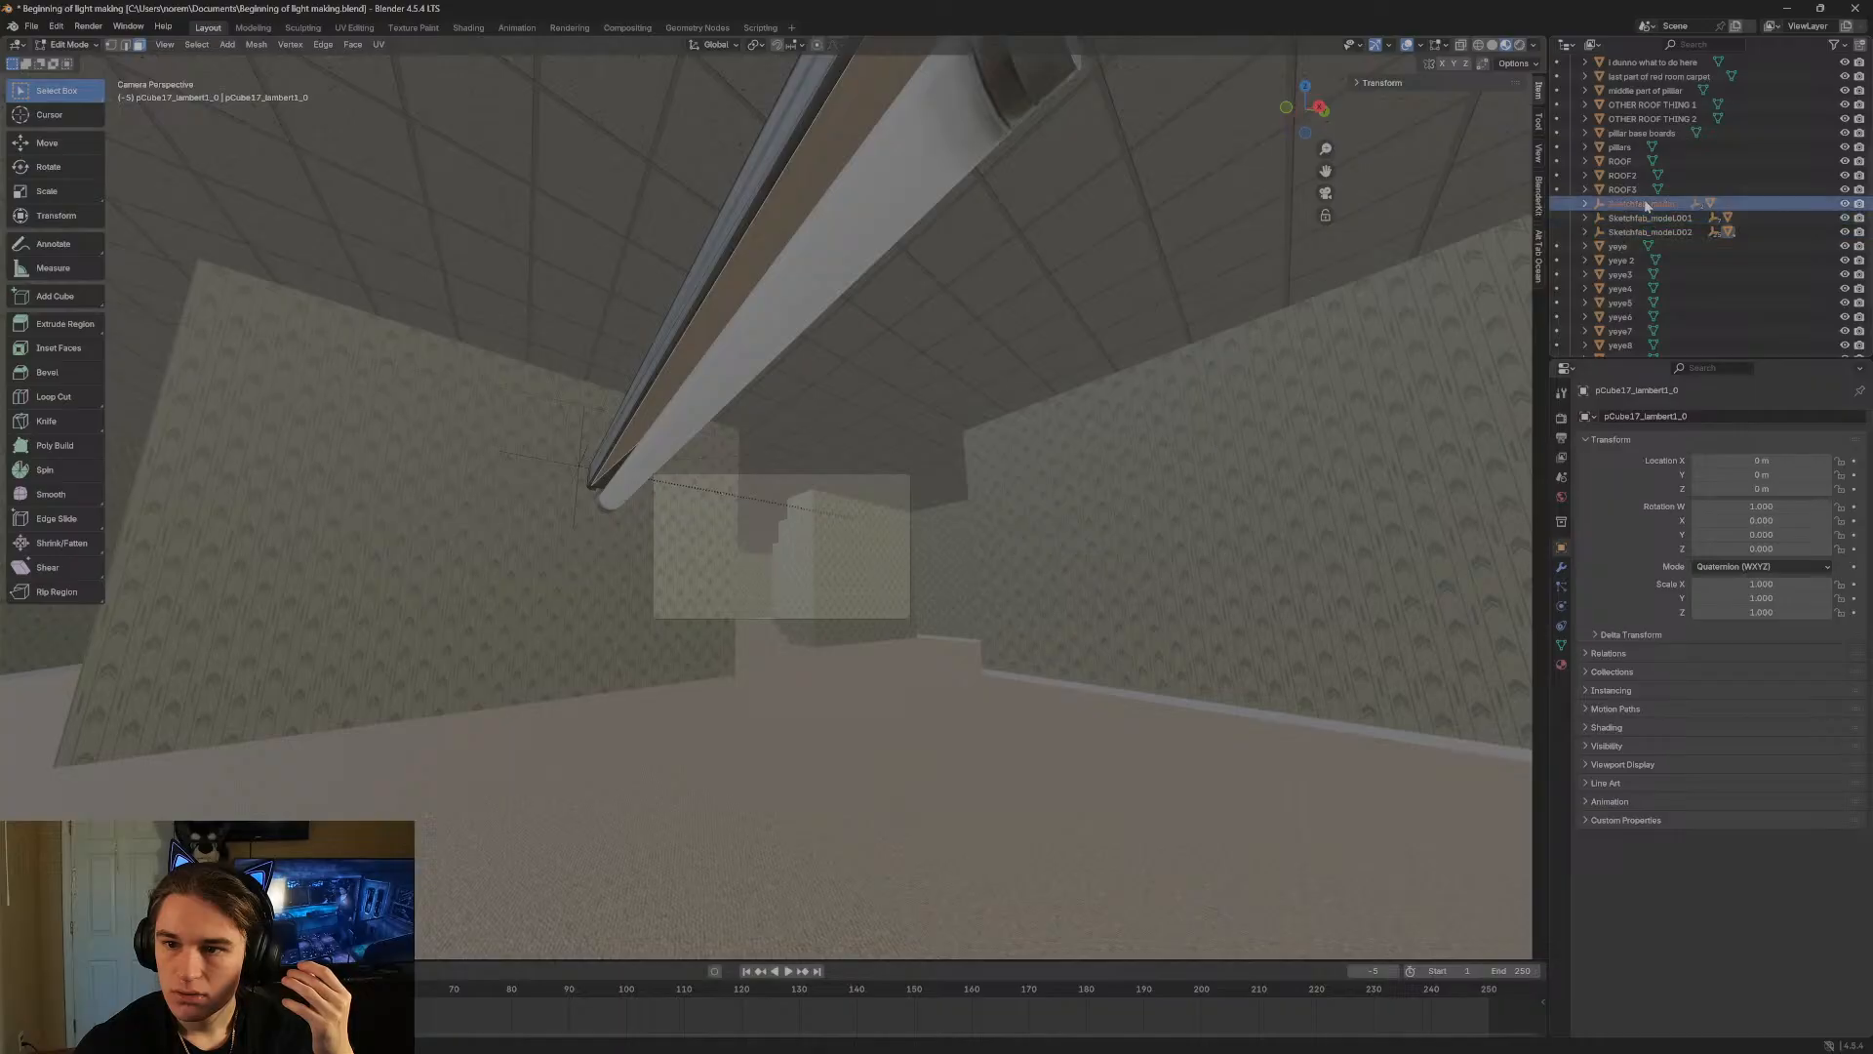
{"action": "left_click", "coordinate": [1648, 217]}
{"action": "left_click", "coordinate": [69, 45]}
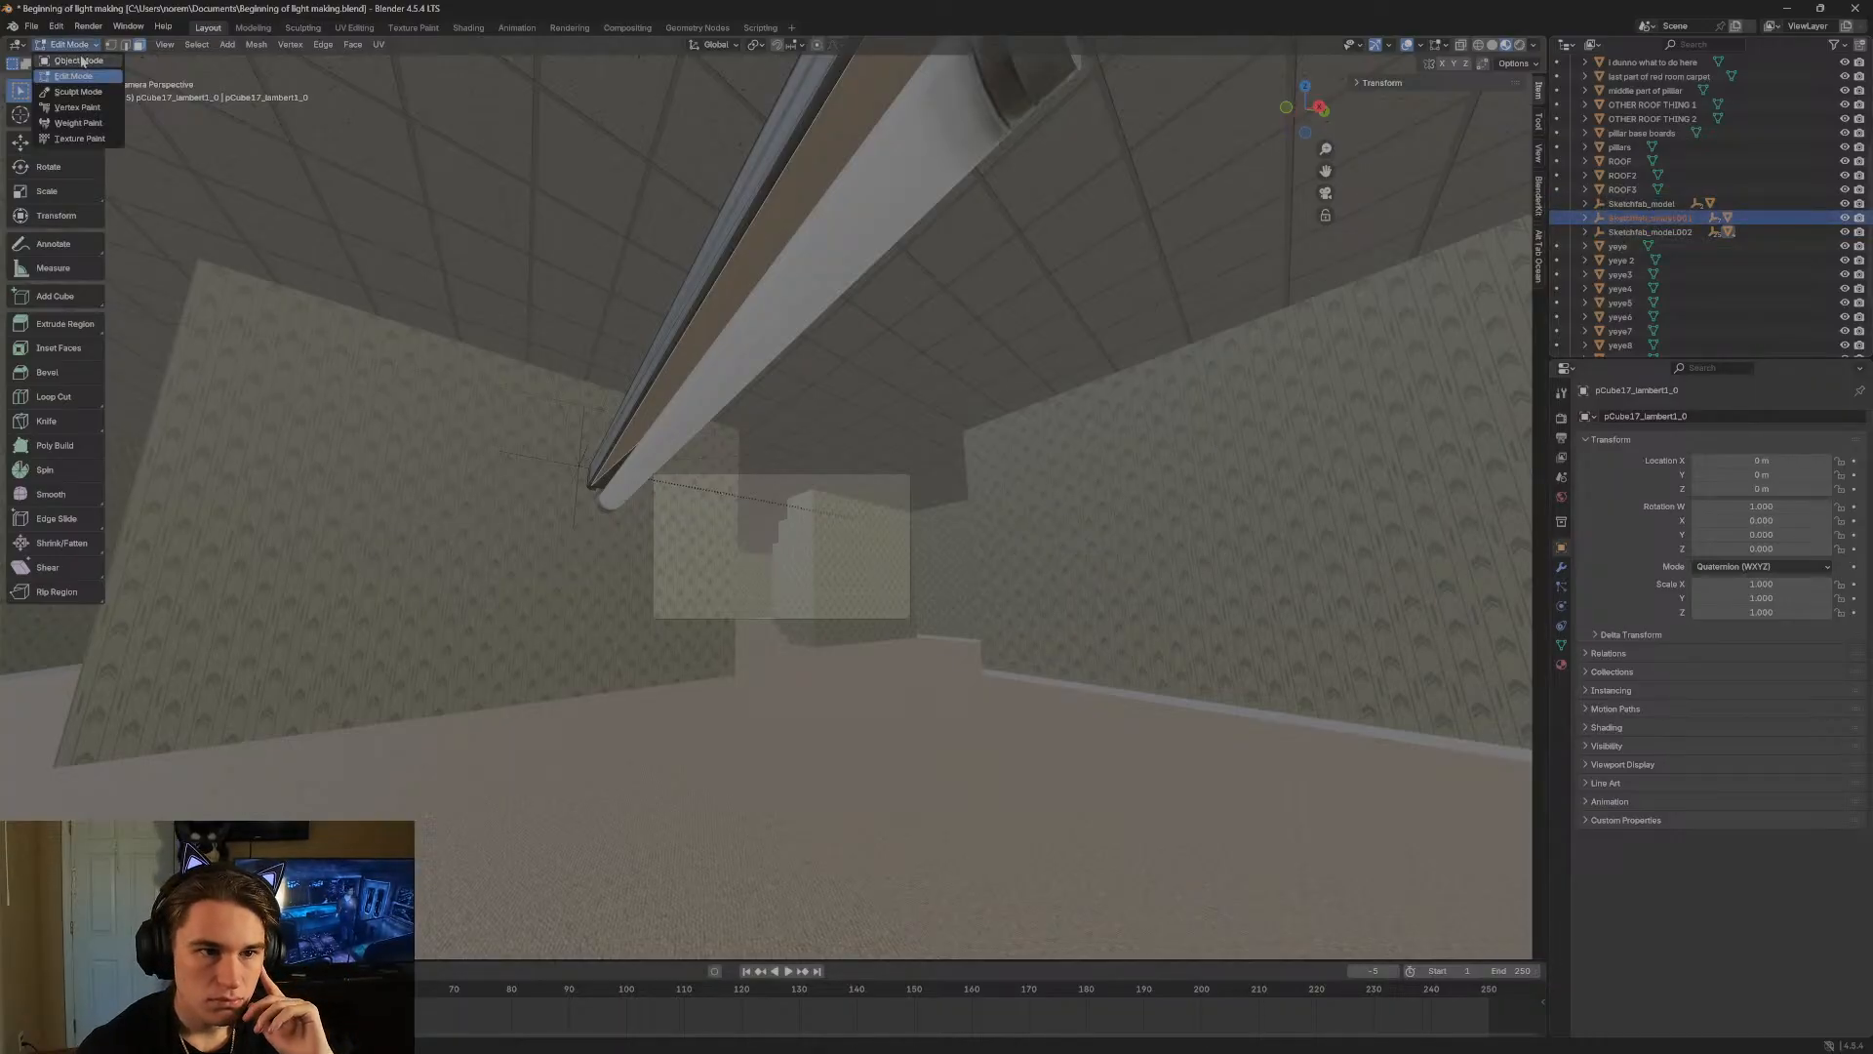
{"action": "left_click", "coordinate": [73, 61]}
{"action": "left_click", "coordinate": [1625, 232]}
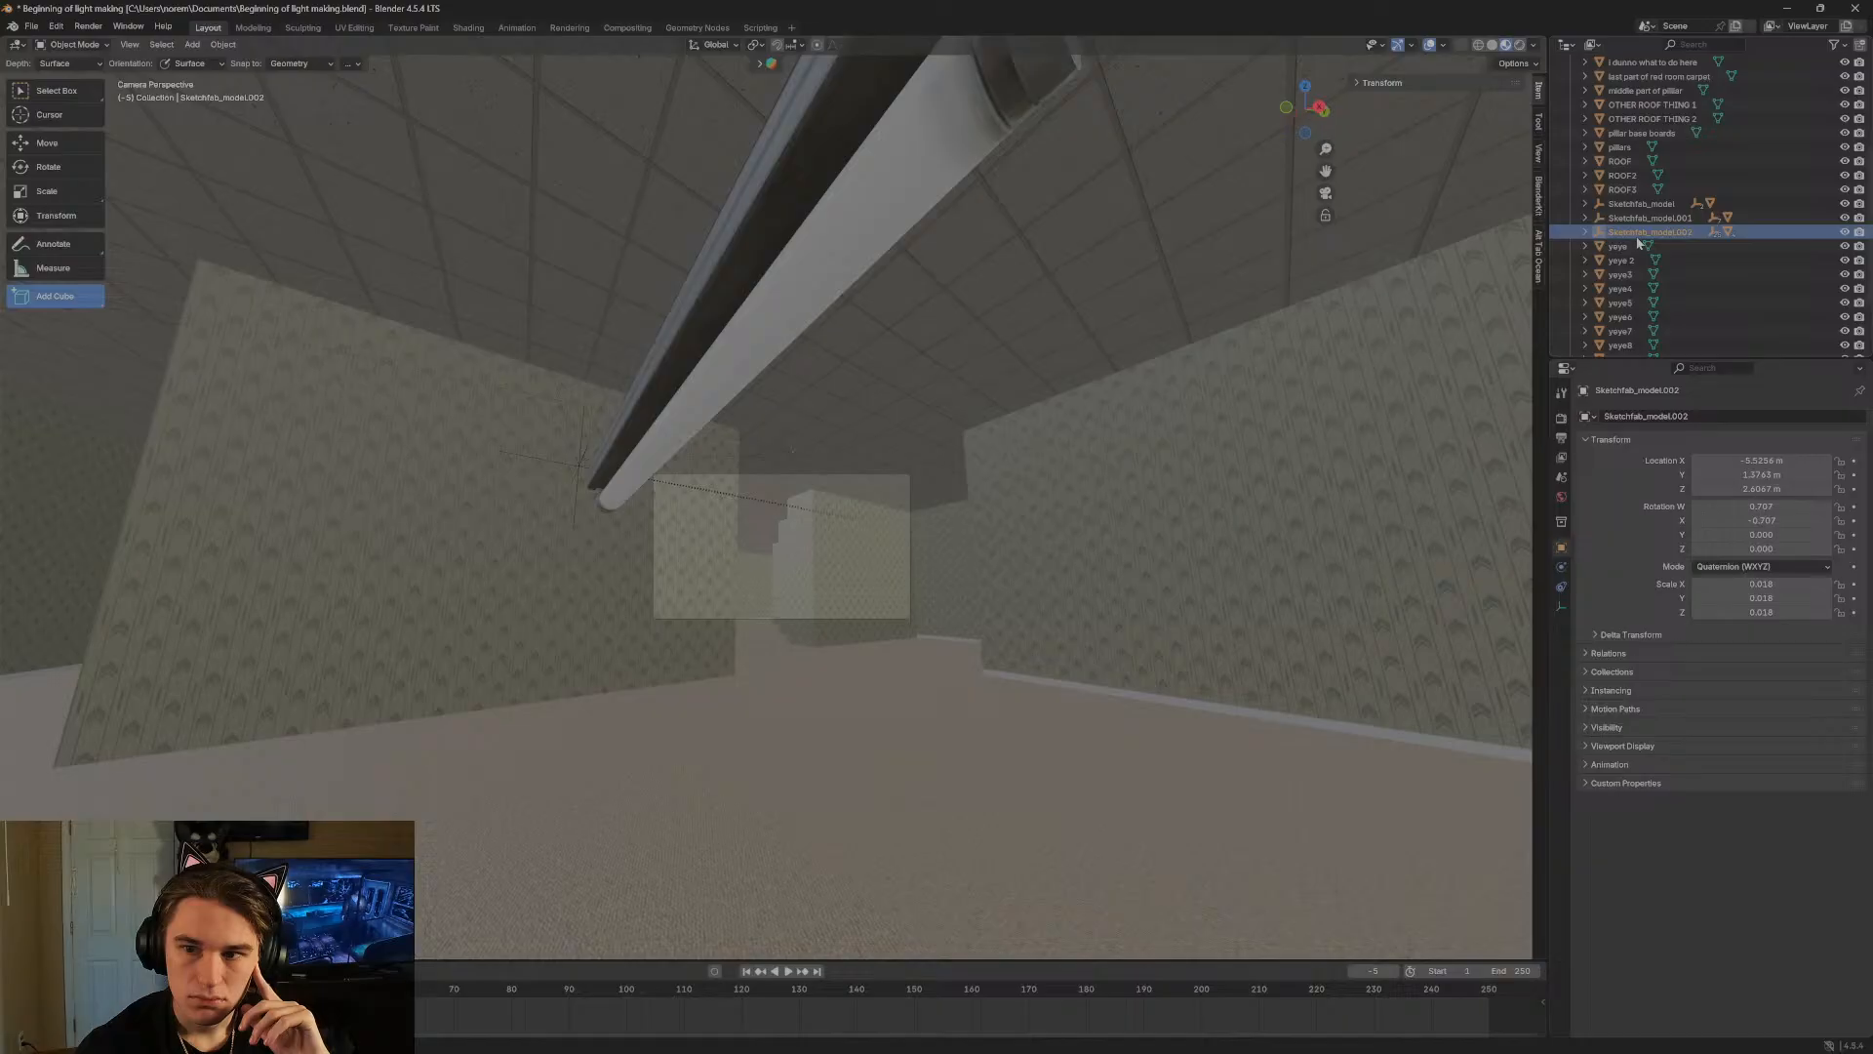
Pick the fixture's tube and housing in turn to check which scene objects they are.
{"action": "scroll", "coordinate": [1639, 243], "scroll_direction": "up", "scroll_amount": 5}
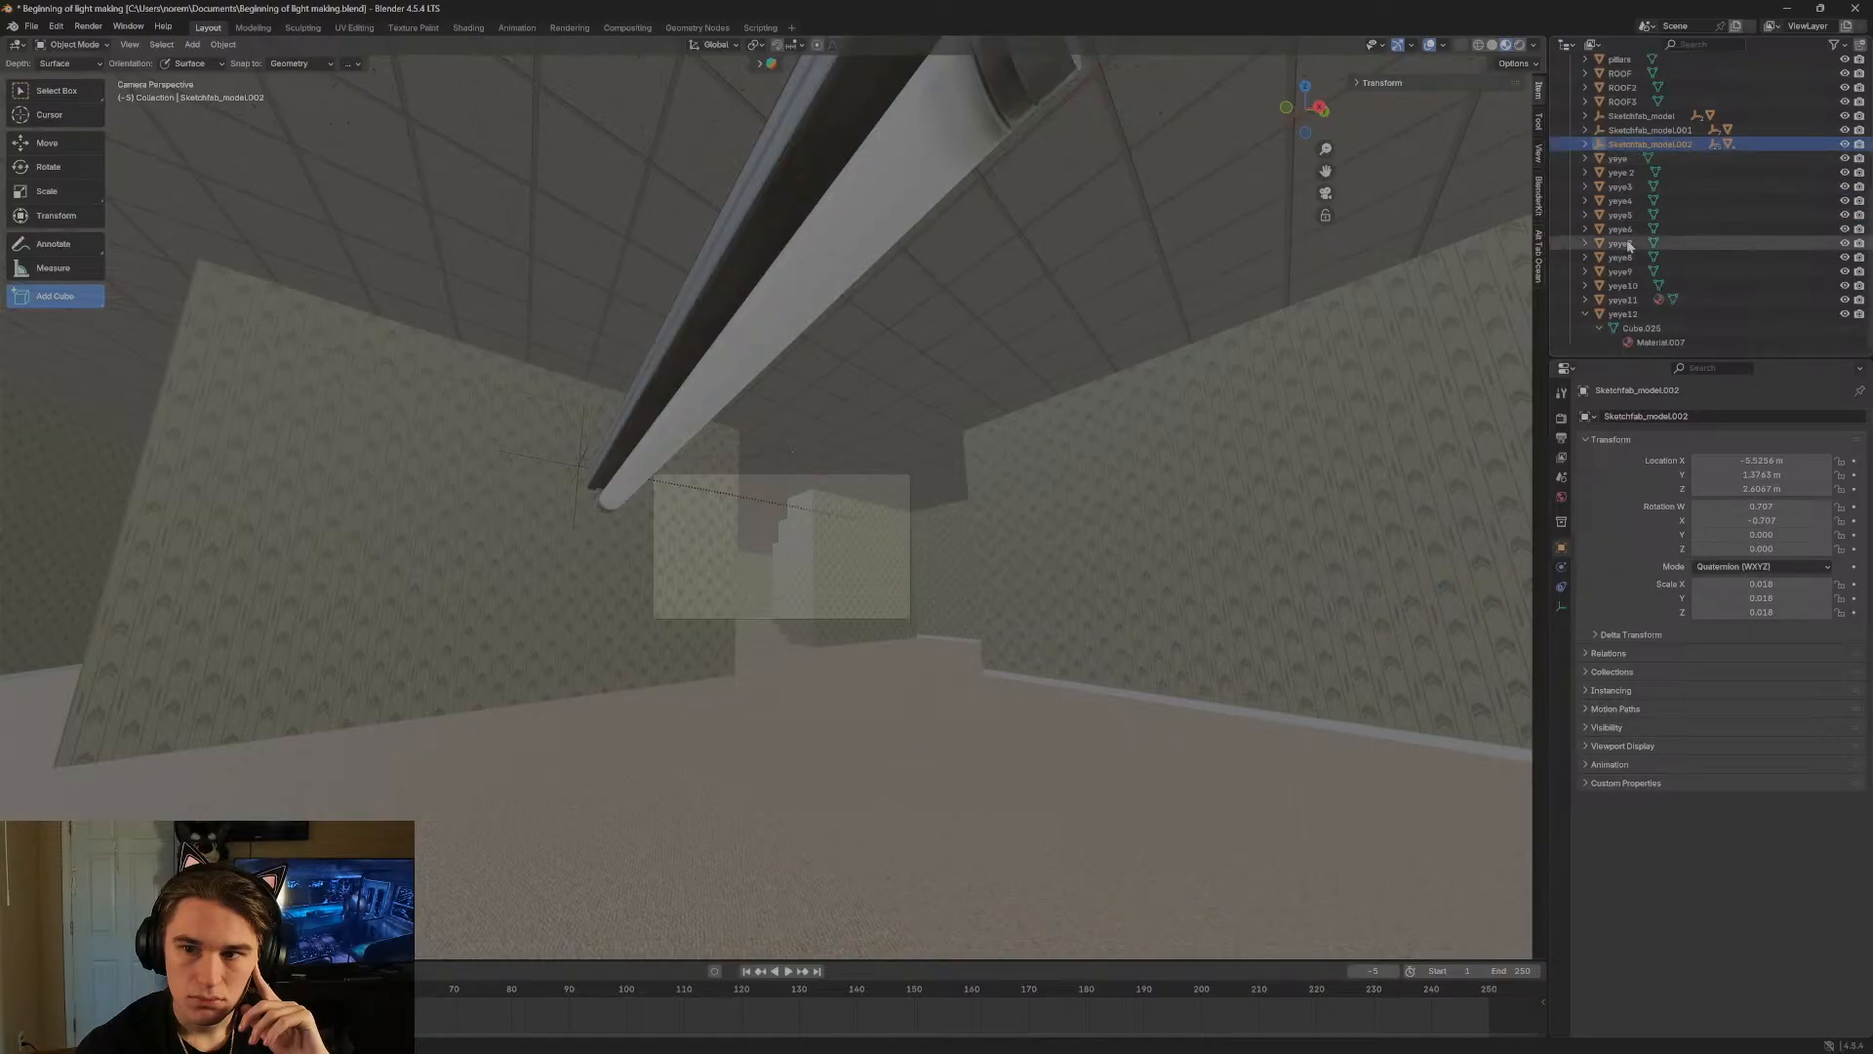
{"action": "left_click", "coordinate": [832, 248]}
{"action": "scroll", "coordinate": [1665, 232], "scroll_direction": "up", "scroll_amount": 3}
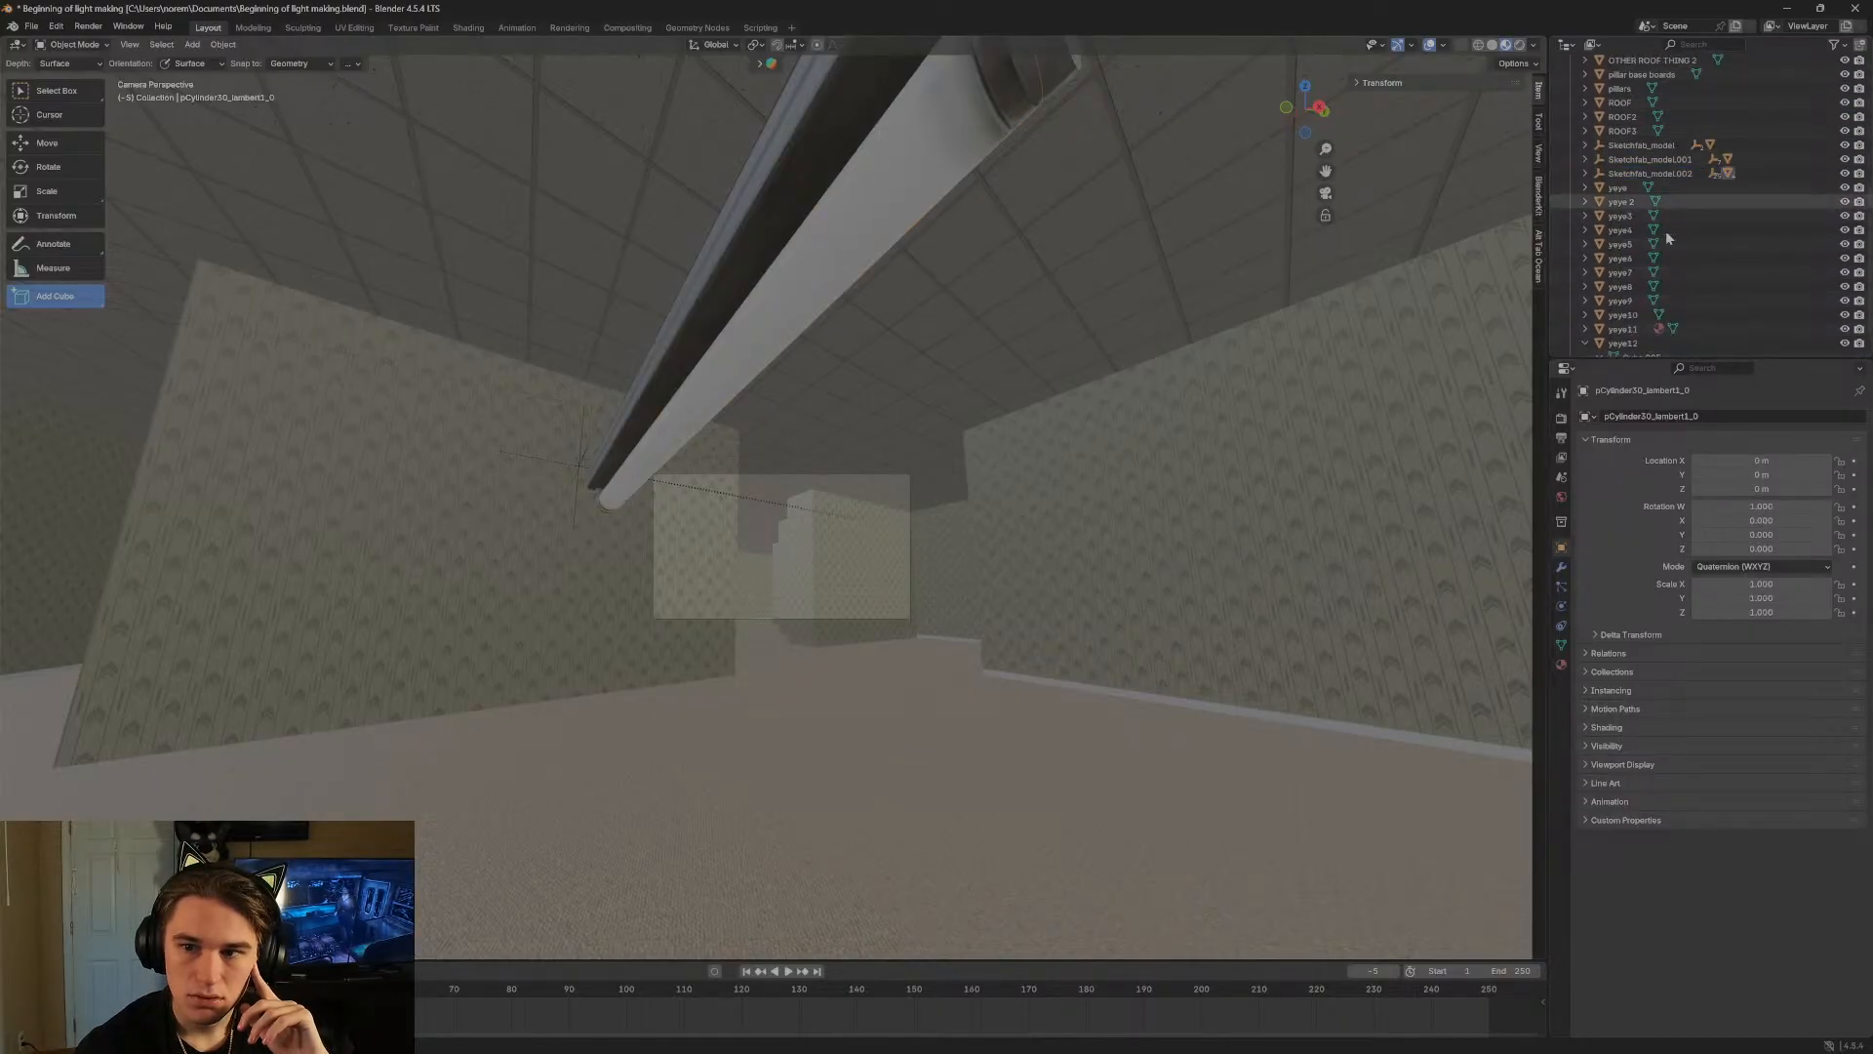
{"action": "scroll", "coordinate": [1664, 236], "scroll_direction": "down", "scroll_amount": 5}
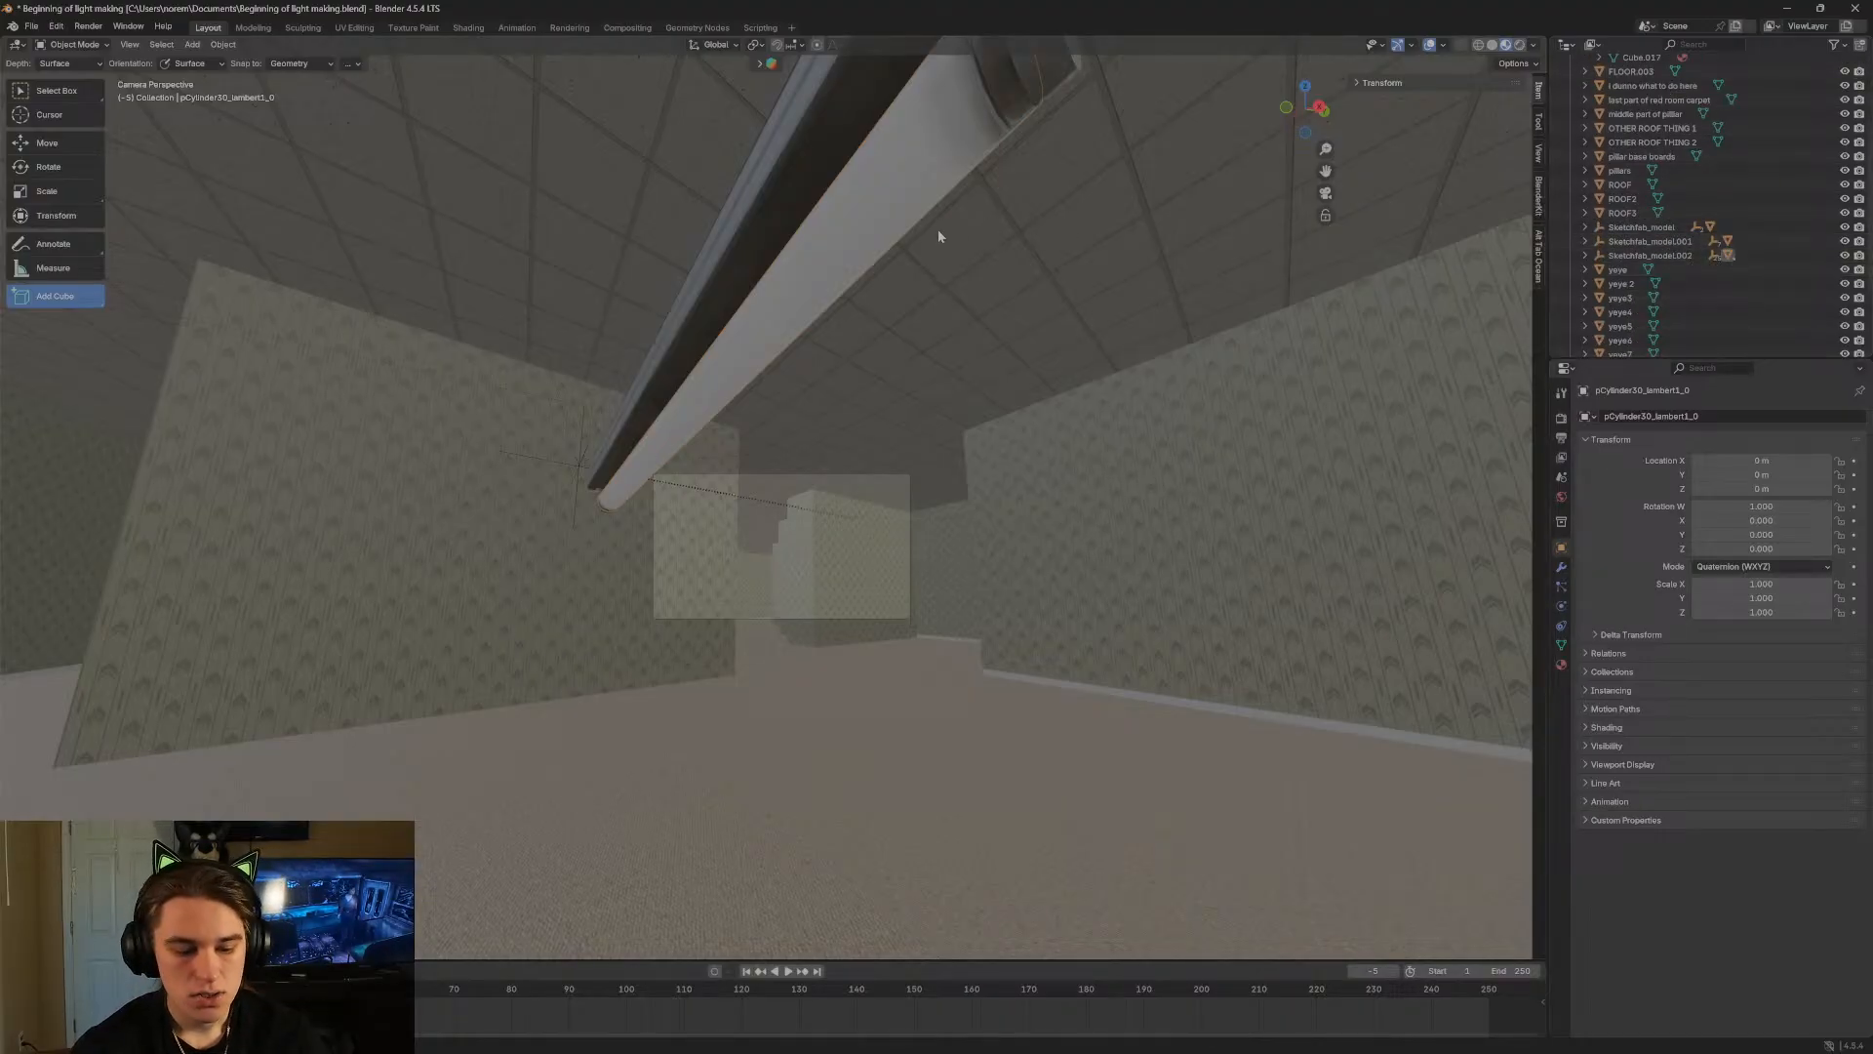
{"action": "key", "text": "shift+grave"}
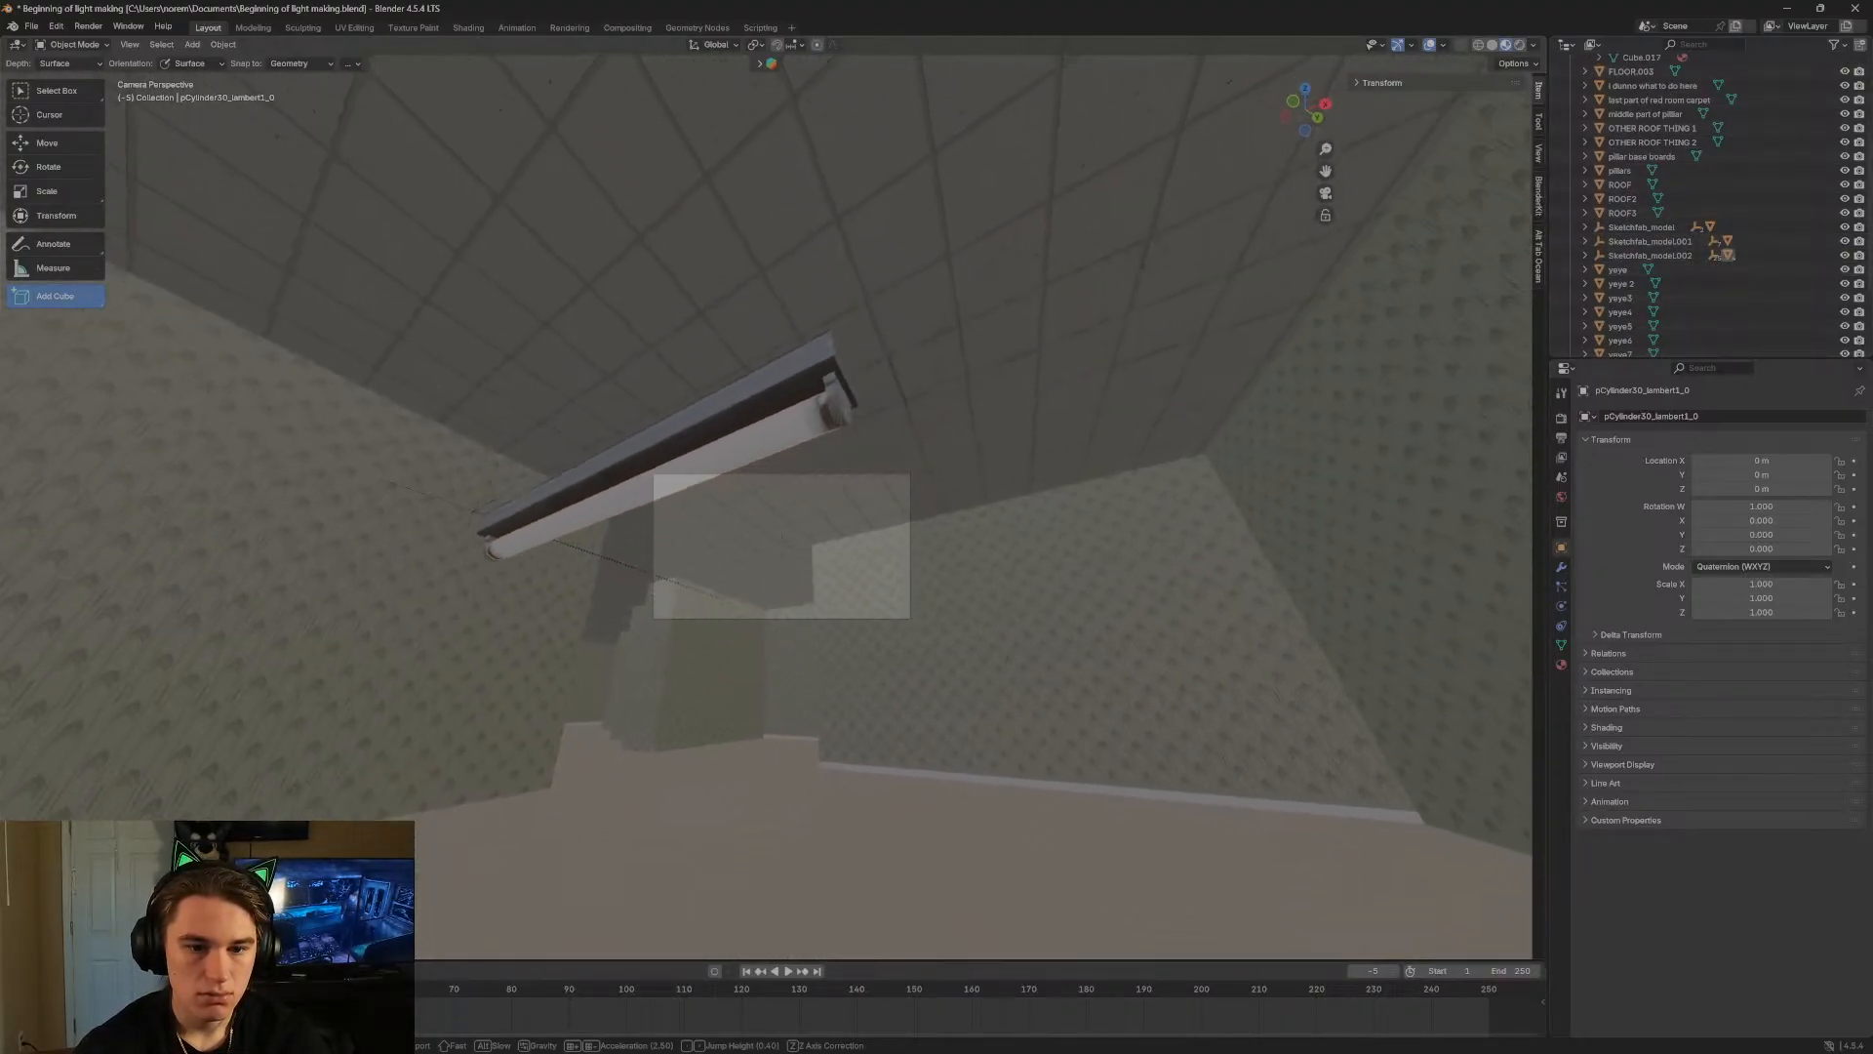
{"action": "key", "text": "d"}
{"action": "key", "text": "Return"}
{"action": "left_click", "coordinate": [847, 311]}
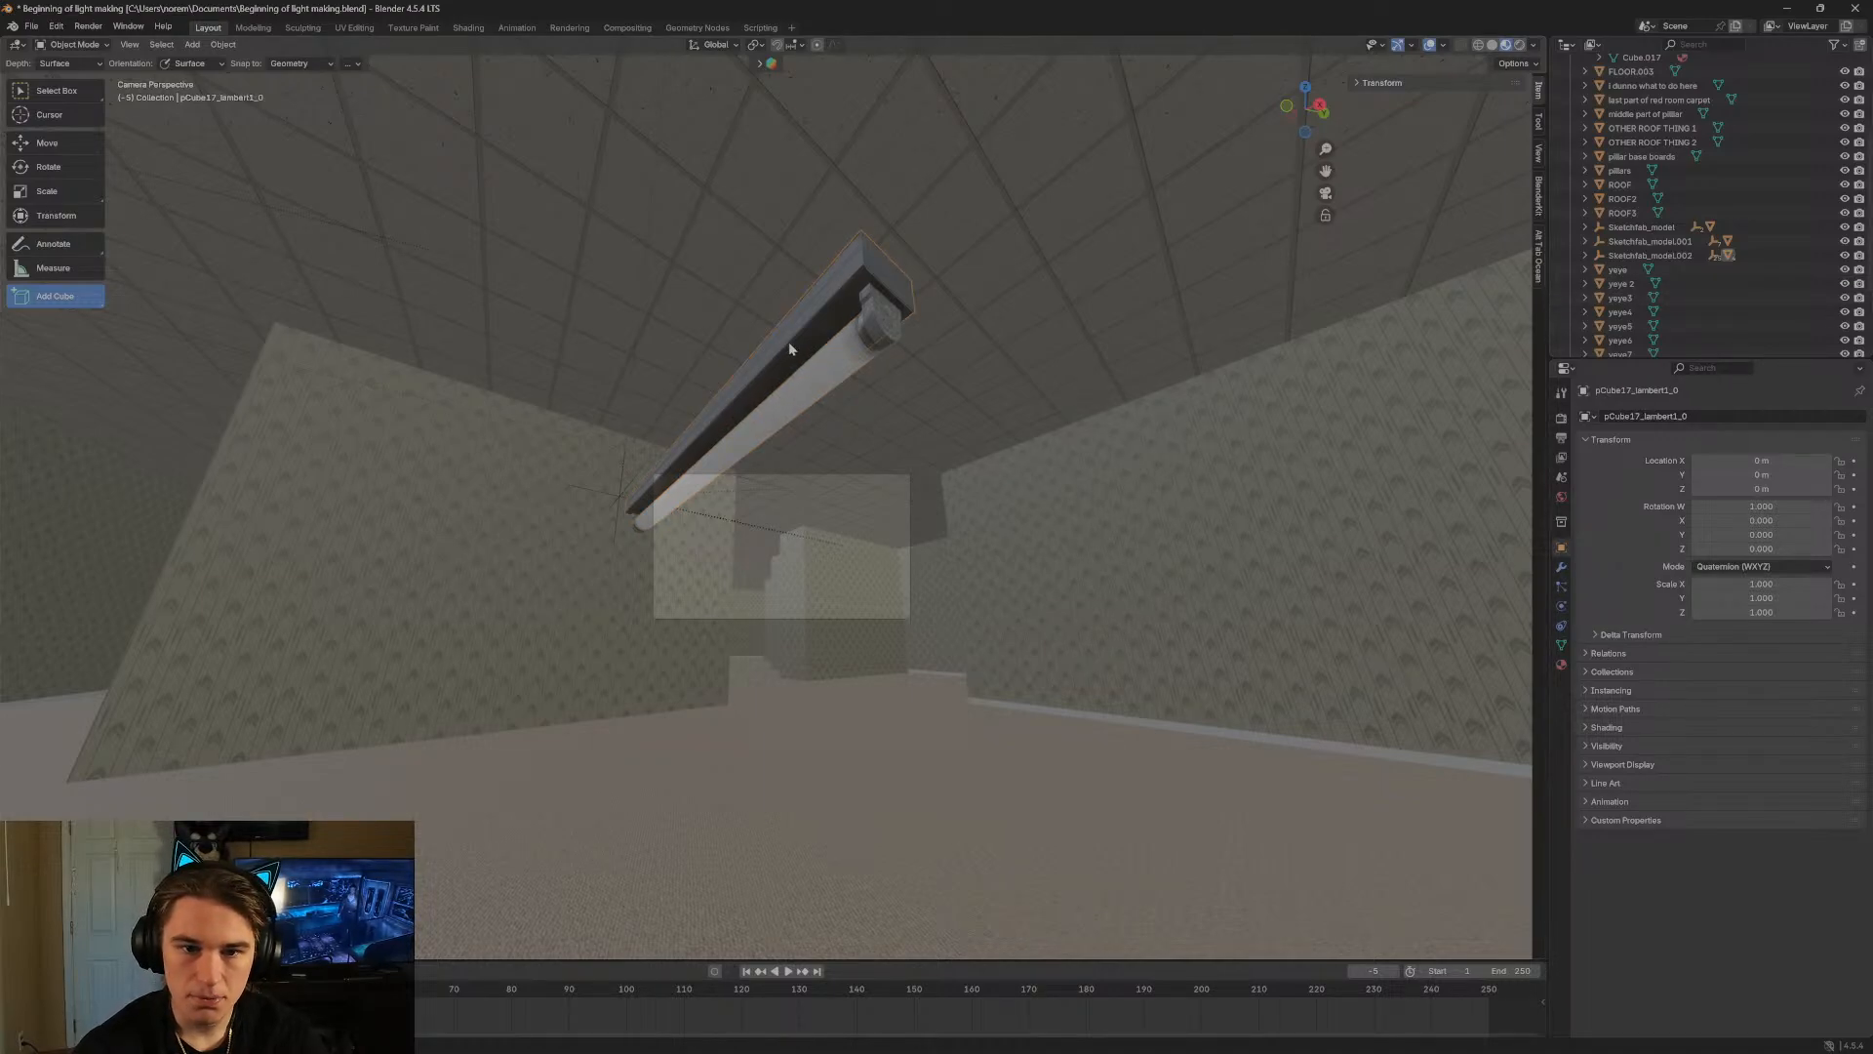
{"action": "left_click", "coordinate": [162, 44]}
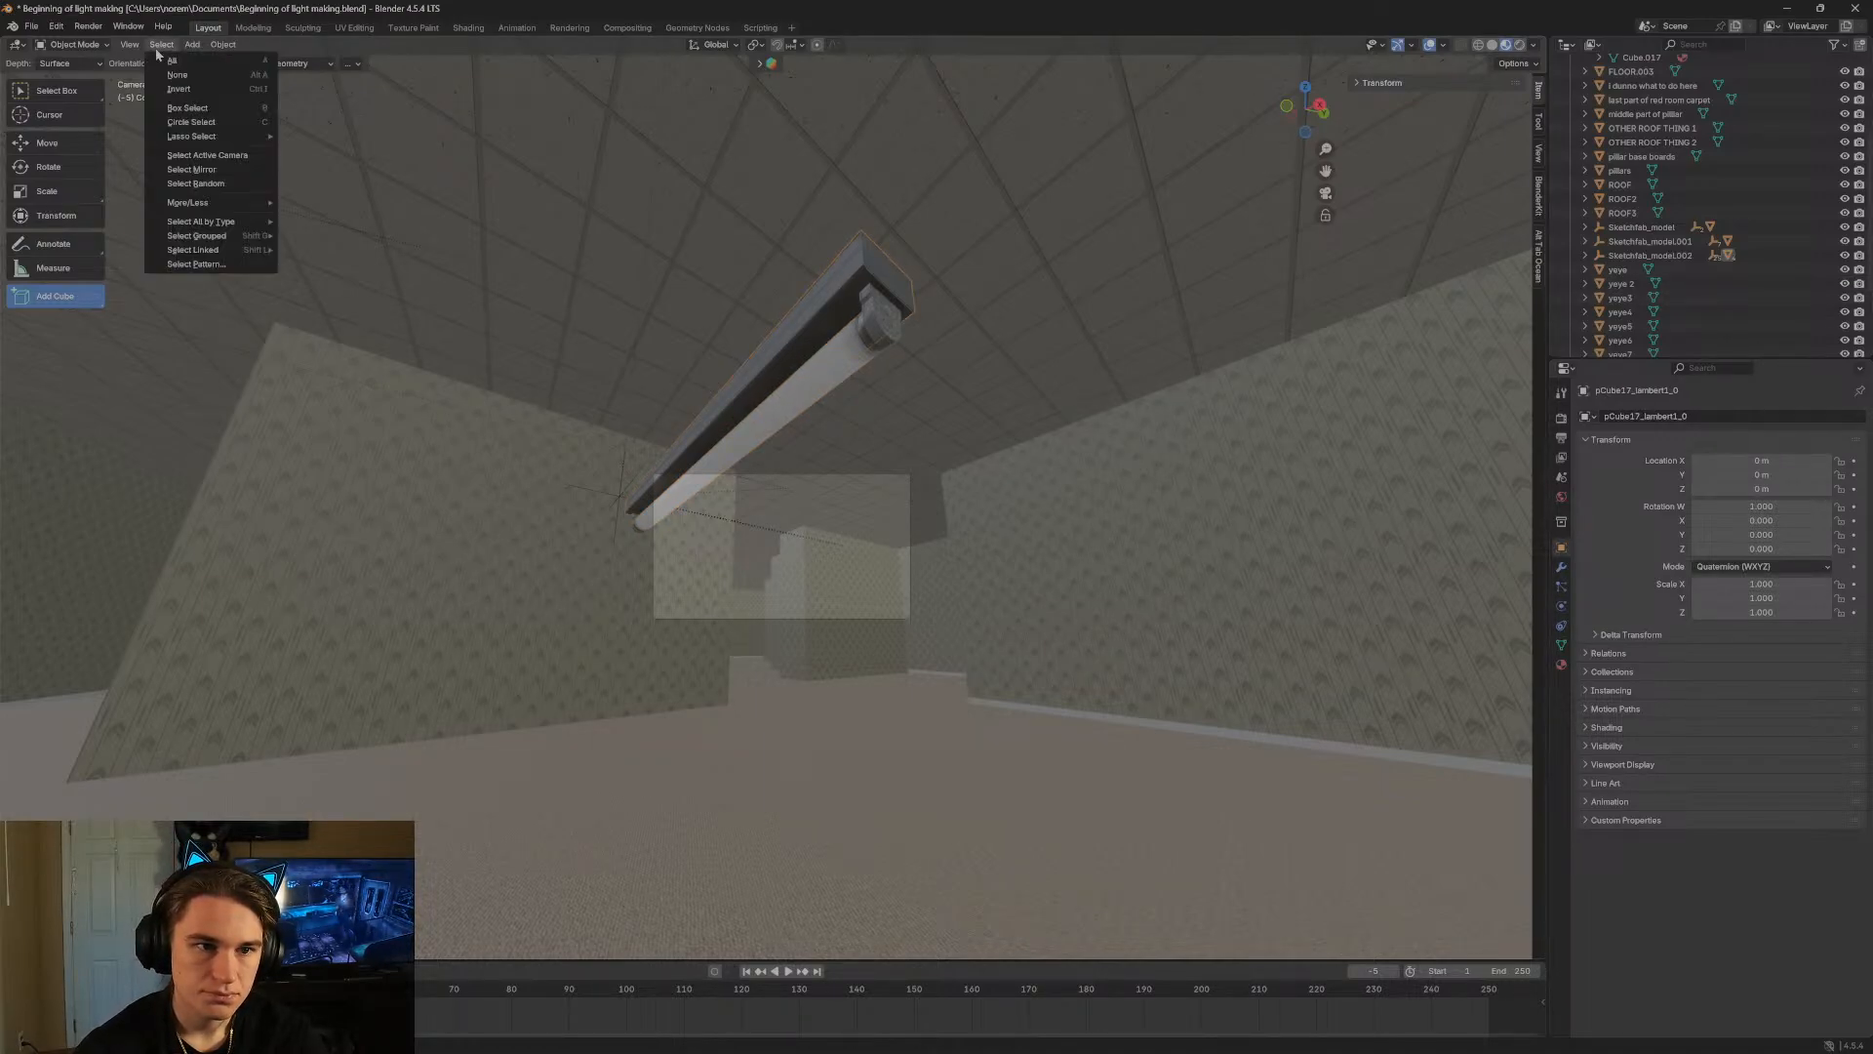
{"action": "mouse_move", "coordinate": [211, 206]}
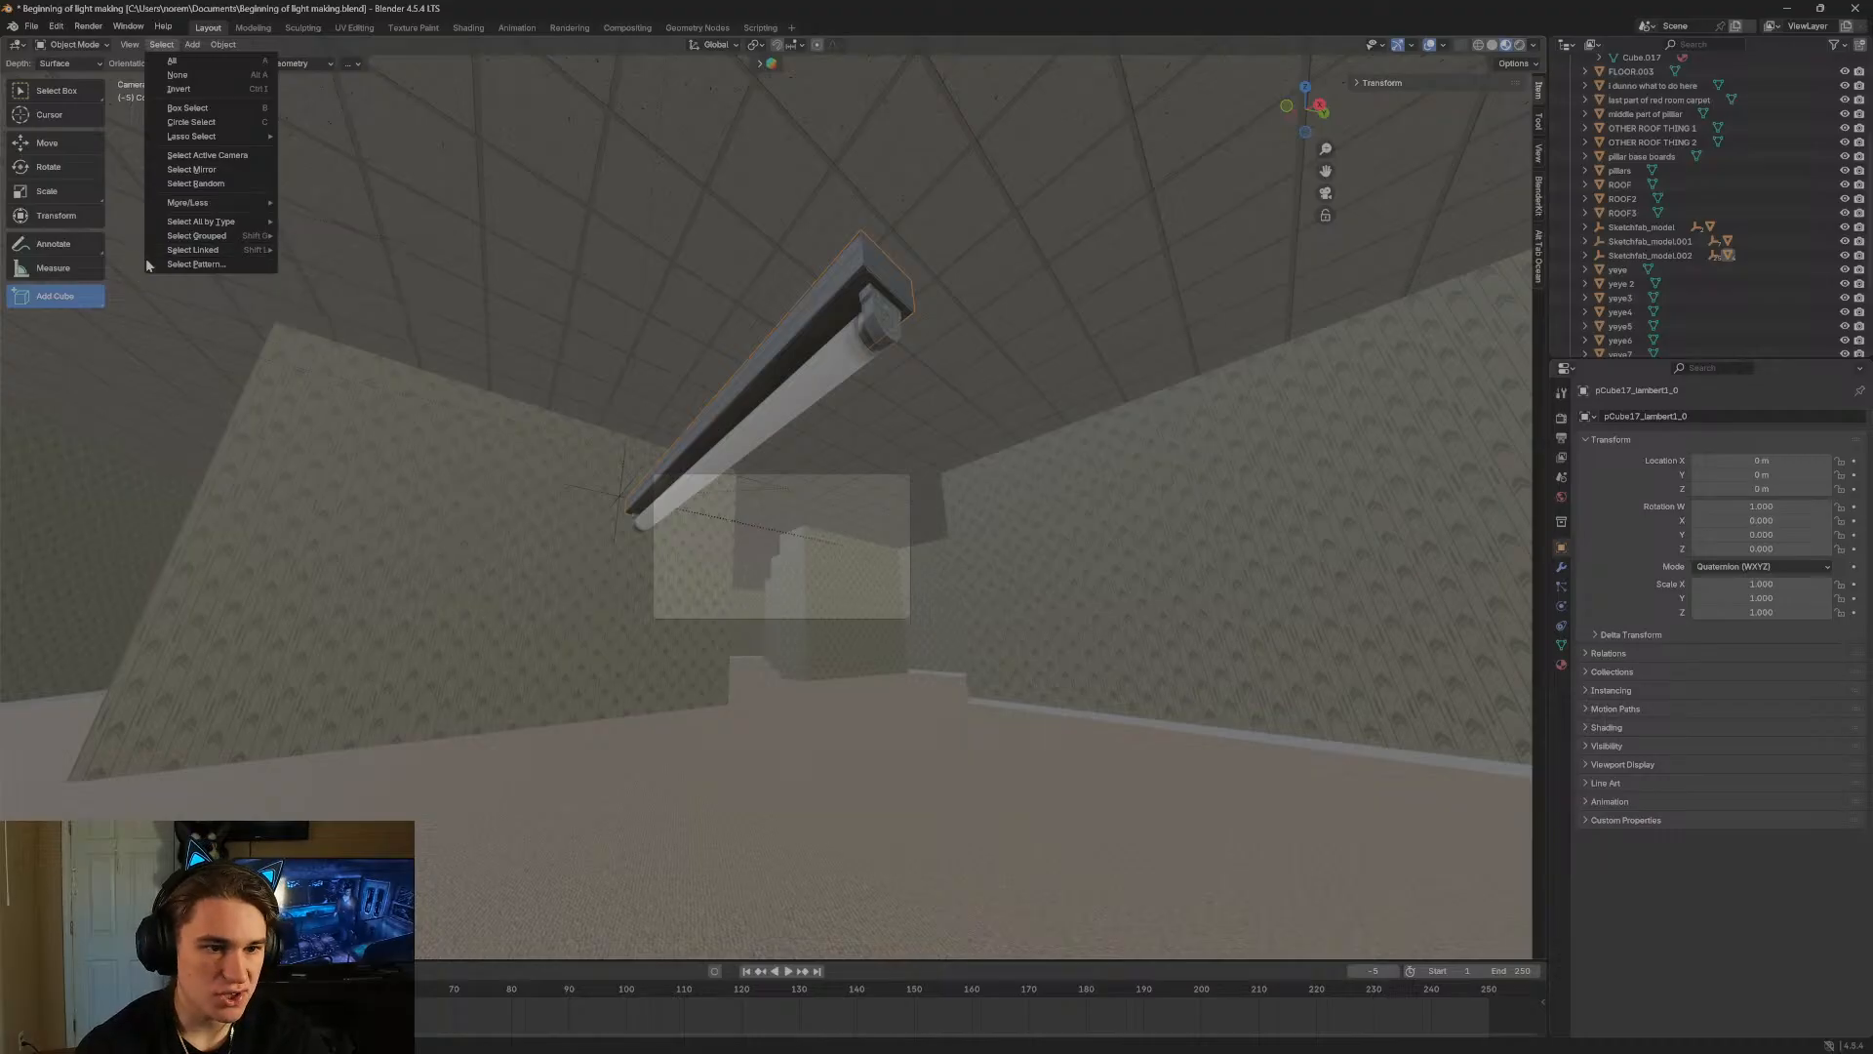
{"action": "mouse_move", "coordinate": [181, 259]}
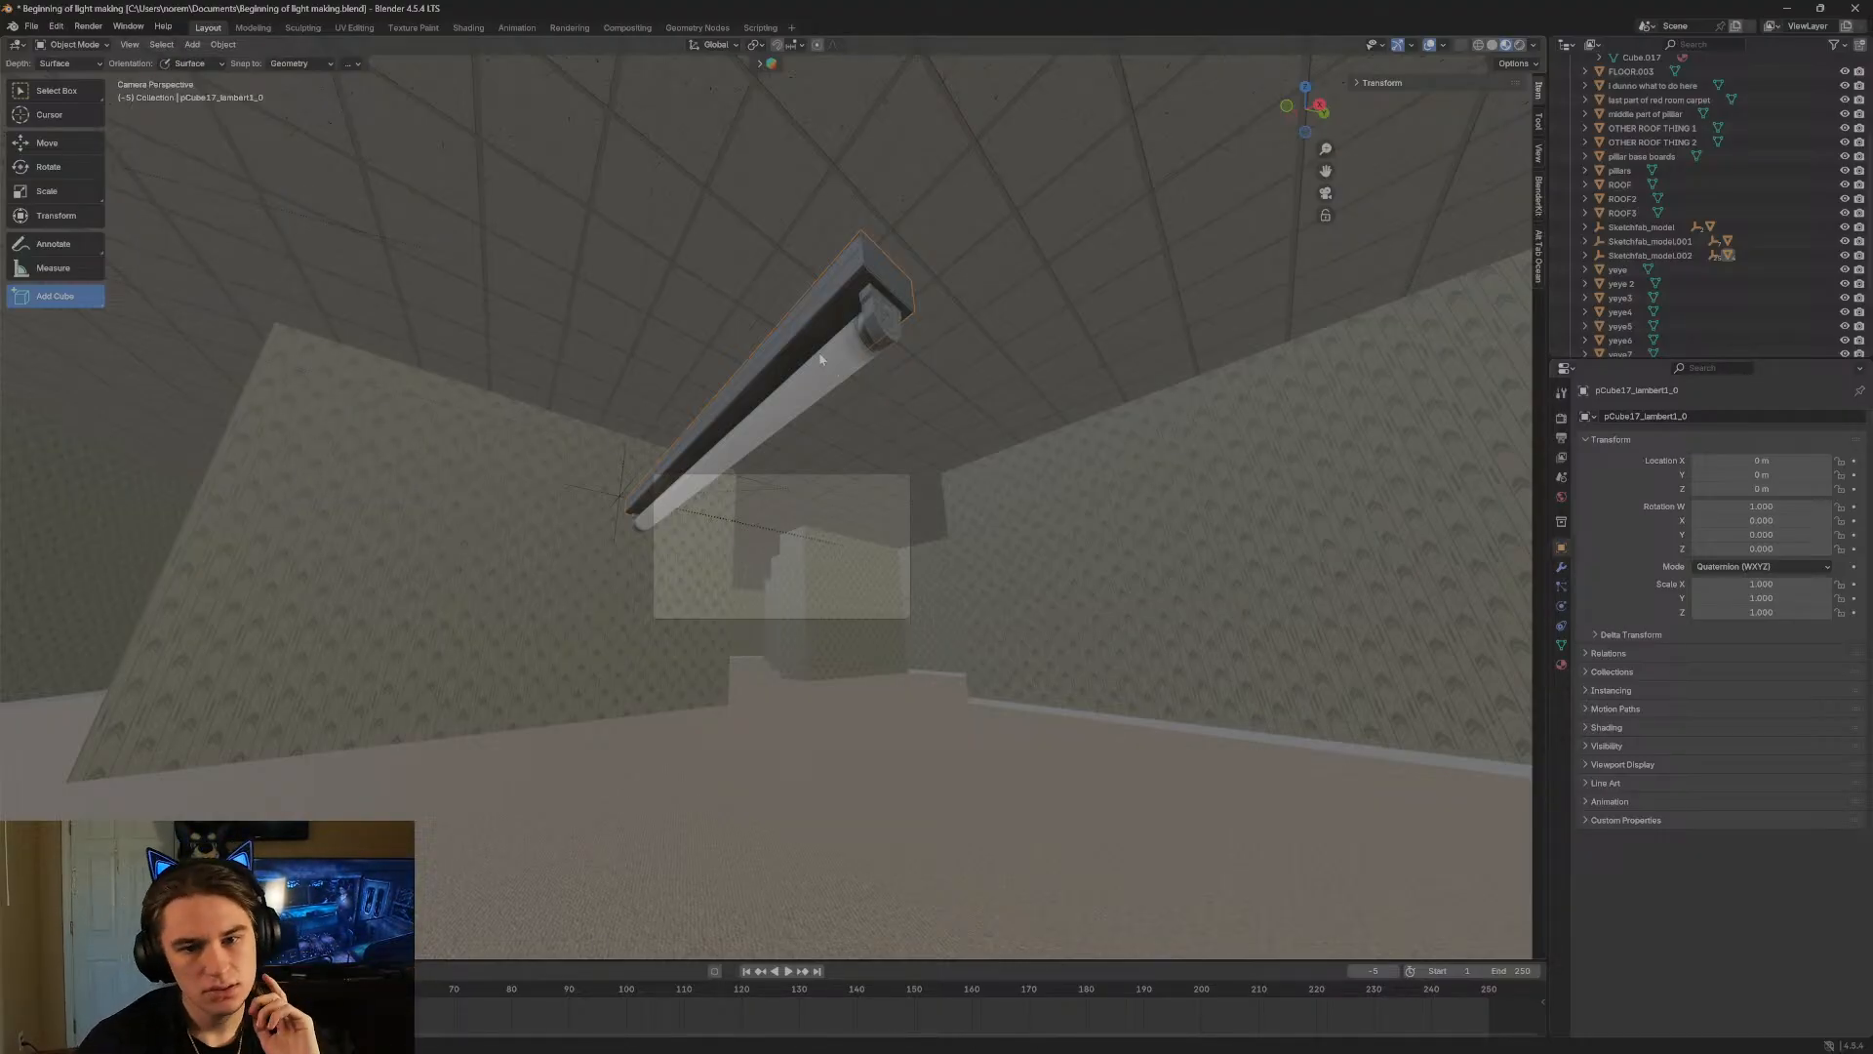
{"action": "right_click", "coordinate": [761, 337]}
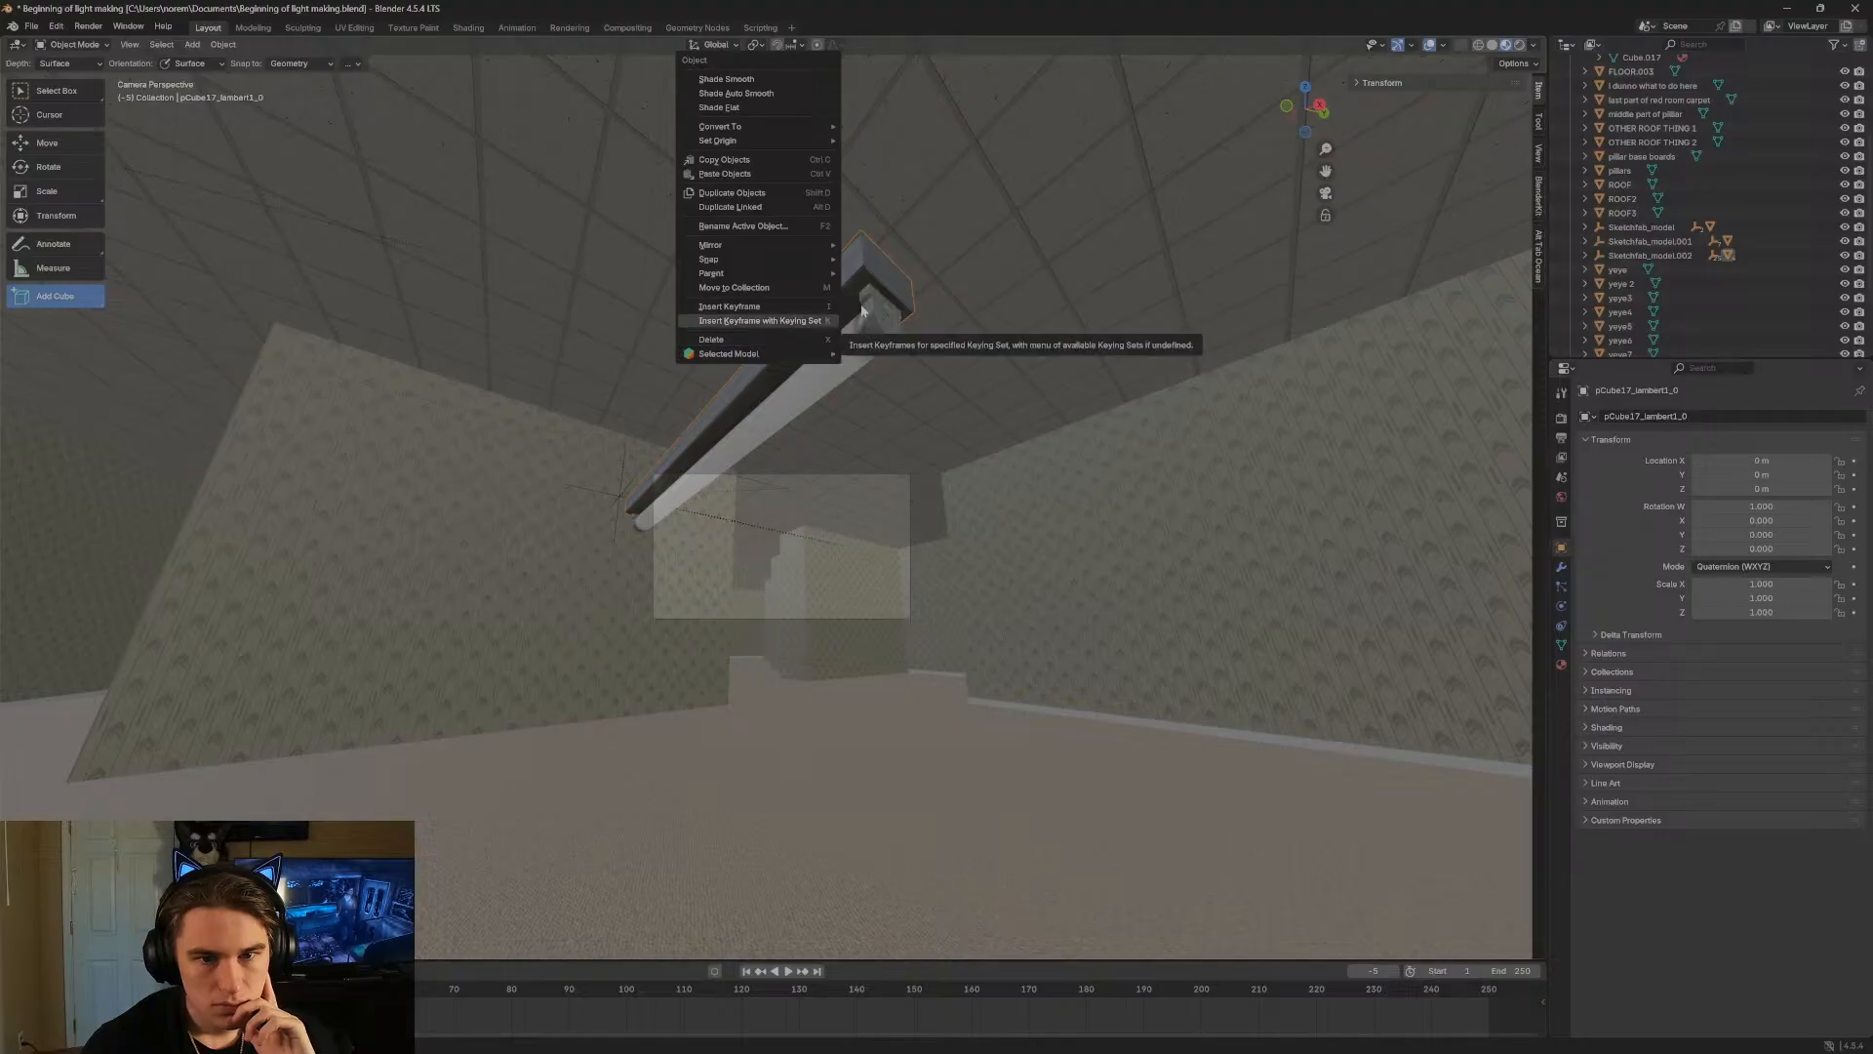
Select the fixture's tube, end pieces and housing together, with the housing as the active object.
{"action": "left_click", "coordinate": [853, 335]}
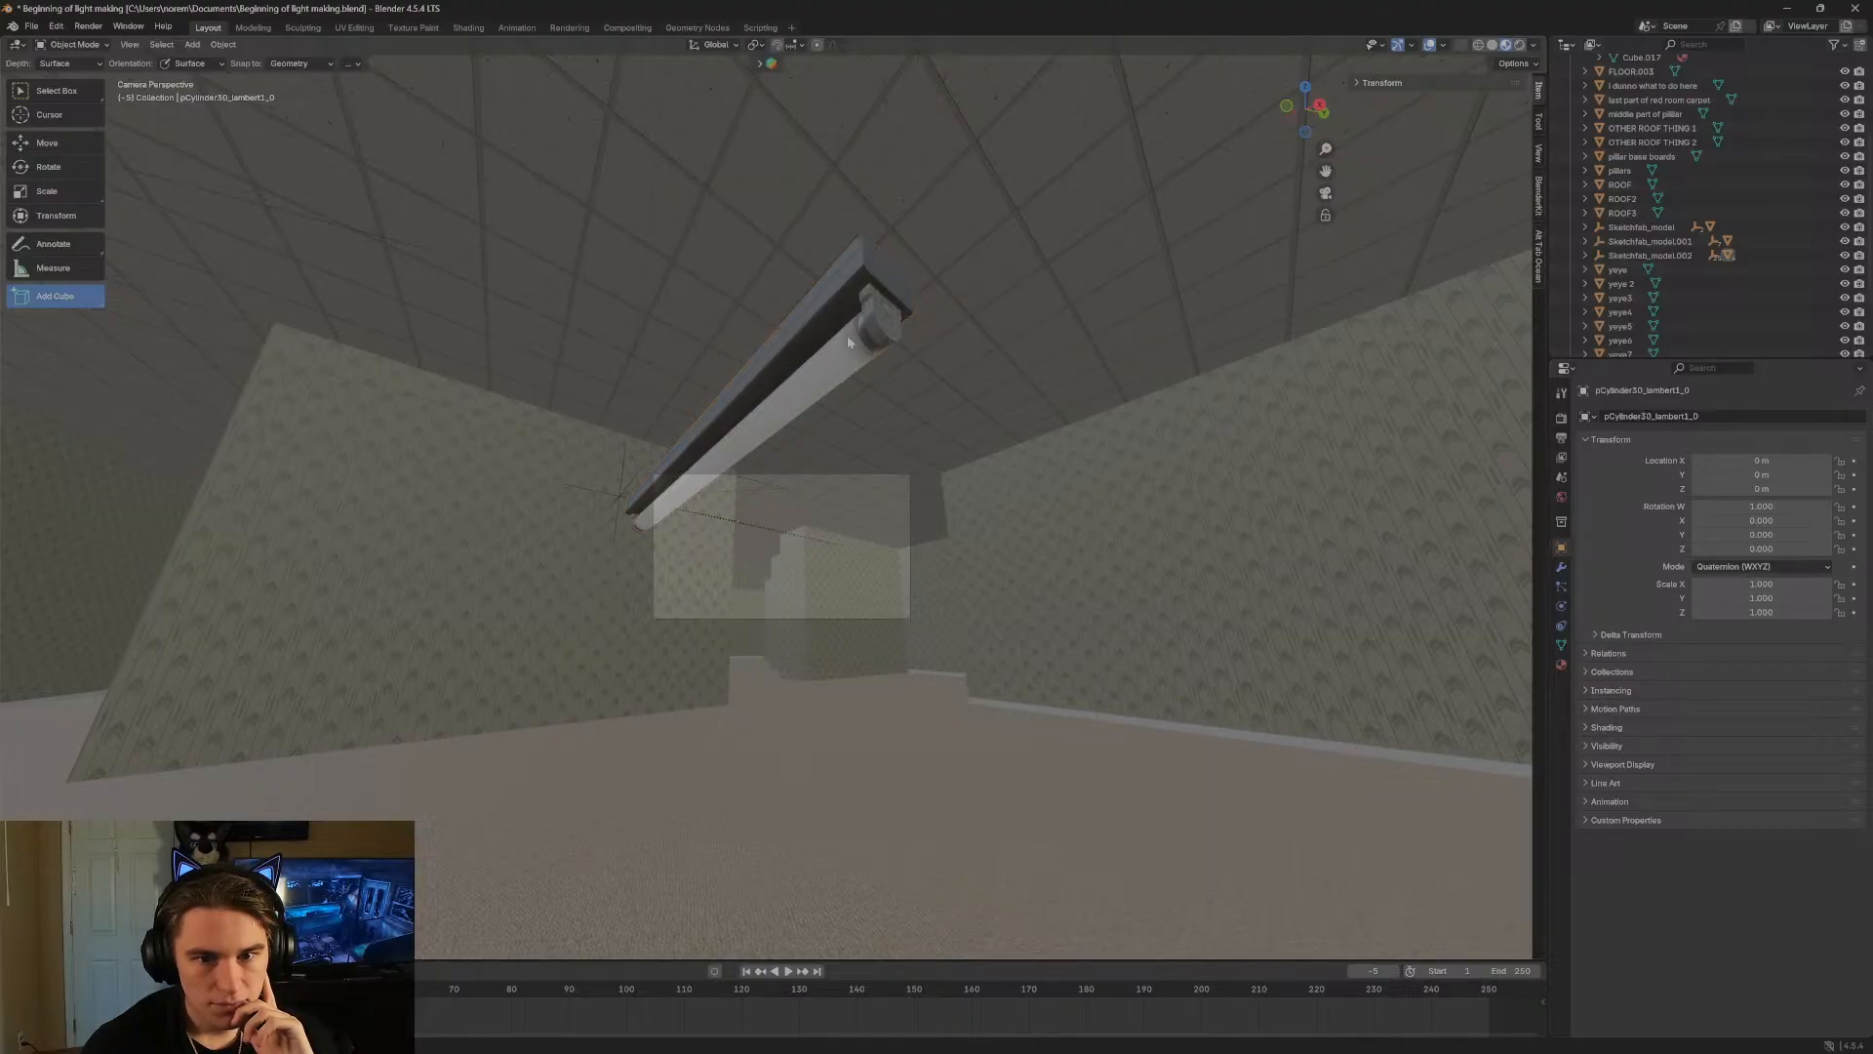
{"action": "left_click", "coordinate": [836, 300]}
{"action": "left_click", "coordinate": [872, 312]}
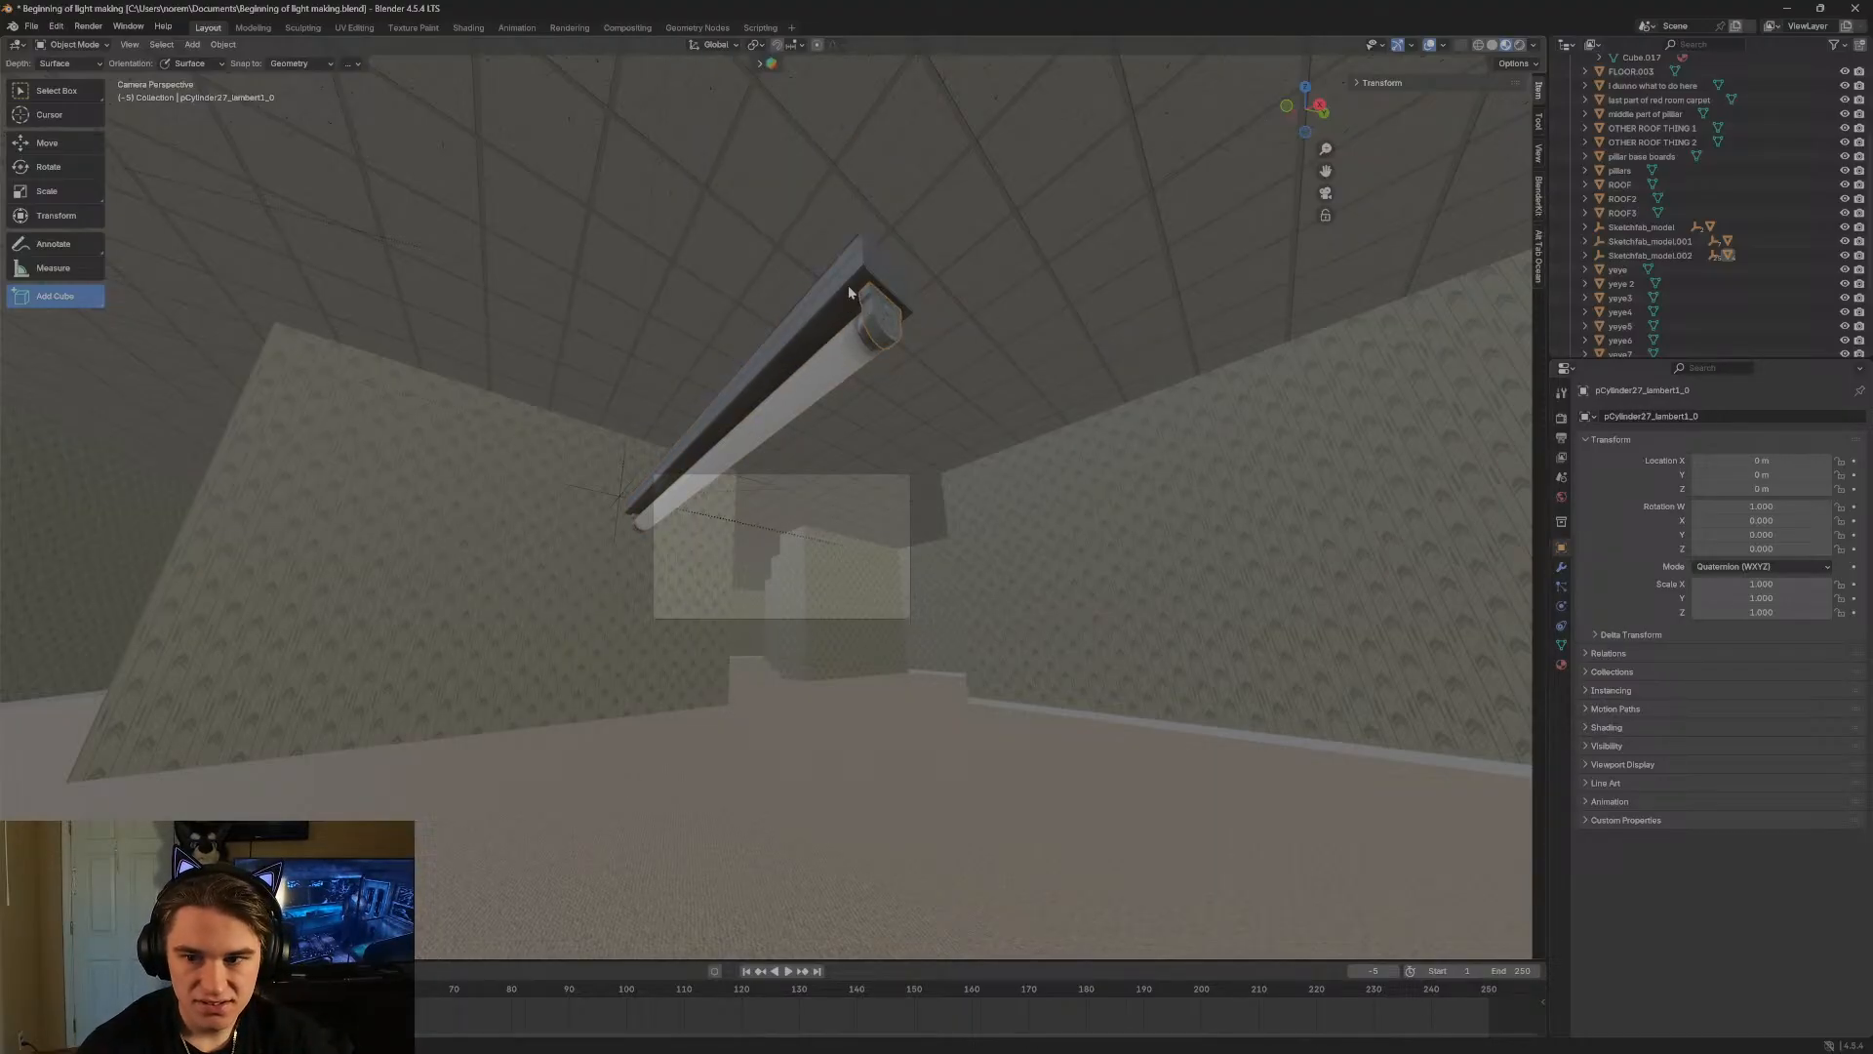
{"action": "left_click", "coordinate": [834, 357]}
{"action": "key", "text": "shift+grave"}
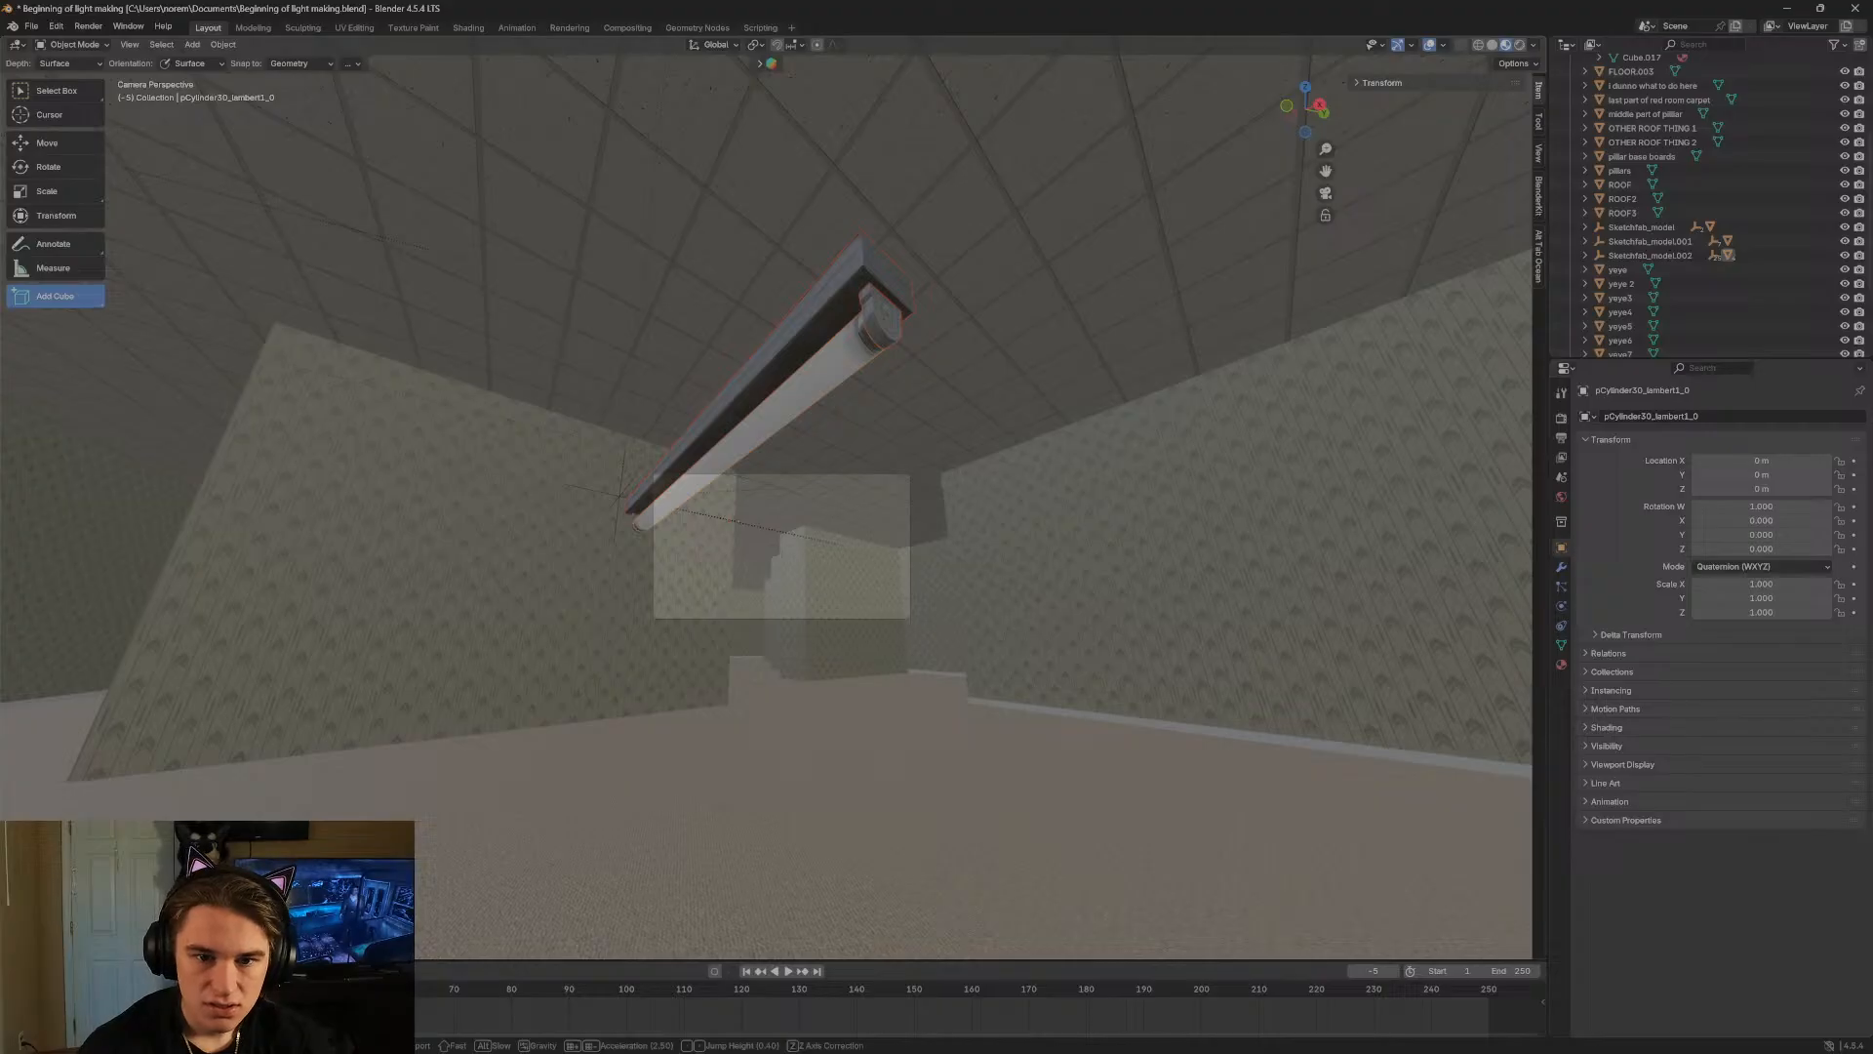
{"action": "key", "text": "w"}
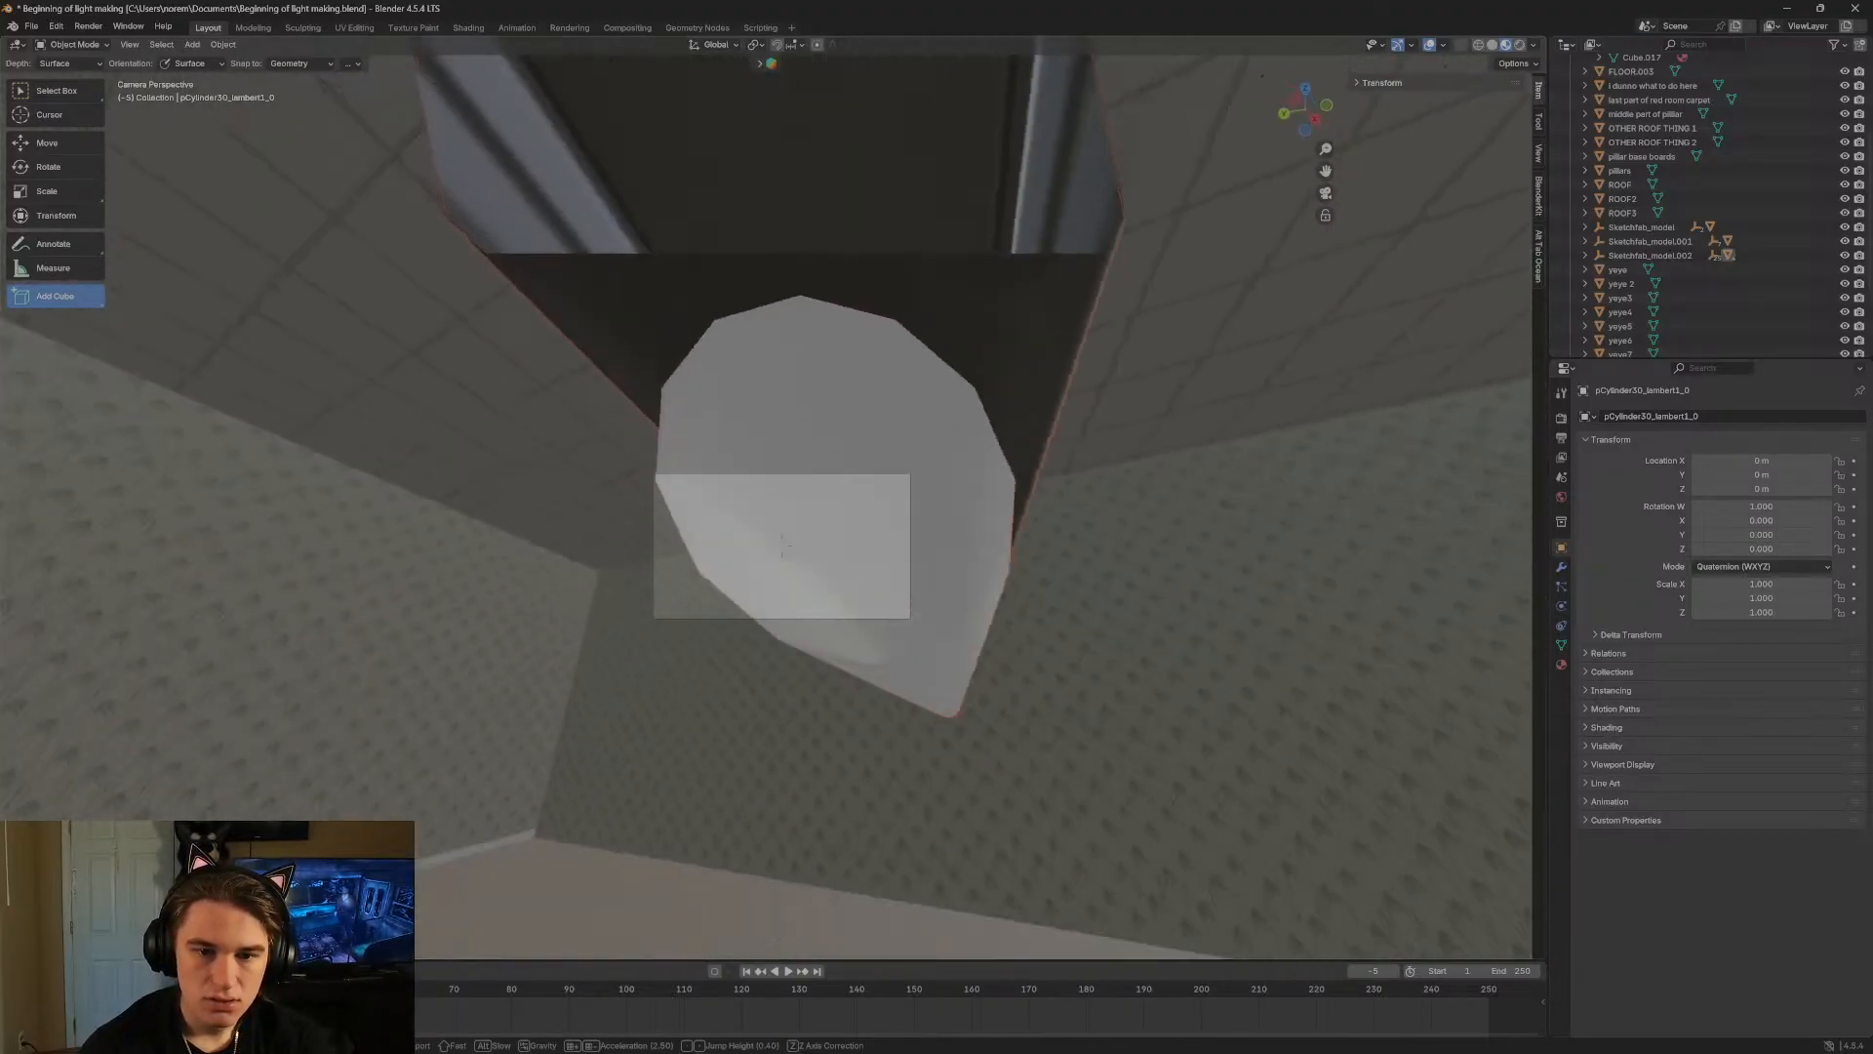
{"action": "key", "text": "s"}
{"action": "left_click", "coordinate": [832, 358]}
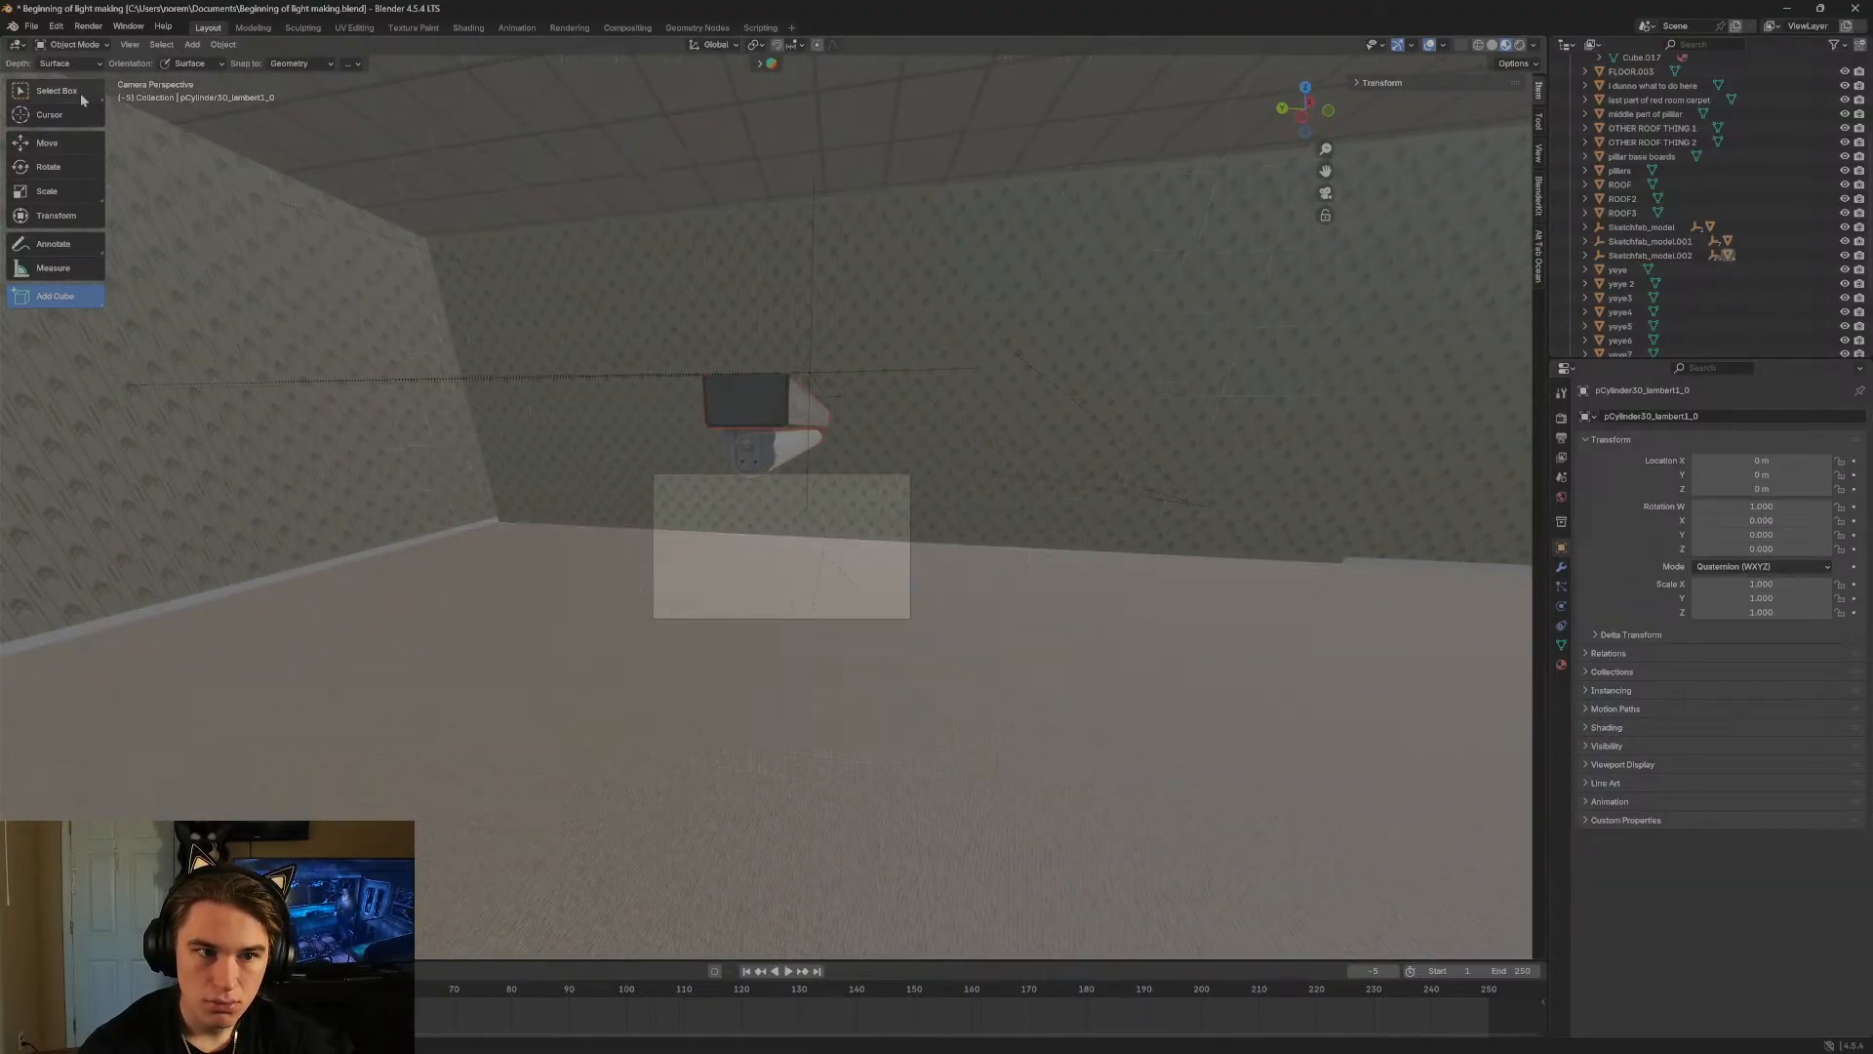
{"action": "key", "text": "w"}
{"action": "left_click", "coordinate": [767, 412]}
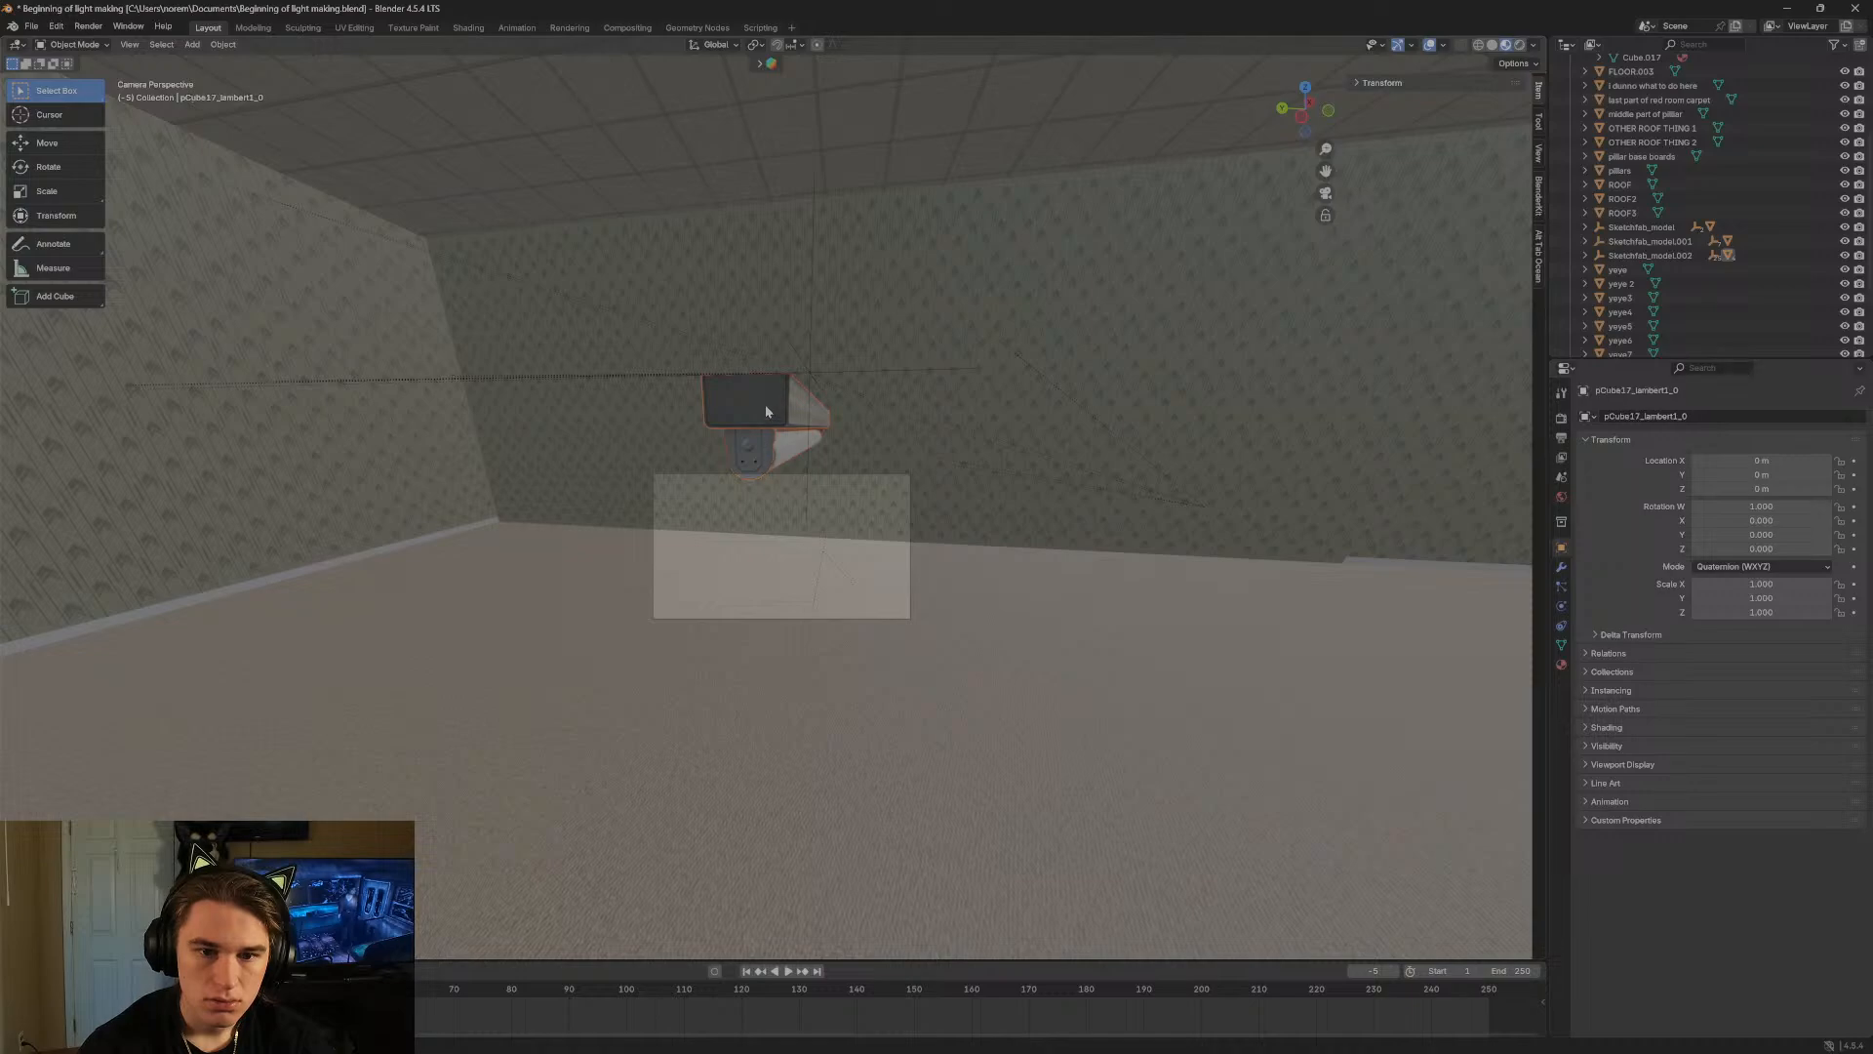
Shift the selected fixture parts vertically towards the ceiling with the Move tool.
{"action": "key", "text": "shift+grave"}
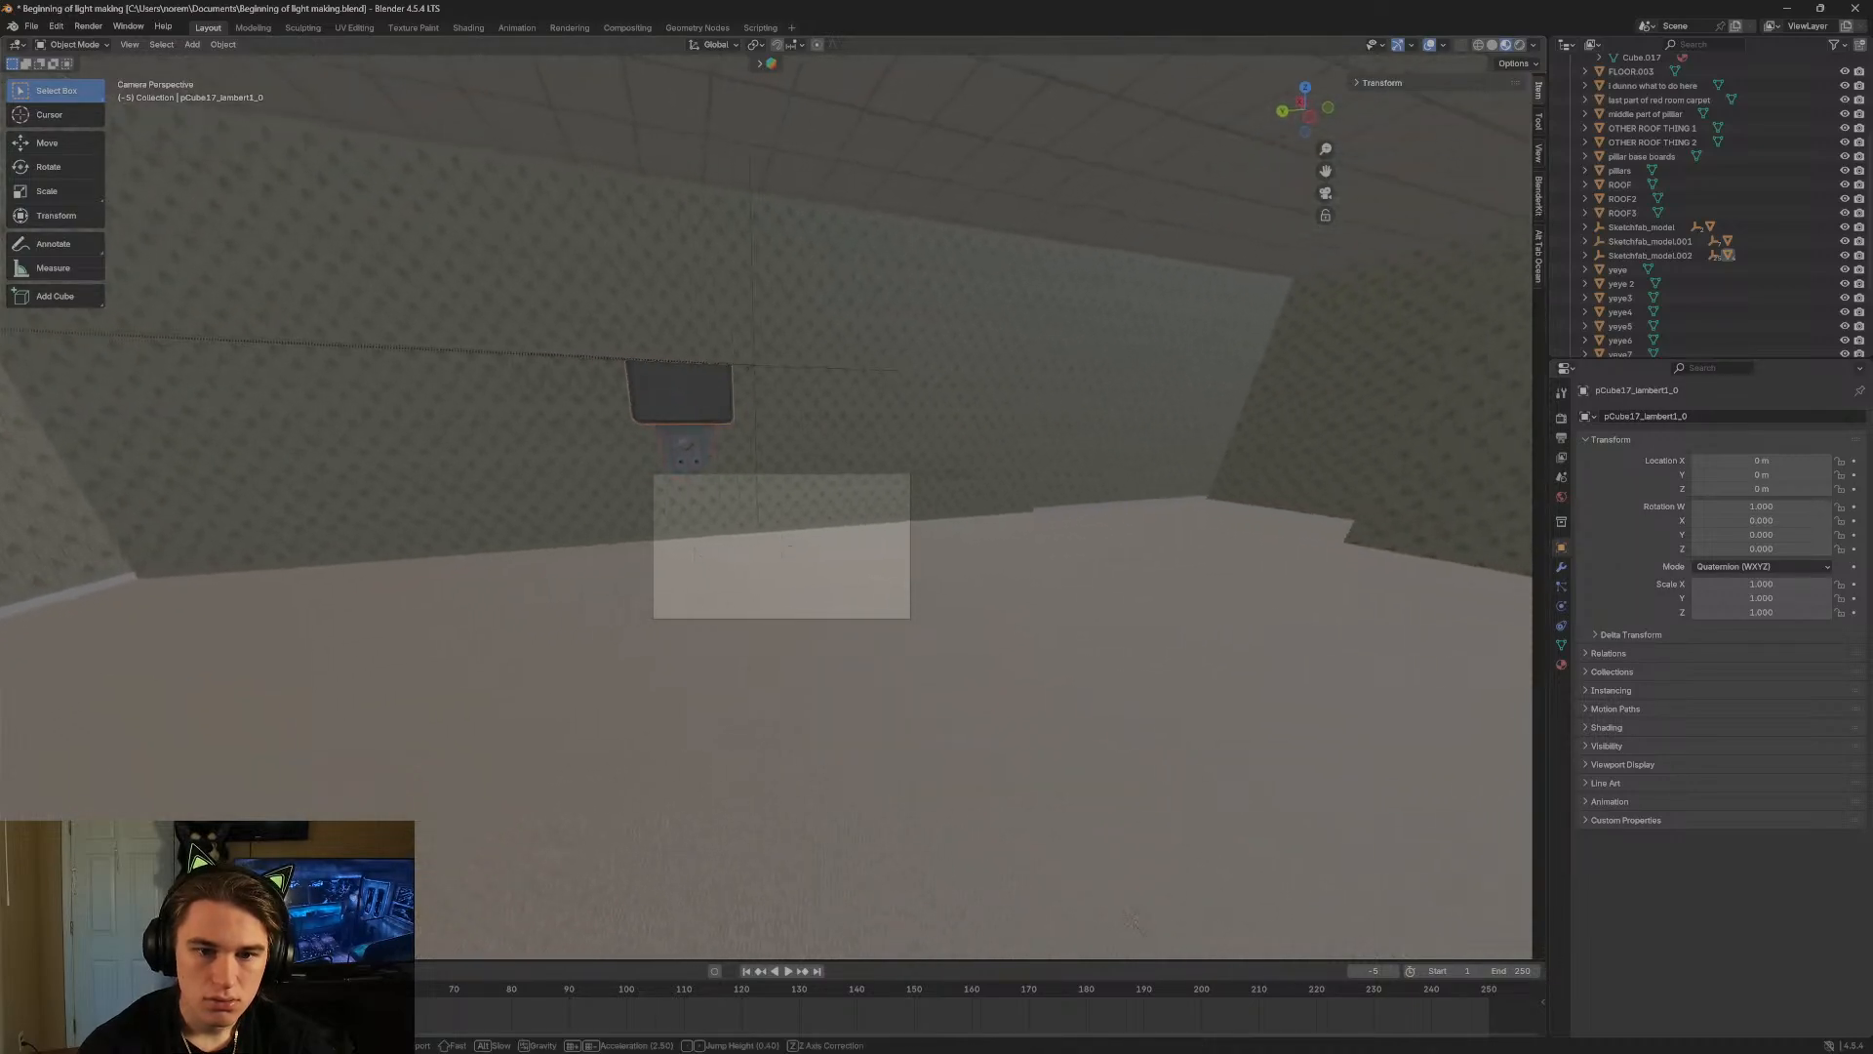
{"action": "key", "text": "w"}
{"action": "key", "text": "s"}
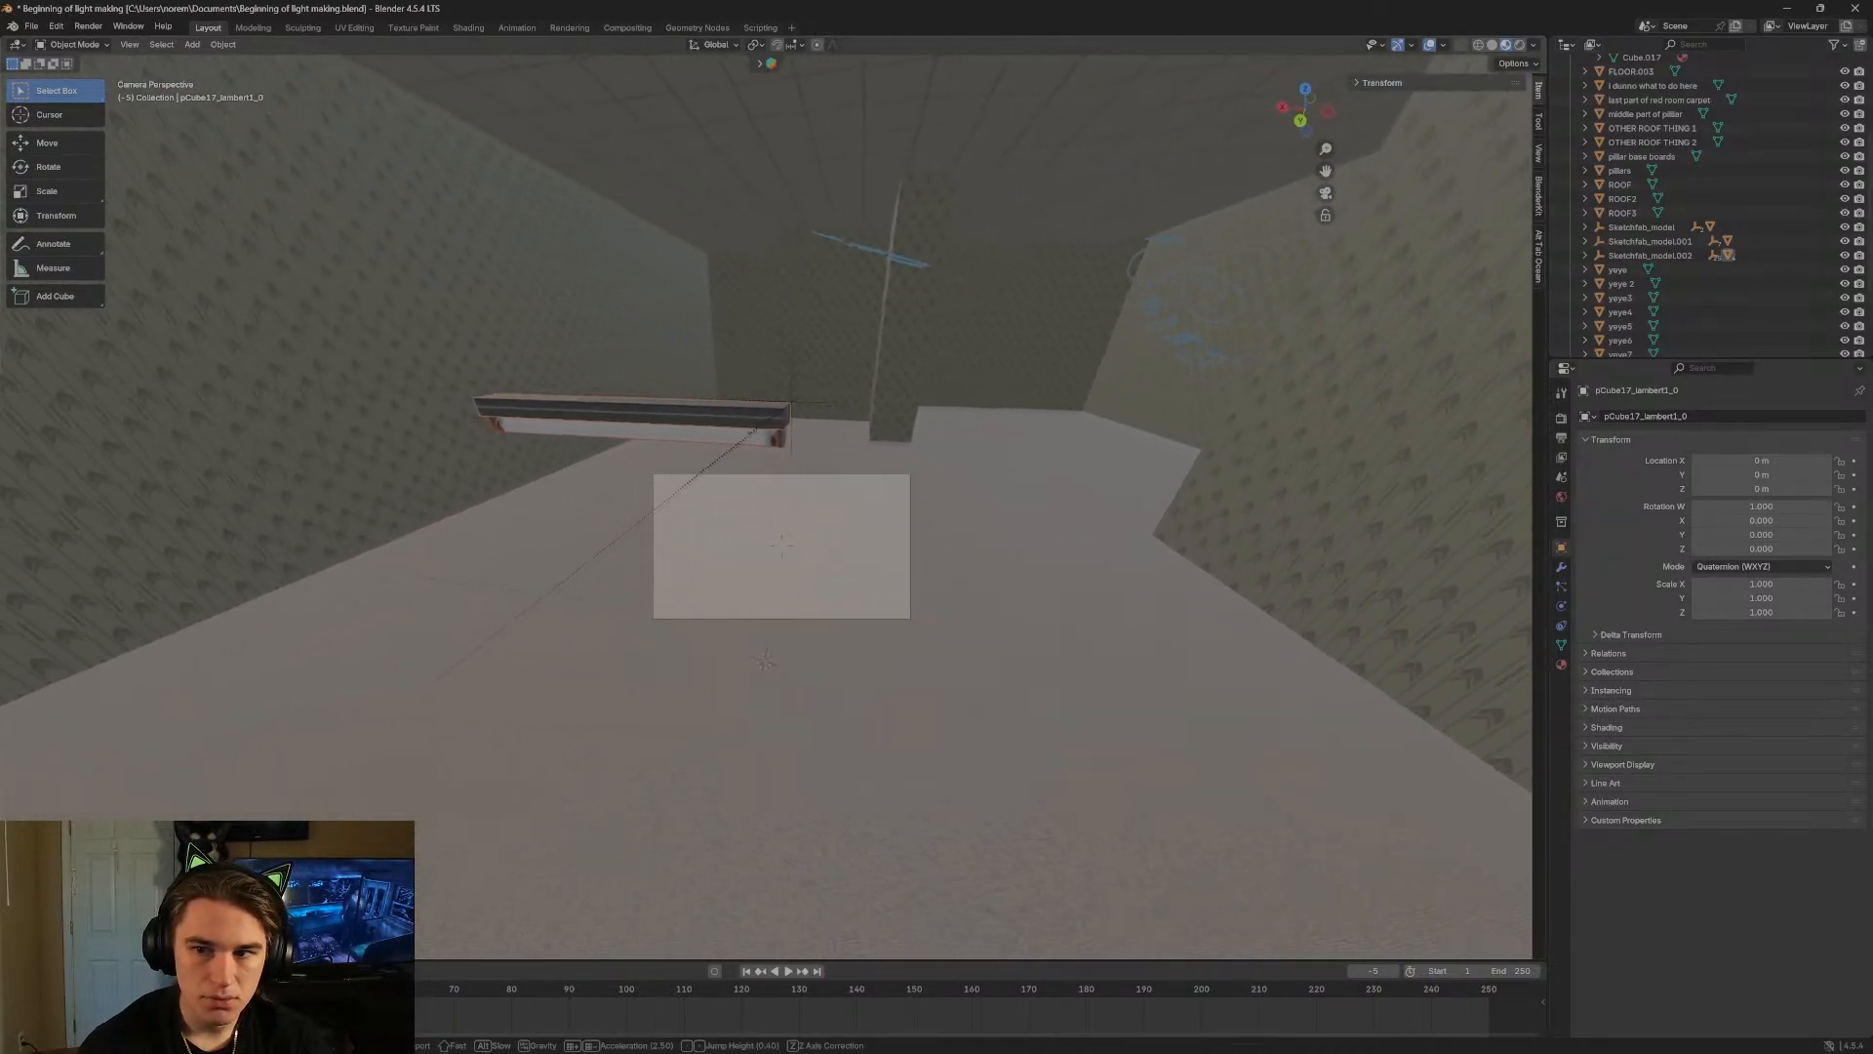
{"action": "left_click", "coordinate": [796, 441]}
{"action": "left_click", "coordinate": [89, 146]}
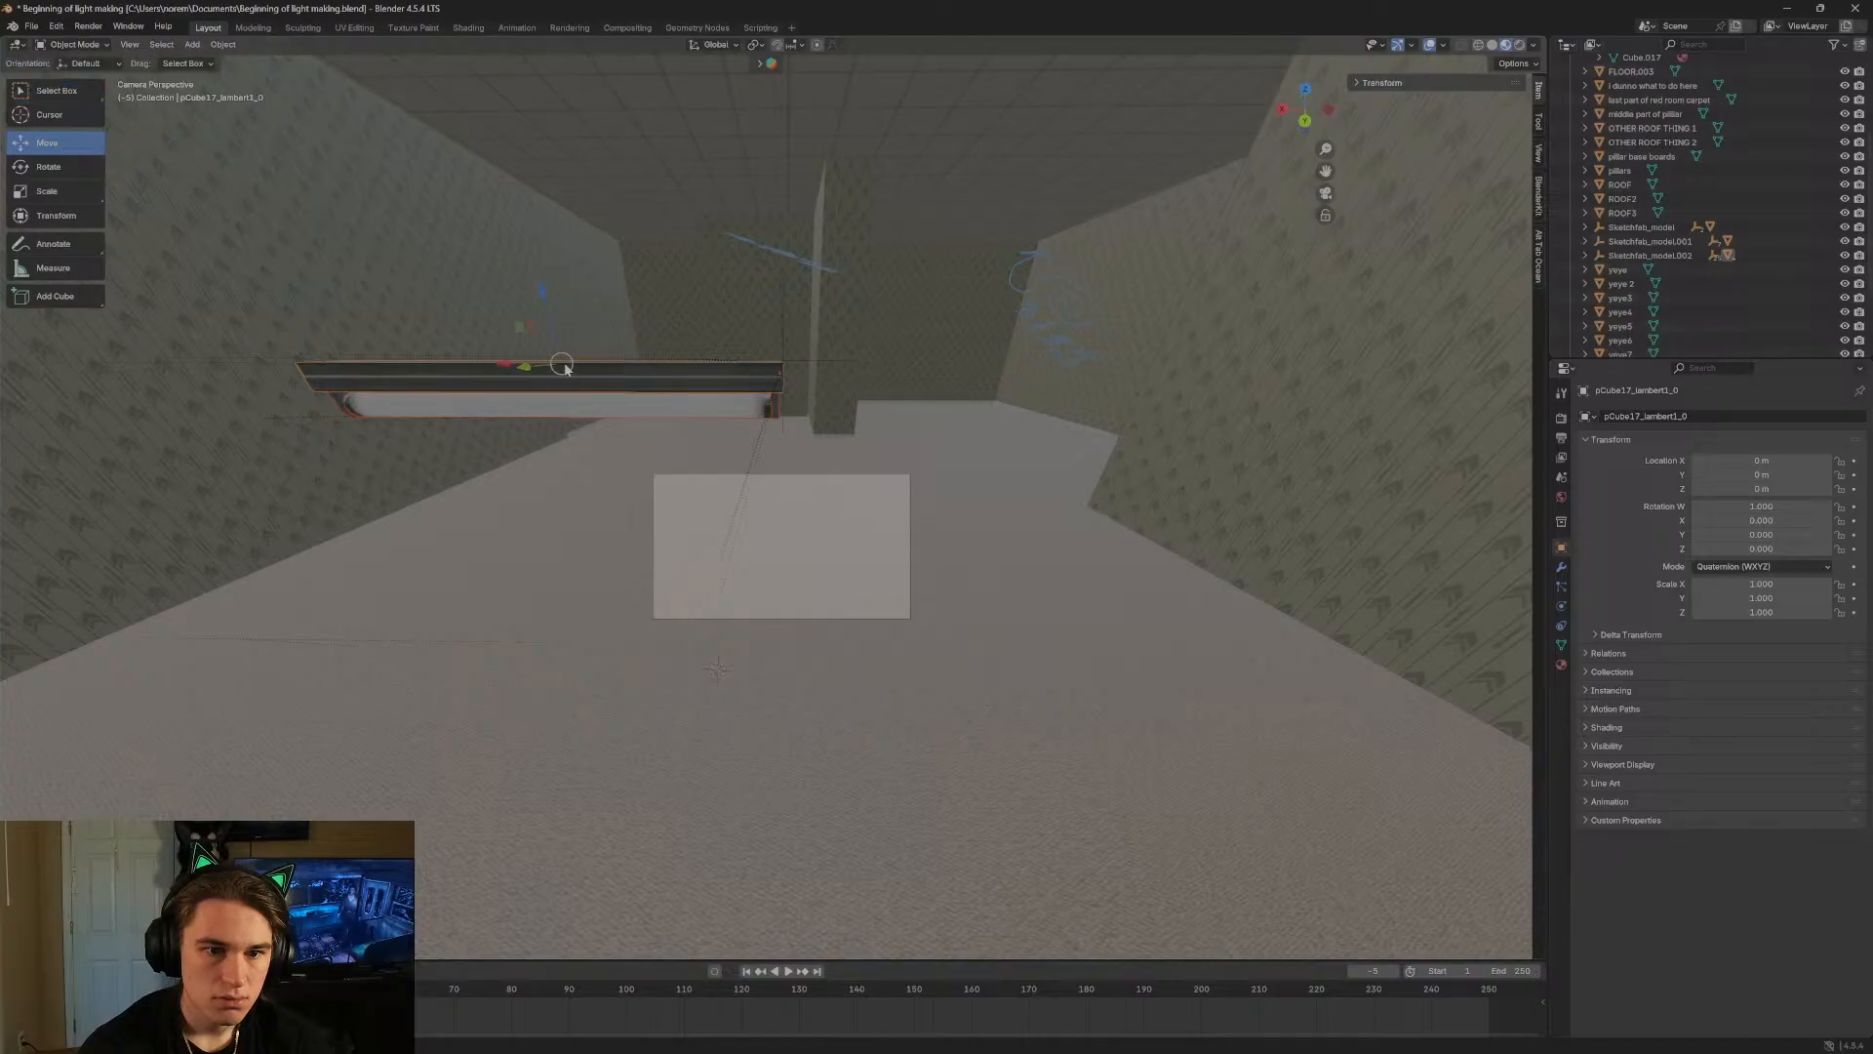
{"action": "left_click_drag", "start_coordinate": [546, 312], "coordinate": [661, 215]}
Move the fixture along the vertical axis until it sits against the ceiling tiles, and check its fit from below.
{"action": "key", "text": "shift+grave"}
{"action": "key", "text": "s"}
{"action": "key", "text": "w"}
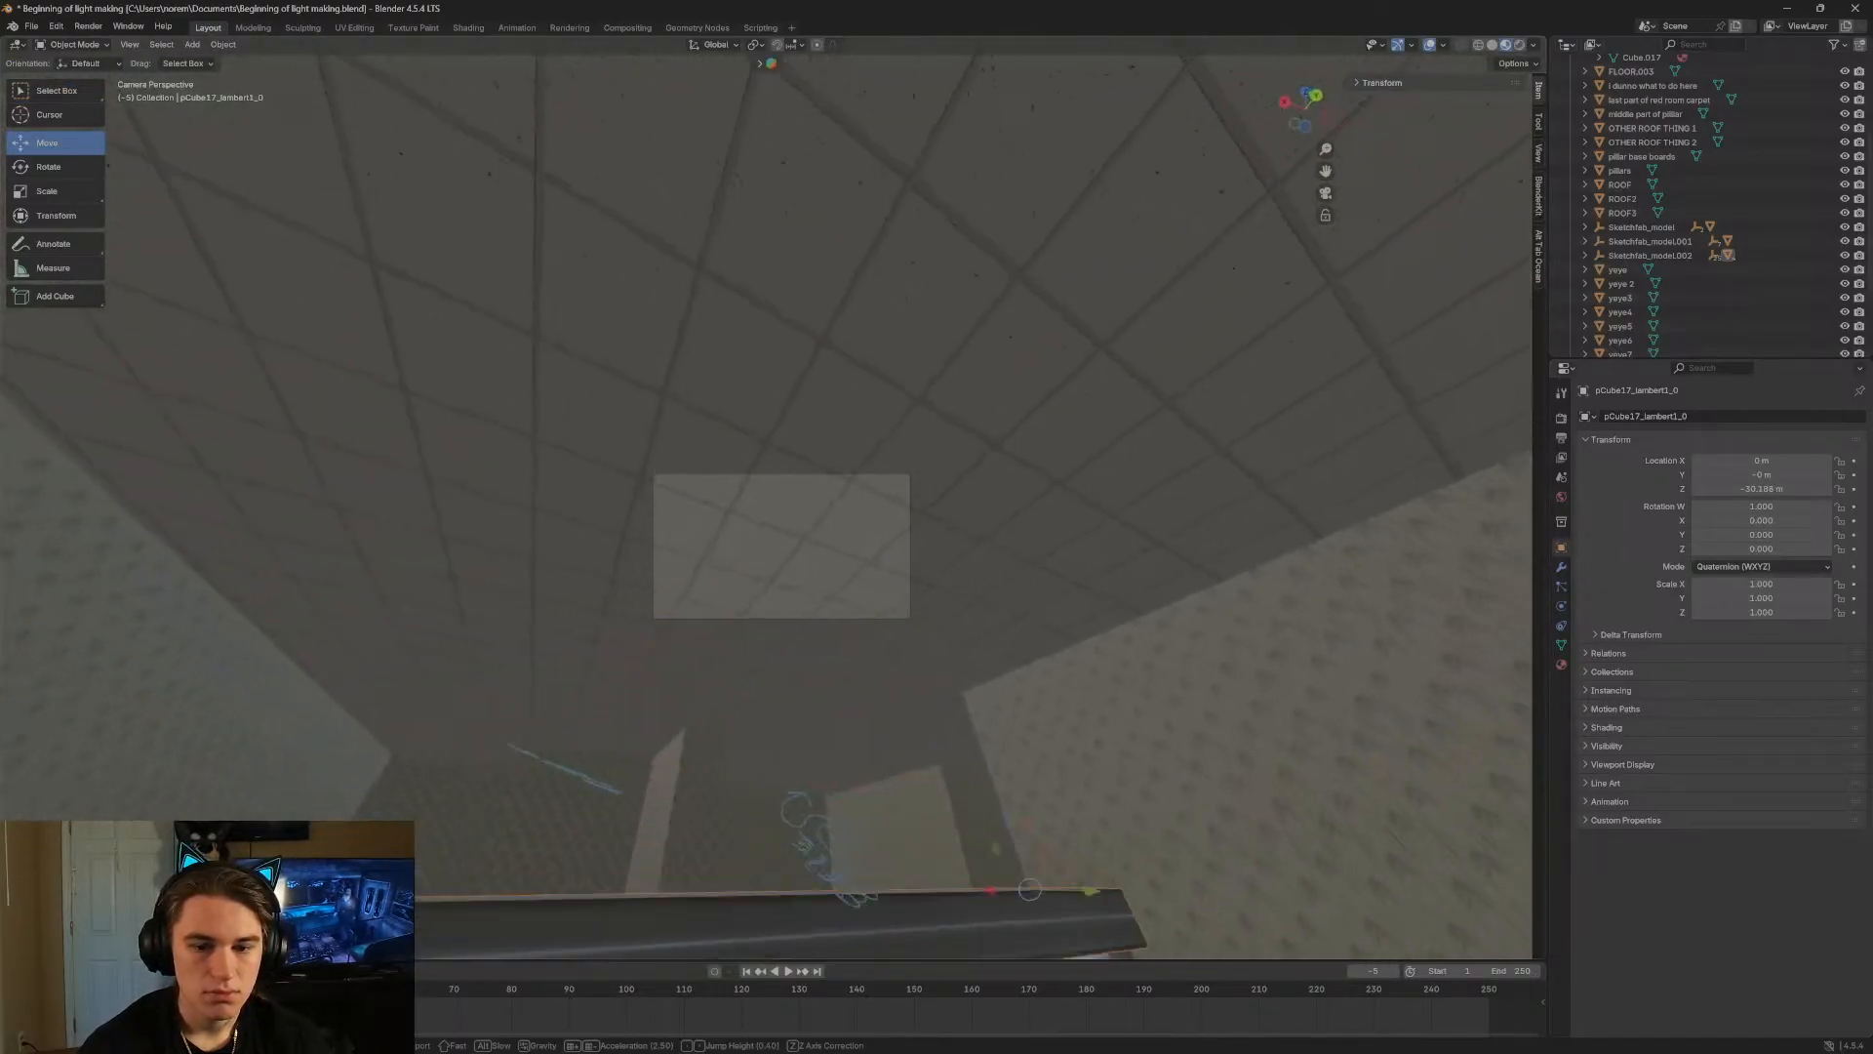
{"action": "key", "text": "a"}
{"action": "key", "text": "s"}
{"action": "left_click", "coordinate": [715, 315]}
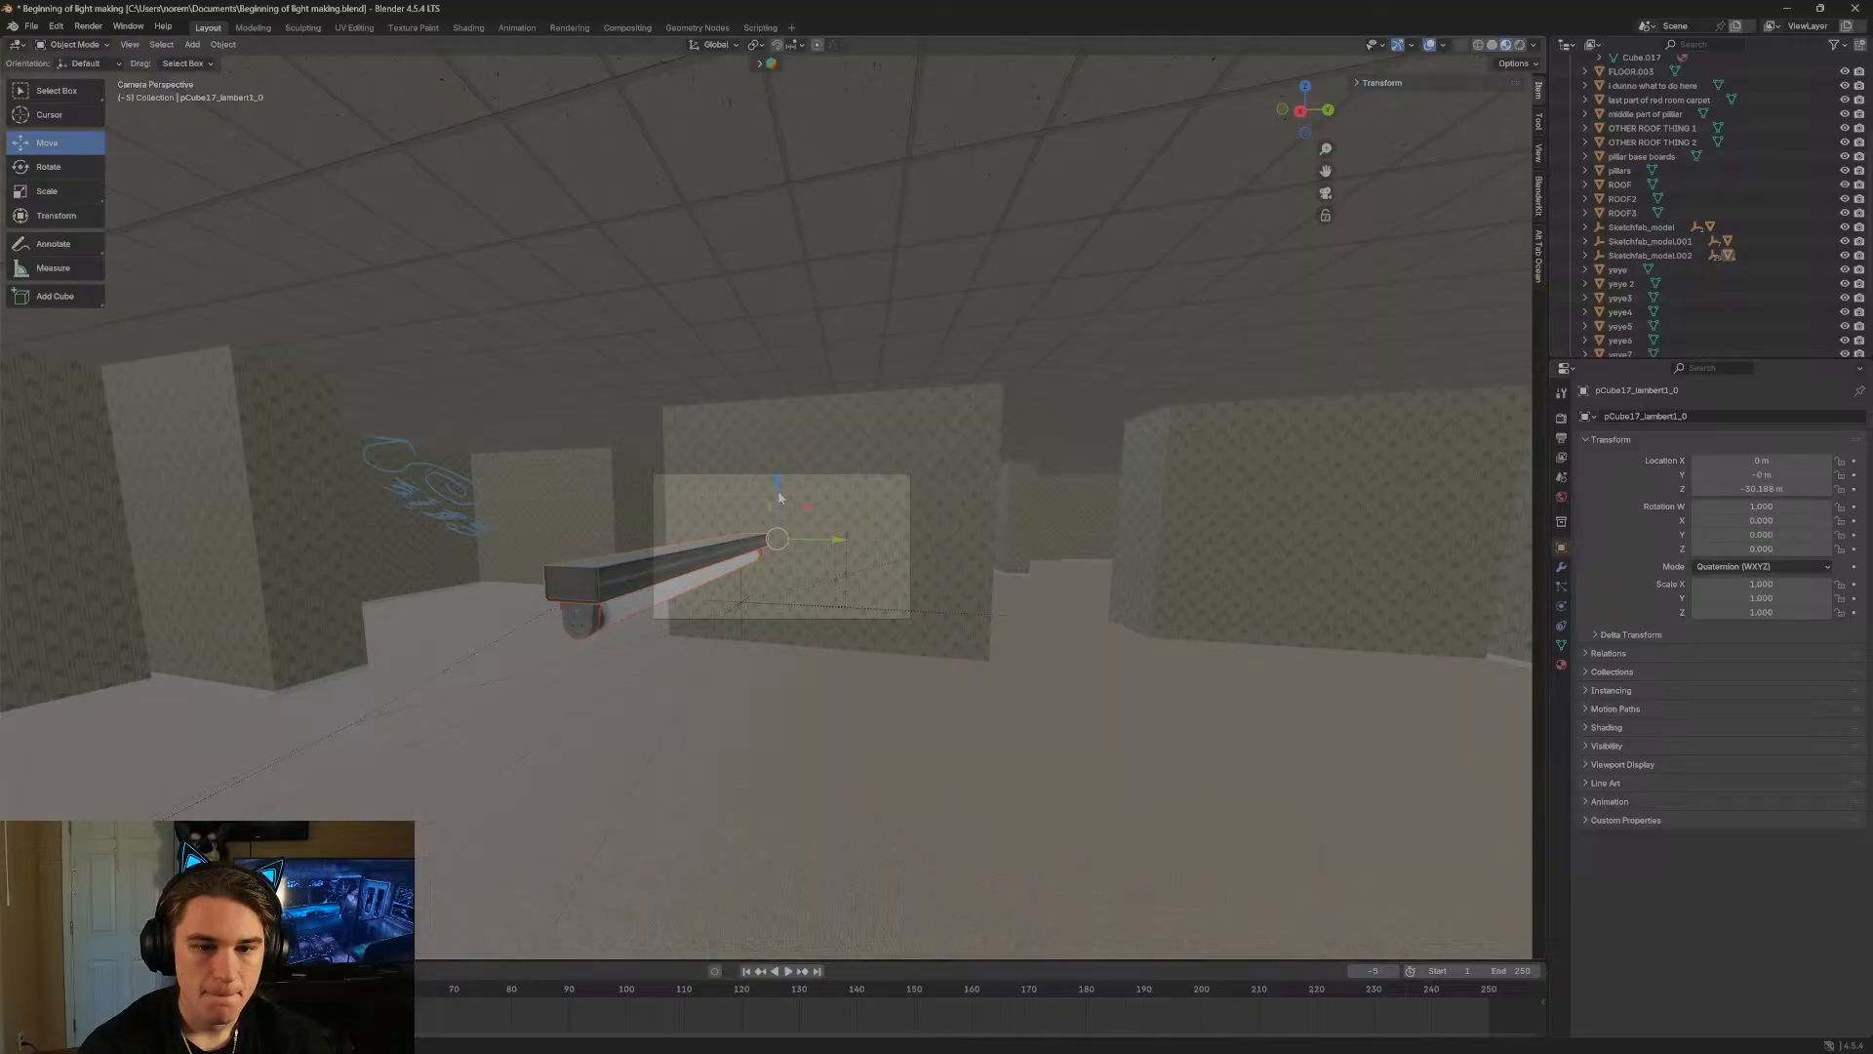
{"action": "left_click_drag", "start_coordinate": [779, 498], "coordinate": [800, 908]}
{"action": "key", "text": "shift+grave"}
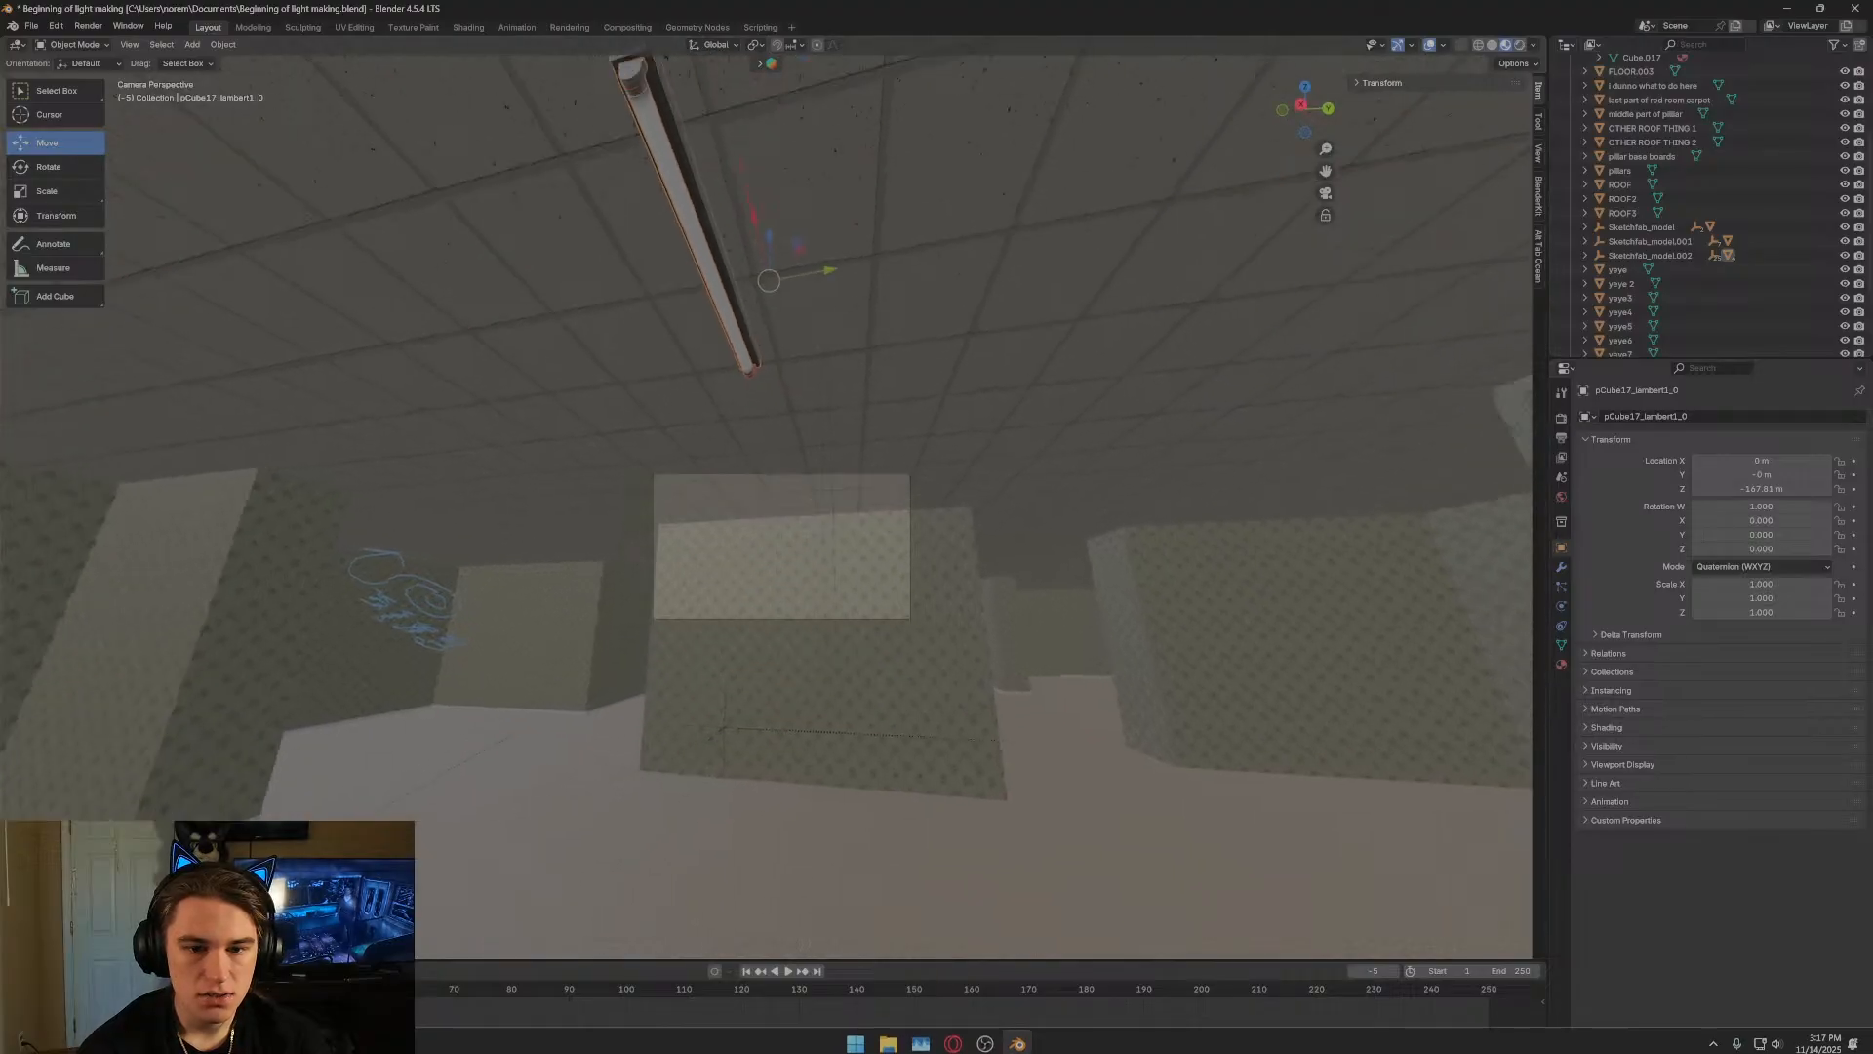
{"action": "key", "text": "a"}
{"action": "left_click", "coordinate": [515, 361]}
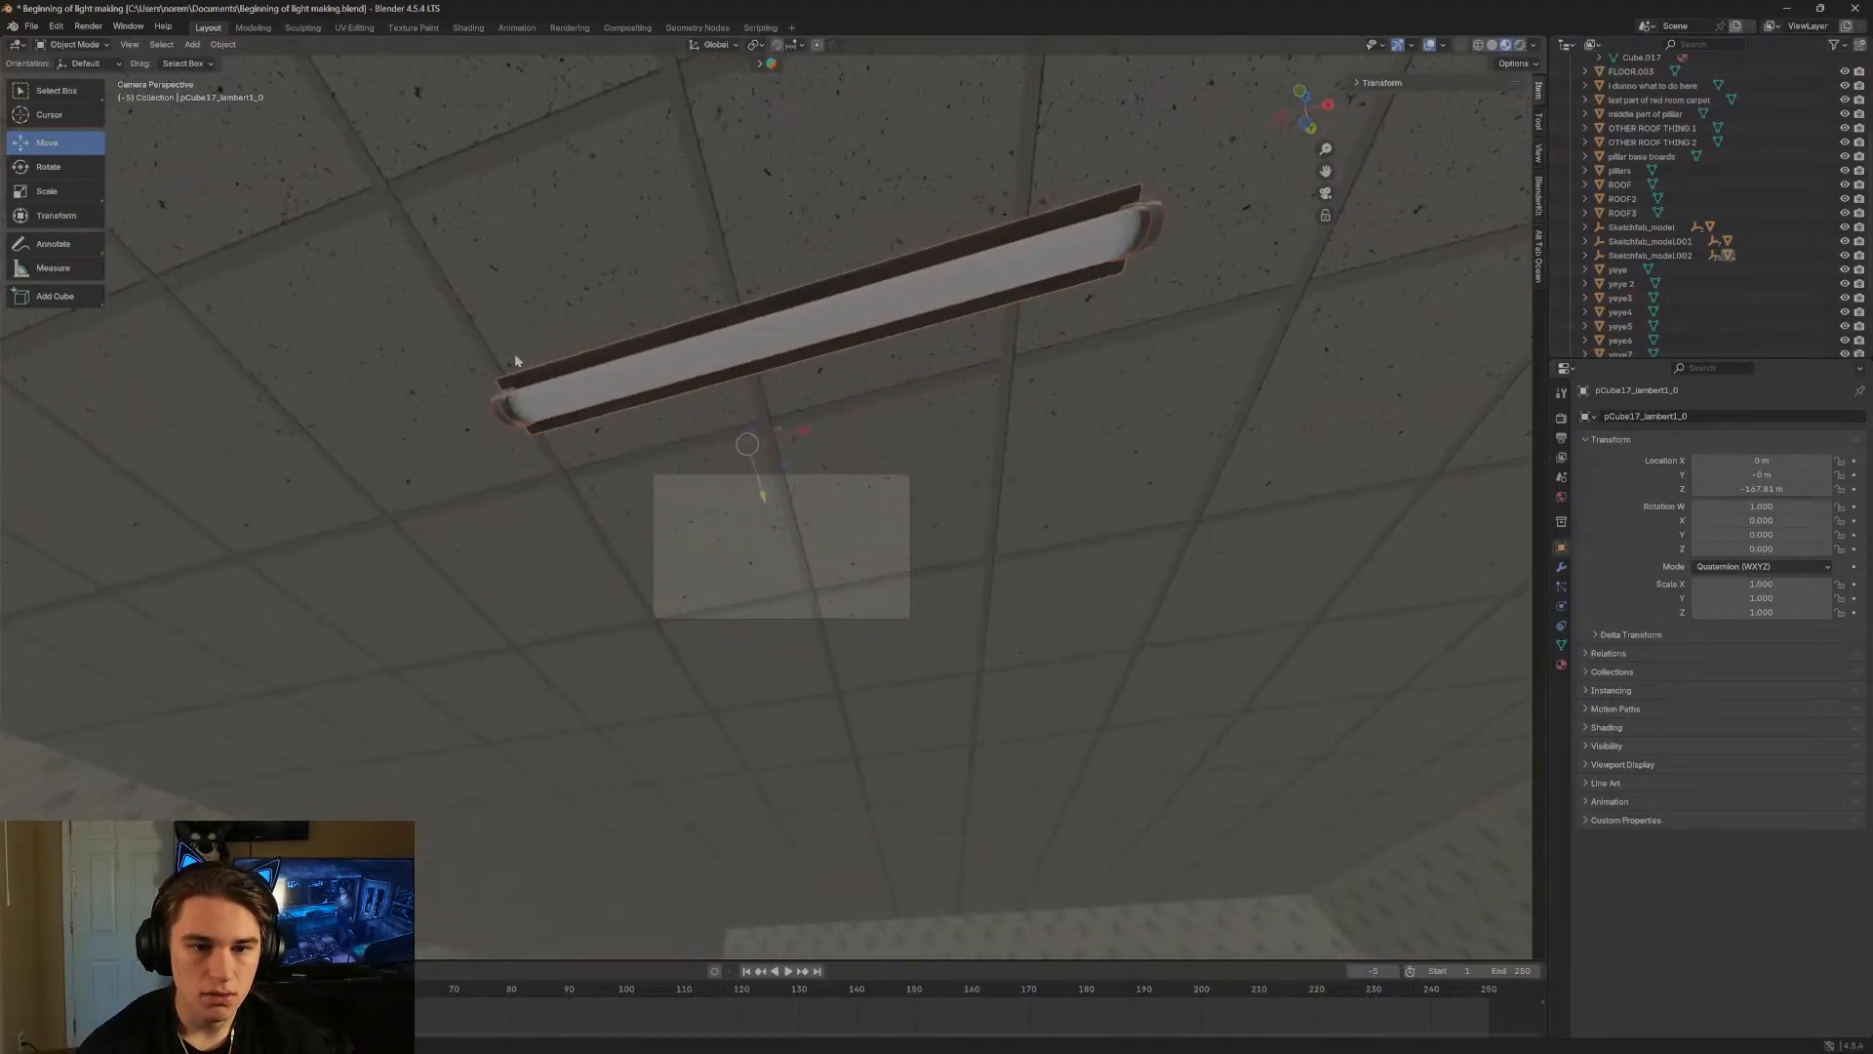
Select only the fixture's fluorescent tube and open its lambert1 material settings and surface shader options.
{"action": "left_click", "coordinate": [656, 372]}
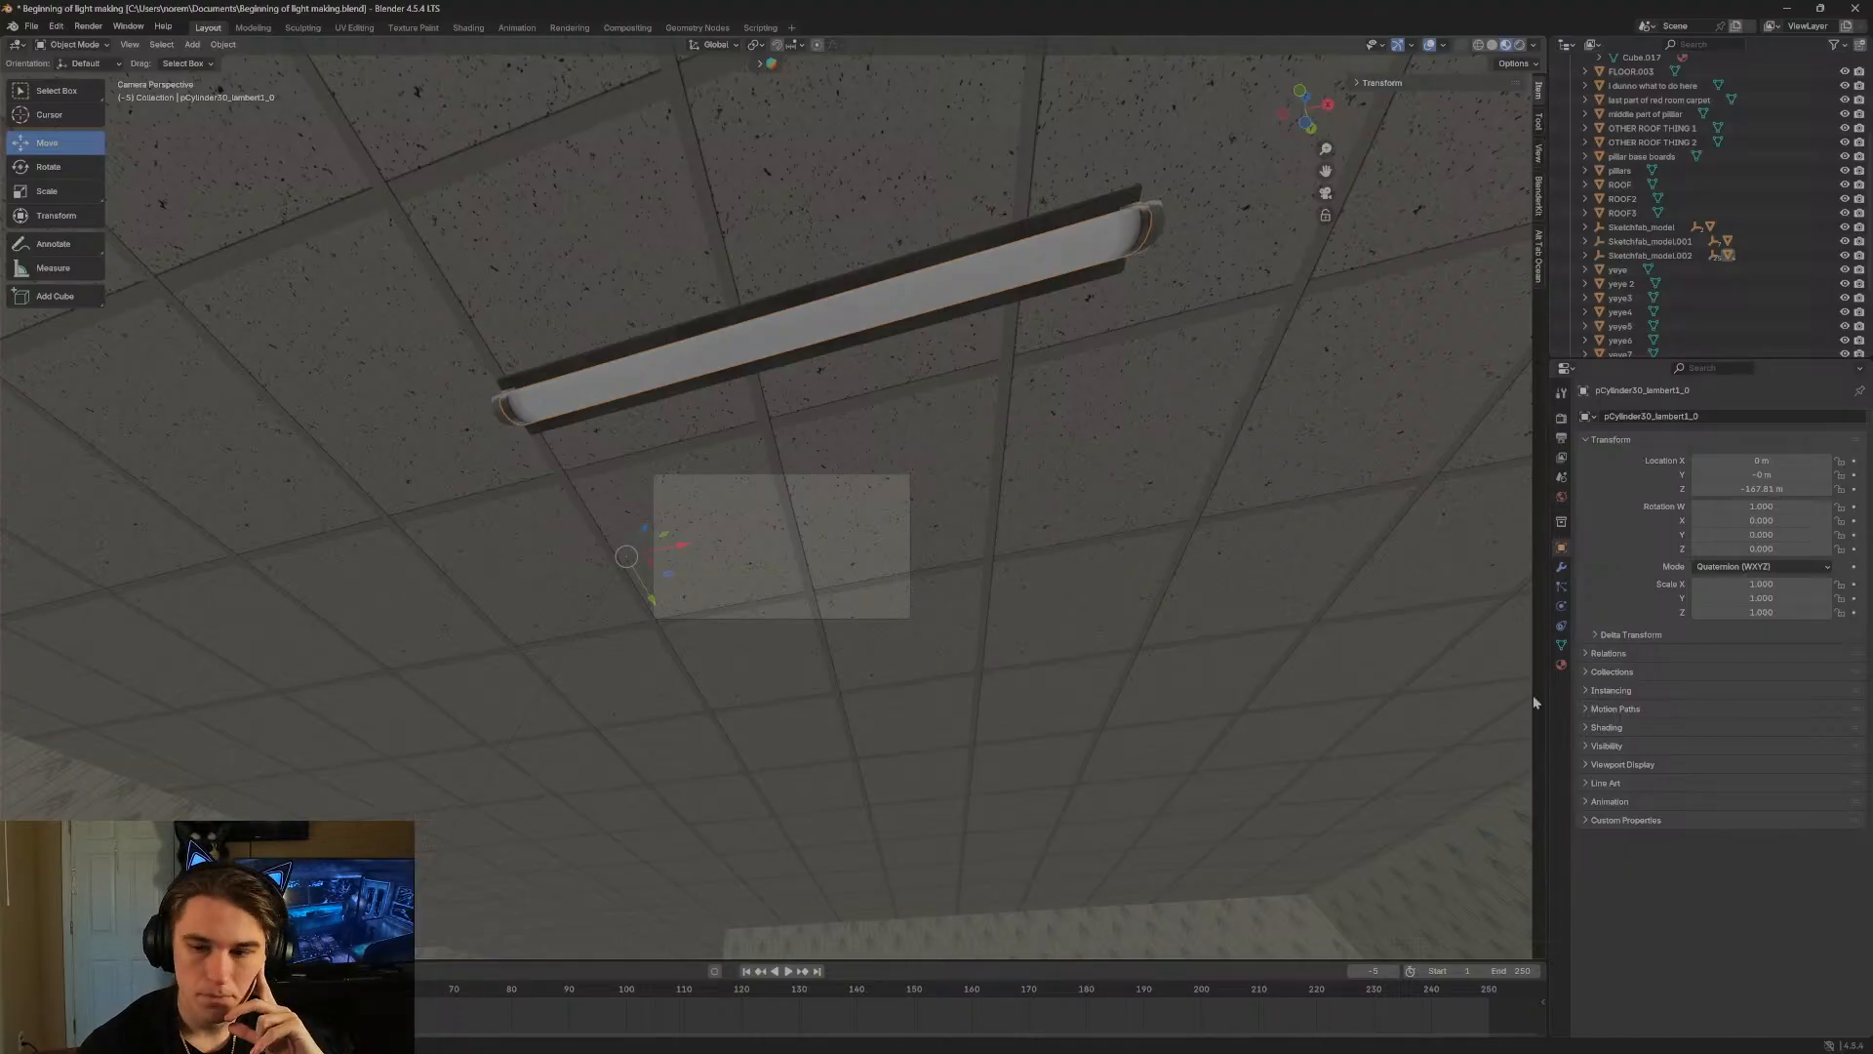
{"action": "left_click", "coordinate": [1561, 665]}
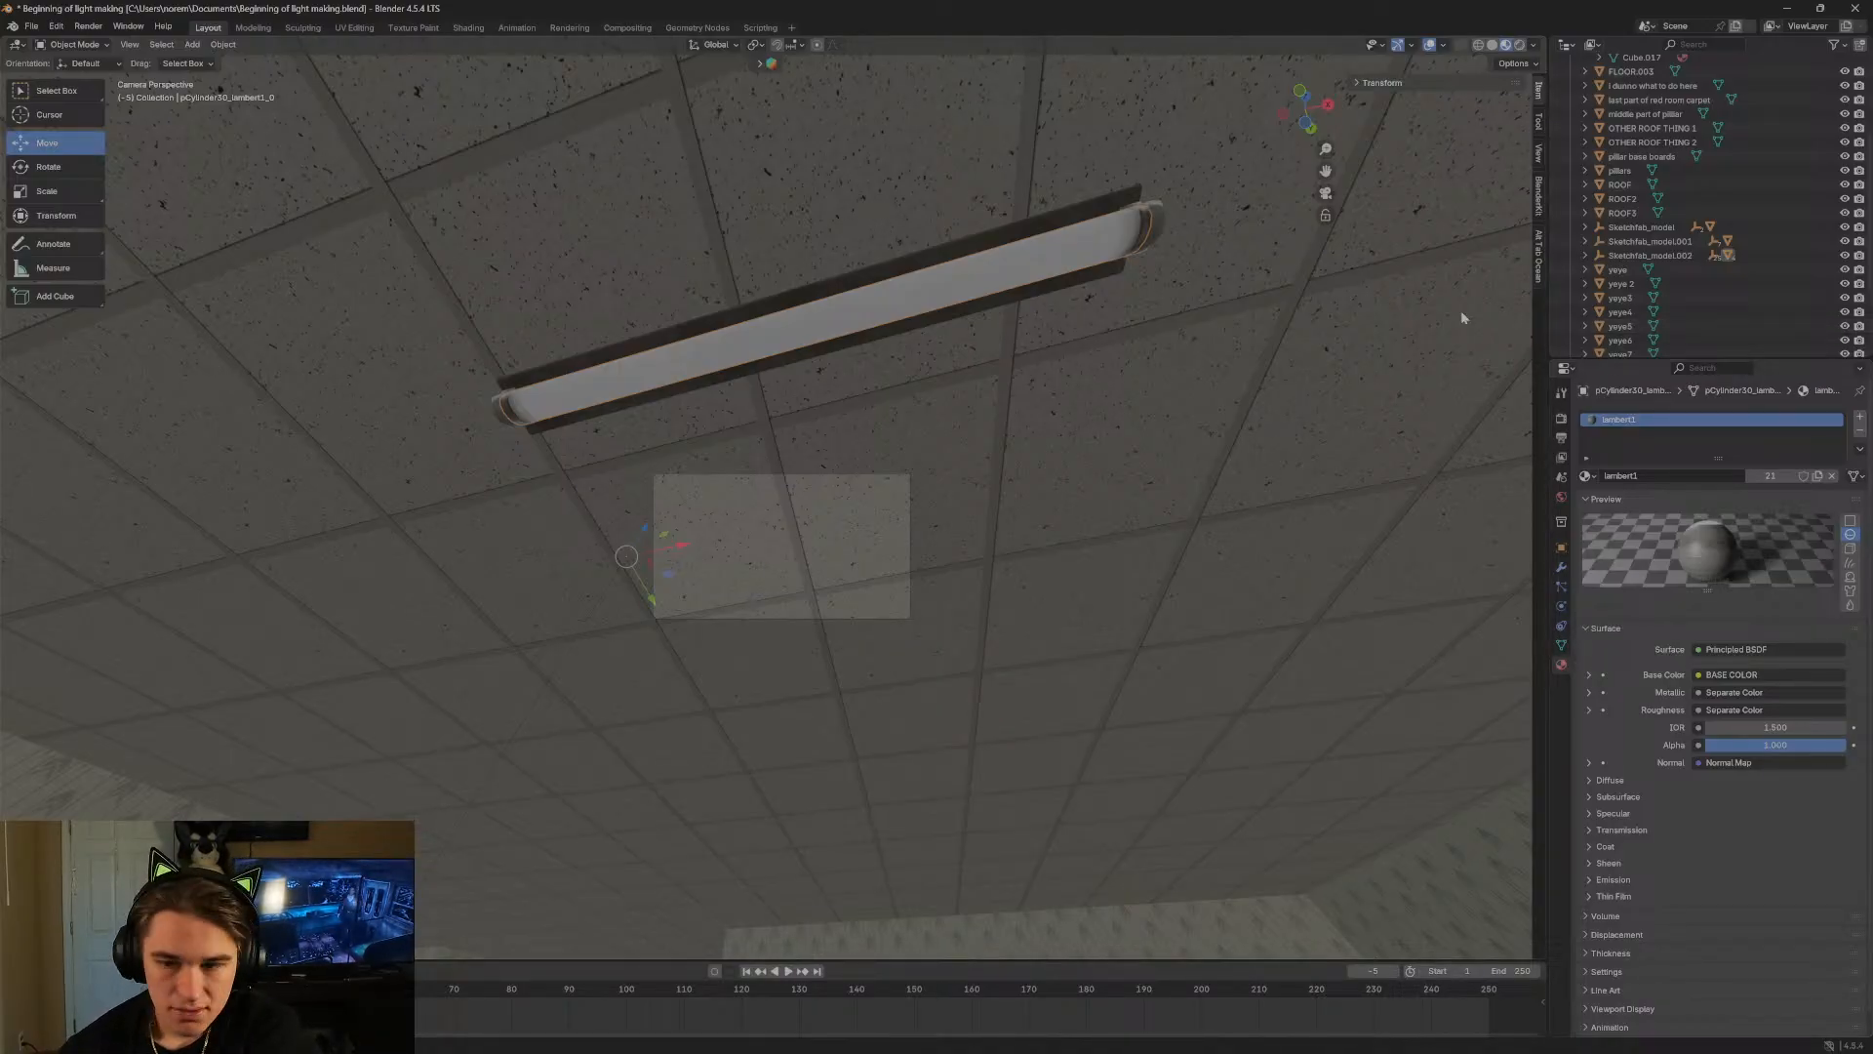
{"action": "left_click", "coordinate": [1782, 651]}
{"action": "left_click", "coordinate": [1782, 652]}
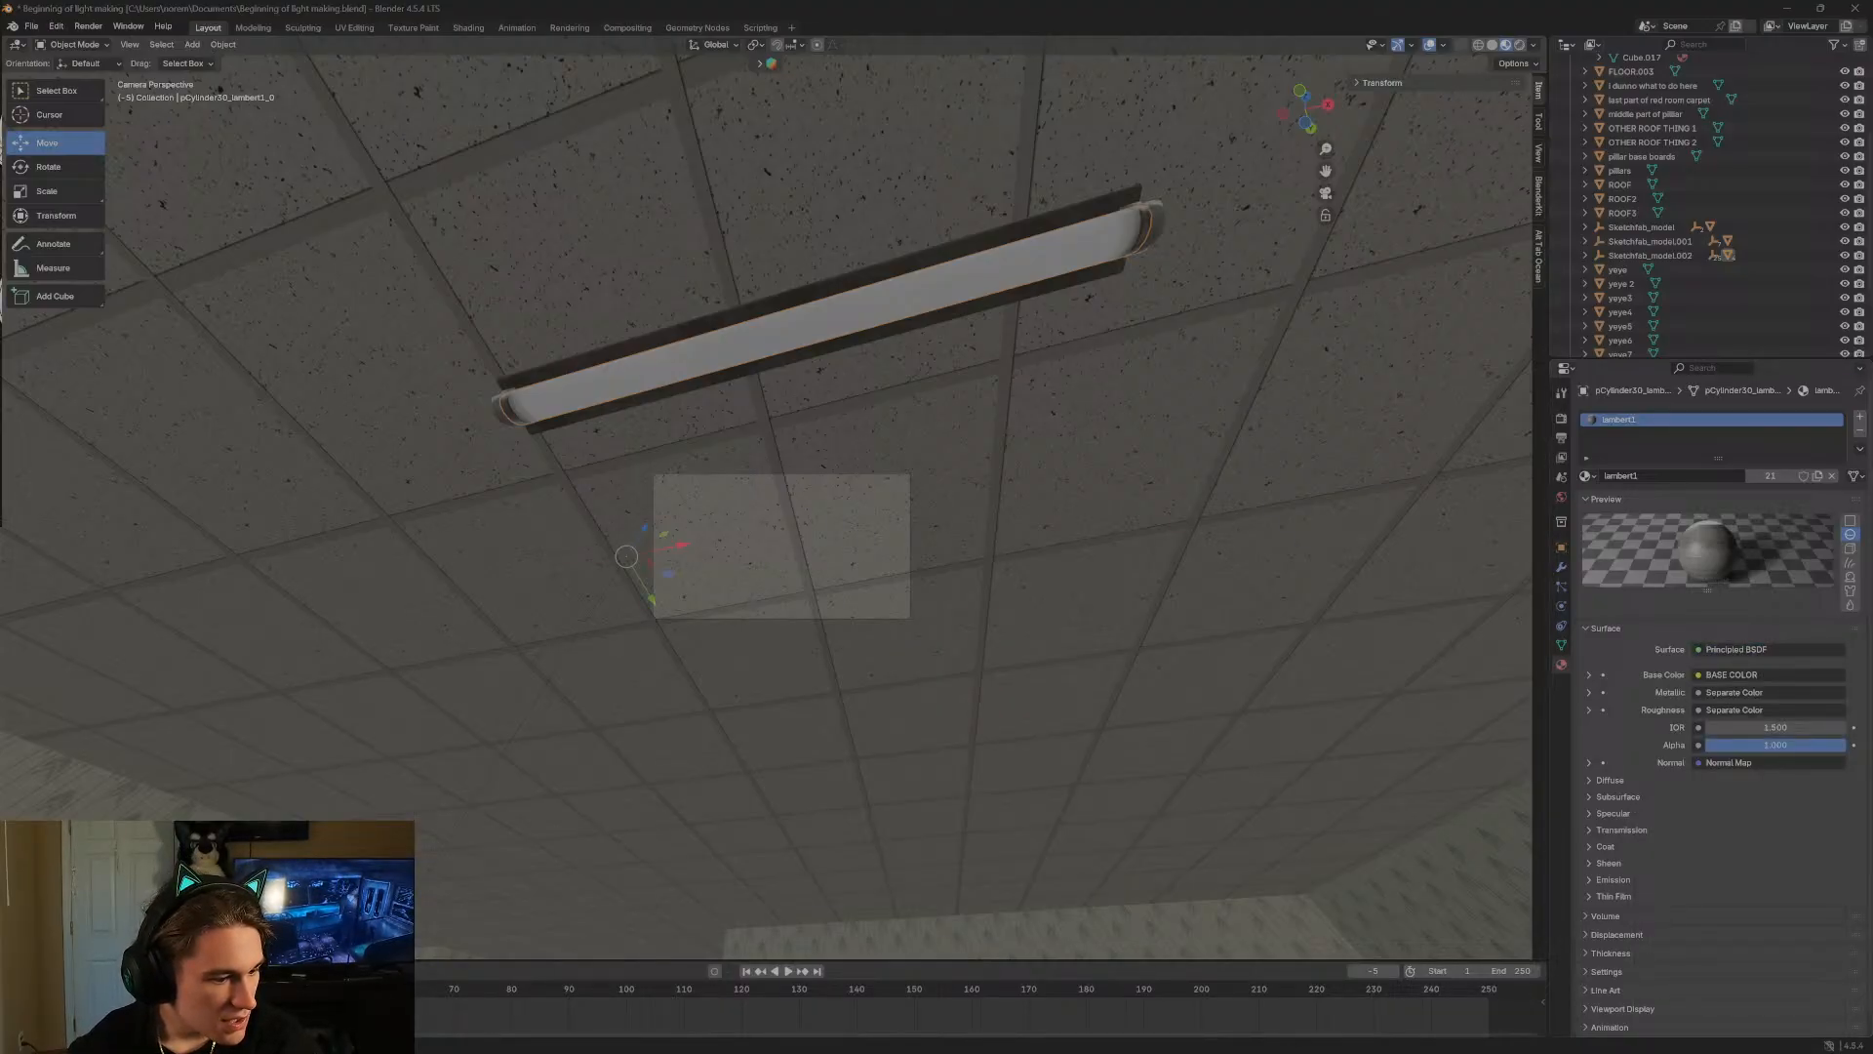
Examine the fluorescent fixture against the ceiling tiles from several angles below it.
{"action": "key", "text": "alt+Tab"}
{"action": "key", "text": "alt+Tab"}
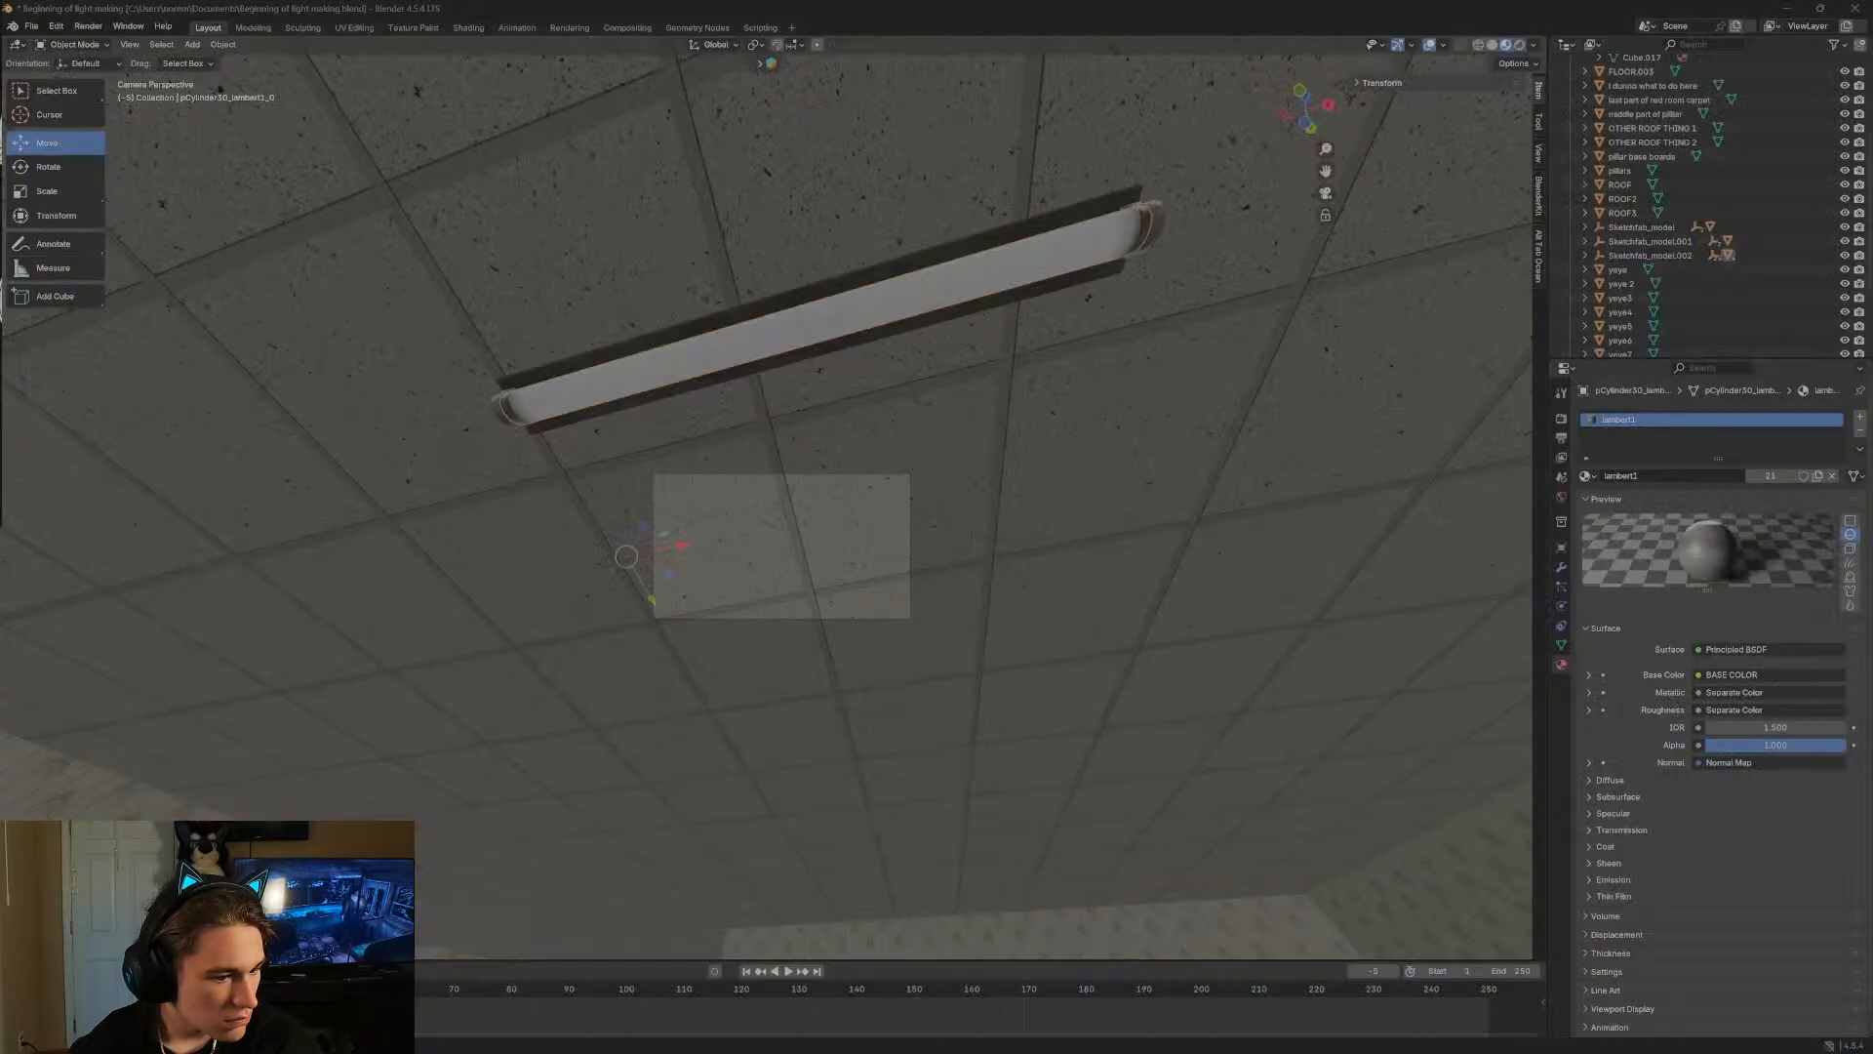
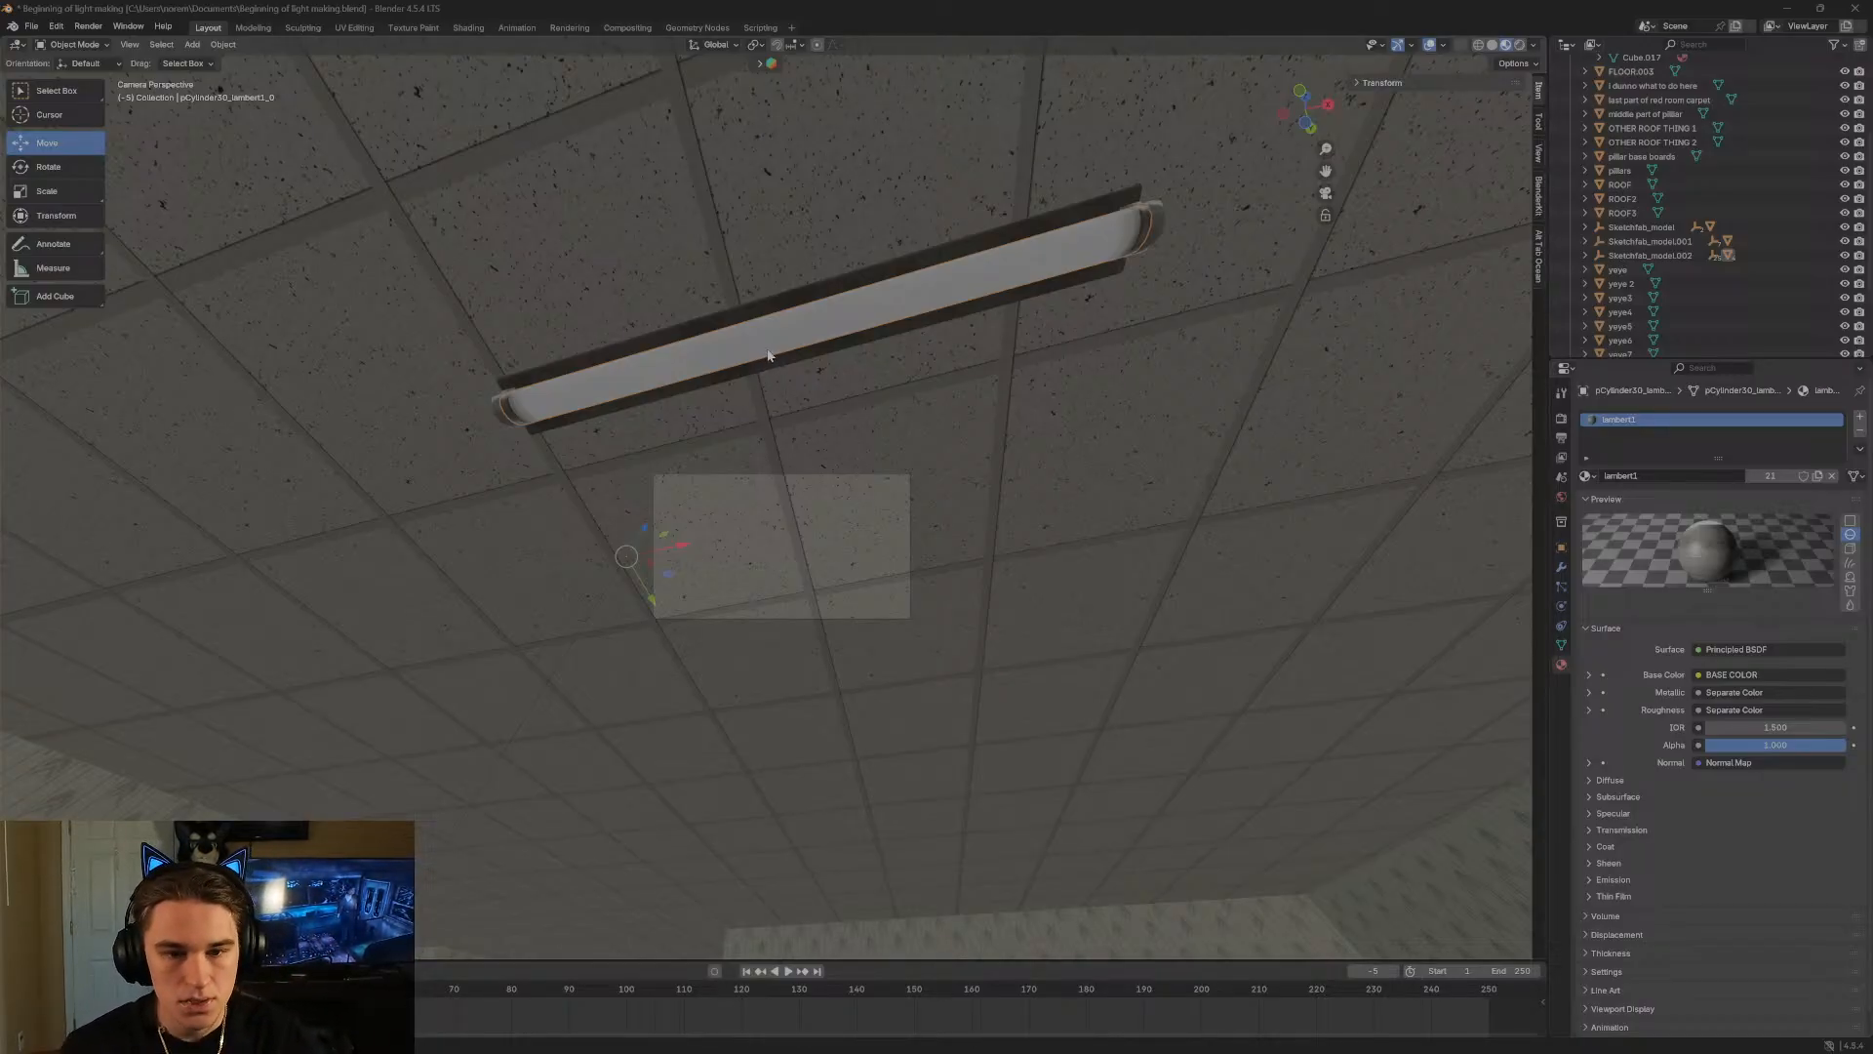
{"action": "key", "text": "shift+grave"}
{"action": "key", "text": "d"}
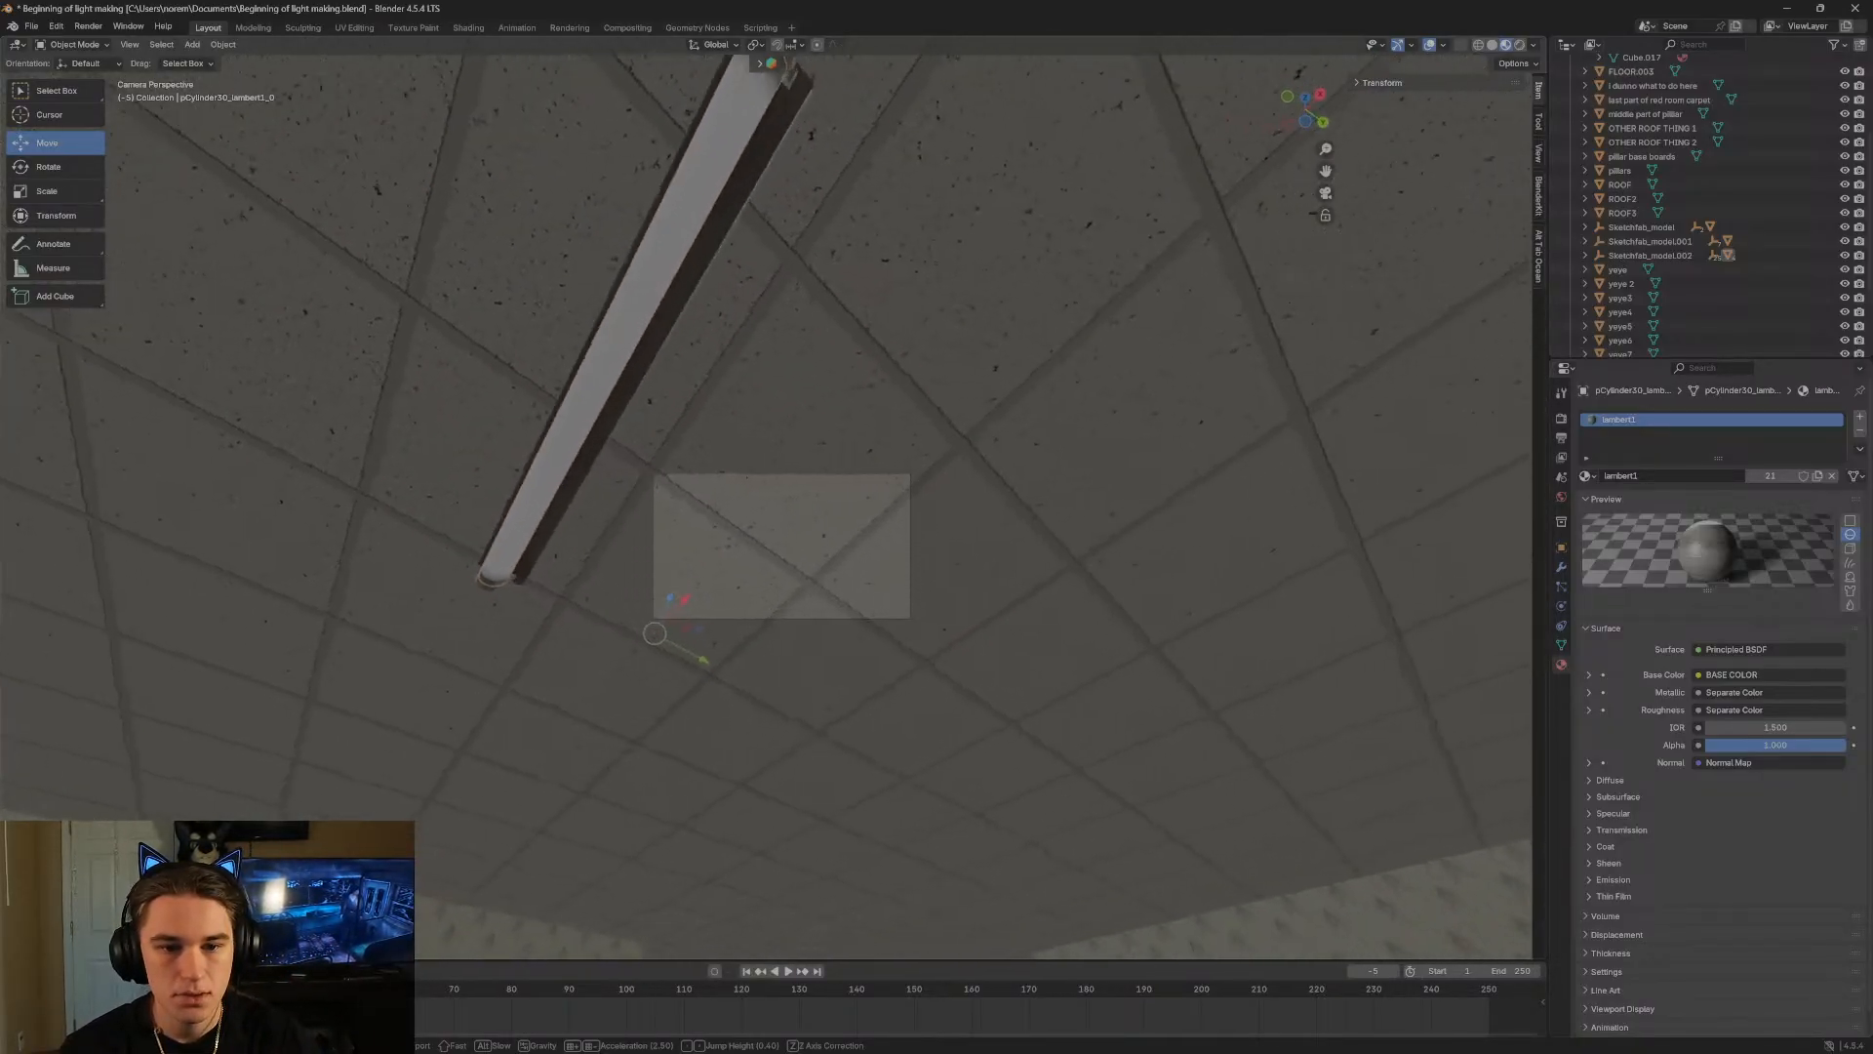
{"action": "key", "text": "s"}
{"action": "key", "text": "w"}
{"action": "key", "text": "w"}
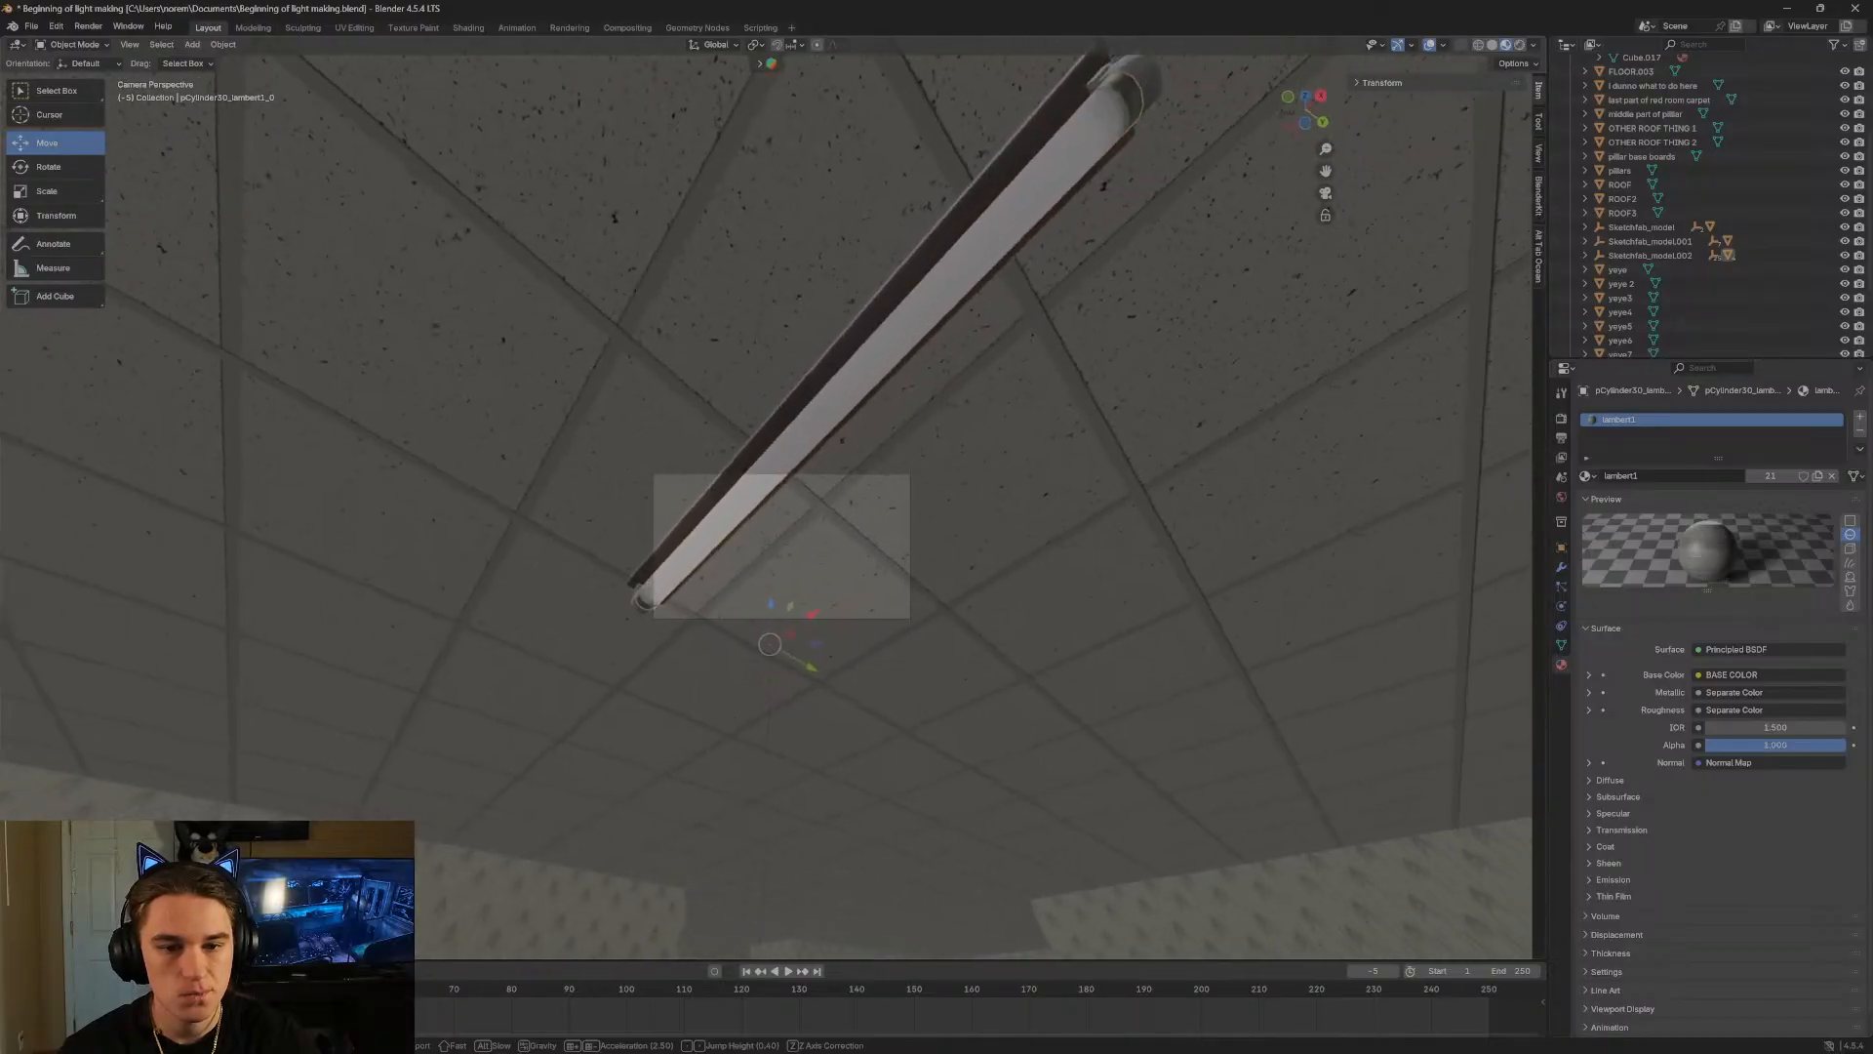
{"action": "key", "text": "s"}
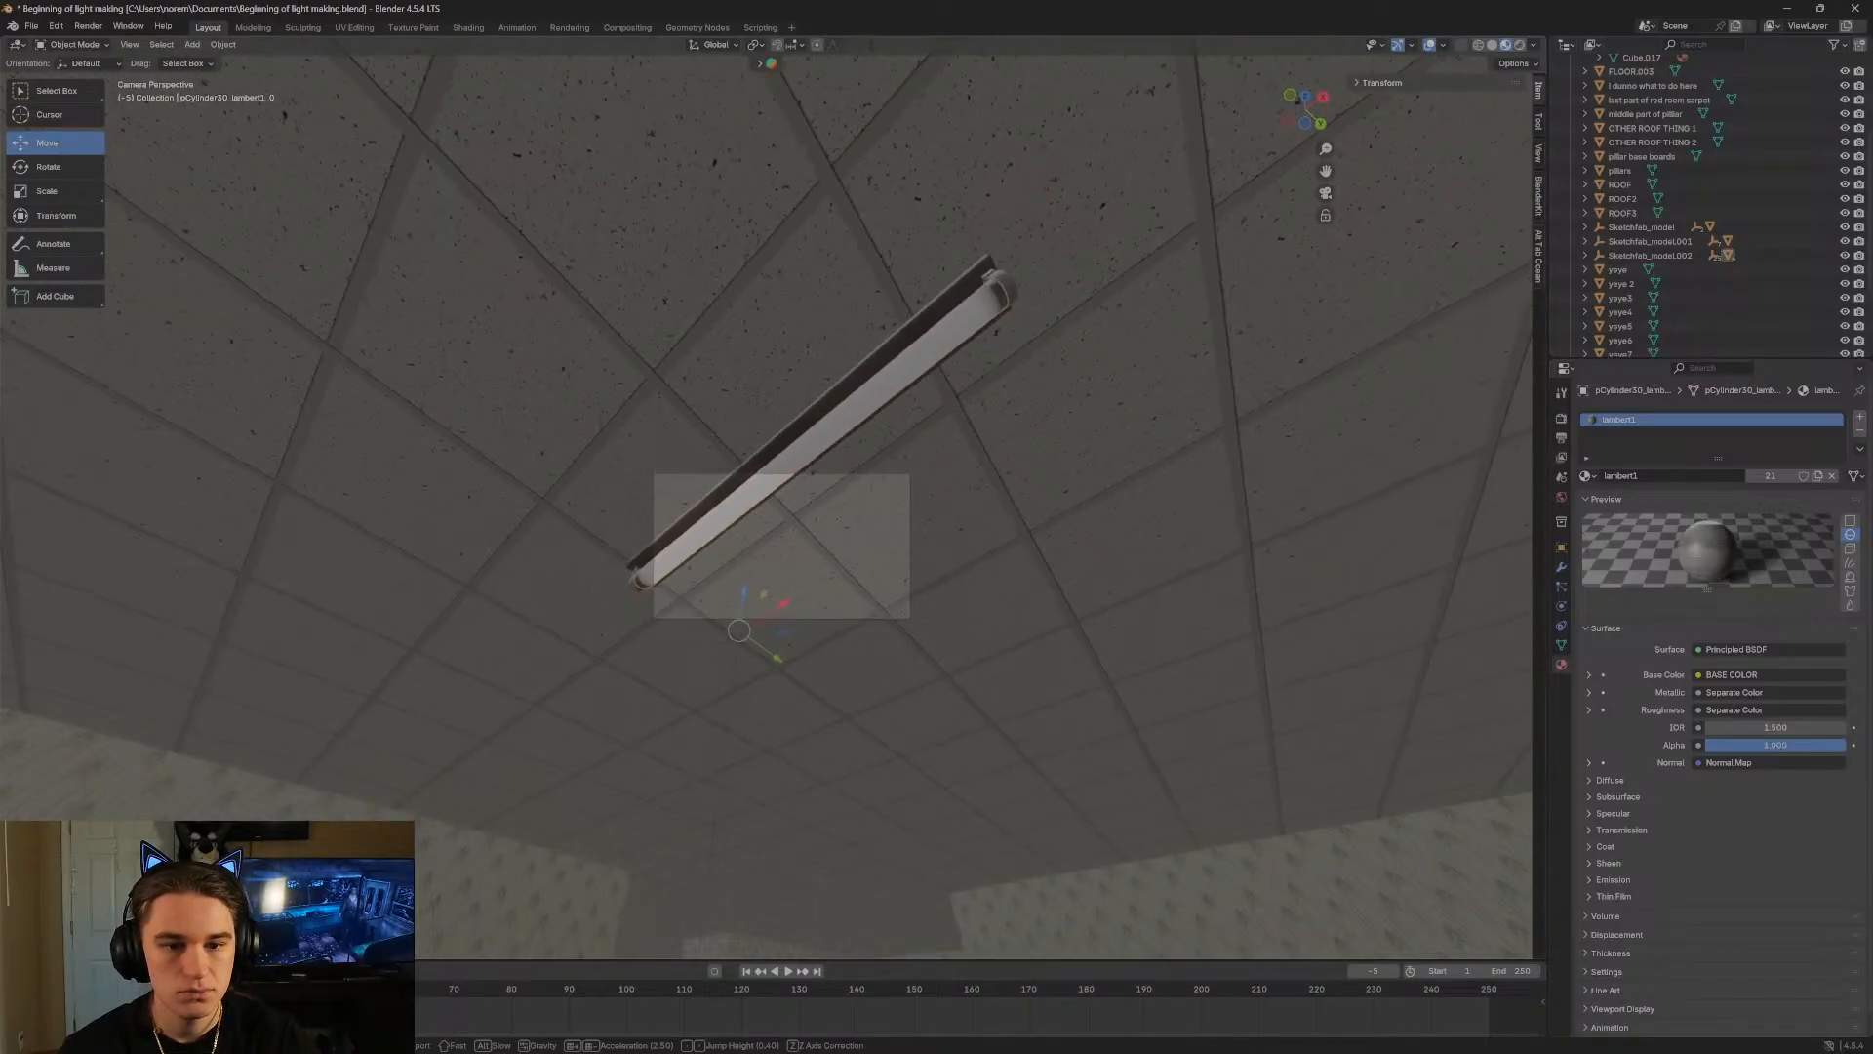
{"action": "key", "text": "d"}
{"action": "key", "text": "a"}
{"action": "left_click", "coordinate": [783, 341]}
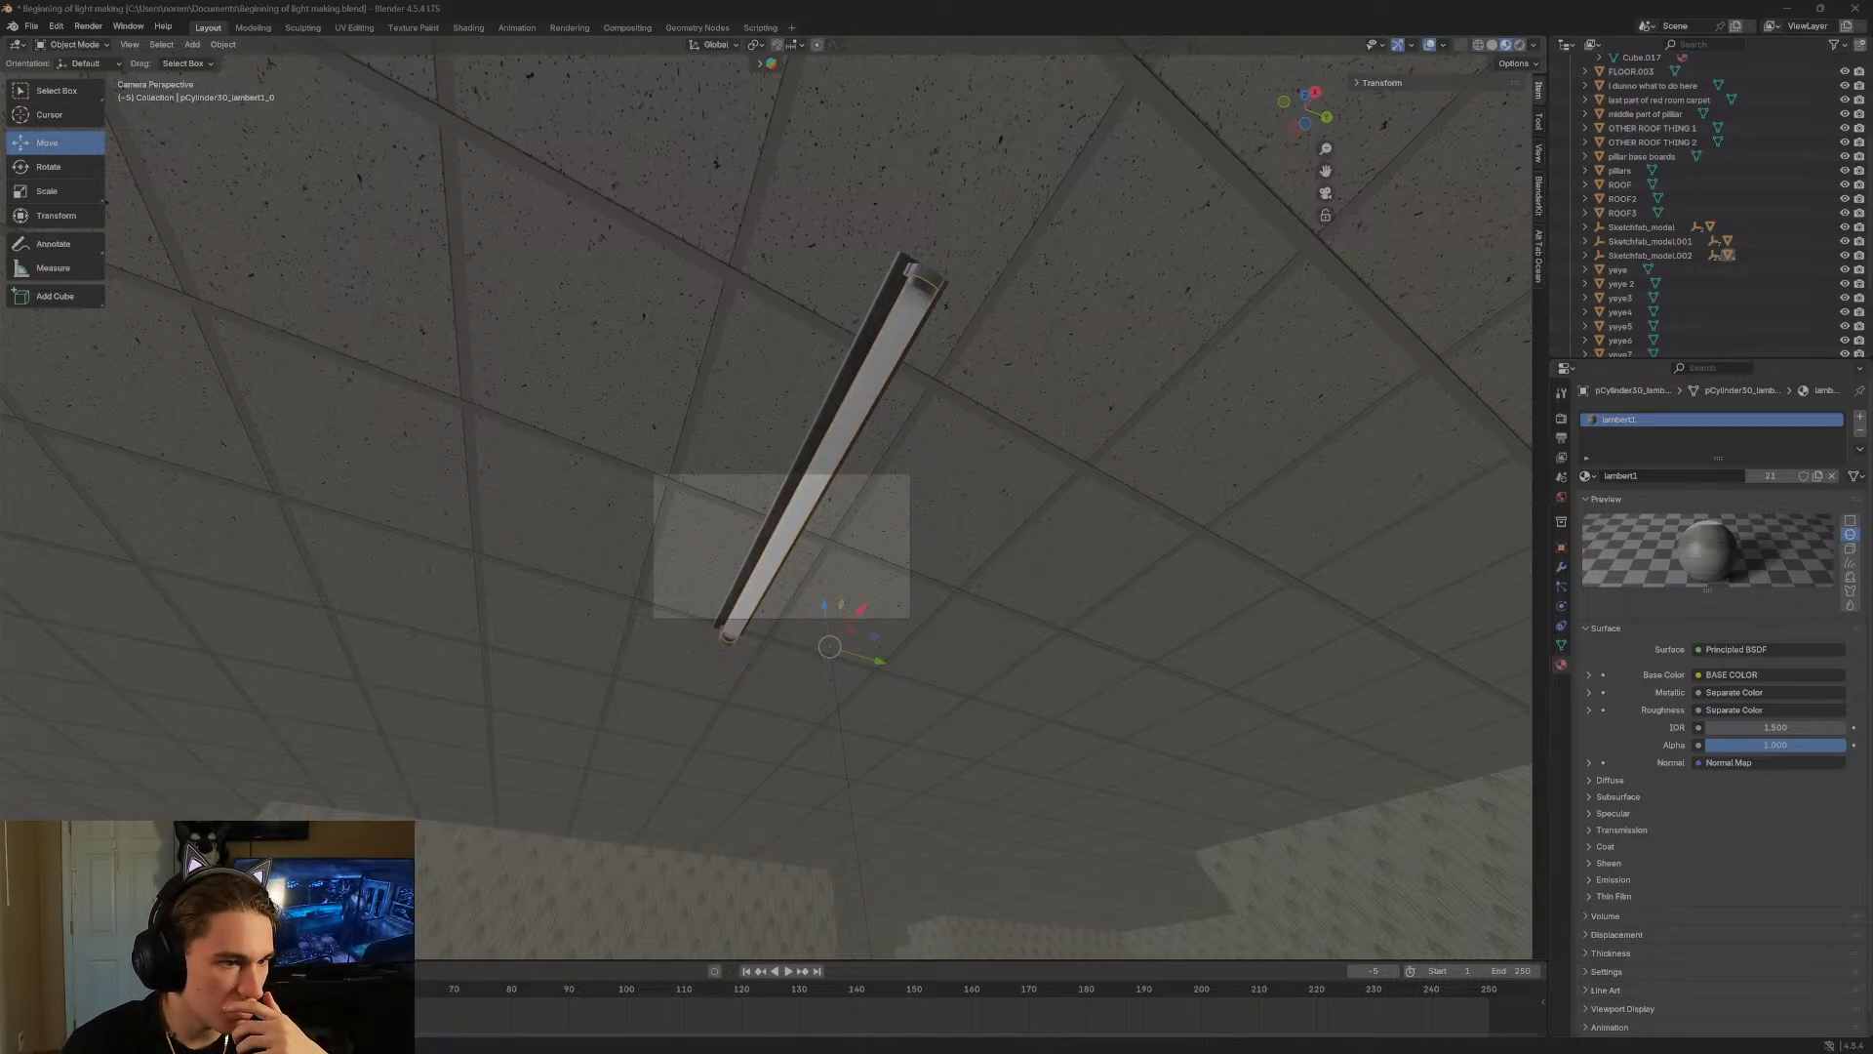
Switch to the YouTube tutorial on turning an object into a light source, watch its EEVEE raytracing section, and return to Blender.
{"action": "left_click", "coordinate": [390, 185]}
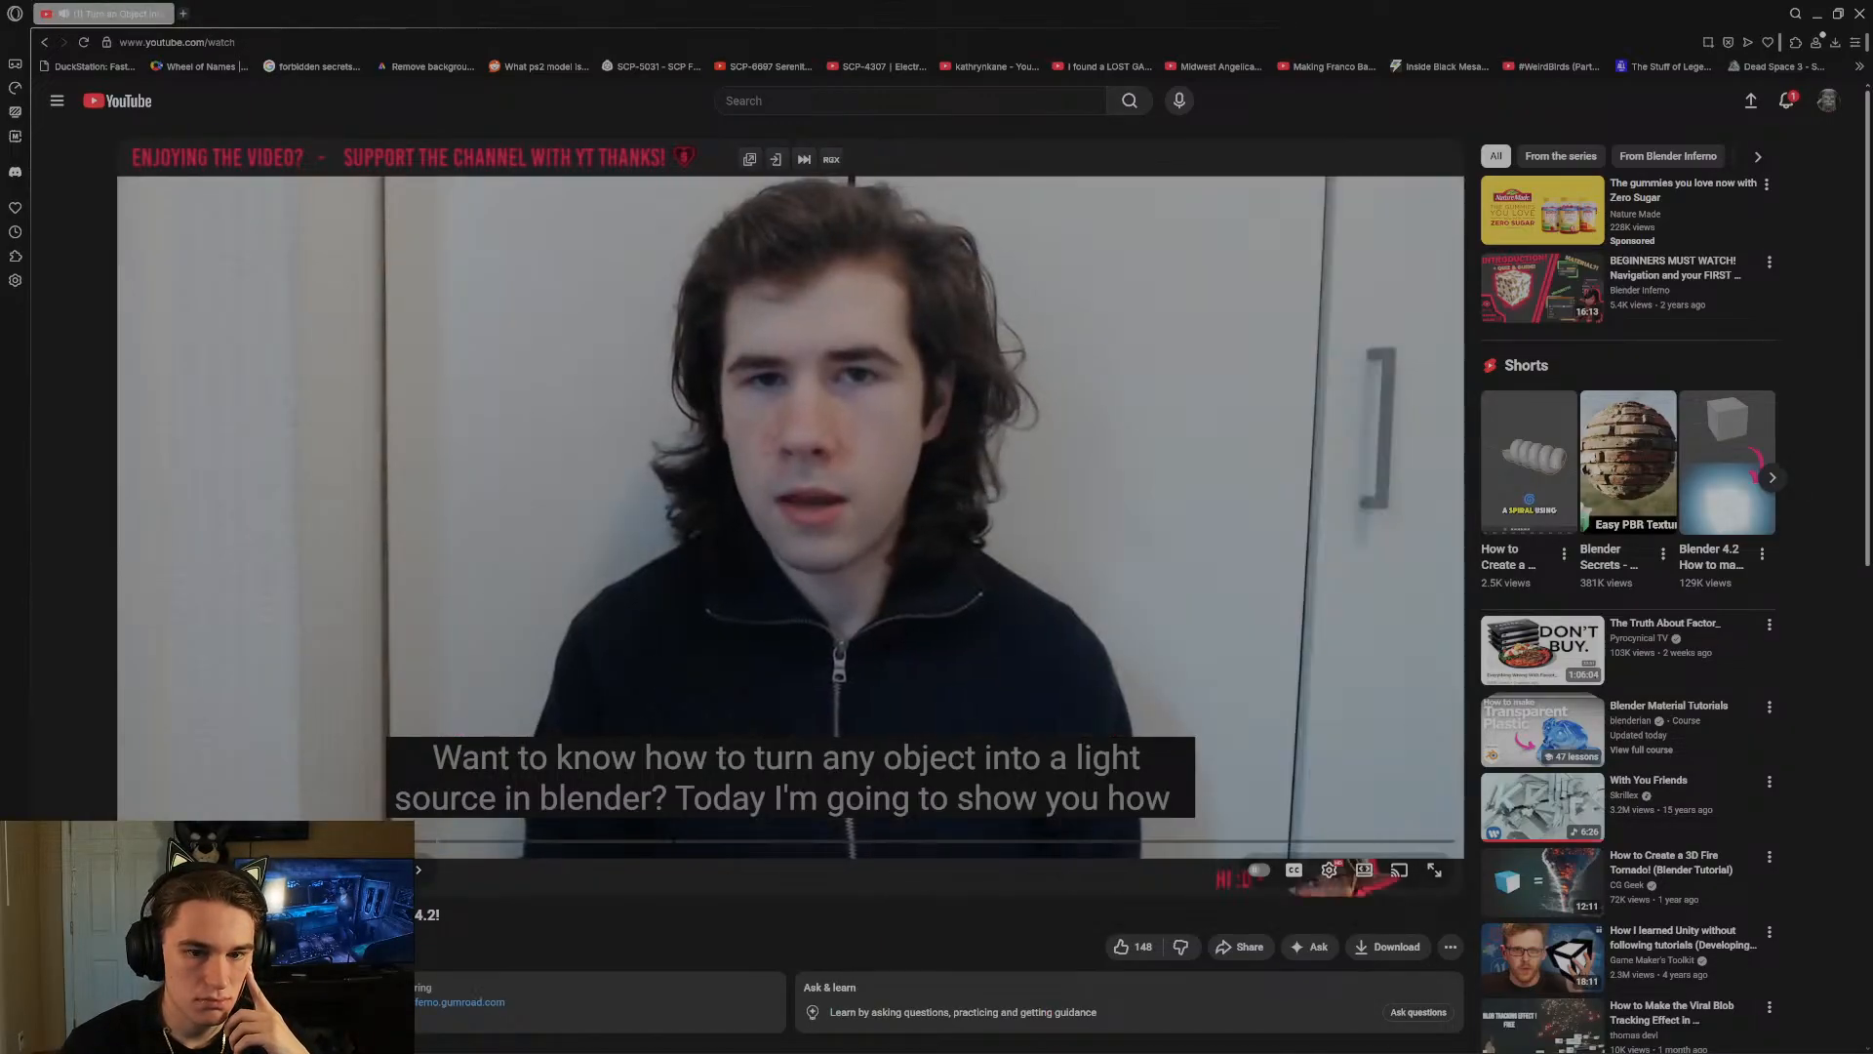
{"action": "left_click", "coordinate": [862, 447]}
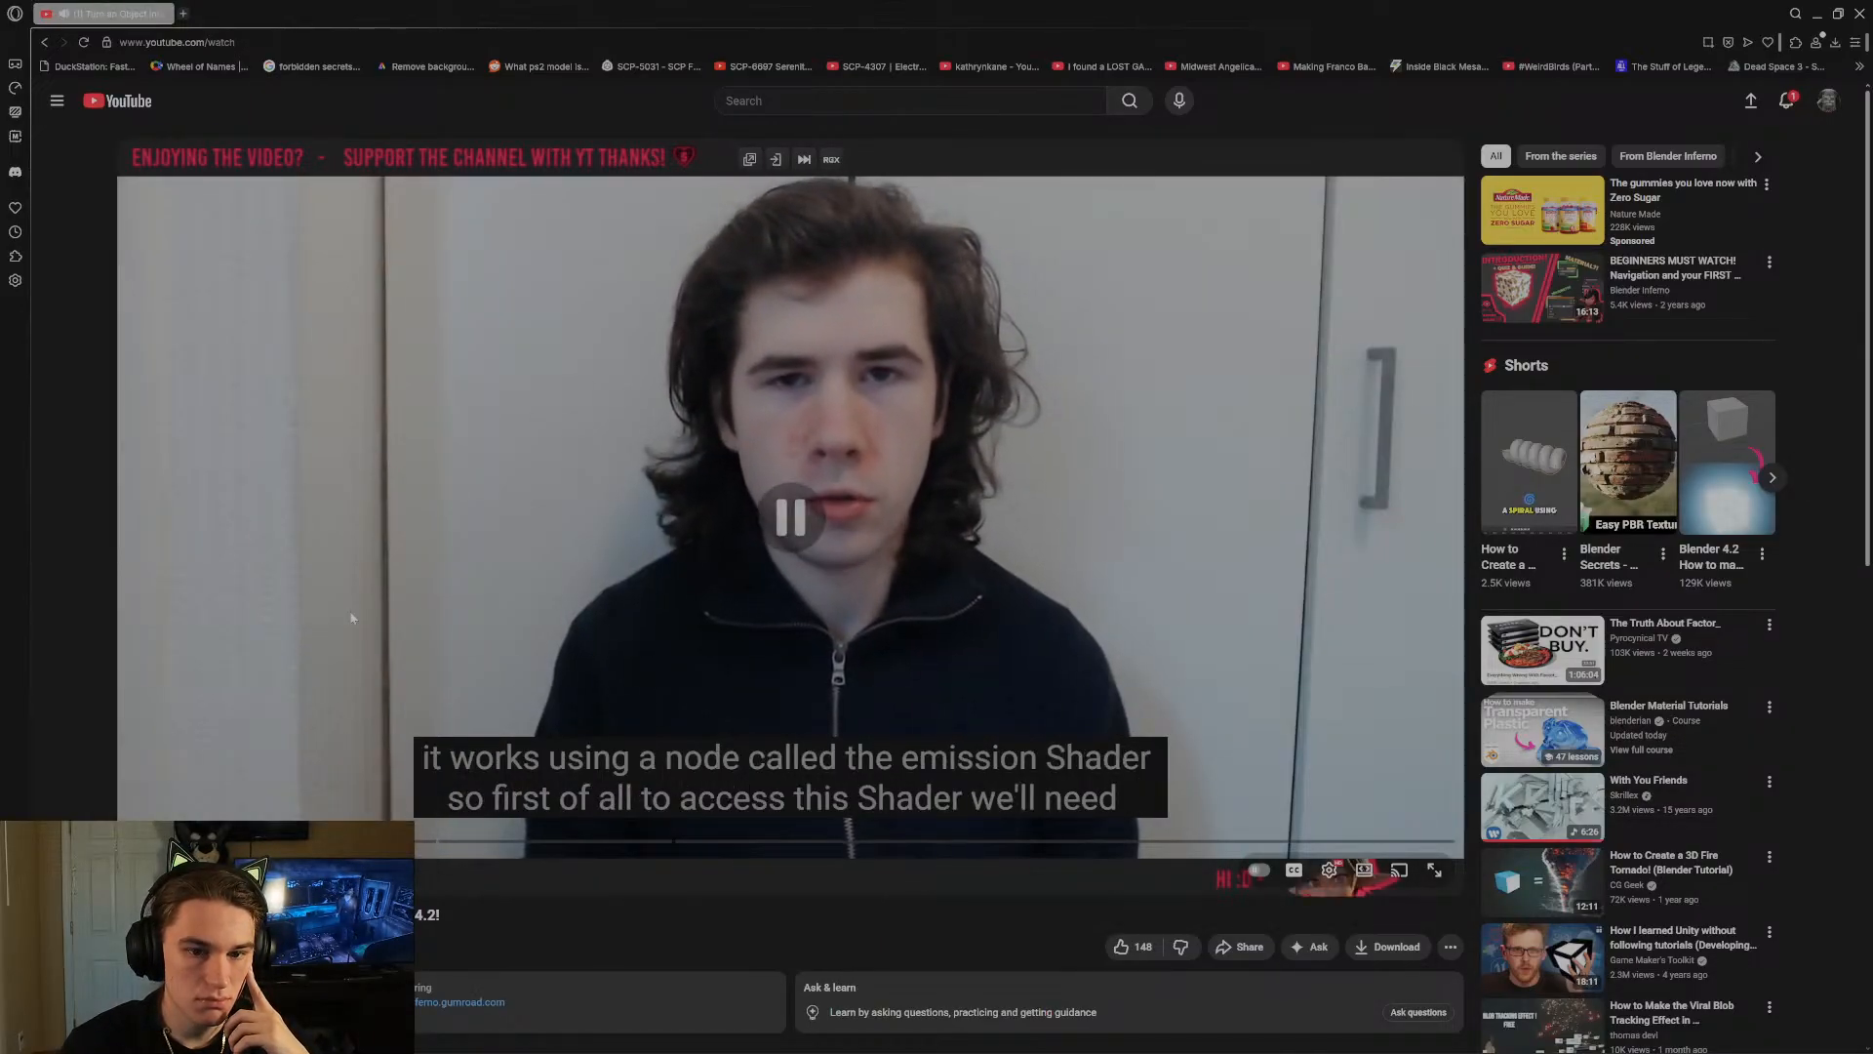
{"action": "left_click", "coordinate": [861, 447]}
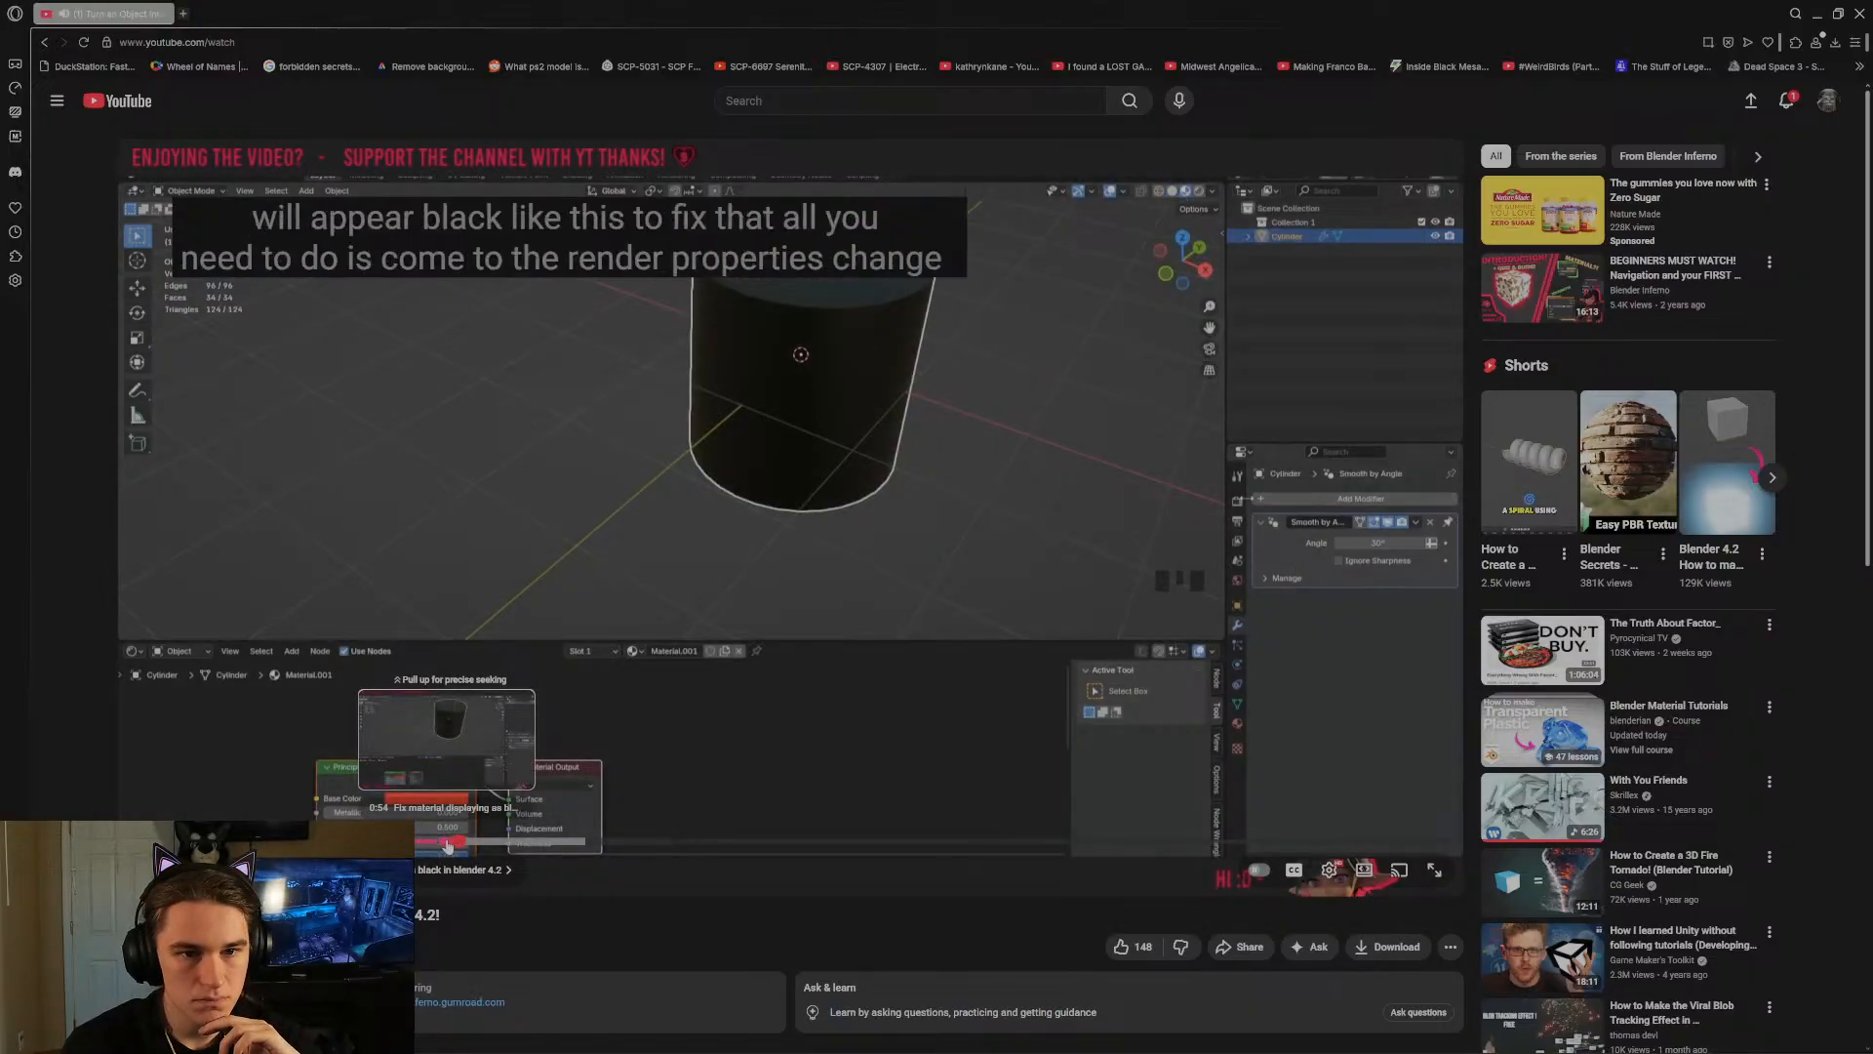
{"action": "left_click_drag", "start_coordinate": [418, 205], "coordinate": [419, 563]}
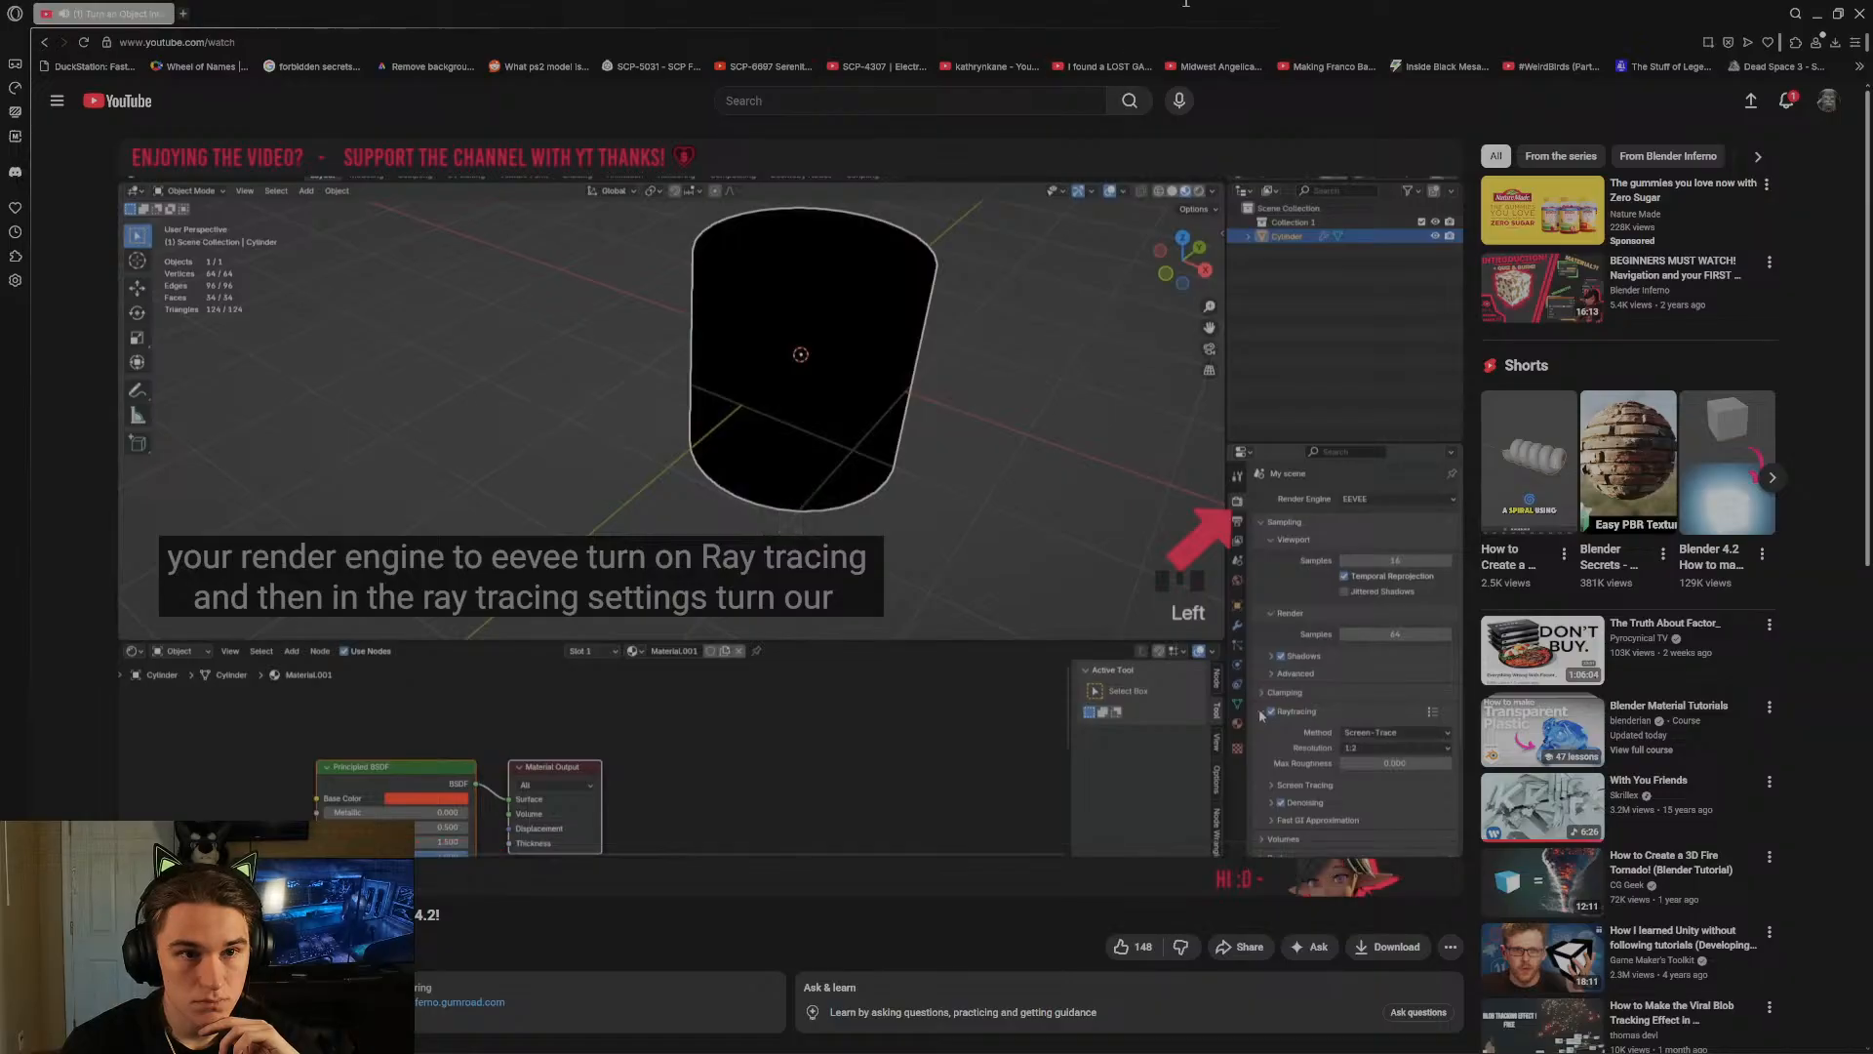
{"action": "left_click_drag", "start_coordinate": [1186, 3], "coordinate": [0, 488]}
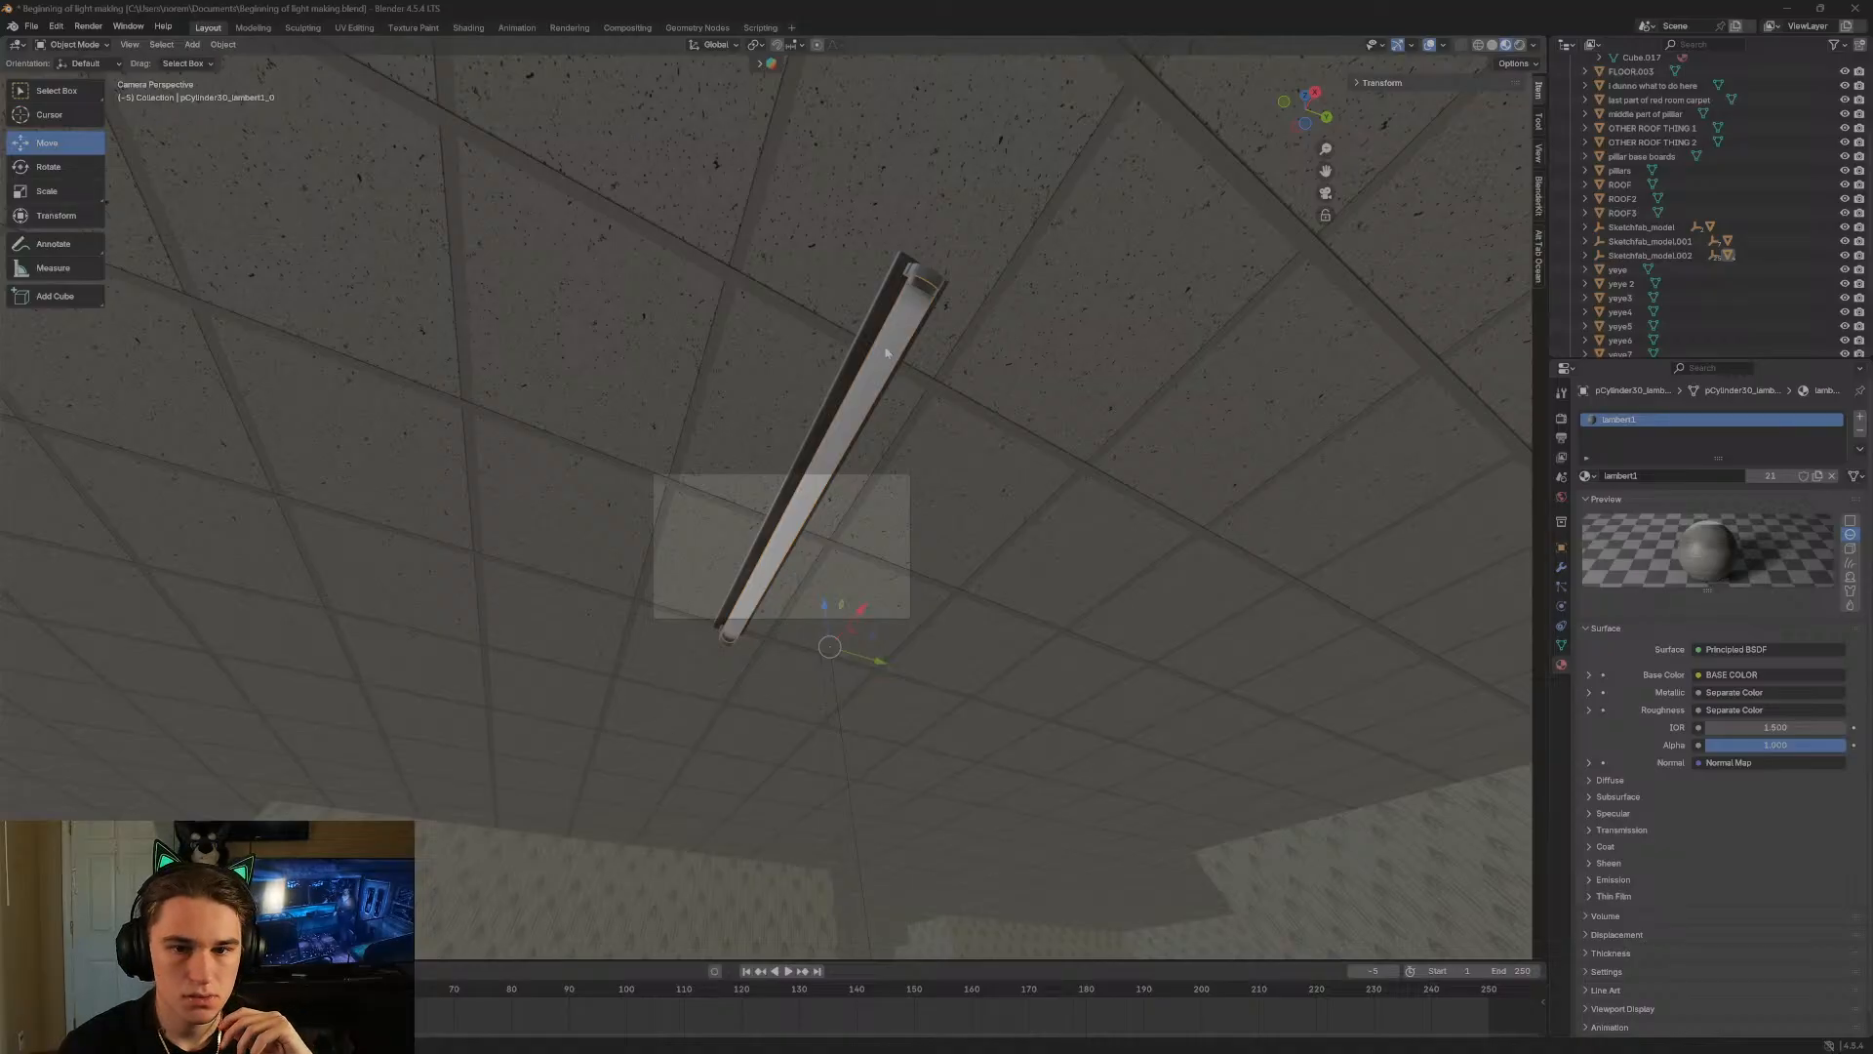
Open the scene's render settings and enable Raytracing for the EEVEE engine.
{"action": "left_click", "coordinate": [1561, 392]}
{"action": "left_click", "coordinate": [1561, 417]}
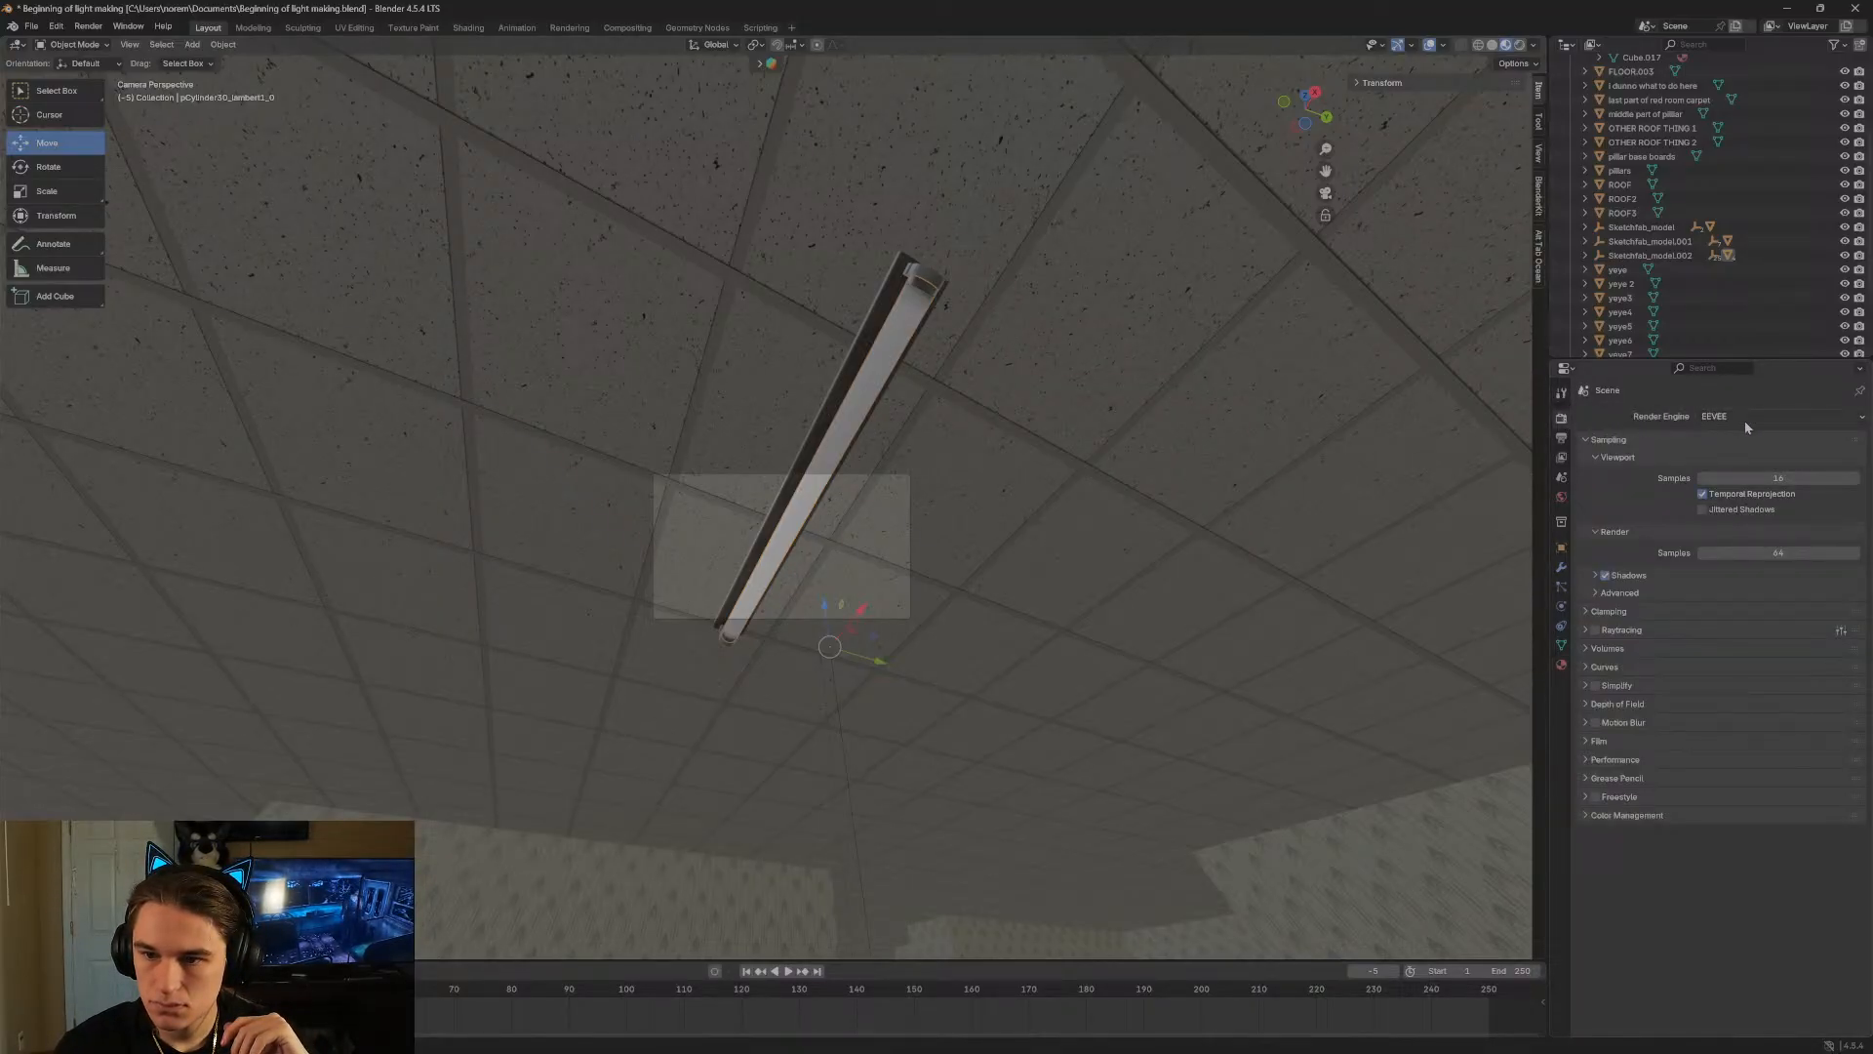
{"action": "left_click", "coordinate": [1597, 533]}
{"action": "left_click", "coordinate": [1598, 533]}
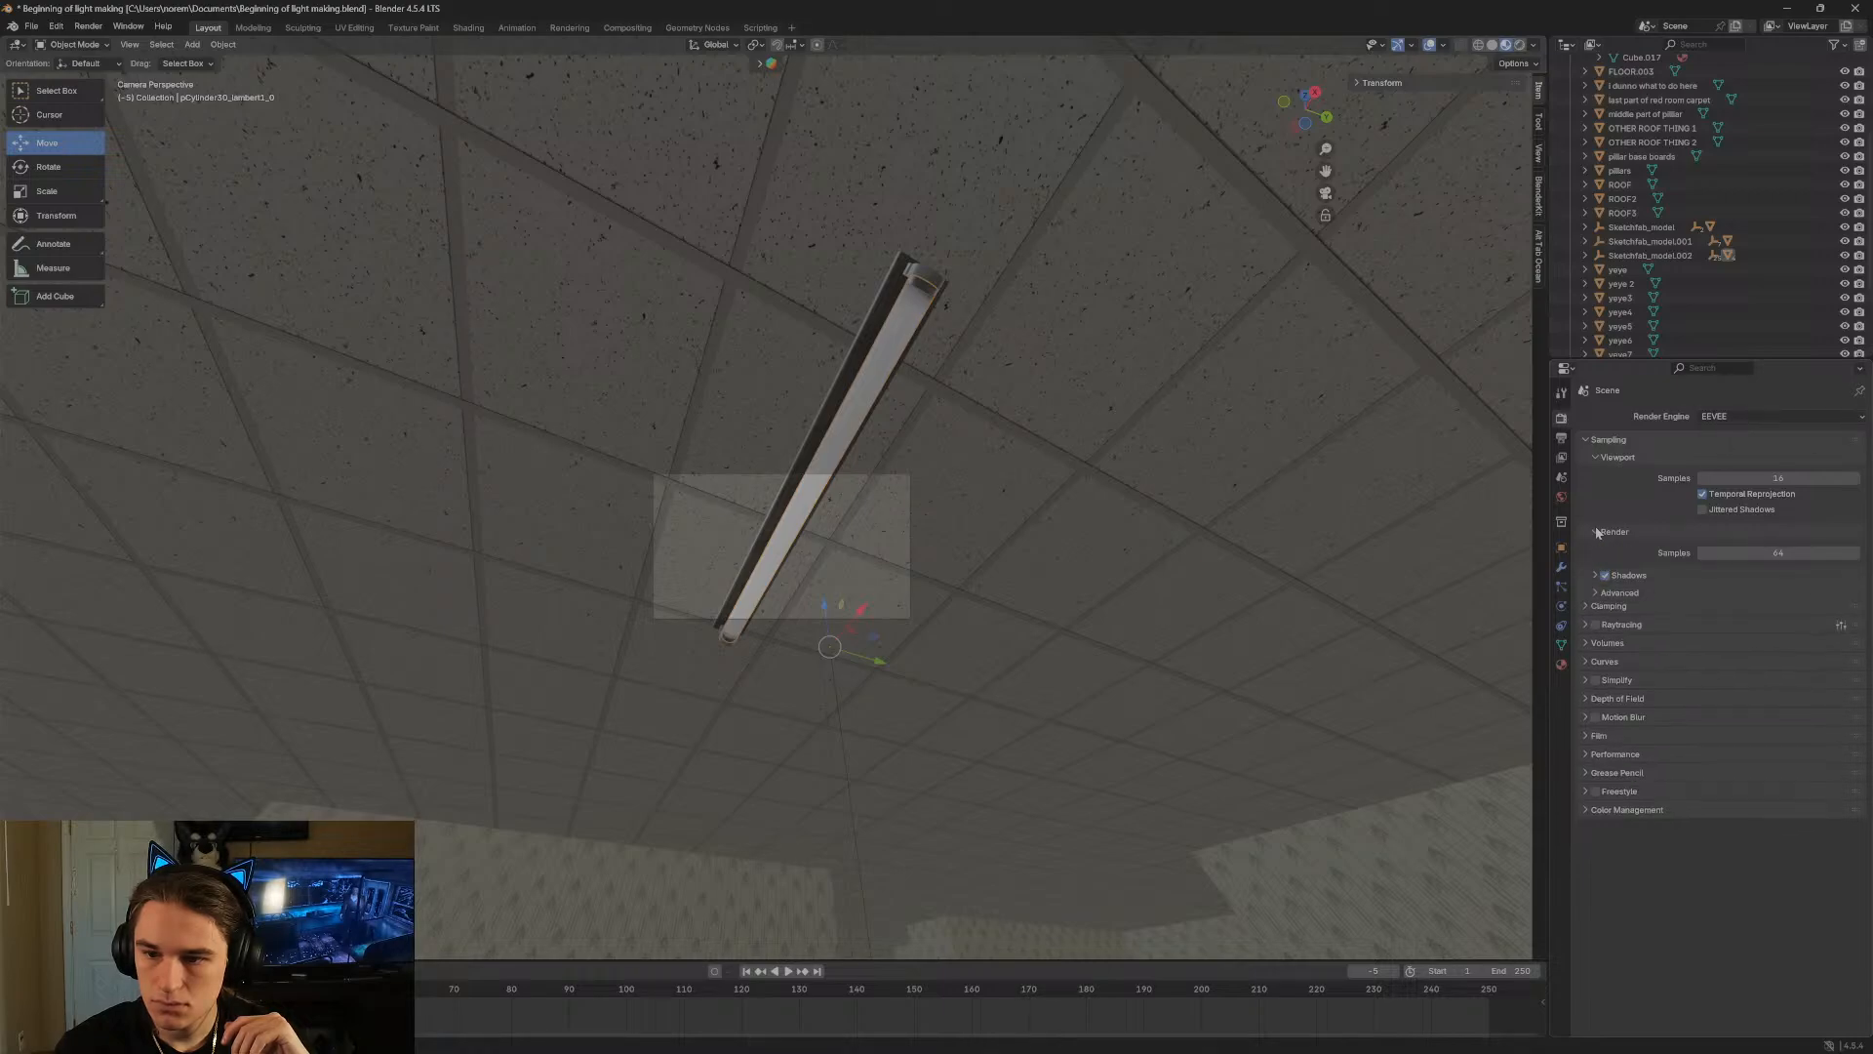
{"action": "left_click", "coordinate": [1596, 630]}
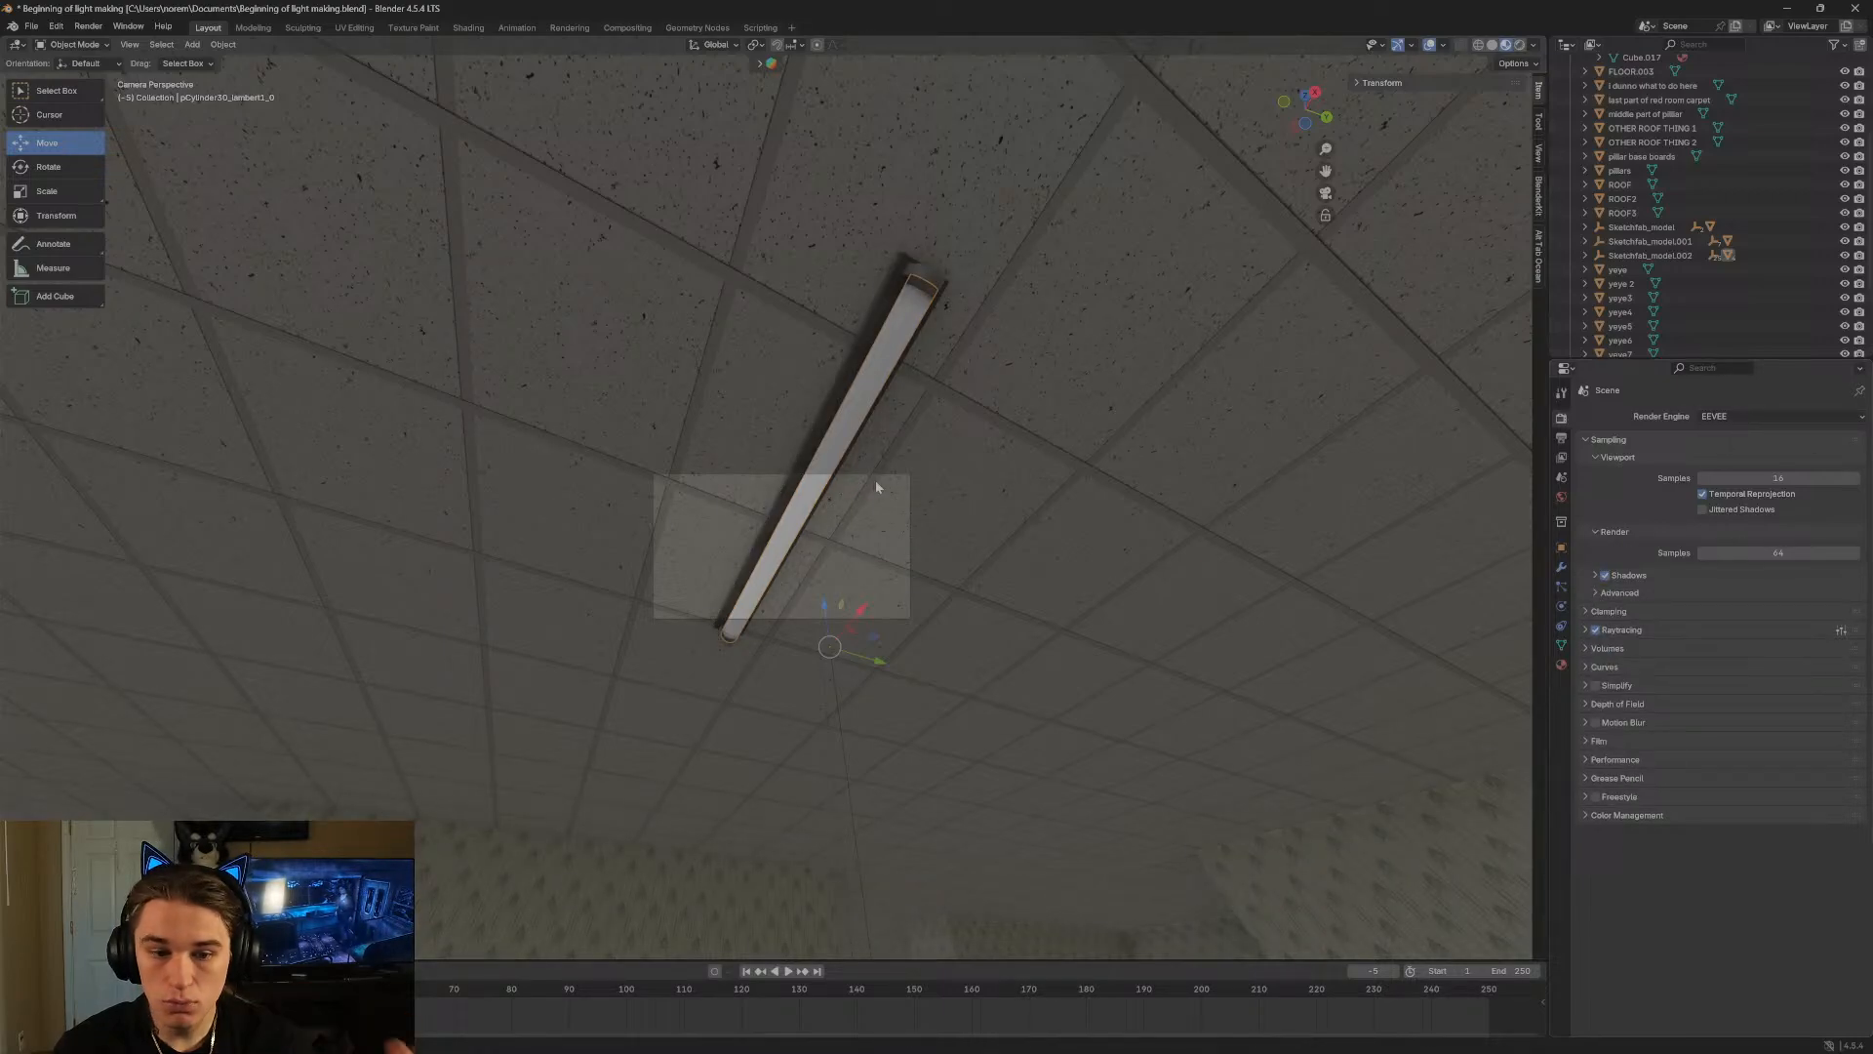
Examine the room and fixture with raytracing on, comparing Rendered shading with Material Preview in the viewport.
{"action": "key", "text": "shift+grave"}
{"action": "key", "text": "w"}
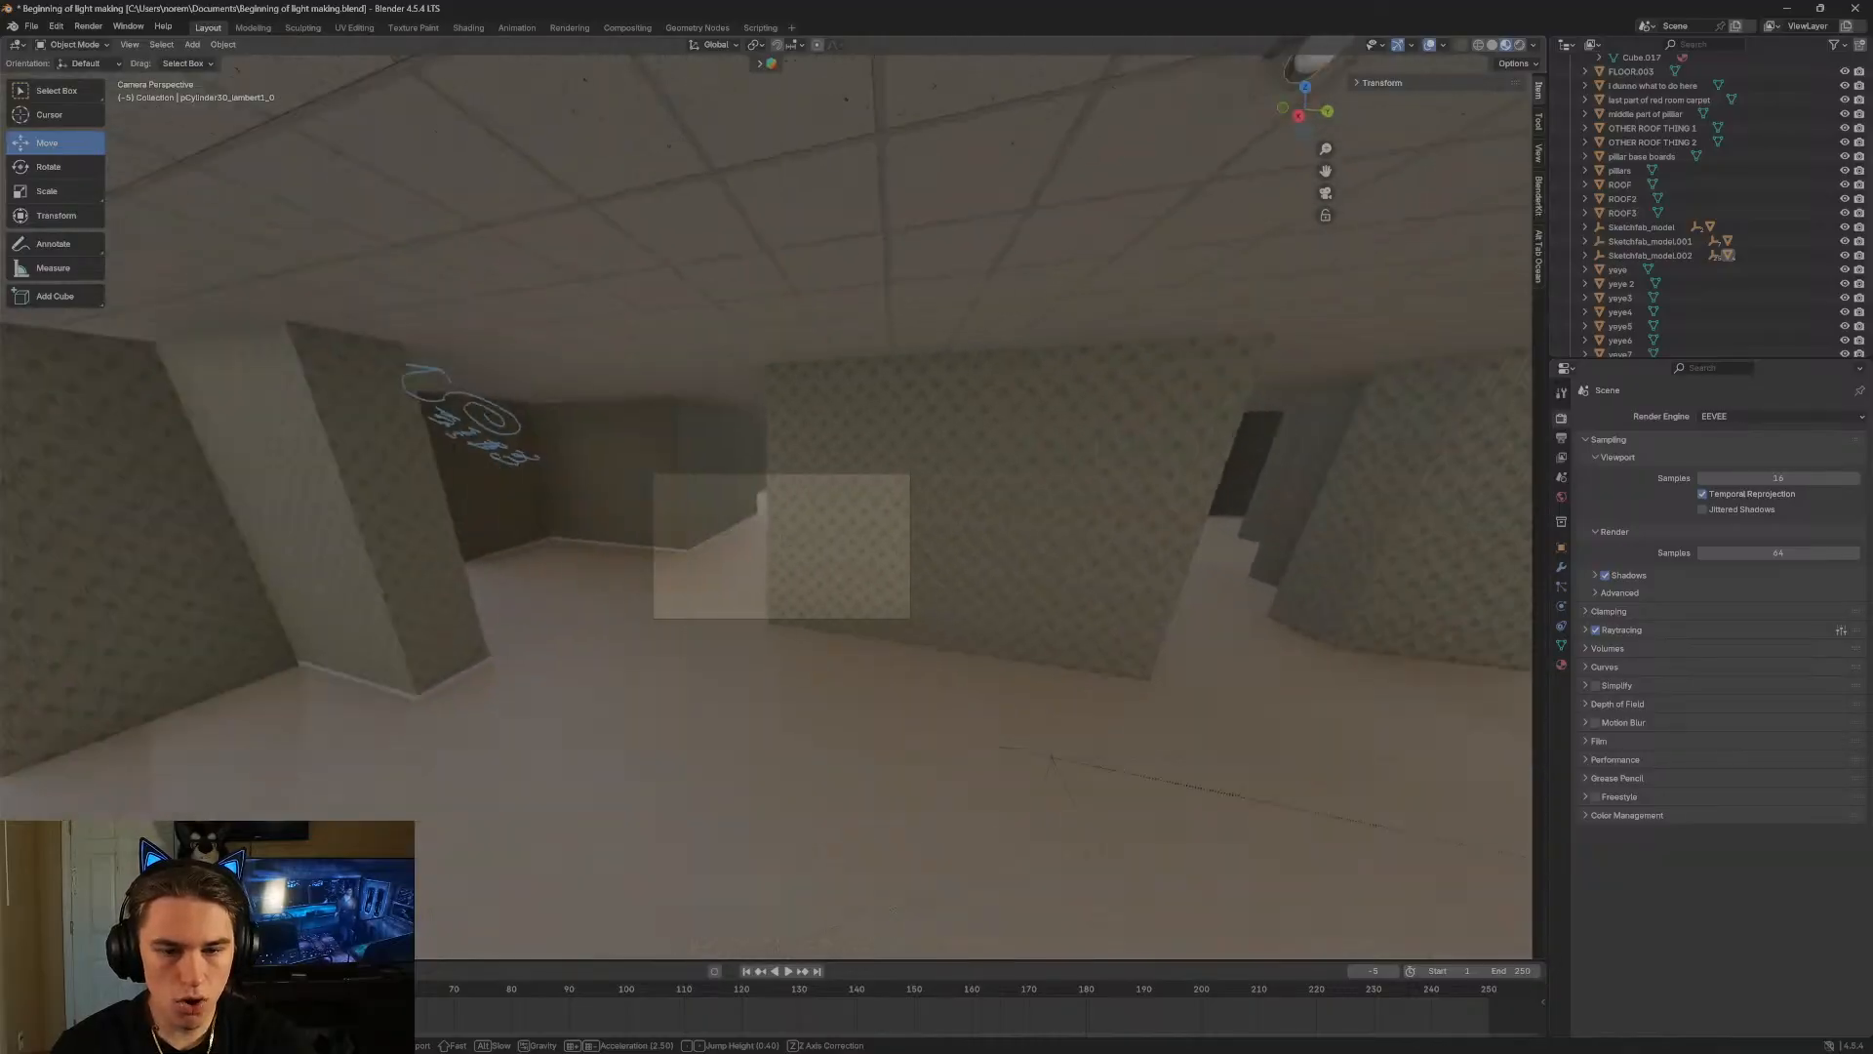
{"action": "key", "text": "s"}
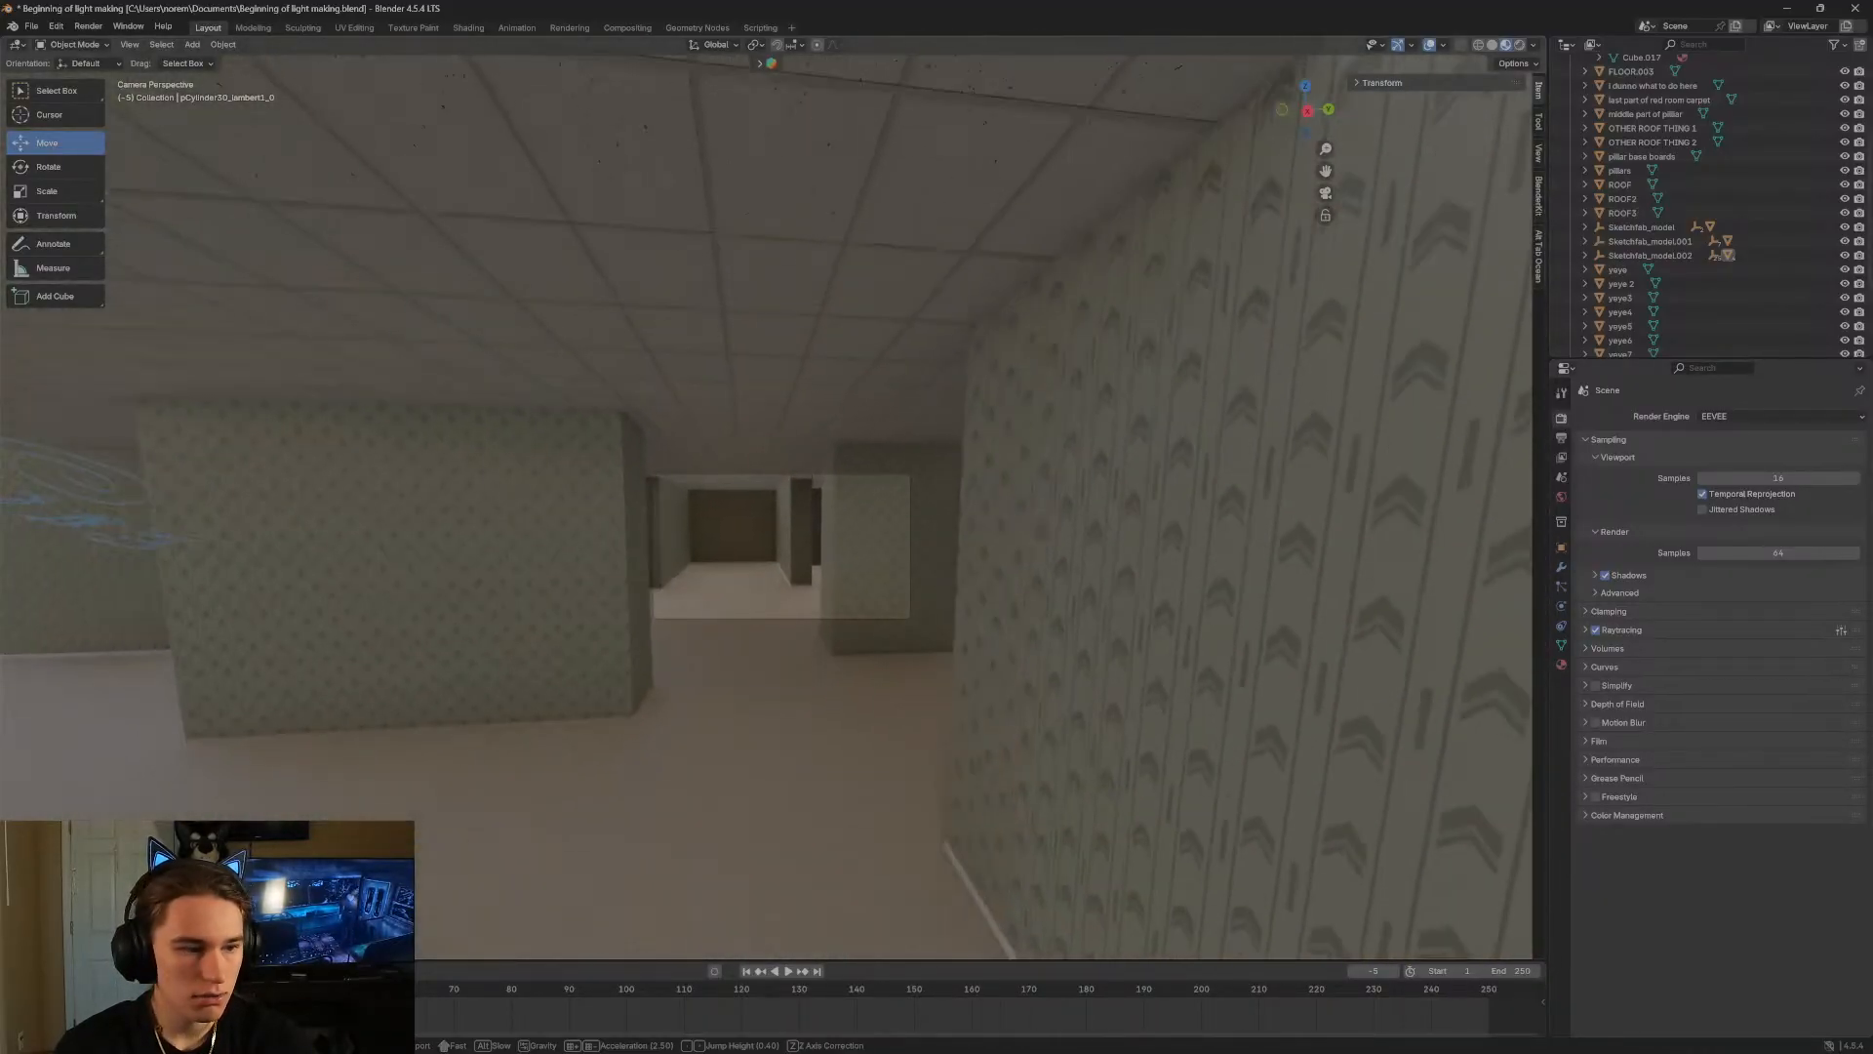
{"action": "left_click", "coordinate": [913, 461]}
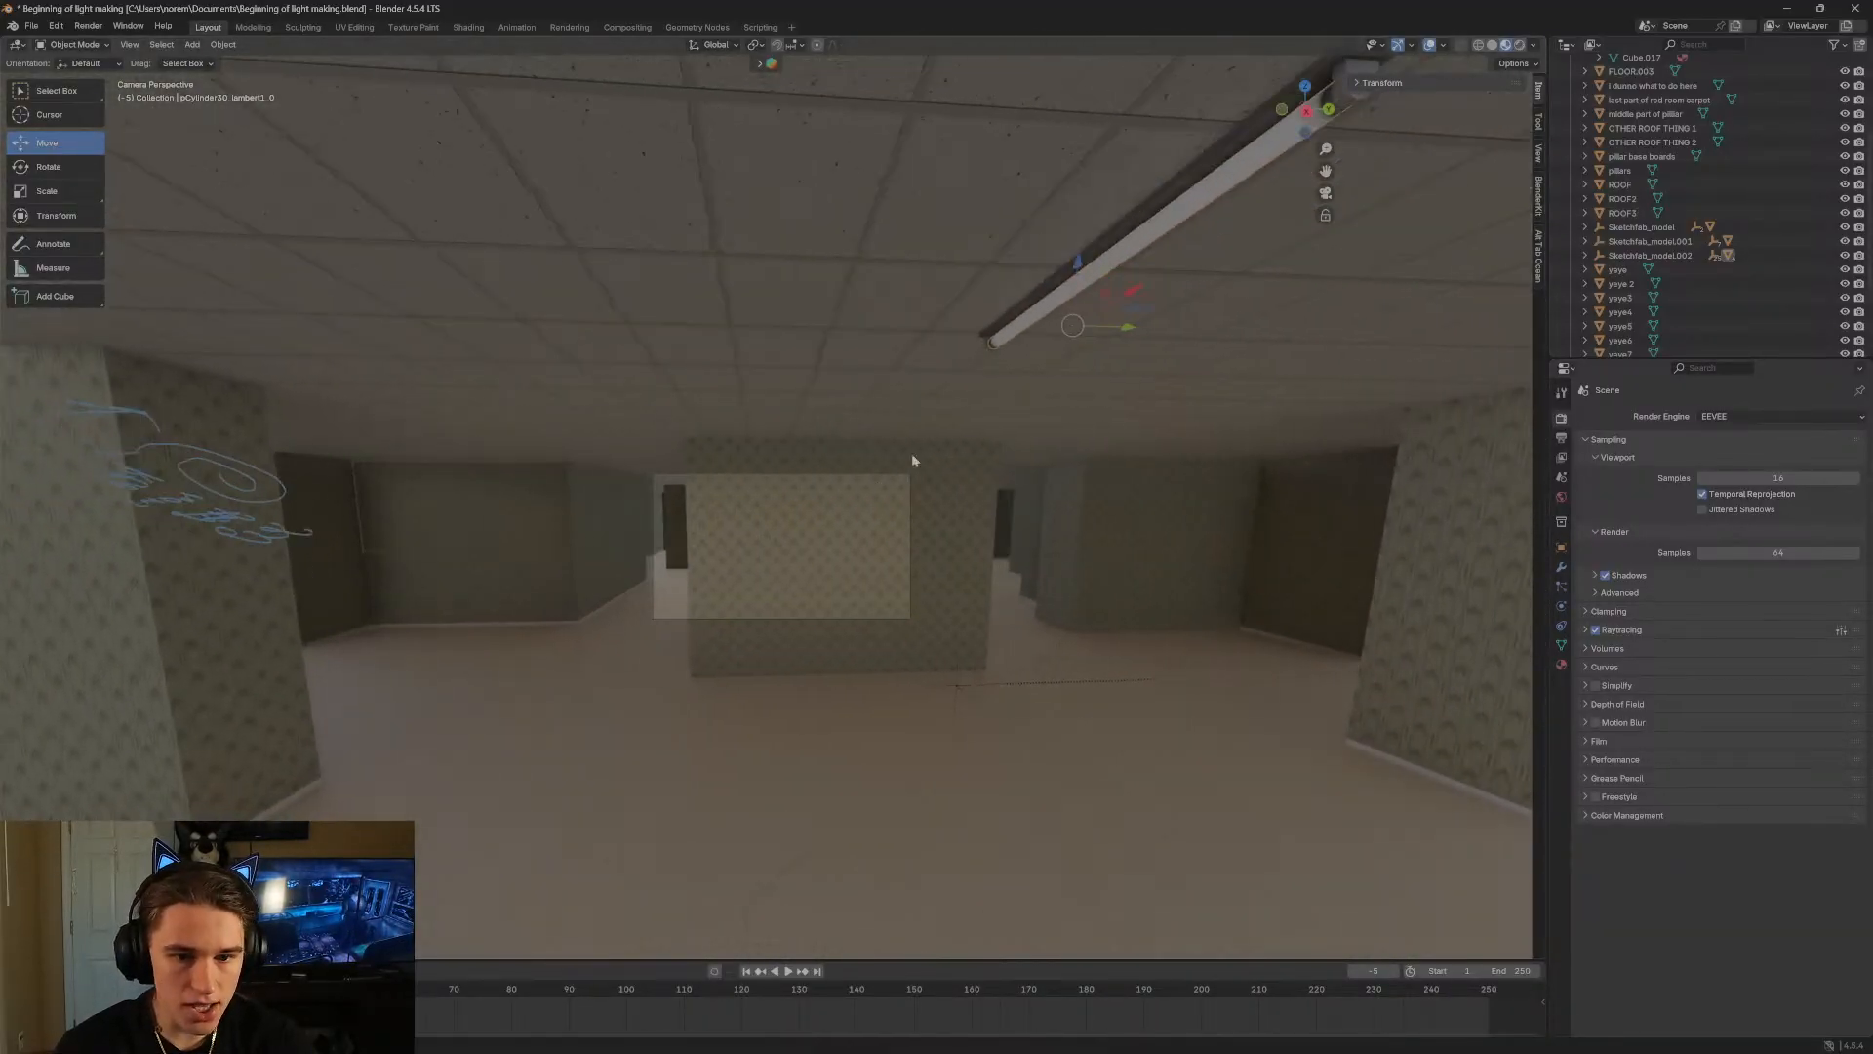
{"action": "left_click", "coordinate": [1520, 45]}
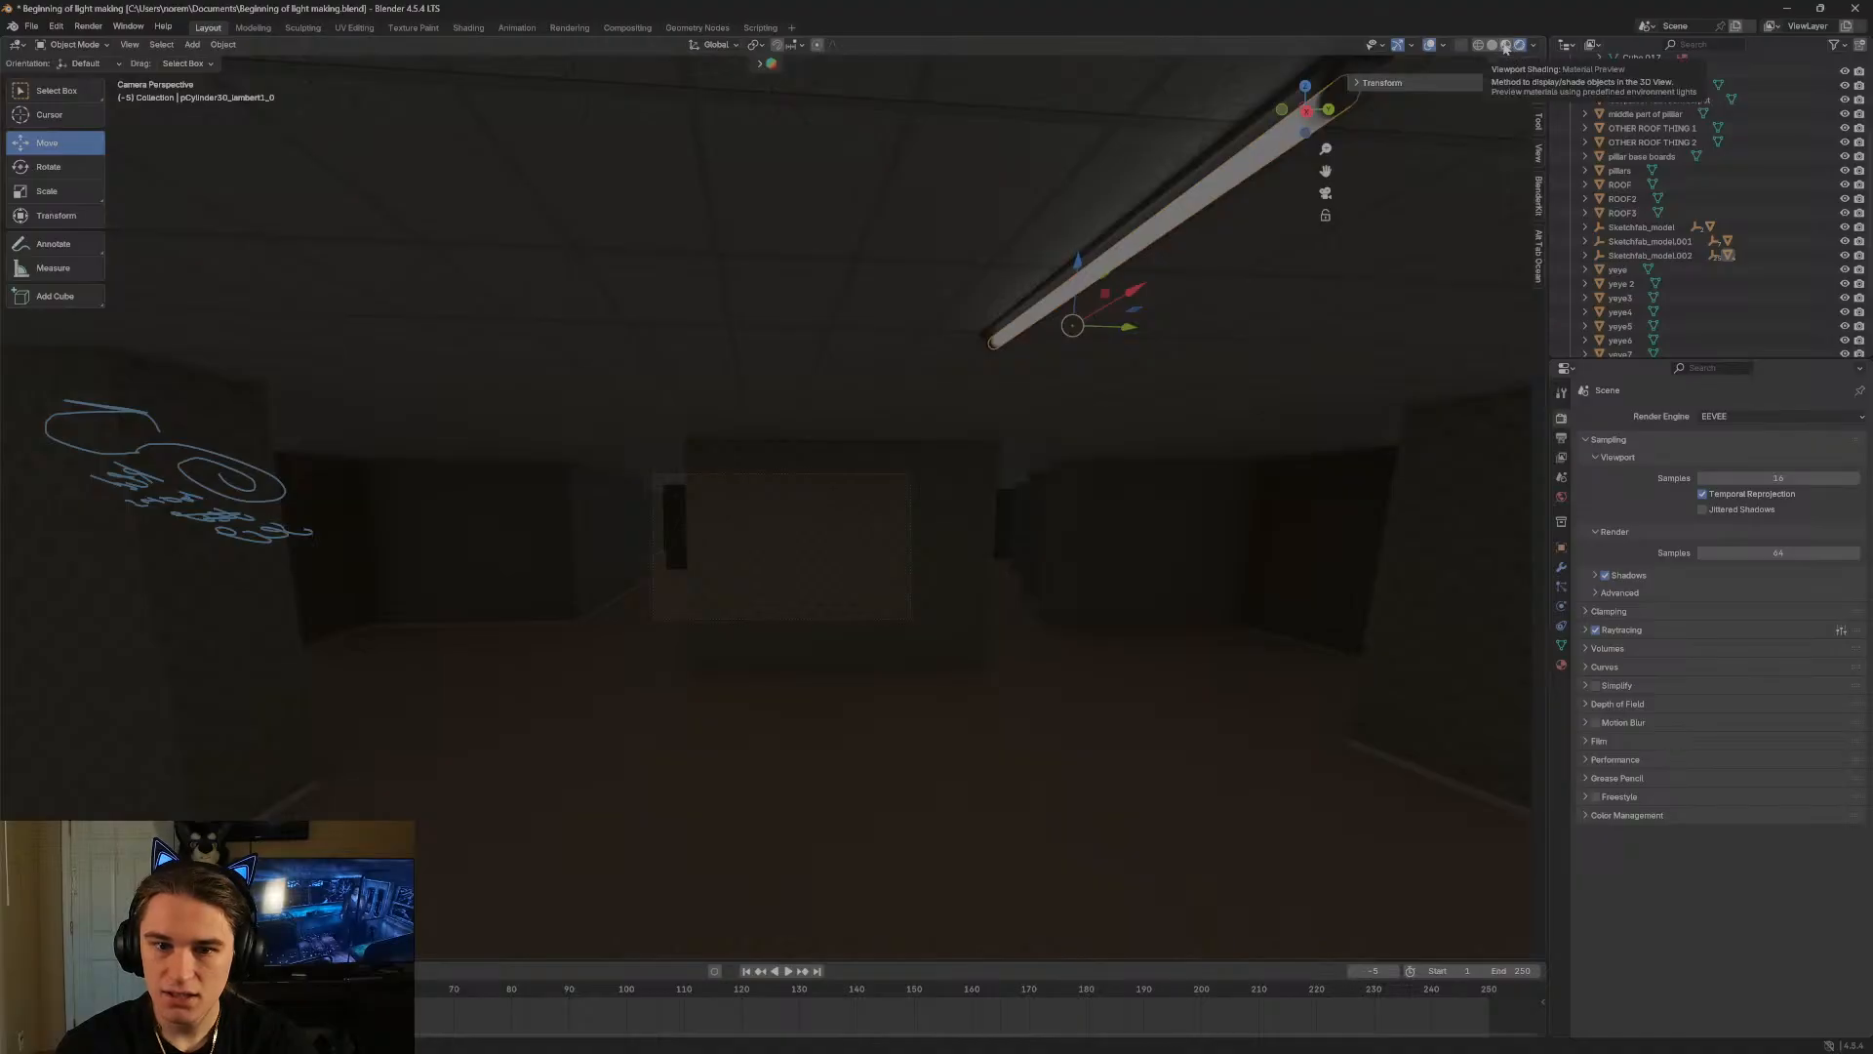
{"action": "middle_click_drag", "start_coordinate": [1355, 200], "coordinate": [1283, 284]}
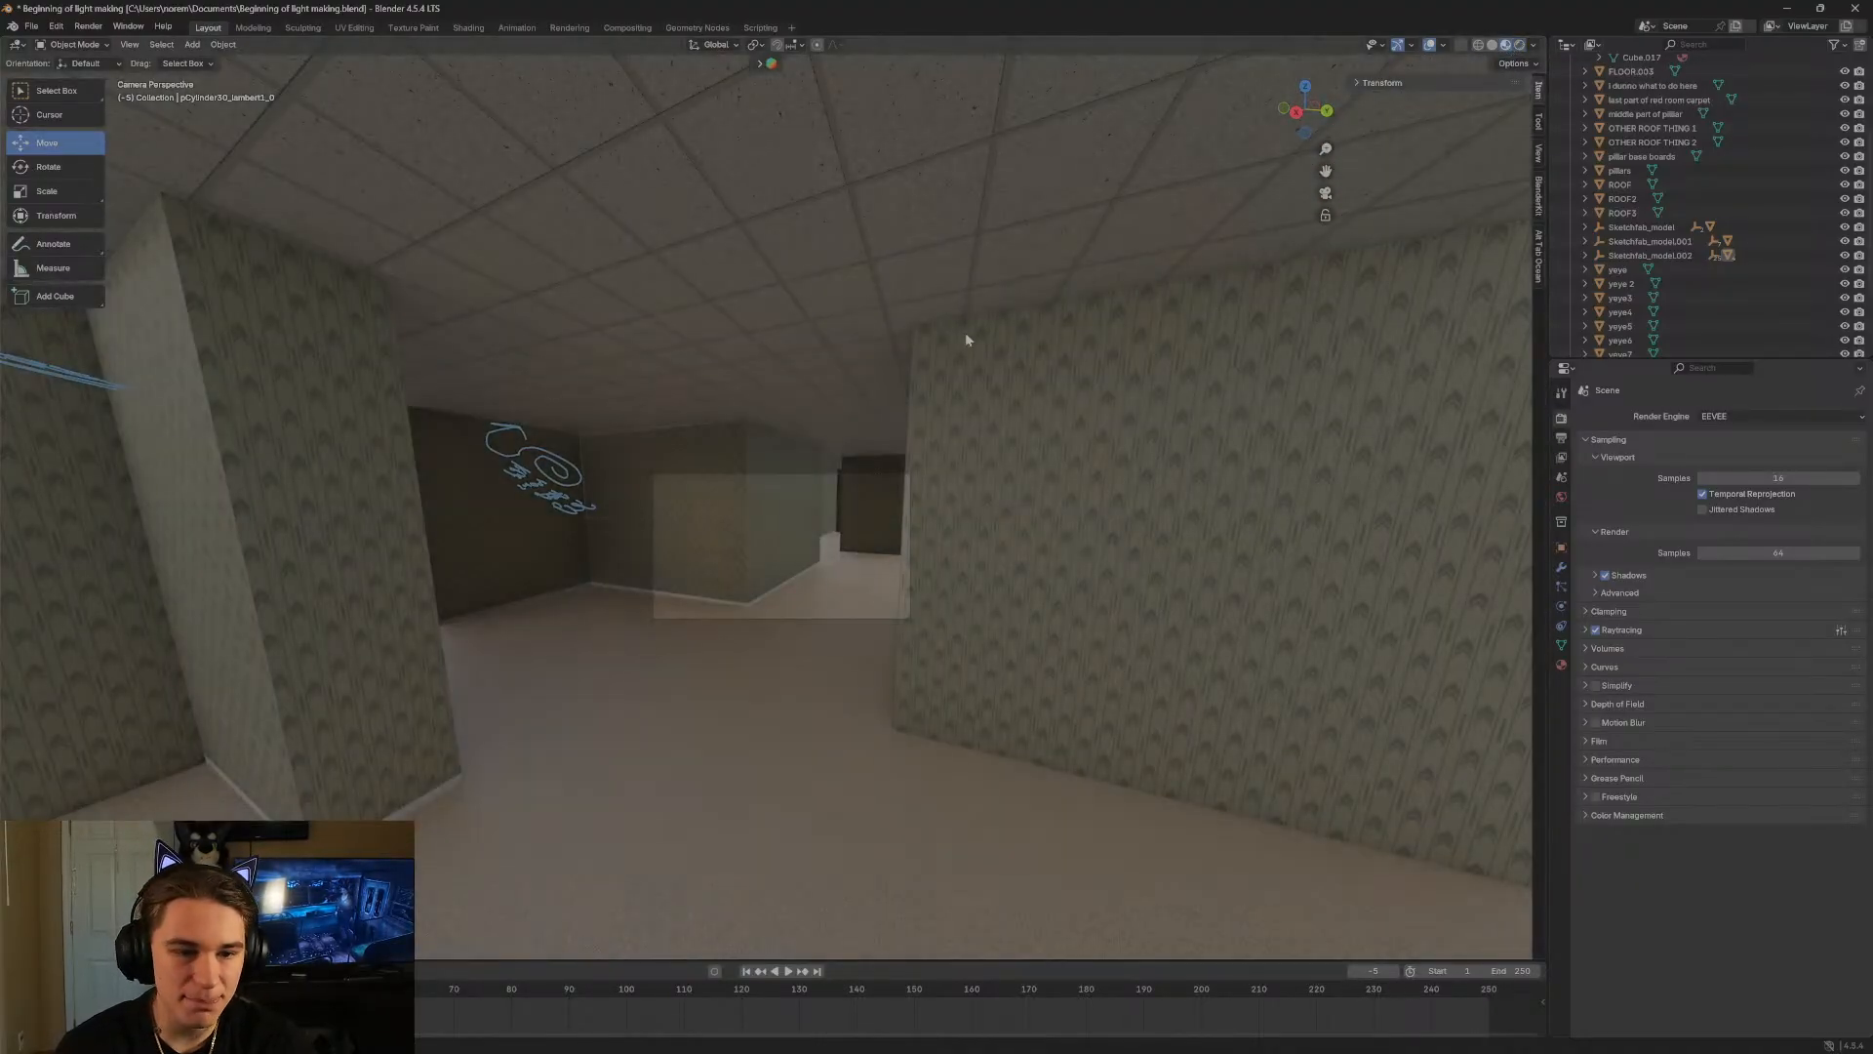
Walk through the rooms and corridors in Material Preview to examine the raytraced walls, ceiling and fixture.
{"action": "key", "text": "shift+grave"}
{"action": "key", "text": "a"}
{"action": "key", "text": "d"}
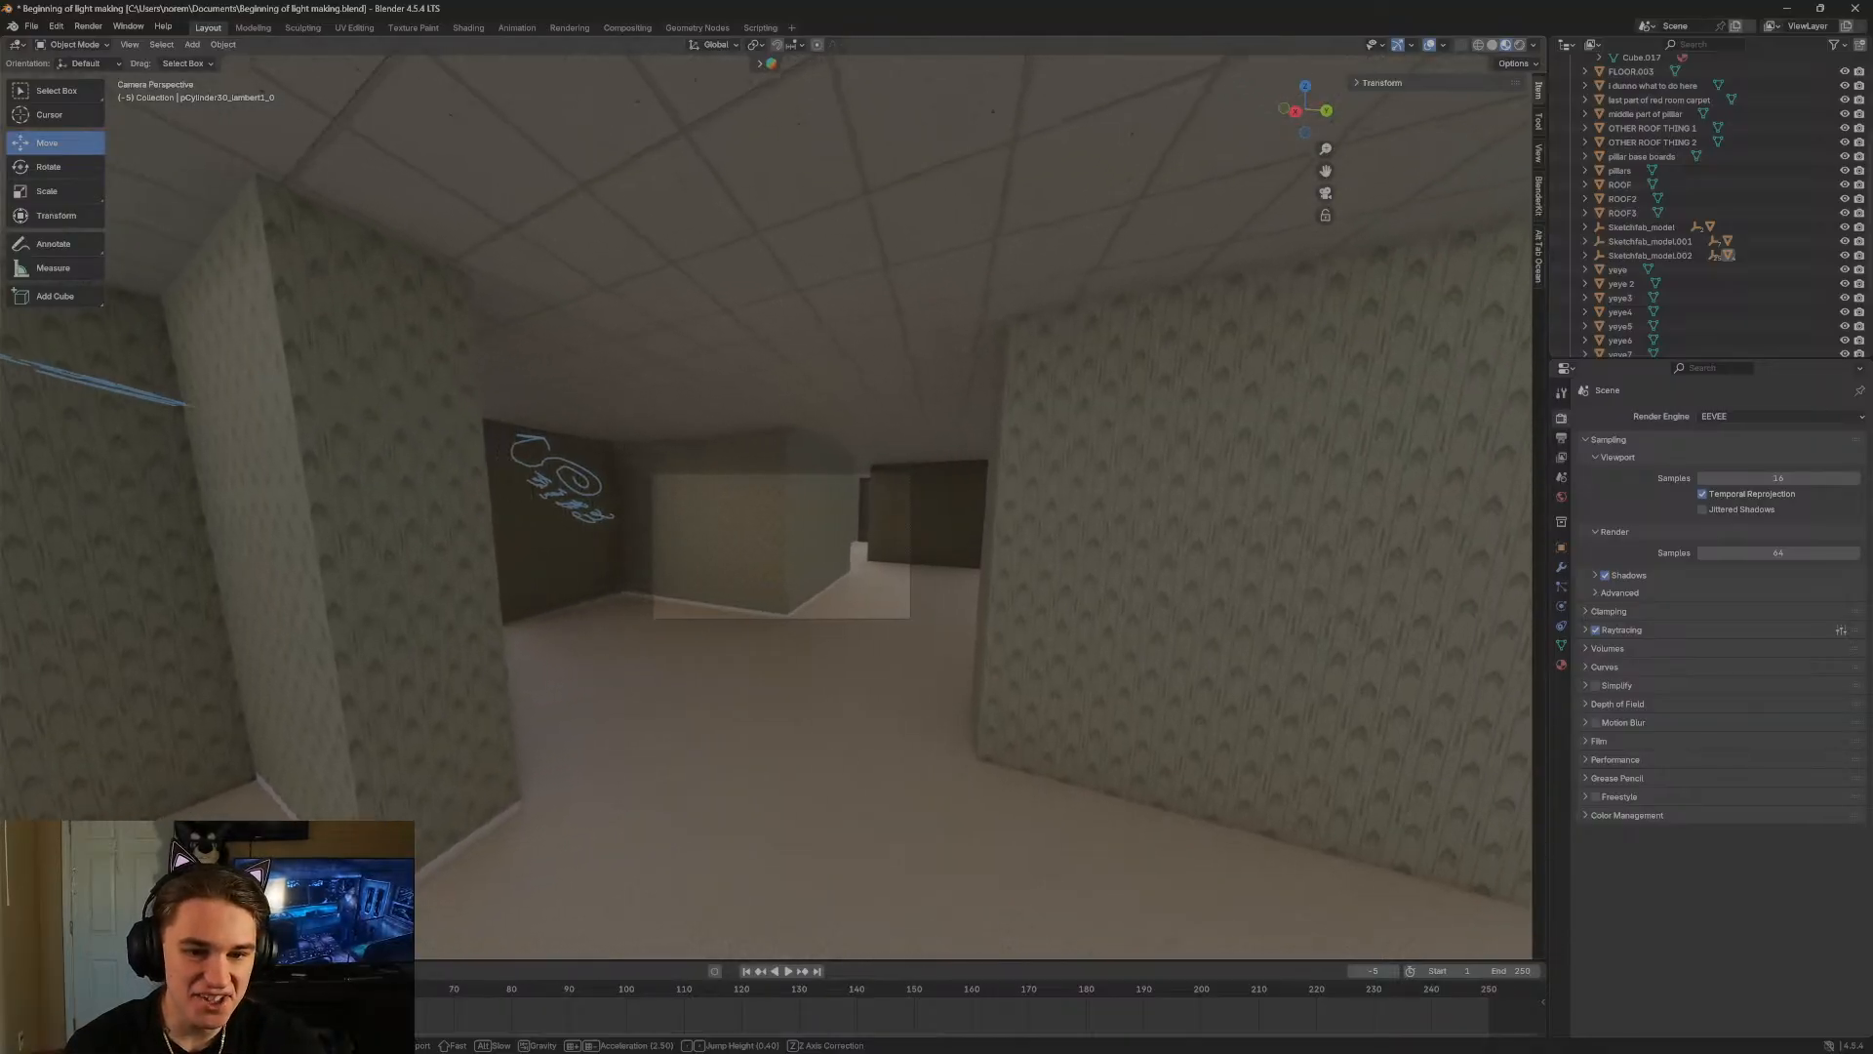
{"action": "key", "text": "w"}
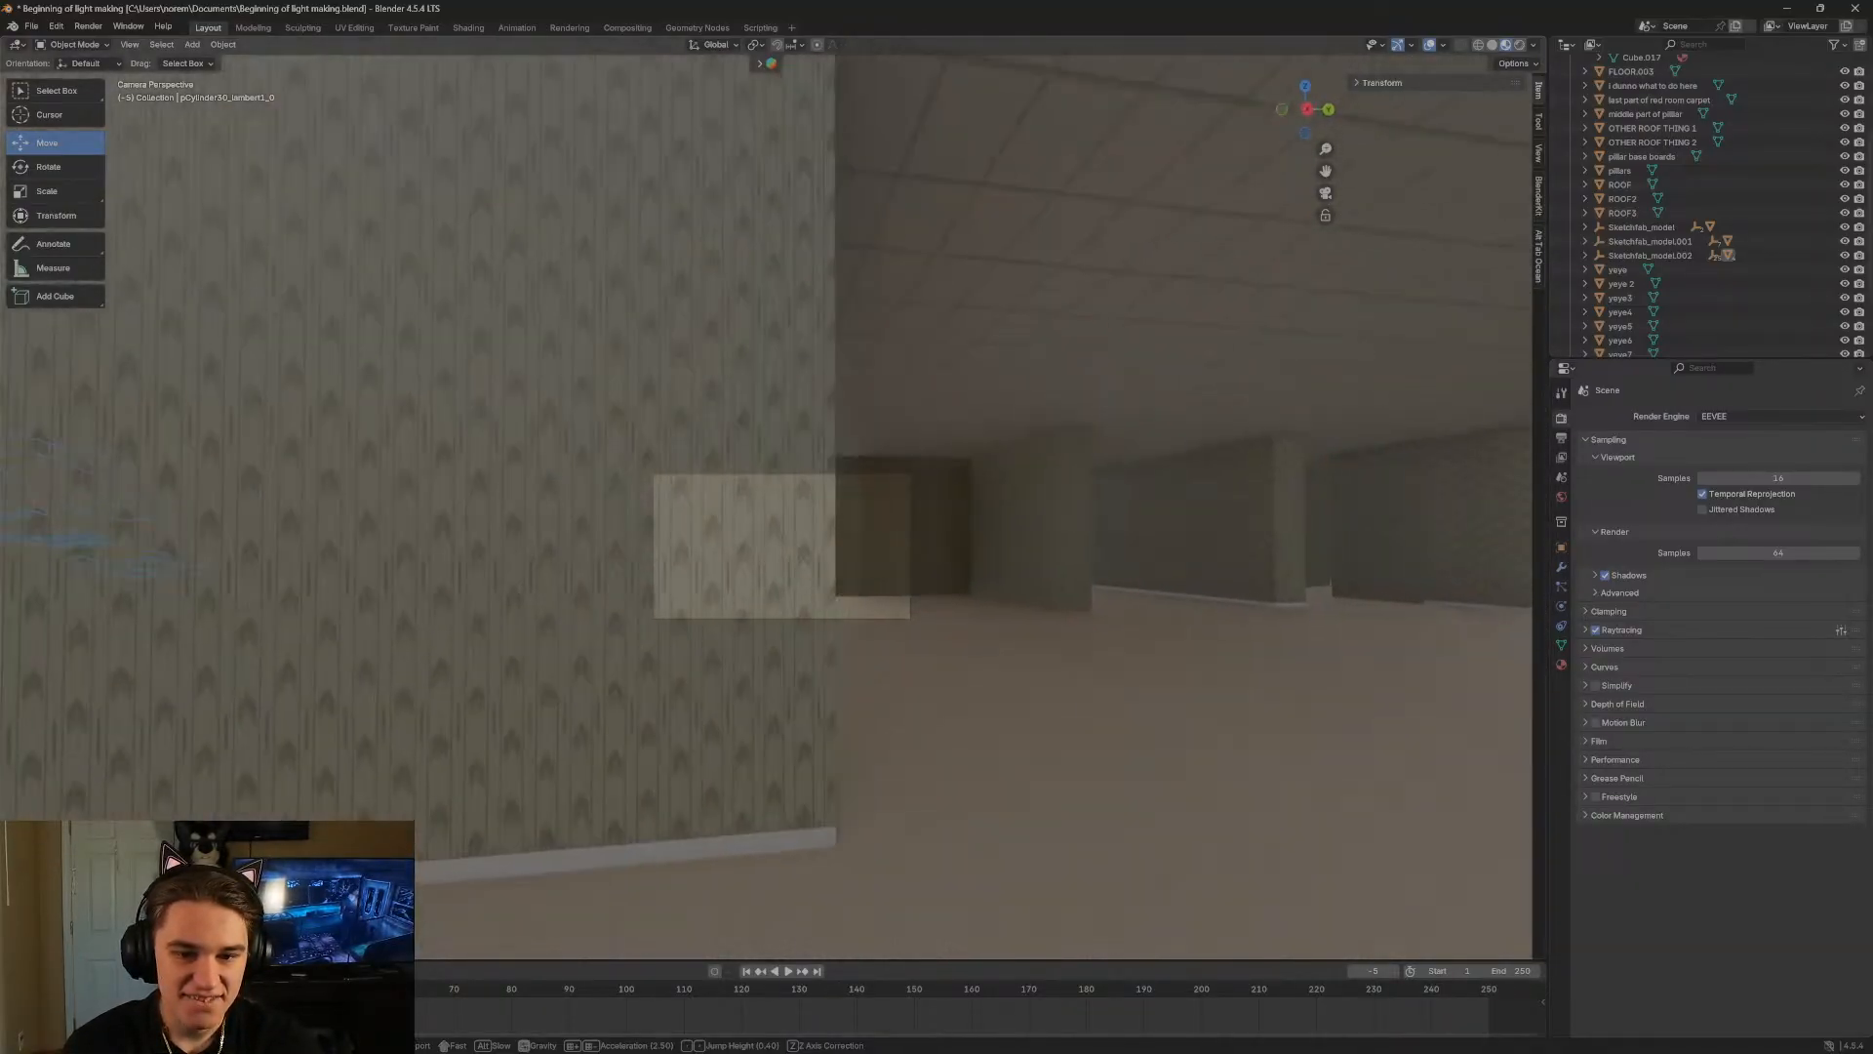
{"action": "key", "text": "w"}
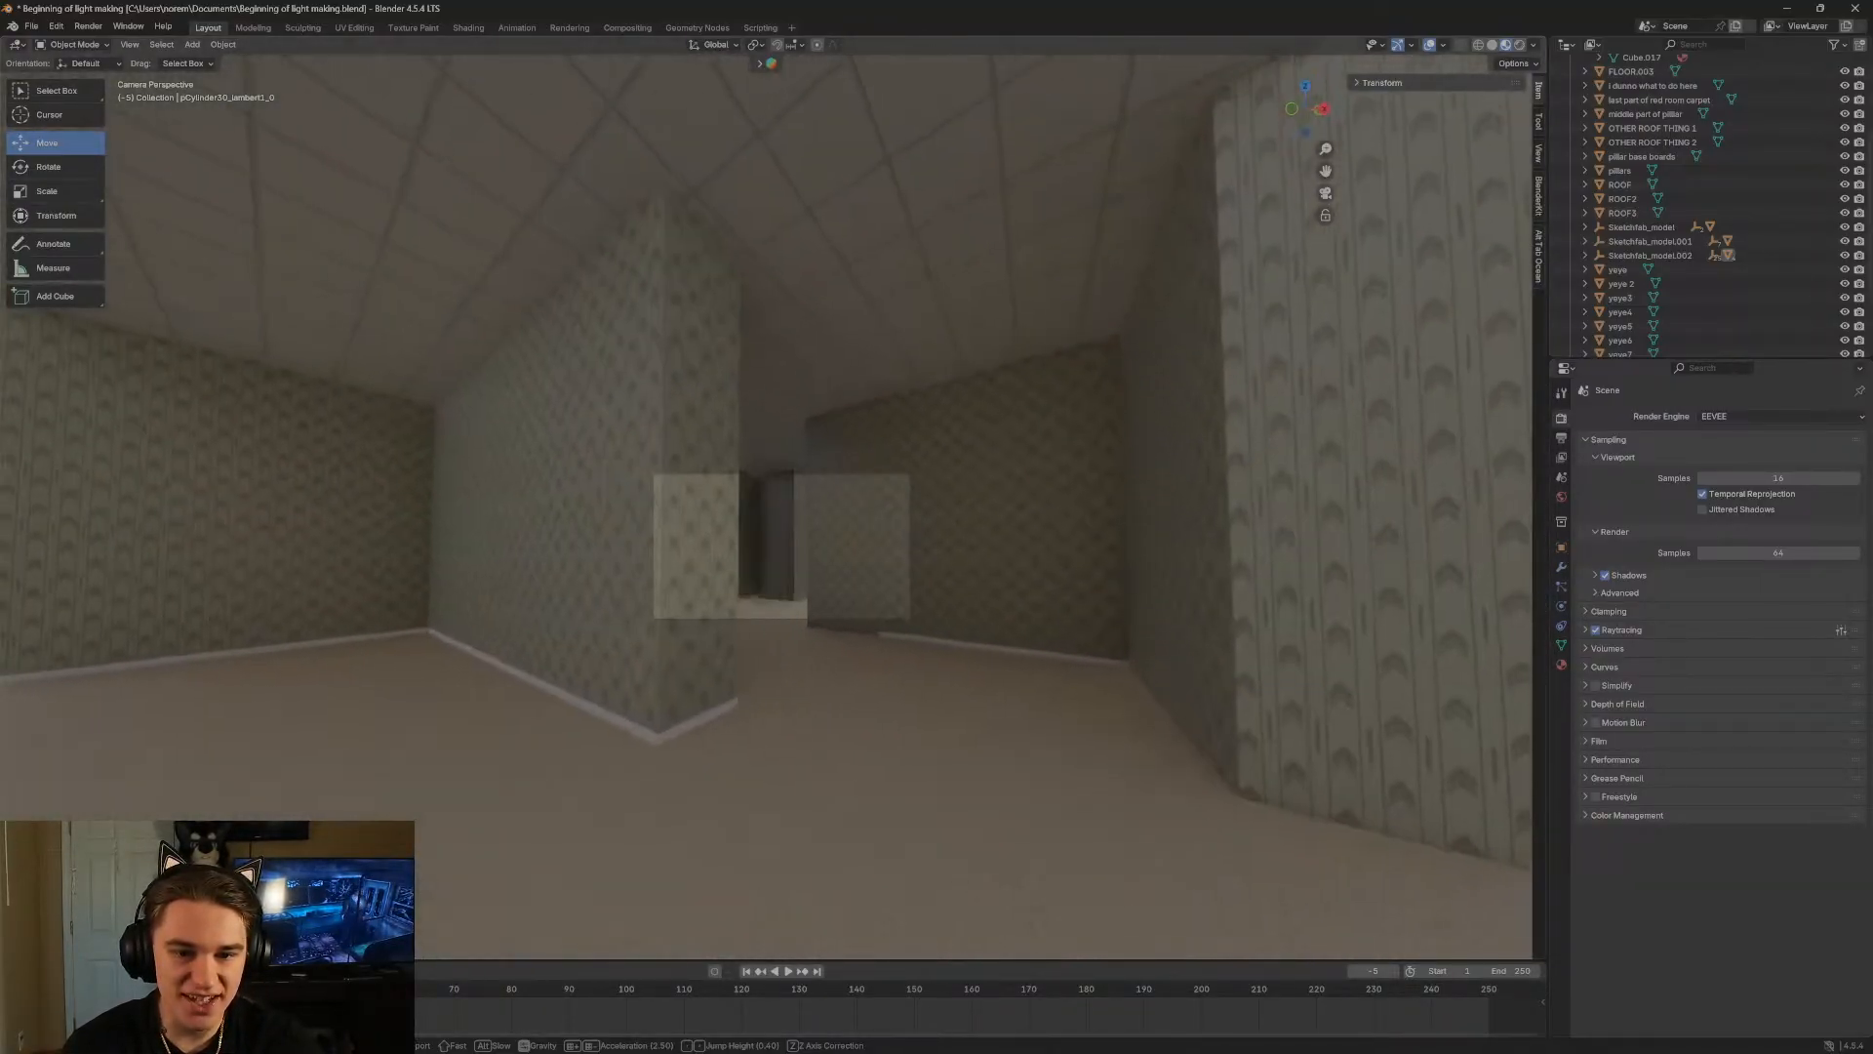
{"action": "key", "text": "w"}
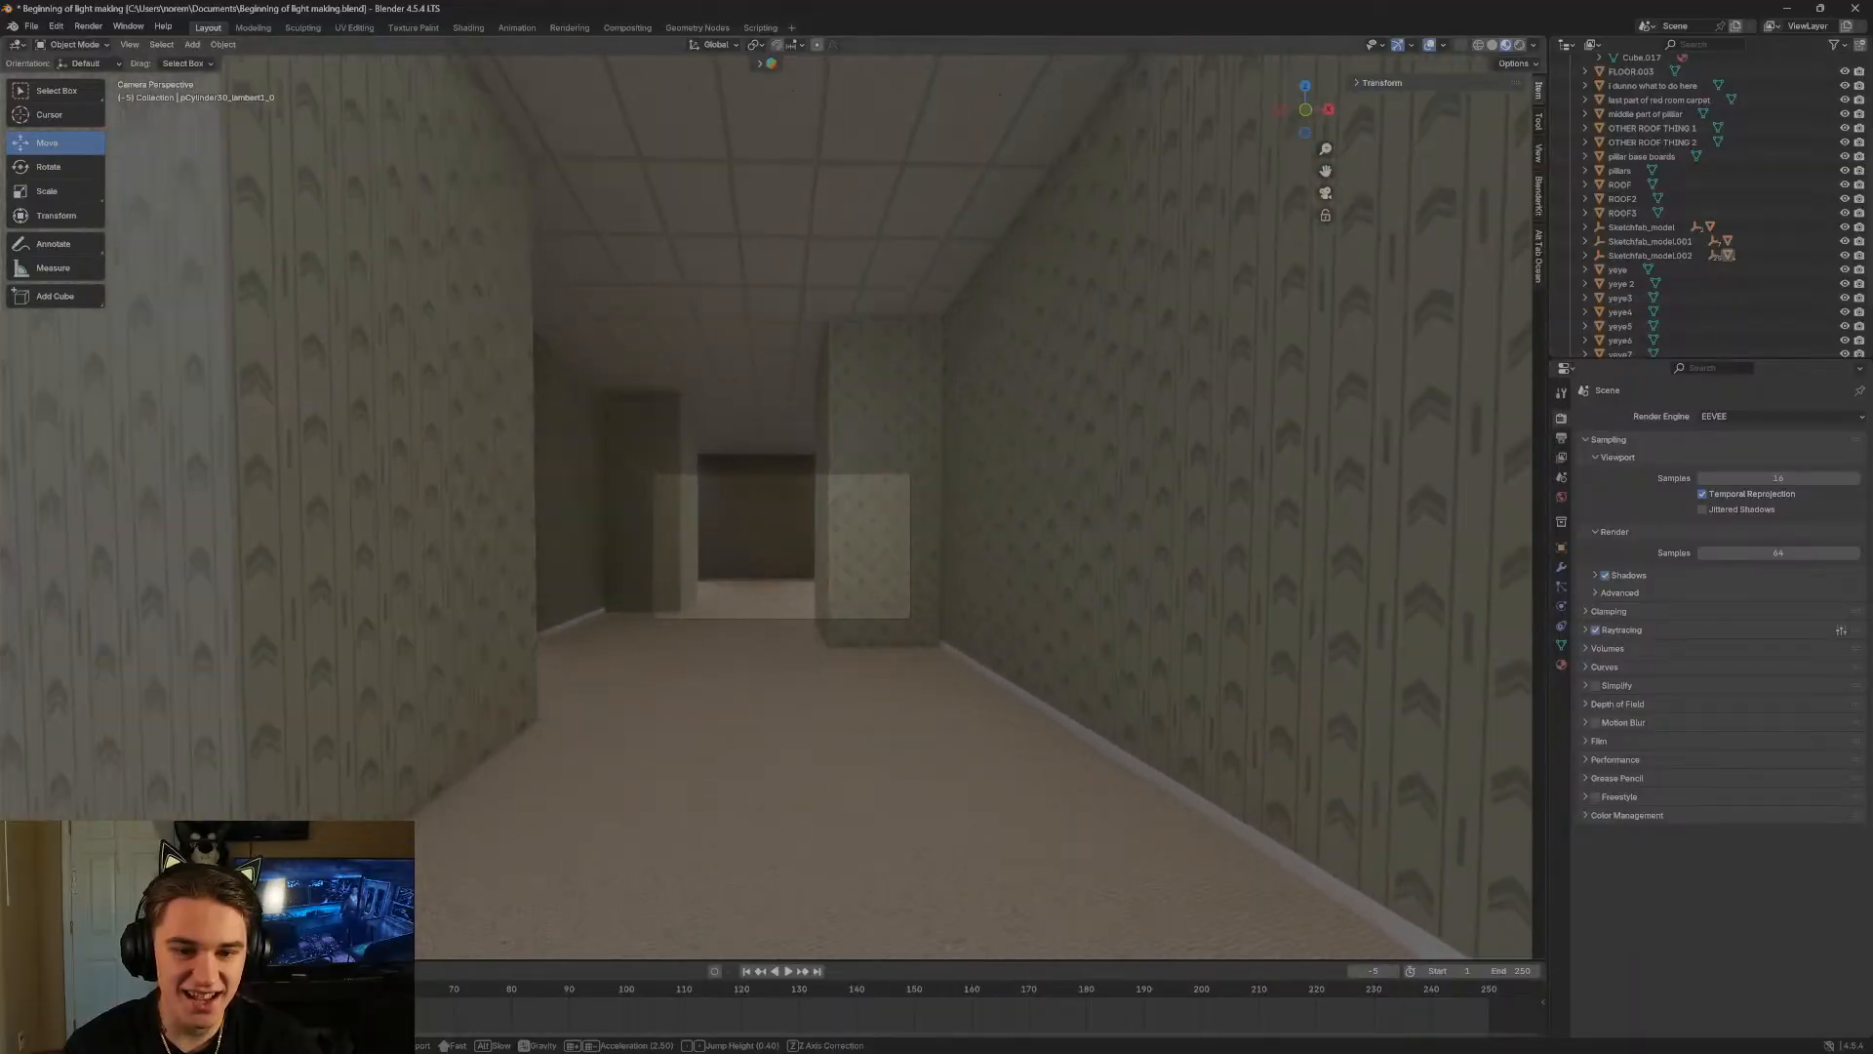
{"action": "key", "text": "w"}
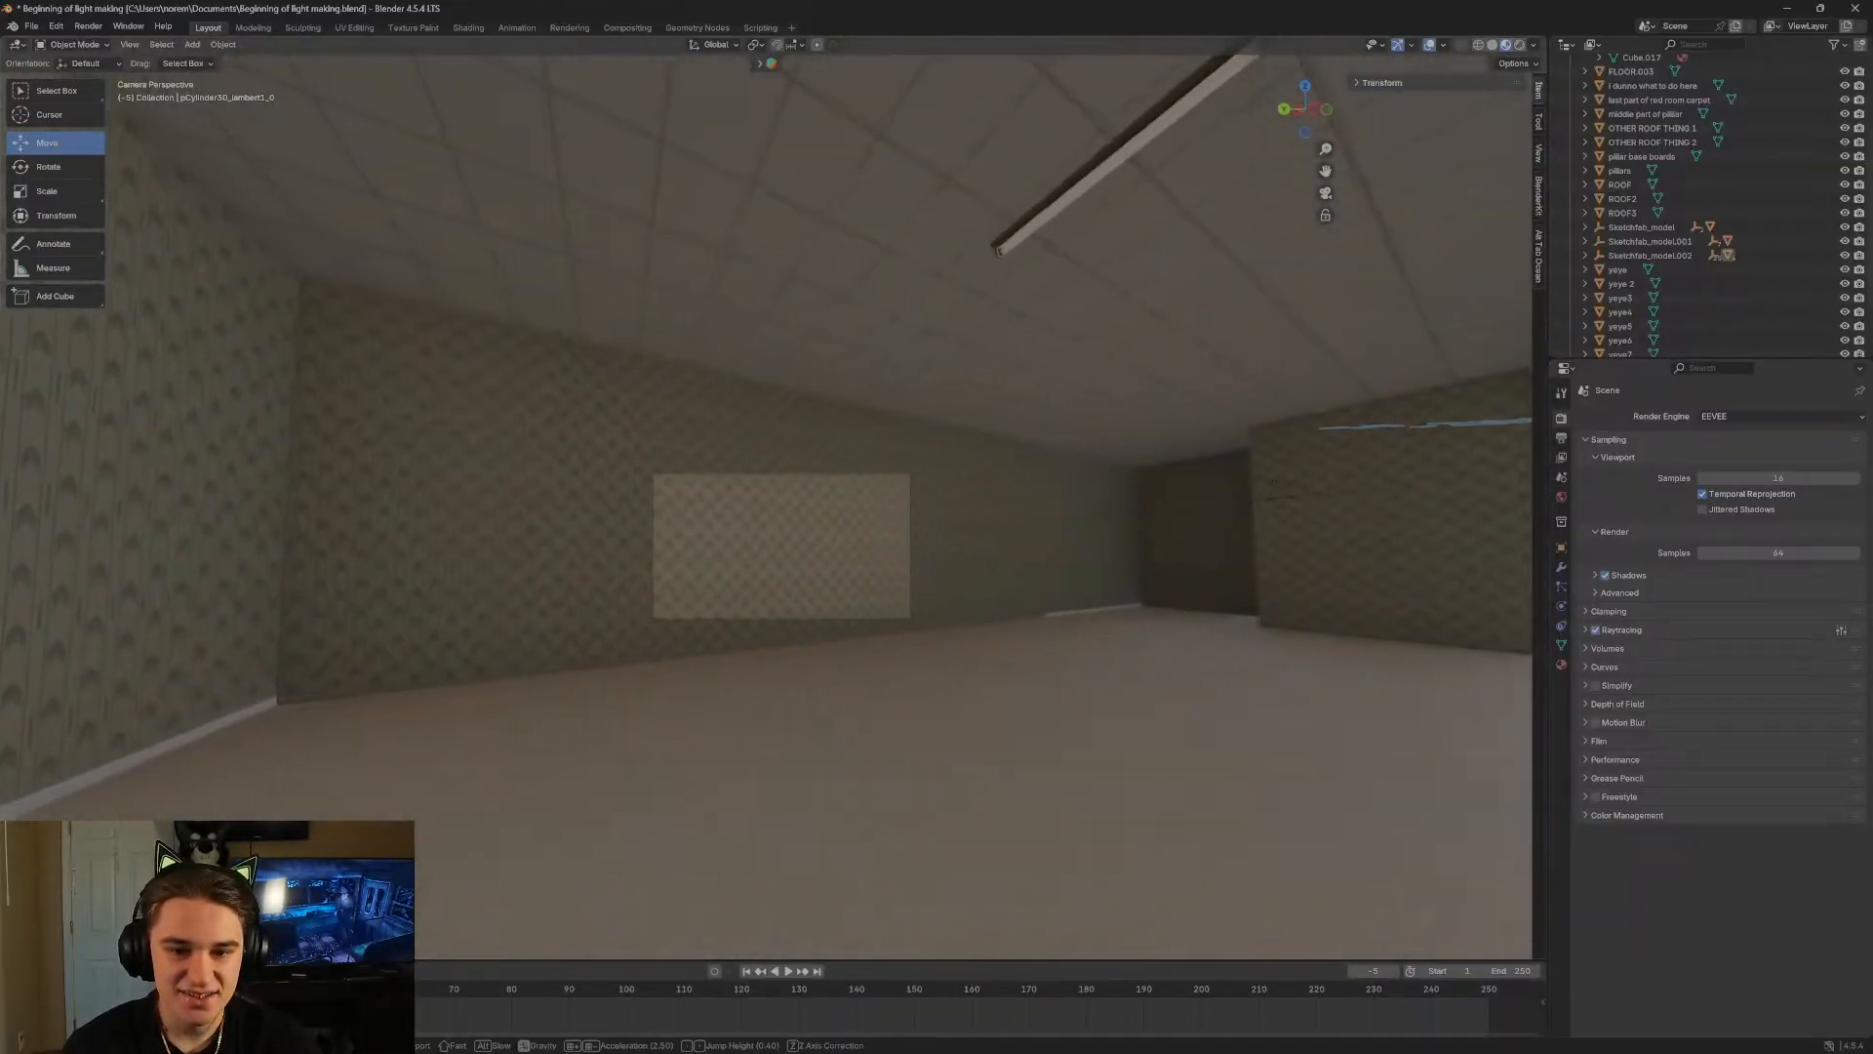
{"action": "key", "text": "w"}
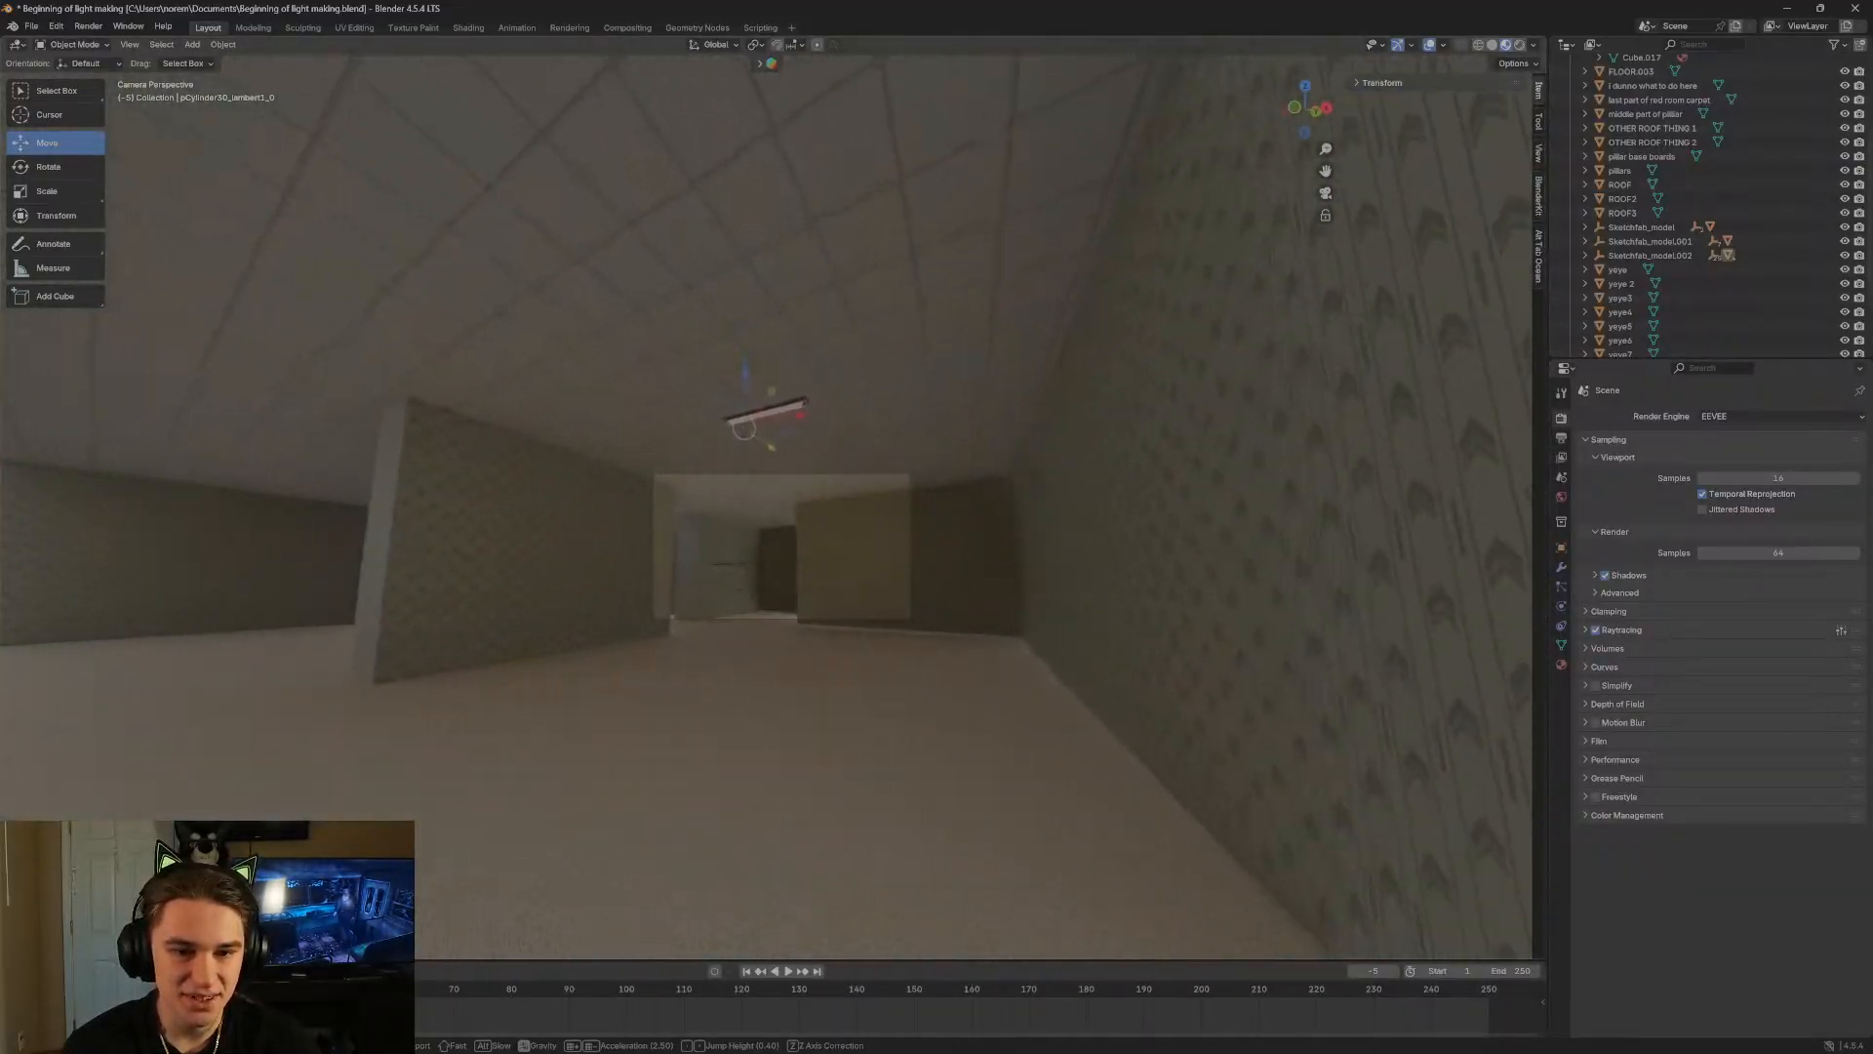
{"action": "key", "text": "w"}
{"action": "left_click", "coordinate": [1461, 436]}
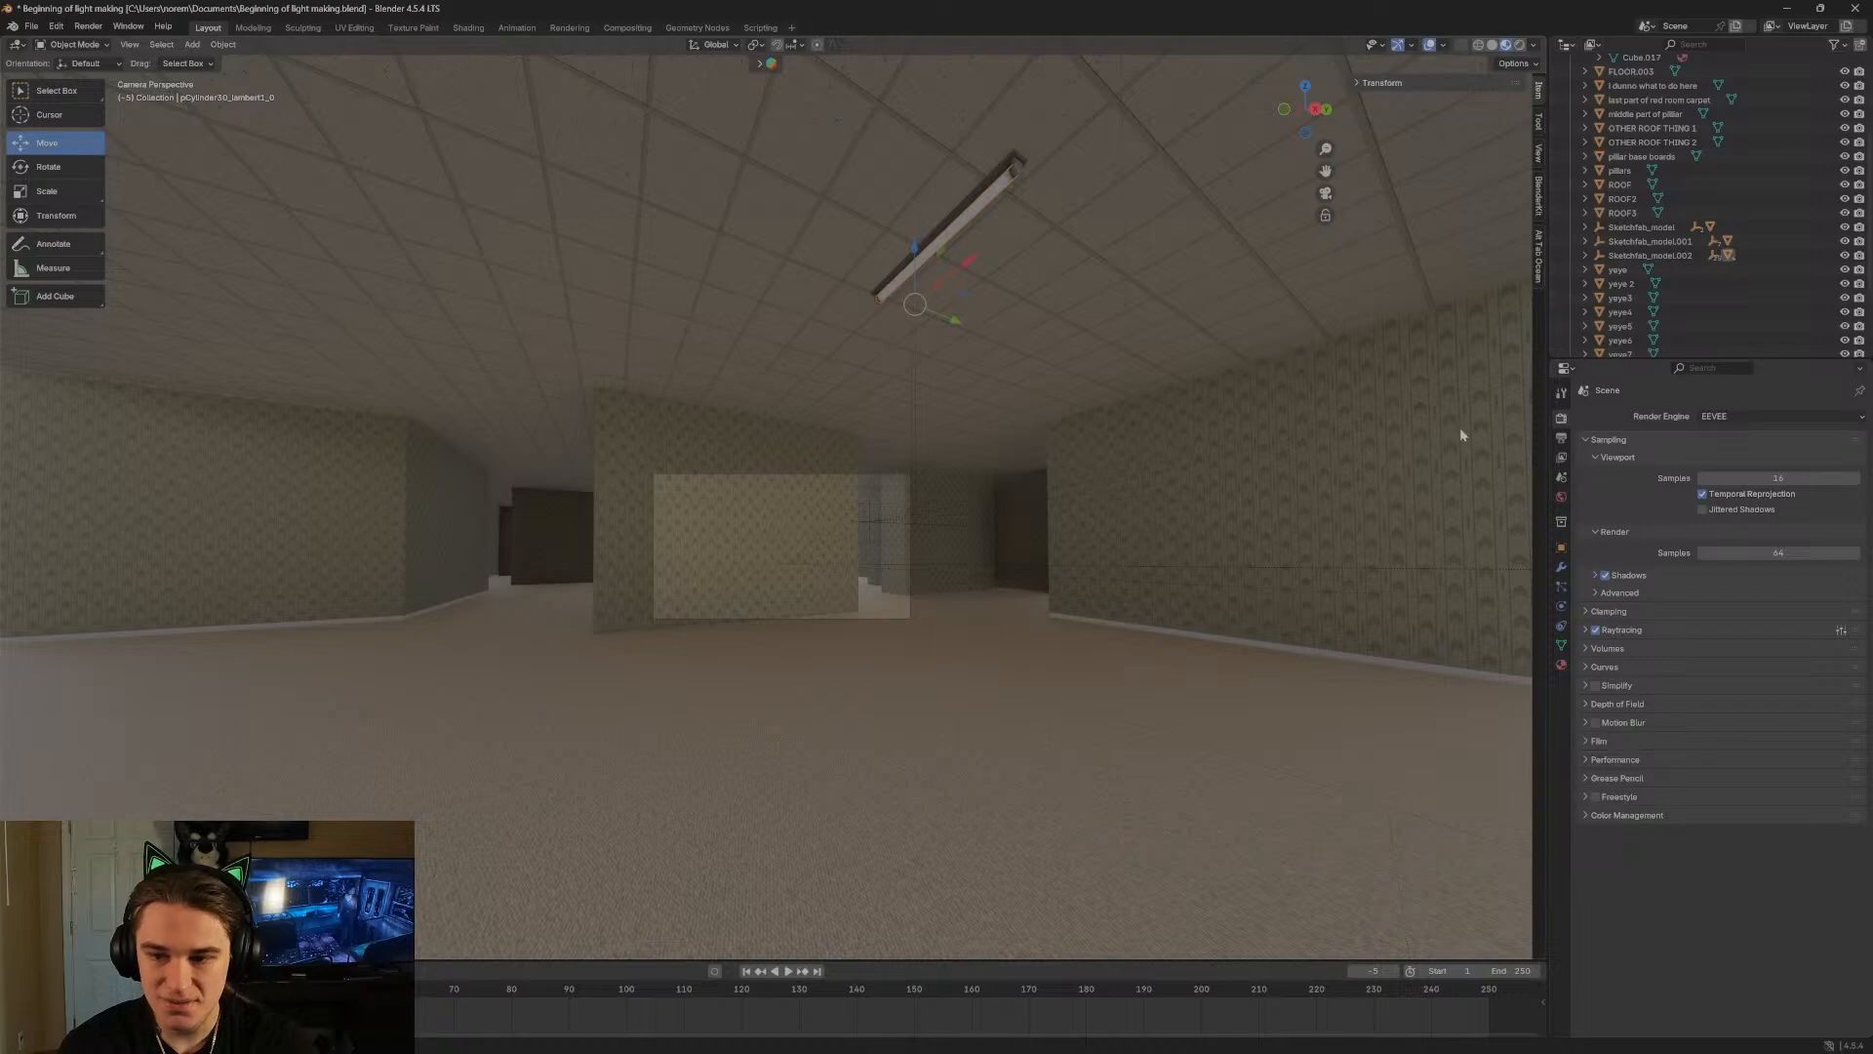
Review the EEVEE Clamping and Advanced sampling options and the render sample setting.
{"action": "left_click", "coordinate": [1595, 612]}
{"action": "left_click", "coordinate": [1595, 611]}
{"action": "left_click", "coordinate": [1597, 593]}
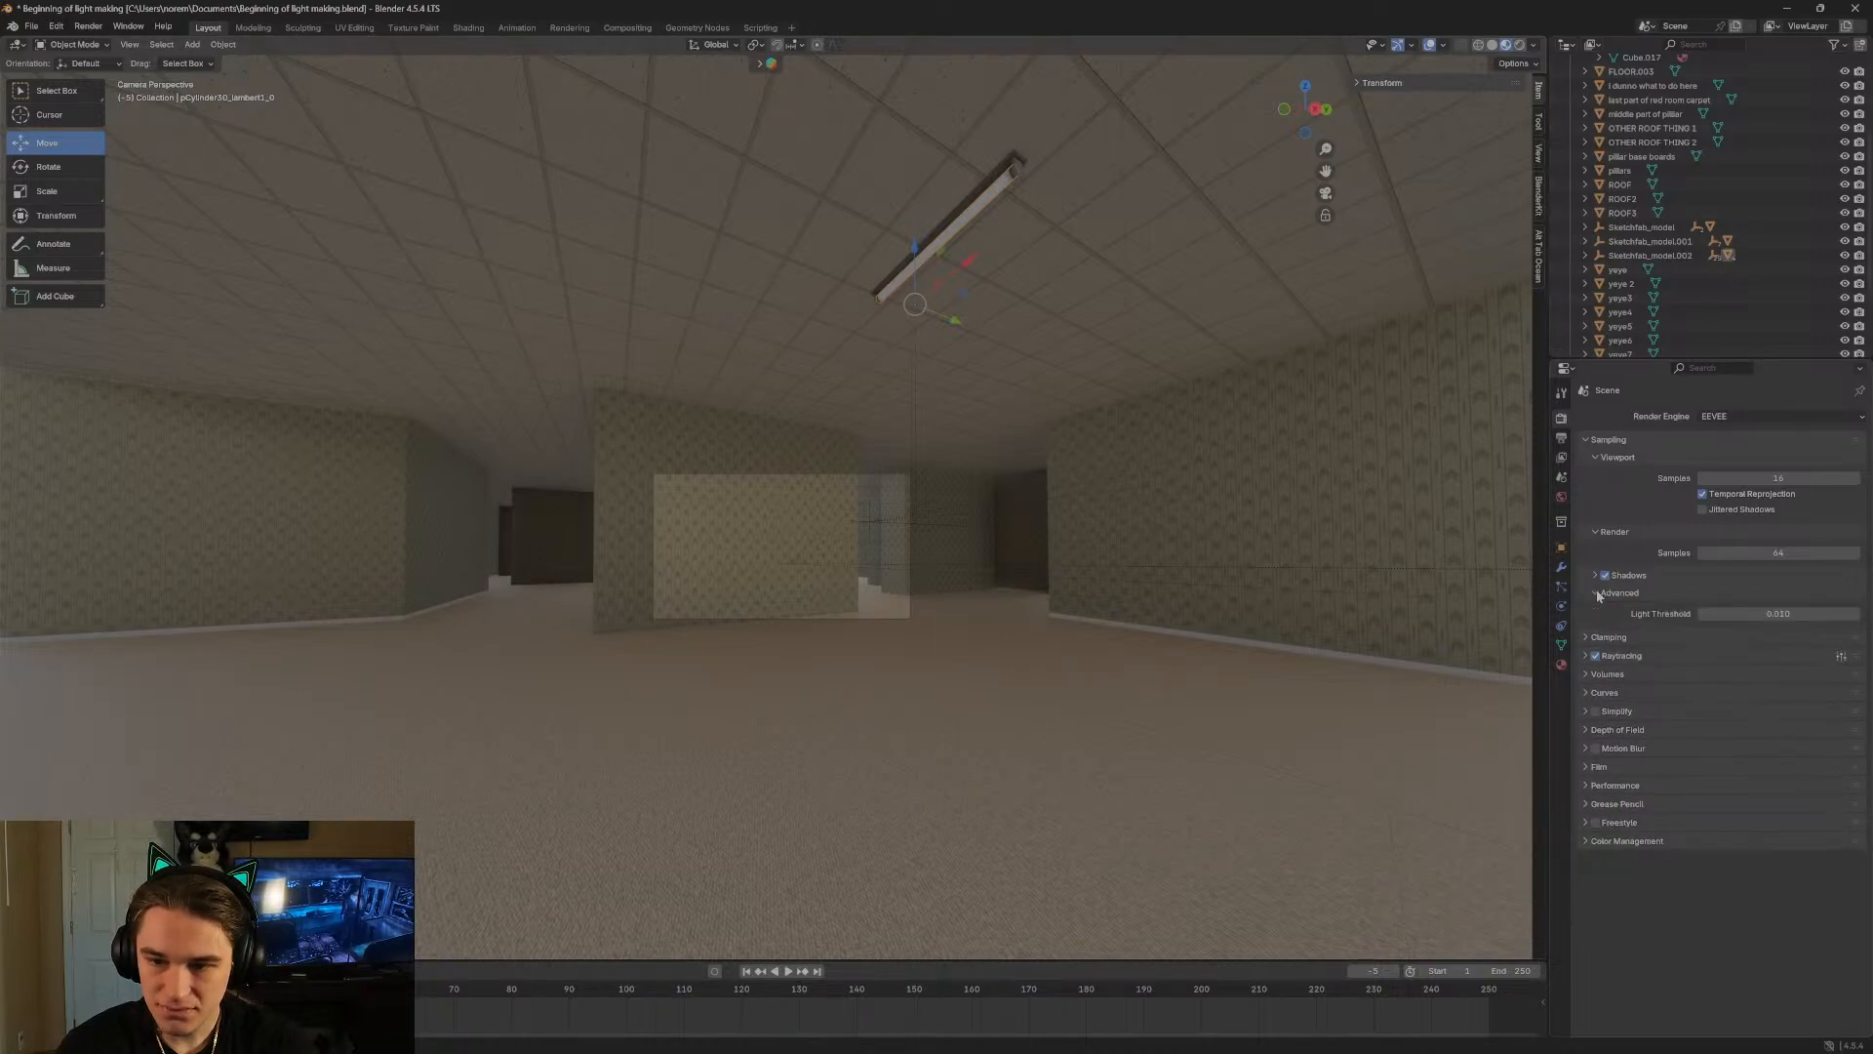
{"action": "left_click", "coordinate": [1597, 593]}
{"action": "left_click", "coordinate": [1597, 593]}
{"action": "left_click", "coordinate": [1597, 593]}
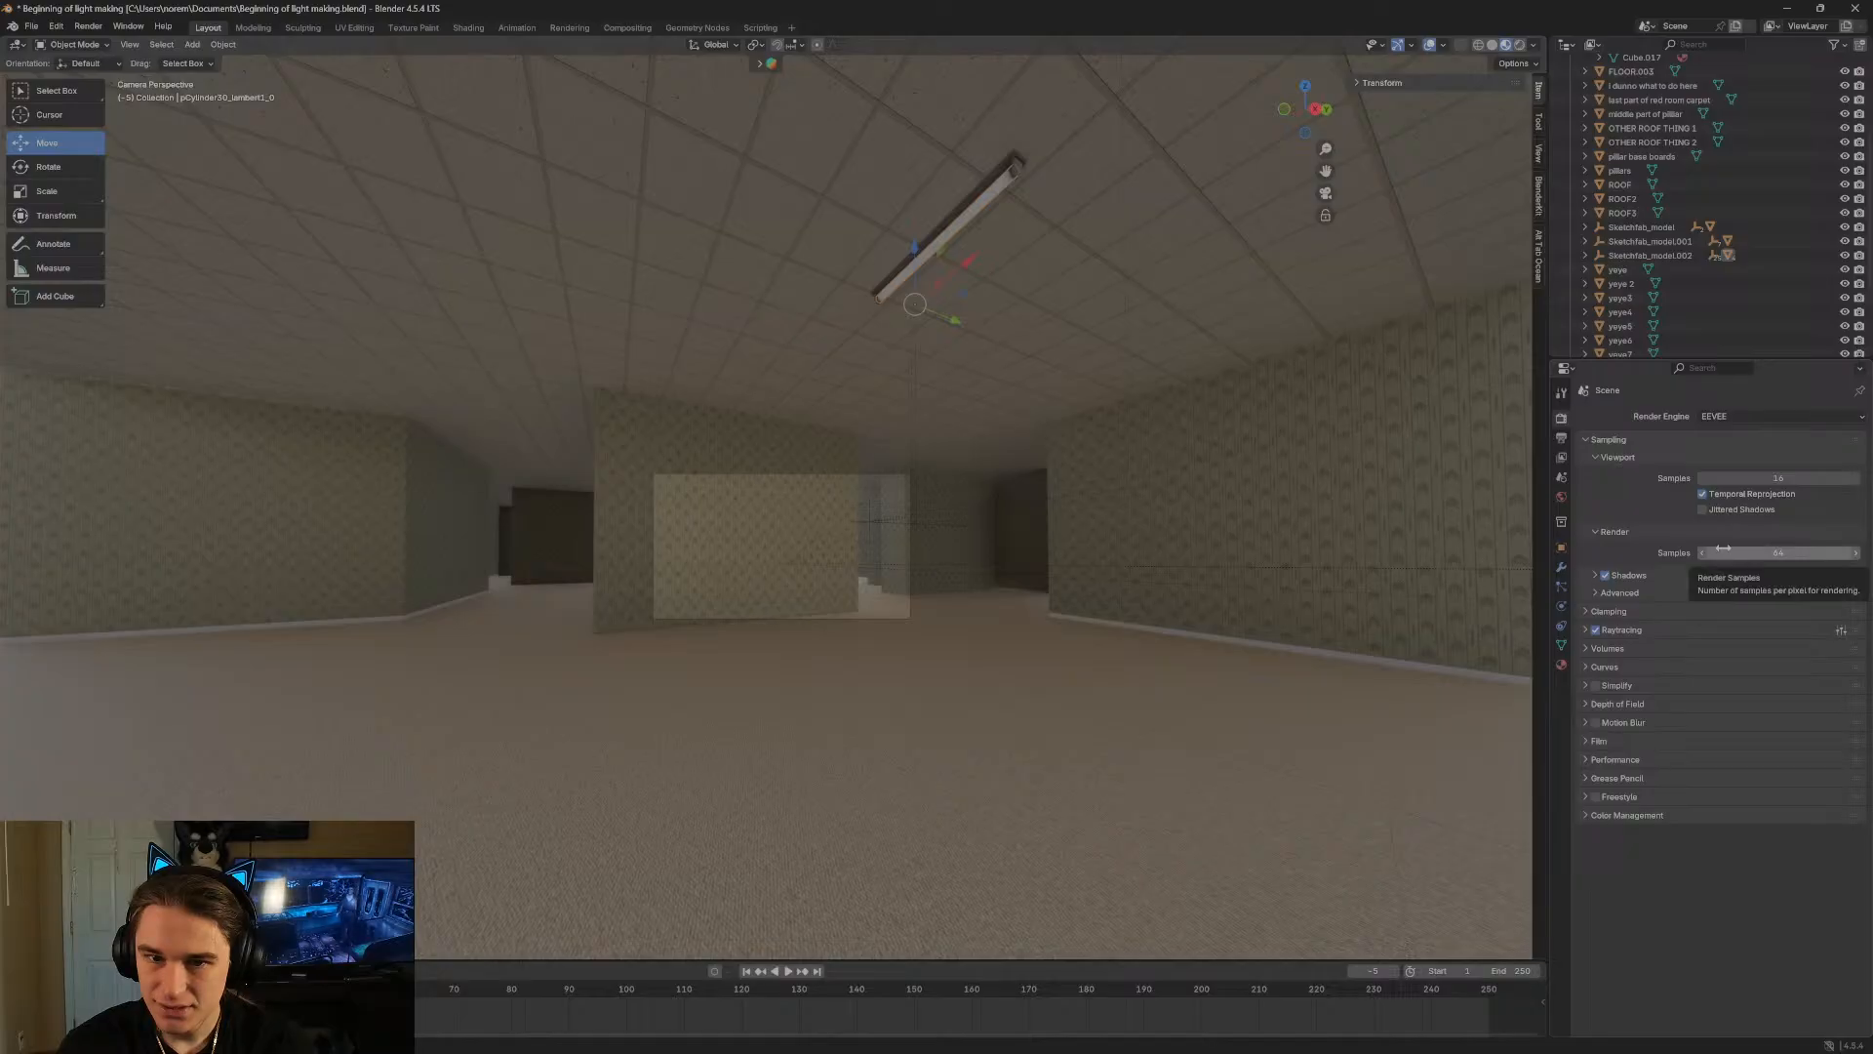
{"action": "left_click_drag", "start_coordinate": [1777, 553], "coordinate": [1799, 554]}
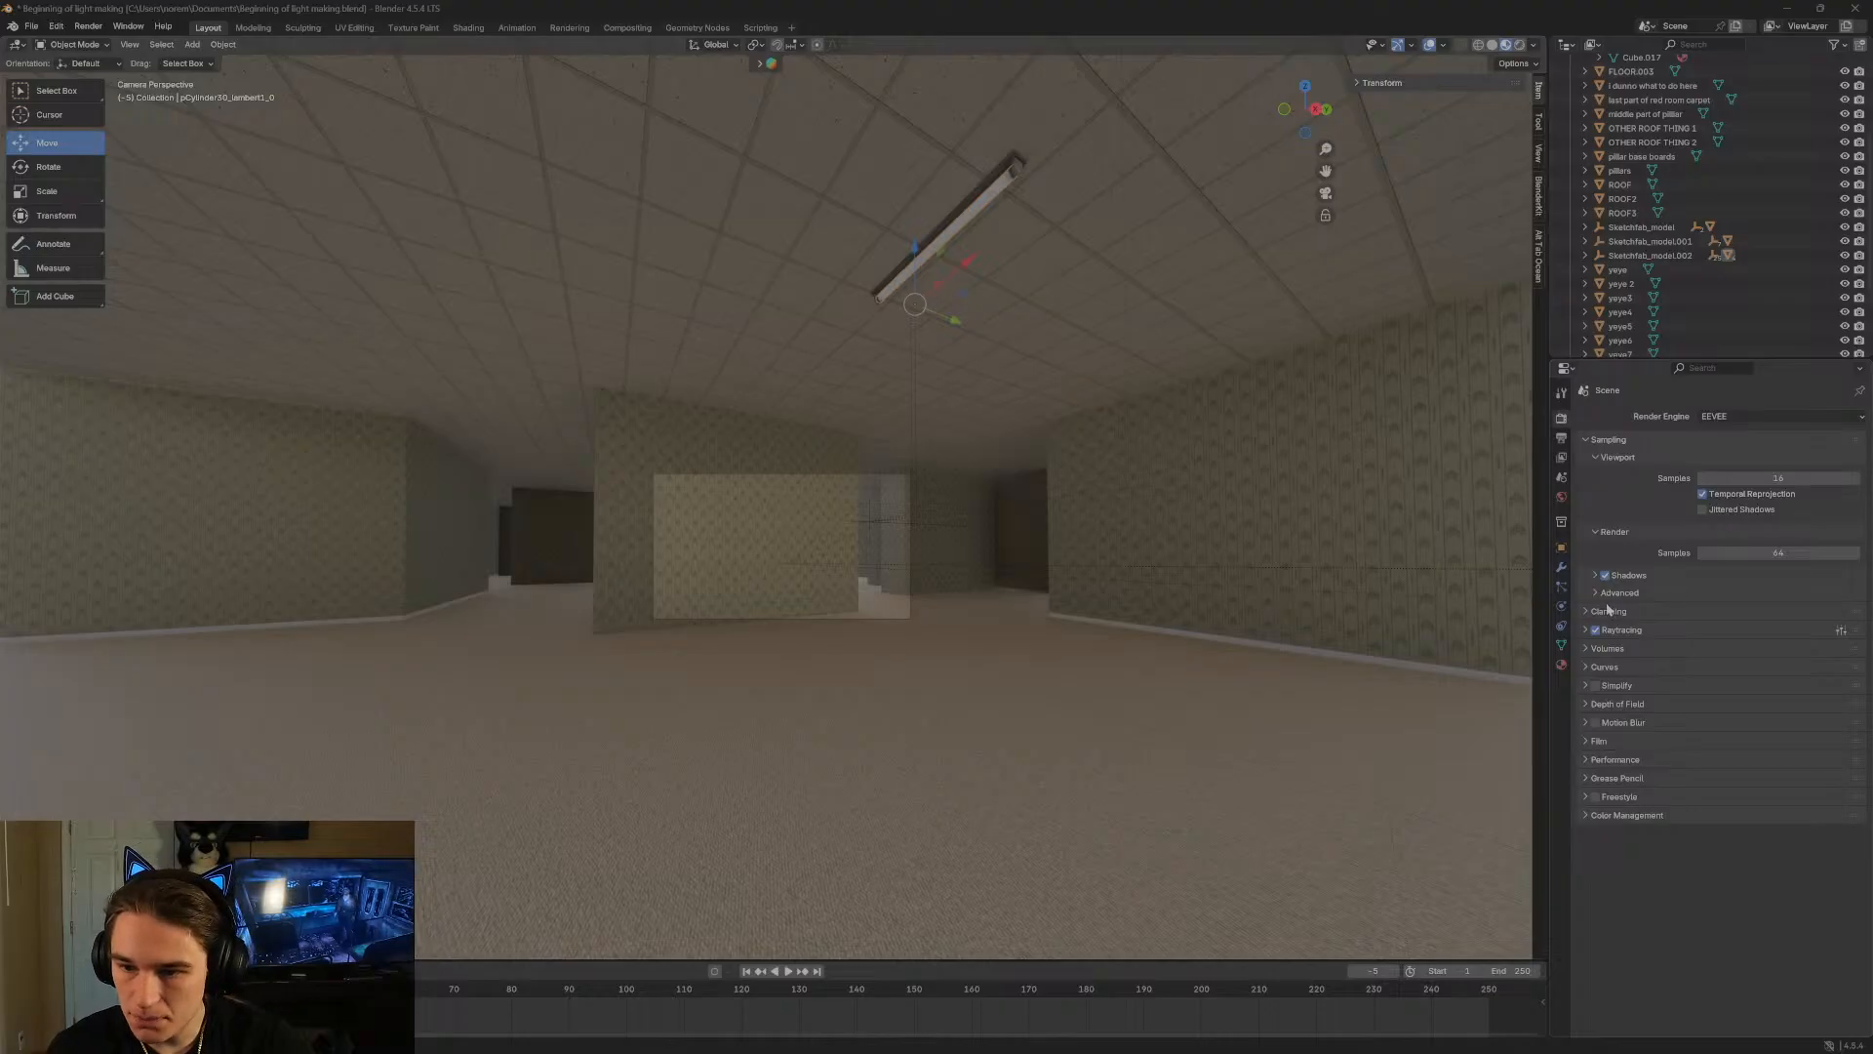
Expand the Raytracing settings, review Screen Tracing, Denoising and Fast GI Approximation, and compare them with the YouTube tutorial.
{"action": "left_click", "coordinate": [1586, 631]}
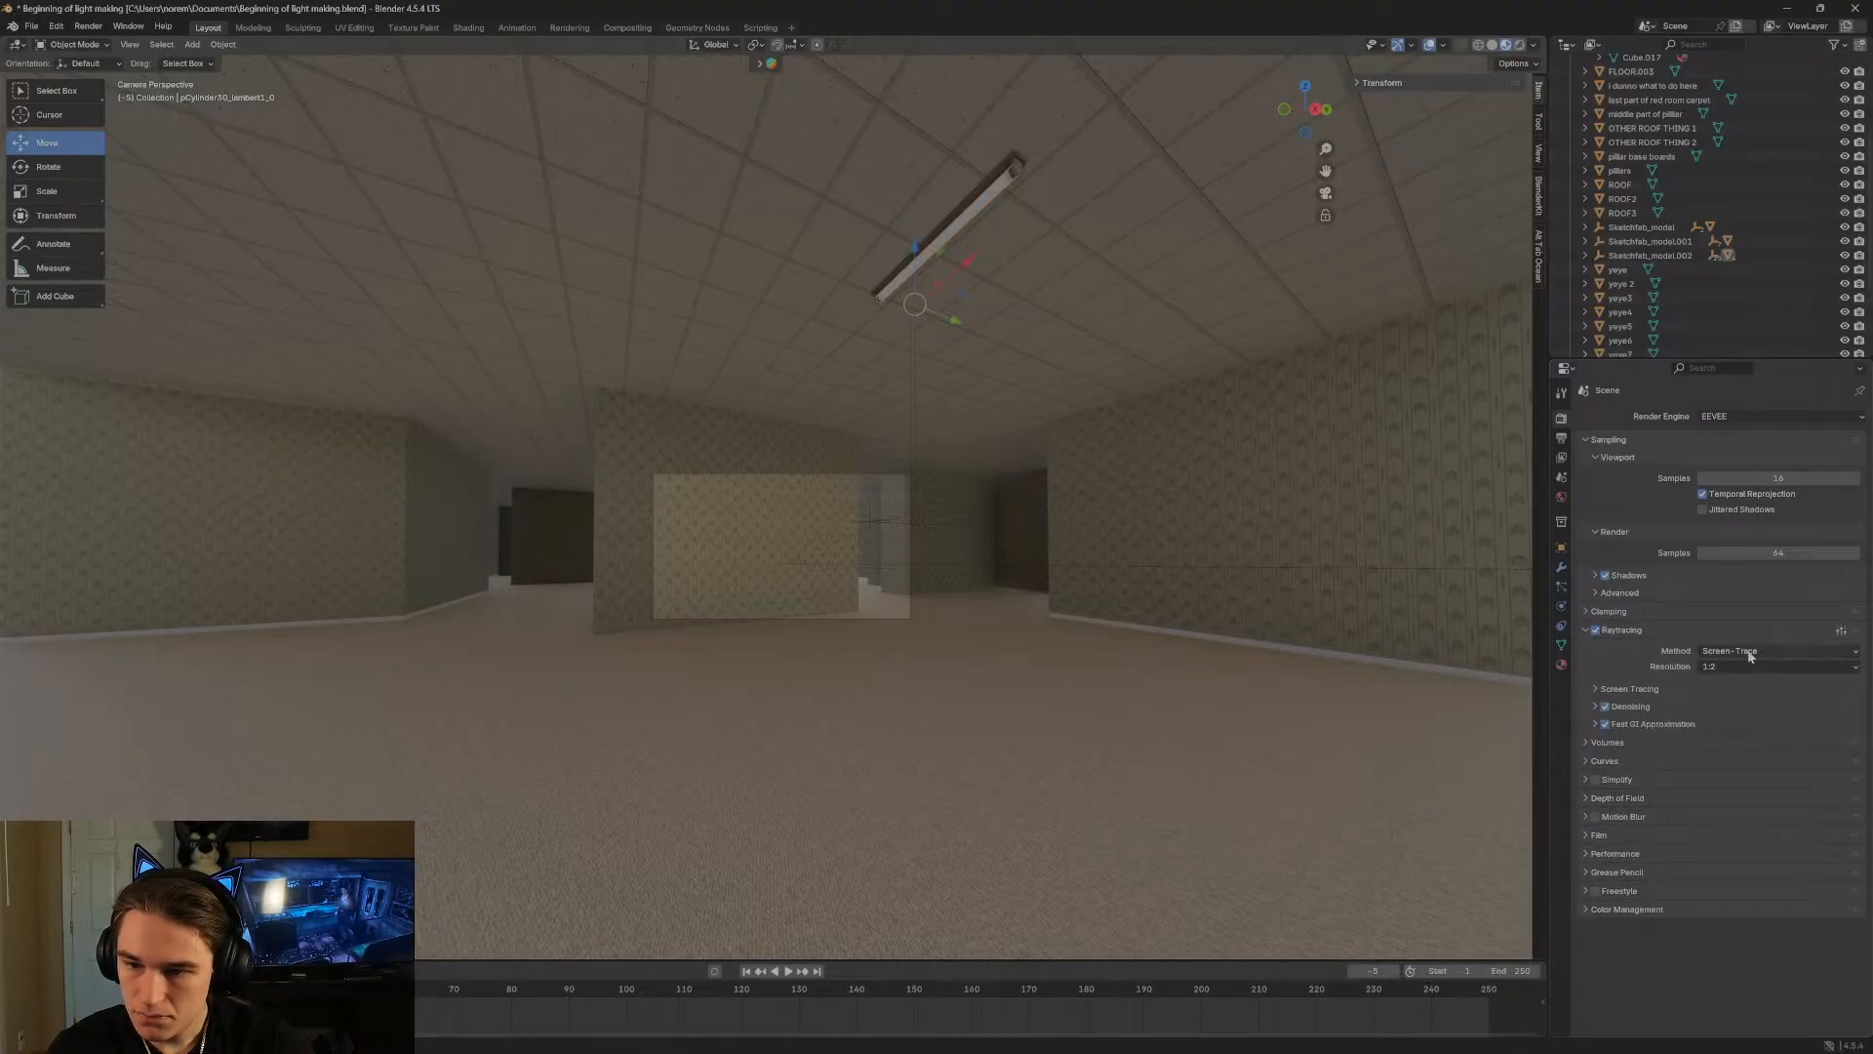
{"action": "left_click", "coordinate": [1598, 688]}
{"action": "left_click", "coordinate": [1597, 688]}
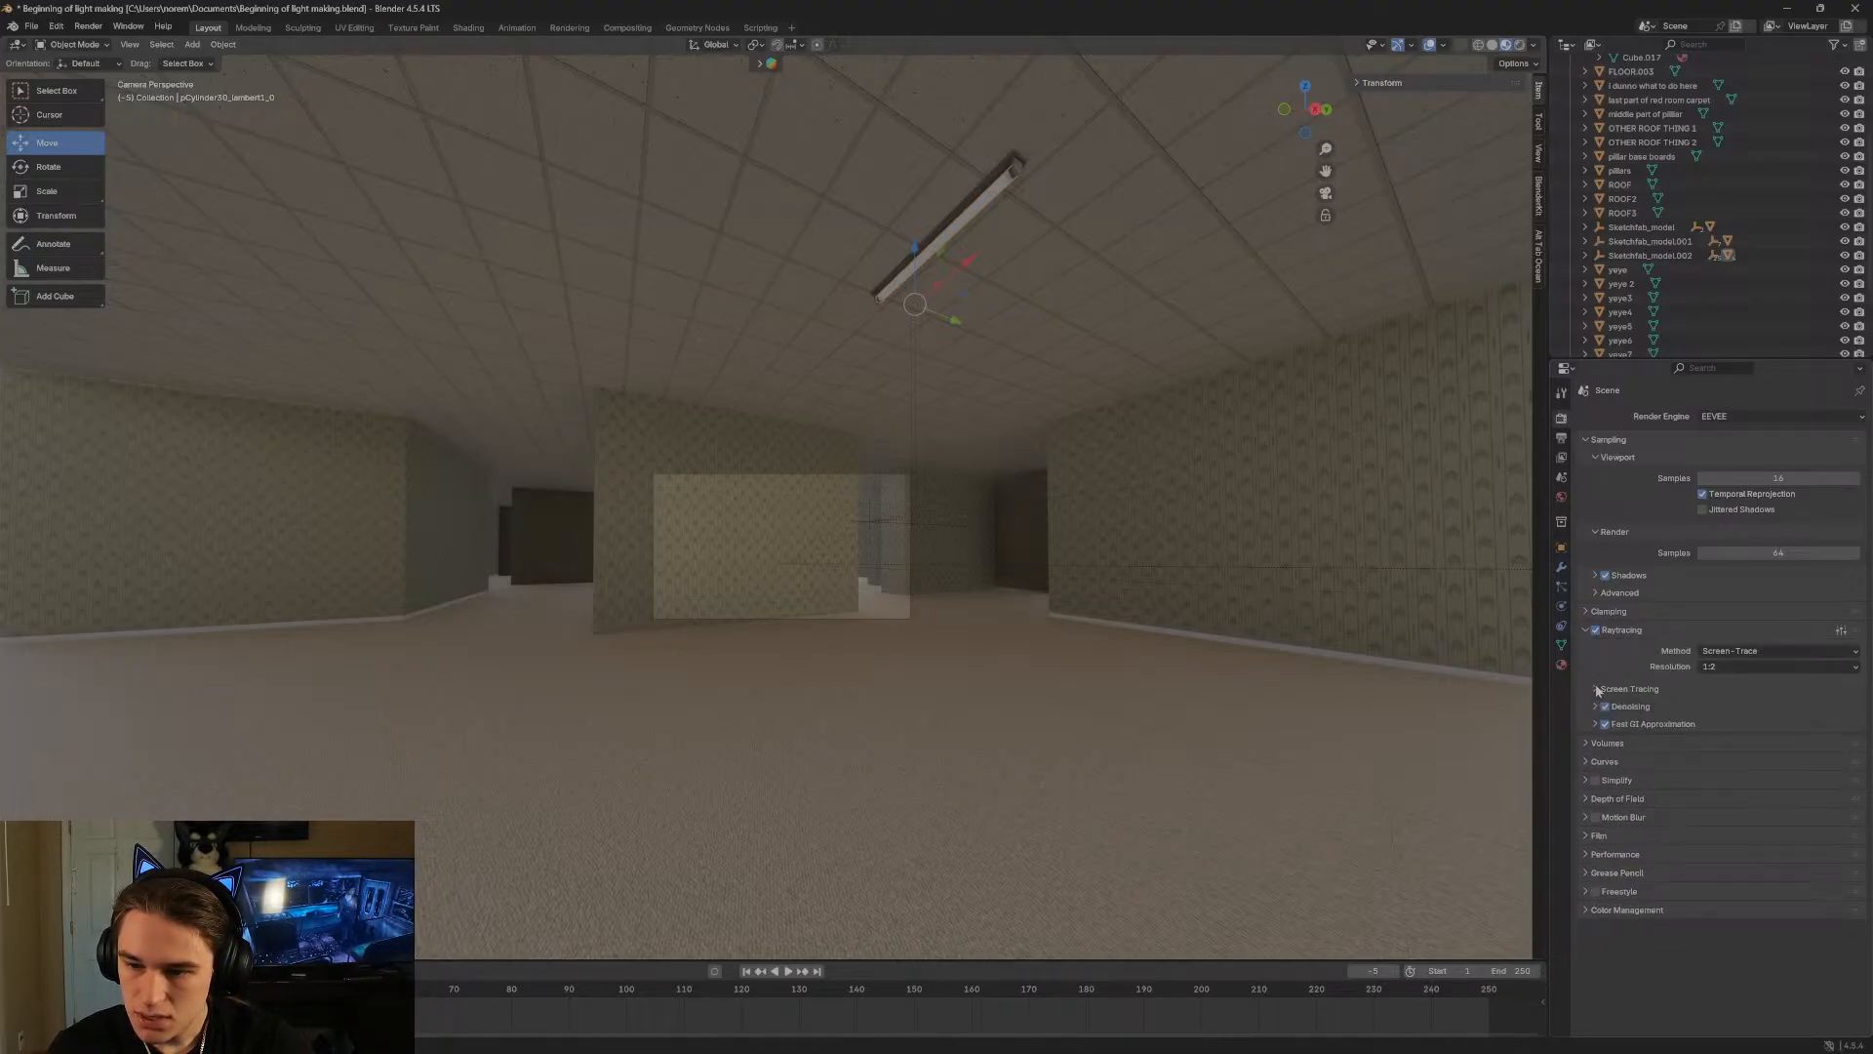
{"action": "left_click", "coordinate": [1596, 706]}
{"action": "left_click", "coordinate": [1596, 706]}
{"action": "left_click", "coordinate": [1595, 724]}
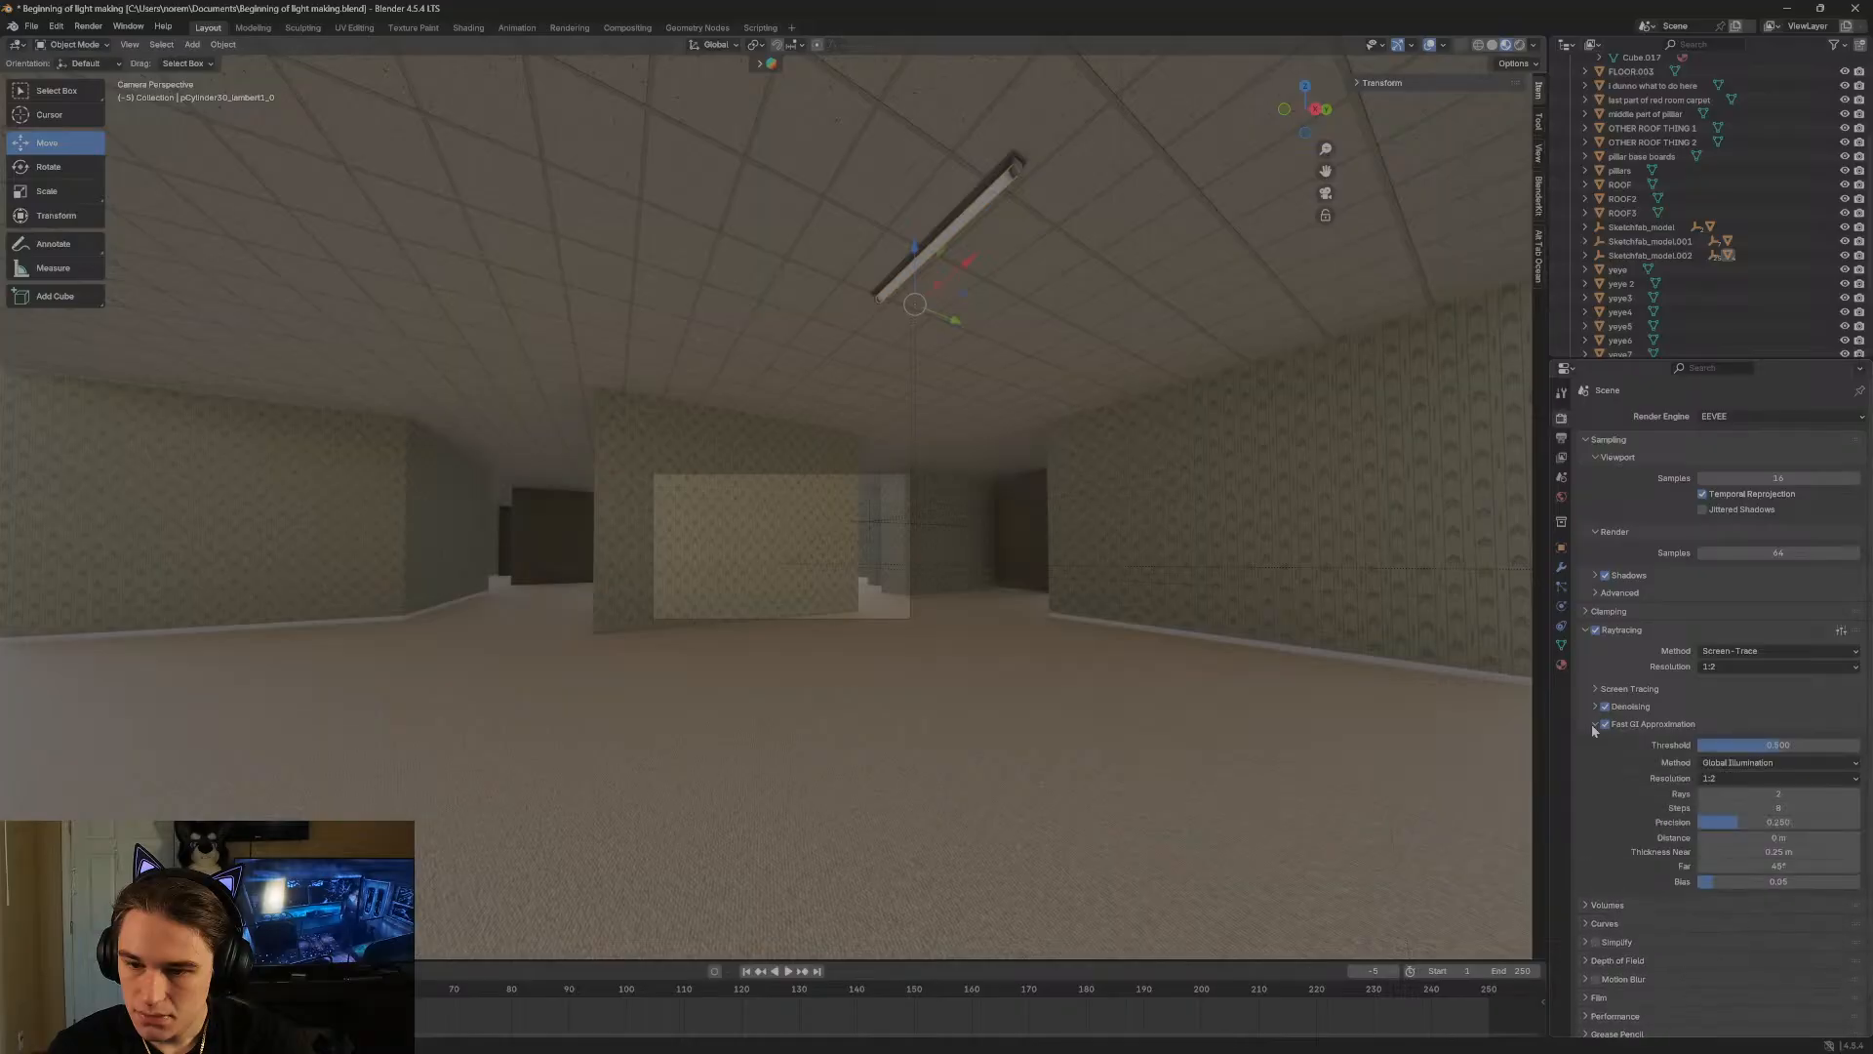
{"action": "left_click", "coordinate": [1596, 724]}
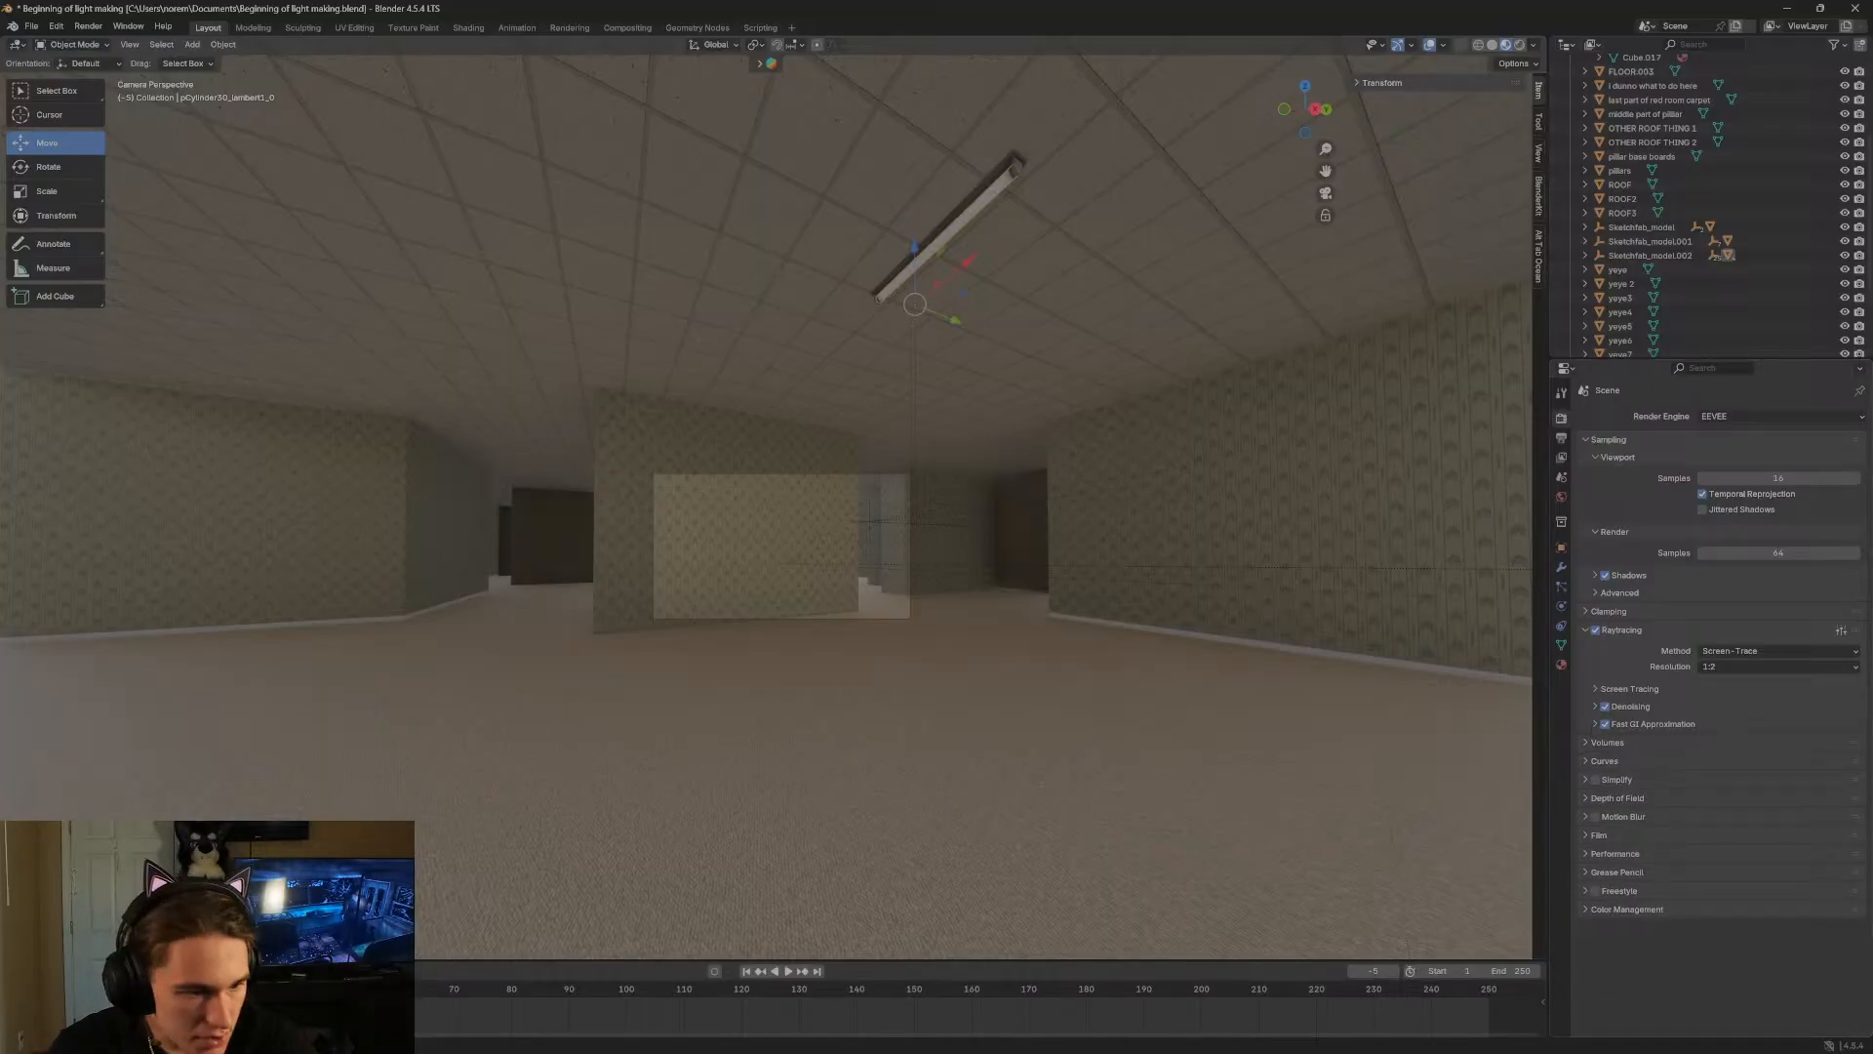
{"action": "key", "text": "alt+Tab"}
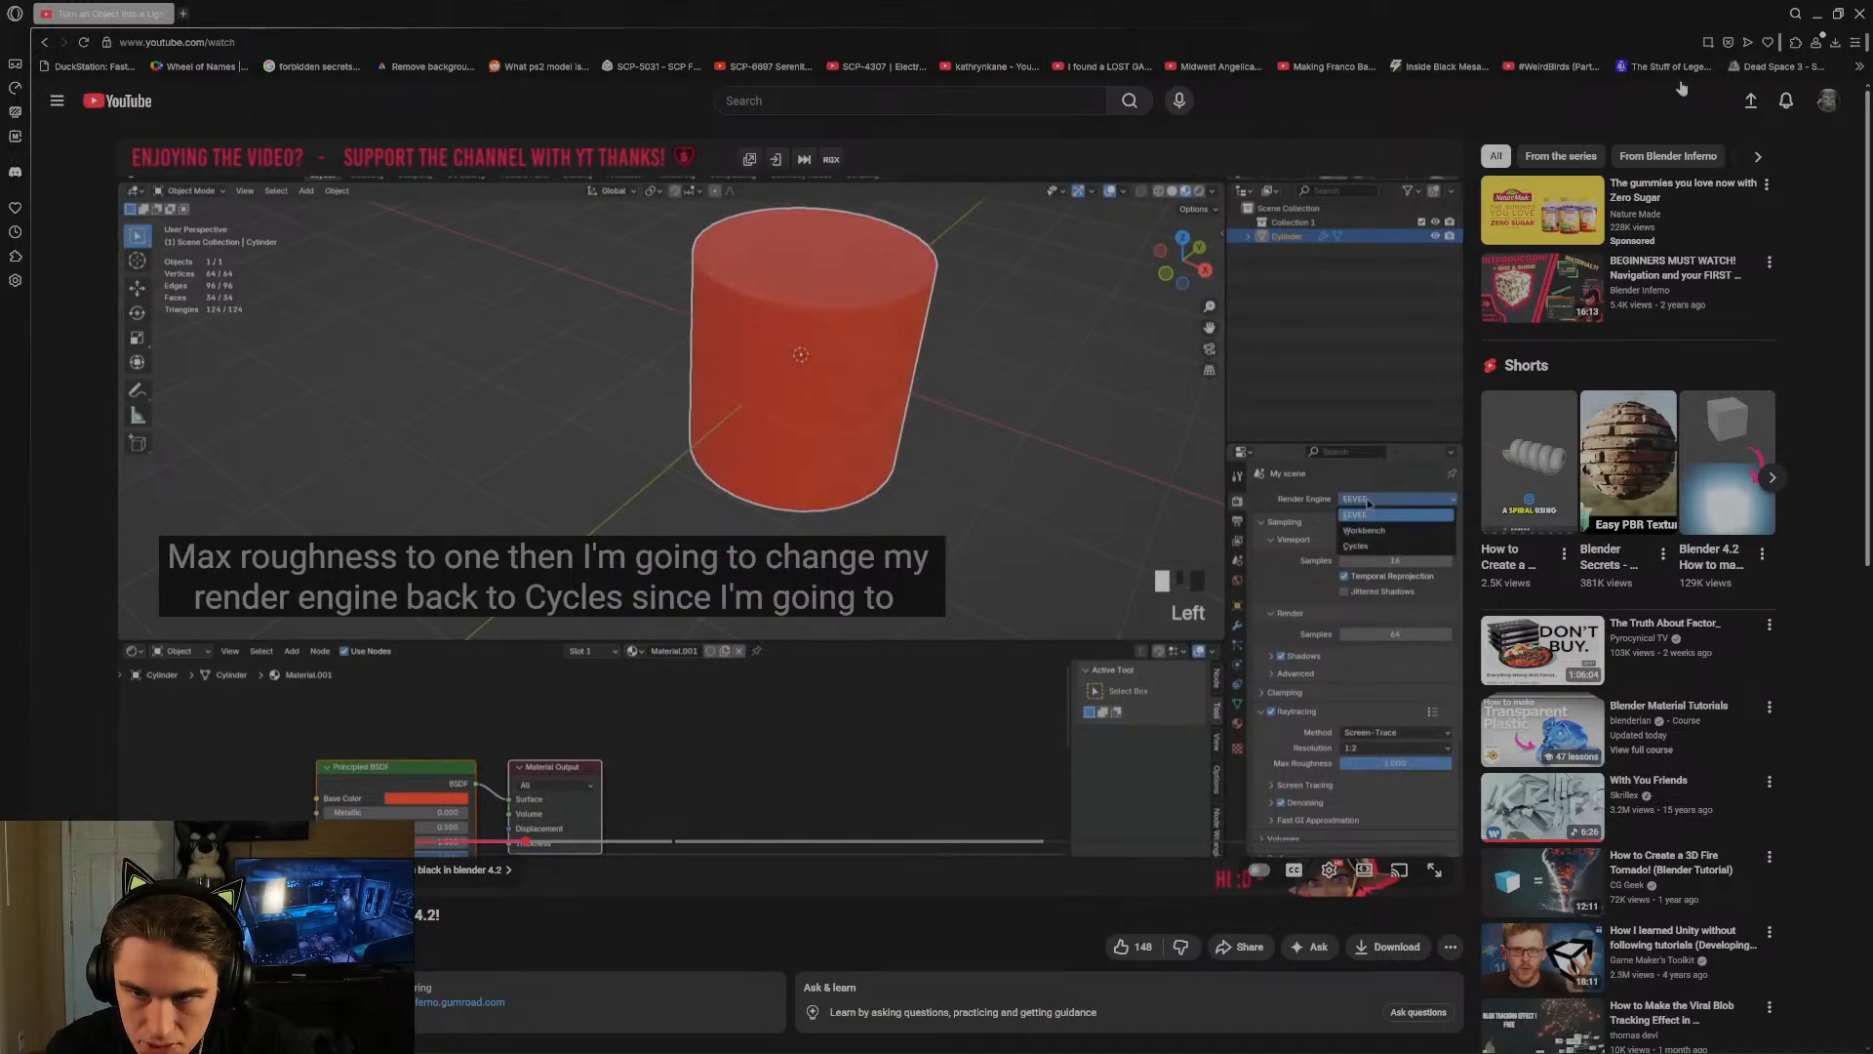
{"action": "left_click", "coordinate": [1815, 14]}
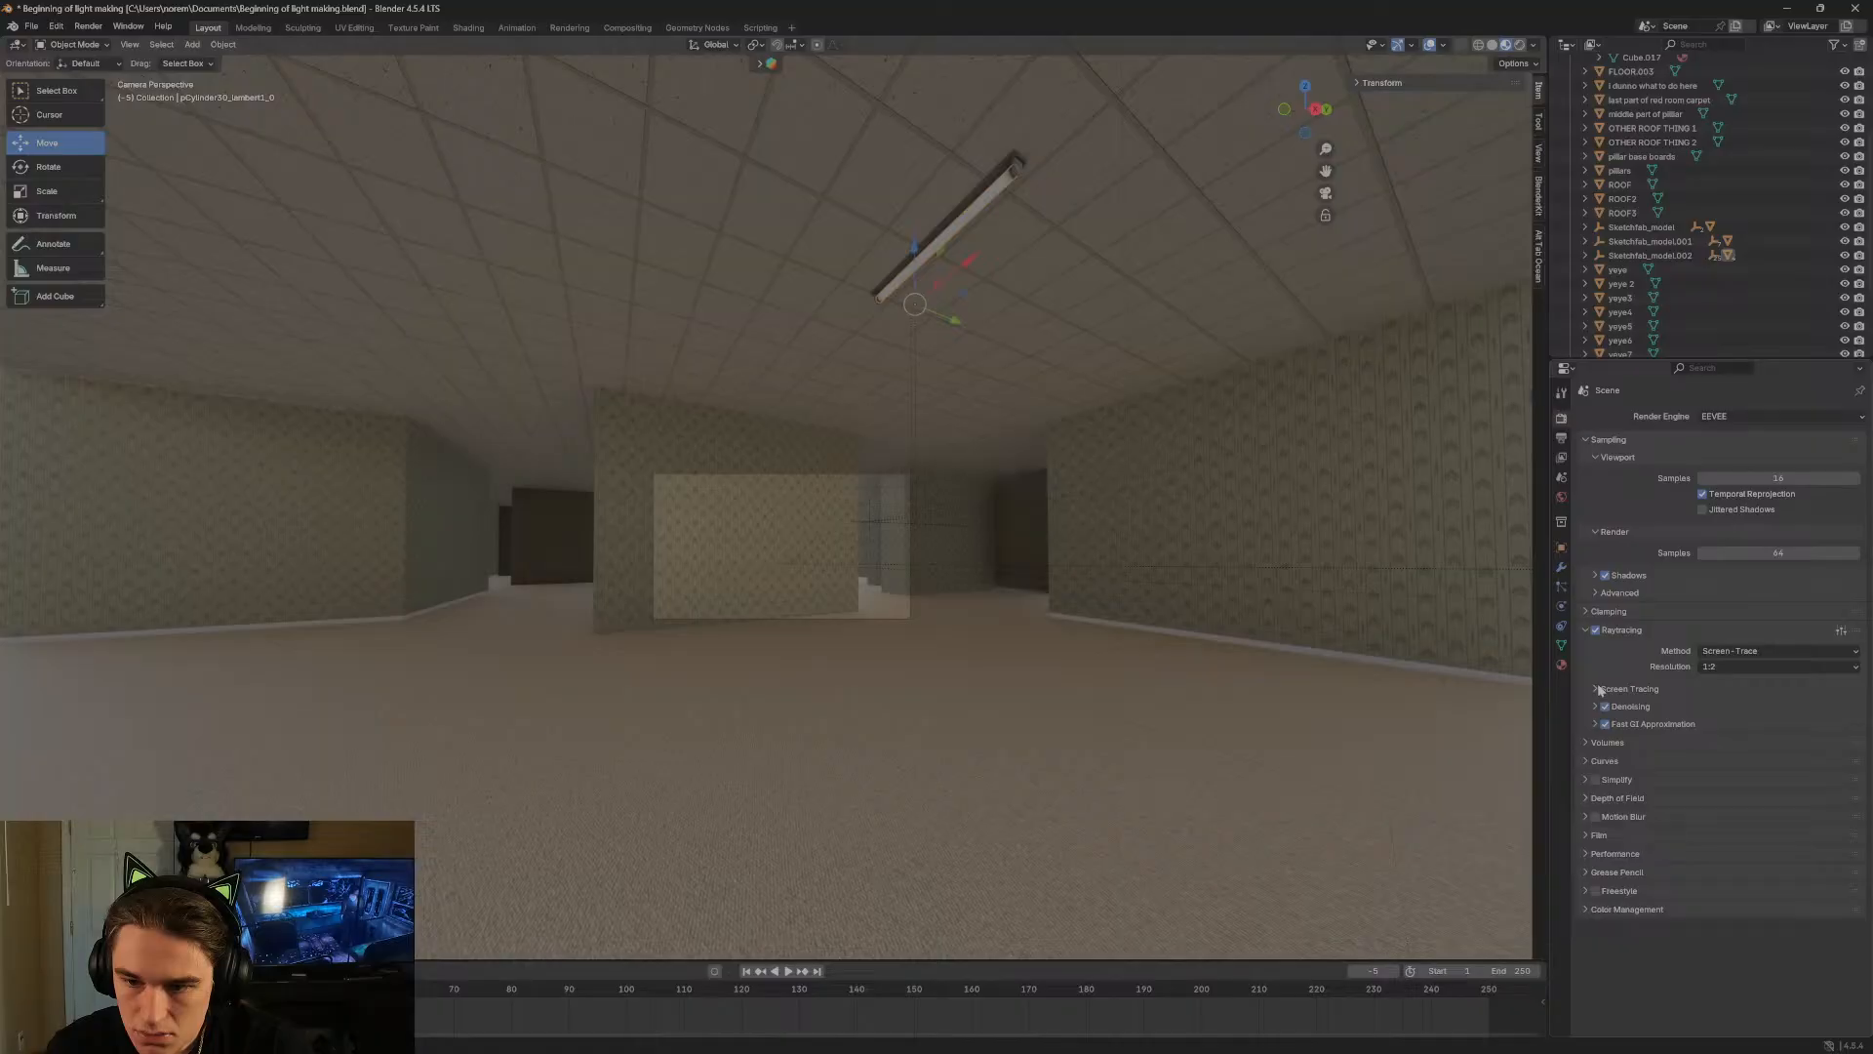
Try the Light Probe raytracing method and switch back to Screen-Trace.
{"action": "left_click", "coordinate": [1726, 652]}
{"action": "left_click", "coordinate": [1727, 667]}
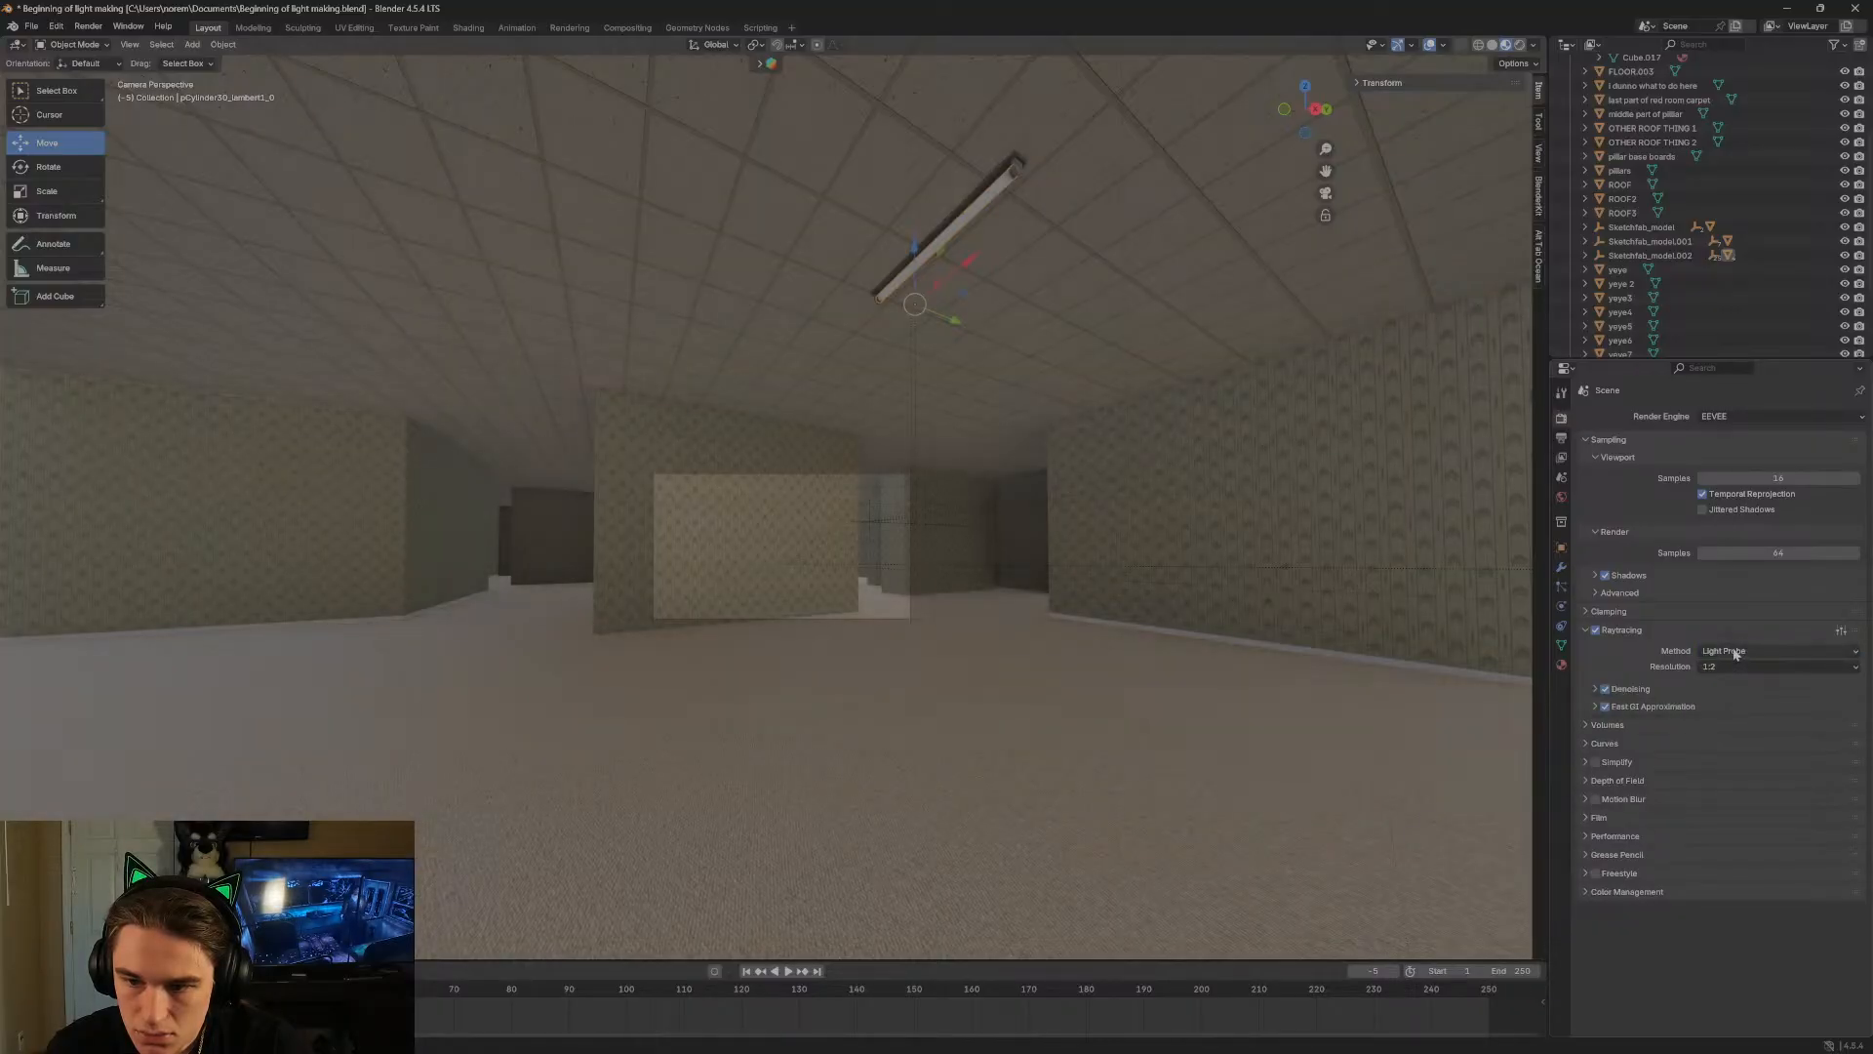
{"action": "left_click", "coordinate": [1735, 652]}
{"action": "left_click", "coordinate": [1733, 683]}
{"action": "left_click", "coordinate": [1735, 671]}
{"action": "left_click", "coordinate": [1739, 671]}
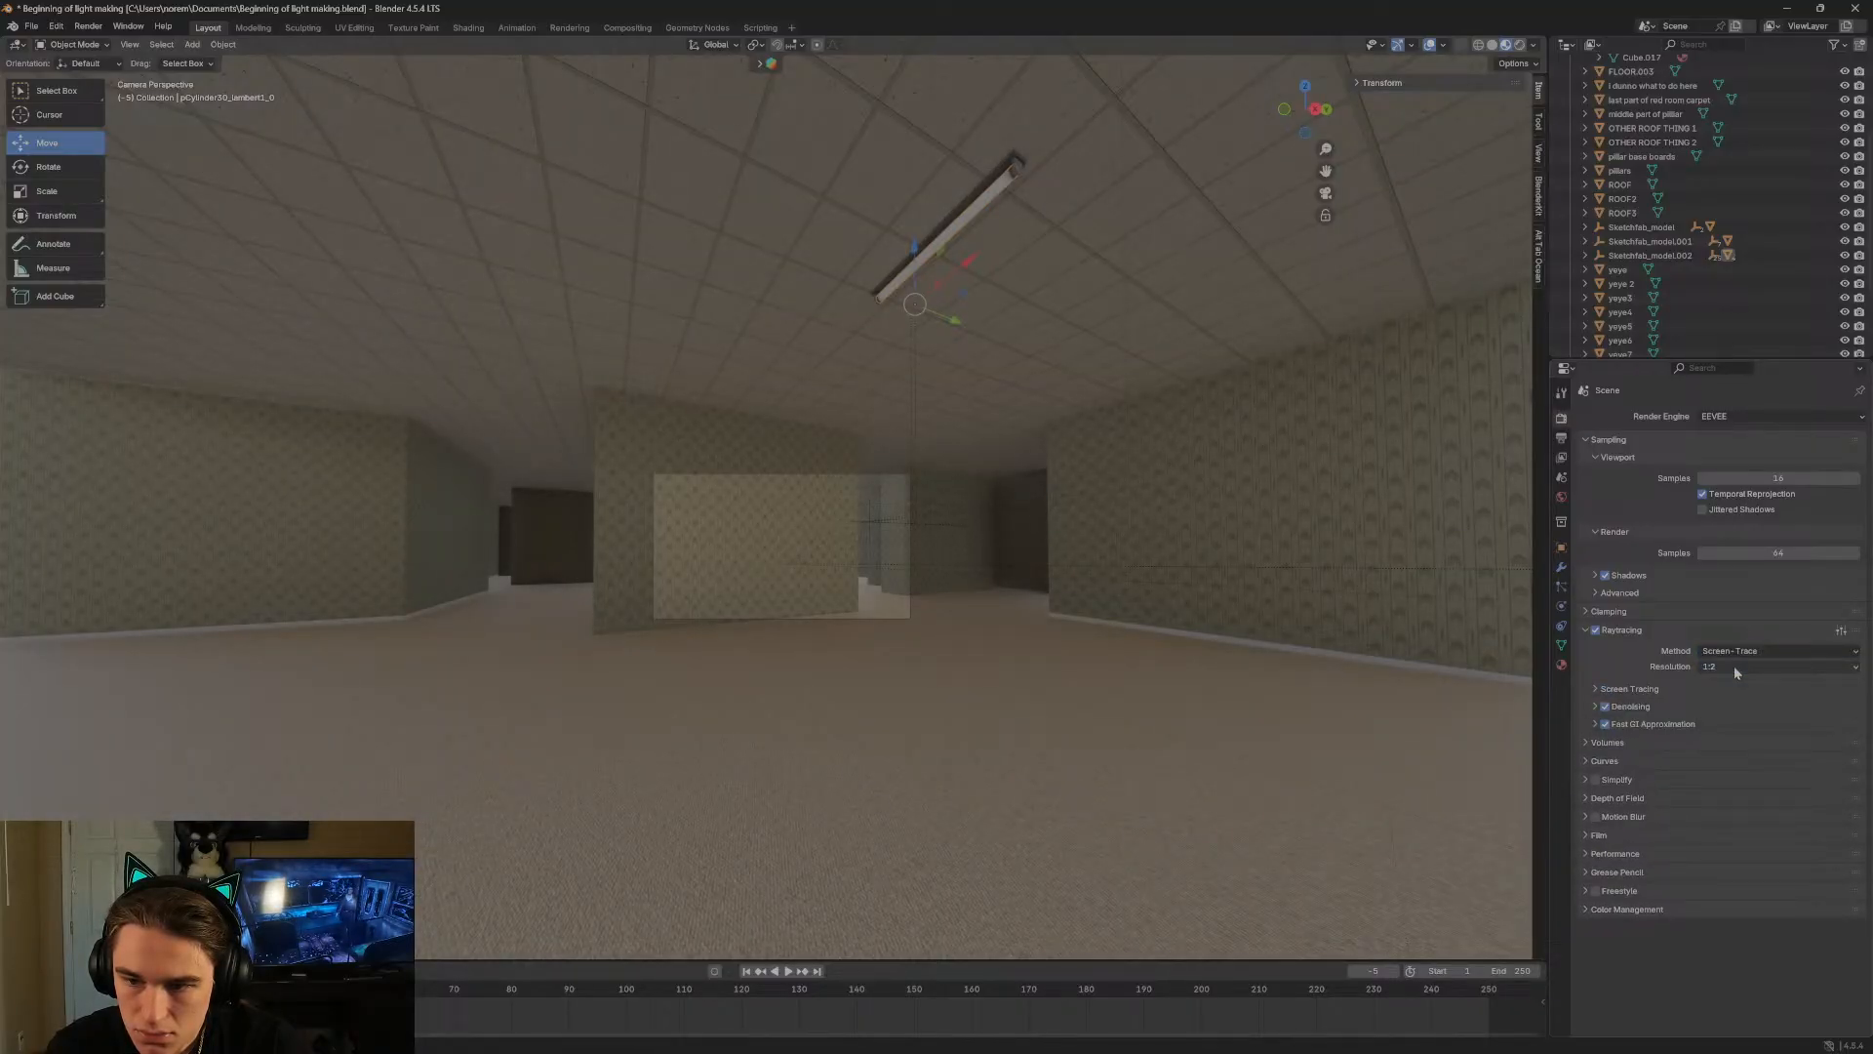
{"action": "left_click", "coordinate": [1840, 632]}
{"action": "left_click", "coordinate": [1841, 634]}
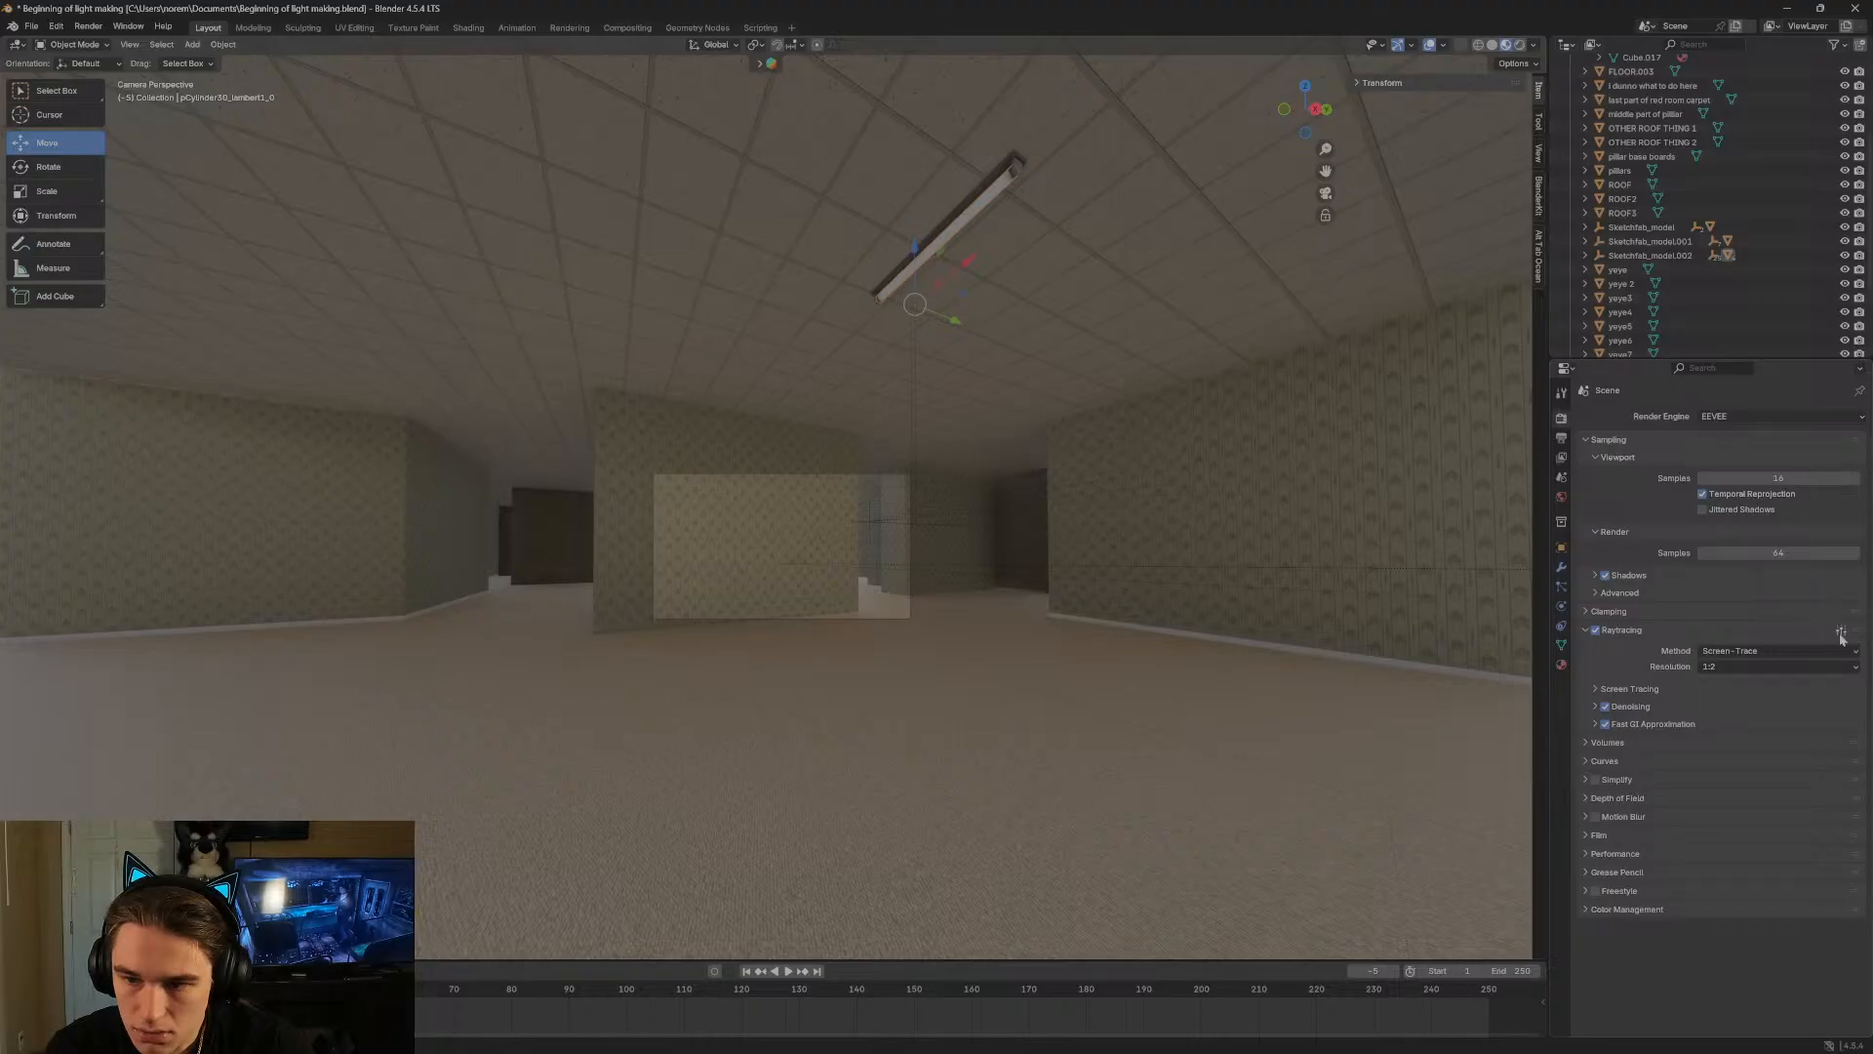
Expand the Screen Tracing settings and try adjusting the Thickness value.
{"action": "left_click", "coordinate": [1614, 689]}
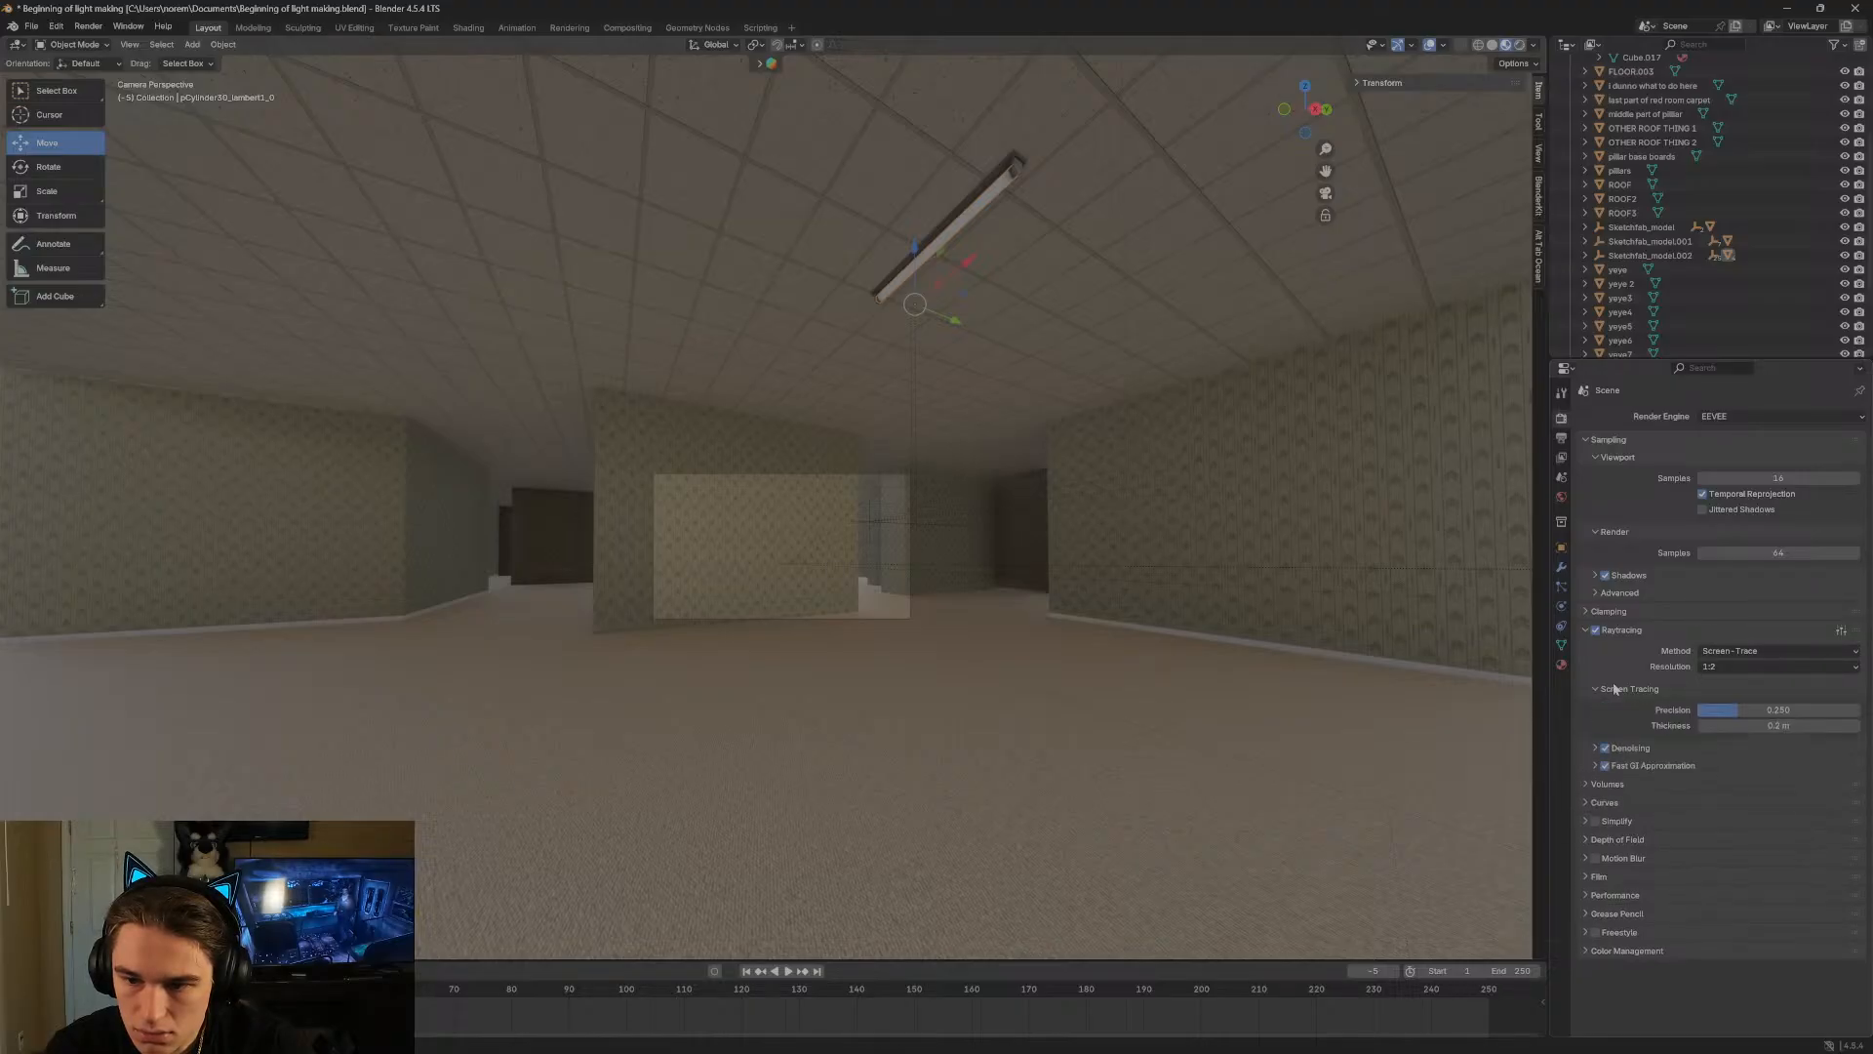
{"action": "left_click_drag", "start_coordinate": [1711, 729], "coordinate": [1844, 729]}
{"action": "right_click", "coordinate": [1712, 729]}
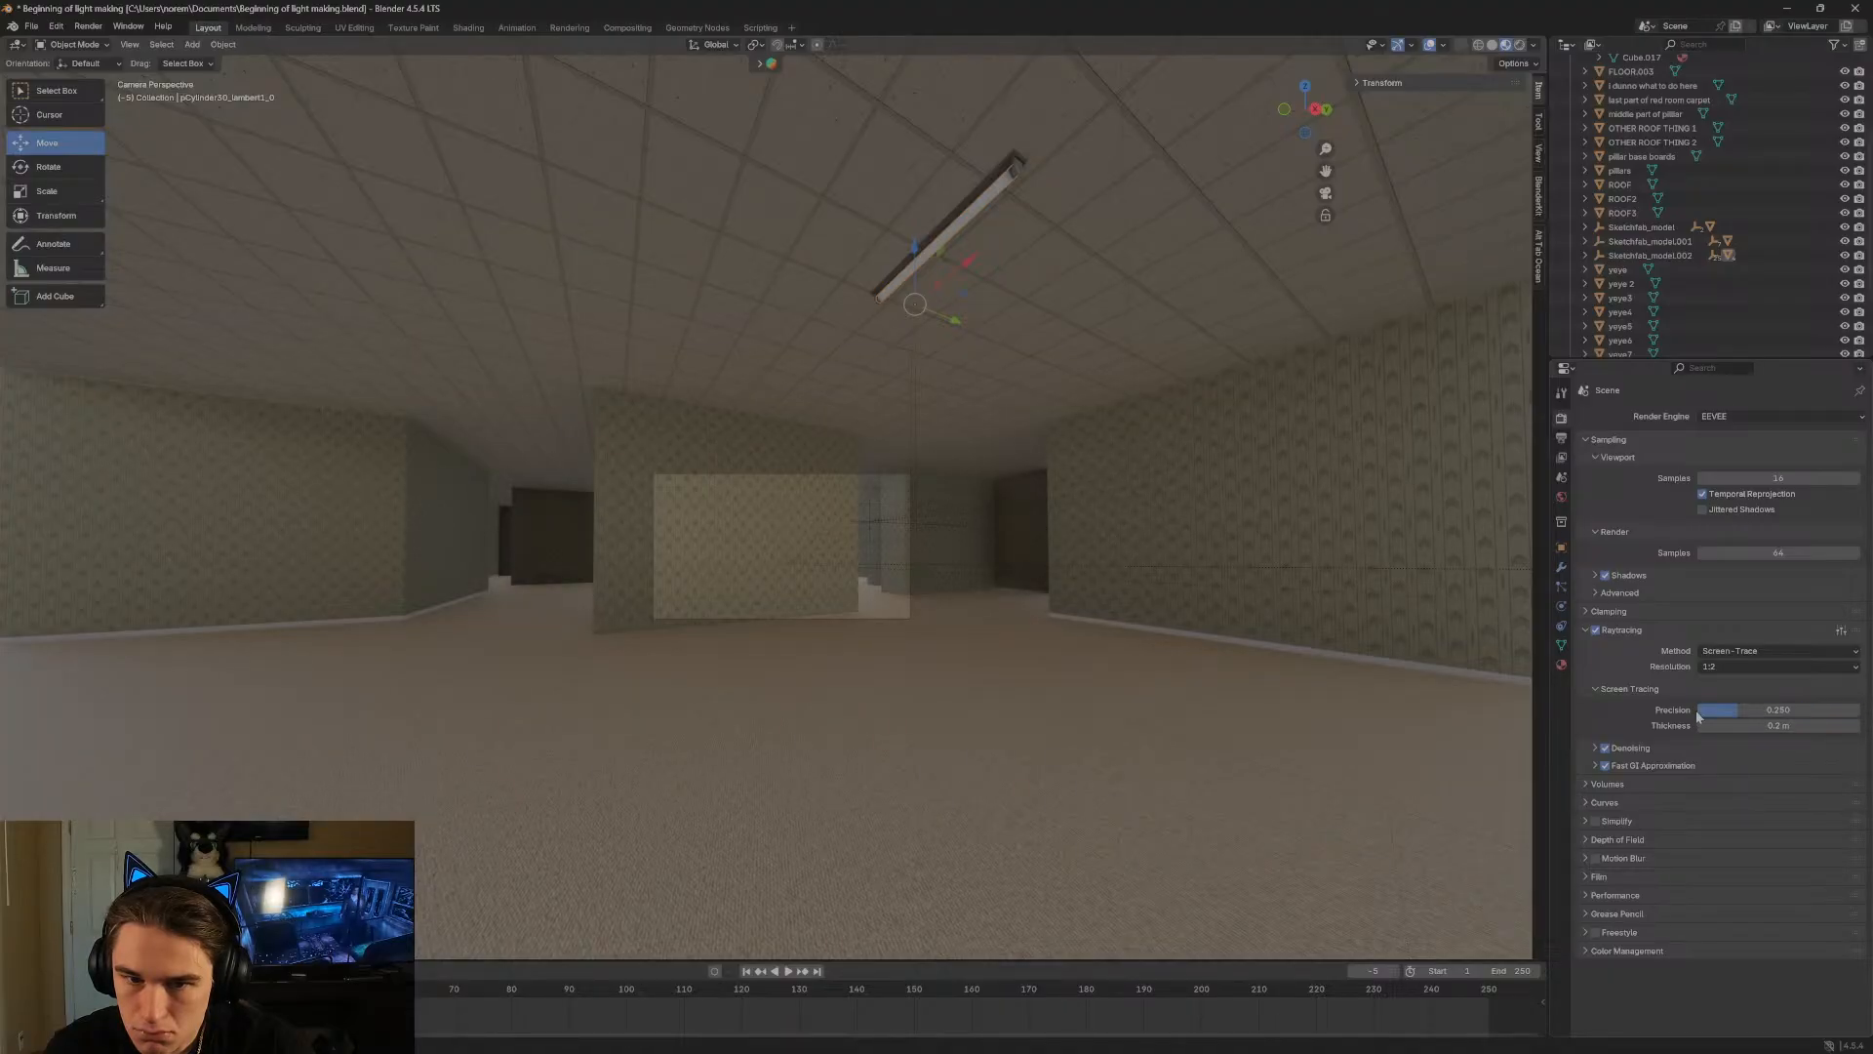
Walk through the room to examine the raytraced walls, corridor and ceiling fixture.
{"action": "key", "text": "shift+grave"}
{"action": "key", "text": "w"}
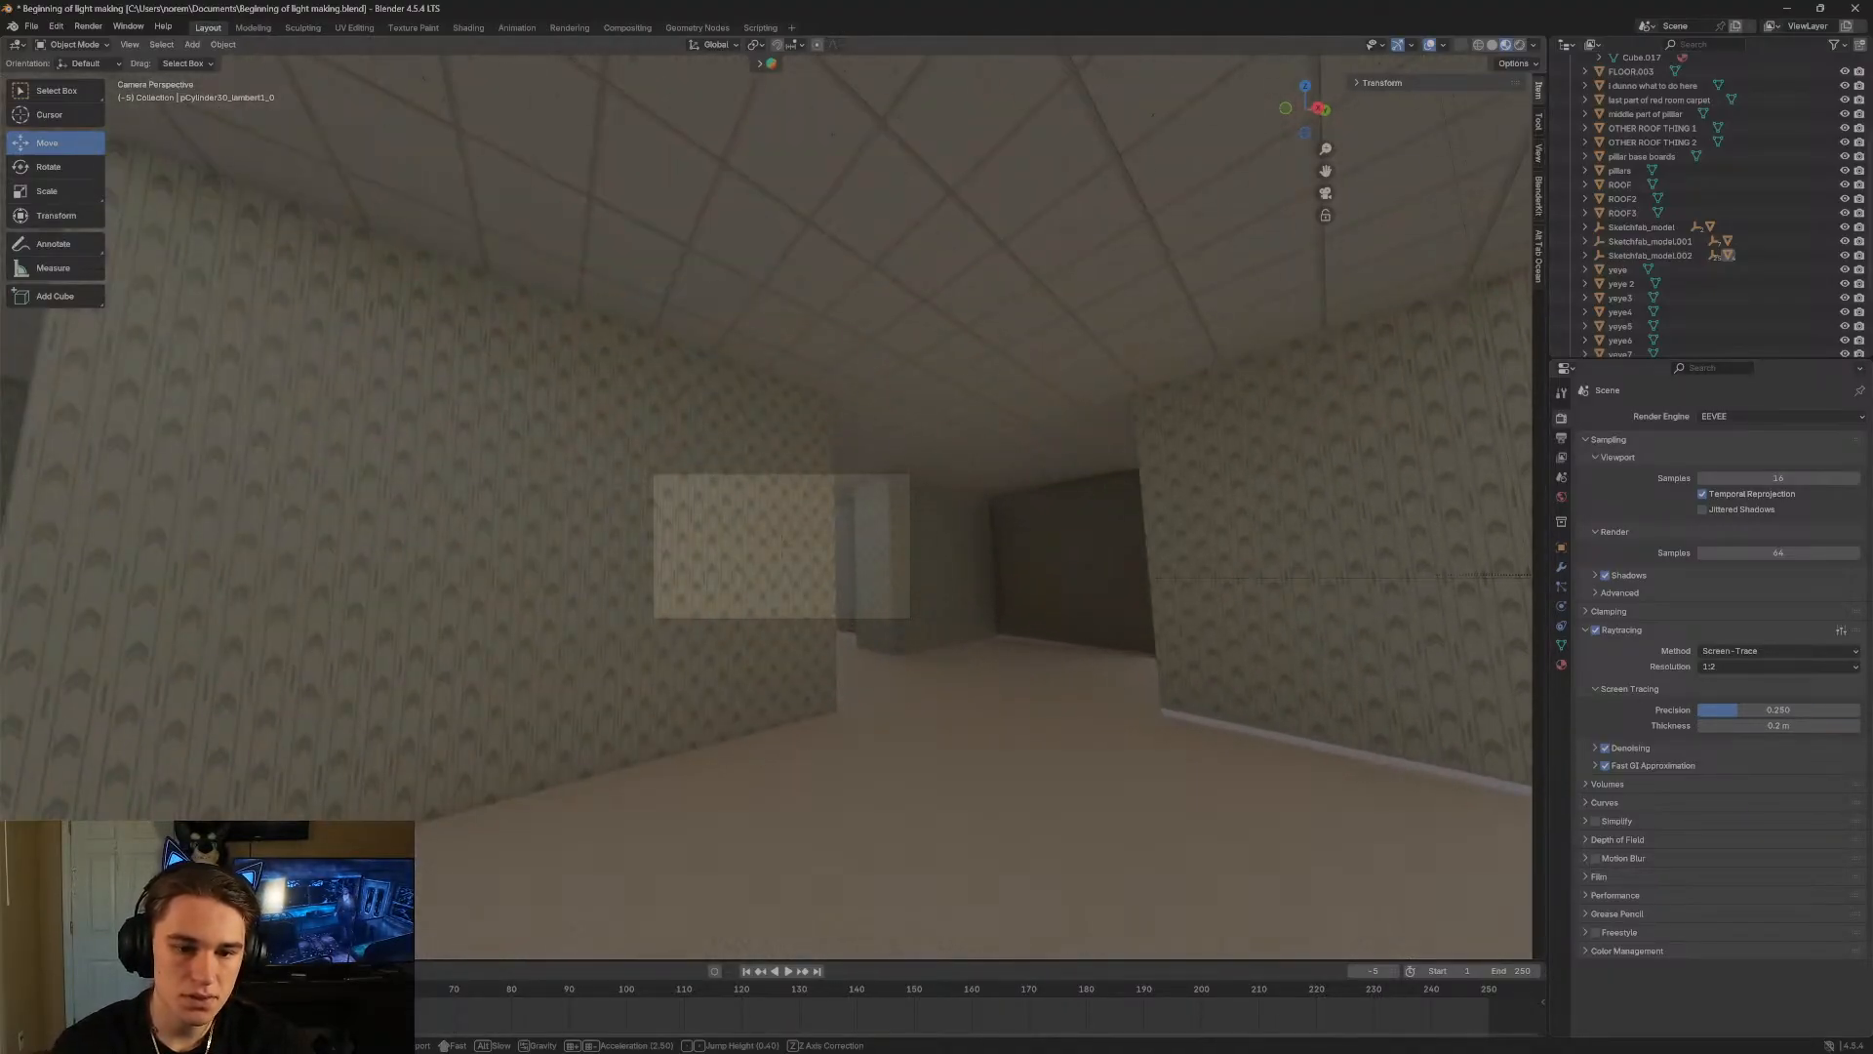
{"action": "key", "text": "s"}
{"action": "key", "text": "w"}
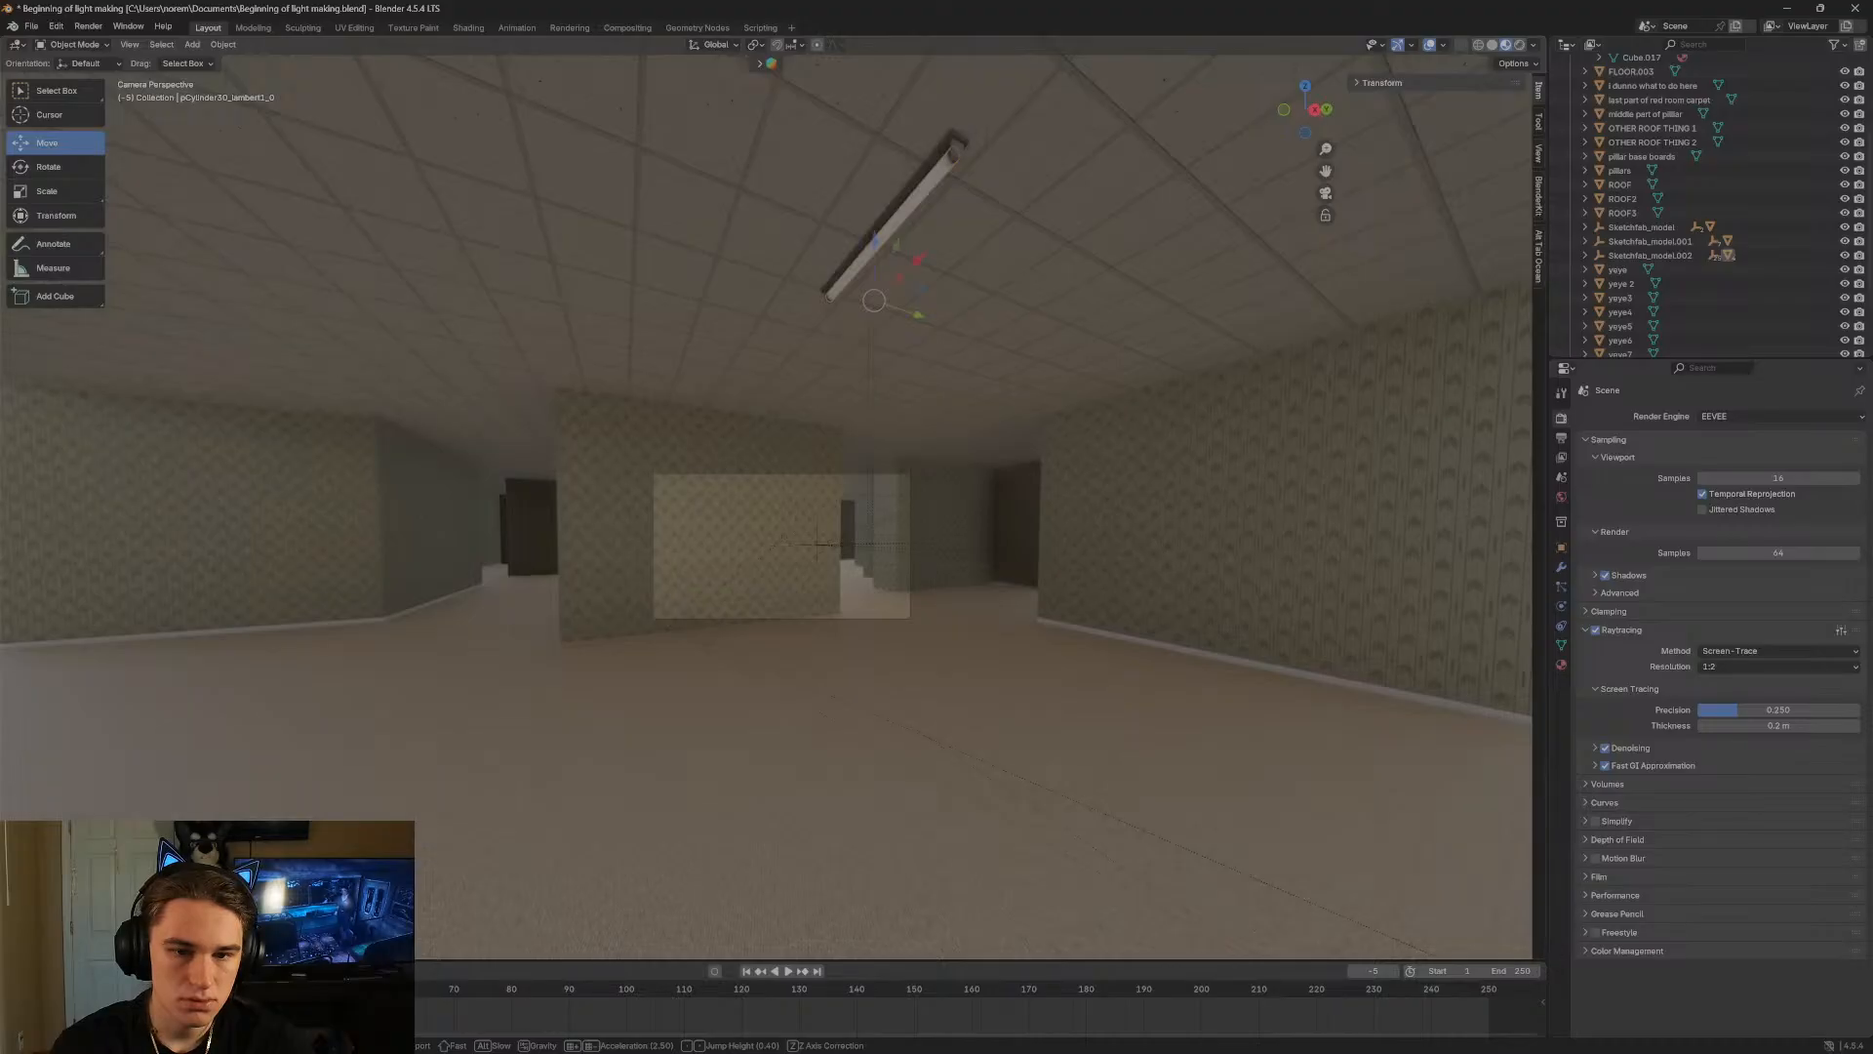
{"action": "key", "text": "w"}
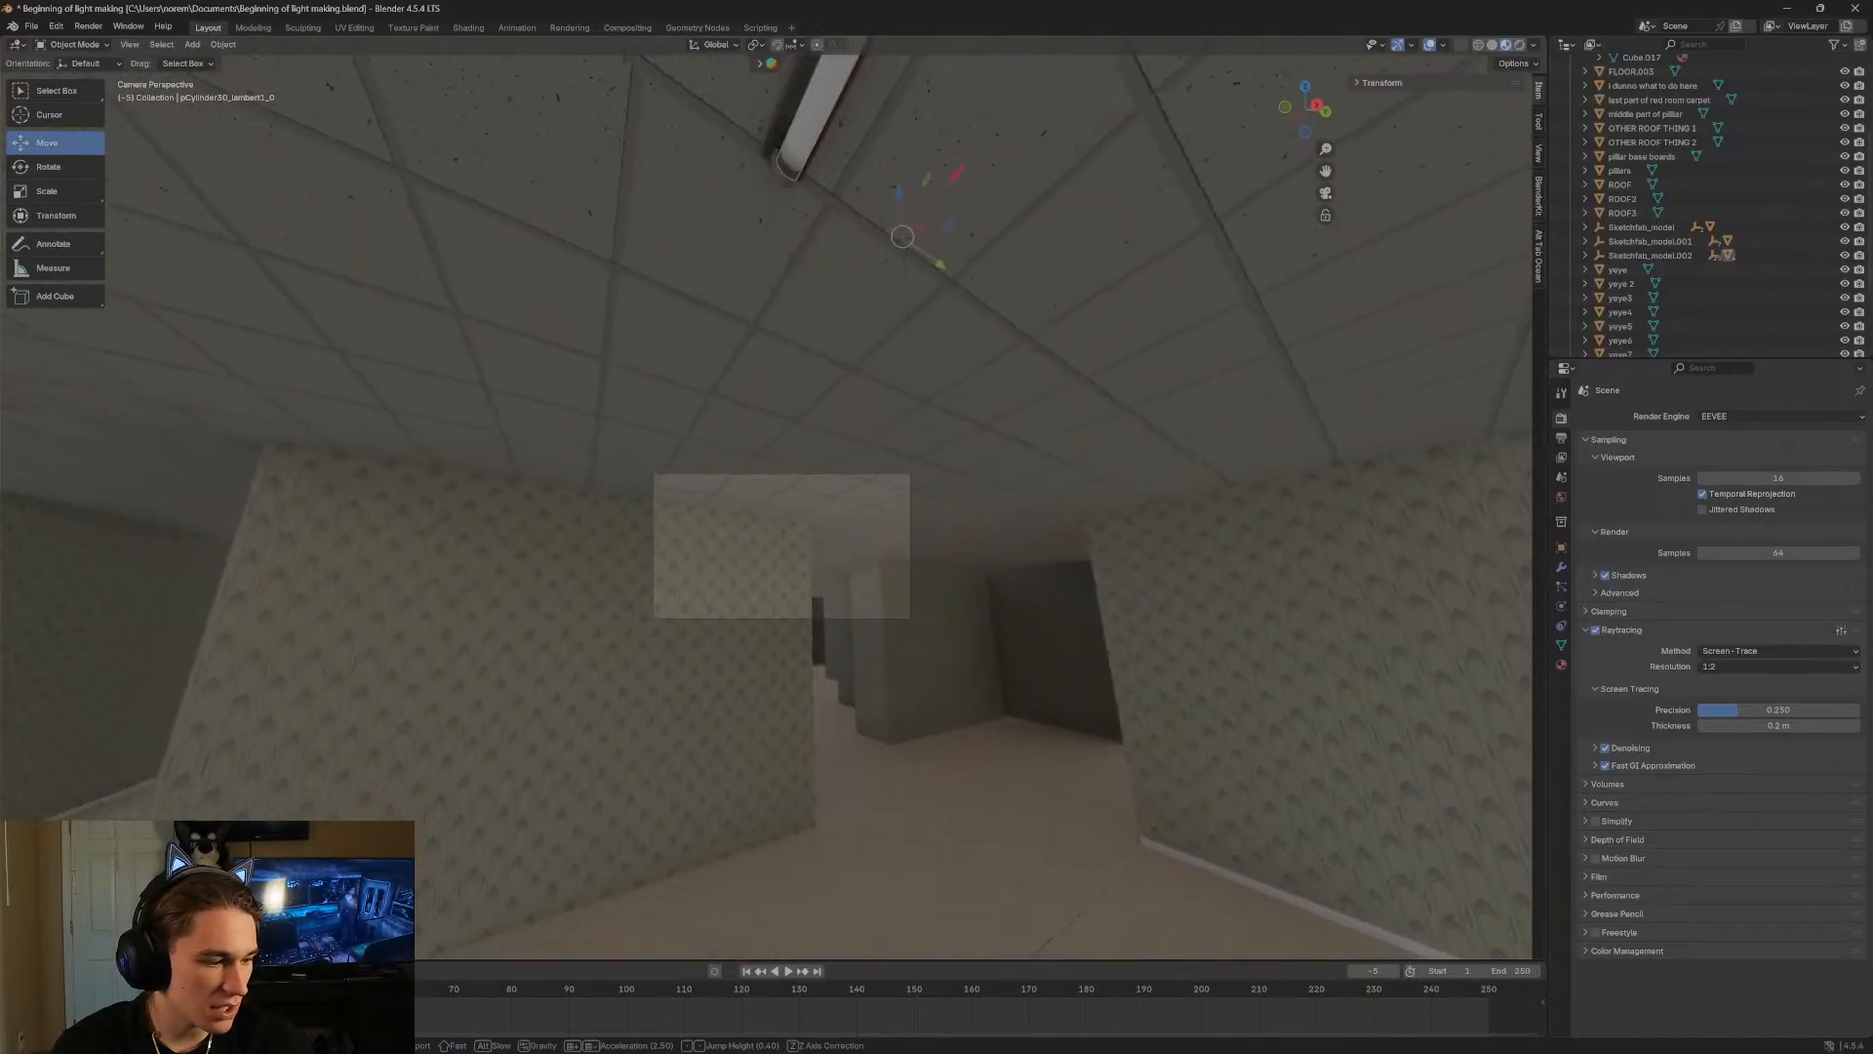
{"action": "key", "text": "s"}
{"action": "left_click", "coordinate": [1017, 554]}
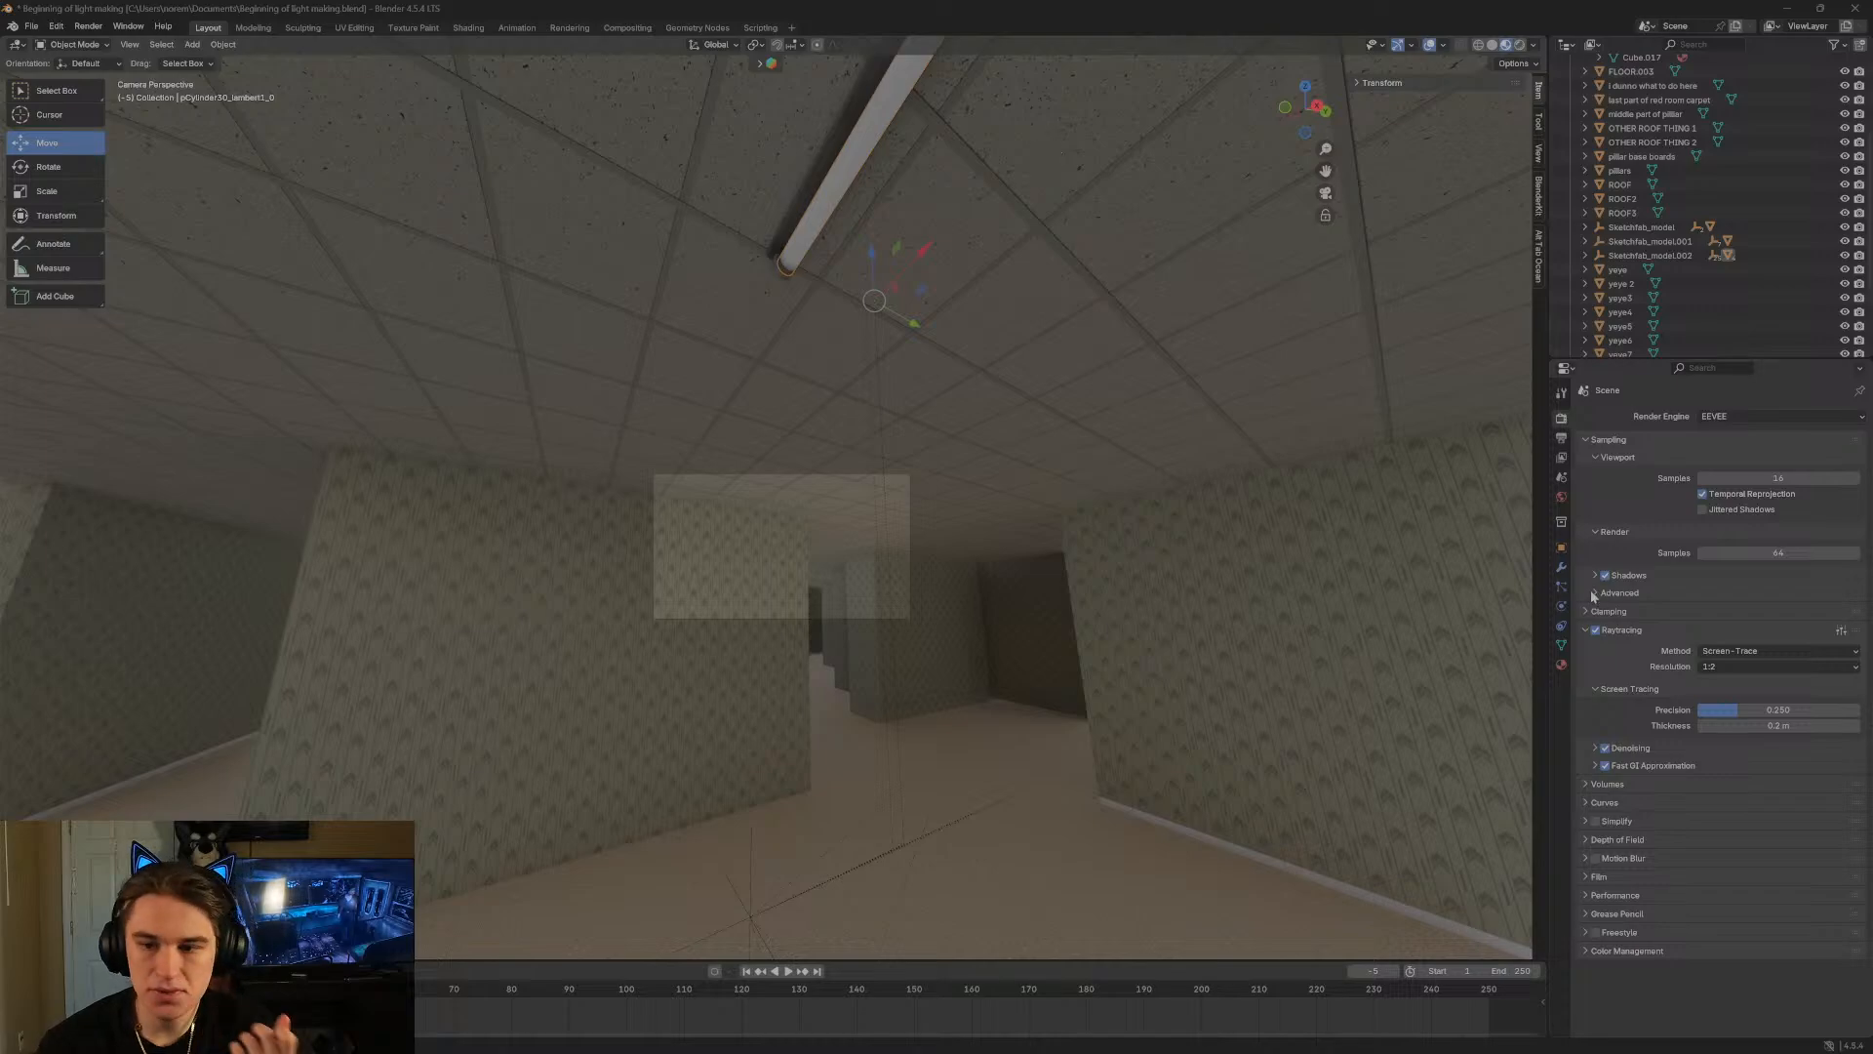
Try Cycles as the render engine to compare its settings, and switch back to EEVEE.
{"action": "left_click", "coordinate": [1587, 441]}
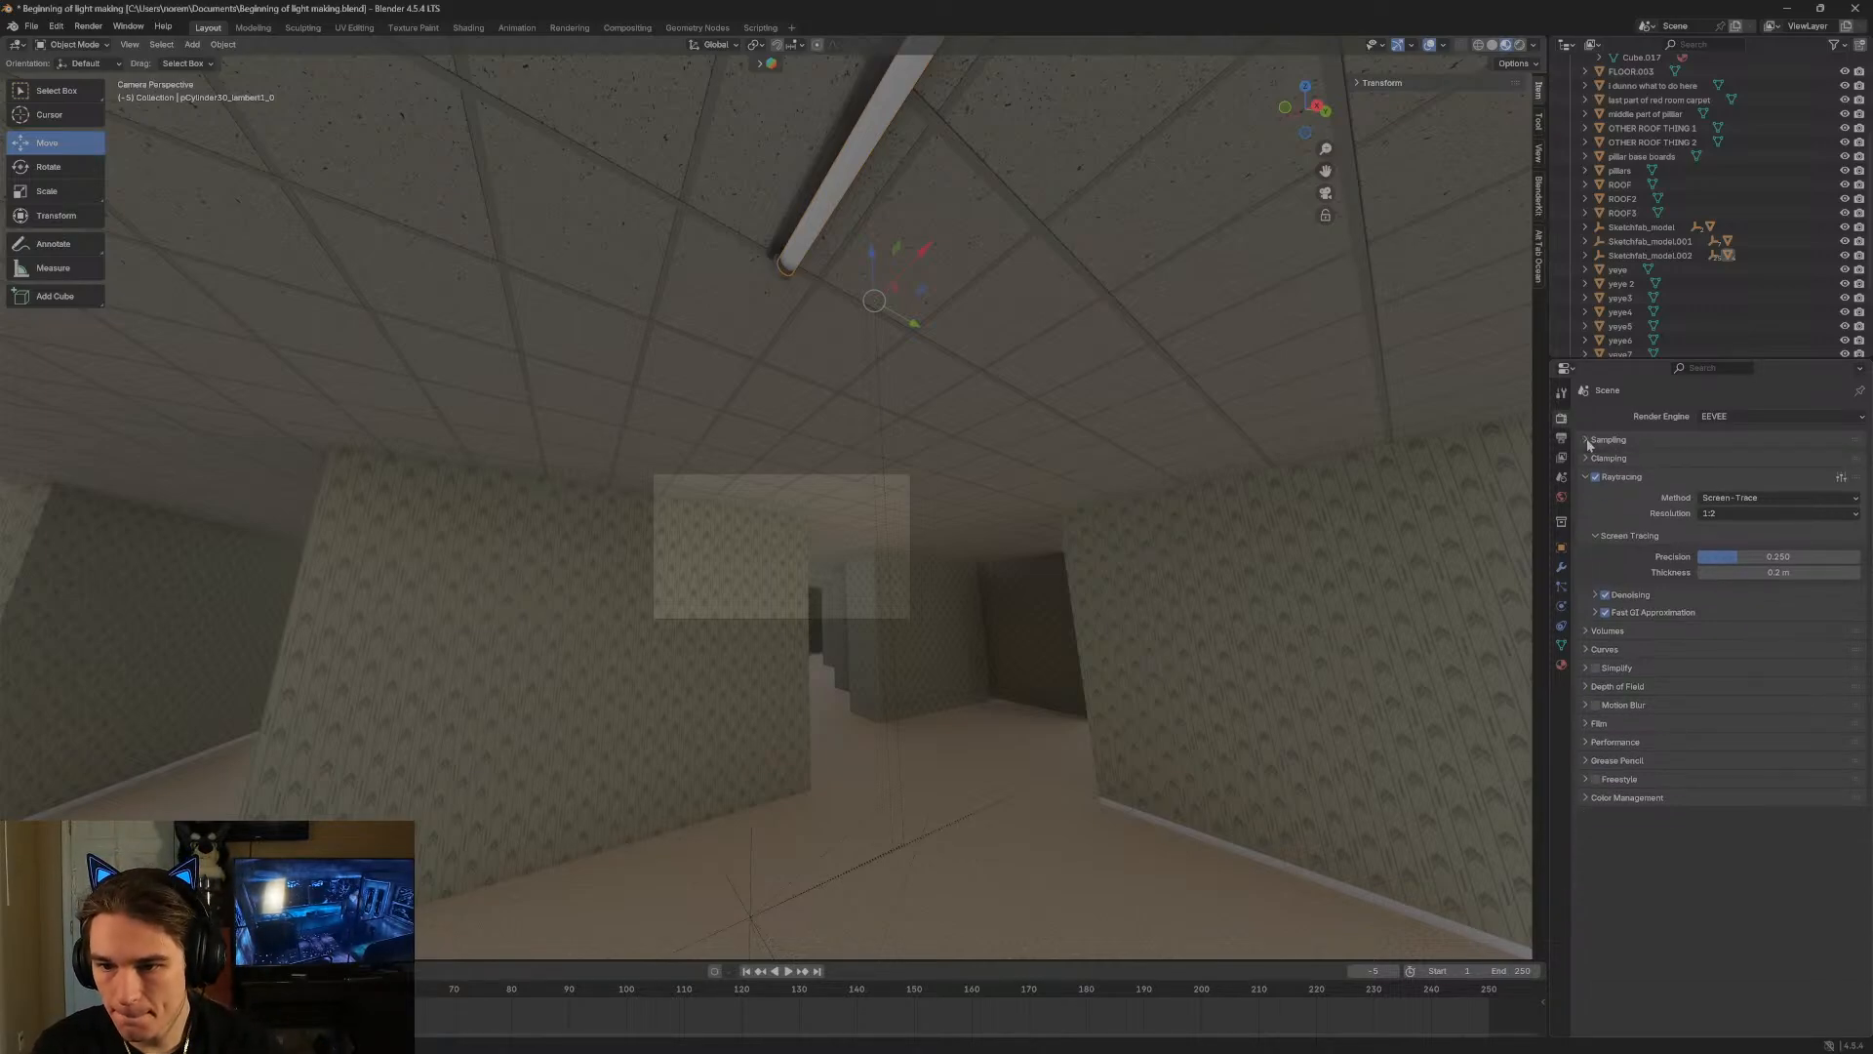
{"action": "left_click", "coordinate": [1588, 441]}
{"action": "left_click", "coordinate": [1768, 417]}
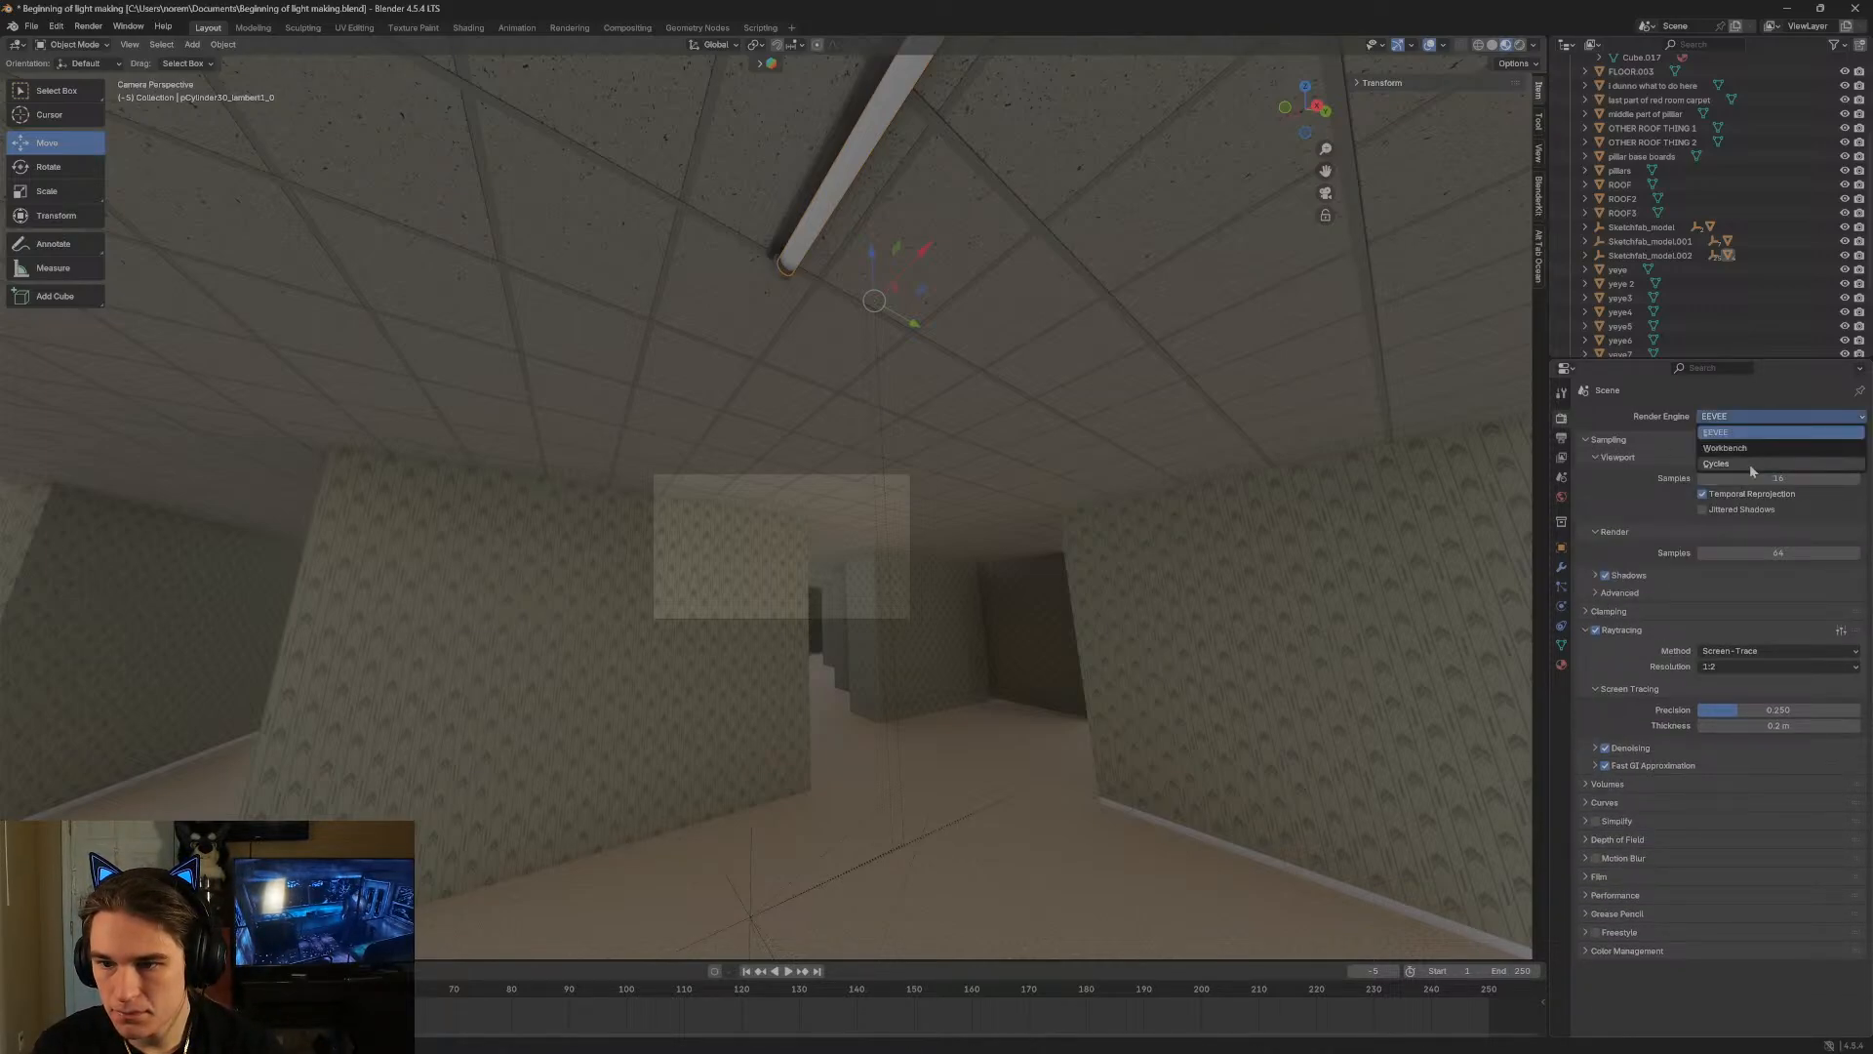
{"action": "left_click", "coordinate": [1748, 464]}
{"action": "left_click", "coordinate": [1770, 414]}
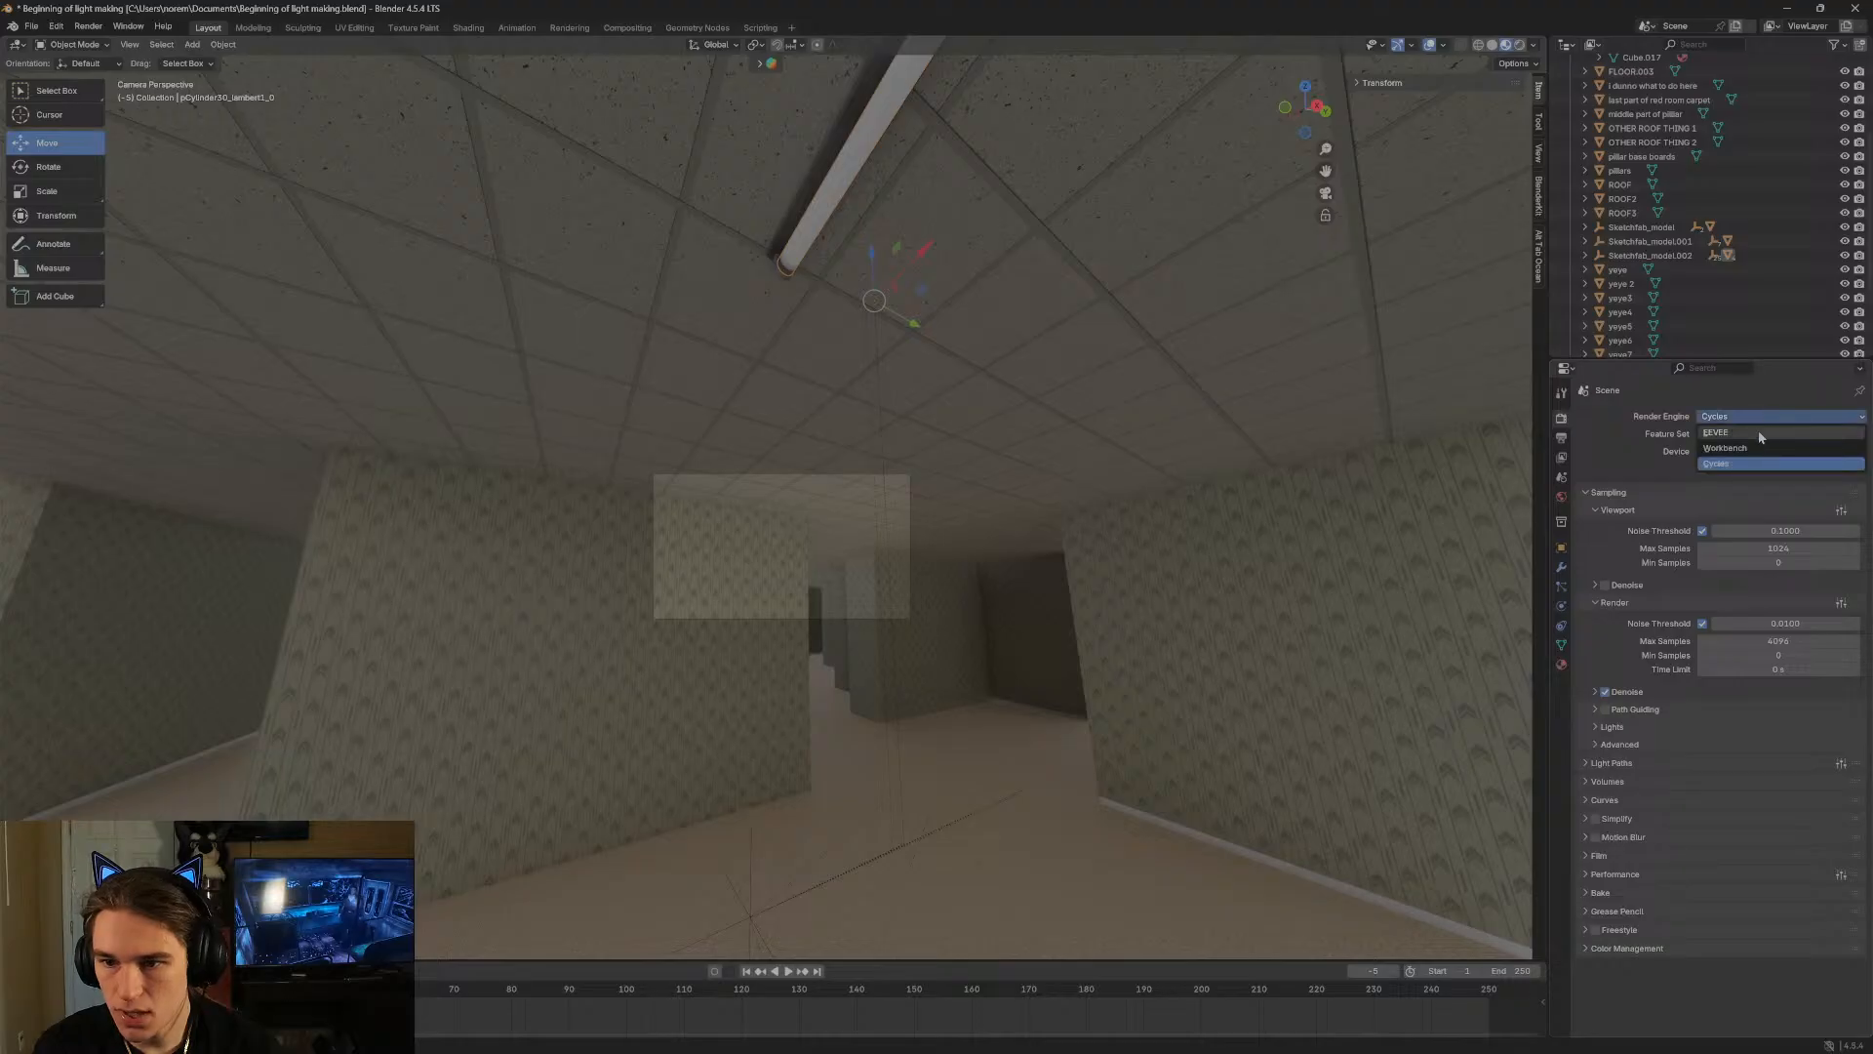
{"action": "left_click", "coordinate": [1758, 430]}
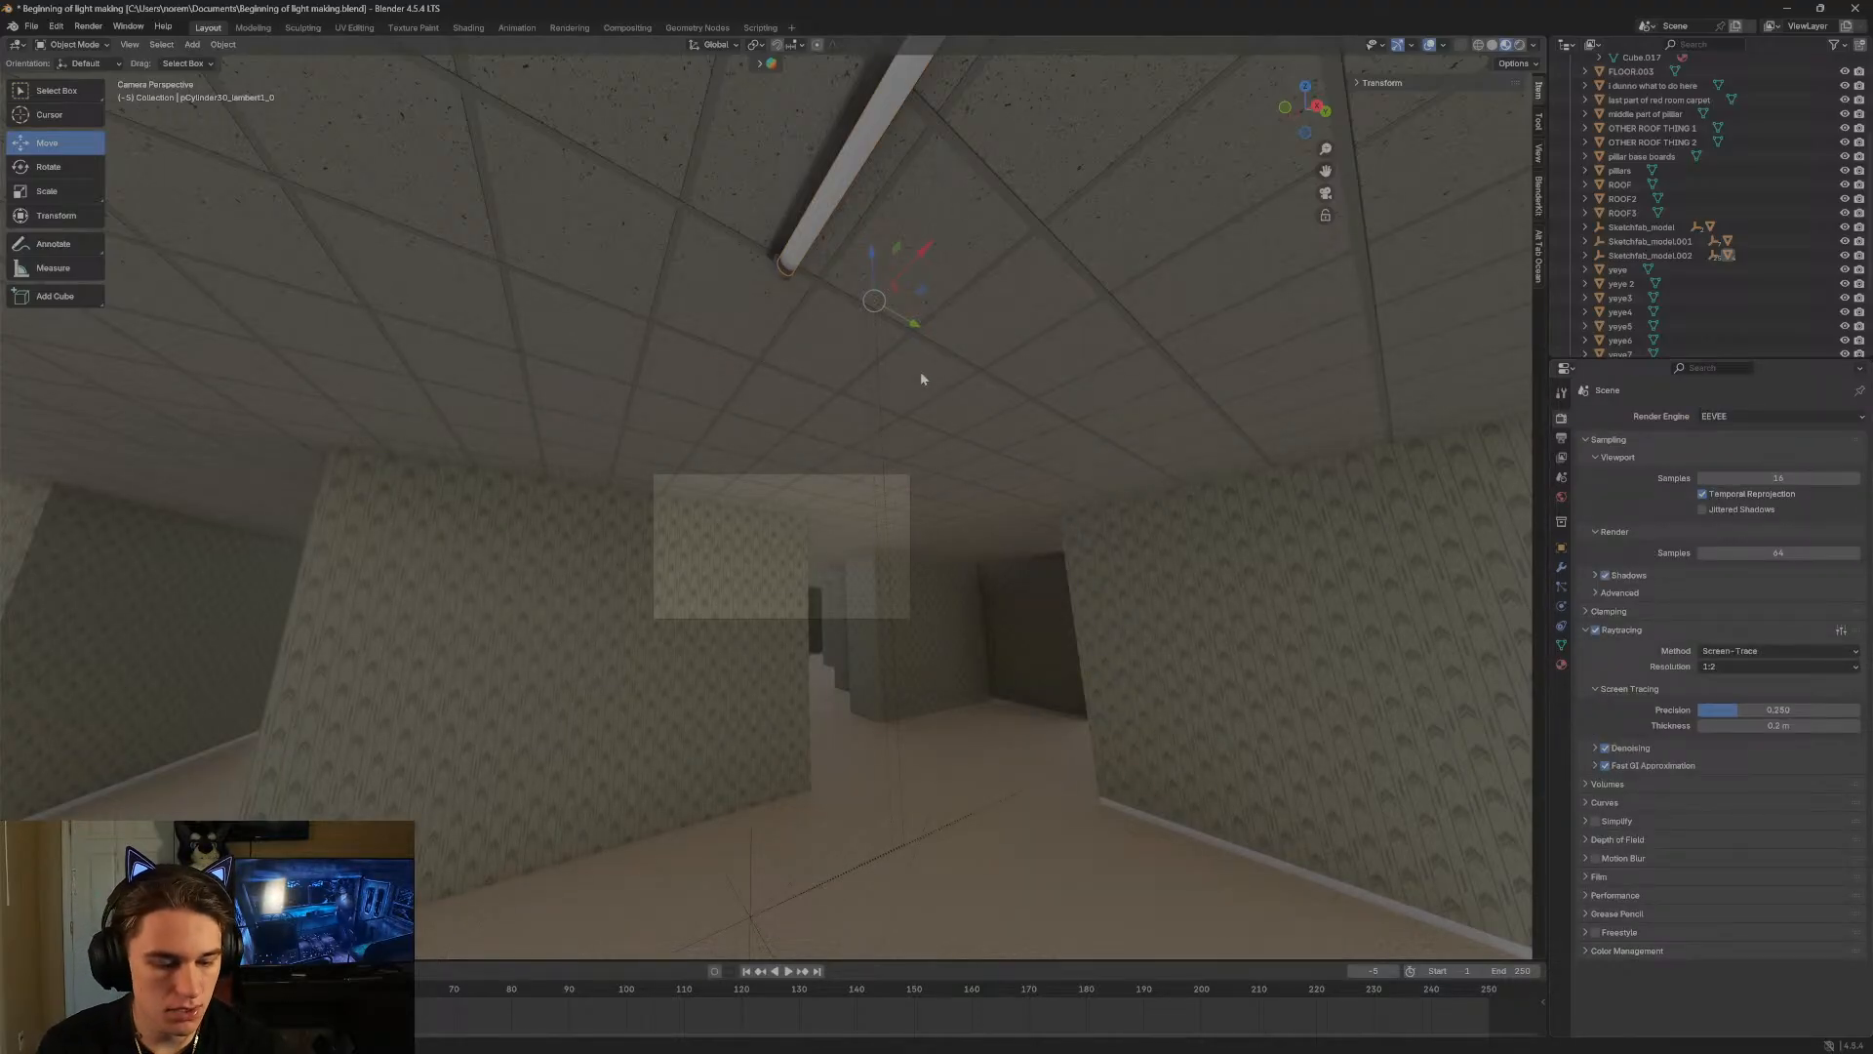
Bring the fluorescent tube into close view and open its lambert1 material in the Shading workspace.
{"action": "key", "text": "shift+grave"}
{"action": "key", "text": "w"}
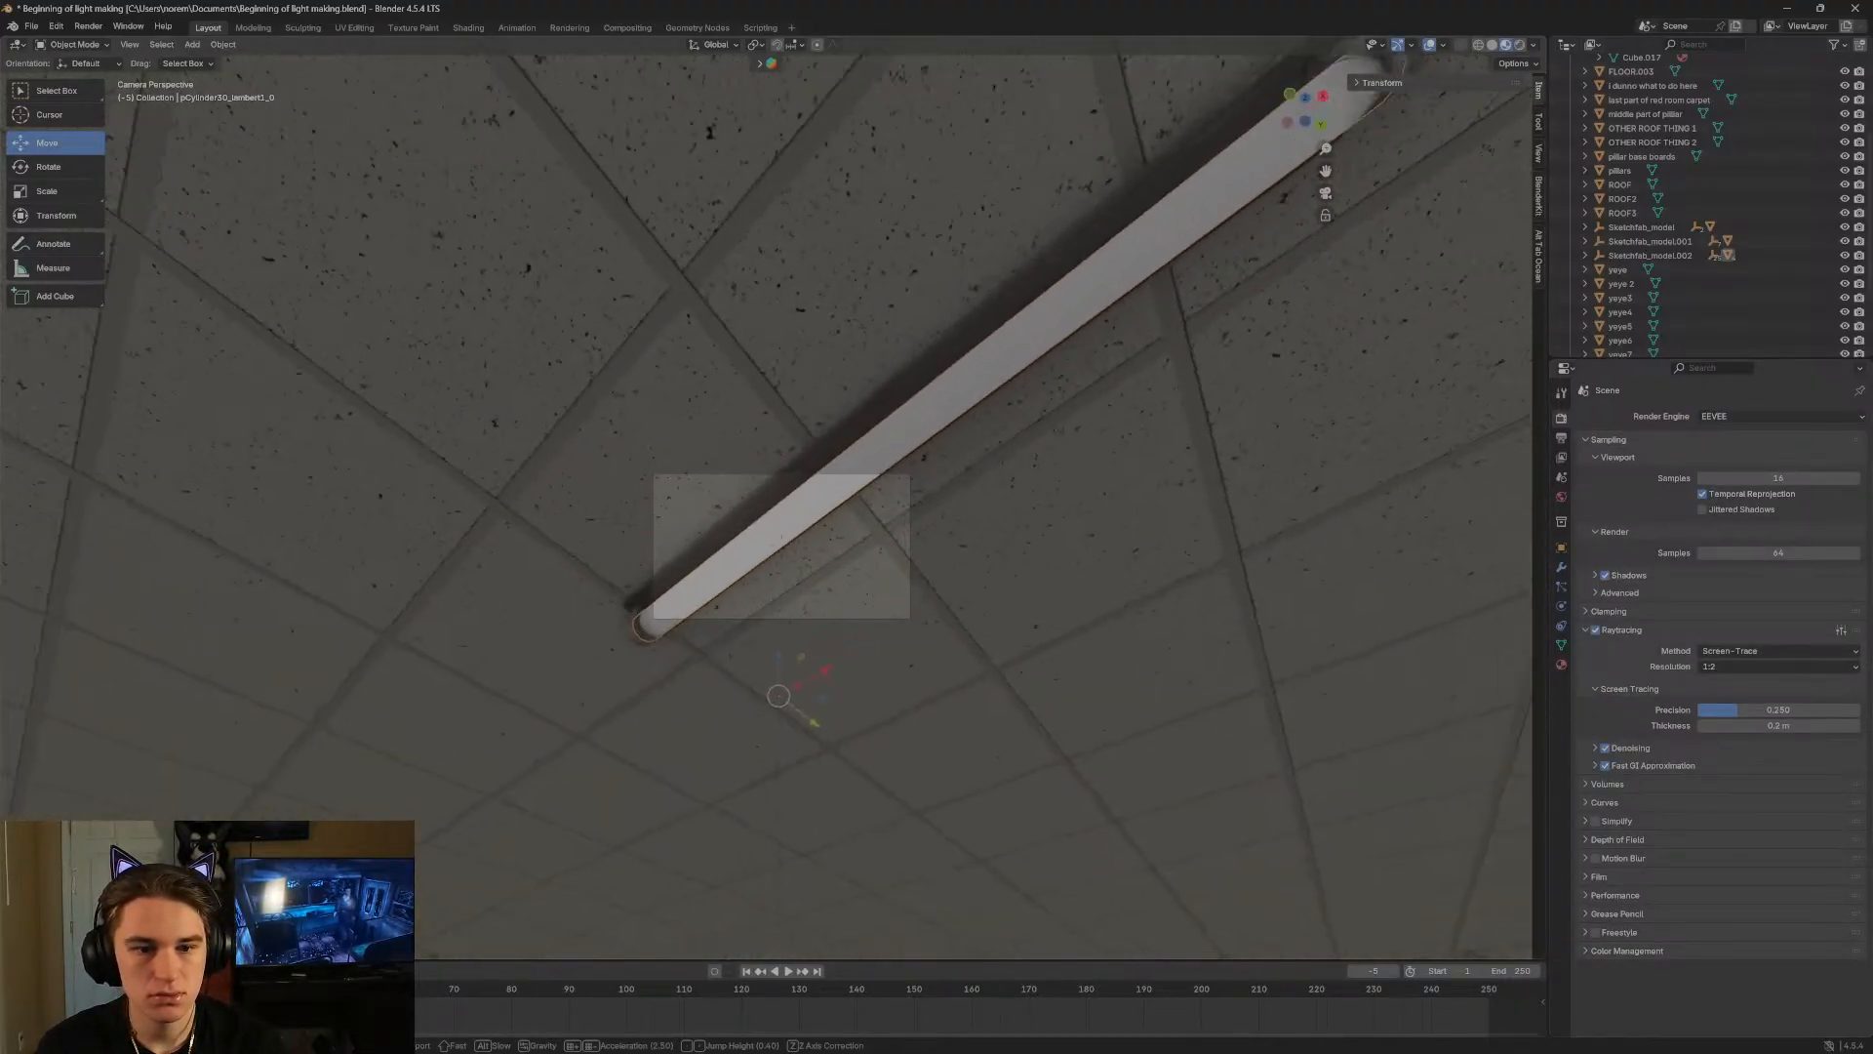
{"action": "left_click", "coordinate": [921, 373]}
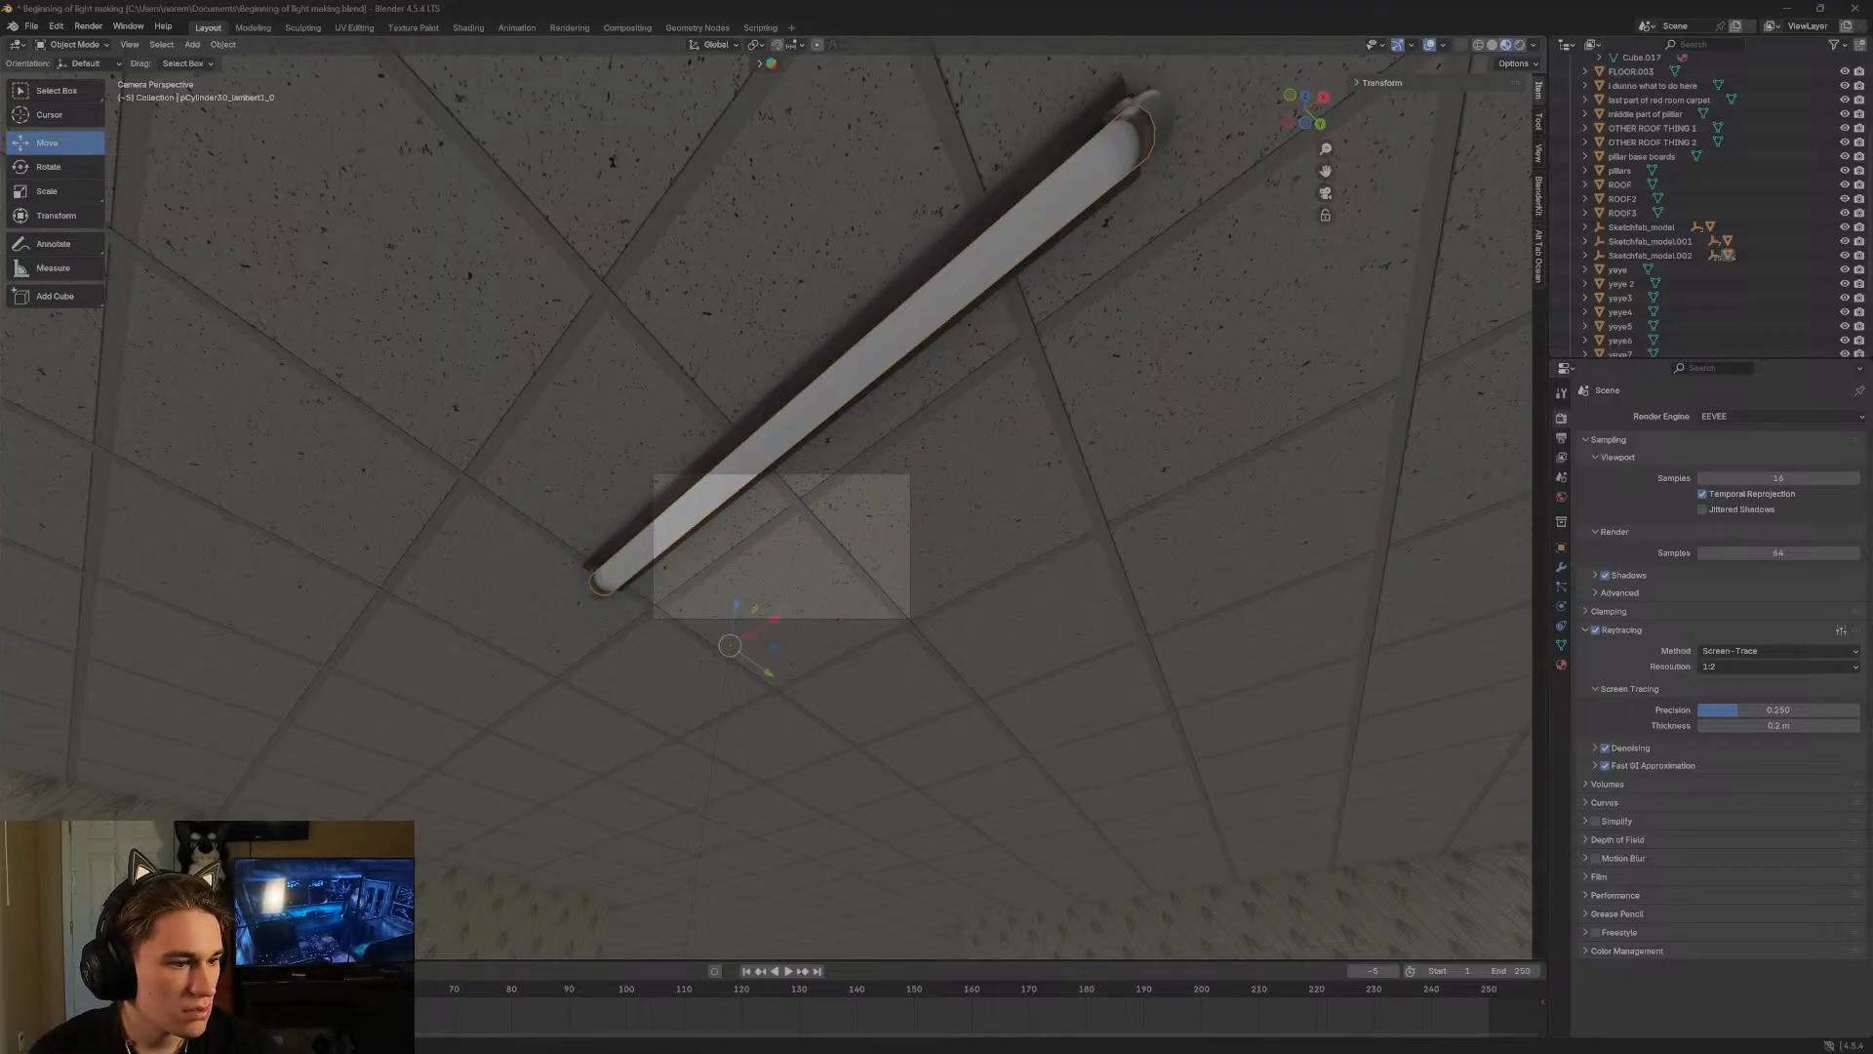
{"action": "left_click", "coordinate": [1561, 665]}
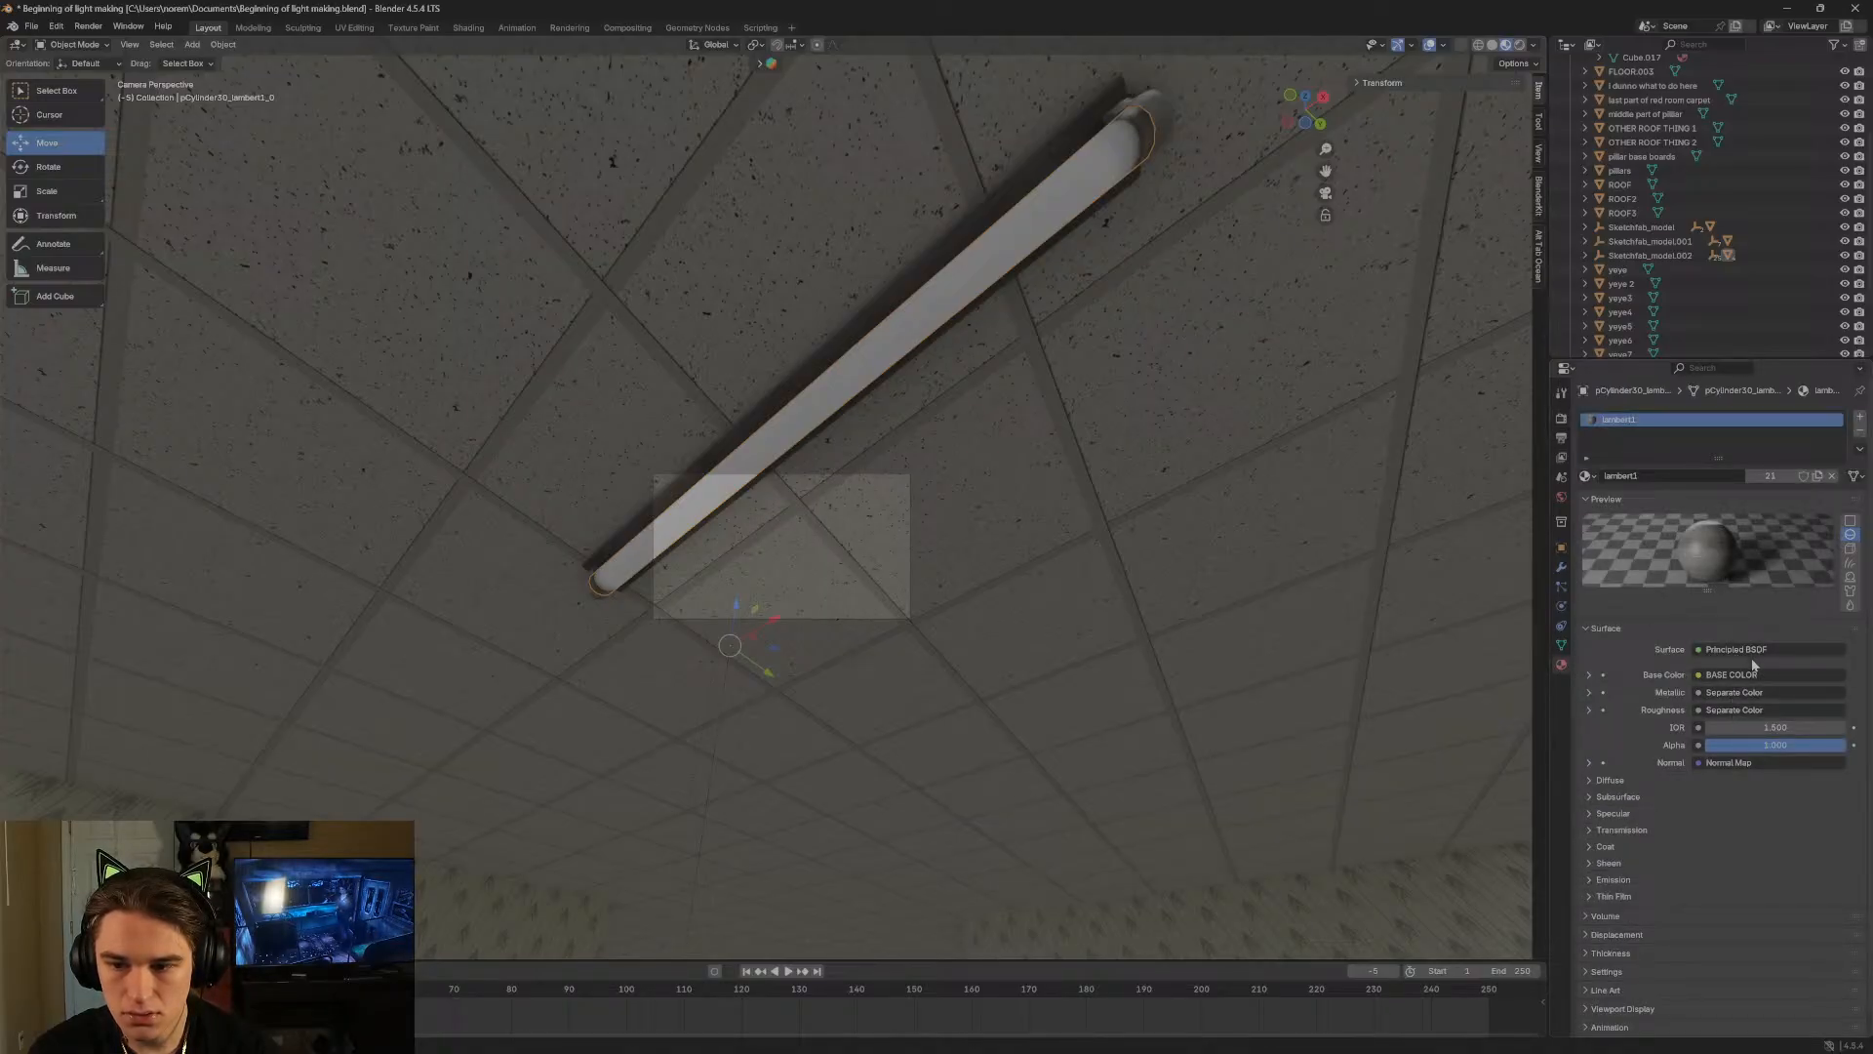
{"action": "left_click", "coordinate": [471, 28]}
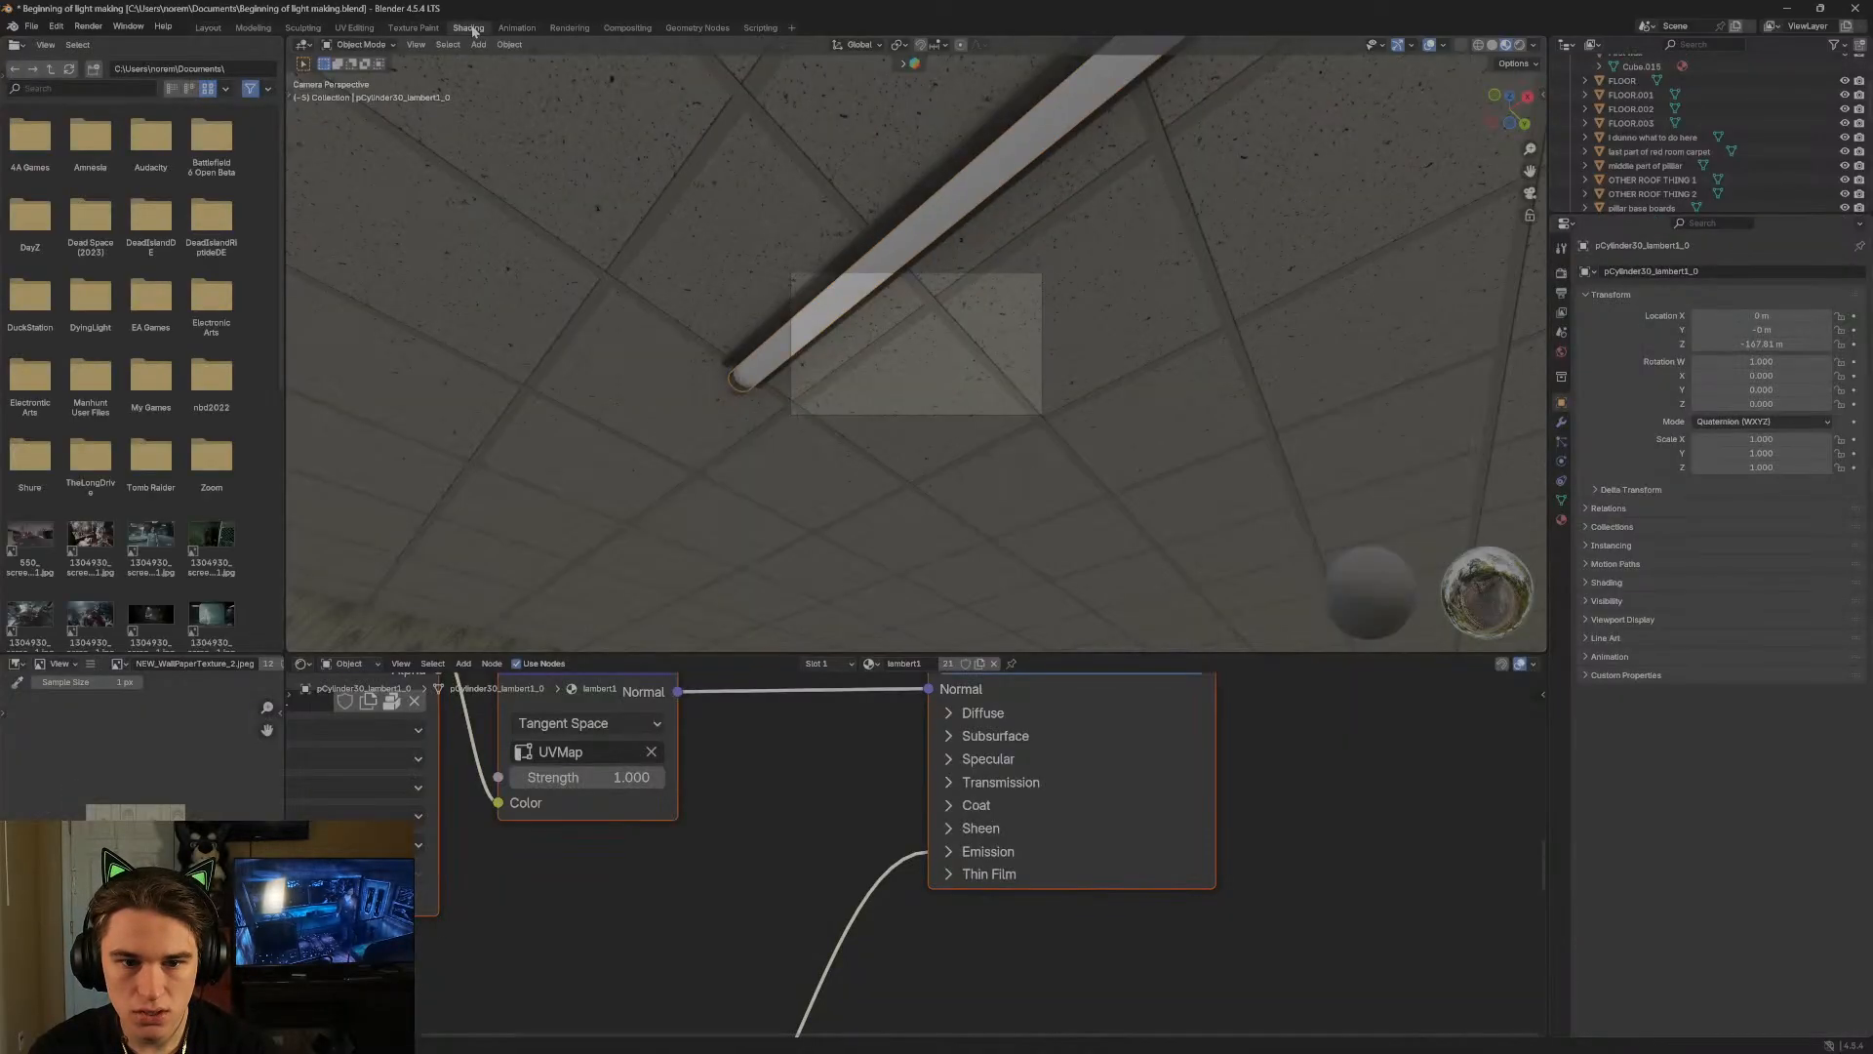
Try HSV mode on the Separate Color node fed by the metallic roughness texture, and restore RGB.
{"action": "scroll", "coordinate": [795, 704], "scroll_direction": "down", "scroll_amount": 6}
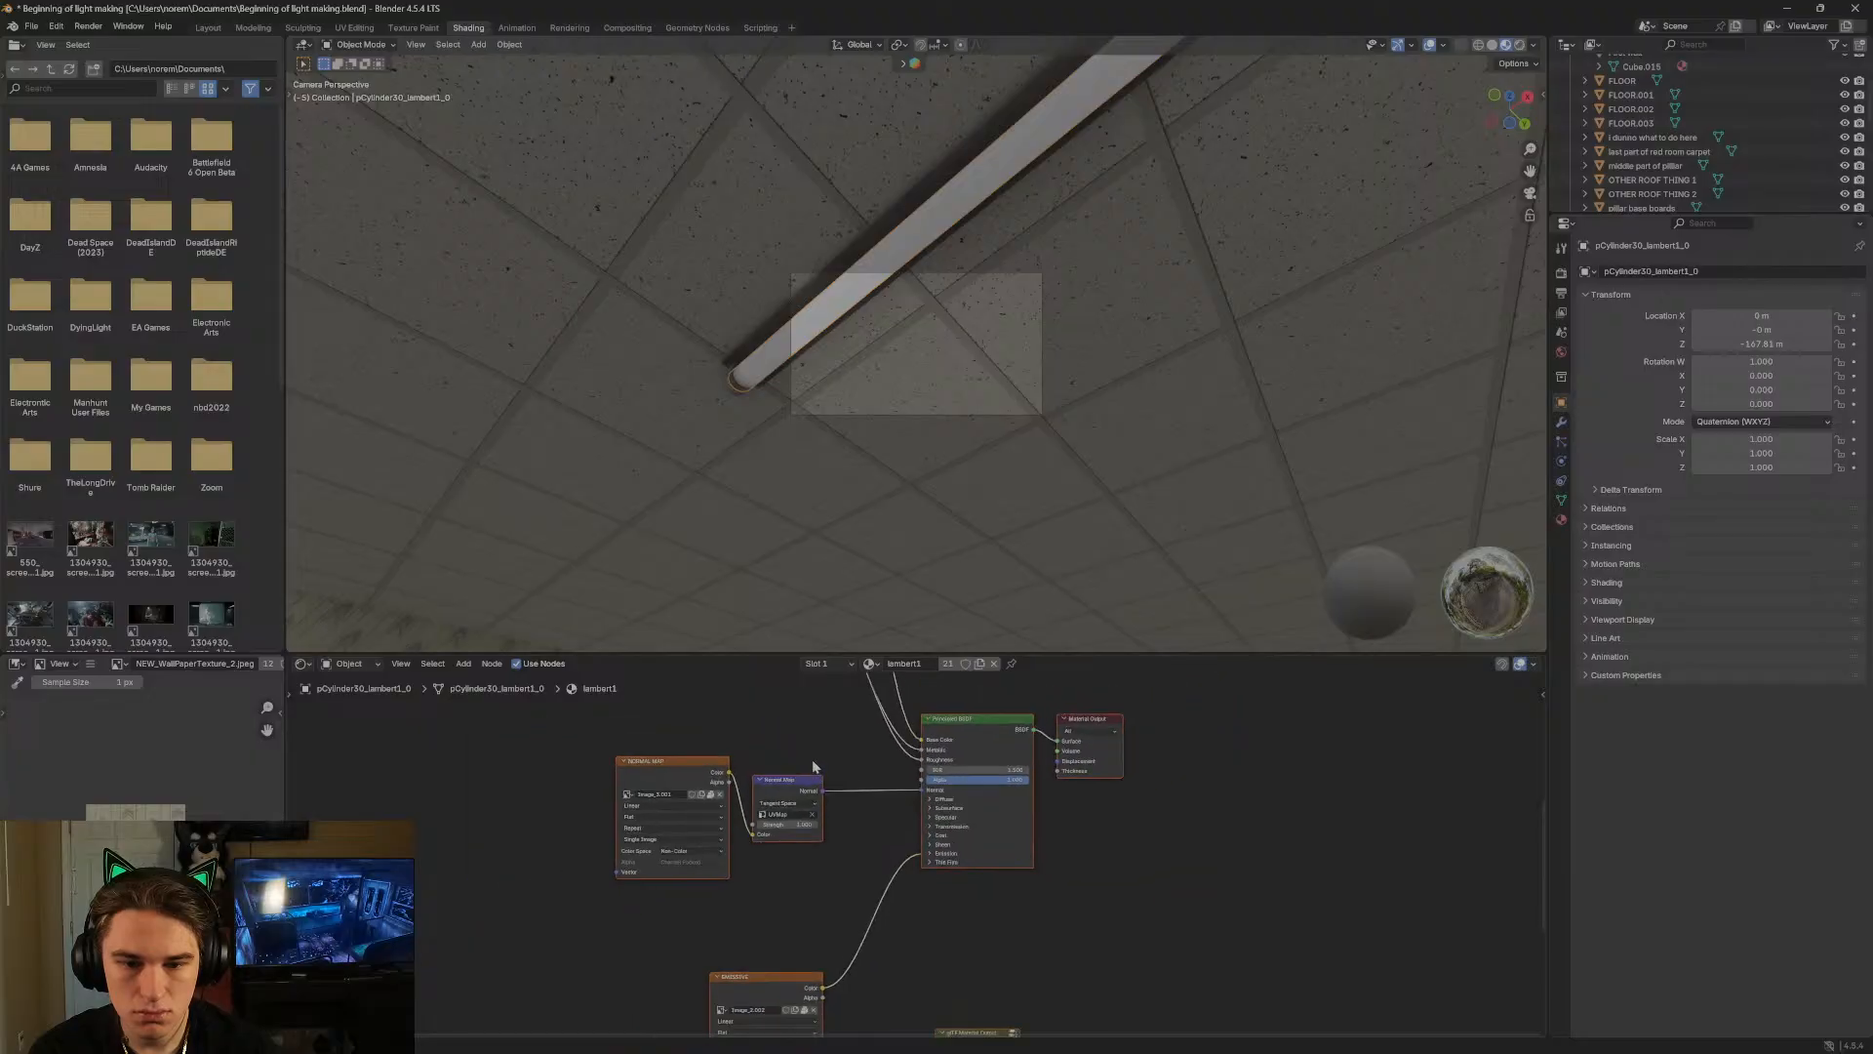
{"action": "scroll", "coordinate": [816, 757], "scroll_direction": "up", "scroll_amount": 2}
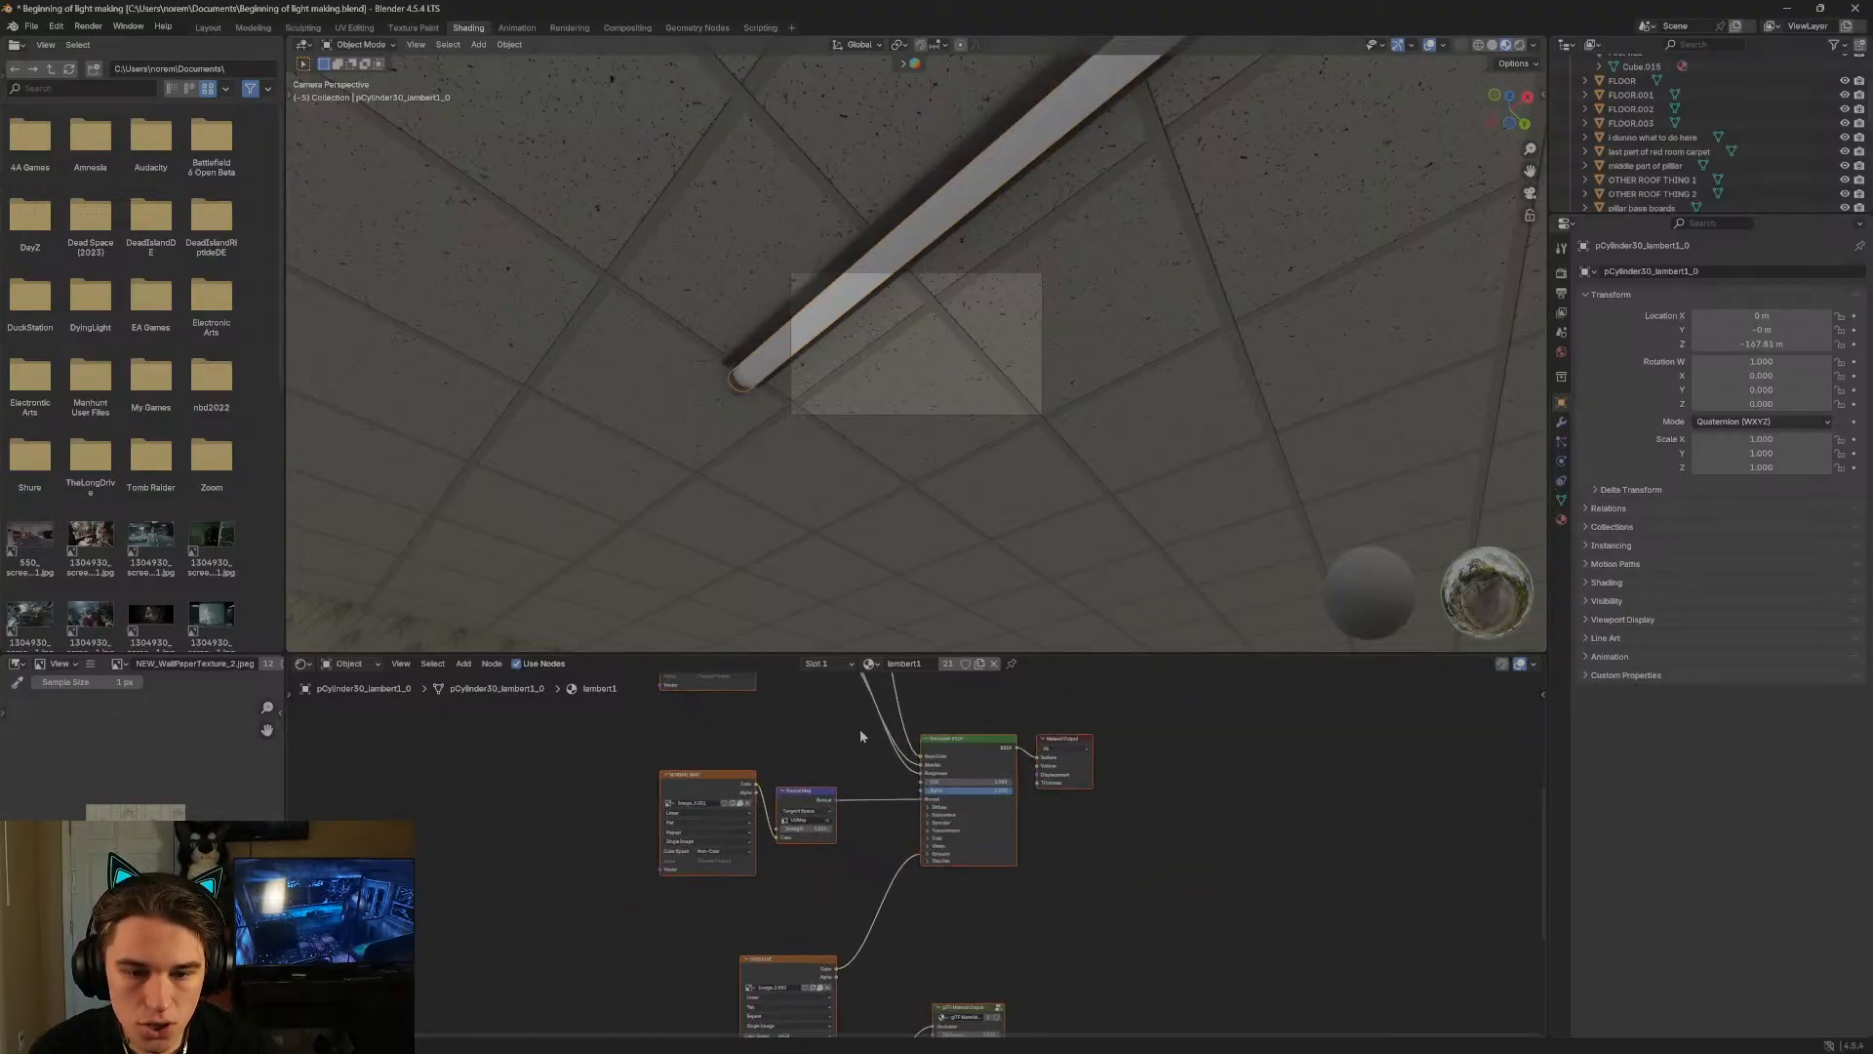
{"action": "left_click_drag", "start_coordinate": [860, 729], "coordinate": [881, 798]}
{"action": "scroll", "coordinate": [855, 749], "scroll_direction": "up", "scroll_amount": 4}
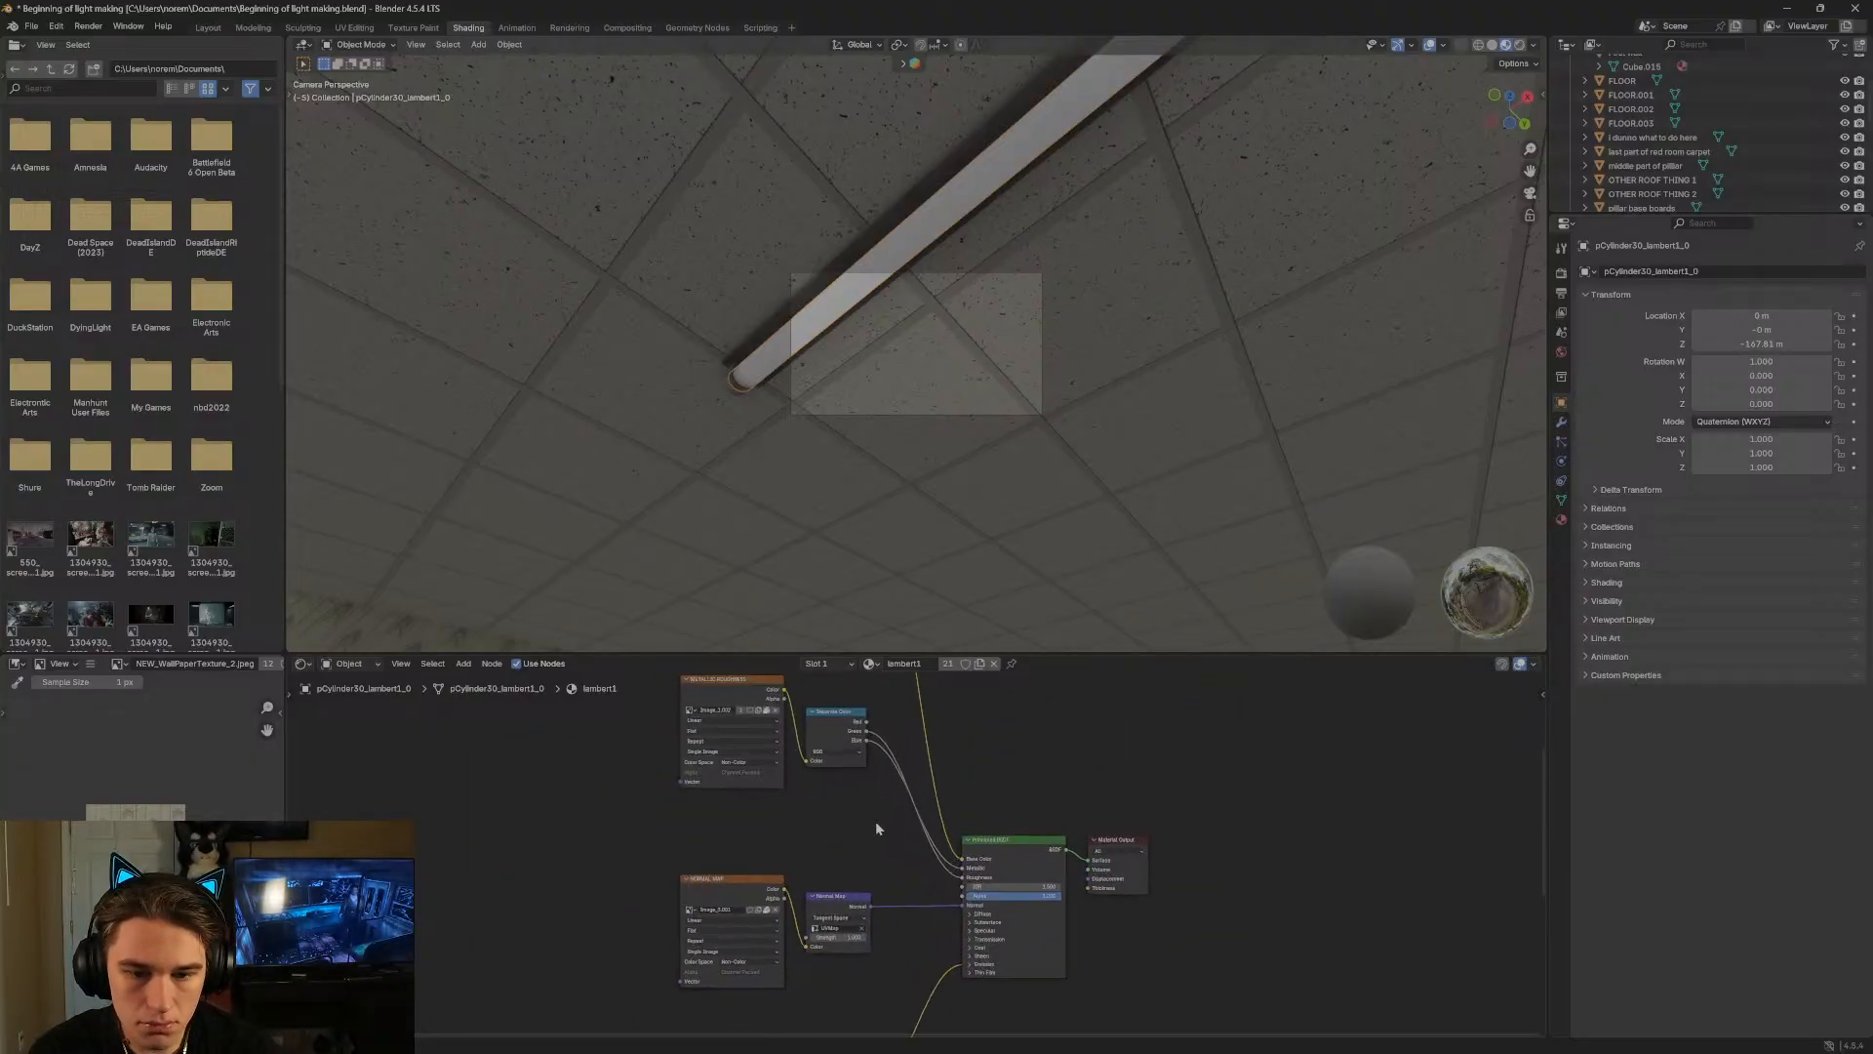
{"action": "middle_click_drag", "start_coordinate": [849, 792], "coordinate": [956, 900]}
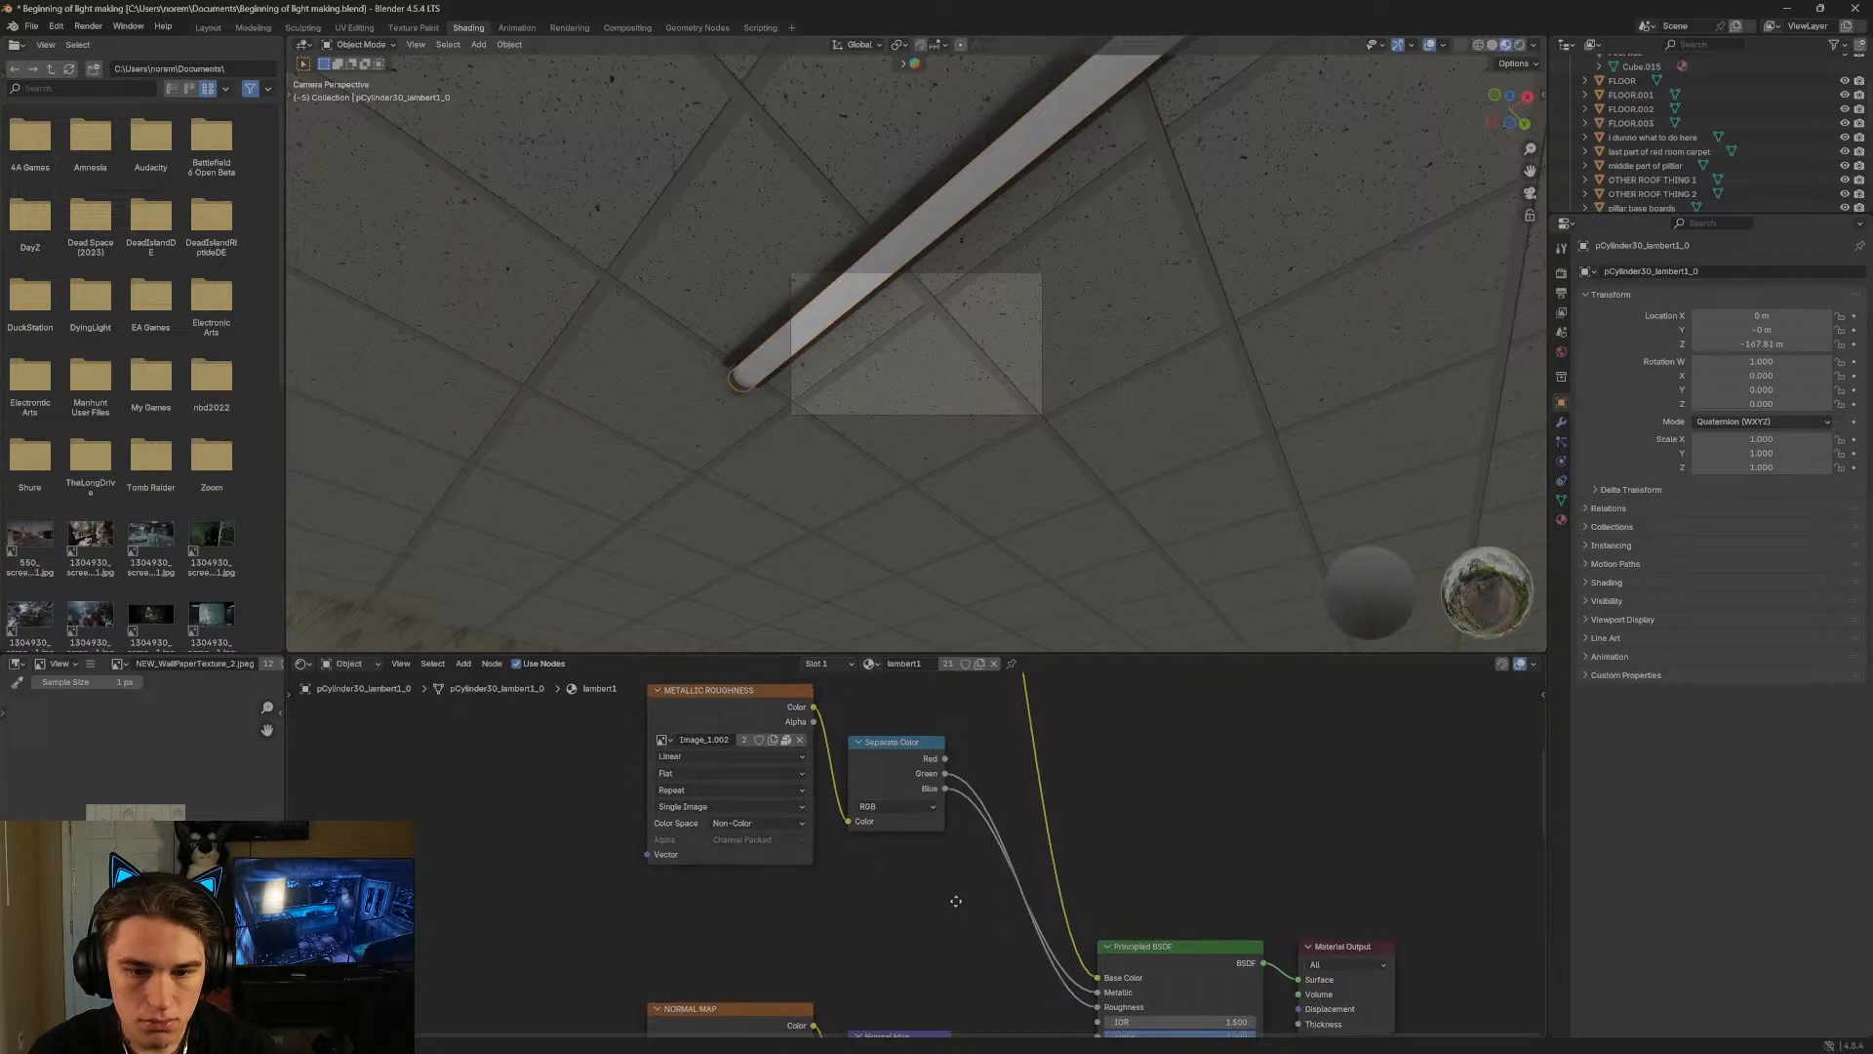
{"action": "left_click", "coordinate": [914, 810]}
{"action": "left_click", "coordinate": [902, 850]}
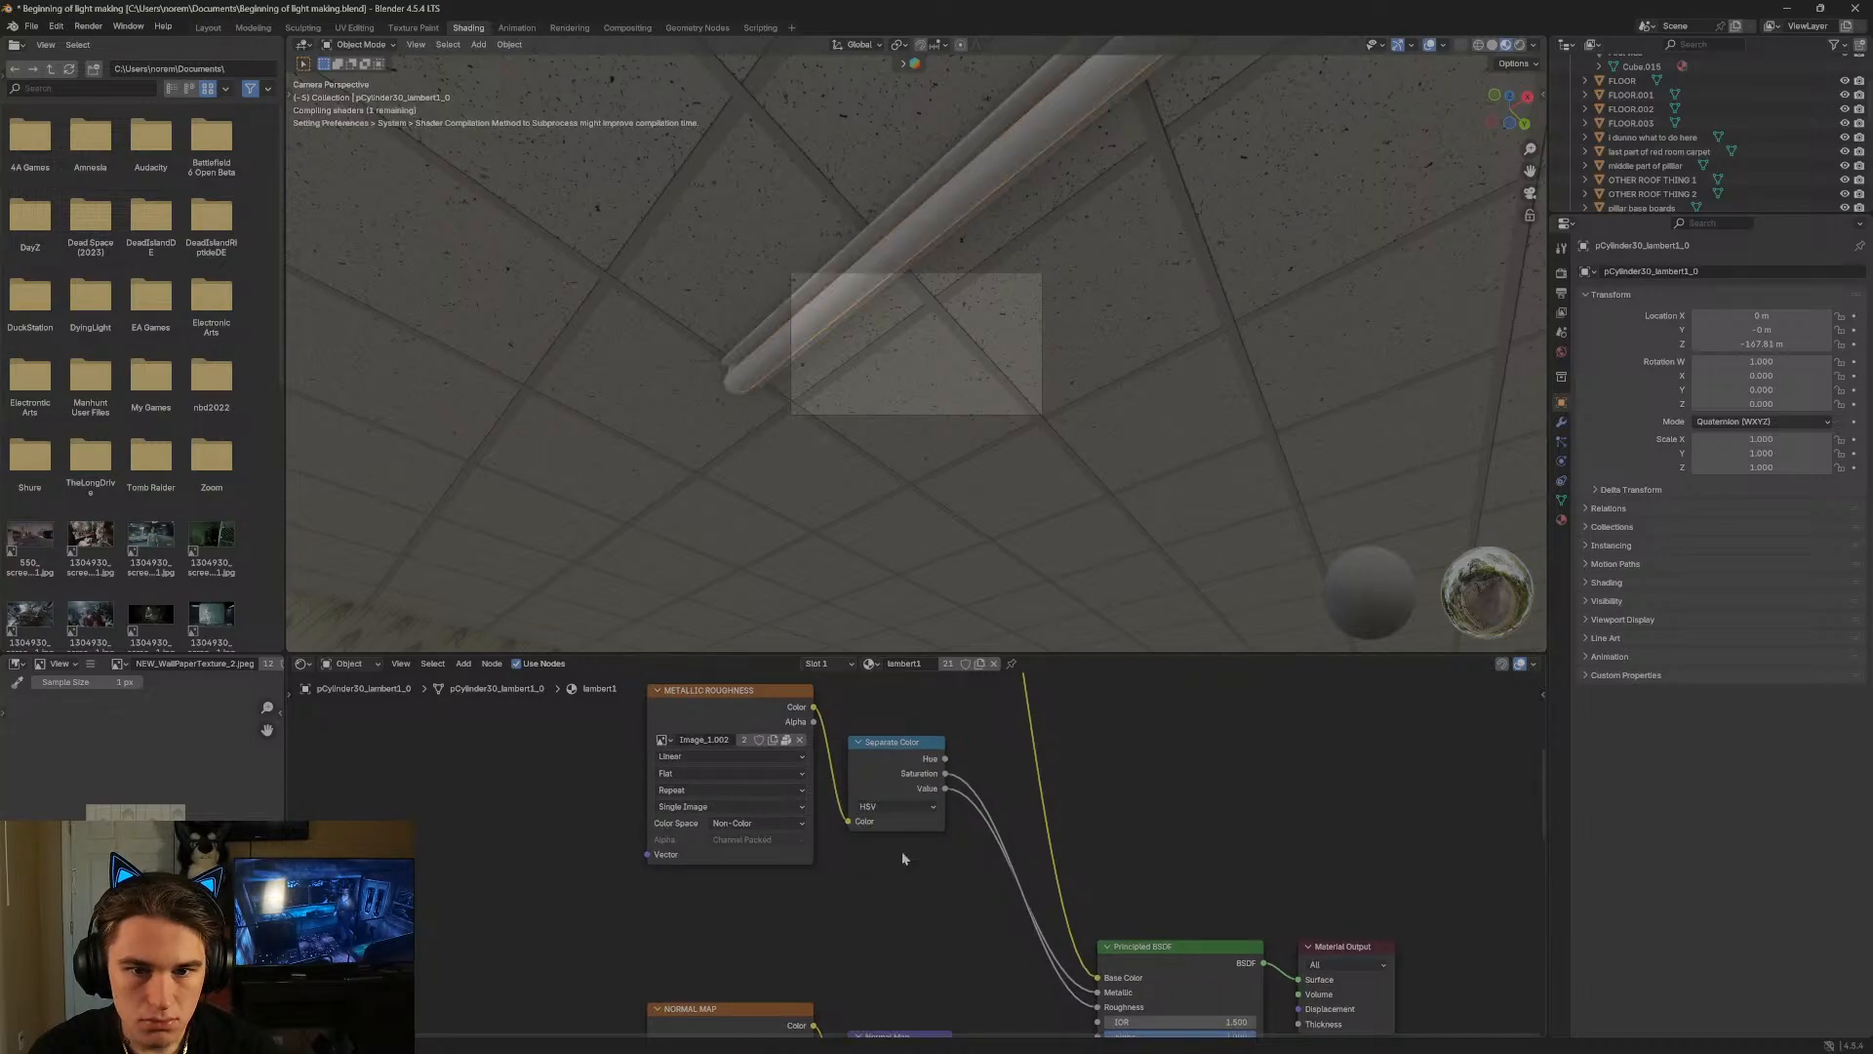
{"action": "left_click", "coordinate": [906, 808]}
{"action": "left_click", "coordinate": [900, 838]}
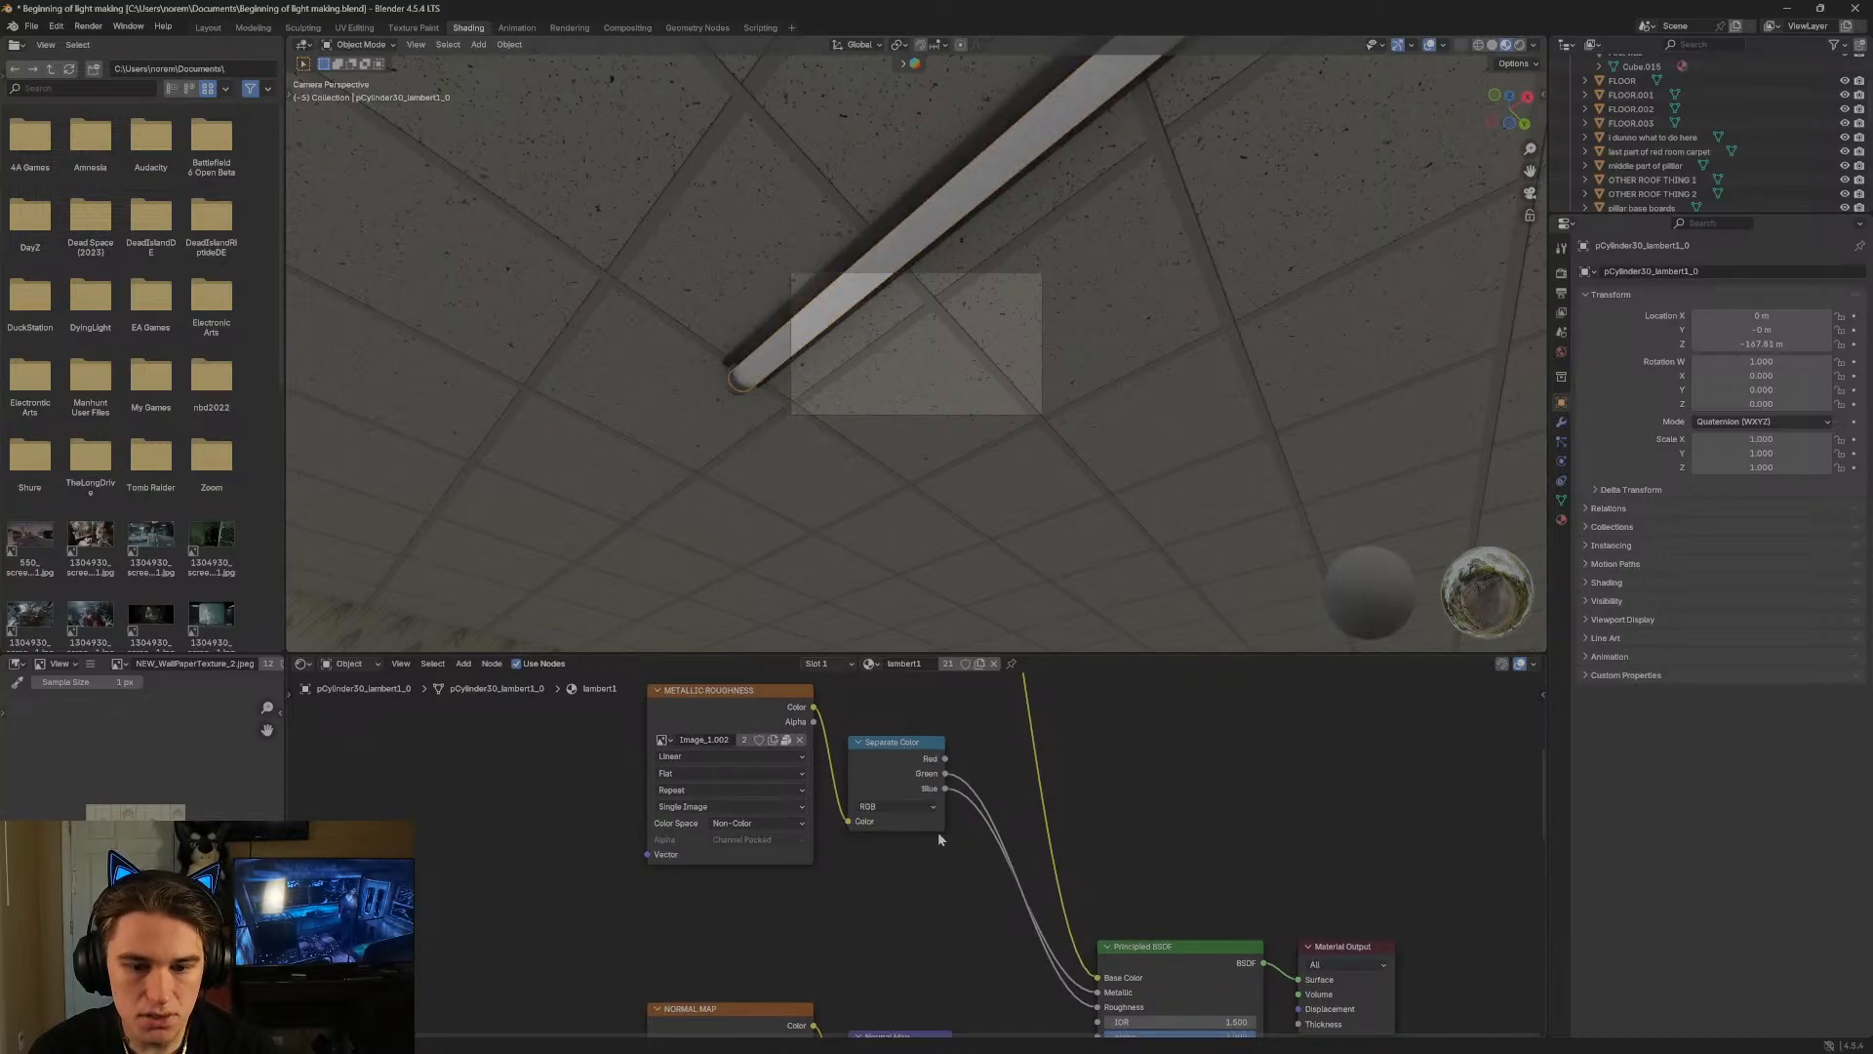
Look over the normal map, emissive and occlusion nodes, and delete the Principled BSDF node from the lambert1 material.
{"action": "middle_click_drag", "start_coordinate": [1249, 839], "coordinate": [928, 745]}
{"action": "middle_click_drag", "start_coordinate": [1182, 926], "coordinate": [1265, 759]}
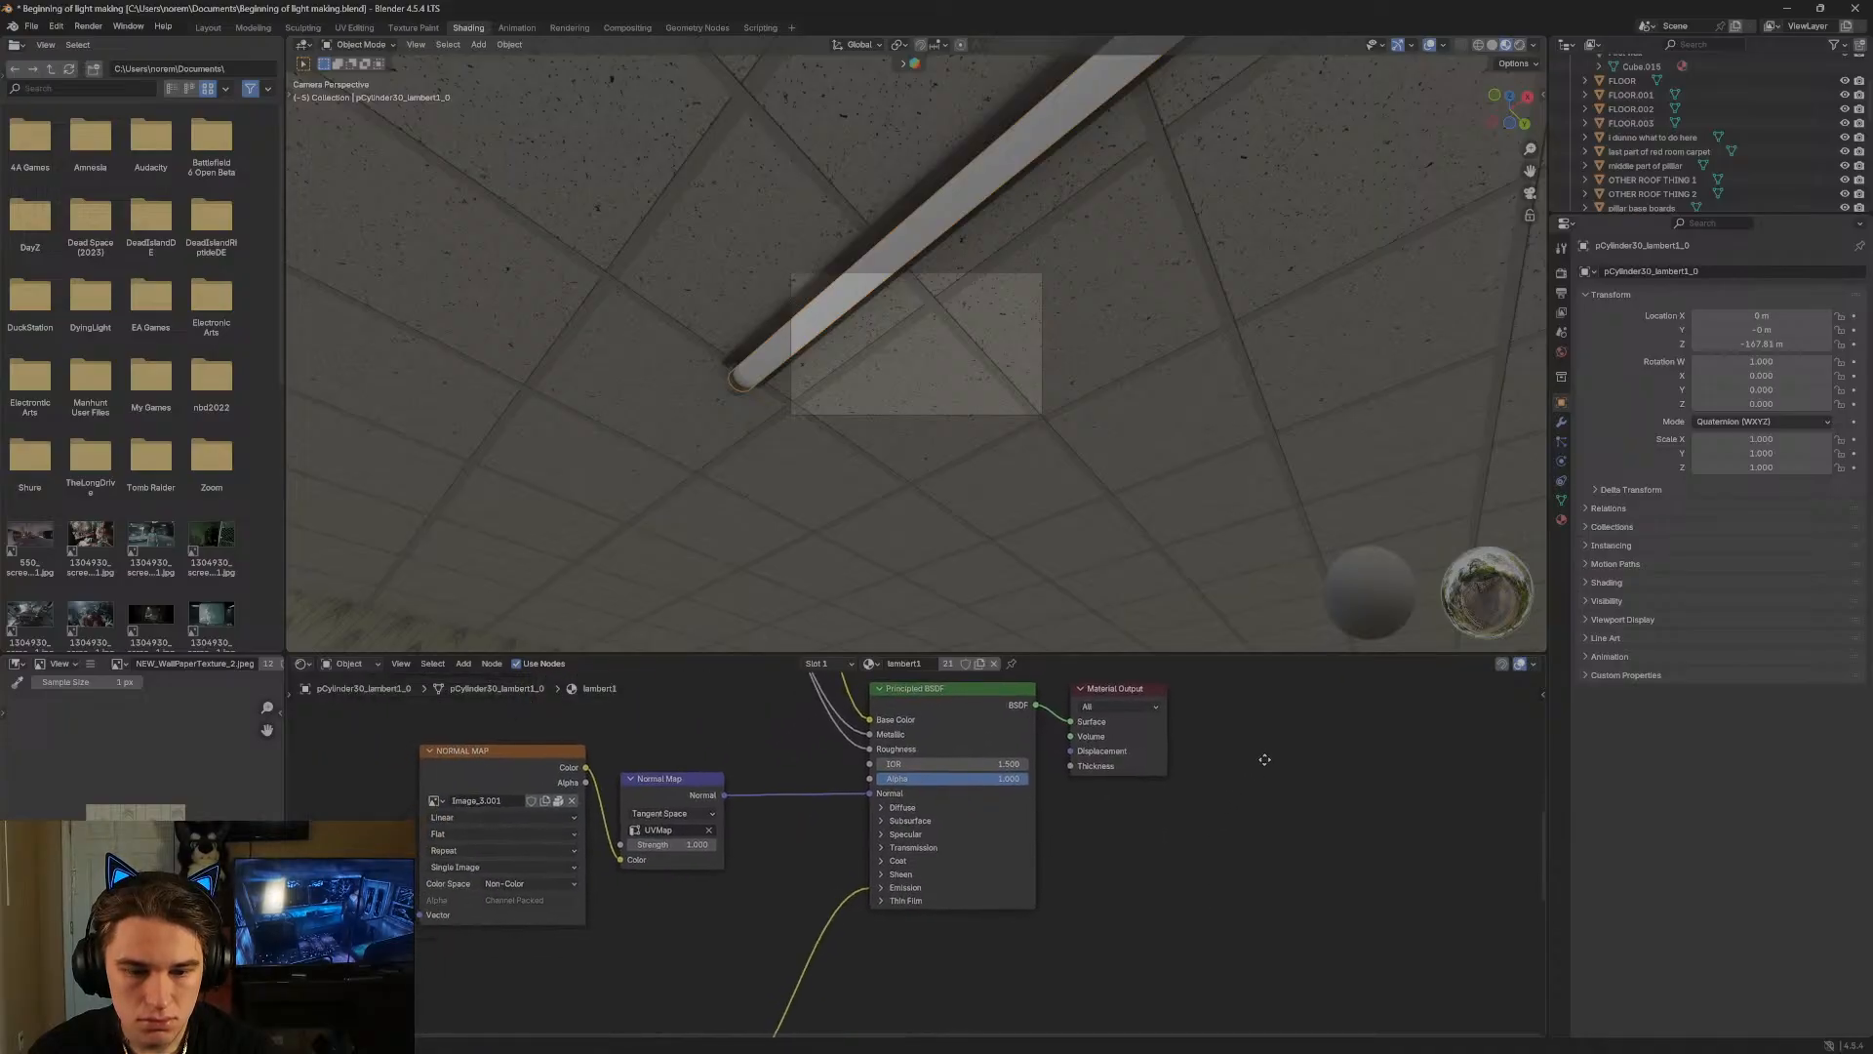
{"action": "middle_click_drag", "start_coordinate": [1168, 868], "coordinate": [1226, 803]}
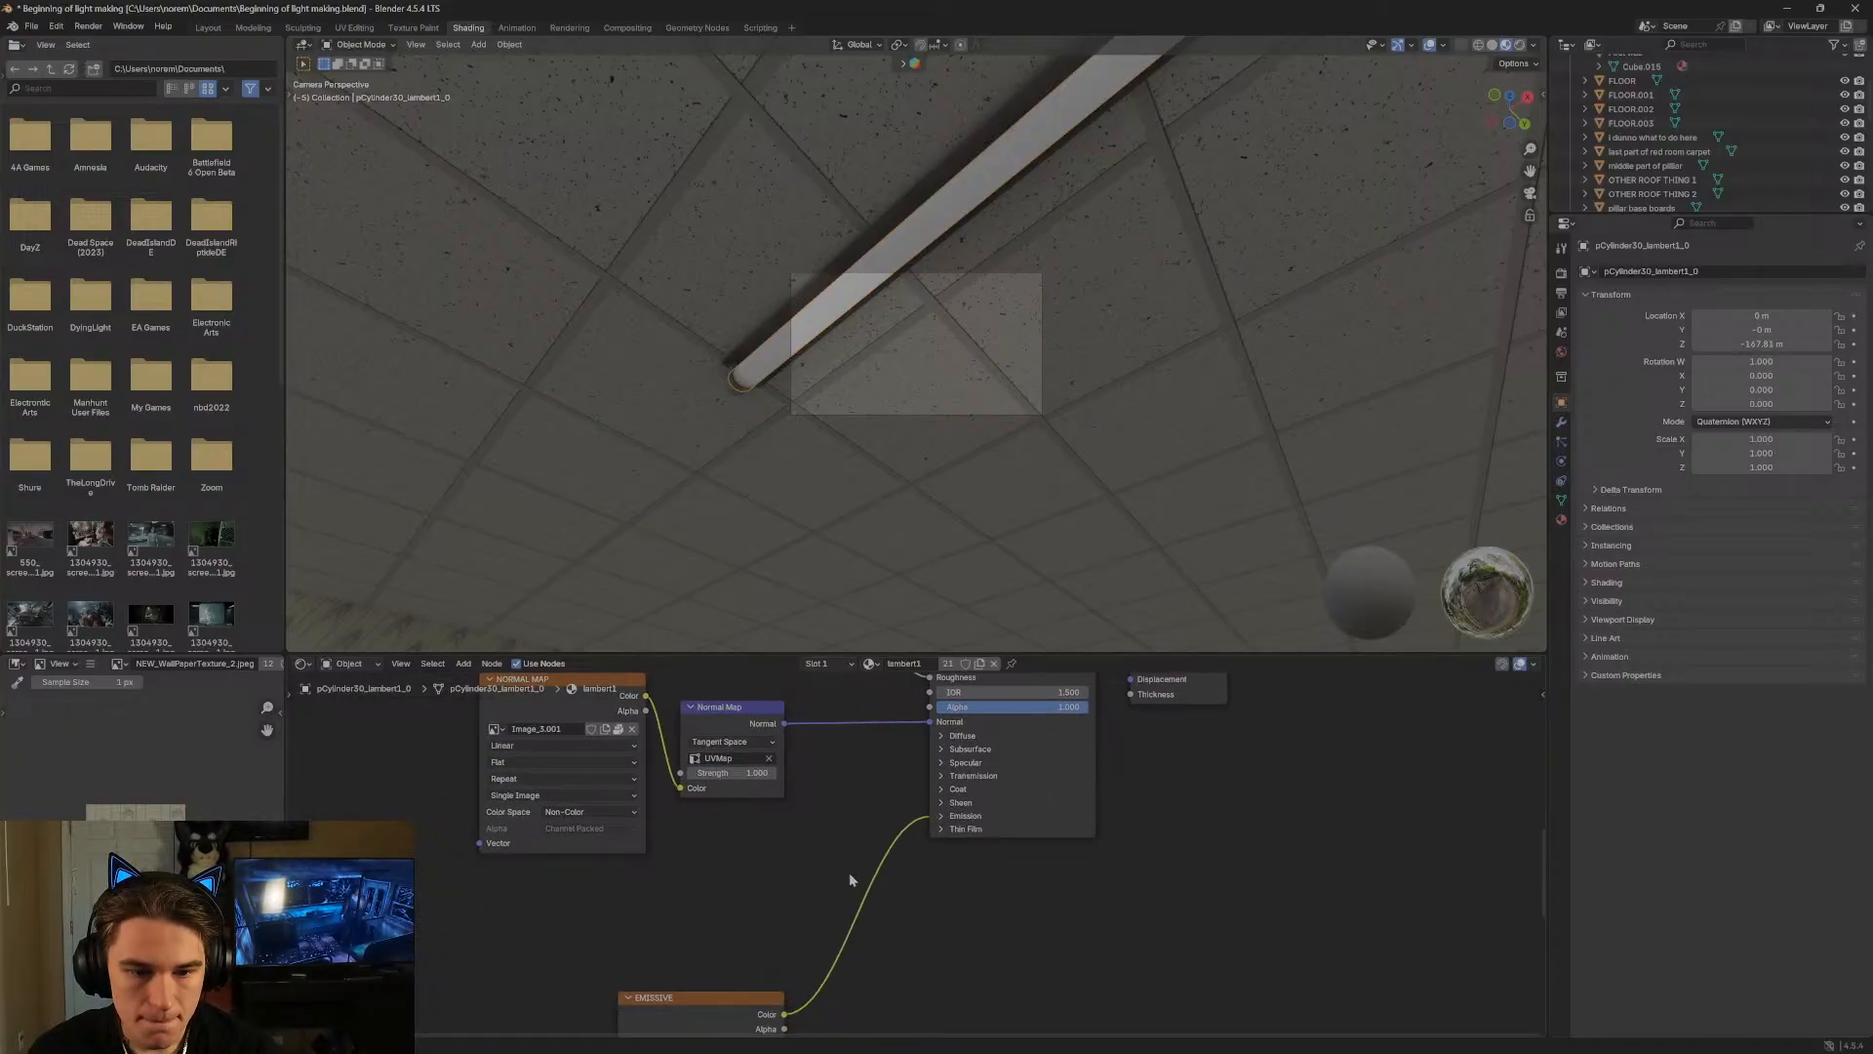
{"action": "middle_click_drag", "start_coordinate": [848, 1001], "coordinate": [898, 793]}
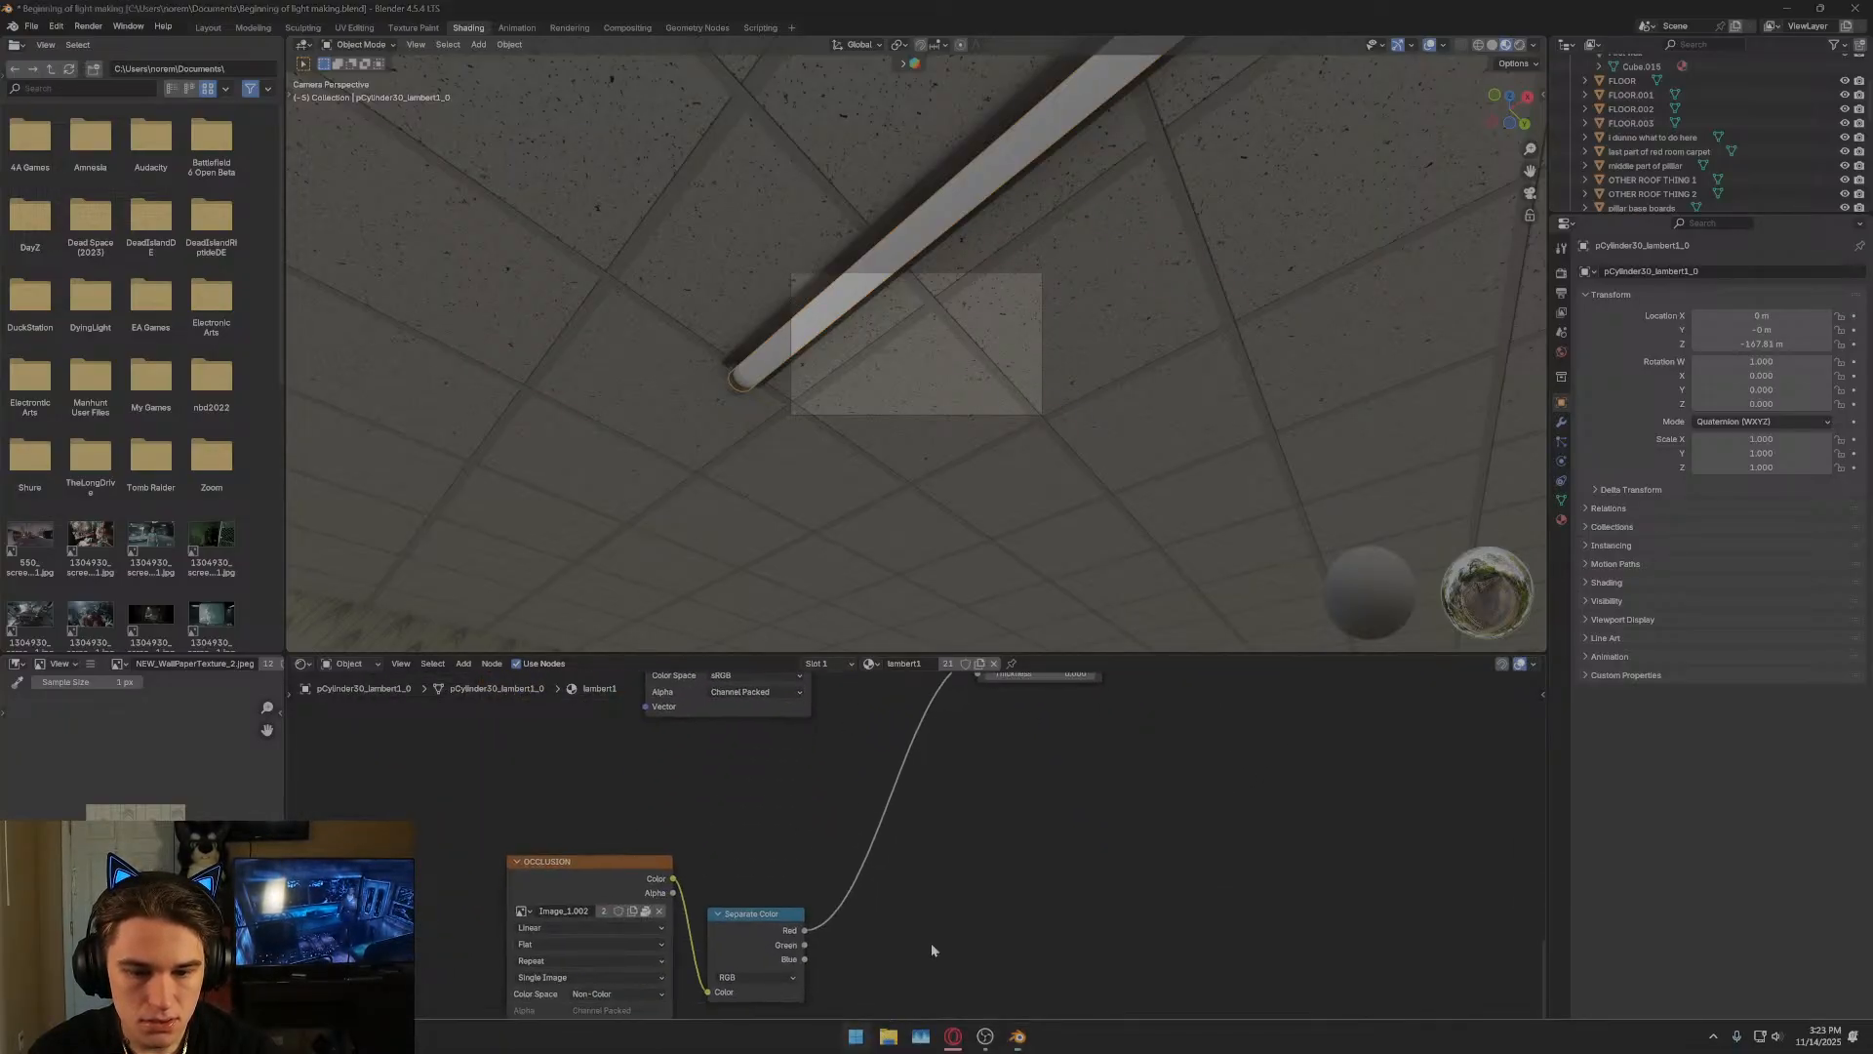
{"action": "scroll", "coordinate": [887, 966], "scroll_direction": "down", "scroll_amount": 5}
{"action": "left_click_drag", "start_coordinate": [1141, 753], "coordinate": [1072, 924]}
{"action": "scroll", "coordinate": [1079, 816], "scroll_direction": "up", "scroll_amount": 5}
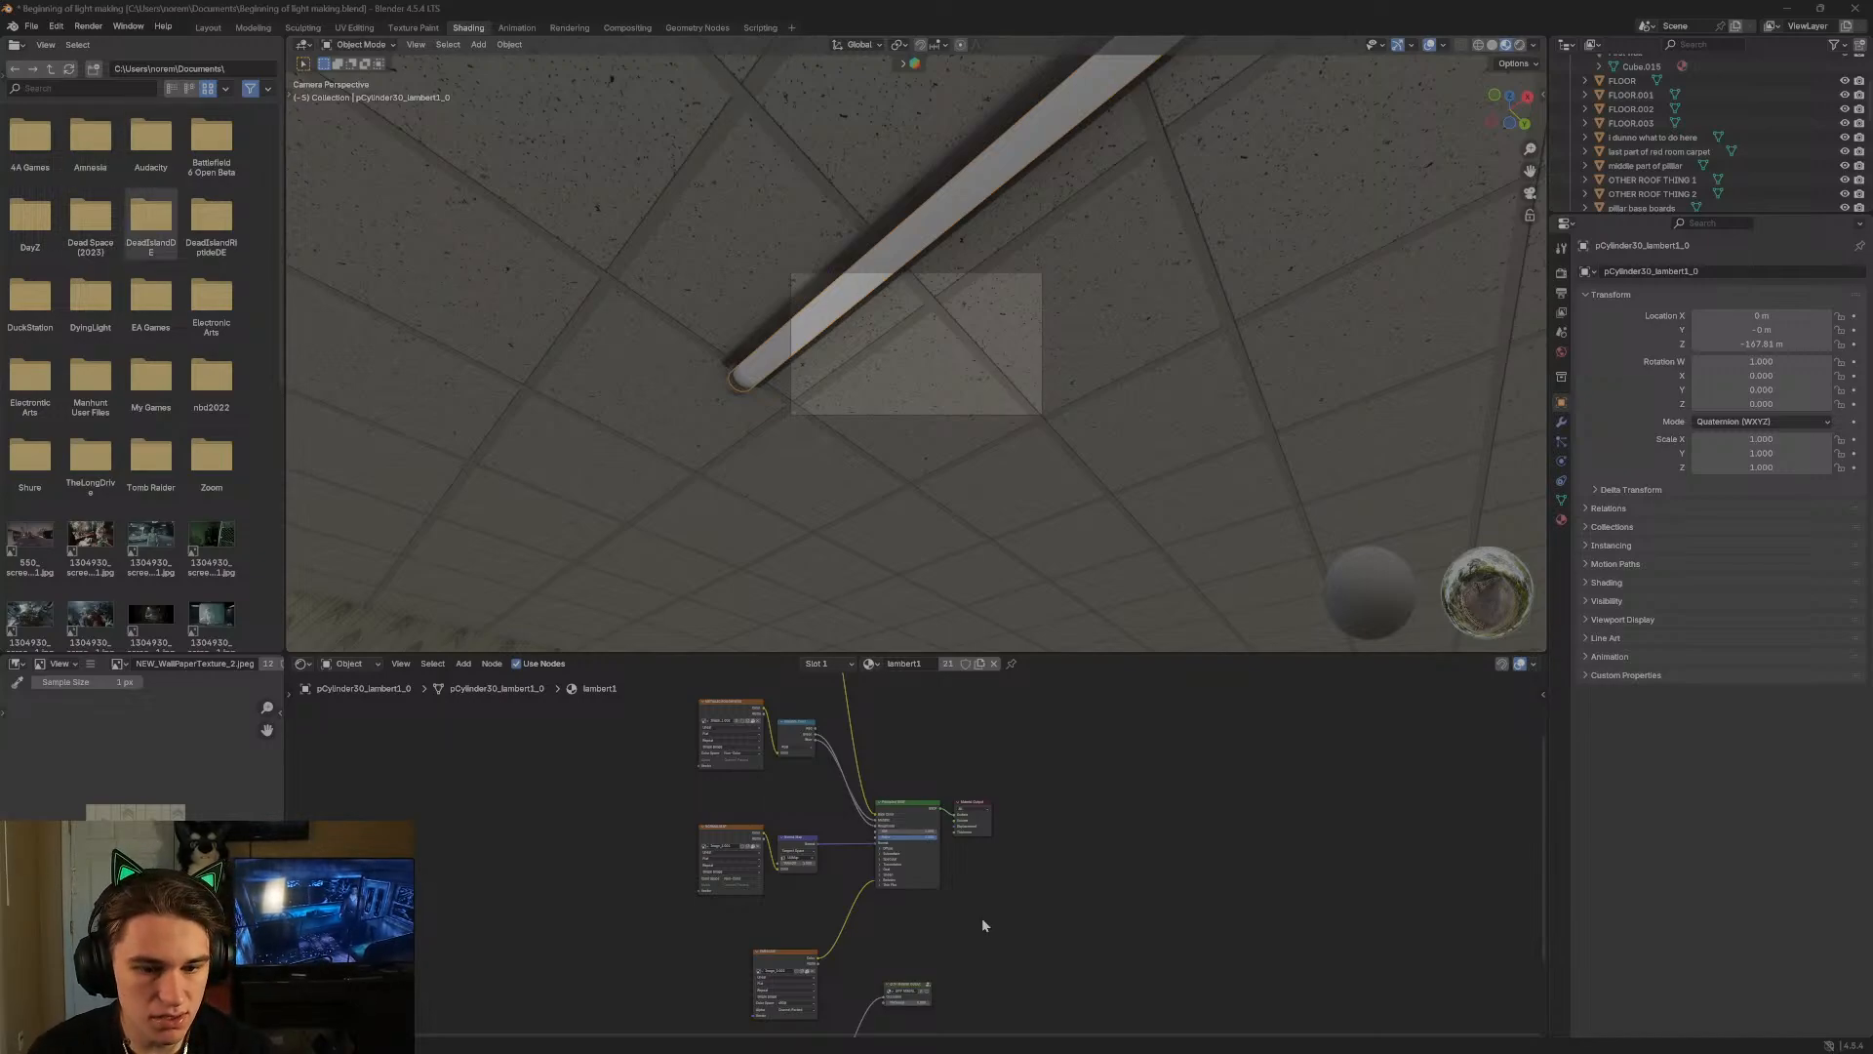
{"action": "scroll", "coordinate": [1049, 827], "scroll_direction": "up", "scroll_amount": 3}
{"action": "left_click", "coordinate": [877, 773]}
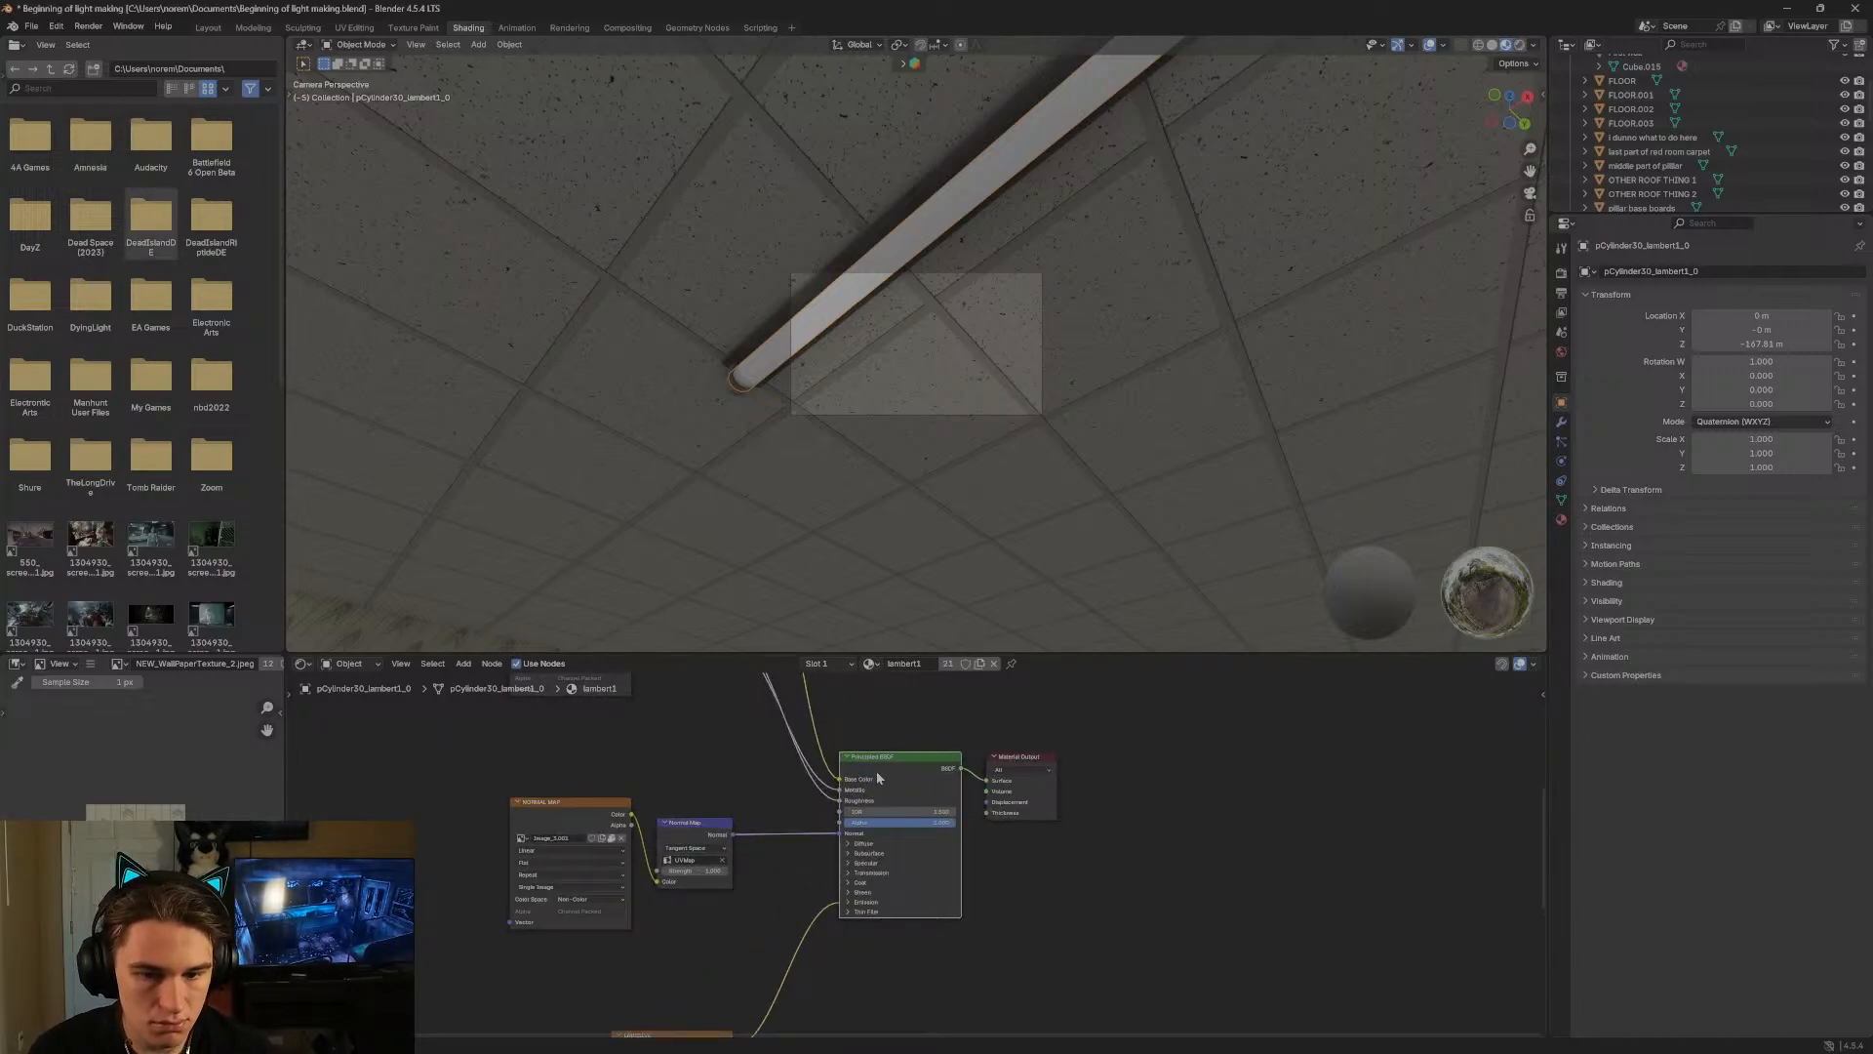
{"action": "key", "text": "Delete"}
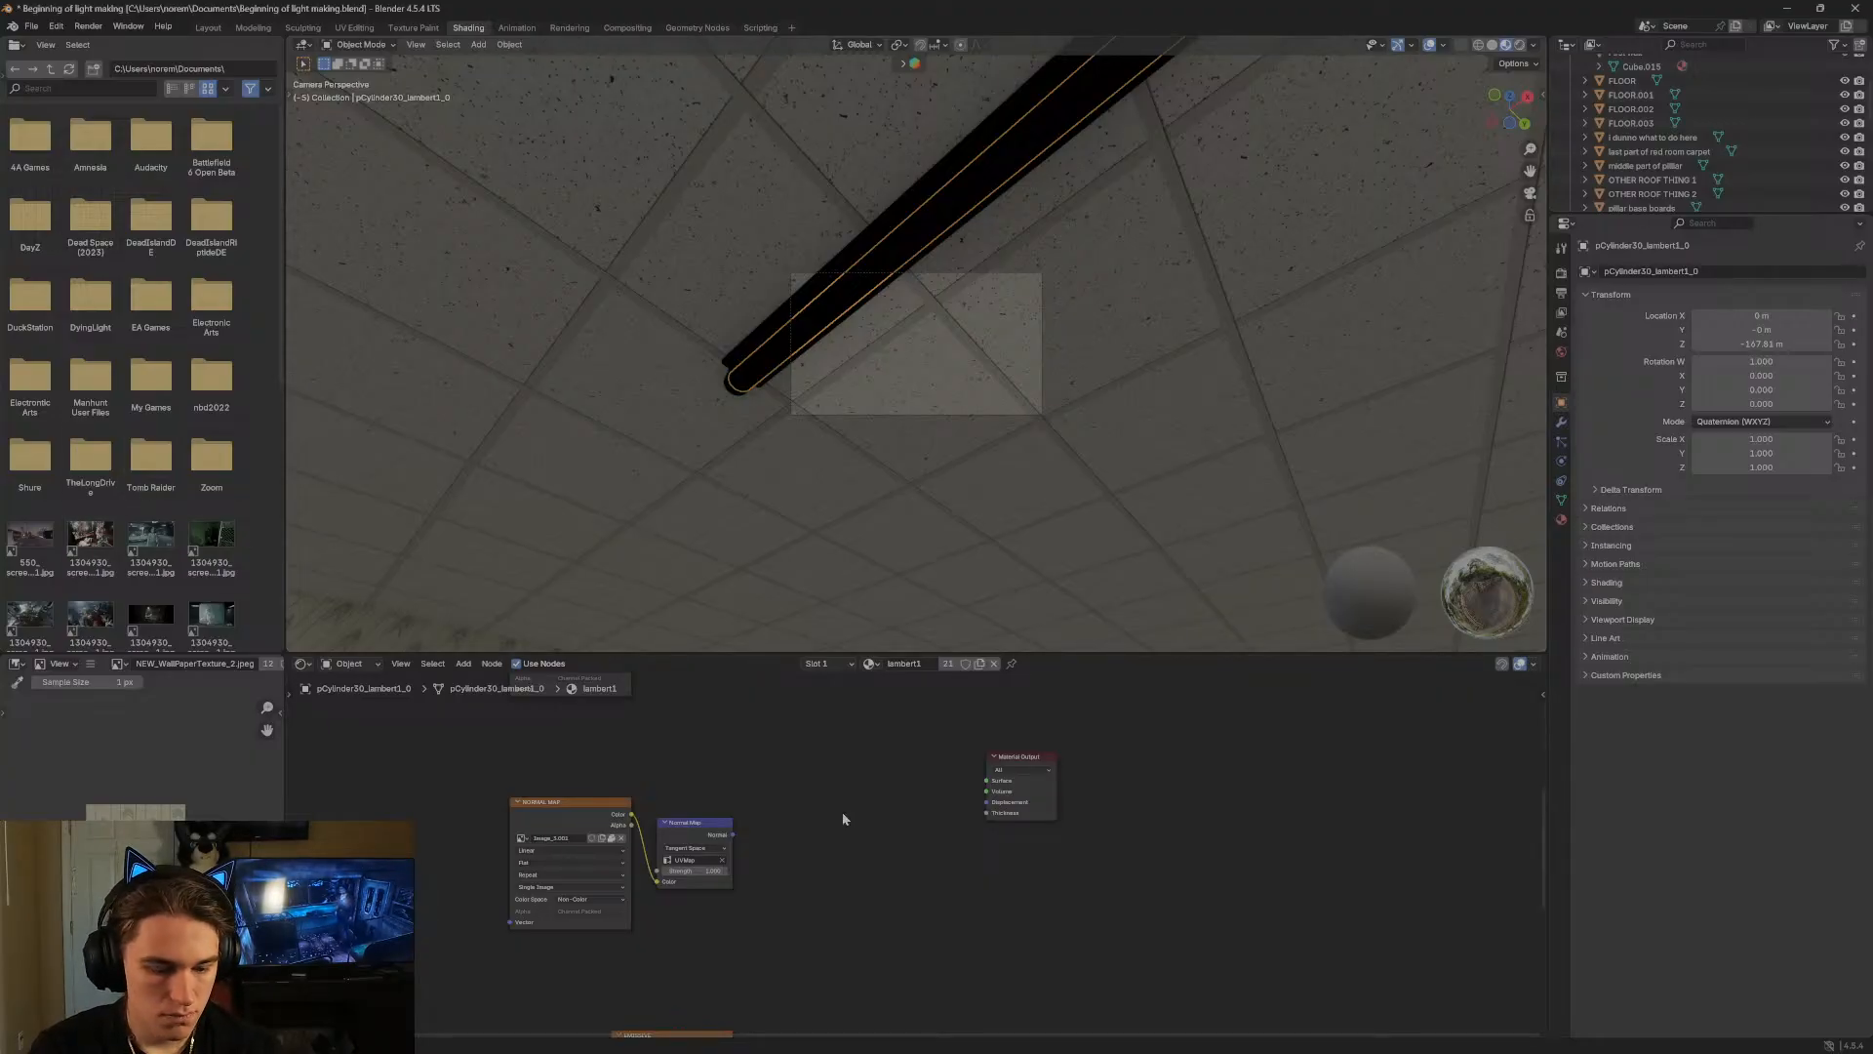
{"action": "key", "text": "shift+a"}
{"action": "mouse_move", "coordinate": [805, 893]}
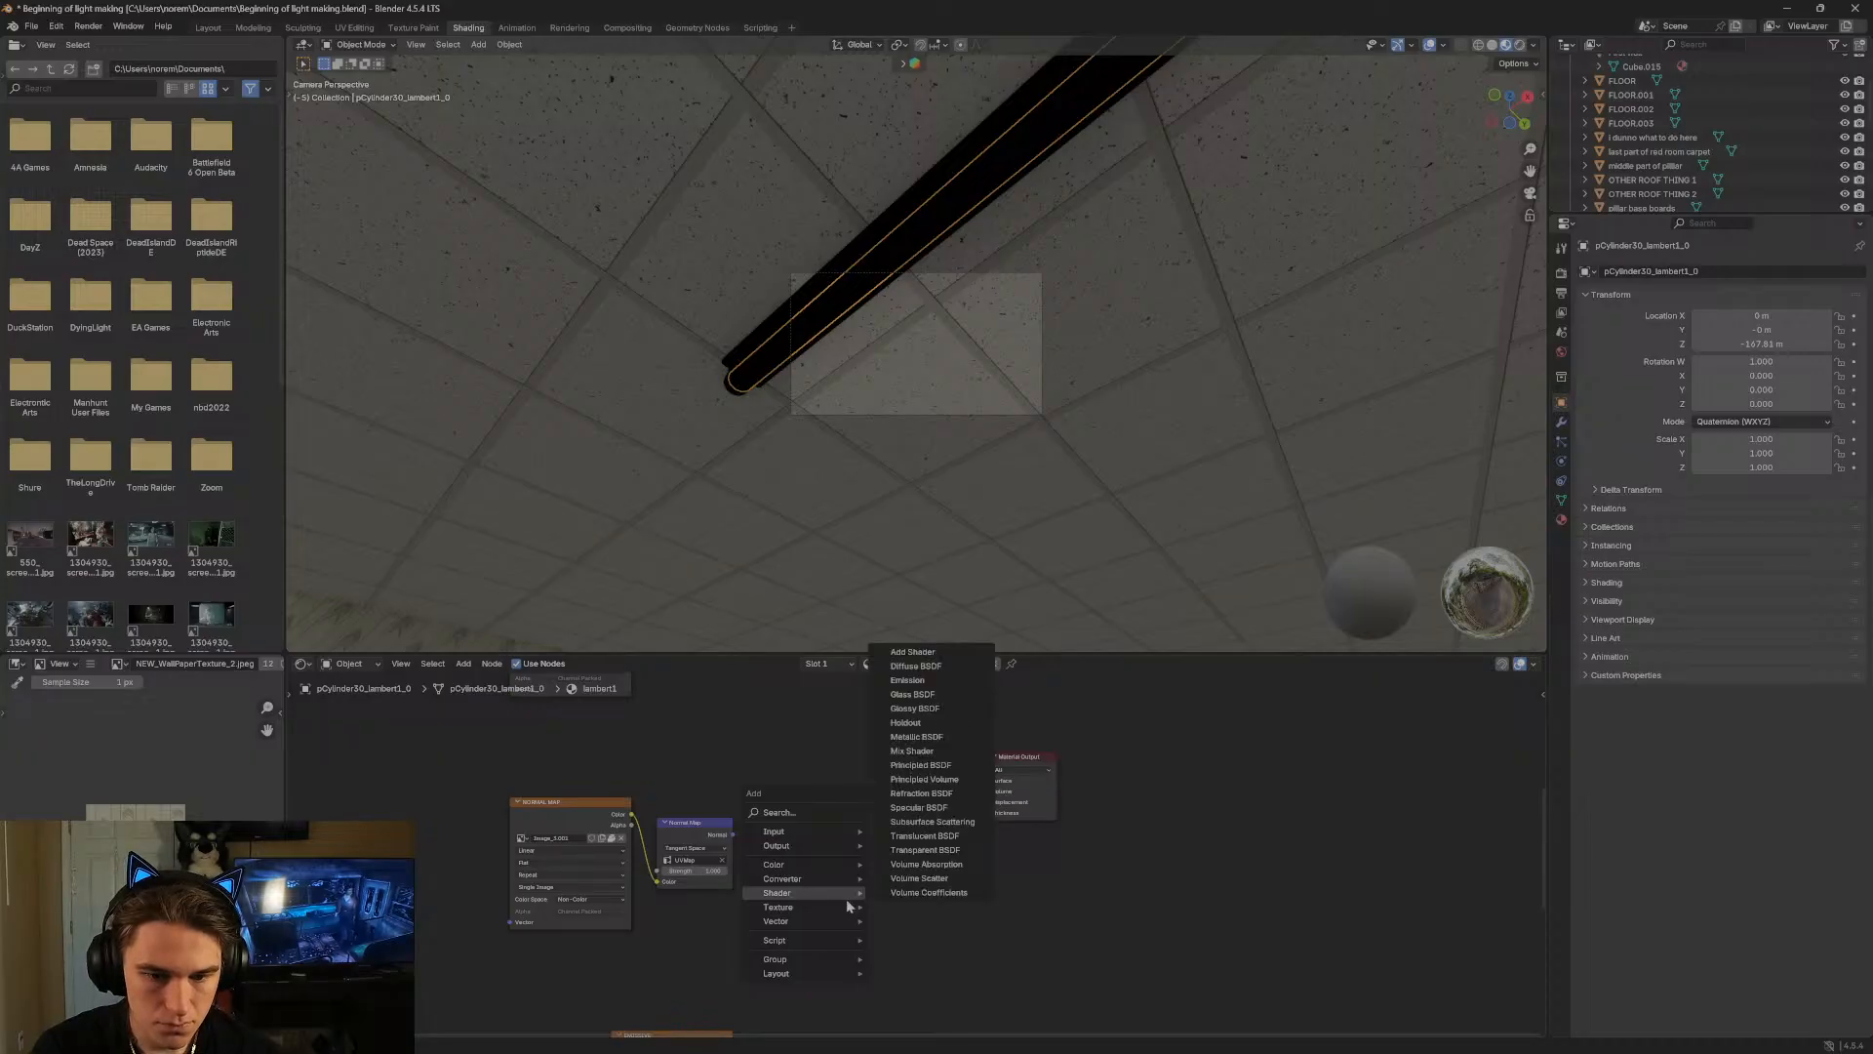
{"action": "left_click", "coordinate": [920, 766]}
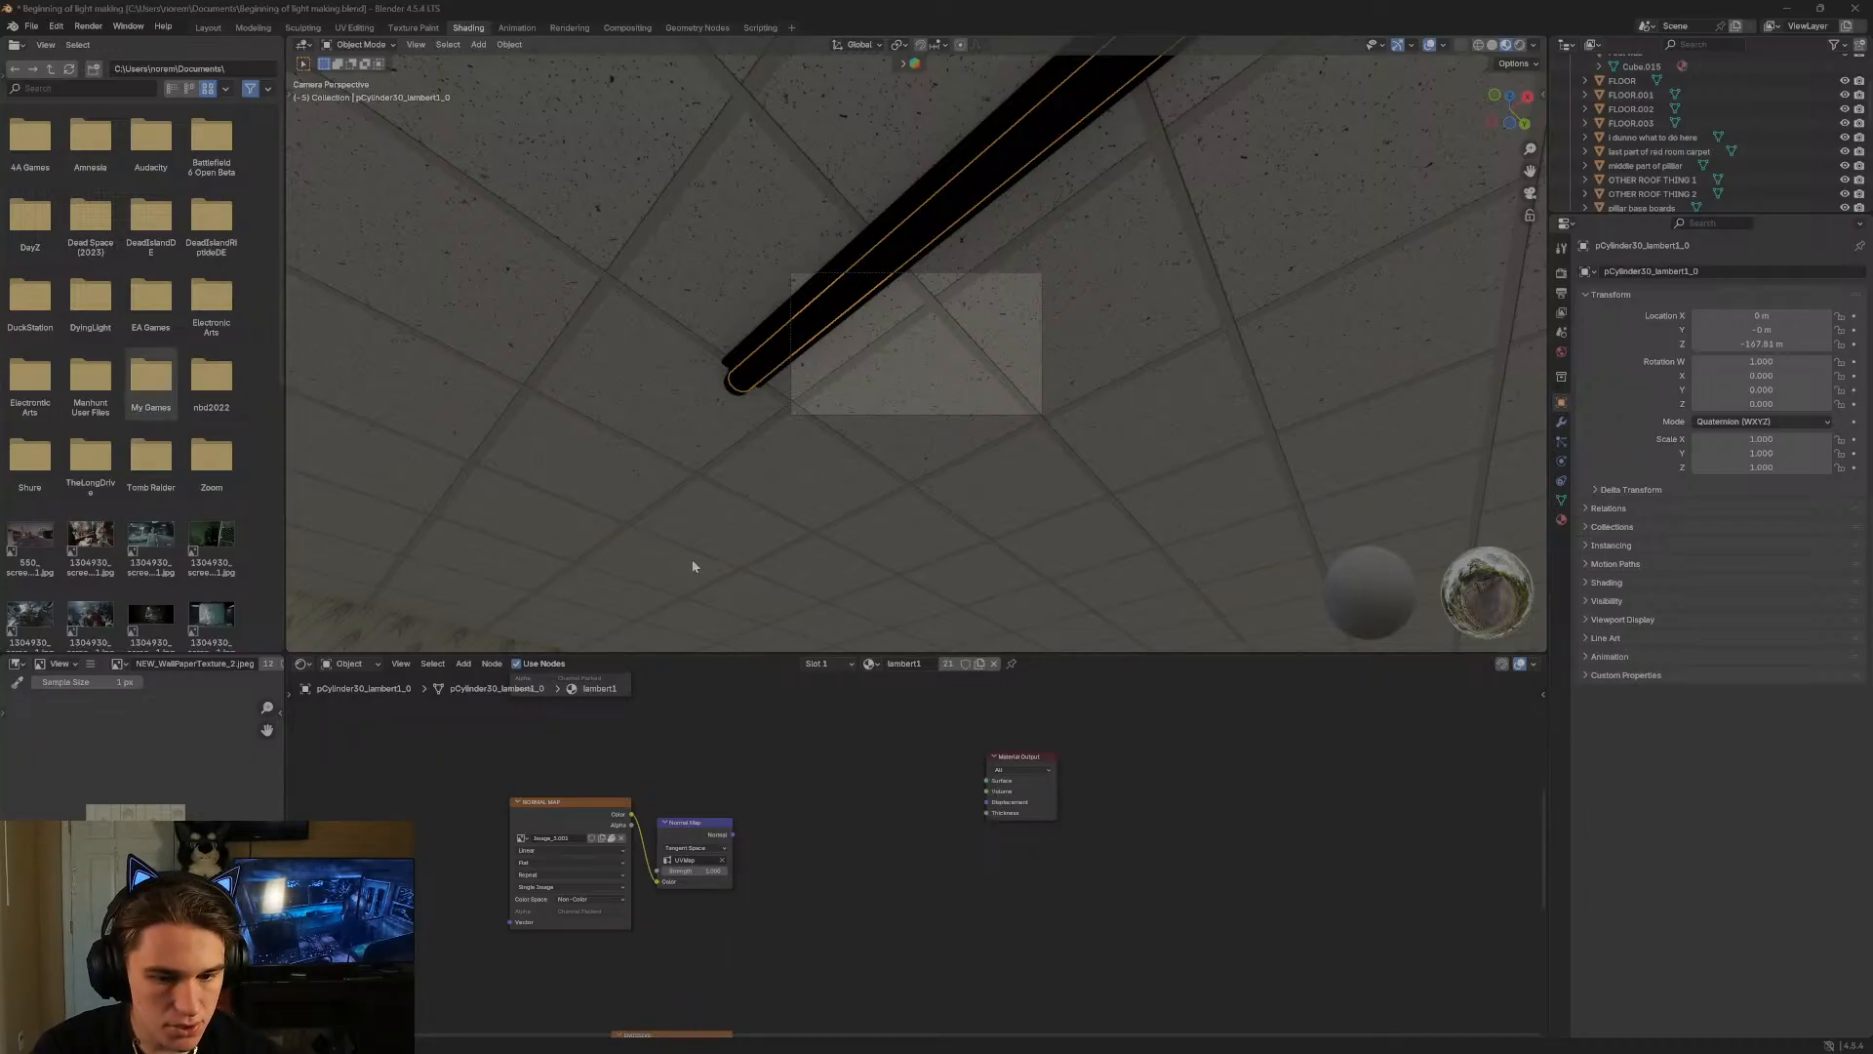
Add an Emission shader node between the Normal Map and Material Output nodes.
{"action": "key", "text": "shift+a"}
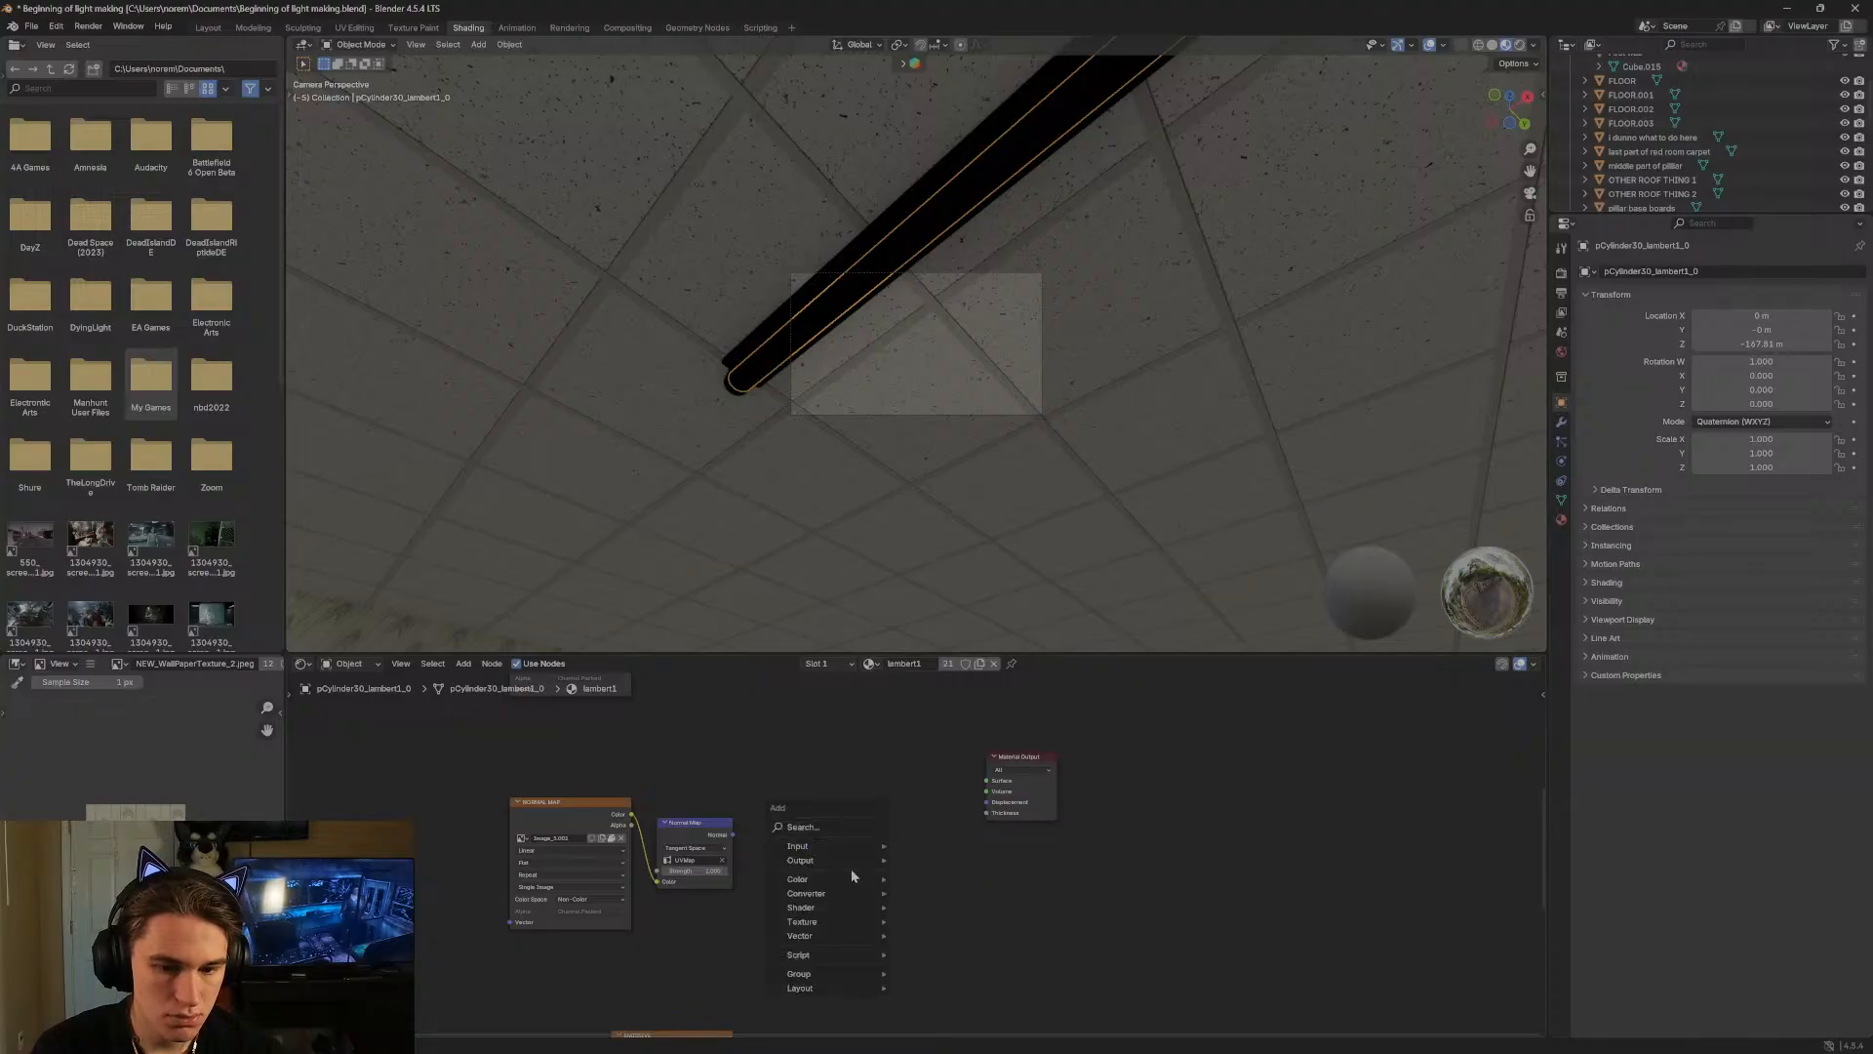
{"action": "mouse_move", "coordinate": [839, 907]}
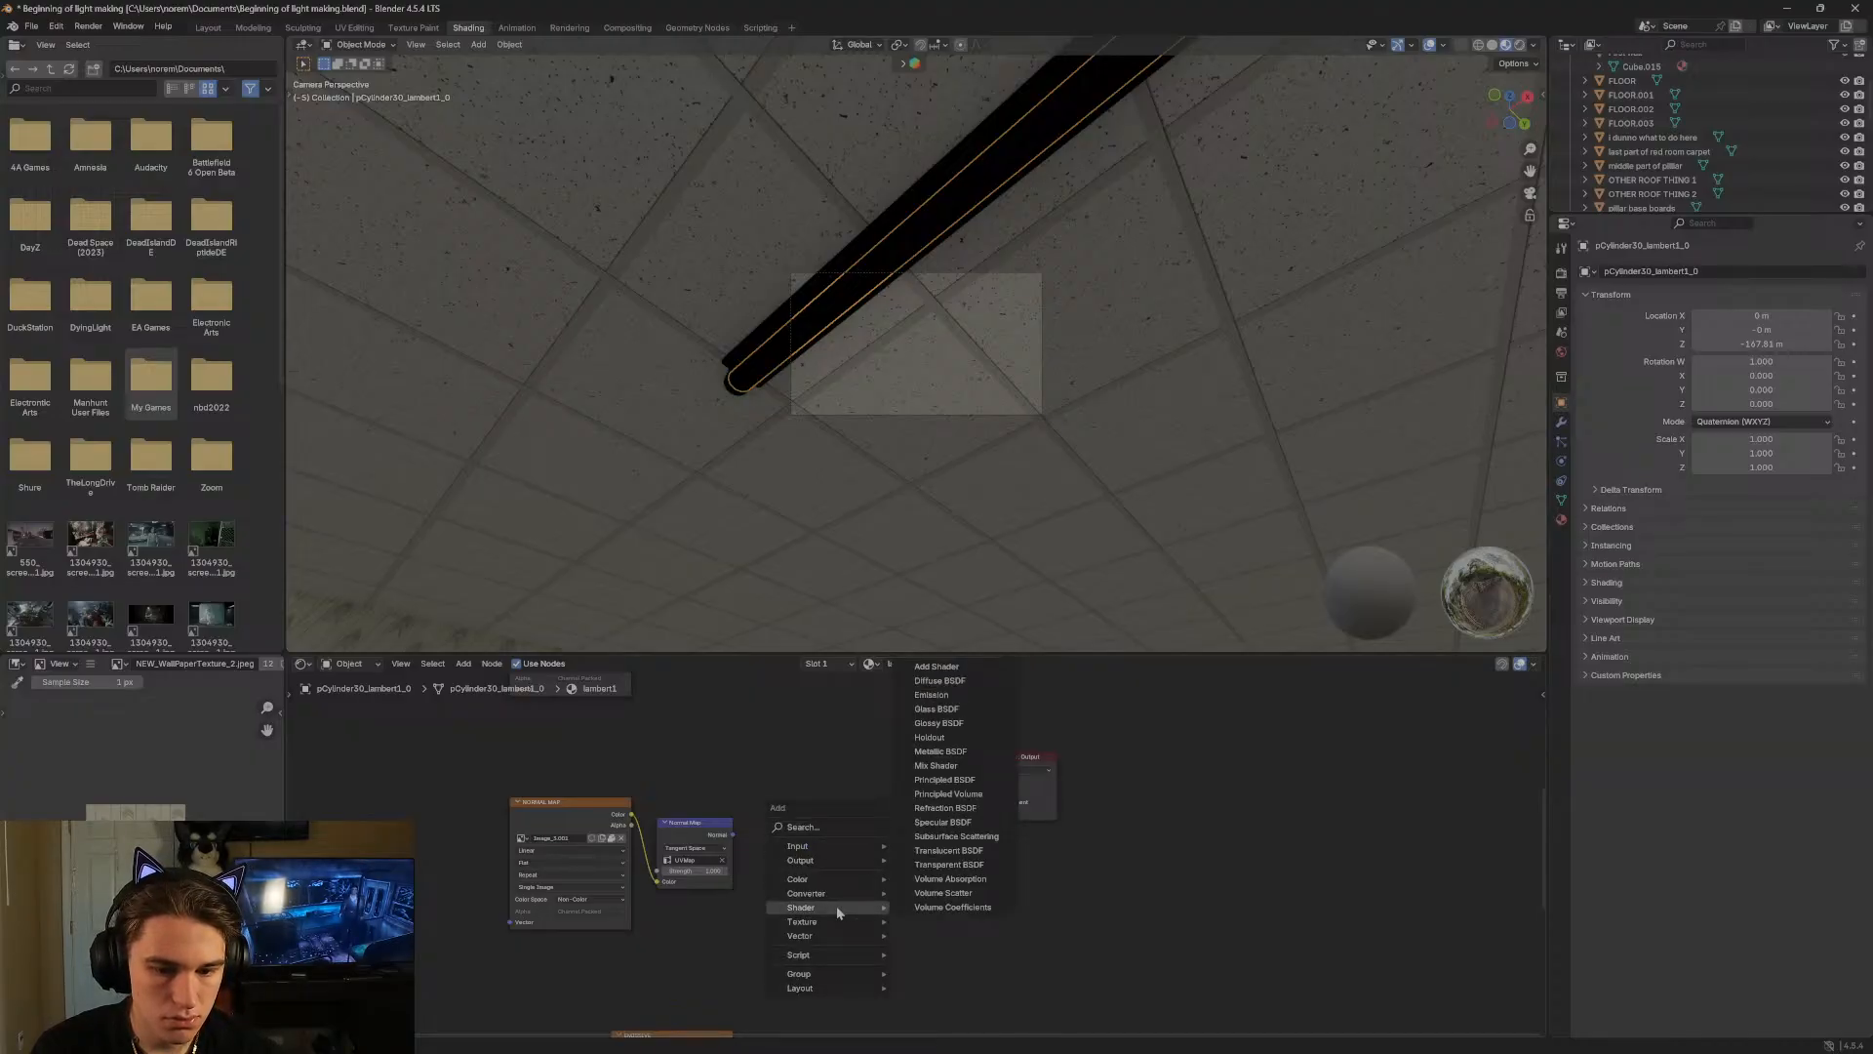
{"action": "left_click", "coordinate": [937, 695]}
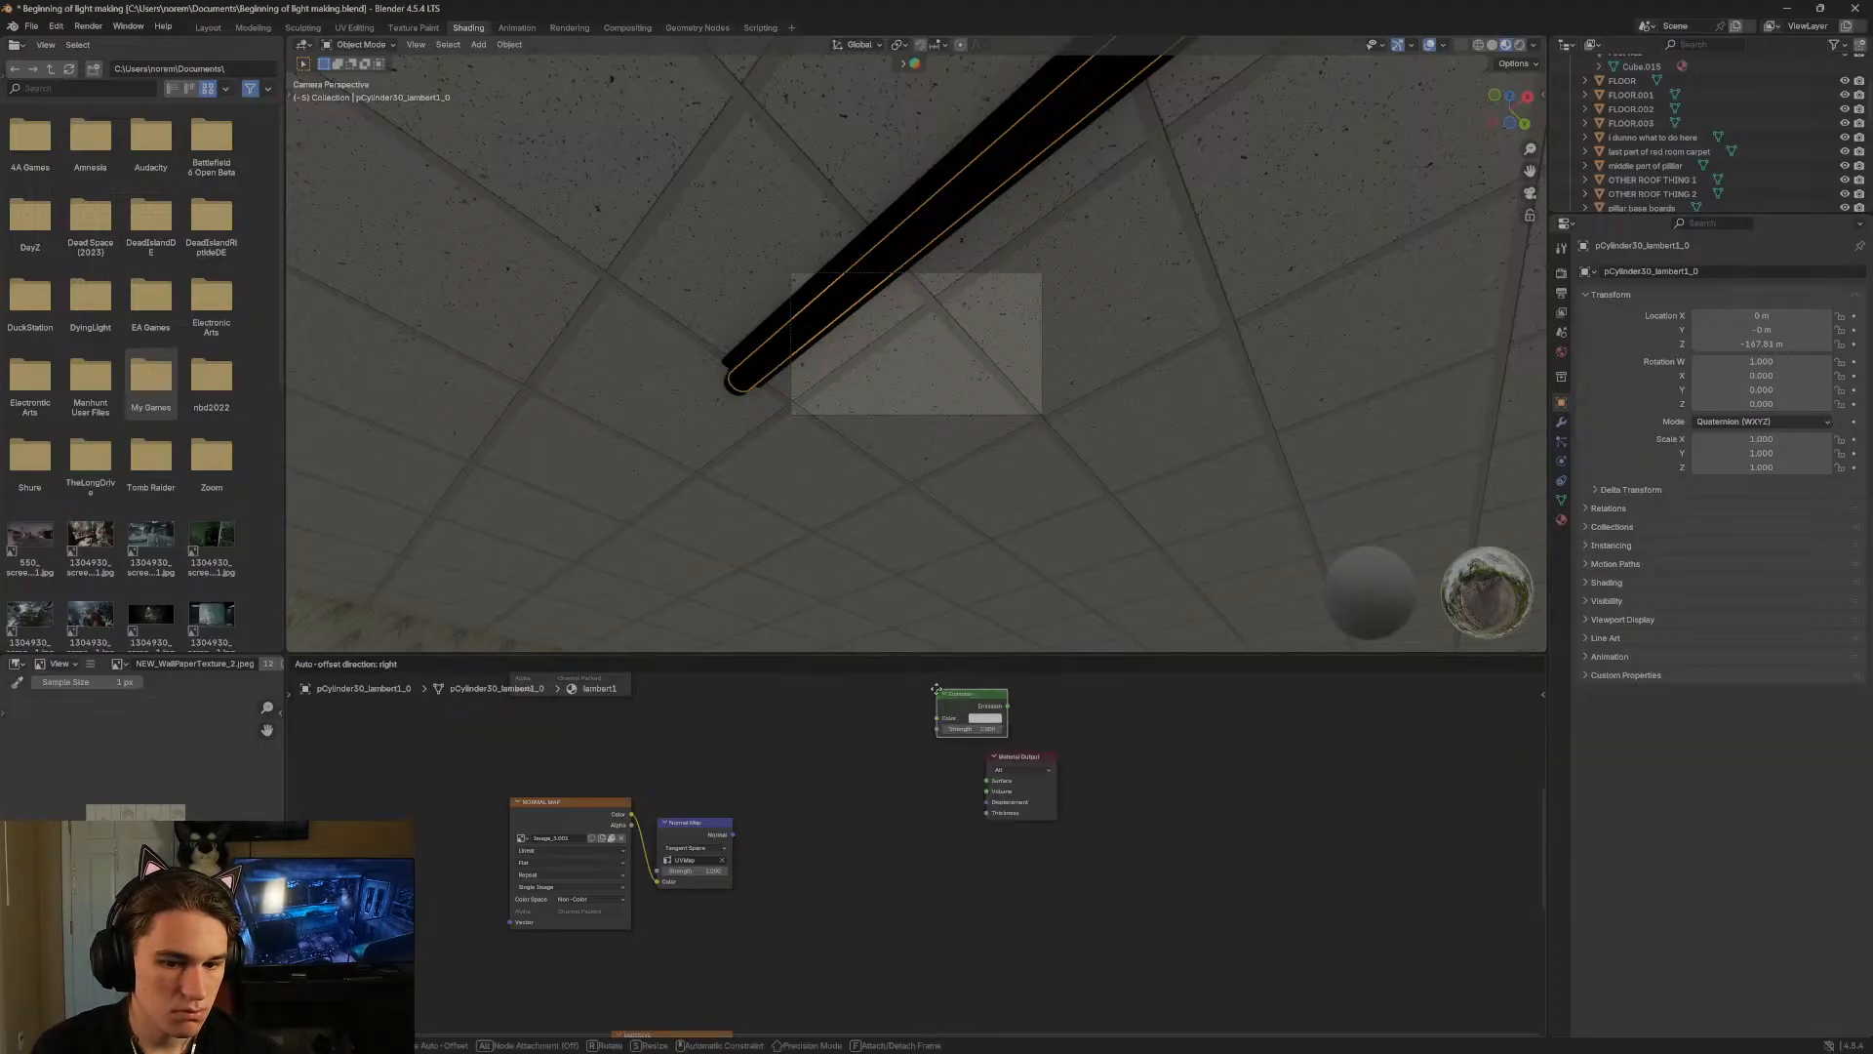
{"action": "left_click", "coordinate": [841, 802]}
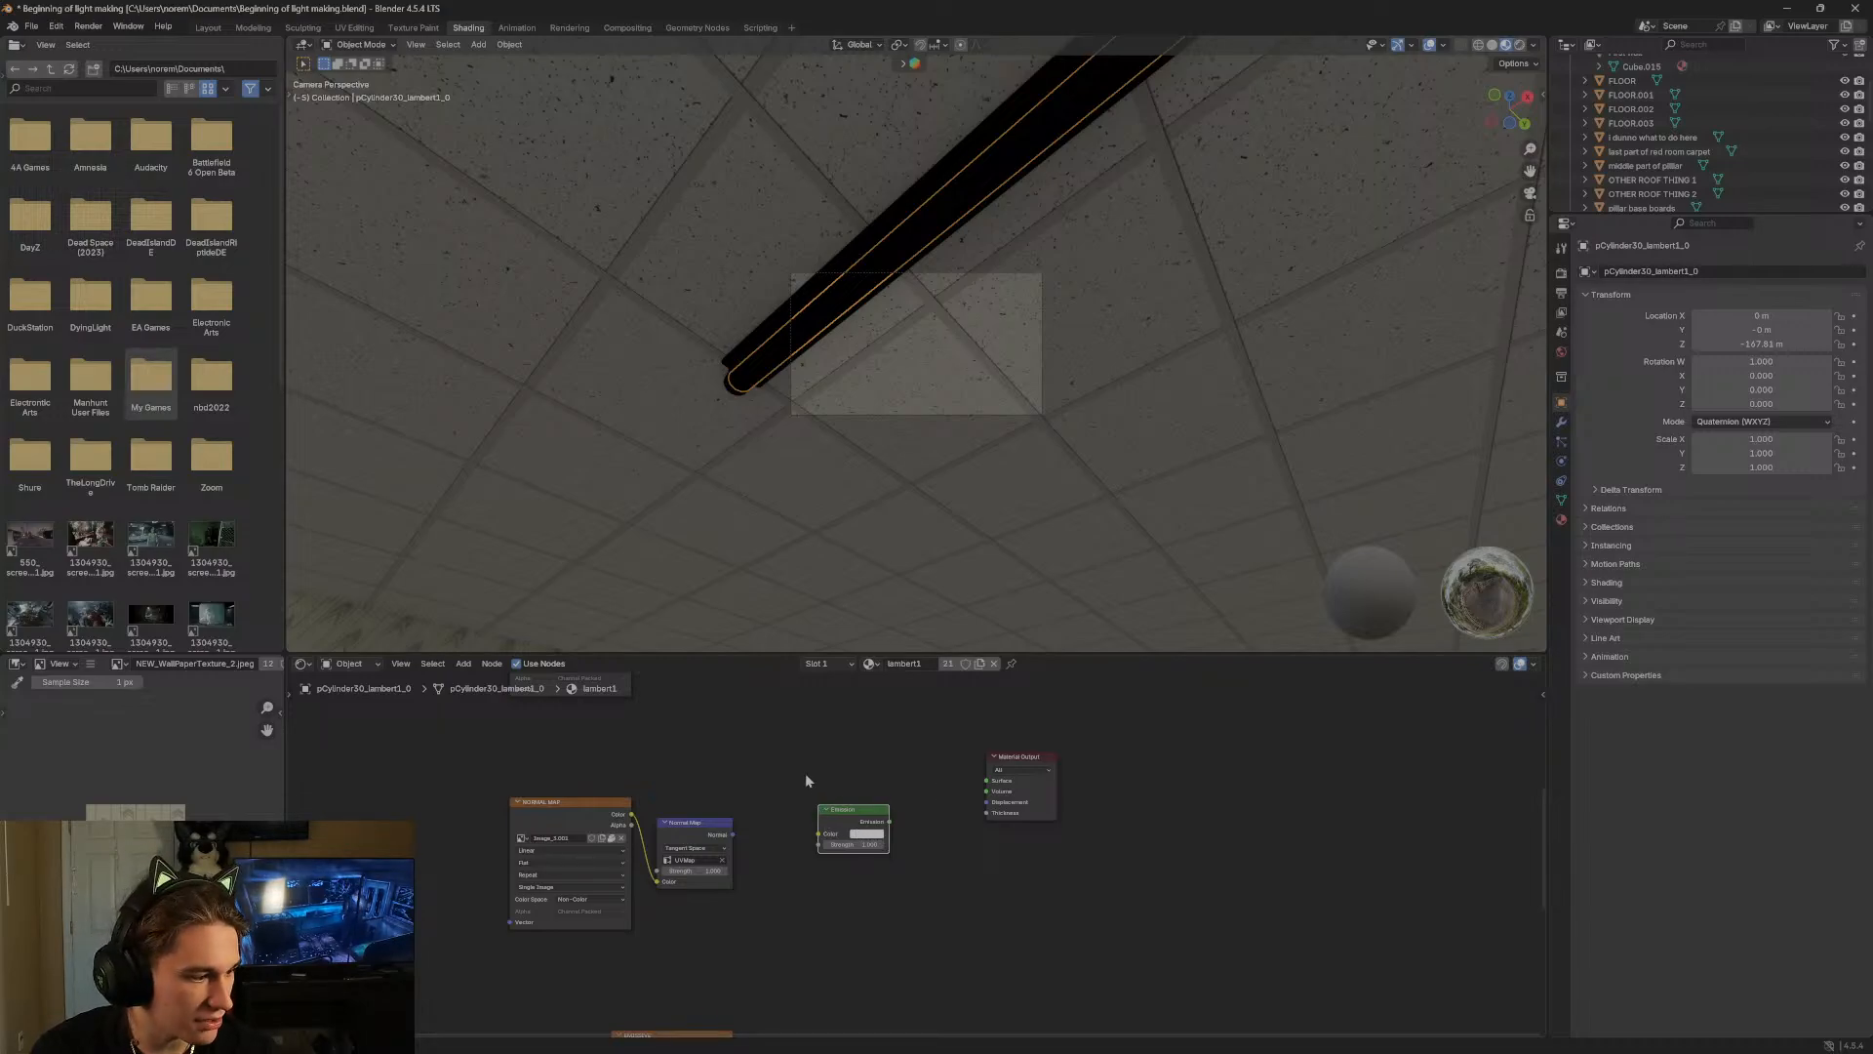
Link the Emission node's output to the Surface input of the Material Output and preview the tube in rendered shading.
{"action": "scroll", "coordinate": [804, 773], "scroll_direction": "down", "scroll_amount": 2}
{"action": "scroll", "coordinate": [800, 768], "scroll_direction": "up", "scroll_amount": 3}
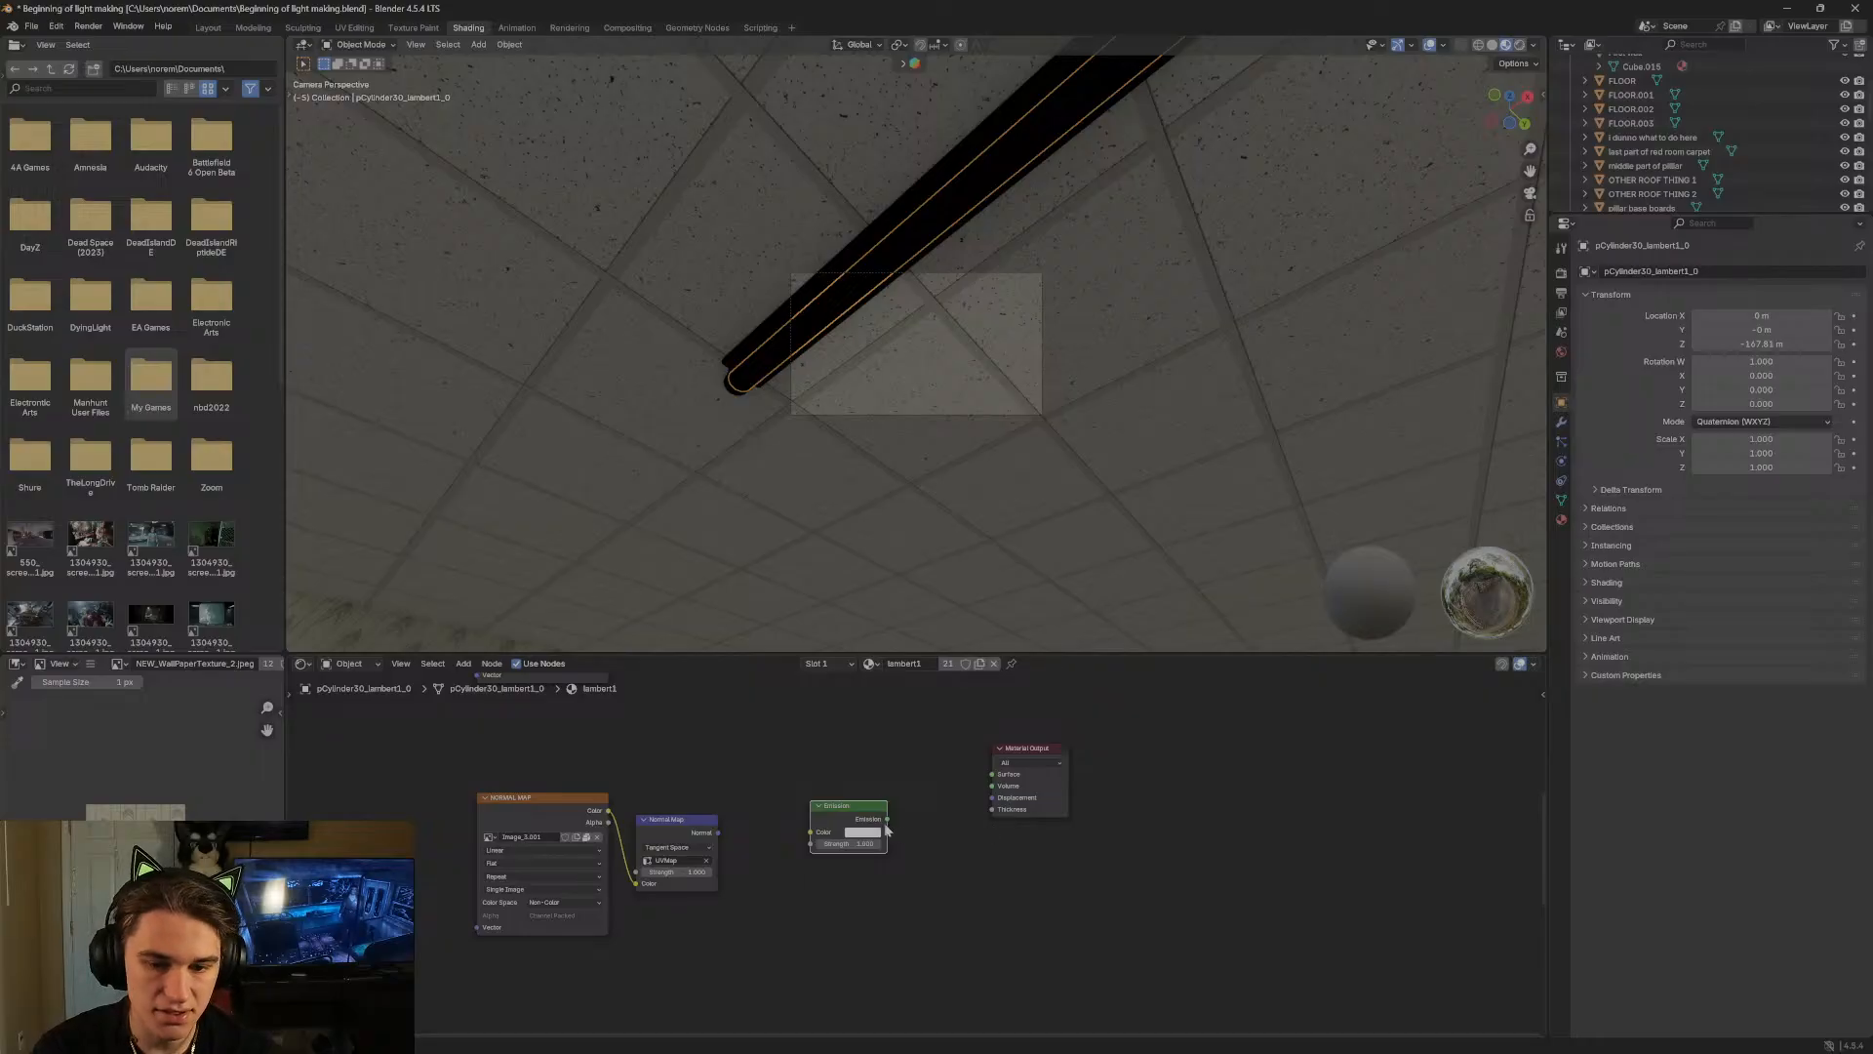
{"action": "left_click_drag", "start_coordinate": [887, 819], "coordinate": [919, 771]}
{"action": "left_click", "coordinate": [888, 757]}
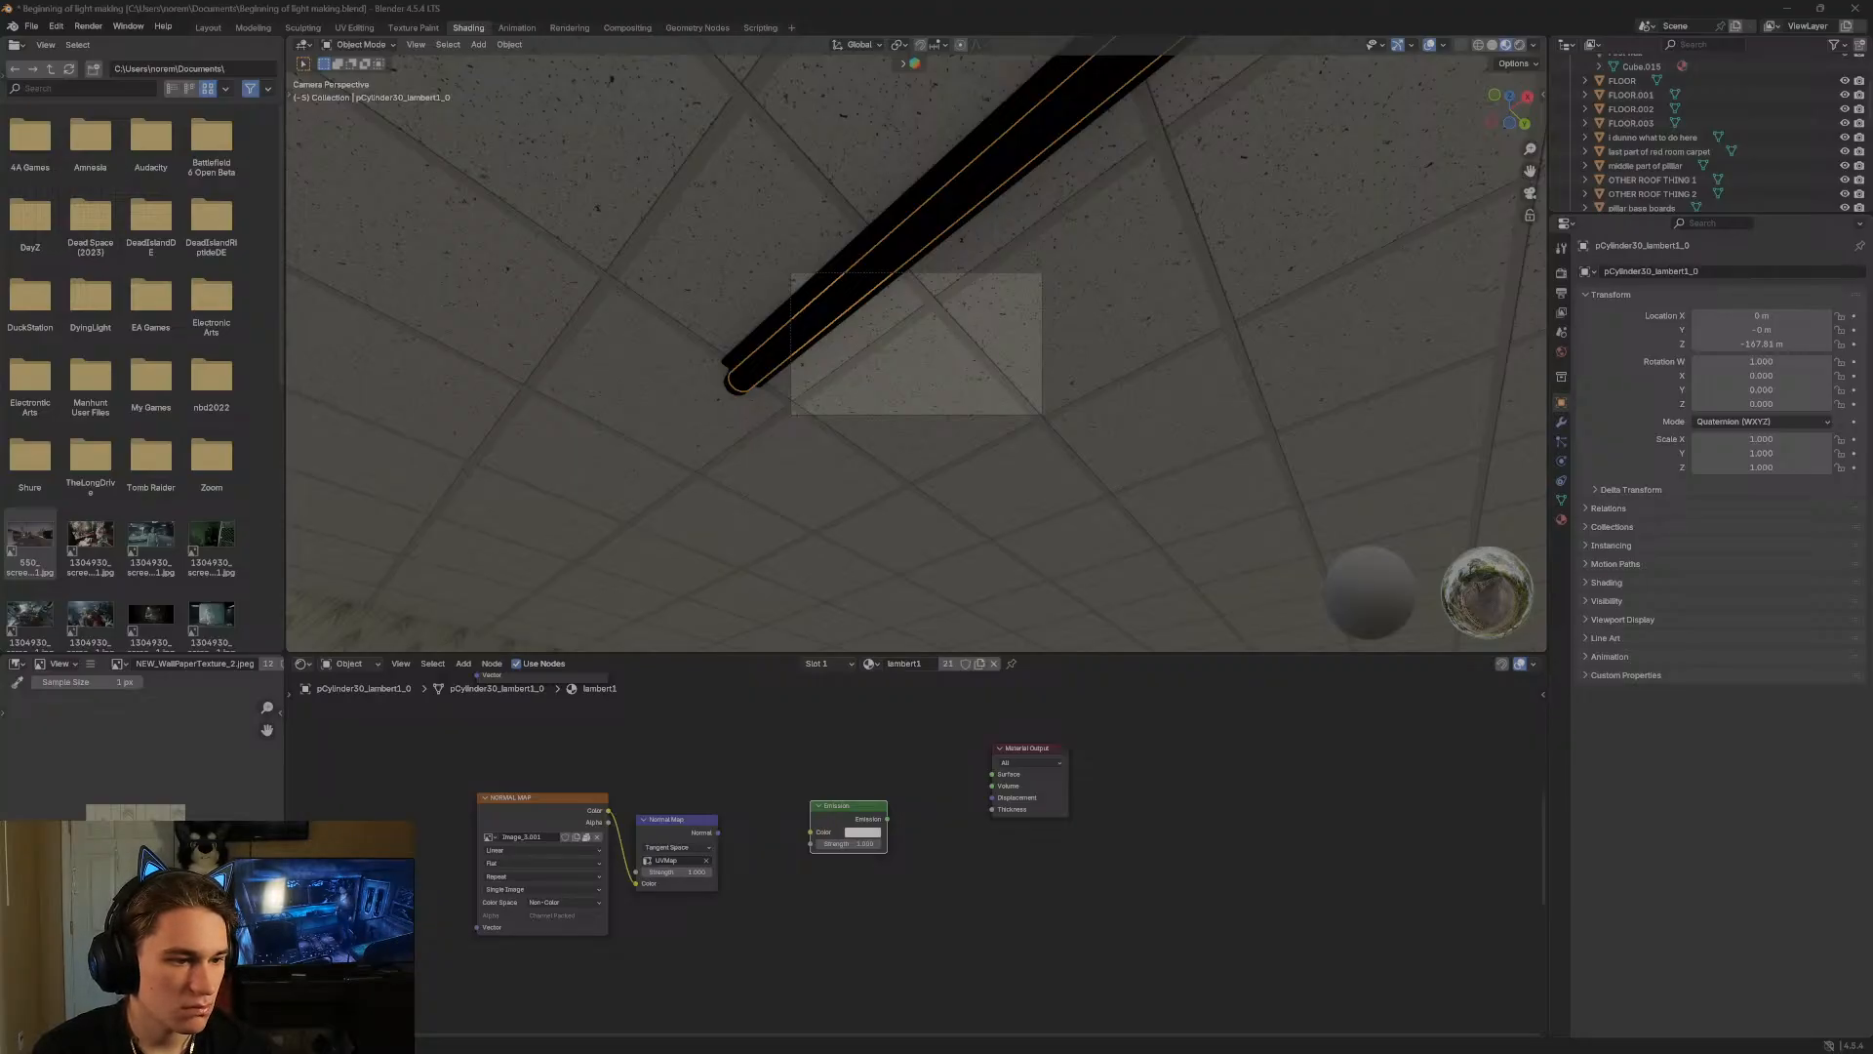
{"action": "left_click_drag", "start_coordinate": [887, 818], "coordinate": [994, 780]}
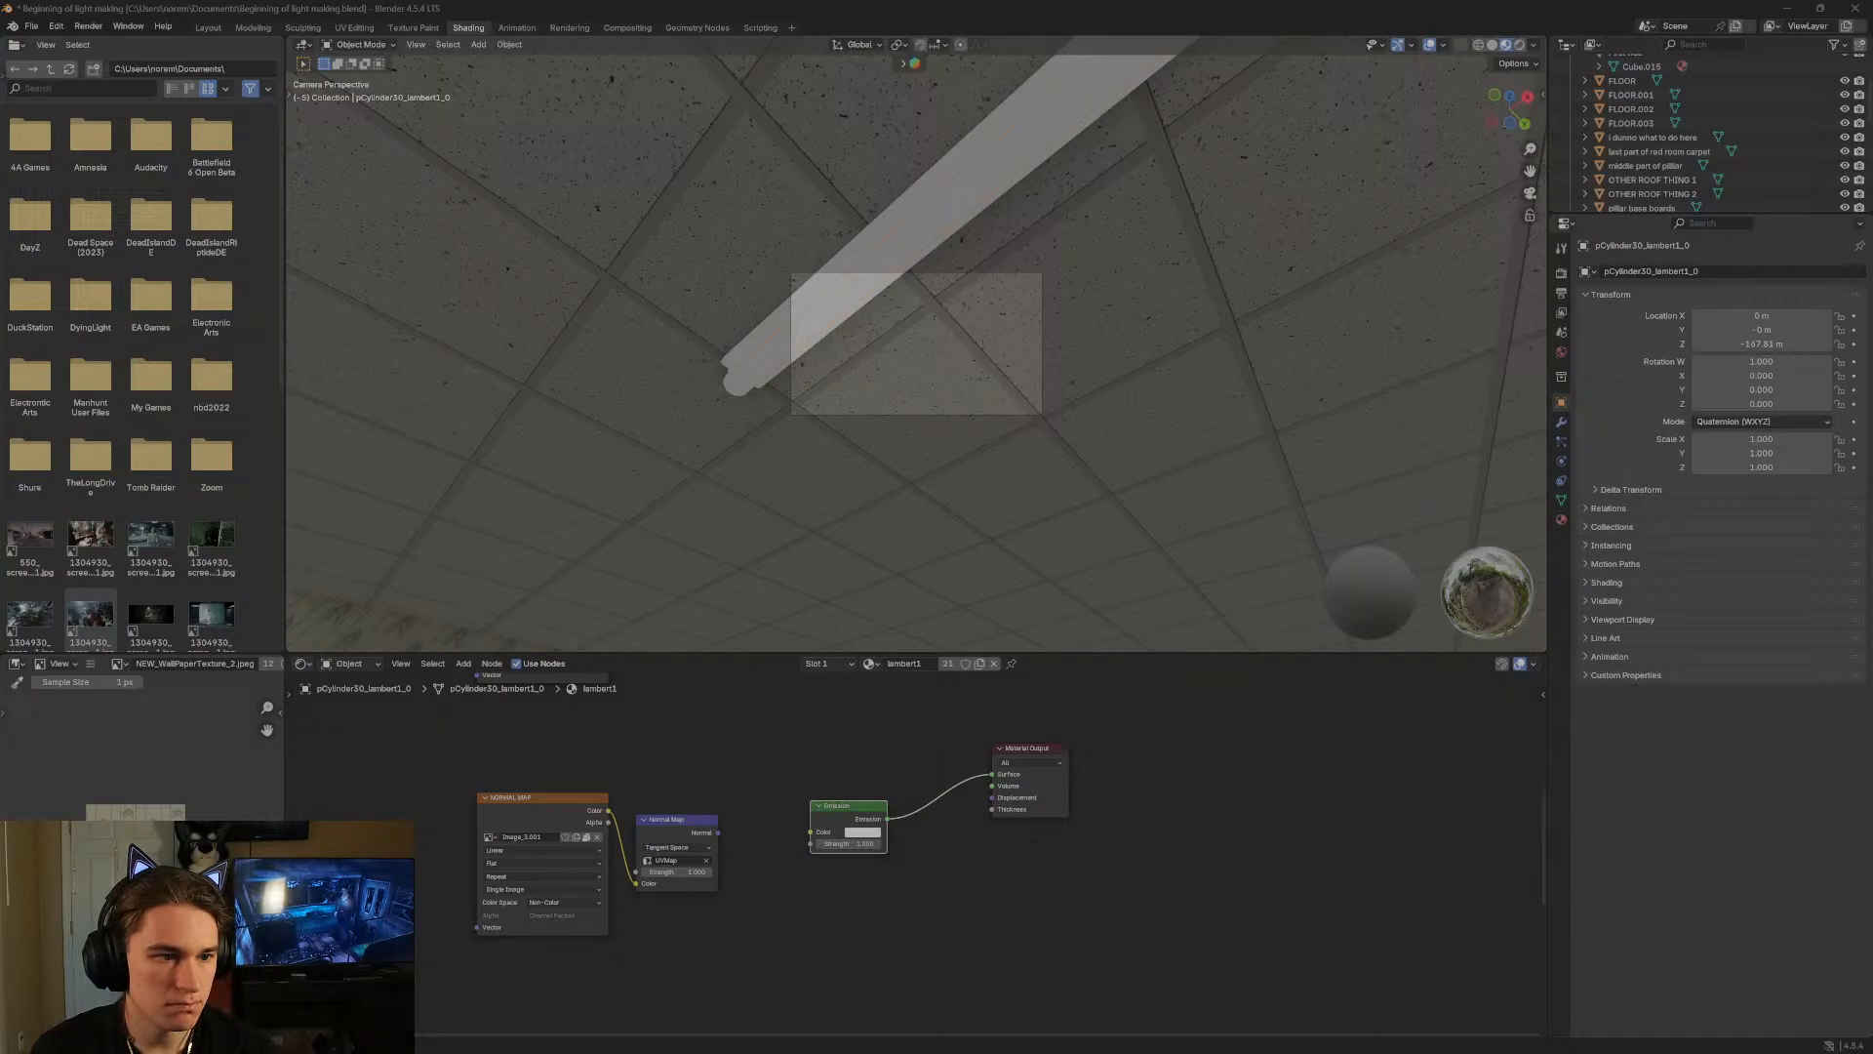
{"action": "left_click", "coordinate": [1519, 45]}
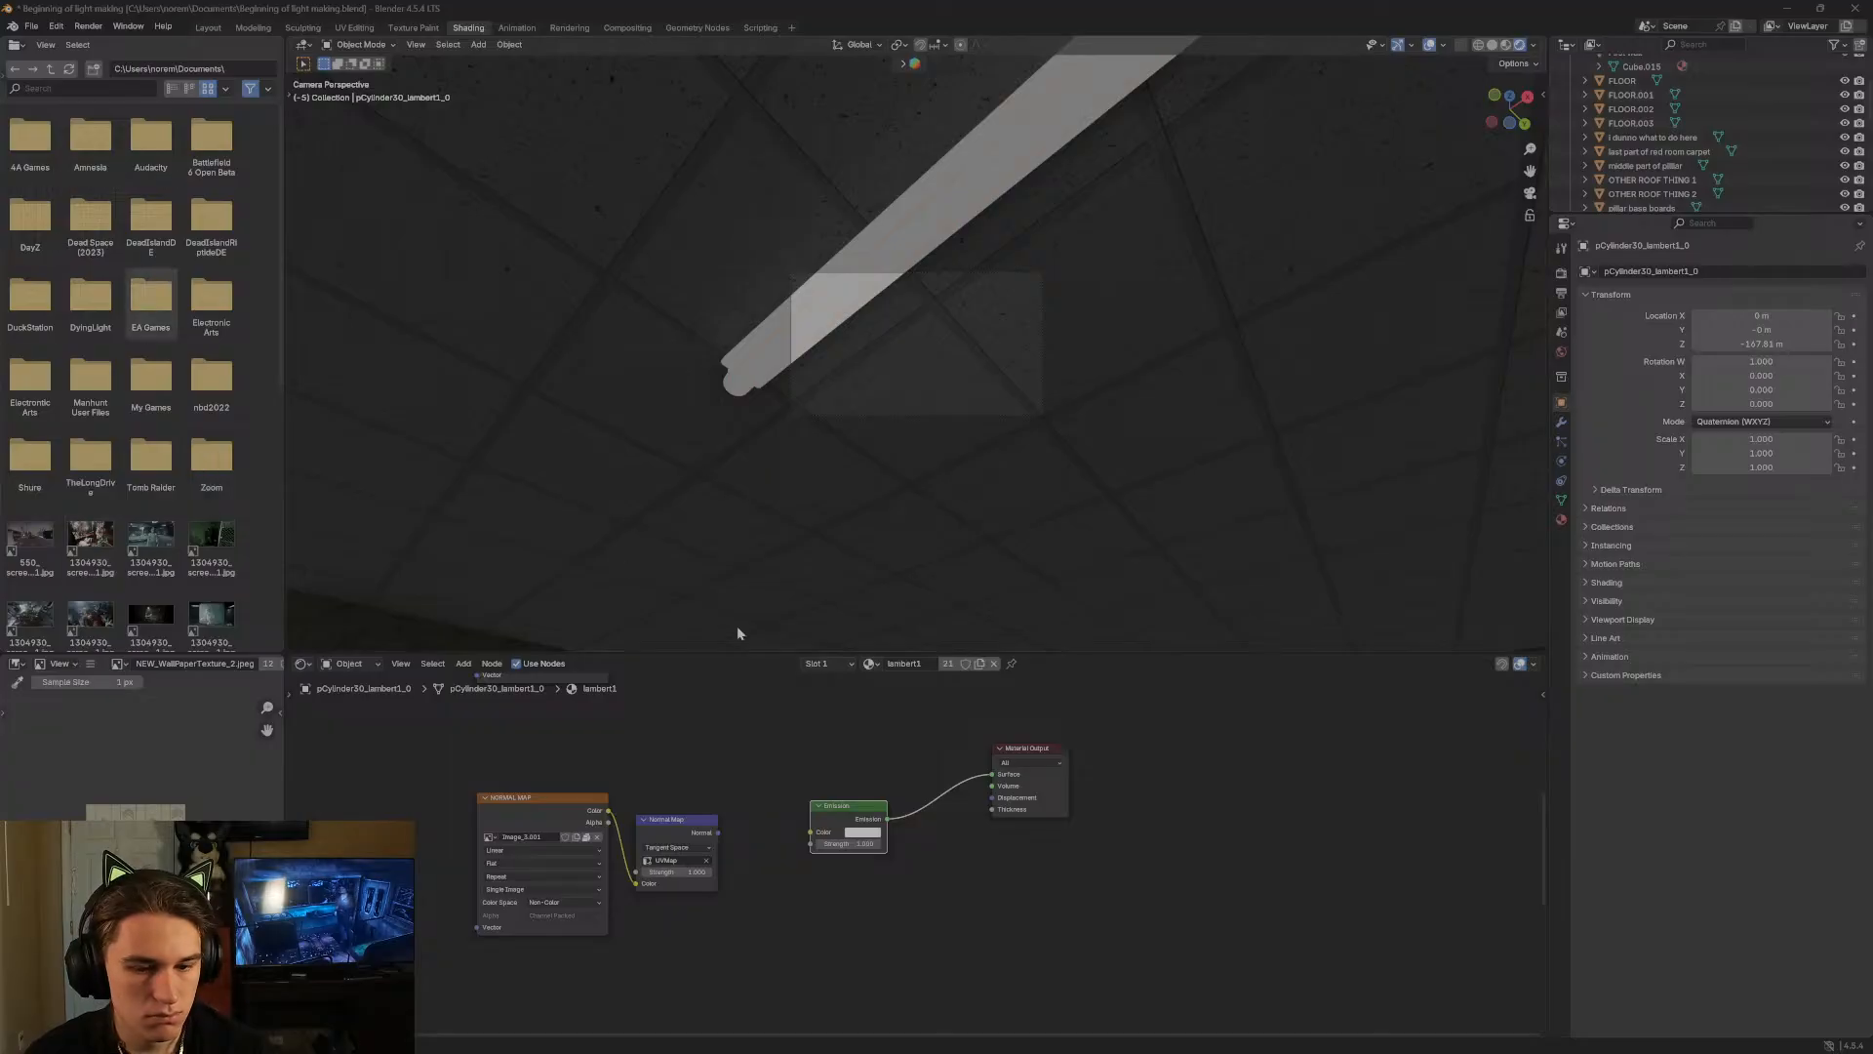
Try higher Strength values on the Emission node of the lambert1 material.
{"action": "left_click_drag", "start_coordinate": [849, 843], "coordinate": [936, 843]}
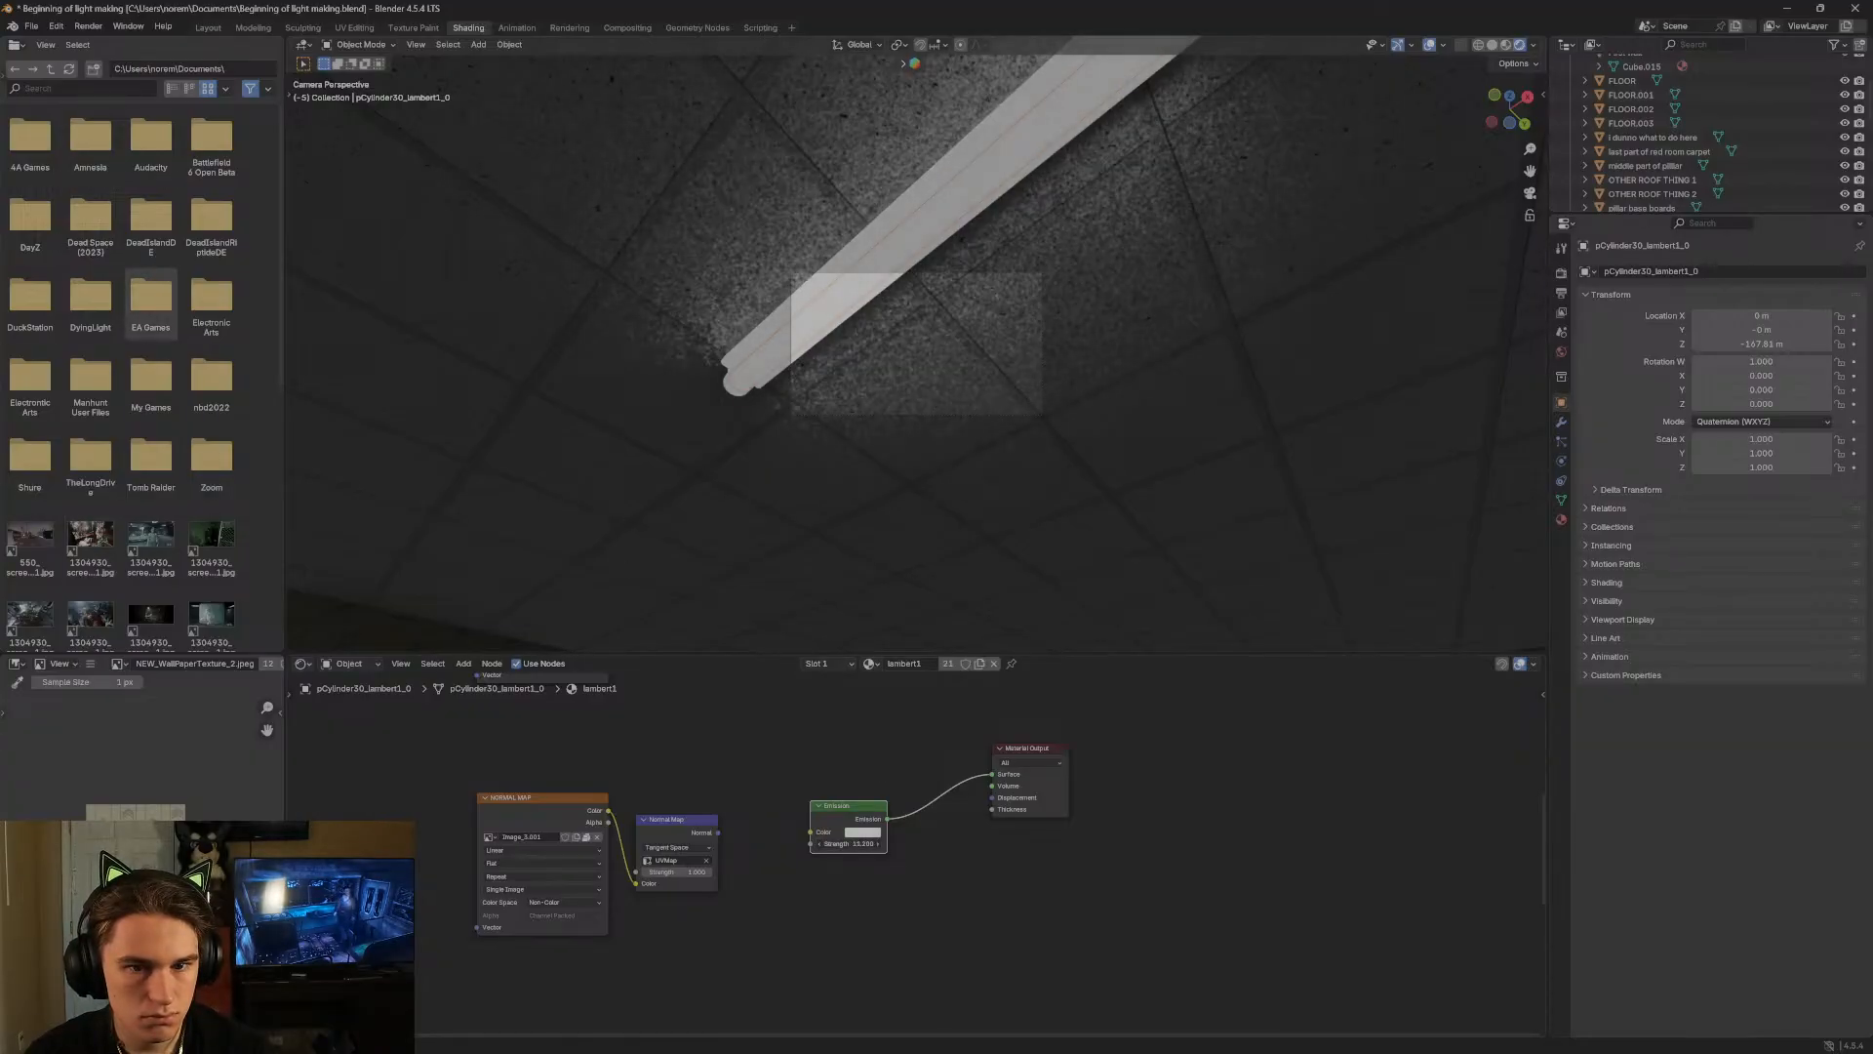
{"action": "key", "text": "Escape"}
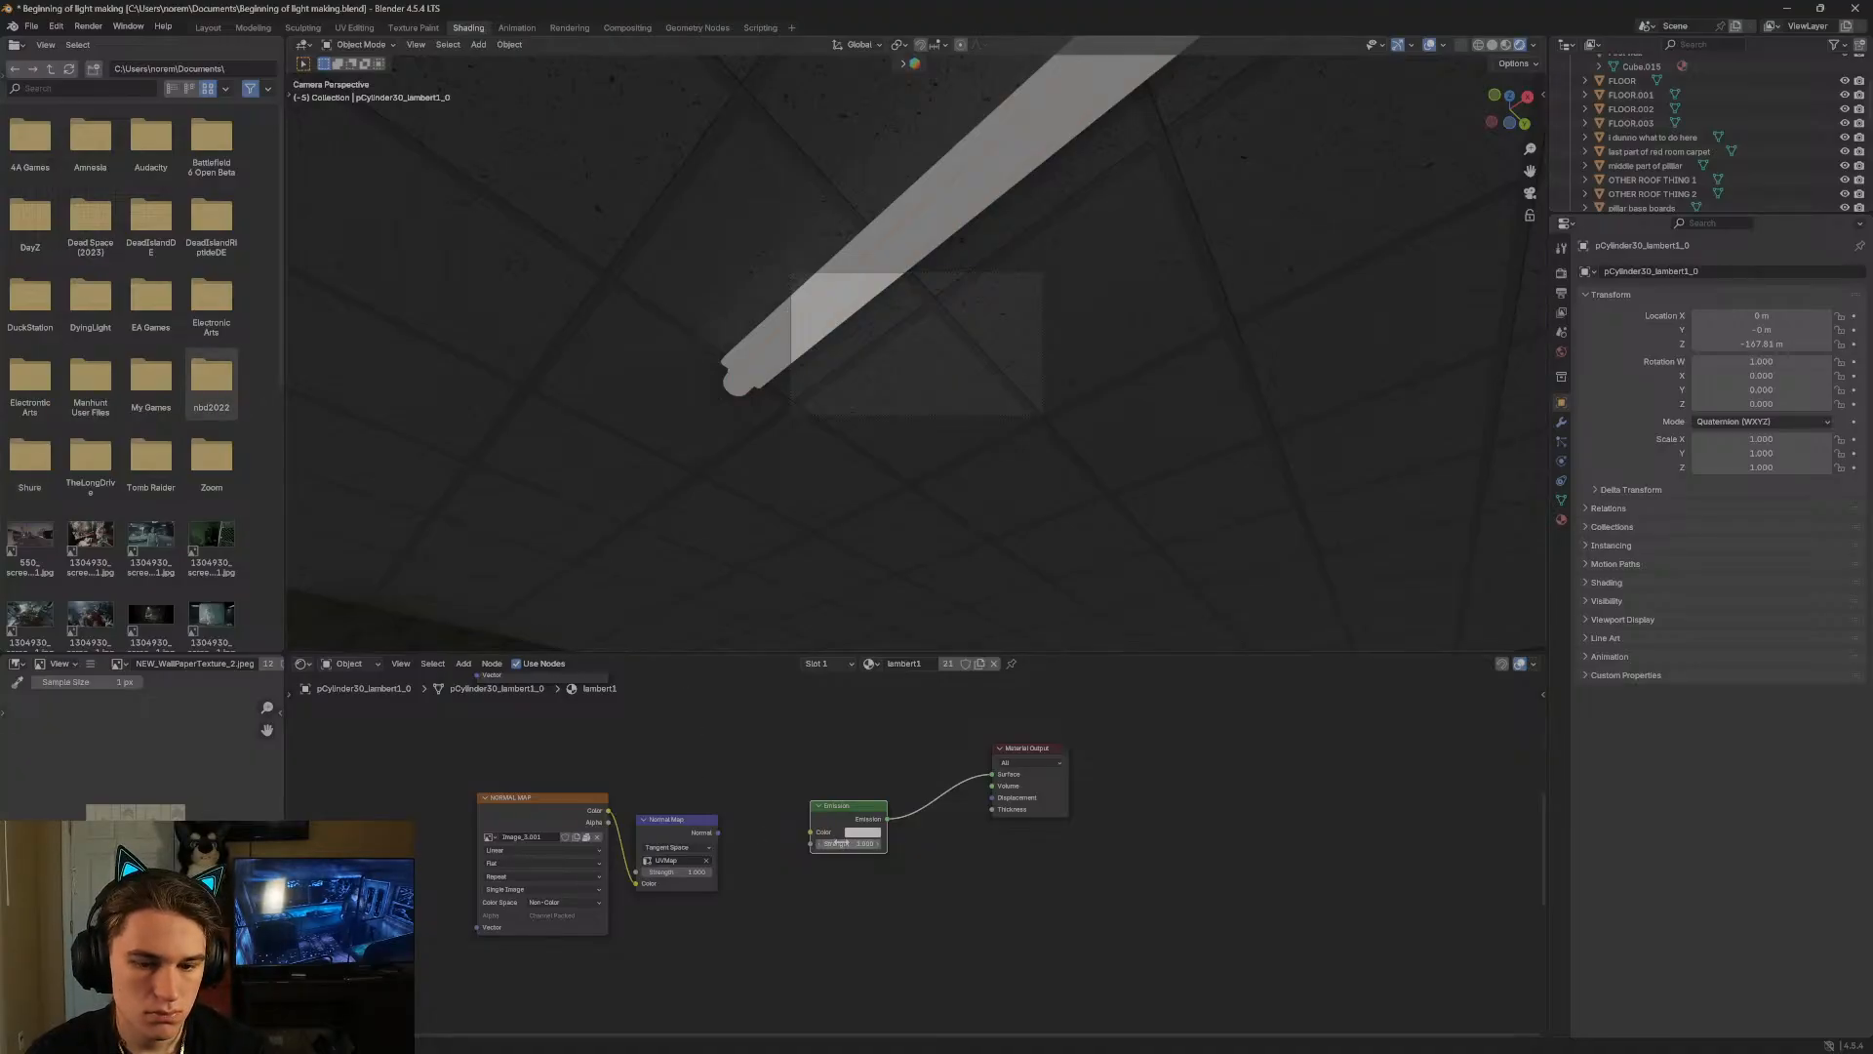
{"action": "left_click_drag", "start_coordinate": [849, 843], "coordinate": [965, 843]}
{"action": "key", "text": "Escape"}
Try adjusting the Emission node's color and saturation, along with its Strength.
{"action": "left_click", "coordinate": [863, 833]}
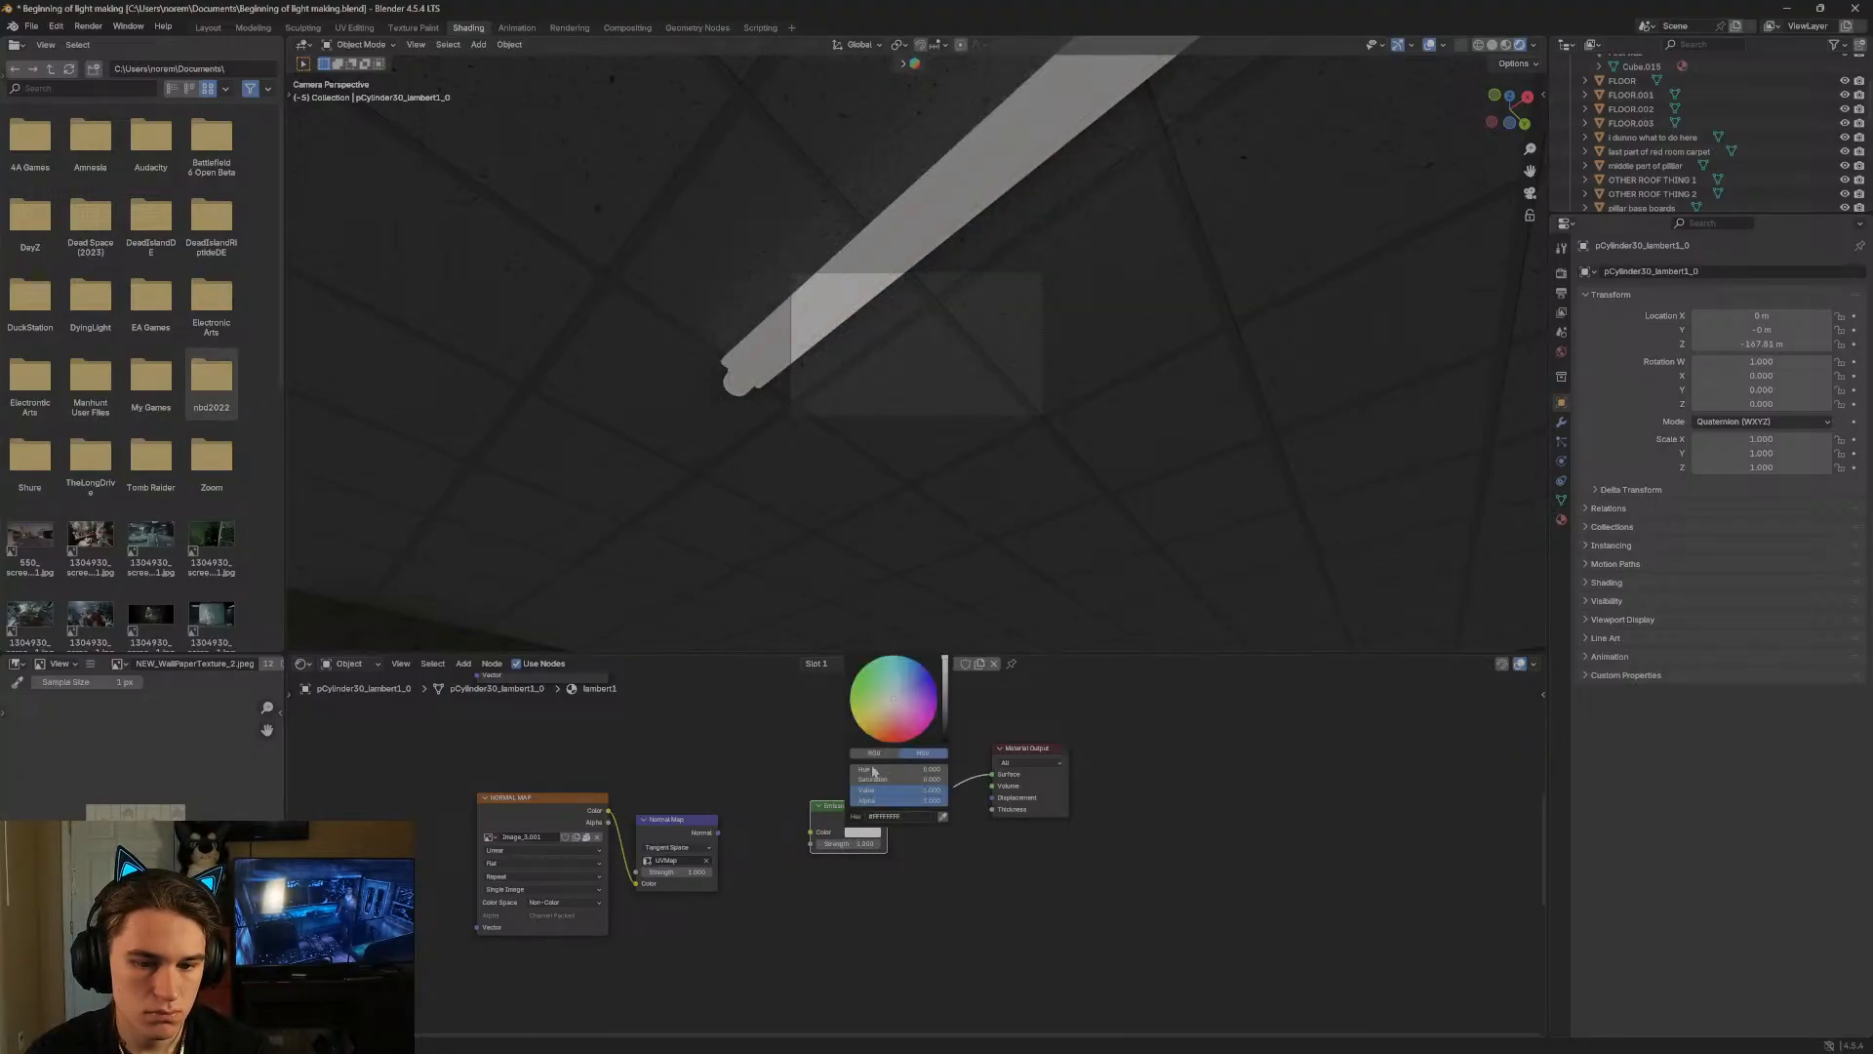
{"action": "left_click_drag", "start_coordinate": [882, 706], "coordinate": [874, 710]}
{"action": "left_click_drag", "start_coordinate": [938, 780], "coordinate": [847, 779]}
{"action": "left_click", "coordinate": [957, 939]}
{"action": "mouse_move", "coordinate": [849, 843]}
{"action": "left_mouse_down"}
{"action": "mouse_move", "coordinate": [1034, 843]}
{"action": "mouse_move", "coordinate": [854, 859]}
{"action": "left_mouse_up"}
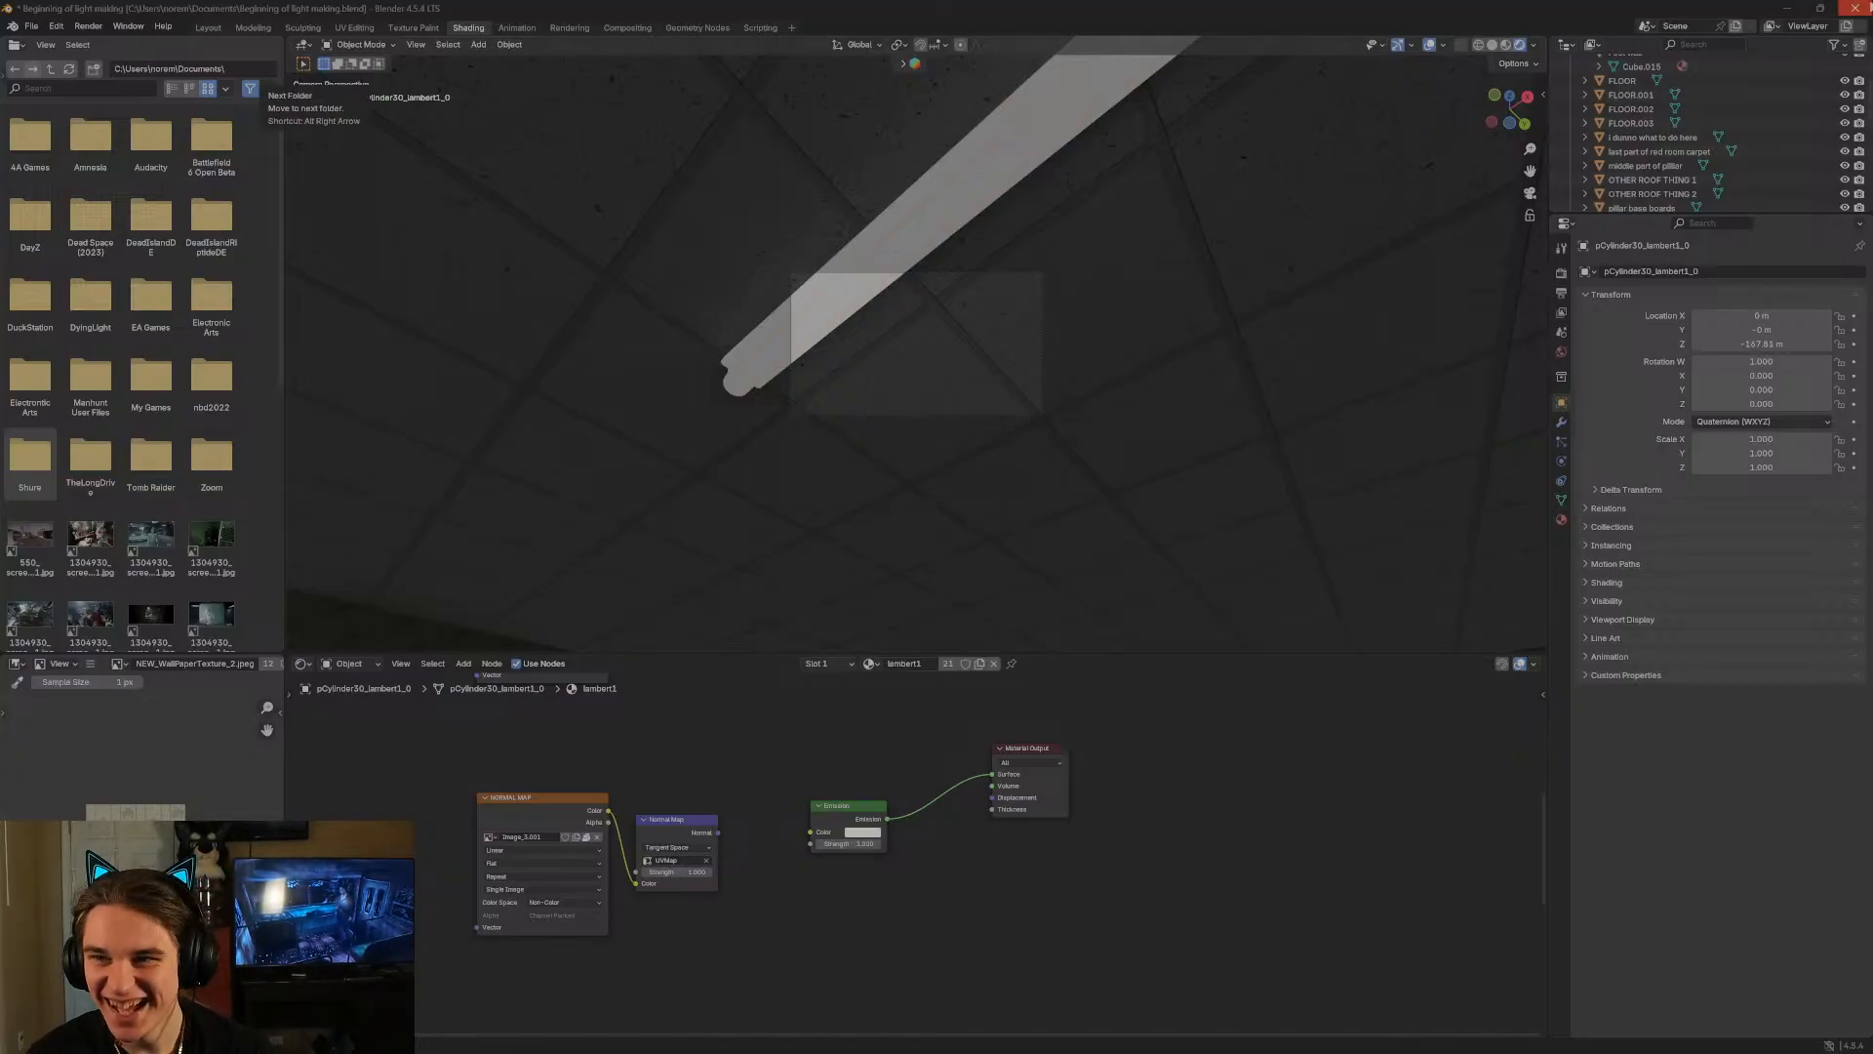
Quit without saving, relaunch the program, and reopen the recent file Beginning of light making.blend.
{"action": "left_click", "coordinate": [1855, 8]}
{"action": "left_click", "coordinate": [958, 555]}
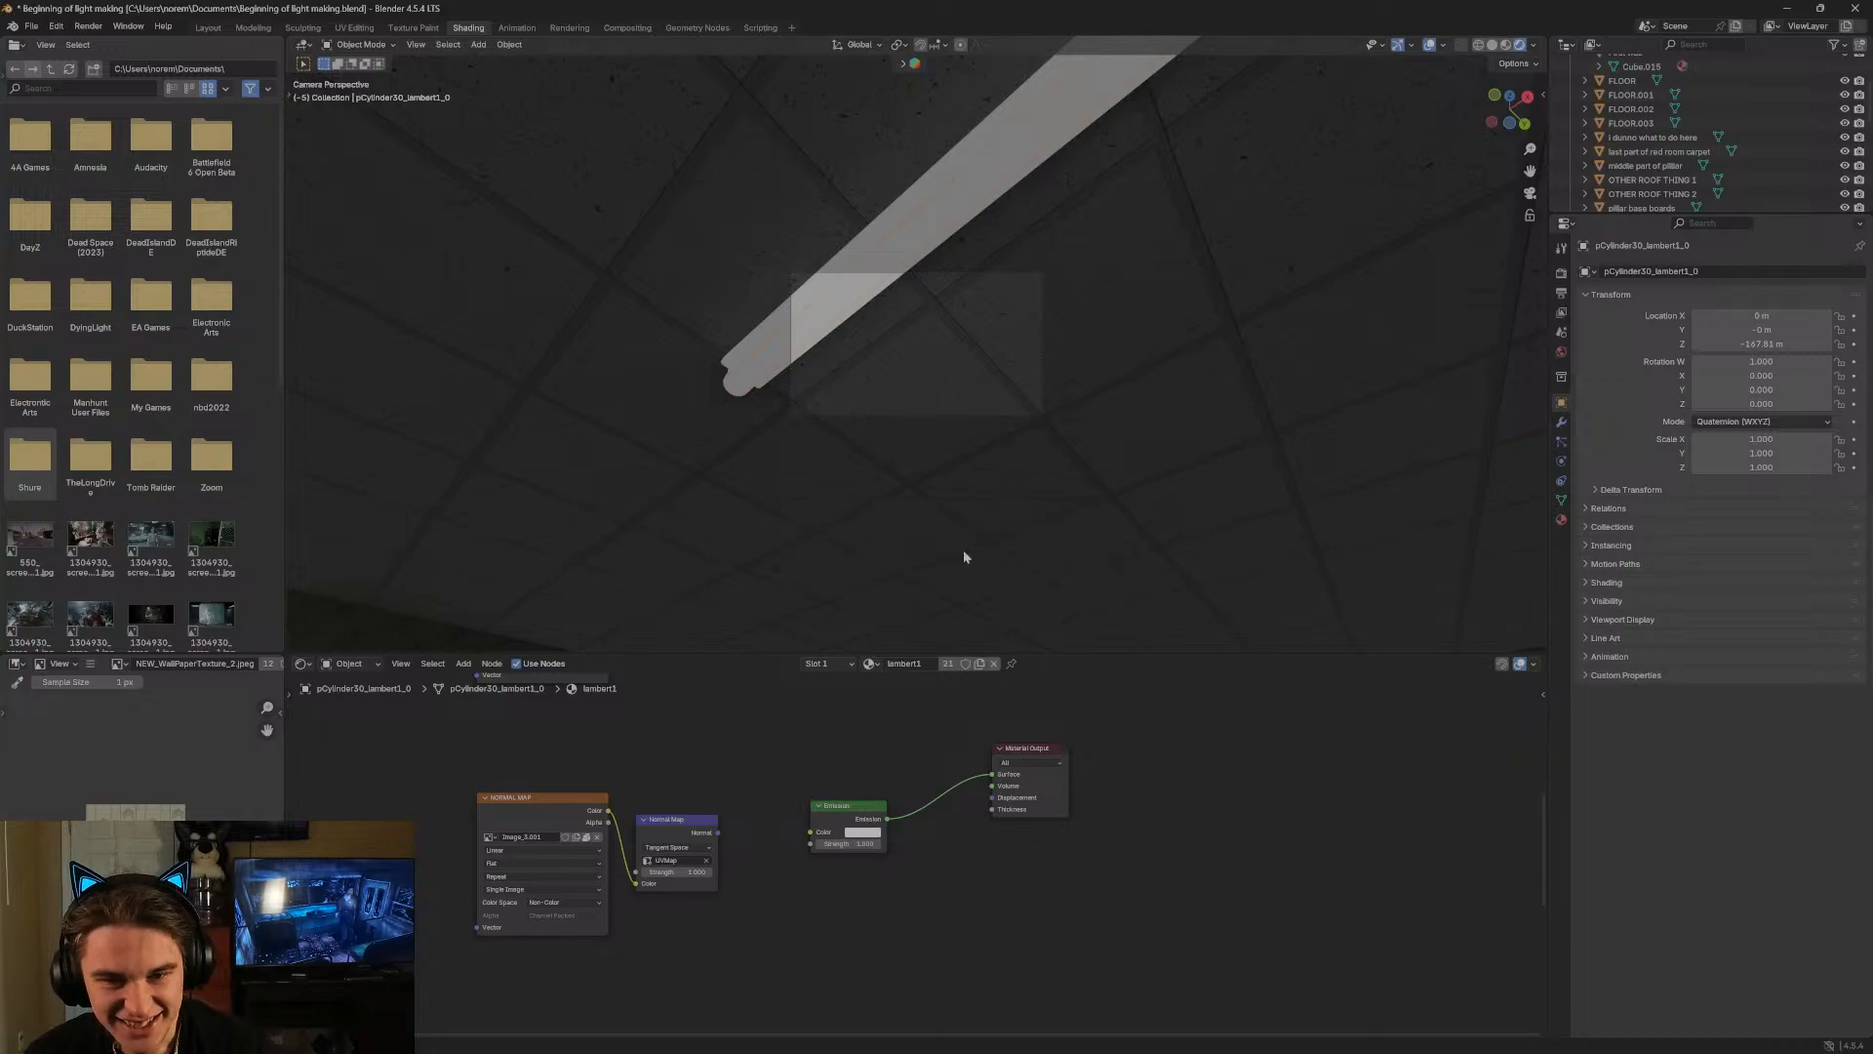
{"action": "double_click", "coordinate": [896, 476]}
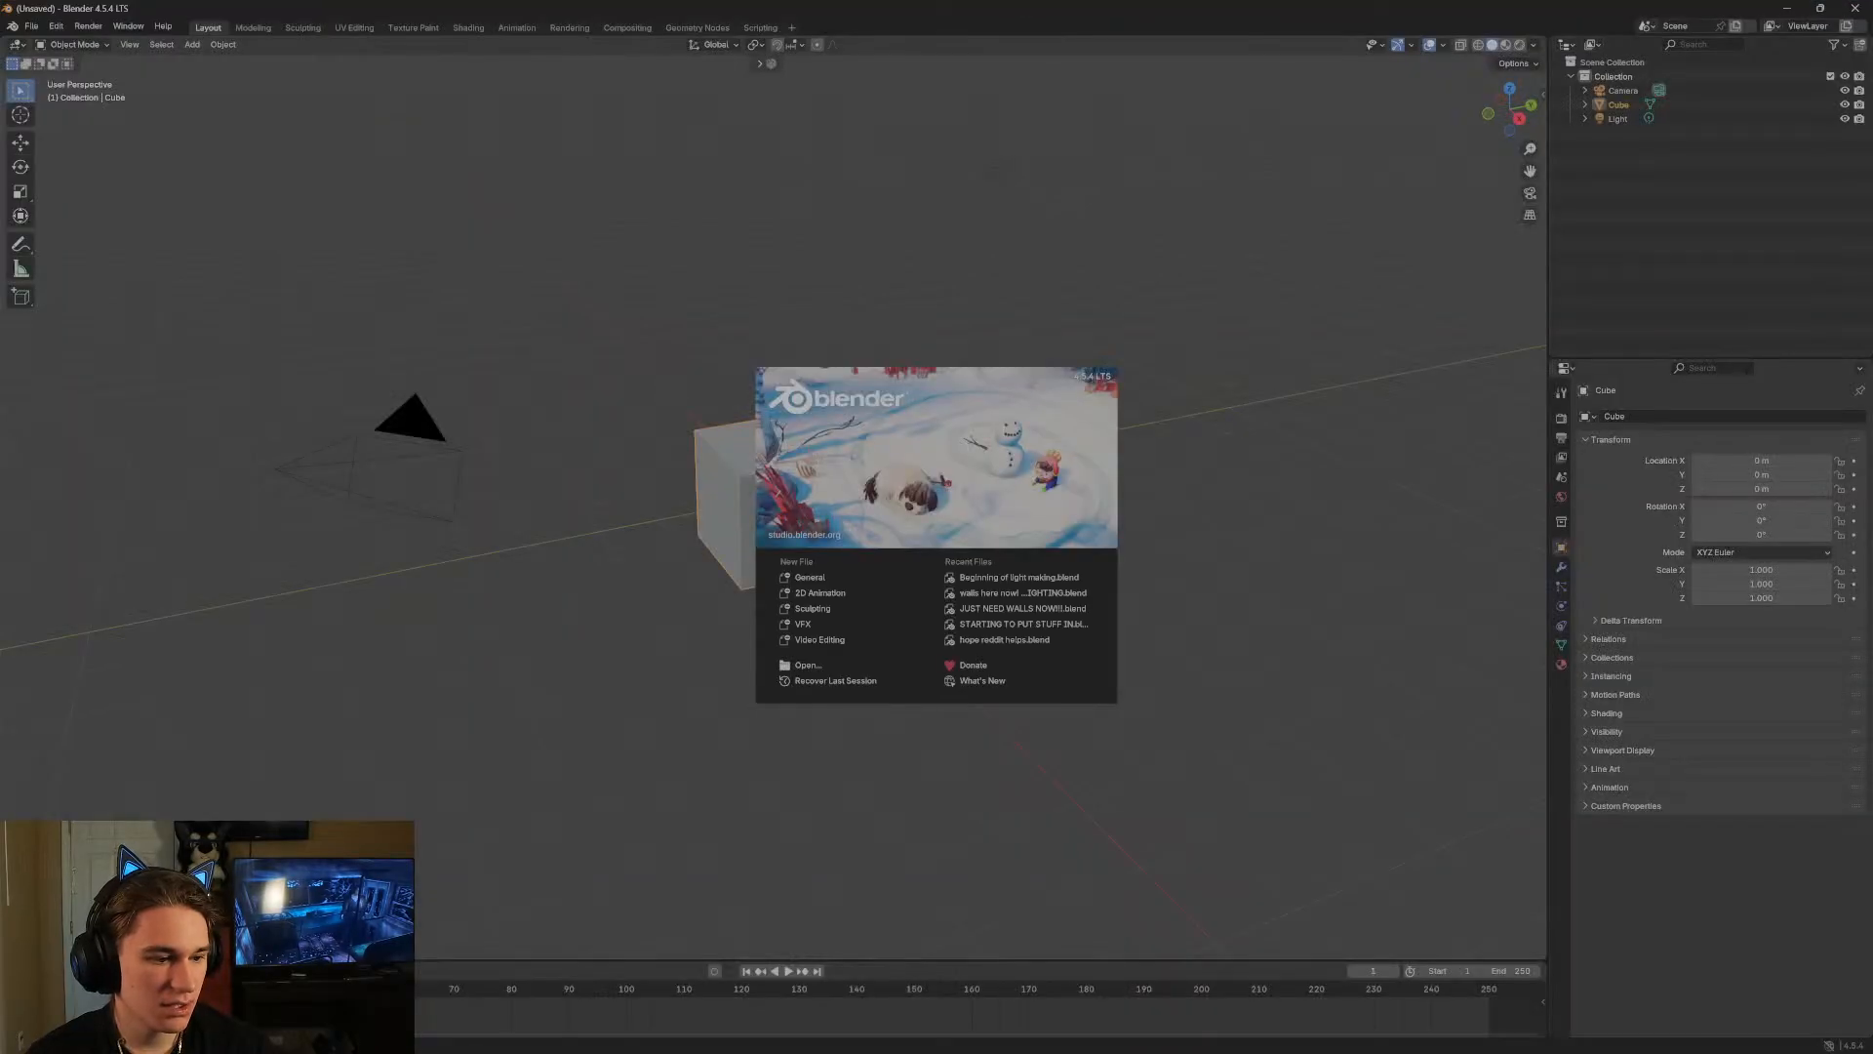
{"action": "left_click", "coordinate": [1017, 576]}
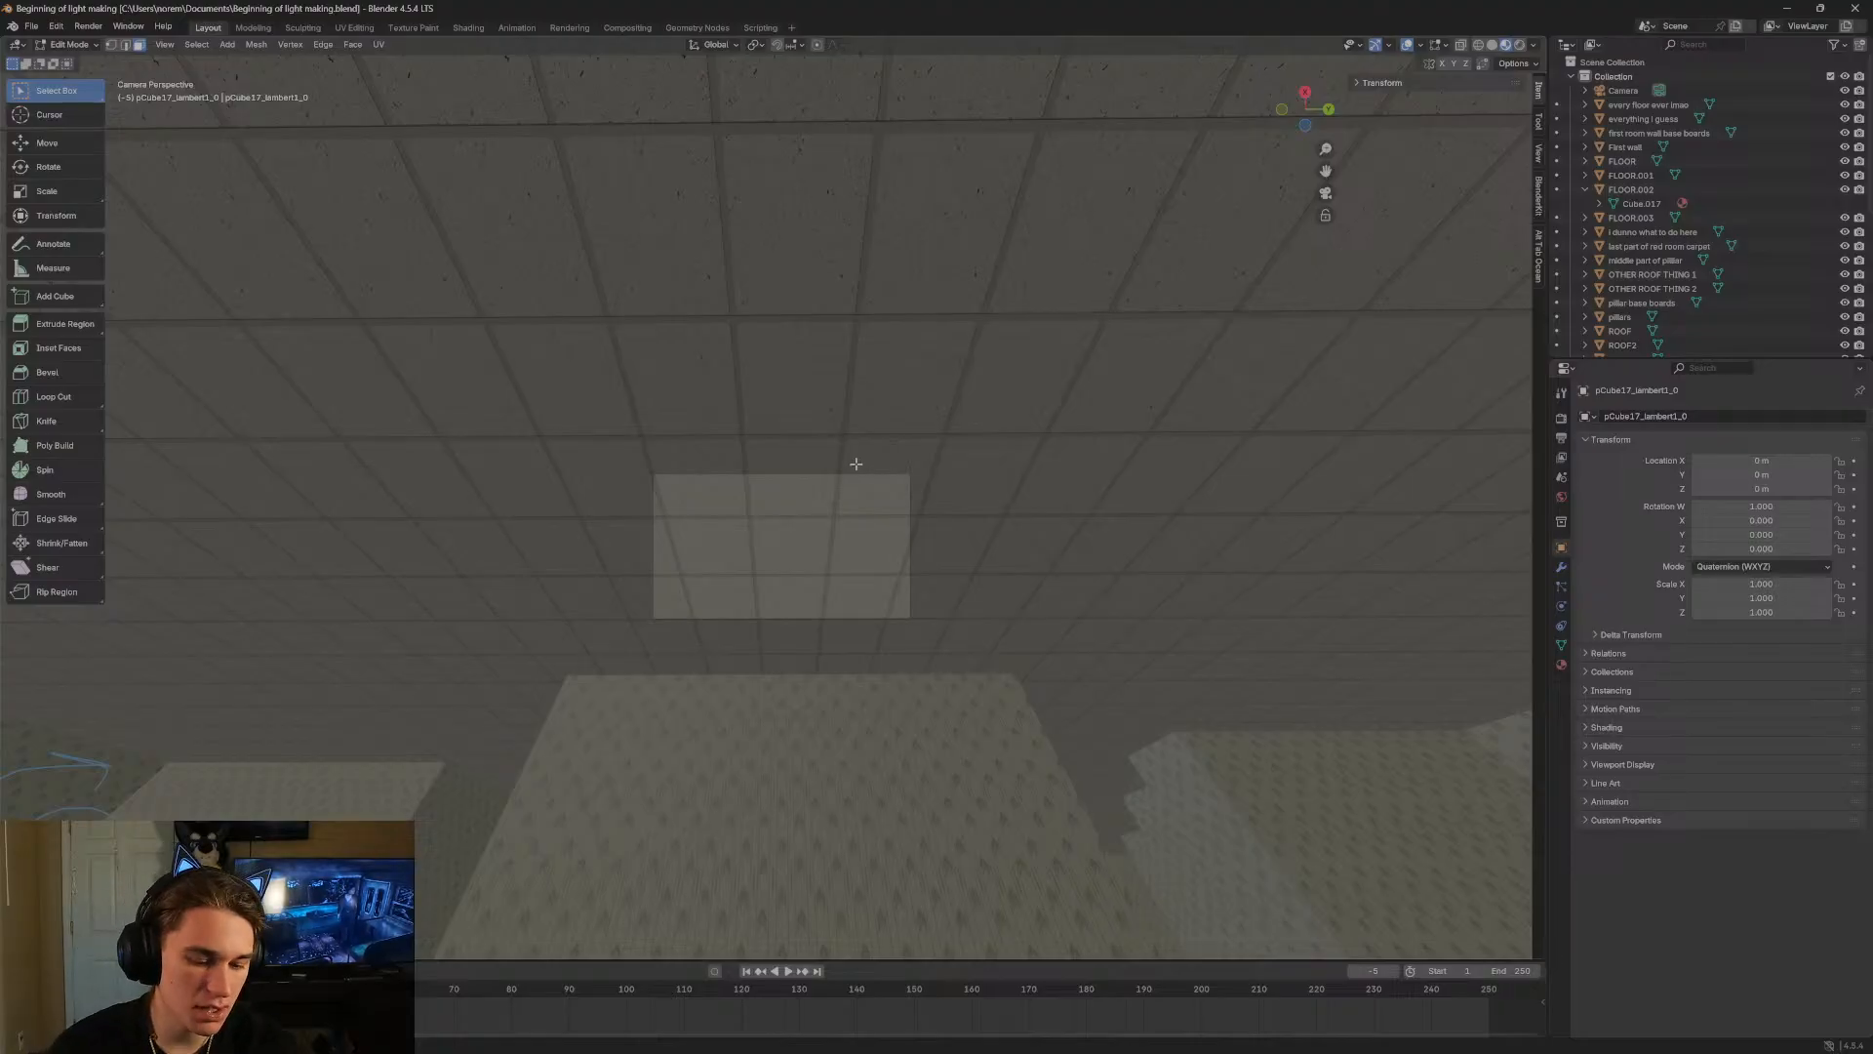
Fly through the level's rooms and look over the walls, floor and imported light fixture.
{"action": "key", "text": "shift+grave"}
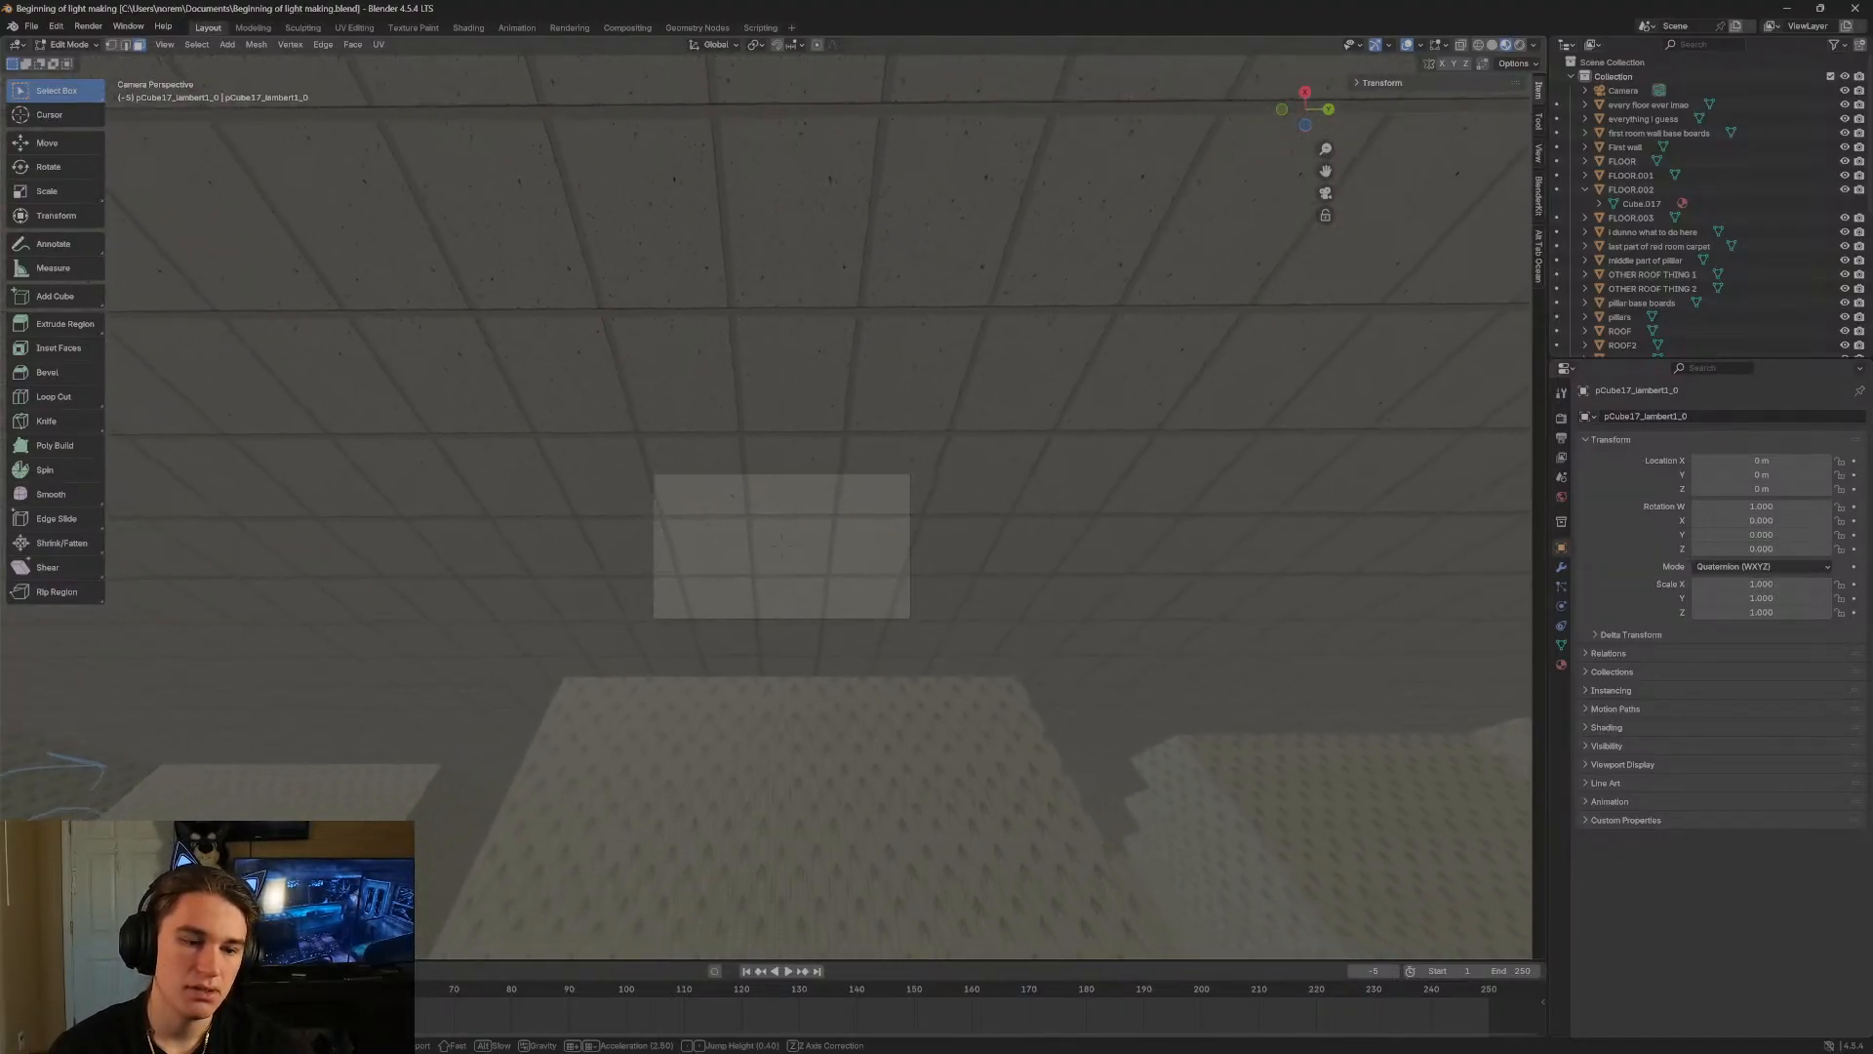
{"action": "key", "text": "s"}
{"action": "key", "text": "w"}
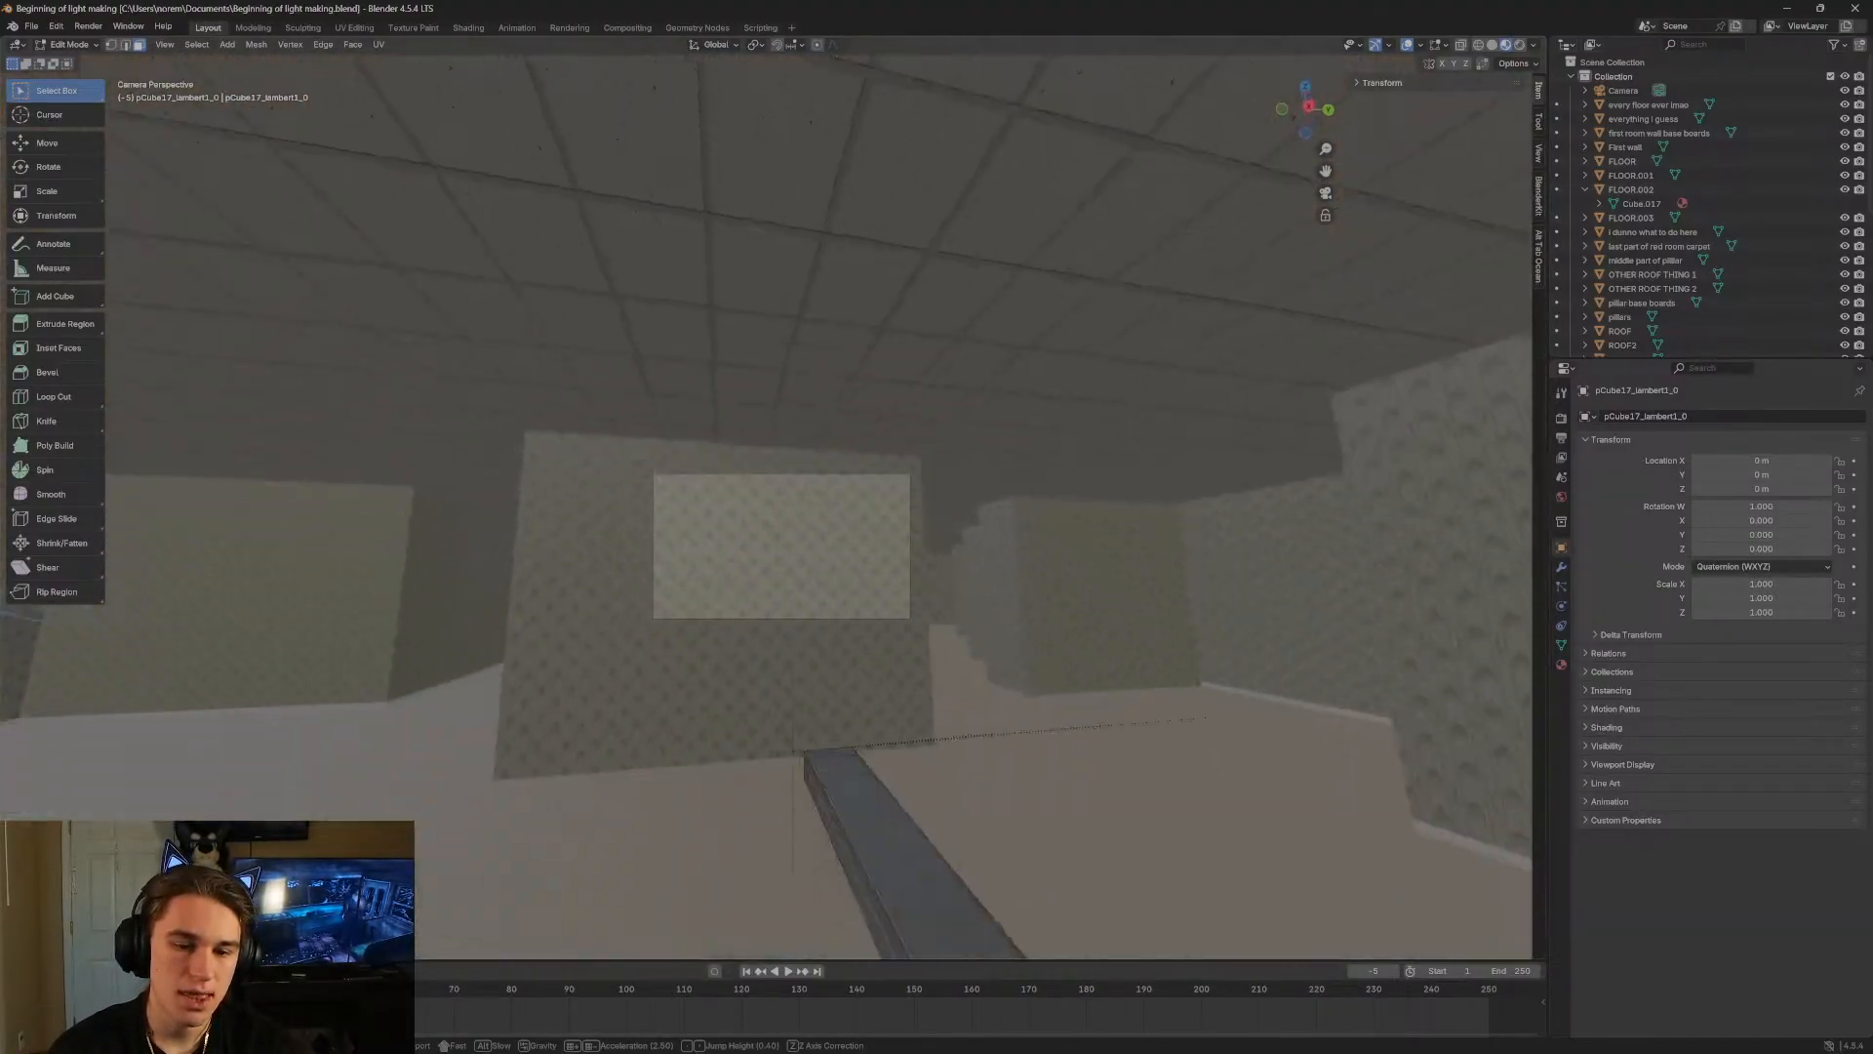
{"action": "key", "text": "s"}
{"action": "left_click", "coordinate": [863, 346]}
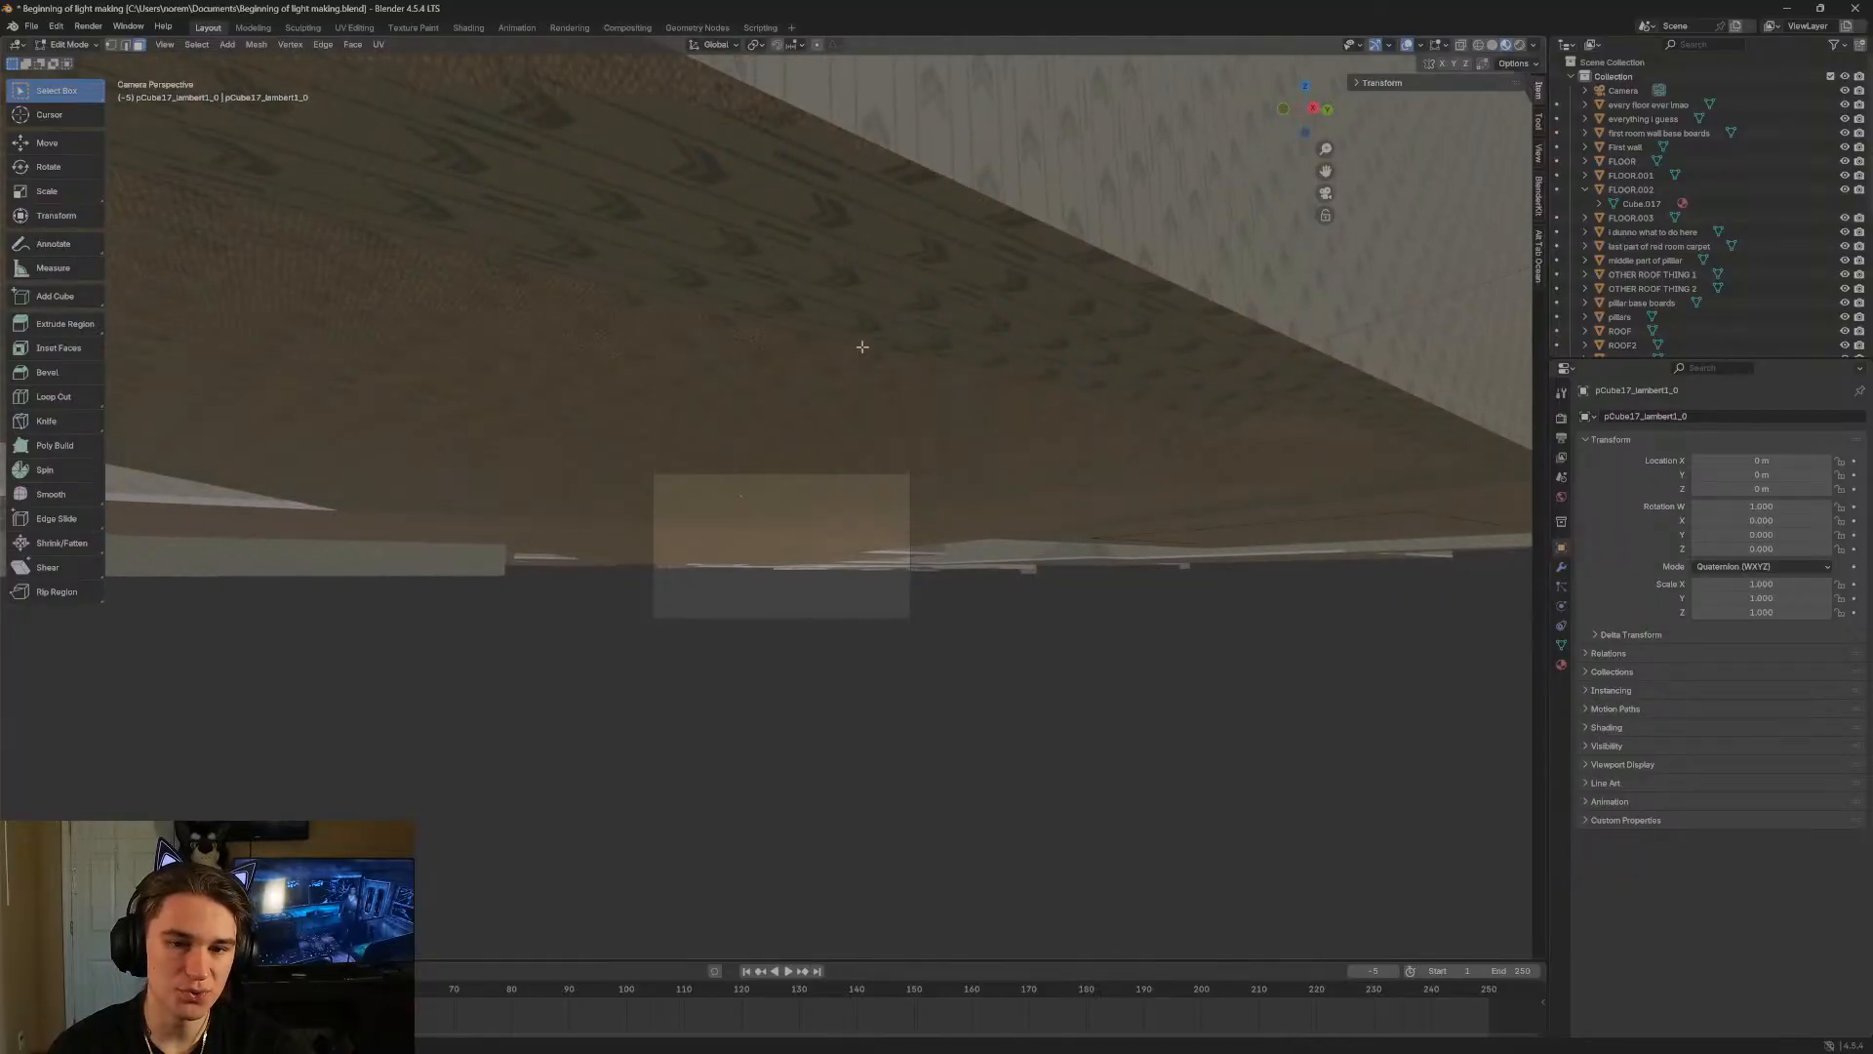
{"action": "key", "text": "shift+grave"}
{"action": "key", "text": "w"}
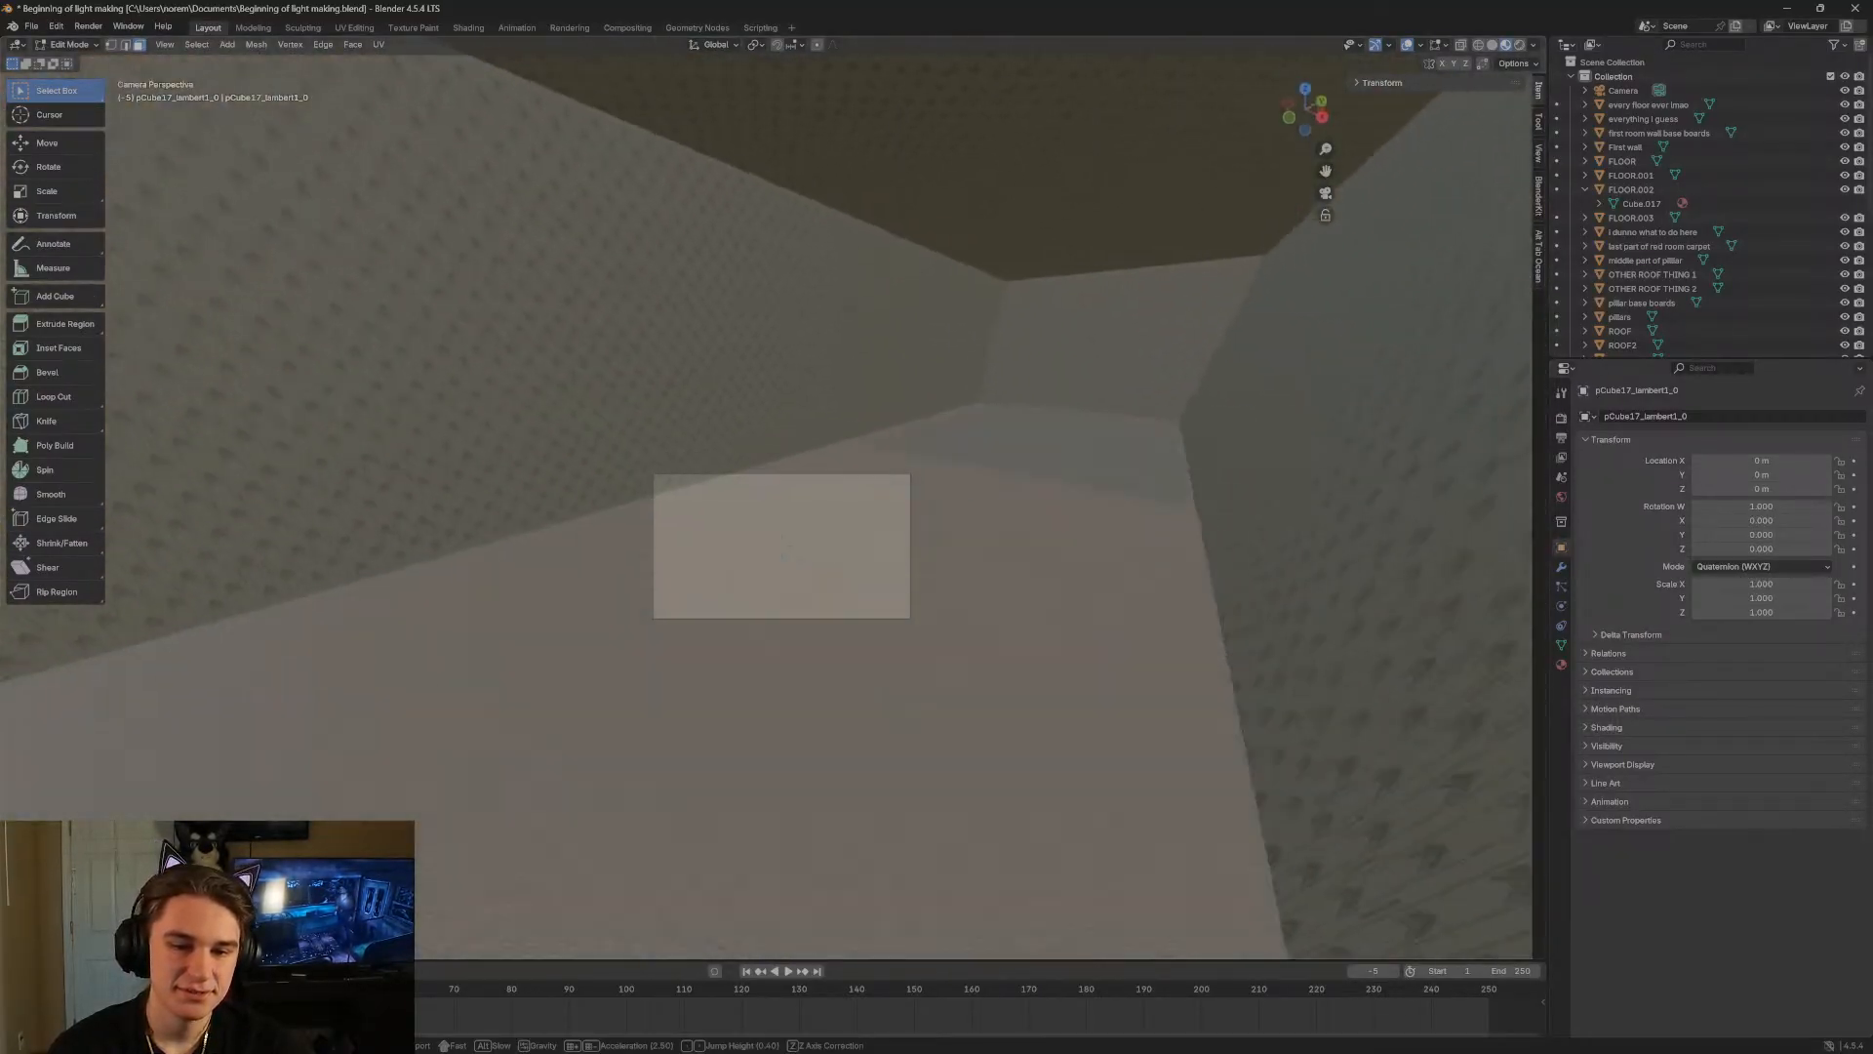
{"action": "left_click", "coordinate": [862, 327]}
{"action": "key", "text": "shift+grave"}
{"action": "key", "text": "w"}
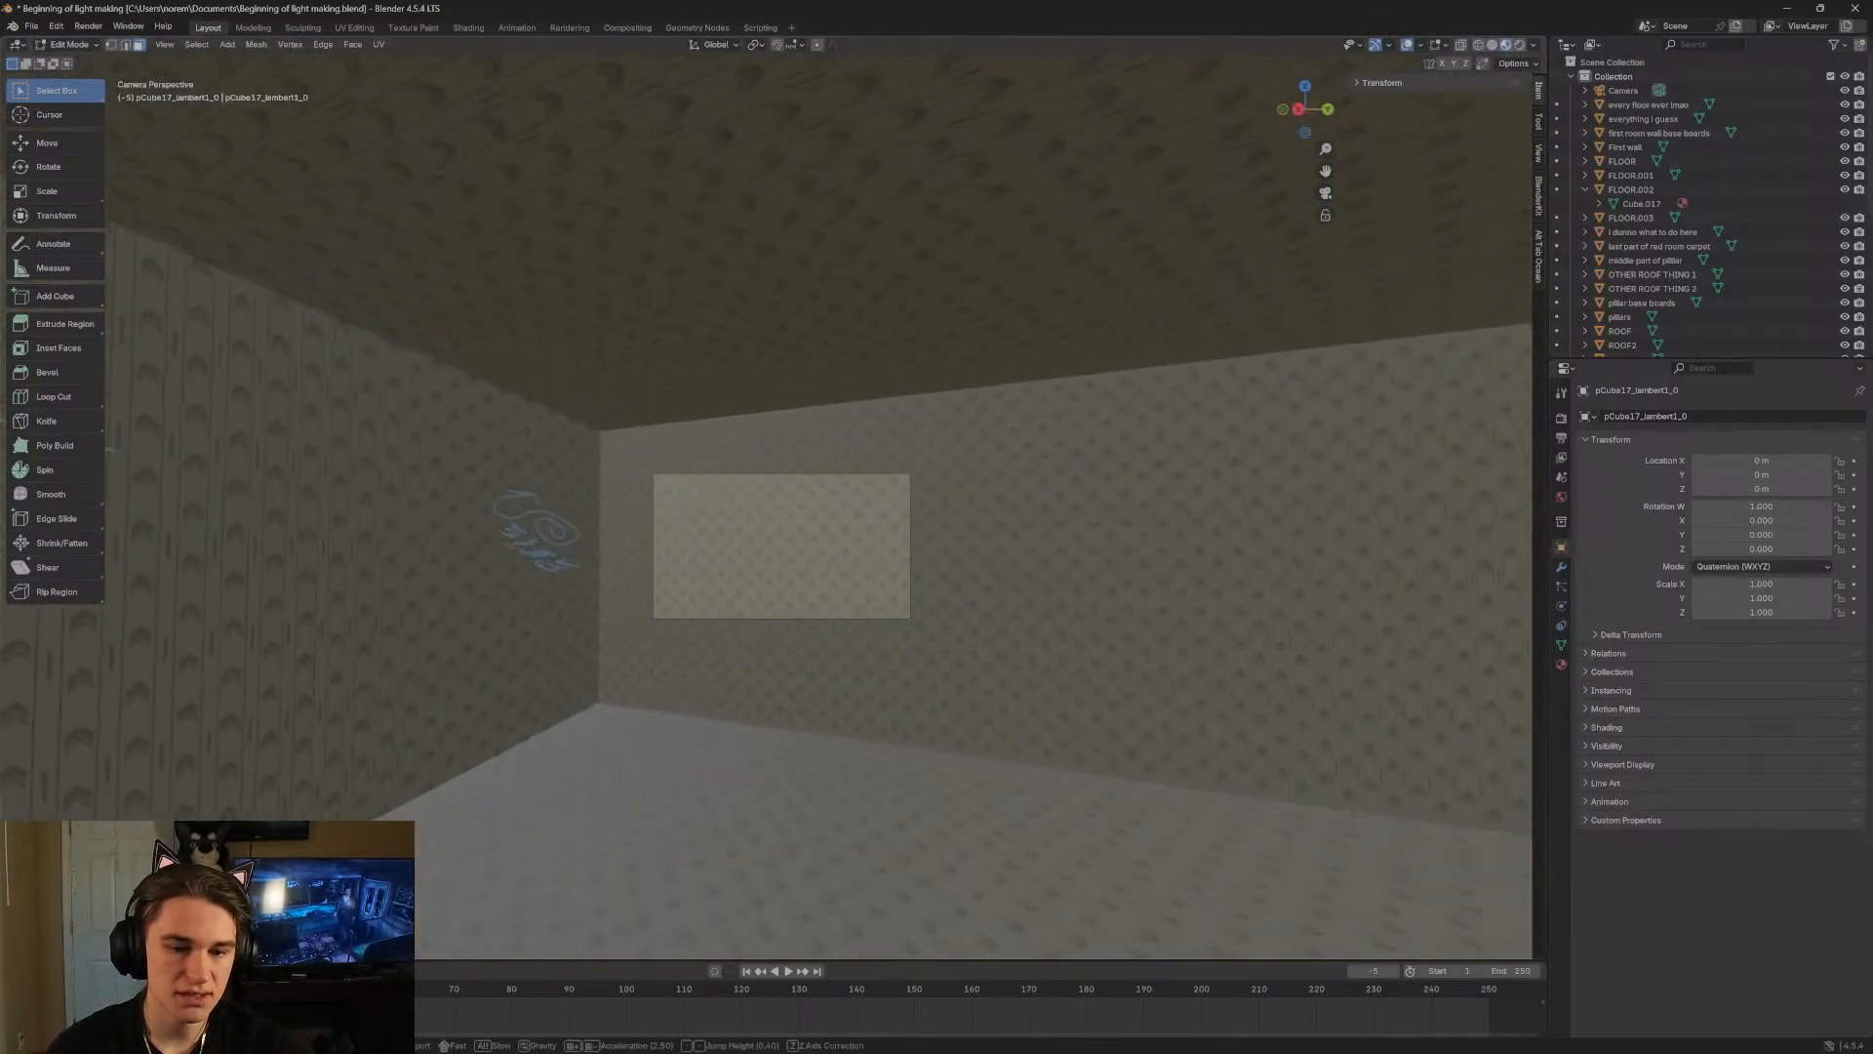
{"action": "key", "text": "d"}
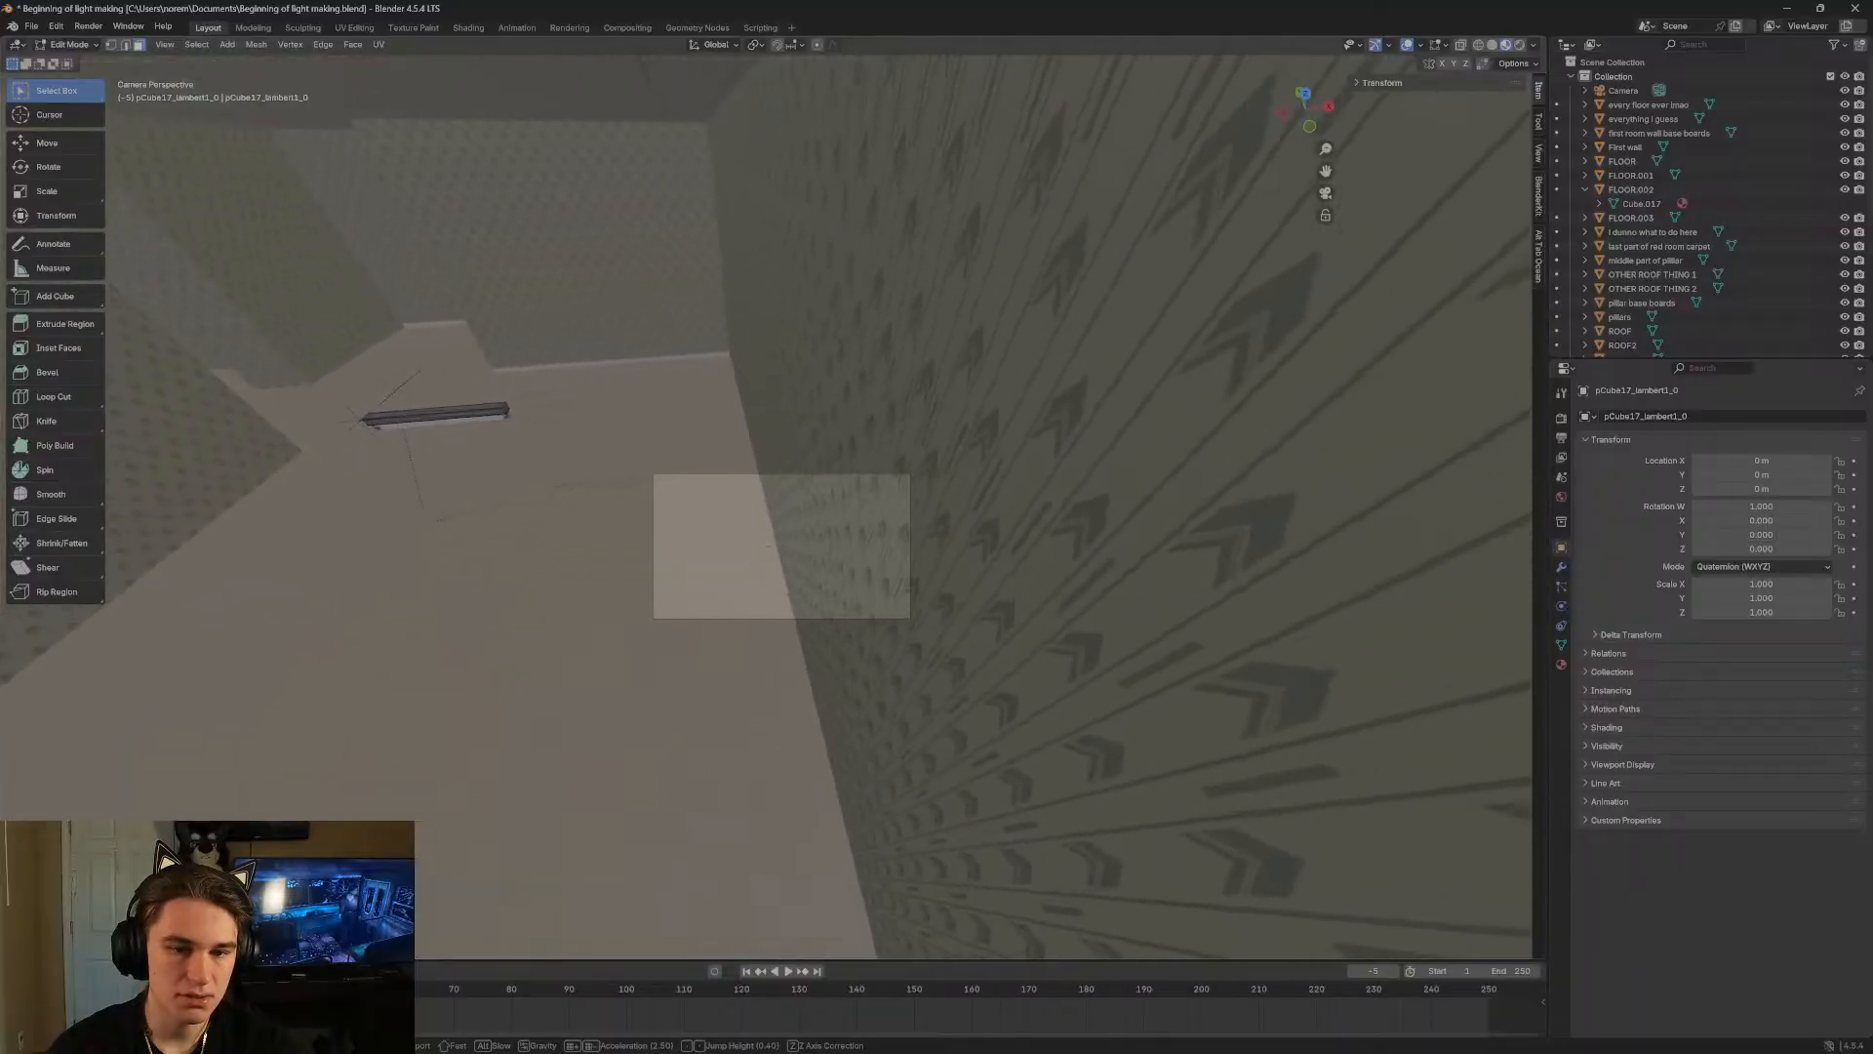
{"action": "left_click", "coordinate": [934, 503]}
Try to delete faces of the pCube17_lambert1_0 mesh in Edit Mode.
{"action": "right_click", "coordinate": [933, 503]}
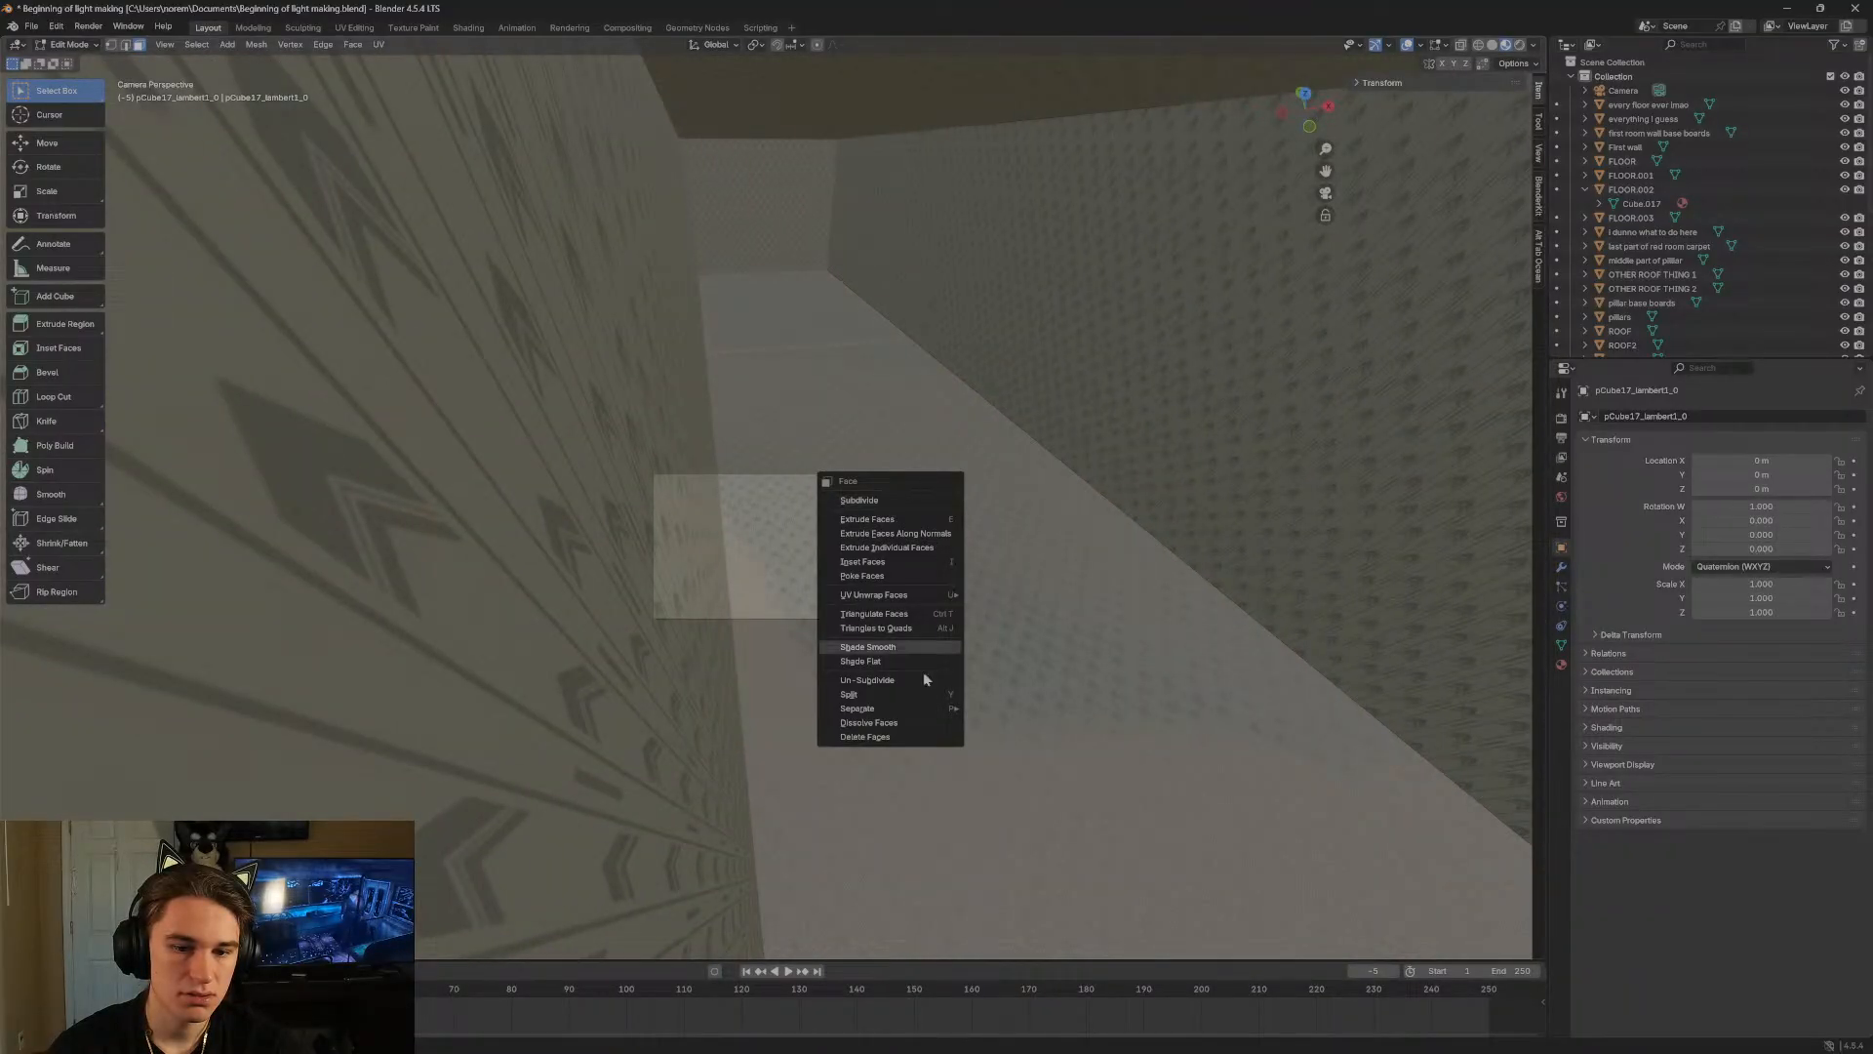
{"action": "left_click", "coordinate": [888, 740]}
{"action": "right_click", "coordinate": [888, 724]}
{"action": "key", "text": "Escape"}
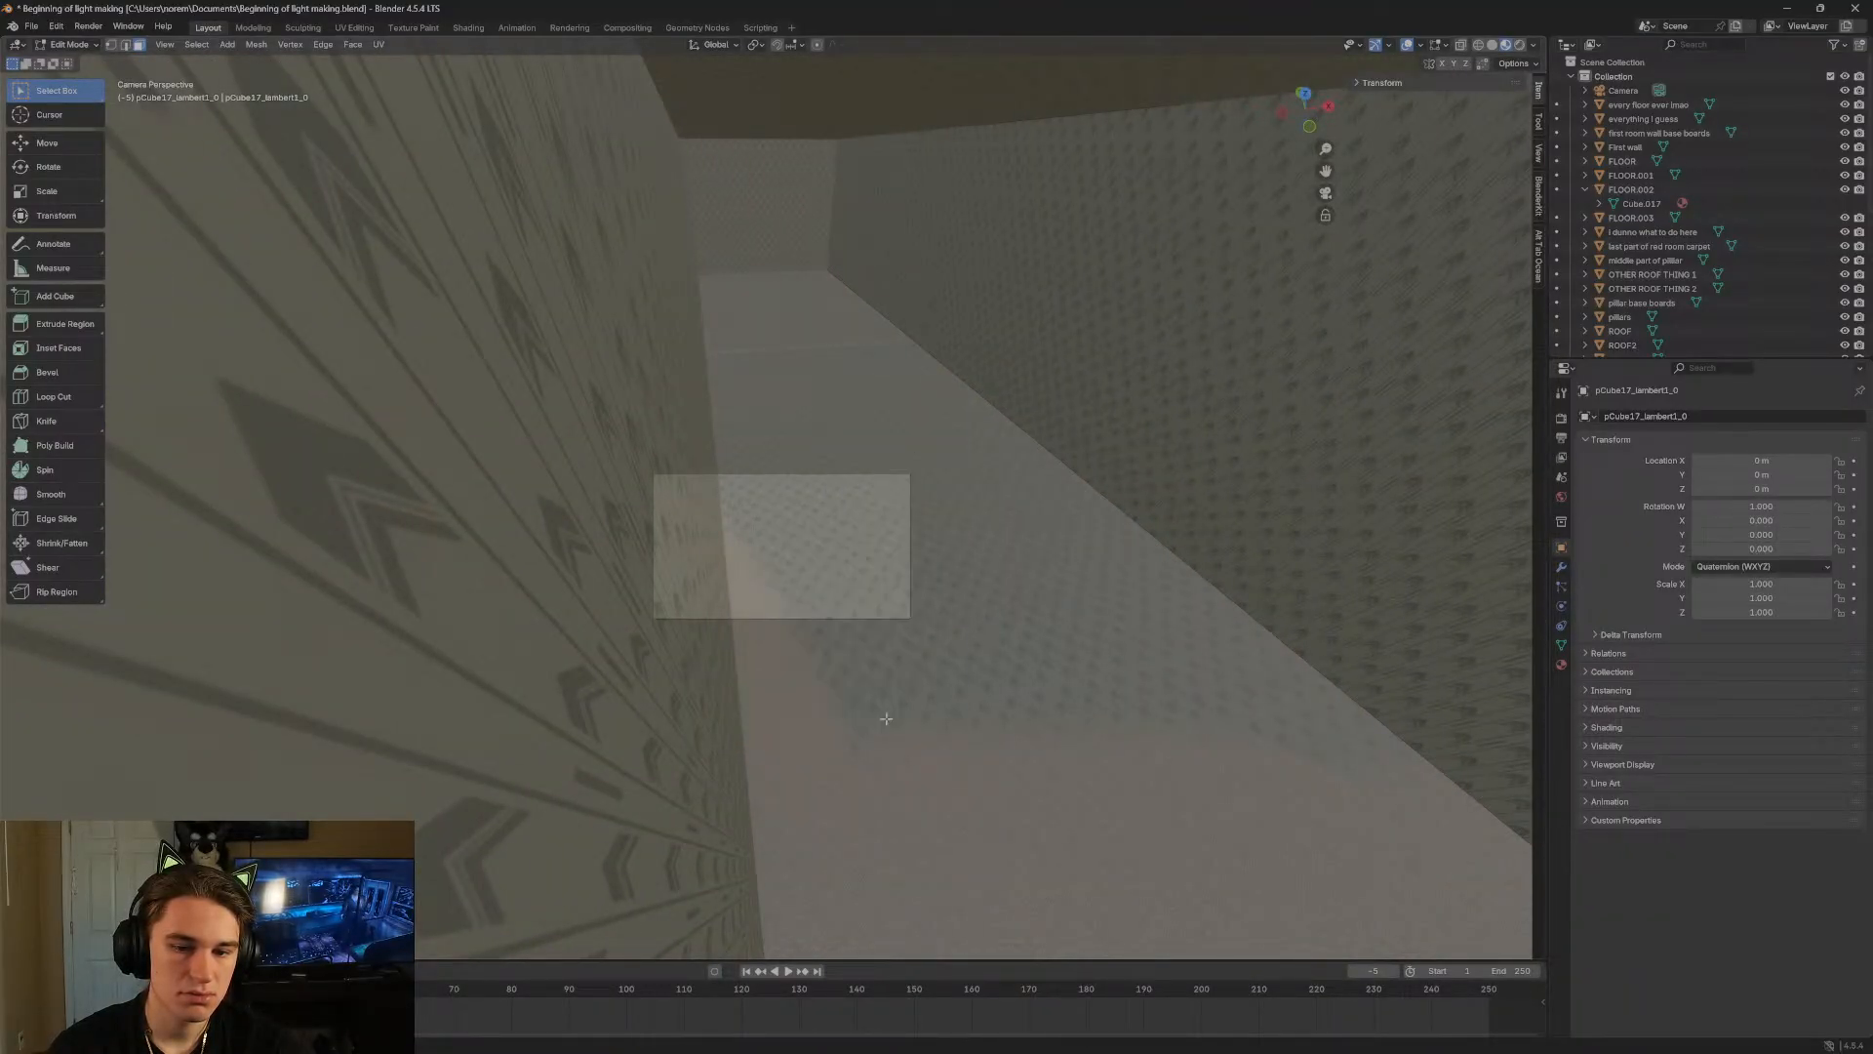
{"action": "right_click", "coordinate": [887, 724]}
{"action": "key", "text": "Escape"}
{"action": "right_click", "coordinate": [888, 724]}
{"action": "key", "text": "Escape"}
{"action": "right_click", "coordinate": [888, 724]}
{"action": "key", "text": "Escape"}
{"action": "right_click", "coordinate": [887, 719]}
{"action": "key", "text": "Escape"}
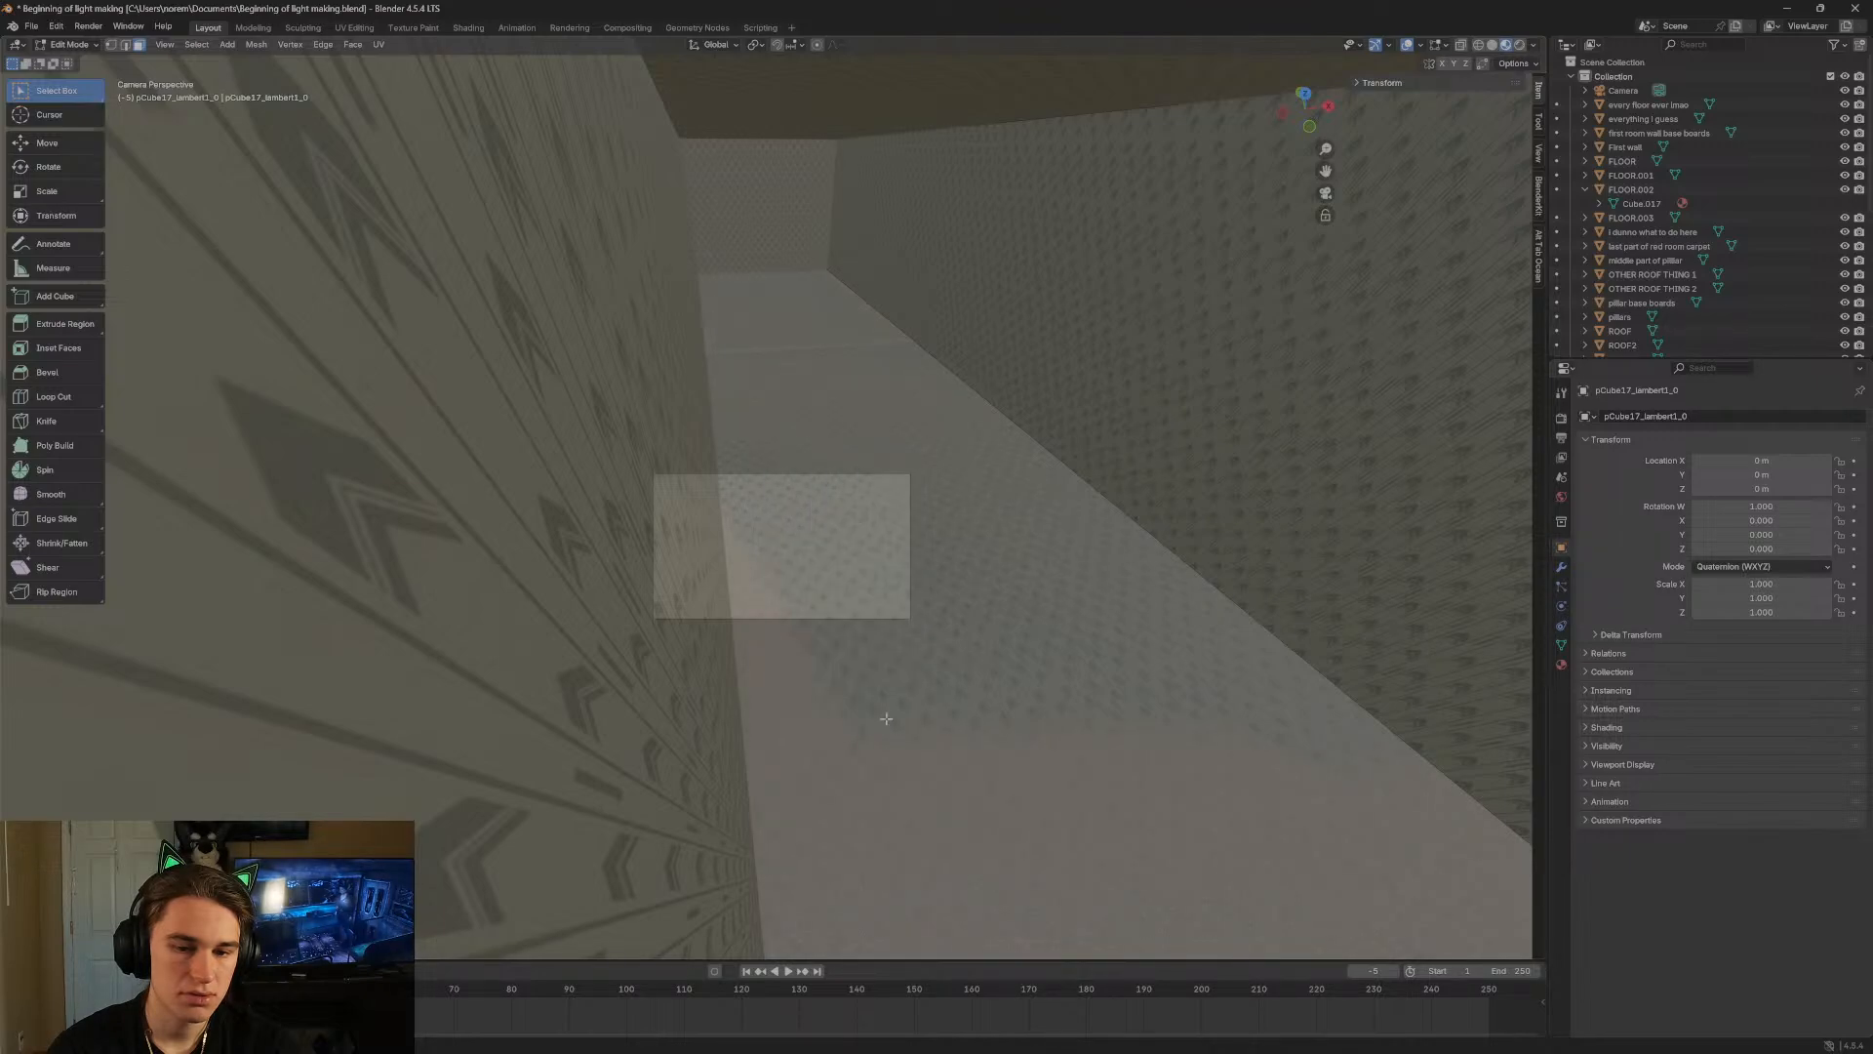
{"action": "right_click", "coordinate": [887, 719]}
{"action": "key", "text": "Escape"}
{"action": "right_click", "coordinate": [886, 718]}
{"action": "key", "text": "Escape"}
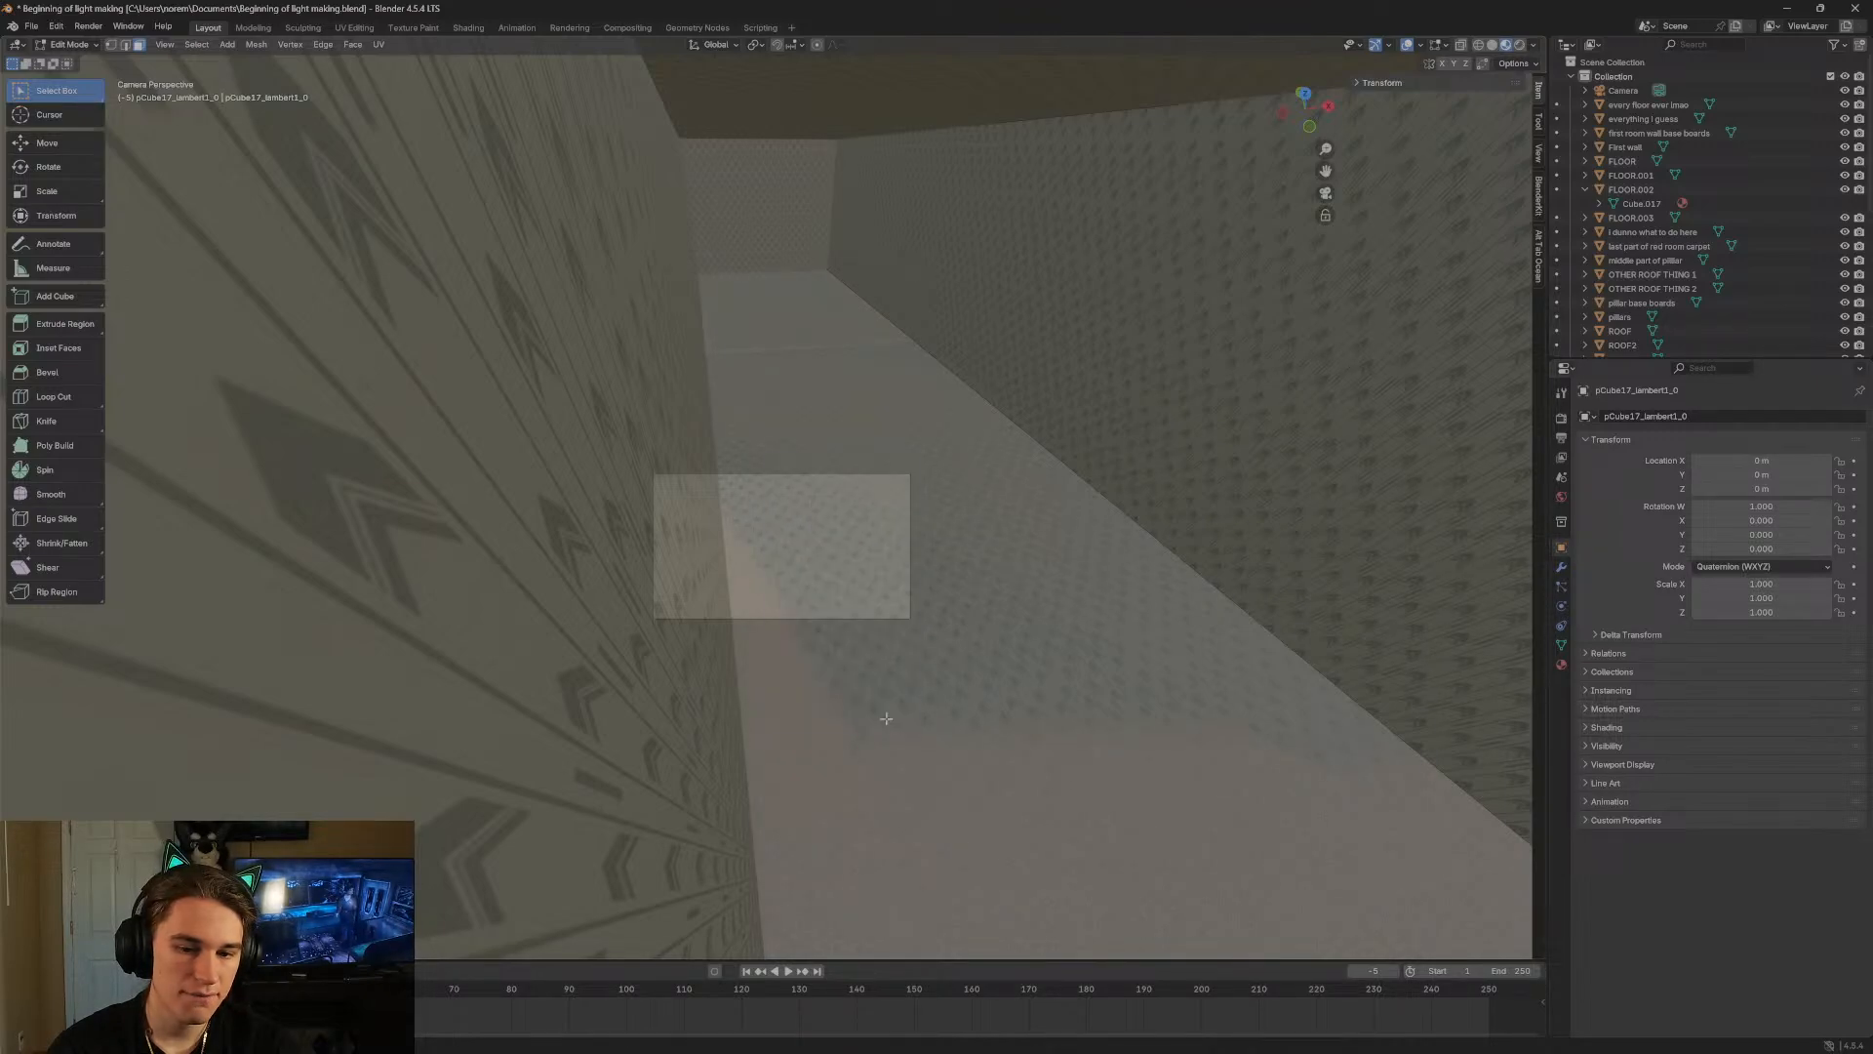
{"action": "right_click", "coordinate": [886, 718]}
{"action": "key", "text": "Escape"}
{"action": "right_click", "coordinate": [886, 718]}
{"action": "key", "text": "Escape"}
{"action": "right_click", "coordinate": [886, 718]}
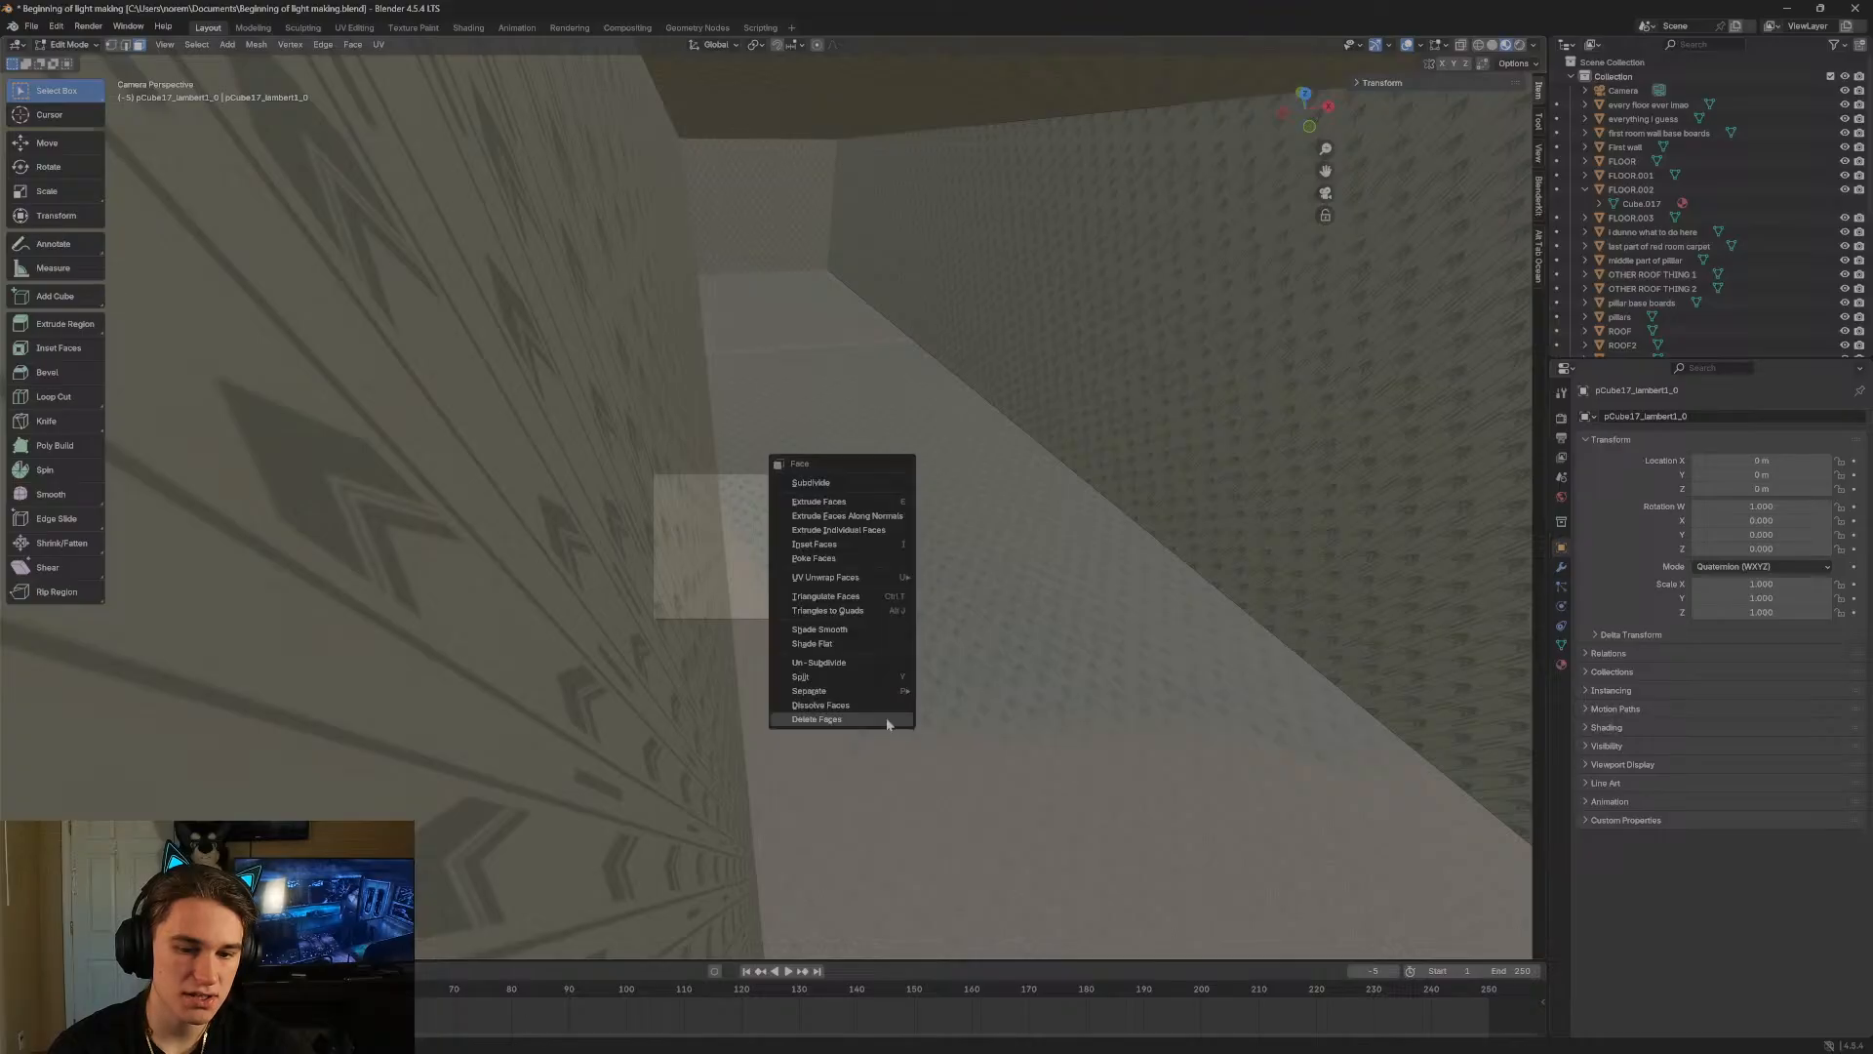
{"action": "key", "text": "Escape"}
{"action": "right_click", "coordinate": [886, 718]}
{"action": "key", "text": "Escape"}
{"action": "right_click", "coordinate": [886, 718]}
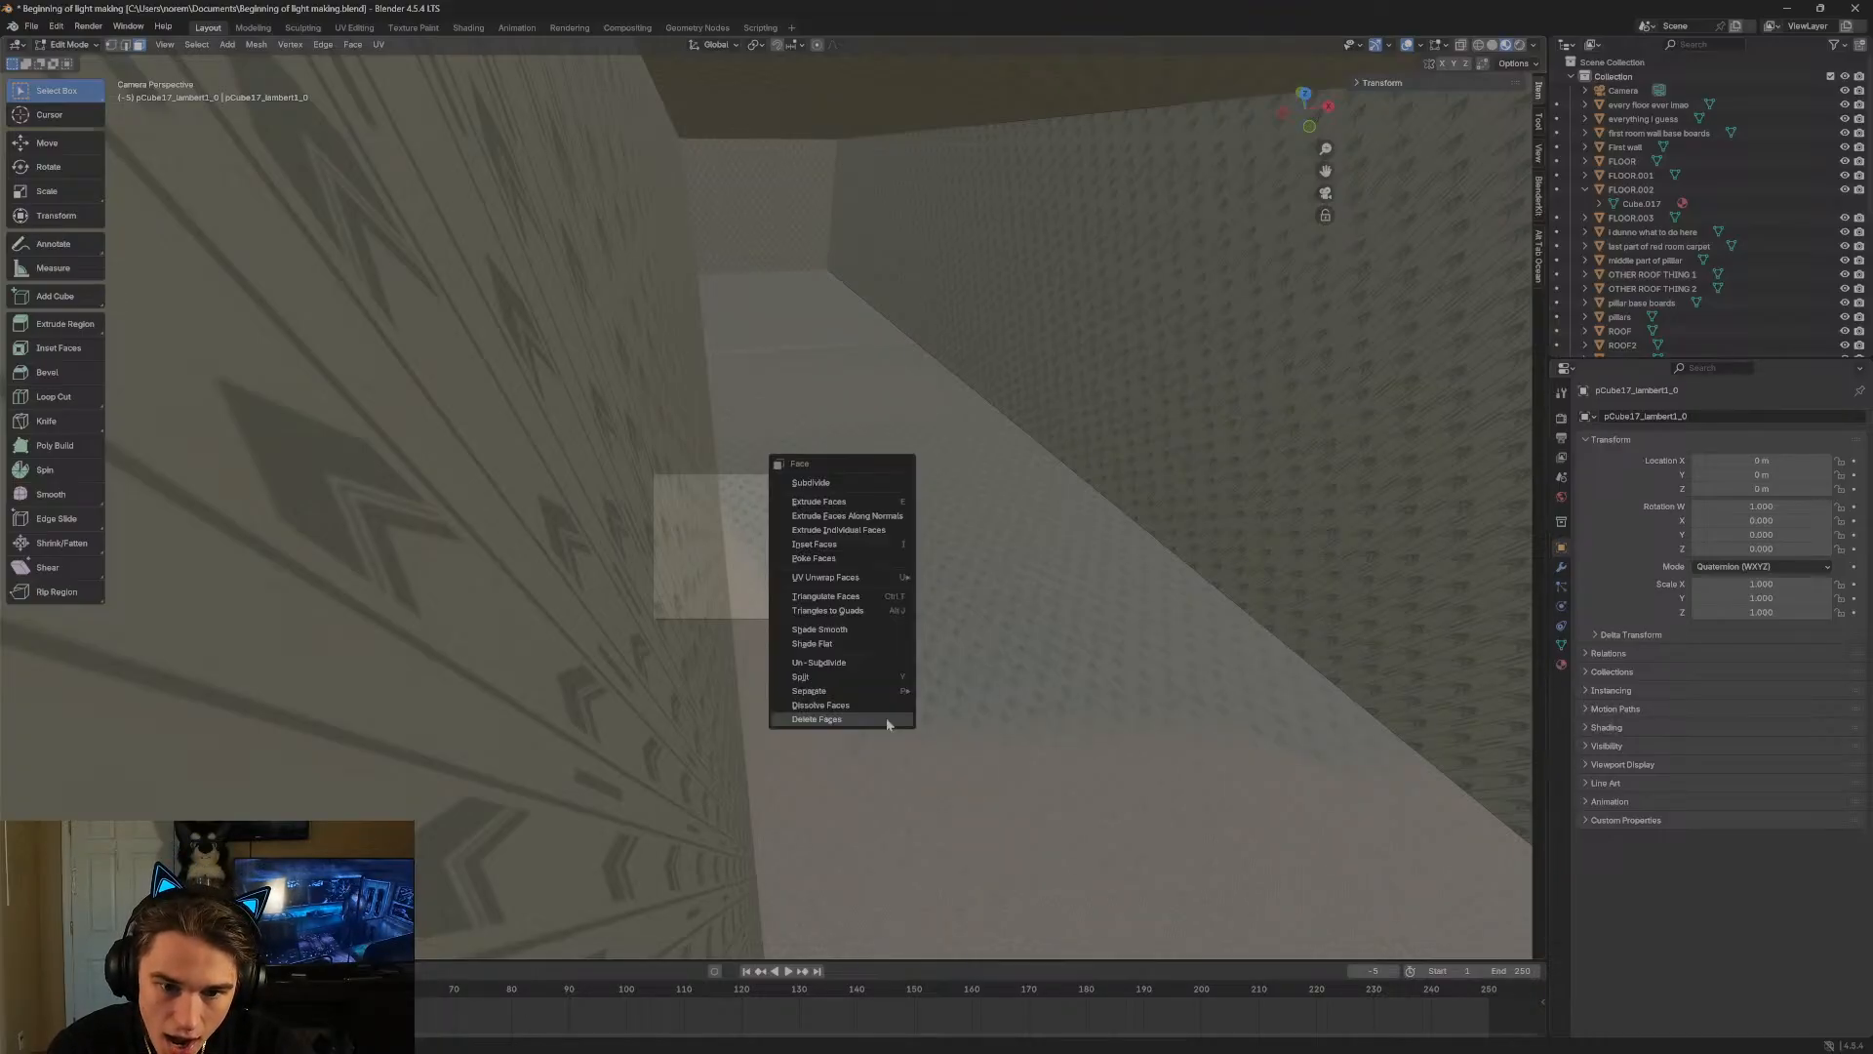
{"action": "key", "text": "Escape"}
{"action": "right_click", "coordinate": [885, 718]}
{"action": "key", "text": "Escape"}
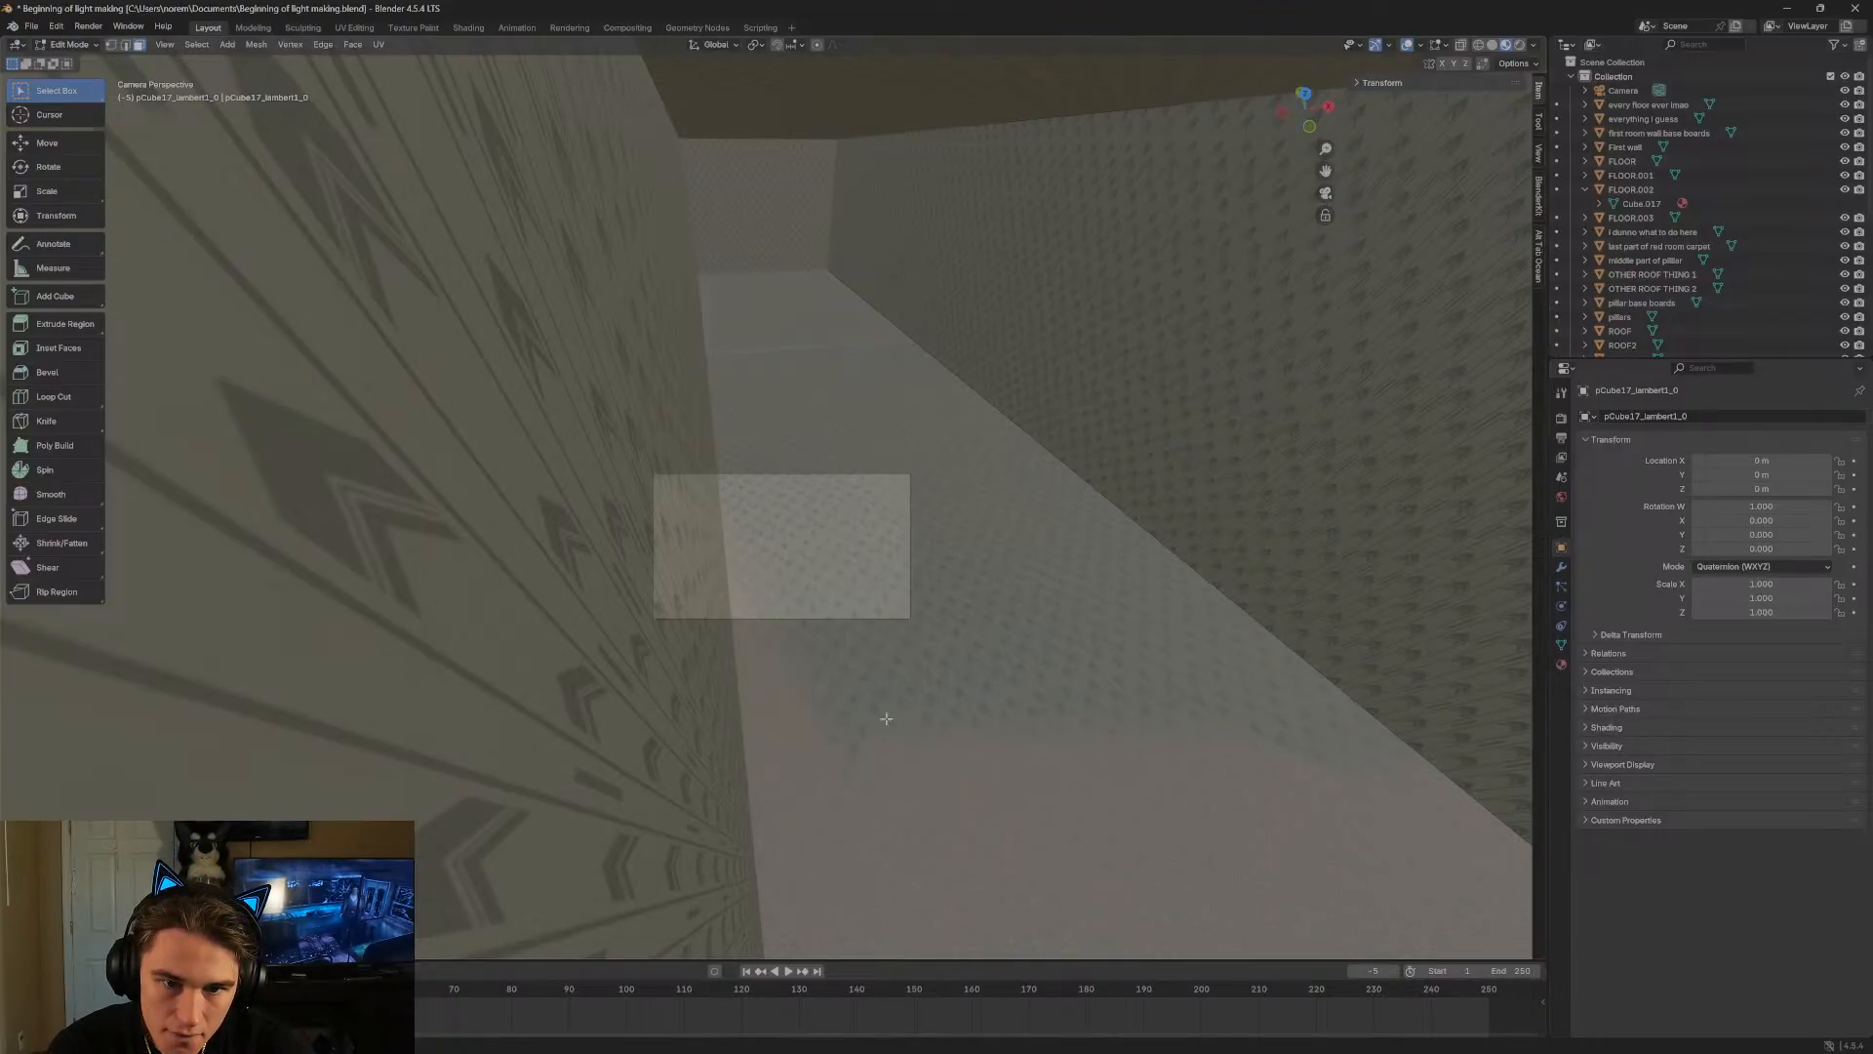
{"action": "right_click", "coordinate": [886, 718]}
{"action": "key", "text": "Escape"}
{"action": "right_click", "coordinate": [886, 718]}
{"action": "key", "text": "Escape"}
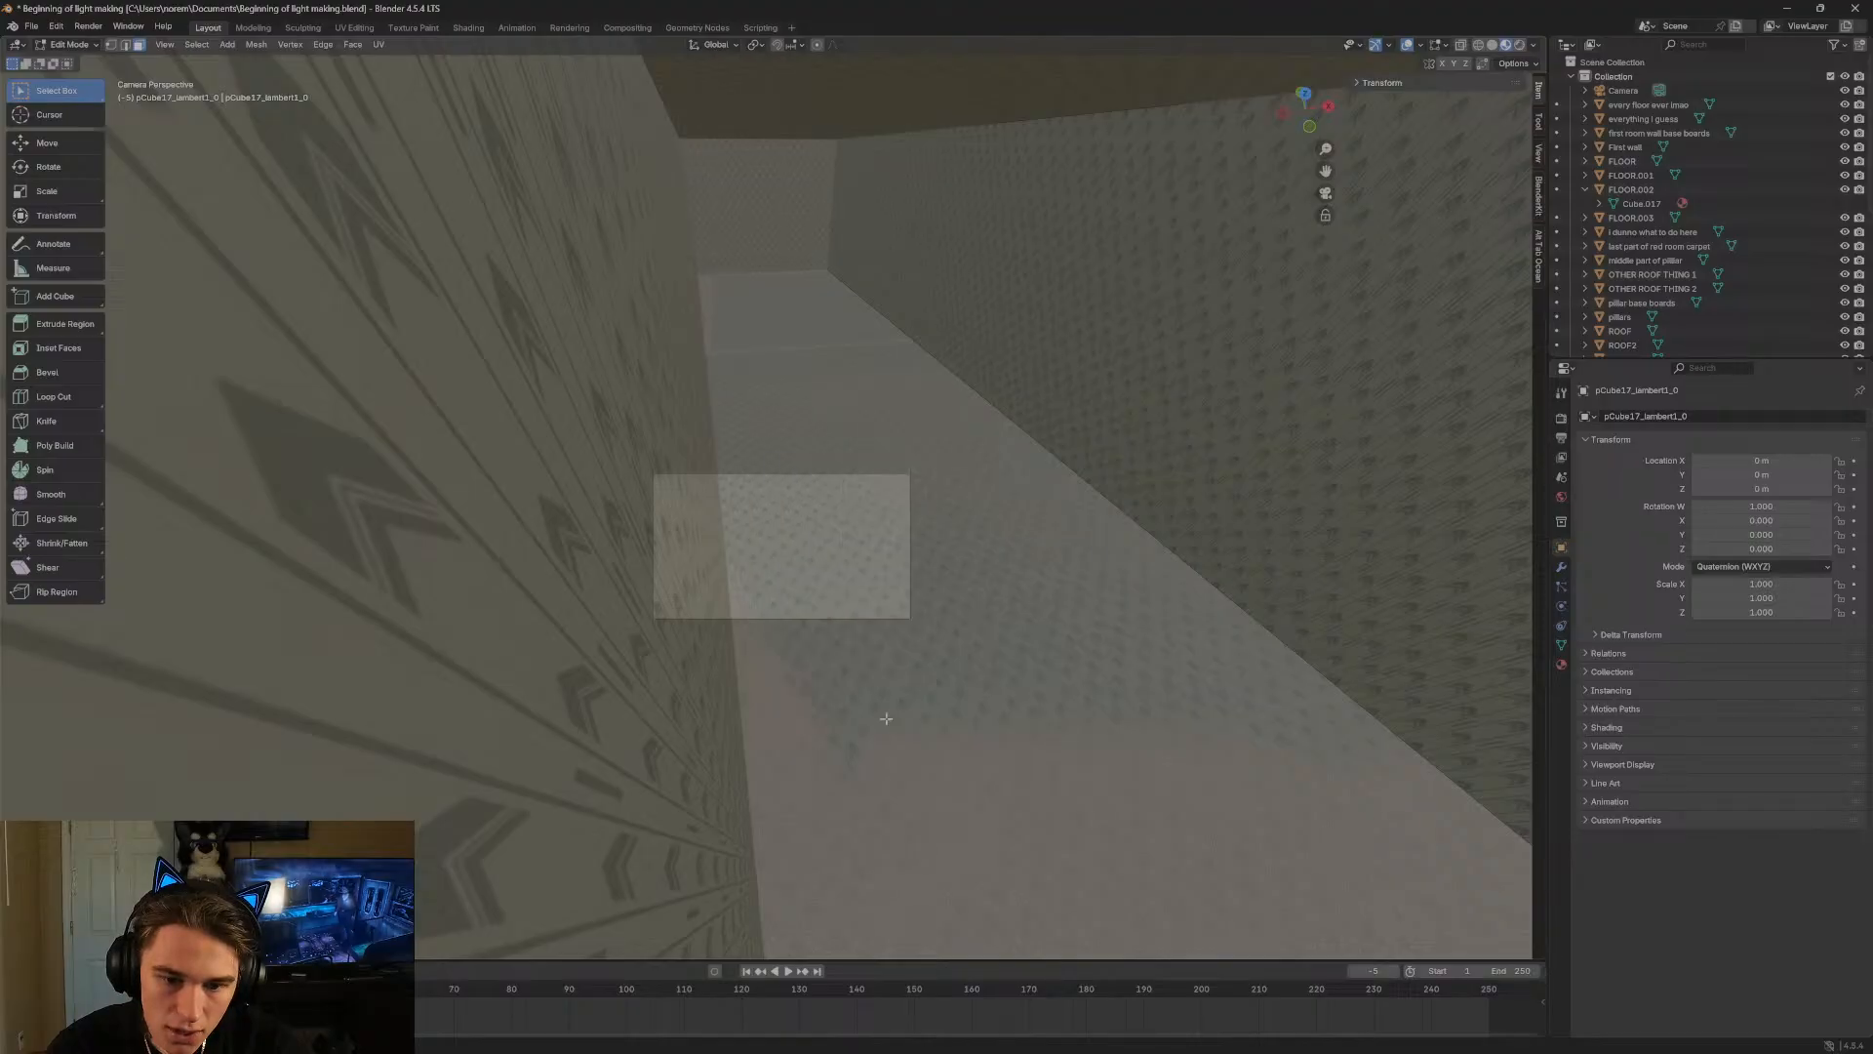
{"action": "right_click", "coordinate": [886, 719]}
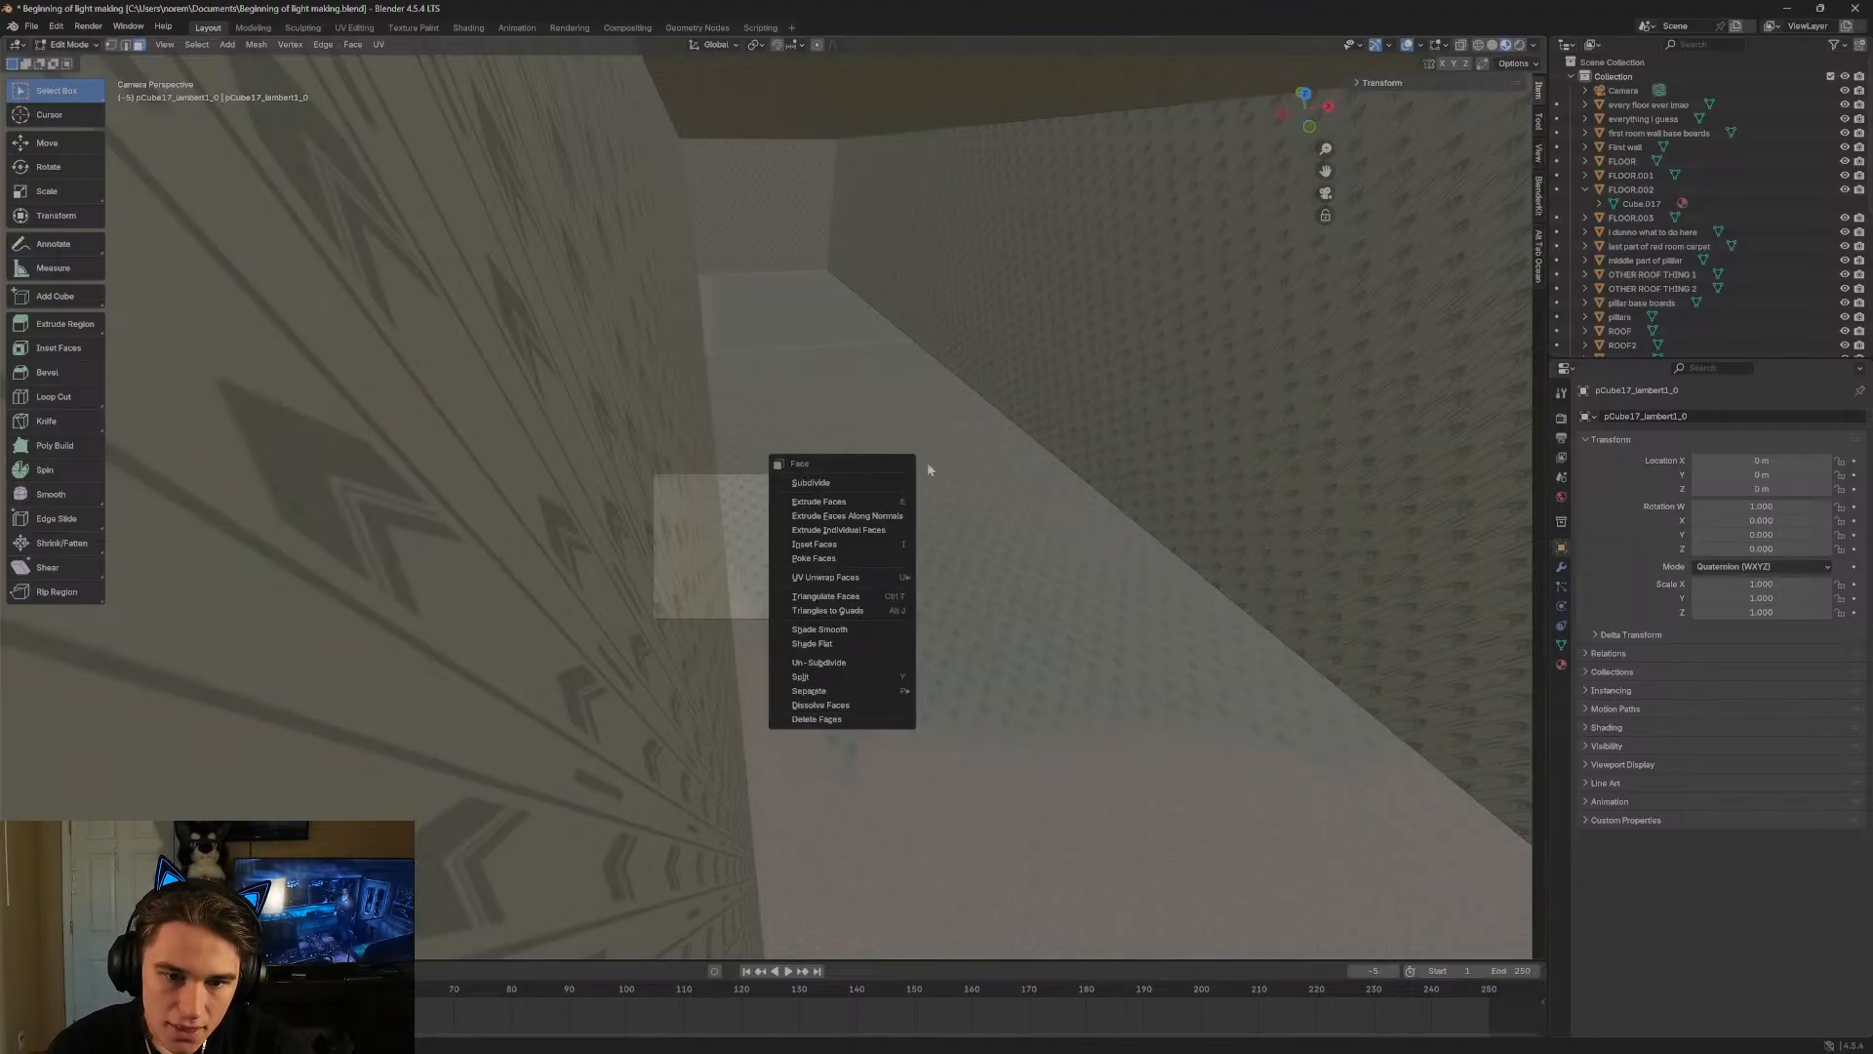
{"action": "key", "text": "Escape"}
{"action": "key", "text": "shift+grave"}
{"action": "key", "text": "w"}
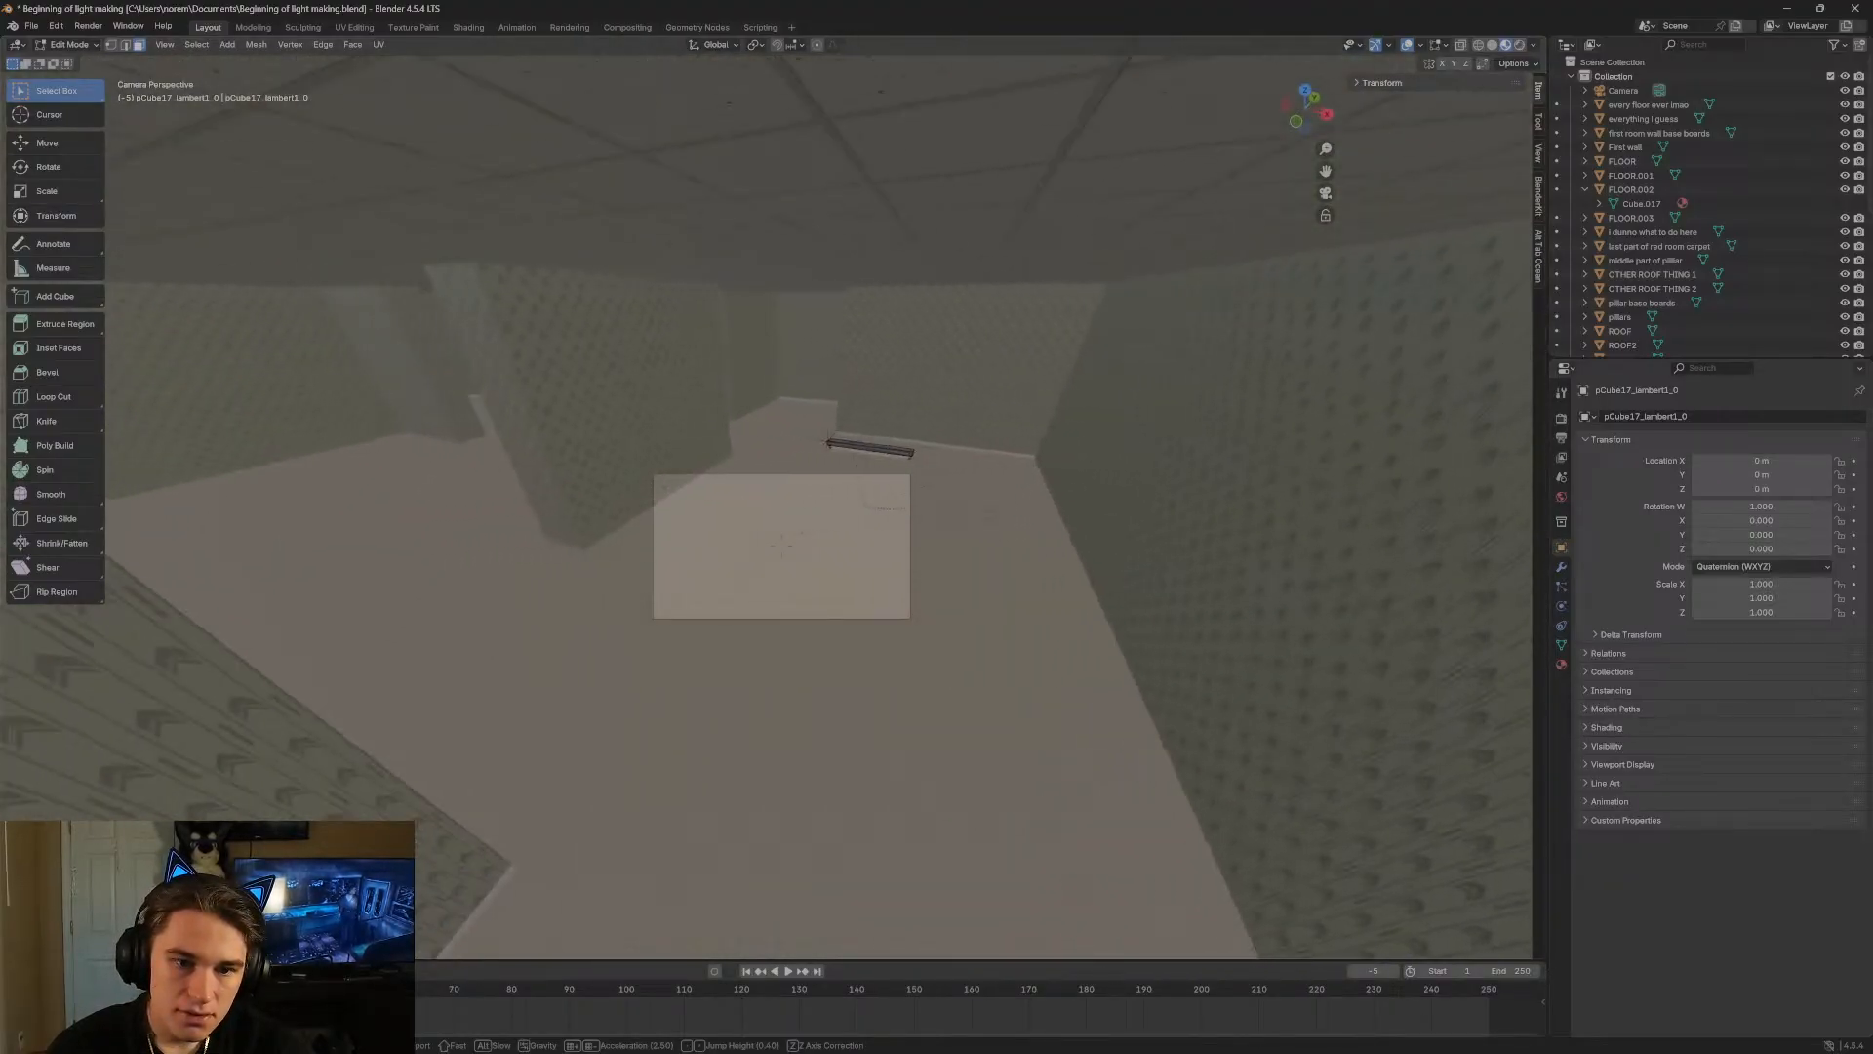
{"action": "left_click", "coordinate": [774, 498]}
Discard the session's unsaved changes by quitting, and load Beginning of light making.blend again in a fresh session.
{"action": "left_click", "coordinate": [1854, 8]}
{"action": "left_click", "coordinate": [956, 563]}
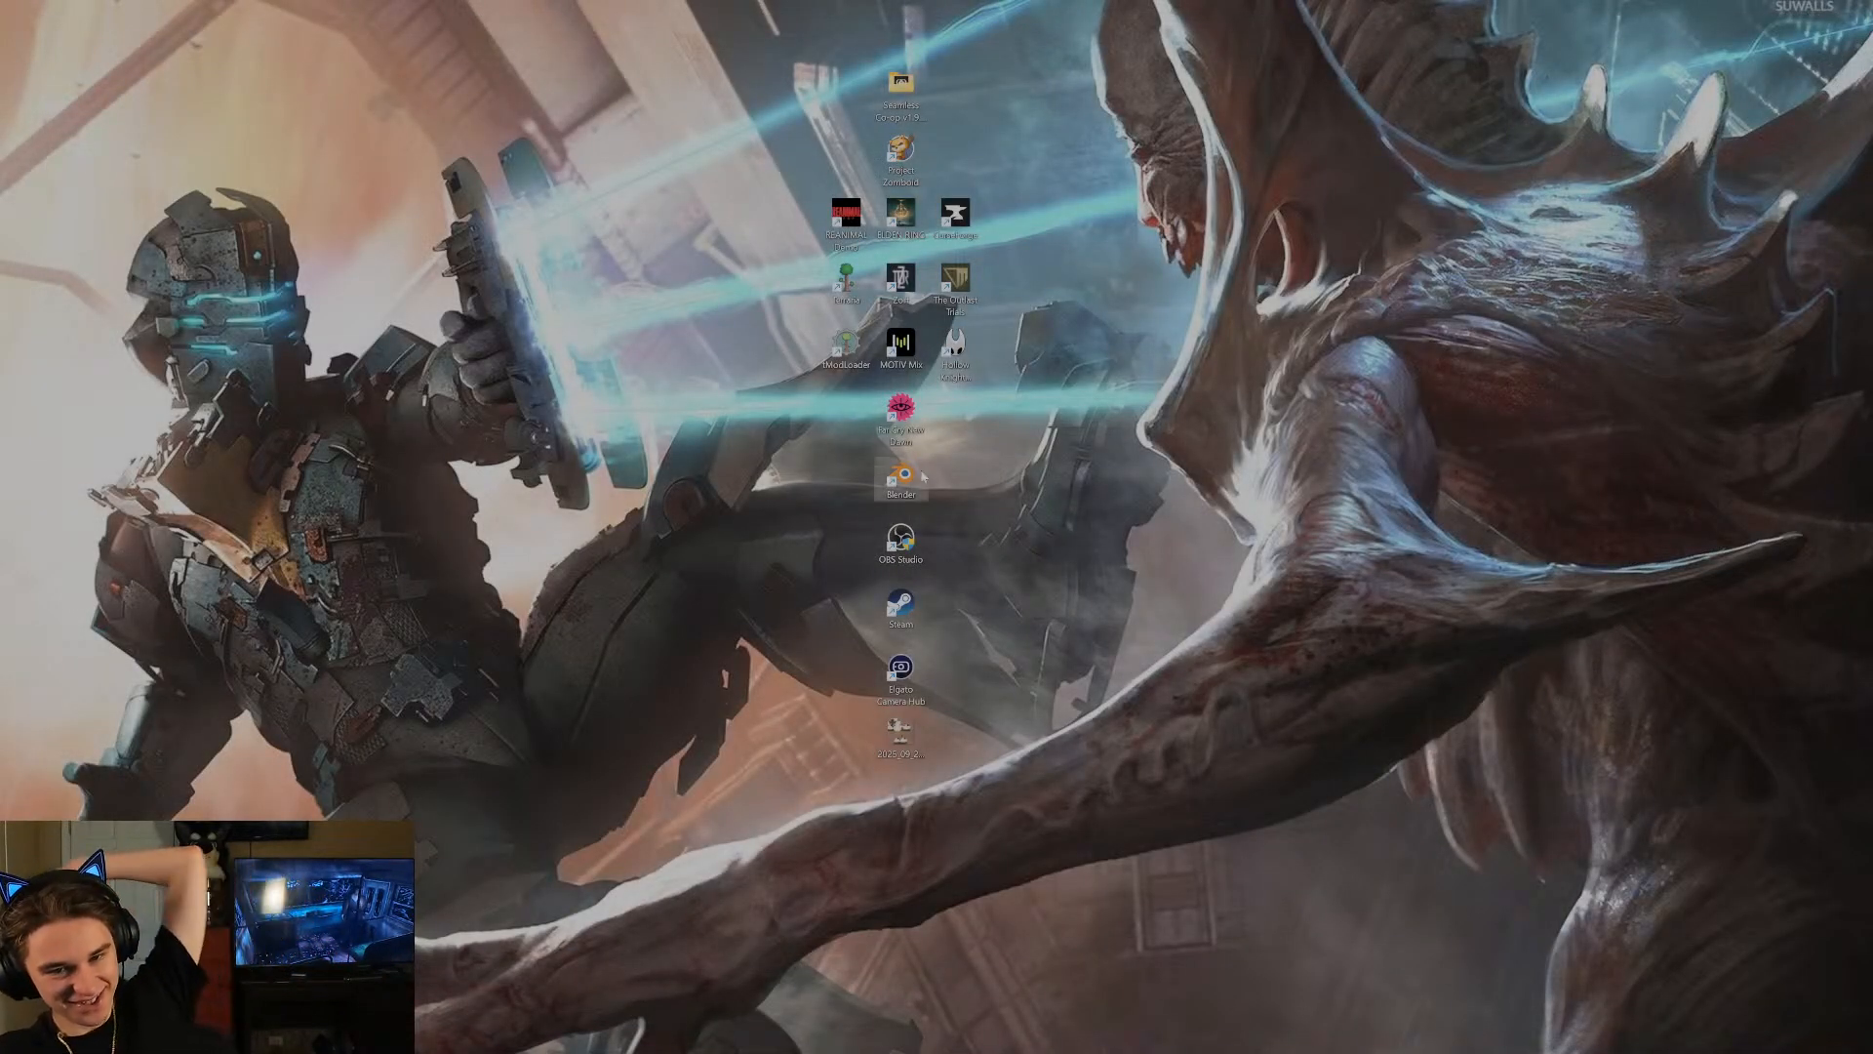
{"action": "double_click", "coordinate": [900, 476]}
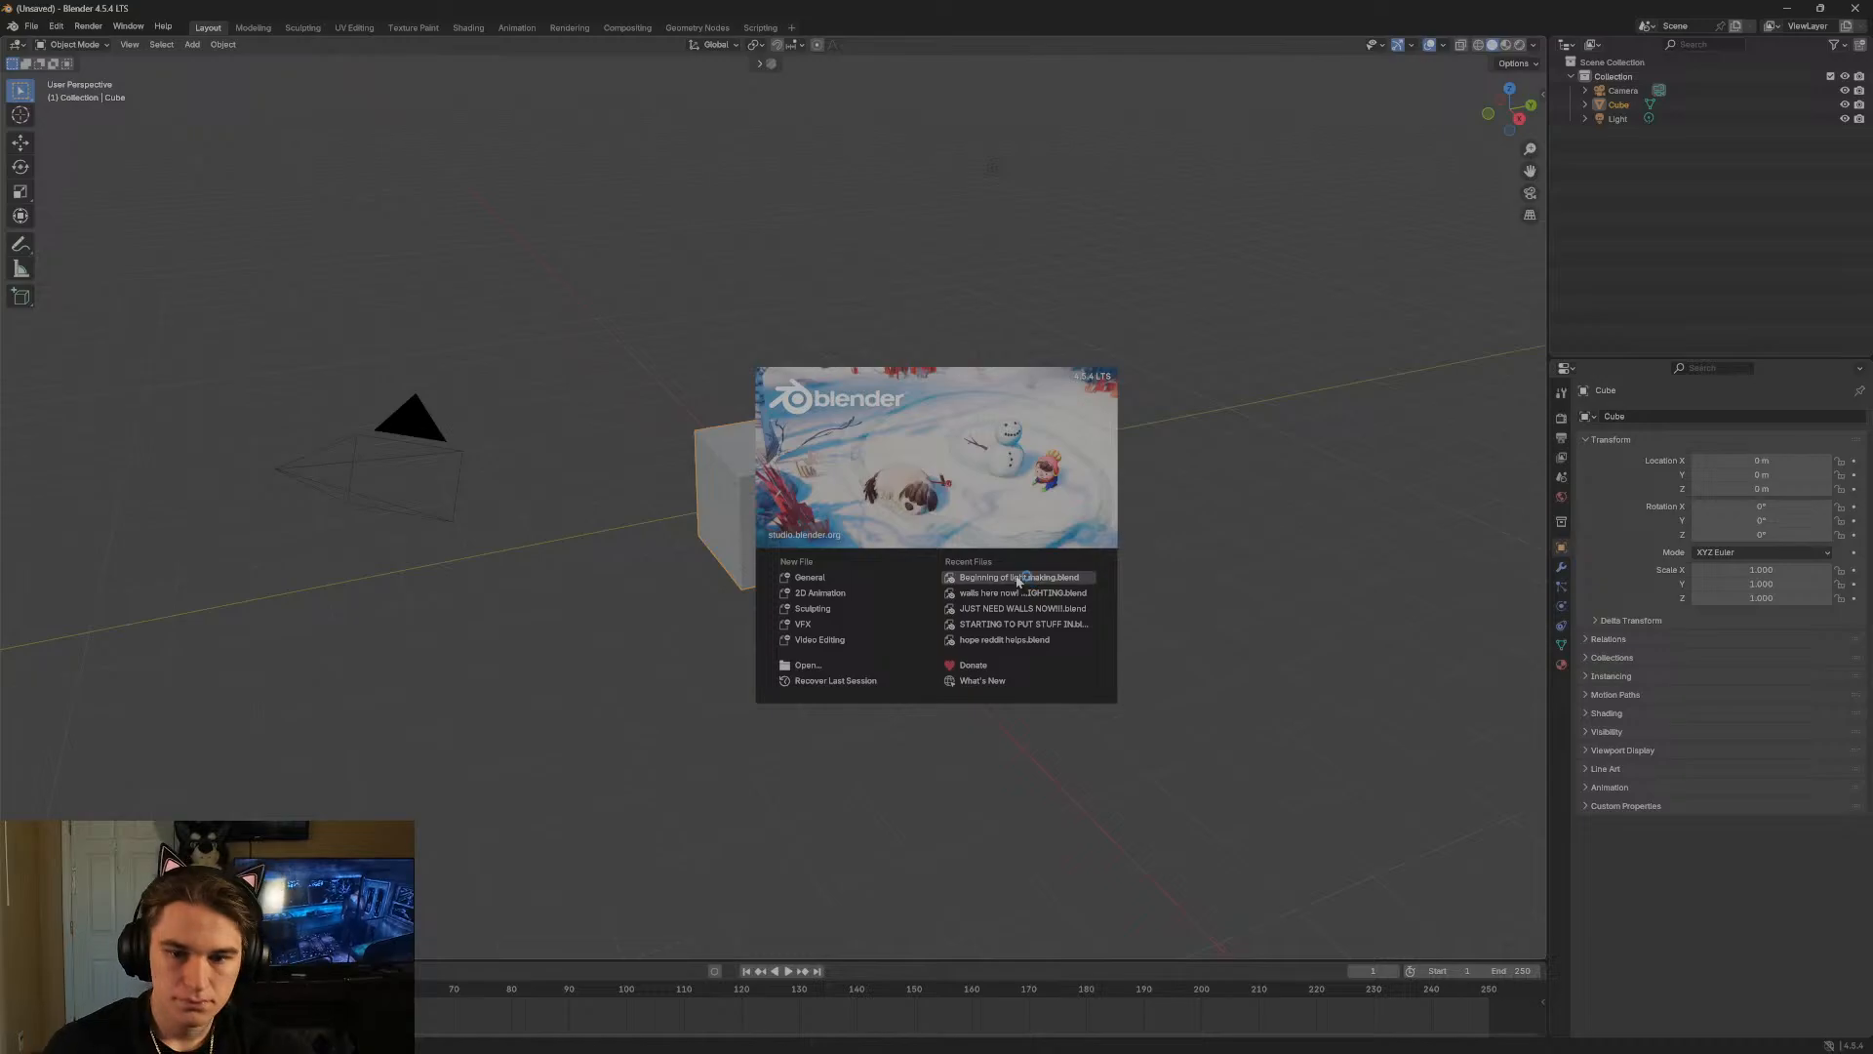
{"action": "left_click", "coordinate": [1018, 578]}
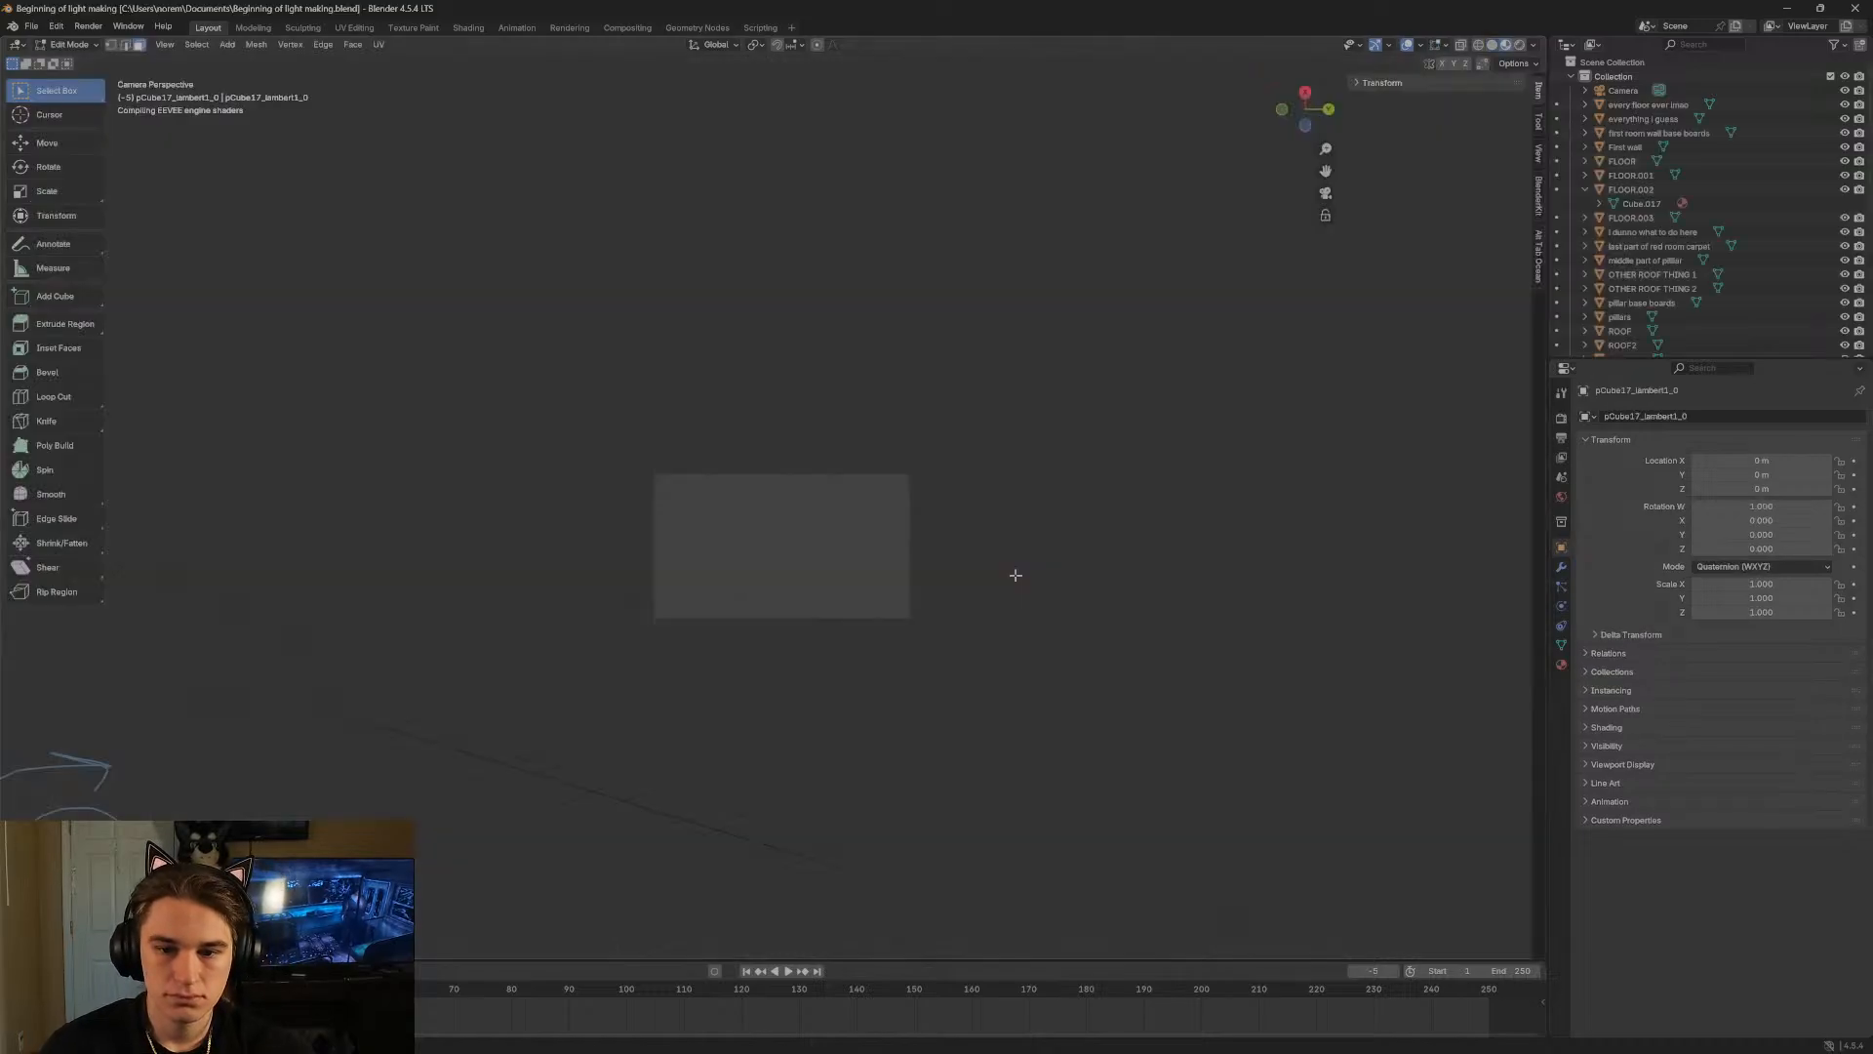
Examine the level from above and from within, passing through its rooms and along the long patterned-wall corridor.
{"action": "key", "text": "w"}
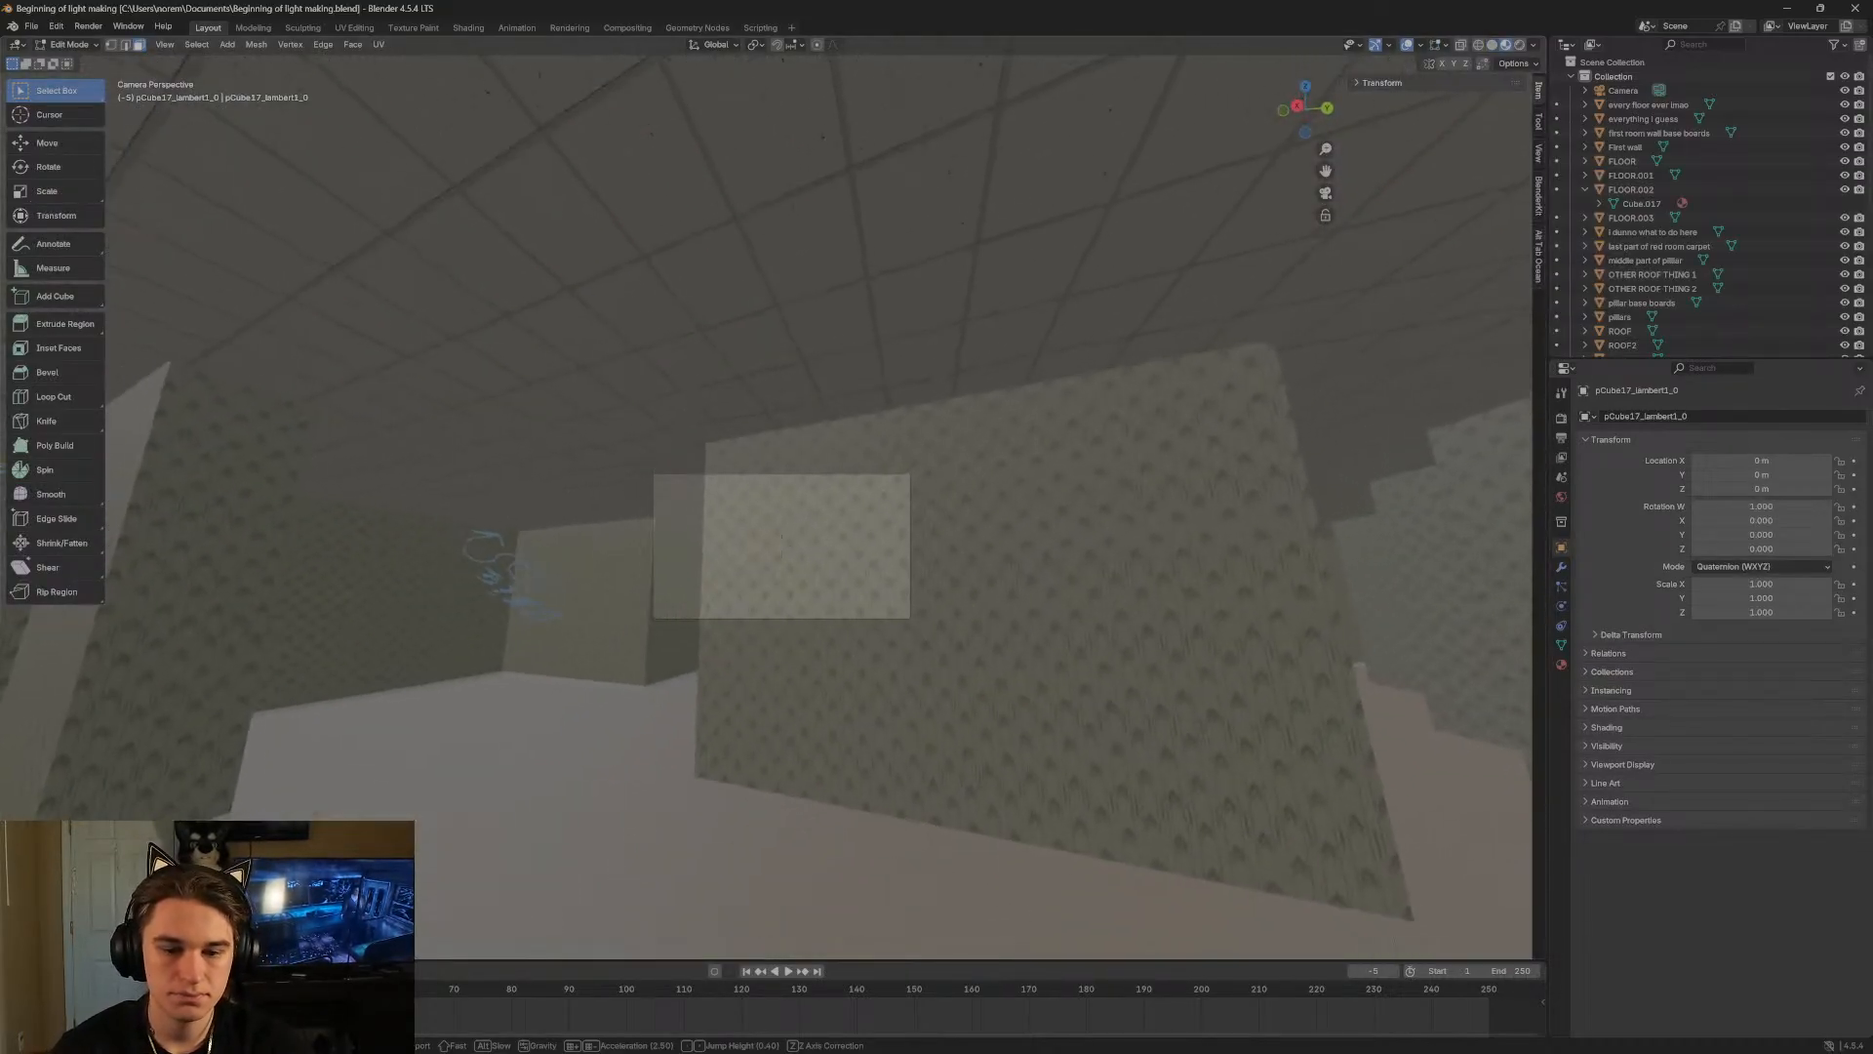
{"action": "key", "text": "s"}
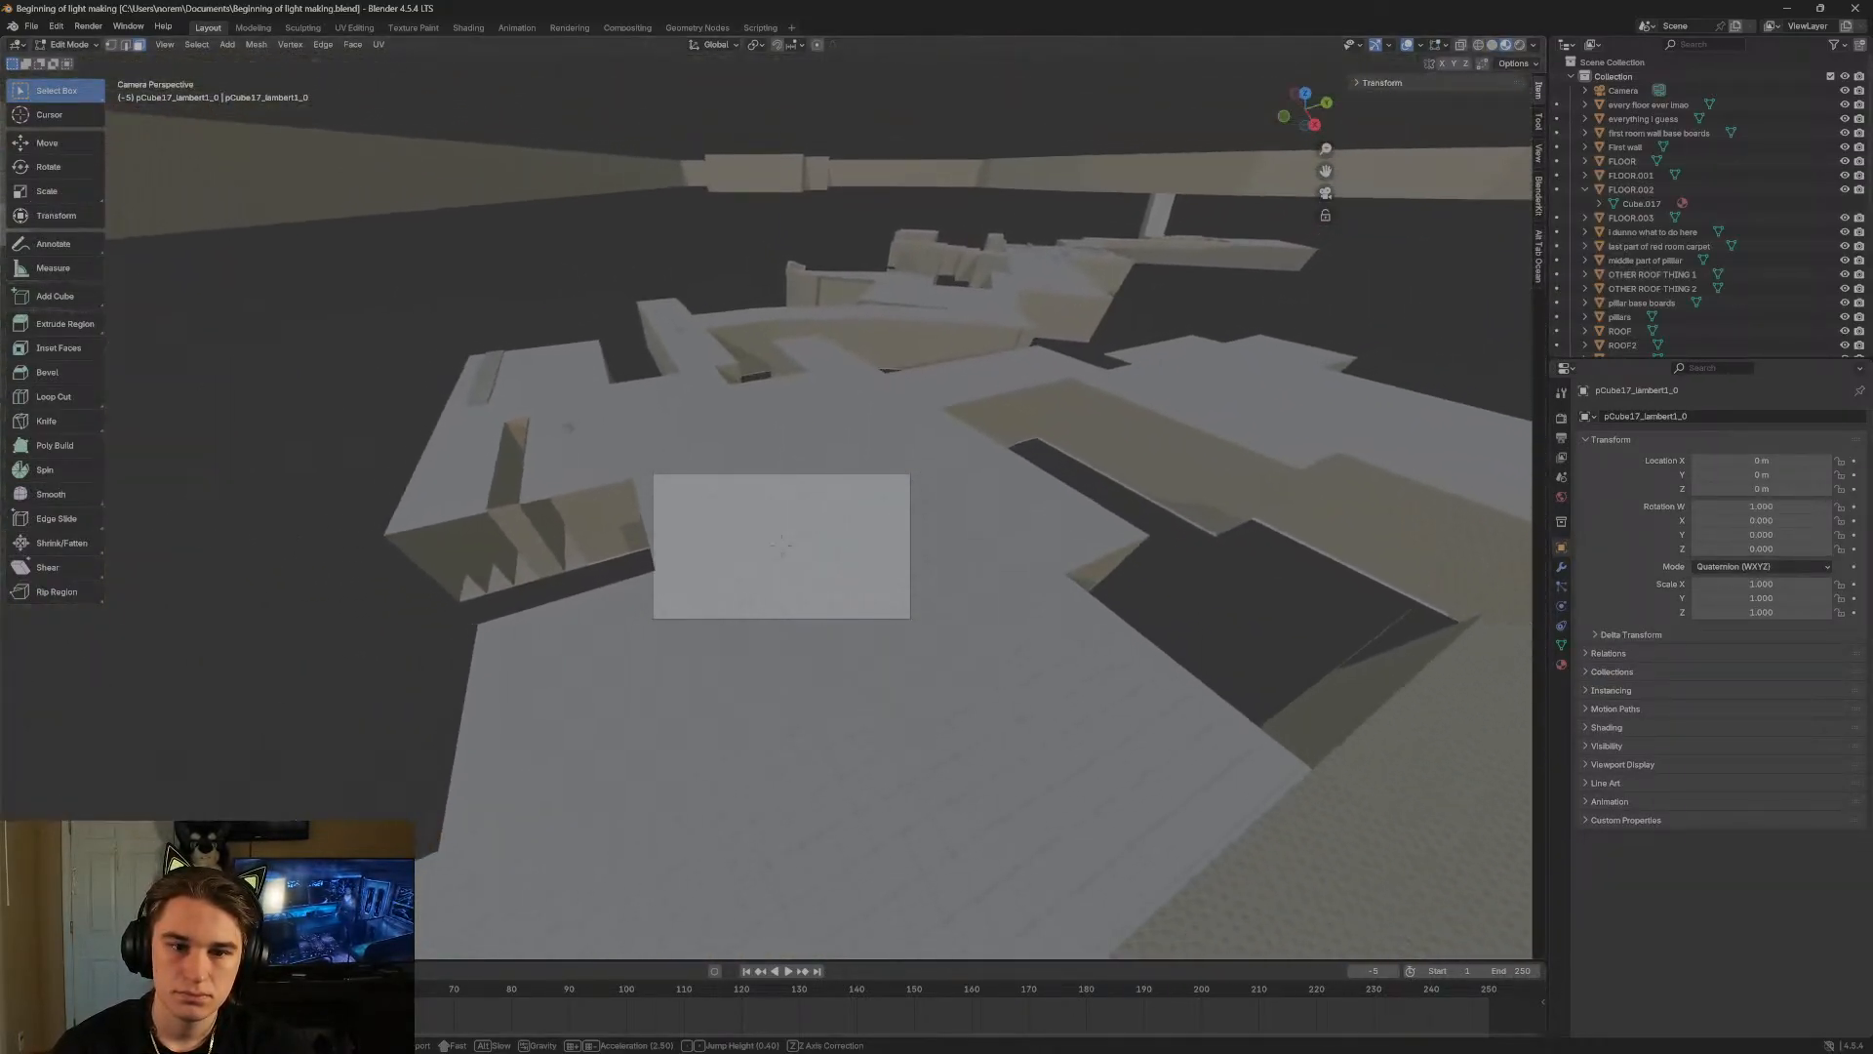
{"action": "key", "text": "w"}
{"action": "key", "text": "w"}
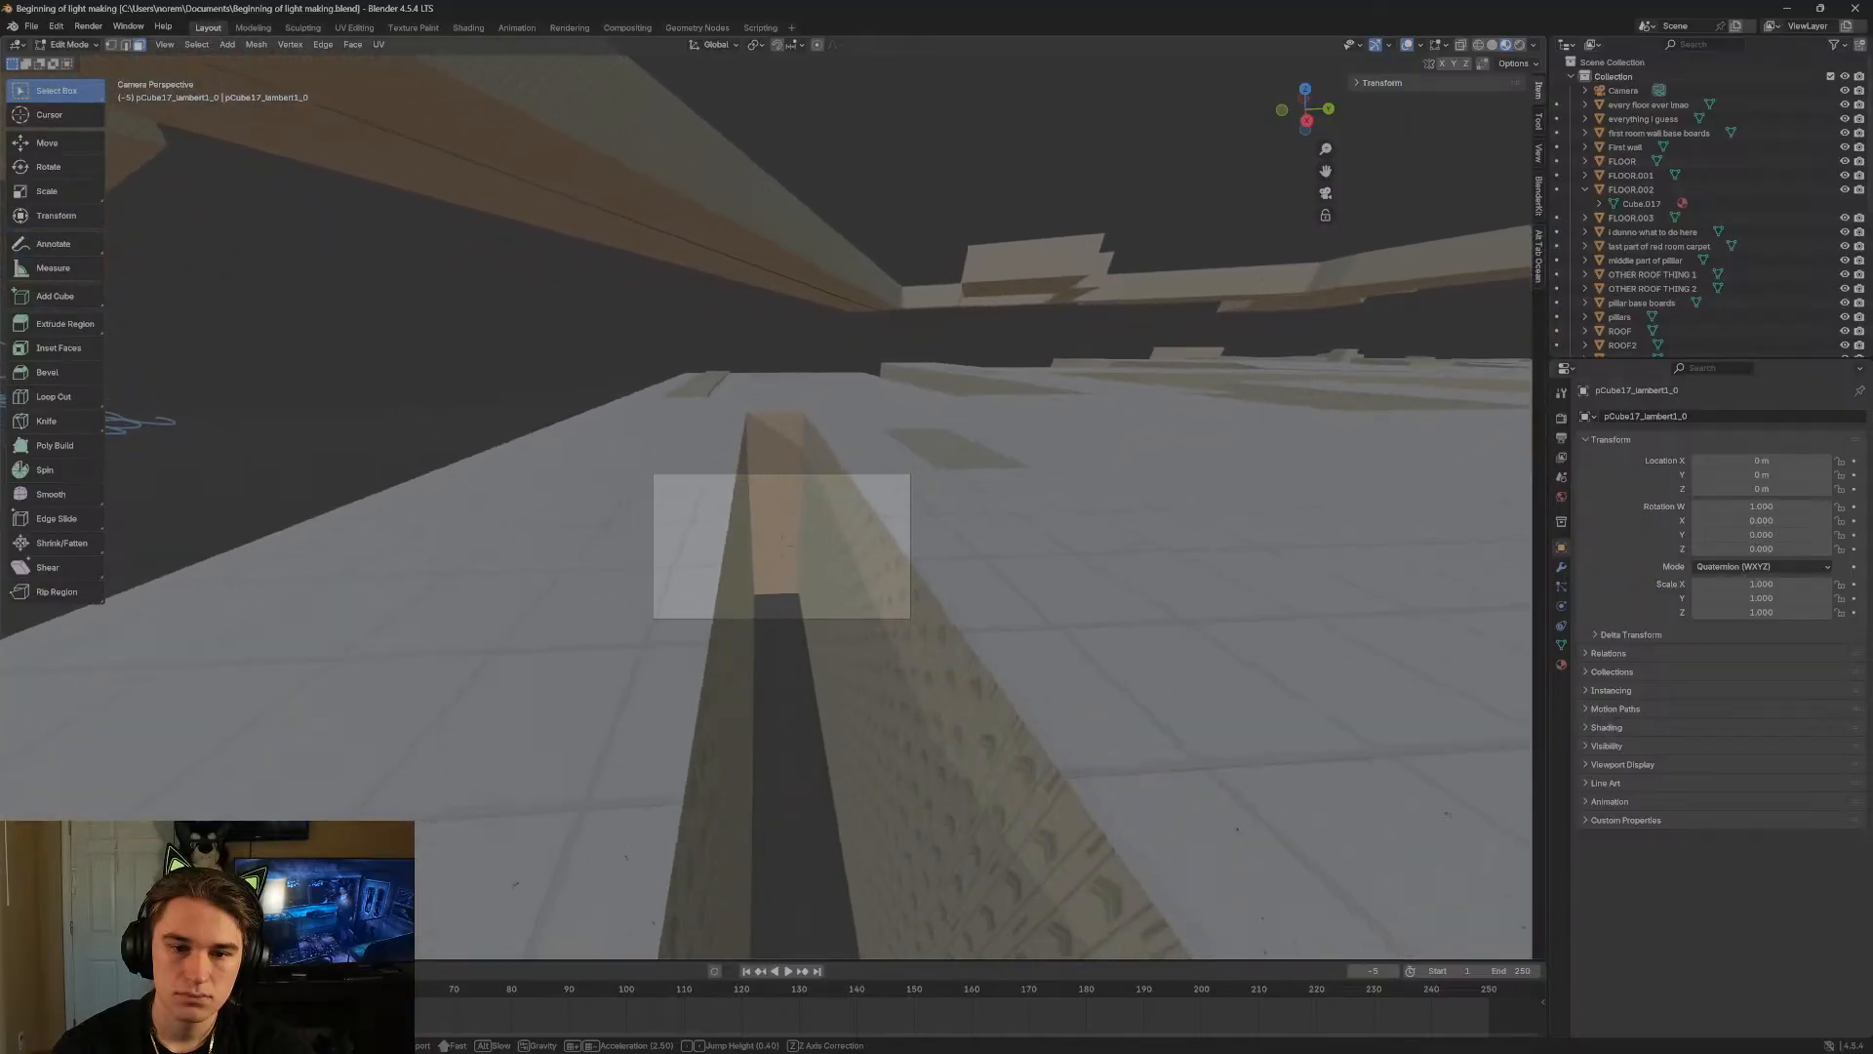
{"action": "key", "text": "a"}
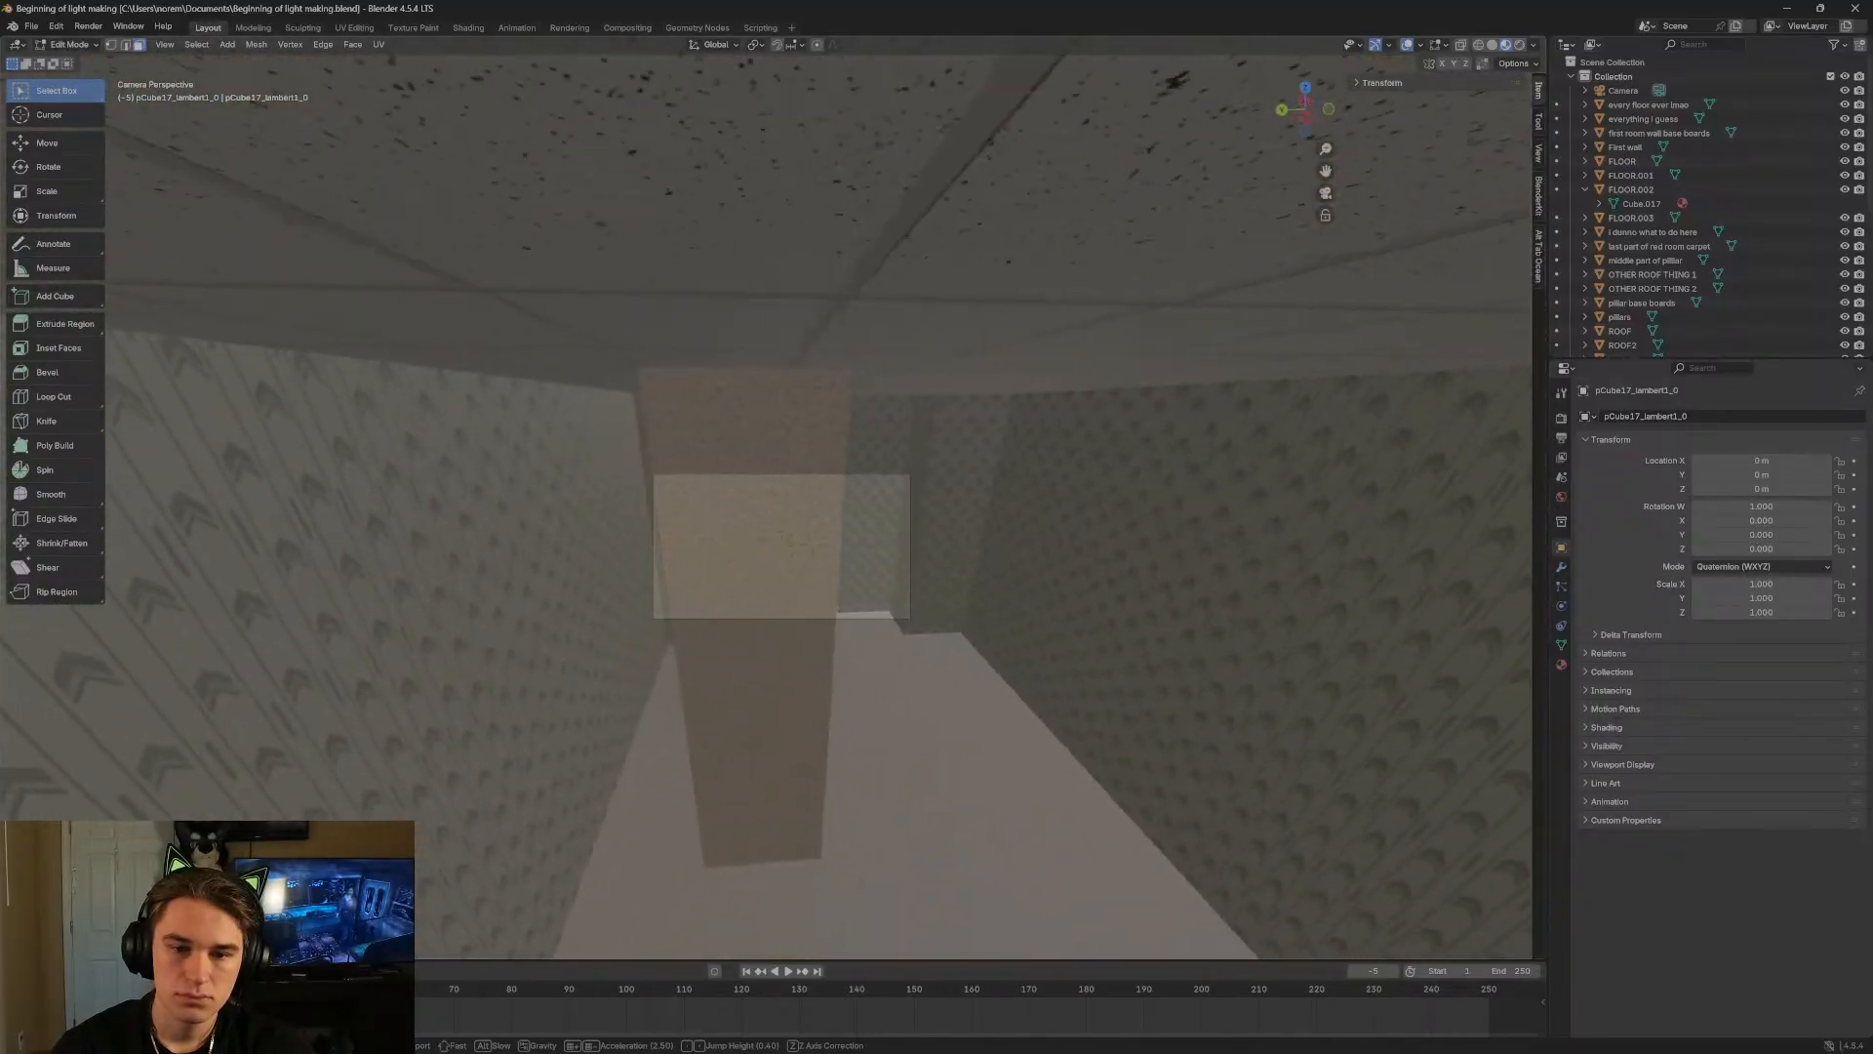
{"action": "key", "text": "w"}
{"action": "key", "text": "shift+w"}
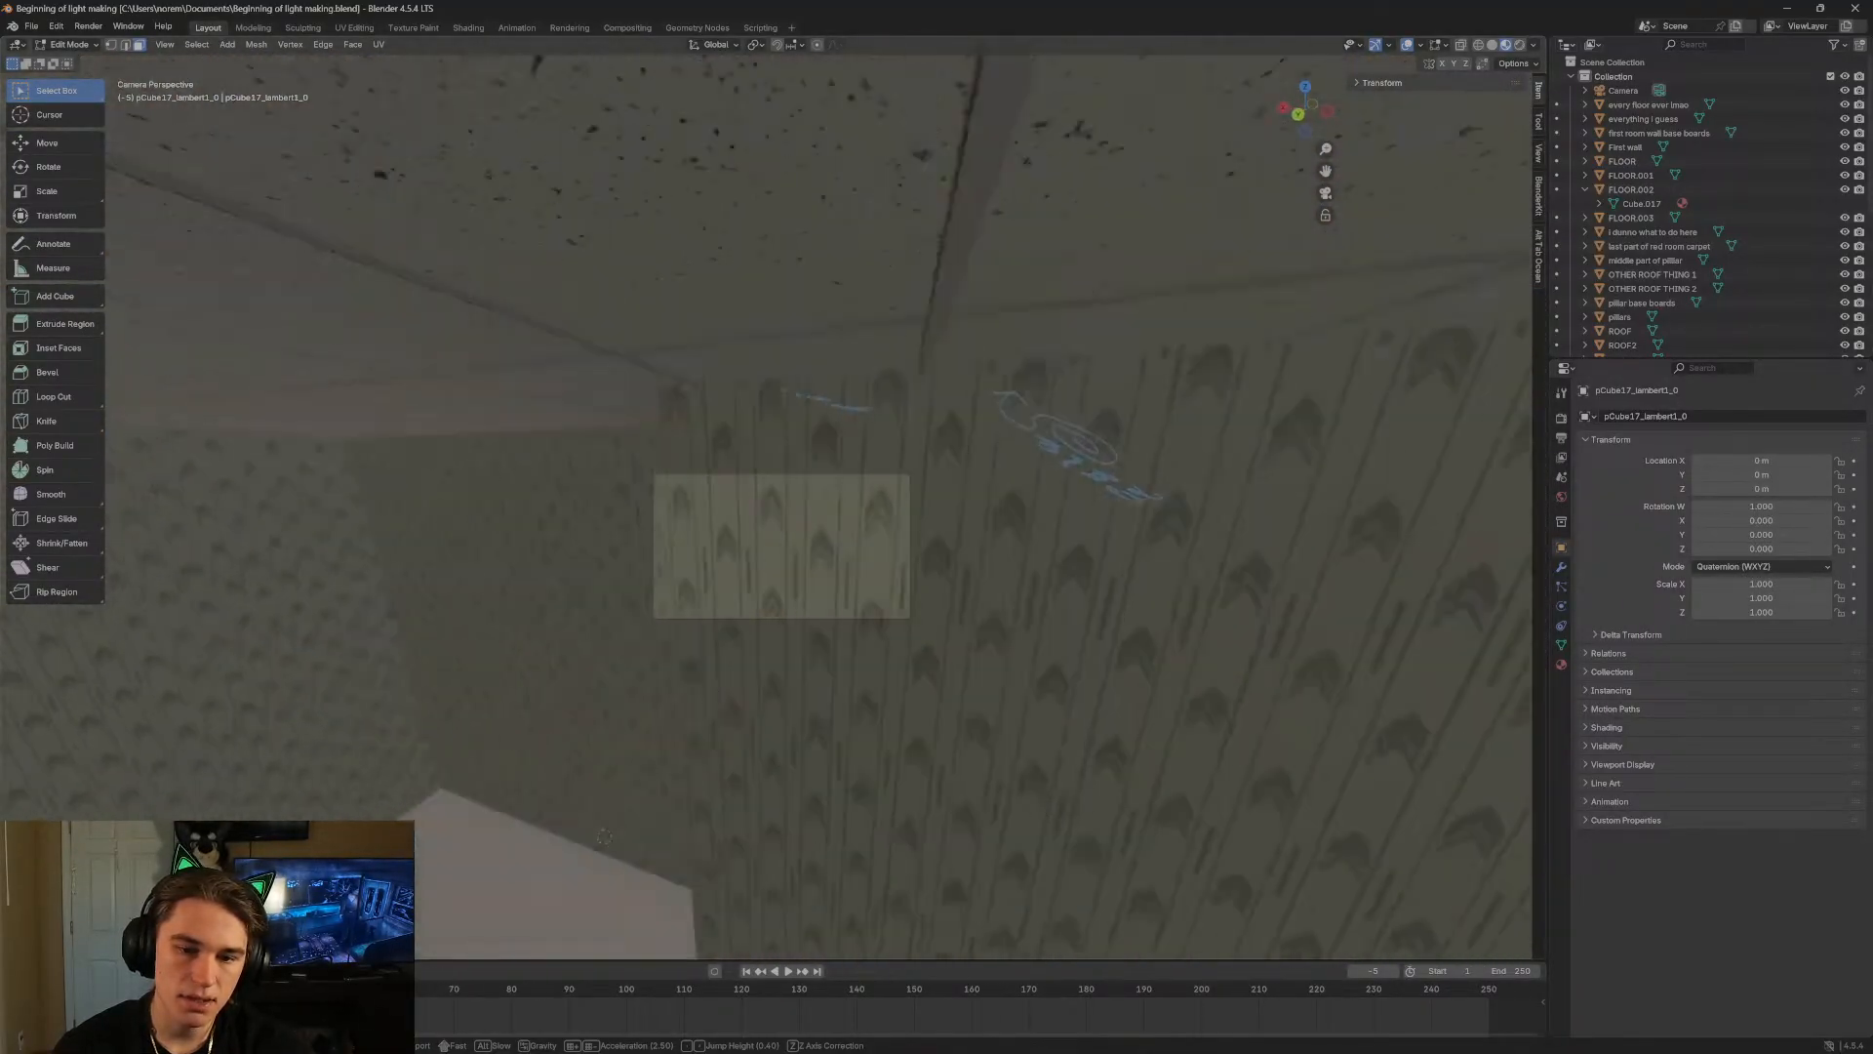
{"action": "key", "text": "w"}
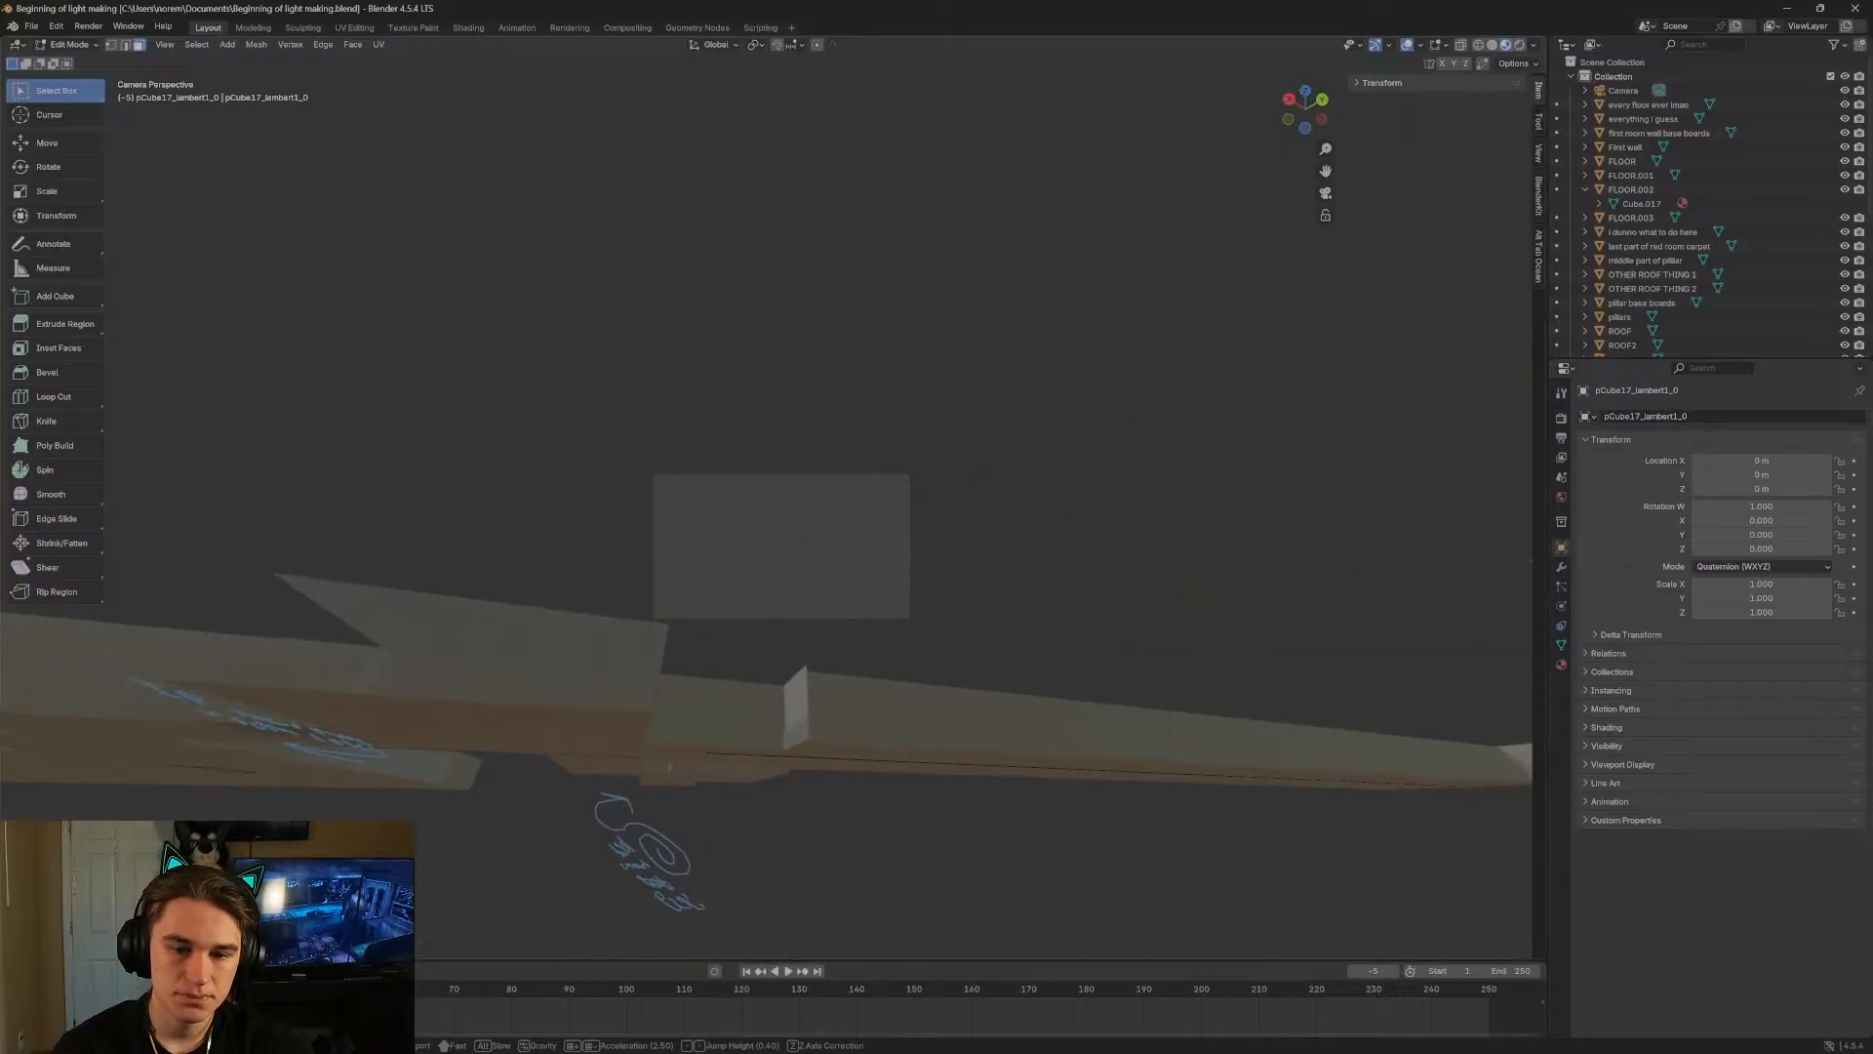
{"action": "key", "text": "w"}
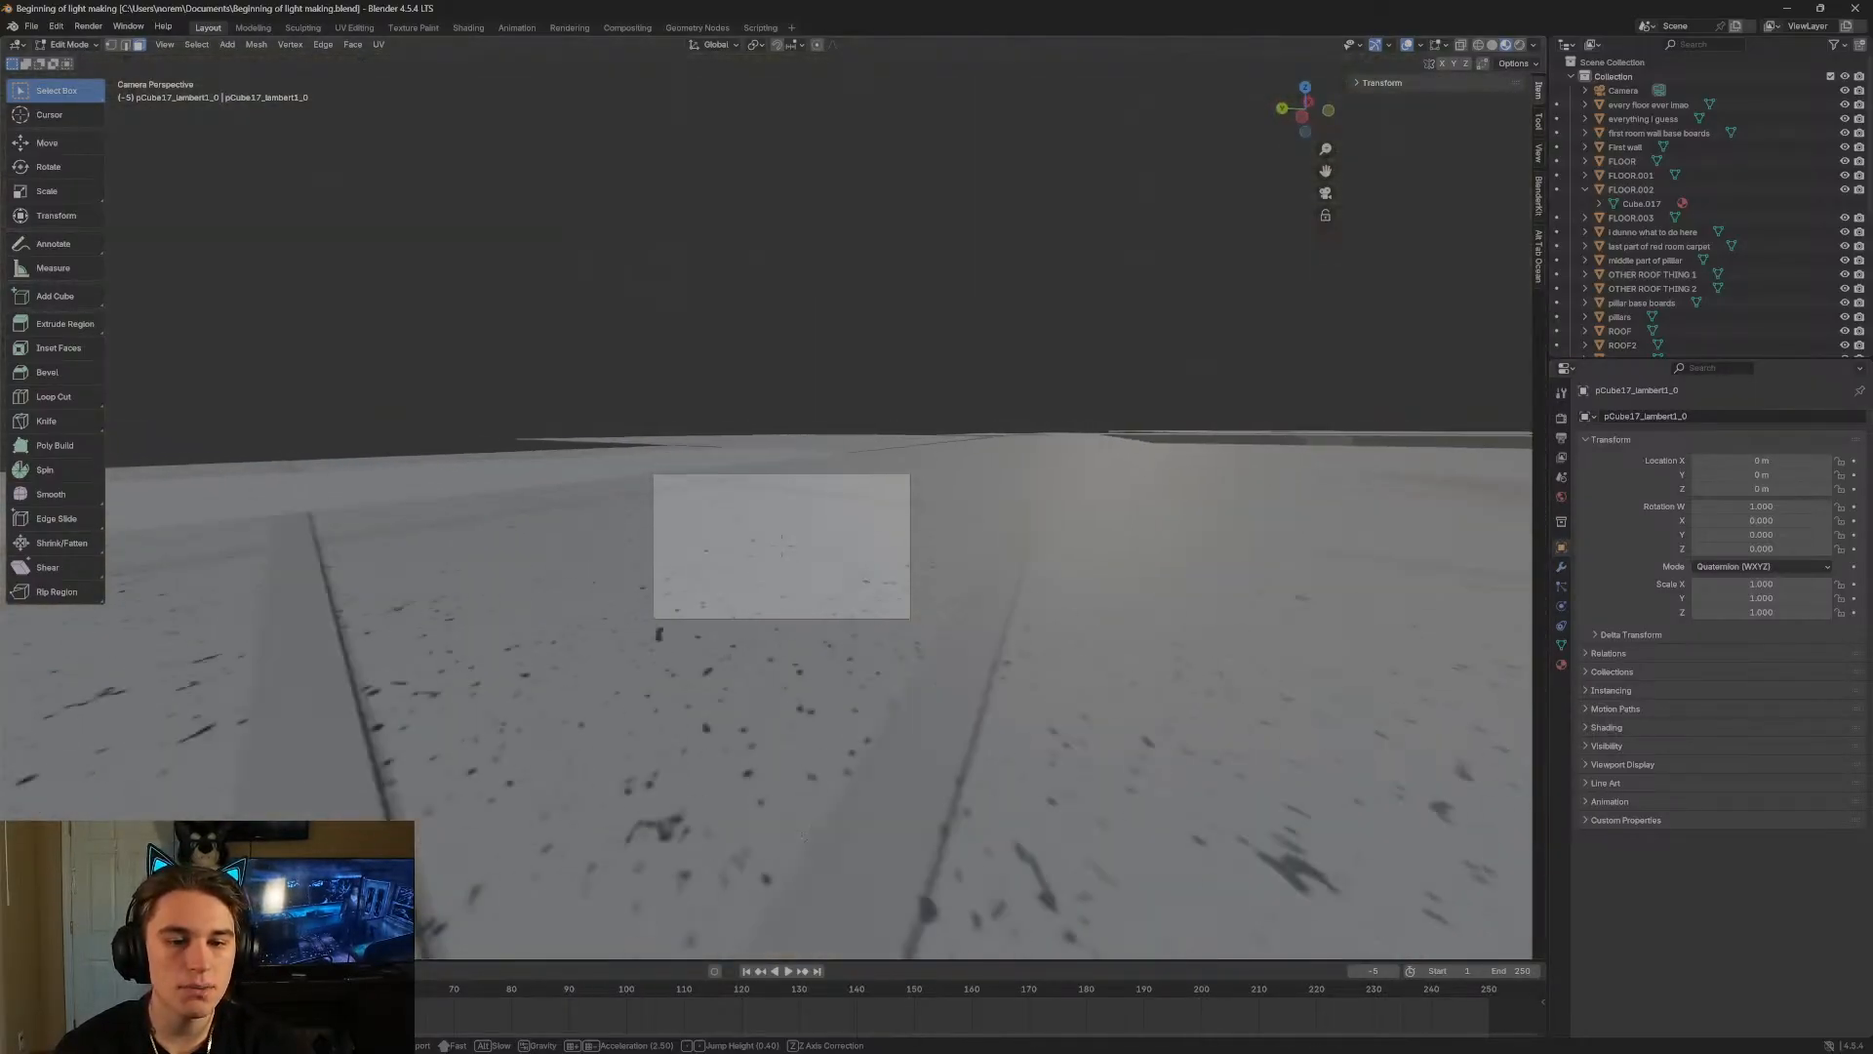
{"action": "key", "text": "w"}
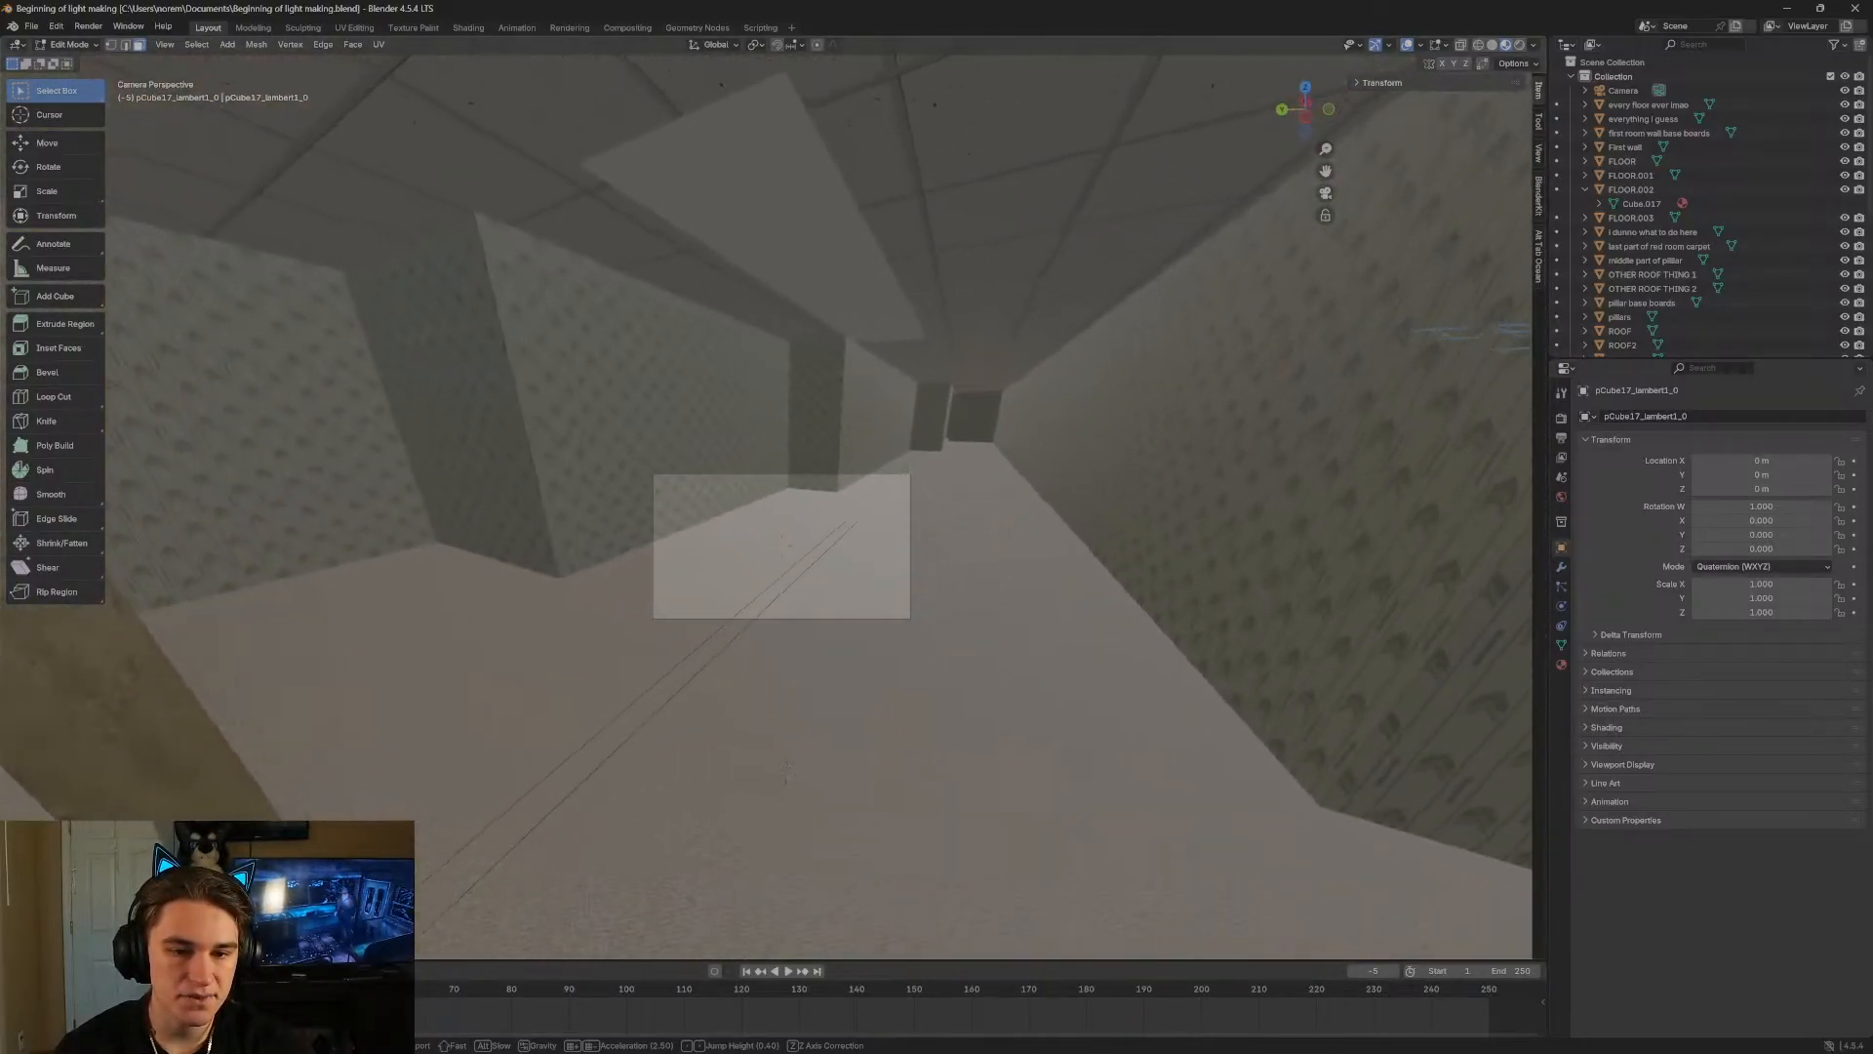
{"action": "left_click", "coordinate": [762, 443]}
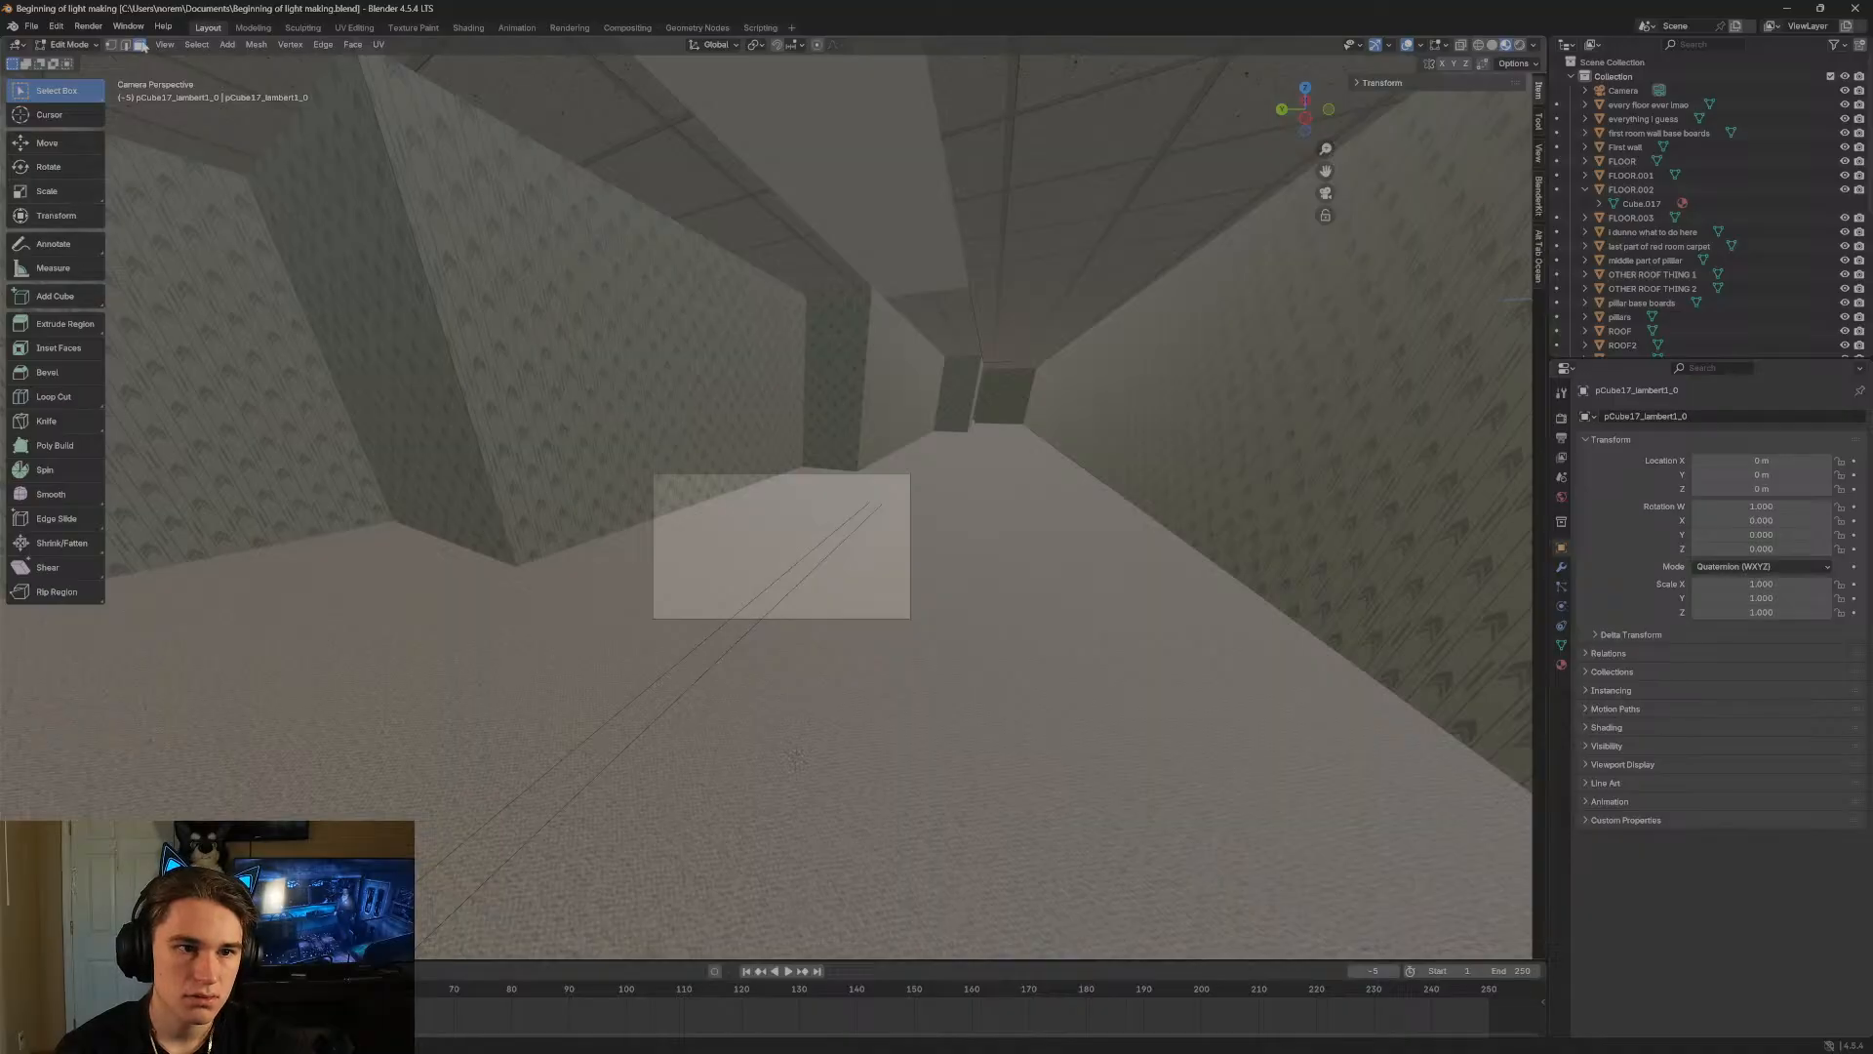
Import the glTF model step_ladder.glb from the Downloads folder and return to the Select Box tool.
{"action": "left_click", "coordinate": [30, 27]}
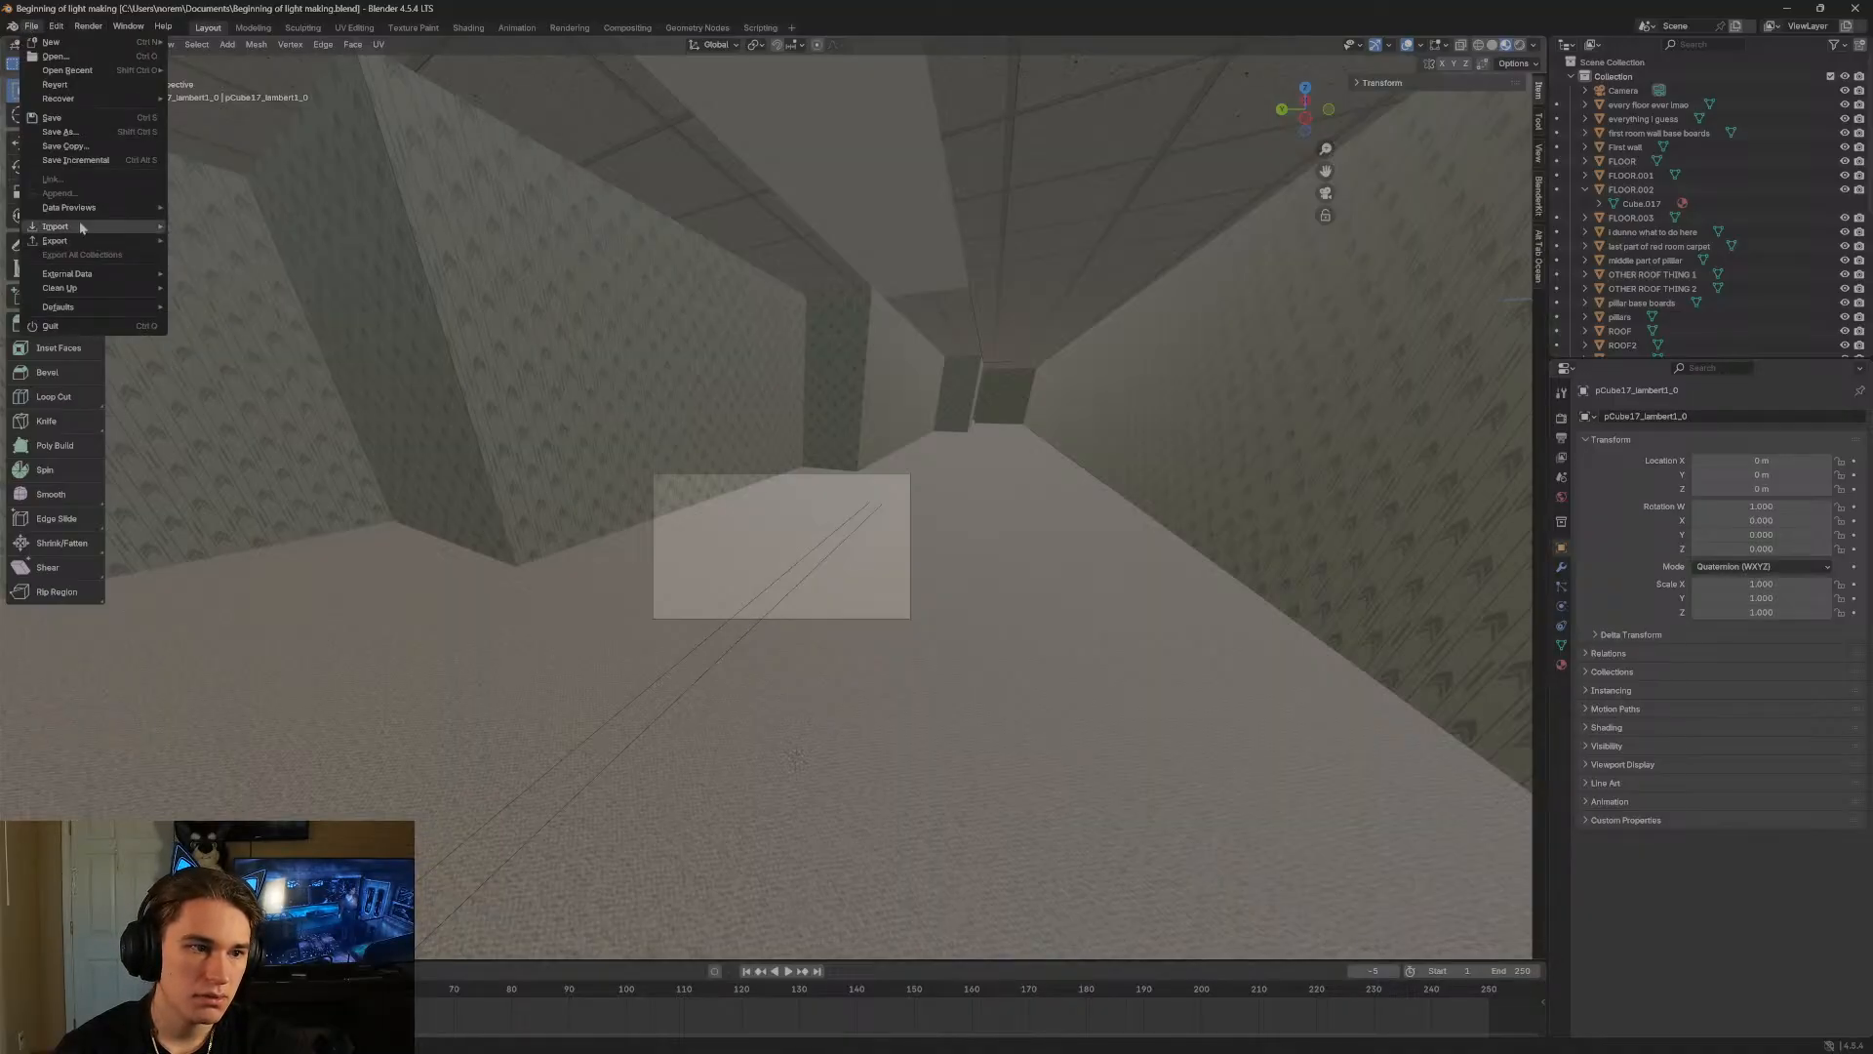
{"action": "mouse_move", "coordinate": [82, 226]}
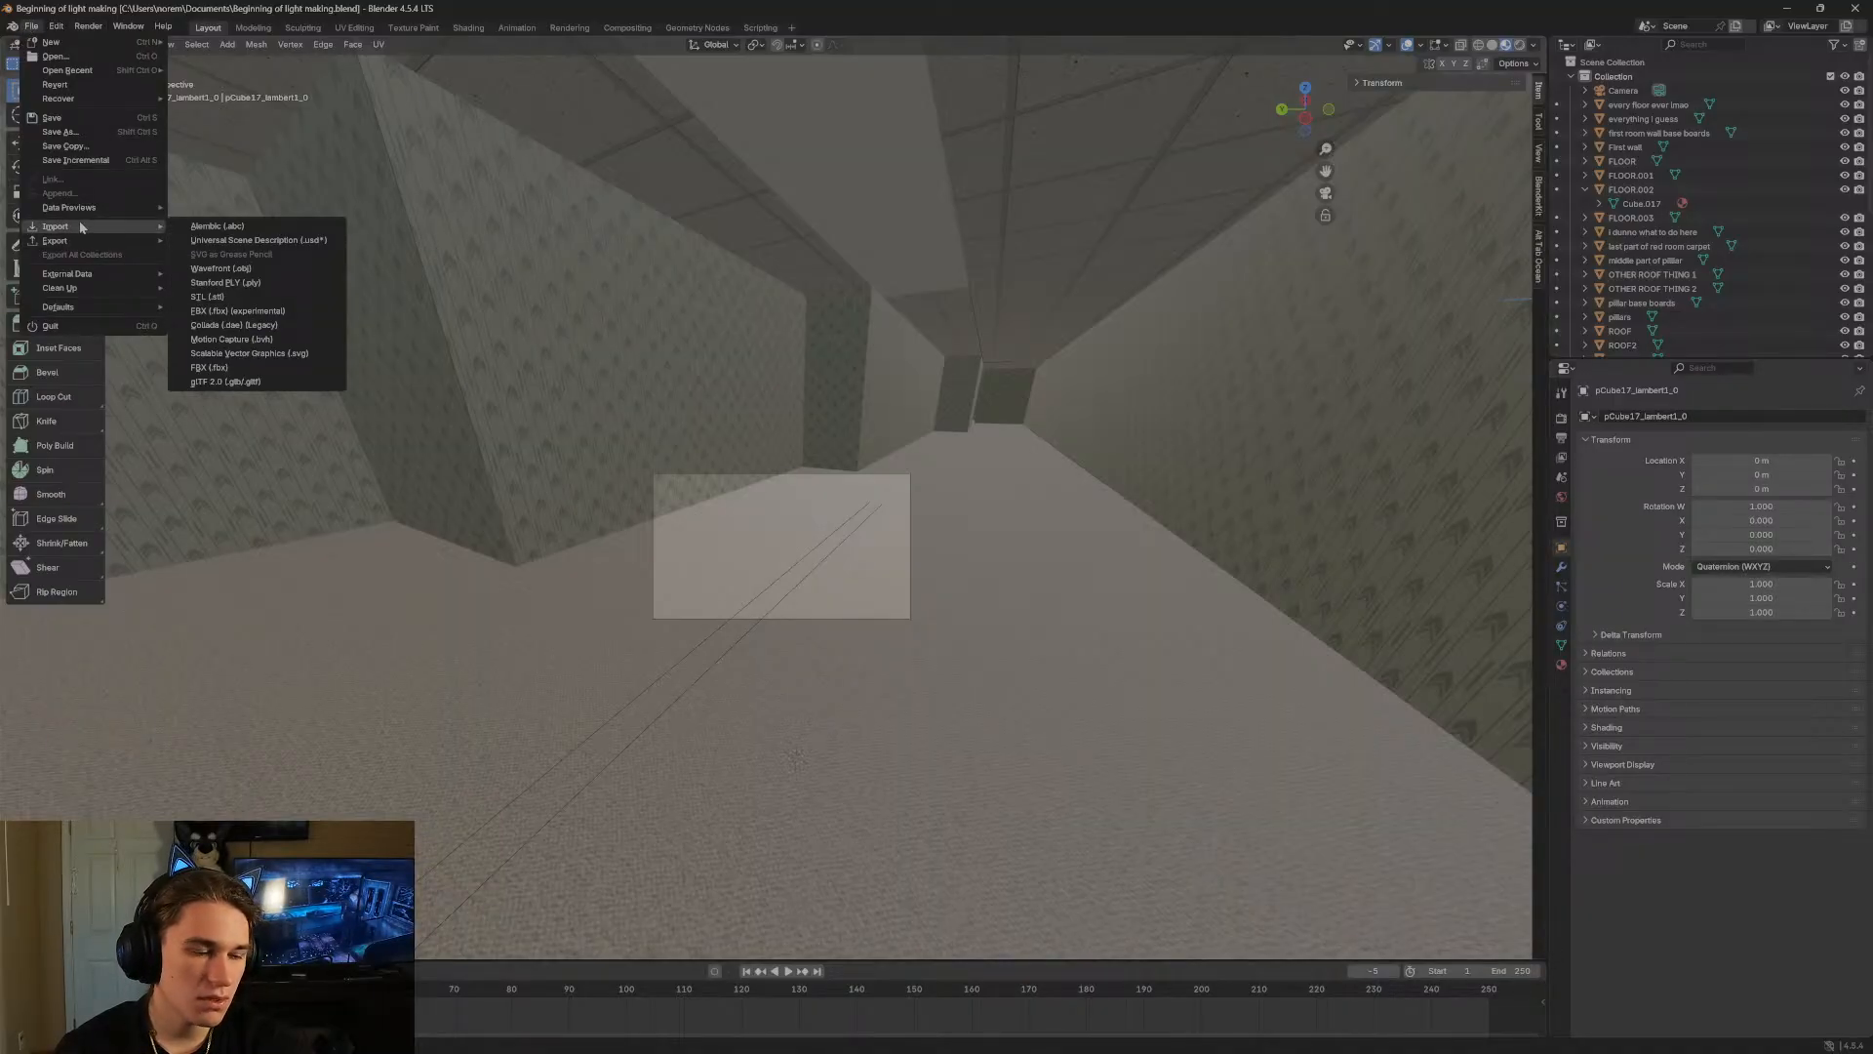
{"action": "left_click", "coordinate": [223, 384]}
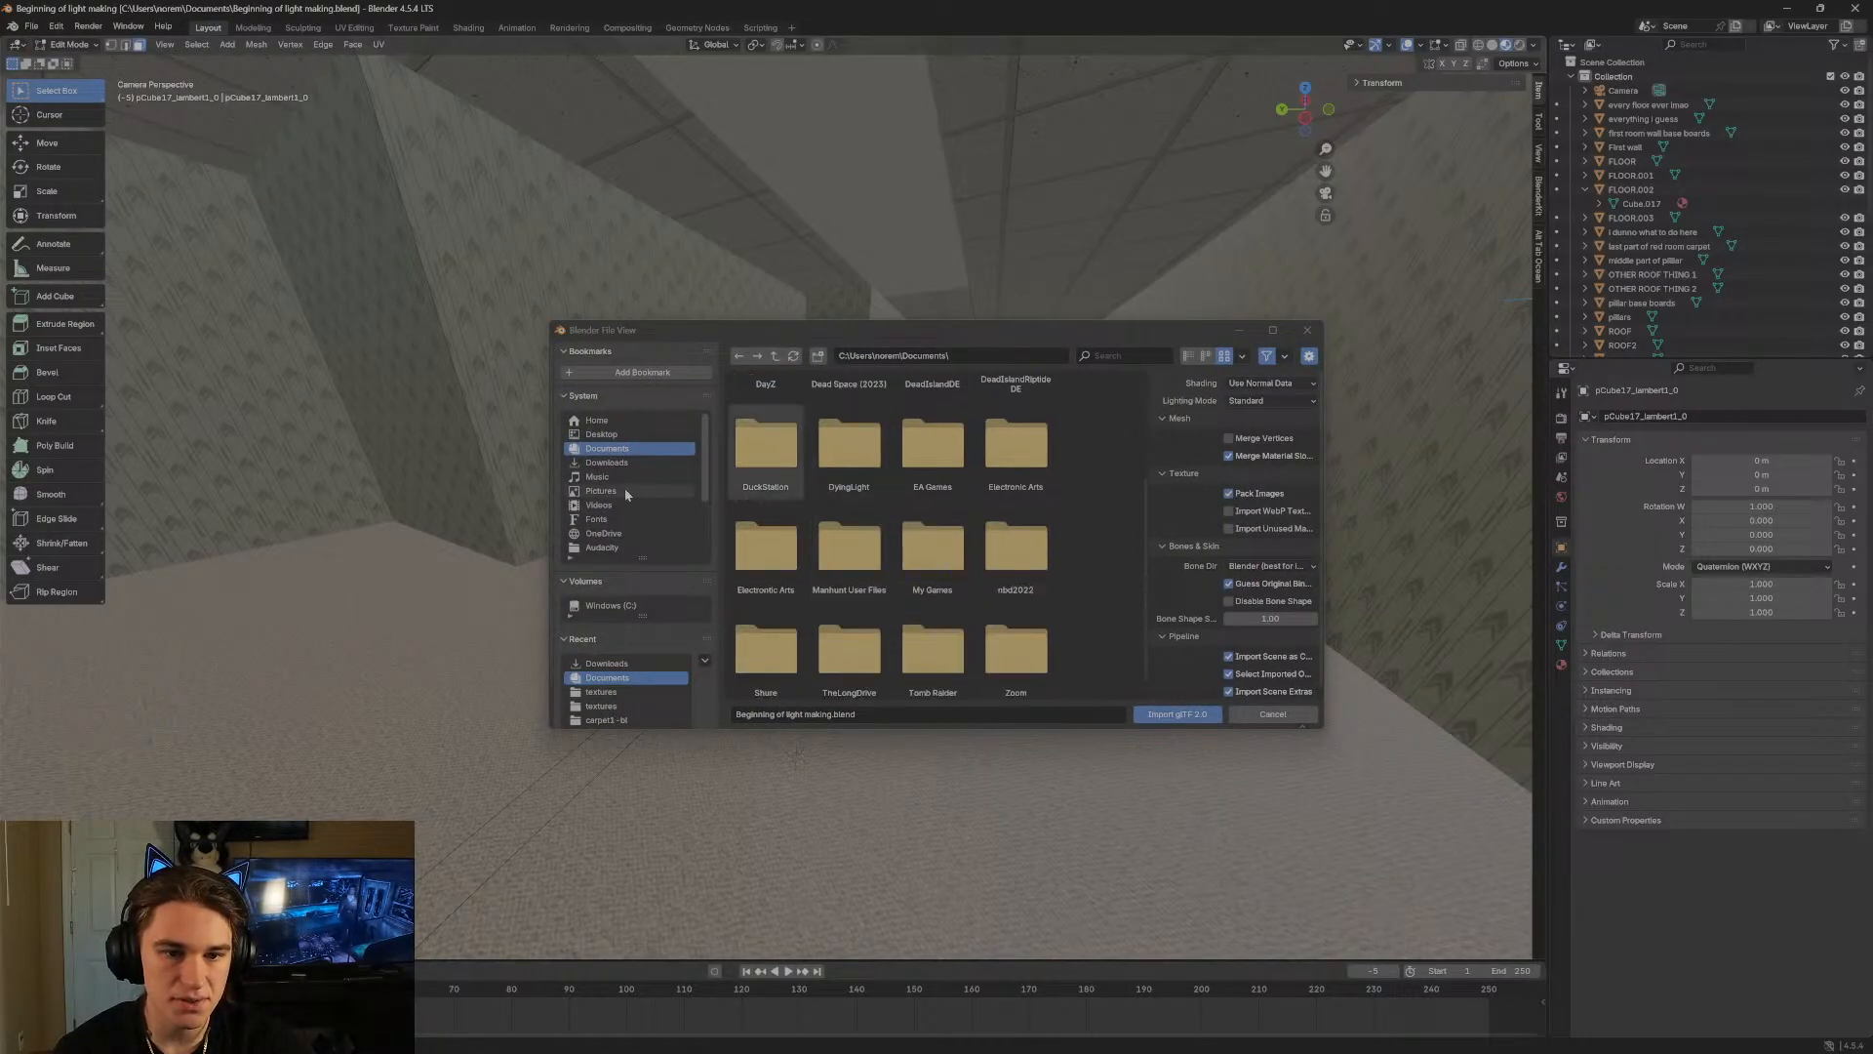
{"action": "scroll", "coordinate": [893, 463], "scroll_direction": "down", "scroll_amount": 3}
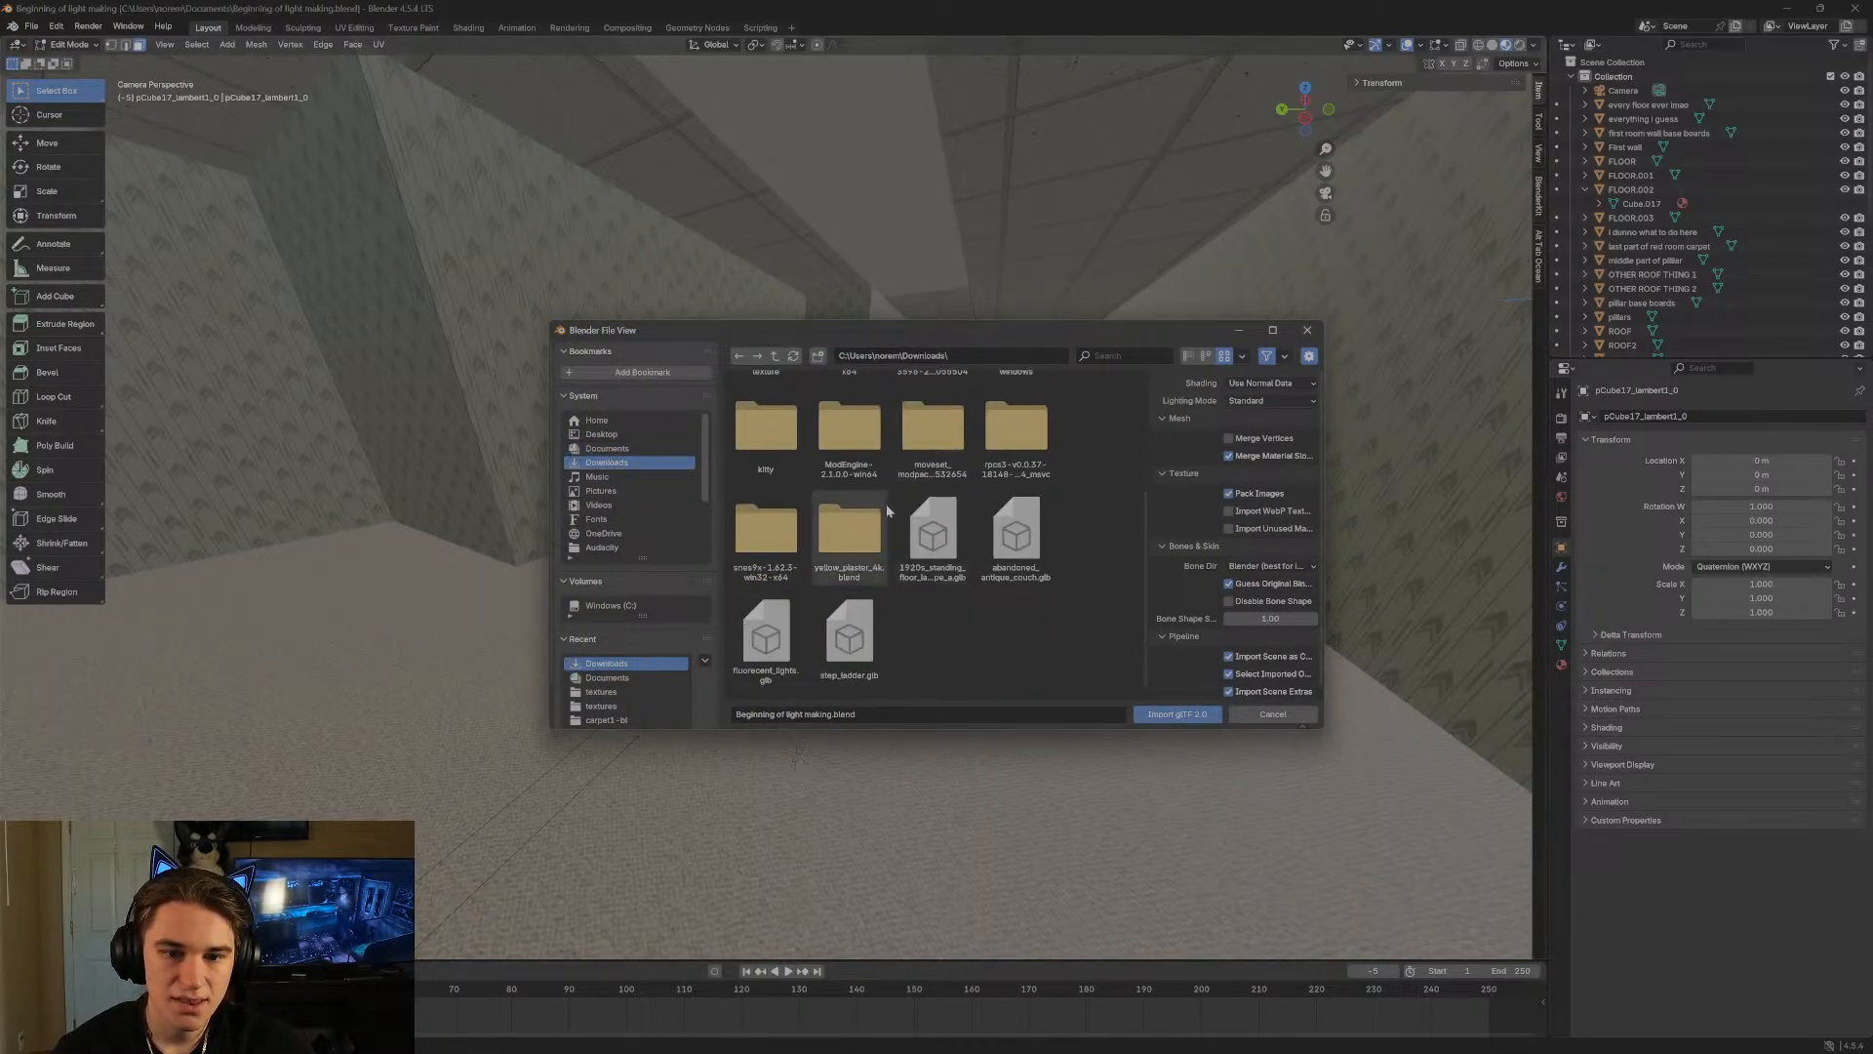
{"action": "left_click", "coordinate": [848, 636]}
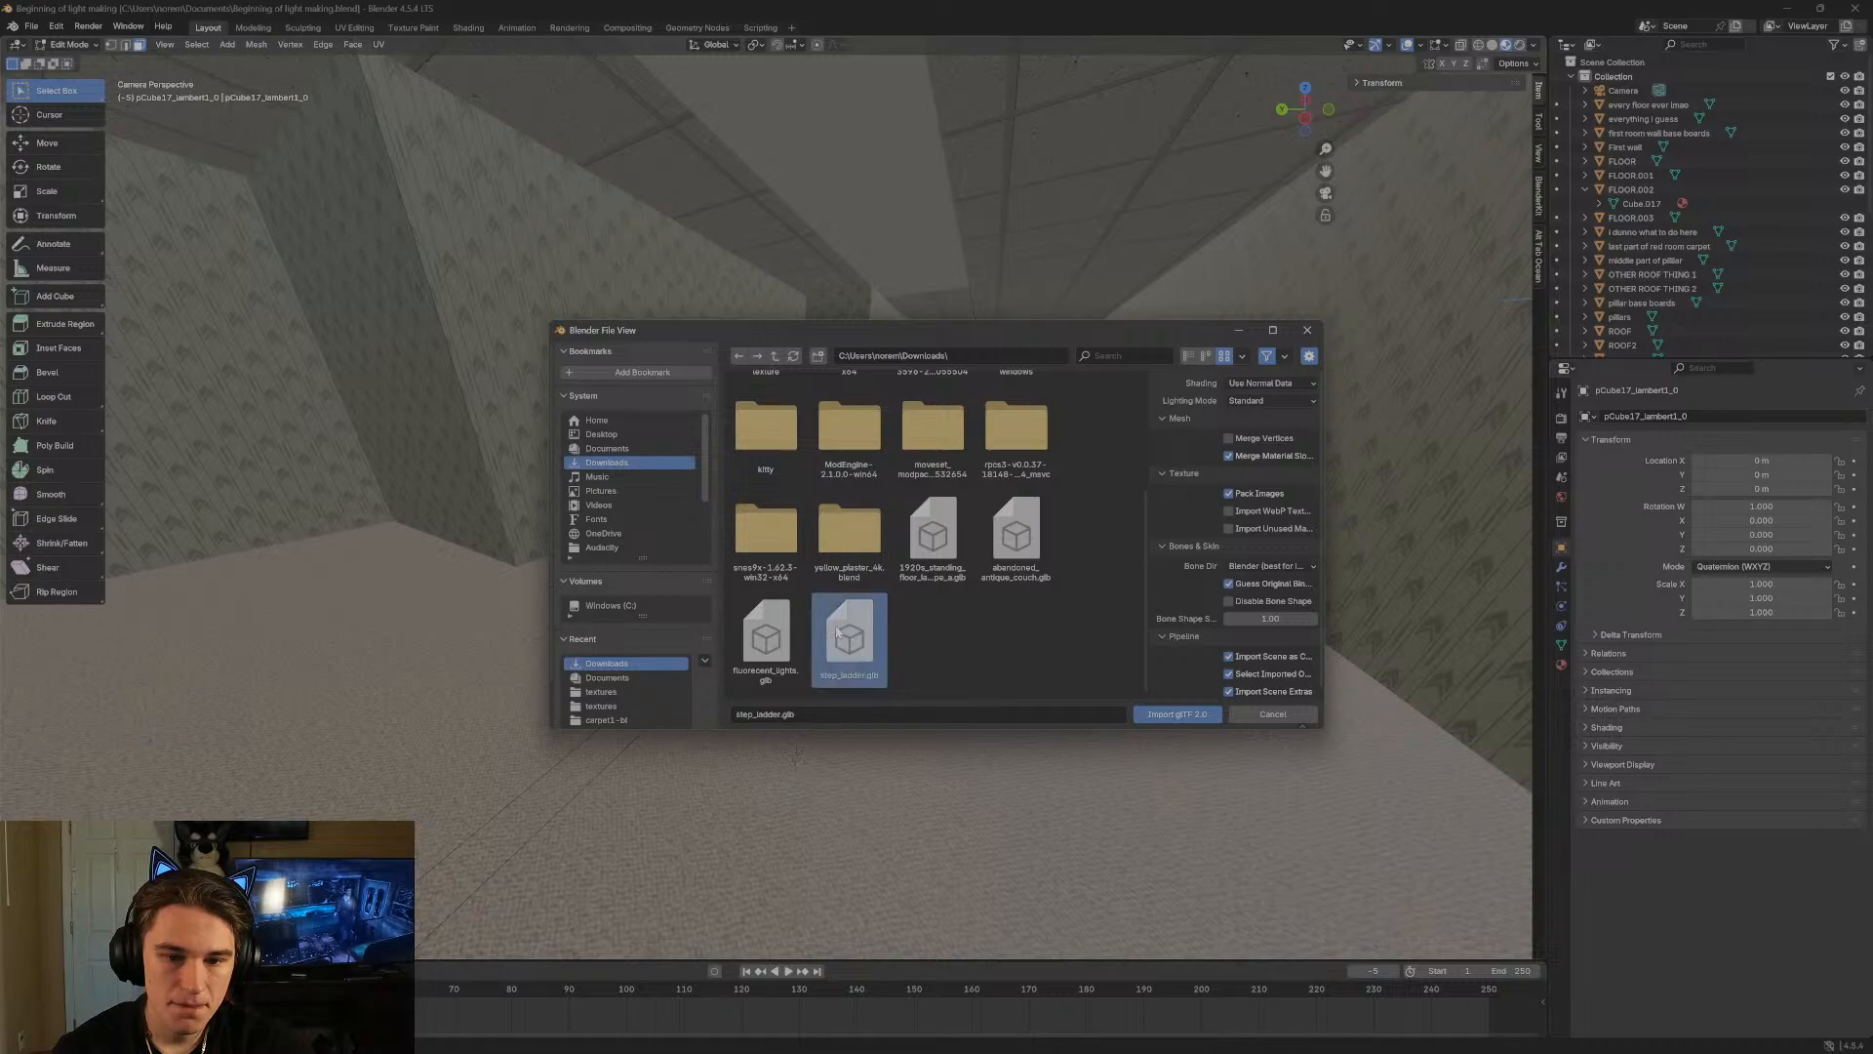
{"action": "left_click", "coordinate": [1185, 715]}
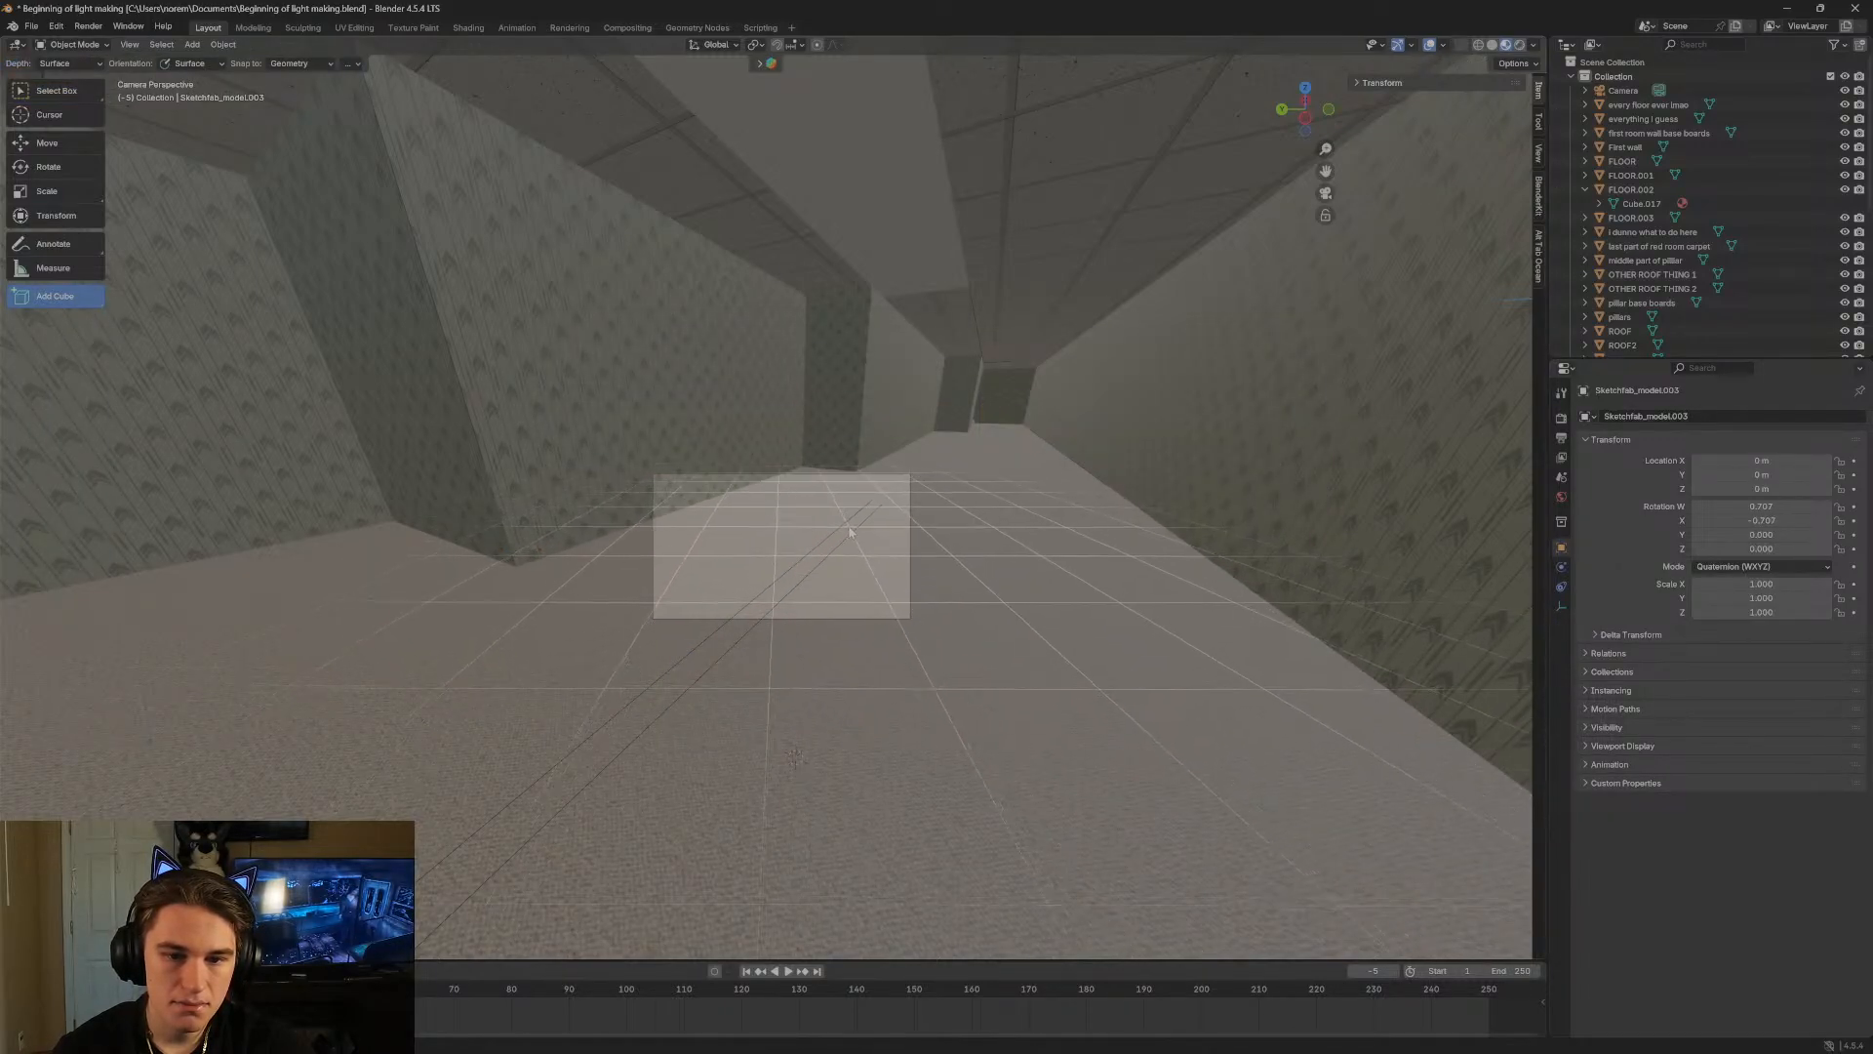
{"action": "left_click", "coordinate": [56, 89]}
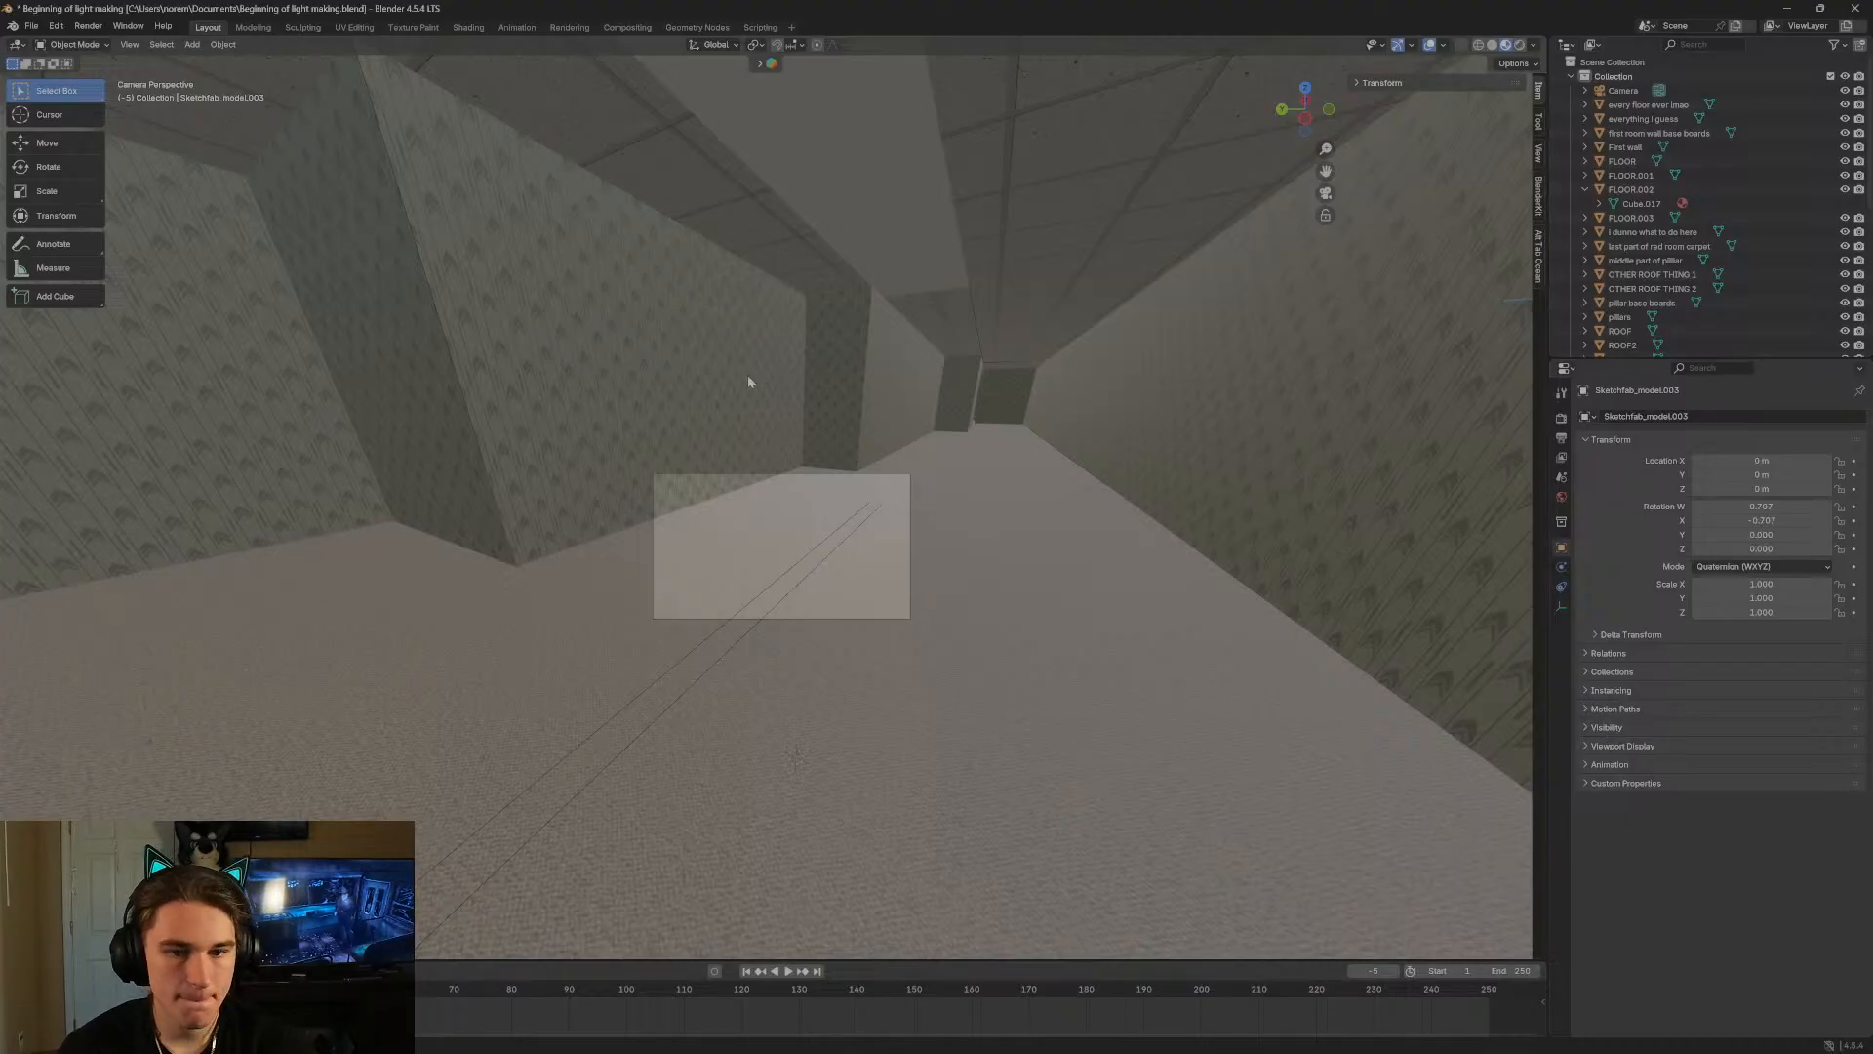
Search the level for the imported step ladder and examine it up close from several sides.
{"action": "key", "text": "w"}
{"action": "key", "text": "shift+w"}
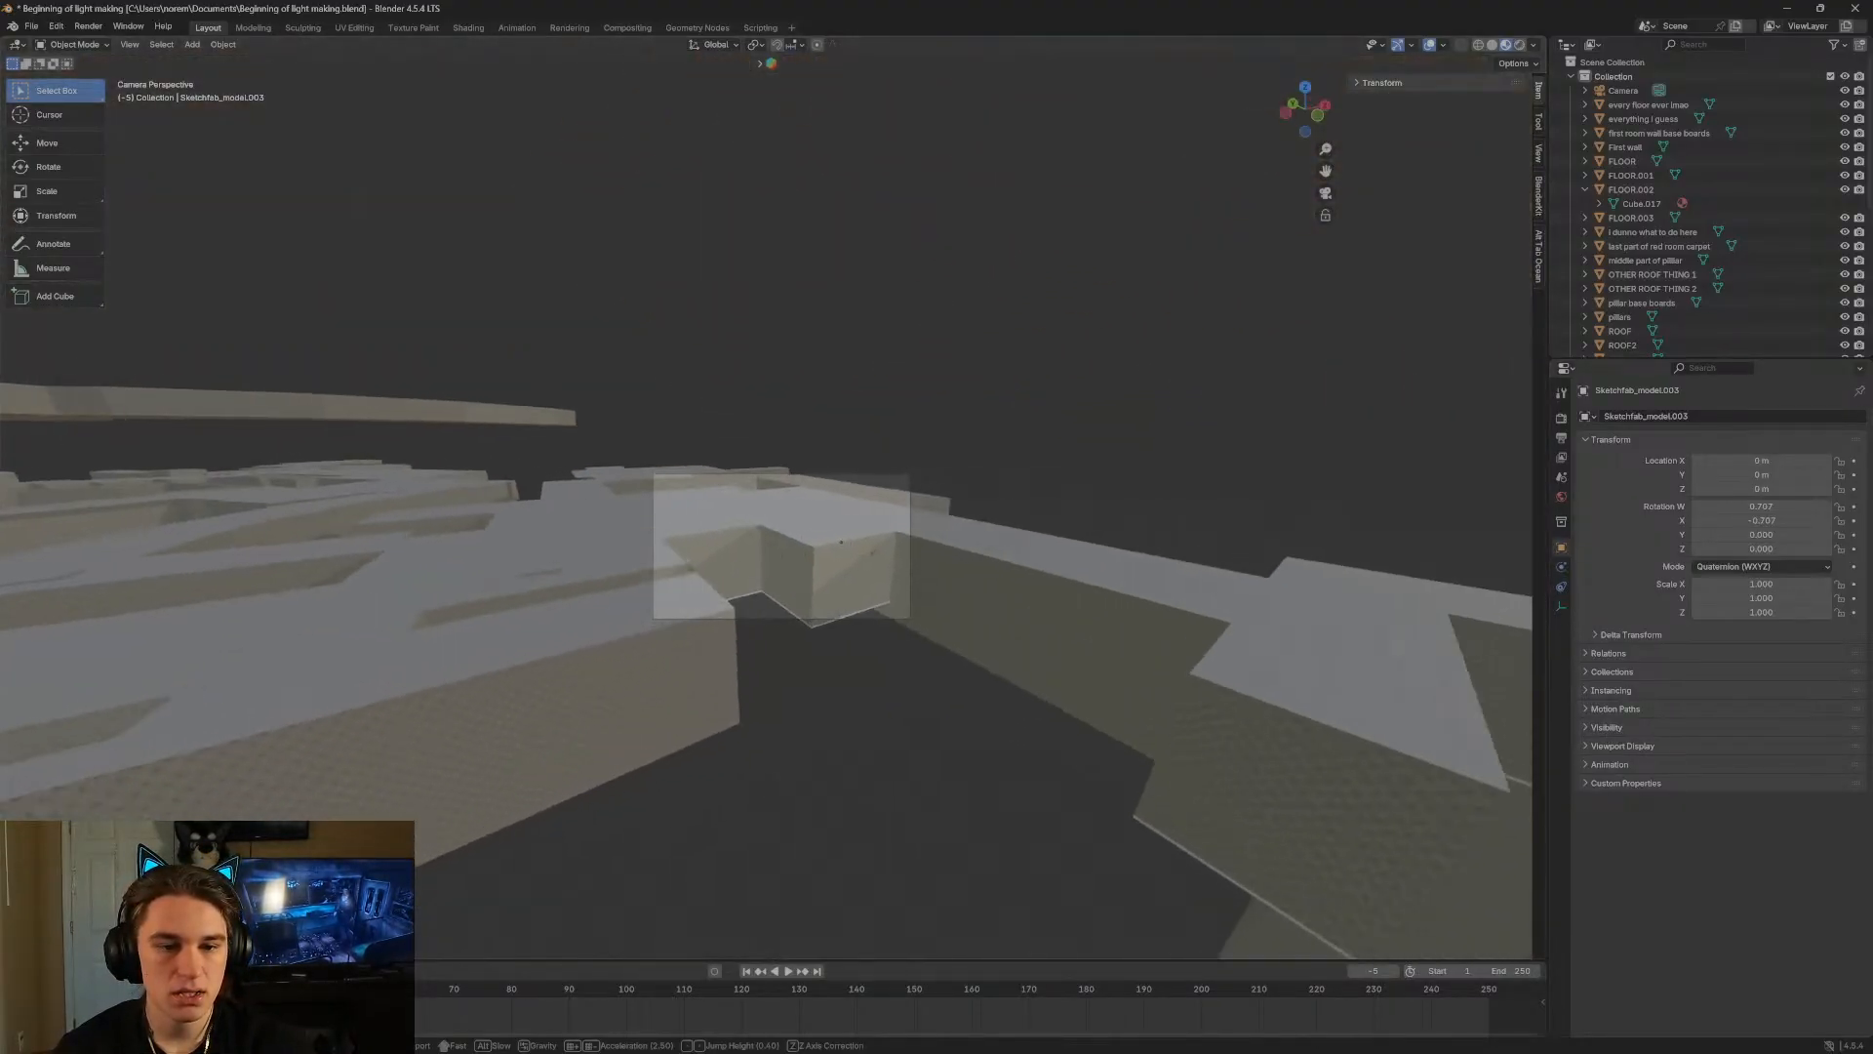
{"action": "key", "text": "w"}
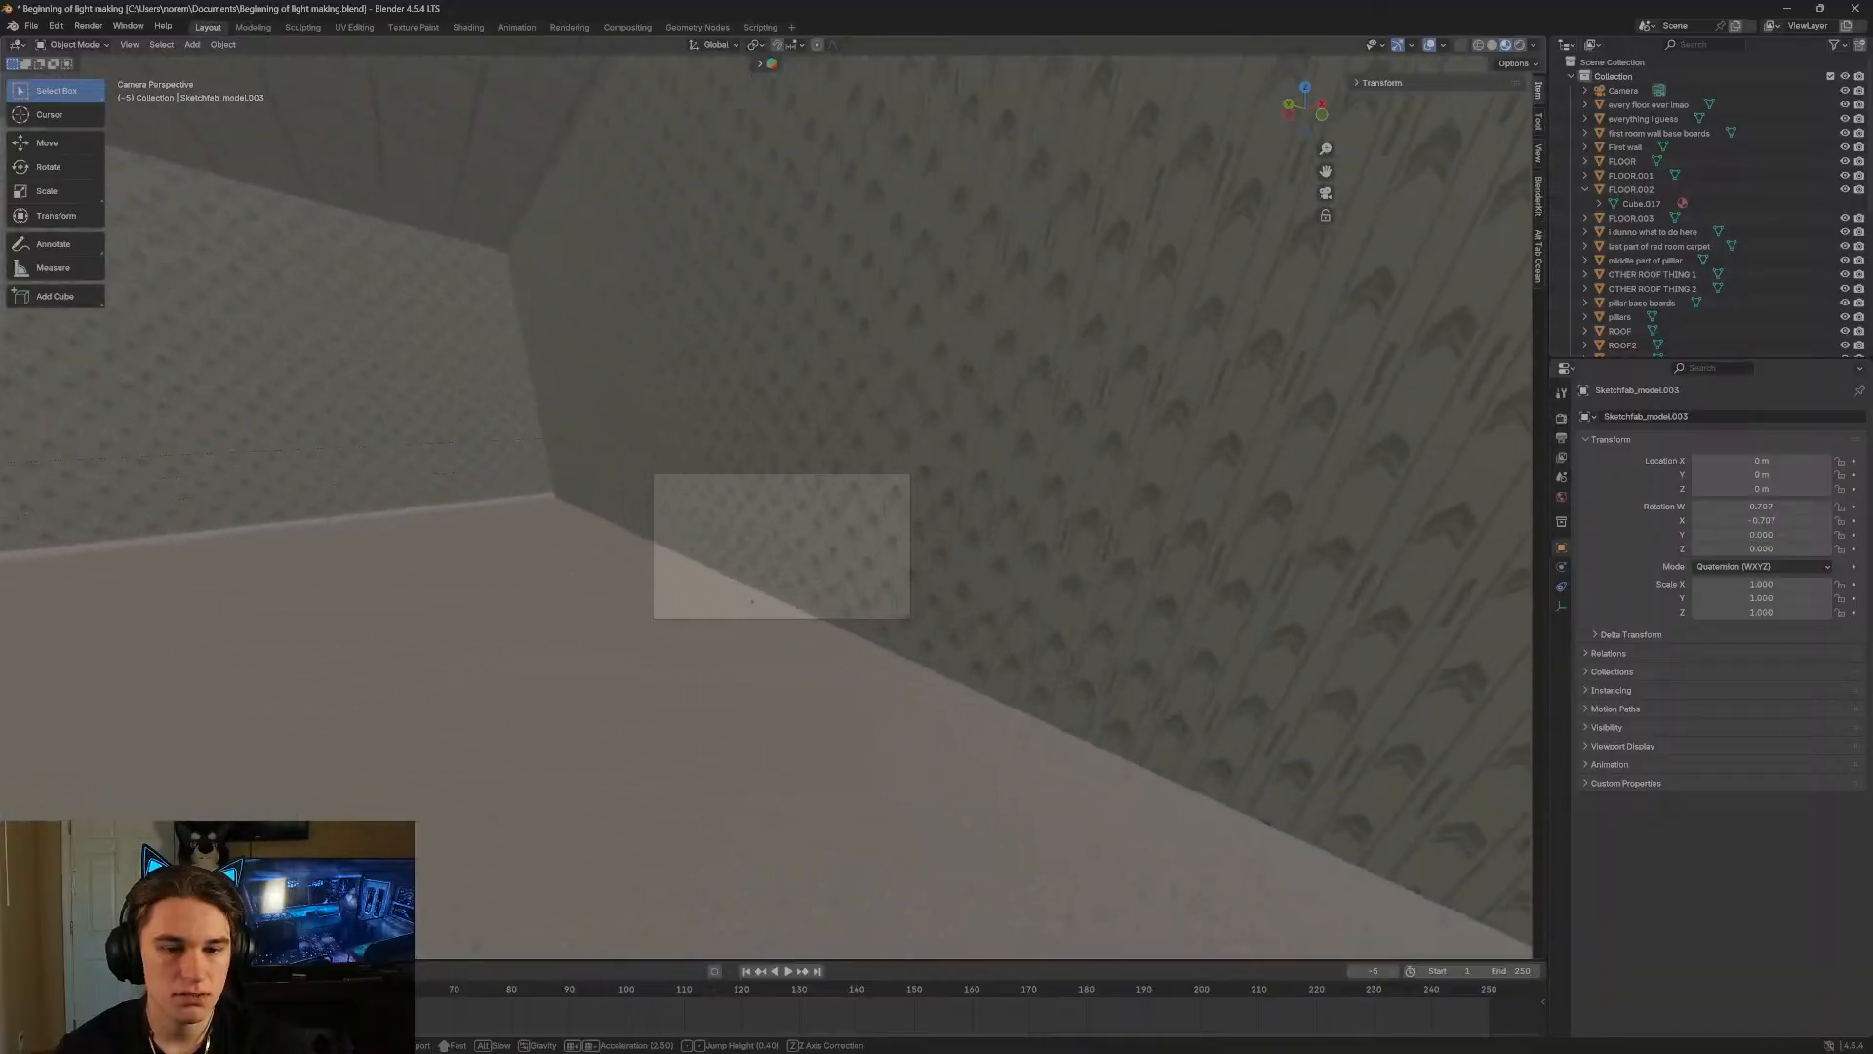
{"action": "key", "text": "w"}
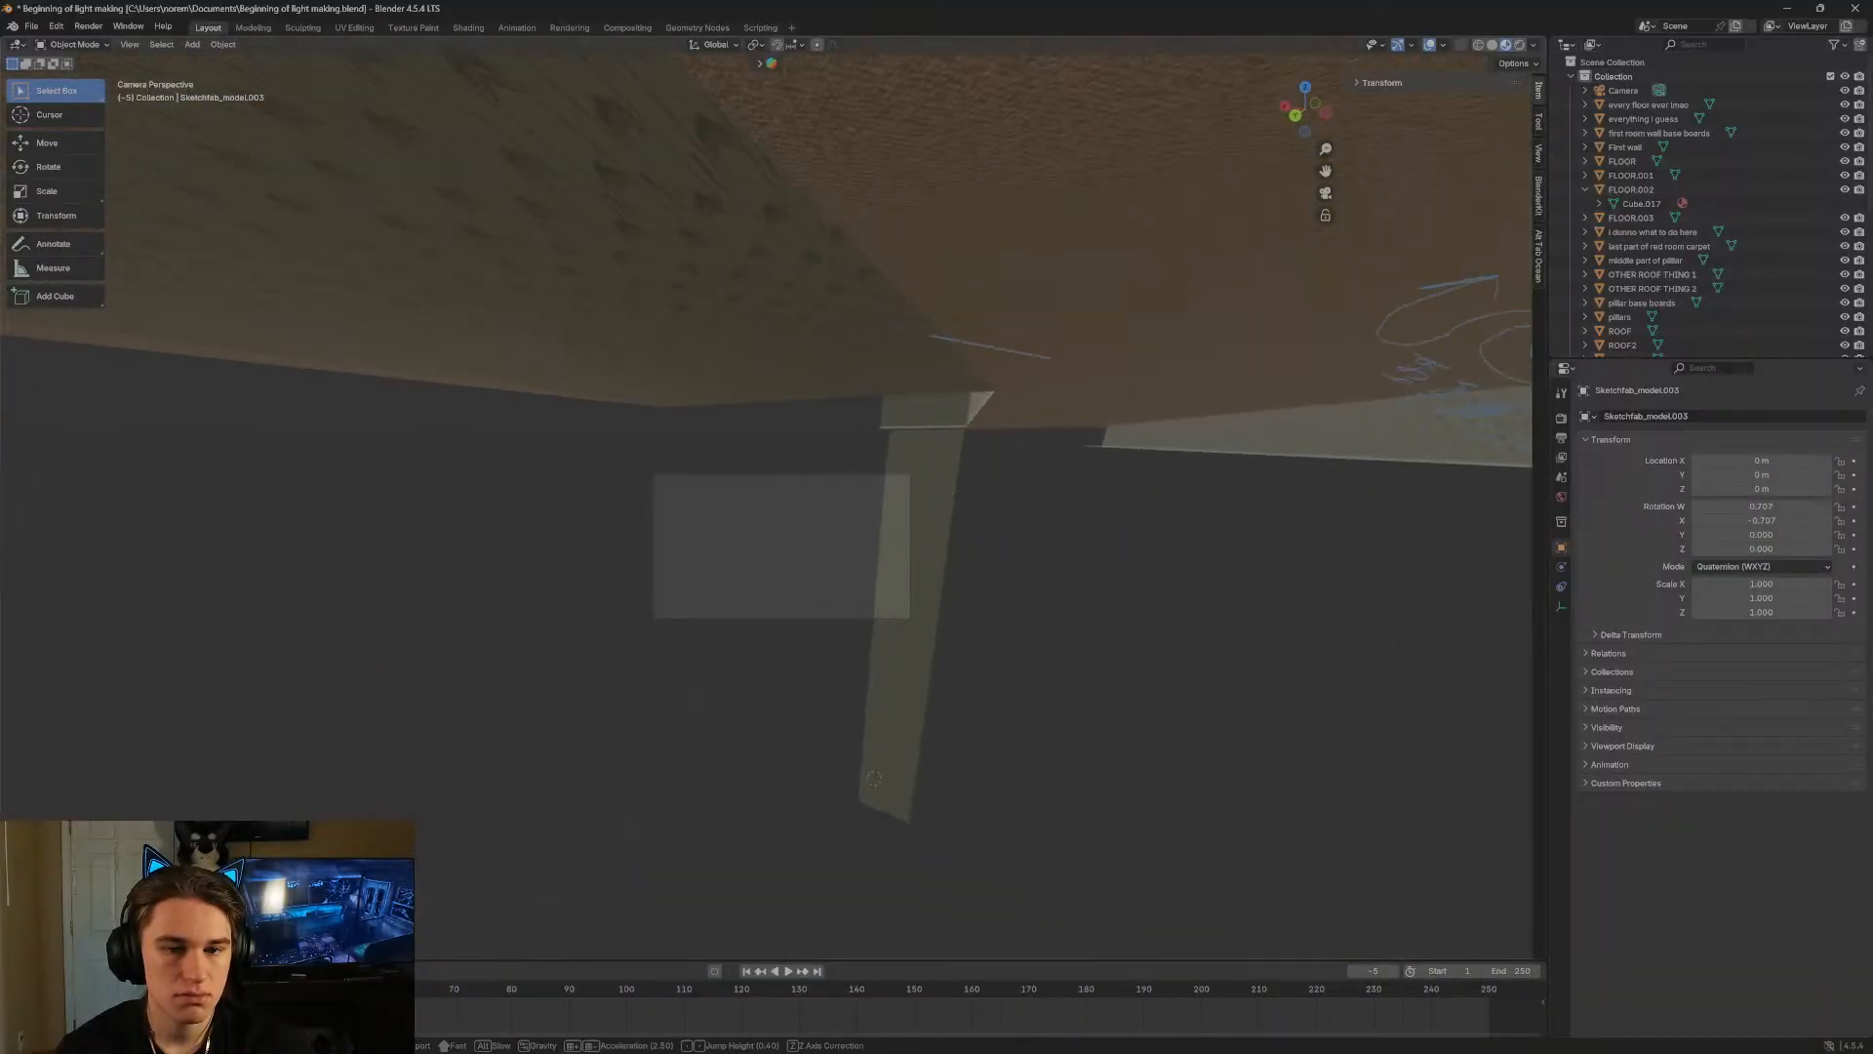
{"action": "key", "text": "w"}
{"action": "key", "text": "s"}
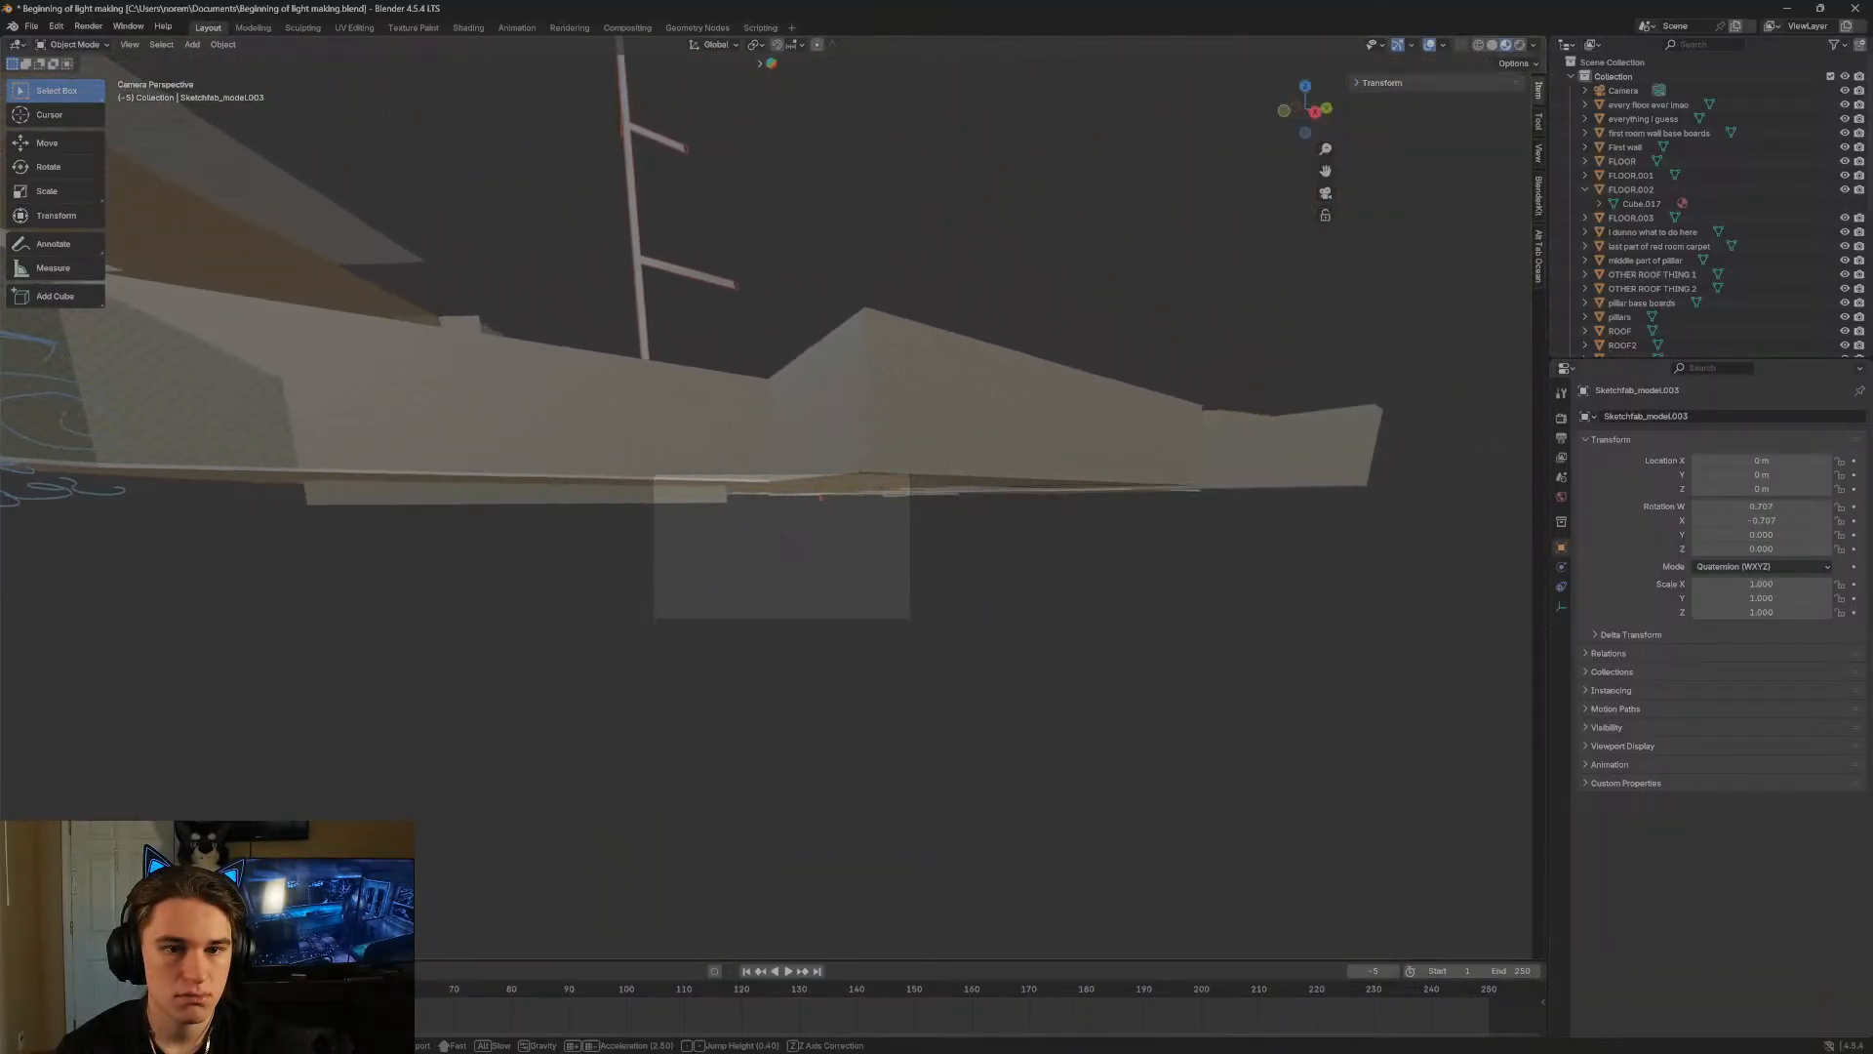
{"action": "key", "text": "w"}
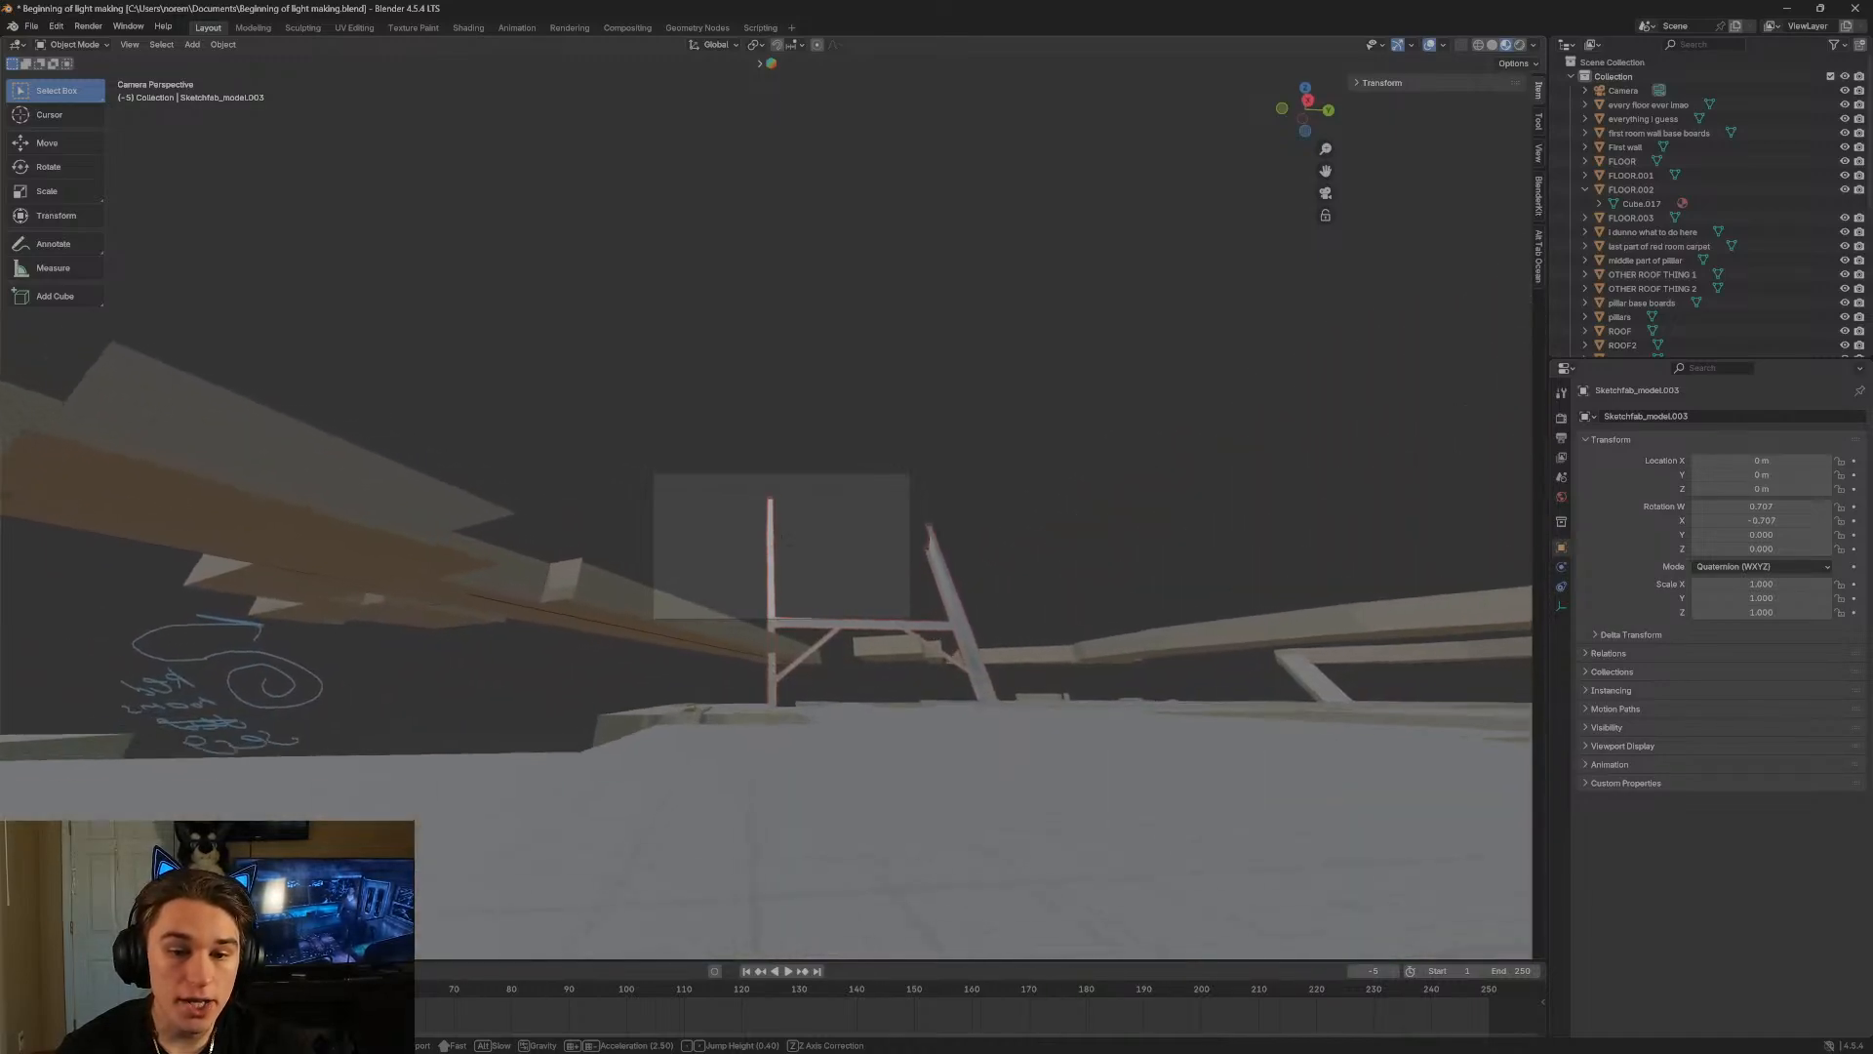
{"action": "key", "text": "w"}
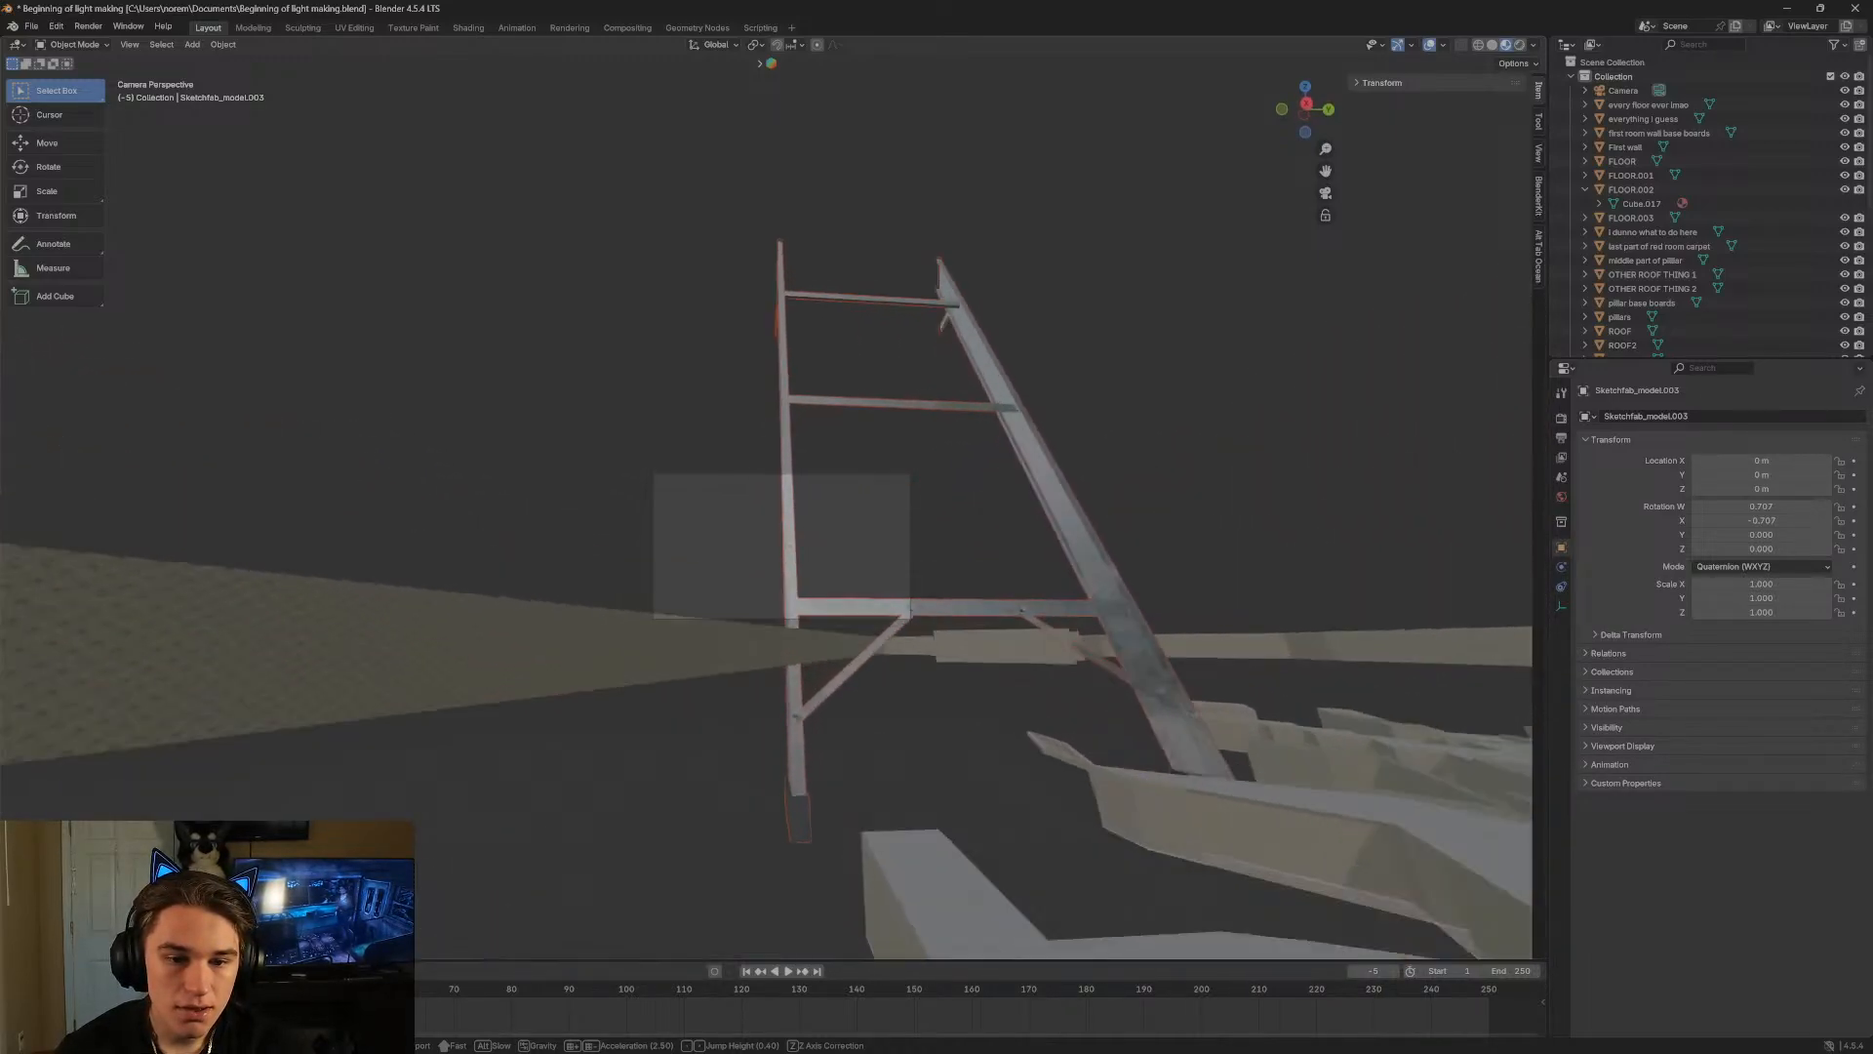
{"action": "key", "text": "w"}
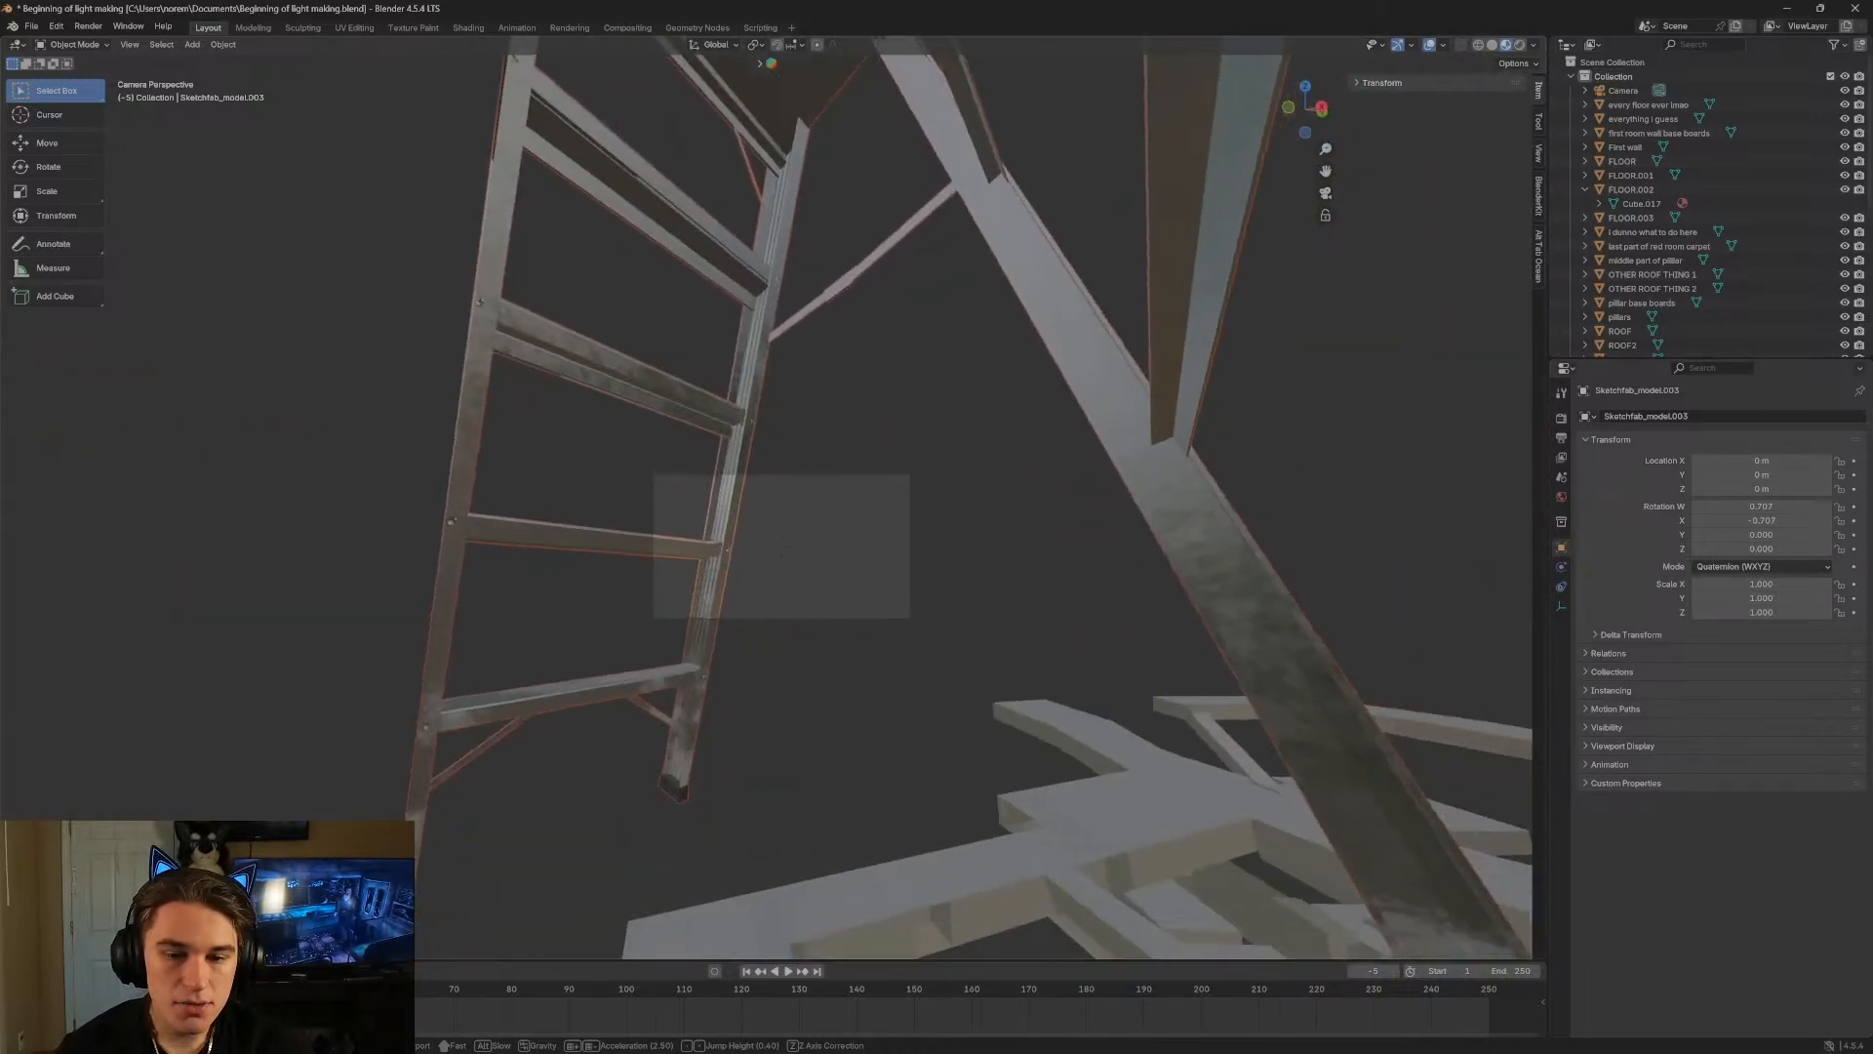
{"action": "key", "text": "s"}
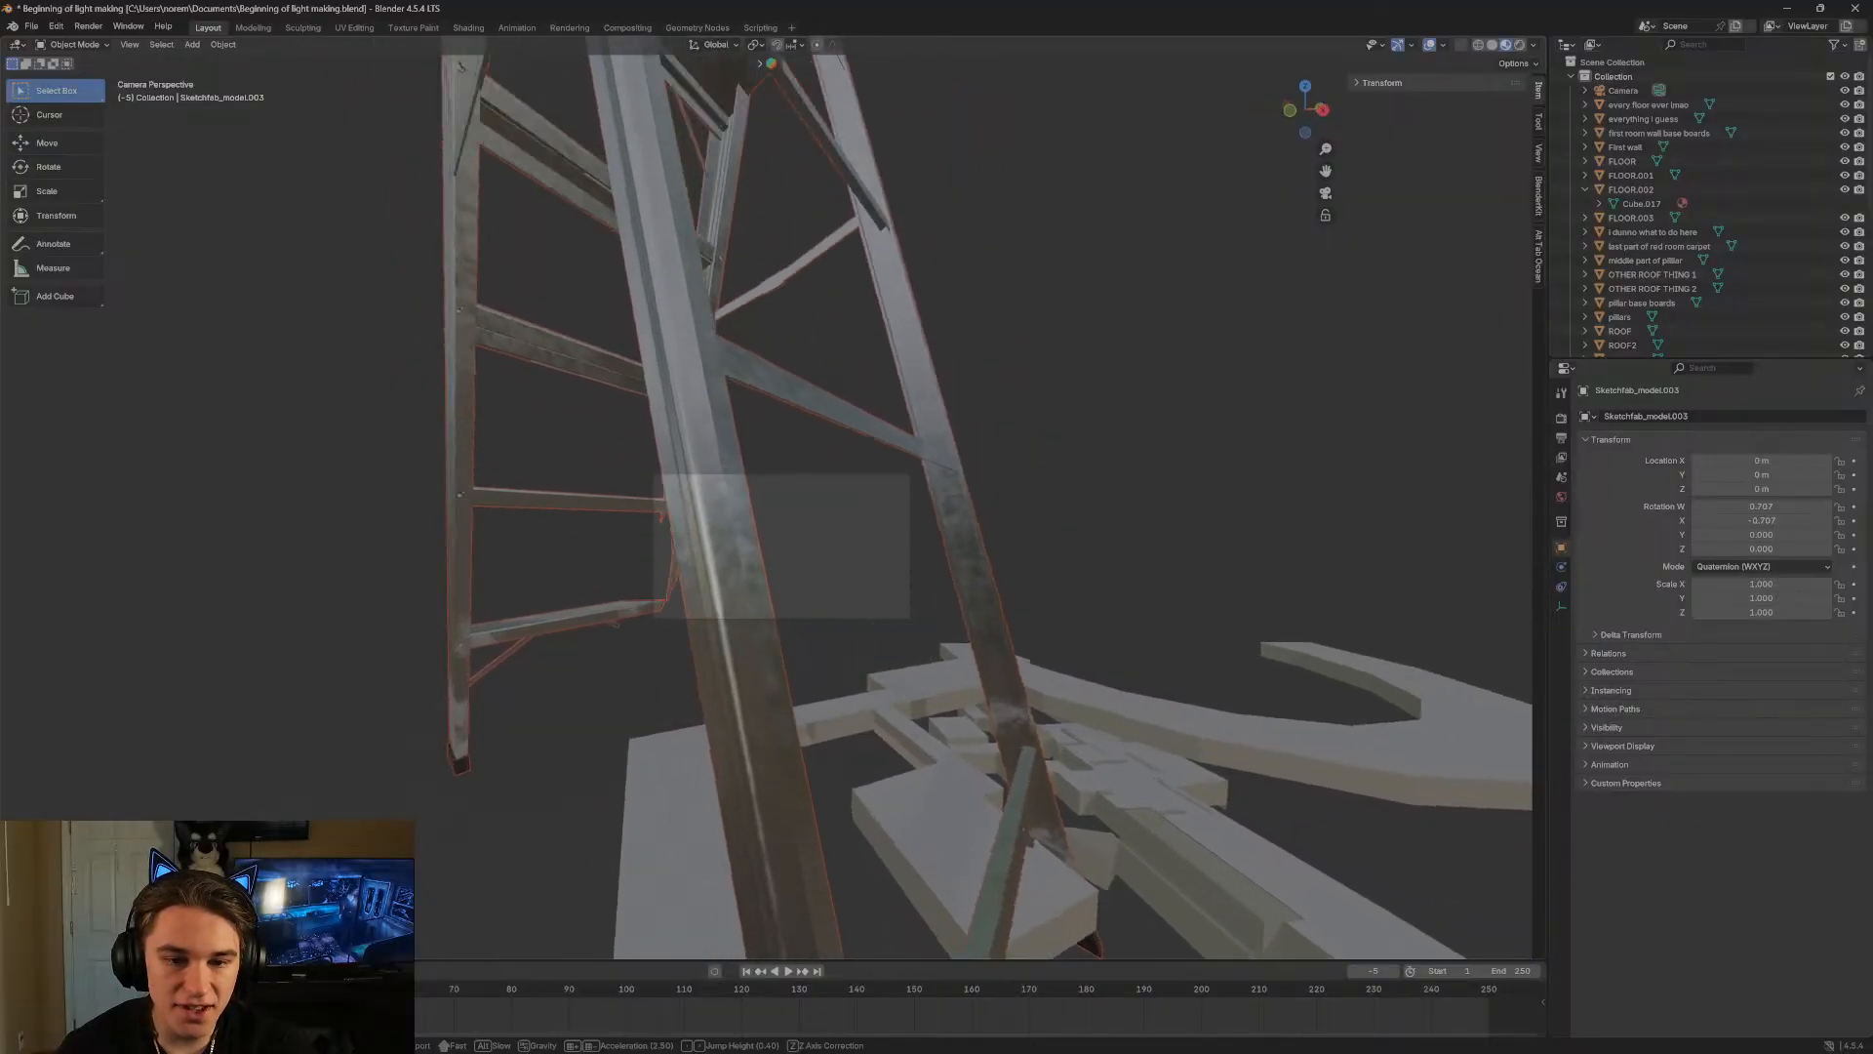
{"action": "left_click", "coordinate": [387, 251]}
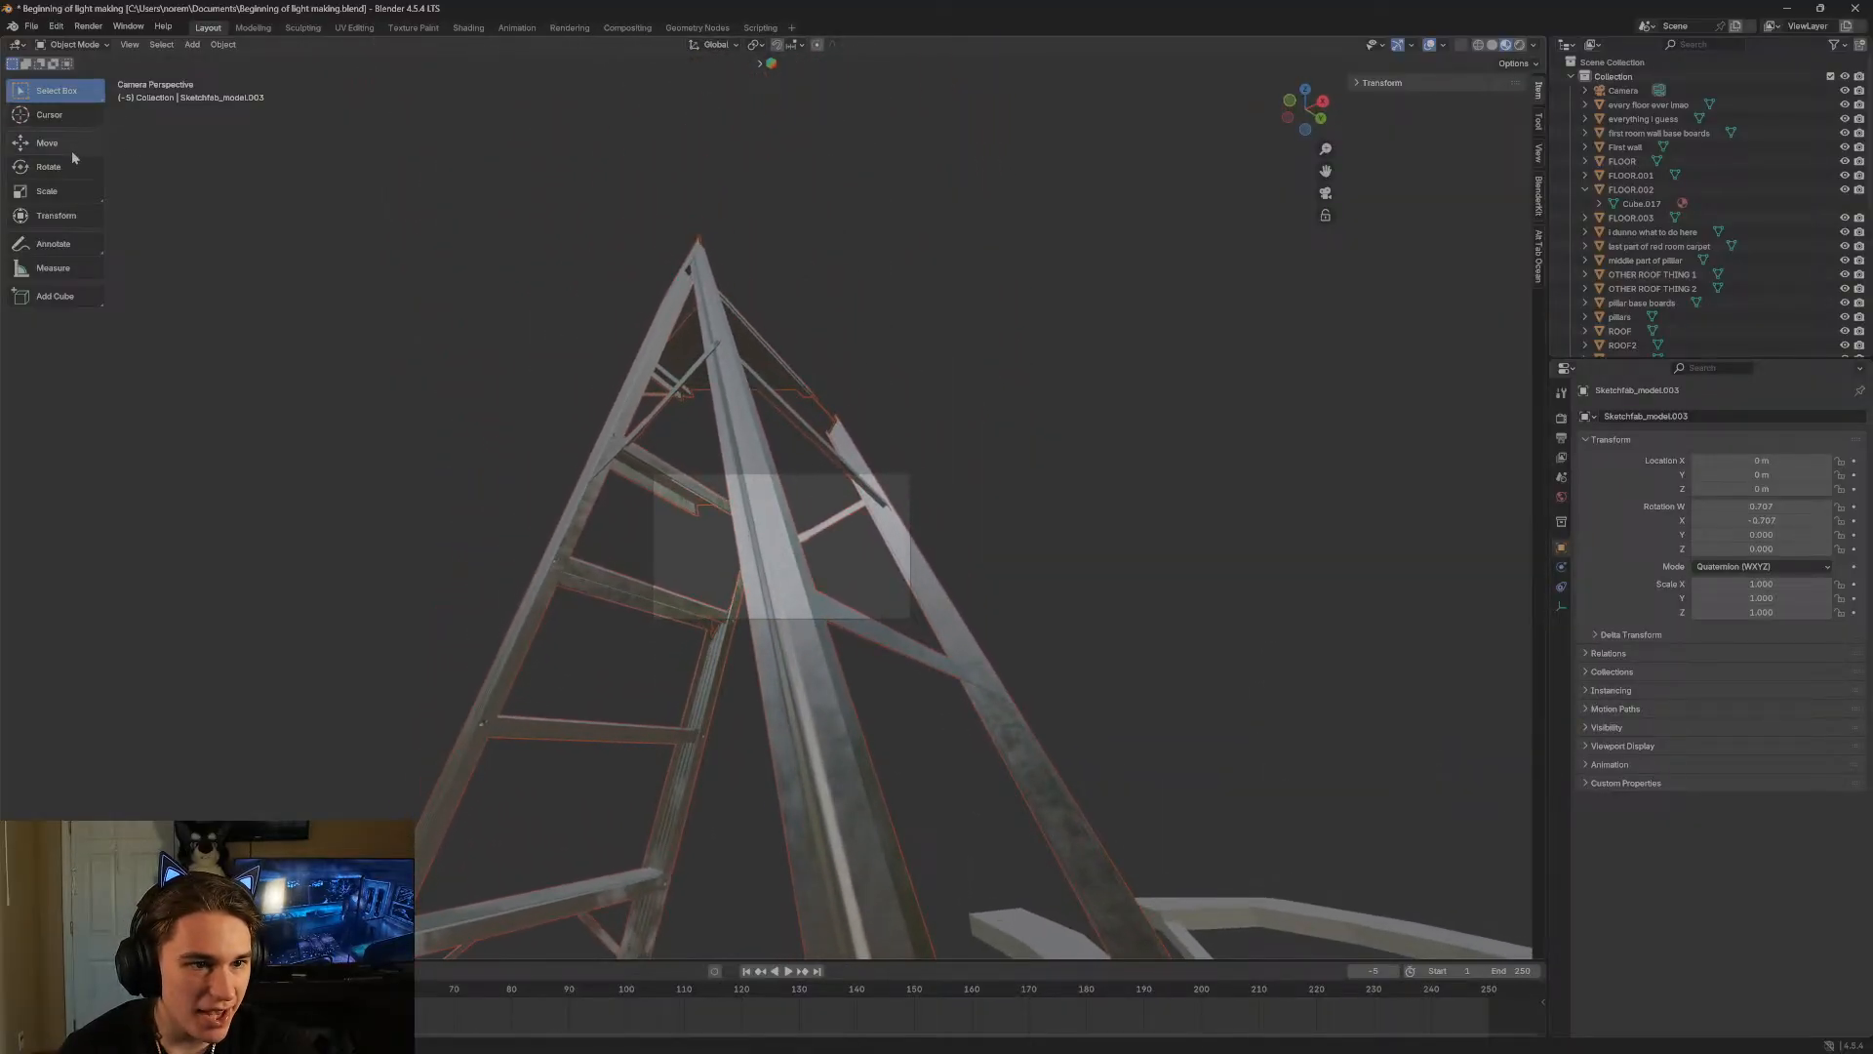
Scale the oversized step ladder down uniformly in two passes, to a scale of about -0.040.
{"action": "key", "text": "s"}
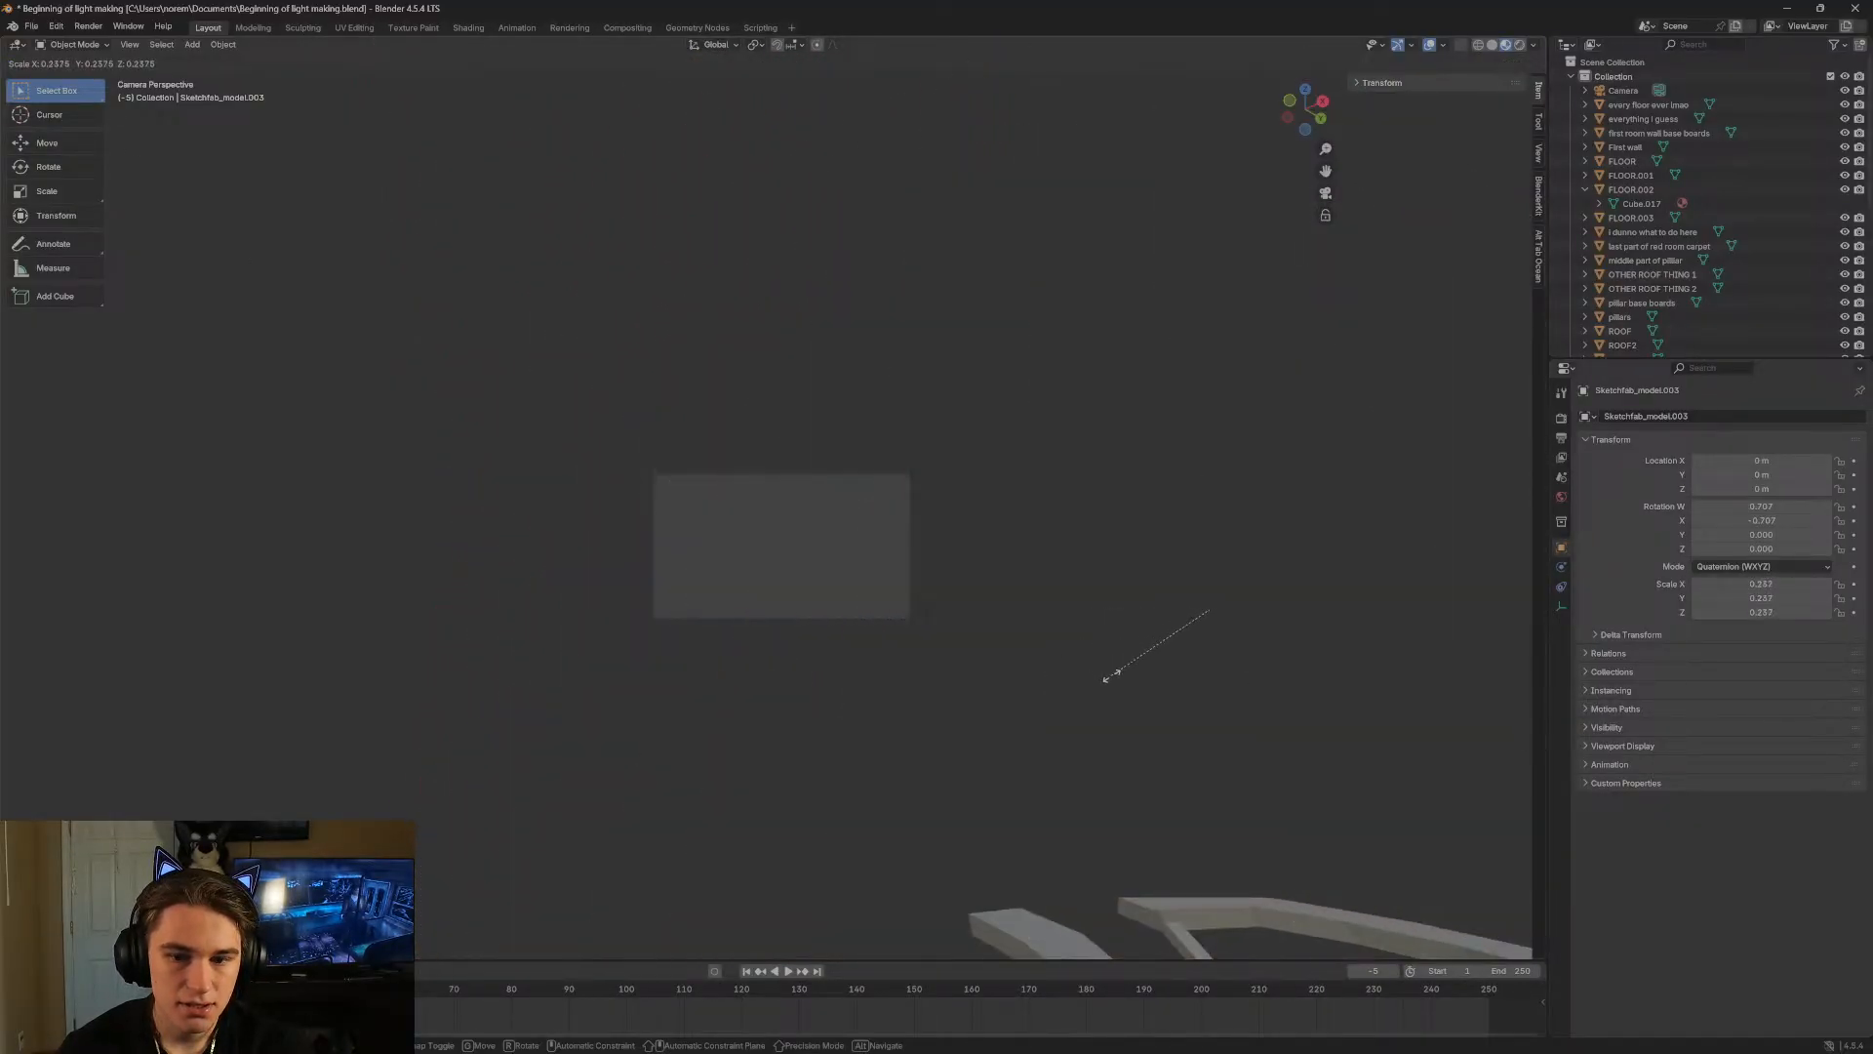
{"action": "left_click", "coordinate": [947, 589]}
{"action": "key", "text": "shift+grave"}
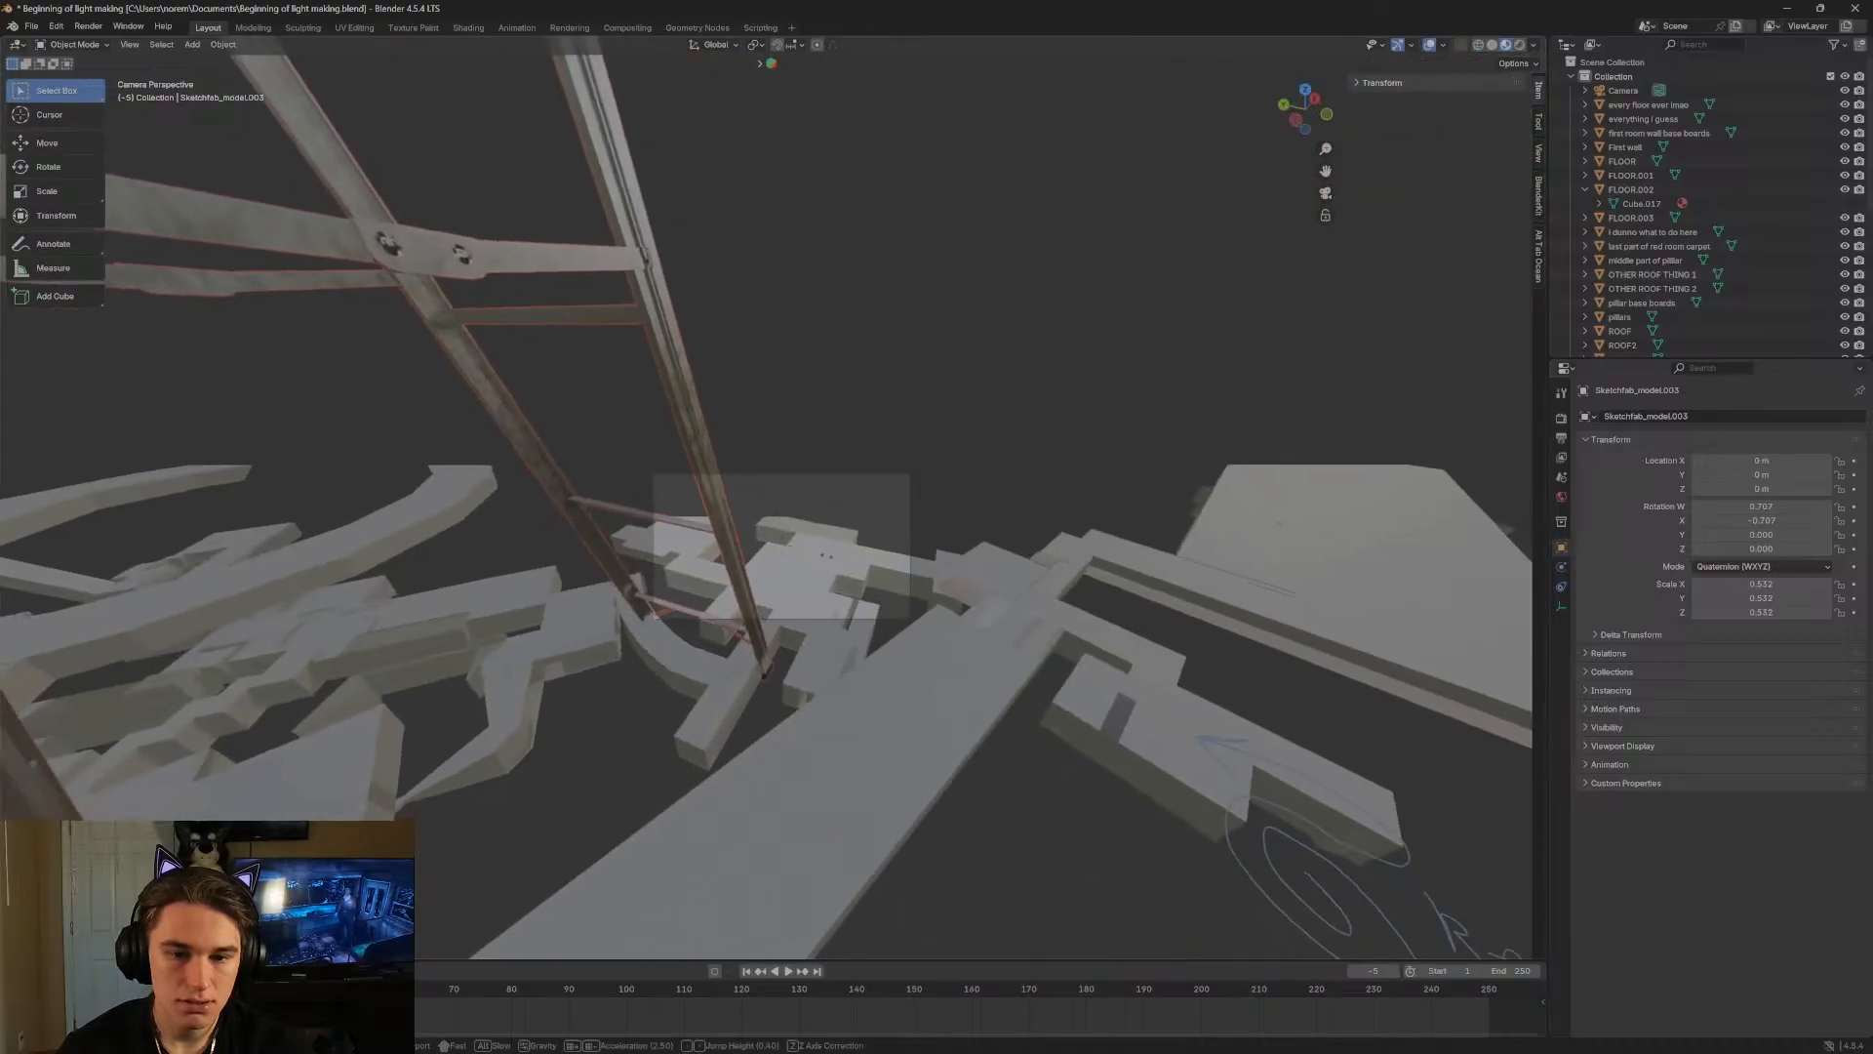
{"action": "left_click", "coordinate": [947, 589]}
{"action": "key", "text": "s"}
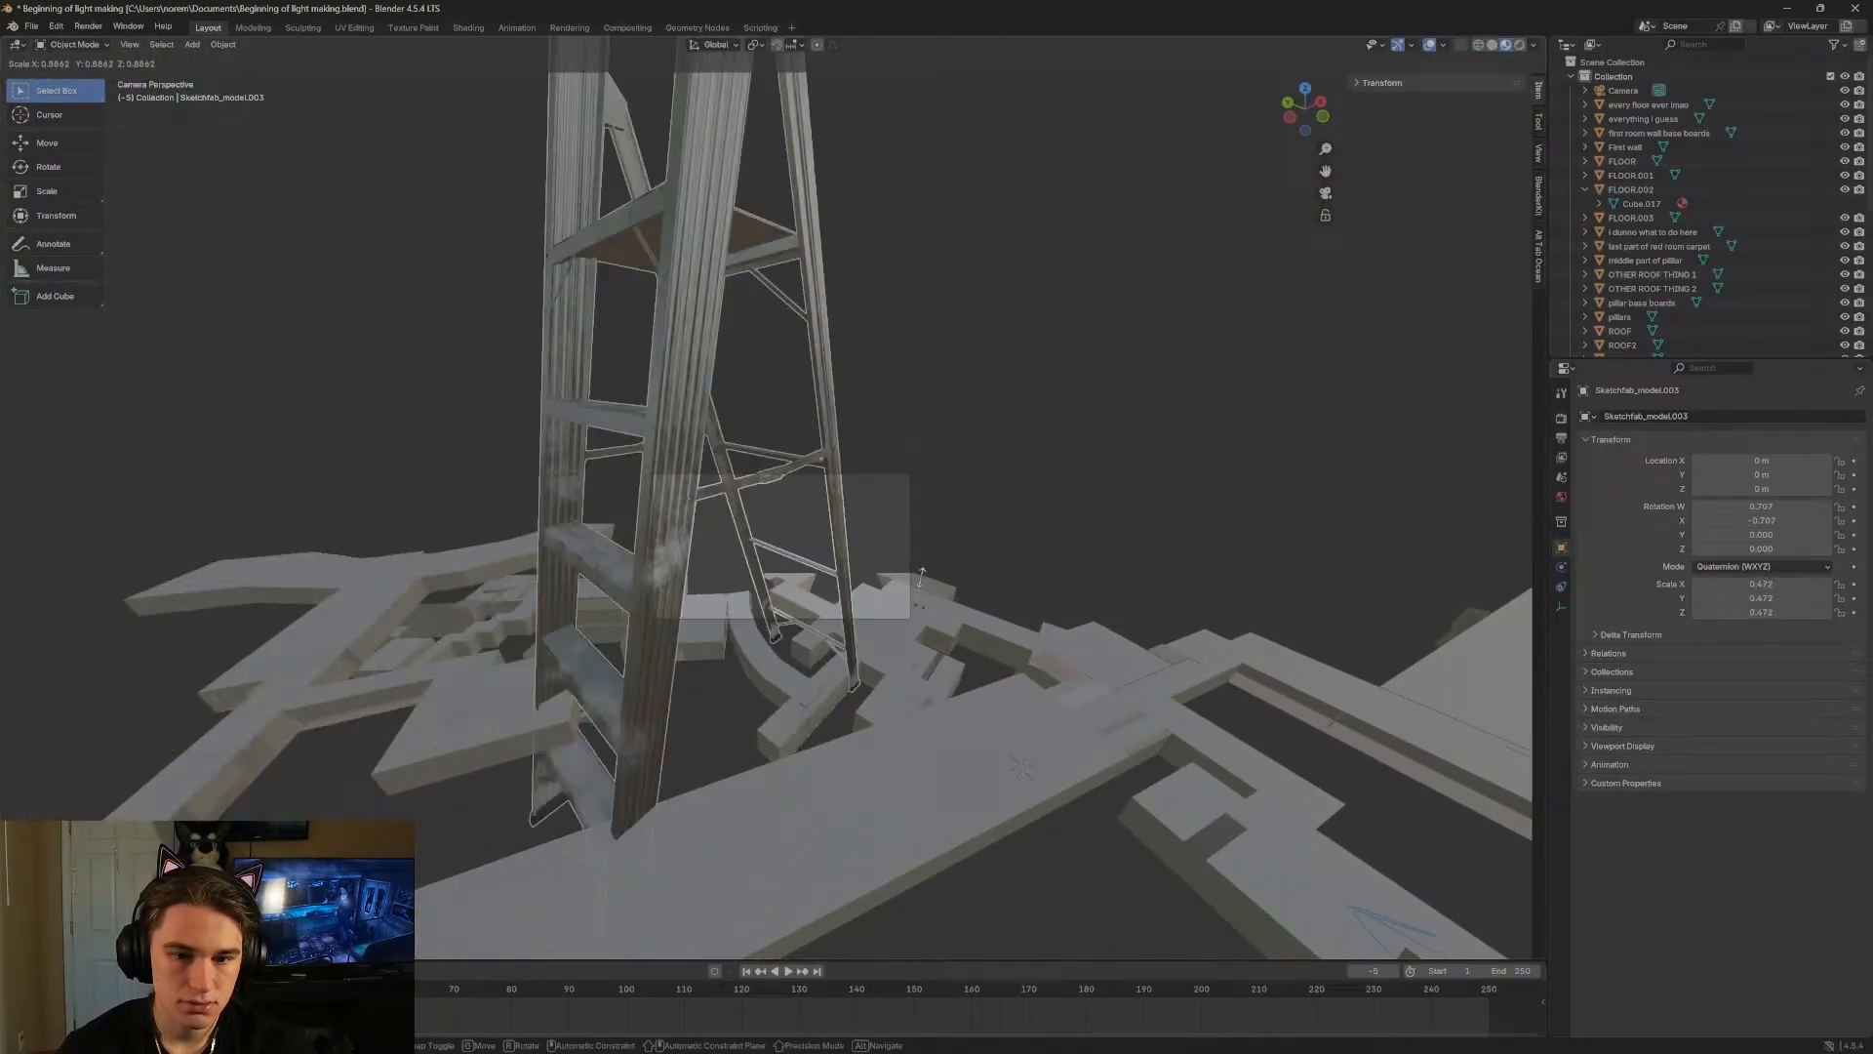
{"action": "left_click", "coordinate": [915, 607]}
{"action": "key", "text": "shift+grave"}
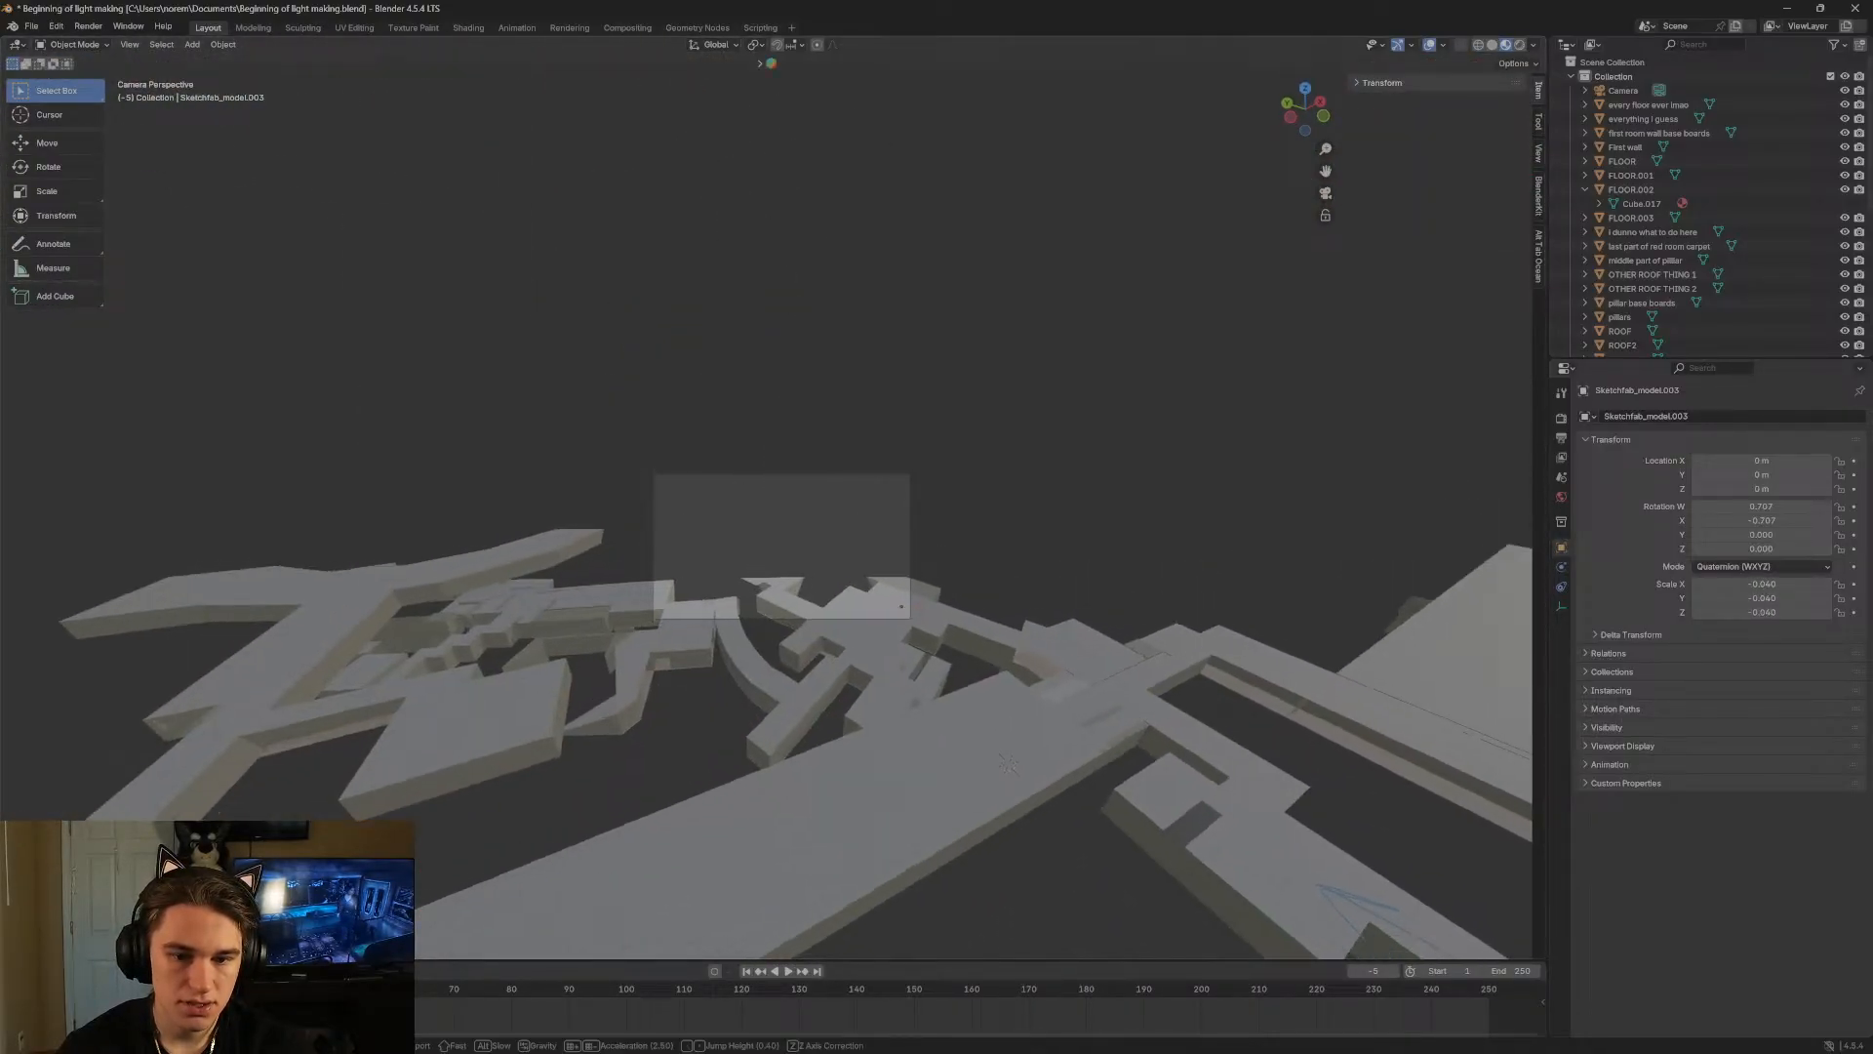
Scale the step ladder uniformly to about 0.019 so it fits inside the room with the fluorescent fixture.
{"action": "key", "text": "w"}
{"action": "key", "text": "w"}
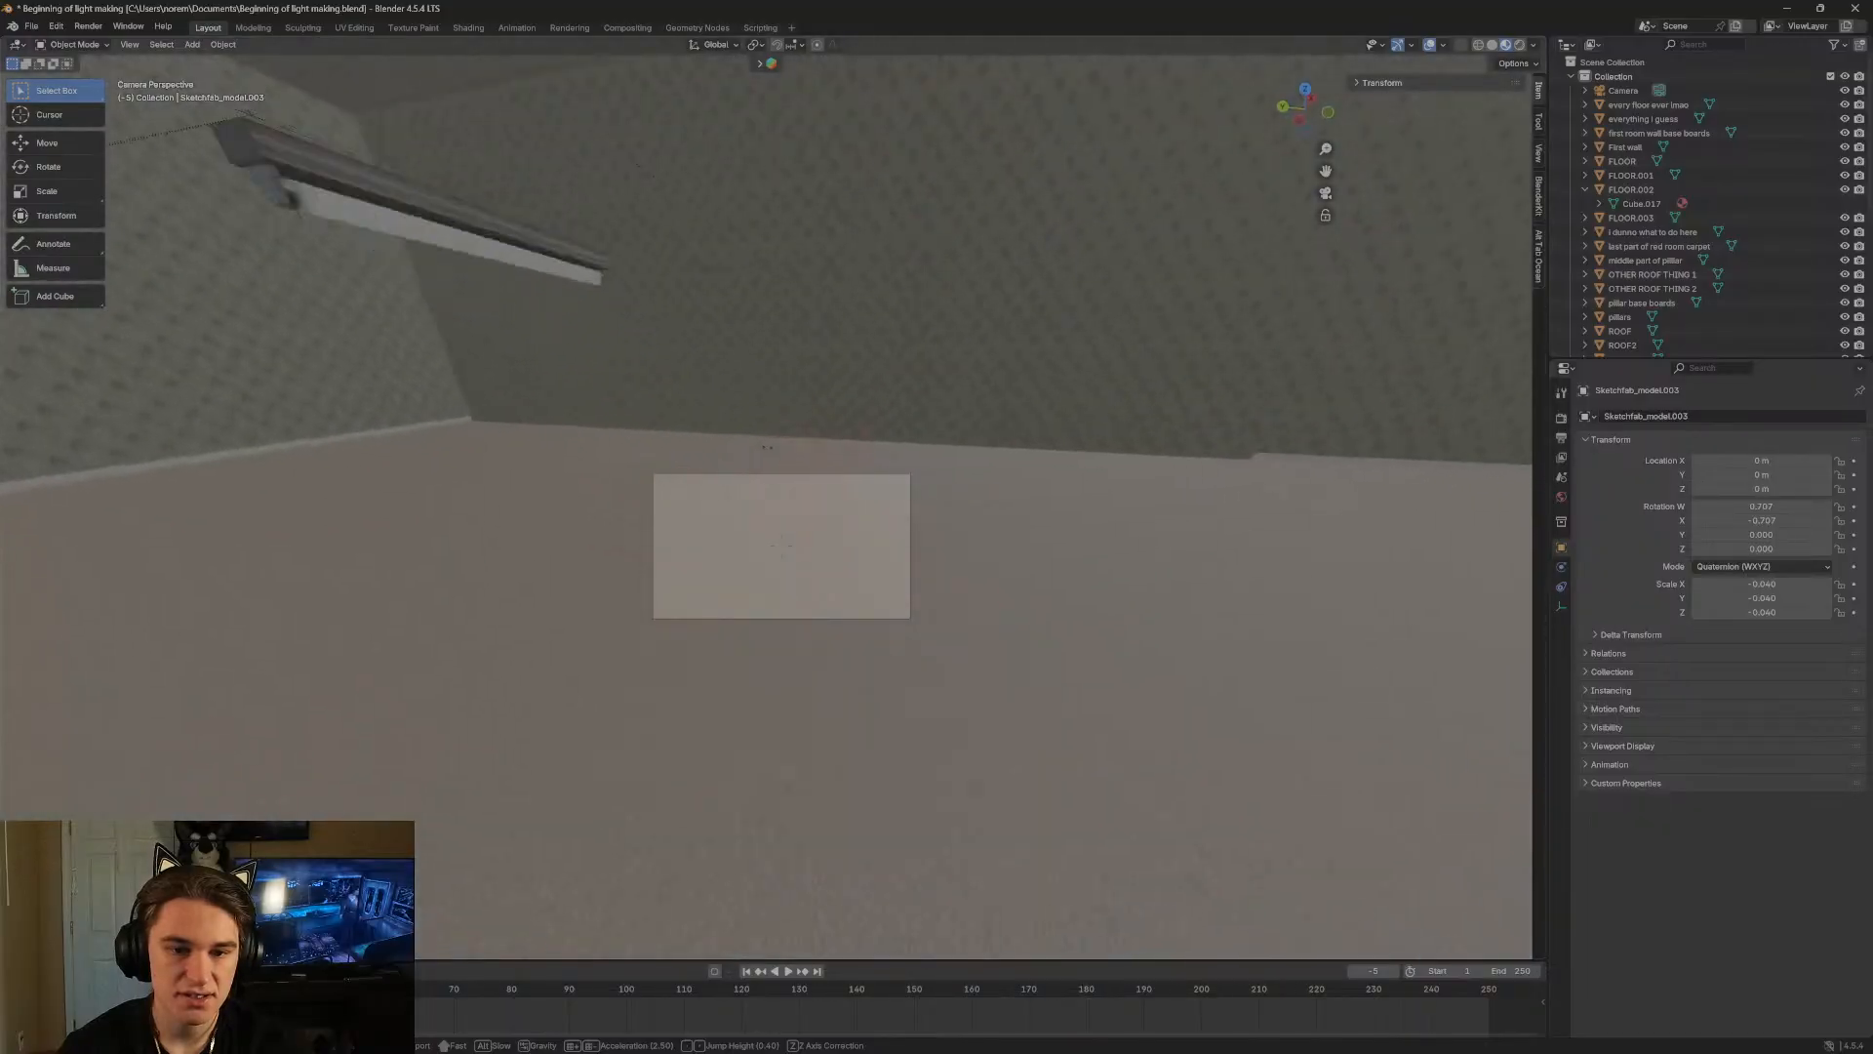
{"action": "key", "text": "s"}
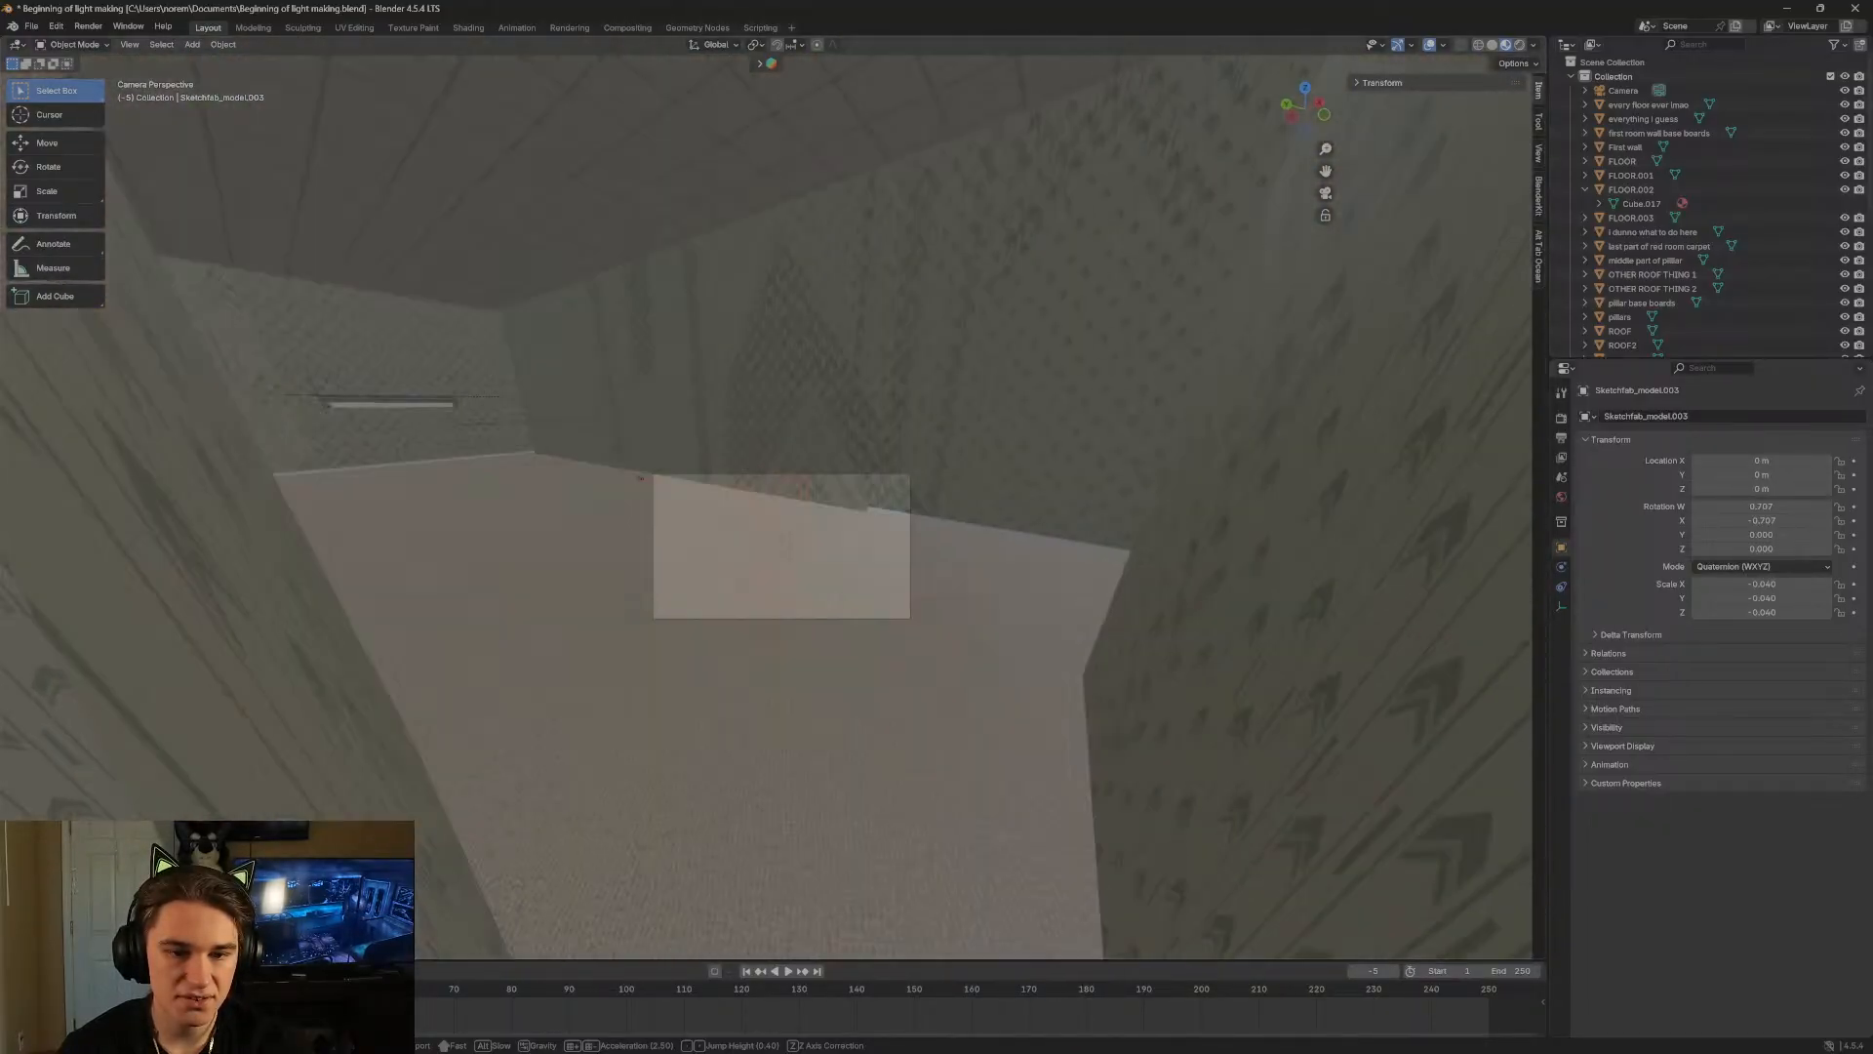
{"action": "left_click", "coordinate": [900, 616]}
{"action": "key", "text": "s"}
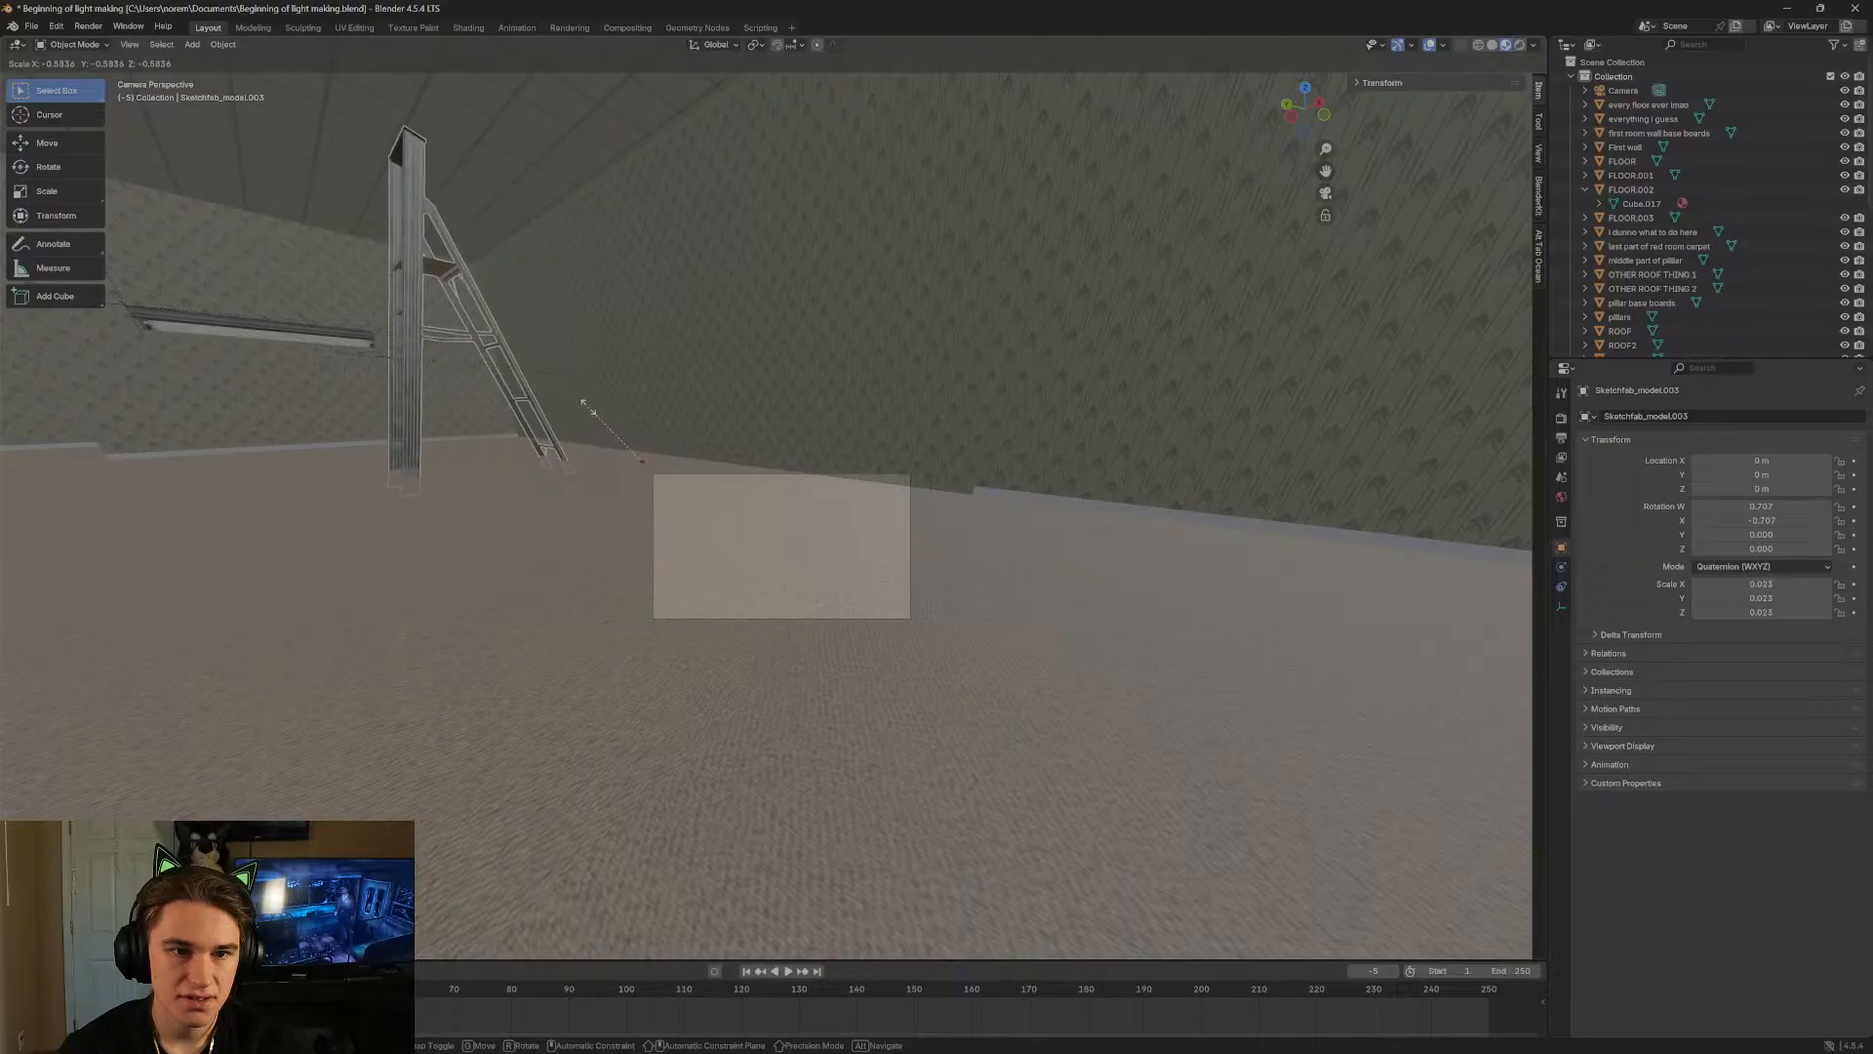
{"action": "left_click", "coordinate": [599, 423]}
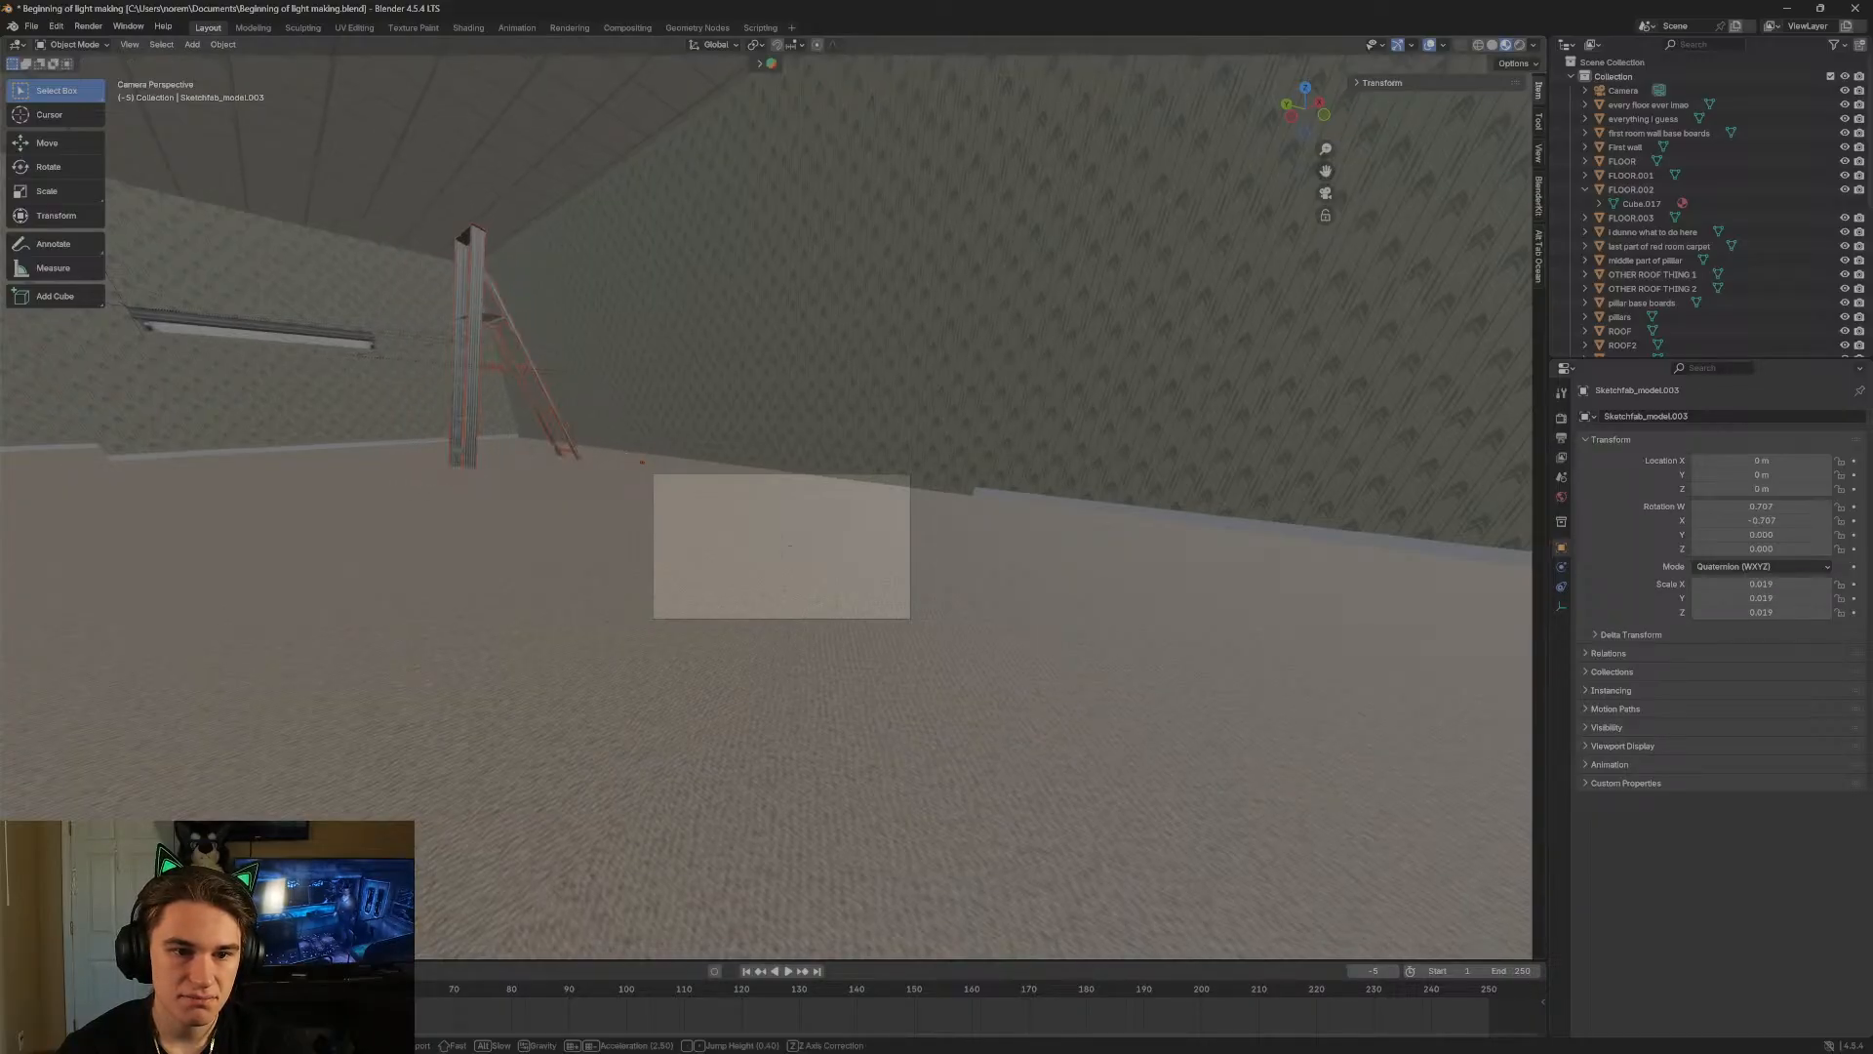
Move the step ladder freely away from its starting point beside the fluorescent fixture, to a height of about 3.1 m.
{"action": "key", "text": "w"}
{"action": "key", "text": "a"}
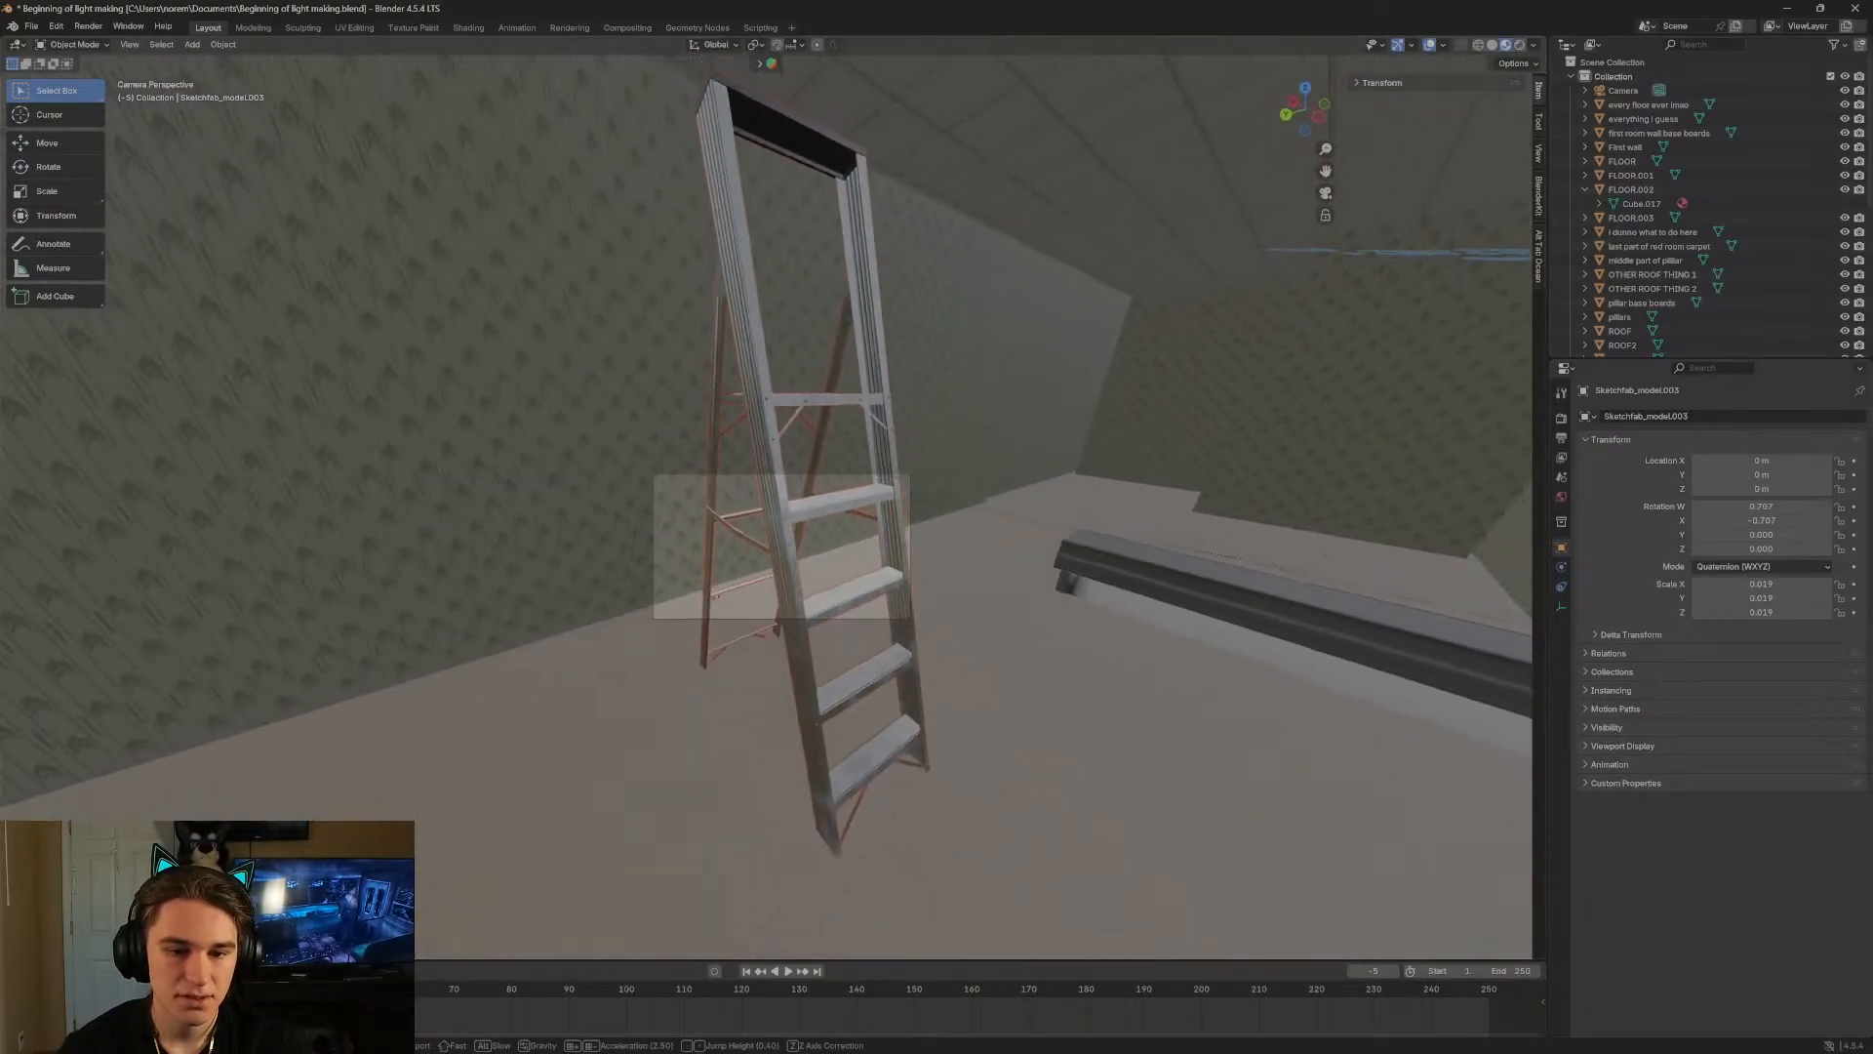
{"action": "key", "text": "s"}
{"action": "left_click", "coordinate": [596, 420]}
{"action": "left_click", "coordinate": [65, 146]}
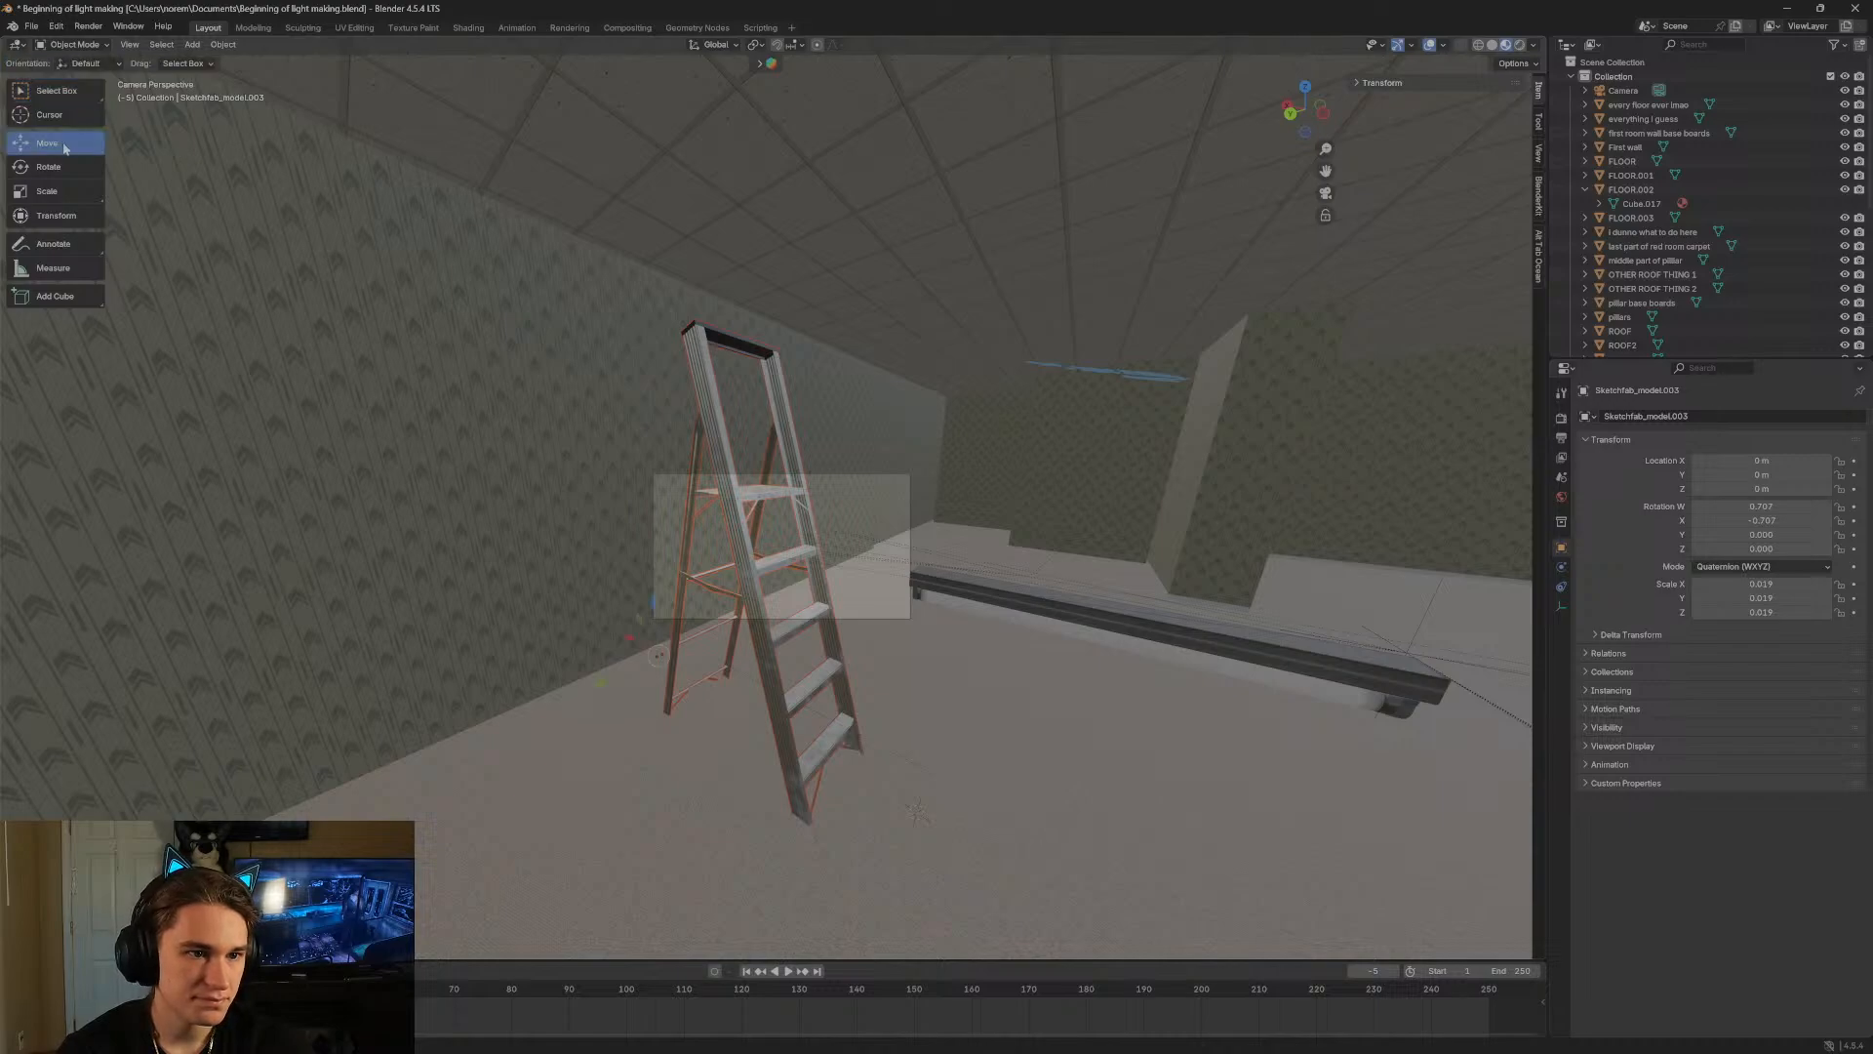
{"action": "left_click_drag", "start_coordinate": [664, 654], "coordinate": [893, 443]}
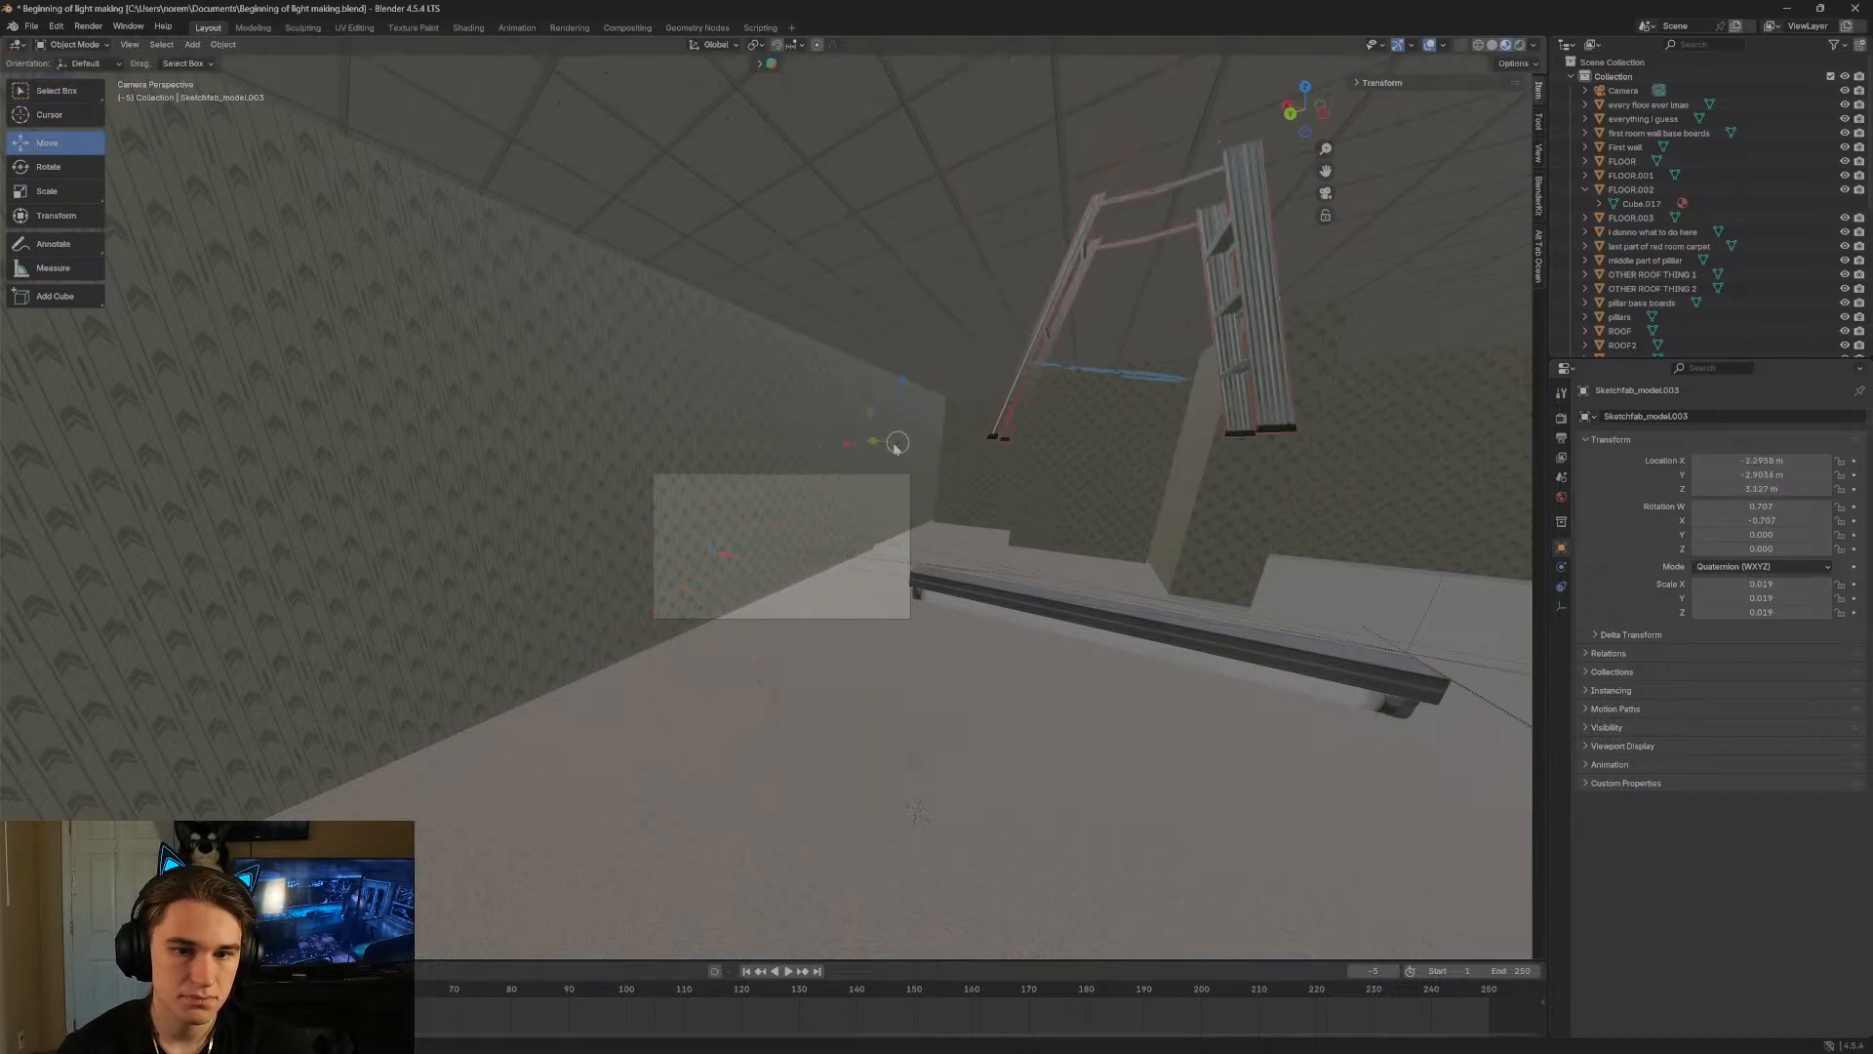
Move the step ladder up toward the upper level of the map, to a height of about 10.5 m.
{"action": "key", "text": "shift+grave"}
{"action": "key", "text": "s"}
{"action": "key", "text": "s"}
{"action": "left_click", "coordinate": [858, 482]}
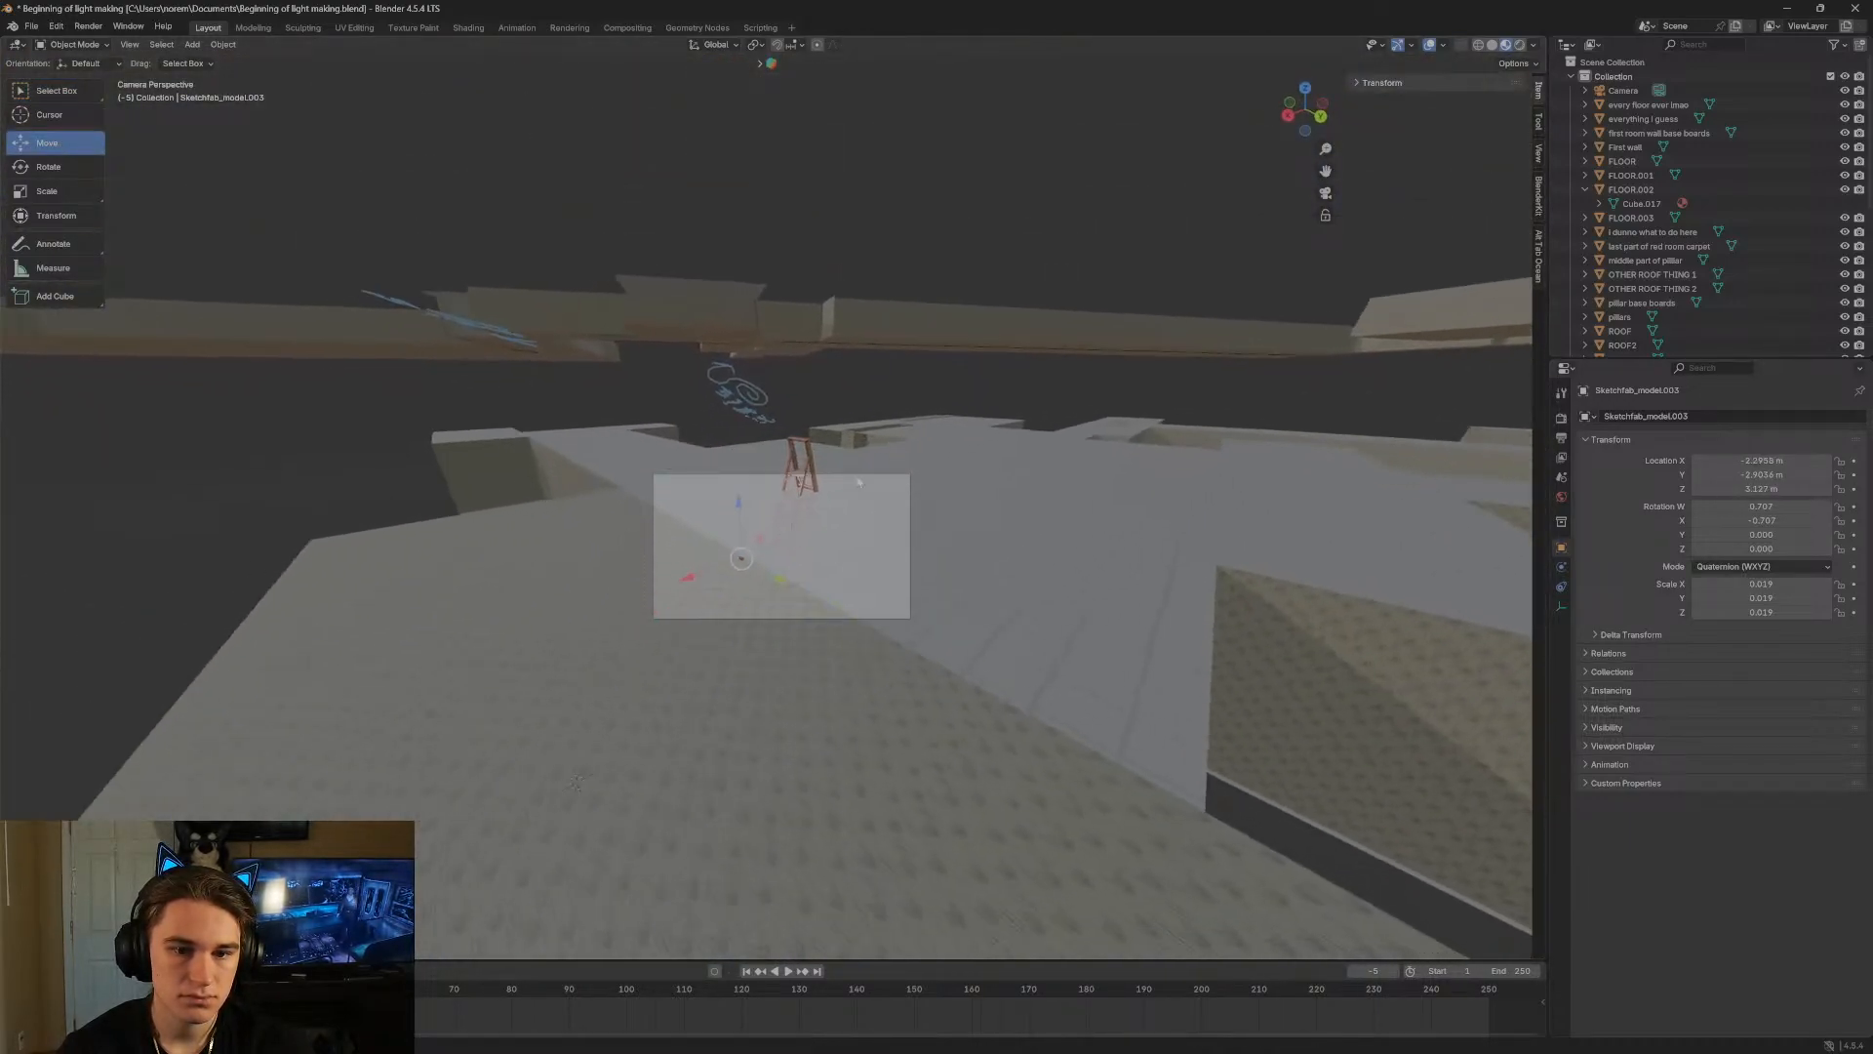
{"action": "left_click_drag", "start_coordinate": [746, 560], "coordinate": [741, 317]}
Move the step ladder across the map toward the long wallpapered hallway in two passes, ending at a height of about 11.3 m.
{"action": "key", "text": "shift+grave"}
{"action": "key", "text": "s"}
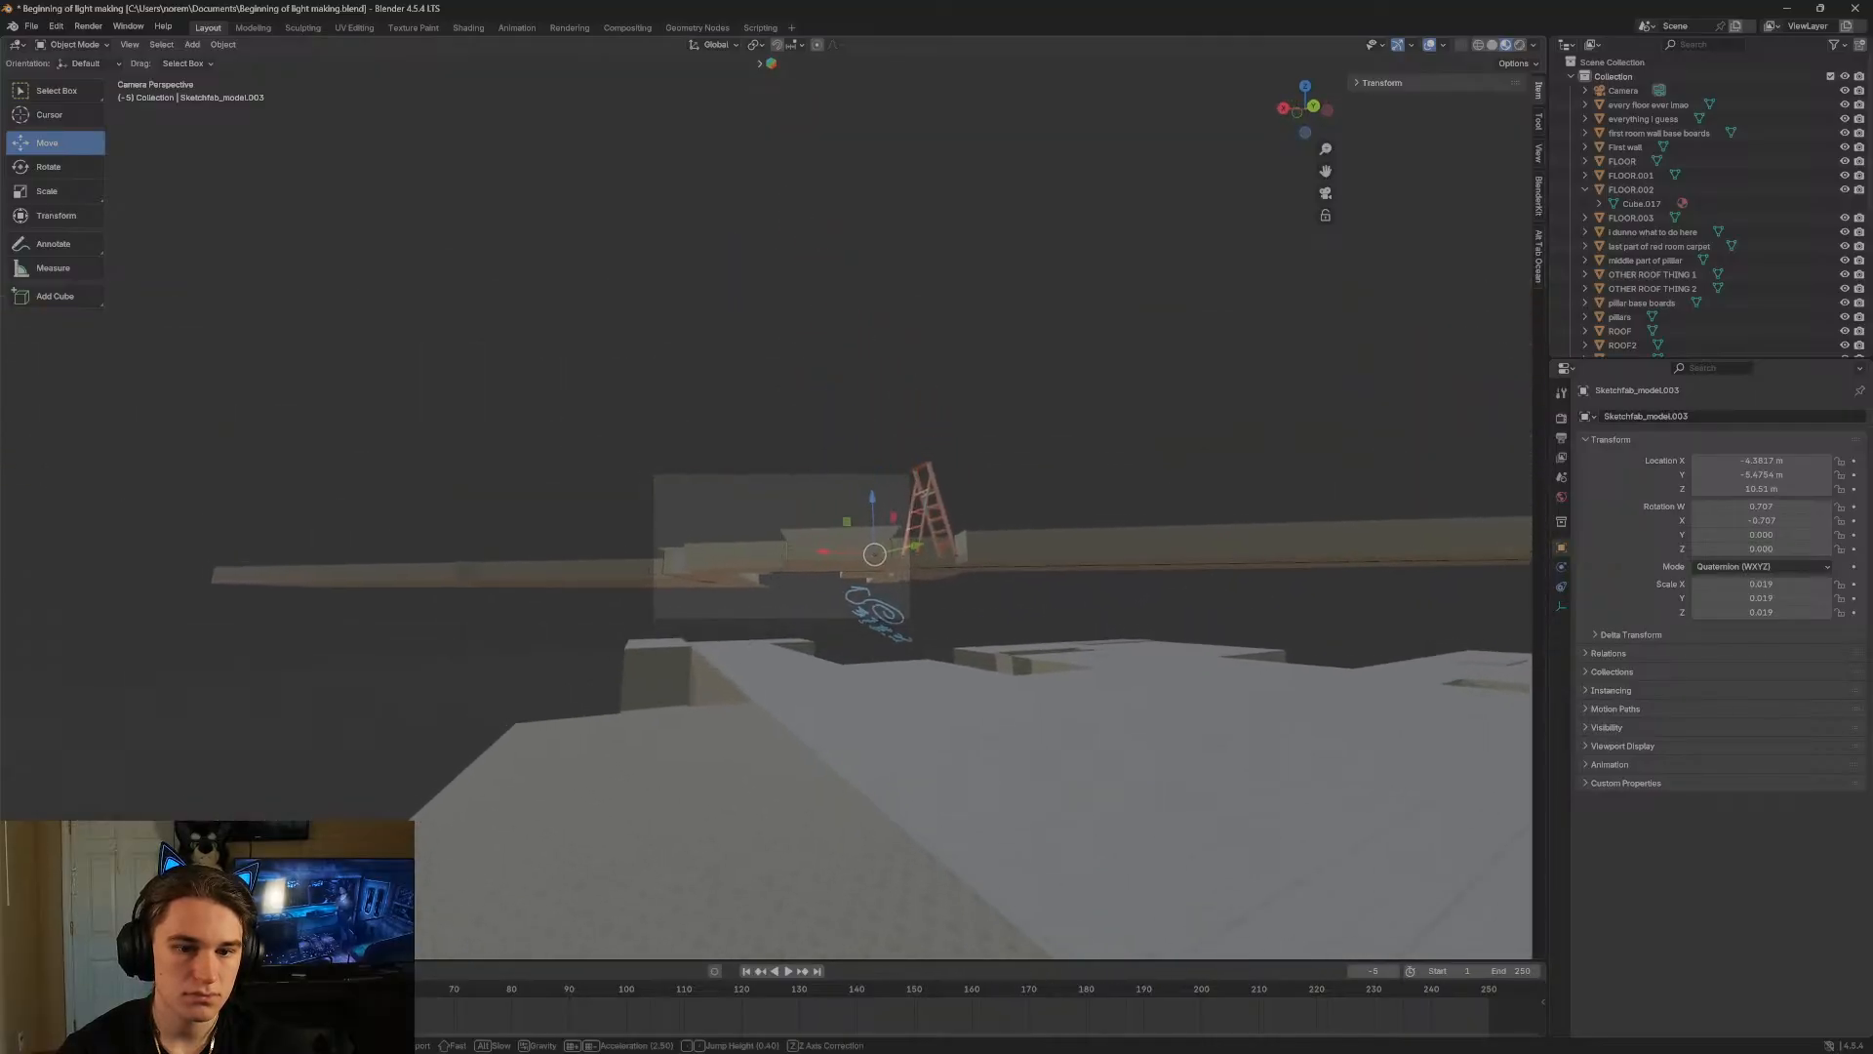
{"action": "key", "text": "w"}
{"action": "key", "text": "s"}
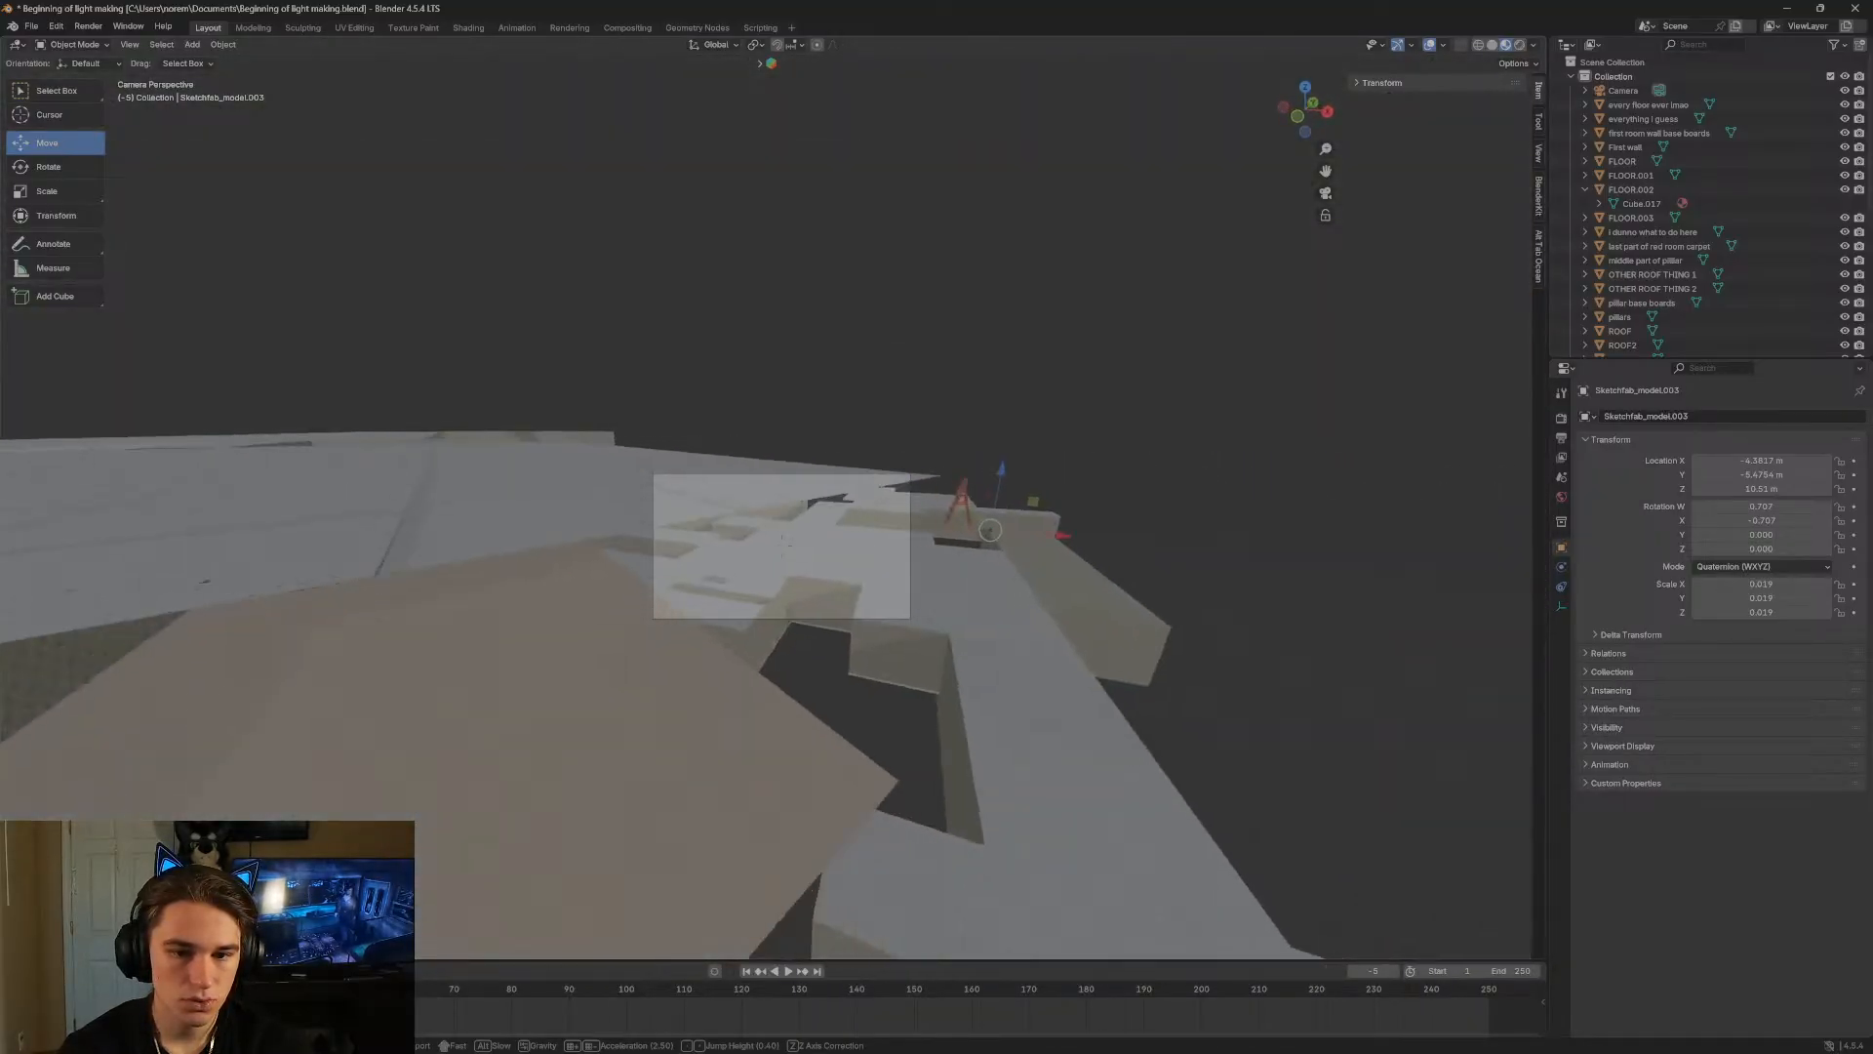
{"action": "left_click", "coordinate": [899, 407]}
{"action": "left_click_drag", "start_coordinate": [976, 551], "coordinate": [862, 526]}
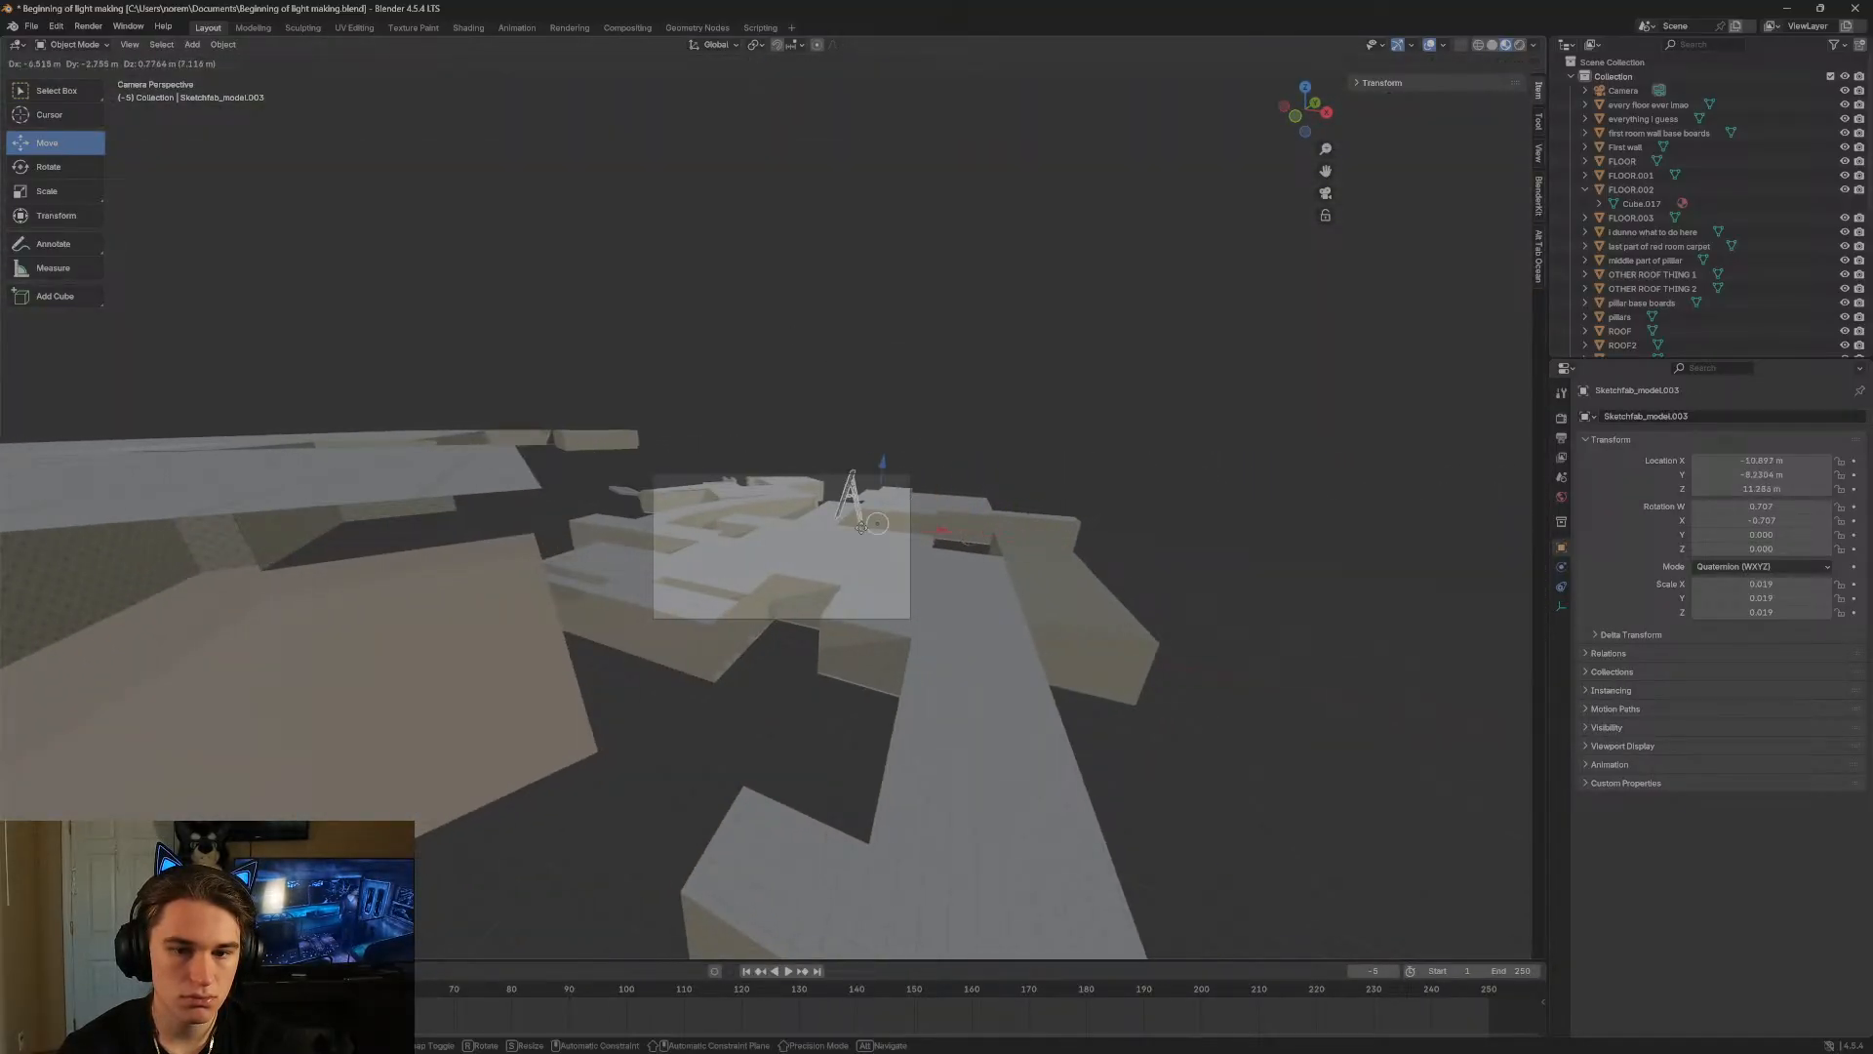
{"action": "left_click_drag", "start_coordinate": [313, 524], "coordinate": [277, 532]}
Bring the step ladder forward along X into the near part of the hallway and adjust its position to stand on the carpet.
{"action": "key", "text": "shift+grave"}
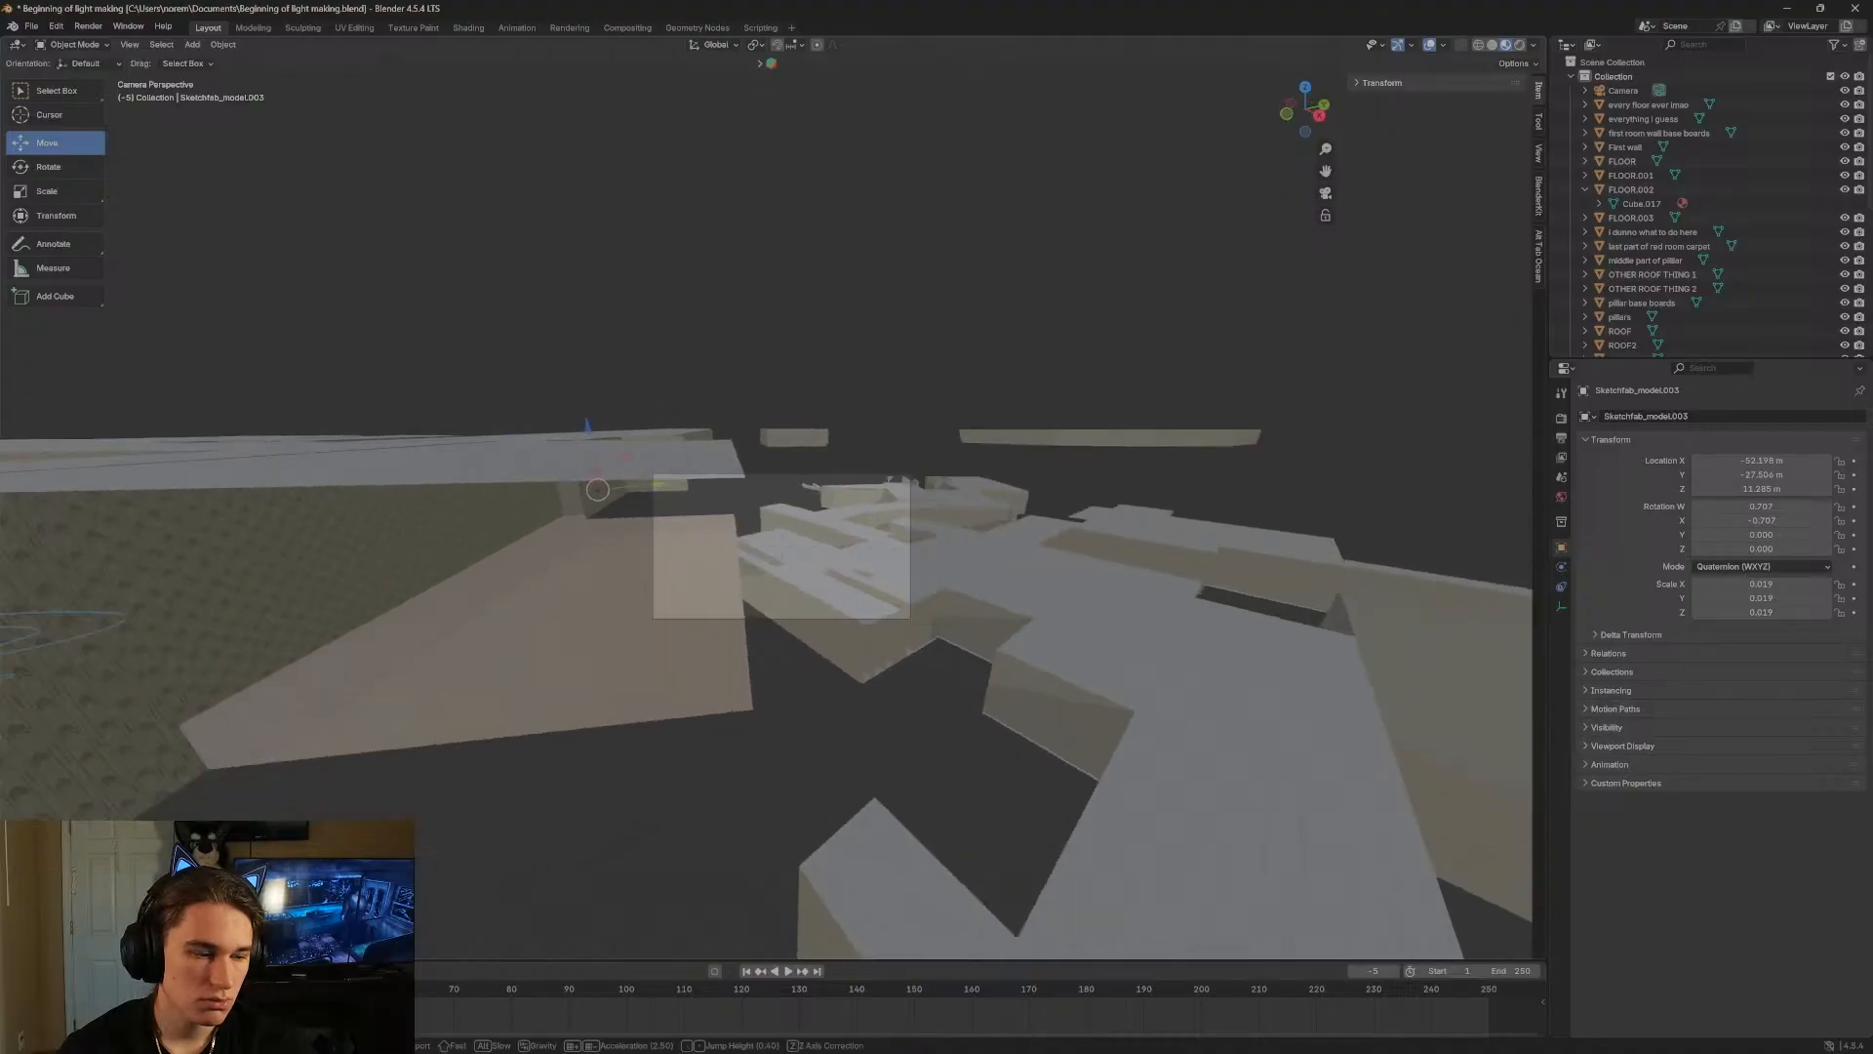
{"action": "key", "text": "w"}
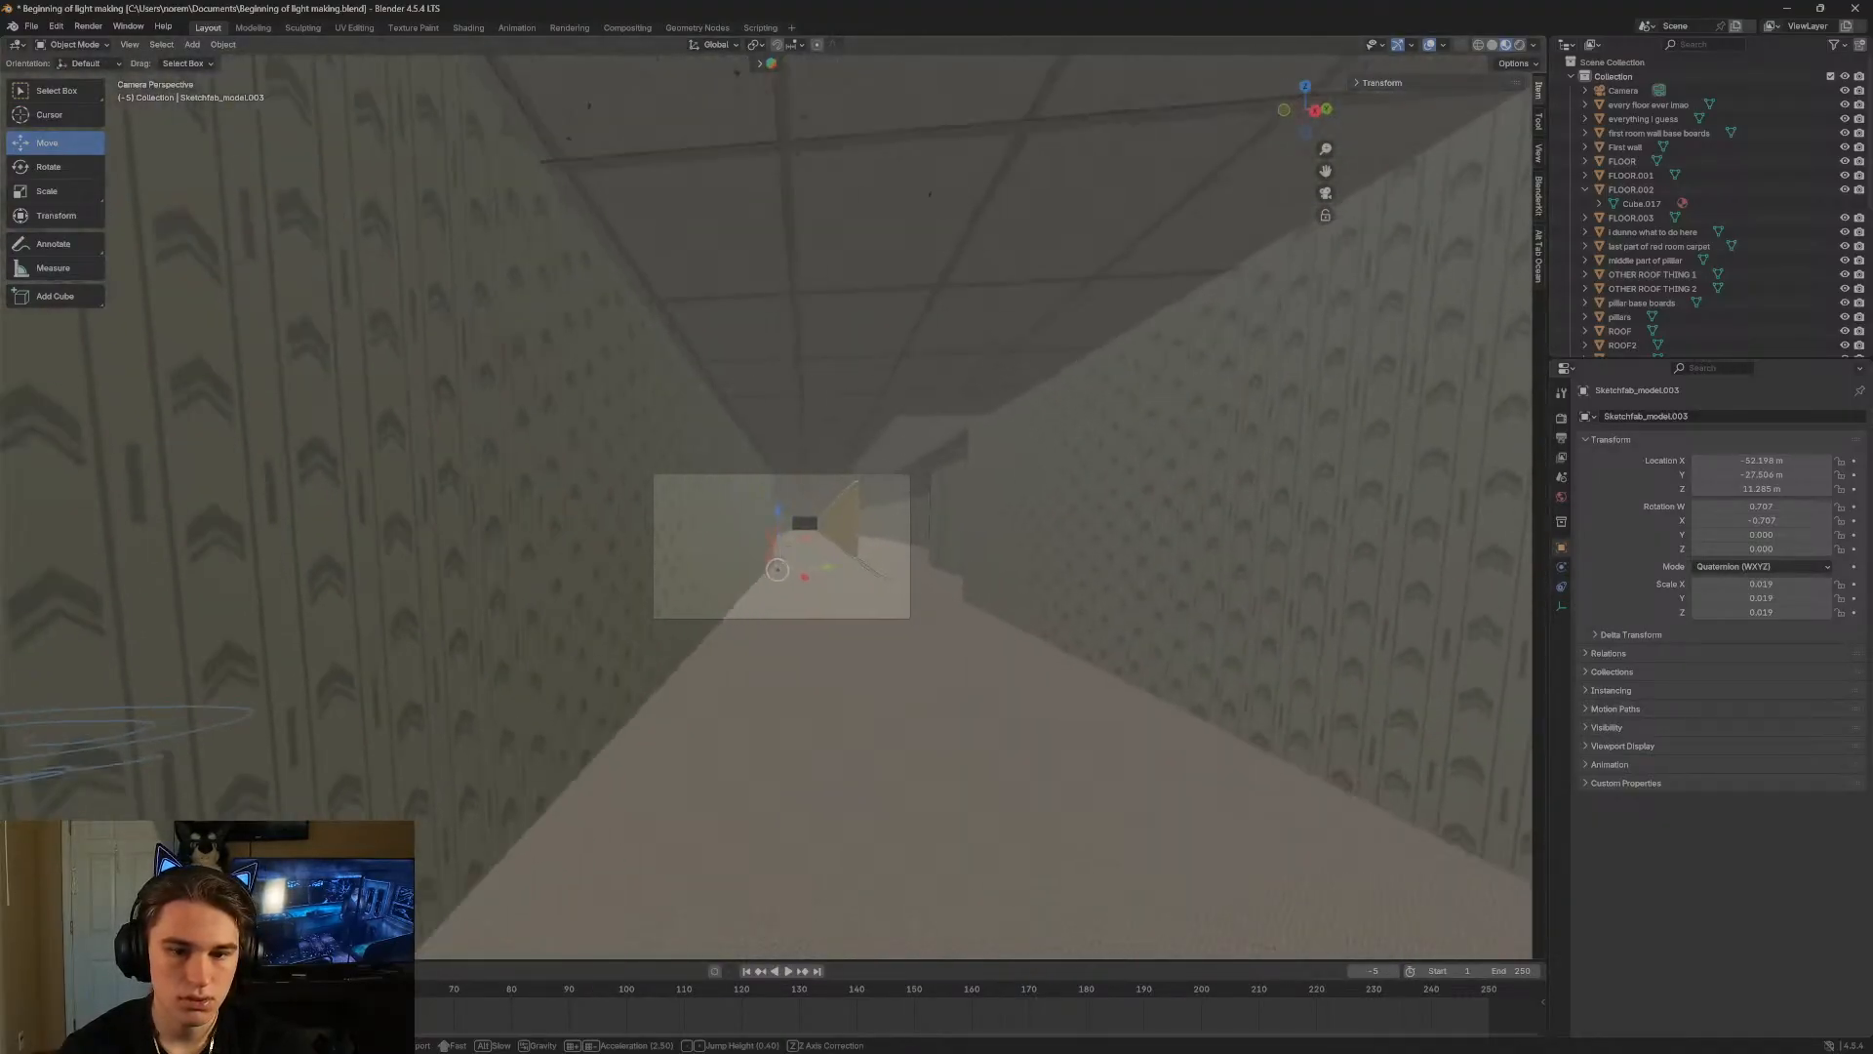
{"action": "left_click", "coordinate": [278, 542]}
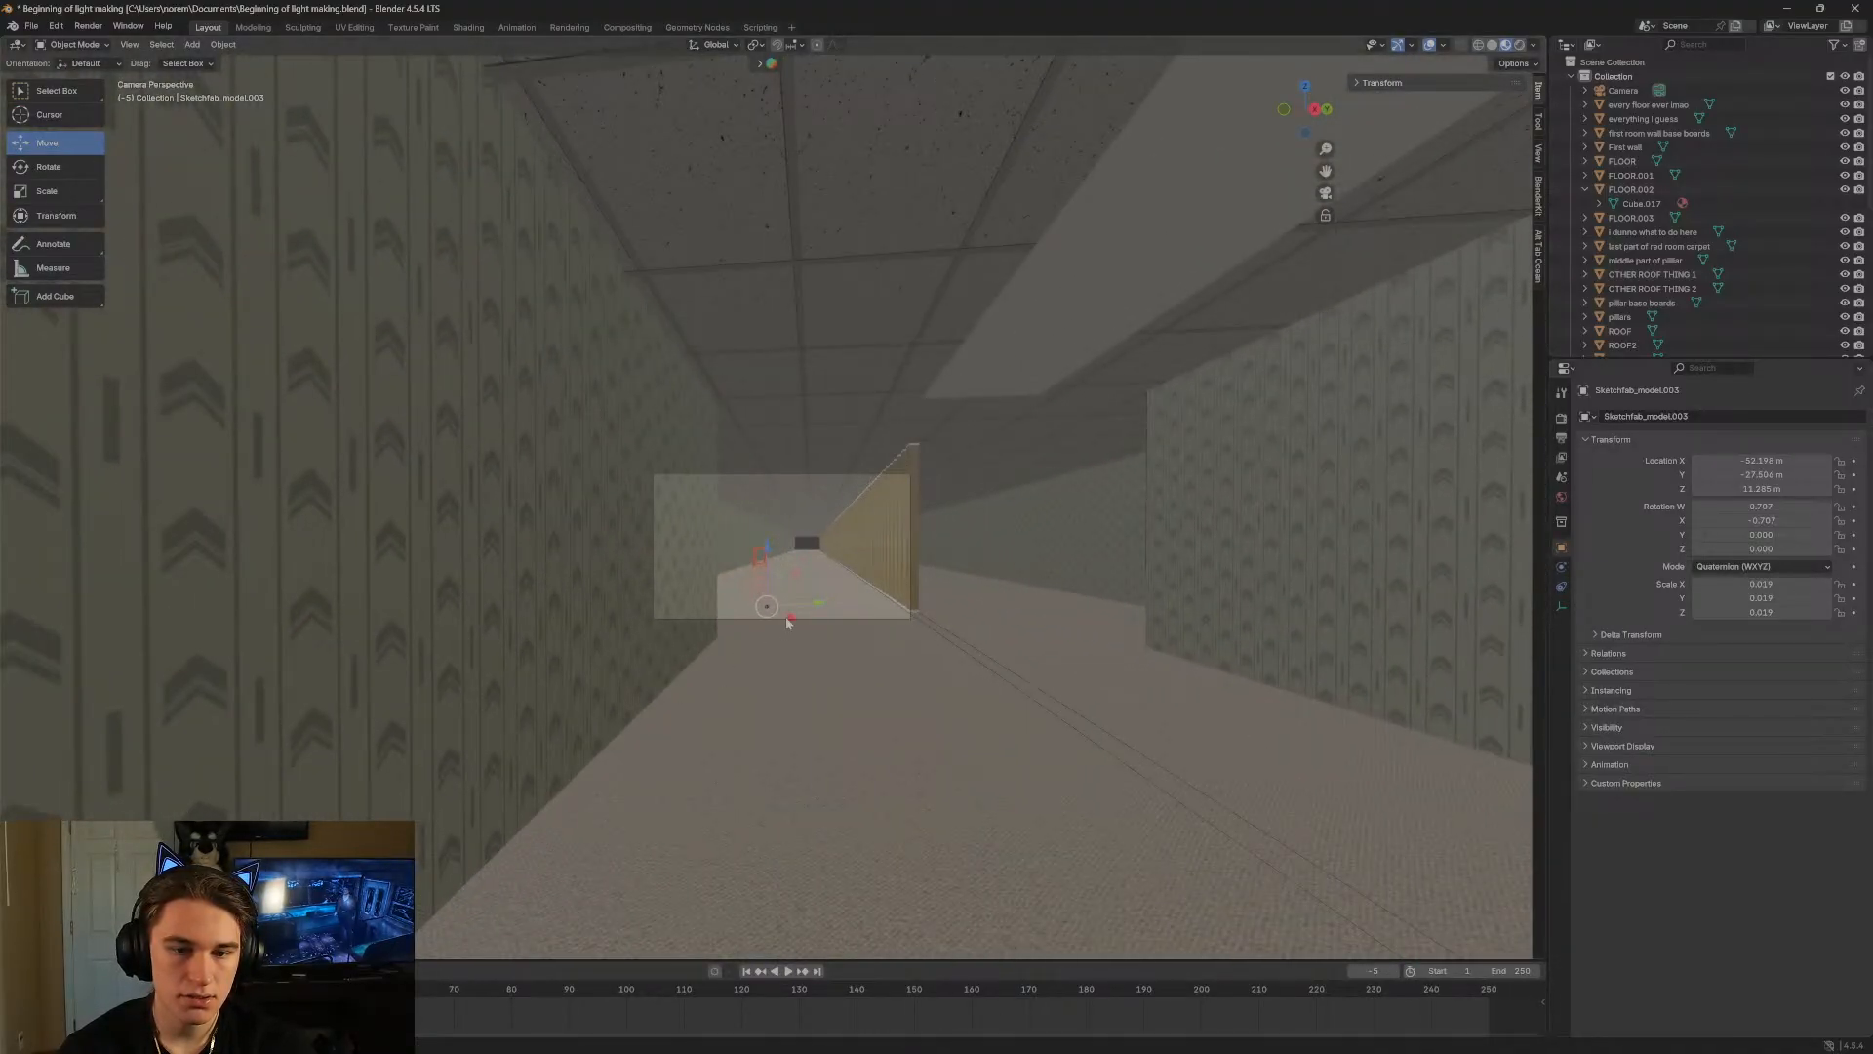
{"action": "left_click_drag", "start_coordinate": [791, 620], "coordinate": [838, 652]}
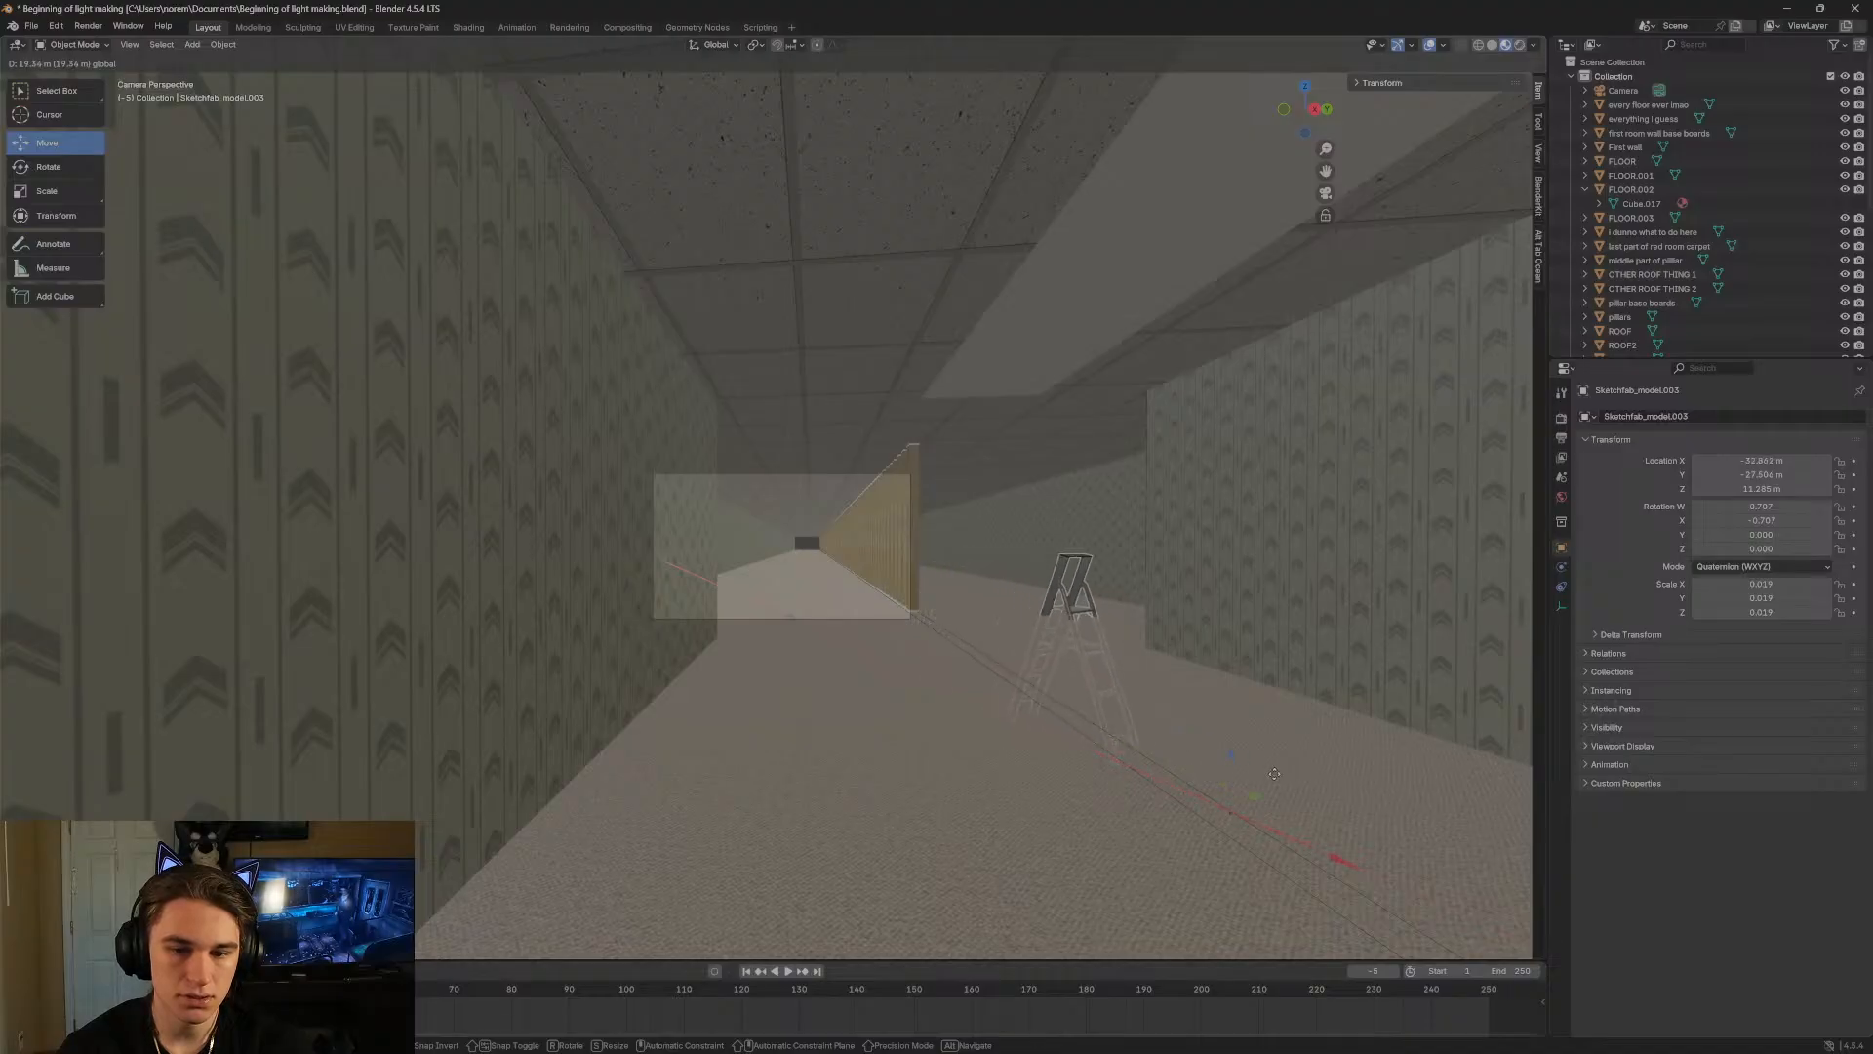
{"action": "left_click_drag", "start_coordinate": [1274, 774], "coordinate": [1175, 618]}
{"action": "left_click_drag", "start_coordinate": [1246, 773], "coordinate": [1015, 781]}
Scale the step ladder down uniformly to about 0.015 to suit the hallway's ceiling height.
{"action": "key", "text": "shift+grave"}
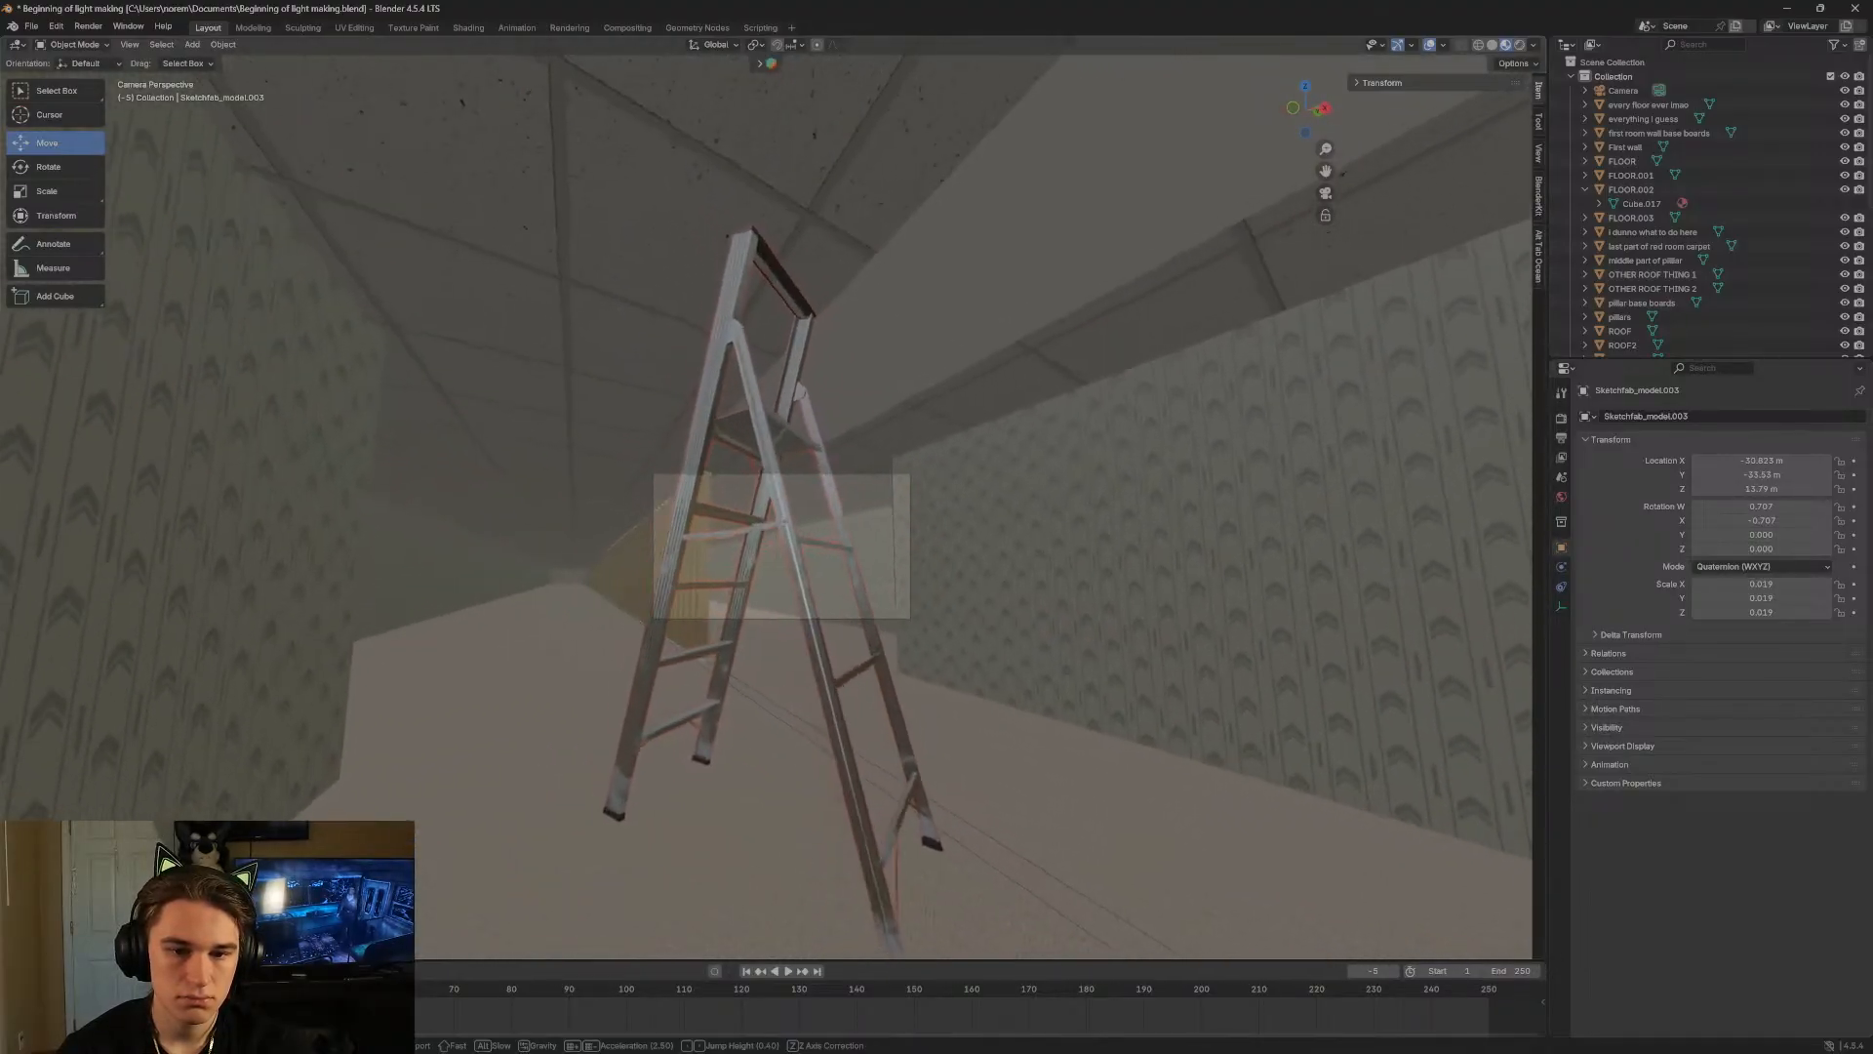
{"action": "key", "text": "a"}
{"action": "left_click", "coordinate": [1428, 868]}
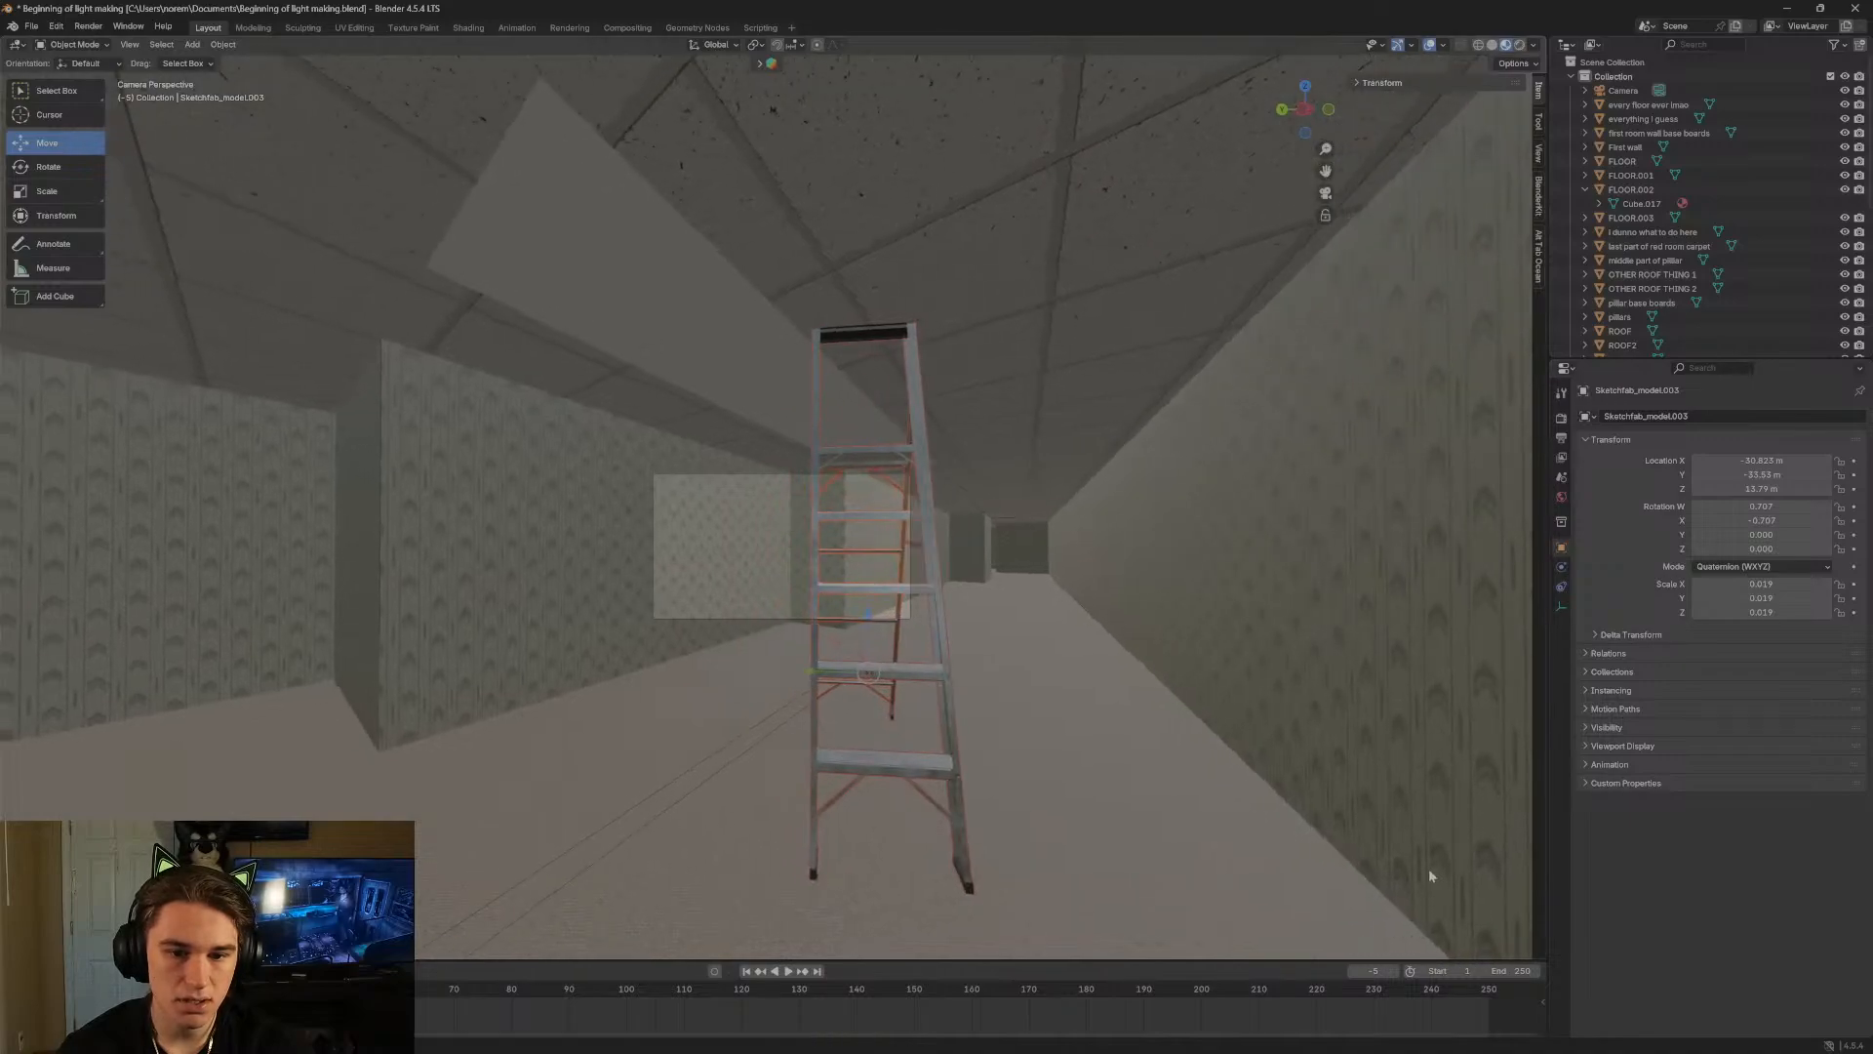
{"action": "key", "text": "s"}
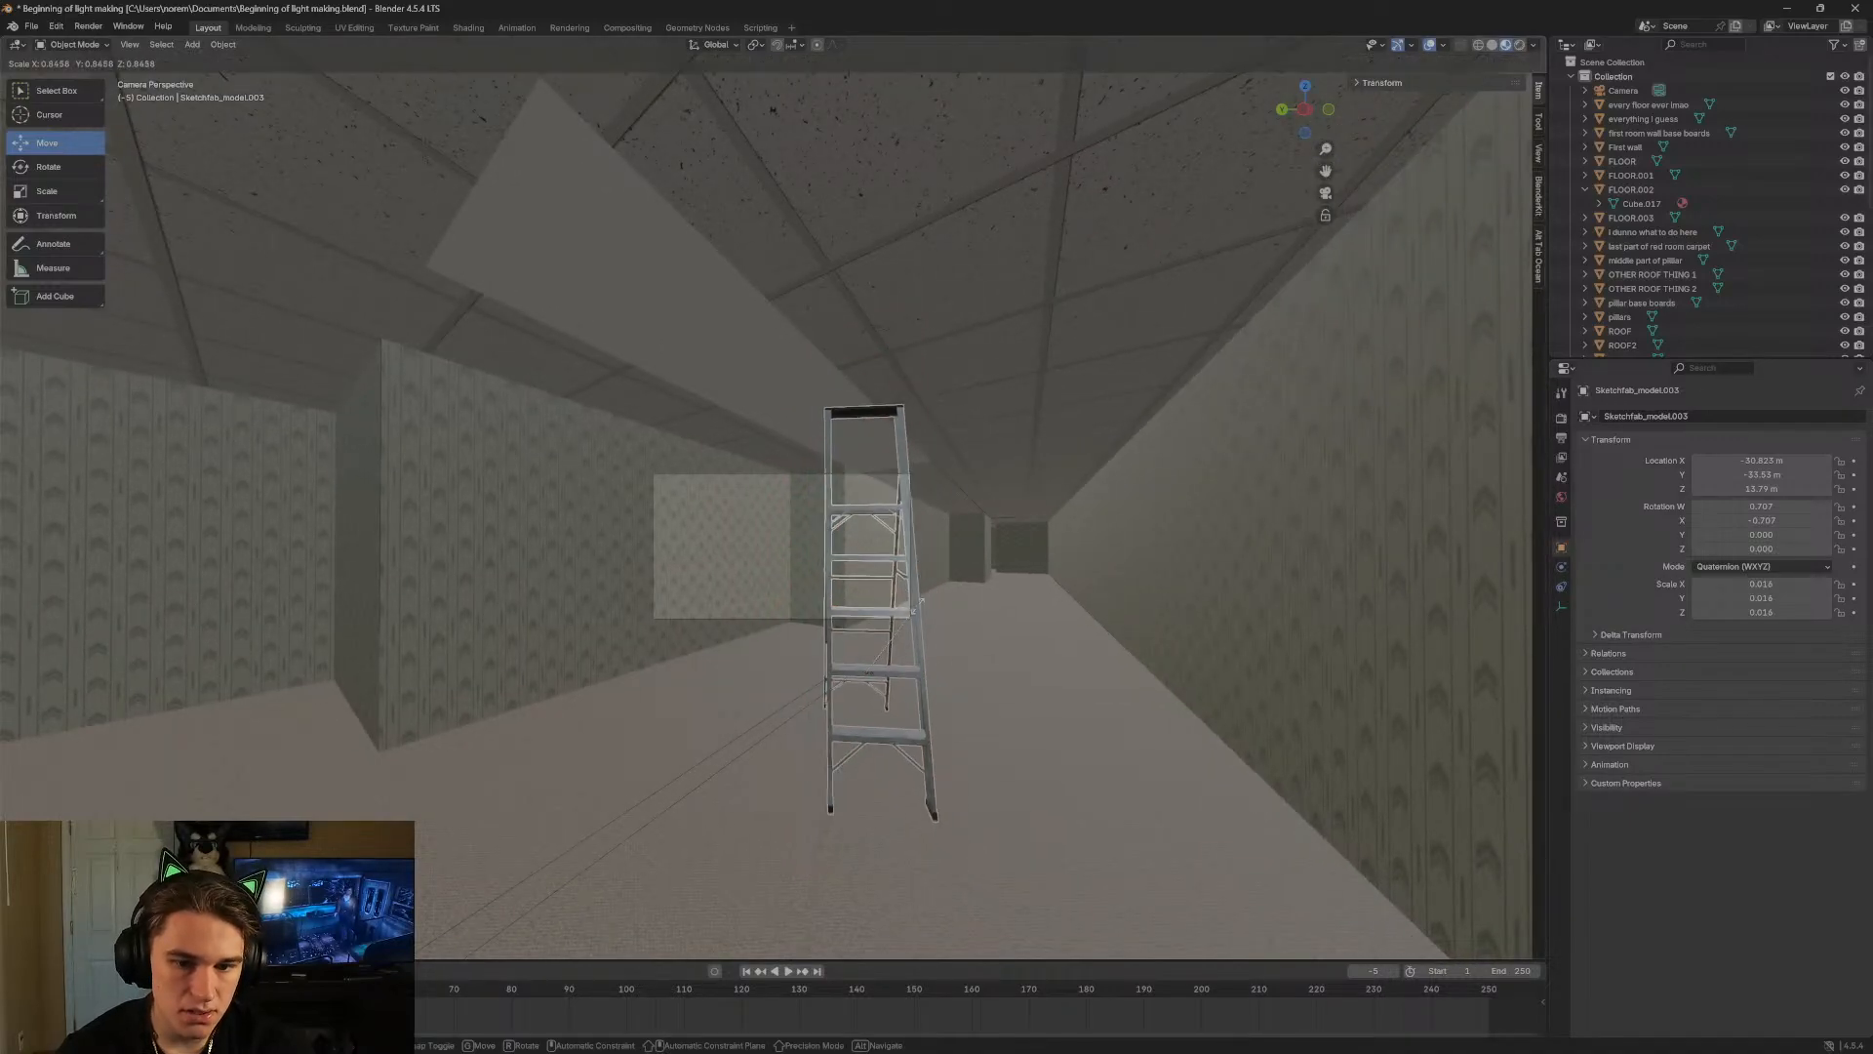
{"action": "left_click", "coordinate": [917, 607]}
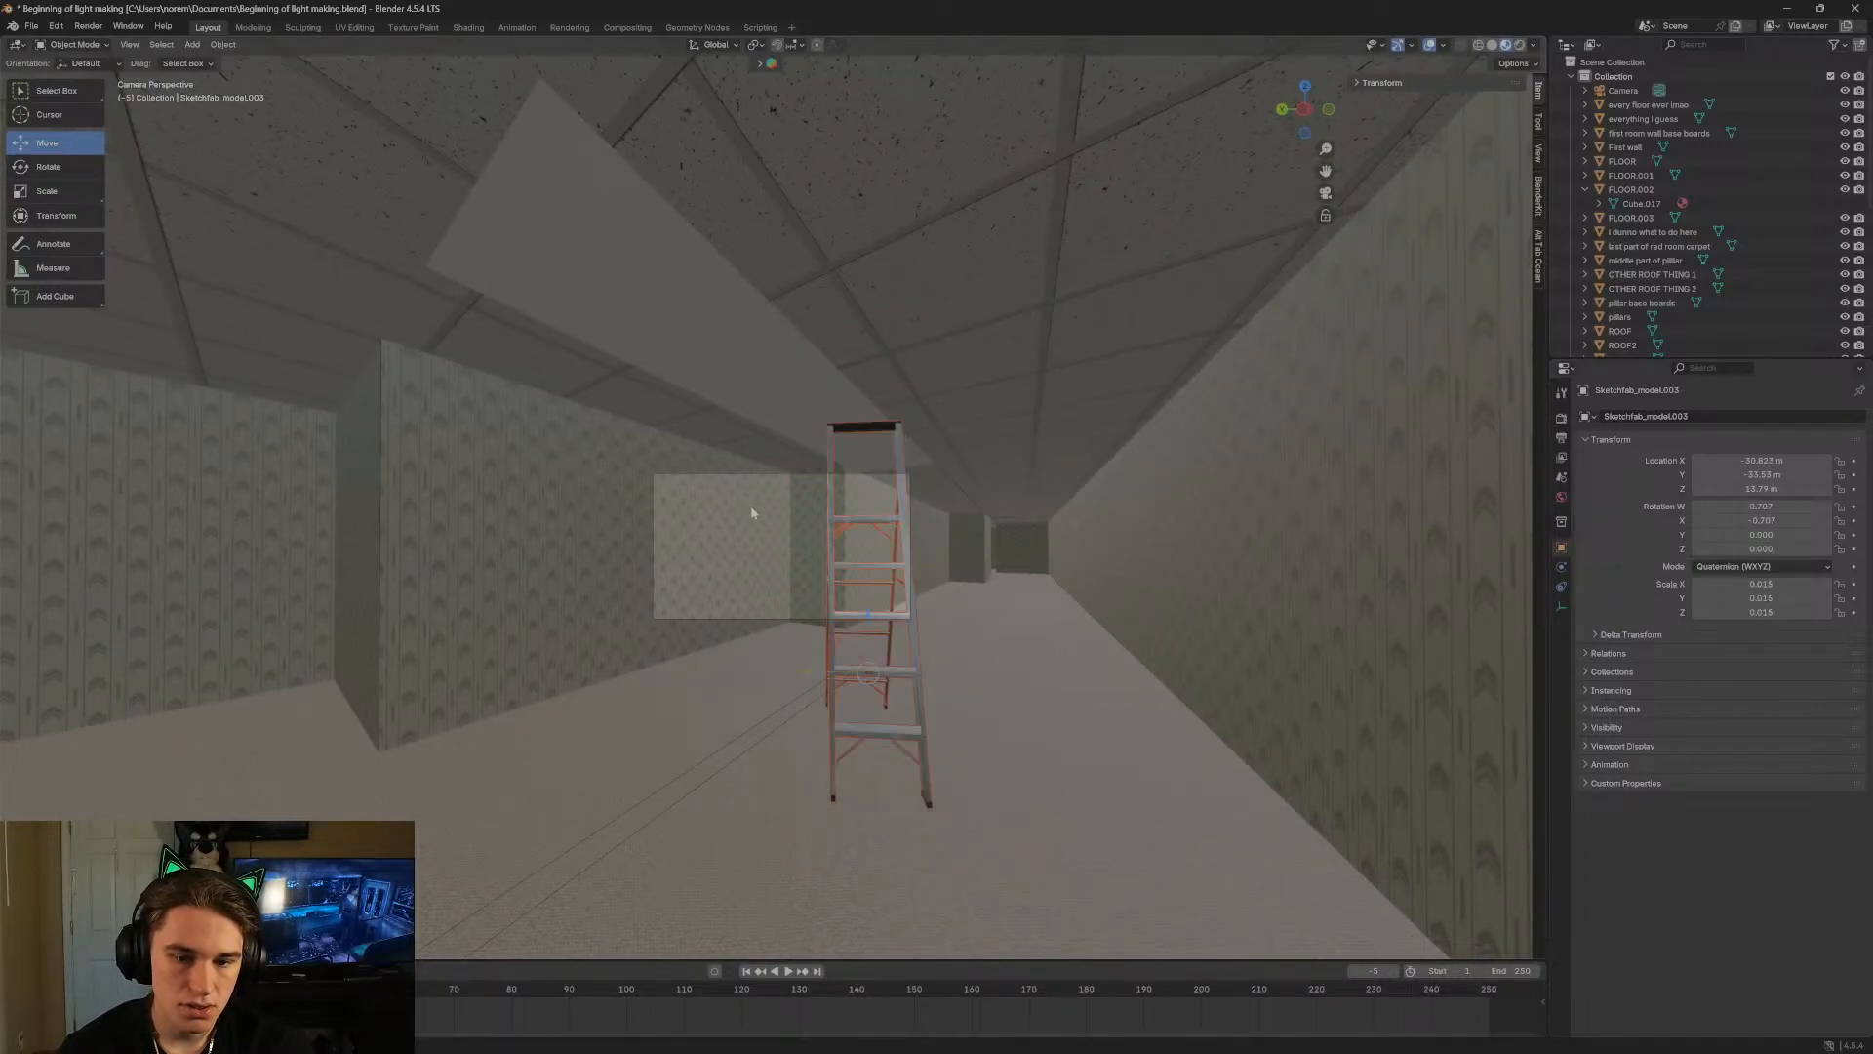
Examine the step ladder's feet against the carpet and its size relative to the hallway from several sides.
{"action": "key", "text": "shift+grave"}
{"action": "key", "text": "w"}
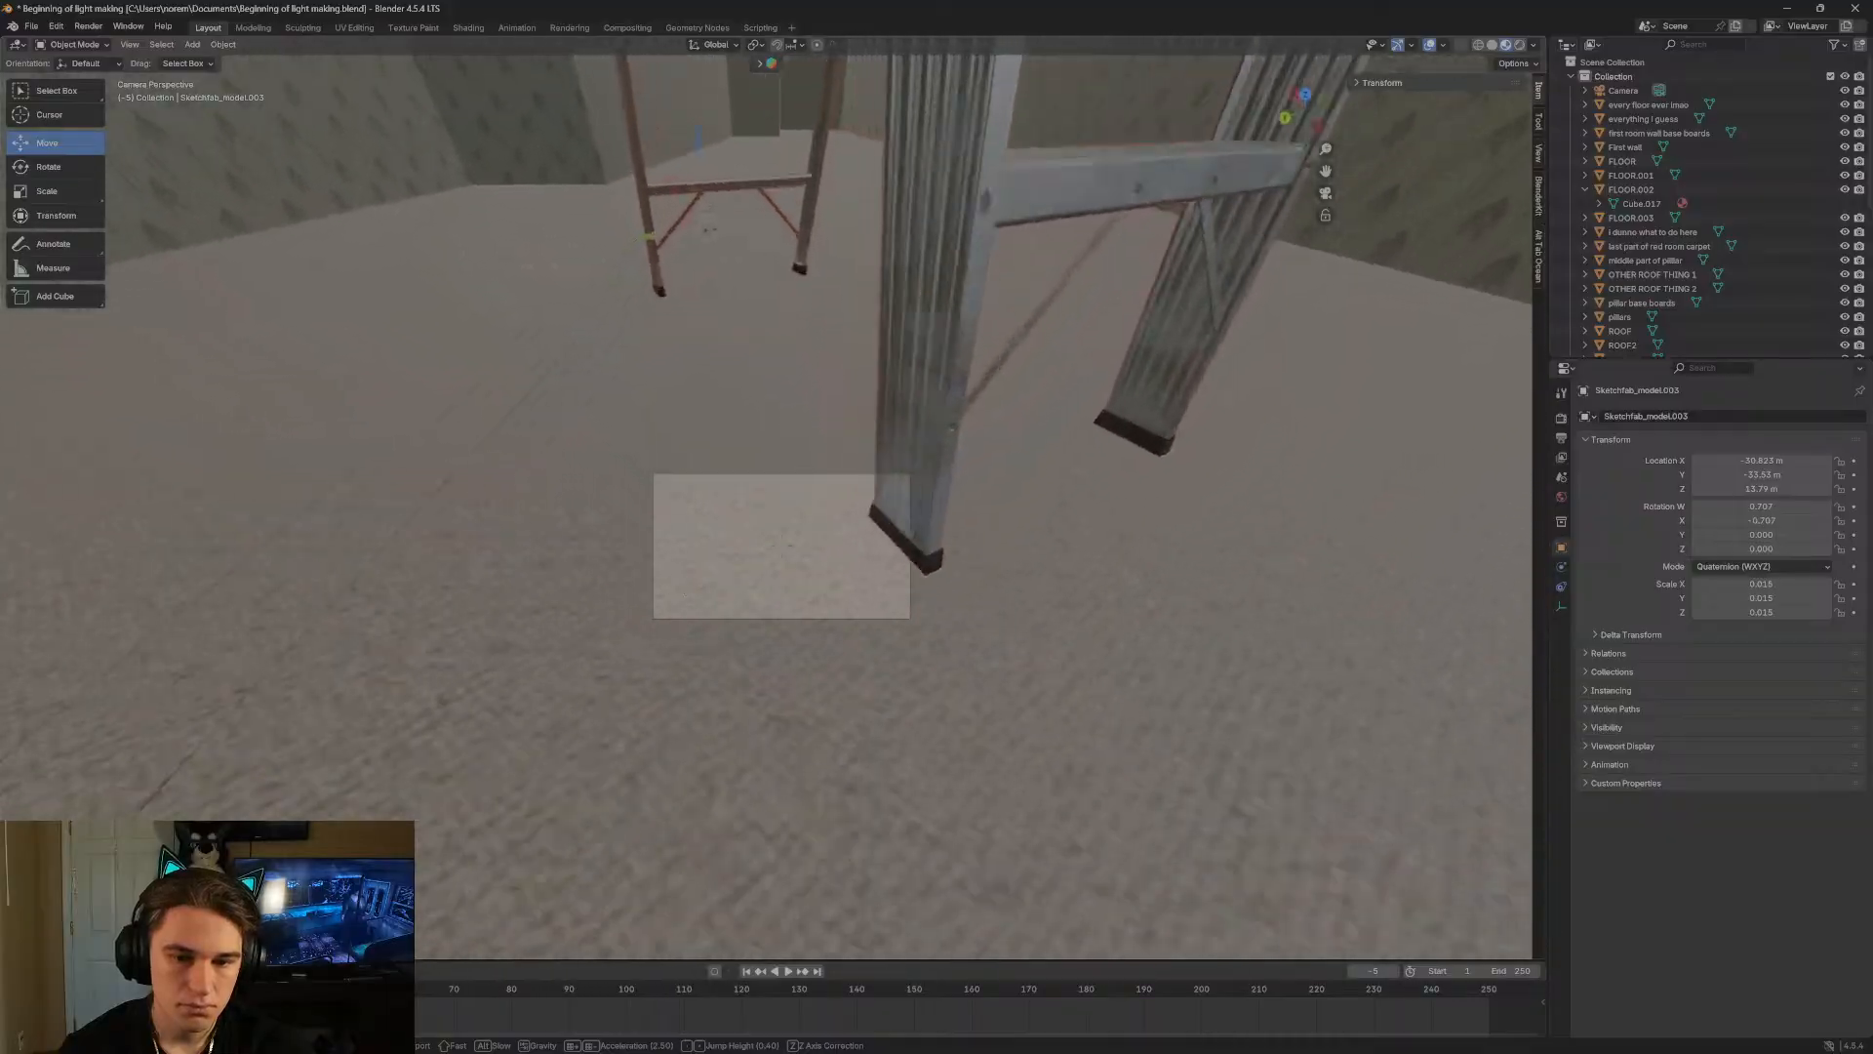
{"action": "key", "text": "w"}
{"action": "key", "text": "w"}
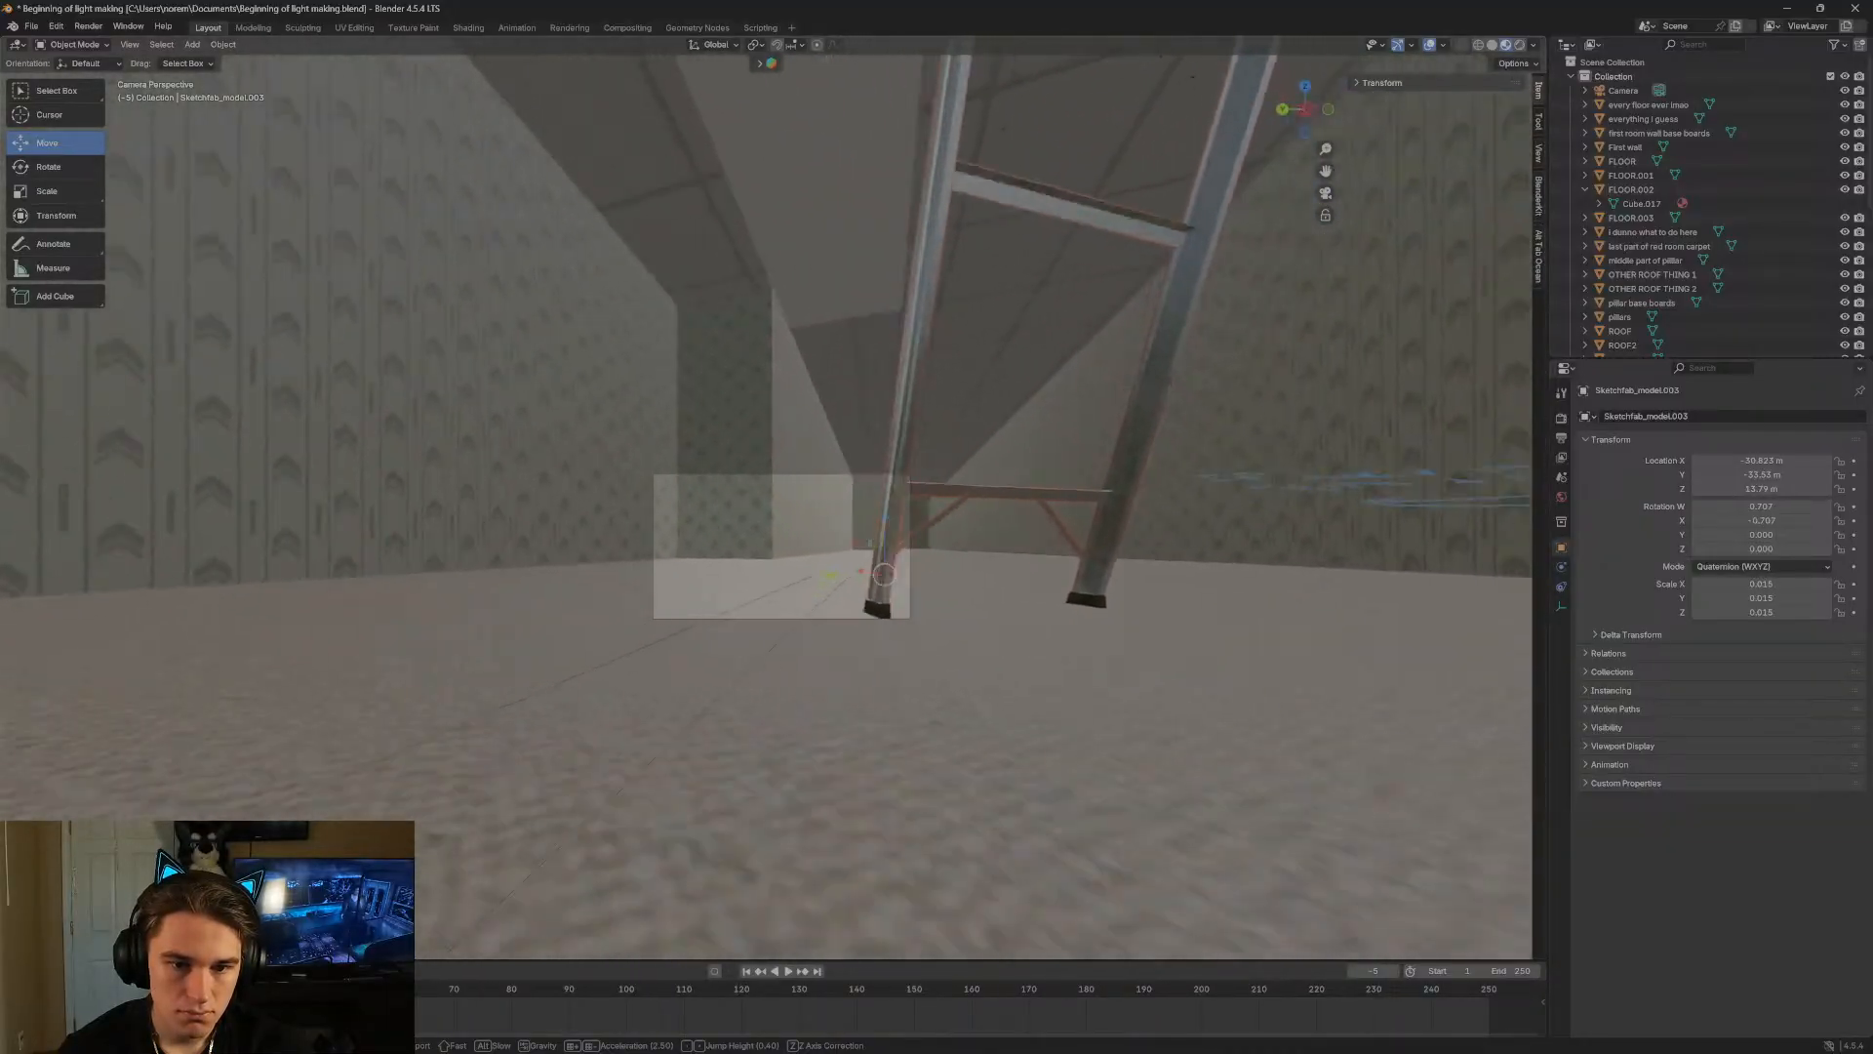
{"action": "key", "text": "w"}
{"action": "key", "text": "s"}
{"action": "key", "text": "w"}
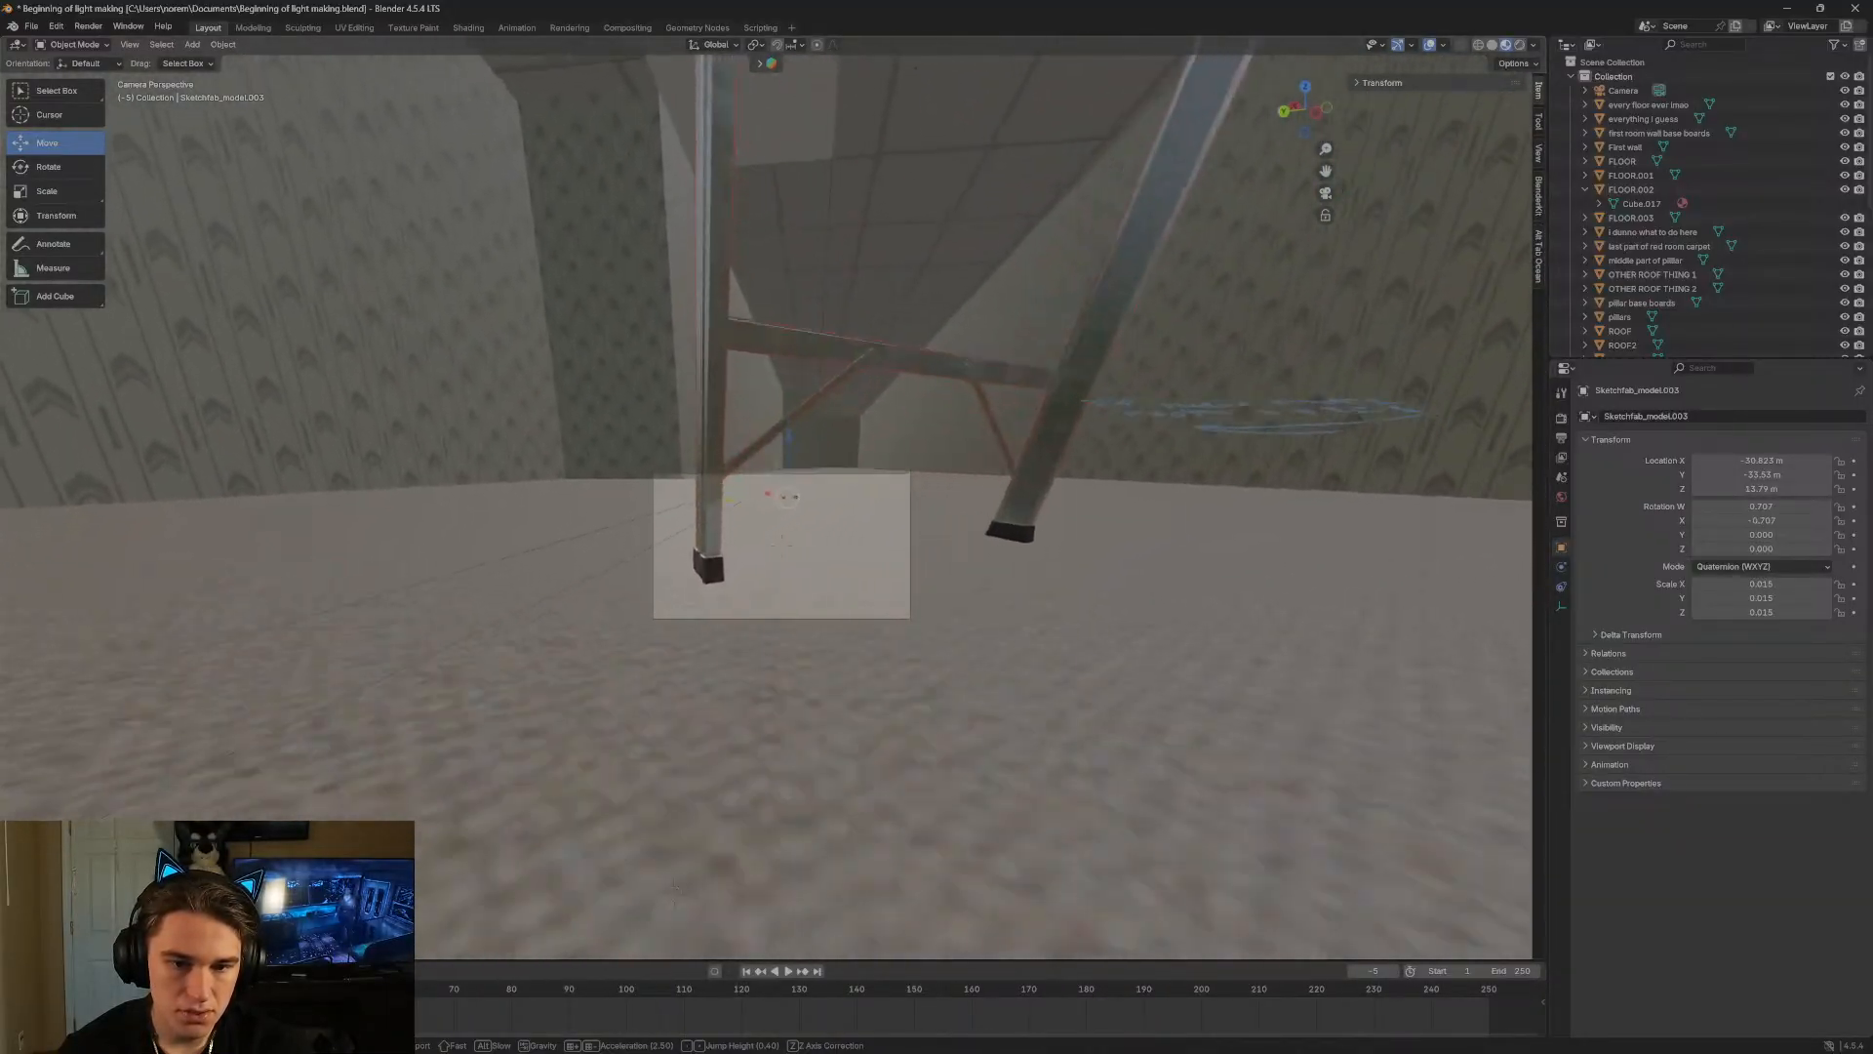
{"action": "key", "text": "w"}
{"action": "key", "text": "s"}
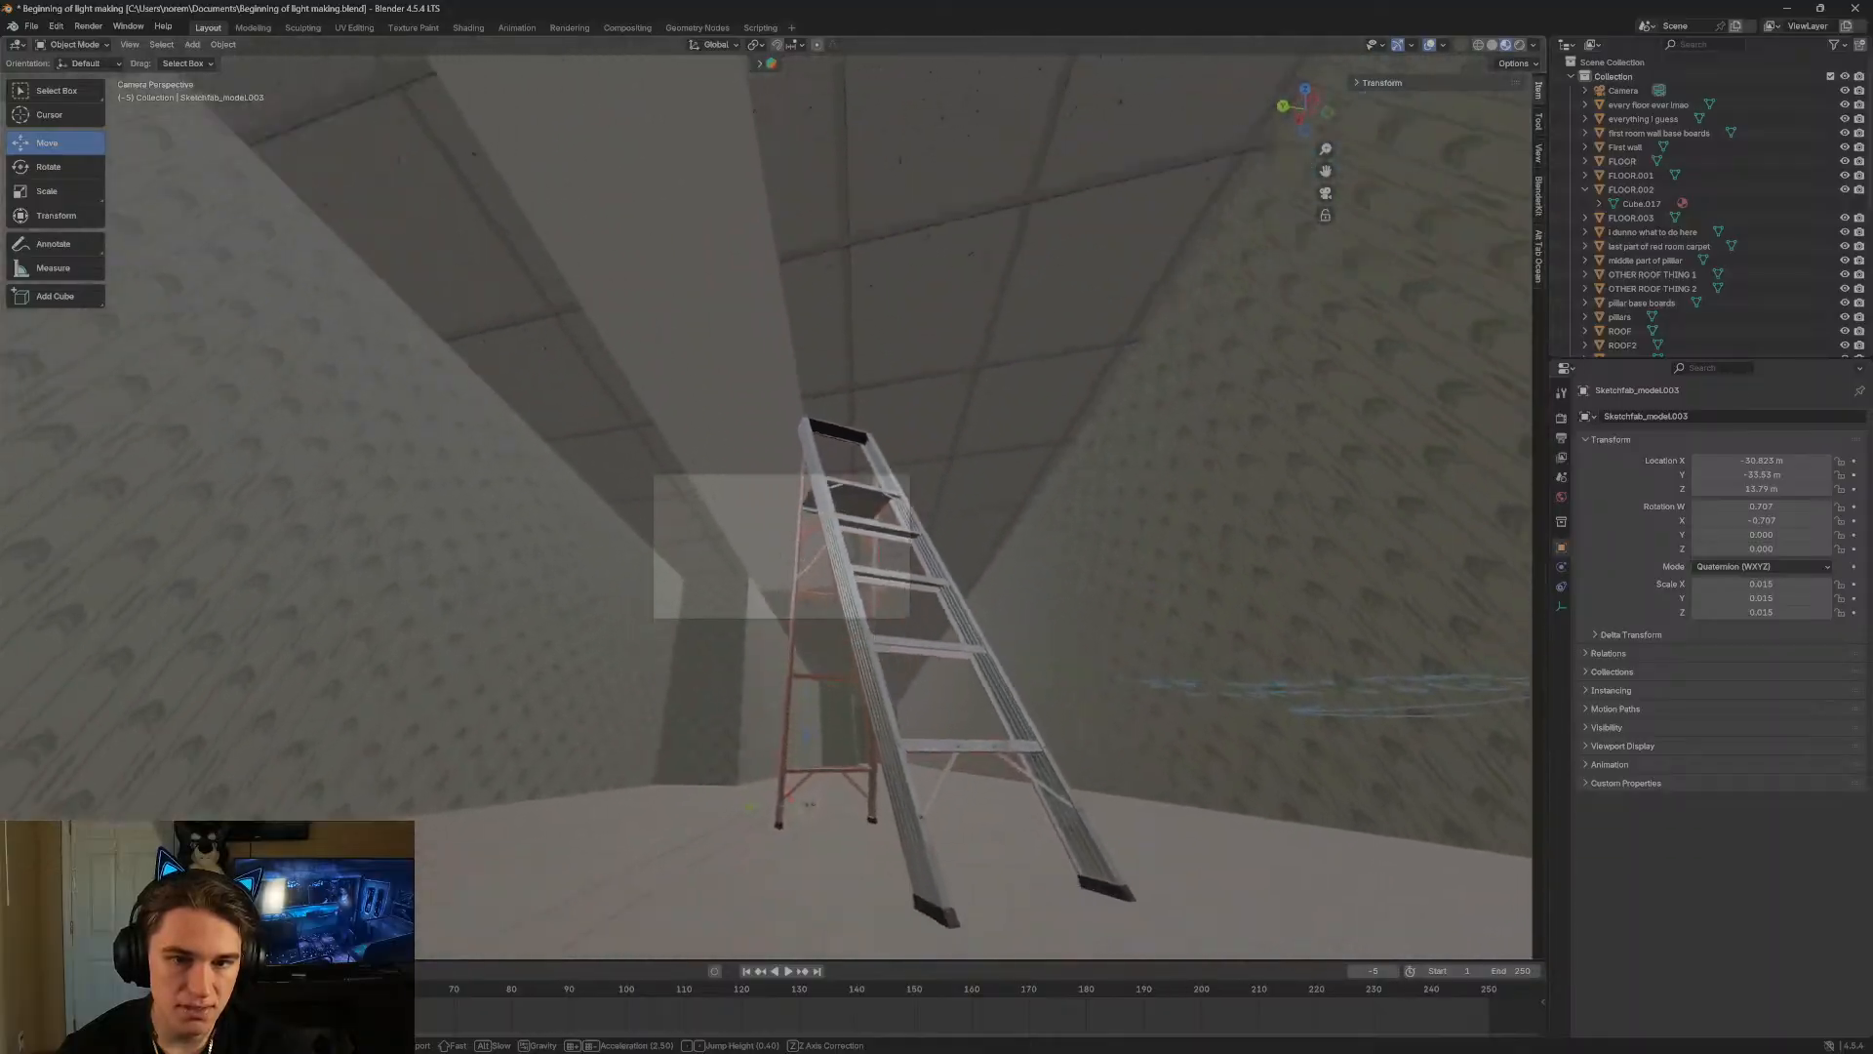
{"action": "key", "text": "w"}
{"action": "key", "text": "s"}
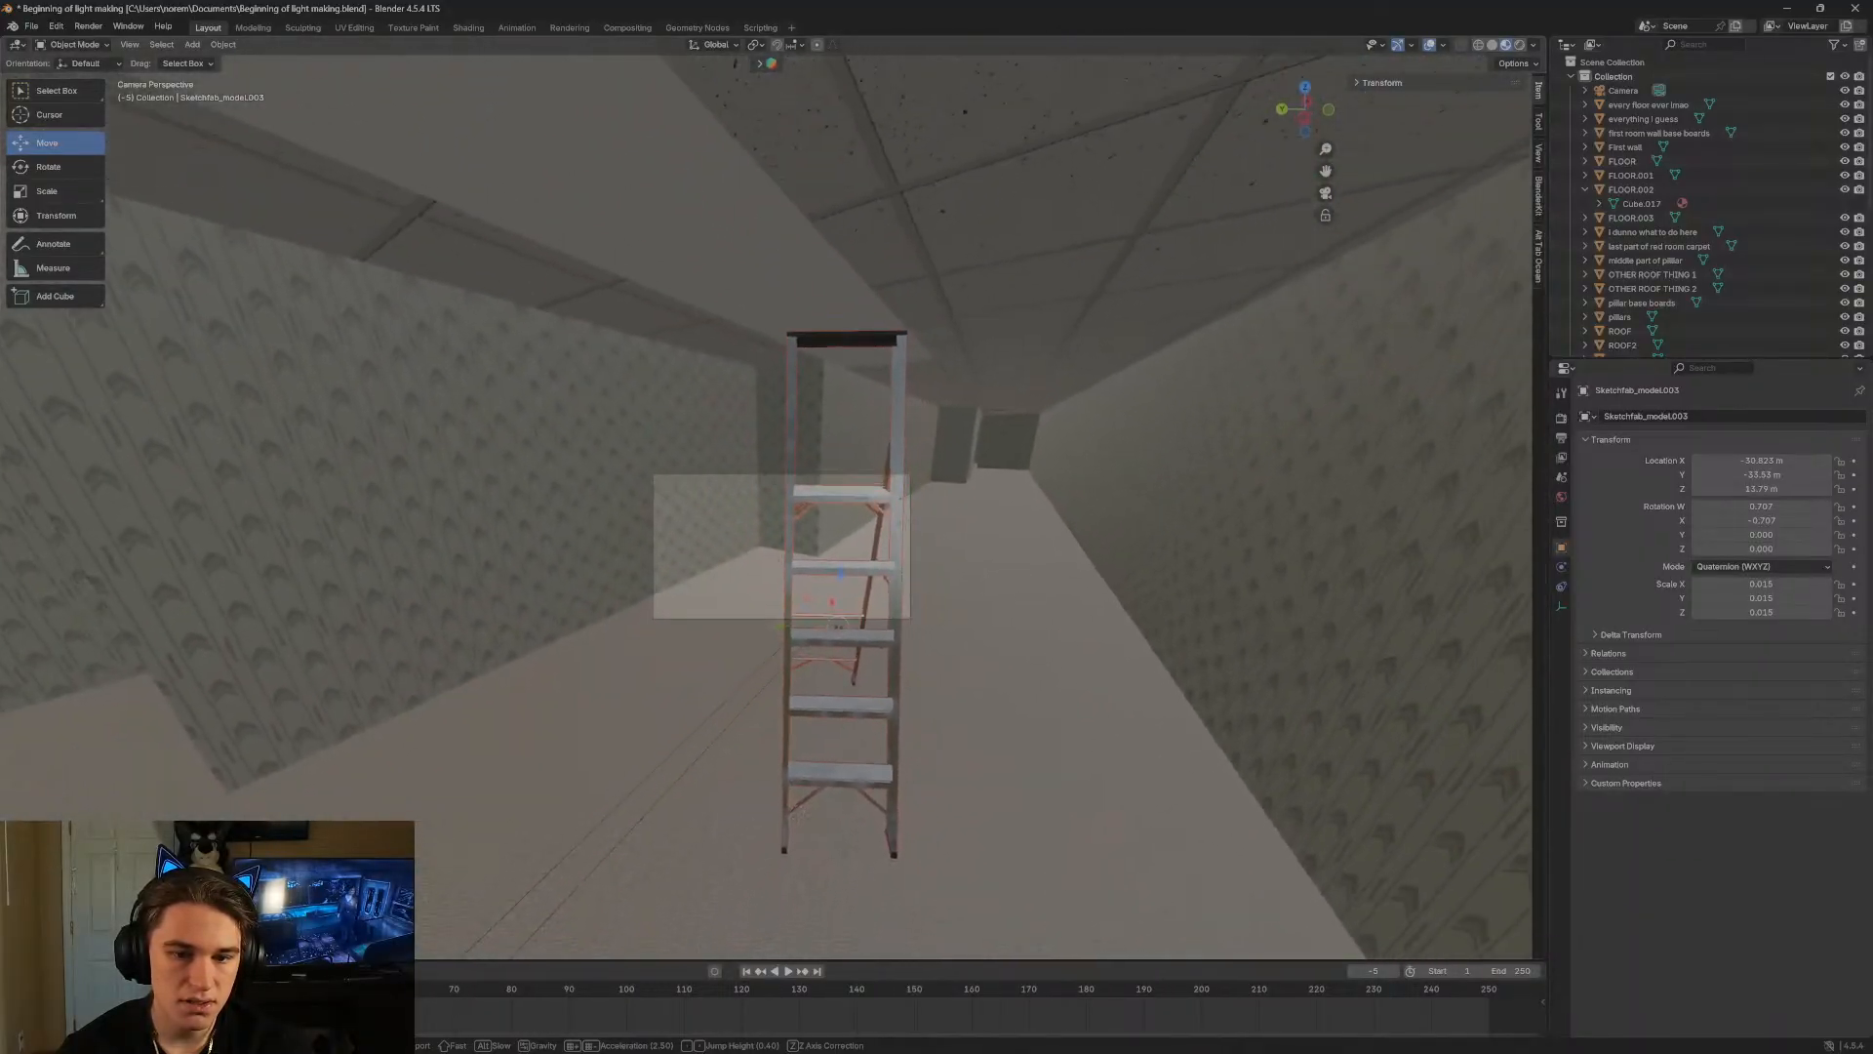
{"action": "key", "text": "w"}
{"action": "key", "text": "a"}
{"action": "key", "text": "s"}
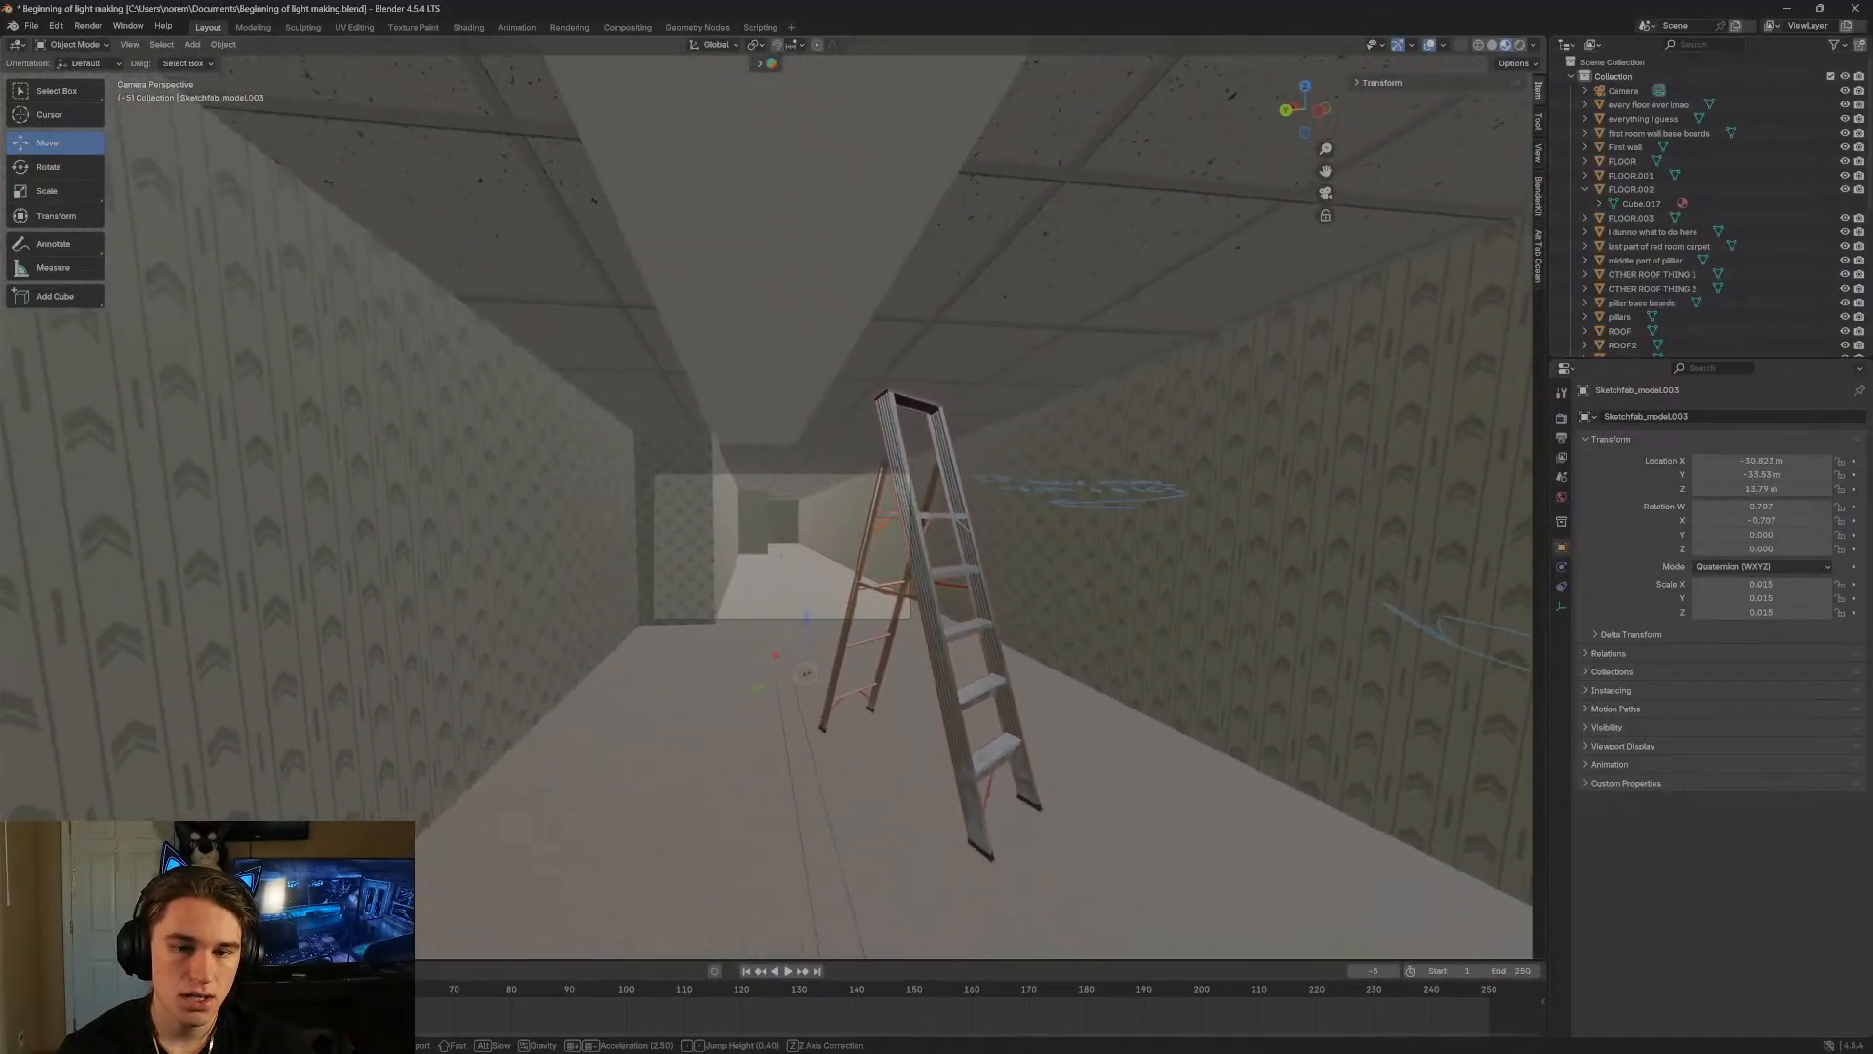
Rotate the step ladder about its vertical axis to a quaternion of about 0.623, -0.623, 0.335, -0.335 and check it in the hallway.
{"action": "key", "text": "w"}
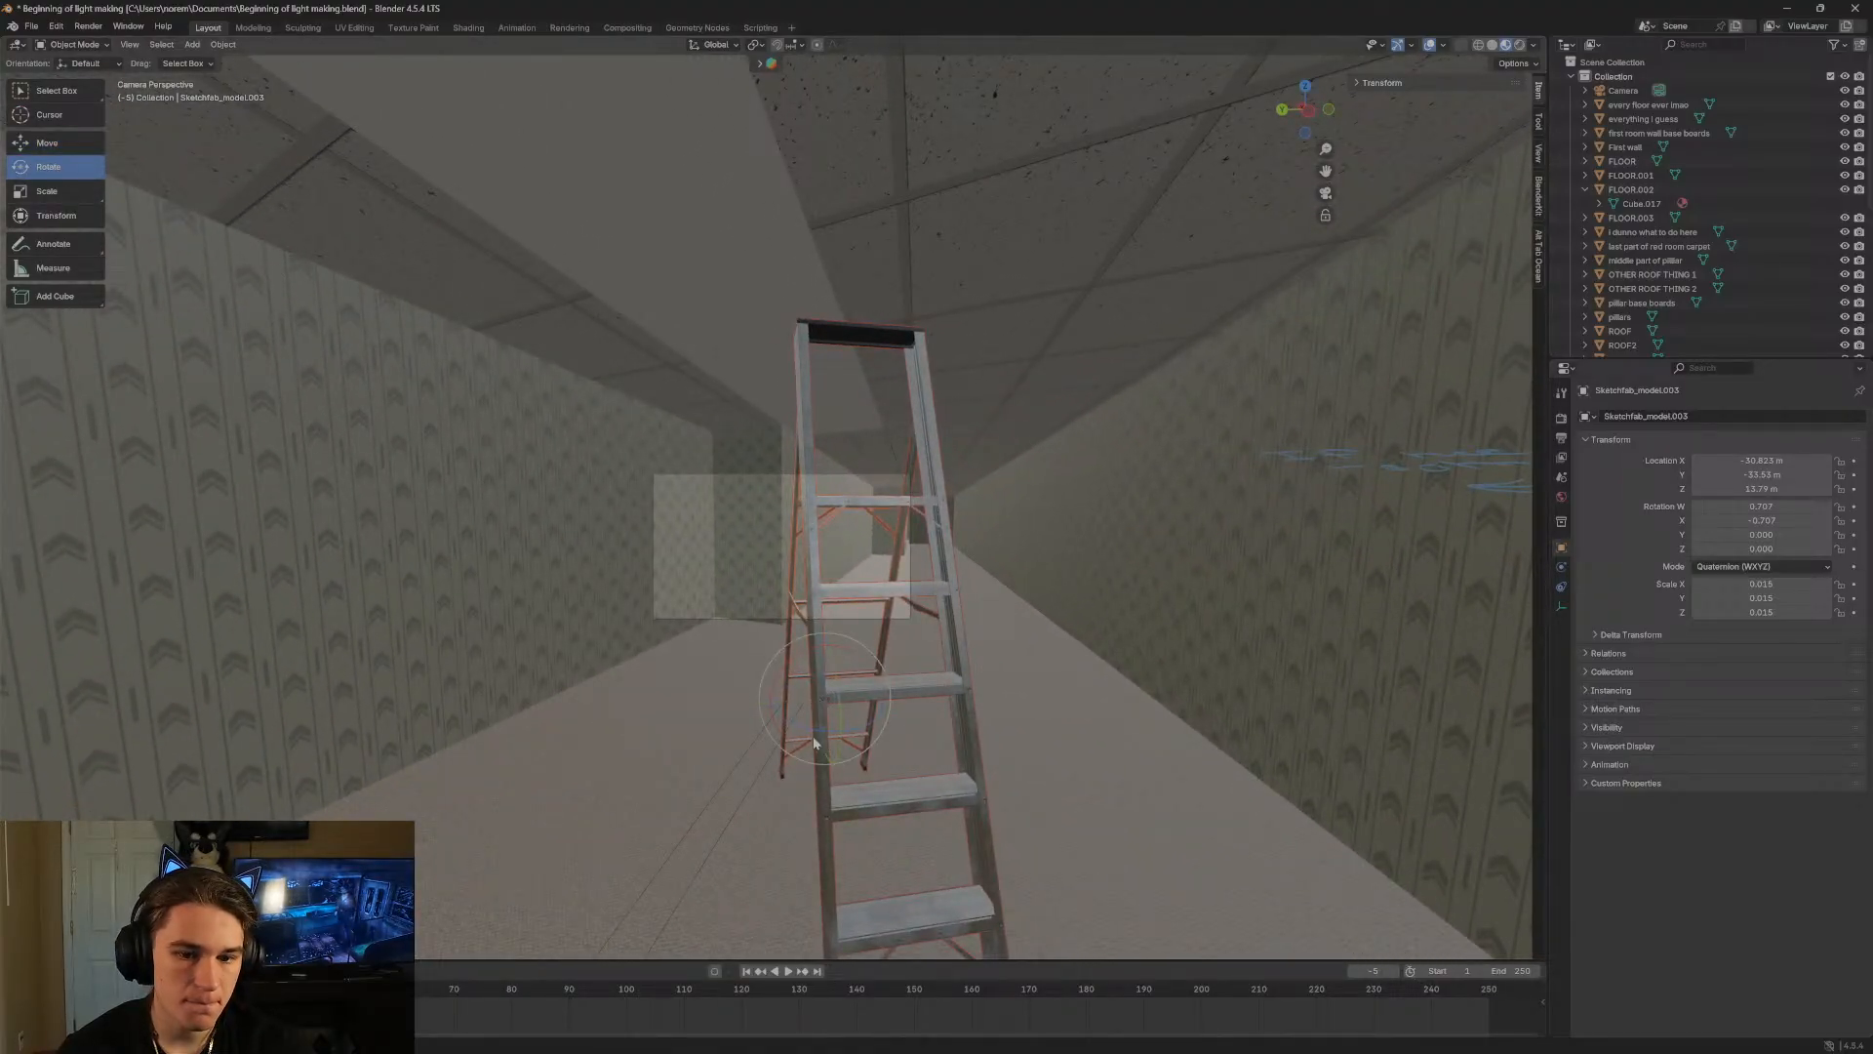
{"action": "left_click_drag", "start_coordinate": [810, 734], "coordinate": [669, 725]}
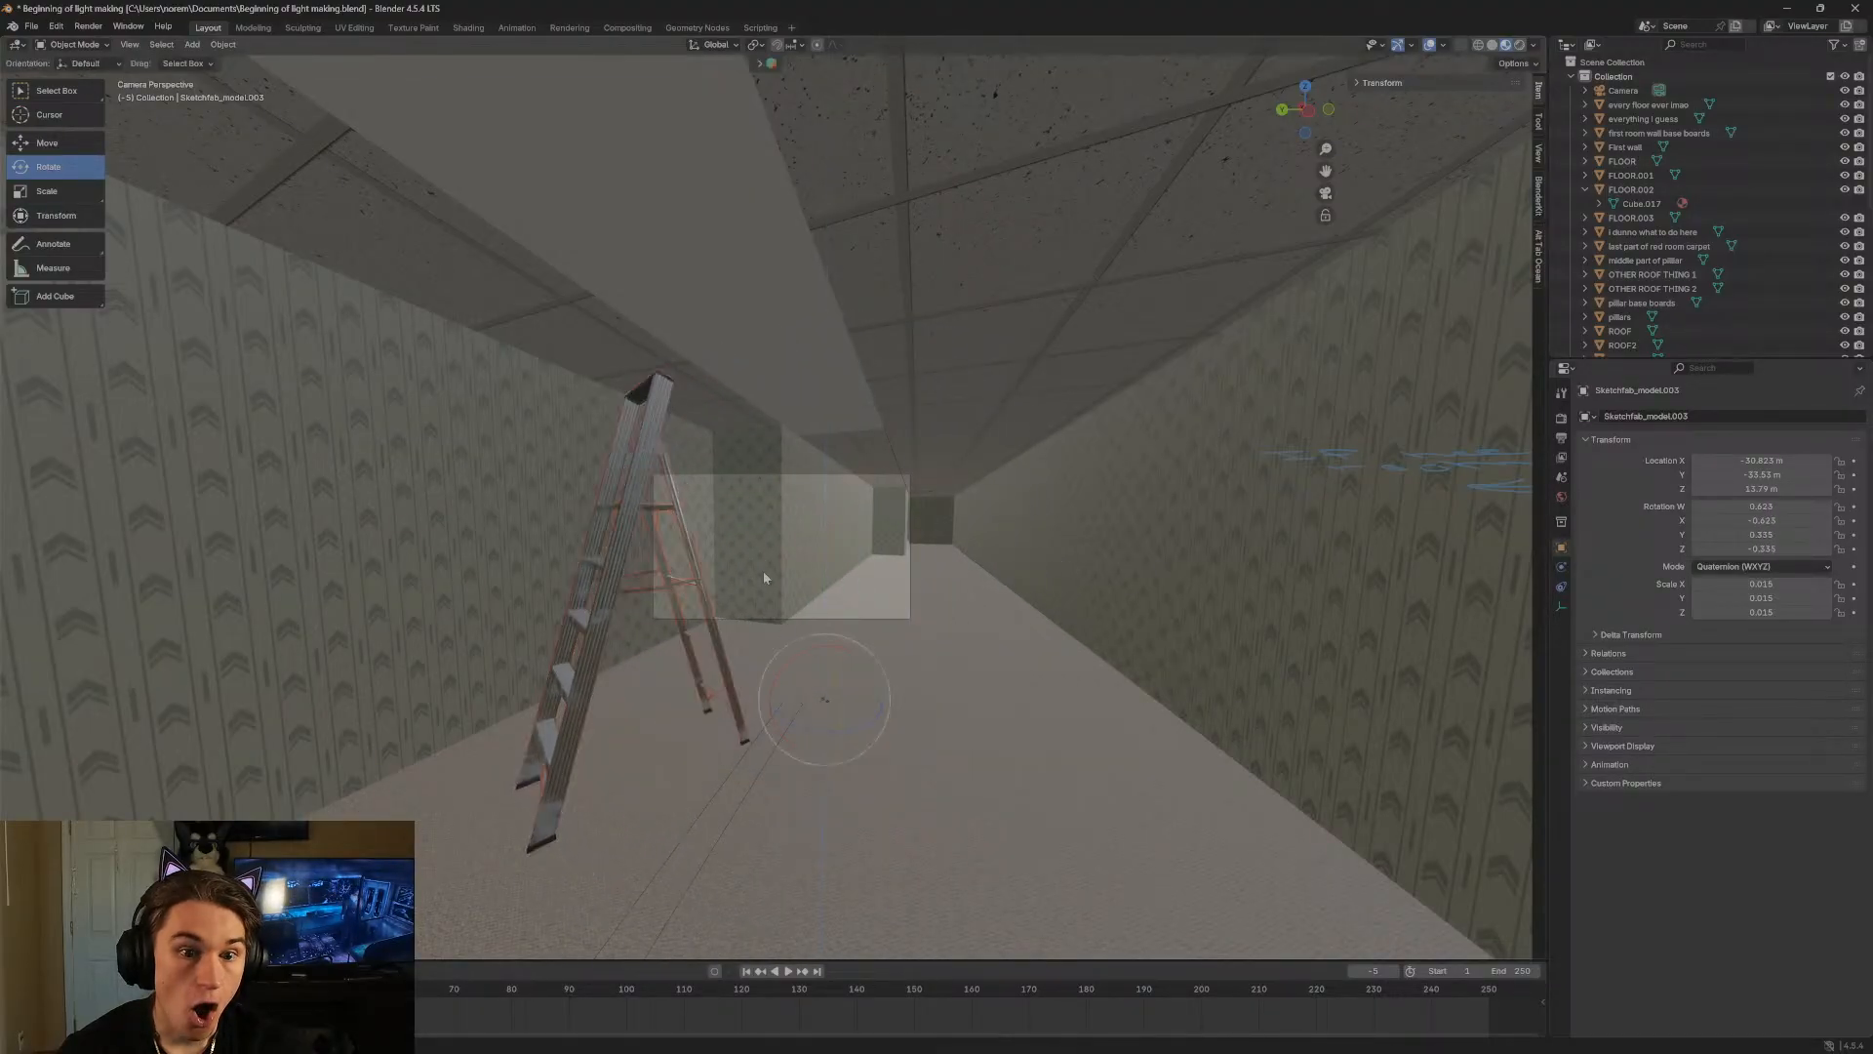
{"action": "key", "text": "shift+grave"}
{"action": "key", "text": "a"}
{"action": "key", "text": "s"}
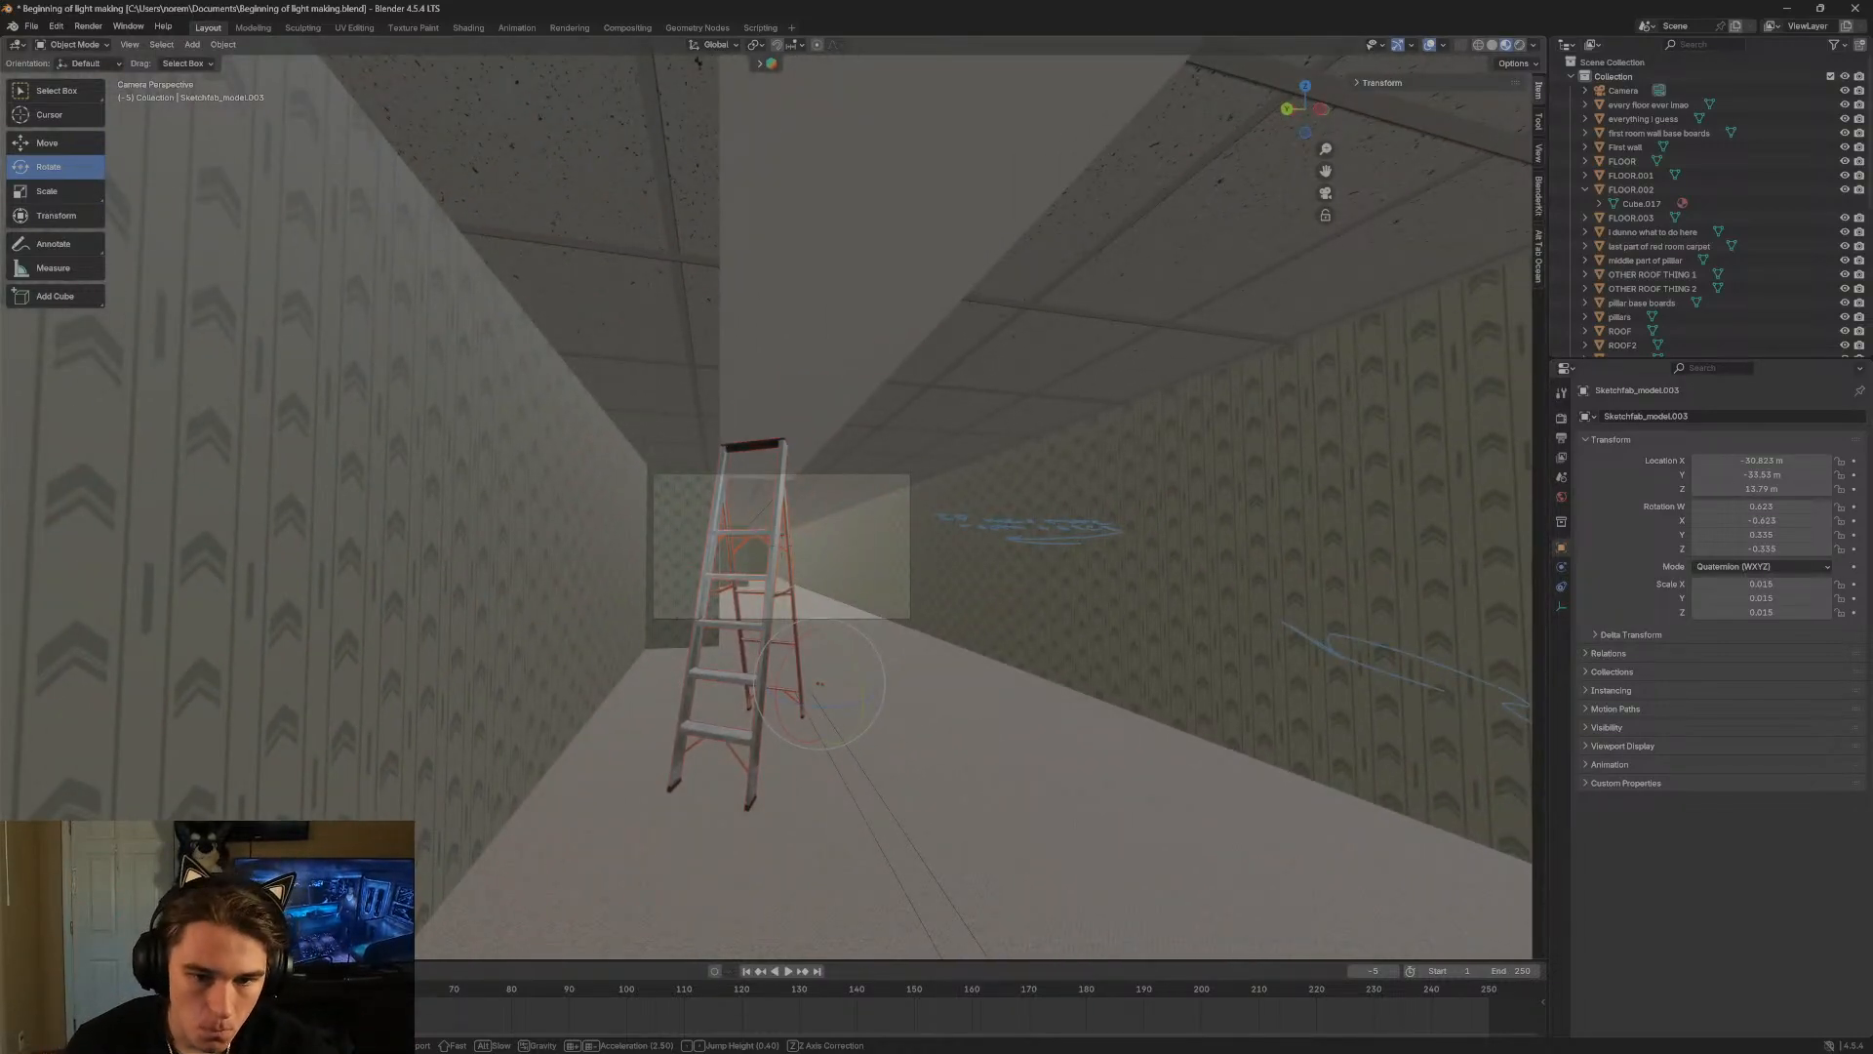
{"action": "key", "text": "d"}
{"action": "left_click", "coordinate": [152, 130]}
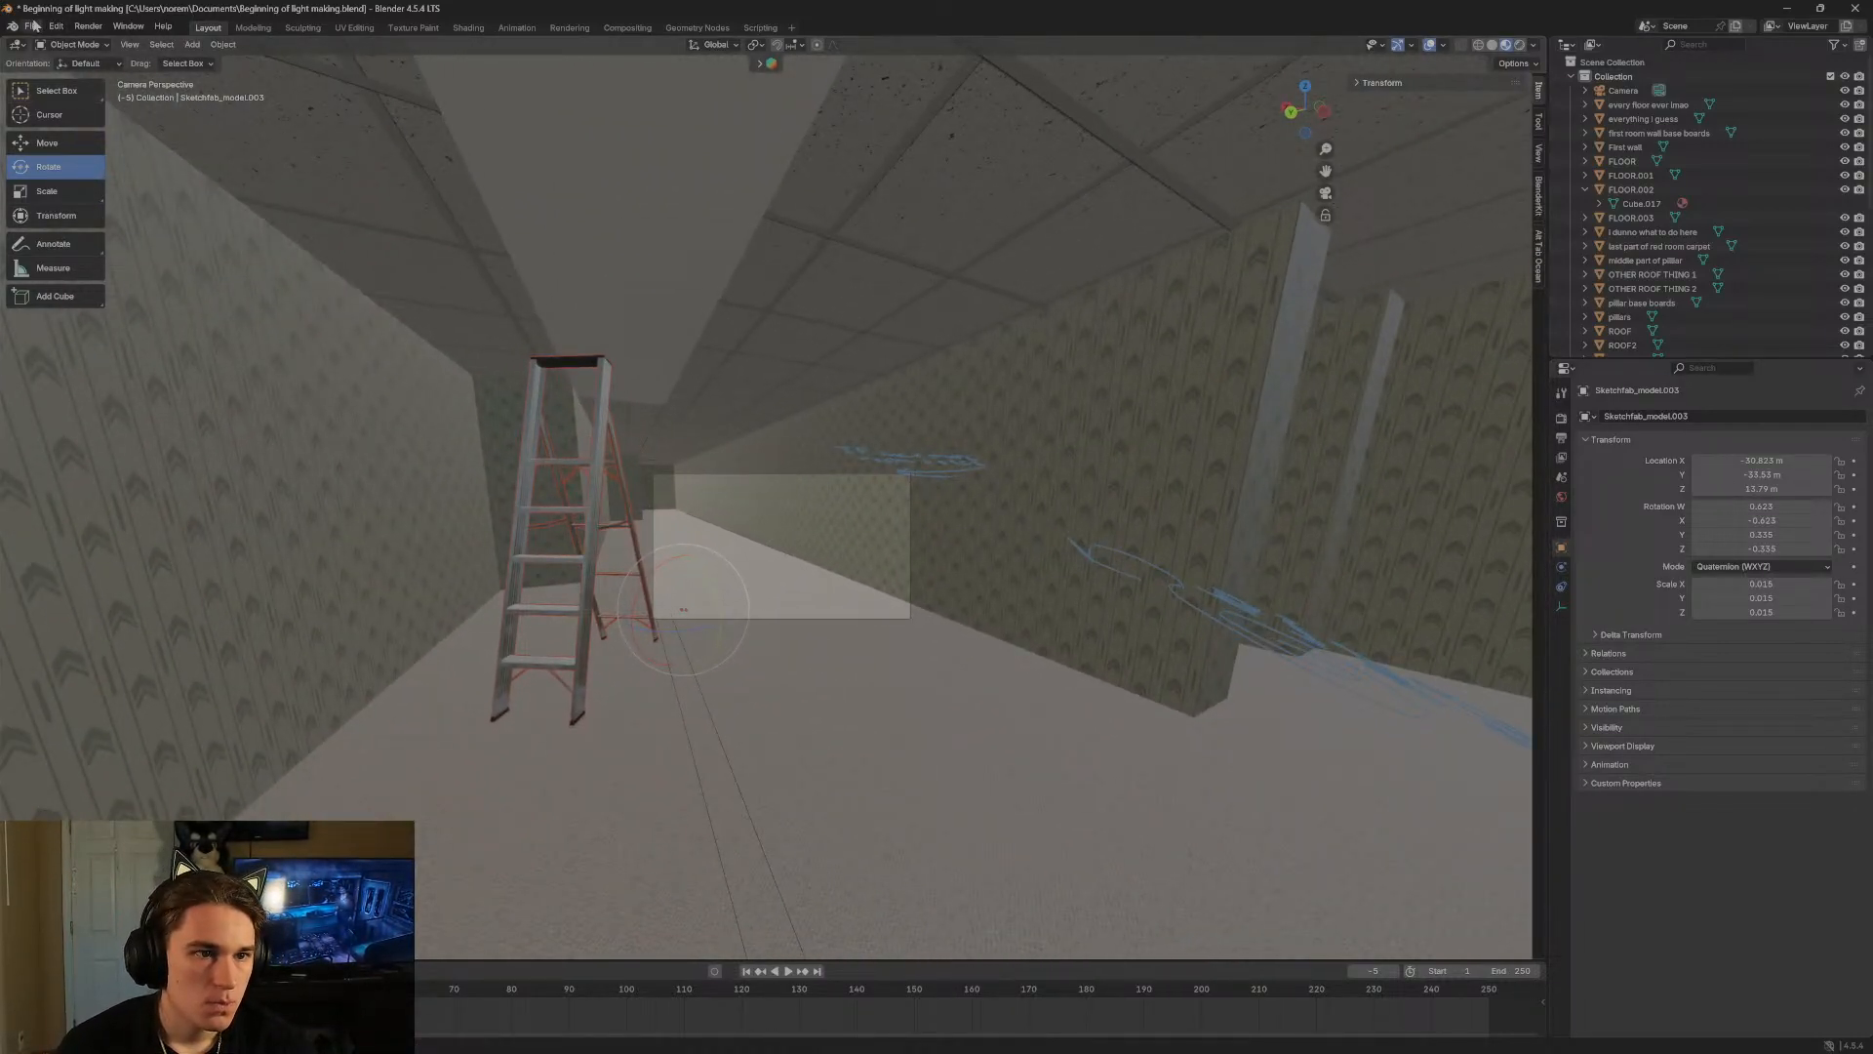
Open the list of file commands for the current project.
{"action": "left_click", "coordinate": [33, 25]}
{"action": "left_click", "coordinate": [31, 29]}
{"action": "left_click", "coordinate": [31, 26]}
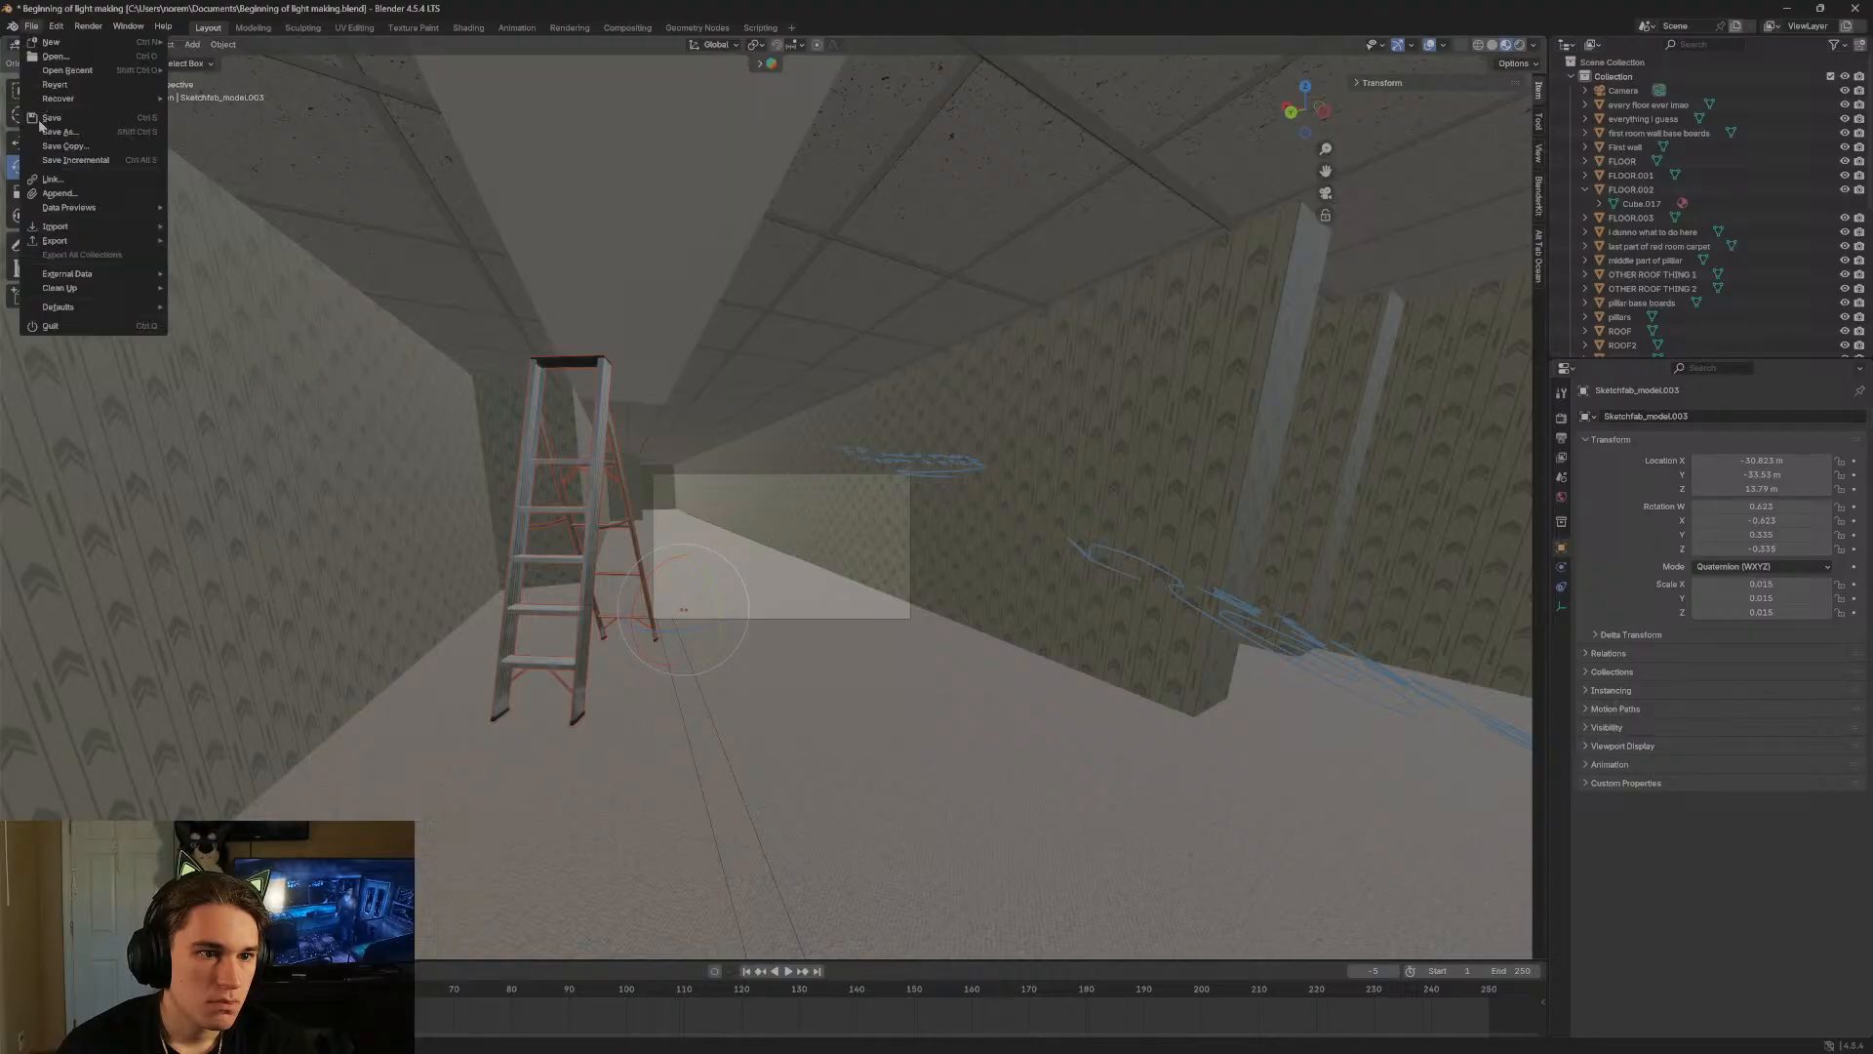
Save the current scene file.
{"action": "left_click", "coordinate": [54, 117]}
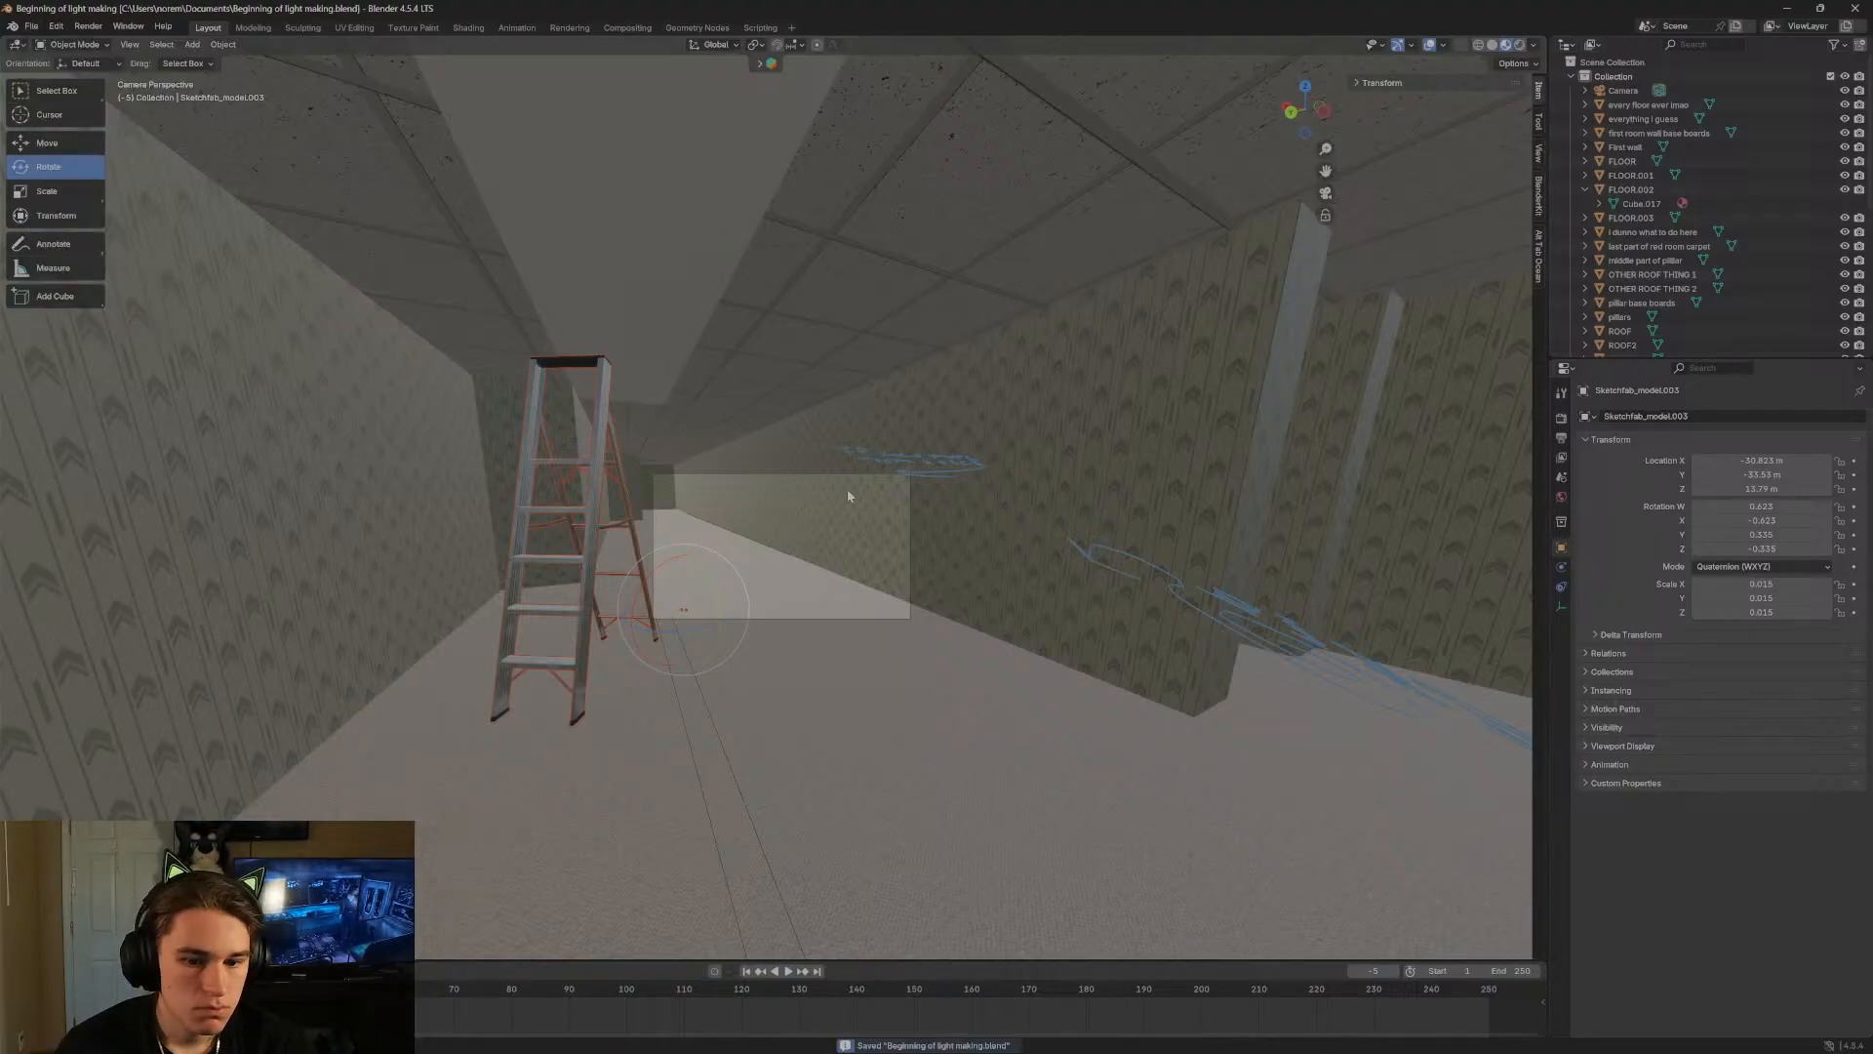
Walk through the hallway and examine the stepladder's placement against the carpet, walls and ceiling from several sides.
{"action": "key", "text": "shift+grave"}
{"action": "key", "text": "w"}
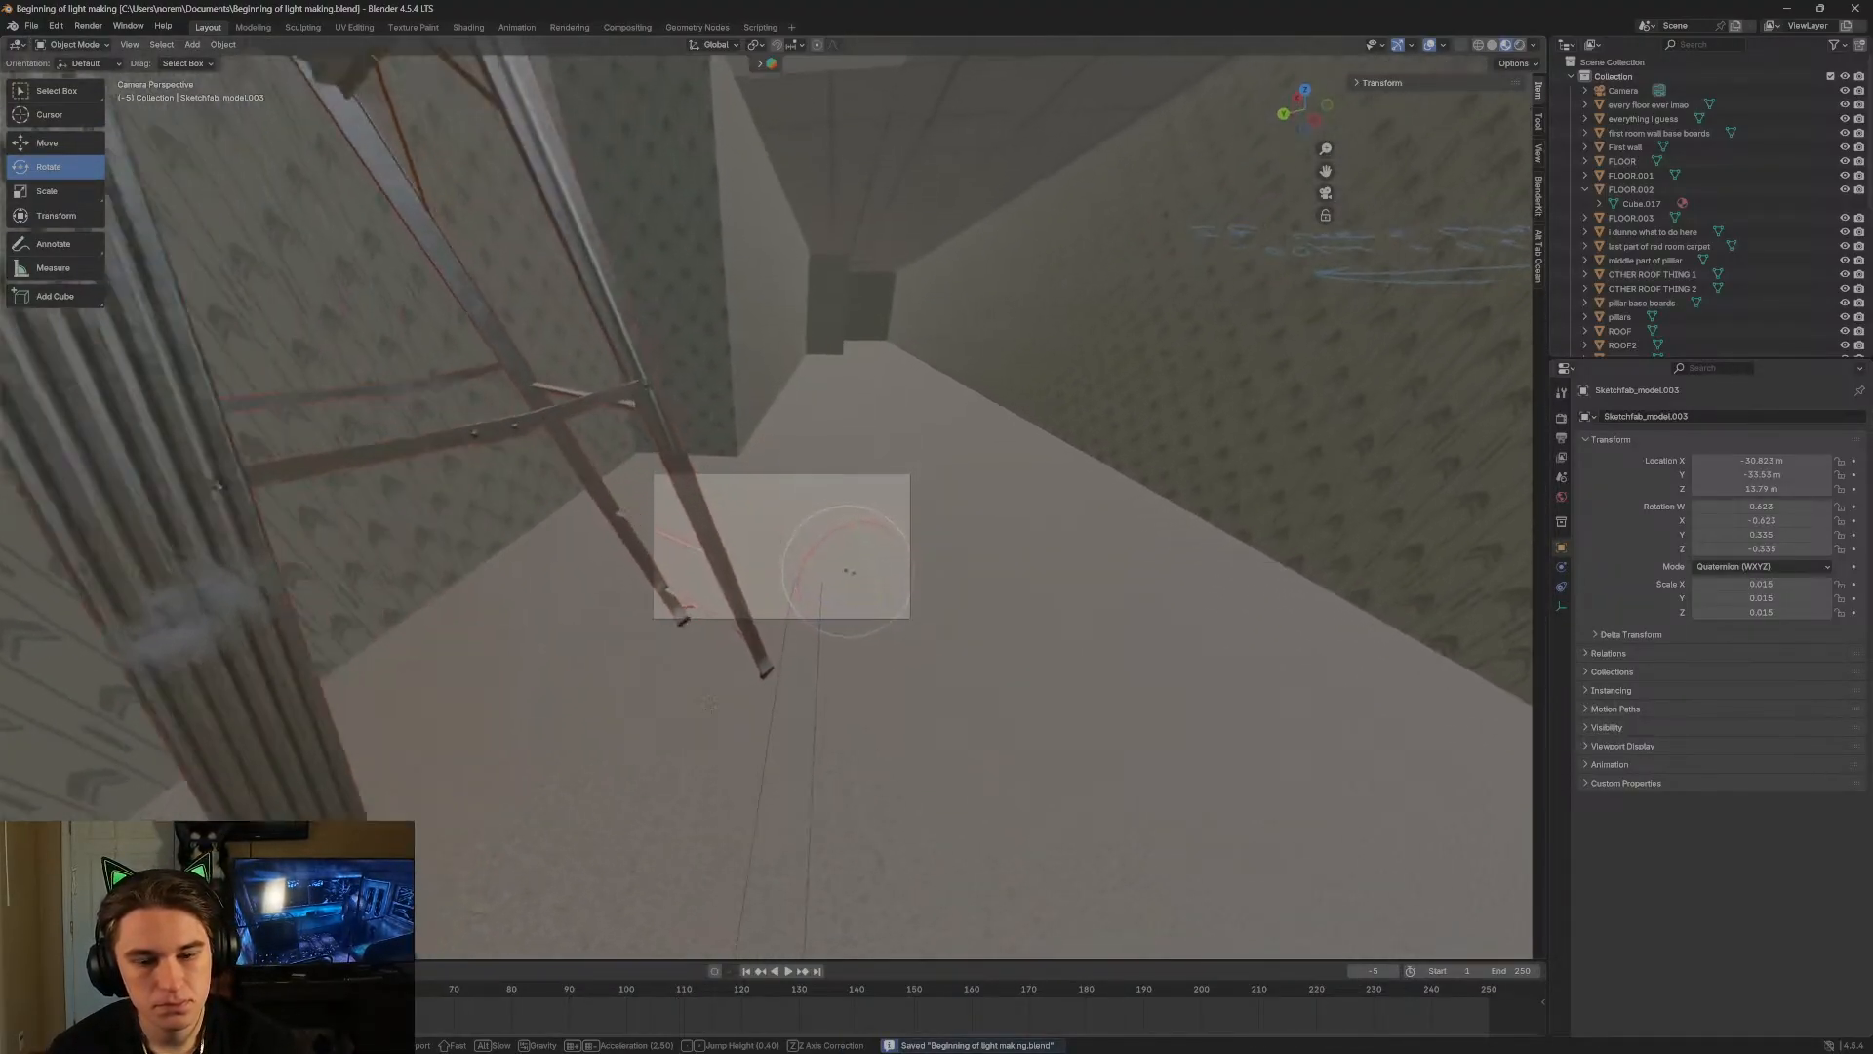
{"action": "key", "text": "w"}
{"action": "key", "text": "s"}
{"action": "key", "text": "w"}
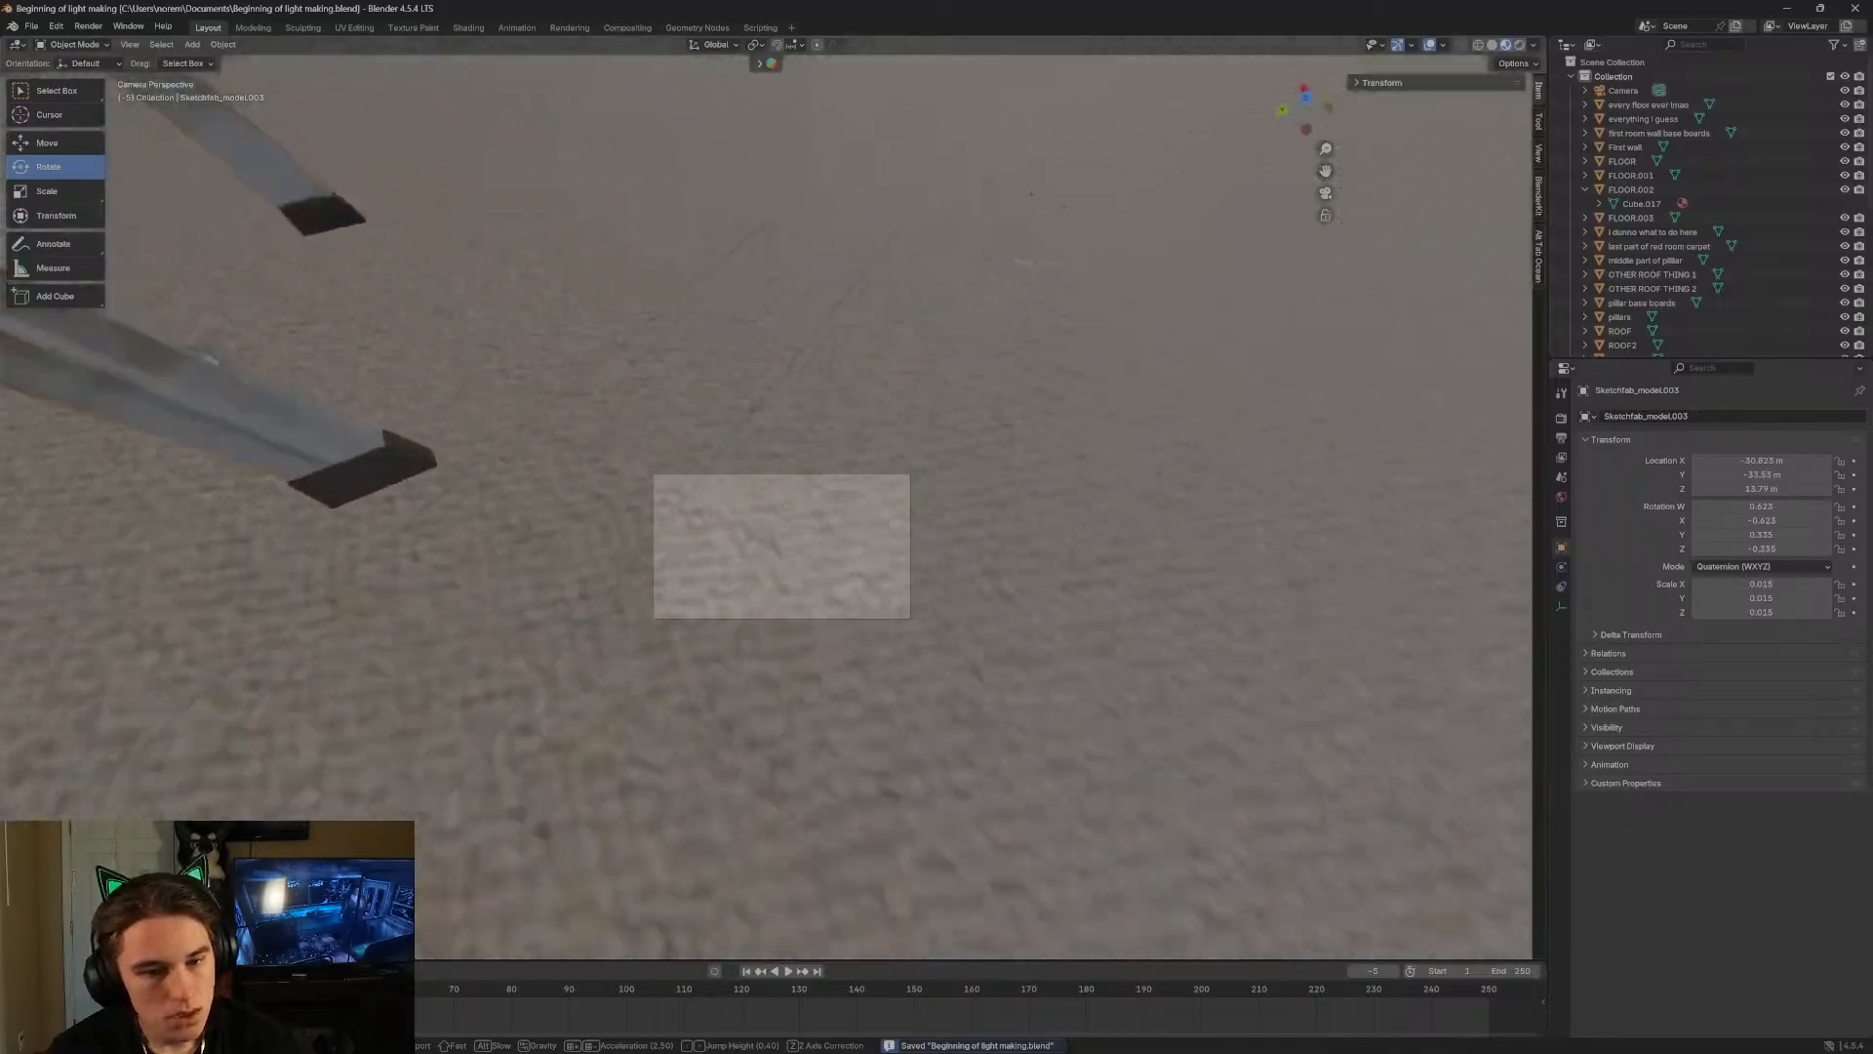
{"action": "key", "text": "w"}
{"action": "key", "text": "w"}
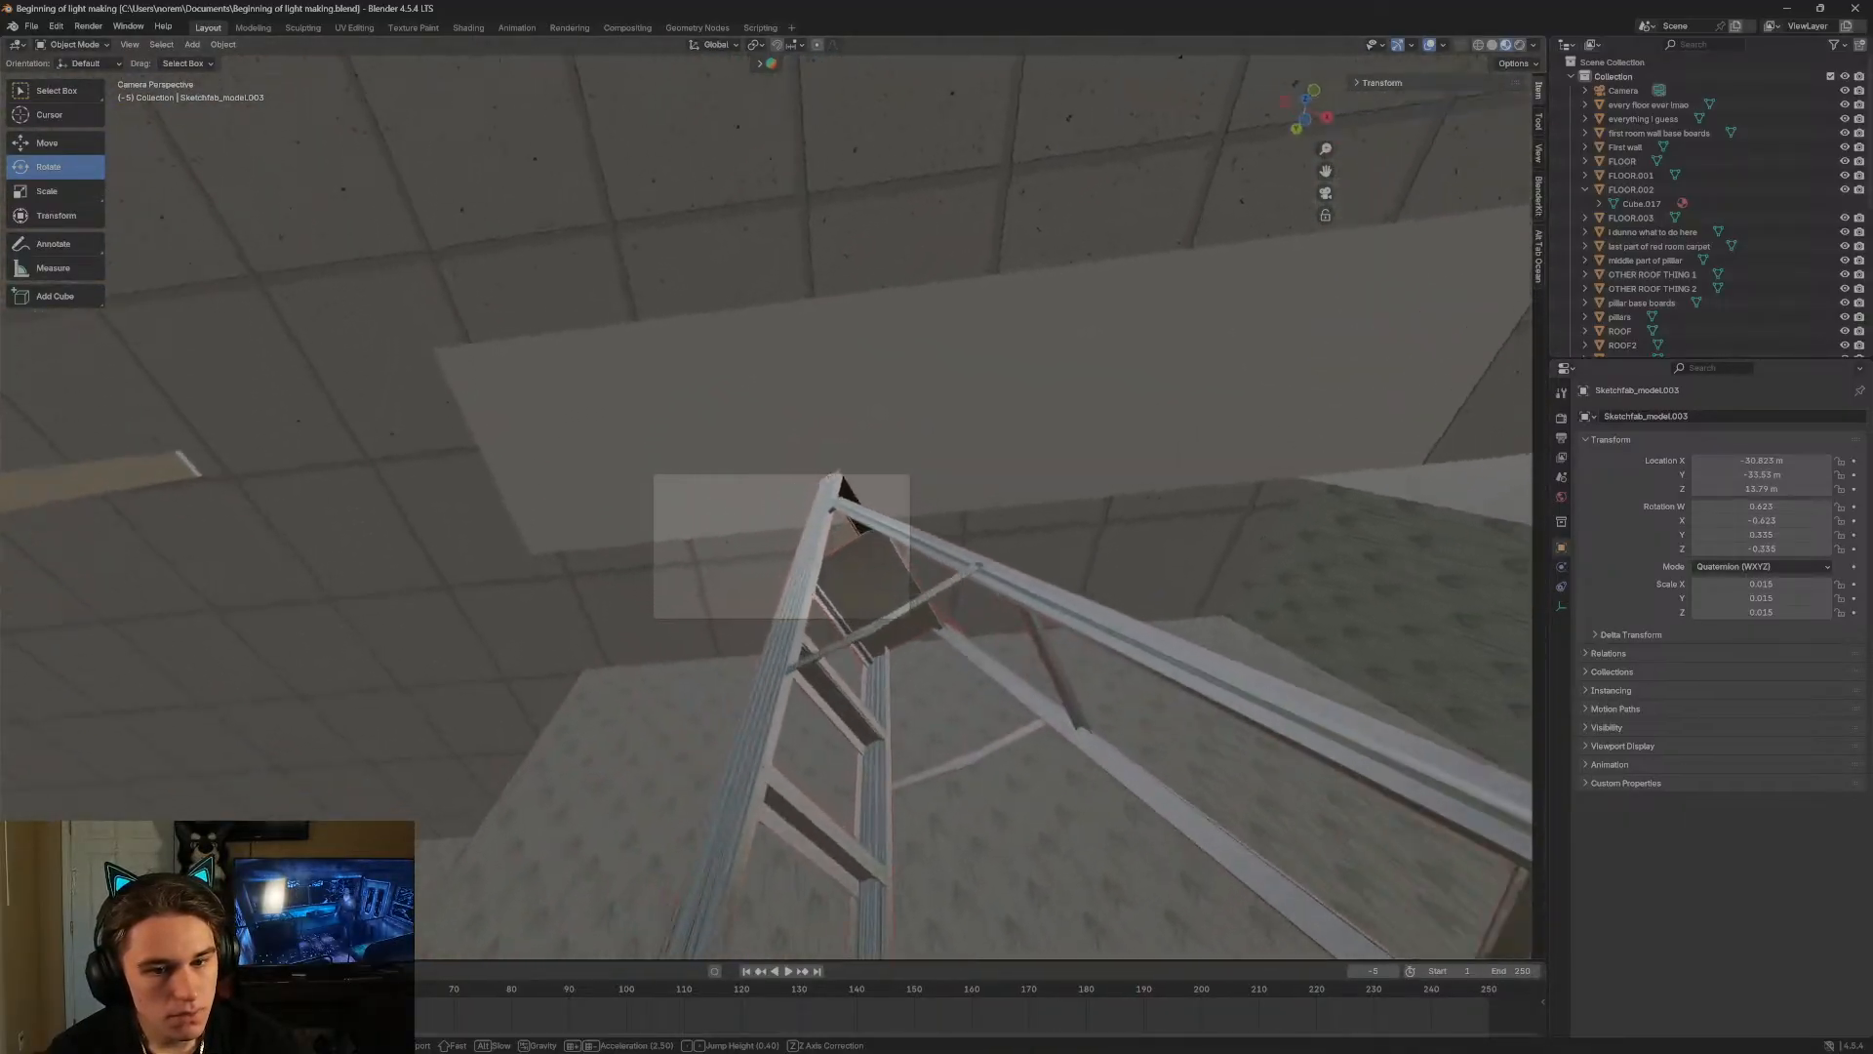
{"action": "key", "text": "s"}
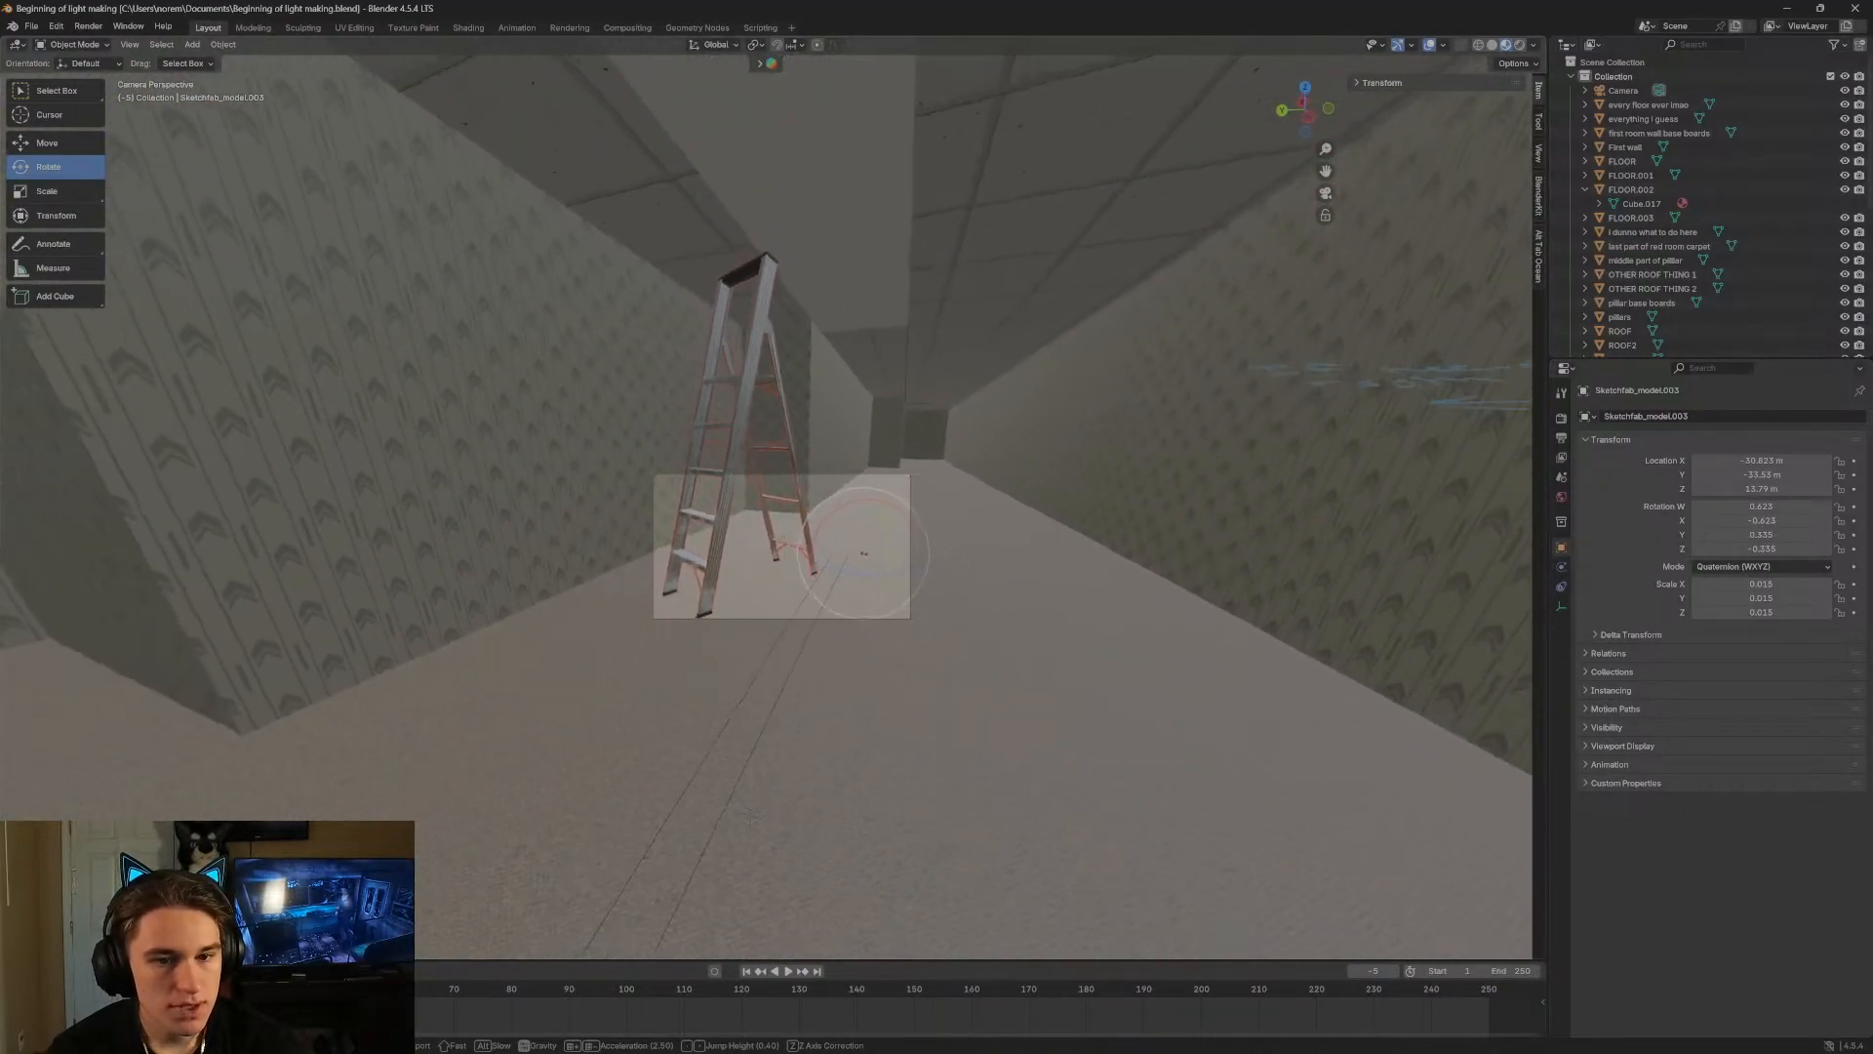
{"action": "key", "text": "w"}
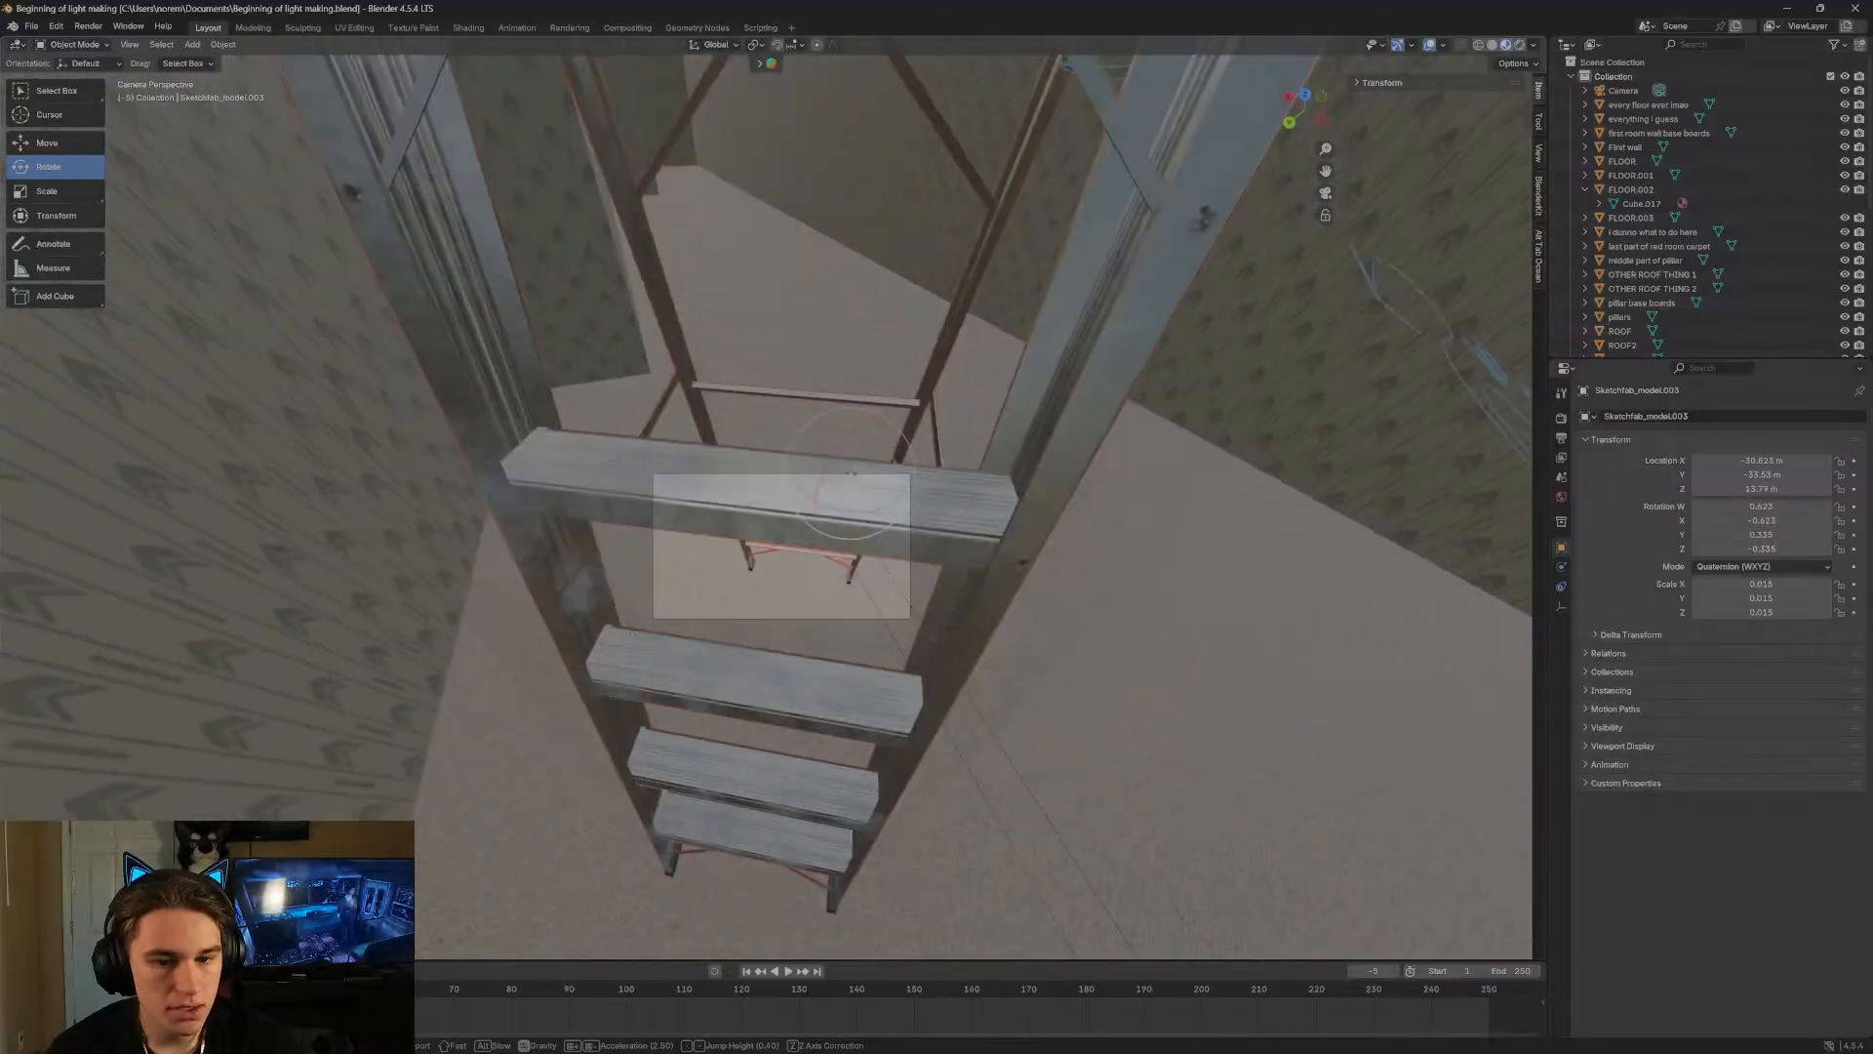
{"action": "key", "text": "s"}
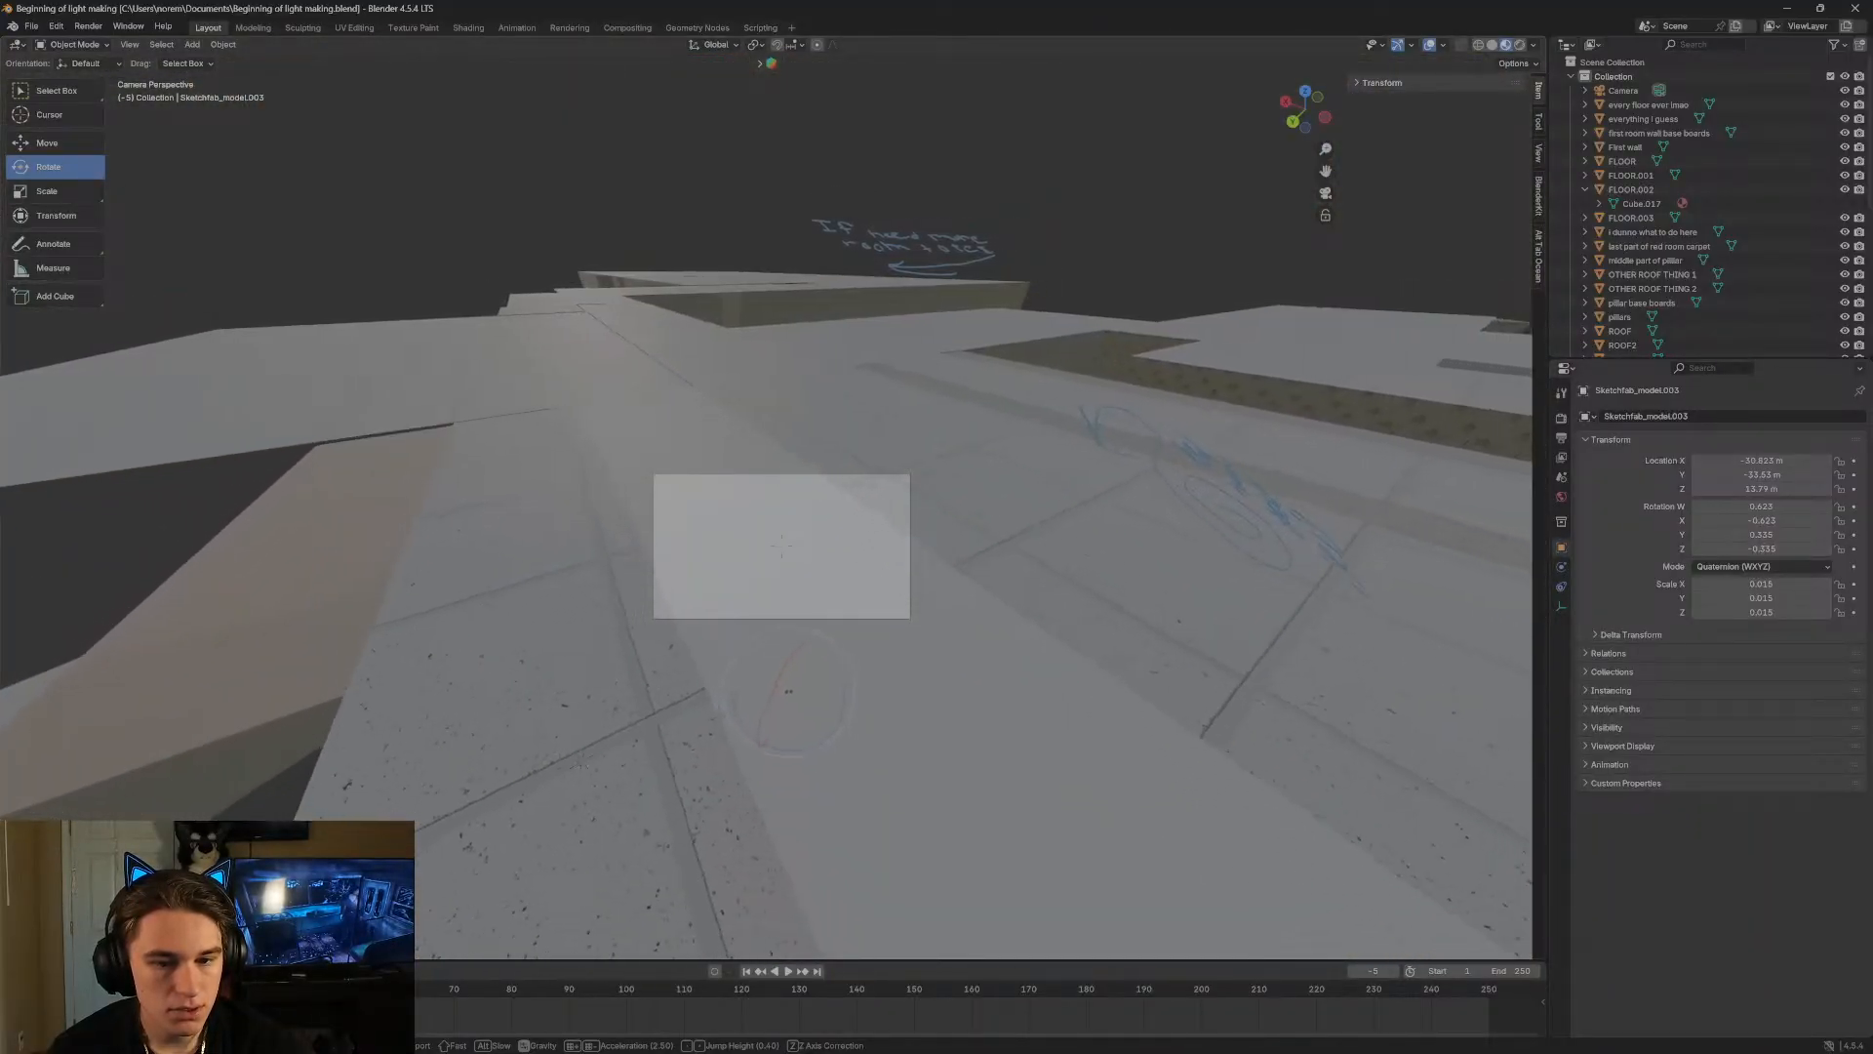
{"action": "left_click", "coordinate": [782, 546]}
{"action": "key", "text": "shift+grave"}
{"action": "key", "text": "w"}
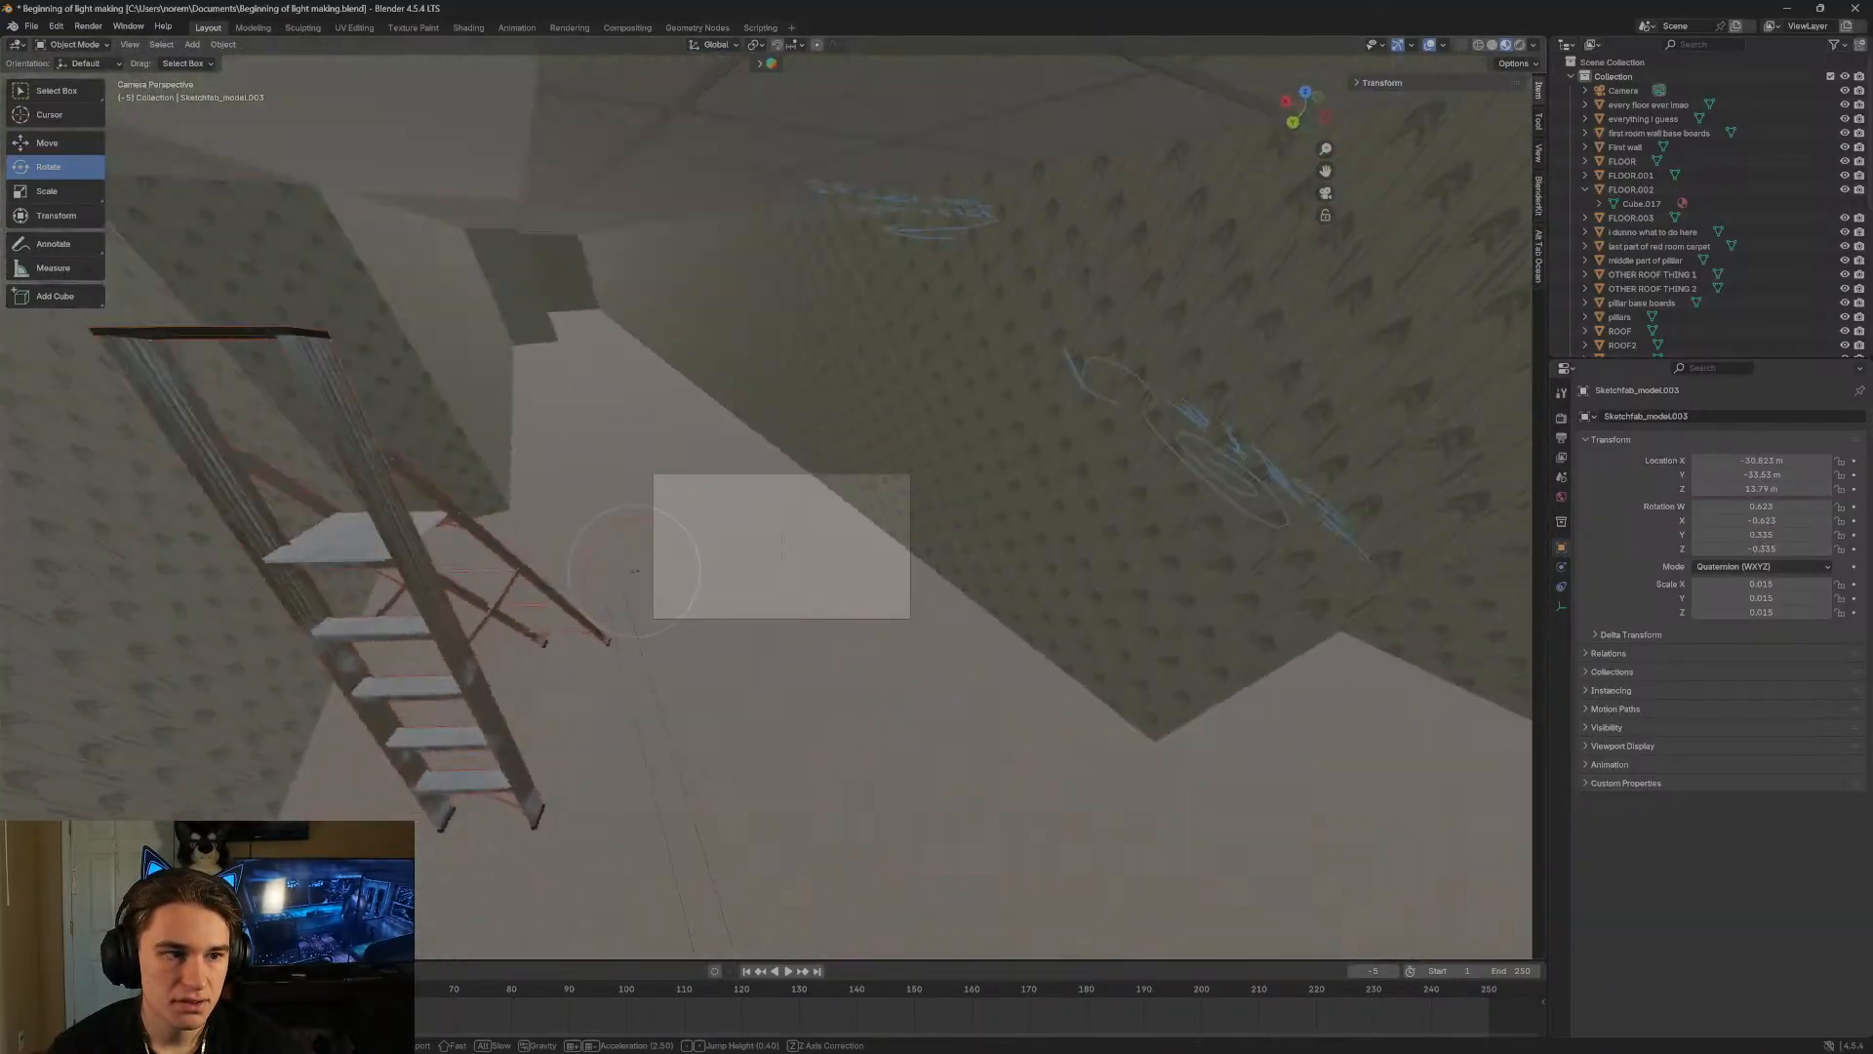
{"action": "left_click", "coordinate": [845, 488]}
{"action": "key", "text": "shift+grave"}
{"action": "key", "text": "w"}
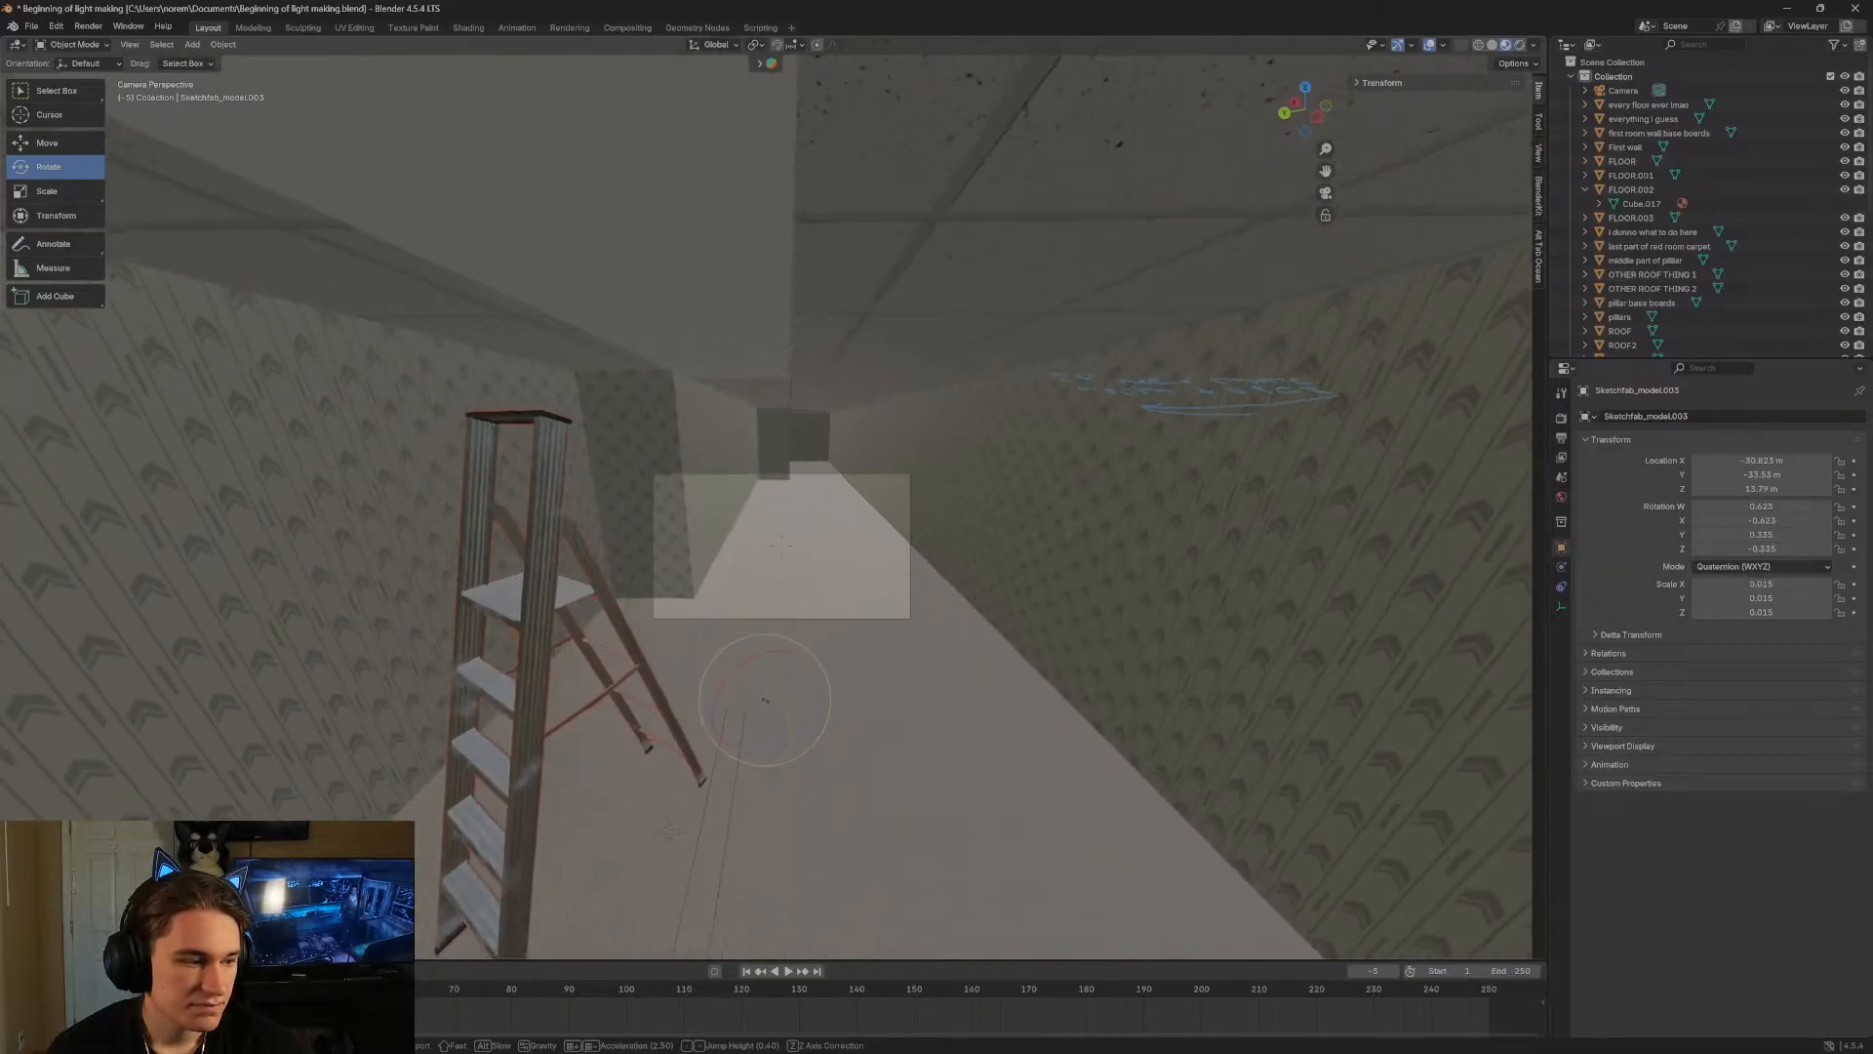
{"action": "key", "text": "Tab"}
{"action": "key", "text": "a"}
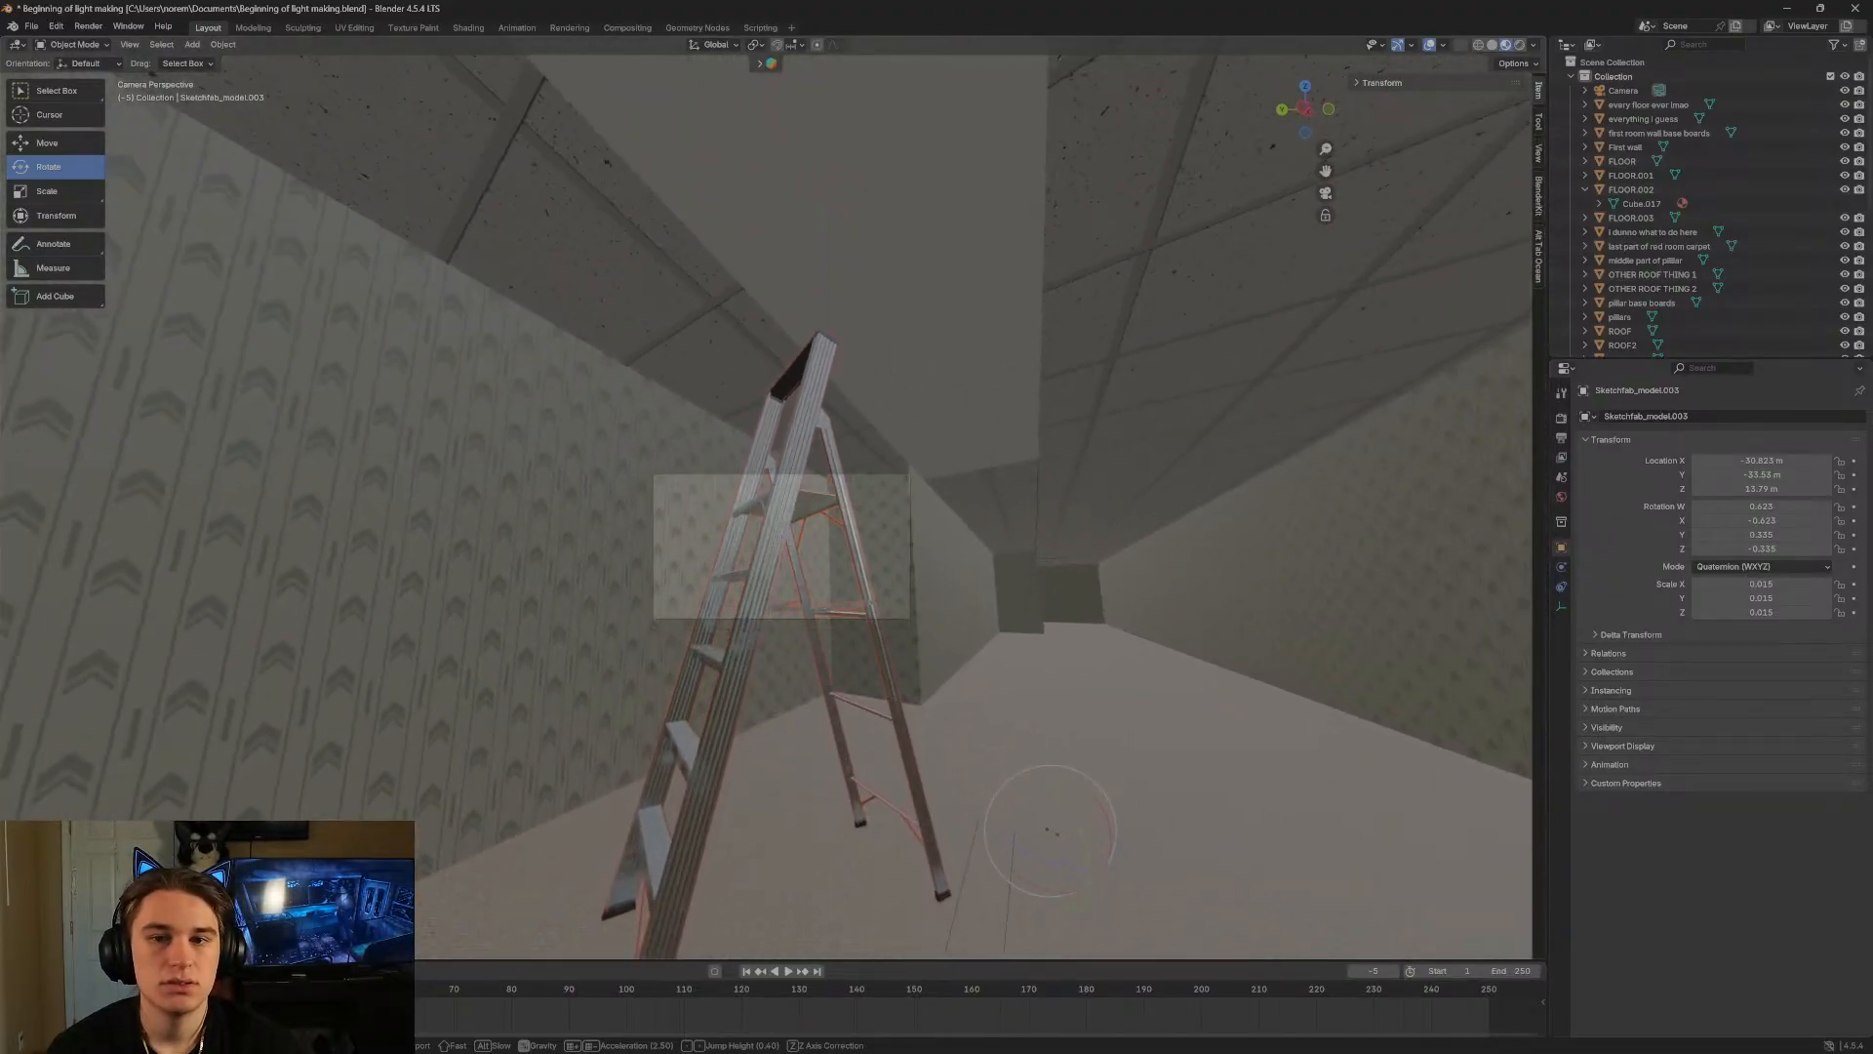
{"action": "key", "text": "d"}
{"action": "key", "text": "s"}
{"action": "left_click", "coordinate": [845, 493]}
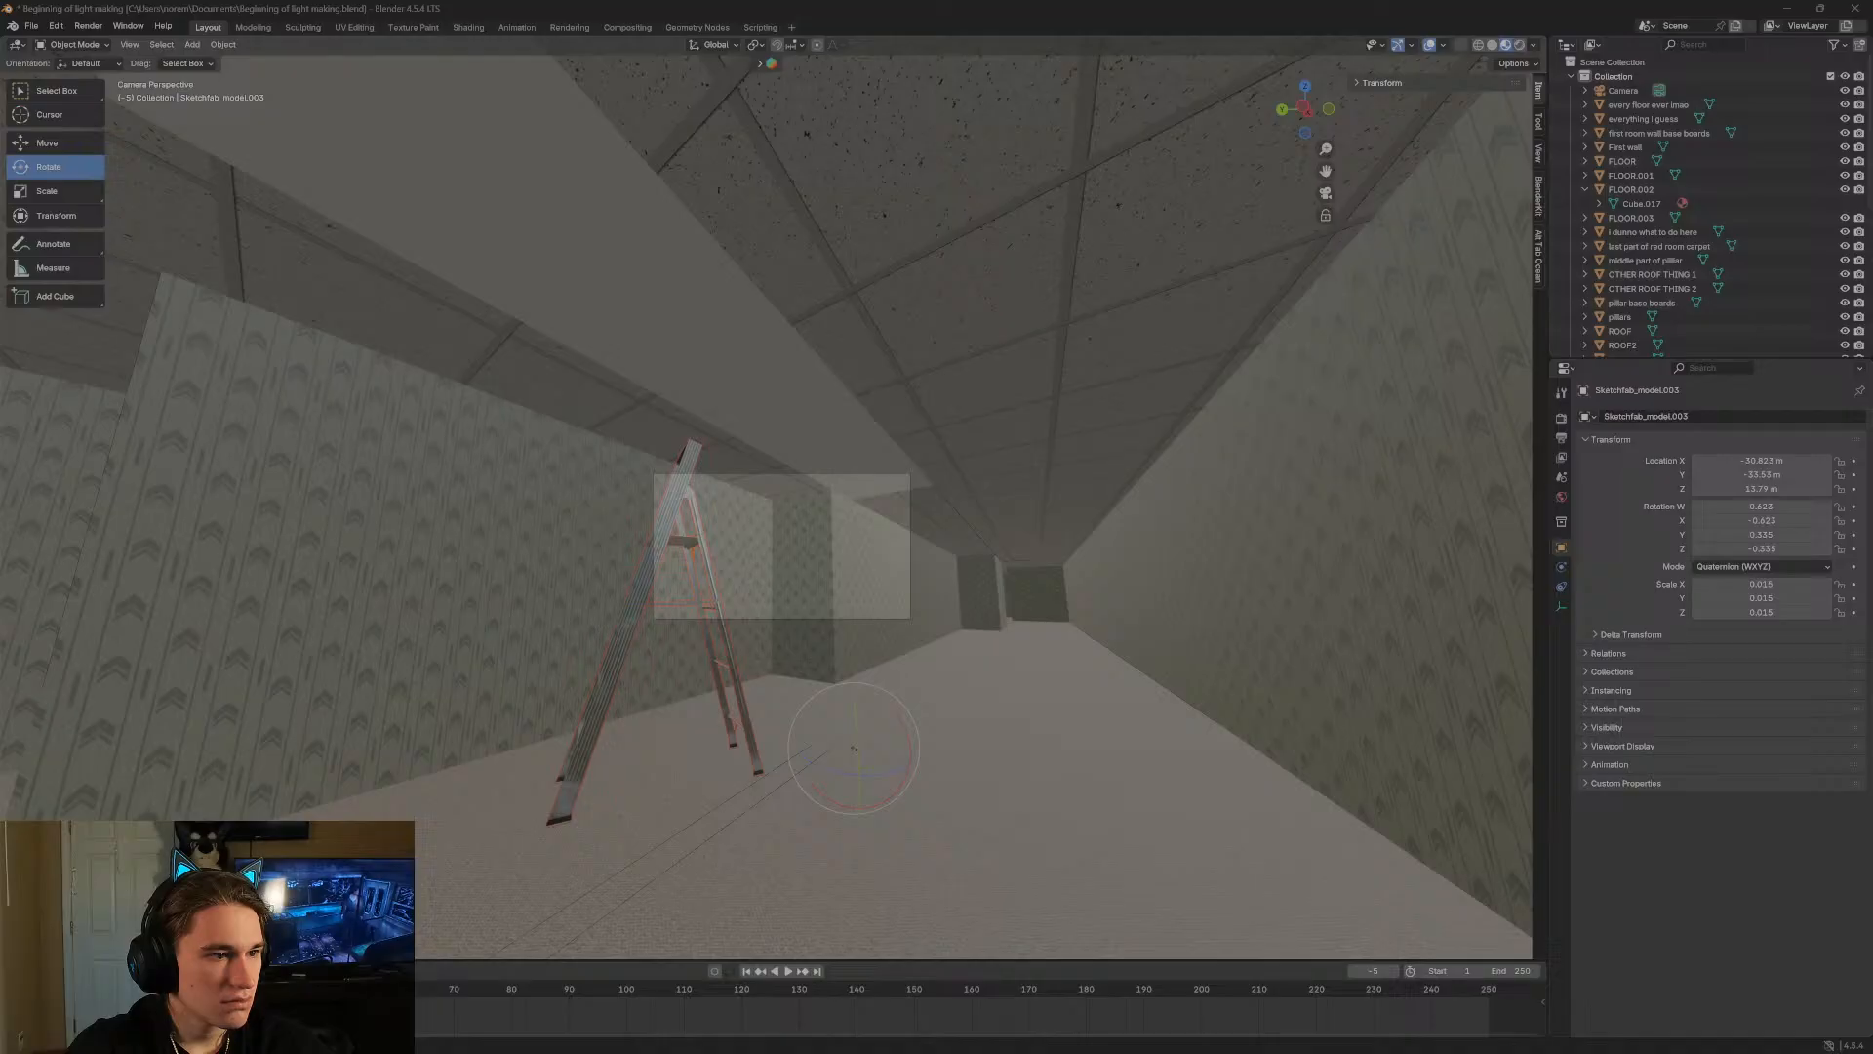
Switch to the Sketchfab site in the web browser and search its 3D models for "tool".
{"action": "left_click_drag", "start_coordinate": [511, 67], "coordinate": [513, 68]}
{"action": "double_click", "coordinate": [847, 76]}
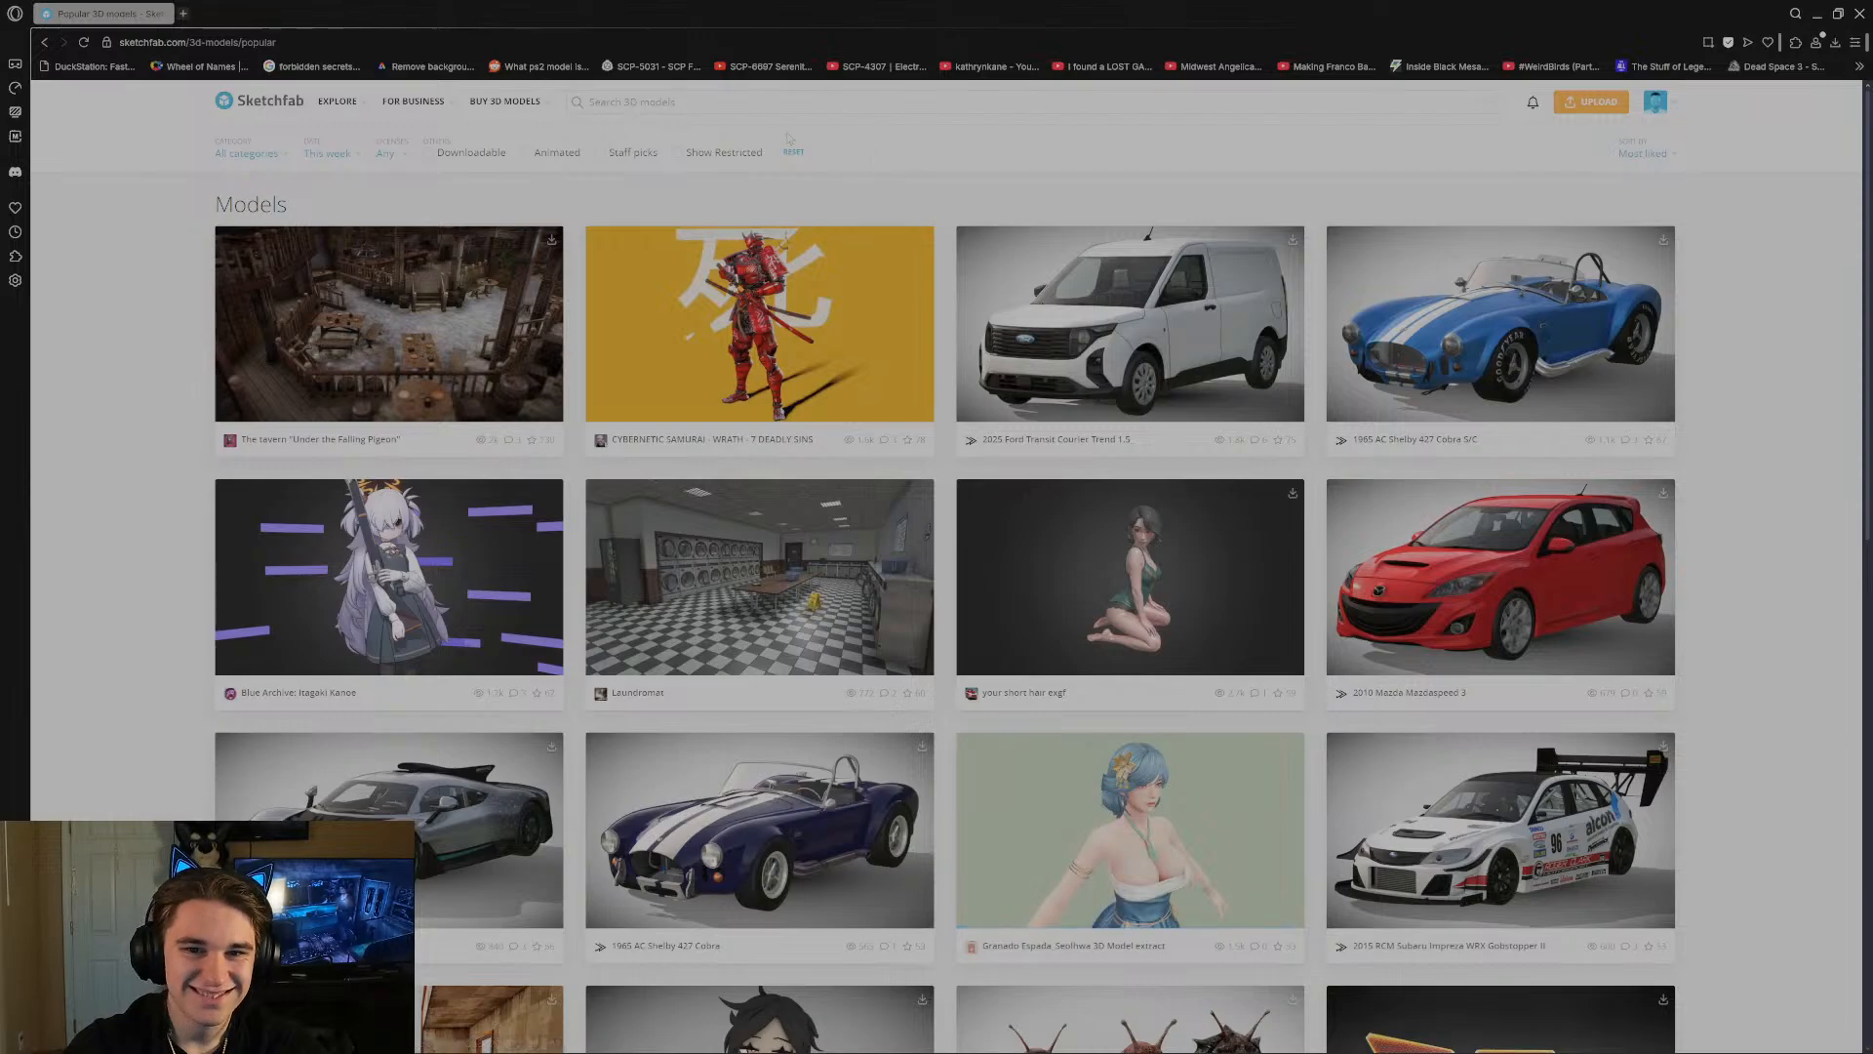
{"action": "left_click", "coordinate": [764, 102]}
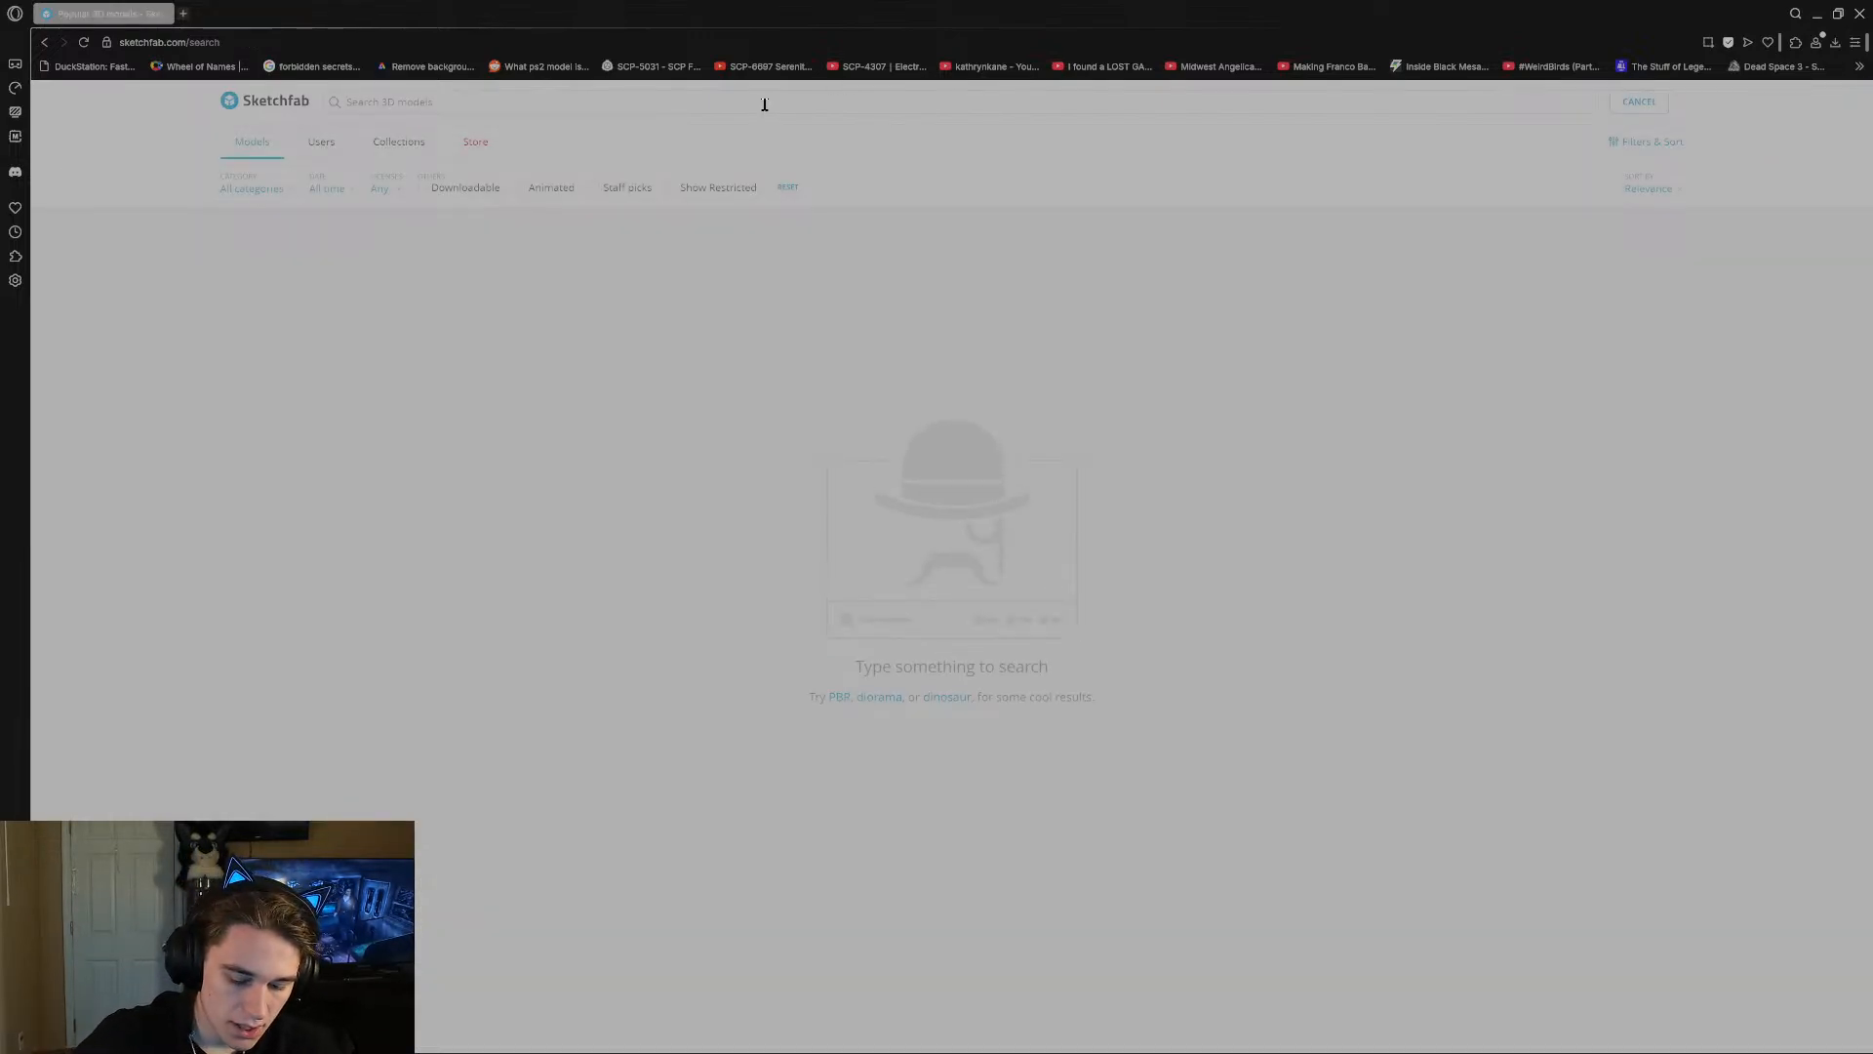
{"action": "type", "text": "tool"}
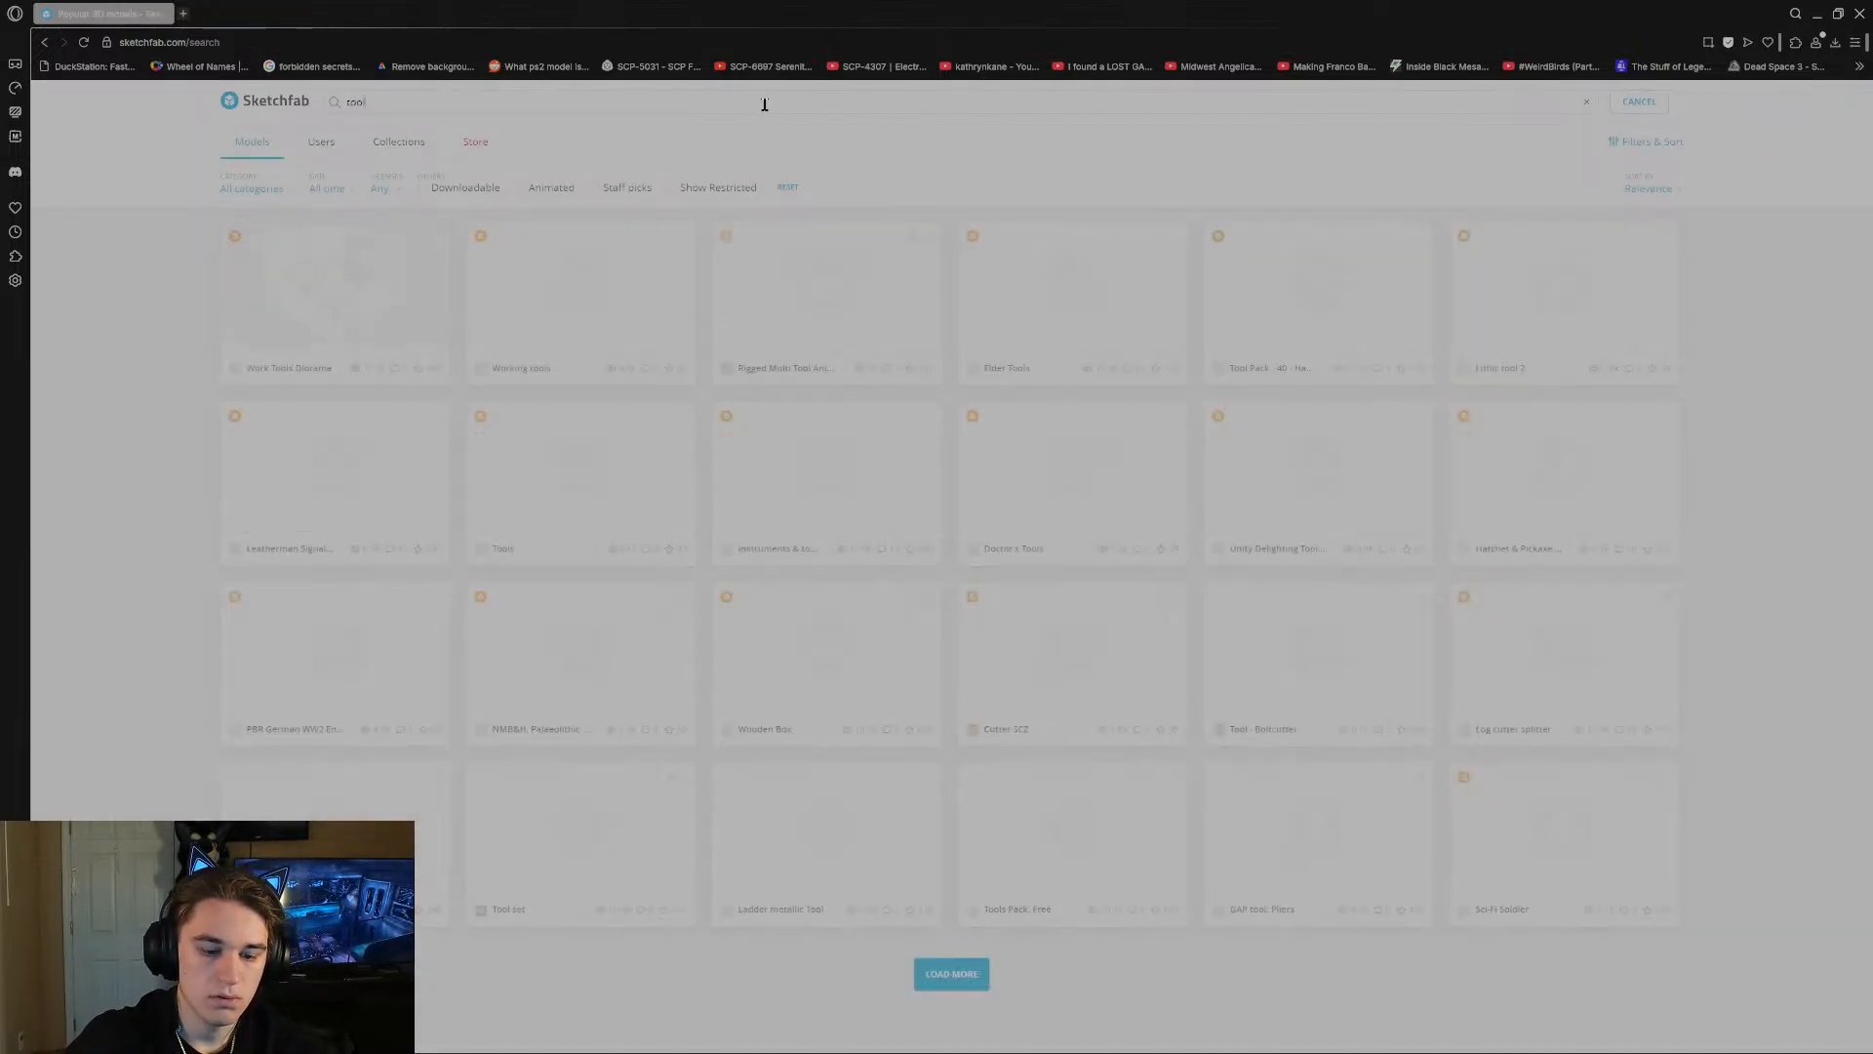
{"action": "type", "text": "box"}
{"action": "key", "text": "BackSpace"}
{"action": "key", "text": "BackSpace"}
{"action": "key", "text": "BackSpace"}
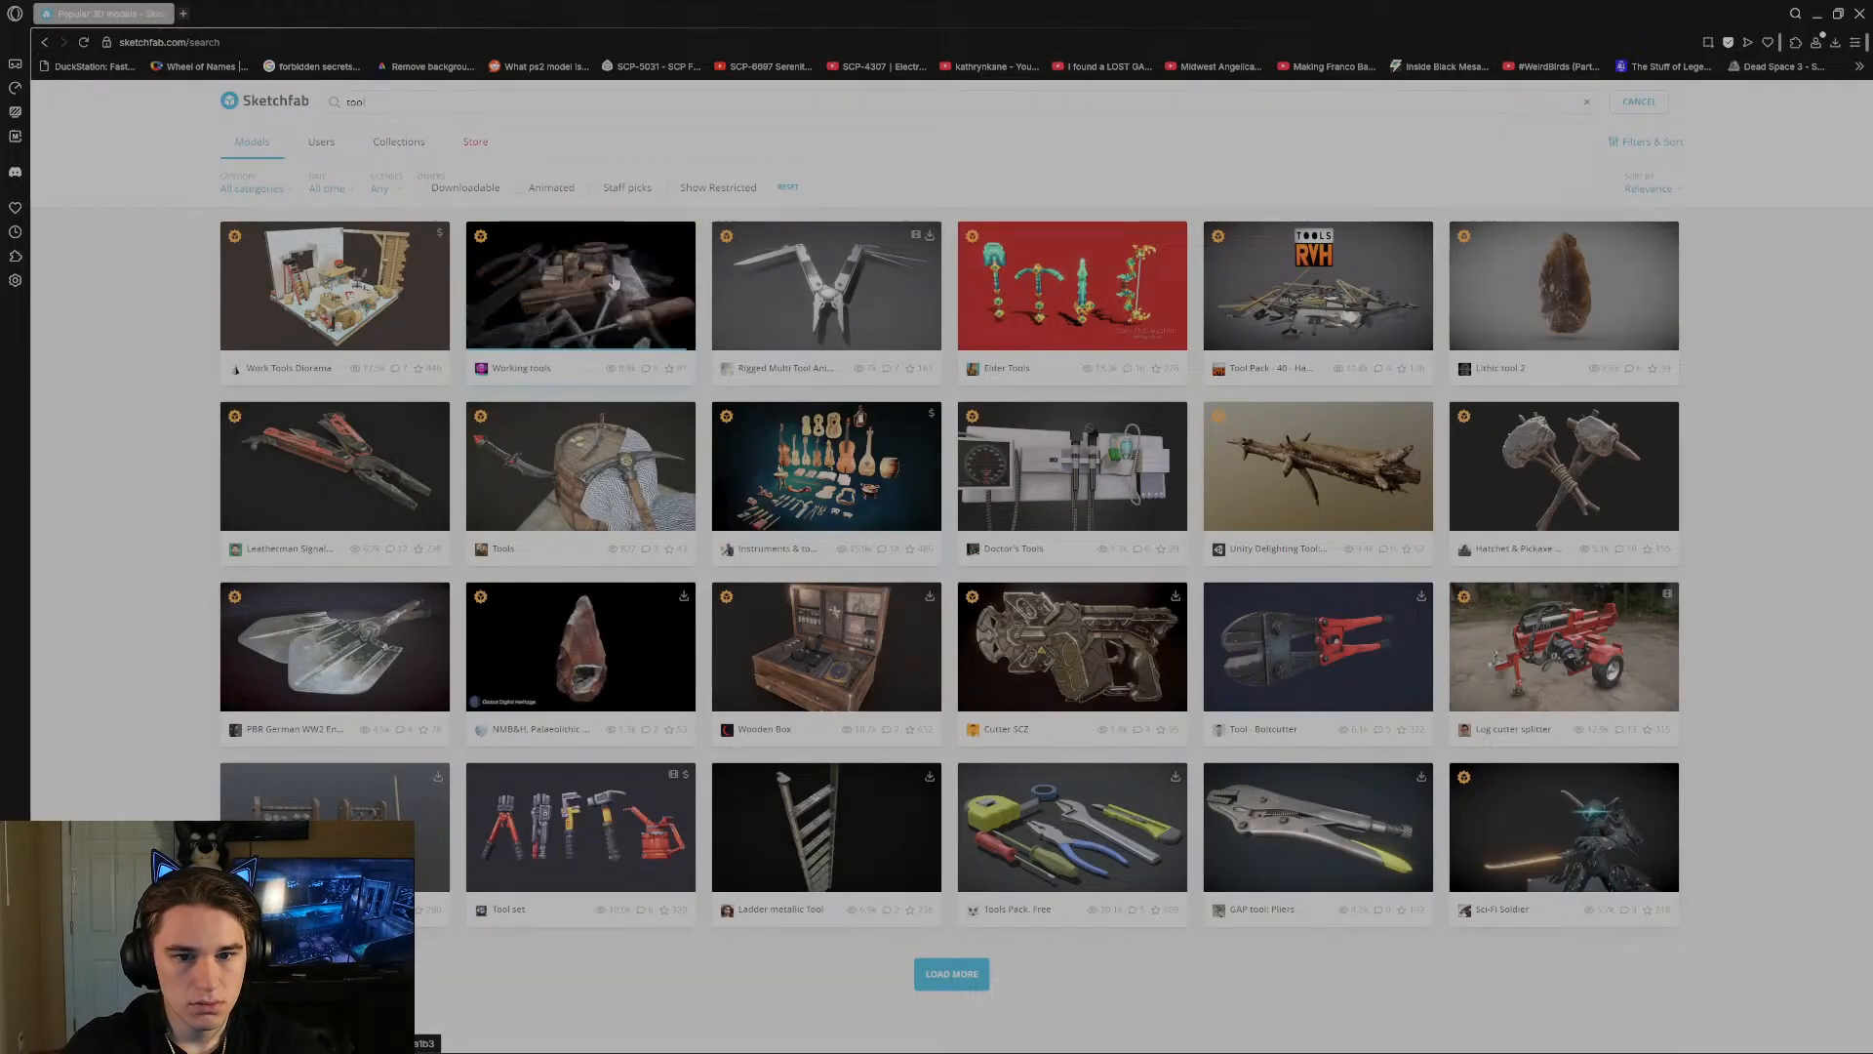
Search the web for "the backrooms" in a new browser tab and open The Backrooms Wiki on wikidot.
{"action": "left_click", "coordinate": [183, 13]}
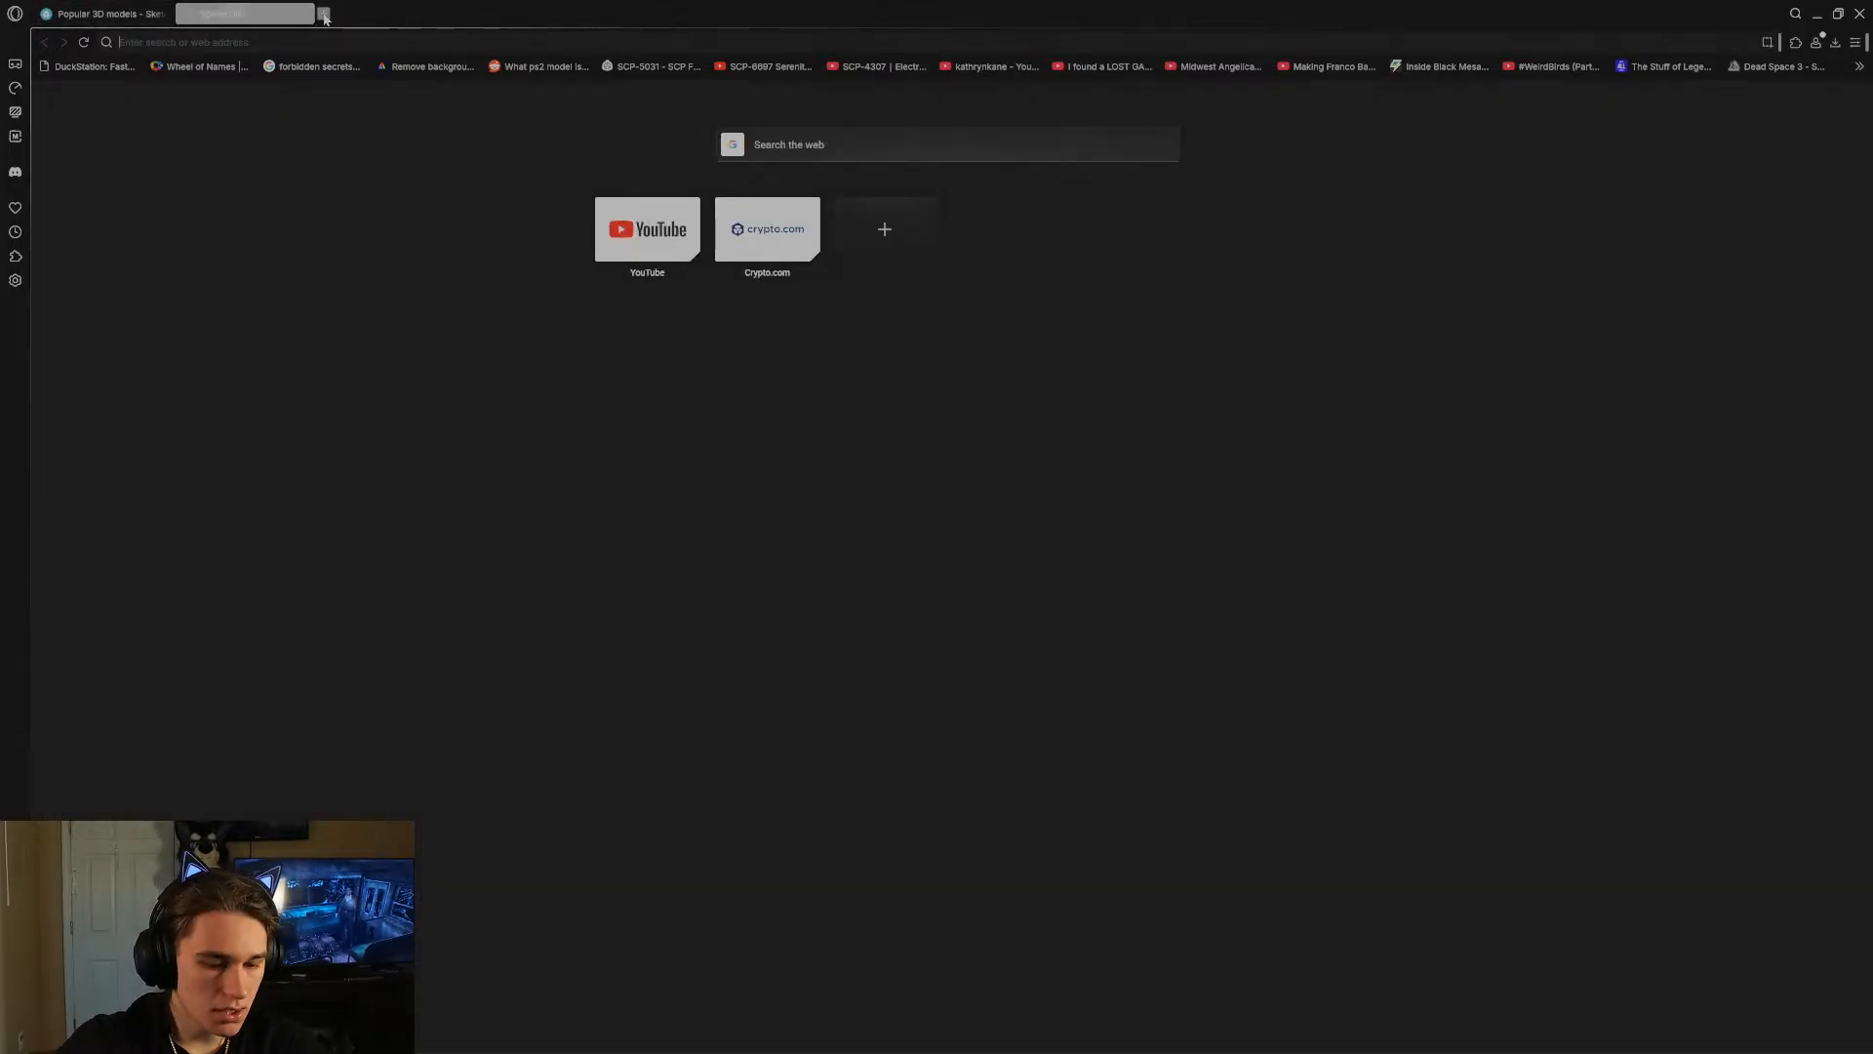
{"action": "type", "text": "the back"}
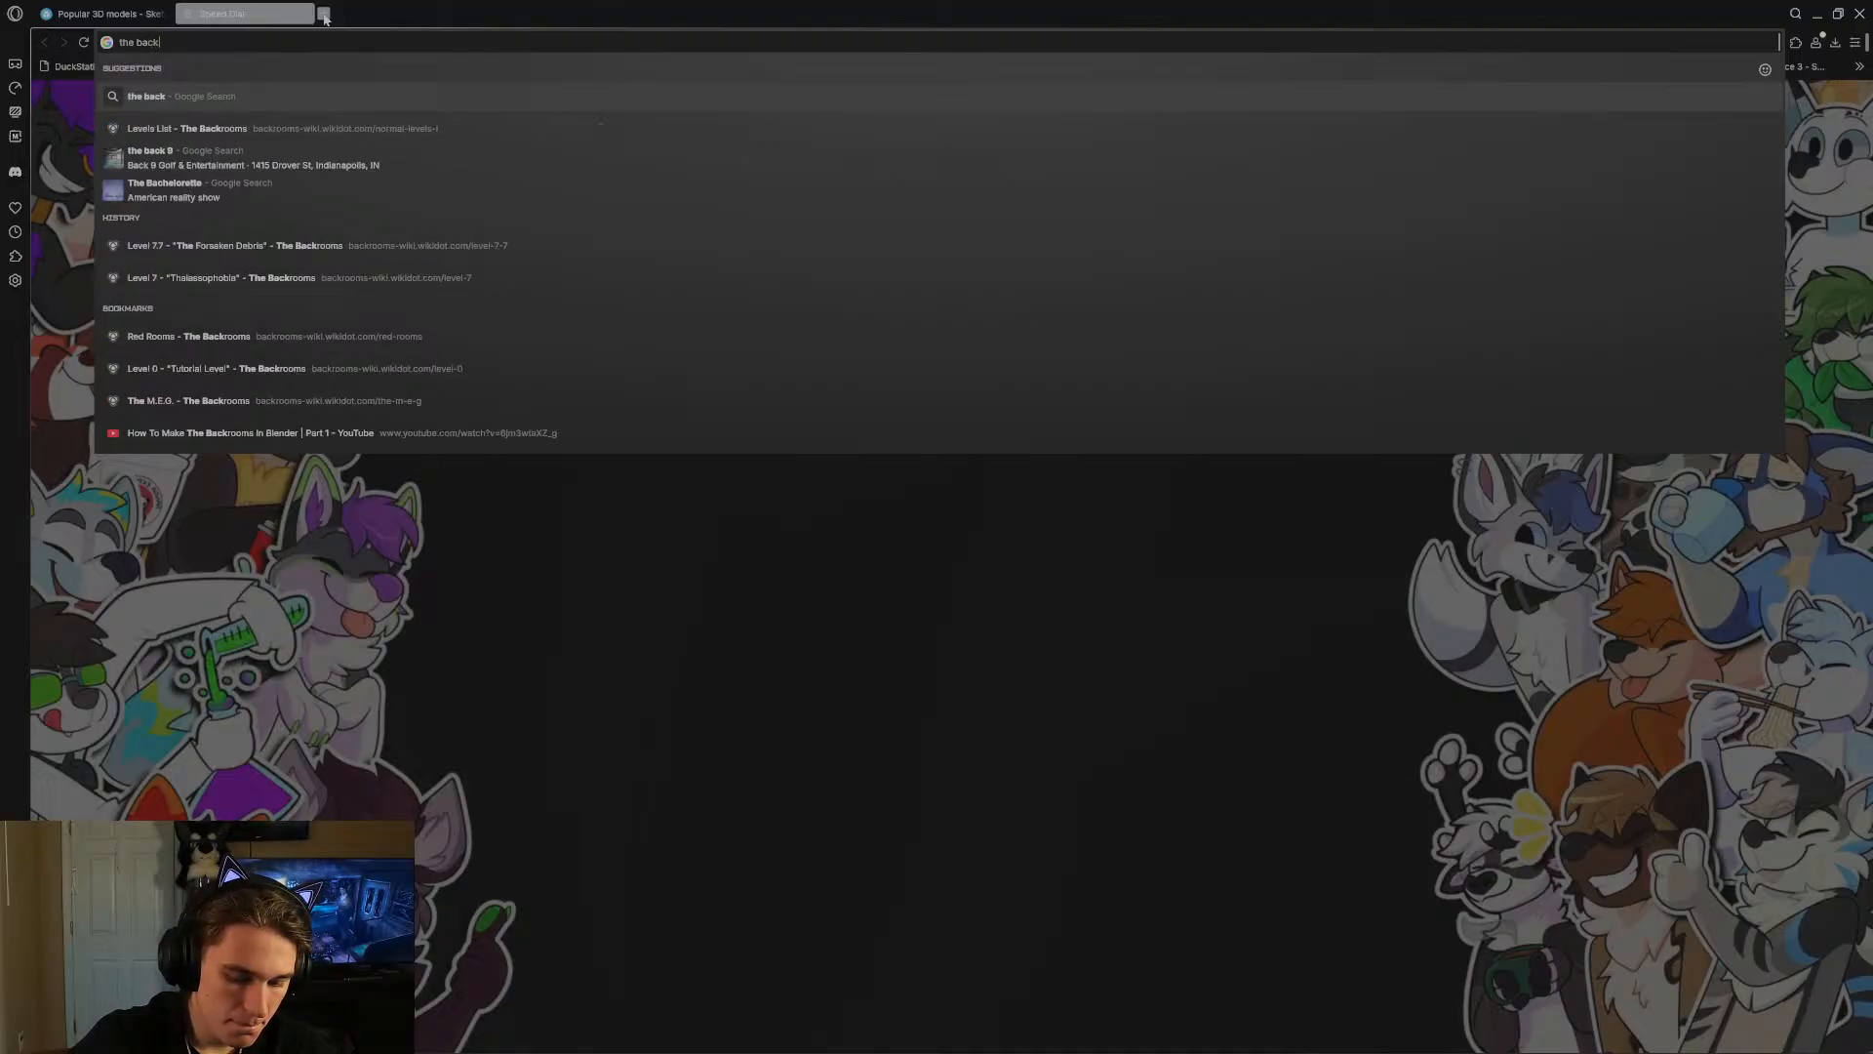
{"action": "type", "text": "rooms"}
{"action": "key", "text": "Return"}
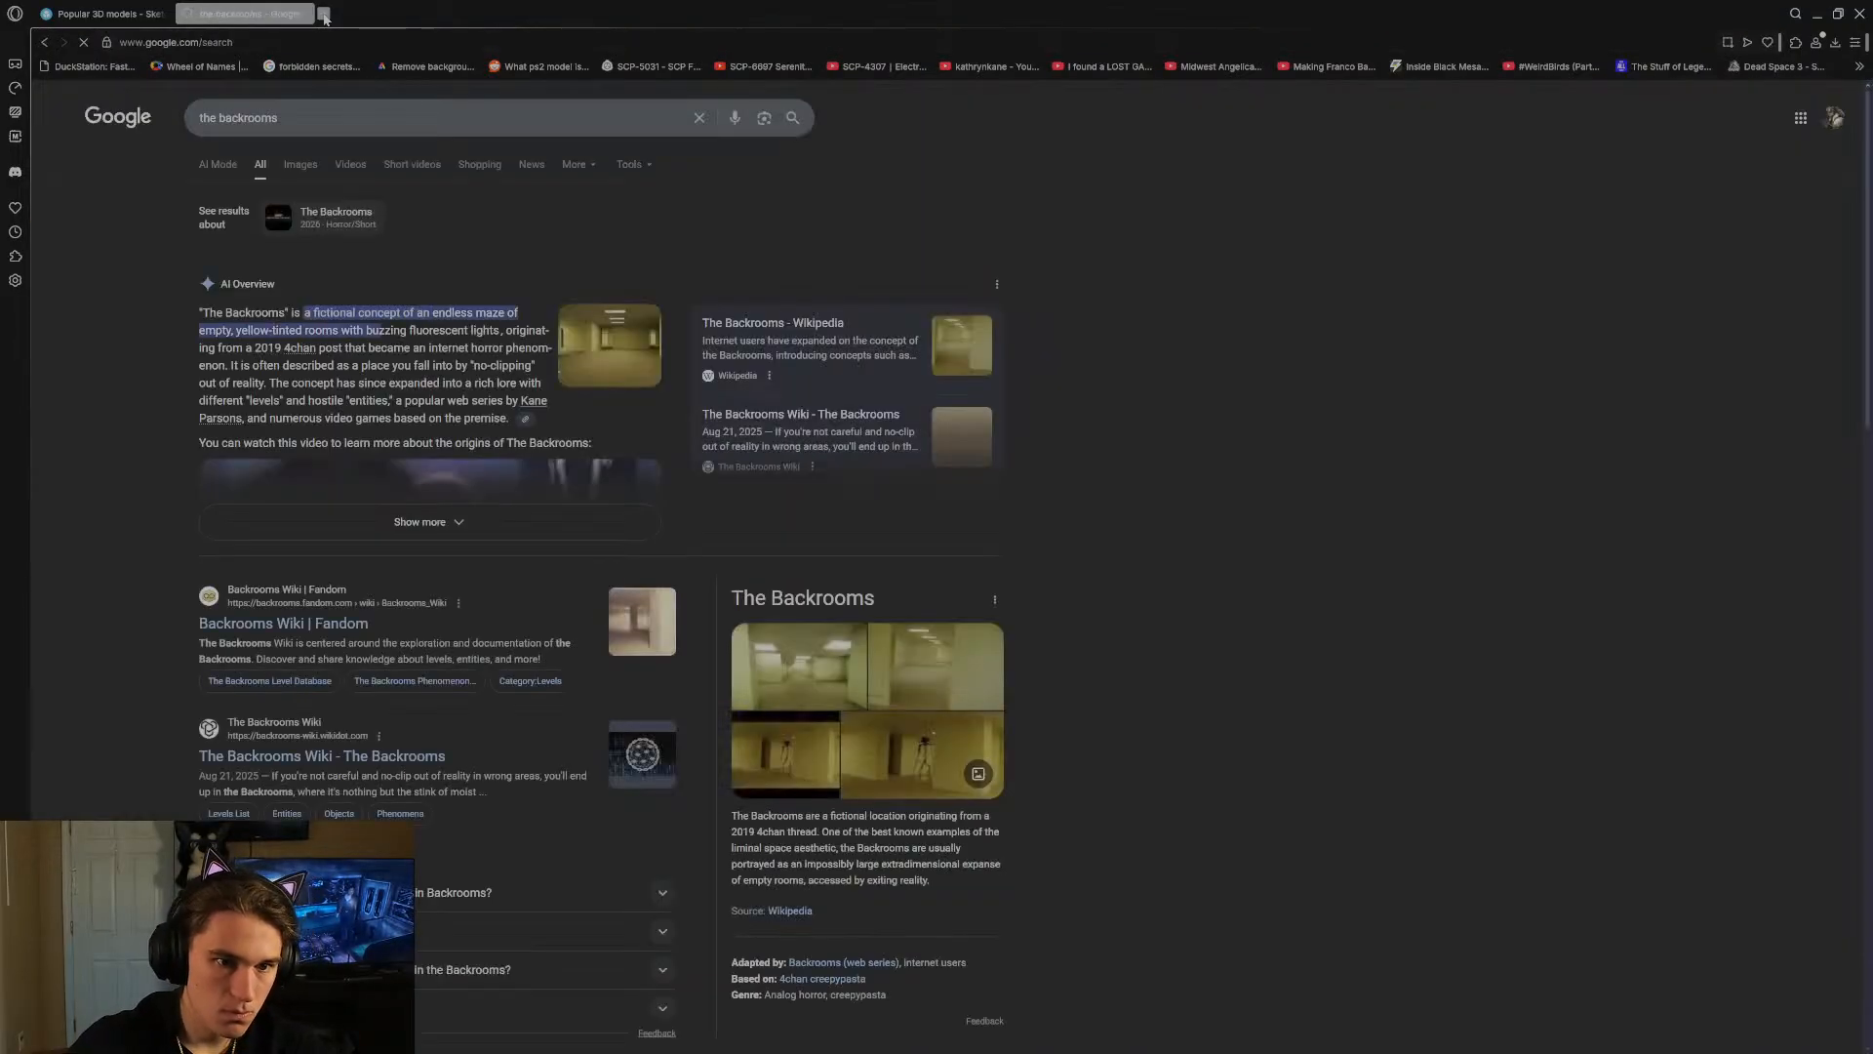
{"action": "left_click", "coordinate": [285, 757]}
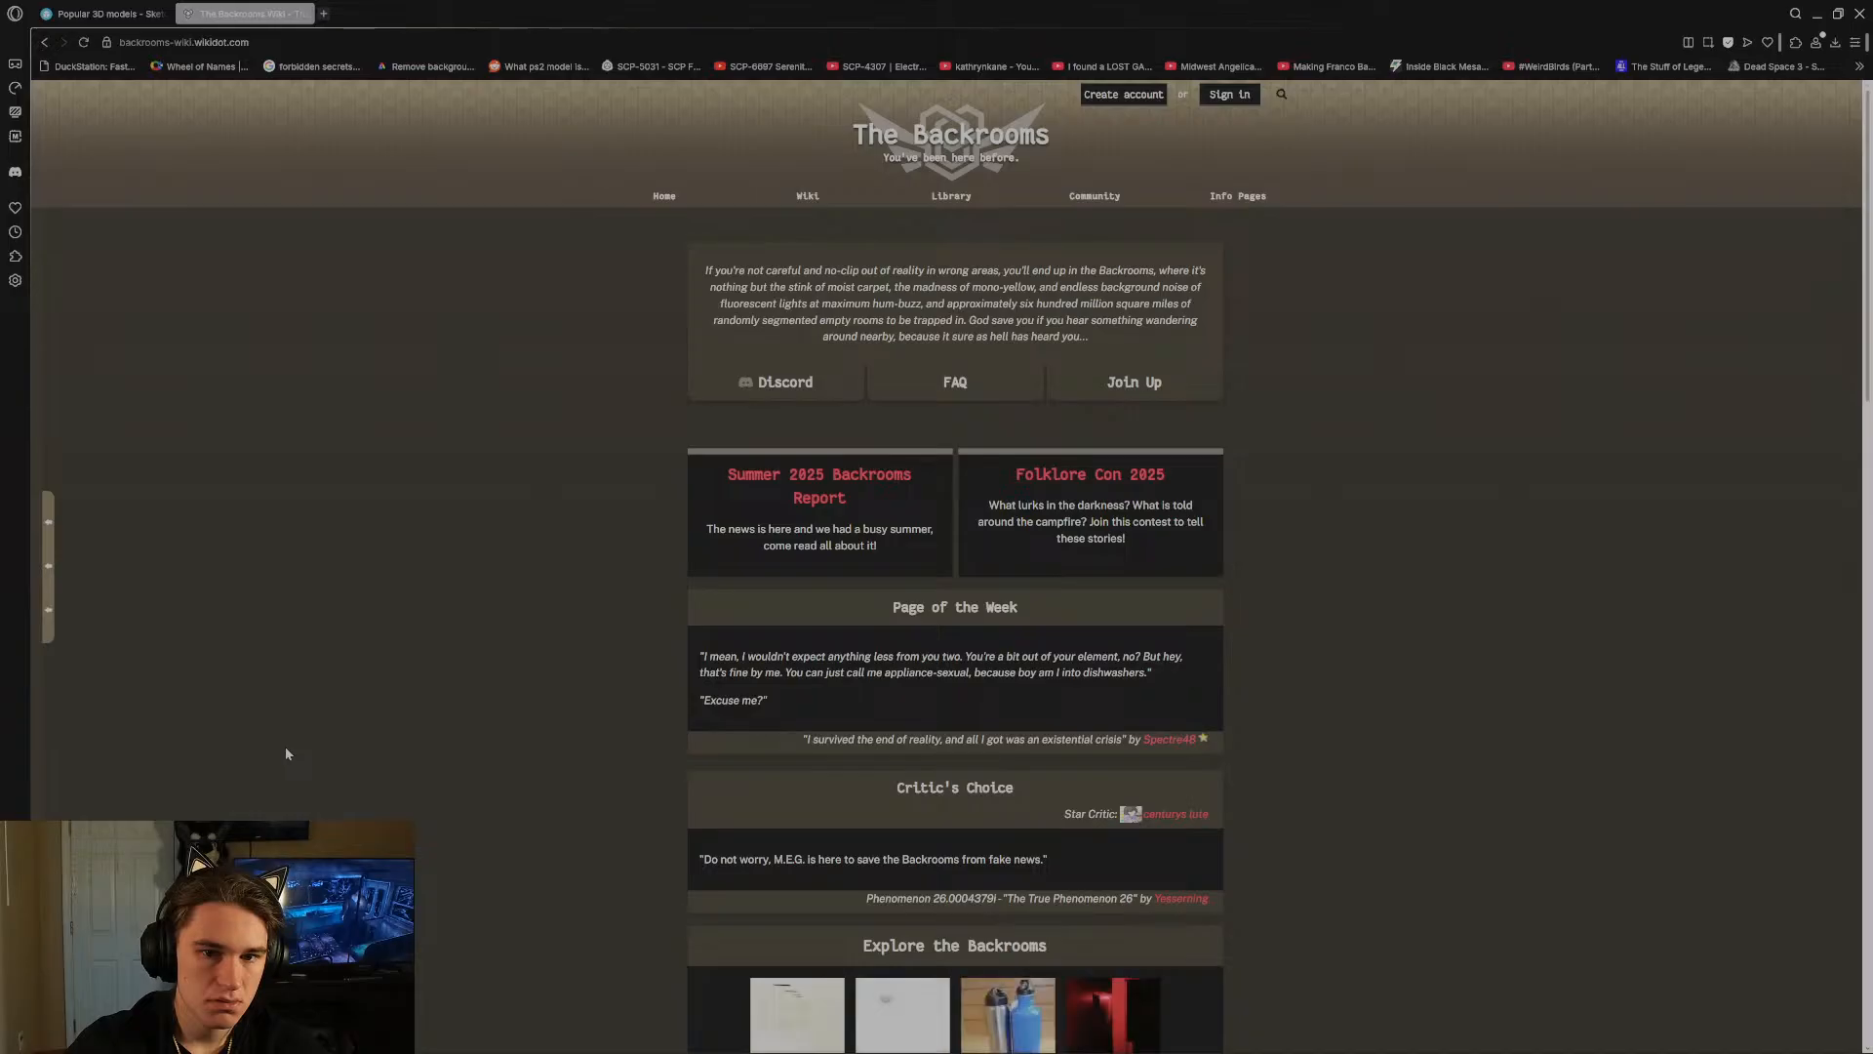
Open the Backrooms Remodeling Co. article from the wiki's Groups list and read through to its Technology and Known Employees sections.
{"action": "mouse_move", "coordinate": [951, 200]}
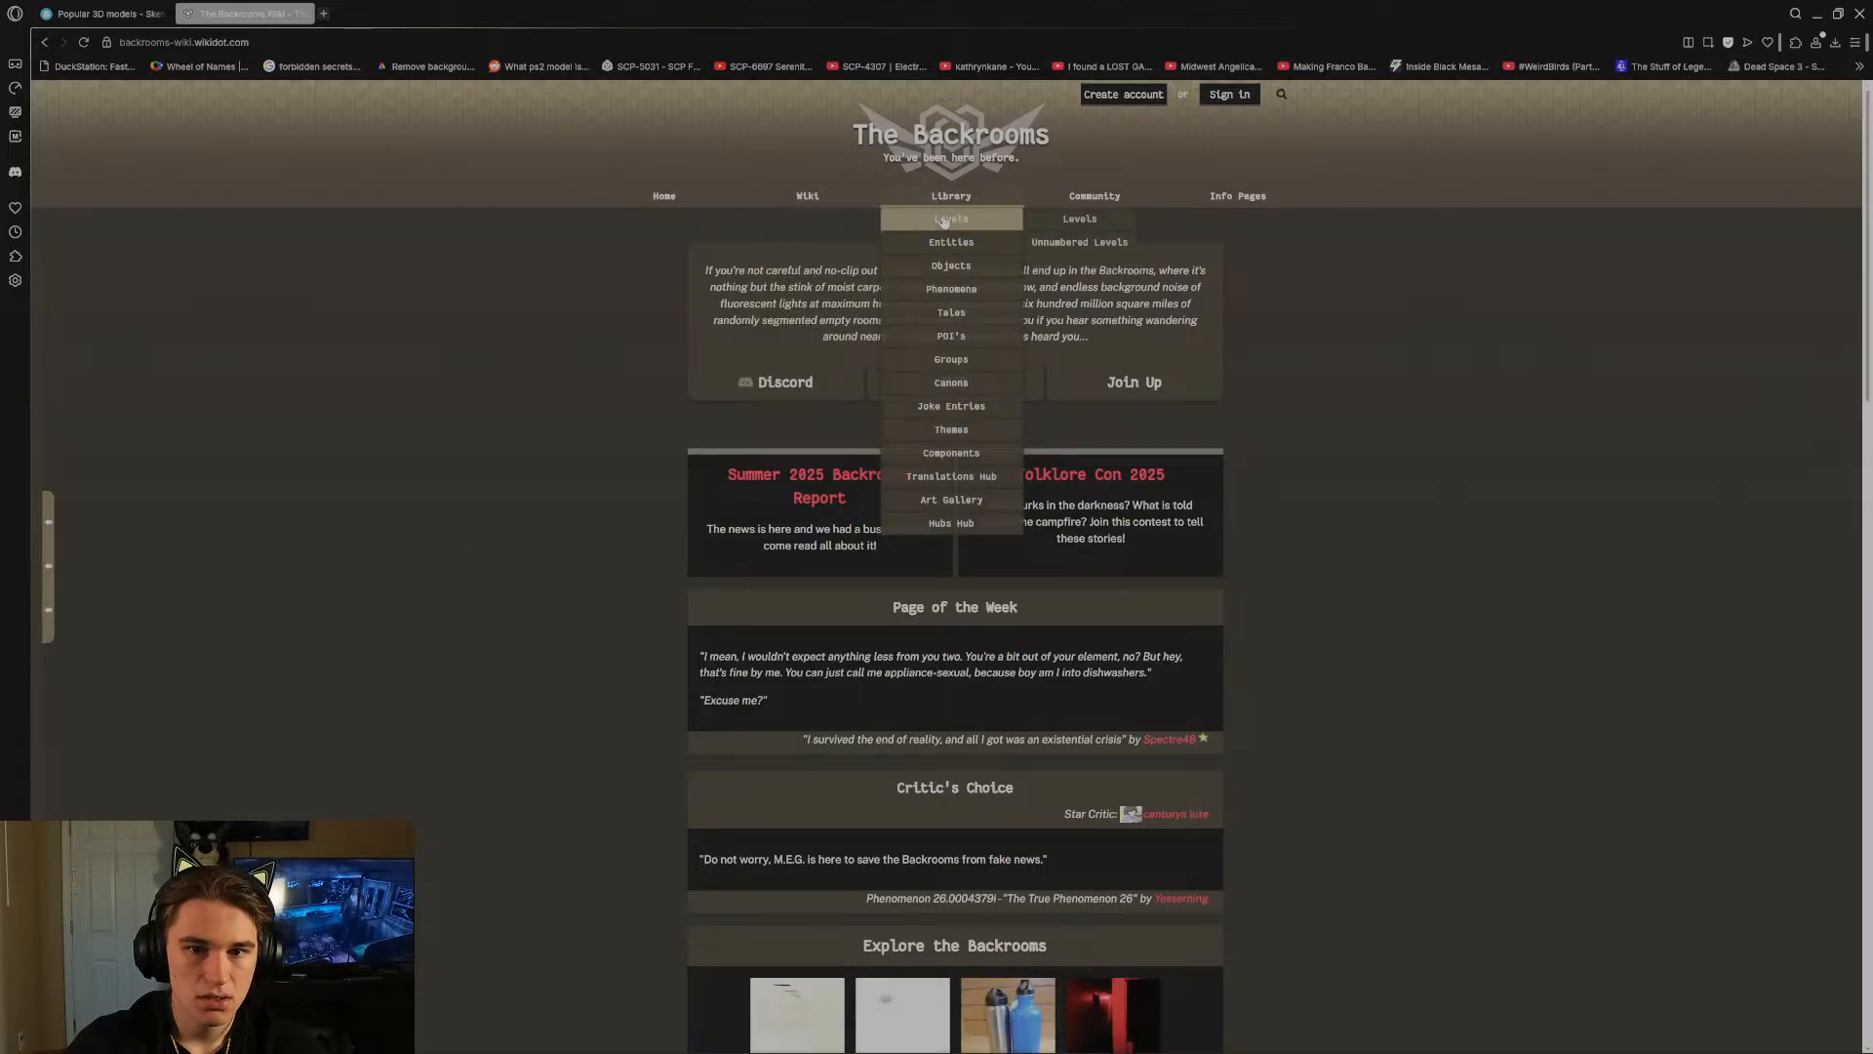
{"action": "left_click", "coordinate": [929, 367]}
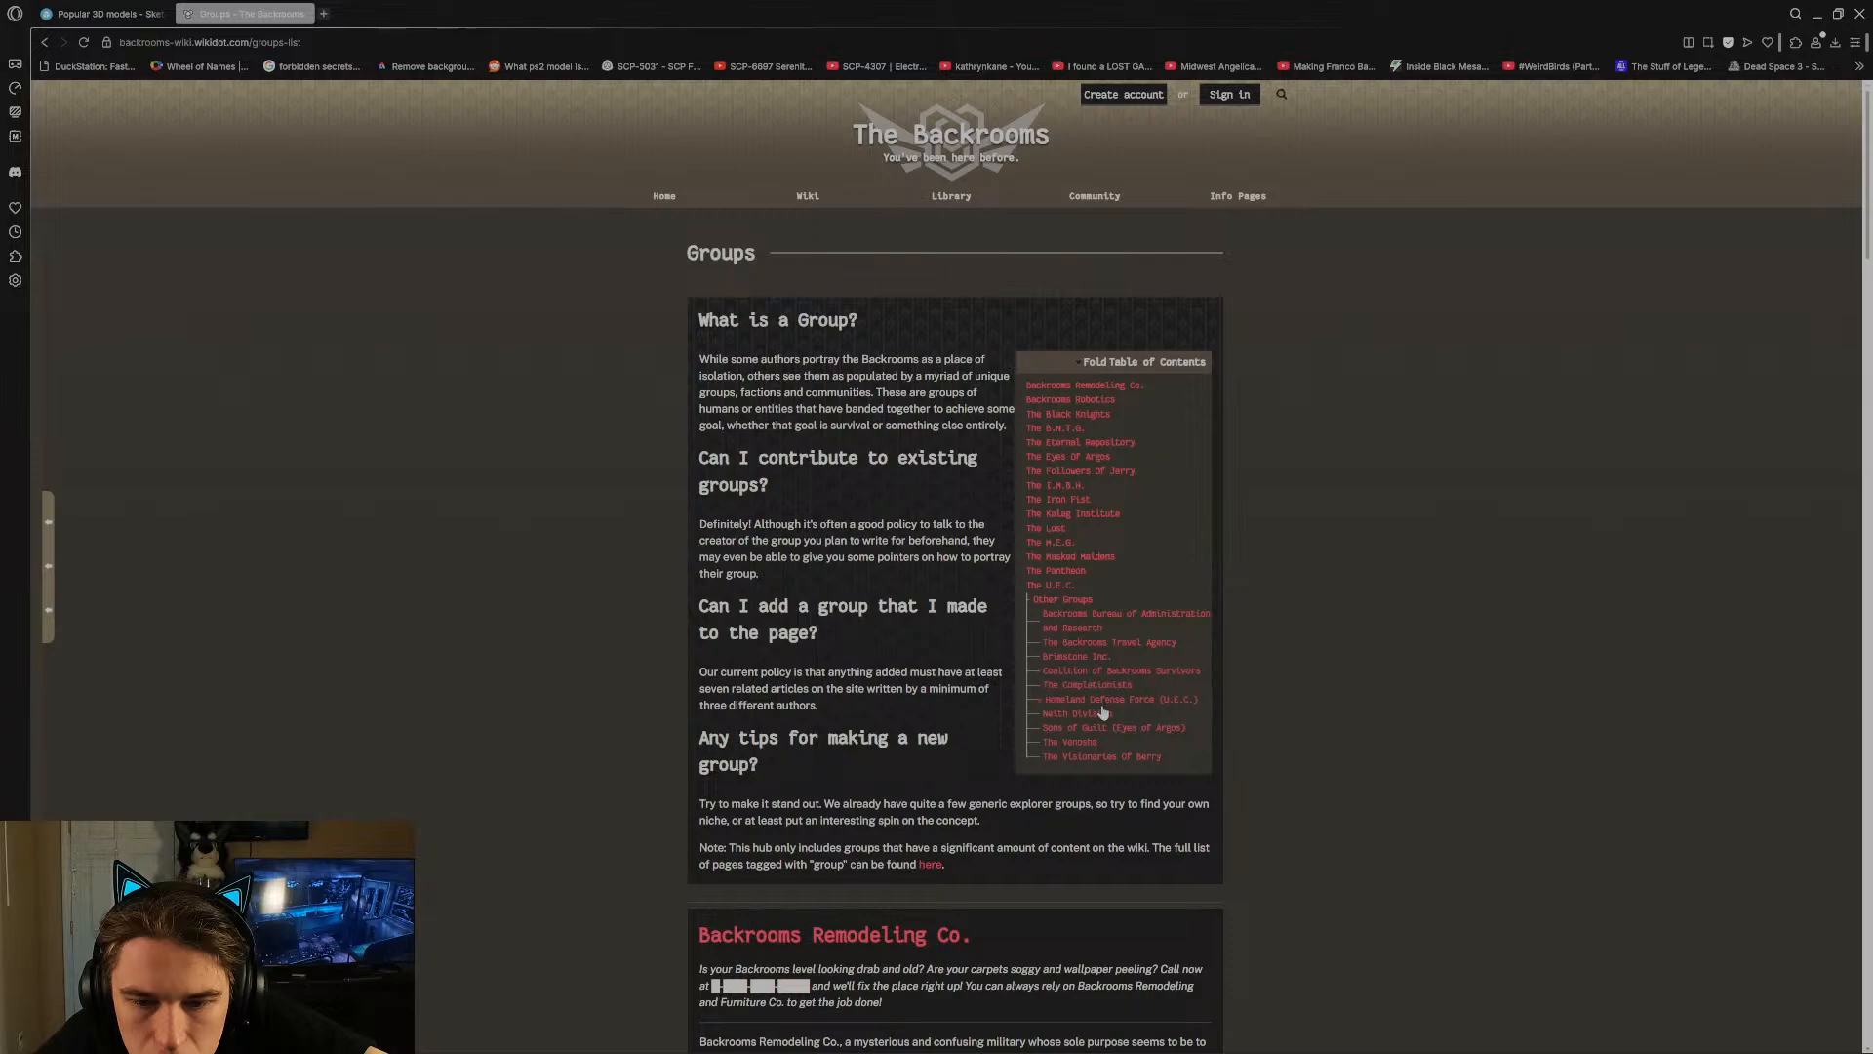
{"action": "scroll", "coordinate": [1033, 673], "scroll_direction": "down", "scroll_amount": 5}
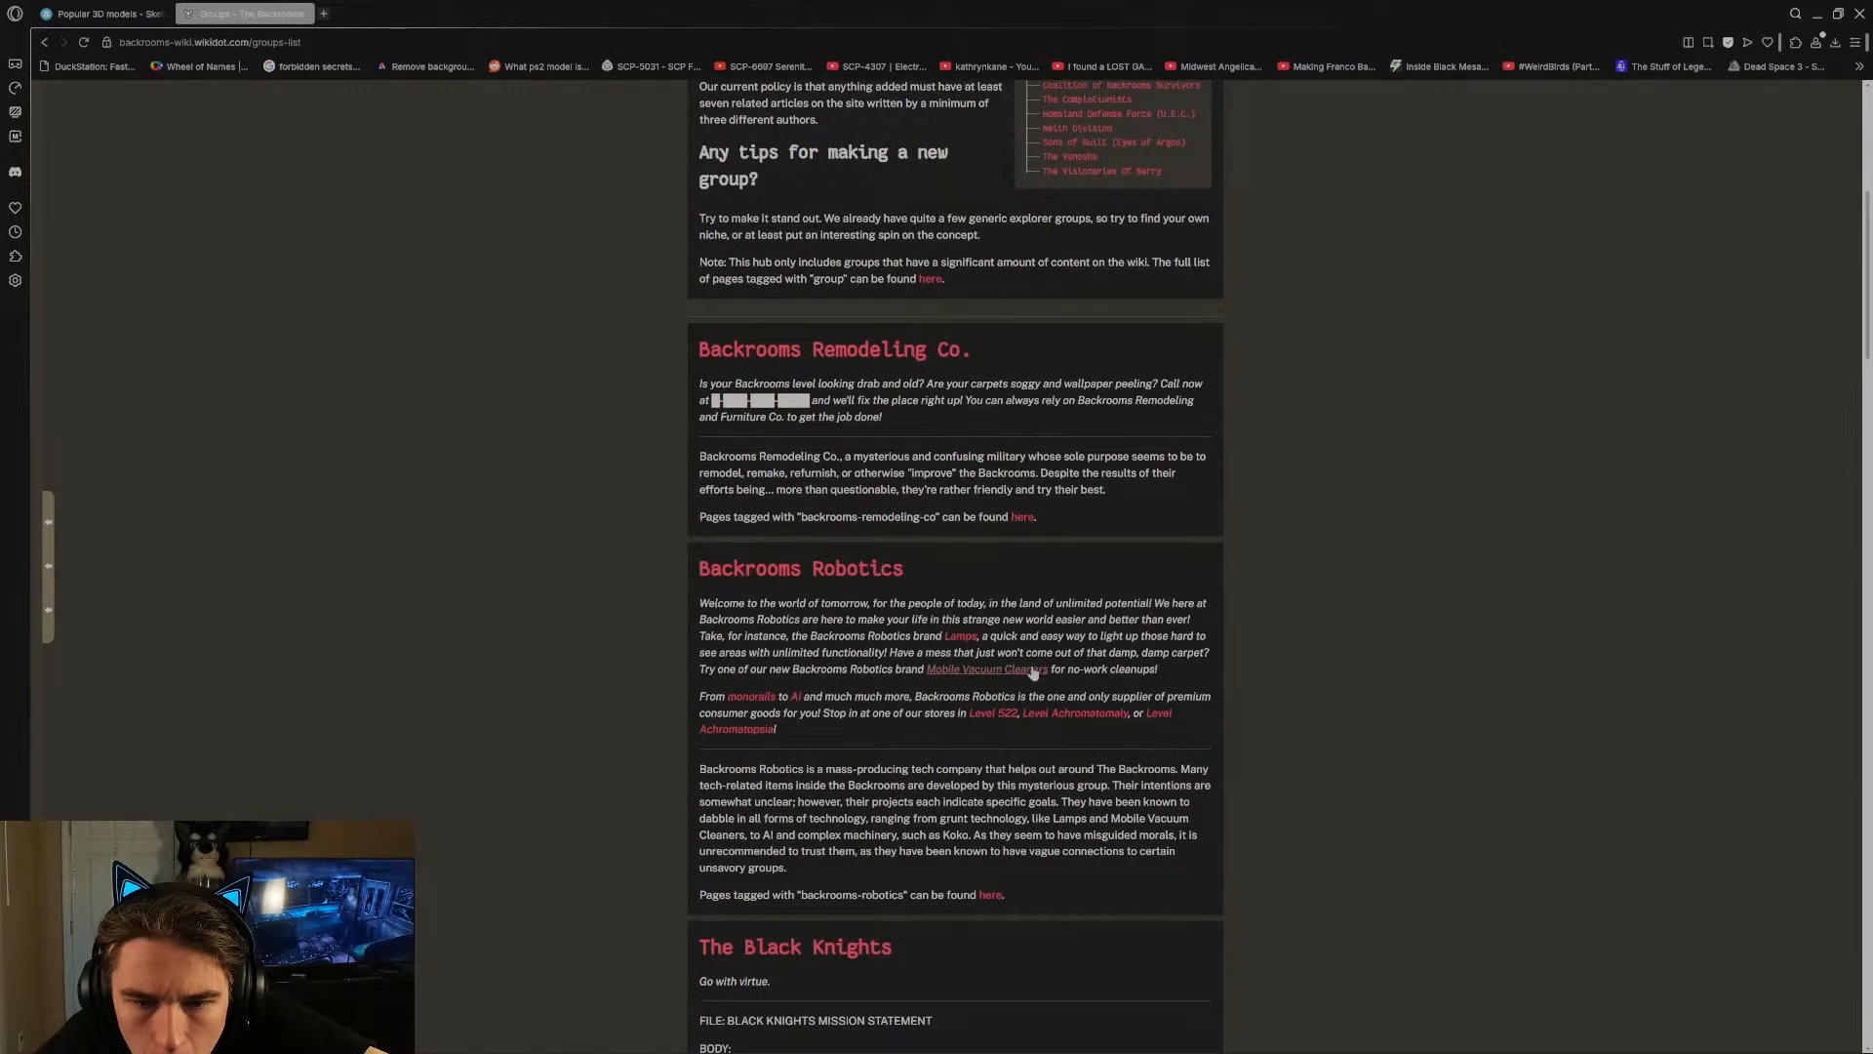
{"action": "left_click", "coordinate": [747, 351]}
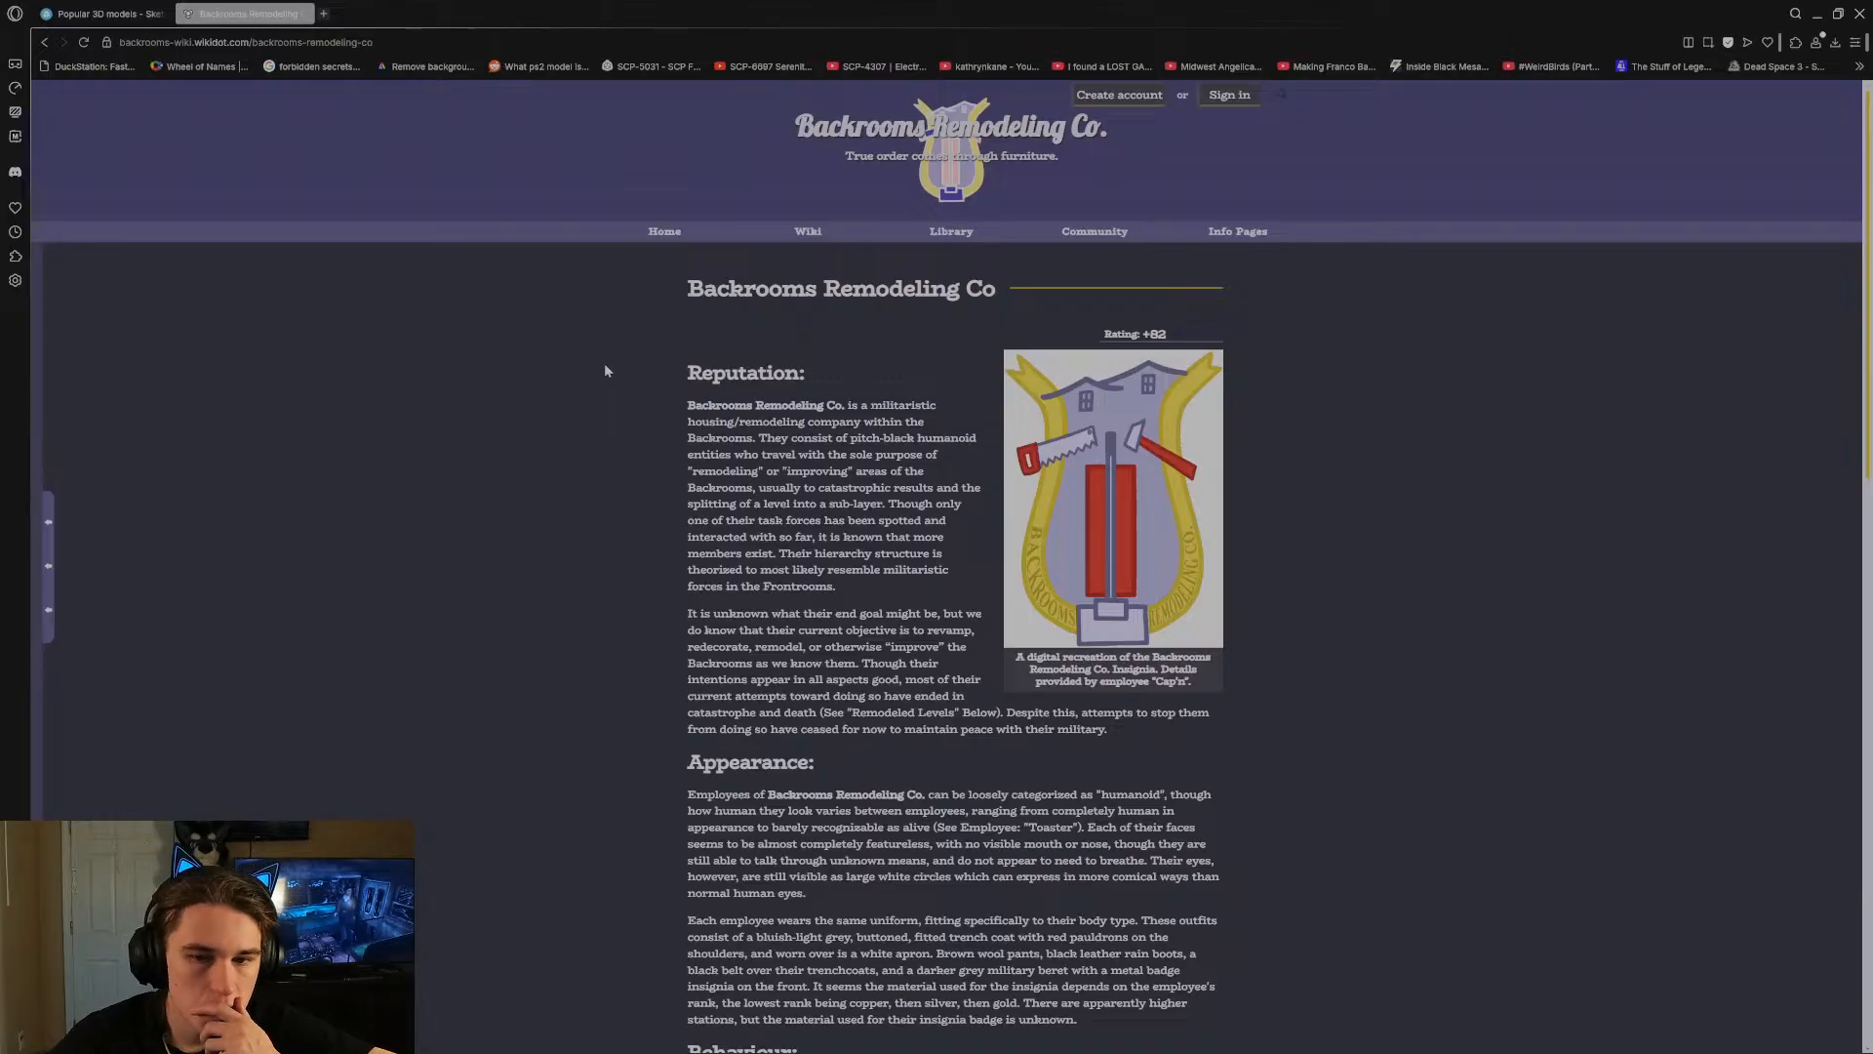
{"action": "scroll", "coordinate": [605, 371], "scroll_direction": "down", "scroll_amount": 4}
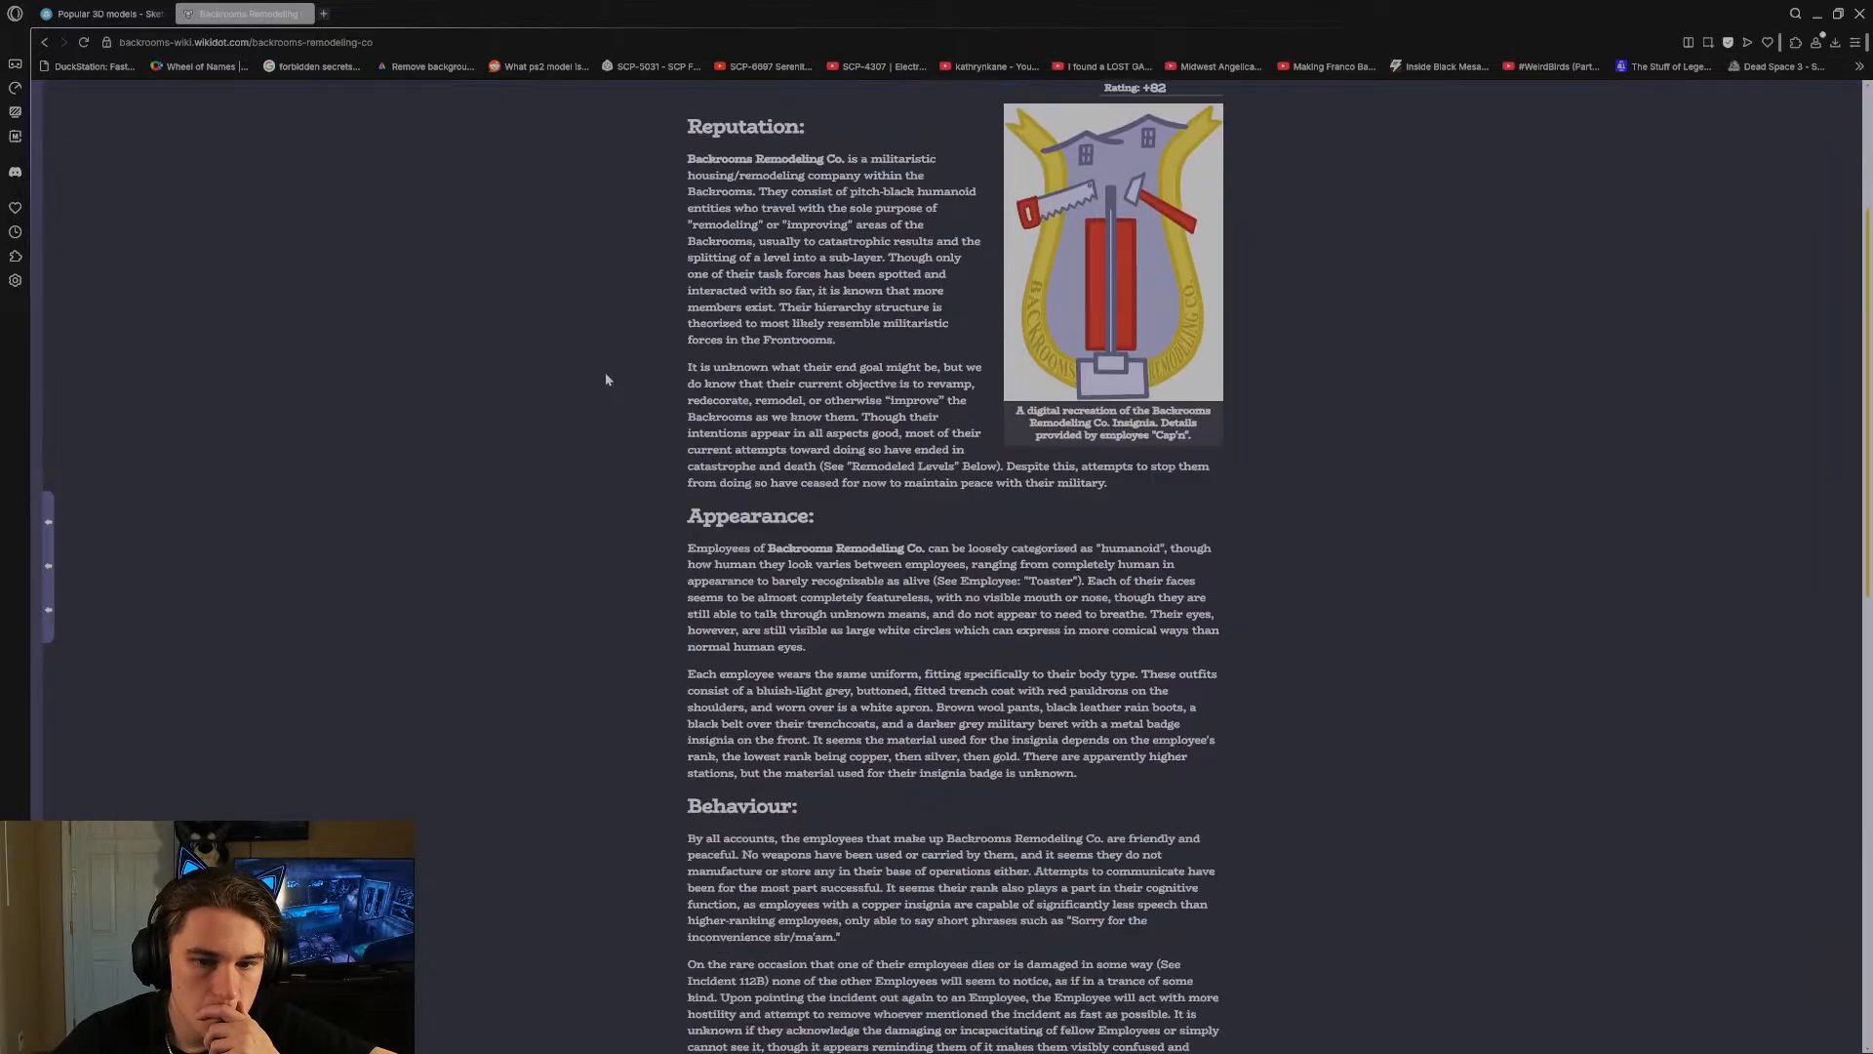
{"action": "scroll", "coordinate": [606, 380], "scroll_direction": "down", "scroll_amount": 6}
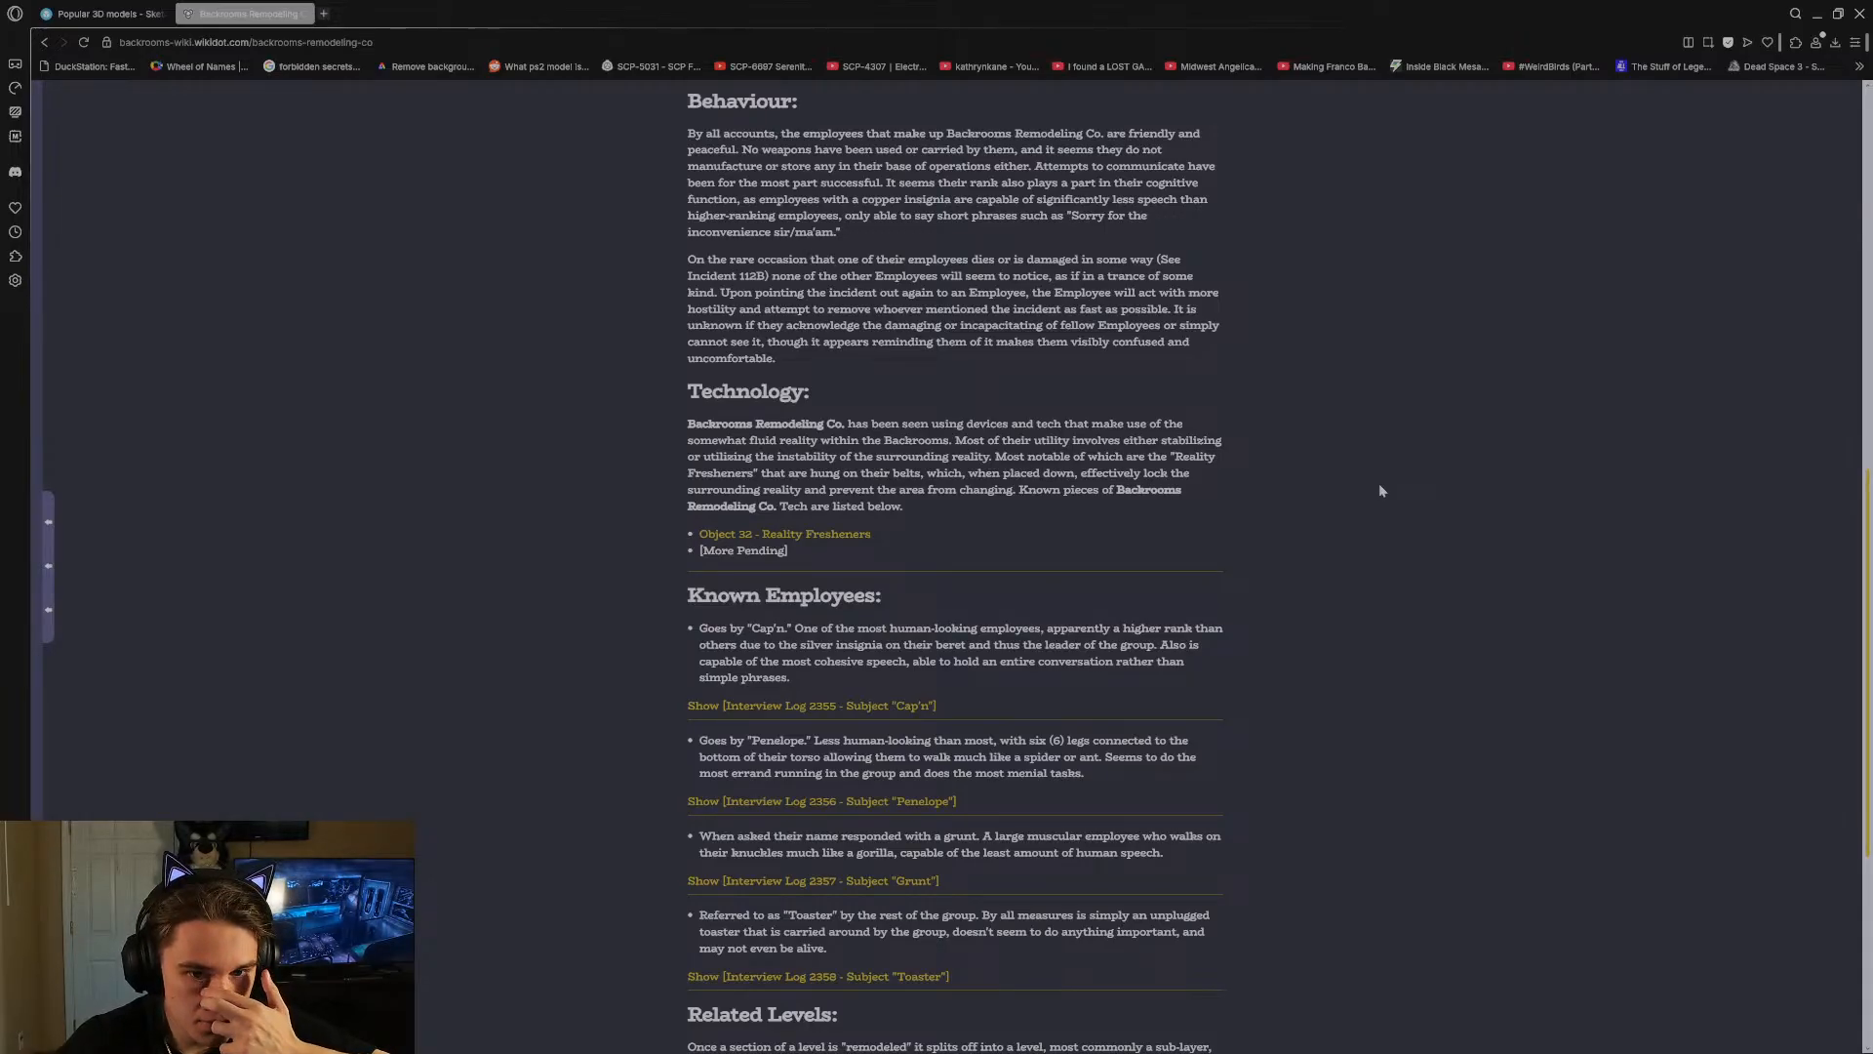
{"action": "scroll", "coordinate": [1380, 489], "scroll_direction": "down", "scroll_amount": 2}
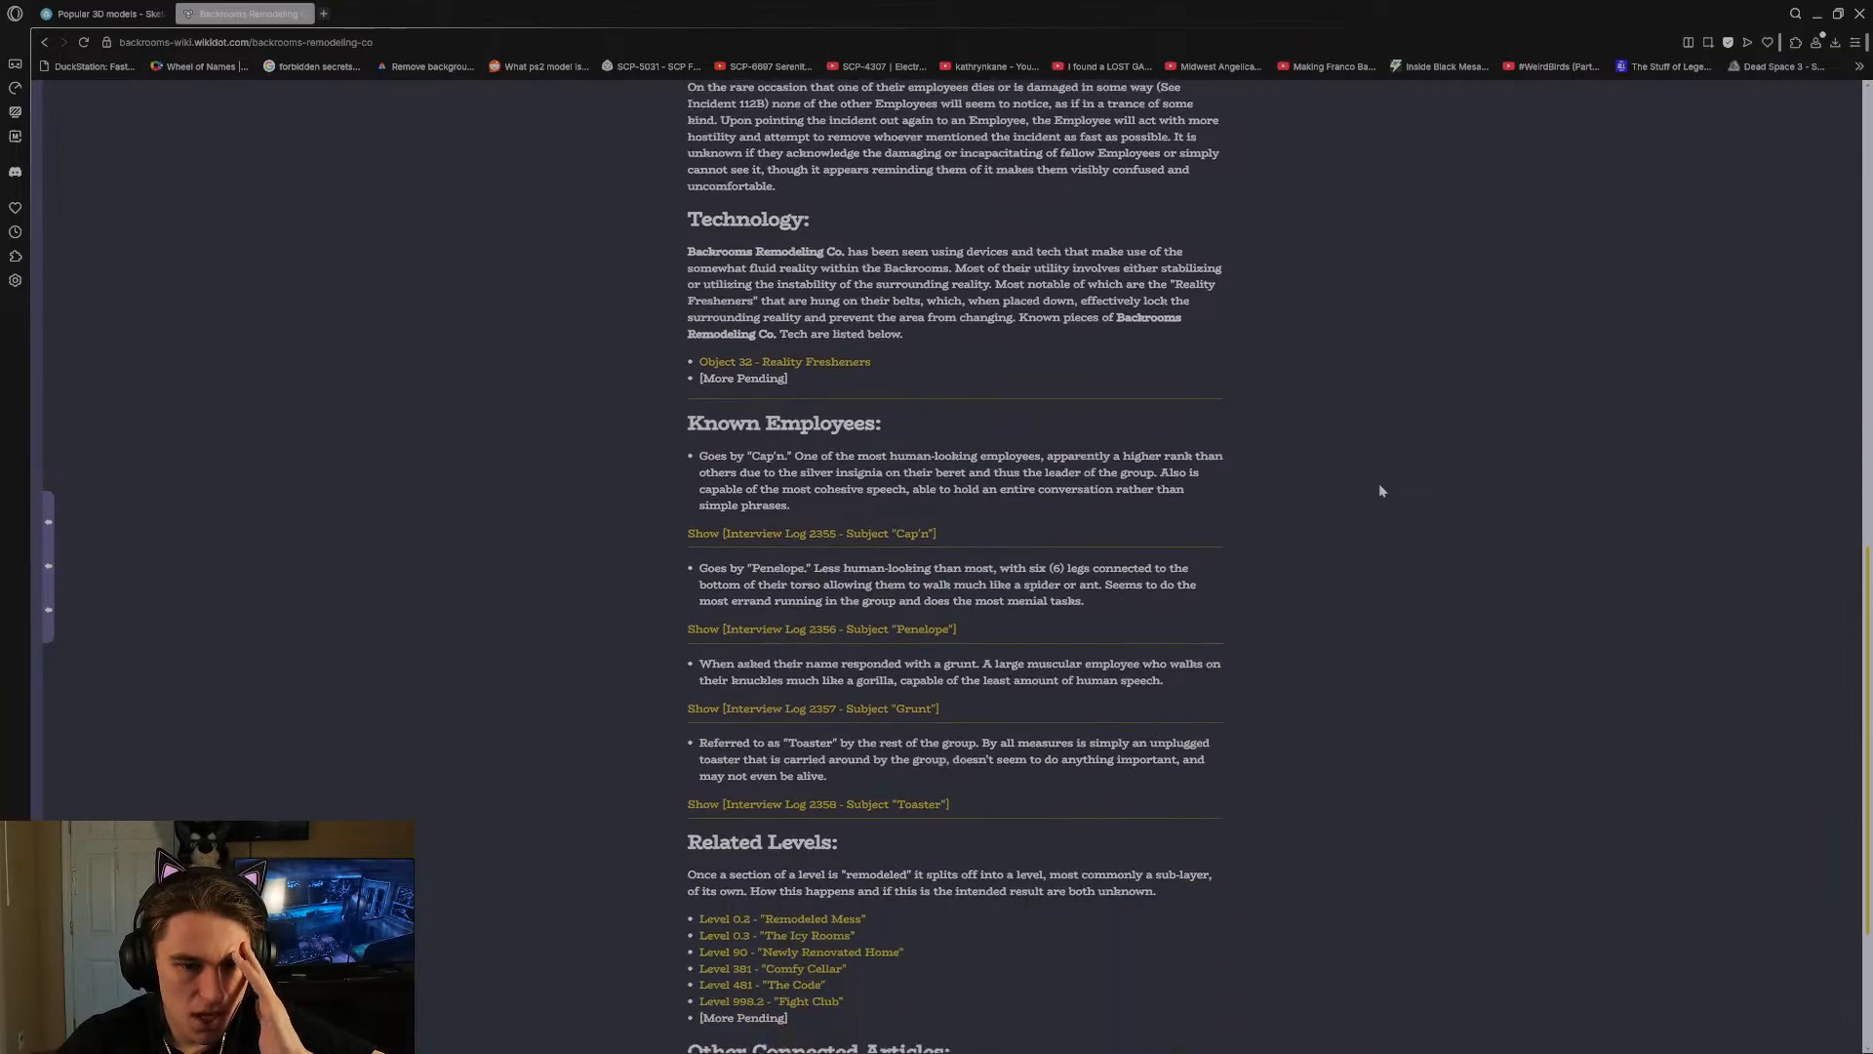
Open the Object 32 "Reality Fresheners" article in a separate tab, skim it, and close that tab.
{"action": "middle_click", "coordinate": [759, 317]}
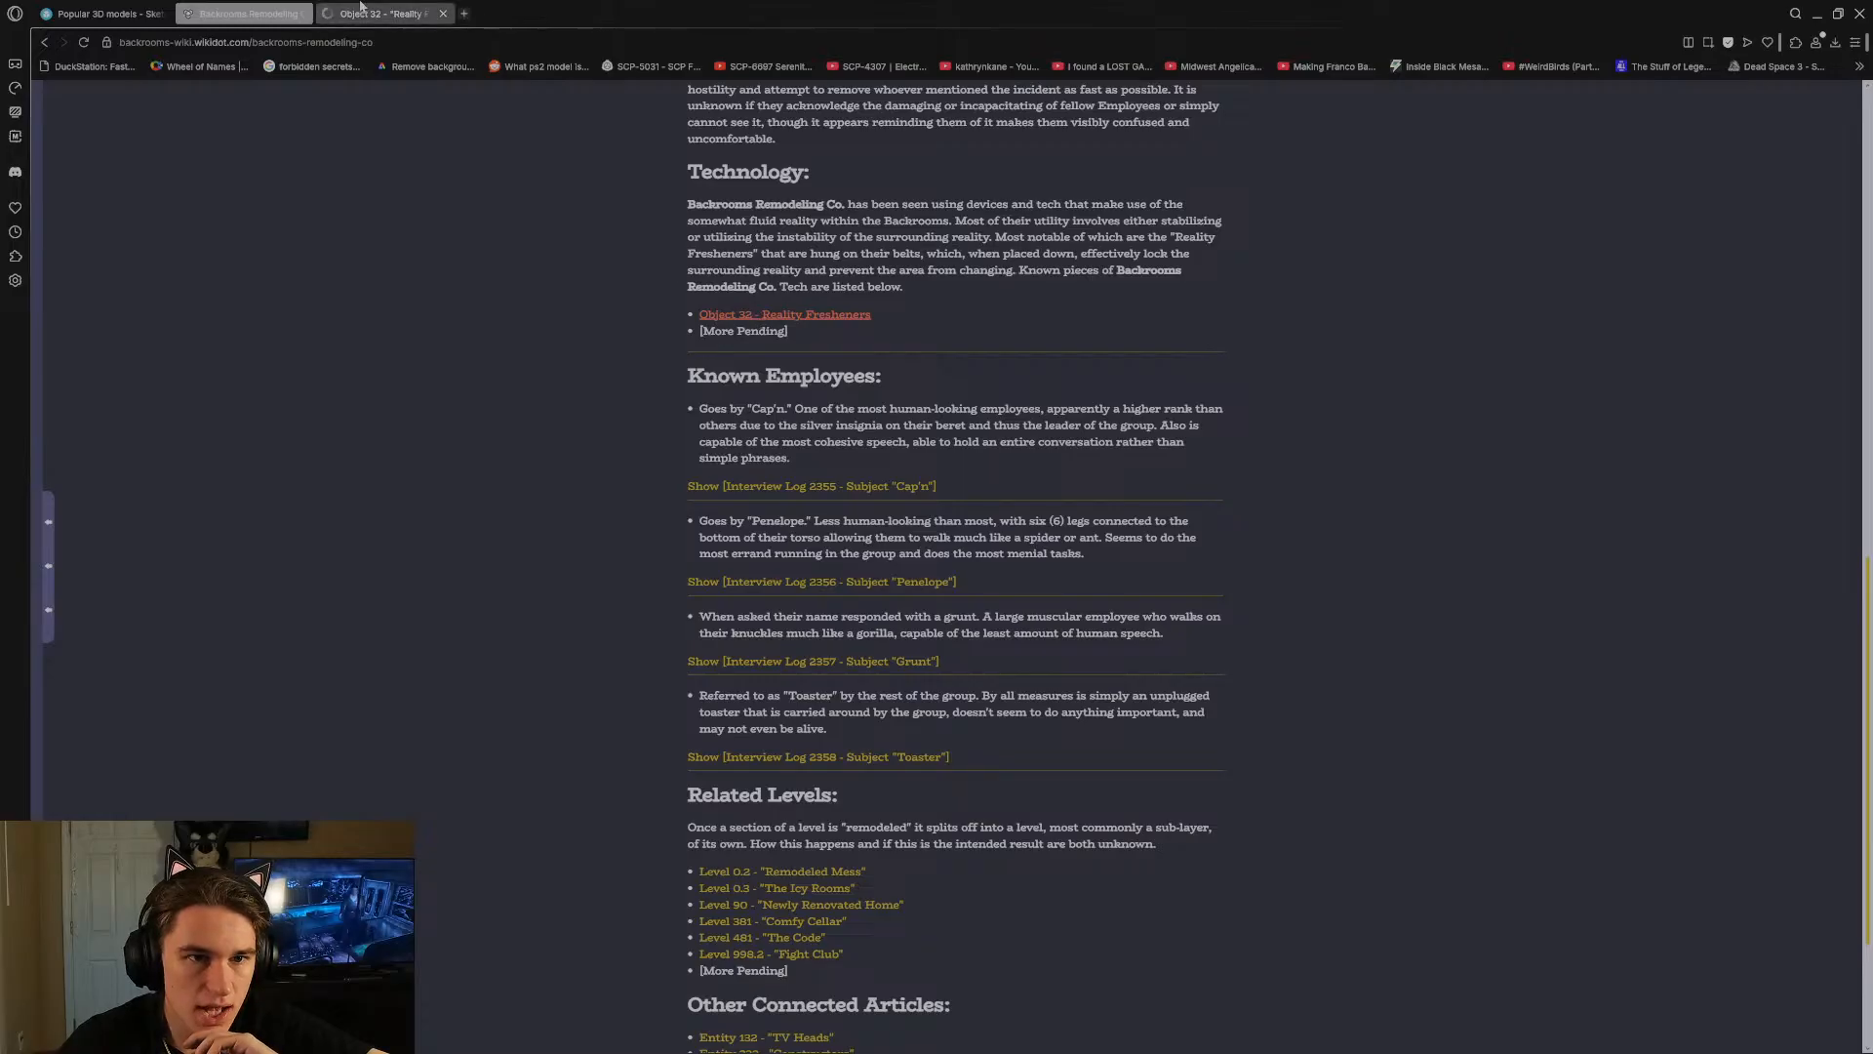
{"action": "left_click", "coordinate": [362, 11]}
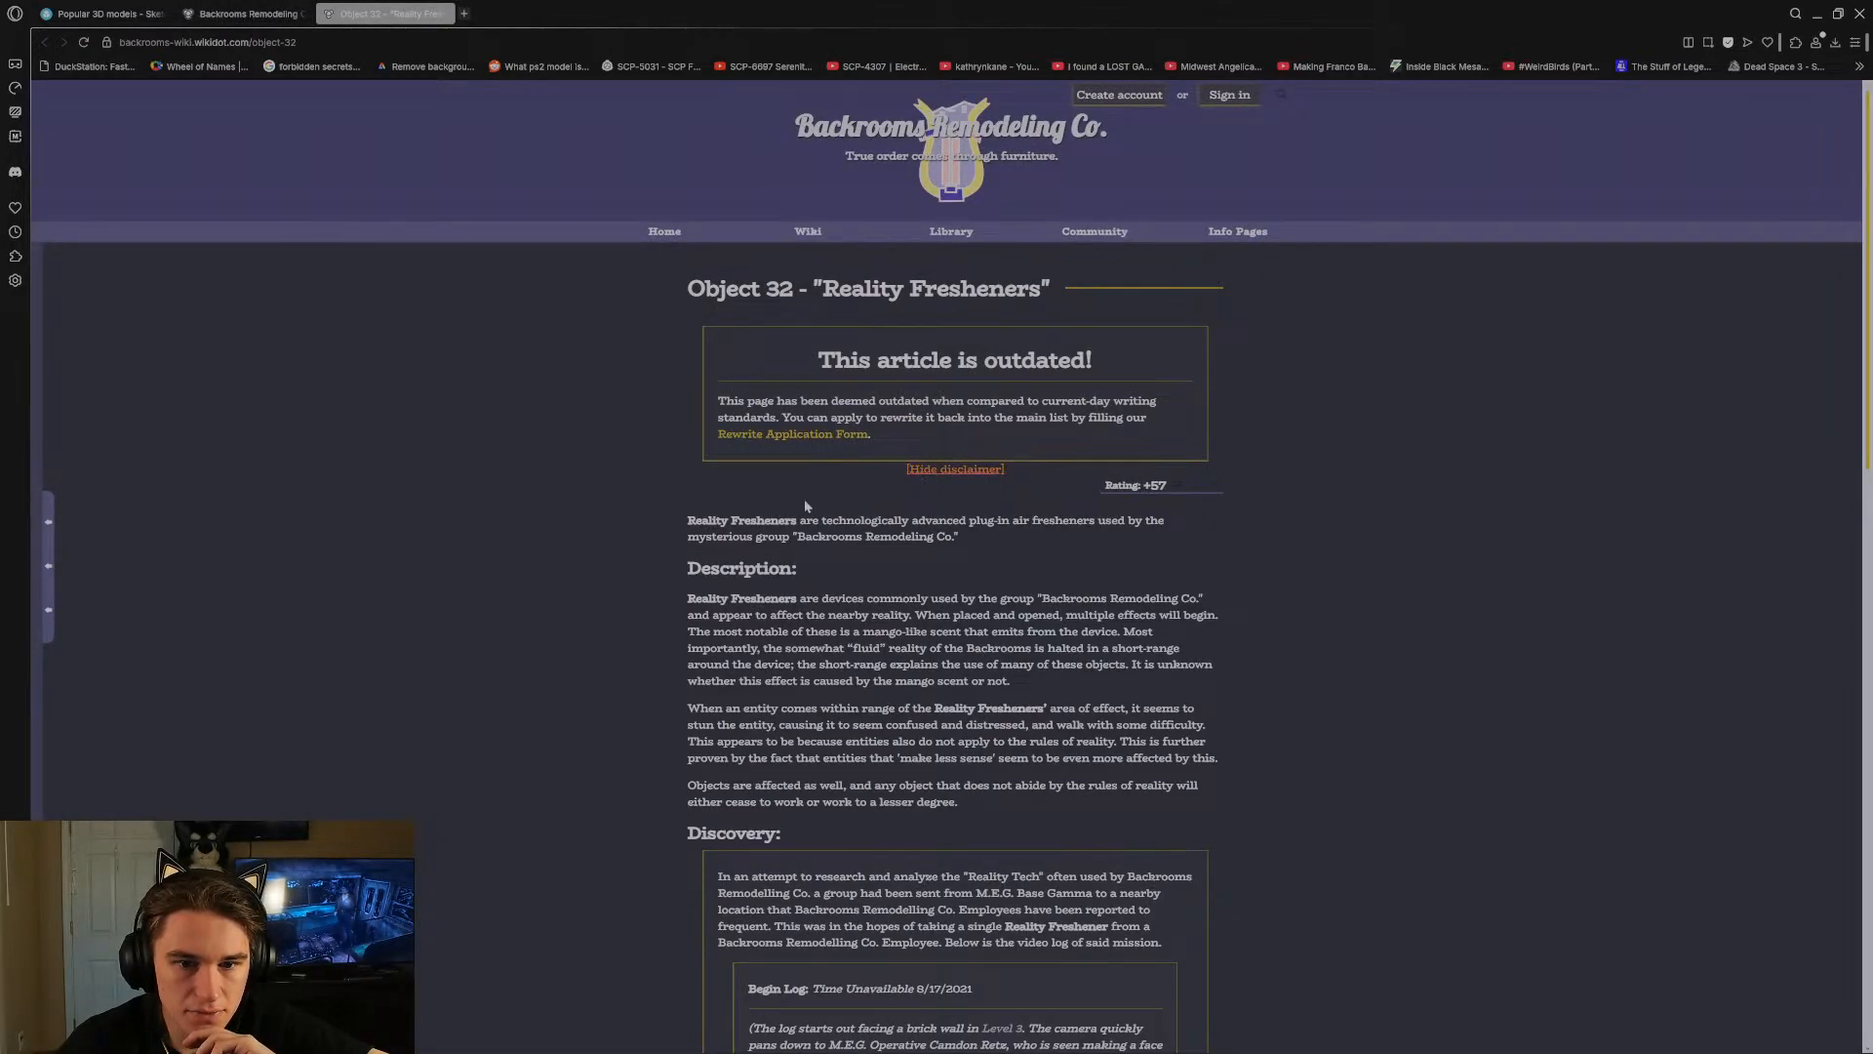
{"action": "scroll", "coordinate": [655, 536], "scroll_direction": "down", "scroll_amount": 15}
{"action": "scroll", "coordinate": [656, 534], "scroll_direction": "up", "scroll_amount": 15}
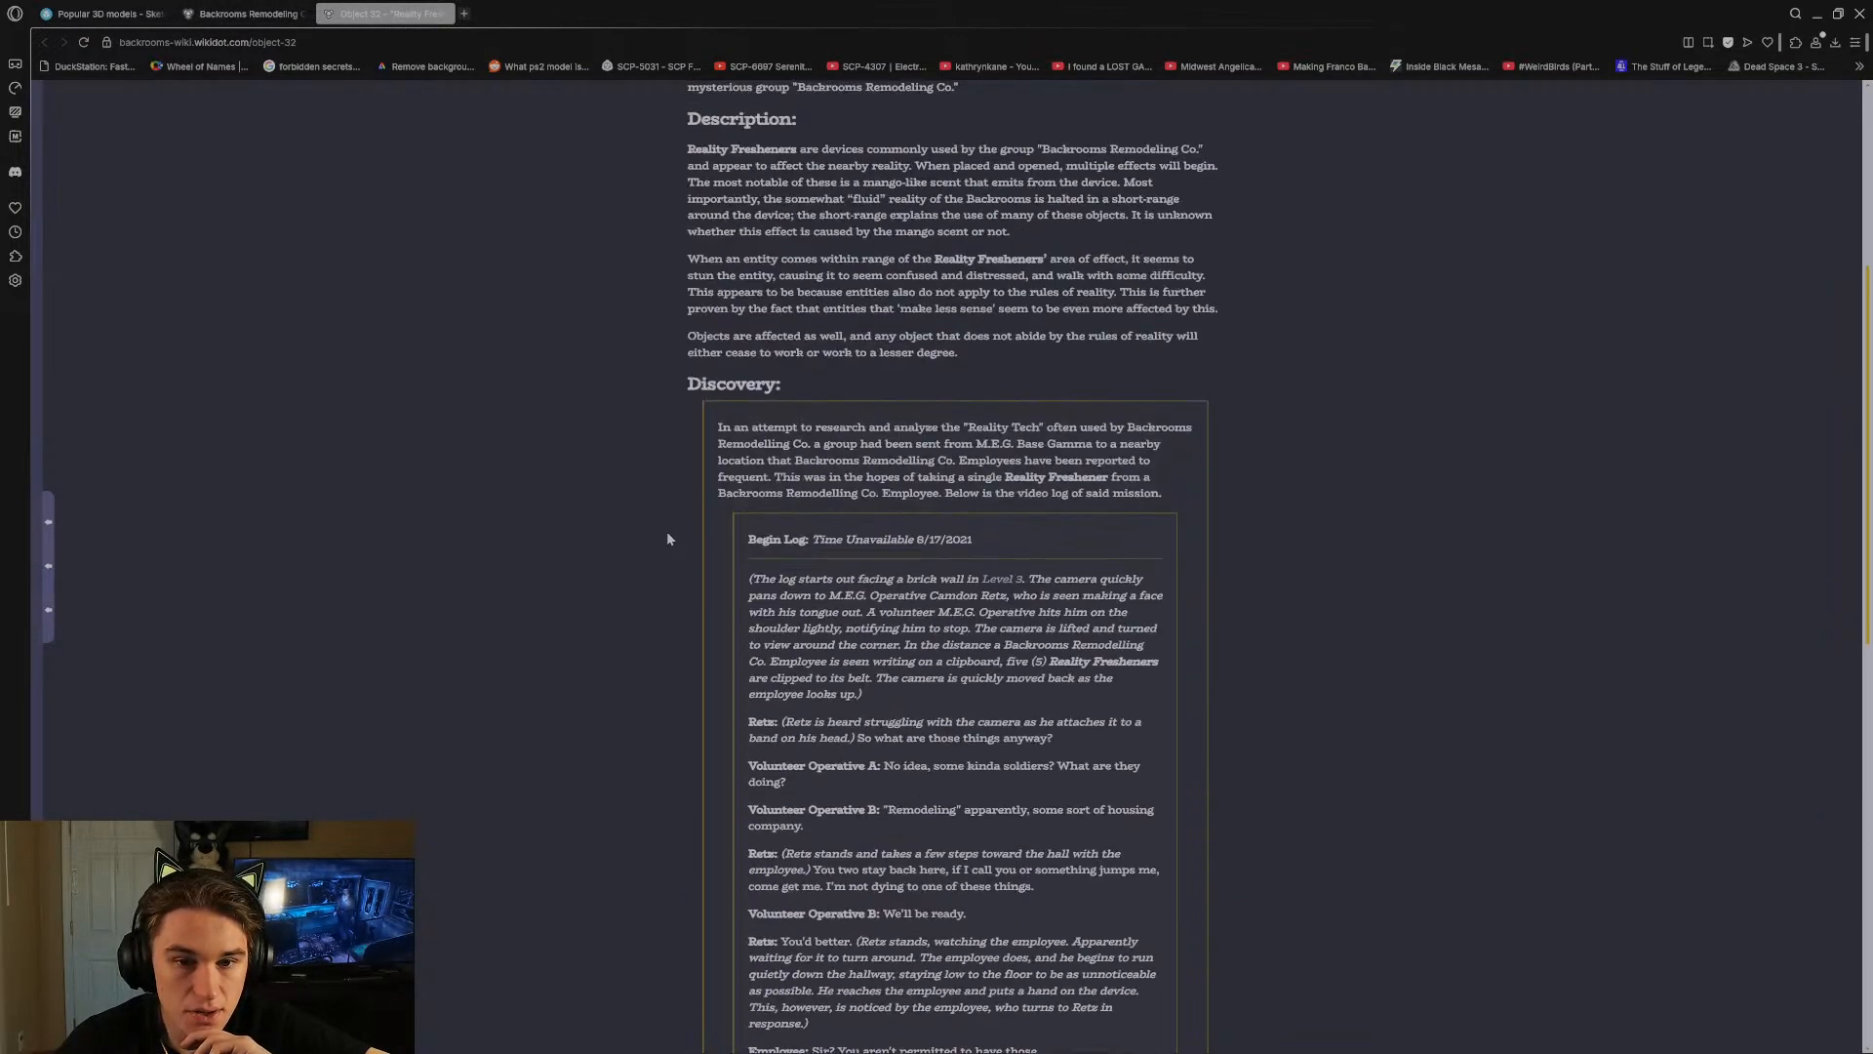
{"action": "left_click", "coordinate": [445, 15]}
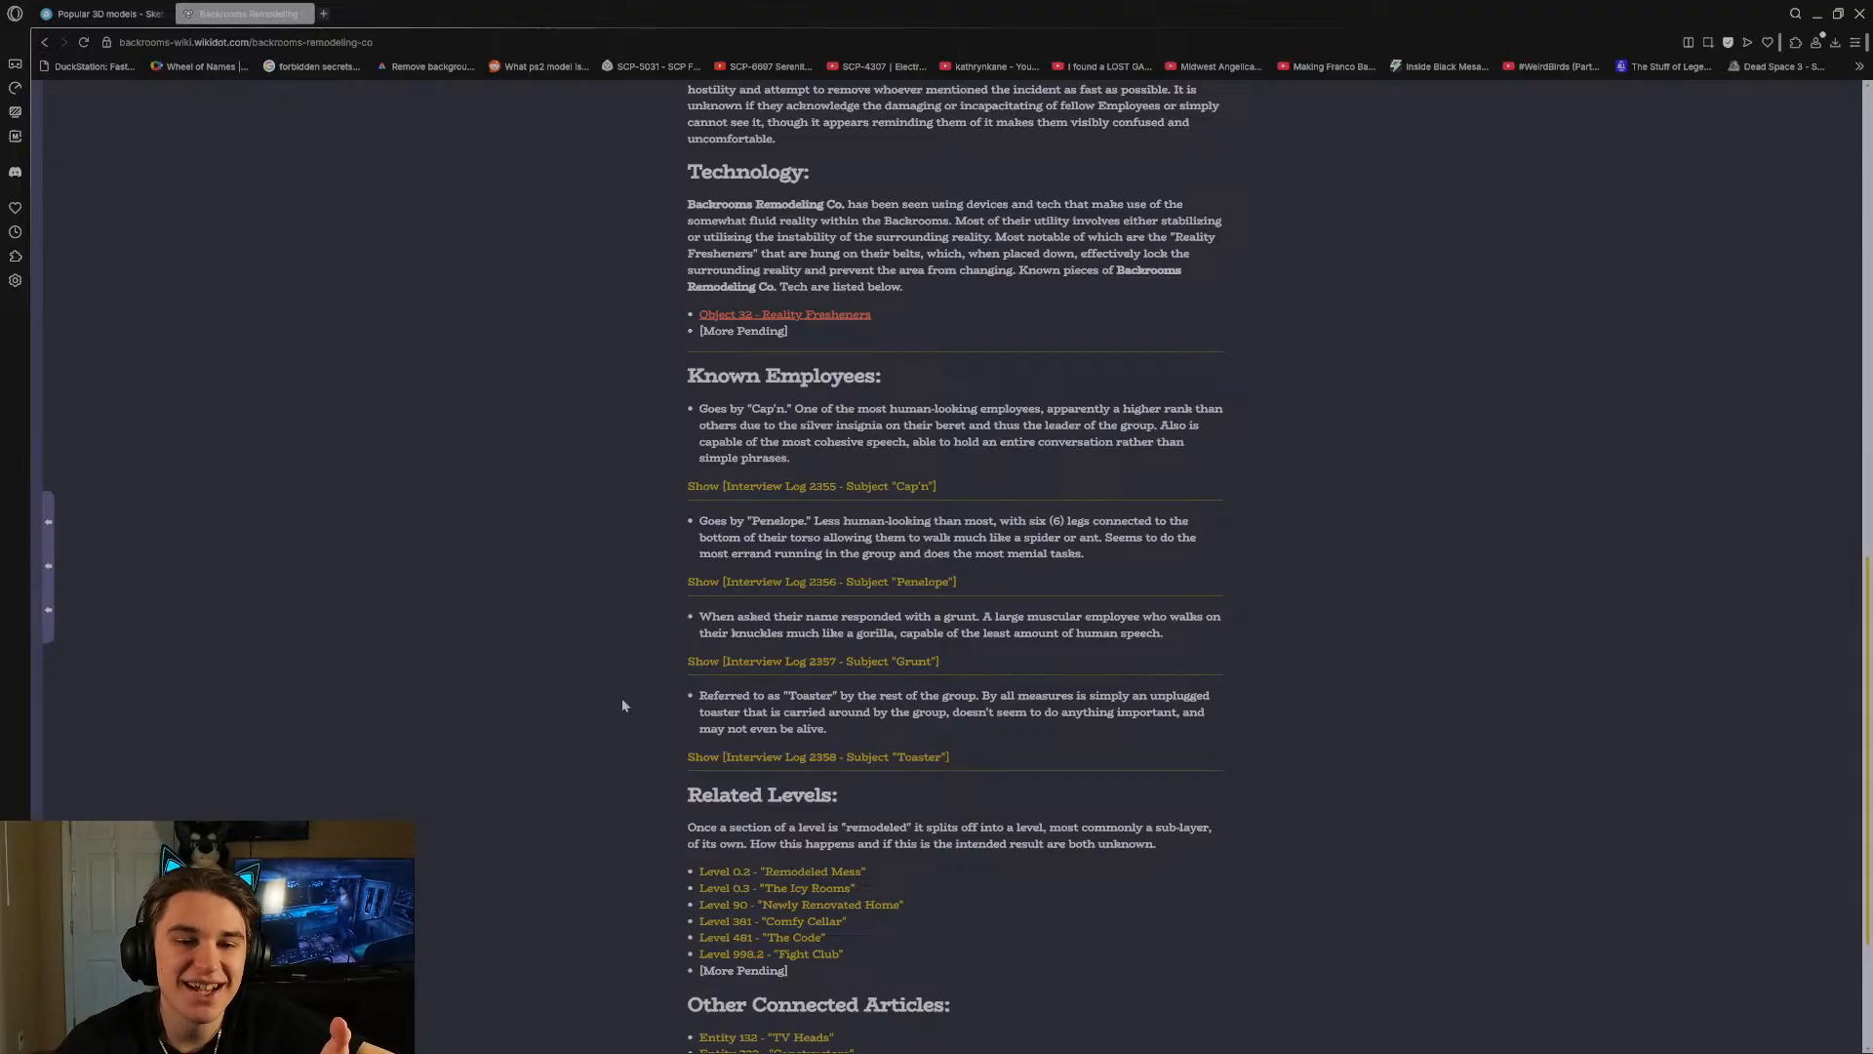
Reread the Behaviour and Appearance sections of the Backrooms Remodeling Co. article.
{"action": "scroll", "coordinate": [952, 367], "scroll_direction": "up", "scroll_amount": 2}
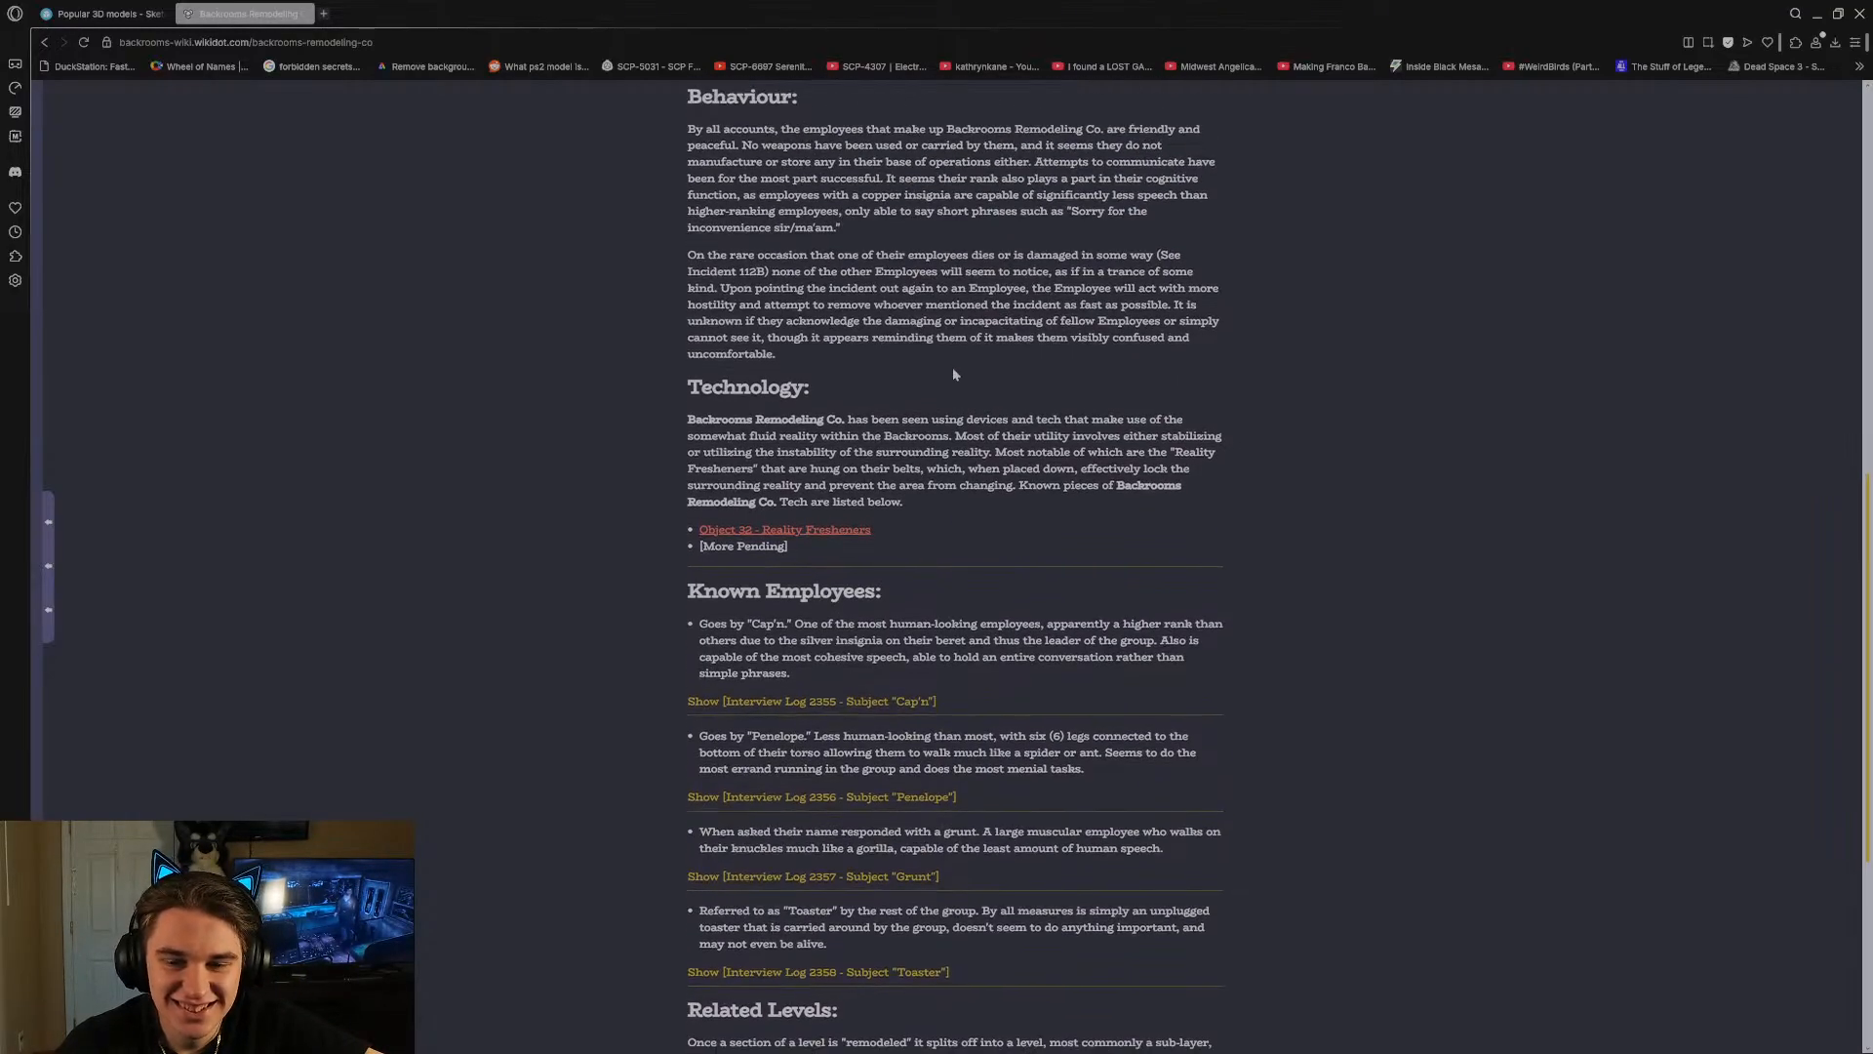
{"action": "scroll", "coordinate": [952, 367], "scroll_direction": "down", "scroll_amount": 2}
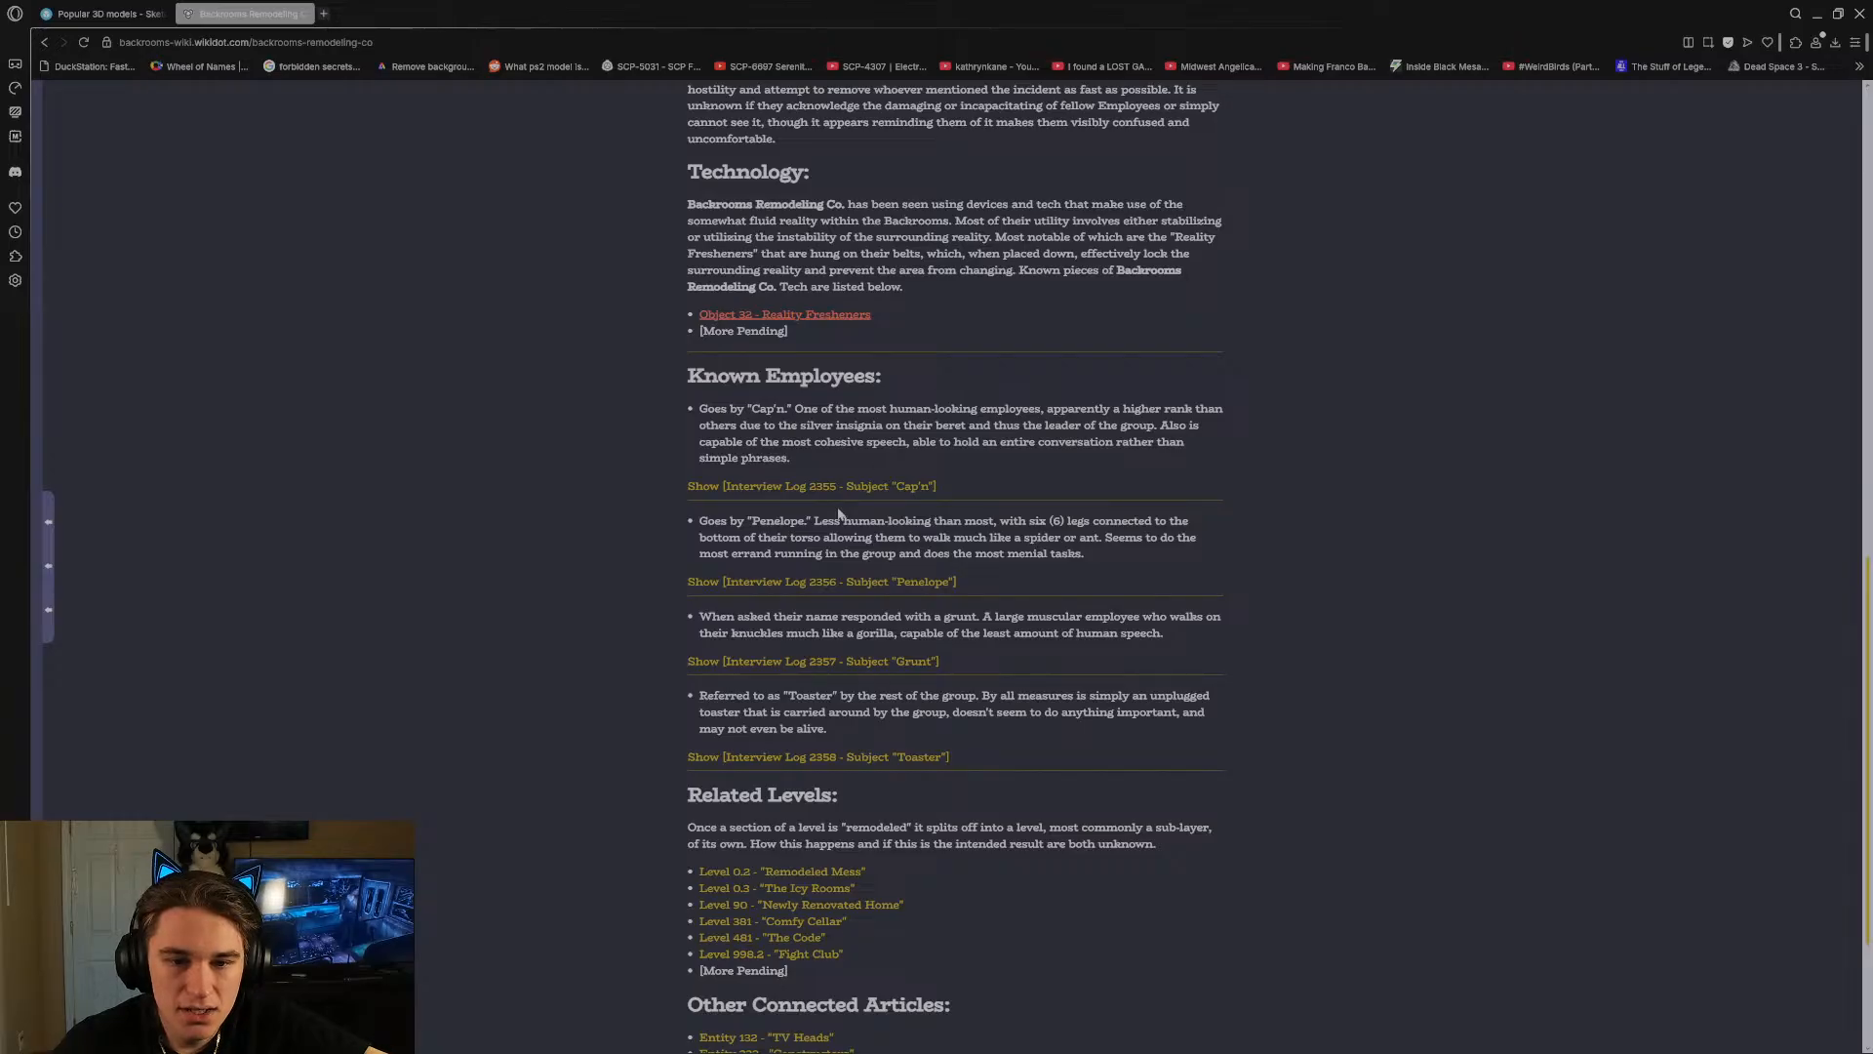
{"action": "scroll", "coordinate": [719, 305], "scroll_direction": "up", "scroll_amount": 3}
{"action": "left_click_drag", "start_coordinate": [683, 200], "coordinate": [841, 310]}
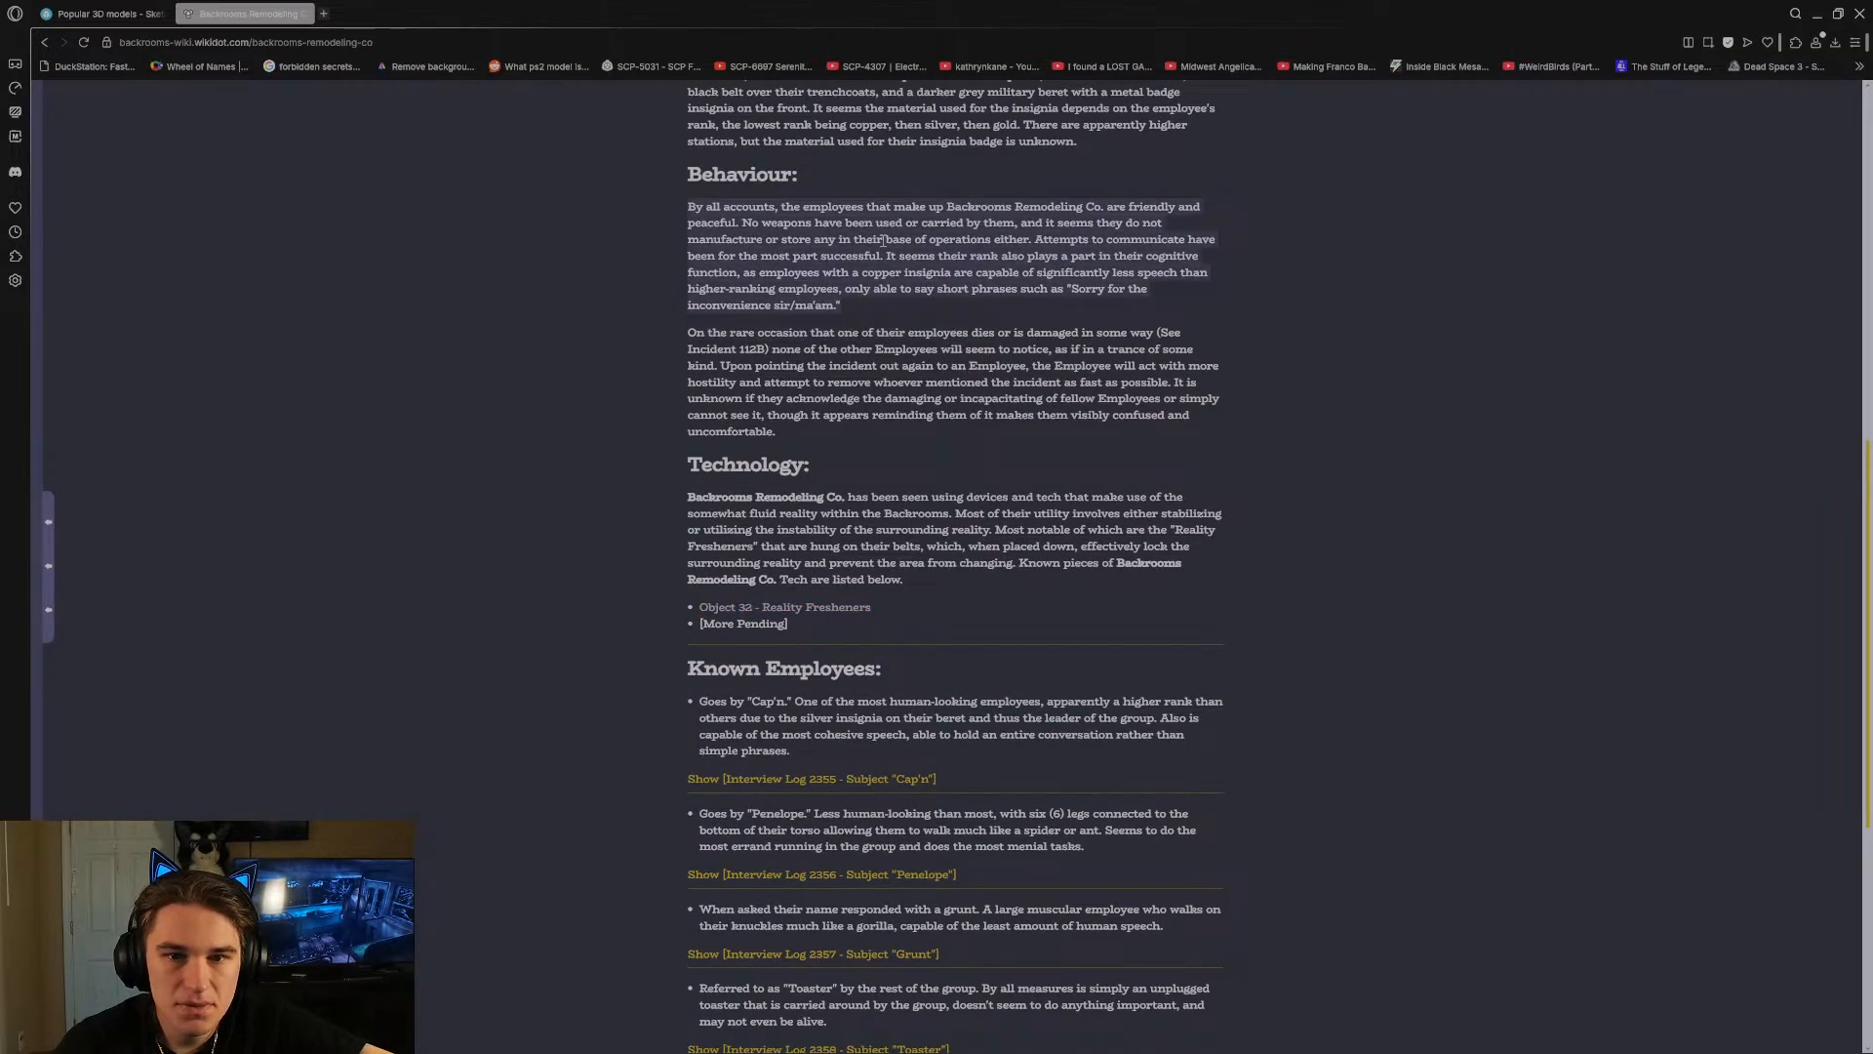
{"action": "left_click", "coordinate": [841, 309]}
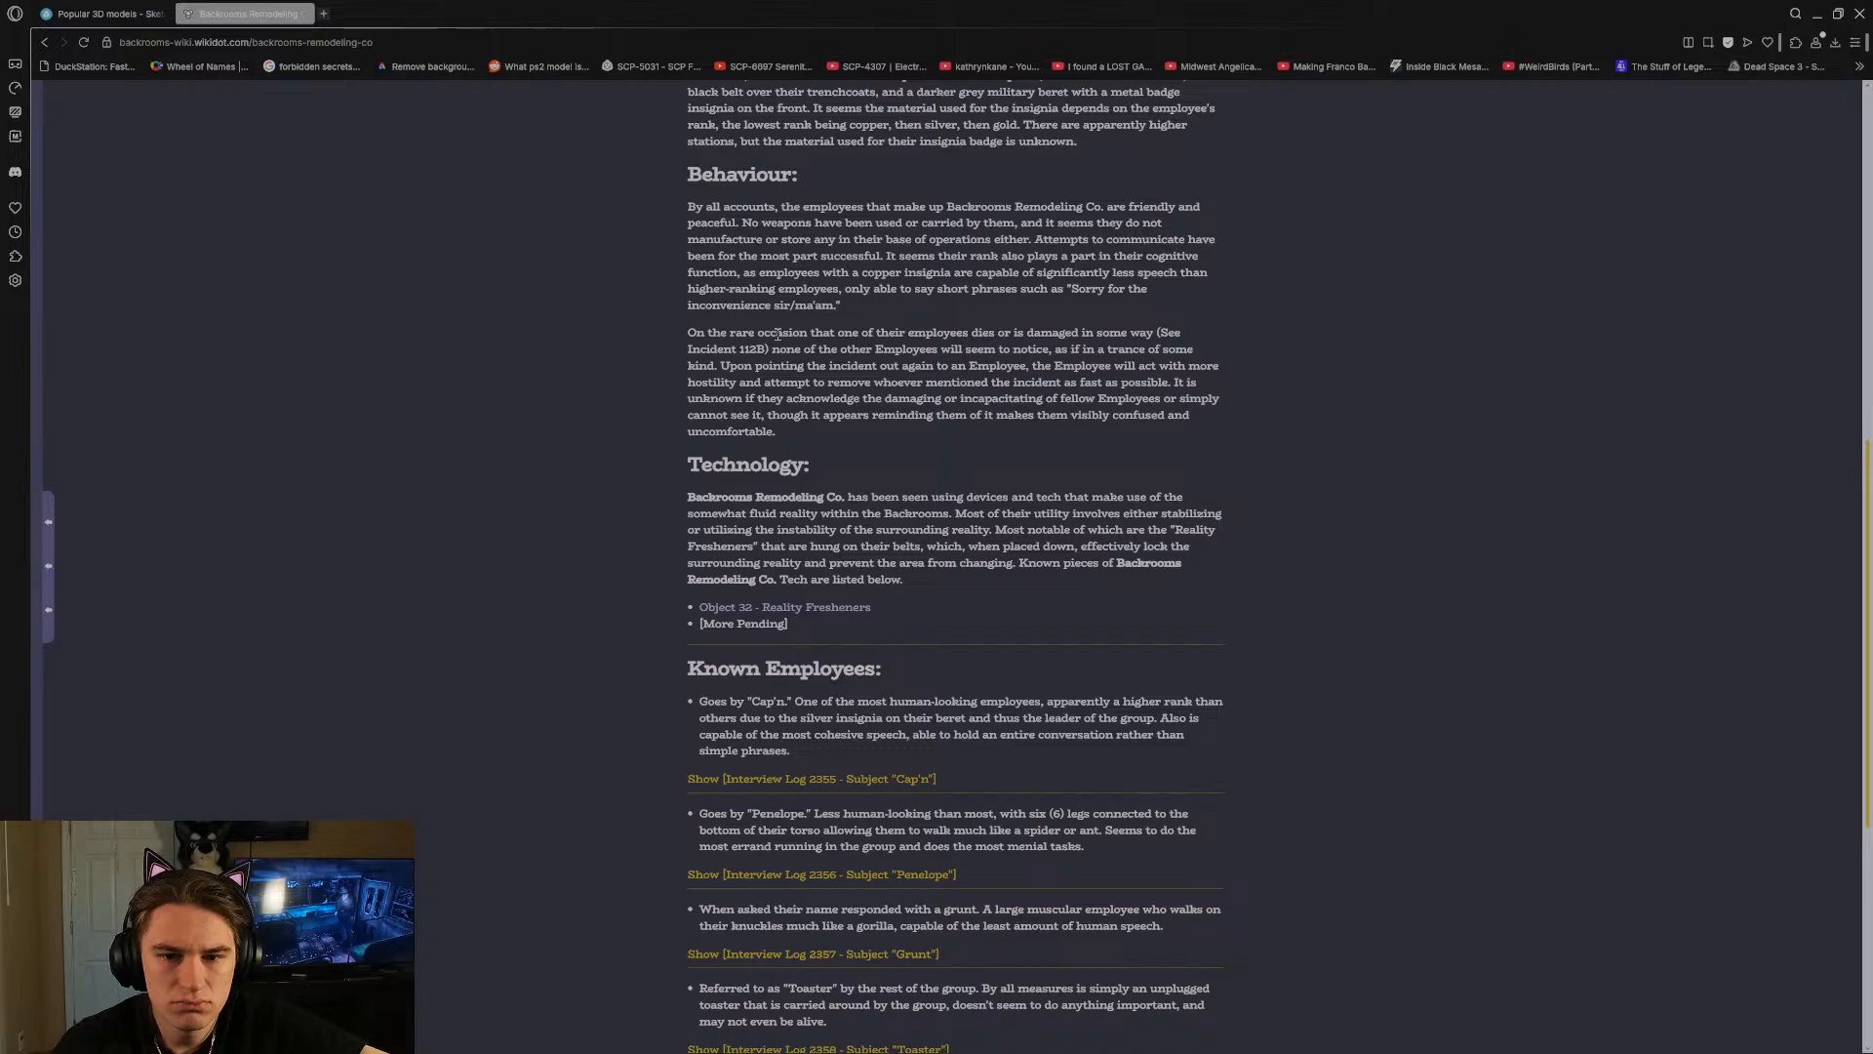
{"action": "scroll", "coordinate": [777, 335], "scroll_direction": "up", "scroll_amount": 5}
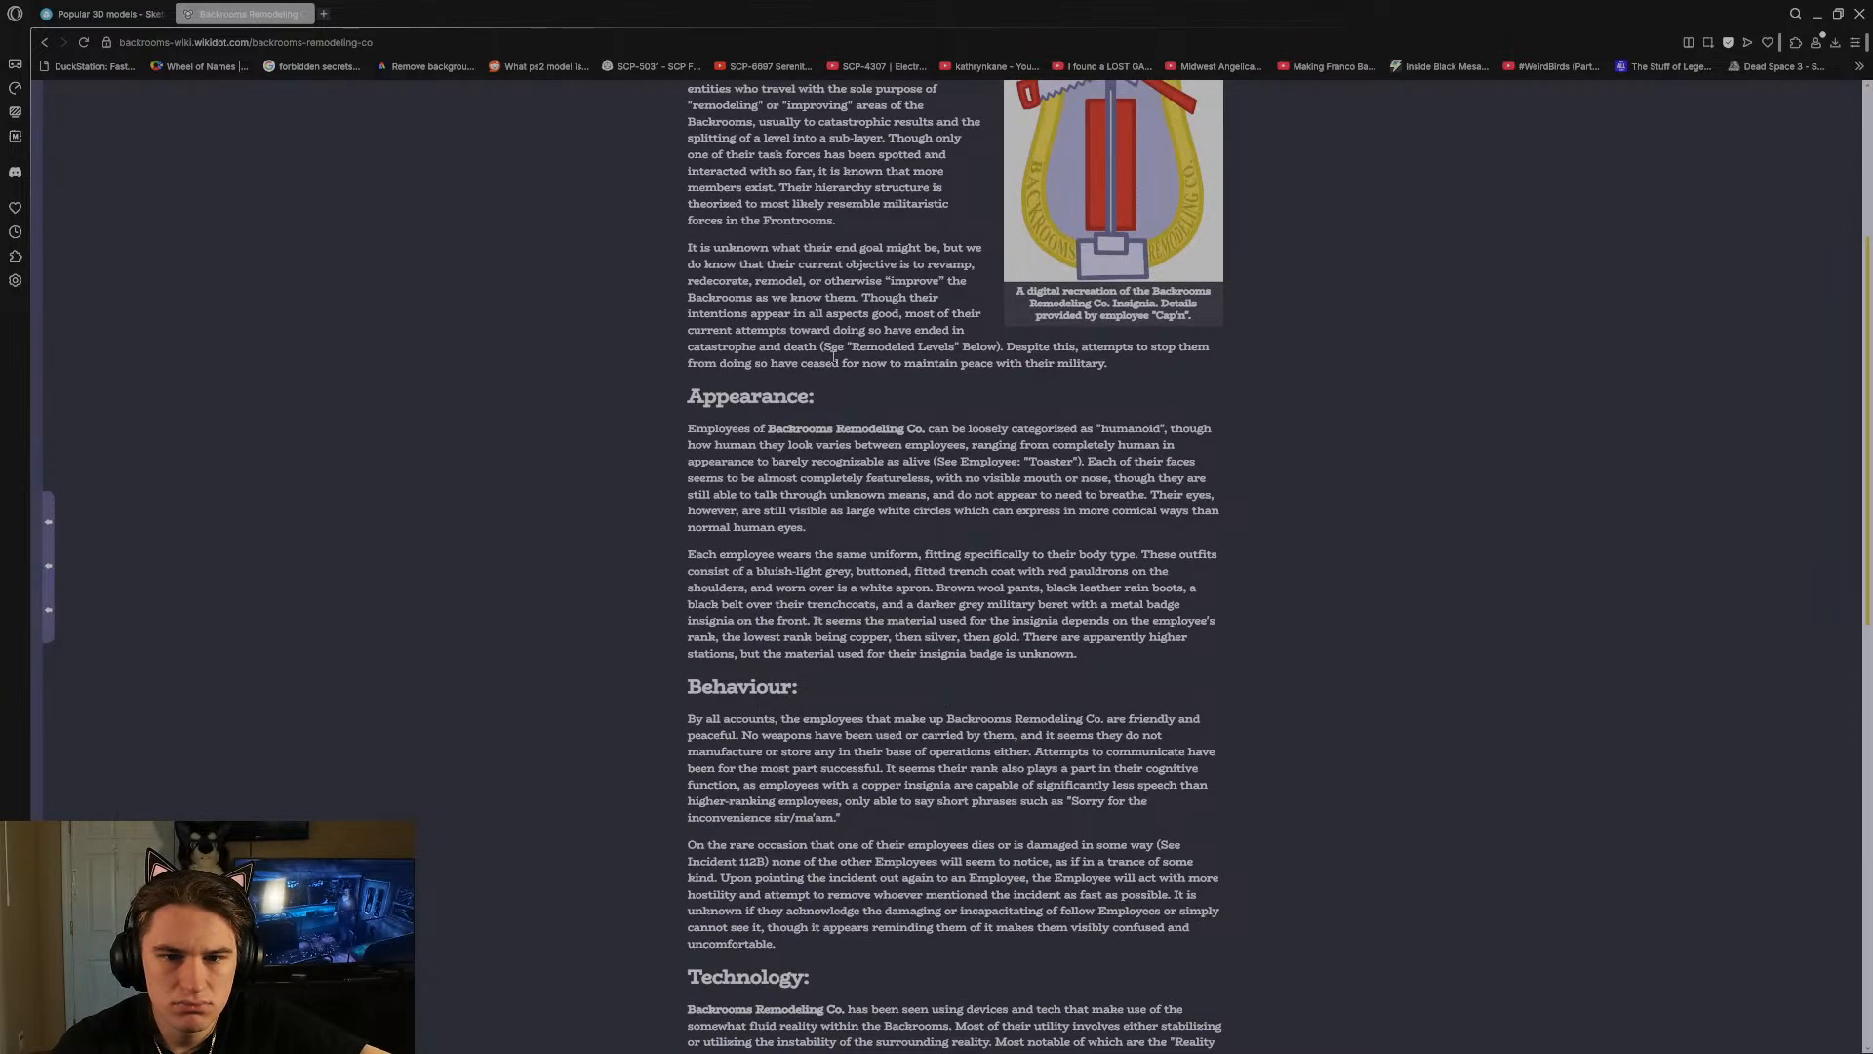
Skim the Backrooms Remodeling Co. article from Reputation down to its related levels and connected articles, and close its tab.
{"action": "scroll", "coordinate": [834, 359], "scroll_direction": "up", "scroll_amount": 3}
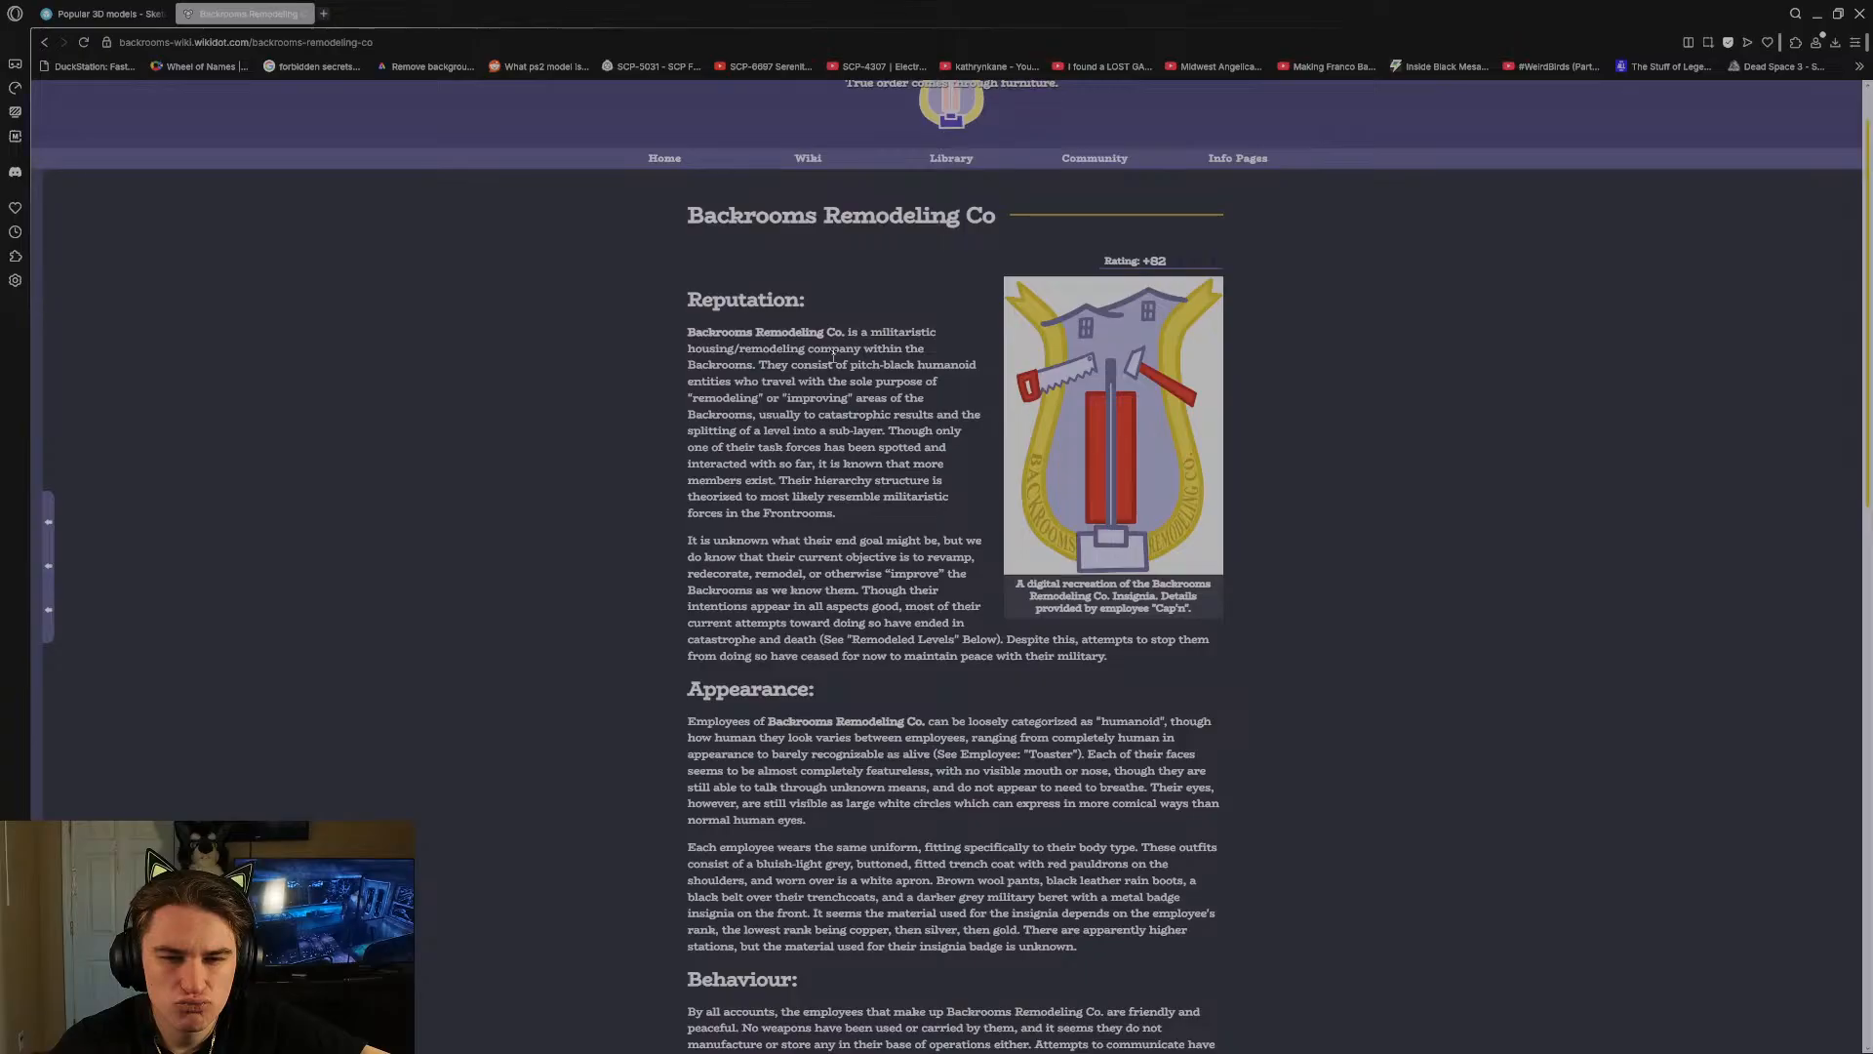
{"action": "scroll", "coordinate": [834, 359], "scroll_direction": "down", "scroll_amount": 13}
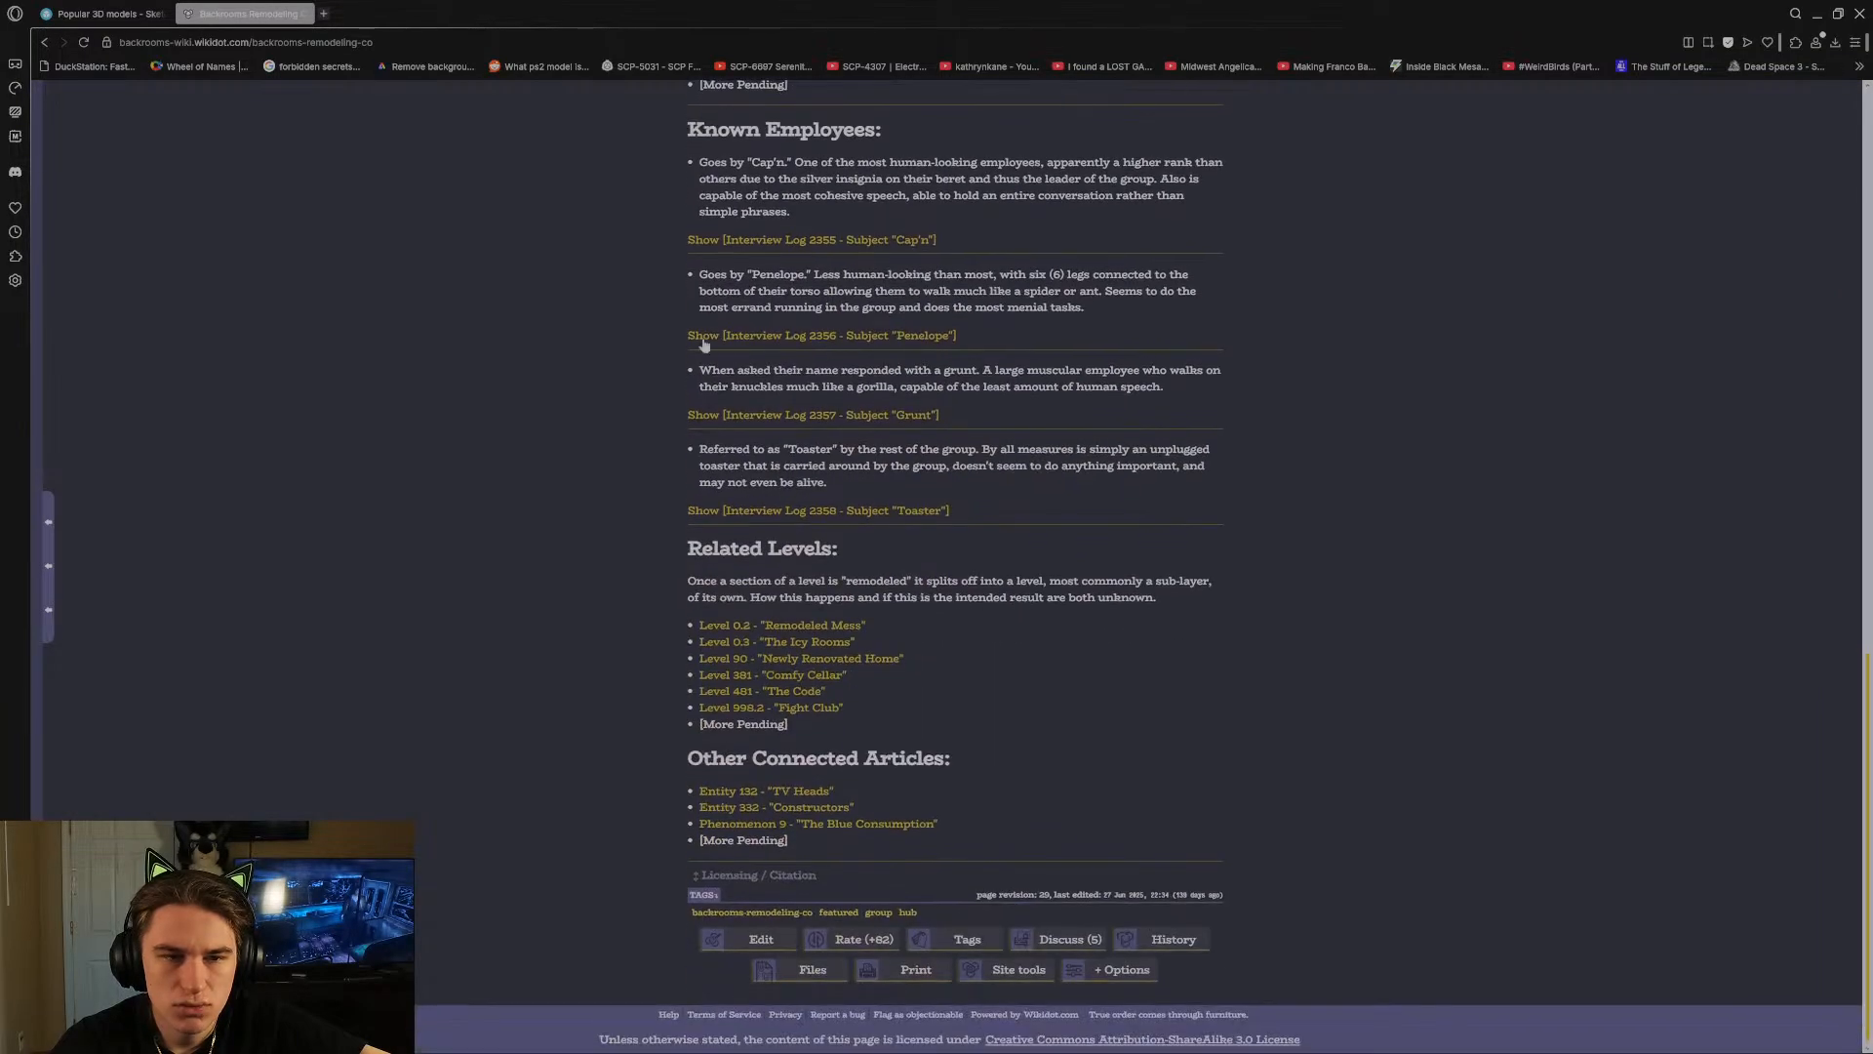
{"action": "left_click", "coordinate": [304, 13]}
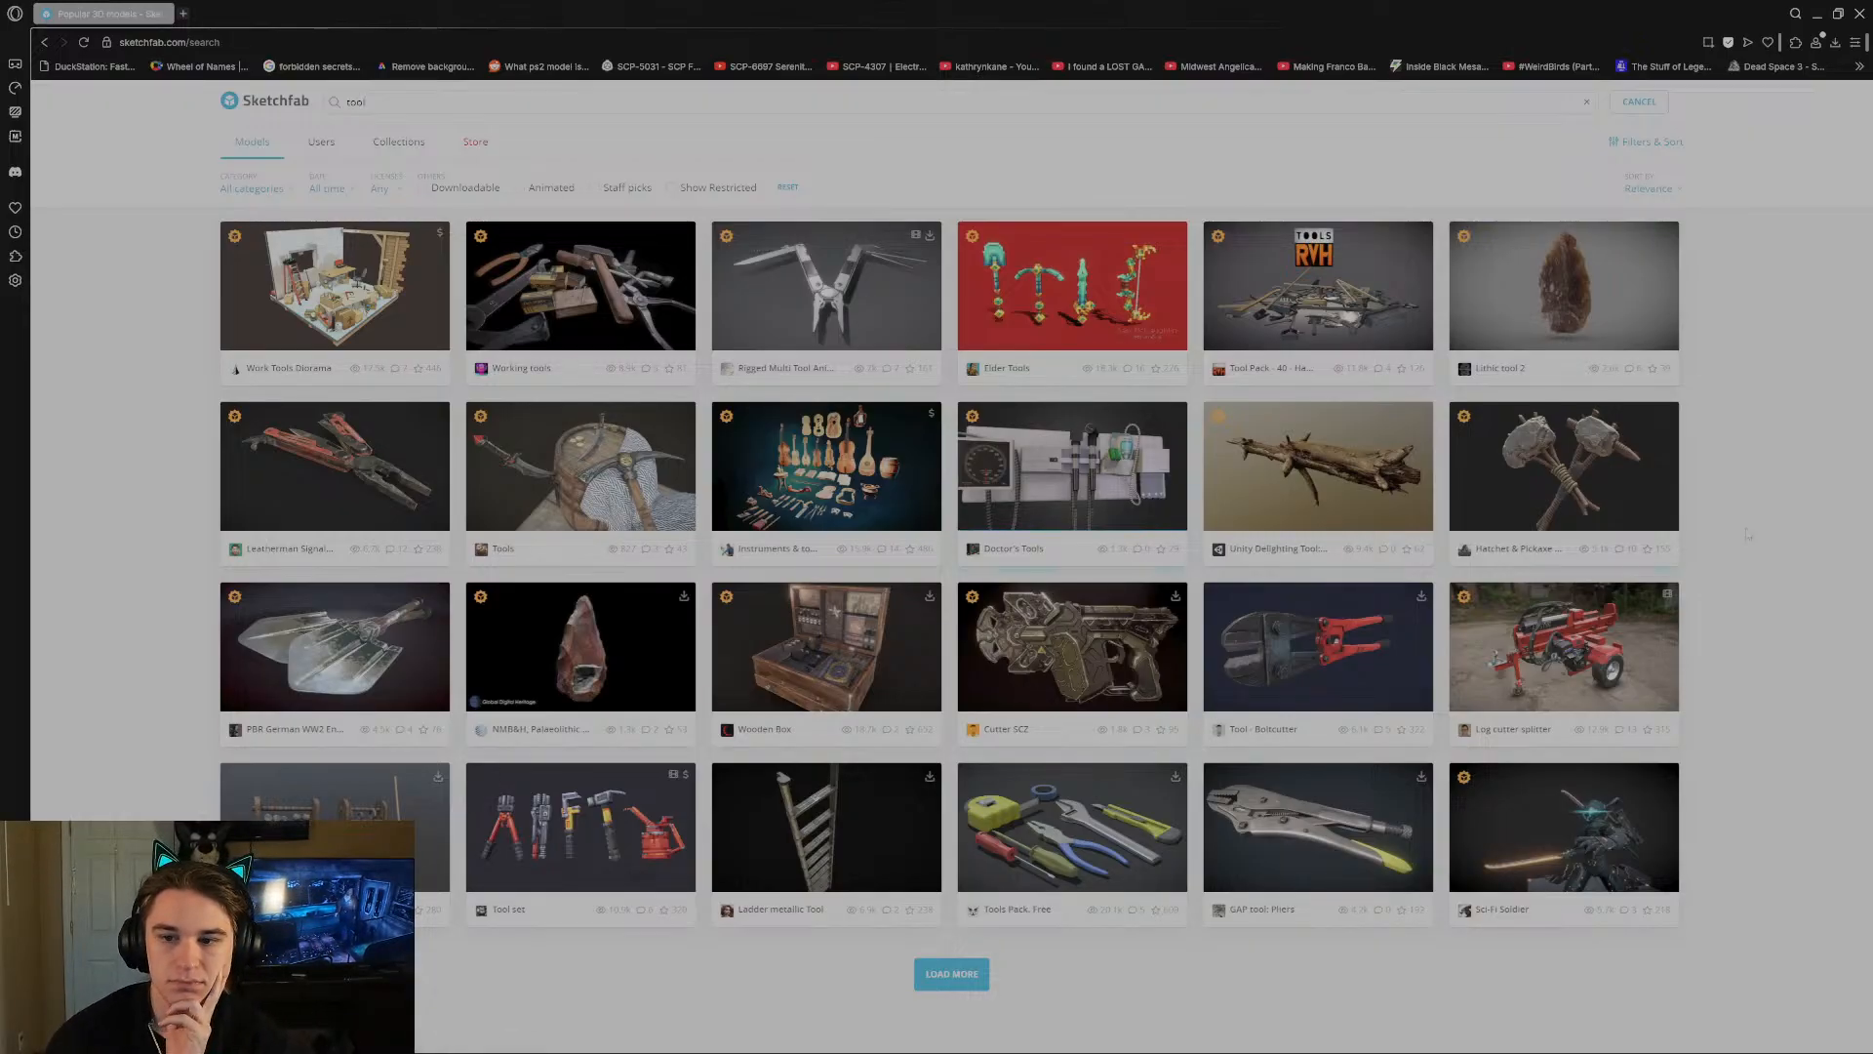
Load more Sketchfab results for "tool" and open the Old Tool Box model in a separate tab.
{"action": "left_click", "coordinate": [951, 973]}
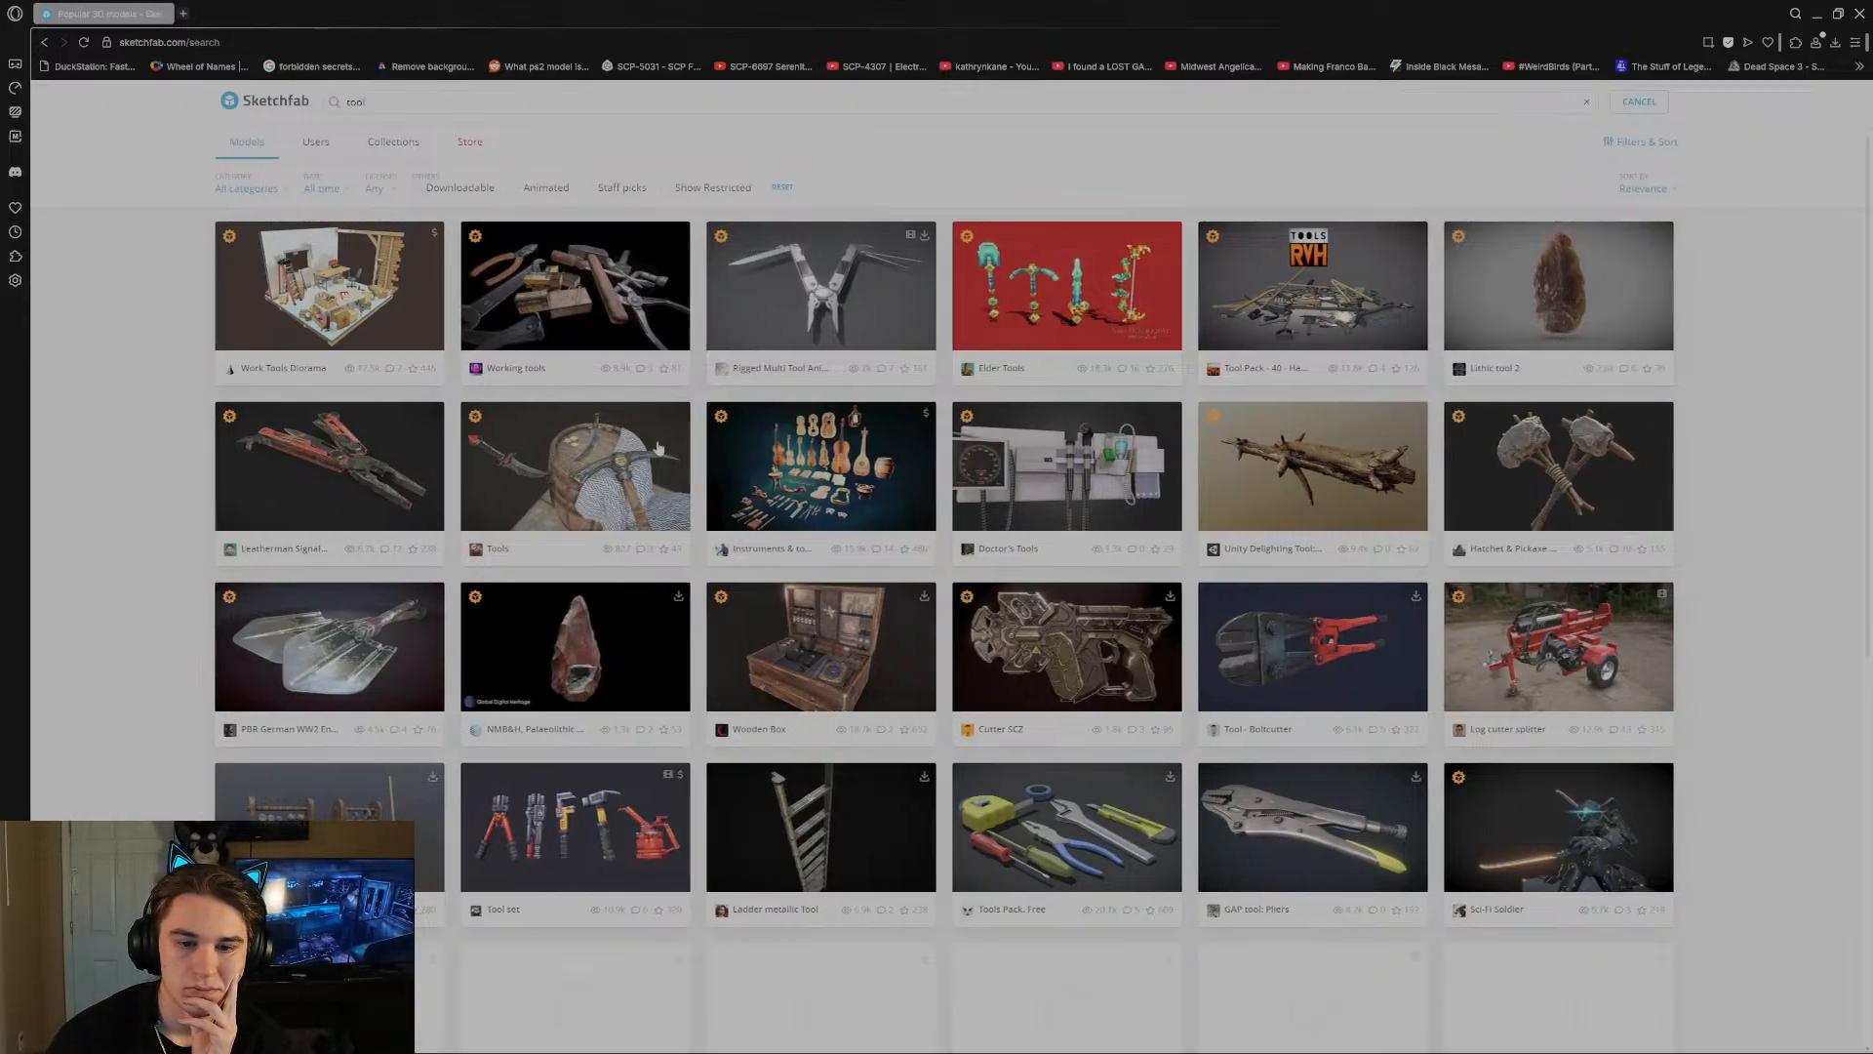
{"action": "scroll", "coordinate": [618, 405], "scroll_direction": "down", "scroll_amount": 4}
{"action": "scroll", "coordinate": [110, 405], "scroll_direction": "down", "scroll_amount": 2}
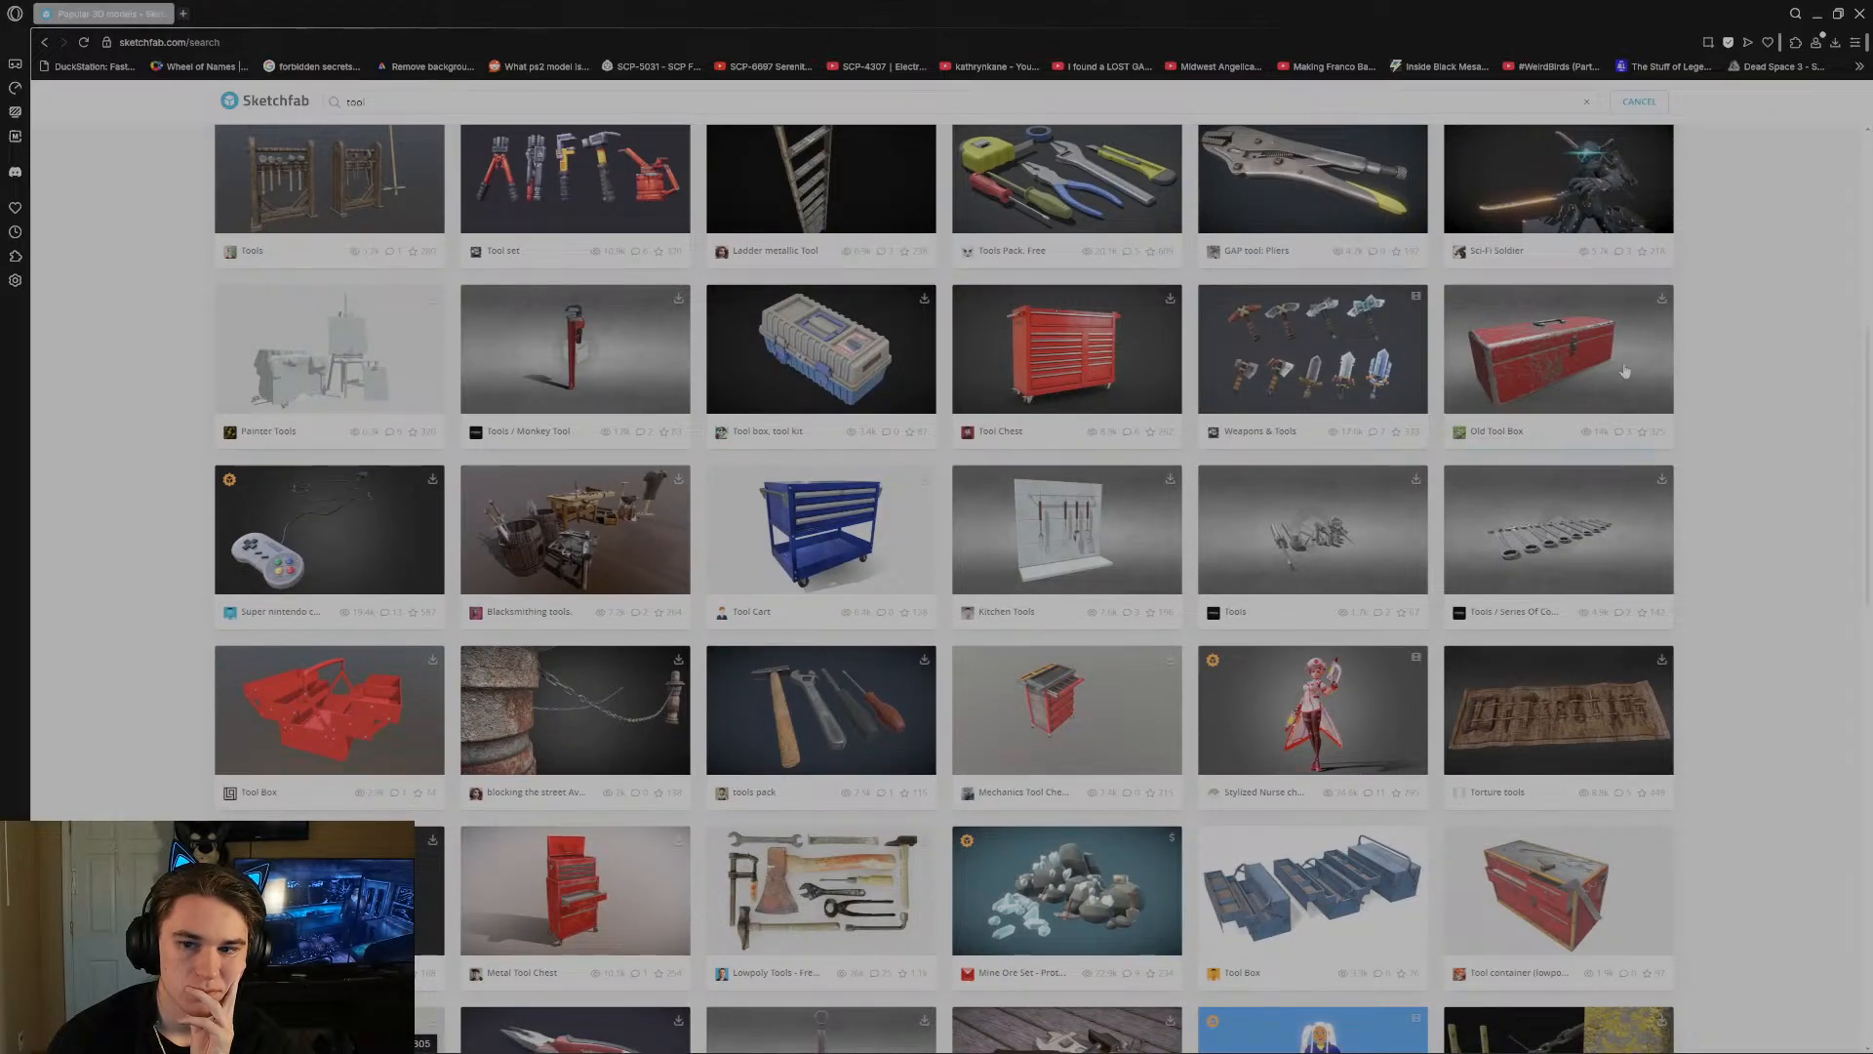
{"action": "middle_click", "coordinate": [1522, 429]}
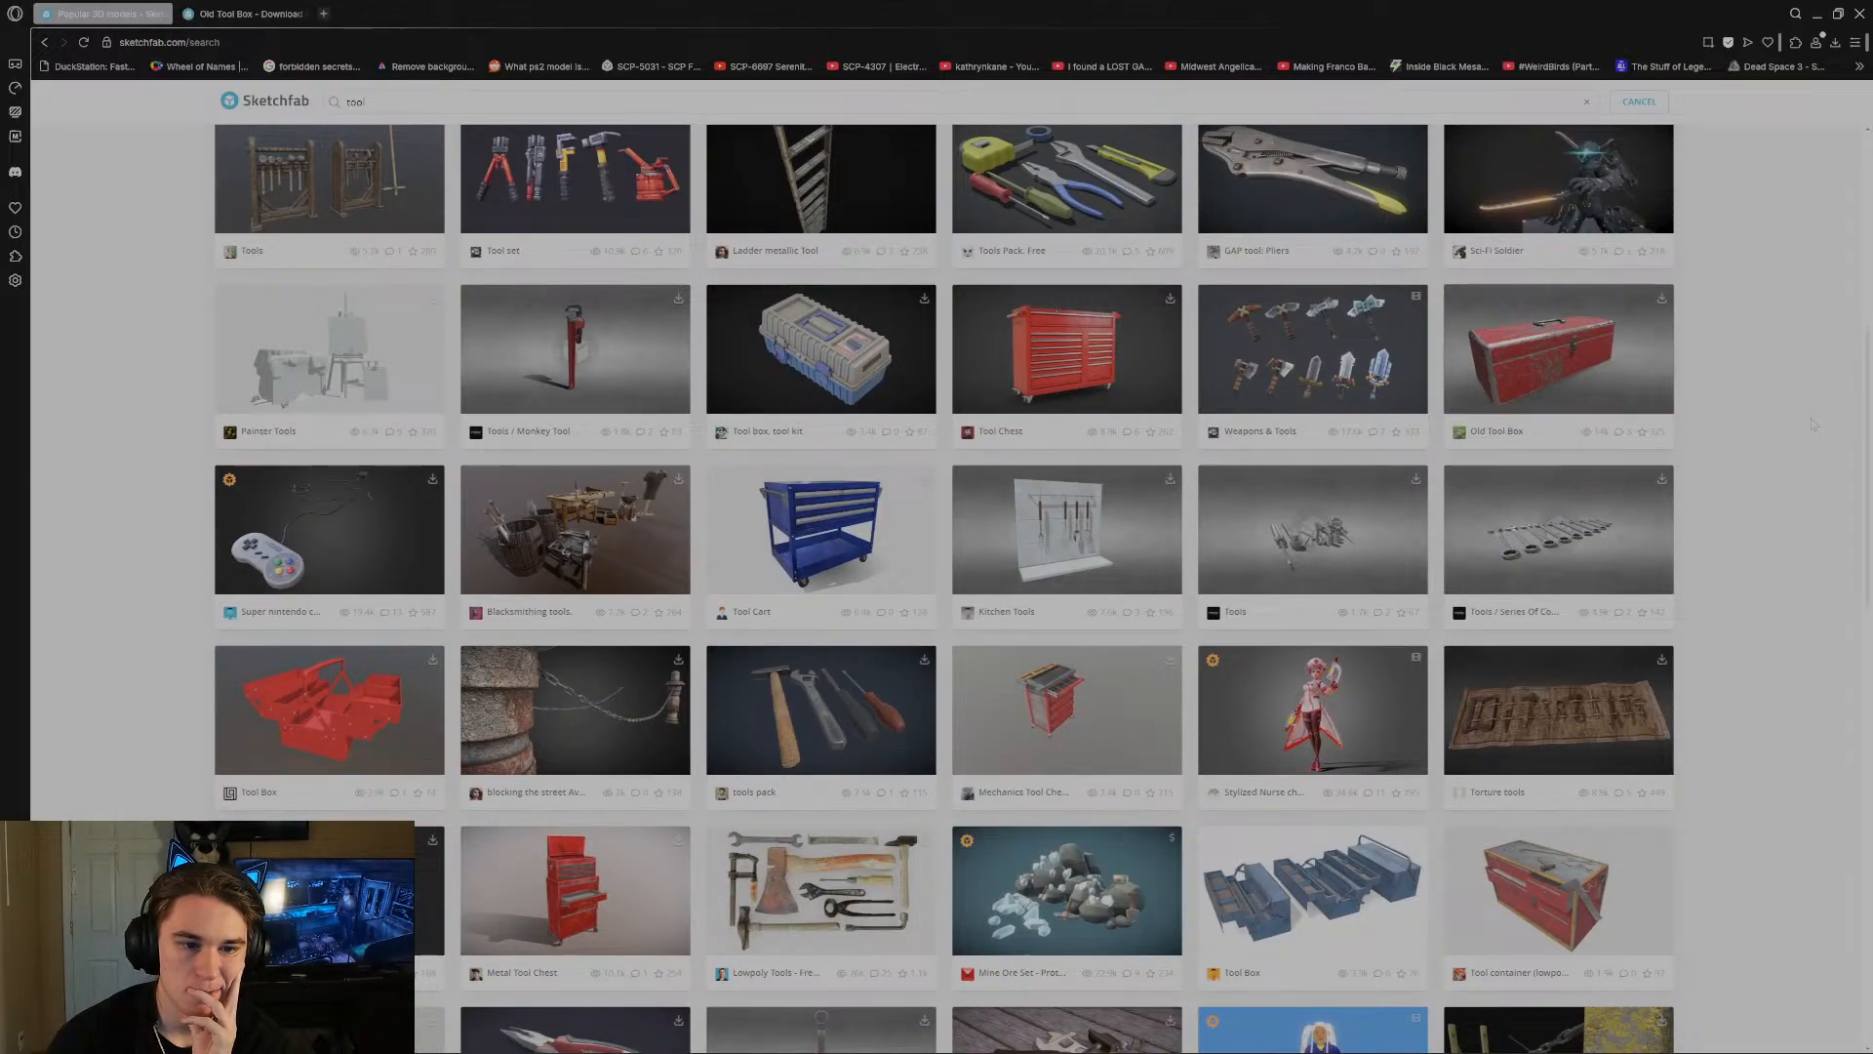
Browse further through the tool models, inspect SculptJanuary: Day 9 - Tool in its own tab, and close that tab.
{"action": "scroll", "coordinate": [1813, 425], "scroll_direction": "down", "scroll_amount": 2}
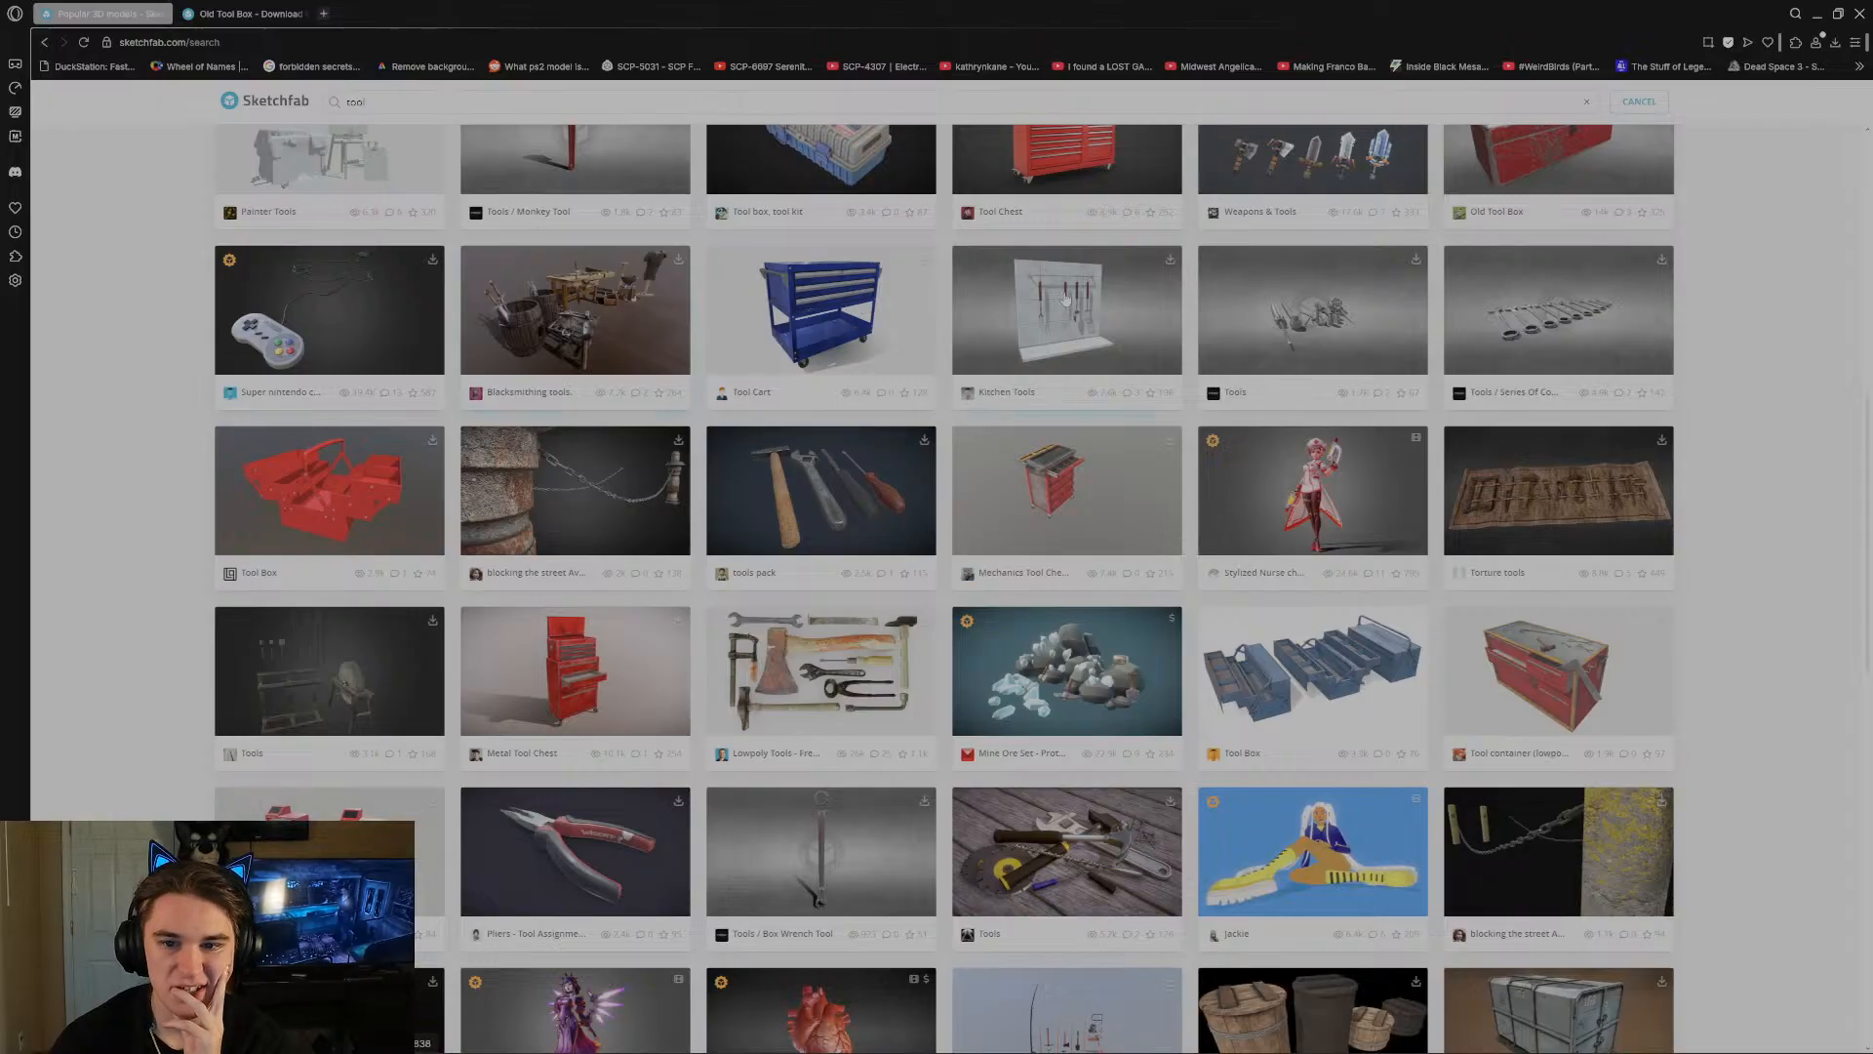
{"action": "scroll", "coordinate": [1463, 385], "scroll_direction": "down", "scroll_amount": 3}
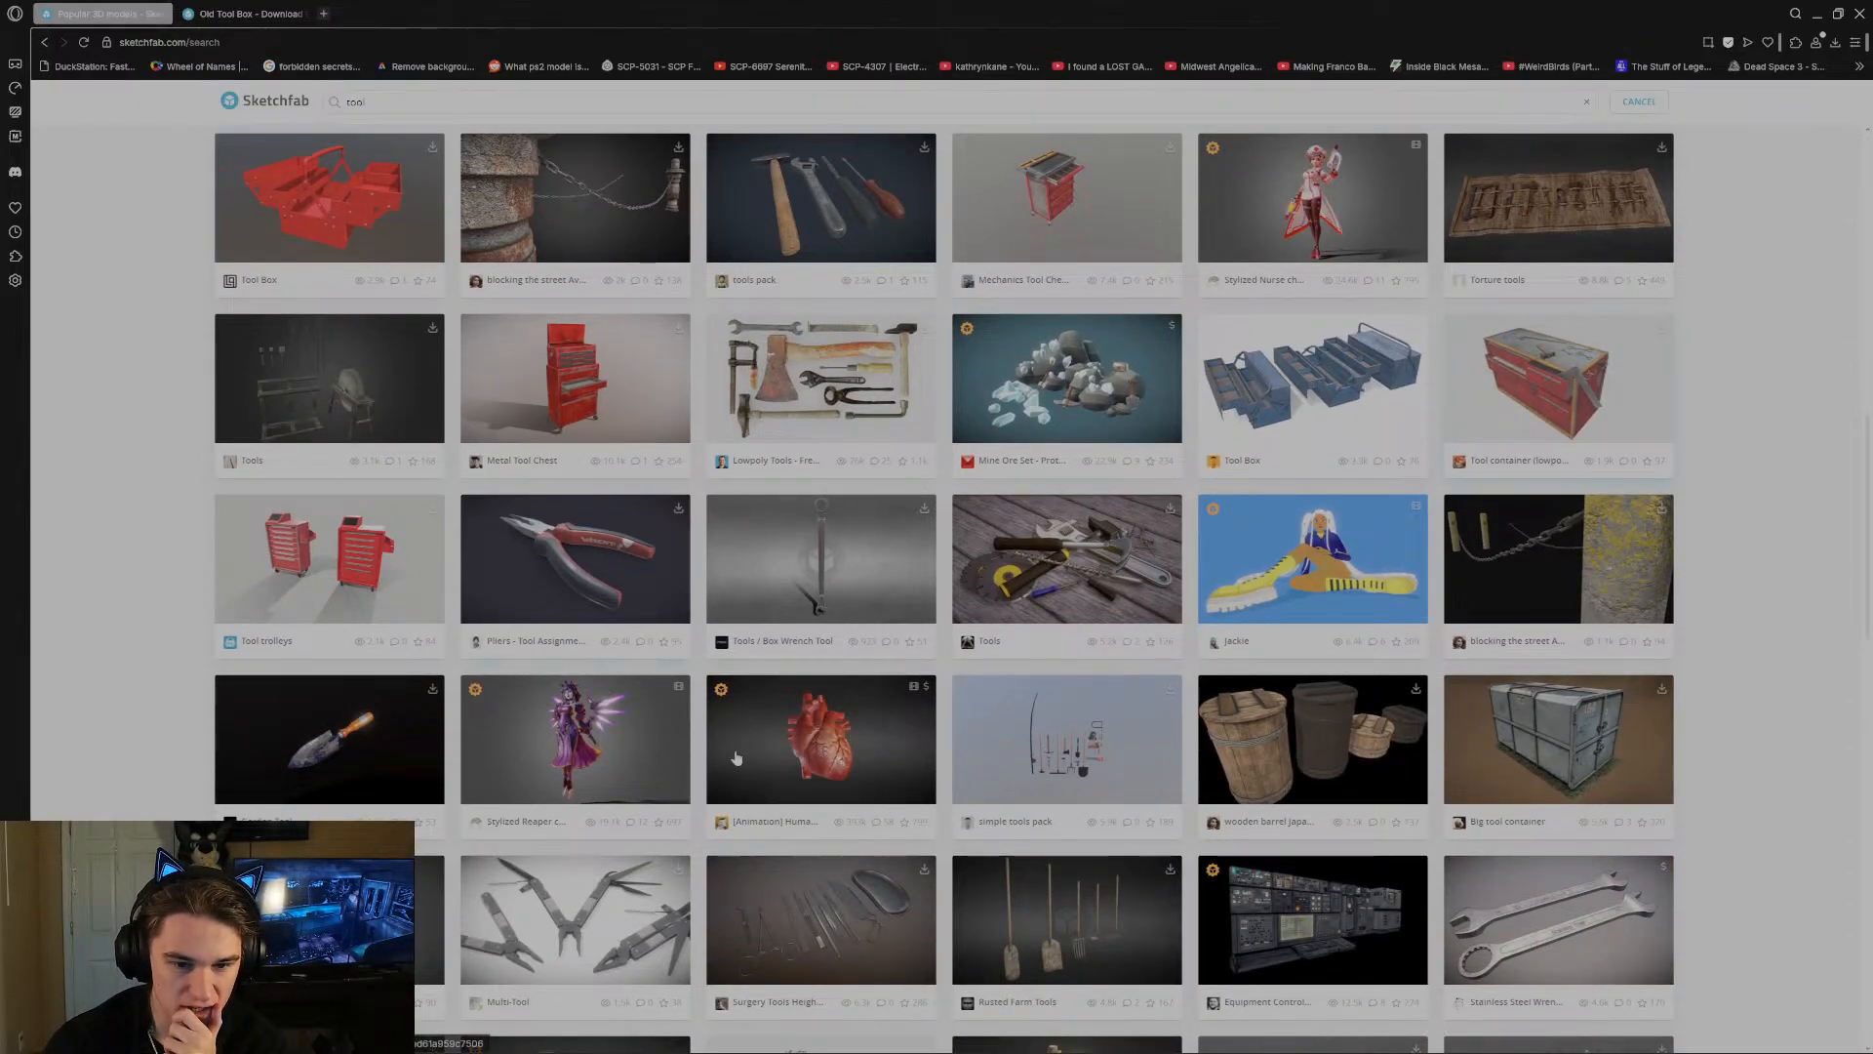
{"action": "scroll", "coordinate": [863, 592], "scroll_direction": "down", "scroll_amount": 3}
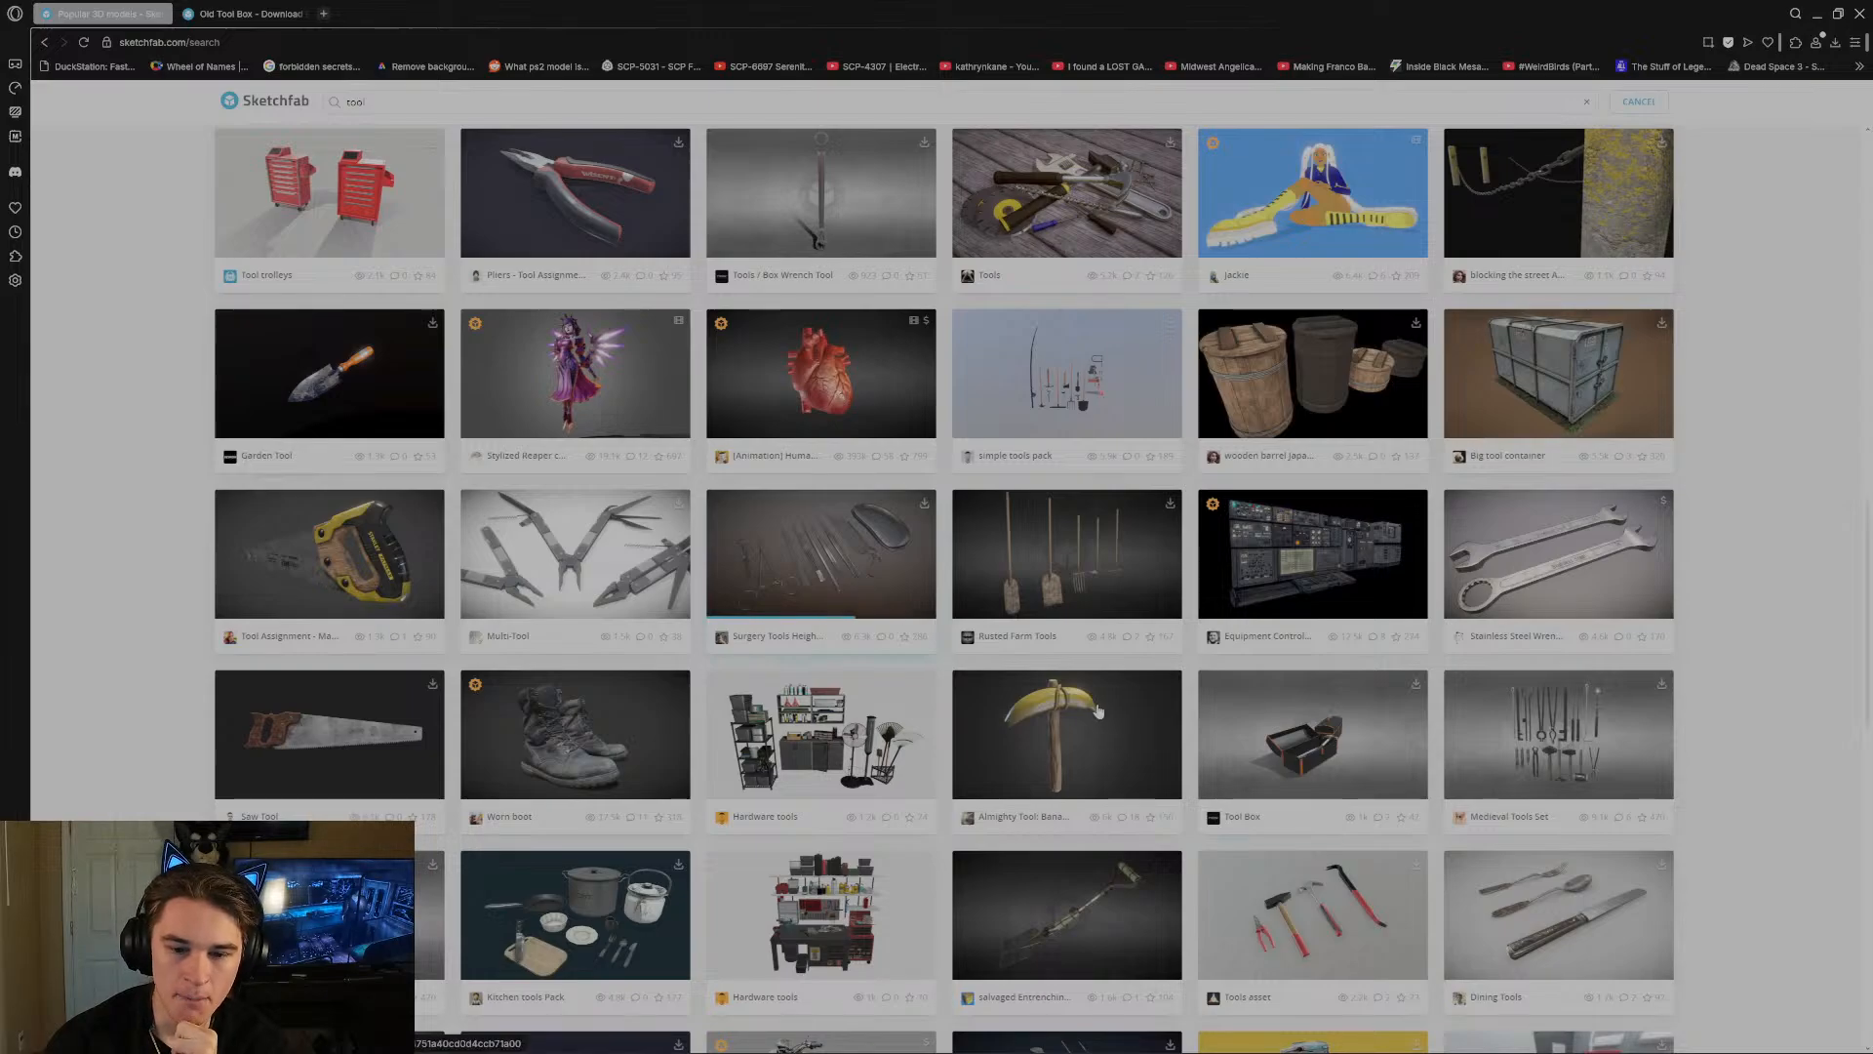
{"action": "scroll", "coordinate": [1709, 547], "scroll_direction": "down", "scroll_amount": 3}
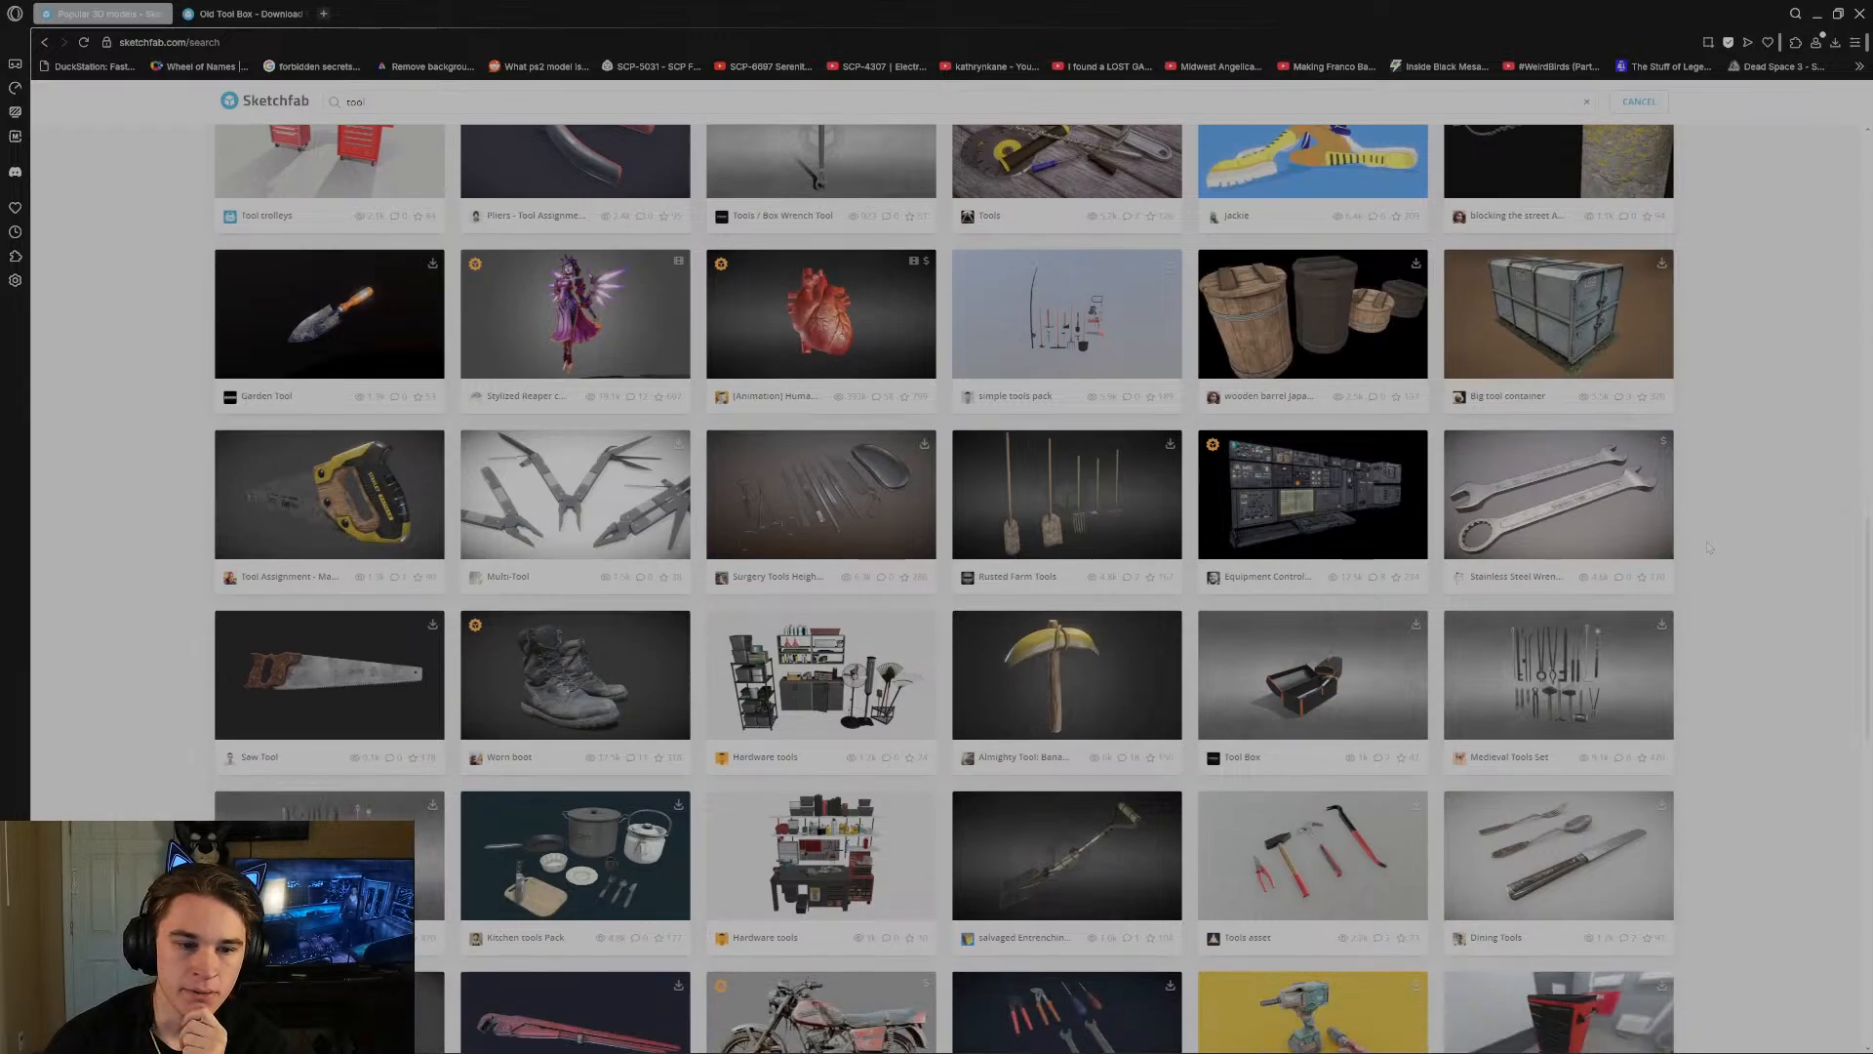
{"action": "scroll", "coordinate": [1708, 547], "scroll_direction": "down", "scroll_amount": 2}
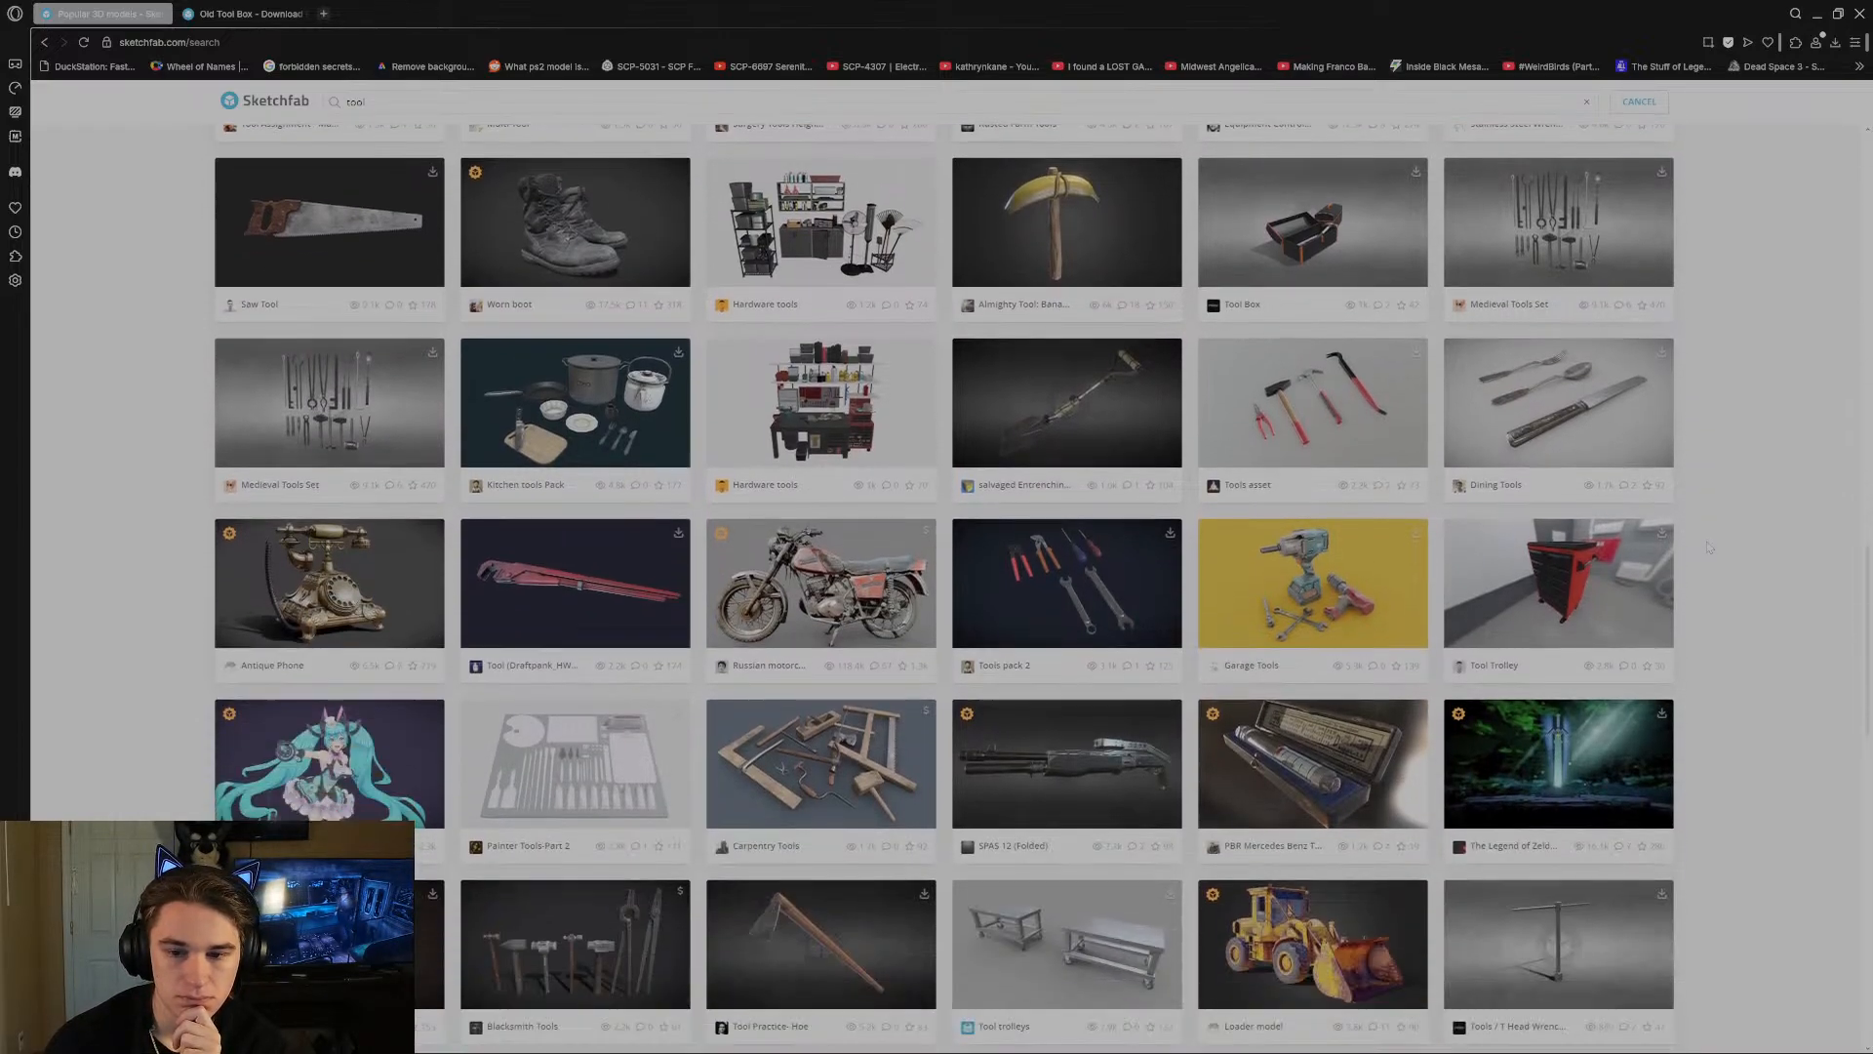
{"action": "scroll", "coordinate": [1708, 547], "scroll_direction": "down", "scroll_amount": 3}
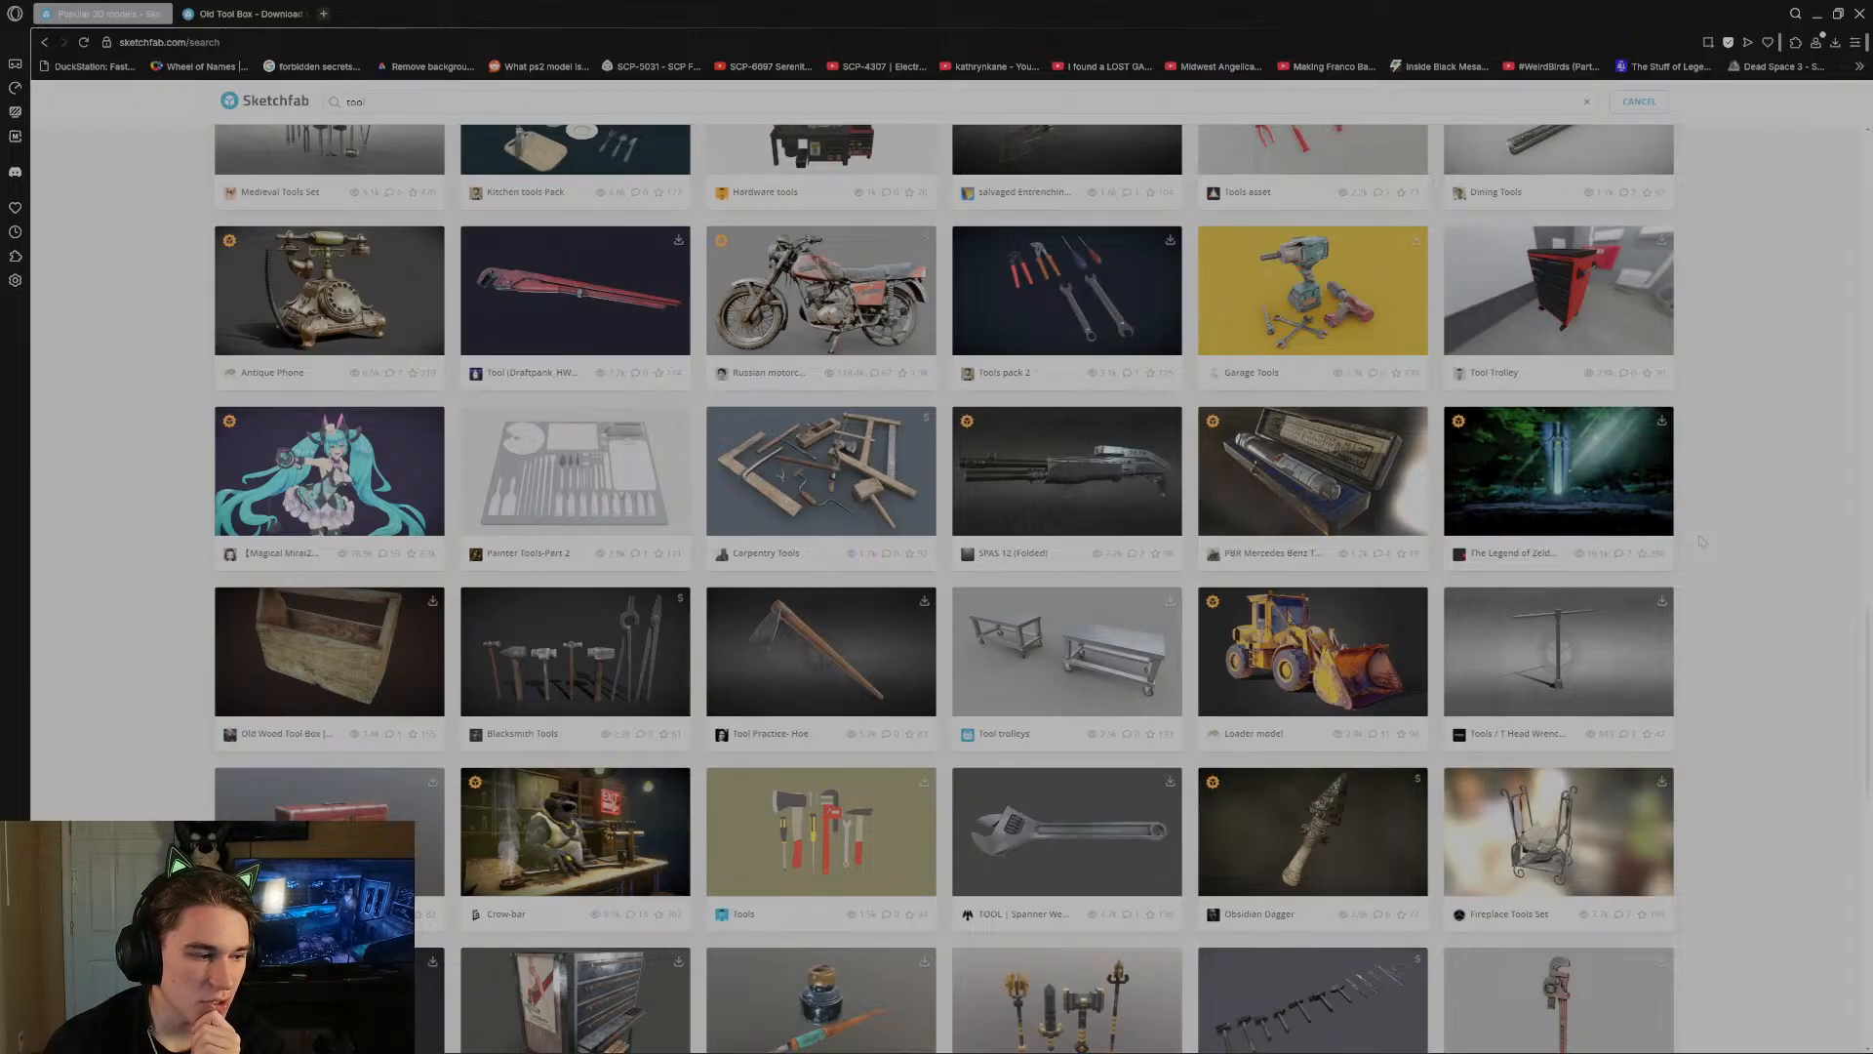
{"action": "scroll", "coordinate": [1700, 542], "scroll_direction": "down", "scroll_amount": 1}
{"action": "scroll", "coordinate": [1700, 542], "scroll_direction": "up", "scroll_amount": 2}
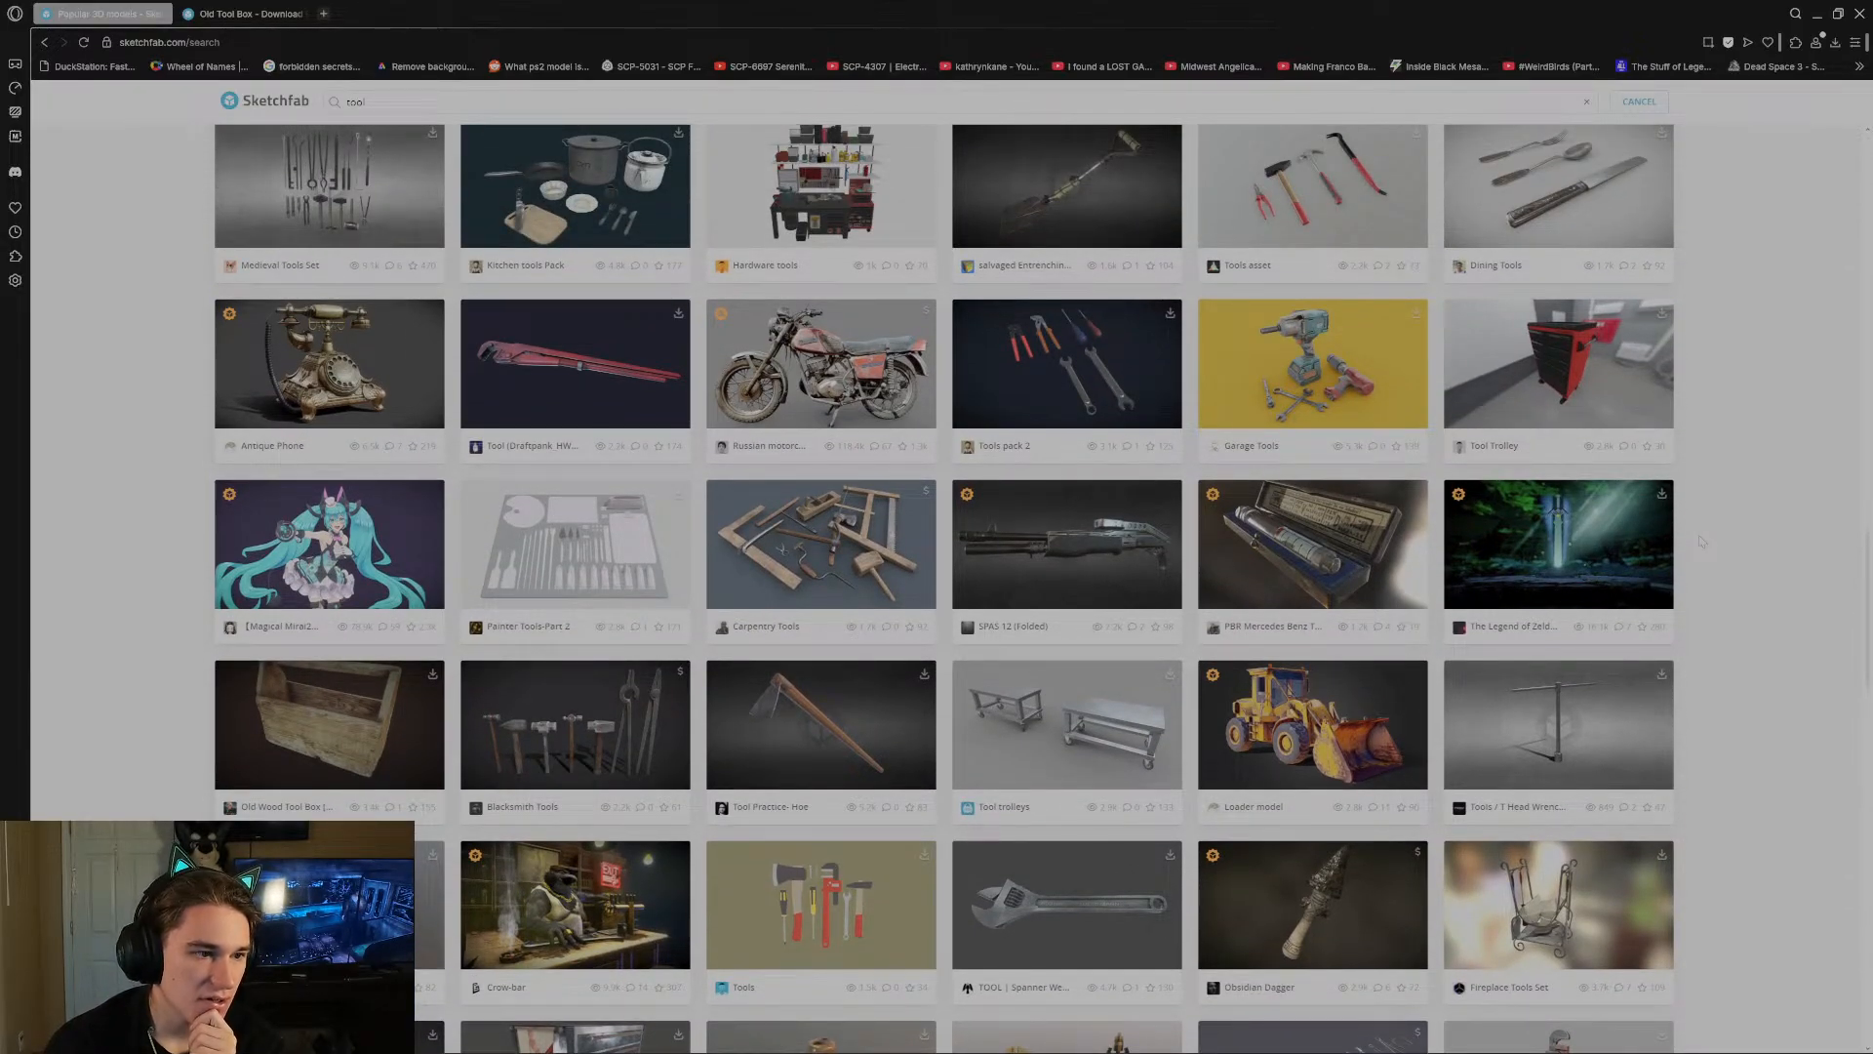
{"action": "scroll", "coordinate": [1700, 542], "scroll_direction": "down", "scroll_amount": 2}
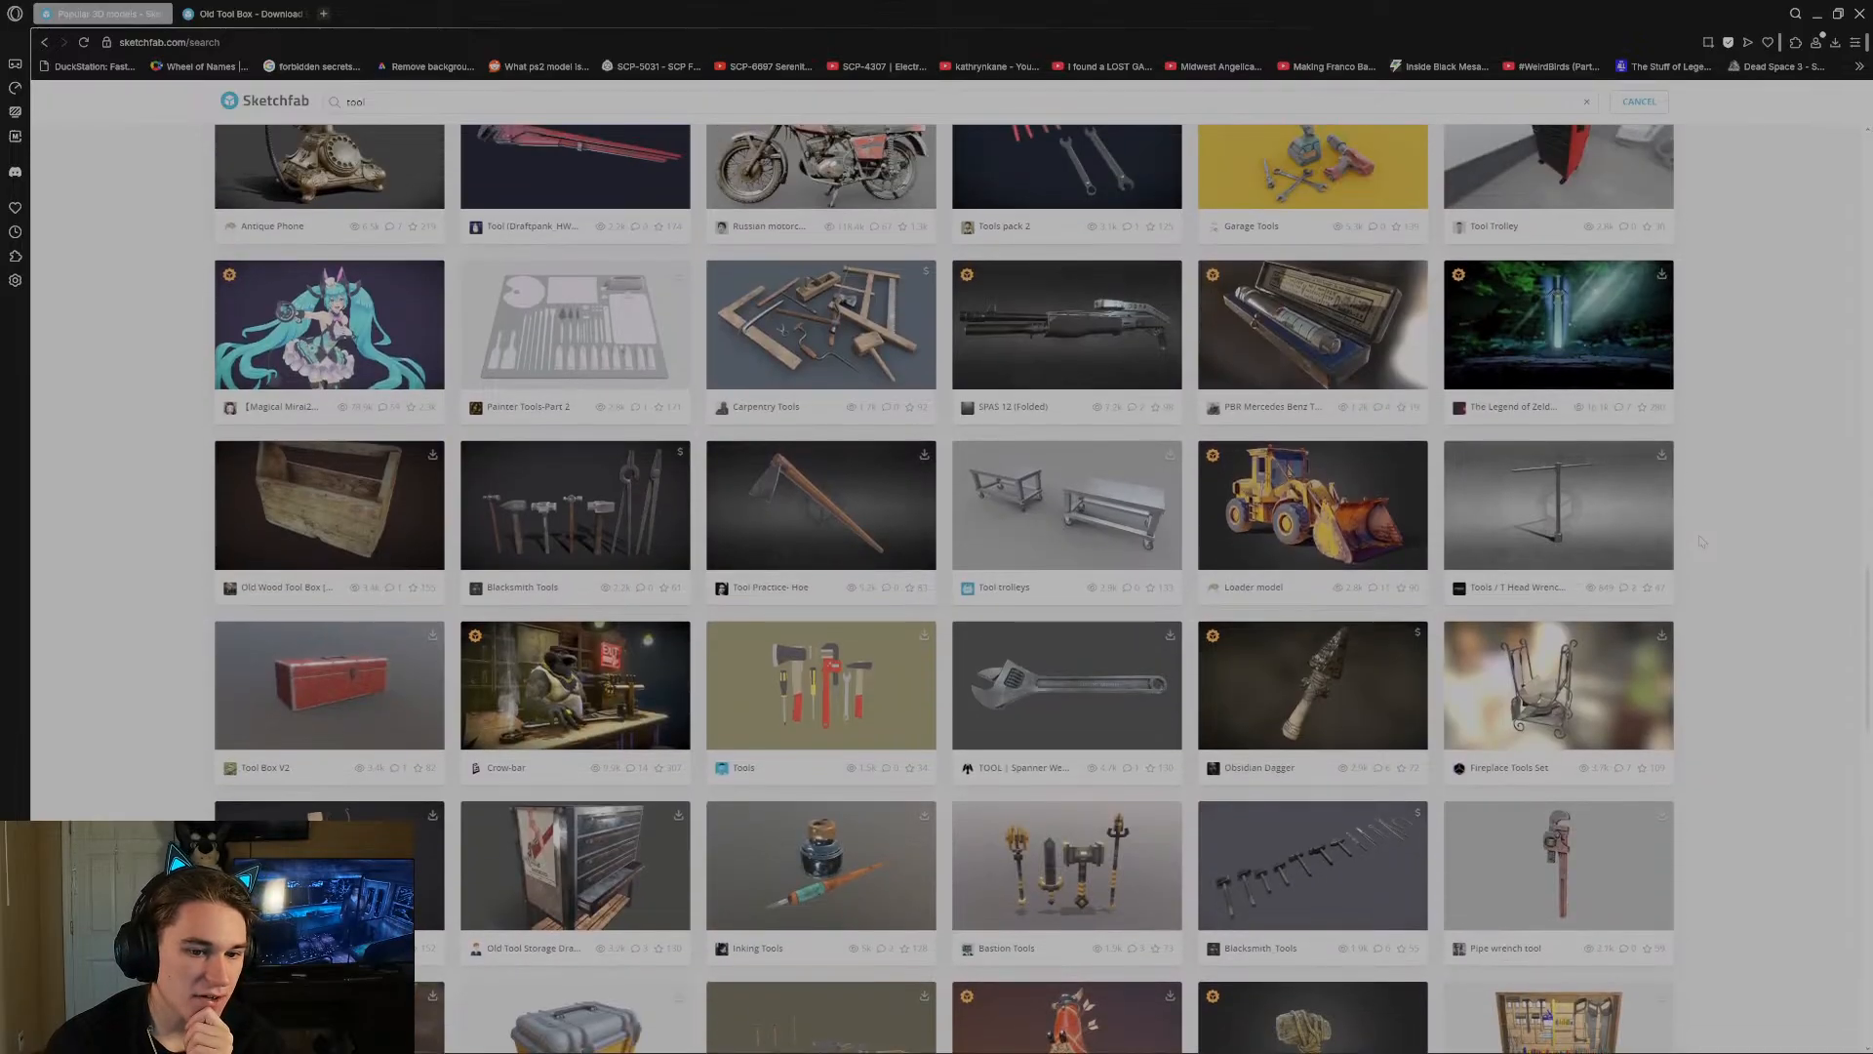
{"action": "scroll", "coordinate": [1701, 542], "scroll_direction": "down", "scroll_amount": 3}
{"action": "scroll", "coordinate": [1701, 541], "scroll_direction": "up", "scroll_amount": 2}
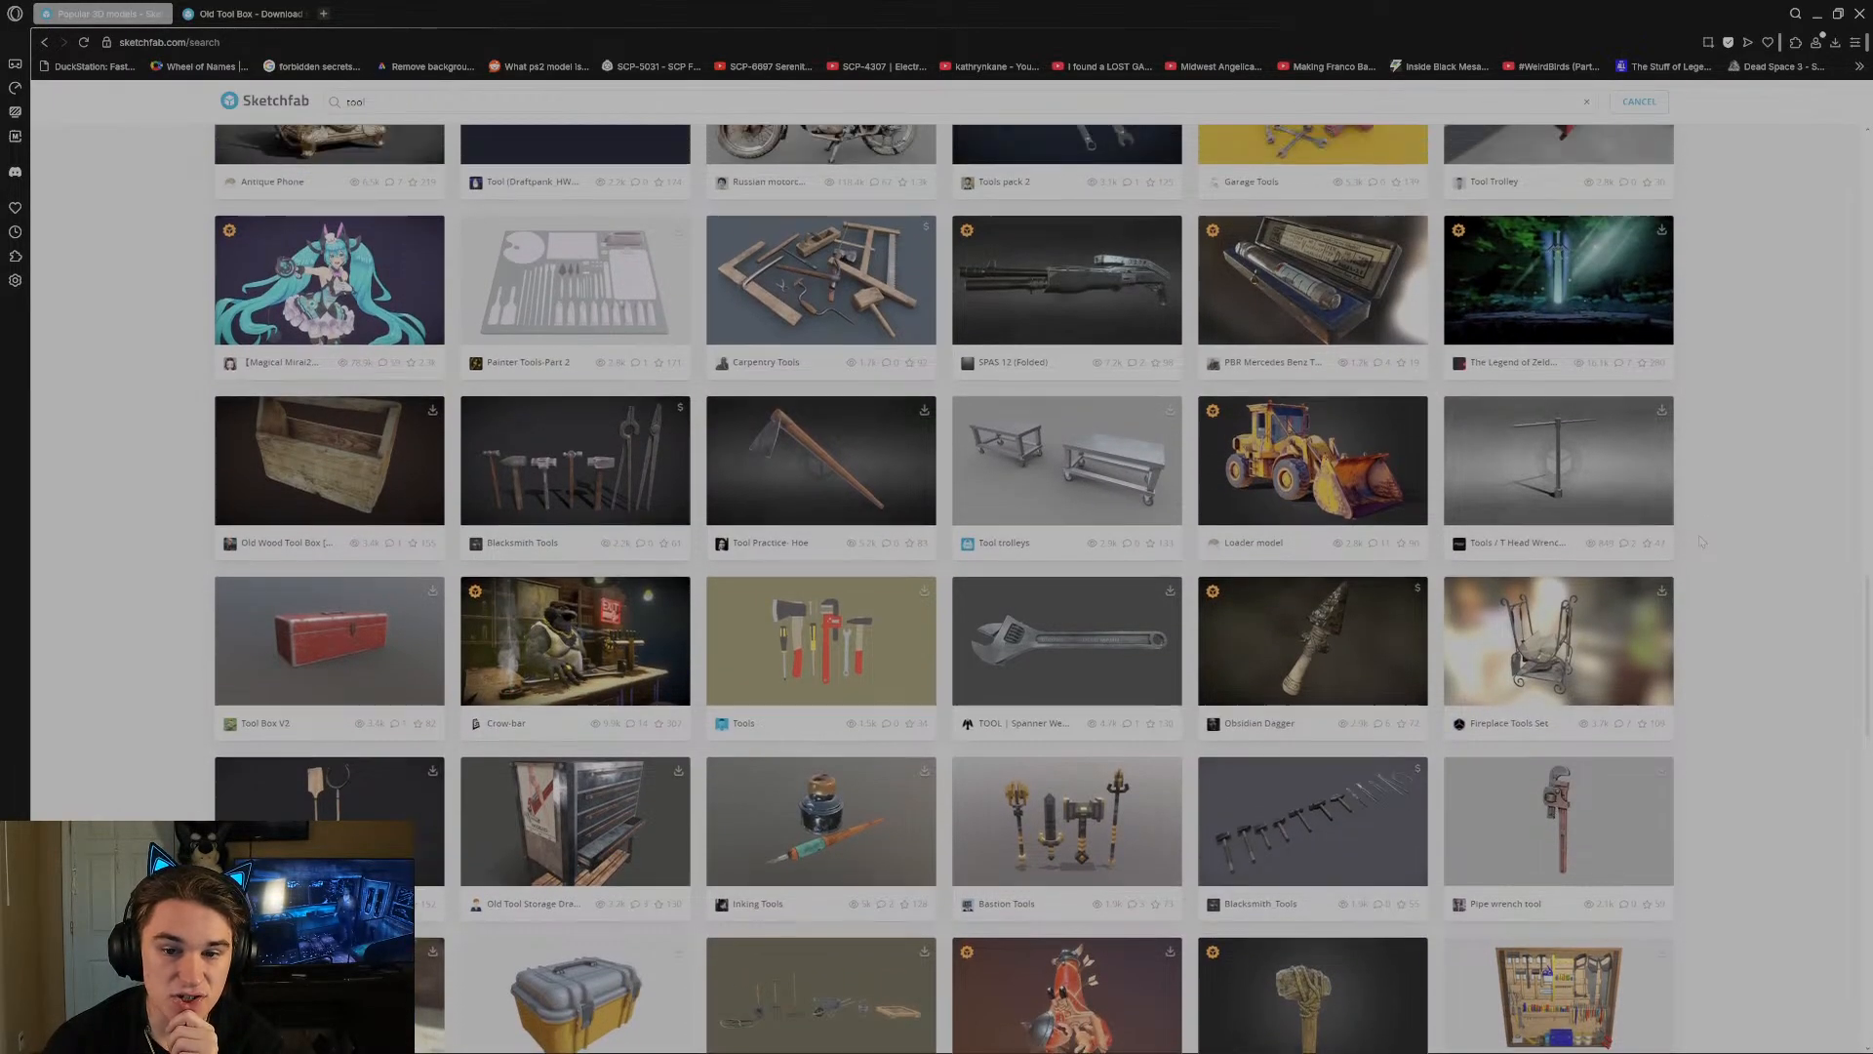
{"action": "scroll", "coordinate": [1701, 542], "scroll_direction": "up", "scroll_amount": 2}
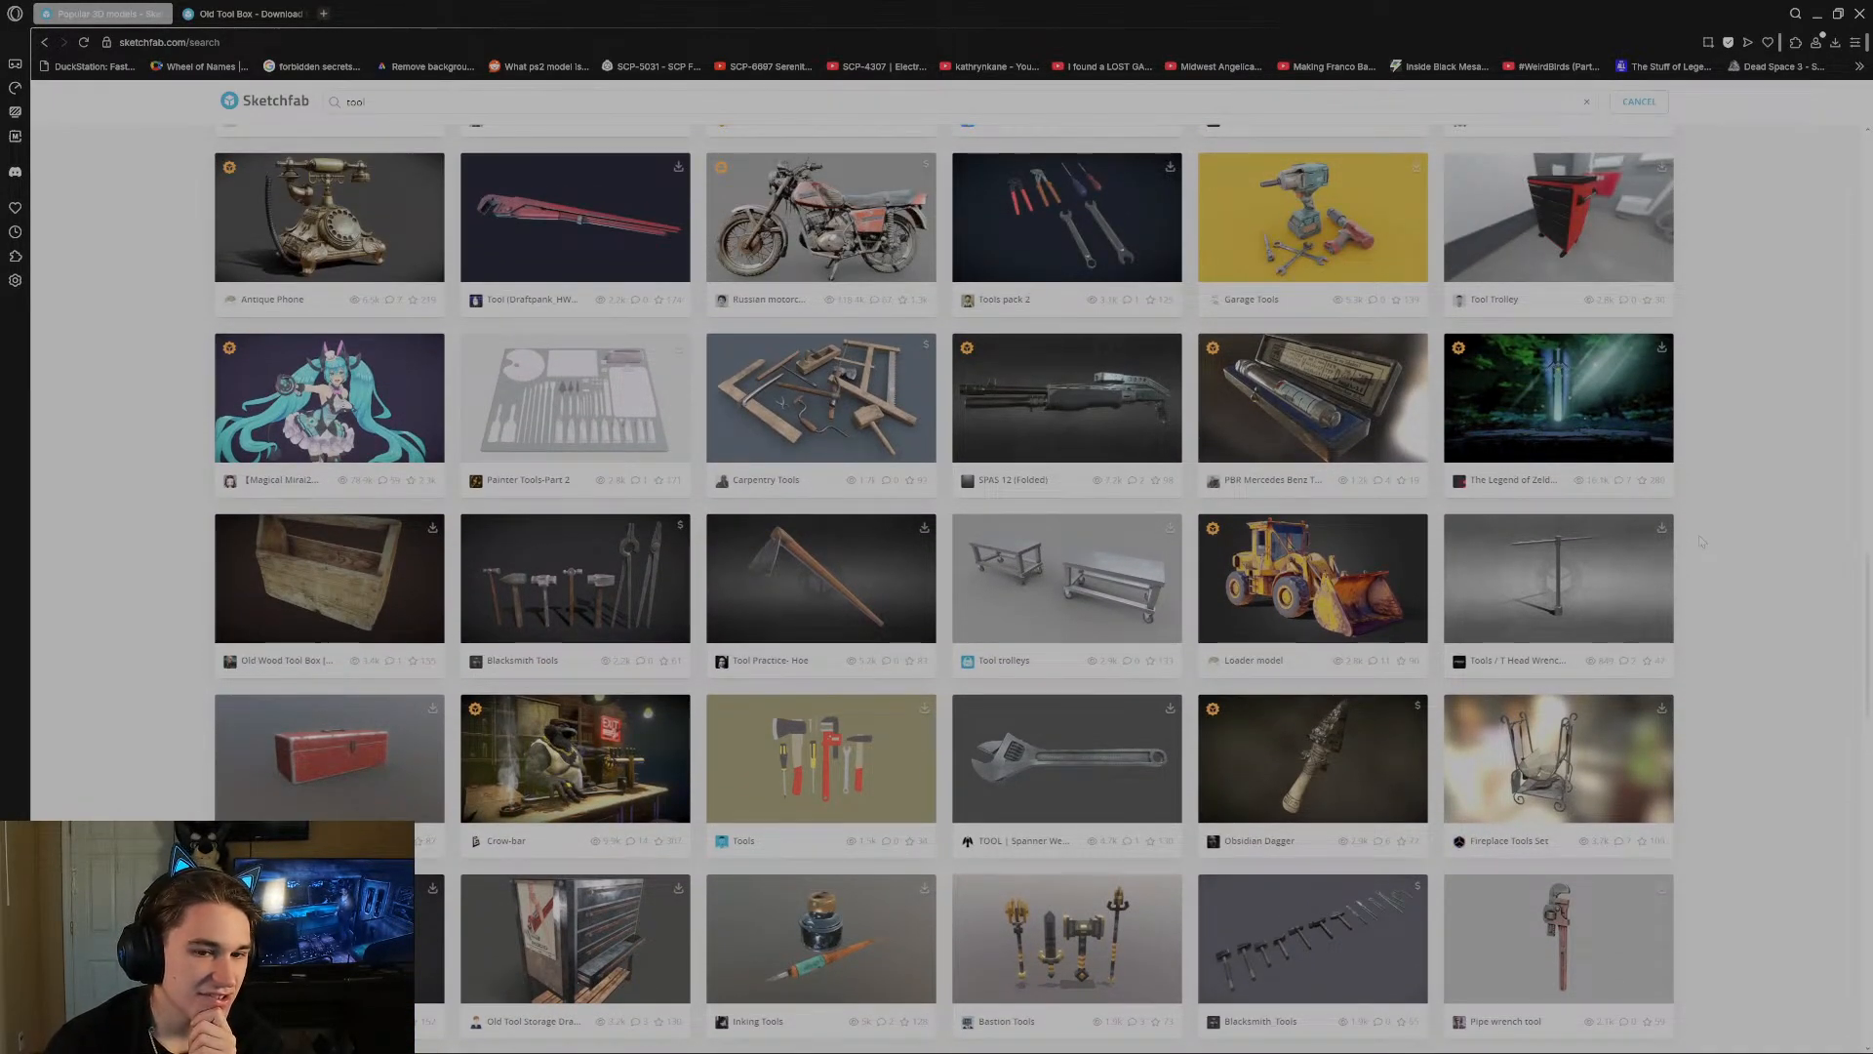
{"action": "scroll", "coordinate": [1701, 541], "scroll_direction": "down", "scroll_amount": 2}
{"action": "scroll", "coordinate": [1707, 535], "scroll_direction": "down", "scroll_amount": 4}
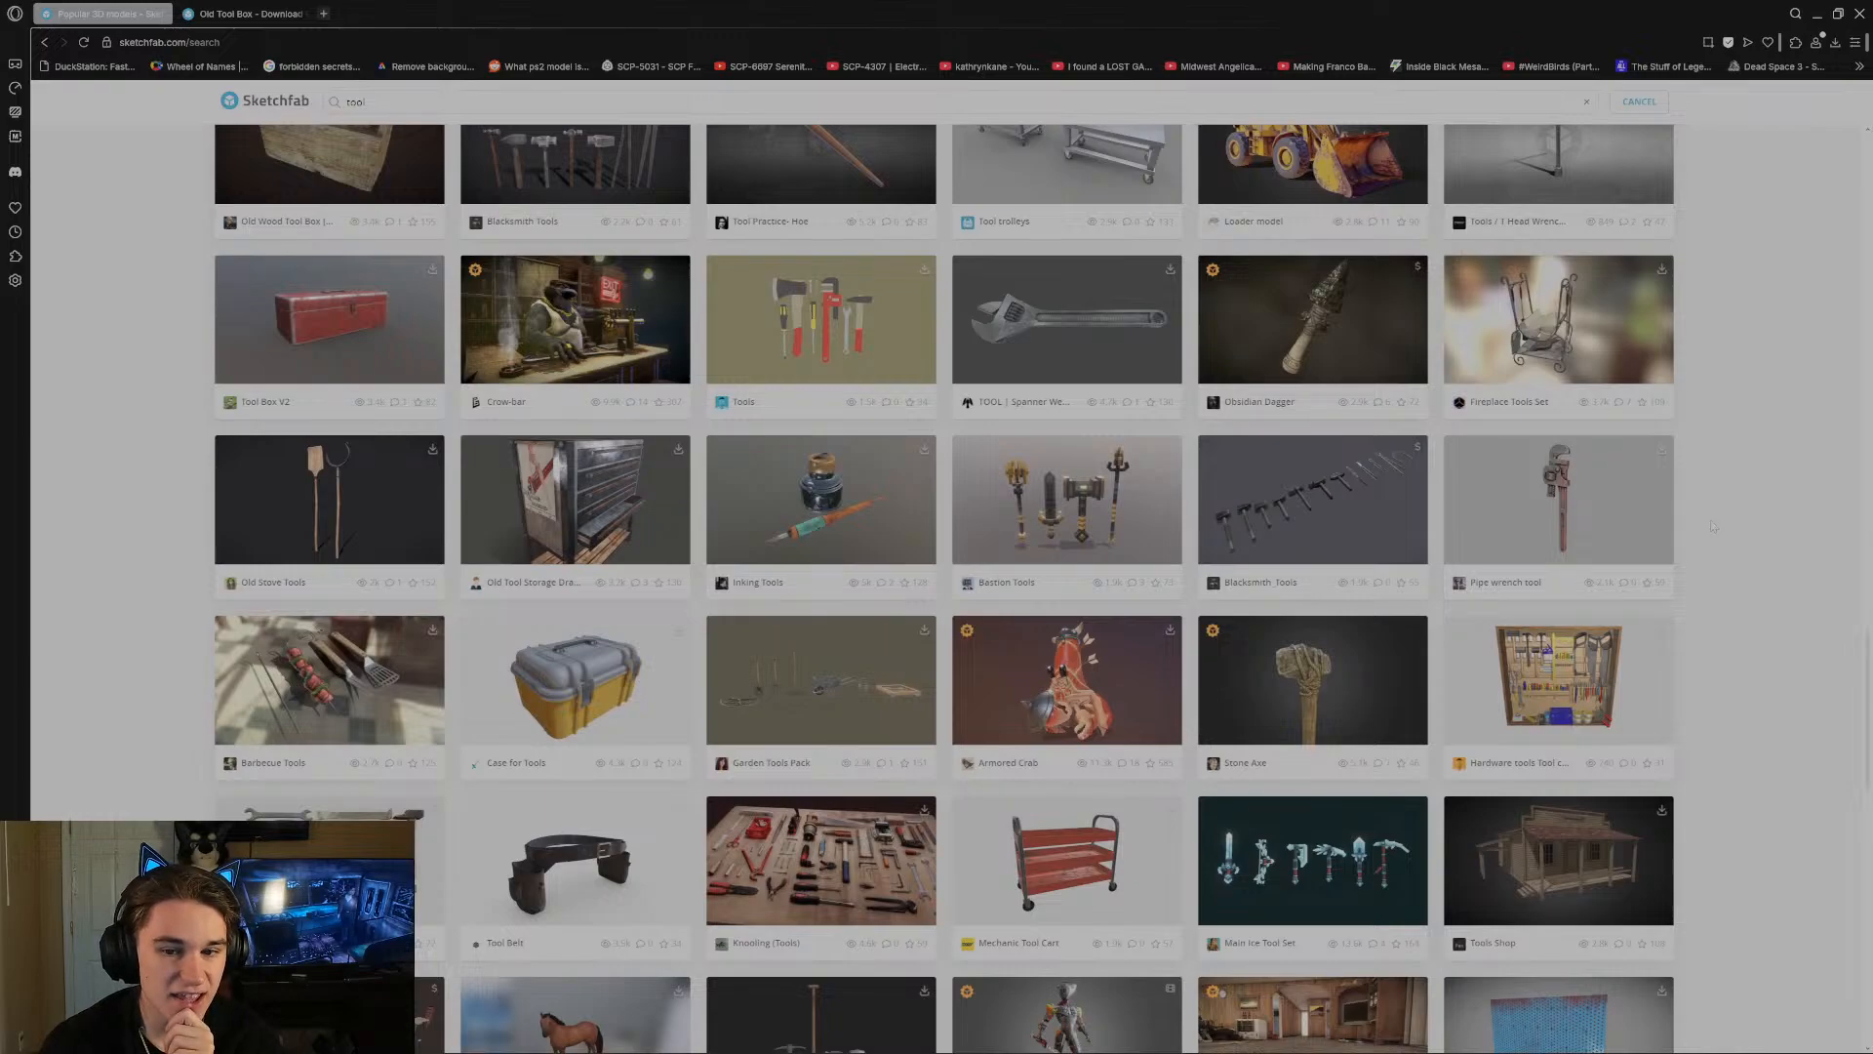
{"action": "scroll", "coordinate": [1715, 526], "scroll_direction": "down", "scroll_amount": 5}
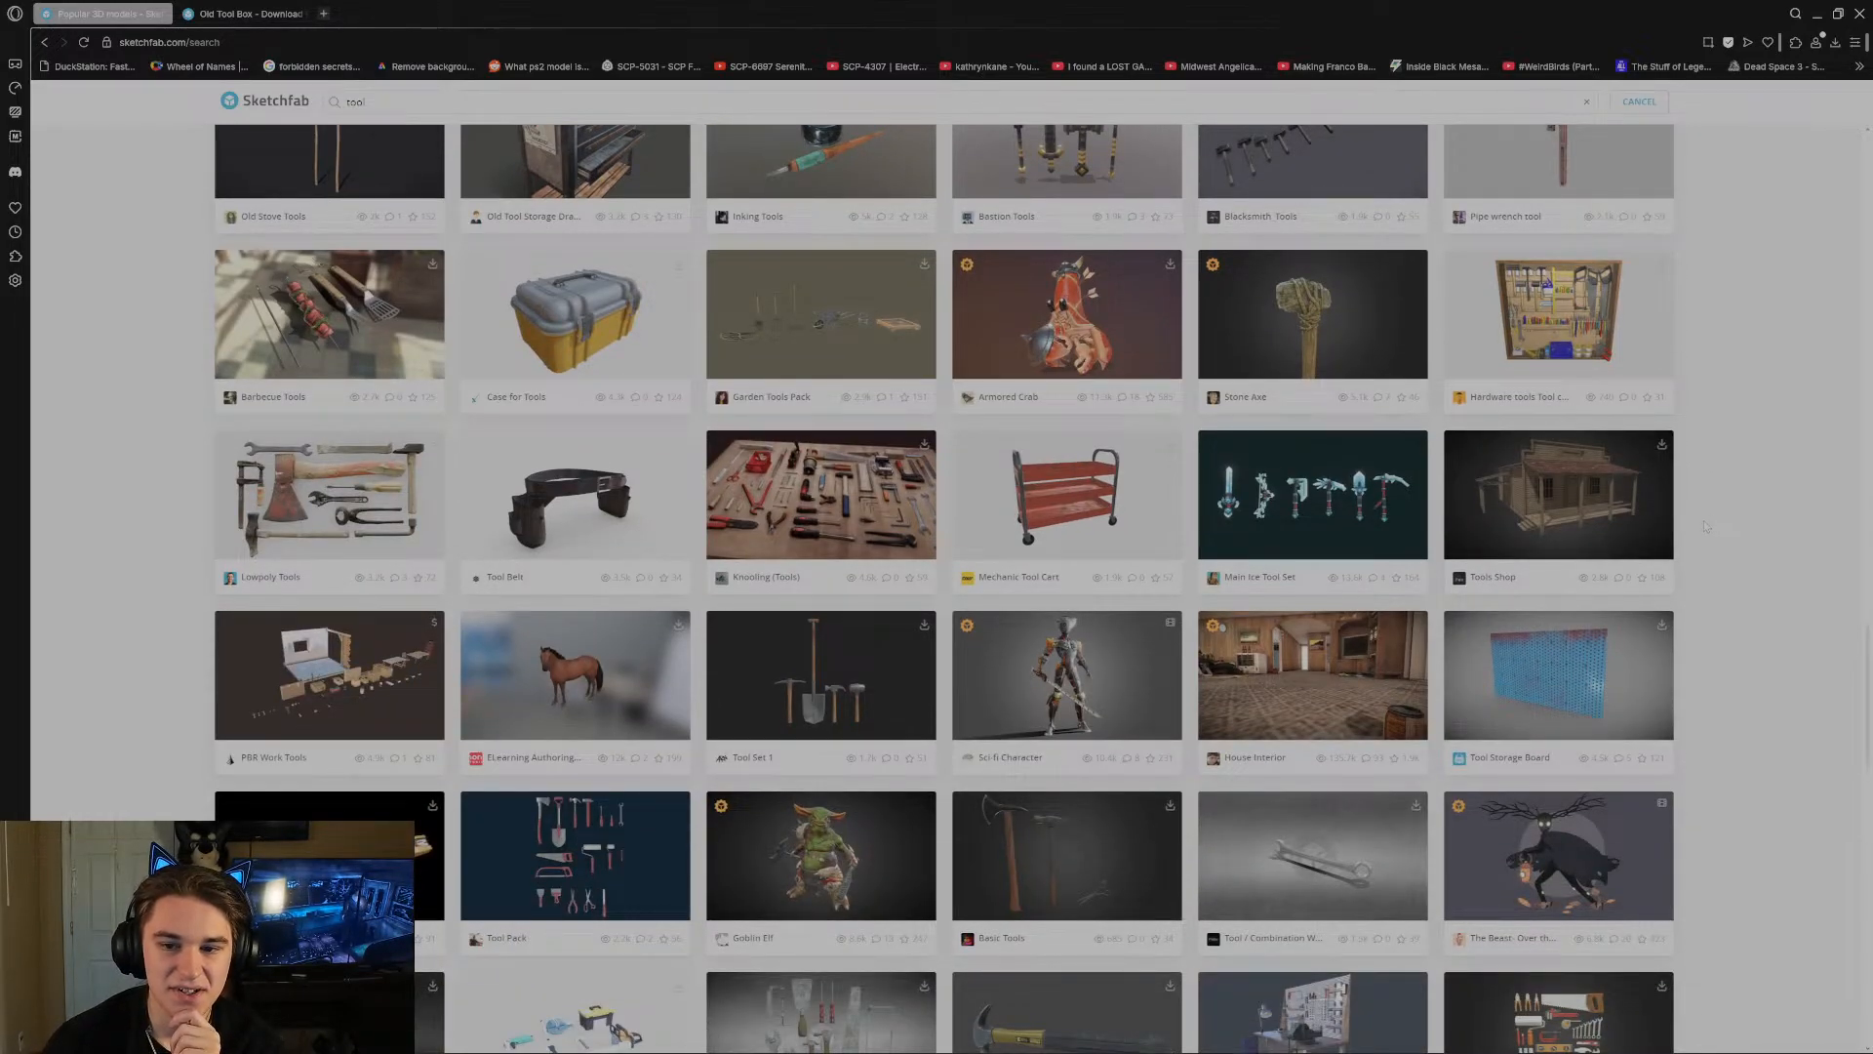
{"action": "scroll", "coordinate": [1706, 527], "scroll_direction": "down", "scroll_amount": 4}
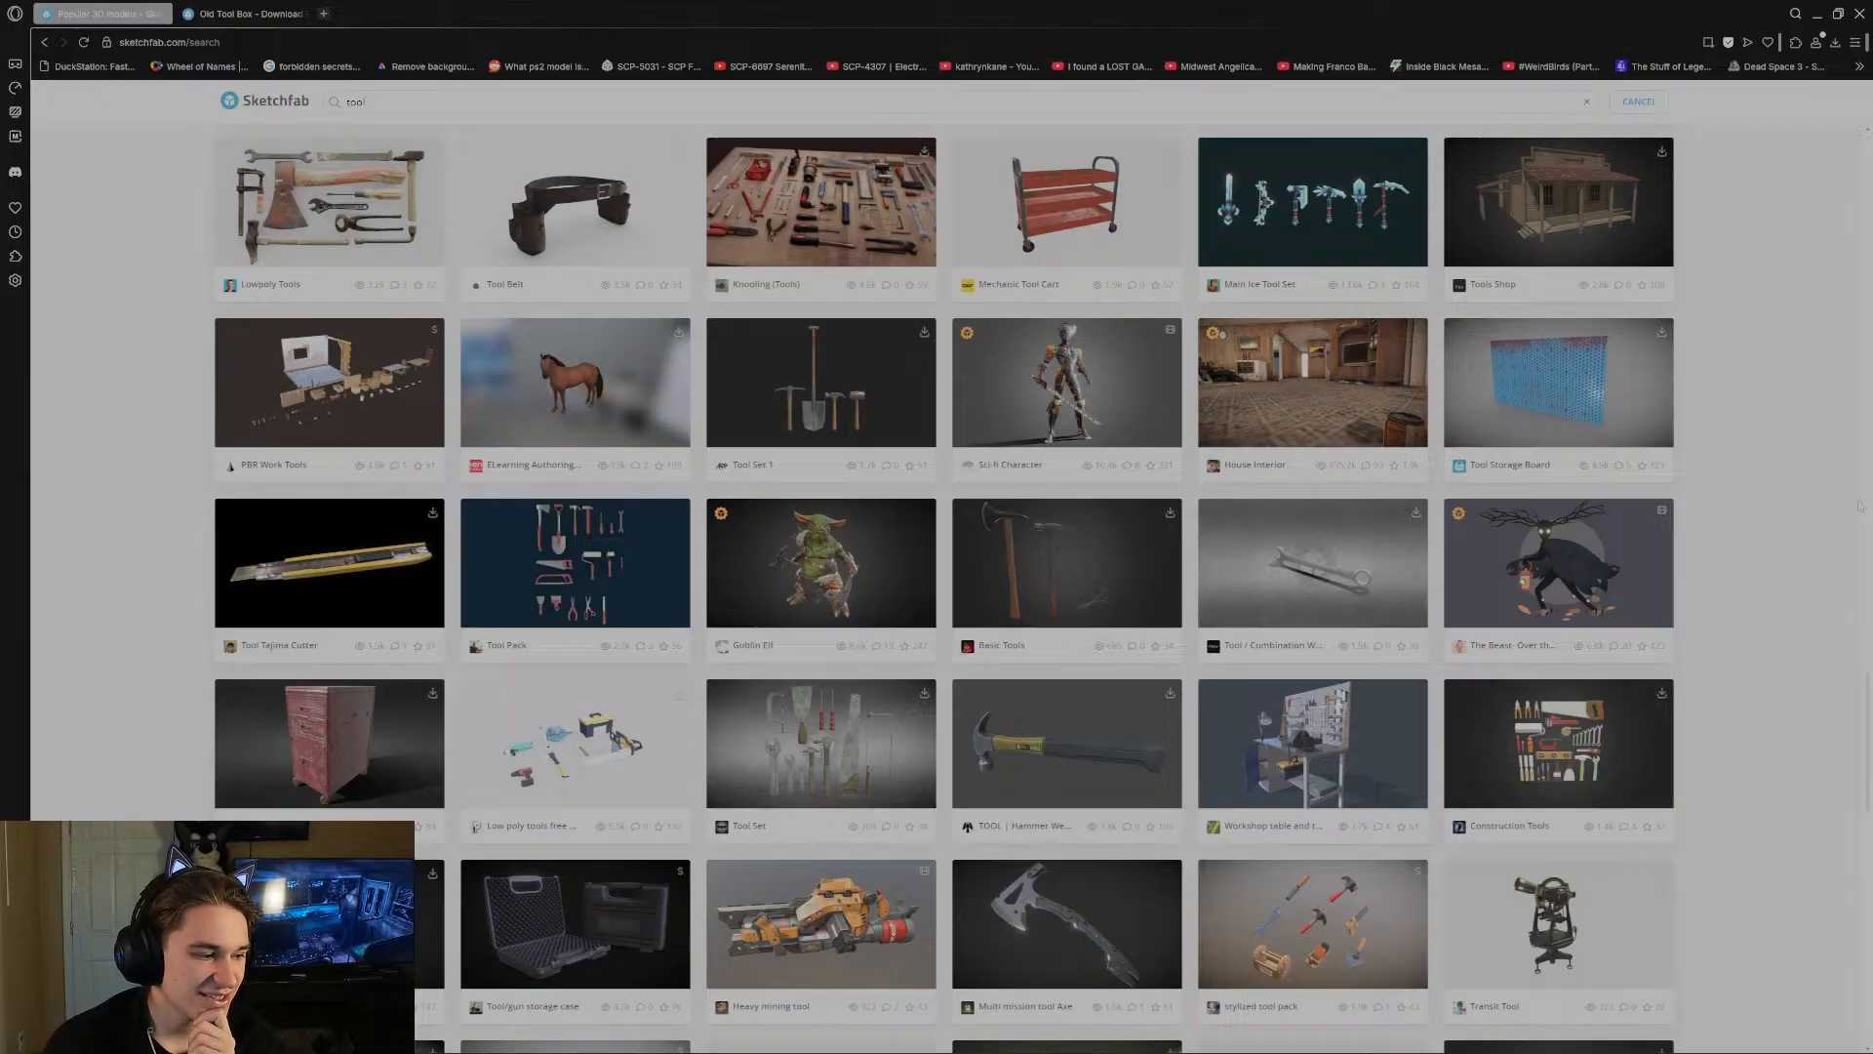
{"action": "scroll", "coordinate": [1842, 504], "scroll_direction": "down", "scroll_amount": 4}
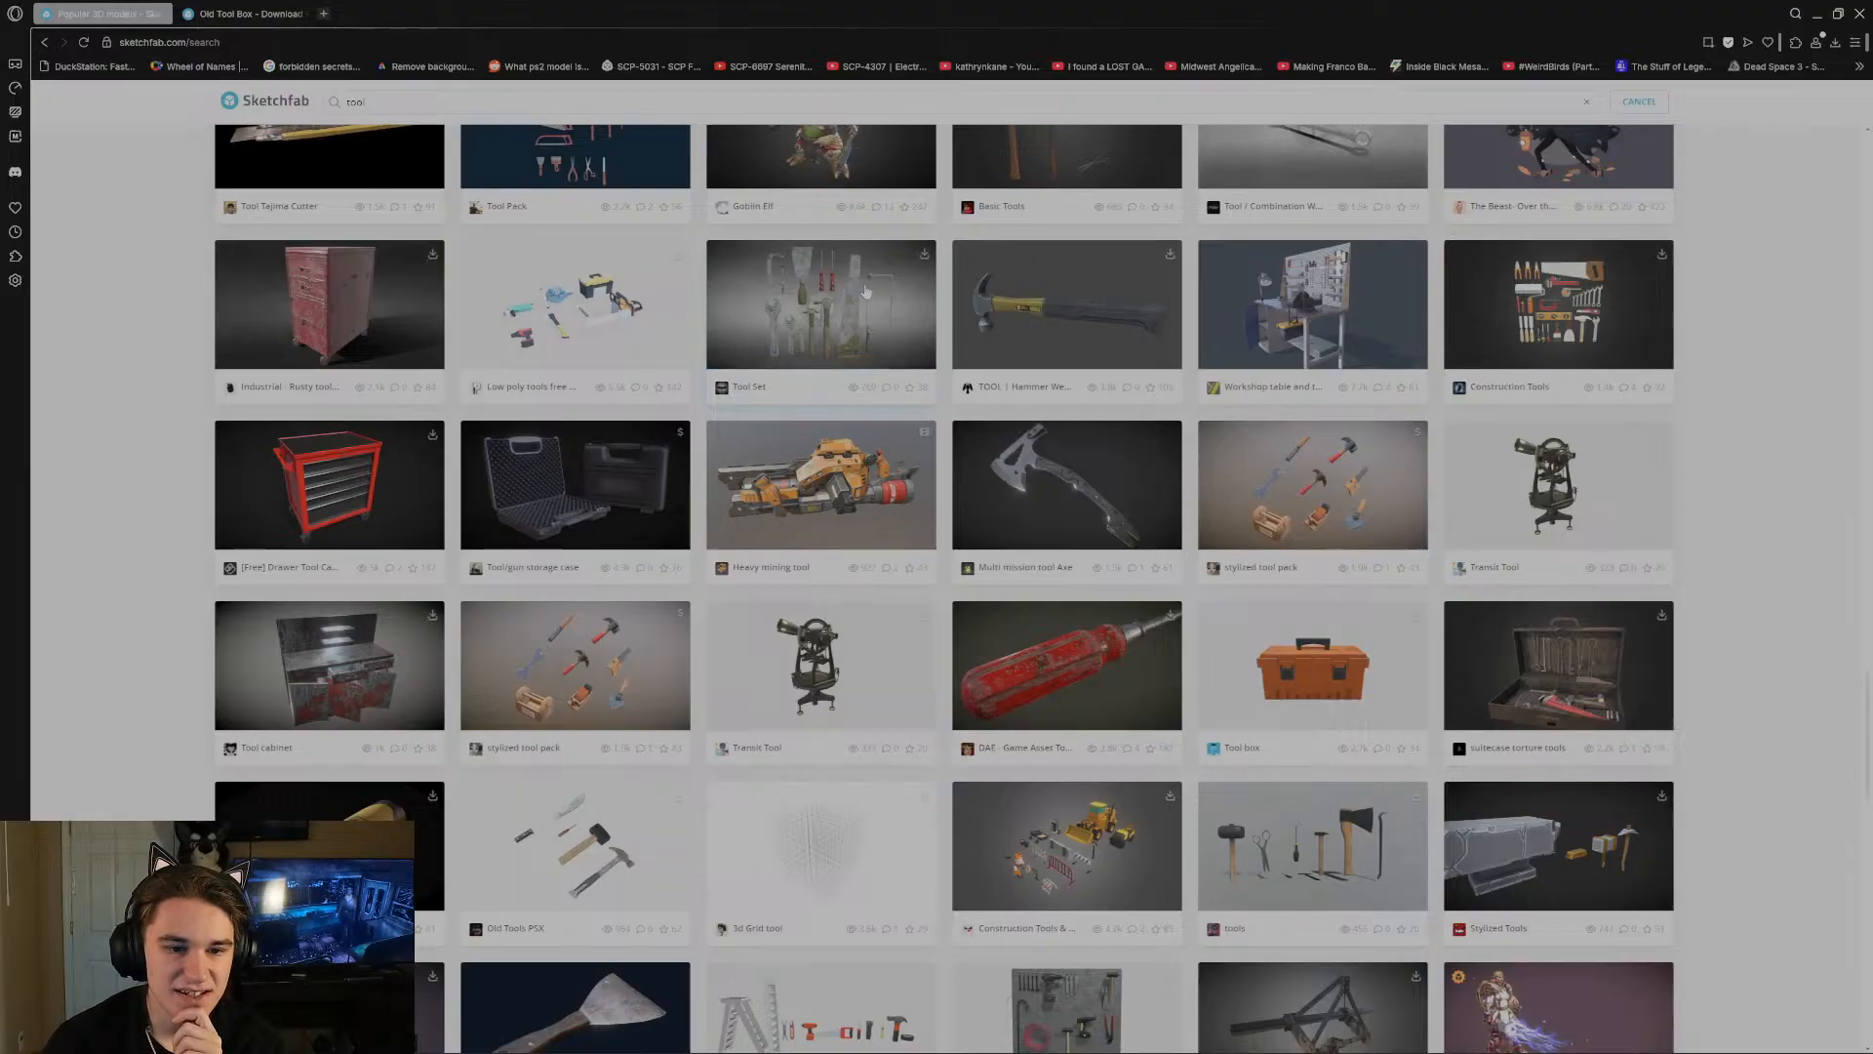
{"action": "scroll", "coordinate": [1778, 293], "scroll_direction": "down", "scroll_amount": 3}
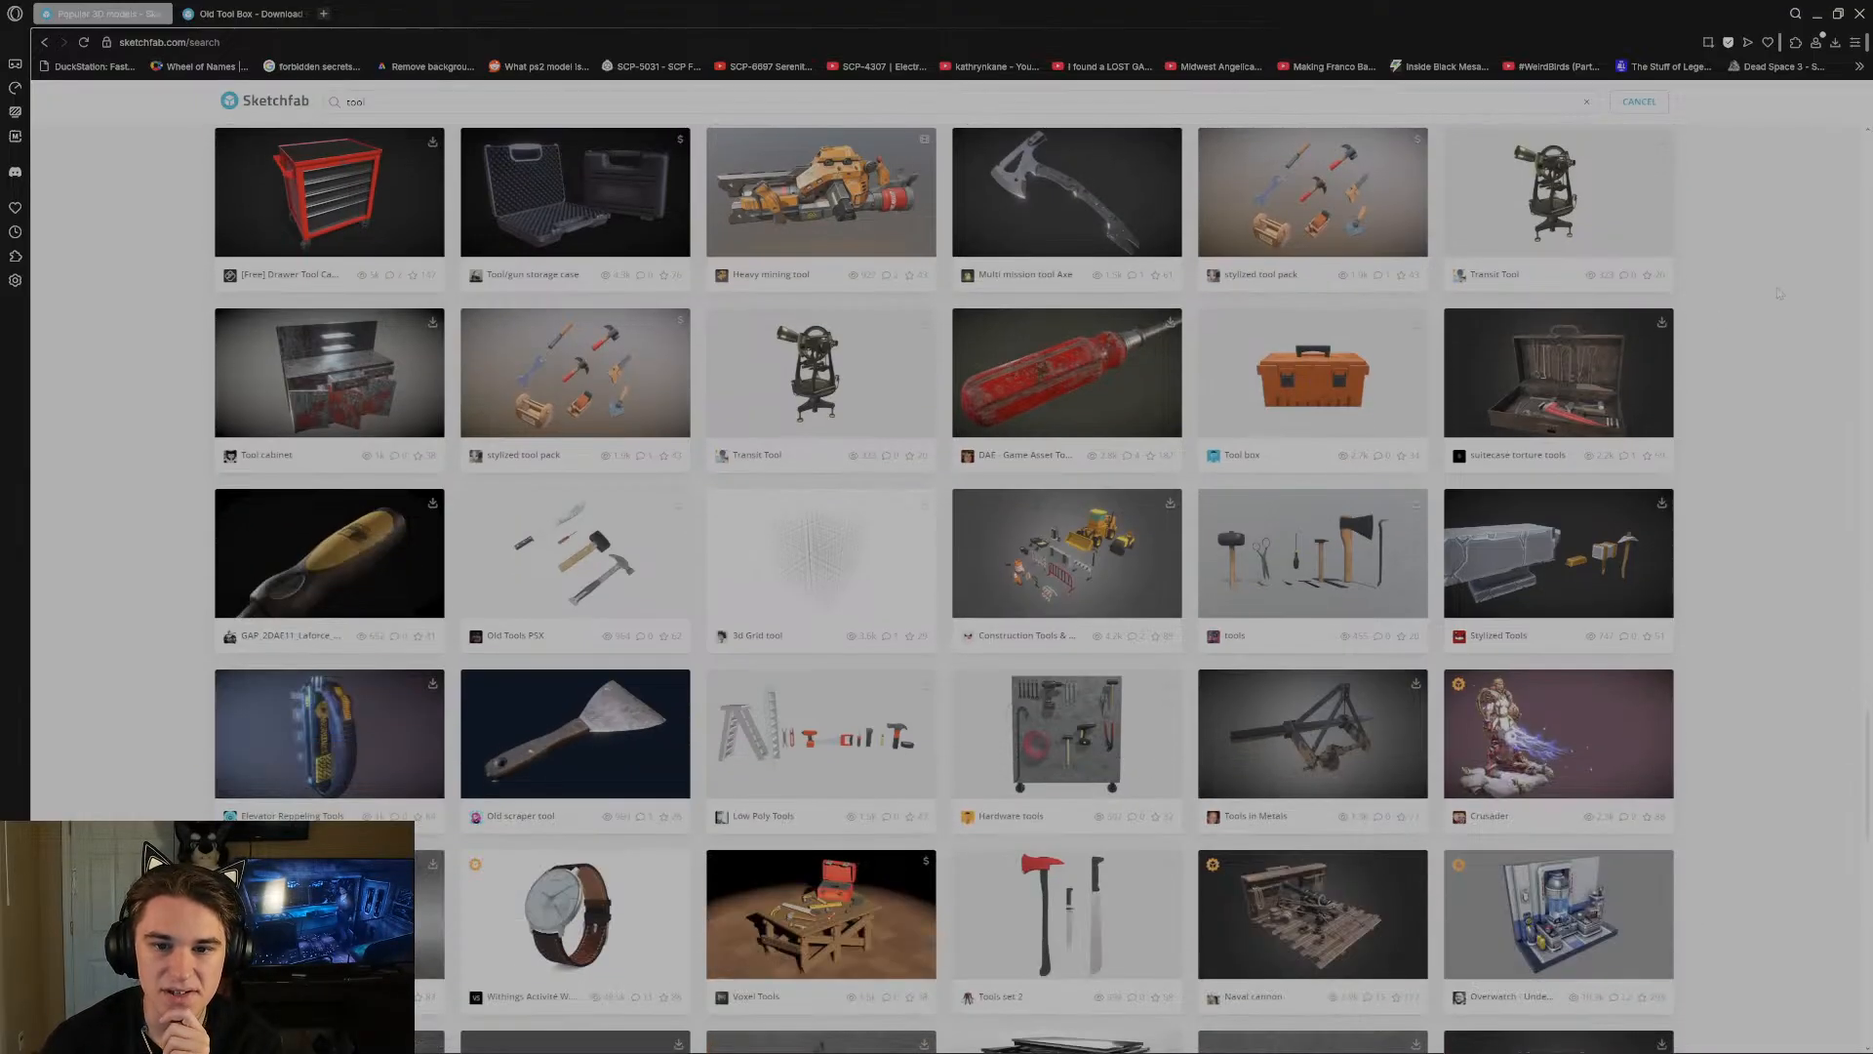
{"action": "scroll", "coordinate": [1618, 366], "scroll_direction": "down", "scroll_amount": 5}
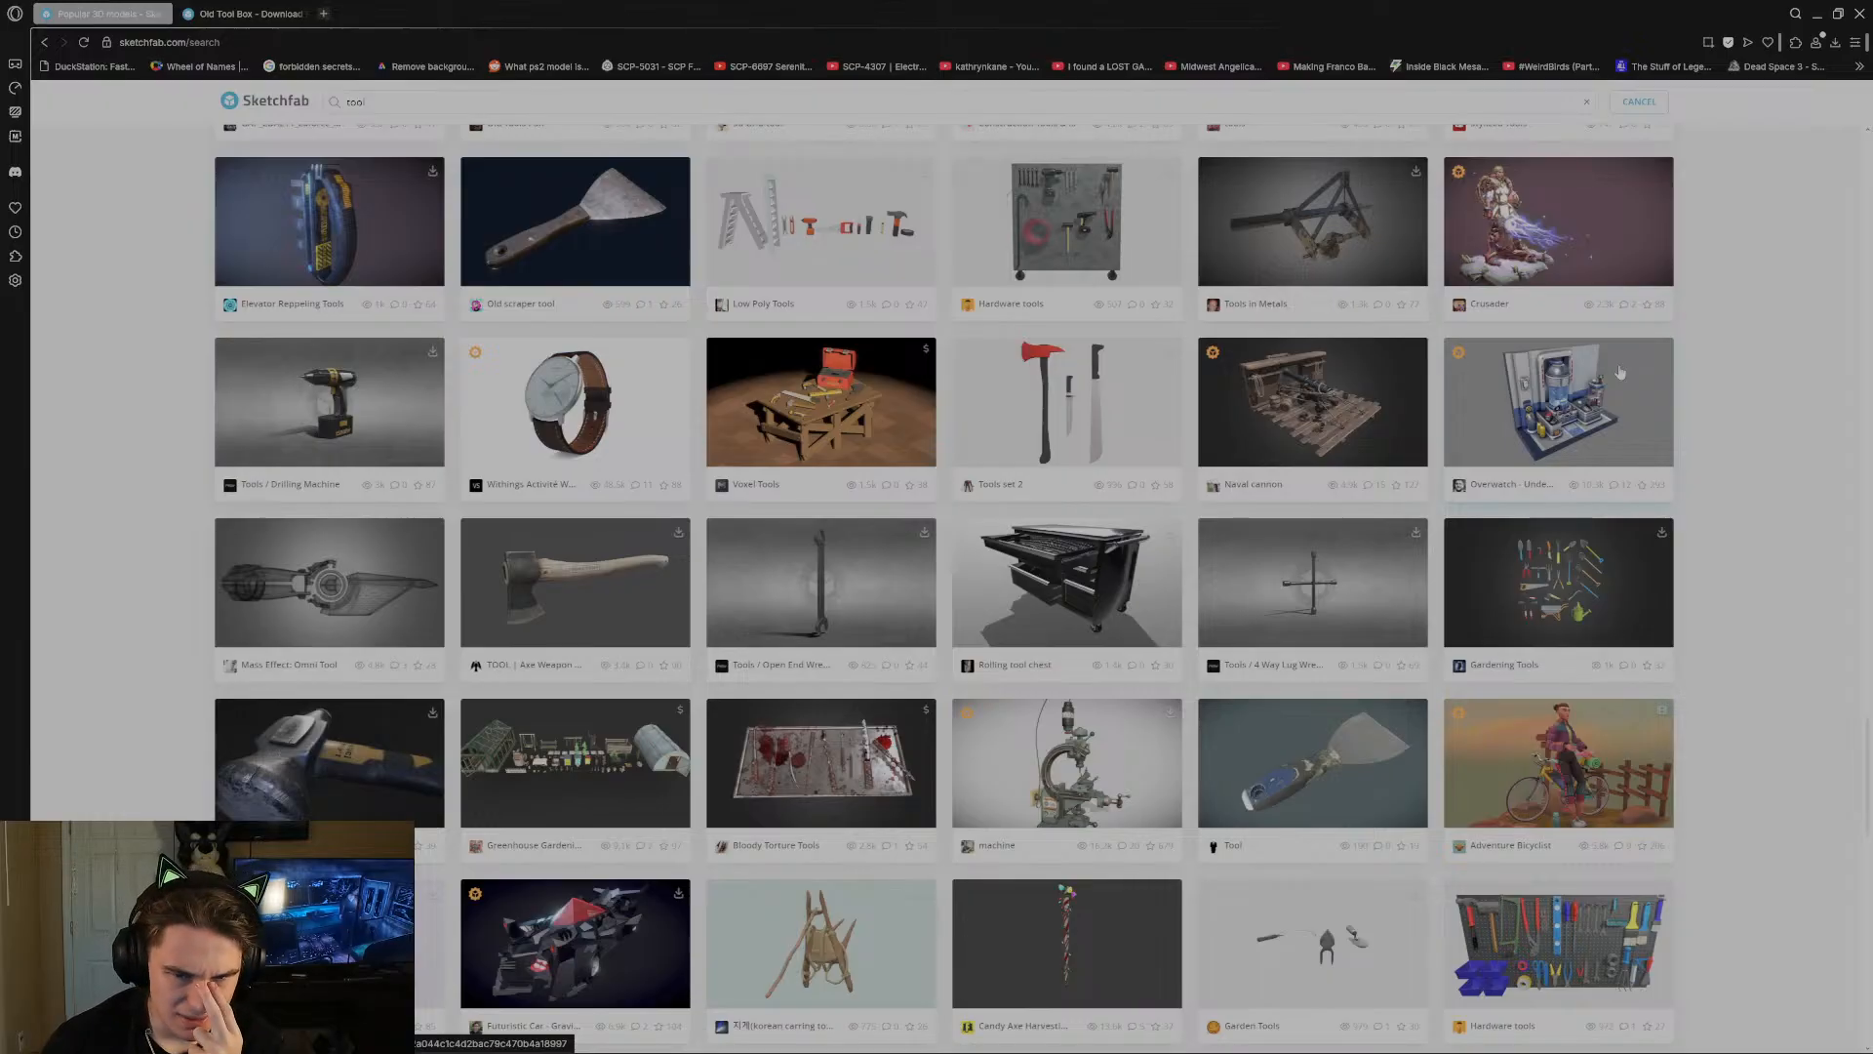
{"action": "scroll", "coordinate": [1618, 371], "scroll_direction": "down", "scroll_amount": 3}
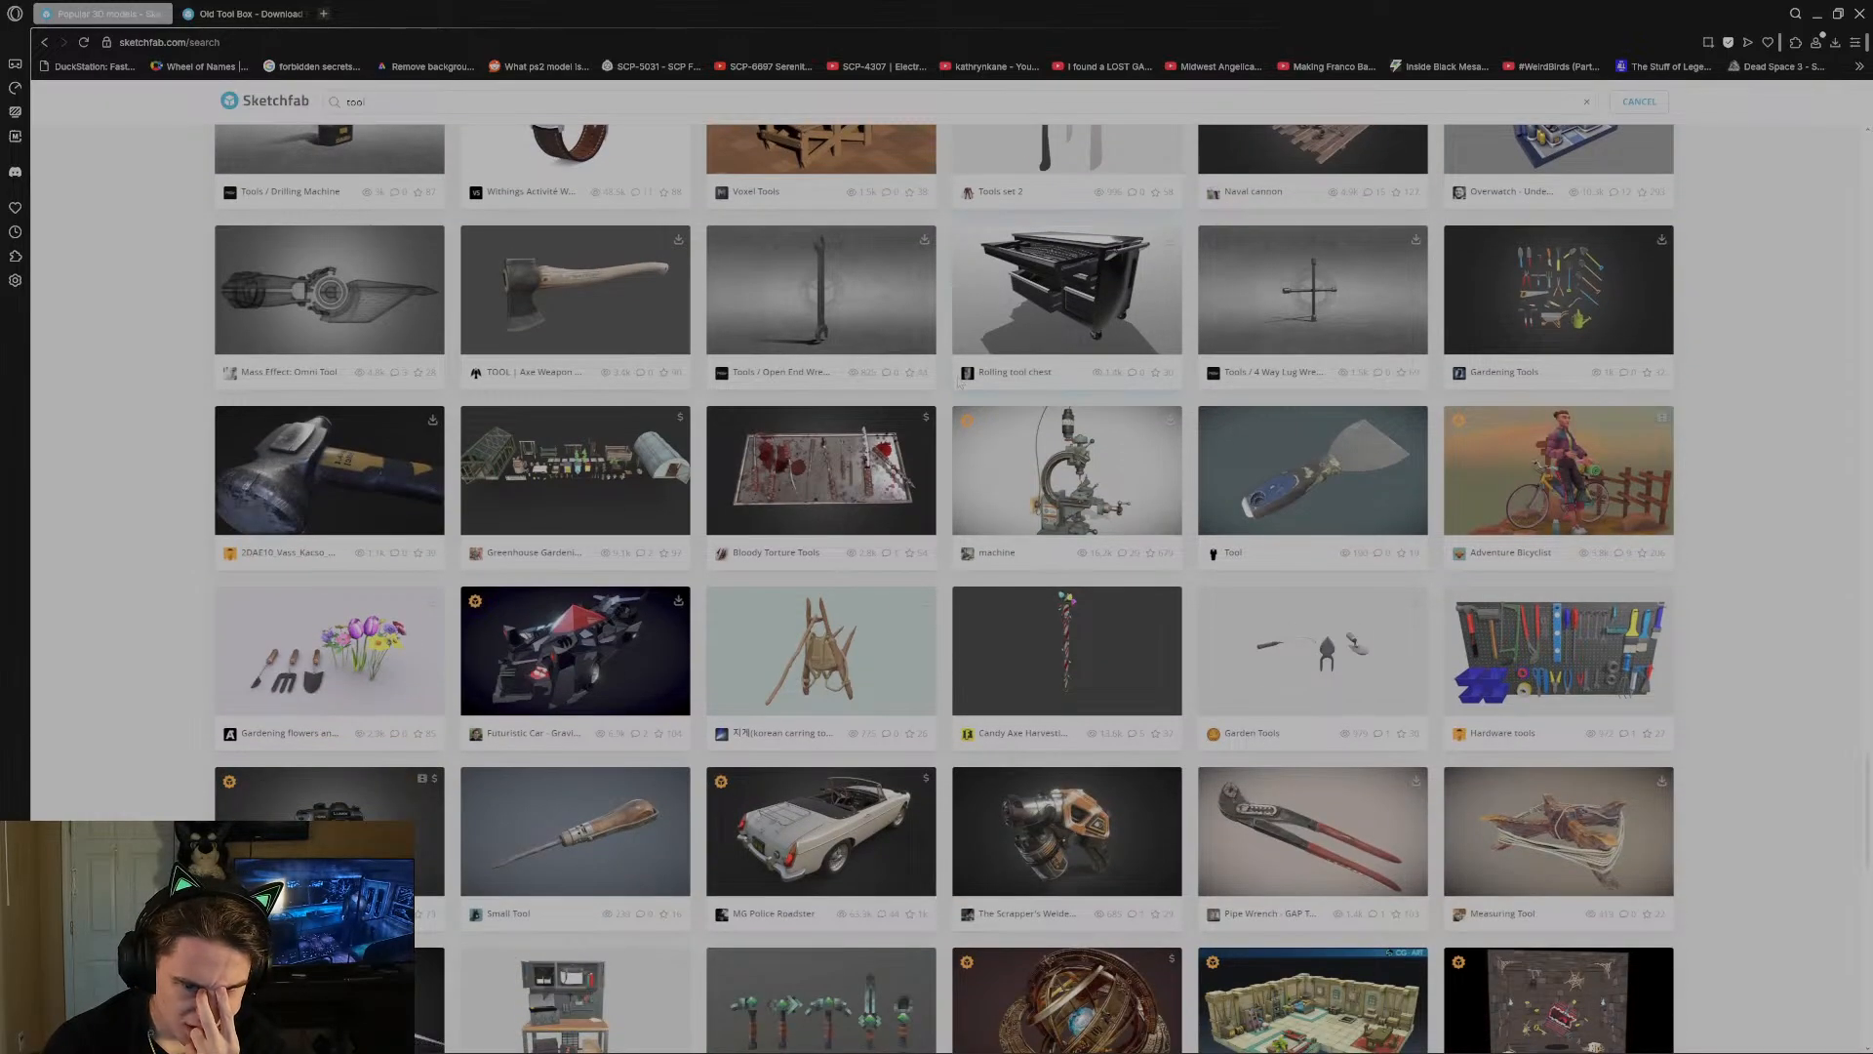
{"action": "scroll", "coordinate": [959, 382], "scroll_direction": "down", "scroll_amount": 5}
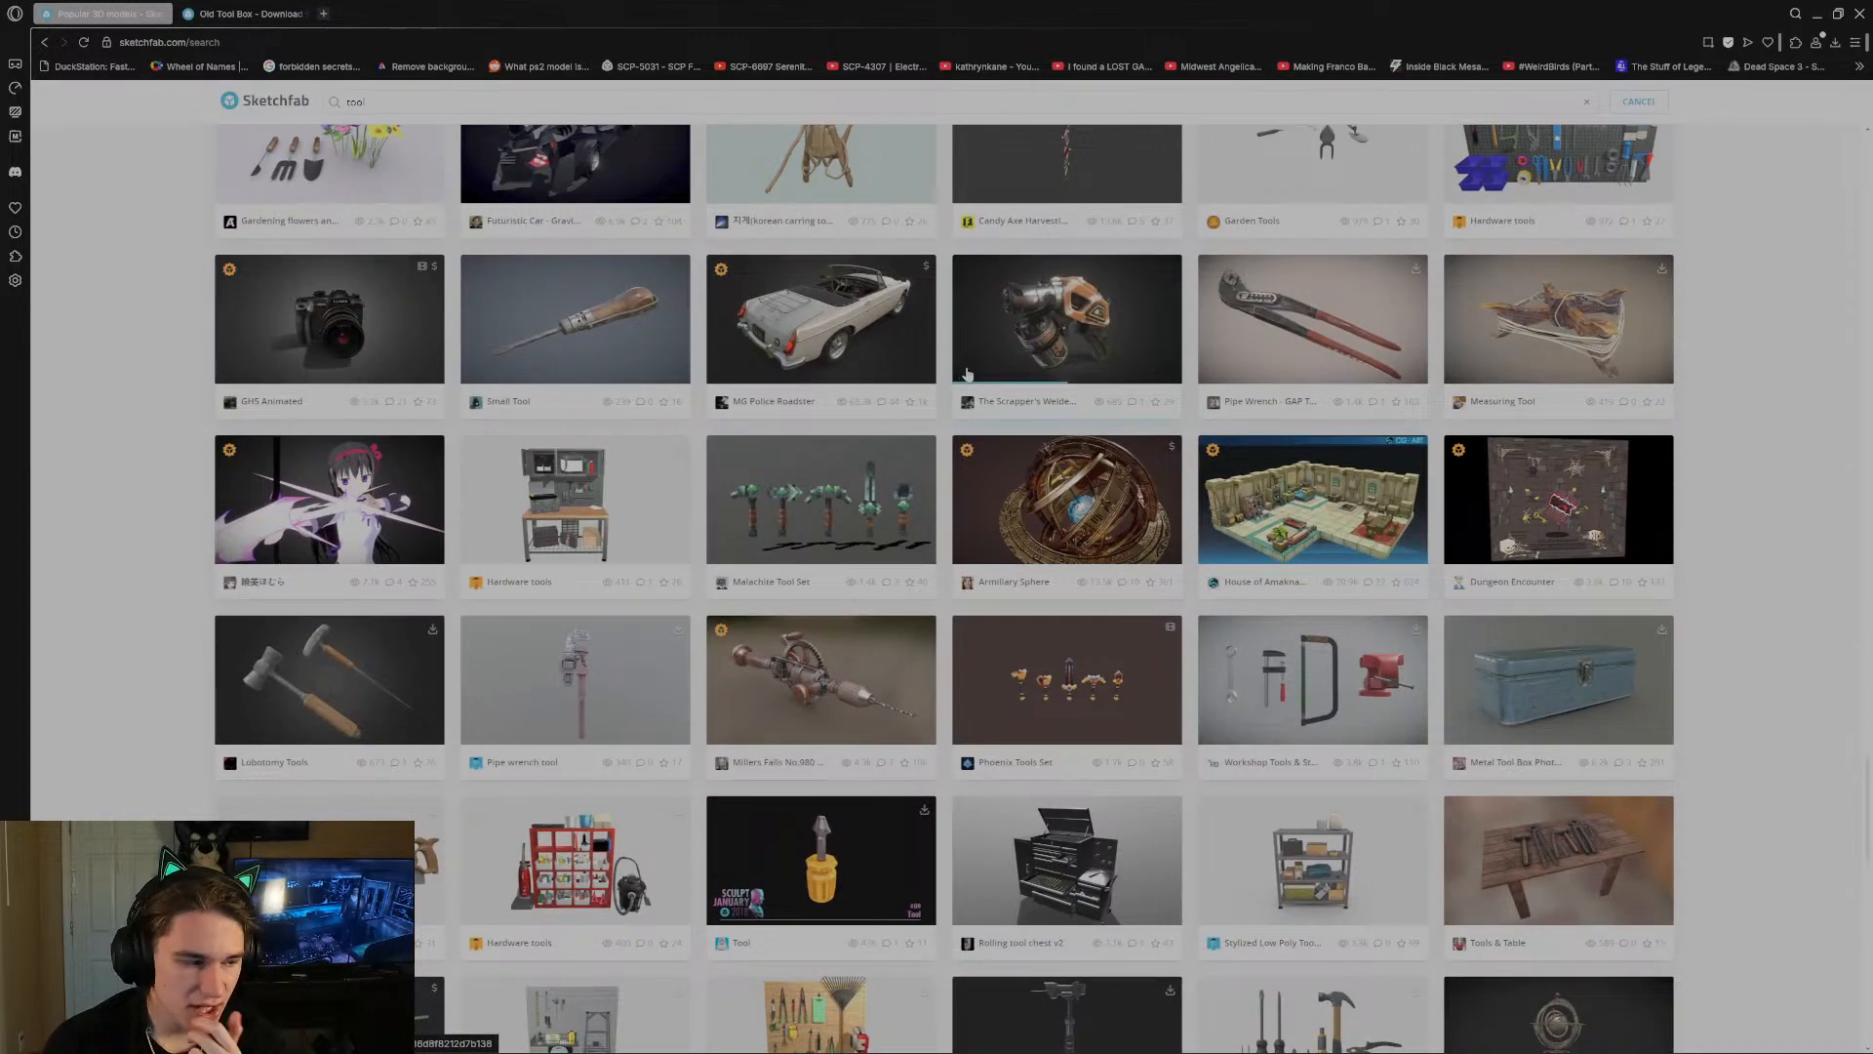
{"action": "scroll", "coordinate": [972, 378], "scroll_direction": "down", "scroll_amount": 2}
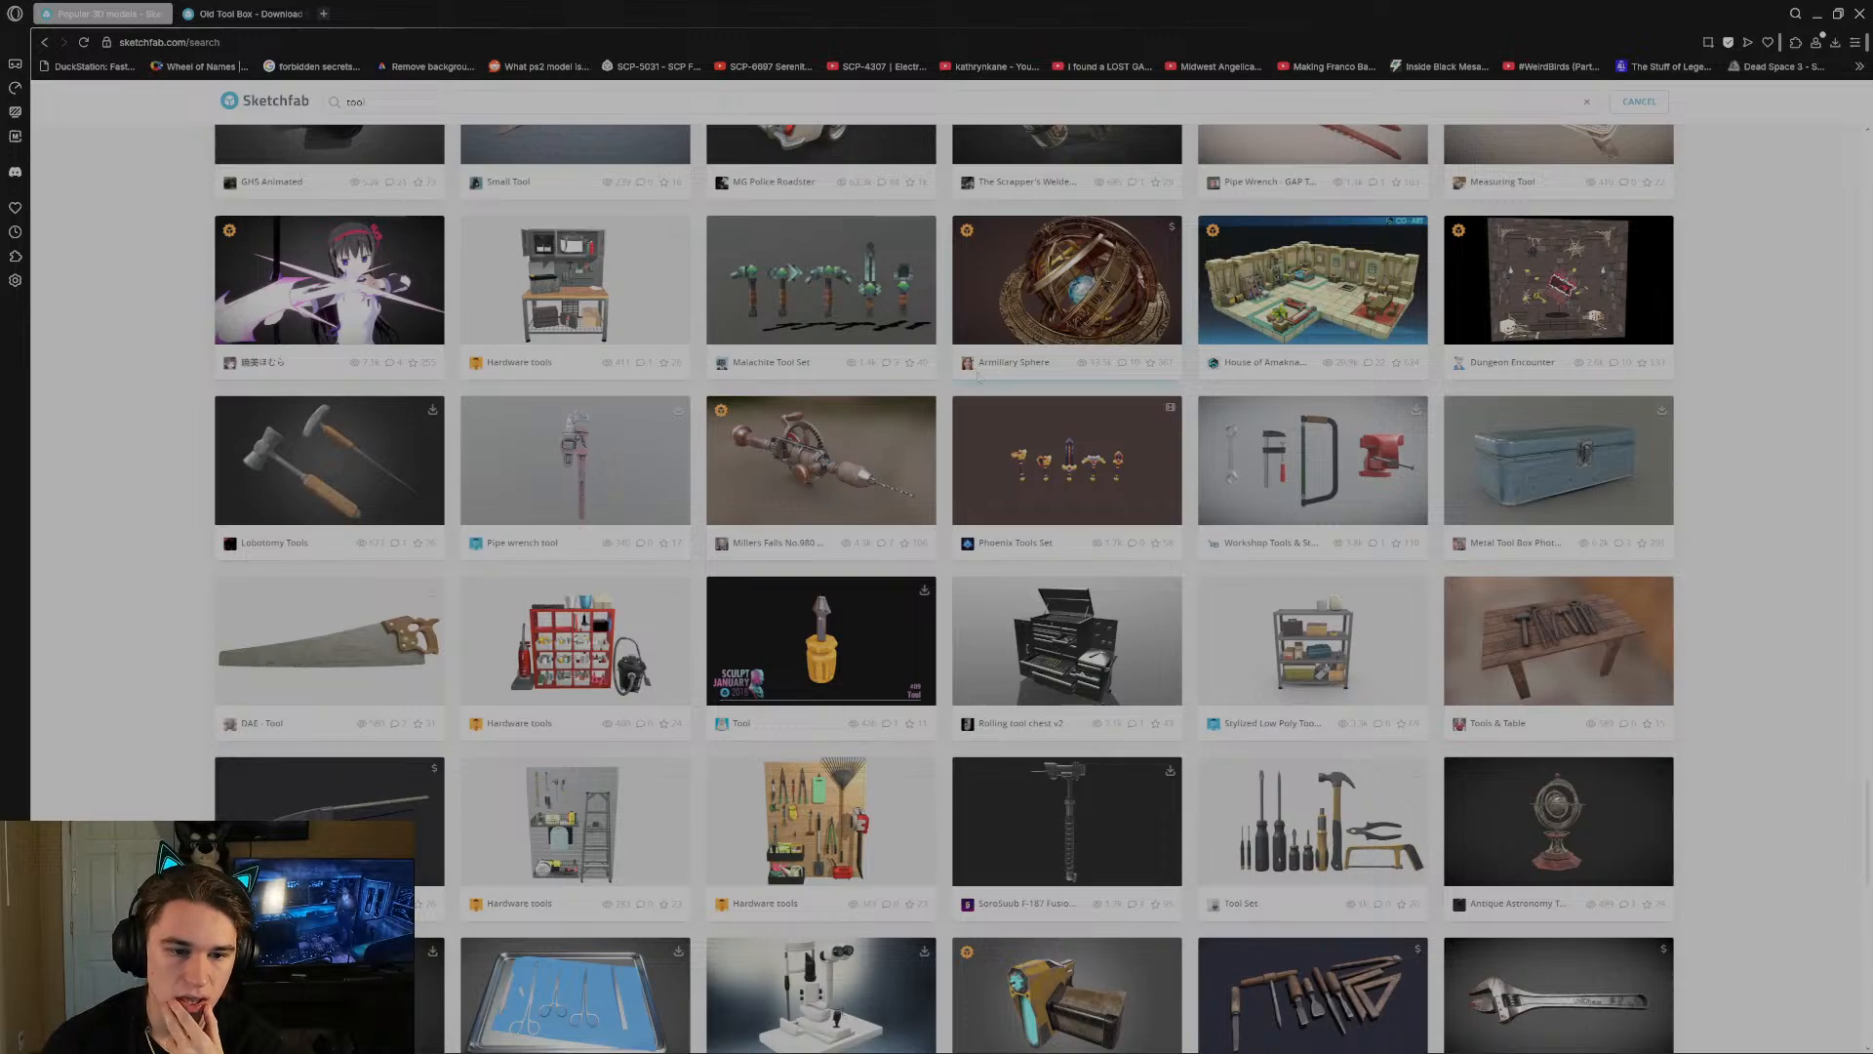
{"action": "scroll", "coordinate": [976, 377], "scroll_direction": "down", "scroll_amount": 4}
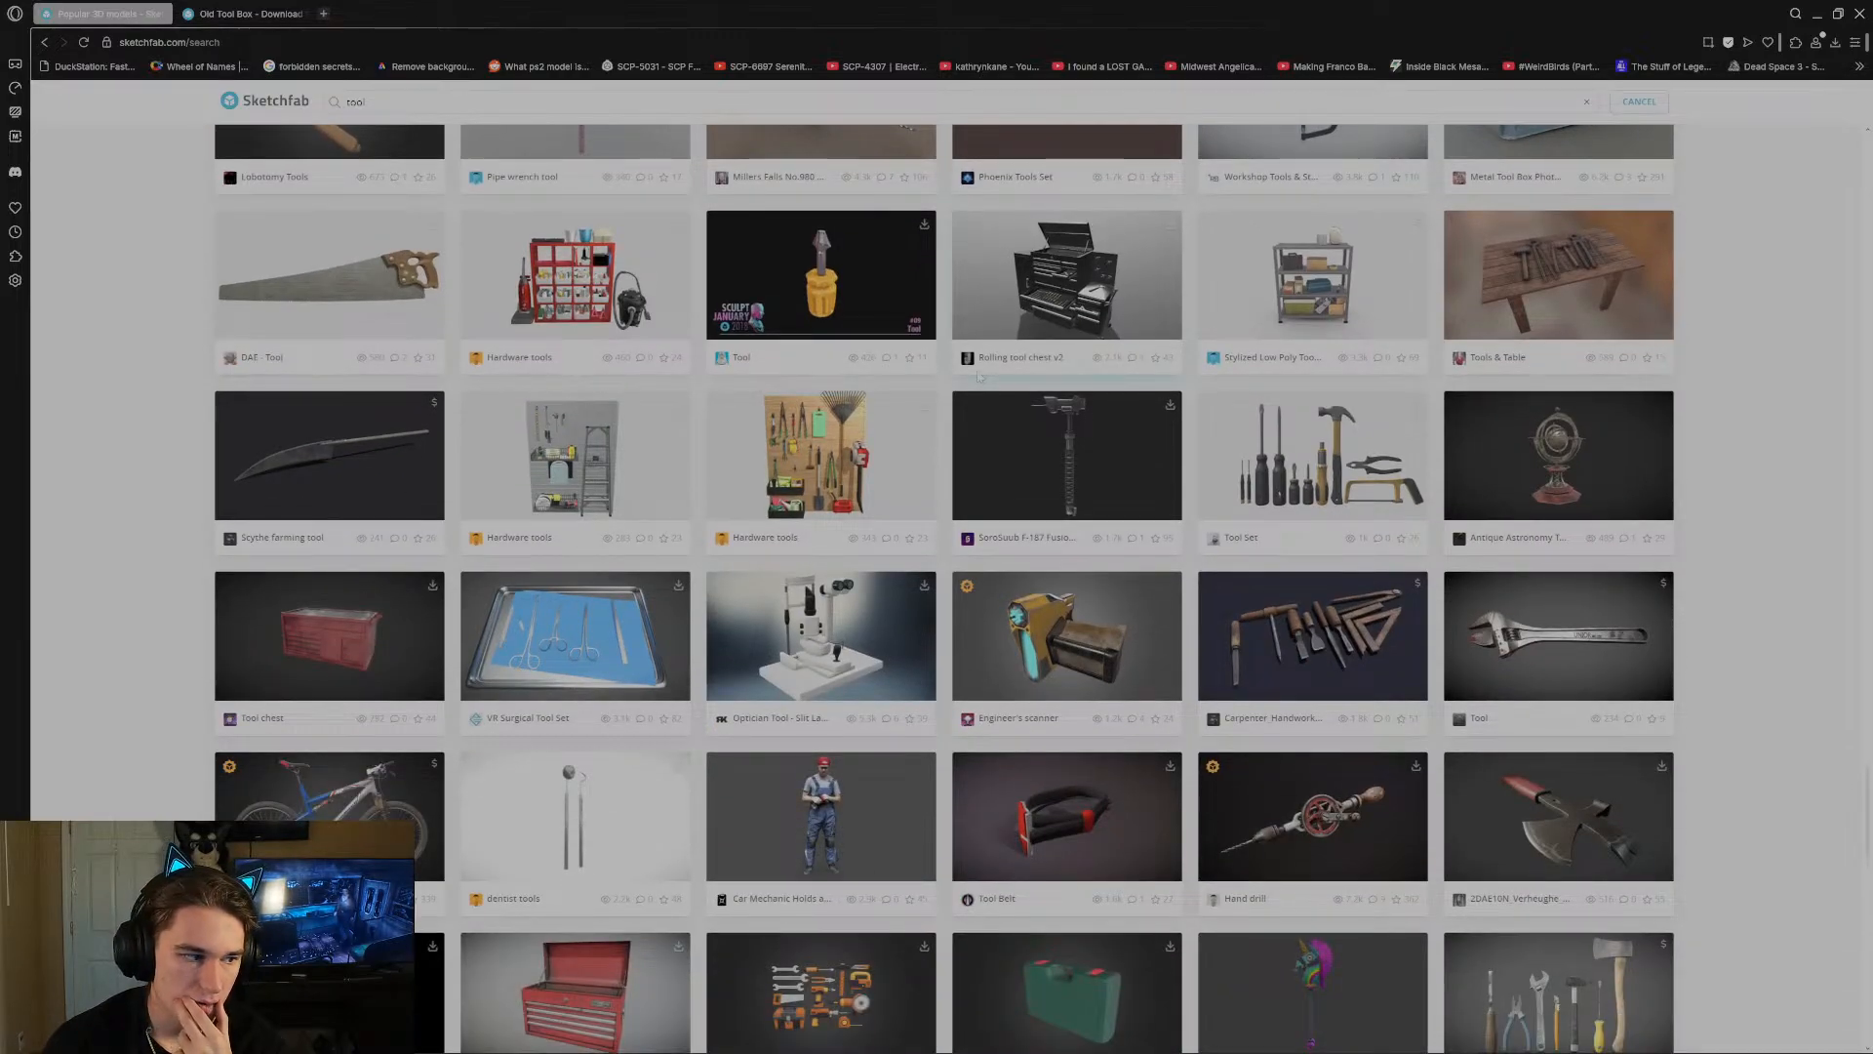
{"action": "mouse_move", "coordinate": [977, 368]}
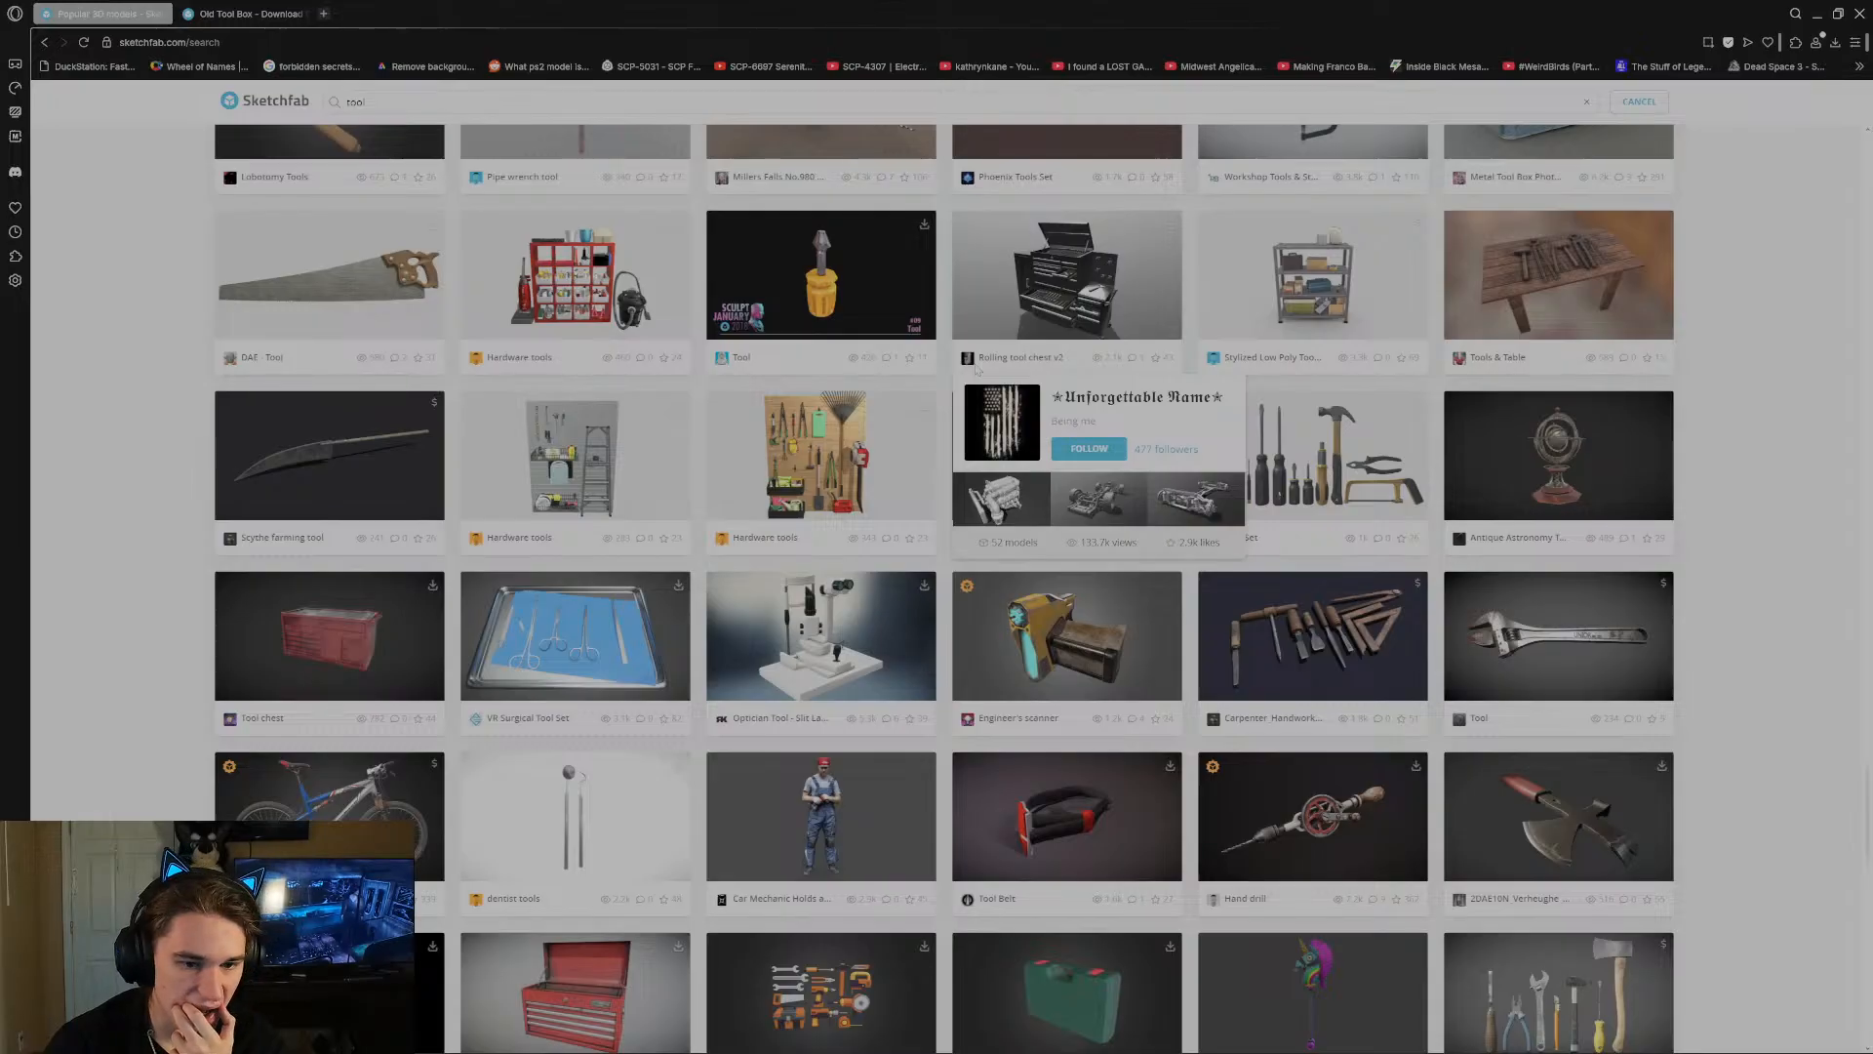
{"action": "scroll", "coordinate": [976, 368], "scroll_direction": "down", "scroll_amount": 3}
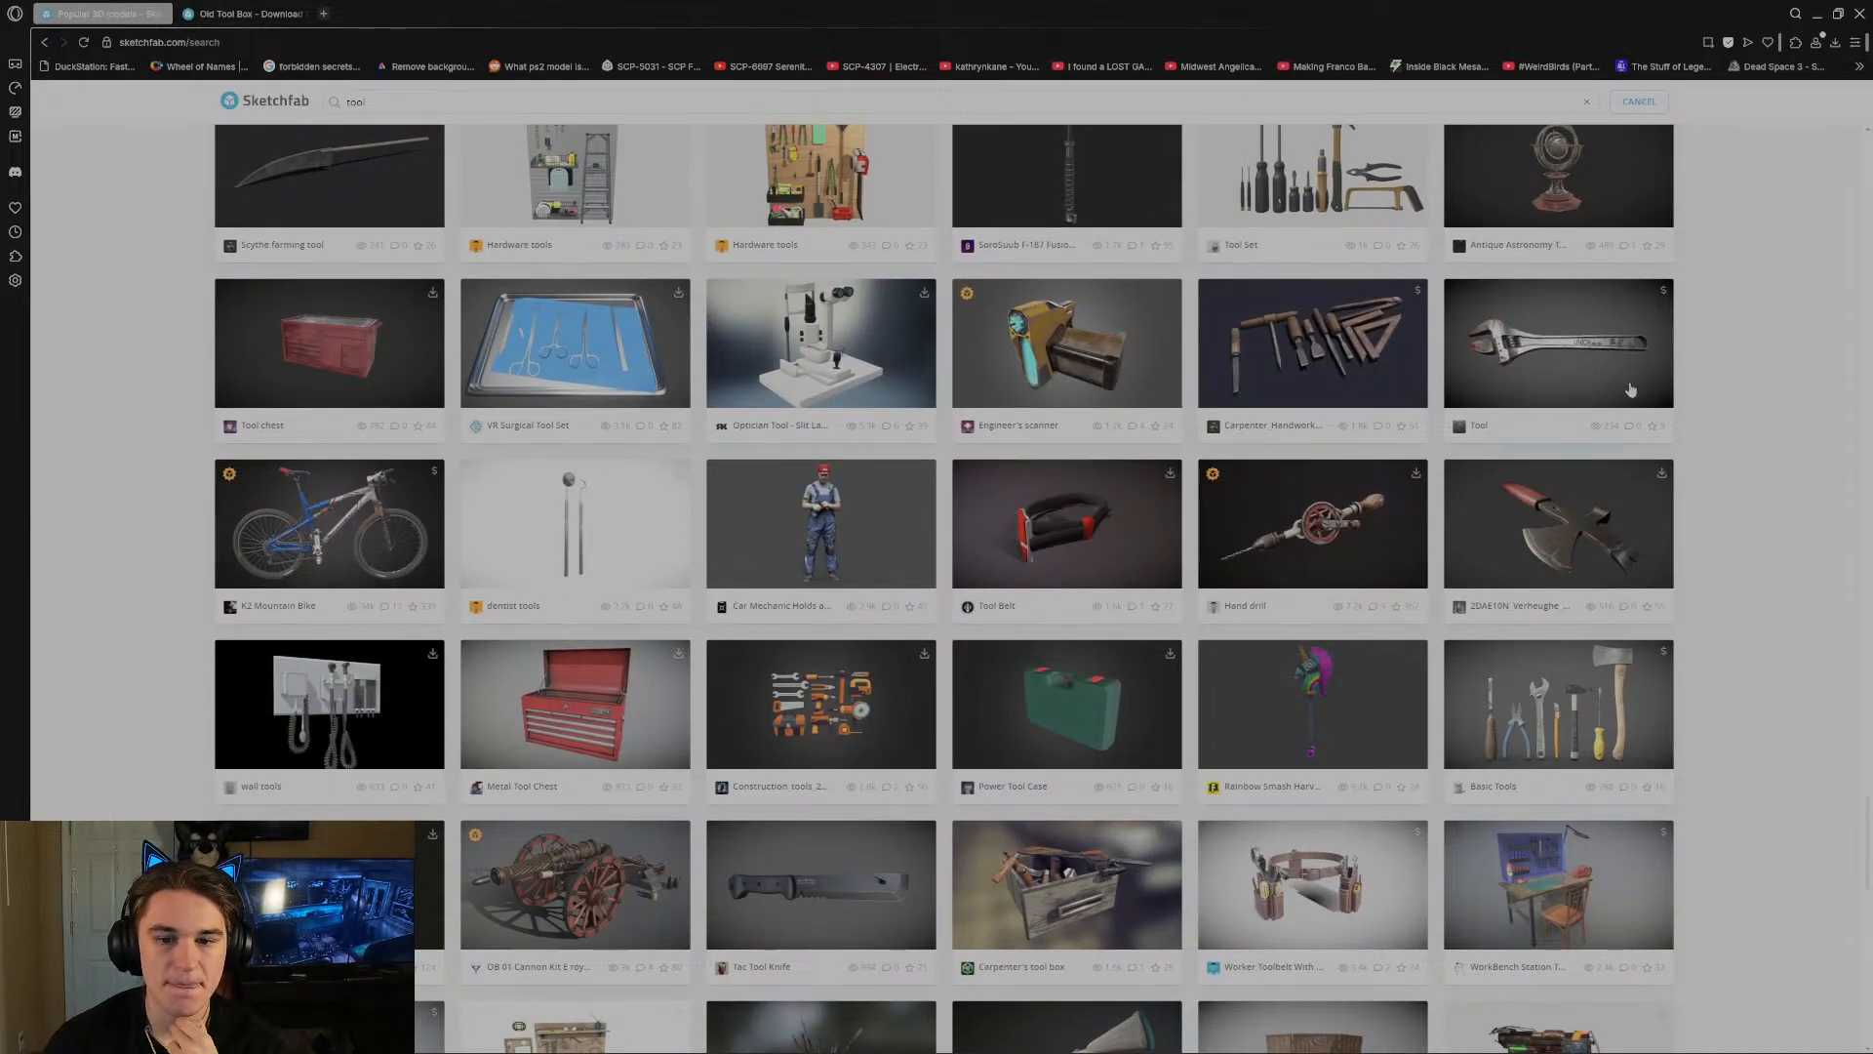
{"action": "scroll", "coordinate": [1630, 390], "scroll_direction": "down", "scroll_amount": 4}
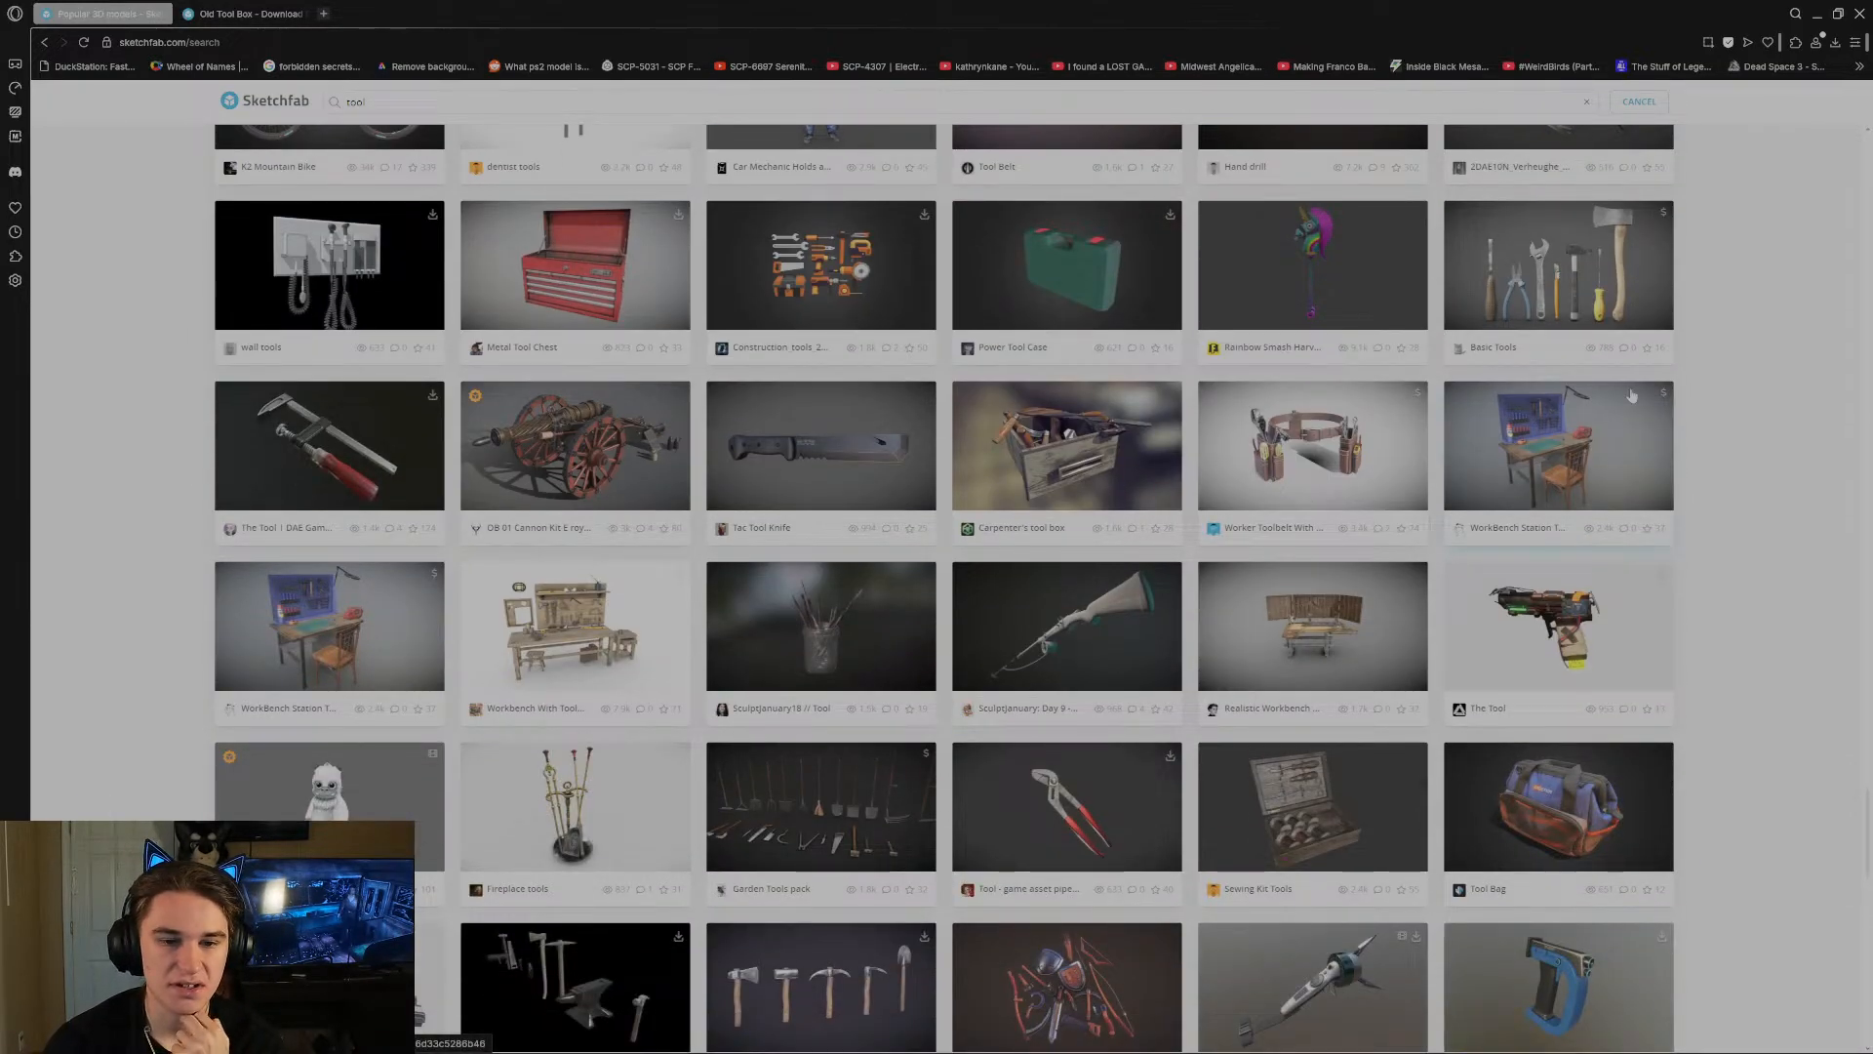
{"action": "scroll", "coordinate": [1069, 420], "scroll_direction": "down", "scroll_amount": 2}
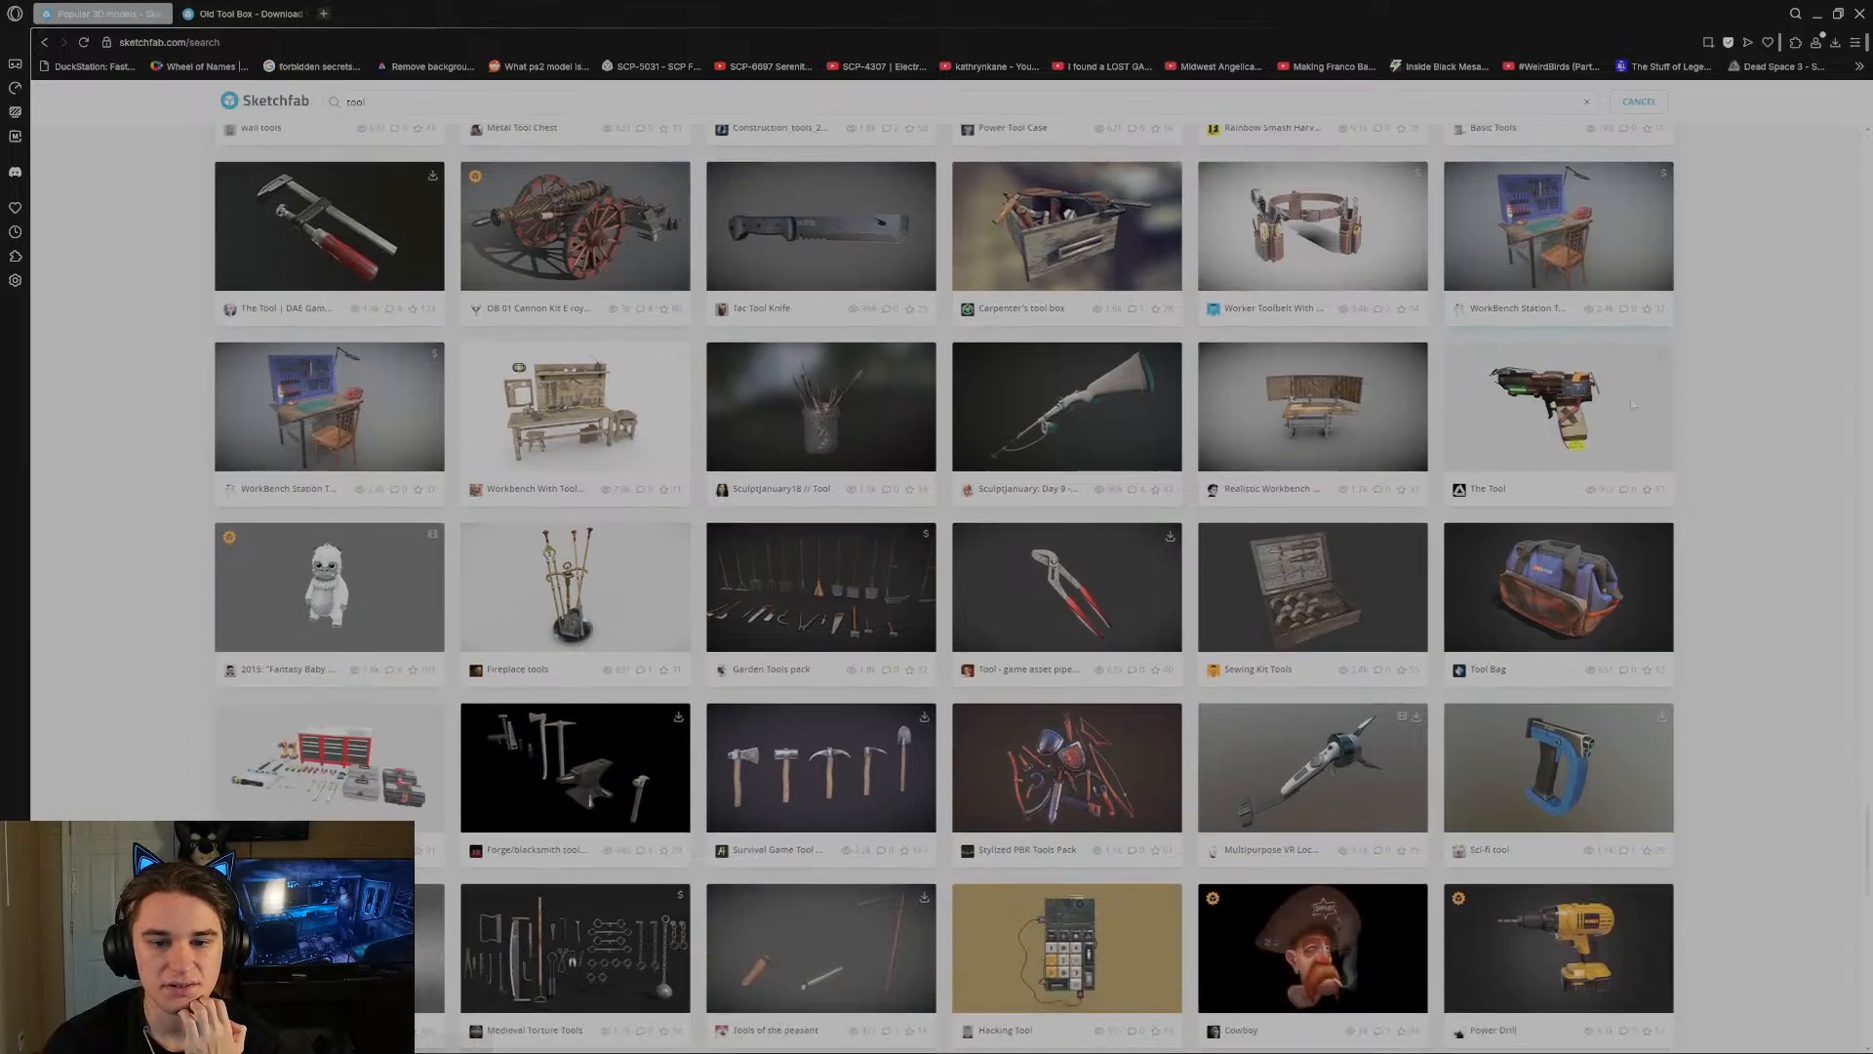
{"action": "left_click", "coordinate": [1047, 417]}
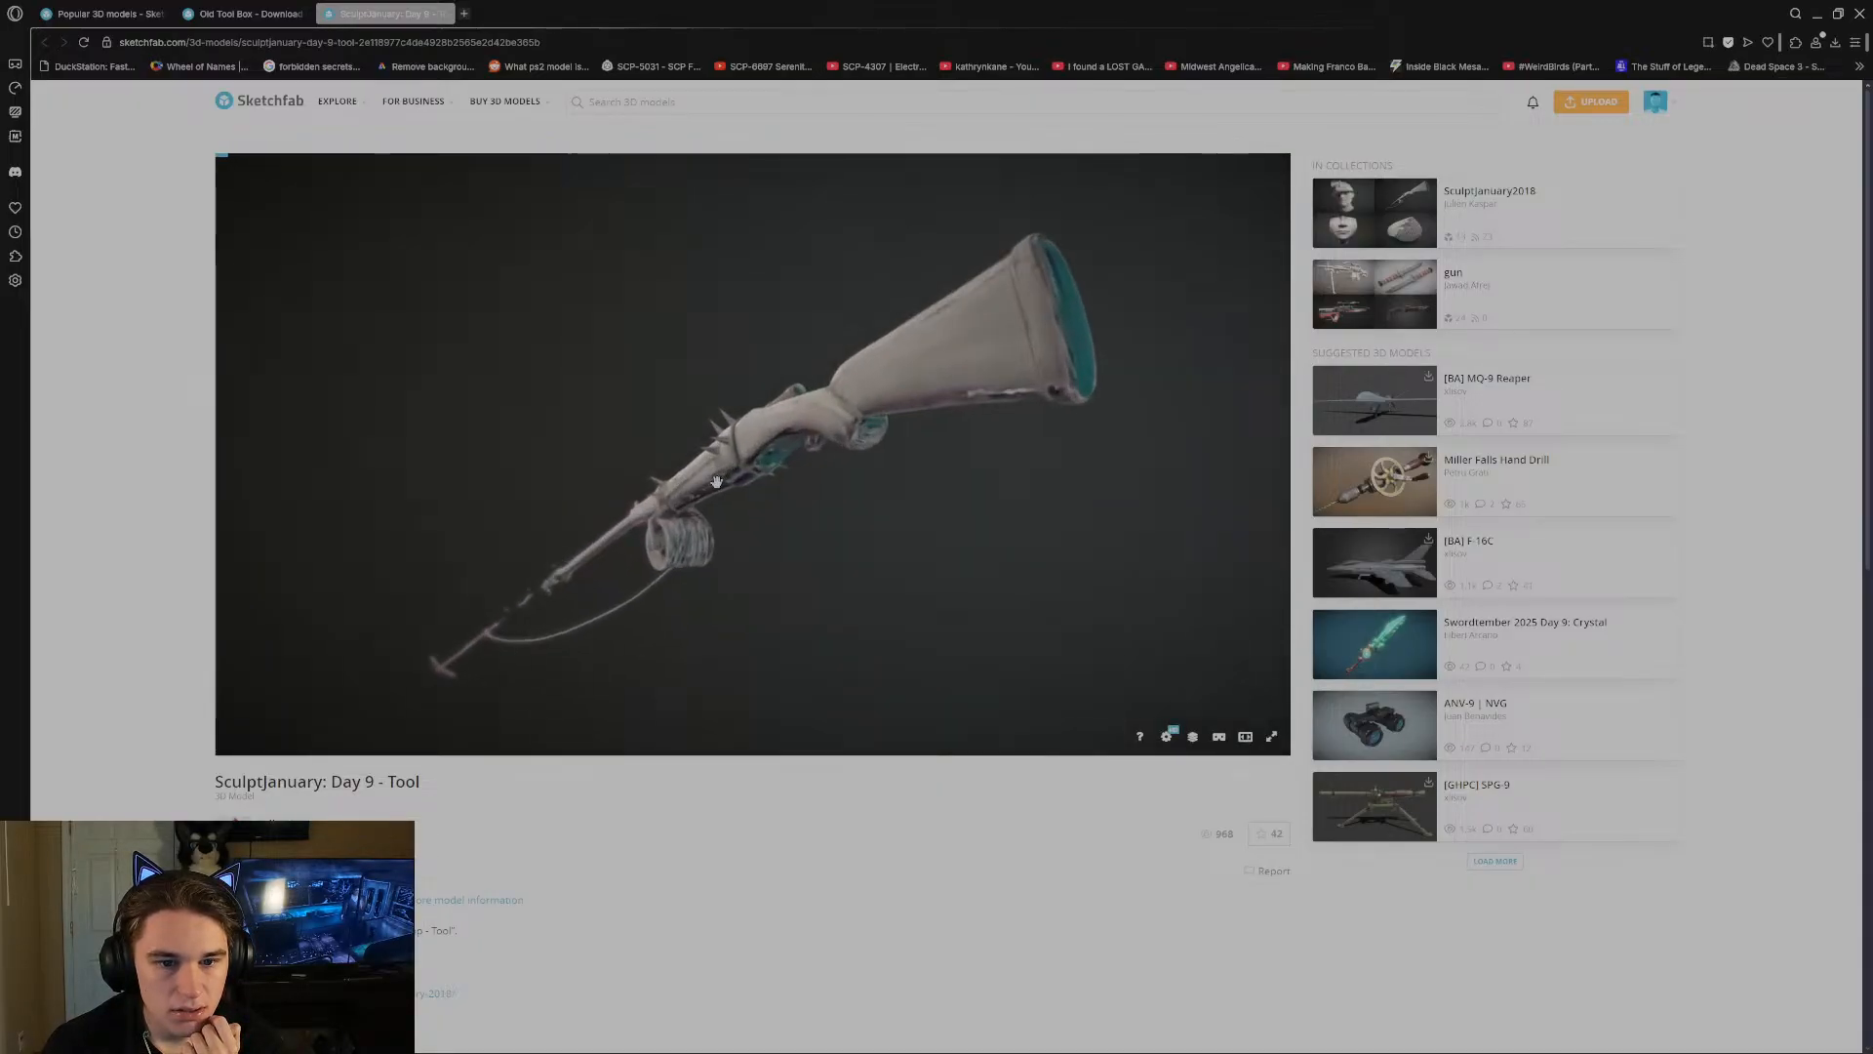
{"action": "left_click", "coordinate": [442, 14]}
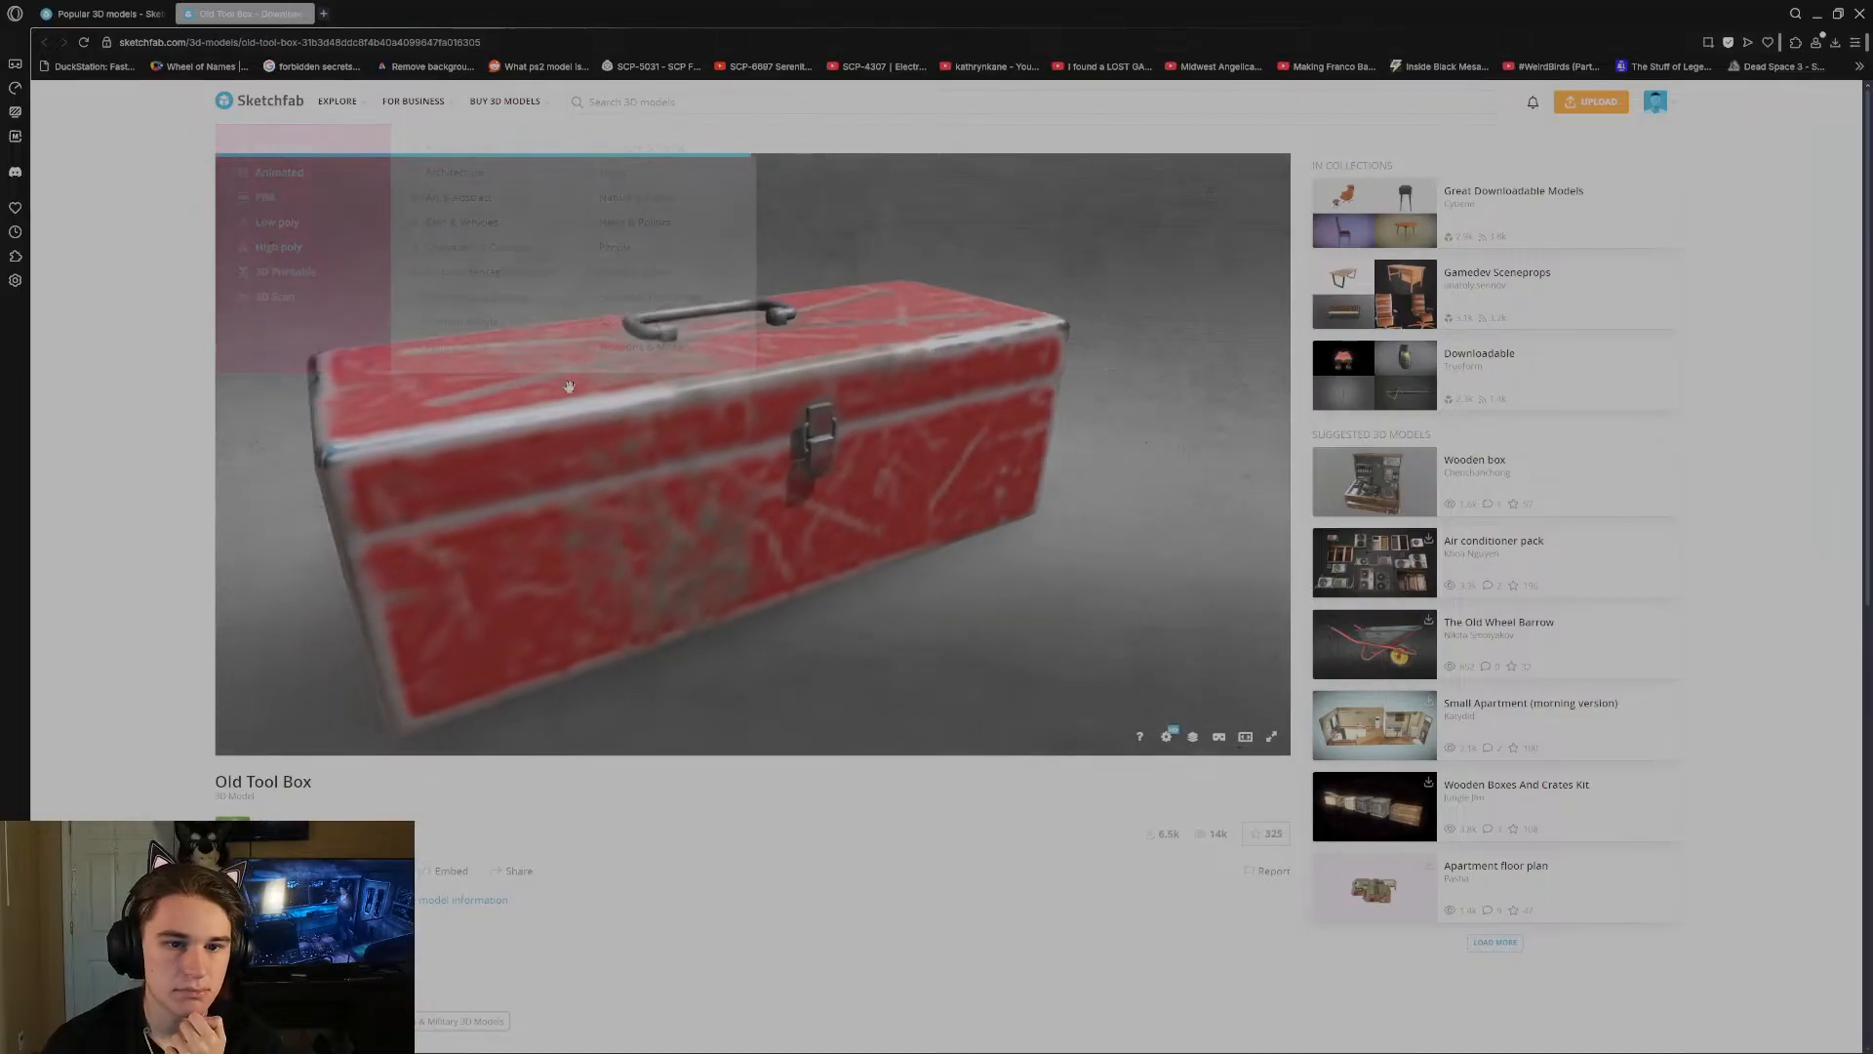
Inspect the Old Tool Box model, download its larger GLB version, and close the download dialog.
{"action": "left_click_drag", "start_coordinate": [827, 494], "coordinate": [859, 527]}
{"action": "left_click", "coordinate": [285, 870]}
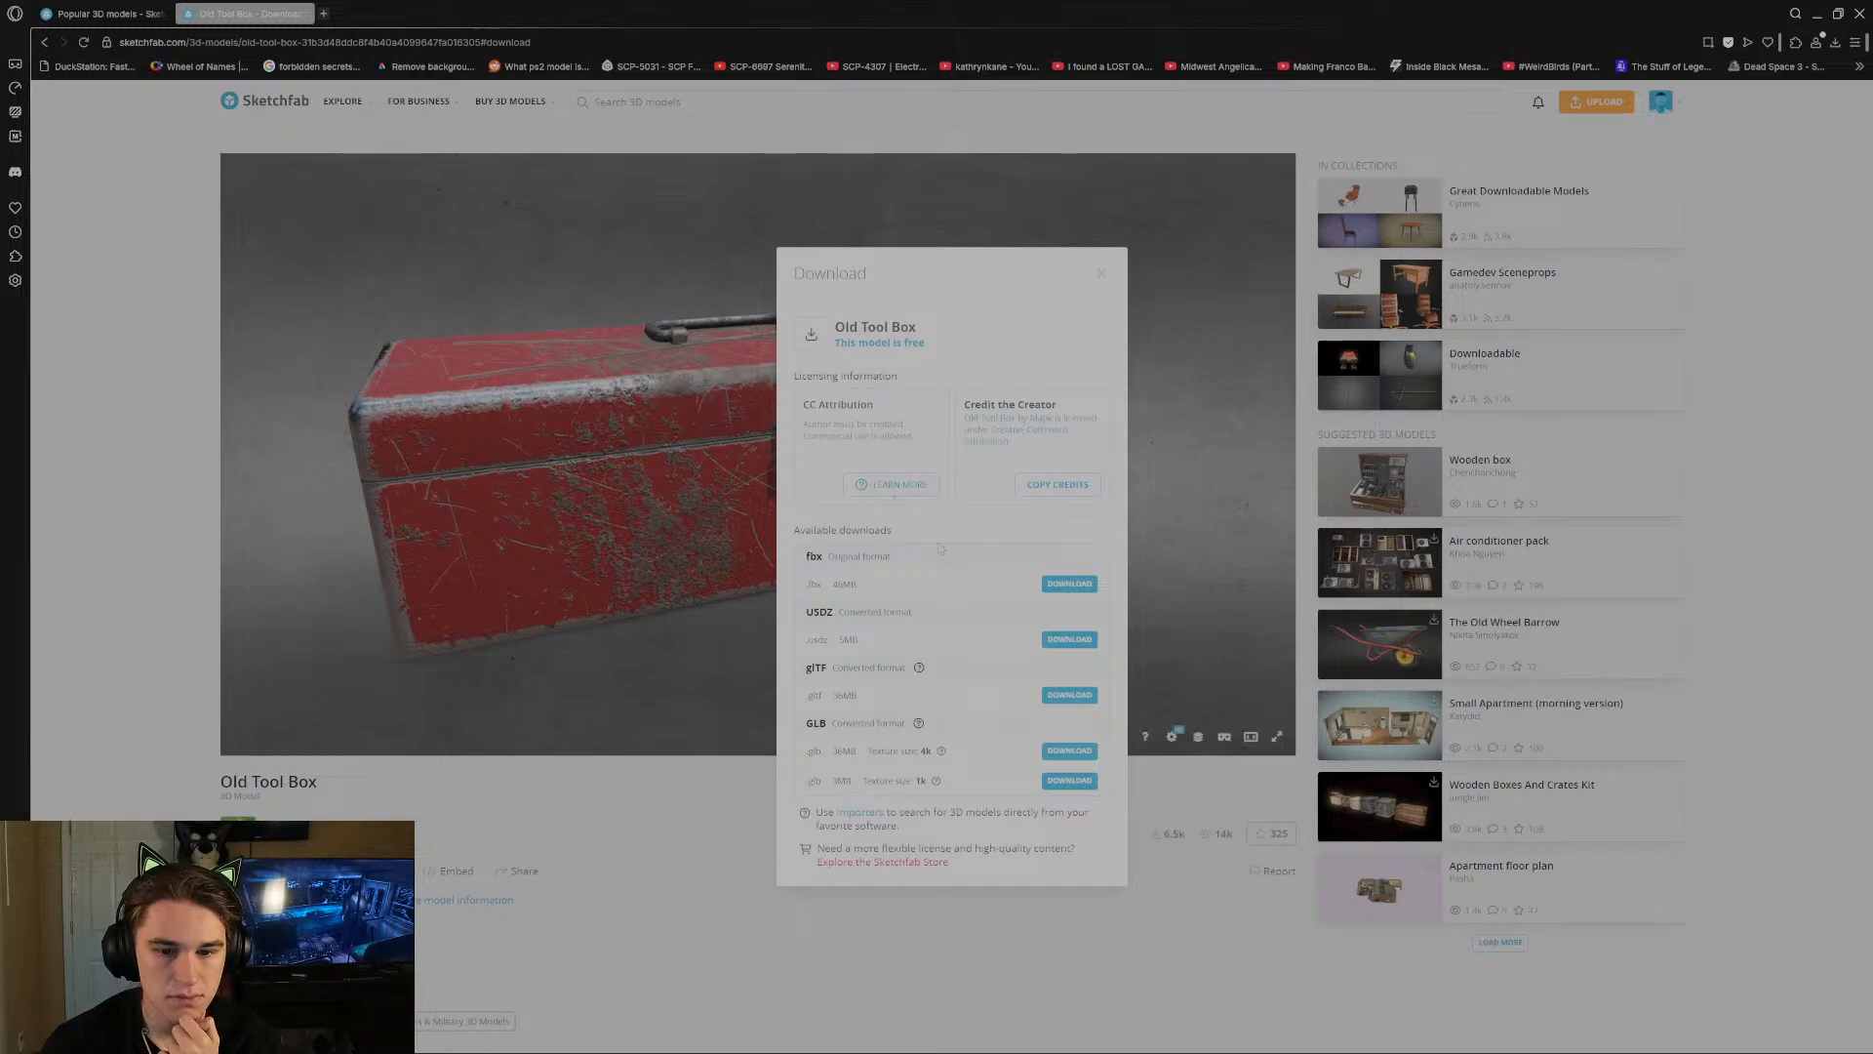
{"action": "left_click", "coordinate": [1068, 751]}
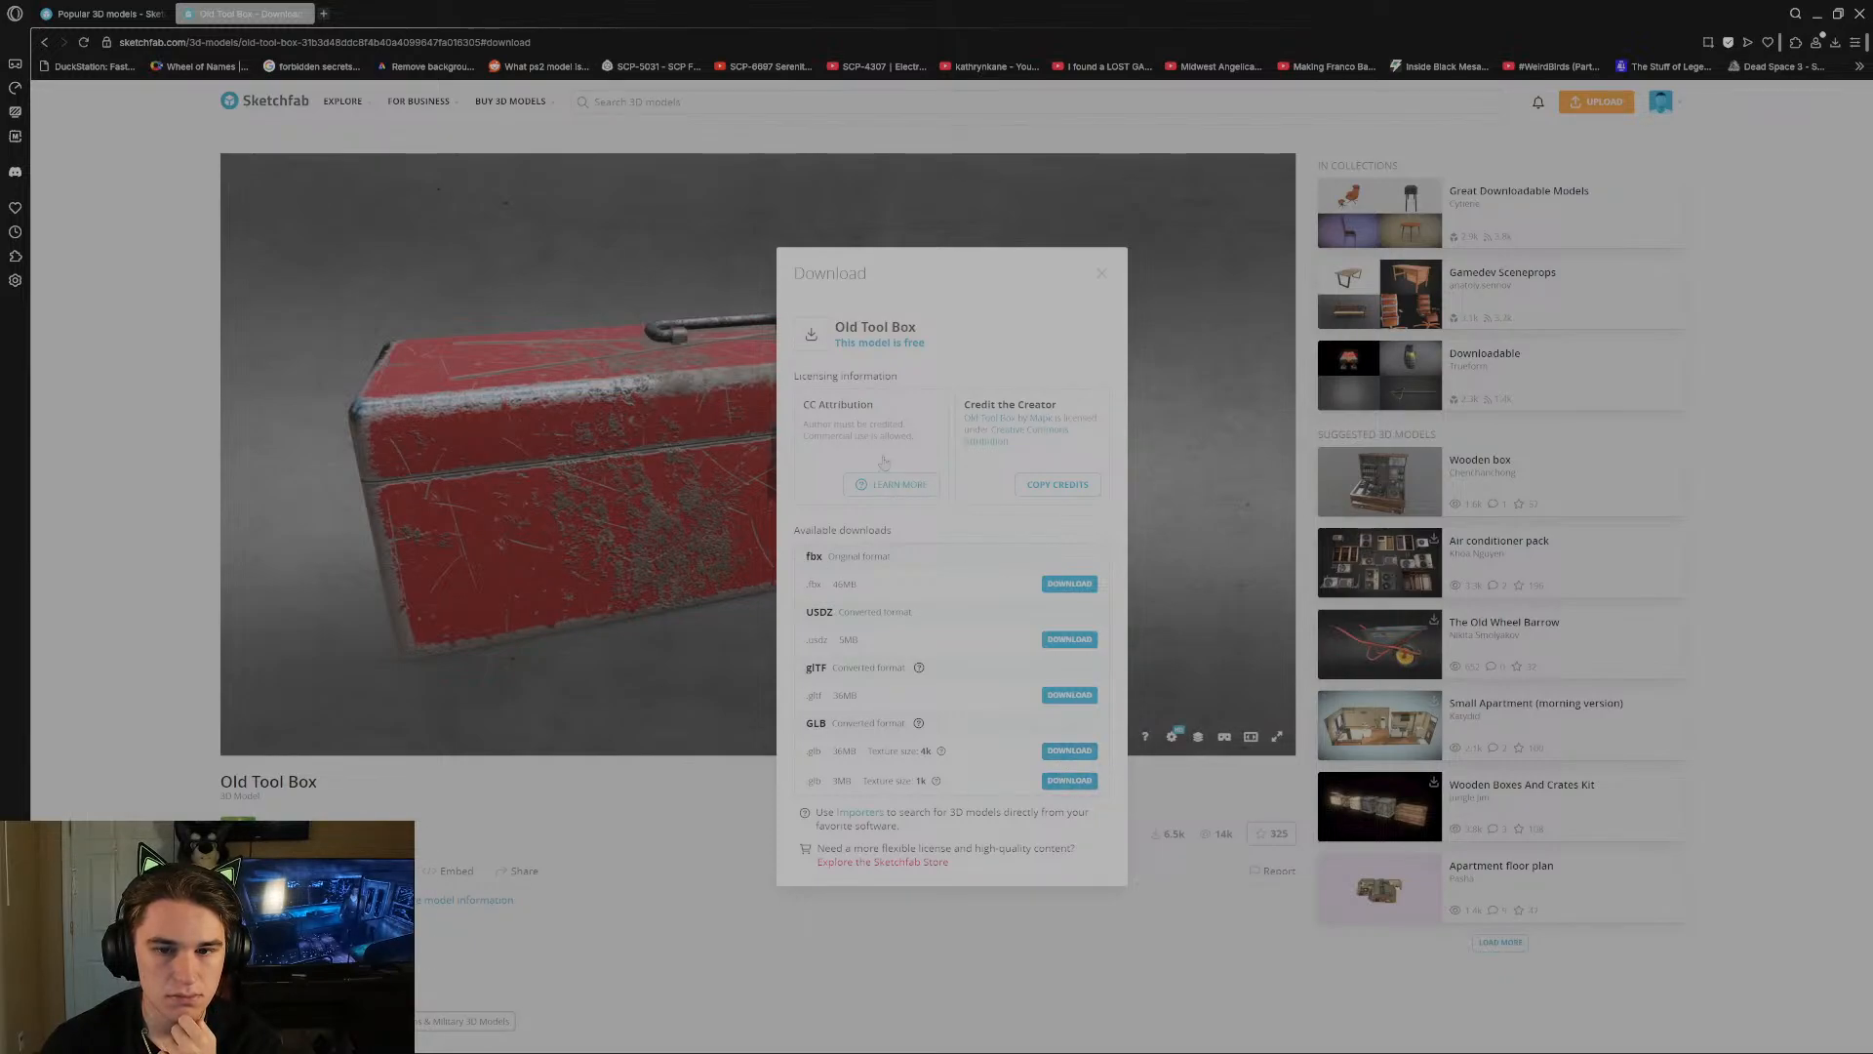
{"action": "left_click", "coordinate": [1103, 274]}
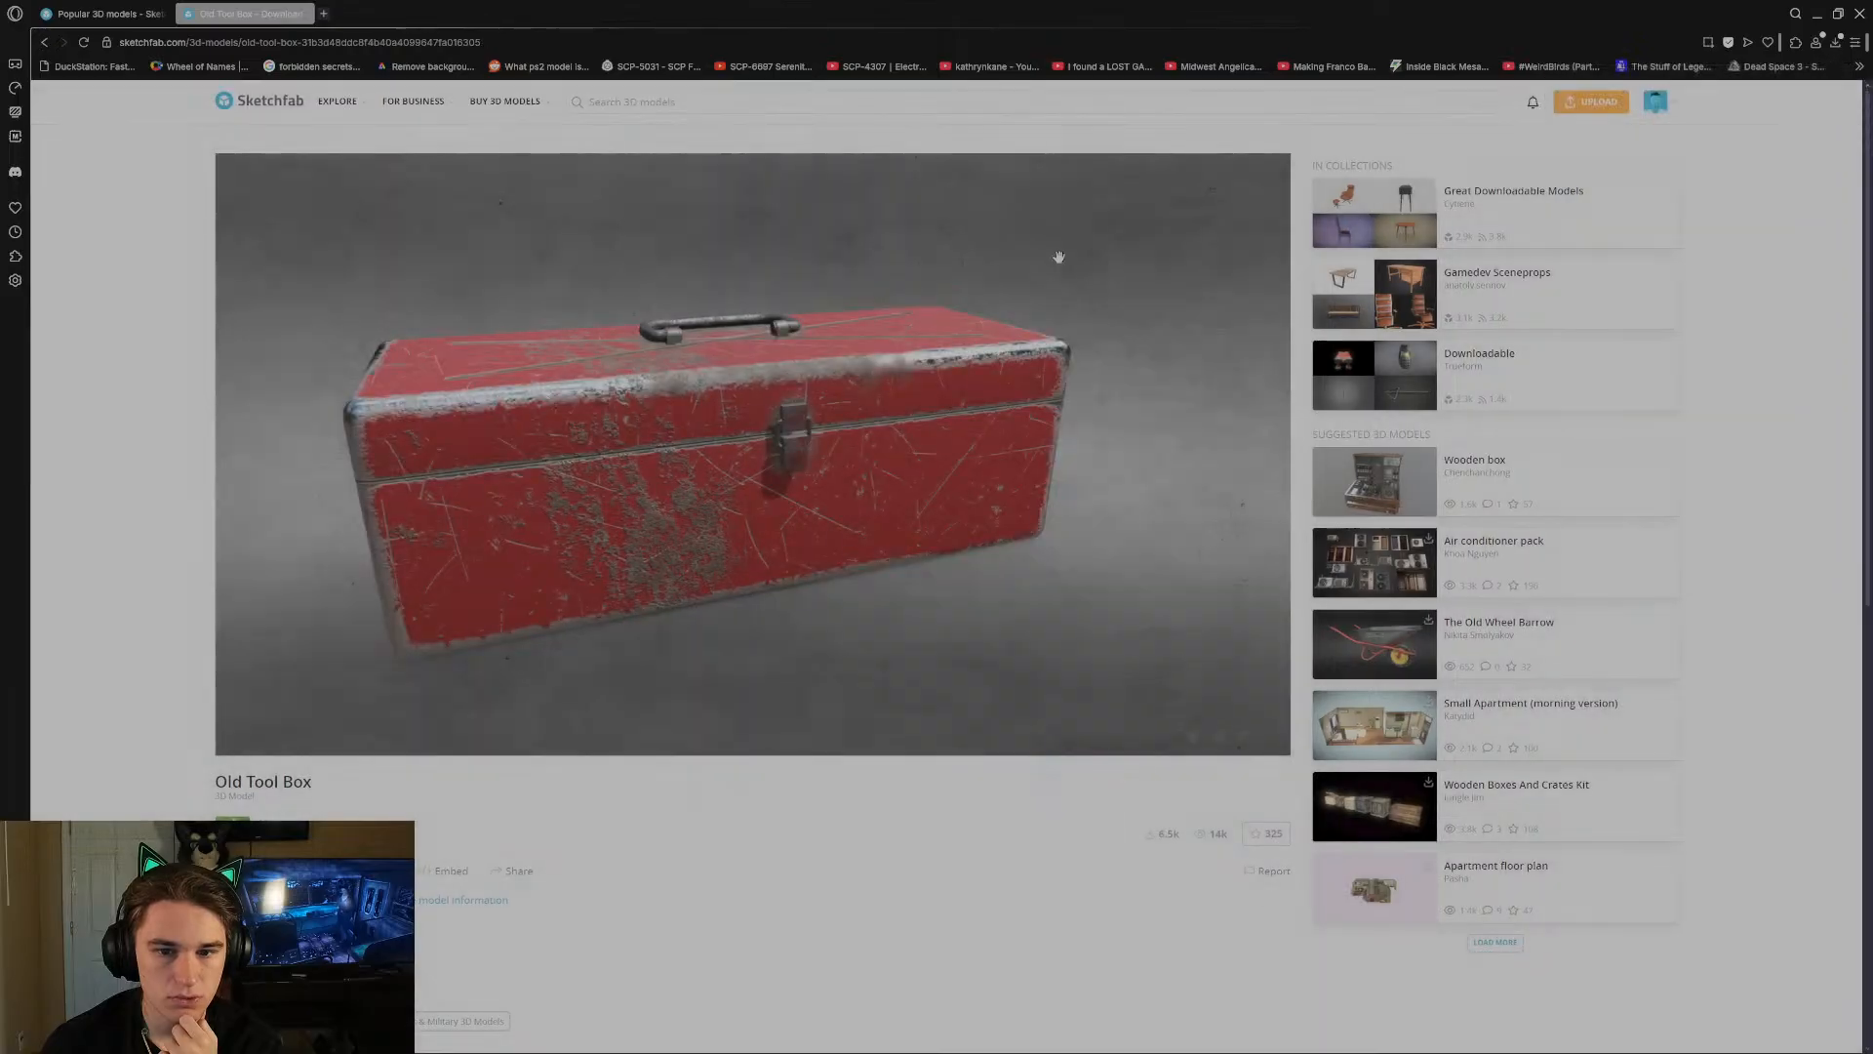
Return to the Sketchfab results for "tool" and browse further through the models for more remodeling props.
{"action": "left_click", "coordinate": [103, 14]}
{"action": "scroll", "coordinate": [213, 285], "scroll_direction": "down", "scroll_amount": 8}
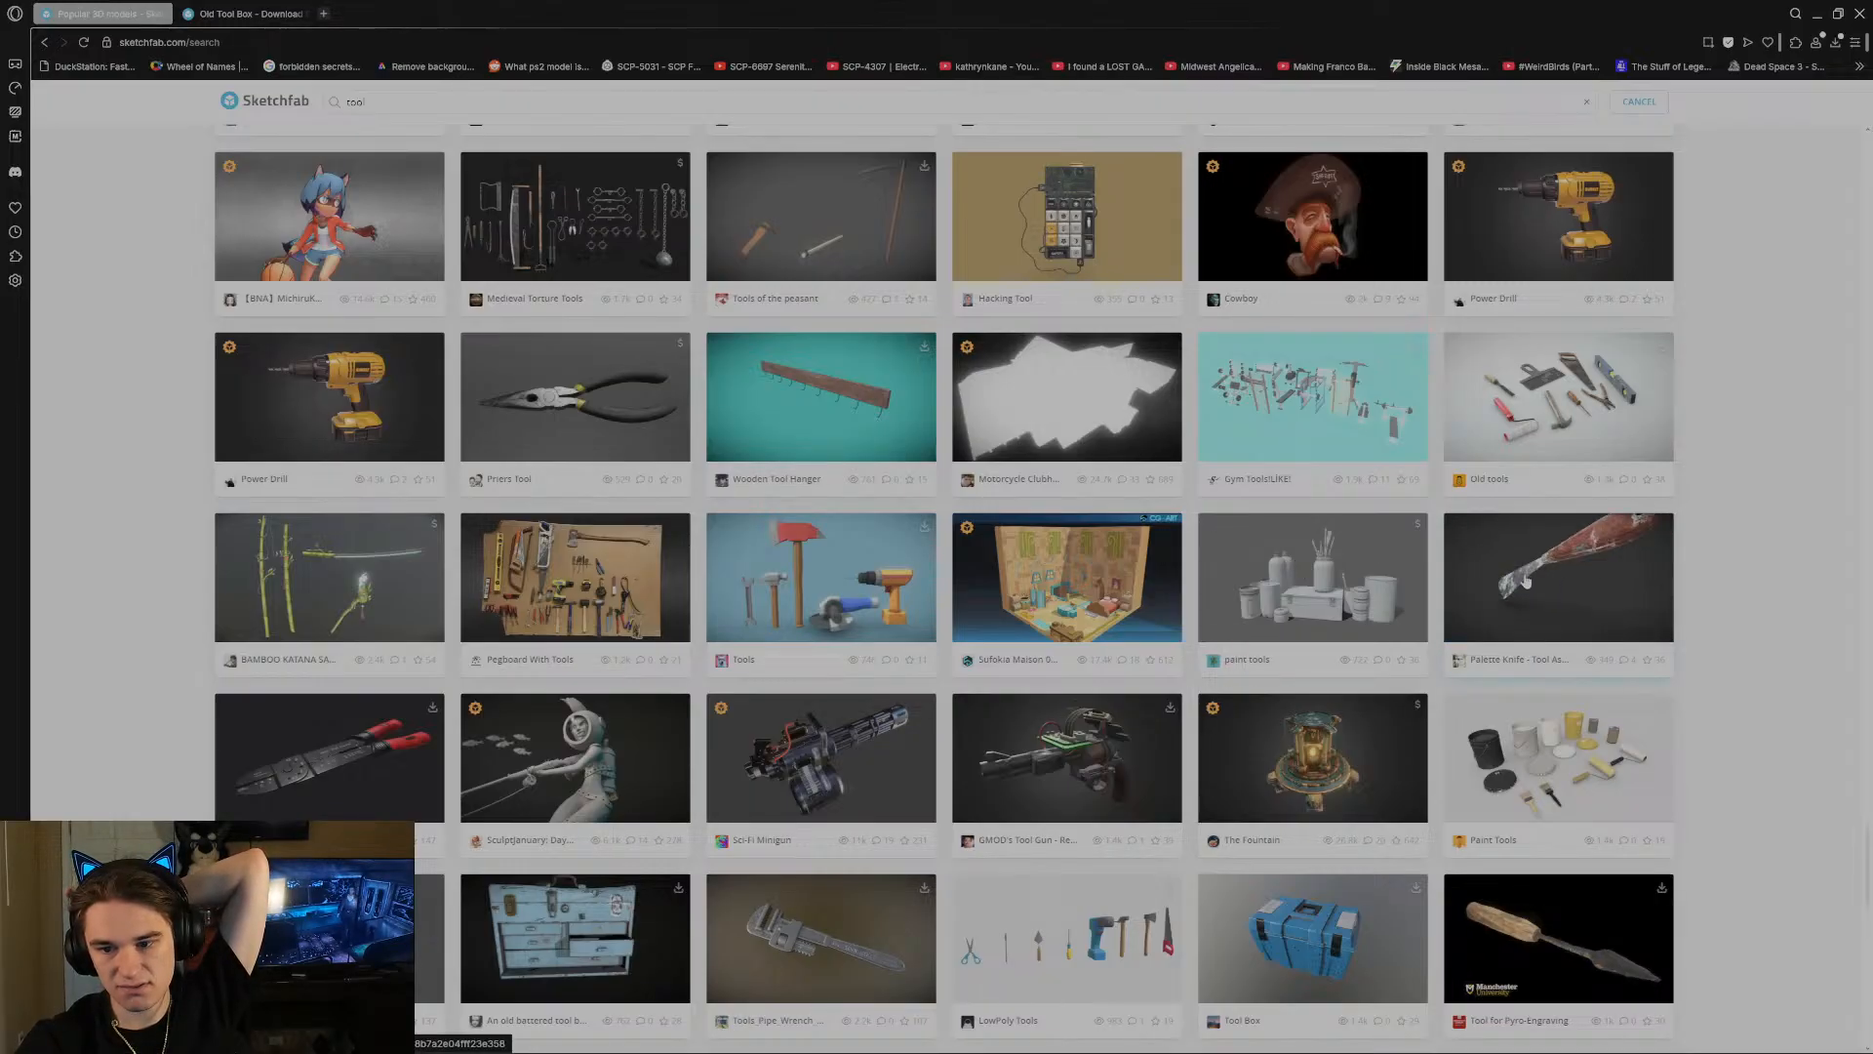
{"action": "scroll", "coordinate": [1539, 584], "scroll_direction": "down", "scroll_amount": 3}
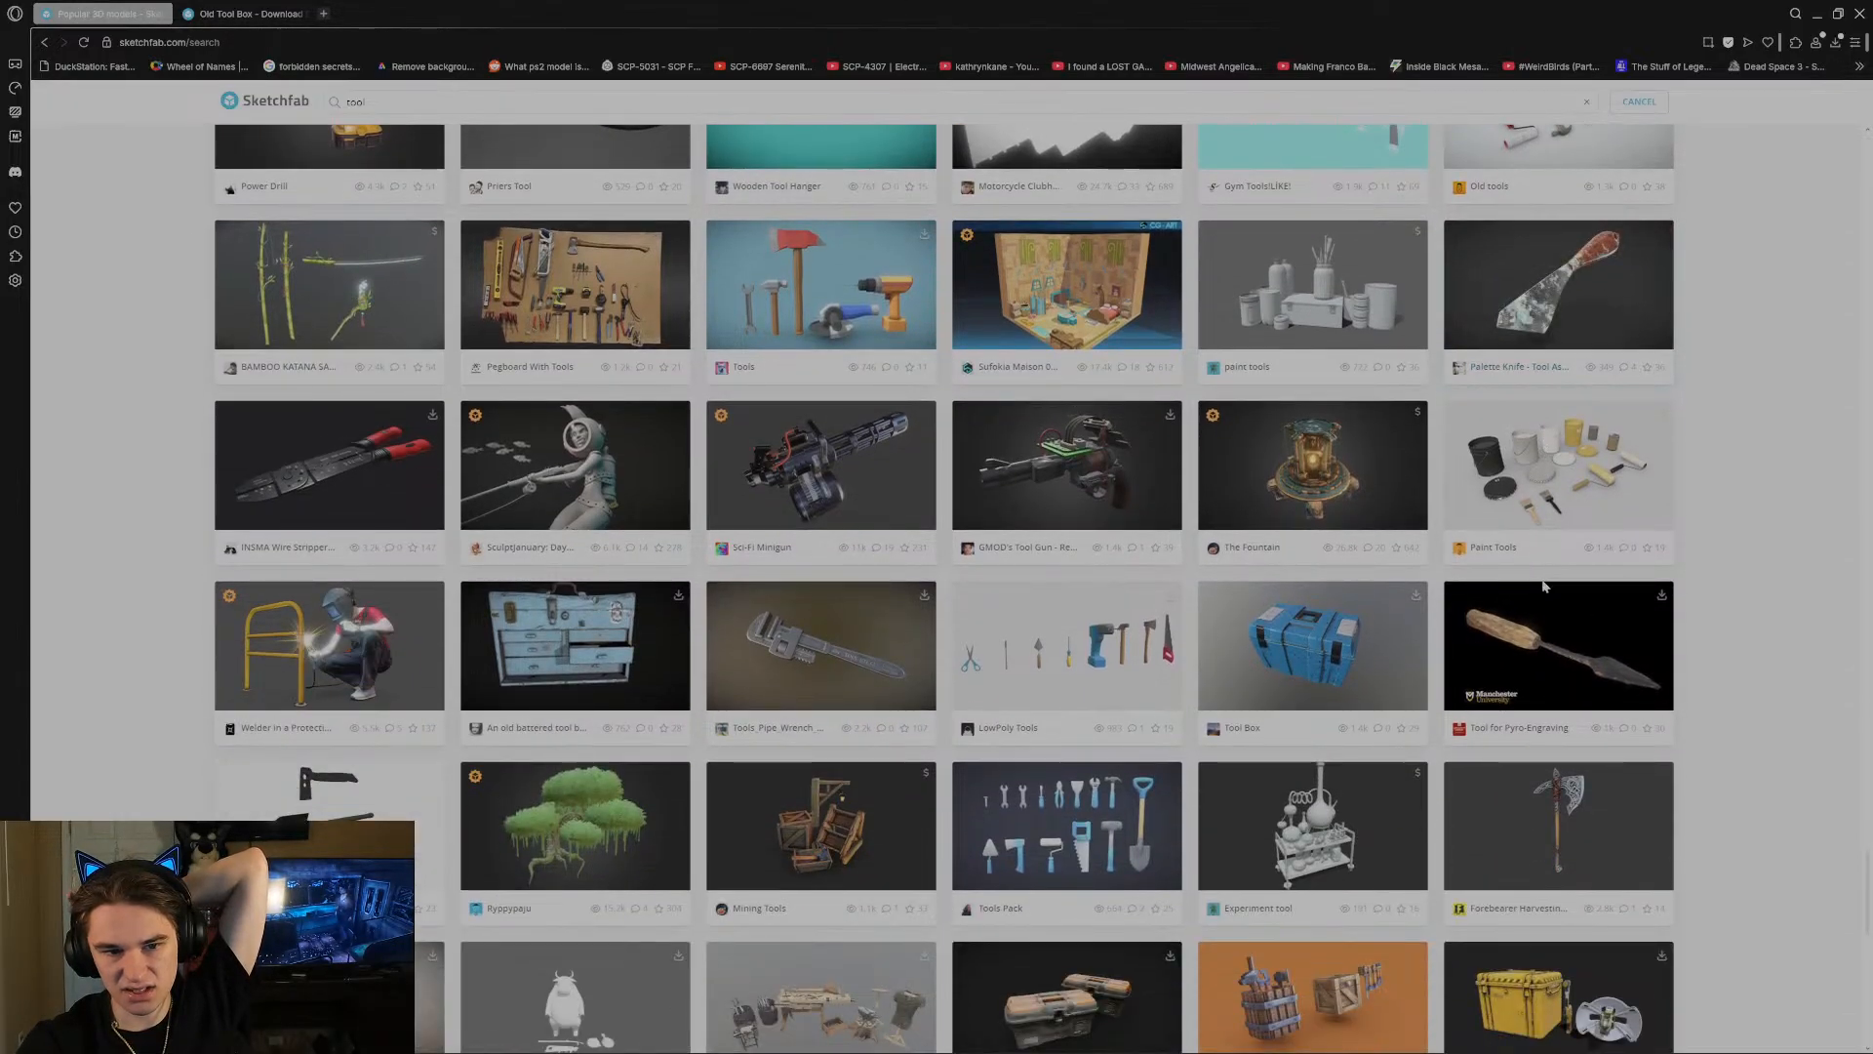
{"action": "scroll", "coordinate": [1543, 587], "scroll_direction": "down", "scroll_amount": 2}
{"action": "scroll", "coordinate": [1543, 586], "scroll_direction": "down", "scroll_amount": 2}
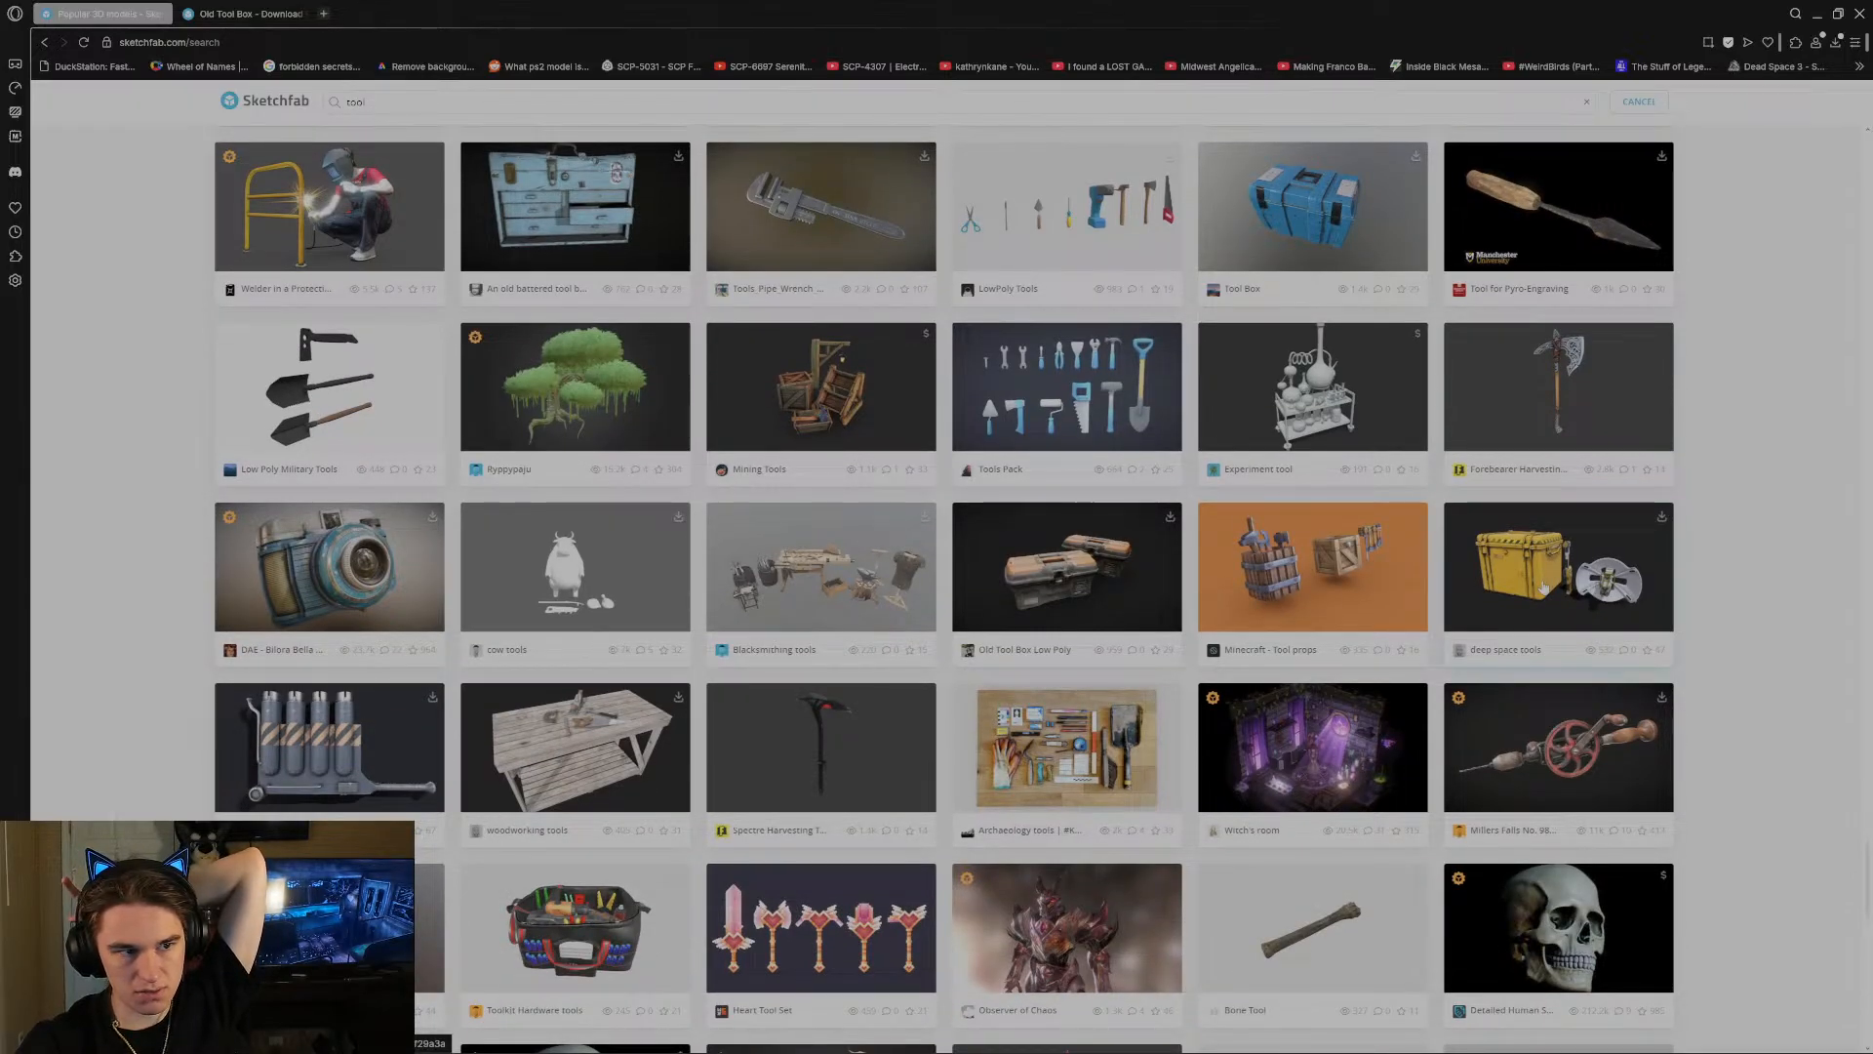
{"action": "scroll", "coordinate": [1544, 587], "scroll_direction": "down", "scroll_amount": 3}
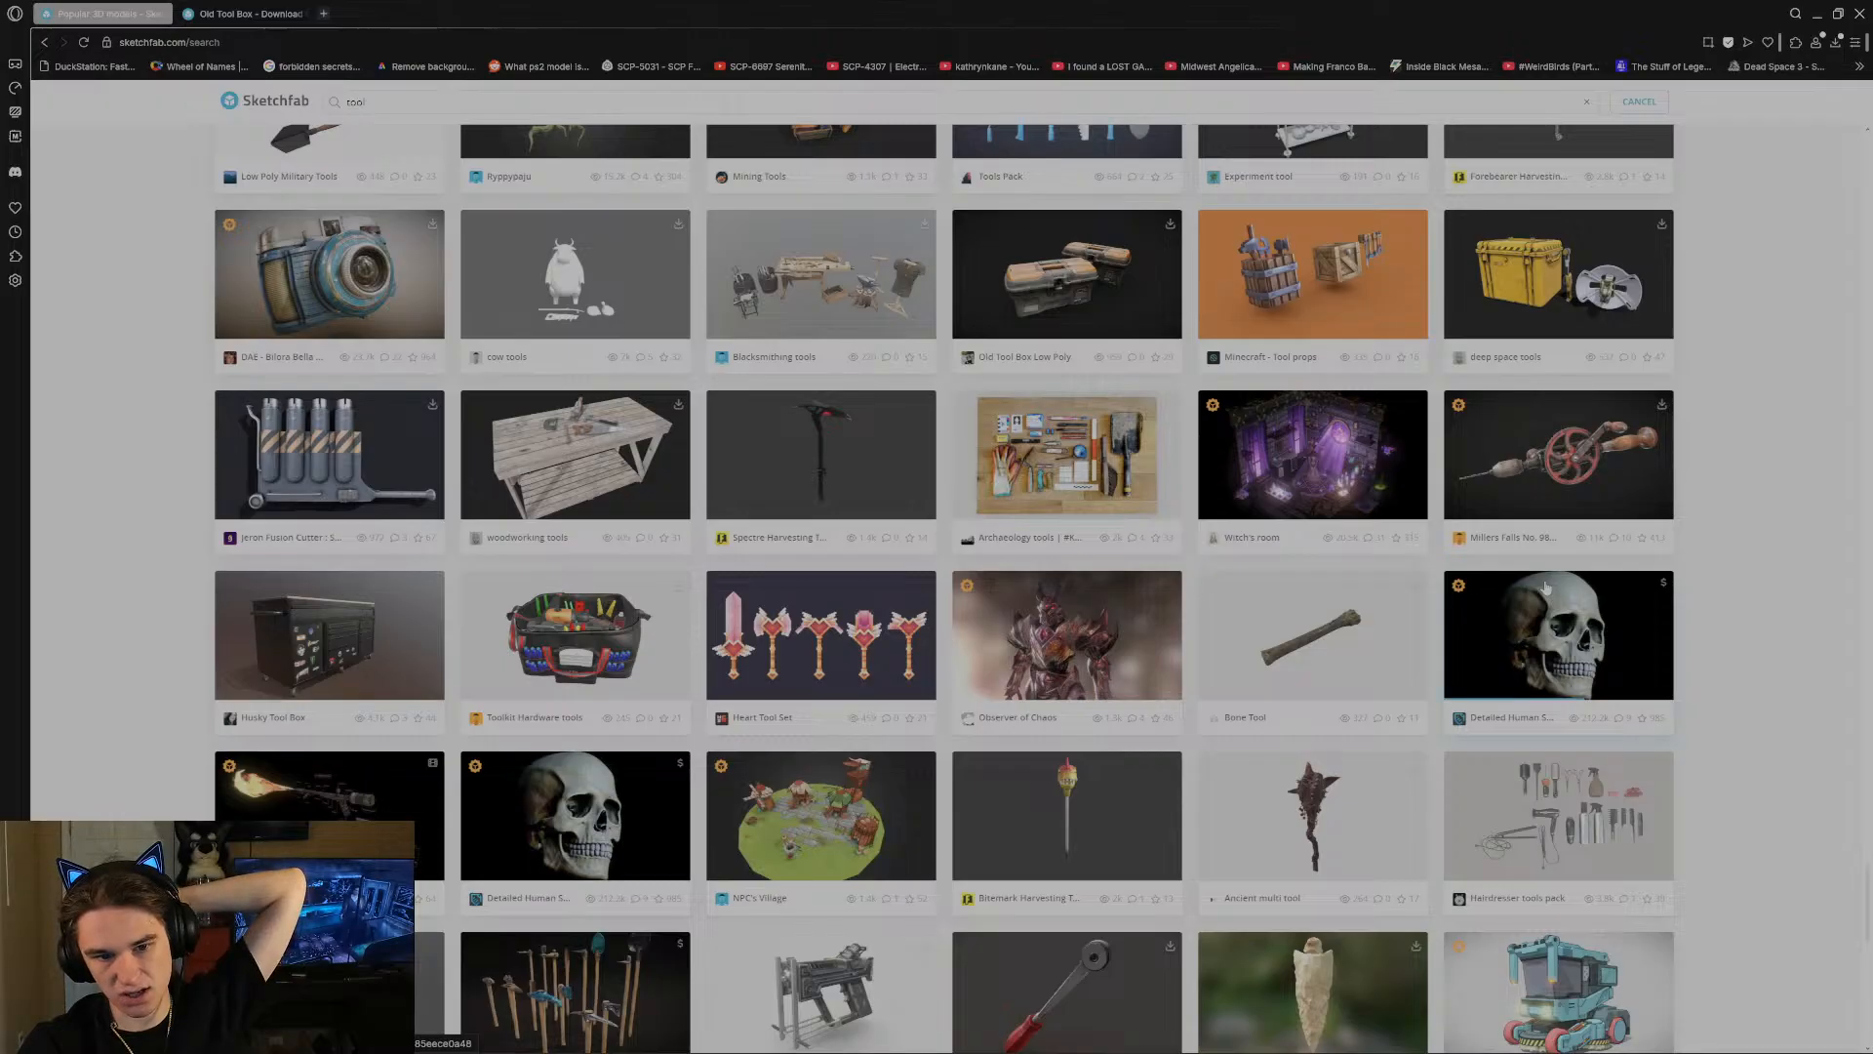
{"action": "scroll", "coordinate": [1545, 586], "scroll_direction": "down", "scroll_amount": 3}
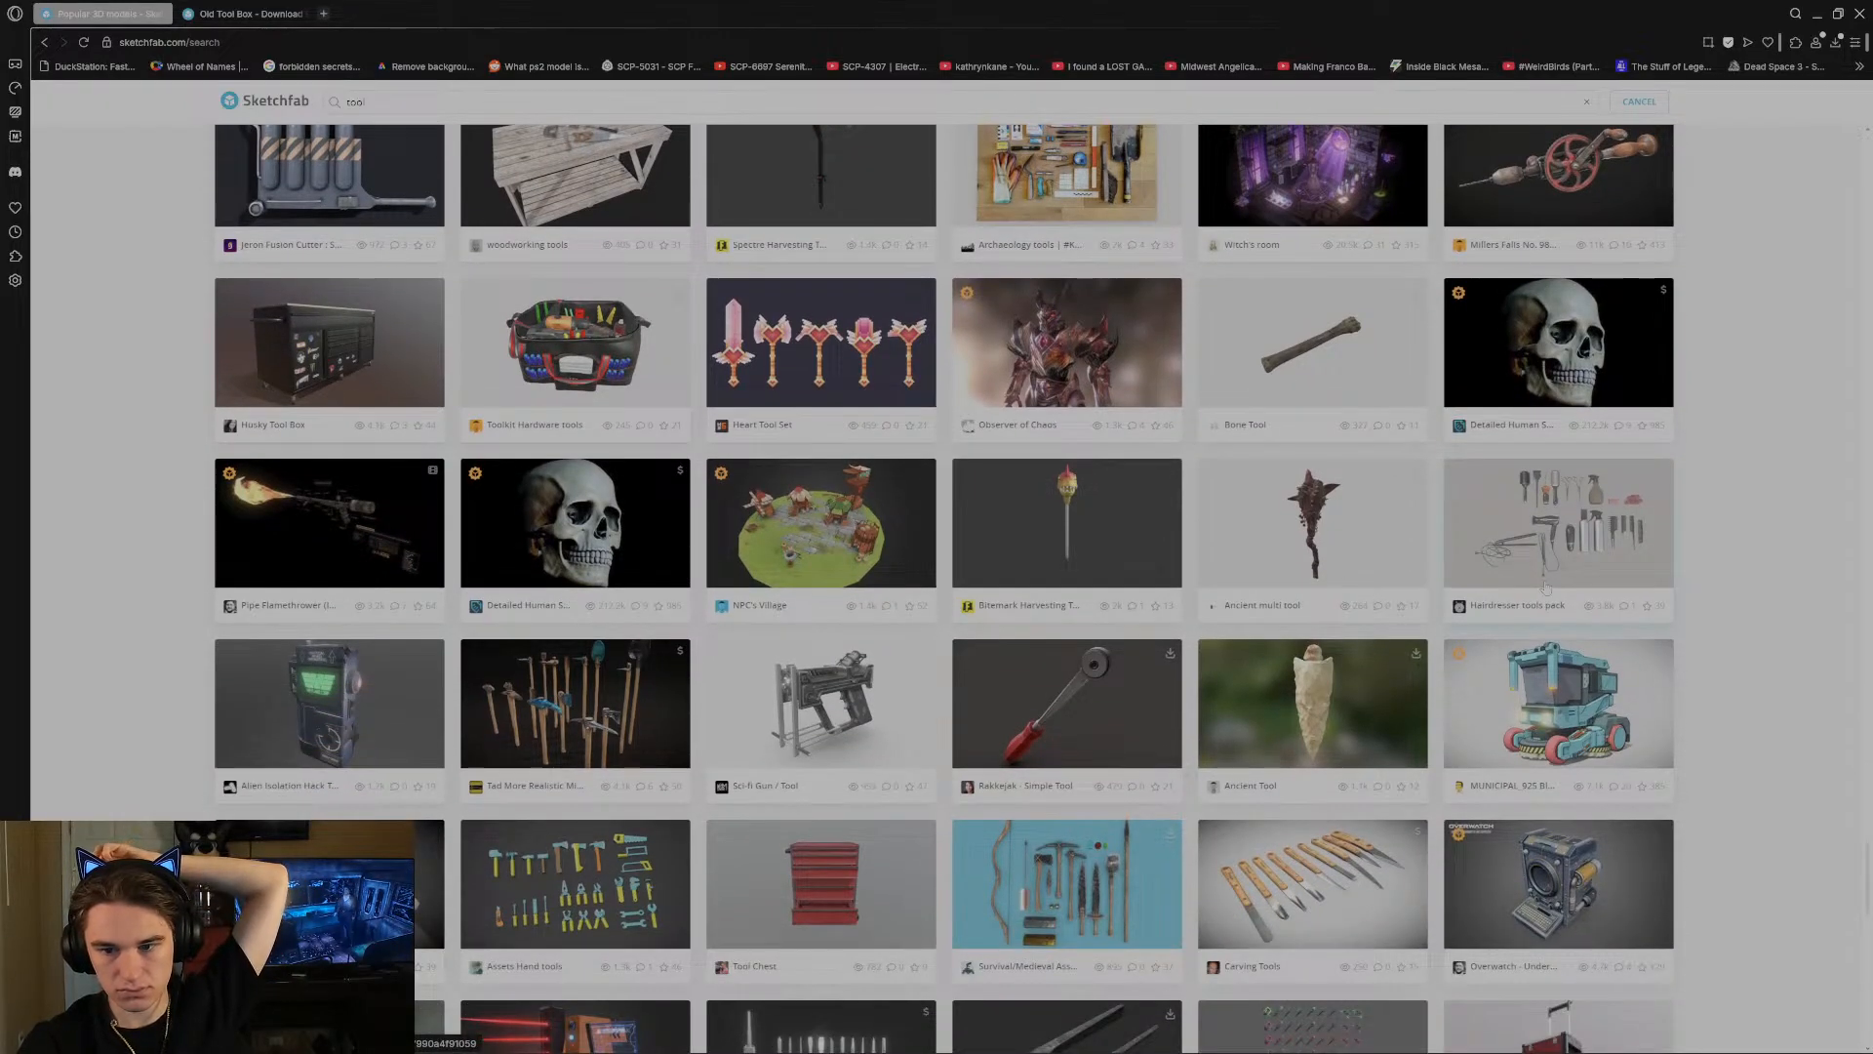
{"action": "scroll", "coordinate": [1545, 586], "scroll_direction": "down", "scroll_amount": 2}
{"action": "scroll", "coordinate": [1547, 586], "scroll_direction": "down", "scroll_amount": 3}
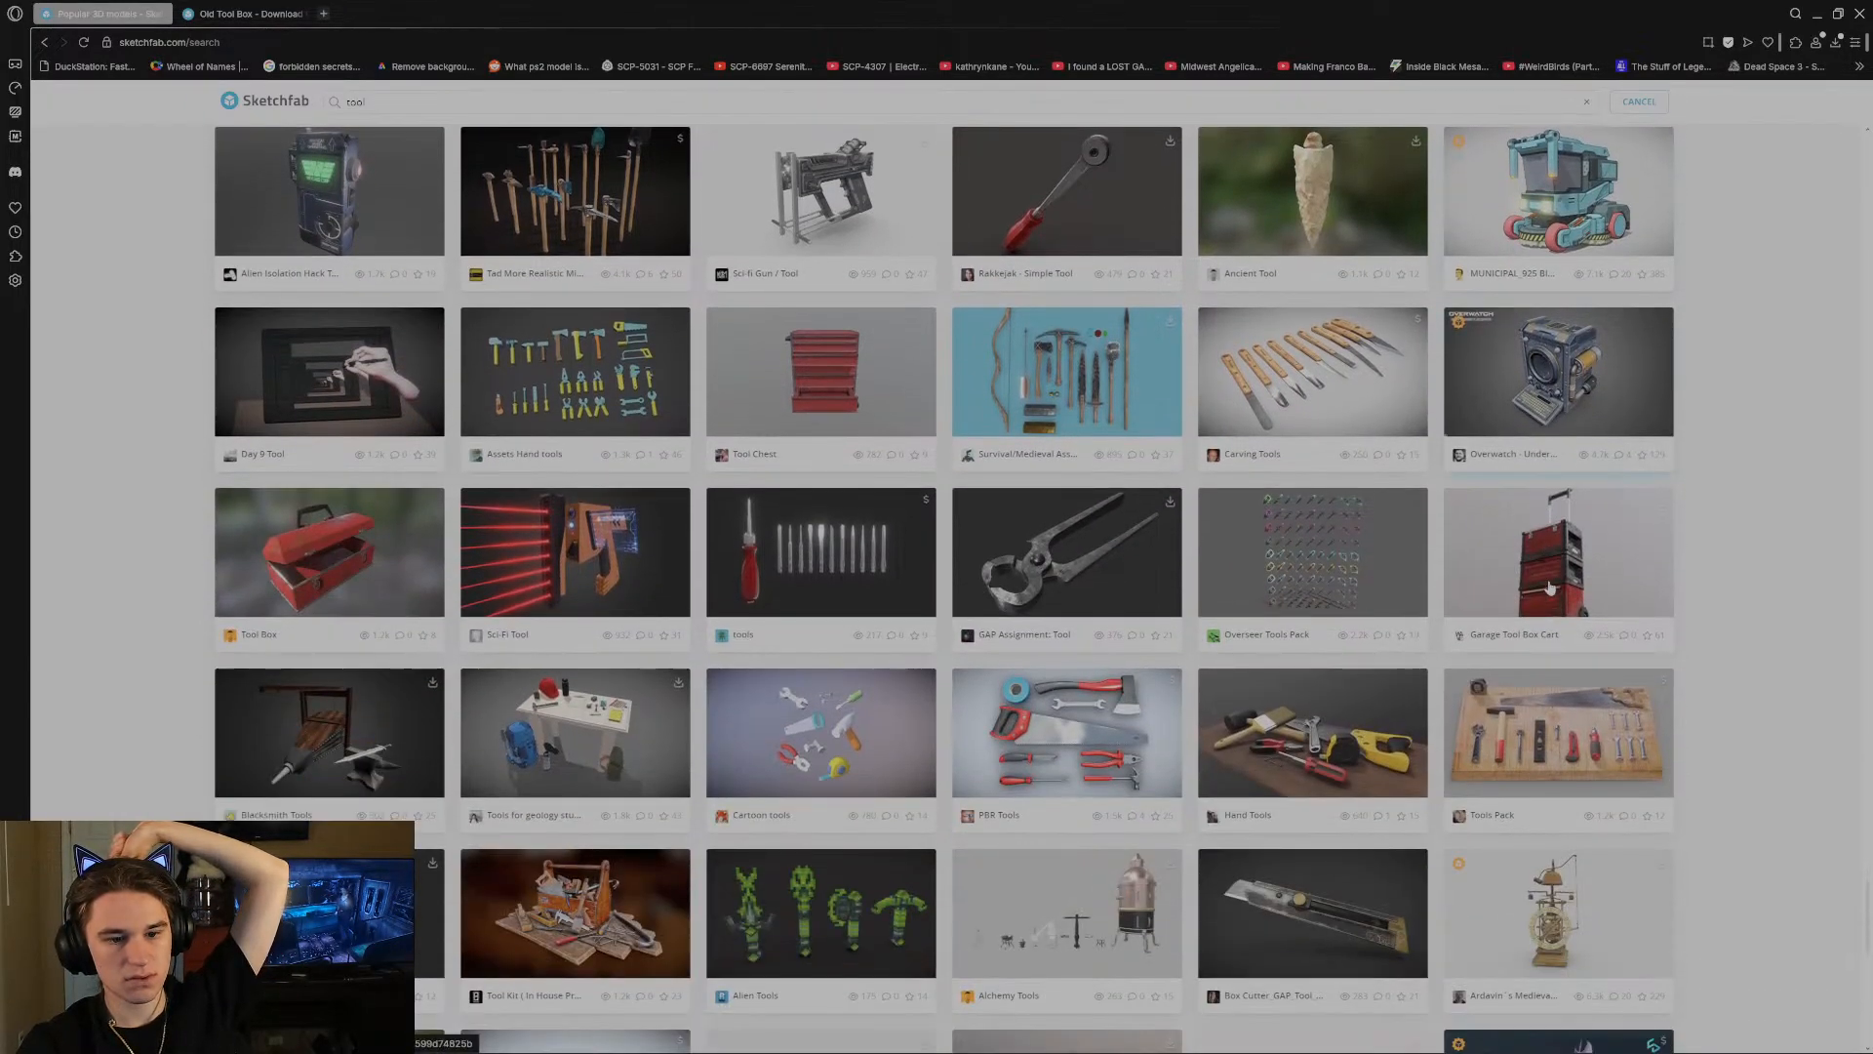
{"action": "scroll", "coordinate": [1549, 586], "scroll_direction": "down", "scroll_amount": 2}
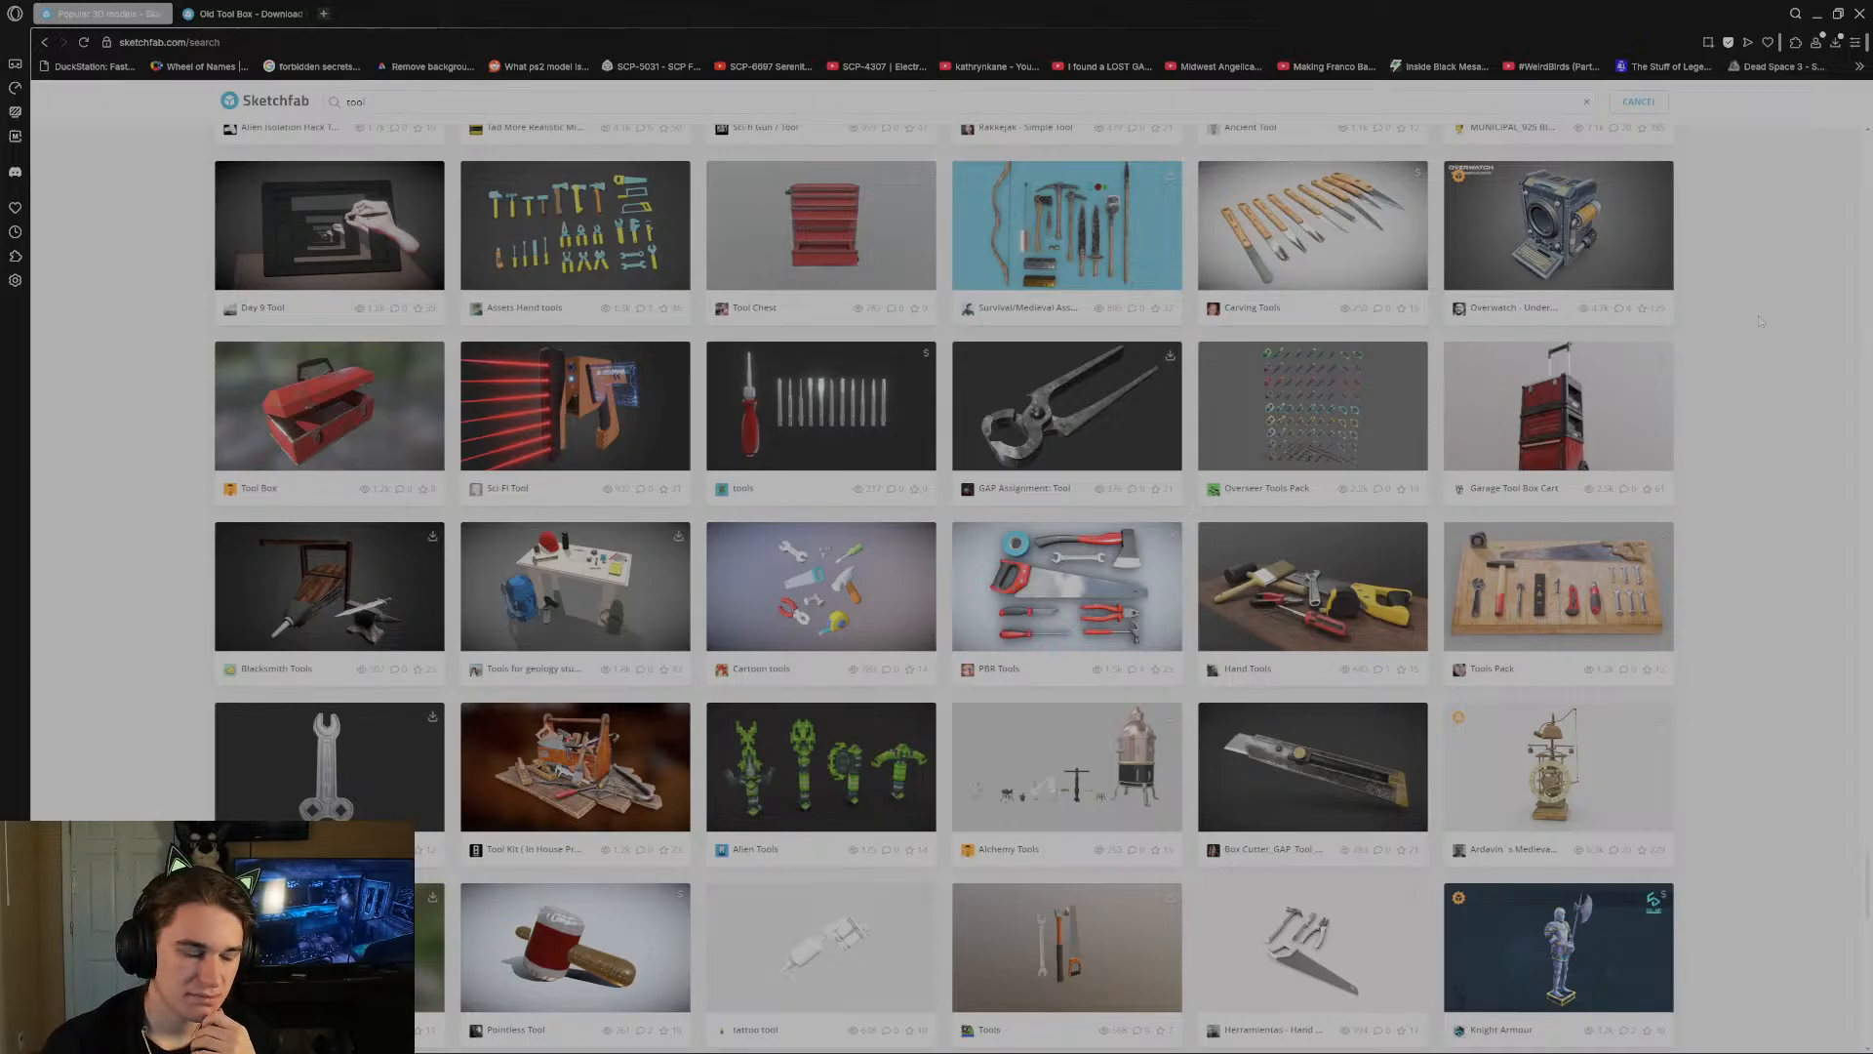
{"action": "scroll", "coordinate": [1761, 321], "scroll_direction": "down", "scroll_amount": 1}
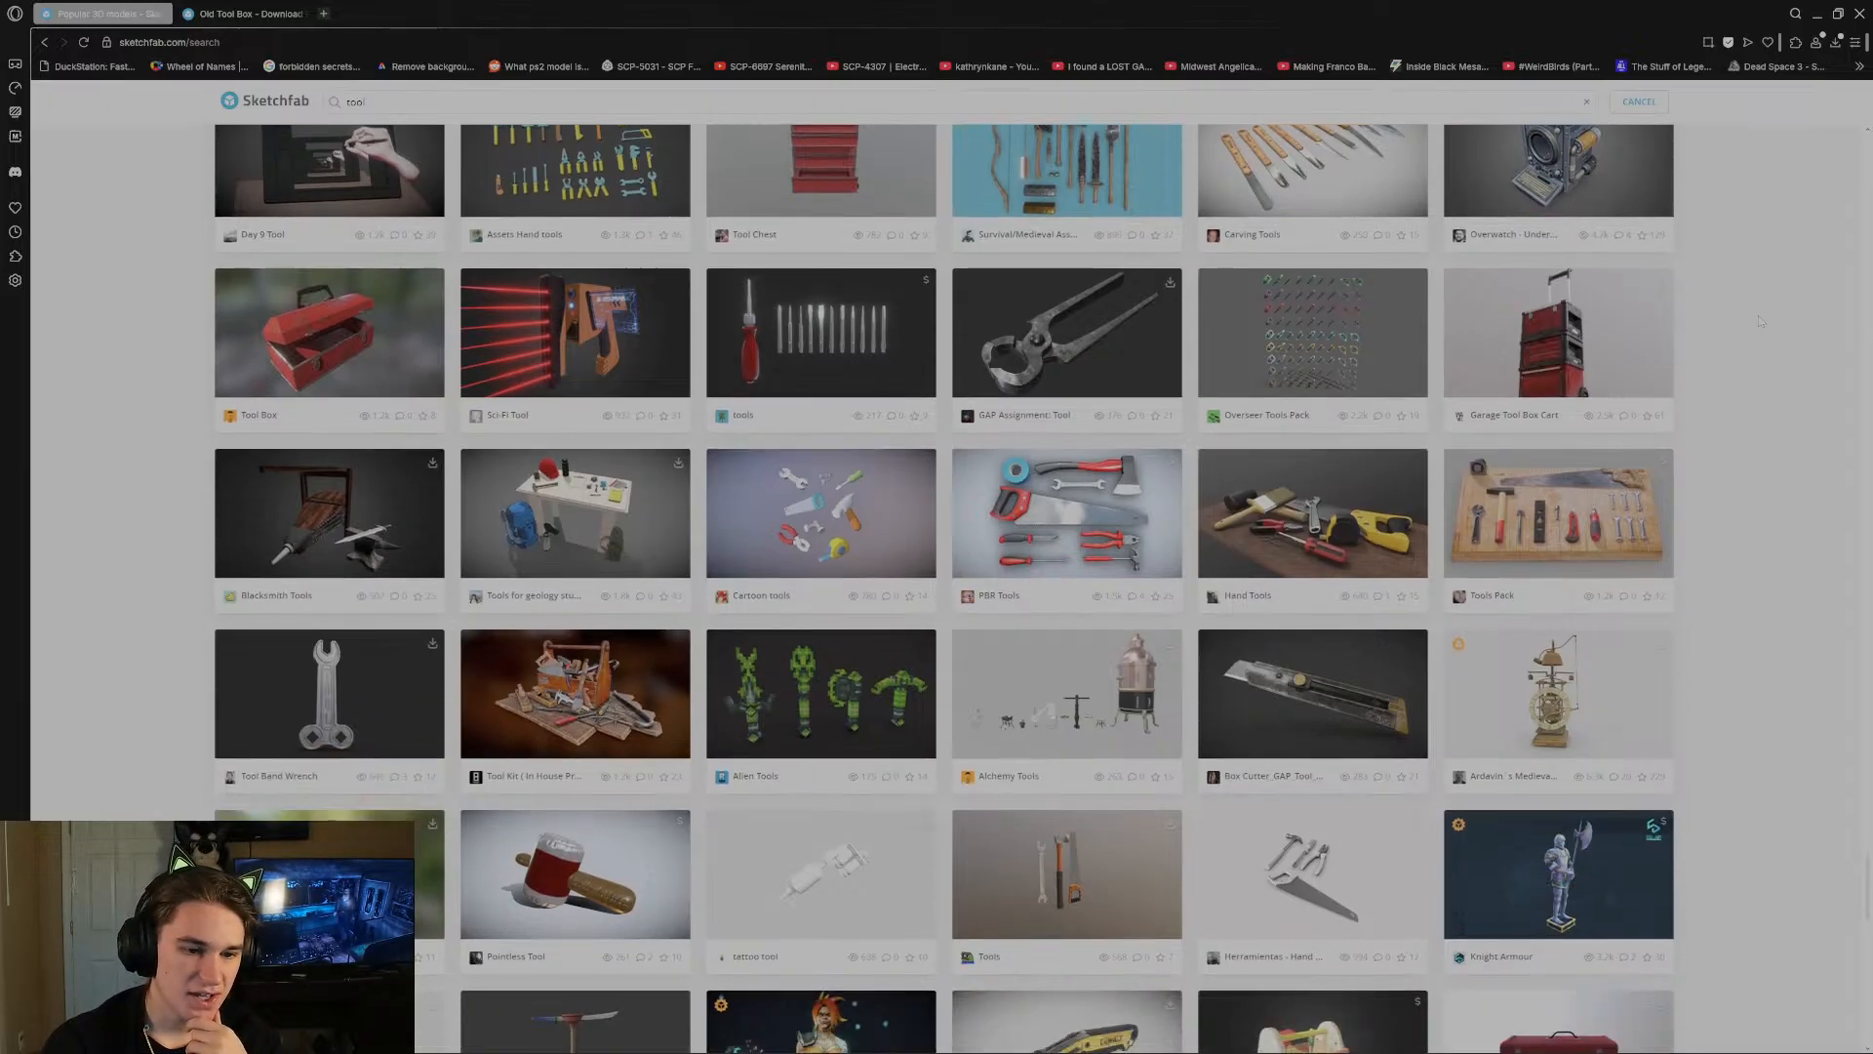
{"action": "scroll", "coordinate": [1761, 321], "scroll_direction": "down", "scroll_amount": 1}
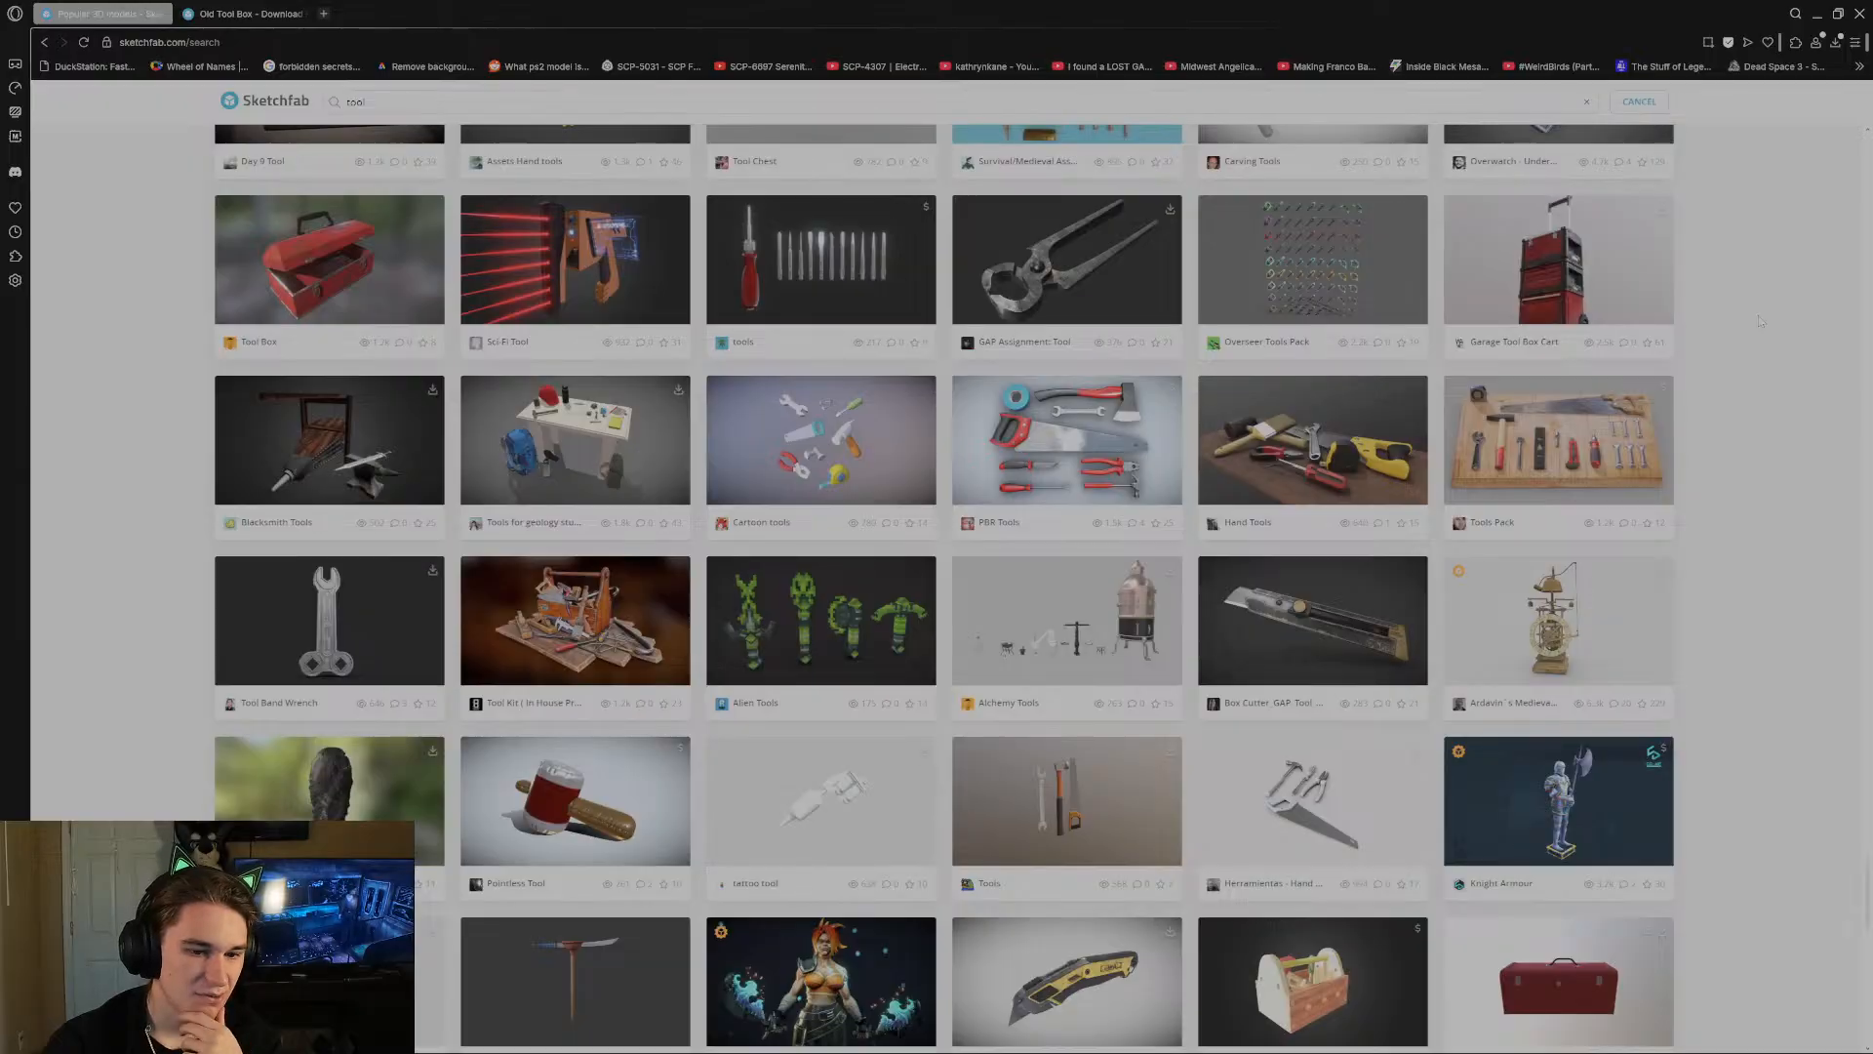
{"action": "scroll", "coordinate": [1761, 321], "scroll_direction": "down", "scroll_amount": 5}
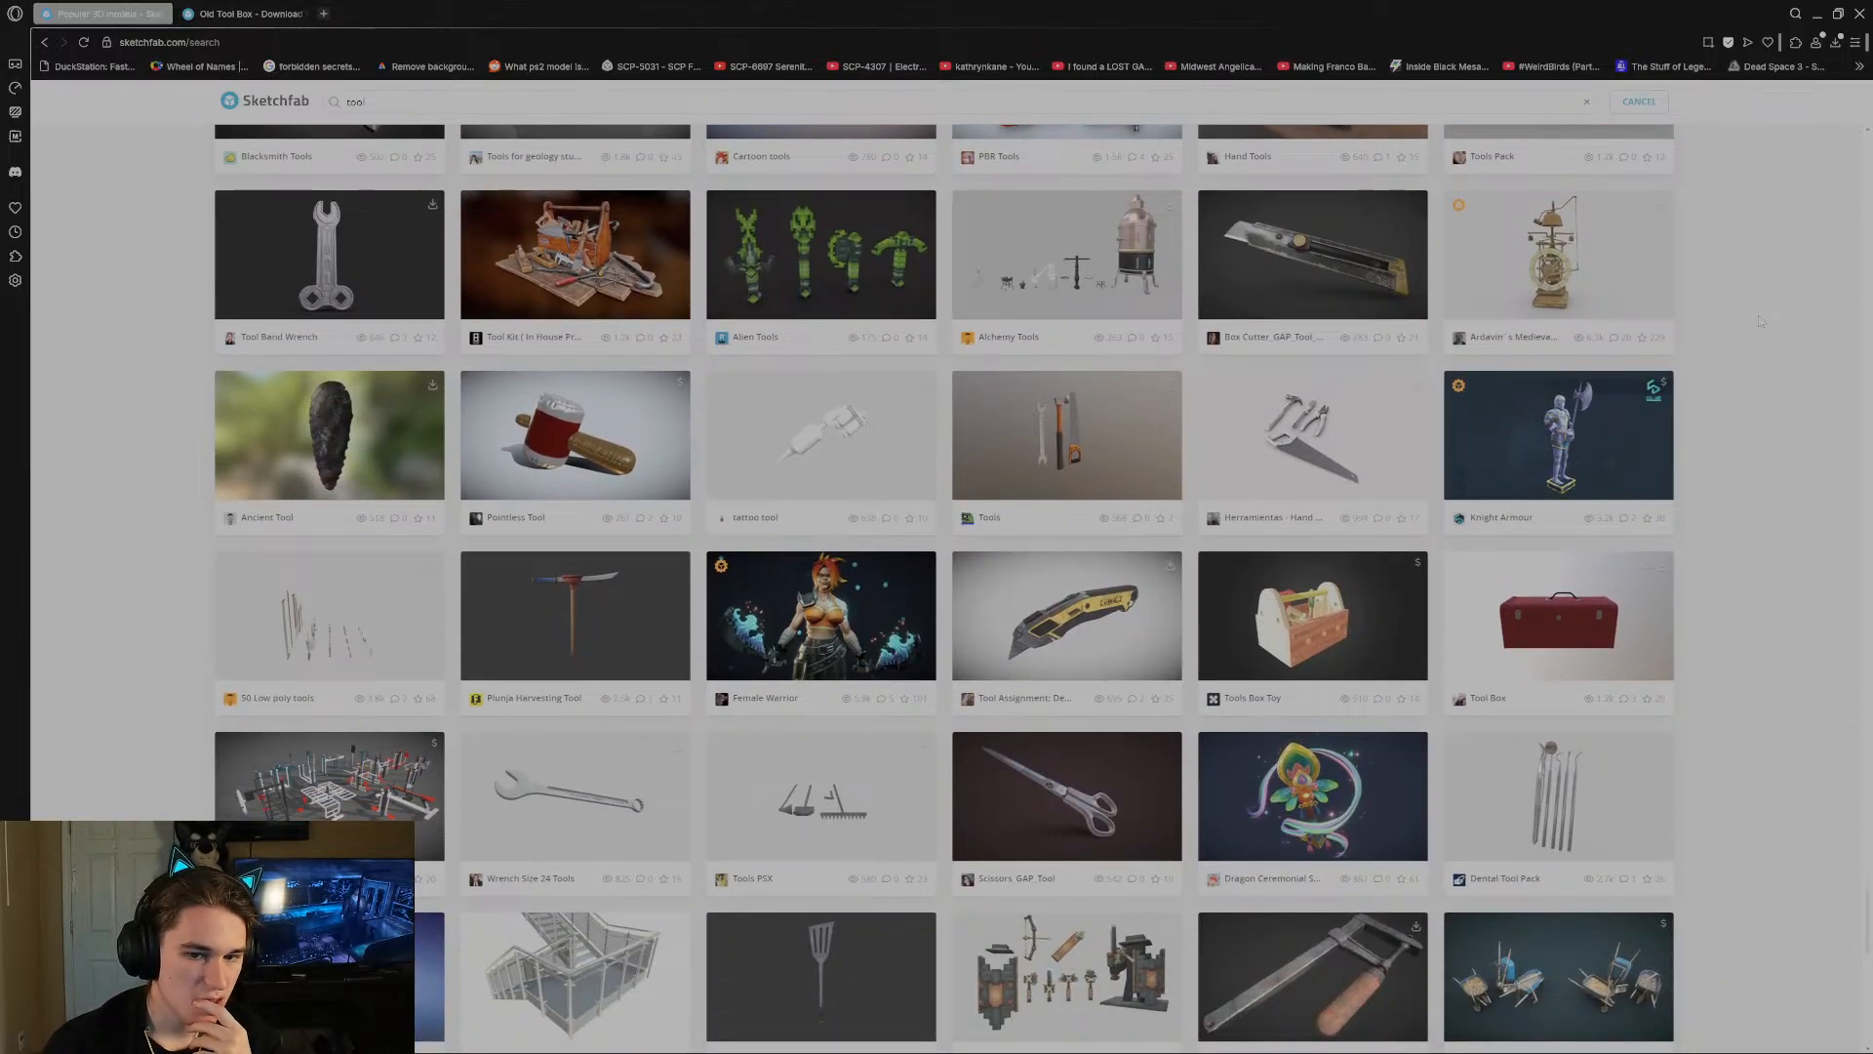
{"action": "scroll", "coordinate": [1761, 321], "scroll_direction": "down", "scroll_amount": 3}
{"action": "scroll", "coordinate": [1761, 321], "scroll_direction": "down", "scroll_amount": 4}
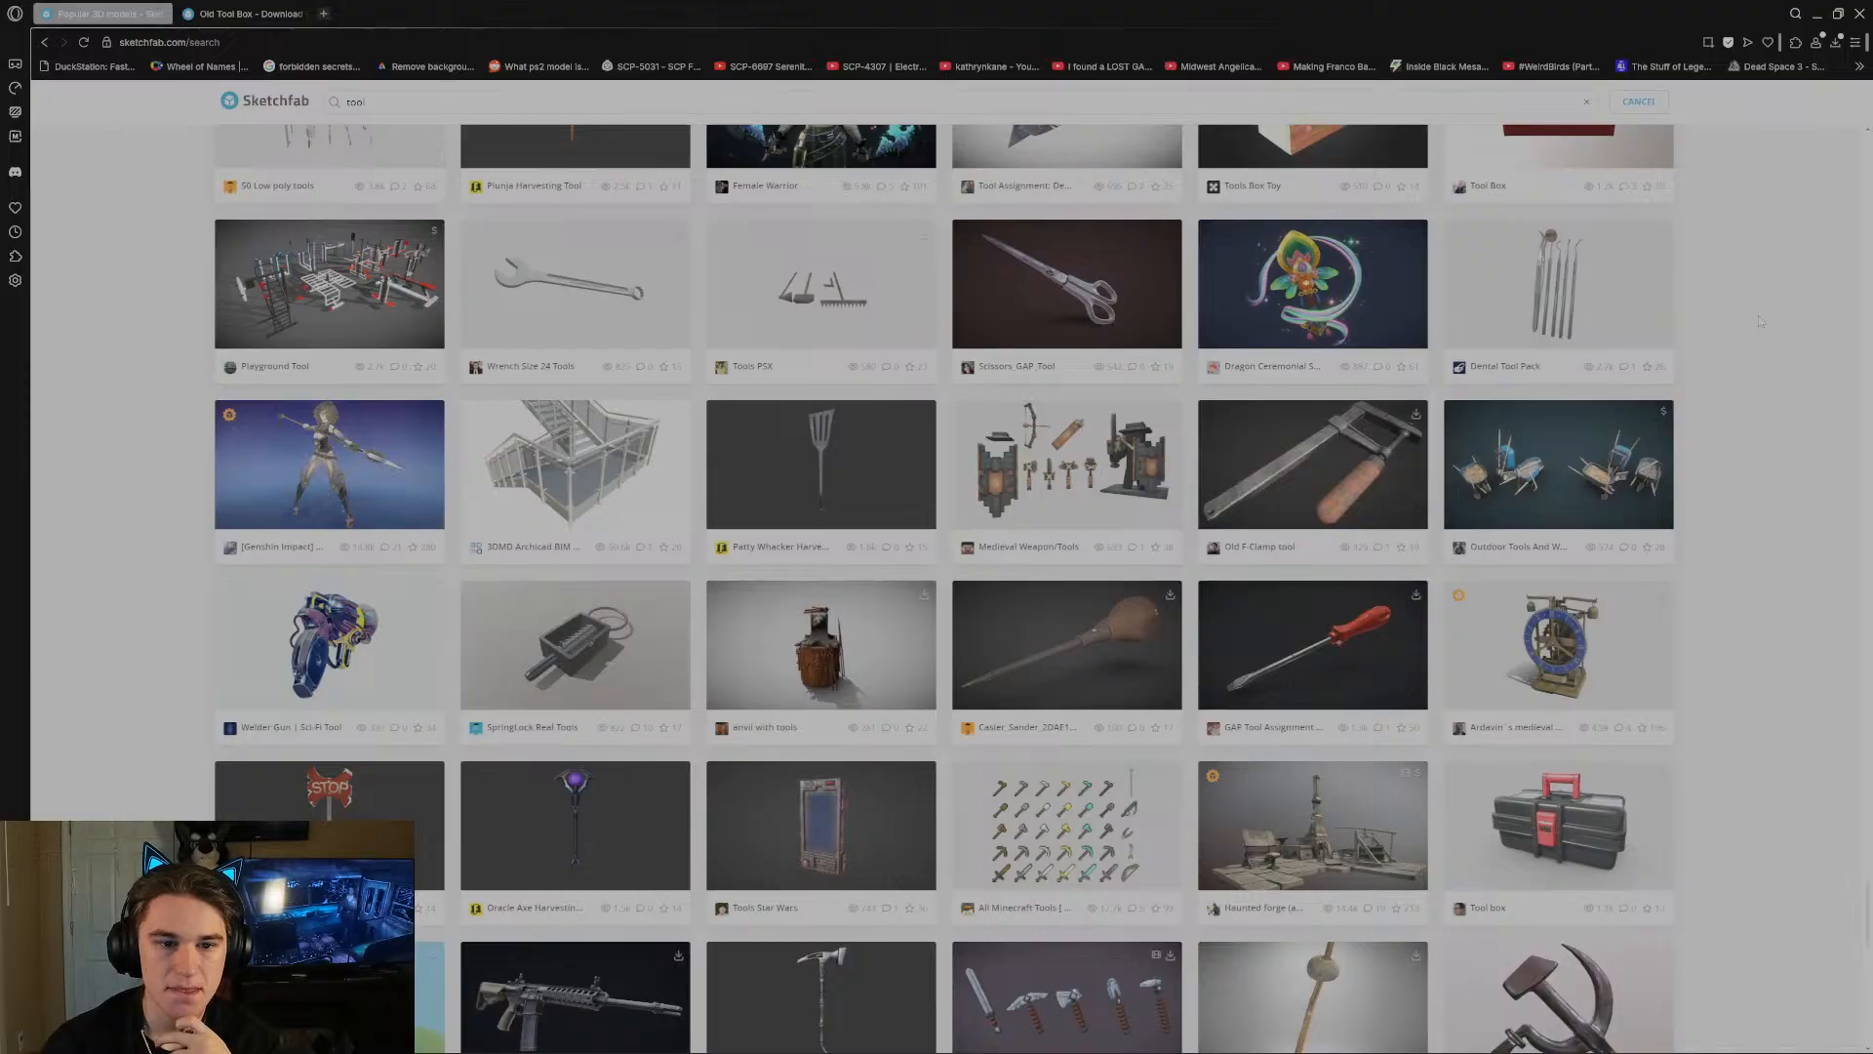
{"action": "scroll", "coordinate": [1069, 443], "scroll_direction": "down", "scroll_amount": 3}
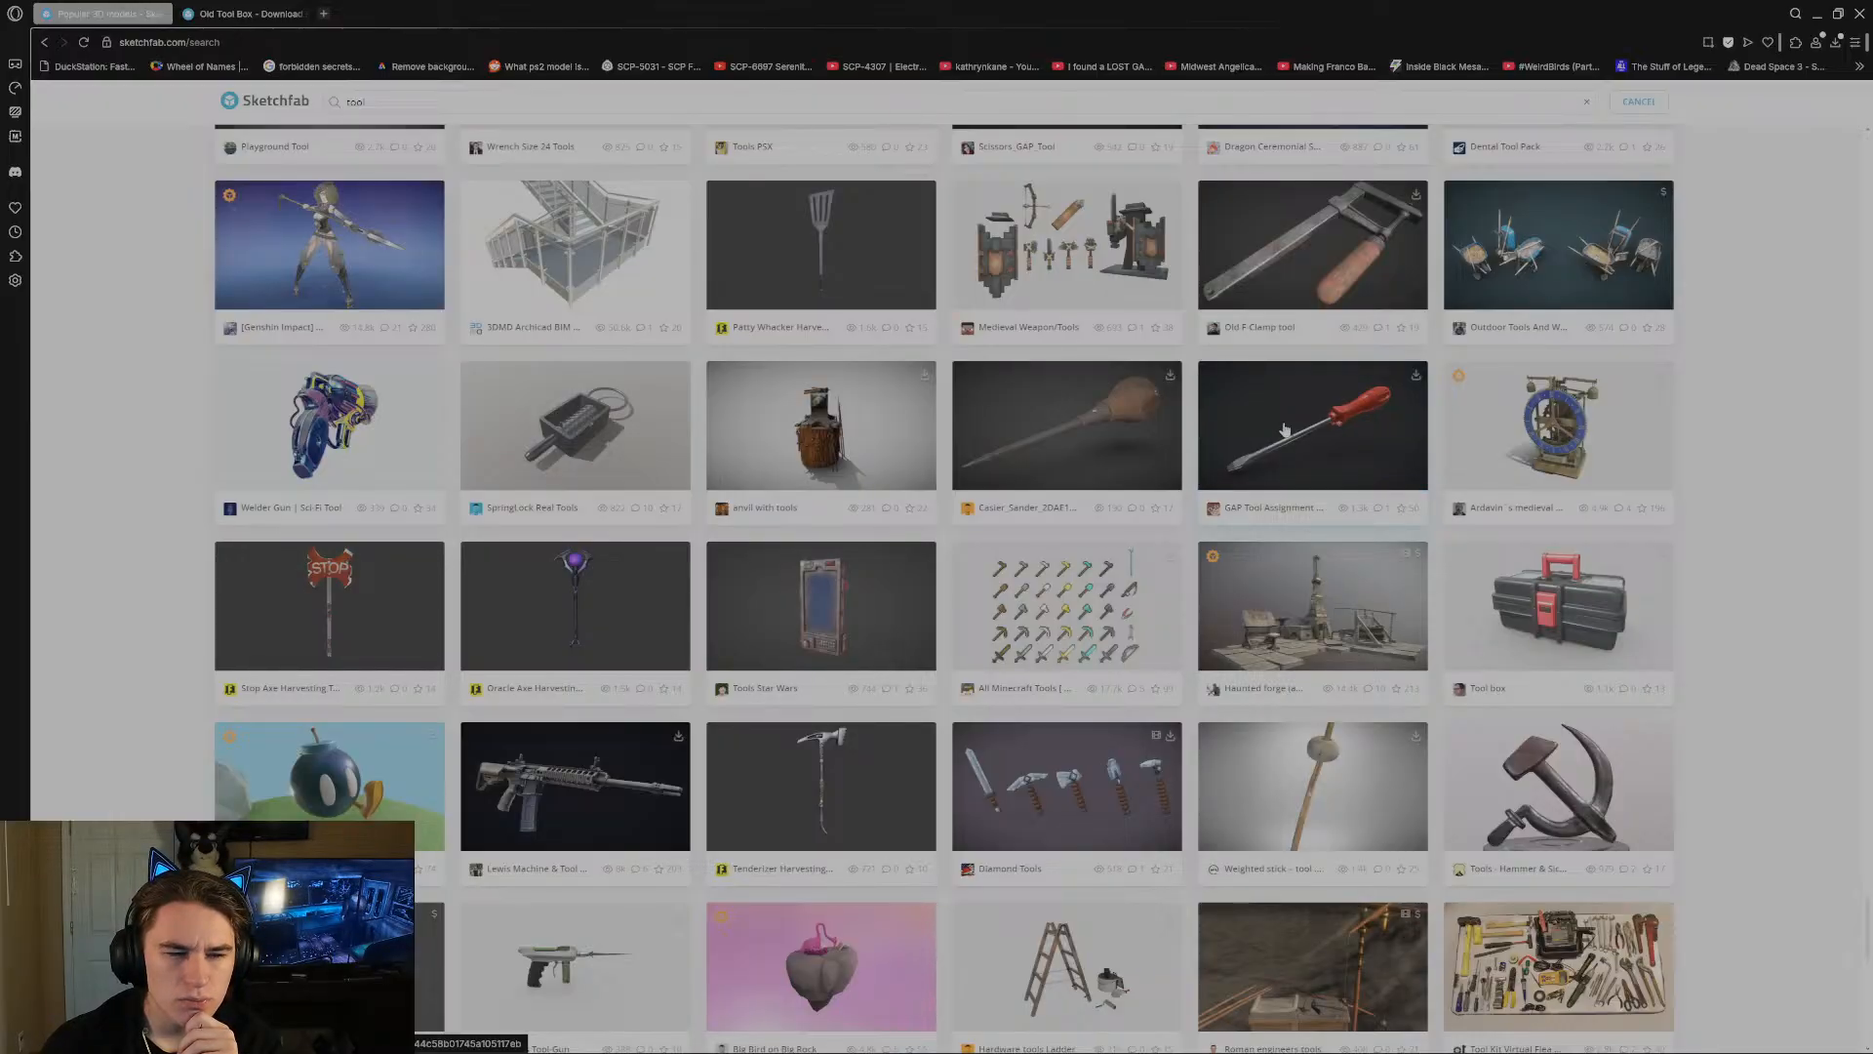
{"action": "scroll", "coordinate": [1285, 431], "scroll_direction": "down", "scroll_amount": 7}
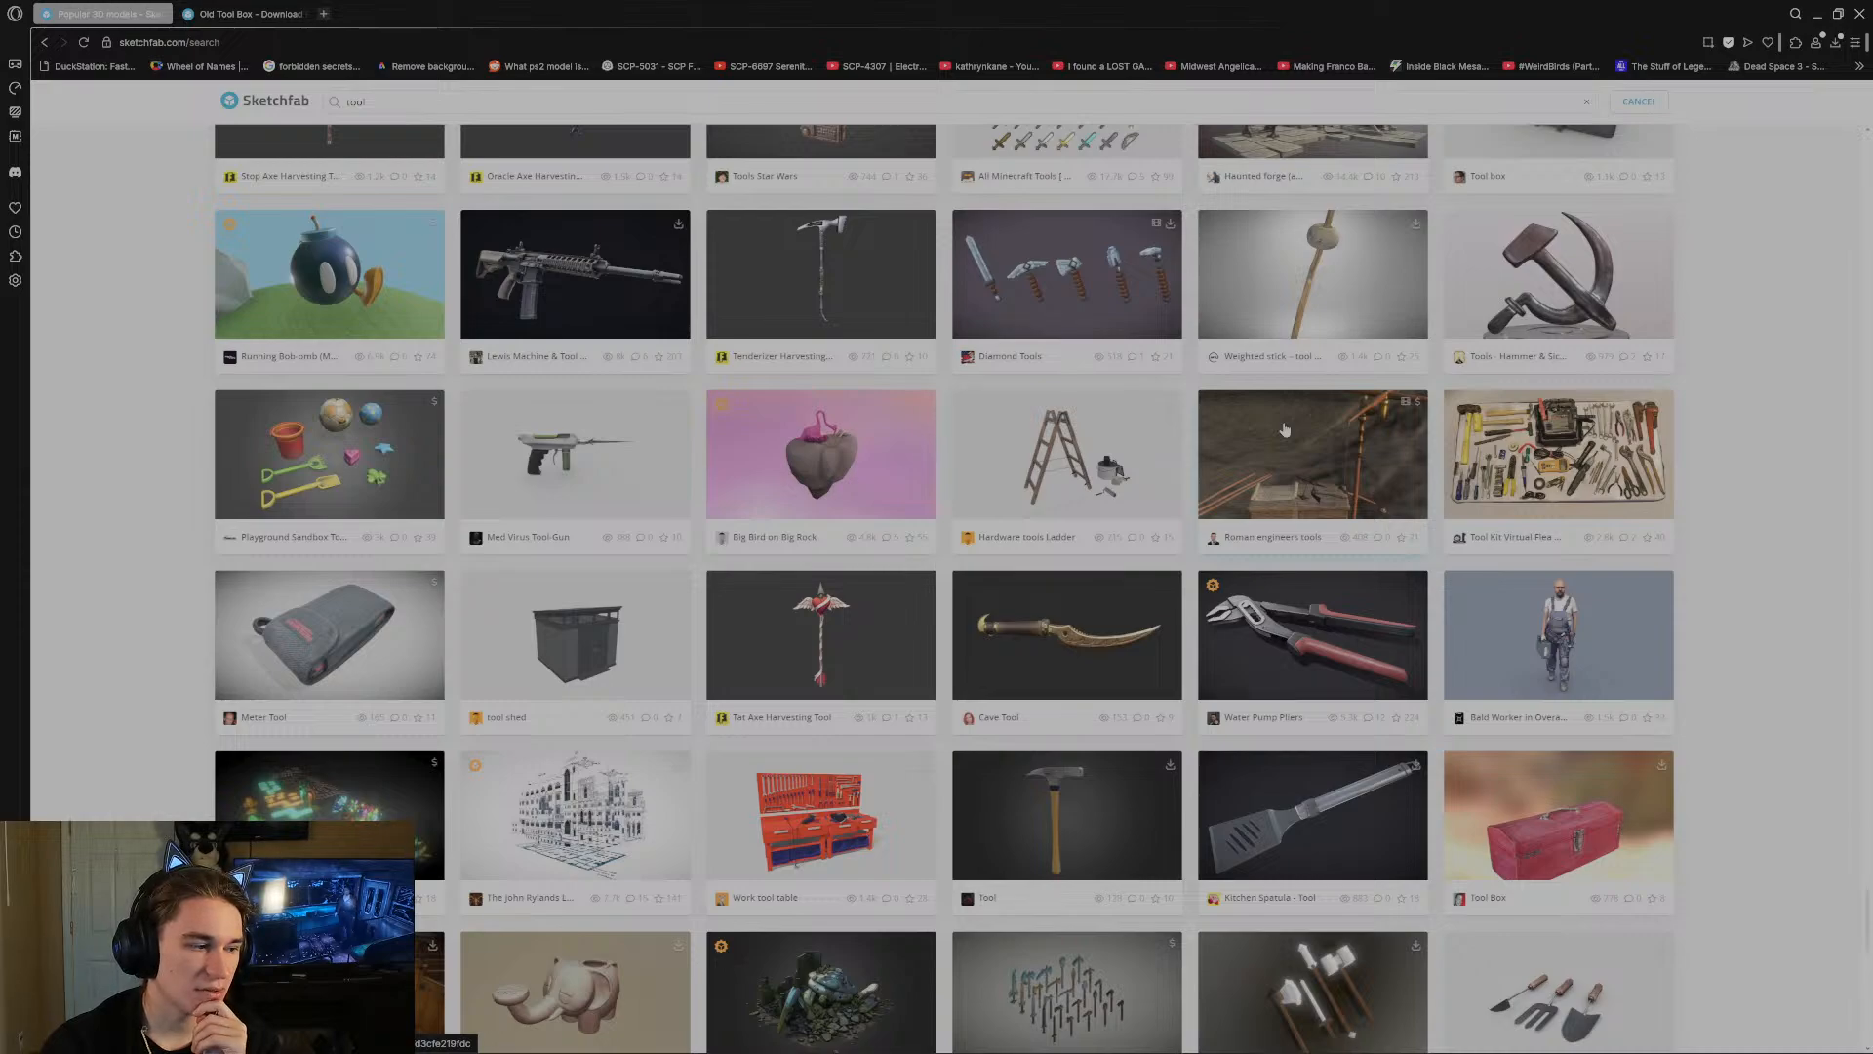
{"action": "scroll", "coordinate": [1285, 430], "scroll_direction": "down", "scroll_amount": 9}
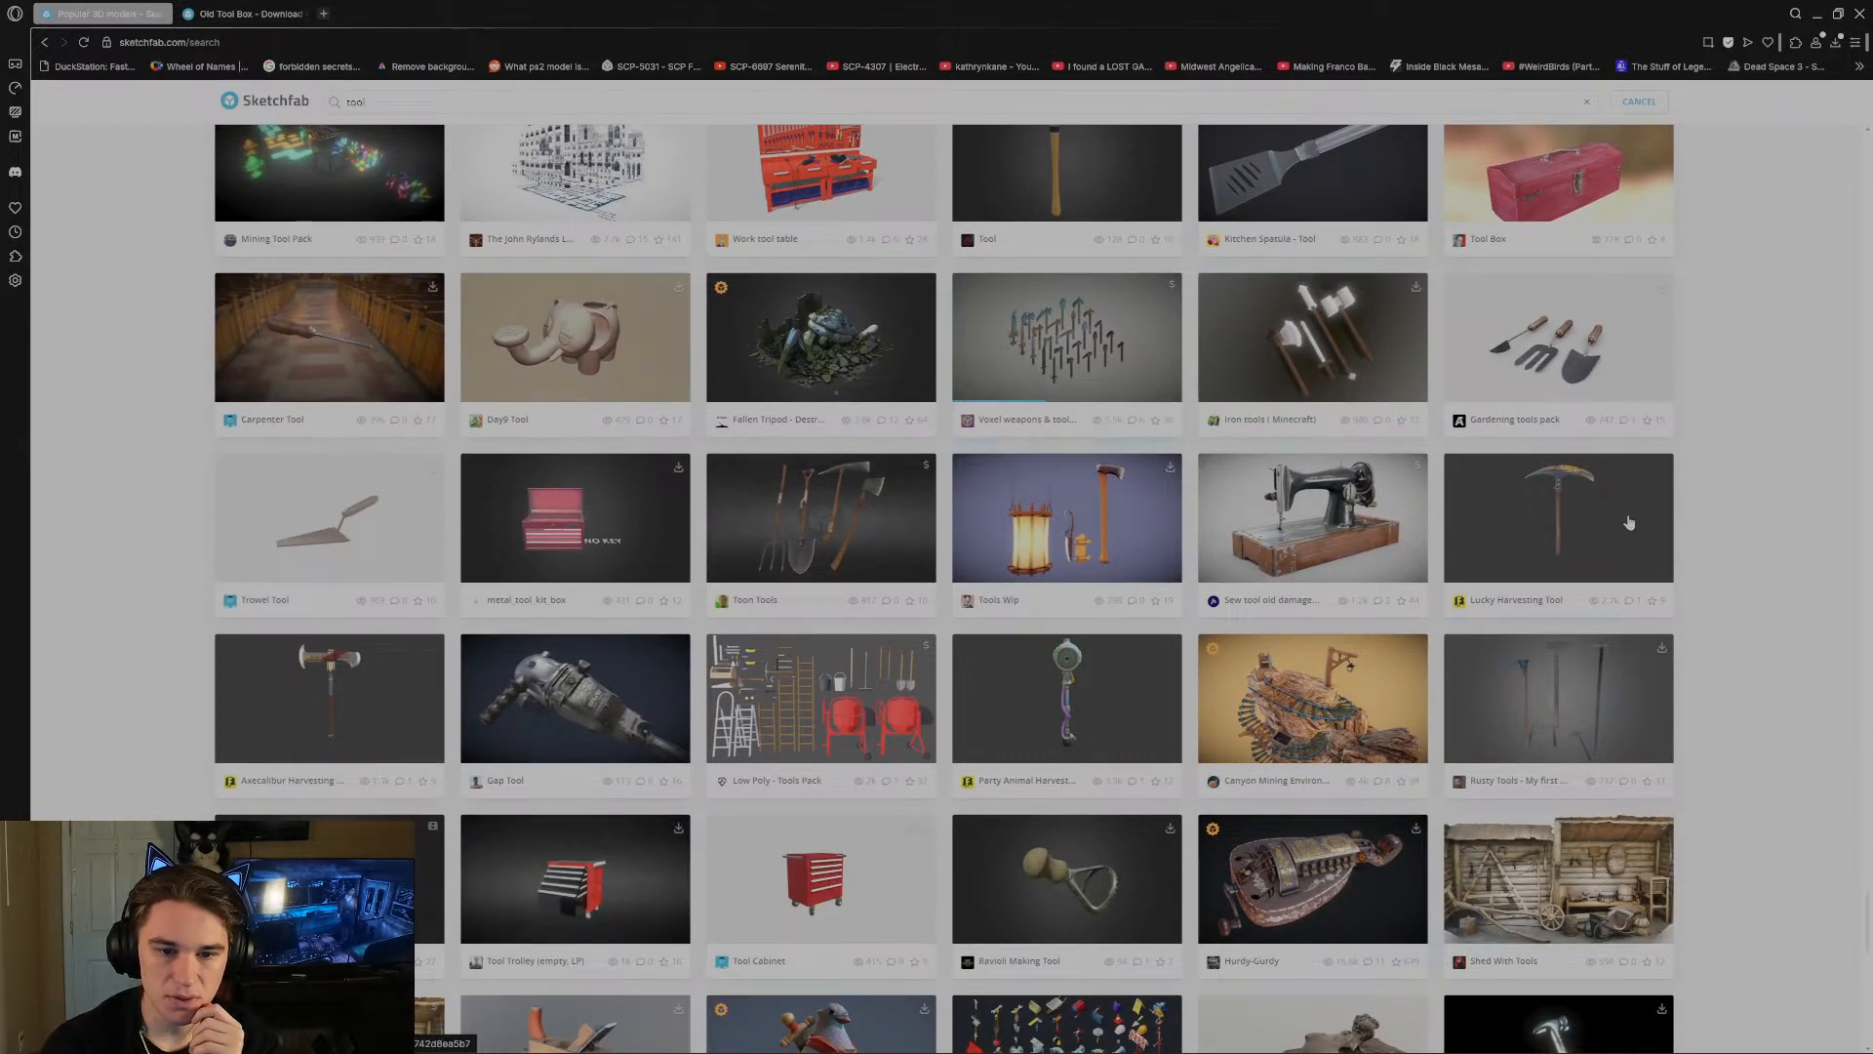
{"action": "scroll", "coordinate": [1624, 525], "scroll_direction": "down", "scroll_amount": 2}
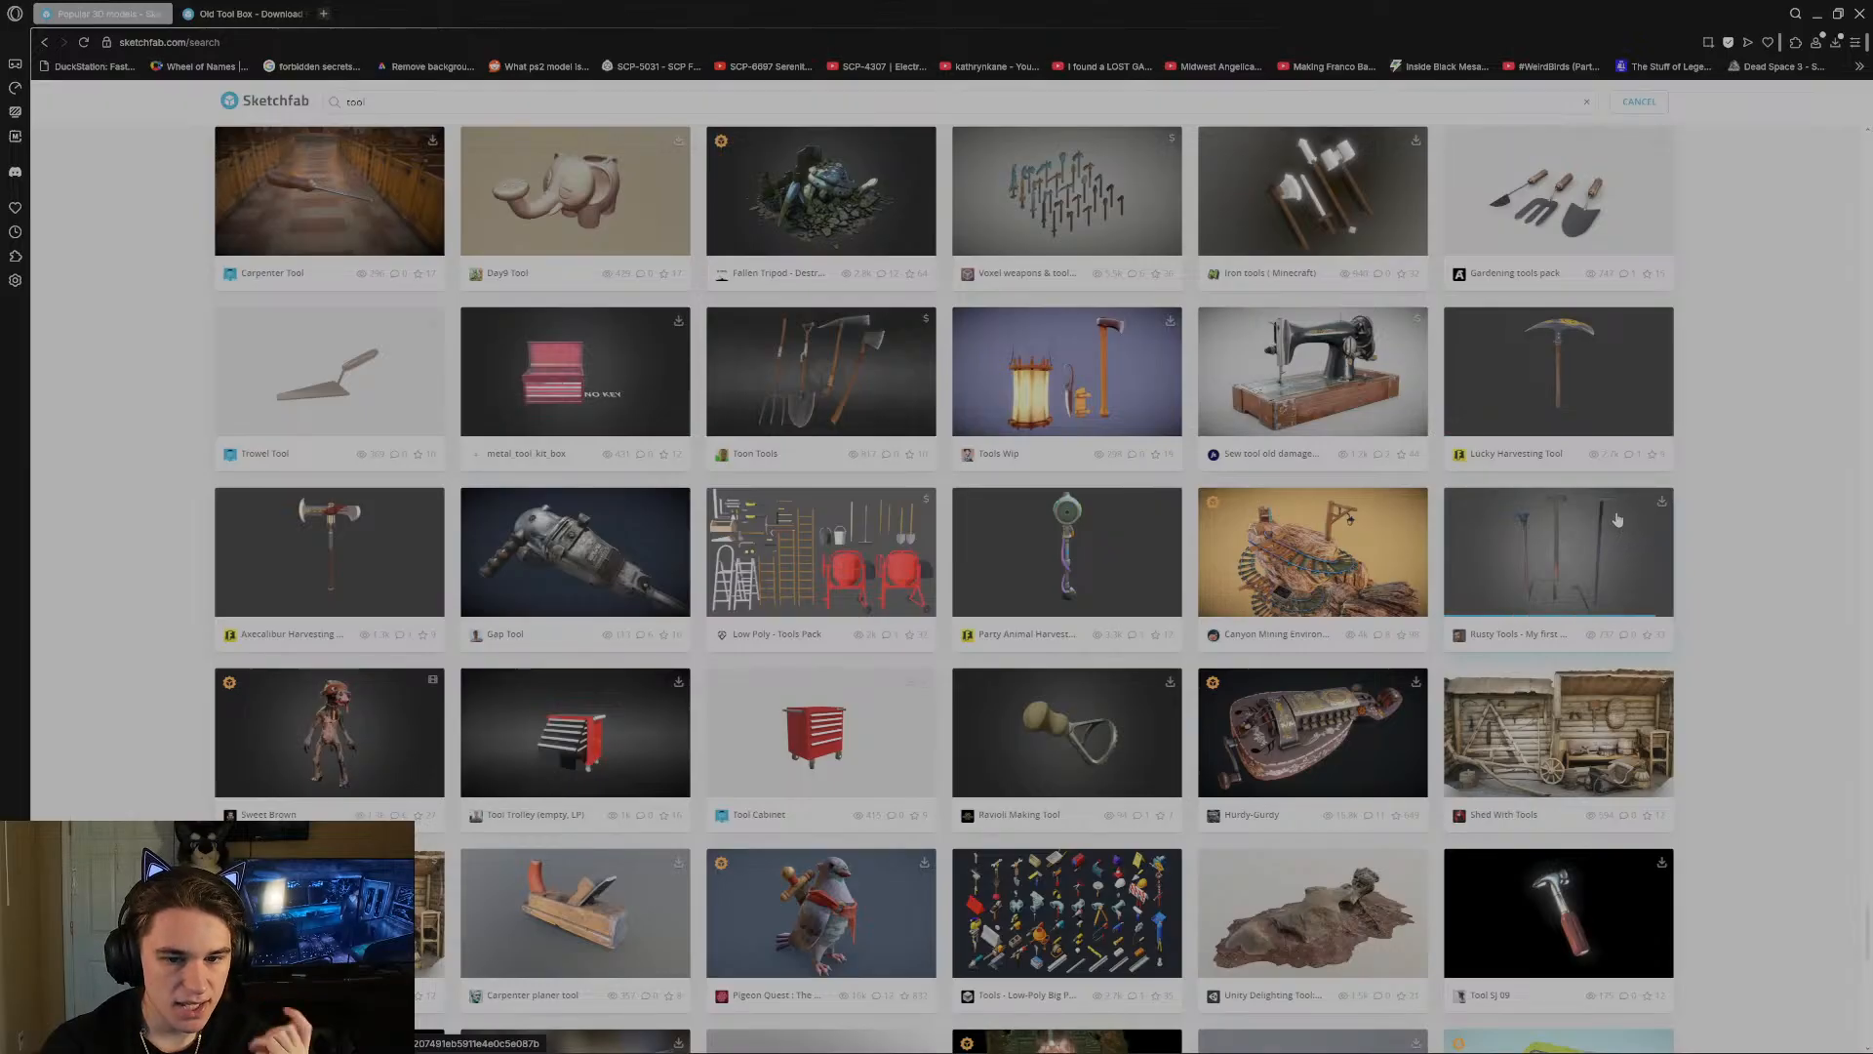
{"action": "scroll", "coordinate": [1617, 519], "scroll_direction": "down", "scroll_amount": 4}
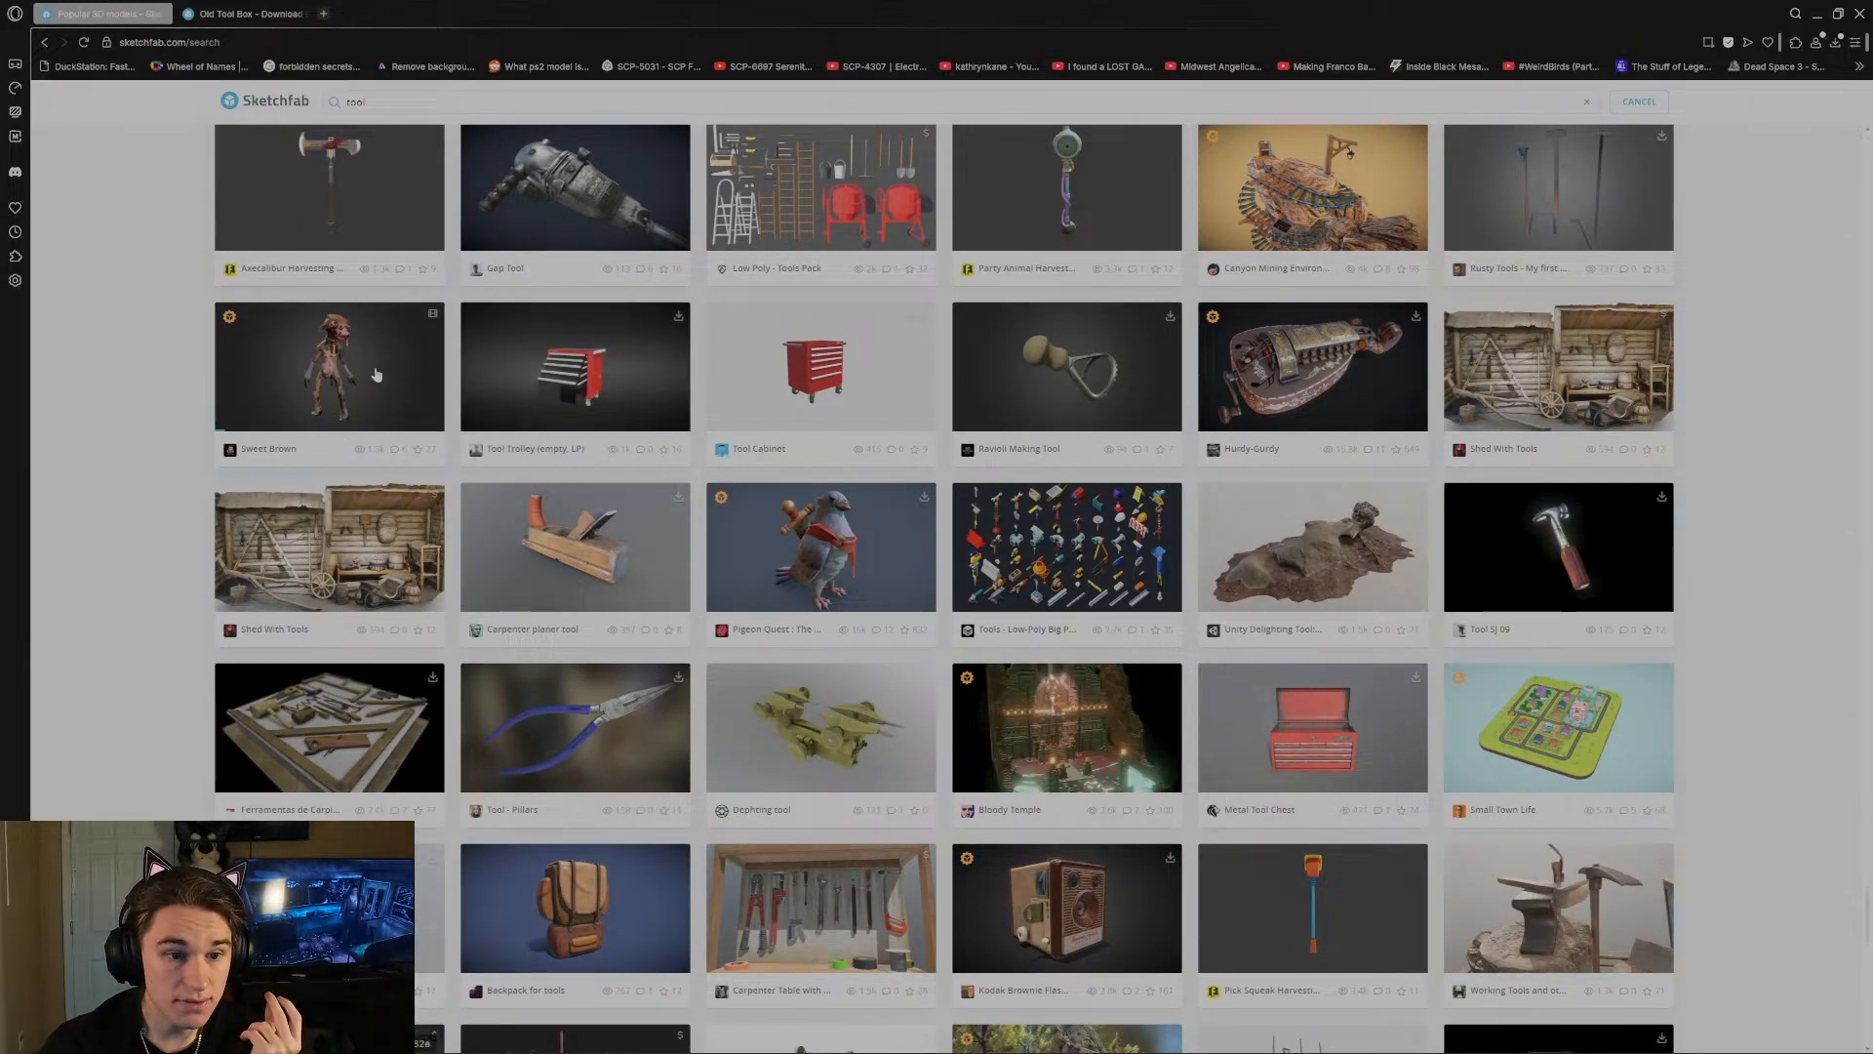
{"action": "scroll", "coordinate": [1642, 423], "scroll_direction": "down", "scroll_amount": 4}
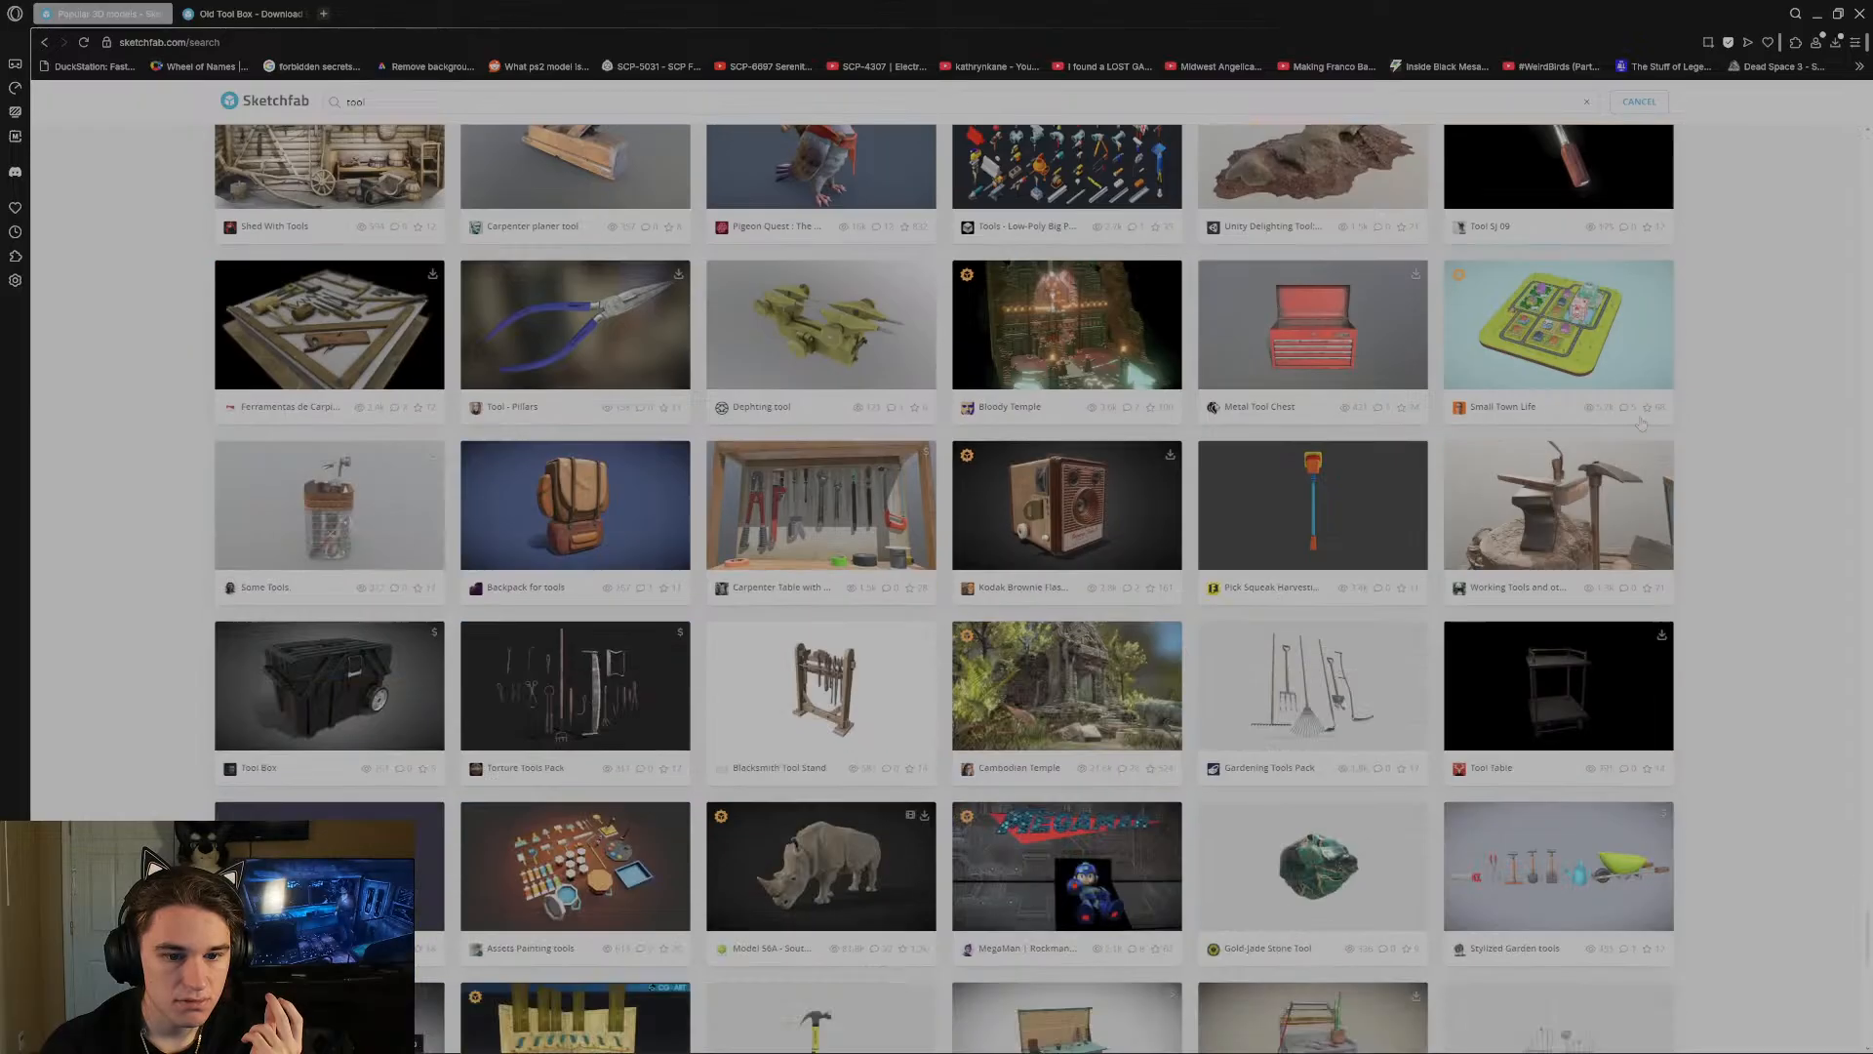
{"action": "scroll", "coordinate": [1642, 423], "scroll_direction": "down", "scroll_amount": 2}
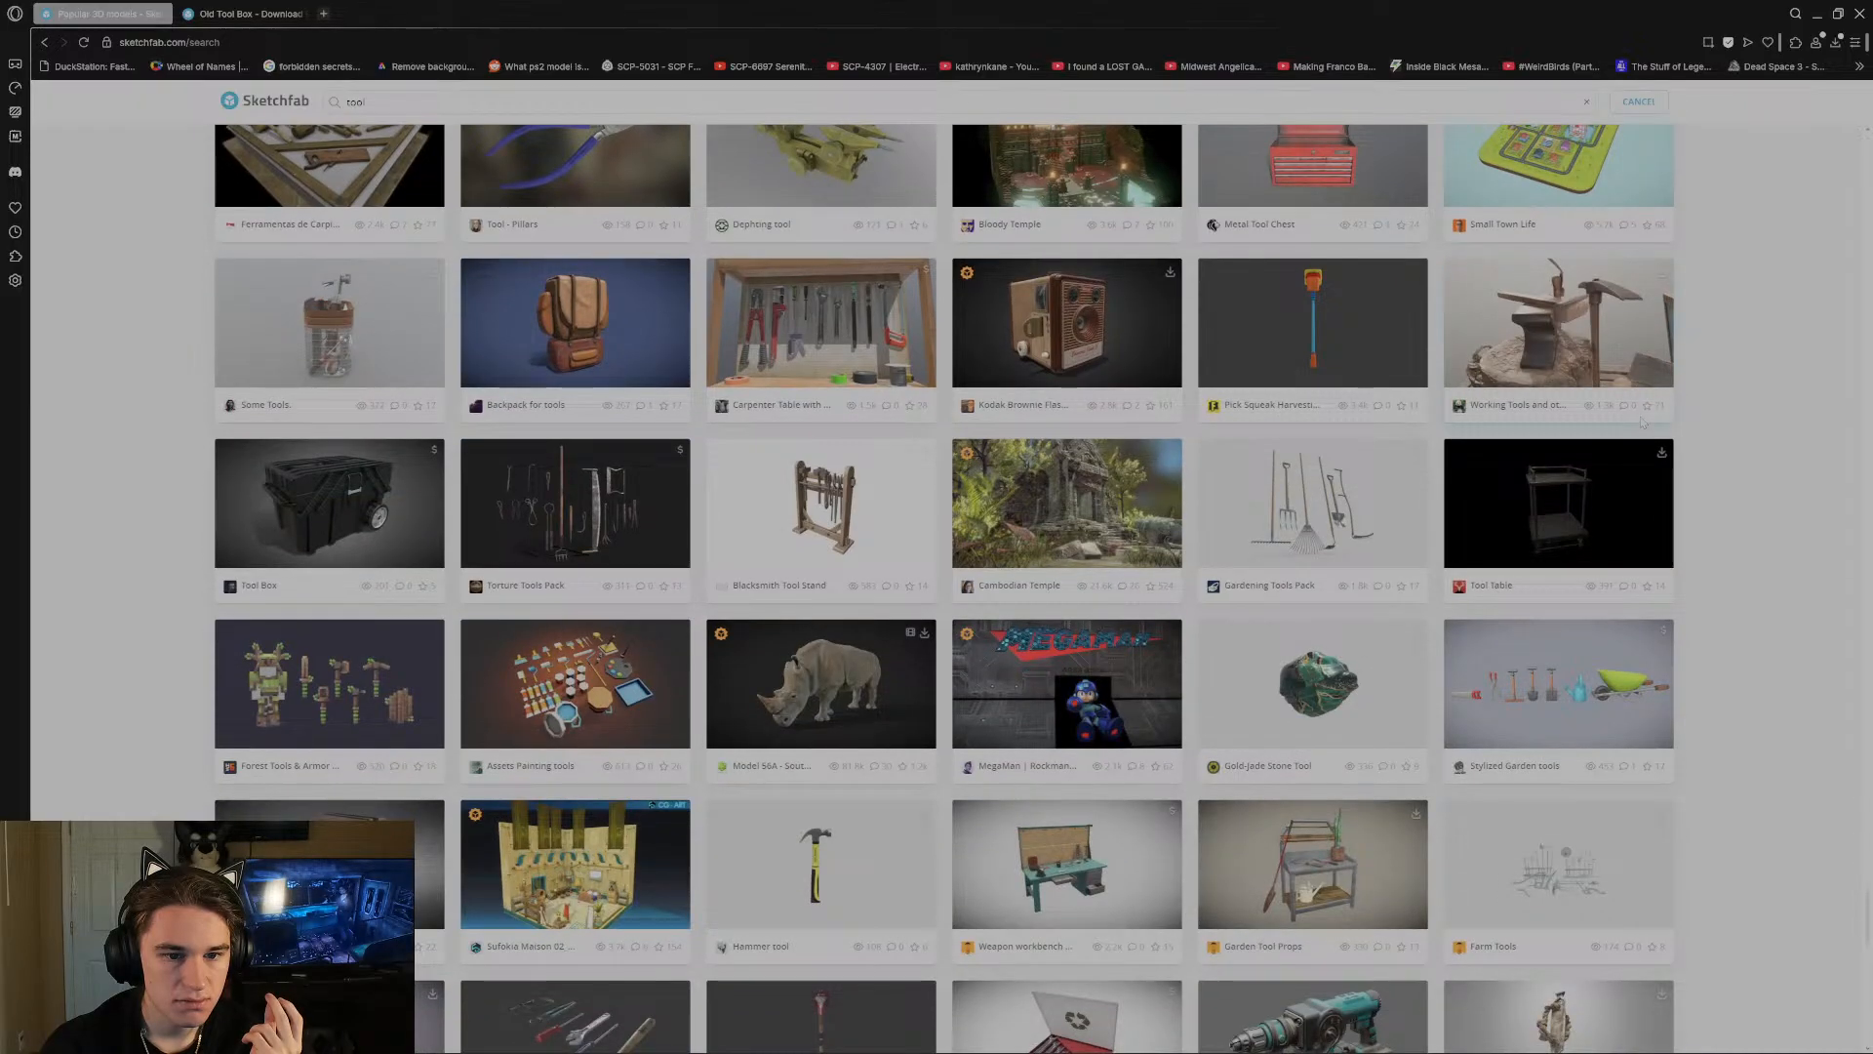
Close the browser window and, back in Blender, import old_tool_box.glb from the Downloads folder as glTF 2.0.
{"action": "left_click", "coordinate": [1862, 9]}
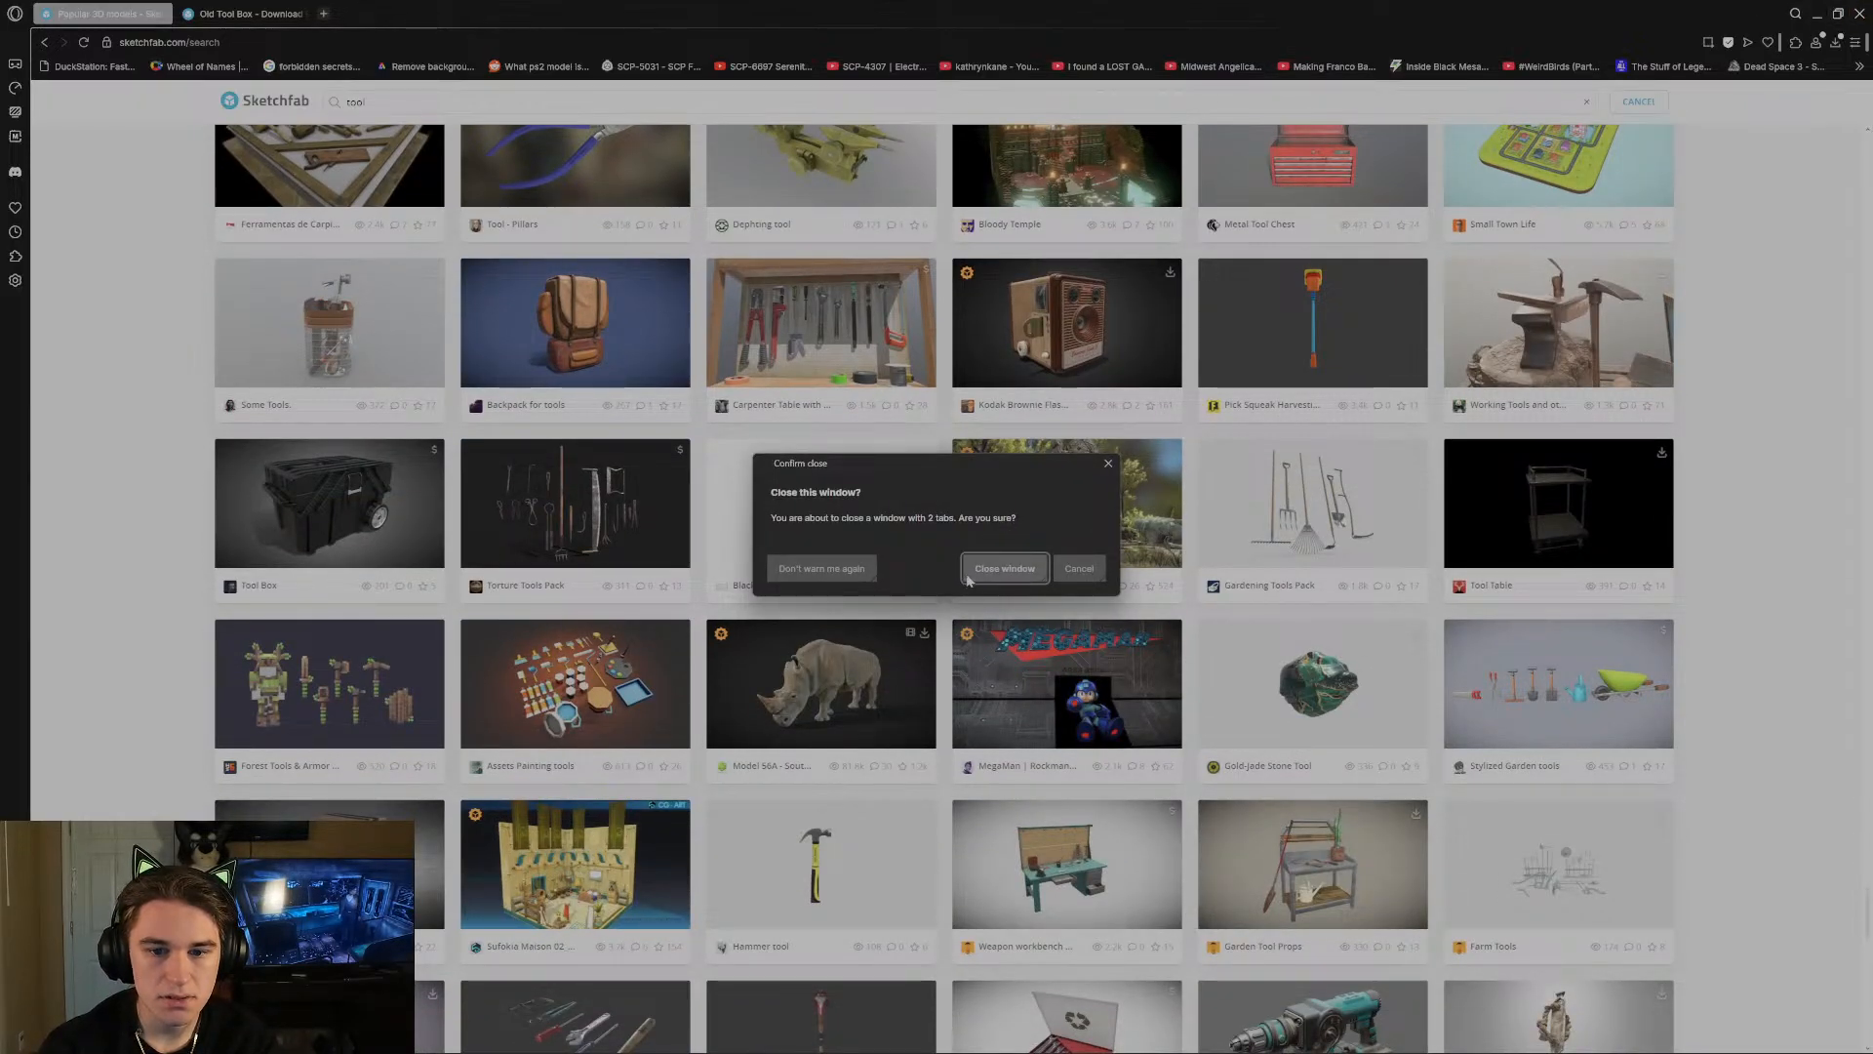
{"action": "left_click", "coordinate": [1004, 569]}
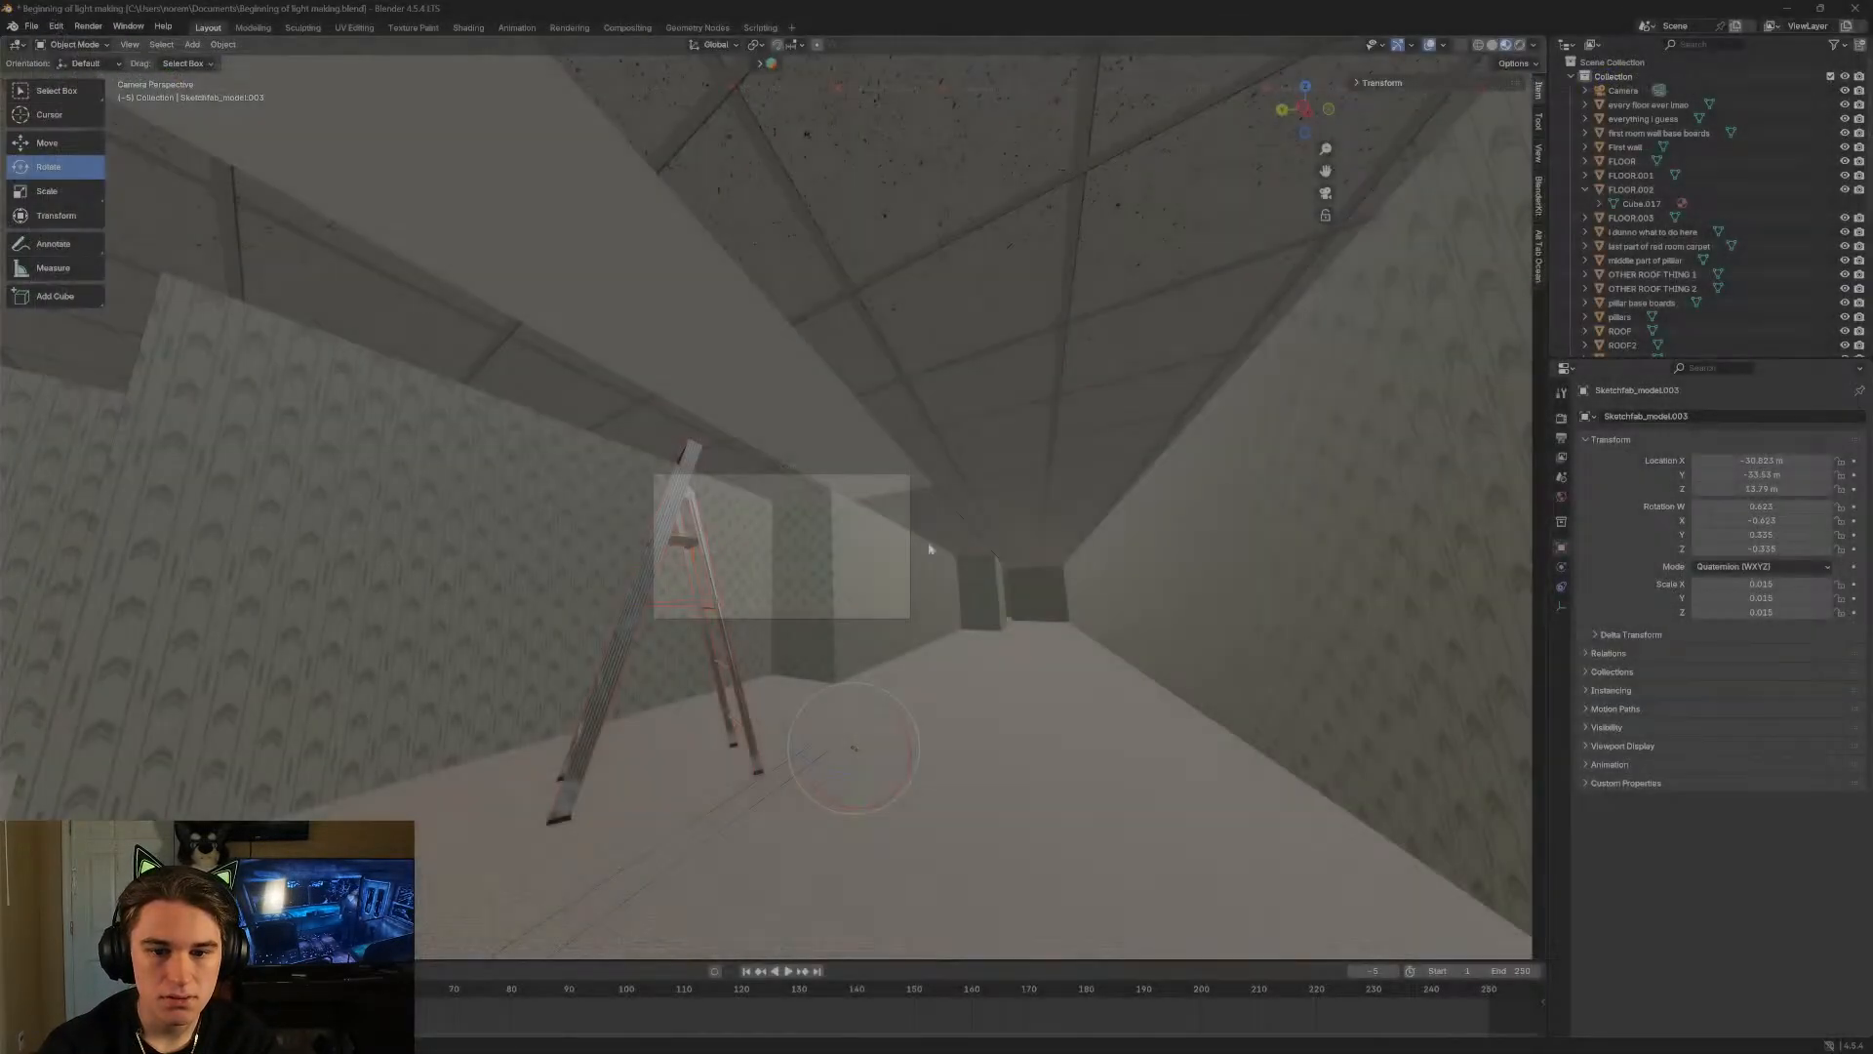
{"action": "left_click", "coordinate": [31, 25]}
{"action": "mouse_move", "coordinate": [77, 234]}
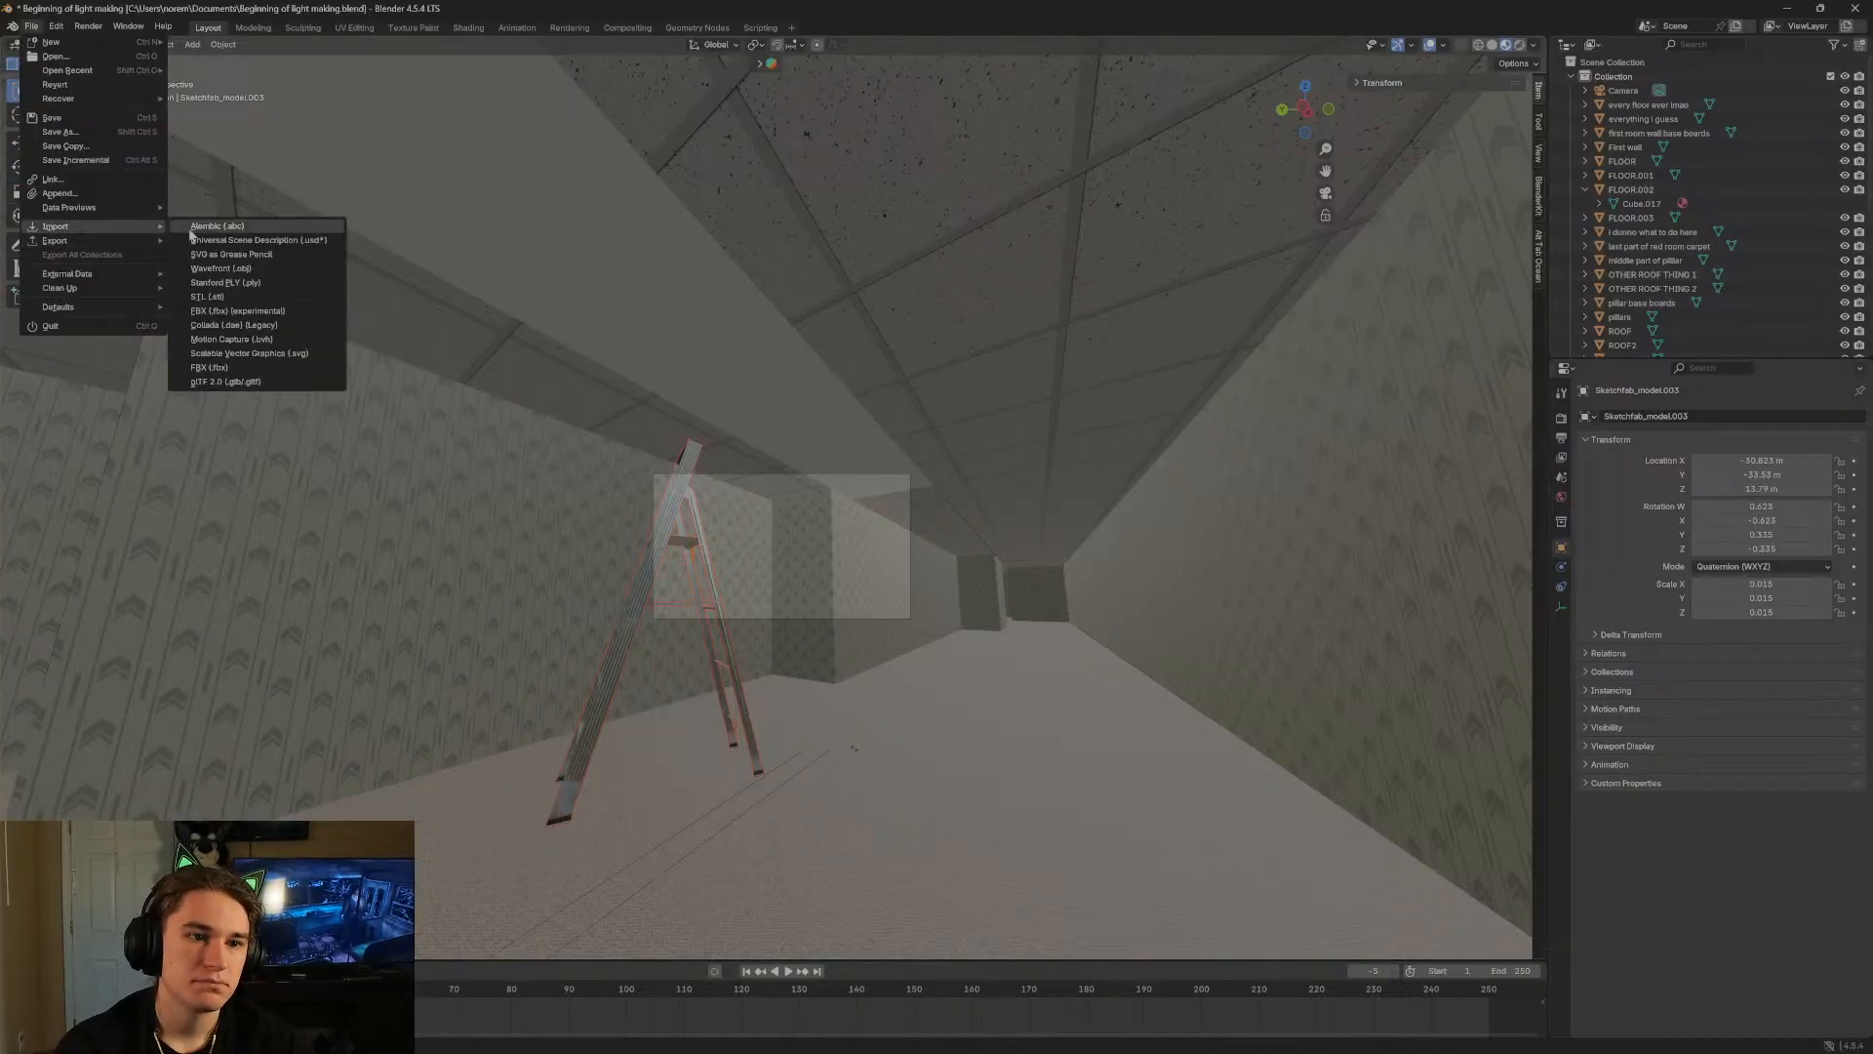
{"action": "left_click", "coordinate": [255, 381]}
{"action": "scroll", "coordinate": [900, 501], "scroll_direction": "down", "scroll_amount": 4}
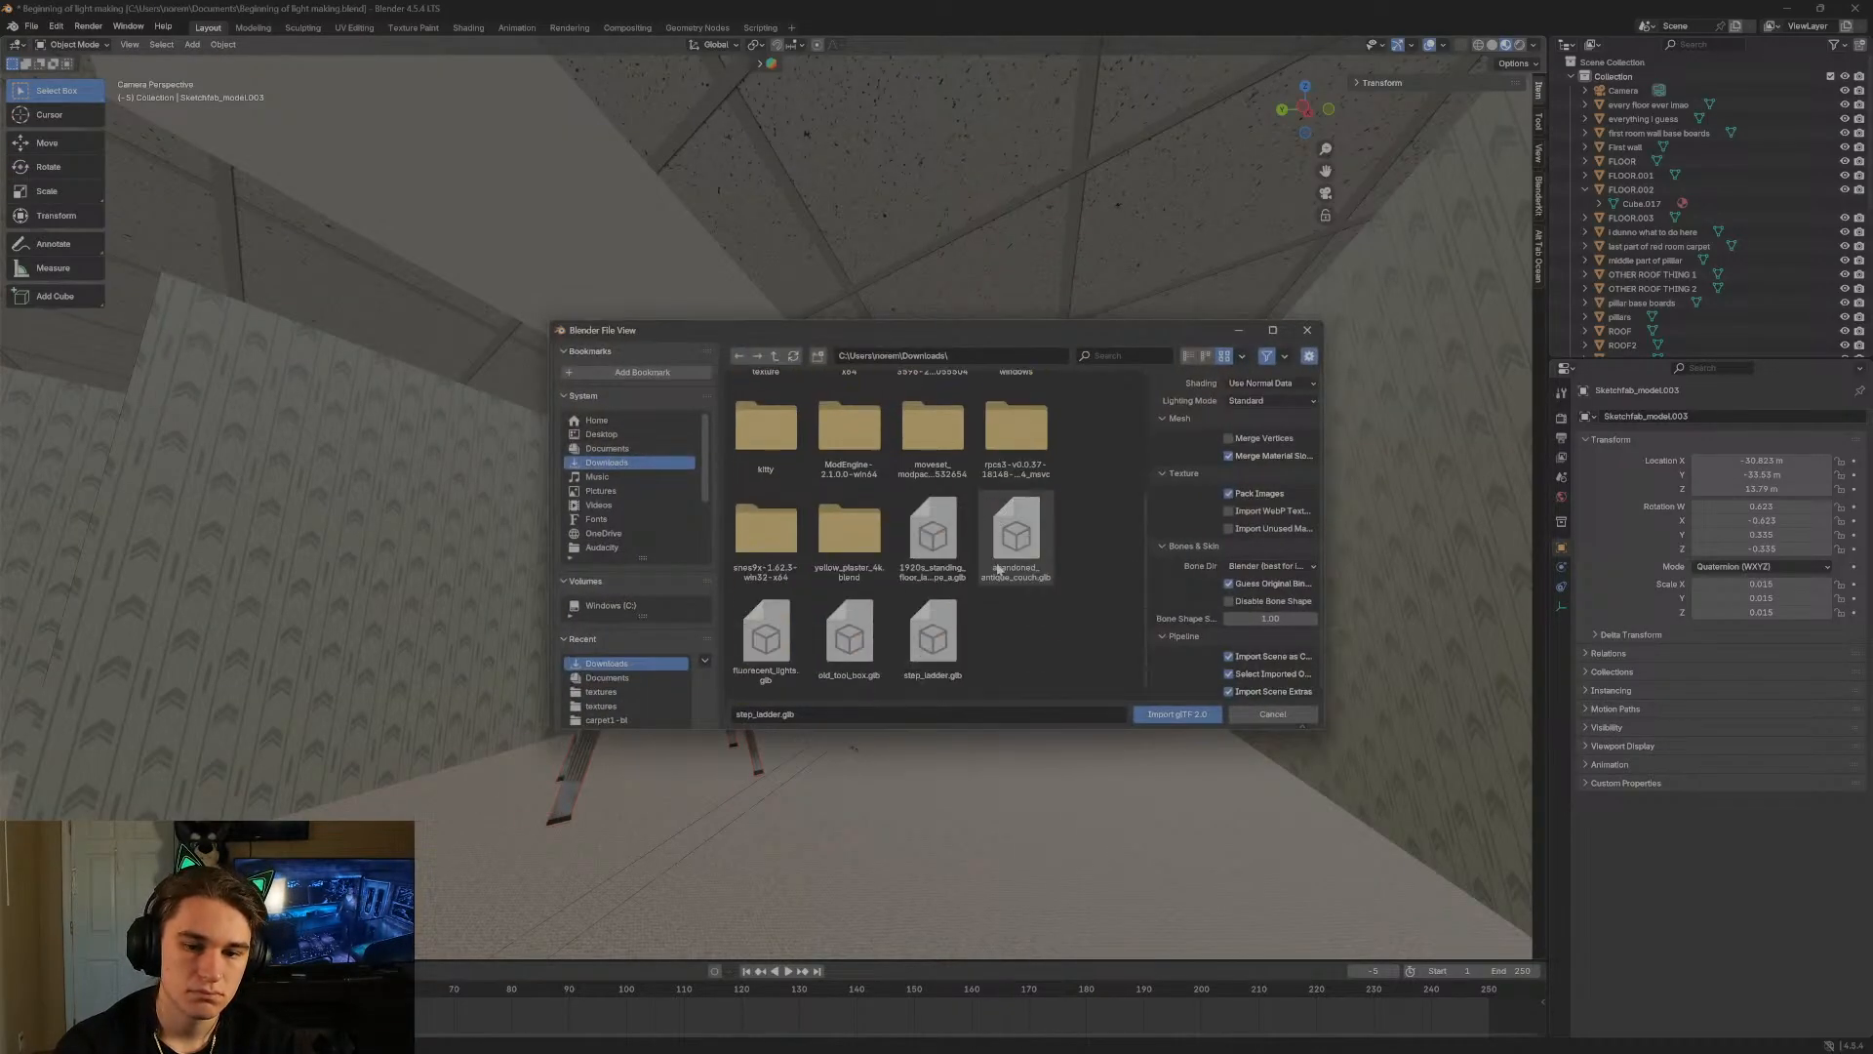
{"action": "left_click", "coordinate": [876, 657]}
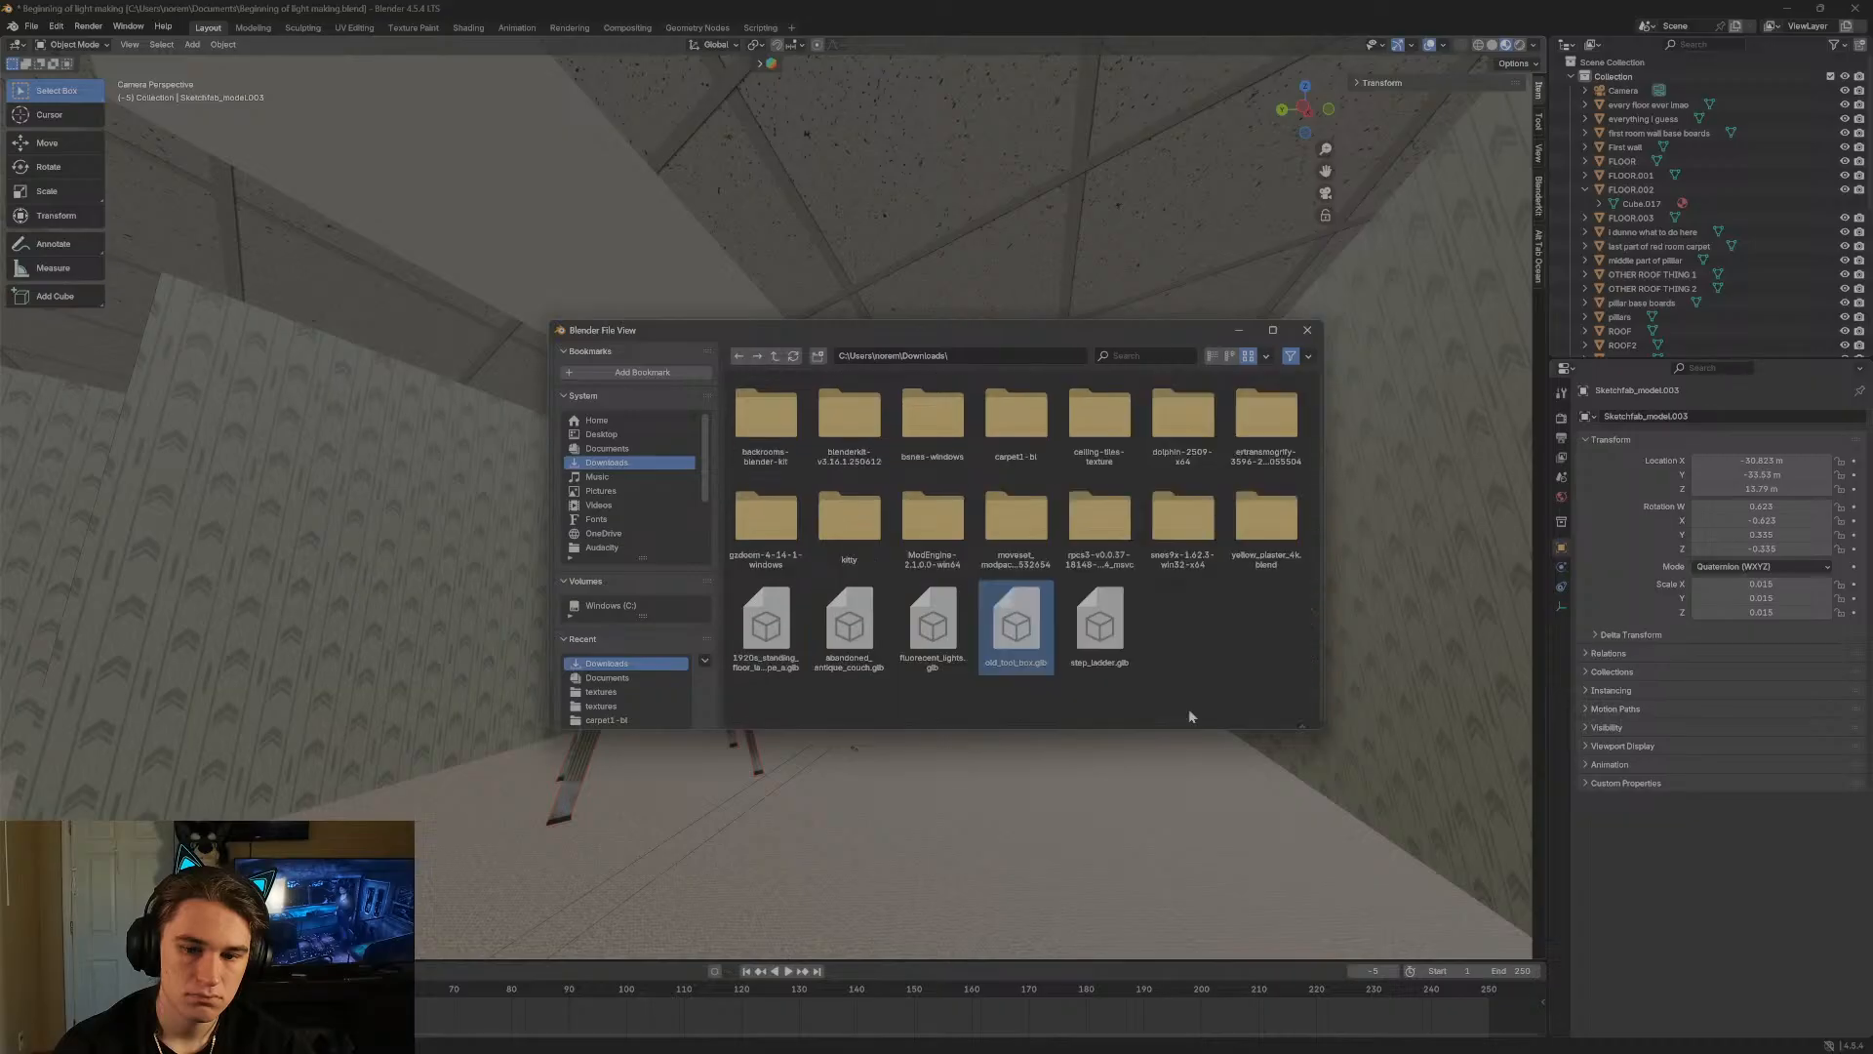
{"action": "left_click", "coordinate": [1188, 709]}
Move the oversized imported tool box away from the middle of the building and scale it down to about 0.072.
{"action": "key", "text": "shift+grave"}
{"action": "key", "text": "w"}
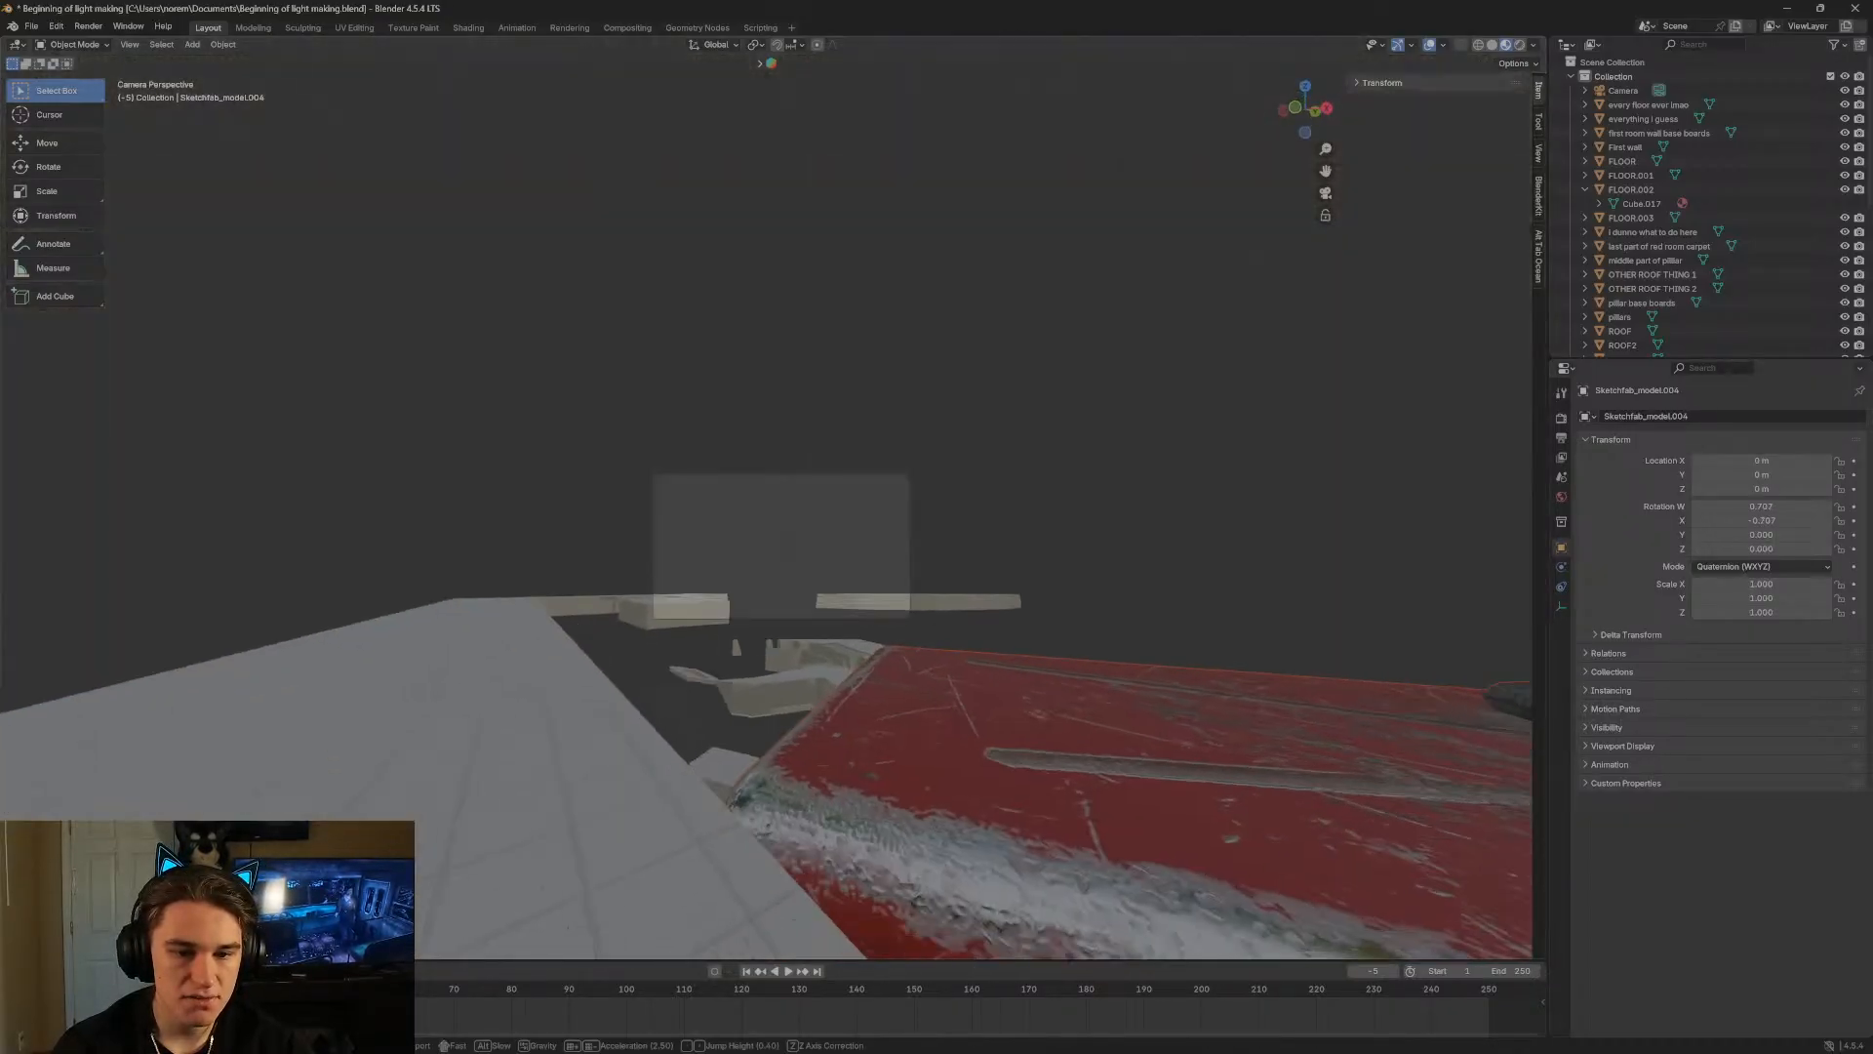
{"action": "key", "text": "s"}
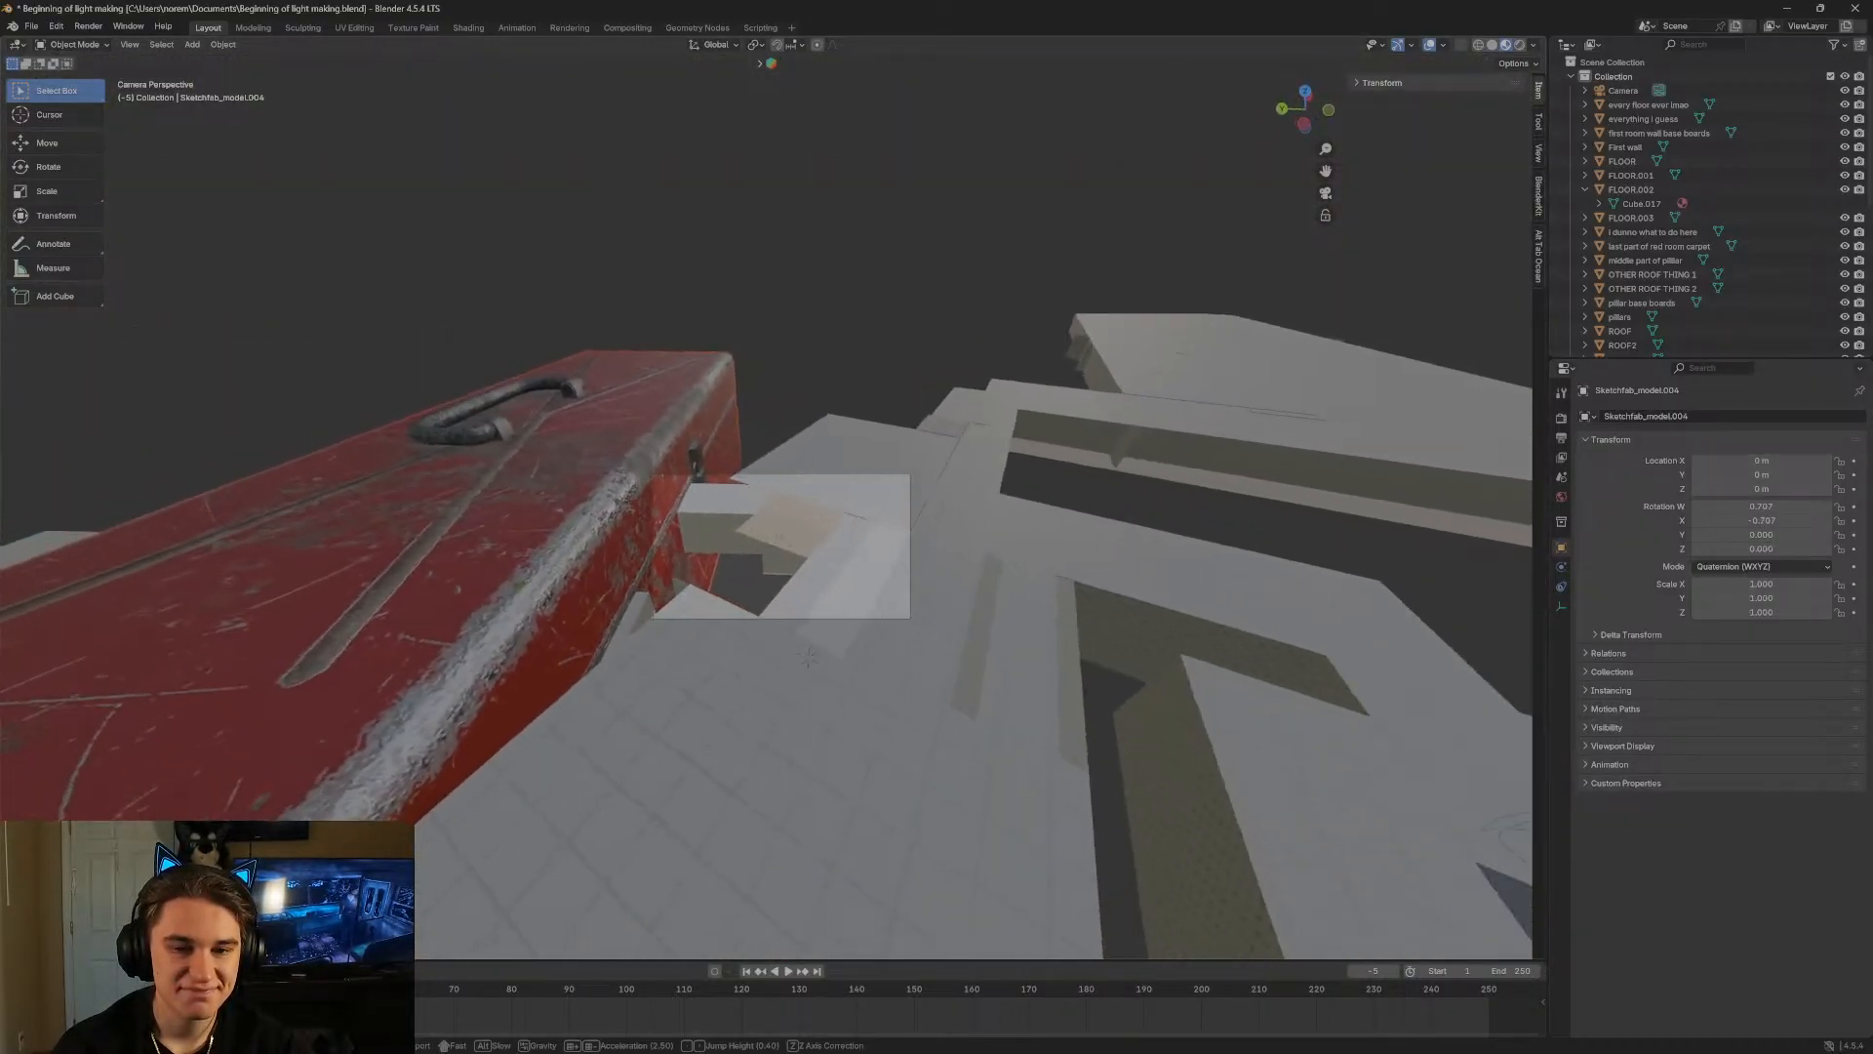
{"action": "key", "text": "s"}
{"action": "key", "text": "w"}
{"action": "key", "text": "s"}
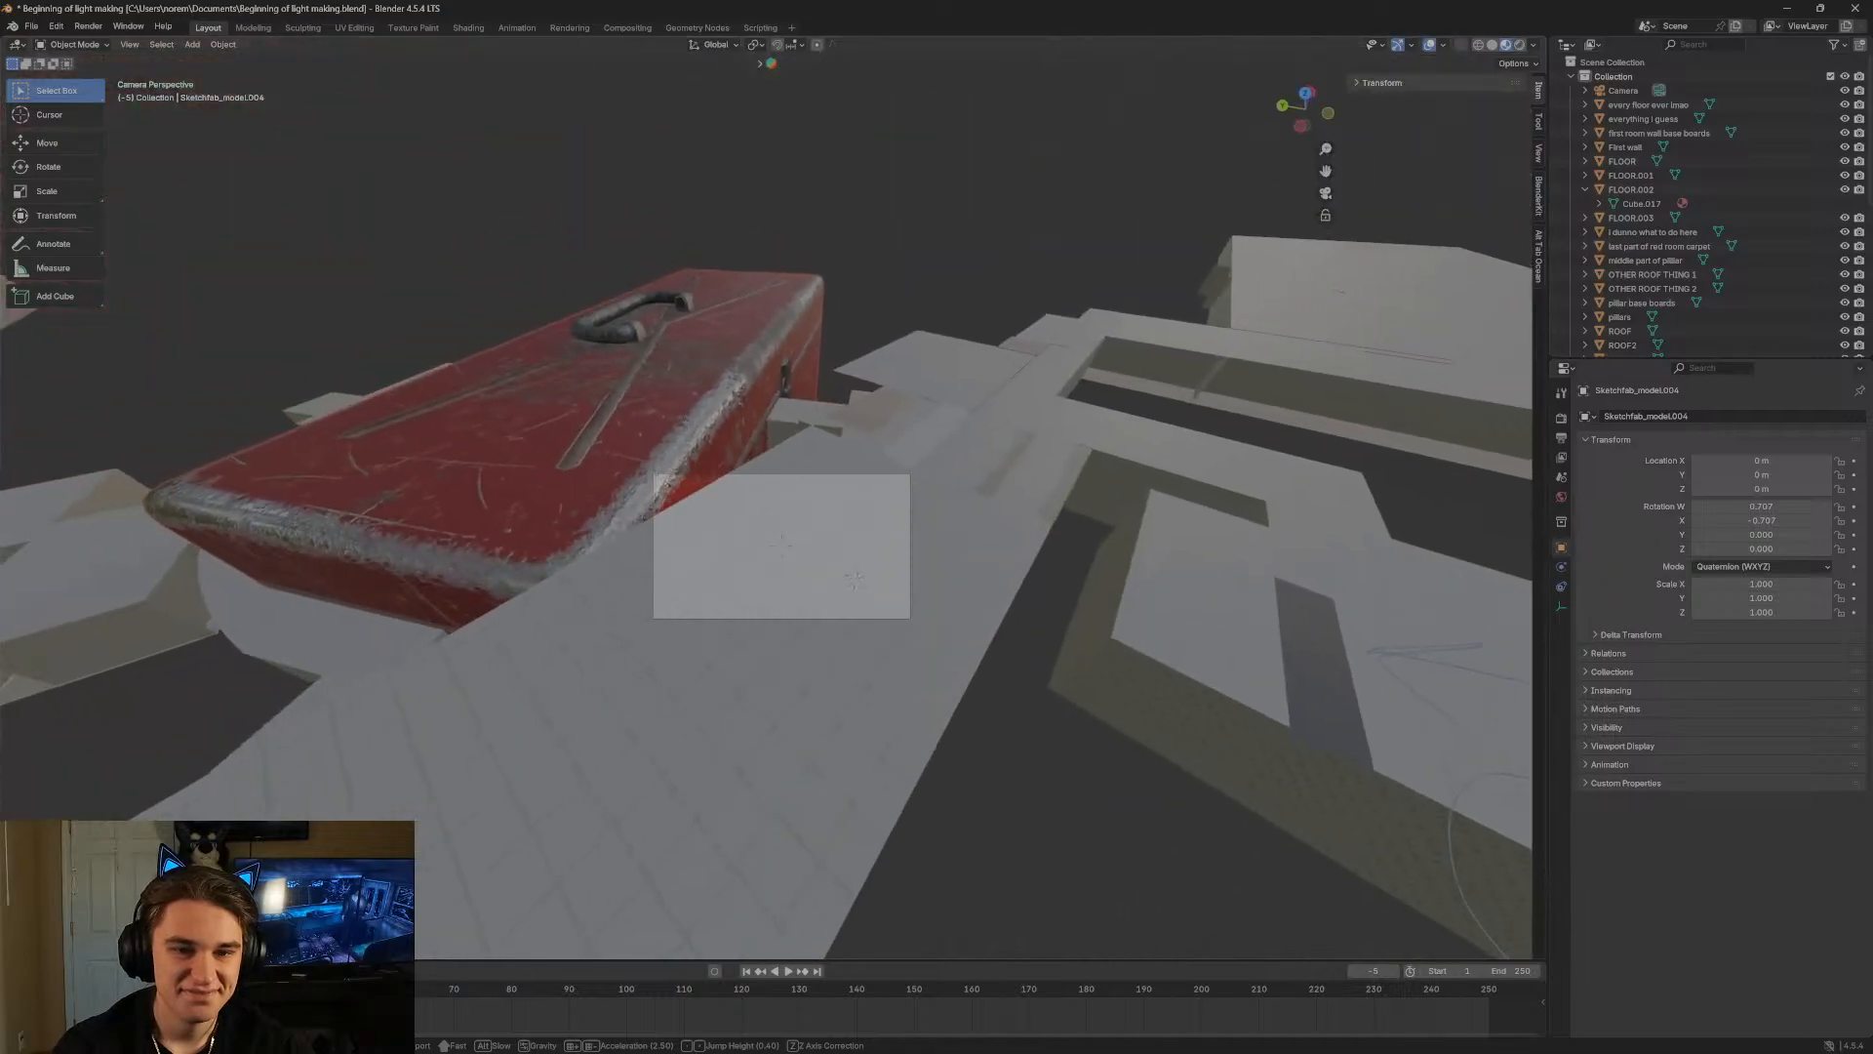
{"action": "left_click", "coordinate": [834, 530]}
{"action": "left_click", "coordinate": [42, 146]}
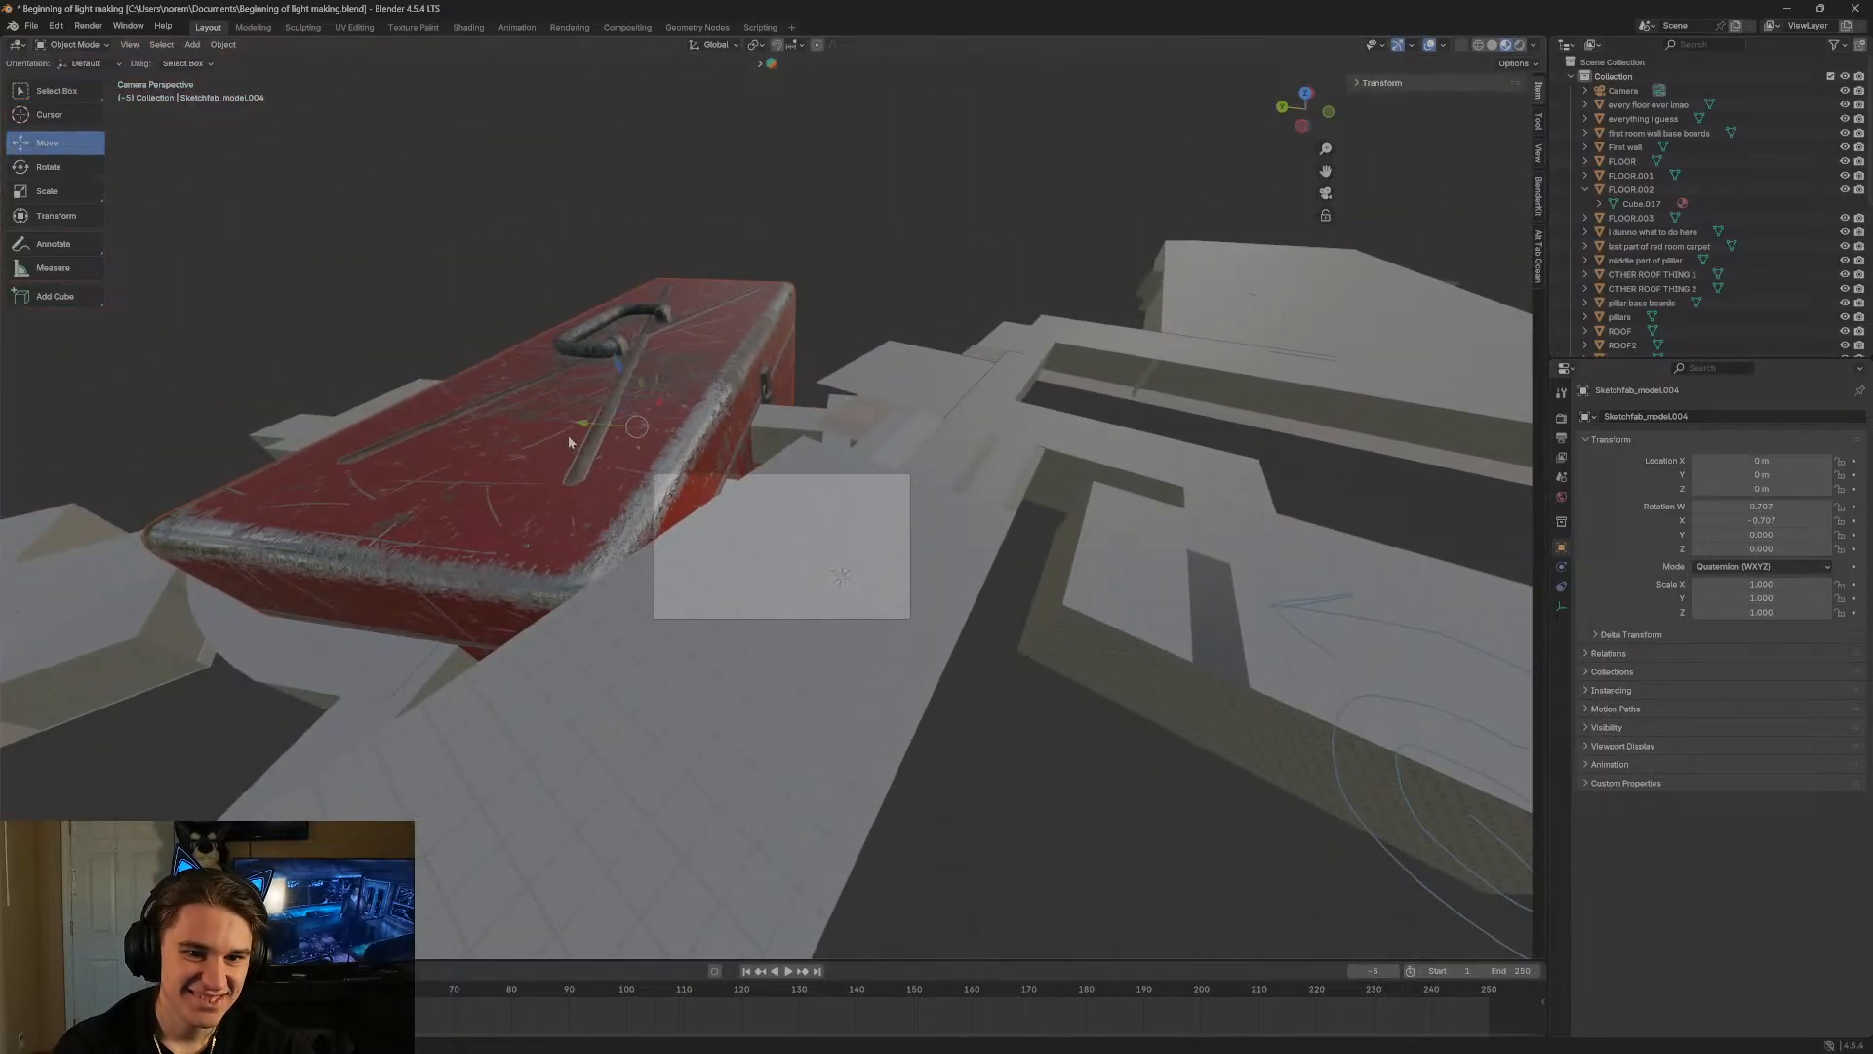
{"action": "left_click_drag", "start_coordinate": [635, 427], "coordinate": [1054, 223]}
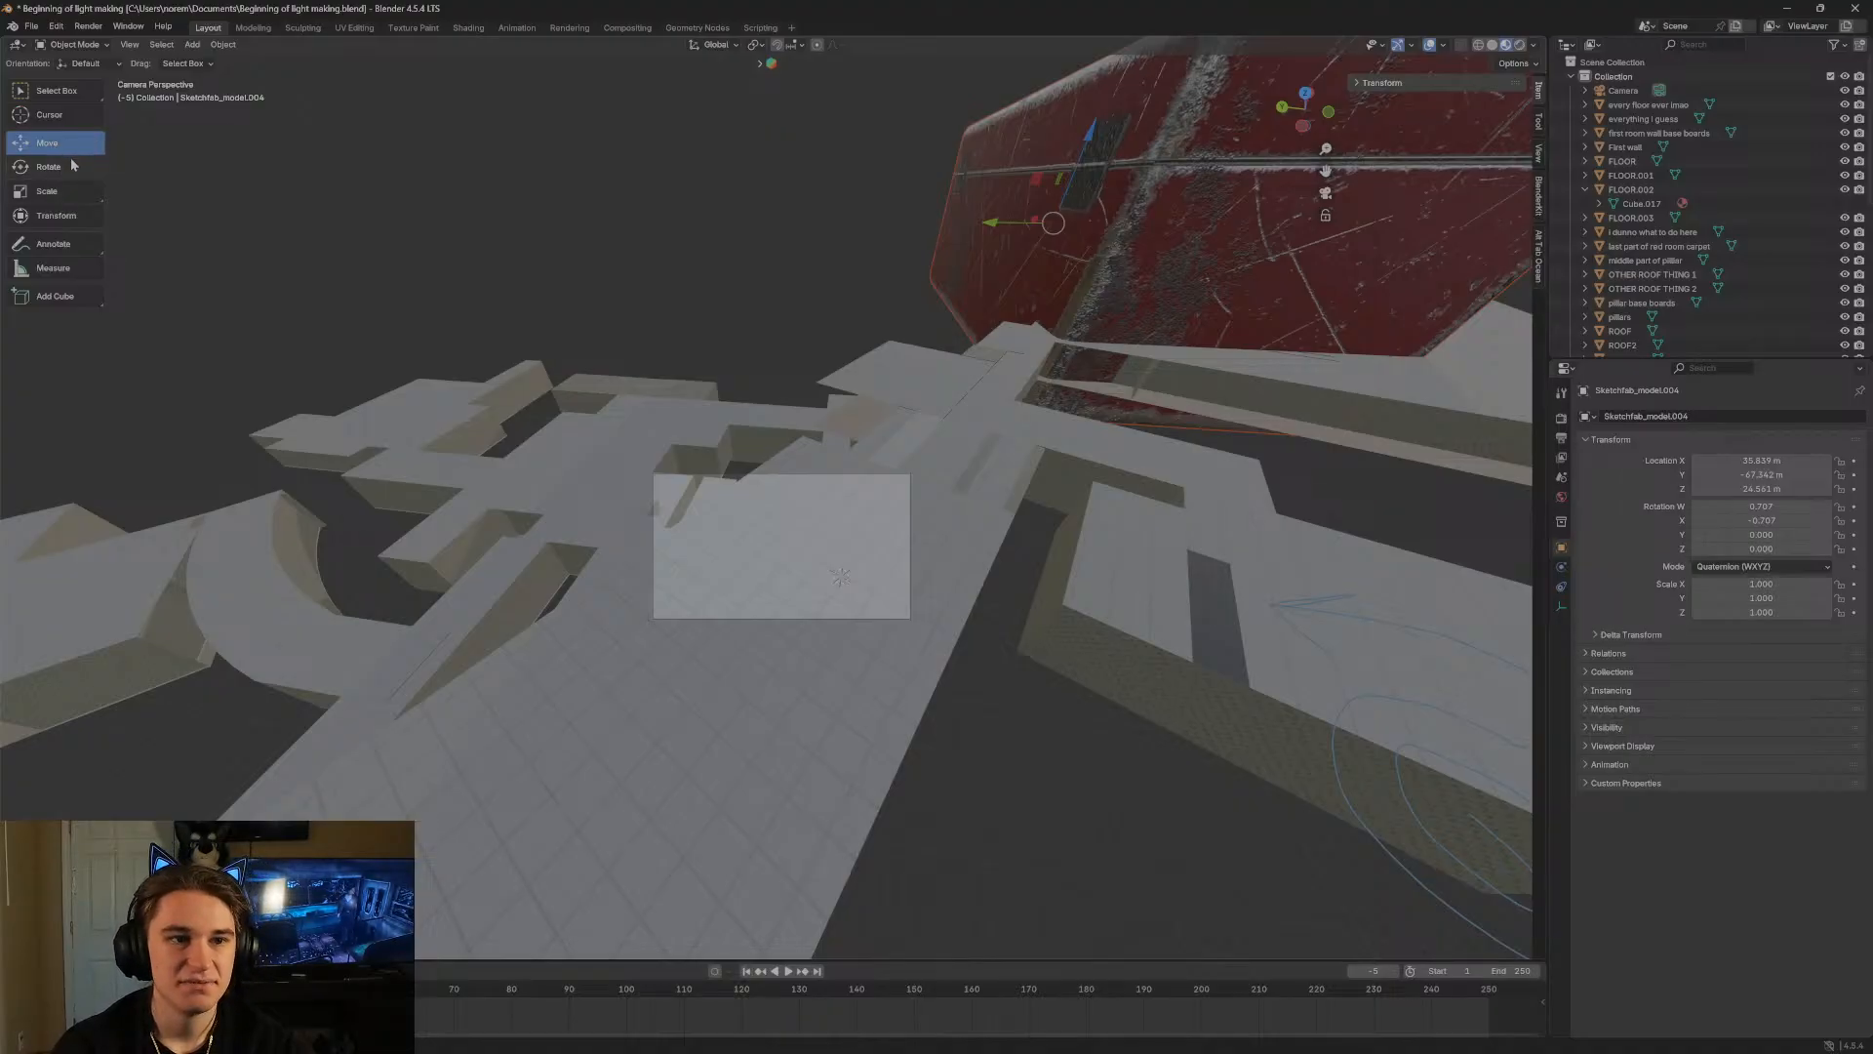
{"action": "key", "text": "s"}
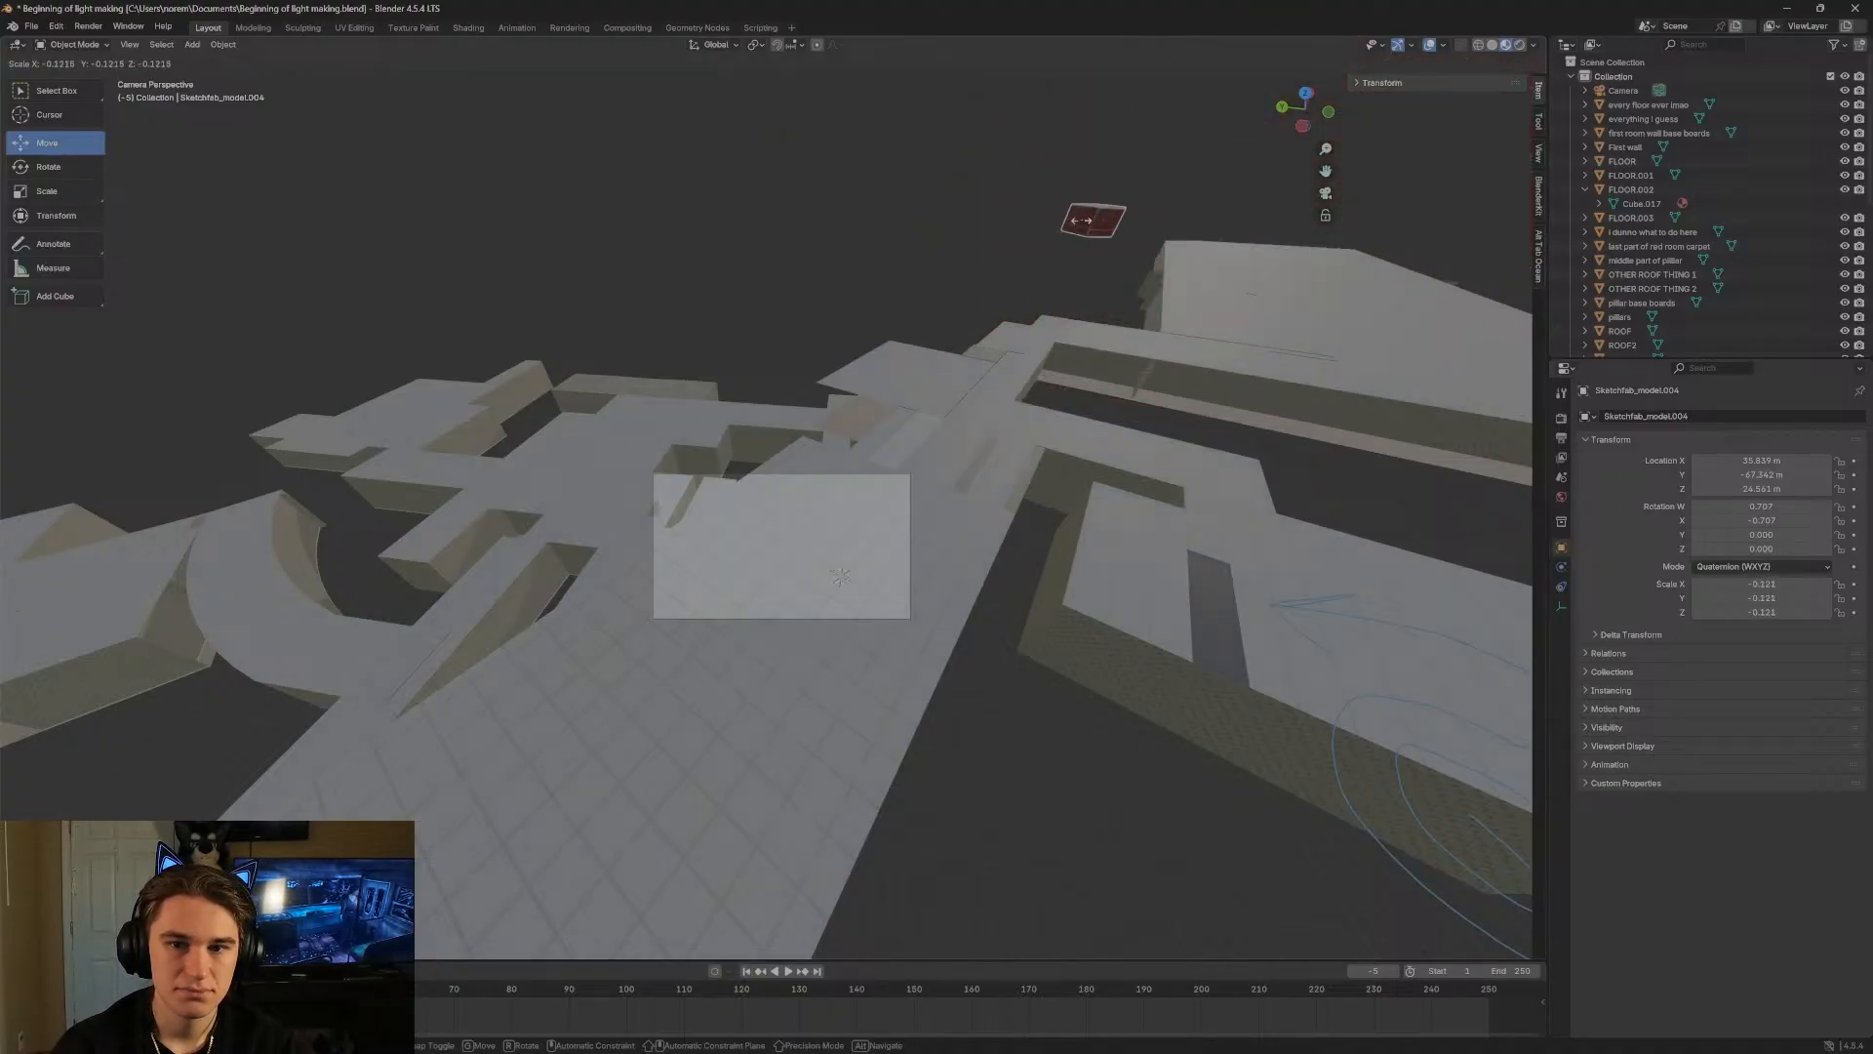
{"action": "left_click", "coordinate": [1092, 220]}
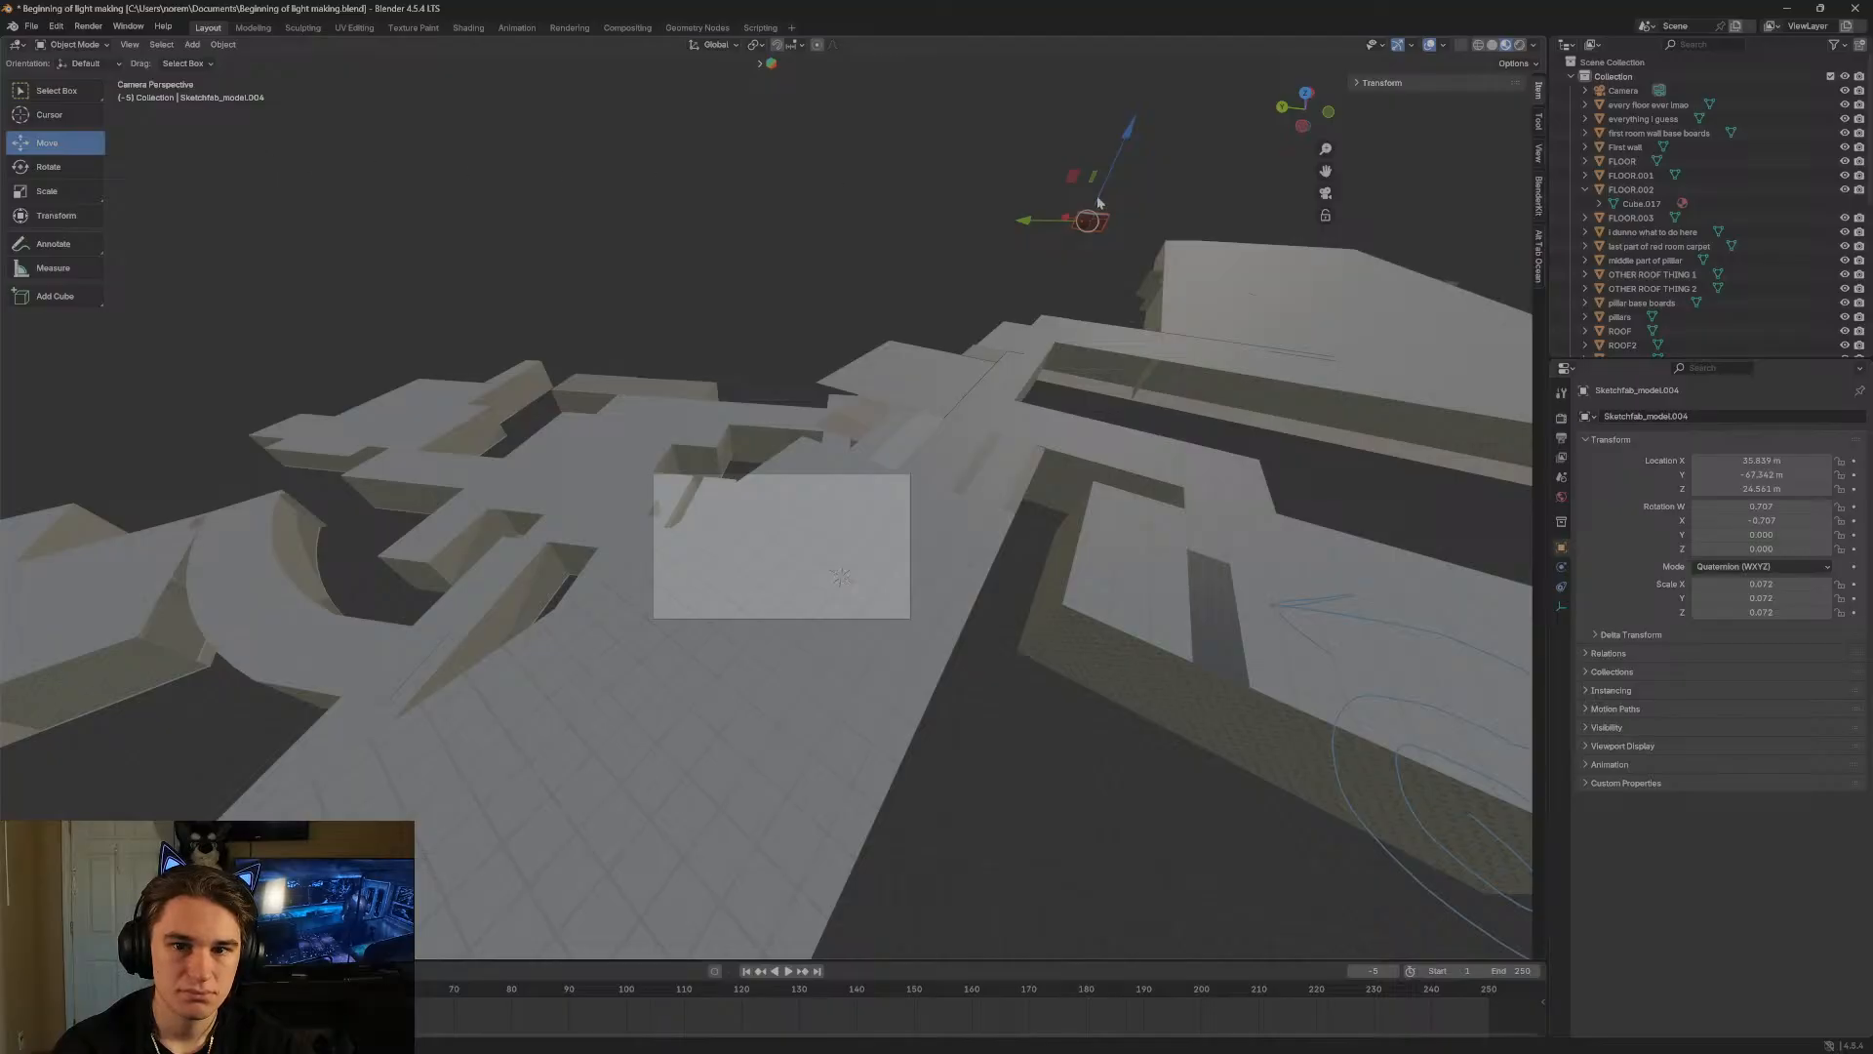
Move the tool box into the hallway with the step ladder and raise it above the floor to about Z 15.01 m.
{"action": "left_click_drag", "start_coordinate": [1118, 157], "coordinate": [895, 490]}
{"action": "key", "text": "shift+grave"}
{"action": "key", "text": "w"}
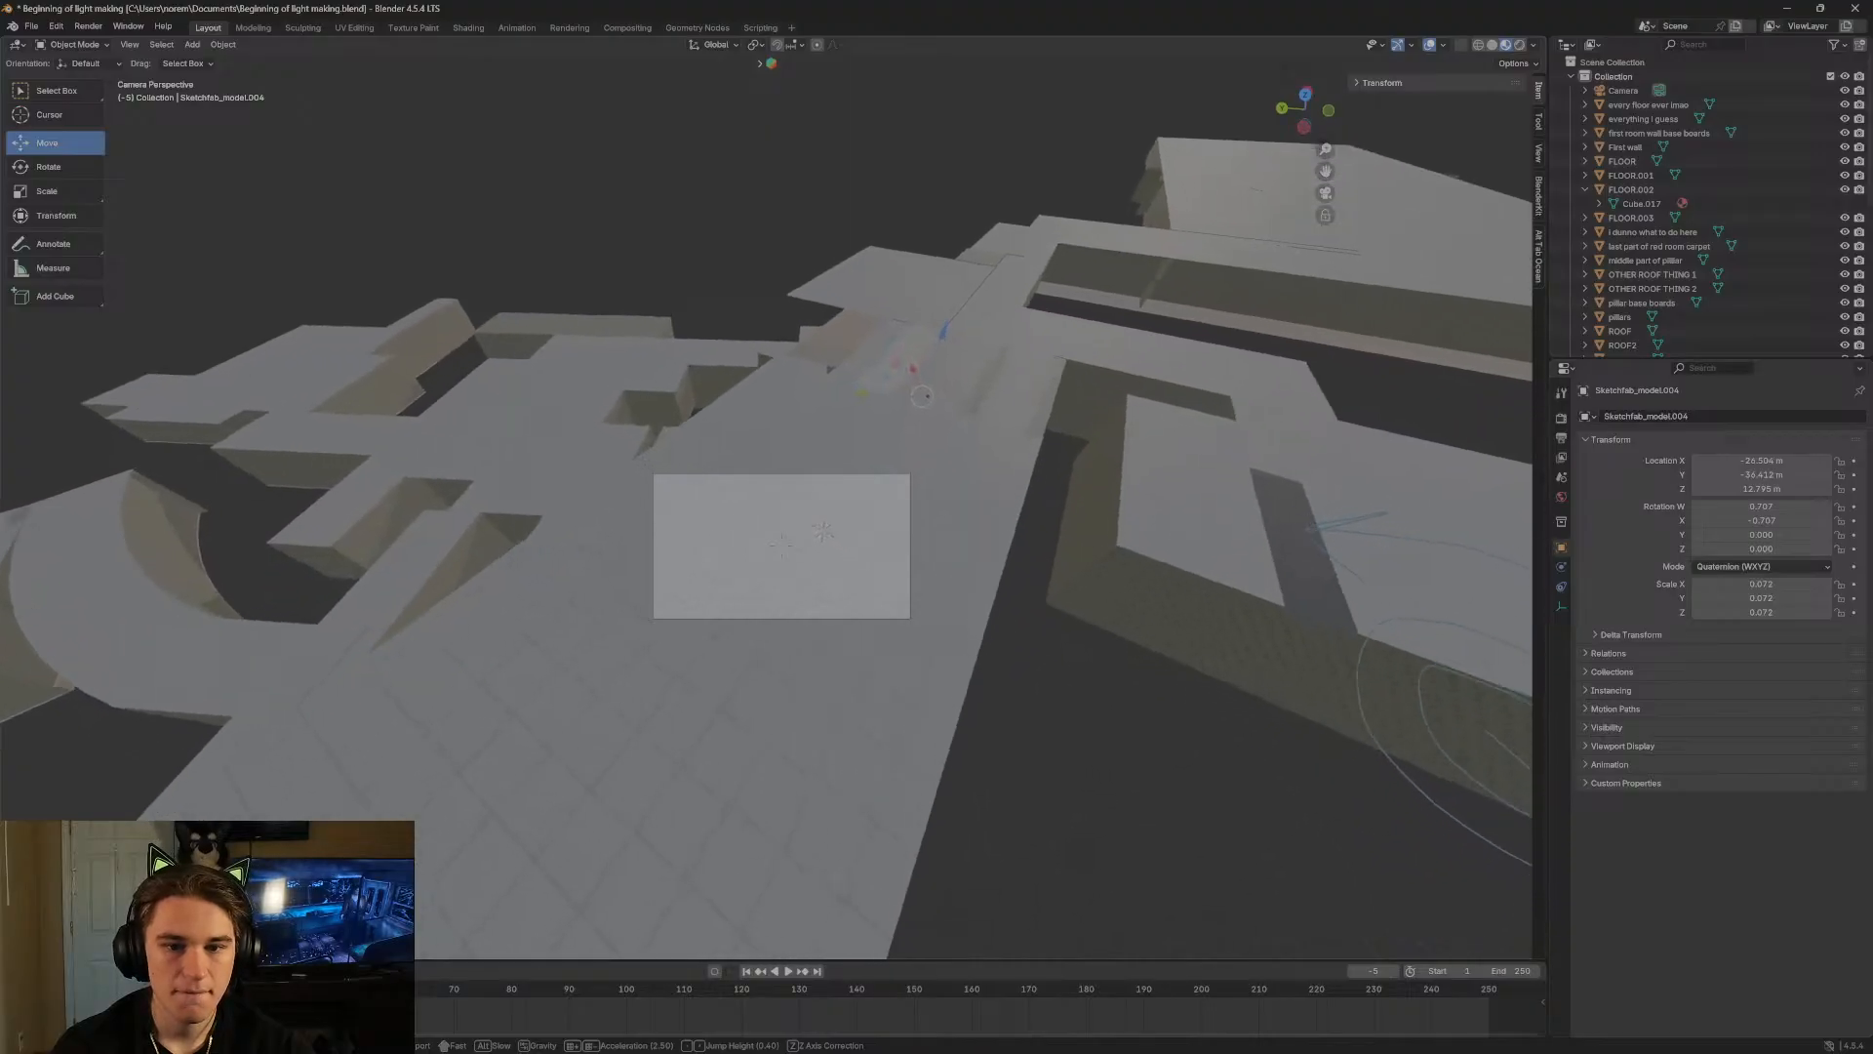
{"action": "key", "text": "w"}
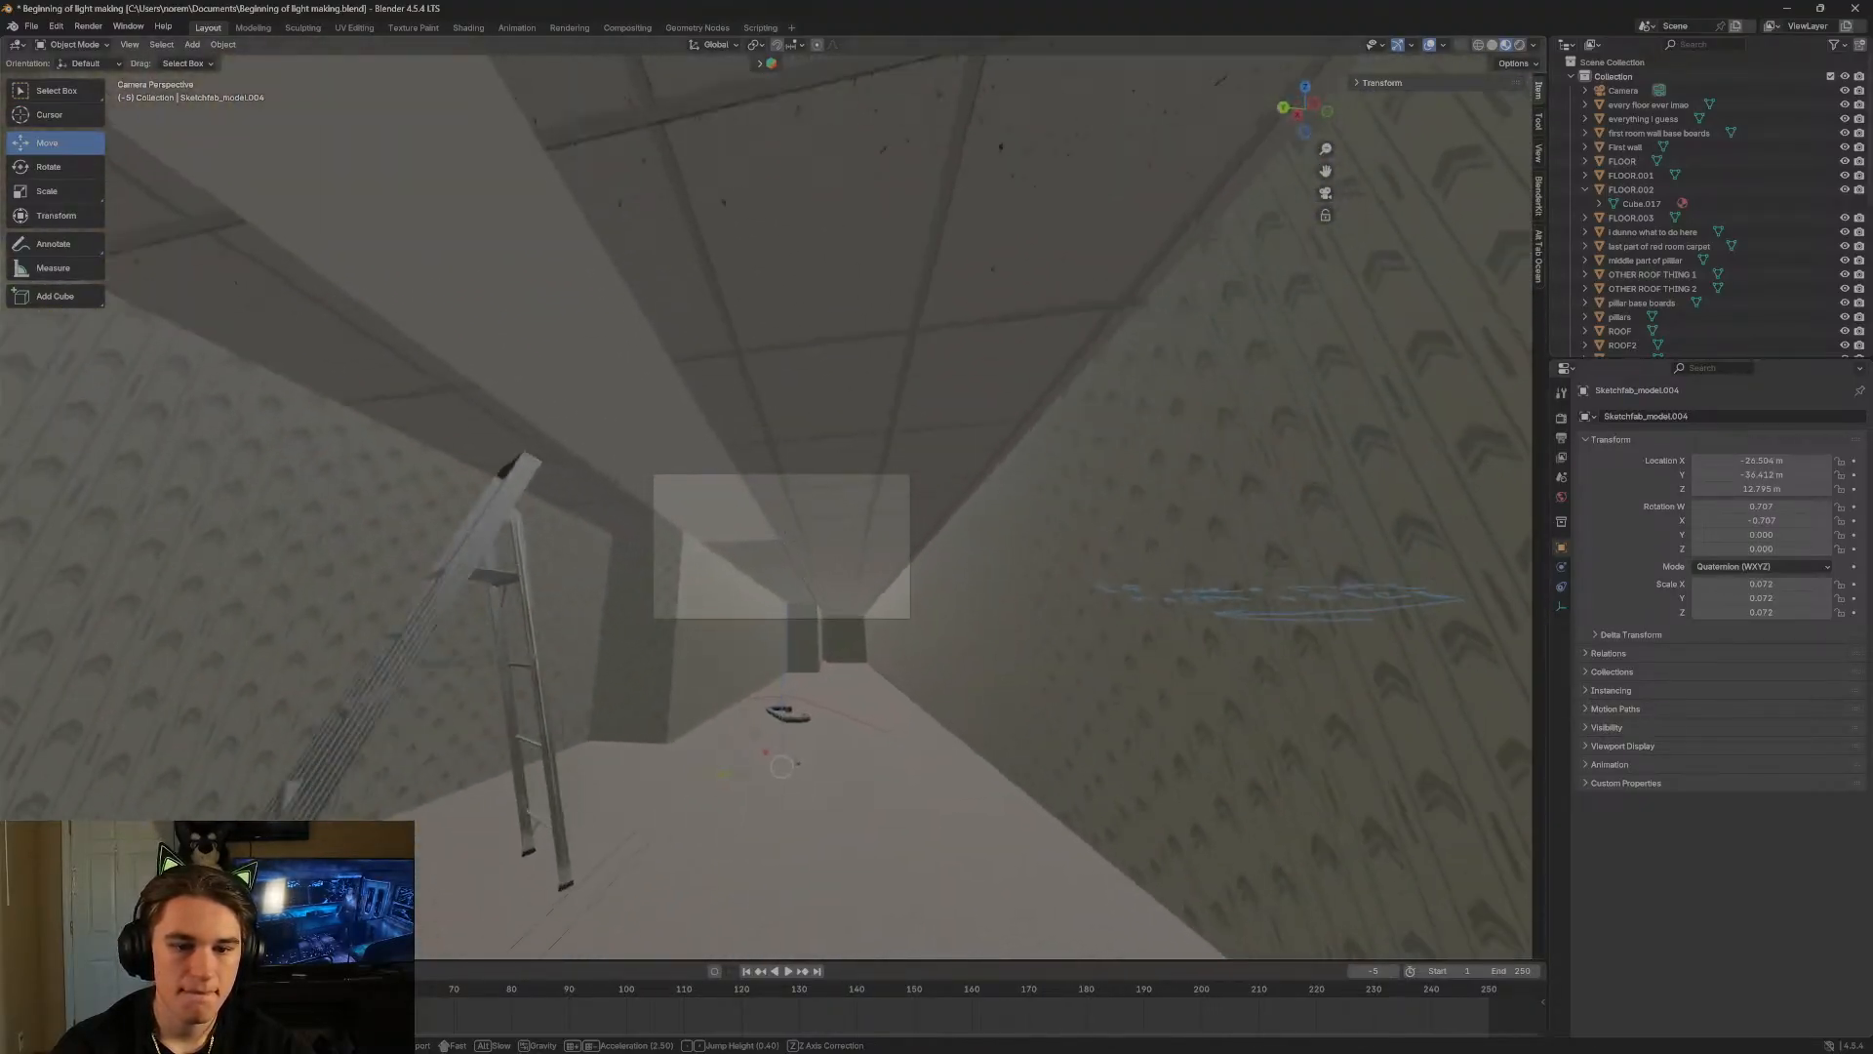
{"action": "left_click", "coordinate": [876, 448]}
{"action": "left_click_drag", "start_coordinate": [767, 469], "coordinate": [771, 415]}
Scale the tool box down to about 0.017 and move it beside the step ladder, near X -32.8 m, Y -31.8 m.
{"action": "key", "text": "s"}
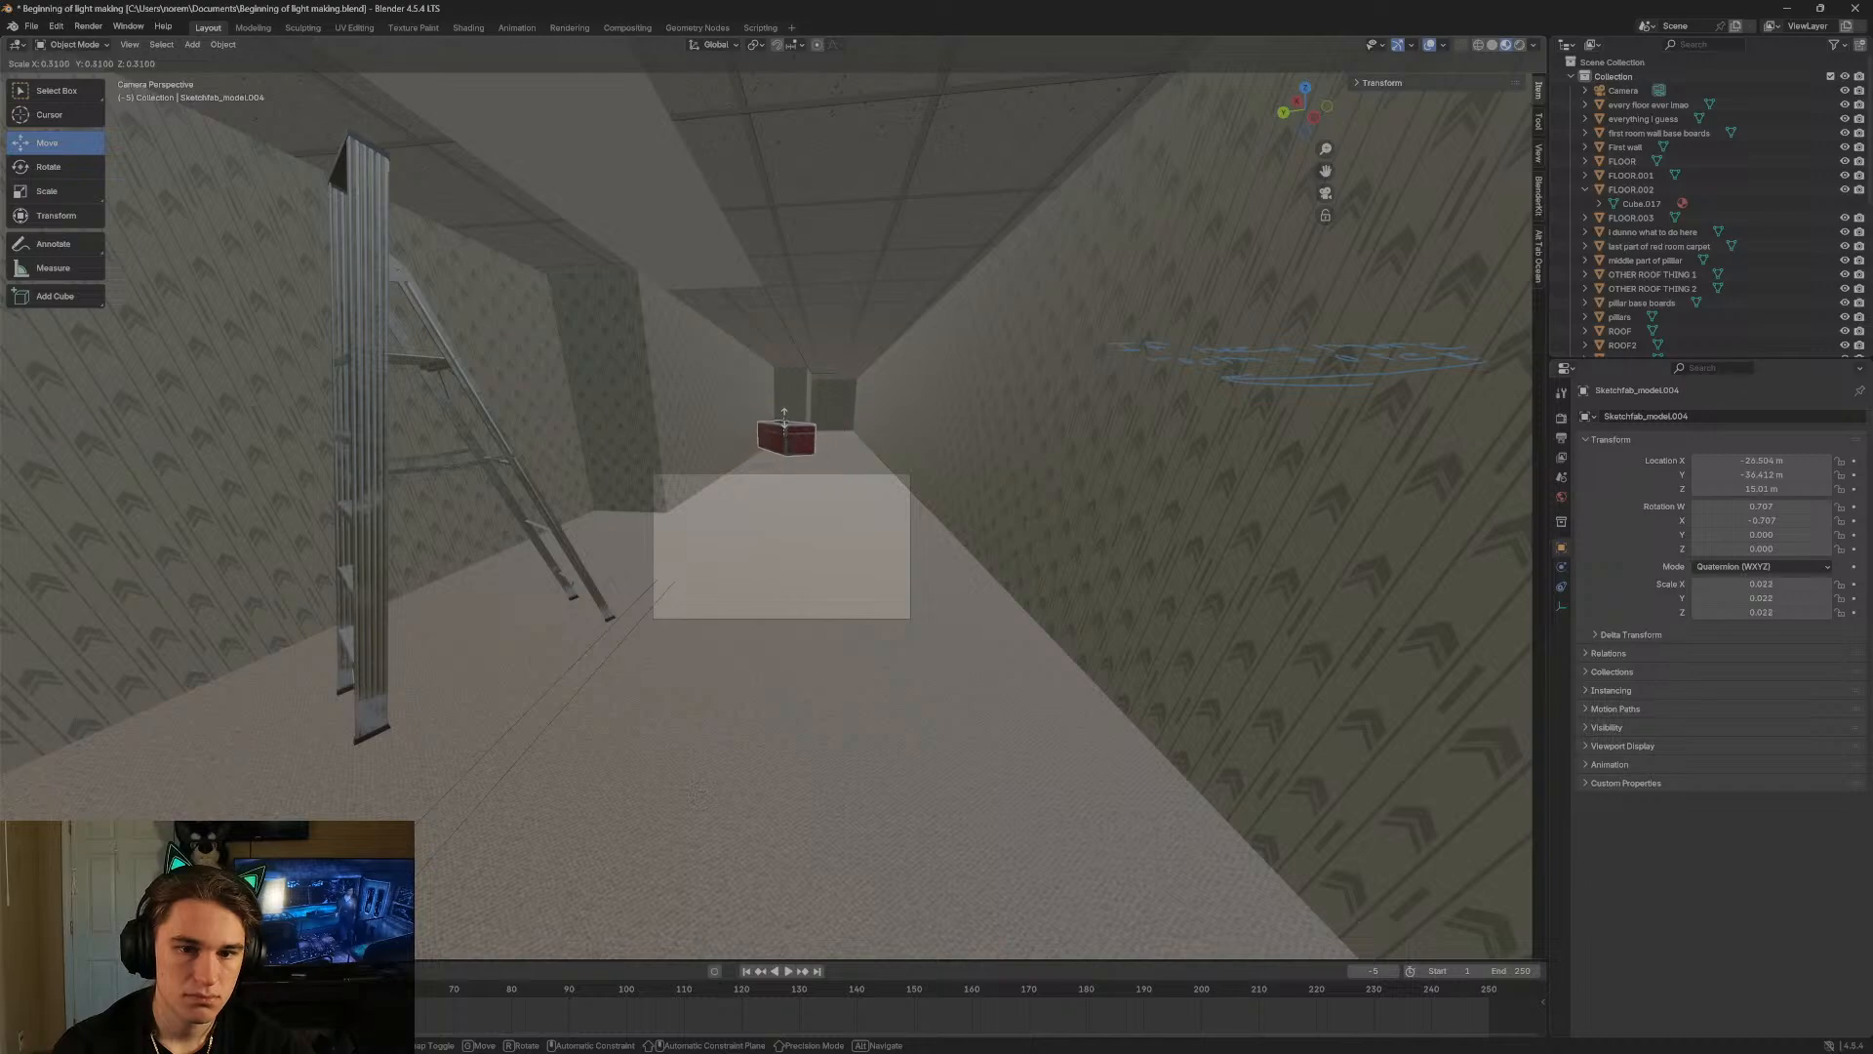
{"action": "left_click", "coordinate": [784, 421]}
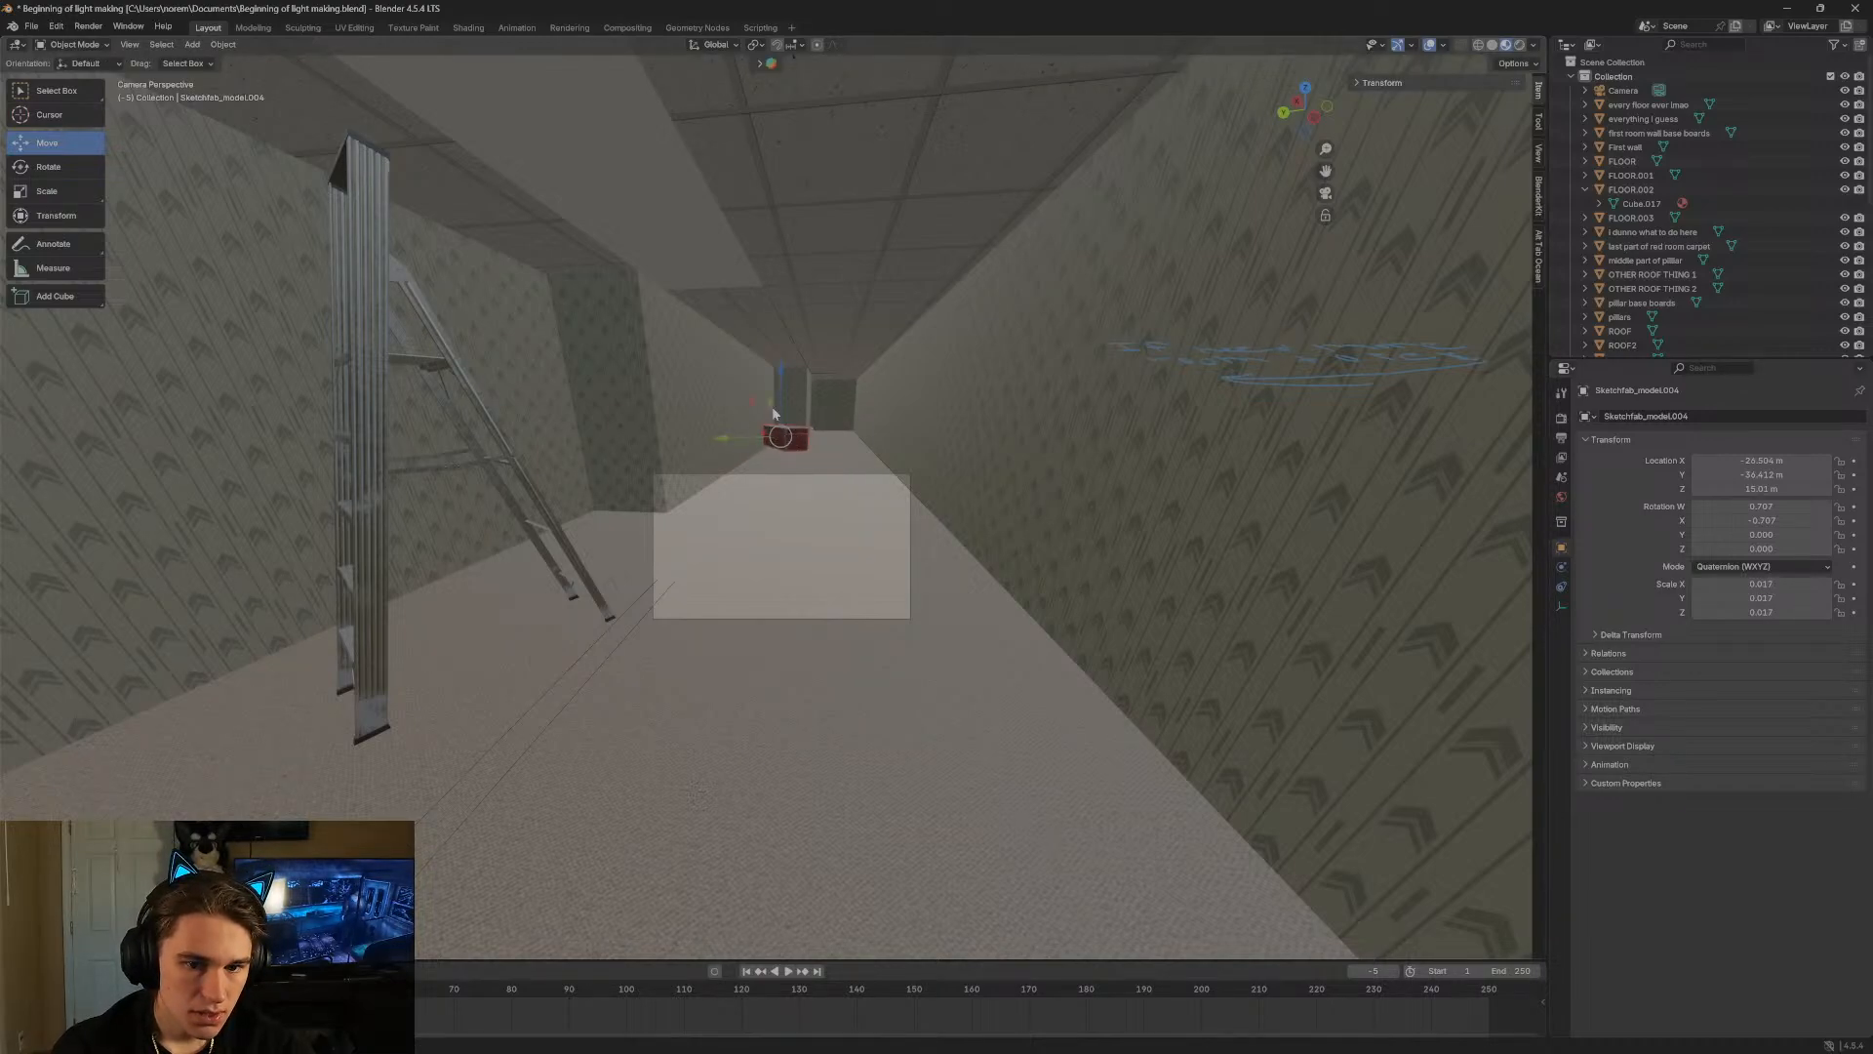
{"action": "left_click_drag", "start_coordinate": [767, 437], "coordinate": [244, 558]}
{"action": "key", "text": "shift+grave"}
{"action": "key", "text": "s"}
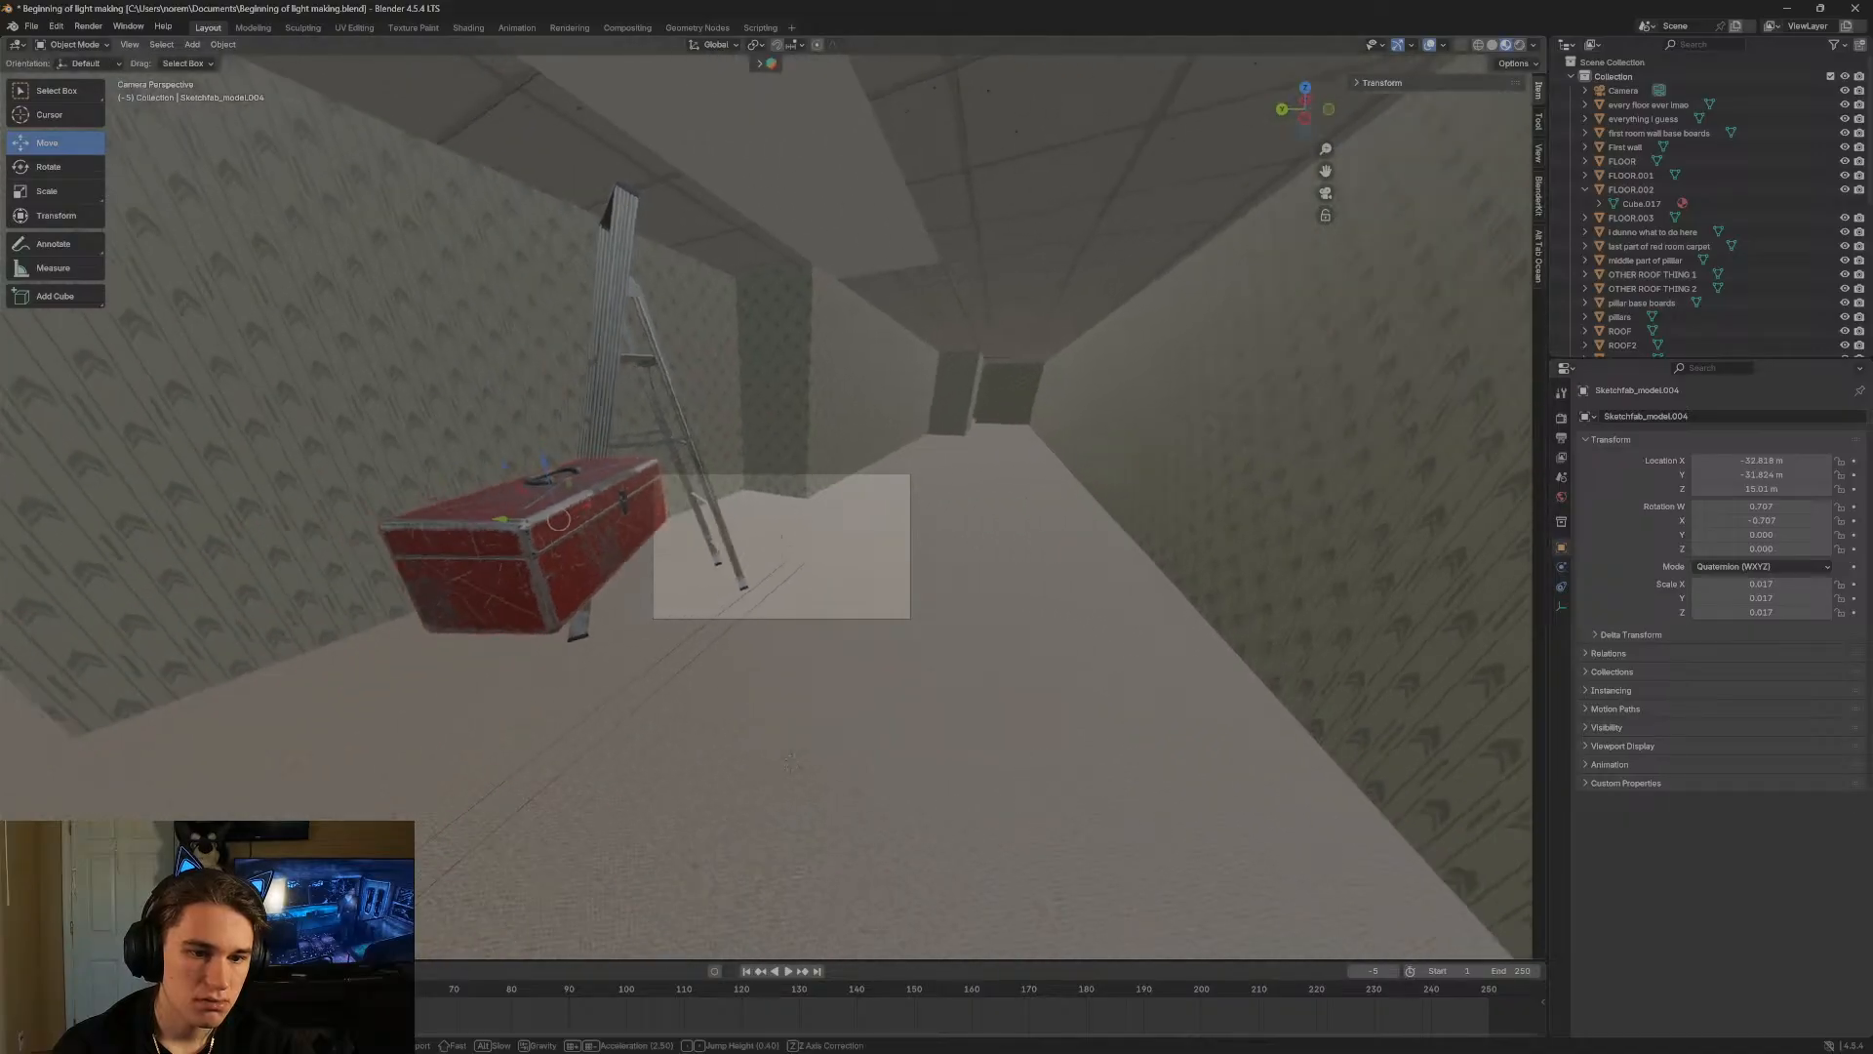
Scale the tool box down to about 0.007 so that it is small next to the step ladder.
{"action": "key", "text": "d"}
{"action": "key", "text": "s"}
{"action": "left_click", "coordinate": [774, 498]}
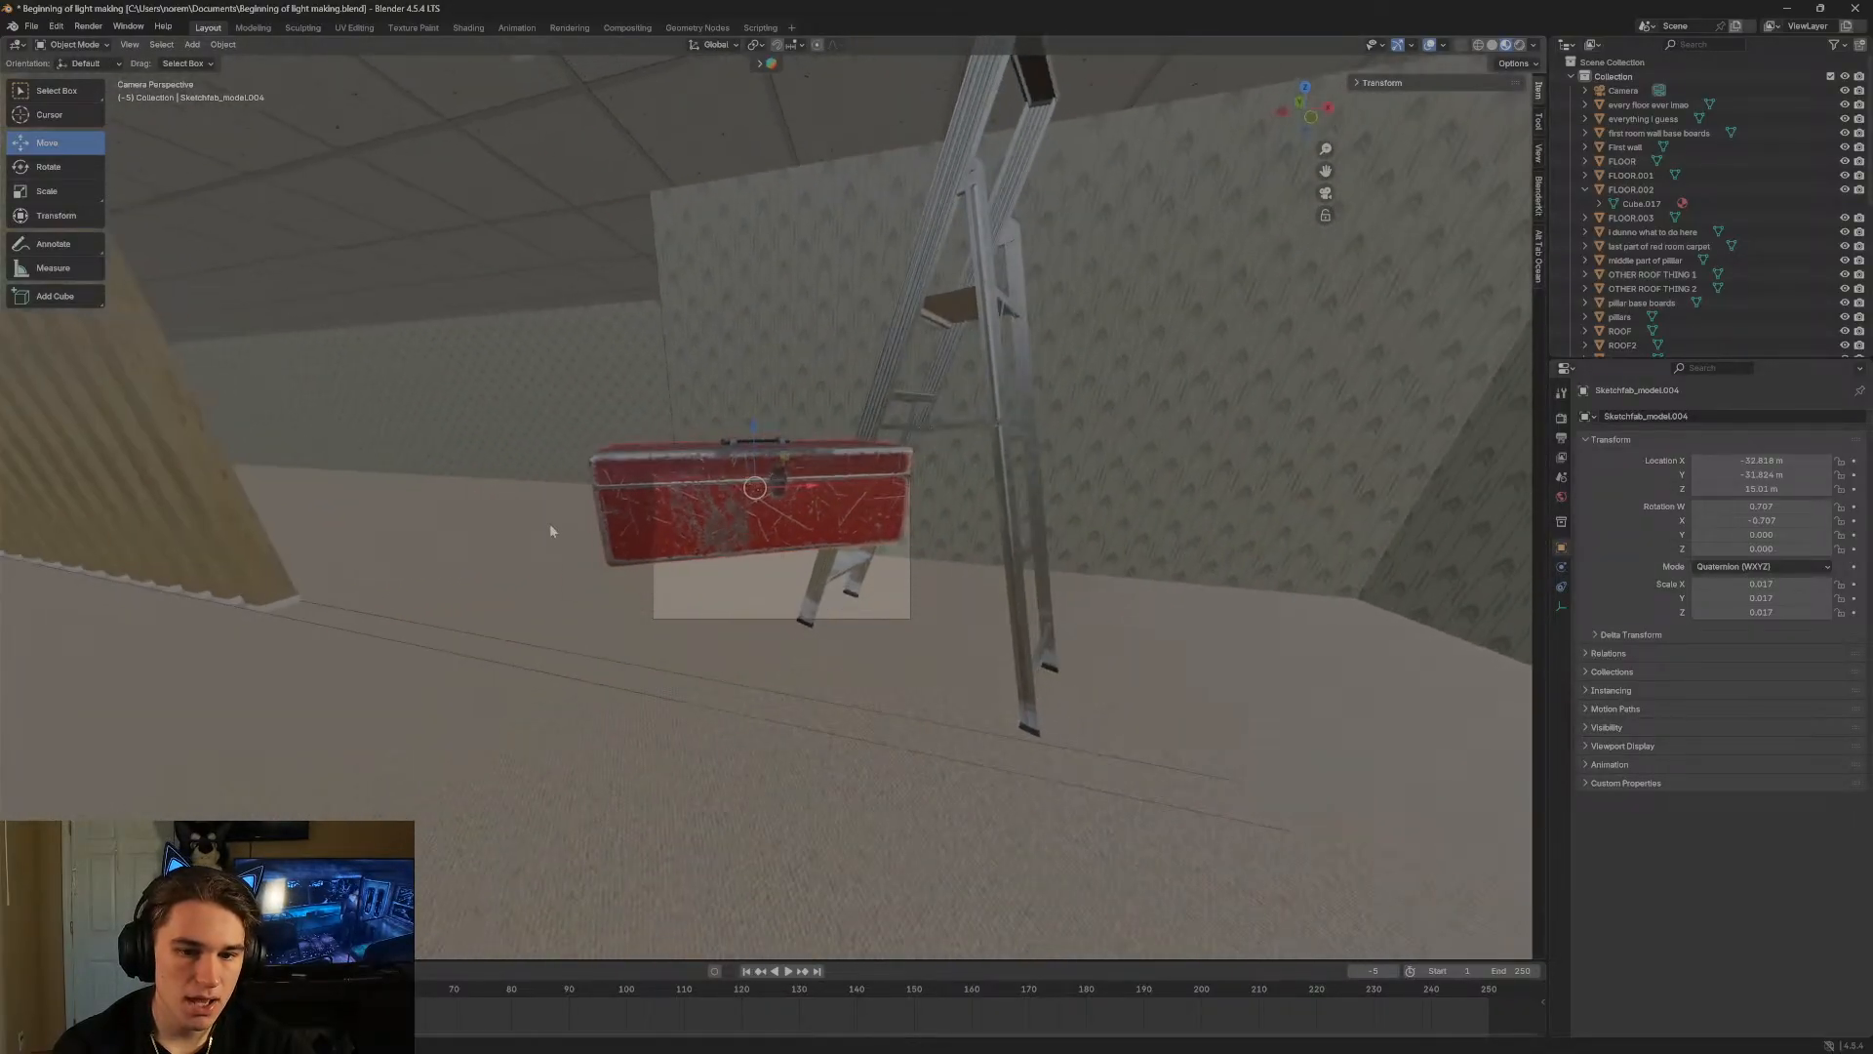
{"action": "key", "text": "s"}
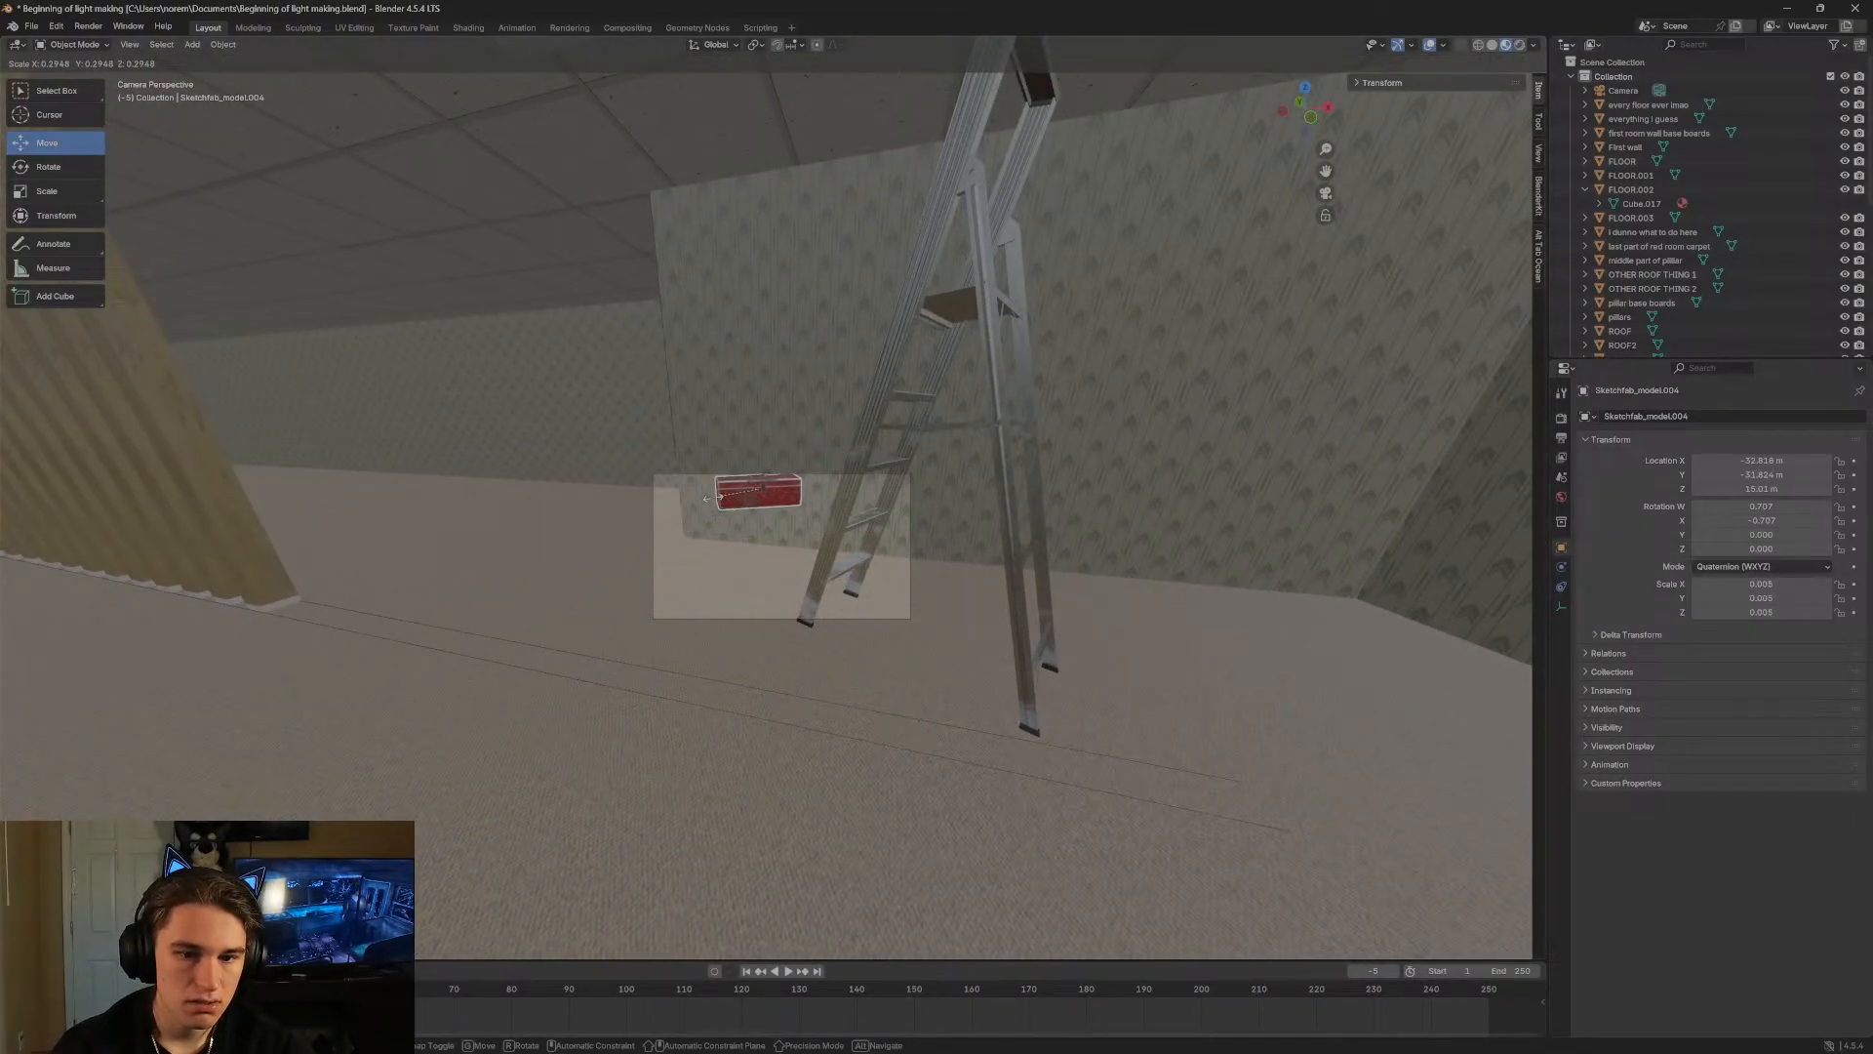
{"action": "left_click", "coordinate": [699, 484]}
Move the tool box onto the step ladder's upper platform, near X -31.63 m, Y -31.77 m, Z 16.06 m.
{"action": "key", "text": "shift+grave"}
{"action": "key", "text": "w"}
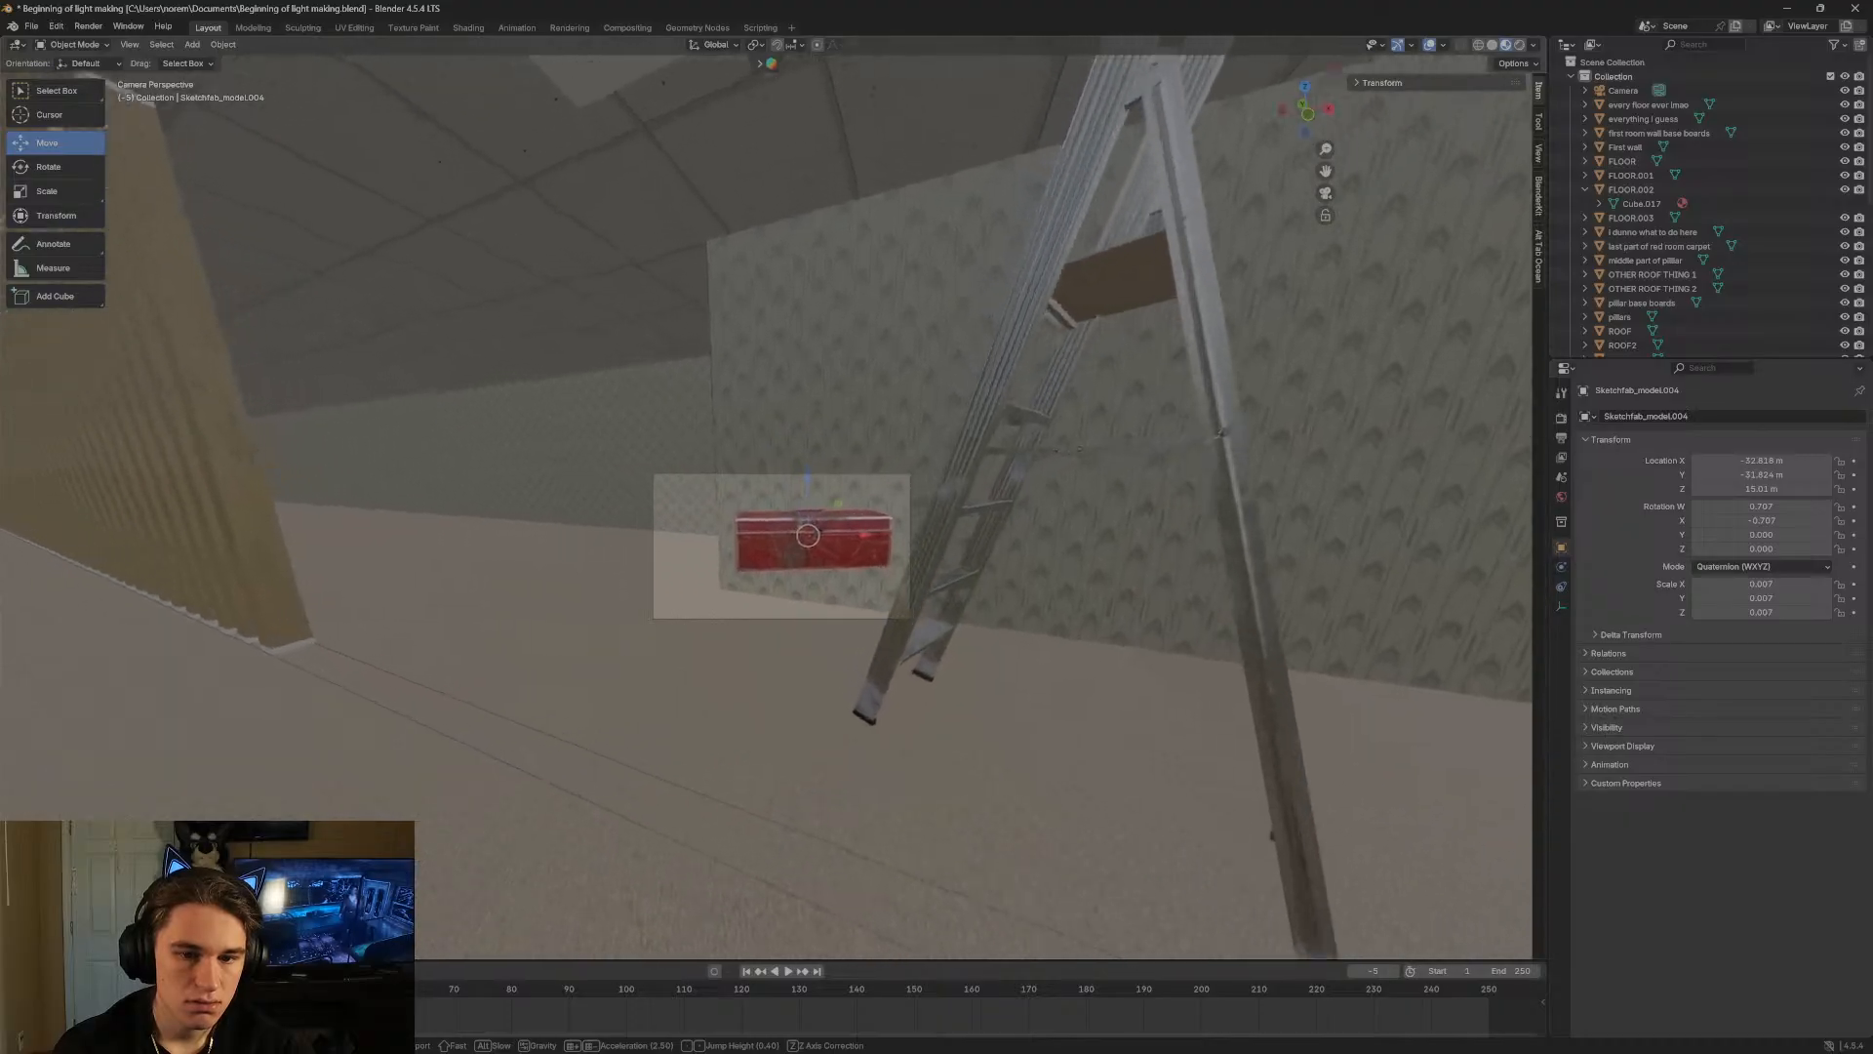
{"action": "key", "text": "a"}
{"action": "key", "text": "s"}
{"action": "left_click", "coordinate": [774, 499]}
{"action": "key", "text": "g"}
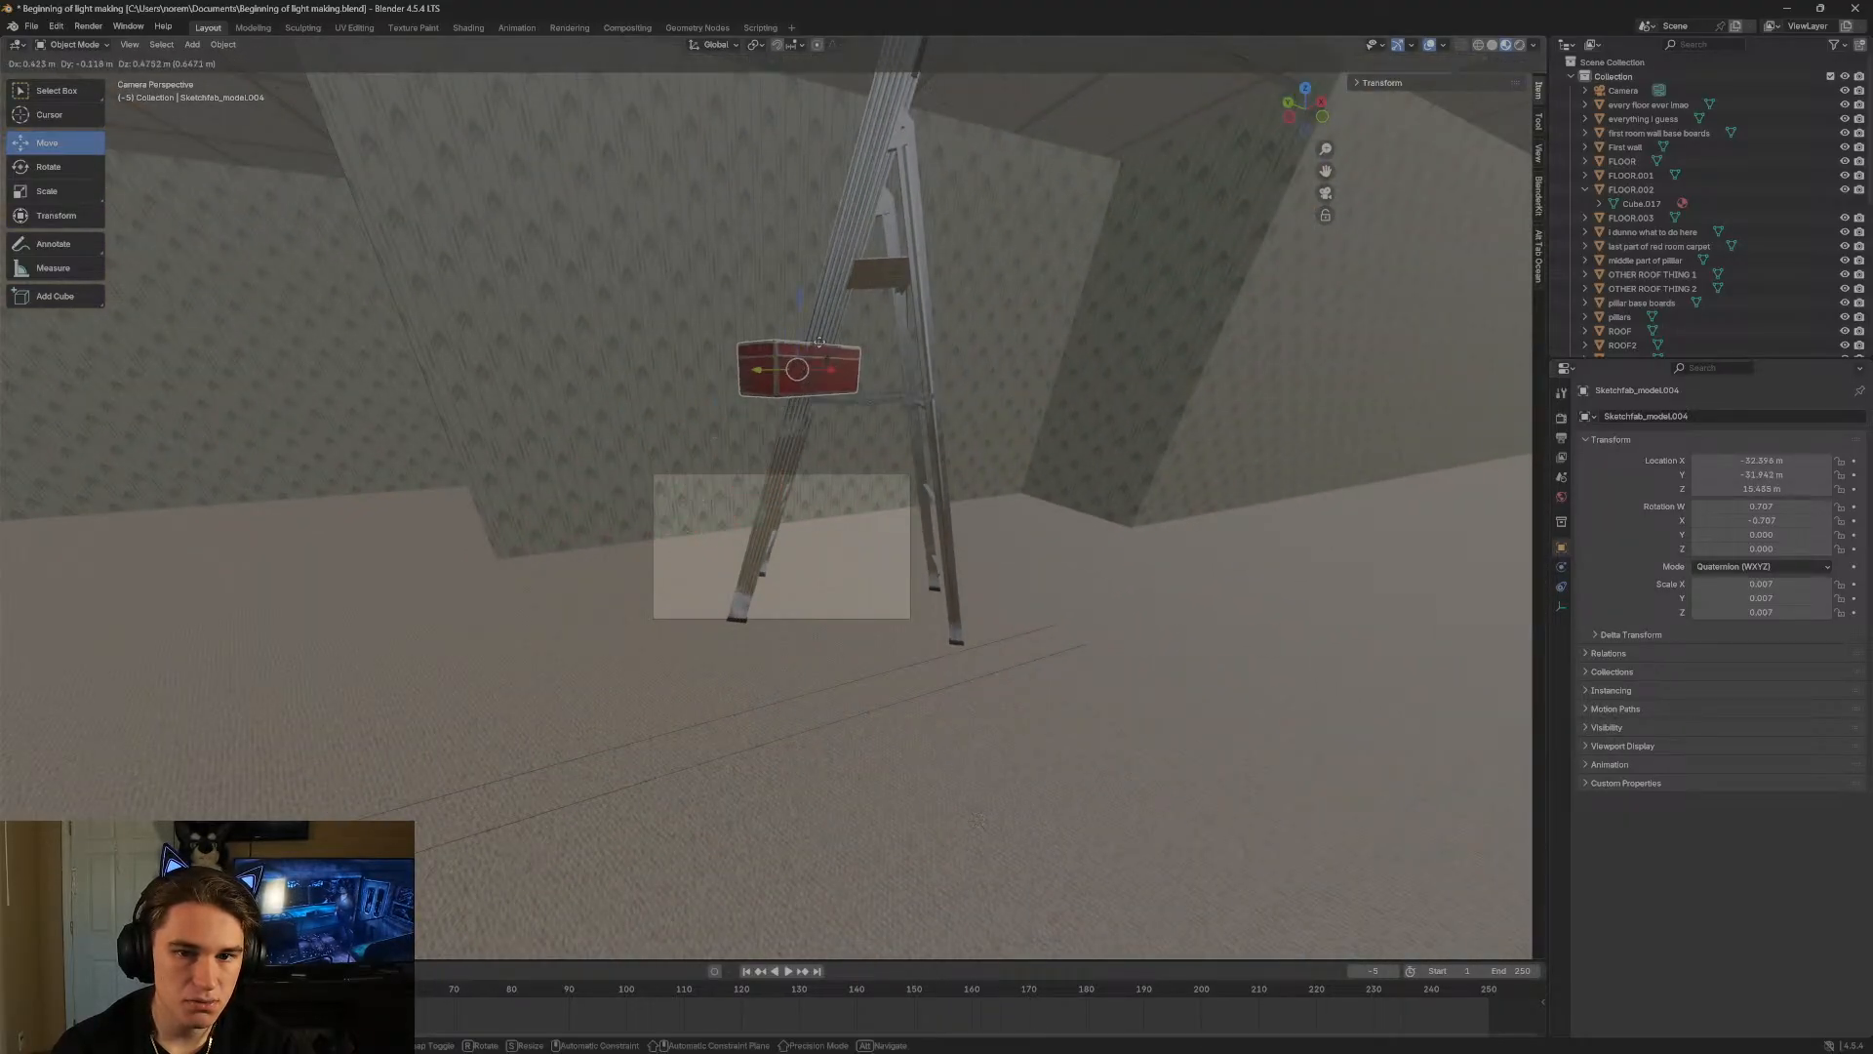
{"action": "left_click", "coordinate": [878, 161]}
{"action": "key", "text": "shift+grave"}
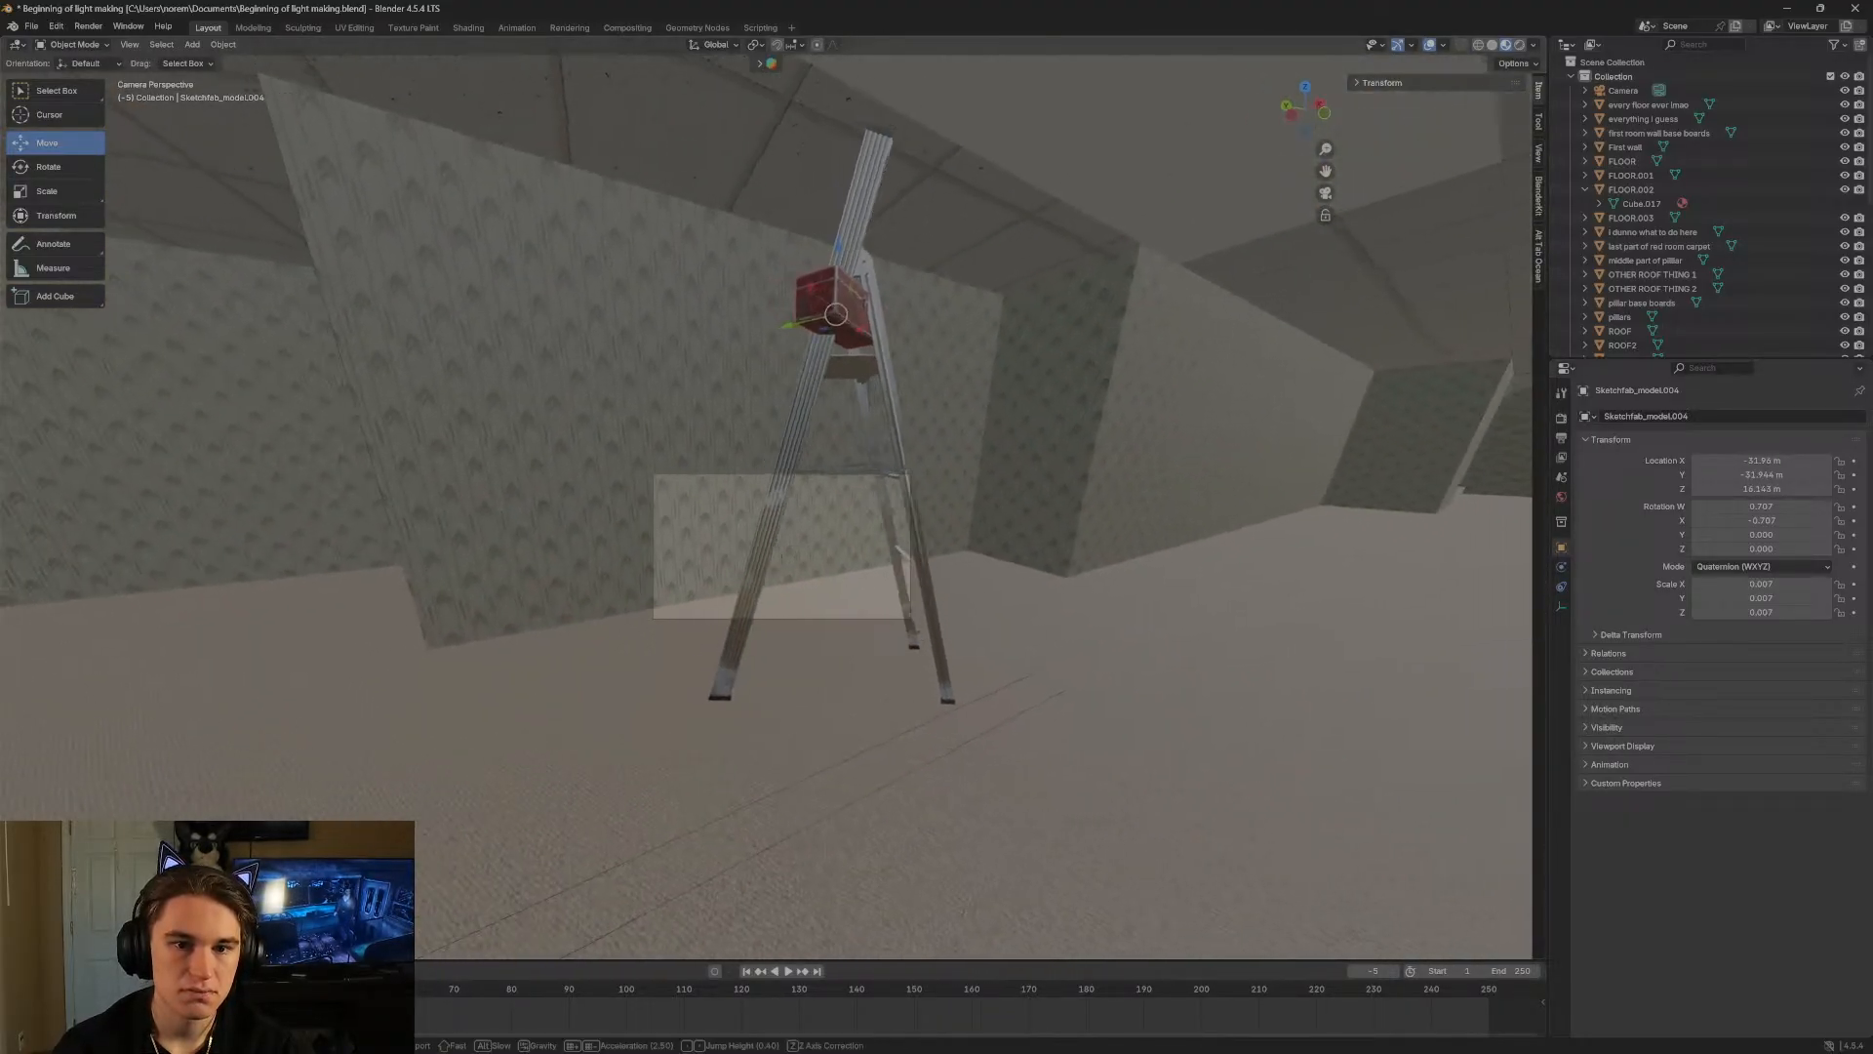
{"action": "key", "text": "a"}
{"action": "key", "text": "s"}
{"action": "left_click", "coordinate": [840, 305]}
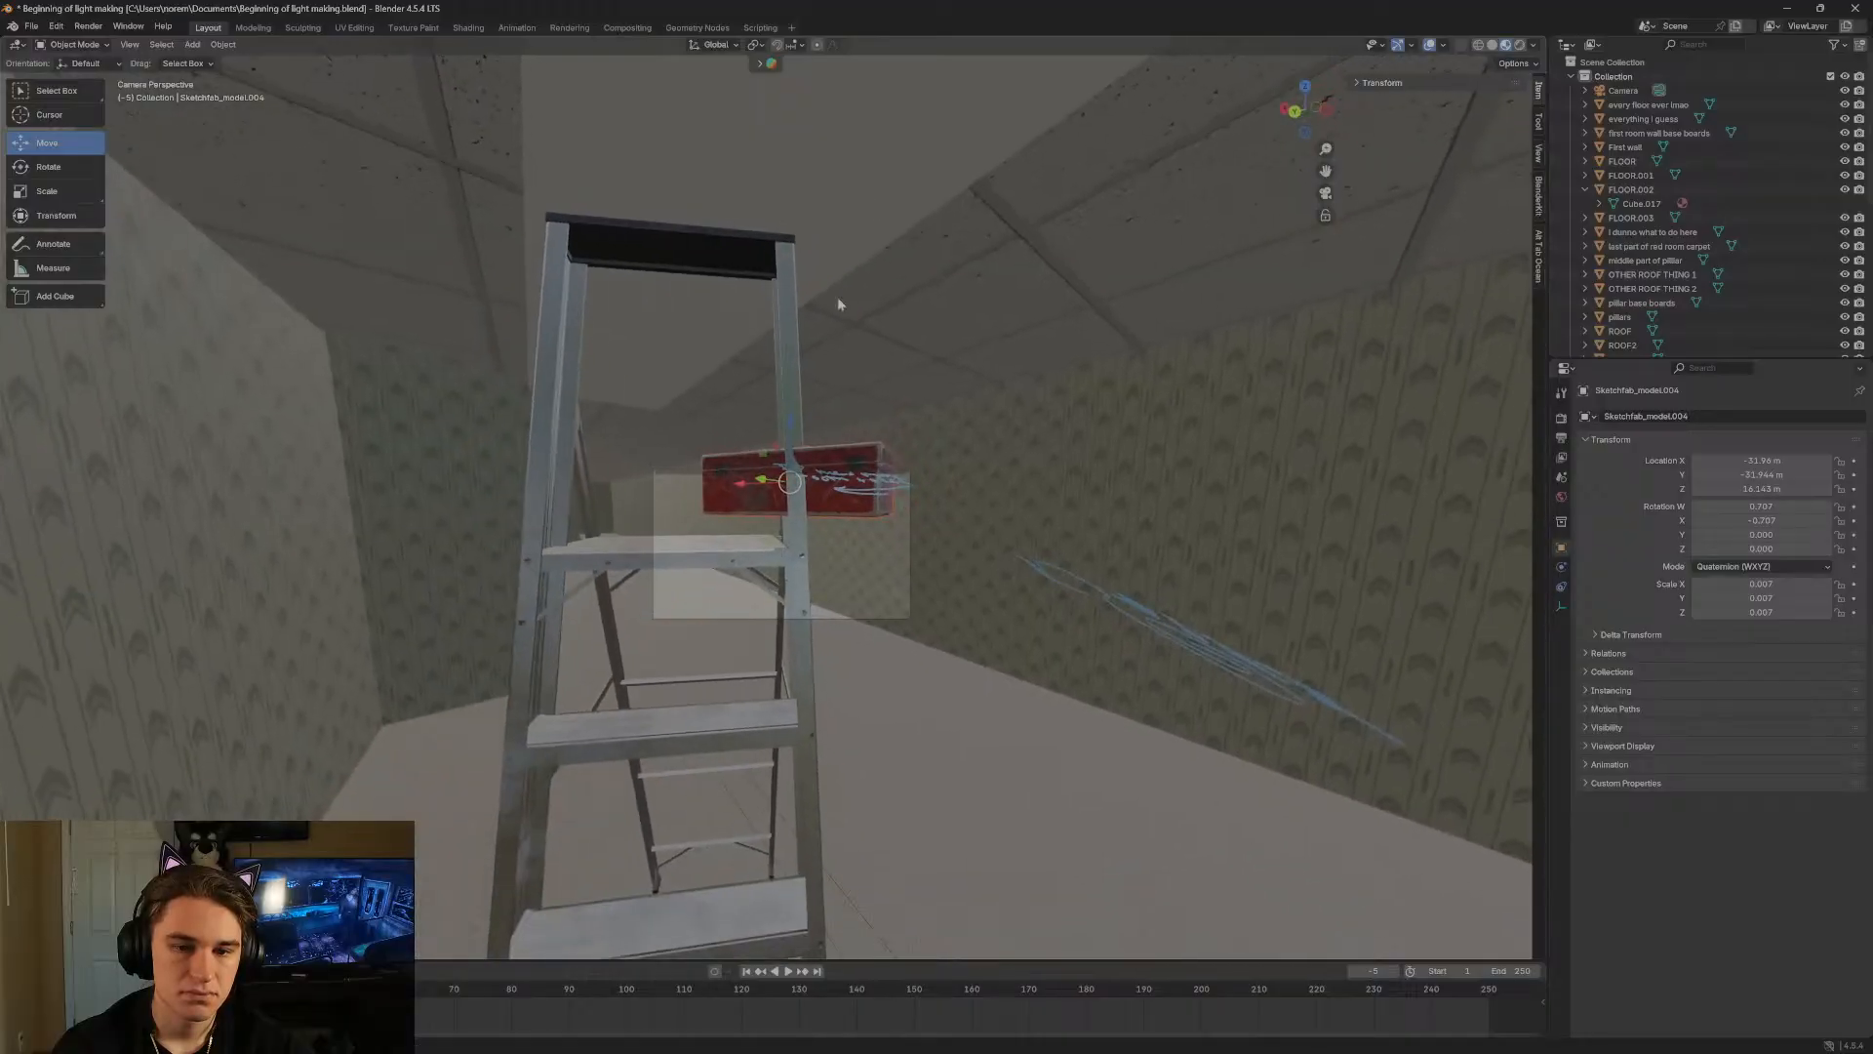
{"action": "left_click_drag", "start_coordinate": [791, 481], "coordinate": [744, 488]}
Examine how the tool box sits on the ladder's platform from close up and from down the hallway.
{"action": "key", "text": "grave"}
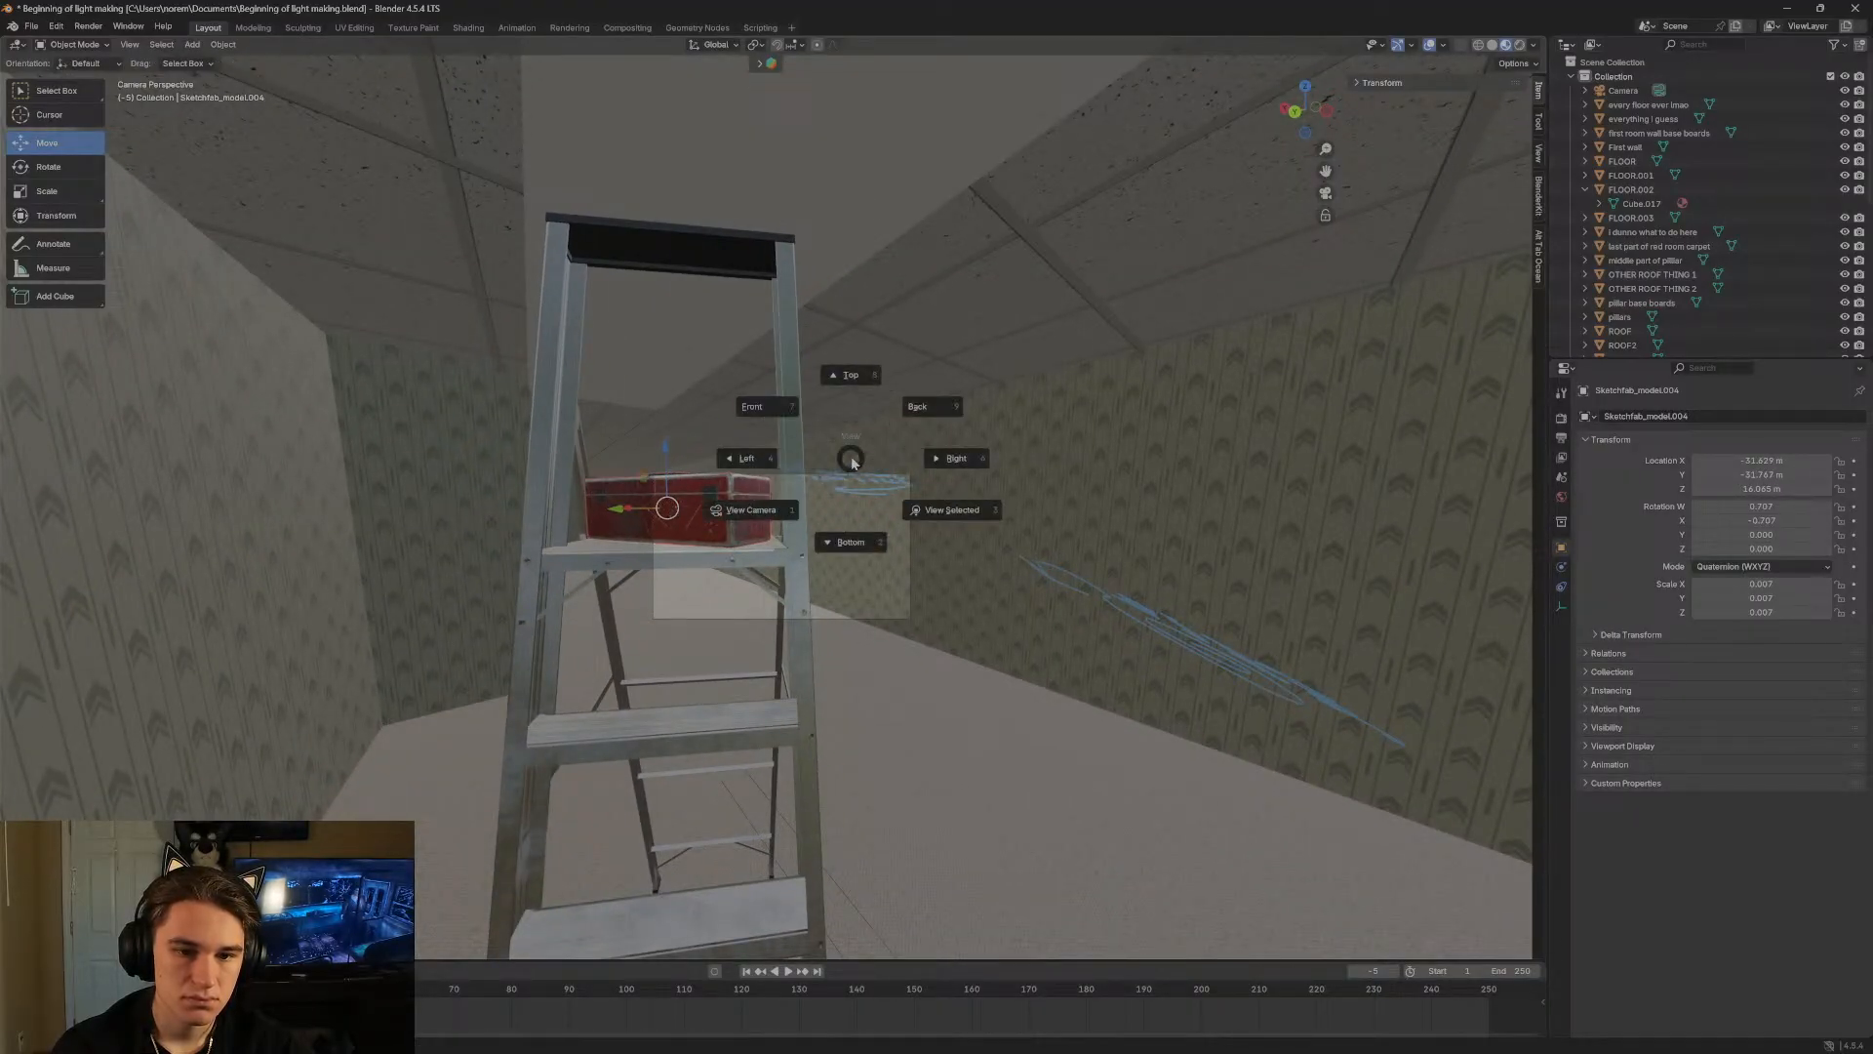
{"action": "key", "text": "shift+grave"}
{"action": "key", "text": "w"}
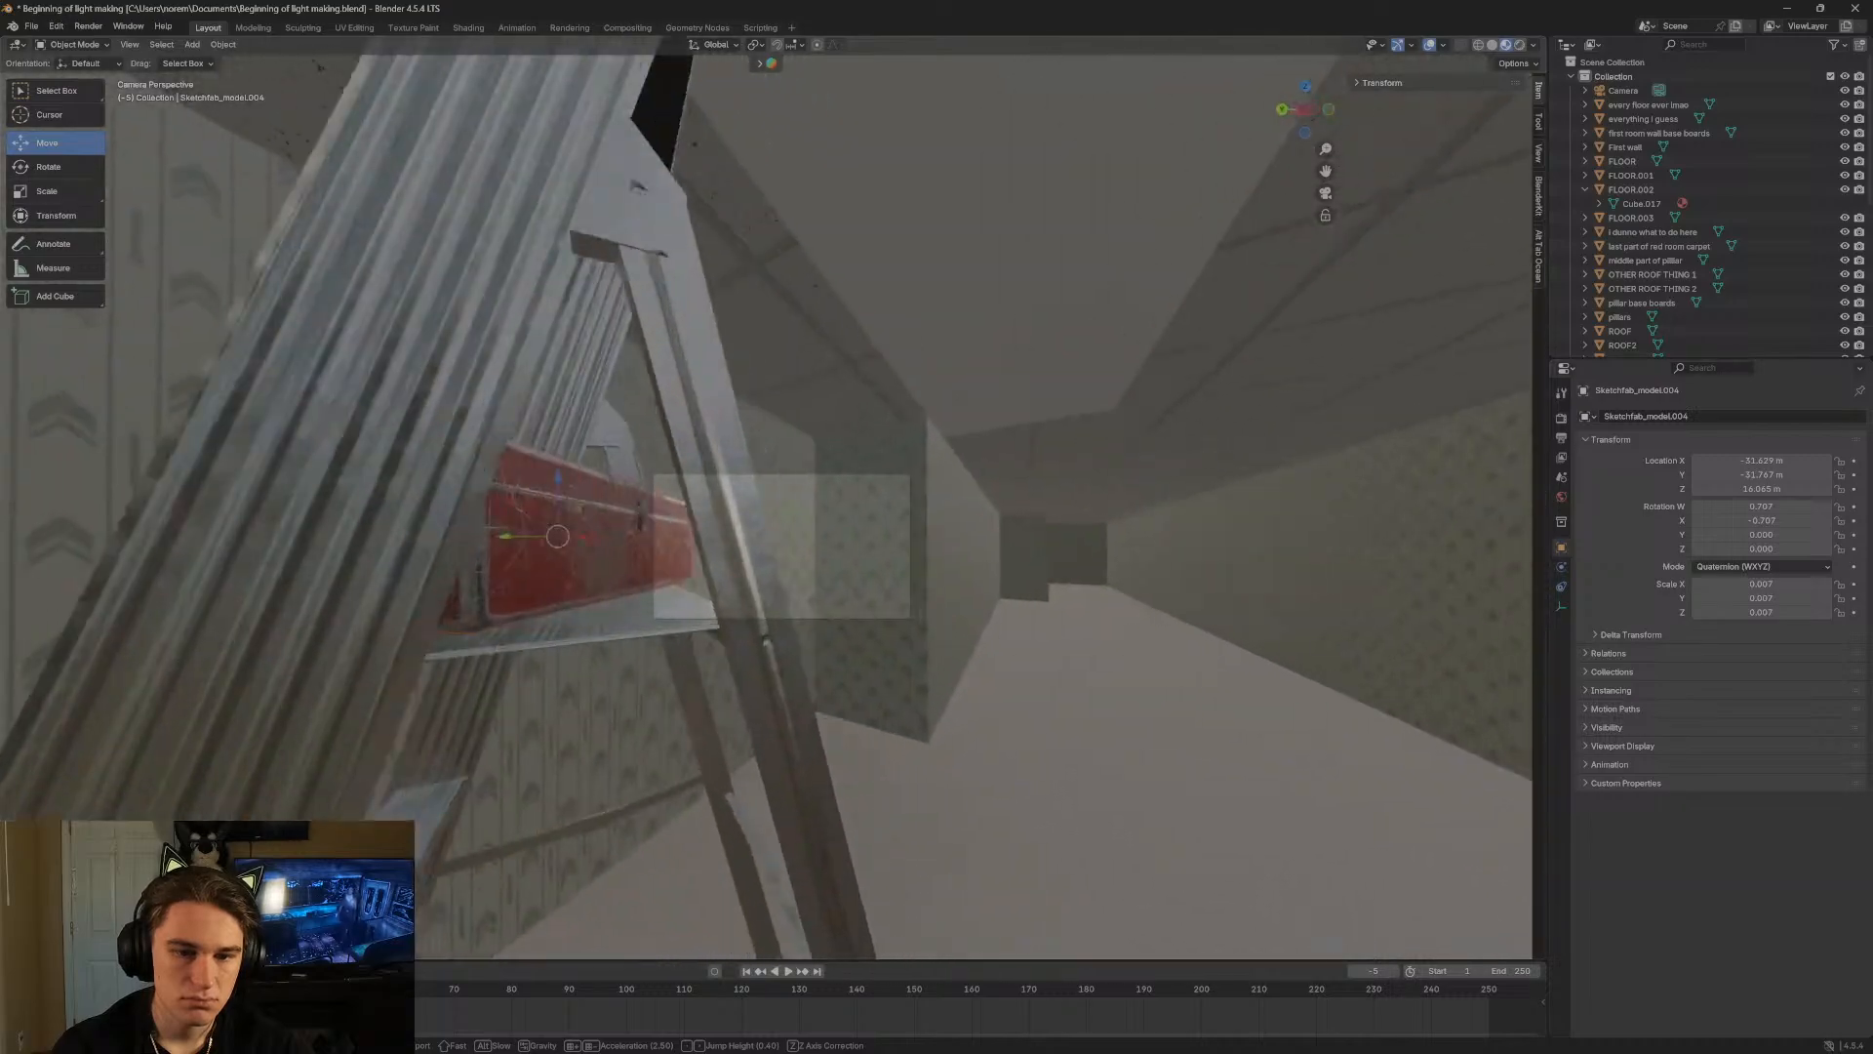
{"action": "key", "text": "d"}
{"action": "key", "text": "w"}
{"action": "key", "text": "d"}
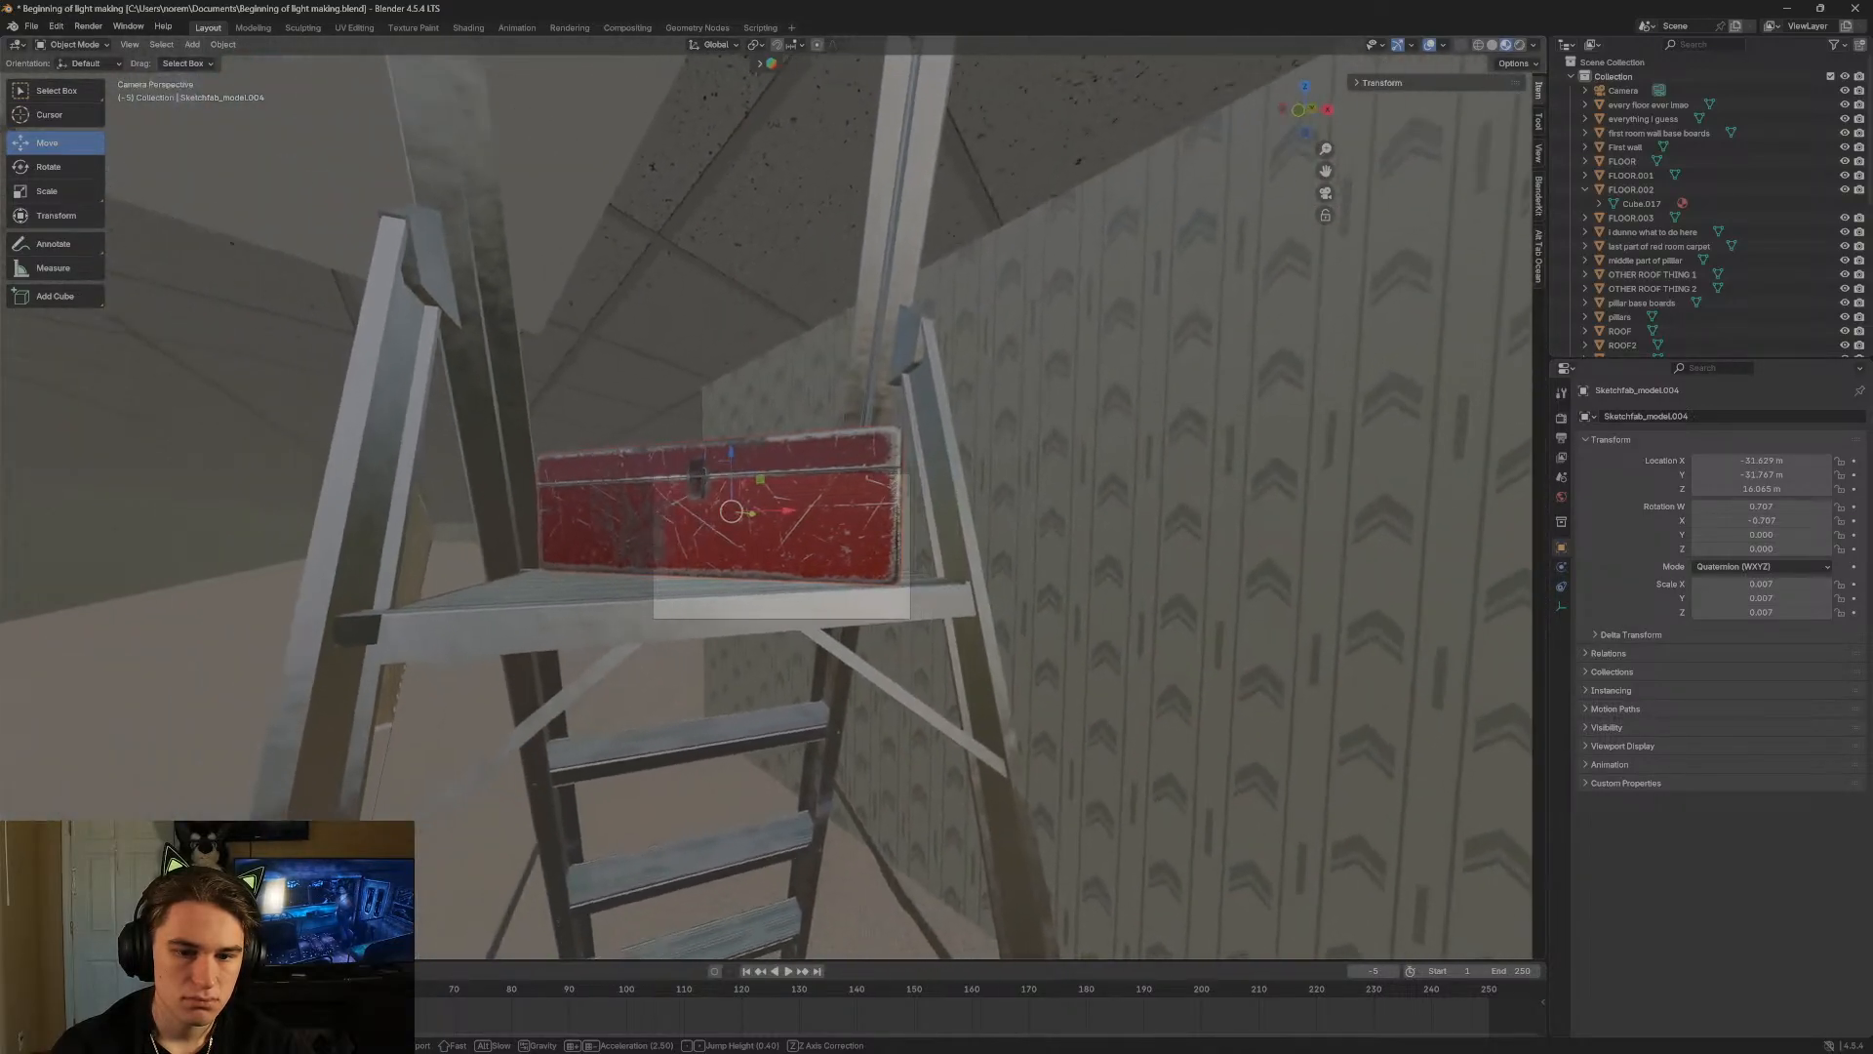
{"action": "key", "text": "s"}
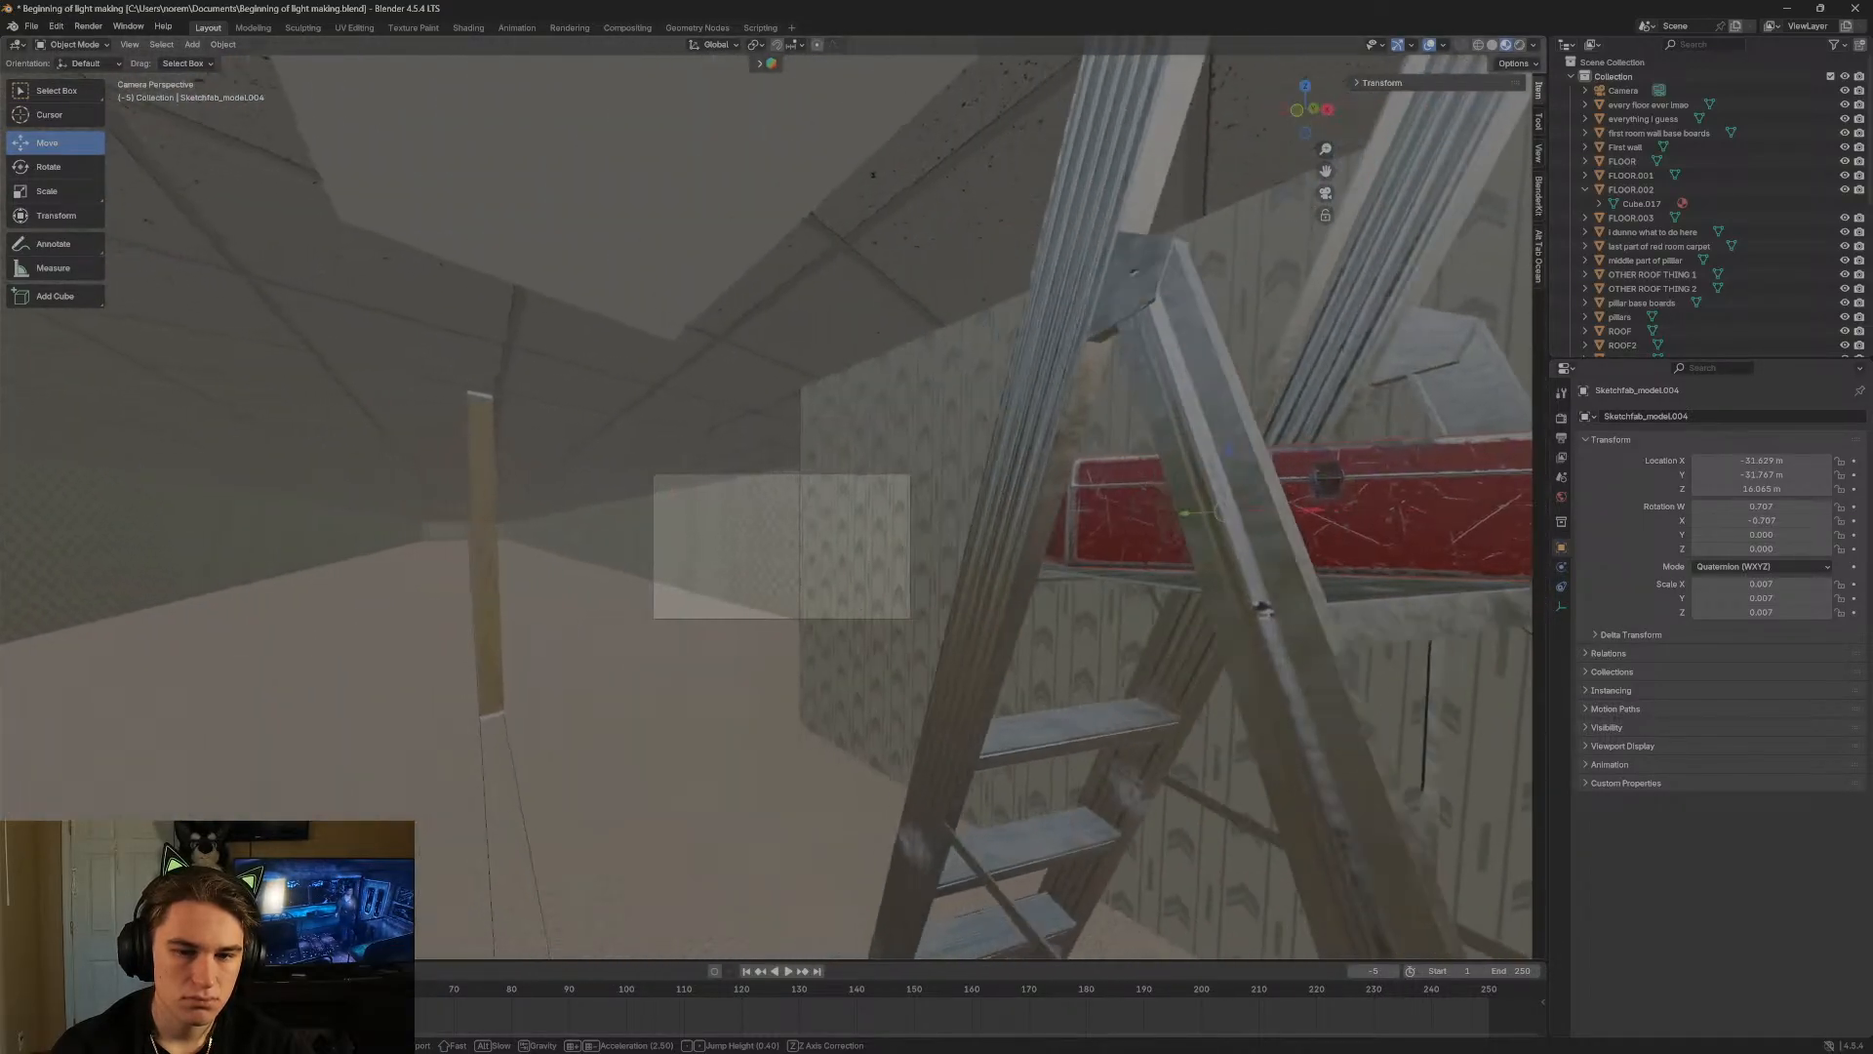
{"action": "key", "text": "a"}
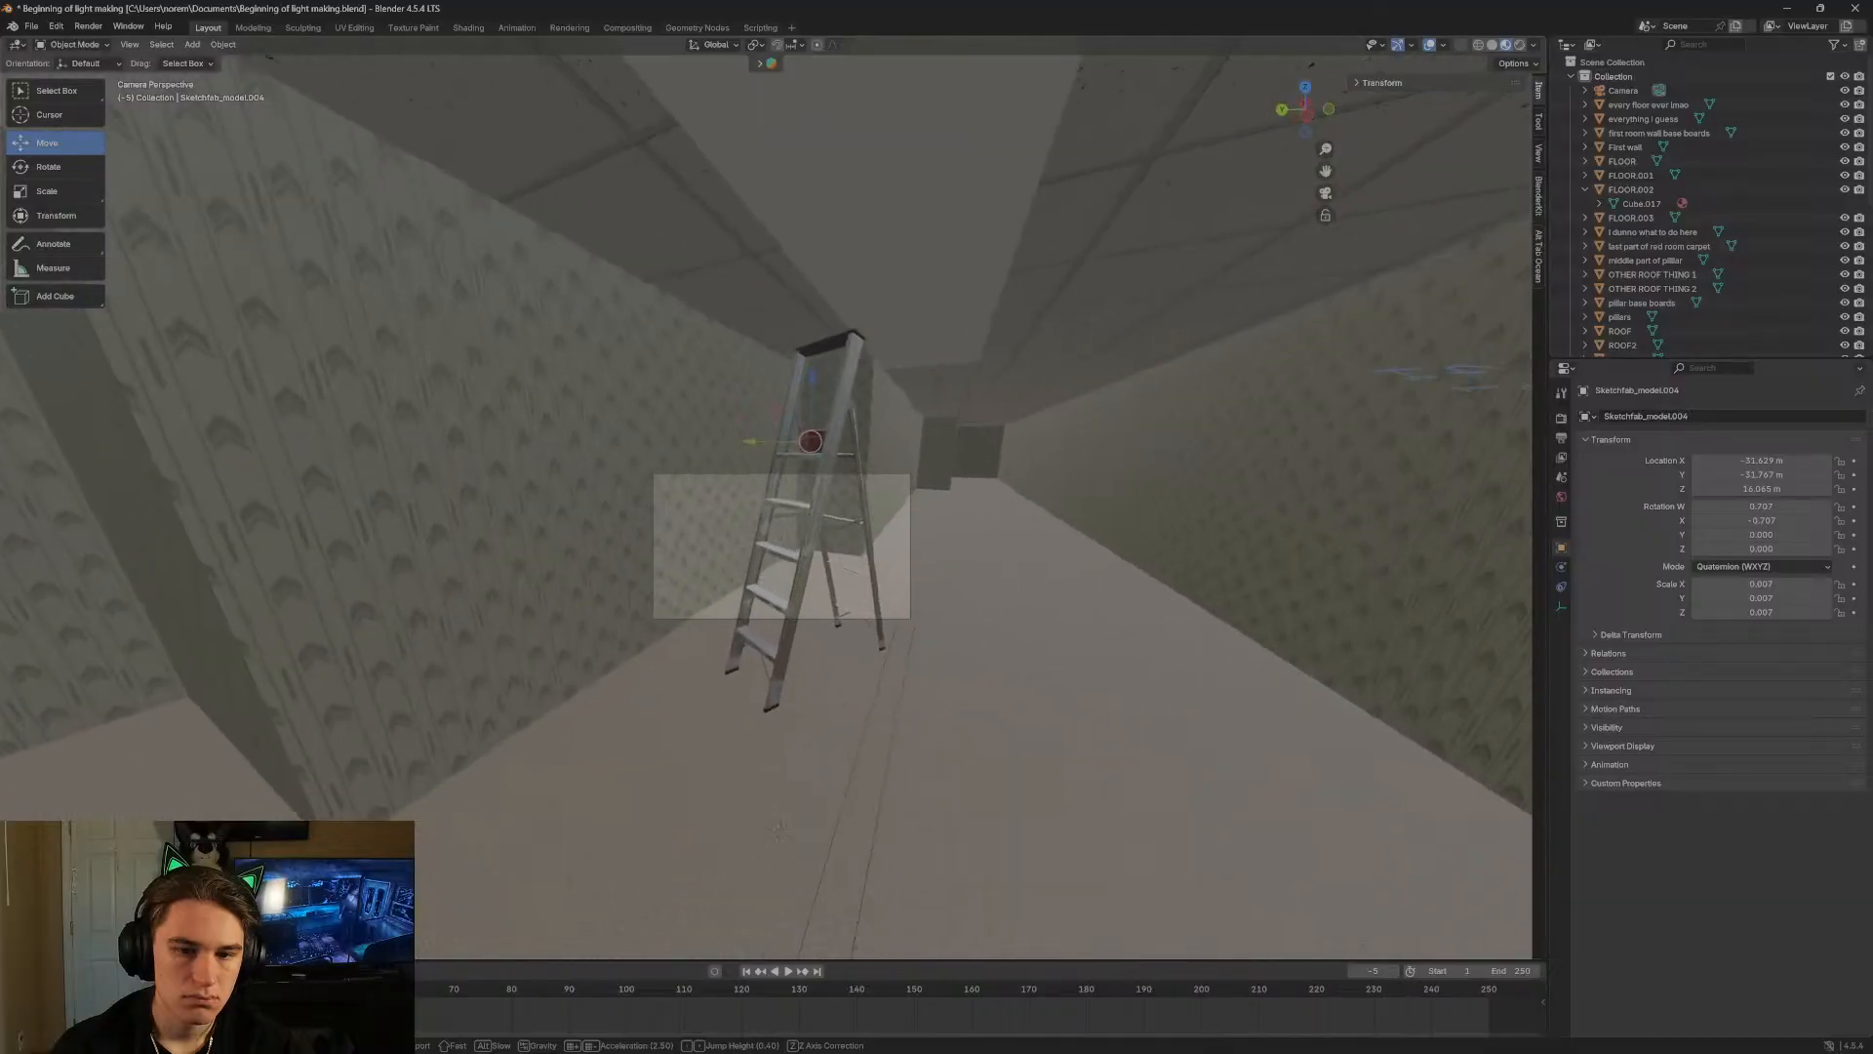
{"action": "key", "text": "w"}
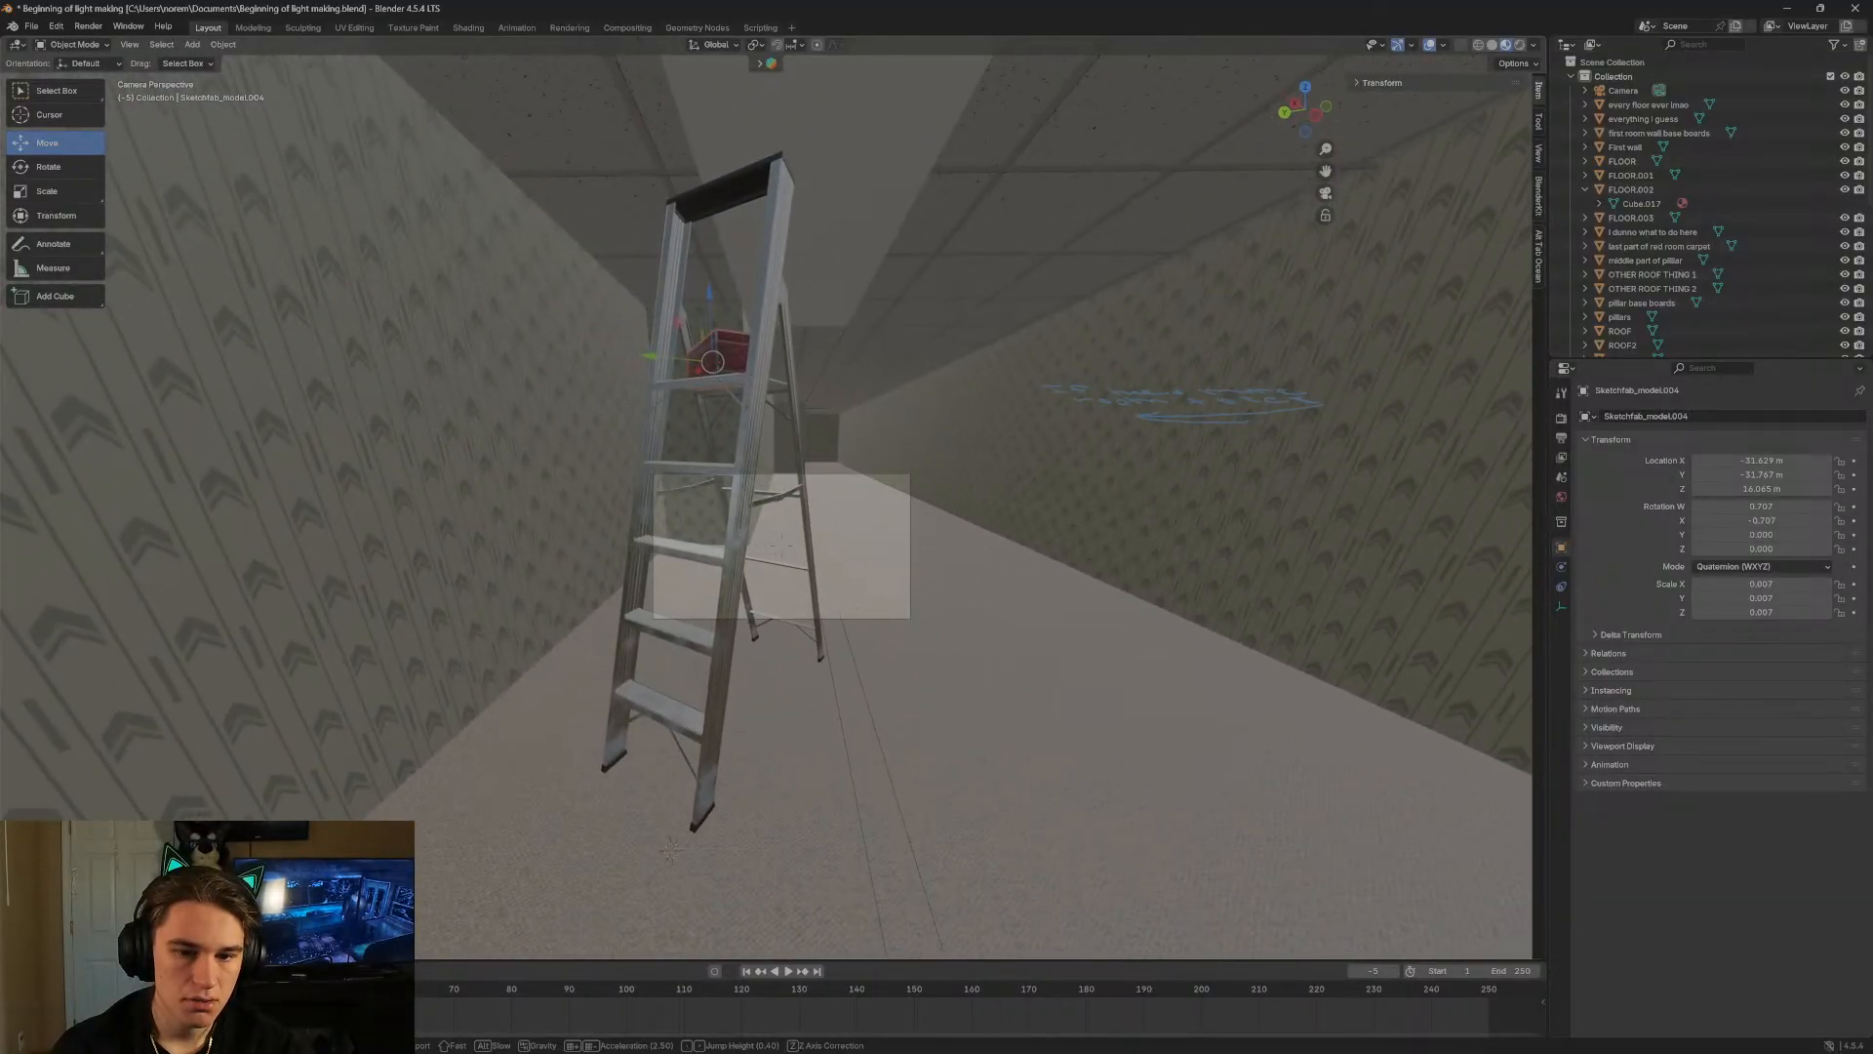
{"action": "left_click", "coordinate": [711, 341]}
Move the tool box down onto the carpet beside the step ladder, near X -33.06 m, Y -33.01 m, Z 13.68 m.
{"action": "left_click_drag", "start_coordinate": [713, 368], "coordinate": [1062, 780]}
{"action": "key", "text": "shift+grave"}
{"action": "key", "text": "w"}
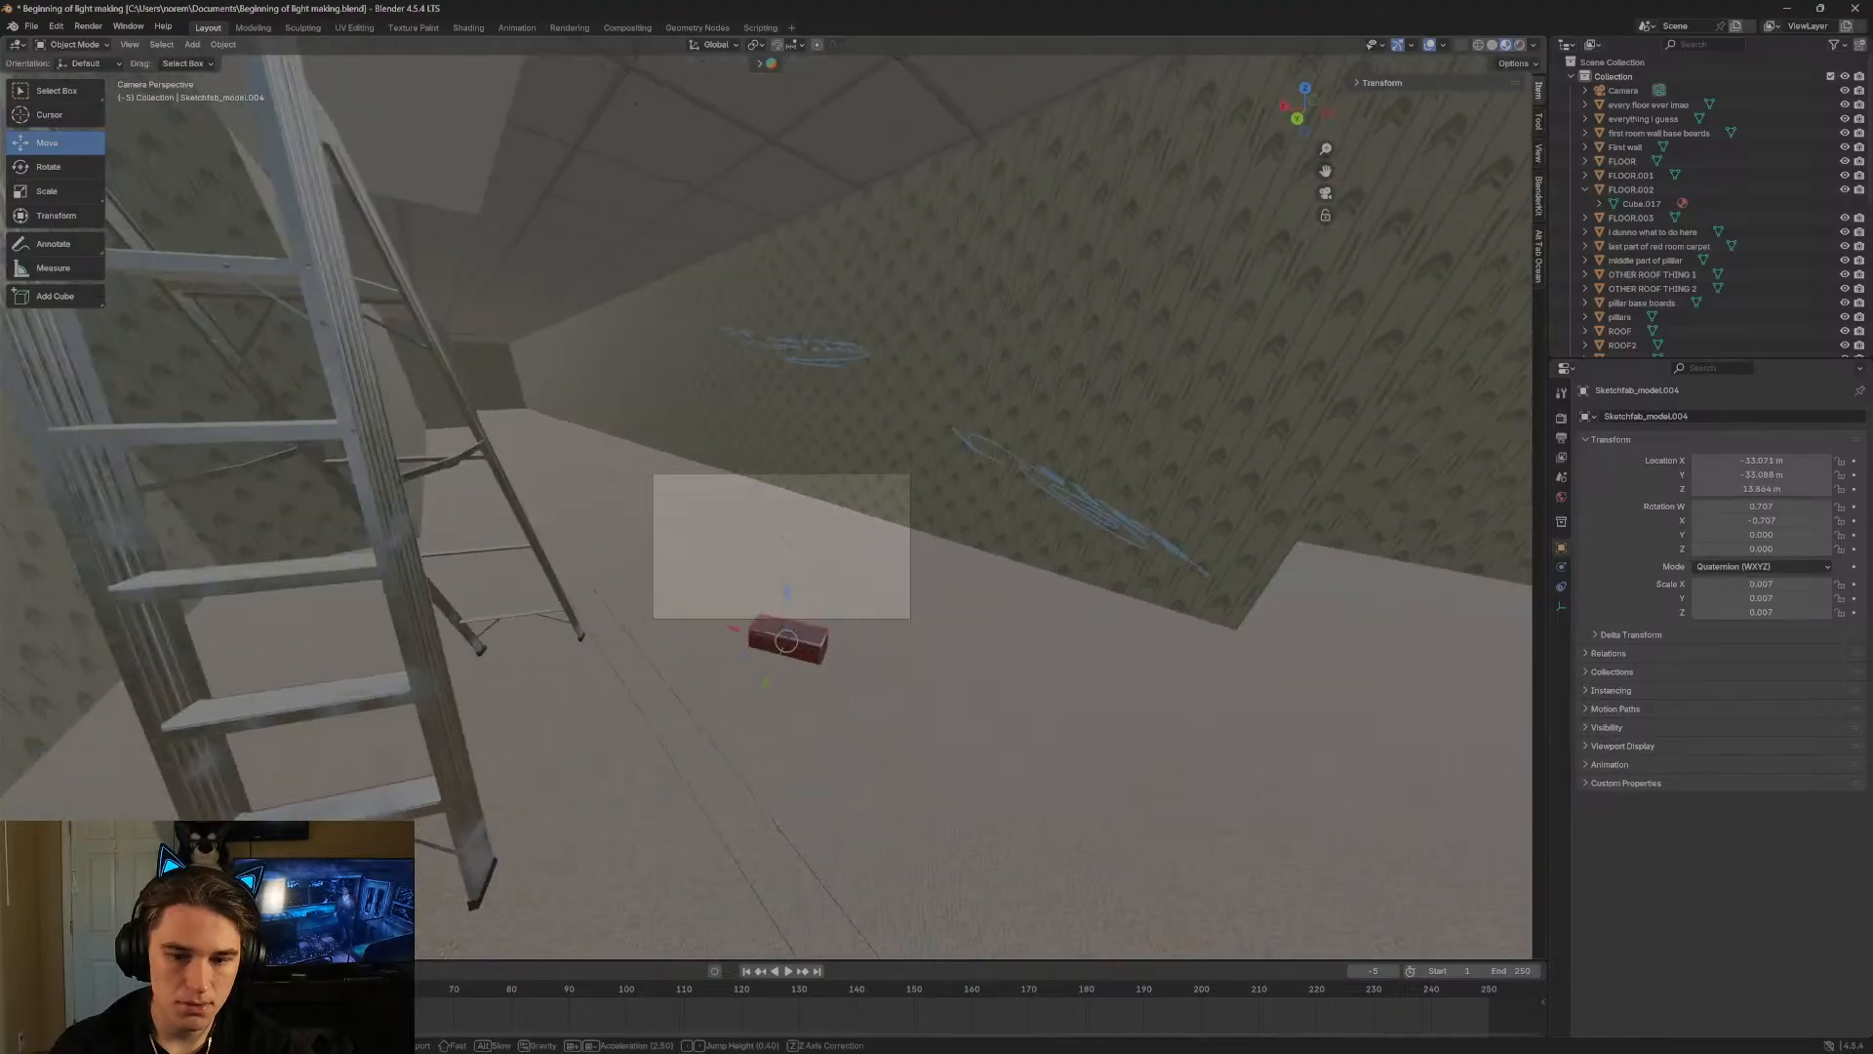
{"action": "key", "text": "s"}
{"action": "key", "text": "w"}
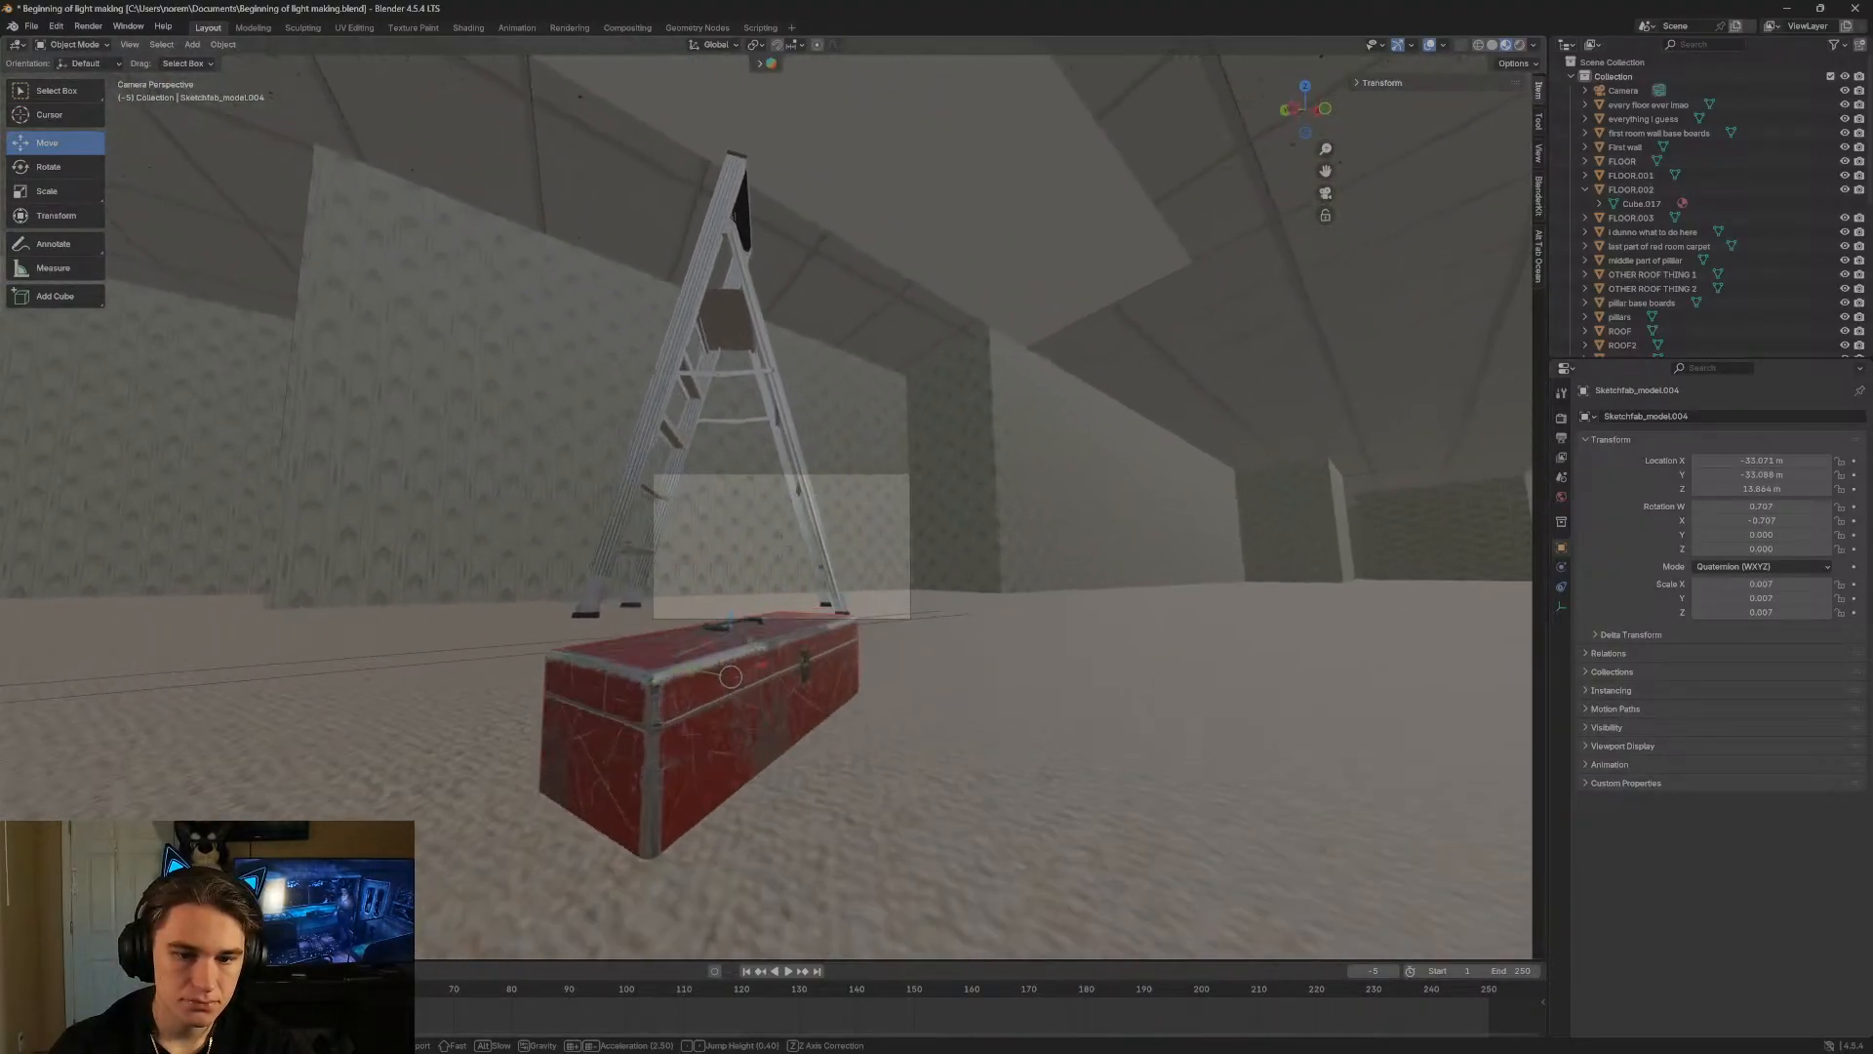
{"action": "left_click", "coordinate": [1074, 827]}
{"action": "left_click_drag", "start_coordinate": [737, 636], "coordinate": [712, 622]}
Rotate the tool box on the floor about its vertical axis so it sits at an angle to the hallway.
{"action": "key", "text": "shift+grave"}
{"action": "key", "text": "w"}
{"action": "key", "text": "s"}
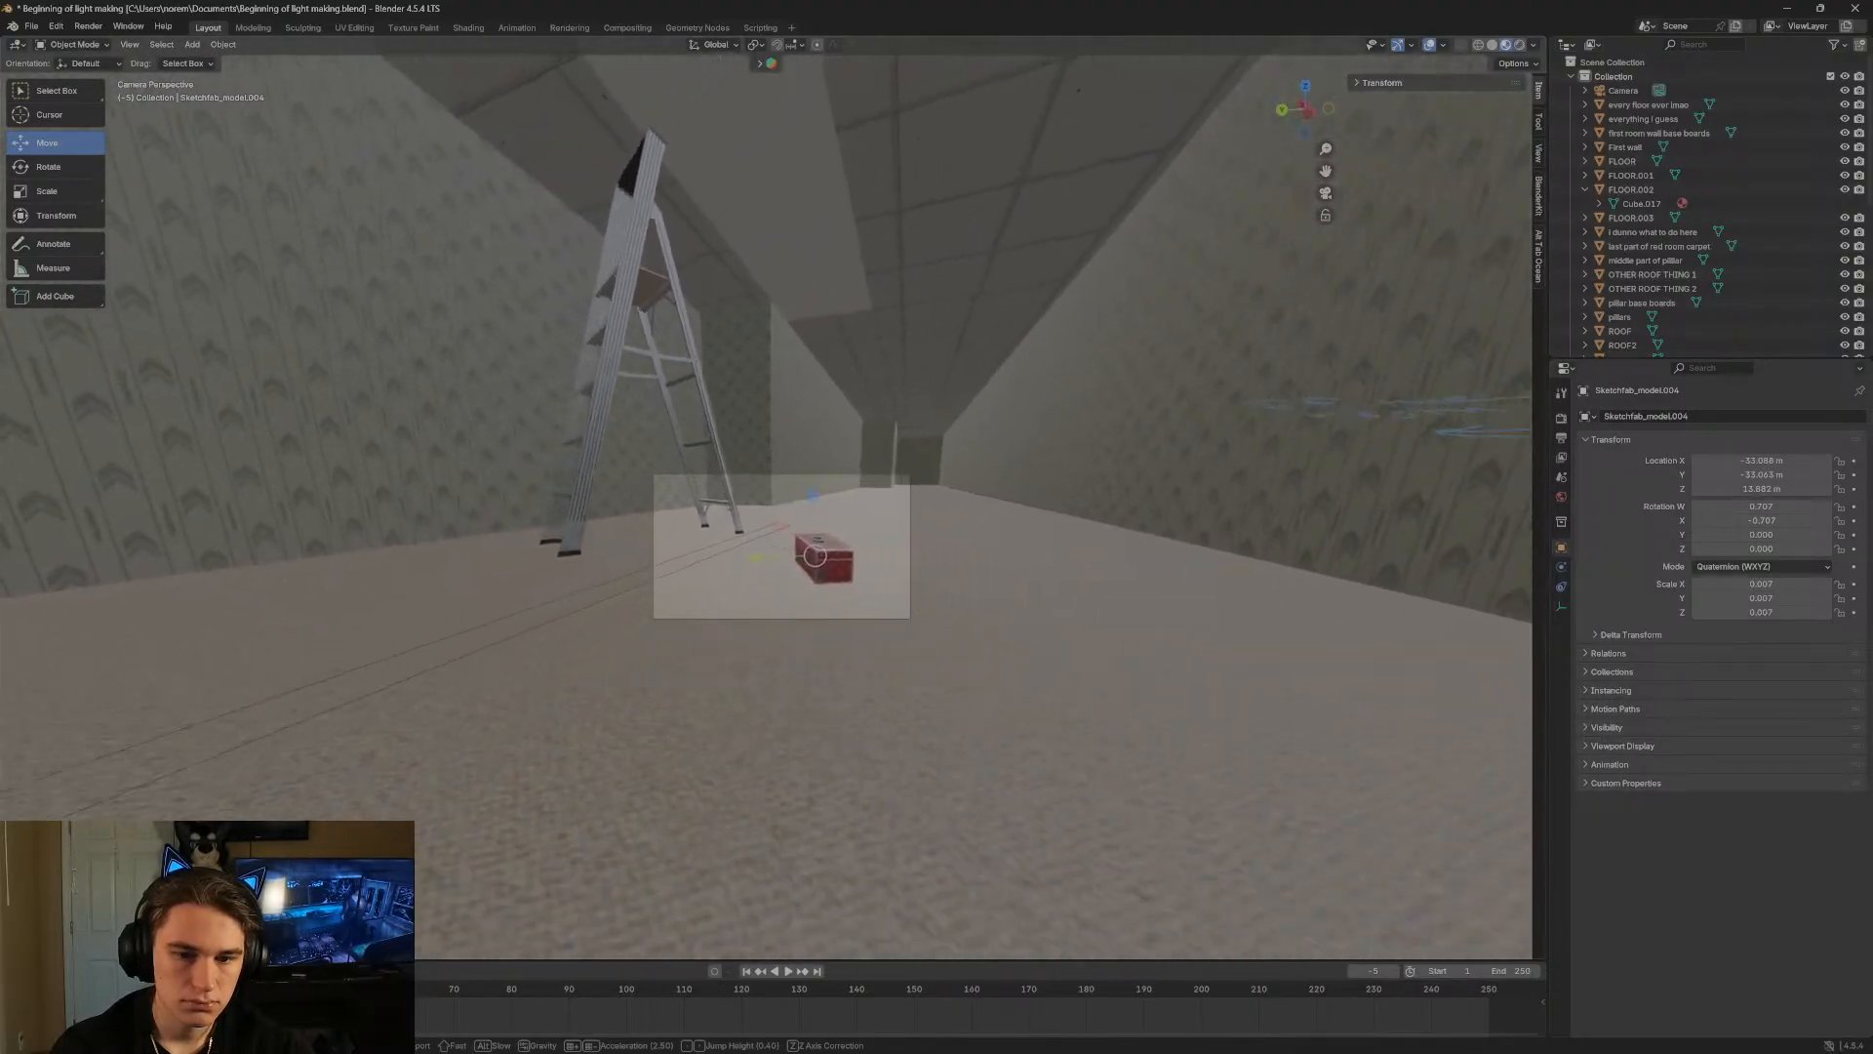
{"action": "key", "text": "w"}
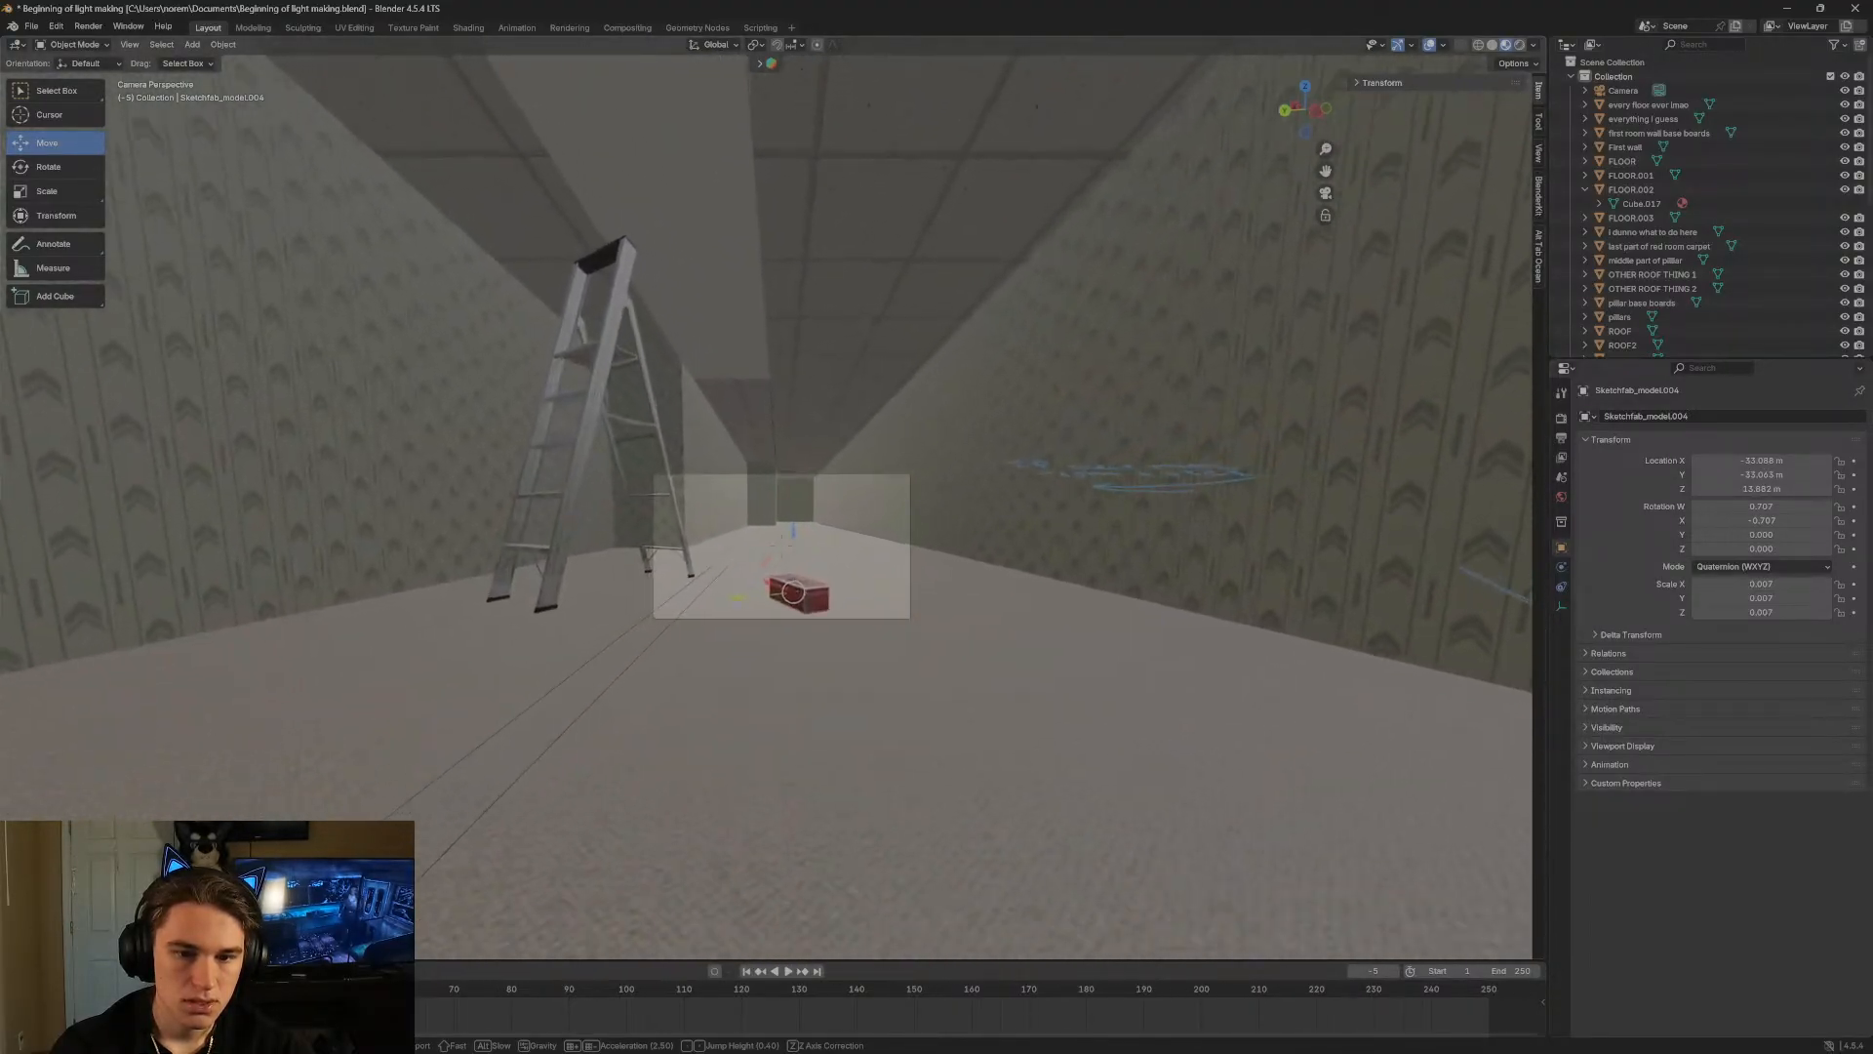
{"action": "left_click", "coordinate": [744, 556]}
{"action": "left_click", "coordinate": [83, 168]}
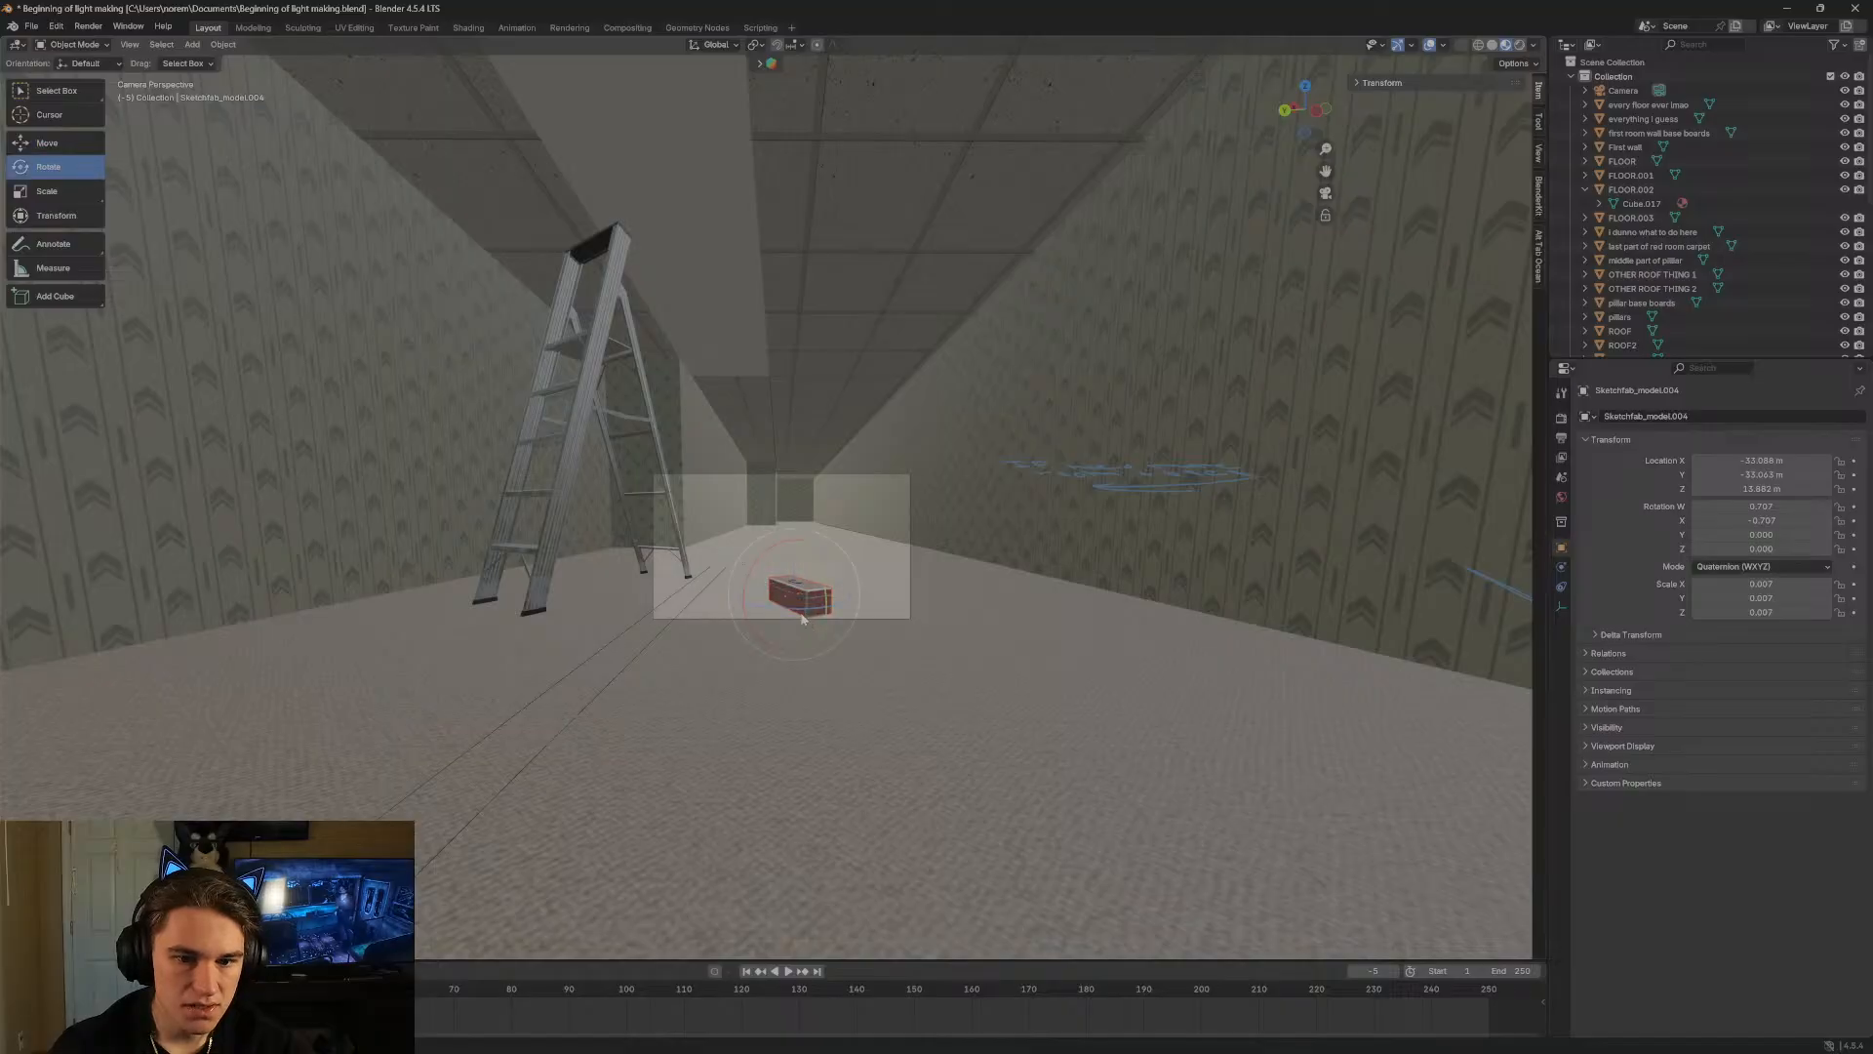
{"action": "left_click_drag", "start_coordinate": [791, 611], "coordinate": [822, 596]}
{"action": "left_click", "coordinate": [807, 529]}
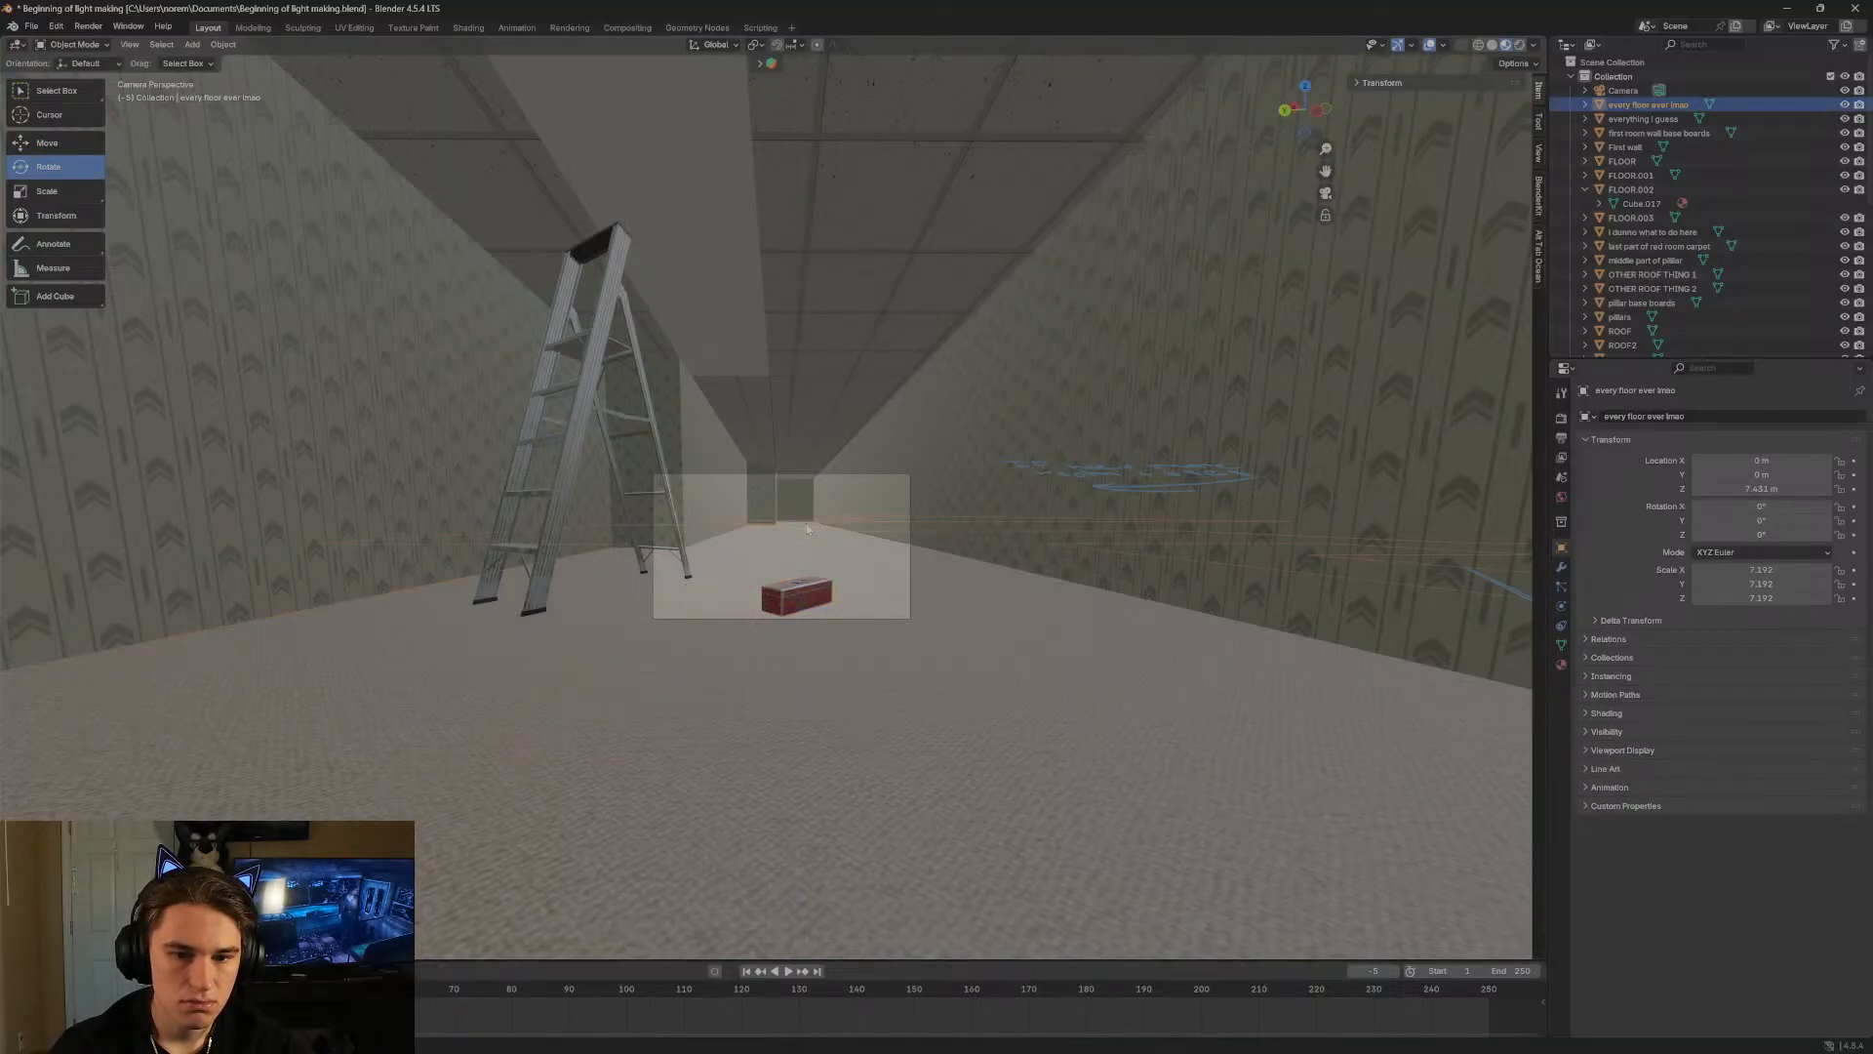
Select the tool box's mesh and turn it further on the carpet, to a rotation of about W 0.274, Z 0.962.
{"action": "key", "text": "shift+grave"}
{"action": "key", "text": "w"}
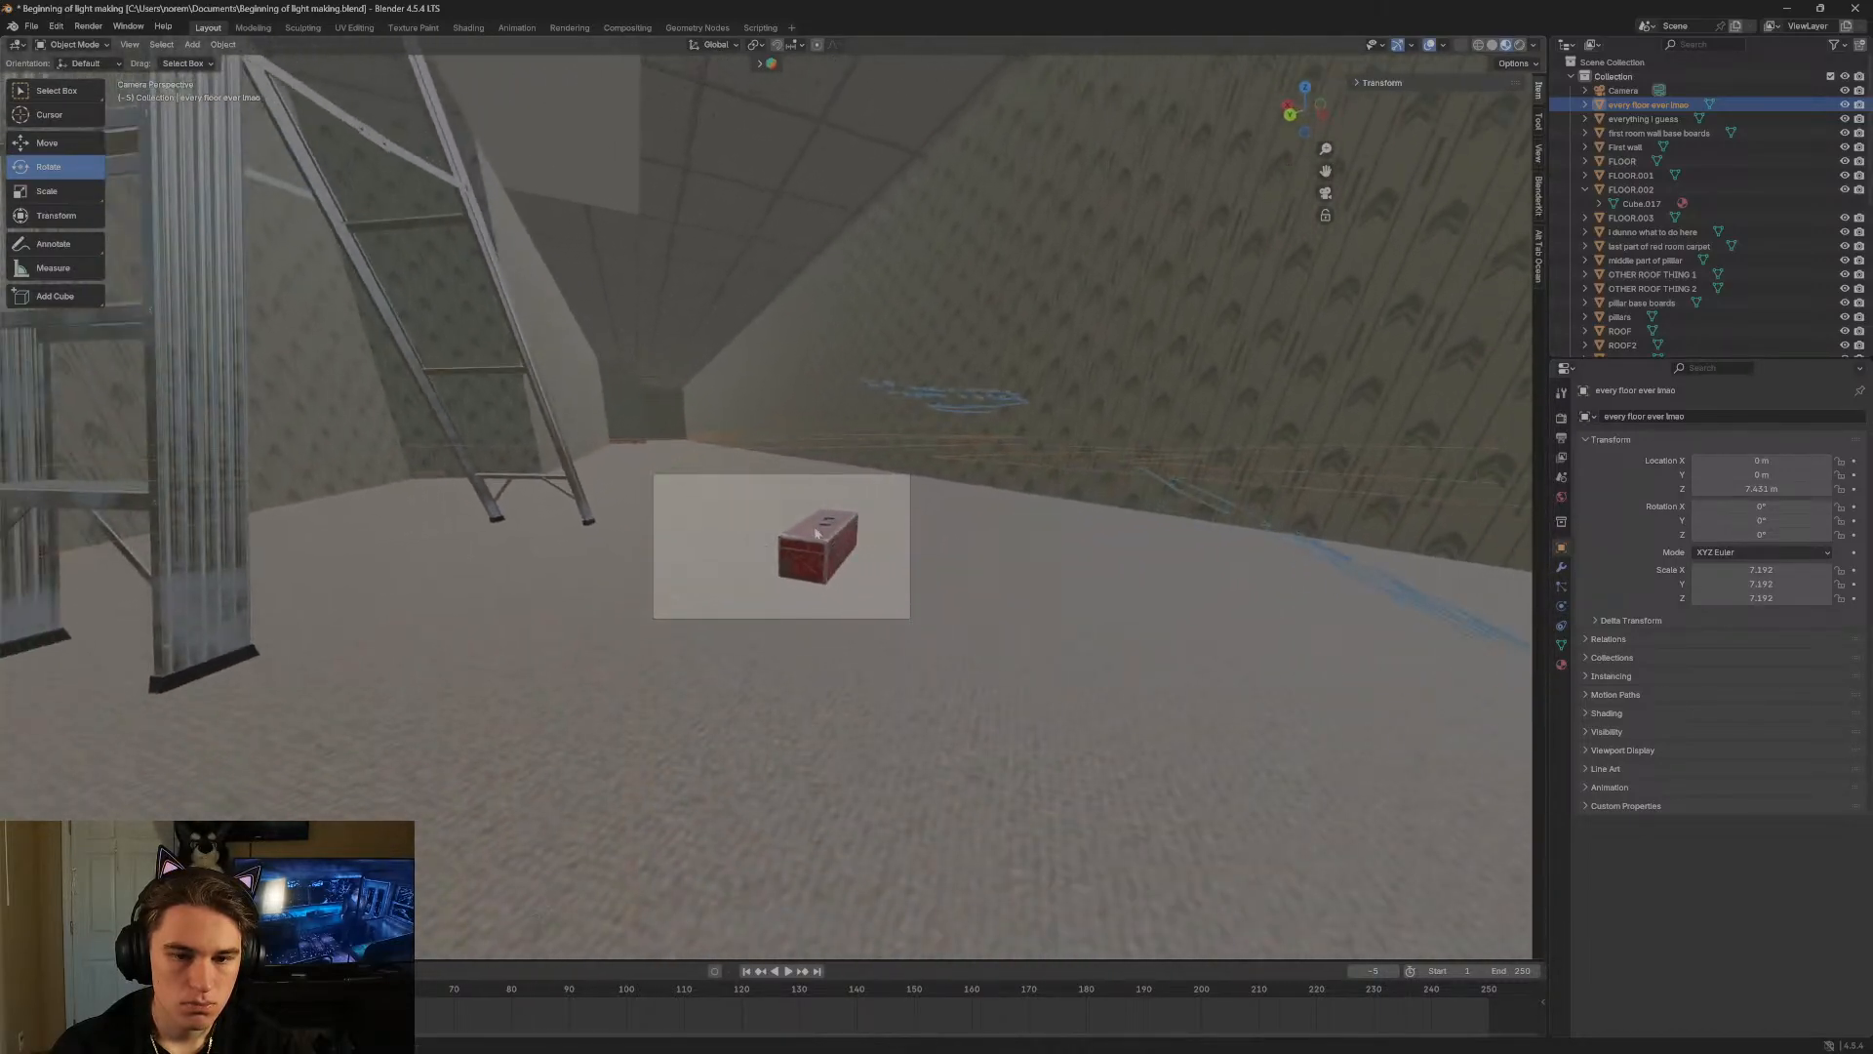
{"action": "left_click", "coordinate": [782, 545]}
{"action": "left_click", "coordinate": [825, 552]}
{"action": "left_click_drag", "start_coordinate": [836, 562], "coordinate": [899, 542]}
Save the Blender file with the tool box placed on the hallway floor.
{"action": "key", "text": "shift+grave"}
{"action": "key", "text": "s"}
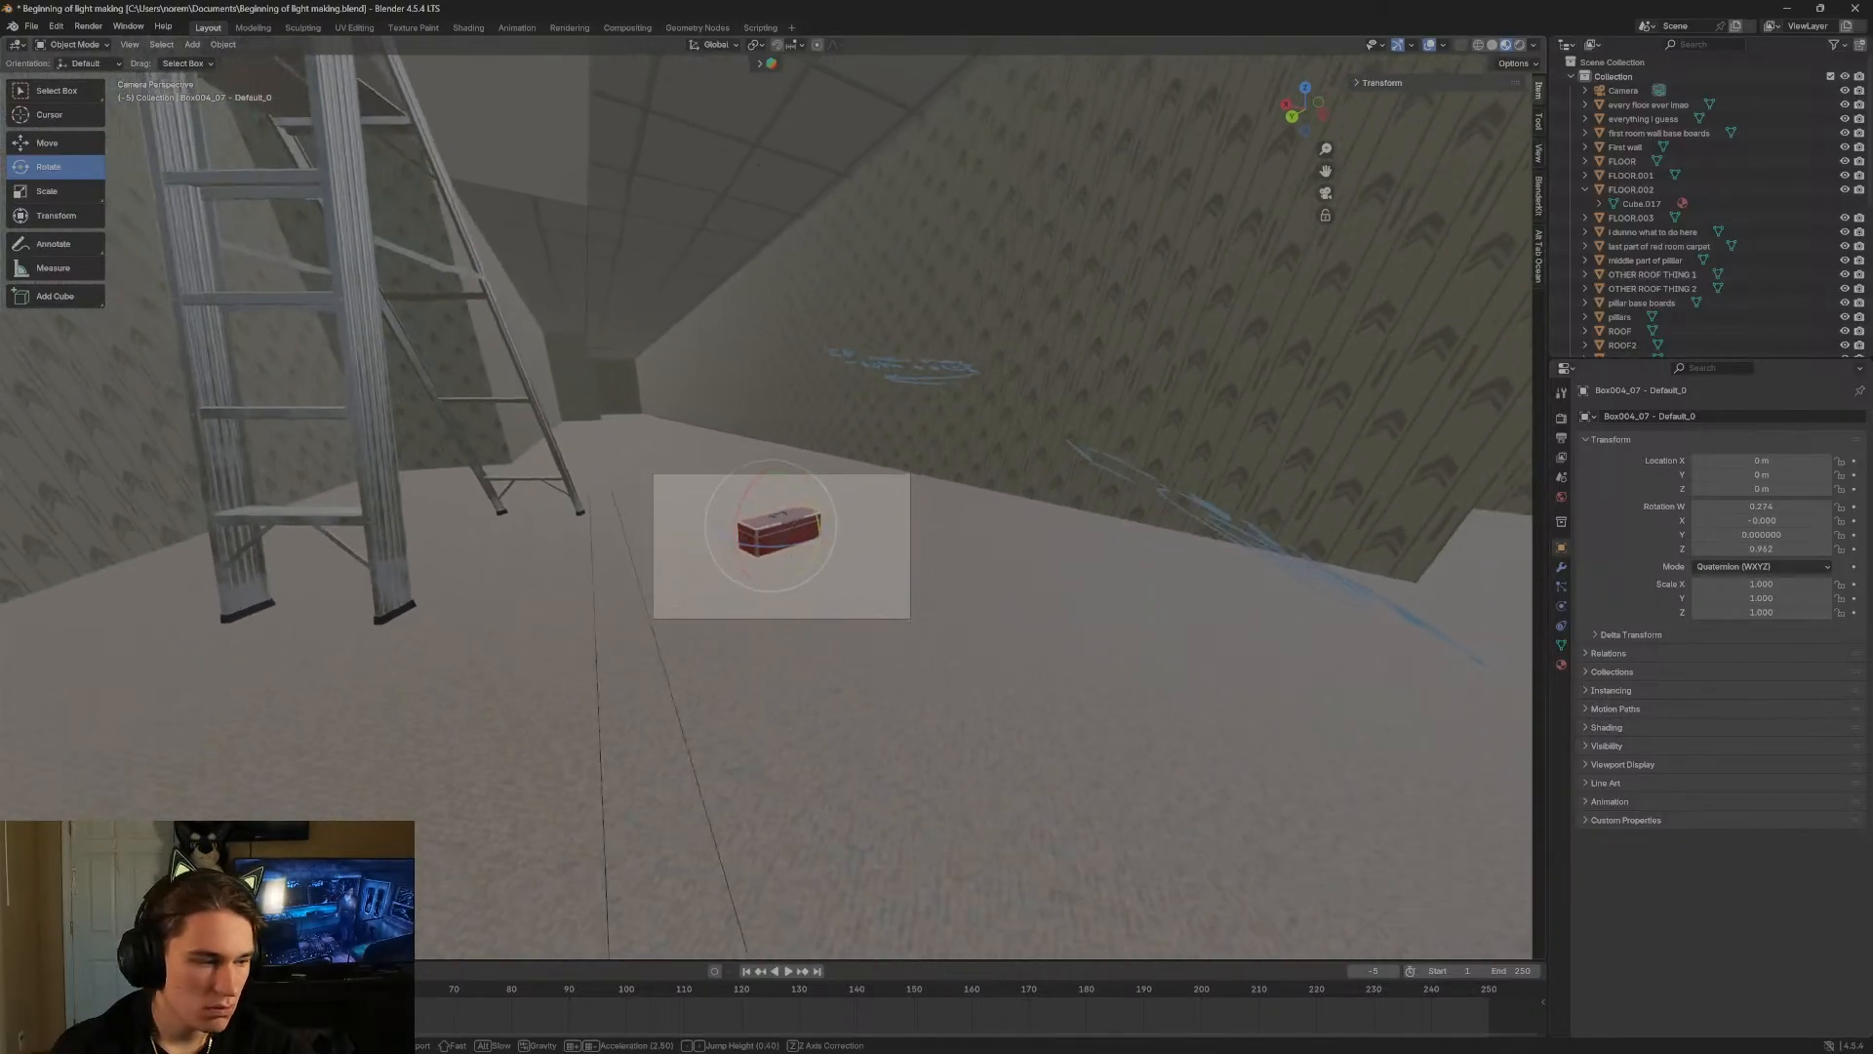
{"action": "left_click", "coordinate": [782, 544]}
{"action": "left_click", "coordinate": [32, 28]}
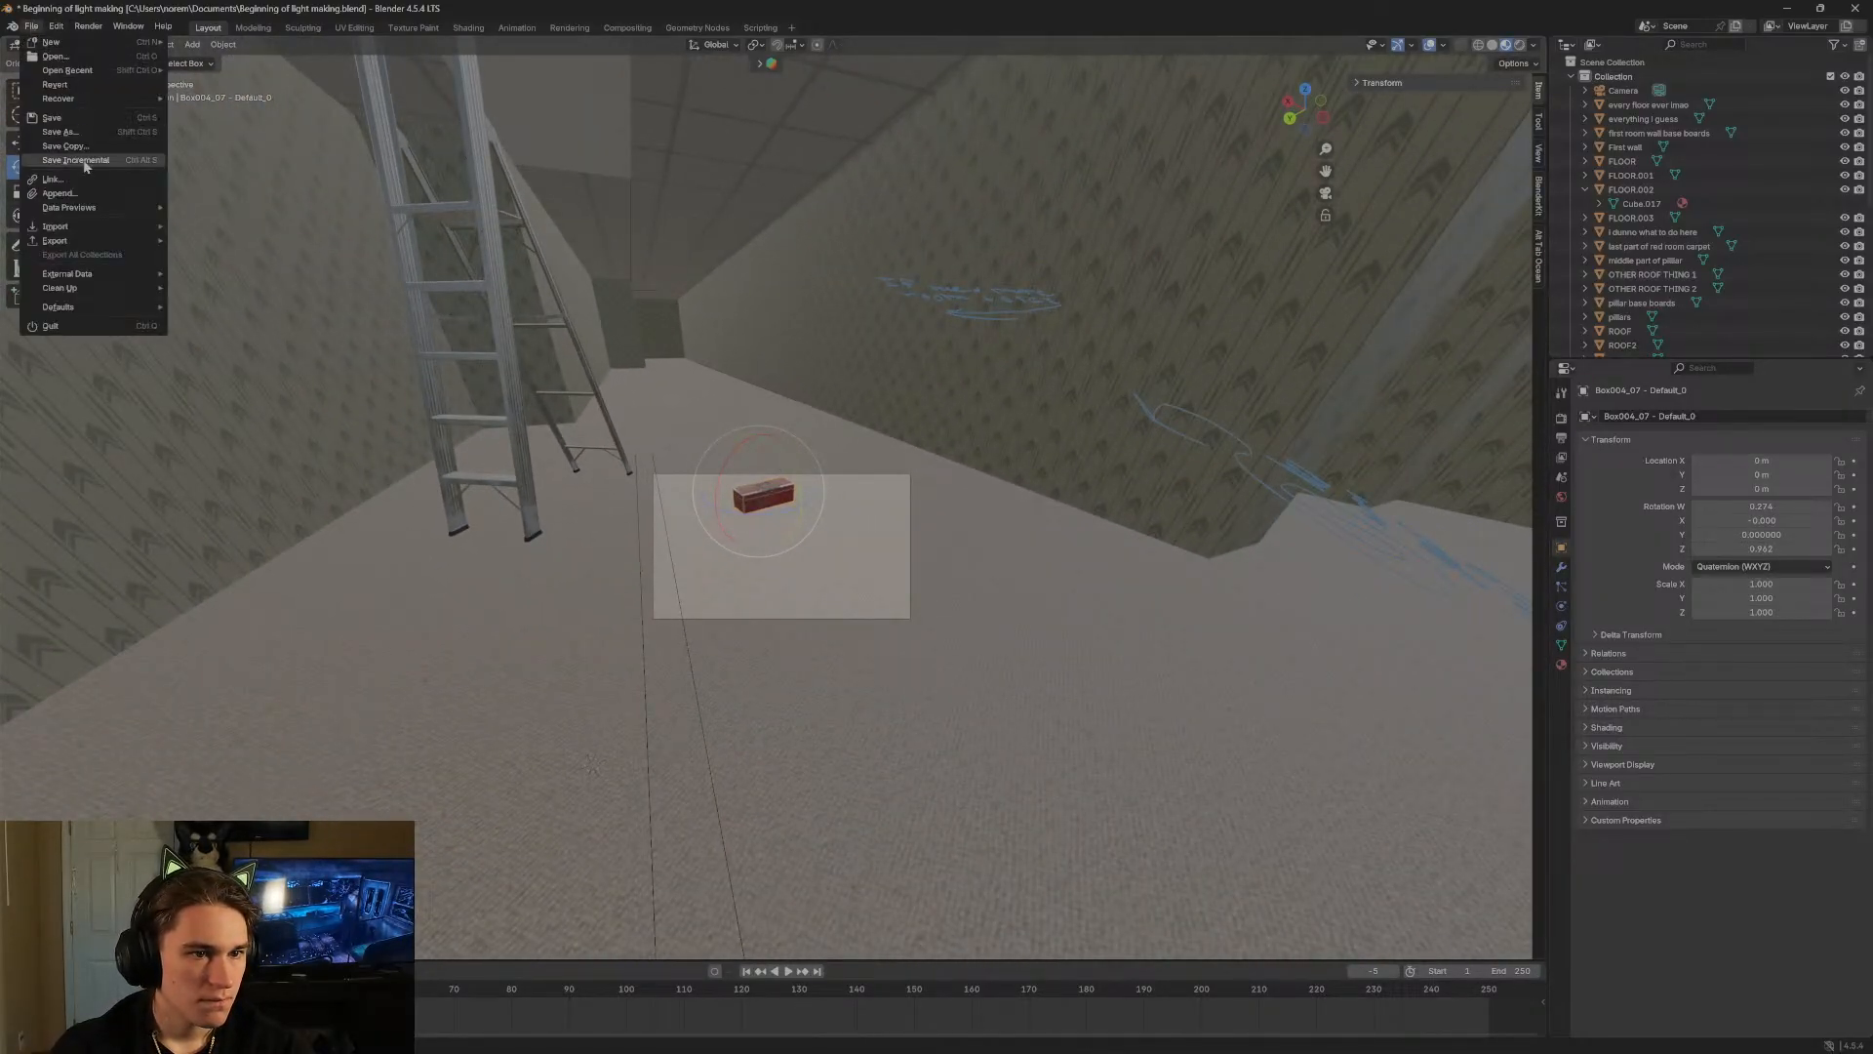
{"action": "left_click", "coordinate": [59, 119]}
Go from the hallway to the large room with the hanging fluorescent light and activate the Select Box tool.
{"action": "key", "text": "shift+grave"}
{"action": "key", "text": "s"}
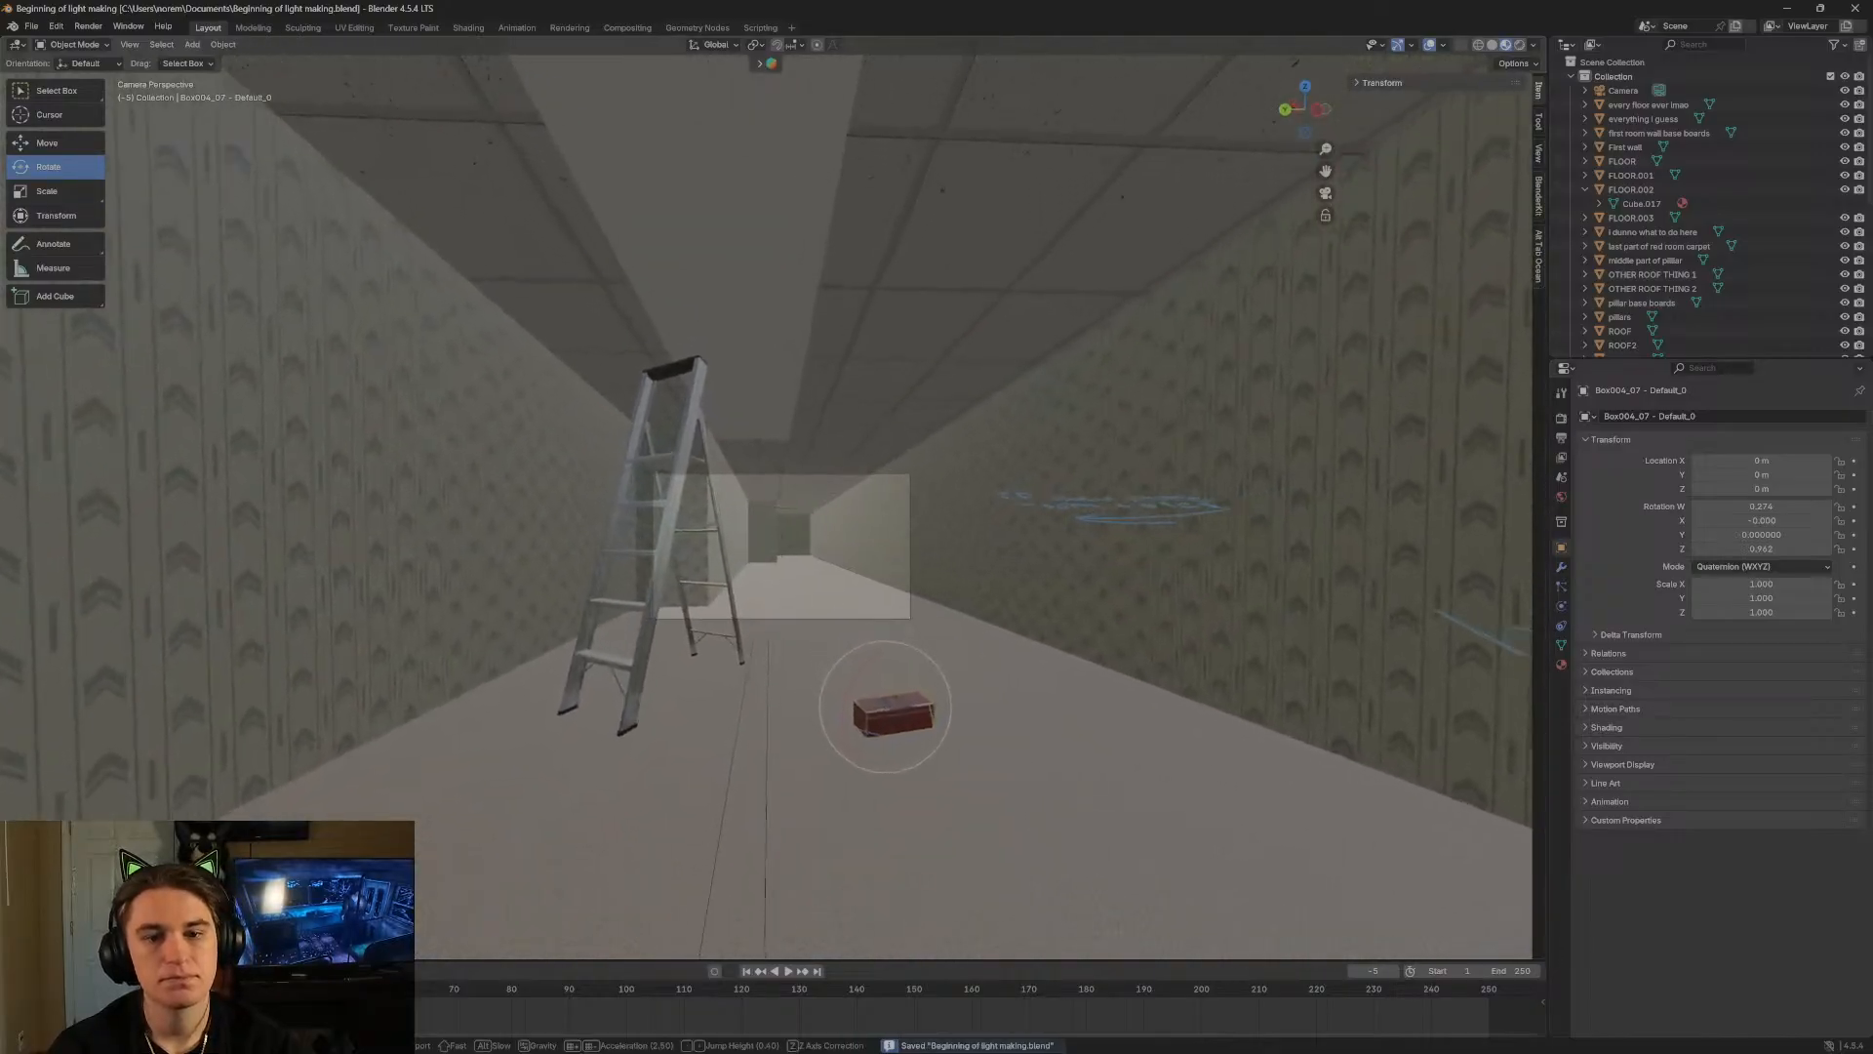
{"action": "key", "text": "w"}
{"action": "key", "text": "s"}
{"action": "key", "text": "e"}
{"action": "key", "text": "s"}
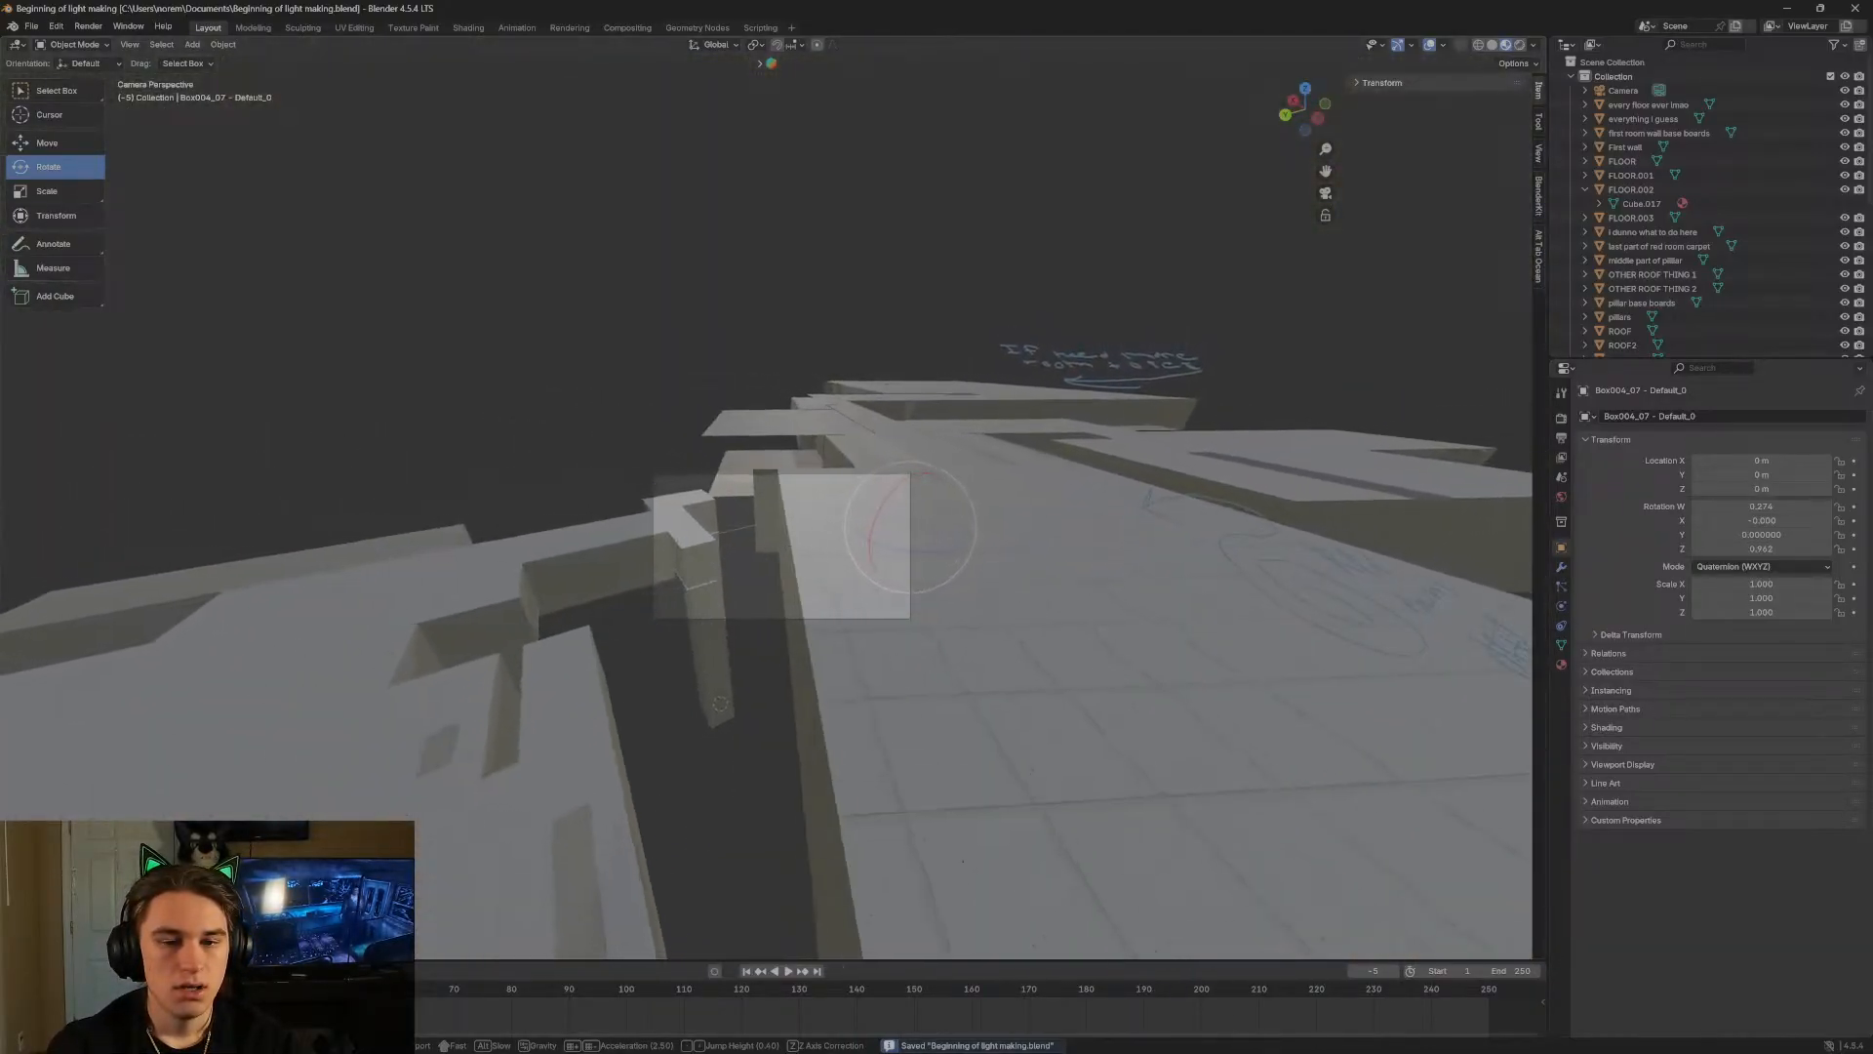
{"action": "key", "text": "w"}
{"action": "key", "text": "w"}
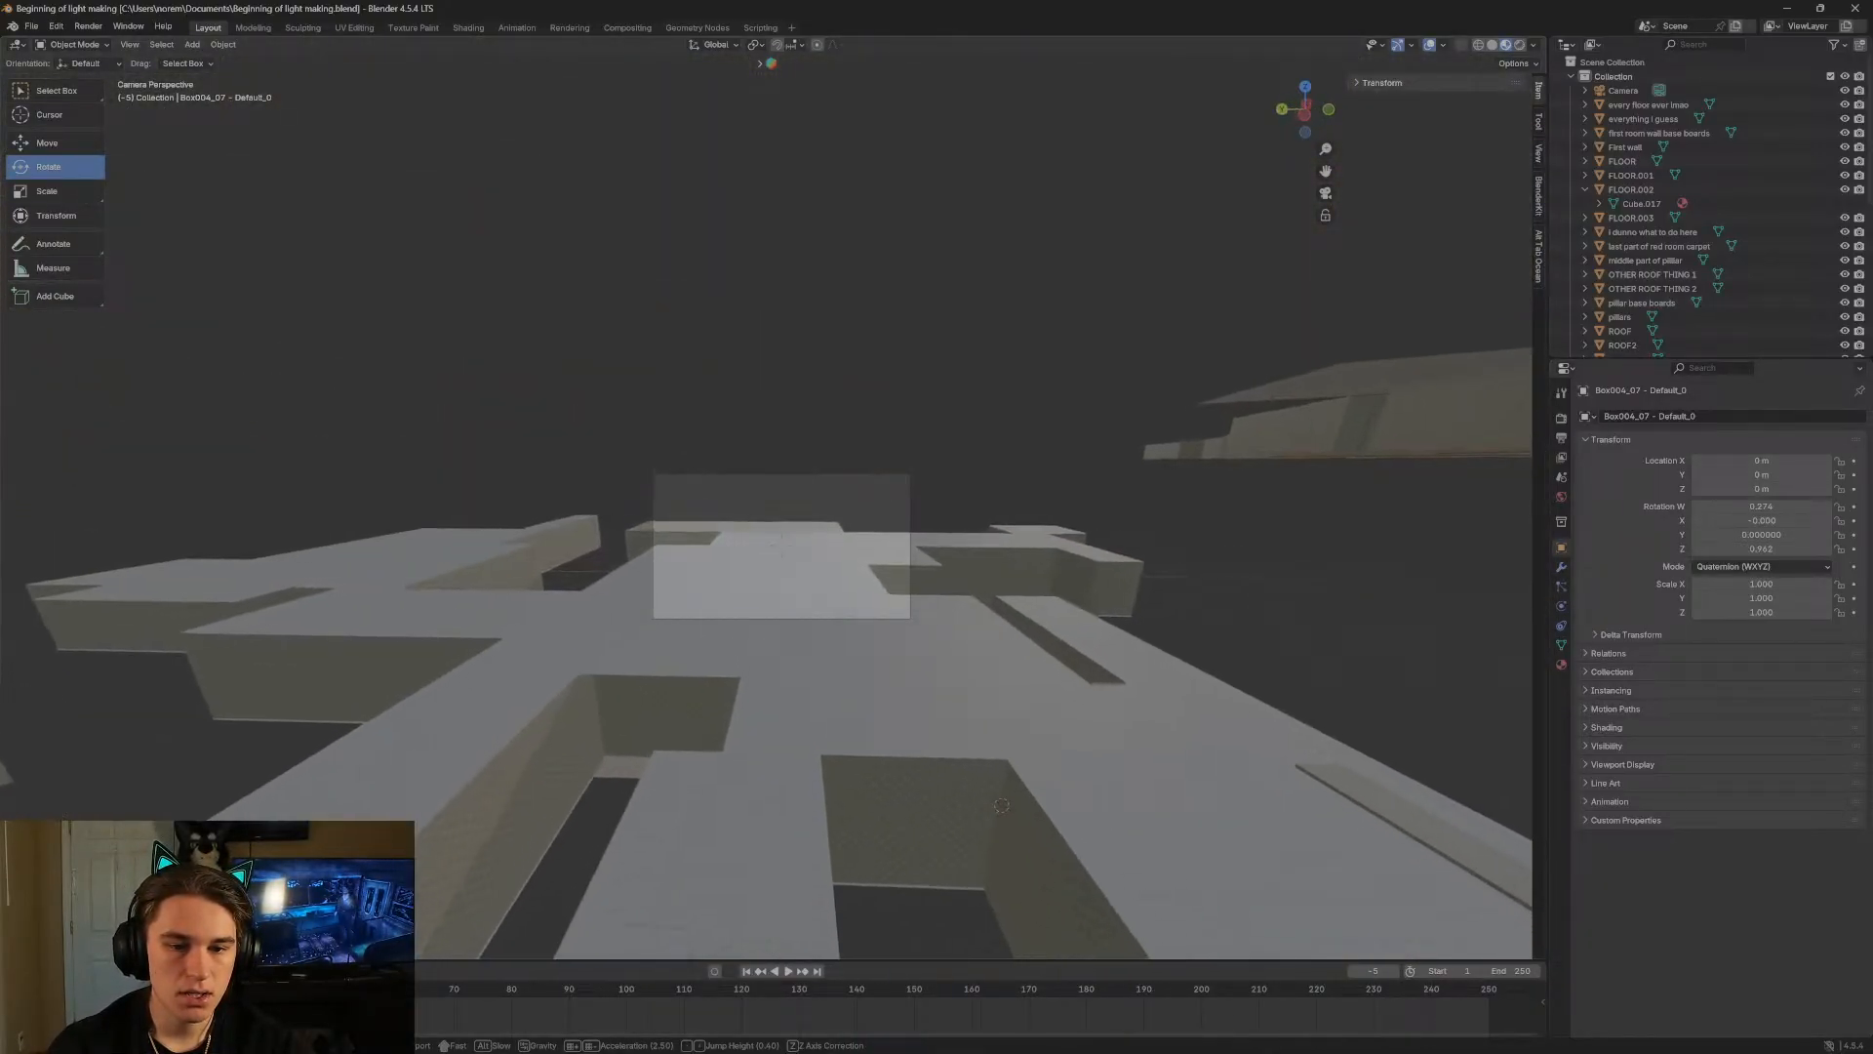
{"action": "key", "text": "q"}
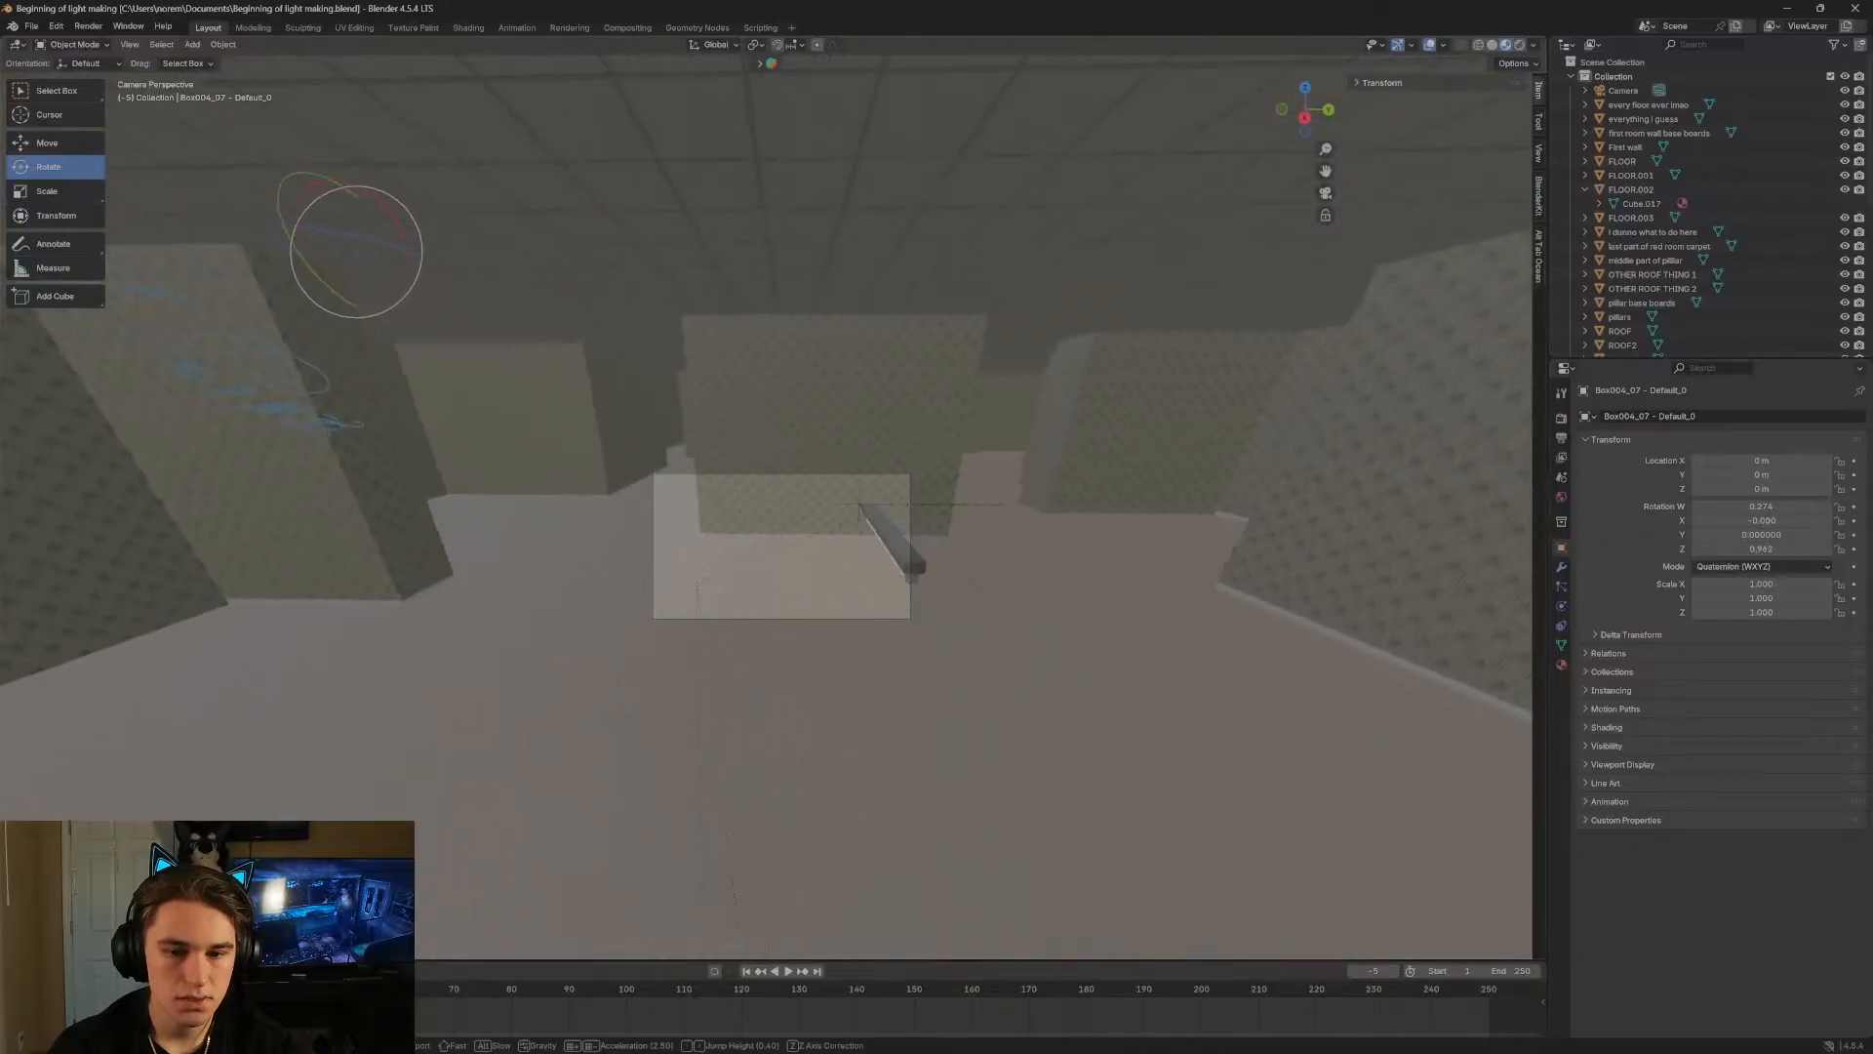
{"action": "left_click", "coordinate": [74, 105]}
{"action": "left_click", "coordinate": [73, 102]}
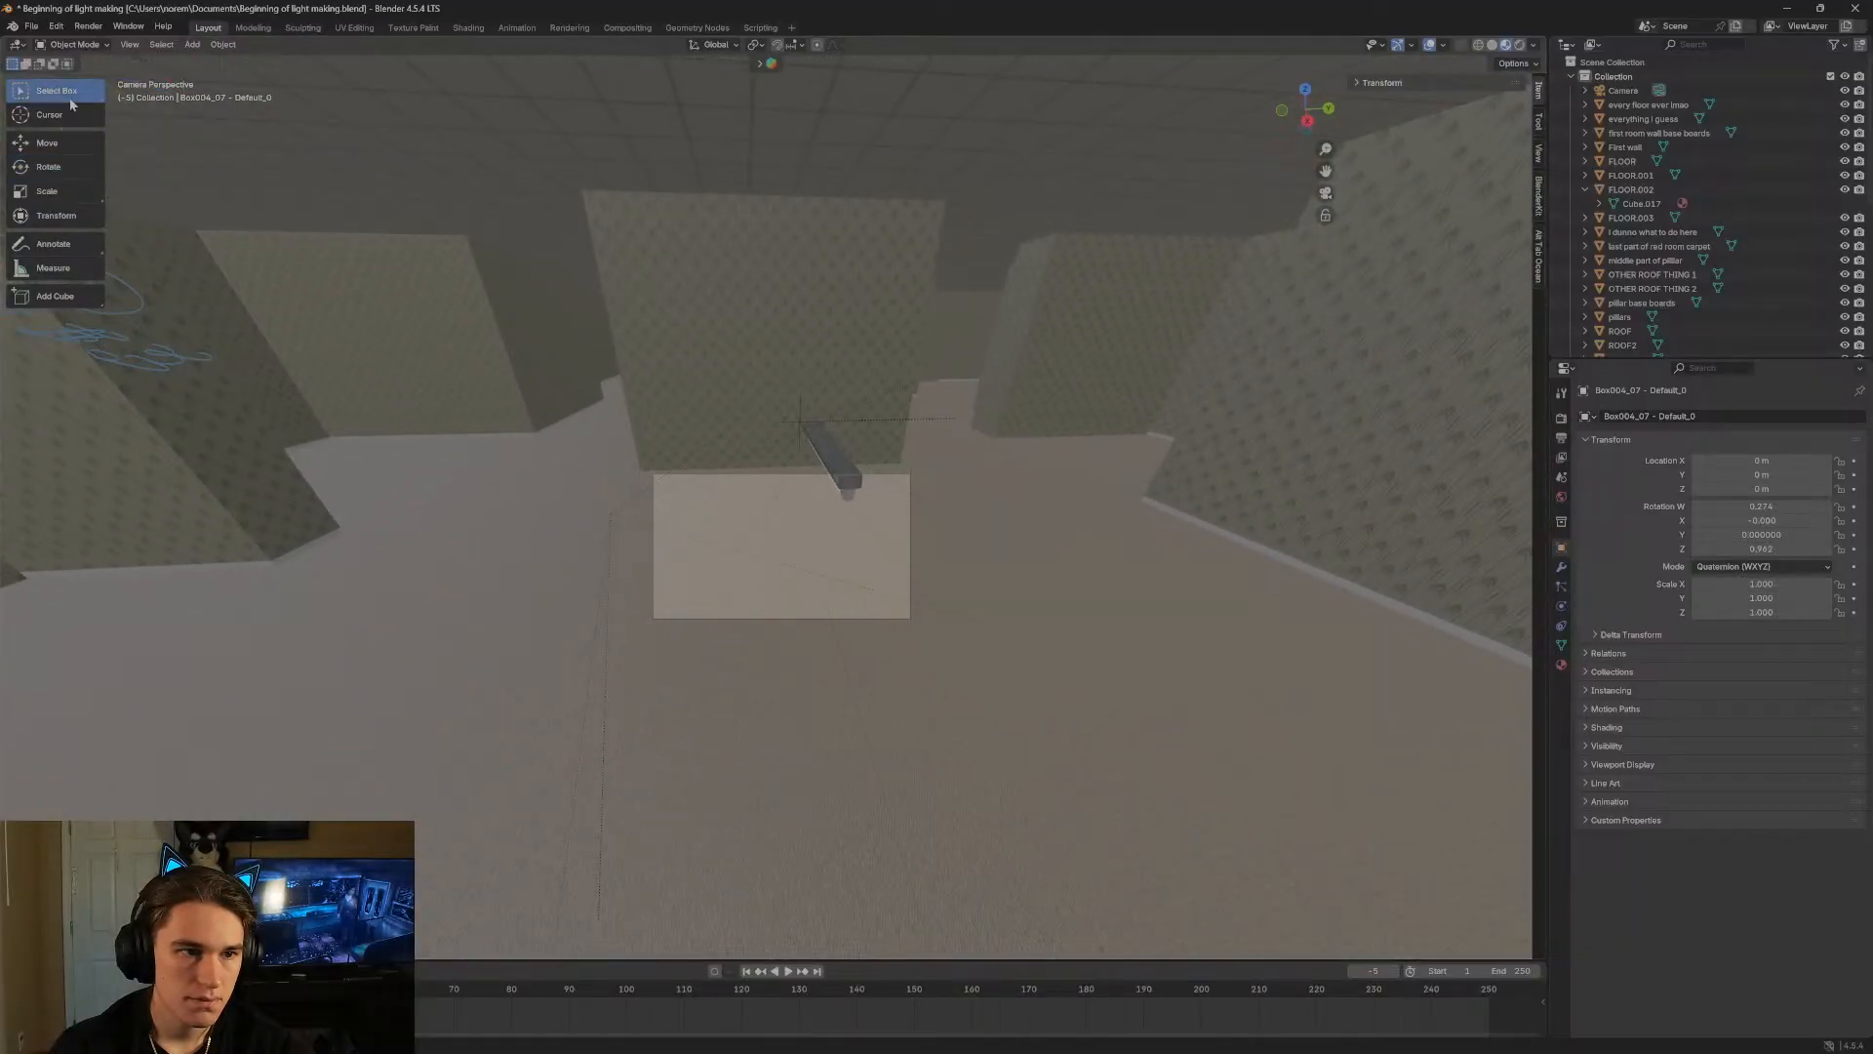
Select the white tube of the hanging fluorescent light and look through the outliner's list of imported models.
{"action": "key", "text": "shift+grave"}
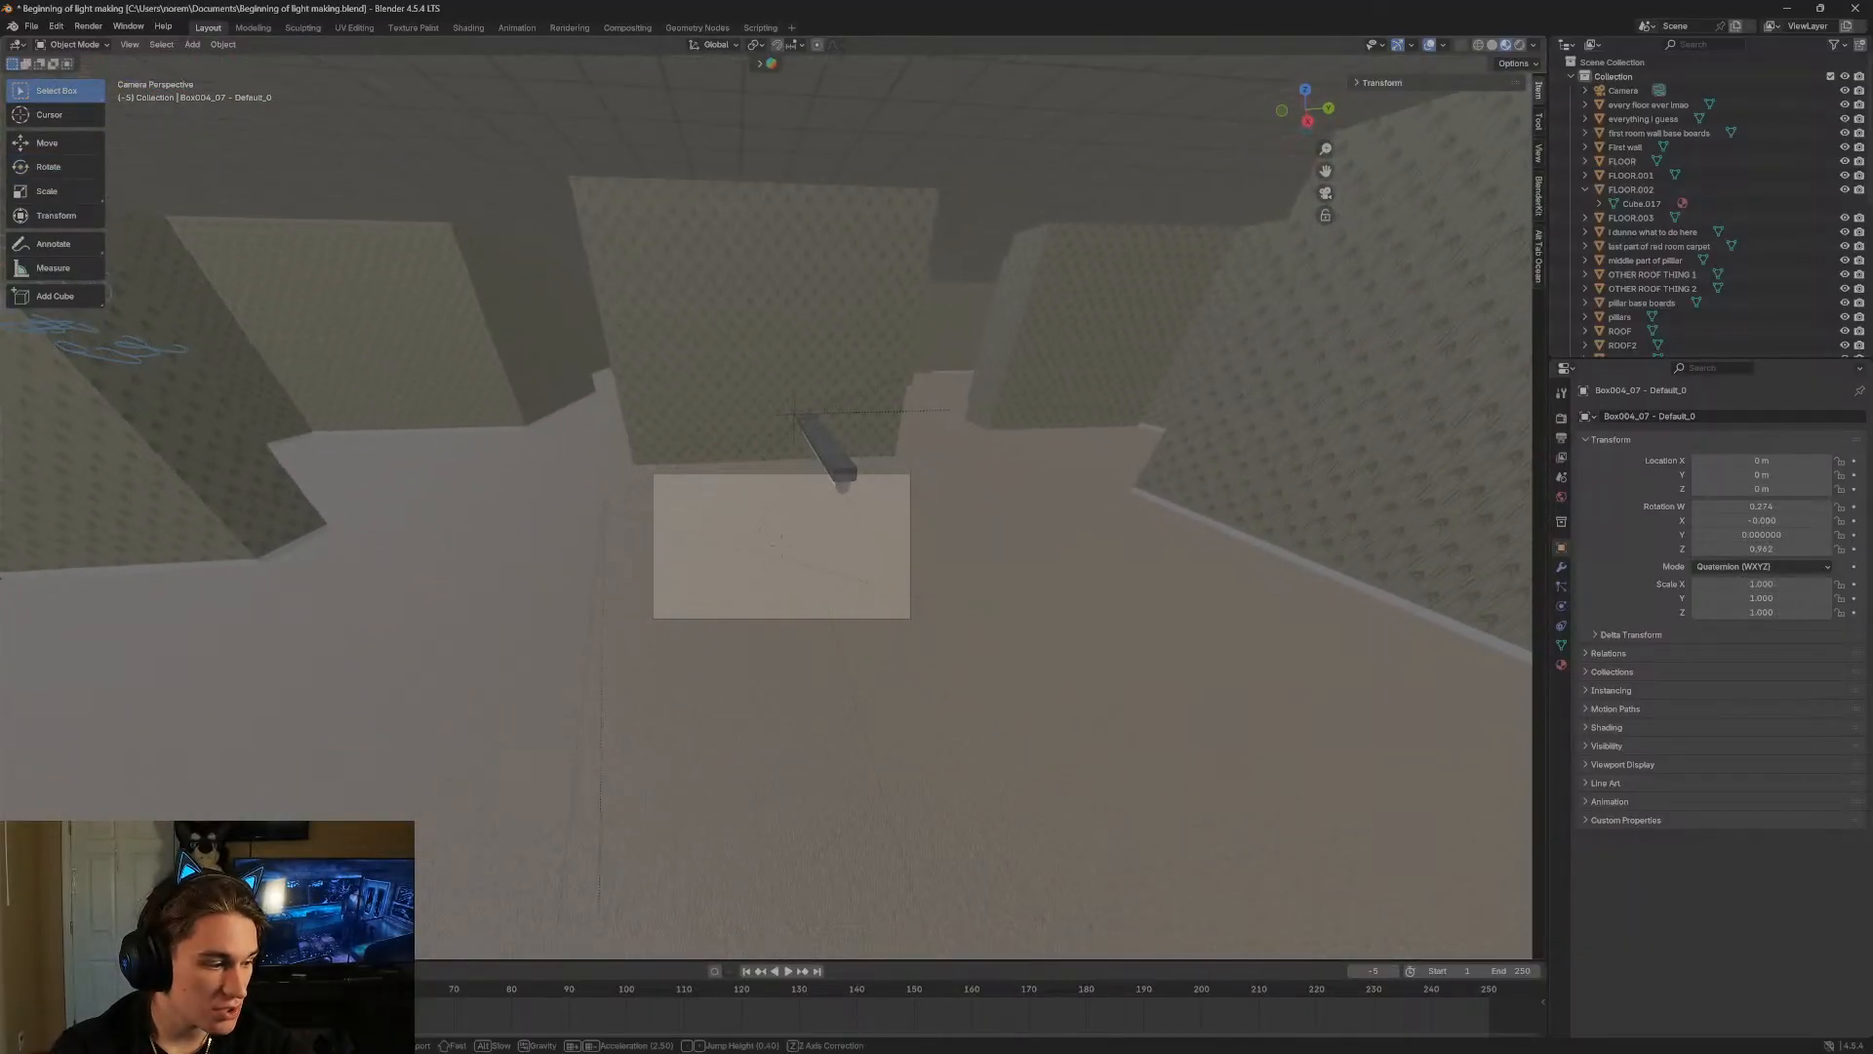
{"action": "key", "text": "w"}
{"action": "left_click", "coordinate": [836, 459]}
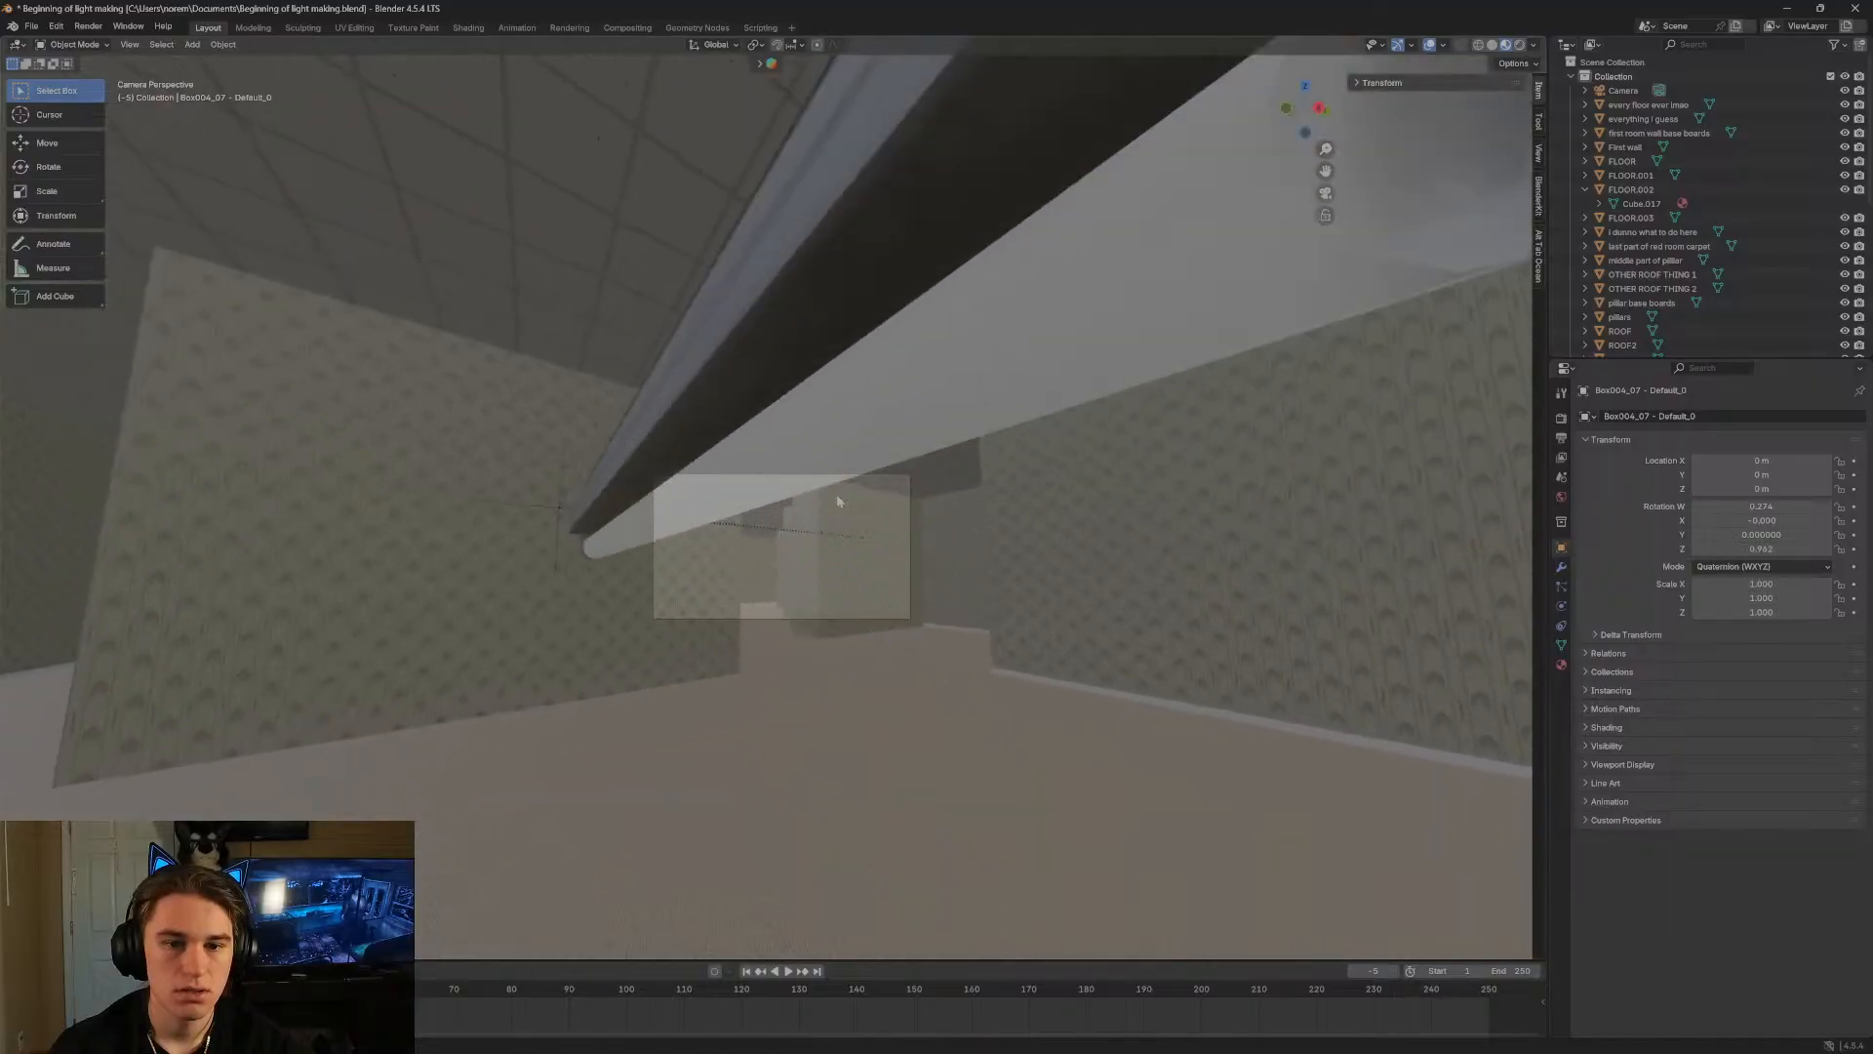
{"action": "left_click", "coordinate": [836, 458]}
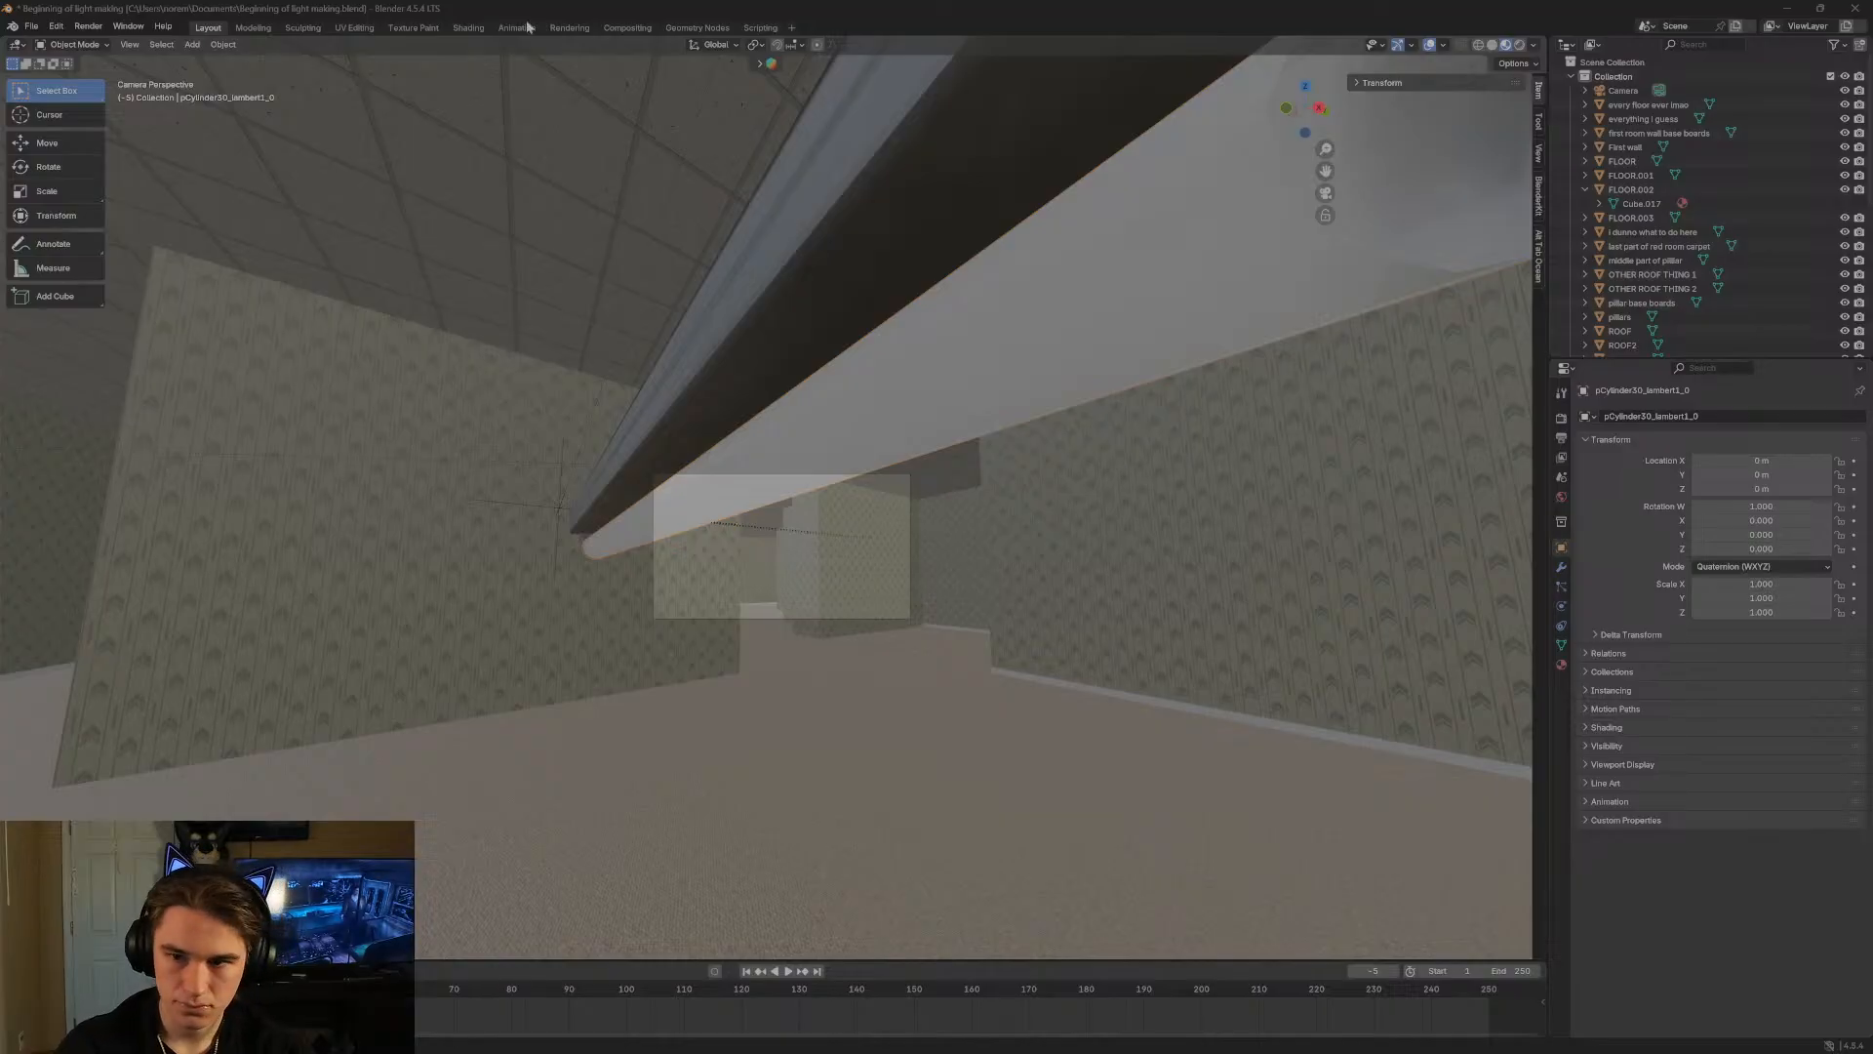
{"action": "scroll", "coordinate": [1707, 220], "scroll_direction": "down", "scroll_amount": 5}
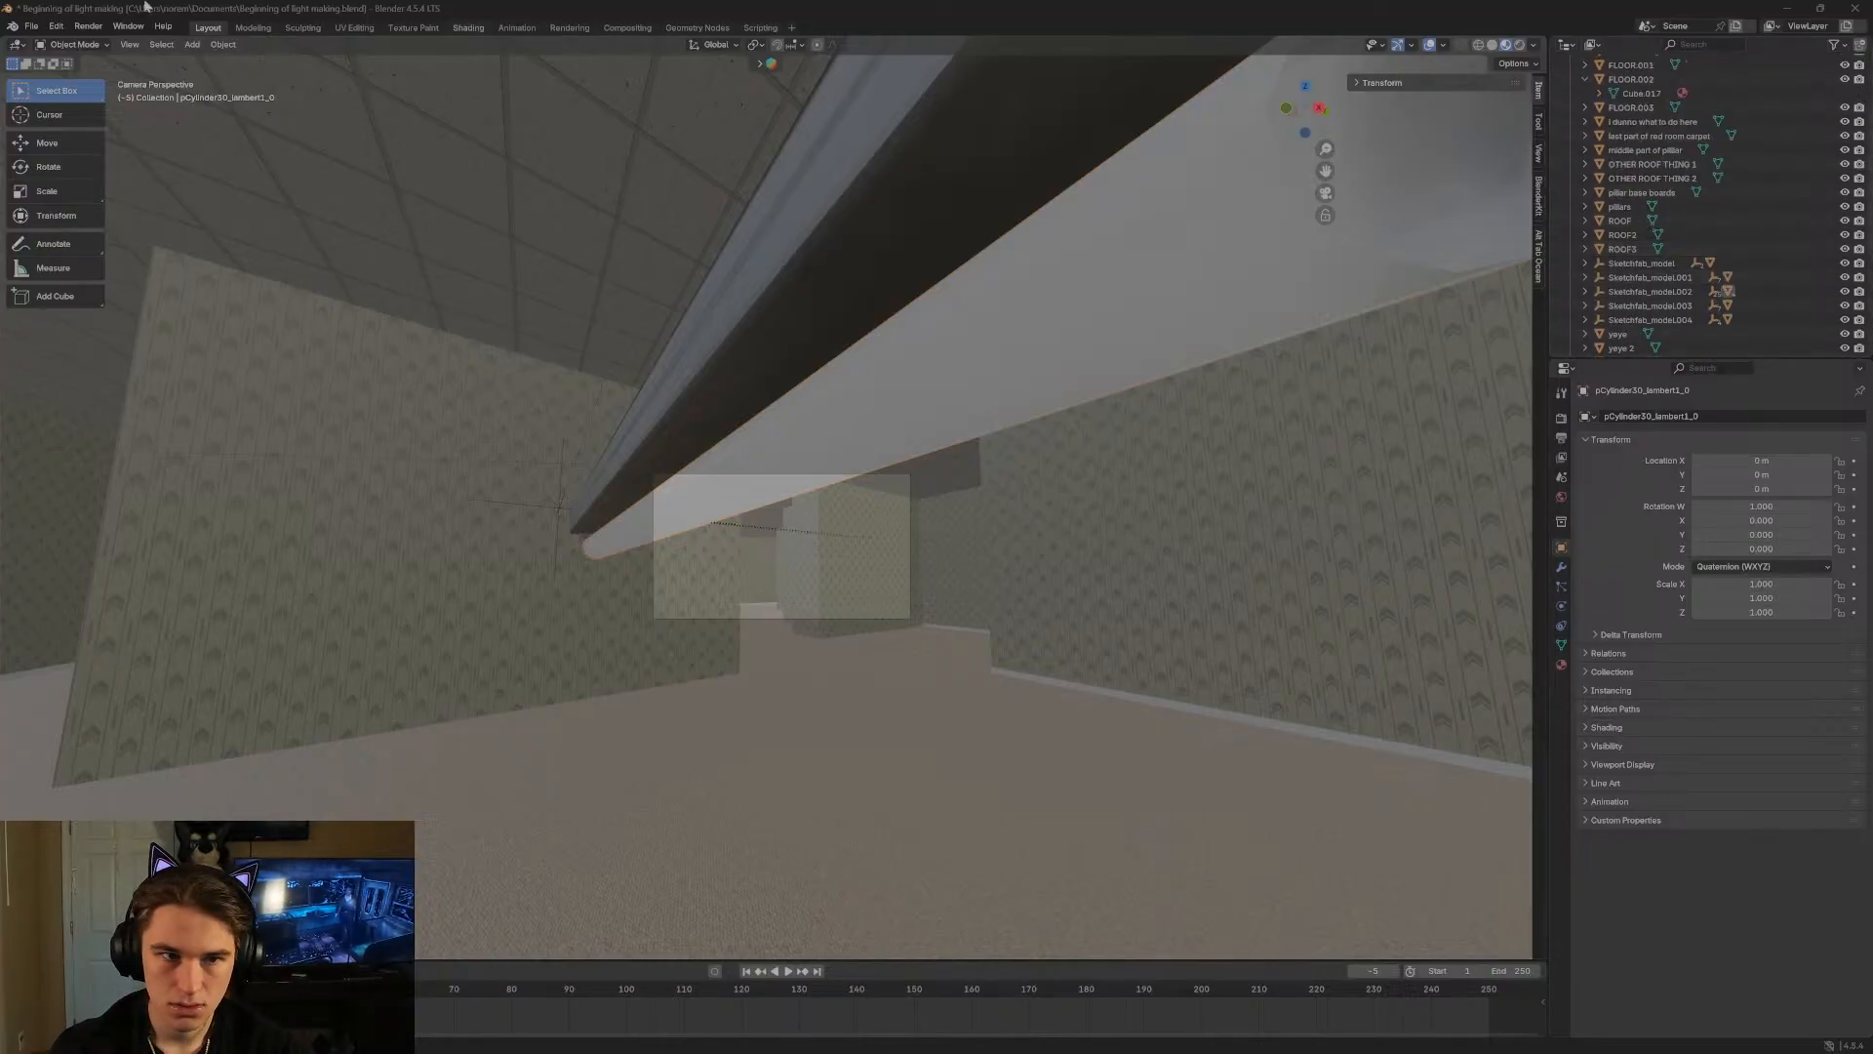
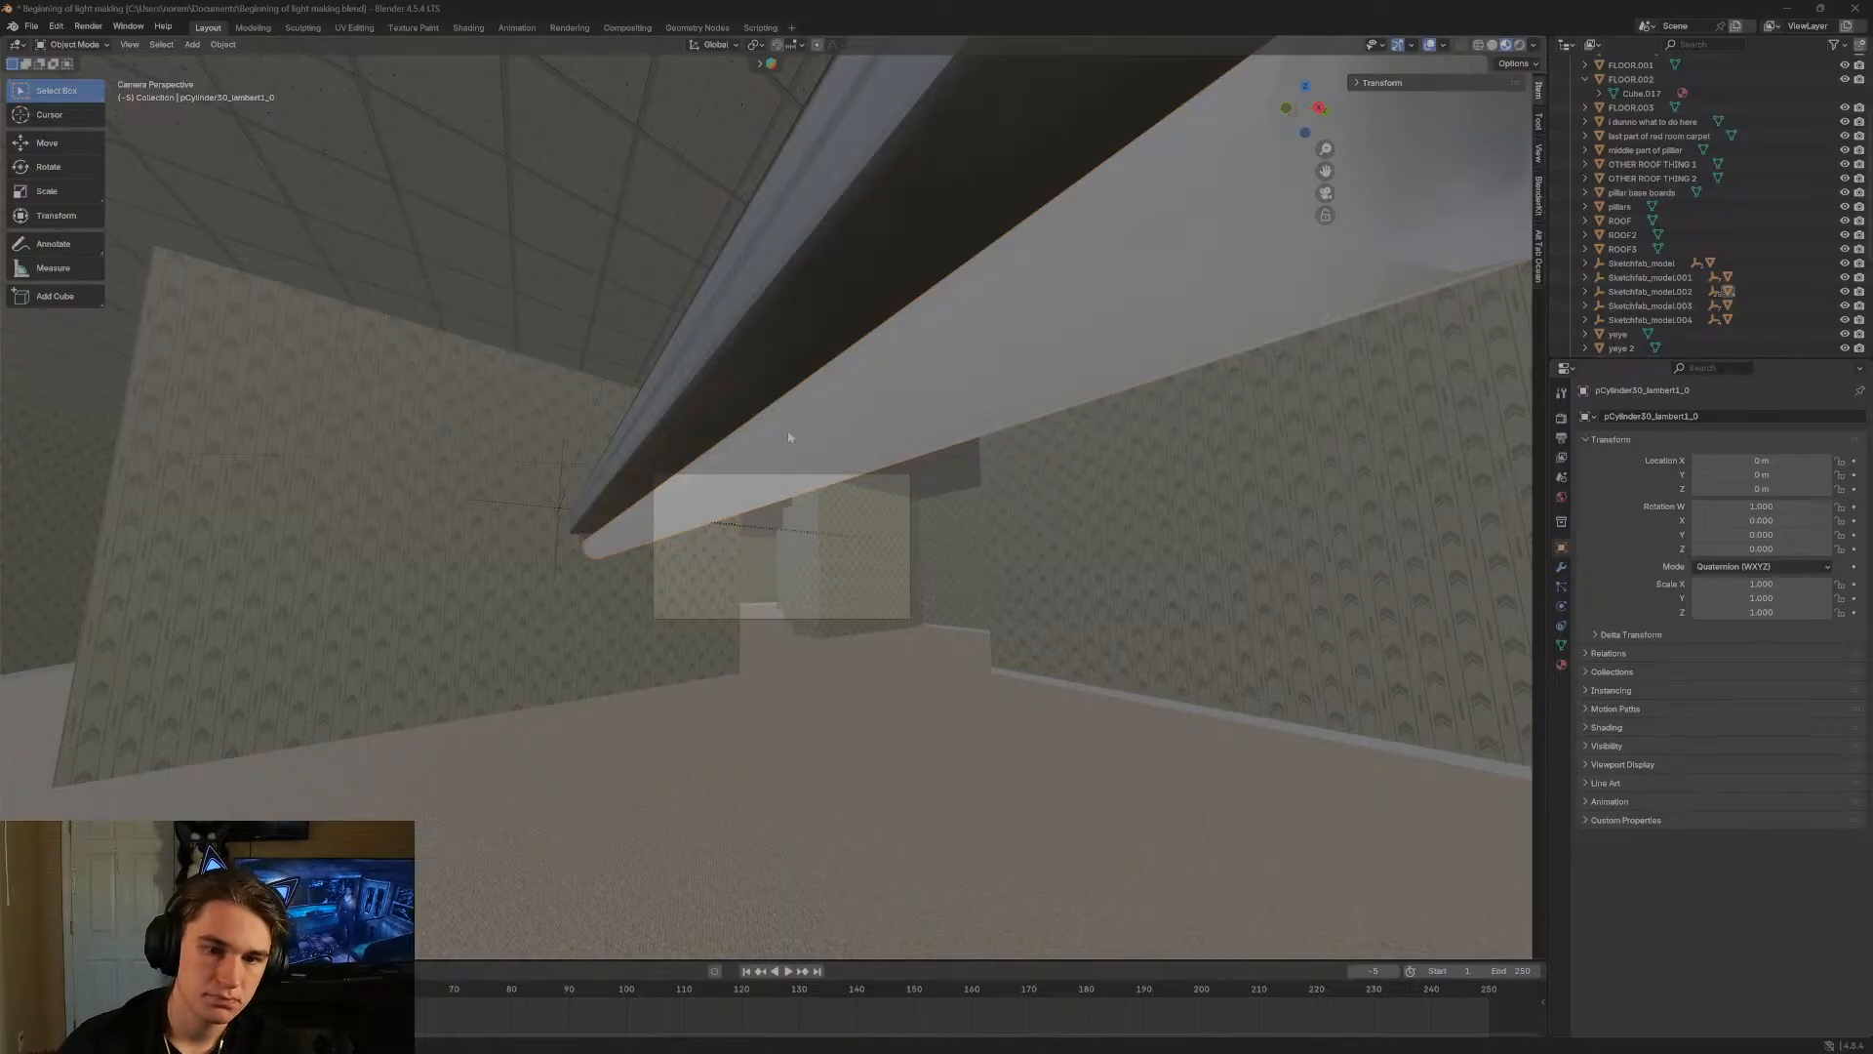
Examine the hanging fluorescent light fixture from several distances and angles.
{"action": "key", "text": "shift+grave"}
{"action": "key", "text": "s"}
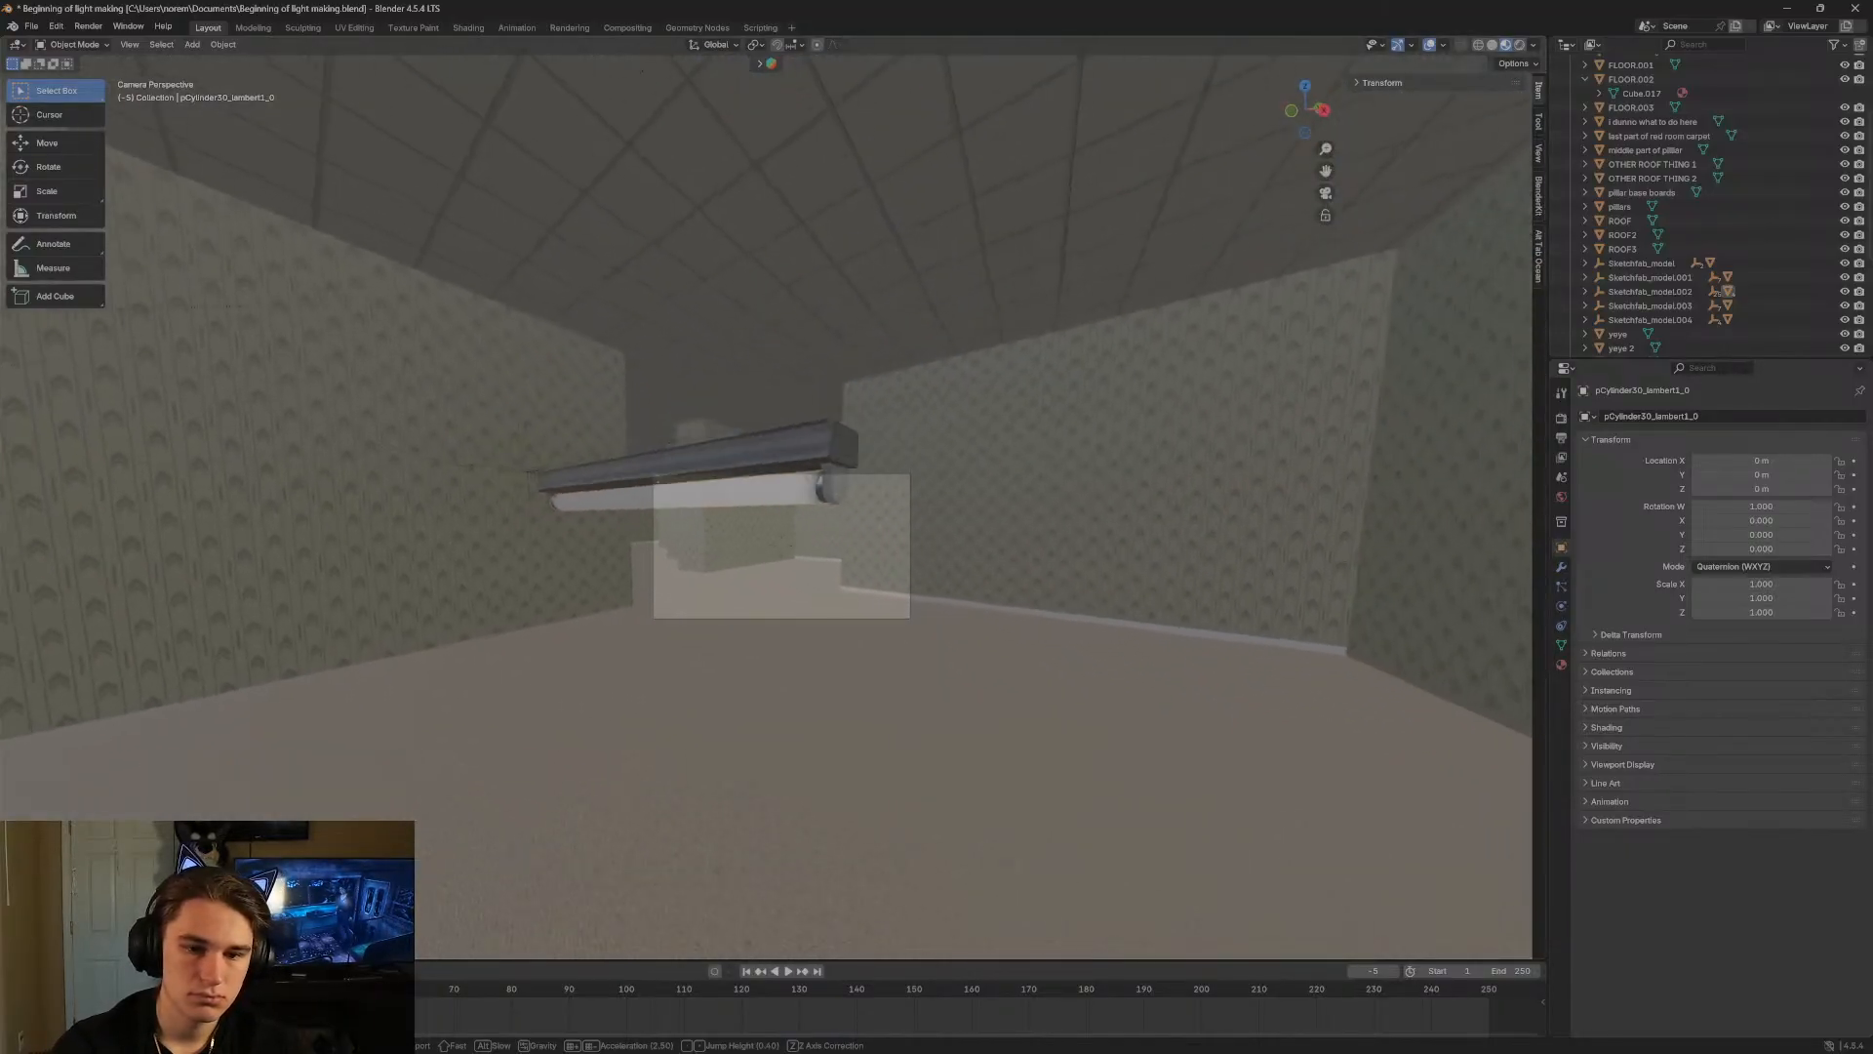
{"action": "key", "text": "d"}
{"action": "key", "text": "w"}
{"action": "key", "text": "s"}
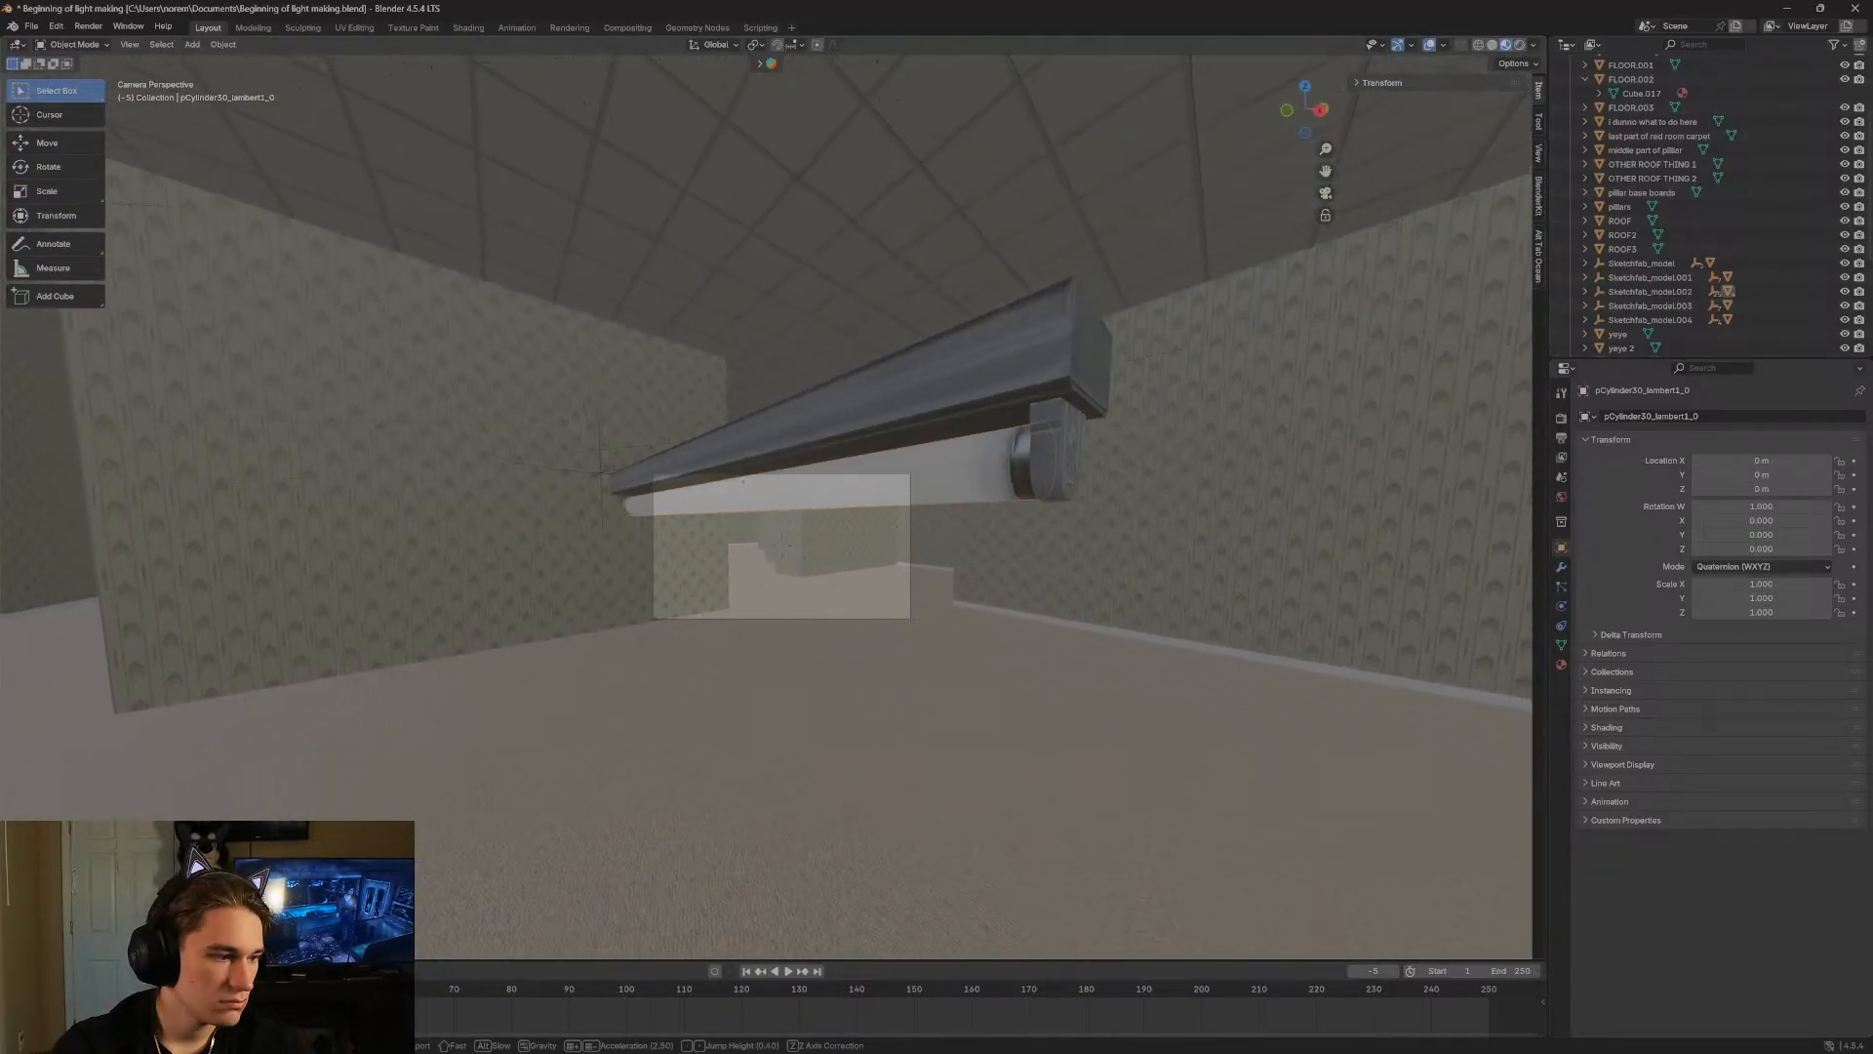
{"action": "key", "text": "s"}
{"action": "key", "text": "w"}
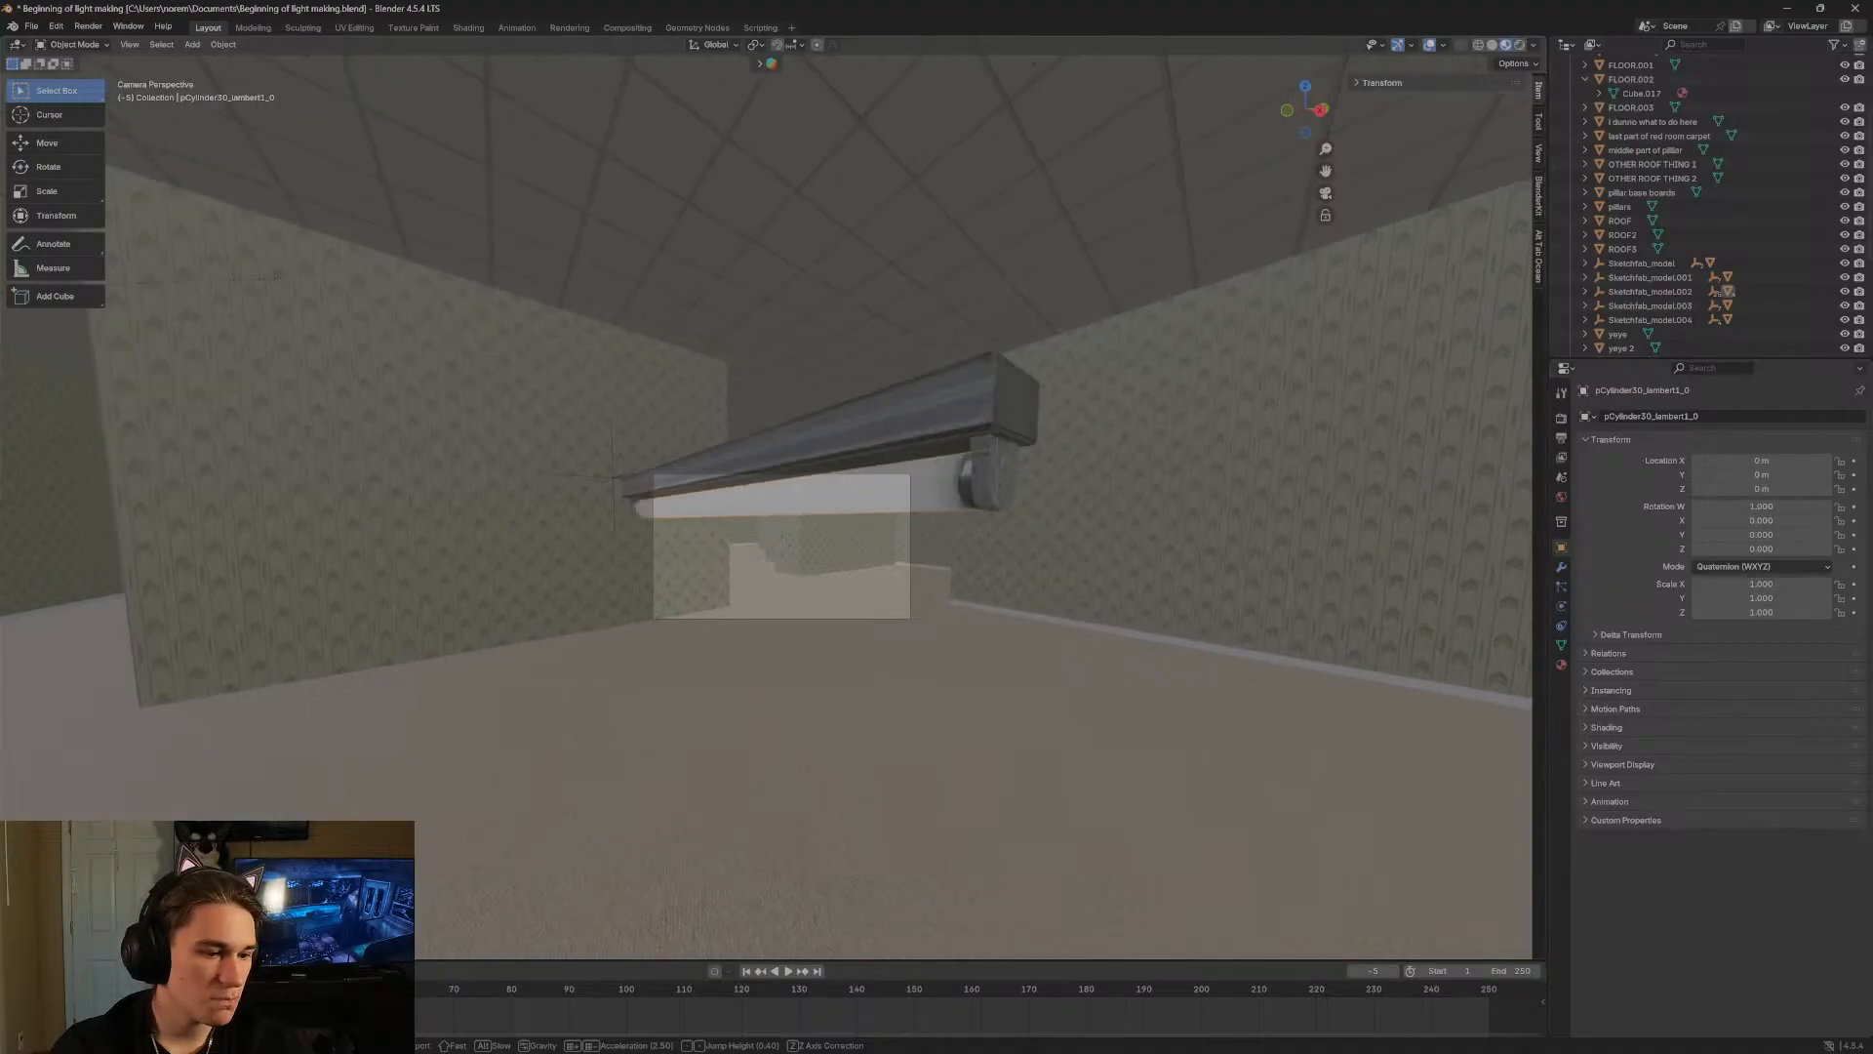
{"action": "left_click", "coordinate": [793, 439]}
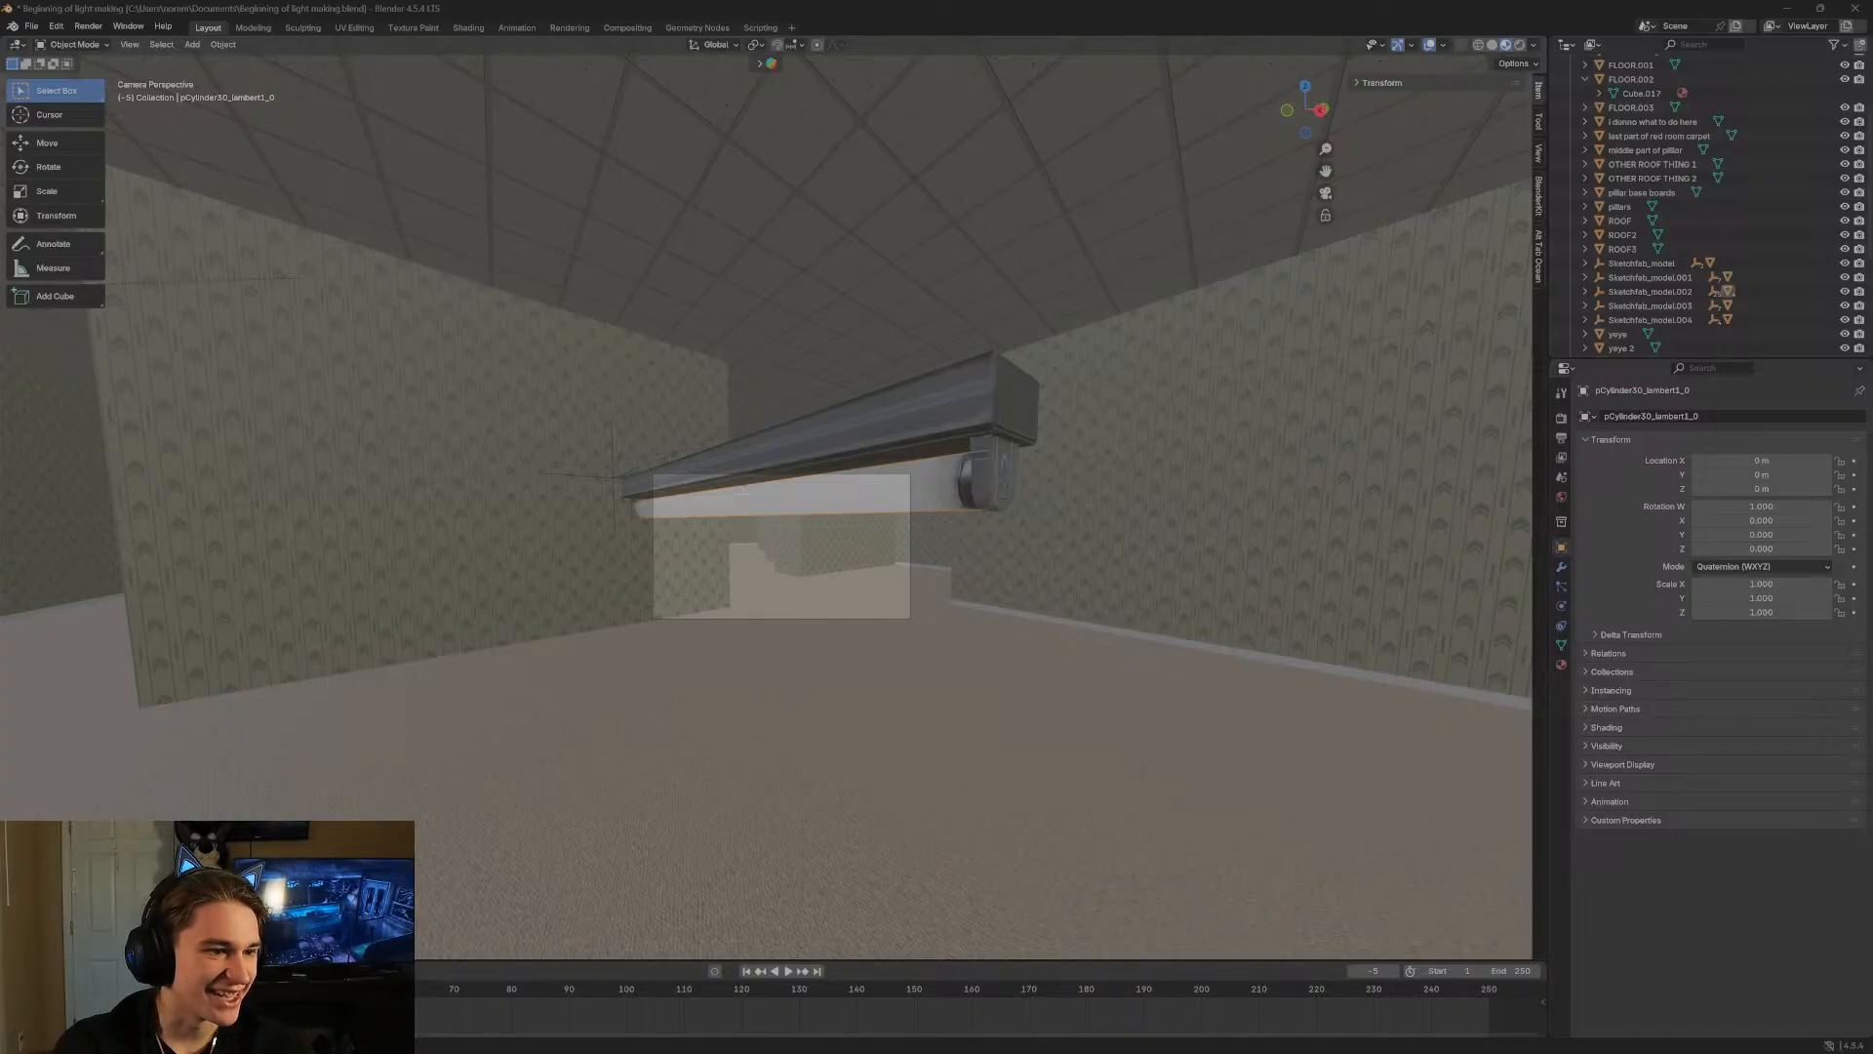
Switch the viewport to rendered shading and open the material settings of the hanging light's white tube.
{"action": "key", "text": "shift+grave"}
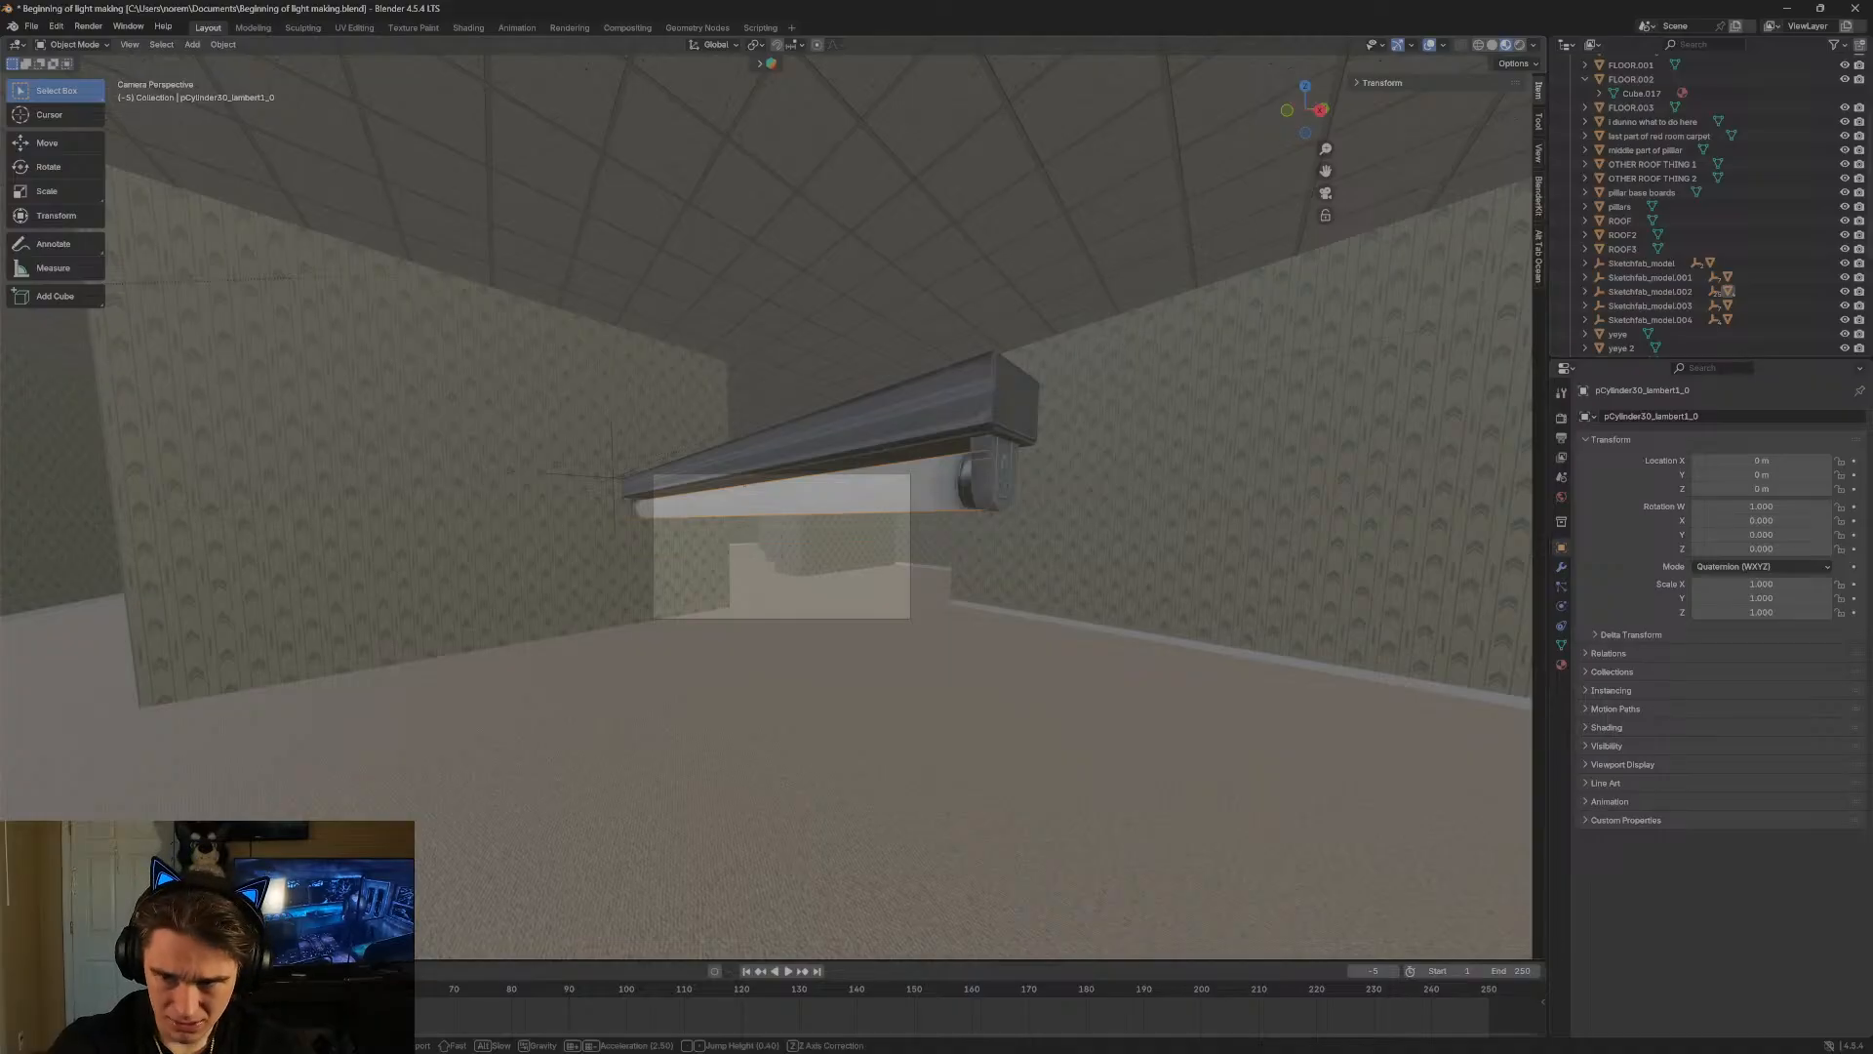
{"action": "key", "text": "w"}
{"action": "key", "text": "s"}
{"action": "left_click", "coordinate": [944, 326]}
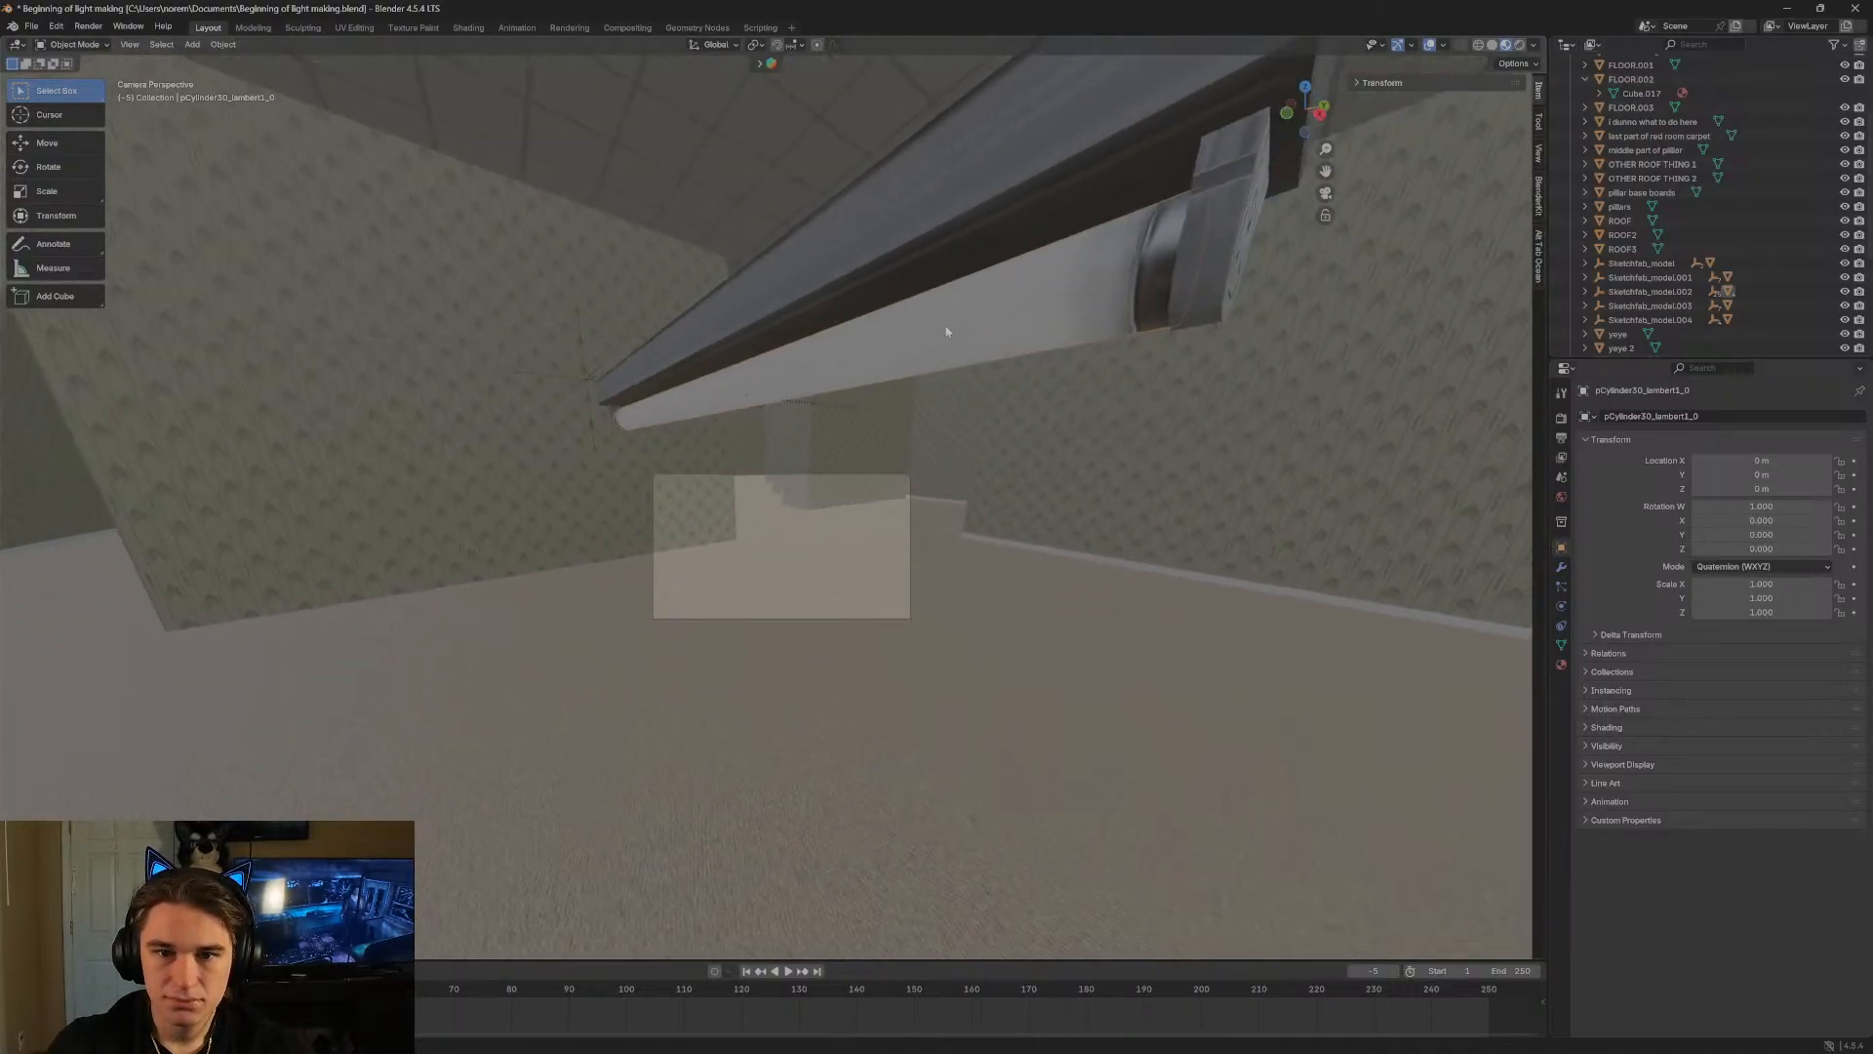
{"action": "right_click", "coordinate": [945, 326]}
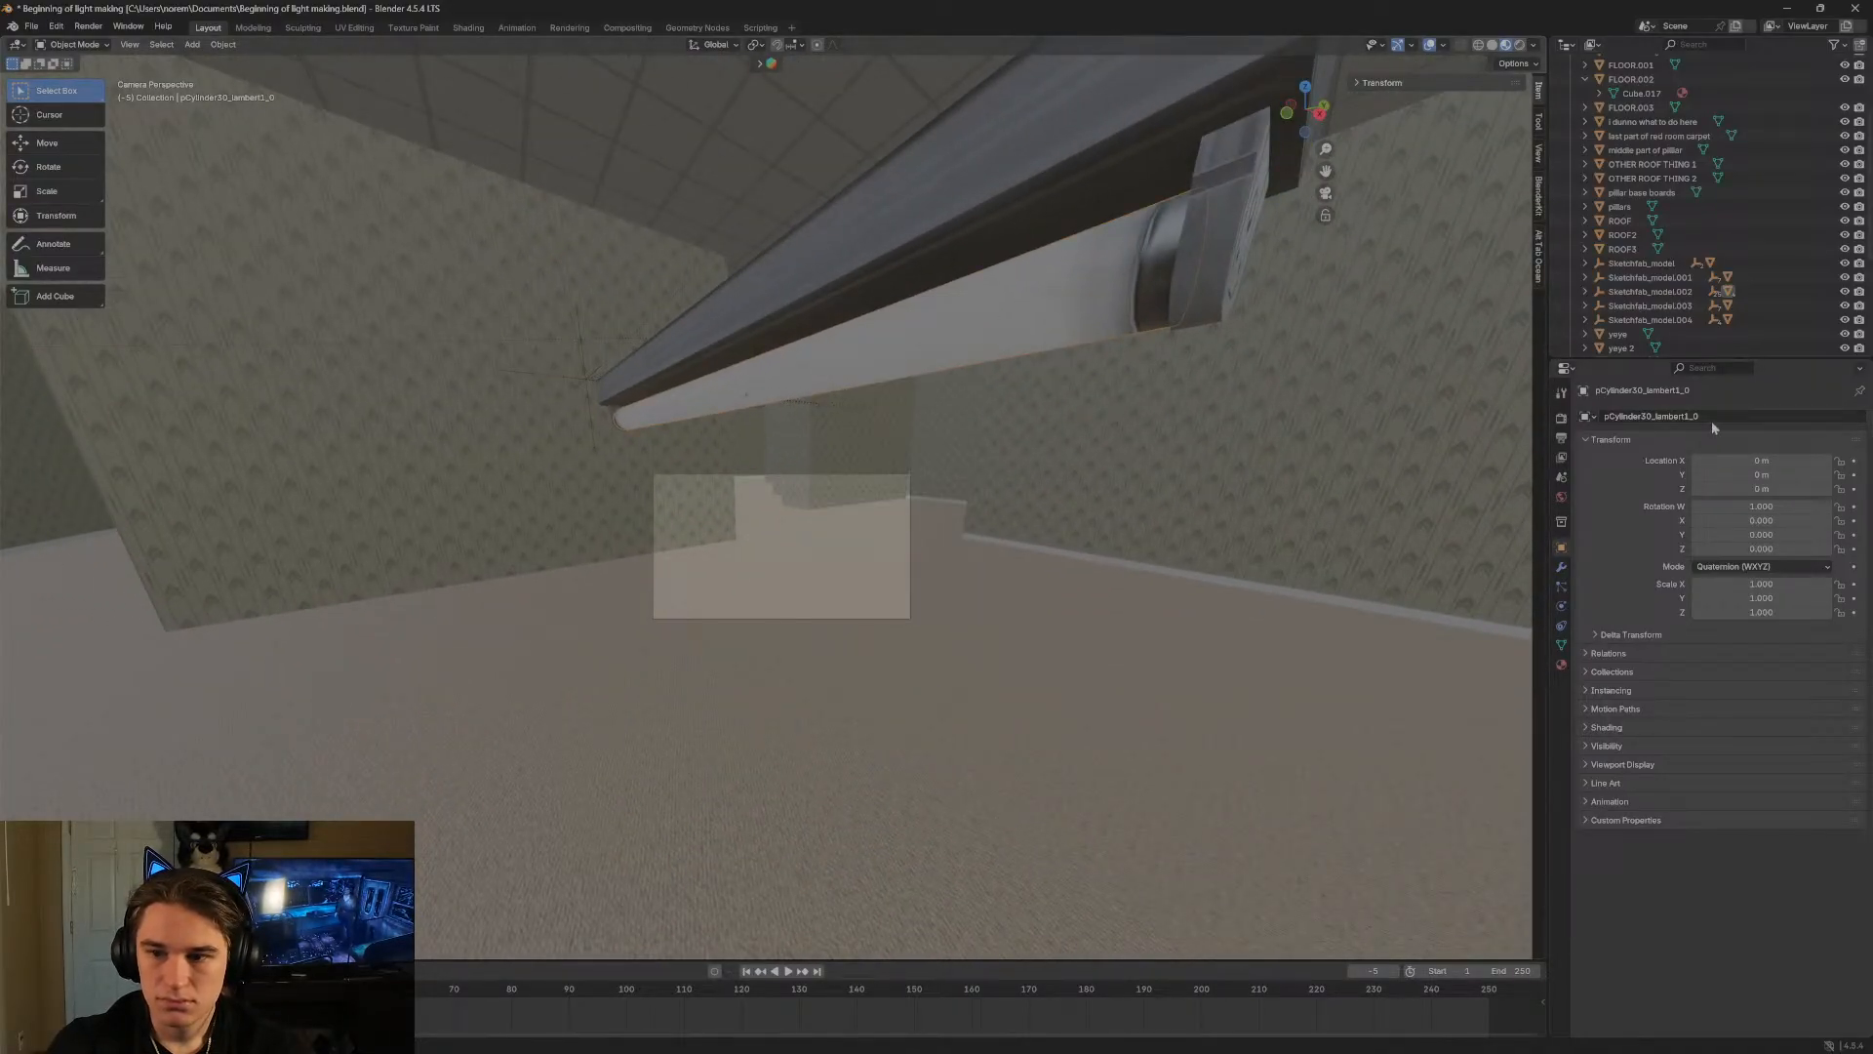
{"action": "left_click", "coordinate": [1519, 46]}
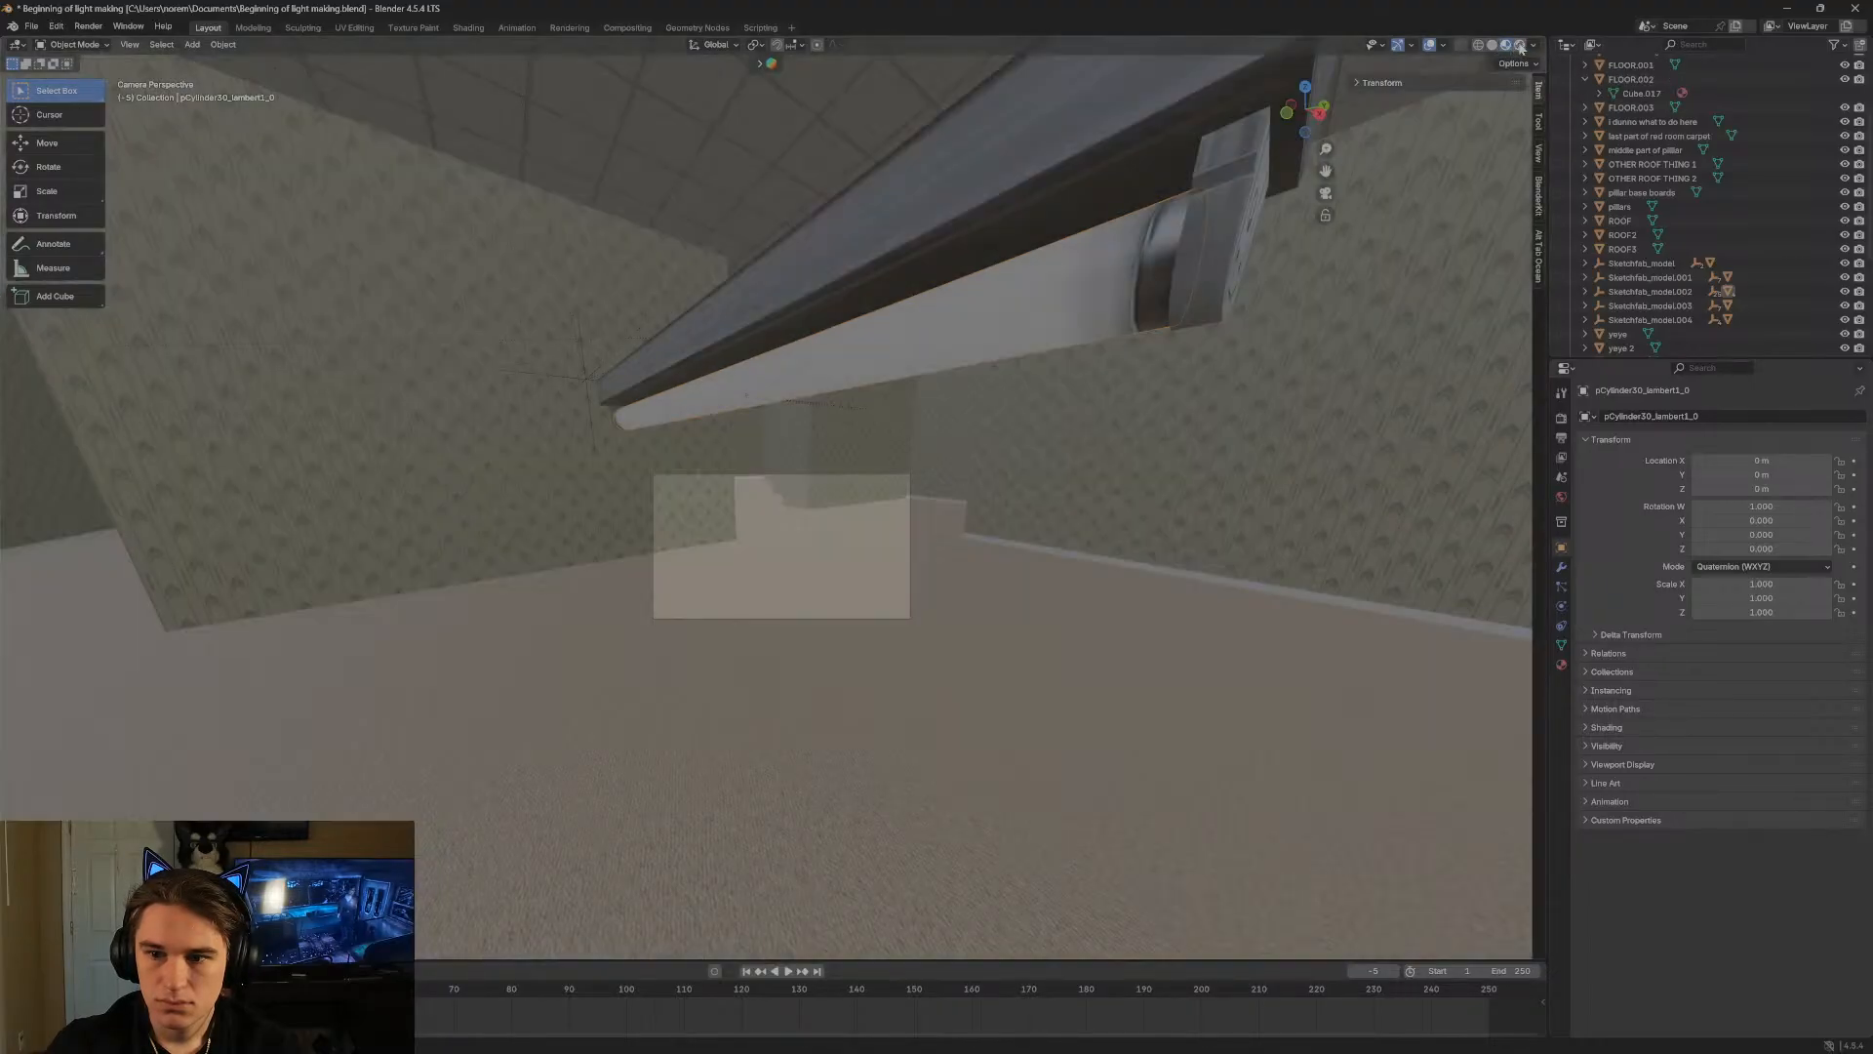
{"action": "left_click", "coordinate": [1561, 664]}
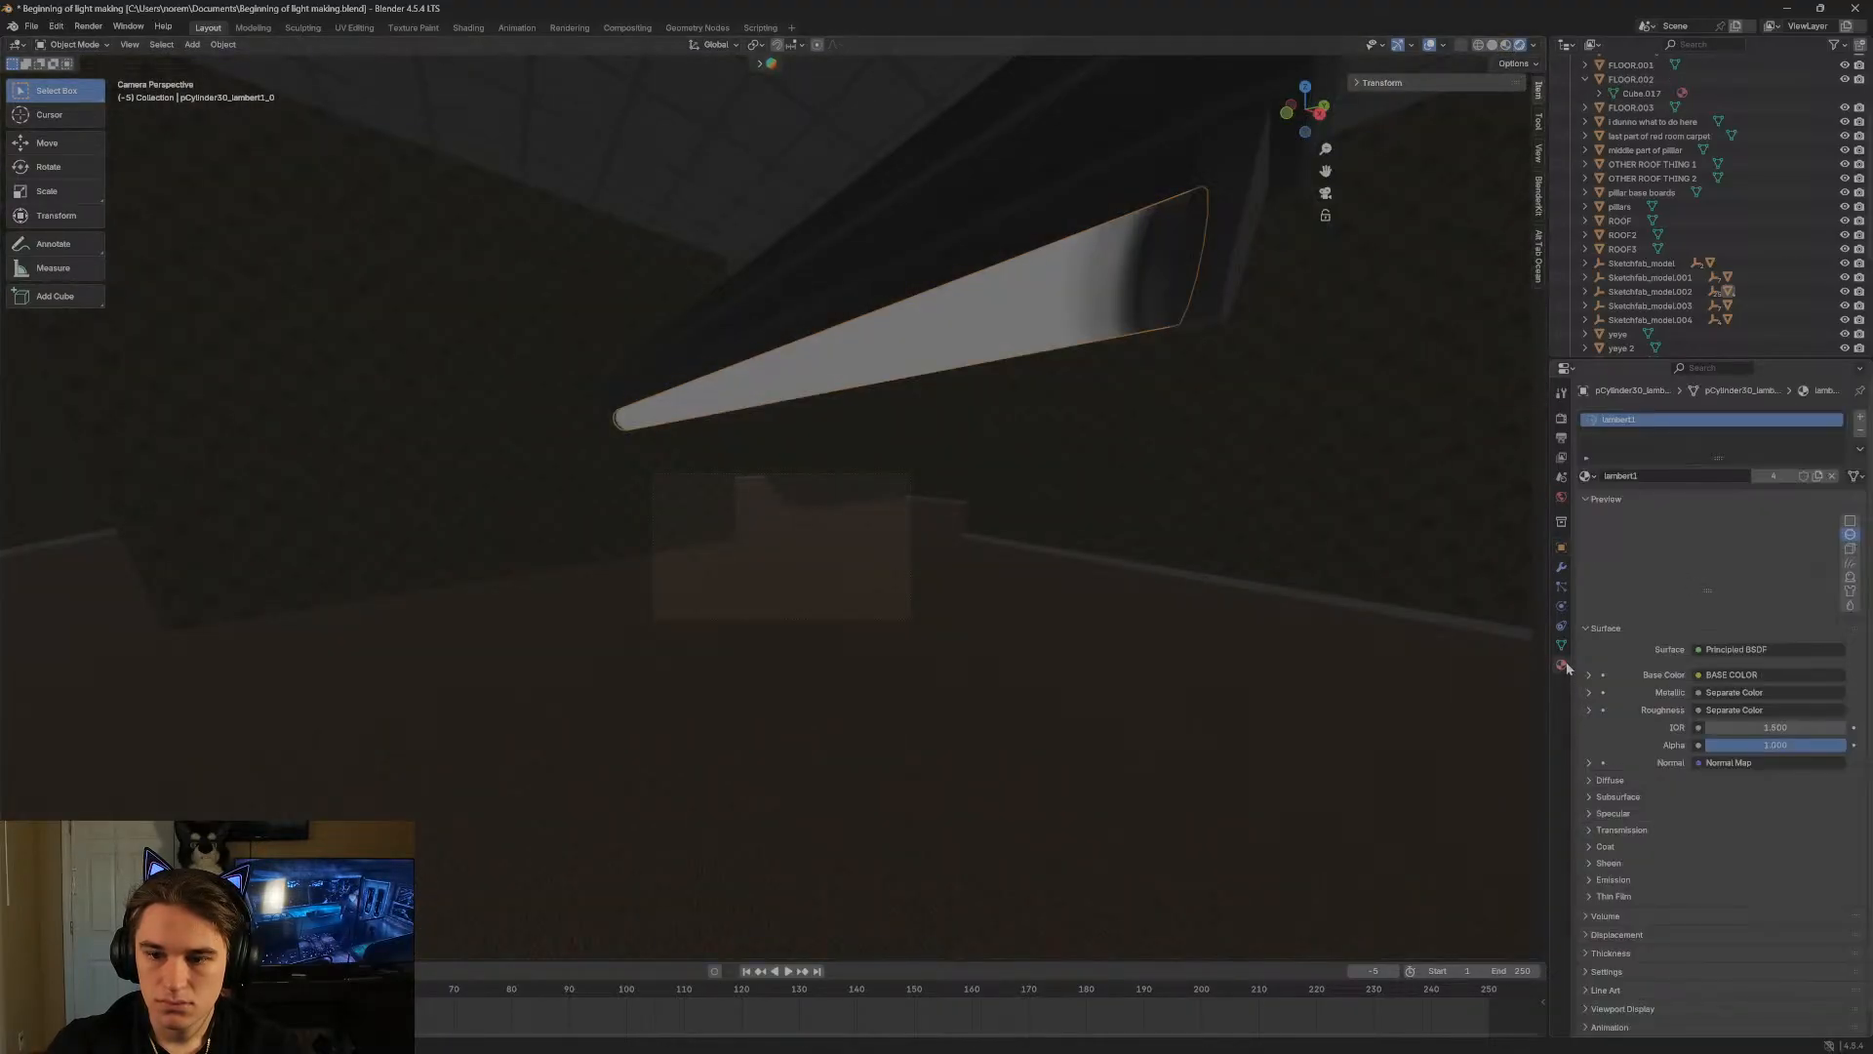
Try Add Shader and Refraction BSDF as the surface of the tube's lambert1 material, undoing each one.
{"action": "left_click", "coordinate": [1782, 653]}
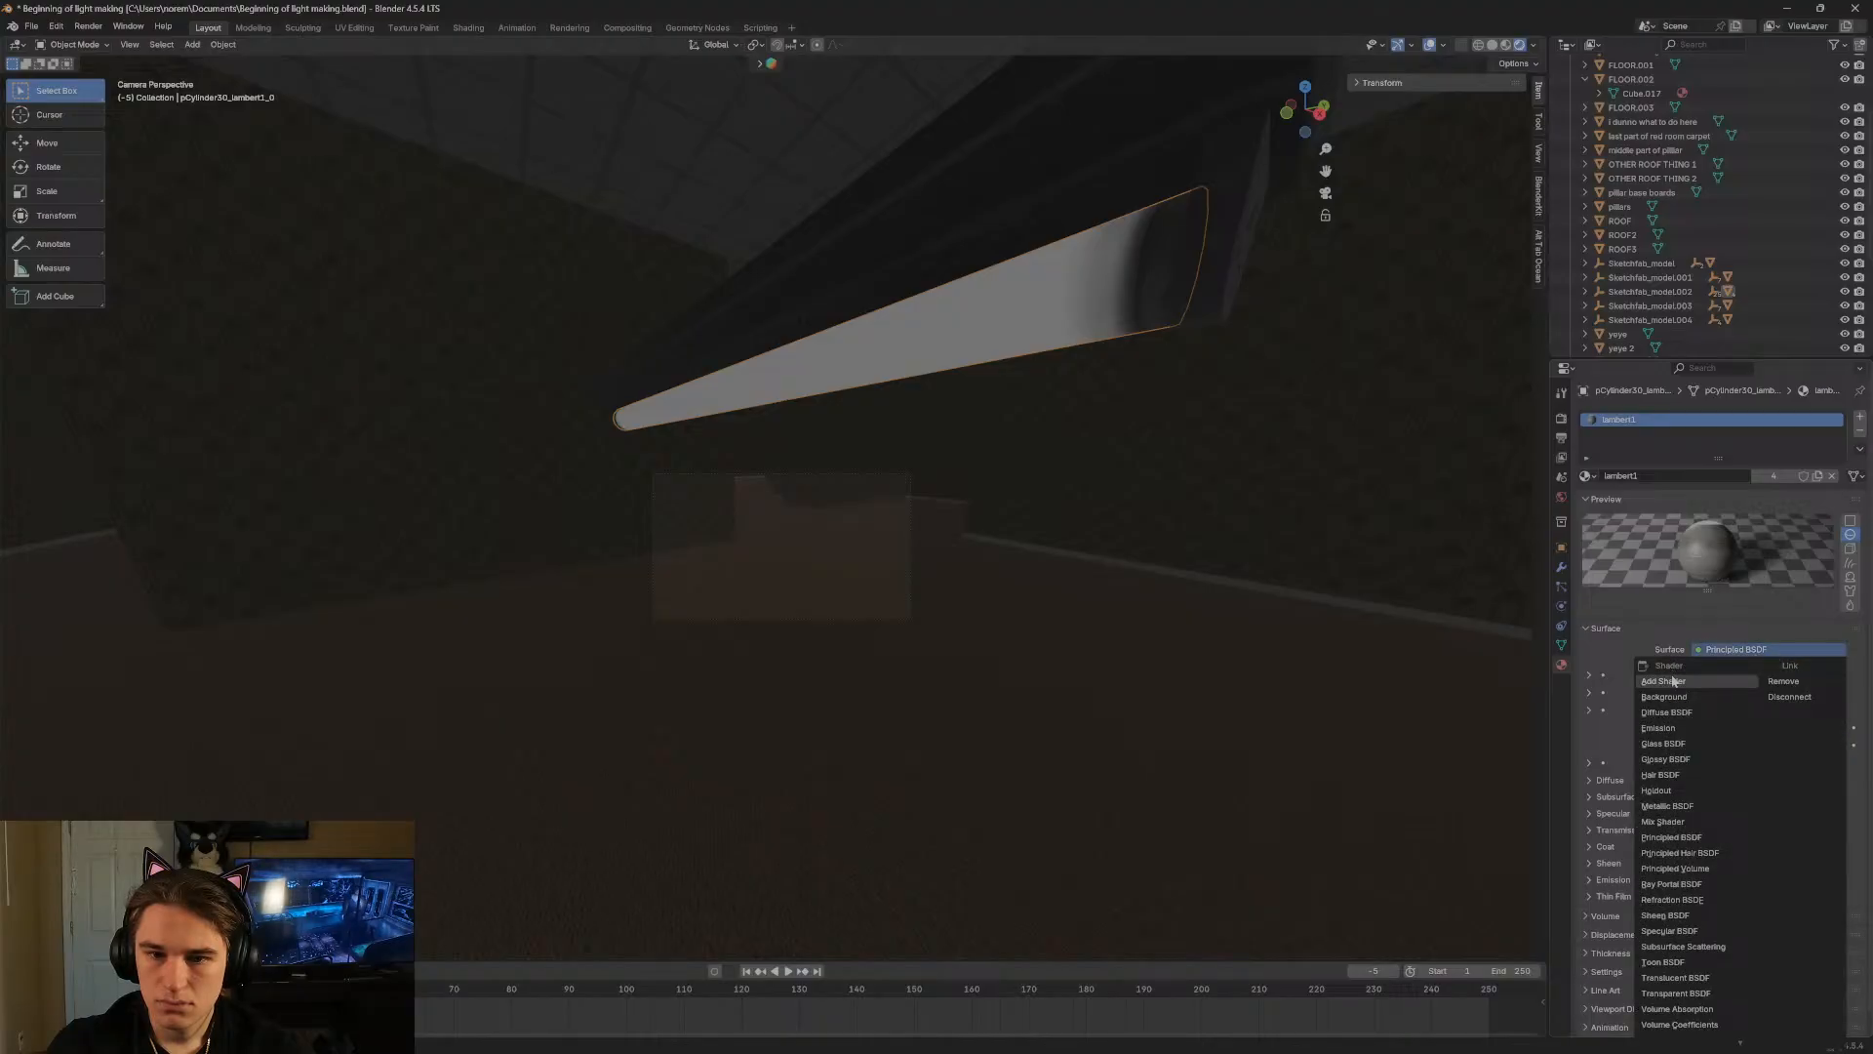
{"action": "left_click", "coordinate": [1672, 681]}
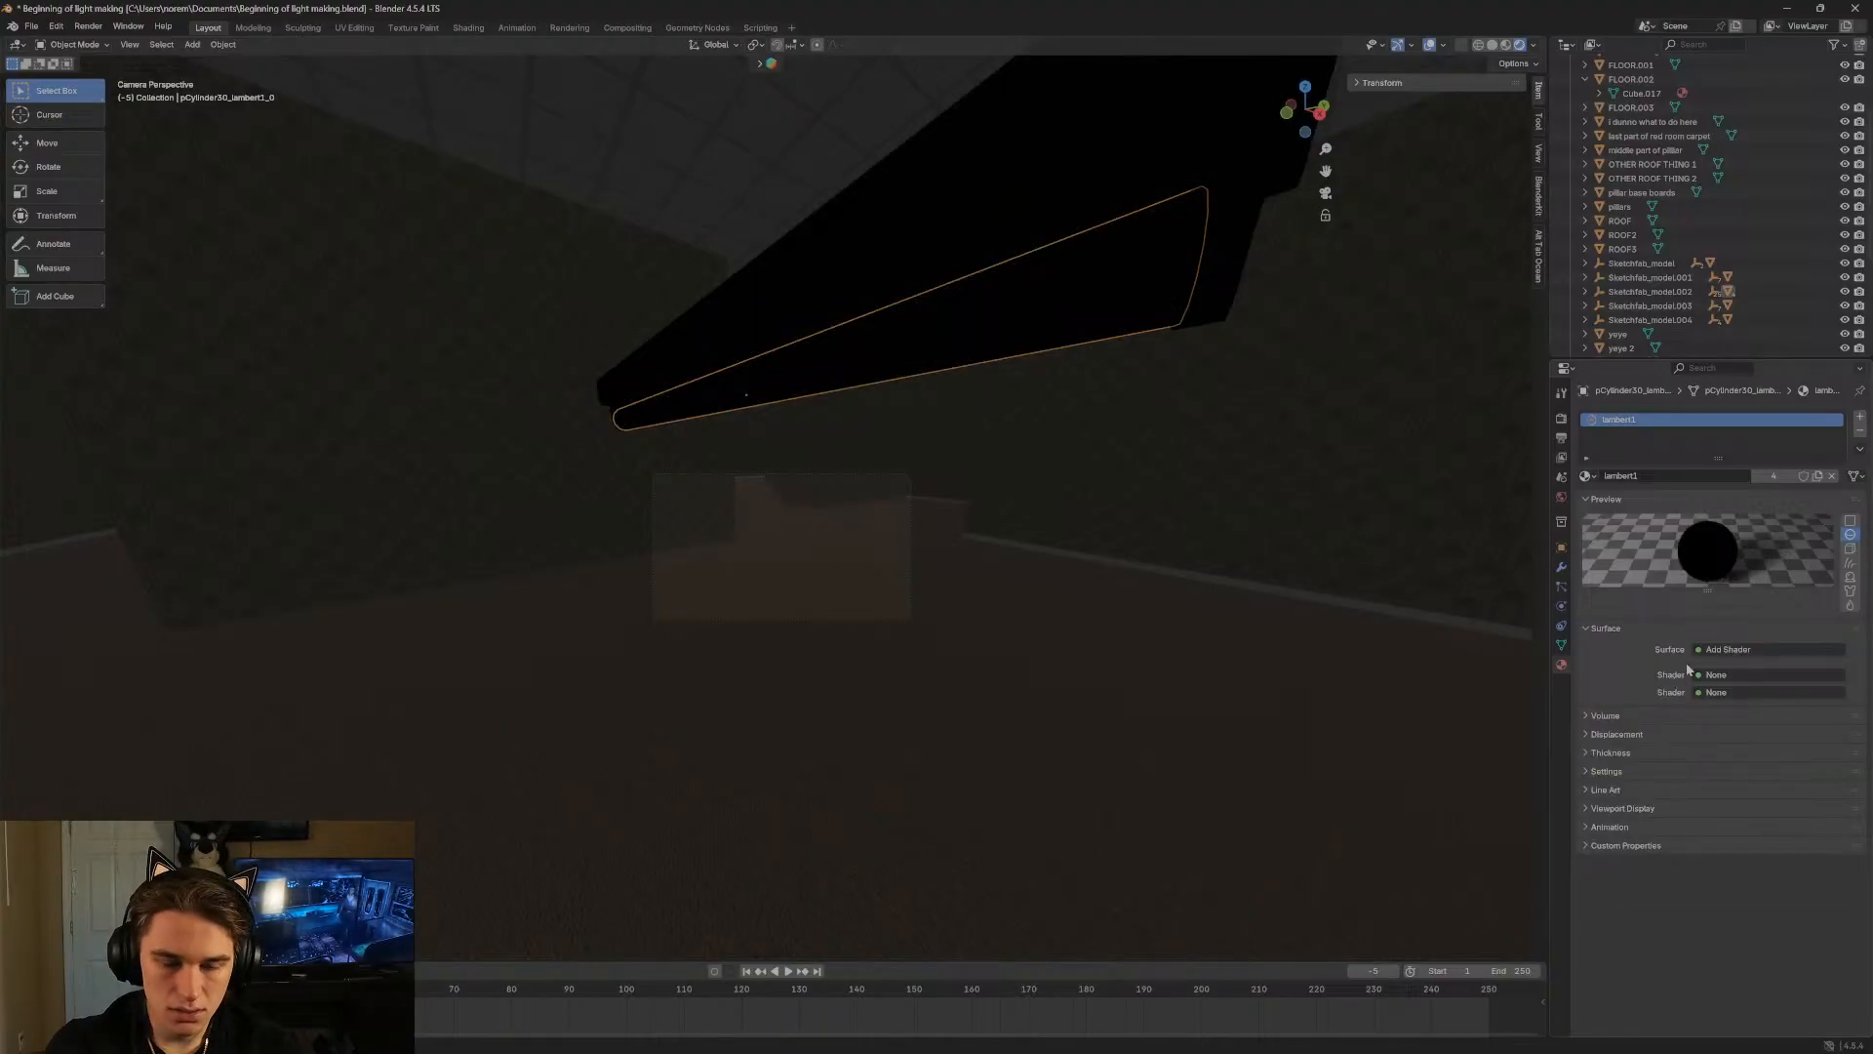
{"action": "key", "text": "ctrl+z"}
{"action": "left_click", "coordinate": [1709, 651]}
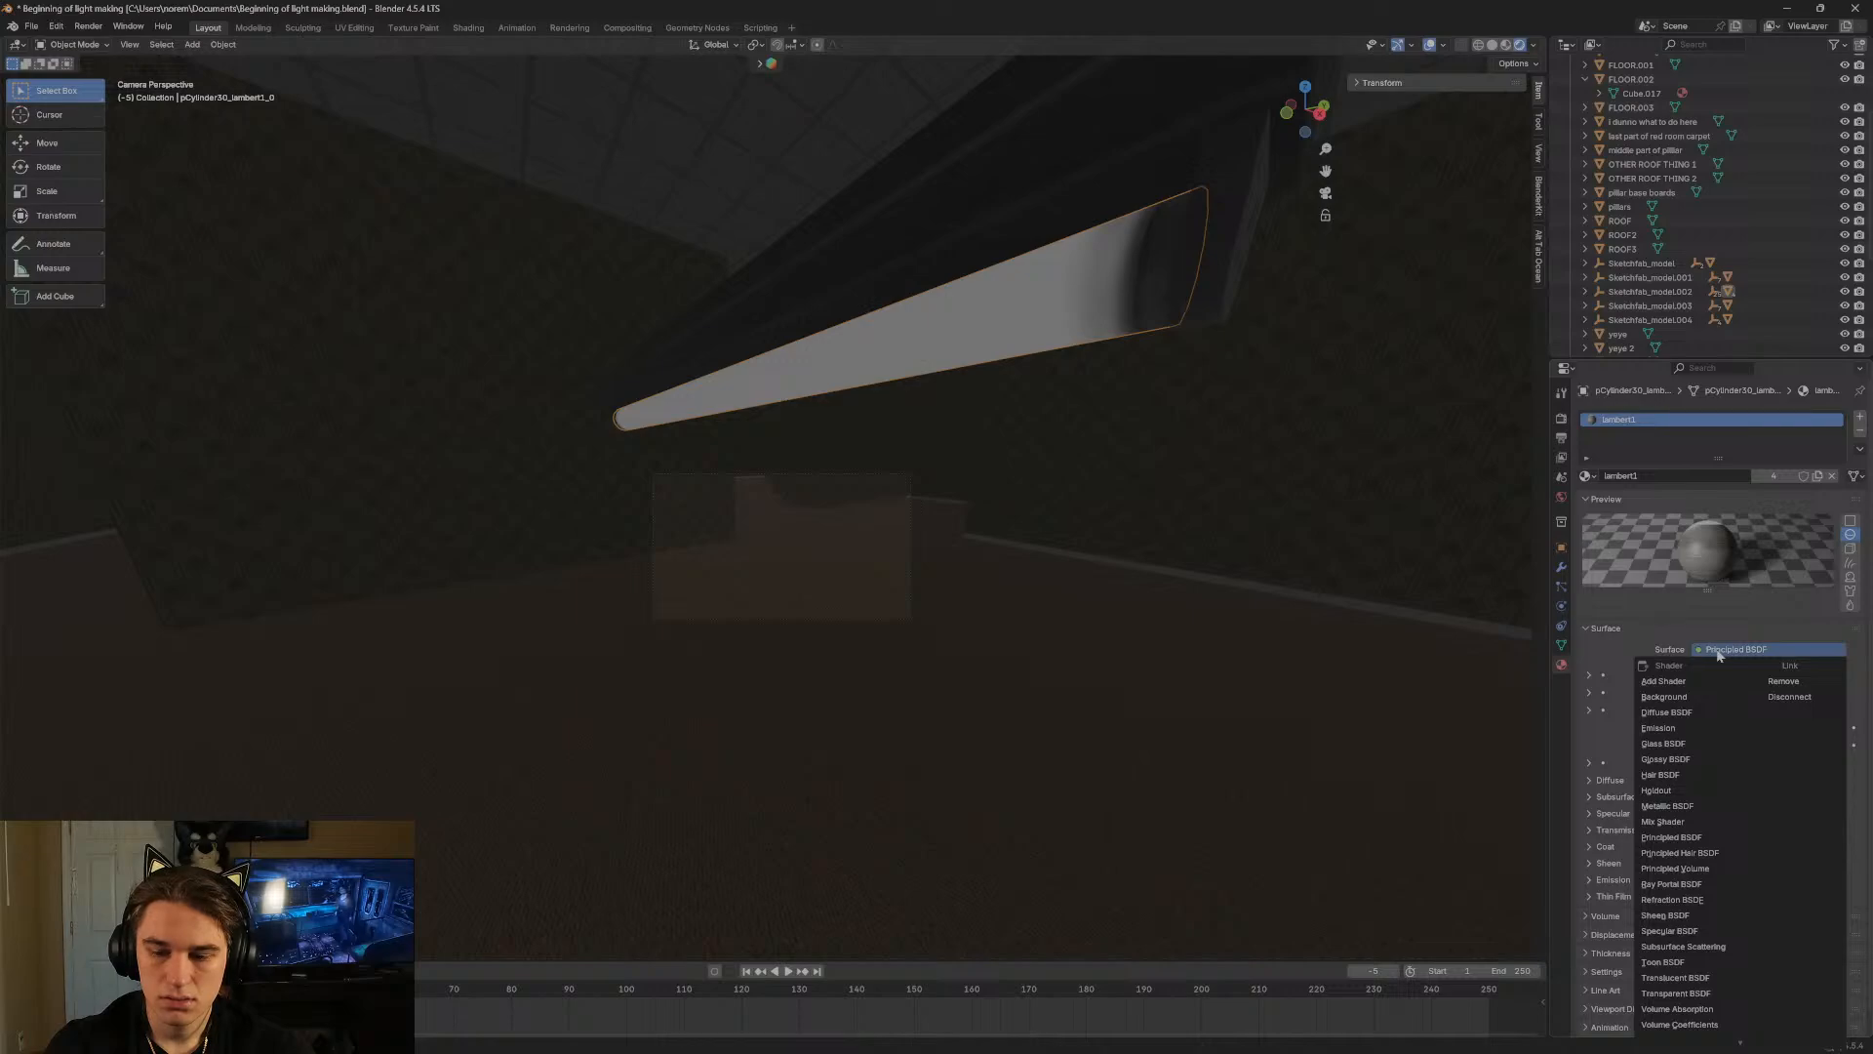
{"action": "left_click", "coordinate": [1692, 899]}
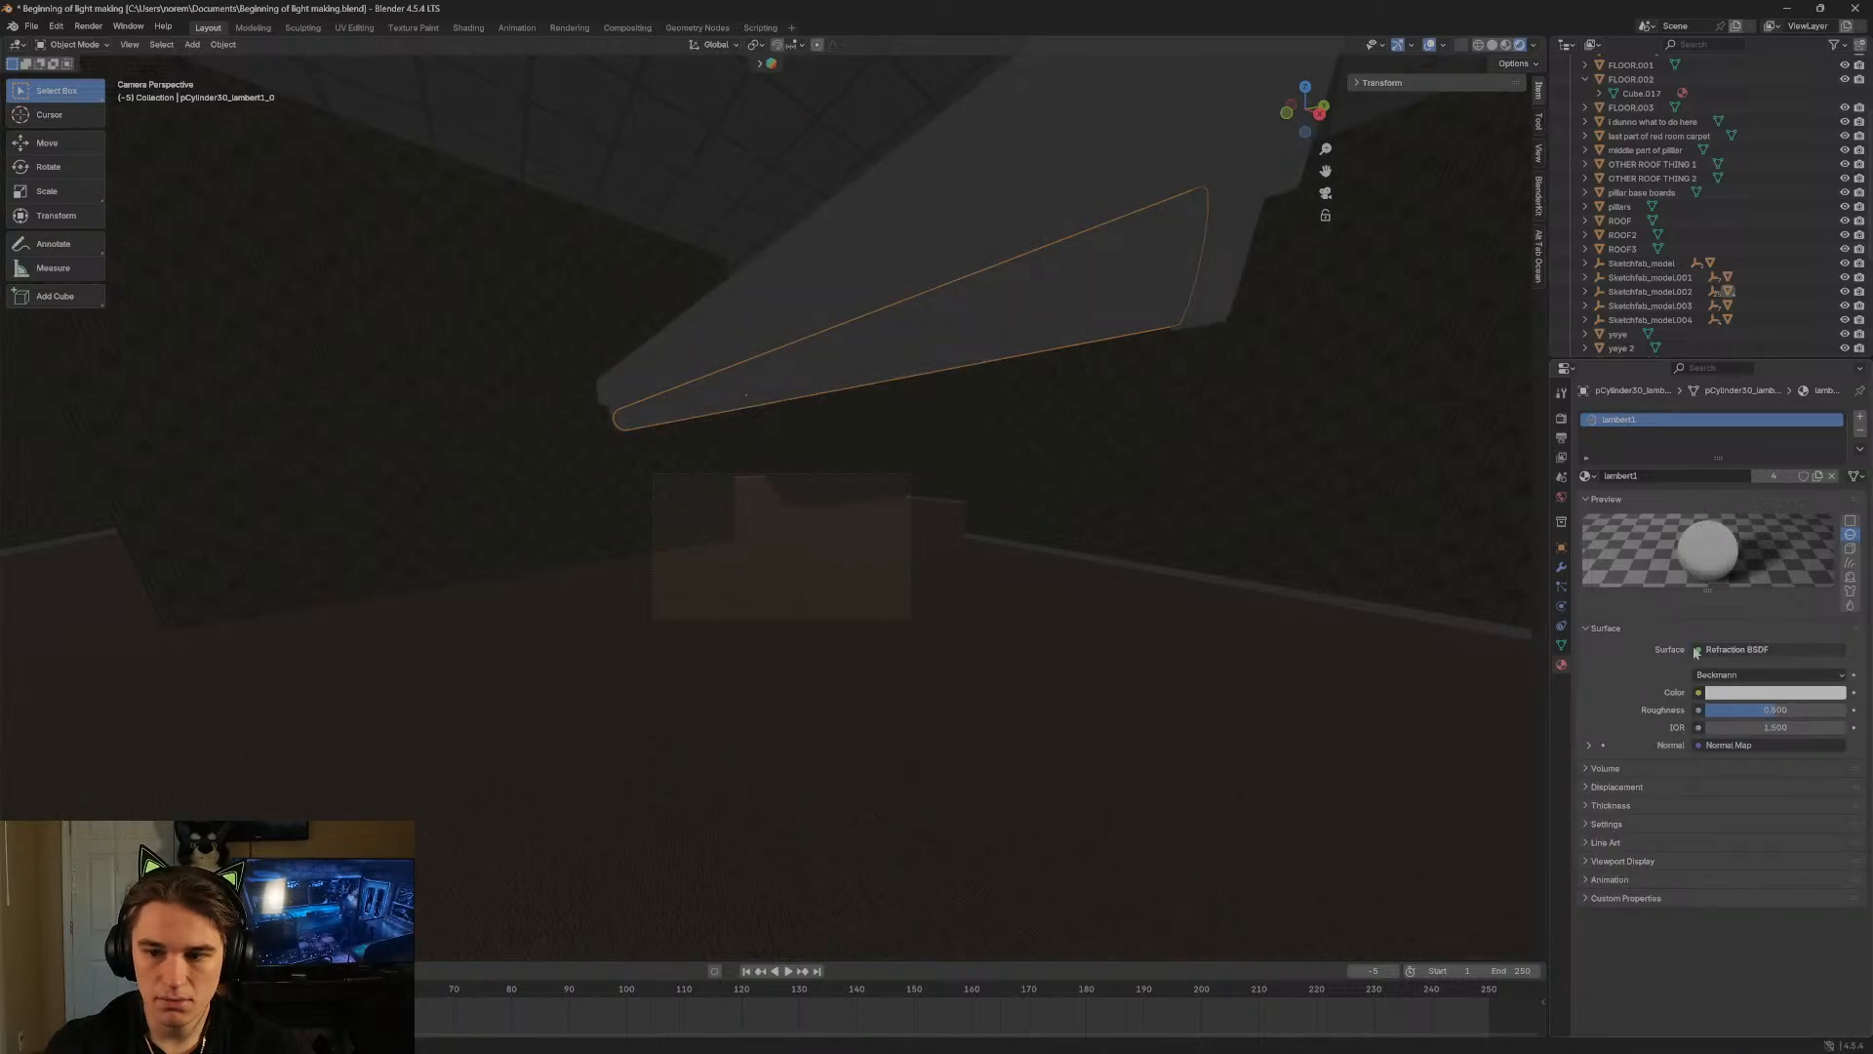
{"action": "key", "text": "ctrl+z"}
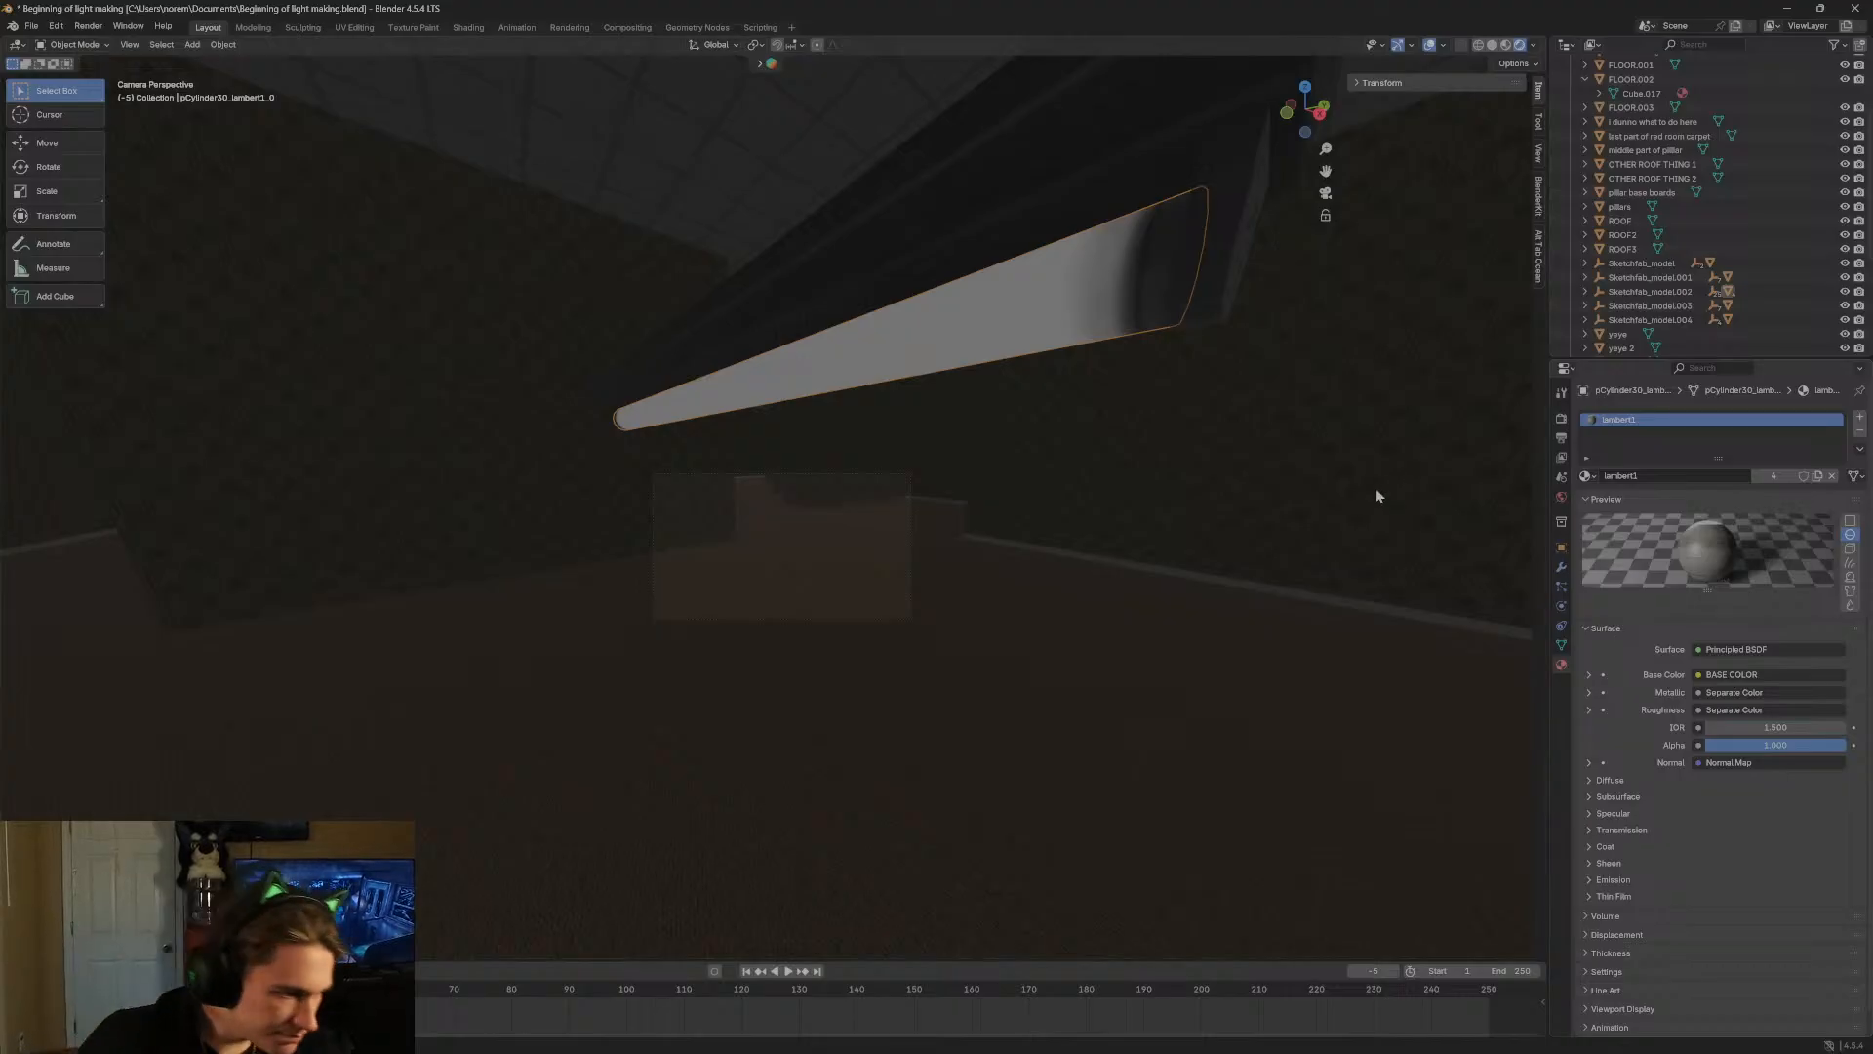
Return to material preview shading and move the white tube straight up, out of its fixture and close to the ceiling.
{"action": "key", "text": "shift+grave"}
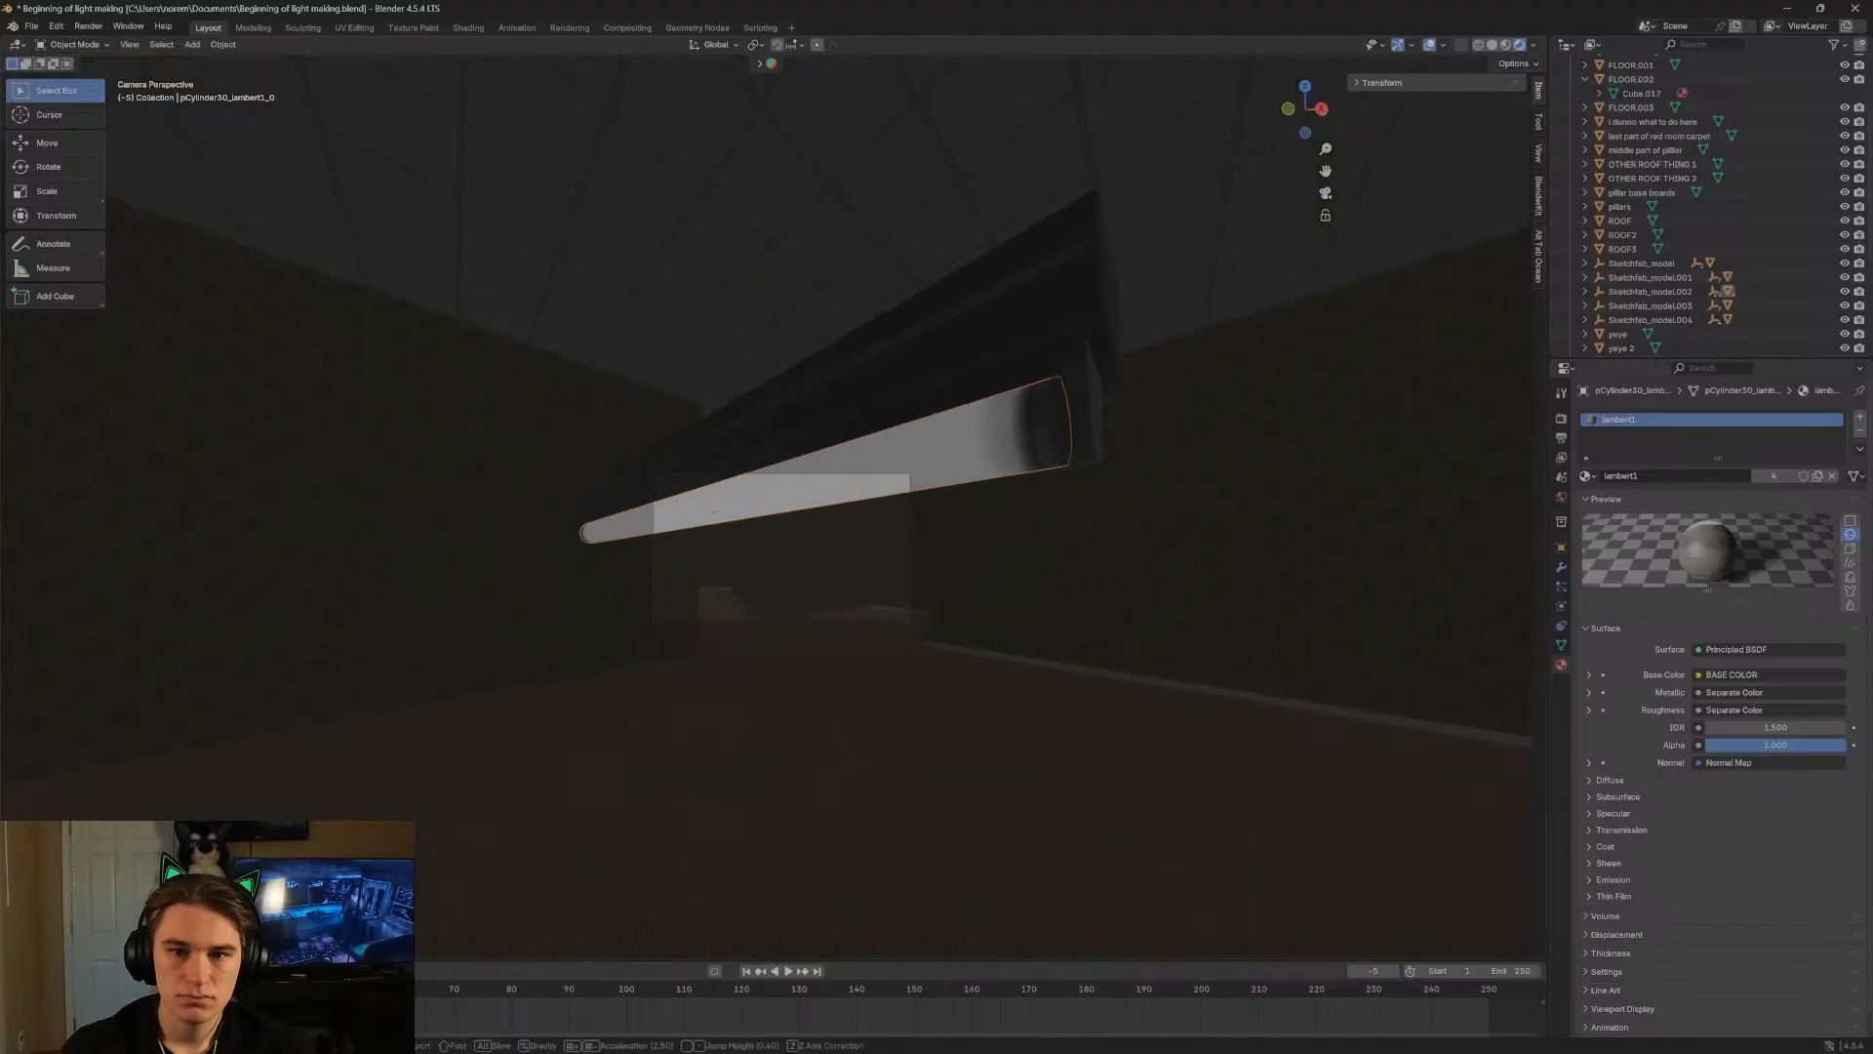
{"action": "left_click", "coordinate": [1154, 459]}
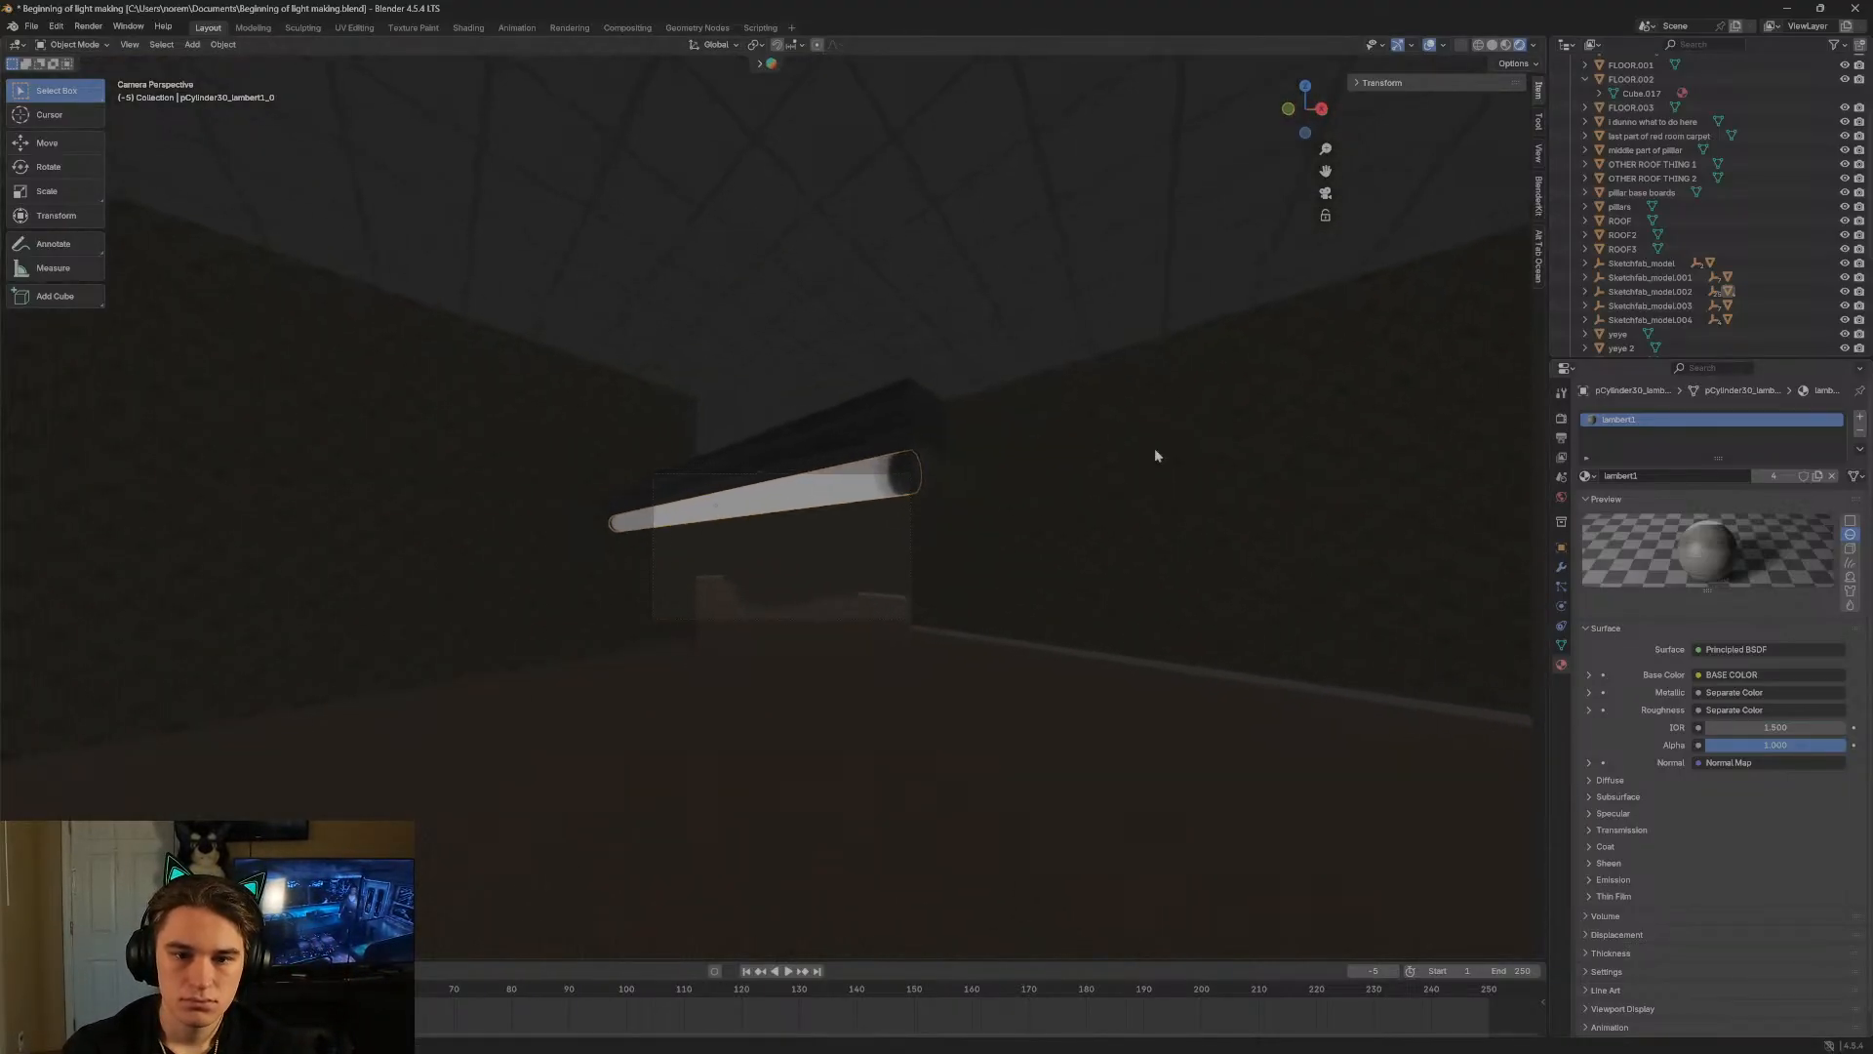
{"action": "left_click", "coordinate": [1505, 45]}
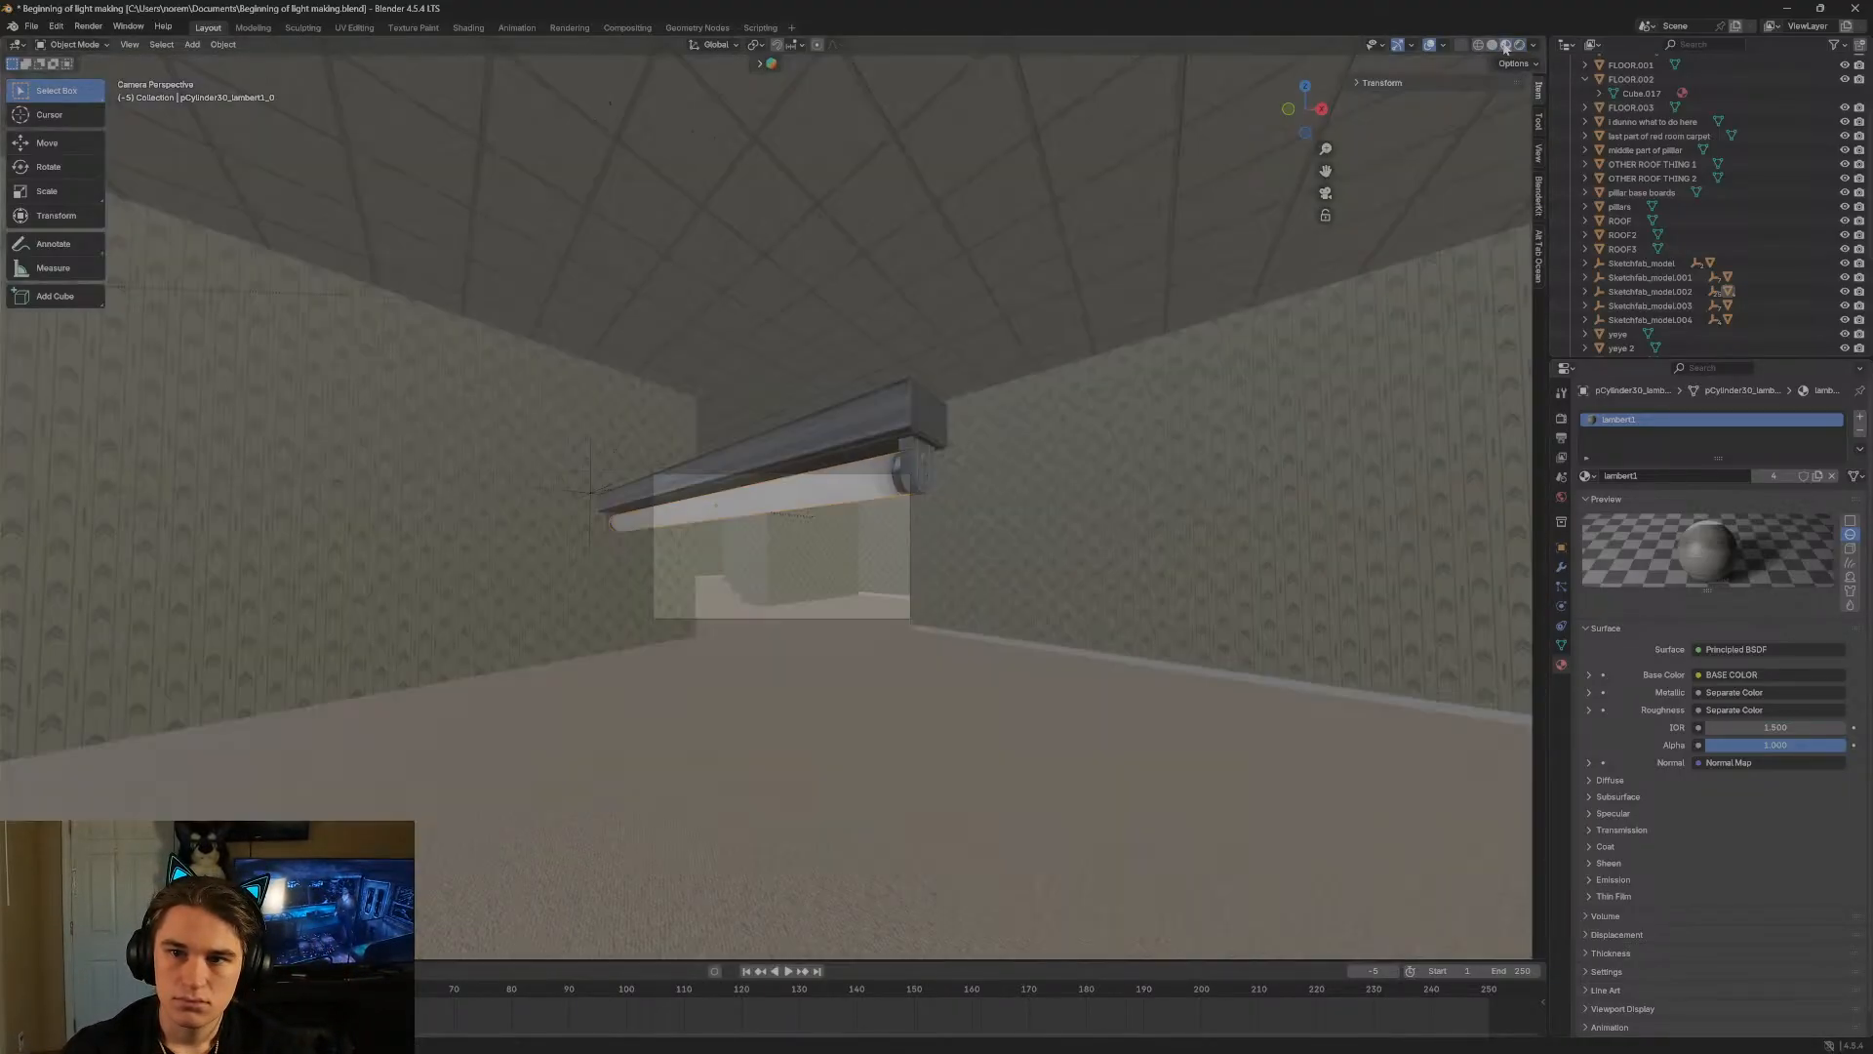
{"action": "left_click", "coordinate": [47, 143]}
{"action": "left_click_drag", "start_coordinate": [730, 470], "coordinate": [719, 225]}
{"action": "key", "text": "shift+grave"}
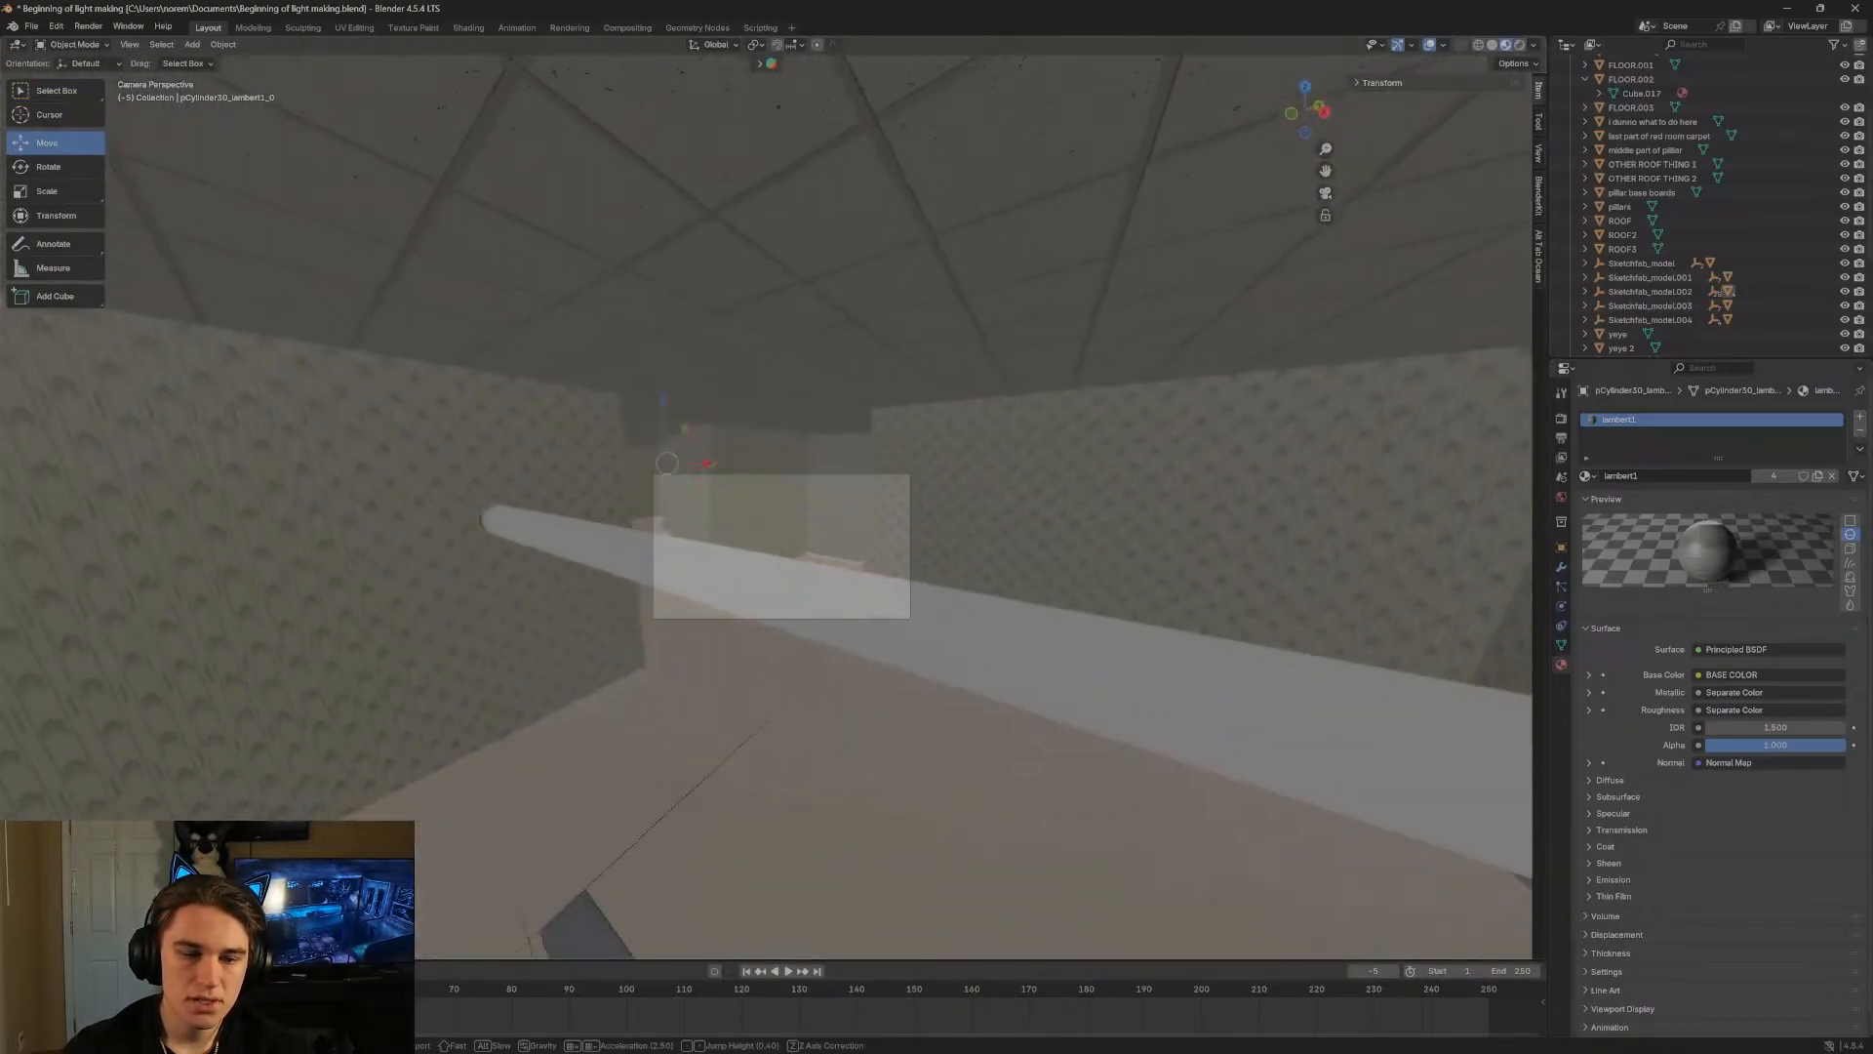
{"action": "left_click", "coordinate": [753, 212]}
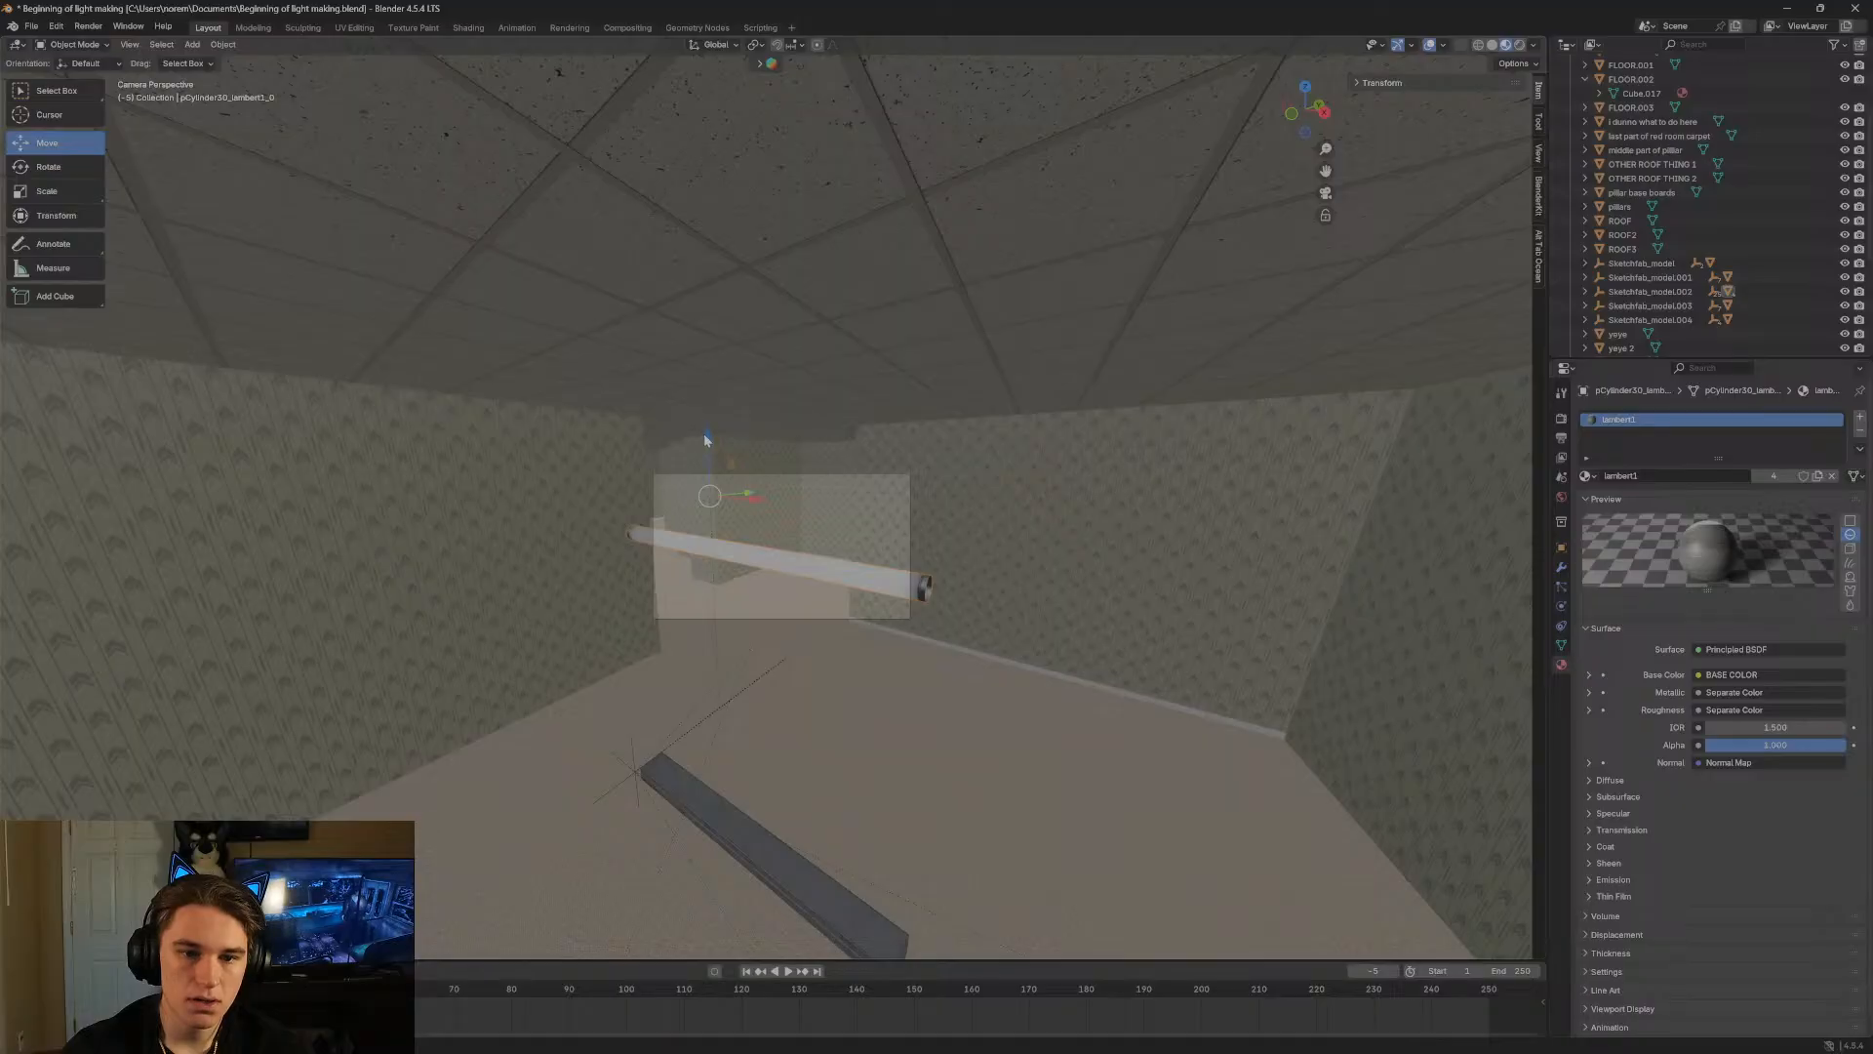
{"action": "left_click_drag", "start_coordinate": [707, 437], "coordinate": [712, 283]}
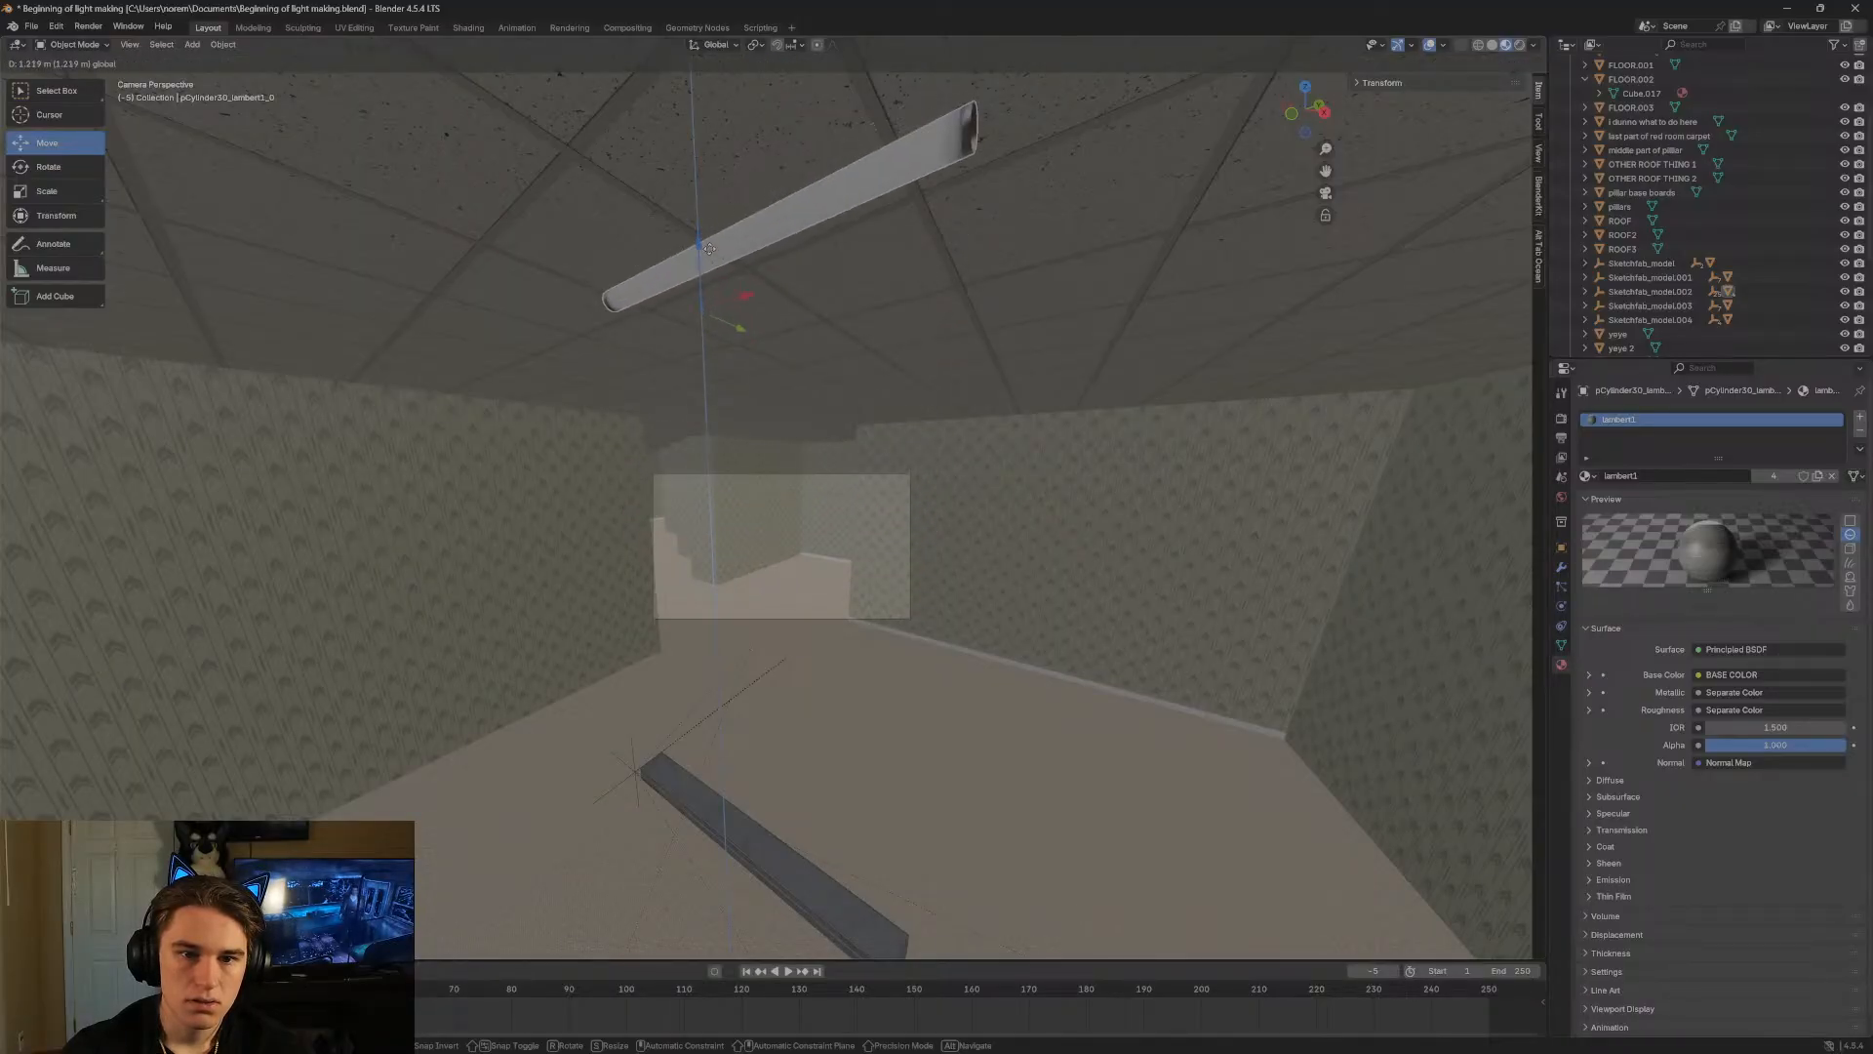
Expand the emission settings of the tube's lambert1 material and raise the emission strength to well above 100.
{"action": "key", "text": "shift+grave"}
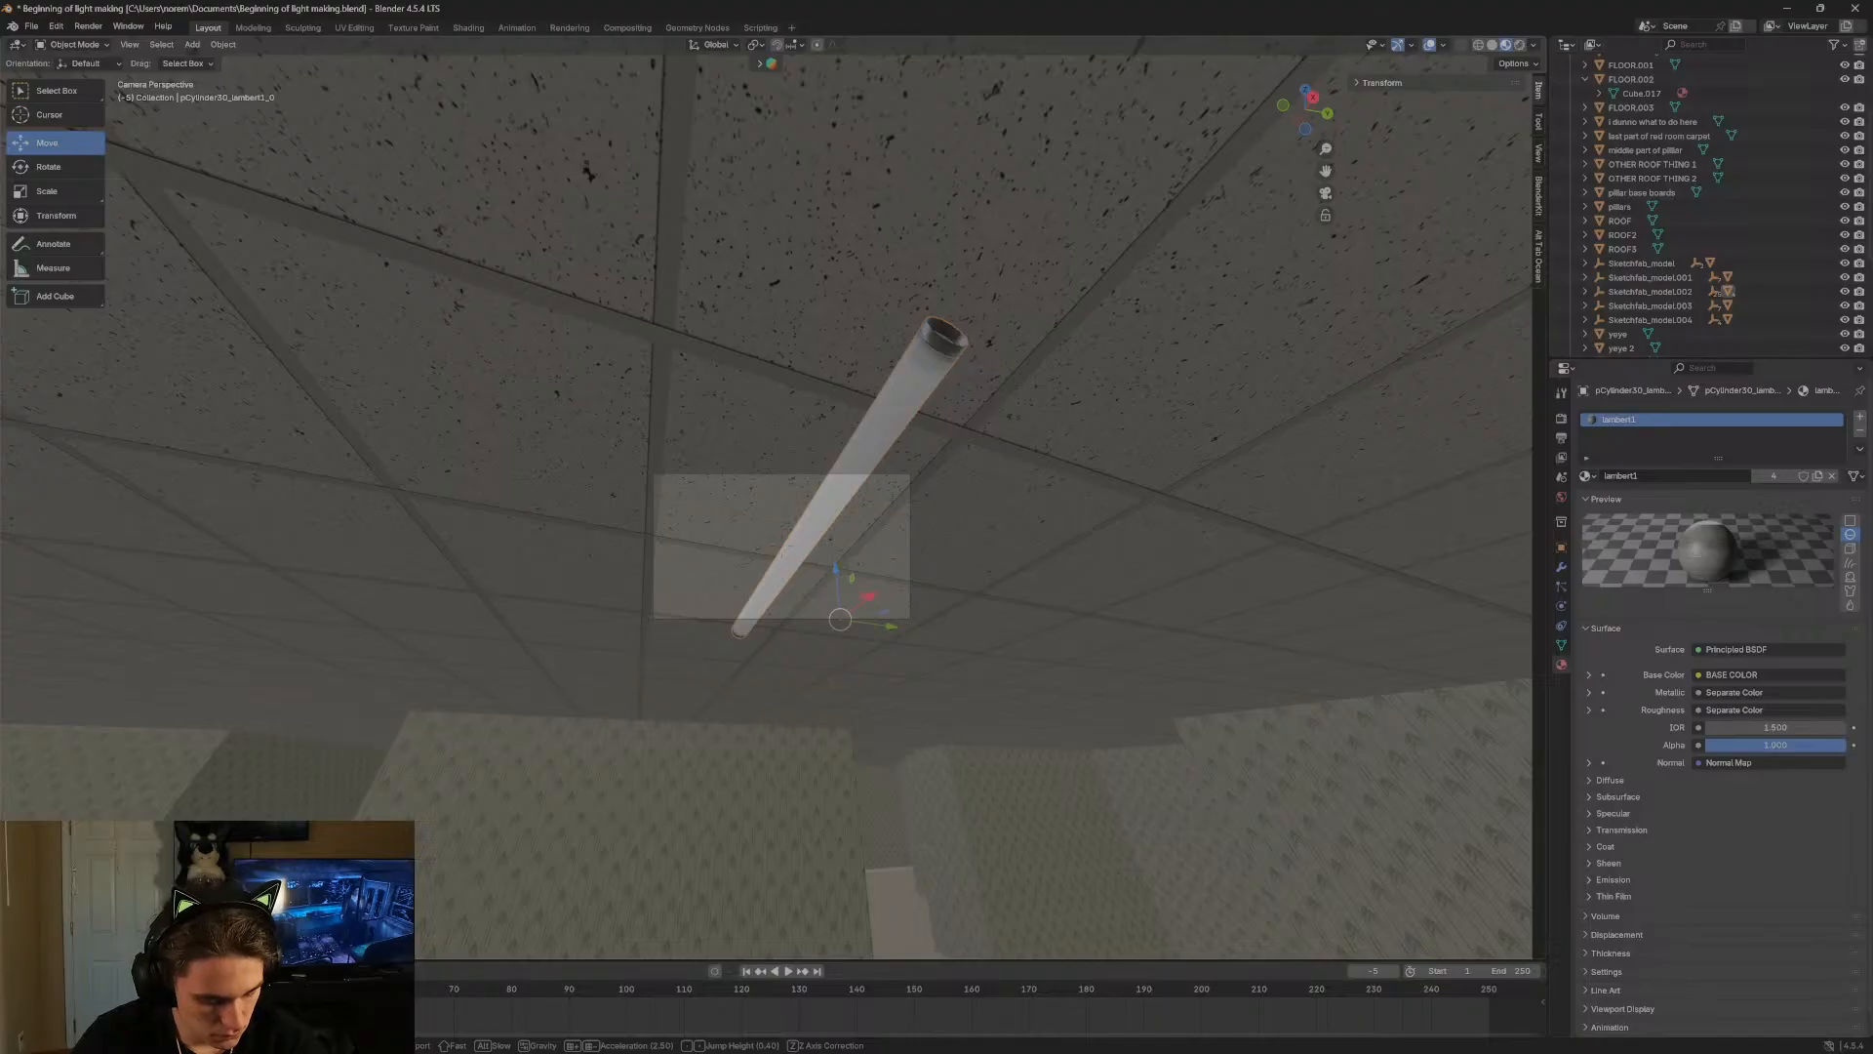
{"action": "left_click", "coordinate": [1032, 573]}
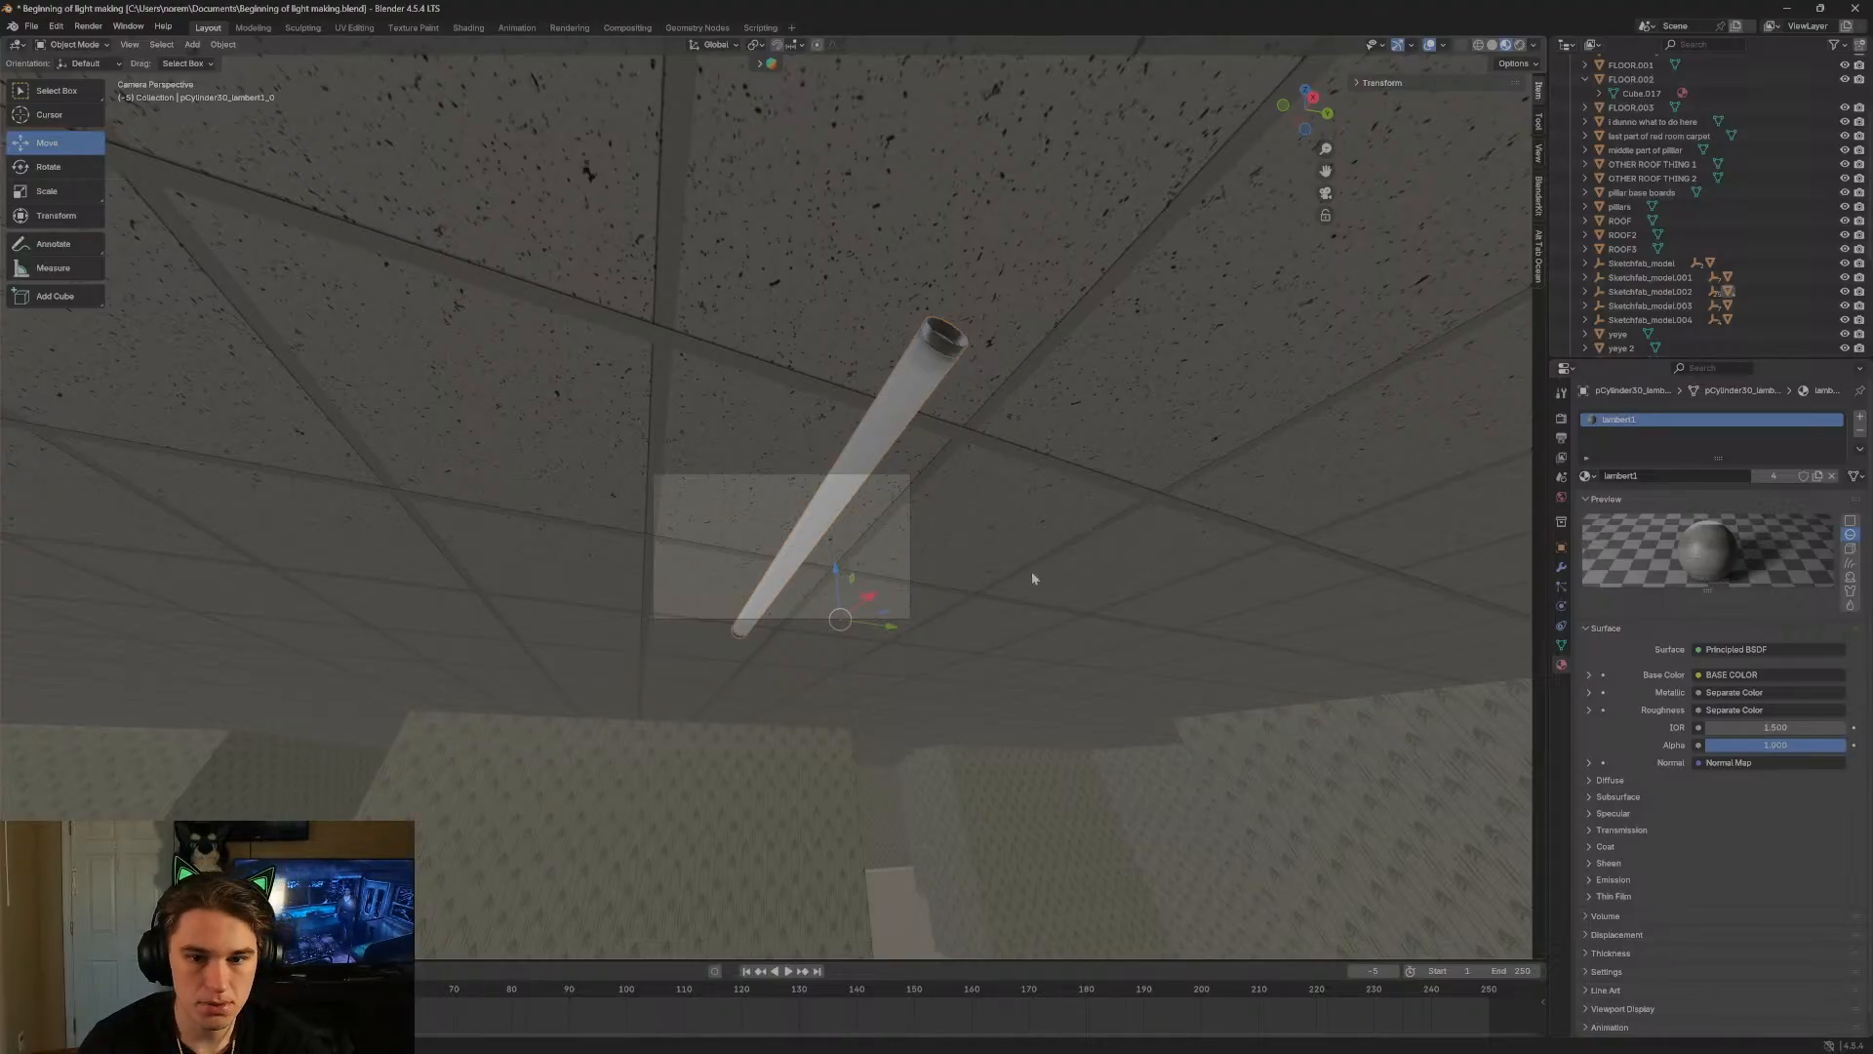
{"action": "right_click", "coordinate": [899, 413]}
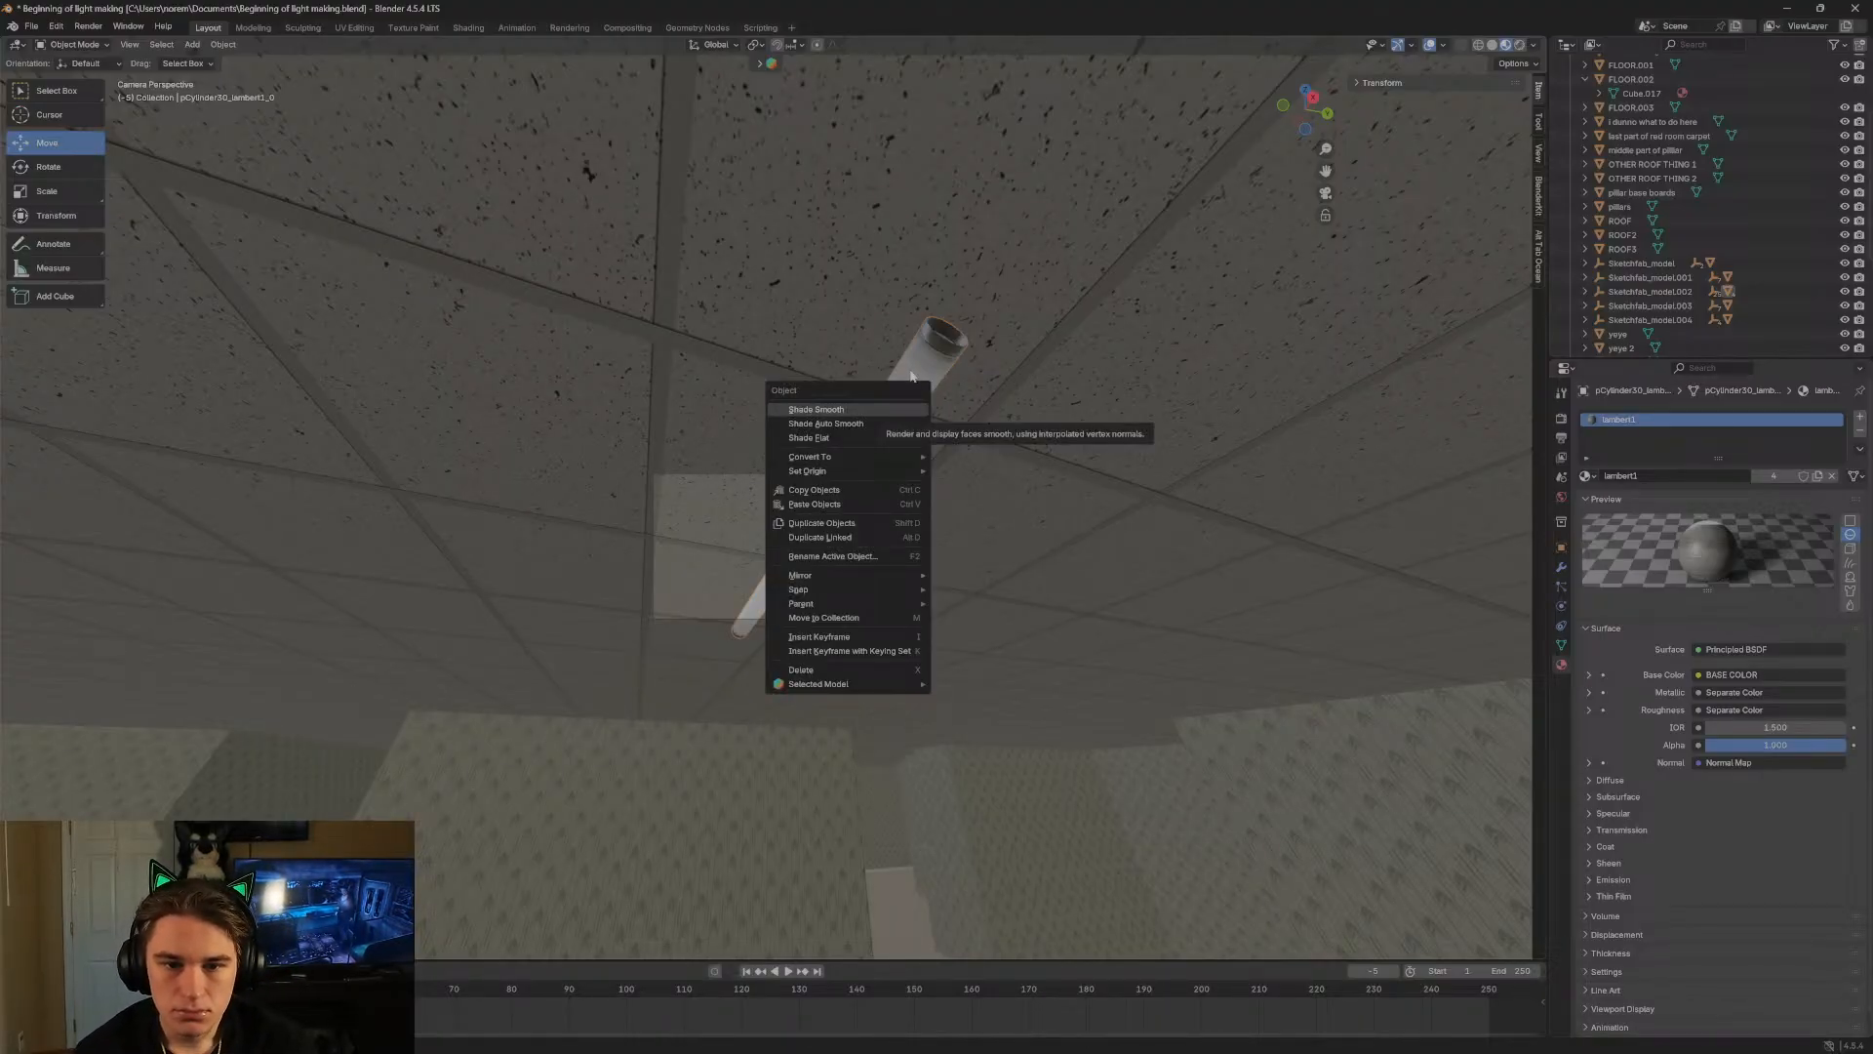
{"action": "left_click", "coordinate": [882, 422]}
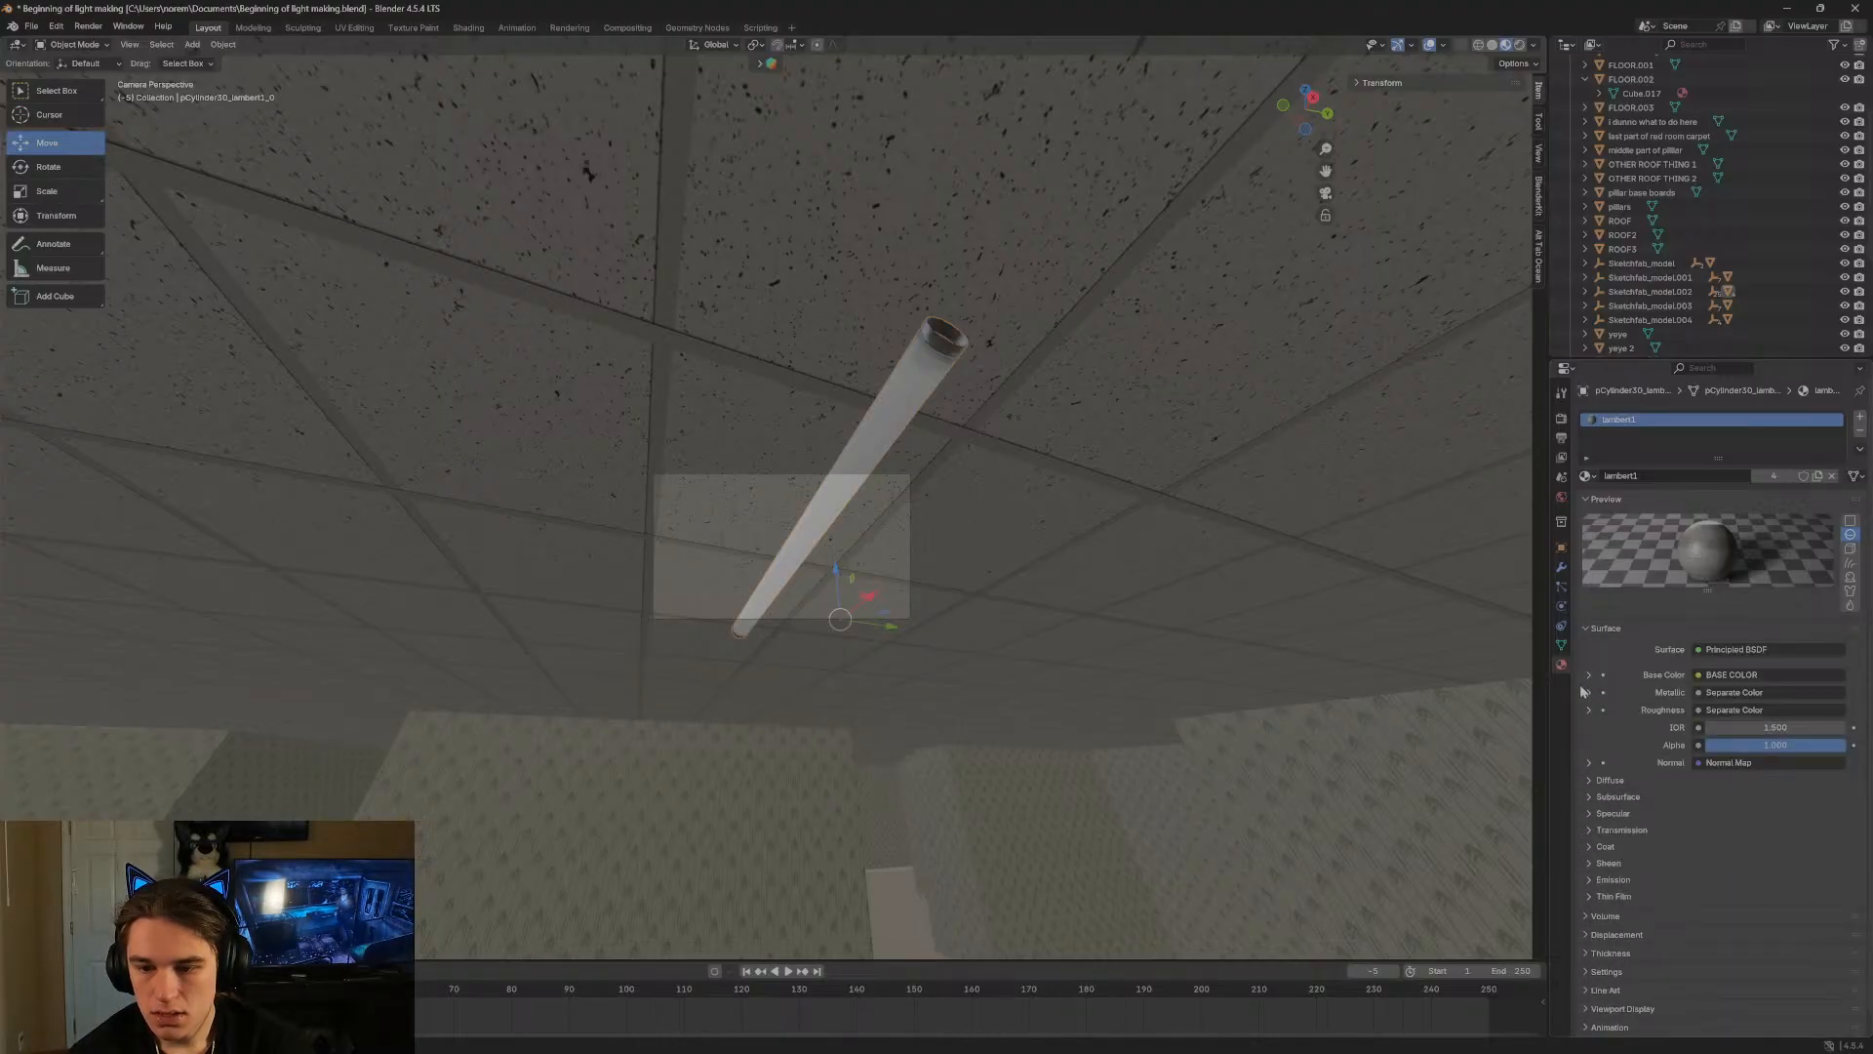
{"action": "left_click", "coordinate": [1610, 879]}
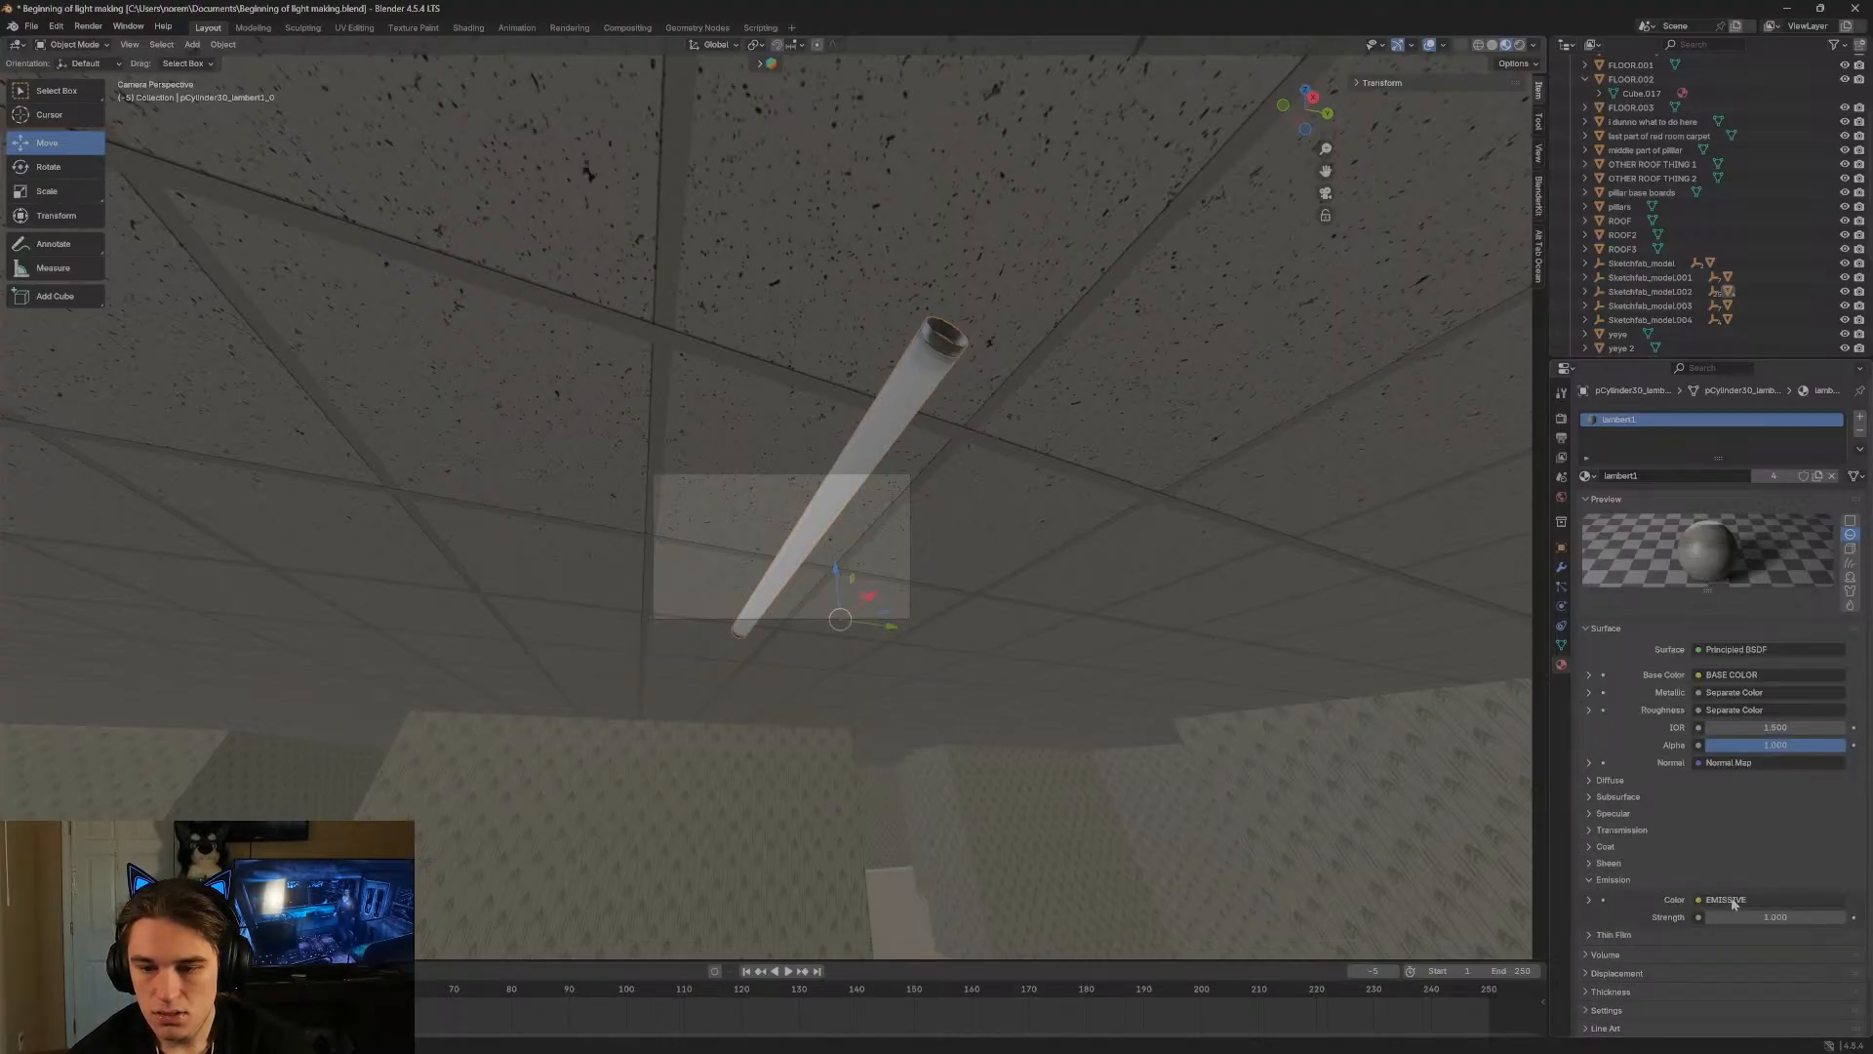
{"action": "left_click_drag", "start_coordinate": [1742, 917], "coordinate": [1834, 917]}
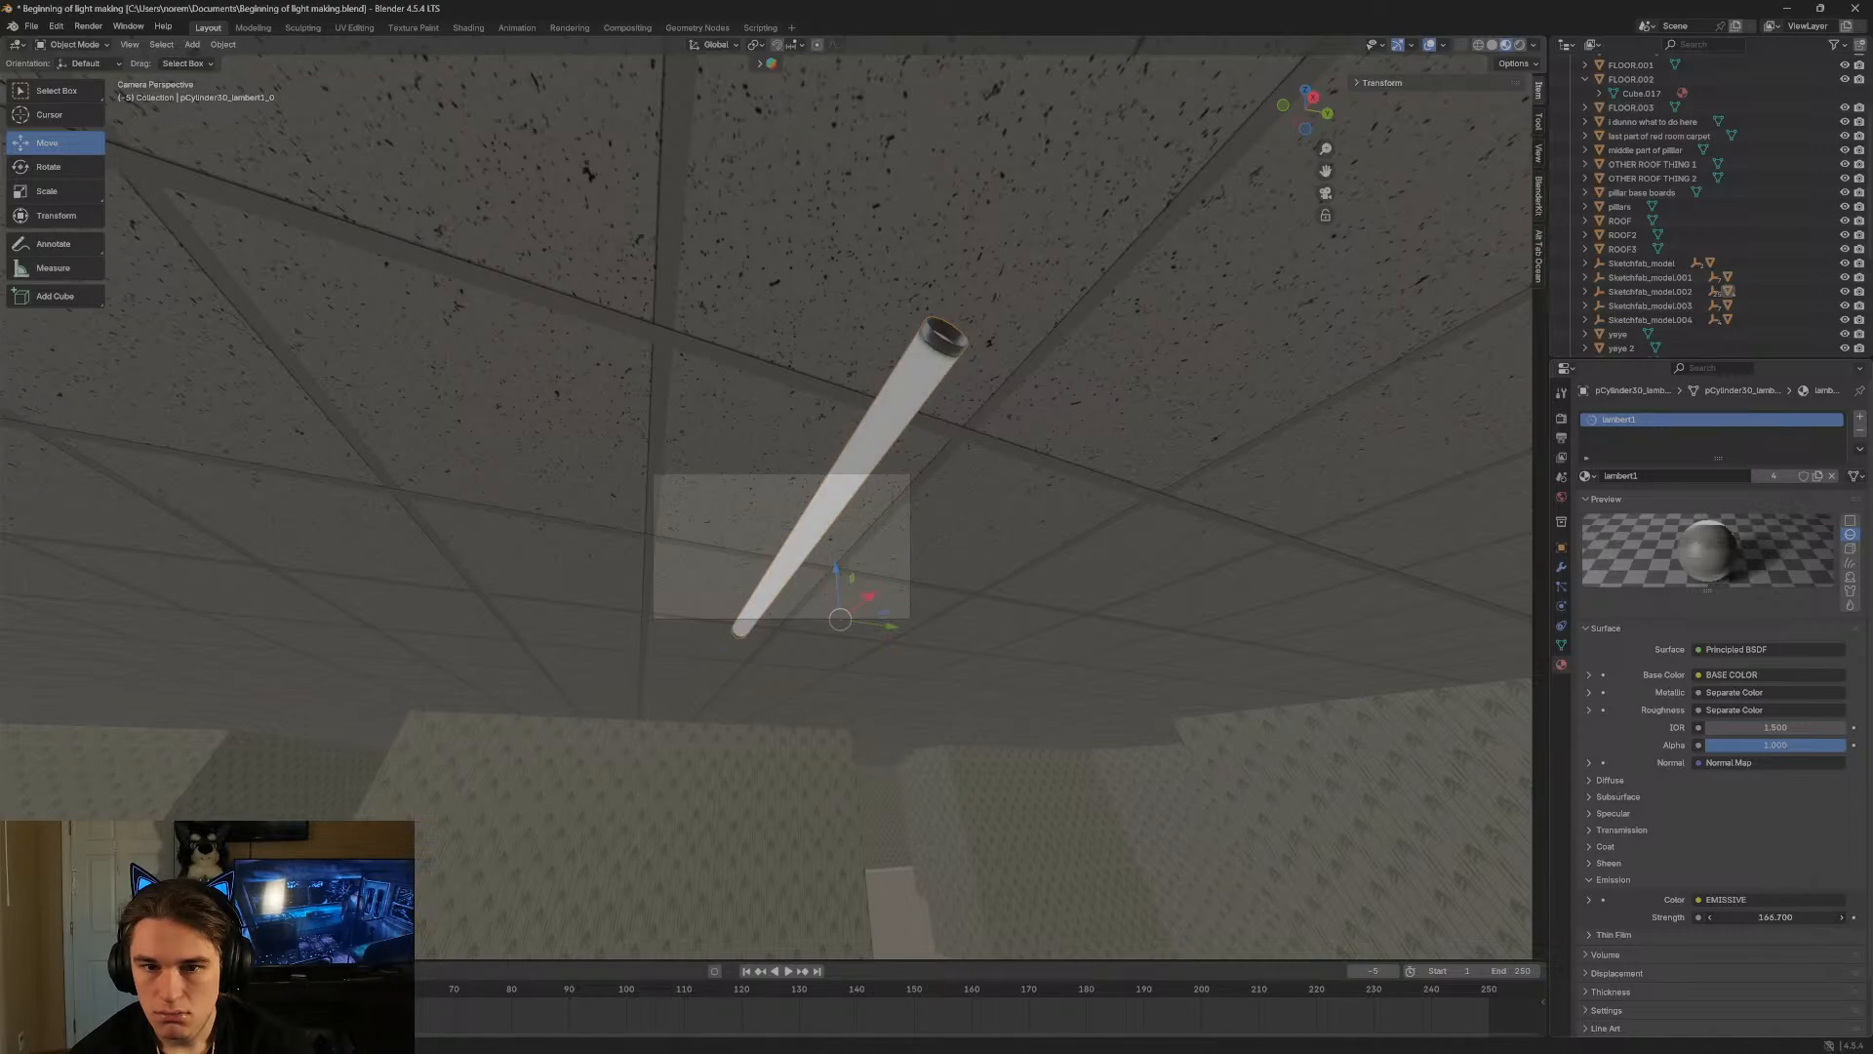
Switch to rendered shading and examine how the emissive tube lights the ceiling and room from several distances.
{"action": "left_click", "coordinate": [1532, 46]}
{"action": "left_click", "coordinate": [1524, 48]}
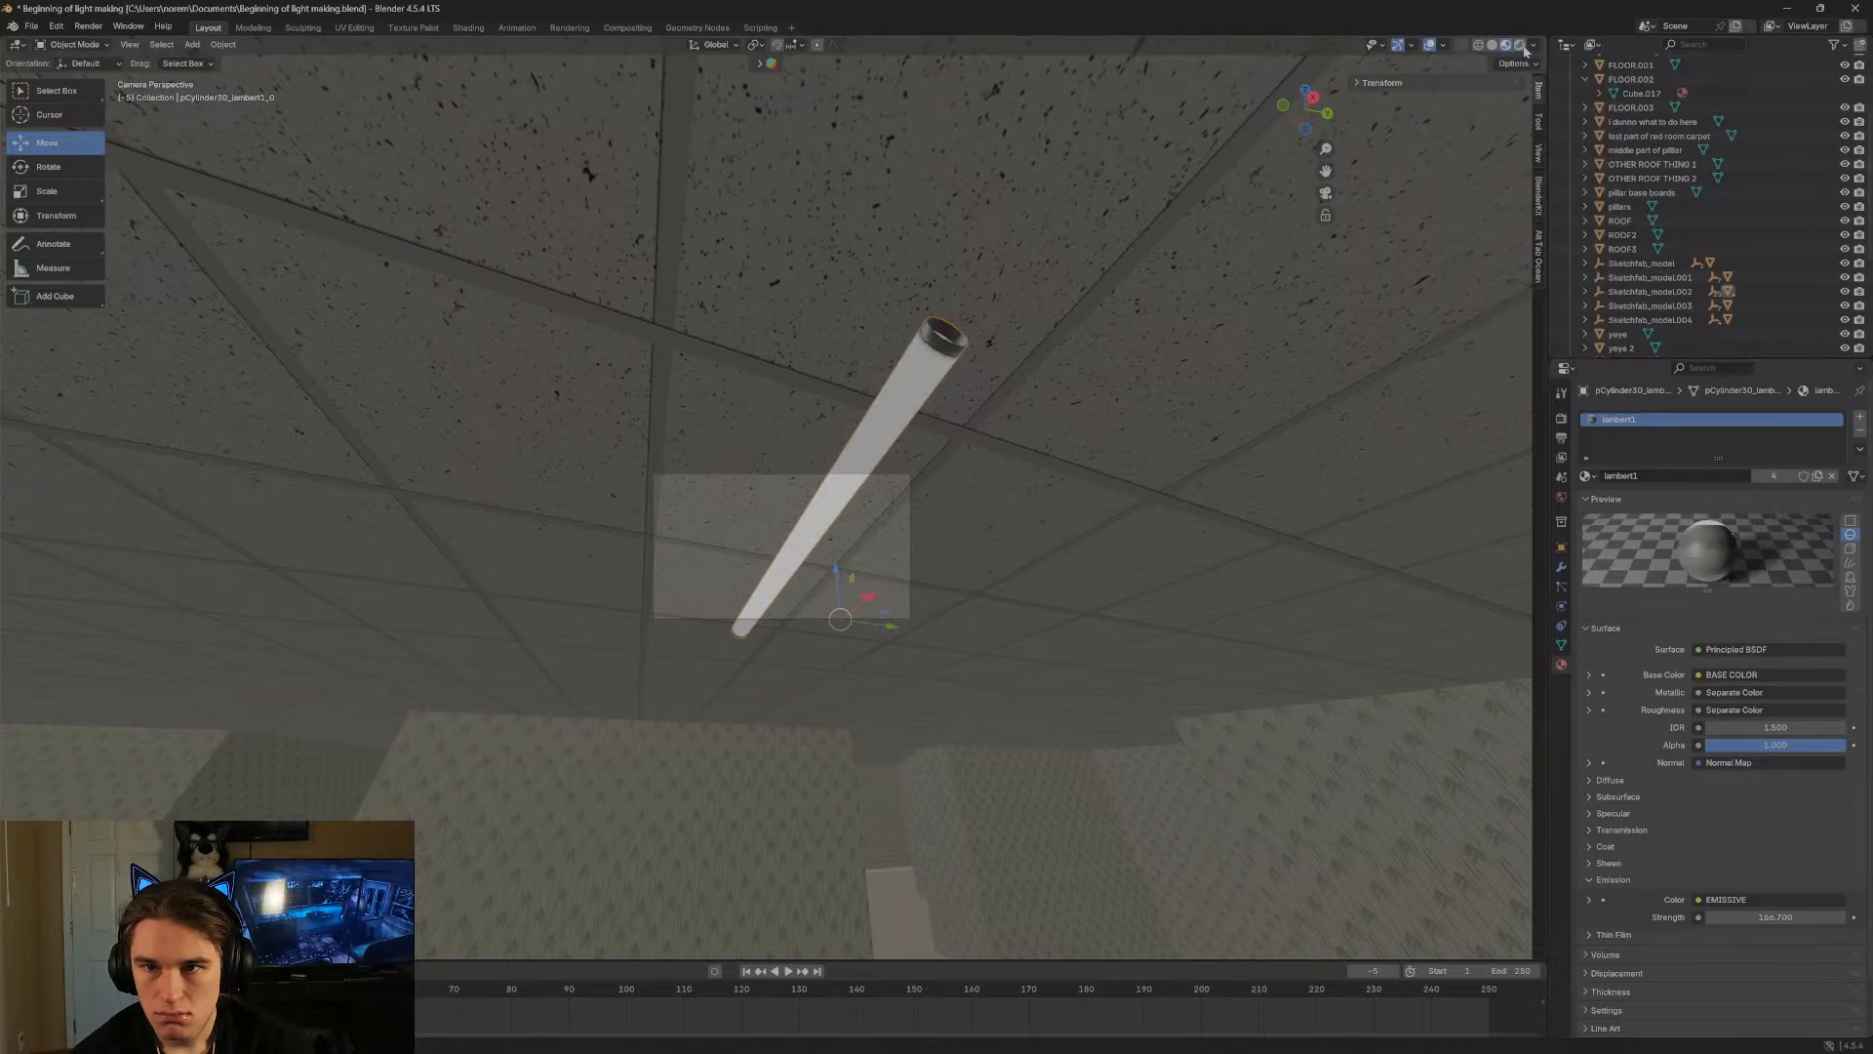
{"action": "key", "text": "shift+grave"}
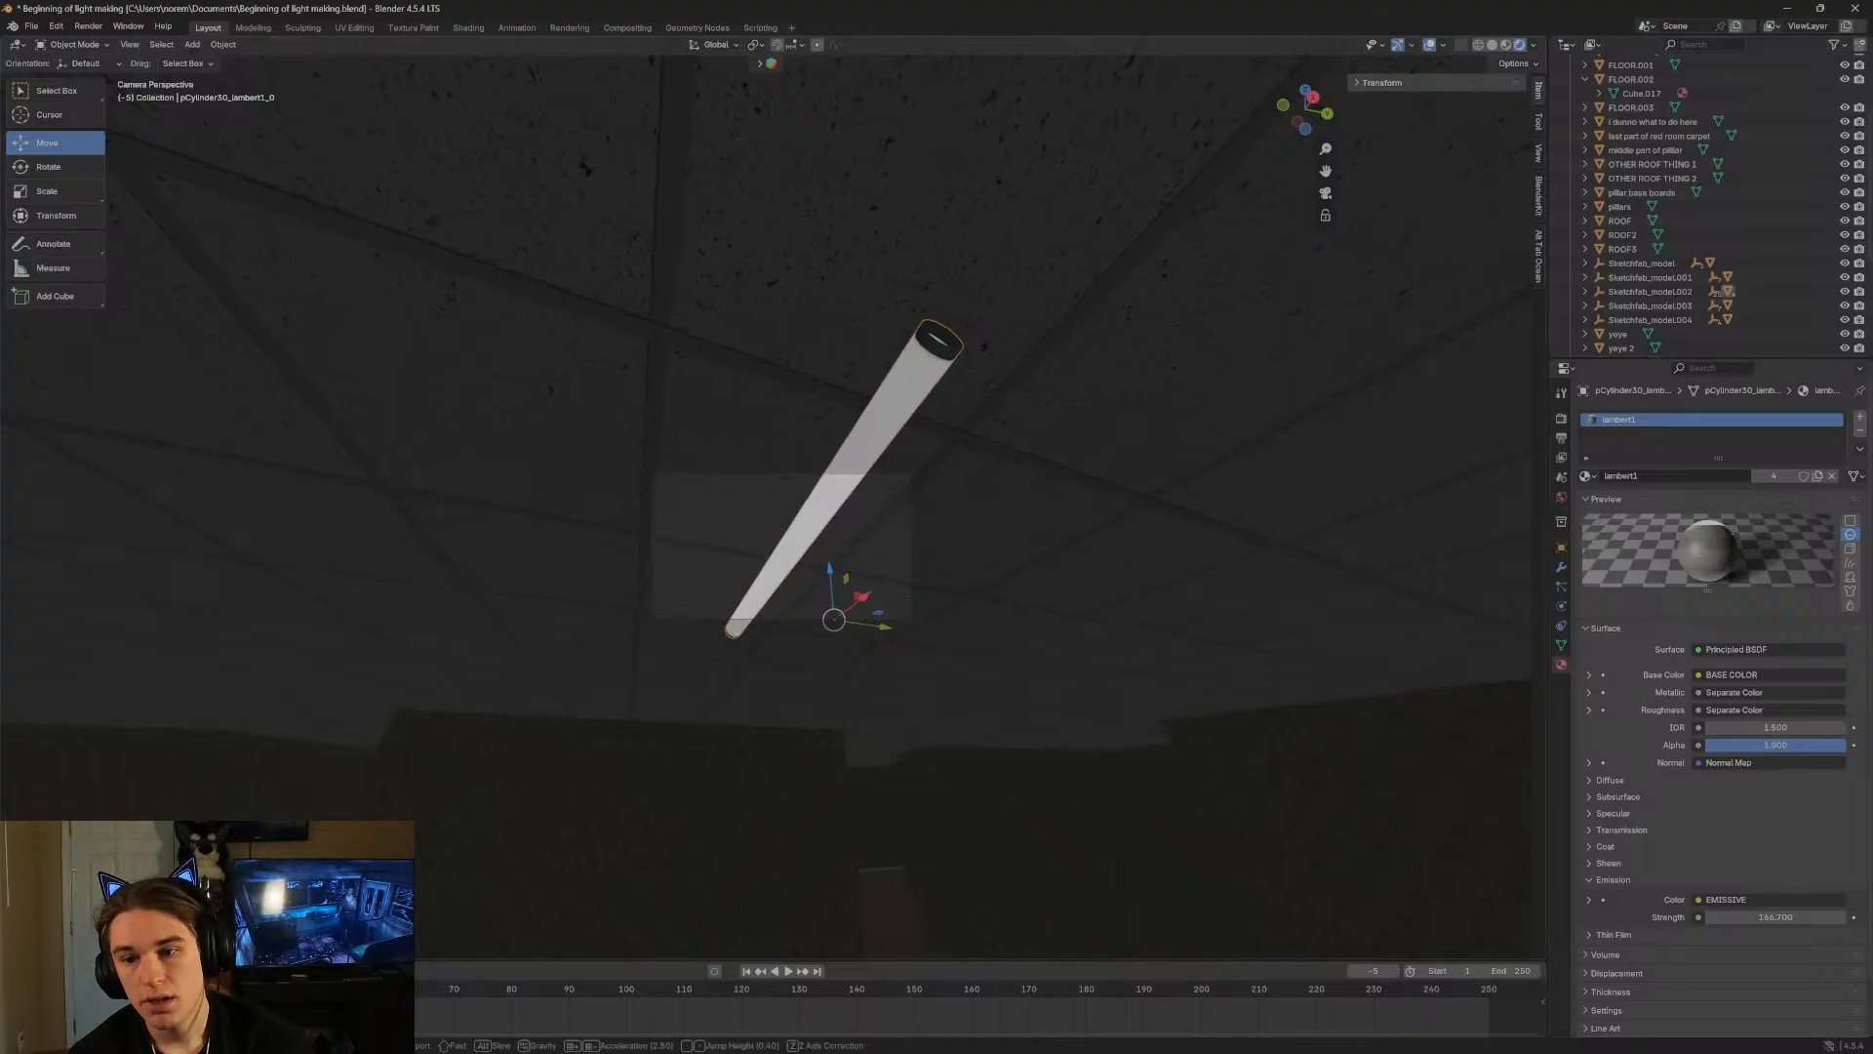
{"action": "key", "text": "w"}
{"action": "key", "text": "s"}
{"action": "key", "text": "w"}
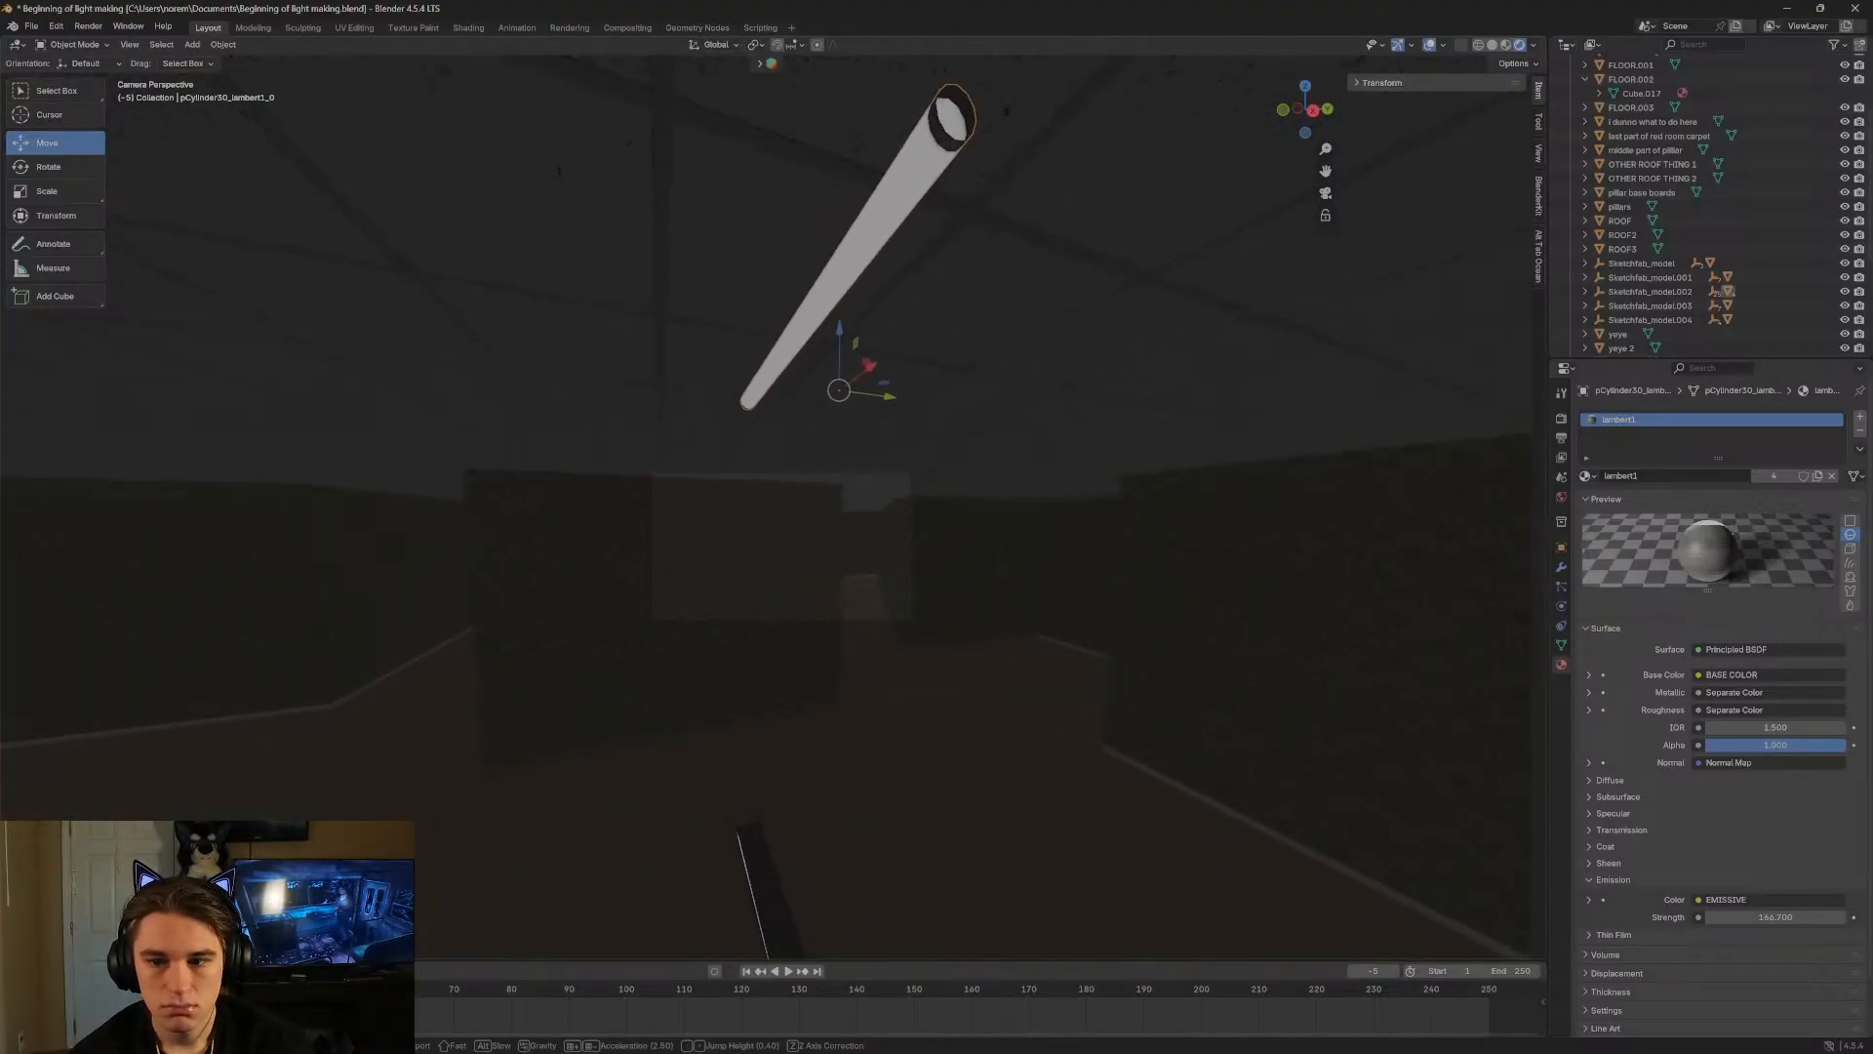
{"action": "key", "text": "s"}
{"action": "left_click", "coordinate": [772, 507]}
Check the tube material's base color input options and lower its emission strength.
{"action": "left_click", "coordinate": [1698, 676]}
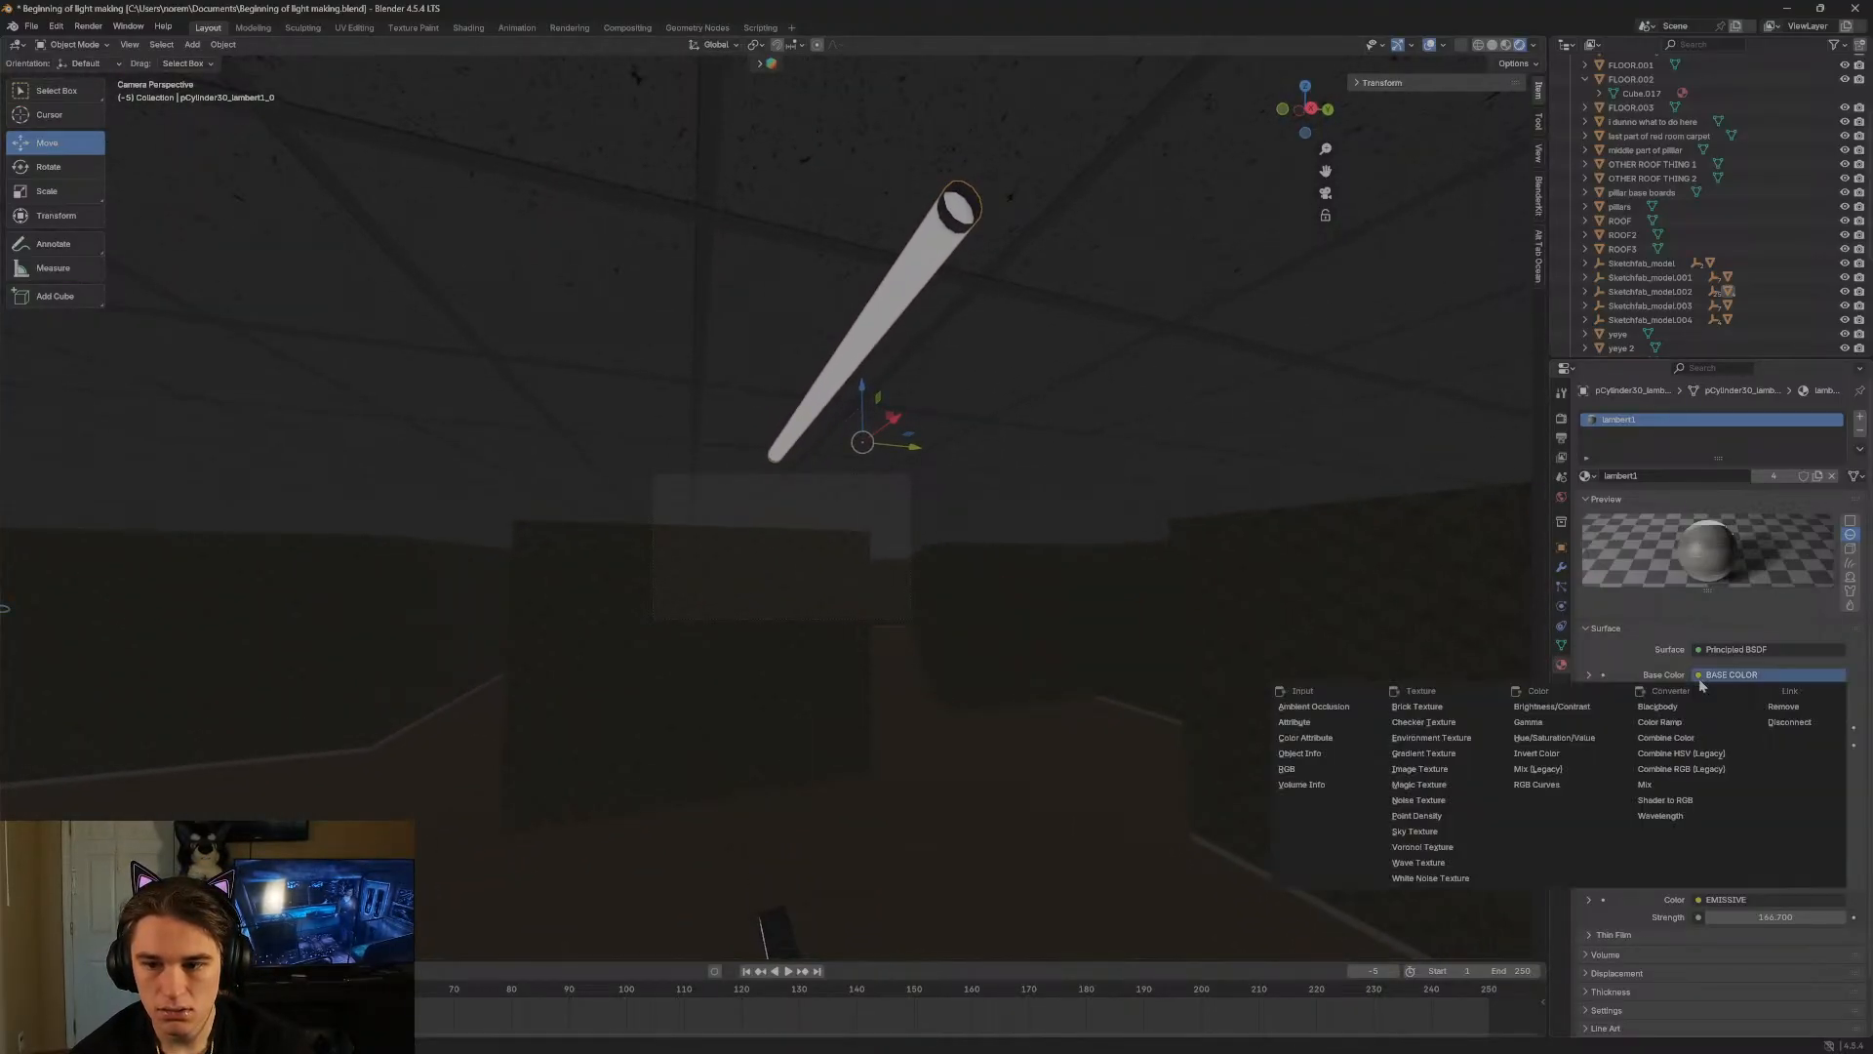
{"action": "left_click", "coordinate": [1721, 676]}
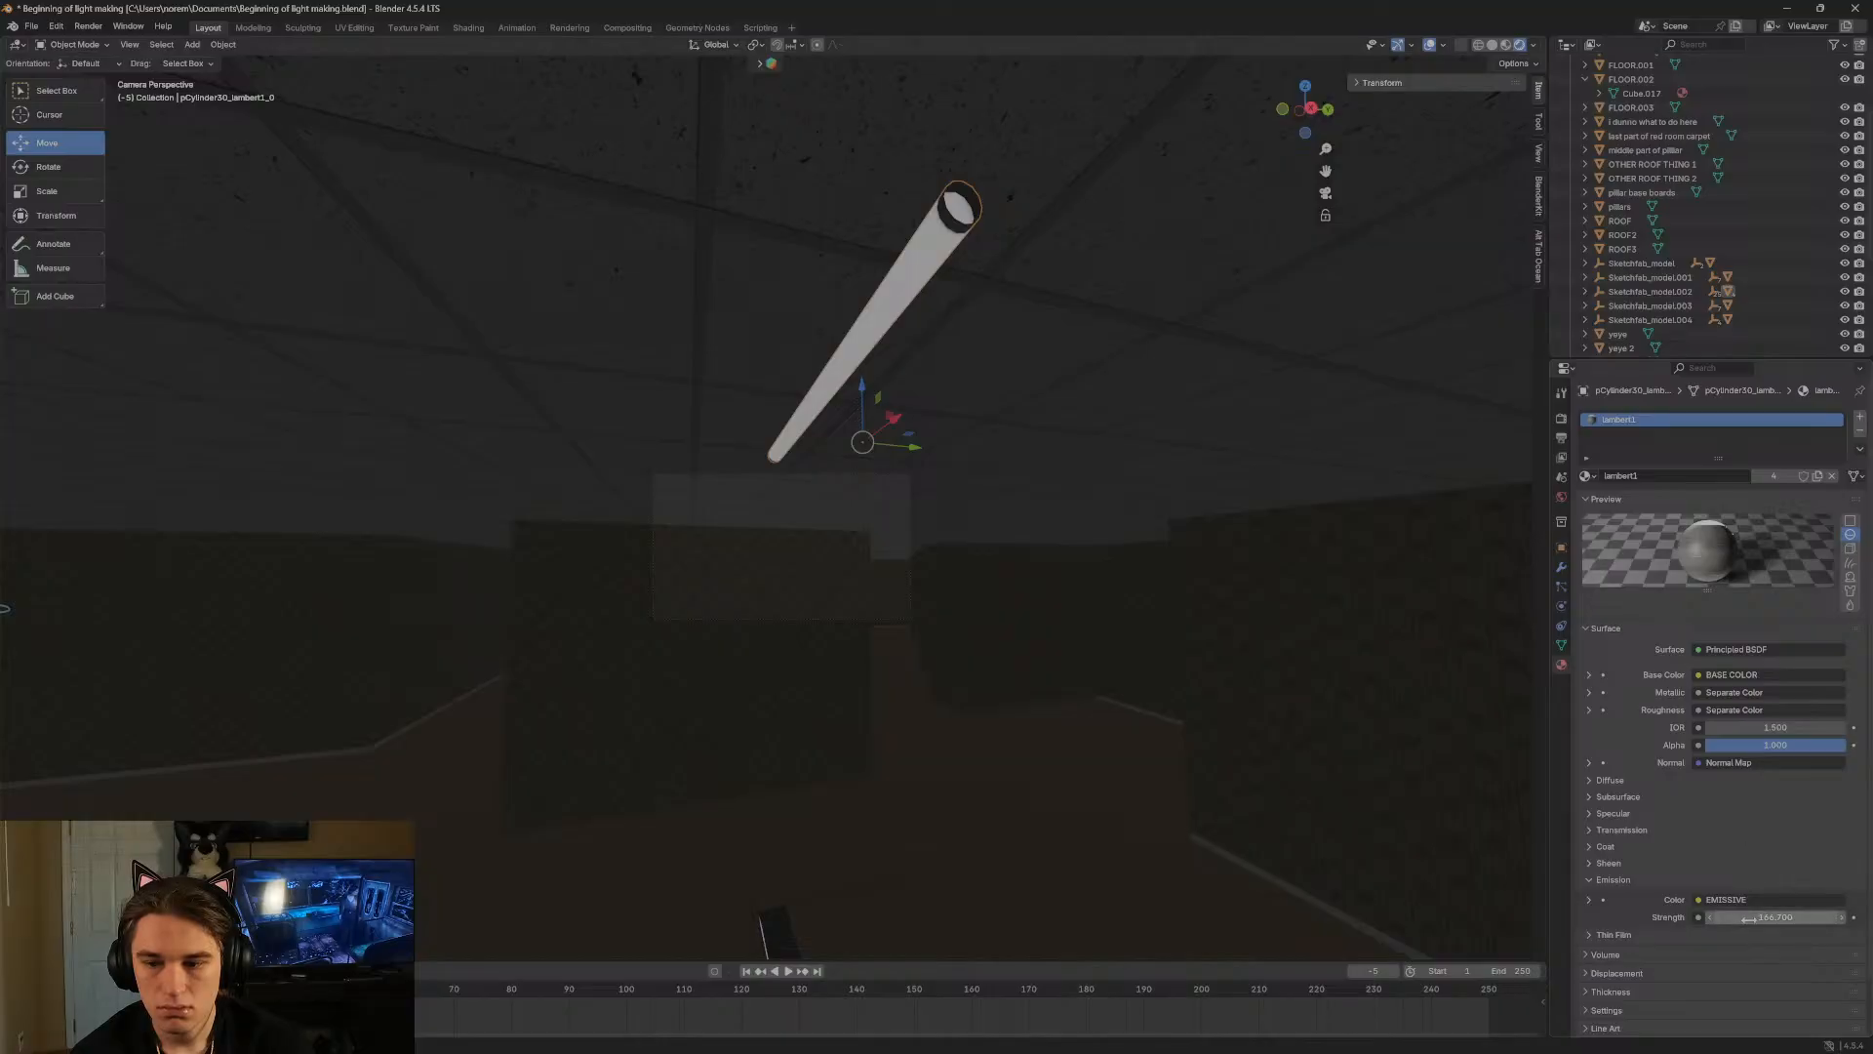
{"action": "left_click", "coordinate": [1746, 902]}
{"action": "left_click", "coordinate": [1746, 902]}
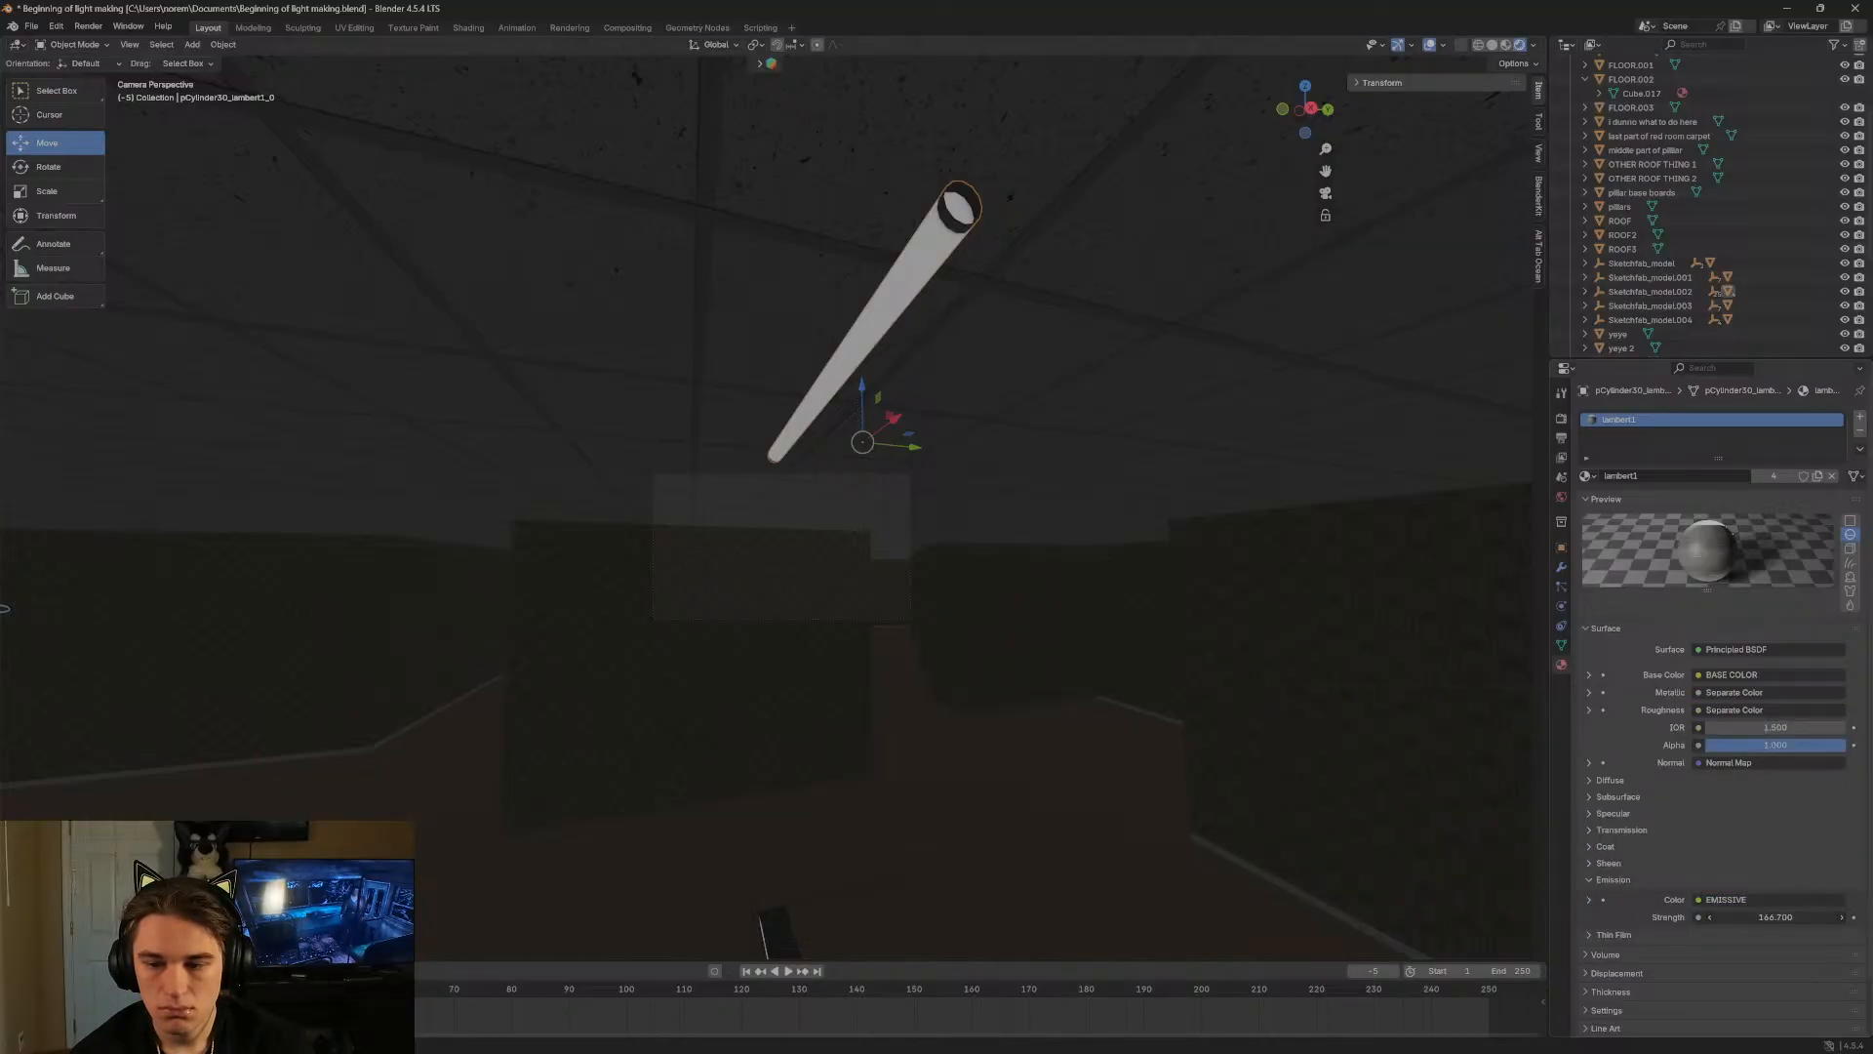
{"action": "mouse_move", "coordinate": [1776, 917]}
{"action": "left_mouse_down"}
{"action": "mouse_move", "coordinate": [1629, 917]}
{"action": "mouse_move", "coordinate": [1650, 917]}
{"action": "left_mouse_up"}
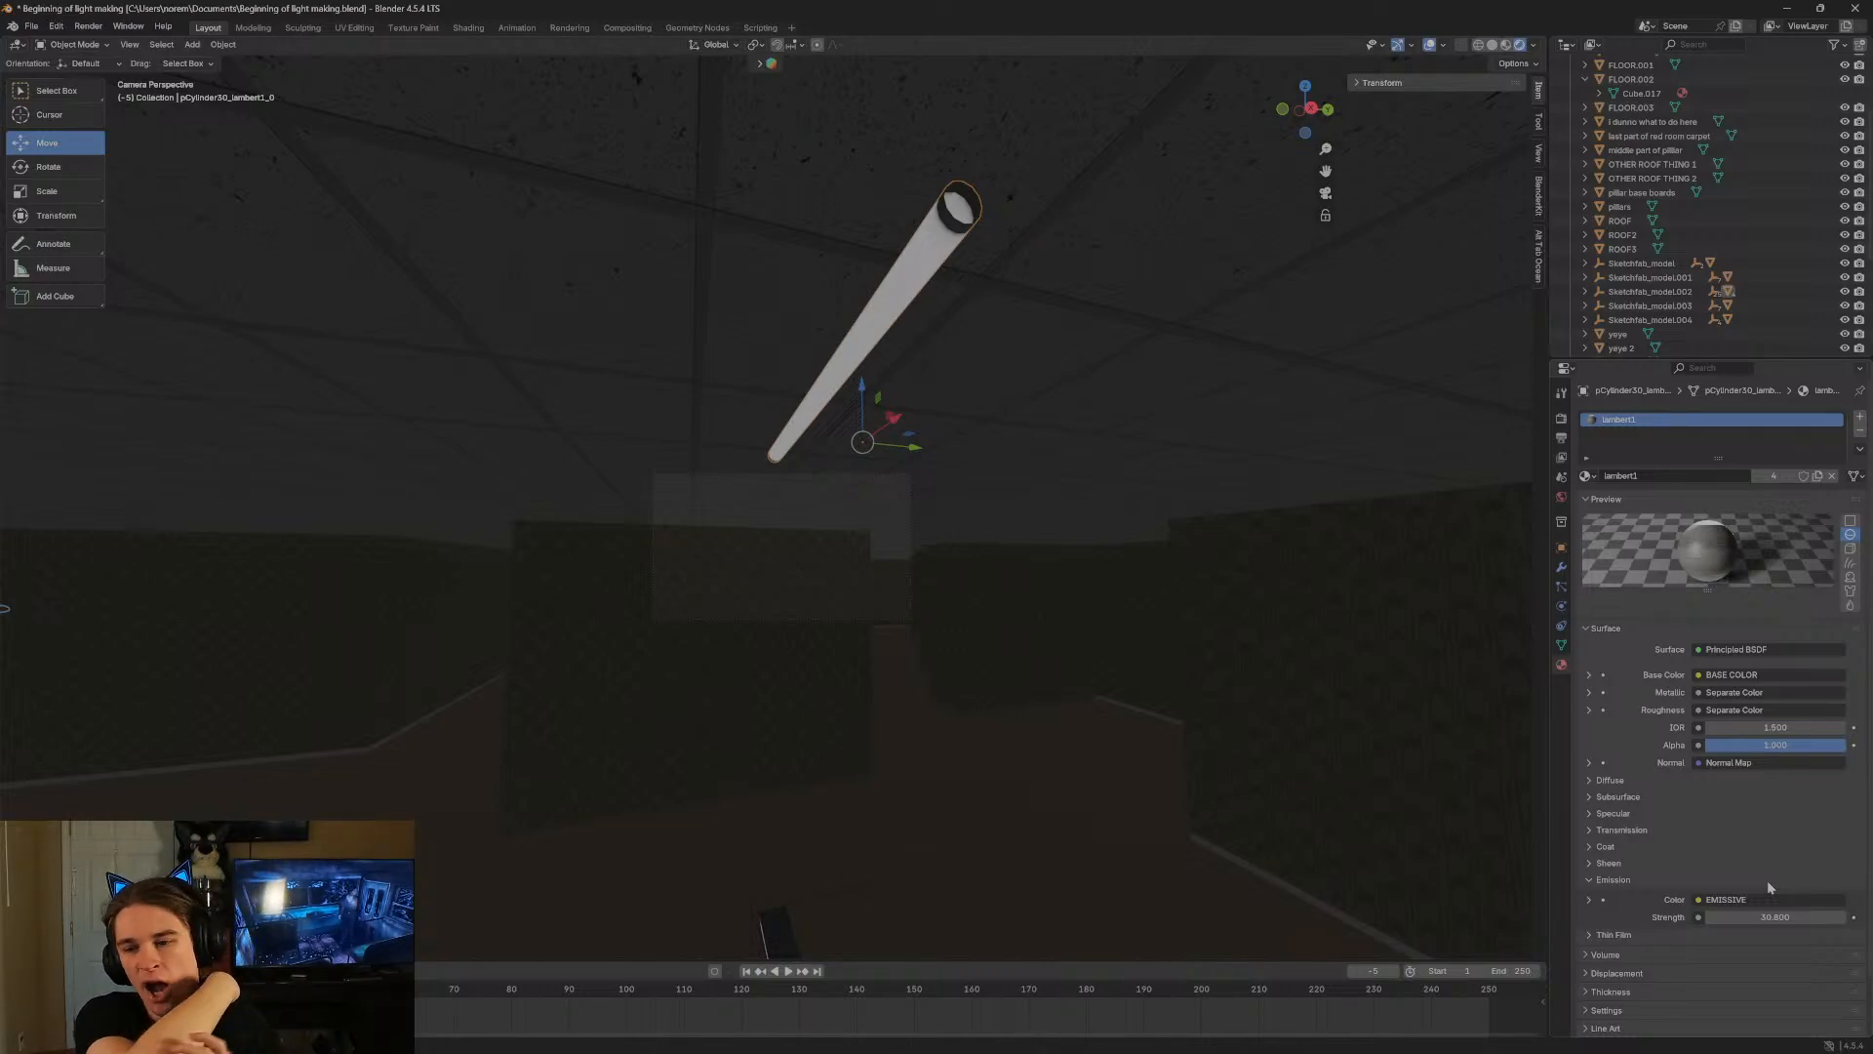
{"action": "left_click", "coordinate": [1699, 693]}
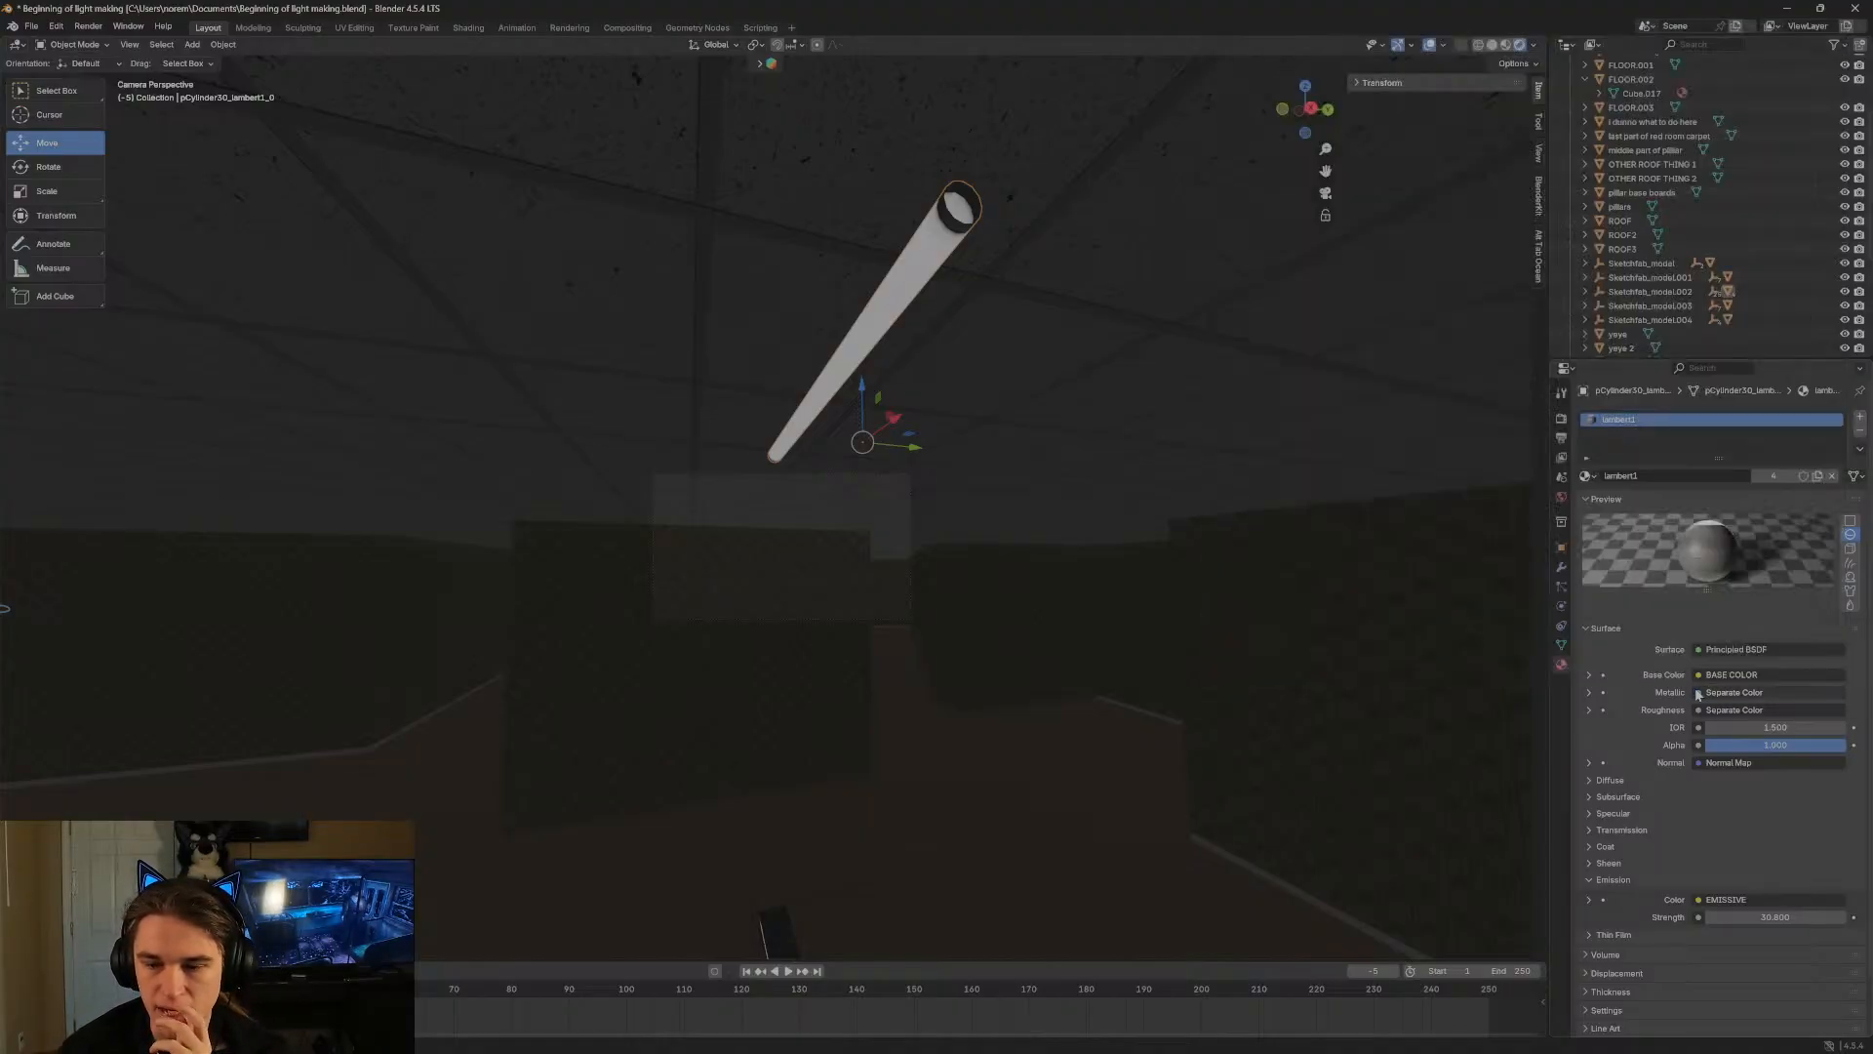
{"action": "left_click", "coordinate": [1700, 762]}
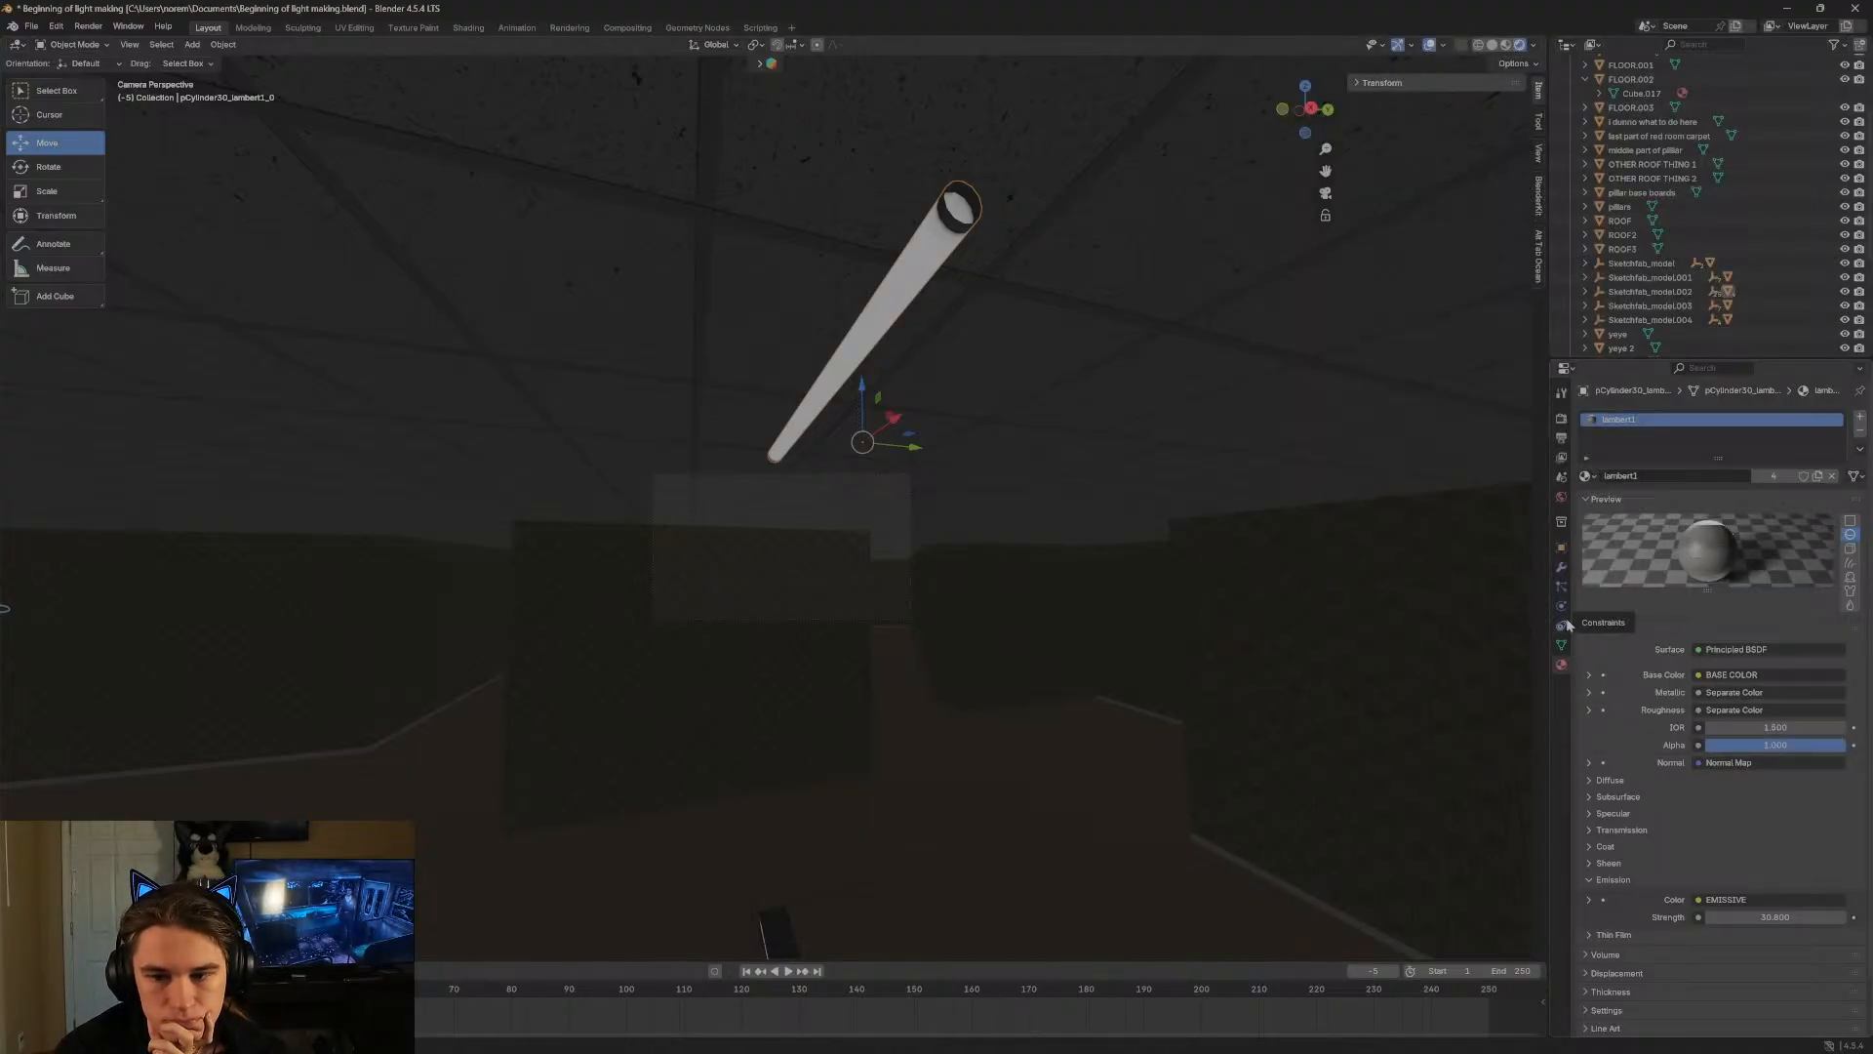
Open the tube's lambert1 material in the Shading workspace and bring its upper texture nodes into view.
{"action": "left_click", "coordinate": [465, 28]}
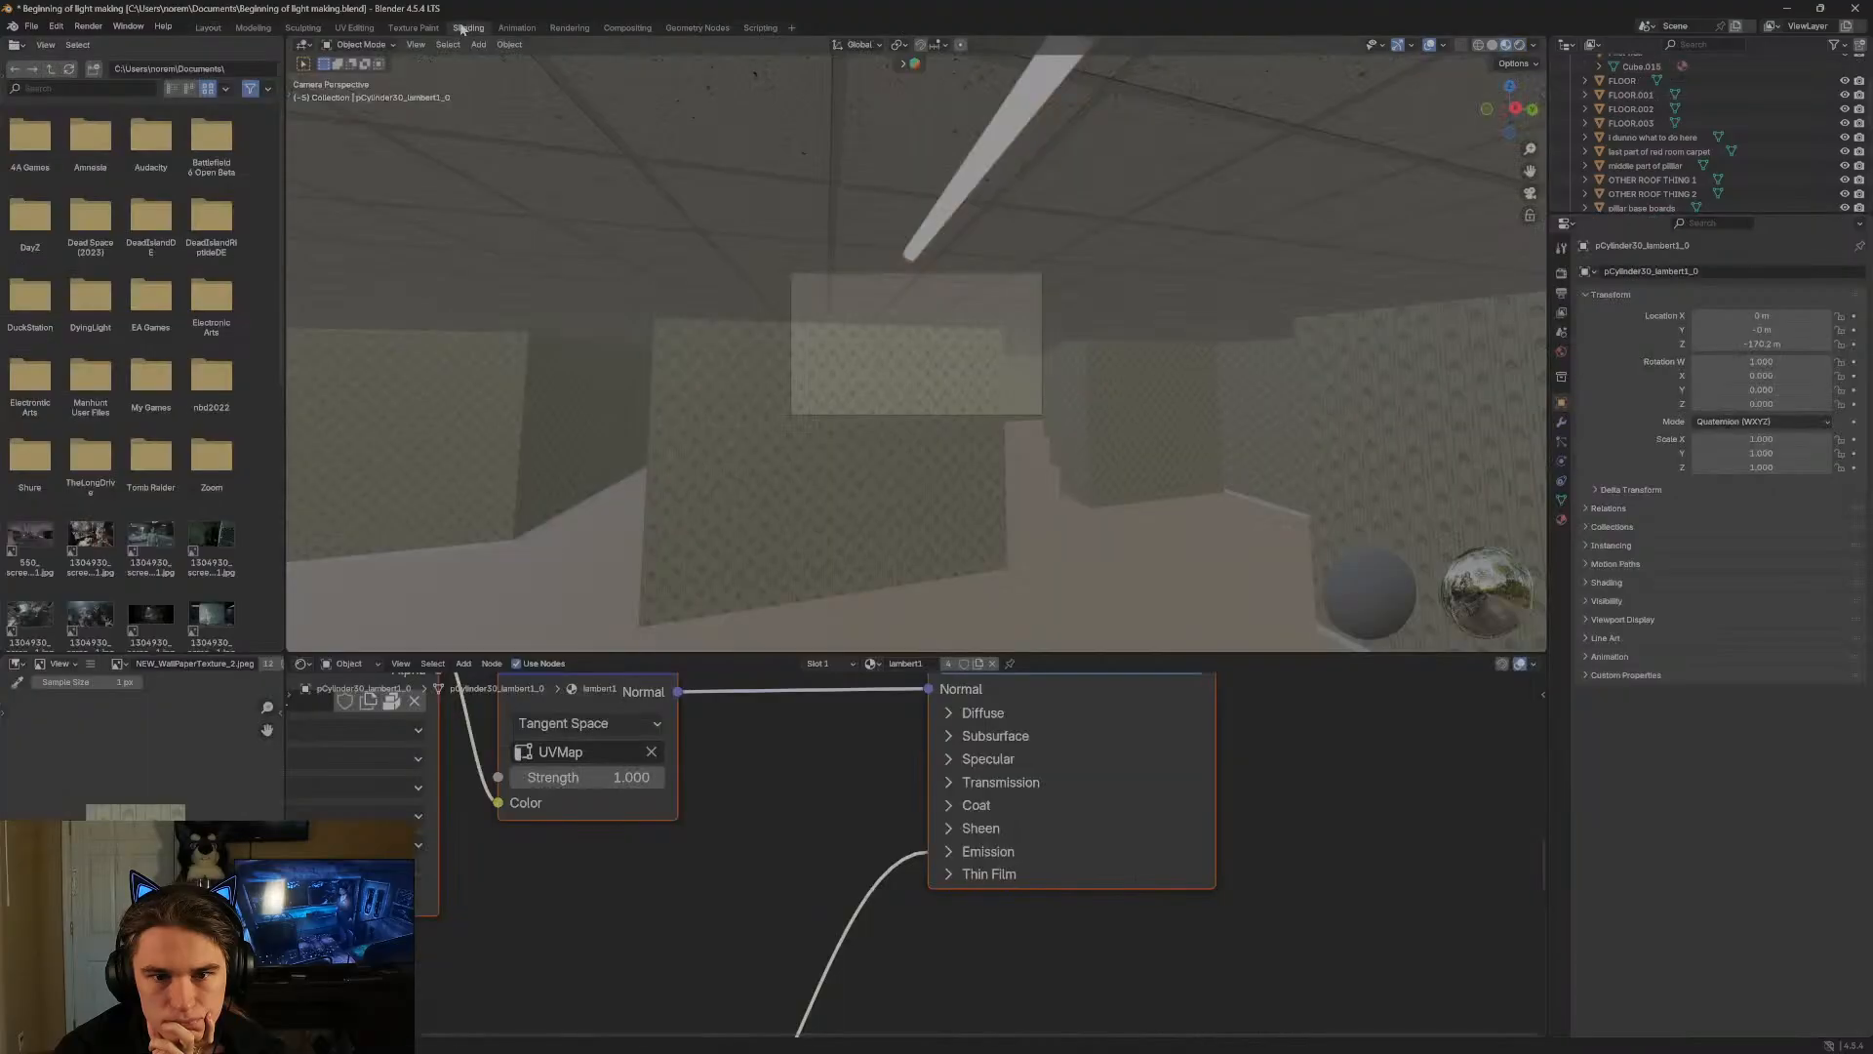
{"action": "scroll", "coordinate": [903, 734], "scroll_direction": "down", "scroll_amount": 6}
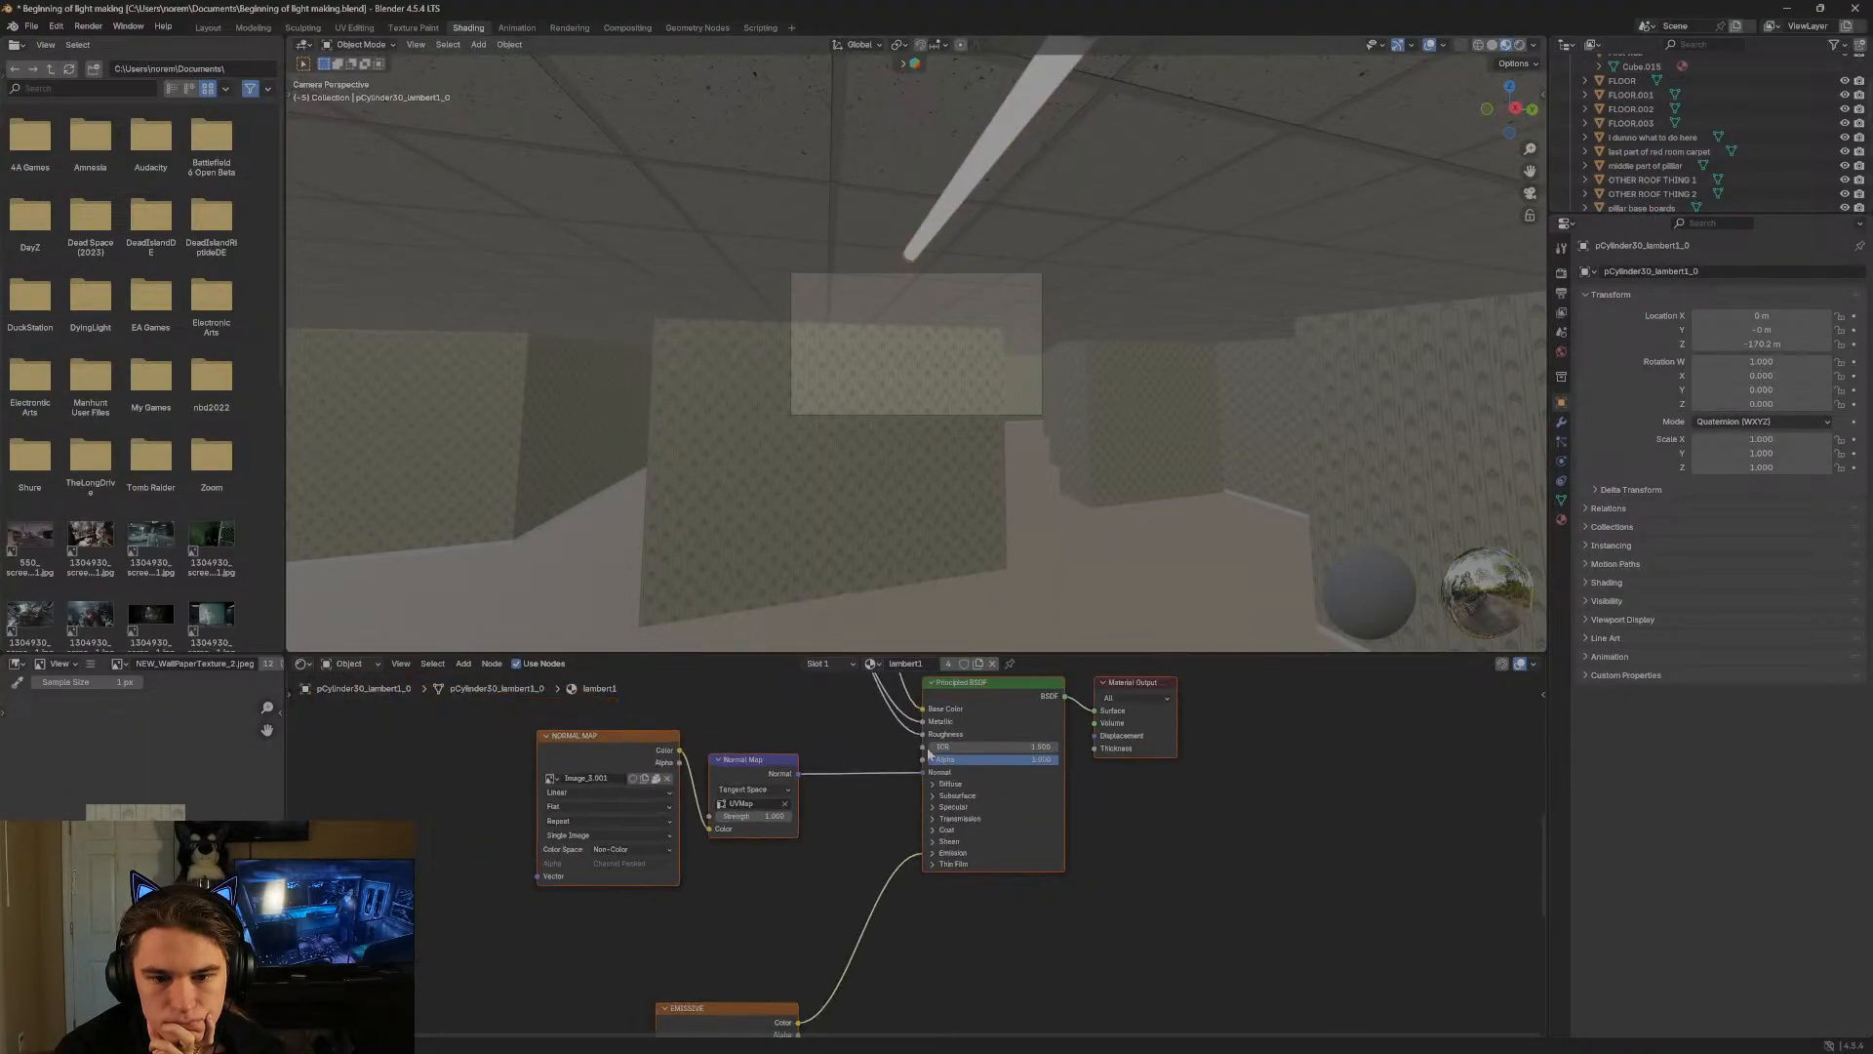
{"action": "scroll", "coordinate": [840, 718], "scroll_direction": "up", "scroll_amount": 5}
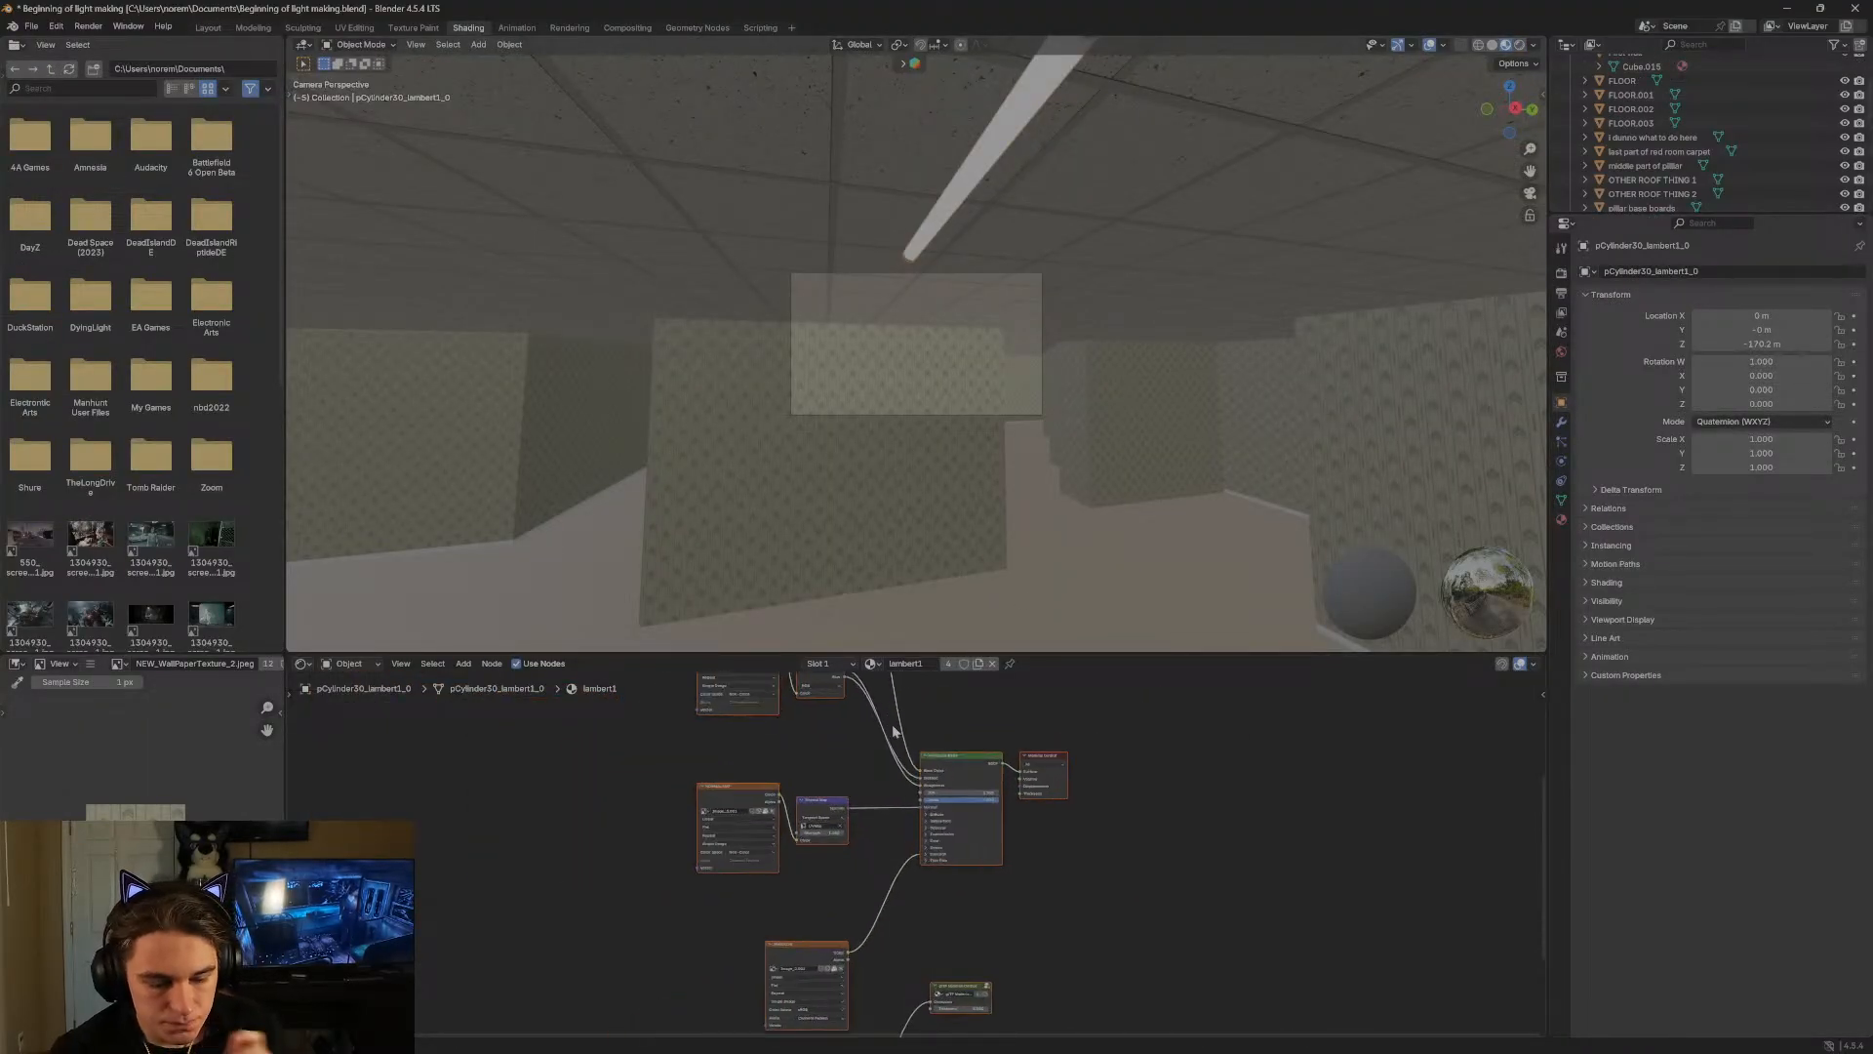
{"action": "middle_click_drag", "start_coordinate": [819, 728], "coordinate": [1024, 948]}
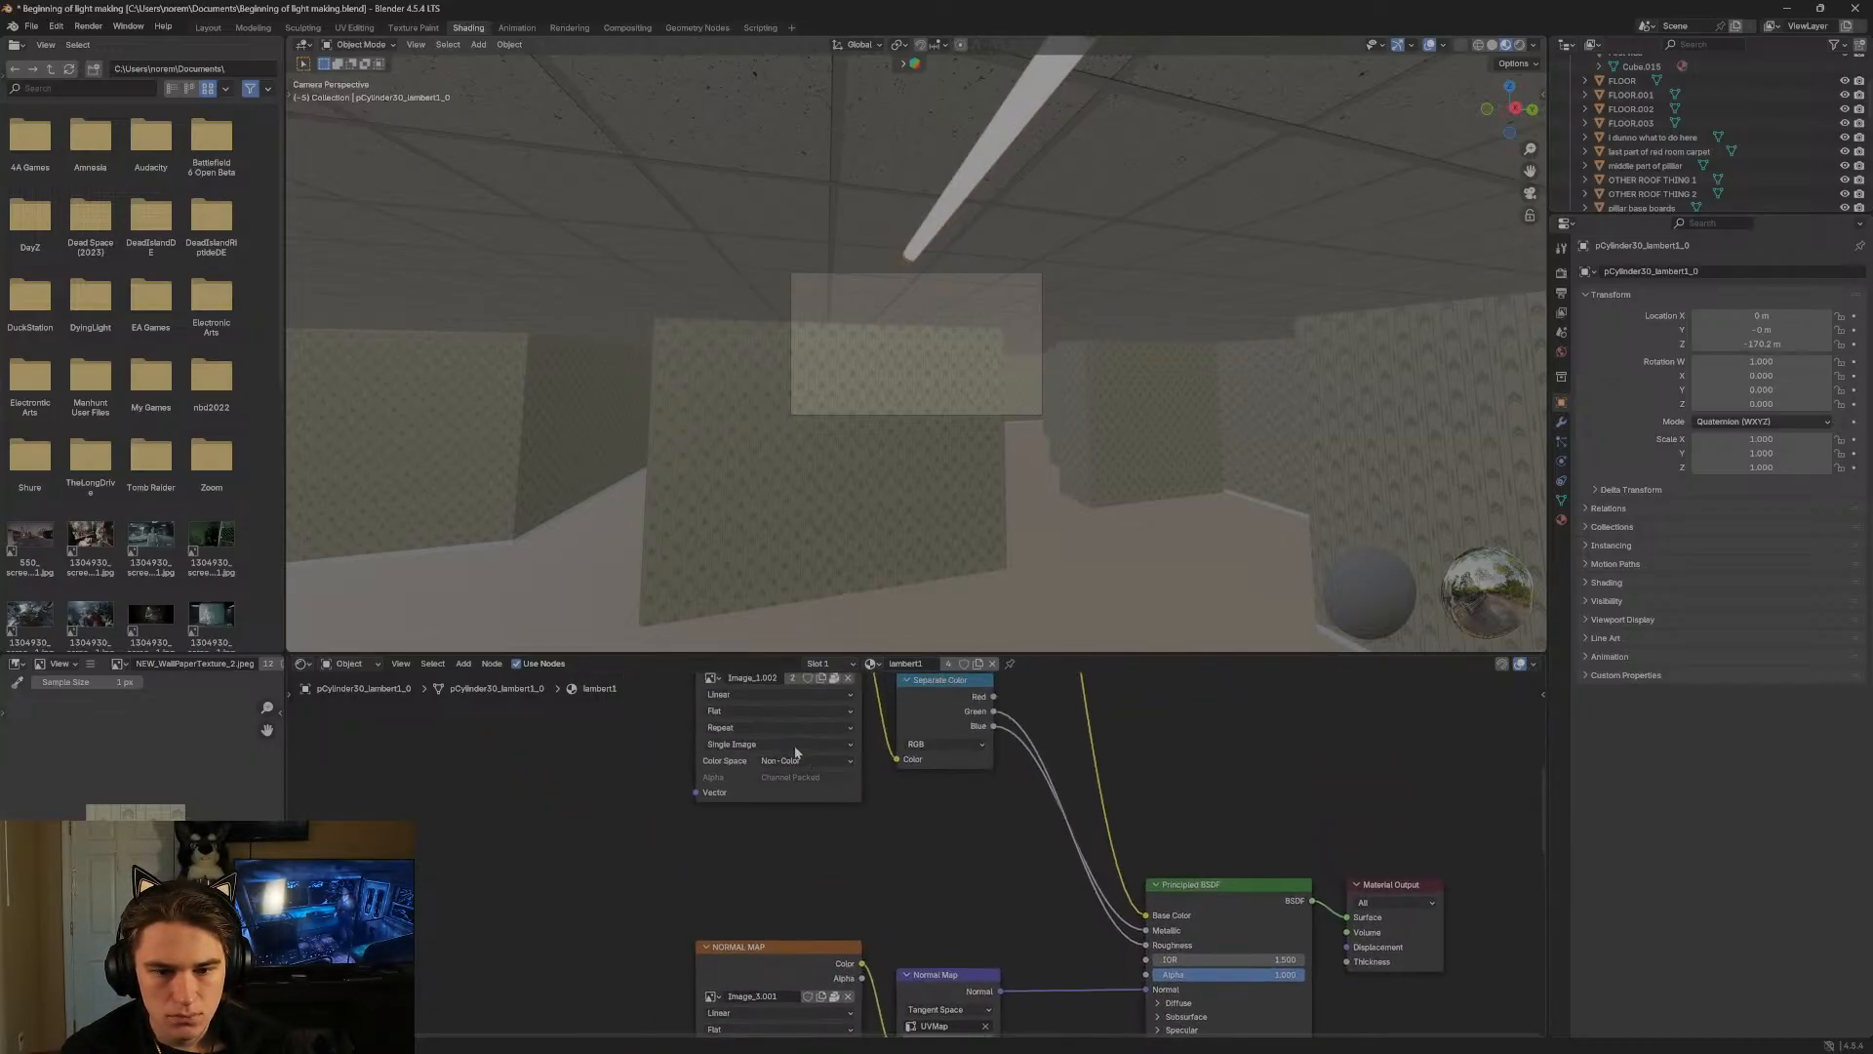
Try Closest interpolation on the metallic-roughness and normal map textures, returning each to Linear.
{"action": "left_click", "coordinate": [756, 693]}
{"action": "left_click", "coordinate": [743, 745]}
{"action": "left_click", "coordinate": [737, 693]}
{"action": "left_click", "coordinate": [739, 729]}
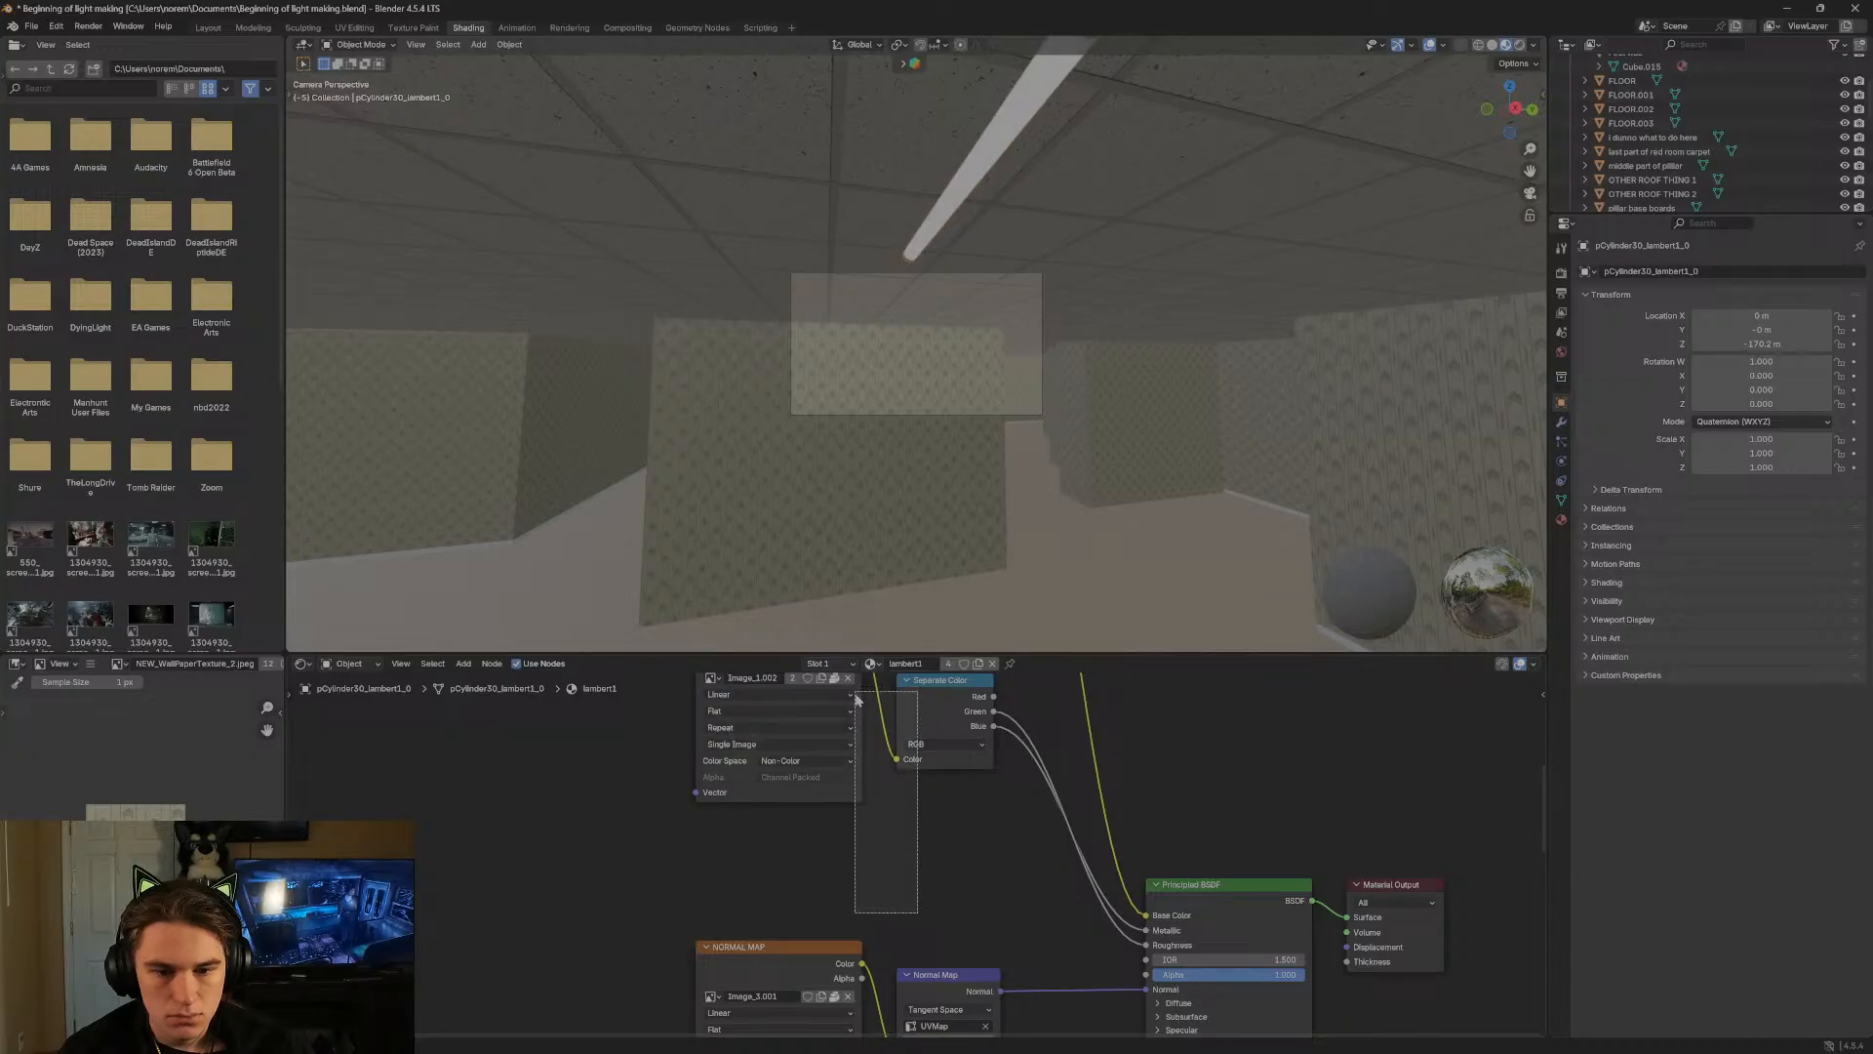
{"action": "middle_click_drag", "start_coordinate": [929, 887], "coordinate": [862, 744]}
{"action": "left_click", "coordinate": [700, 850]}
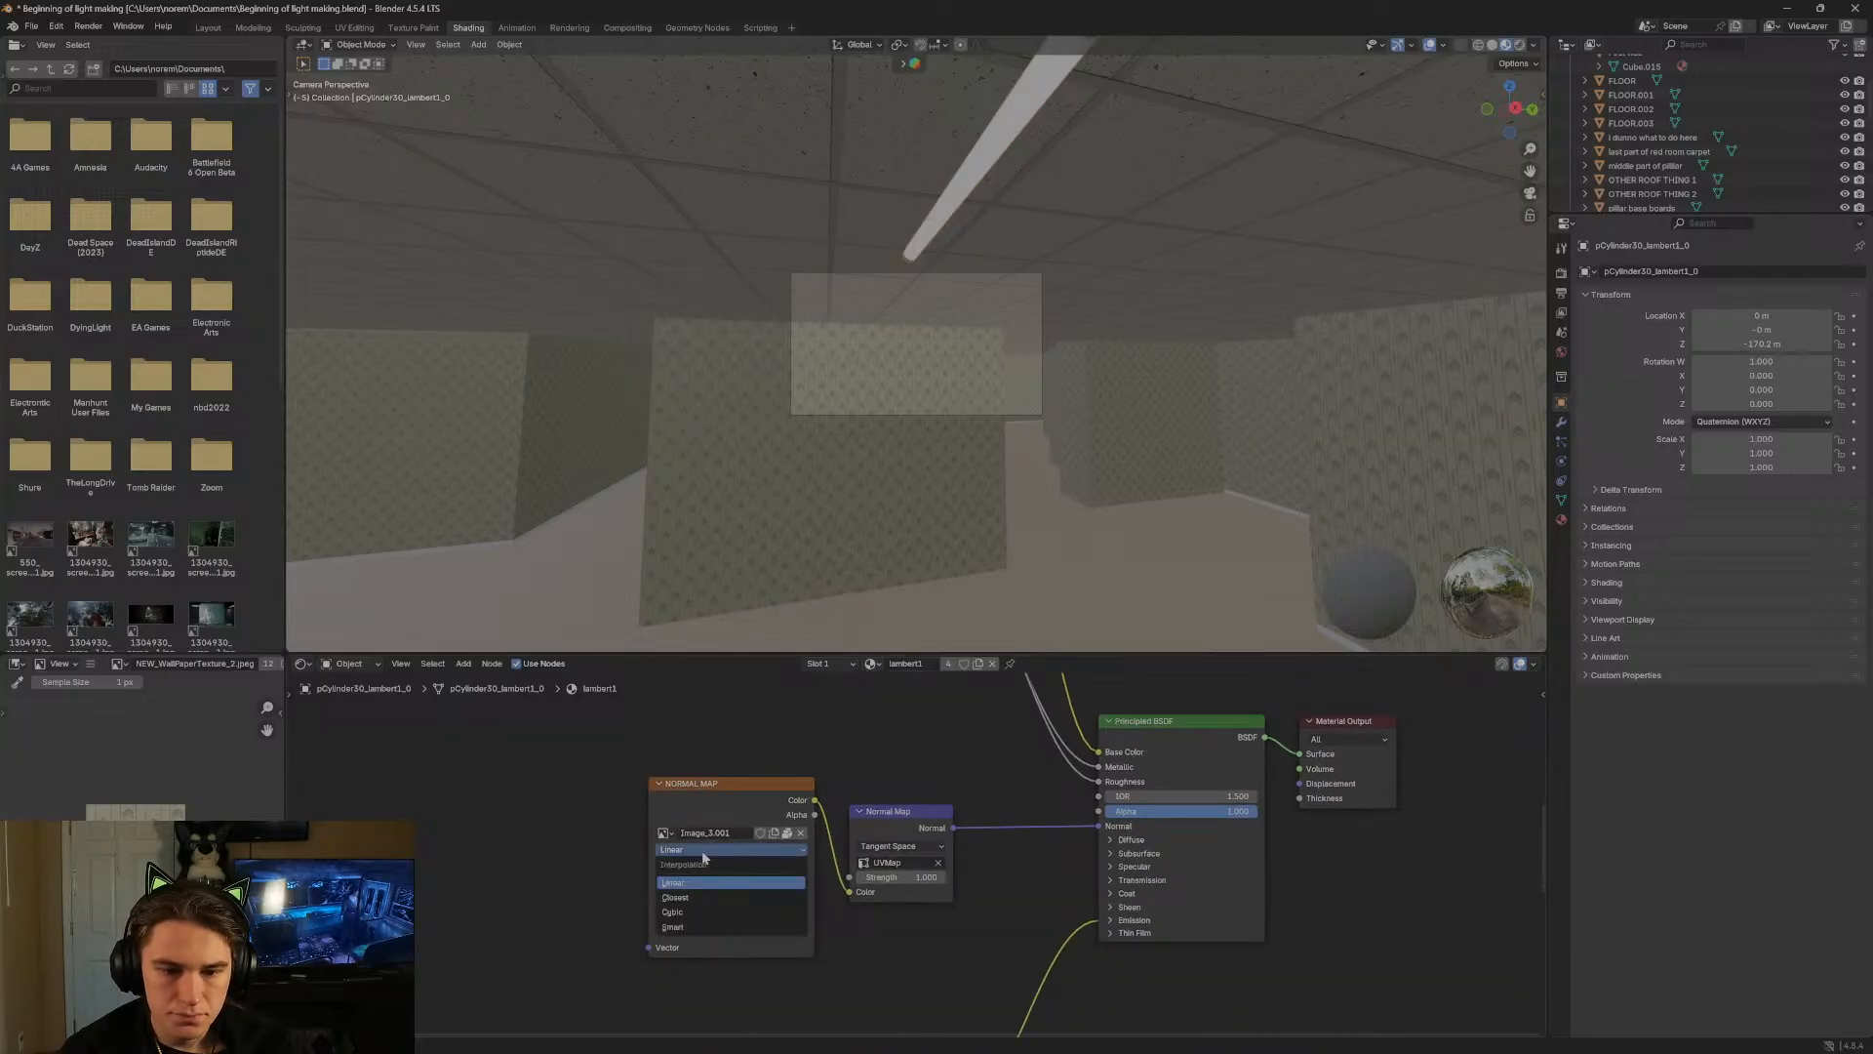
{"action": "left_click", "coordinate": [705, 898]}
{"action": "left_click", "coordinate": [696, 851]}
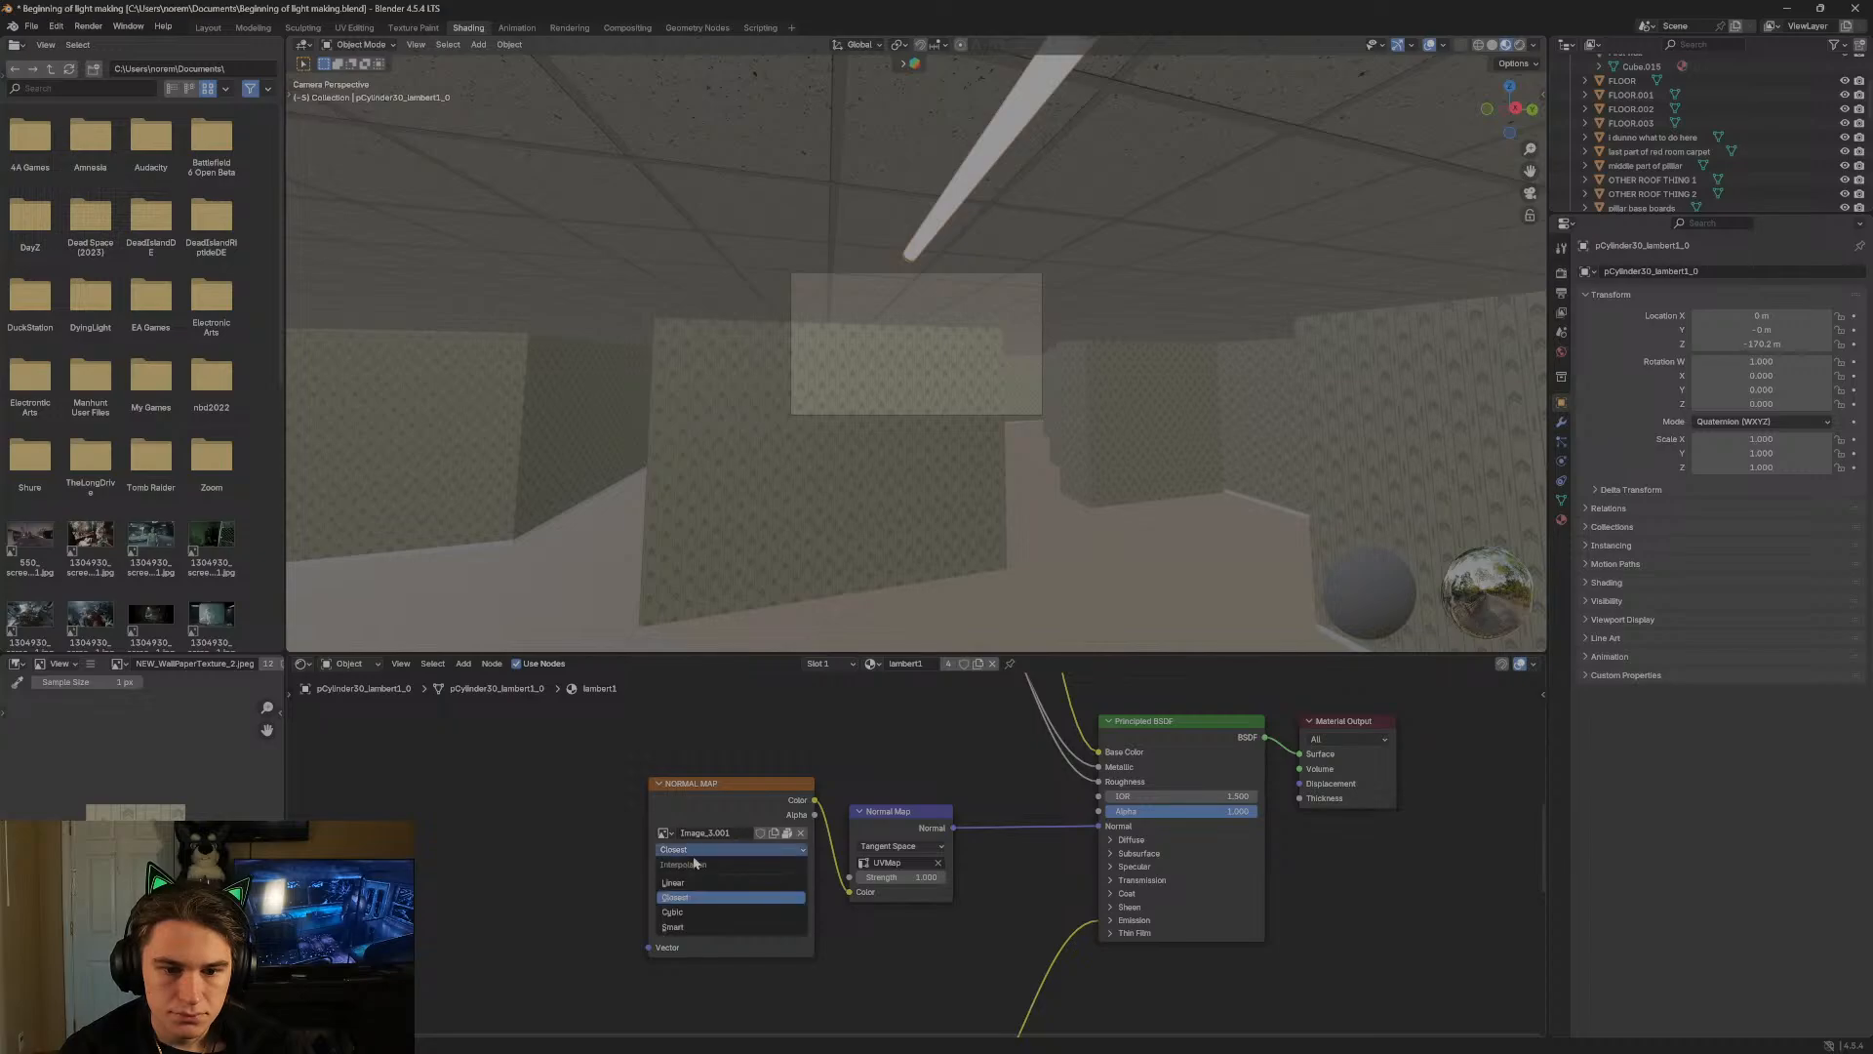
{"action": "left_click", "coordinate": [698, 885]}
Try Closest interpolation on the EMISSIVE texture node and return it to Linear.
{"action": "middle_click_drag", "start_coordinate": [636, 879], "coordinate": [624, 657]}
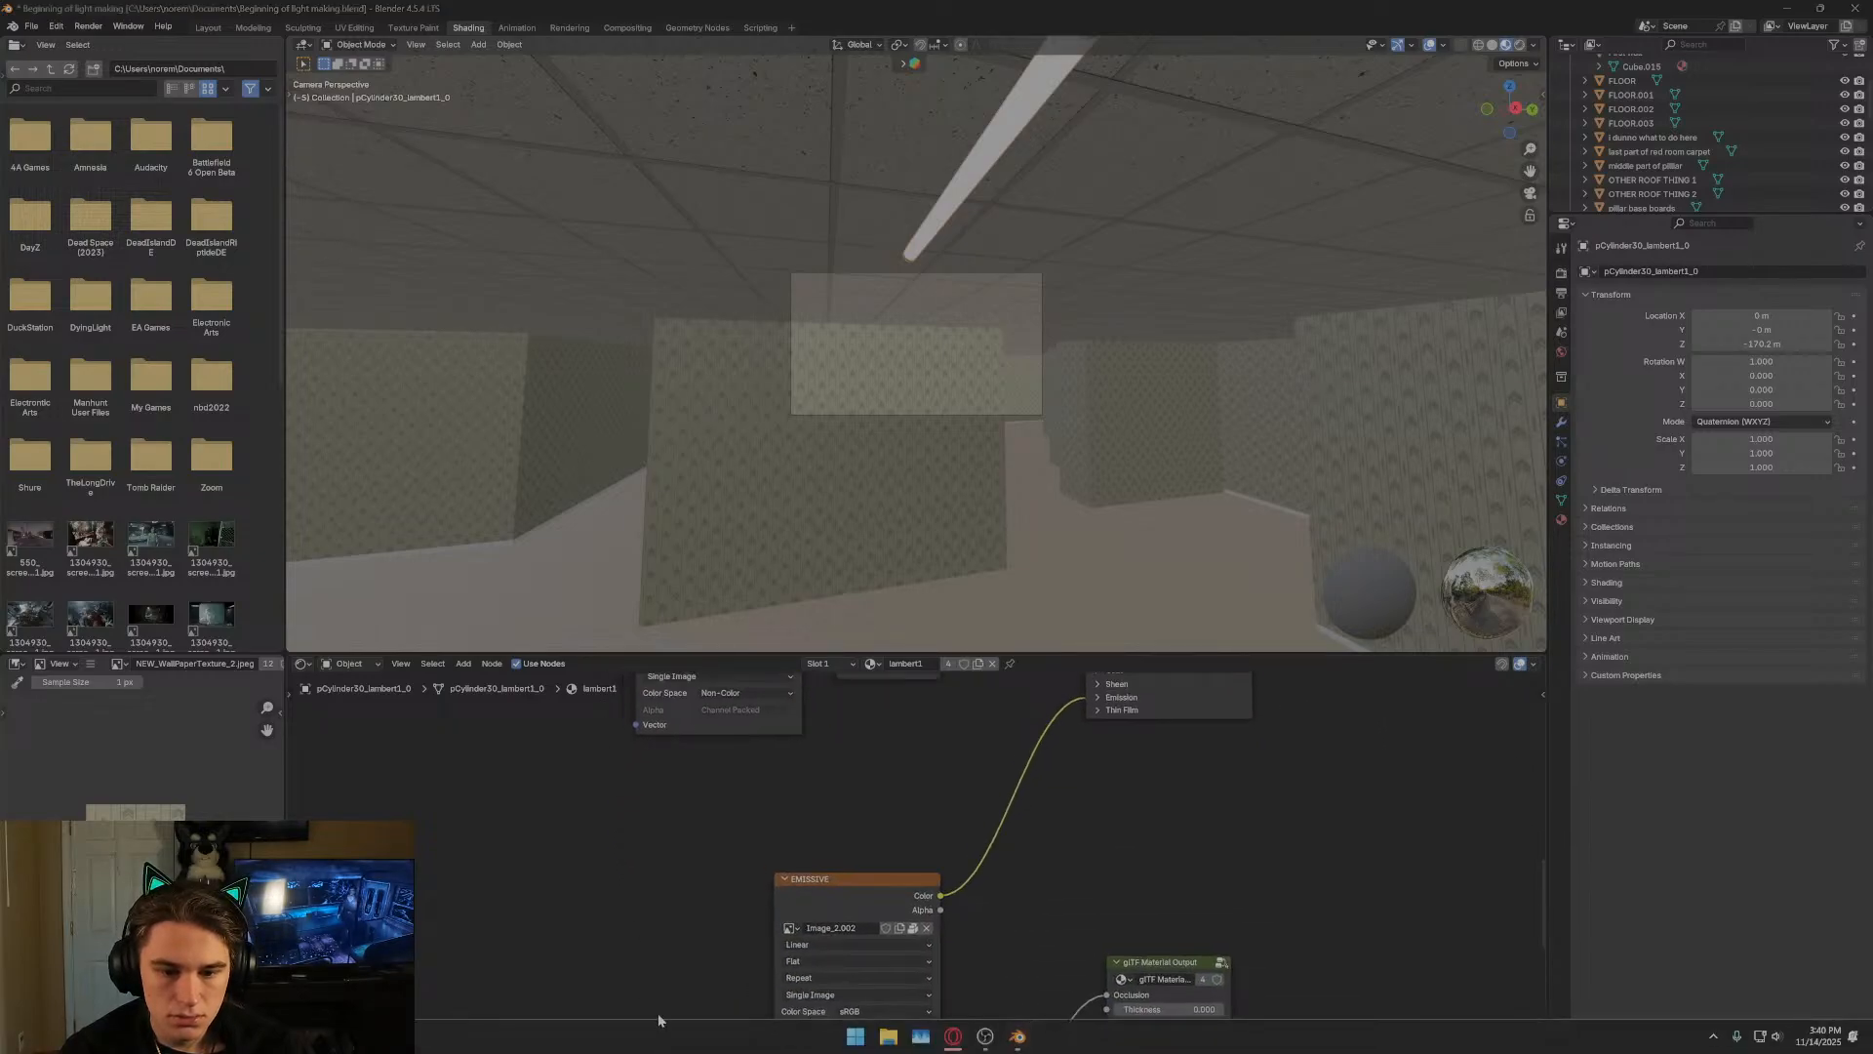
{"action": "middle_click_drag", "start_coordinate": [701, 963], "coordinate": [640, 845]}
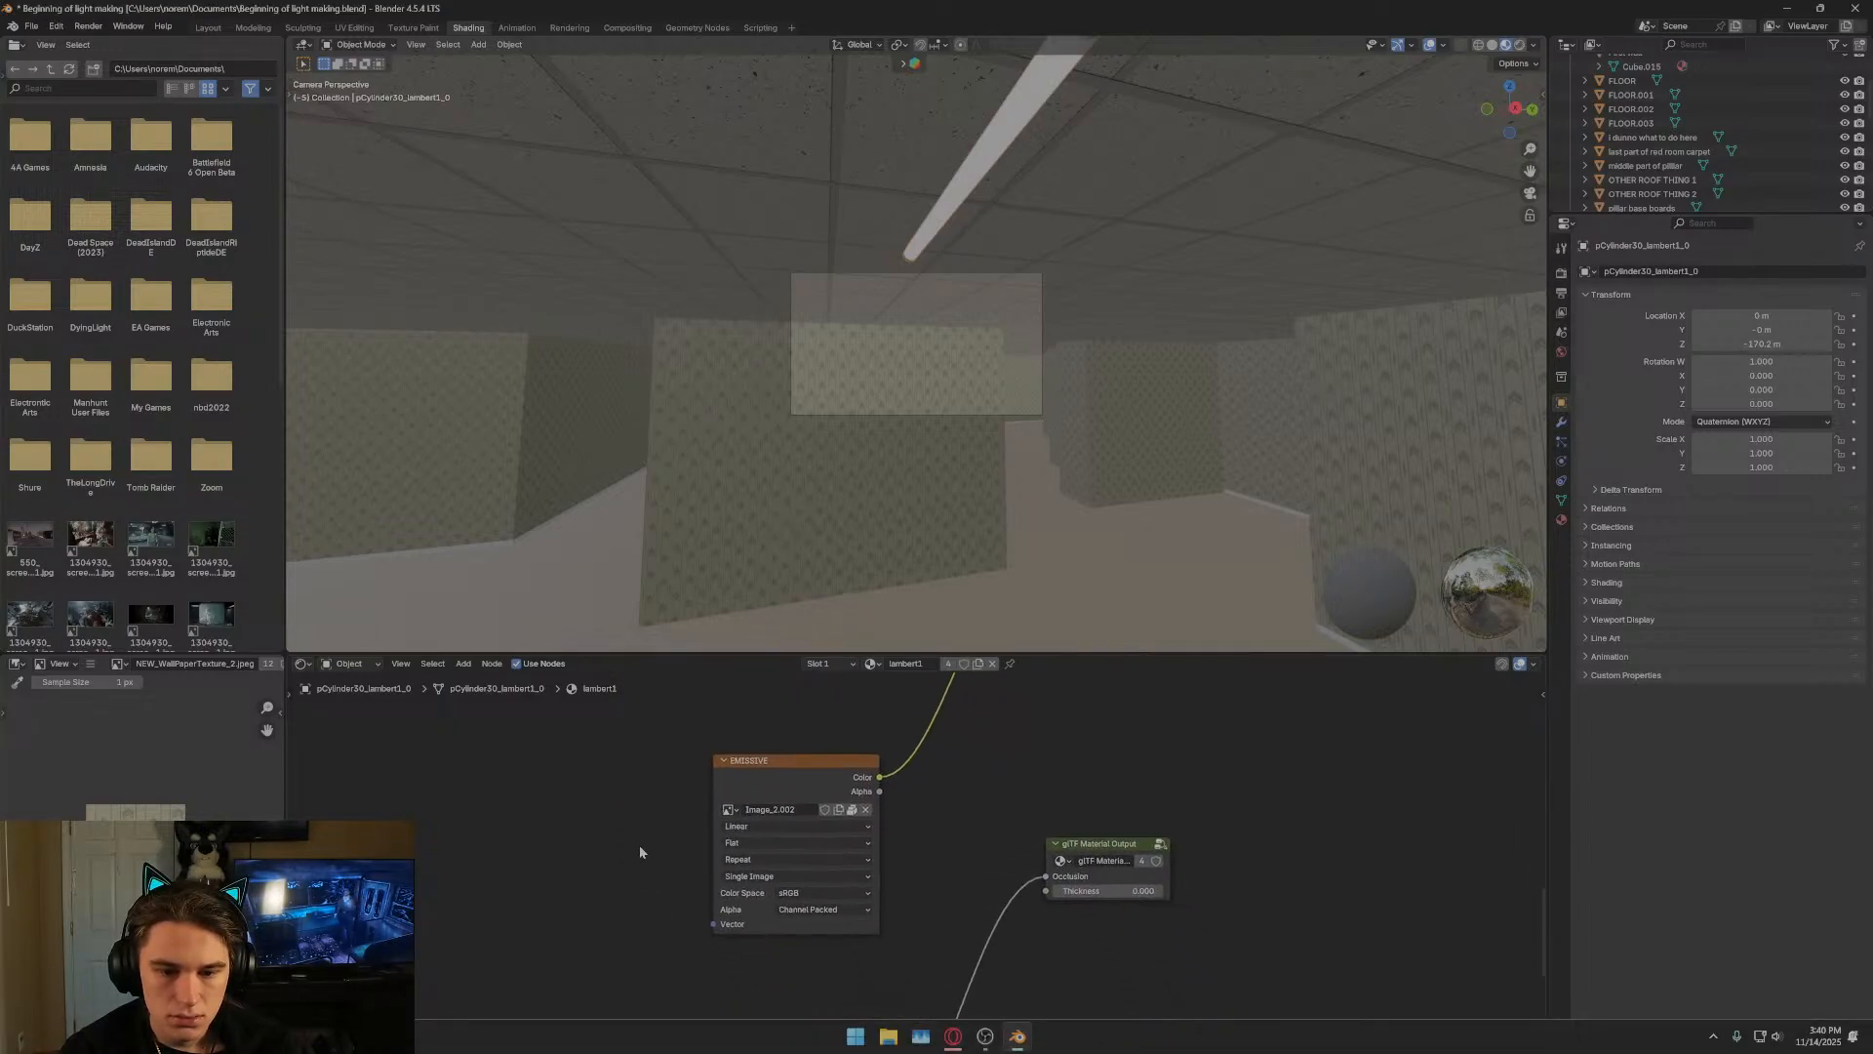
{"action": "left_click", "coordinate": [747, 826]}
{"action": "left_click", "coordinate": [741, 877]}
{"action": "left_click", "coordinate": [748, 826]}
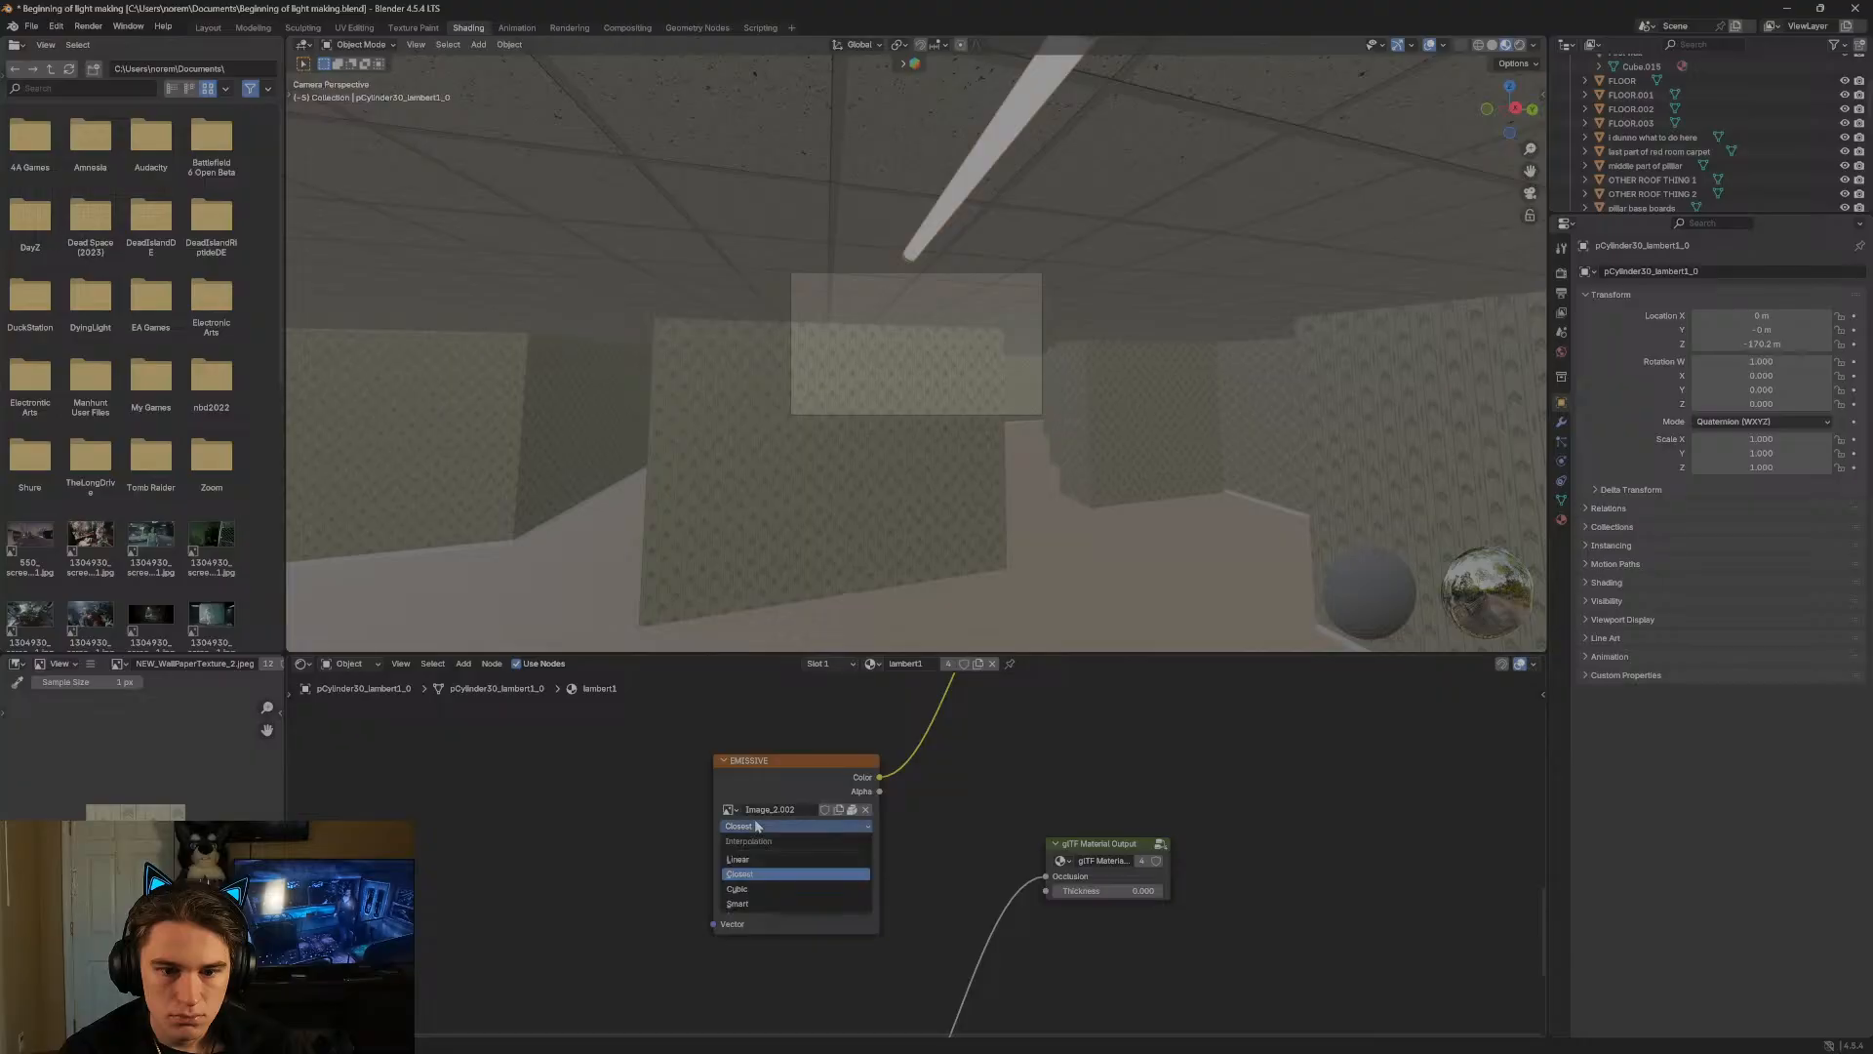
{"action": "left_click", "coordinate": [752, 859]}
Try Image Sequence as the EMISSIVE texture's source and return it to Single Image.
{"action": "left_click", "coordinate": [777, 877]}
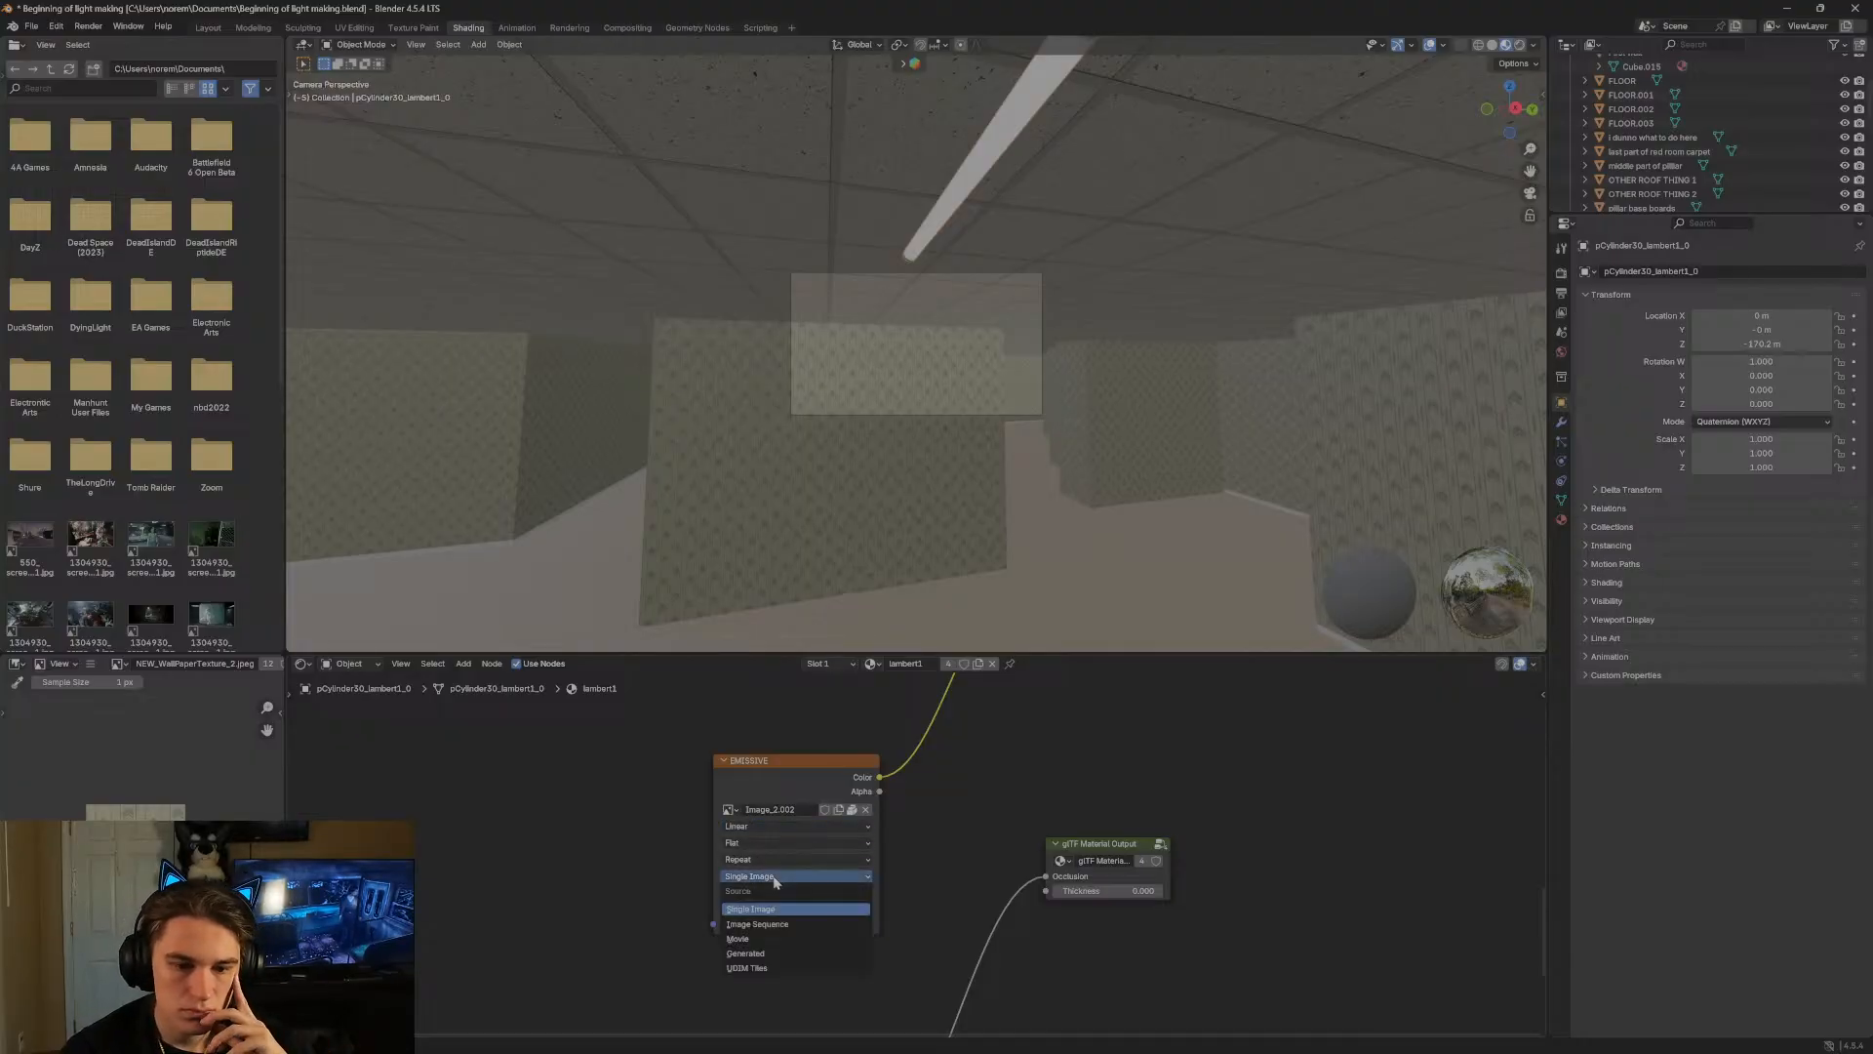
{"action": "left_click", "coordinate": [763, 923]}
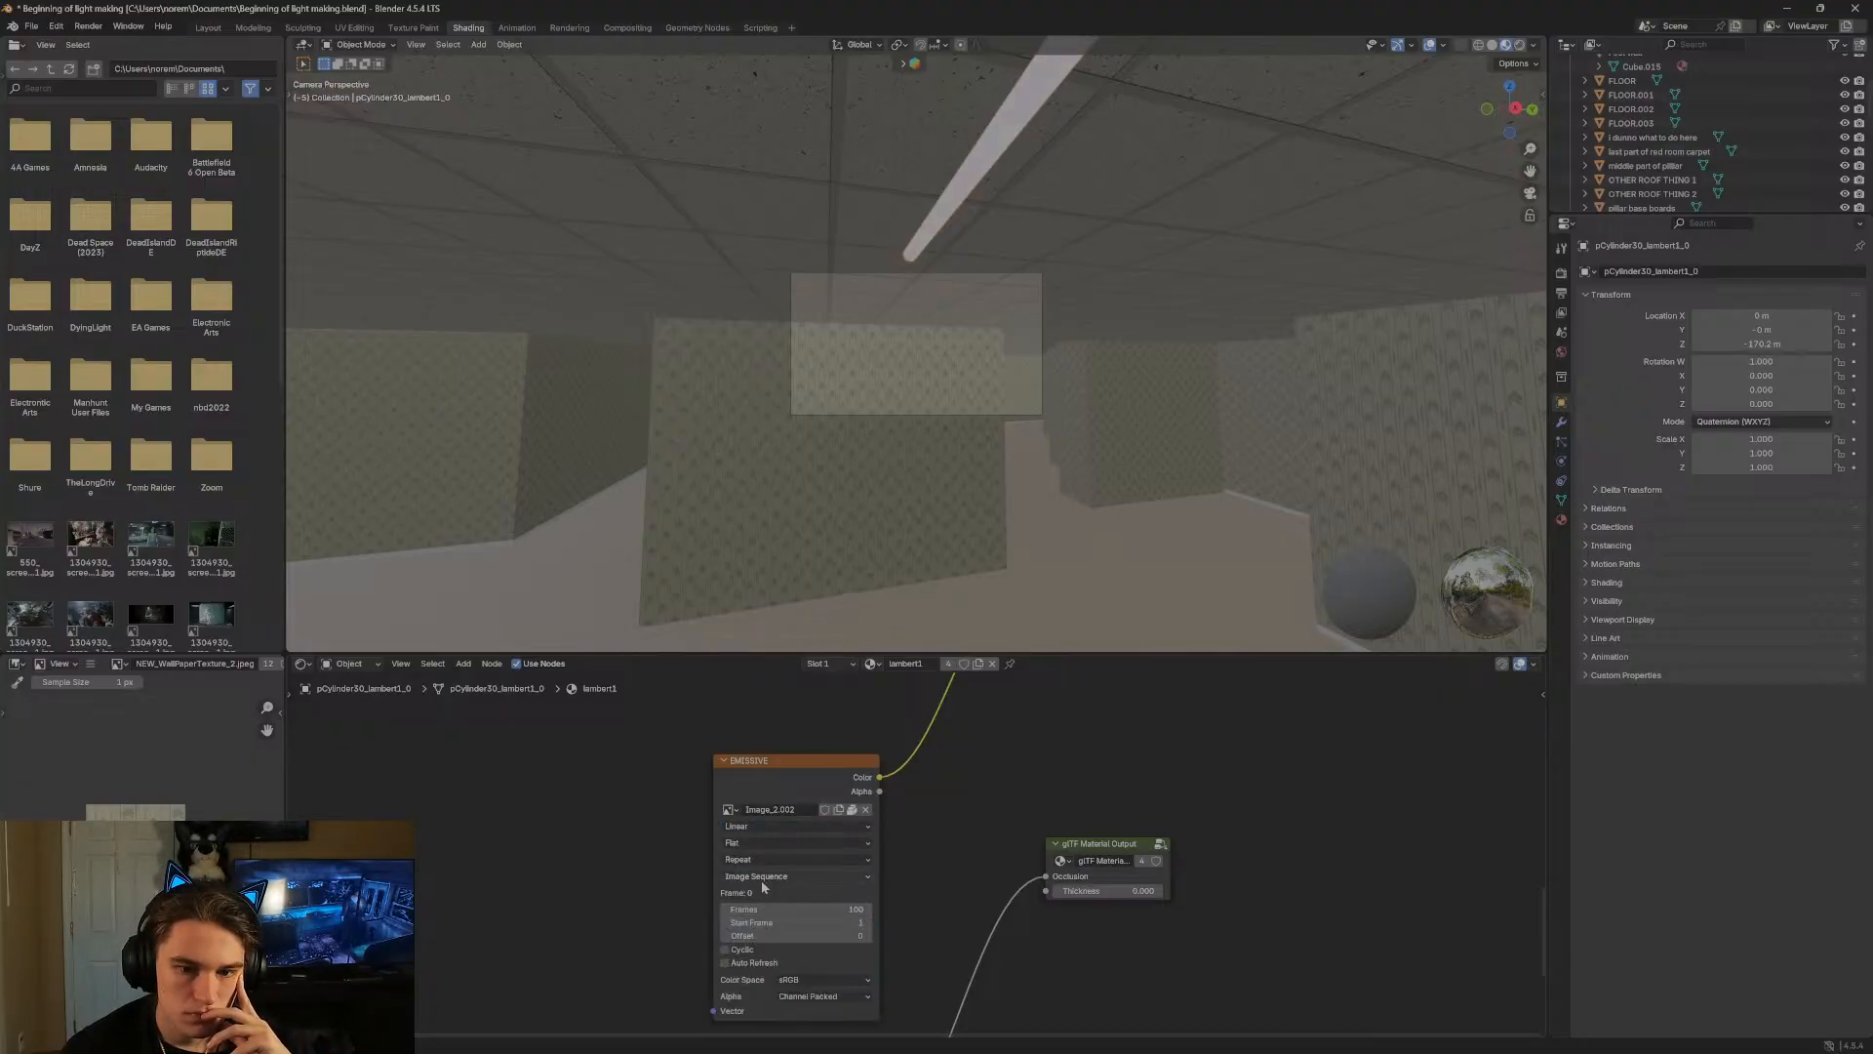
{"action": "left_click", "coordinate": [765, 879]}
{"action": "left_click", "coordinate": [767, 911]}
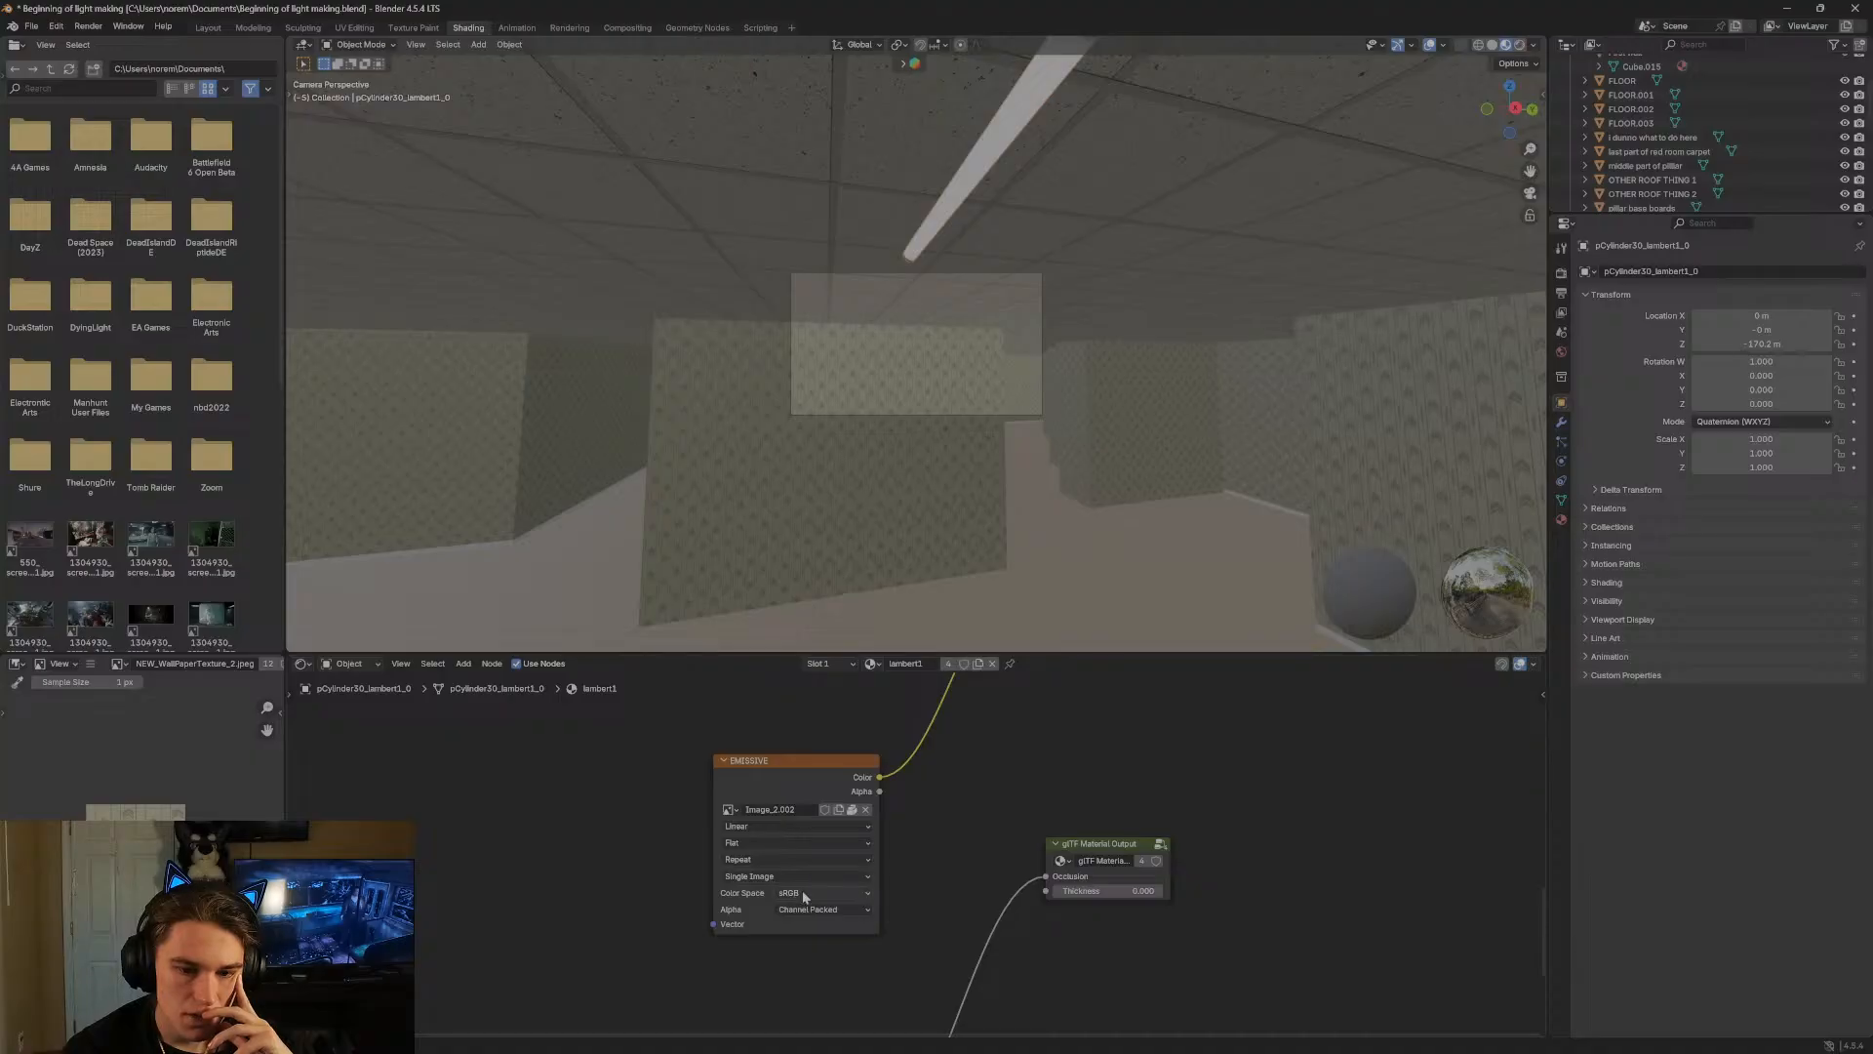
Try Closest interpolation on the OCCLUSION texture node and return it to Linear.
{"action": "mouse_move", "coordinate": [1102, 891]}
{"action": "left_mouse_down"}
{"action": "mouse_move", "coordinate": [1170, 891]}
{"action": "mouse_move", "coordinate": [1103, 891]}
{"action": "left_mouse_up"}
{"action": "middle_click_drag", "start_coordinate": [1210, 946], "coordinate": [1252, 673]}
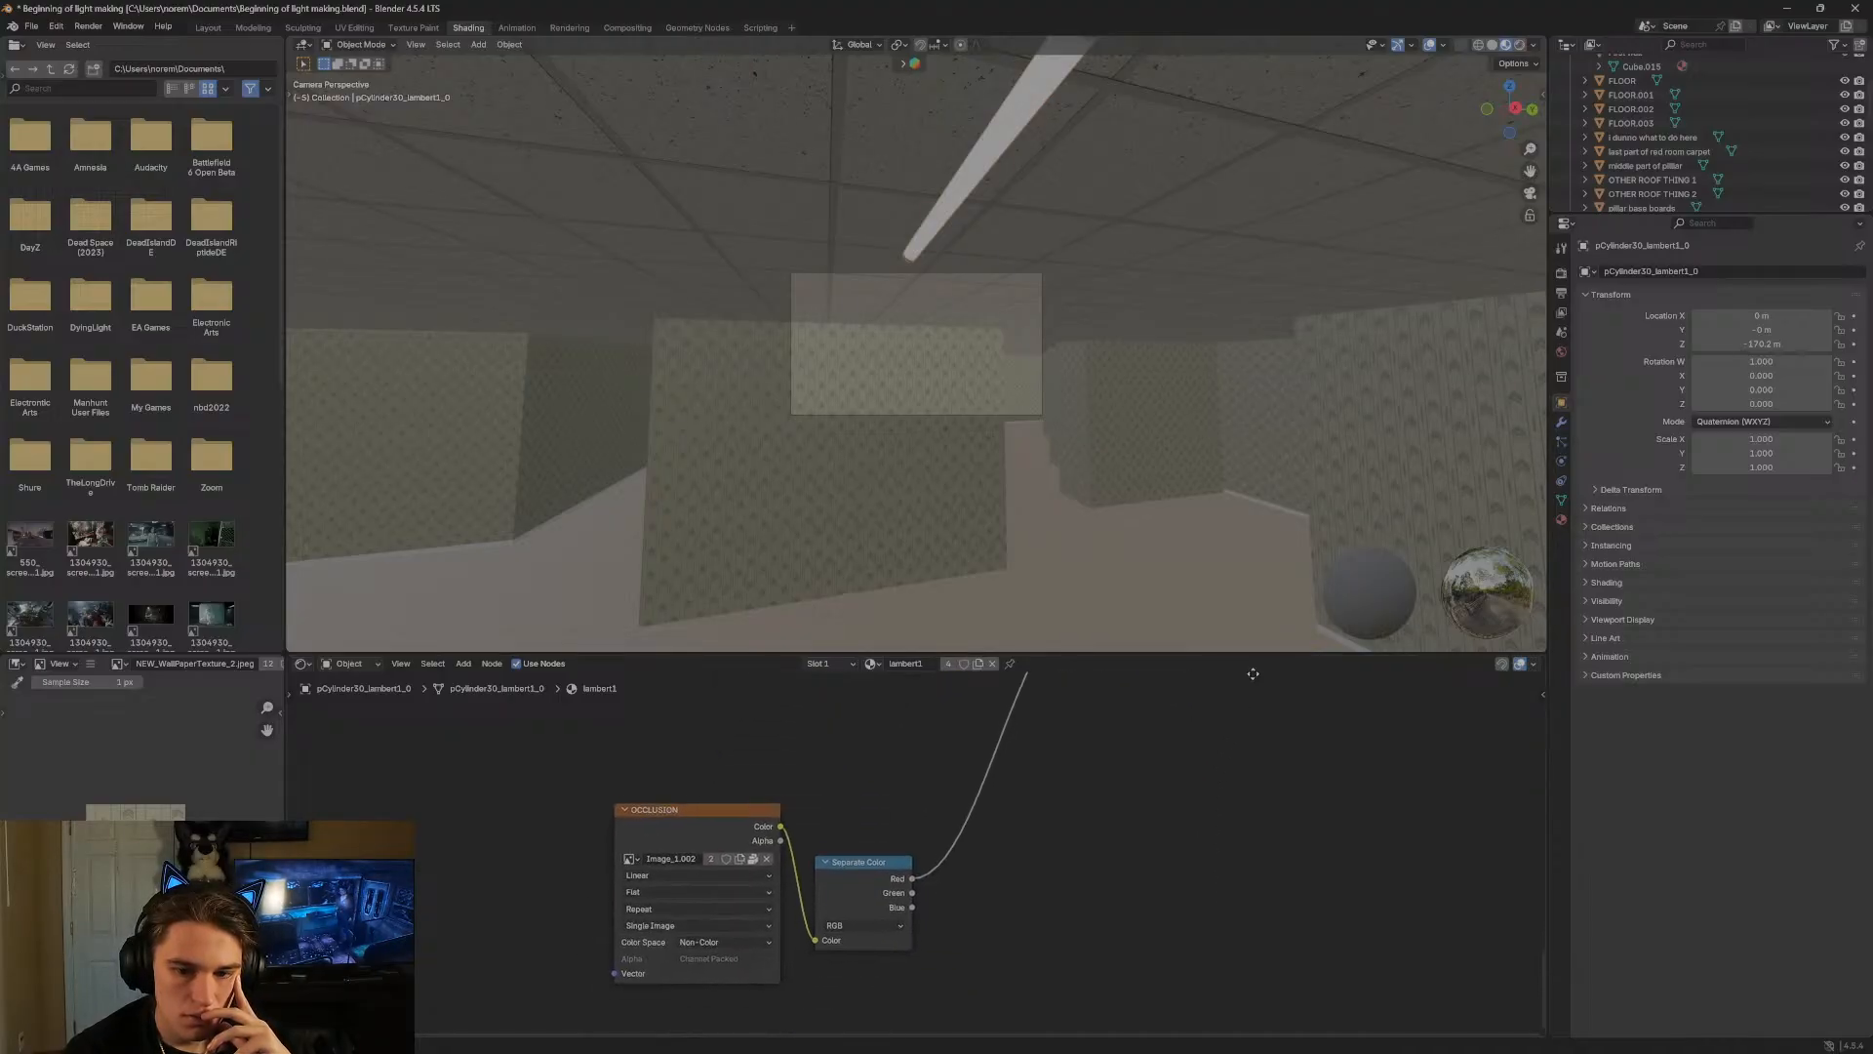
{"action": "middle_click_drag", "start_coordinate": [887, 927], "coordinate": [930, 877]}
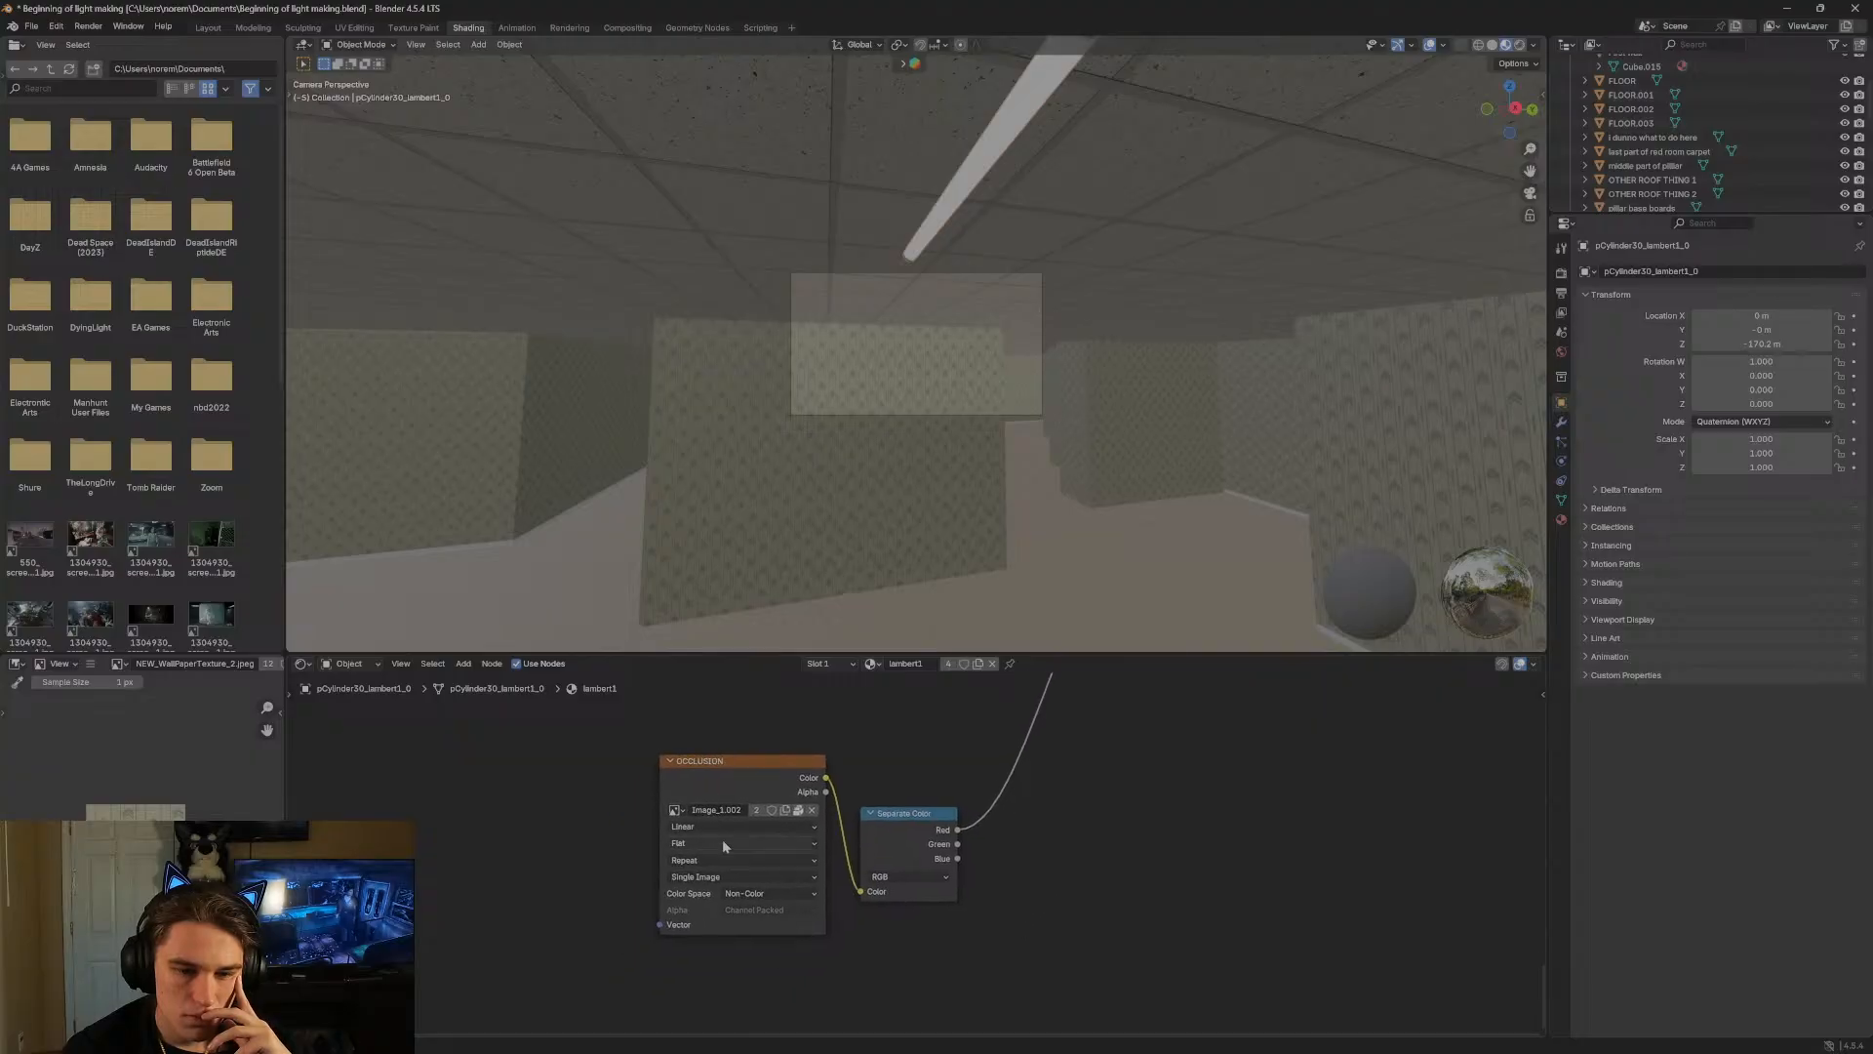
{"action": "left_click", "coordinate": [702, 827]}
{"action": "left_click", "coordinate": [698, 874]}
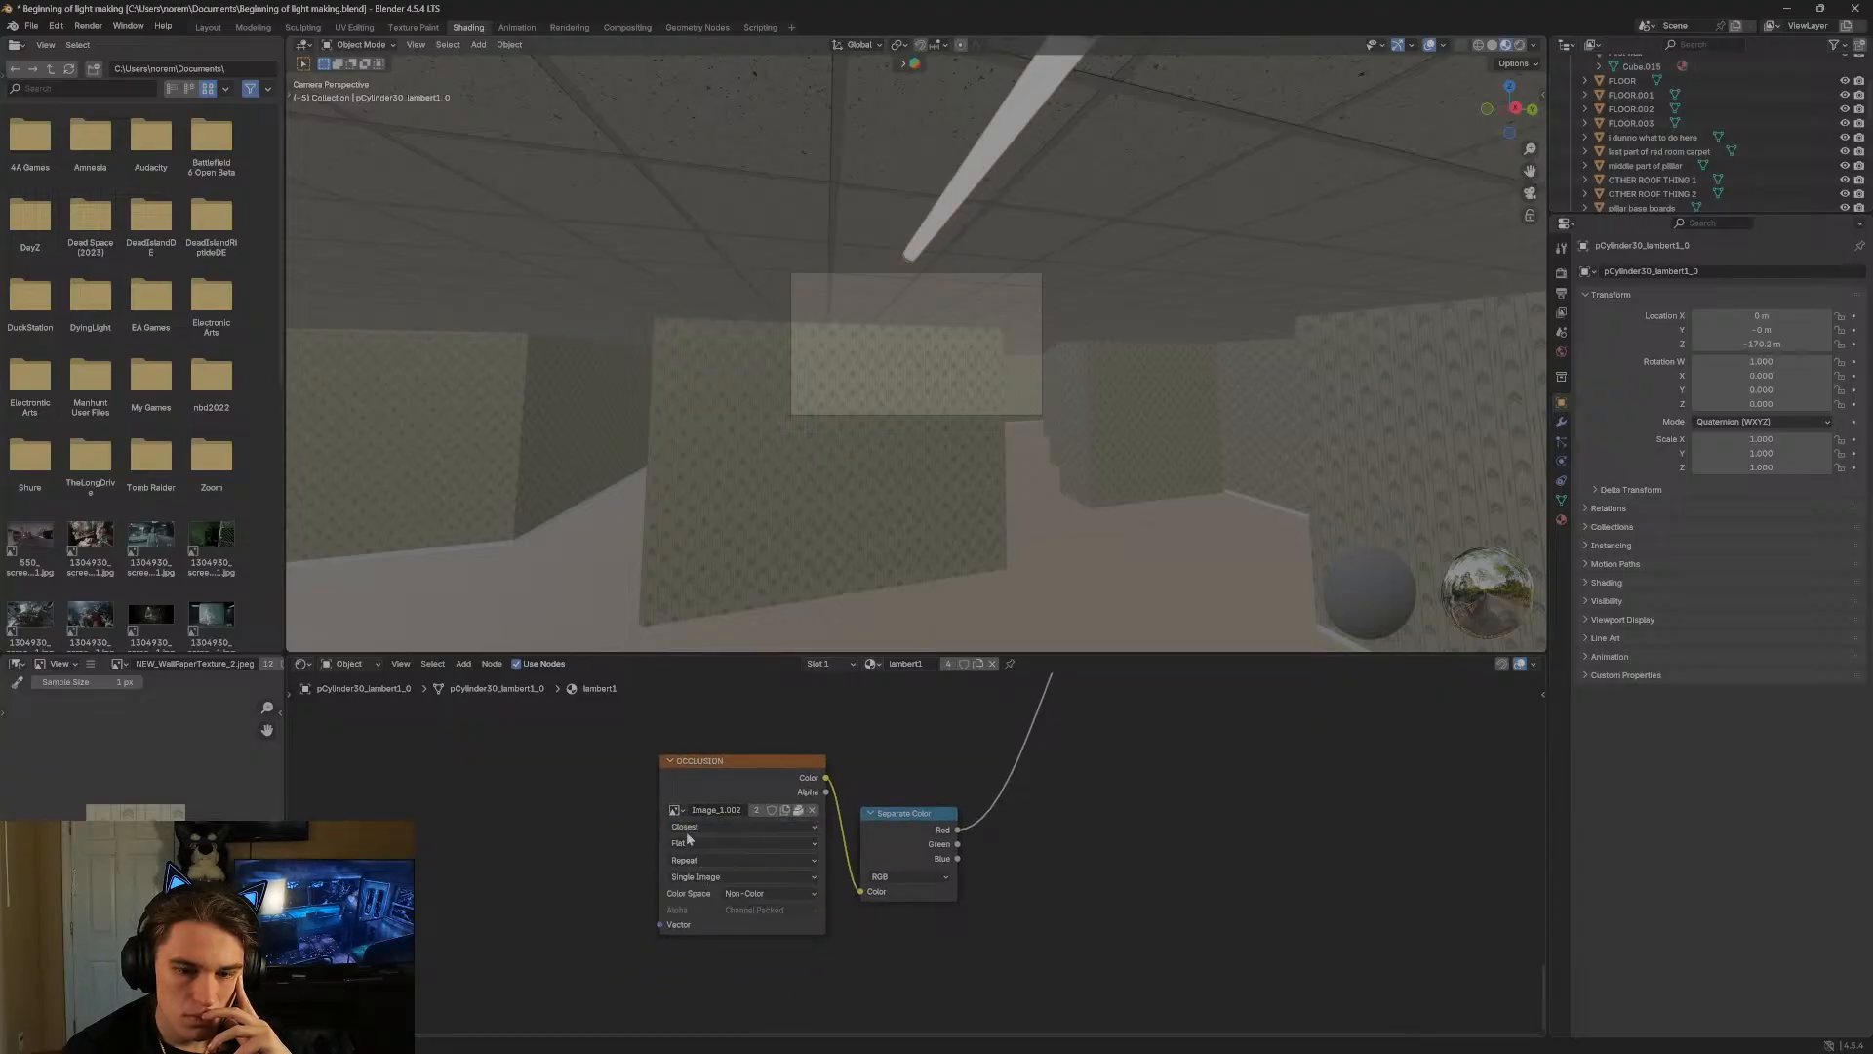
{"action": "left_click", "coordinate": [691, 827]}
{"action": "left_click", "coordinate": [701, 860]}
Compare the EEVEE and Cycles targets on the Material Output node and leave it set to EEVEE.
{"action": "scroll", "coordinate": [1198, 786], "scroll_direction": "down", "scroll_amount": 4}
{"action": "middle_click_drag", "start_coordinate": [1234, 757], "coordinate": [1113, 986]}
{"action": "scroll", "coordinate": [1132, 950], "scroll_direction": "up", "scroll_amount": 2}
{"action": "scroll", "coordinate": [1136, 881], "scroll_direction": "down", "scroll_amount": 2}
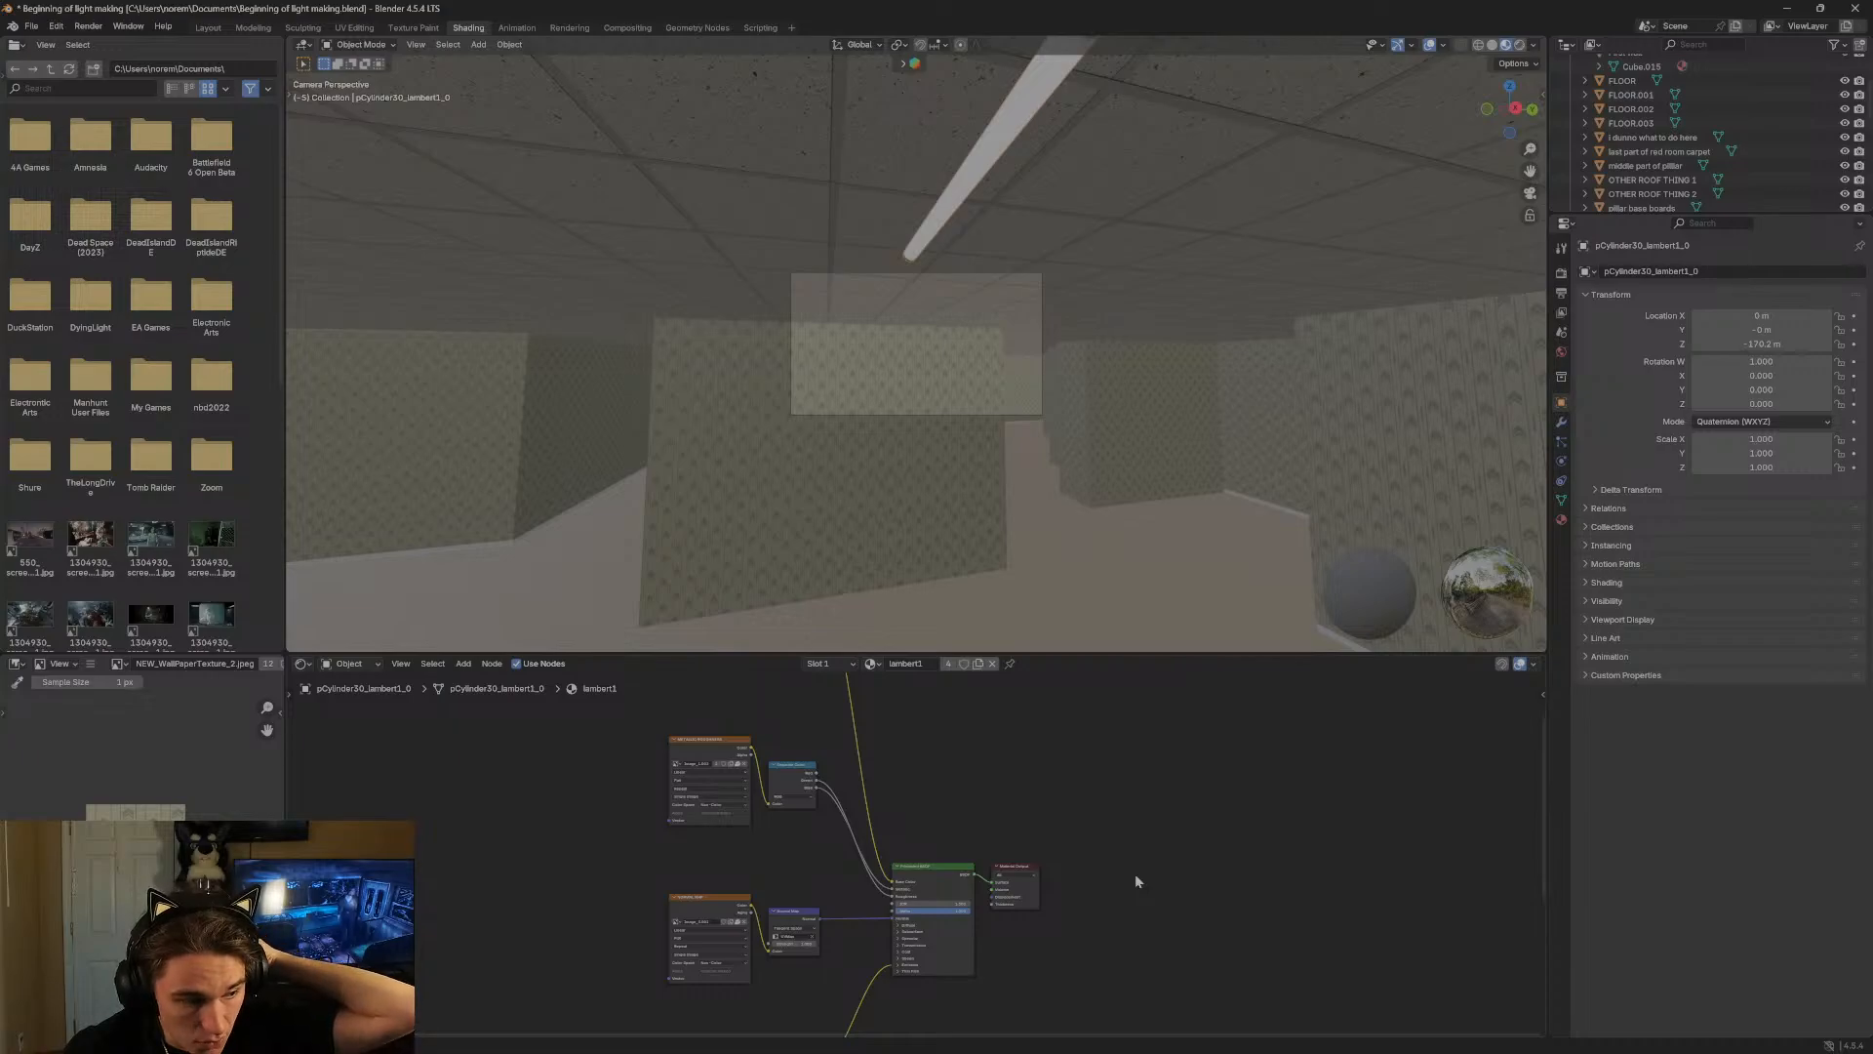
{"action": "middle_click_drag", "start_coordinate": [1140, 792], "coordinate": [1100, 736]}
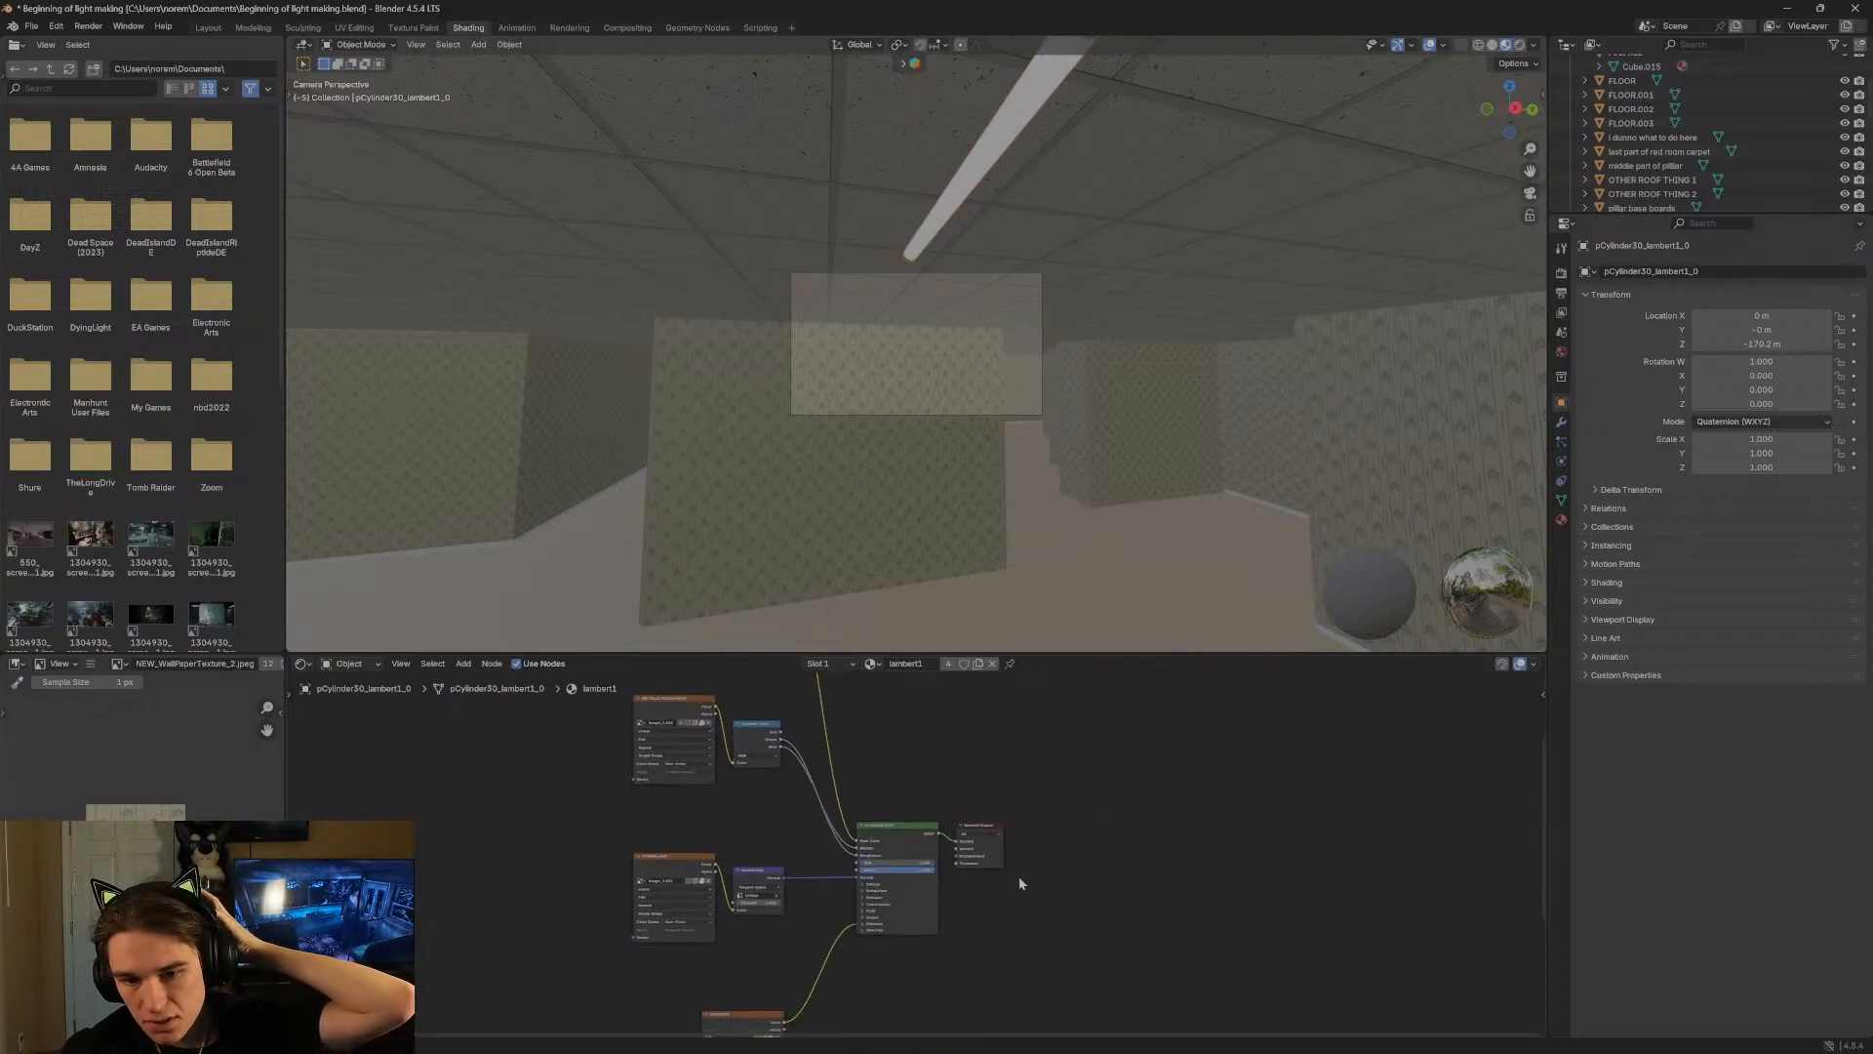
{"action": "scroll", "coordinate": [1064, 871], "scroll_direction": "up", "scroll_amount": 4}
{"action": "left_click", "coordinate": [1091, 810]}
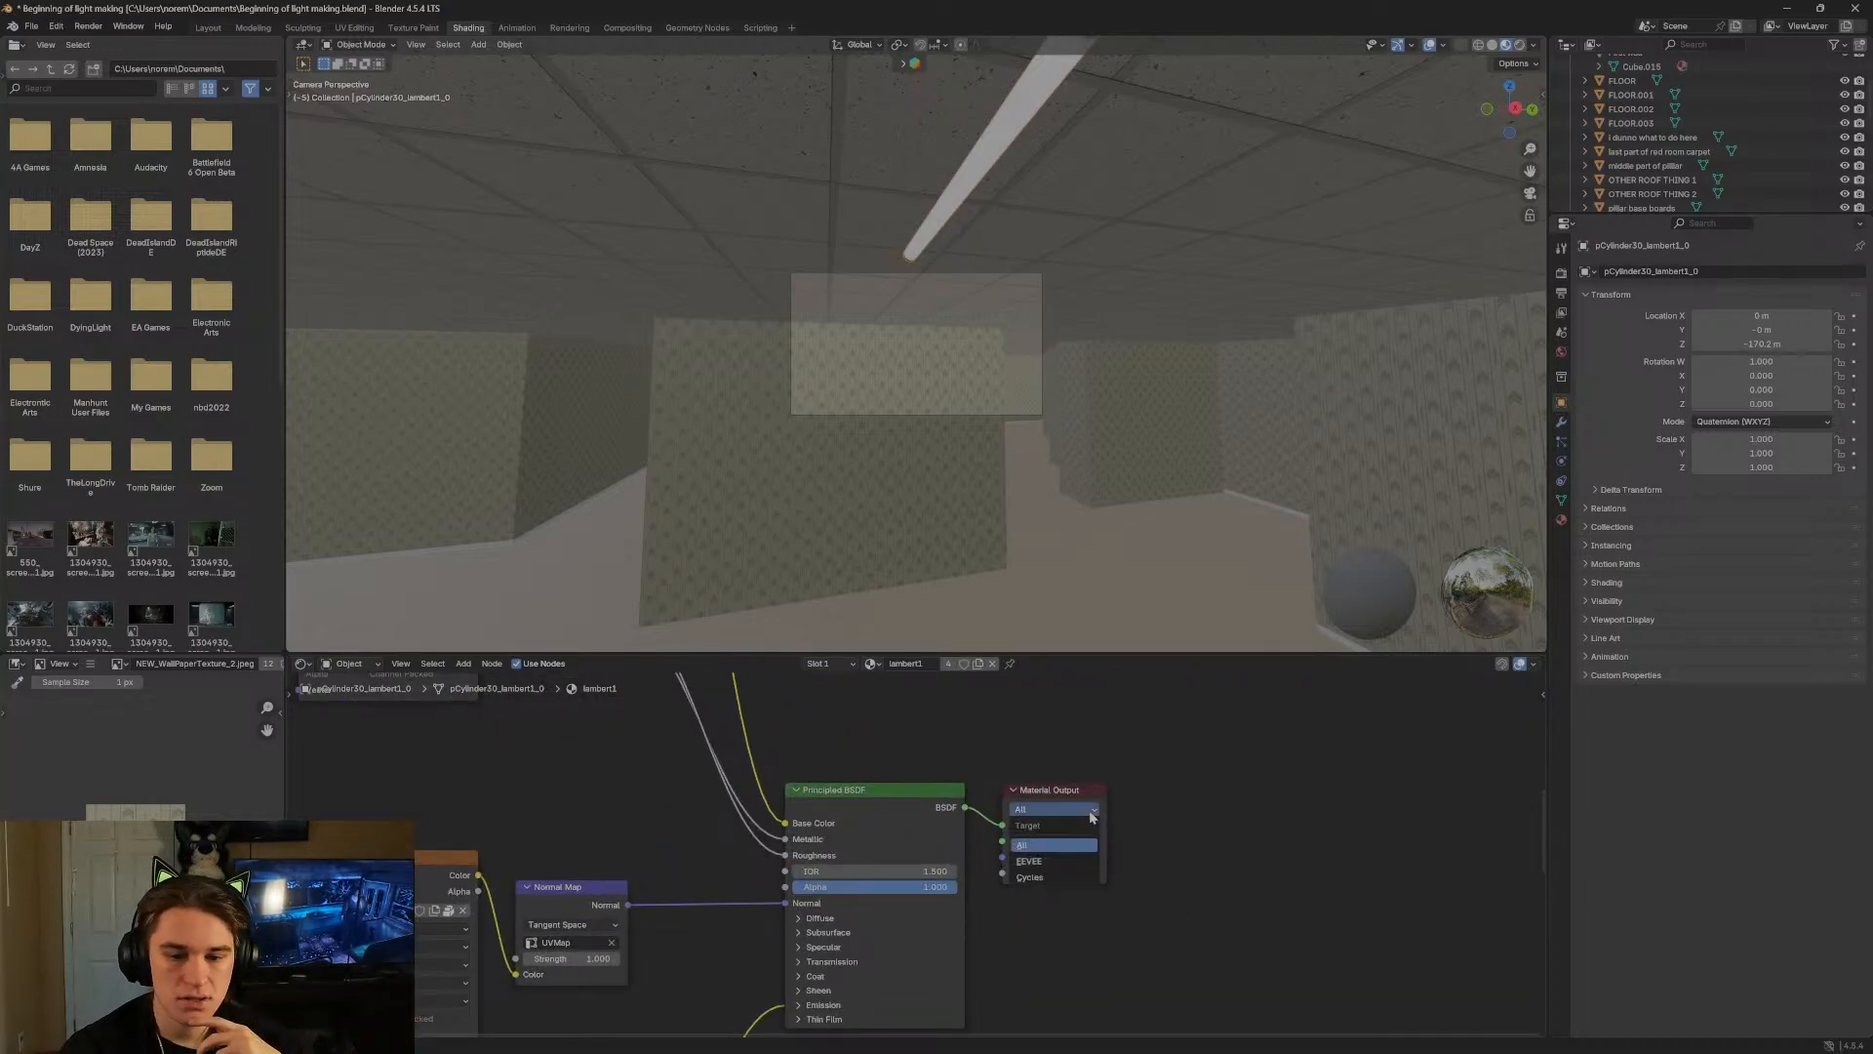
{"action": "left_click", "coordinate": [1053, 861]}
{"action": "left_click", "coordinate": [1073, 814]}
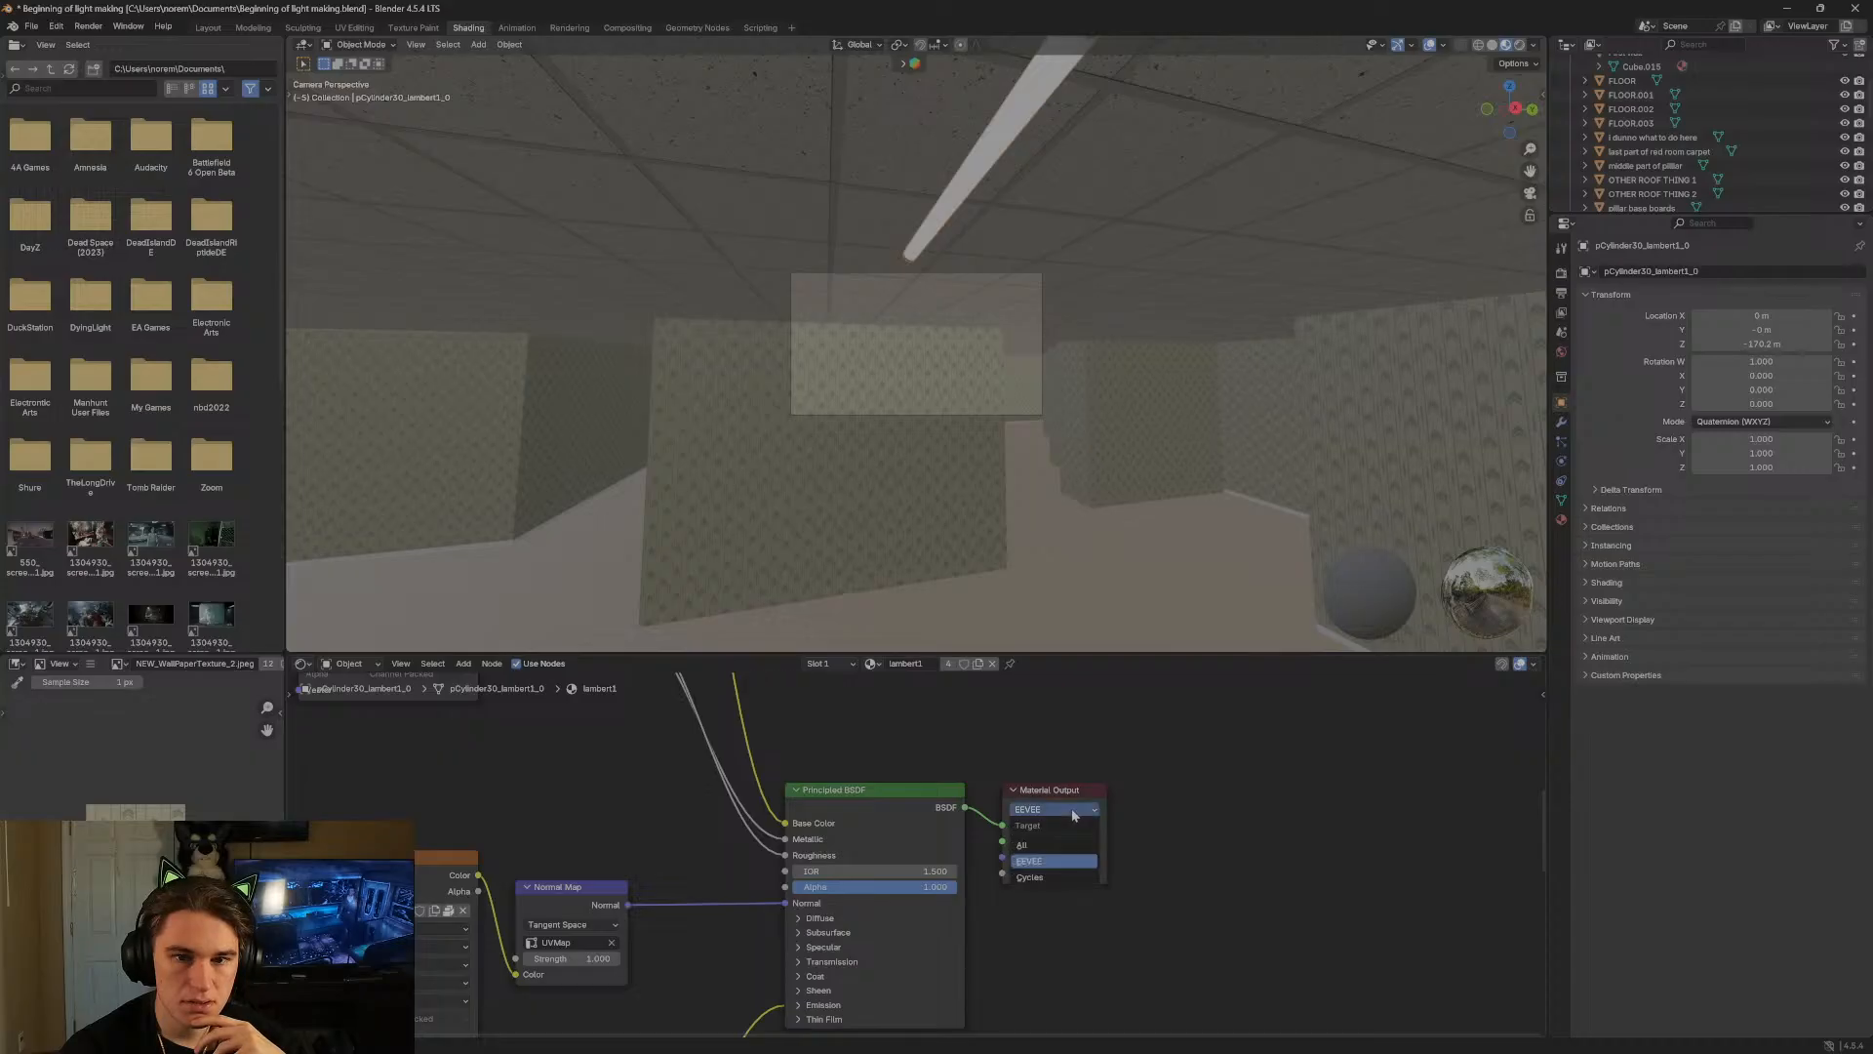
{"action": "left_click", "coordinate": [1054, 876]}
{"action": "left_click", "coordinate": [1084, 816]}
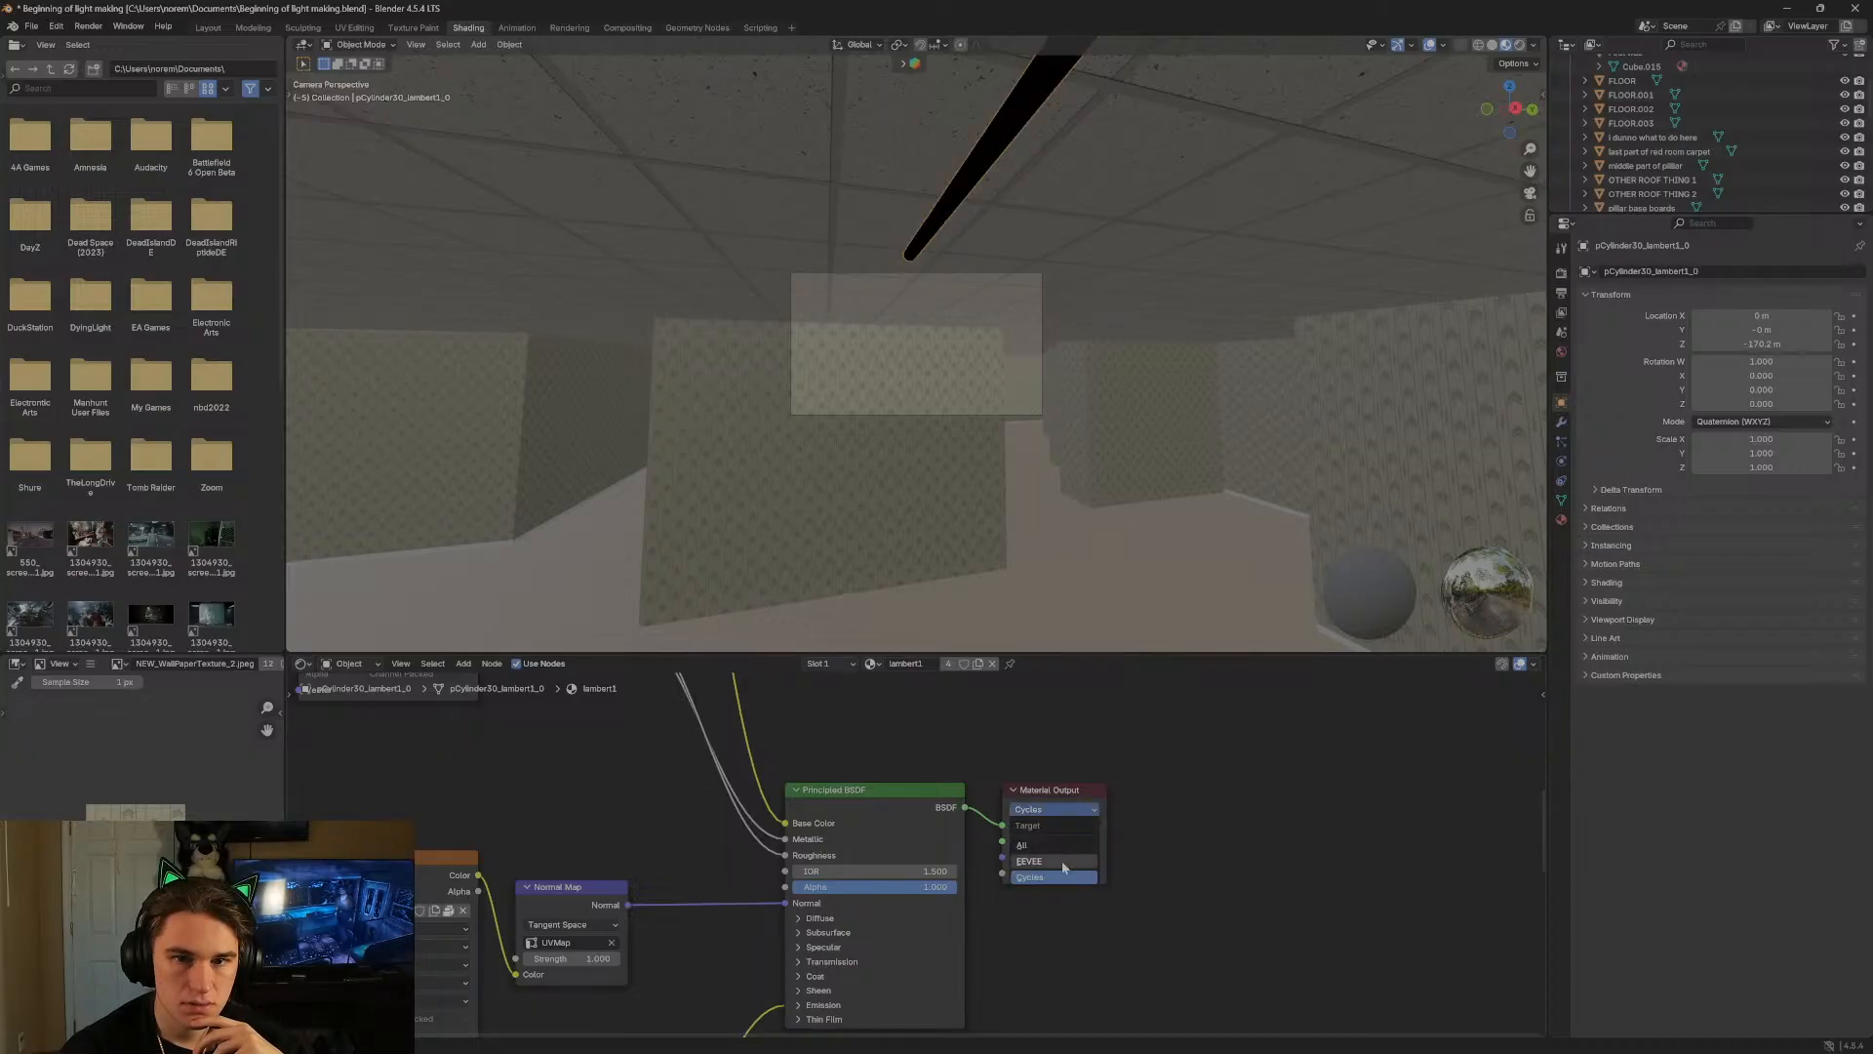
{"action": "left_click", "coordinate": [1064, 863]}
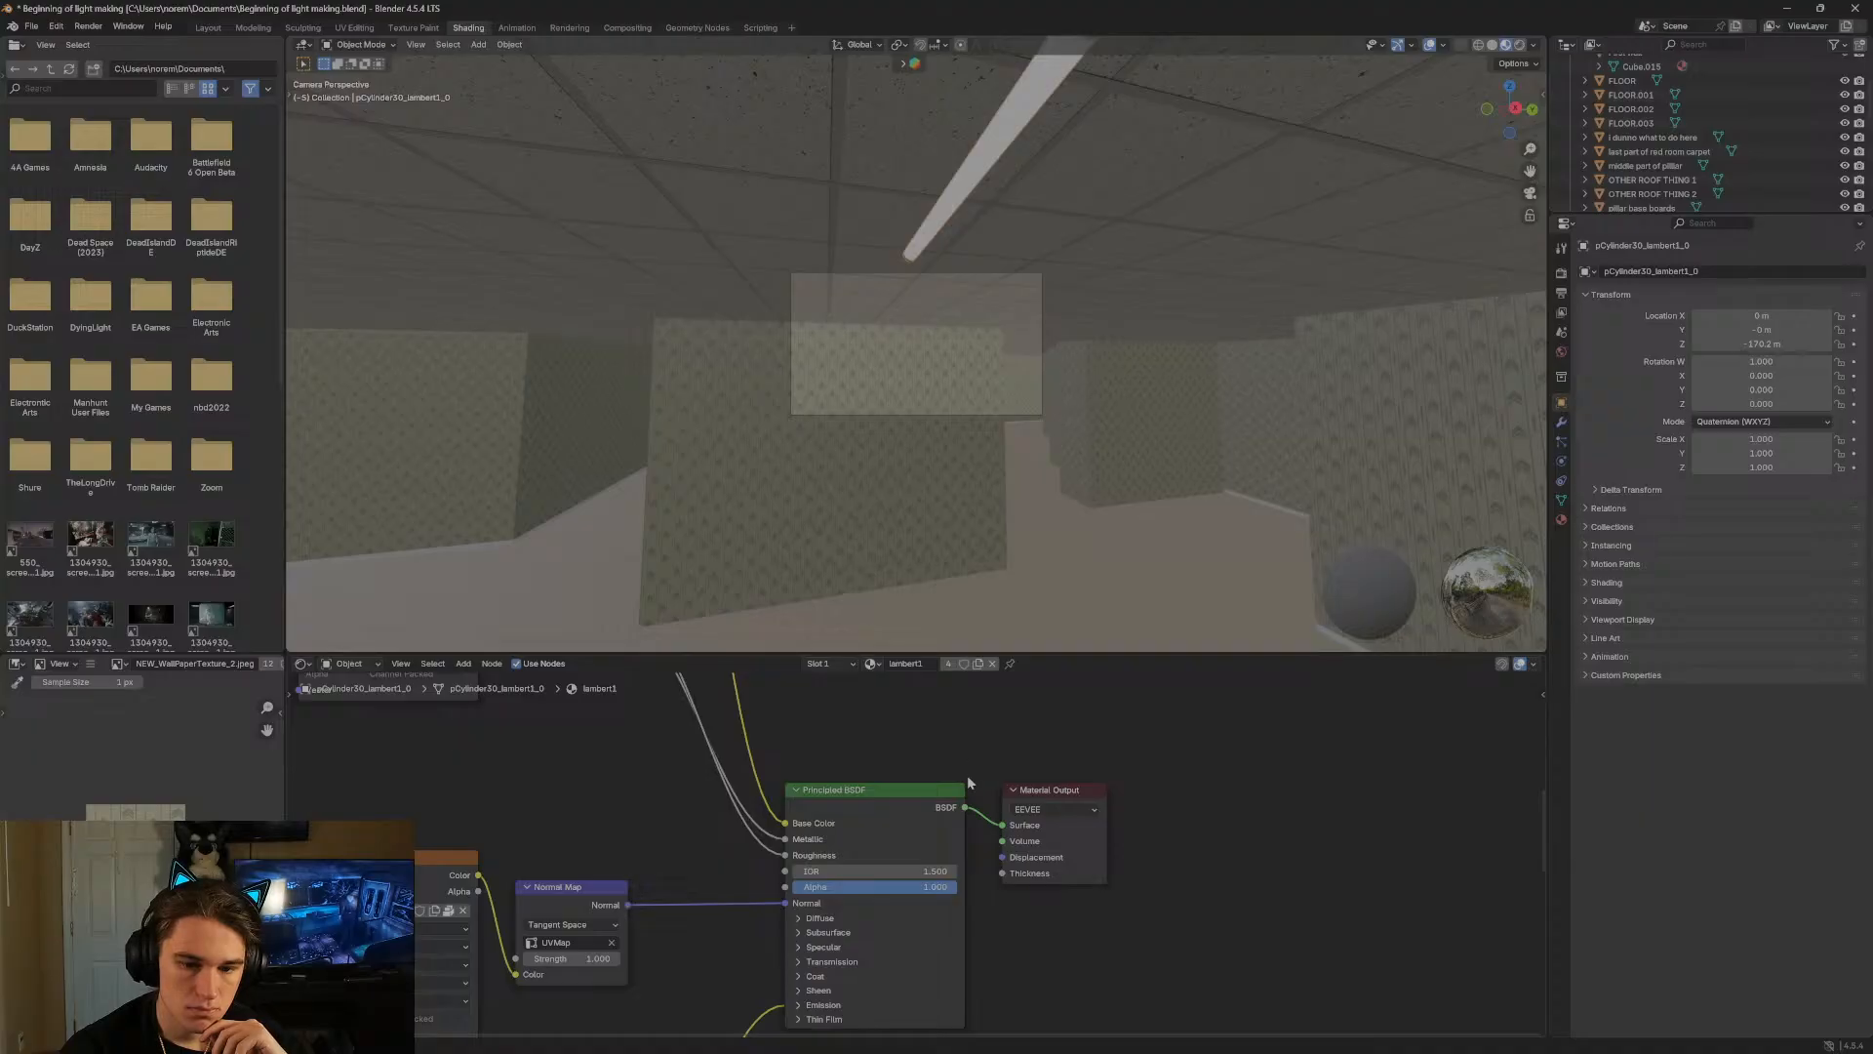
Expand the Principled BSDF's emission settings and raise the emission strength to about 51.5.
{"action": "middle_click_drag", "start_coordinate": [968, 783], "coordinate": [952, 745]}
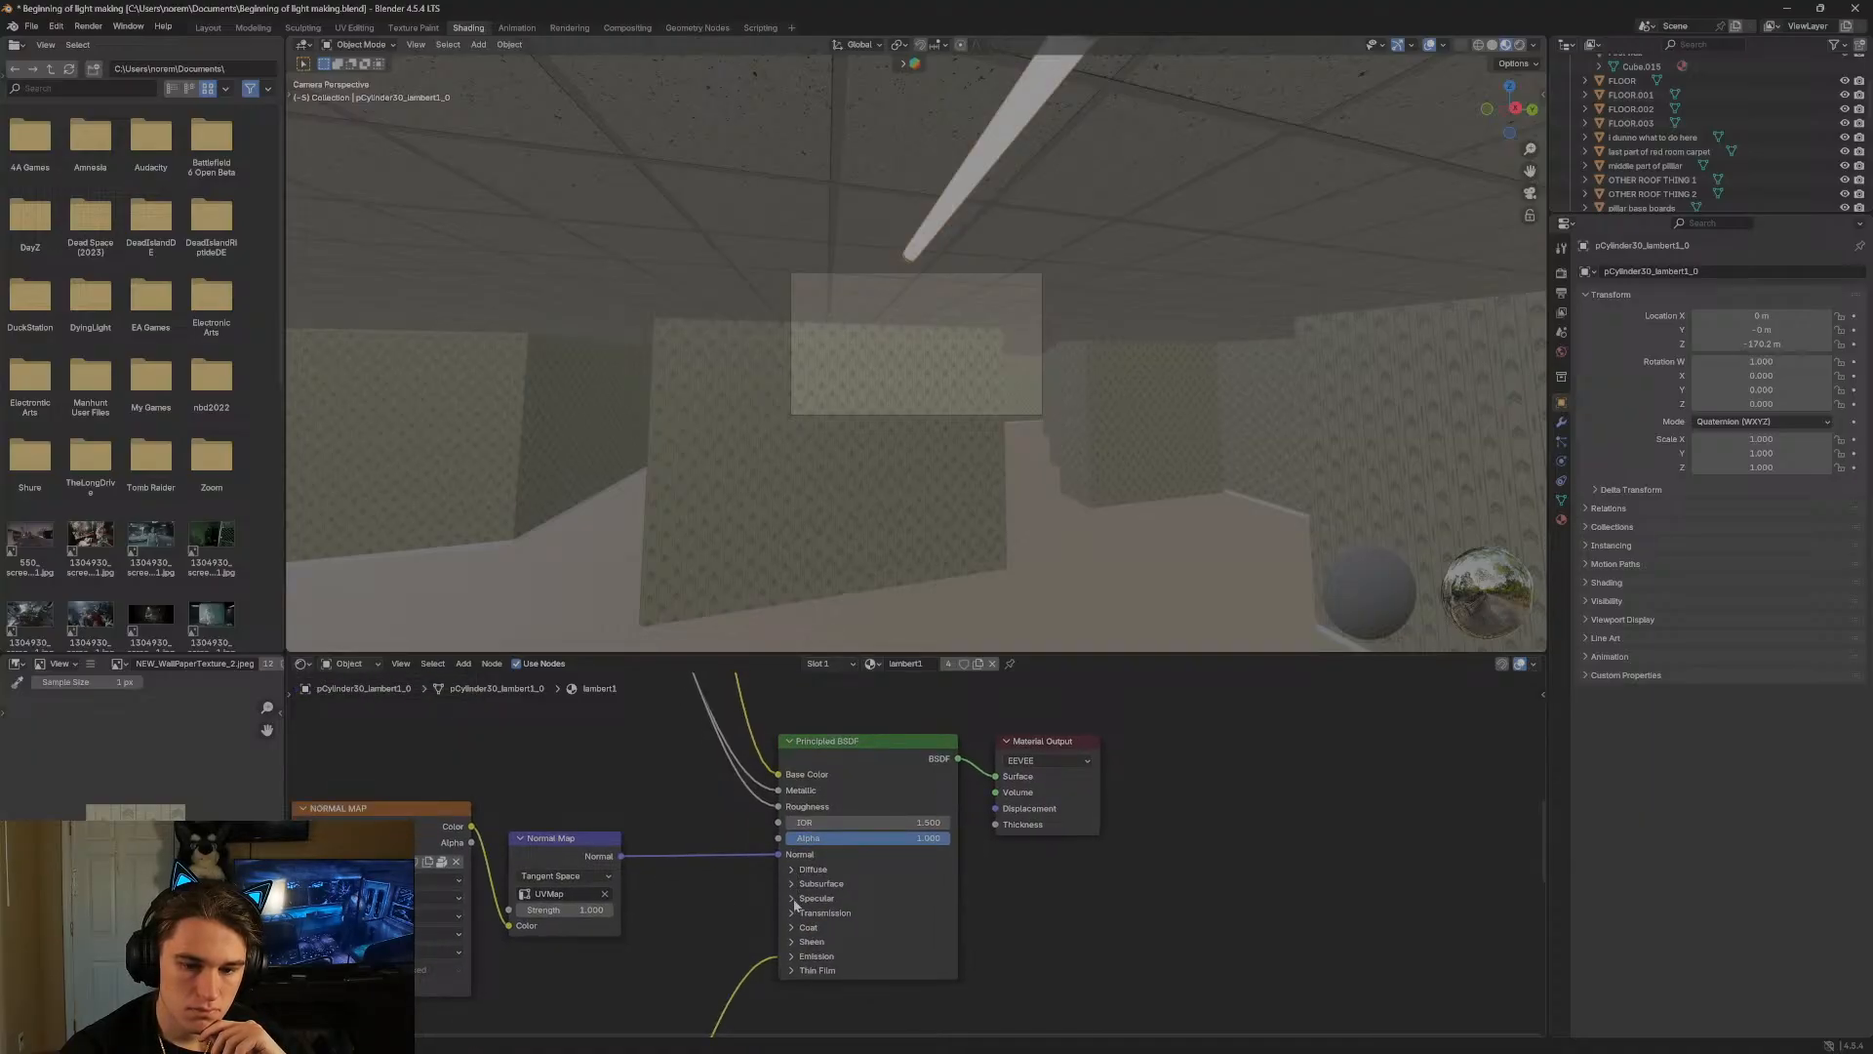
{"action": "left_click", "coordinate": [798, 957]}
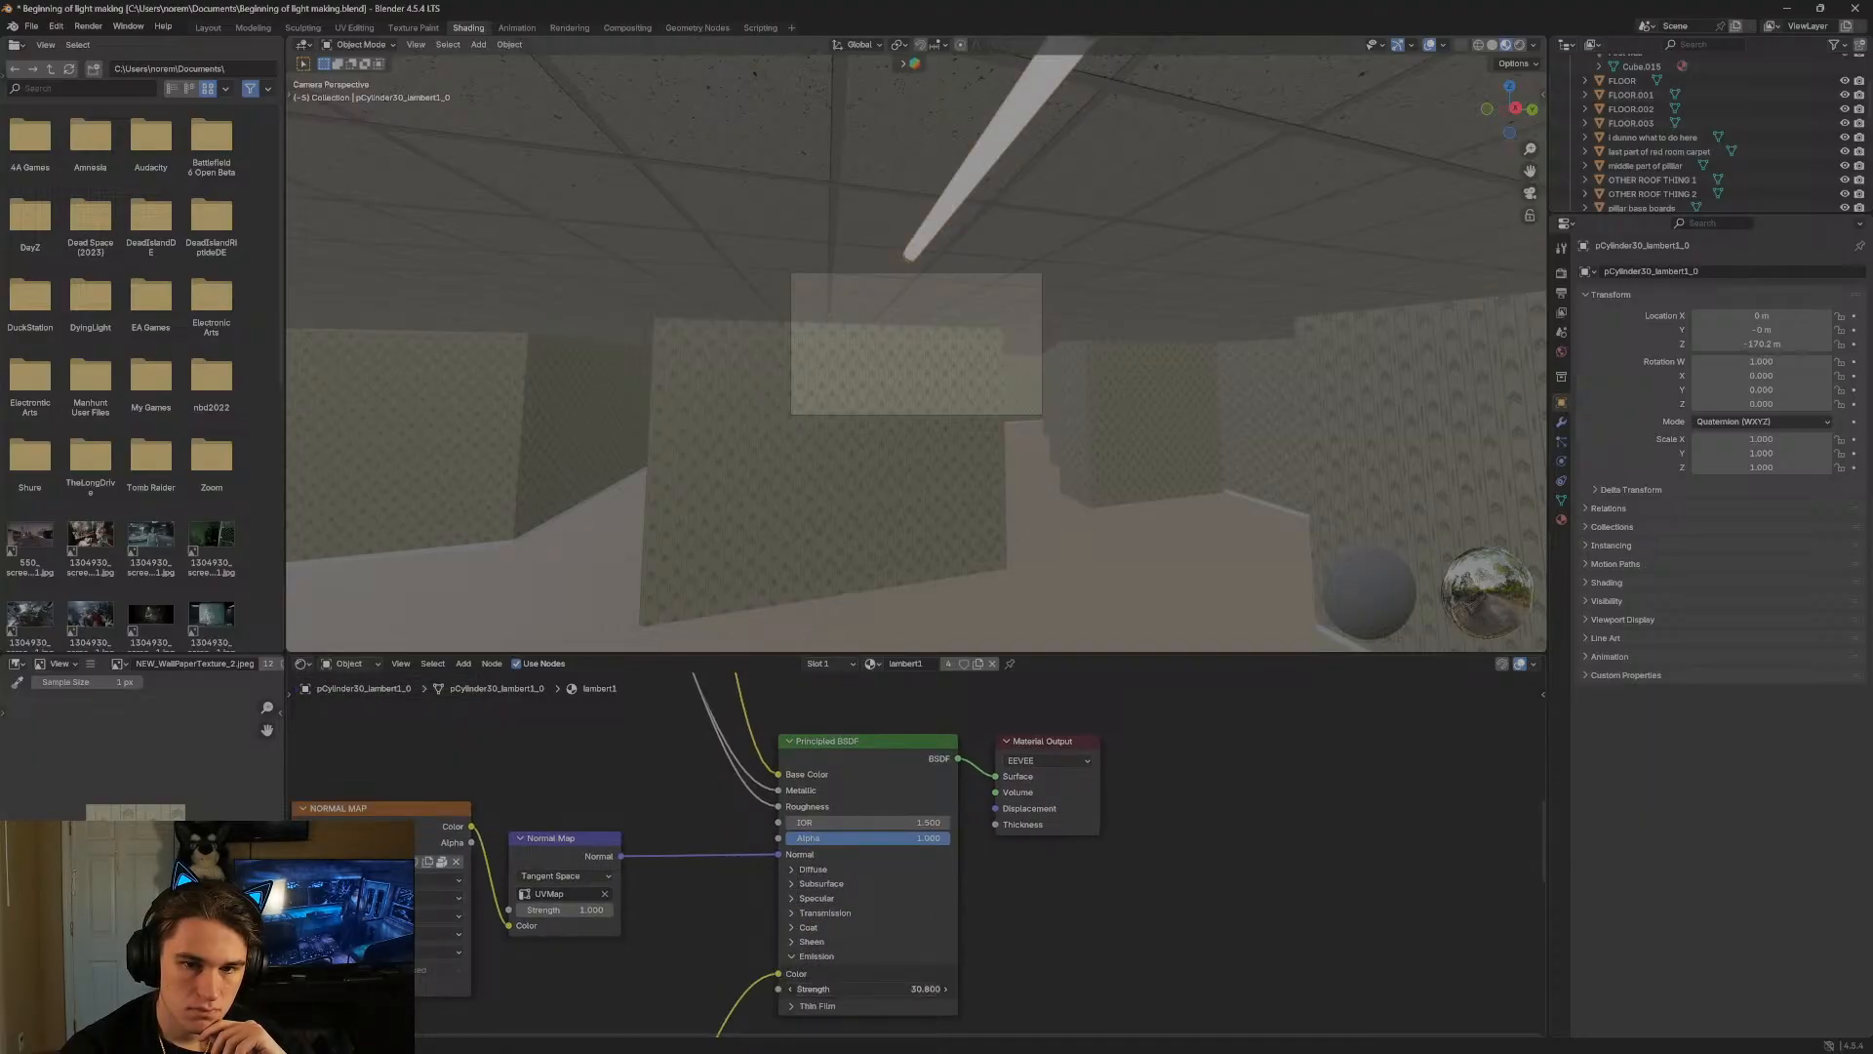
{"action": "mouse_move", "coordinate": [868, 990]}
{"action": "left_mouse_down"}
{"action": "mouse_move", "coordinate": [780, 989]}
{"action": "mouse_move", "coordinate": [849, 989]}
{"action": "left_mouse_up"}
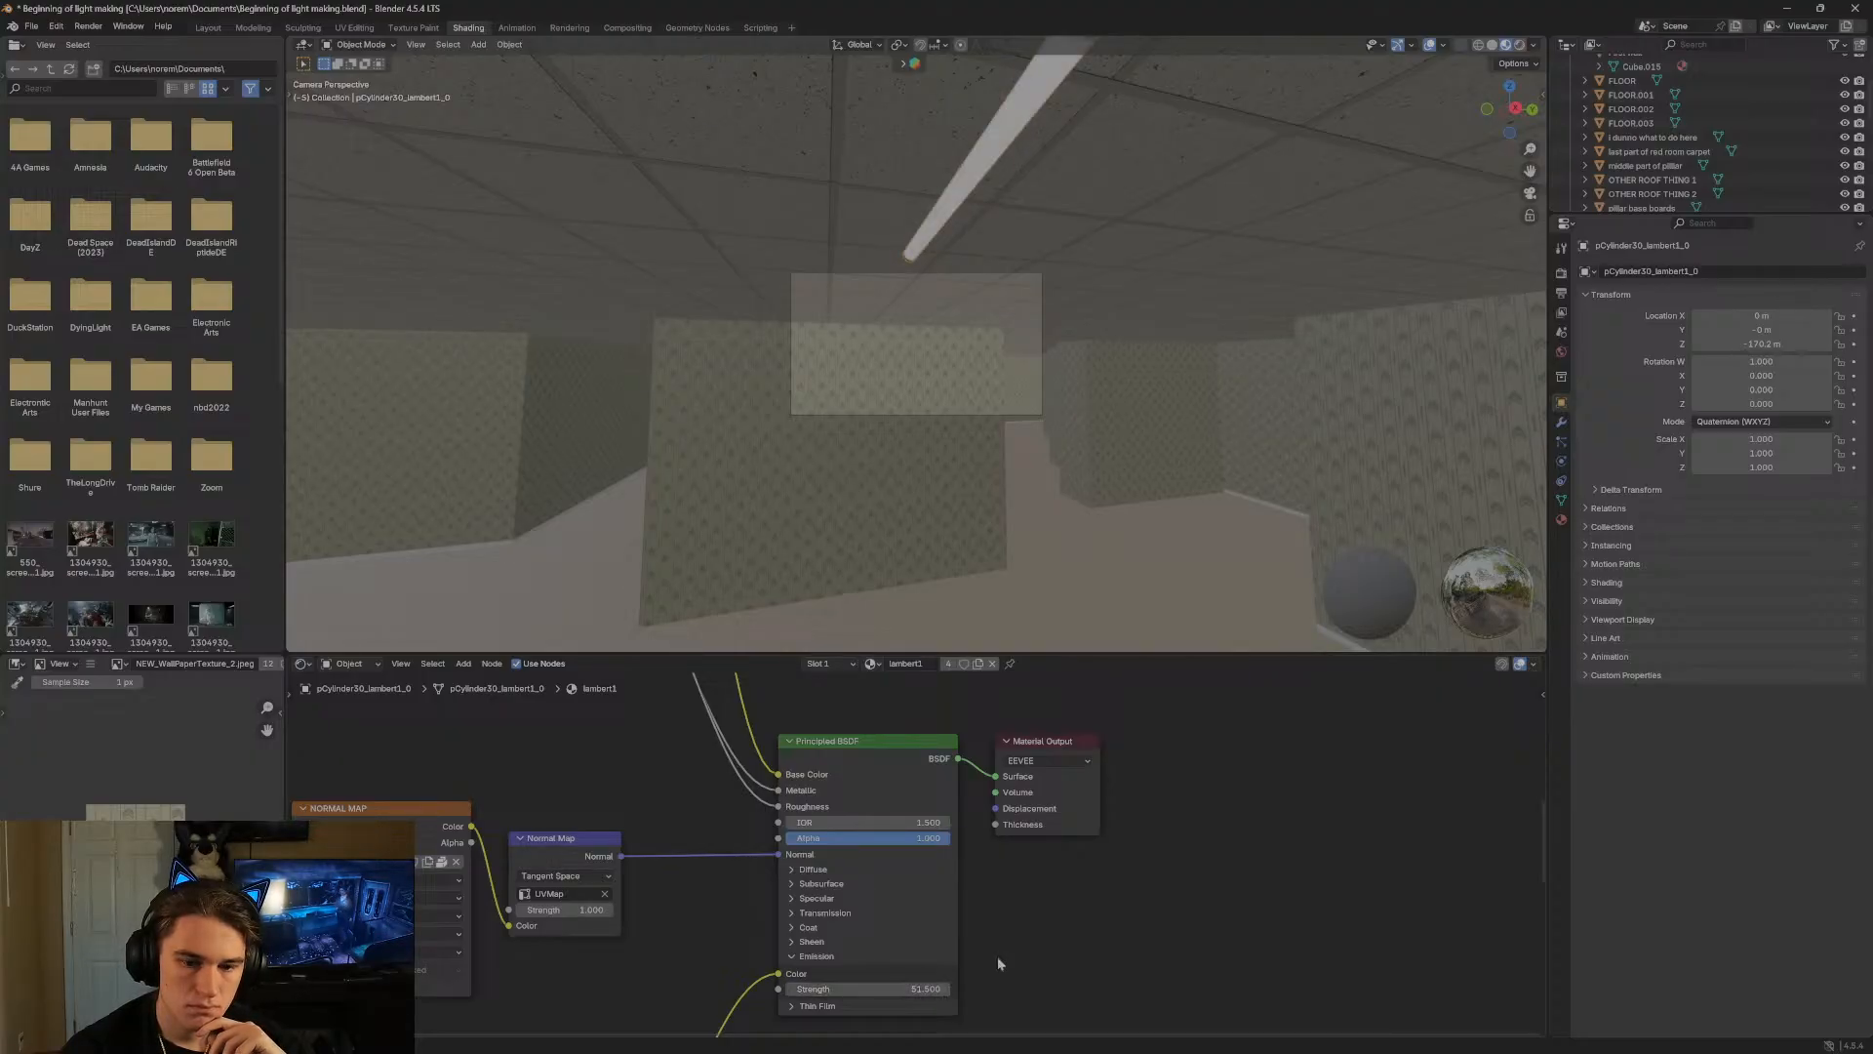
Add a Light Falloff node, connect its Quadratic output to the Principled BSDF's Base Color, and adjust its strength.
{"action": "middle_click_drag", "start_coordinate": [763, 951], "coordinate": [791, 837]}
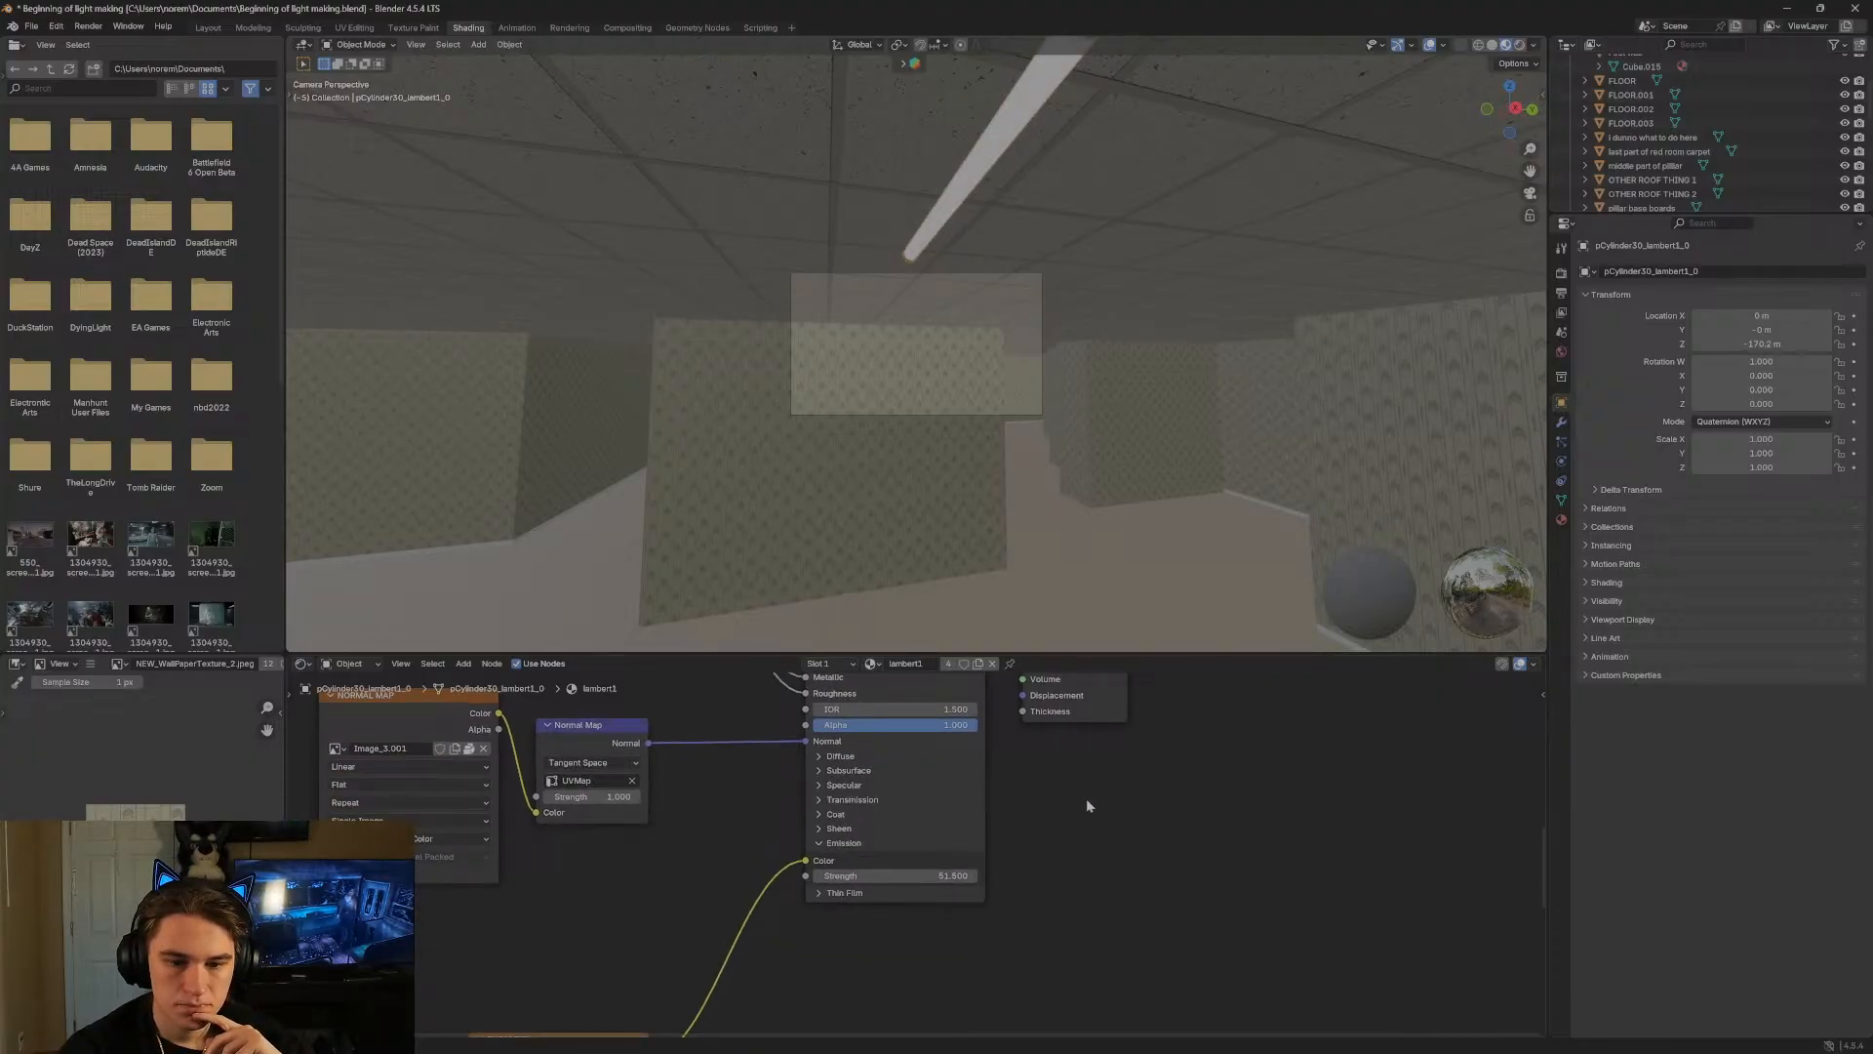
{"action": "scroll", "coordinate": [1103, 839], "scroll_direction": "down", "scroll_amount": 3}
{"action": "right_click", "coordinate": [1073, 853]}
{"action": "mouse_move", "coordinate": [1171, 857]}
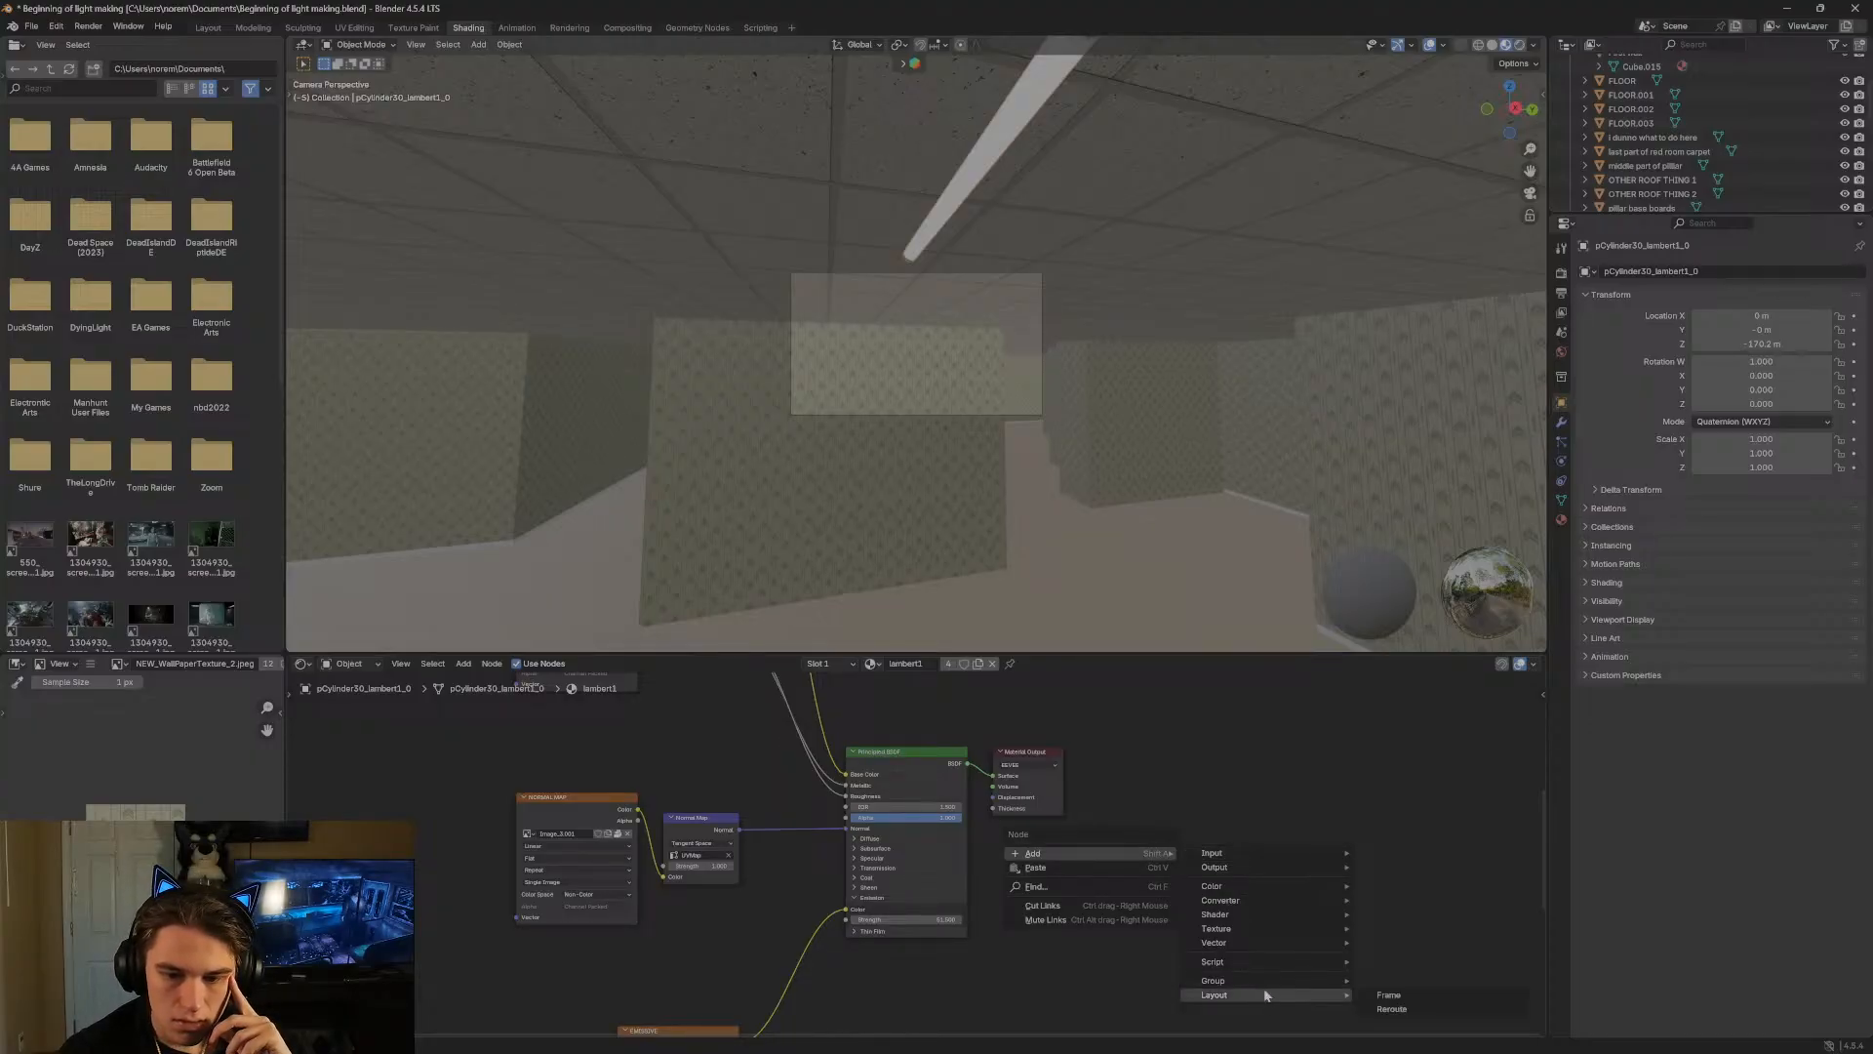
{"action": "mouse_move", "coordinate": [1270, 981]}
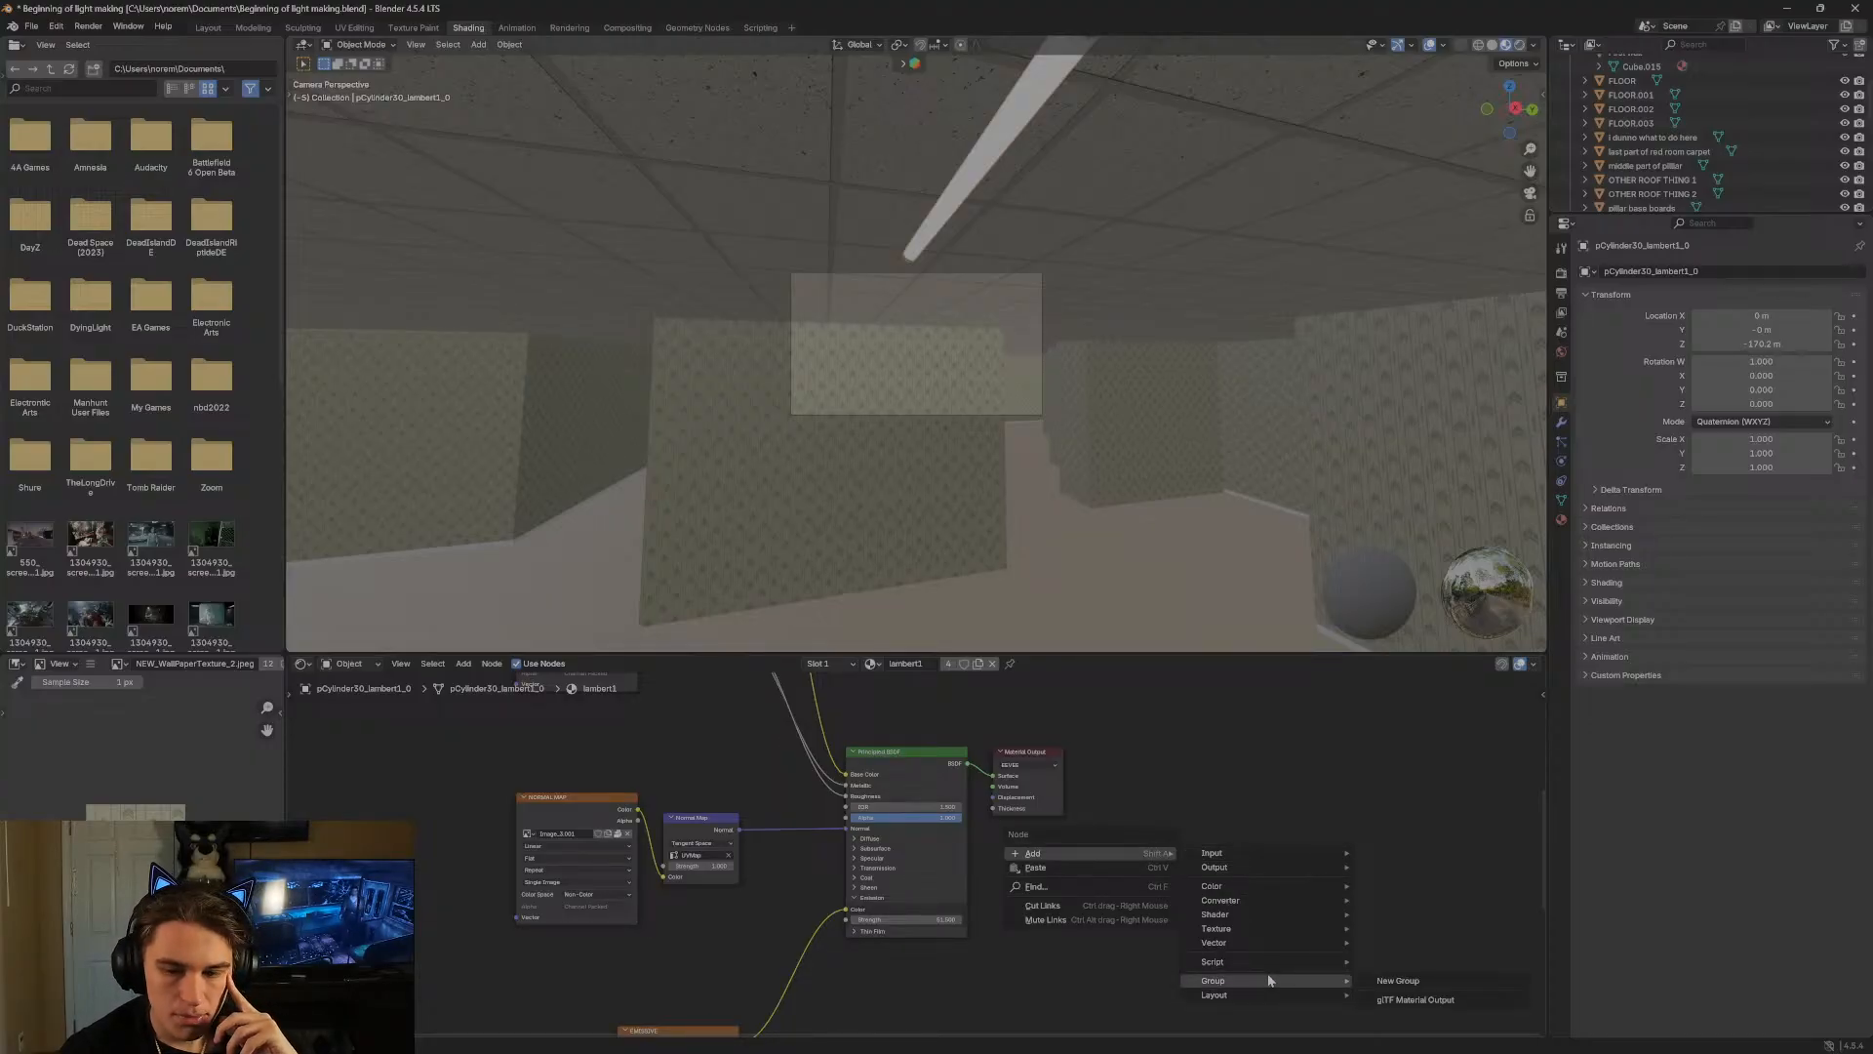
{"action": "mouse_move", "coordinate": [1281, 949]}
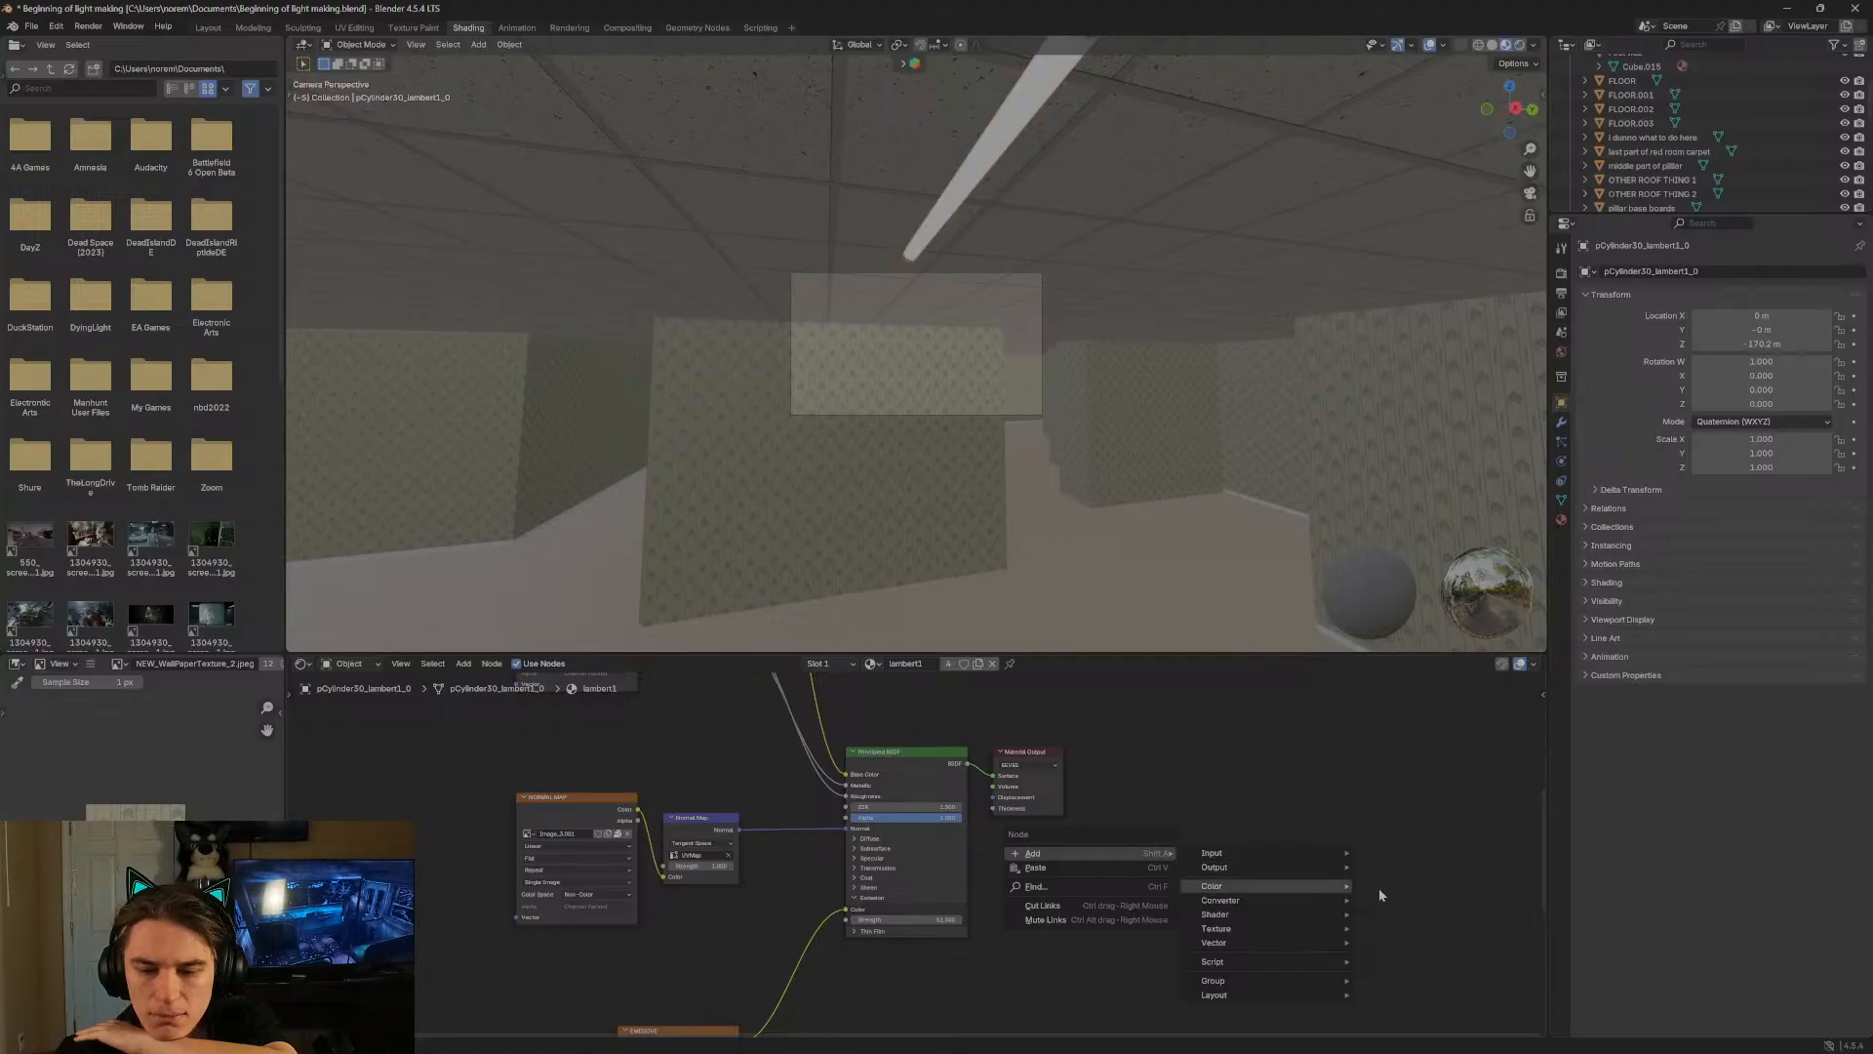
{"action": "left_click", "coordinate": [1399, 943]}
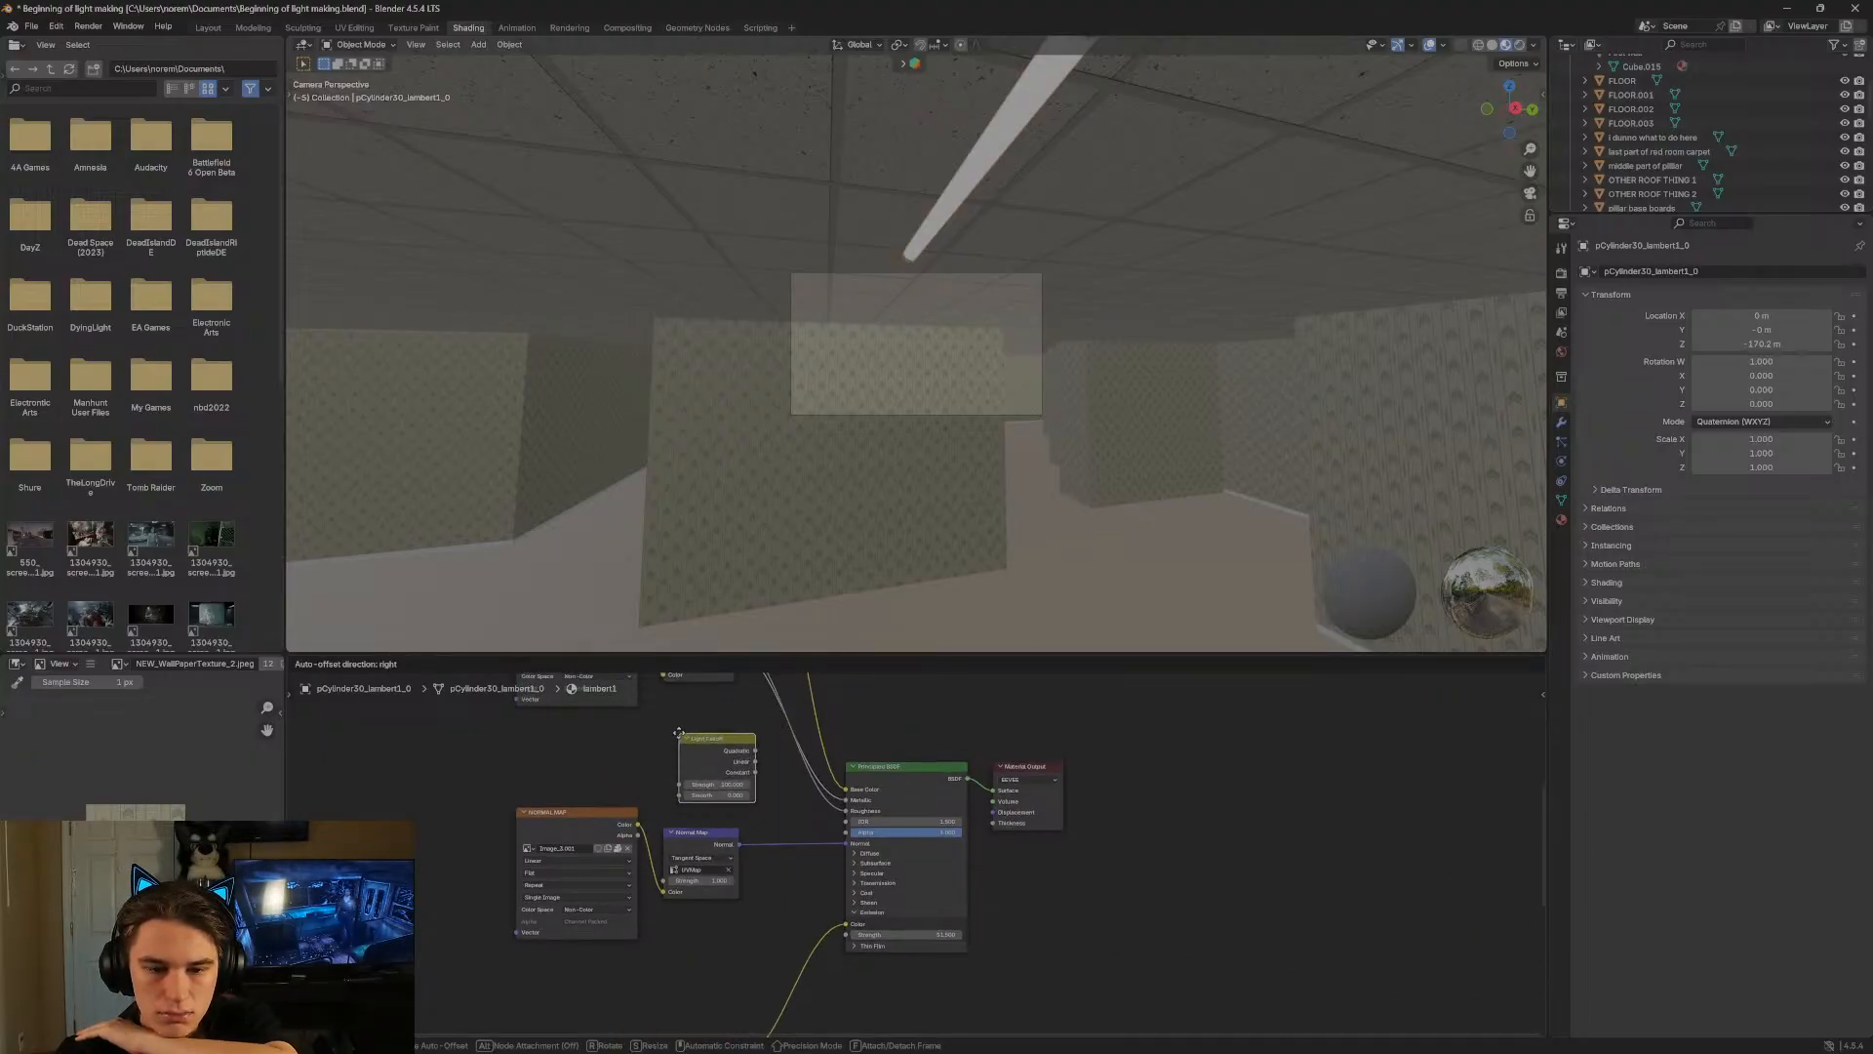
{"action": "left_click", "coordinate": [680, 732]}
{"action": "left_click_drag", "start_coordinate": [755, 749], "coordinate": [845, 791]}
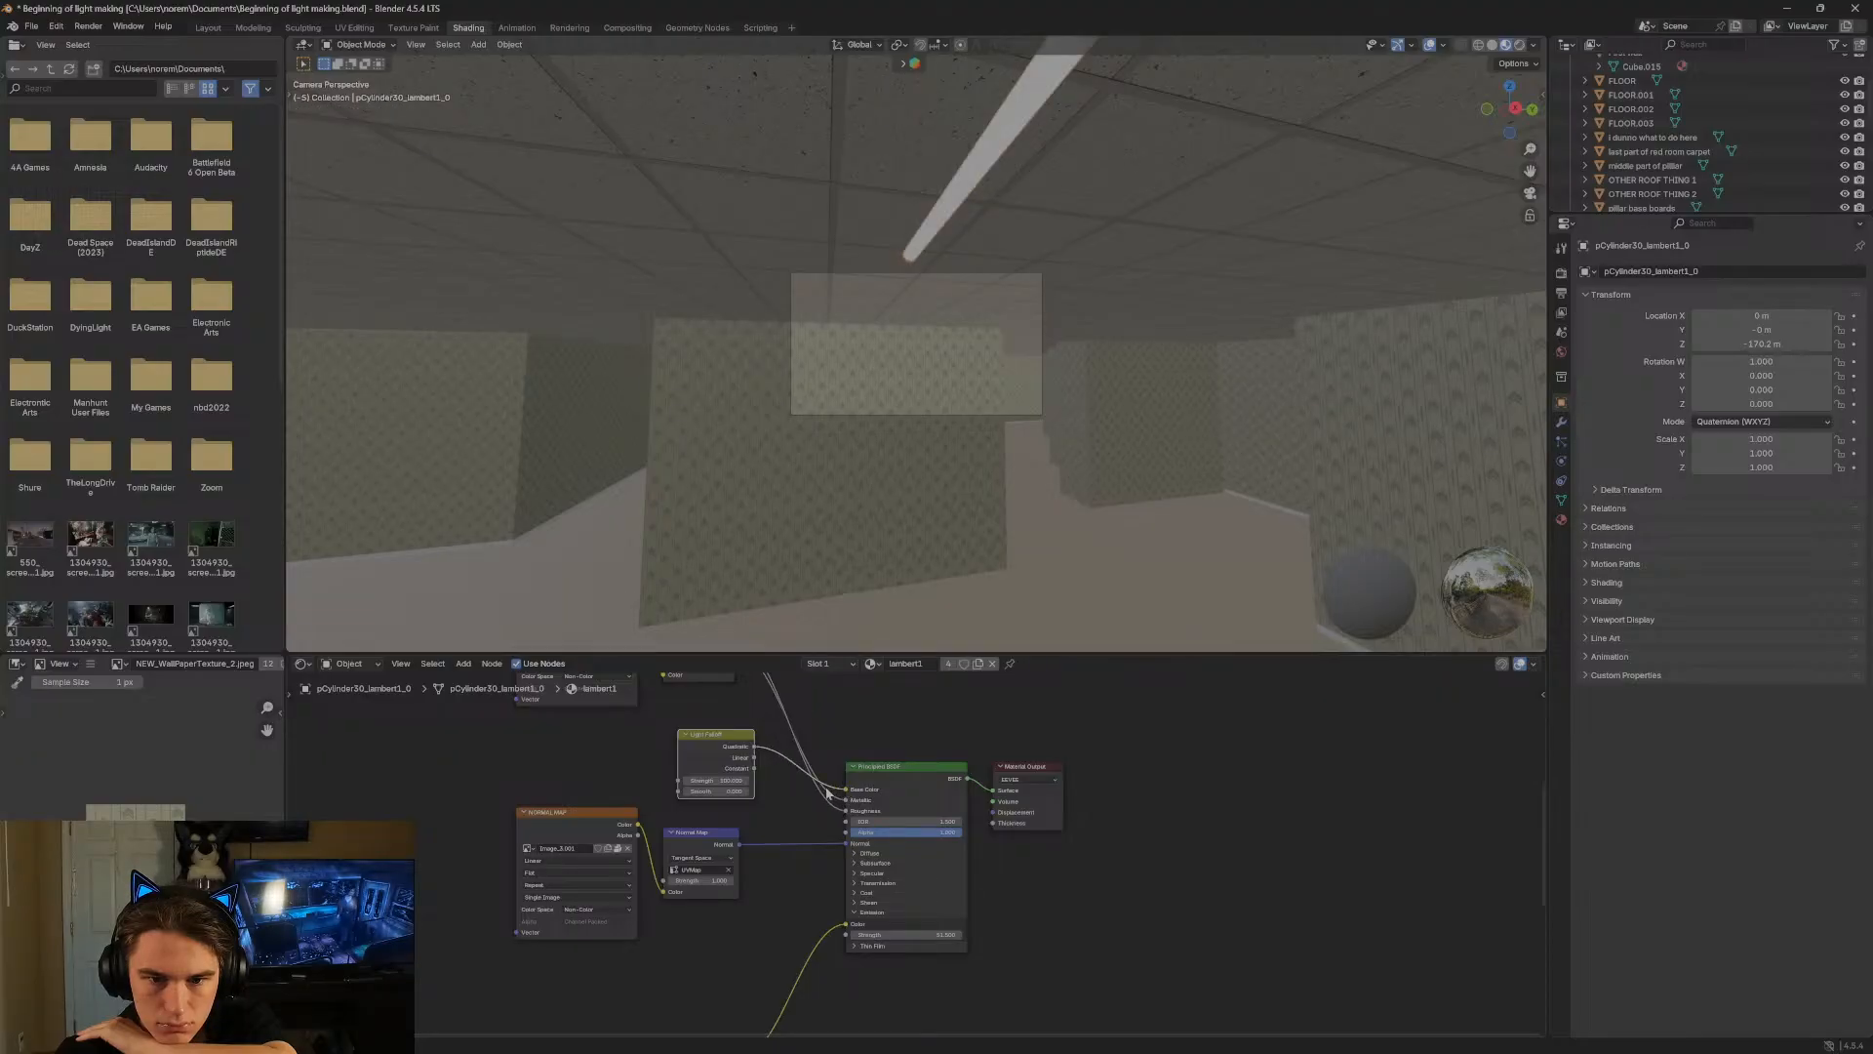
{"action": "left_click_drag", "start_coordinate": [716, 780], "coordinate": [770, 791]}
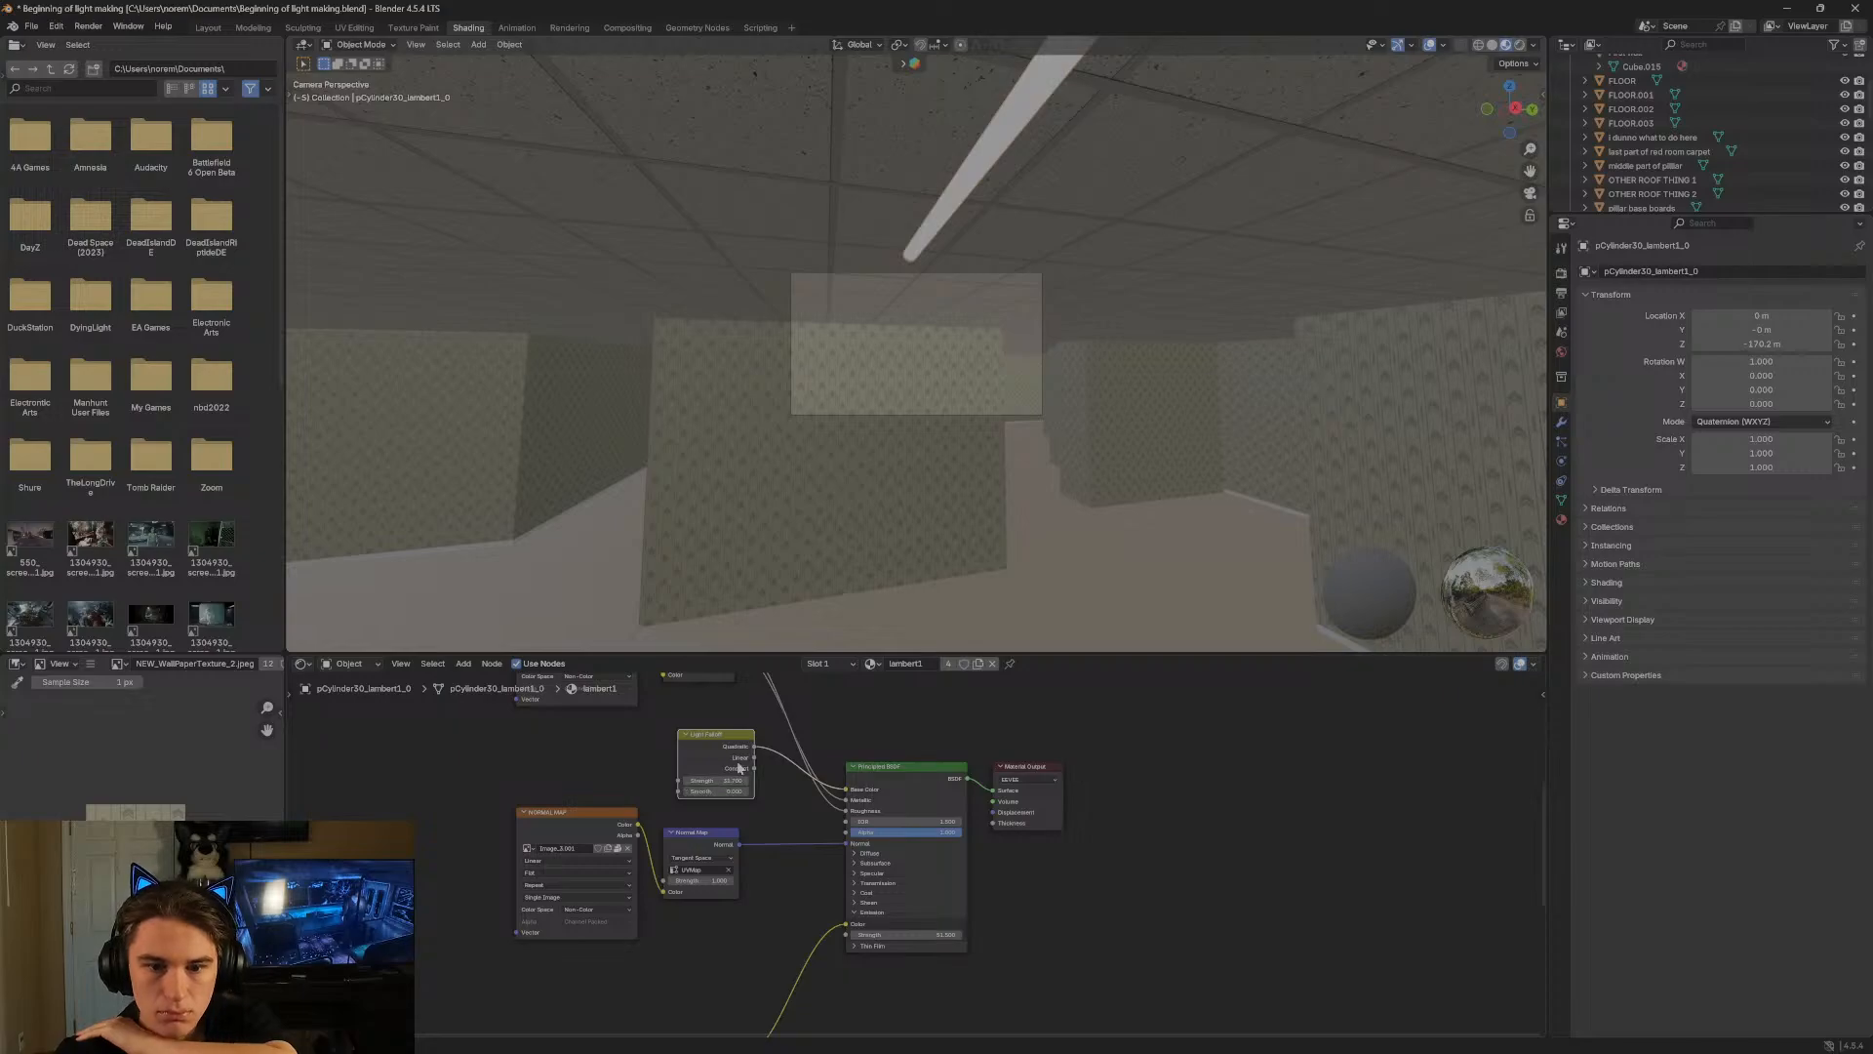
Delete the Light Falloff node and set the Principled BSDF's base color to yellow, leaving the IOR as it is.
{"action": "right_click", "coordinate": [706, 792]}
{"action": "left_click", "coordinate": [706, 794]}
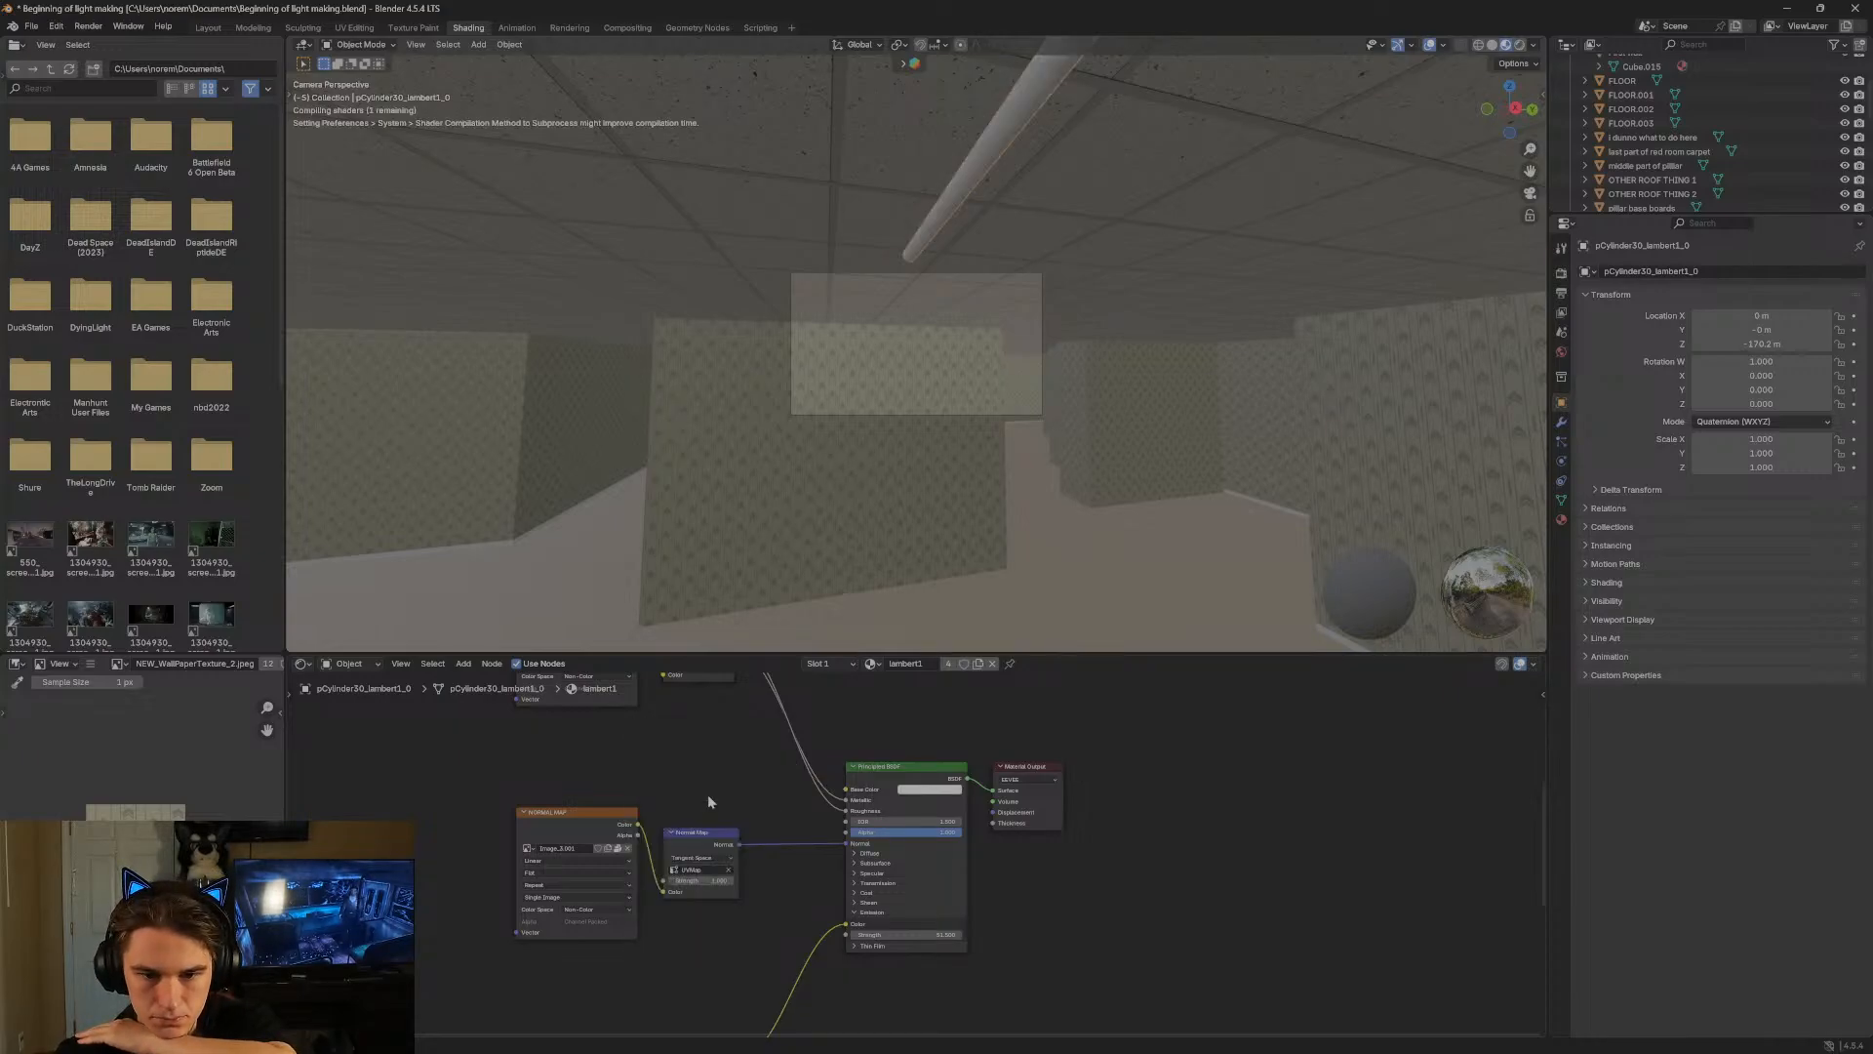
{"action": "left_click", "coordinate": [927, 788]}
{"action": "left_click", "coordinate": [909, 689]}
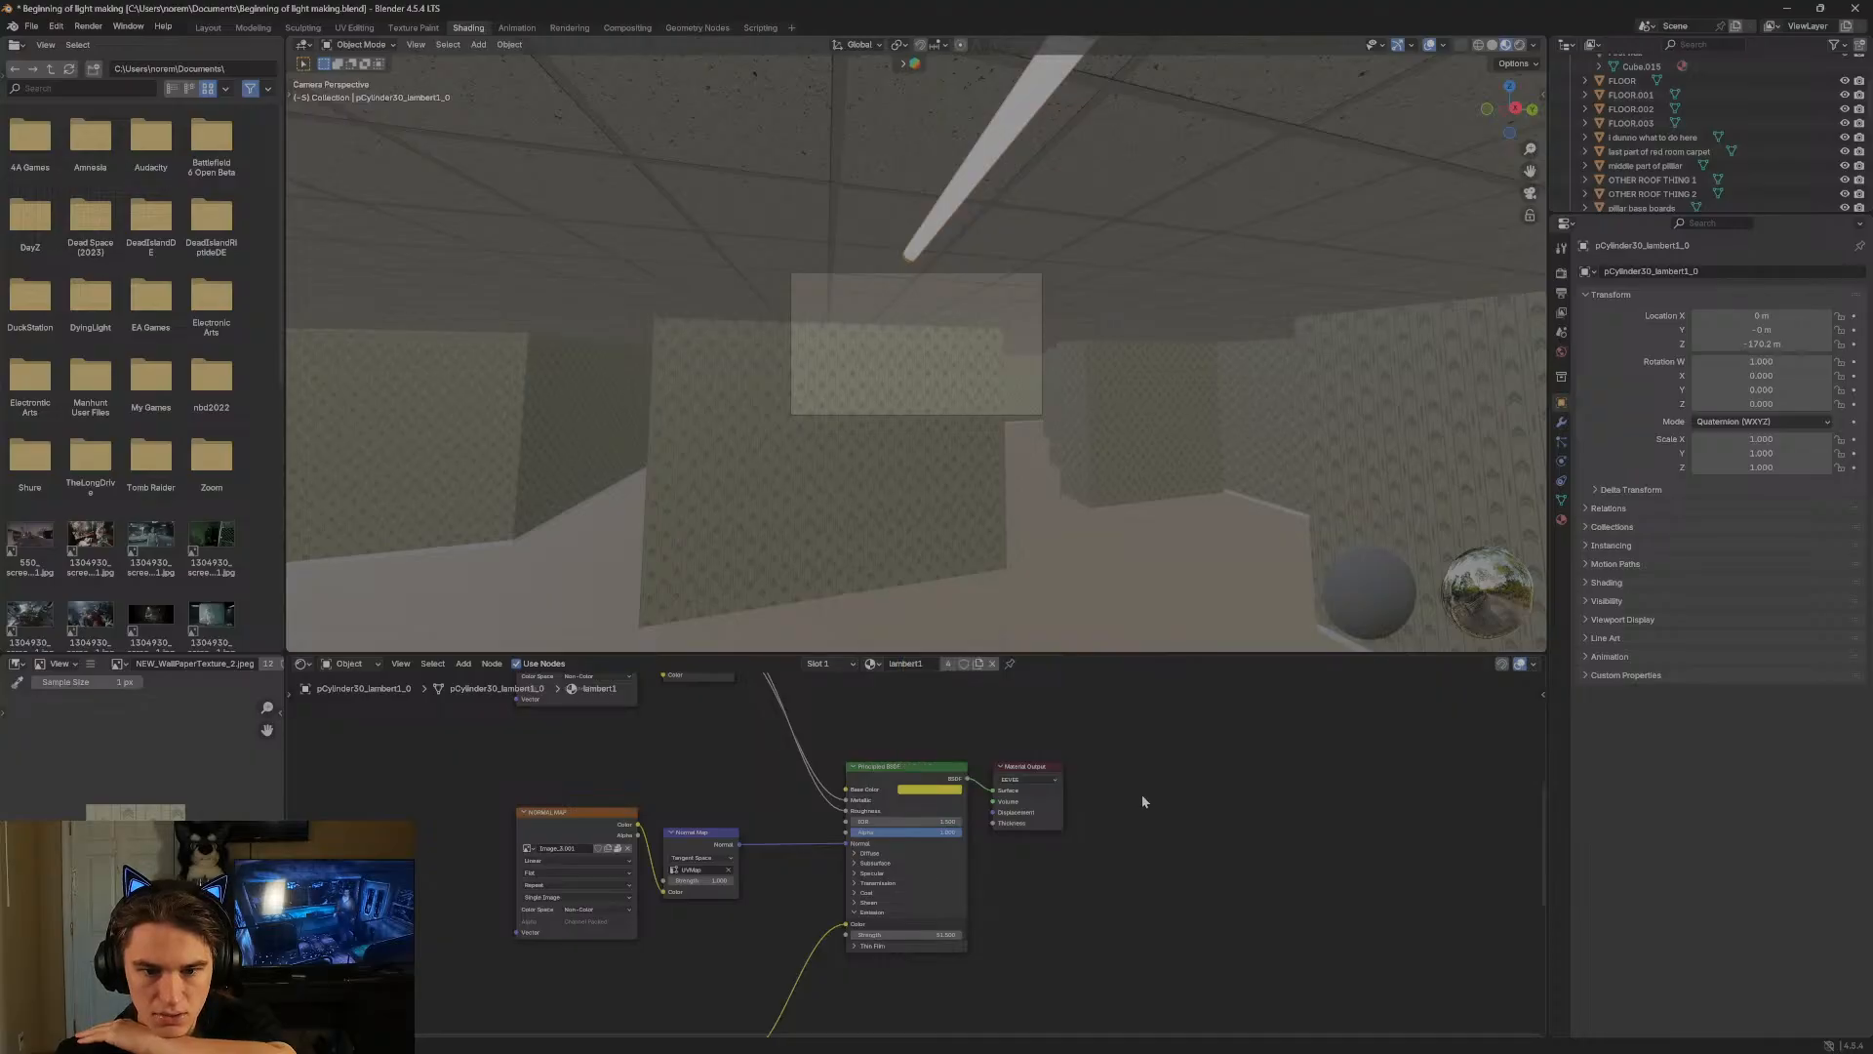
{"action": "left_click_drag", "start_coordinate": [914, 822], "coordinate": [1044, 821]}
{"action": "key", "text": "Escape"}
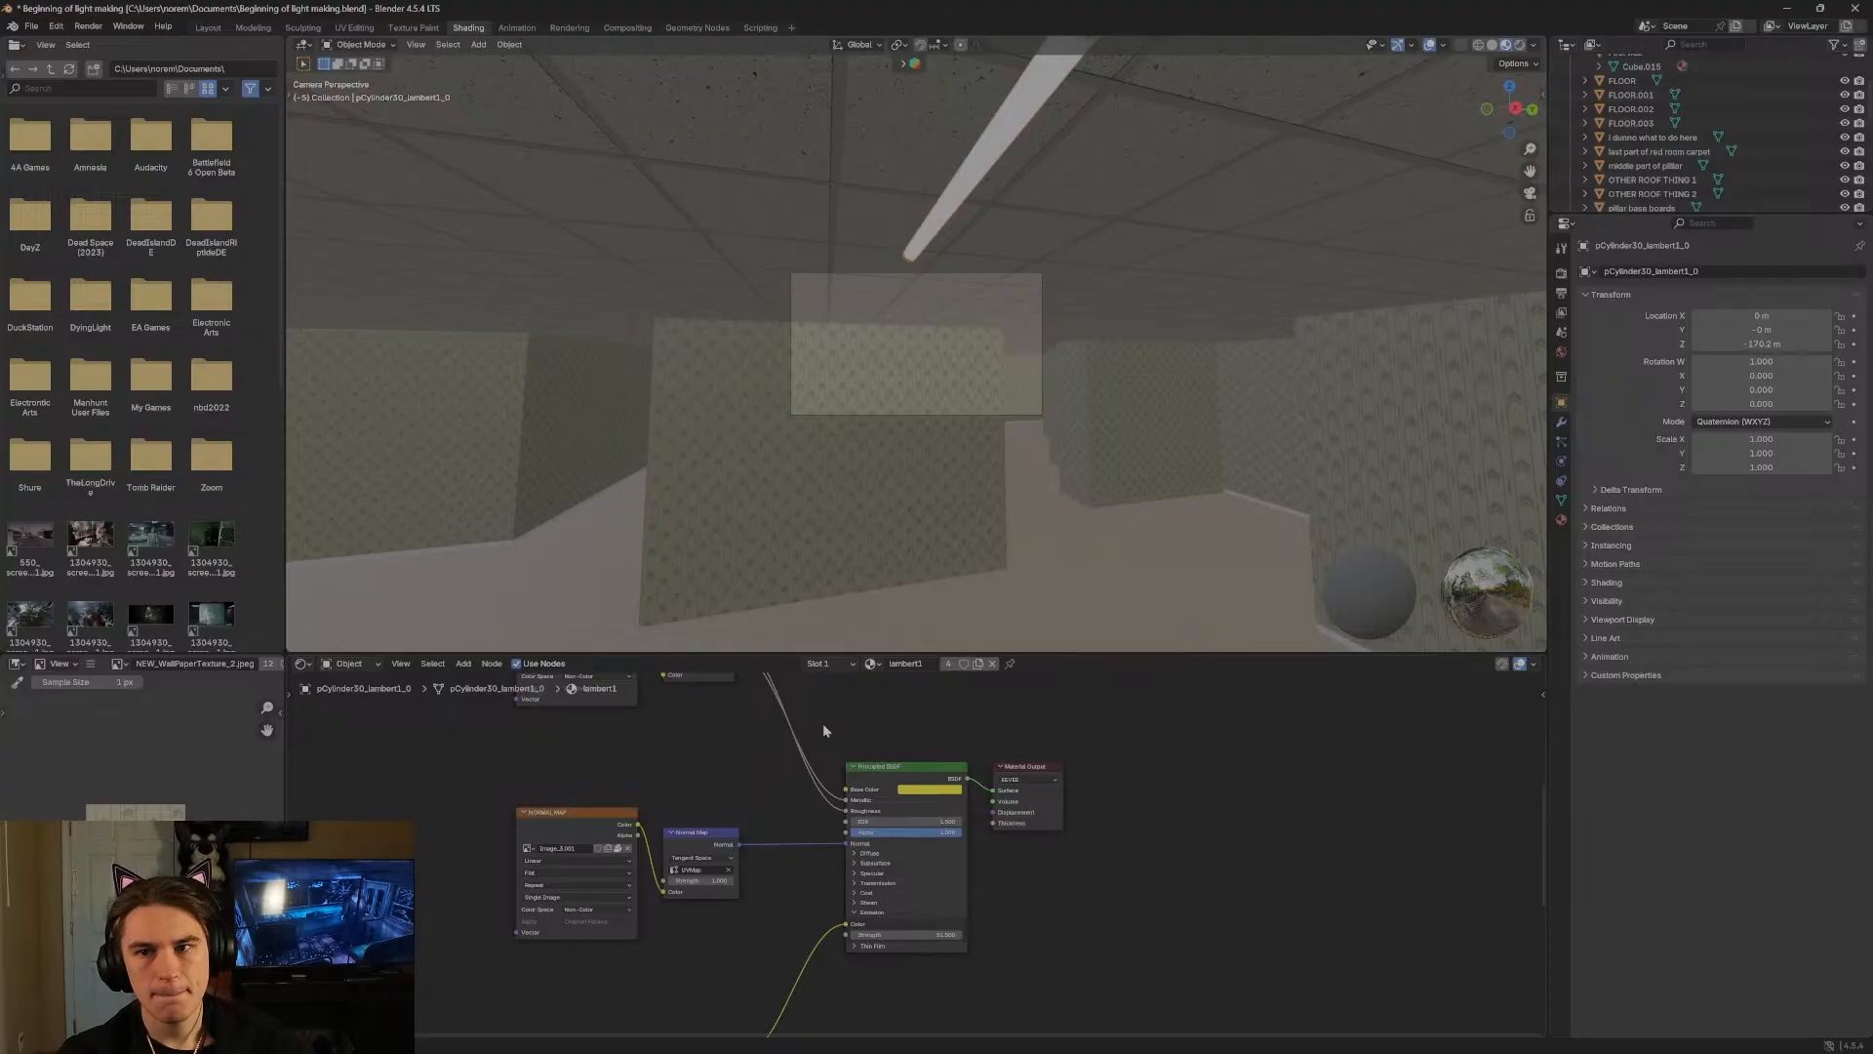
Close Blender without saving the tube material changes, relaunch it and reopen Beginning of light making.blend.
{"action": "left_click", "coordinate": [1856, 7]}
{"action": "left_click", "coordinate": [946, 552]}
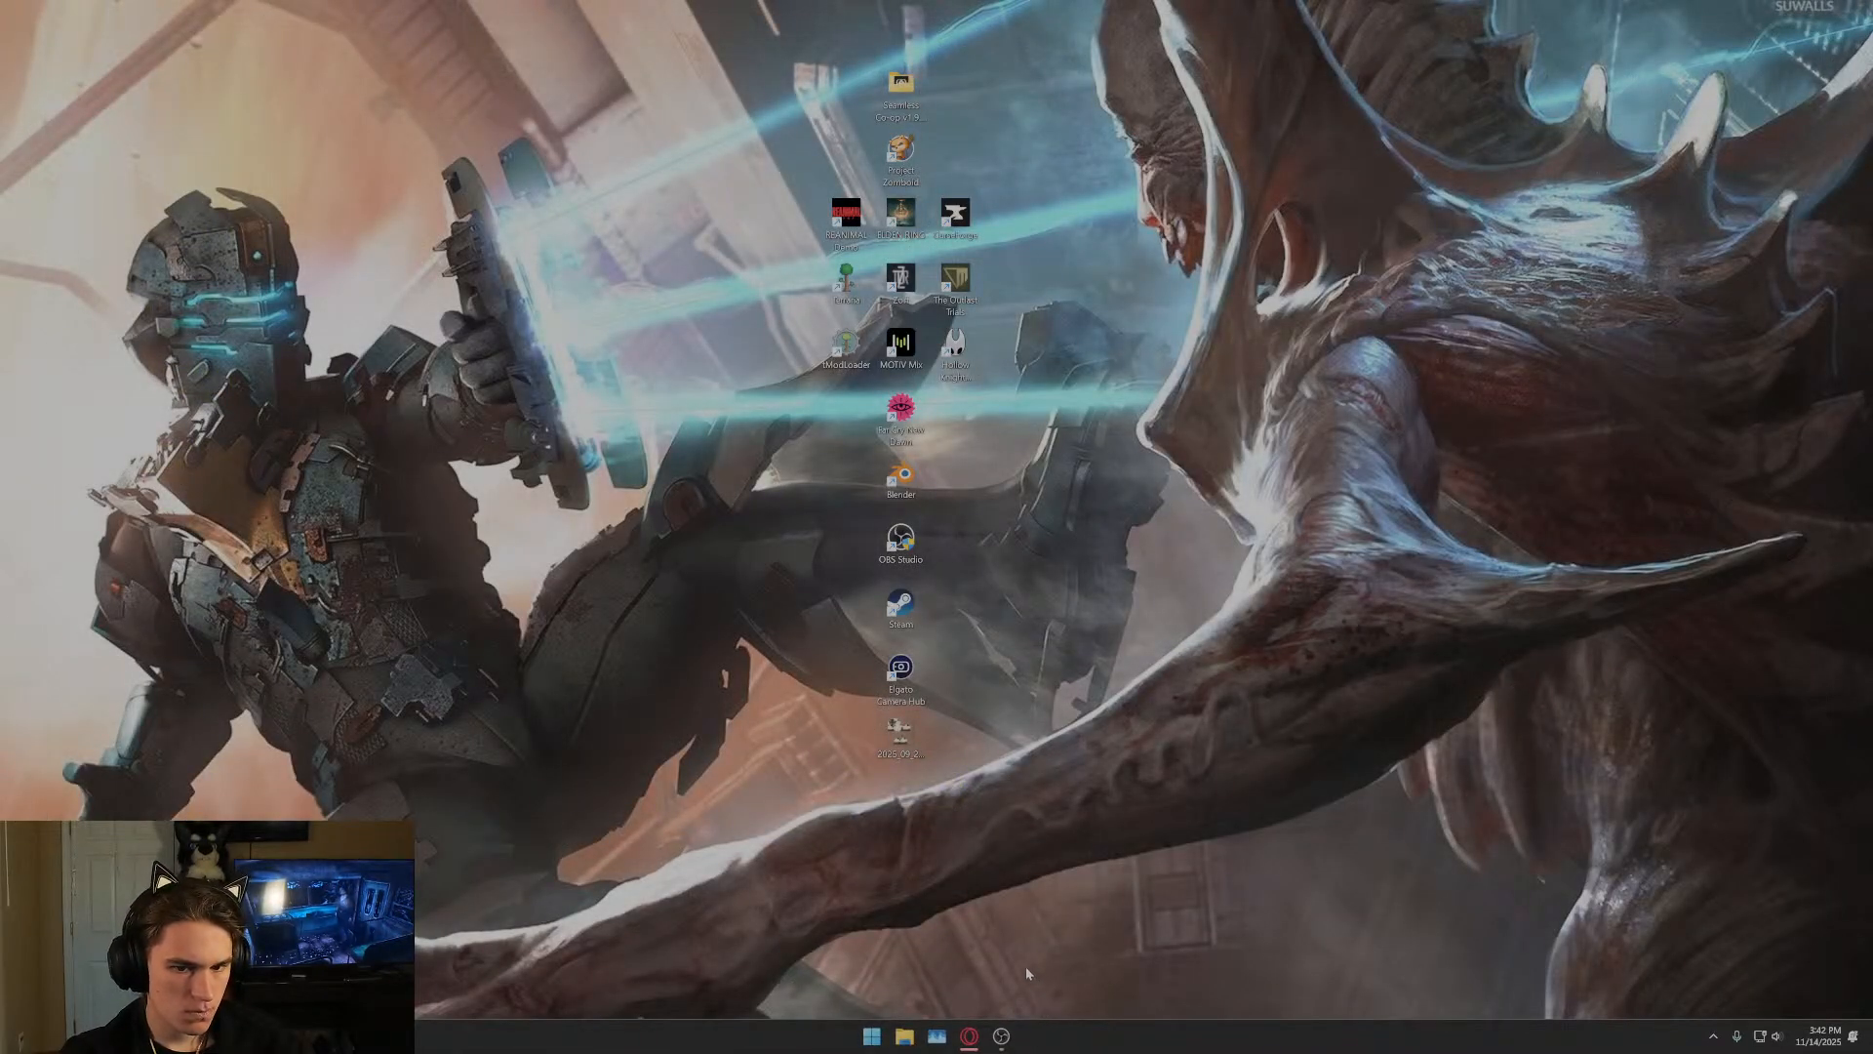
{"action": "double_click", "coordinate": [900, 476]}
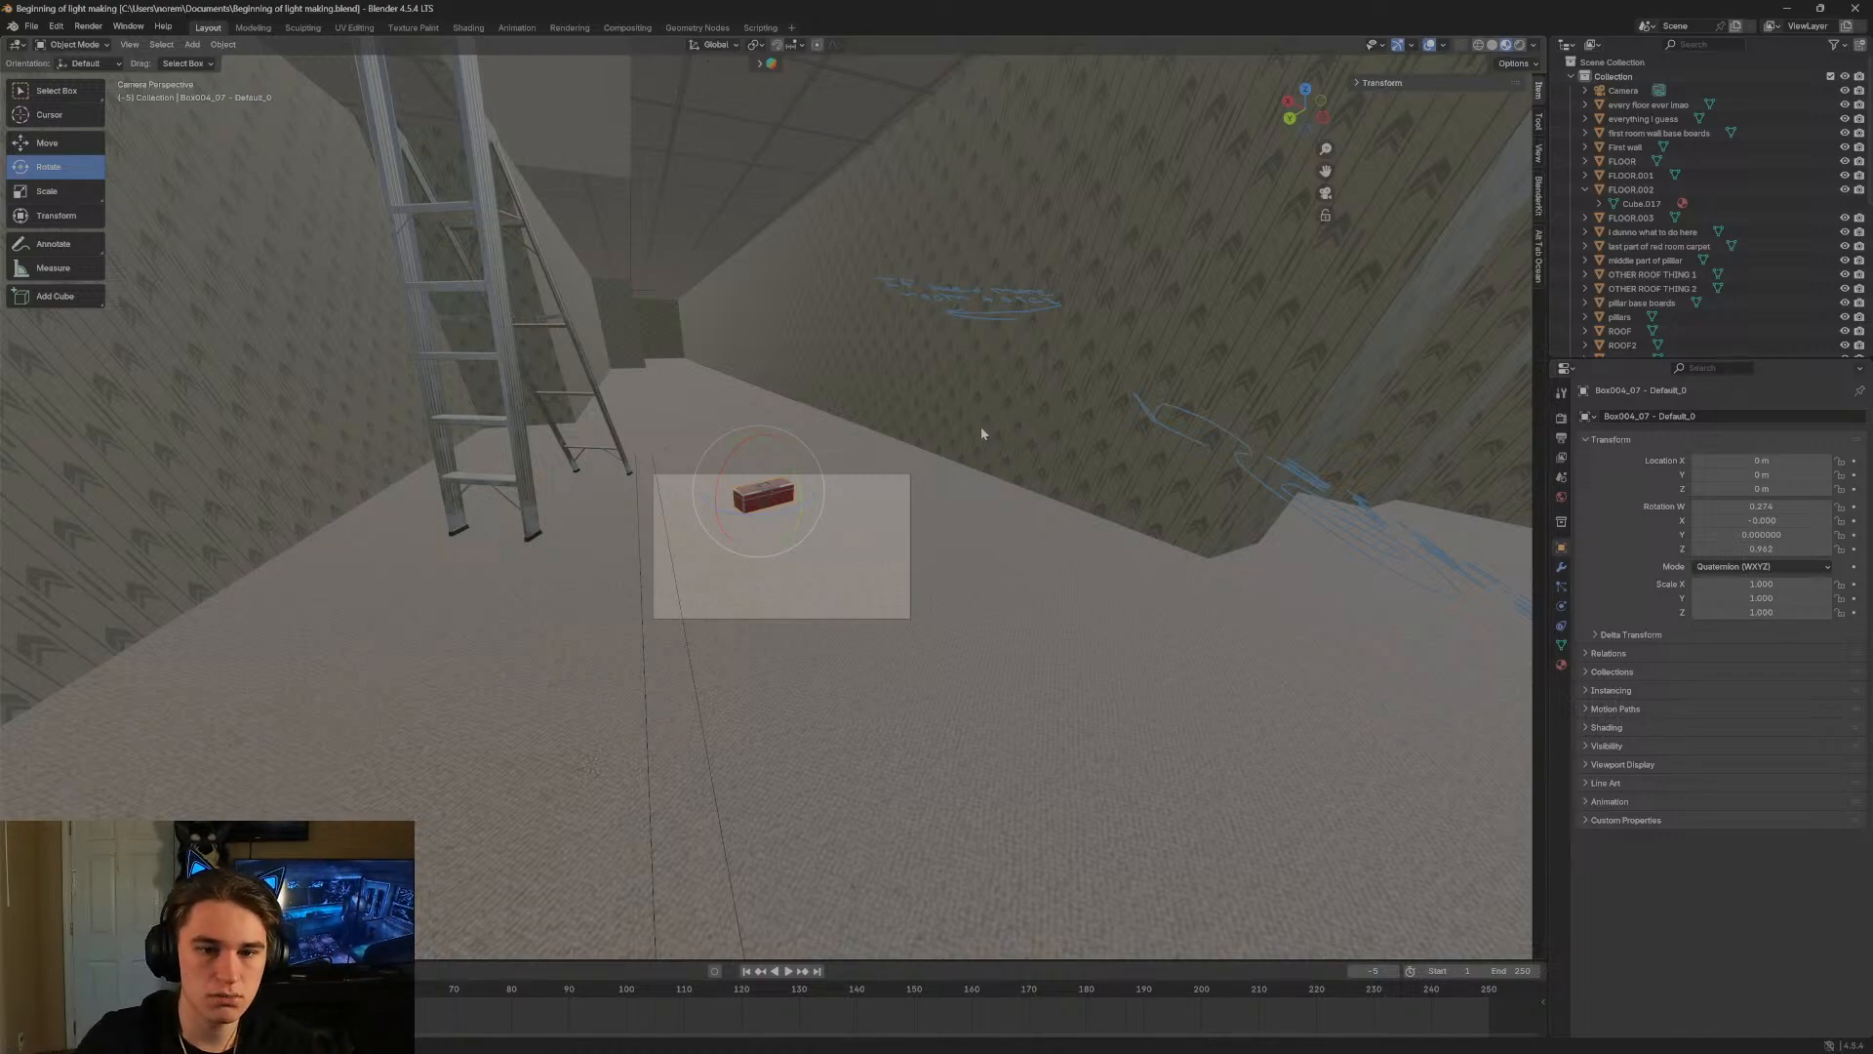
Select the carpeted hallway floor object and enter Edit Mode with edge selection.
{"action": "key", "text": "shift+grave"}
{"action": "key", "text": "w"}
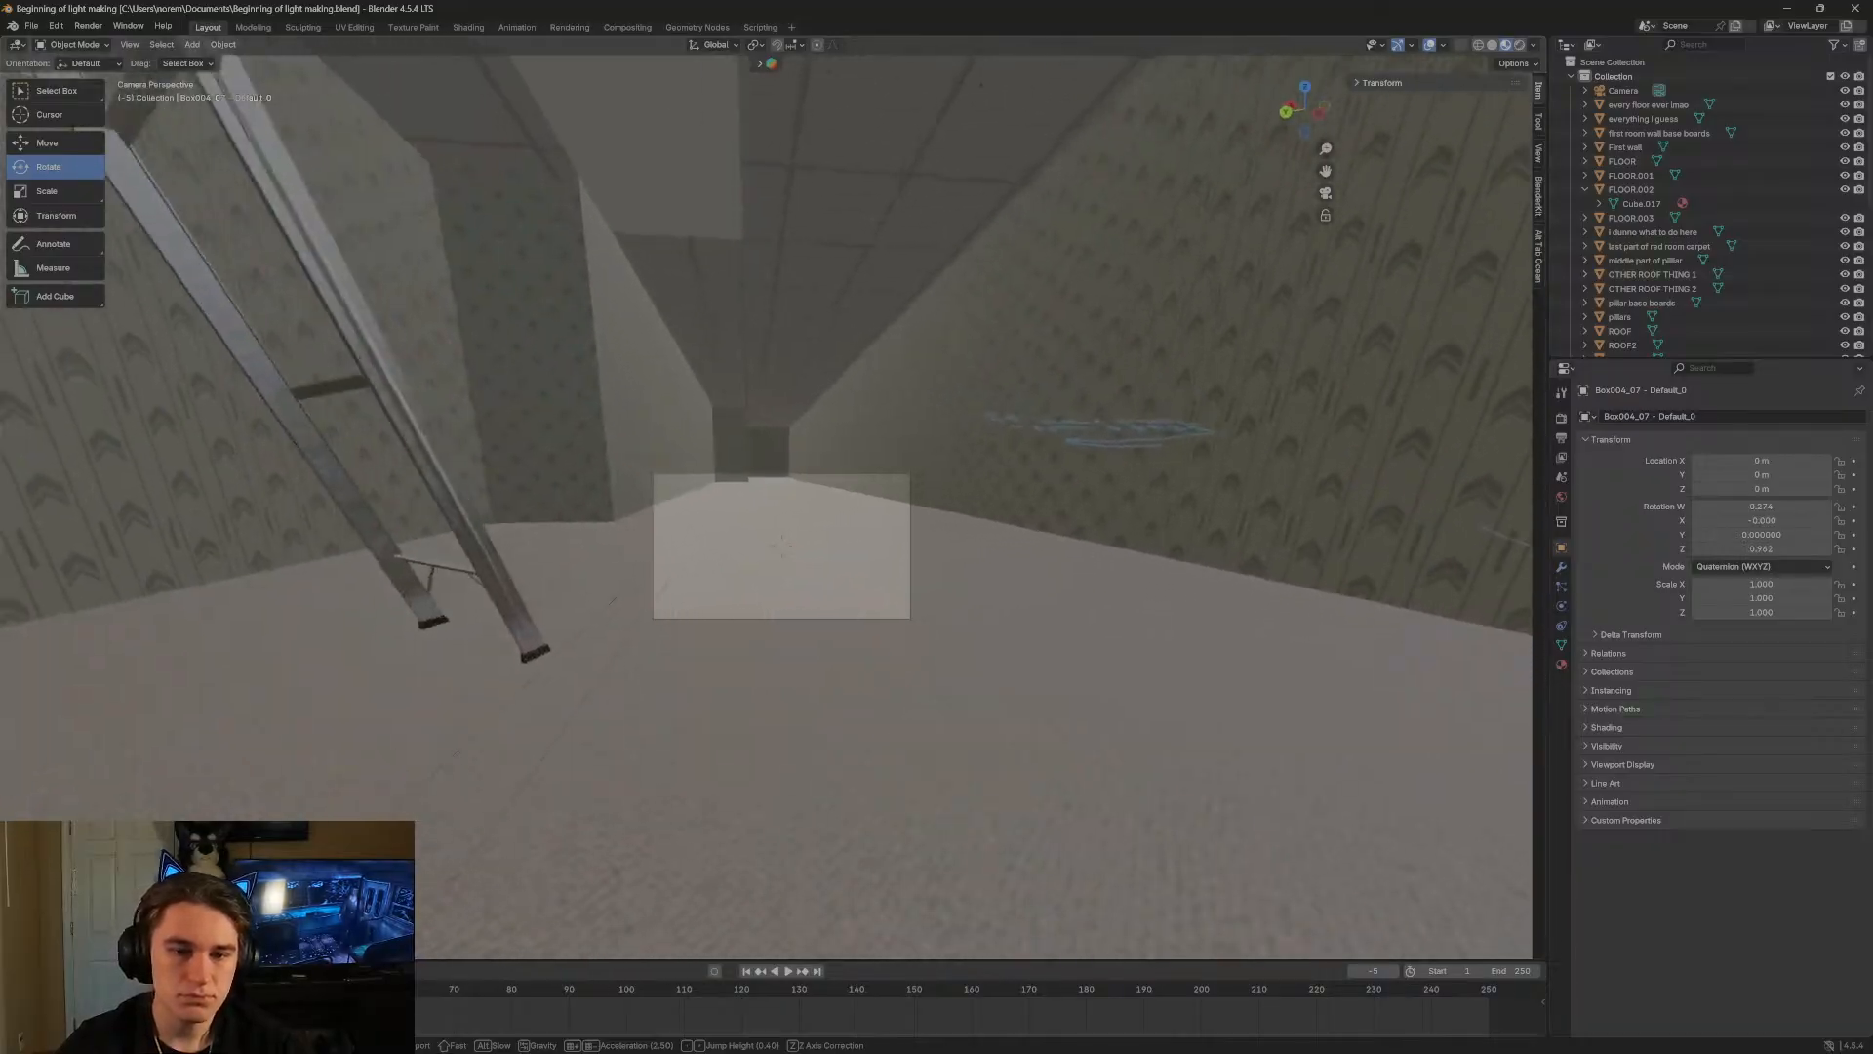
{"action": "left_click", "coordinate": [796, 503]}
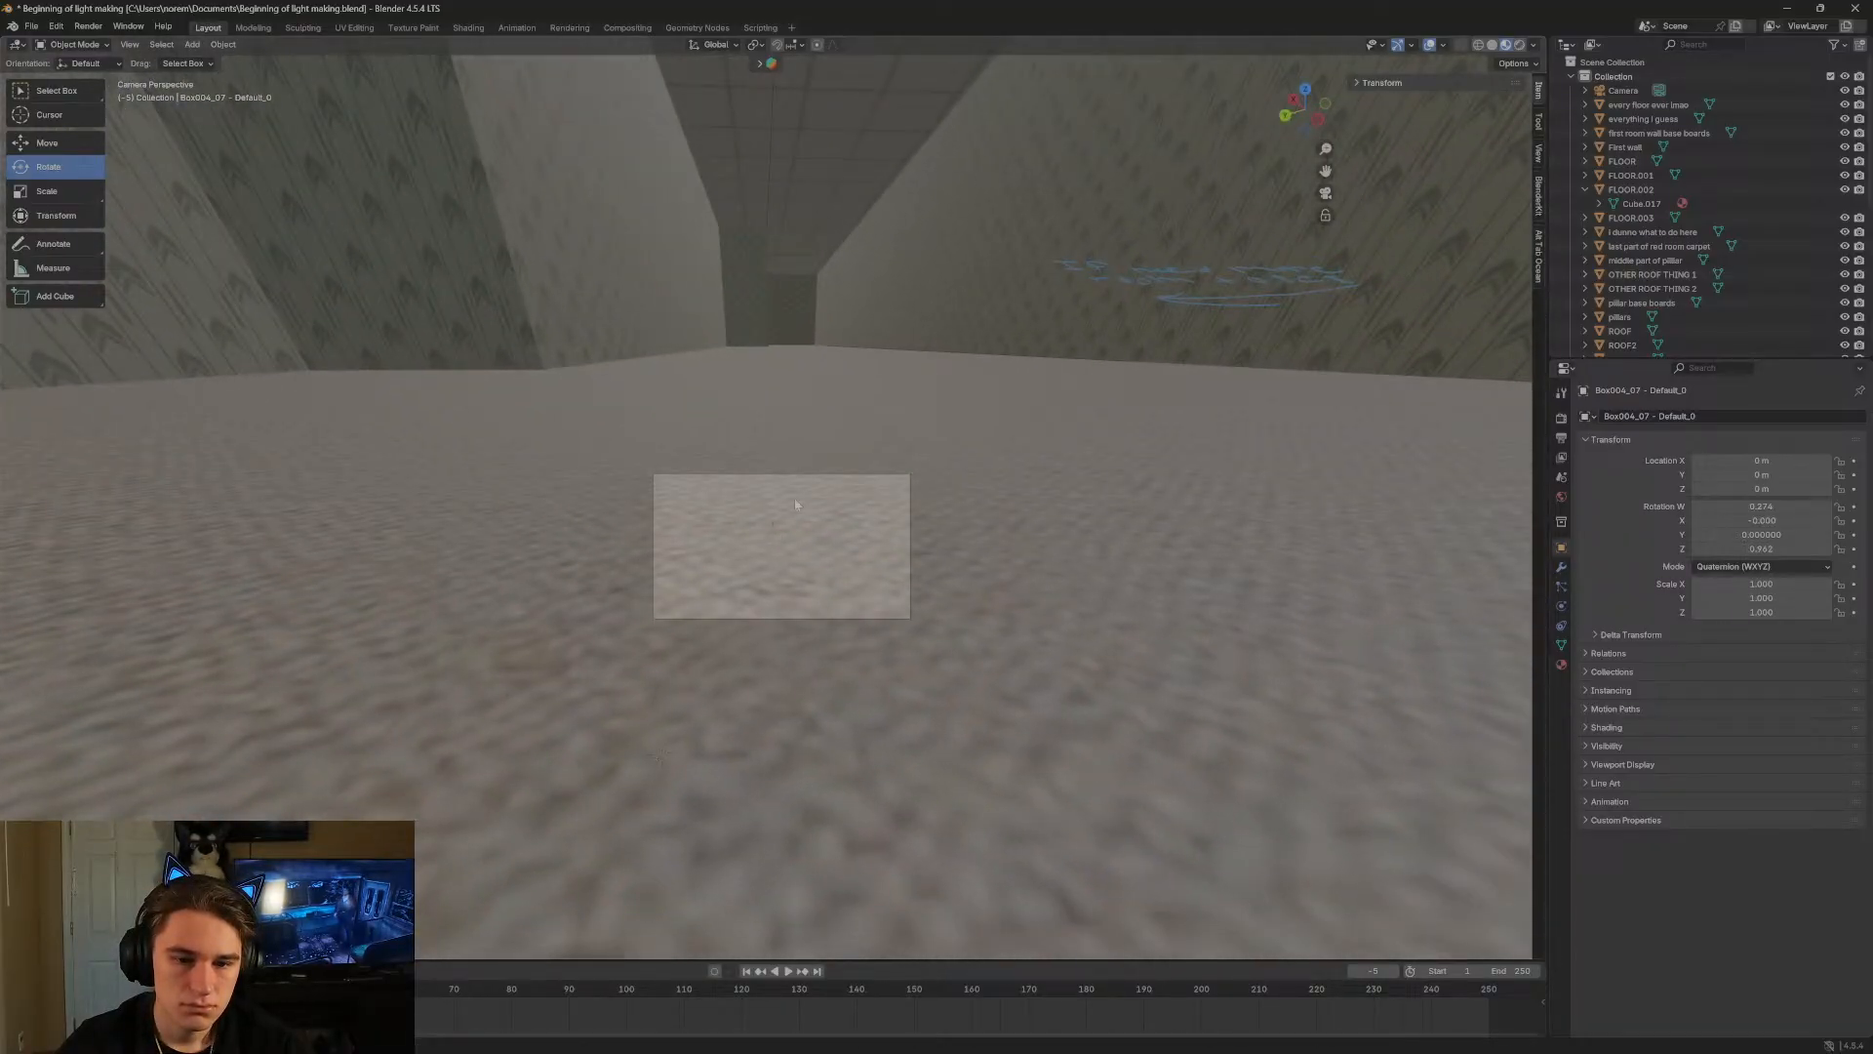
{"action": "left_click", "coordinate": [804, 586]}
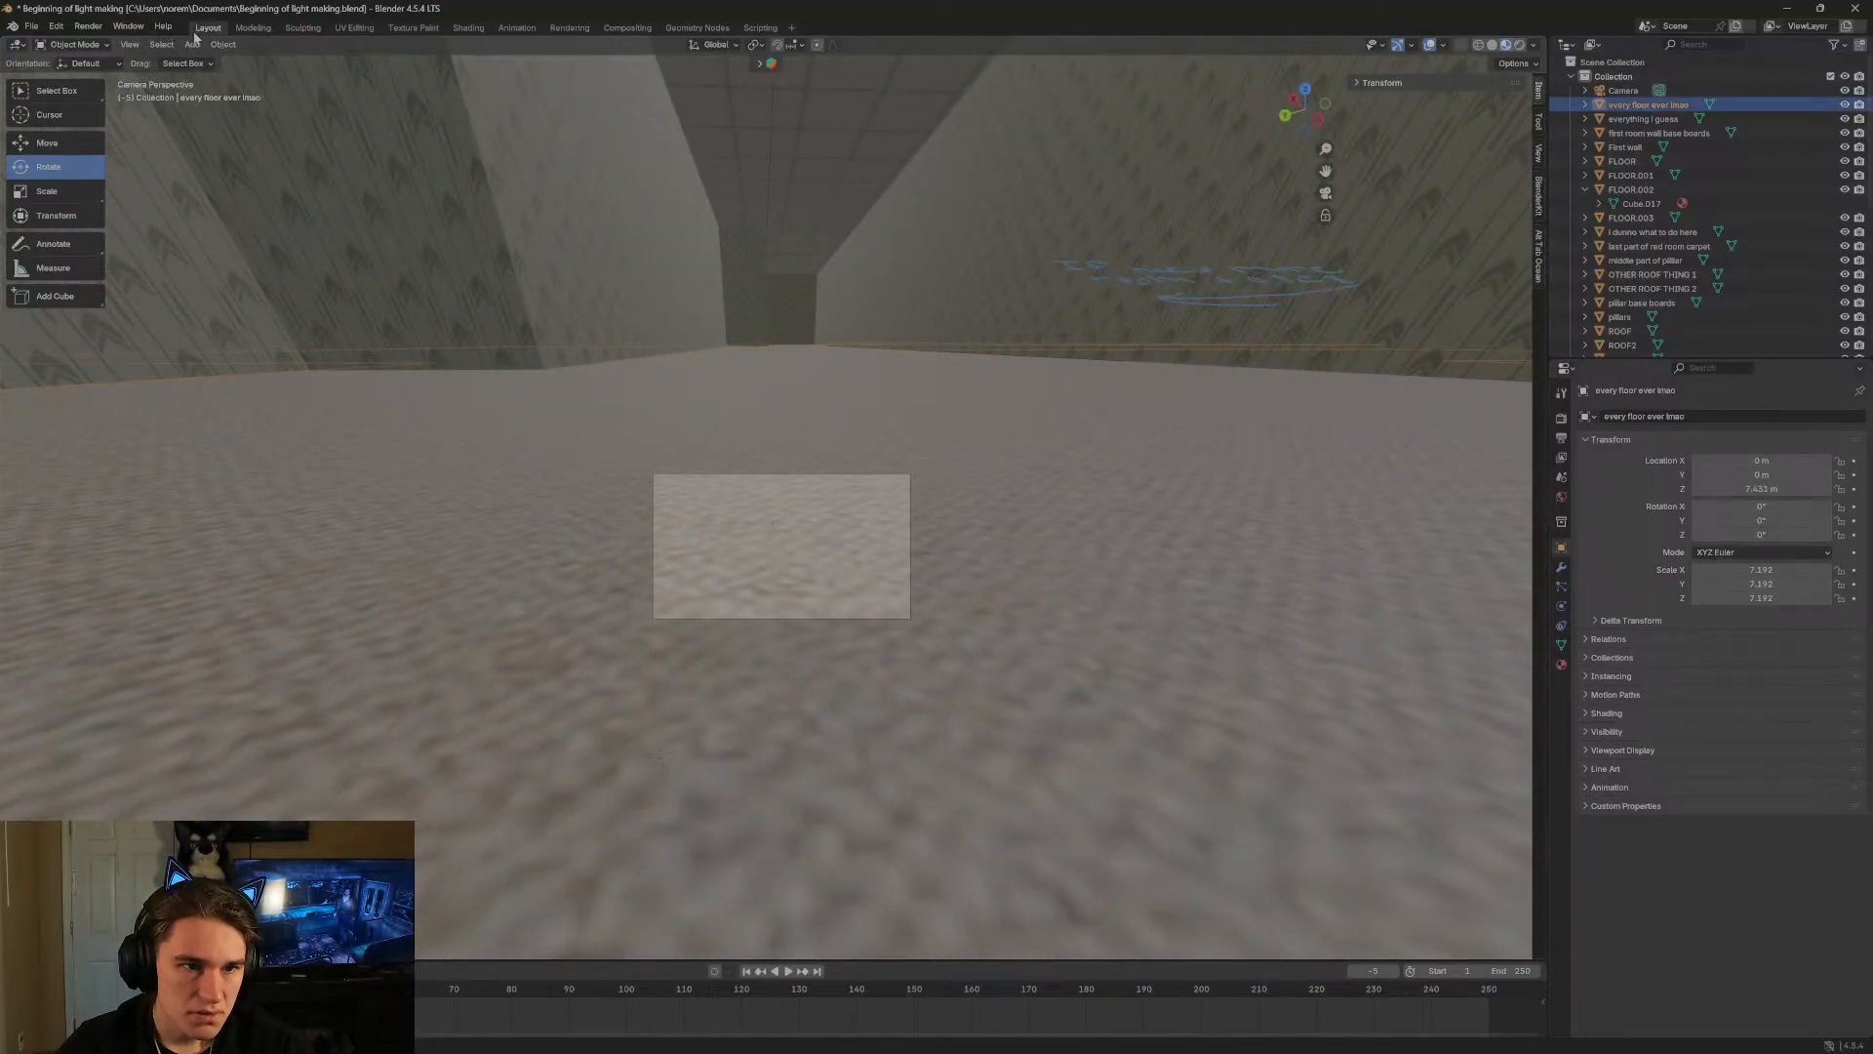
{"action": "left_click", "coordinate": [90, 44]}
{"action": "left_click", "coordinate": [86, 75]}
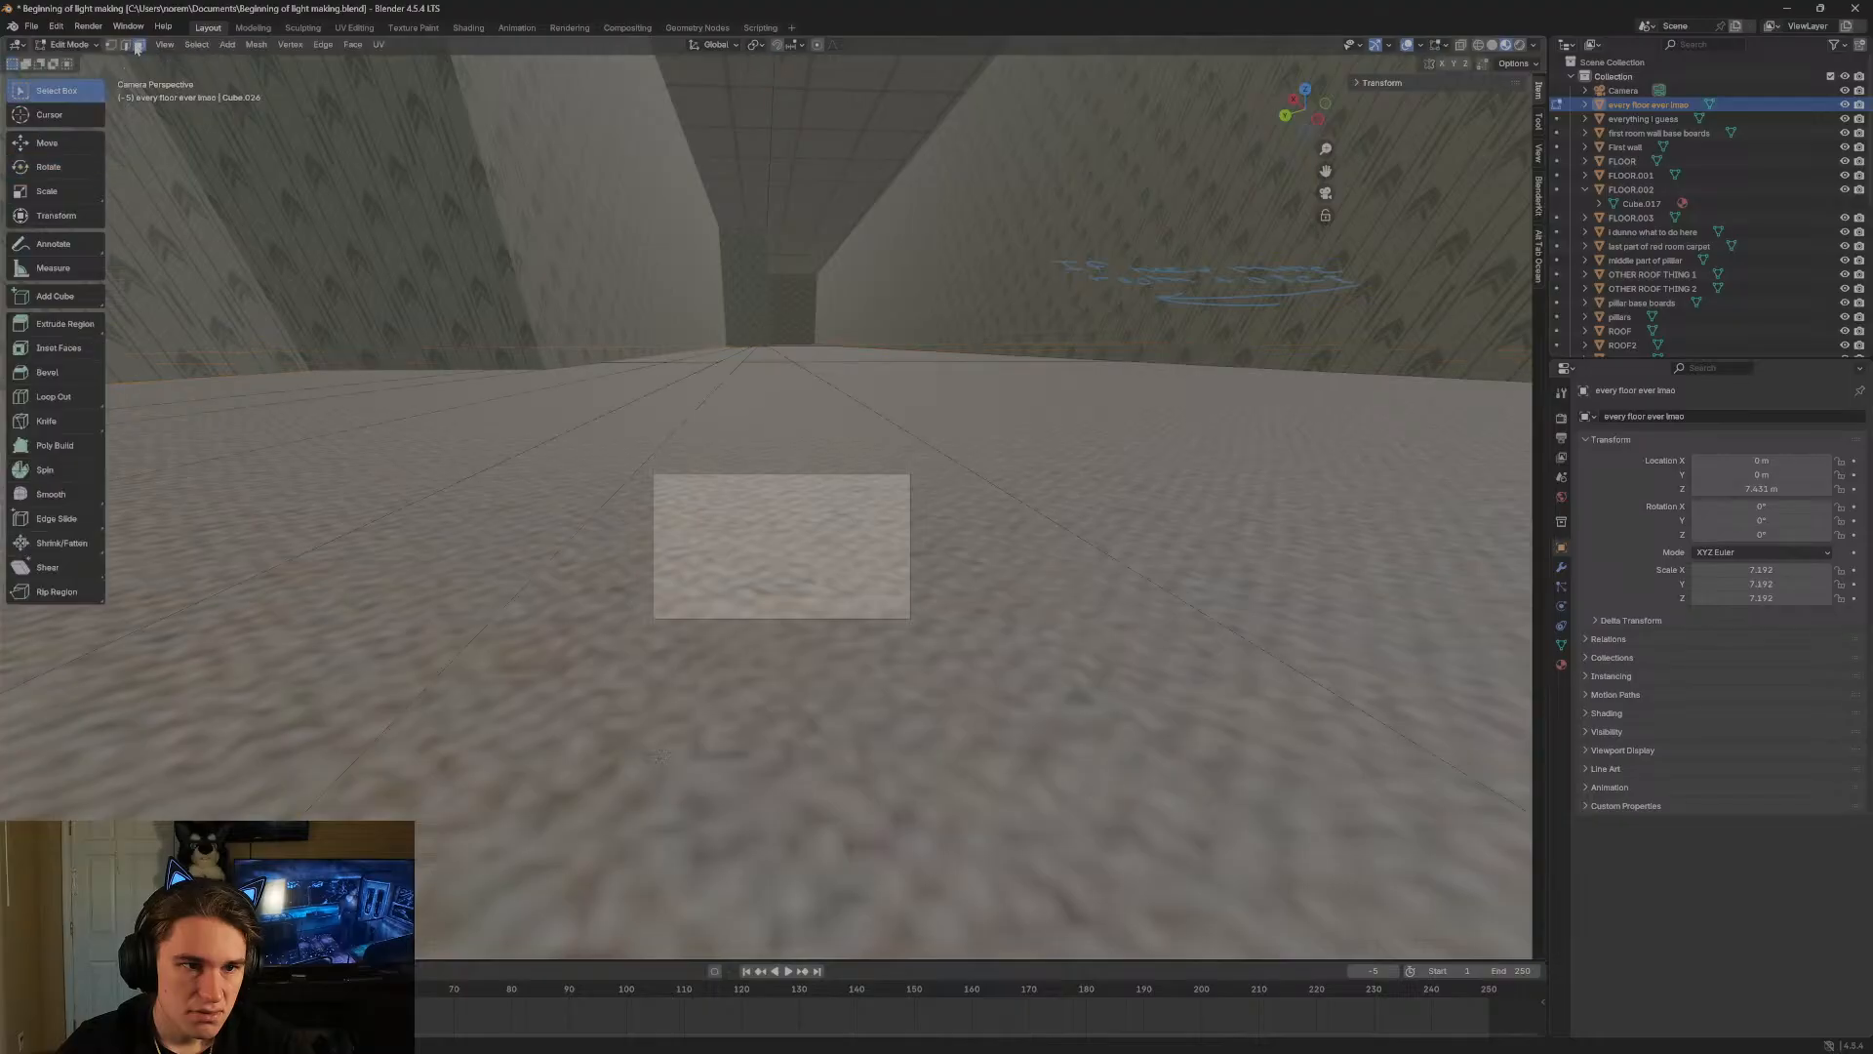
{"action": "left_click", "coordinate": [127, 46]}
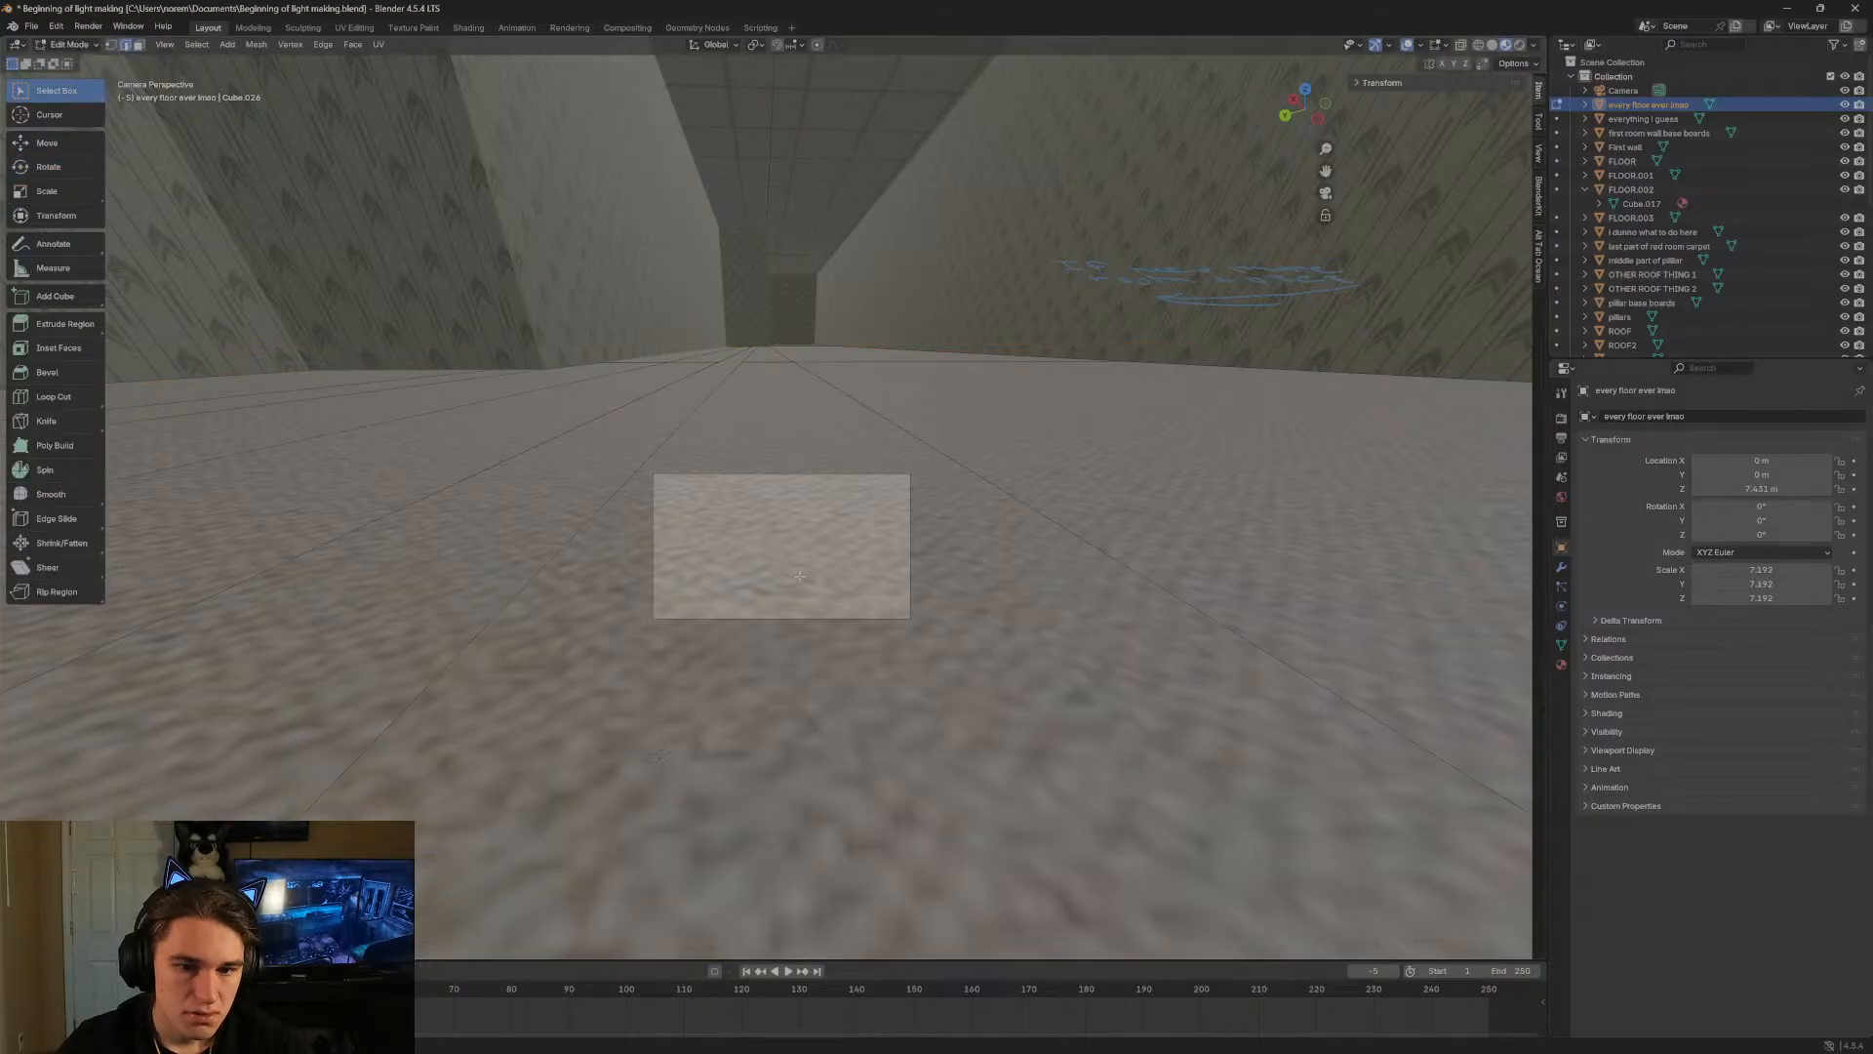
Examine the row of wooden studs and the floor edges beneath it from both sides.
{"action": "key", "text": "shift+grave"}
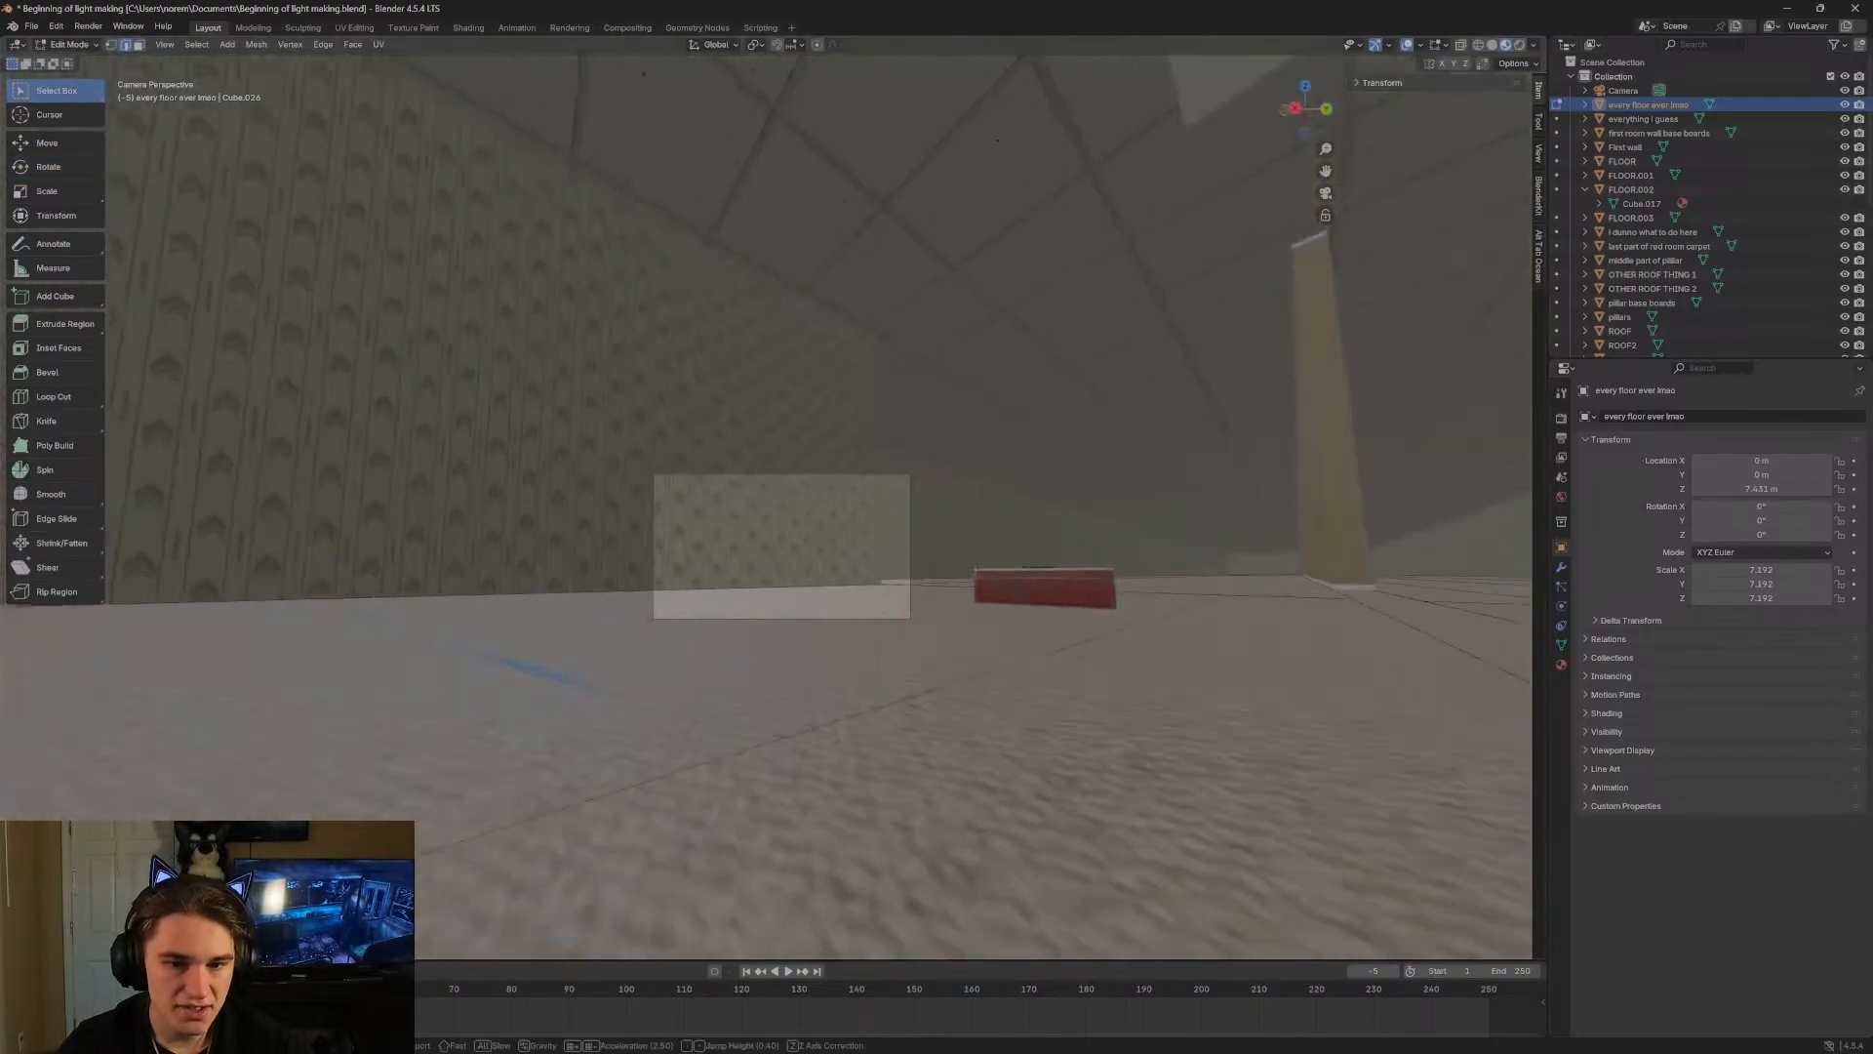
{"action": "key", "text": "w"}
{"action": "key", "text": "d"}
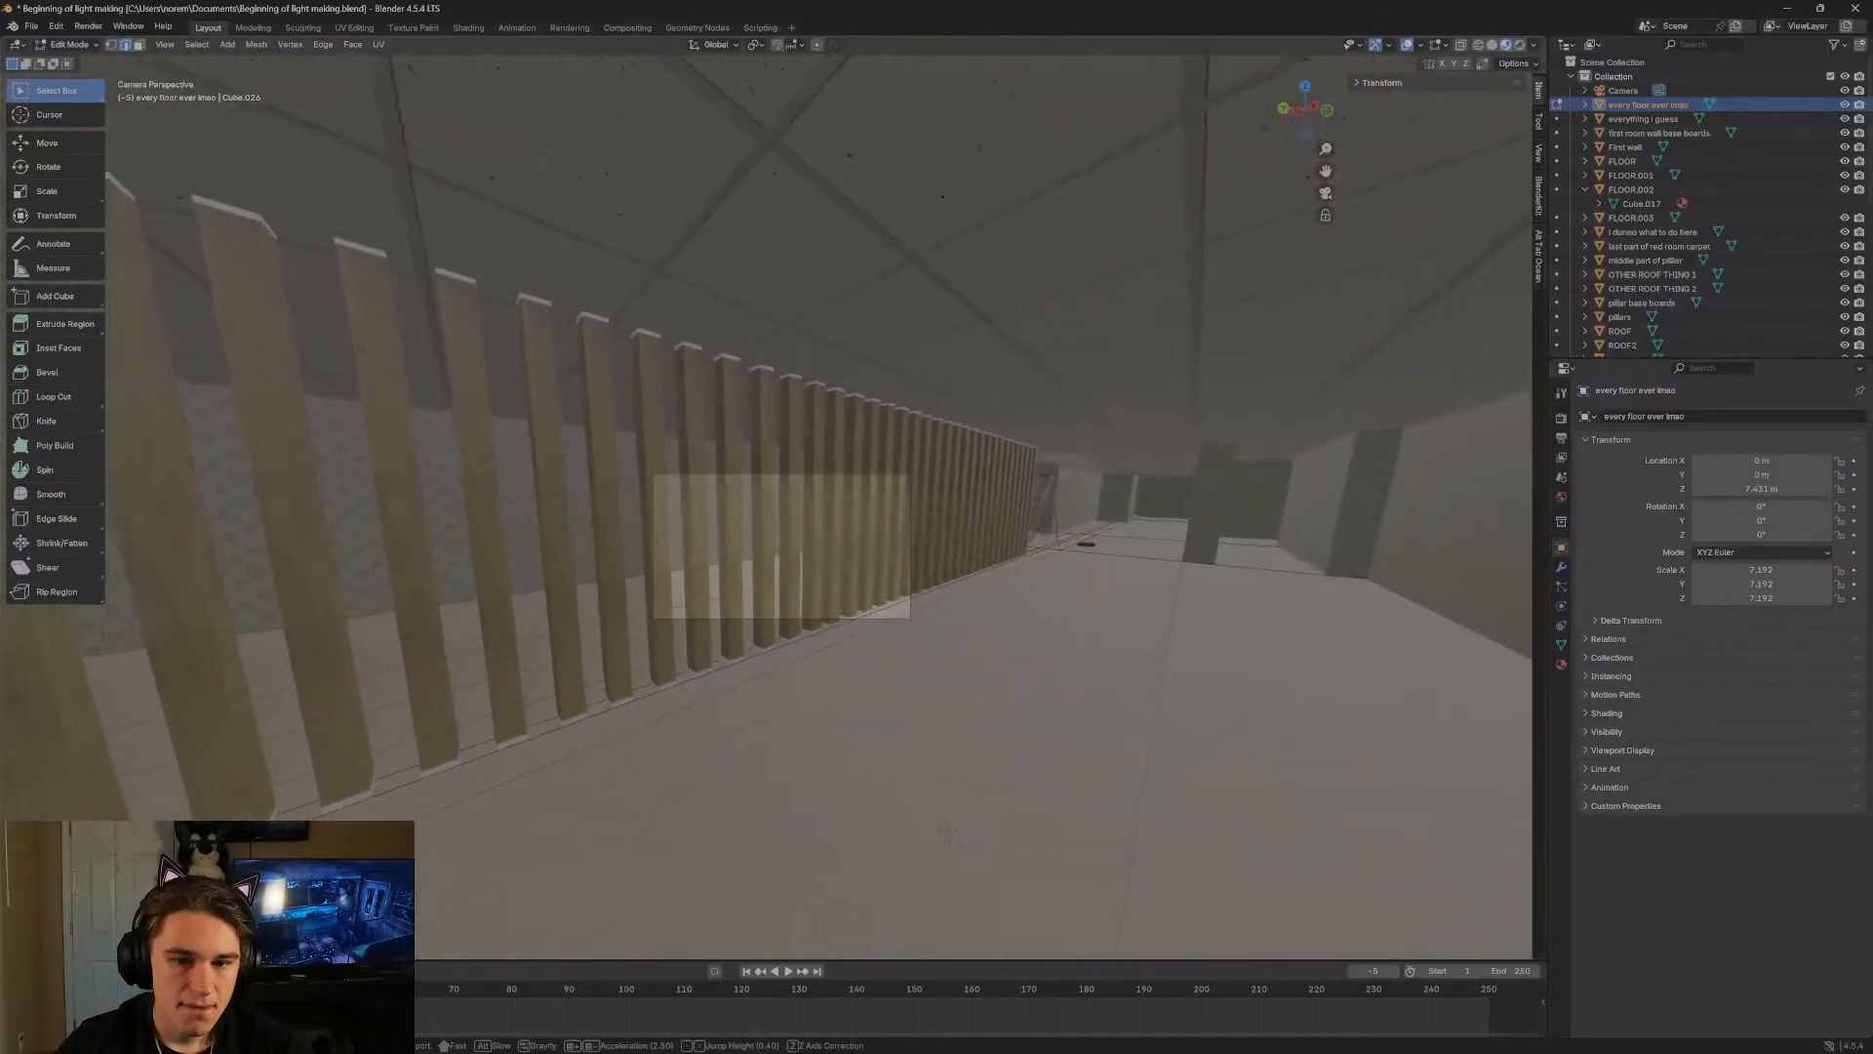
{"action": "key", "text": "w"}
{"action": "left_click", "coordinate": [847, 608]}
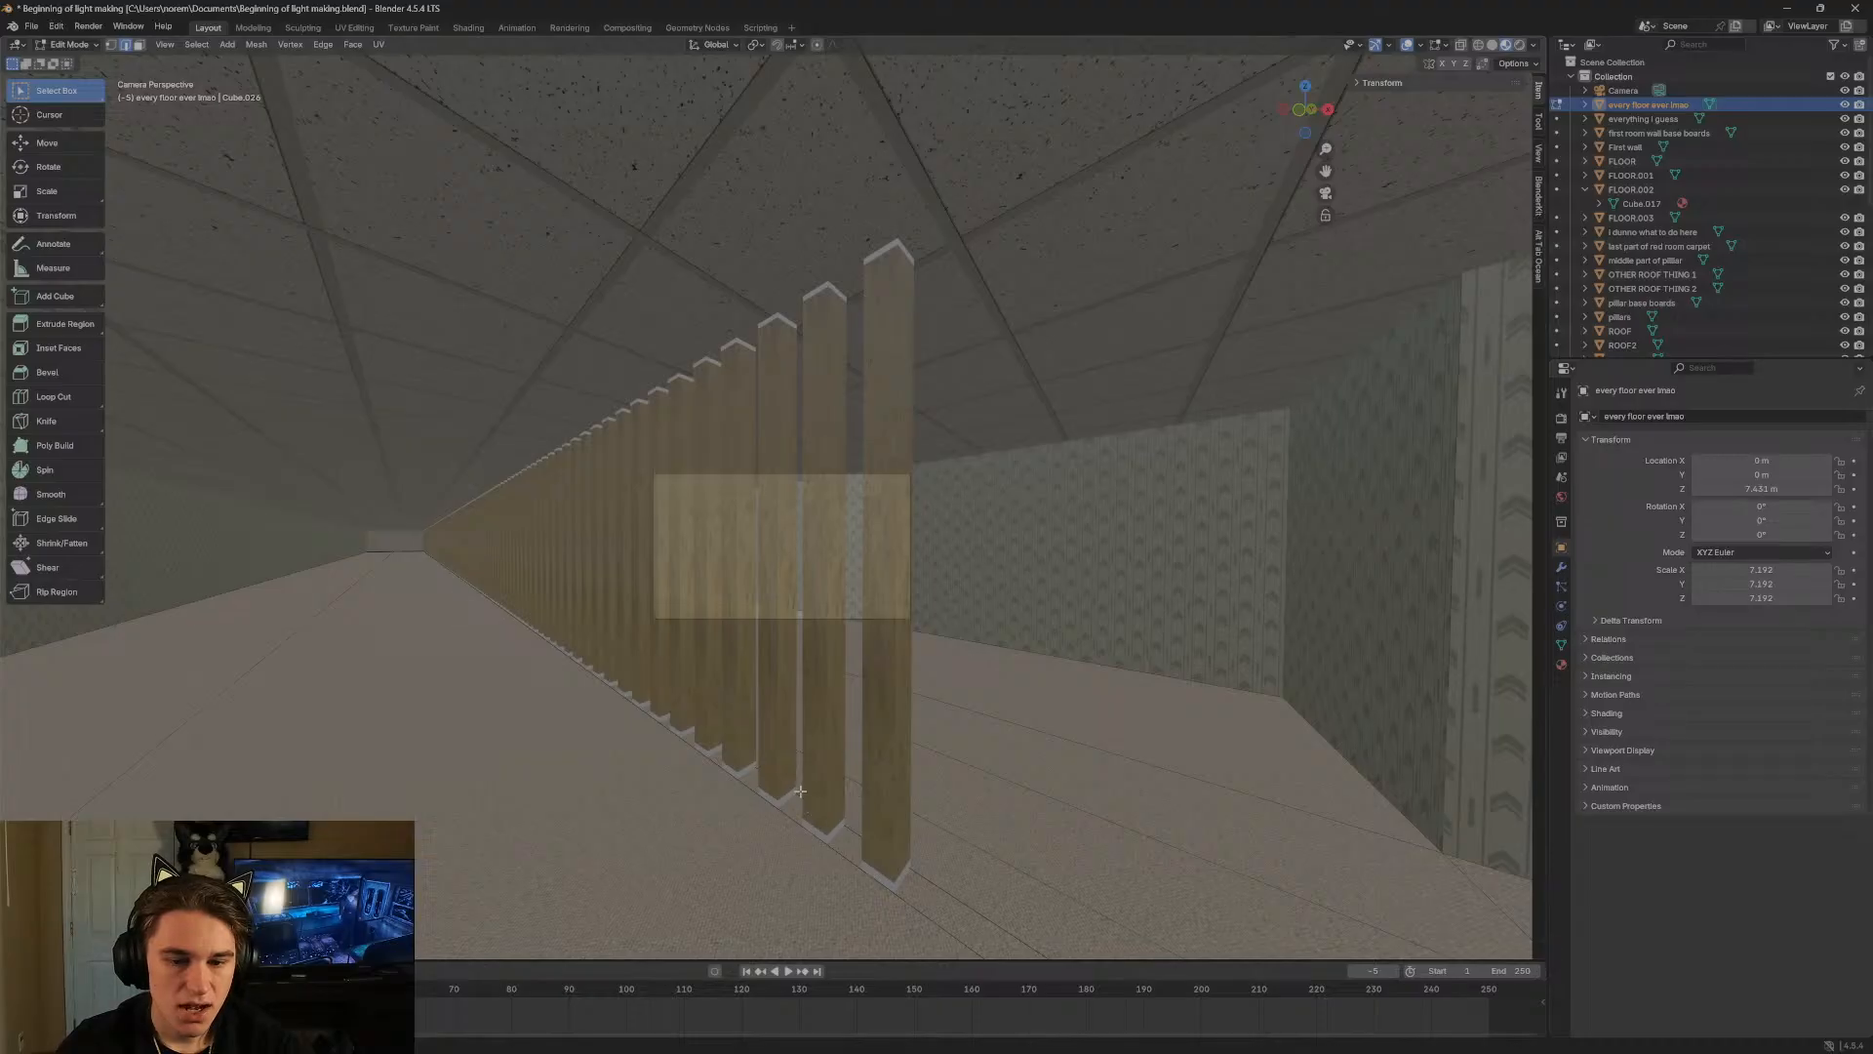
{"action": "key", "text": "shift+grave"}
{"action": "key", "text": "w"}
{"action": "key", "text": "a"}
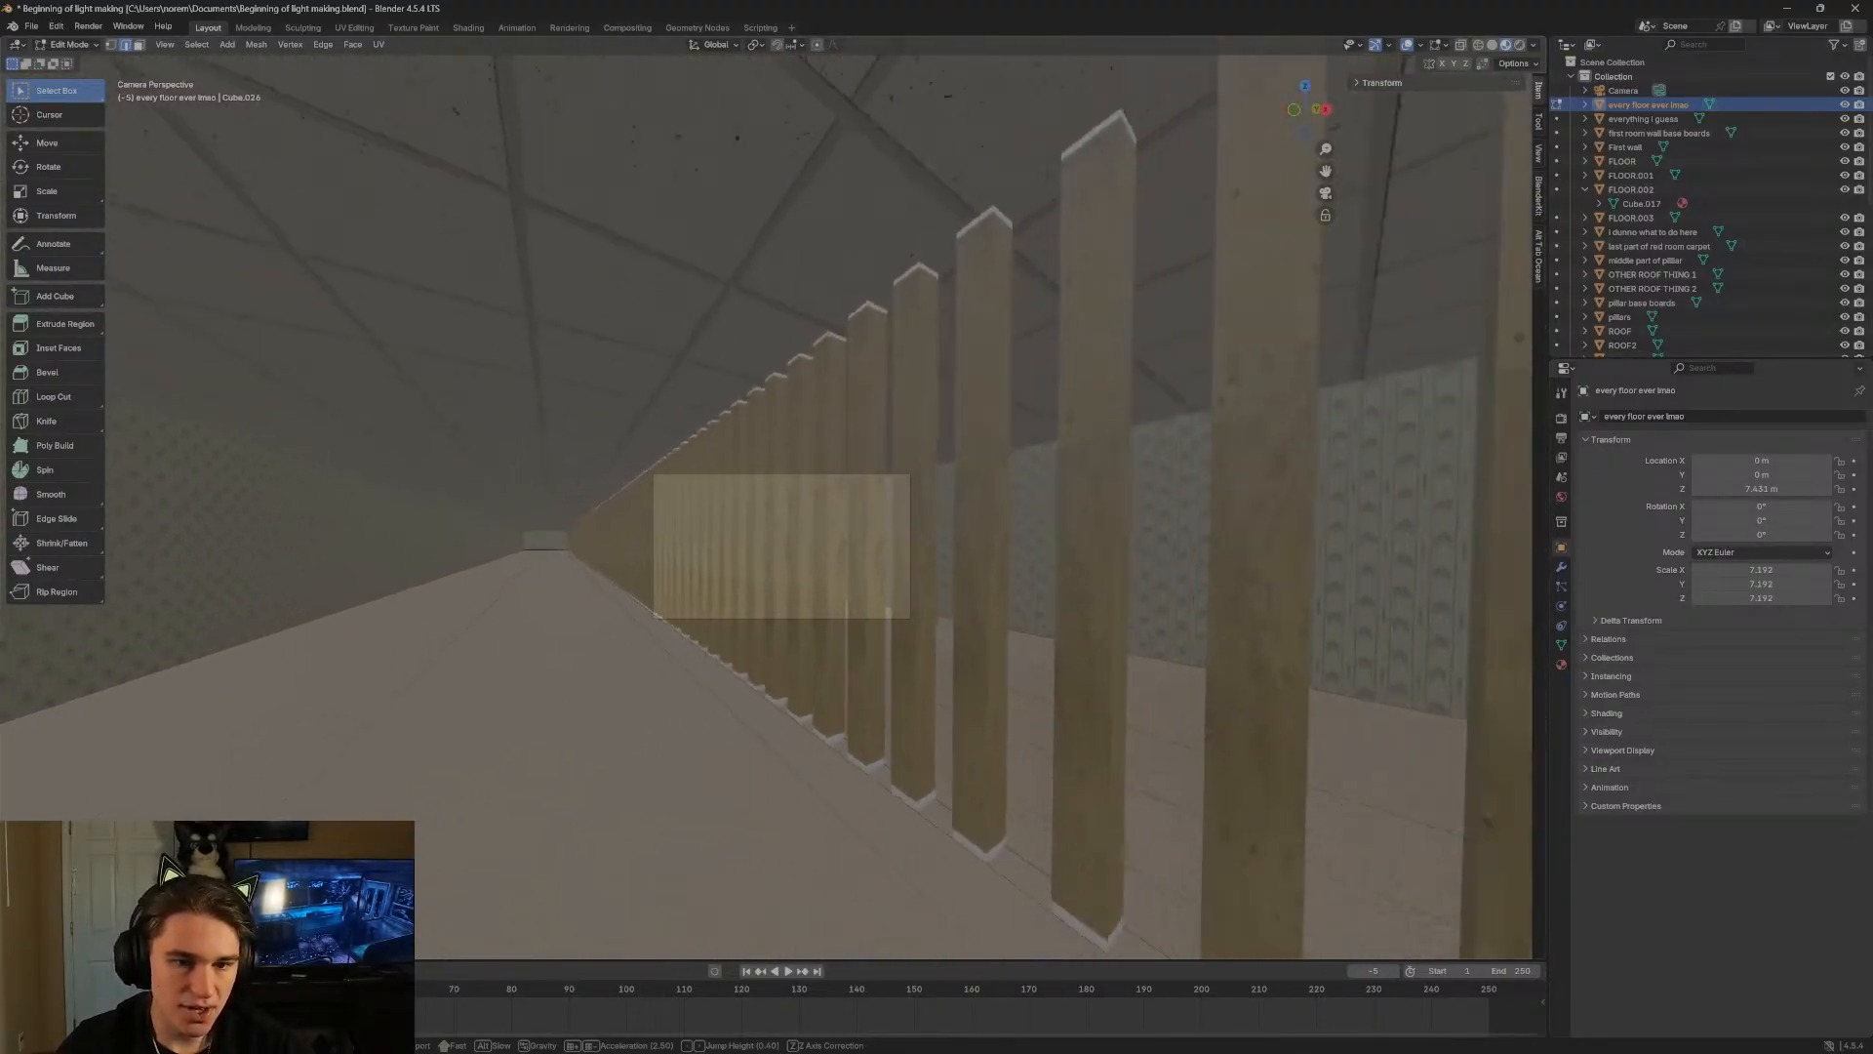
{"action": "key", "text": "a"}
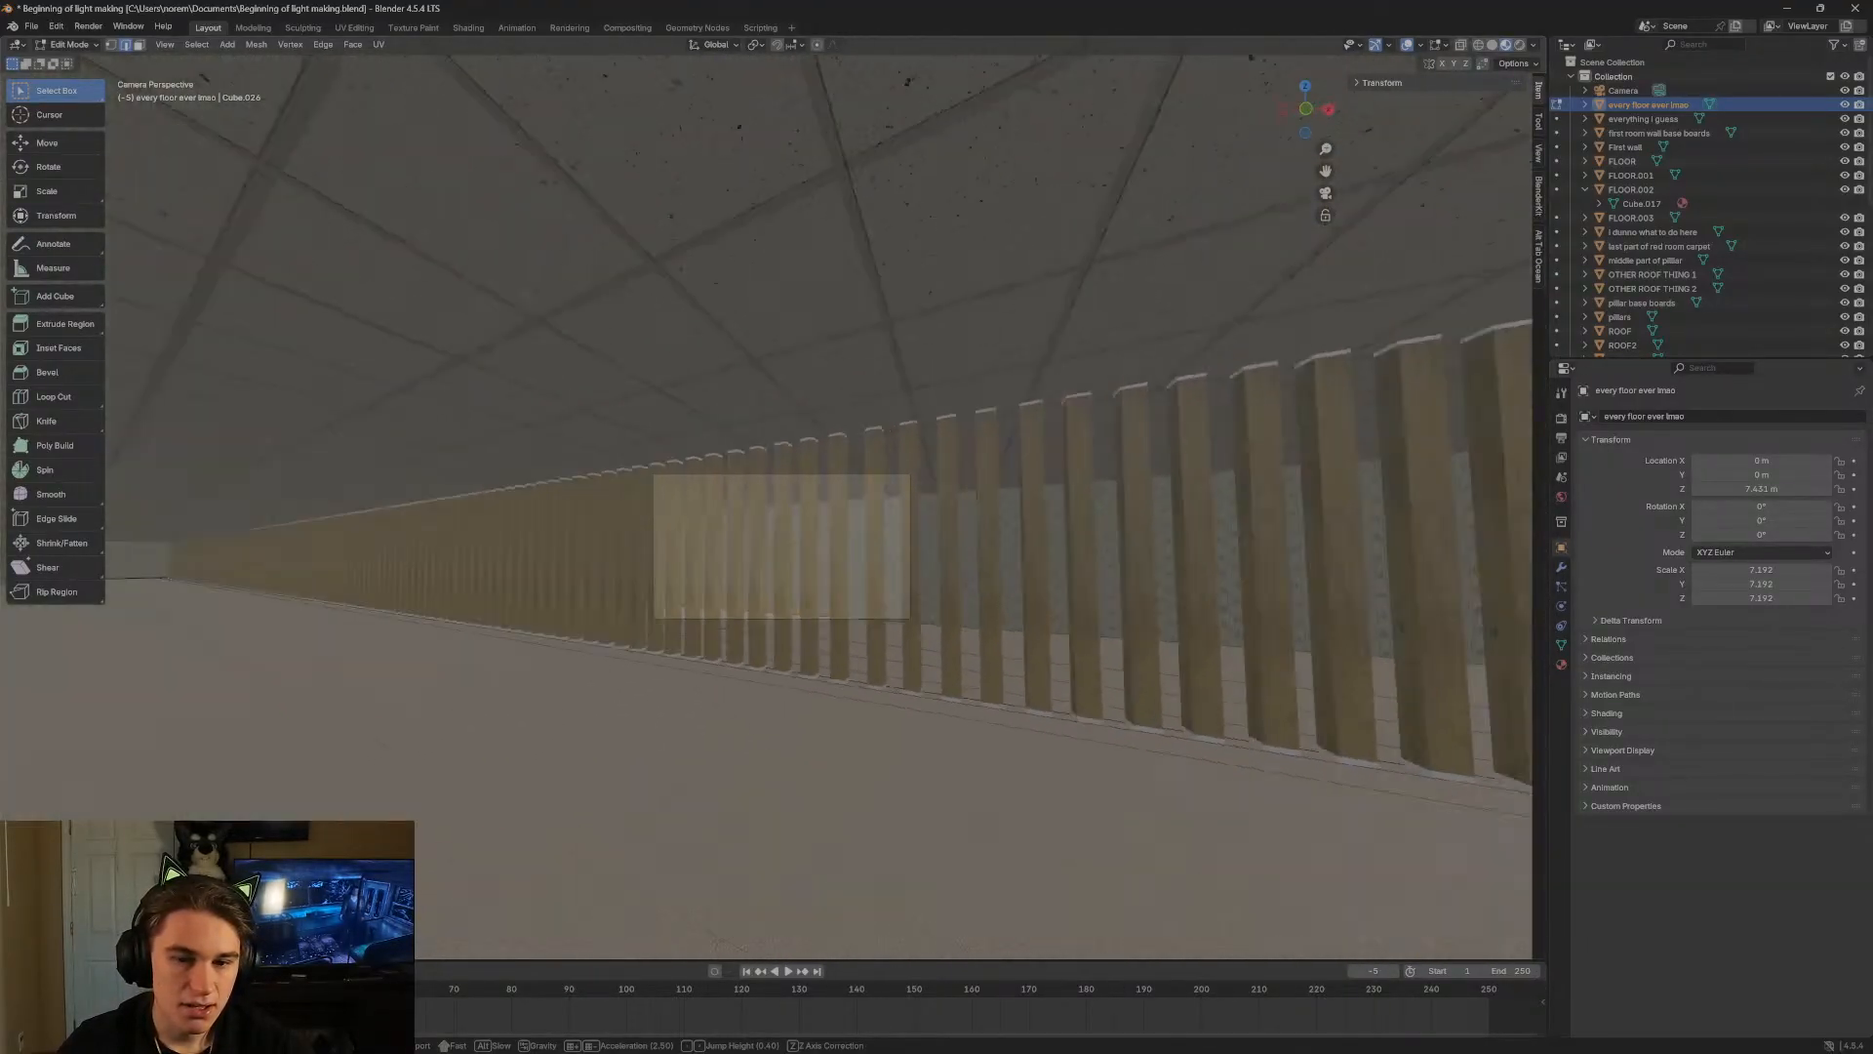
{"action": "key", "text": "a"}
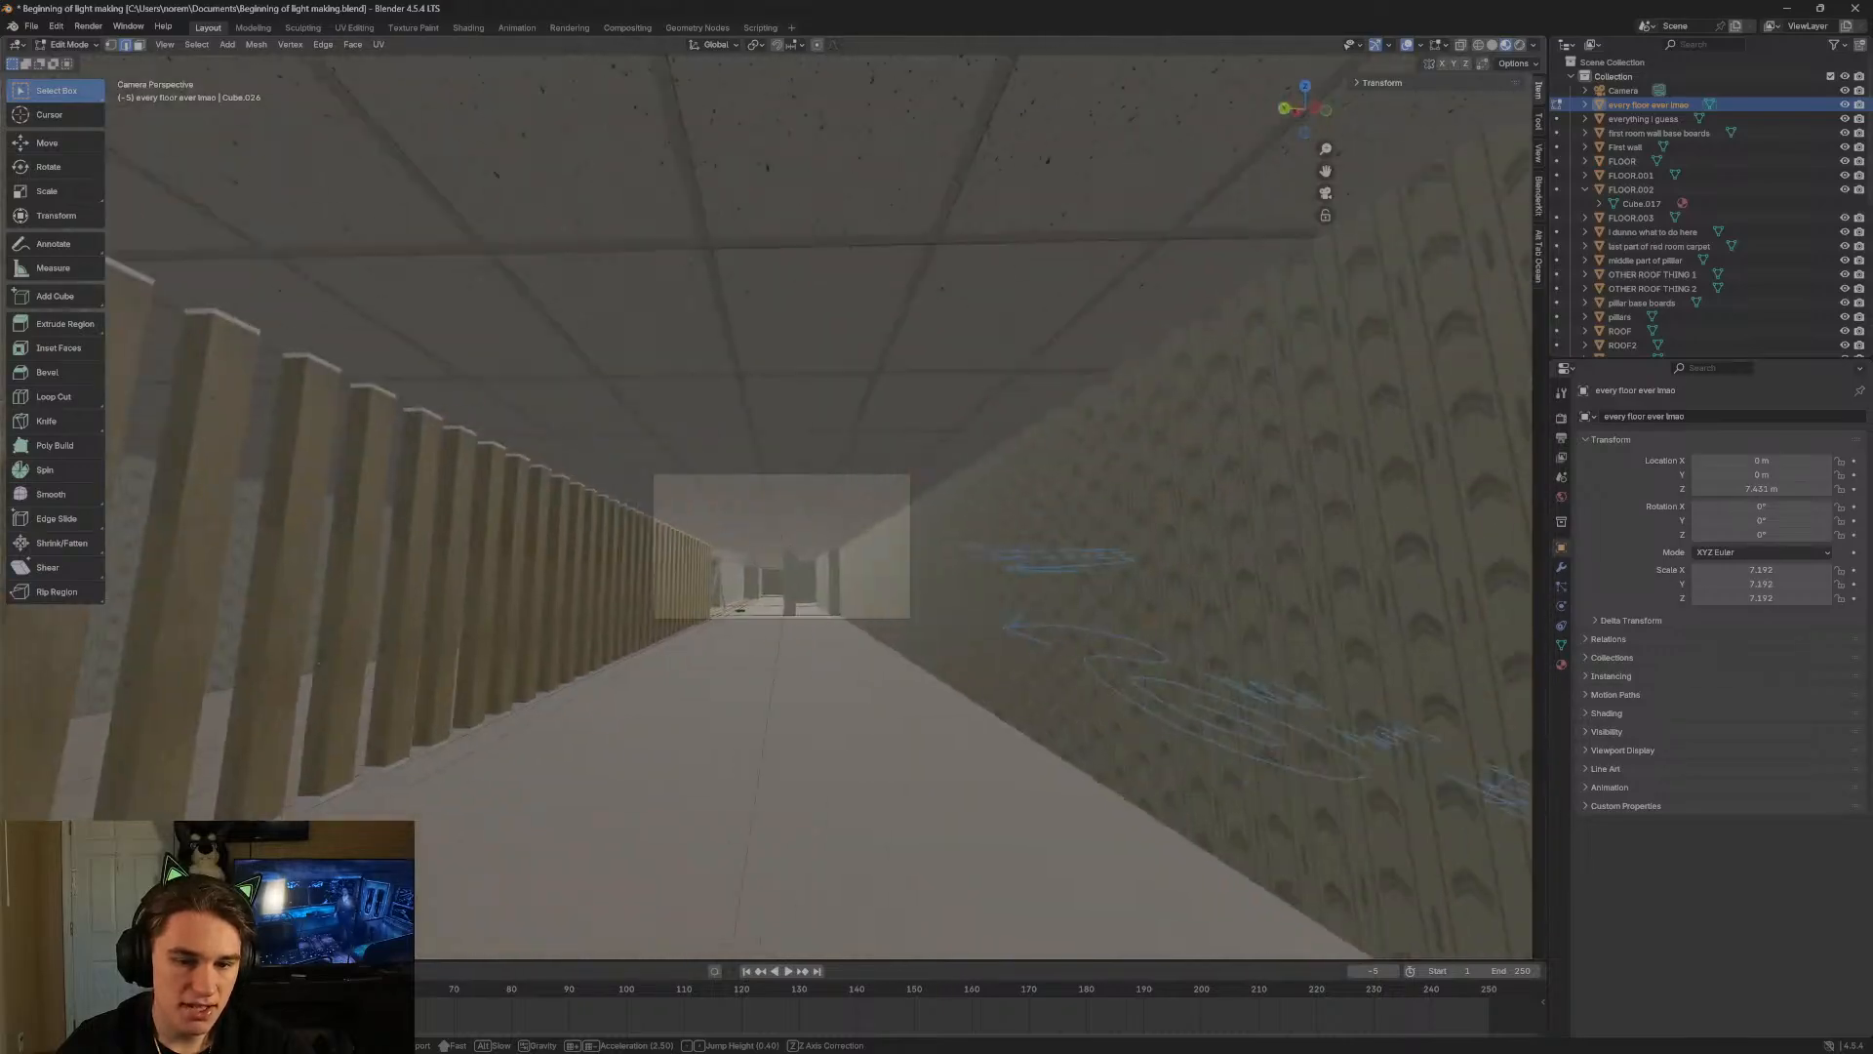
Walk the hallway from the ladder to the far end and back, checking the floor geometry, stud row and wallpapered walls.
{"action": "key", "text": "w"}
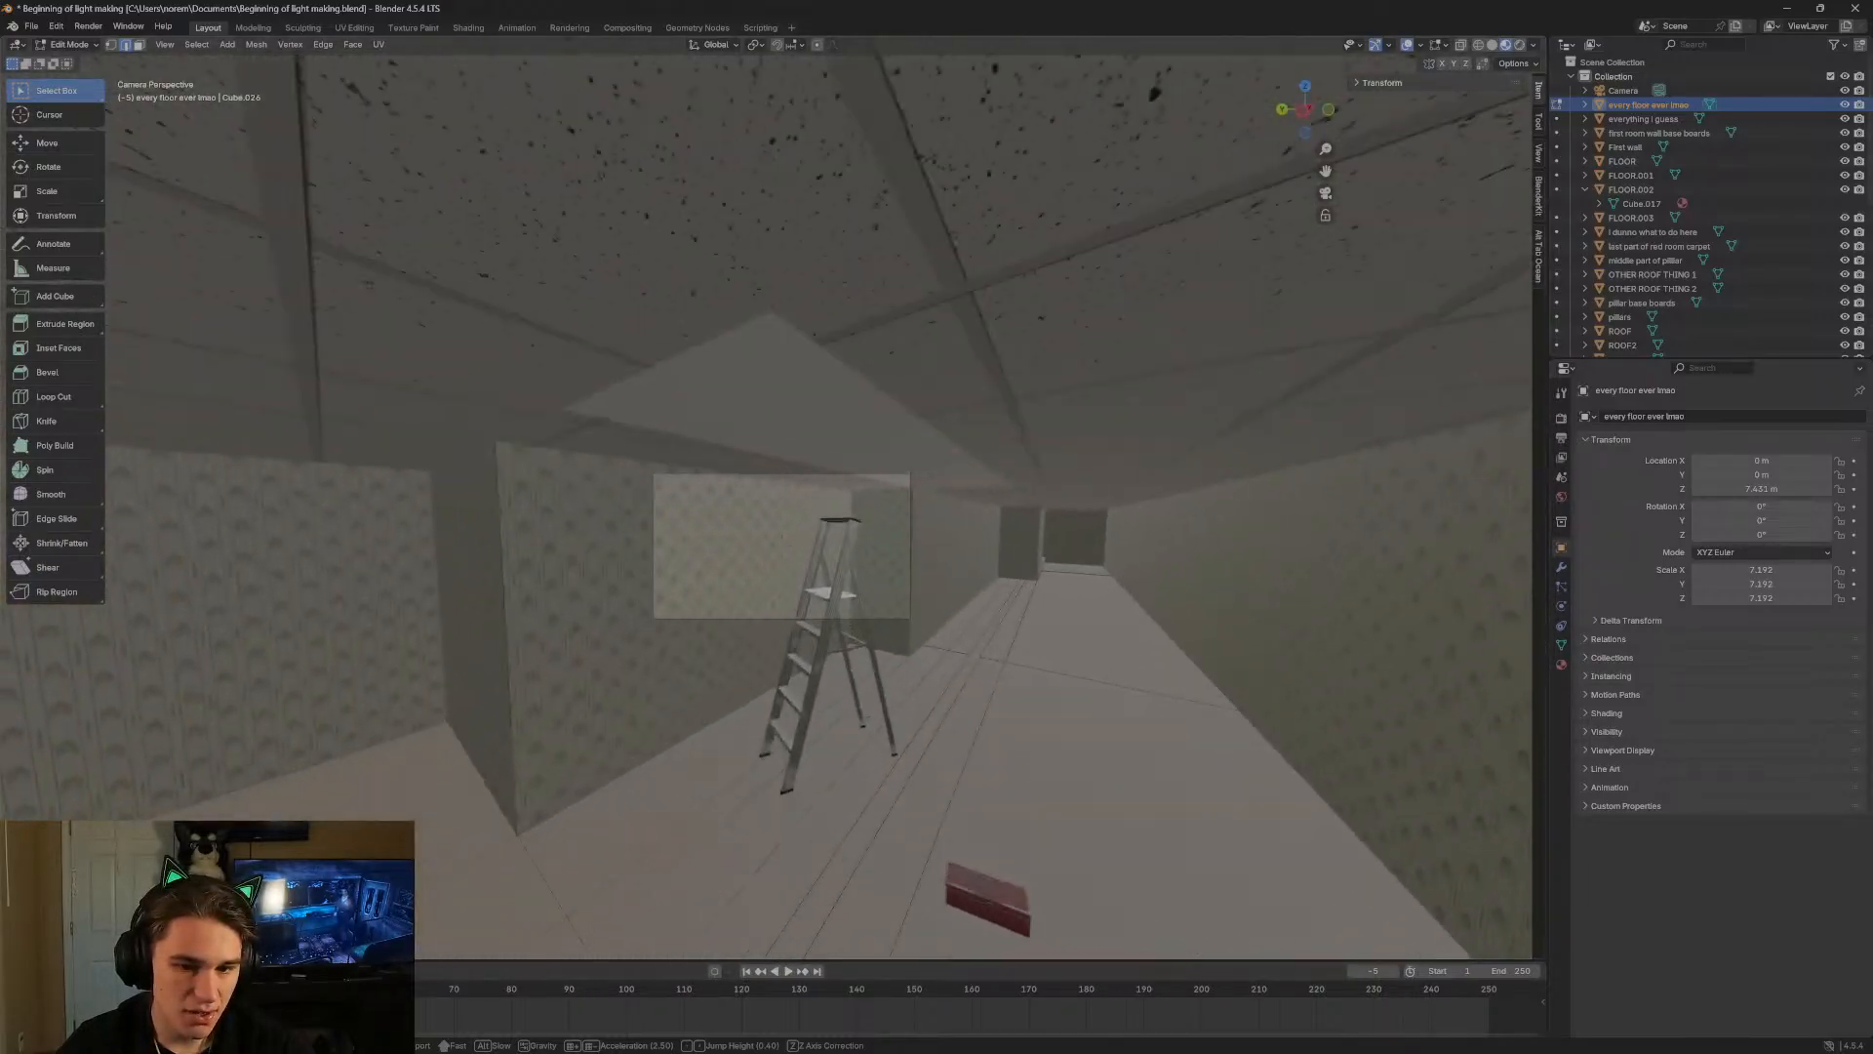
{"action": "key", "text": "w"}
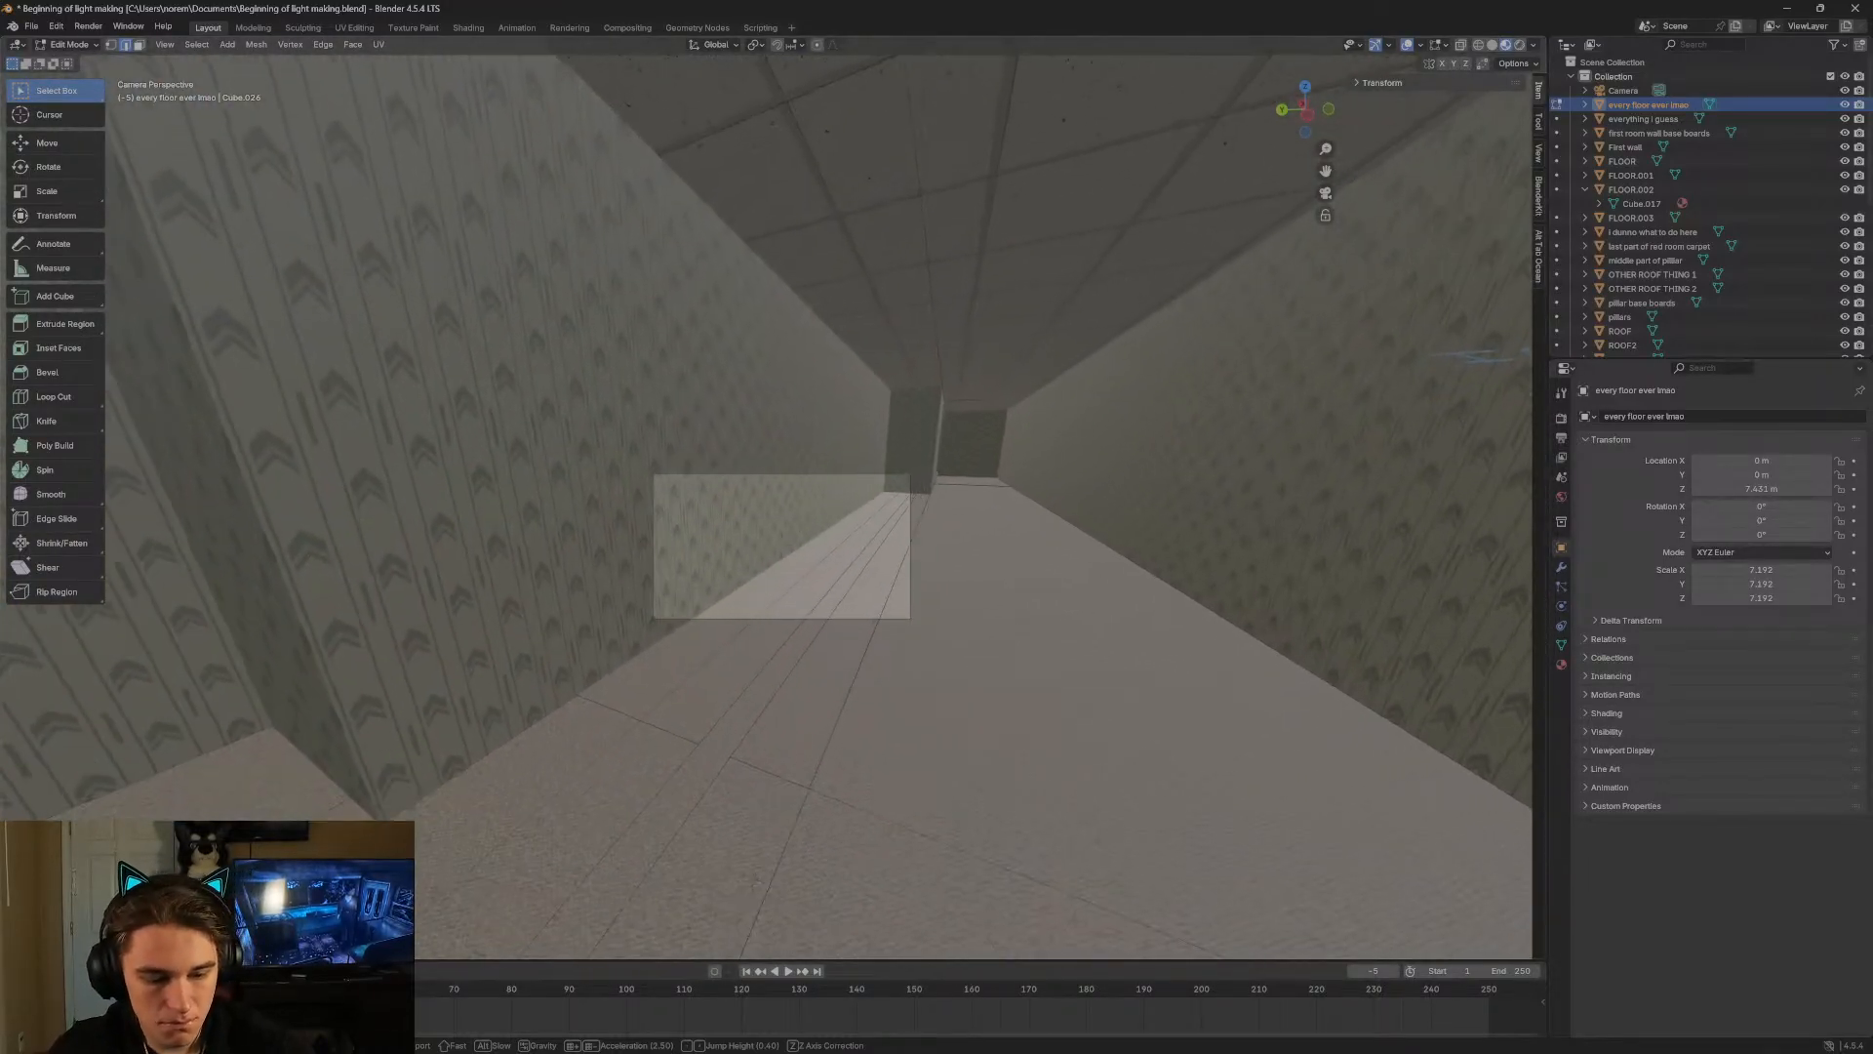
{"action": "key", "text": "s"}
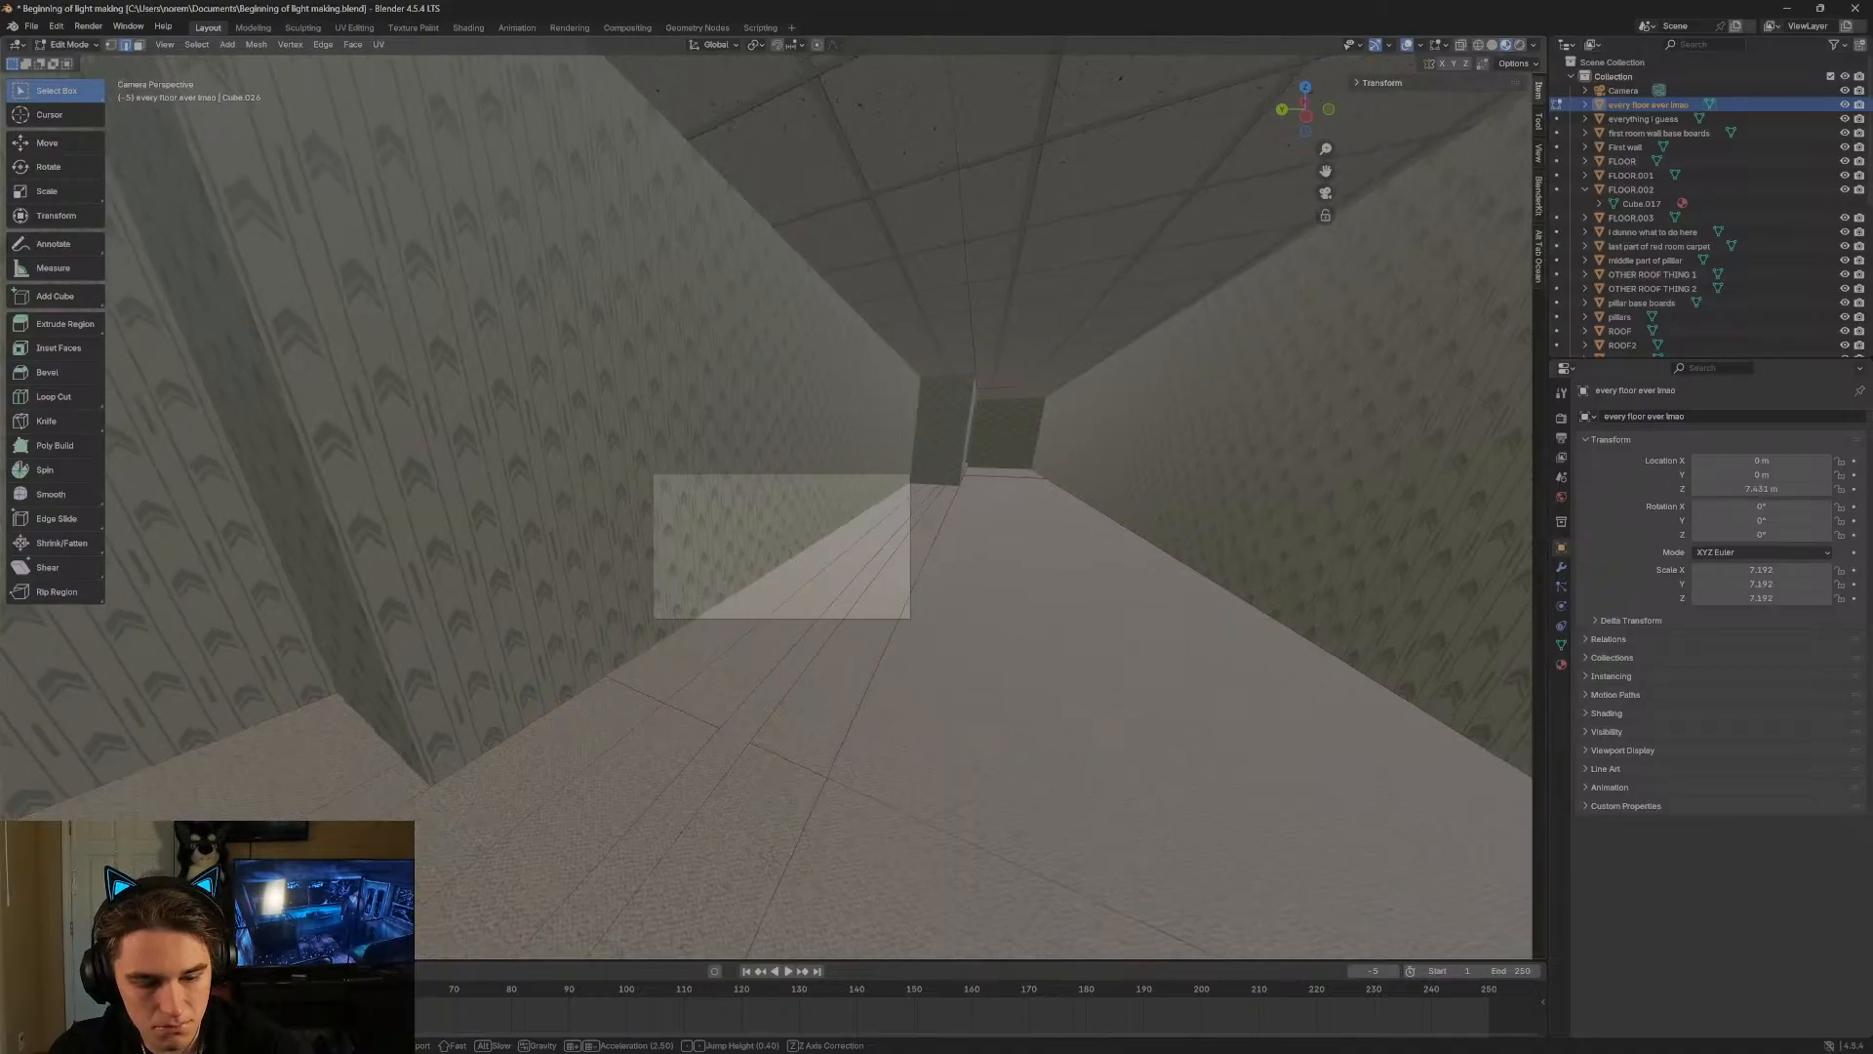
{"action": "key", "text": "shift+w"}
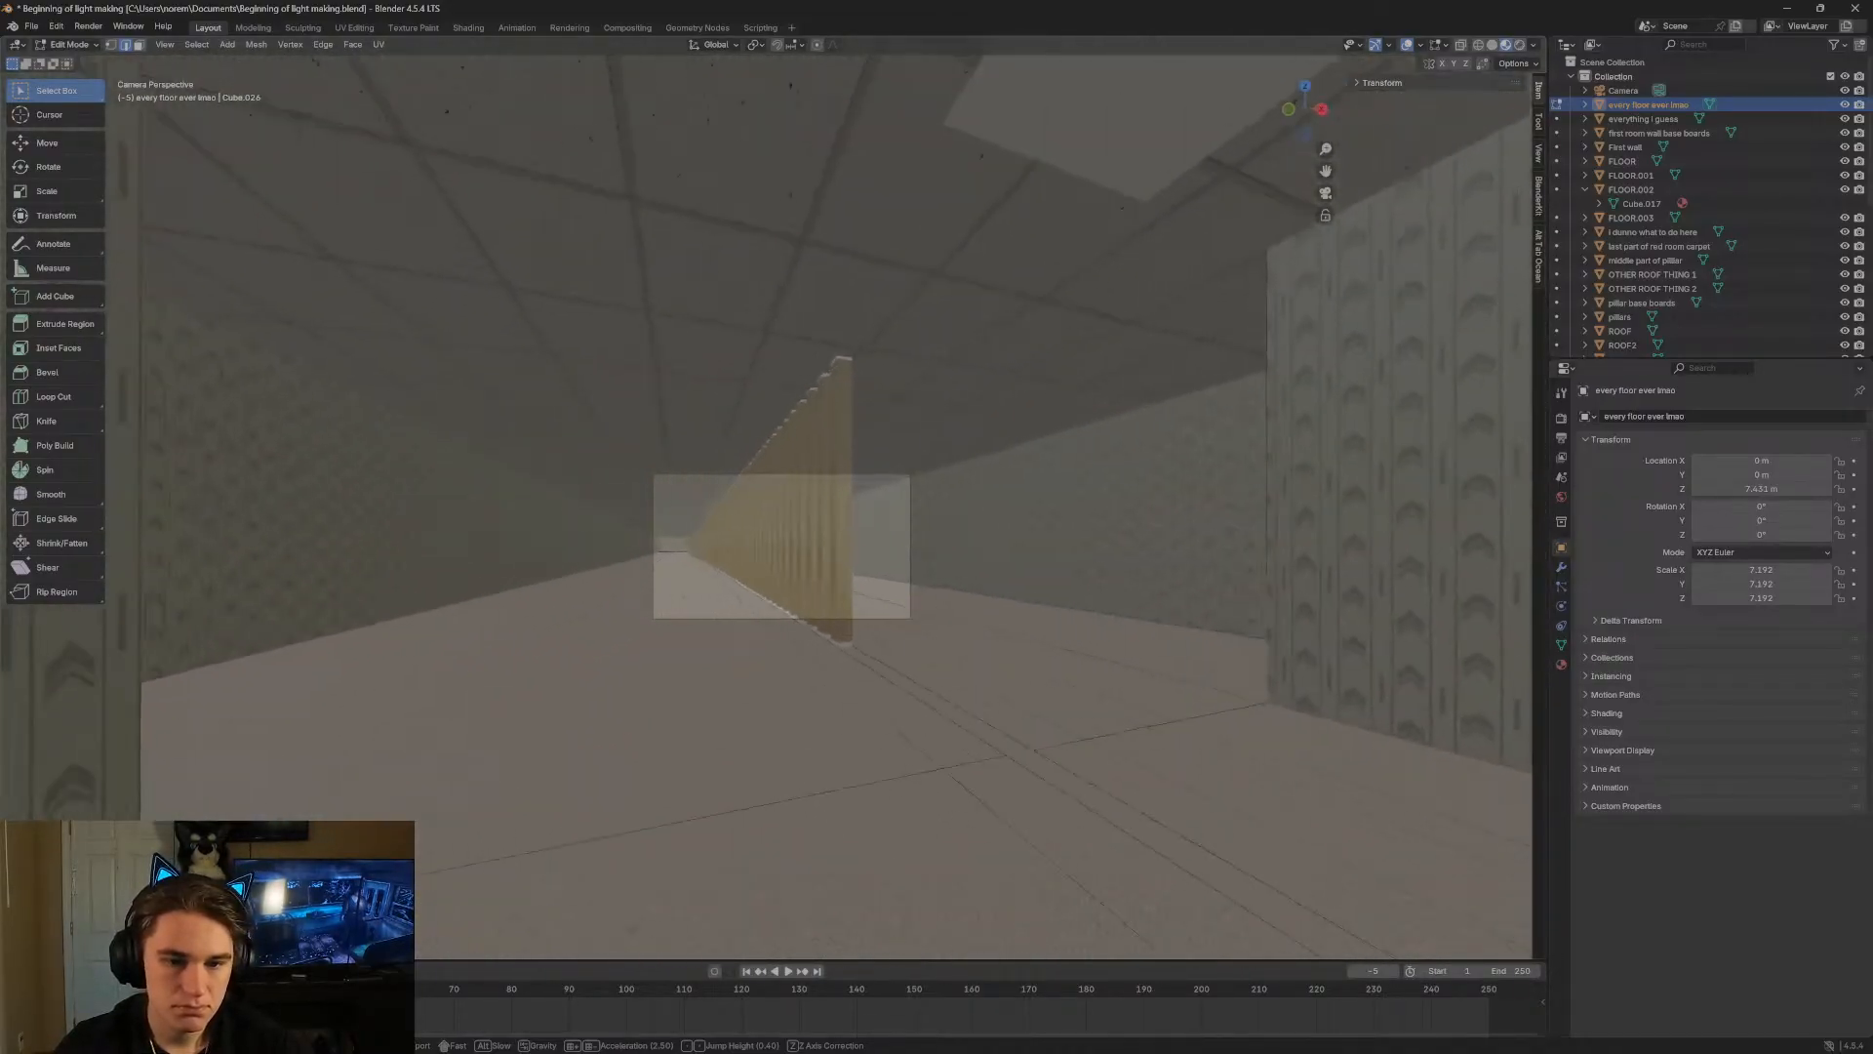
{"action": "key", "text": "w"}
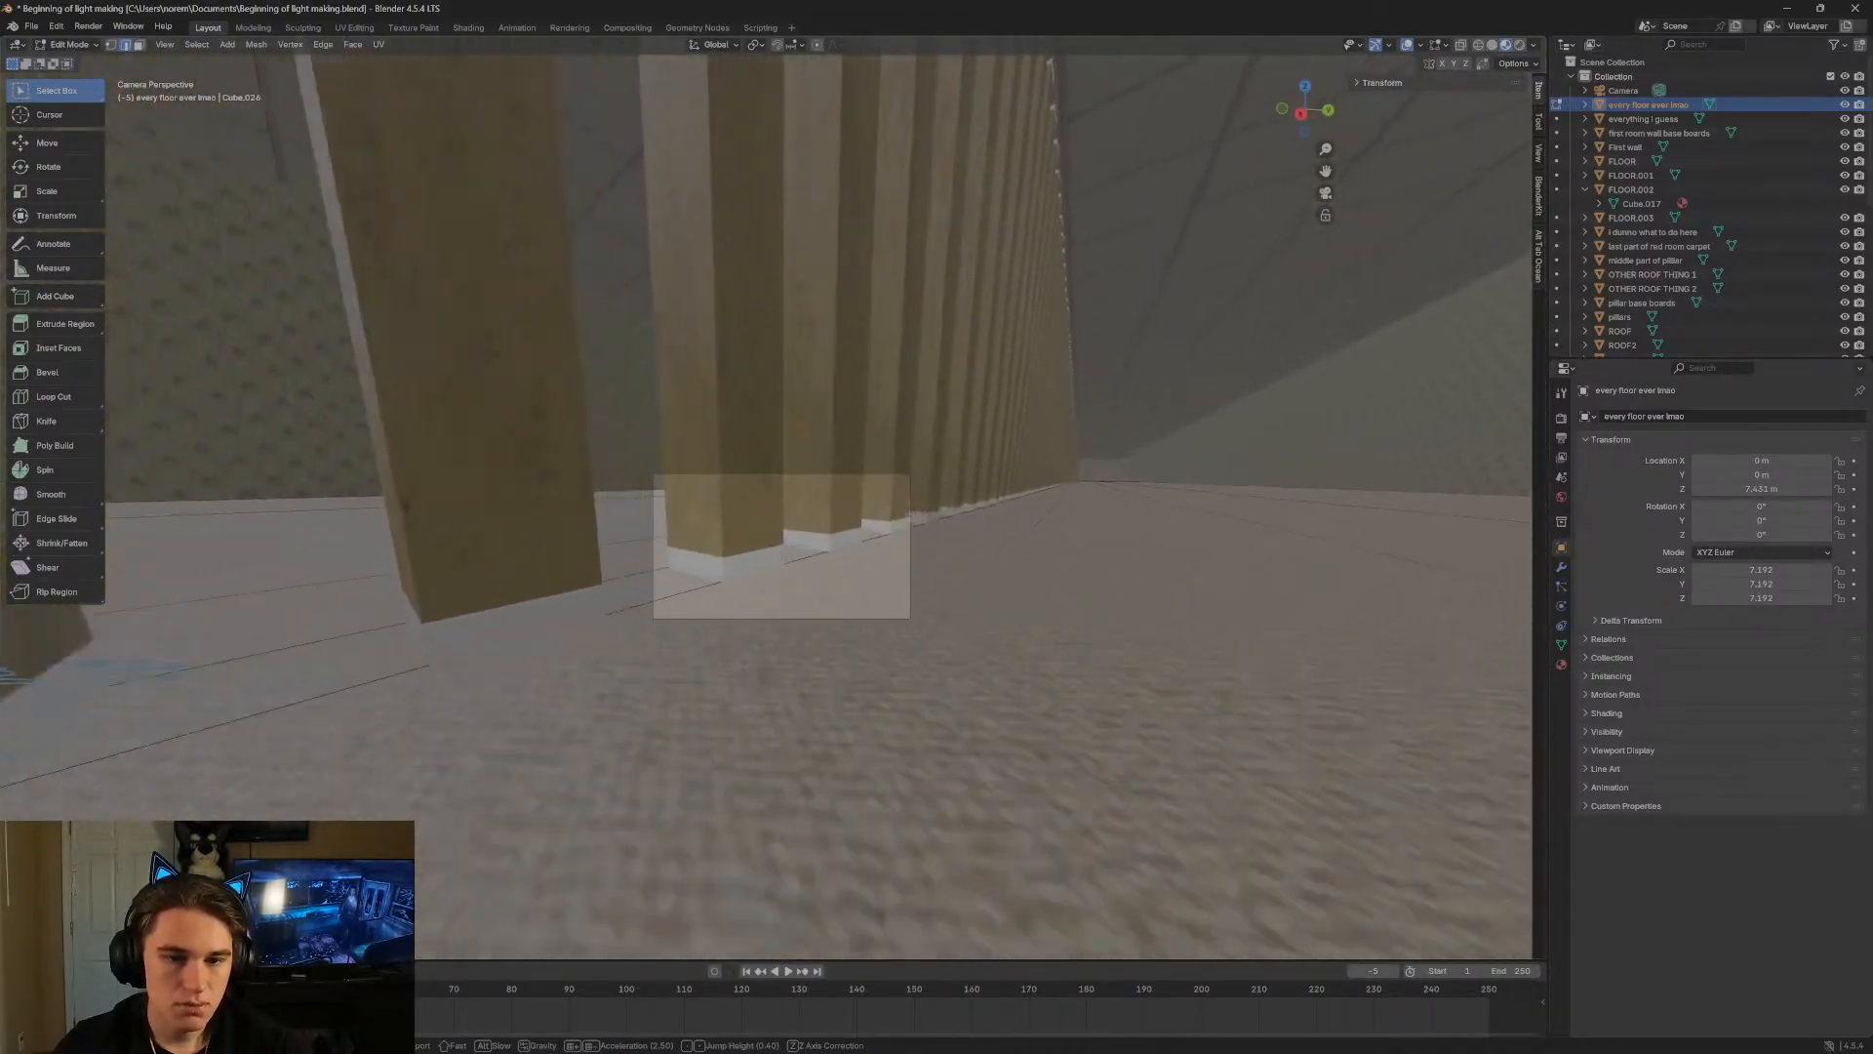
{"action": "key", "text": "s"}
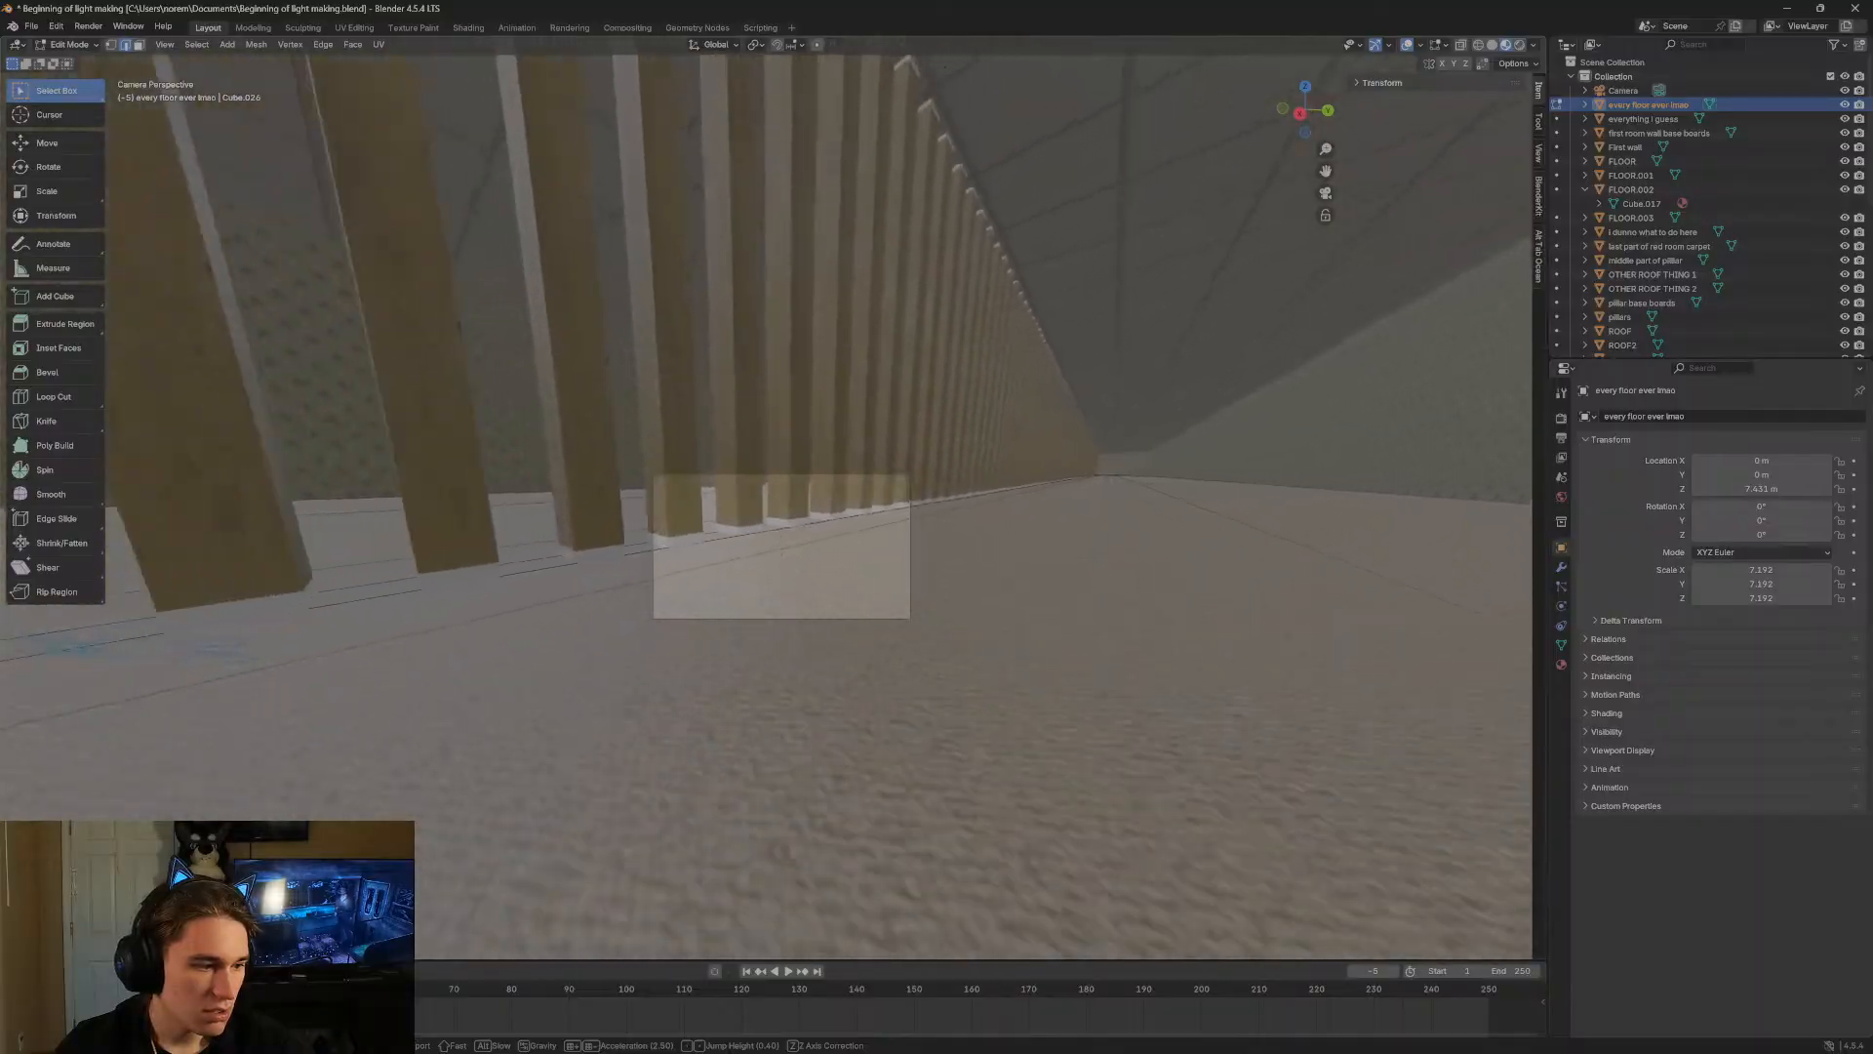
{"action": "key", "text": "shift+w"}
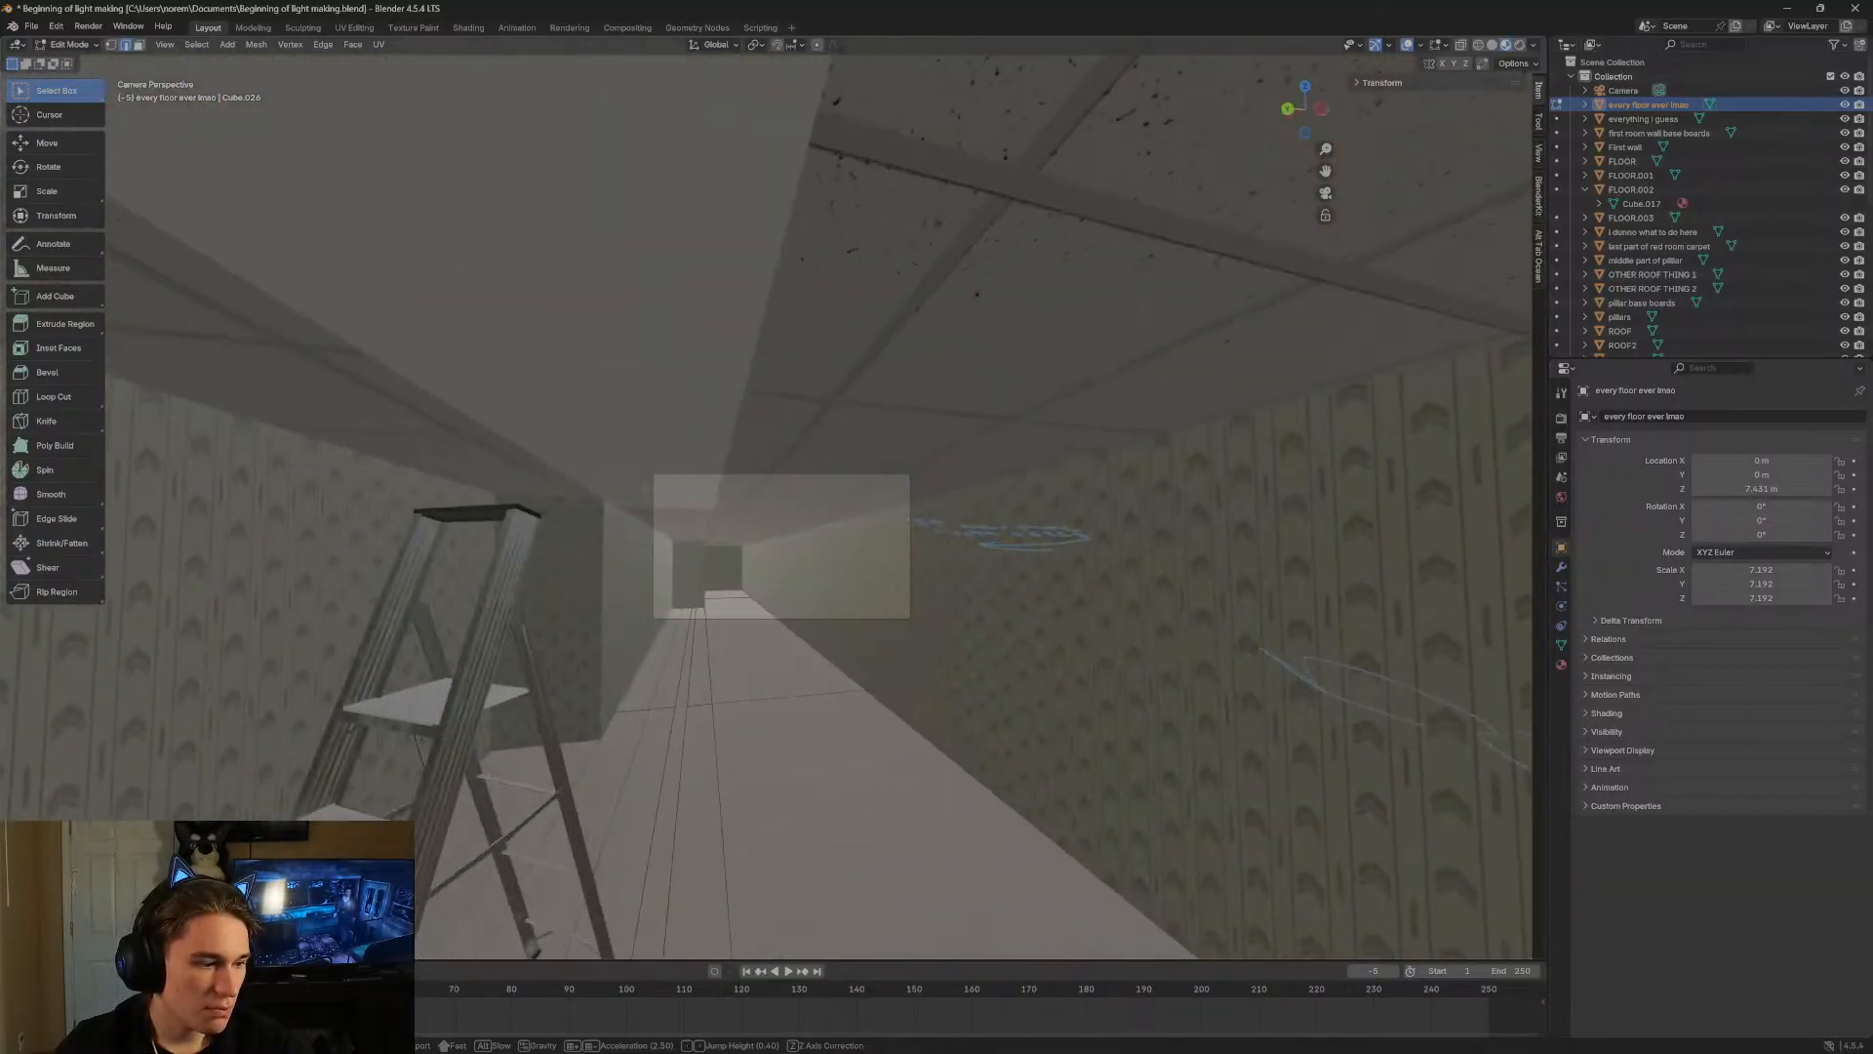
{"action": "key", "text": "shift+s"}
{"action": "key", "text": "shift+w"}
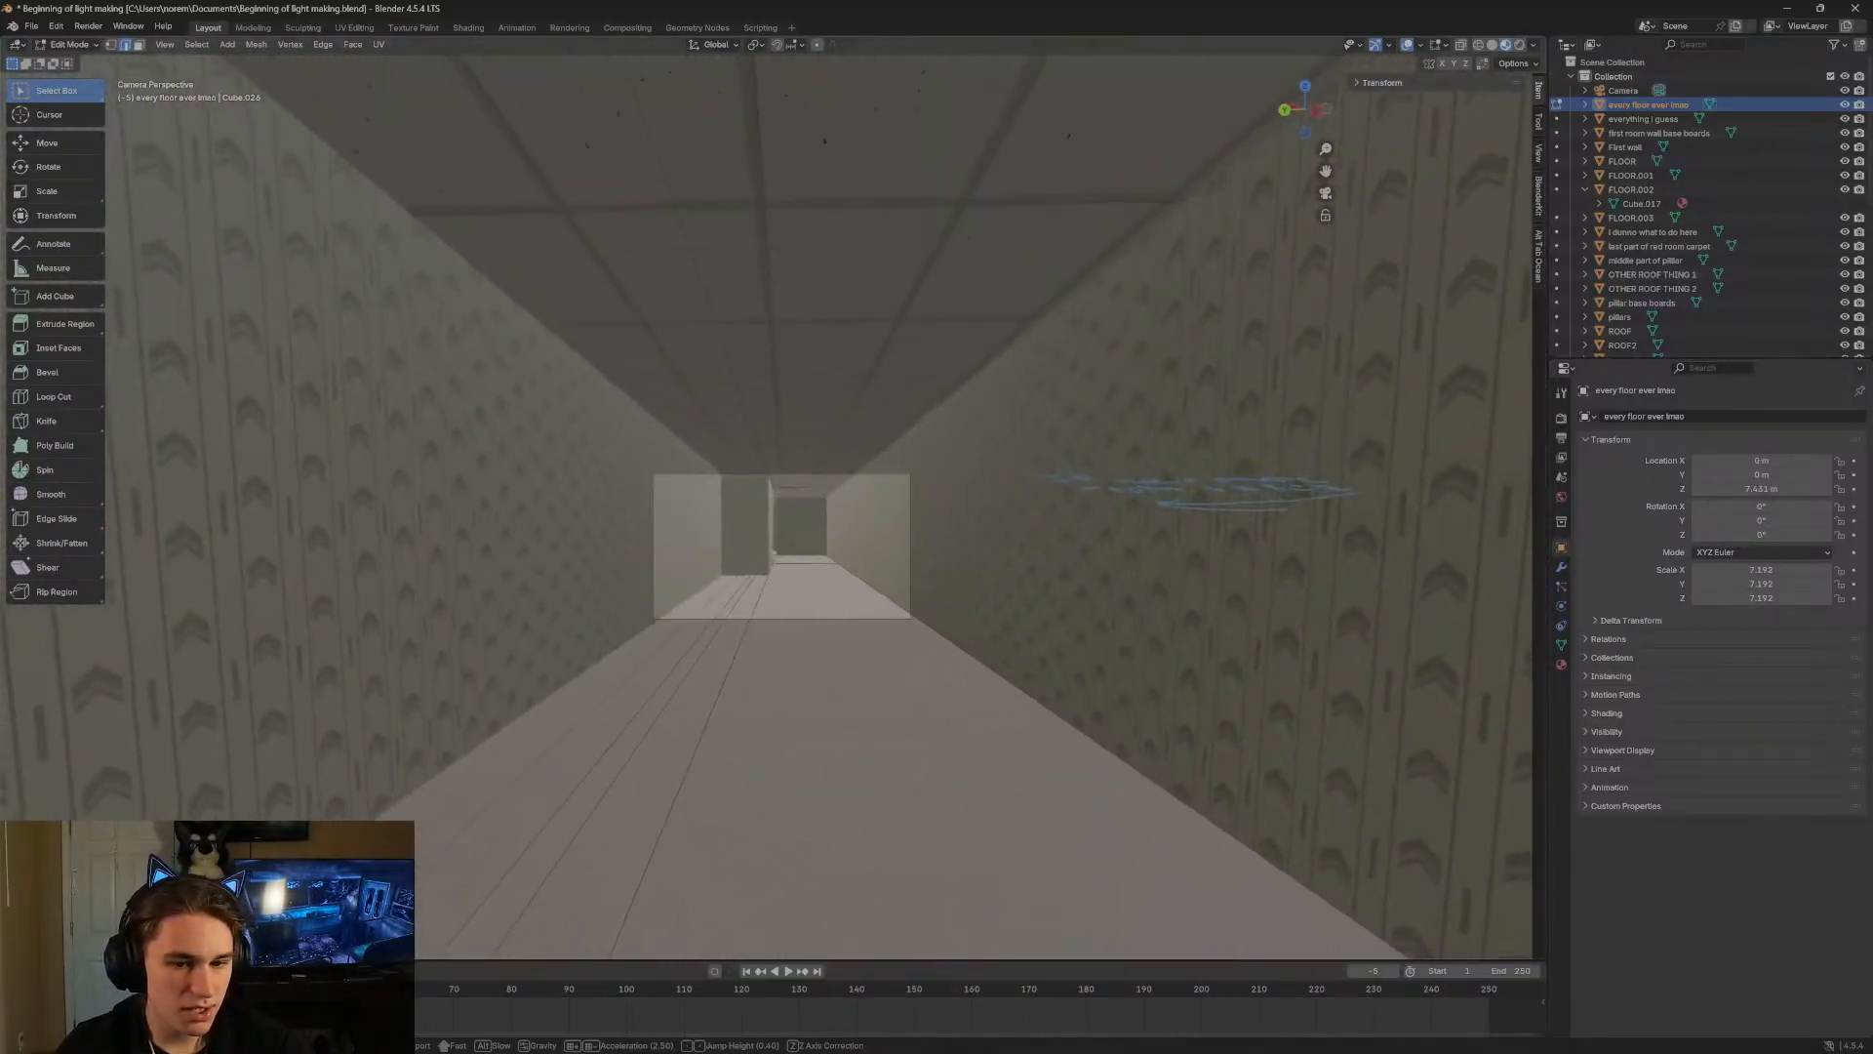
{"action": "key", "text": "w"}
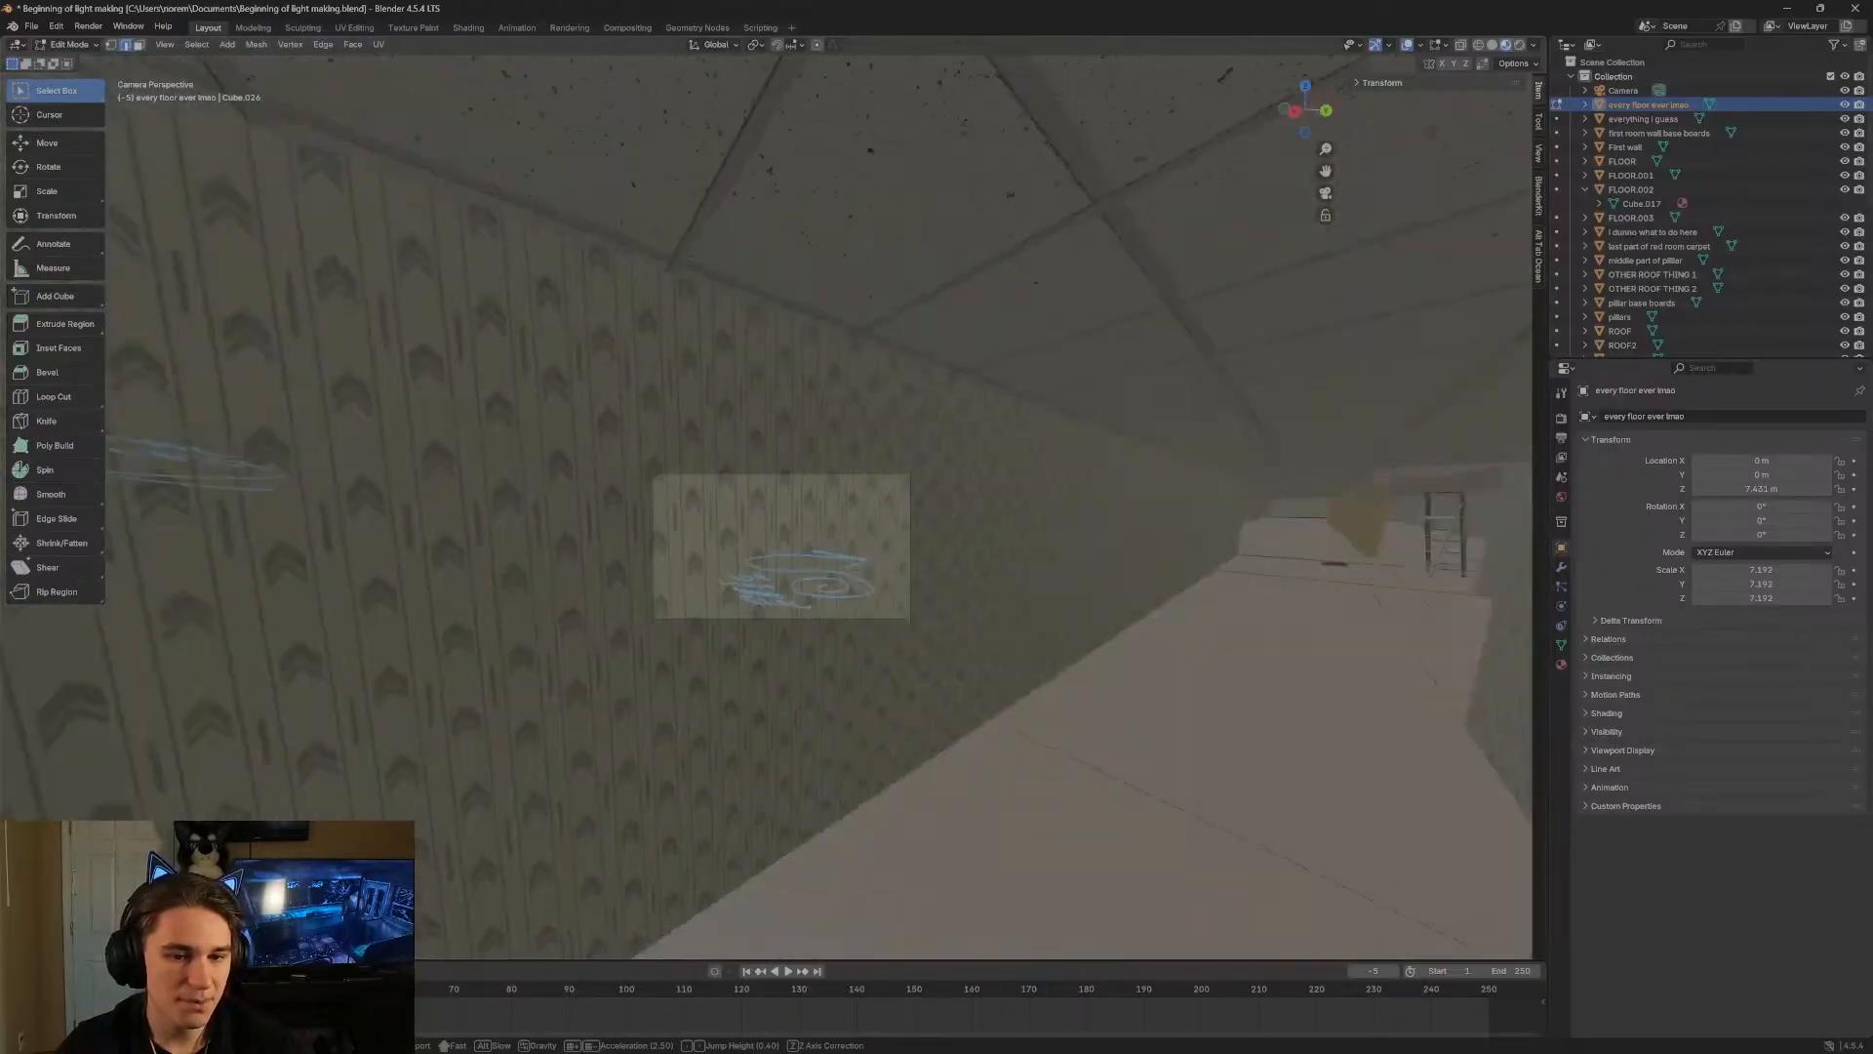
{"action": "key", "text": "w"}
{"action": "key", "text": "w"}
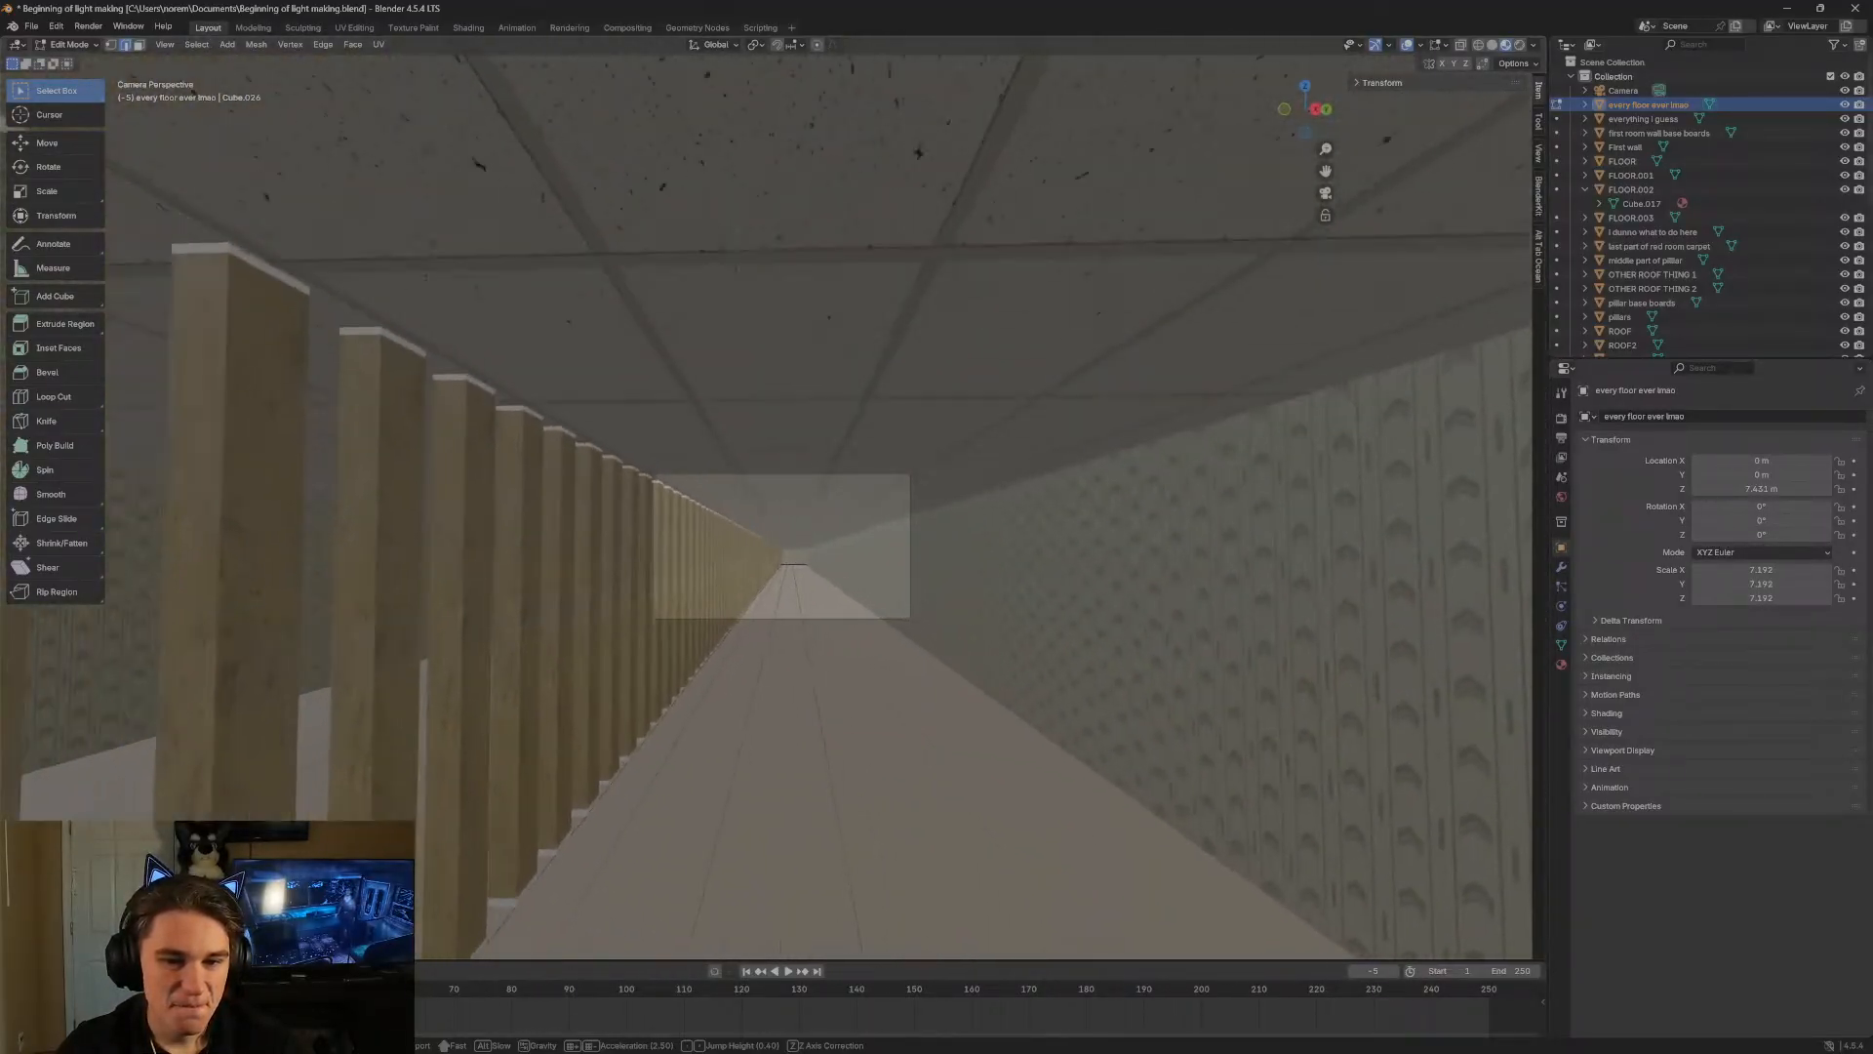
View the whole level layout from above the roof, and examine the ladder, toolbox and stud row inside the hallway.
{"action": "key", "text": "e"}
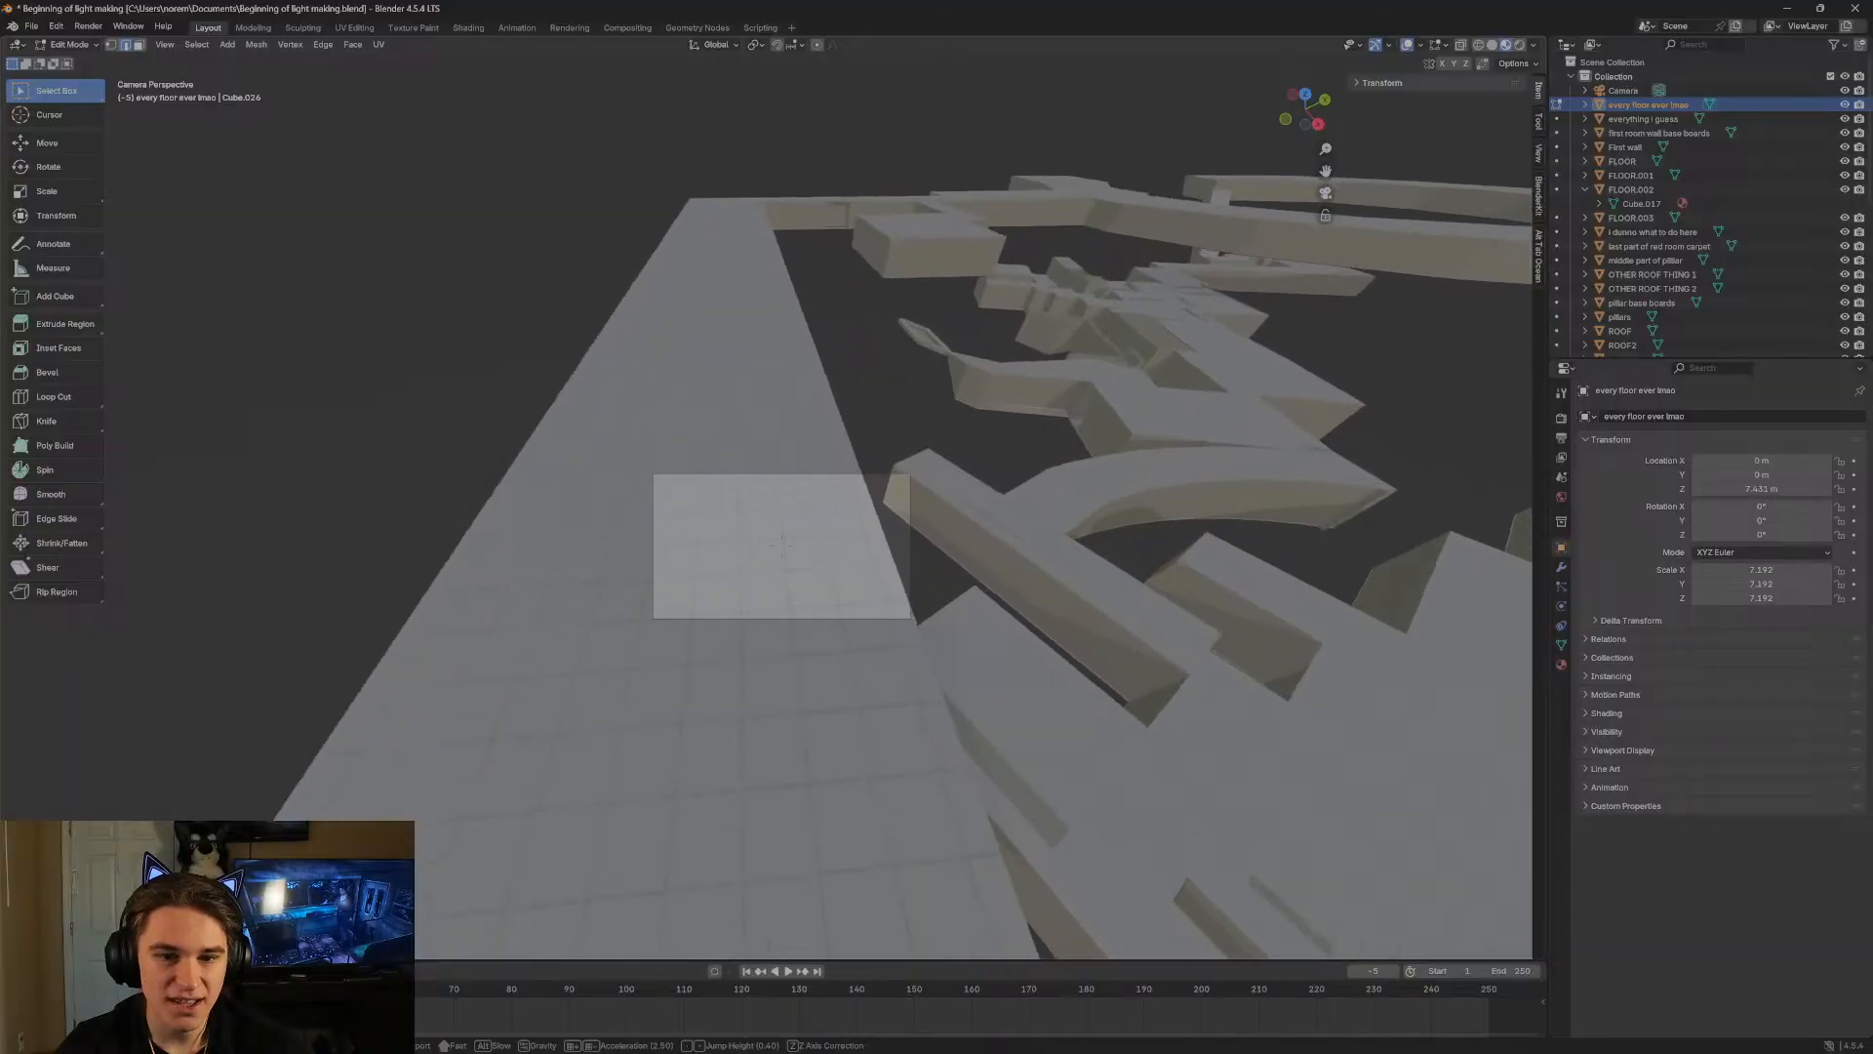
{"action": "key", "text": "q"}
{"action": "key", "text": "w"}
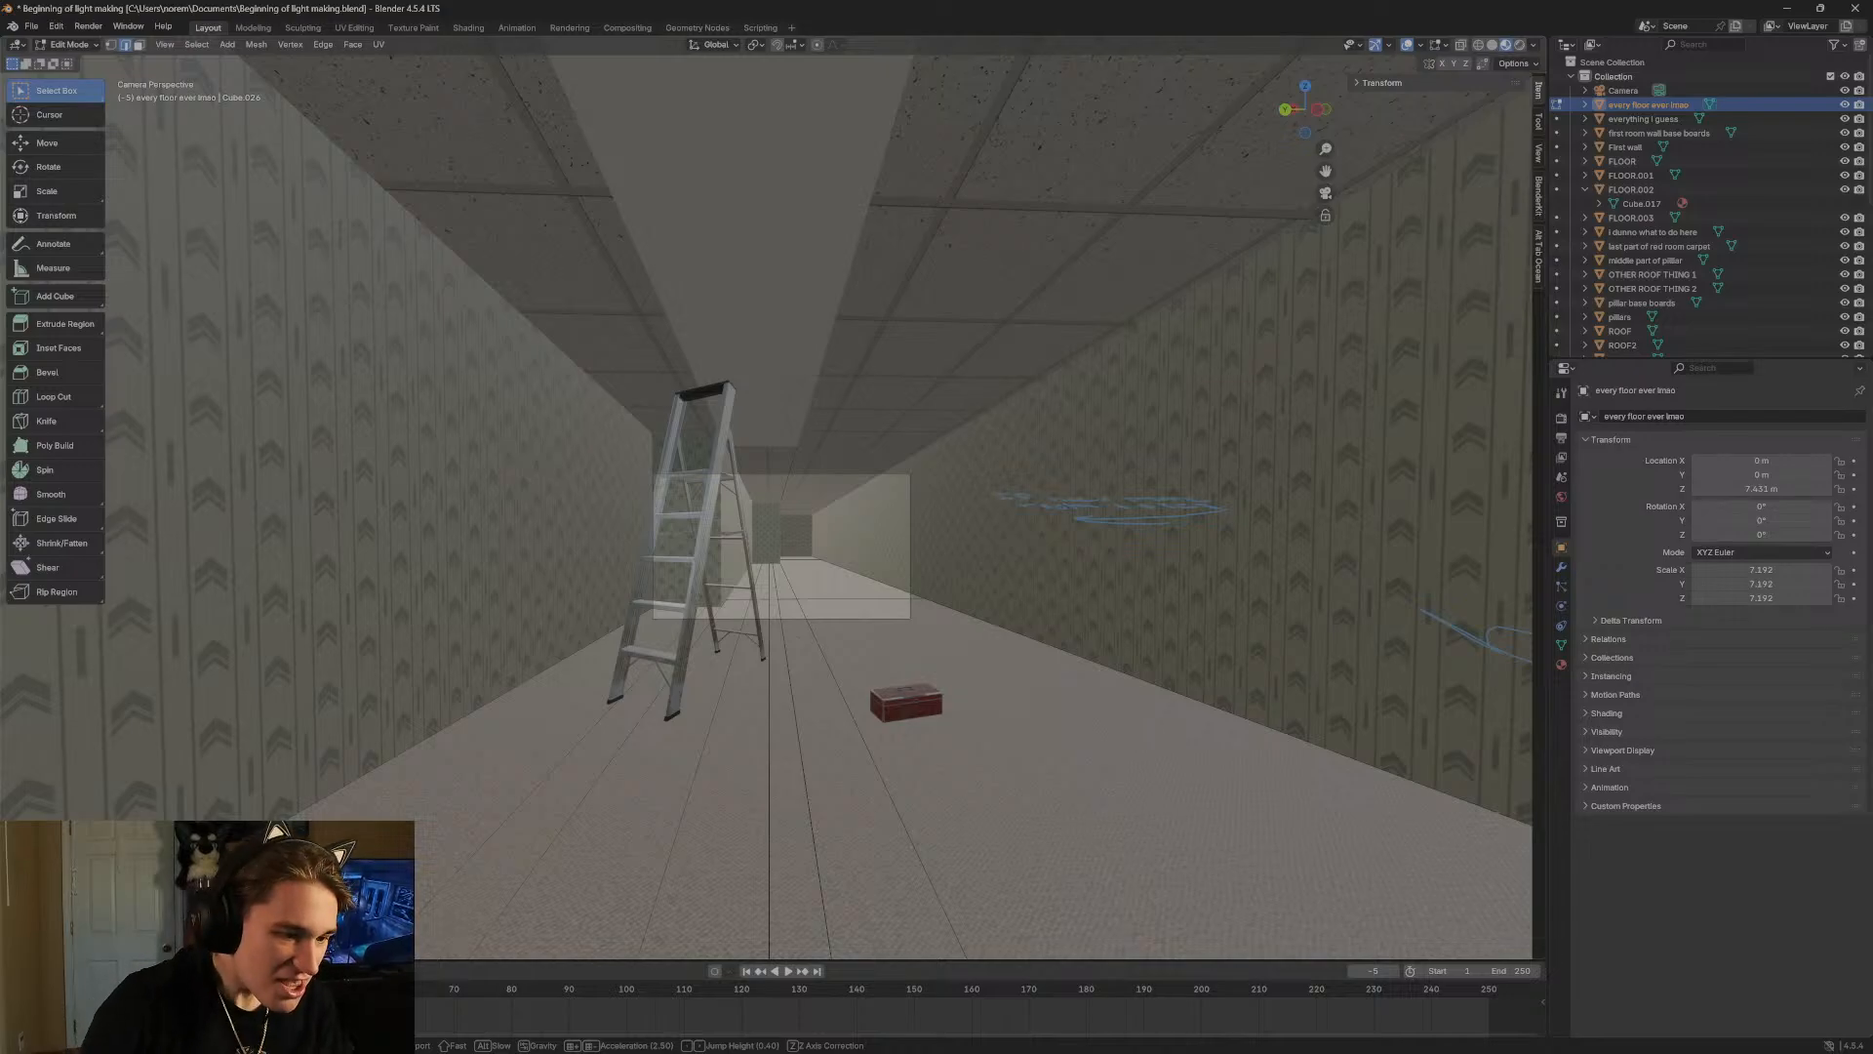
{"action": "key", "text": "w"}
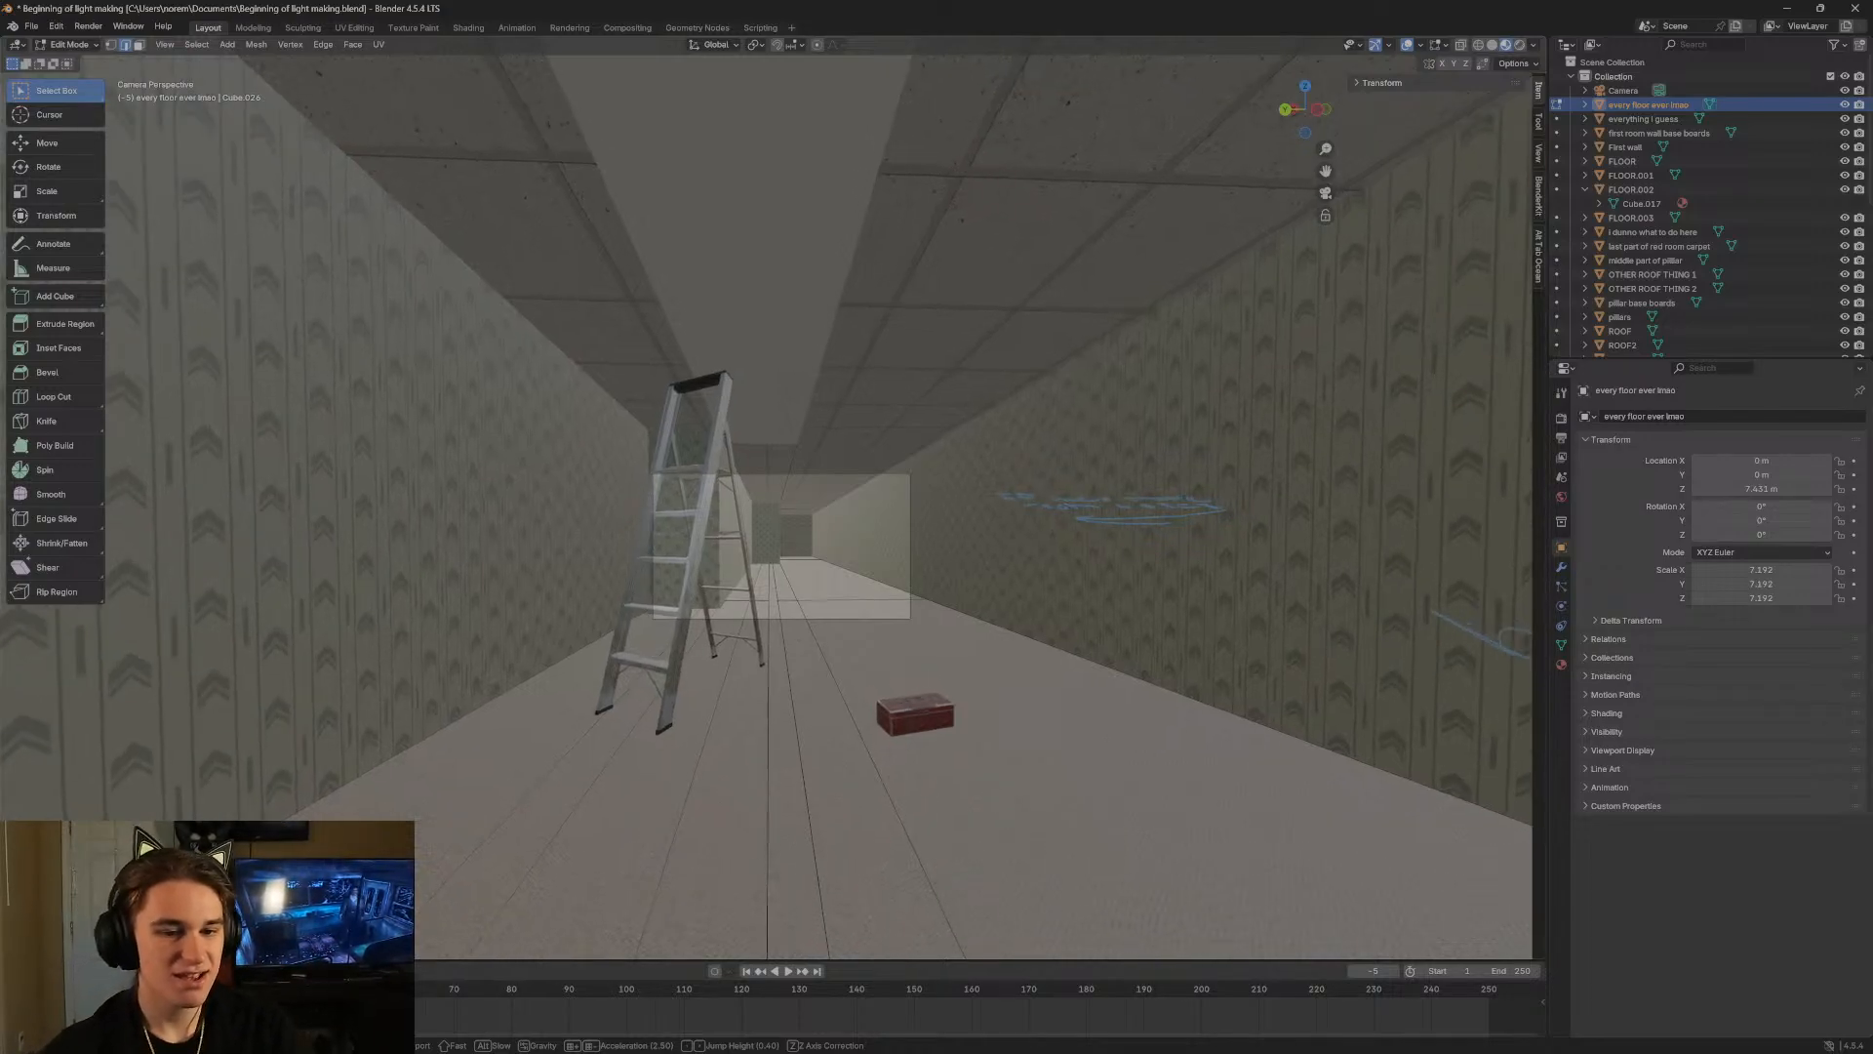
{"action": "key", "text": "w"}
{"action": "key", "text": "w"}
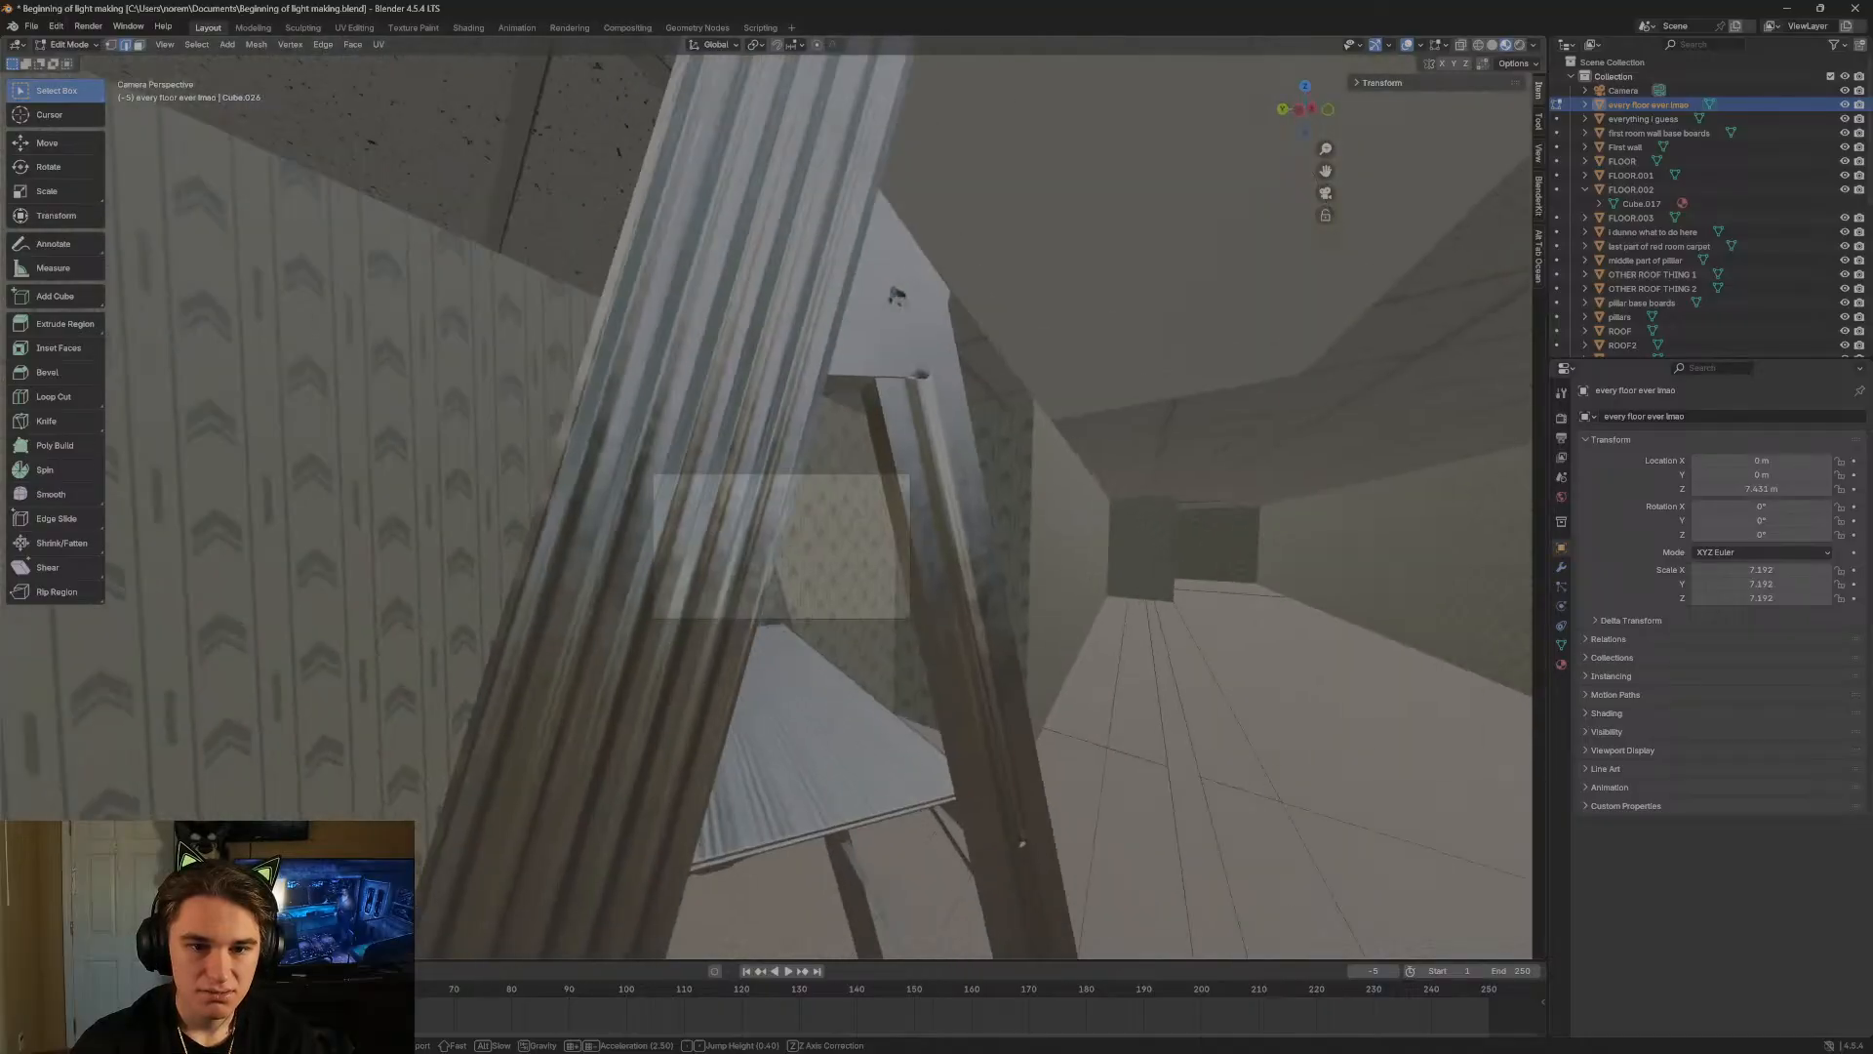
{"action": "key", "text": "w"}
{"action": "key", "text": "w"}
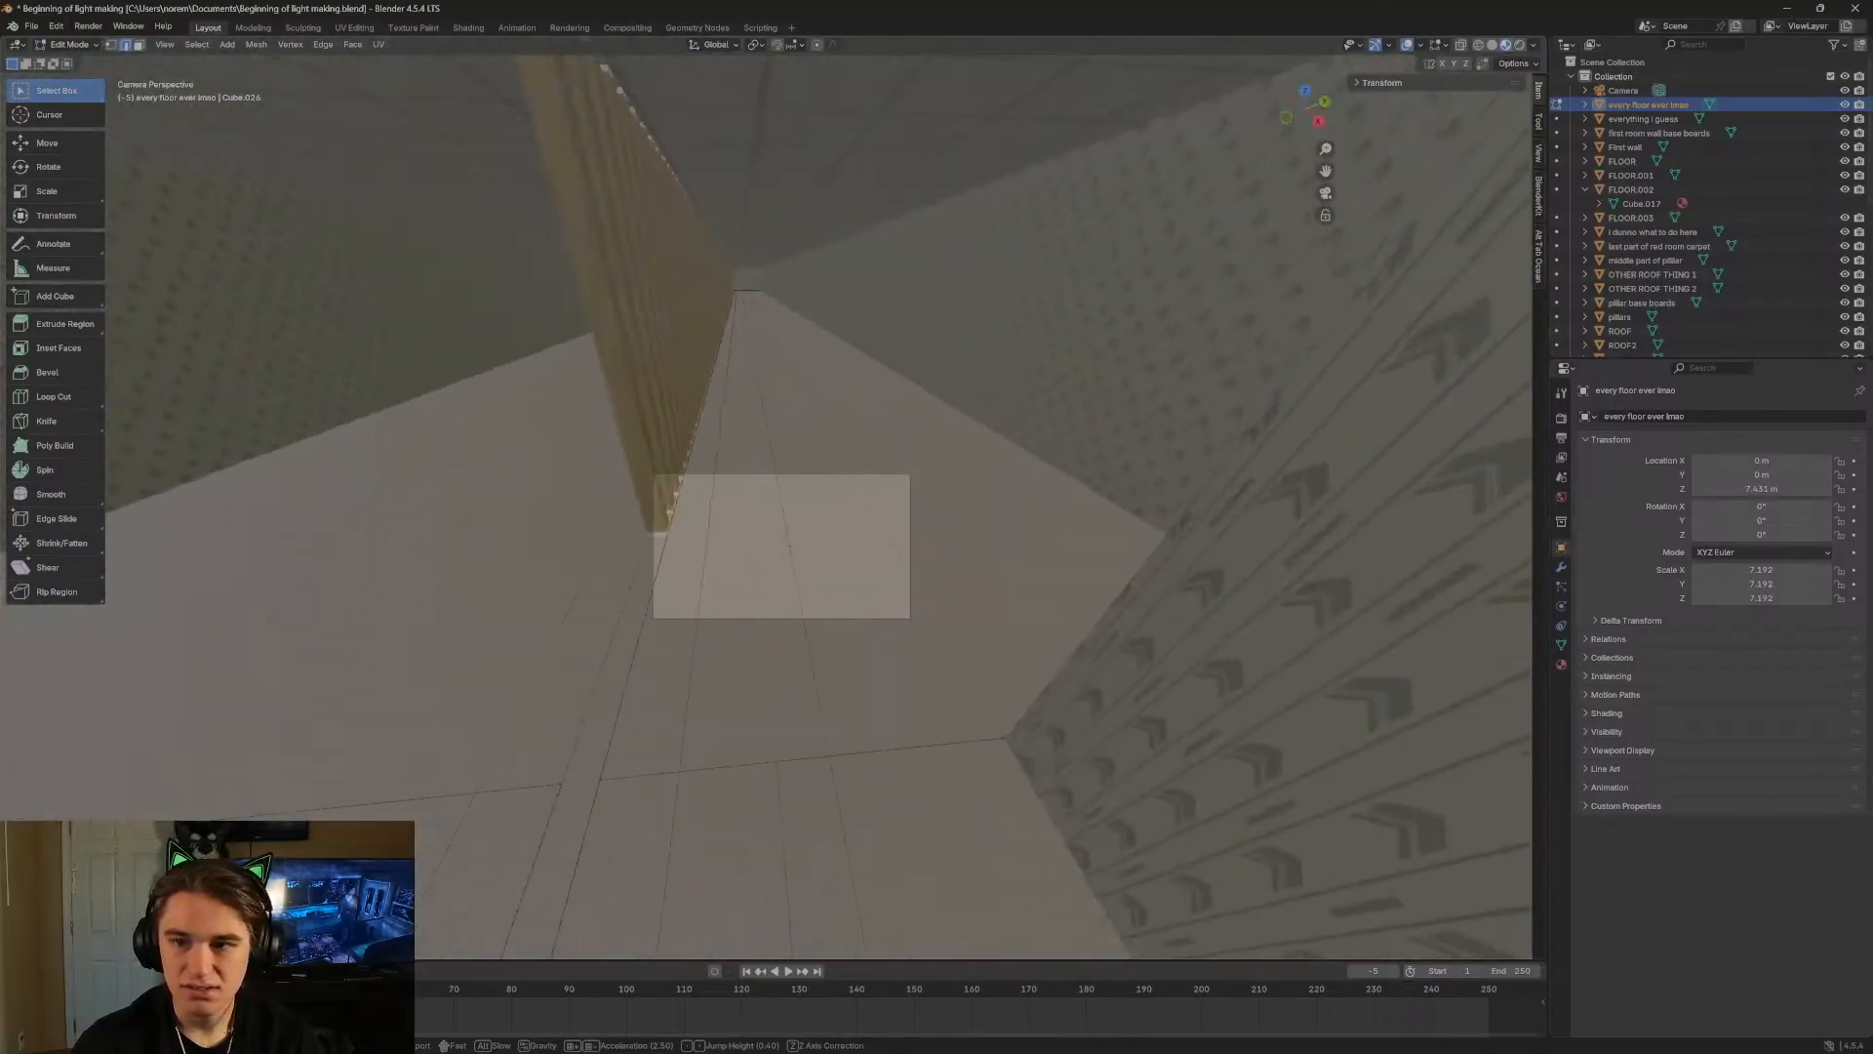
{"action": "key", "text": "w"}
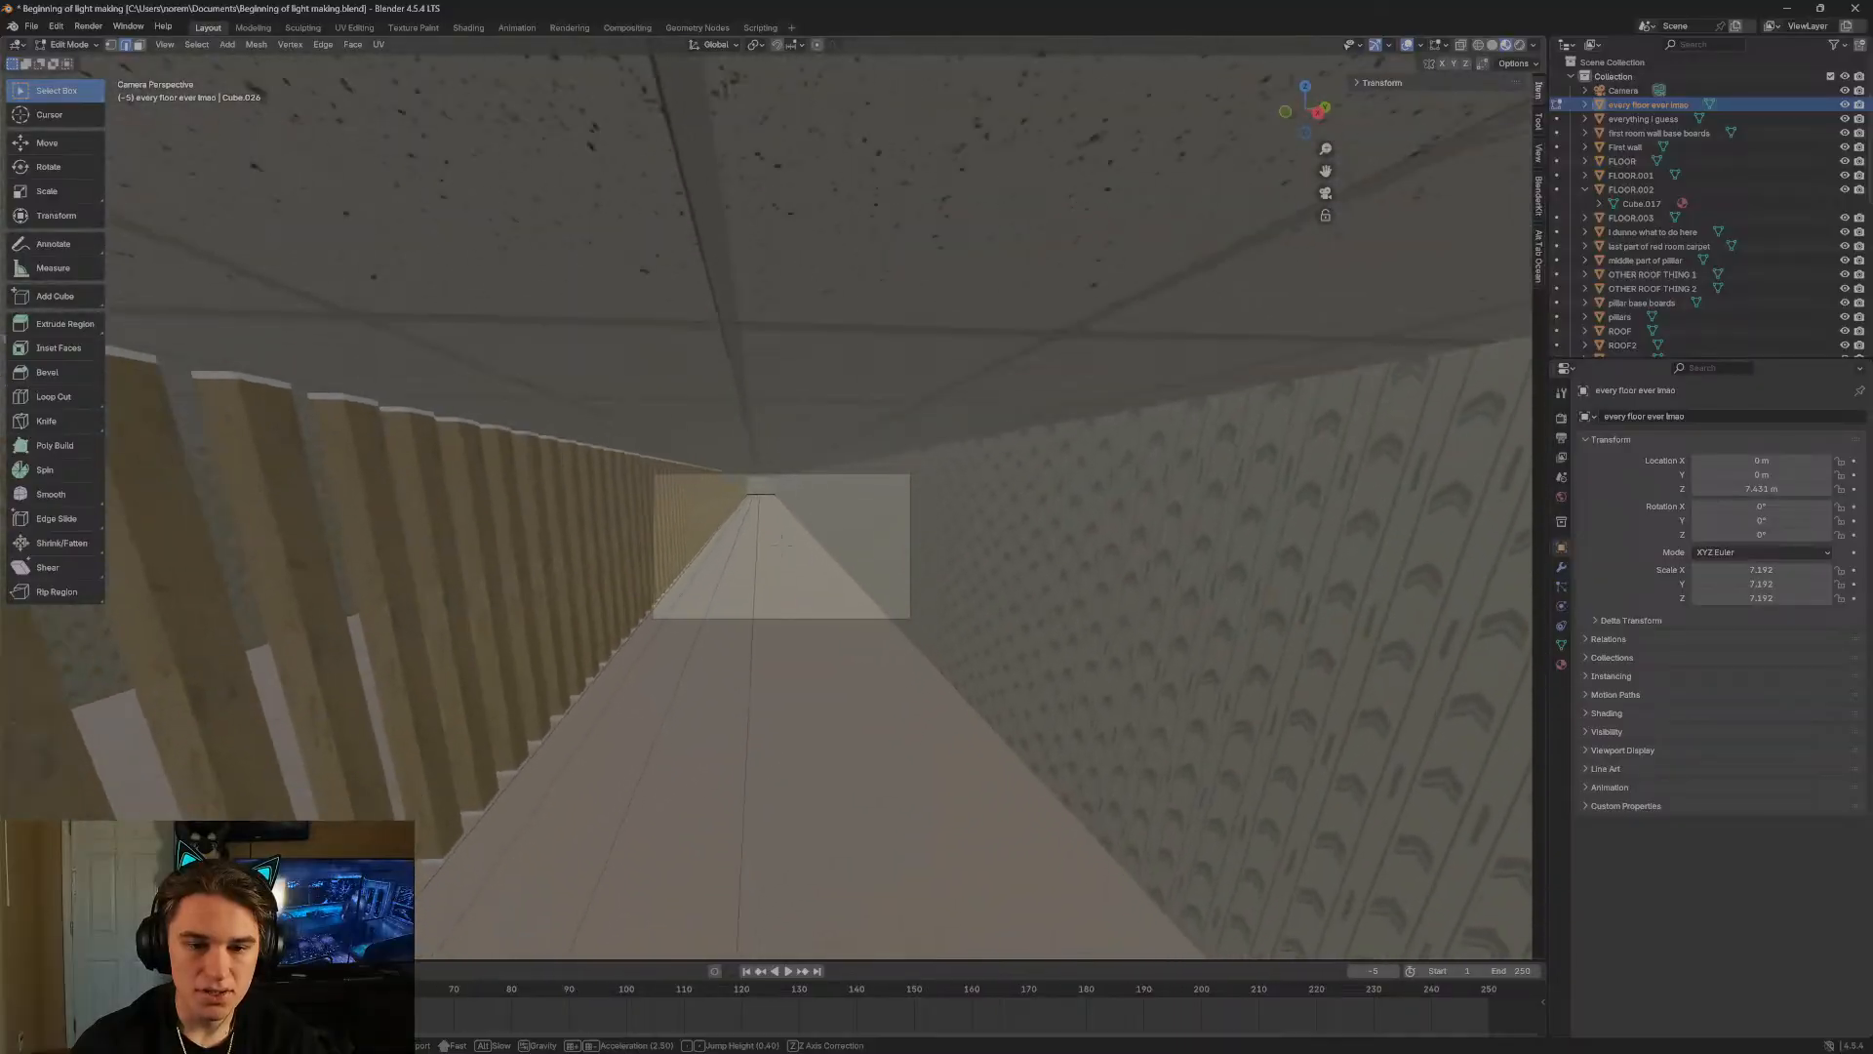
Walk through the level in rendered shading, from the stud row over the roof to the annotated room, checking the unlit walls and ceiling.
{"action": "left_click", "coordinate": [1050, 493]}
{"action": "key", "text": "shift+grave"}
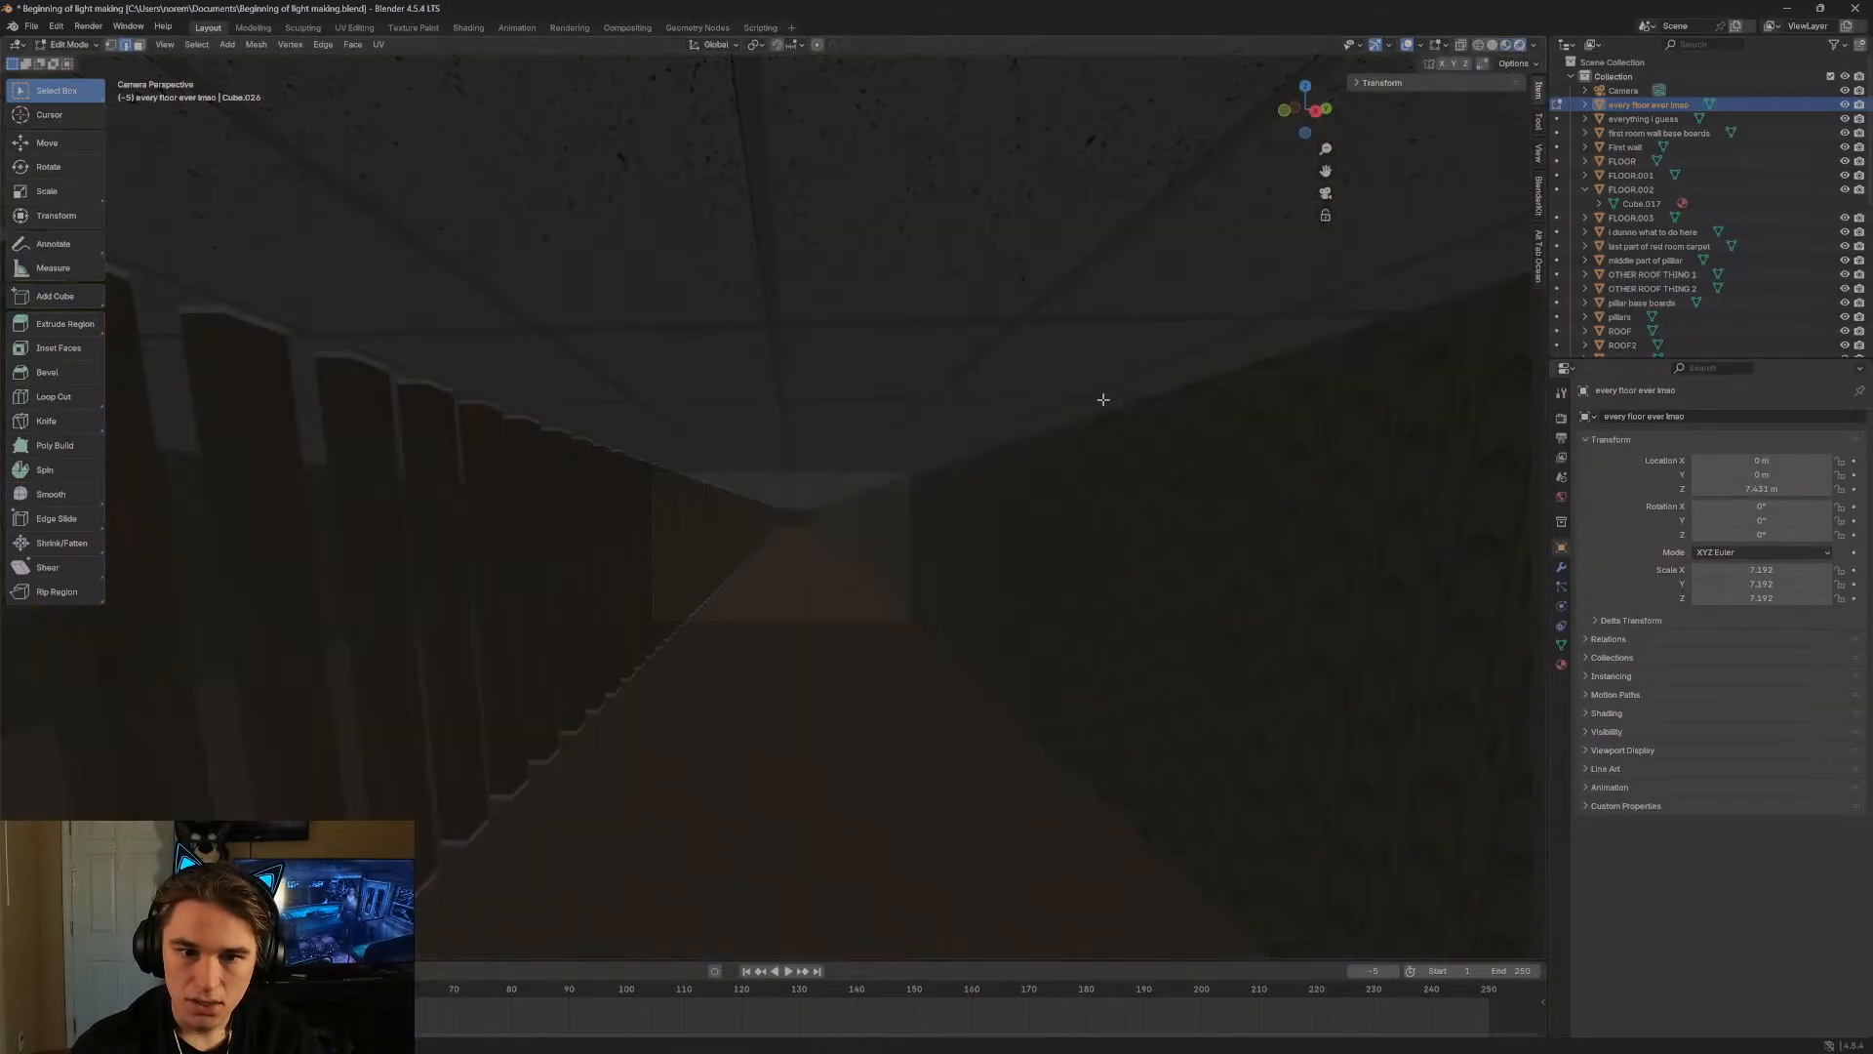
{"action": "key", "text": "w"}
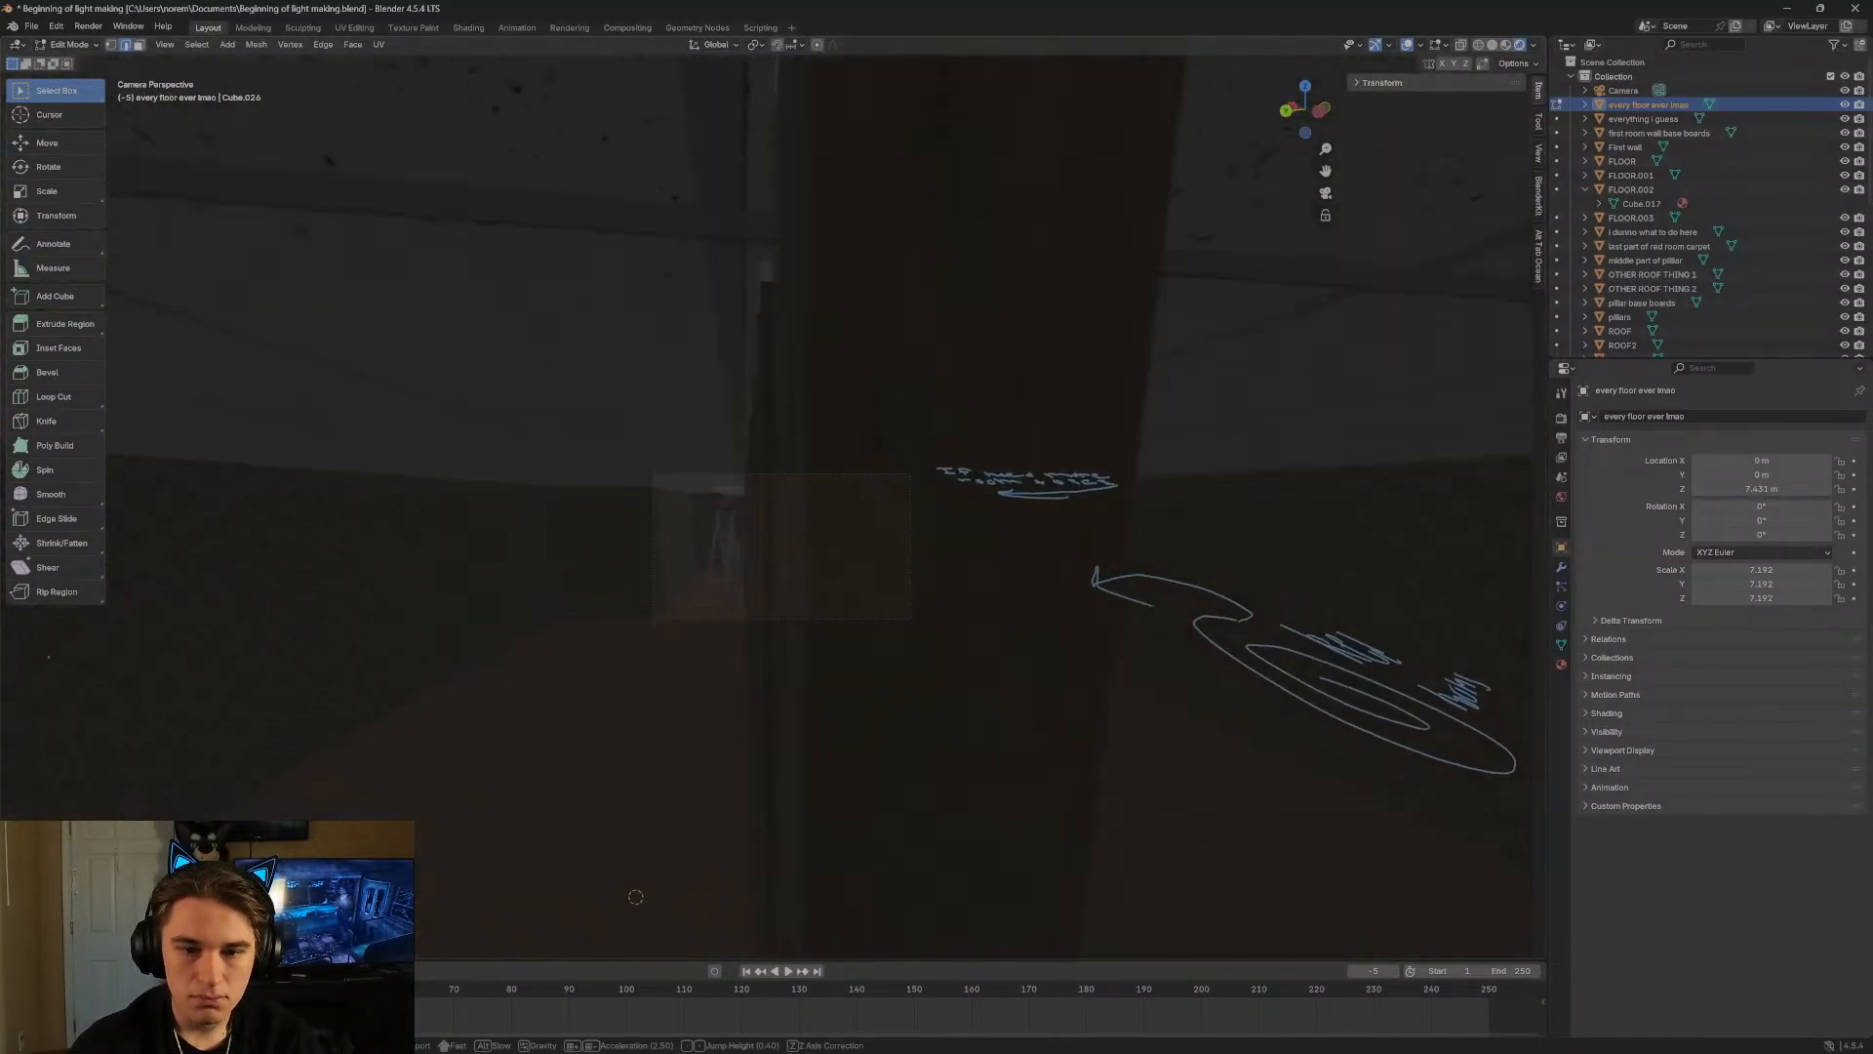
{"action": "key", "text": "w"}
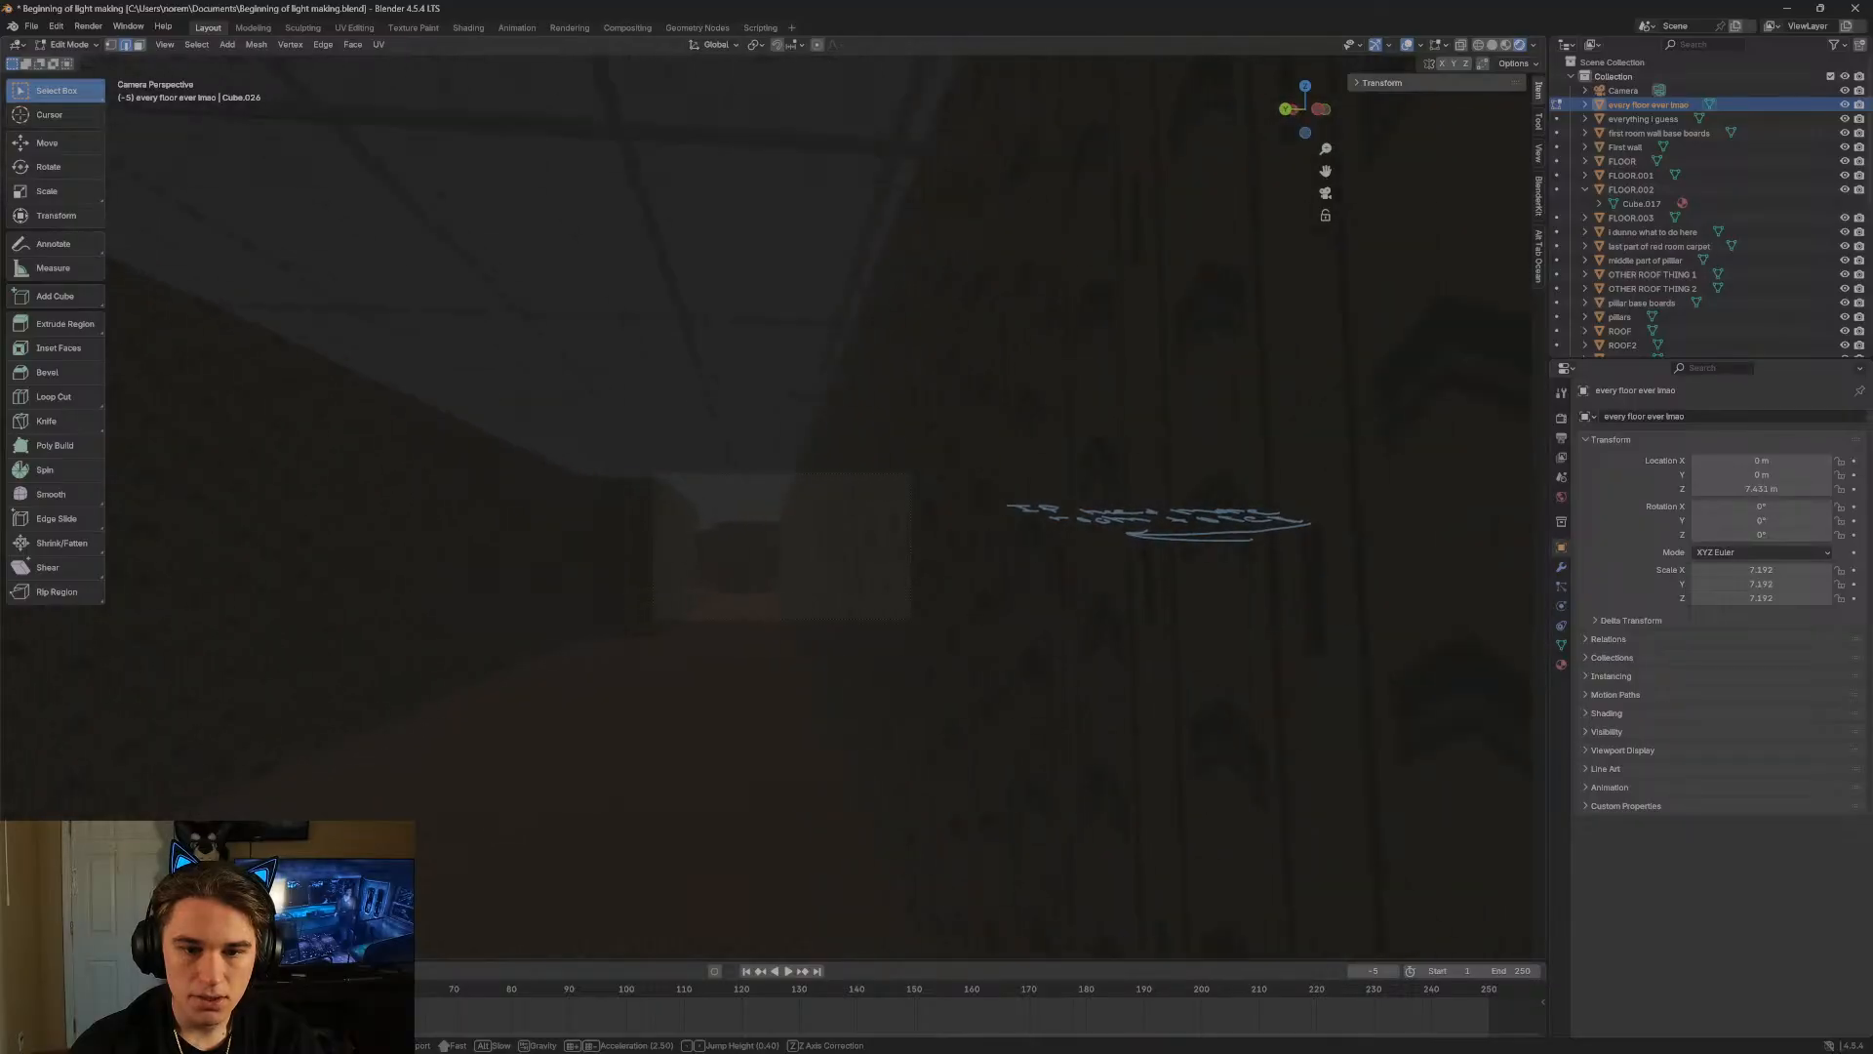
{"action": "key", "text": "w"}
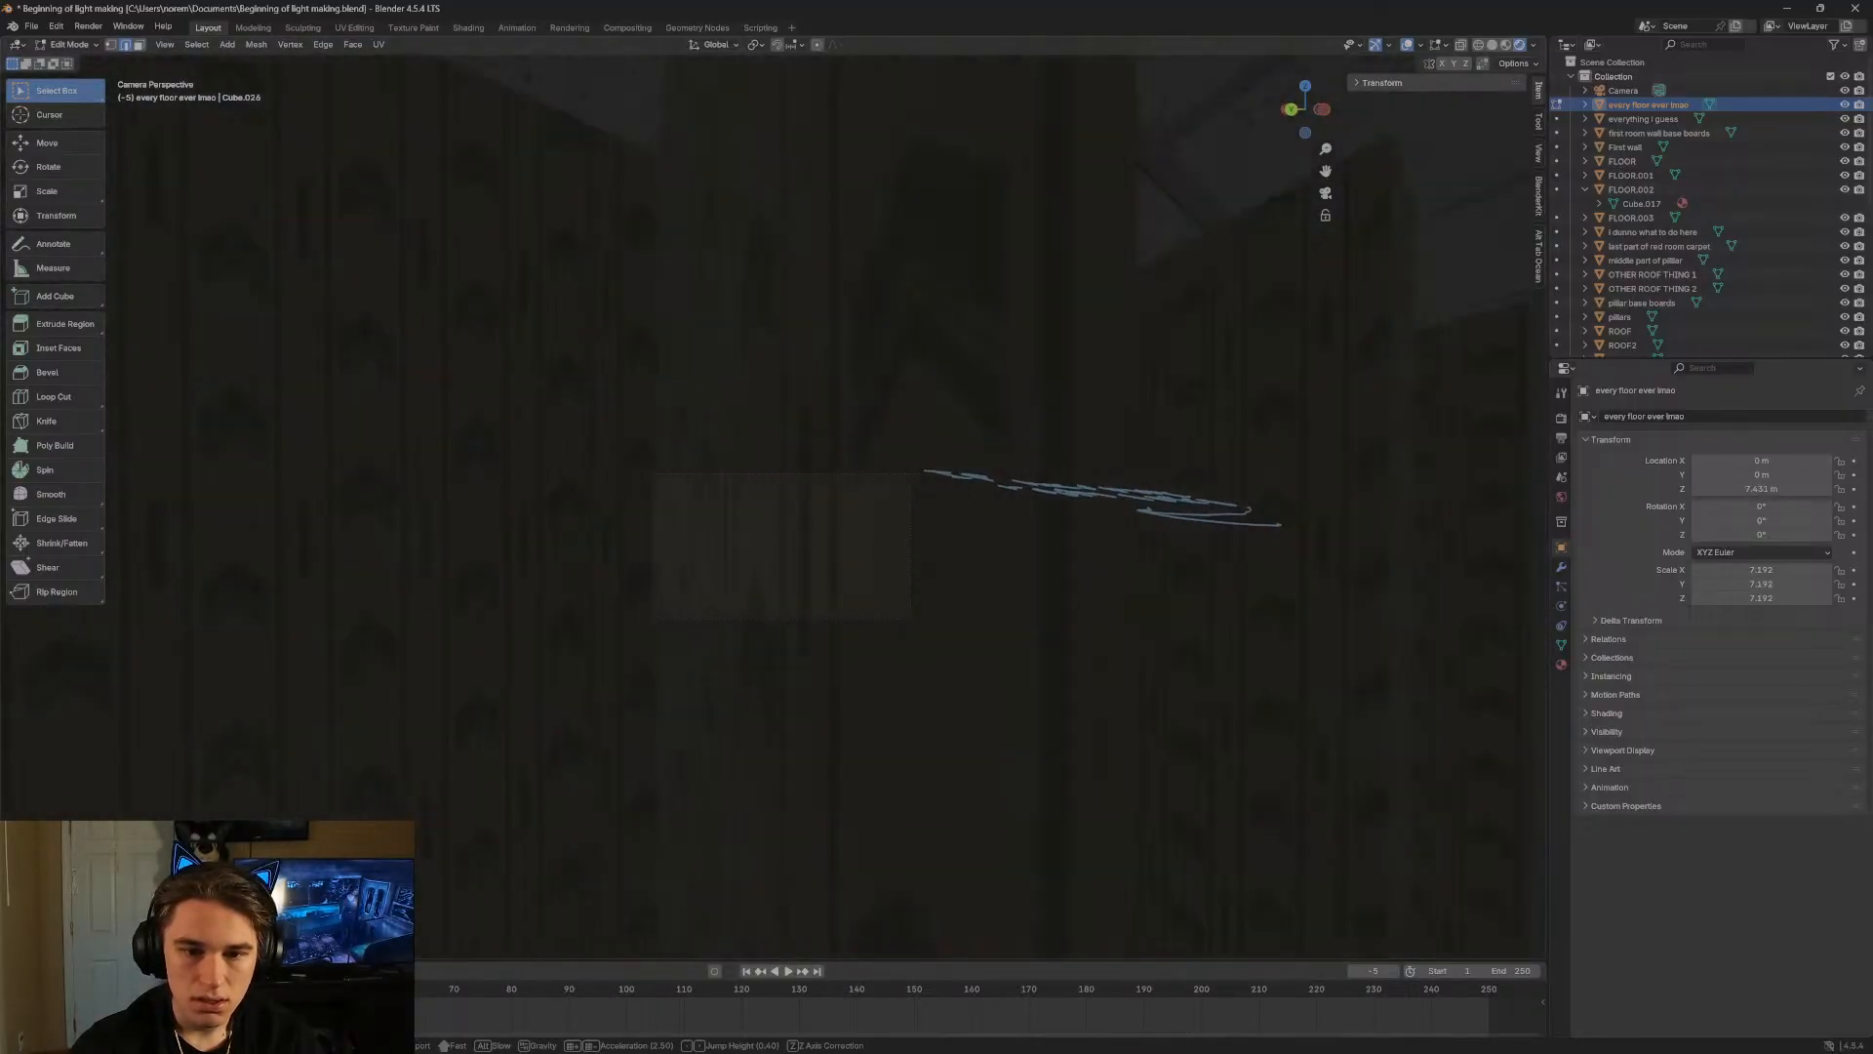
{"action": "key", "text": "s"}
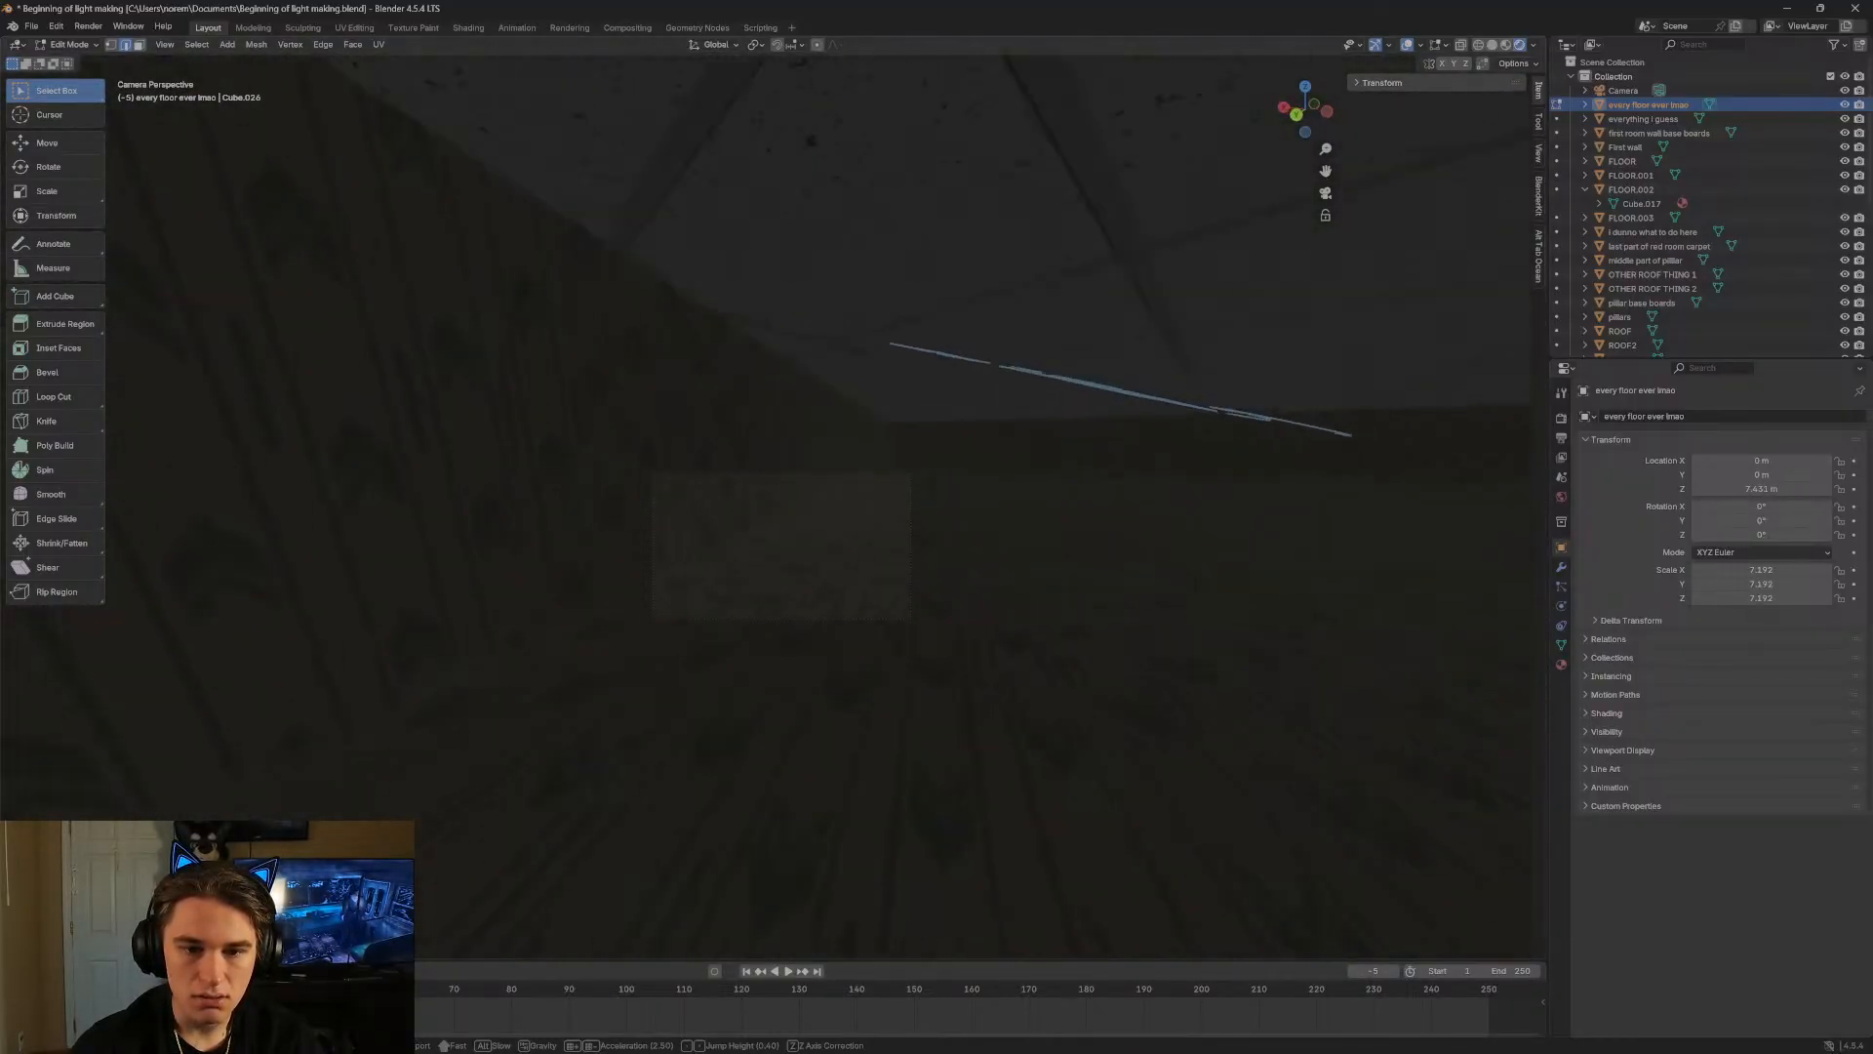
{"action": "key", "text": "a"}
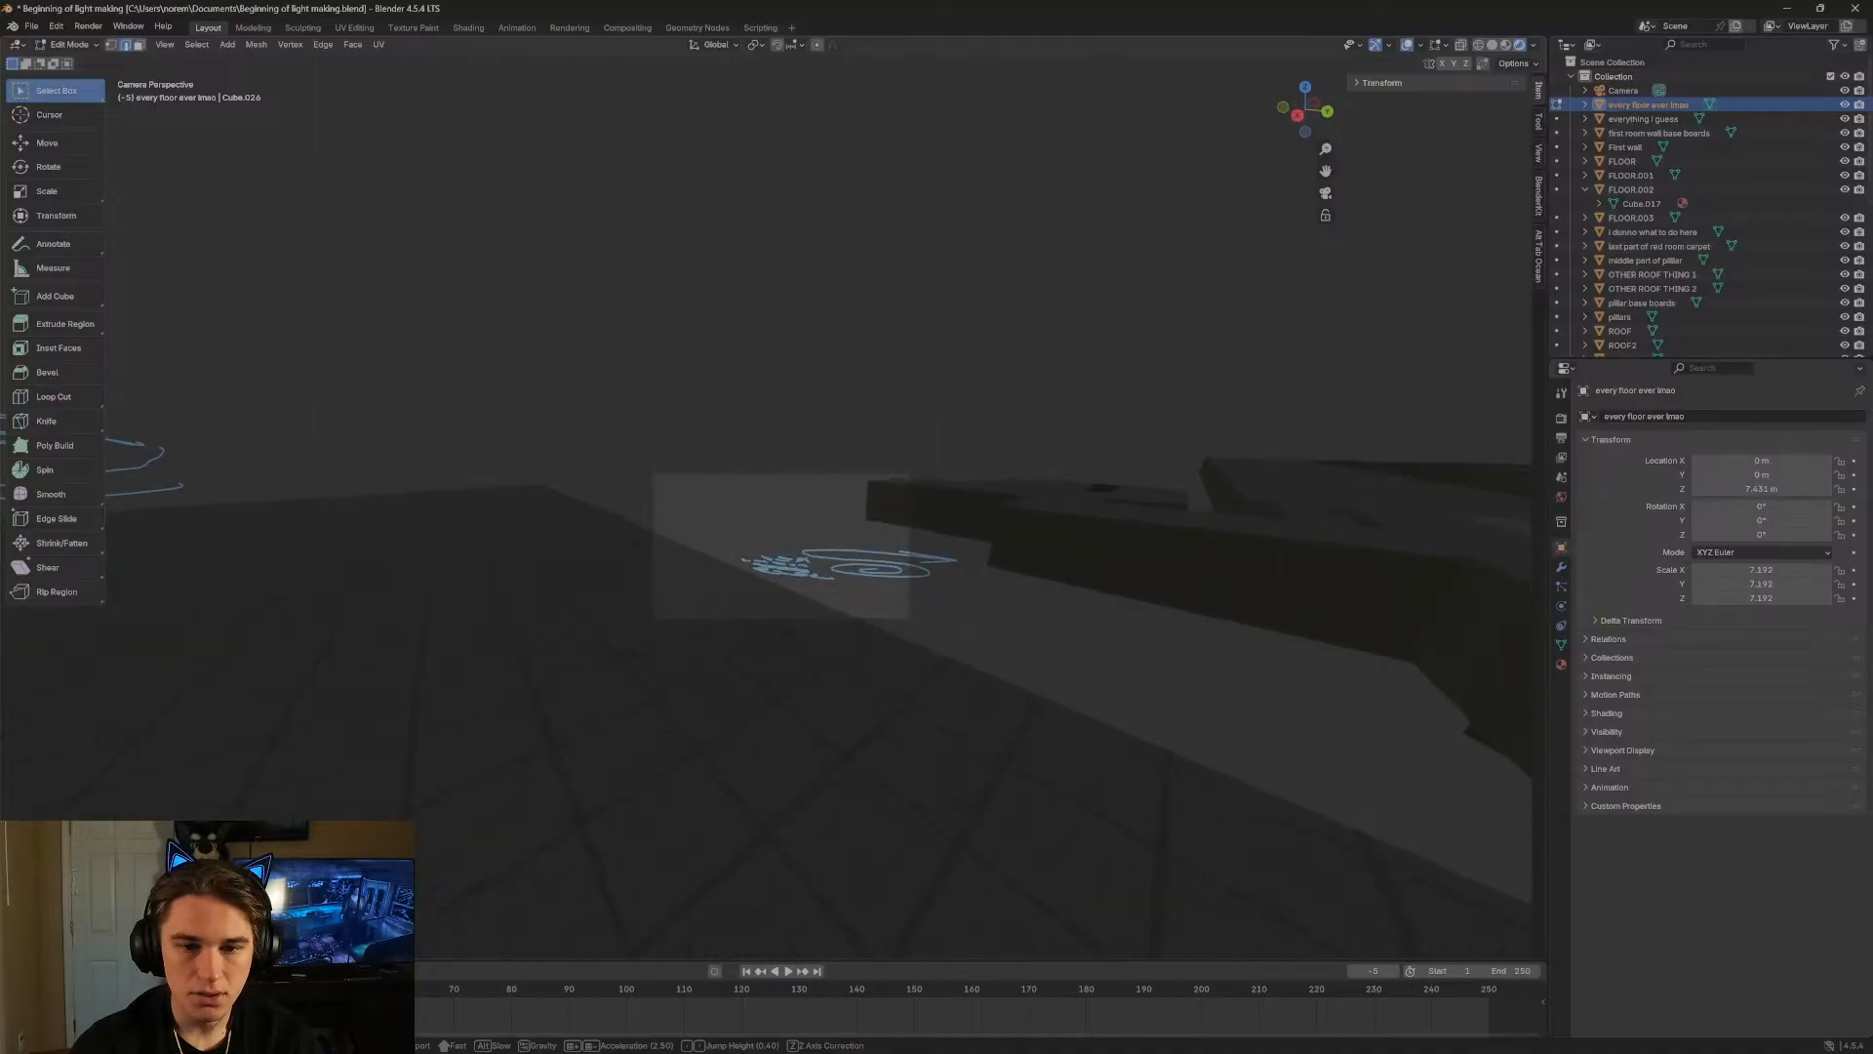
{"action": "key", "text": "w"}
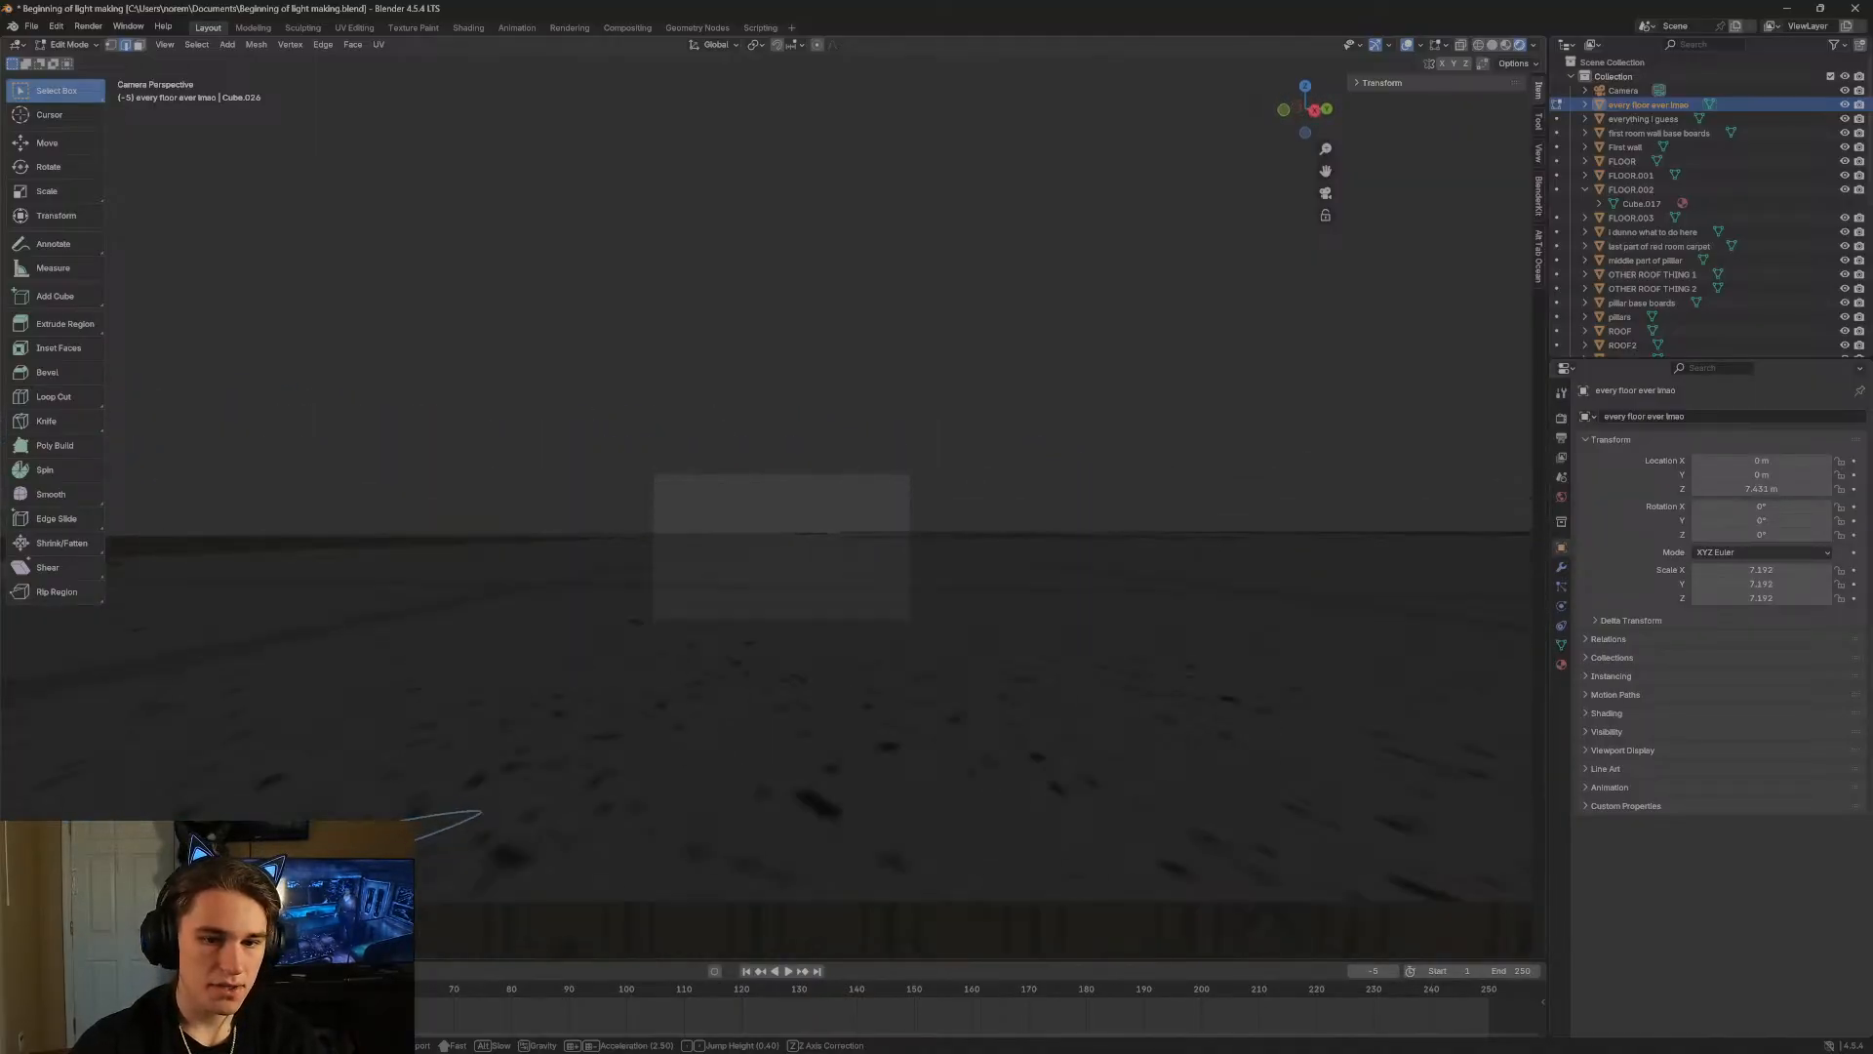
{"action": "key", "text": "s"}
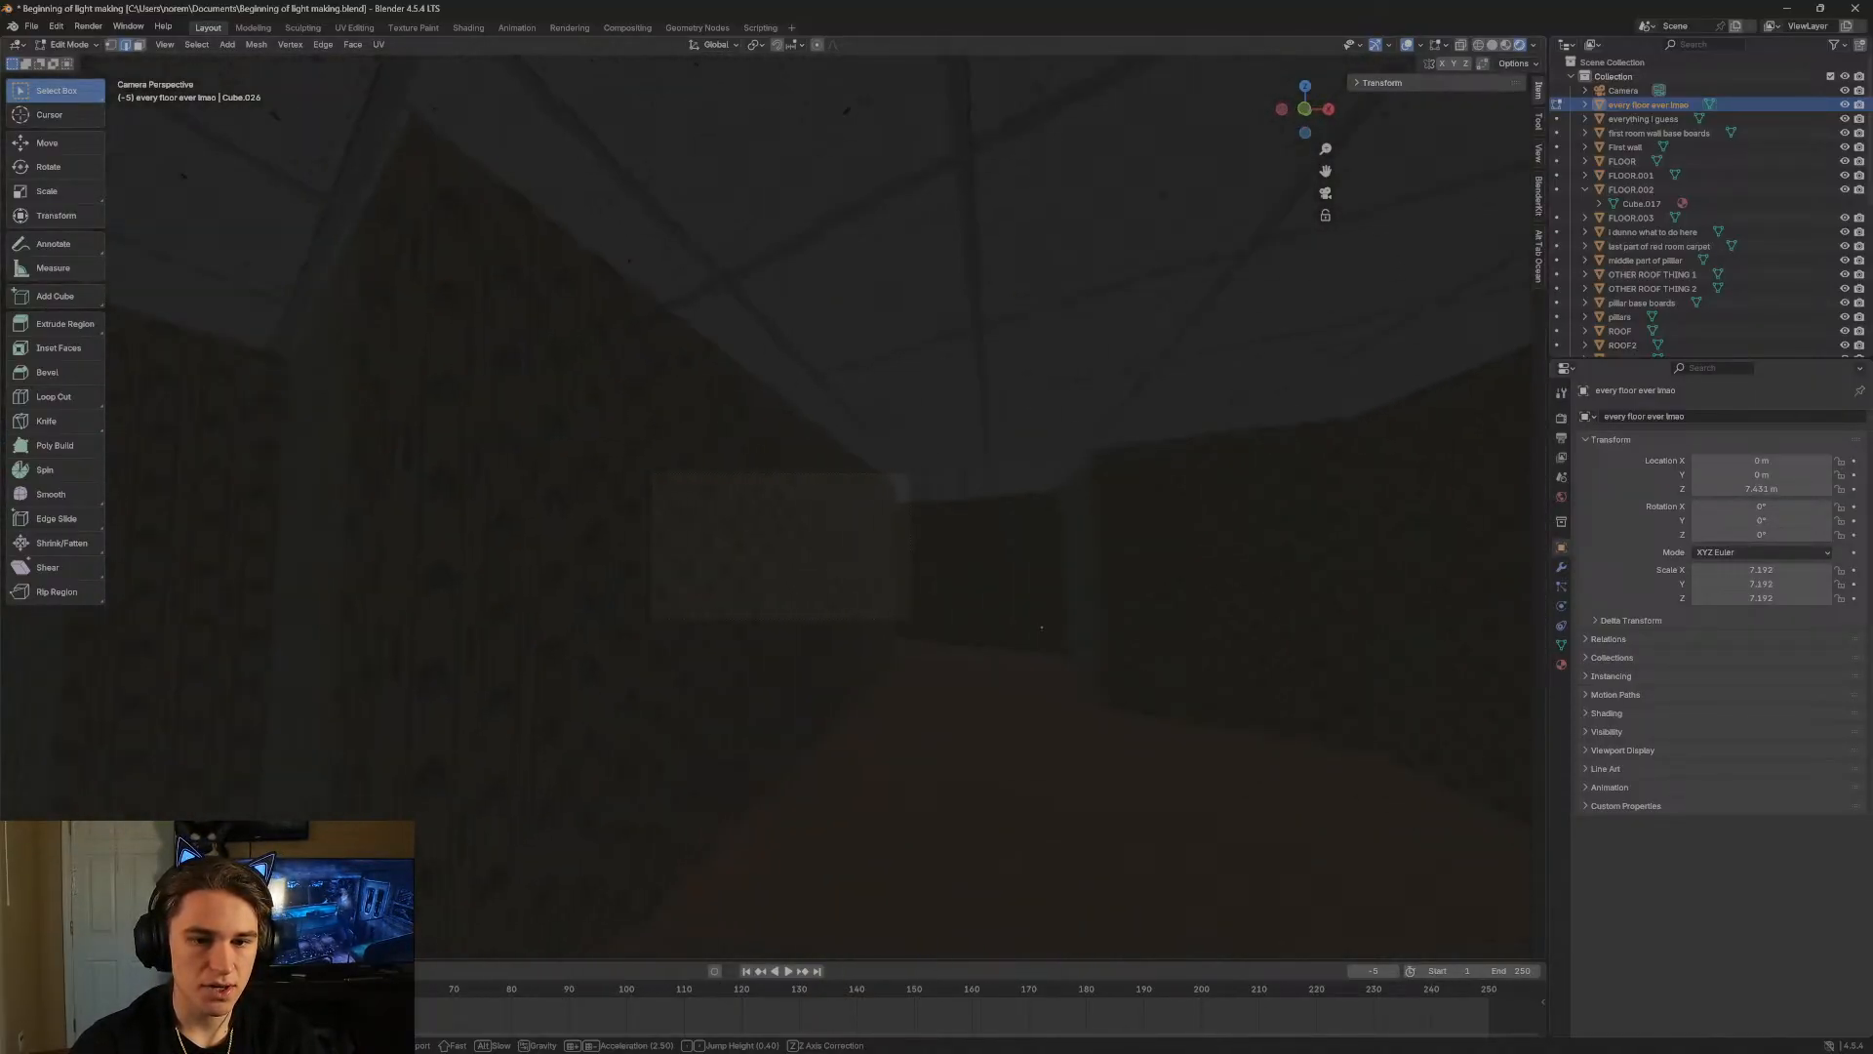
{"action": "key", "text": "w"}
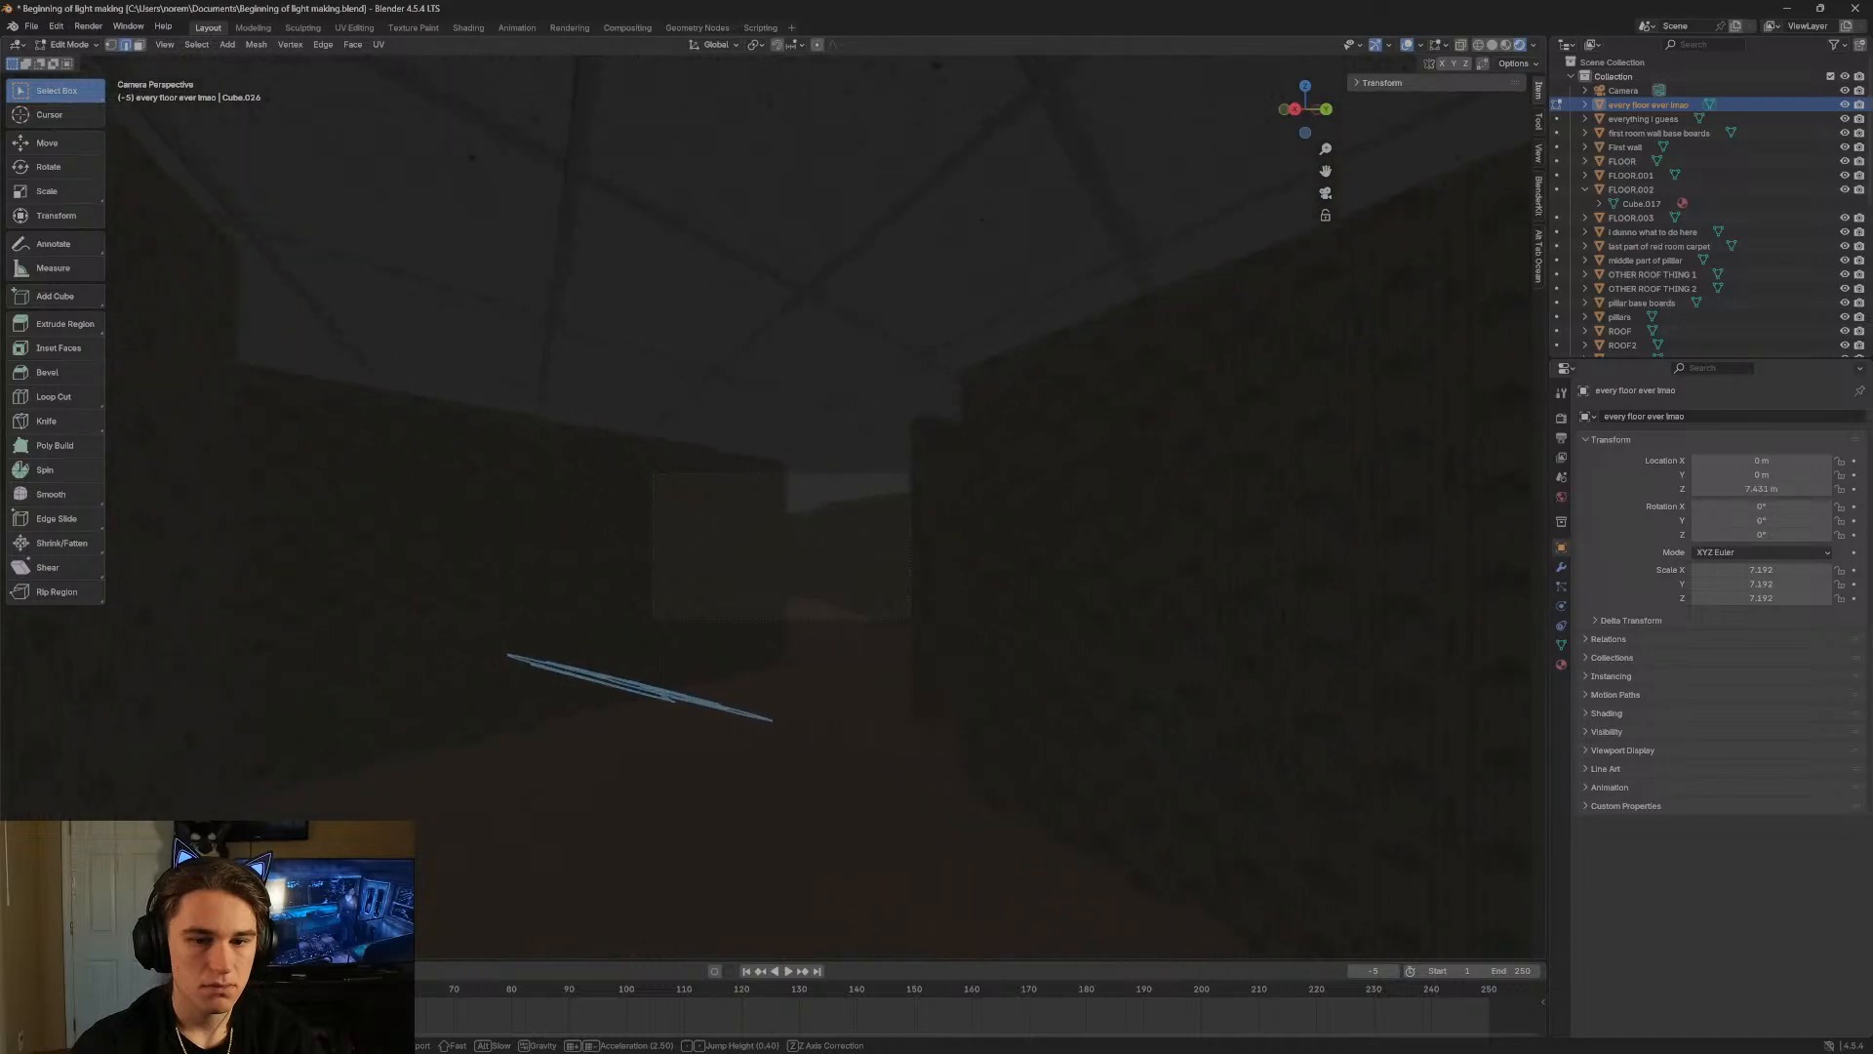
{"action": "key", "text": "w"}
{"action": "left_click", "coordinate": [1100, 401]}
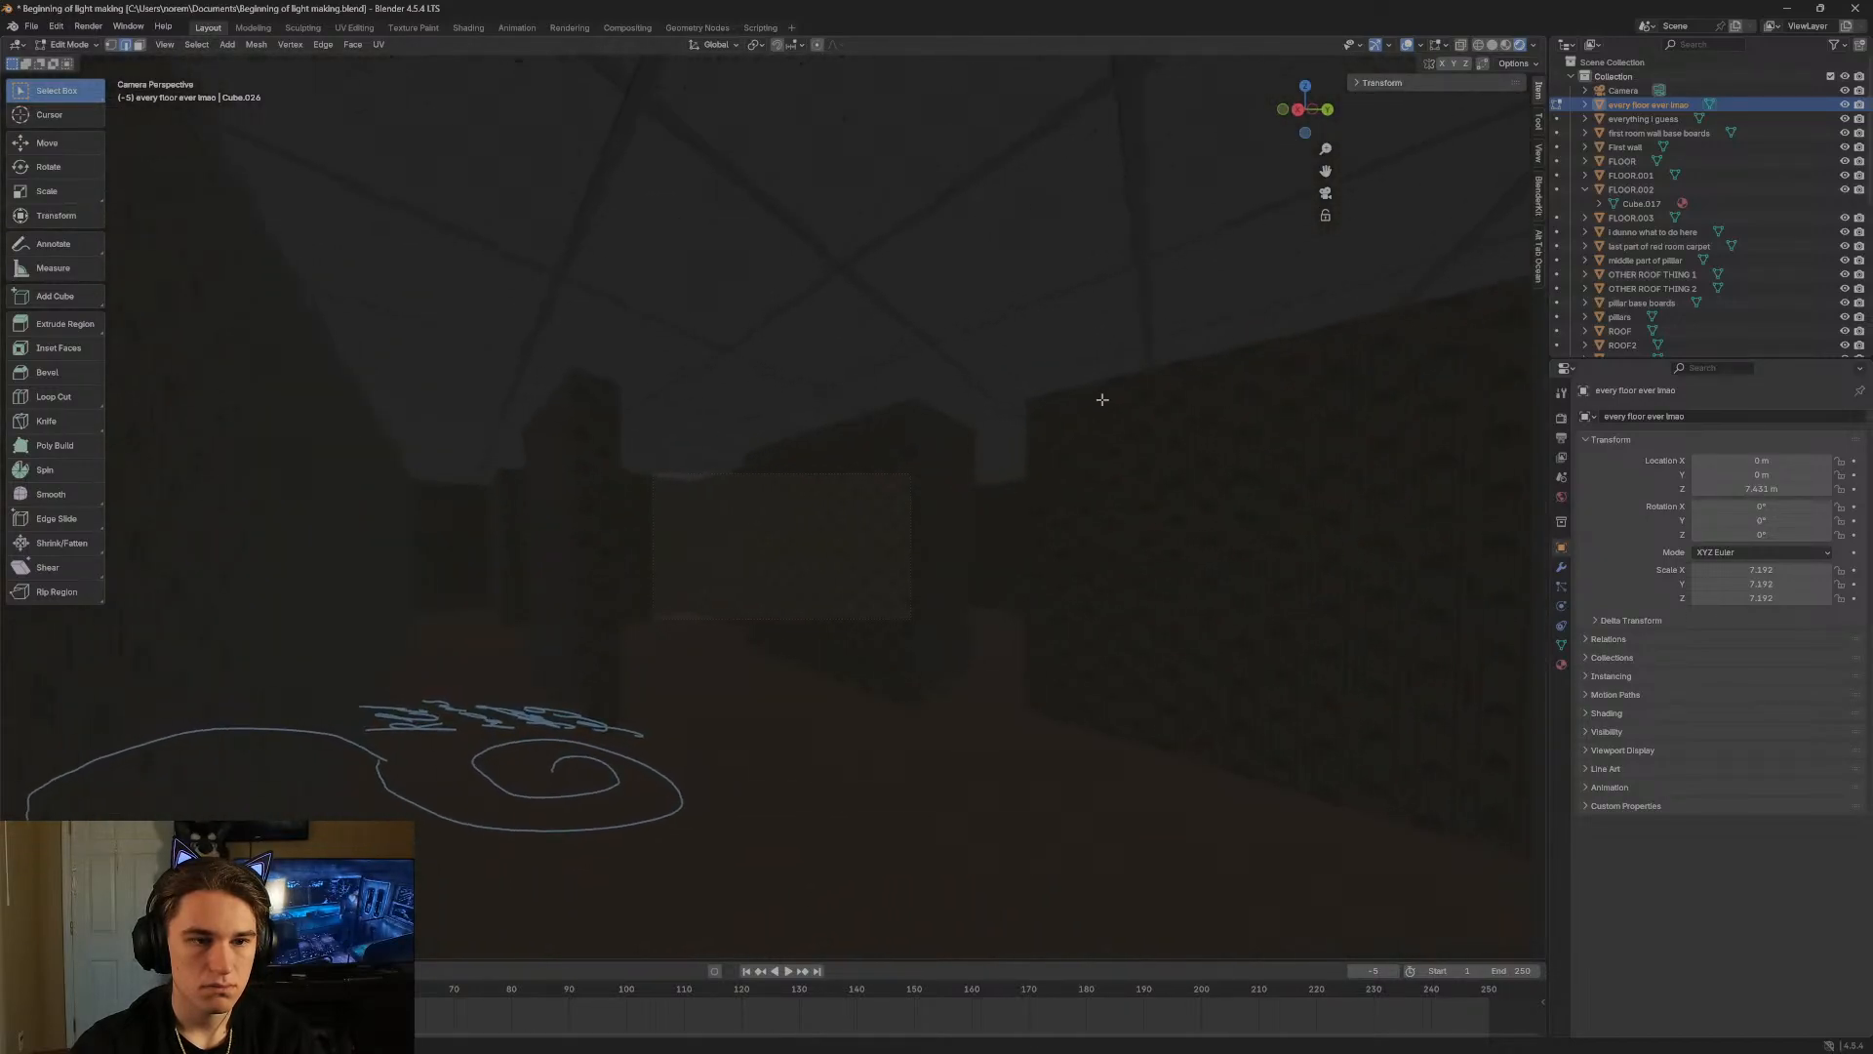
Place the 3D cursor on the ceiling grid above the annotated room and return to the box selection tool.
{"action": "left_click", "coordinate": [66, 115]}
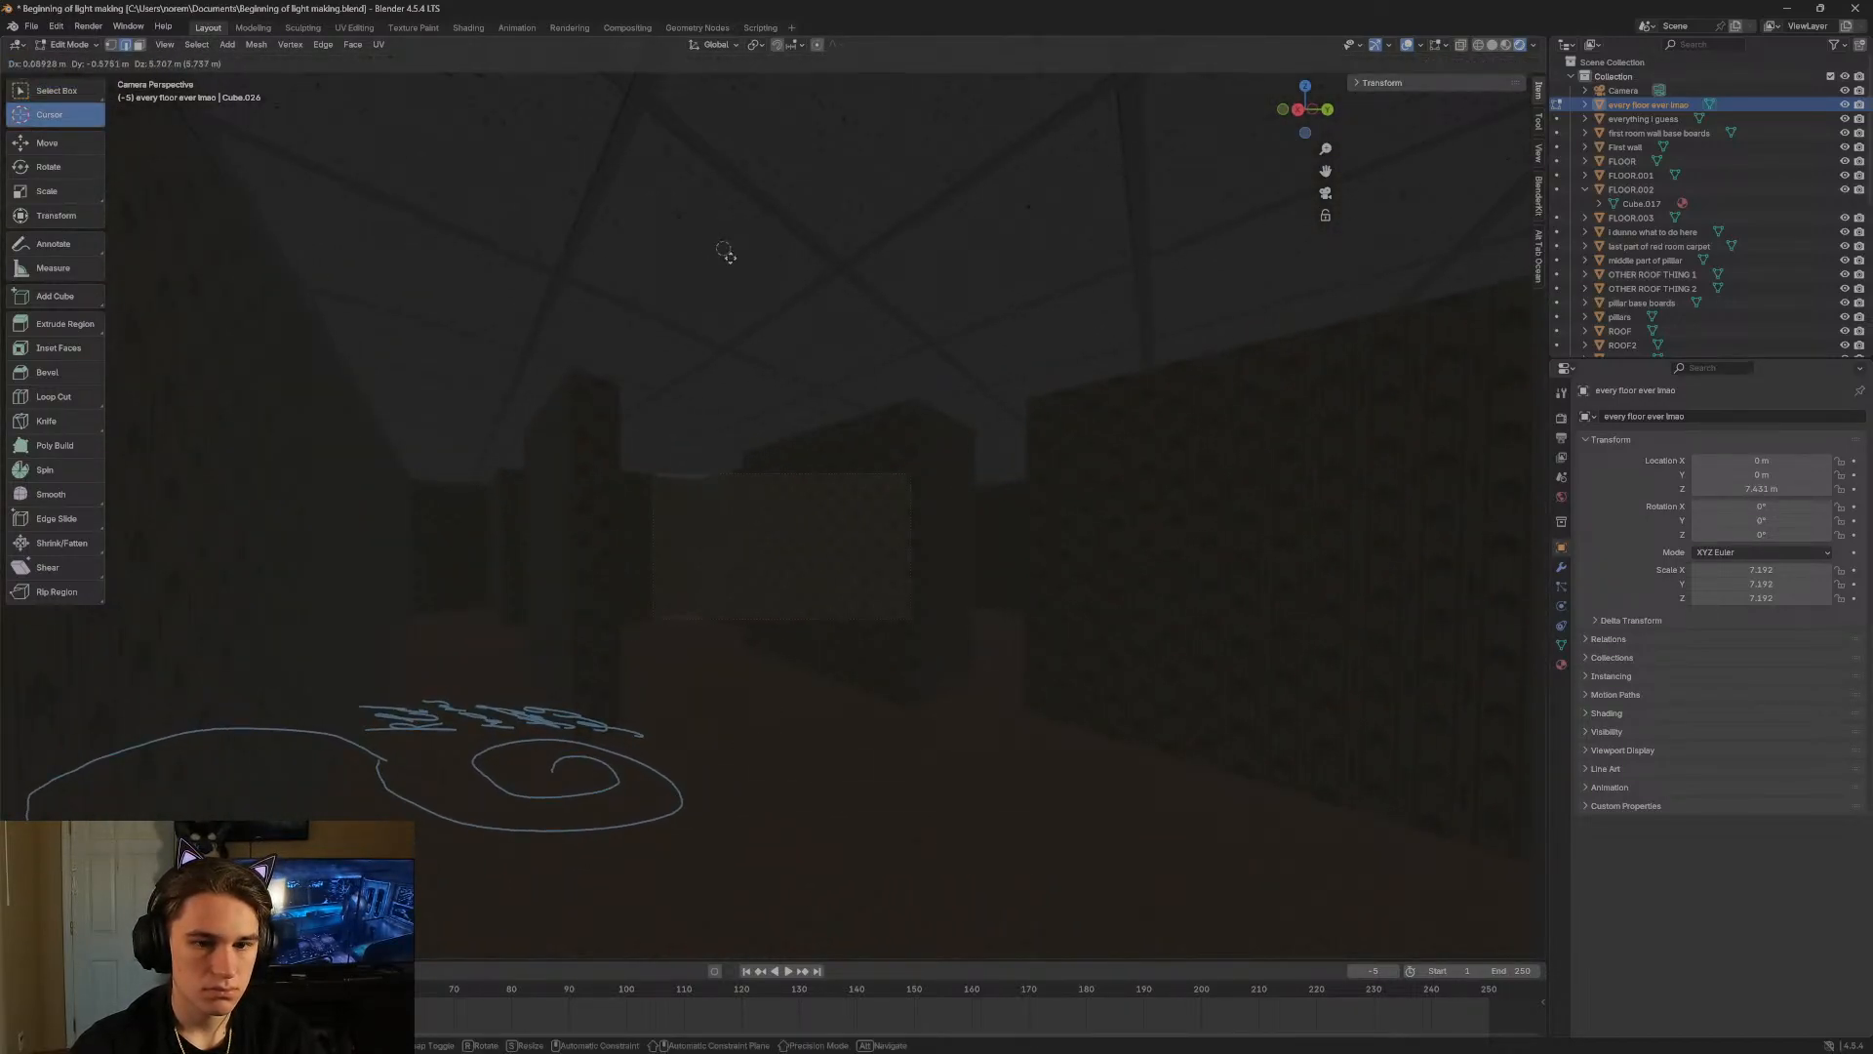
{"action": "left_click", "coordinate": [743, 343]}
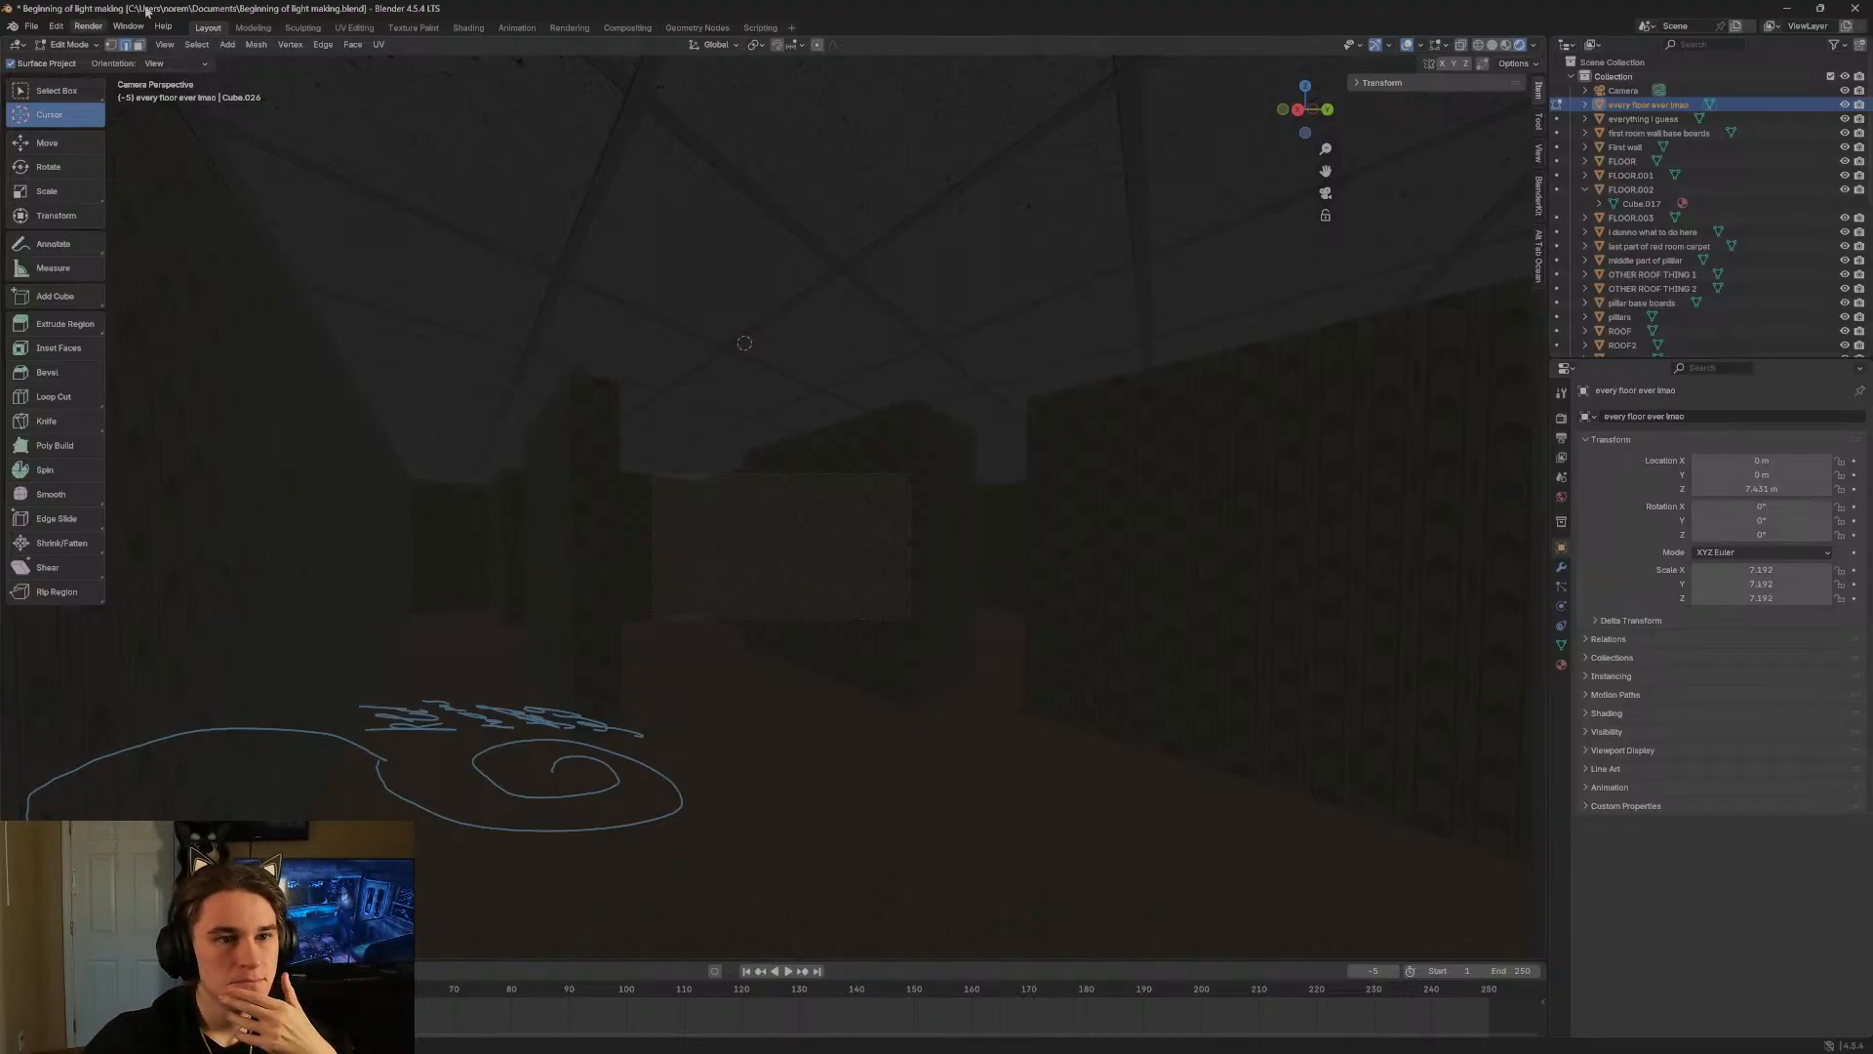
{"action": "left_click", "coordinate": [226, 45]}
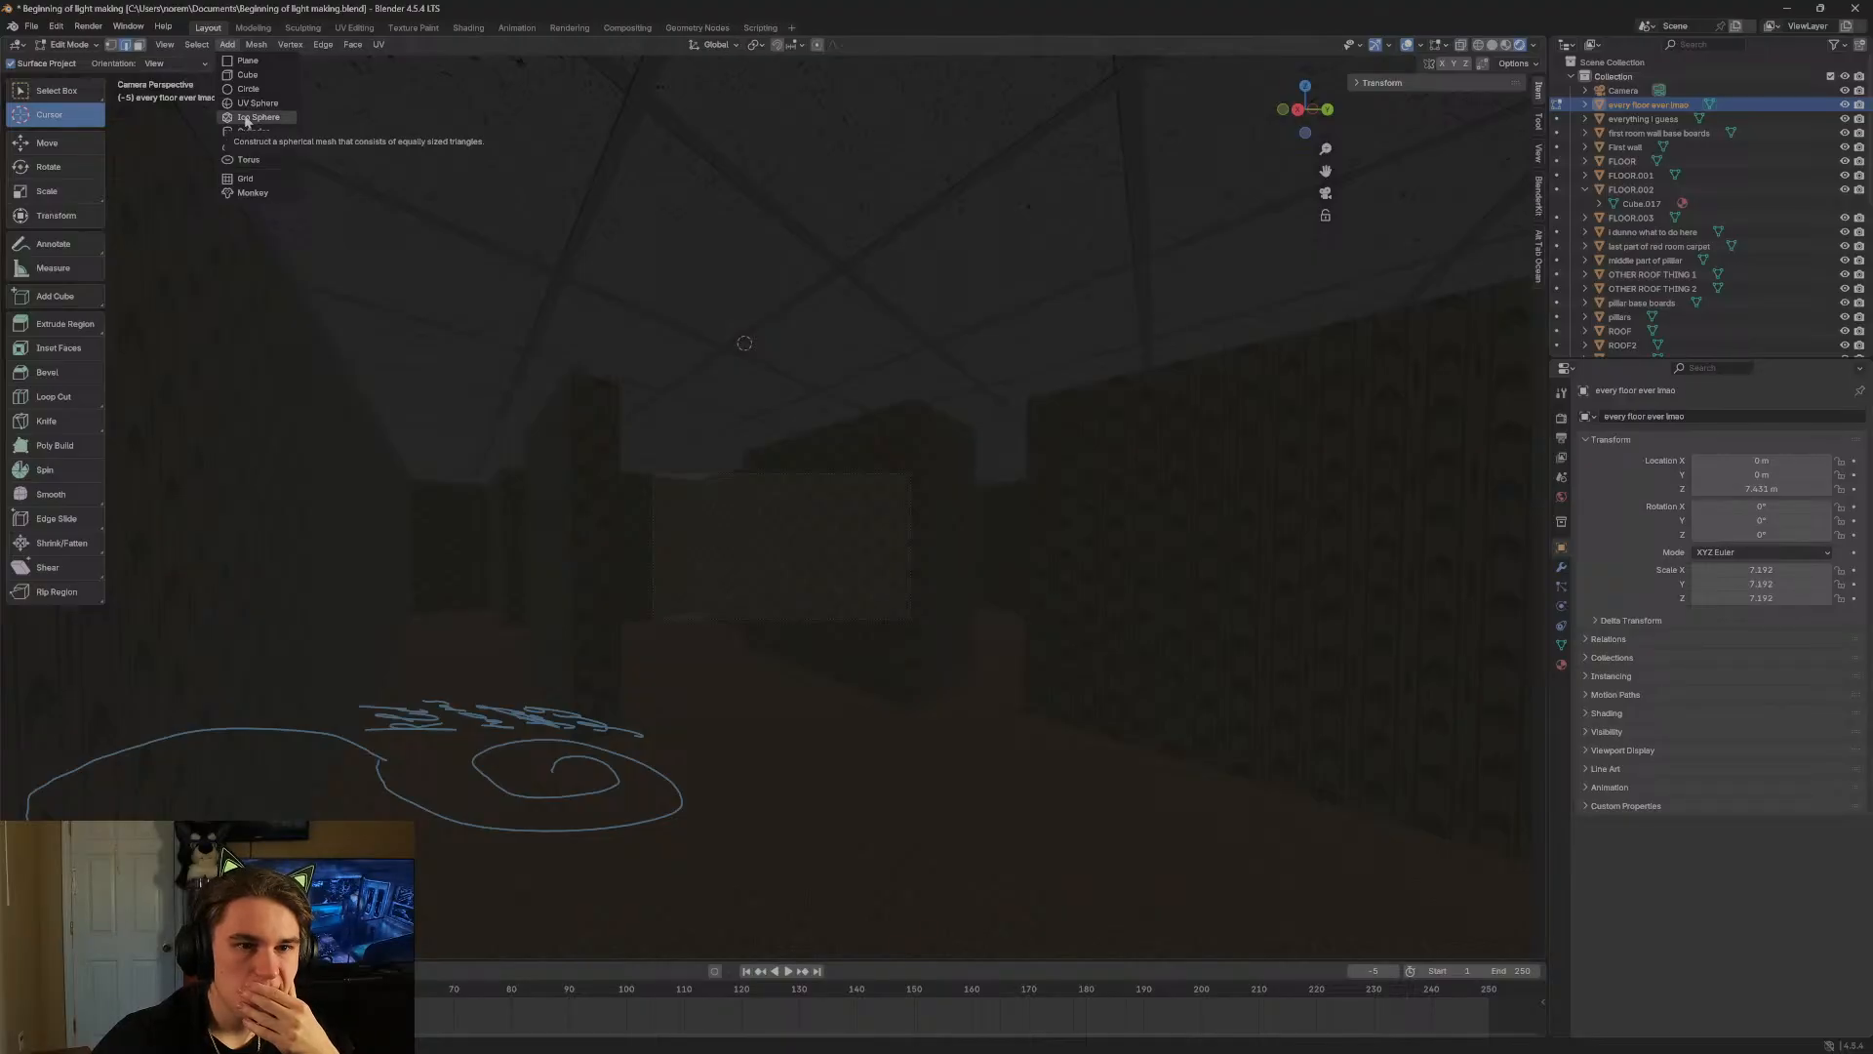
{"action": "left_click", "coordinate": [167, 46]}
{"action": "mouse_move", "coordinate": [228, 48]}
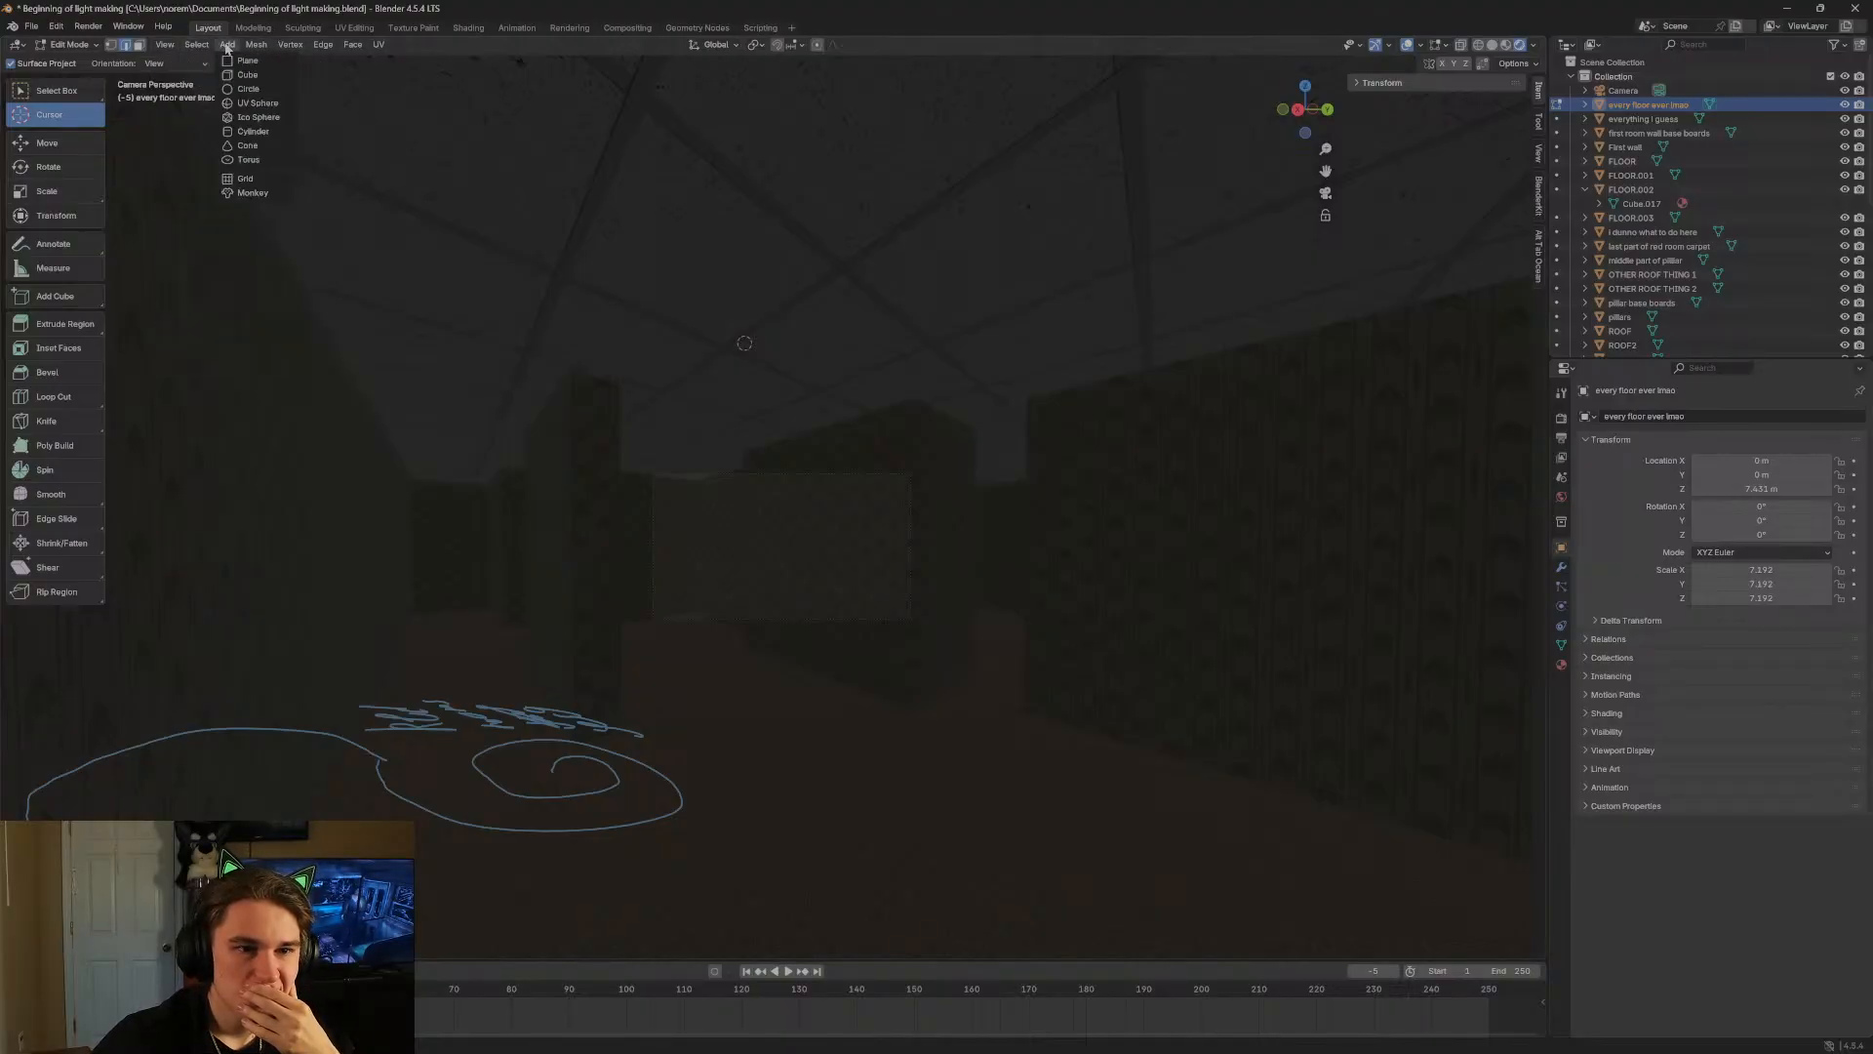
{"action": "left_click", "coordinate": [167, 46]}
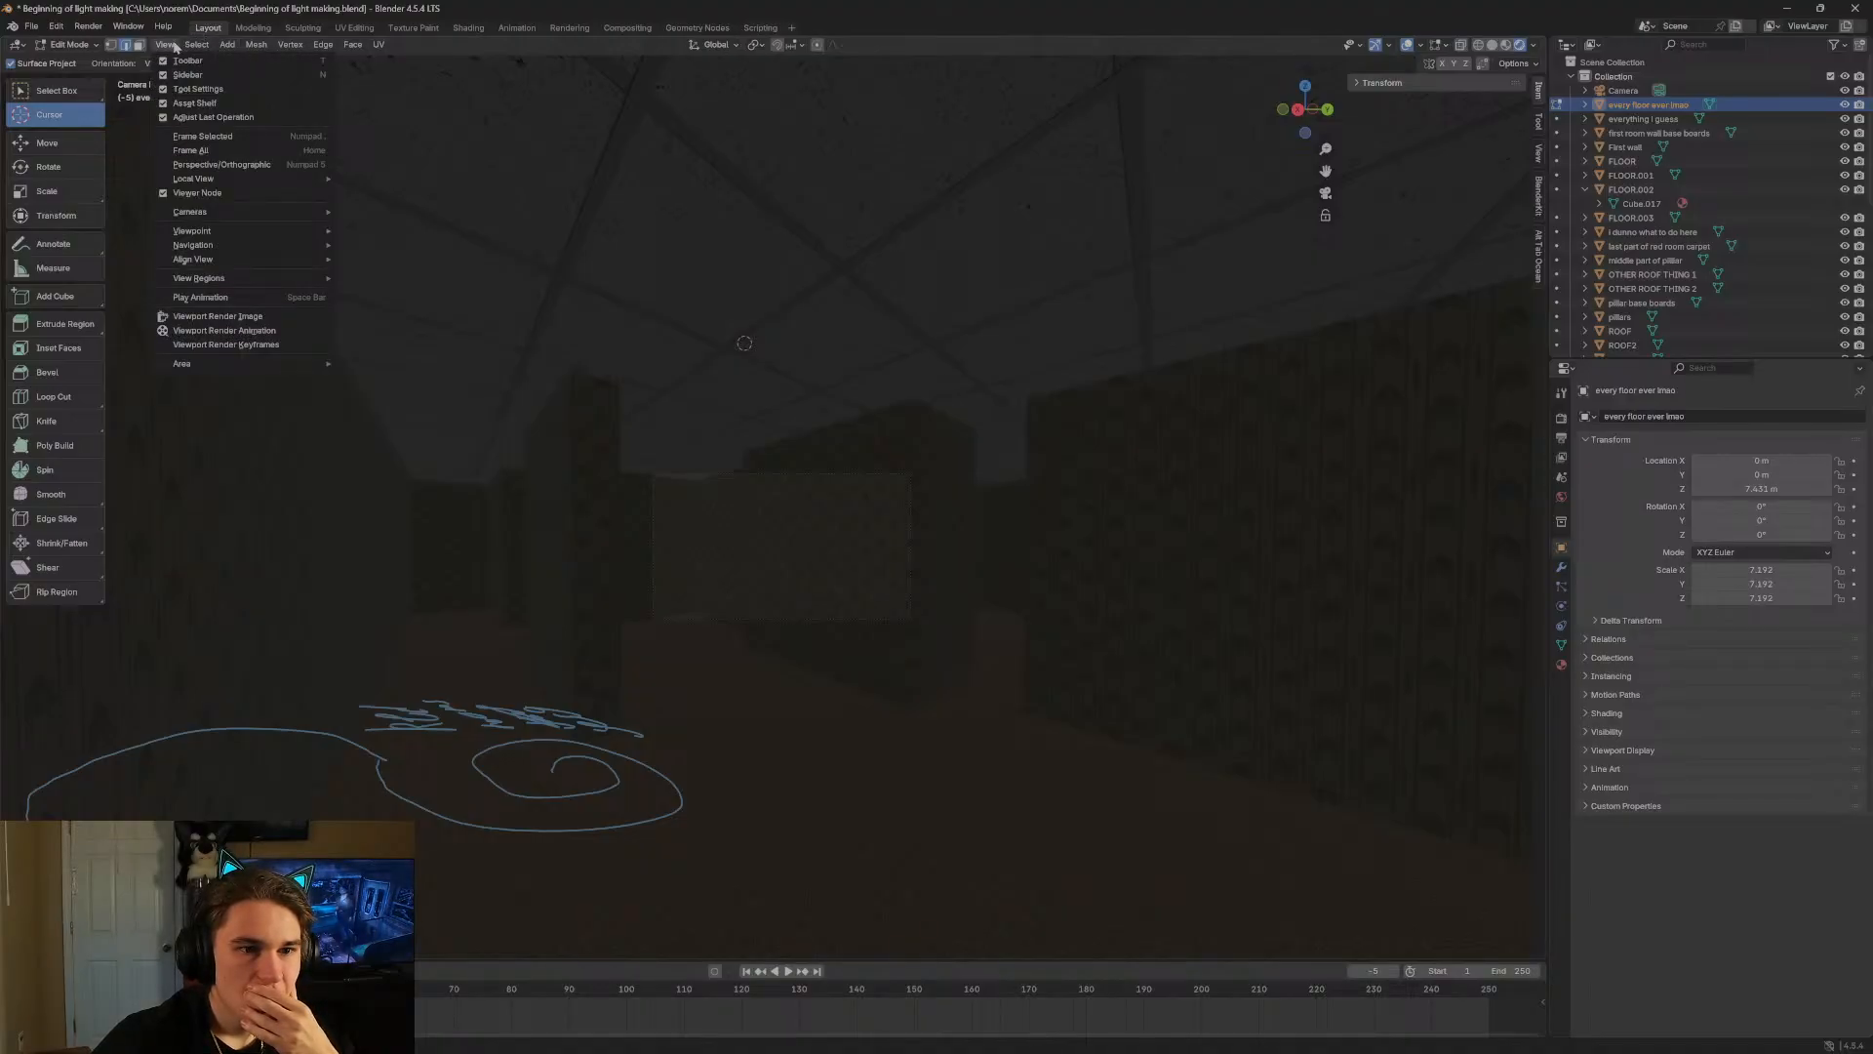
{"action": "mouse_move", "coordinate": [234, 49]}
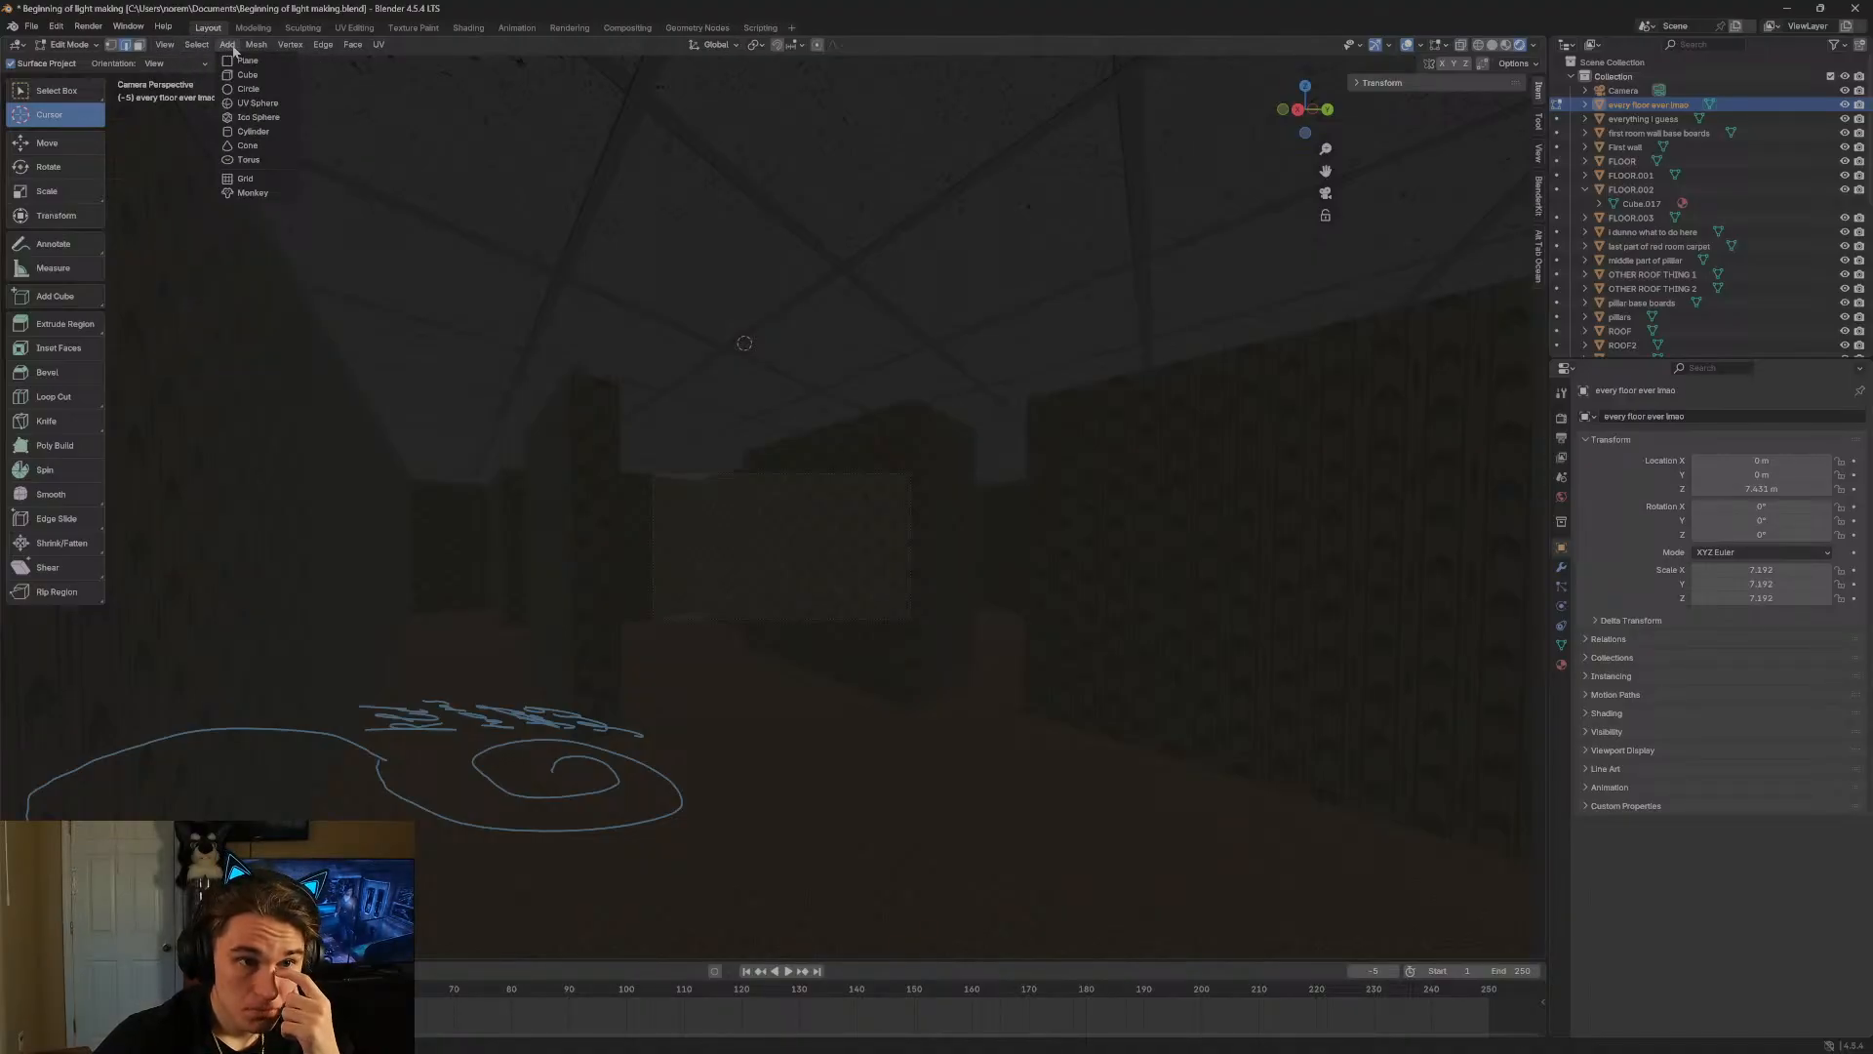
{"action": "left_click", "coordinate": [247, 75]}
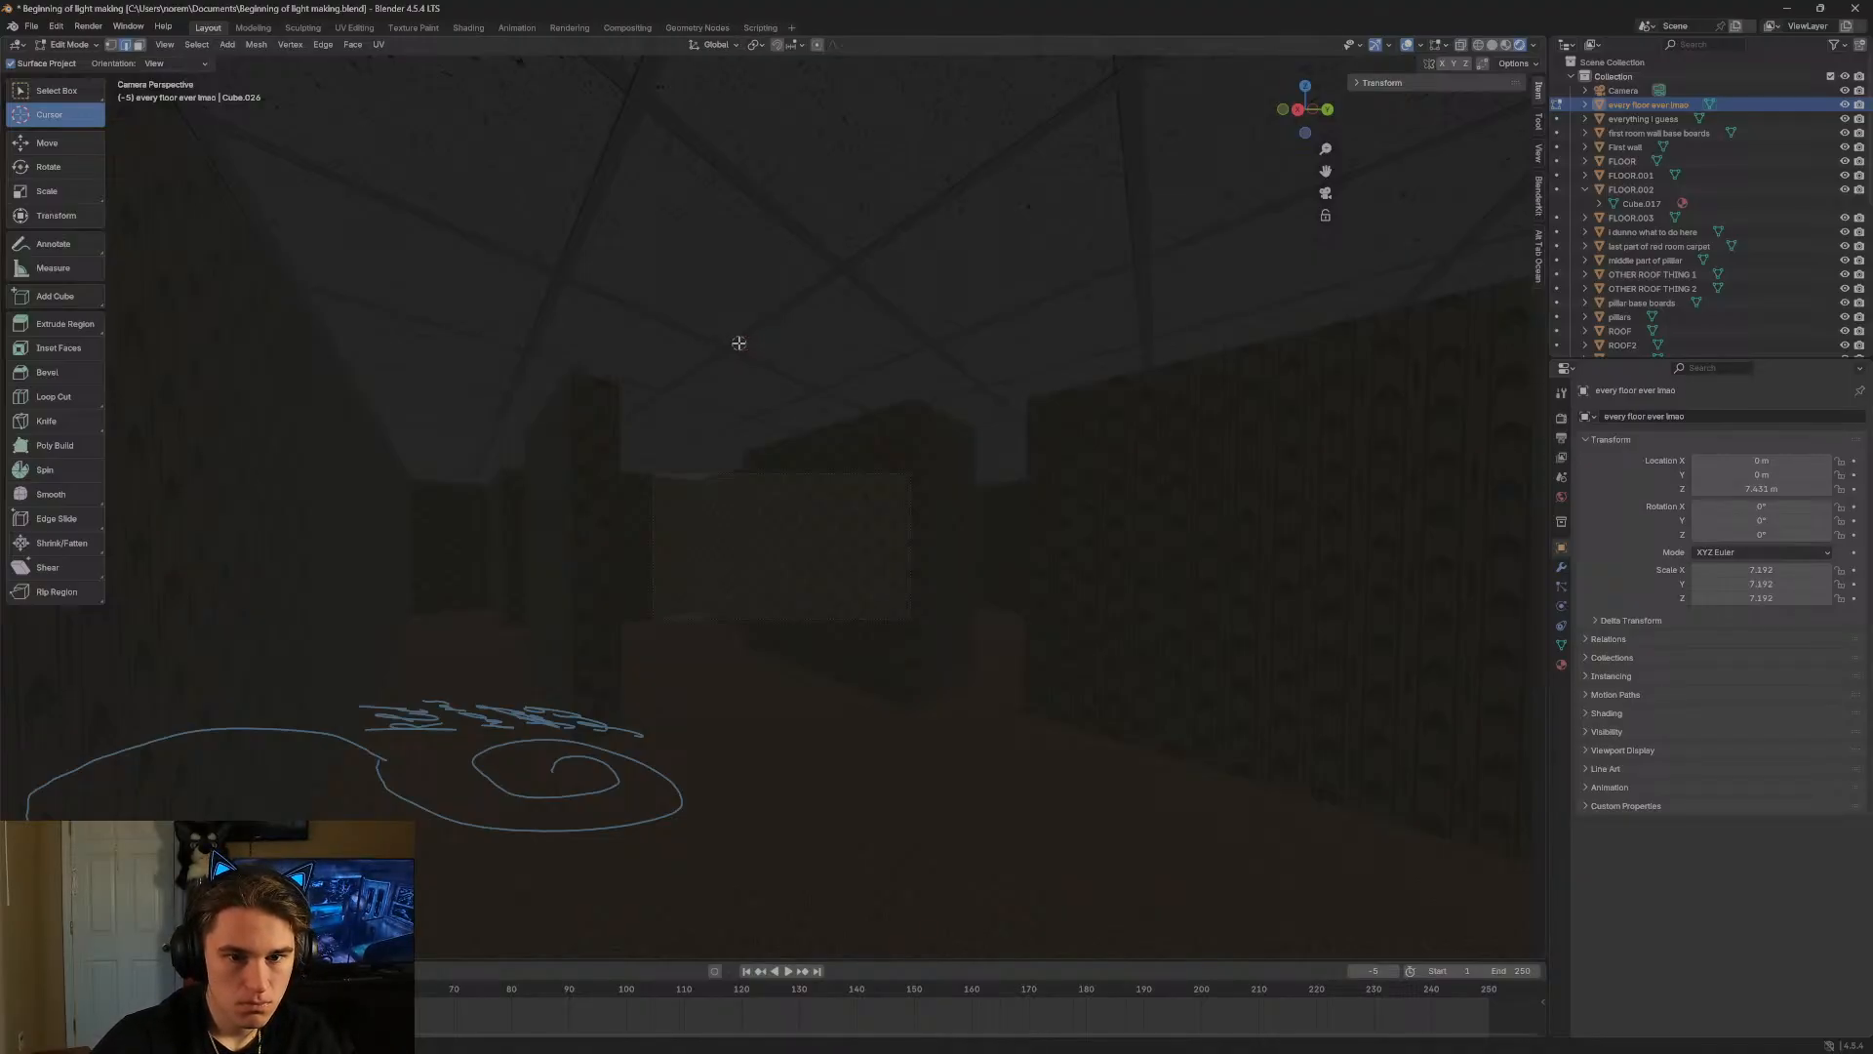
{"action": "key", "text": "w"}
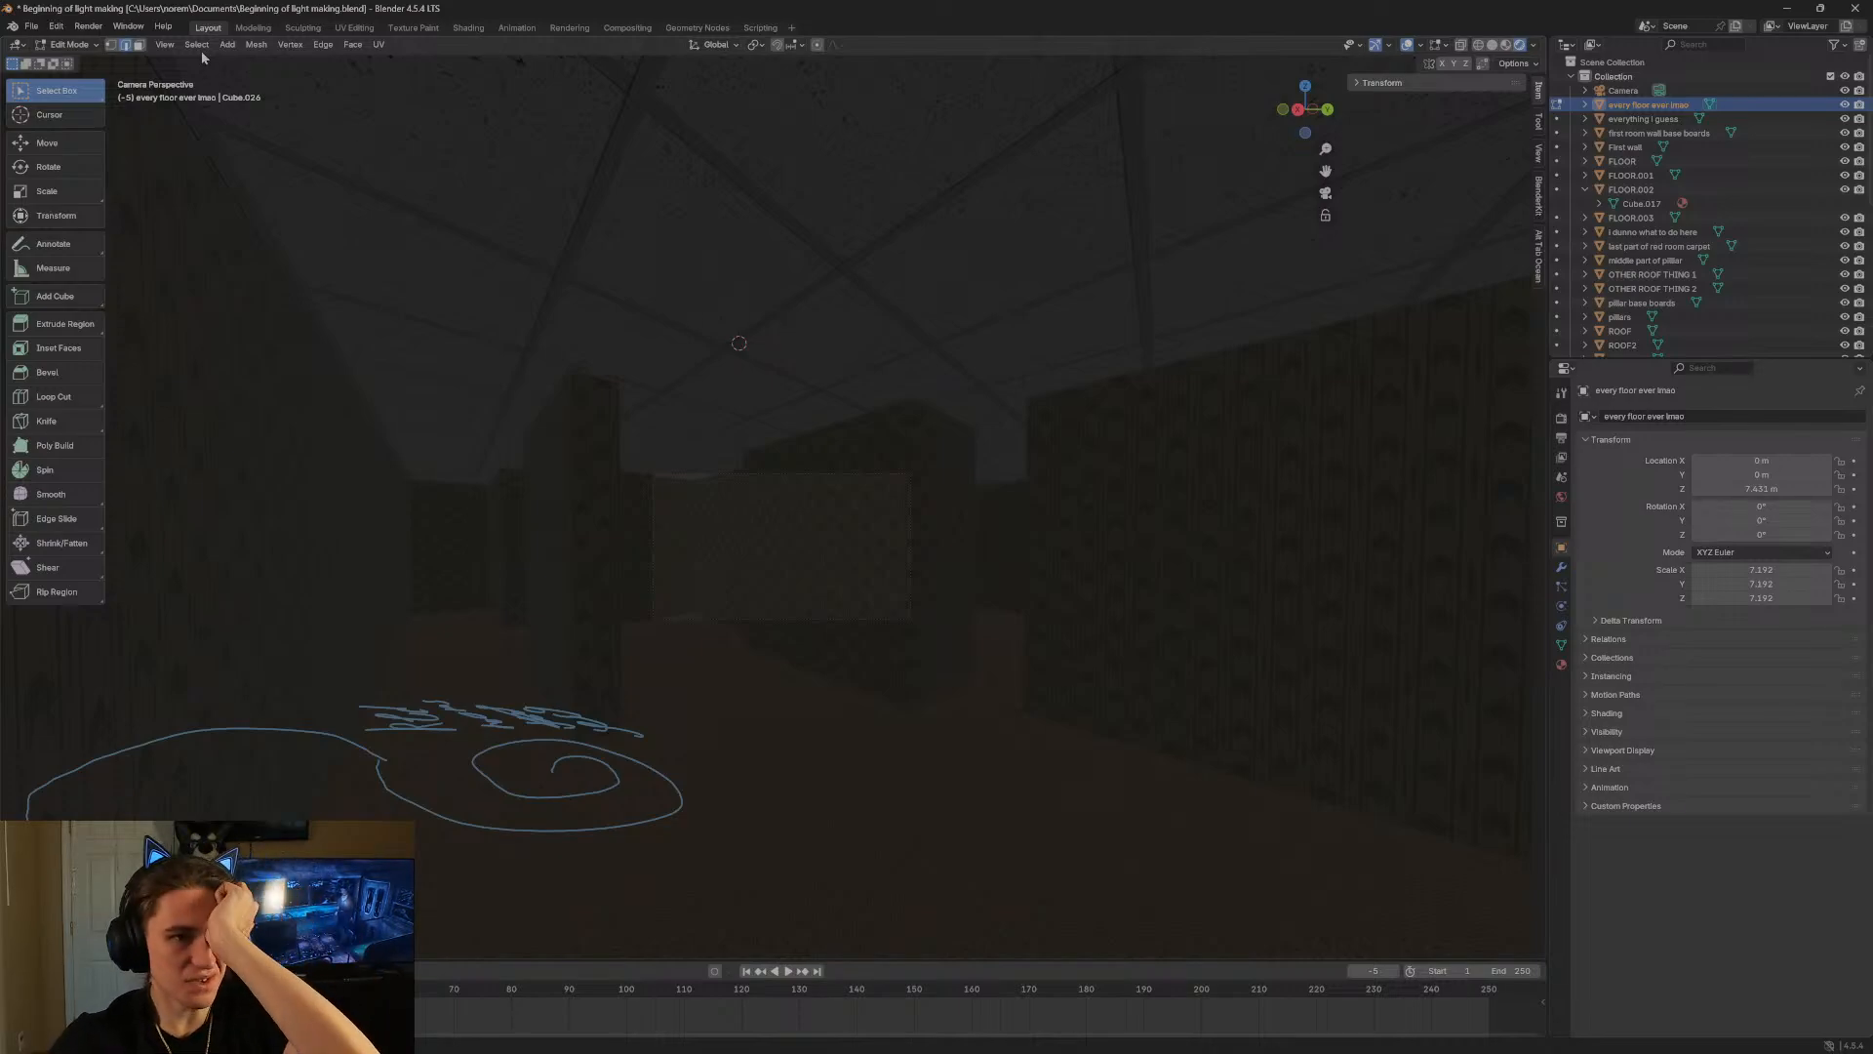
{"action": "left_click", "coordinate": [227, 45]}
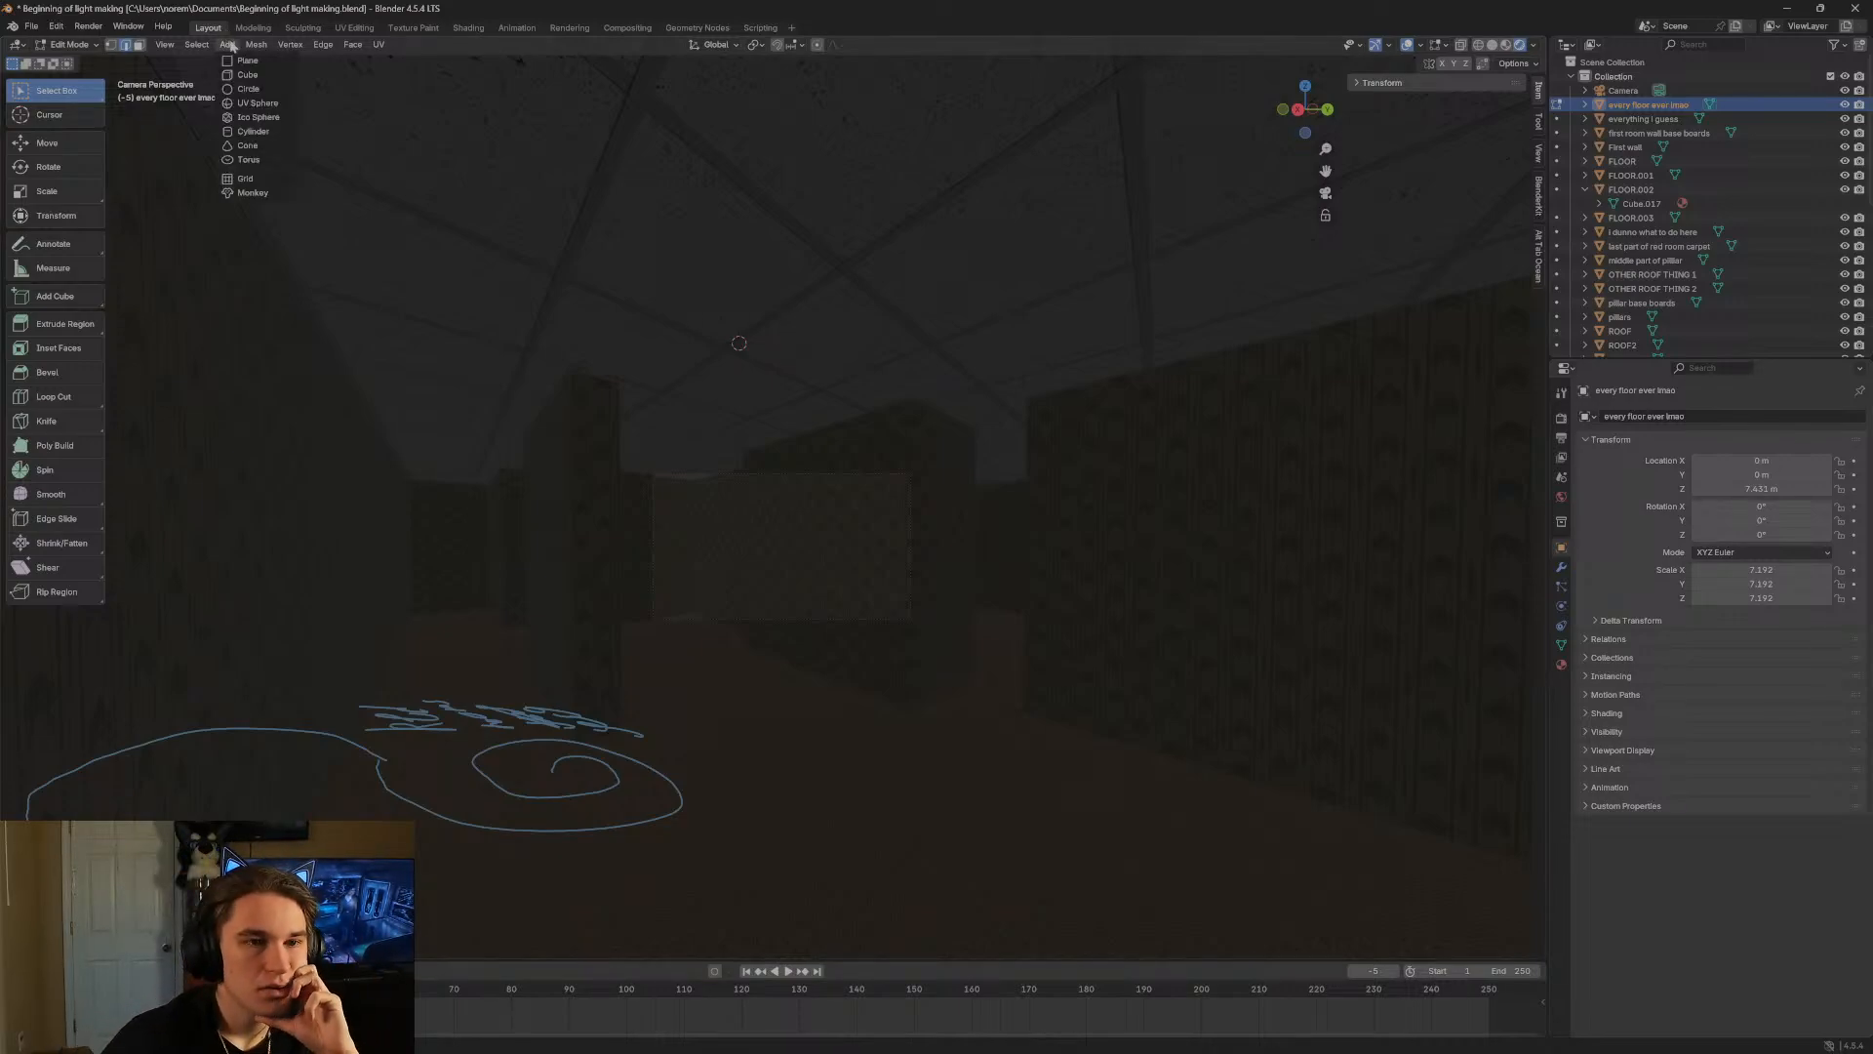
{"action": "mouse_move", "coordinate": [256, 46]}
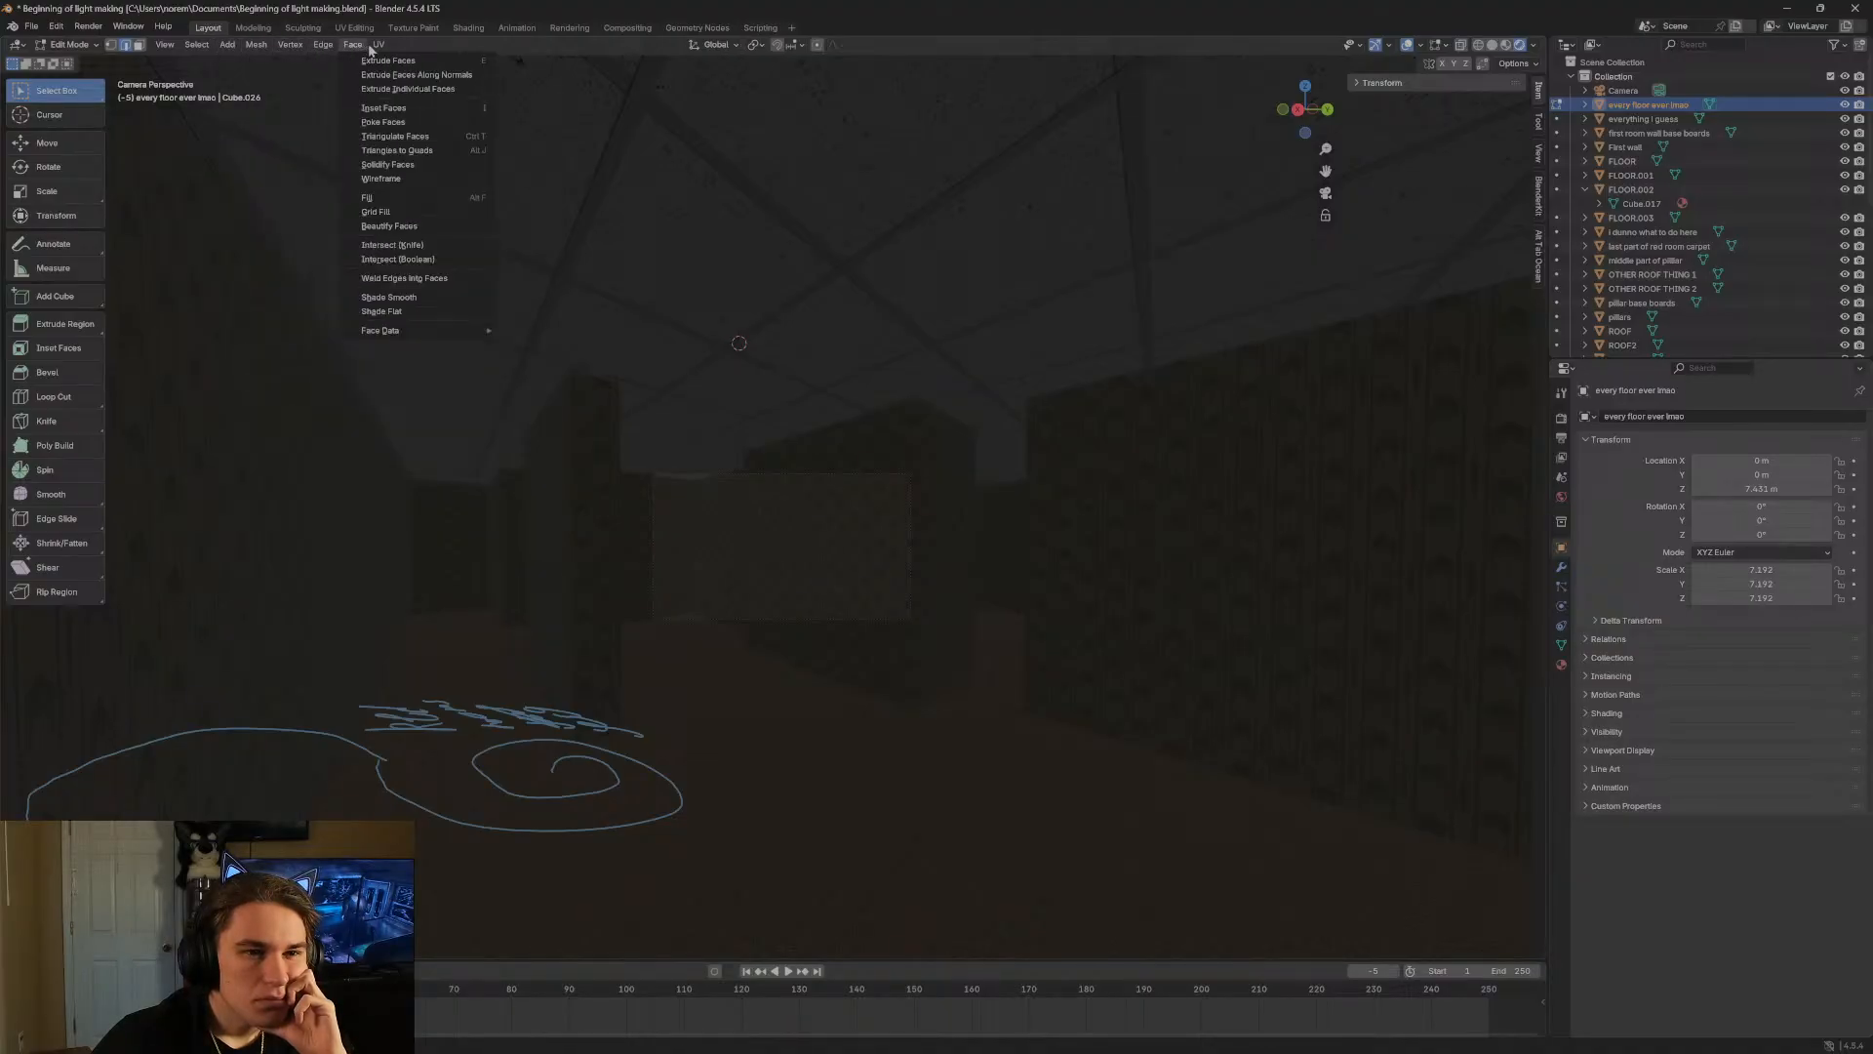
{"action": "mouse_move", "coordinate": [390, 49]}
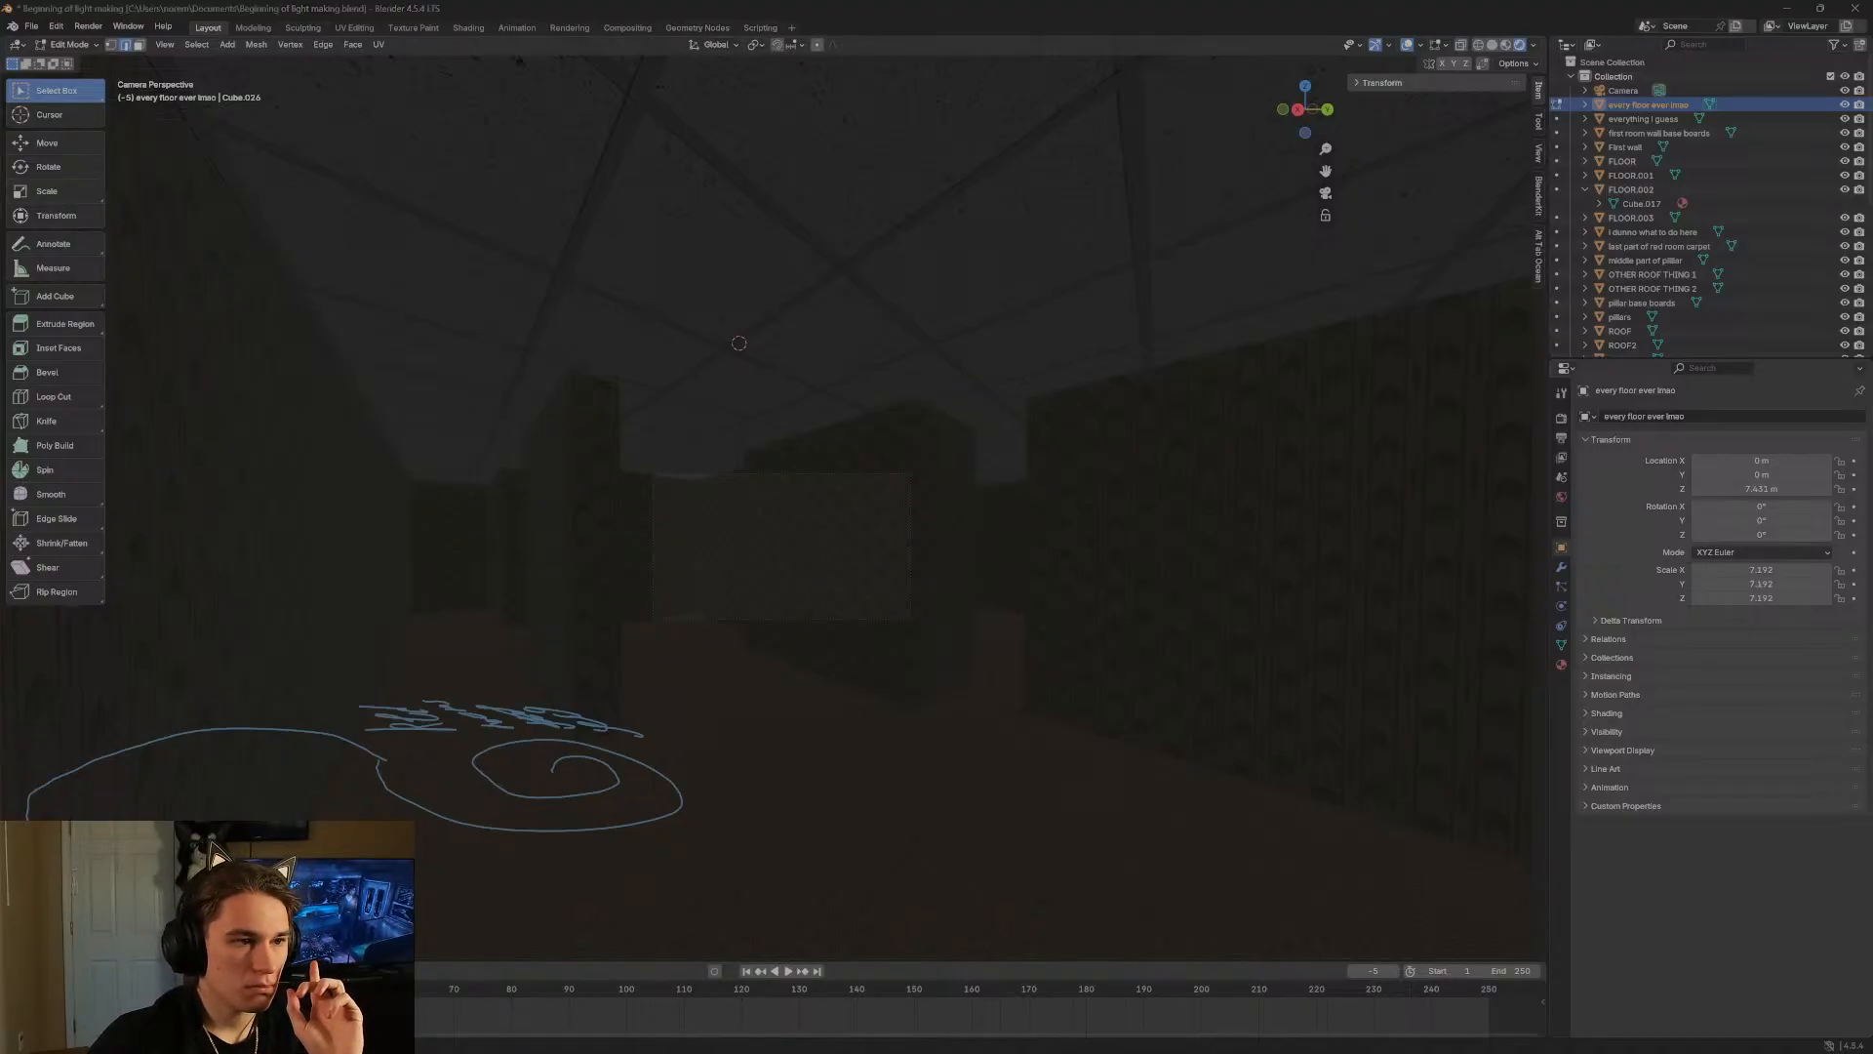
Switch to the web browser and search Google for "how can I symmetrically spread a model around my whole map in blender".
{"action": "left_click_drag", "start_coordinate": [1002, 0], "coordinate": [923, 4]}
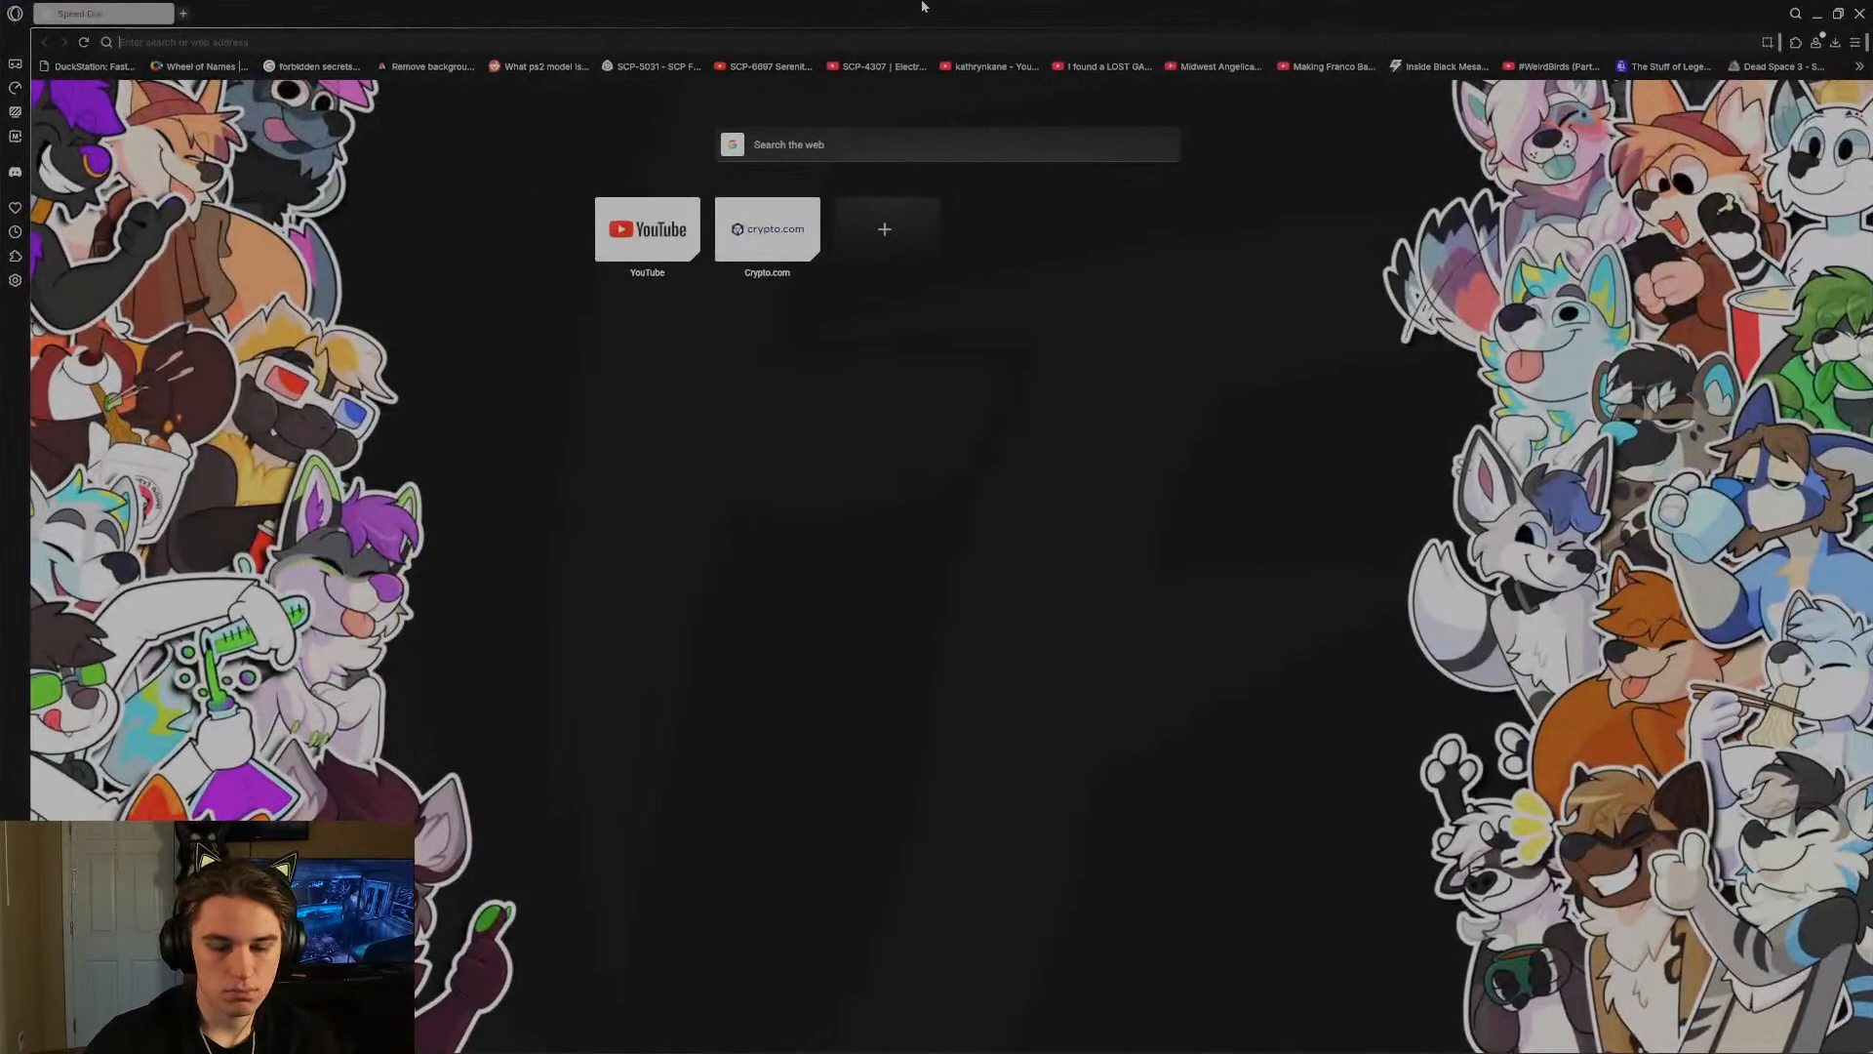
{"action": "type", "text": "how"}
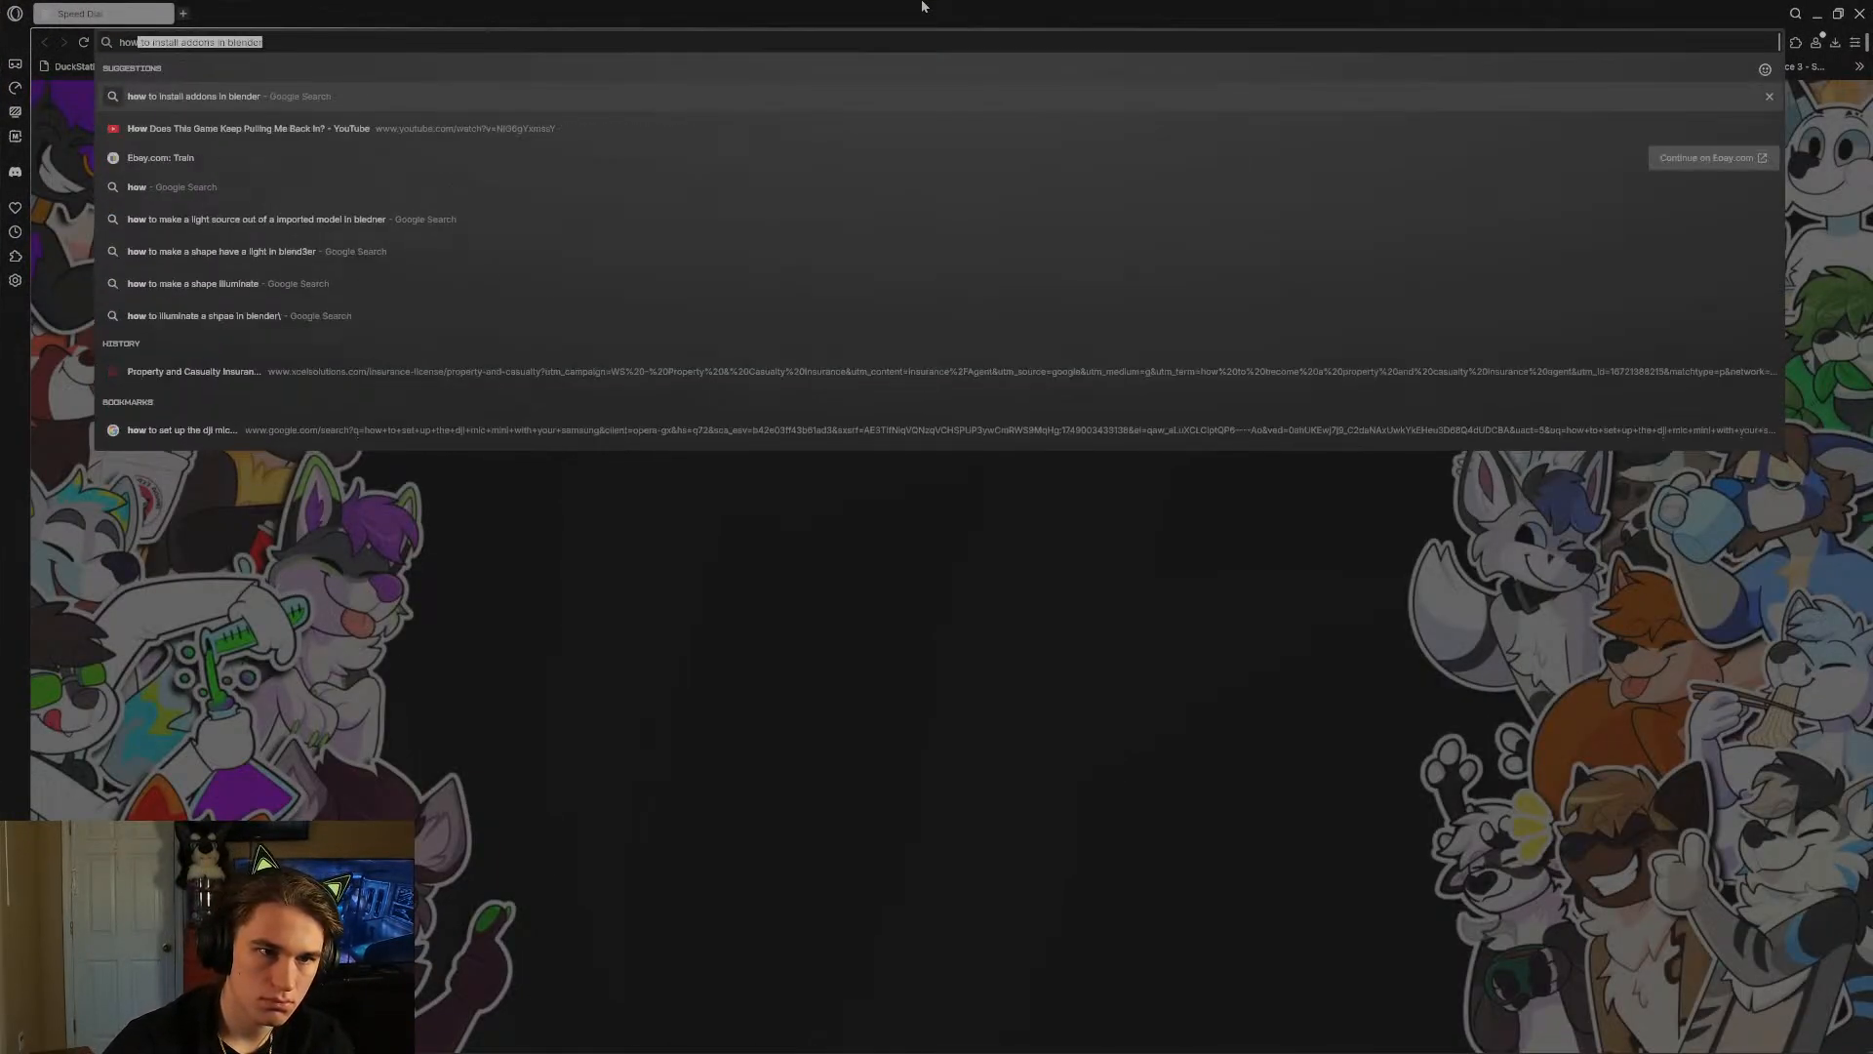
{"action": "type", "text": " can"}
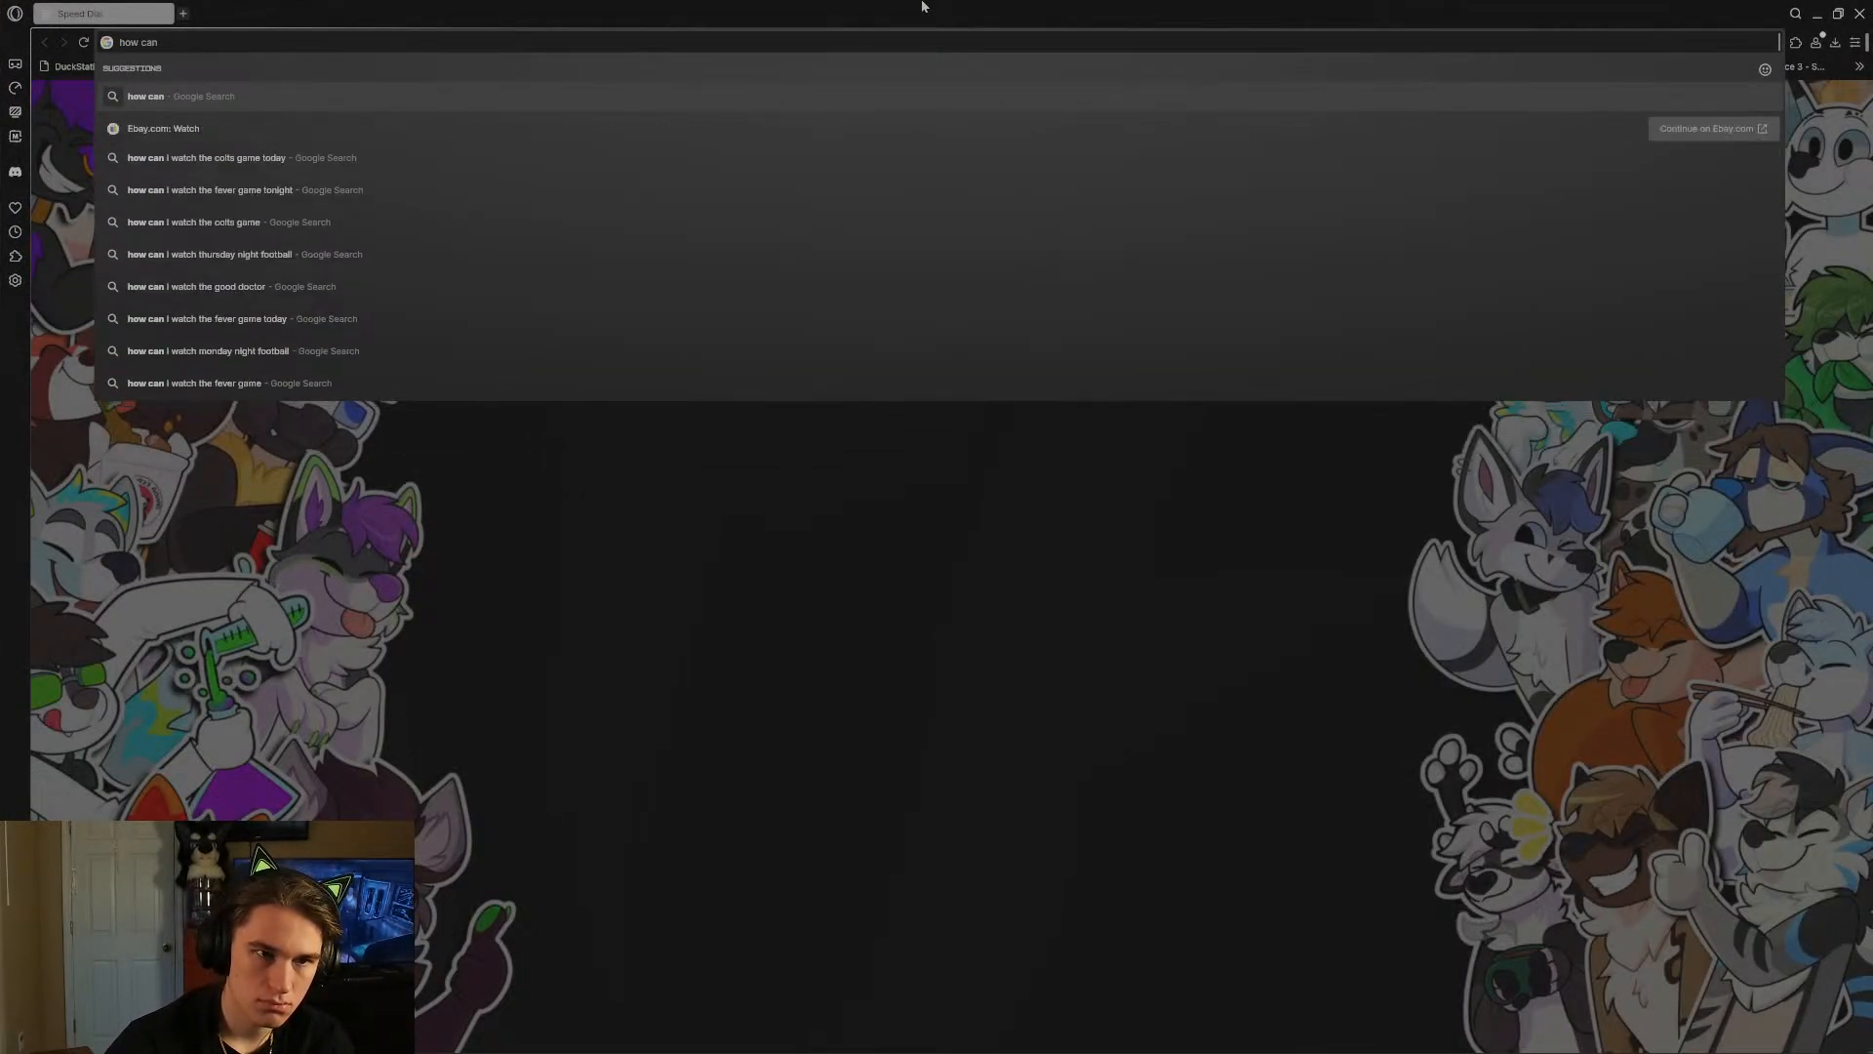
{"action": "type", "text": " i"}
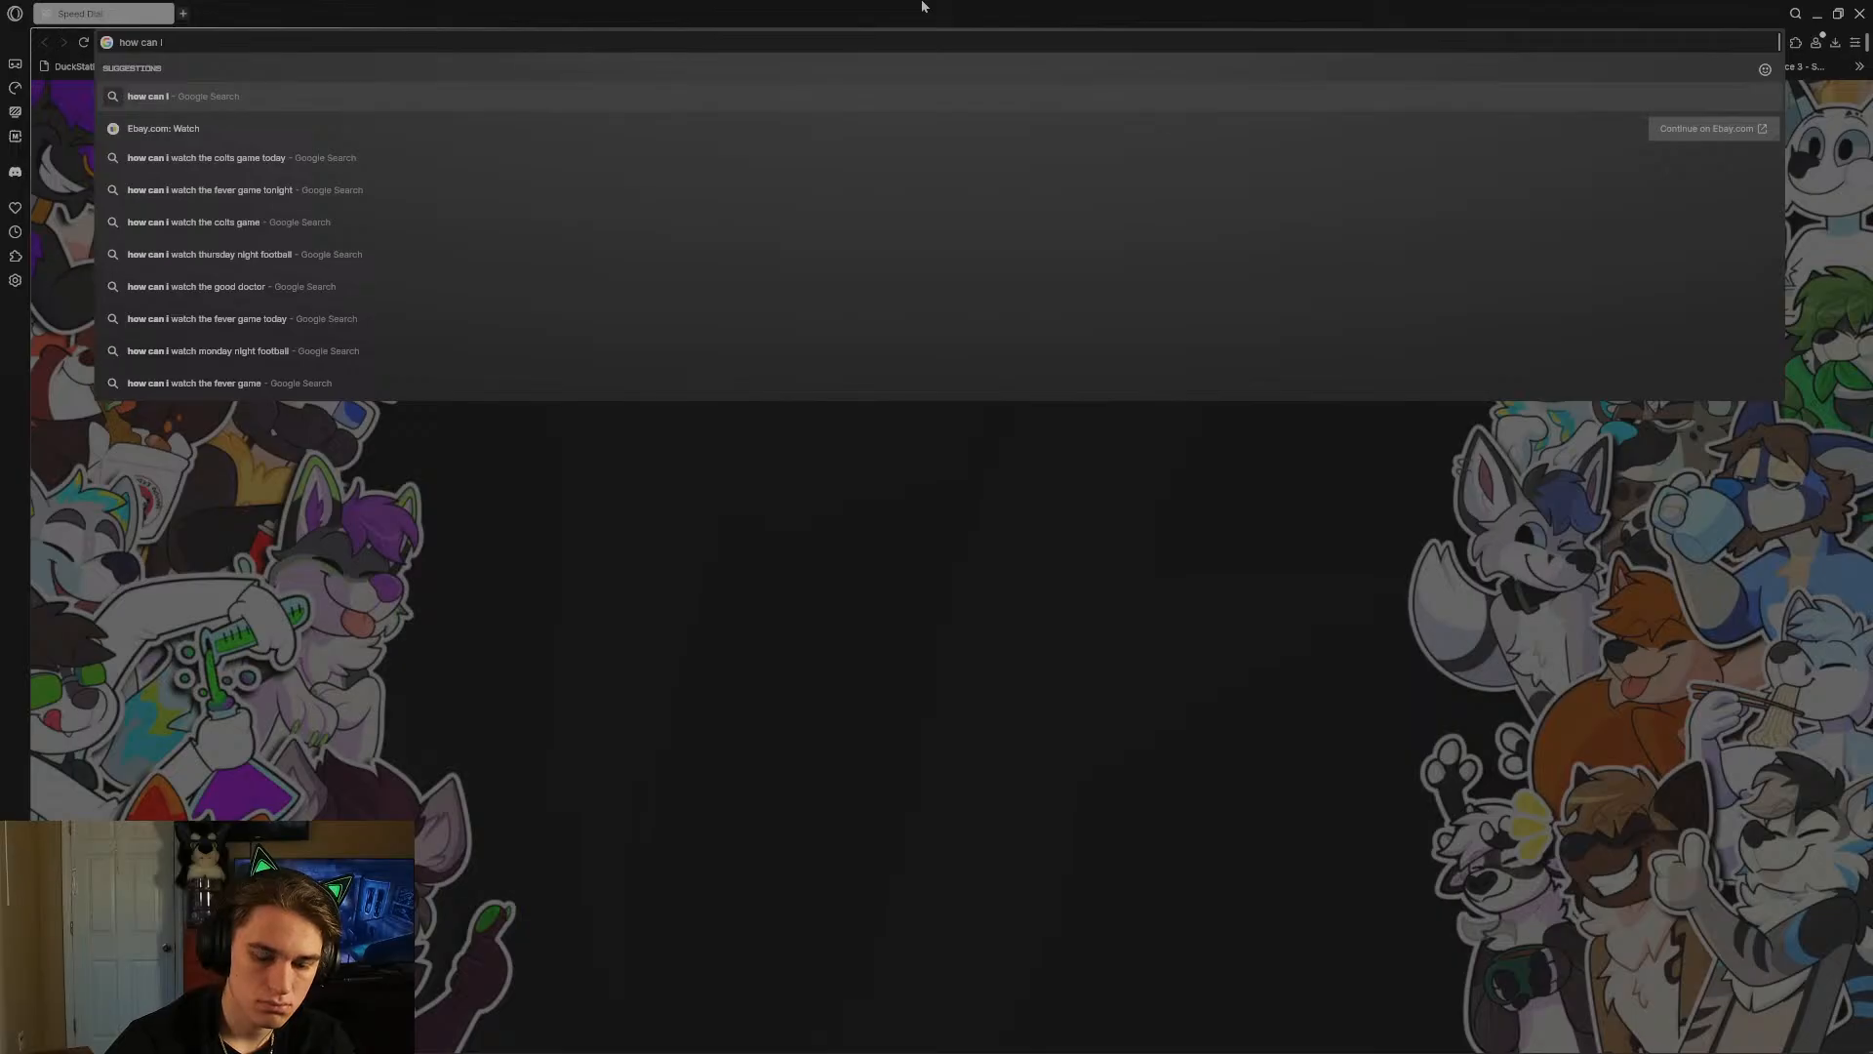
{"action": "type", "text": " semetrical"}
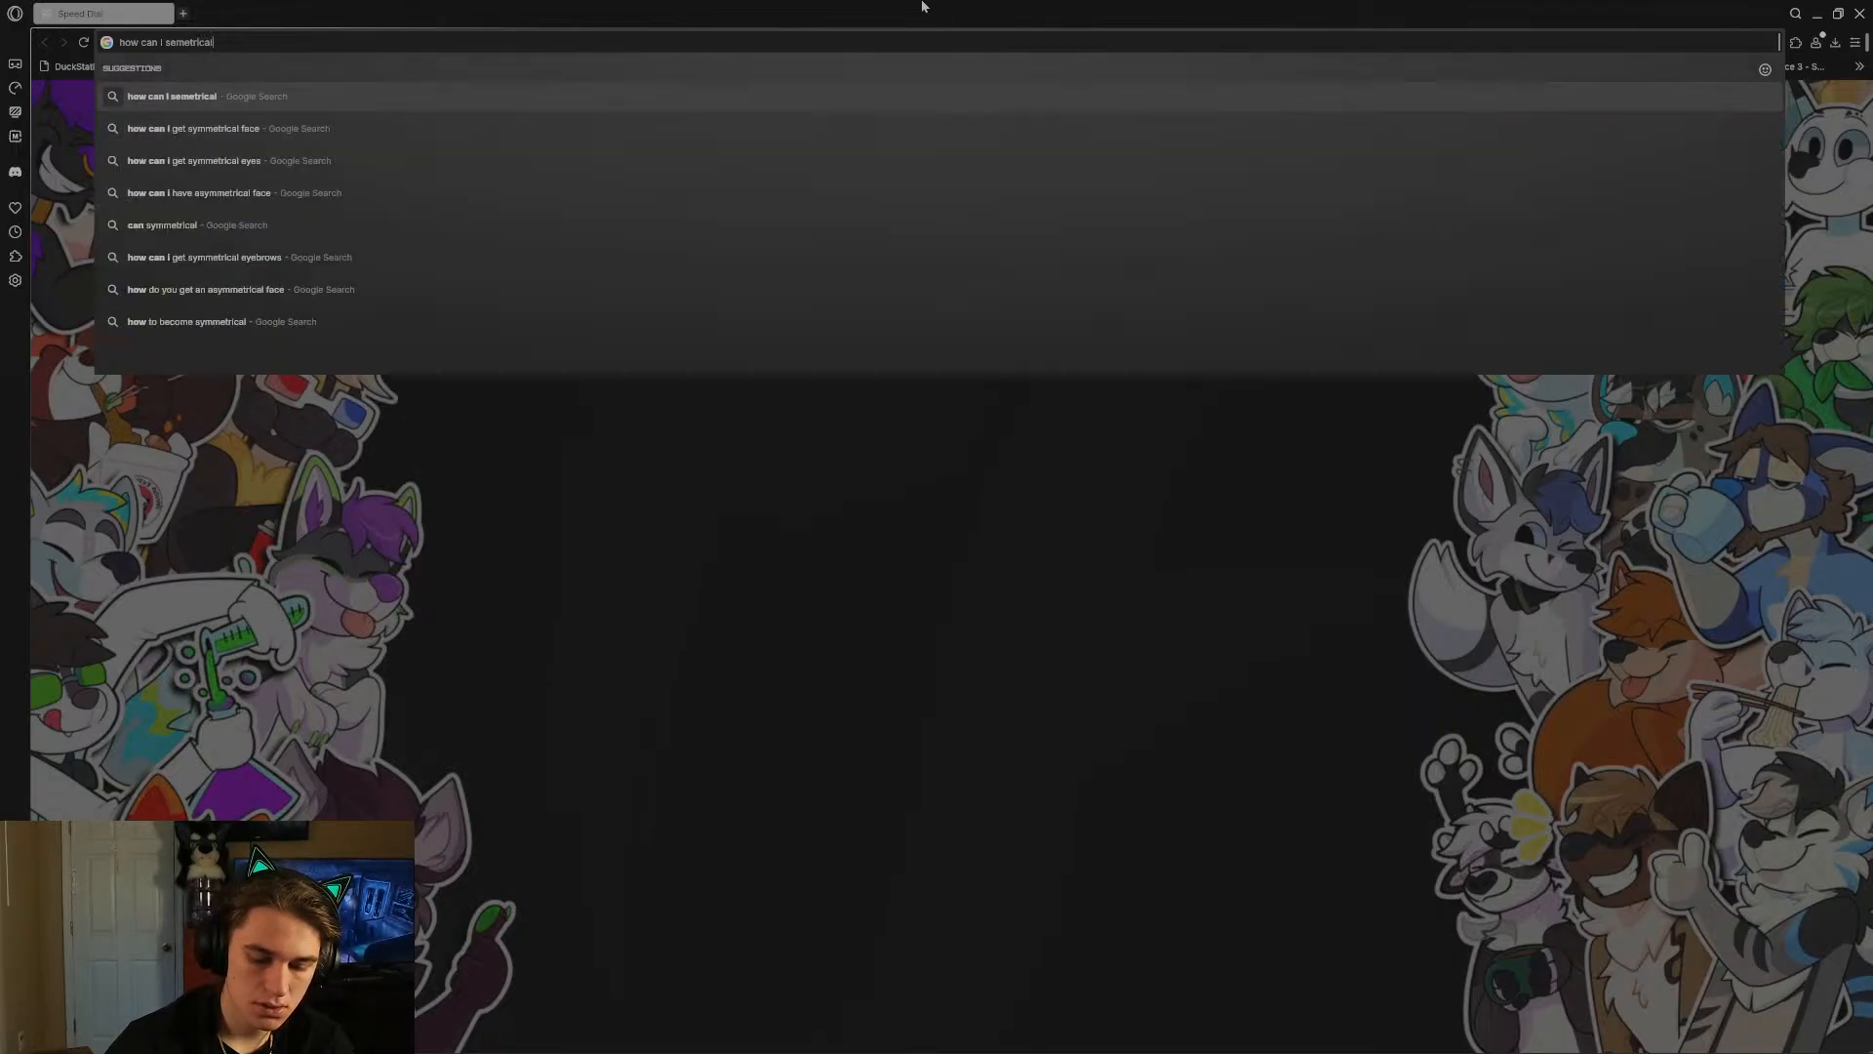
{"action": "type", "text": "ly spread "}
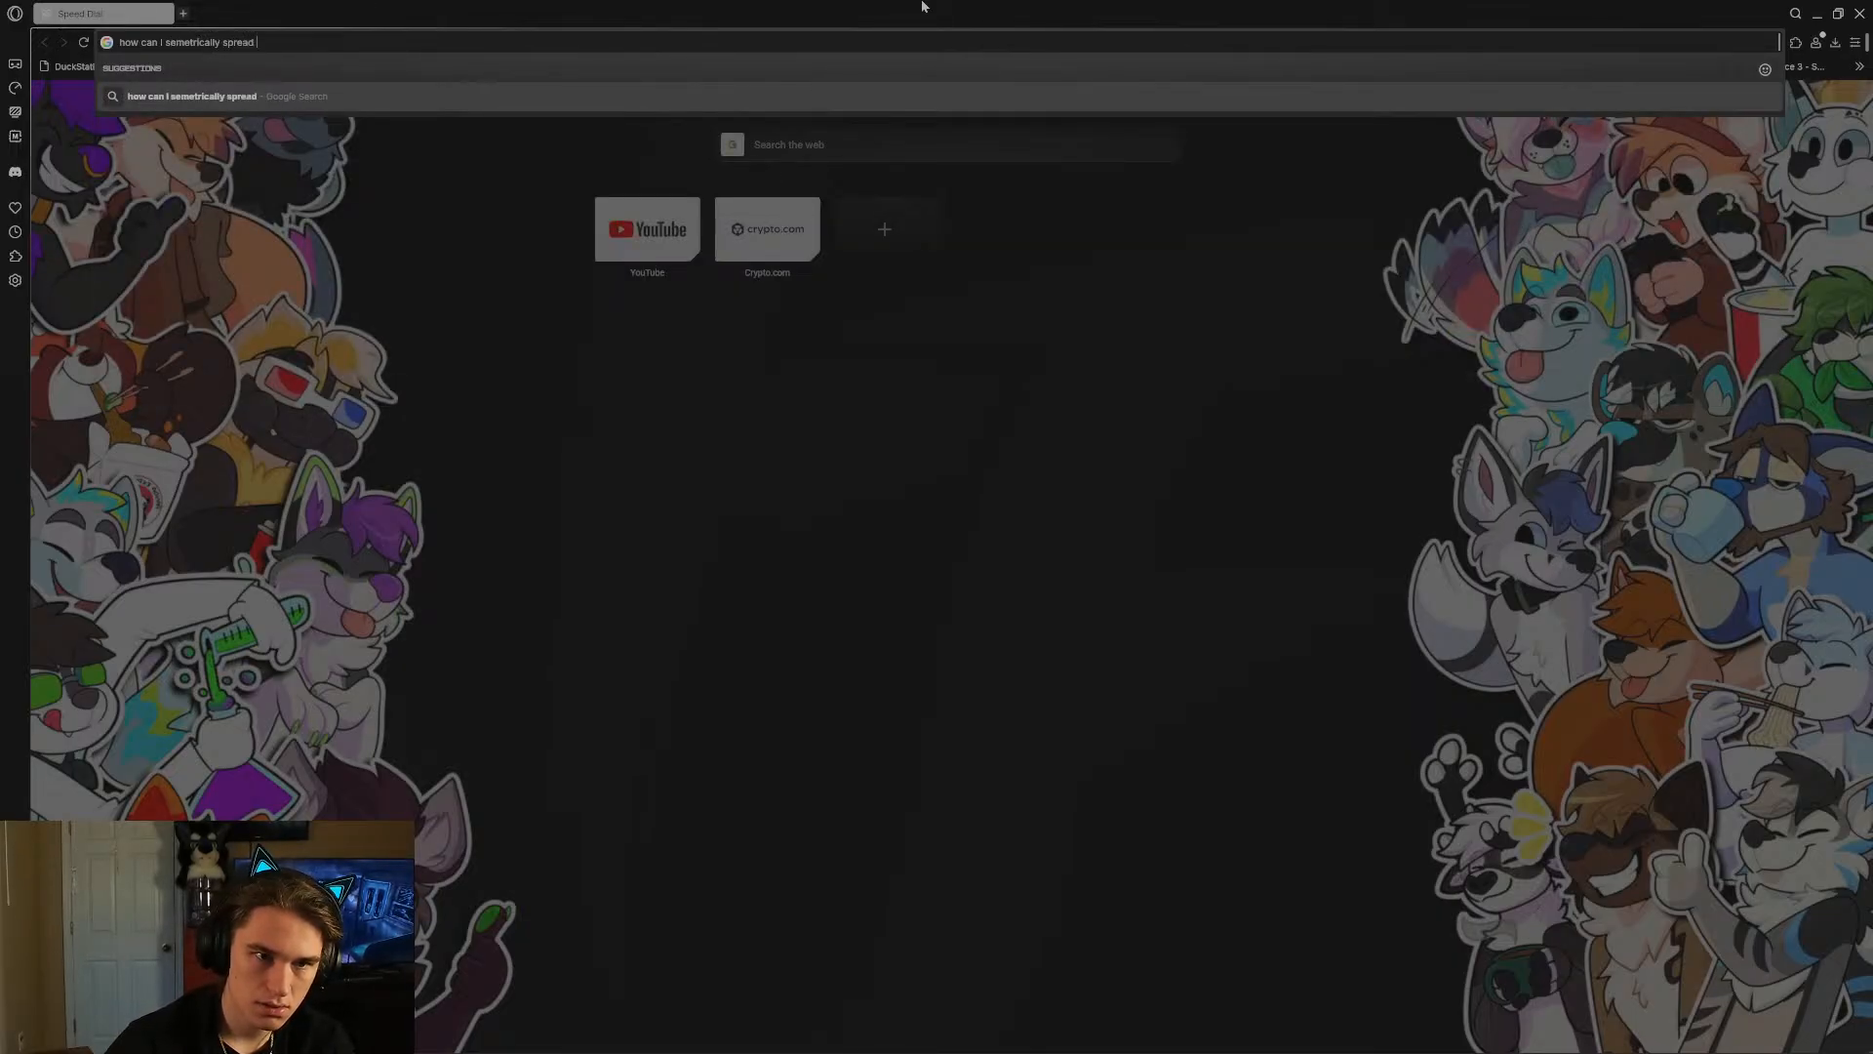
{"action": "type", "text": "a model"}
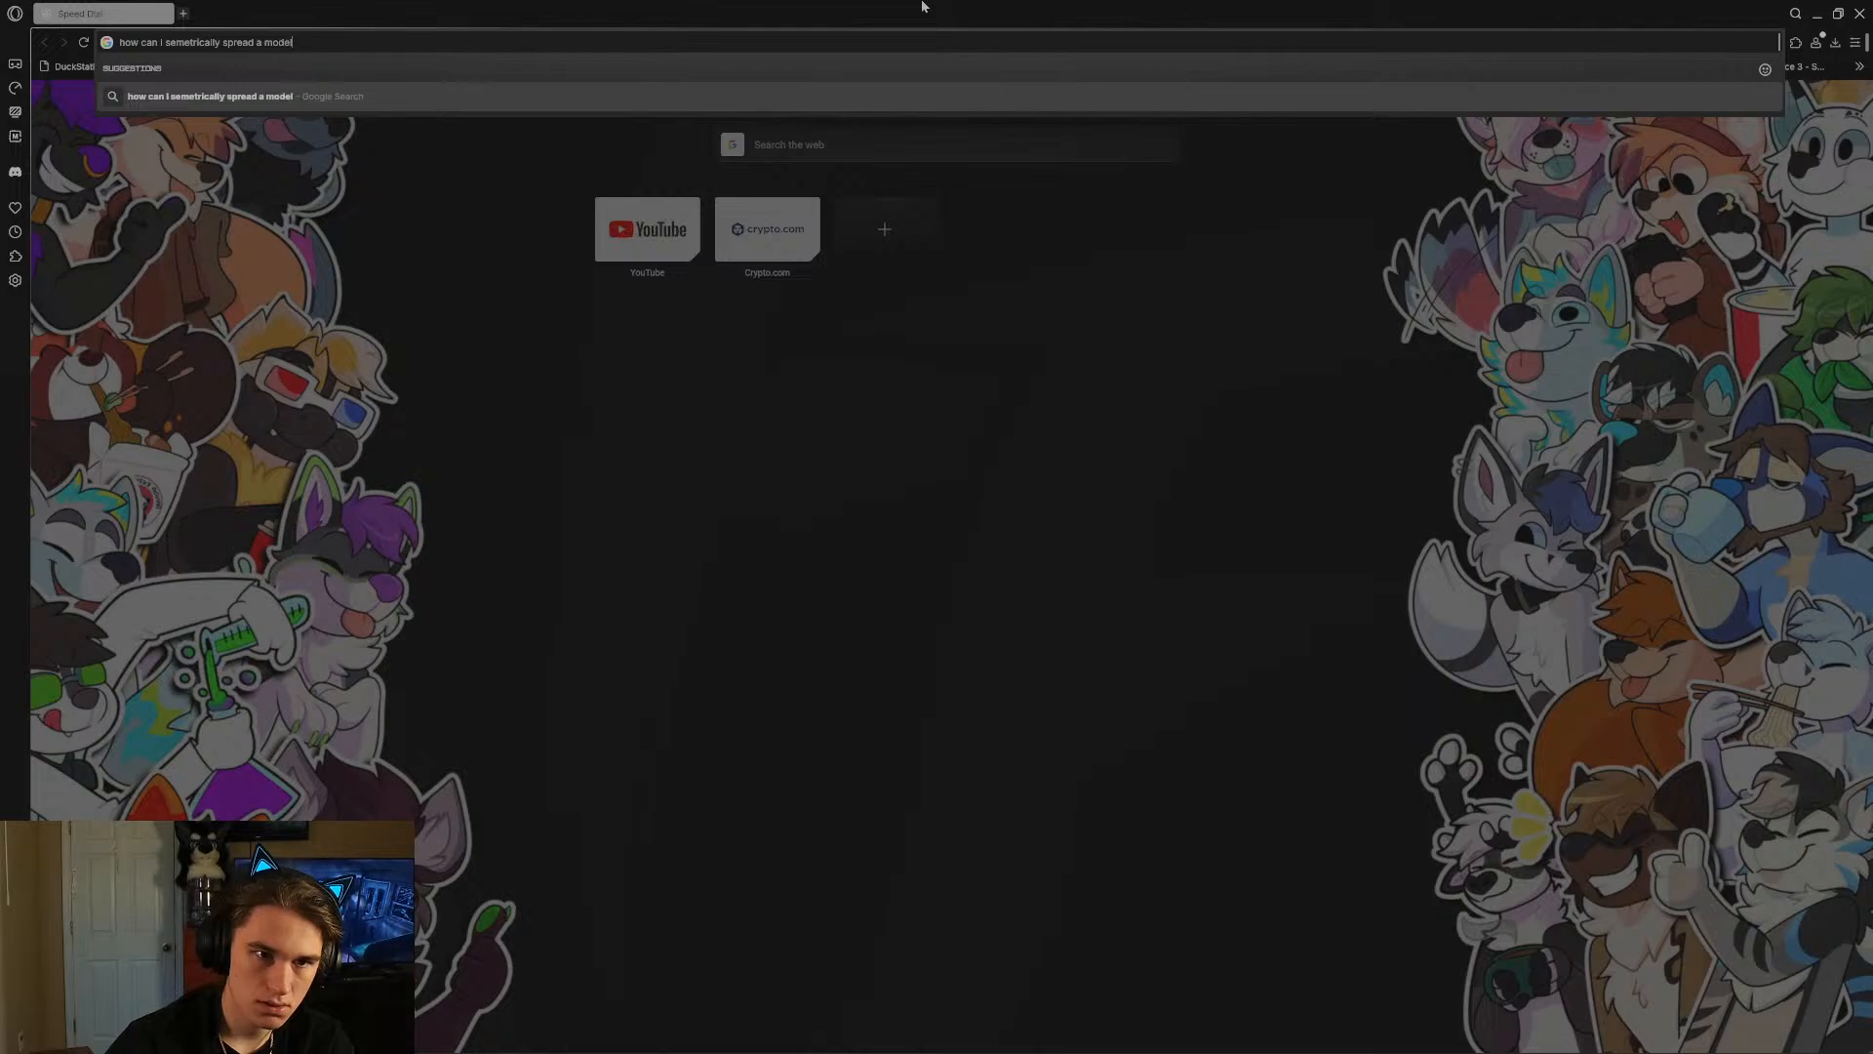
{"action": "type", "text": " around "}
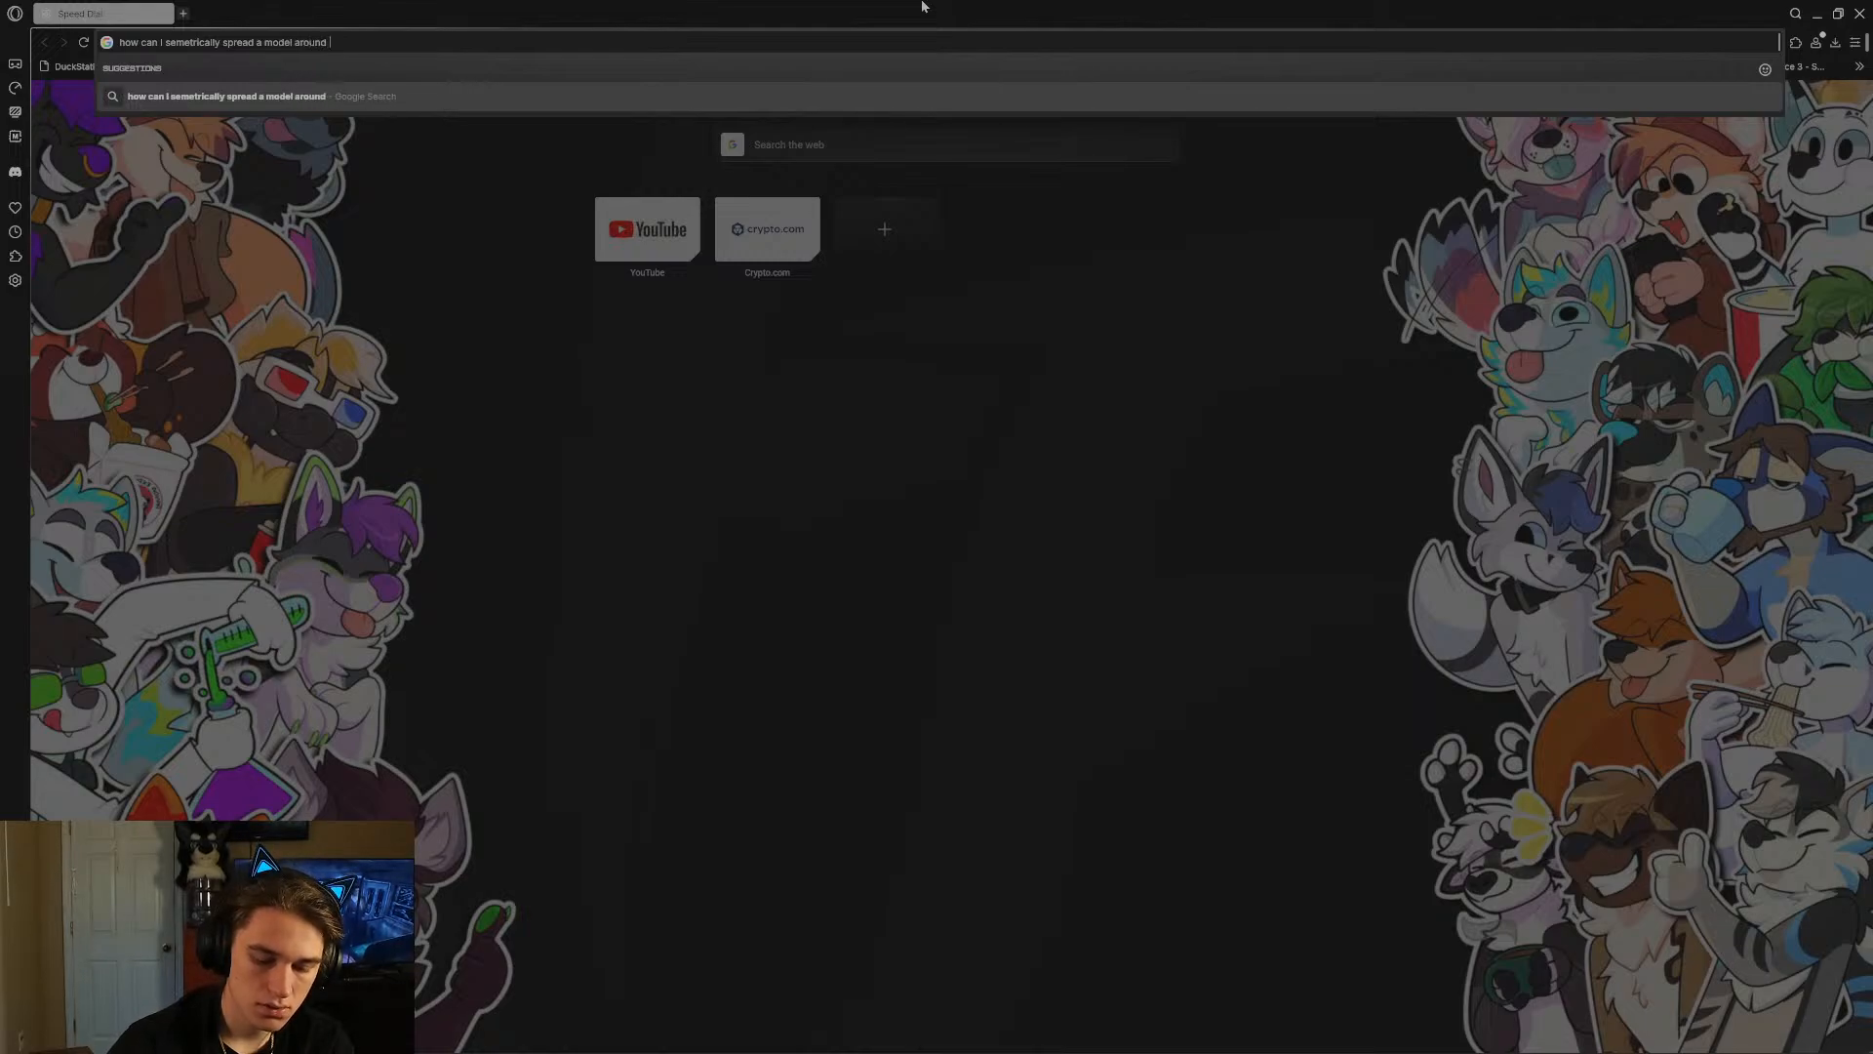
{"action": "type", "text": "my whole m"}
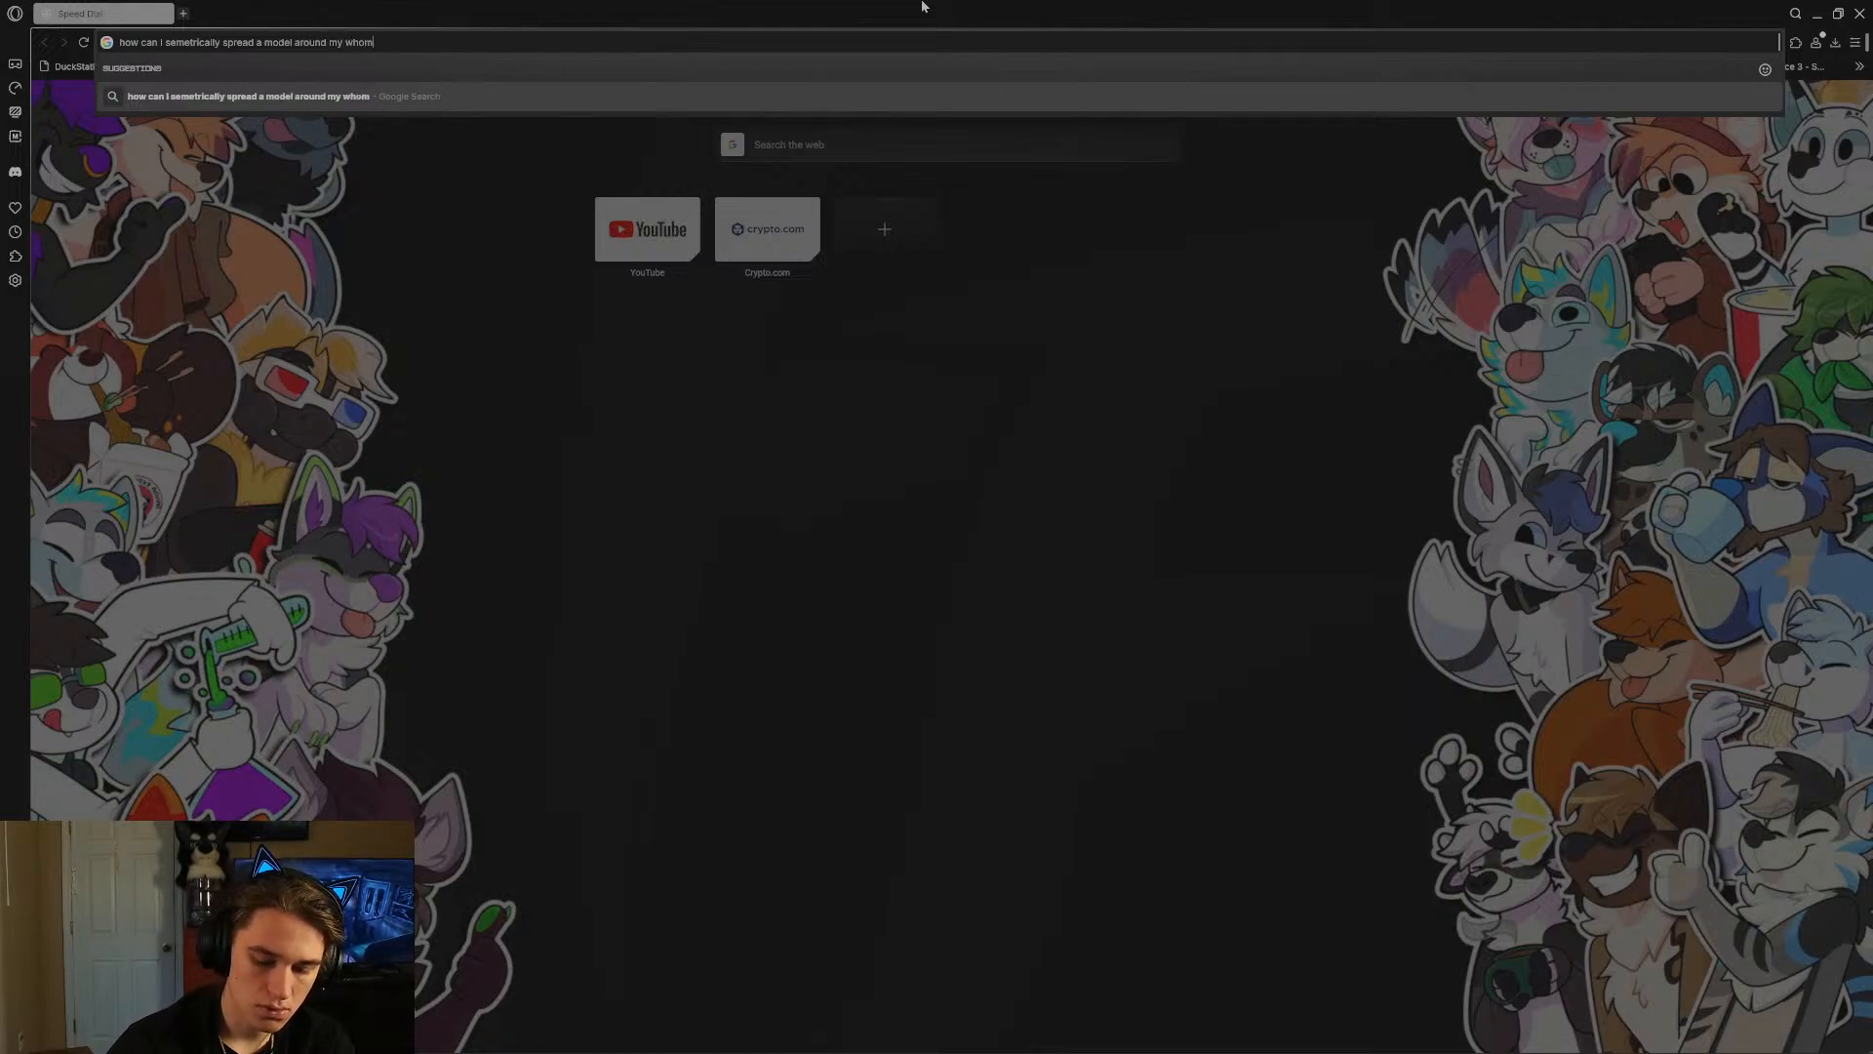
{"action": "type", "text": "ap i"}
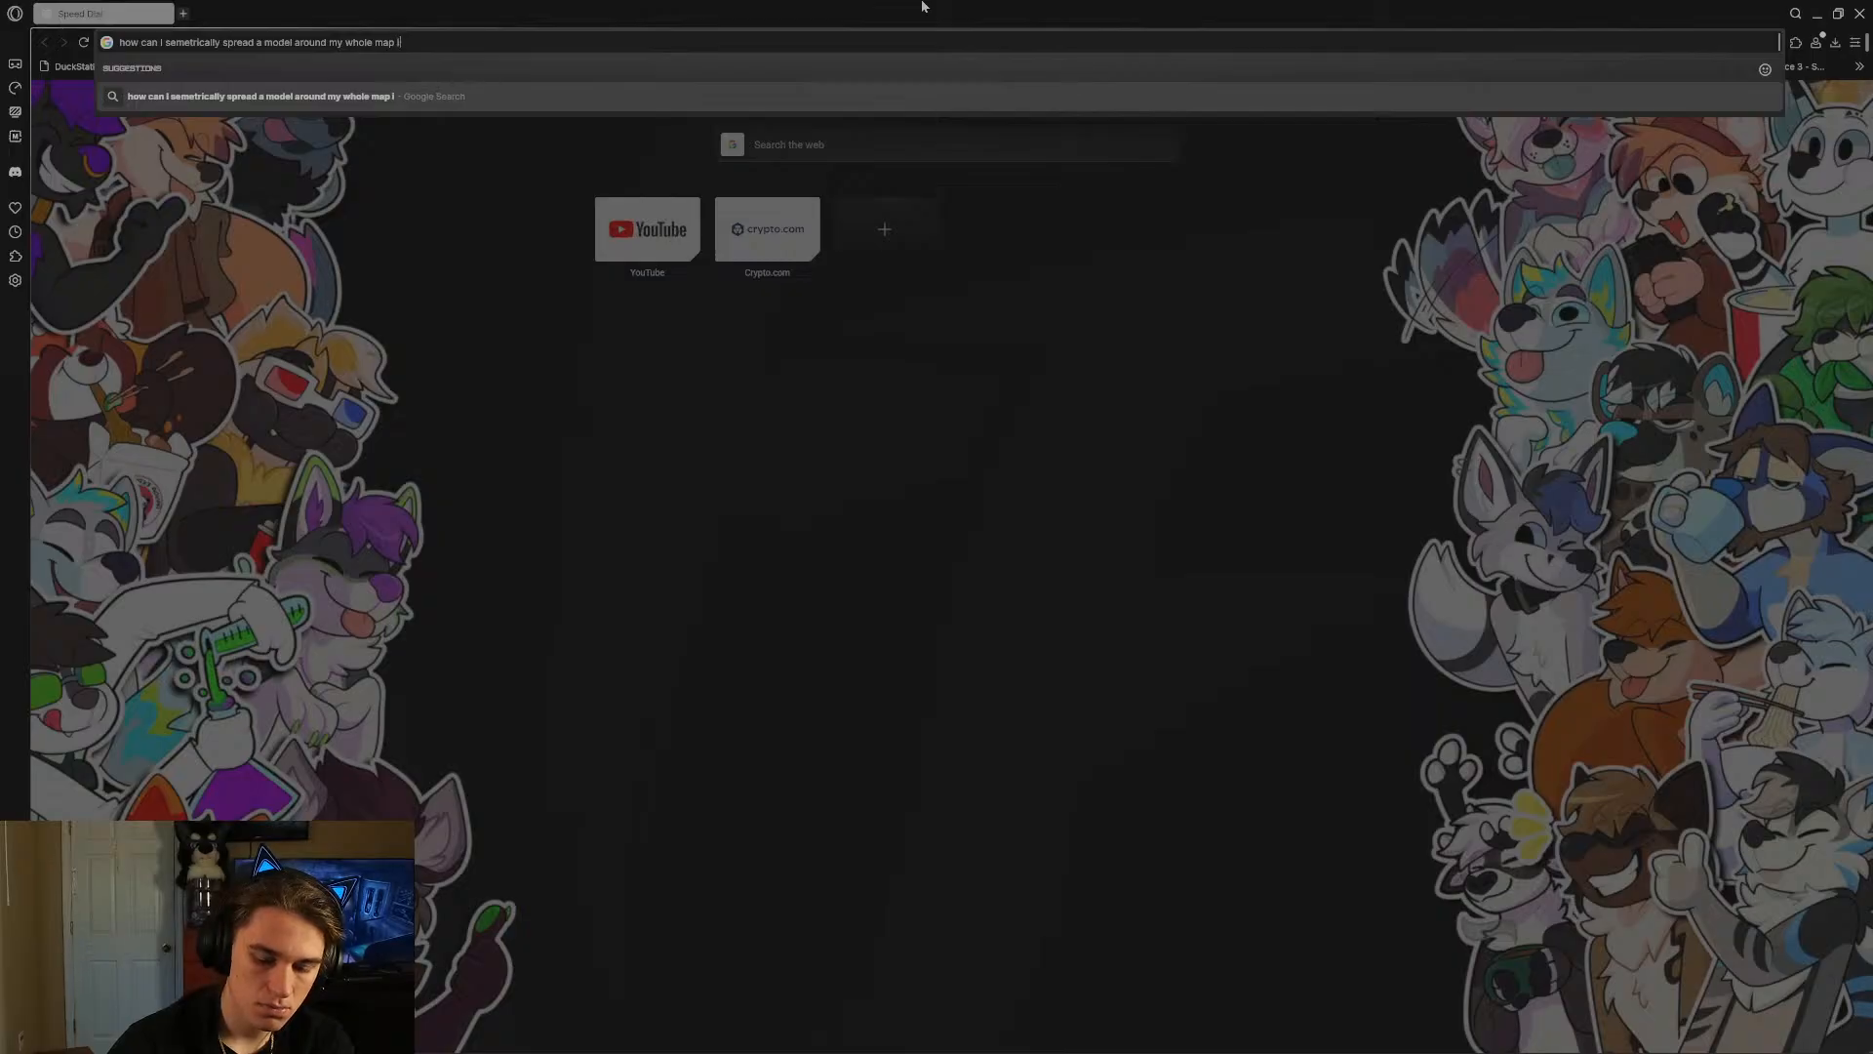
{"action": "type", "text": "n blender"}
{"action": "key", "text": "Return"}
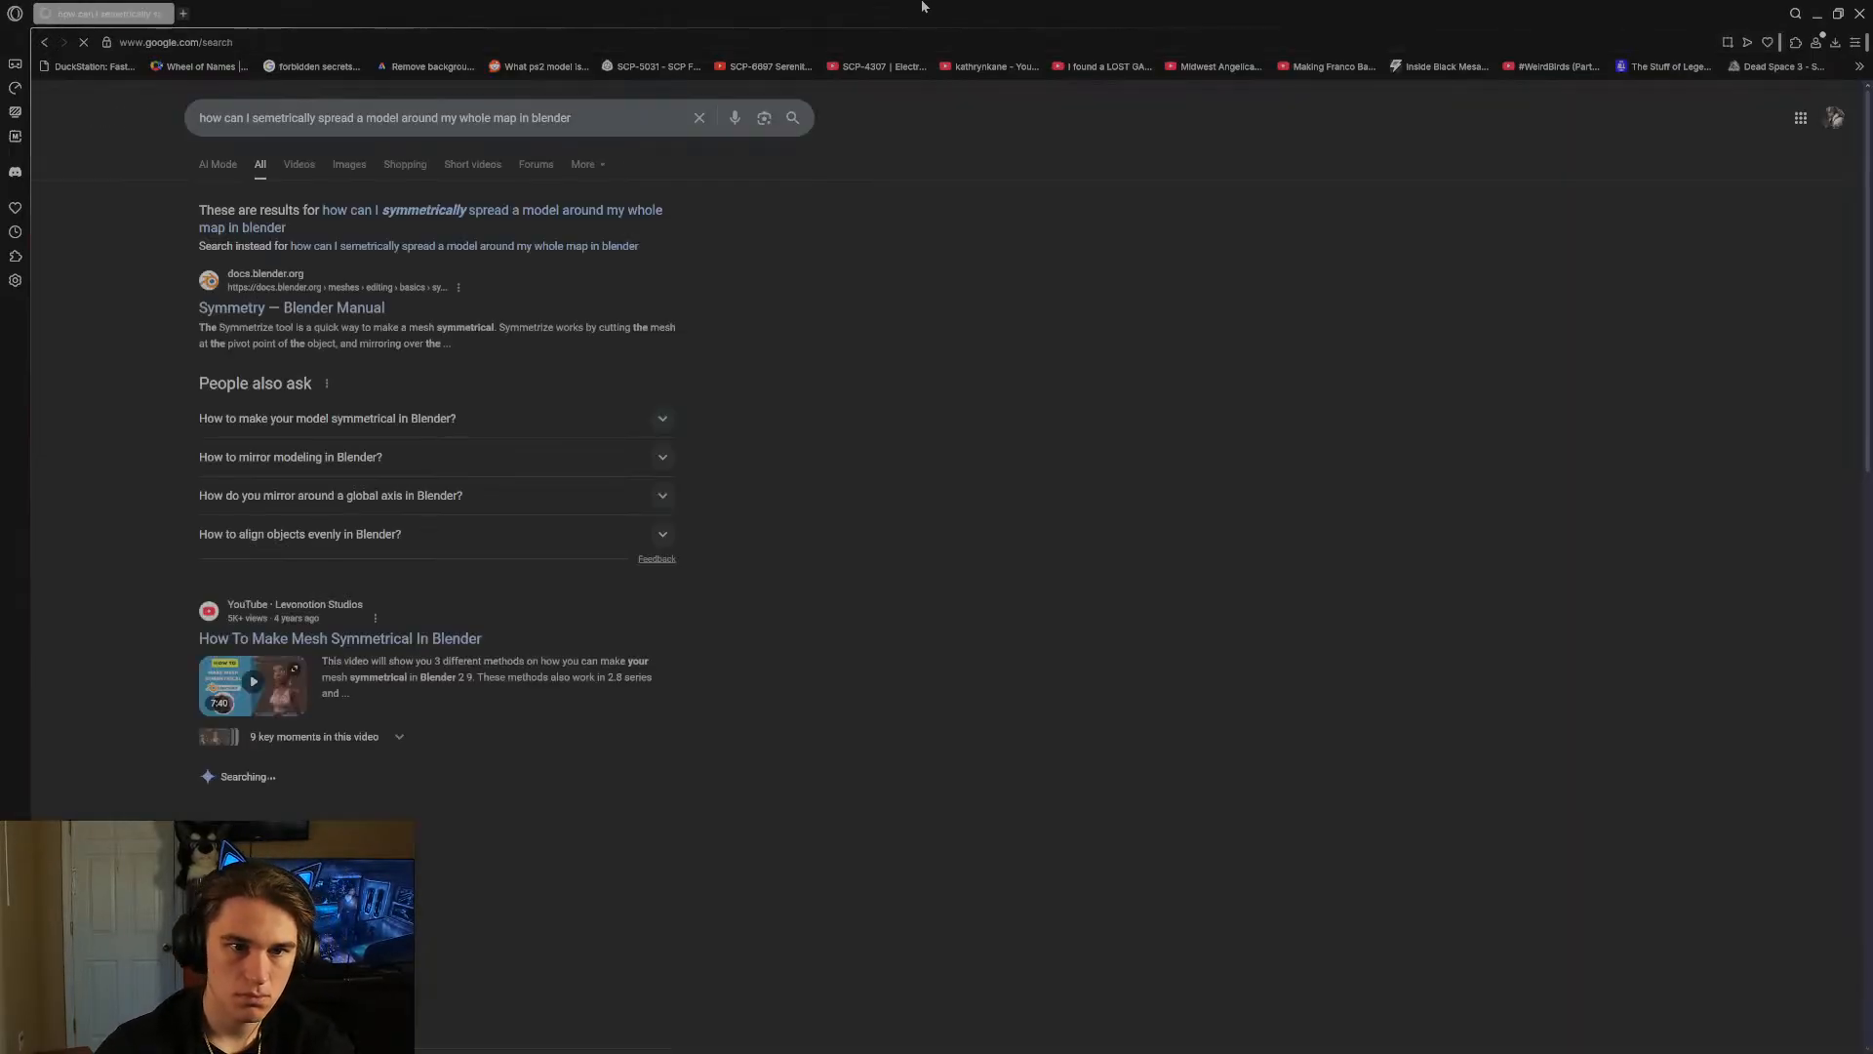
{"action": "left_click", "coordinate": [417, 215]}
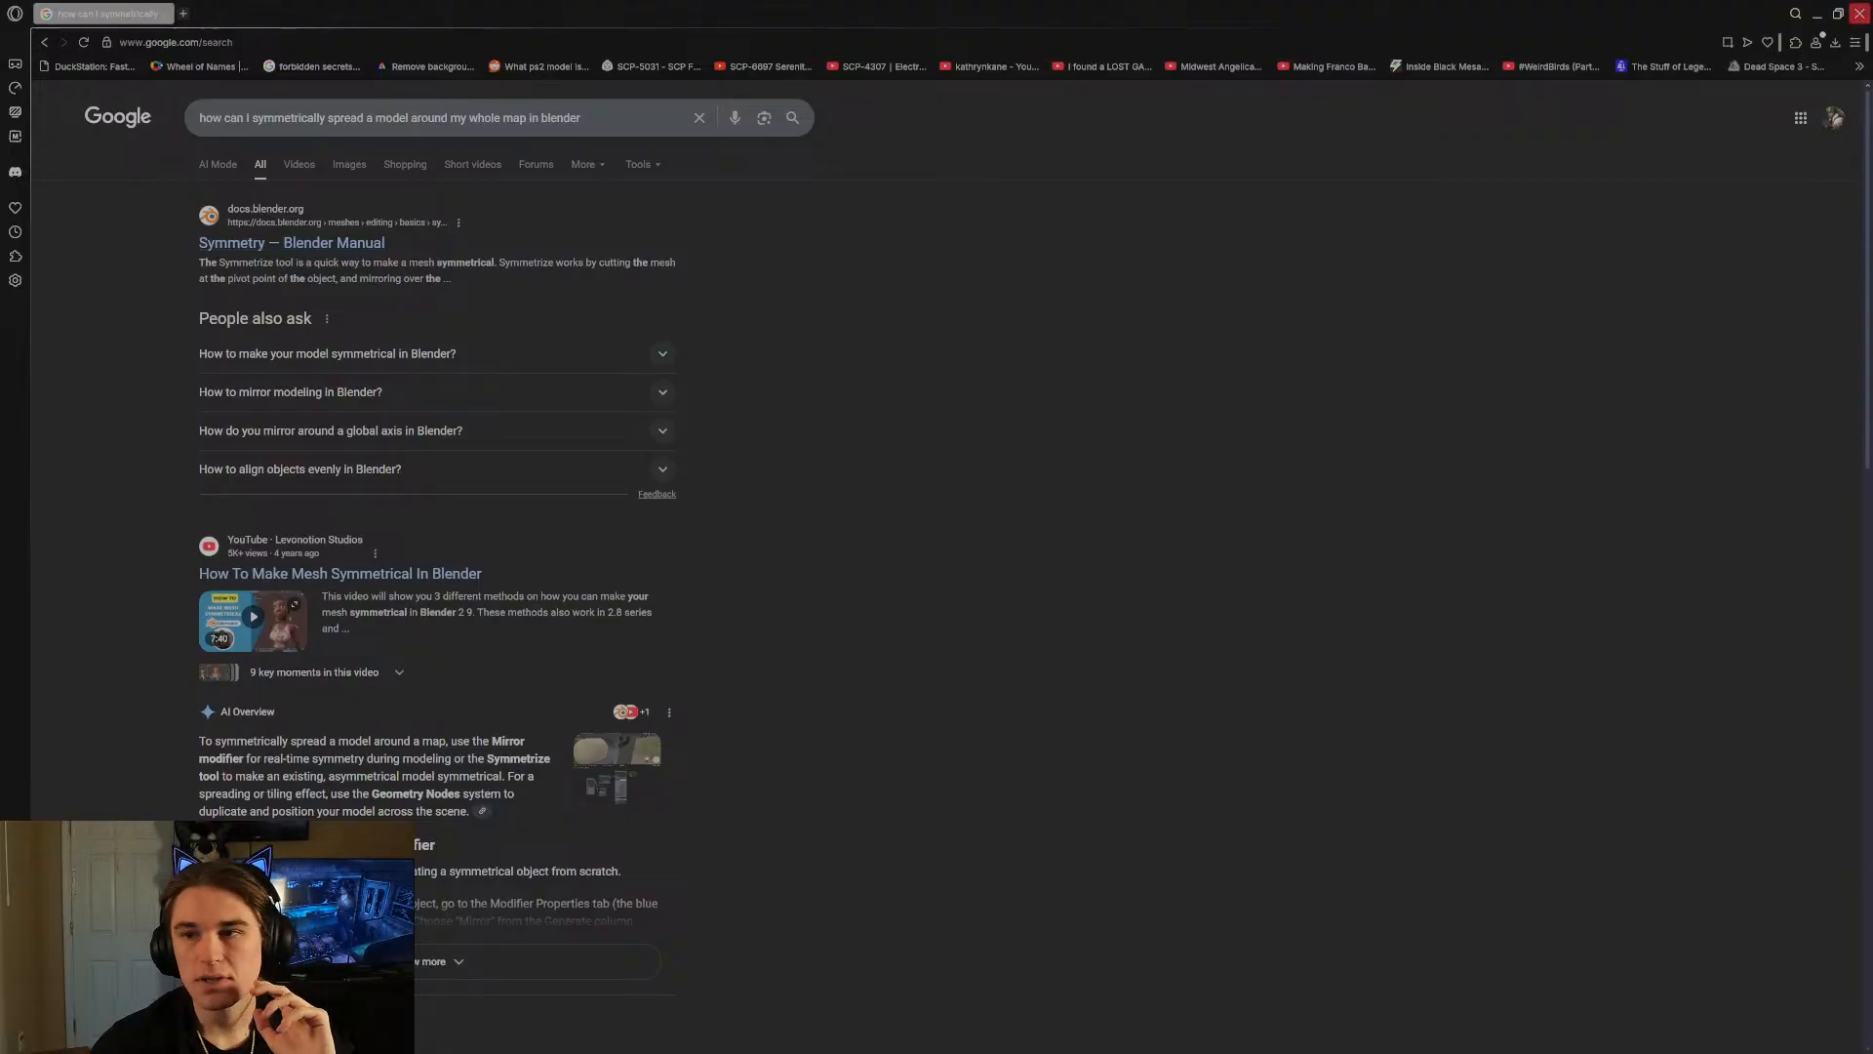
Switch back to Blender and look through the mesh editing commands for adding, vertices, edges and faces.
{"action": "key", "text": "alt+Tab"}
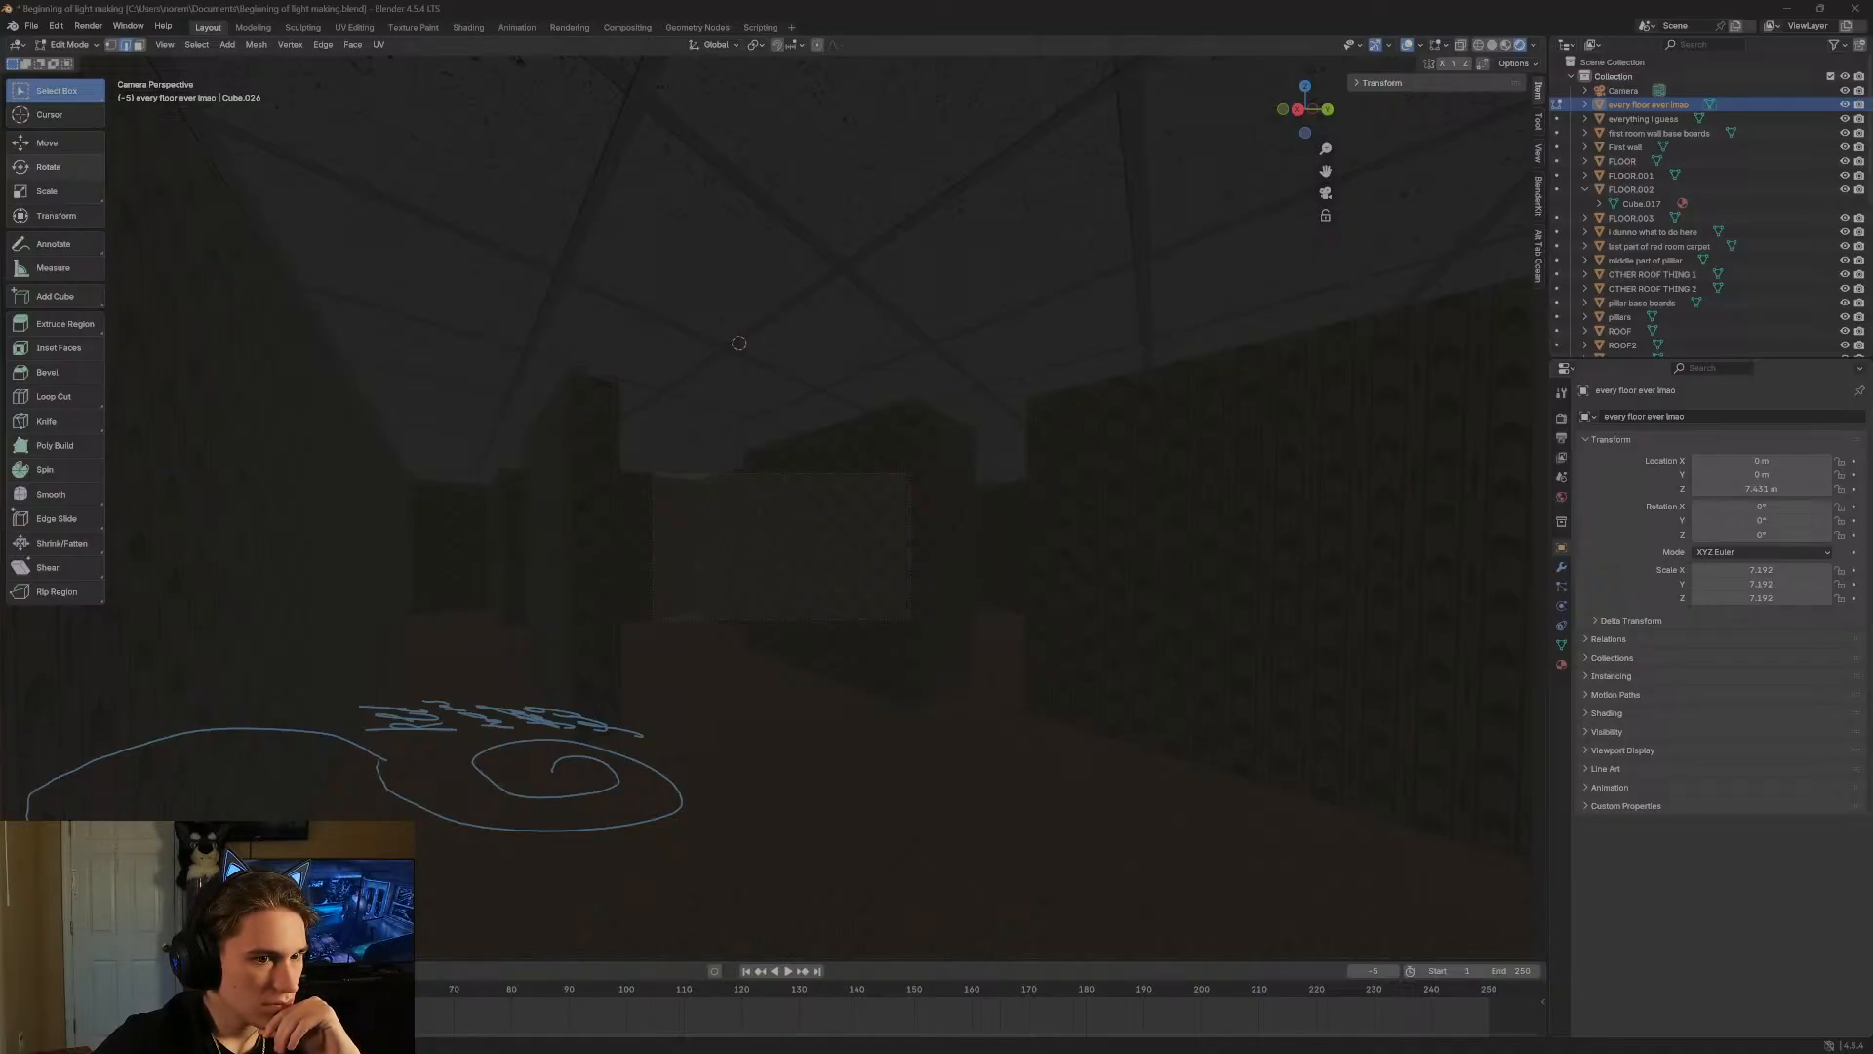
{"action": "left_click", "coordinate": [66, 28]}
{"action": "mouse_move", "coordinate": [12, 28]}
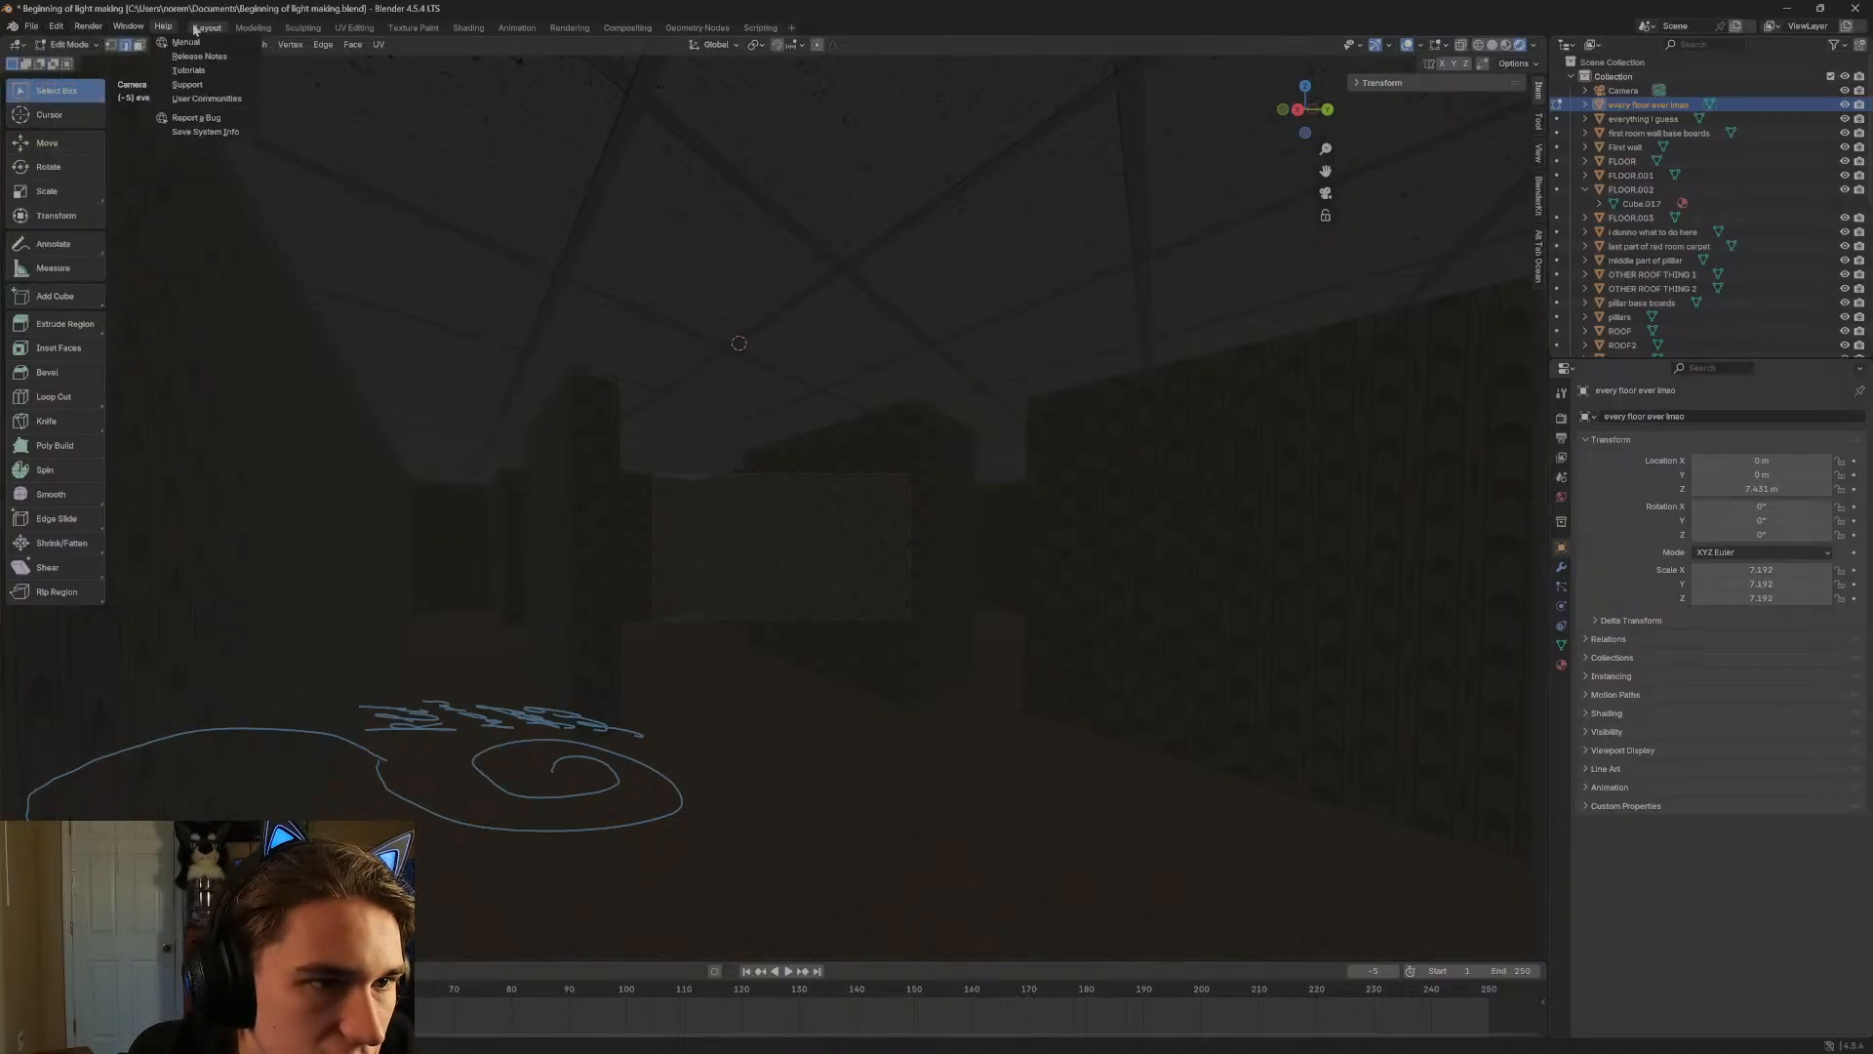
{"action": "left_click", "coordinate": [227, 44]}
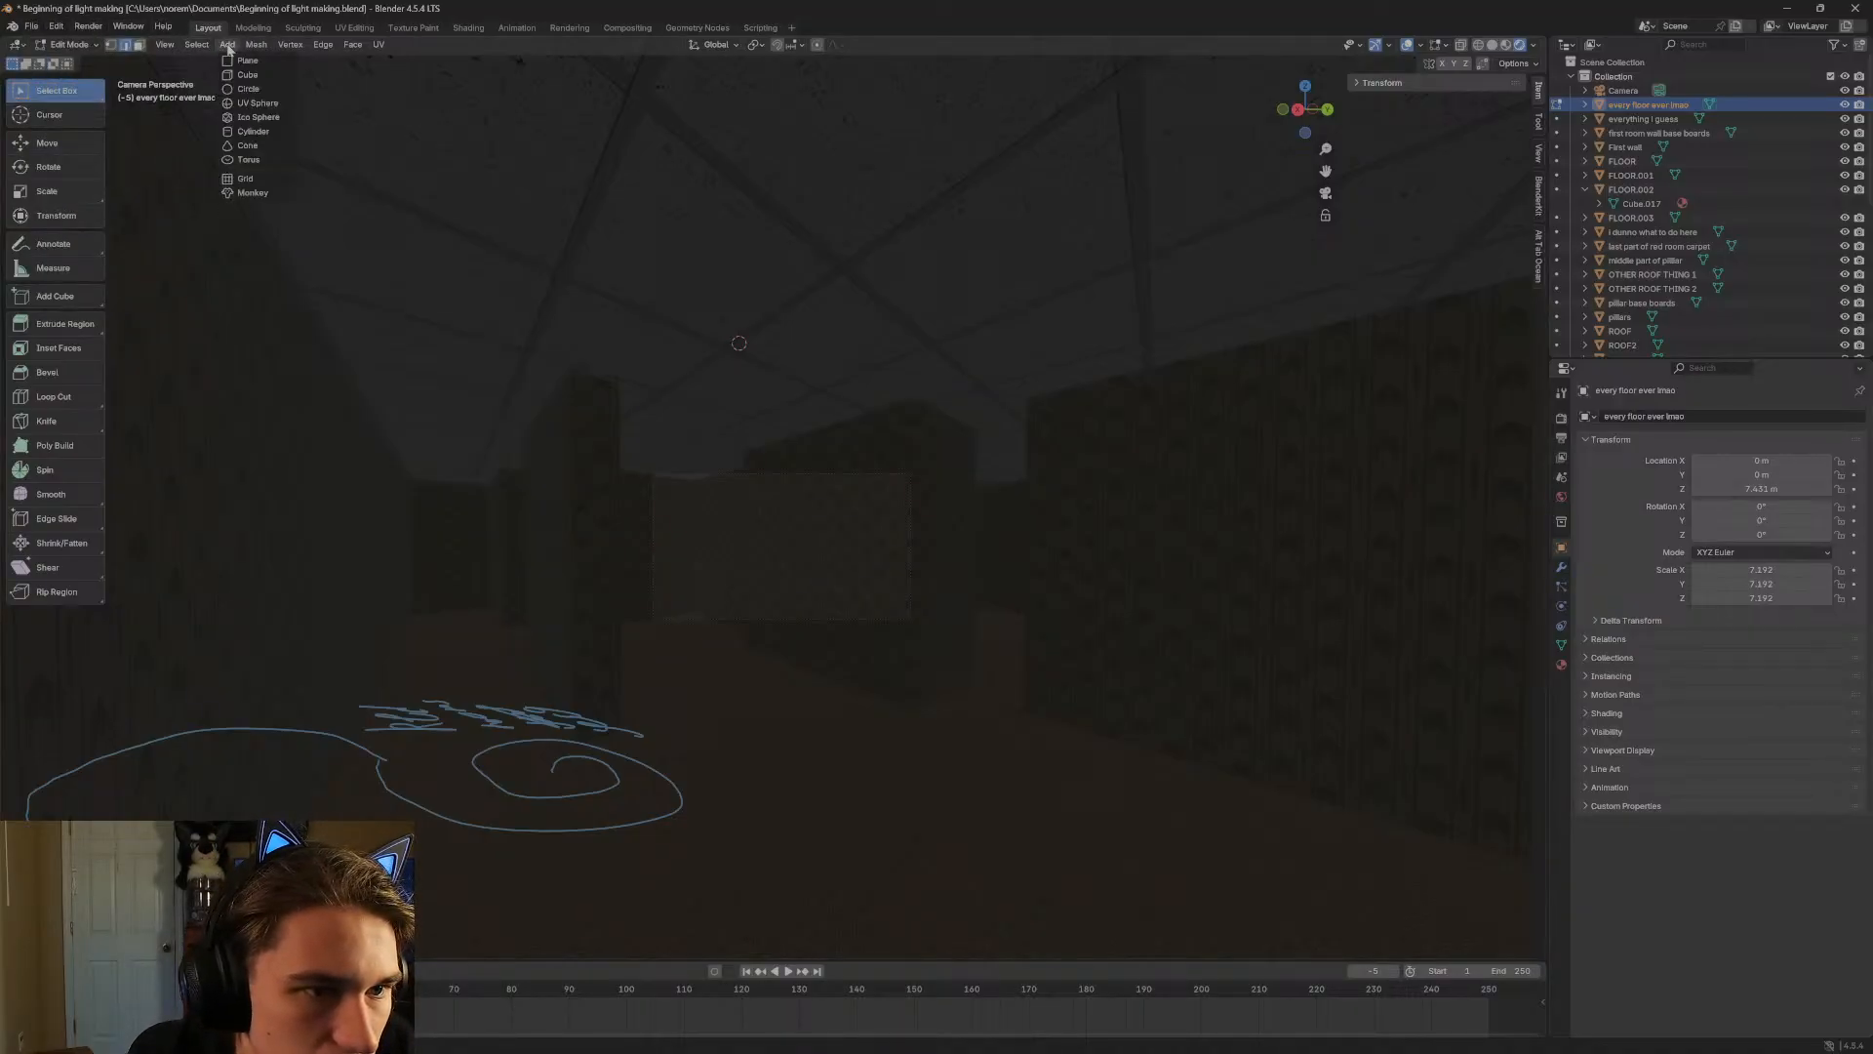
{"action": "left_click", "coordinate": [151, 46]}
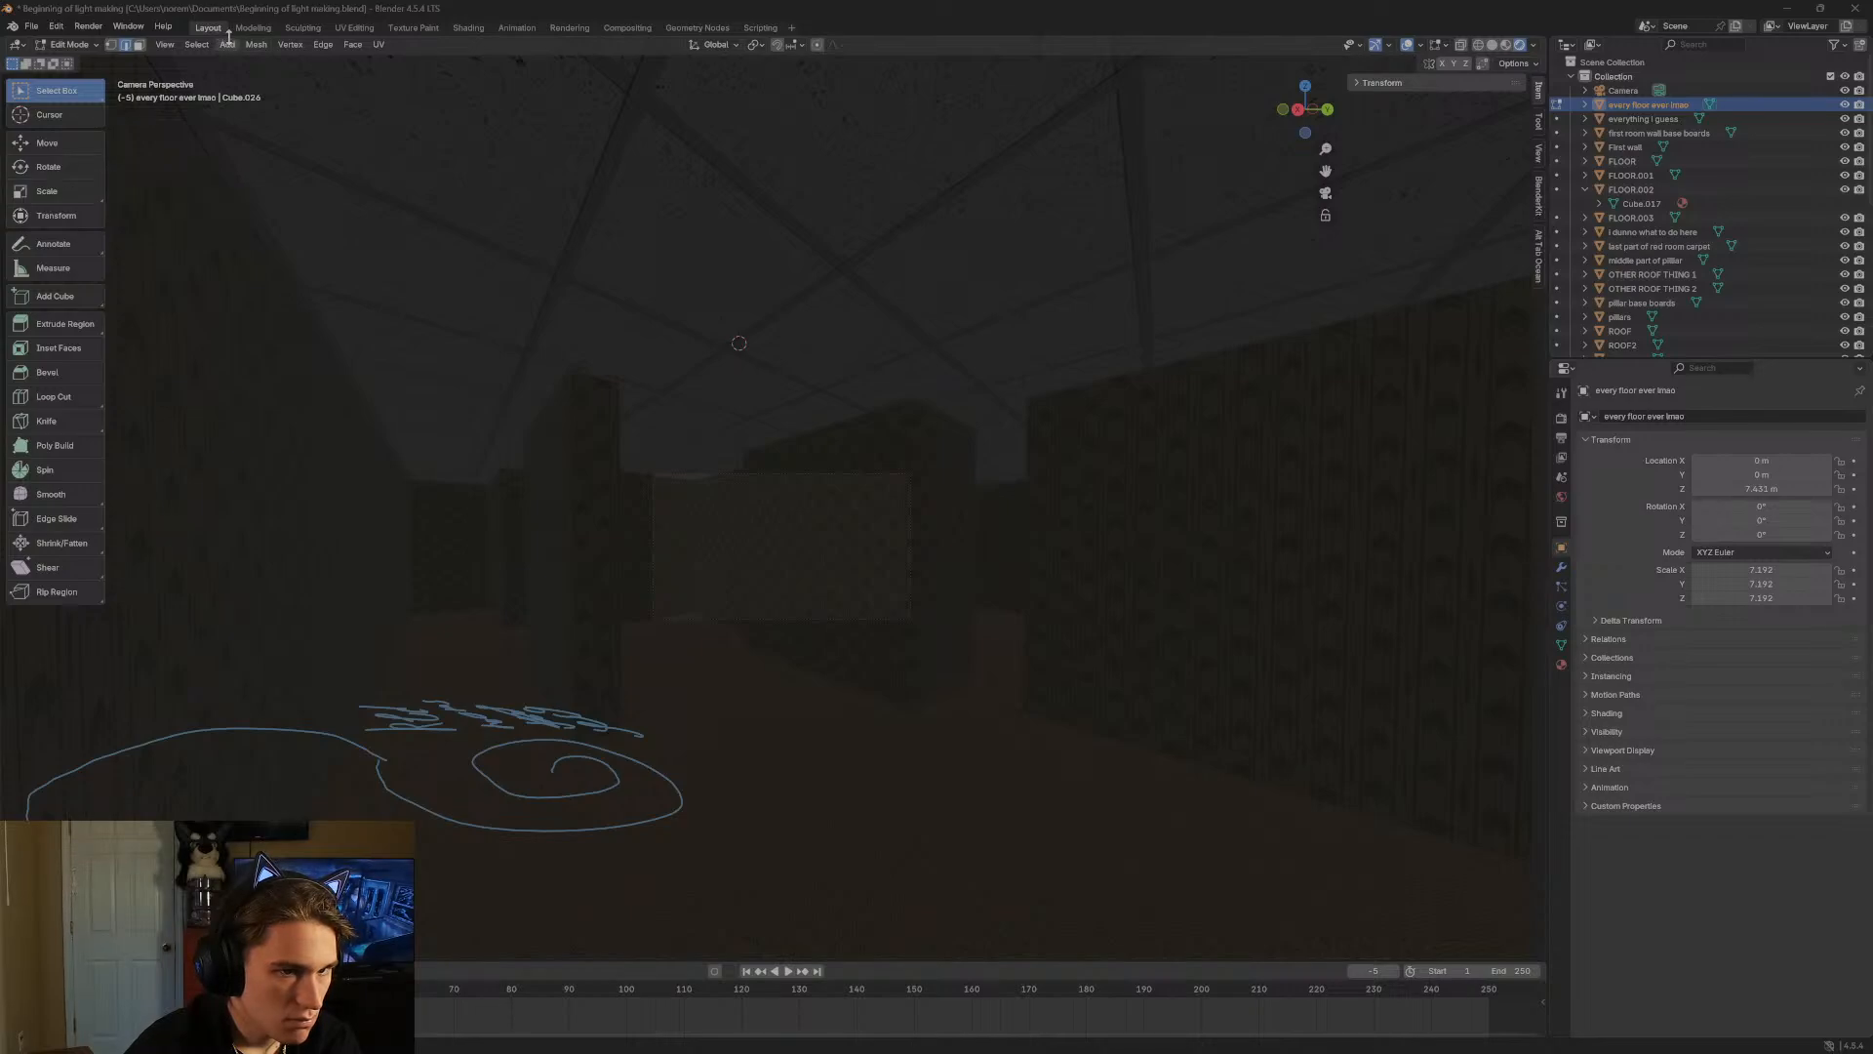
{"action": "left_click", "coordinate": [55, 28]}
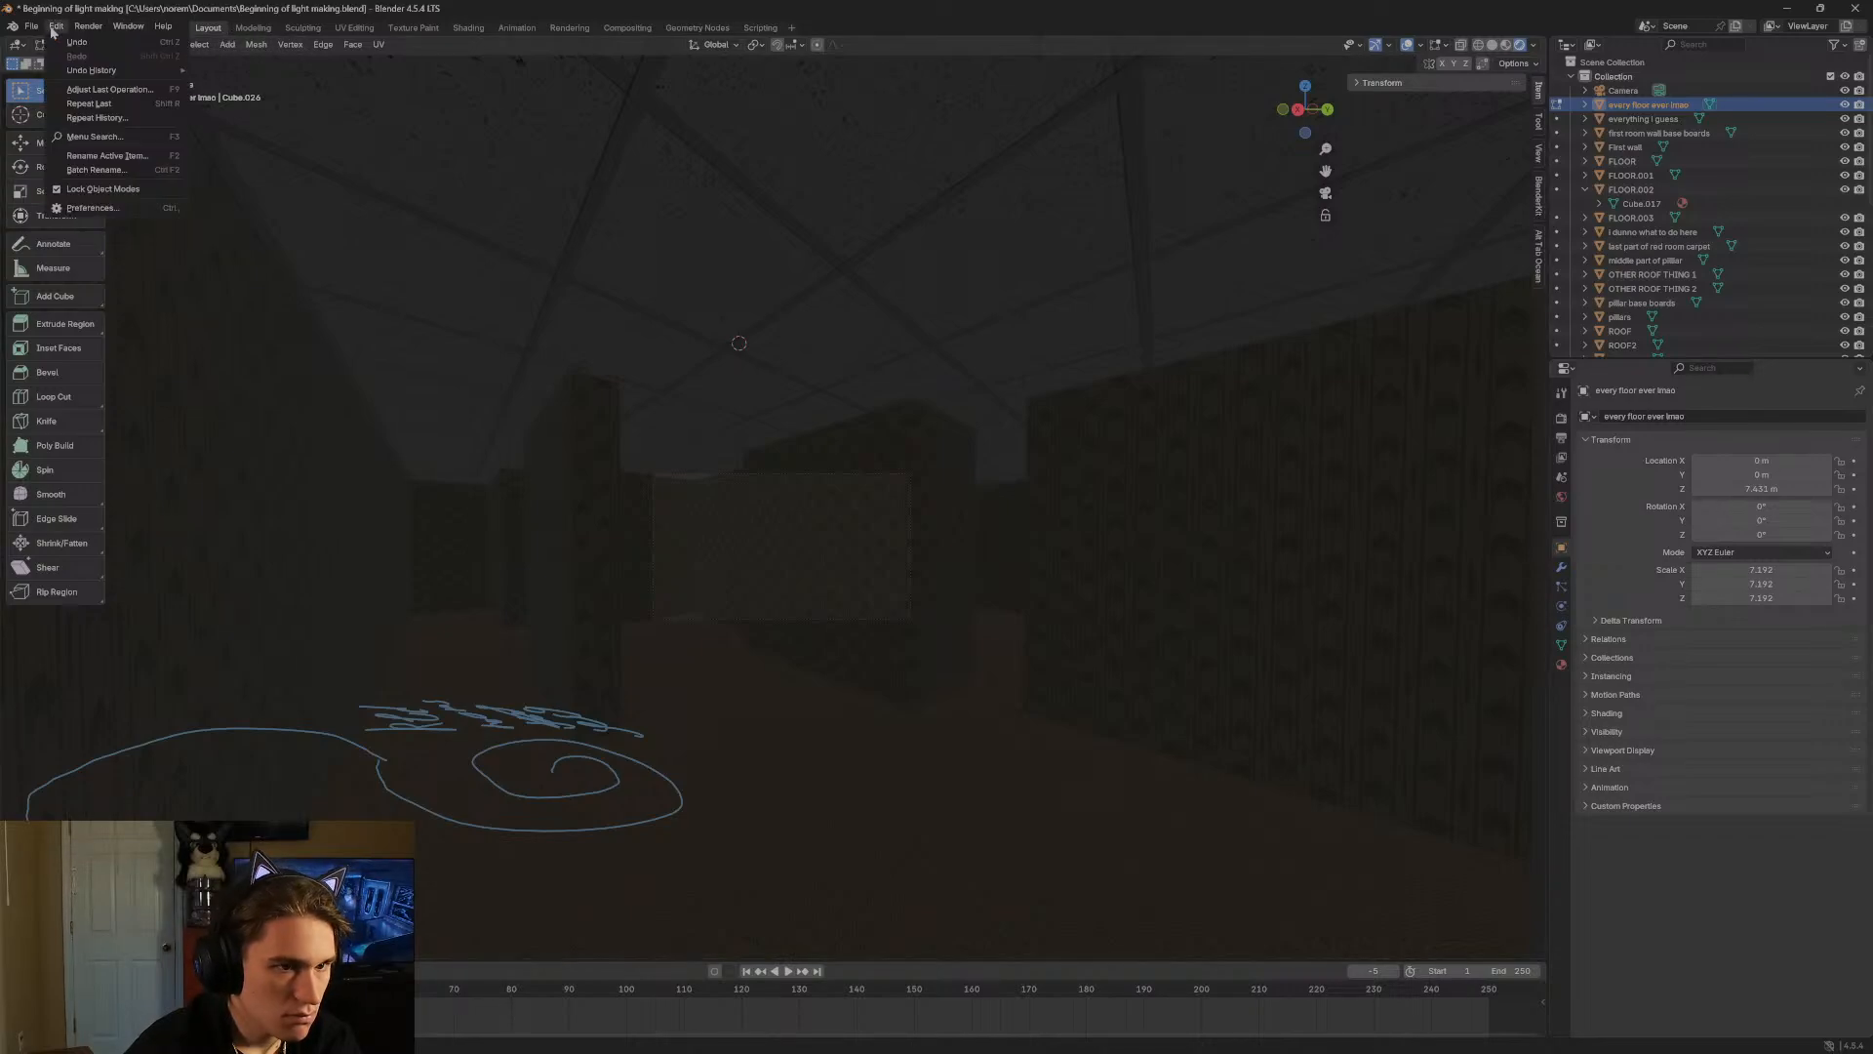
{"action": "left_click", "coordinate": [229, 45]}
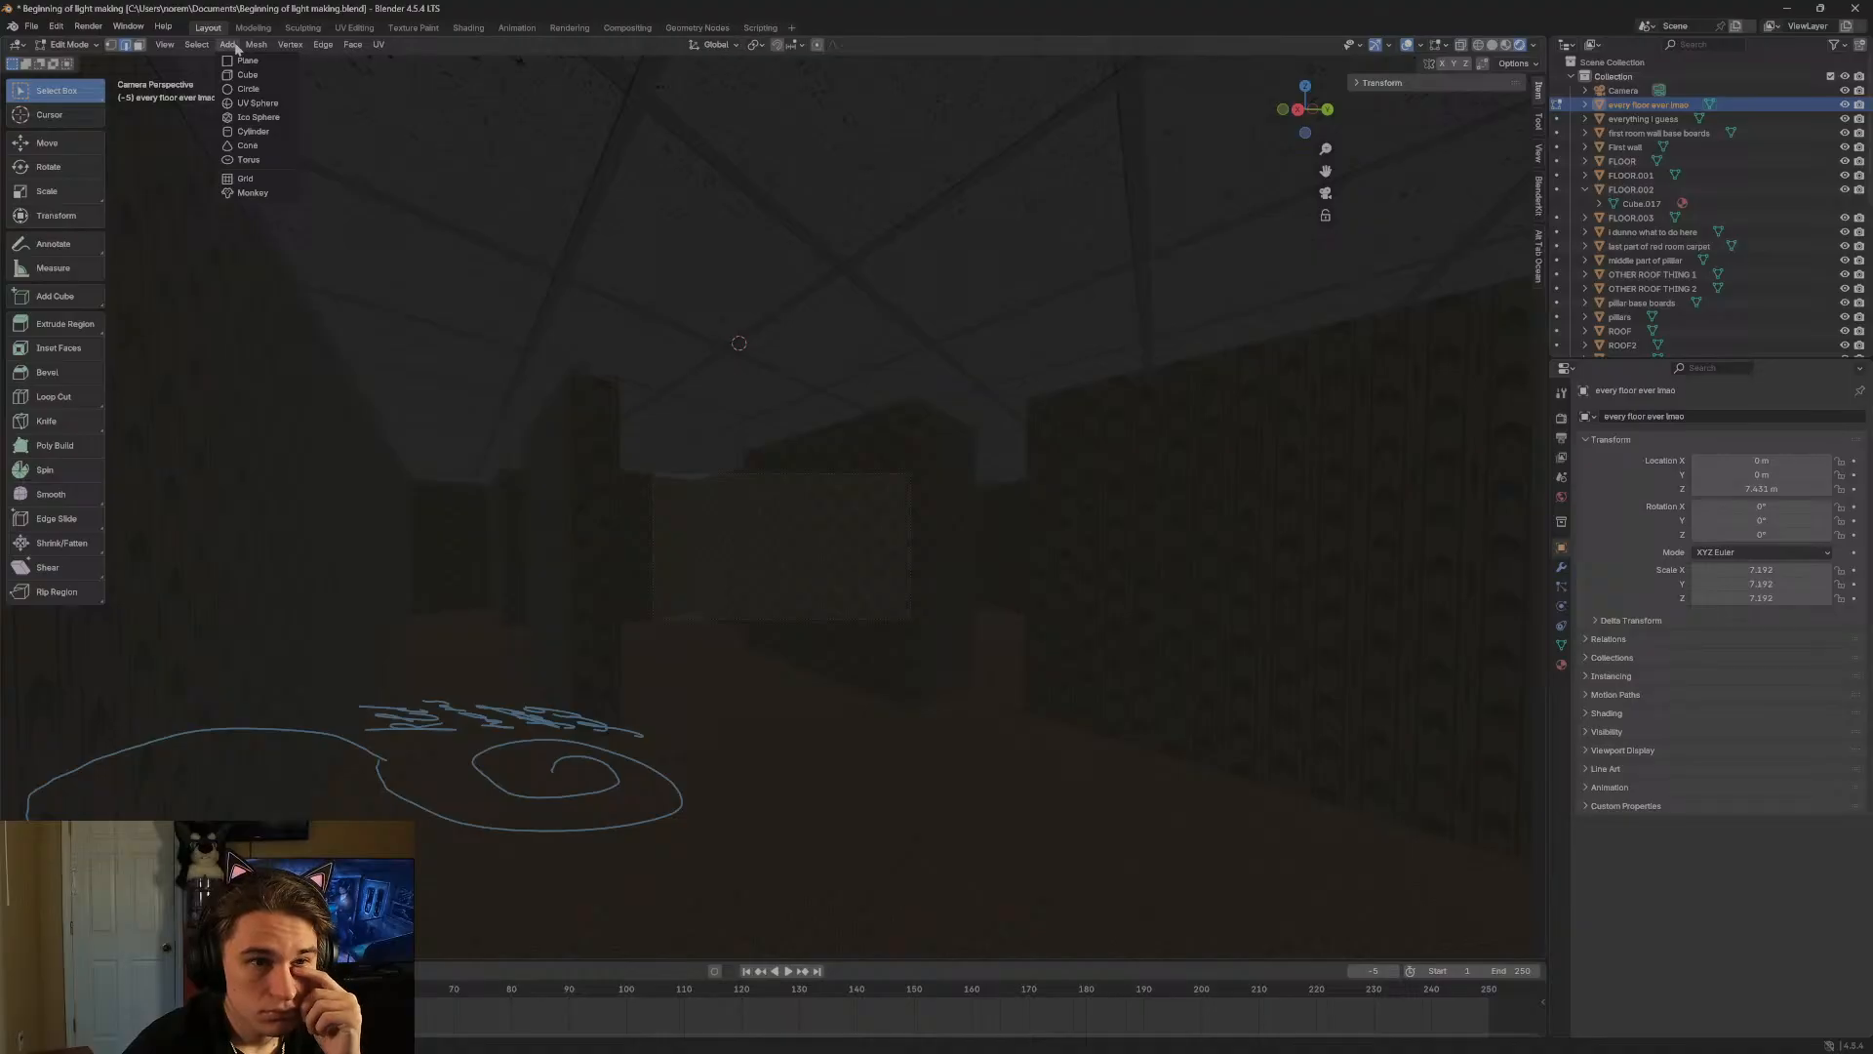
{"action": "mouse_move", "coordinate": [196, 47]}
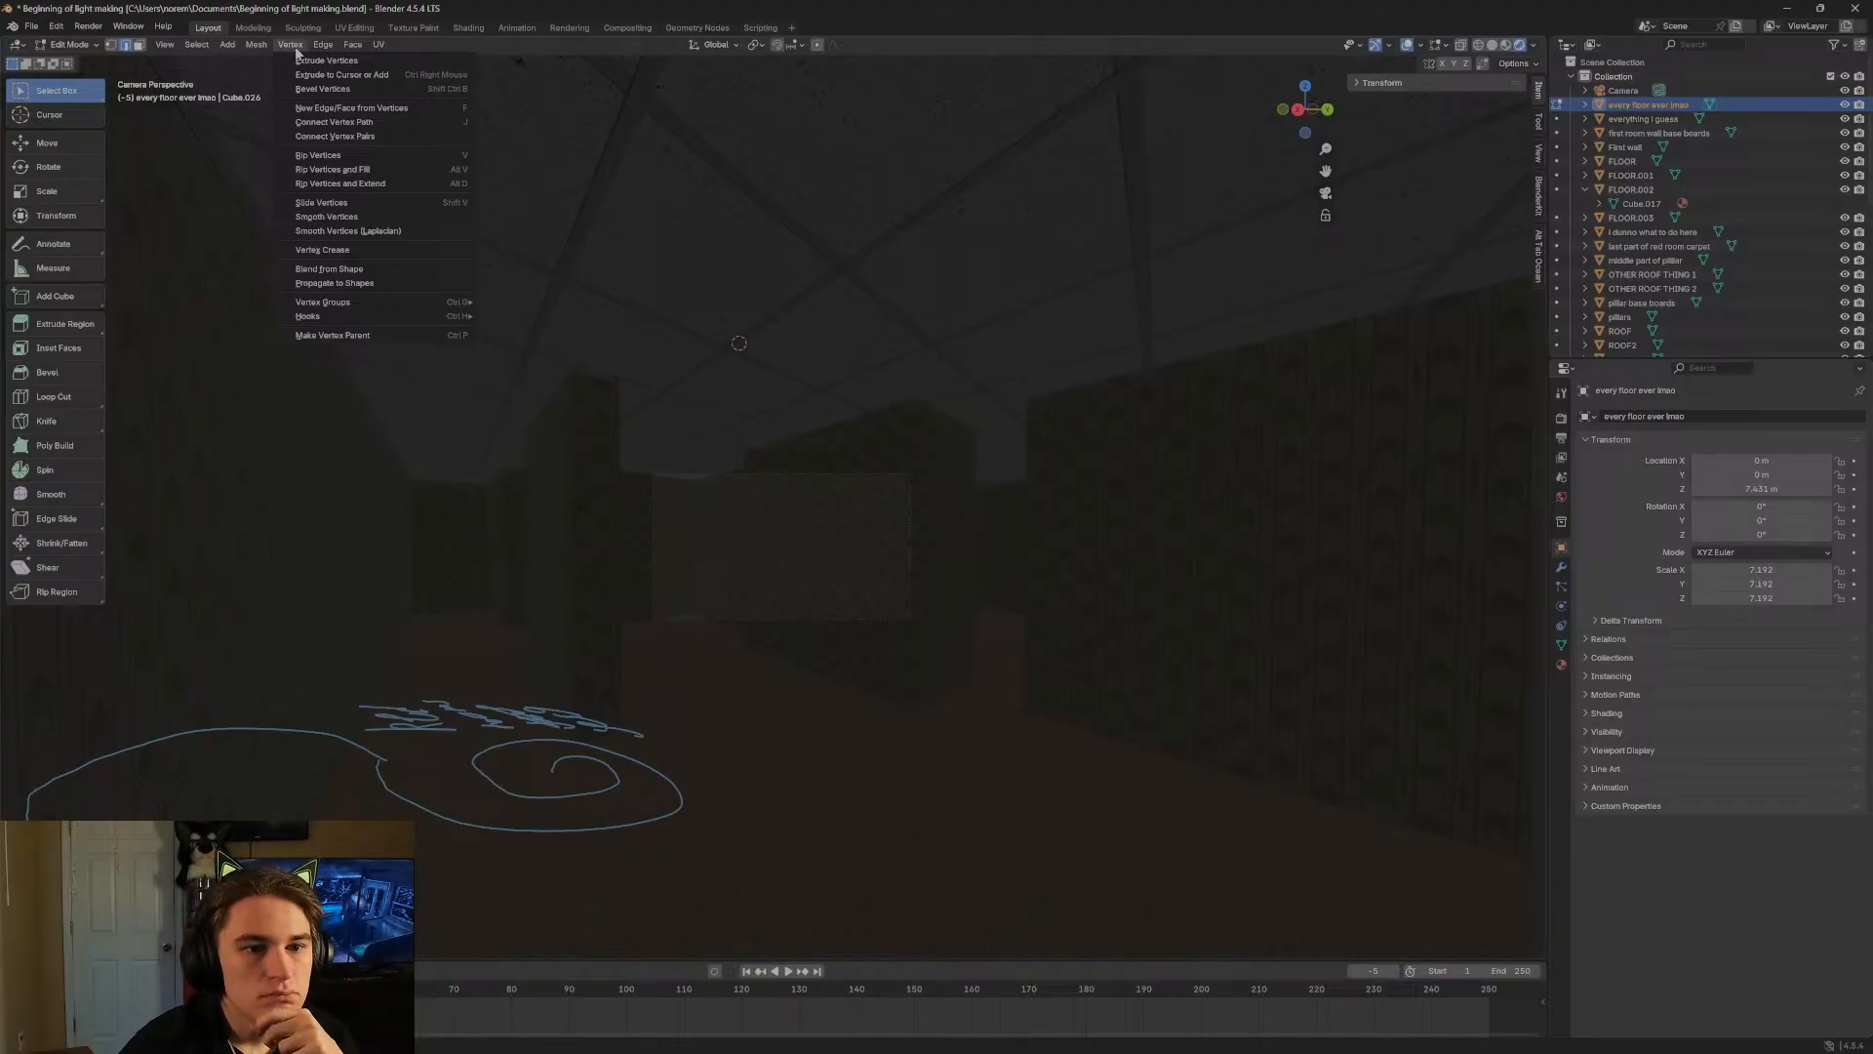
{"action": "mouse_move", "coordinate": [322, 53]}
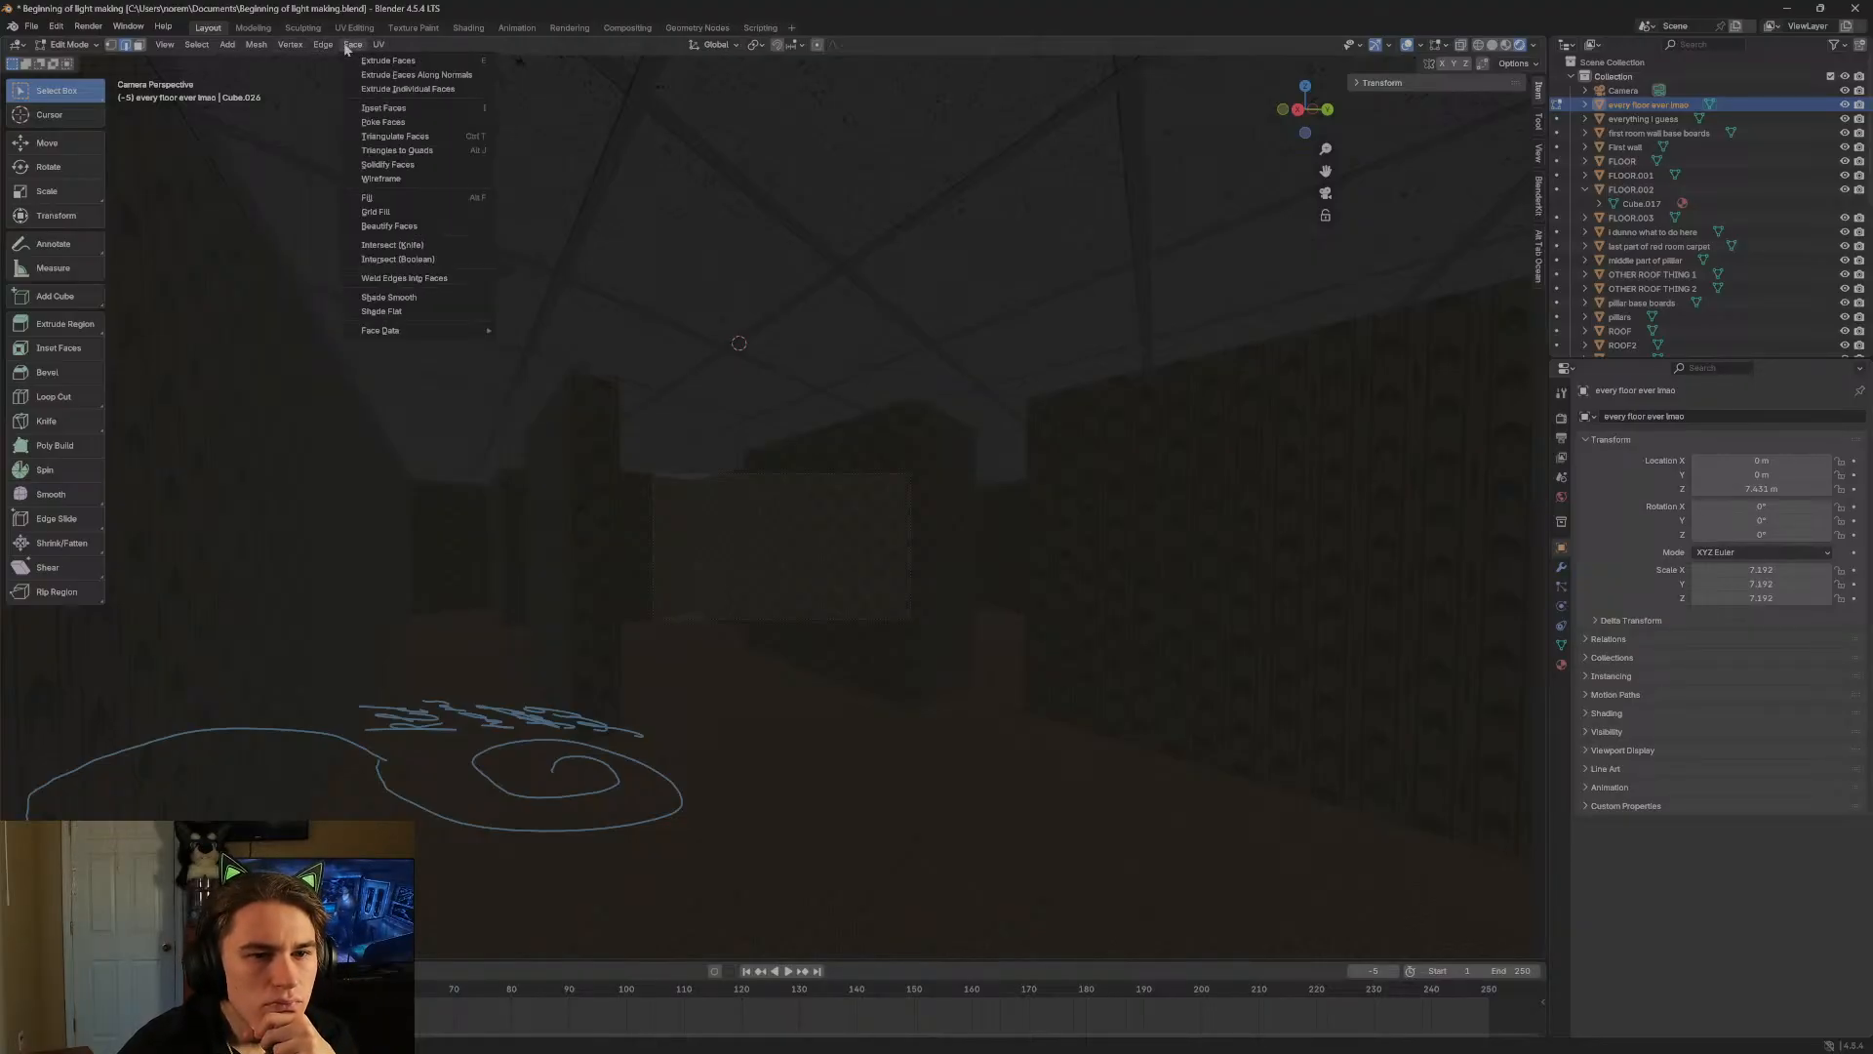
{"action": "left_click", "coordinate": [349, 49]}
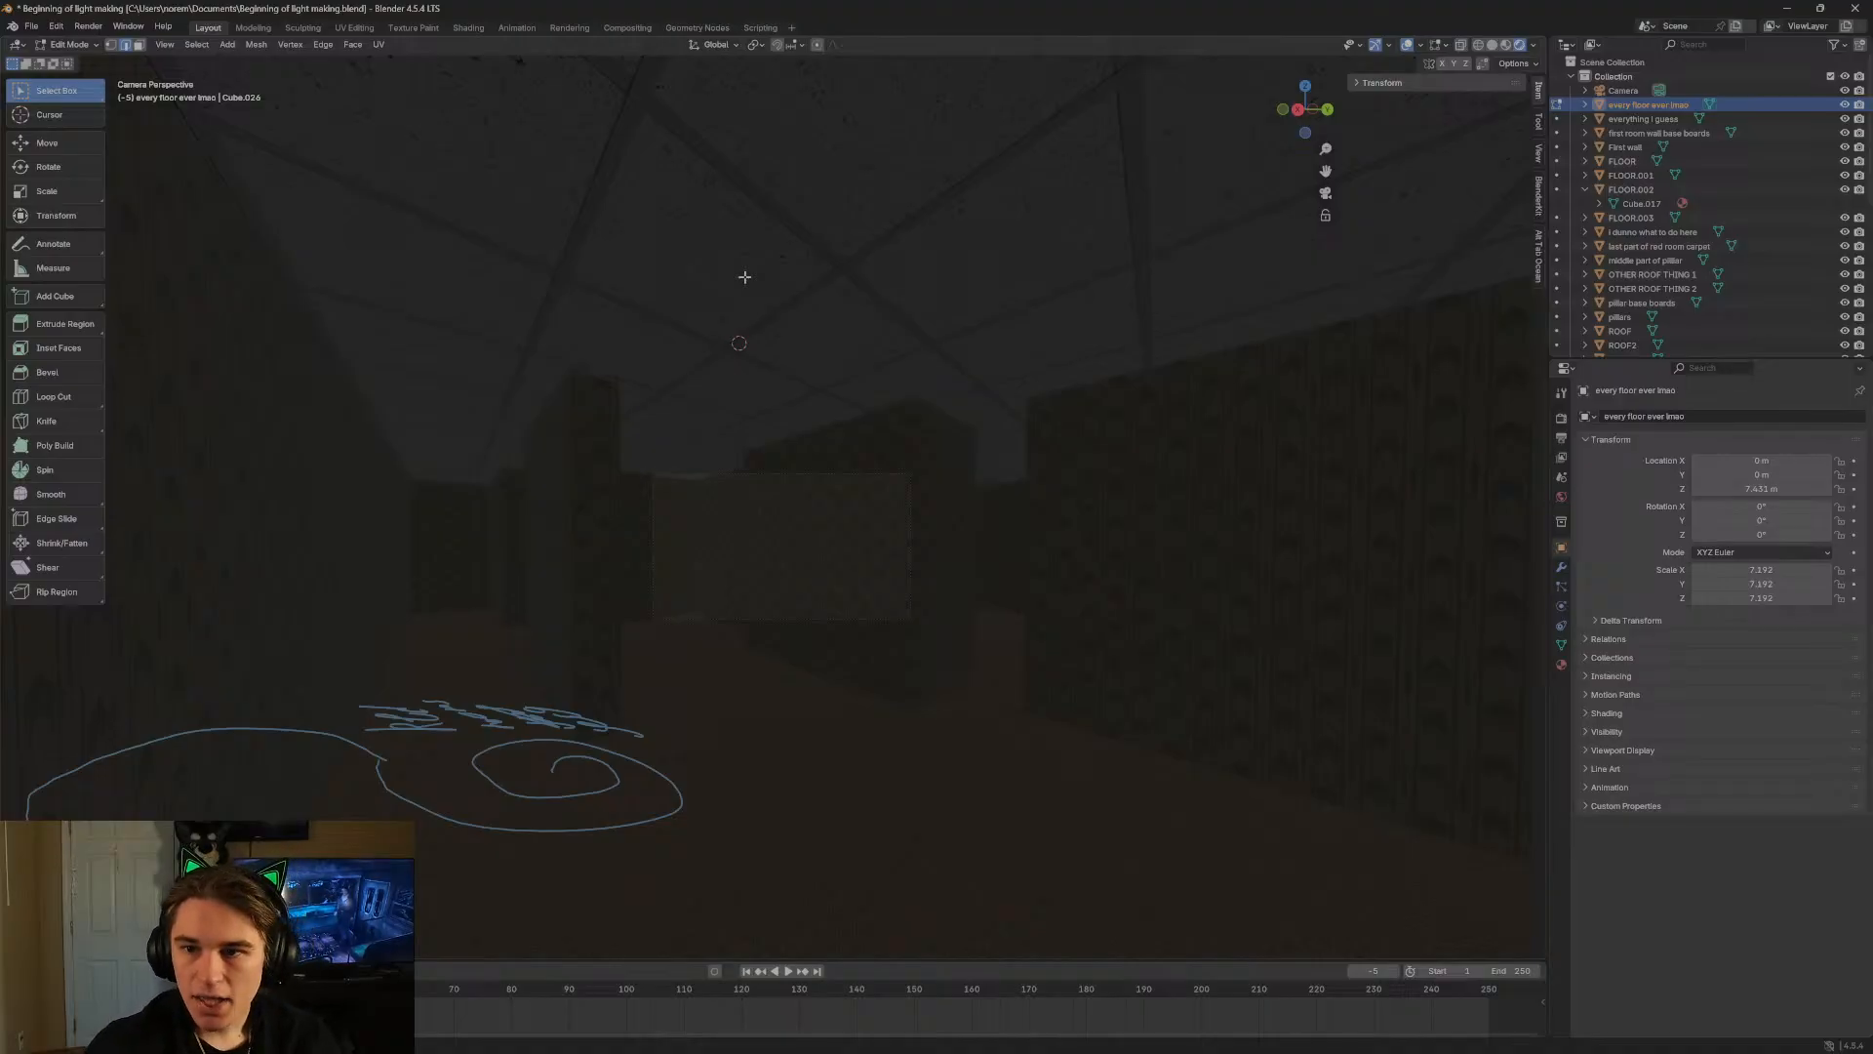
Leave Edit Mode on the floor object, return to Object Mode and select the ROOF3 ceiling.
{"action": "key", "text": "shift+grave"}
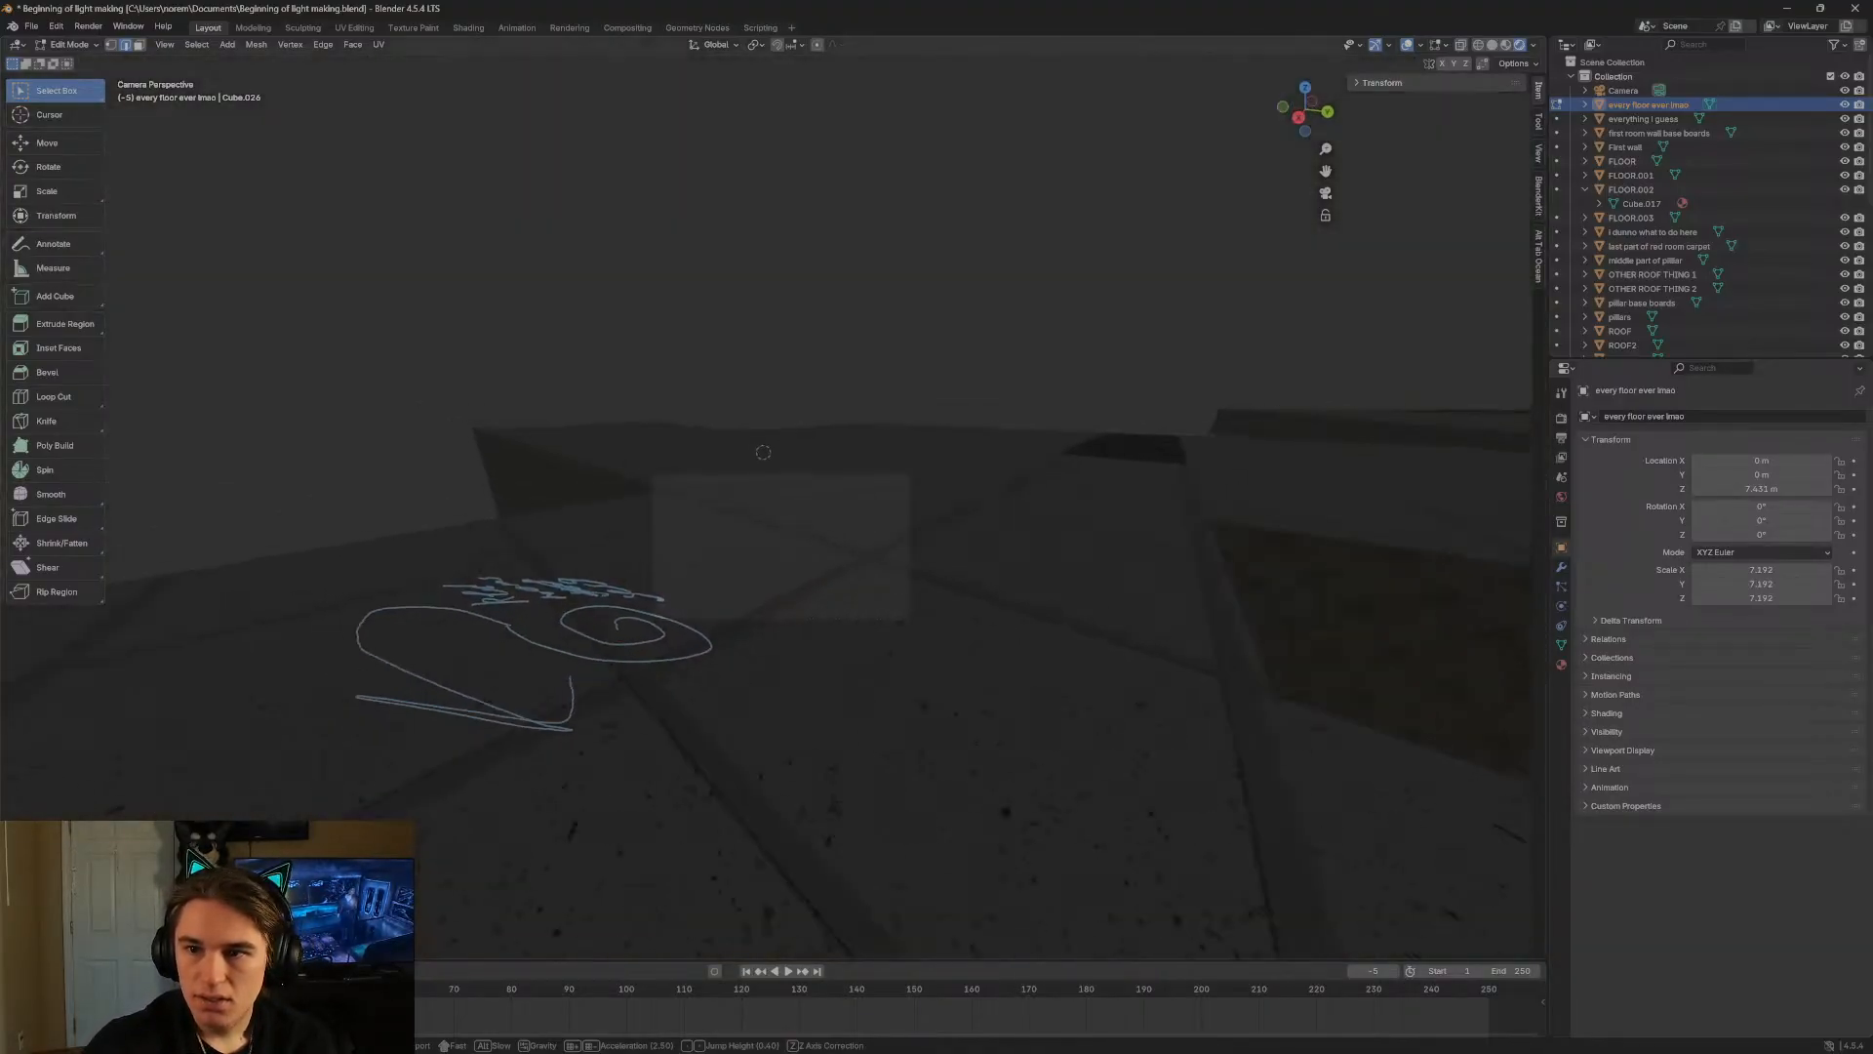
{"action": "left_click", "coordinate": [763, 452]}
{"action": "left_click", "coordinate": [68, 44]}
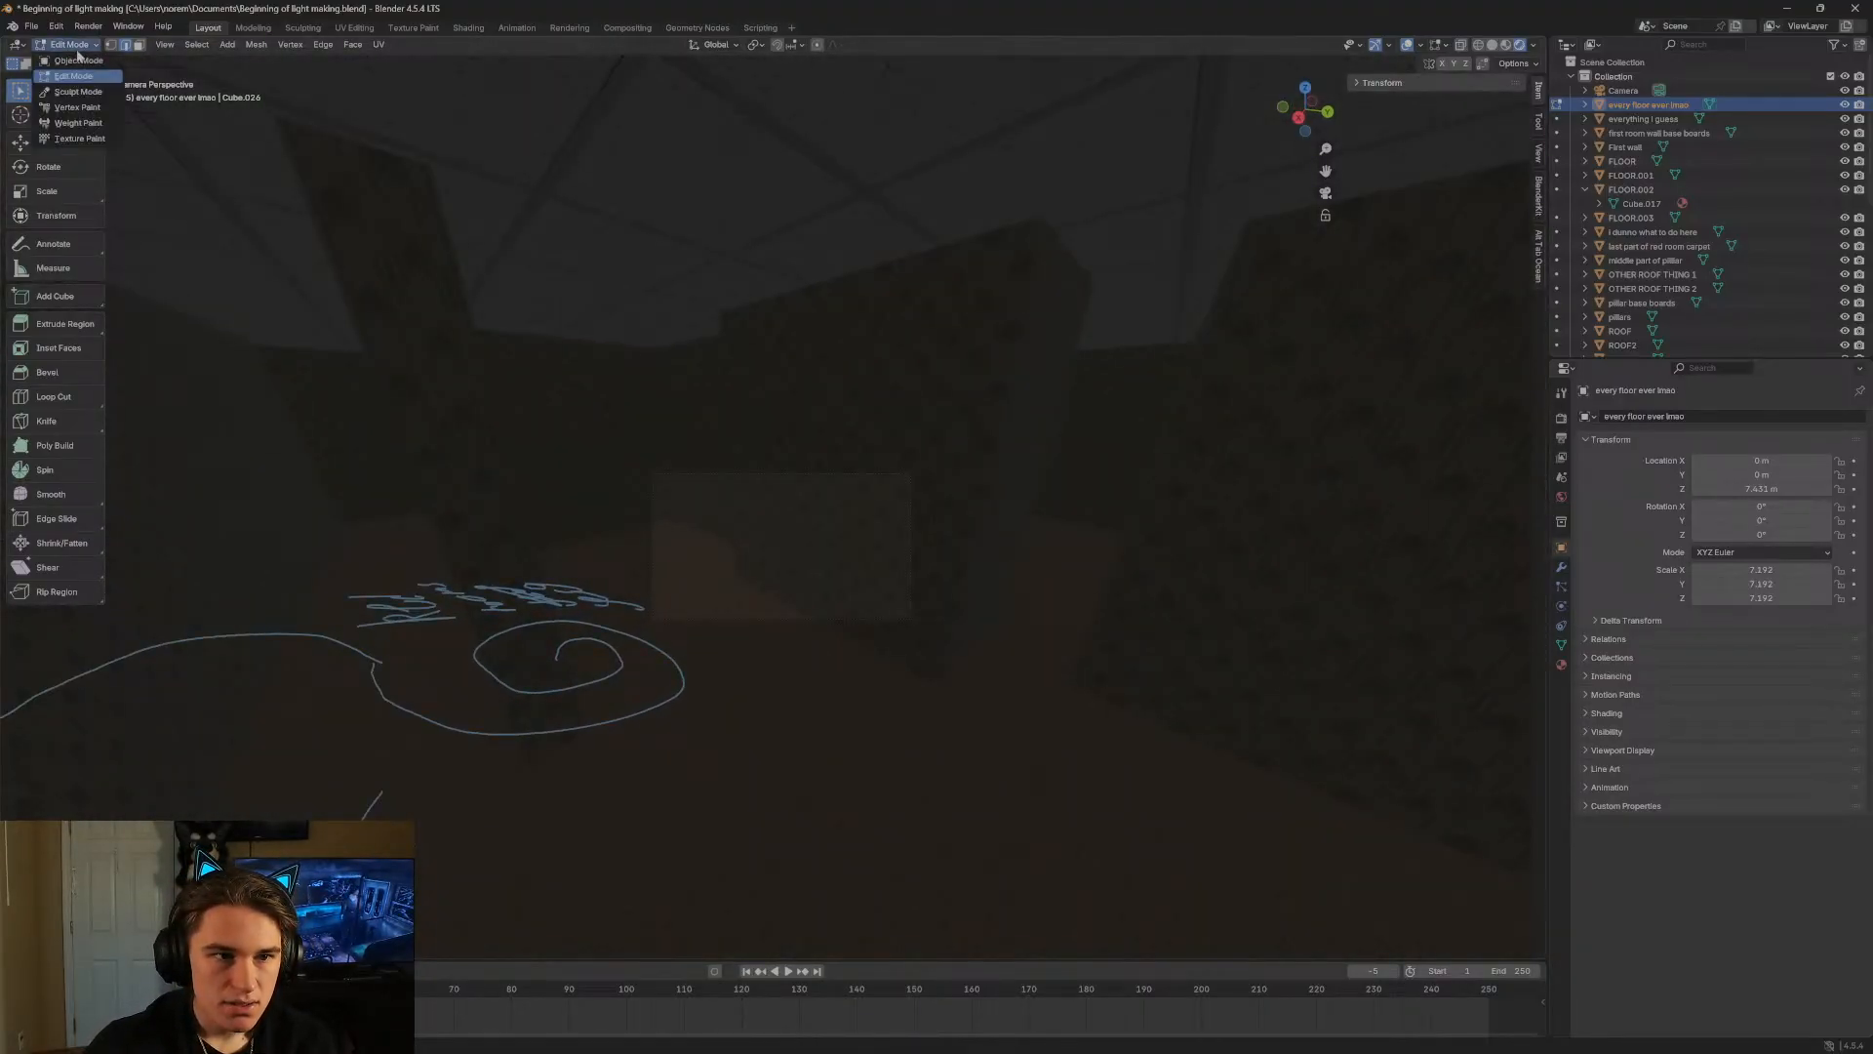
{"action": "left_click", "coordinate": [78, 61]}
{"action": "left_click", "coordinate": [192, 45]}
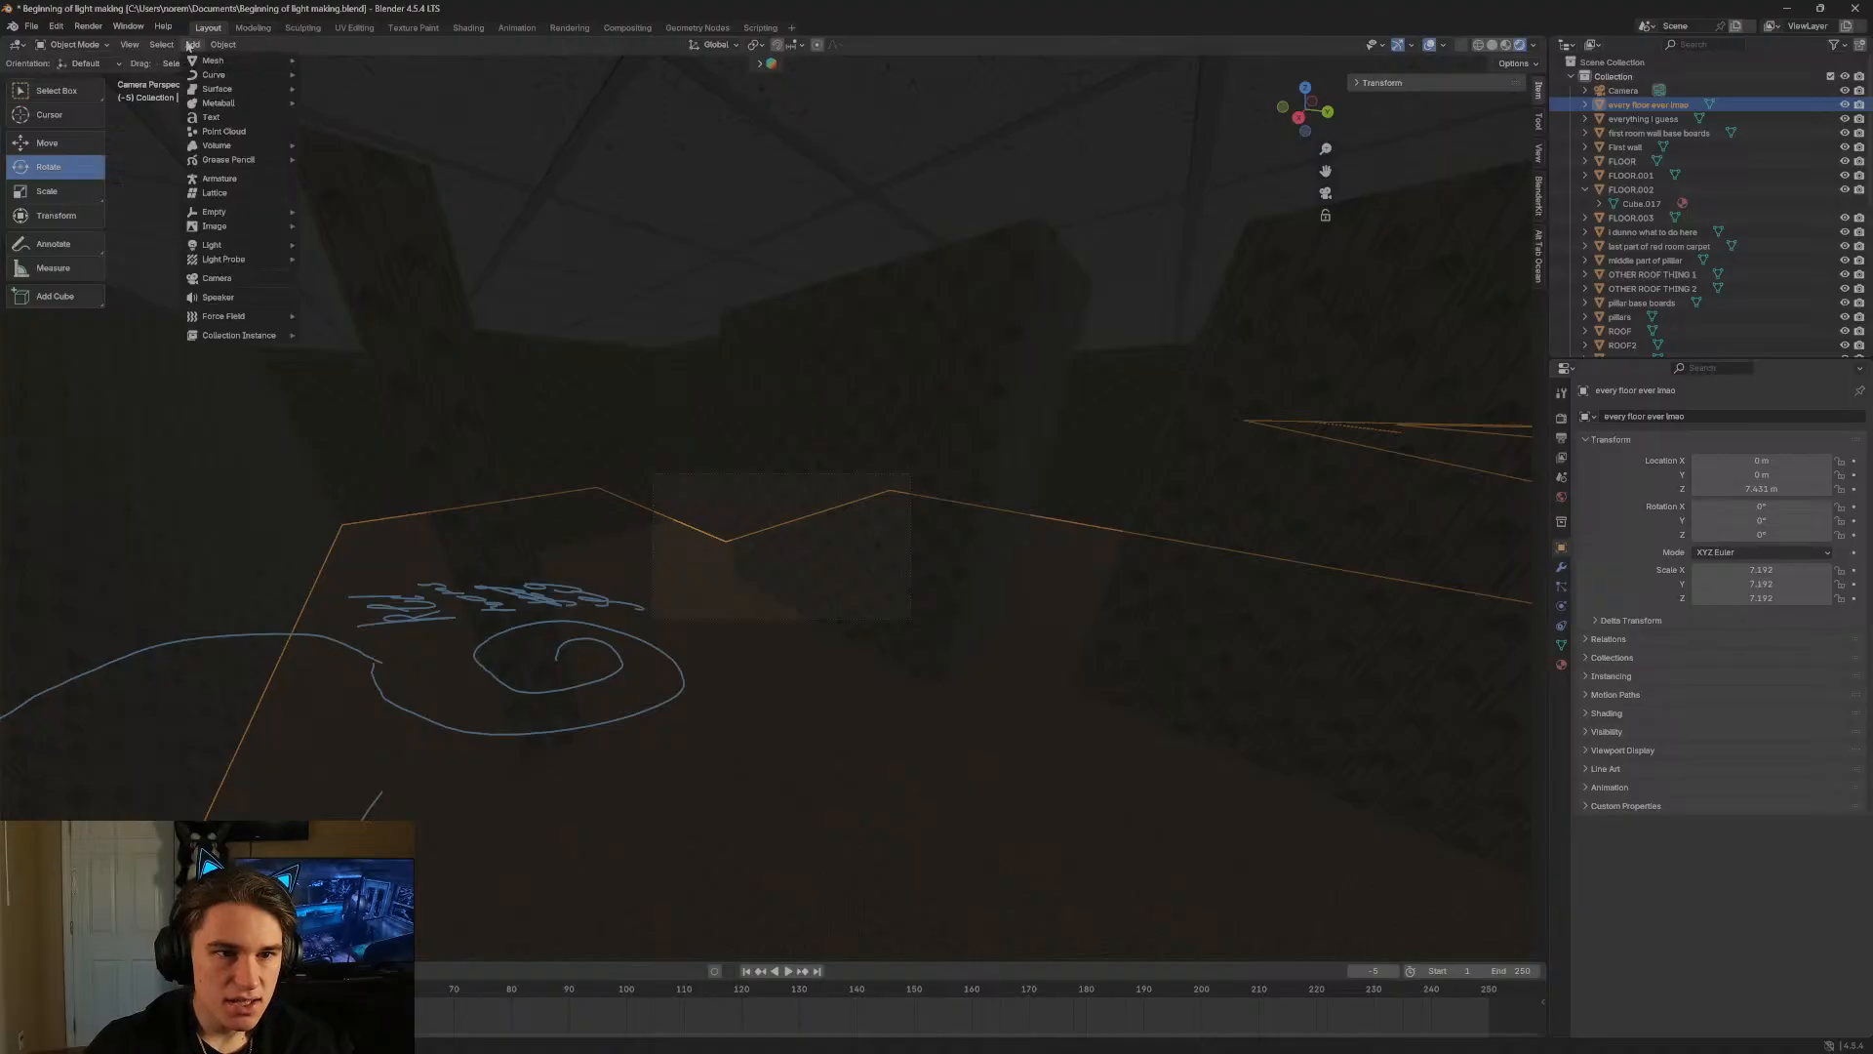
{"action": "left_click", "coordinate": [189, 46]}
{"action": "left_click", "coordinate": [668, 375]}
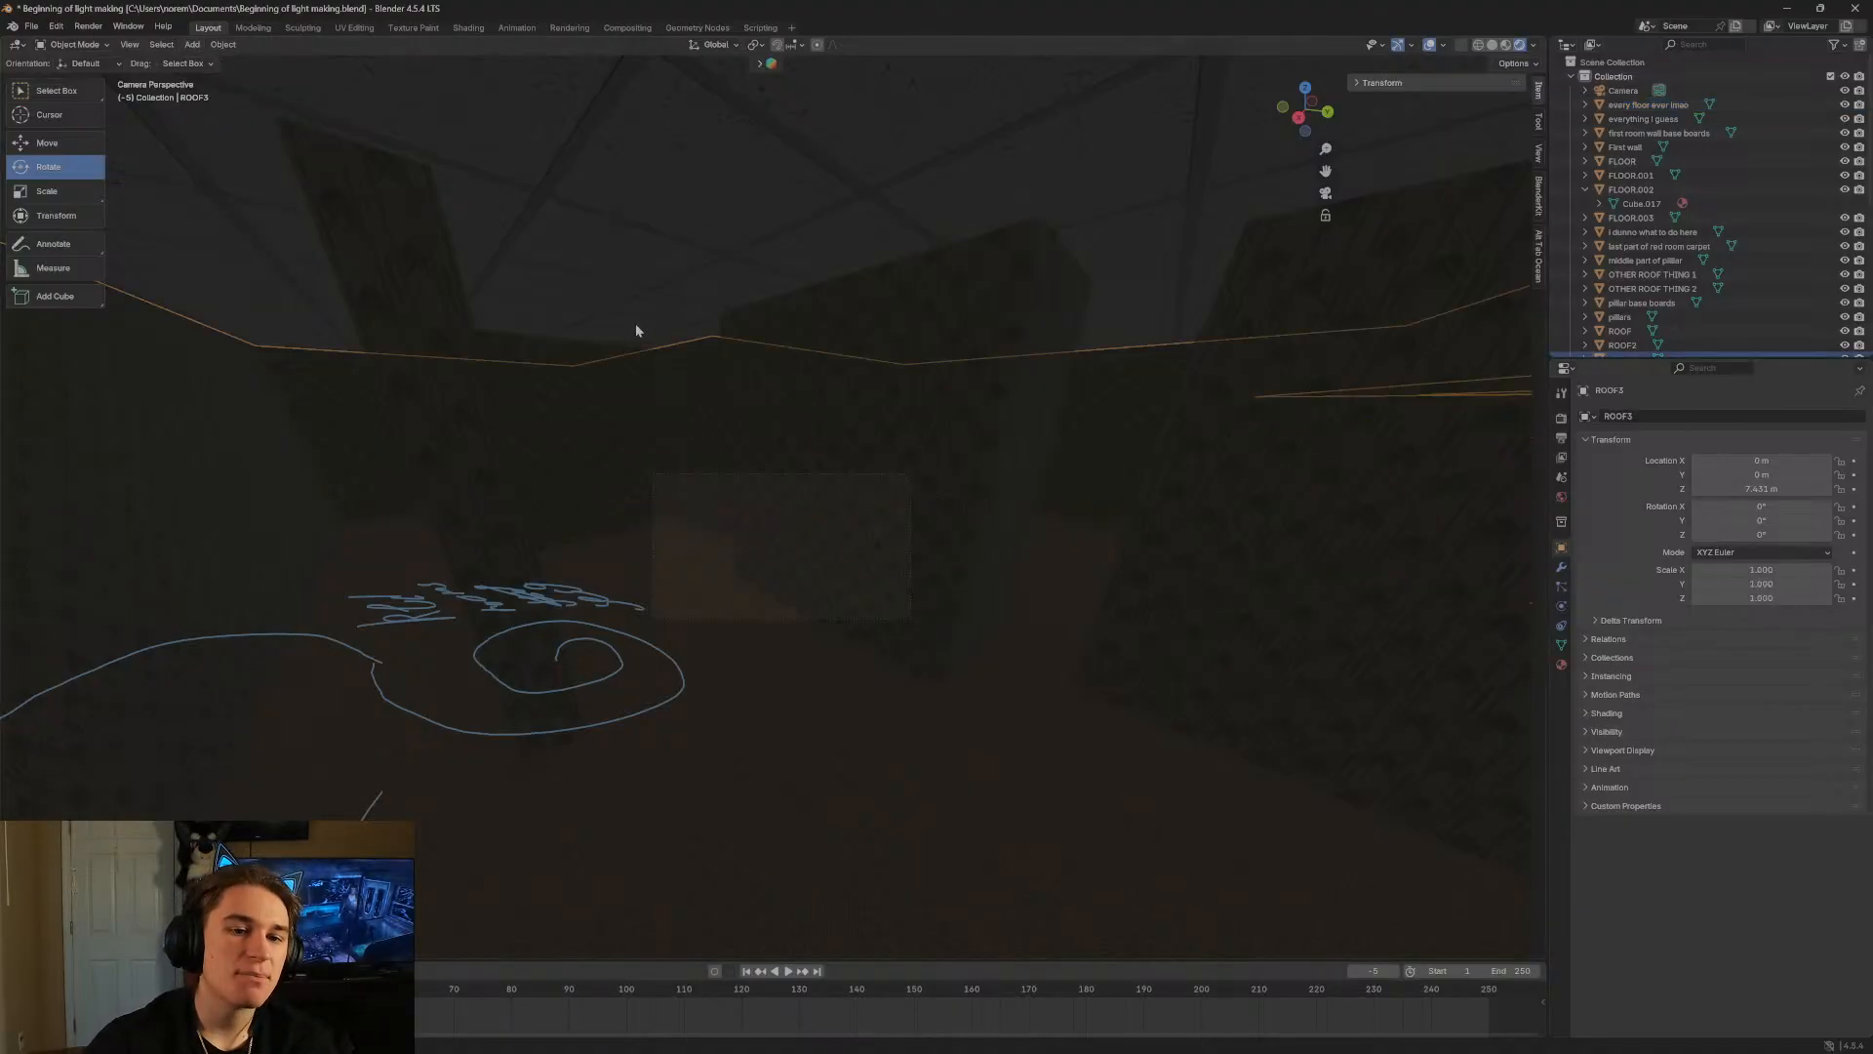
Place the 3D cursor on a ceiling tile over the hallway beside the annotated room.
{"action": "key", "text": "shift+grave"}
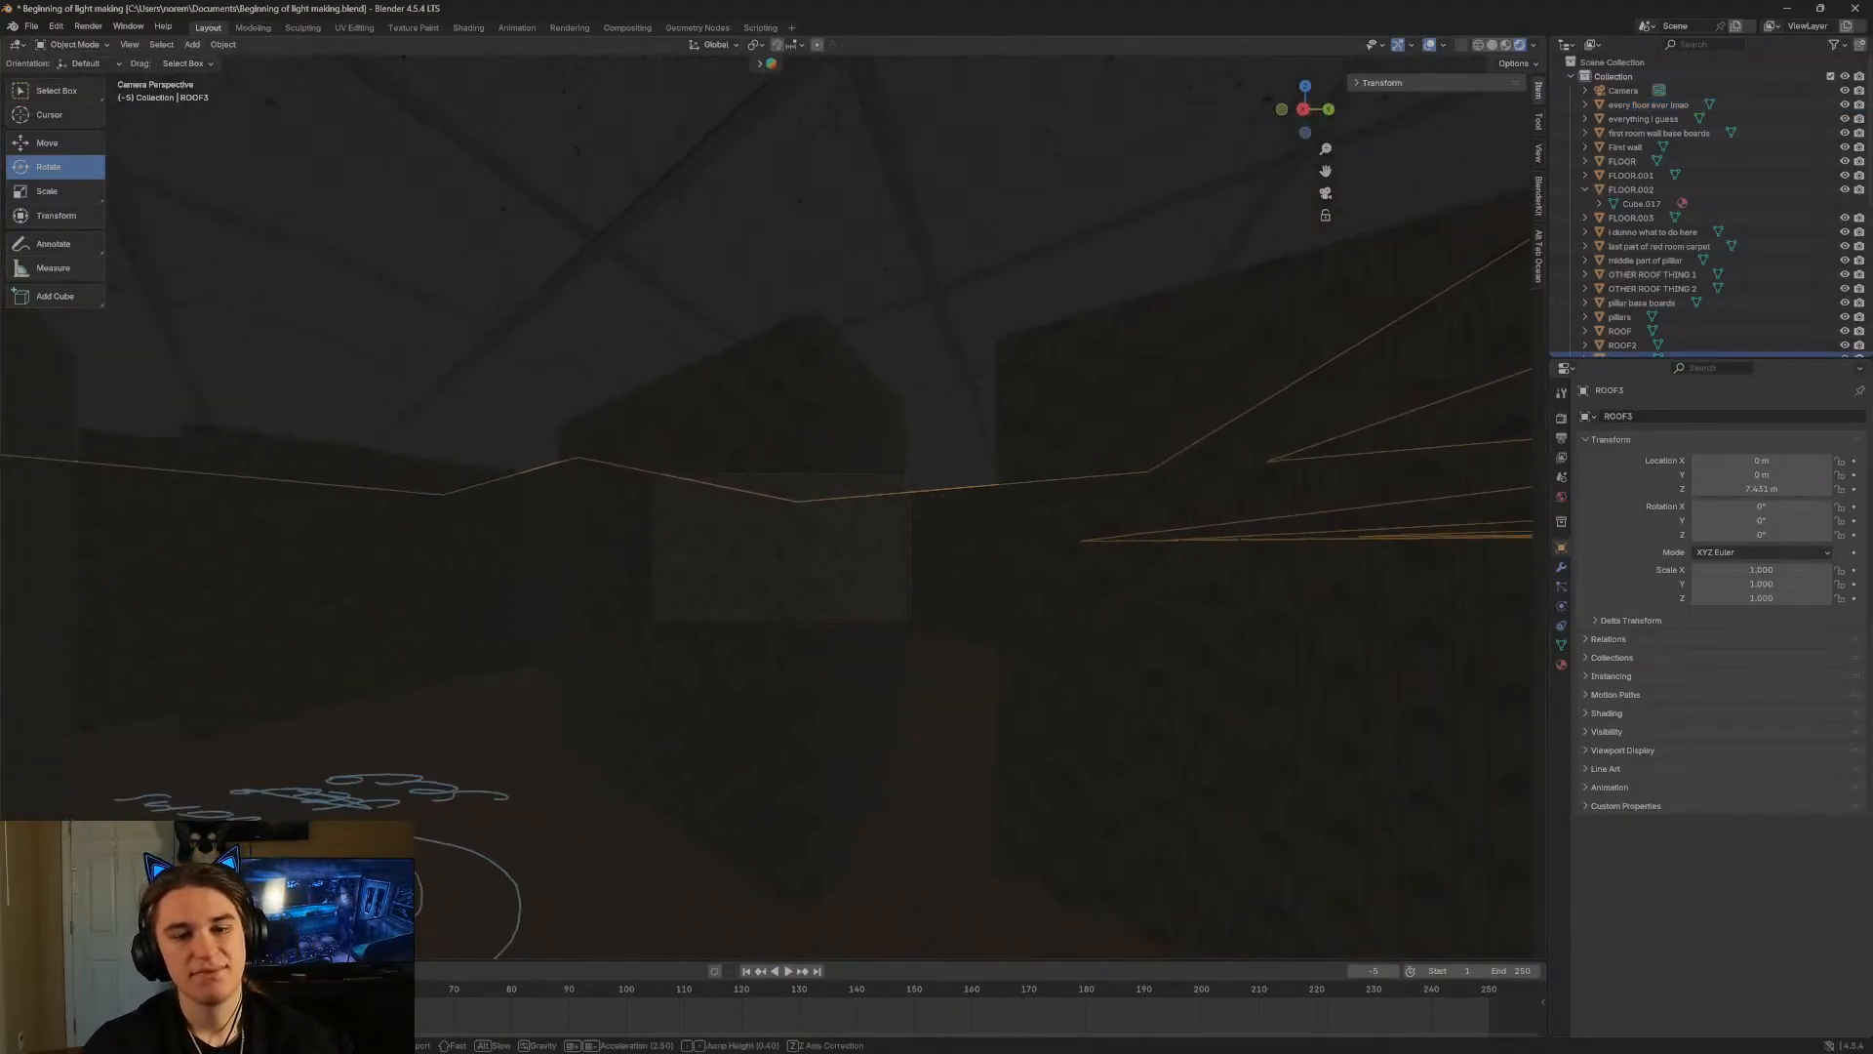
{"action": "key", "text": "s"}
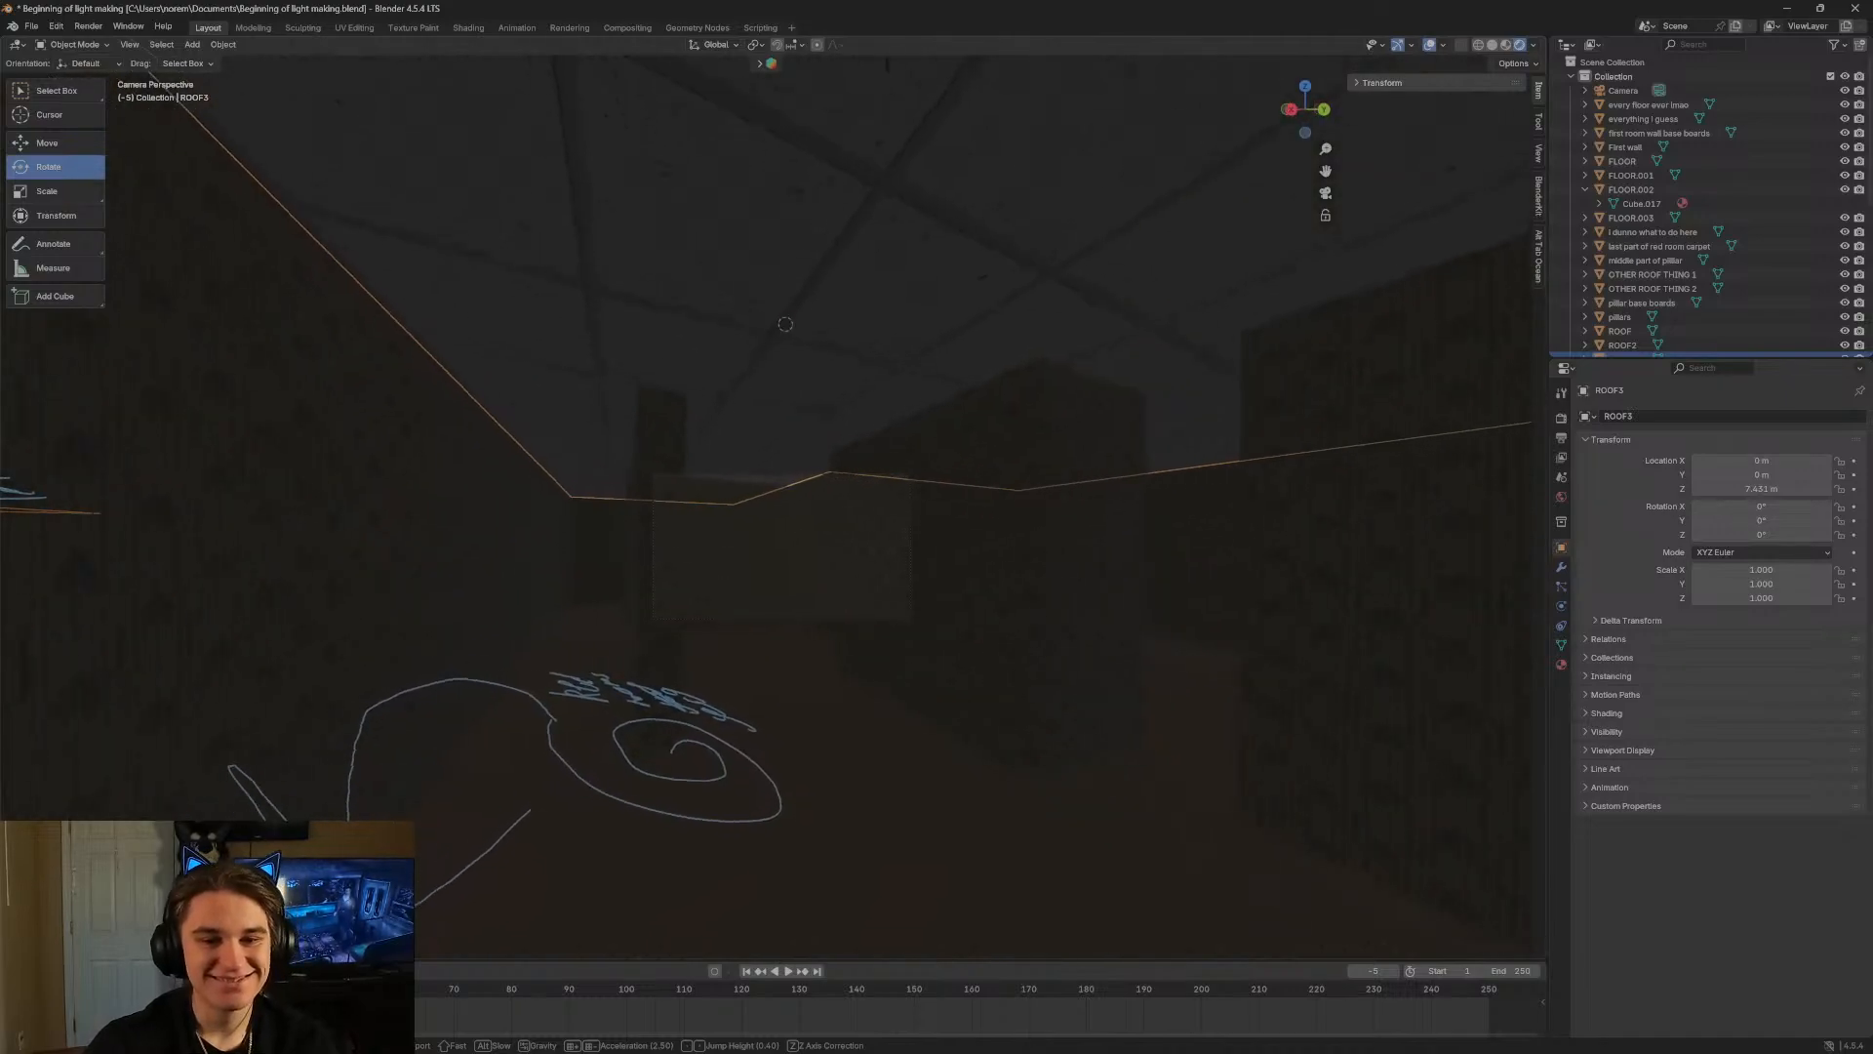
{"action": "left_click", "coordinate": [649, 296]}
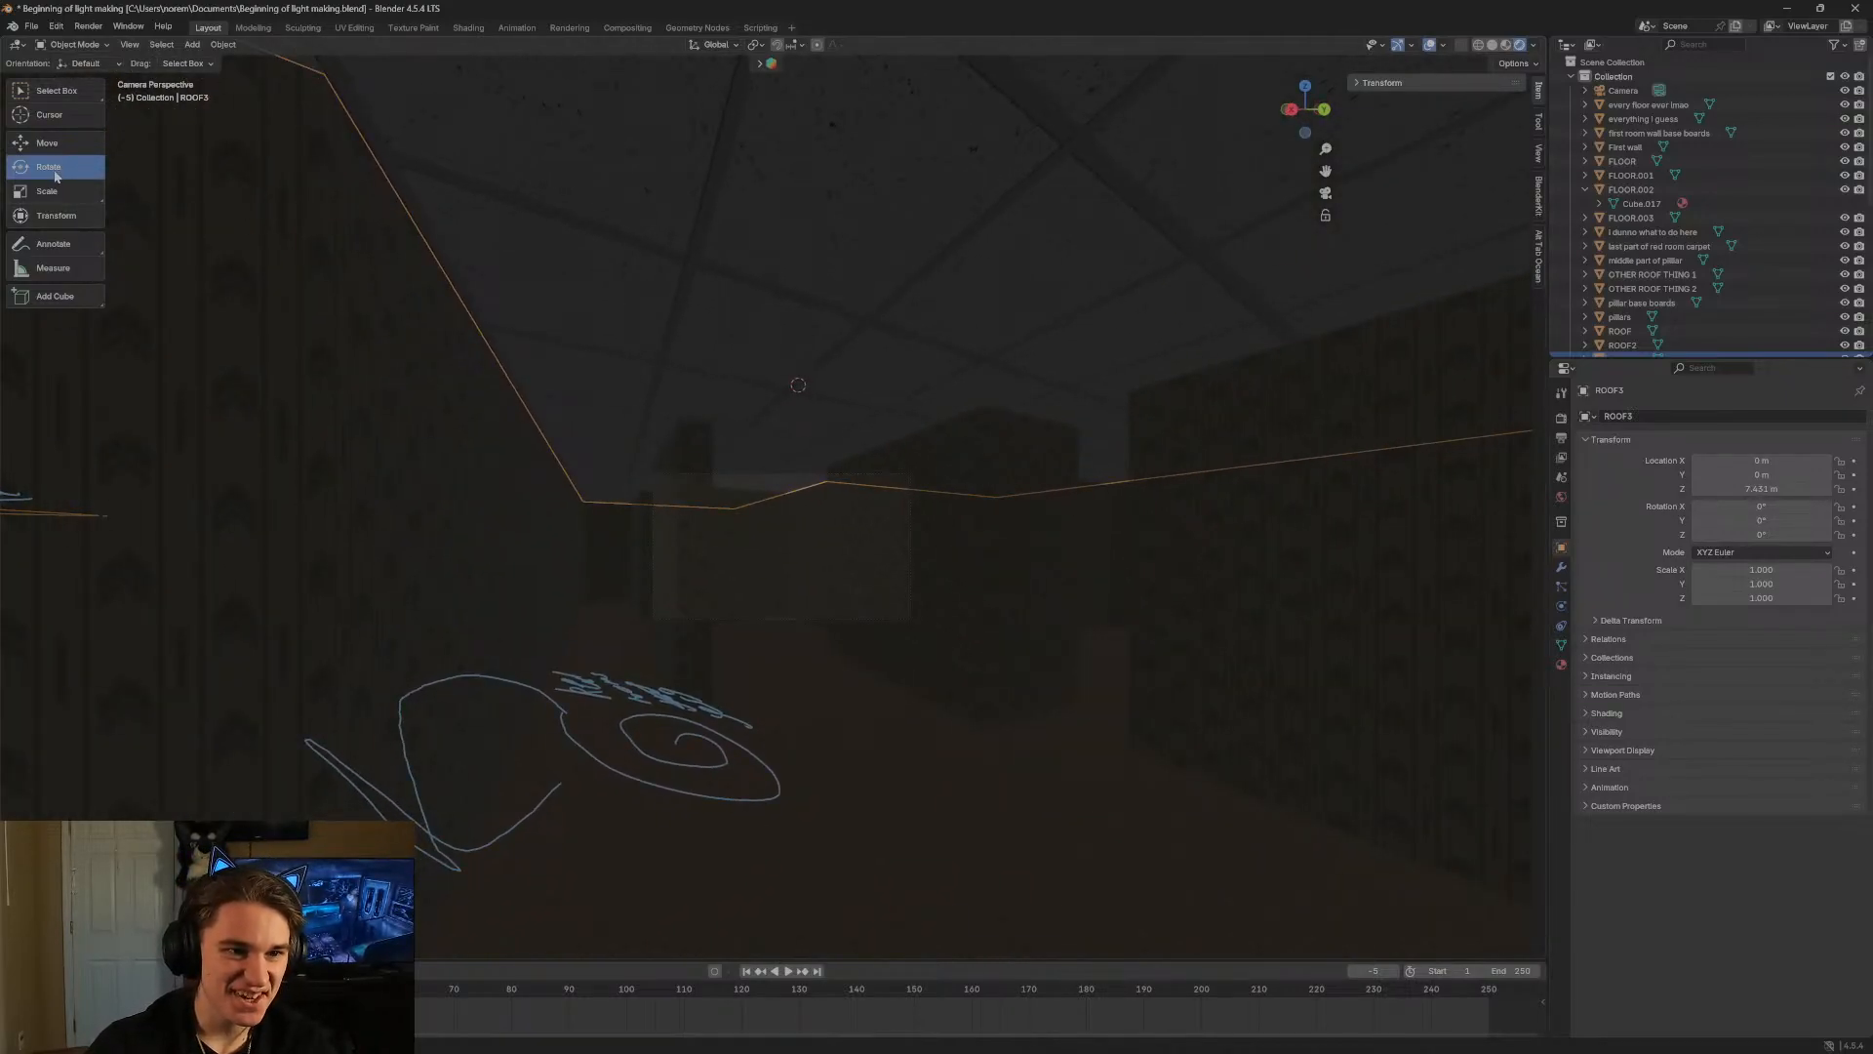
{"action": "left_click", "coordinate": [49, 115]}
{"action": "key", "text": "g"}
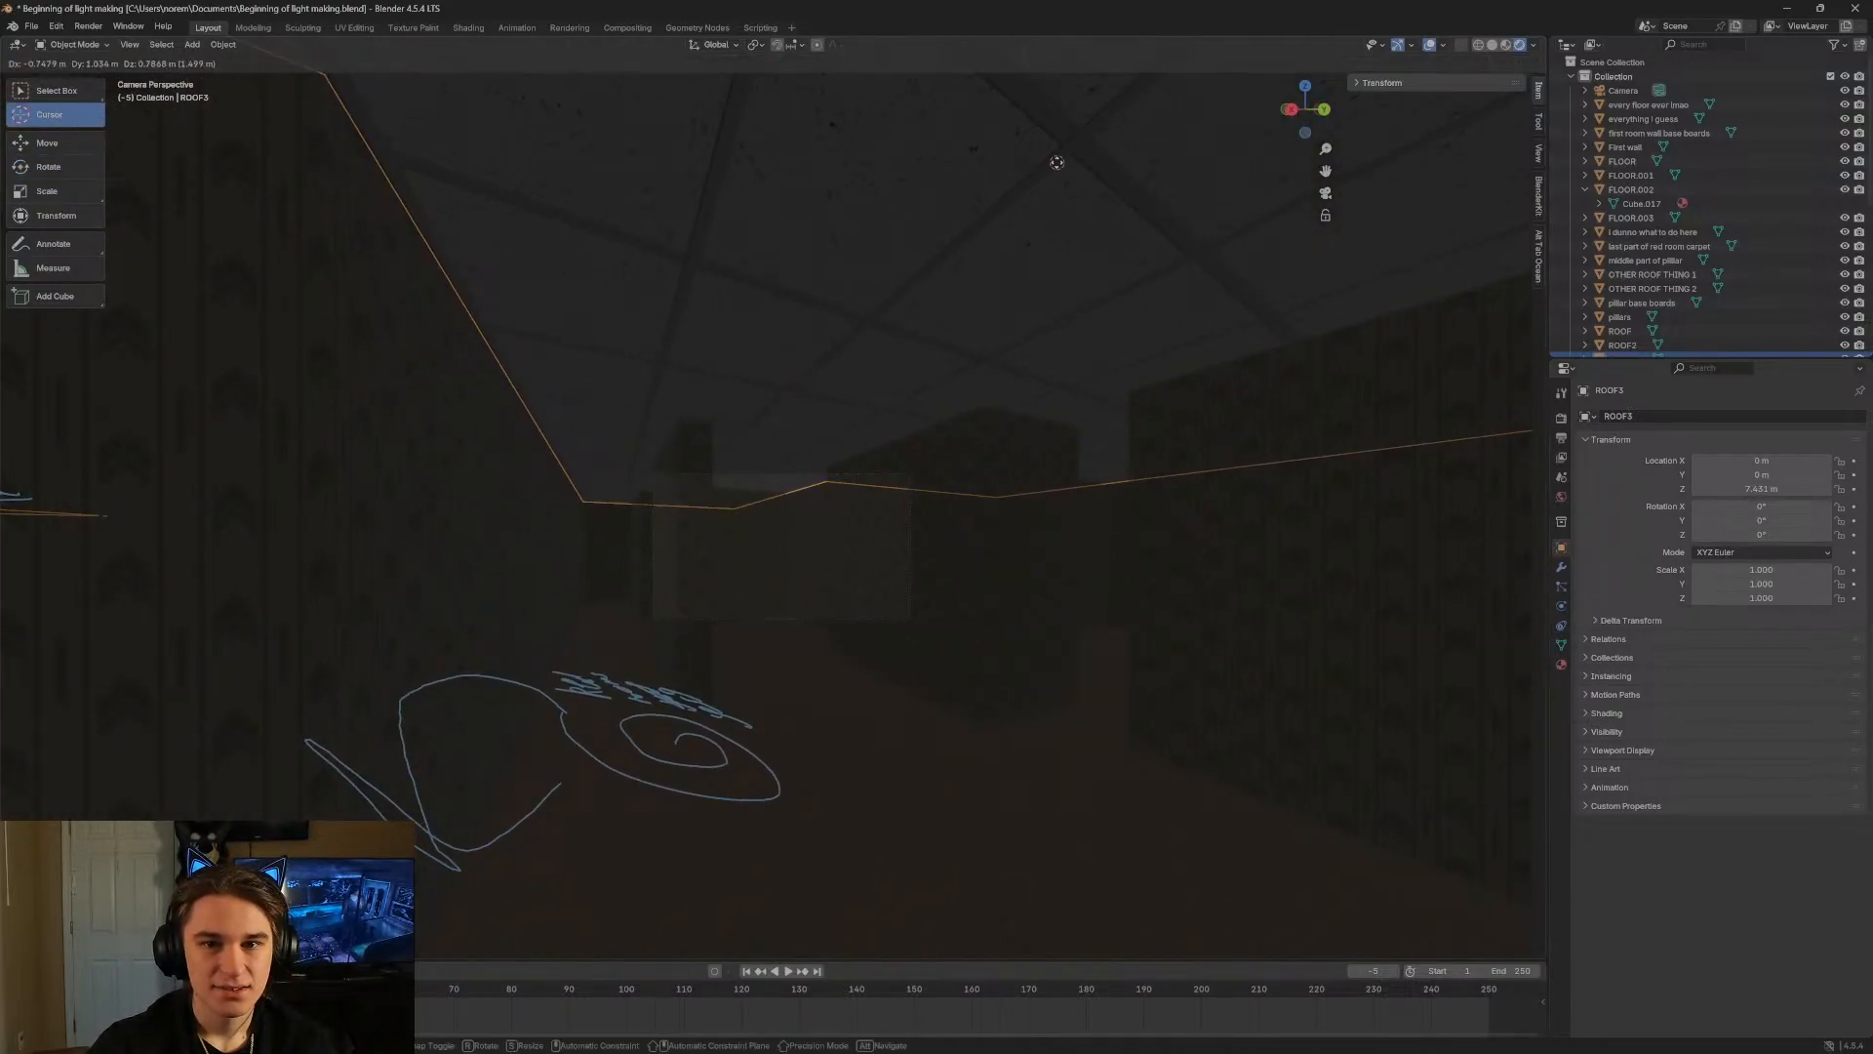
{"action": "left_click_drag", "start_coordinate": [1029, 260], "coordinate": [1021, 278]}
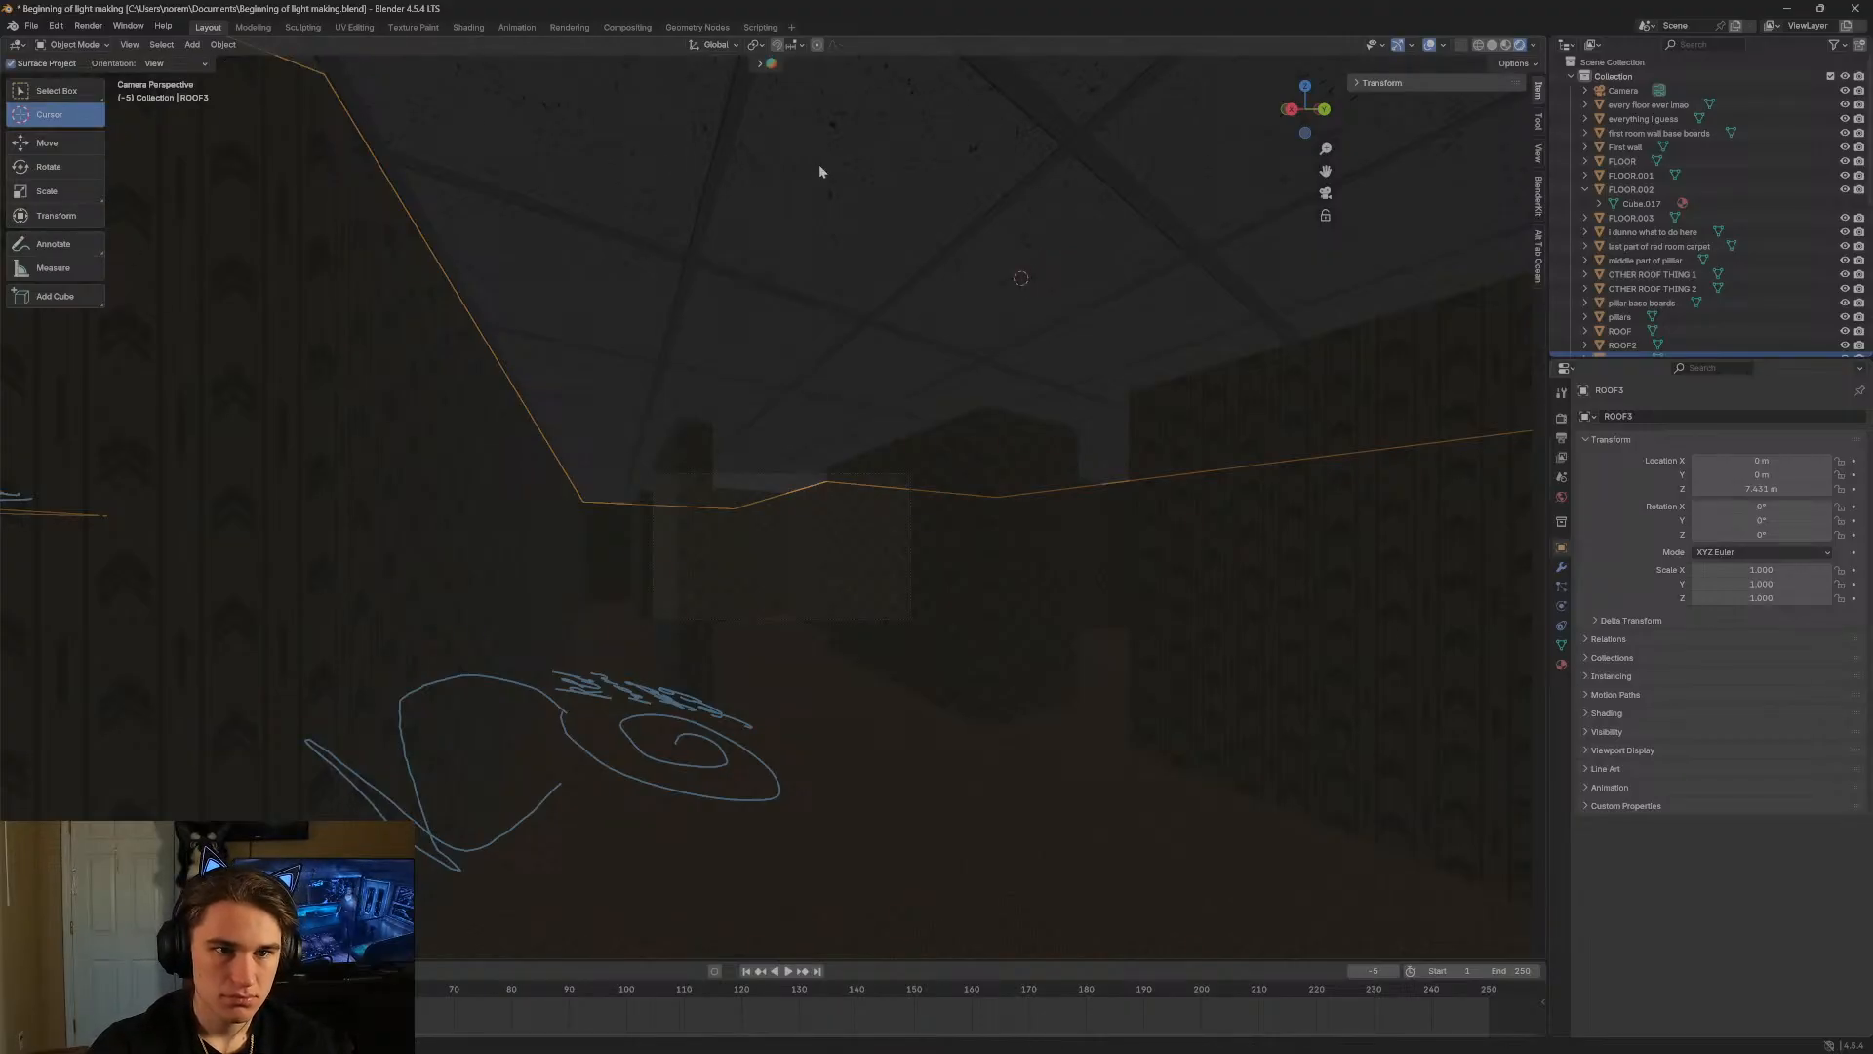
{"action": "right_click", "coordinate": [895, 270]}
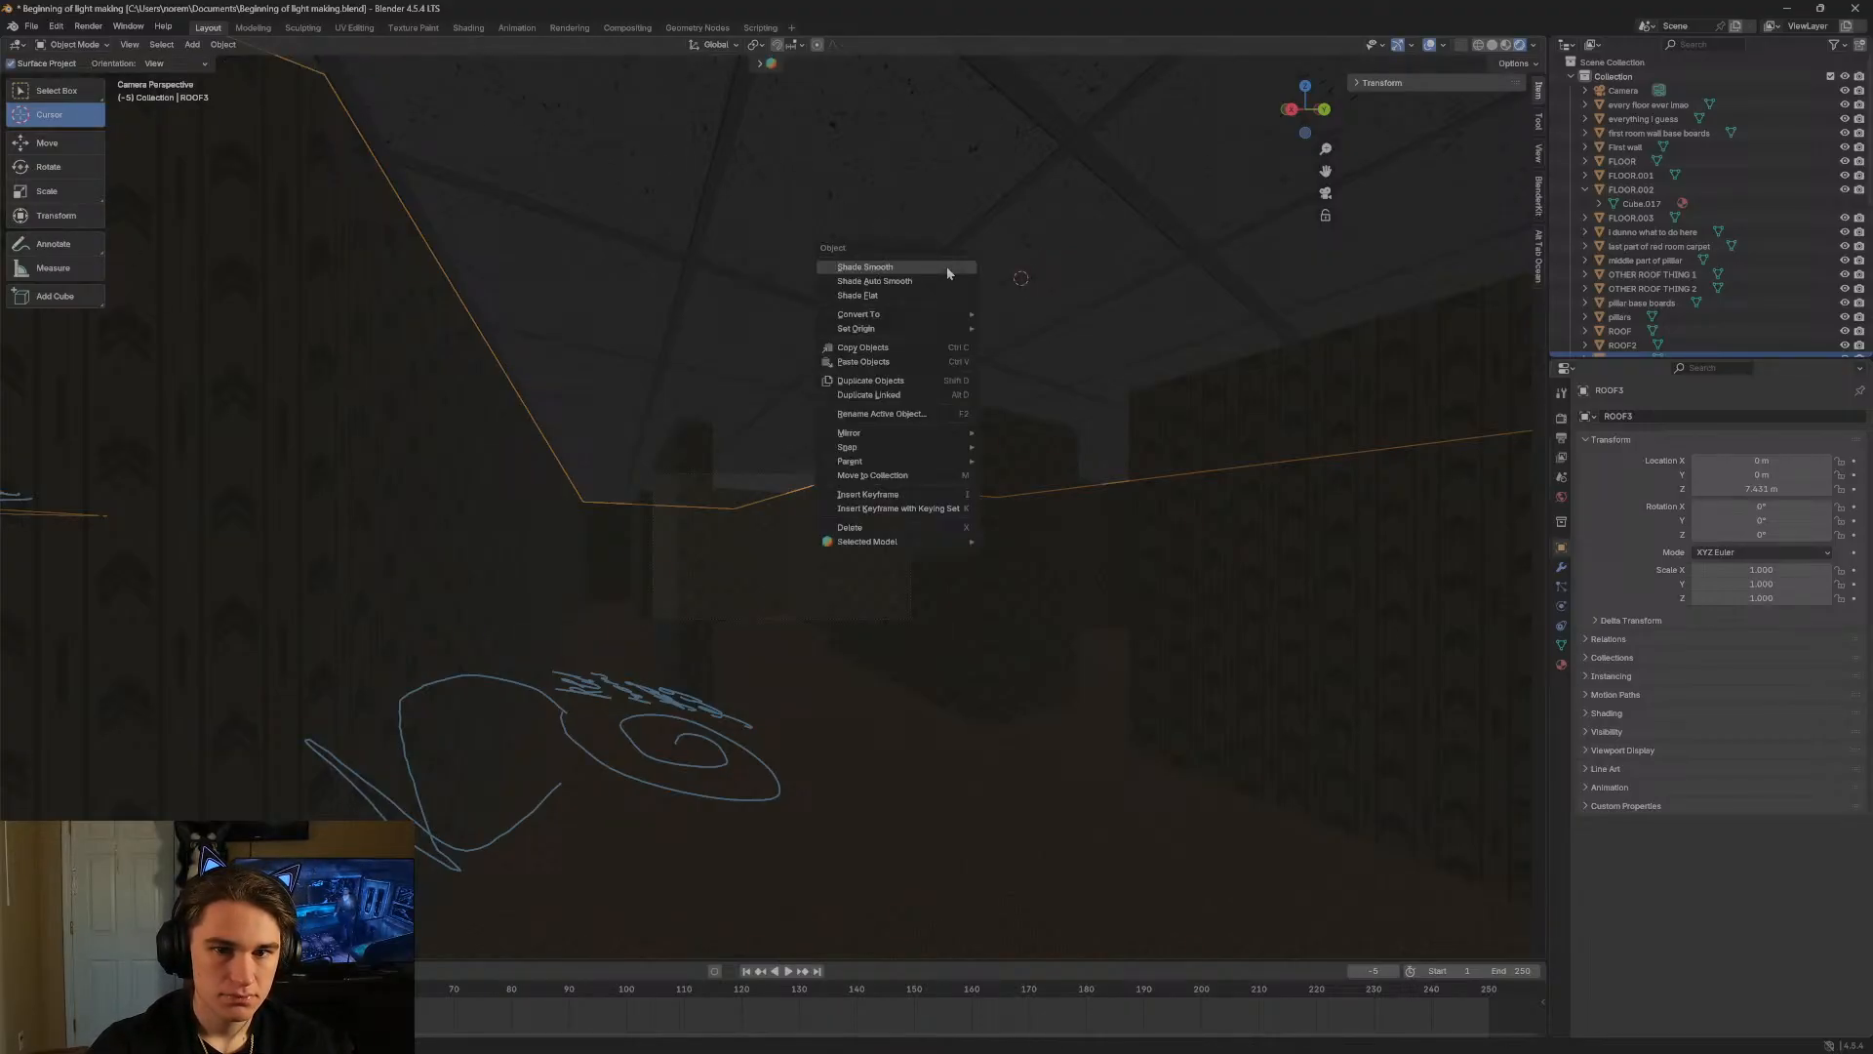
Add a point light at the 3D cursor and shift it along X to about -39.2 m.
{"action": "left_click", "coordinate": [192, 44]}
{"action": "mouse_move", "coordinate": [234, 245]}
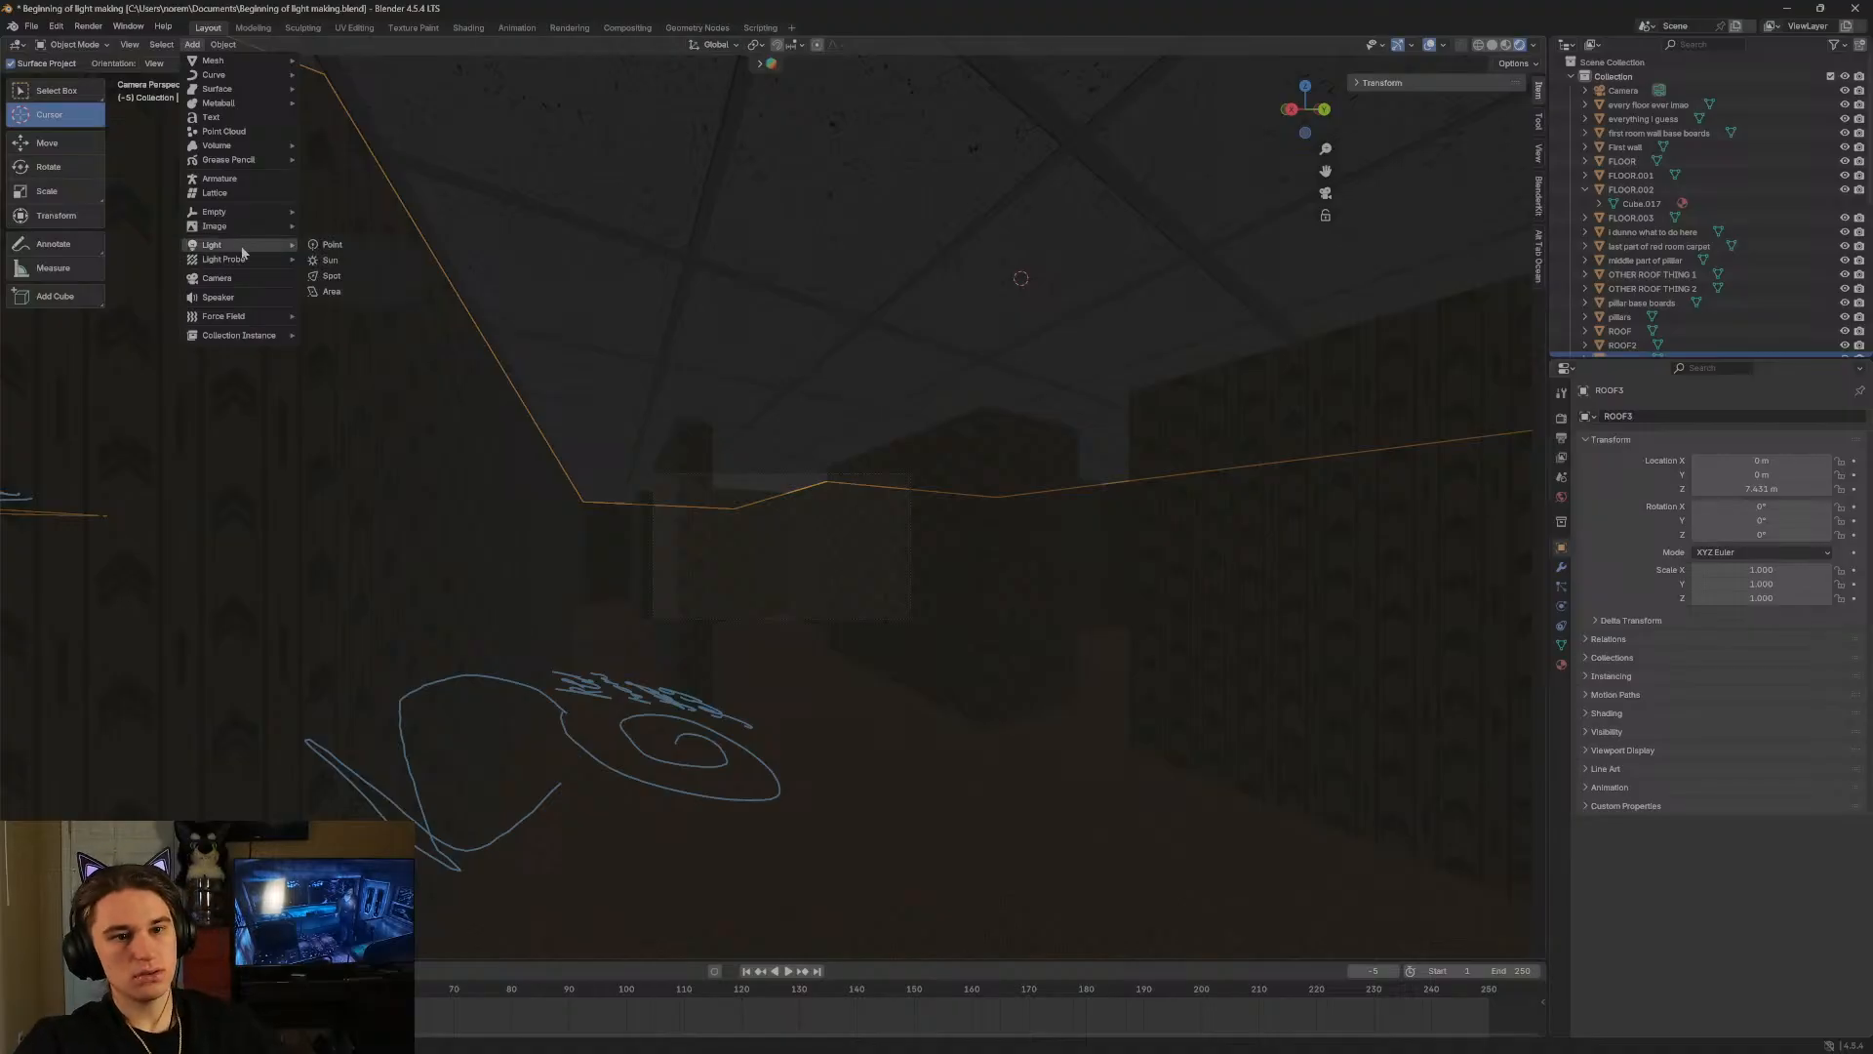
{"action": "left_click", "coordinate": [327, 246]}
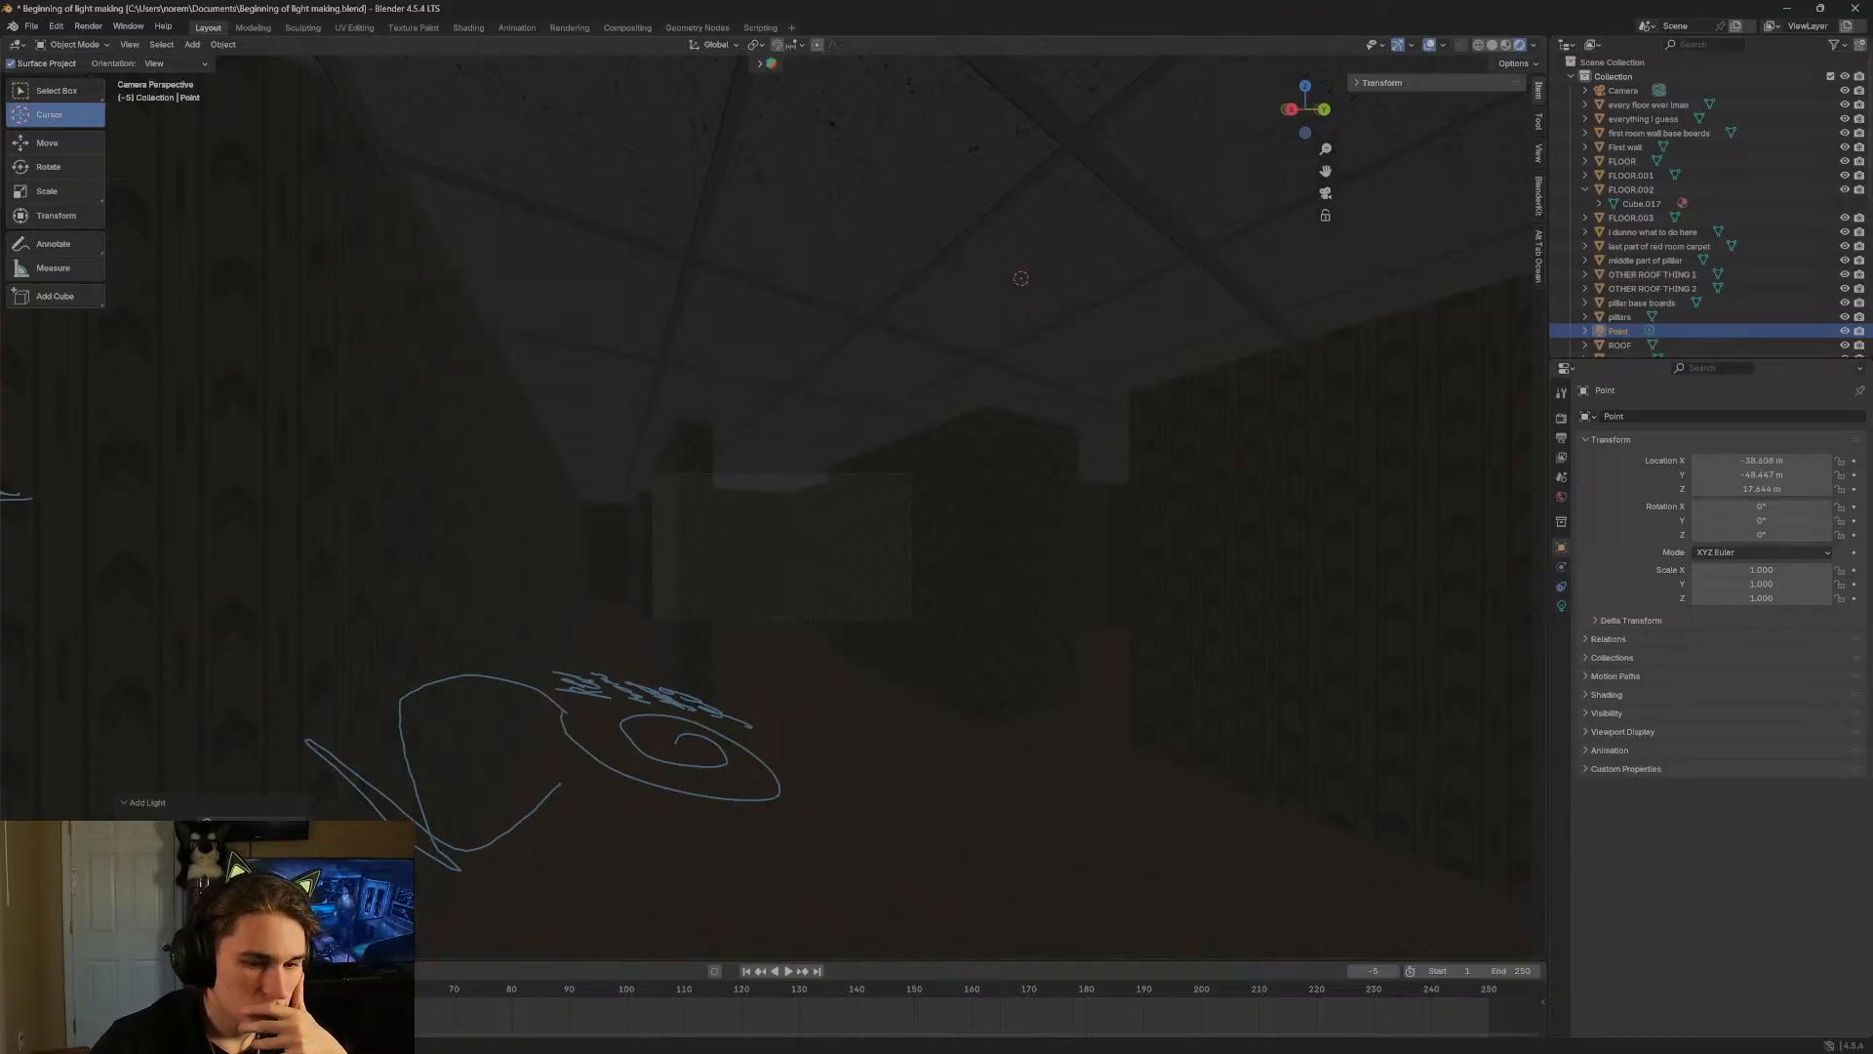
{"action": "mouse_move", "coordinate": [254, 880]}
{"action": "left_mouse_down"}
{"action": "mouse_move", "coordinate": [195, 880]}
{"action": "mouse_move", "coordinate": [242, 880]}
{"action": "left_mouse_up"}
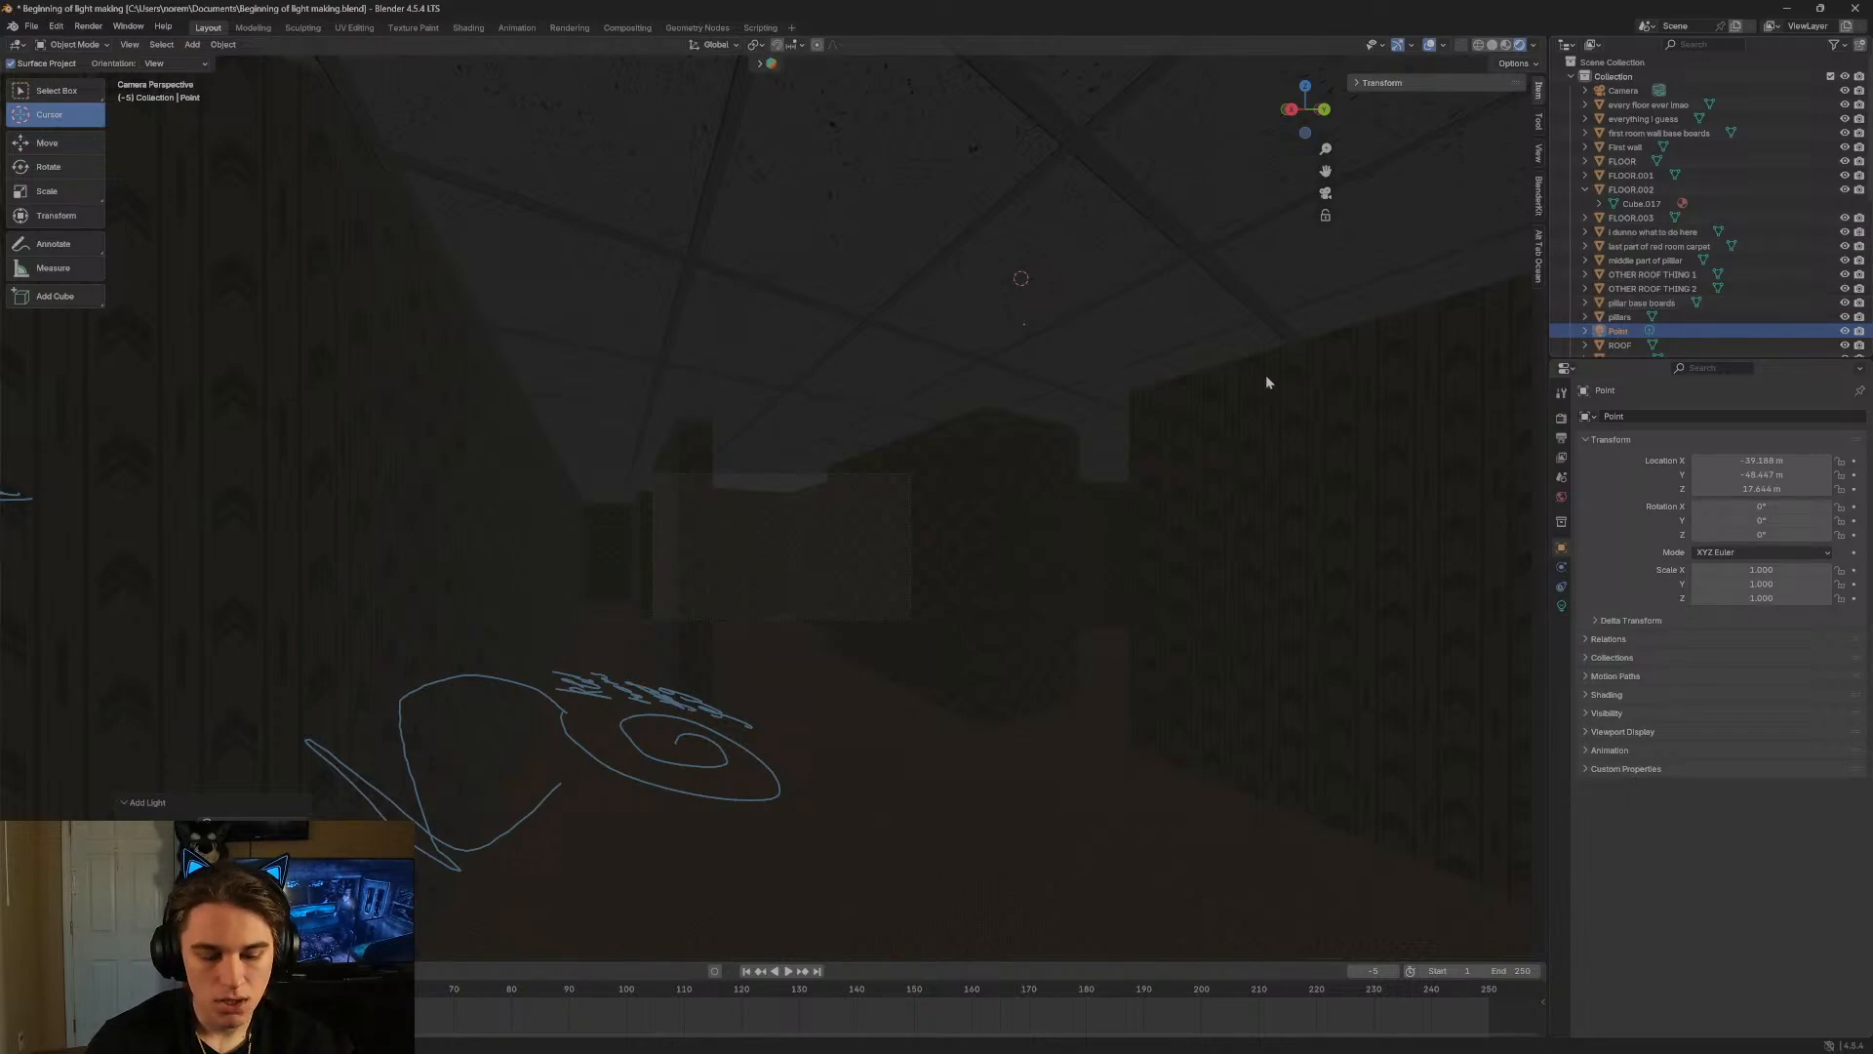
Lower the point light from above the roof to just beneath the ceiling, at a height of about 17.5 m.
{"action": "key", "text": "shift+grave"}
{"action": "key", "text": "e"}
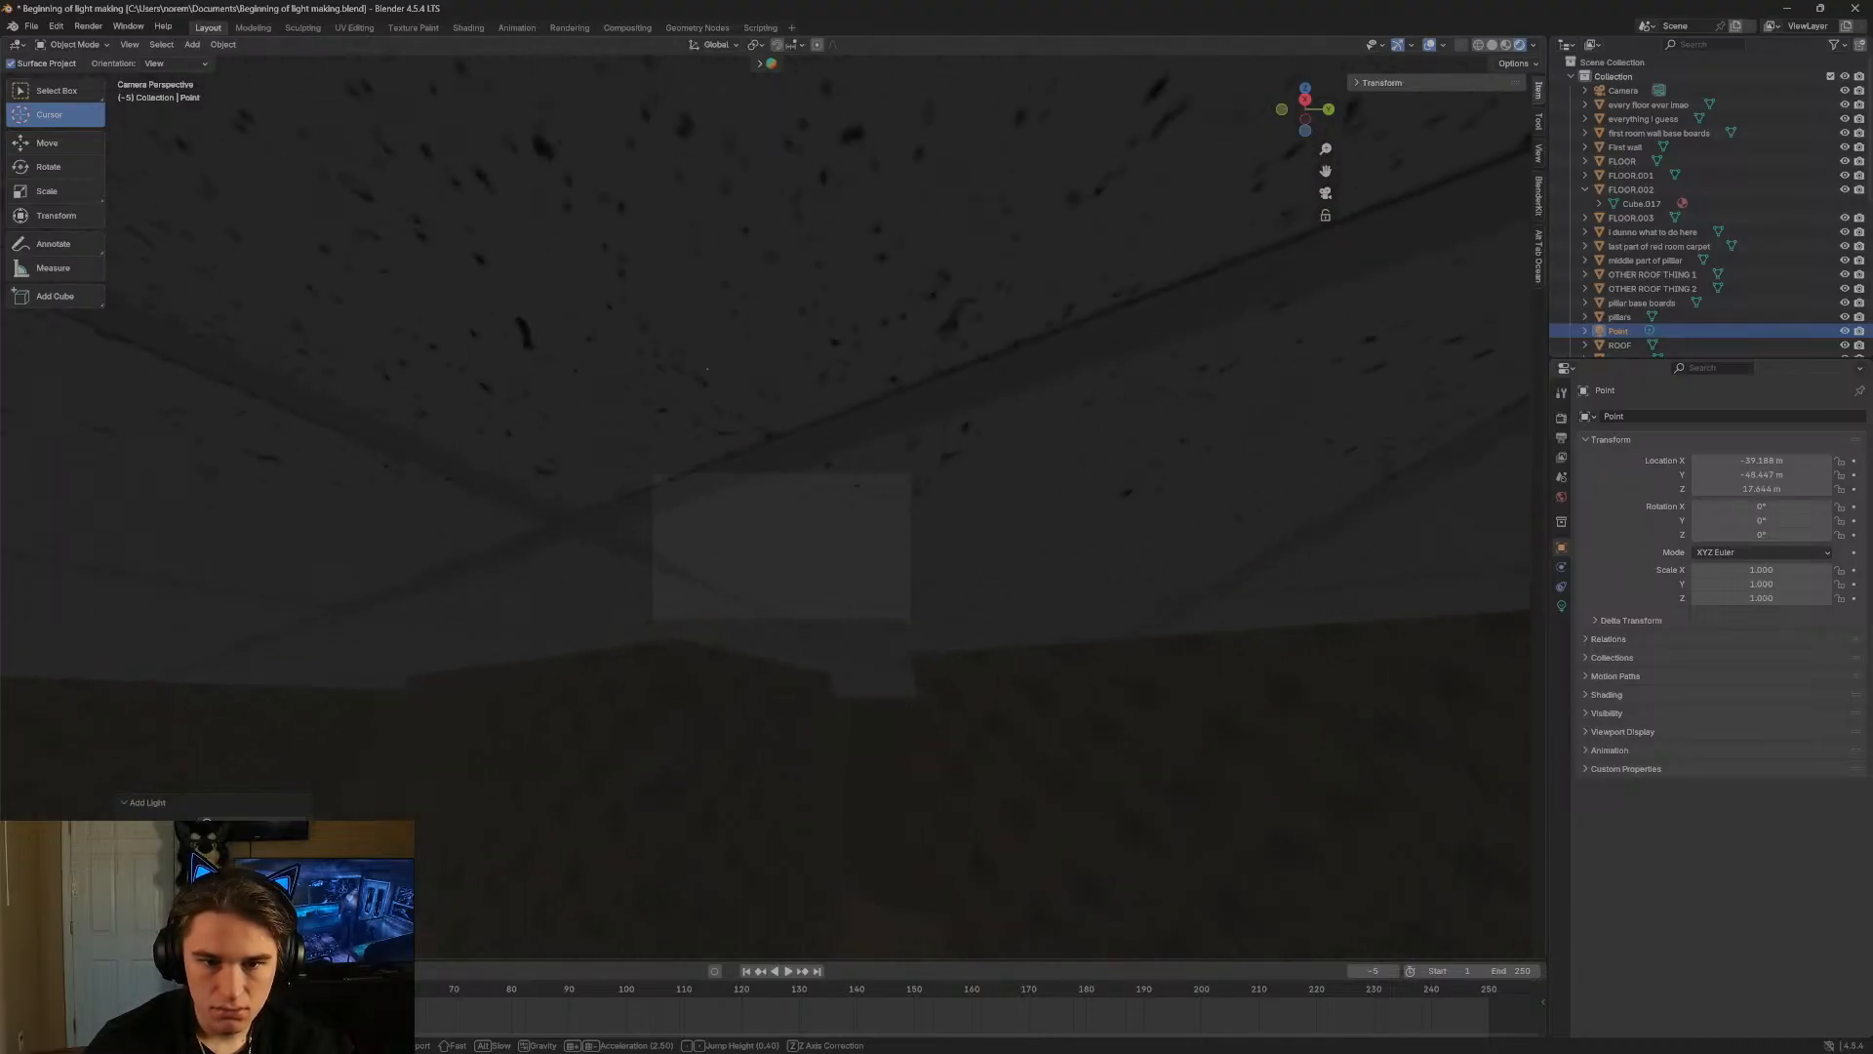
{"action": "key", "text": "q"}
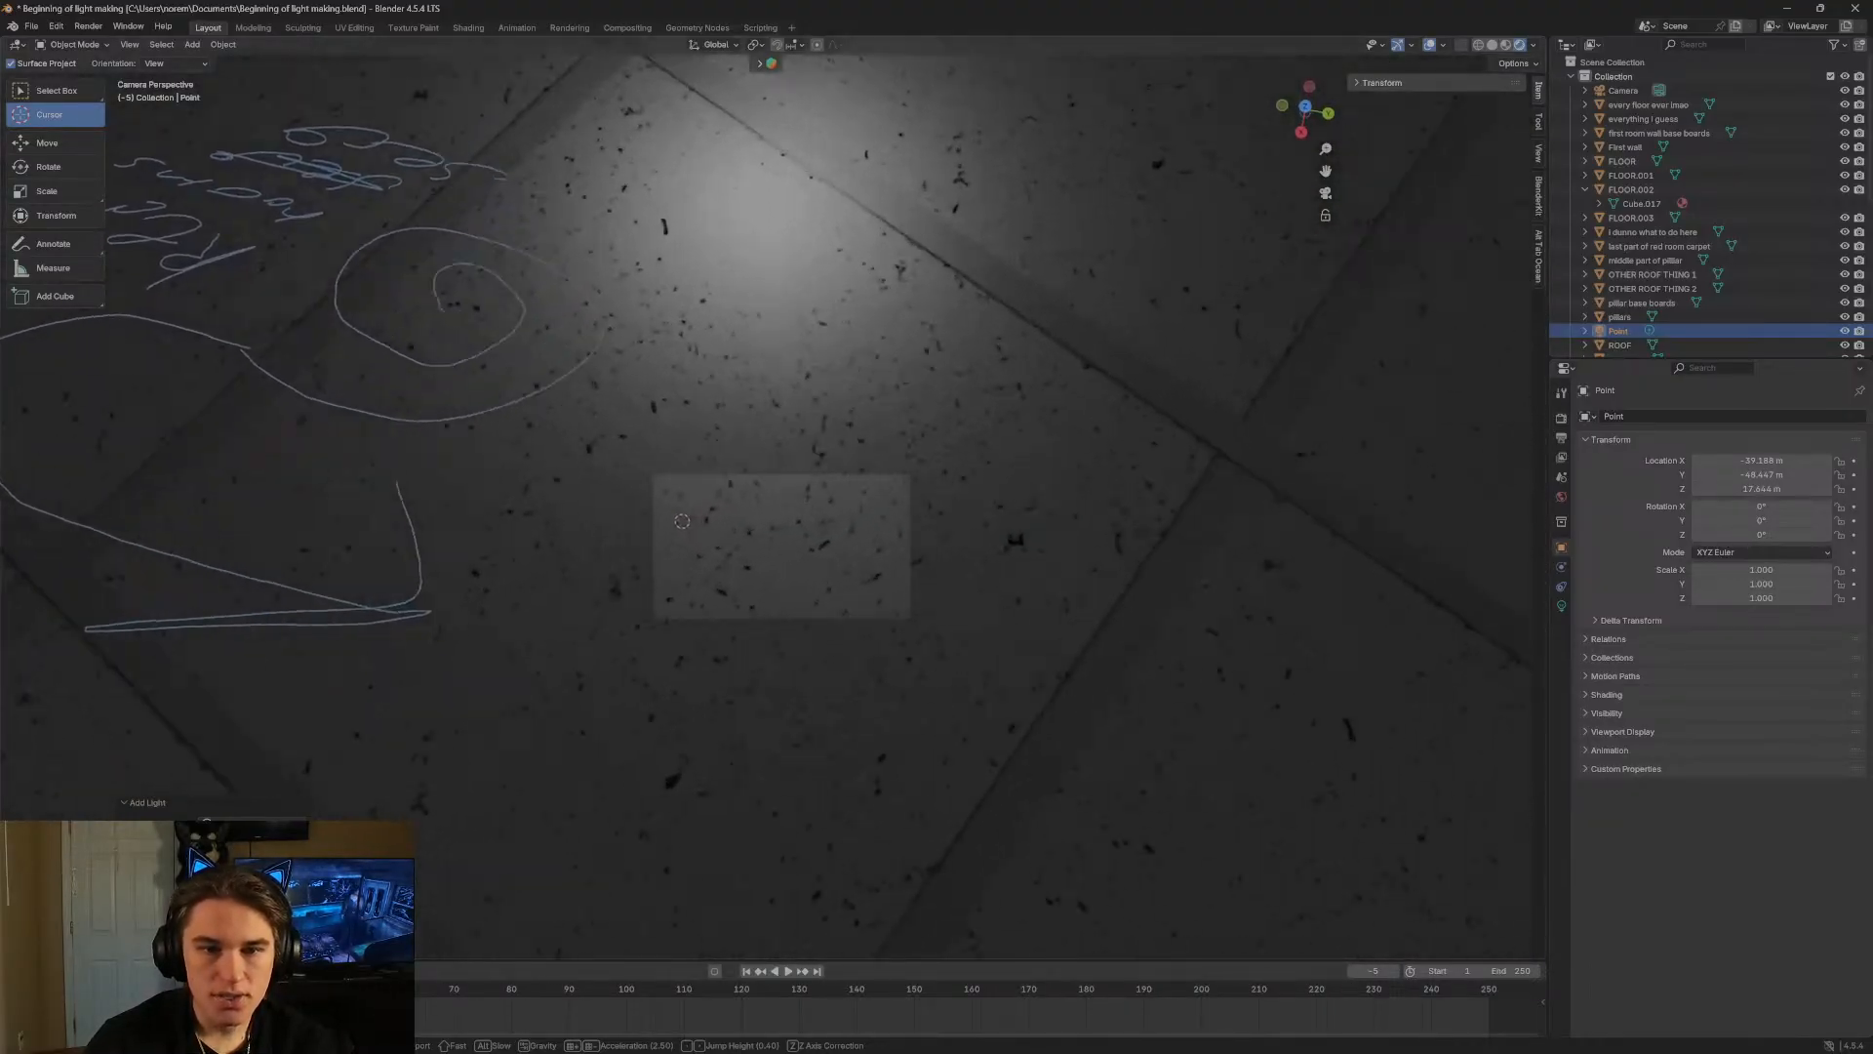
{"action": "key", "text": "e"}
{"action": "left_click", "coordinate": [1206, 393]}
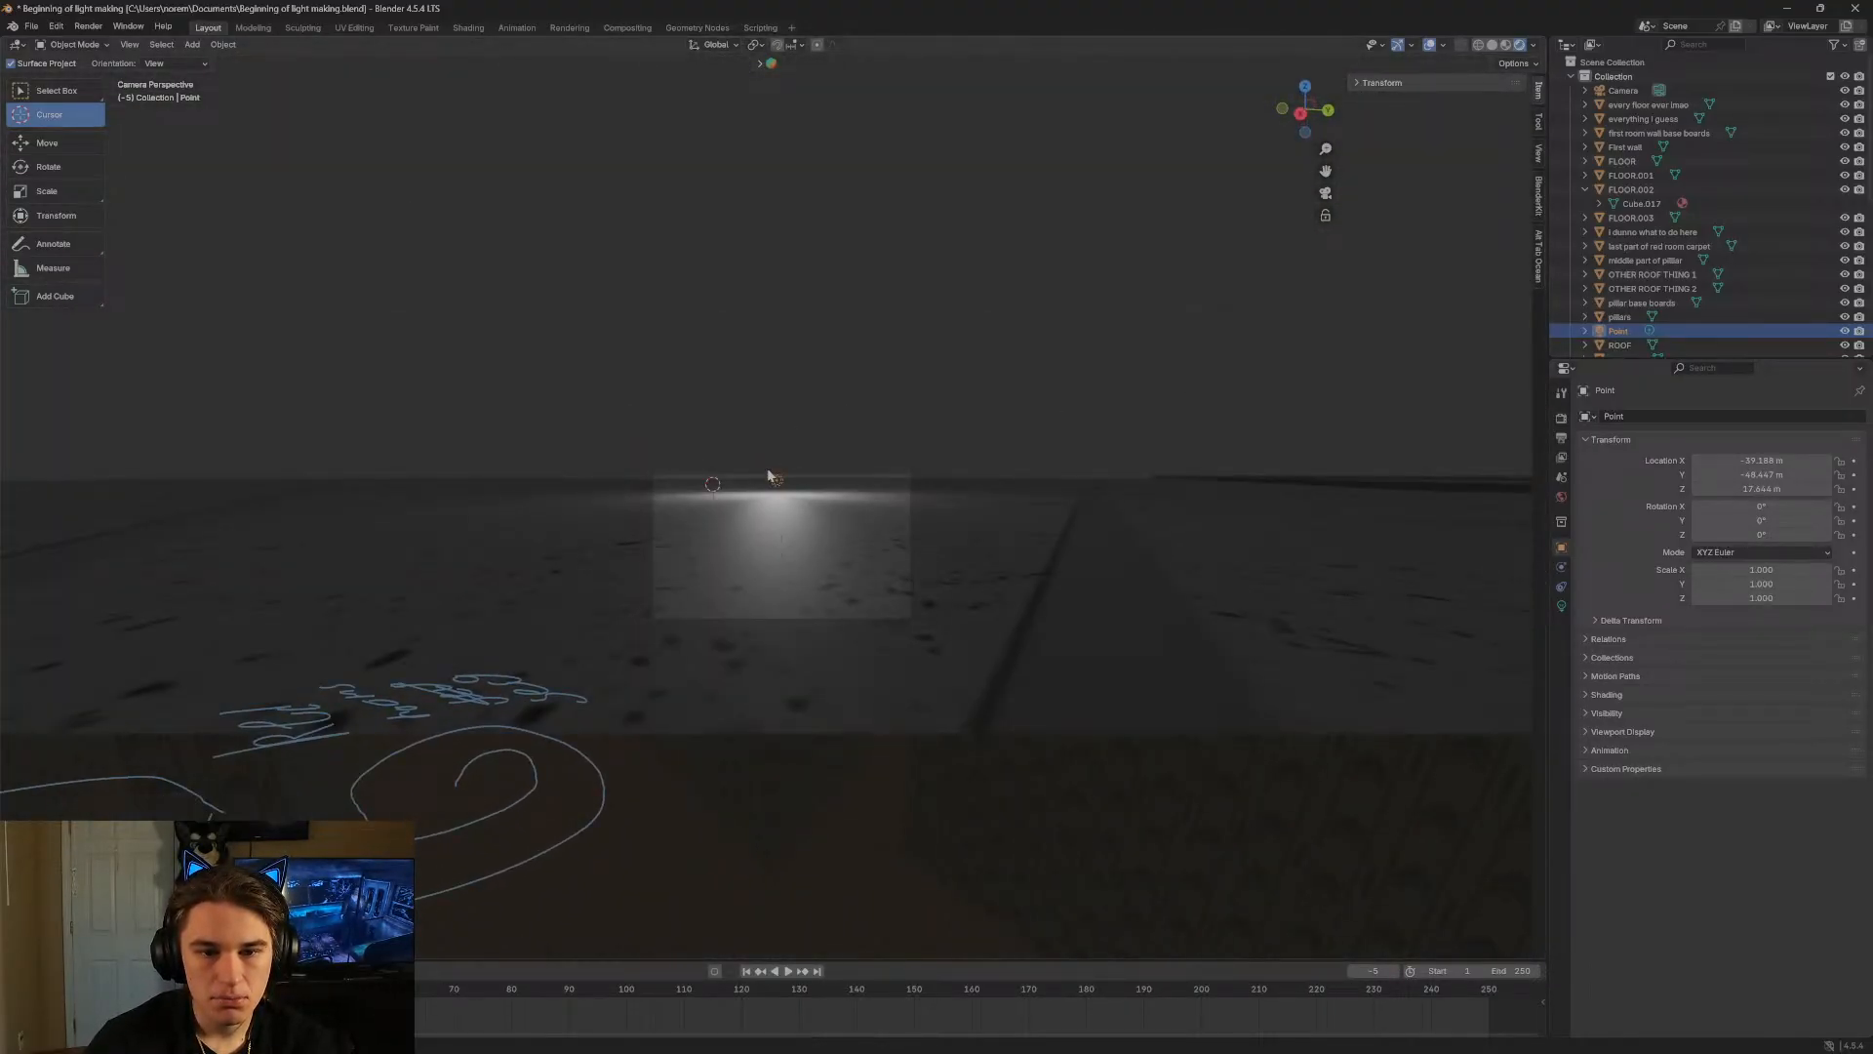
{"action": "key", "text": "g"}
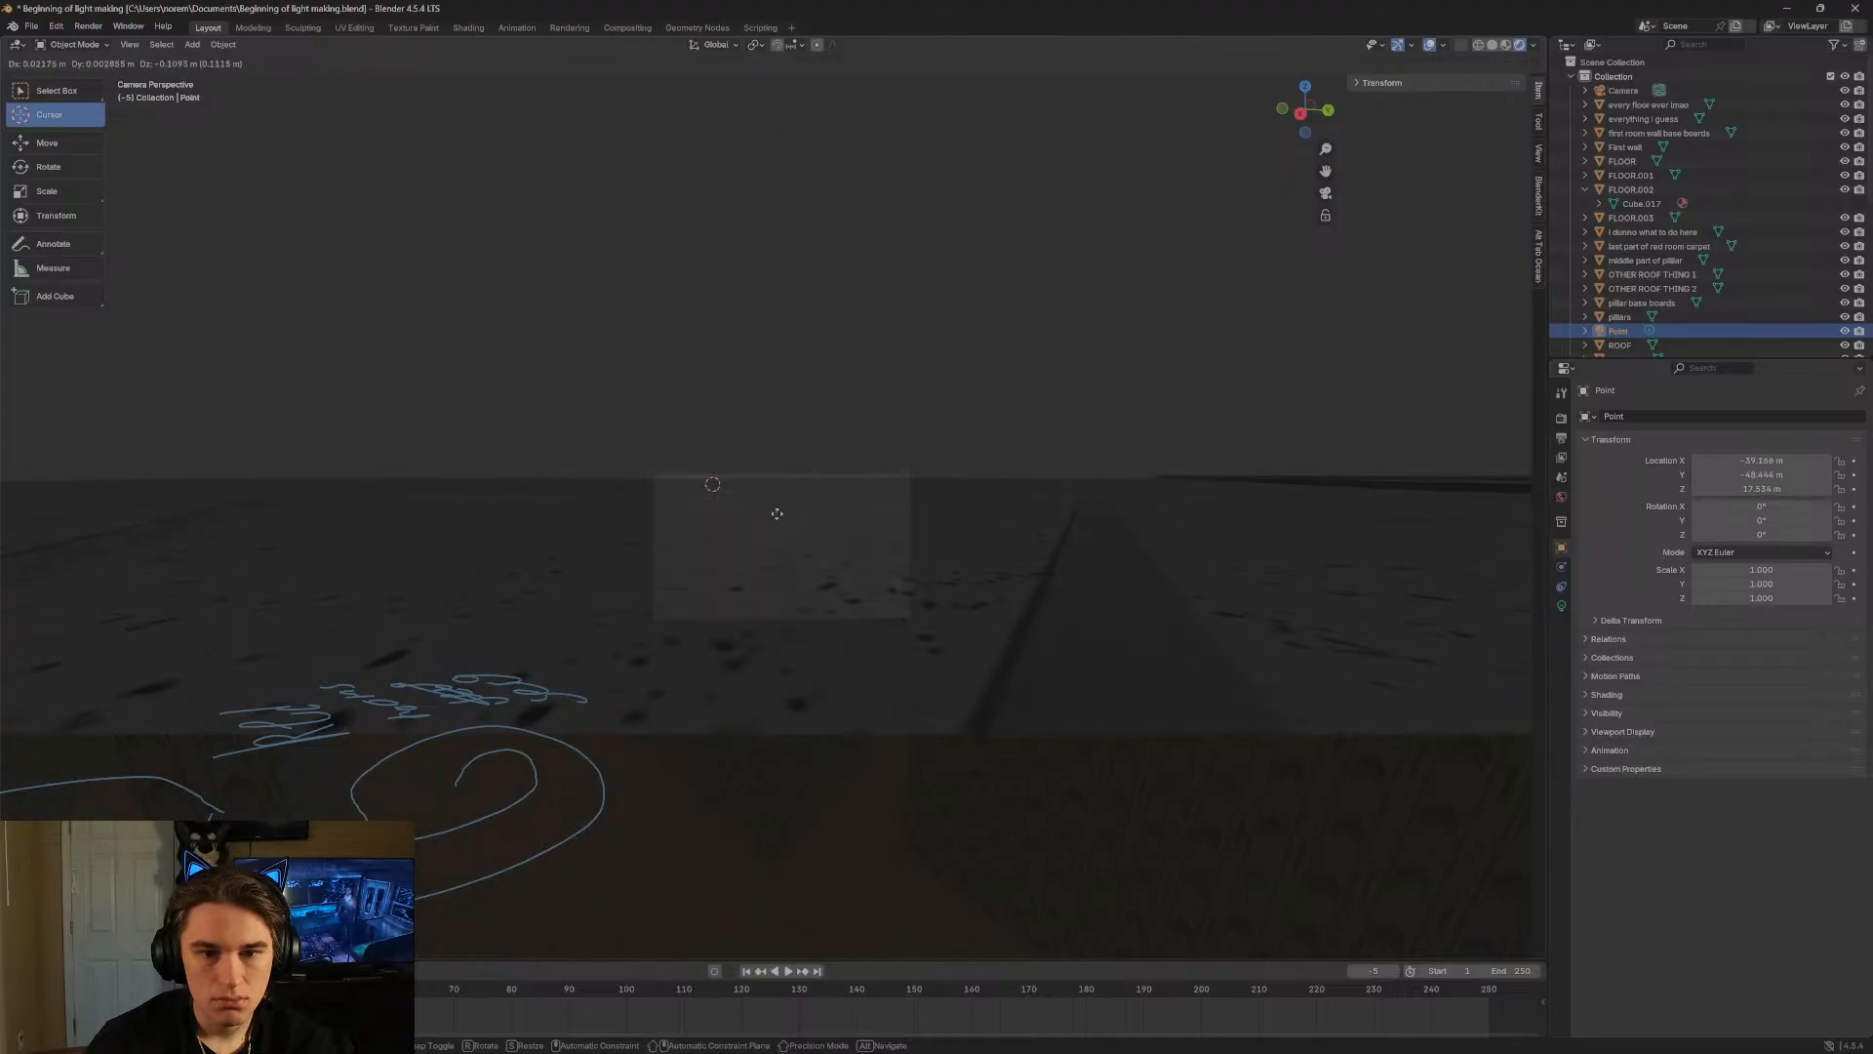
{"action": "left_click", "coordinate": [778, 523]}
Move the point light sideways under the ceiling grid and slightly down, to a height of about 17.4 m.
{"action": "key", "text": "shift+grave"}
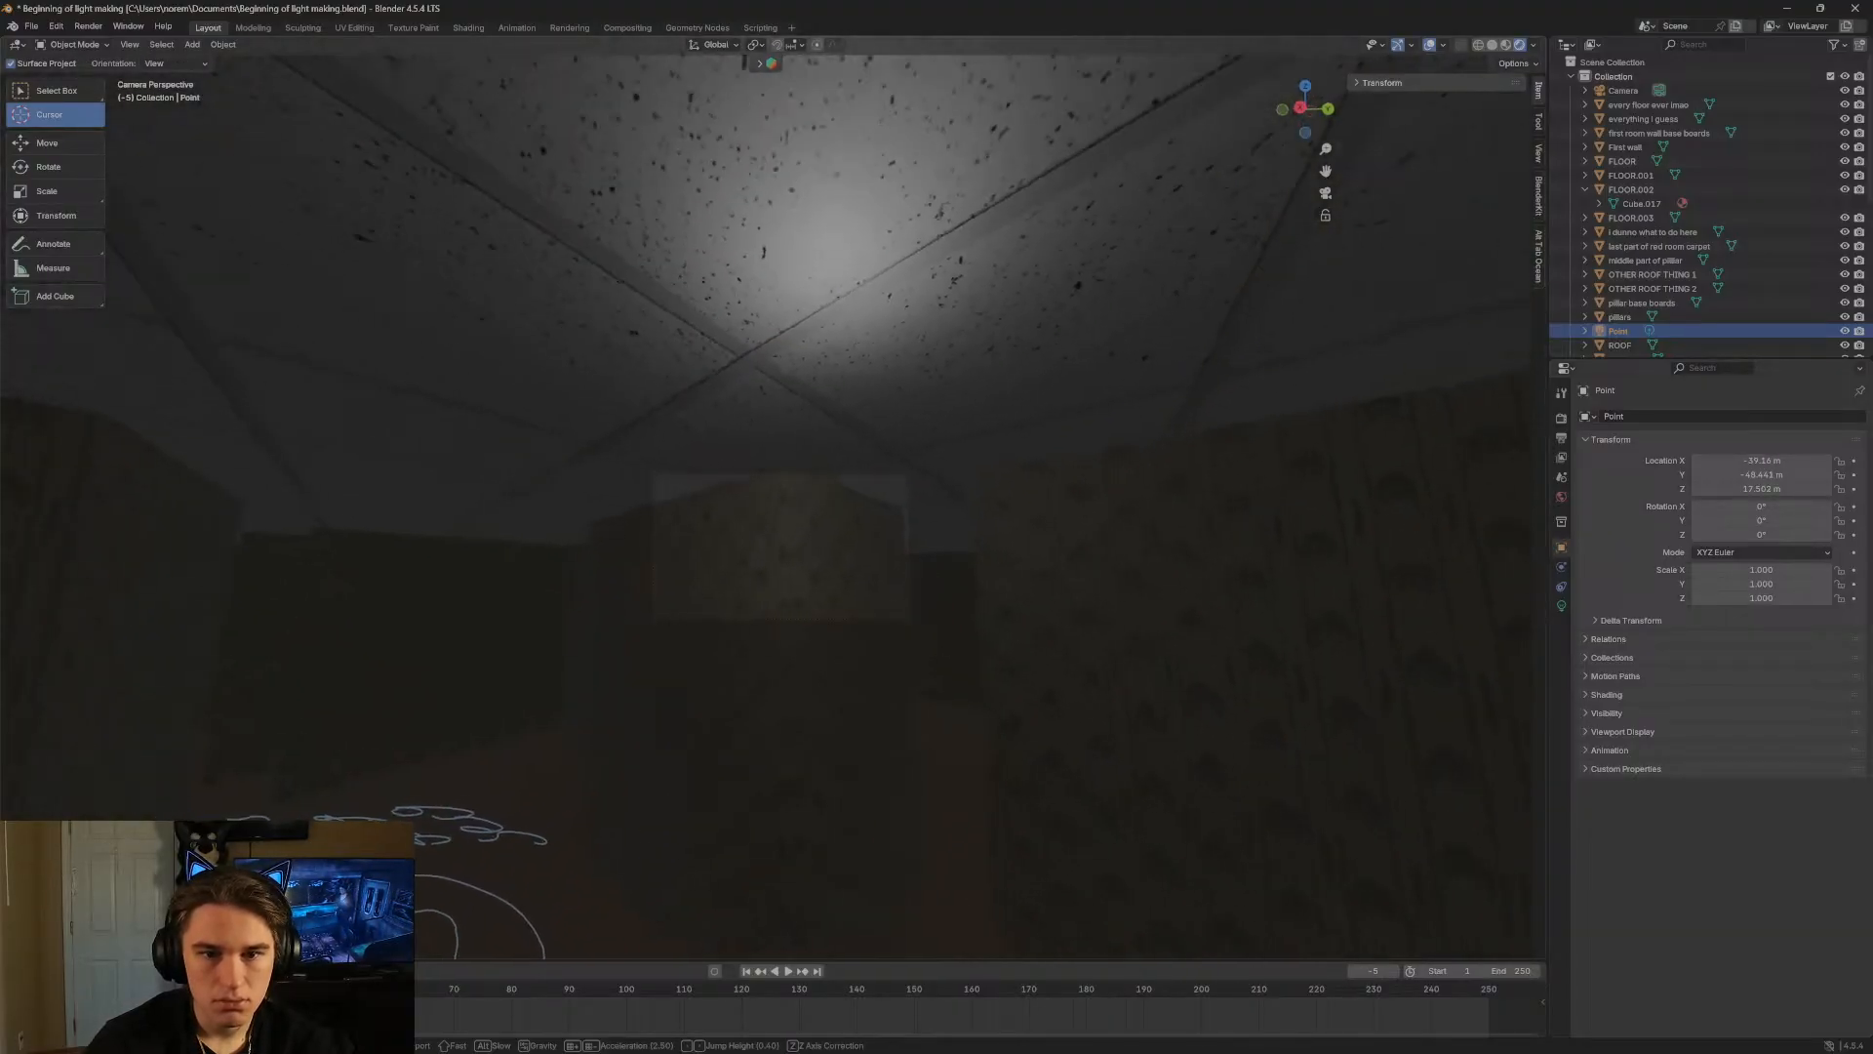
{"action": "left_click", "coordinate": [777, 528]}
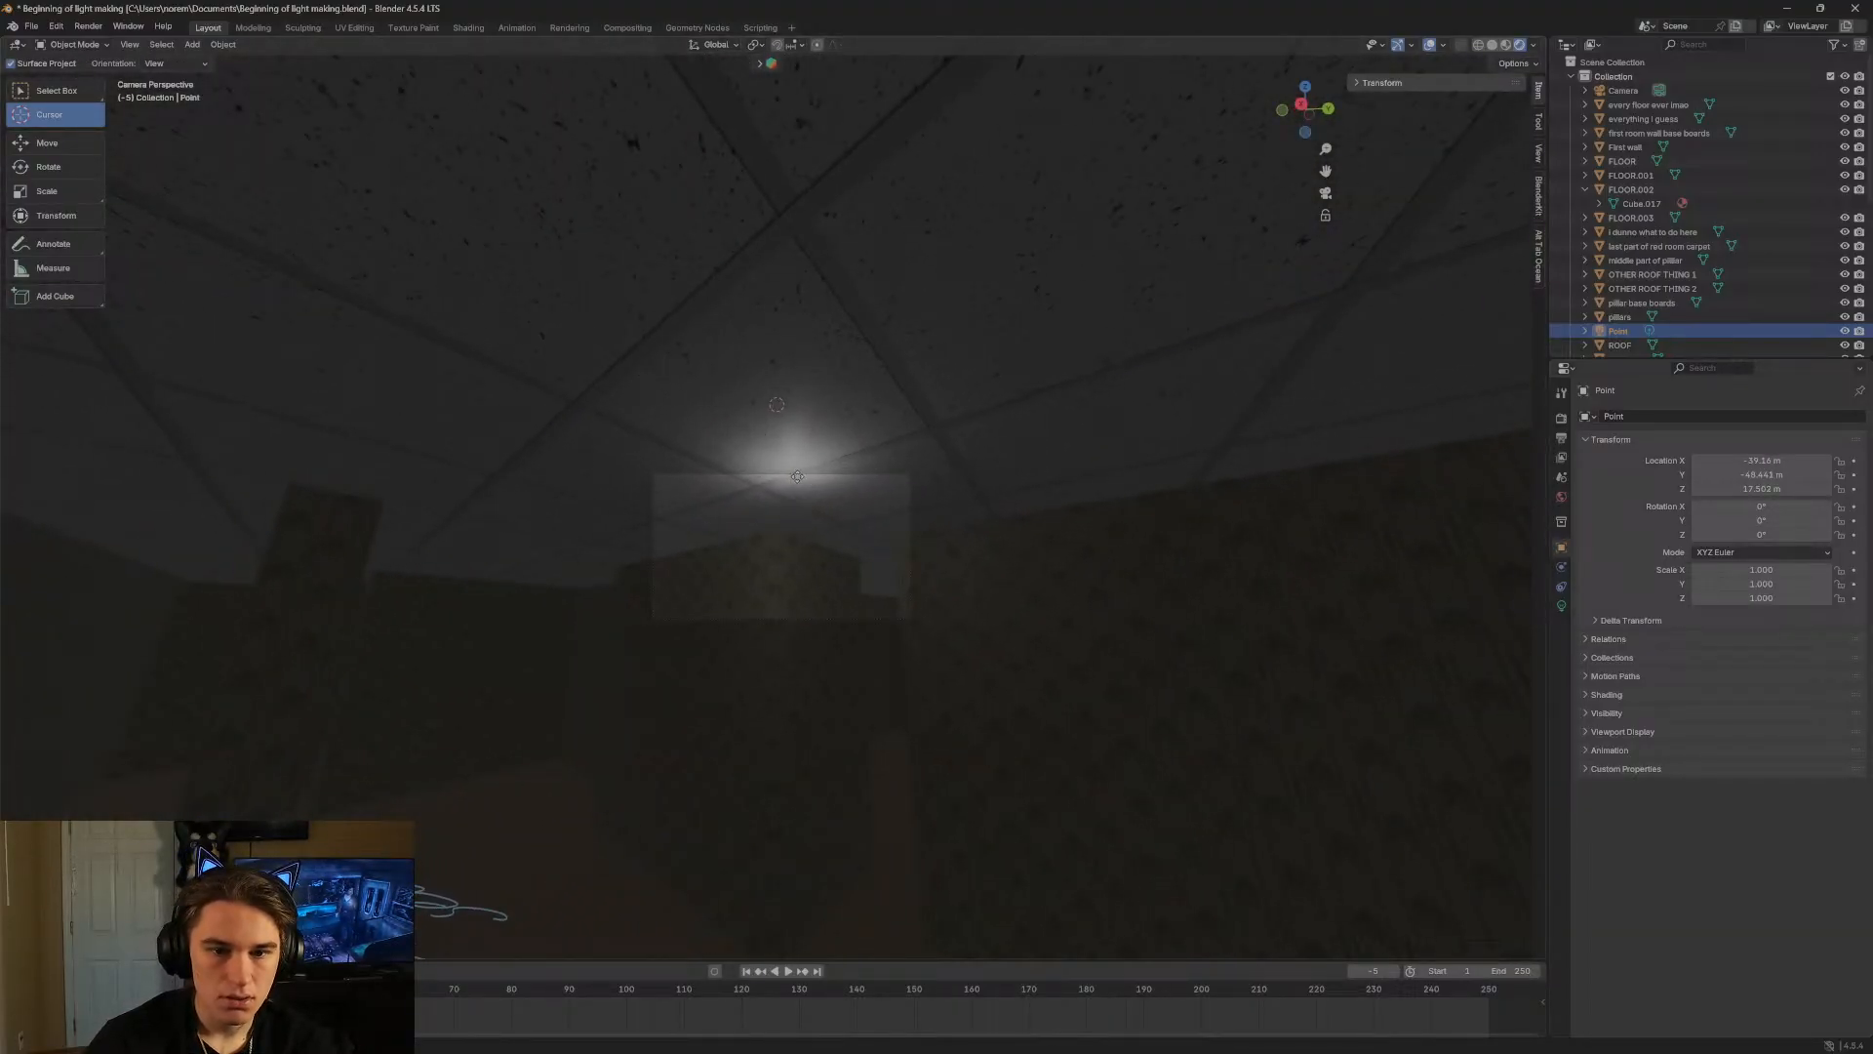
{"action": "mouse_move", "coordinate": [797, 476]}
{"action": "left_mouse_down"}
{"action": "mouse_move", "coordinate": [796, 505]}
{"action": "mouse_move", "coordinate": [799, 351]}
{"action": "mouse_move", "coordinate": [811, 493]}
{"action": "left_mouse_up"}
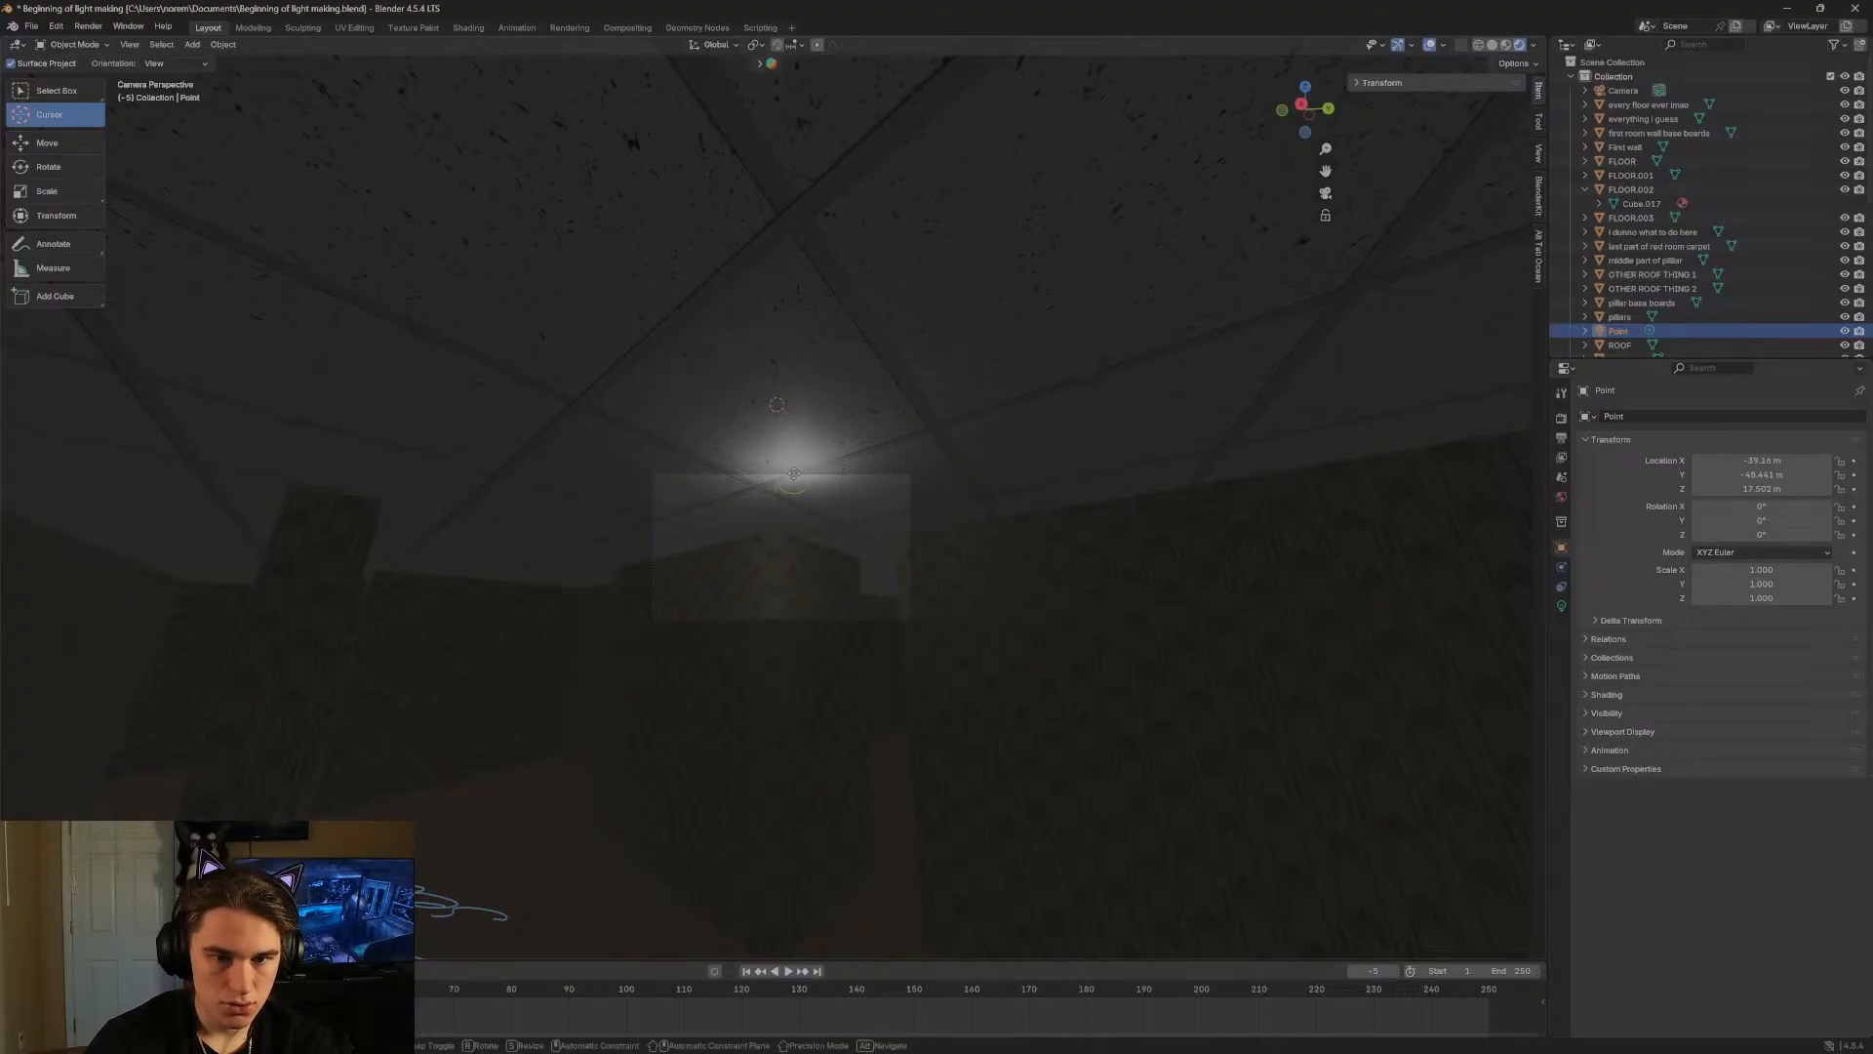
{"action": "key", "text": "g"}
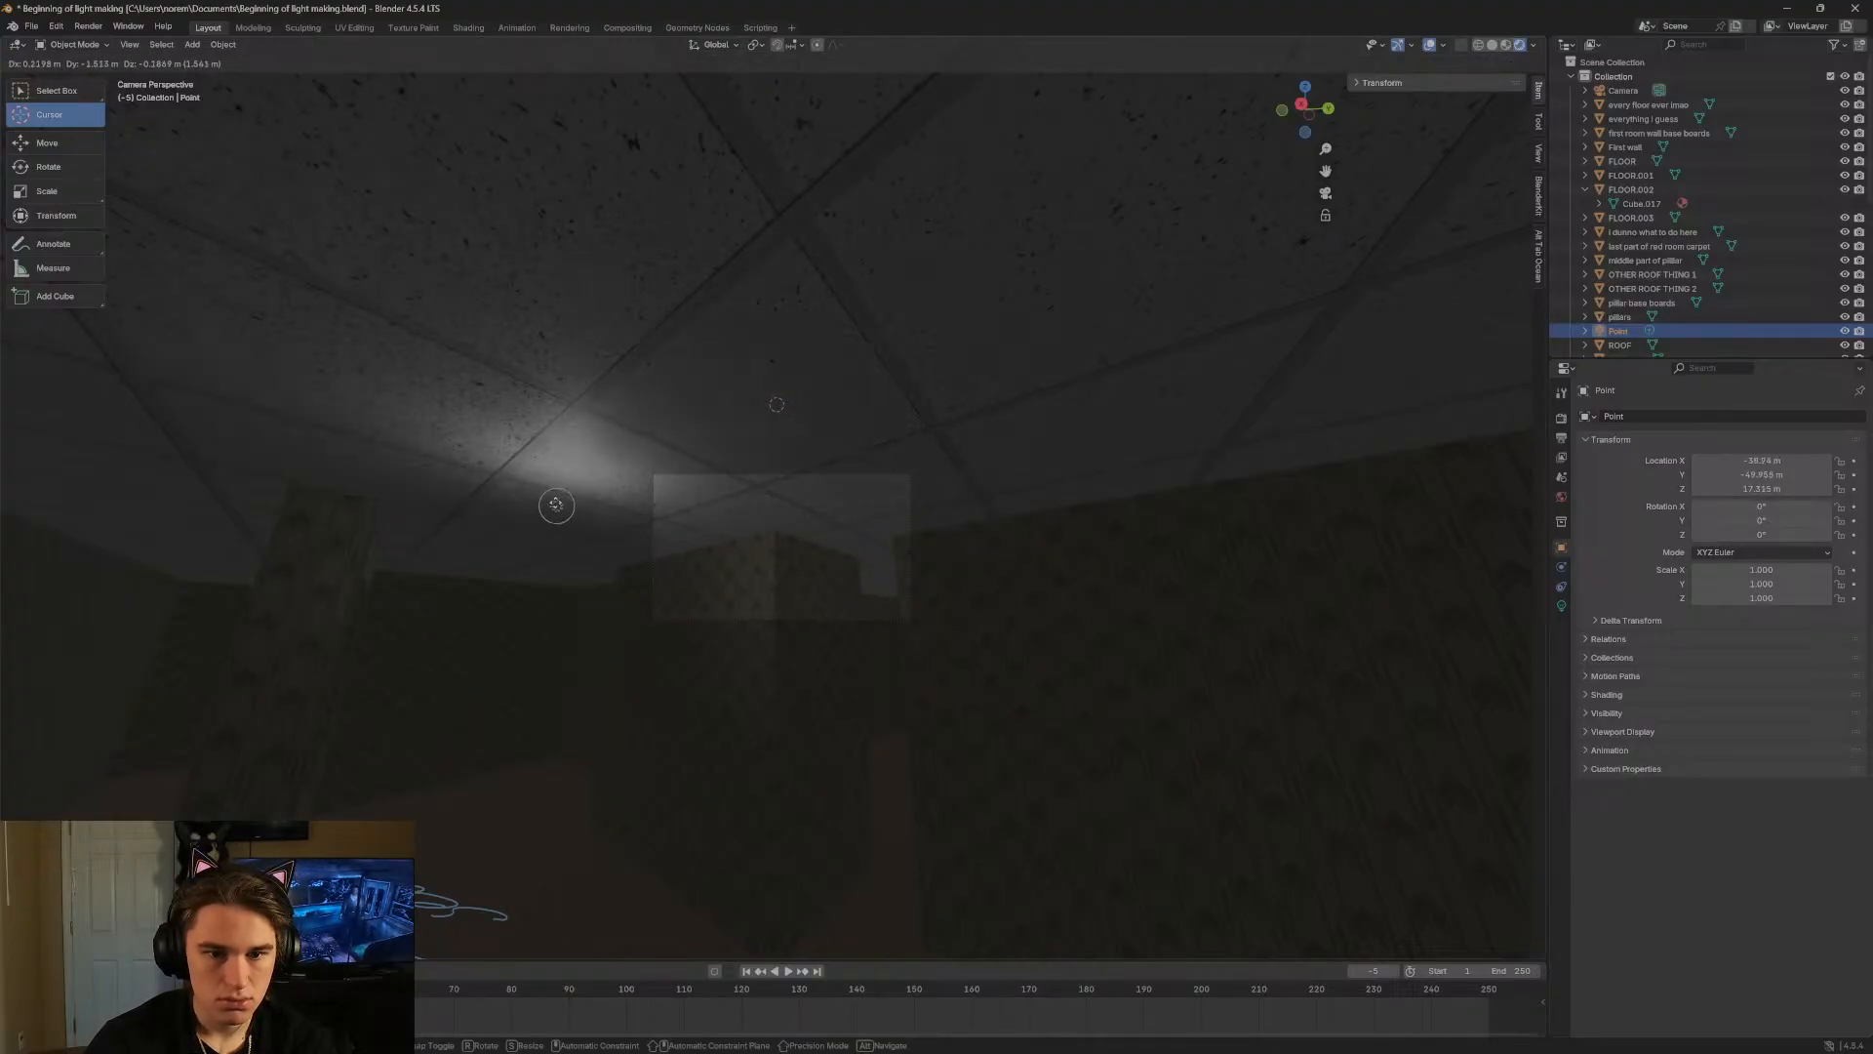
{"action": "left_click", "coordinate": [579, 489]}
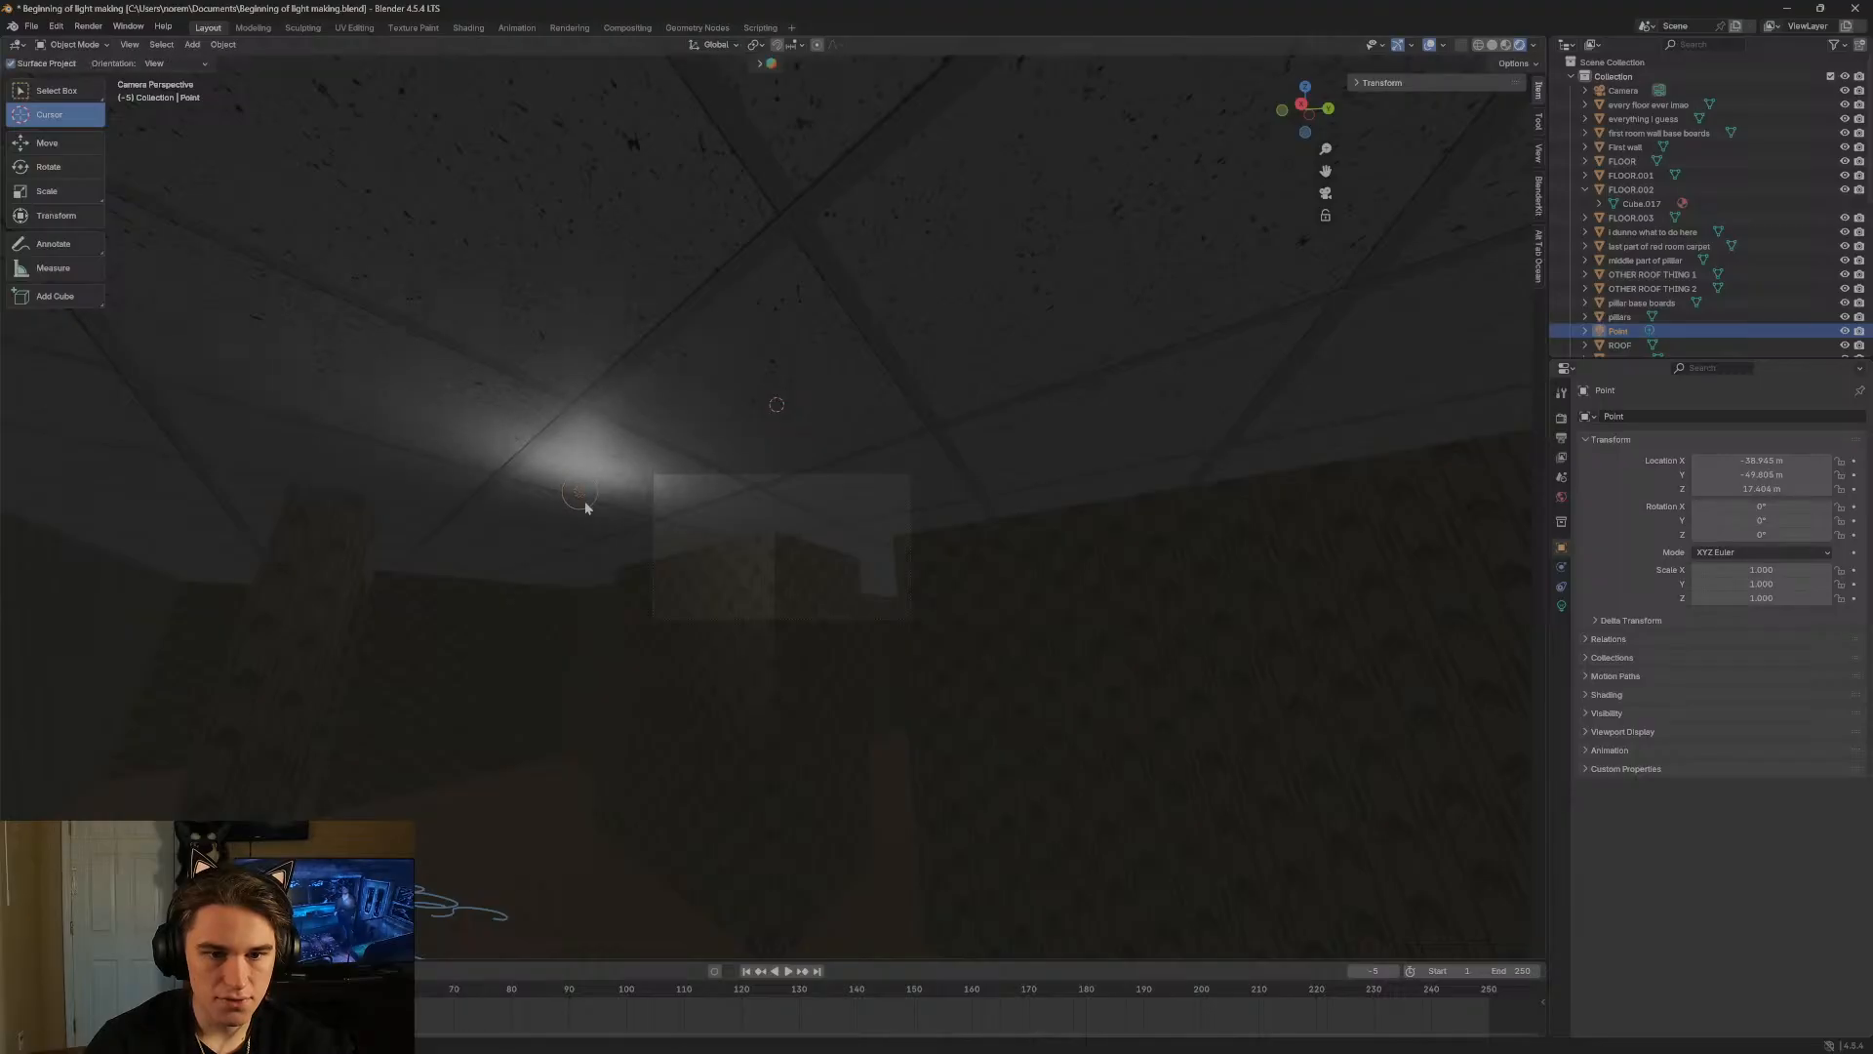
{"action": "key", "text": "shift+grave"}
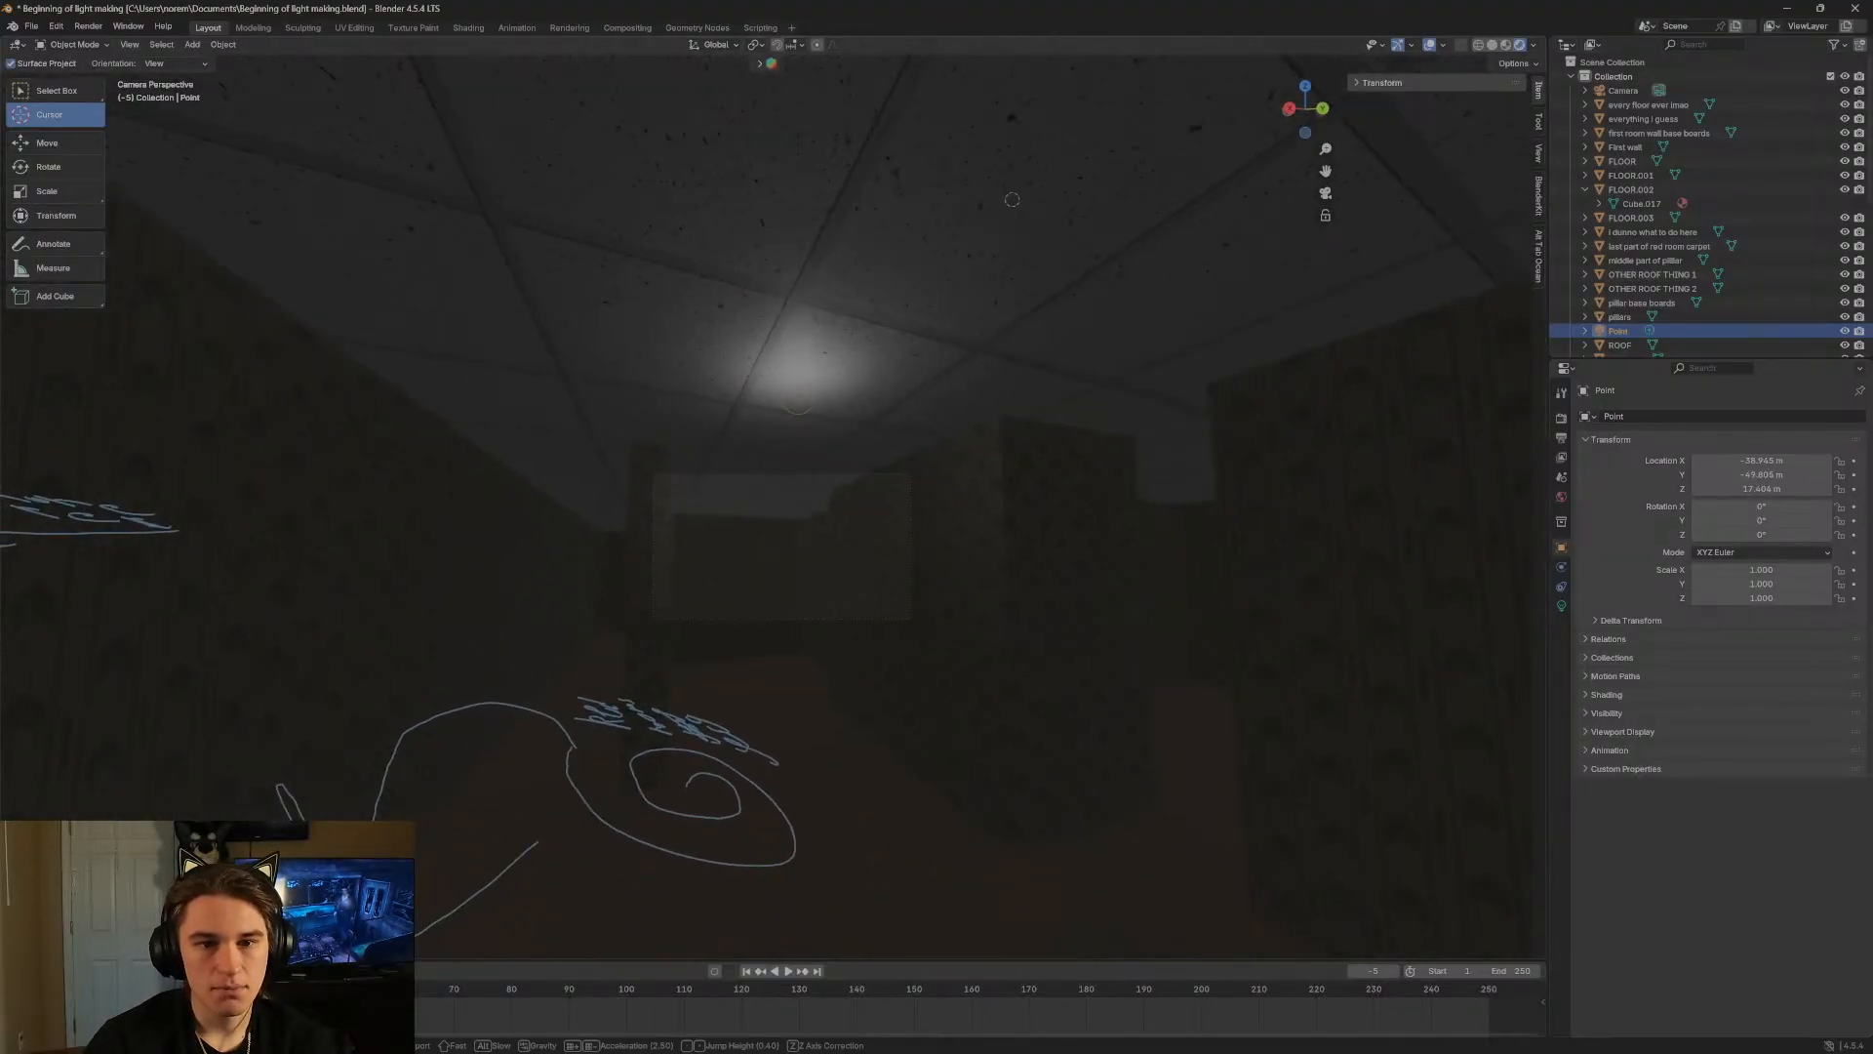
{"action": "left_click", "coordinate": [839, 501]}
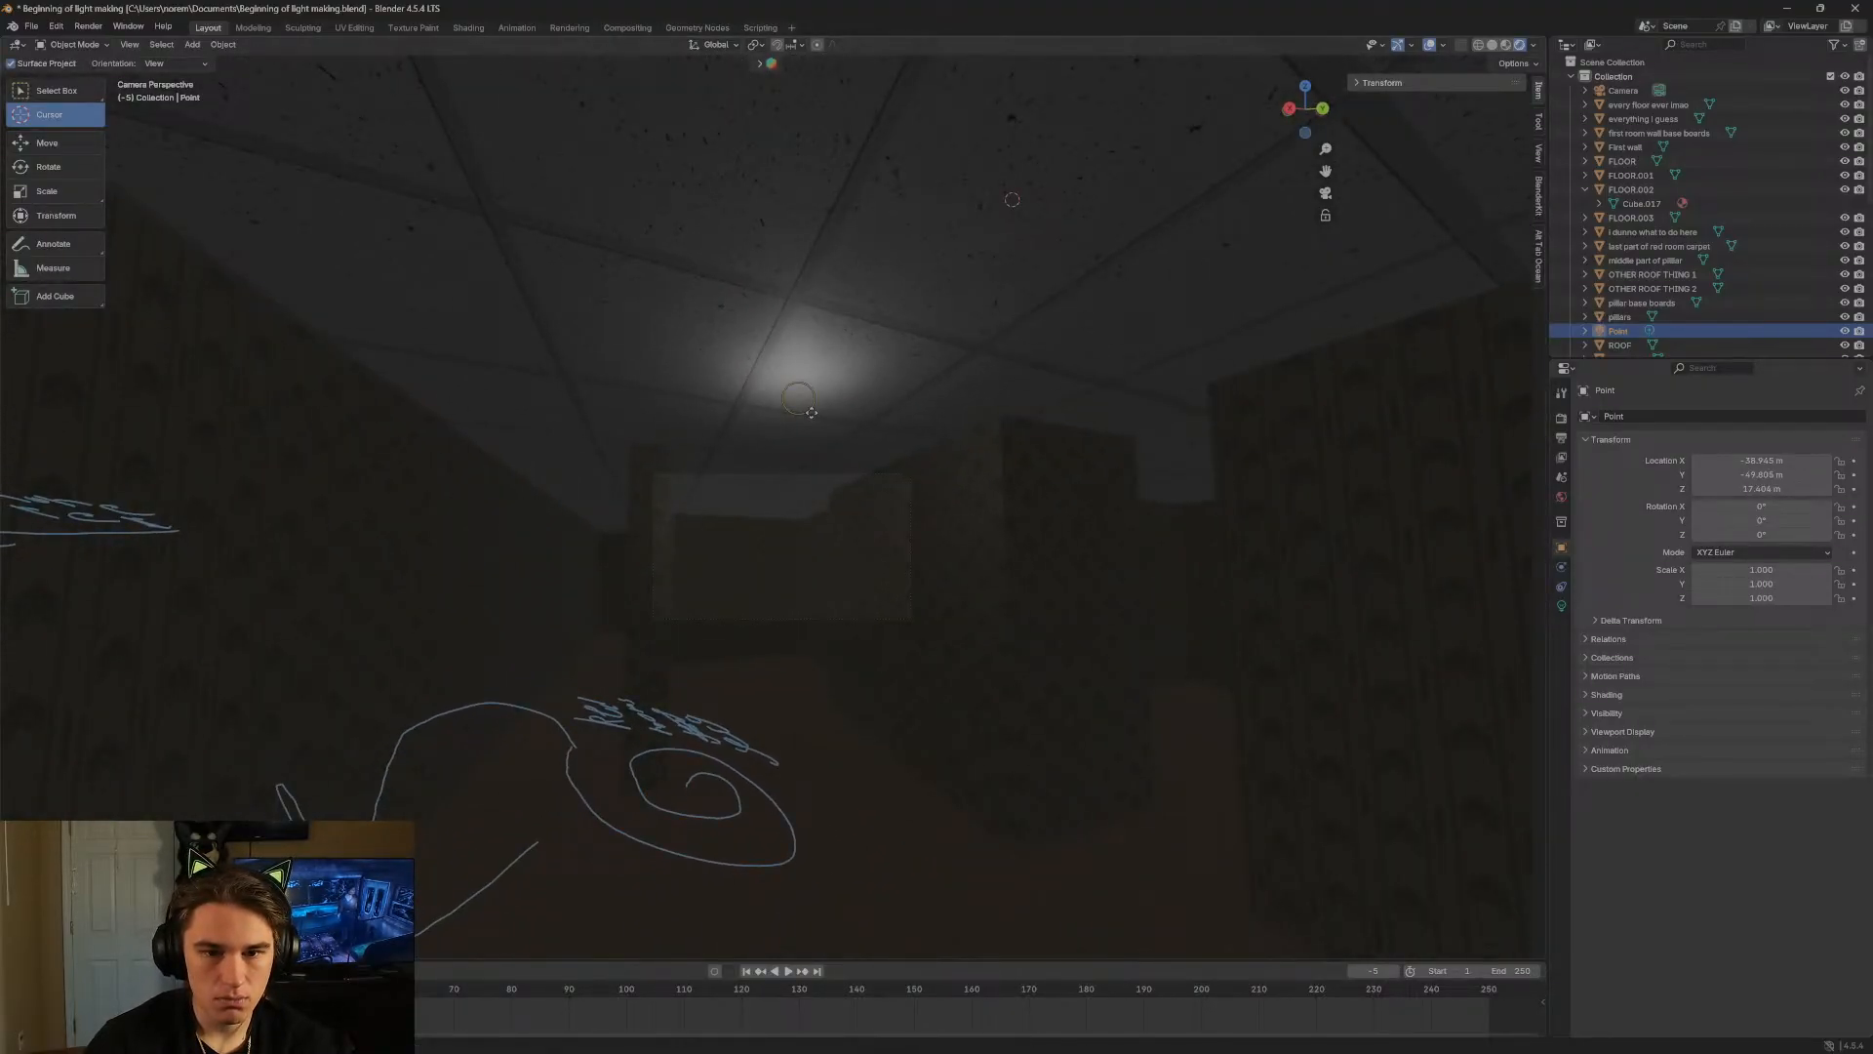
{"action": "key", "text": "s"}
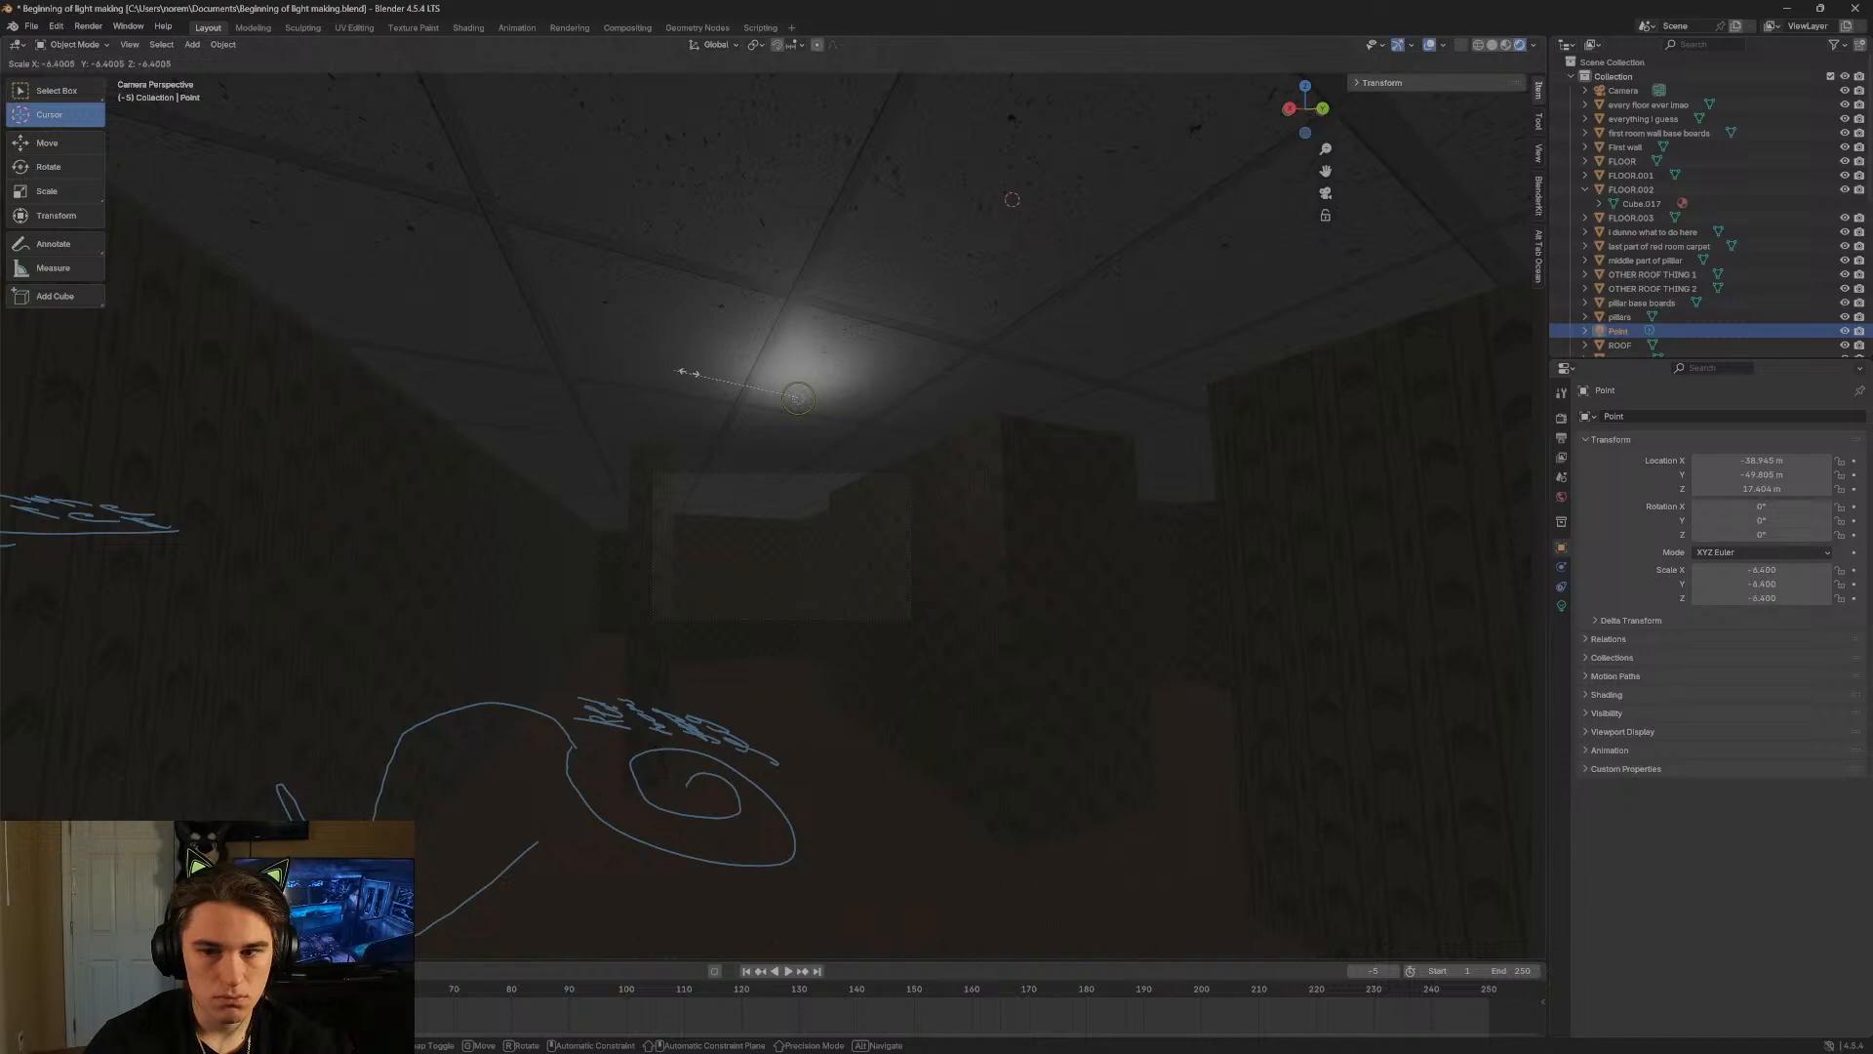
{"action": "key", "text": "Escape"}
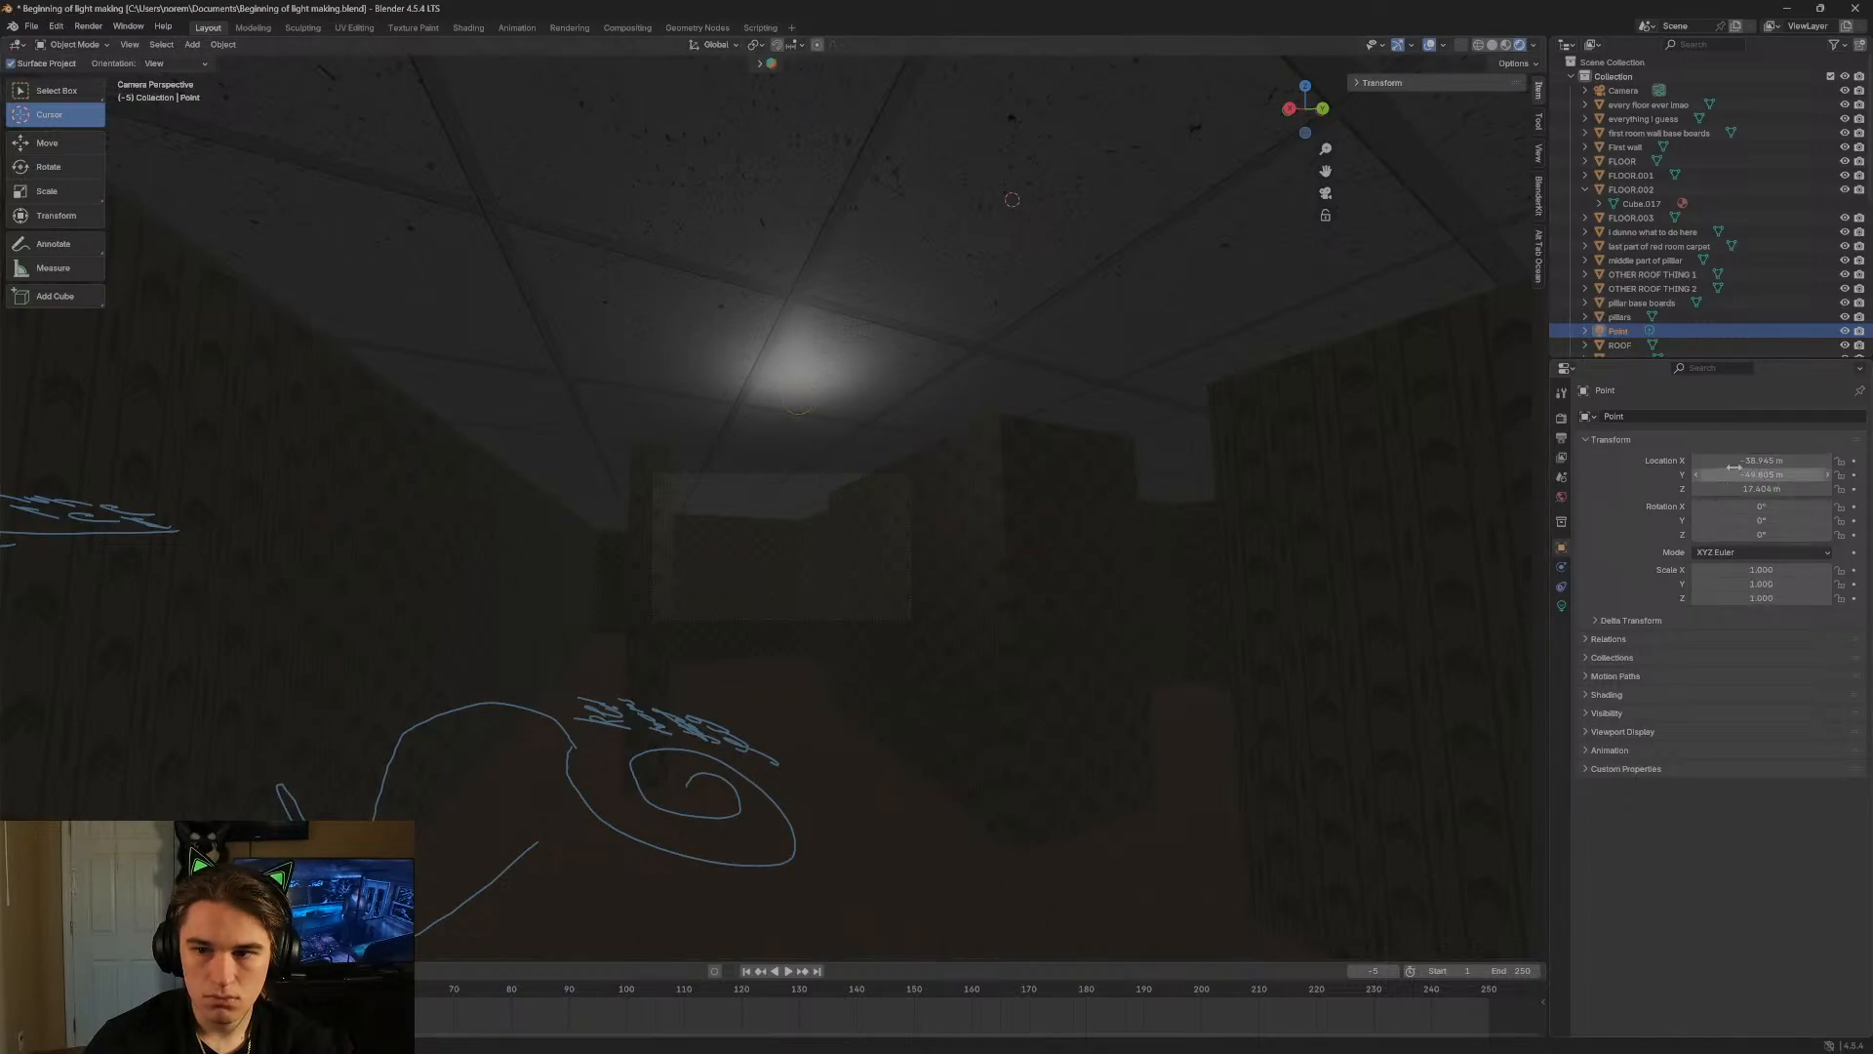
{"action": "mouse_move", "coordinate": [1746, 474]}
{"action": "left_mouse_down"}
{"action": "mouse_move", "coordinate": [1786, 474]}
{"action": "mouse_move", "coordinate": [1756, 507]}
{"action": "left_mouse_up"}
{"action": "key", "text": "Escape"}
{"action": "key", "text": "Escape"}
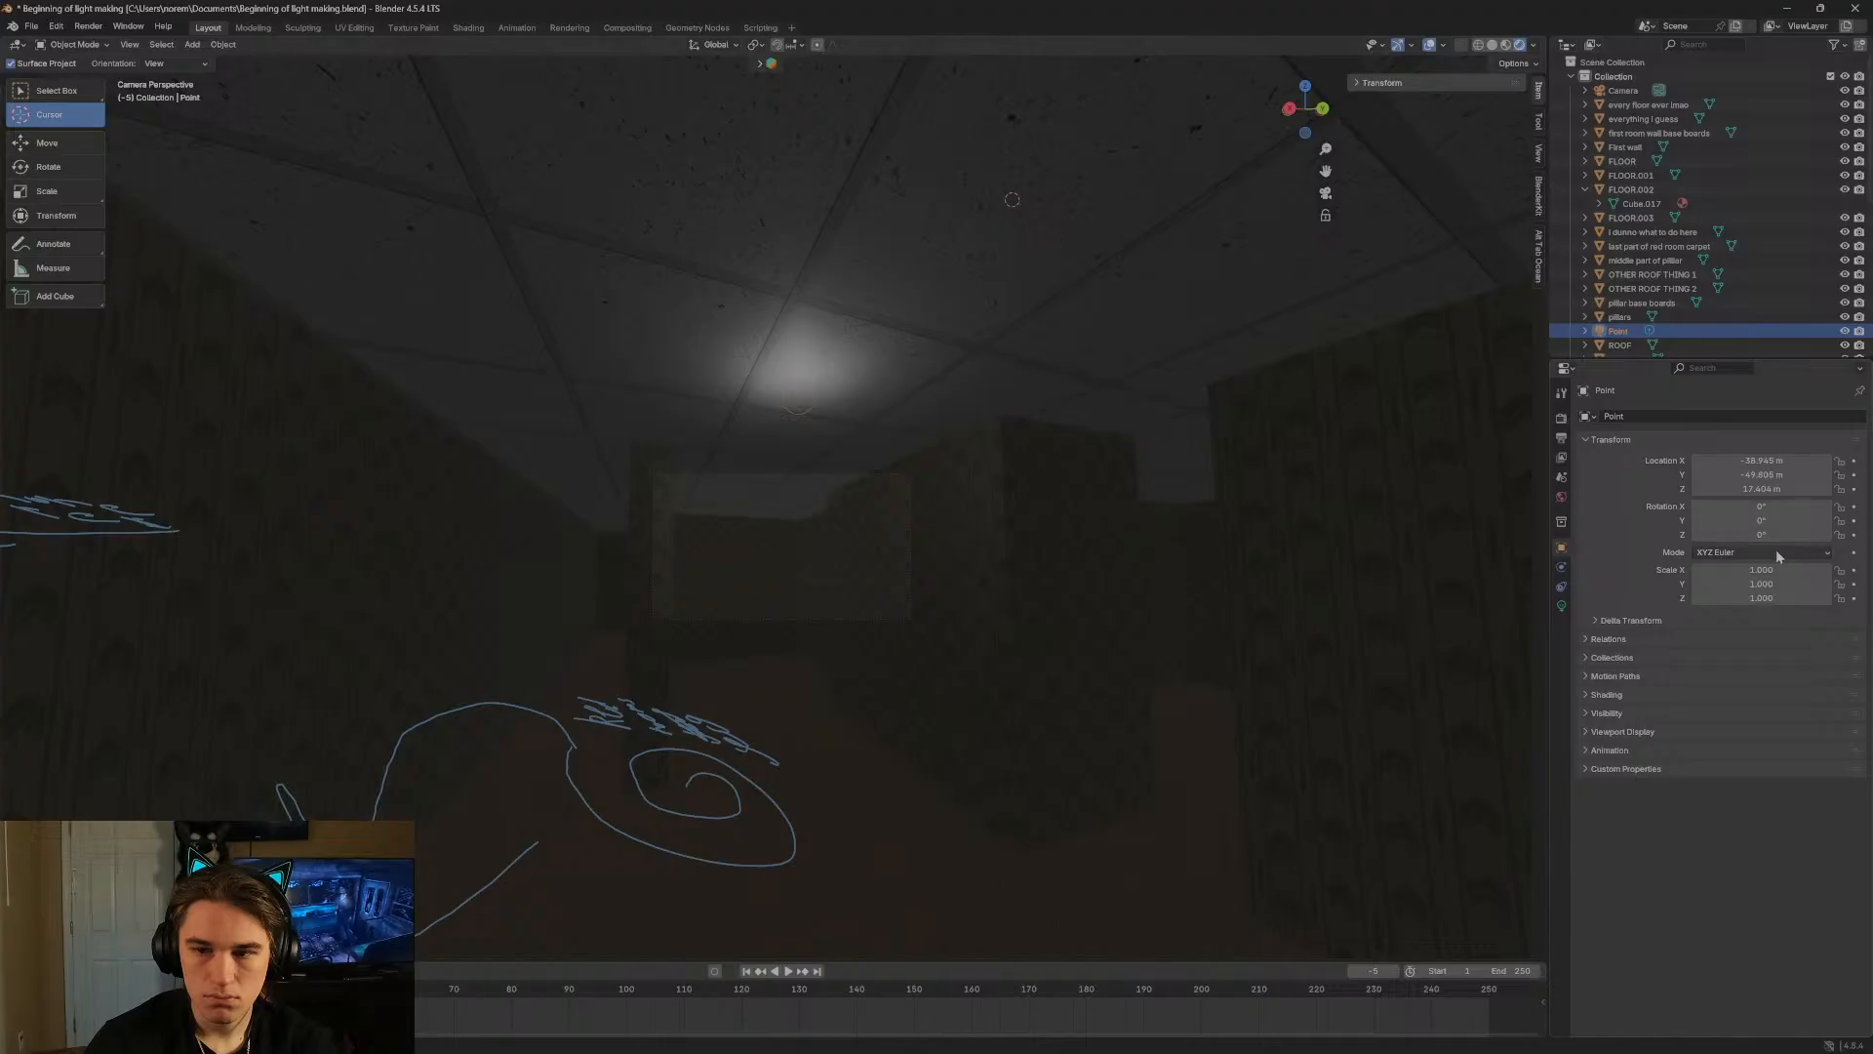
{"action": "key", "text": "Escape"}
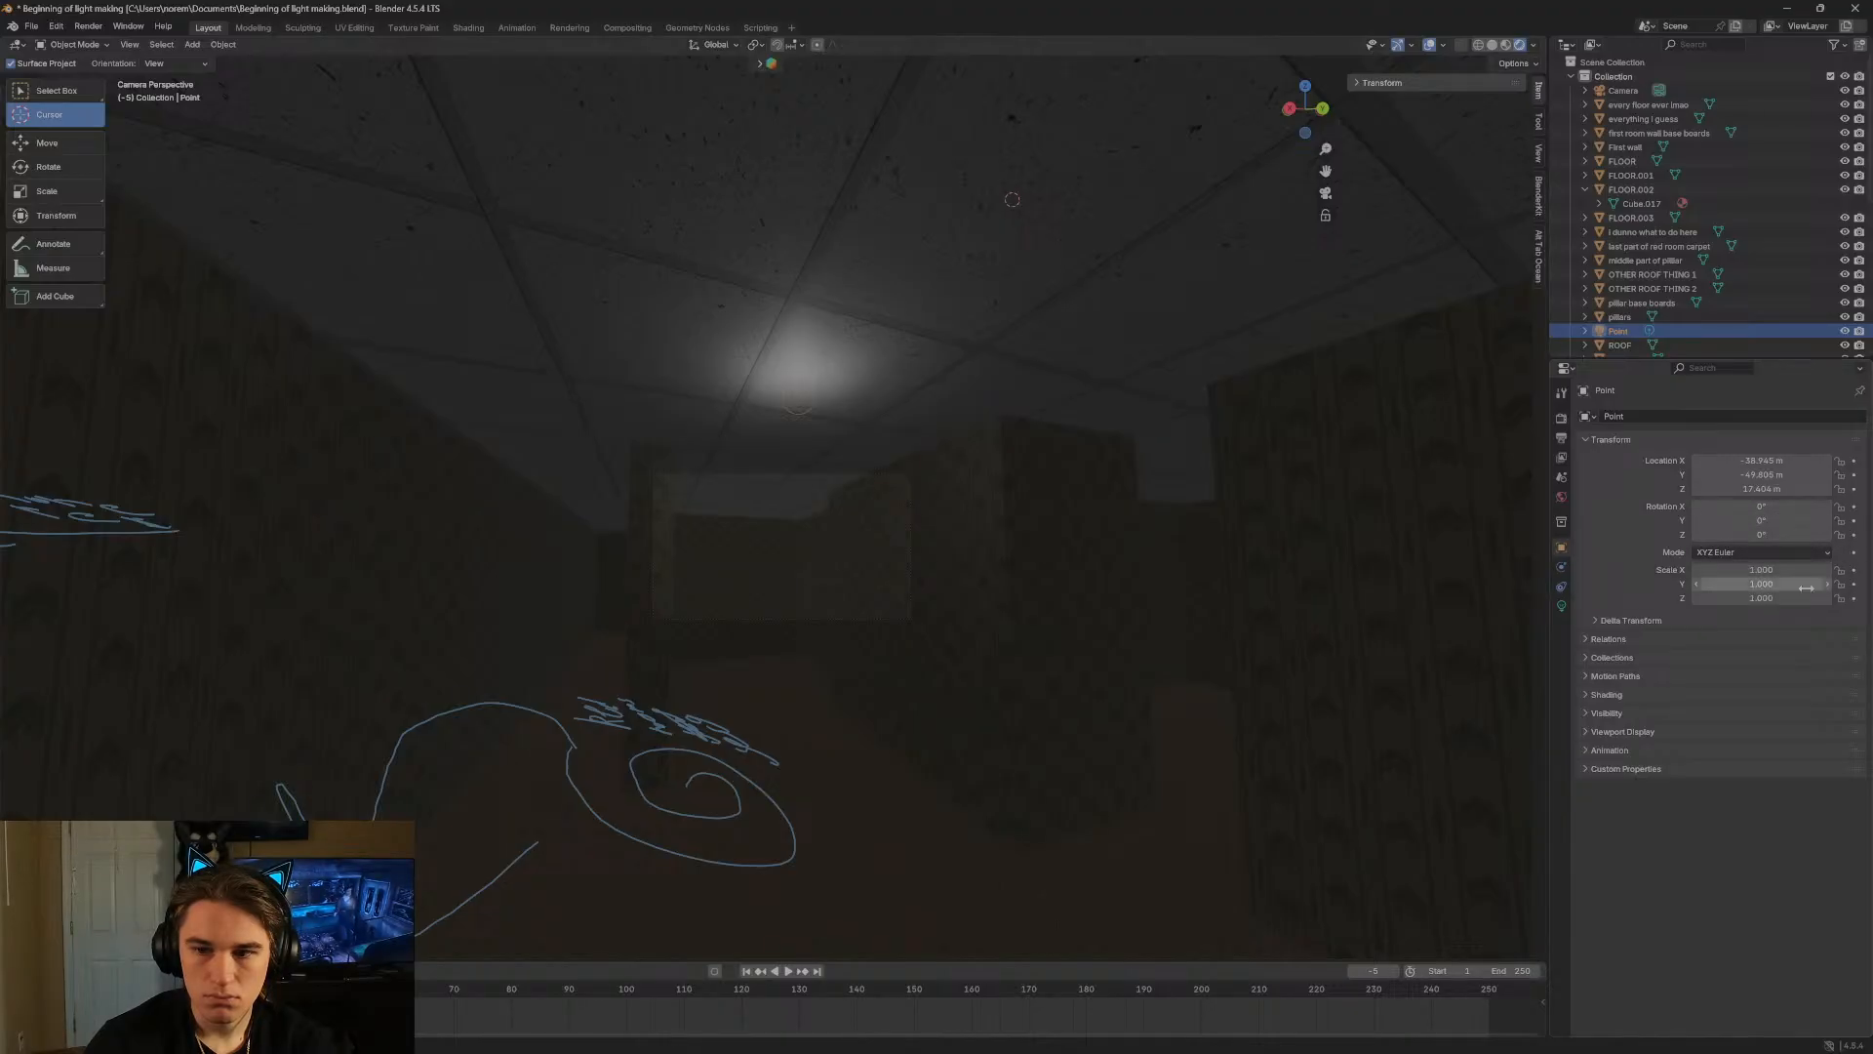
{"action": "left_click_drag", "start_coordinate": [1761, 585], "coordinate": [1831, 598]}
{"action": "key", "text": "Escape"}
{"action": "key", "text": "Escape"}
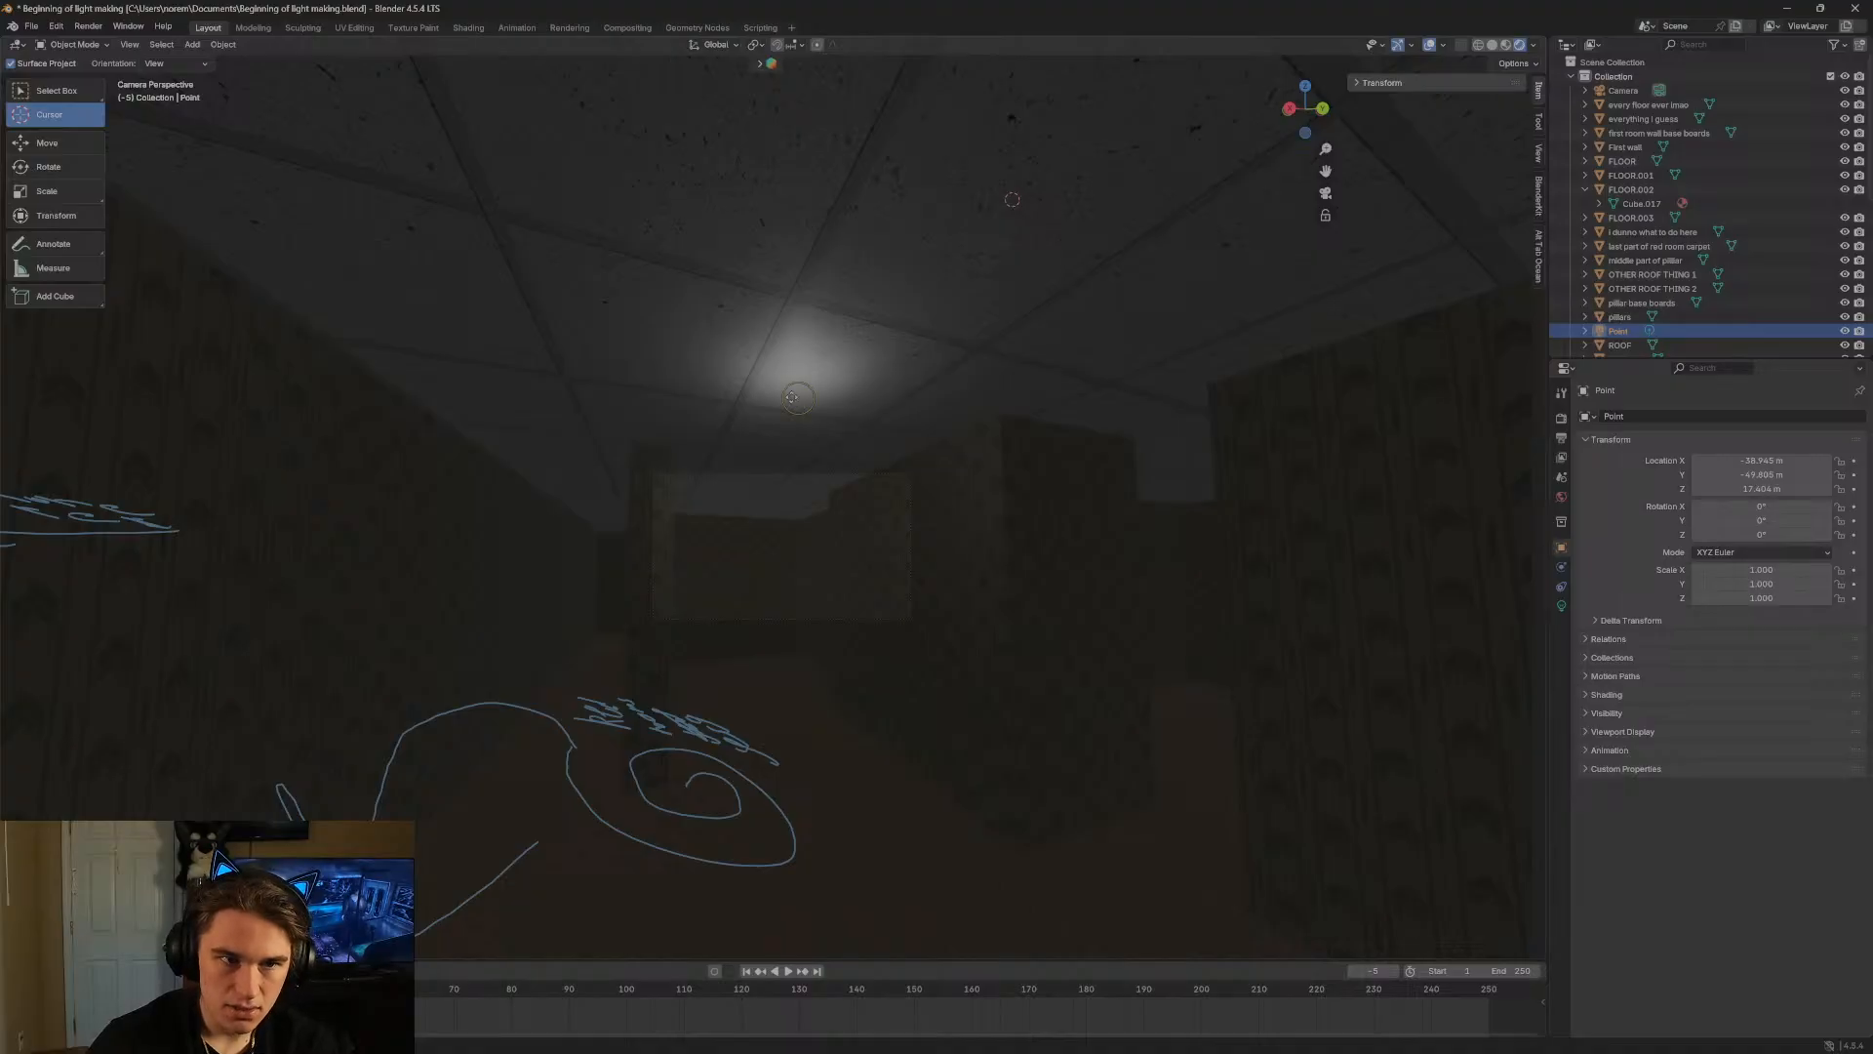
Switch to the Select Box tool, reselect the point light under the ceiling and expand its entry in the object list.
{"action": "left_click", "coordinate": [792, 394]}
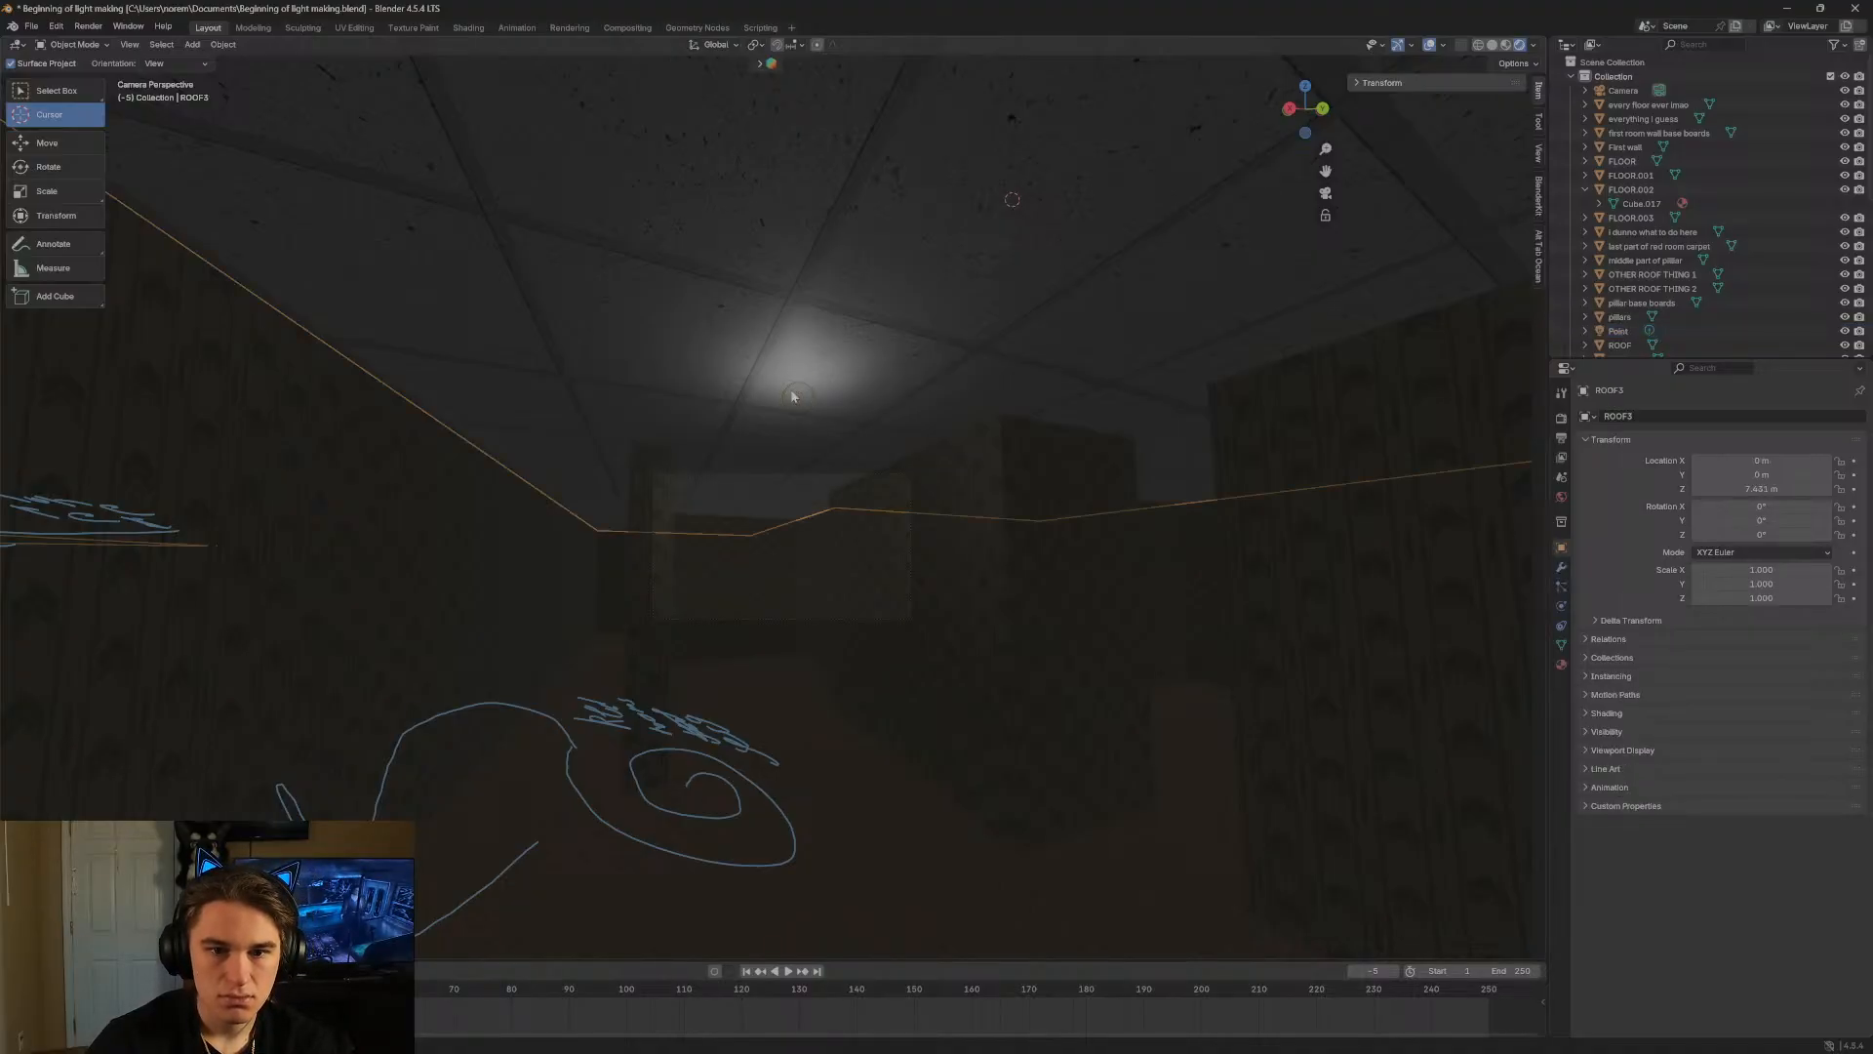
{"action": "key", "text": "w"}
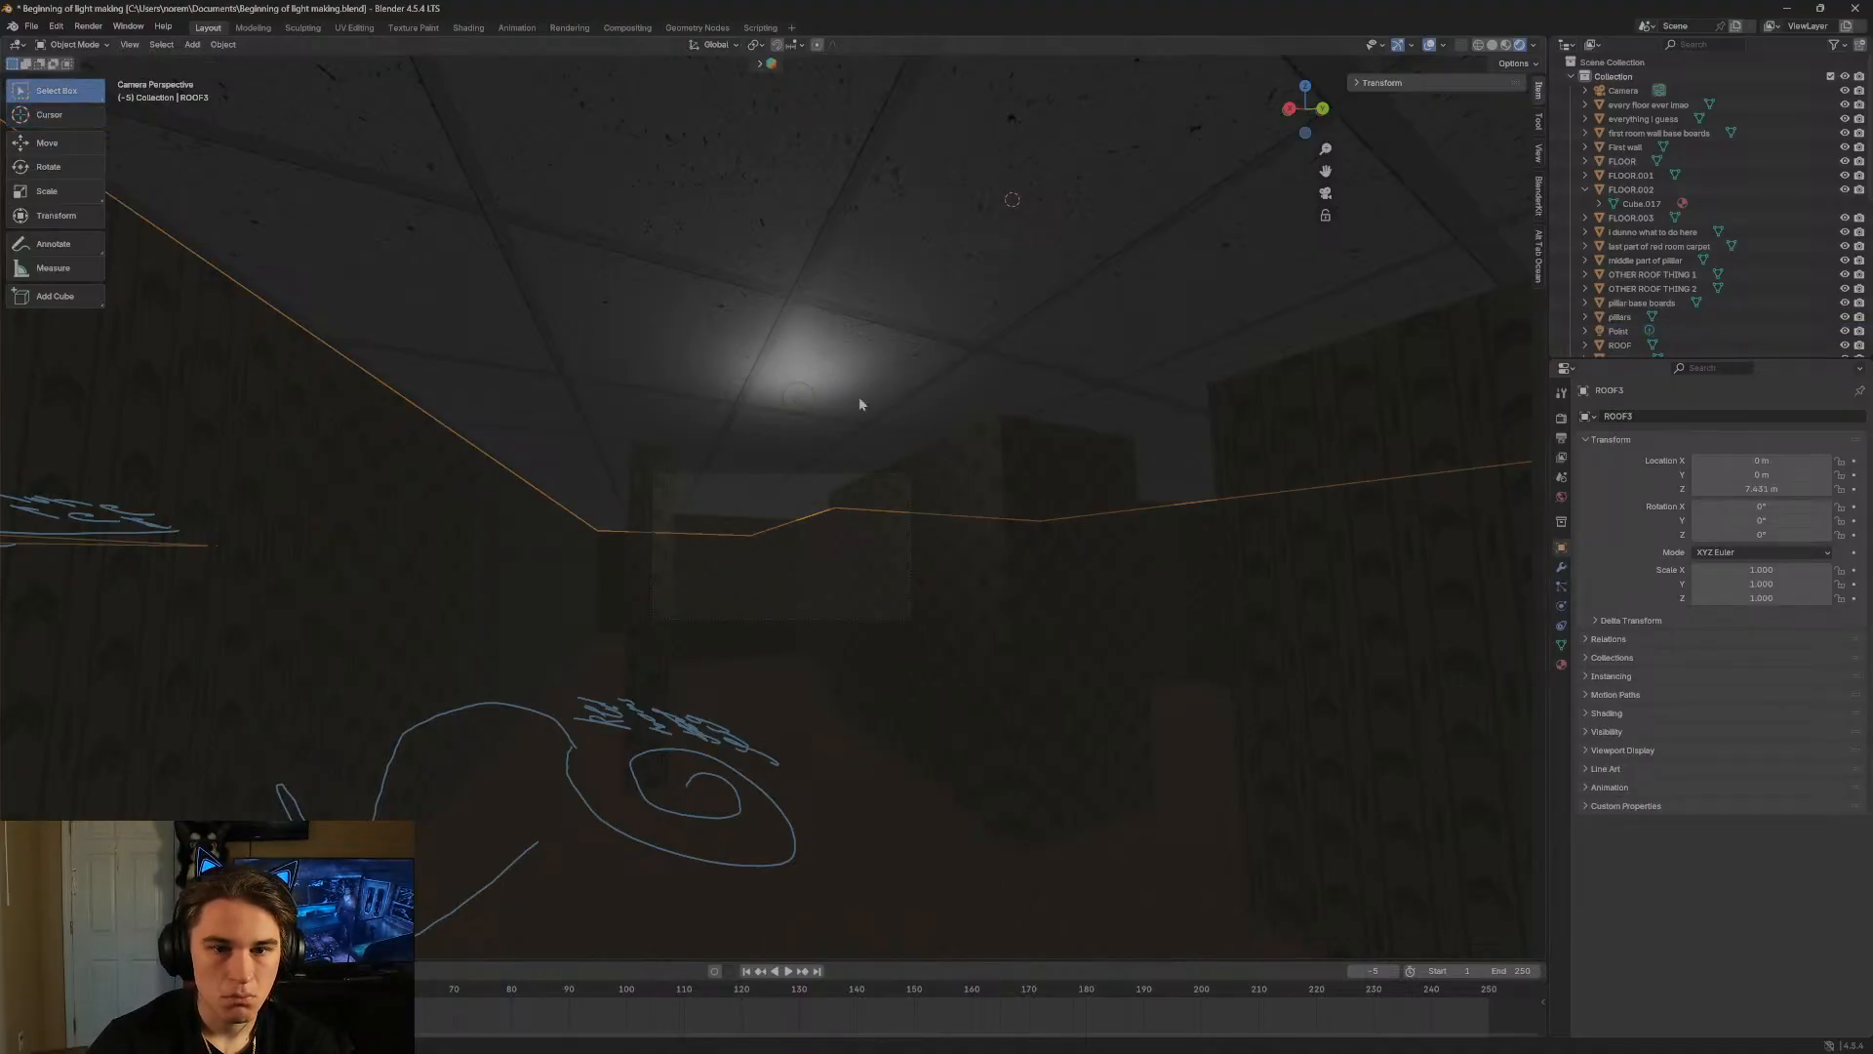
{"action": "left_click", "coordinate": [791, 391]}
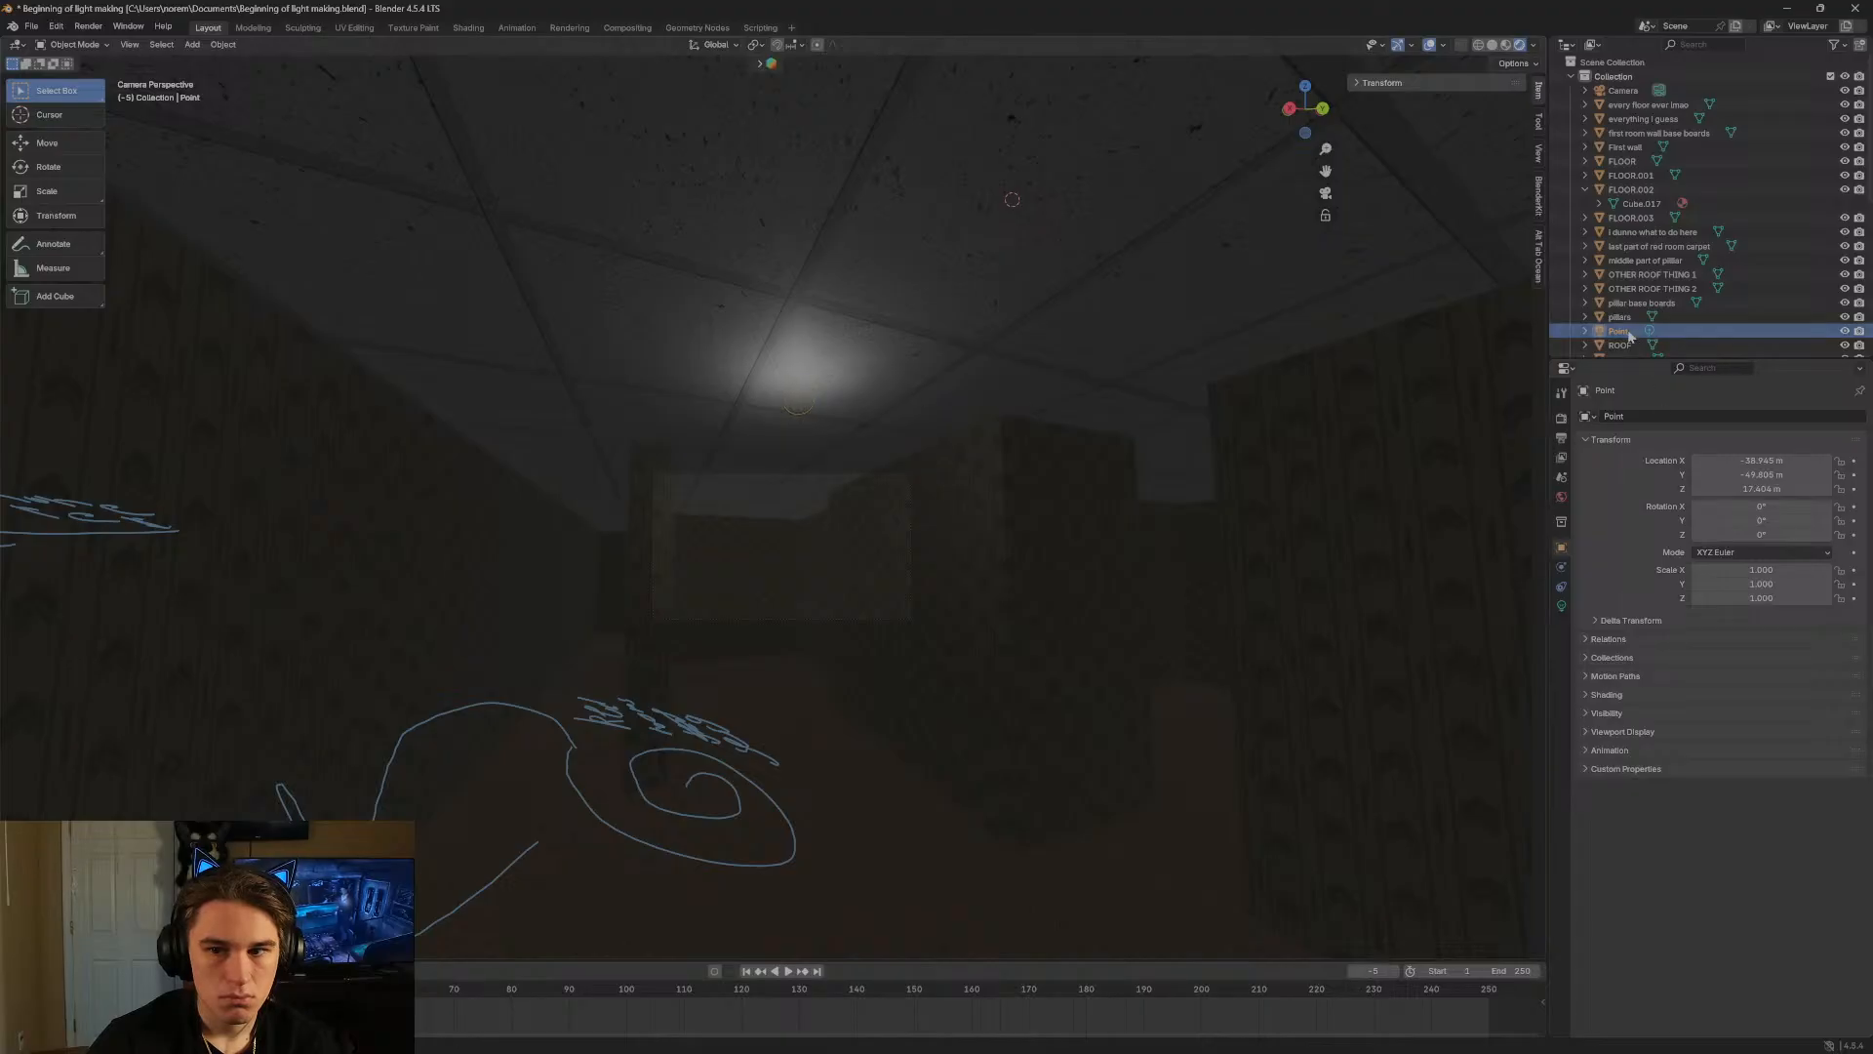
{"action": "left_click", "coordinate": [1585, 333]}
{"action": "scroll", "coordinate": [1657, 317], "scroll_direction": "down", "scroll_amount": 2}
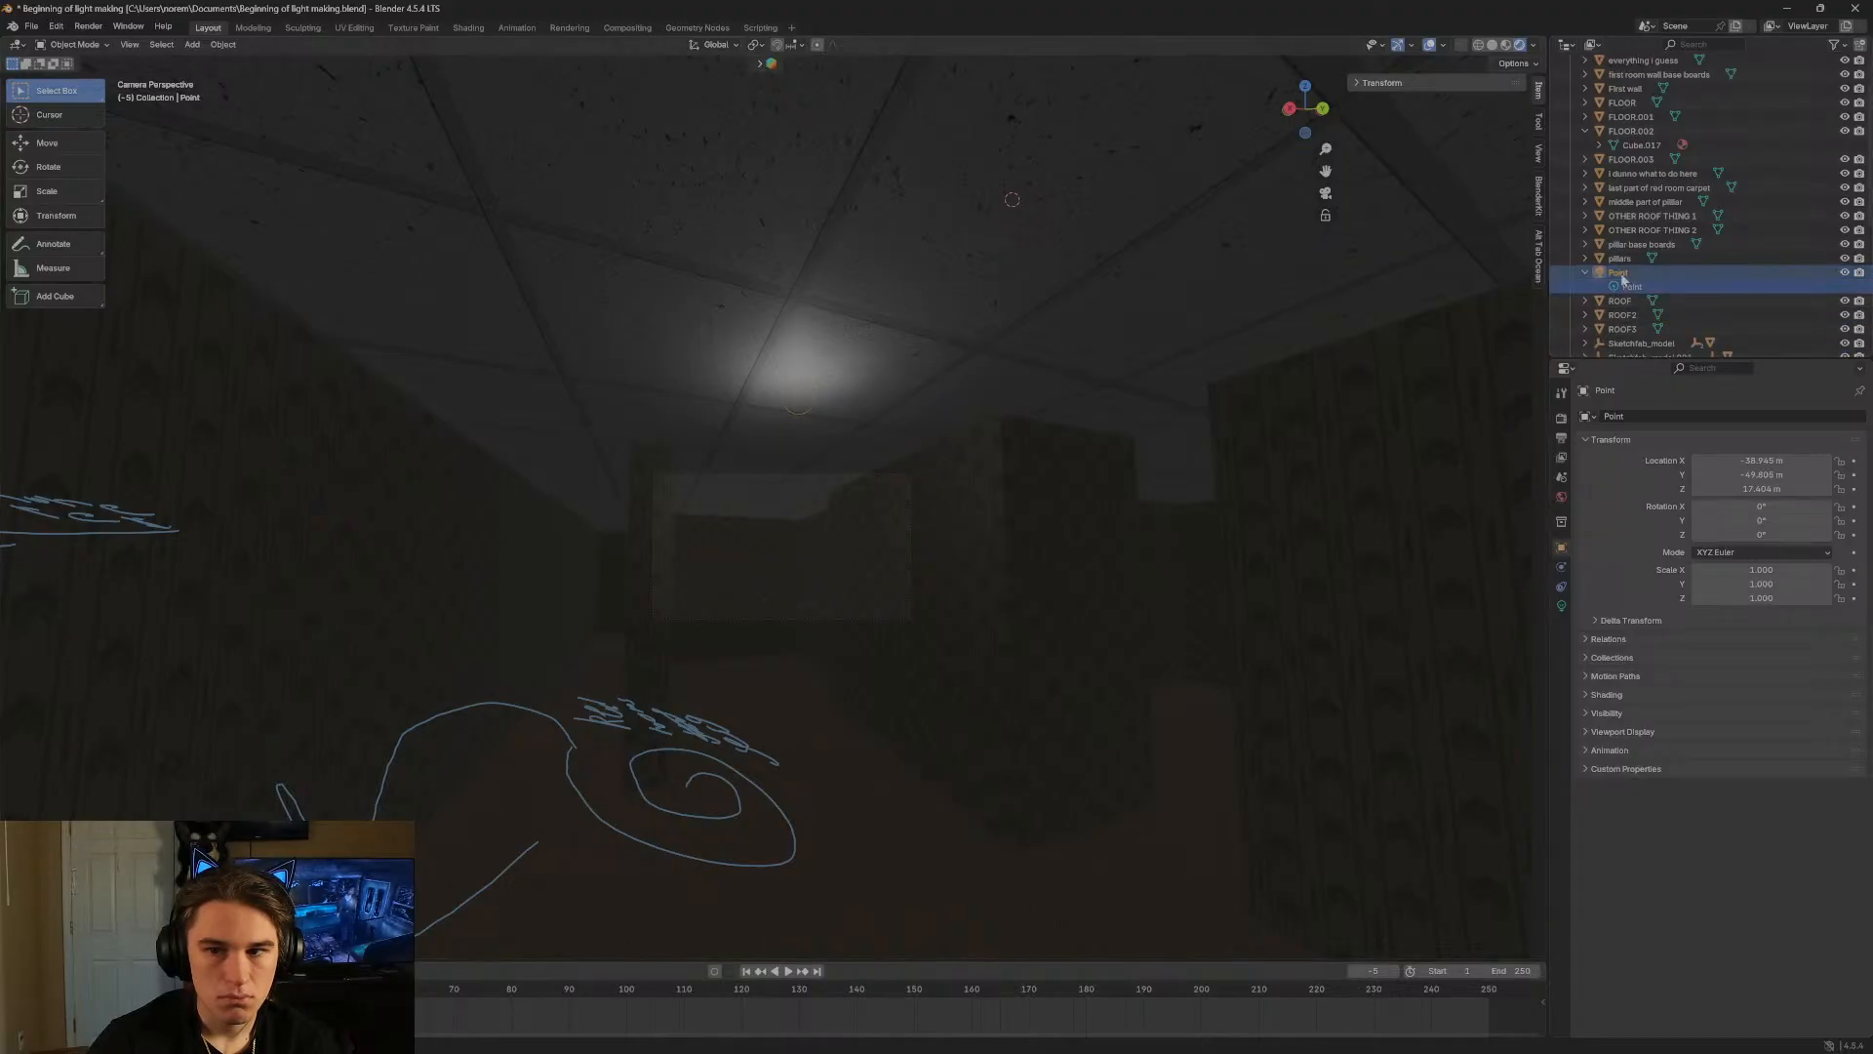
{"action": "double_click", "coordinate": [1622, 275]}
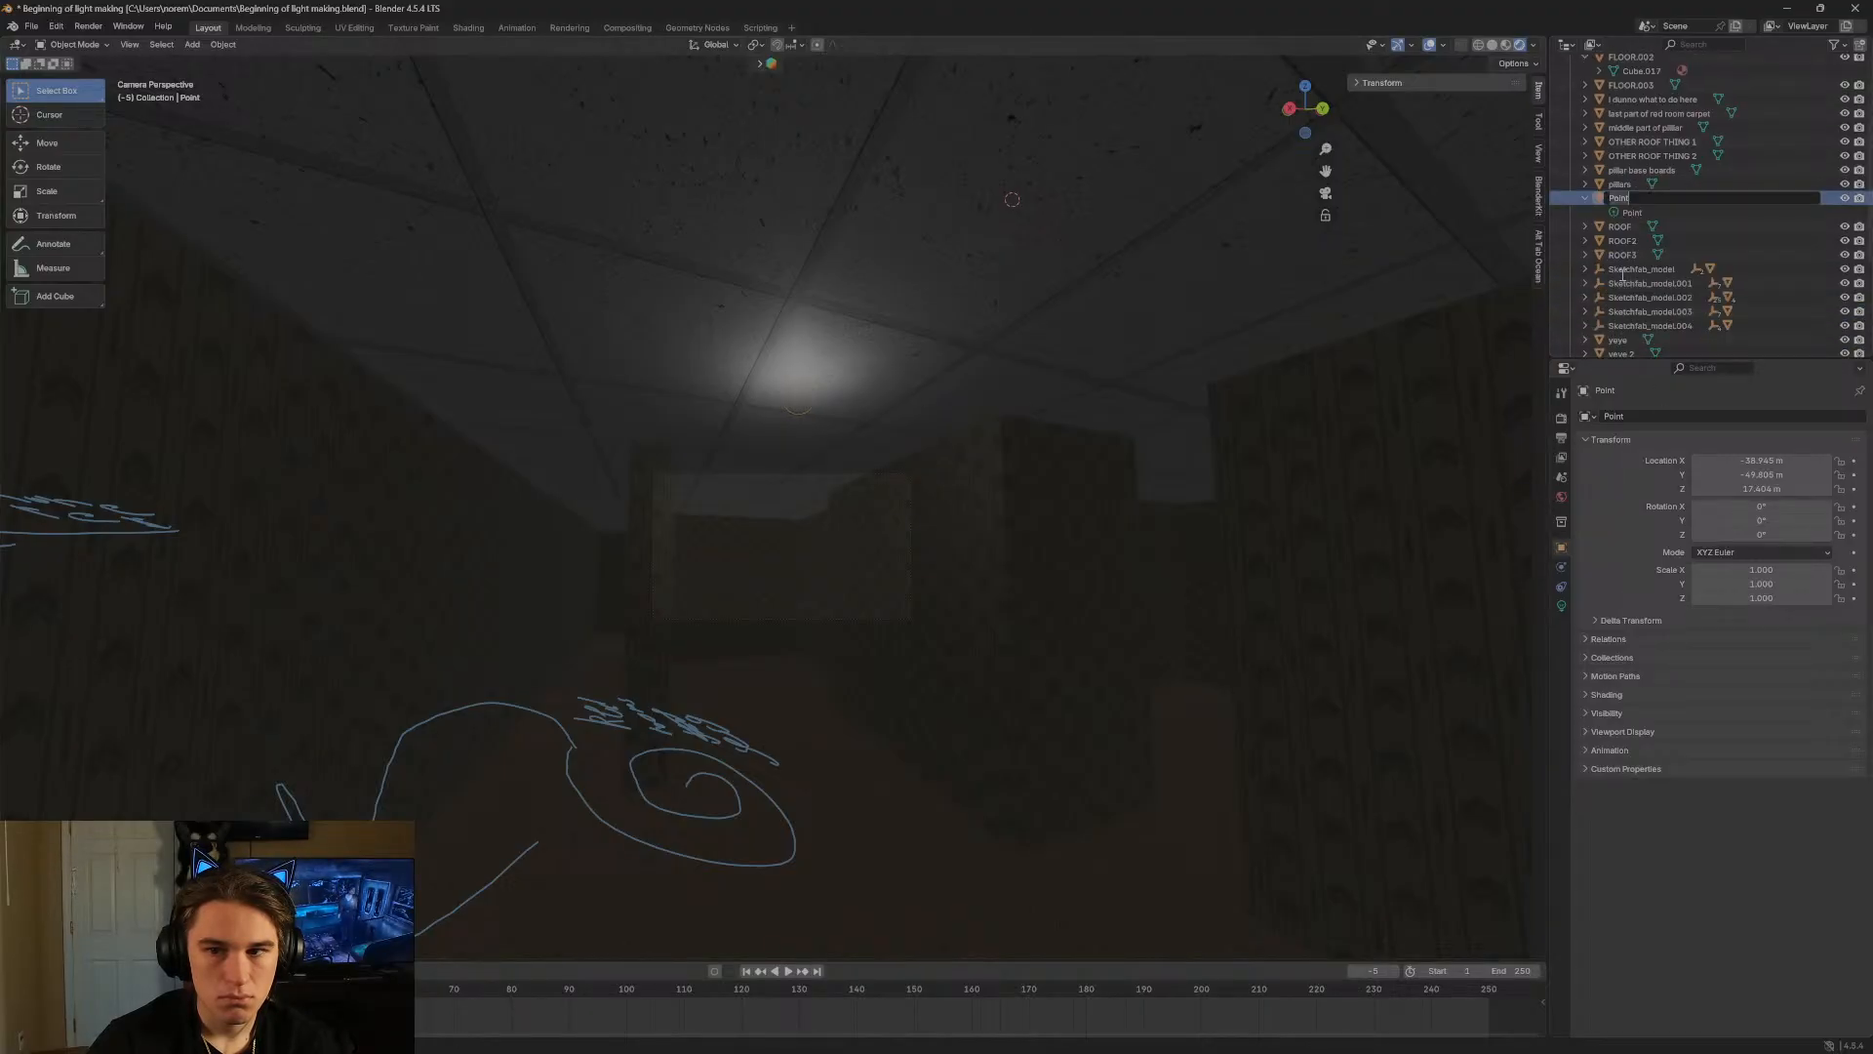
{"action": "left_click", "coordinate": [1576, 208]}
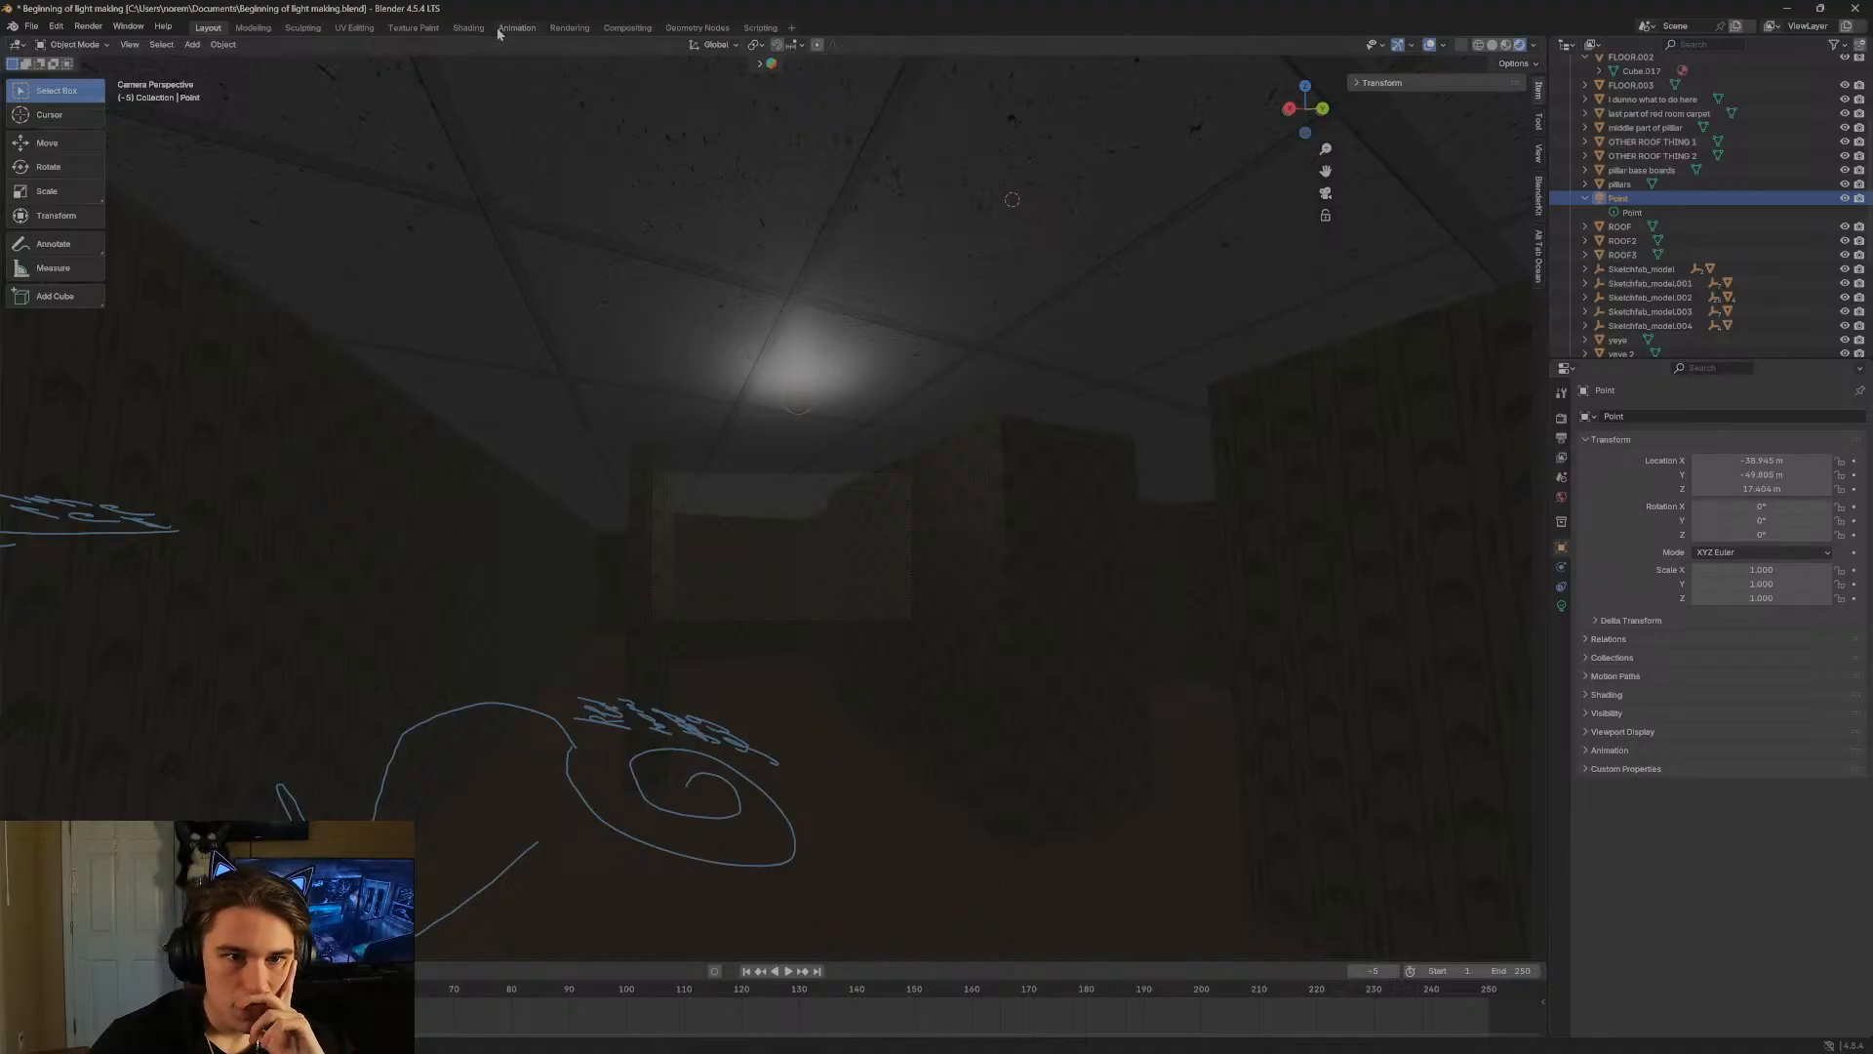
Inspect the point light in the Shading workspace with rendered shading, and return to the Layout workspace.
{"action": "left_click", "coordinate": [468, 27]}
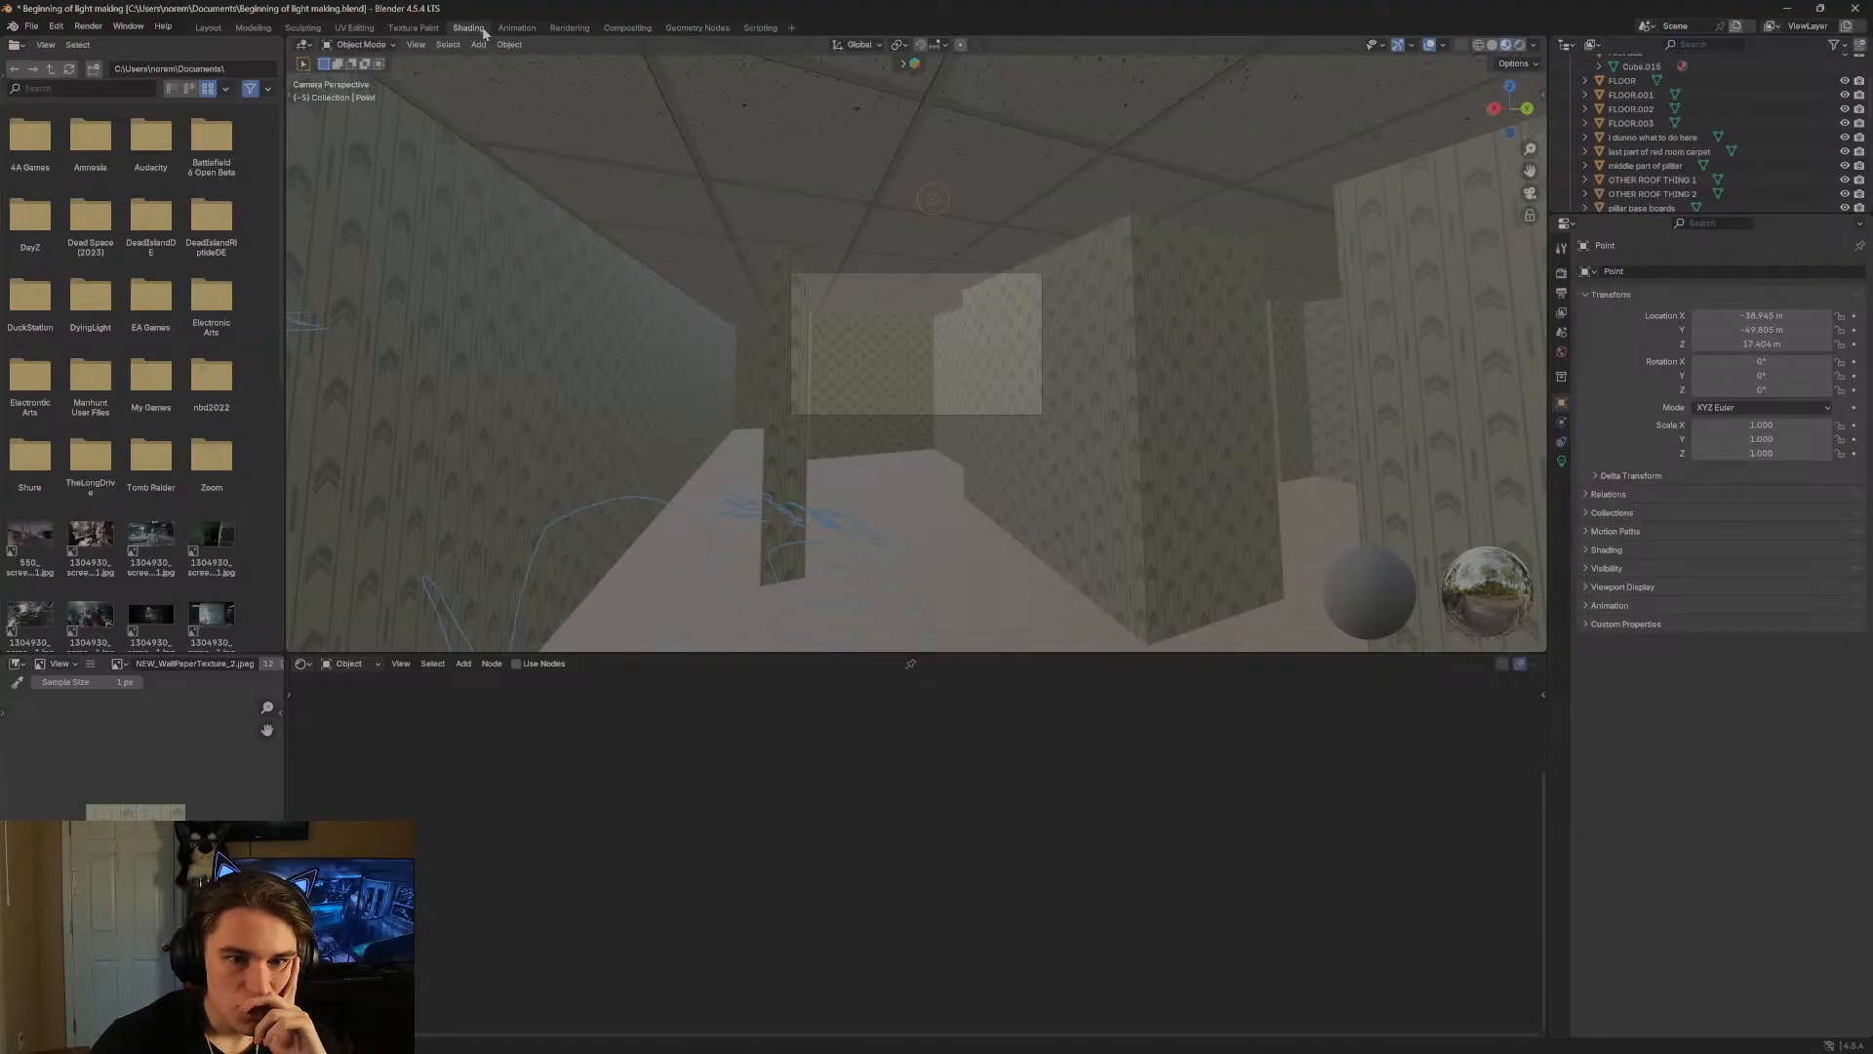
{"action": "left_click", "coordinate": [1520, 45]}
{"action": "scroll", "coordinate": [1669, 136], "scroll_direction": "down", "scroll_amount": 4}
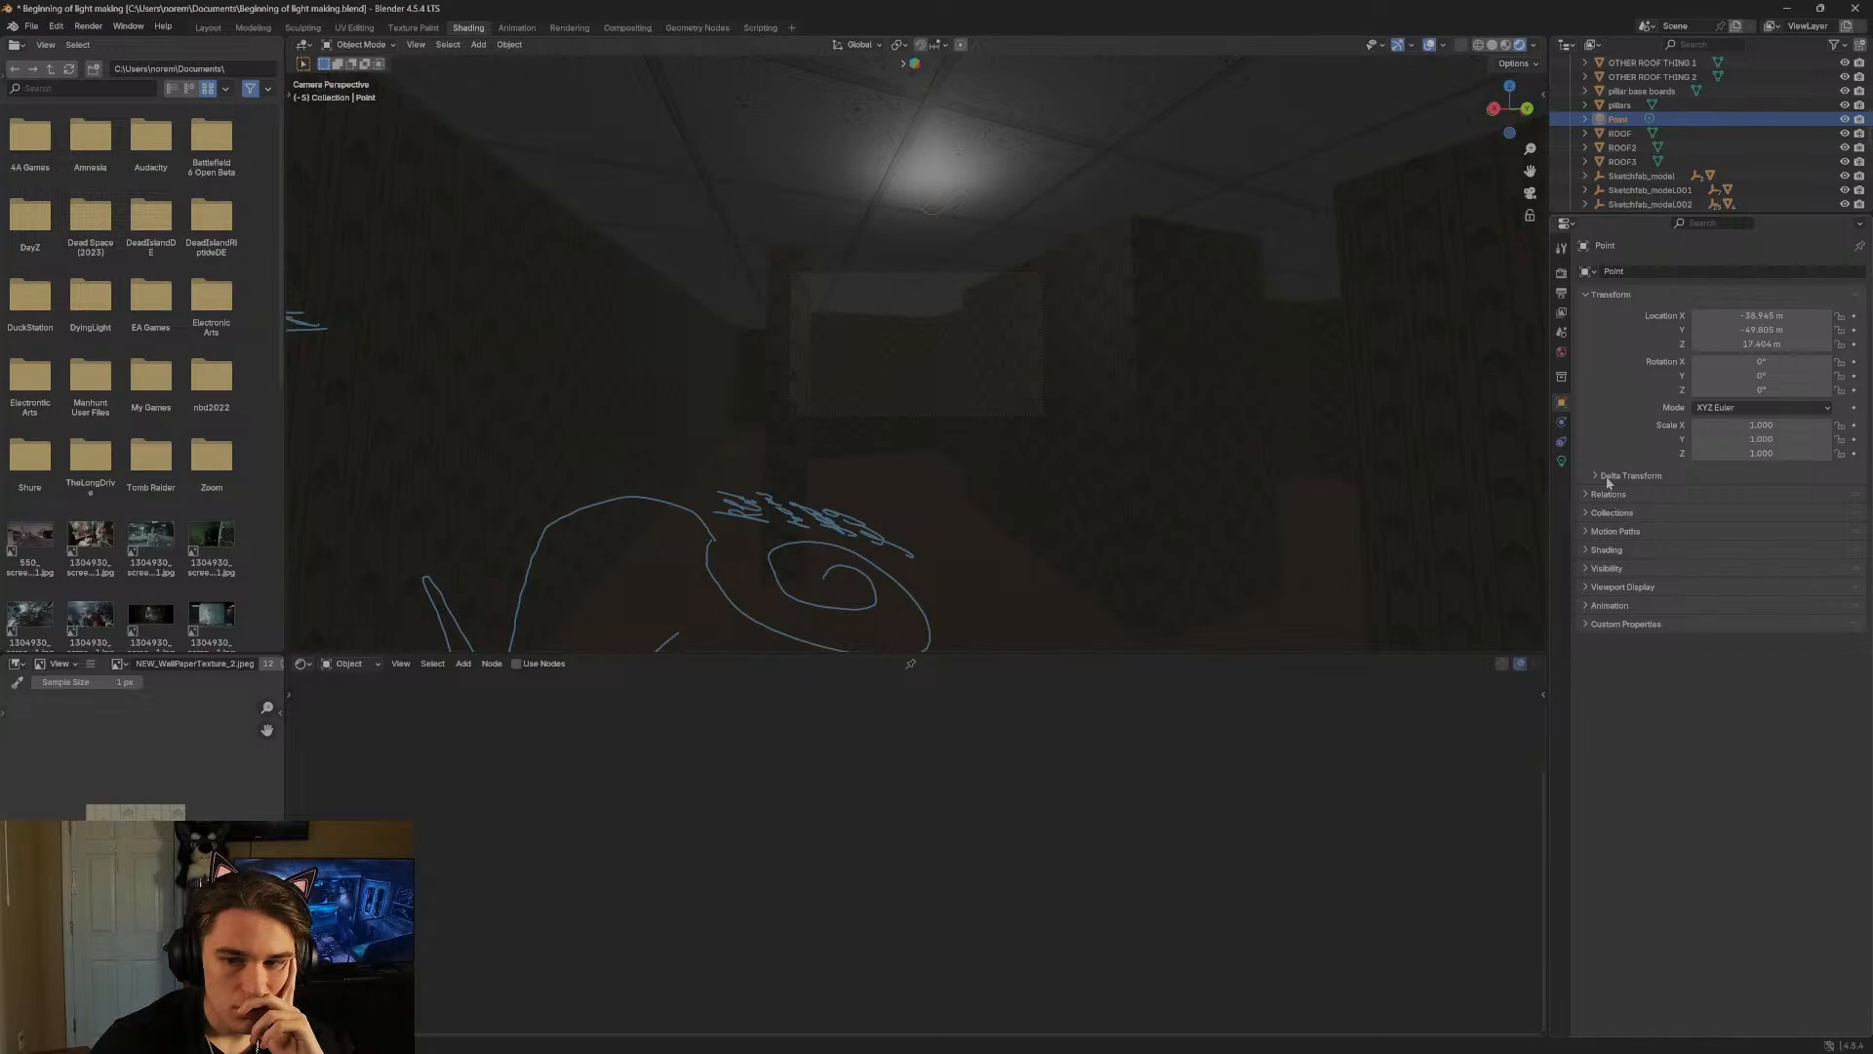
{"action": "left_click", "coordinate": [208, 28]}
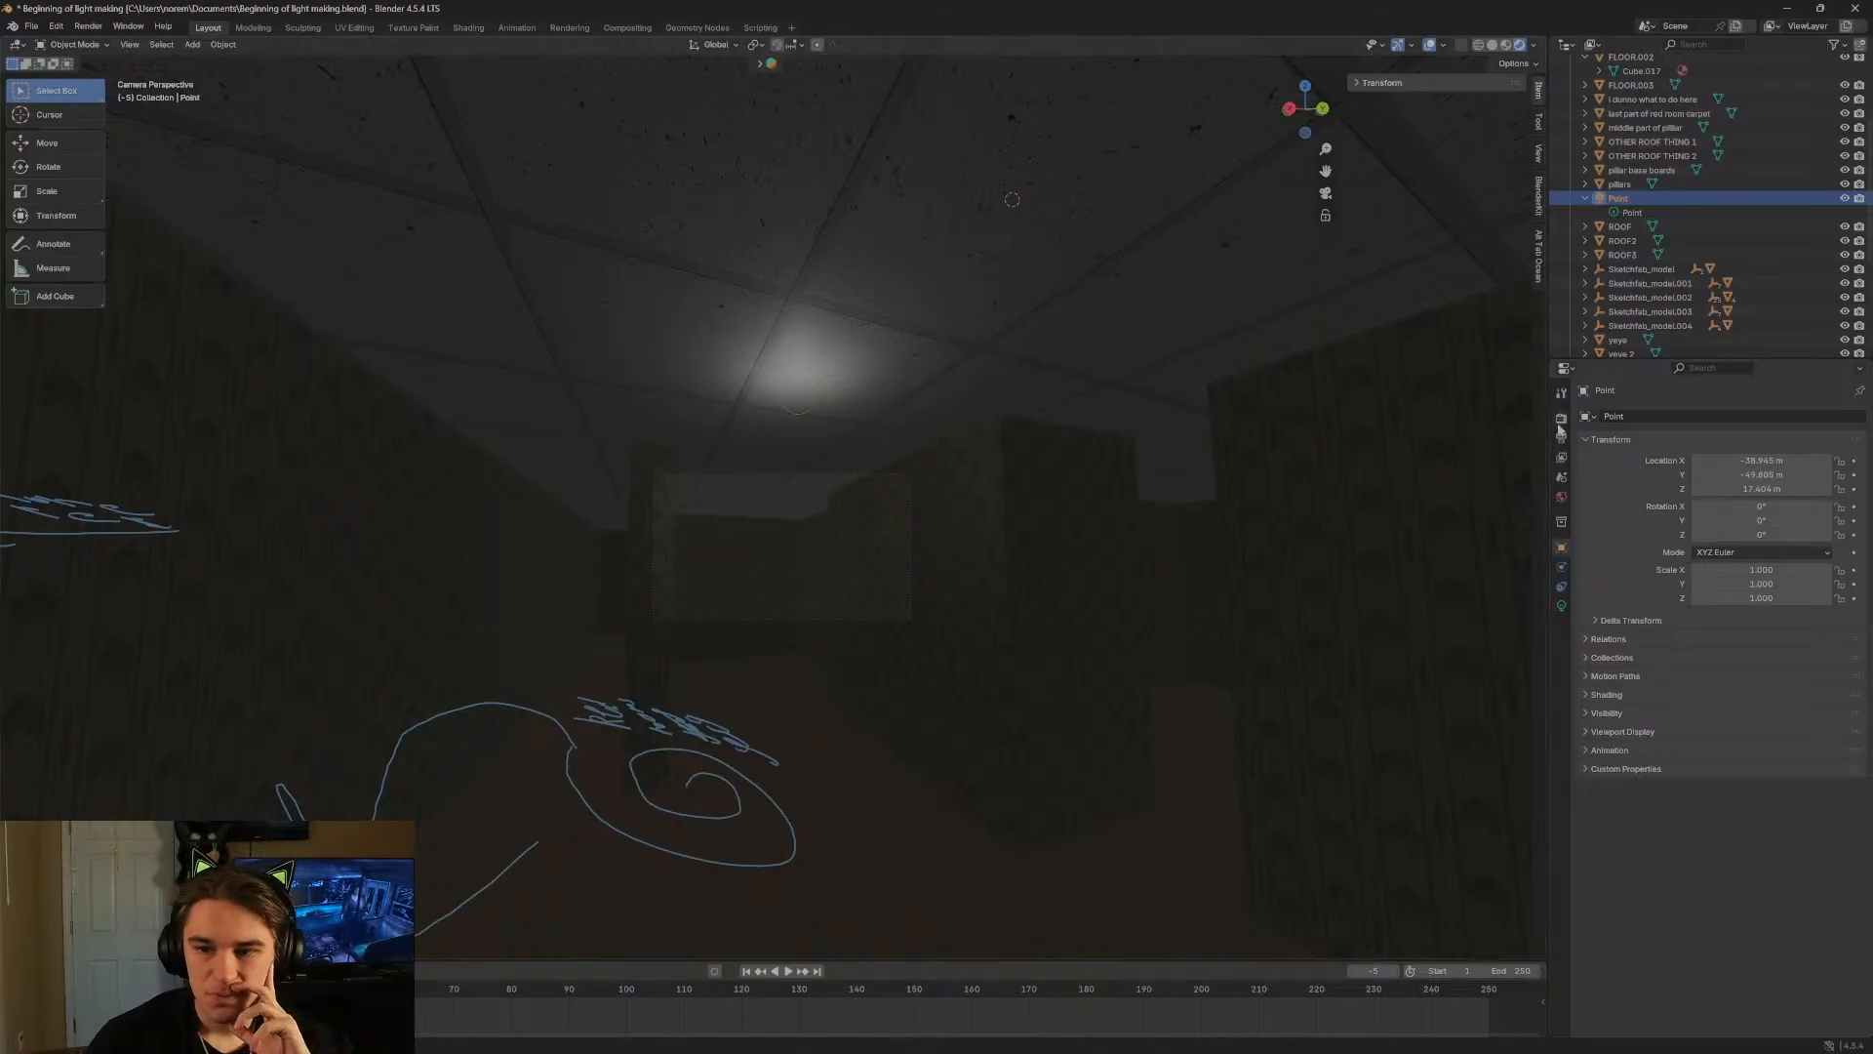
Open the point light's data properties, enable a color temperature of 800 K and tint the light red-orange.
{"action": "left_click", "coordinate": [1560, 566]}
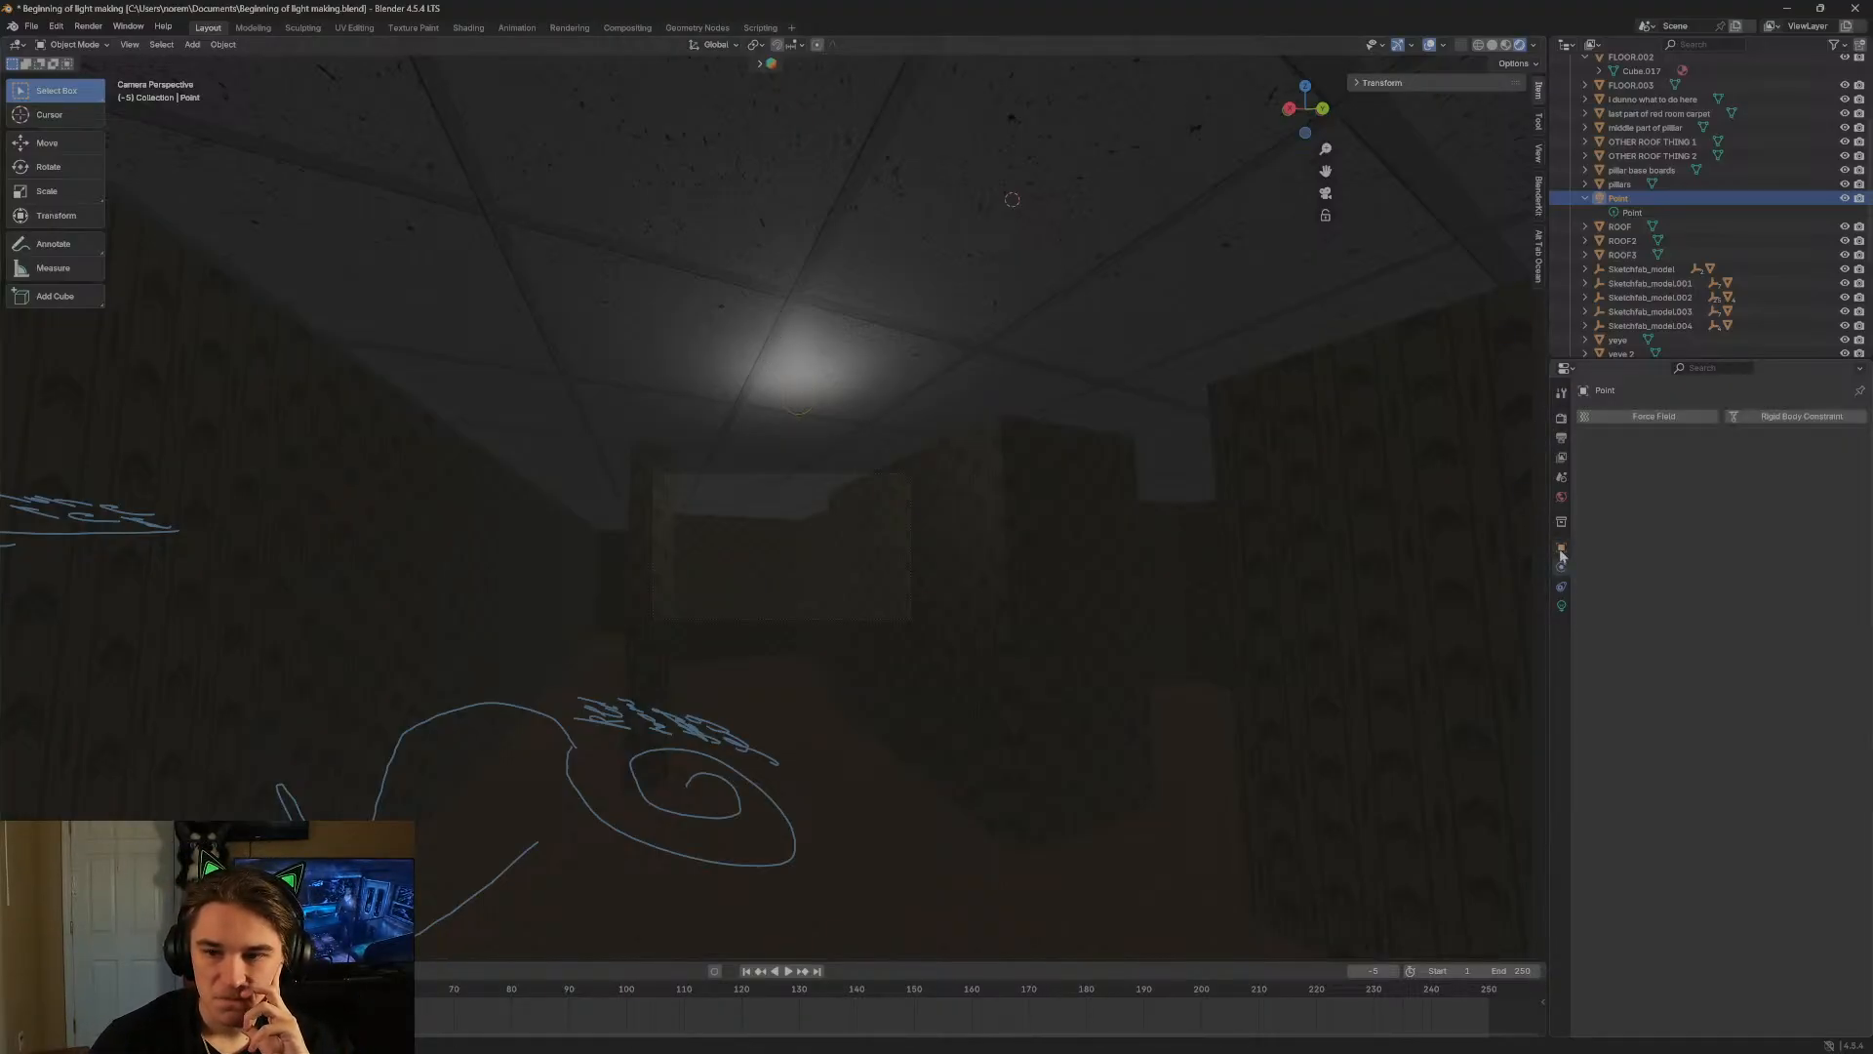
{"action": "left_click", "coordinate": [1561, 548]}
{"action": "left_click", "coordinate": [1560, 611]}
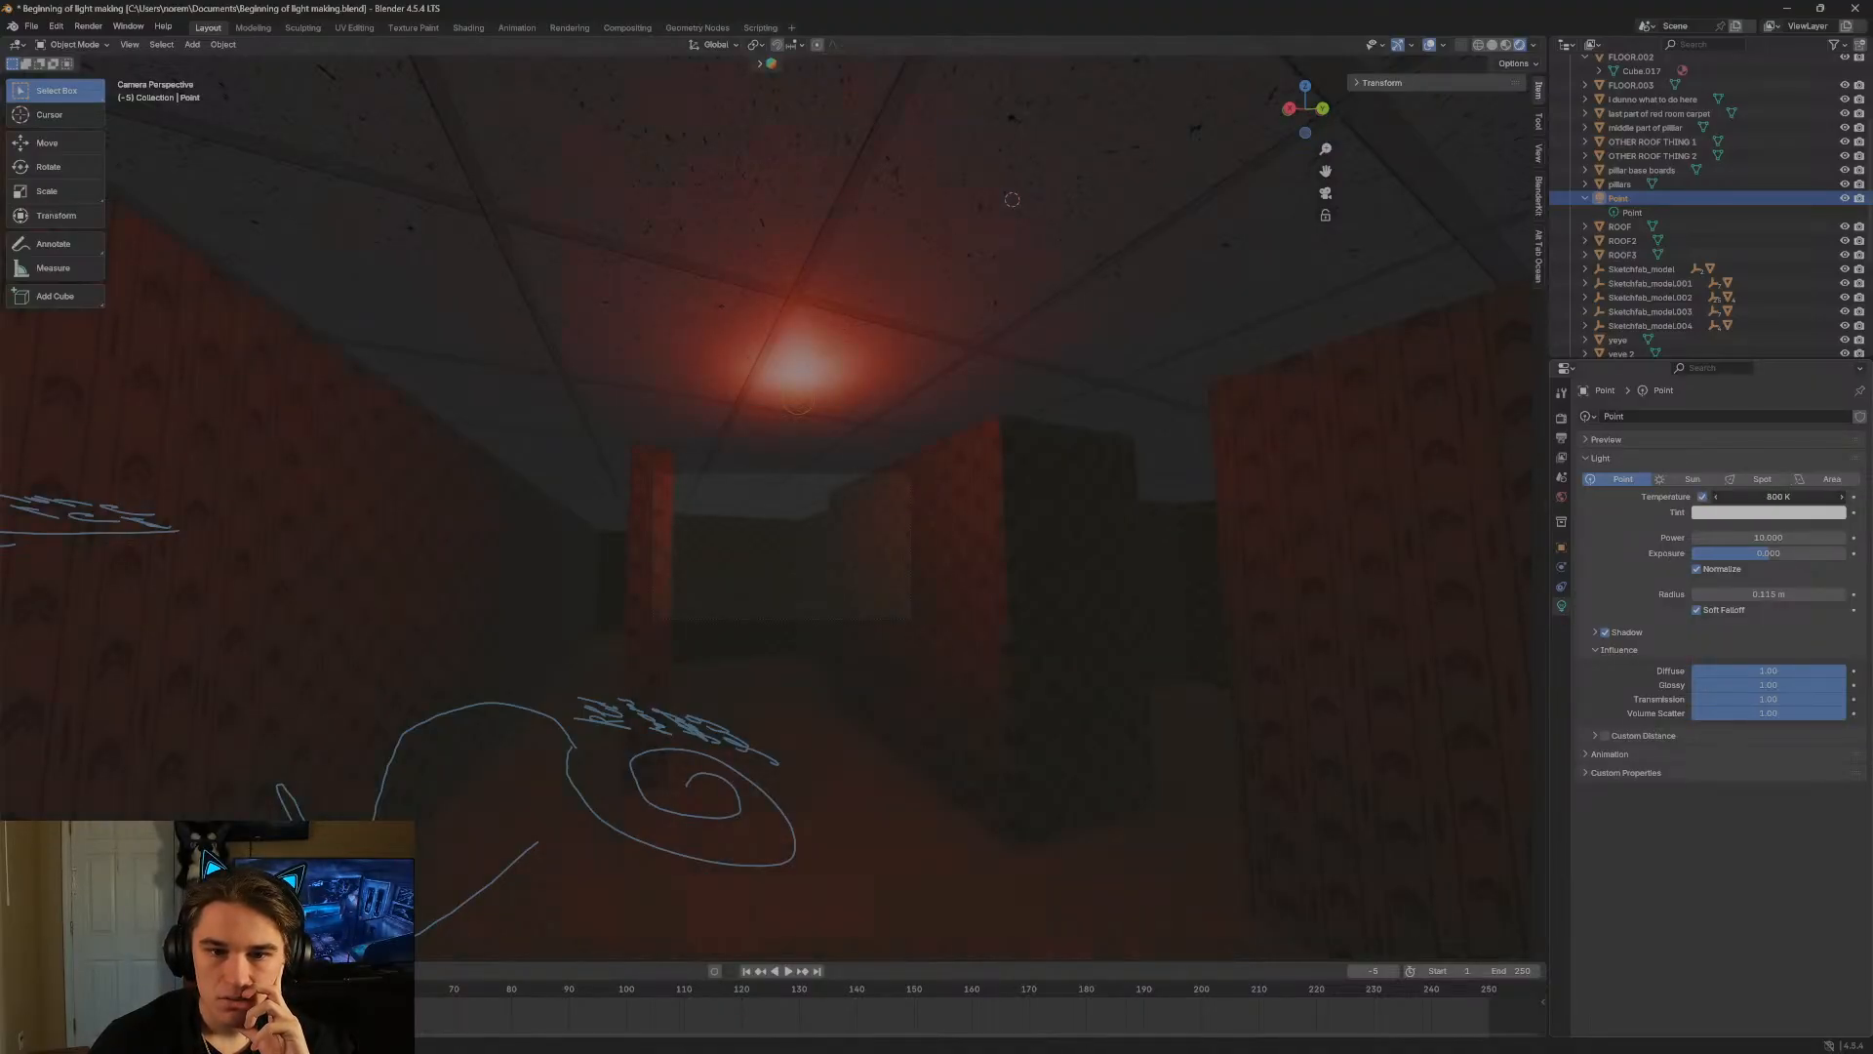
{"action": "left_click", "coordinate": [1752, 515]}
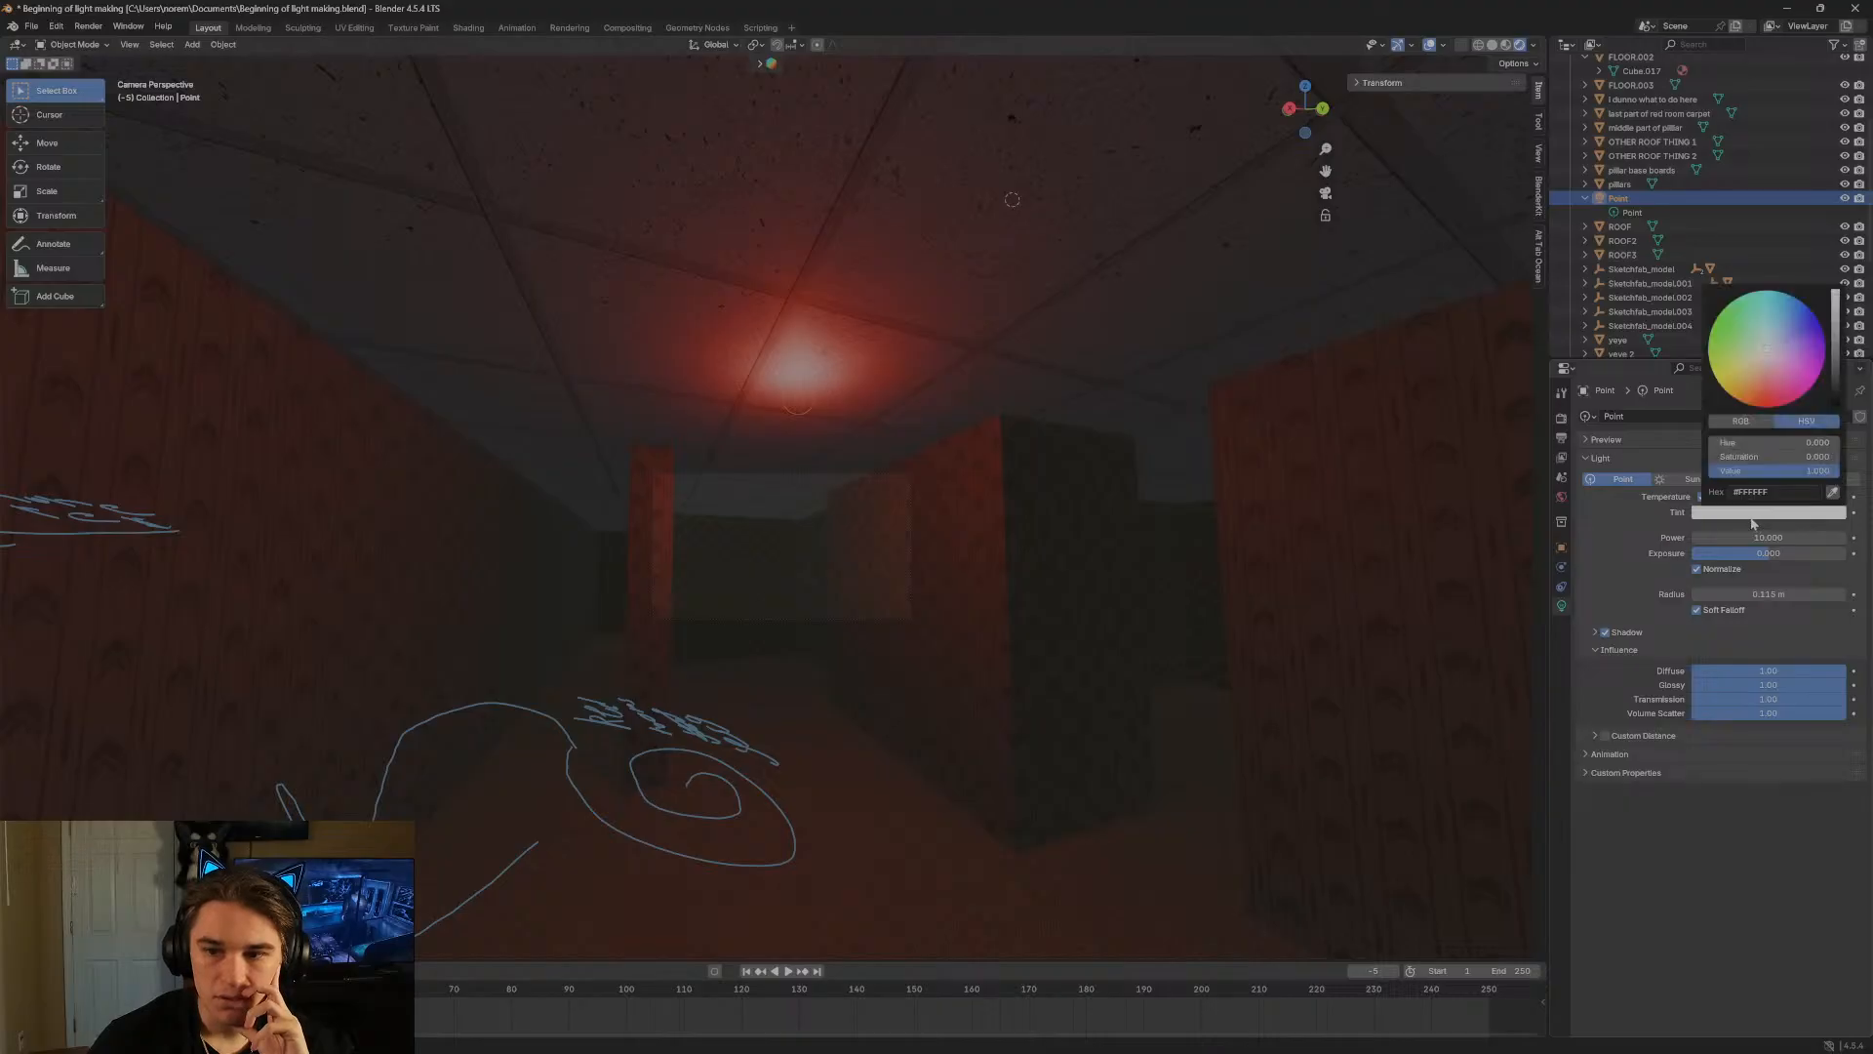
{"action": "left_click_drag", "start_coordinate": [1785, 401], "coordinate": [1758, 408]}
Raise the point light's power to nearly 100 and lower its exposure to about -1.19.
{"action": "left_click_drag", "start_coordinate": [1727, 539], "coordinate": [1824, 538]}
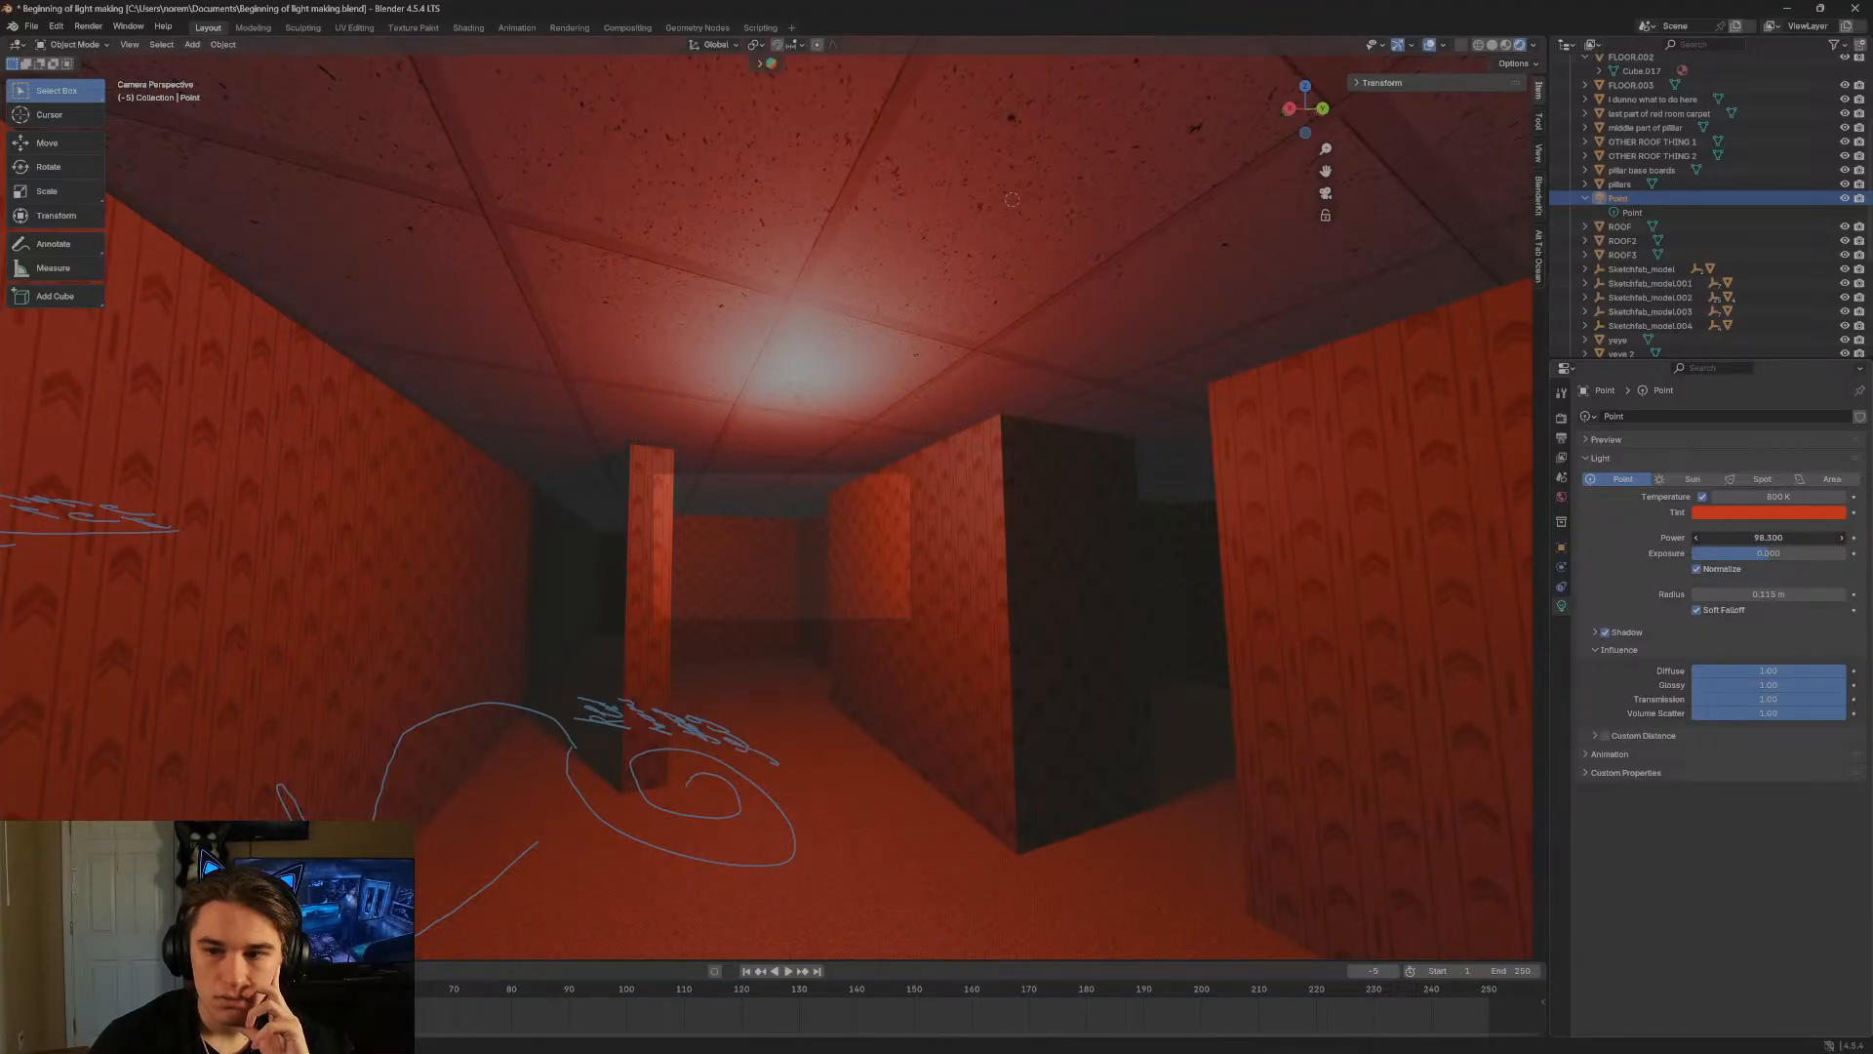
{"action": "mouse_move", "coordinate": [1768, 554]}
{"action": "left_mouse_down"}
{"action": "mouse_move", "coordinate": [1824, 553]}
{"action": "mouse_move", "coordinate": [1745, 554]}
{"action": "mouse_move", "coordinate": [1776, 553]}
{"action": "left_mouse_up"}
Enlarge the point light's radius to 1.32 m, toggling its shadow off and back on for comparison.
{"action": "key", "text": "shift+grave"}
{"action": "key", "text": "s"}
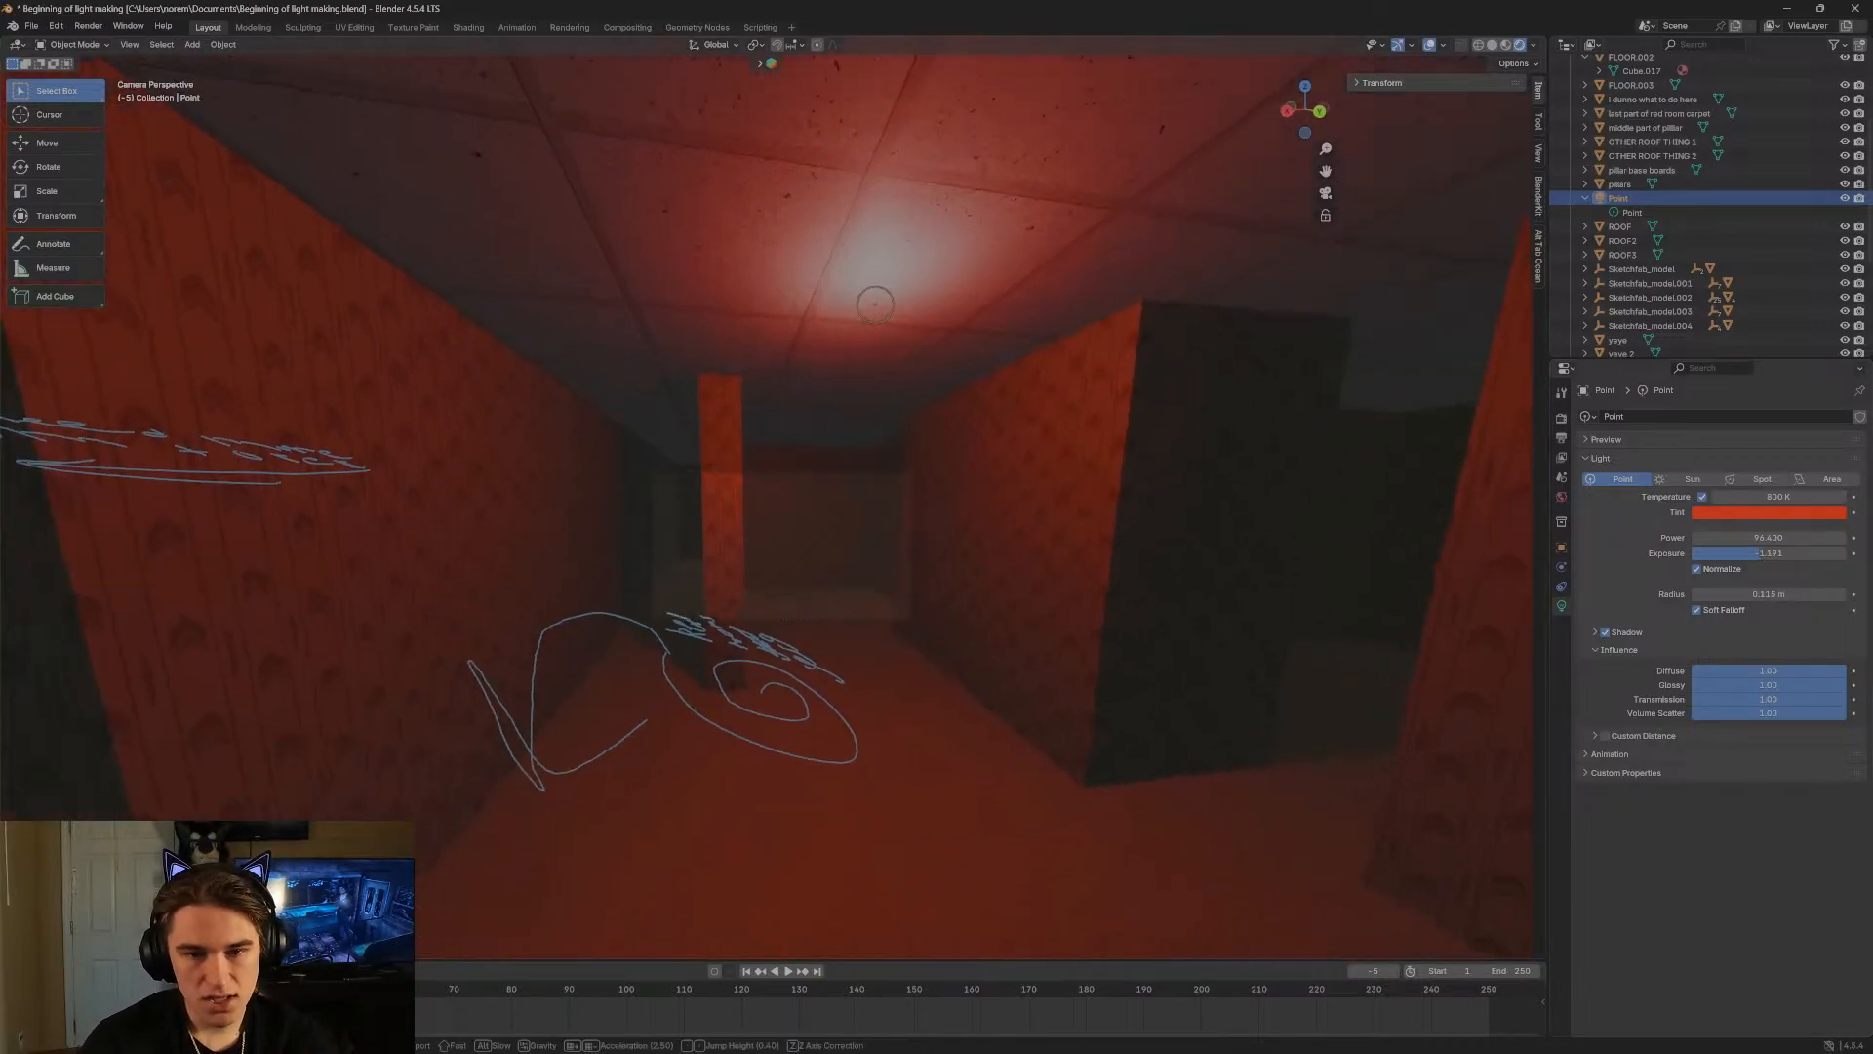
{"action": "key", "text": "w"}
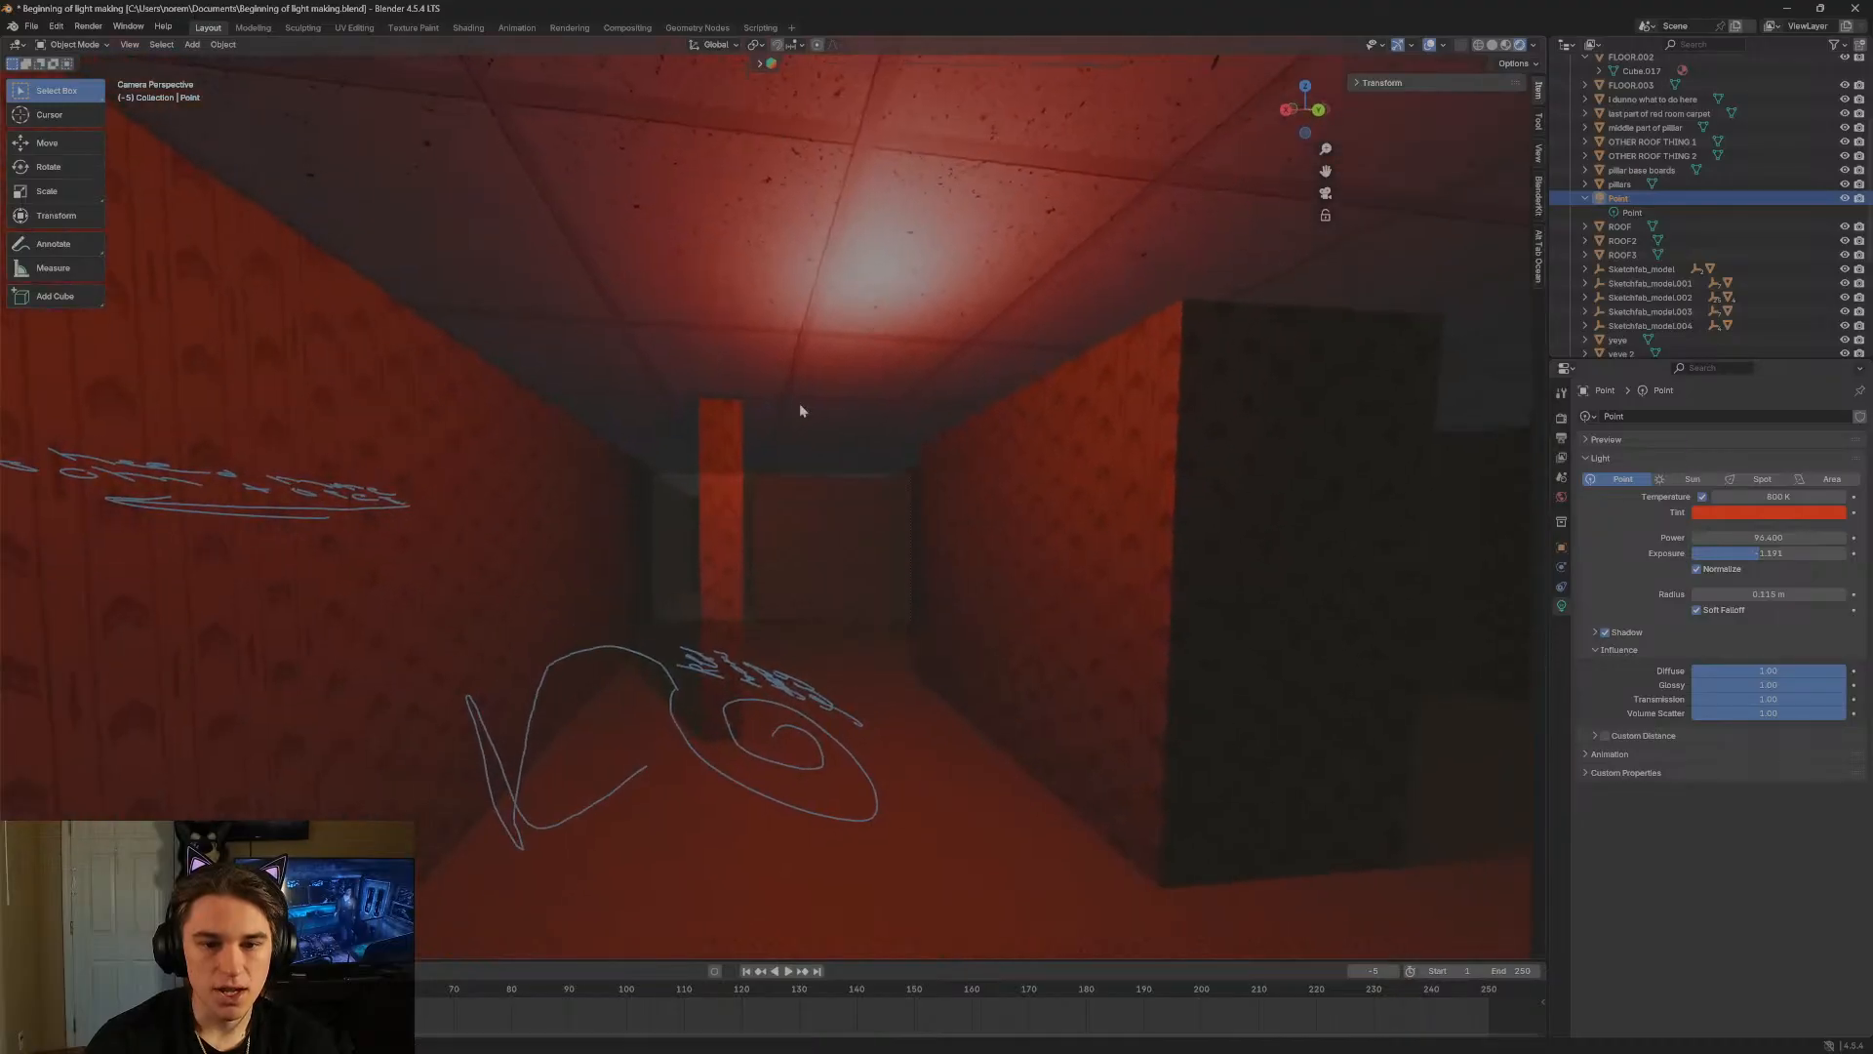
{"action": "left_click", "coordinate": [876, 290]}
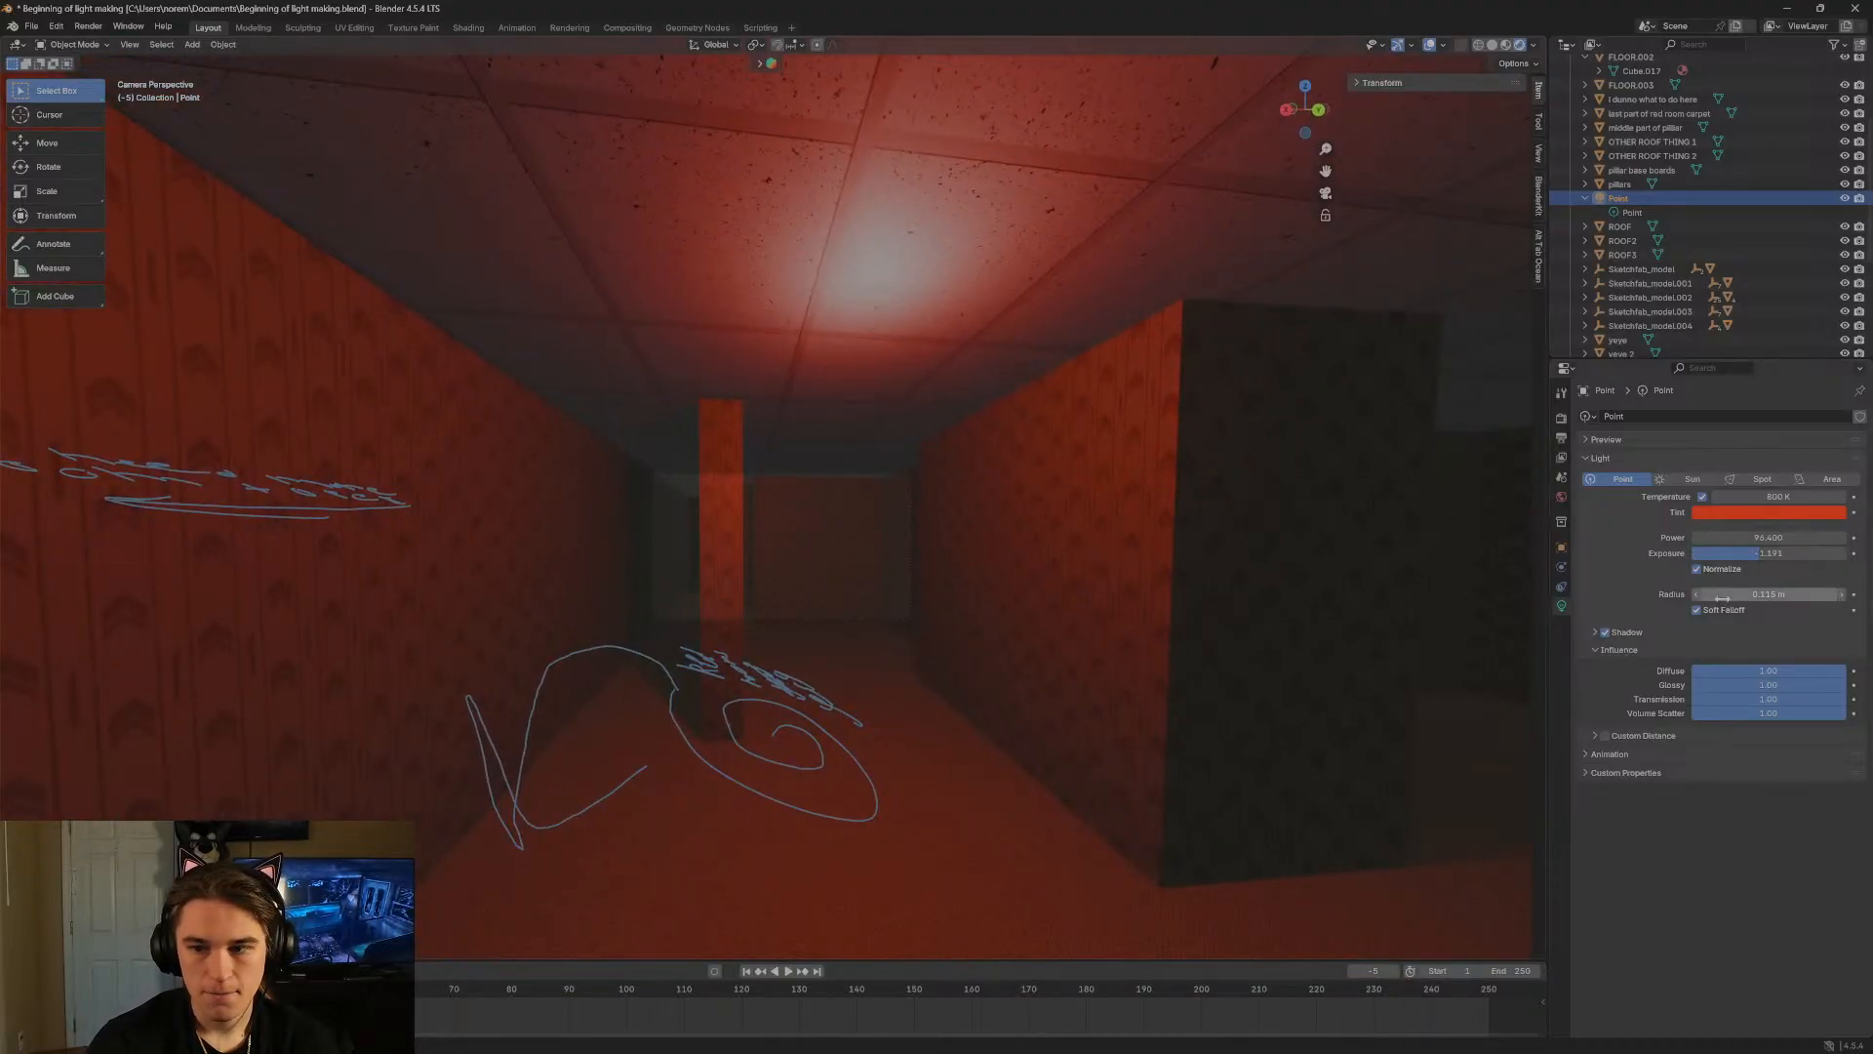
{"action": "mouse_move", "coordinate": [1761, 595]}
{"action": "left_mouse_down"}
{"action": "mouse_move", "coordinate": [1844, 594]}
{"action": "mouse_move", "coordinate": [1752, 595]}
{"action": "mouse_move", "coordinate": [1783, 594]}
{"action": "left_mouse_up"}
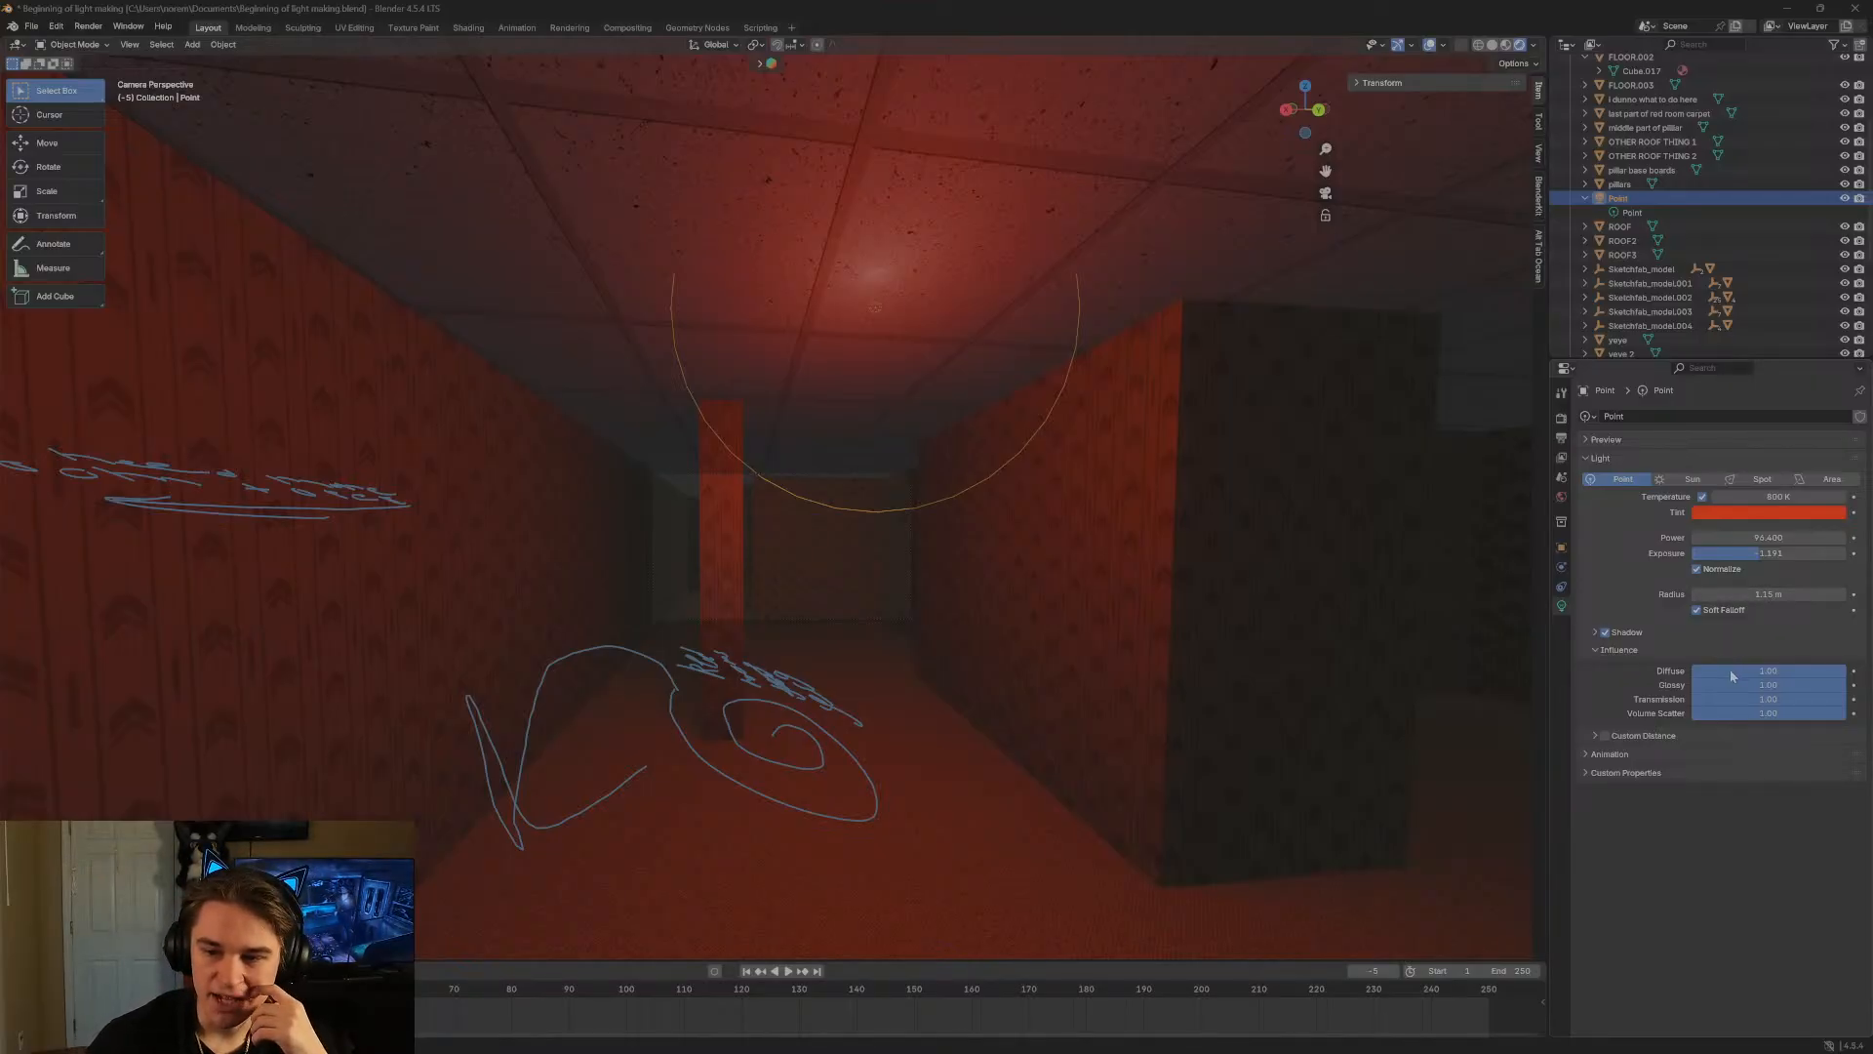
{"action": "left_click", "coordinate": [1597, 651]}
{"action": "left_click", "coordinate": [1606, 633]}
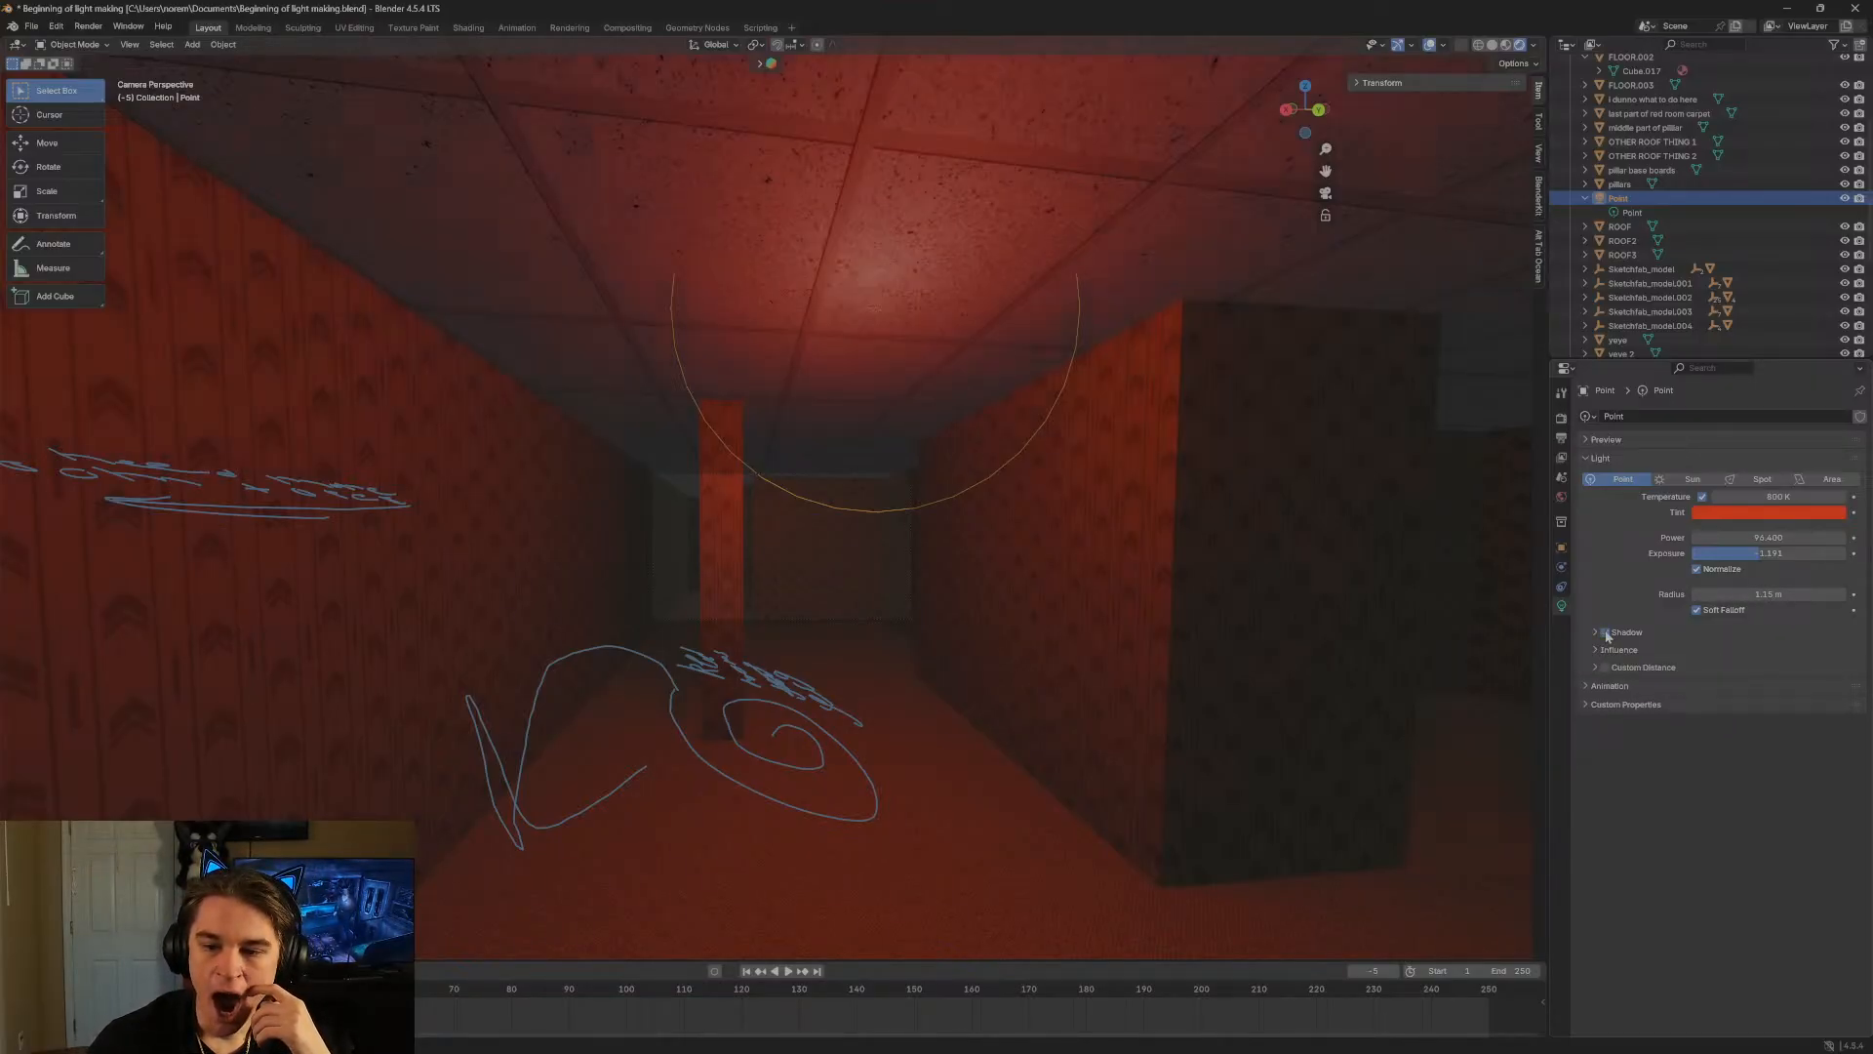
{"action": "left_click", "coordinate": [1606, 633]}
{"action": "left_click", "coordinate": [1616, 650]}
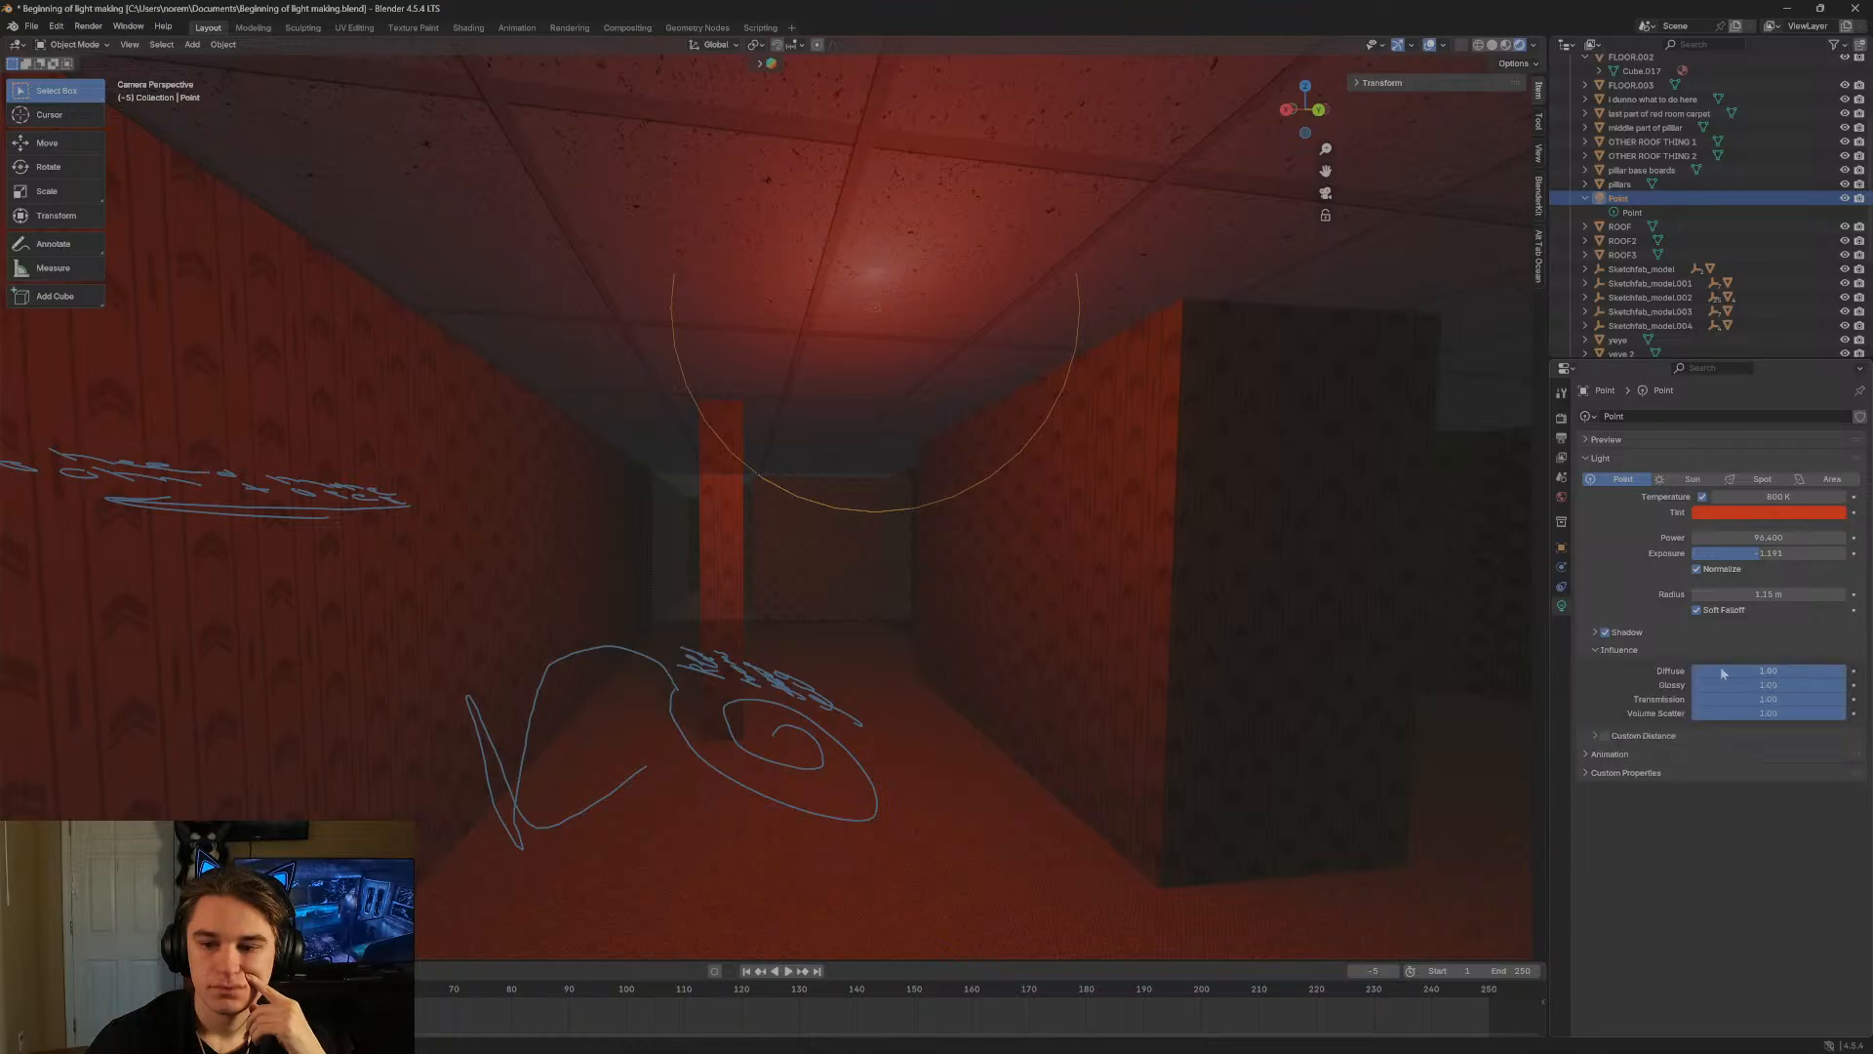
{"action": "left_click_drag", "start_coordinate": [1826, 671], "coordinate": [1844, 713]}
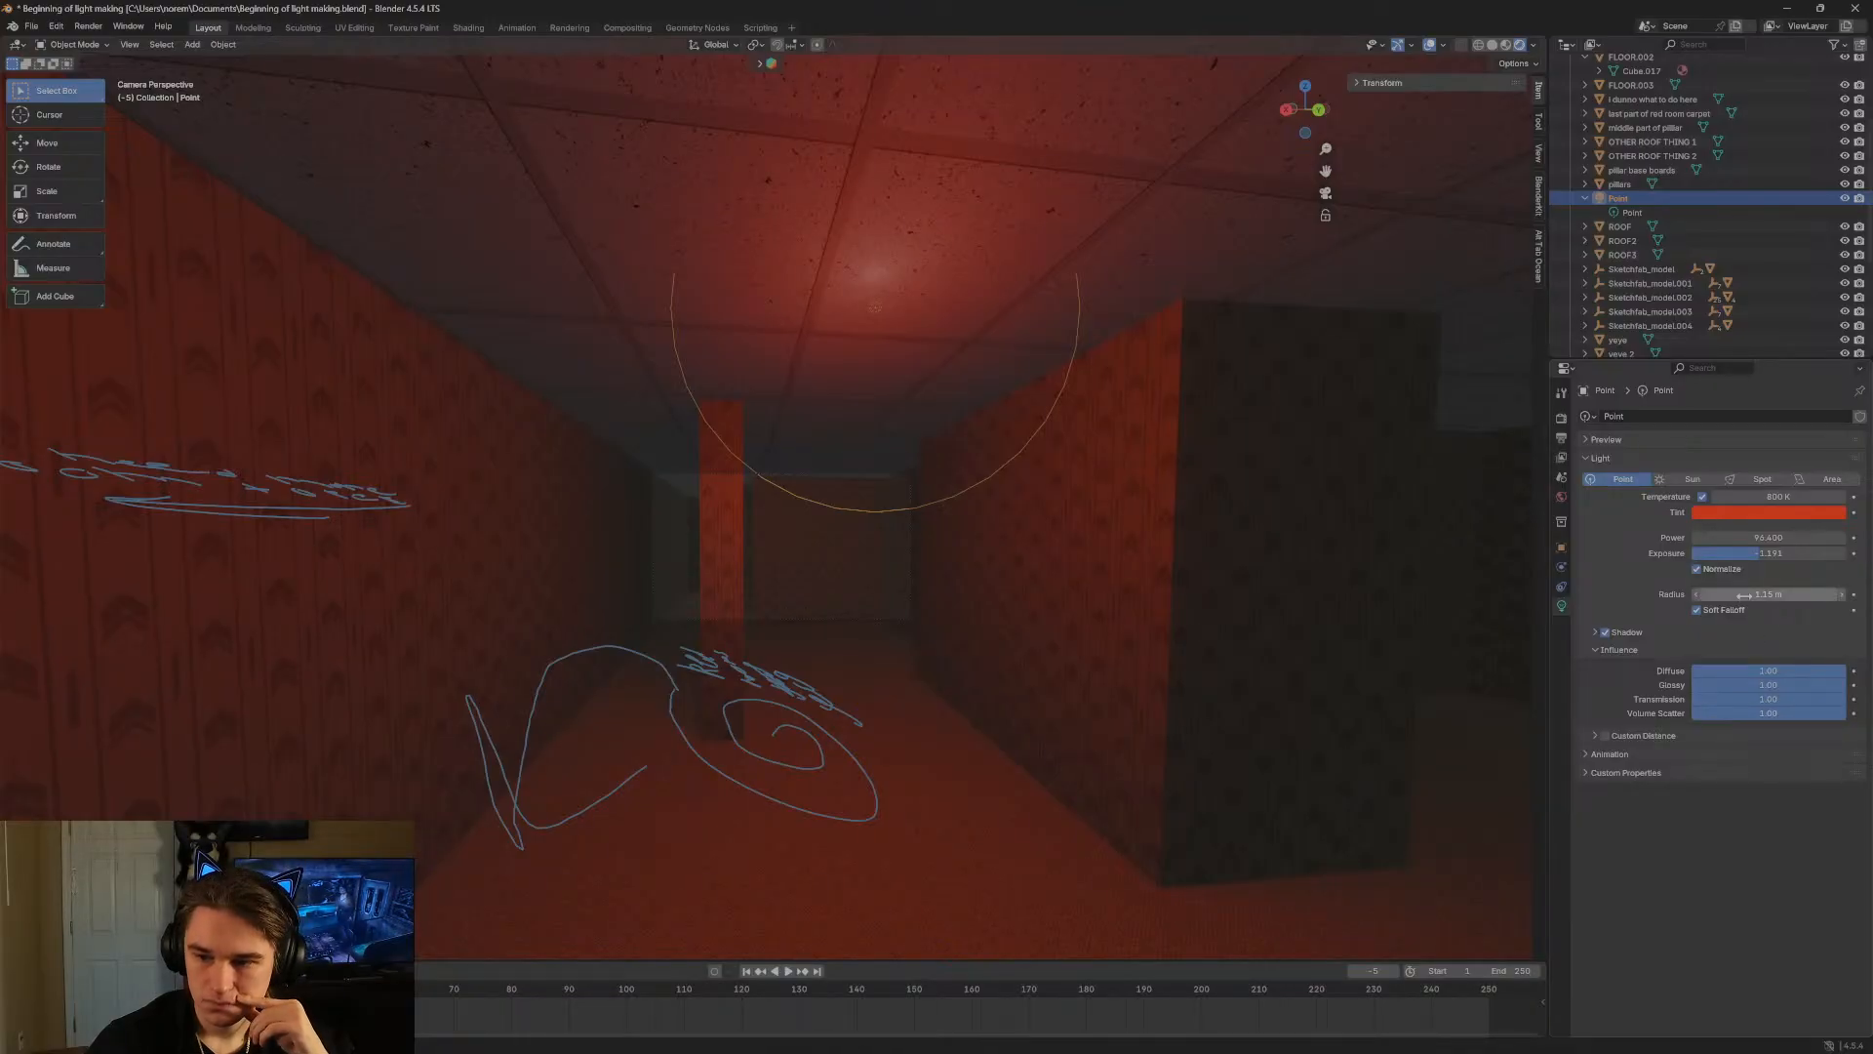
{"action": "mouse_move", "coordinate": [1768, 594]}
{"action": "left_mouse_down"}
{"action": "mouse_move", "coordinate": [1846, 594]}
{"action": "mouse_move", "coordinate": [1790, 594]}
{"action": "left_mouse_up"}
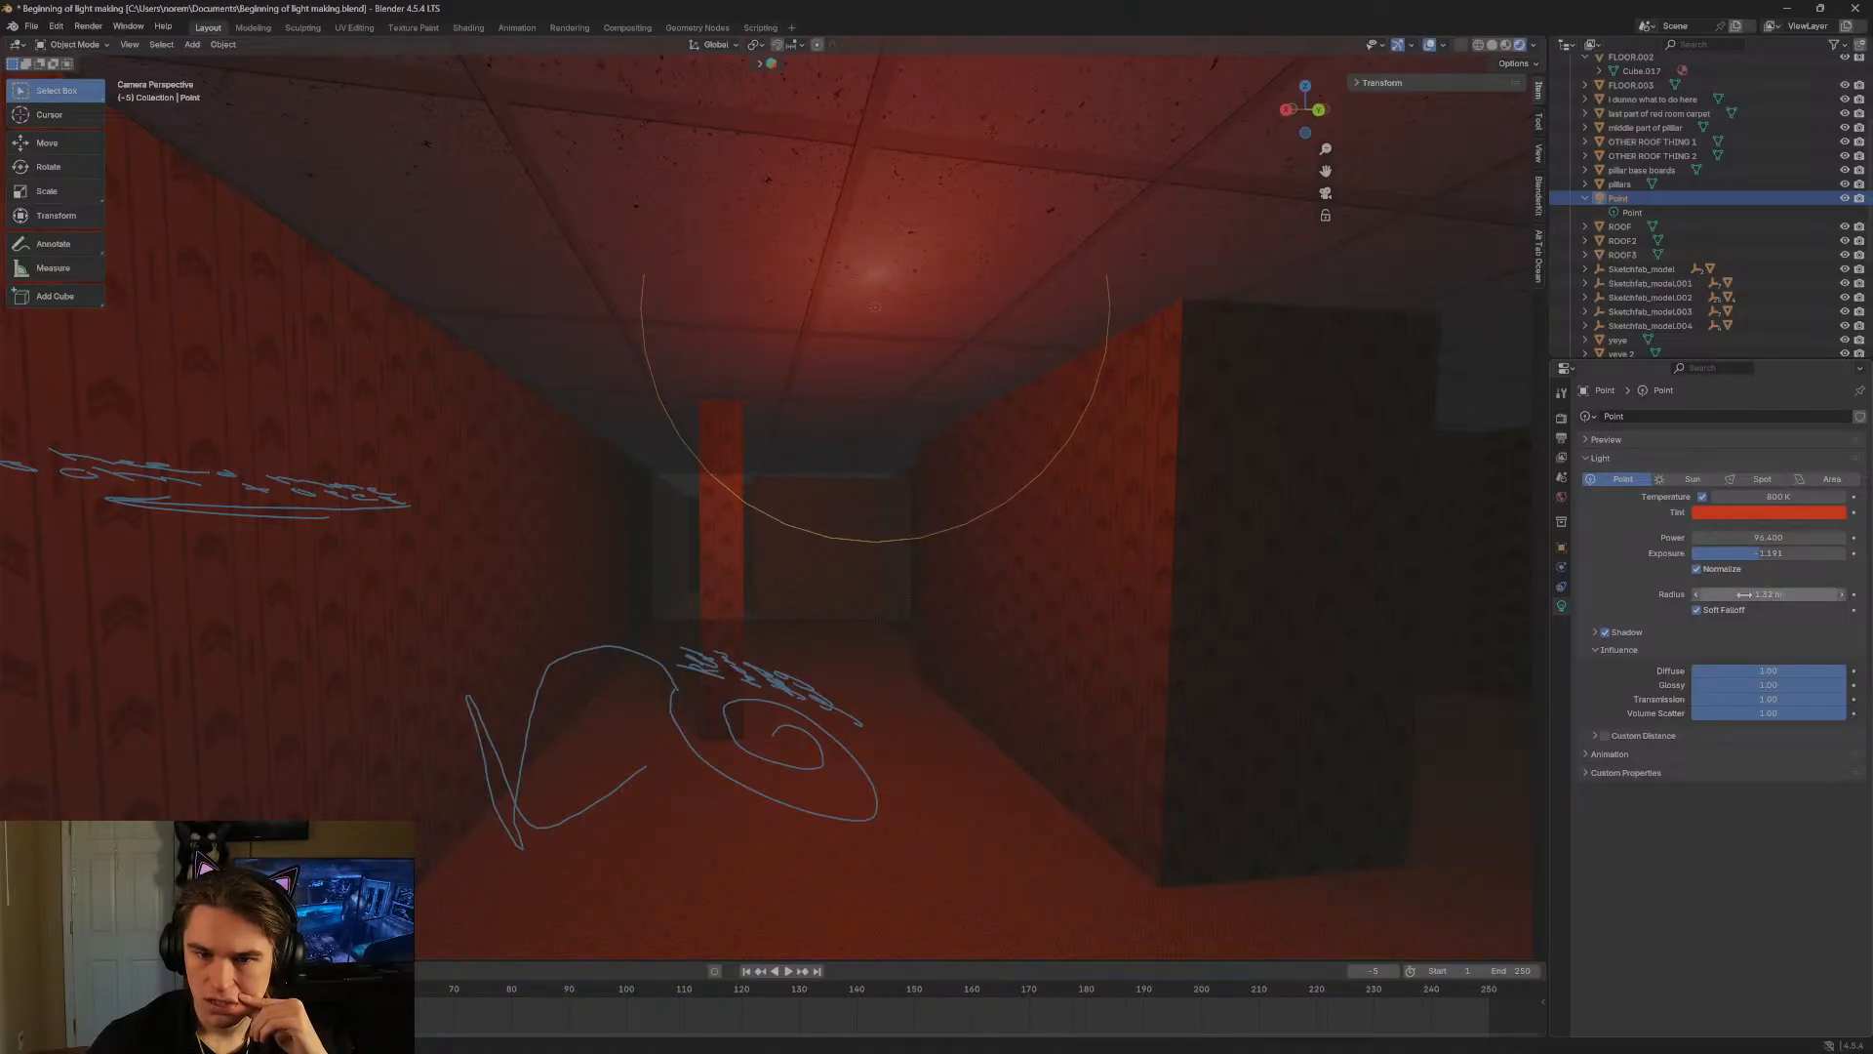
Try a color temperature of 10100 K on the point light, and set its tint back to near white.
{"action": "left_click_drag", "start_coordinate": [1744, 498], "coordinate": [1818, 497]}
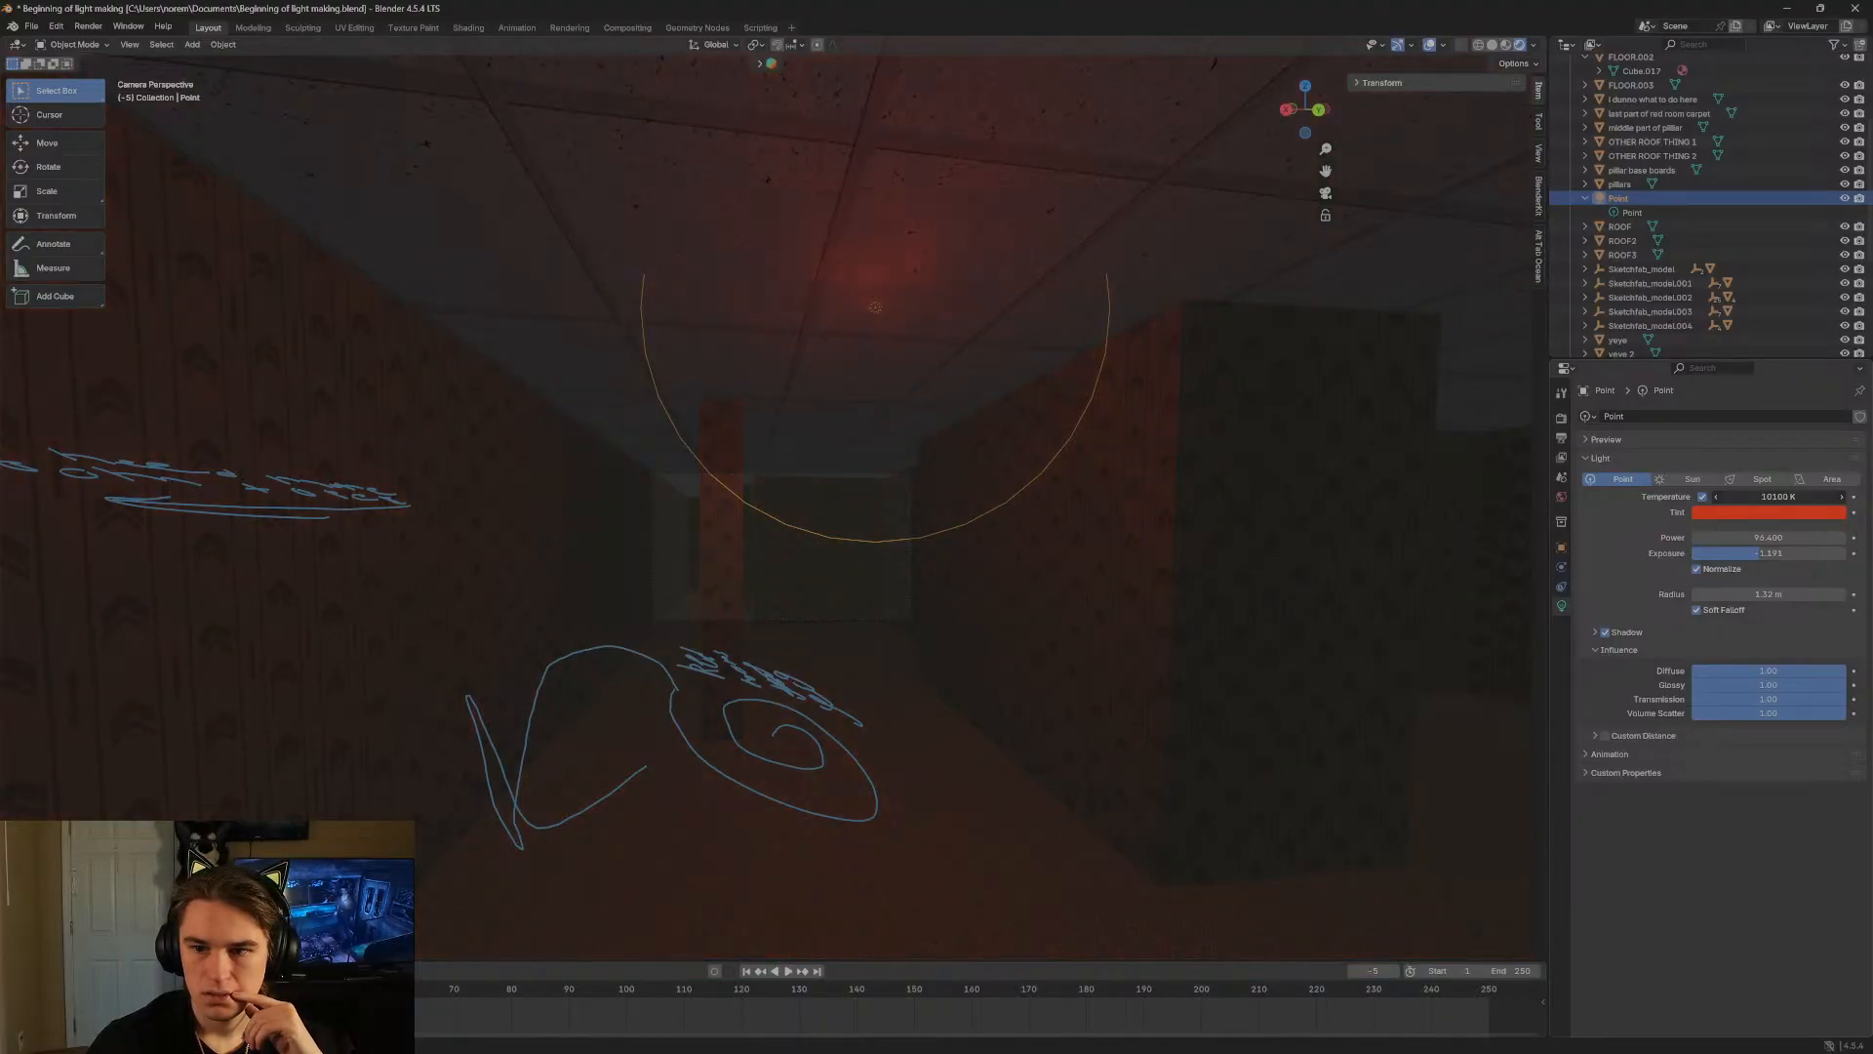
{"action": "left_click", "coordinate": [1752, 512]}
{"action": "left_click_drag", "start_coordinate": [1759, 400], "coordinate": [1768, 351]}
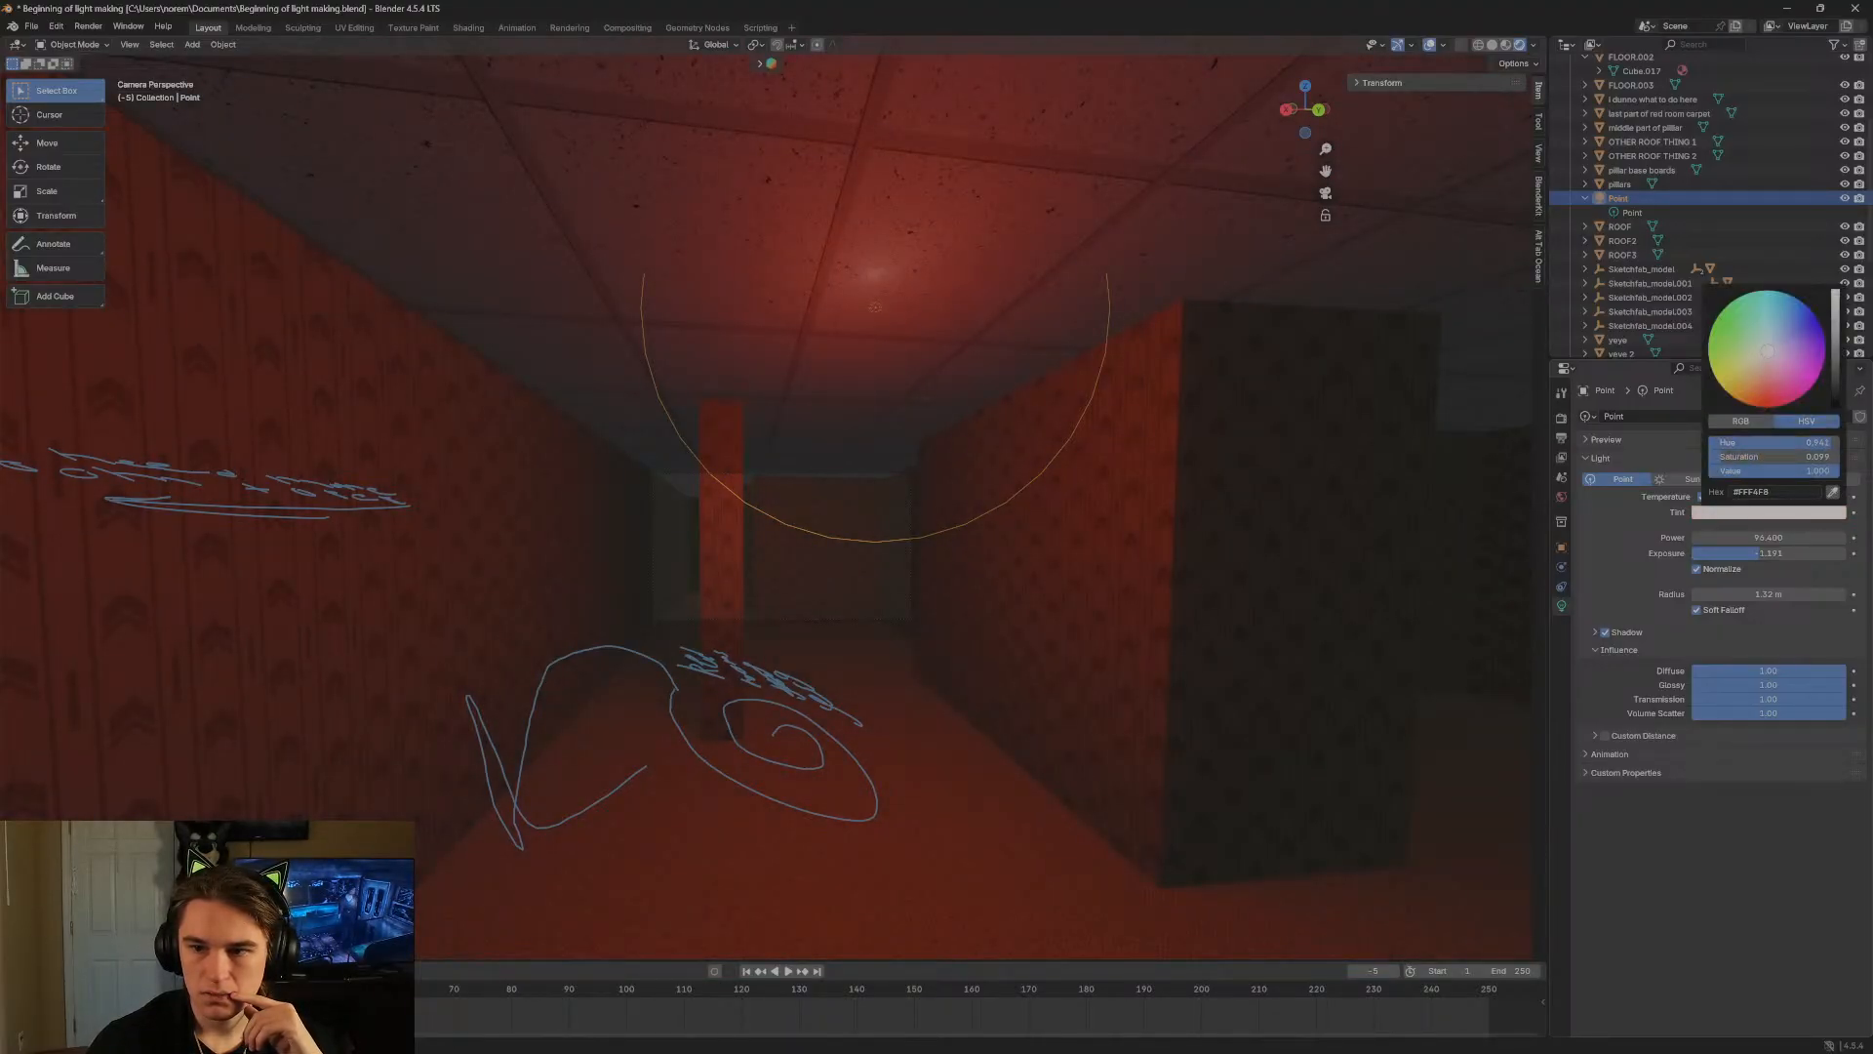
{"action": "left_click", "coordinate": [1833, 493]}
{"action": "left_click", "coordinate": [1798, 513]}
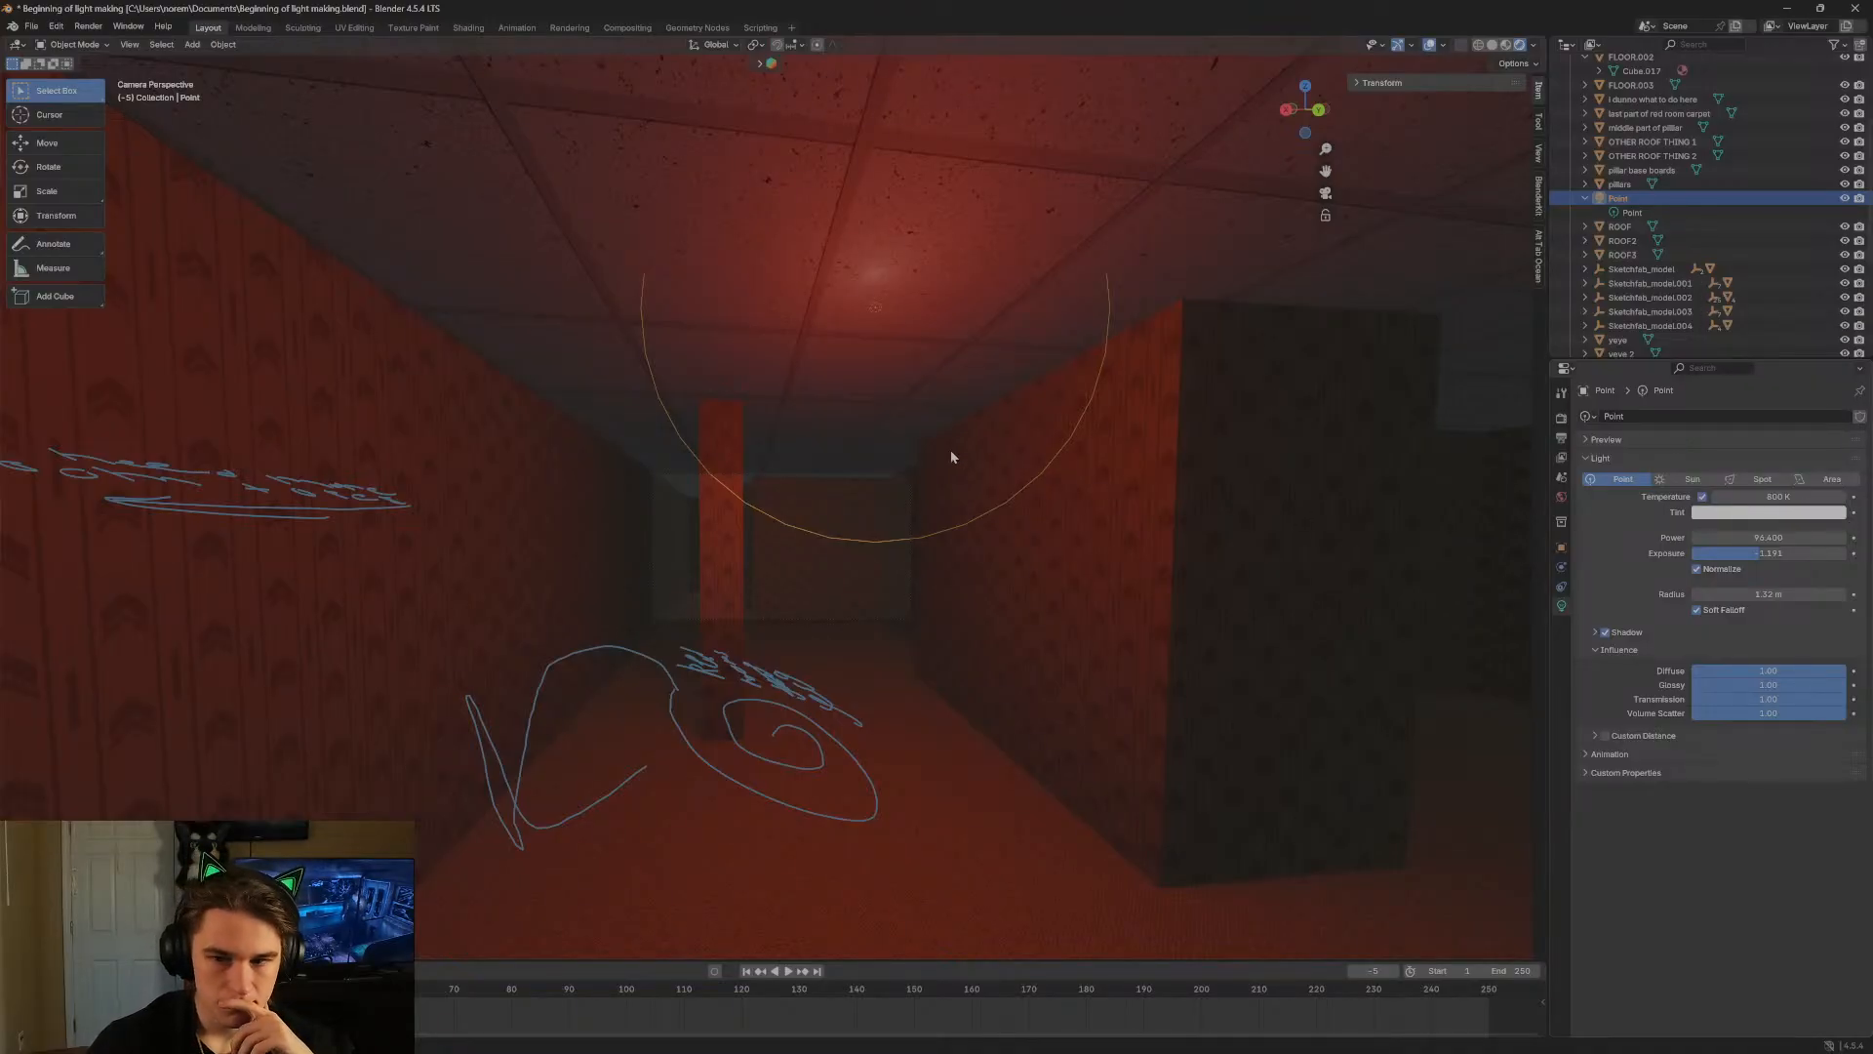
Give the point light a warm color temperature of about 2800 K and raise its power to over 400.
{"action": "left_click_drag", "start_coordinate": [1766, 497], "coordinate": [1805, 496]}
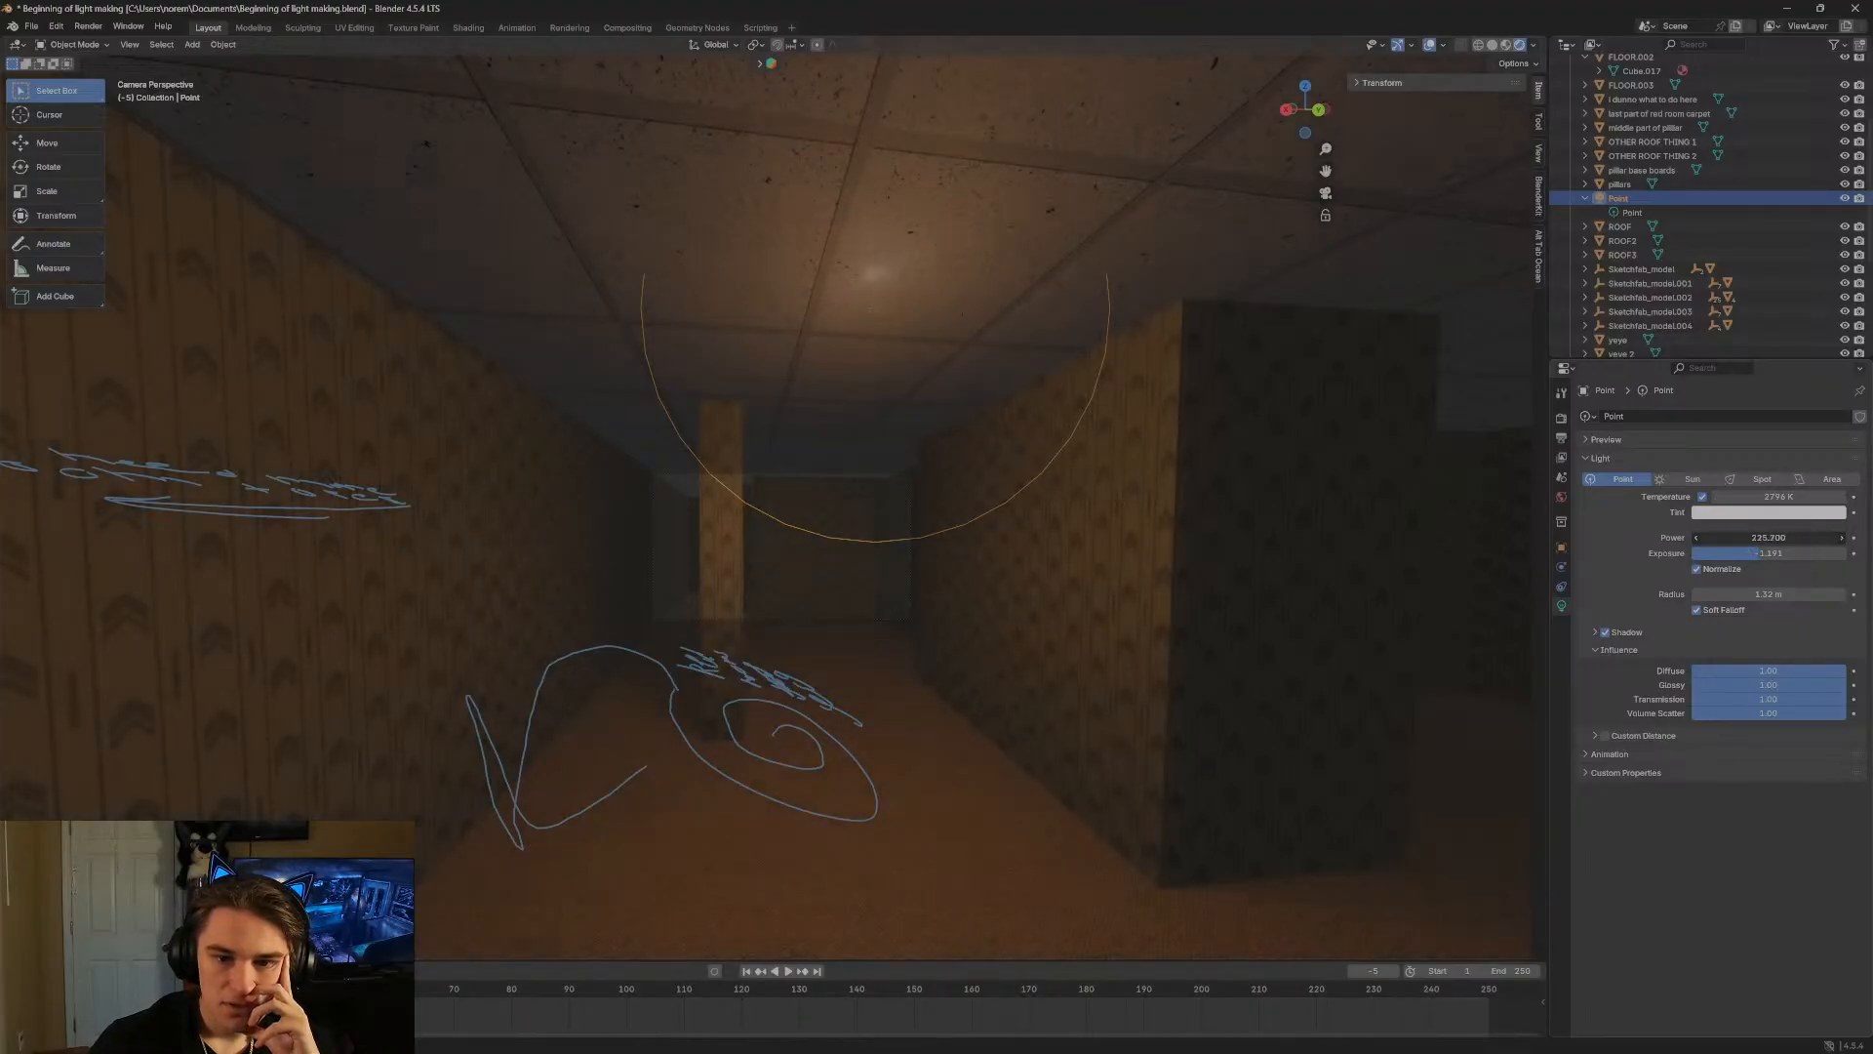
{"action": "left_click_drag", "start_coordinate": [1768, 538], "coordinate": [1825, 537]}
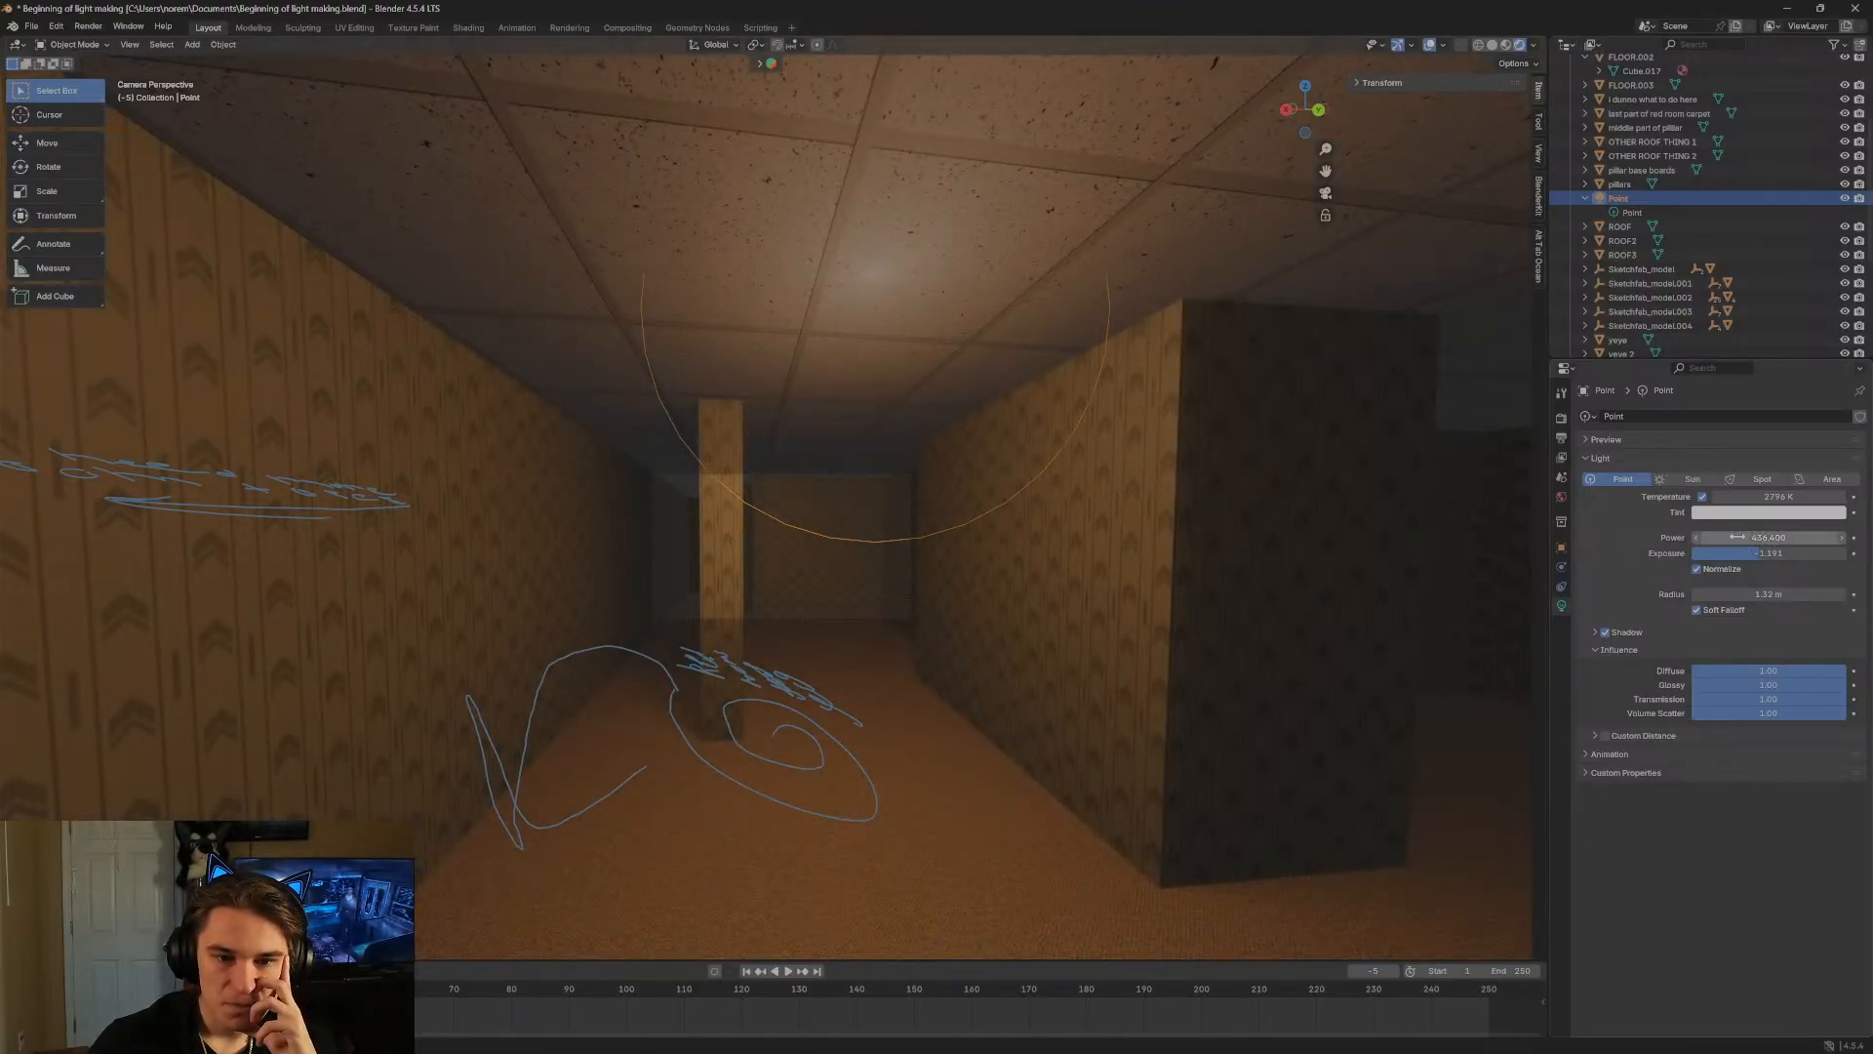
Walk through the hallway in rendered view to examine how the warm point light falls on the walls, ceiling and floor.
{"action": "key", "text": "shift+grave"}
{"action": "key", "text": "w"}
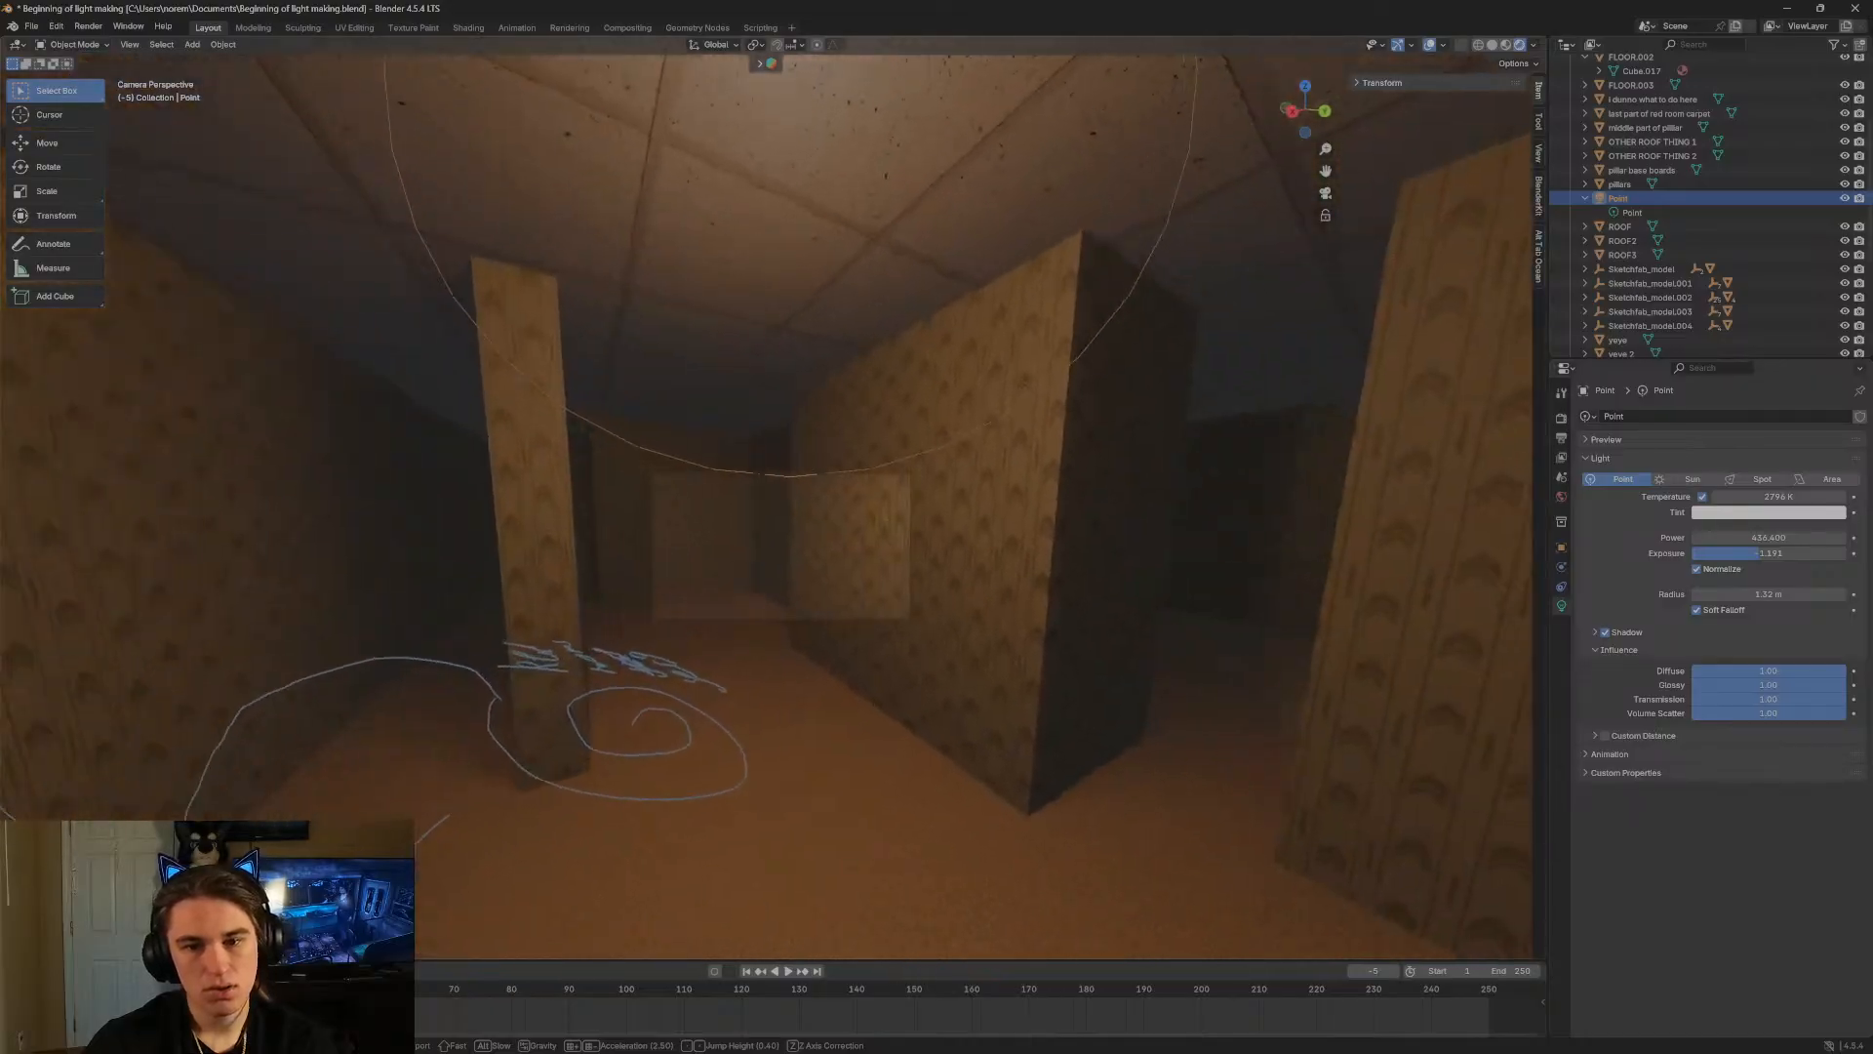
{"action": "key", "text": "w"}
{"action": "key", "text": "d"}
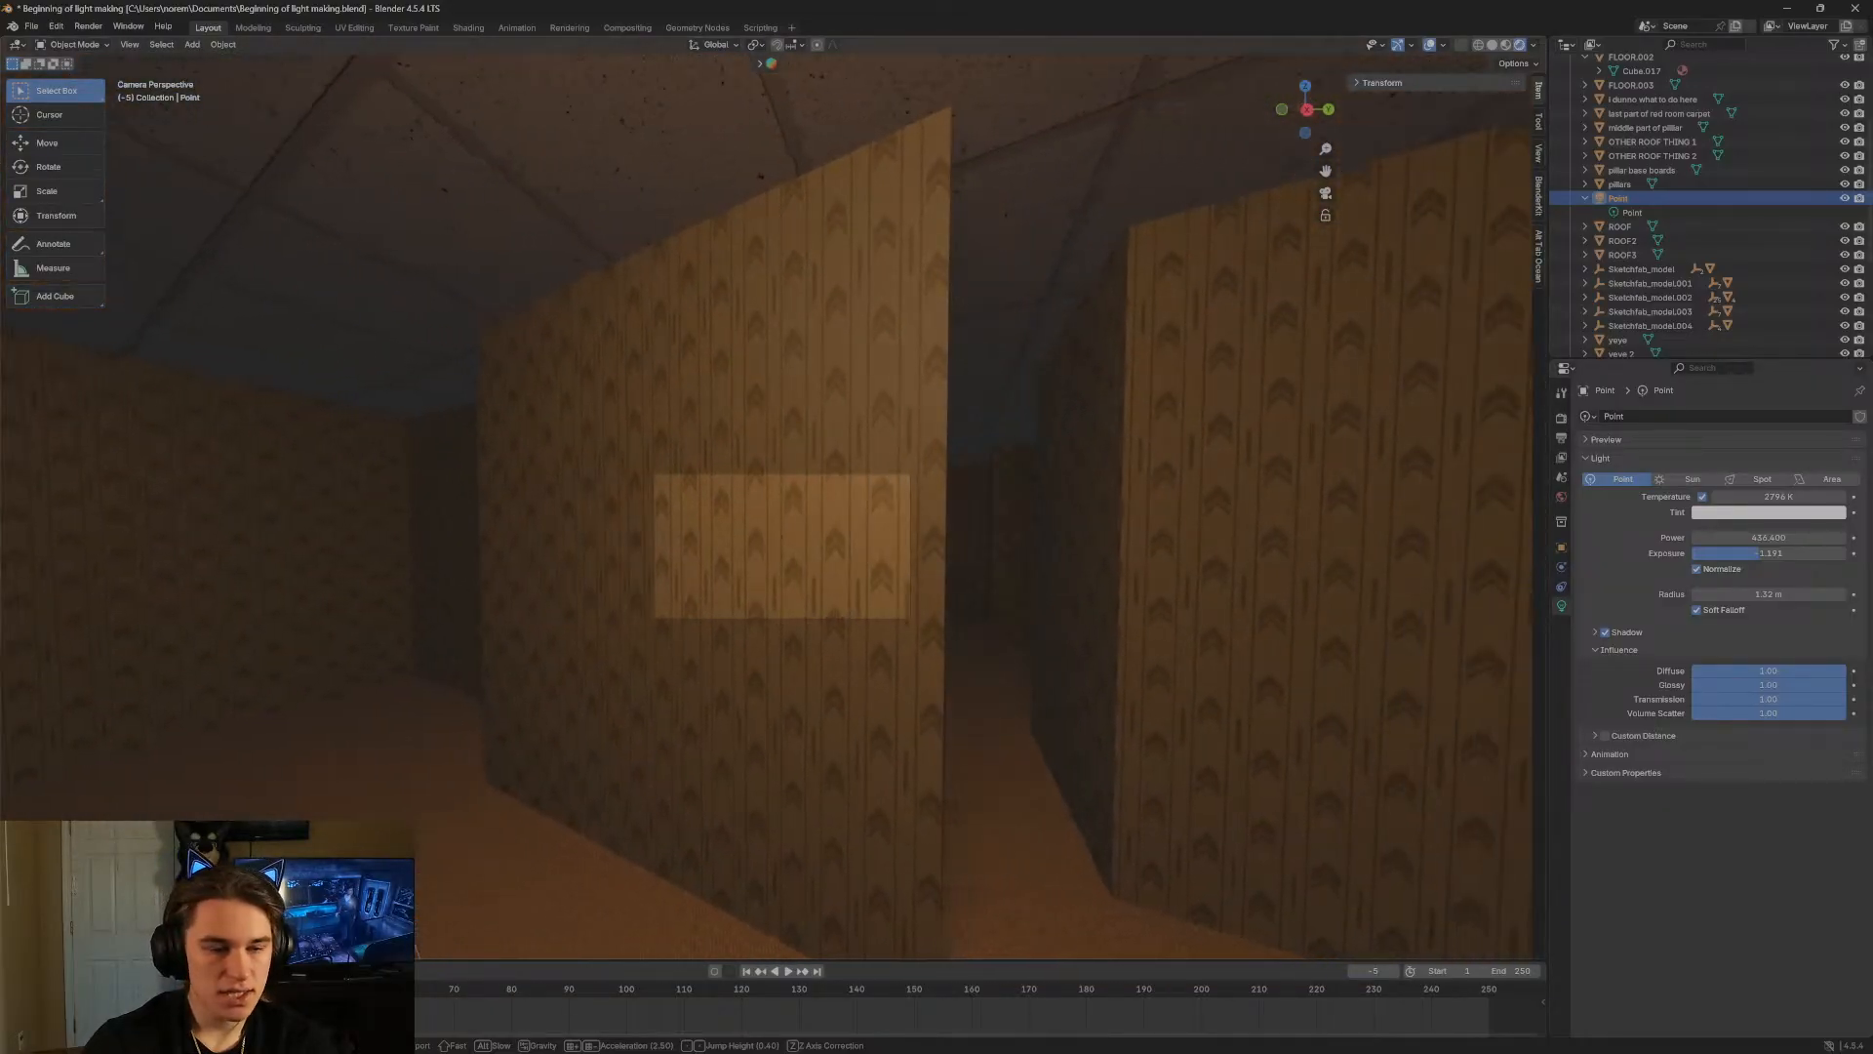
{"action": "key", "text": "s"}
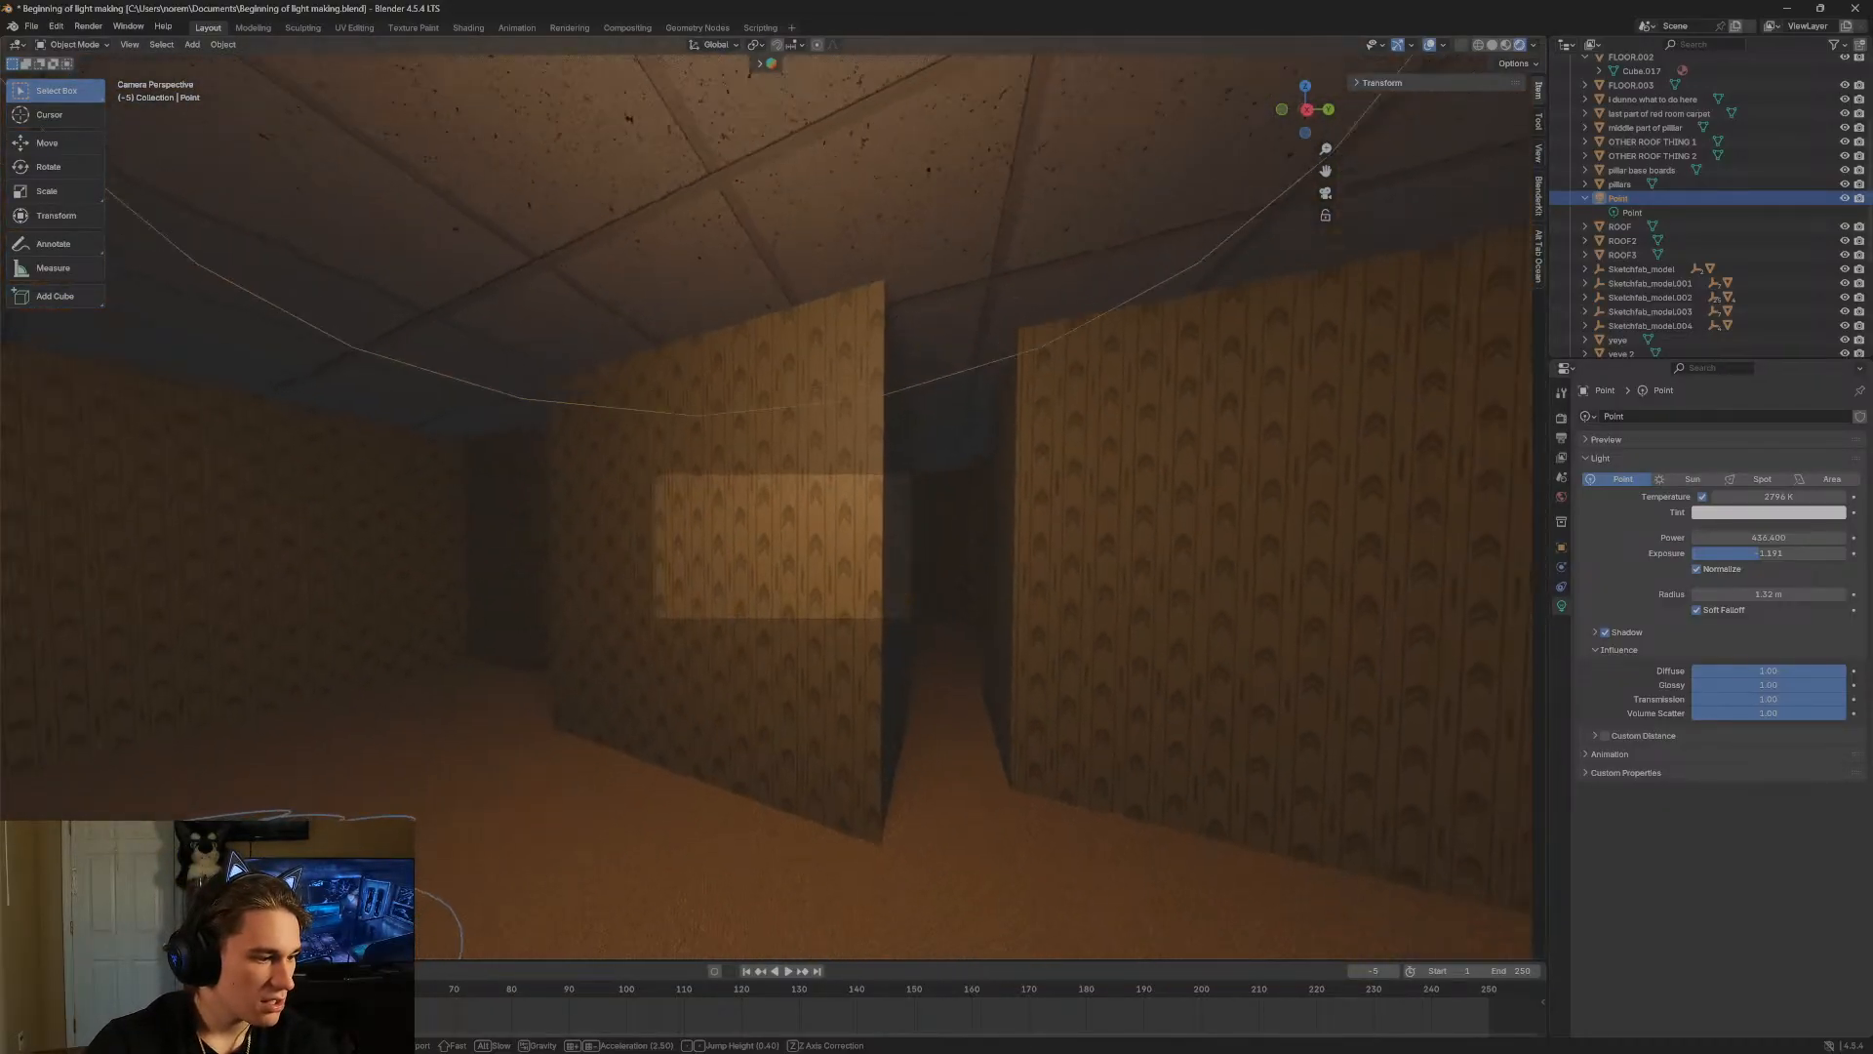
{"action": "key", "text": "w"}
{"action": "key", "text": "s"}
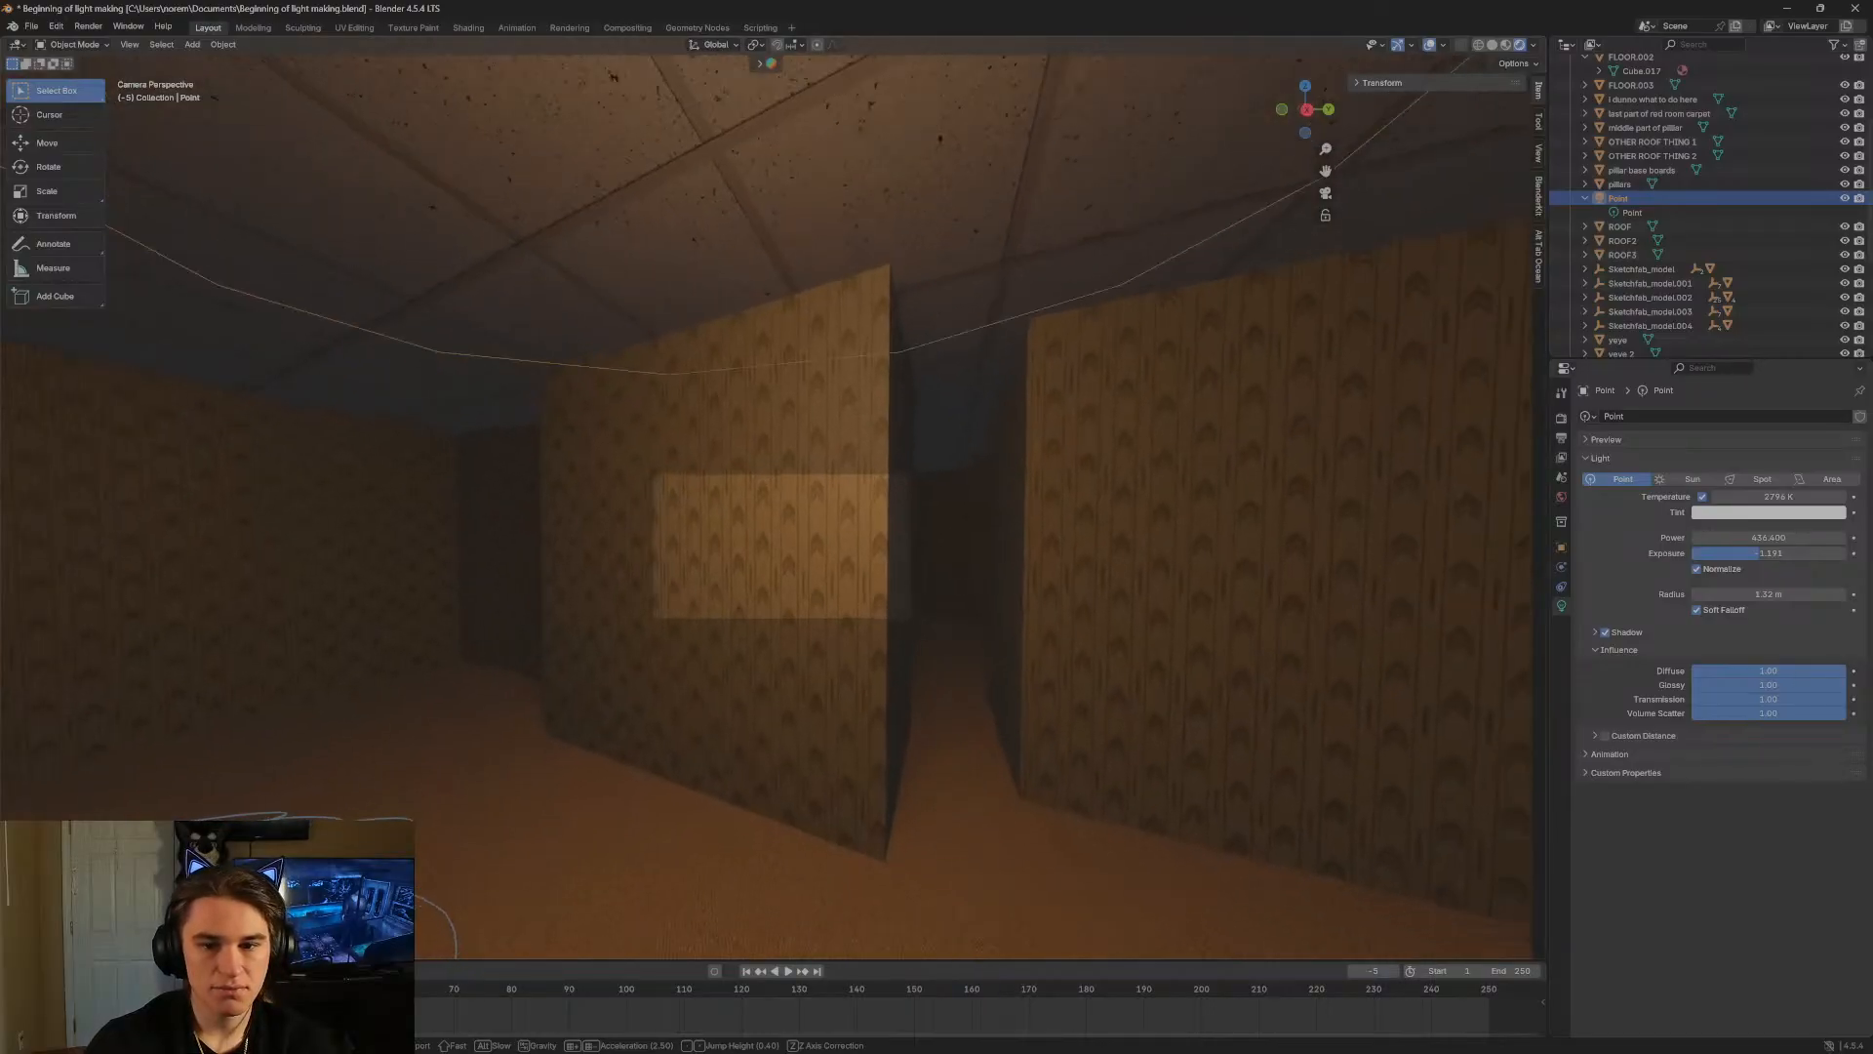
{"action": "key", "text": "d"}
{"action": "key", "text": "w"}
{"action": "key", "text": "d"}
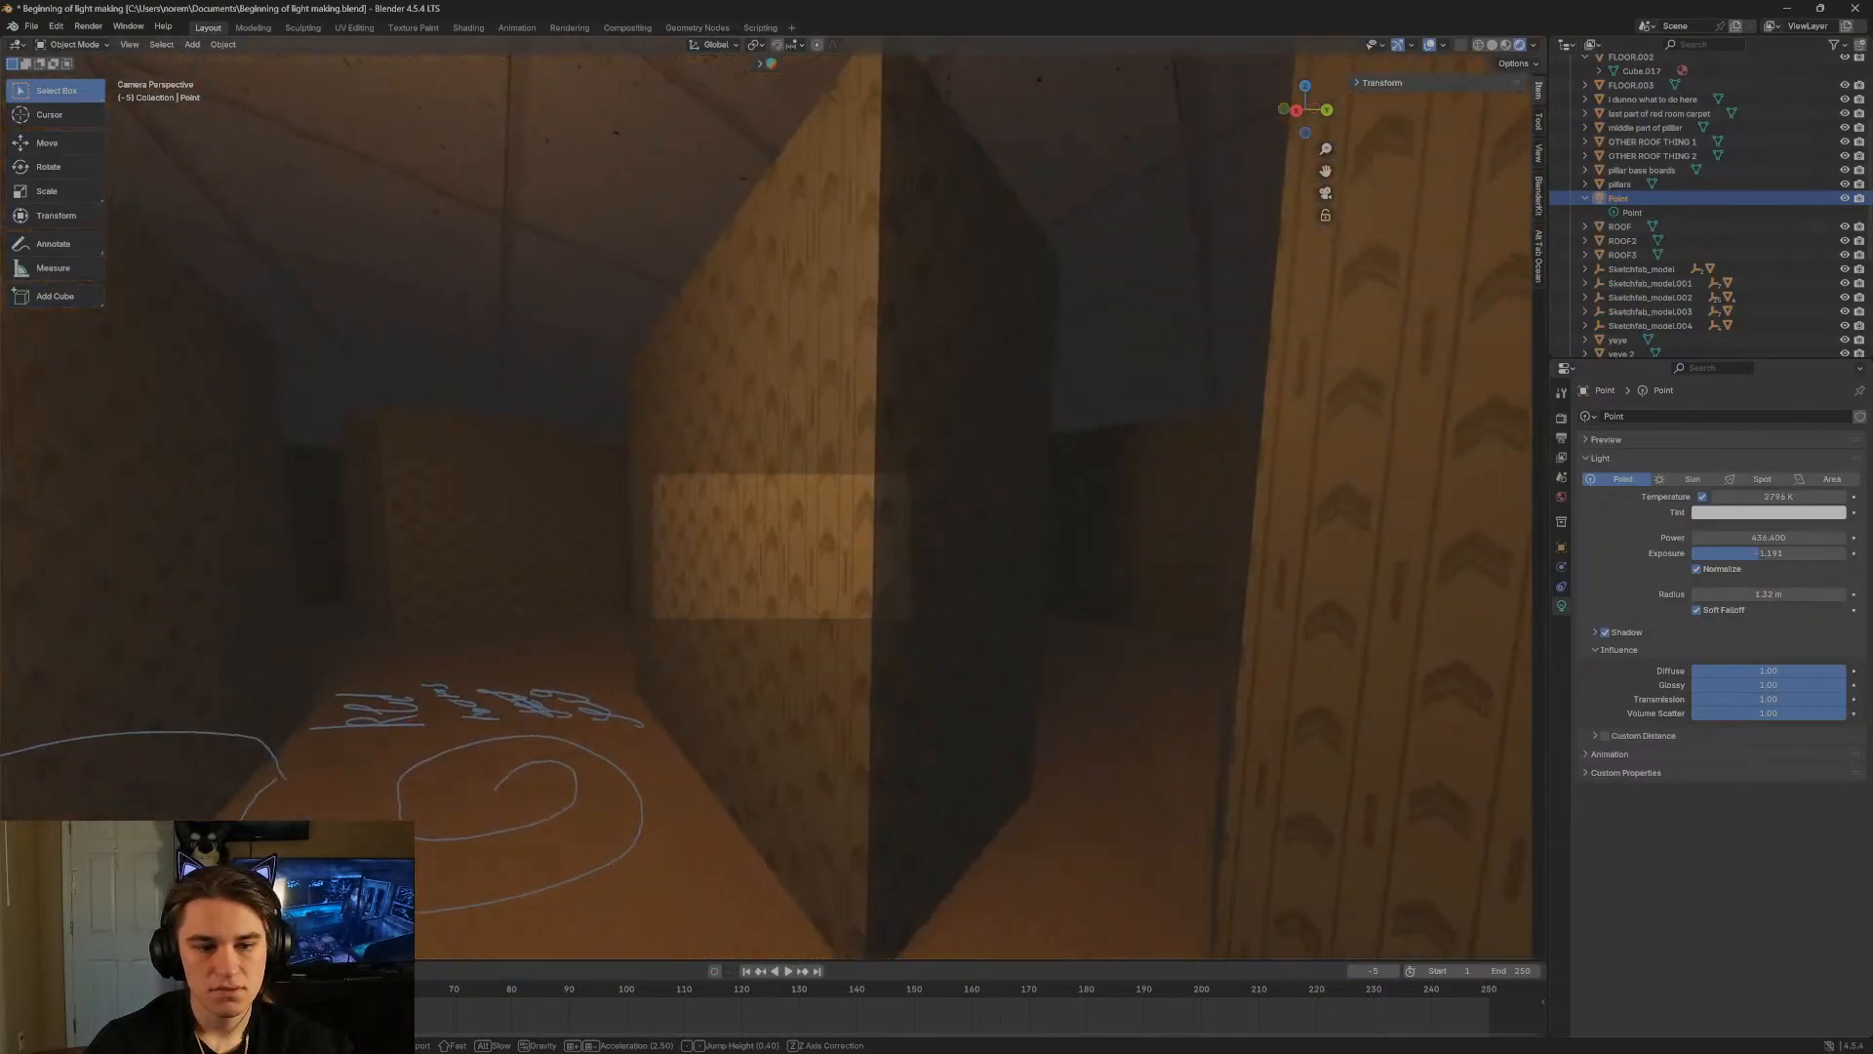
{"action": "key", "text": "s"}
{"action": "key", "text": "a"}
{"action": "key", "text": "d"}
{"action": "key", "text": "w"}
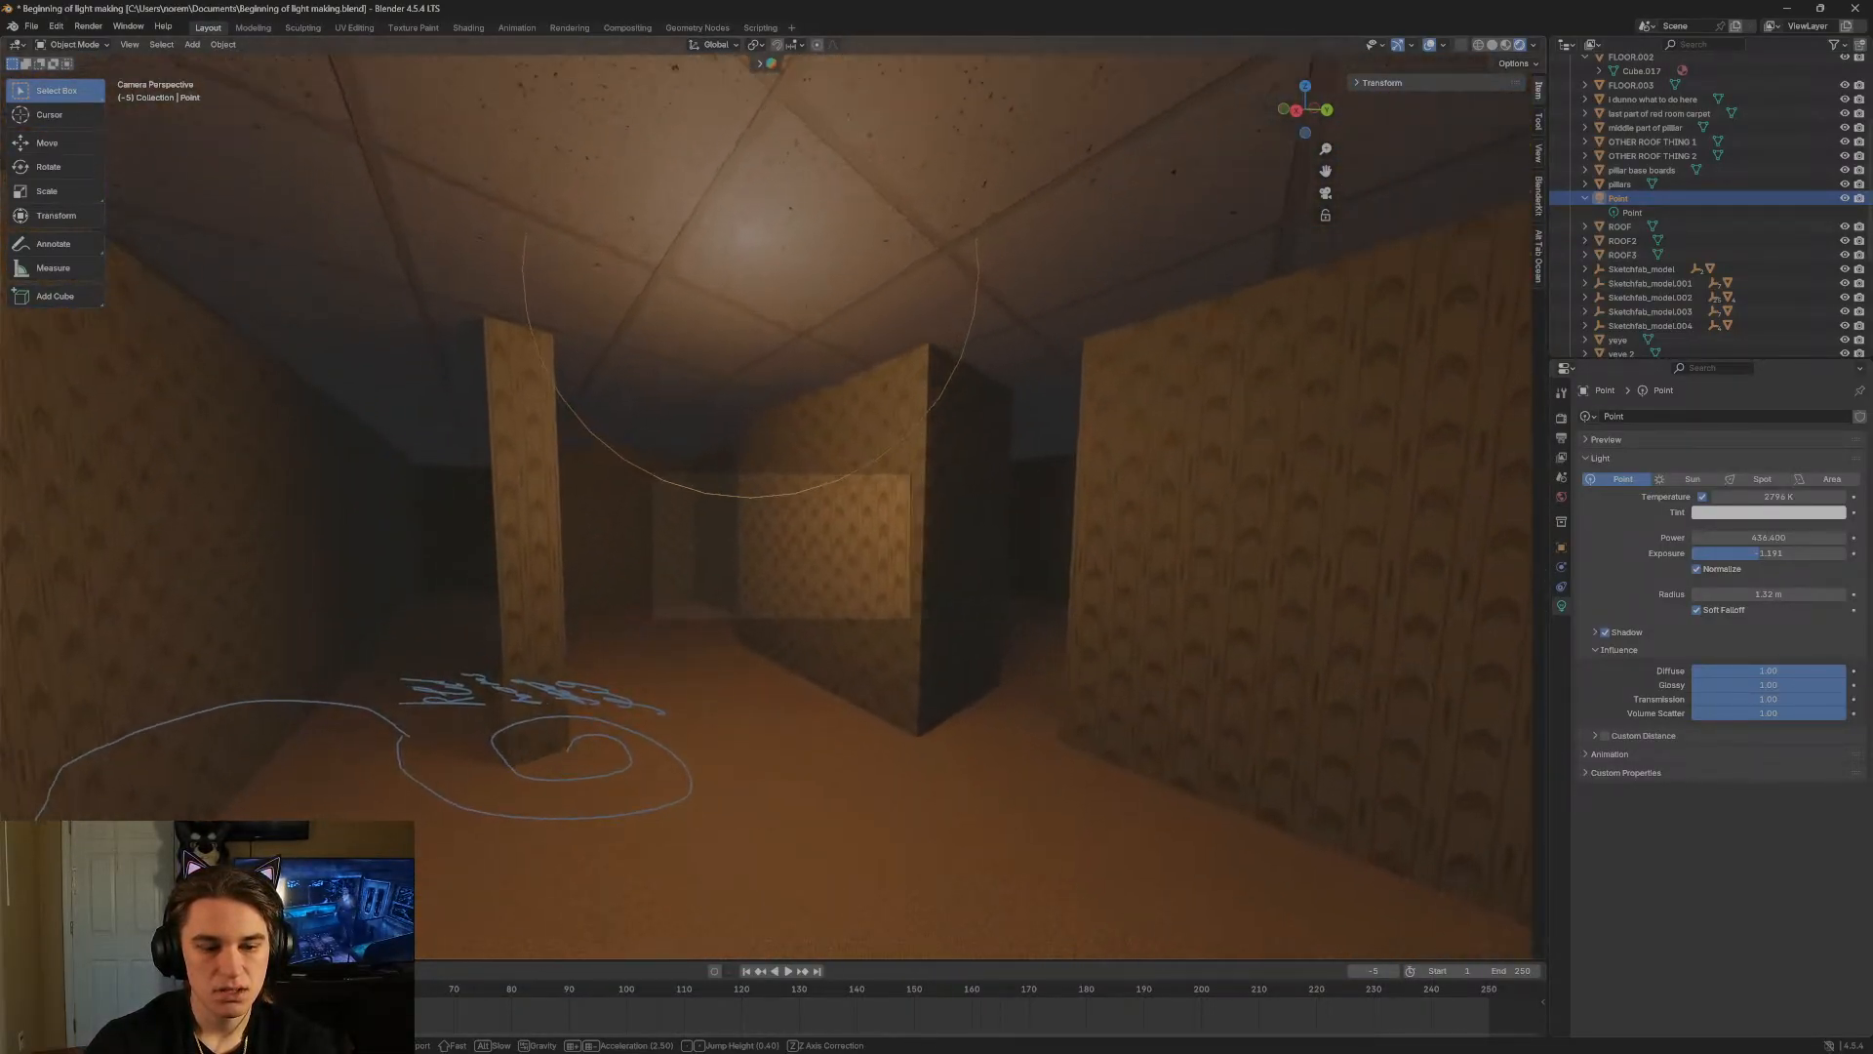
{"action": "key", "text": "s"}
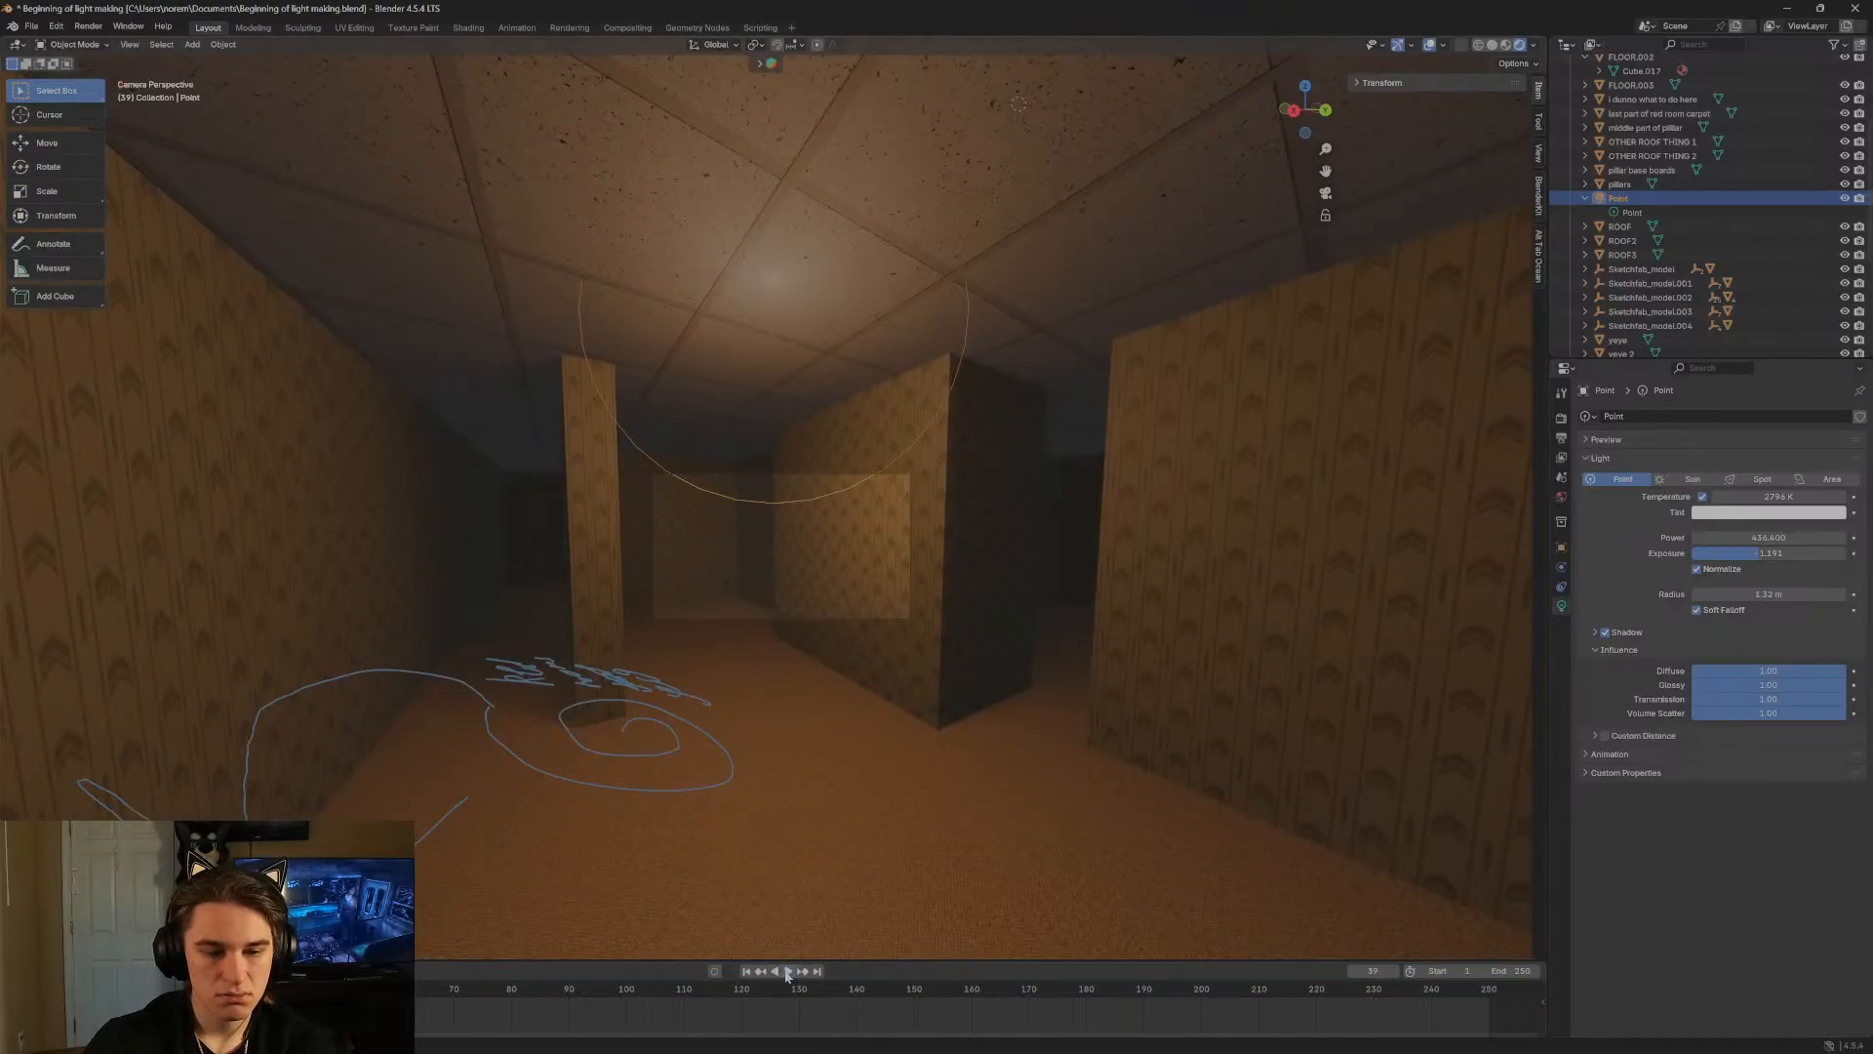
Duplicate the warm ceiling point light and place the copy about 1.5 m away, lower down near the gap between the wallpapered walls.
{"action": "key", "text": "shift+grave"}
{"action": "key", "text": "w"}
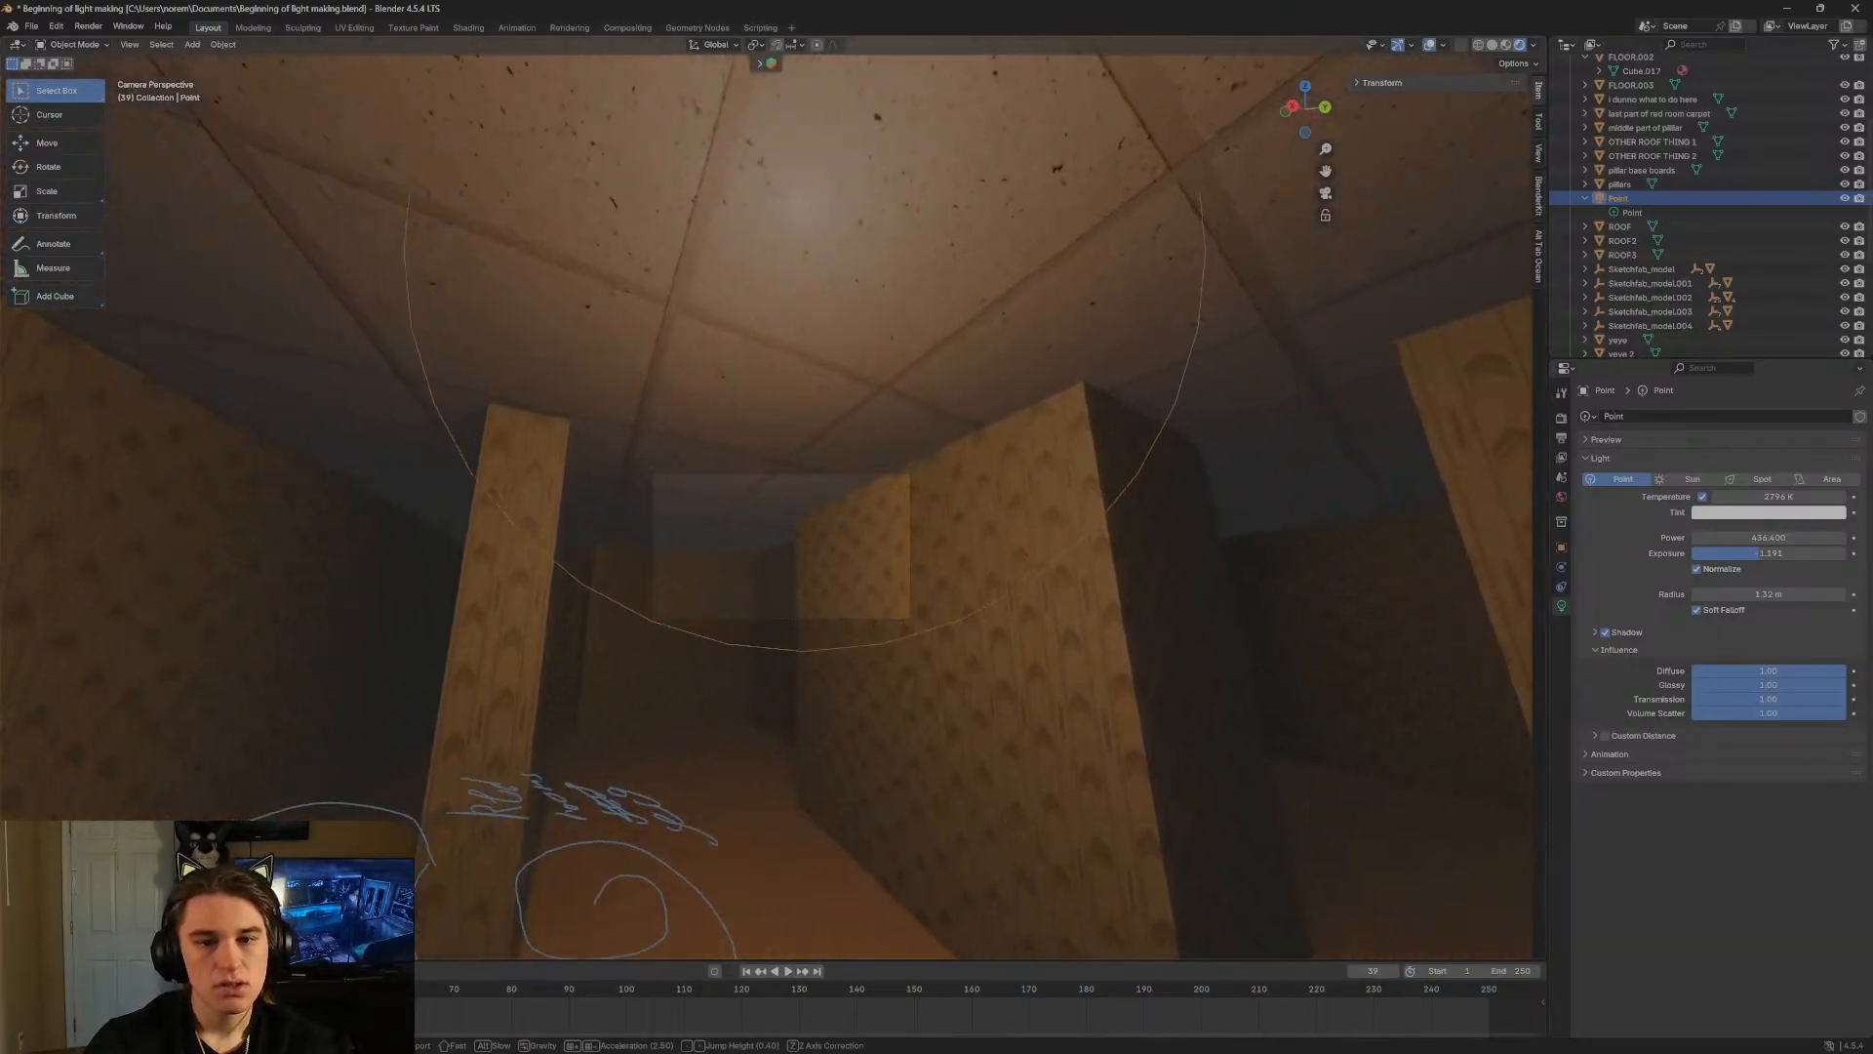
{"action": "key", "text": "s"}
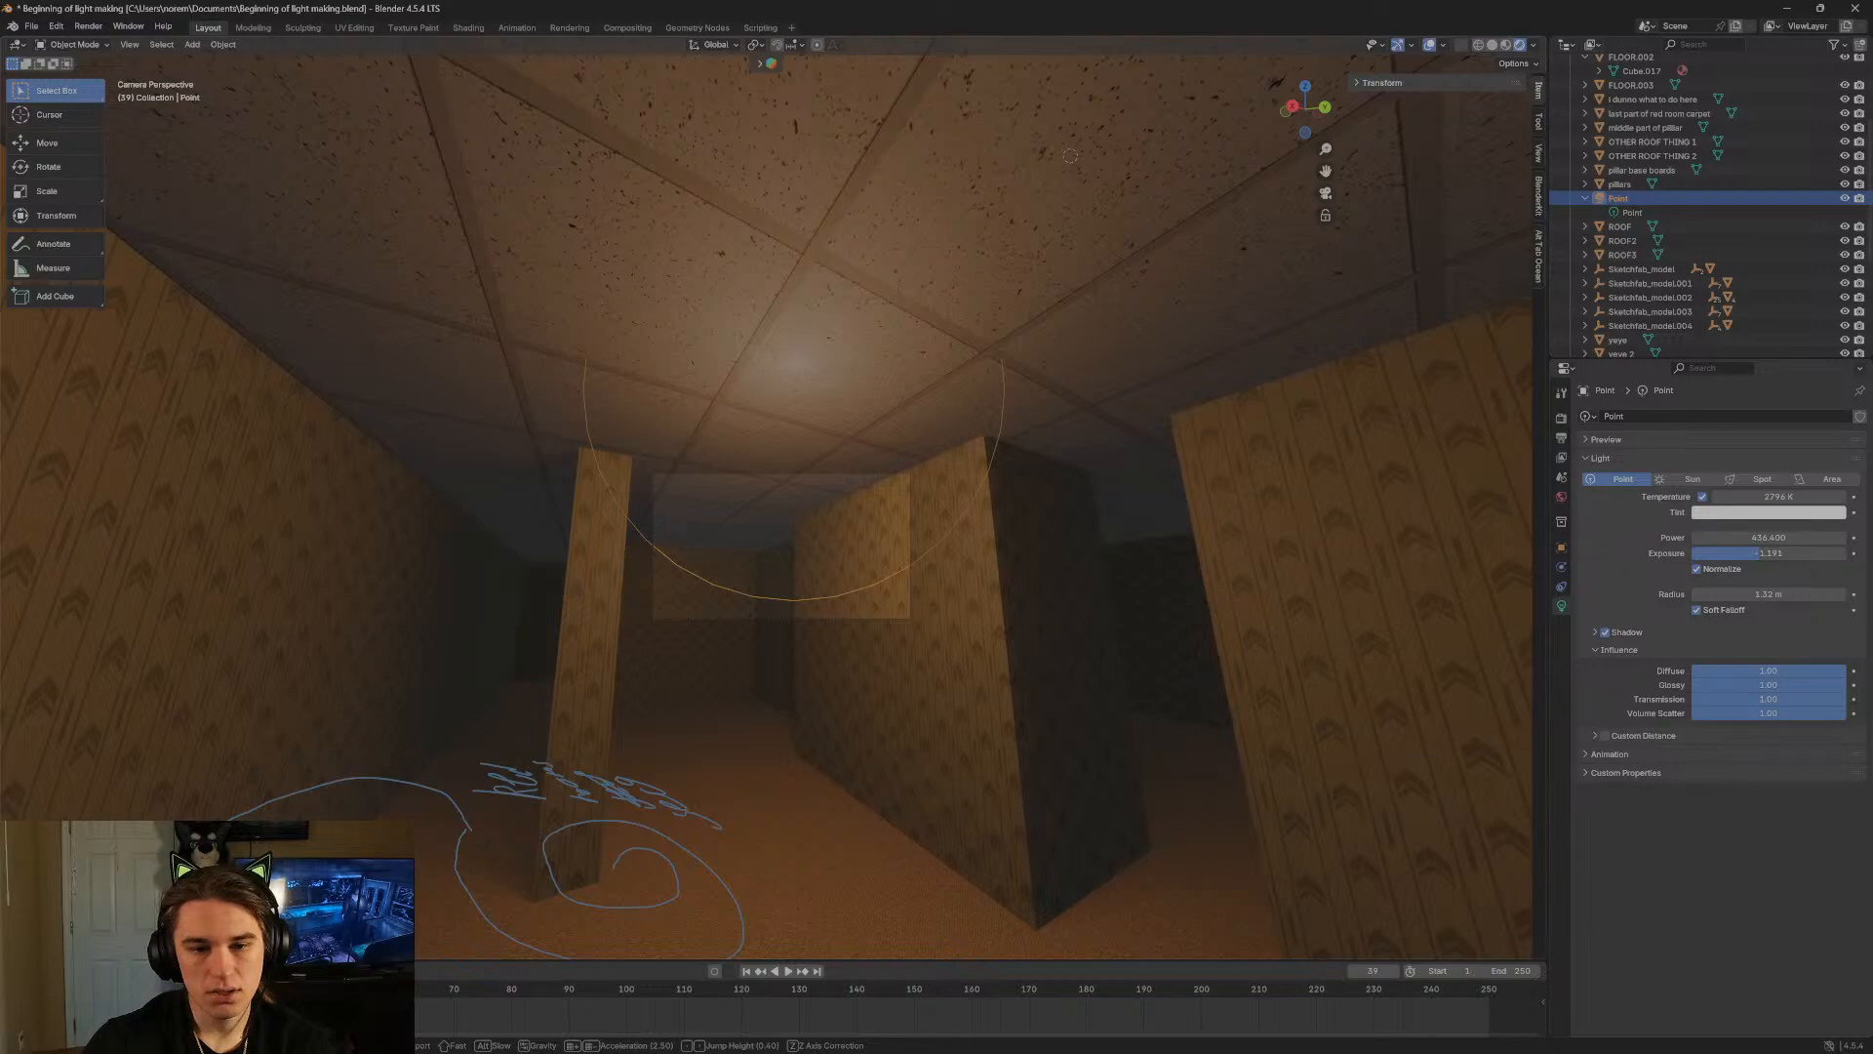
{"action": "key", "text": "w"}
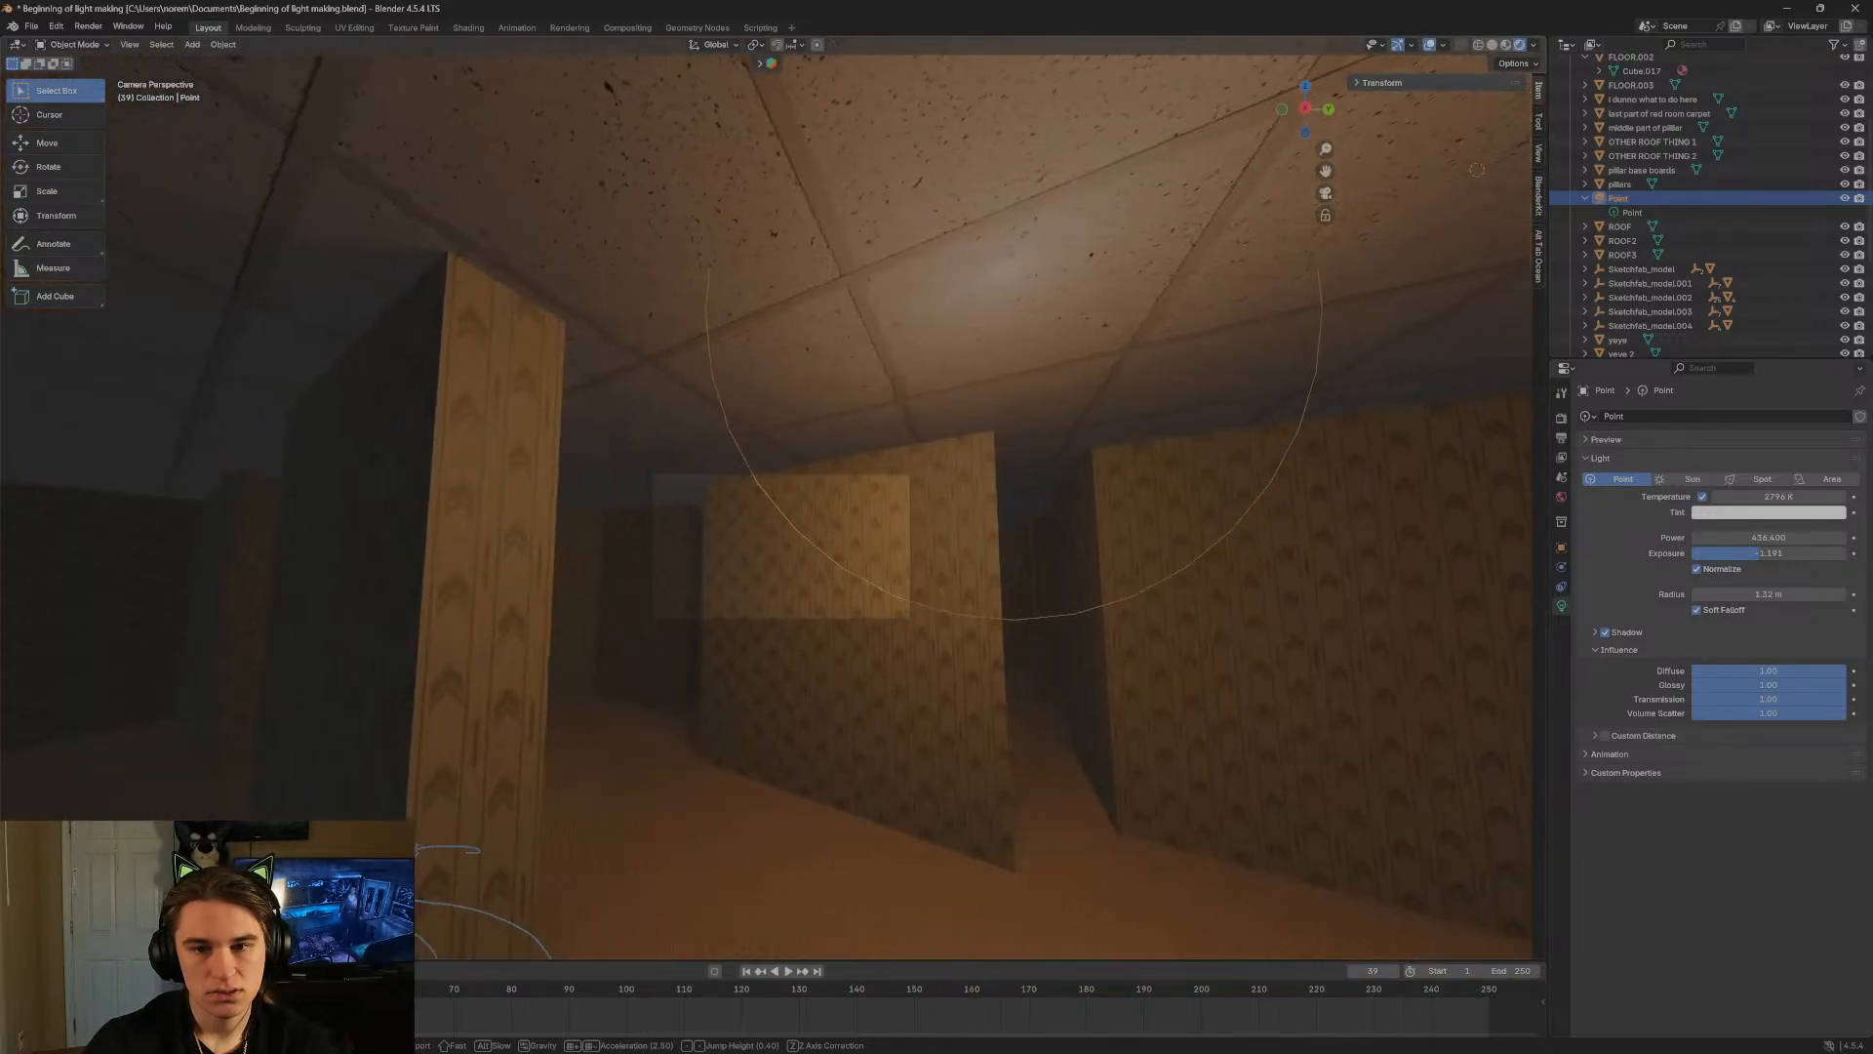
{"action": "key", "text": "d"}
{"action": "left_click", "coordinate": [772, 329]}
{"action": "key", "text": "shift+d"}
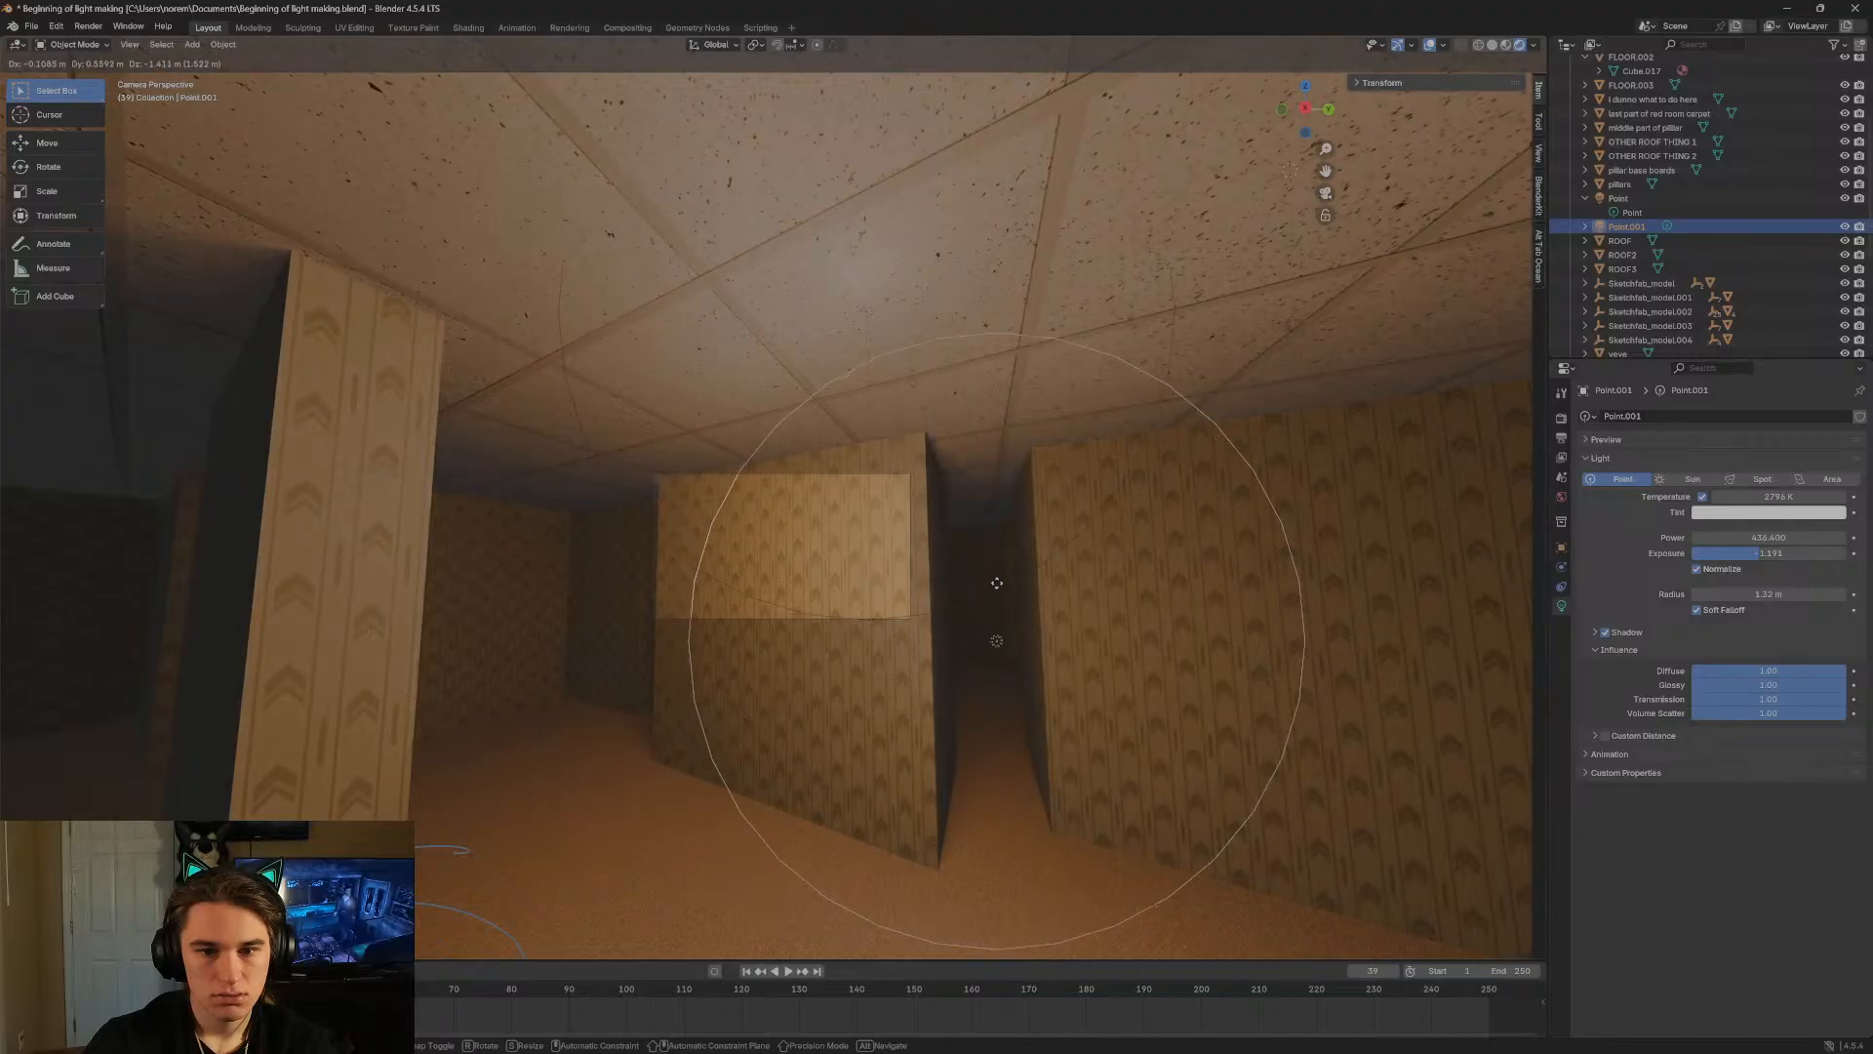
{"action": "left_click", "coordinate": [985, 592]}
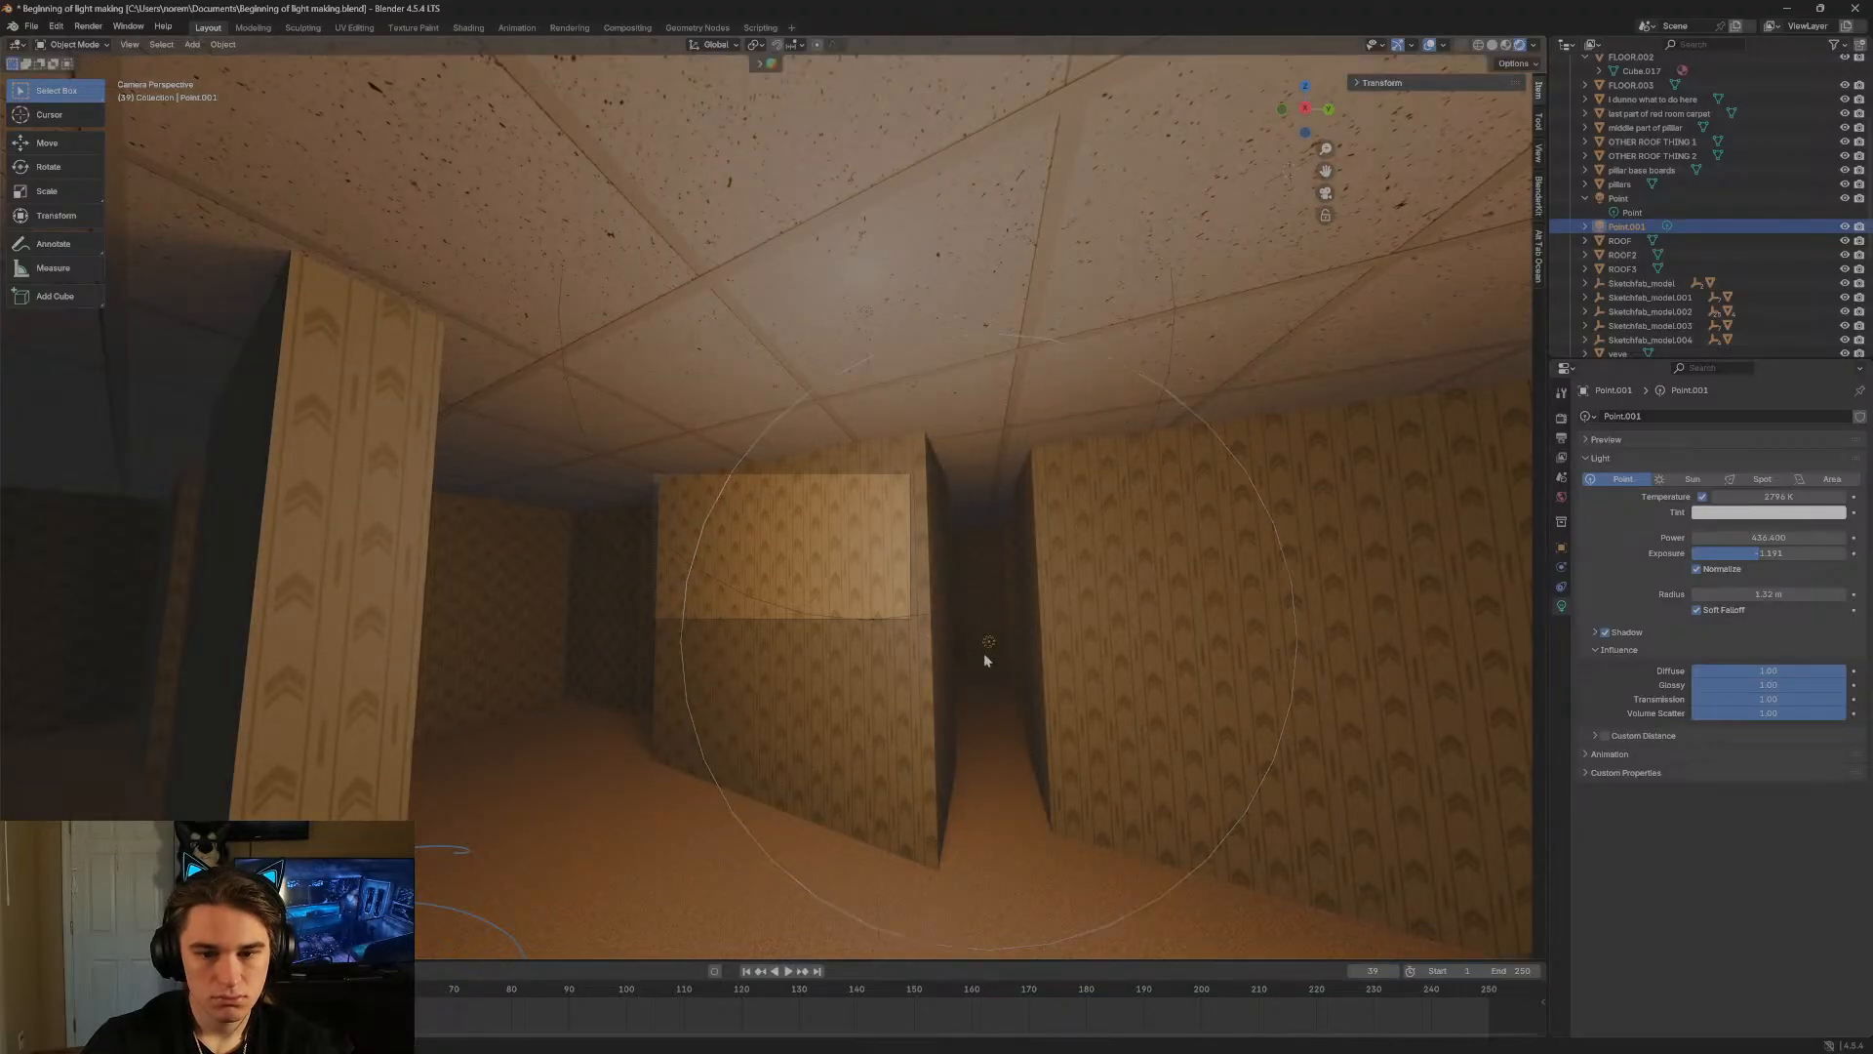
Move the duplicated point light about 2.2 m, up toward the ceiling by the gap between the wall block and the neighboring wall.
{"action": "key", "text": "shift+grave"}
{"action": "key", "text": "w"}
{"action": "key", "text": "d"}
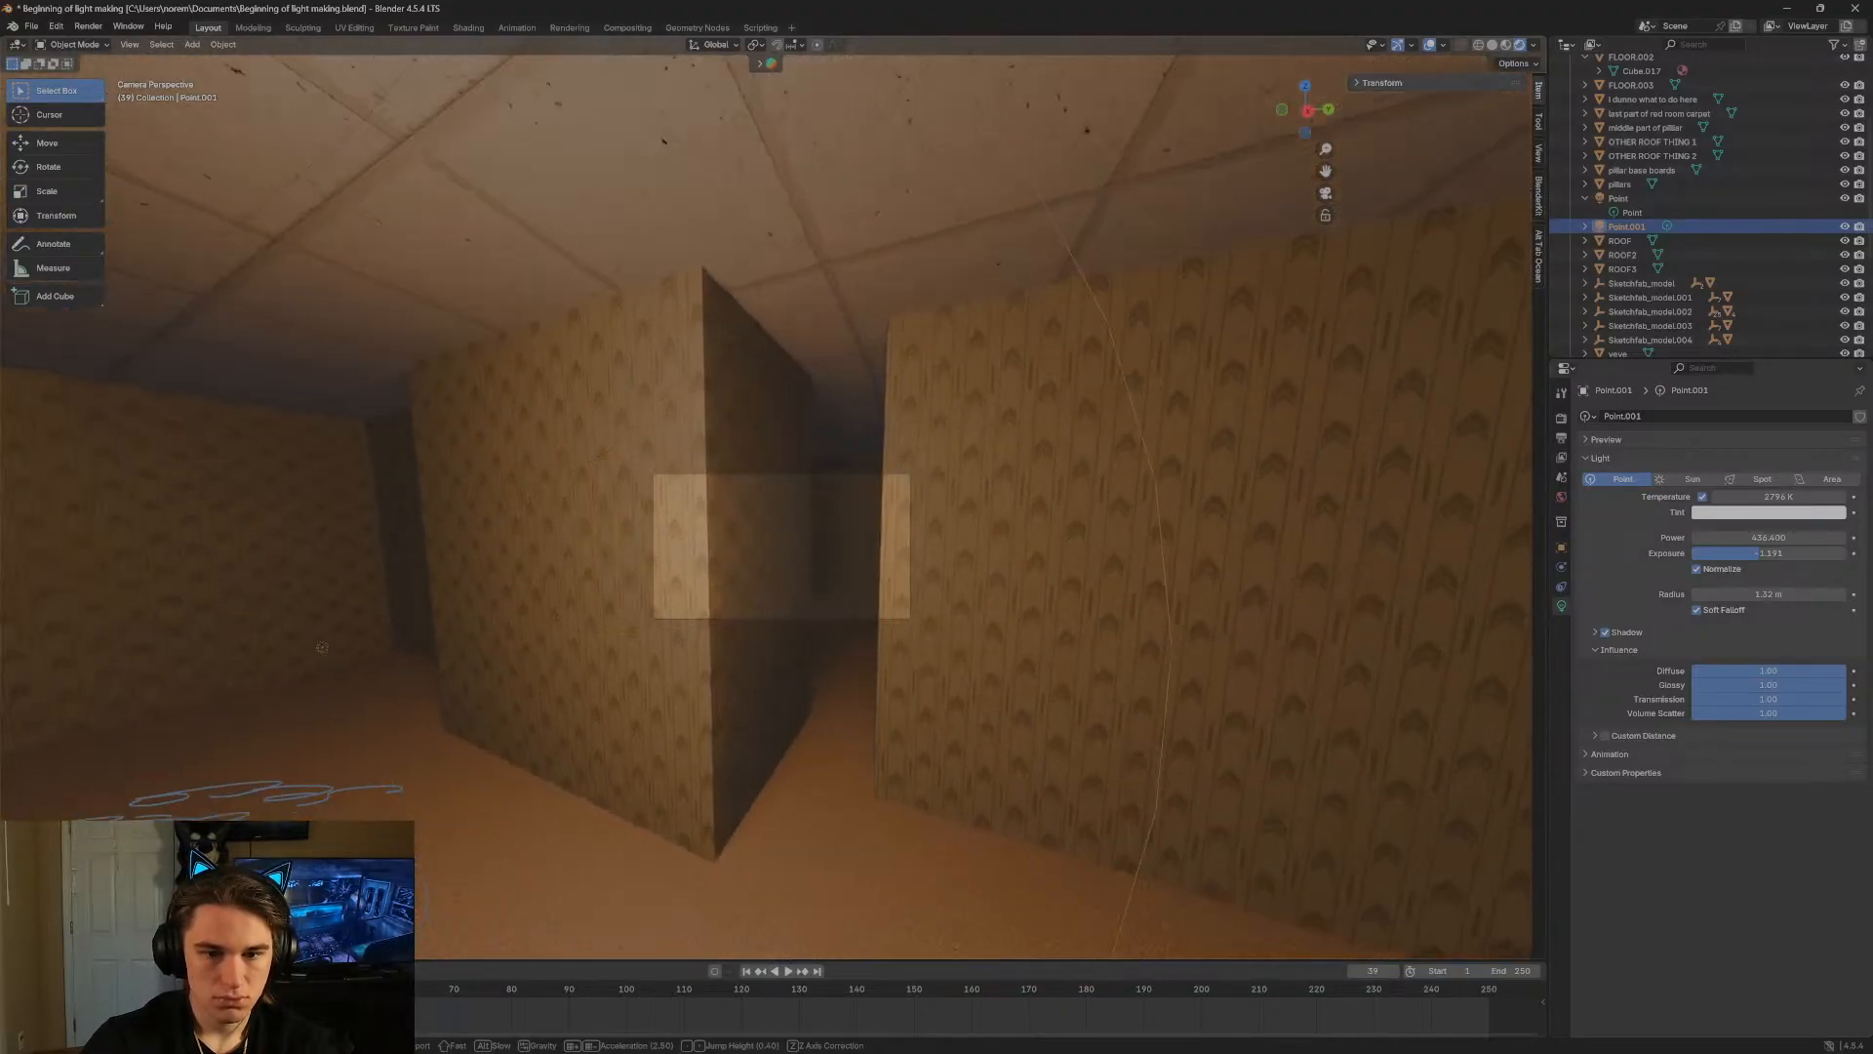
{"action": "key", "text": "s"}
{"action": "left_click", "coordinate": [993, 652]}
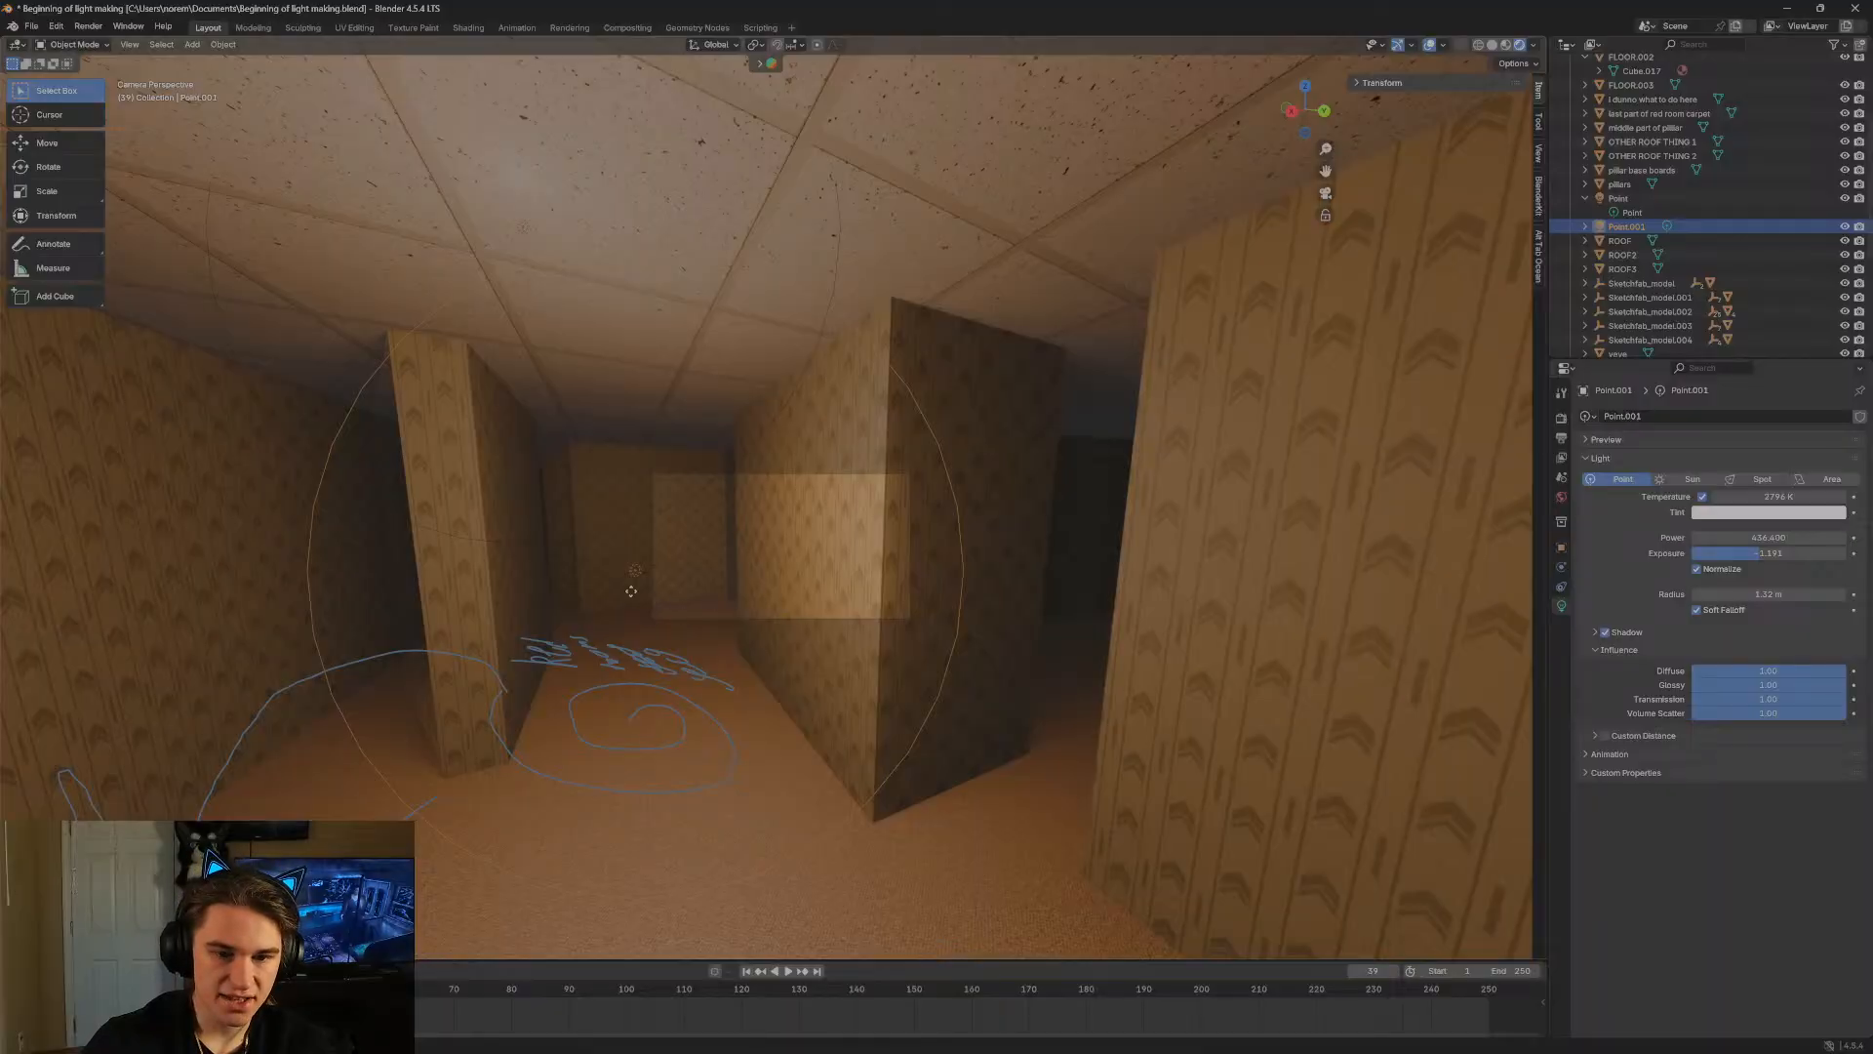
{"action": "key", "text": "g"}
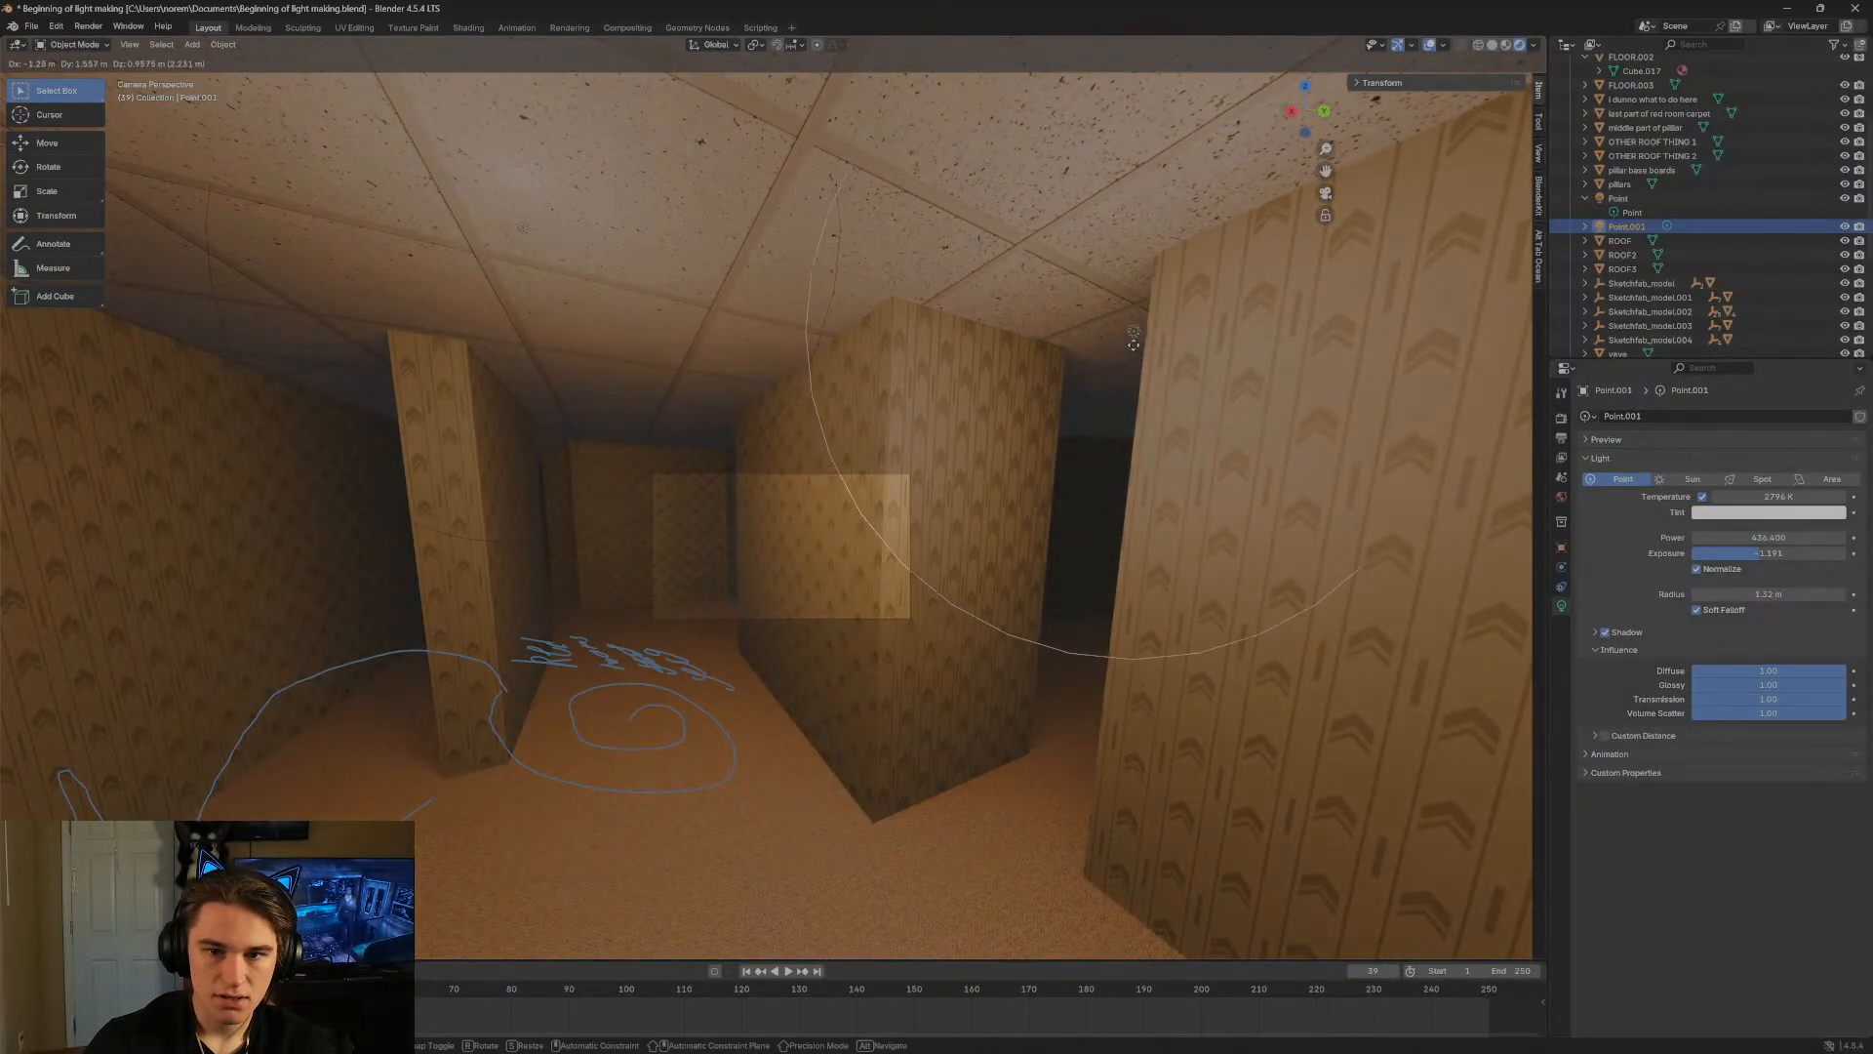
{"action": "left_click", "coordinate": [1133, 343]}
Move the duplicated point light about 4.5 m into the dark room beyond the hallway, just under its ceiling.
{"action": "key", "text": "shift+grave"}
{"action": "key", "text": "w"}
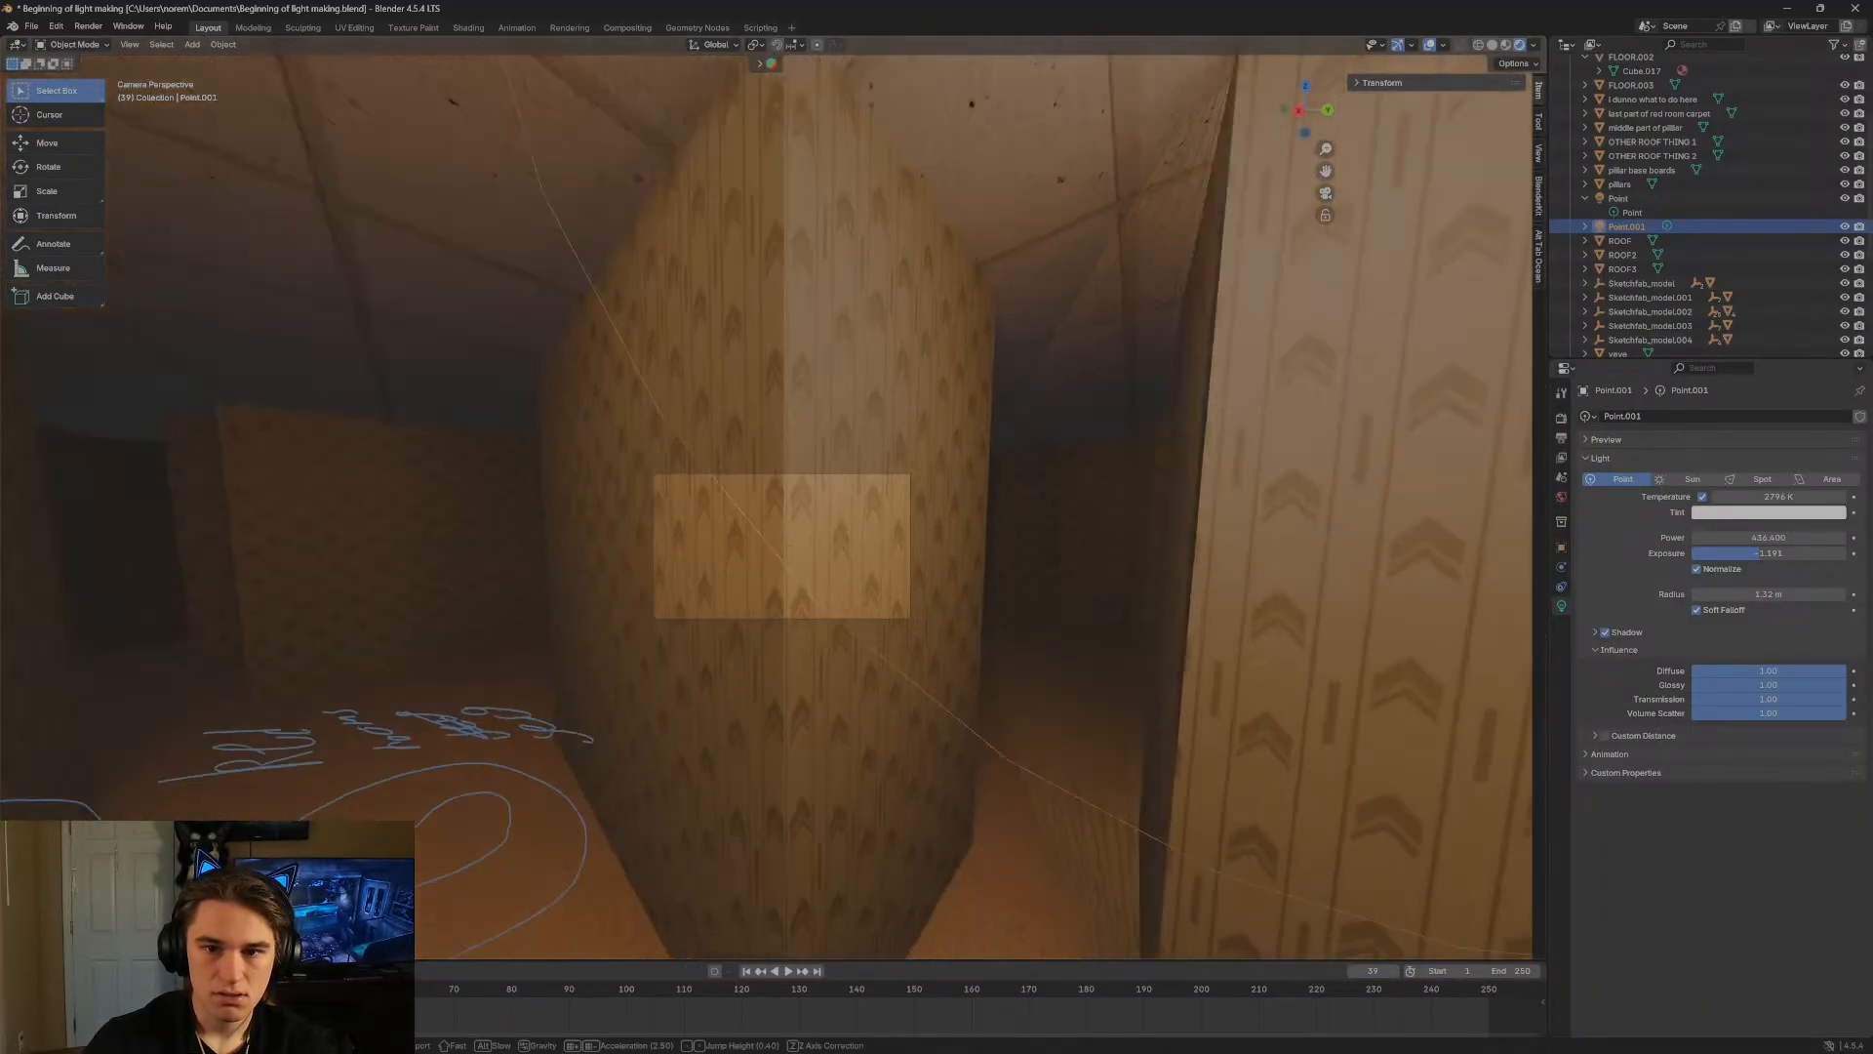
{"action": "key", "text": "w"}
{"action": "key", "text": "s"}
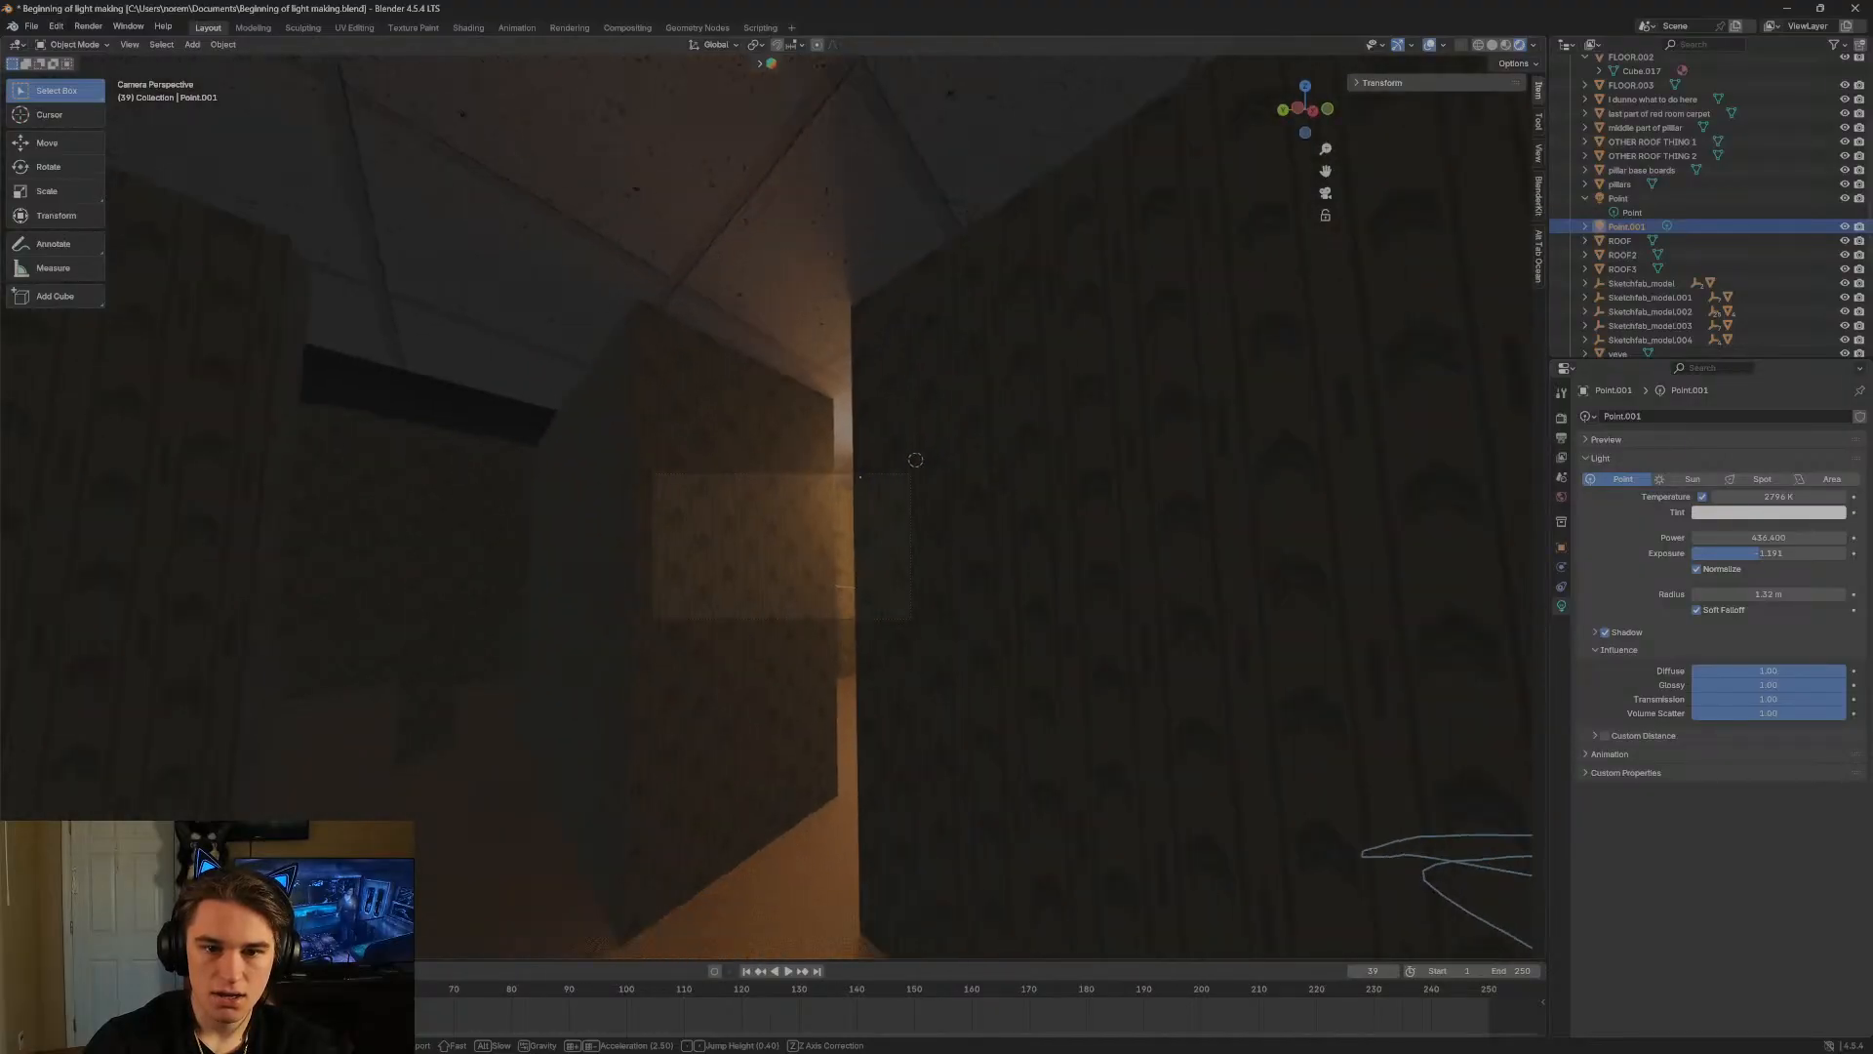
{"action": "key", "text": "s"}
{"action": "left_click", "coordinate": [1172, 356]}
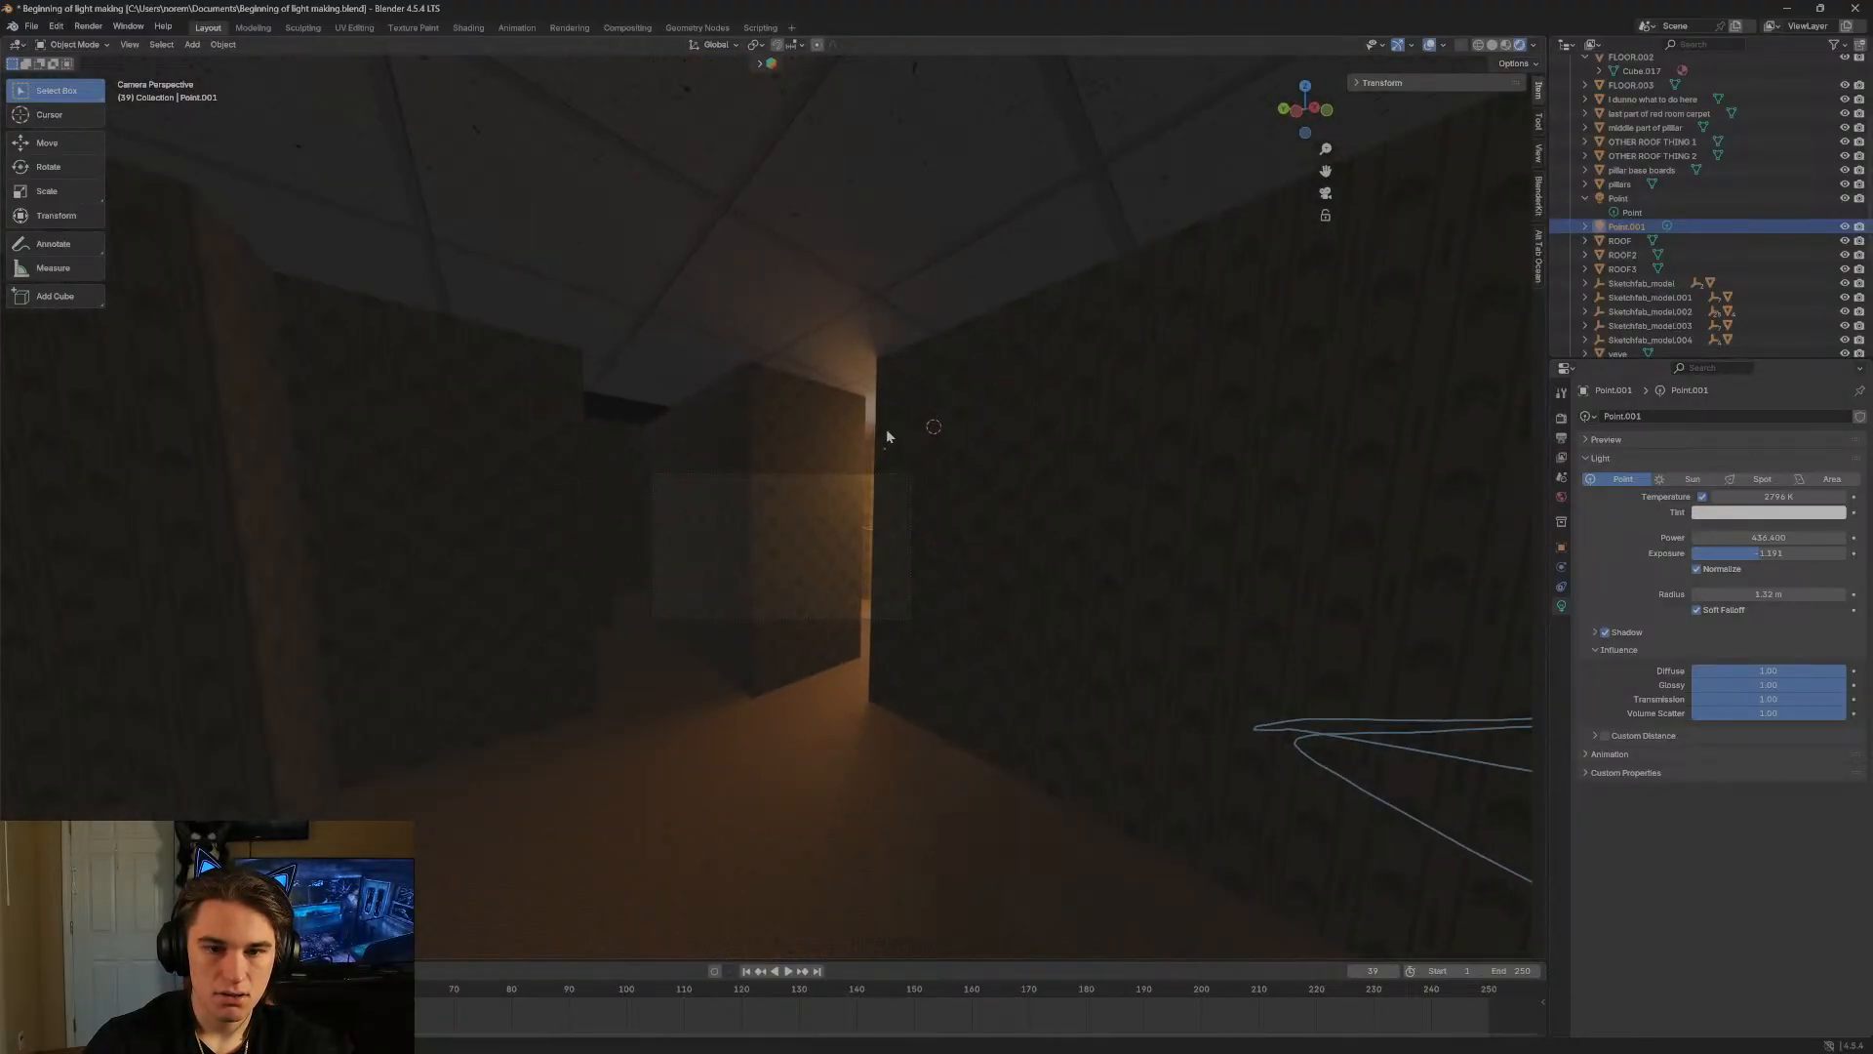
{"action": "key", "text": "g"}
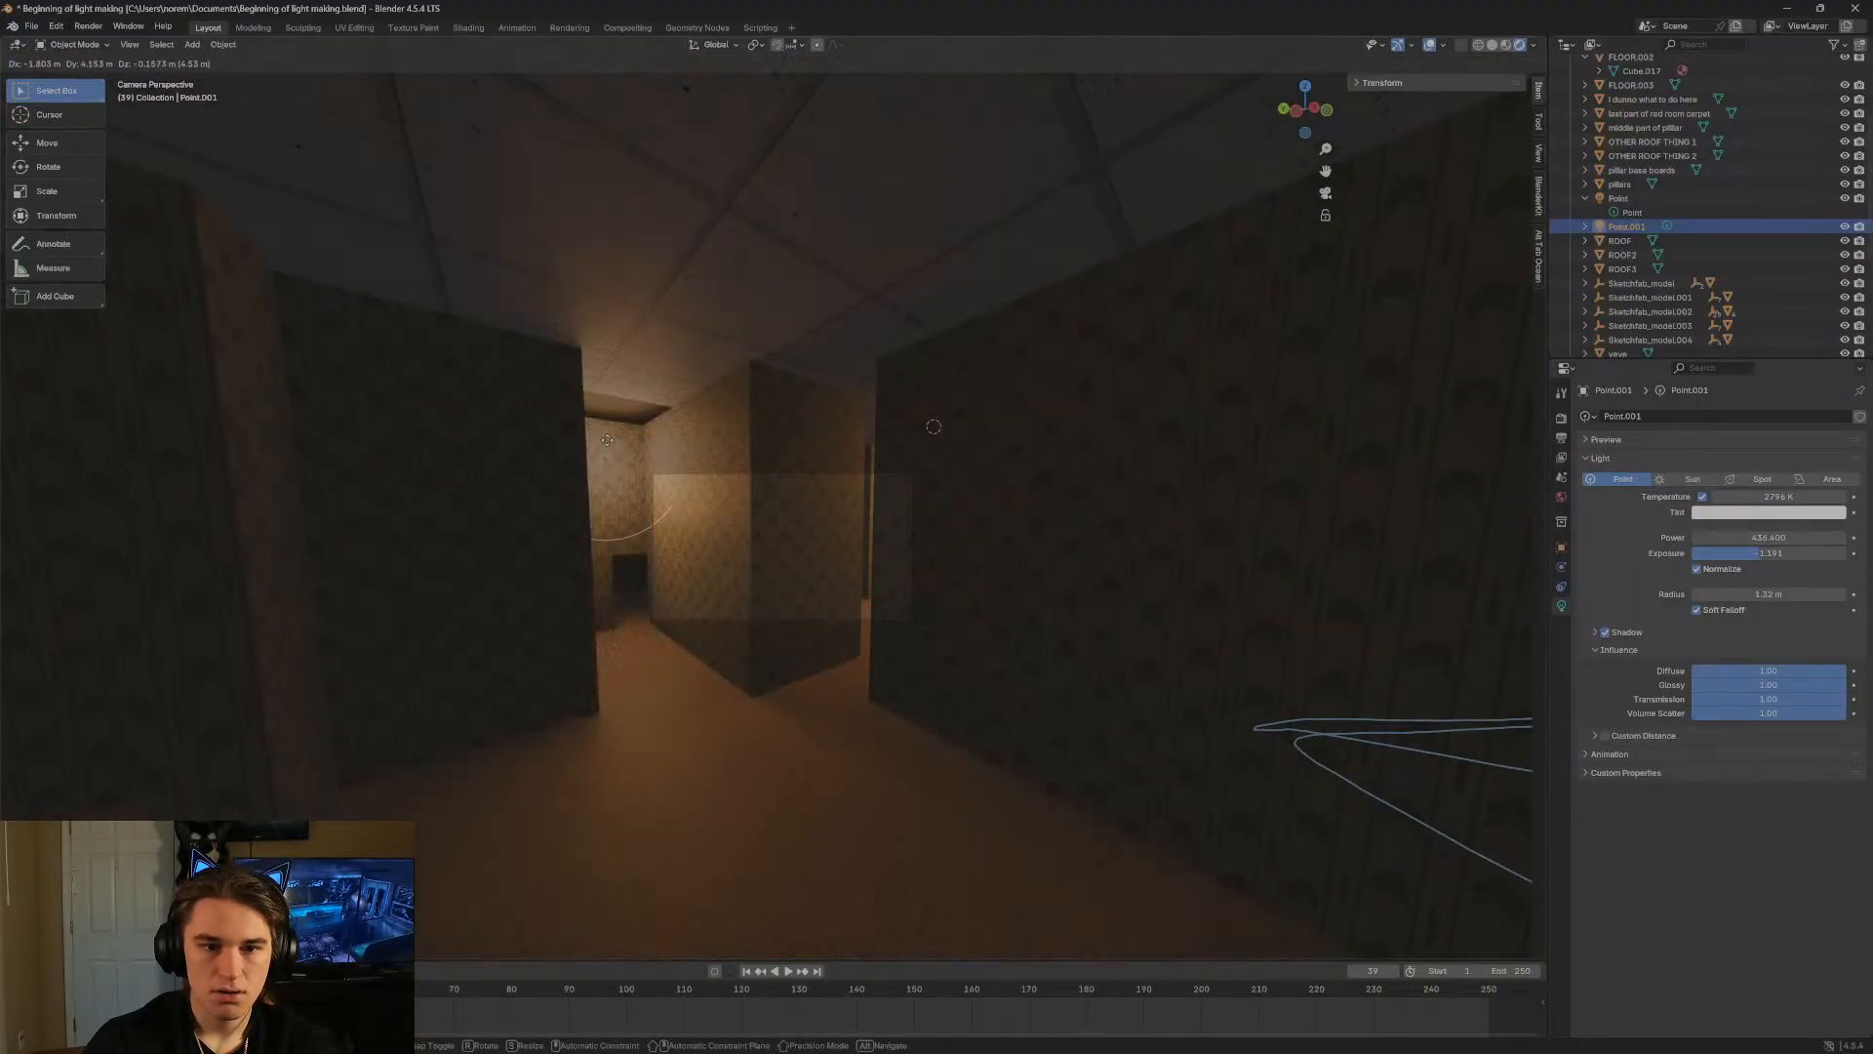
{"action": "left_click", "coordinate": [610, 421]}
Walk through the far room and back along the hallway to examine the lighting from both point lights.
{"action": "key", "text": "shift+grave"}
{"action": "key", "text": "w"}
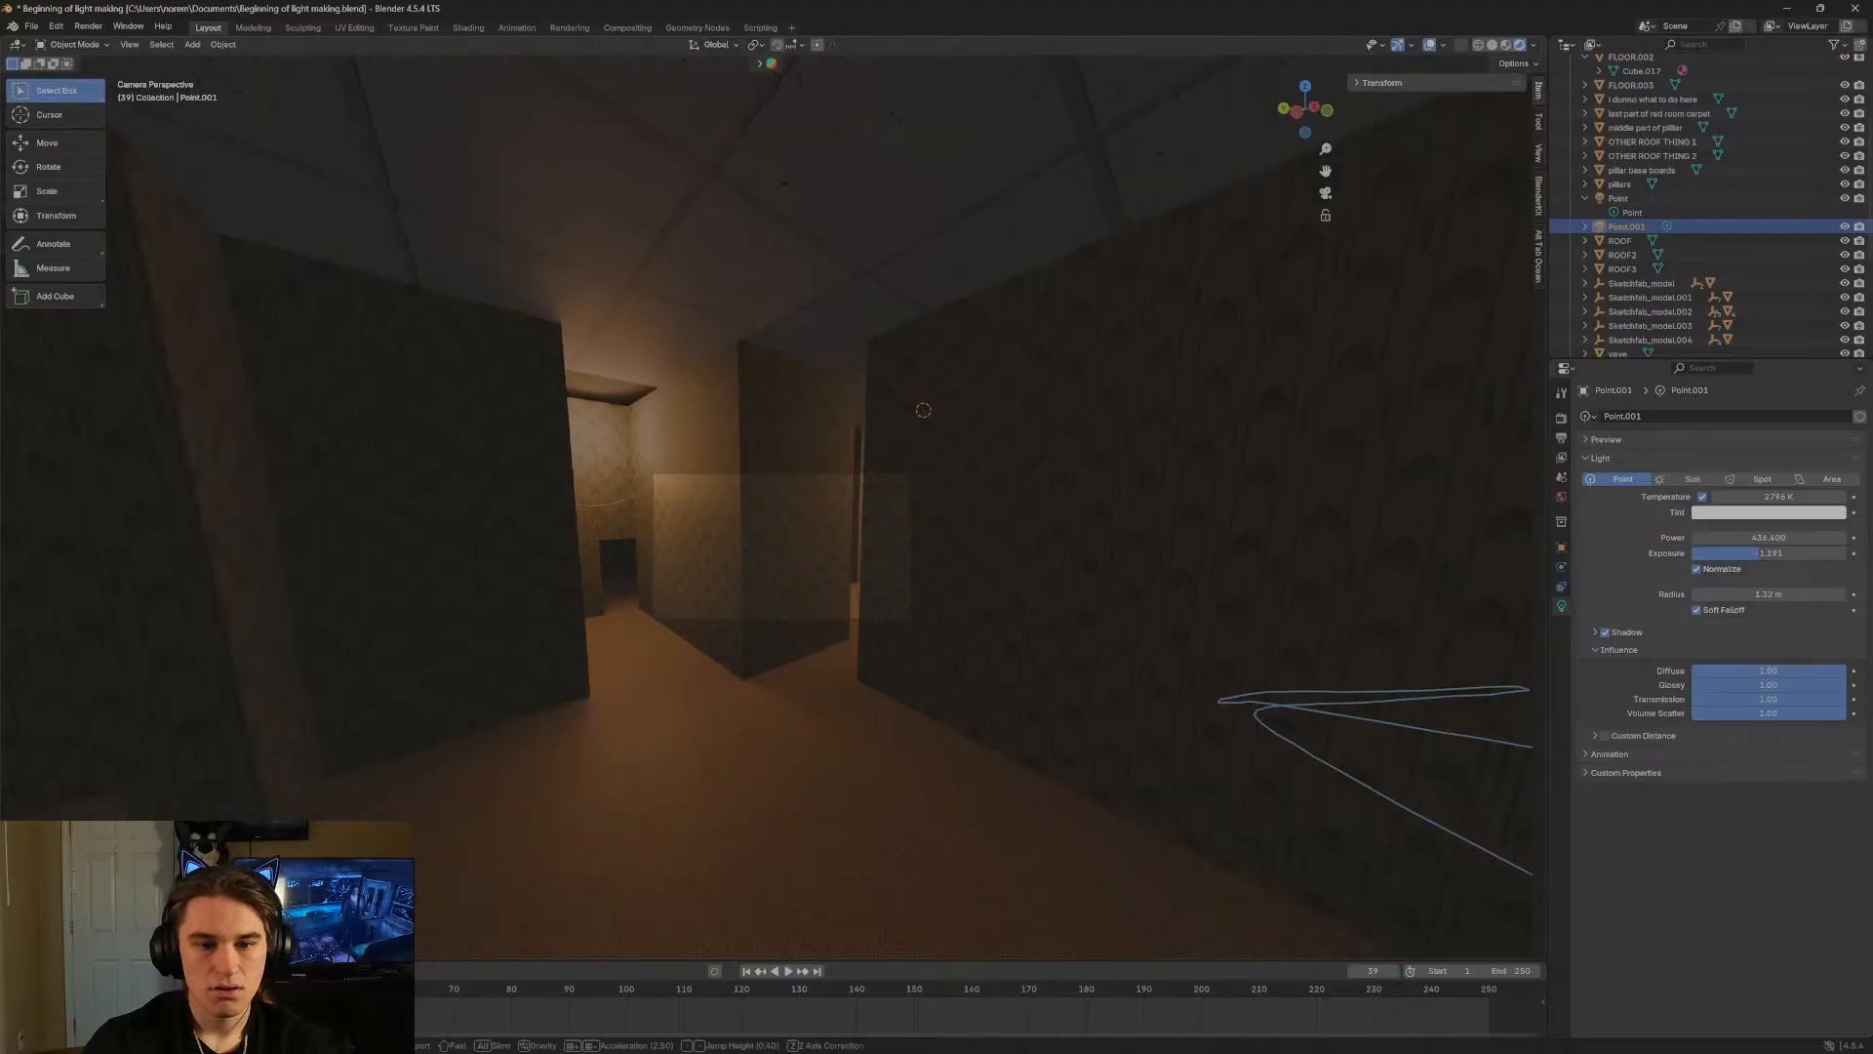
{"action": "key", "text": "w"}
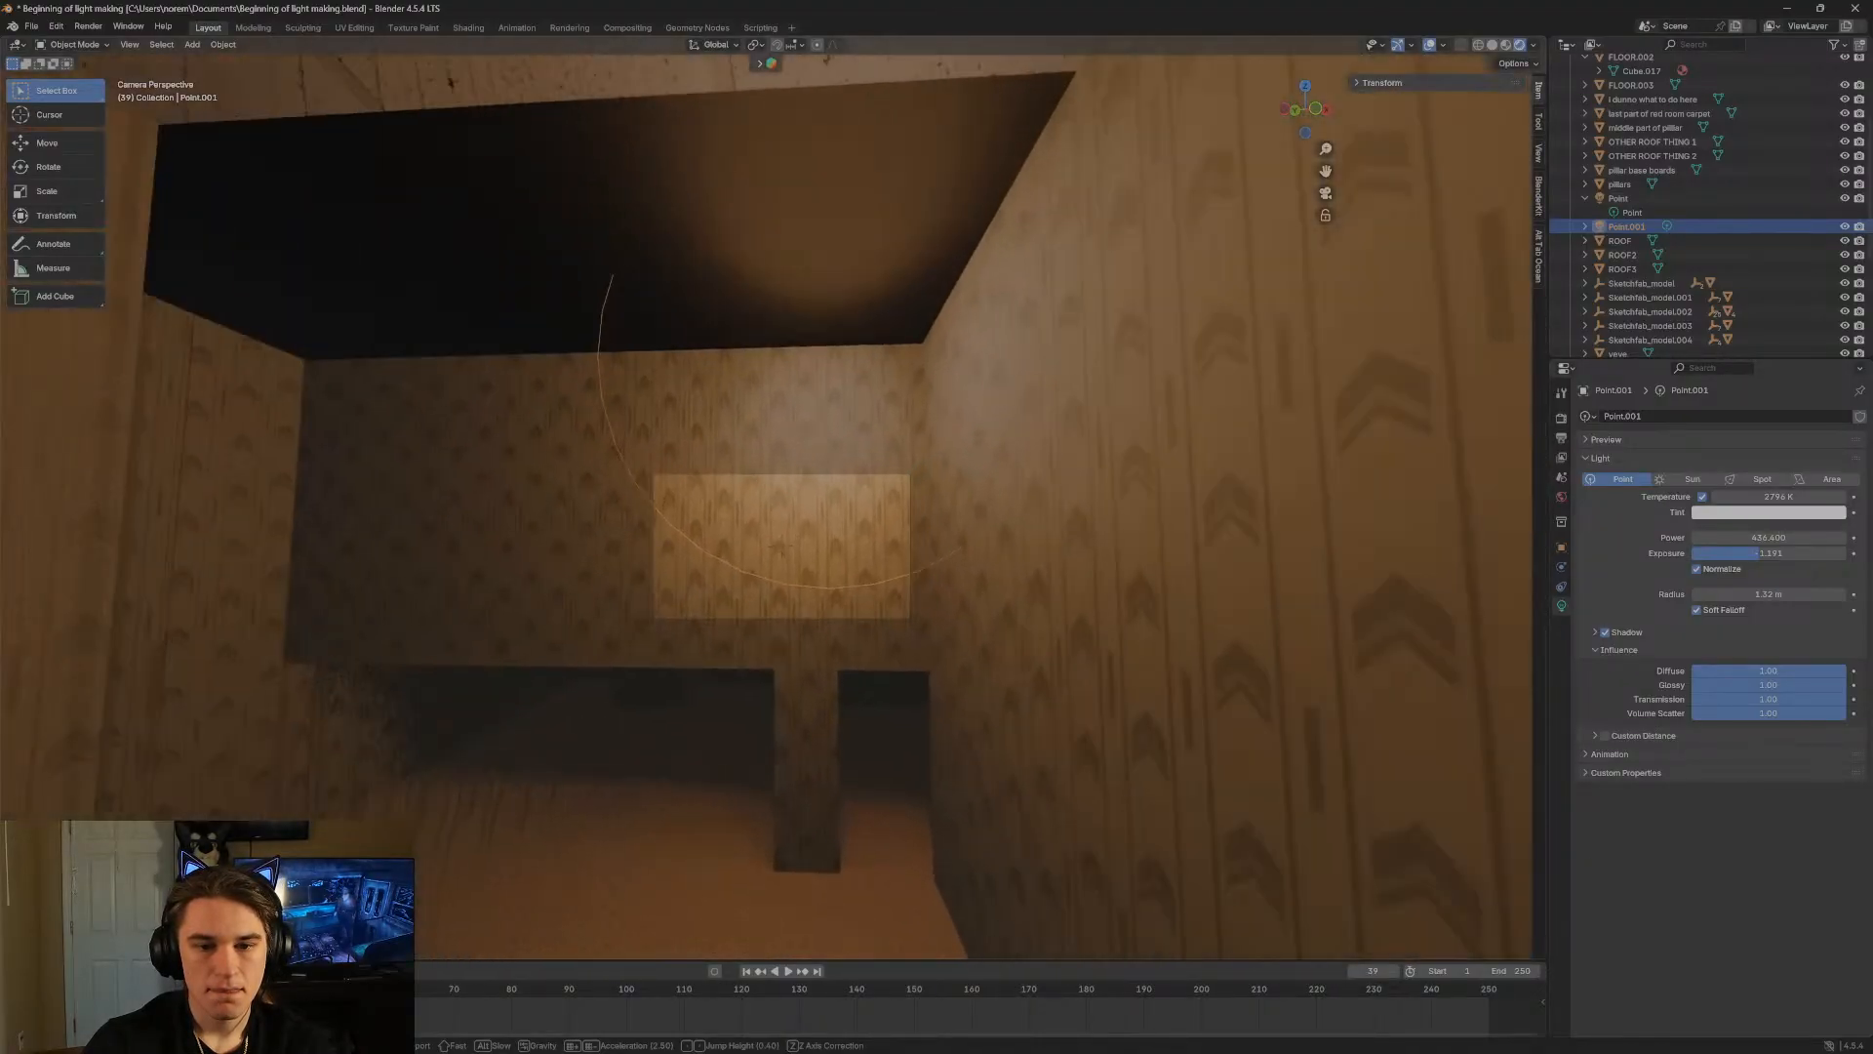
{"action": "key", "text": "Tab"}
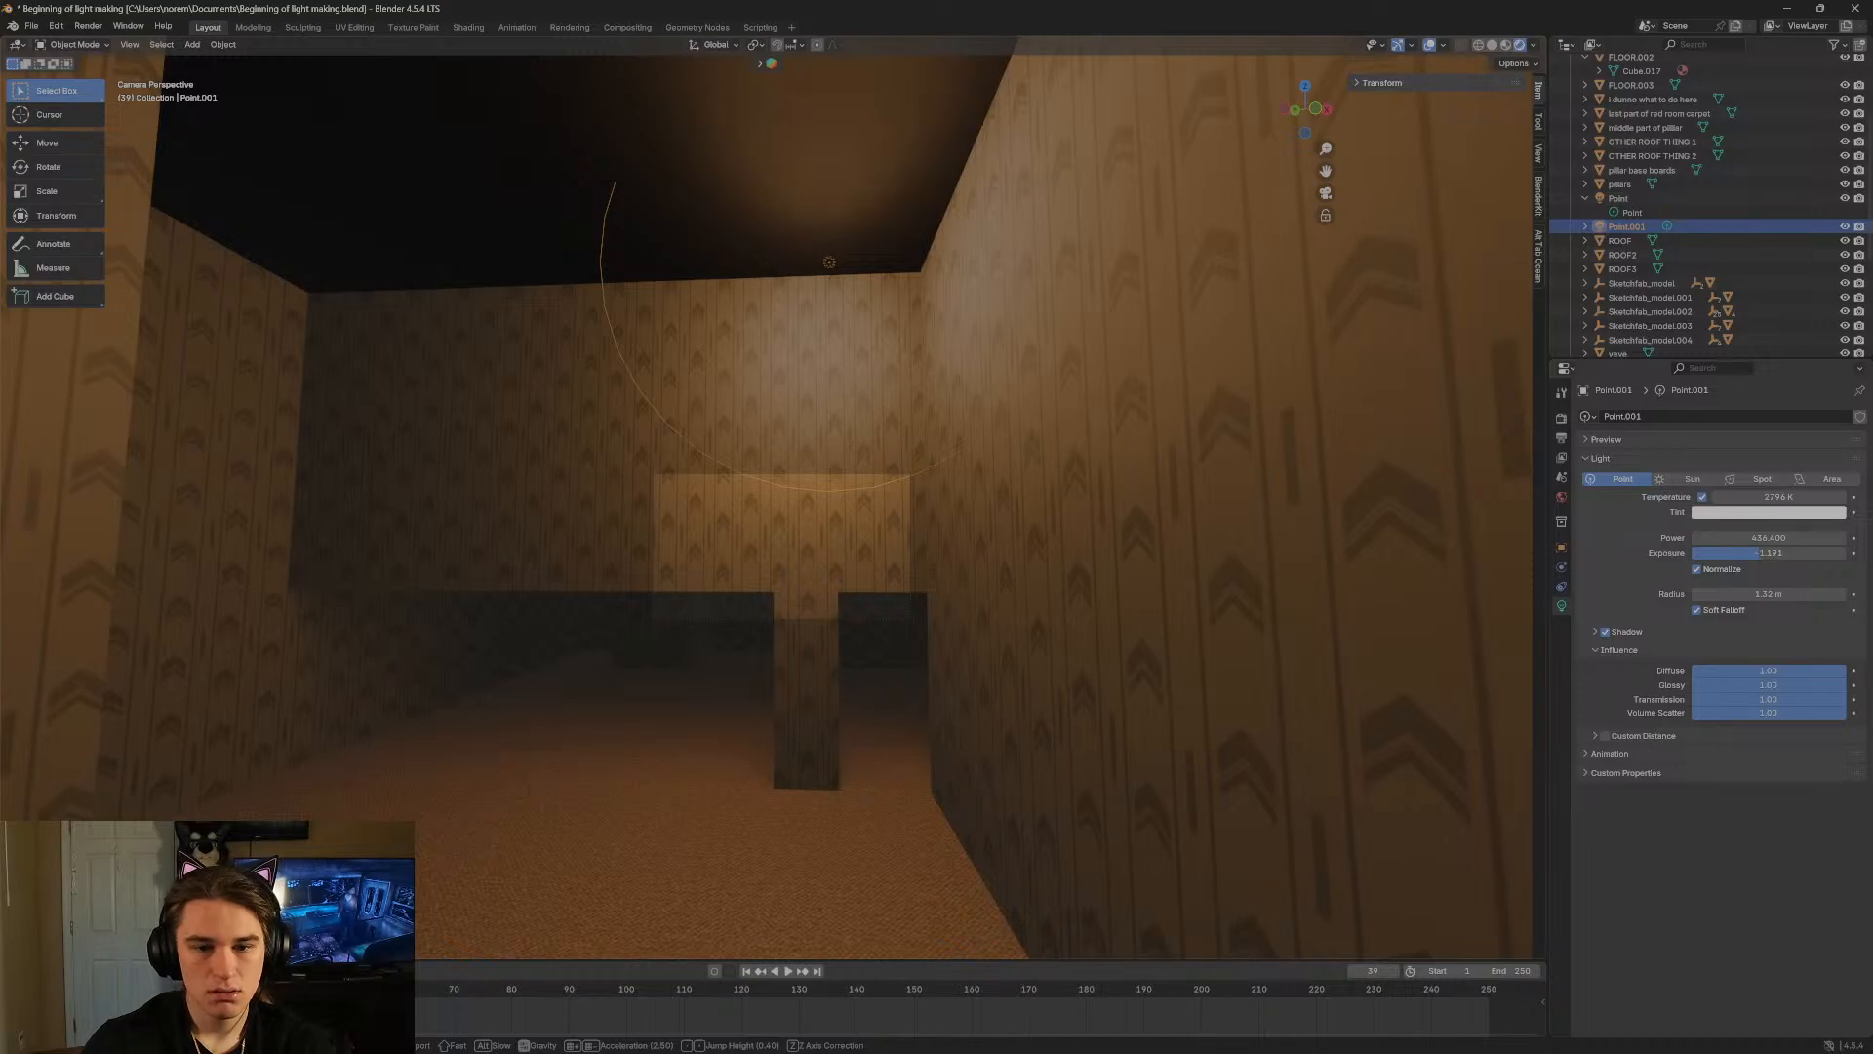
{"action": "key", "text": "s"}
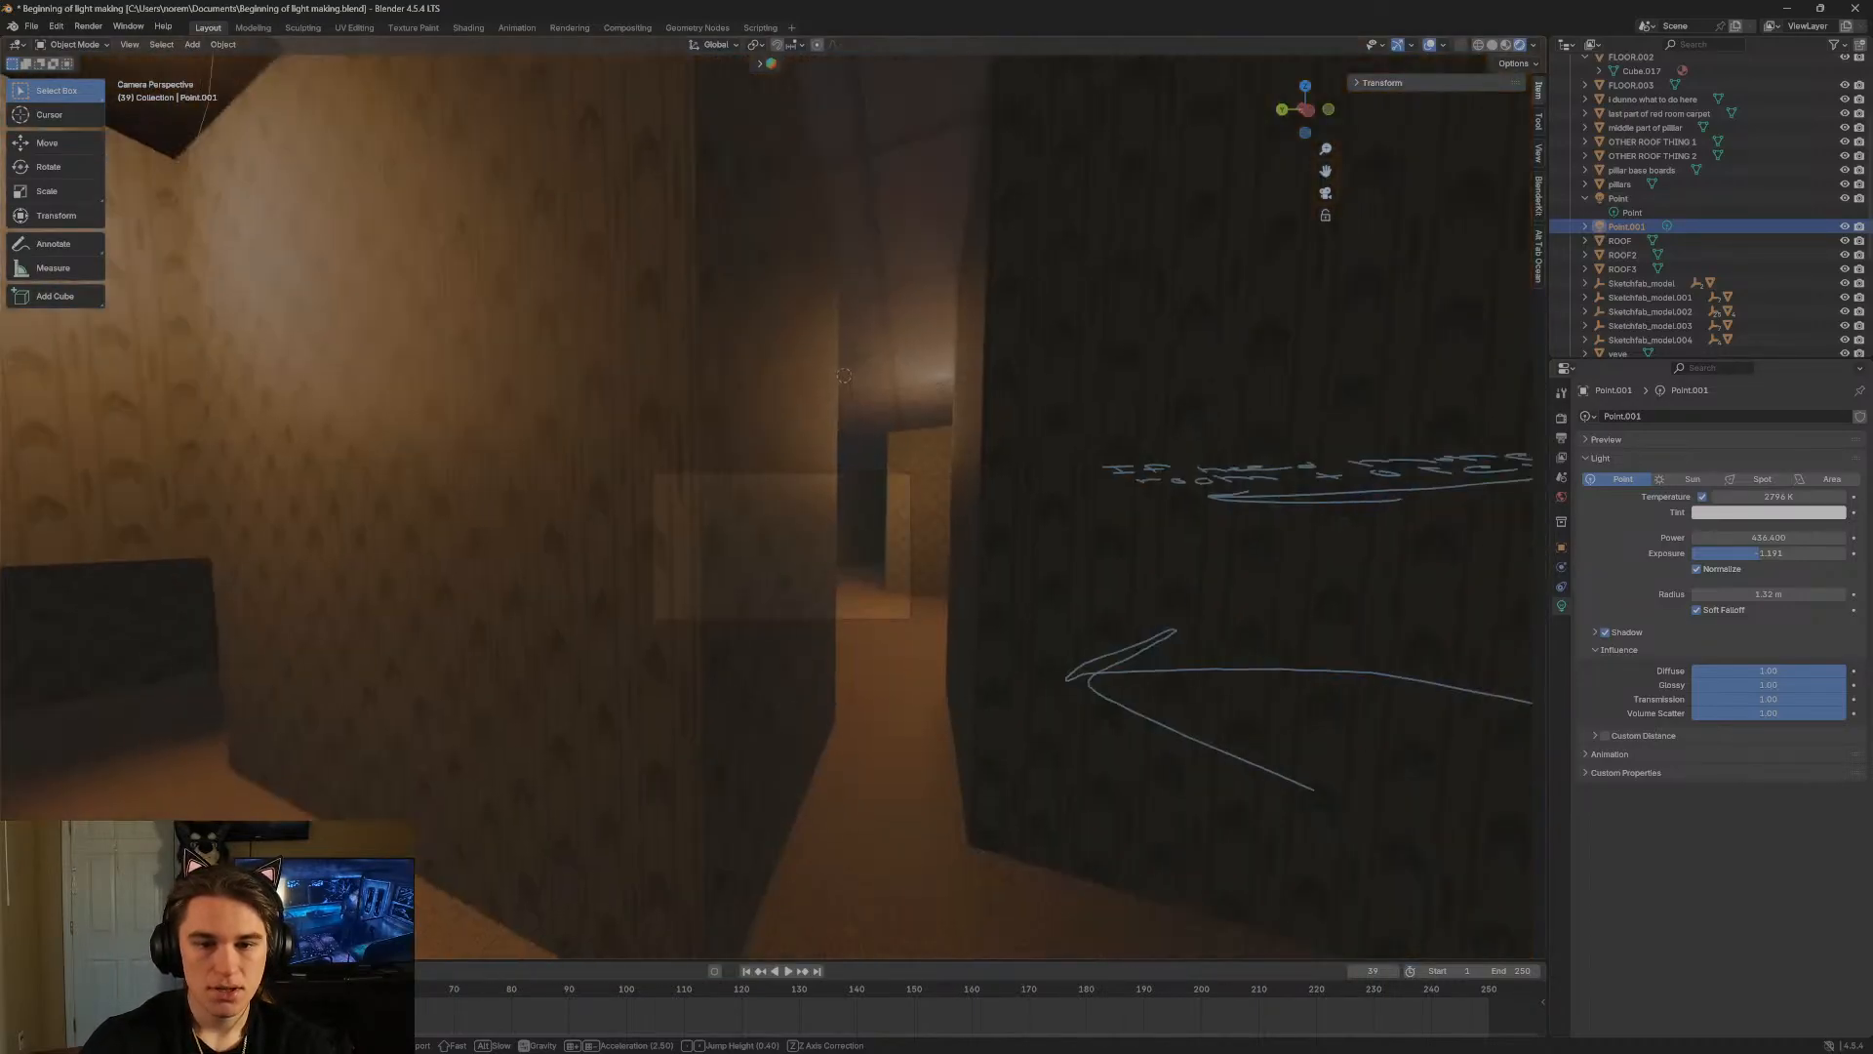
{"action": "key", "text": "w"}
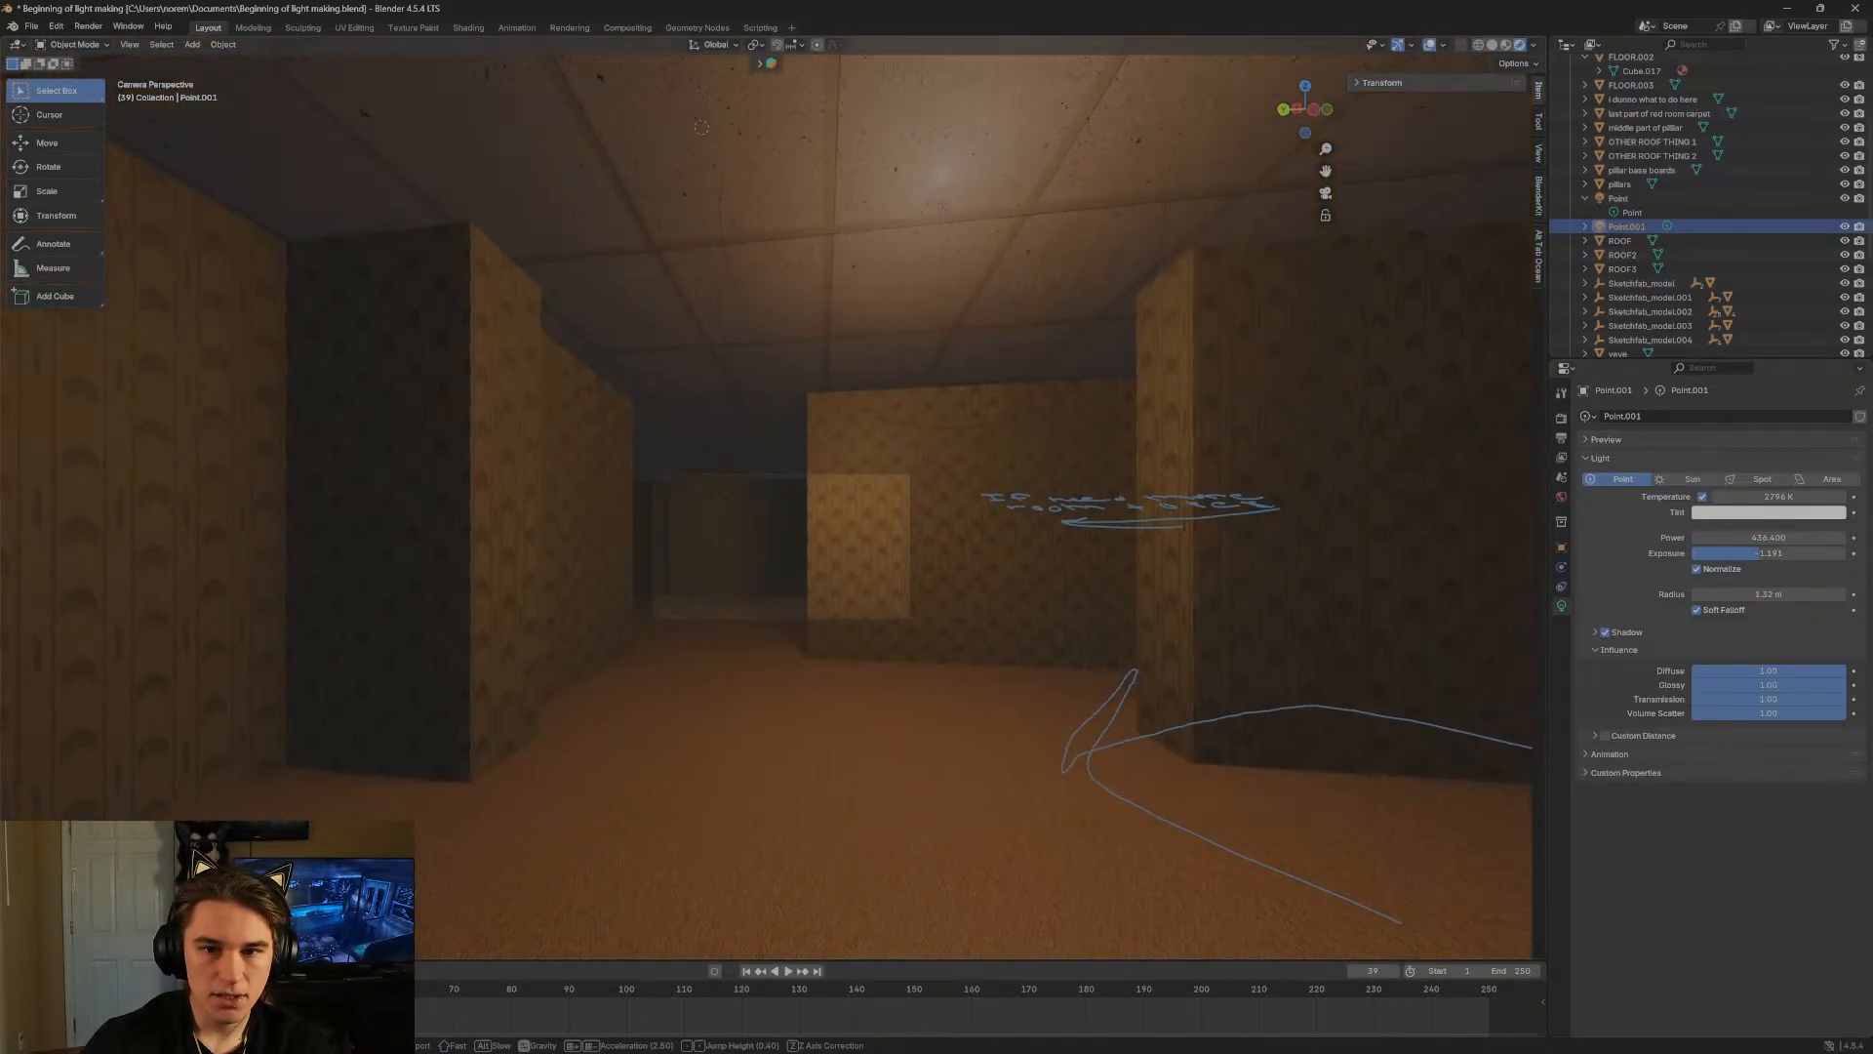
{"action": "key", "text": "w"}
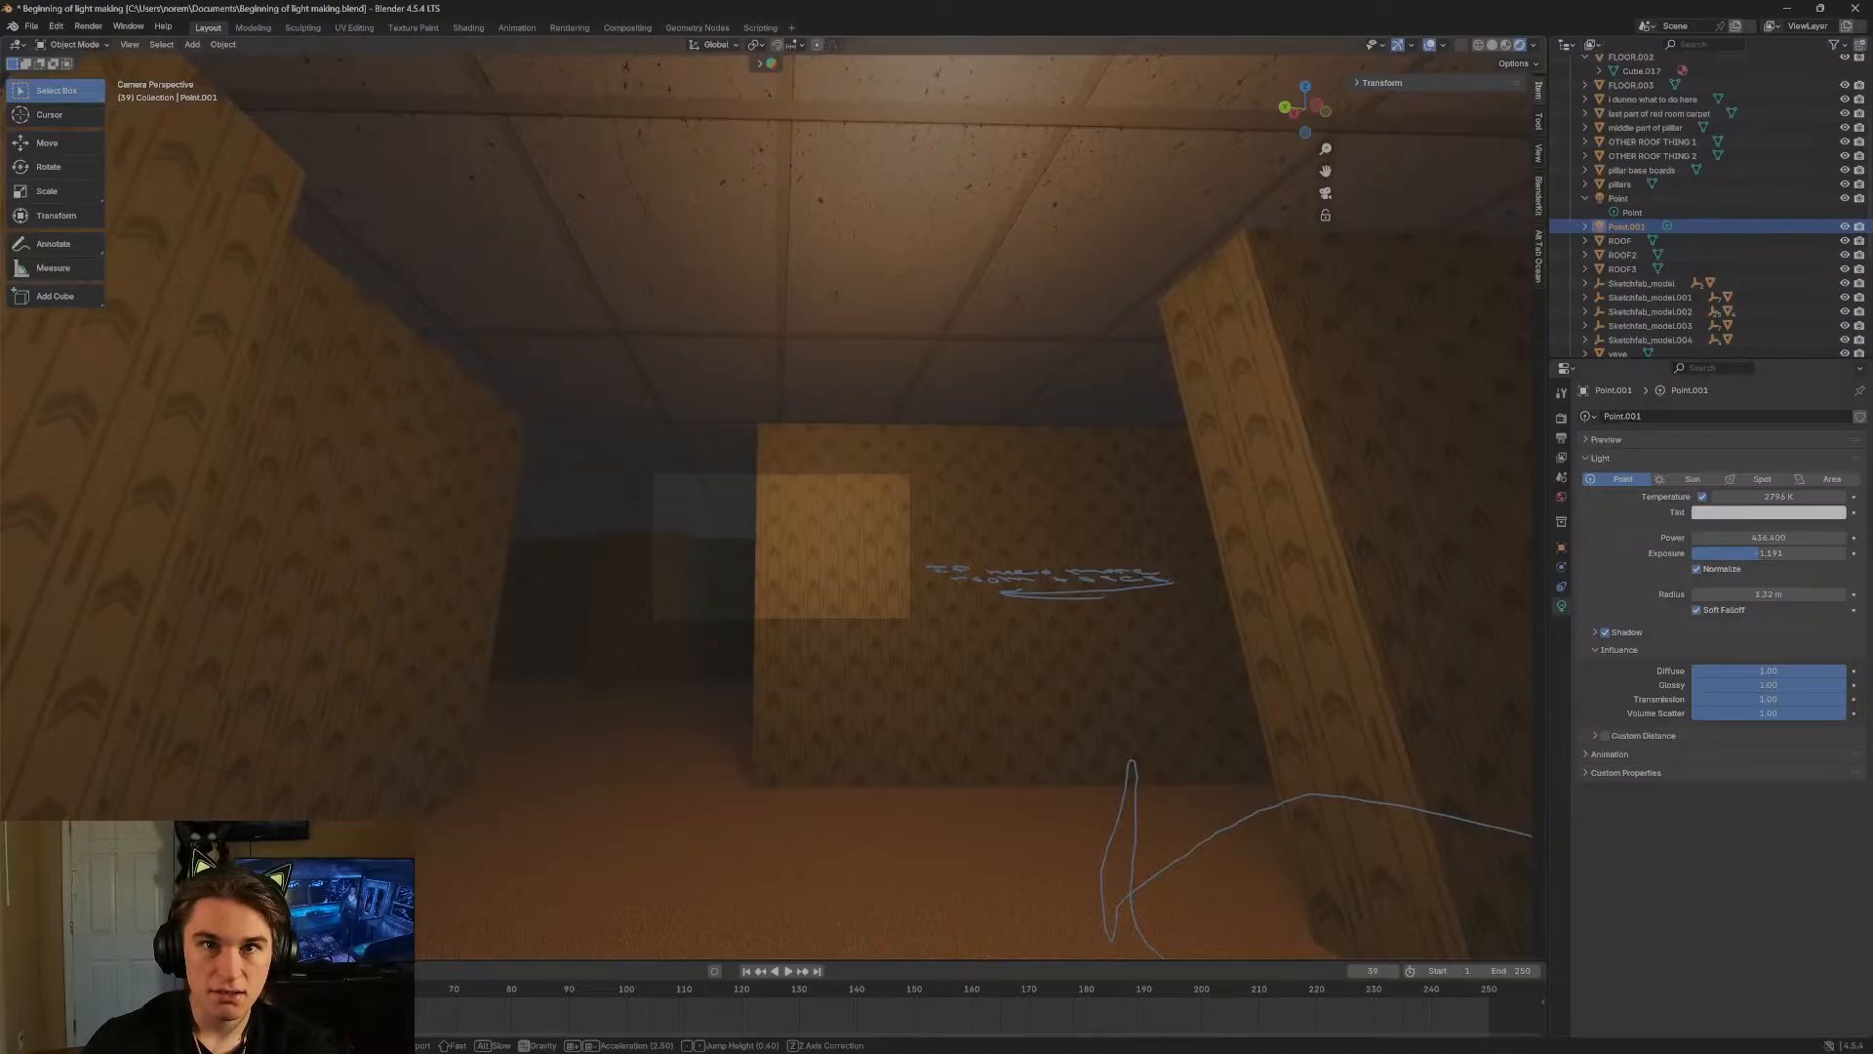
{"action": "left_click", "coordinate": [992, 382]}
Close Blender without saving the changes to the light making file.
{"action": "left_click", "coordinate": [1854, 8]}
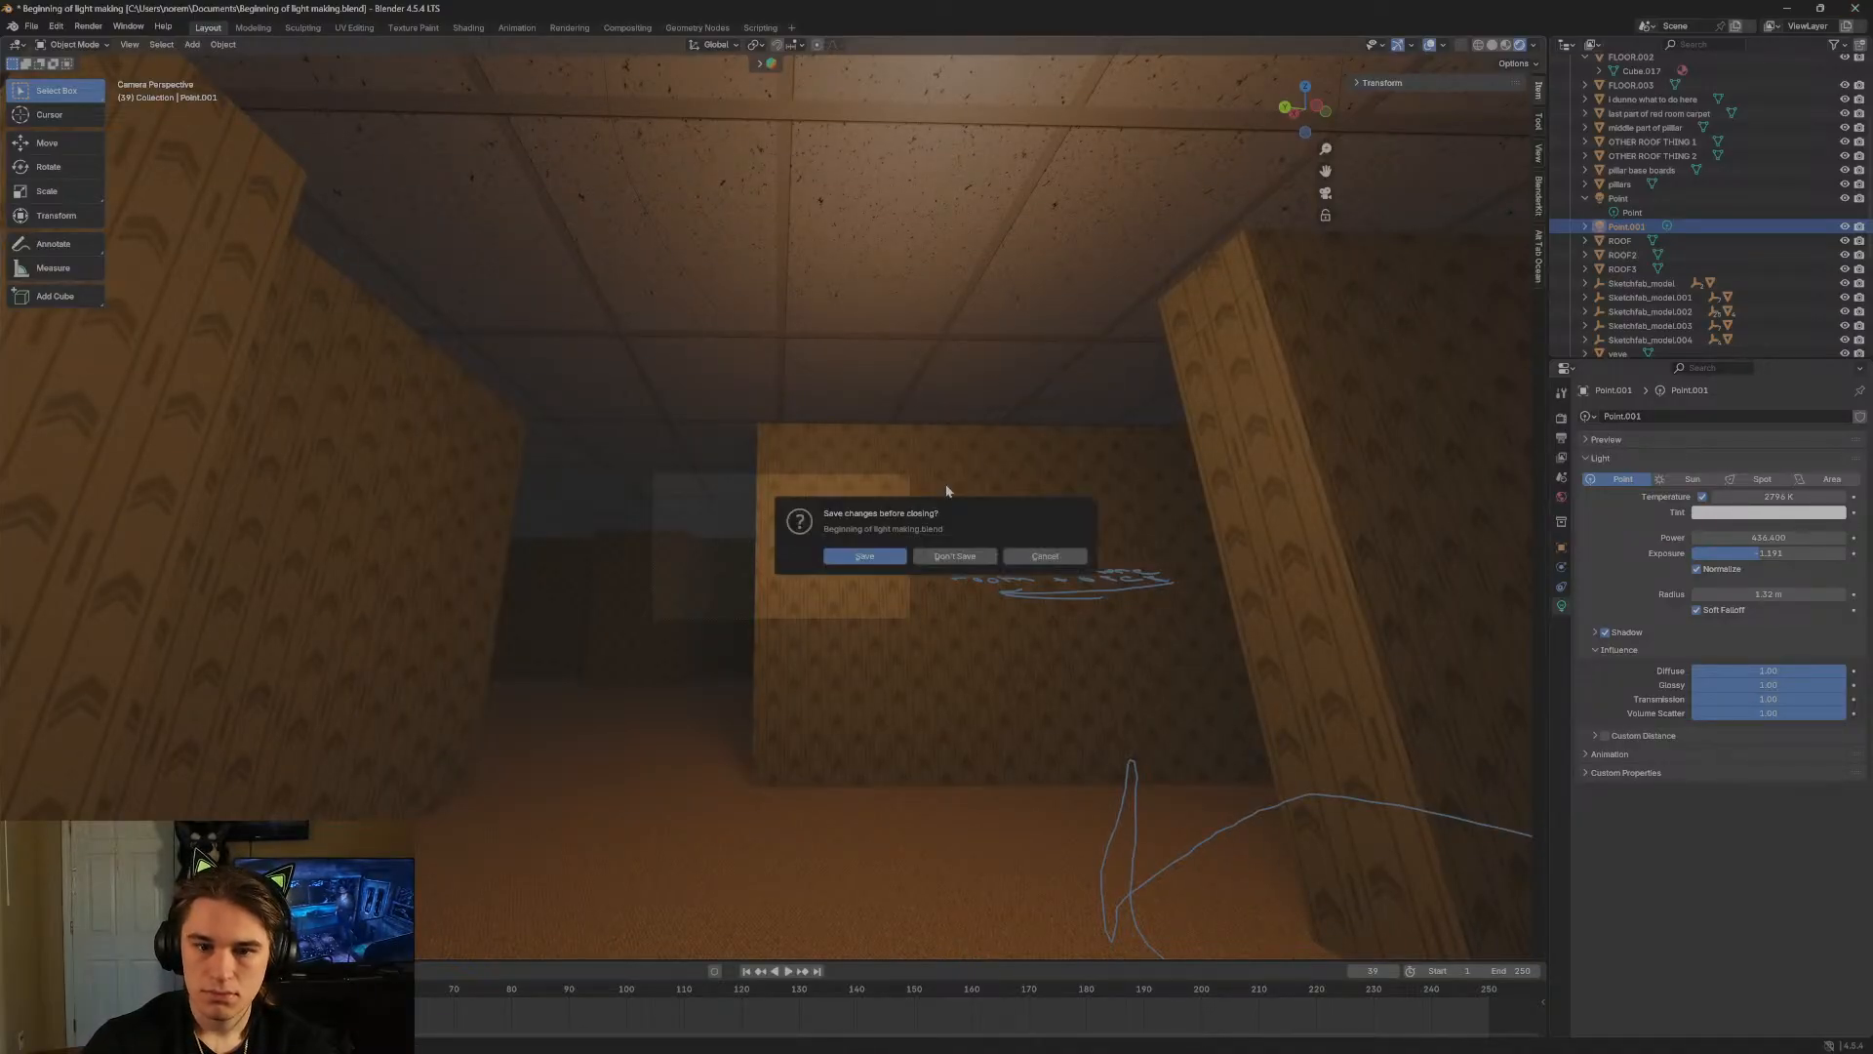
{"action": "left_click", "coordinate": [955, 557]}
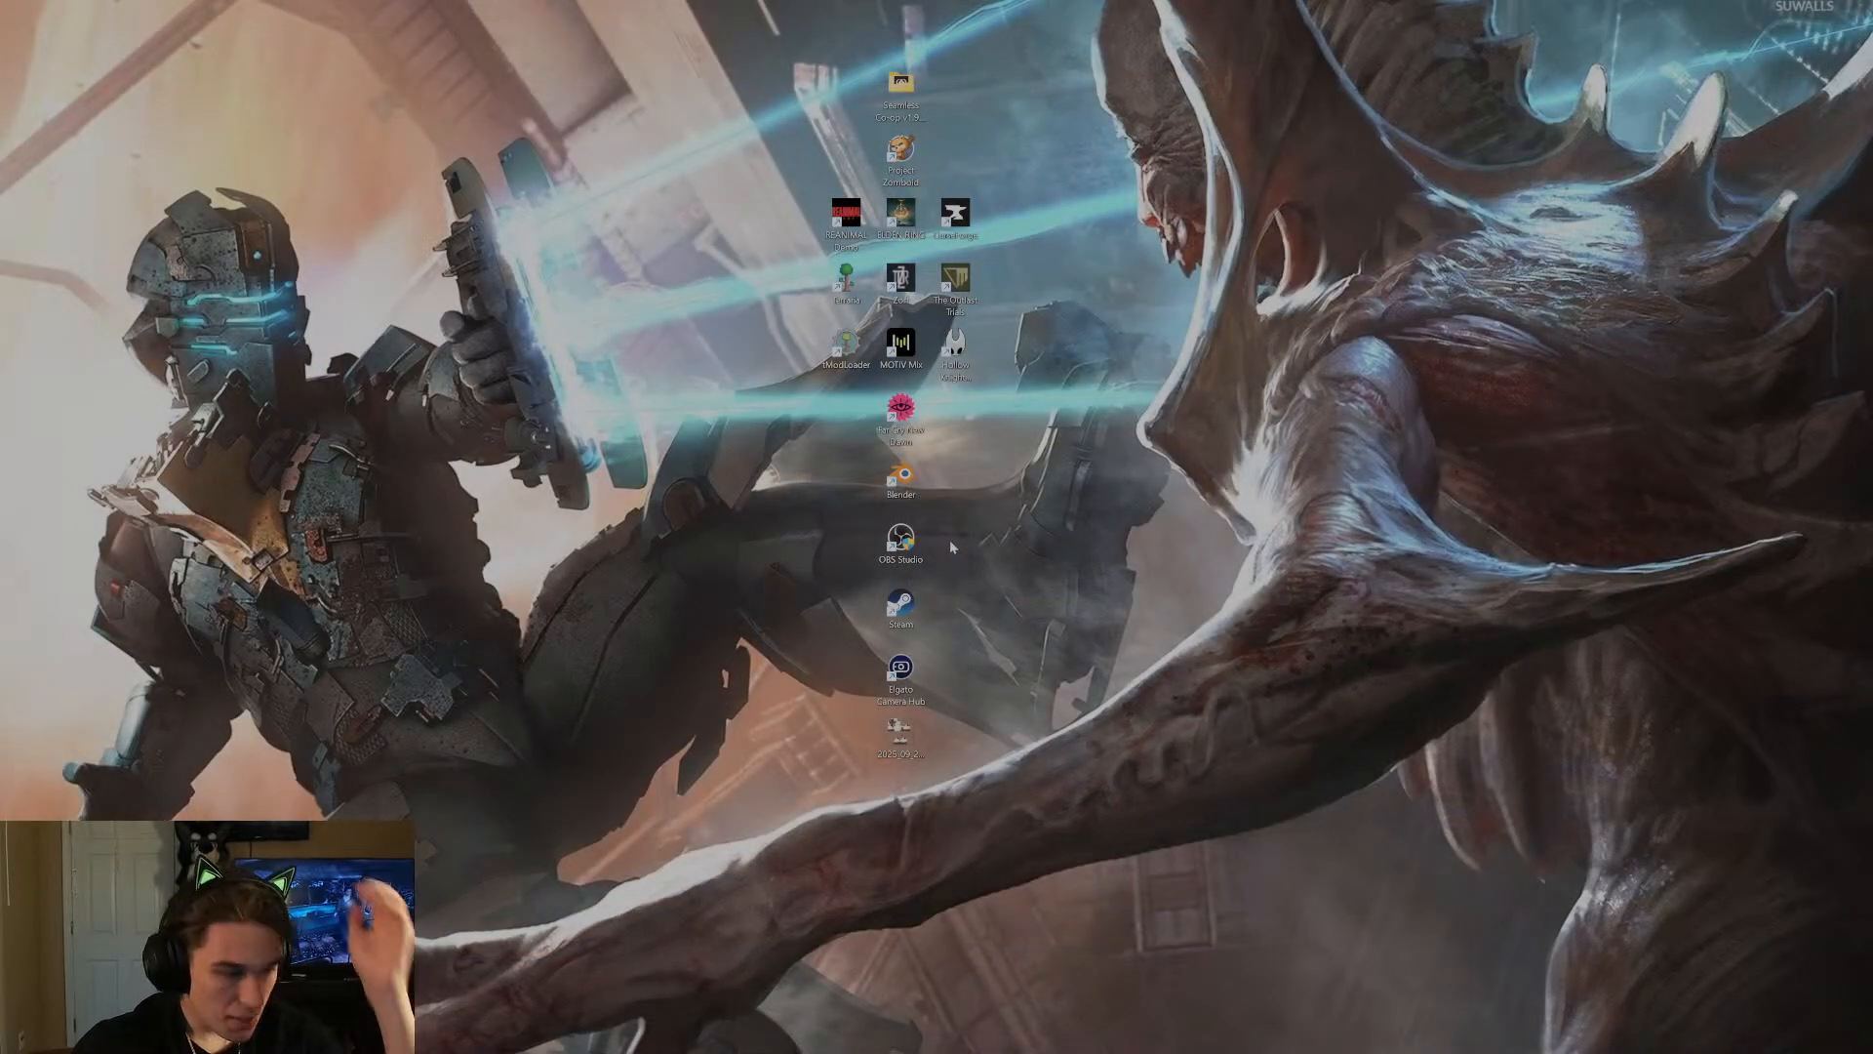